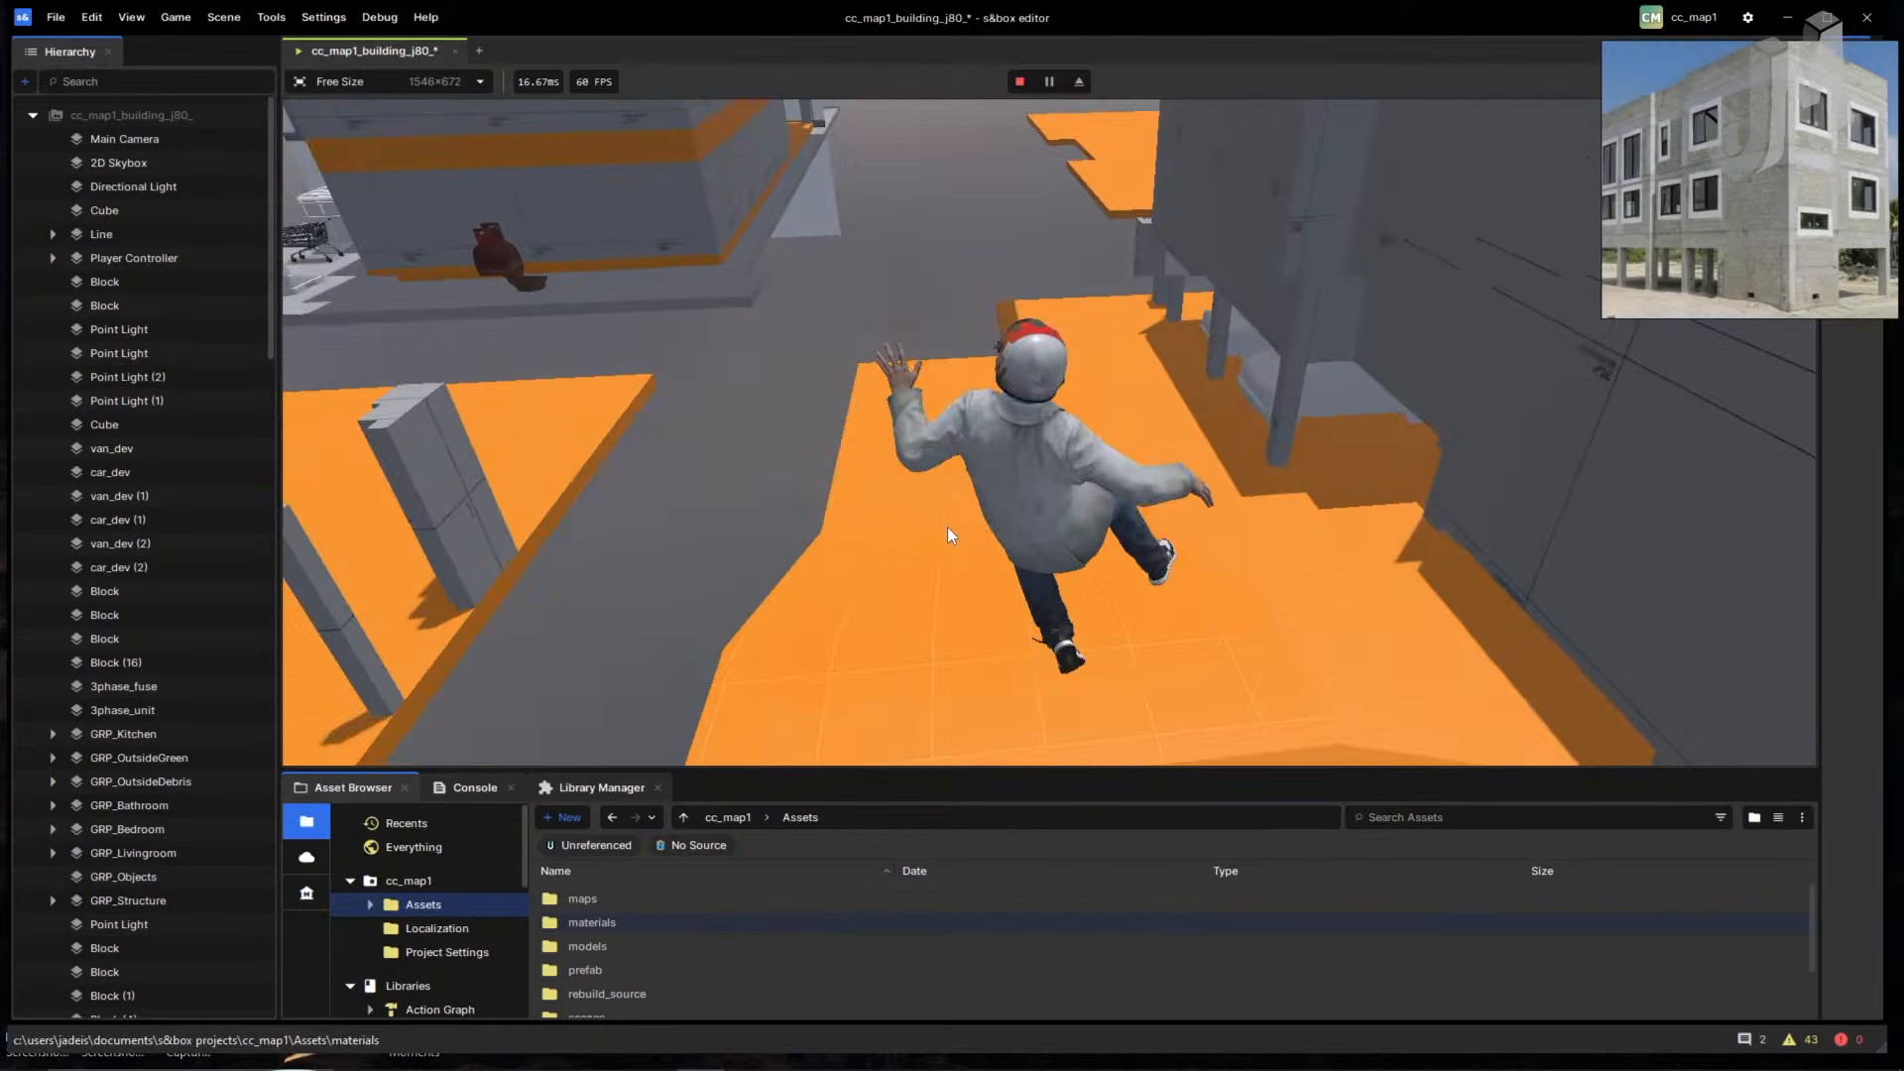
- Run and jump across the orange platforms and ramp, then over the grey floor to the stairs
{"action": "key", "text": "space"}
{"action": "key", "text": "w"}
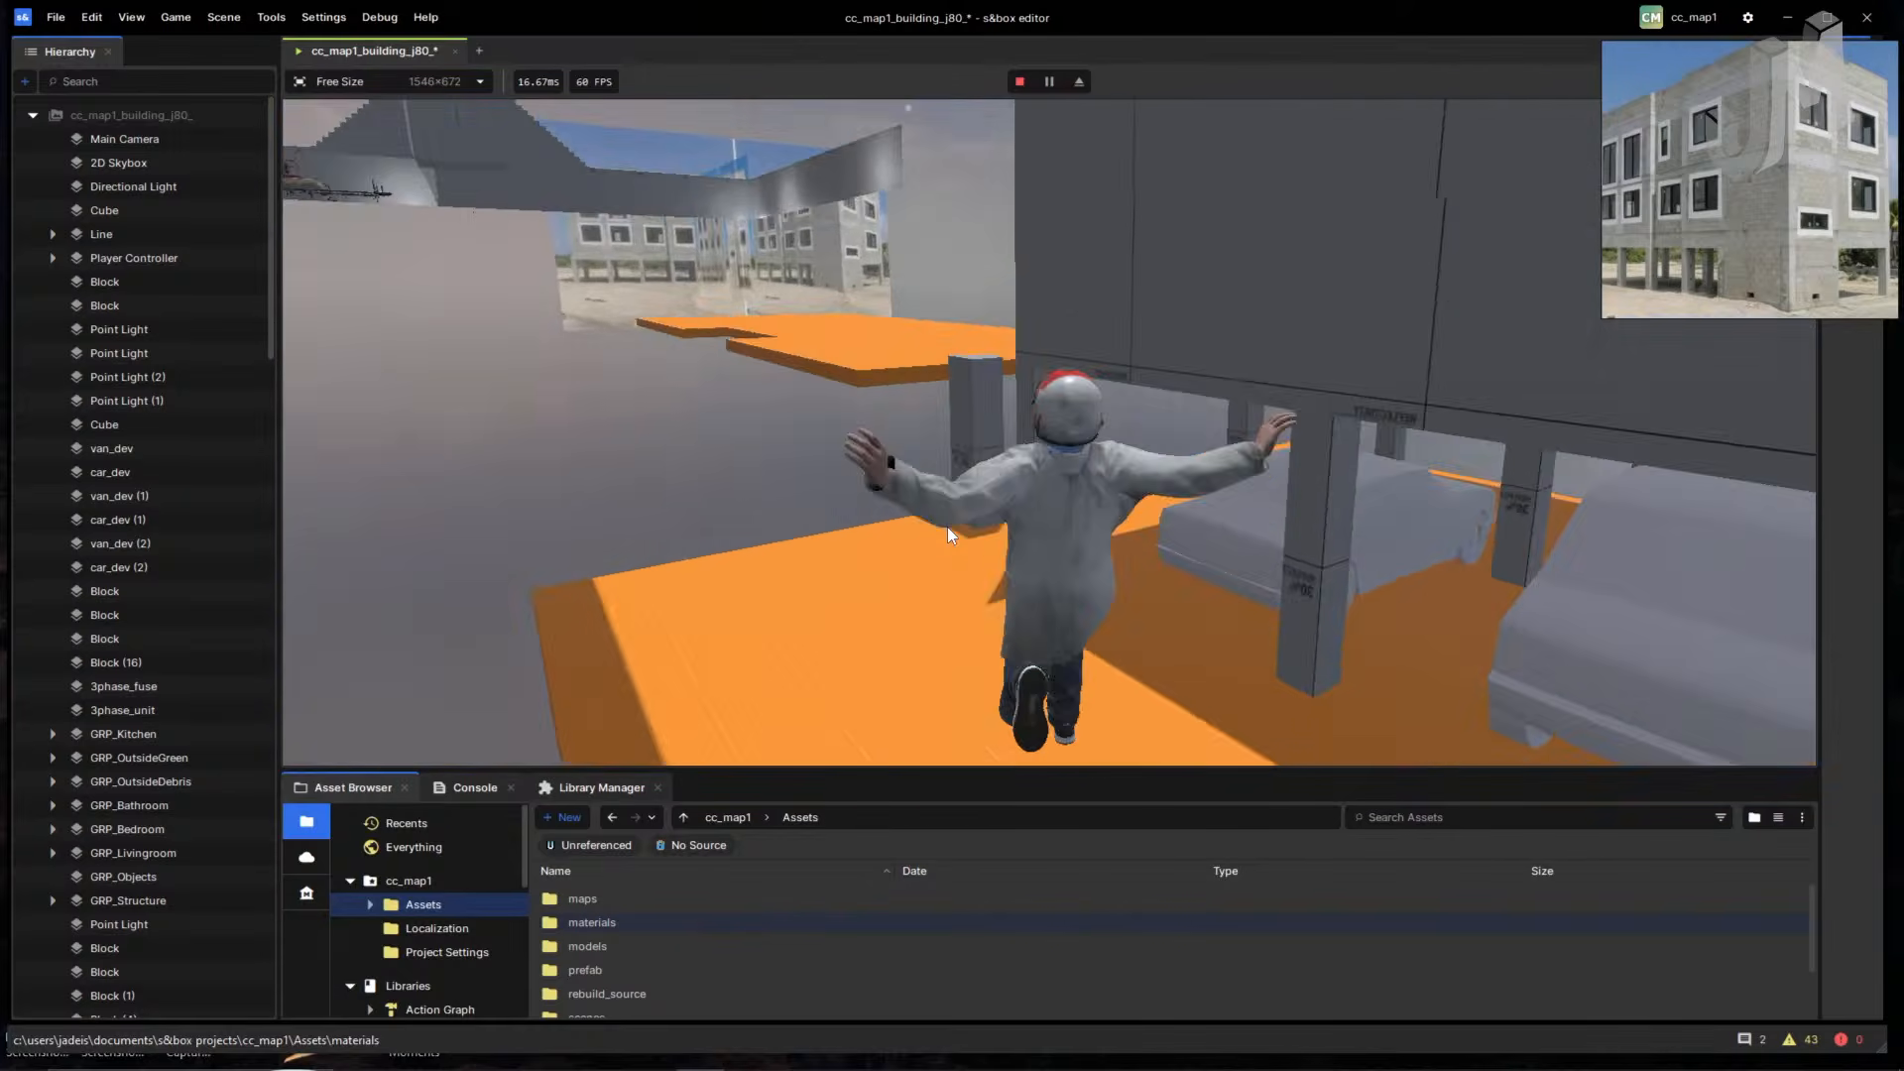
{"action": "key", "text": "w"}
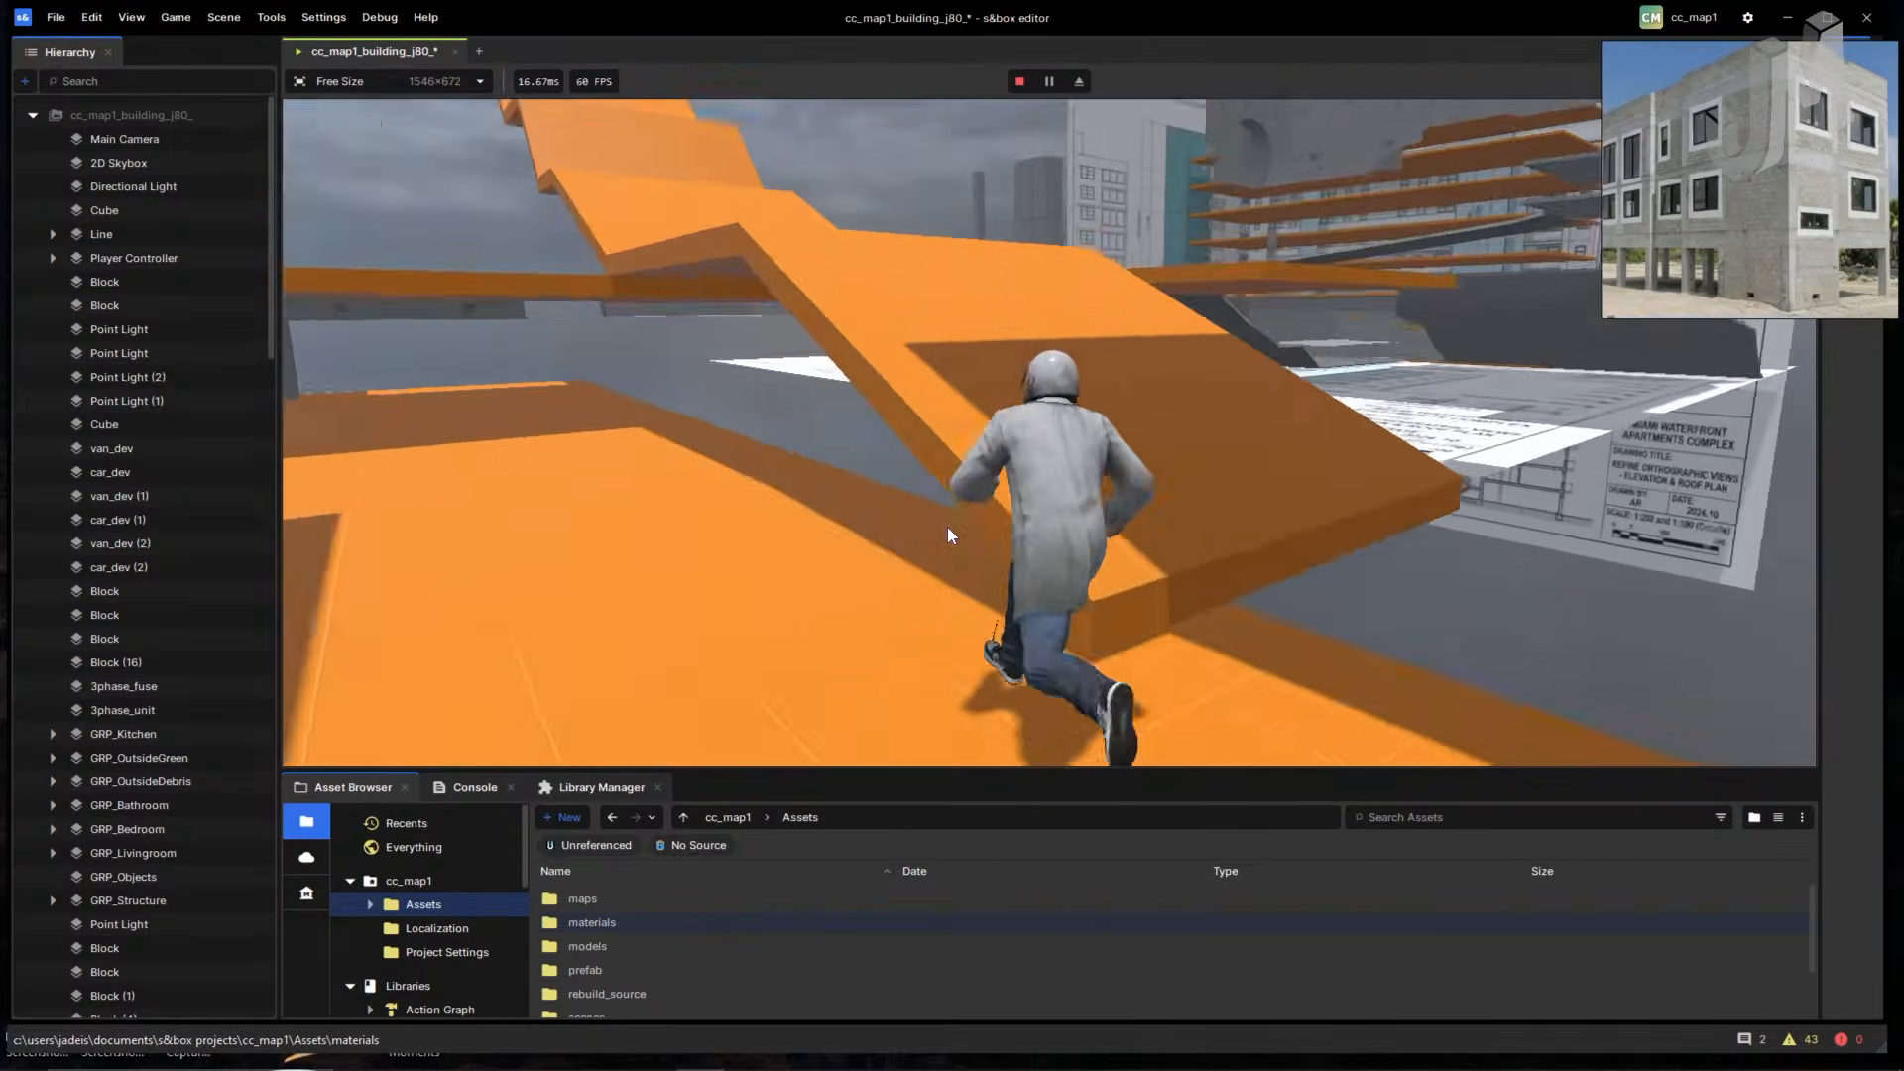
{"action": "key", "text": "space"}
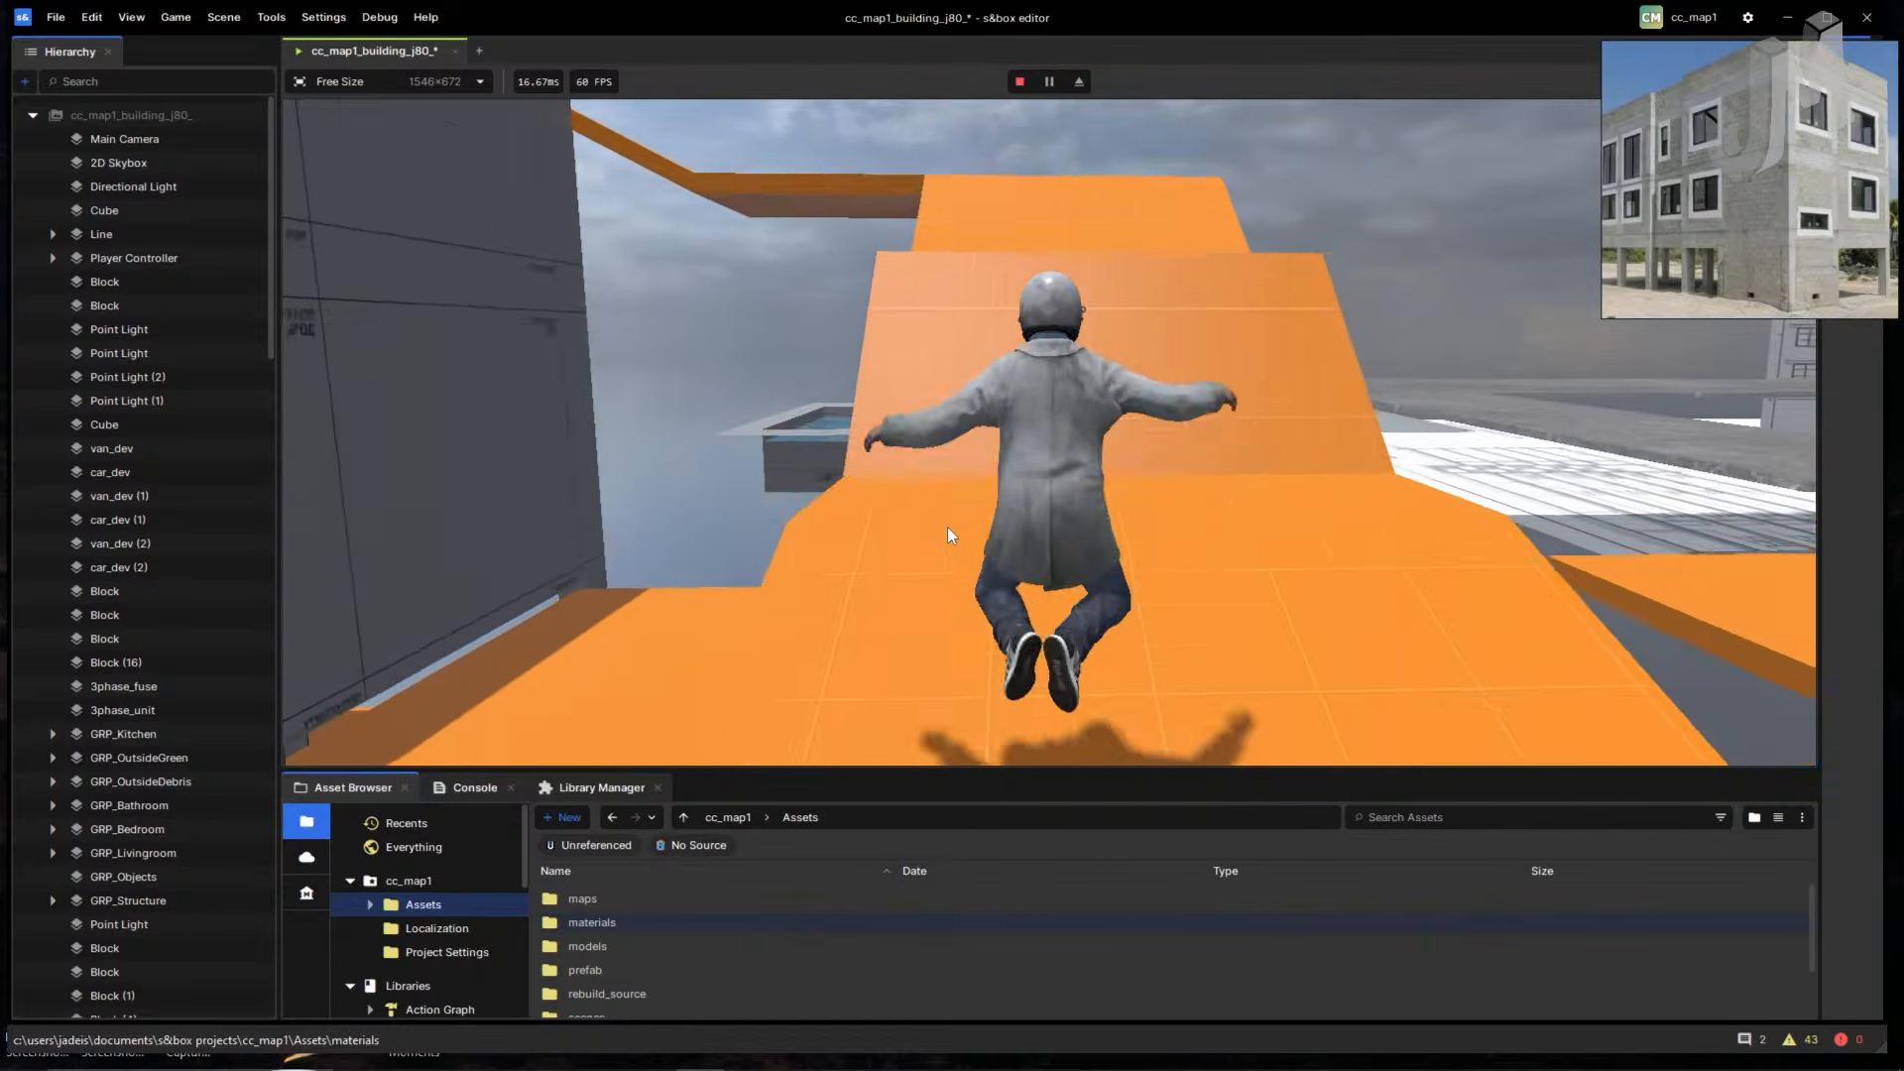
{"action": "key", "text": "w"}
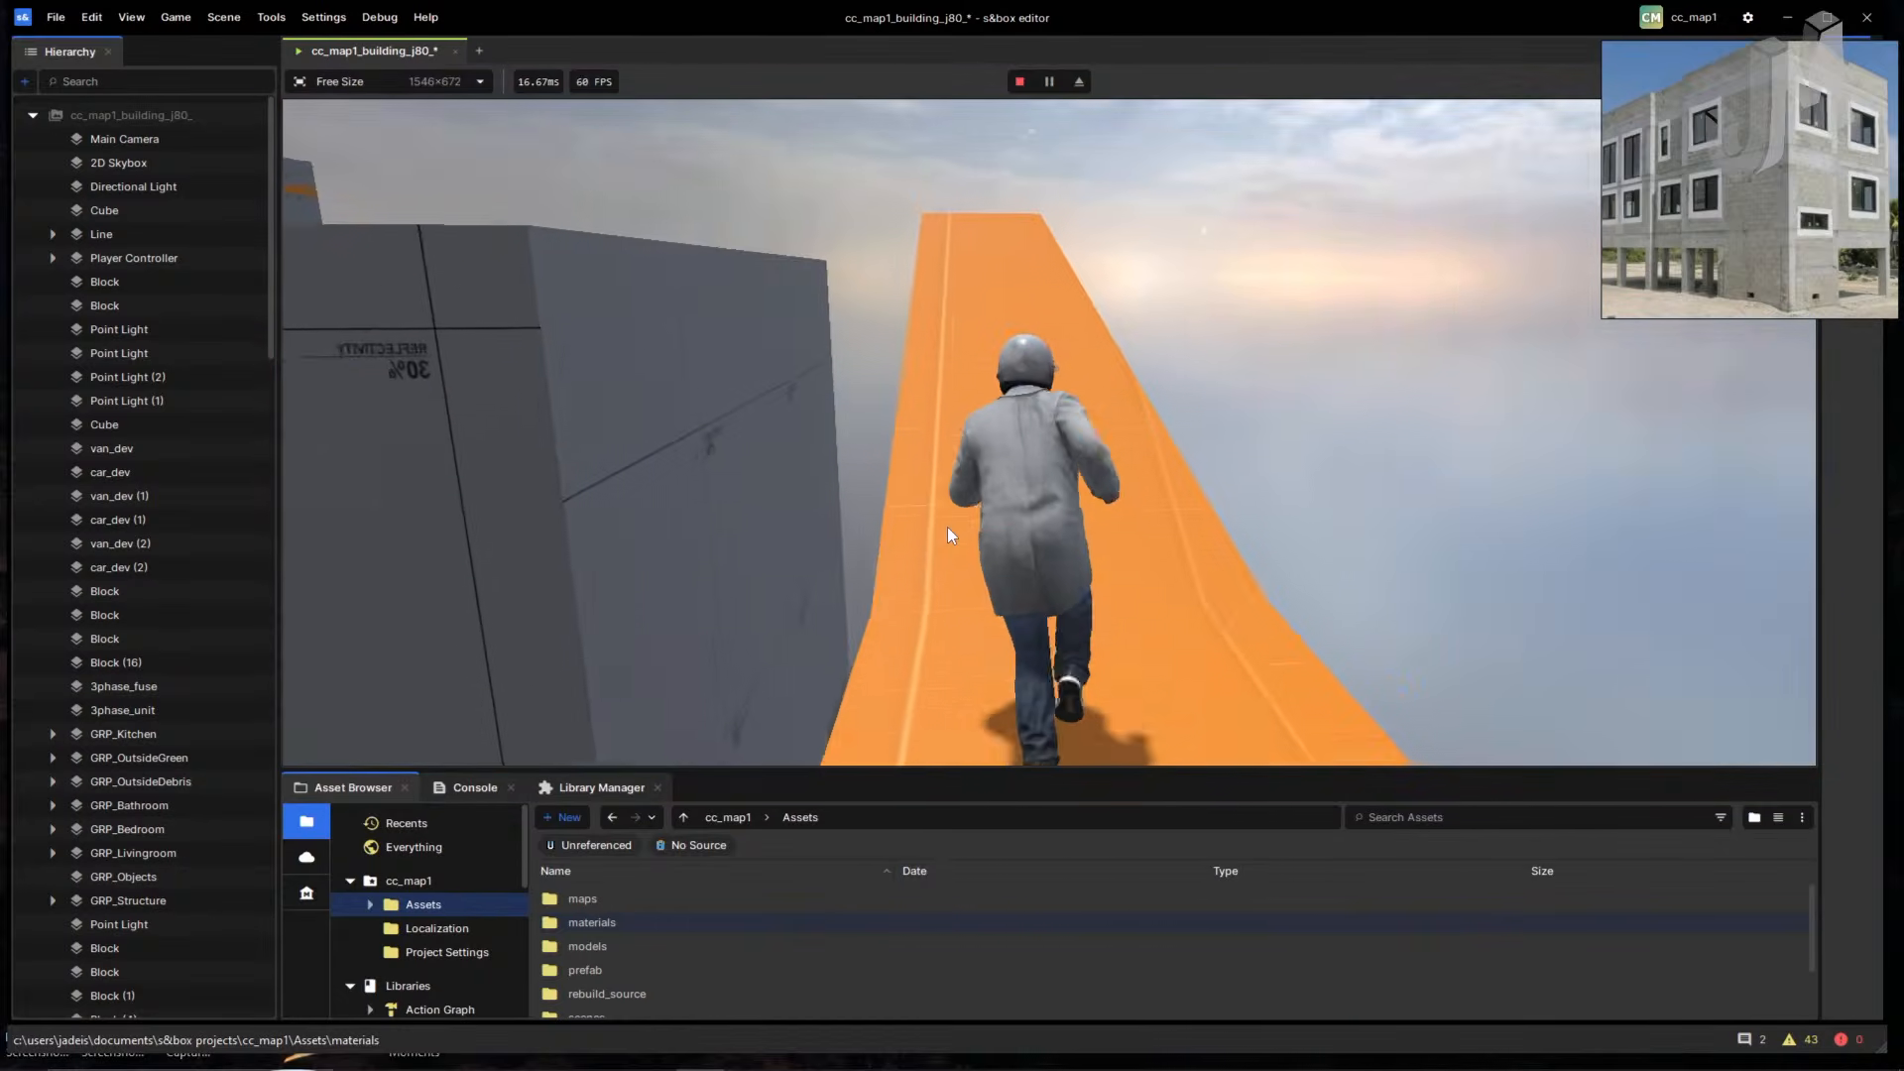
{"action": "key", "text": "w"}
{"action": "key", "text": "space"}
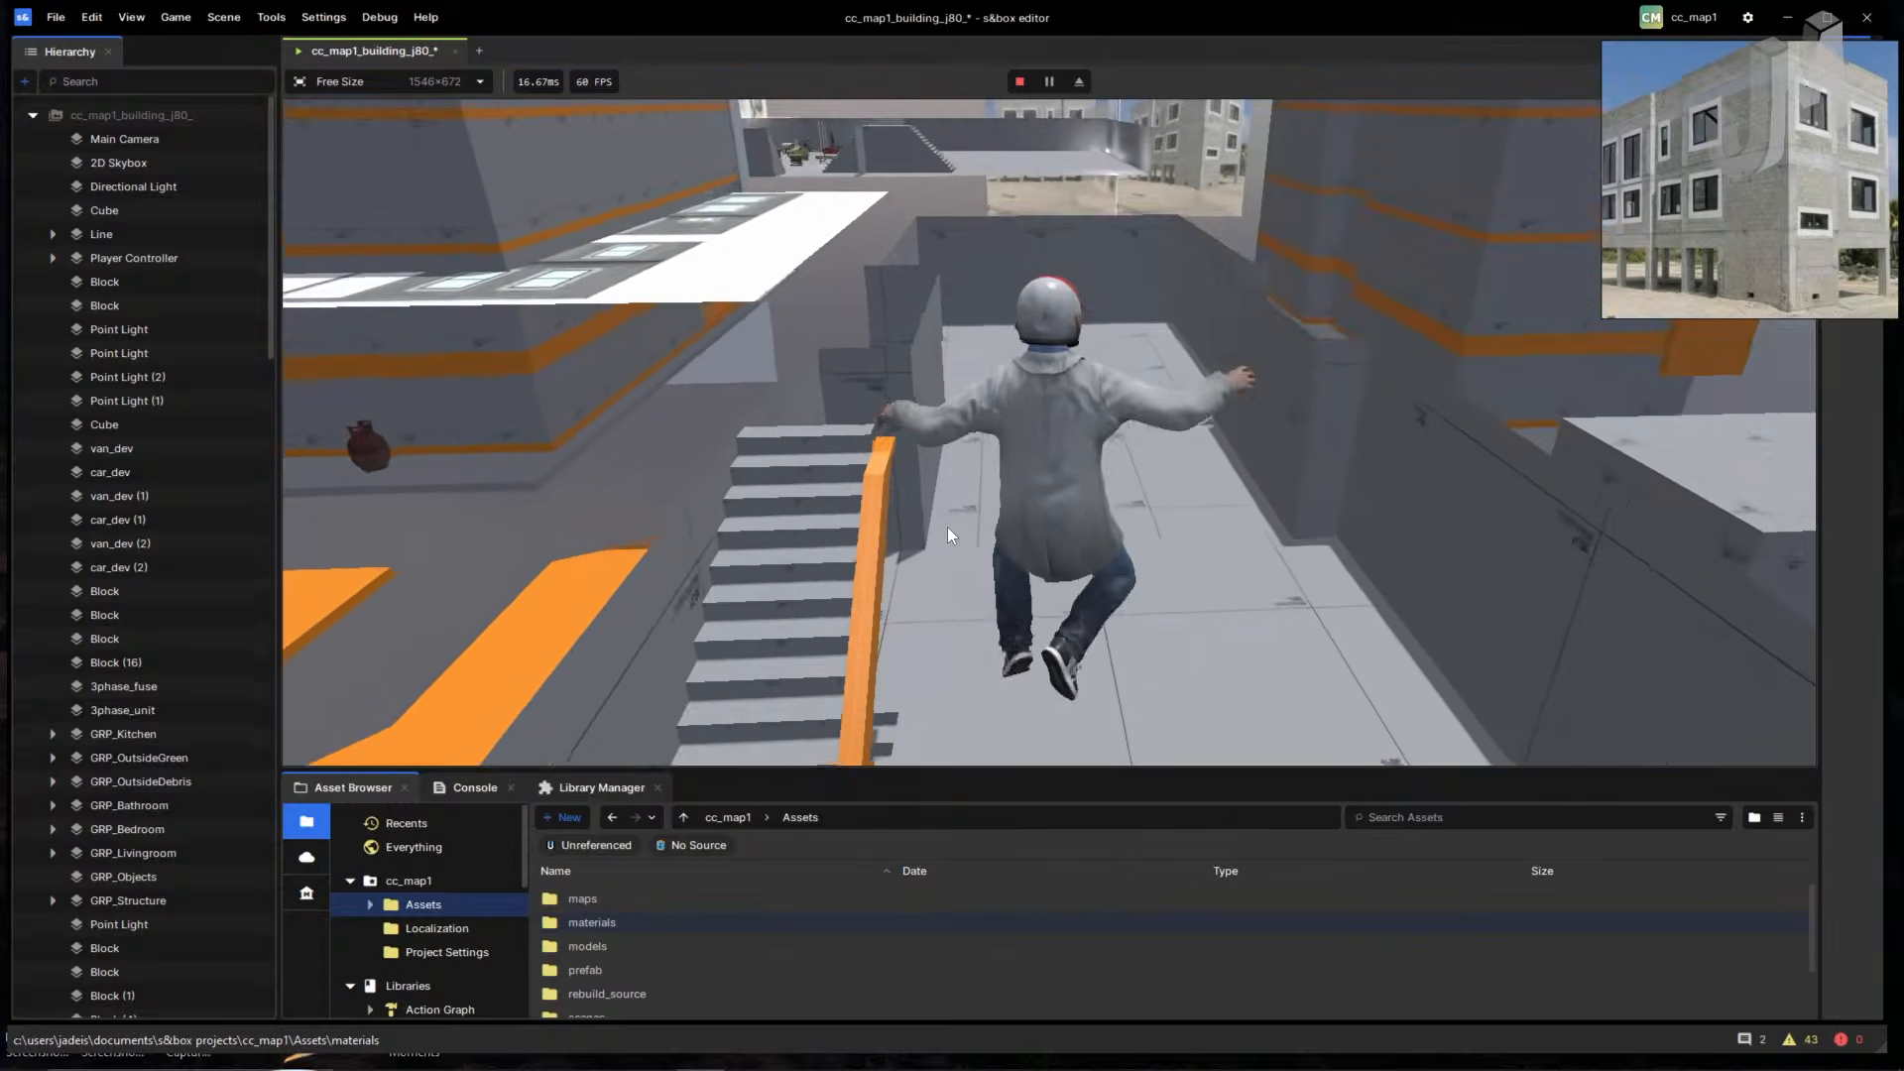
{"action": "key", "text": "w"}
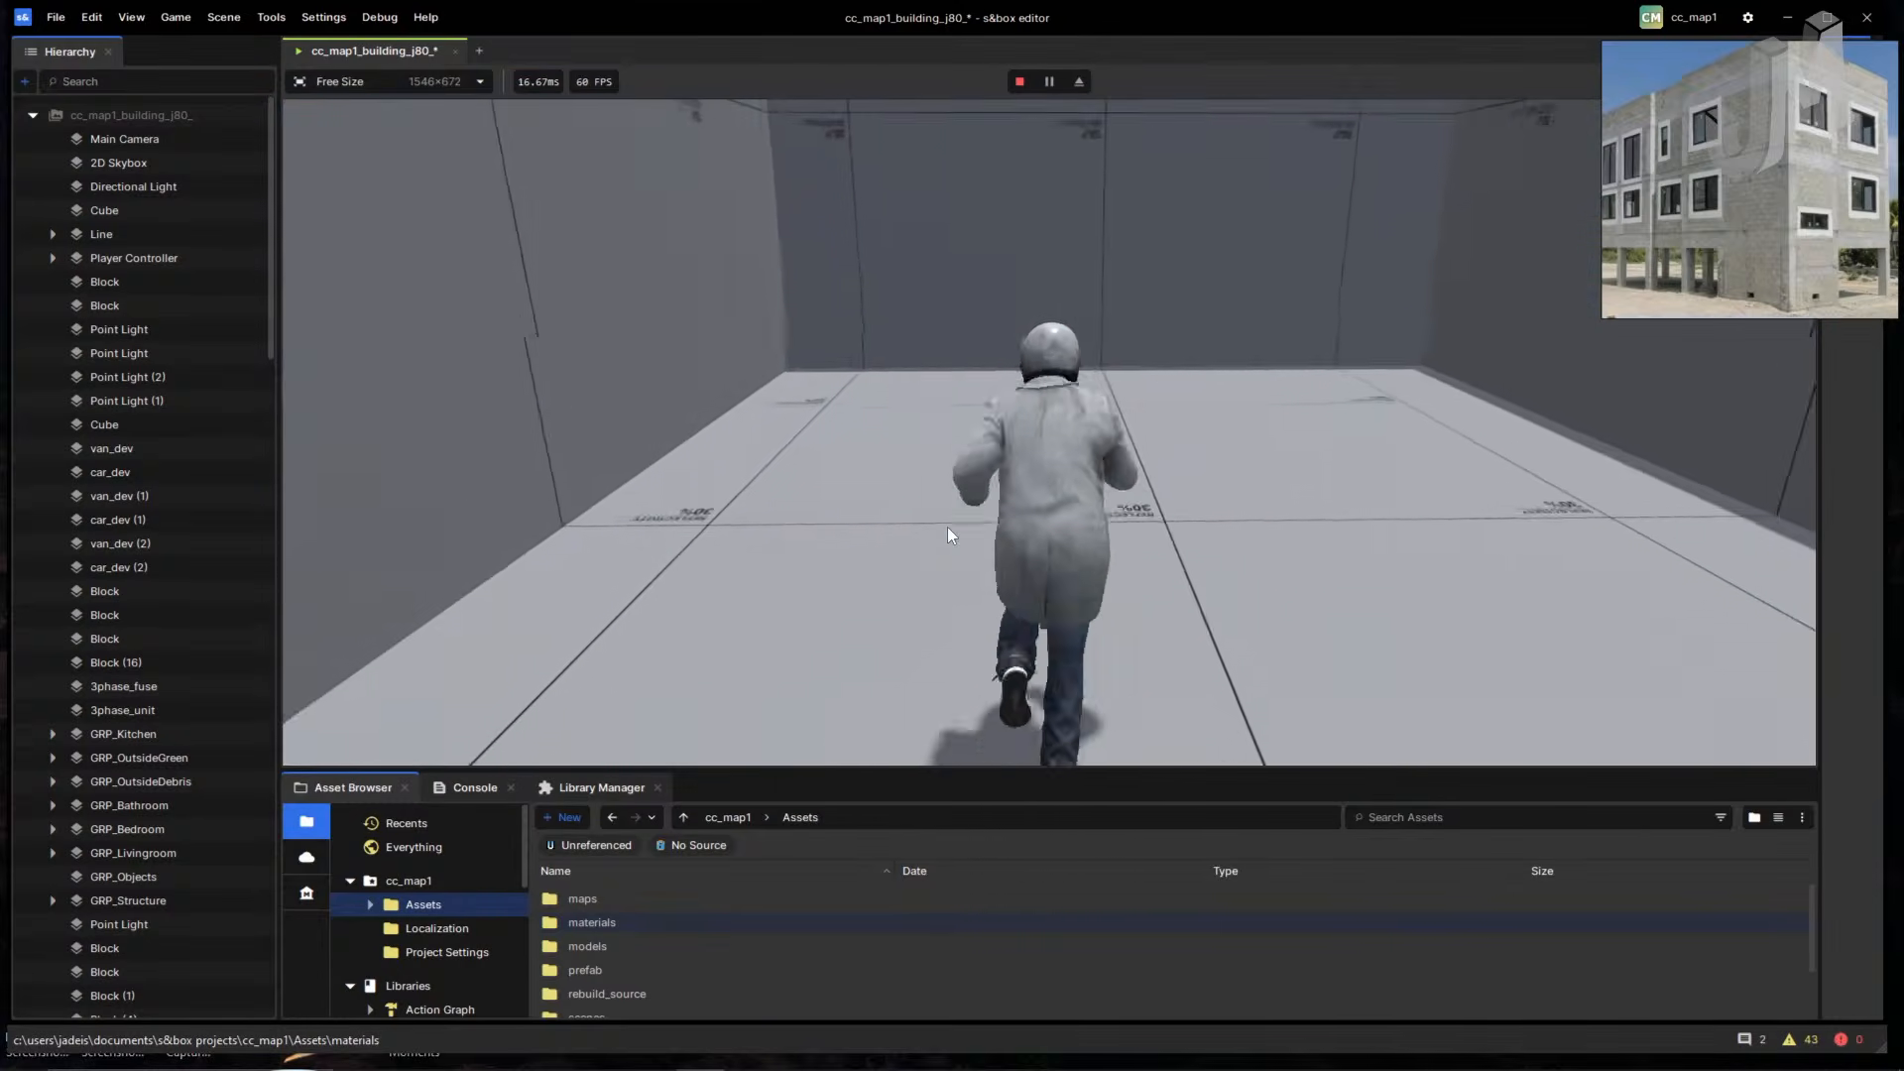
{"action": "key", "text": "w"}
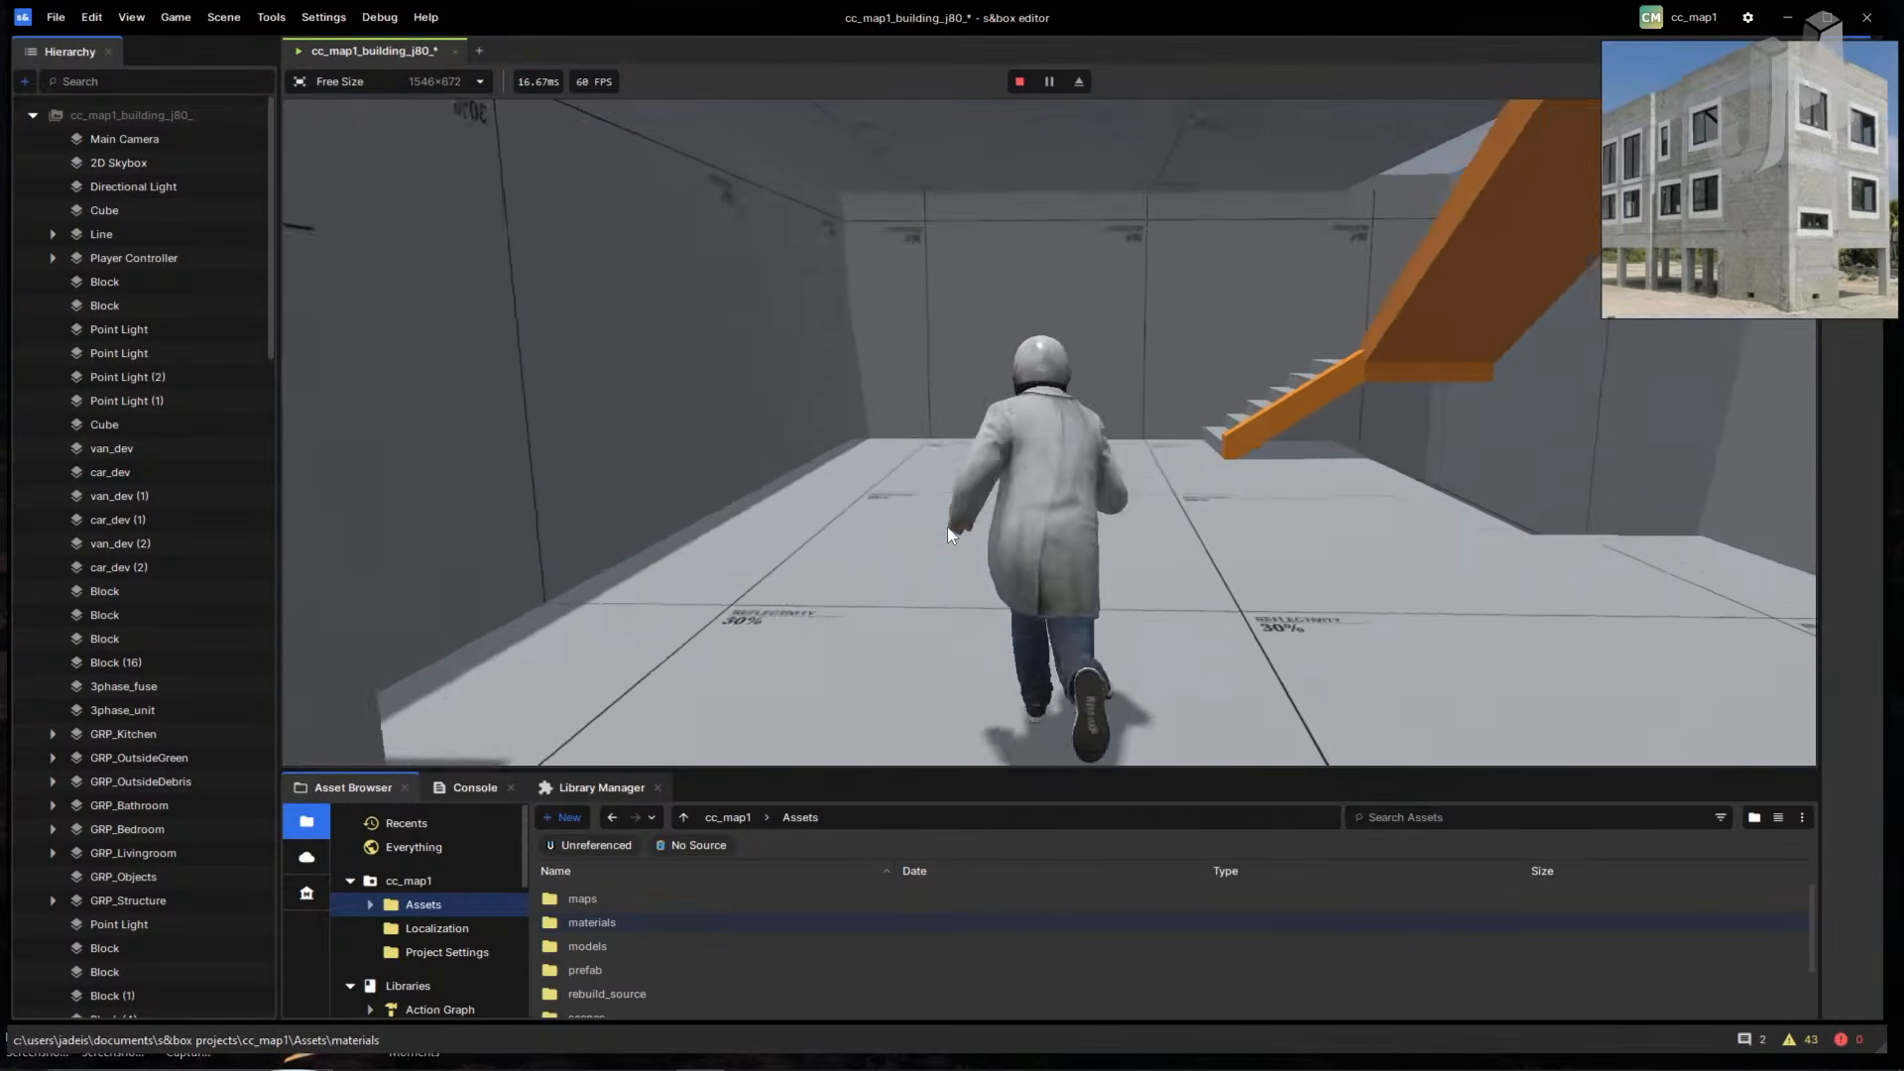
{"action": "key", "text": "w"}
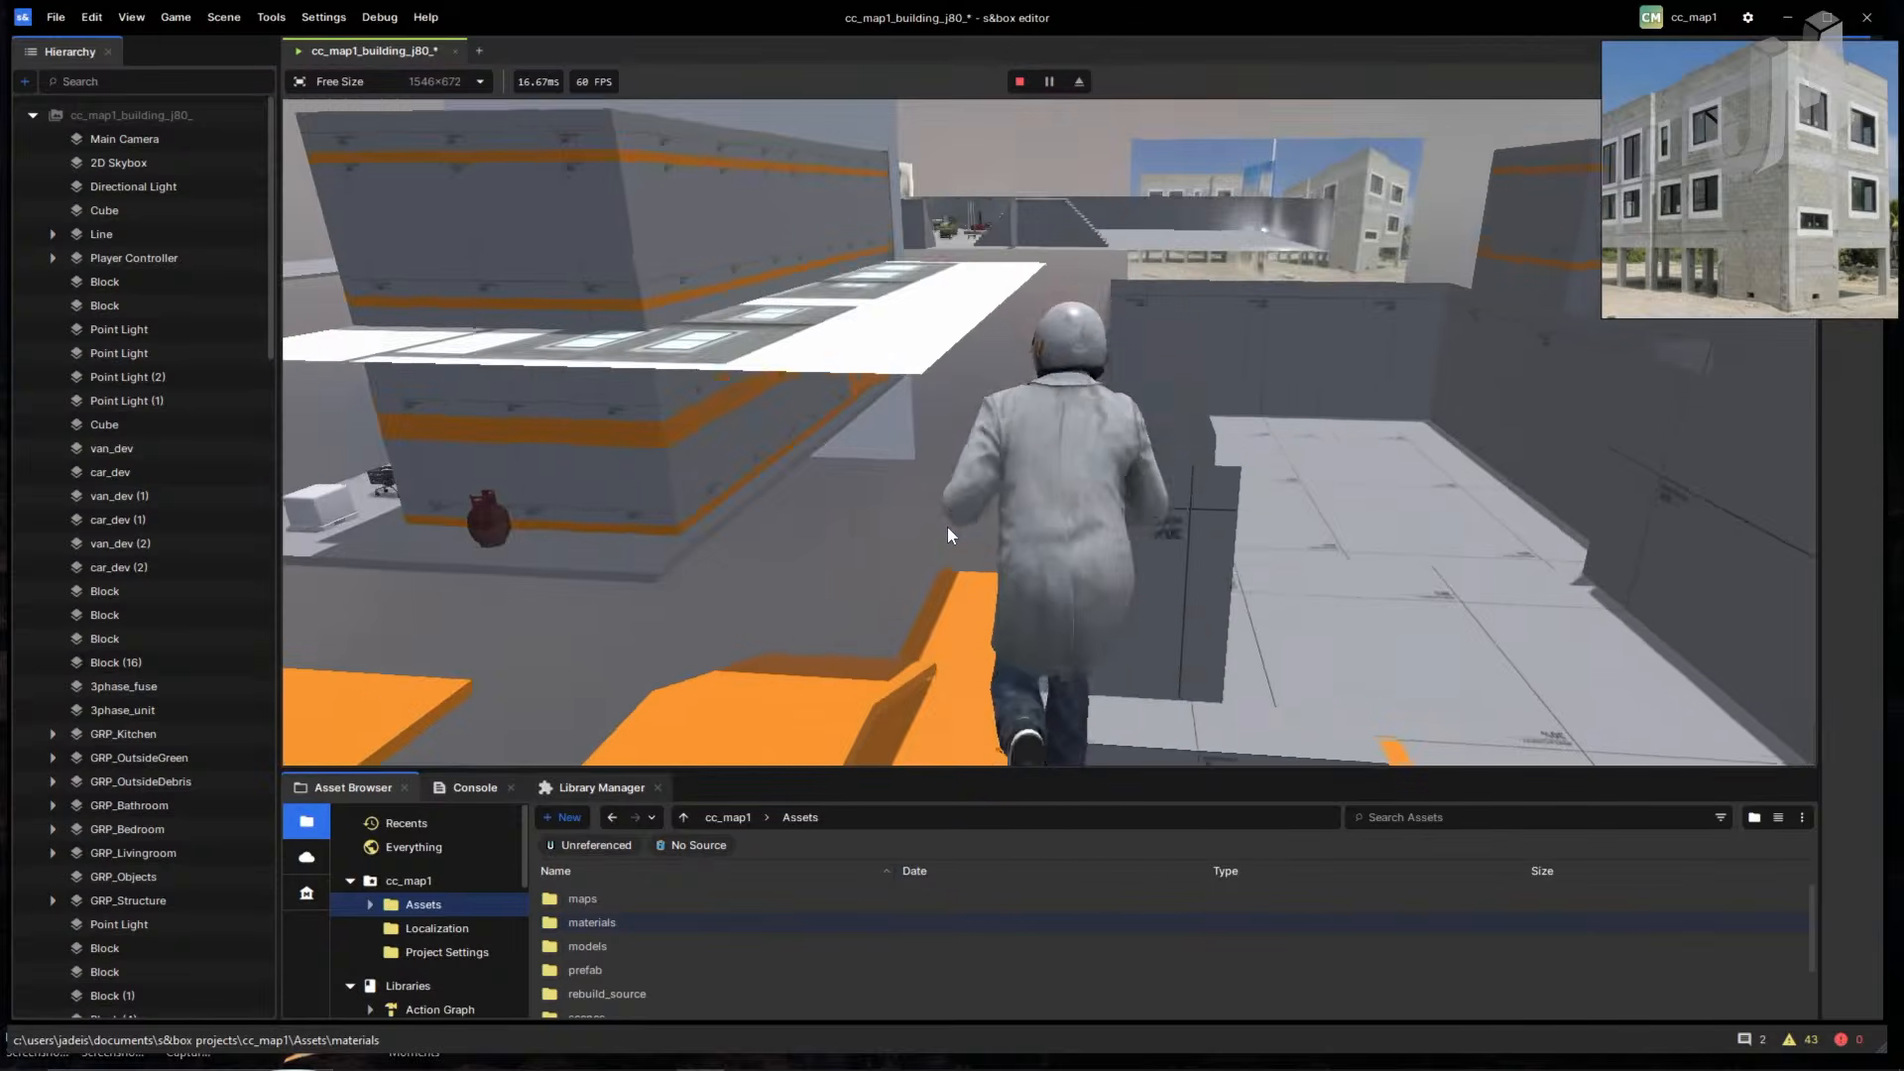
{"action": "key", "text": "w"}
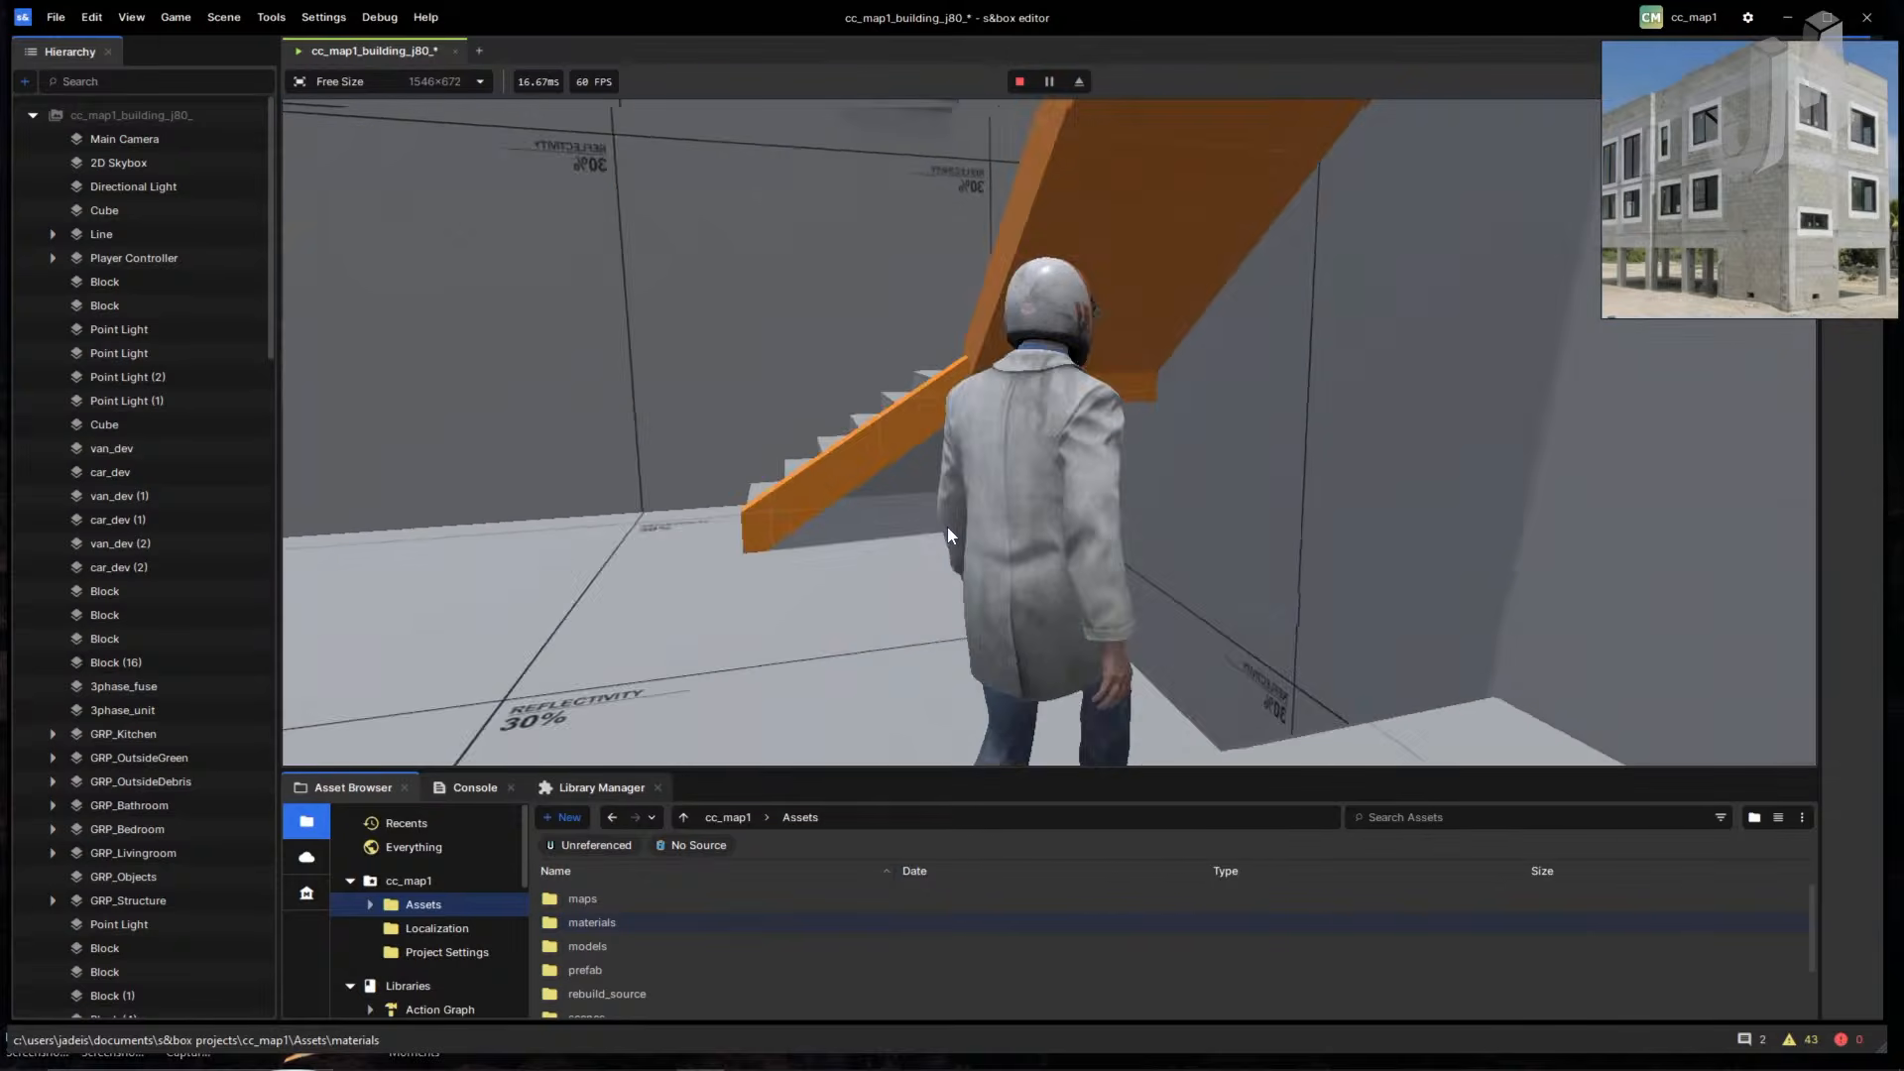
{"action": "key", "text": "w"}
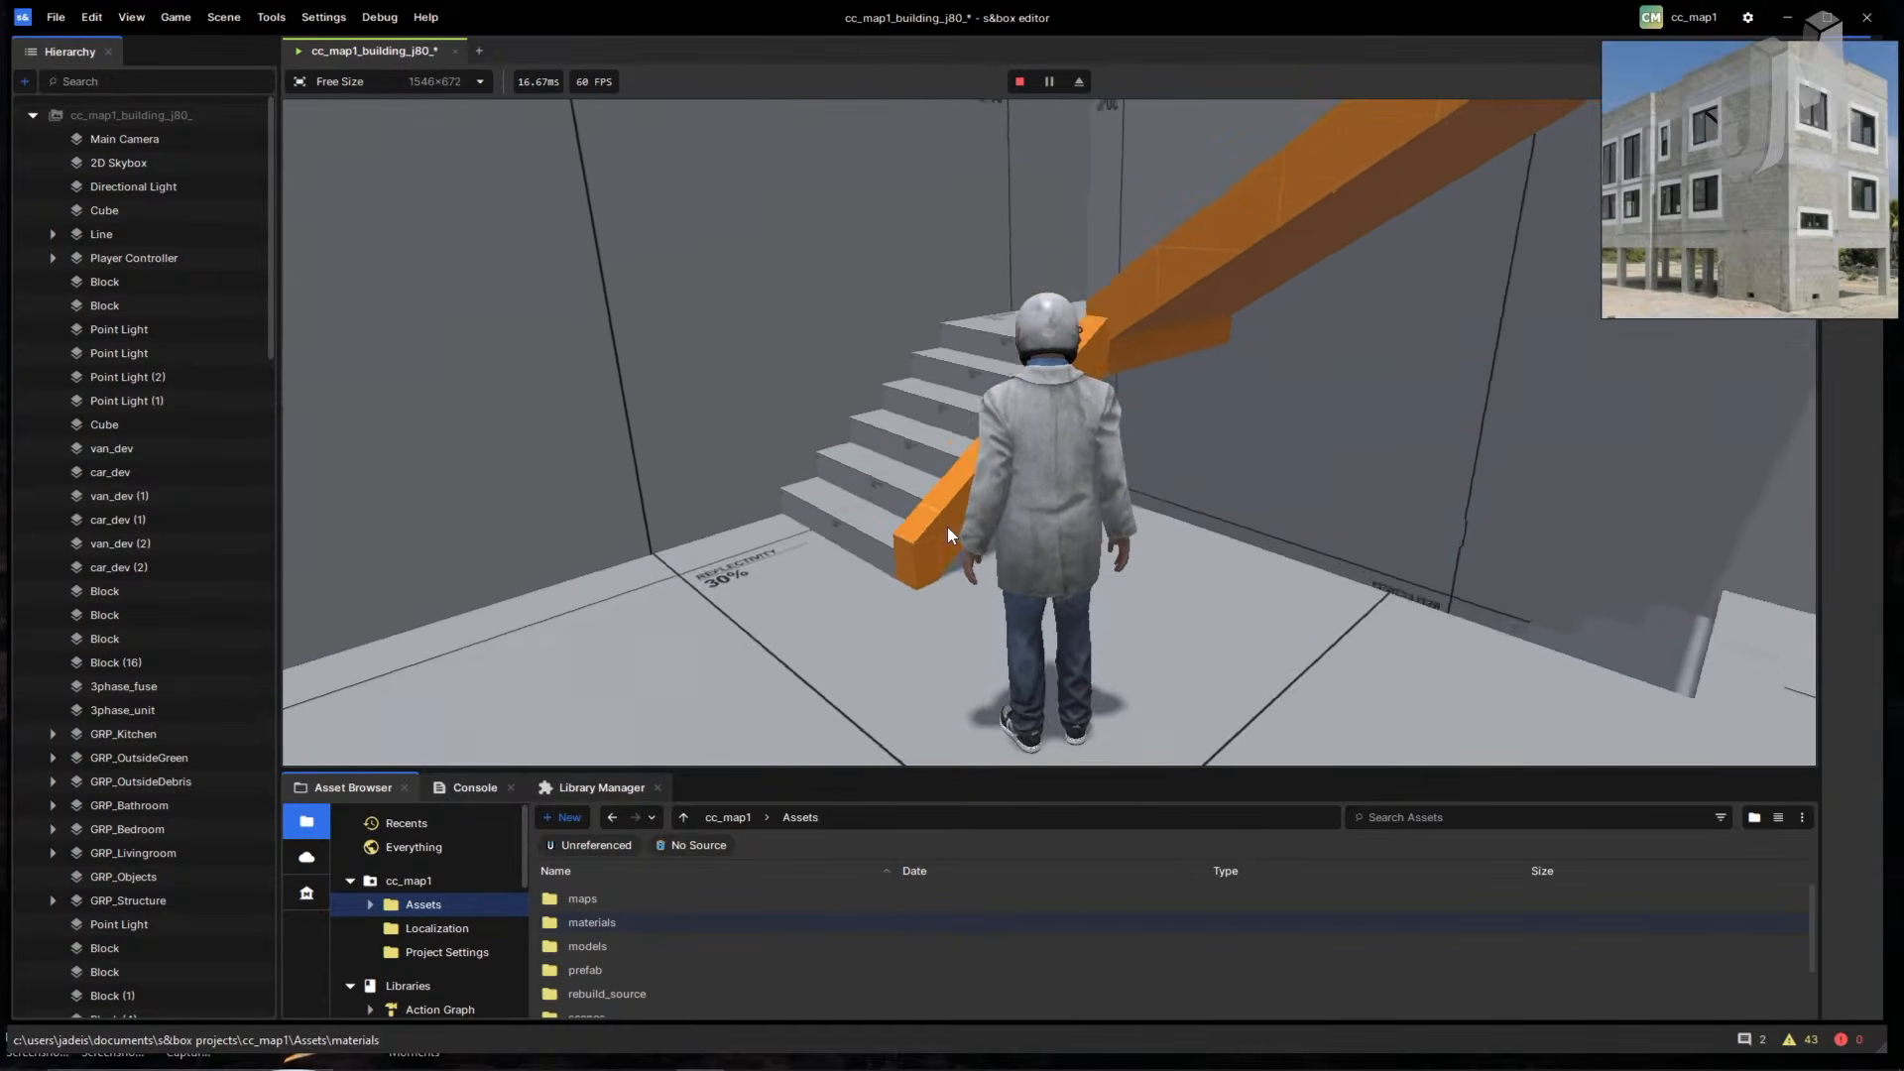
- Shrink the bottom asset panel to enlarge the game view and resume control
{"action": "key", "text": "Escape"}
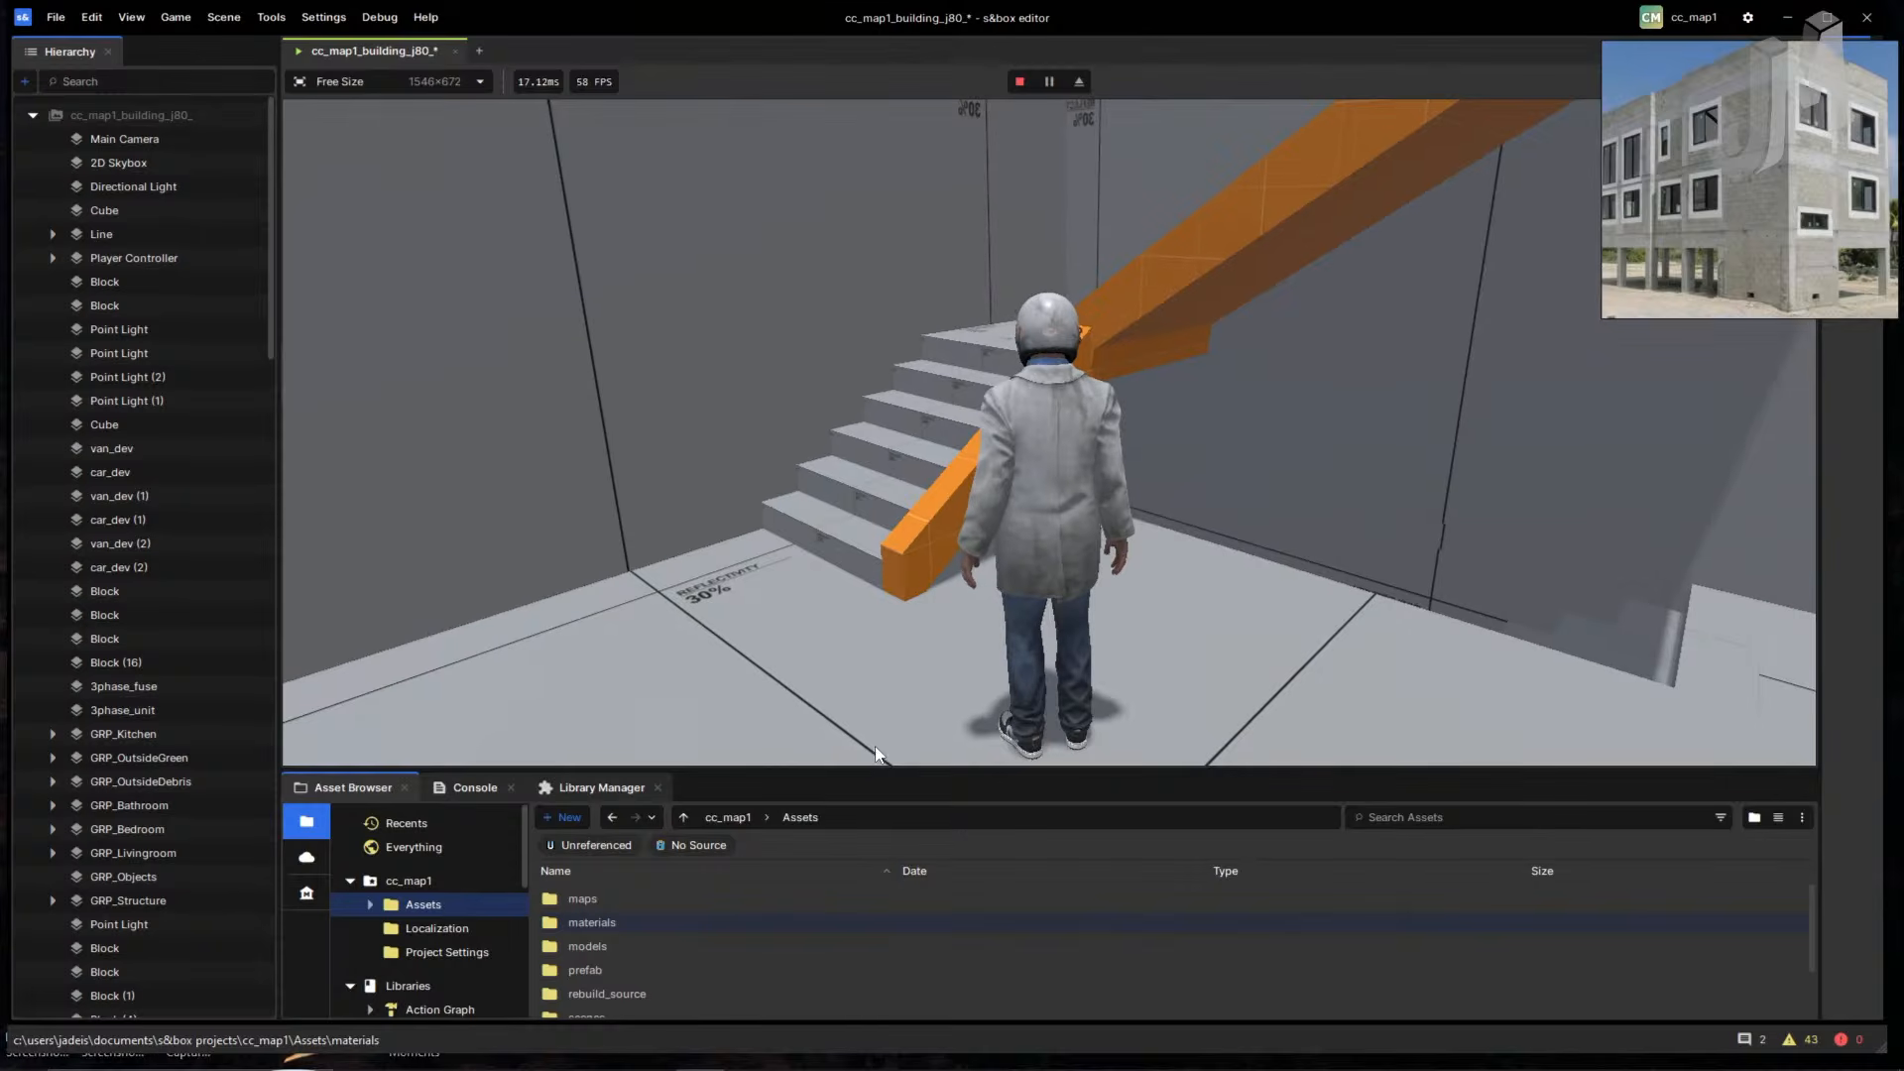
{"action": "left_click_drag", "start_coordinate": [860, 769], "coordinate": [846, 932]}
{"action": "left_click", "coordinate": [866, 800]}
- Climb the stairs onto the roof, run back down through the building, then stop the playtest
{"action": "key", "text": "w"}
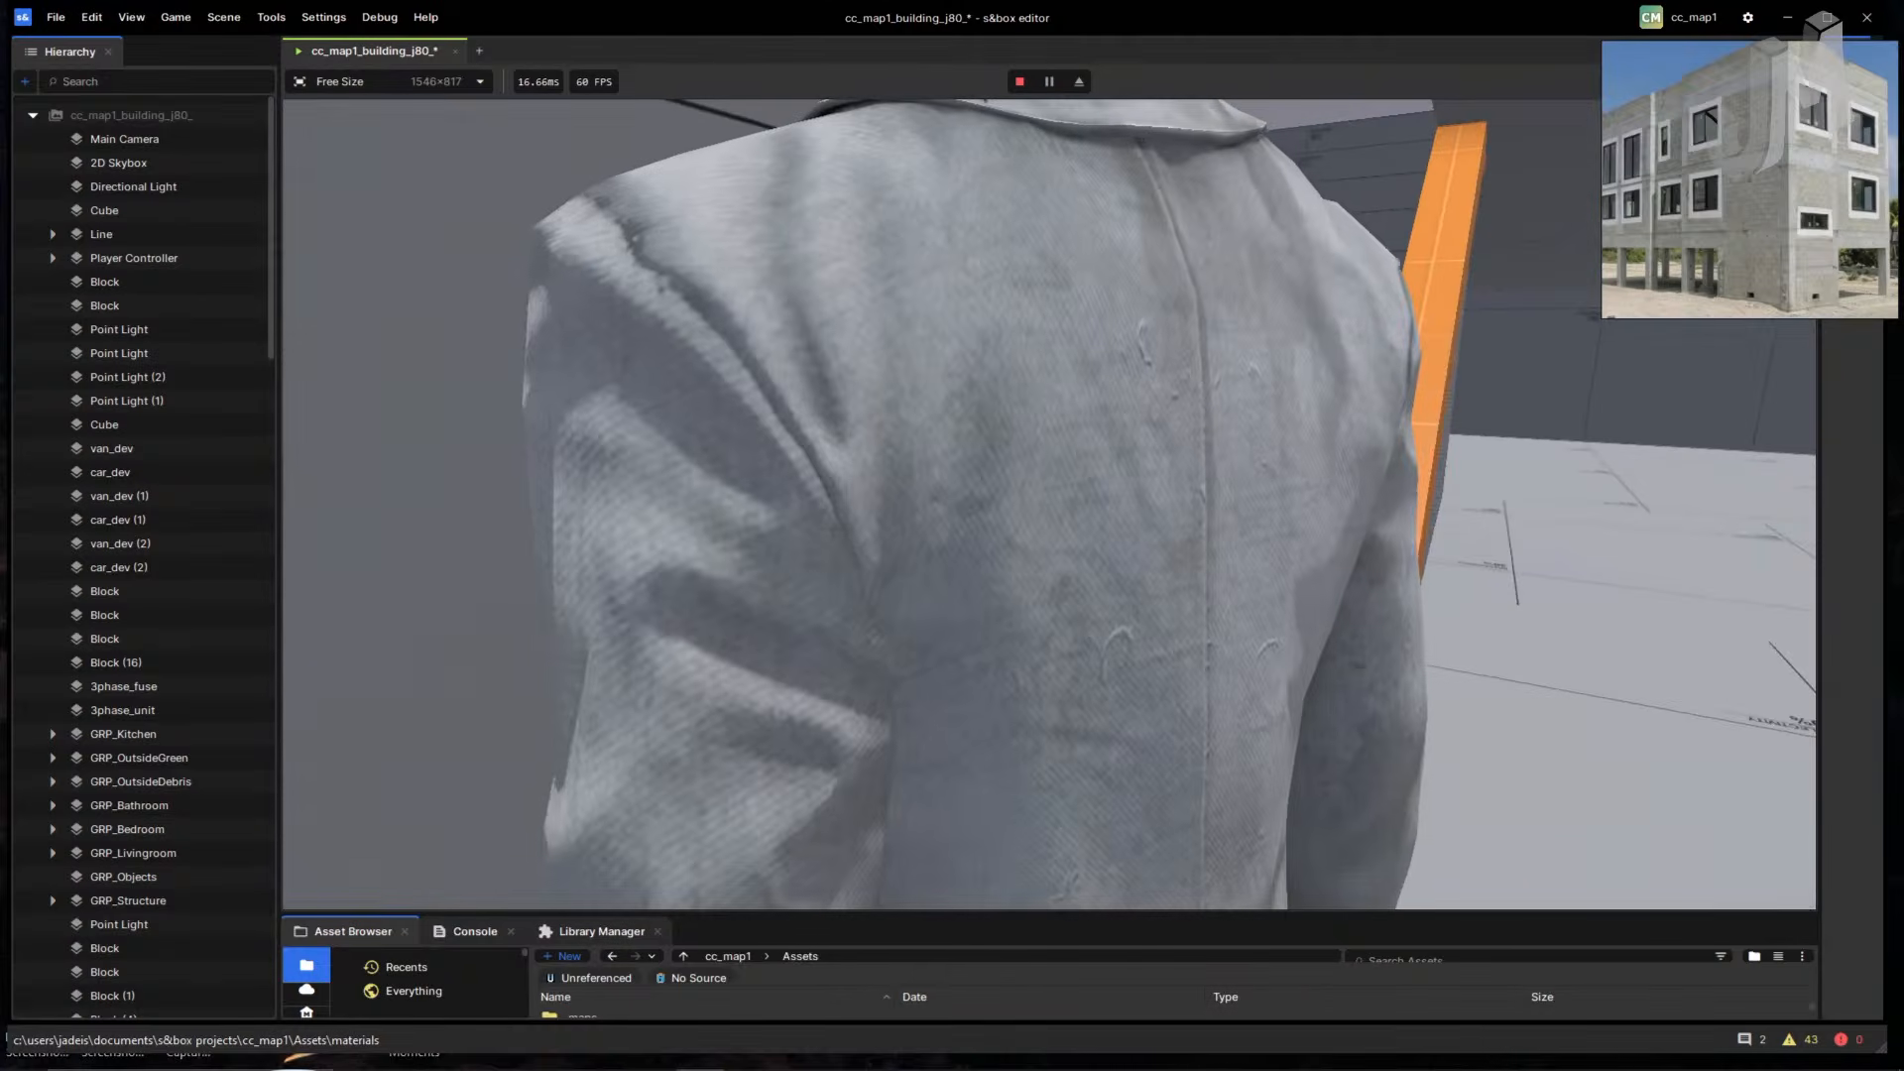
{"action": "key", "text": "w"}
{"action": "key", "text": "w"}
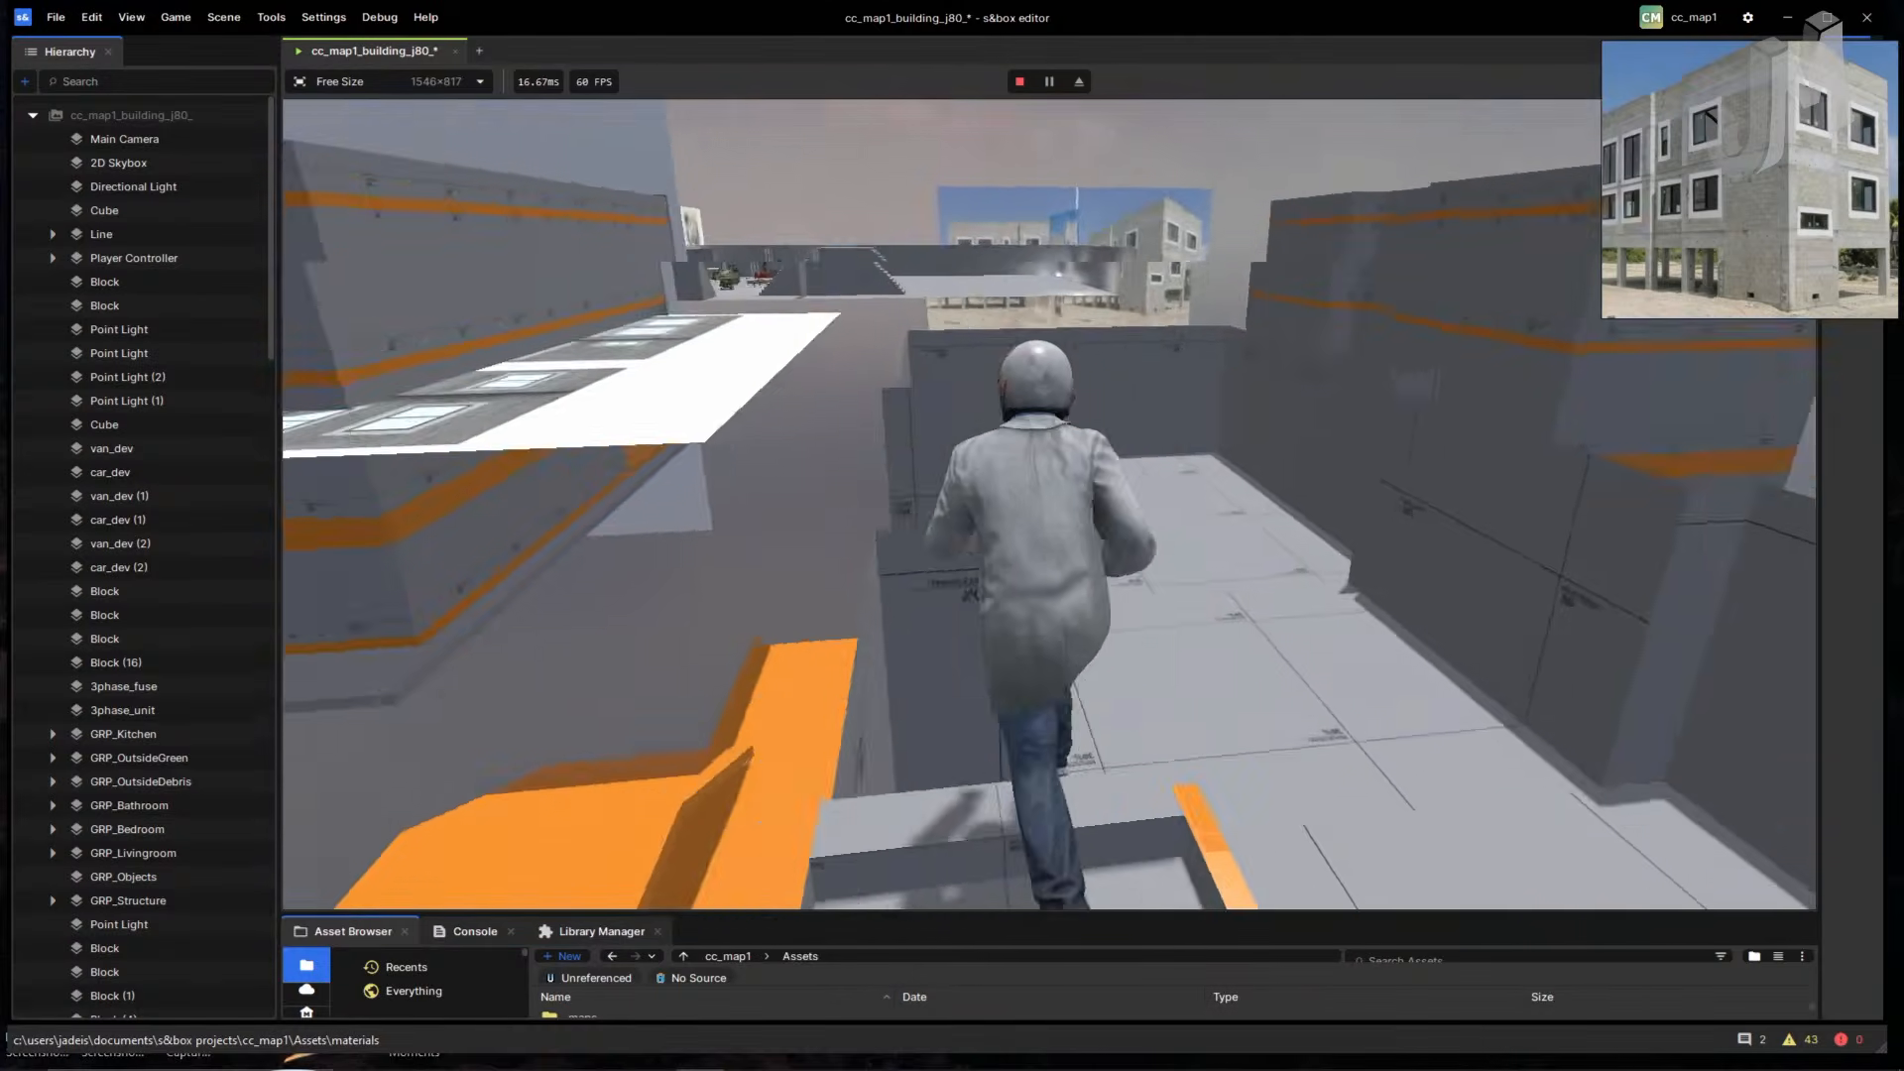
{"action": "key", "text": "w"}
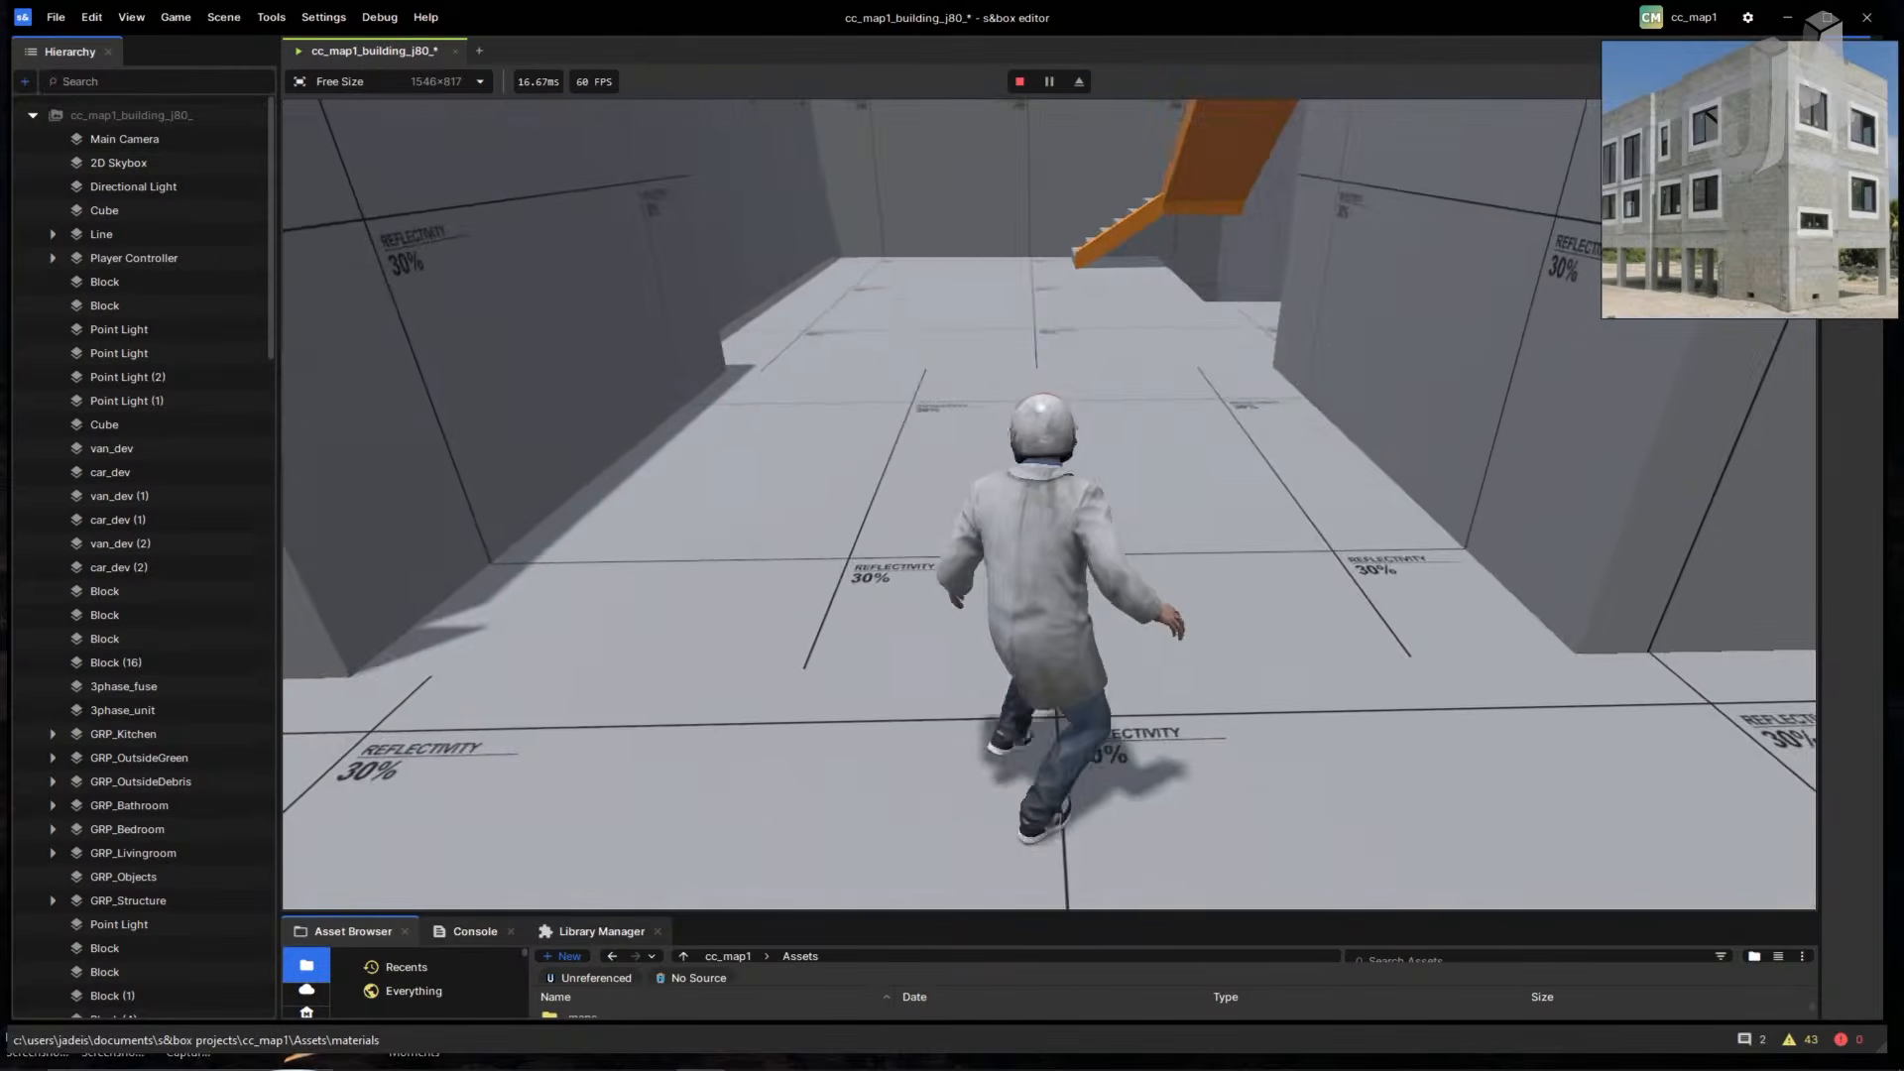
{"action": "key", "text": "w"}
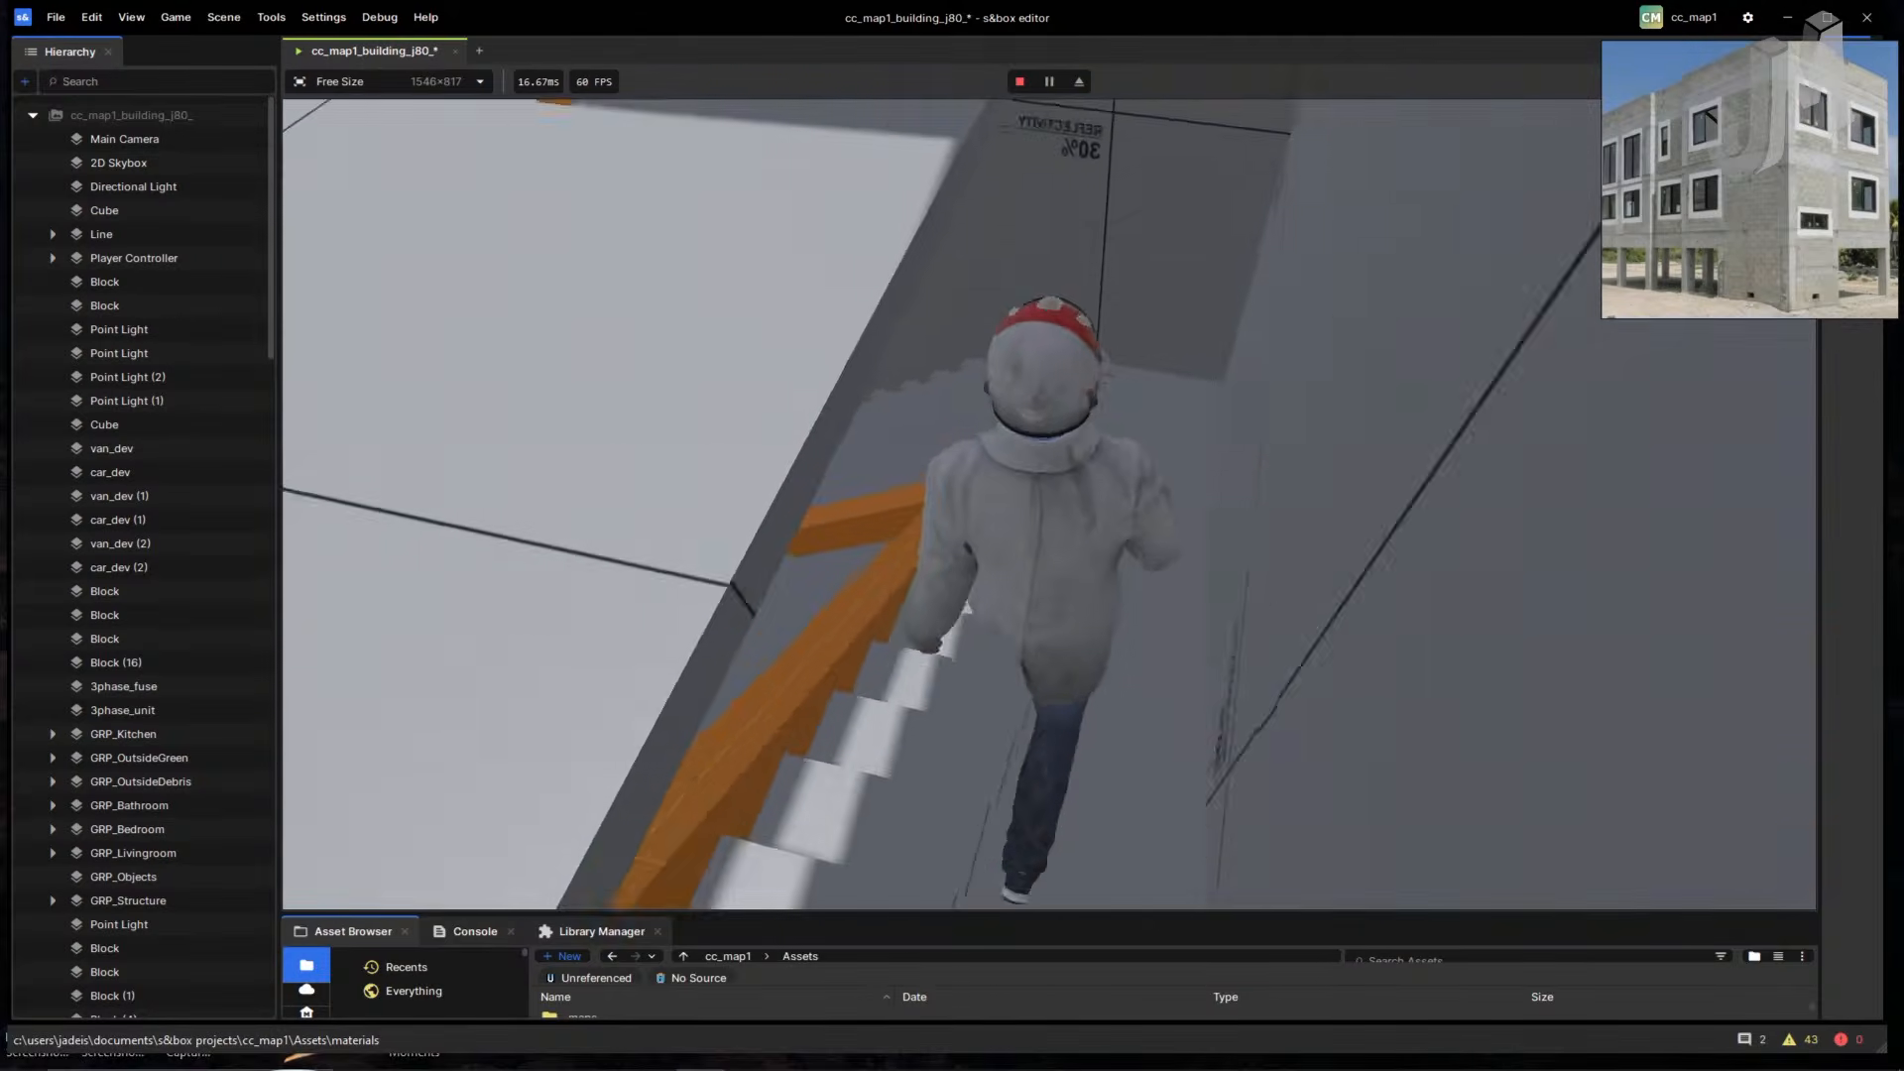
{"action": "key", "text": "w"}
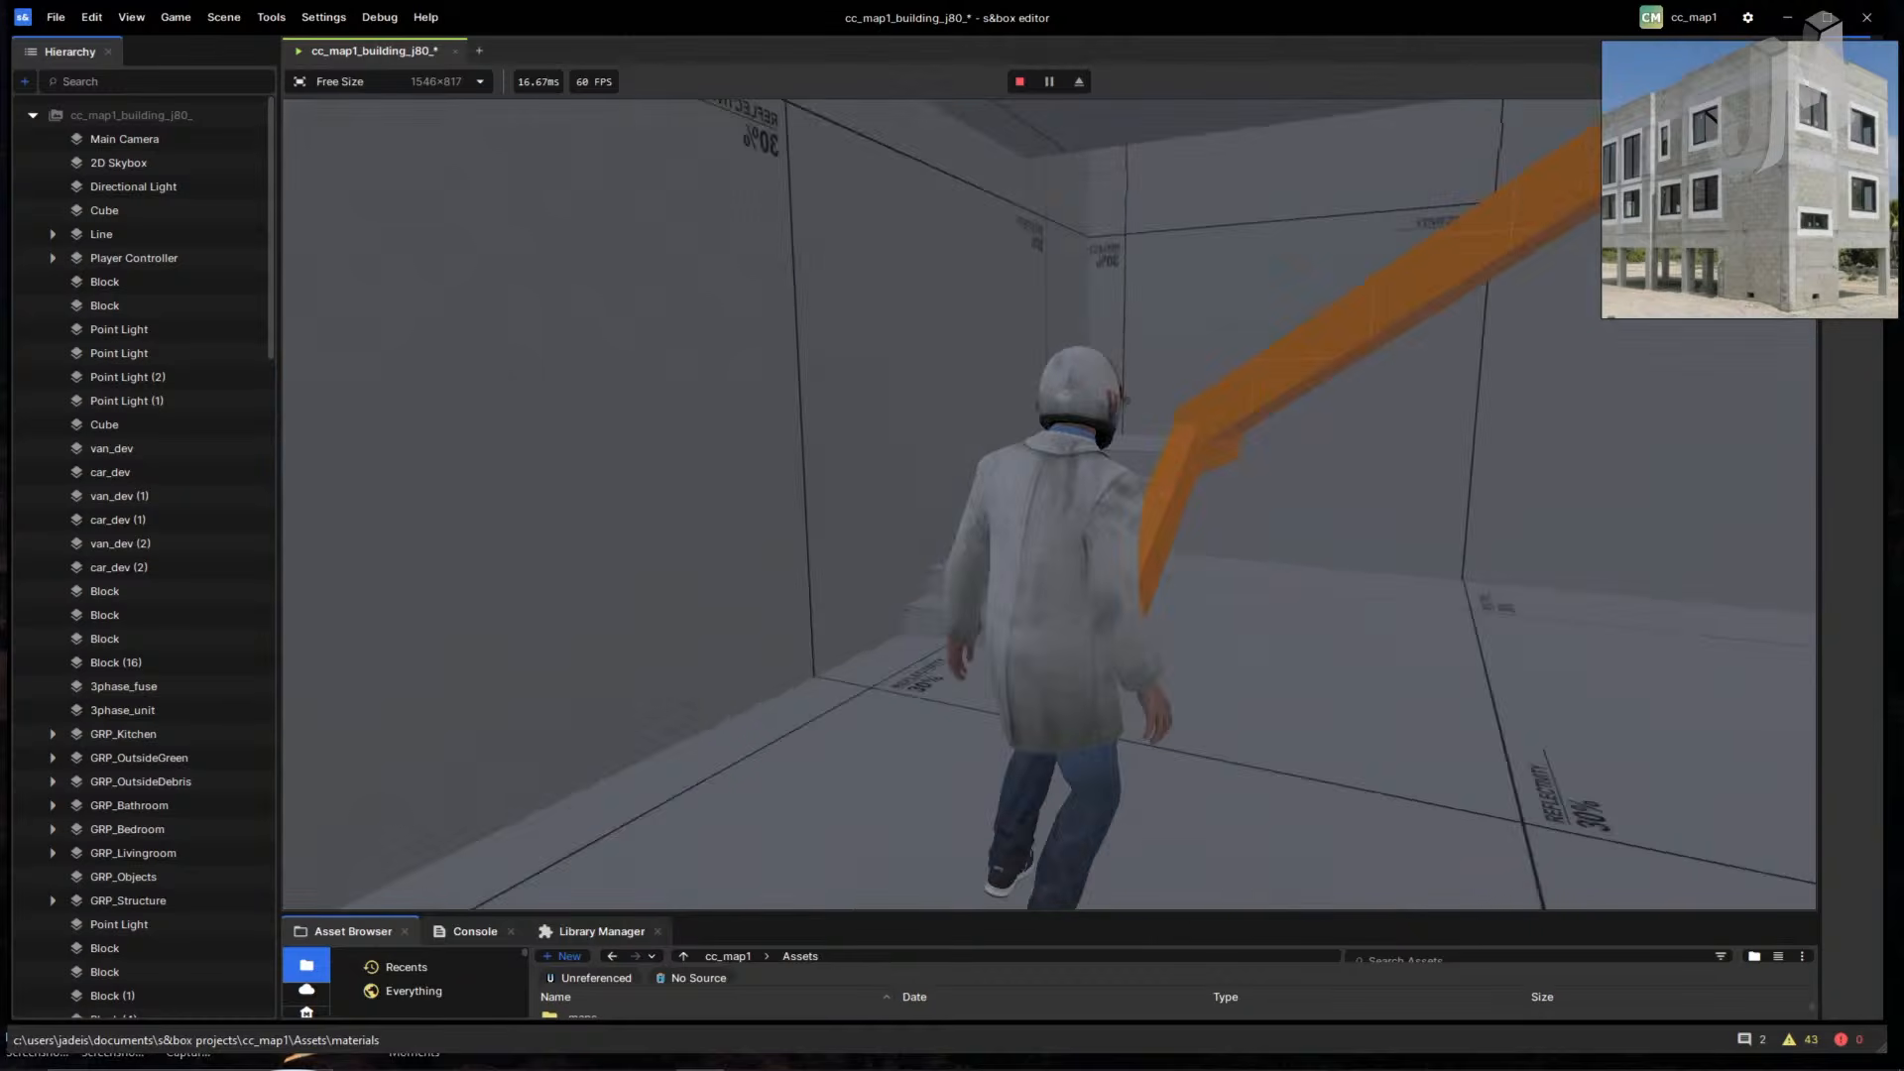
{"action": "key", "text": "w"}
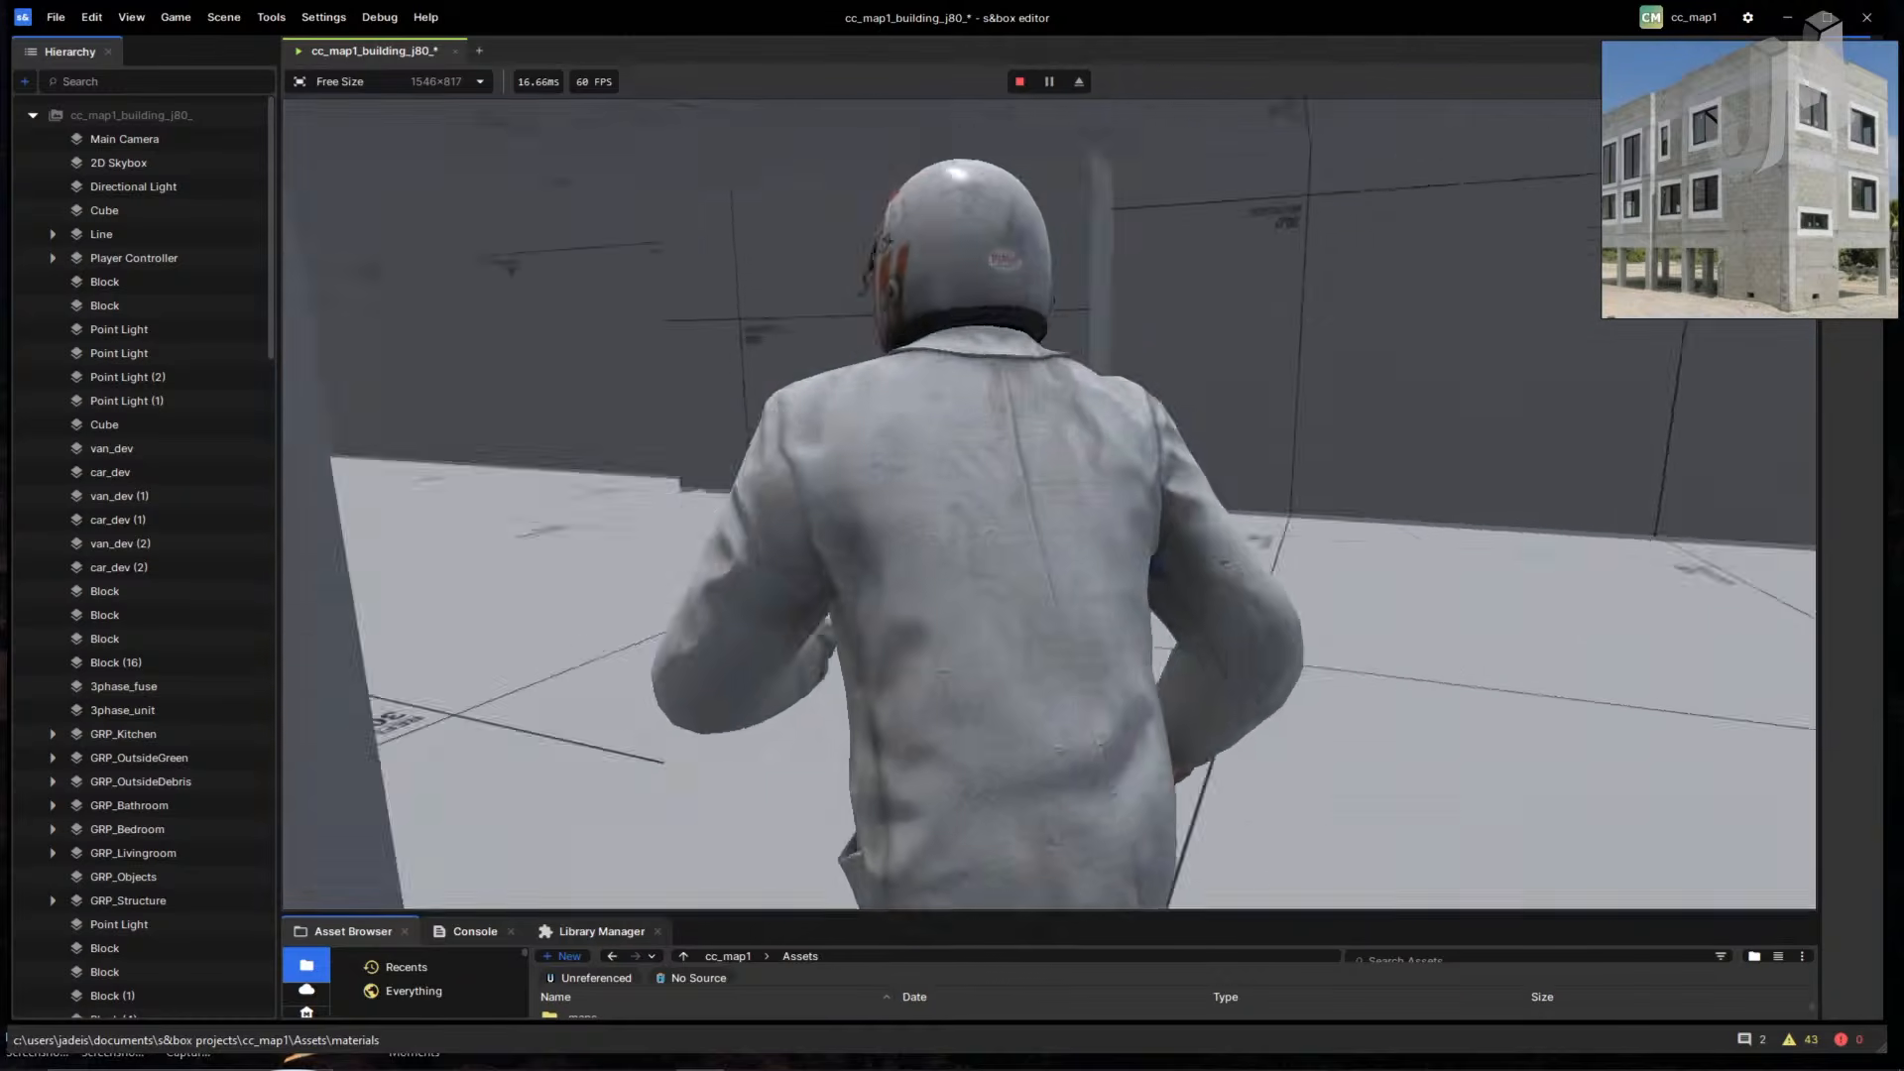
{"action": "key", "text": "w"}
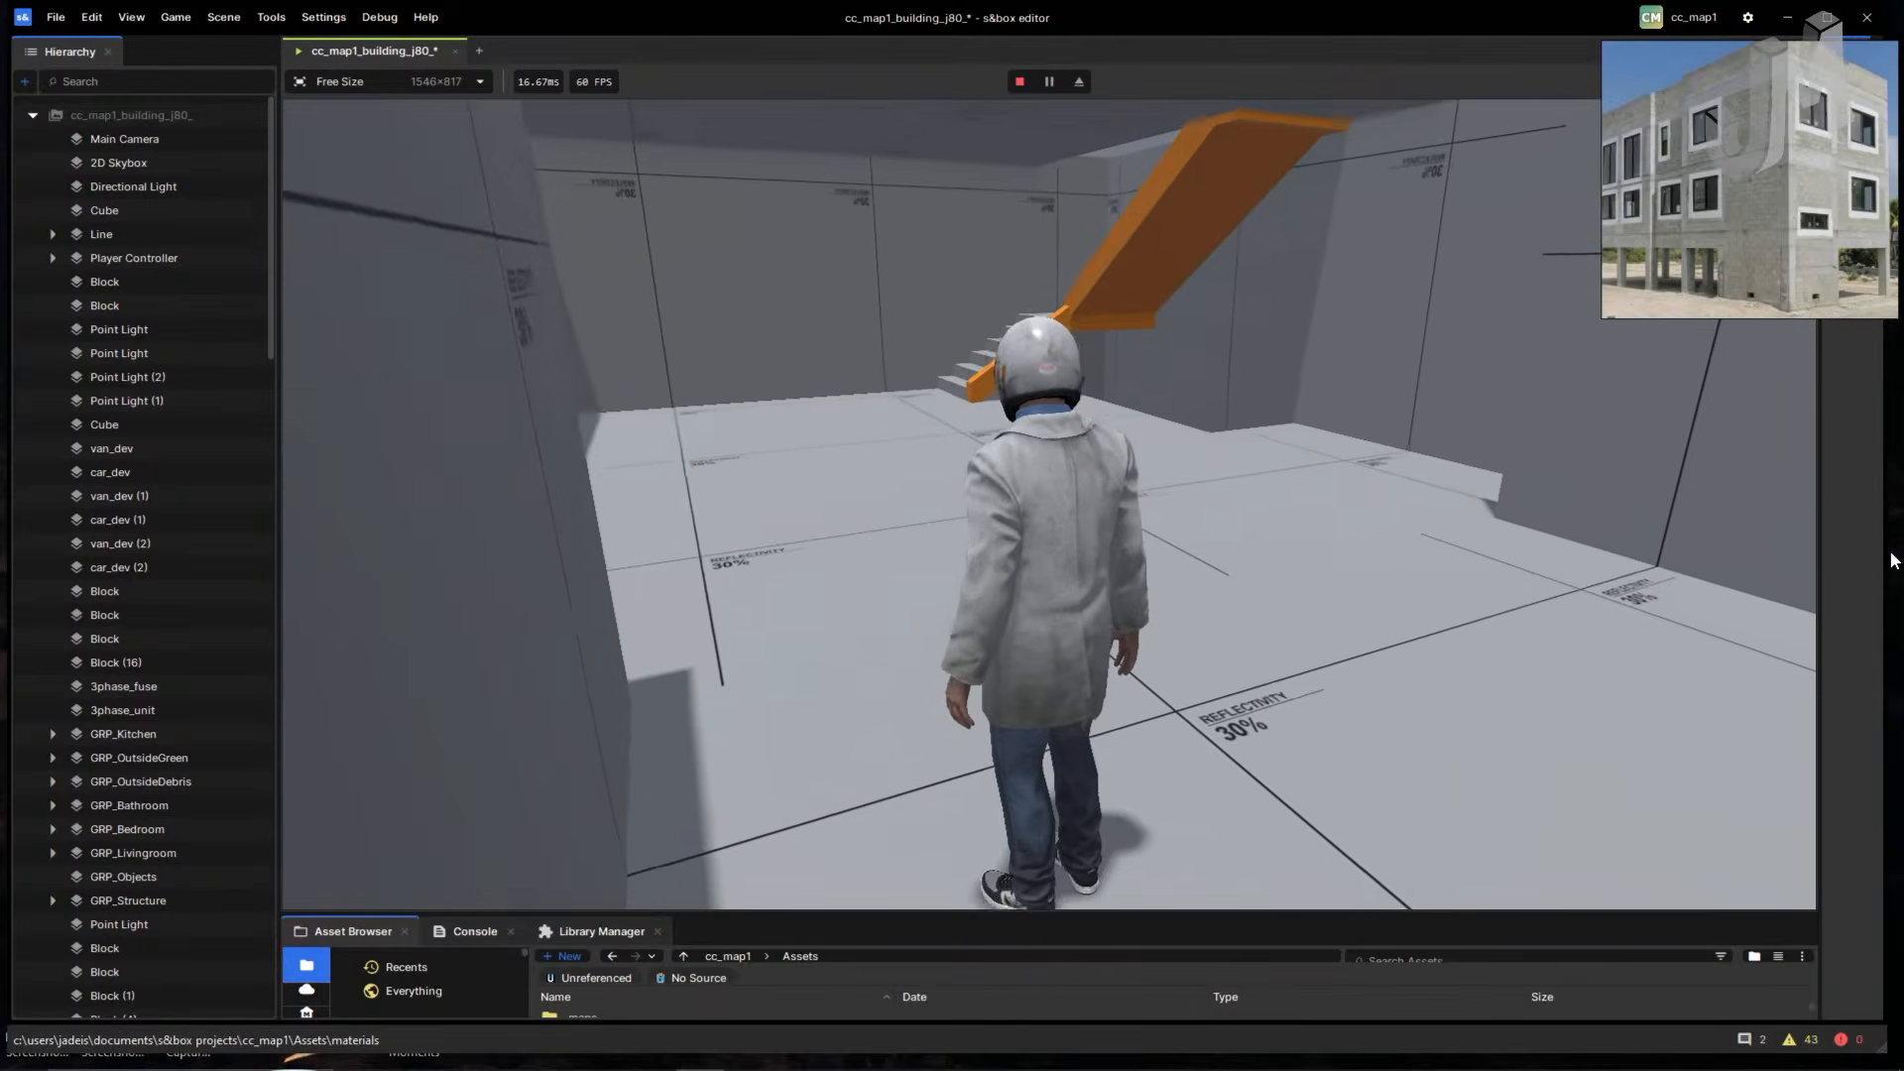
{"action": "left_click", "coordinate": [1018, 83]}
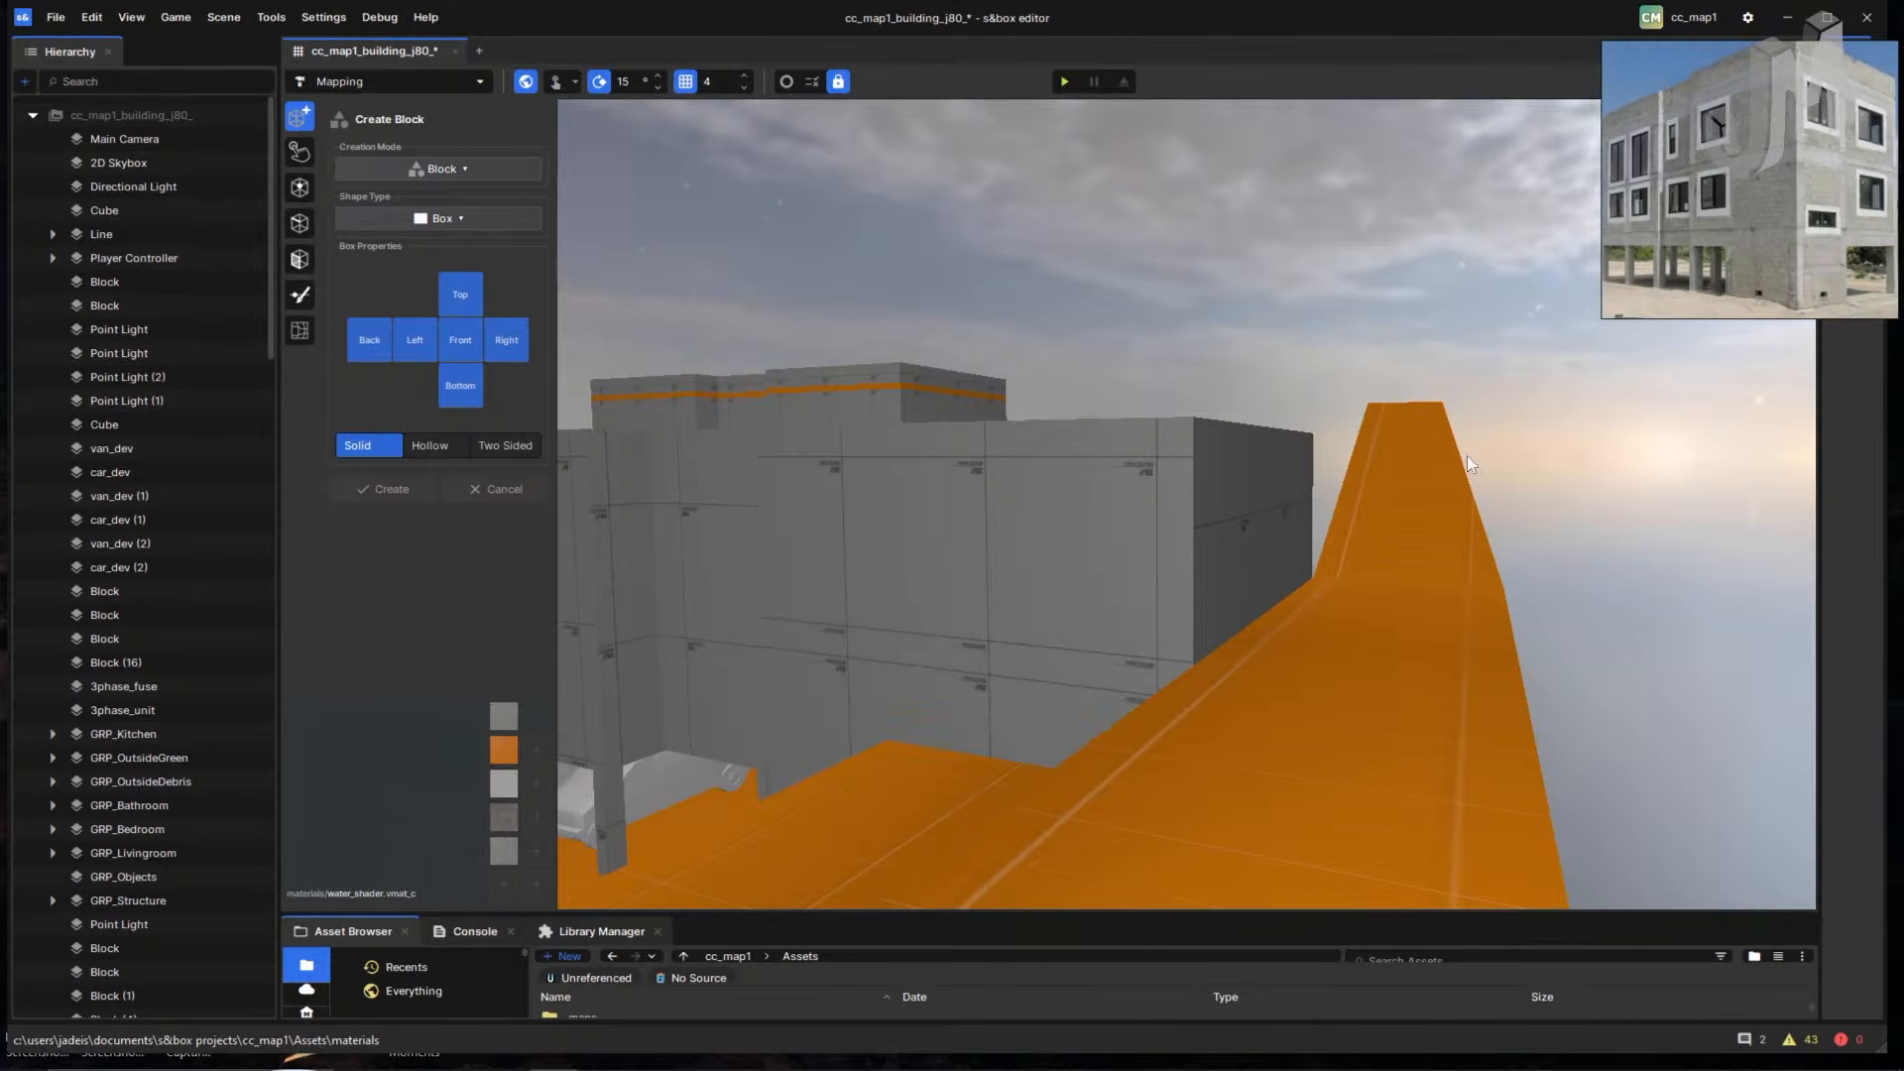
- Cycle through Vertex and Edge modes to Object Selection, select a block, and pan toward the ramps
{"action": "left_click", "coordinate": [301, 196]}
{"action": "left_click", "coordinate": [299, 223]}
{"action": "left_click", "coordinate": [299, 152]}
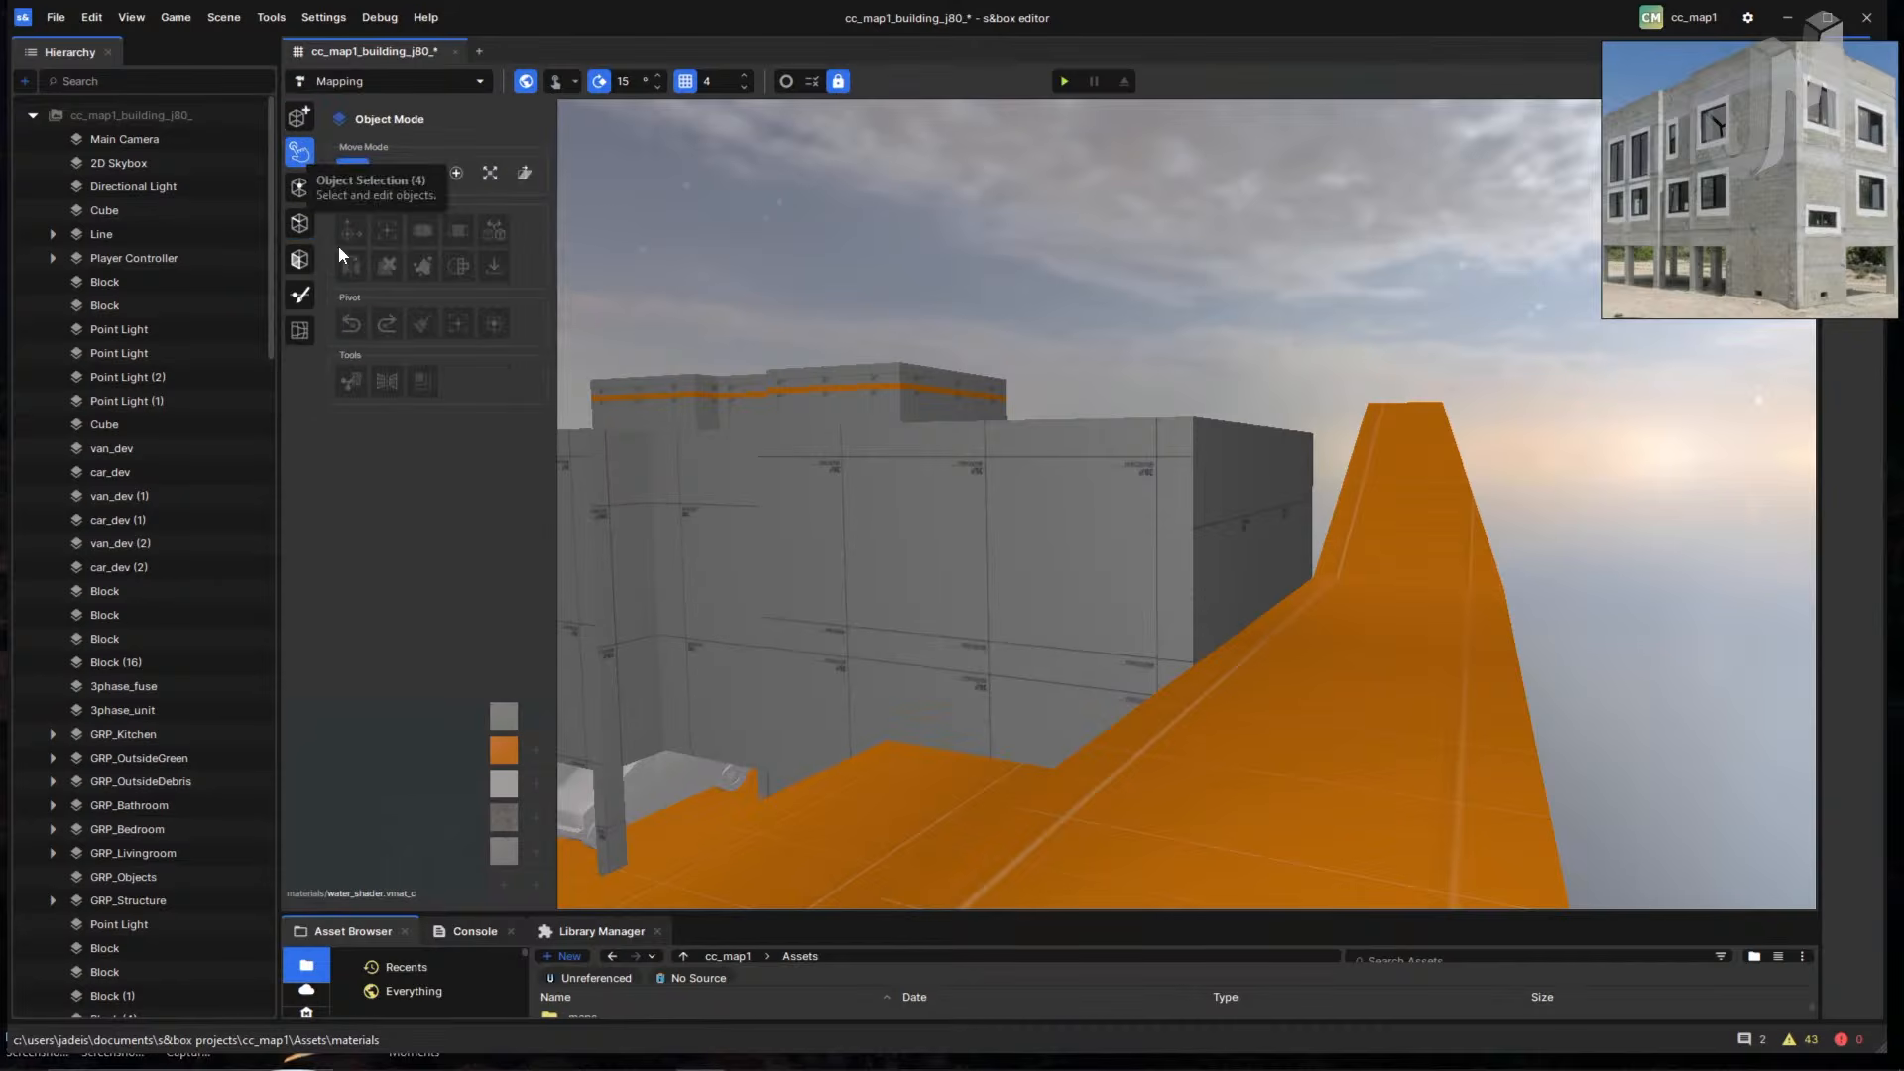
{"action": "left_click", "coordinate": [761, 546]}
{"action": "middle_click_drag", "start_coordinate": [889, 557], "coordinate": [1010, 526]}
{"action": "right_click_drag", "start_coordinate": [1009, 525], "coordinate": [1007, 561]}
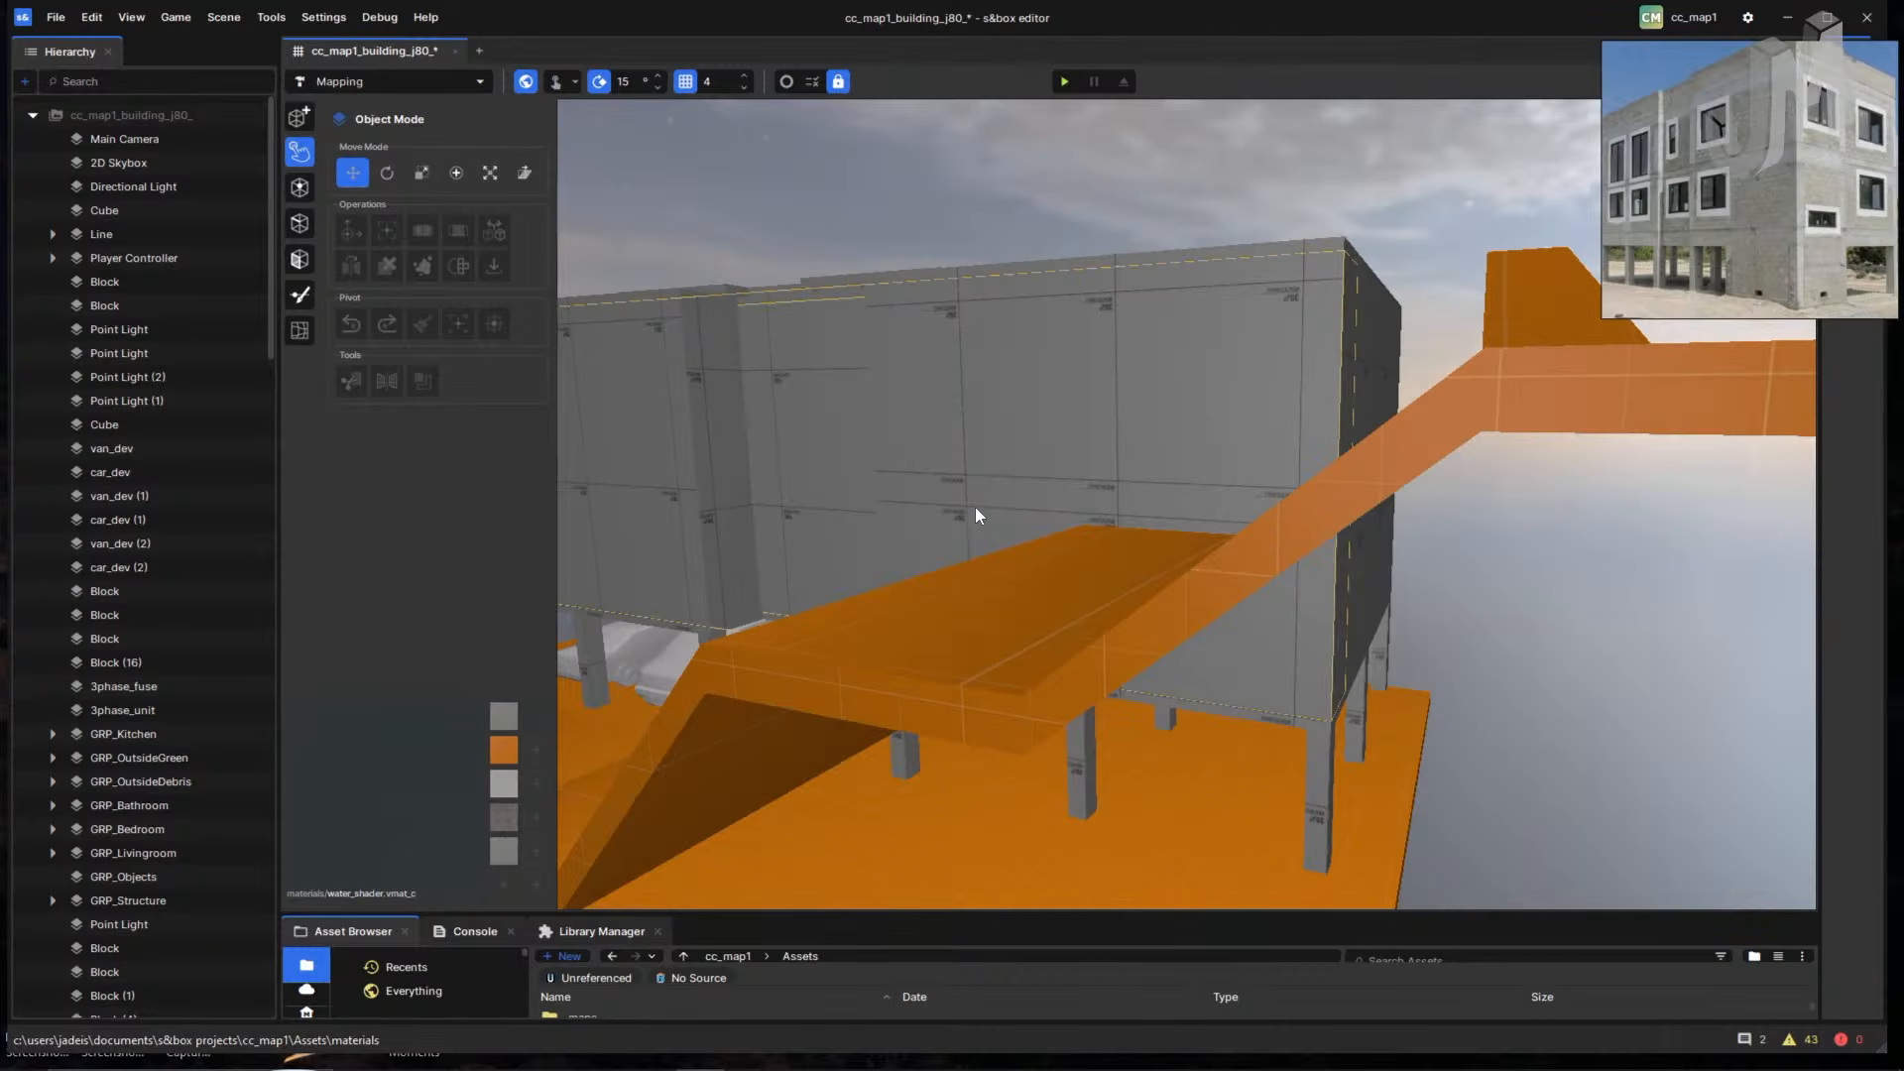
- Fly the camera through the wall to the stairwell and look along the corridor toward the orange ramp
{"action": "middle_click", "coordinate": [1046, 519]}
{"action": "middle_click_drag", "start_coordinate": [1067, 524], "coordinate": [1073, 573]}
{"action": "scroll", "coordinate": [1111, 598], "scroll_direction": "up", "scroll_amount": 10}
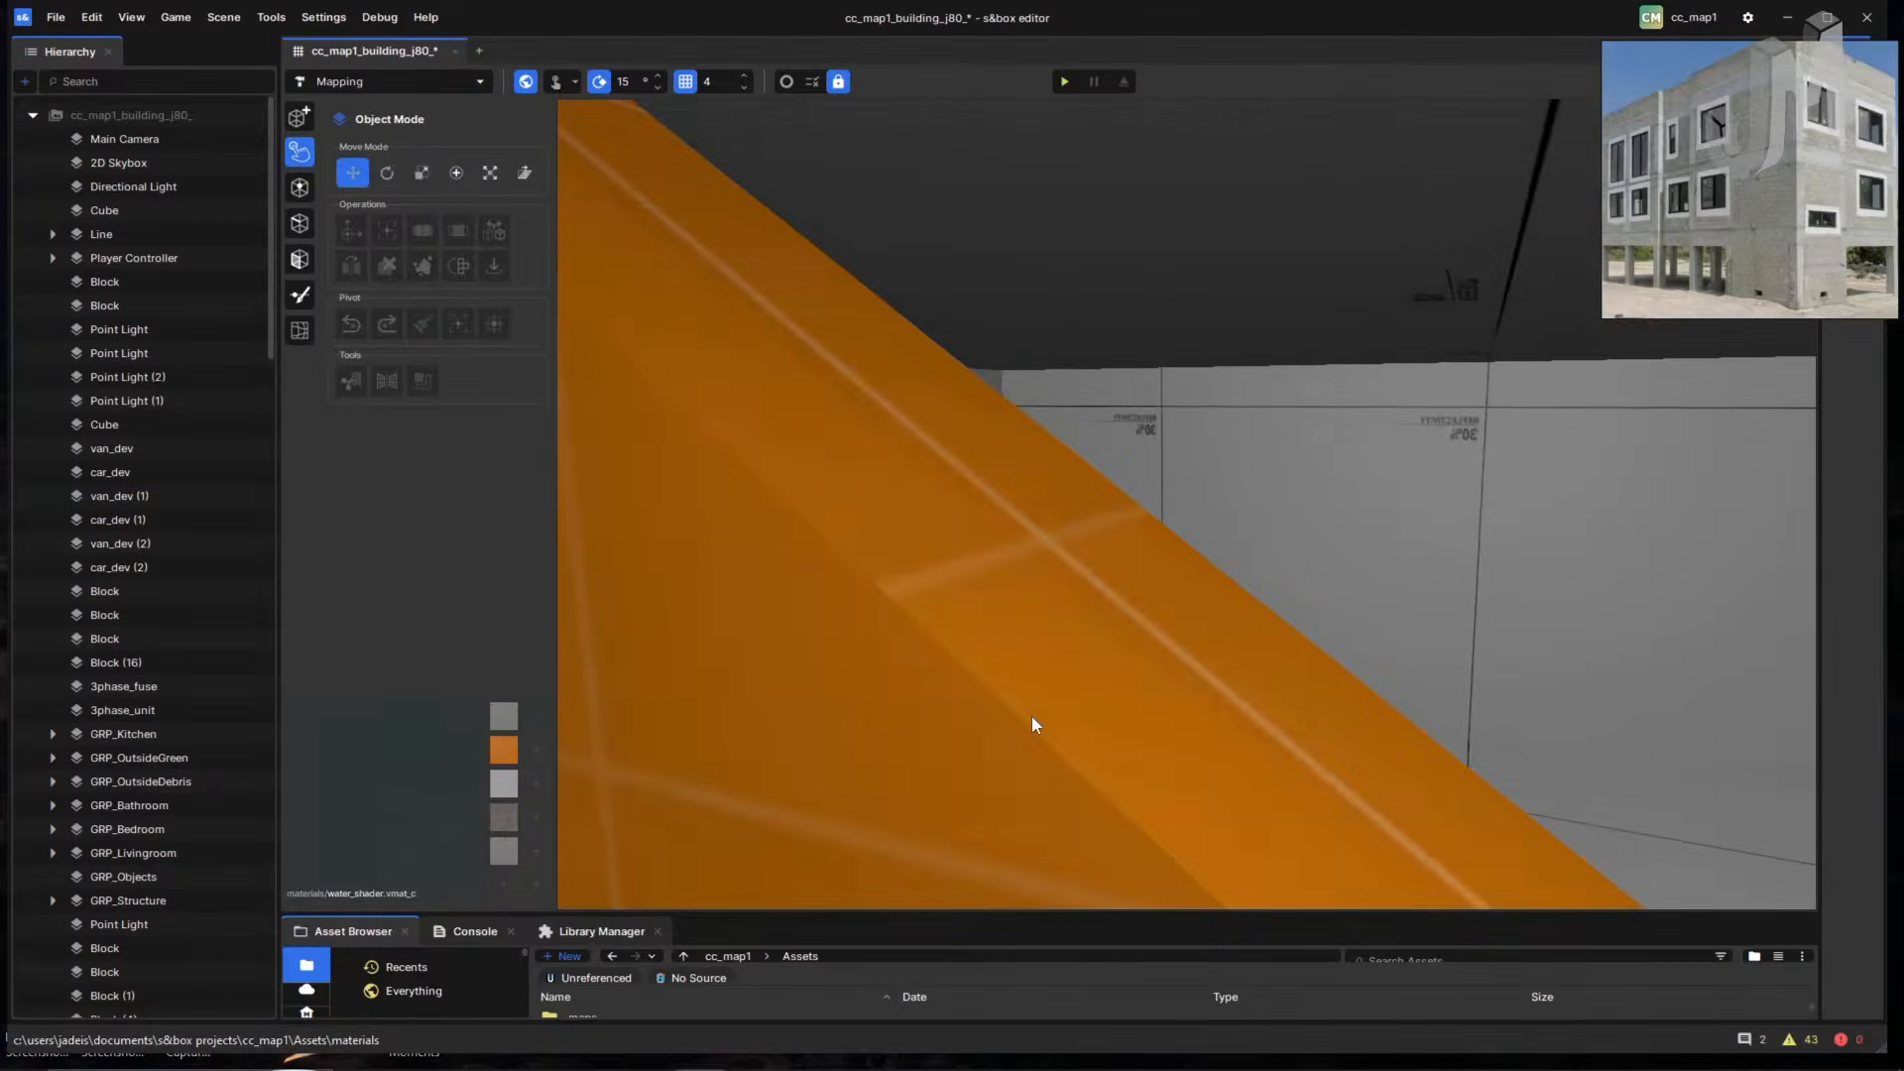
{"action": "scroll", "coordinate": [1036, 715], "scroll_direction": "down", "scroll_amount": 3}
{"action": "scroll", "coordinate": [1125, 736], "scroll_direction": "up", "scroll_amount": 5}
{"action": "right_click_drag", "start_coordinate": [1114, 740], "coordinate": [559, 742]}
{"action": "right_click_drag", "start_coordinate": [1334, 663], "coordinate": [1140, 753]}
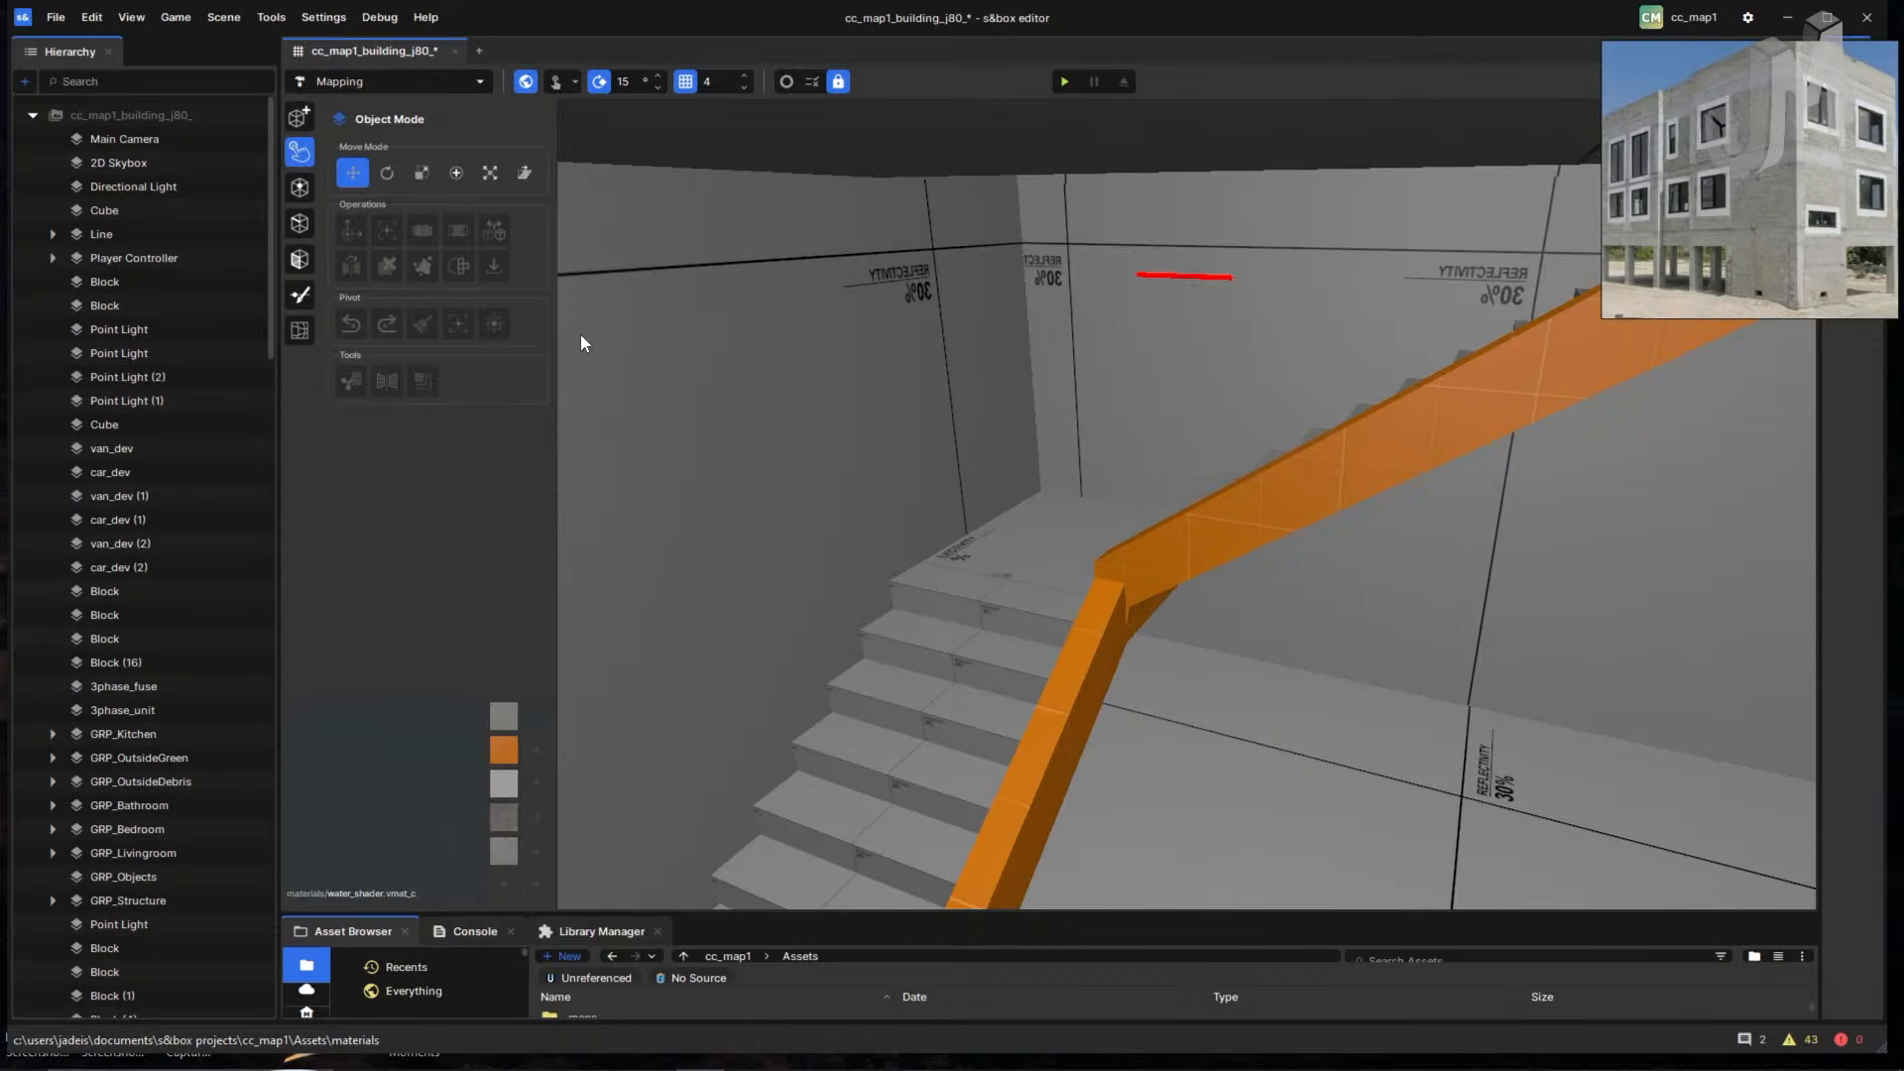
- Glance at the editor tool list without changing tool, reframe the view, and start a new playtest
{"action": "left_click", "coordinate": [432, 83]}
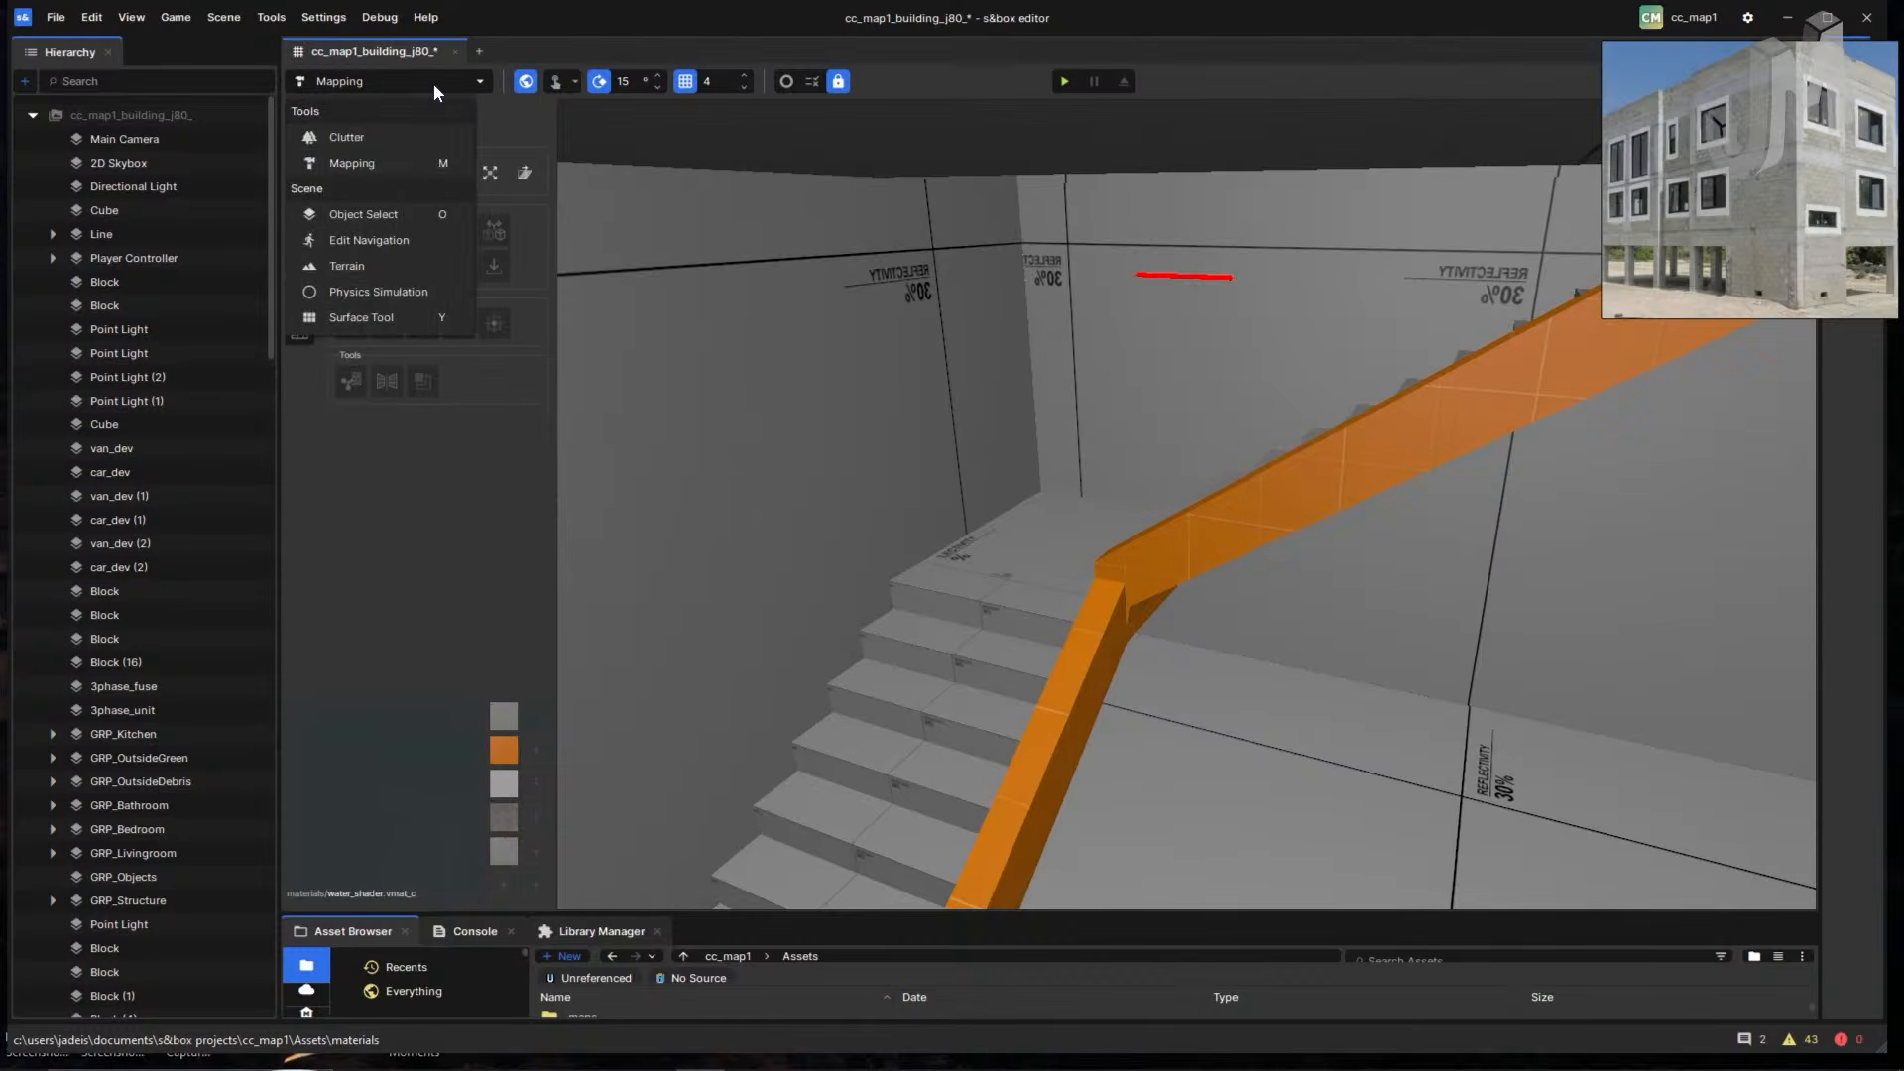
{"action": "left_click", "coordinate": [569, 40]}
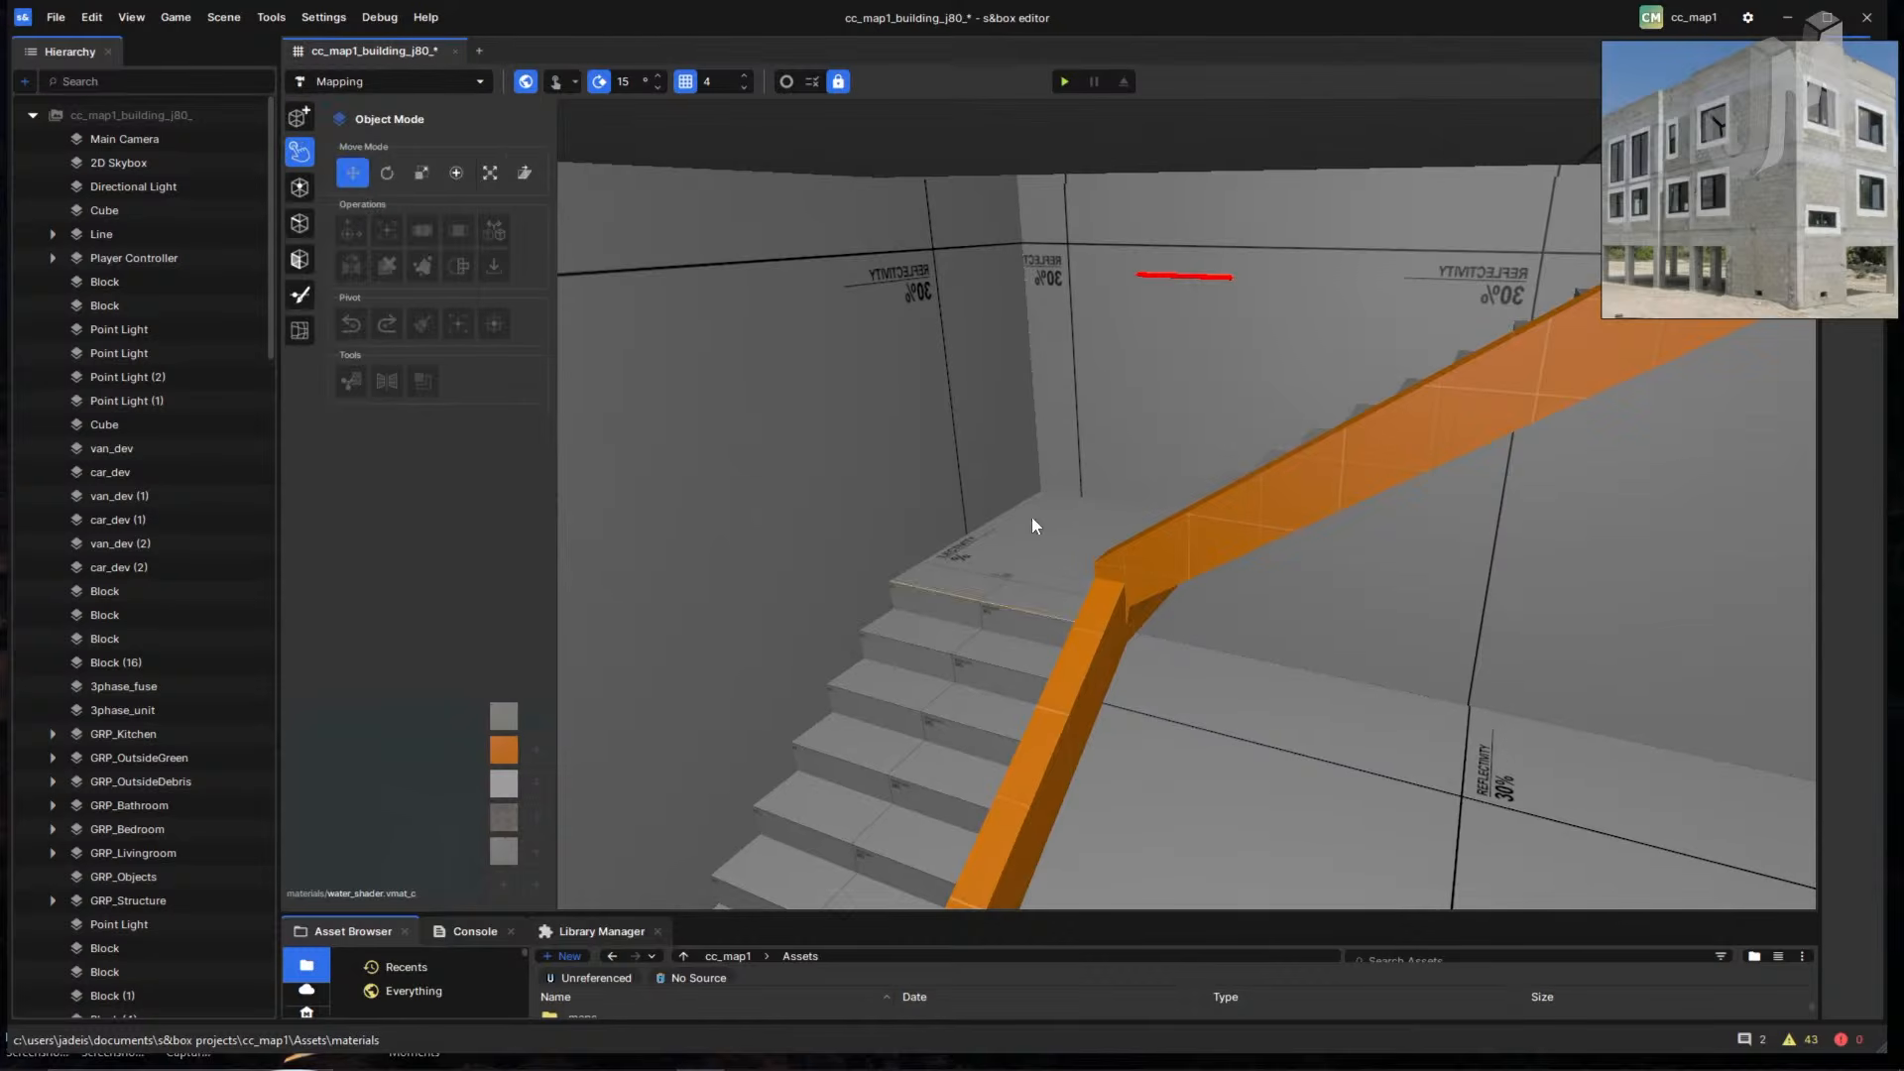
{"action": "middle_click_drag", "start_coordinate": [1031, 516], "coordinate": [1006, 556]}
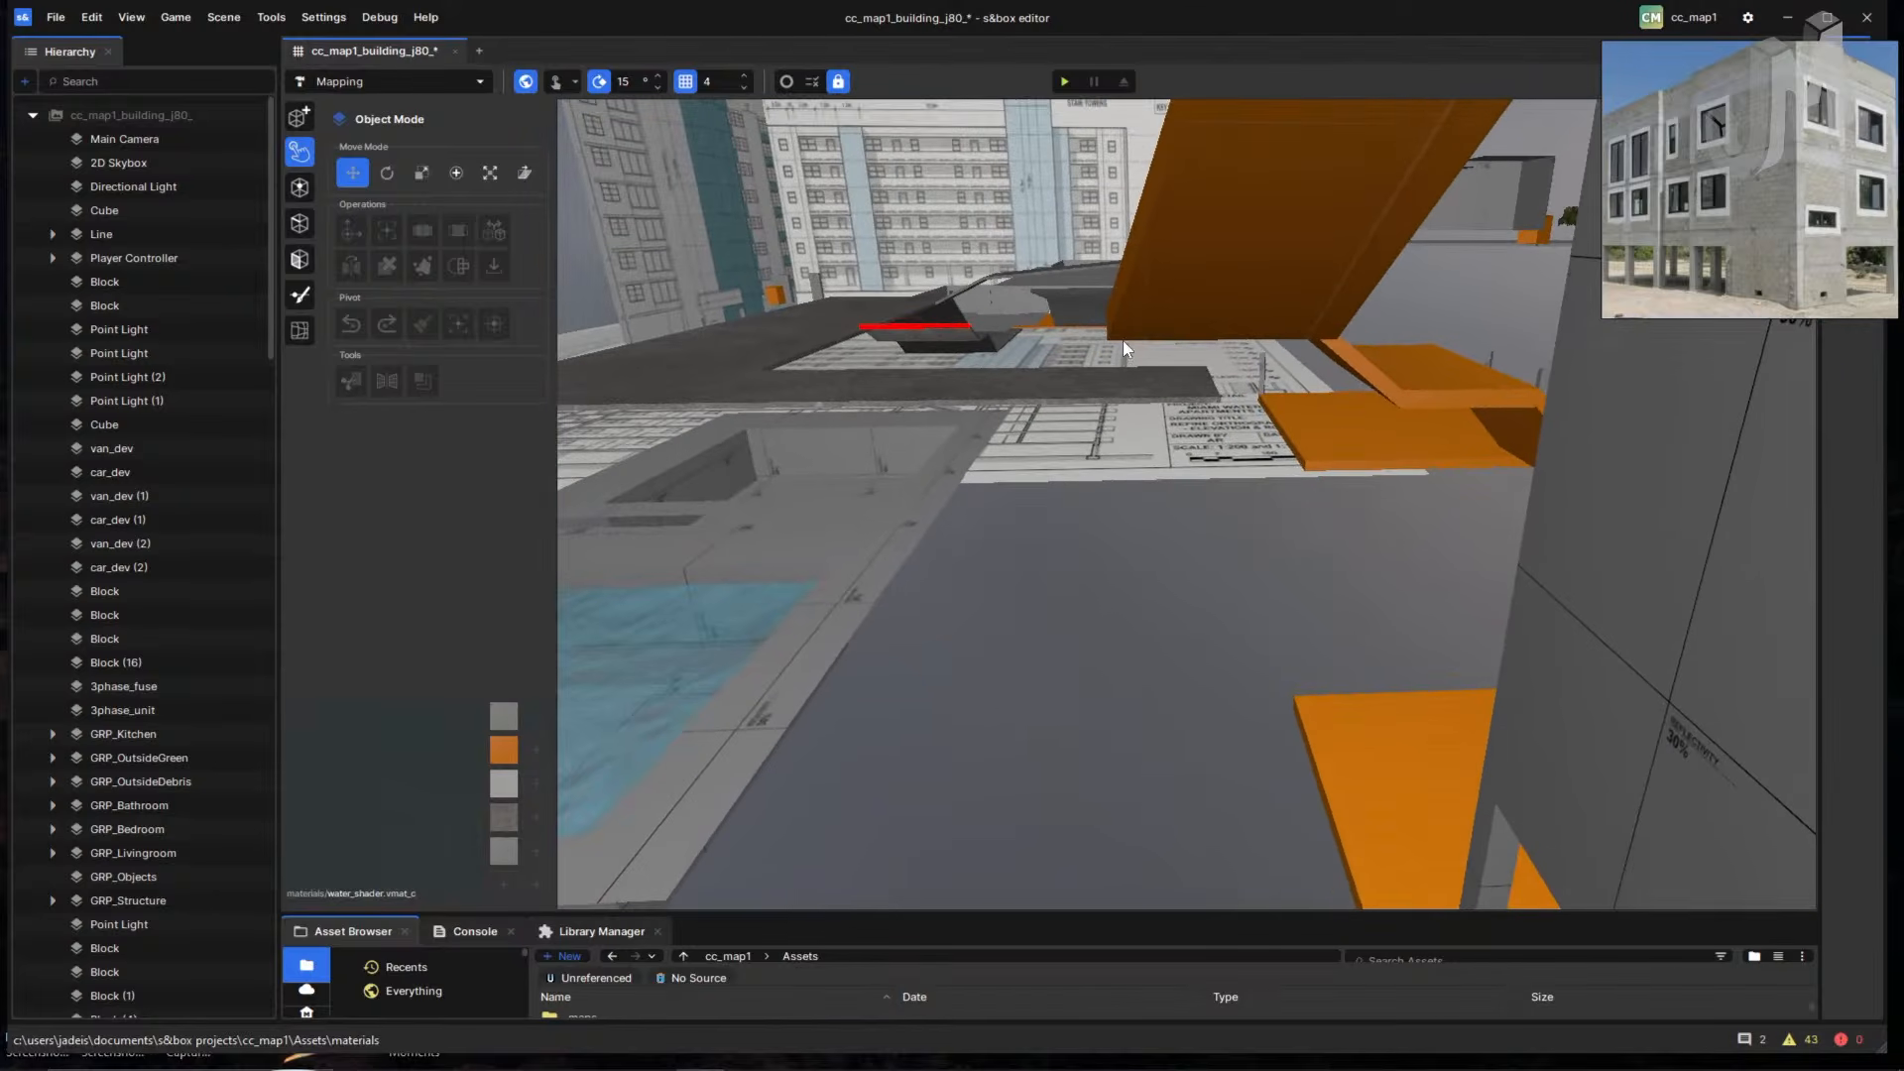
{"action": "right_click_drag", "start_coordinate": [1123, 349], "coordinate": [998, 46]}
{"action": "left_click", "coordinate": [1062, 87]}
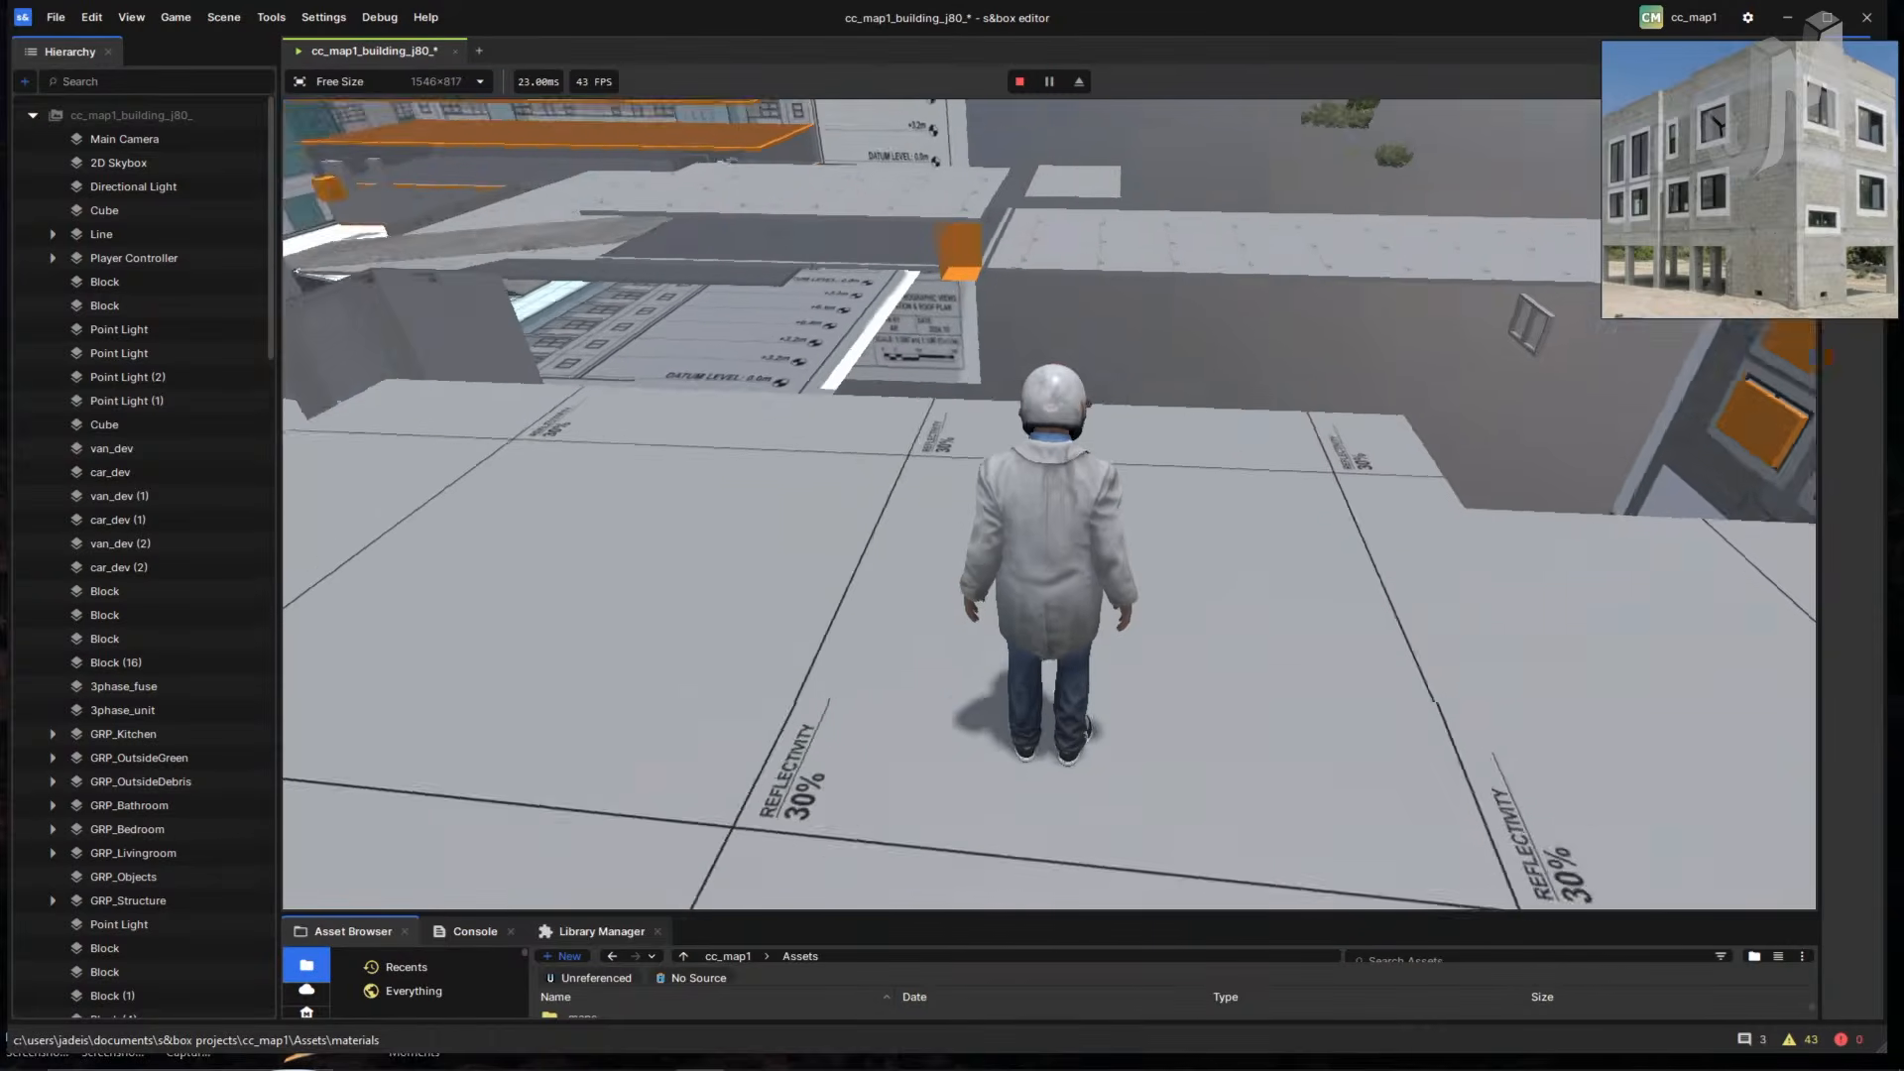
{"action": "key", "text": "w"}
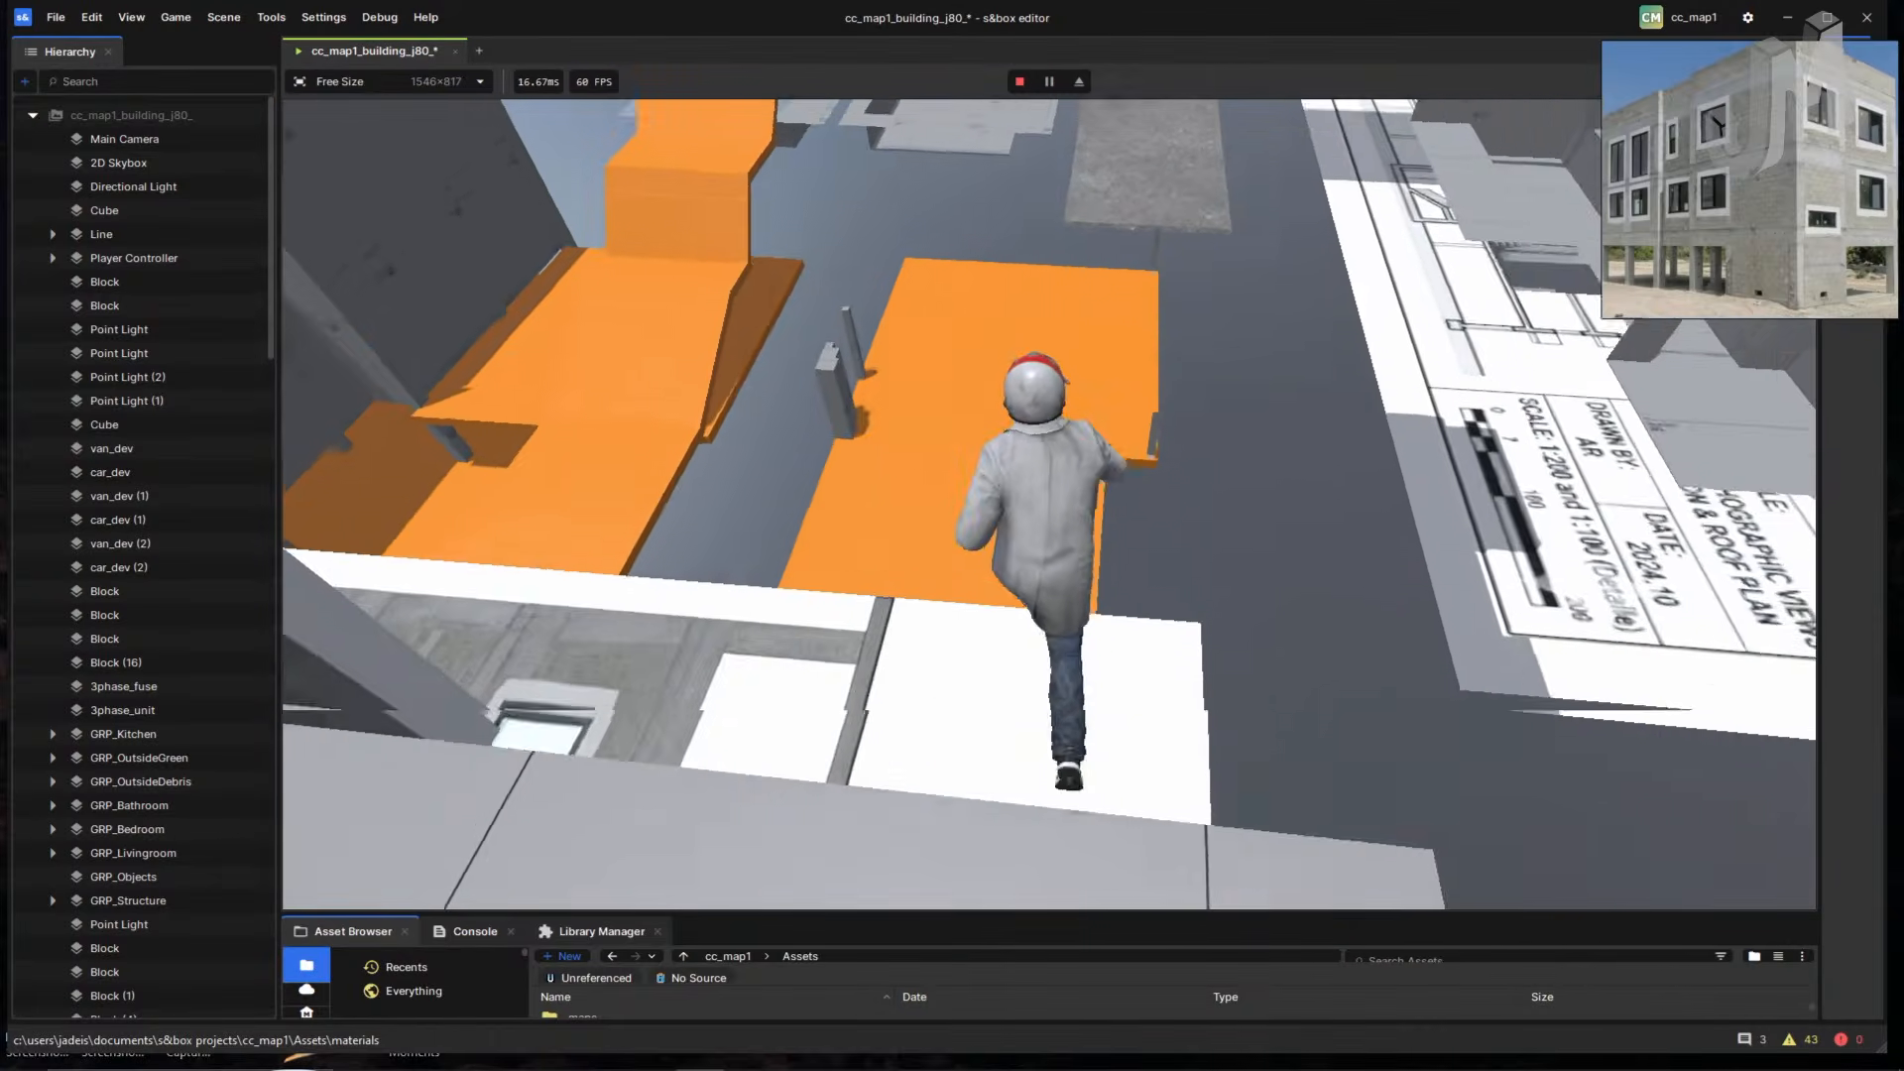
{"action": "key", "text": "space"}
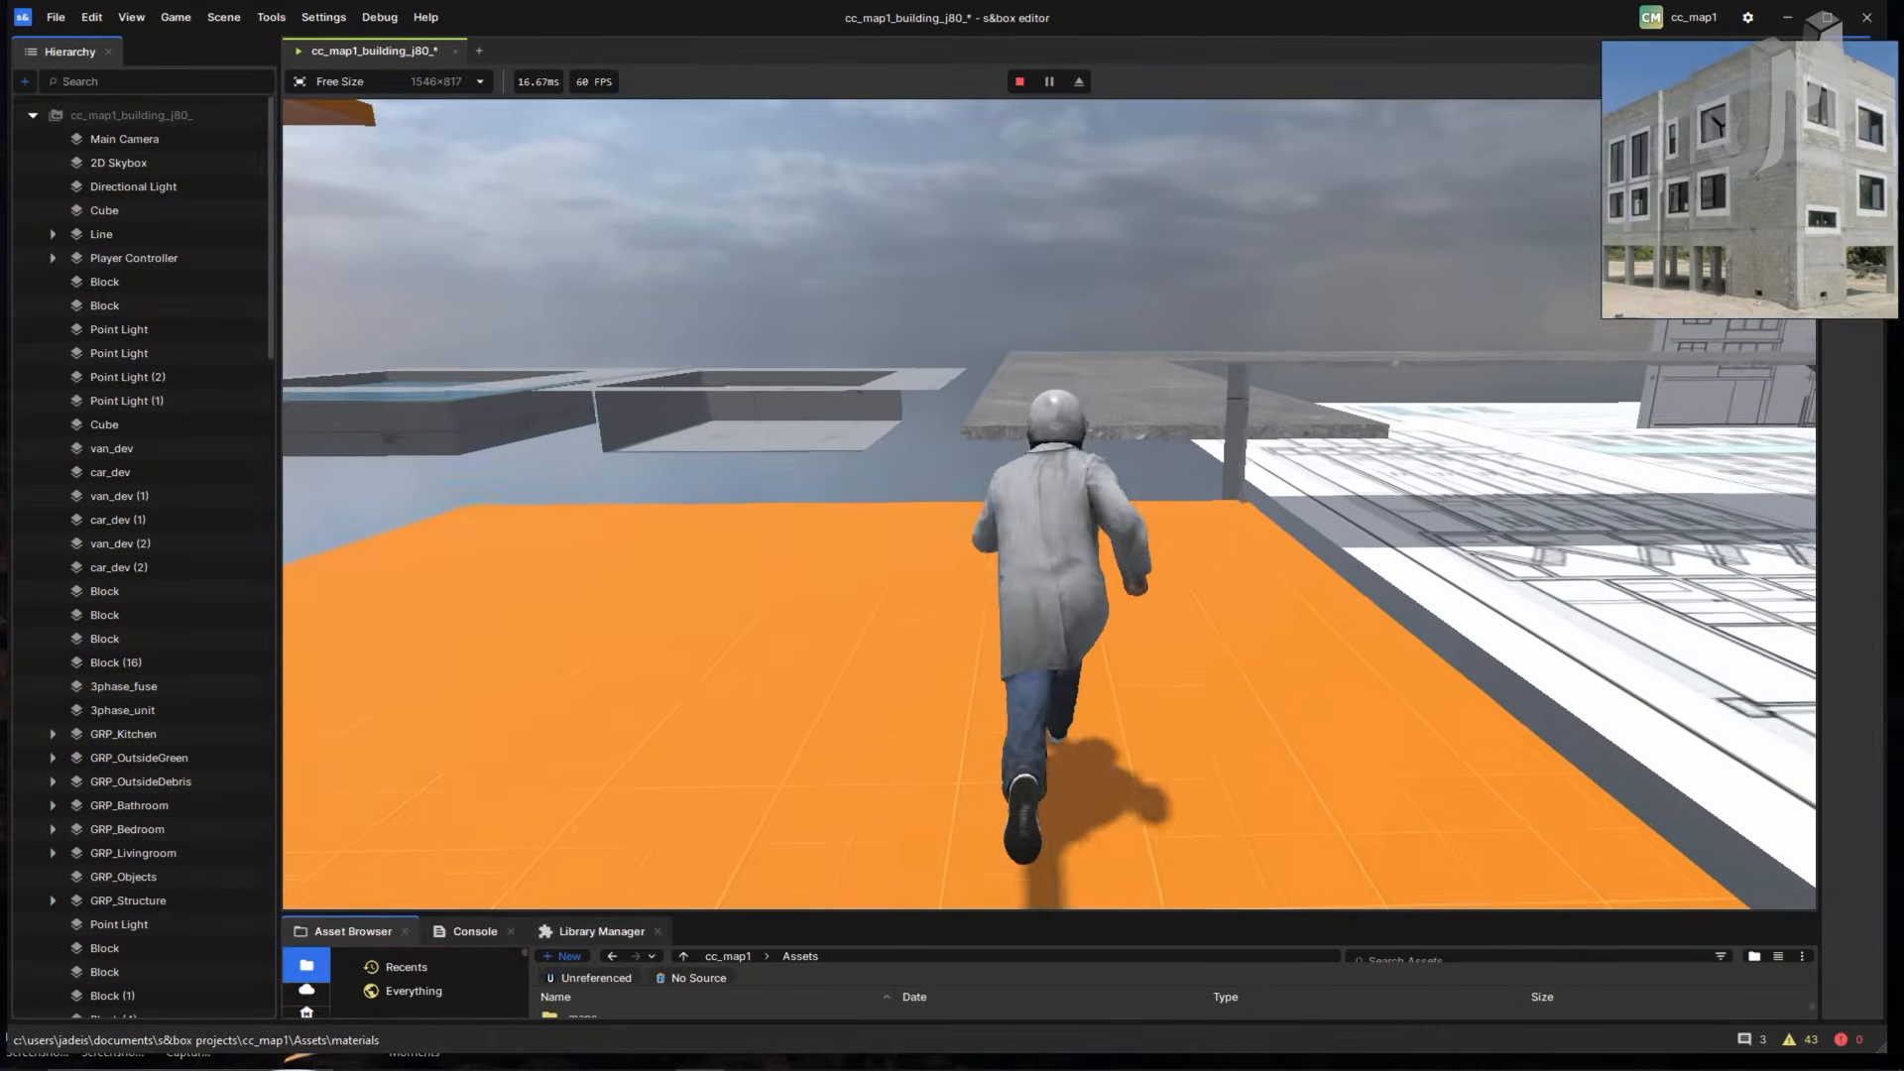
{"action": "key", "text": "space"}
{"action": "key", "text": "space"}
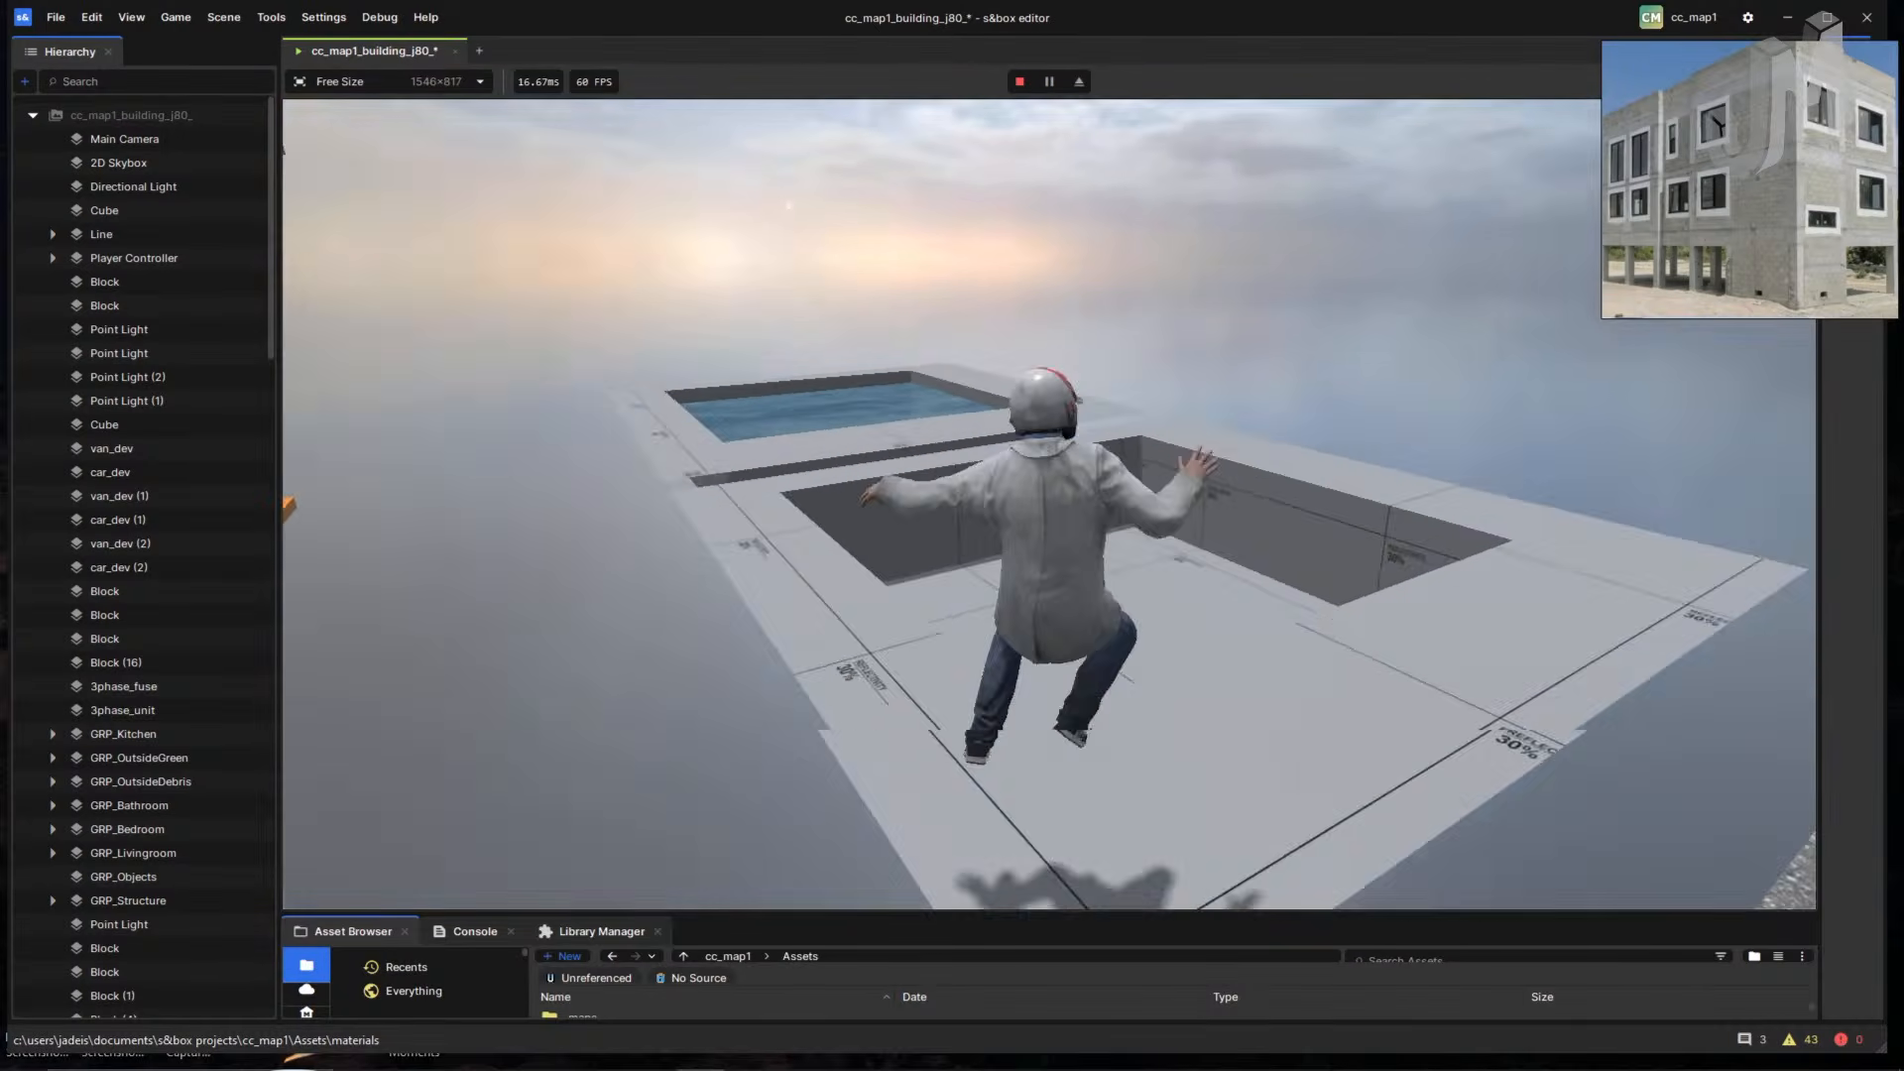
{"action": "key", "text": "space"}
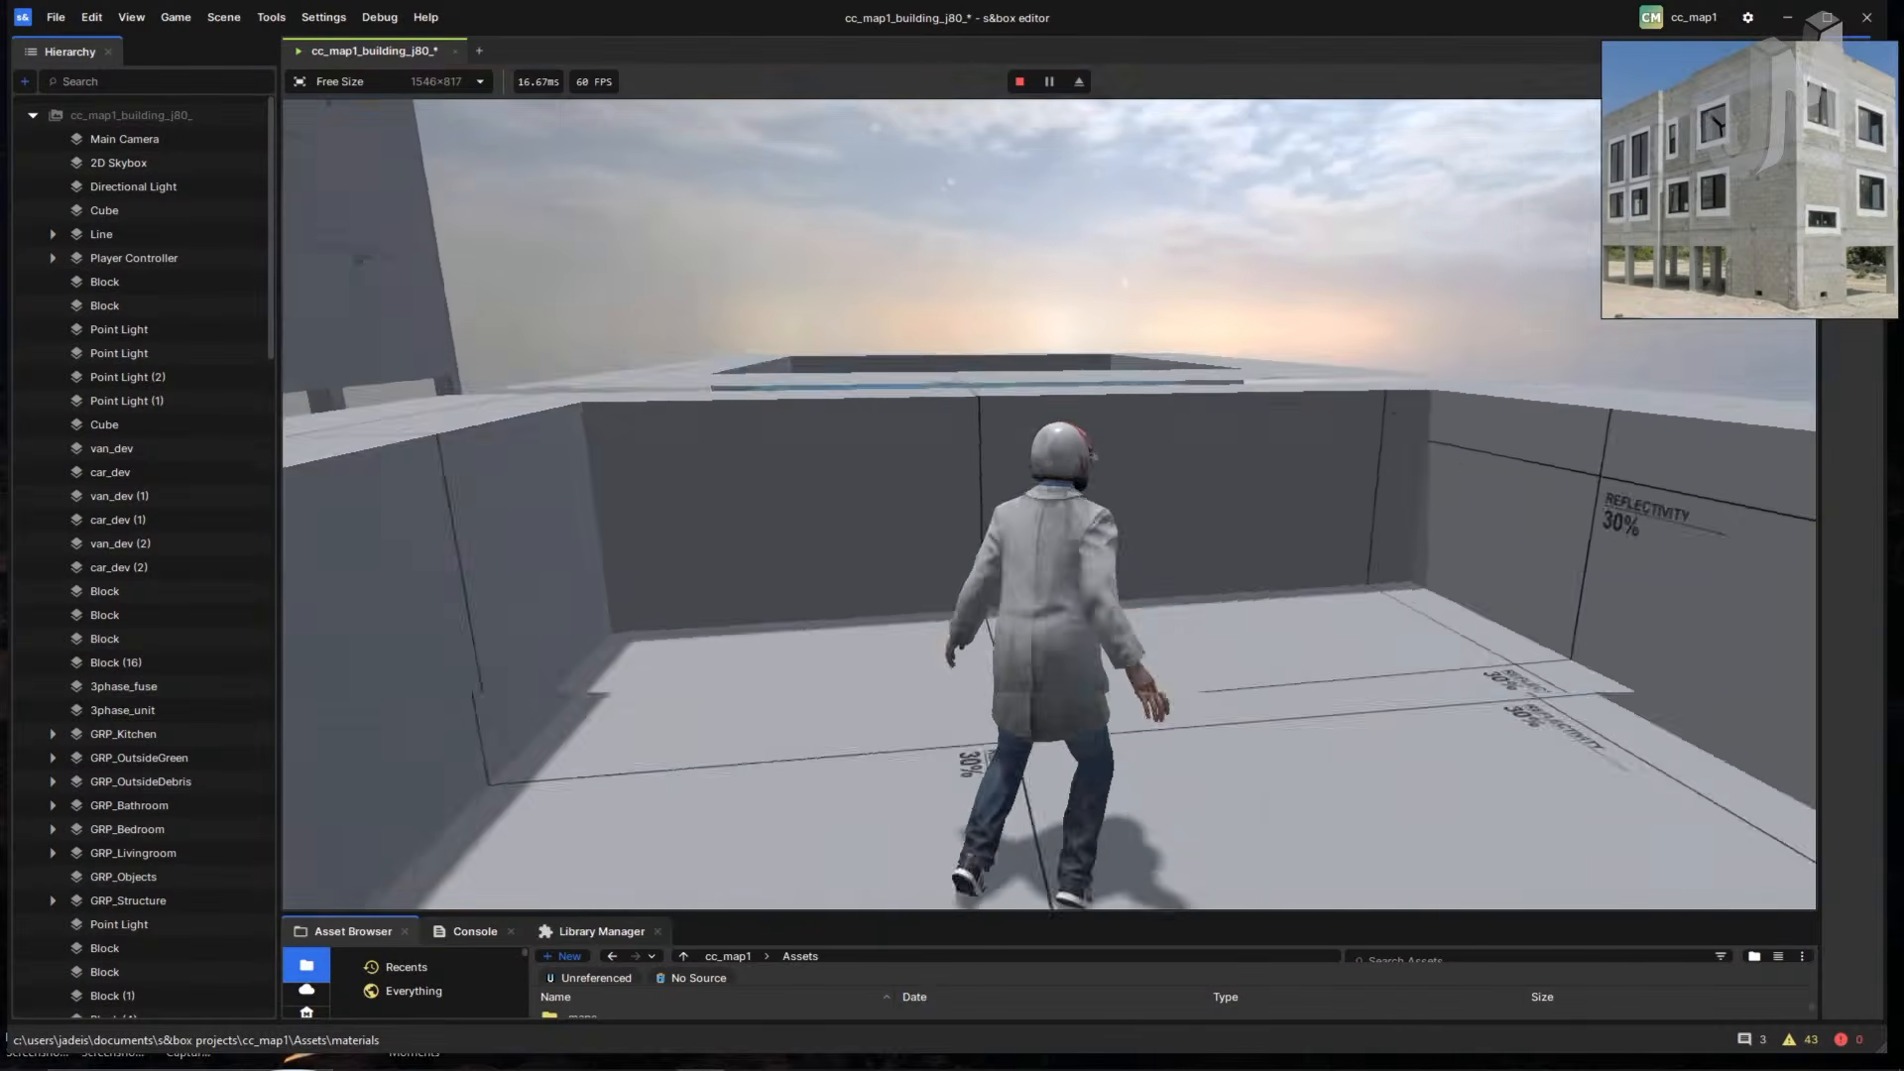
{"action": "key", "text": "space"}
{"action": "key", "text": "w"}
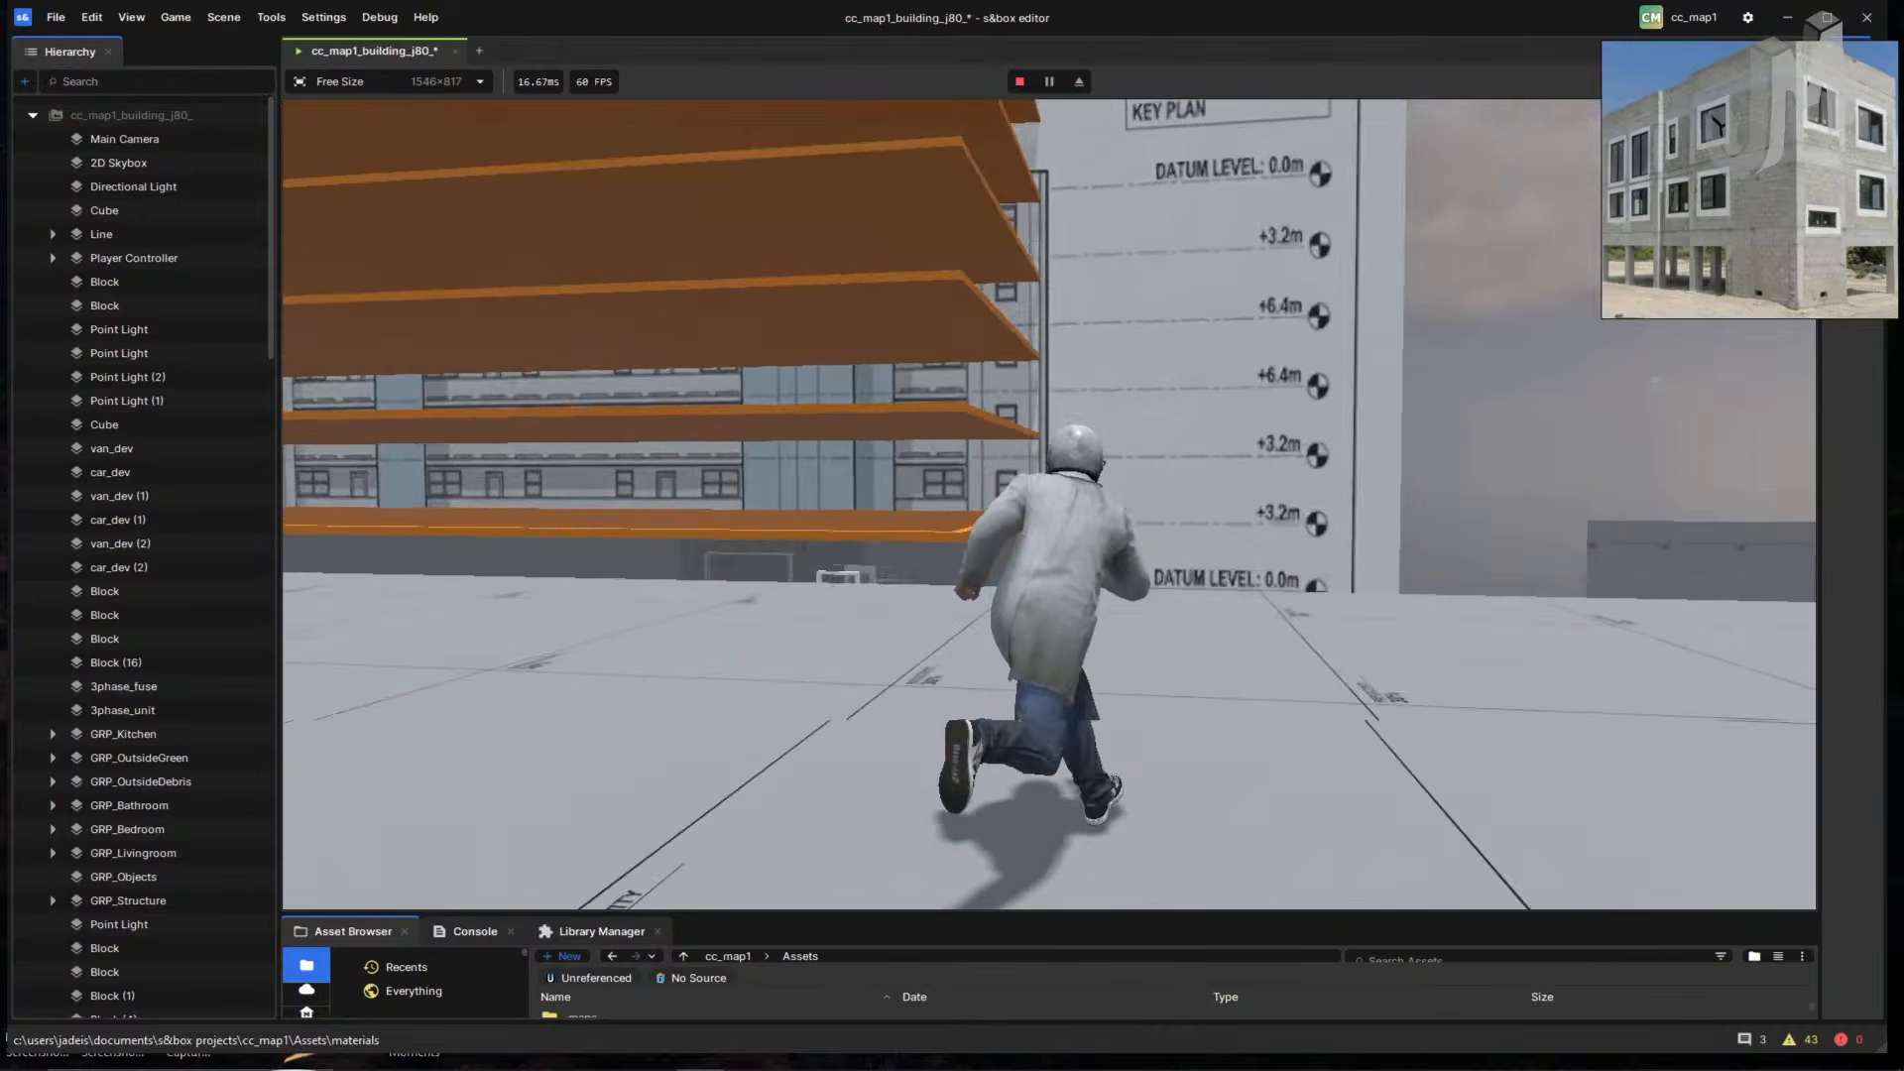
{"action": "key", "text": "w"}
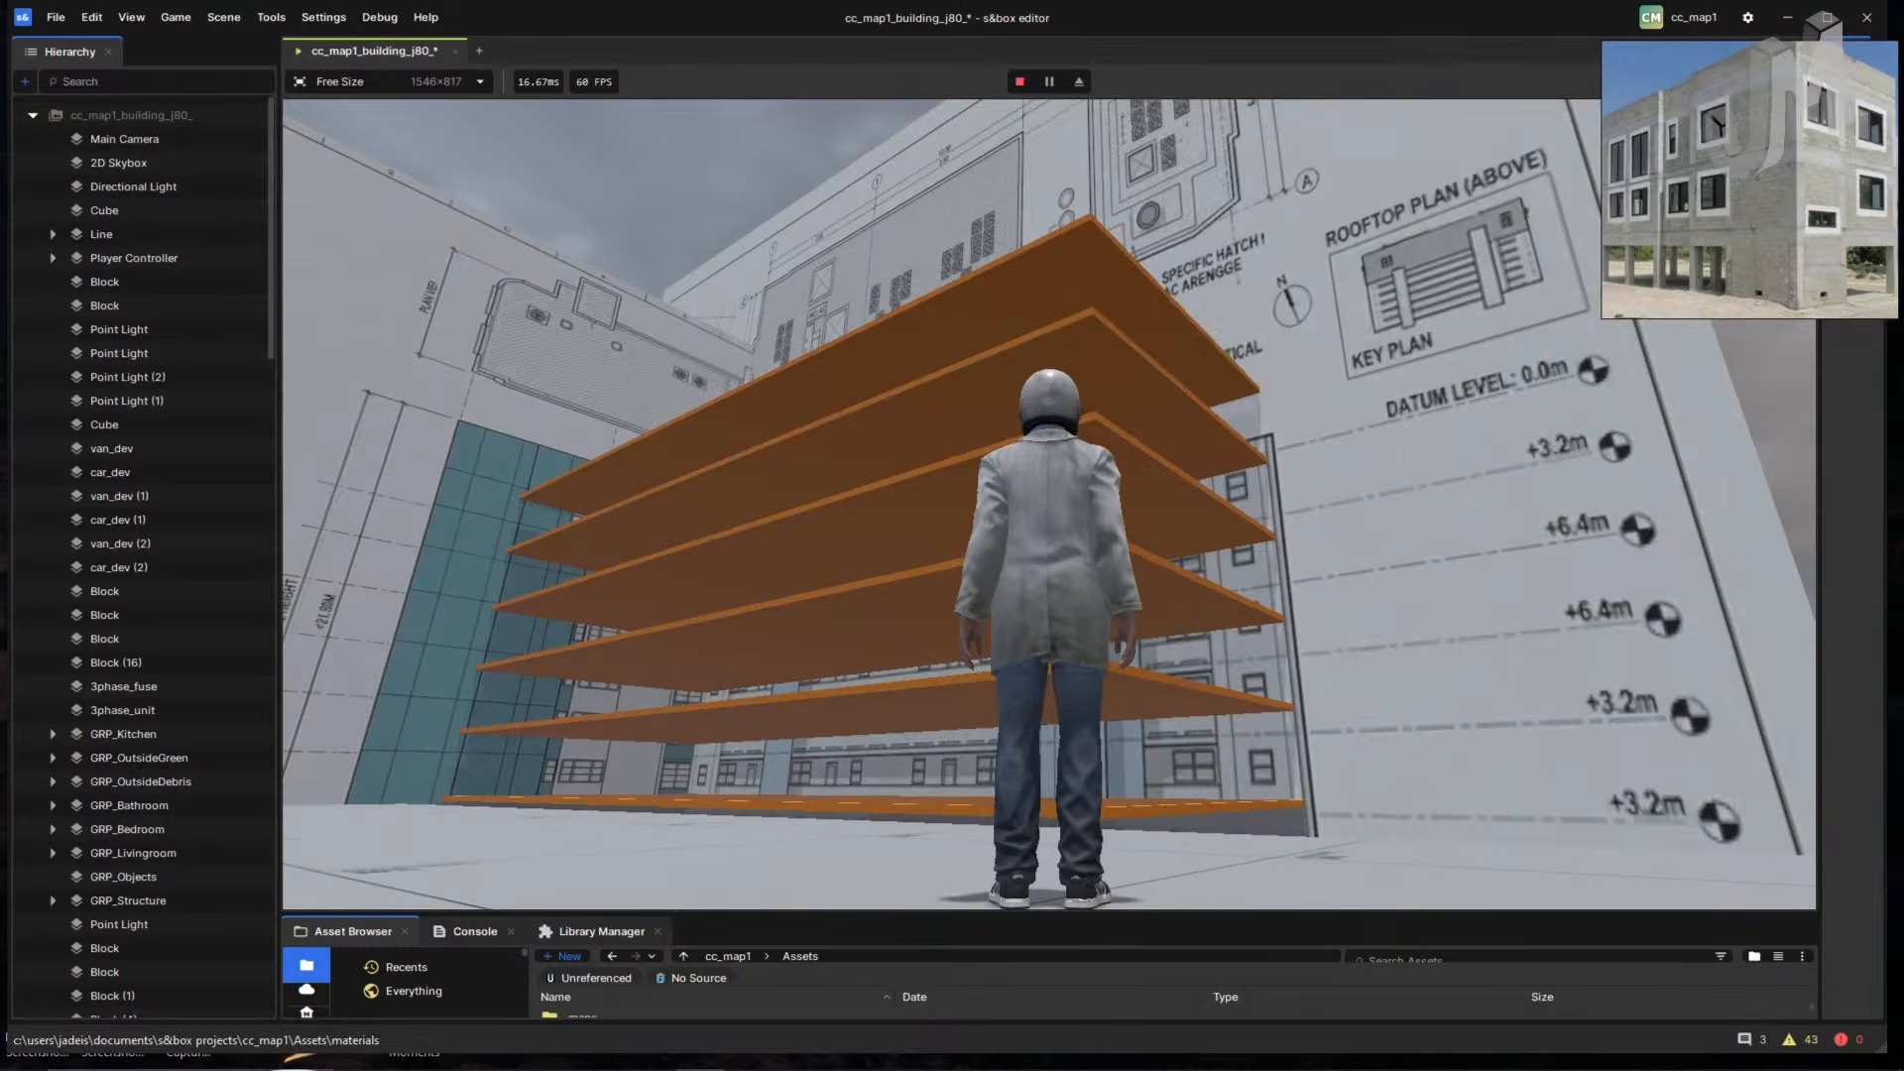
{"action": "key", "text": "w"}
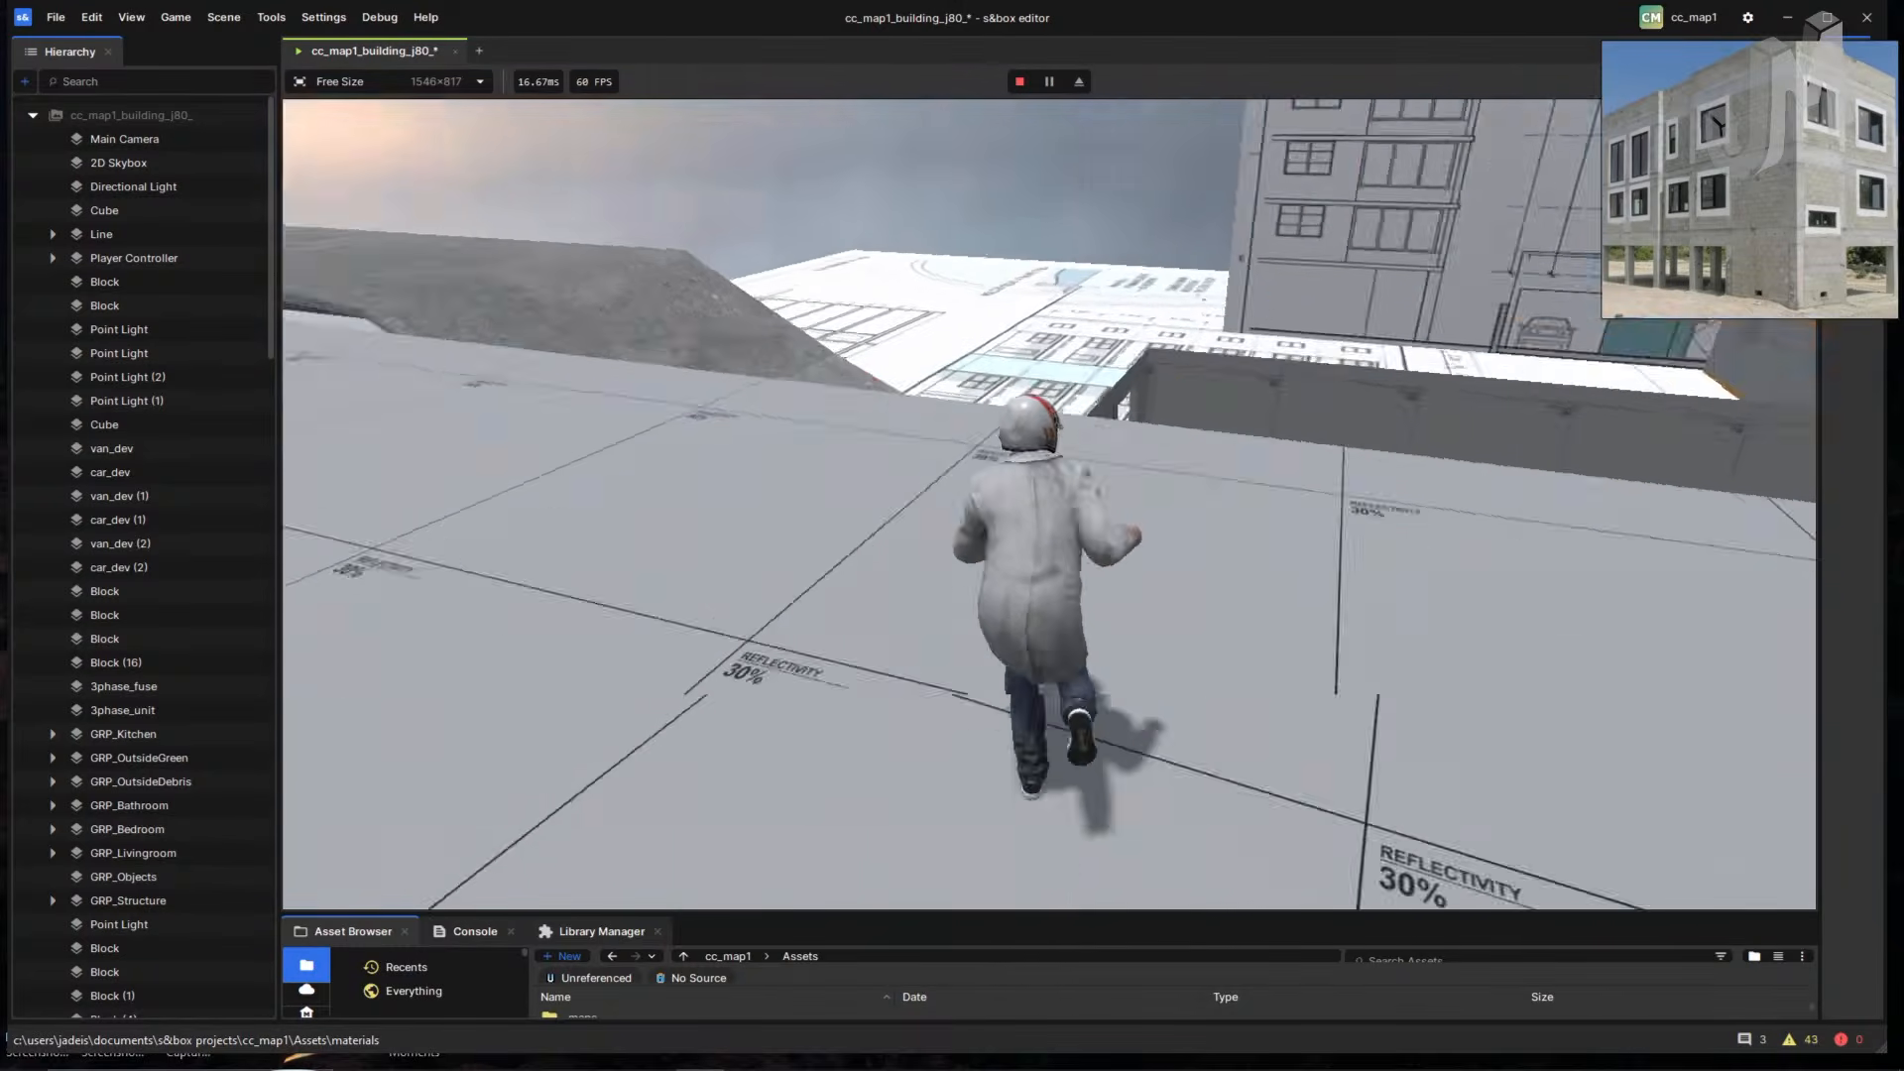
{"action": "key", "text": "space"}
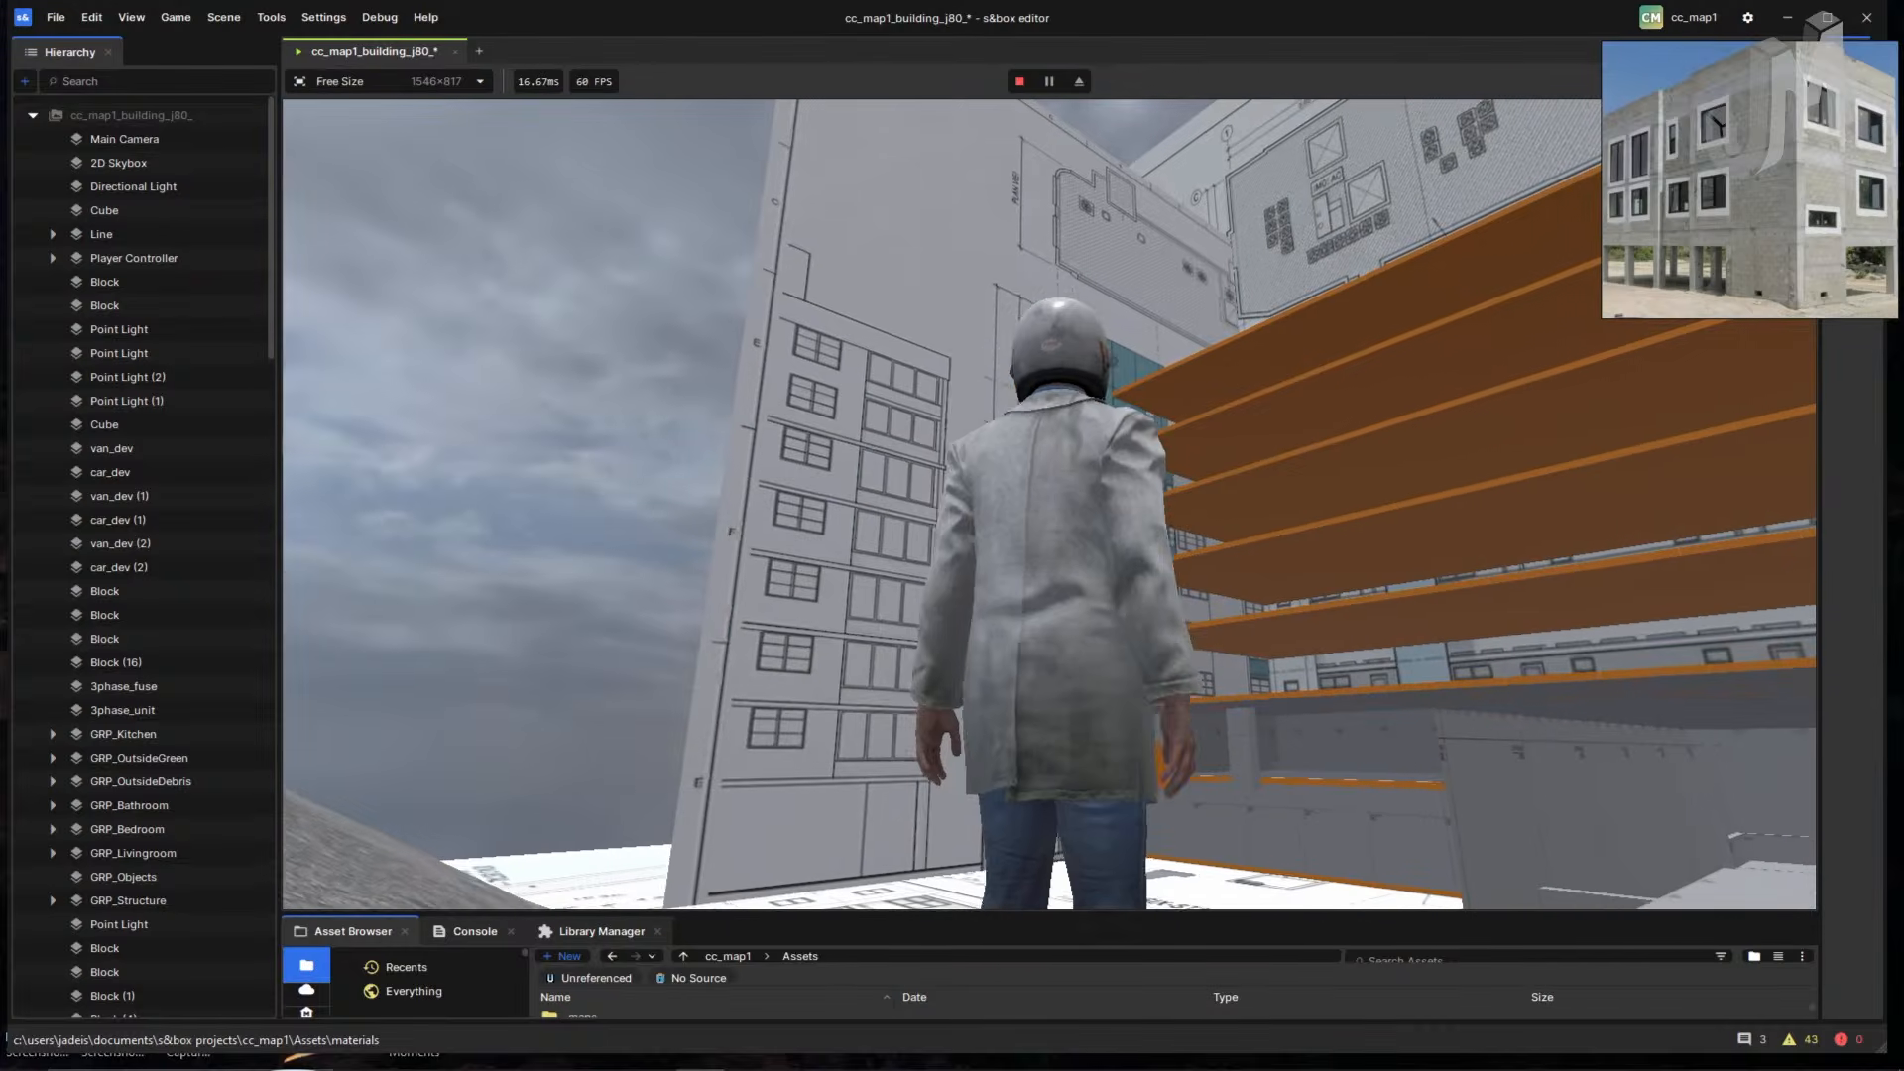
{"action": "key", "text": "w"}
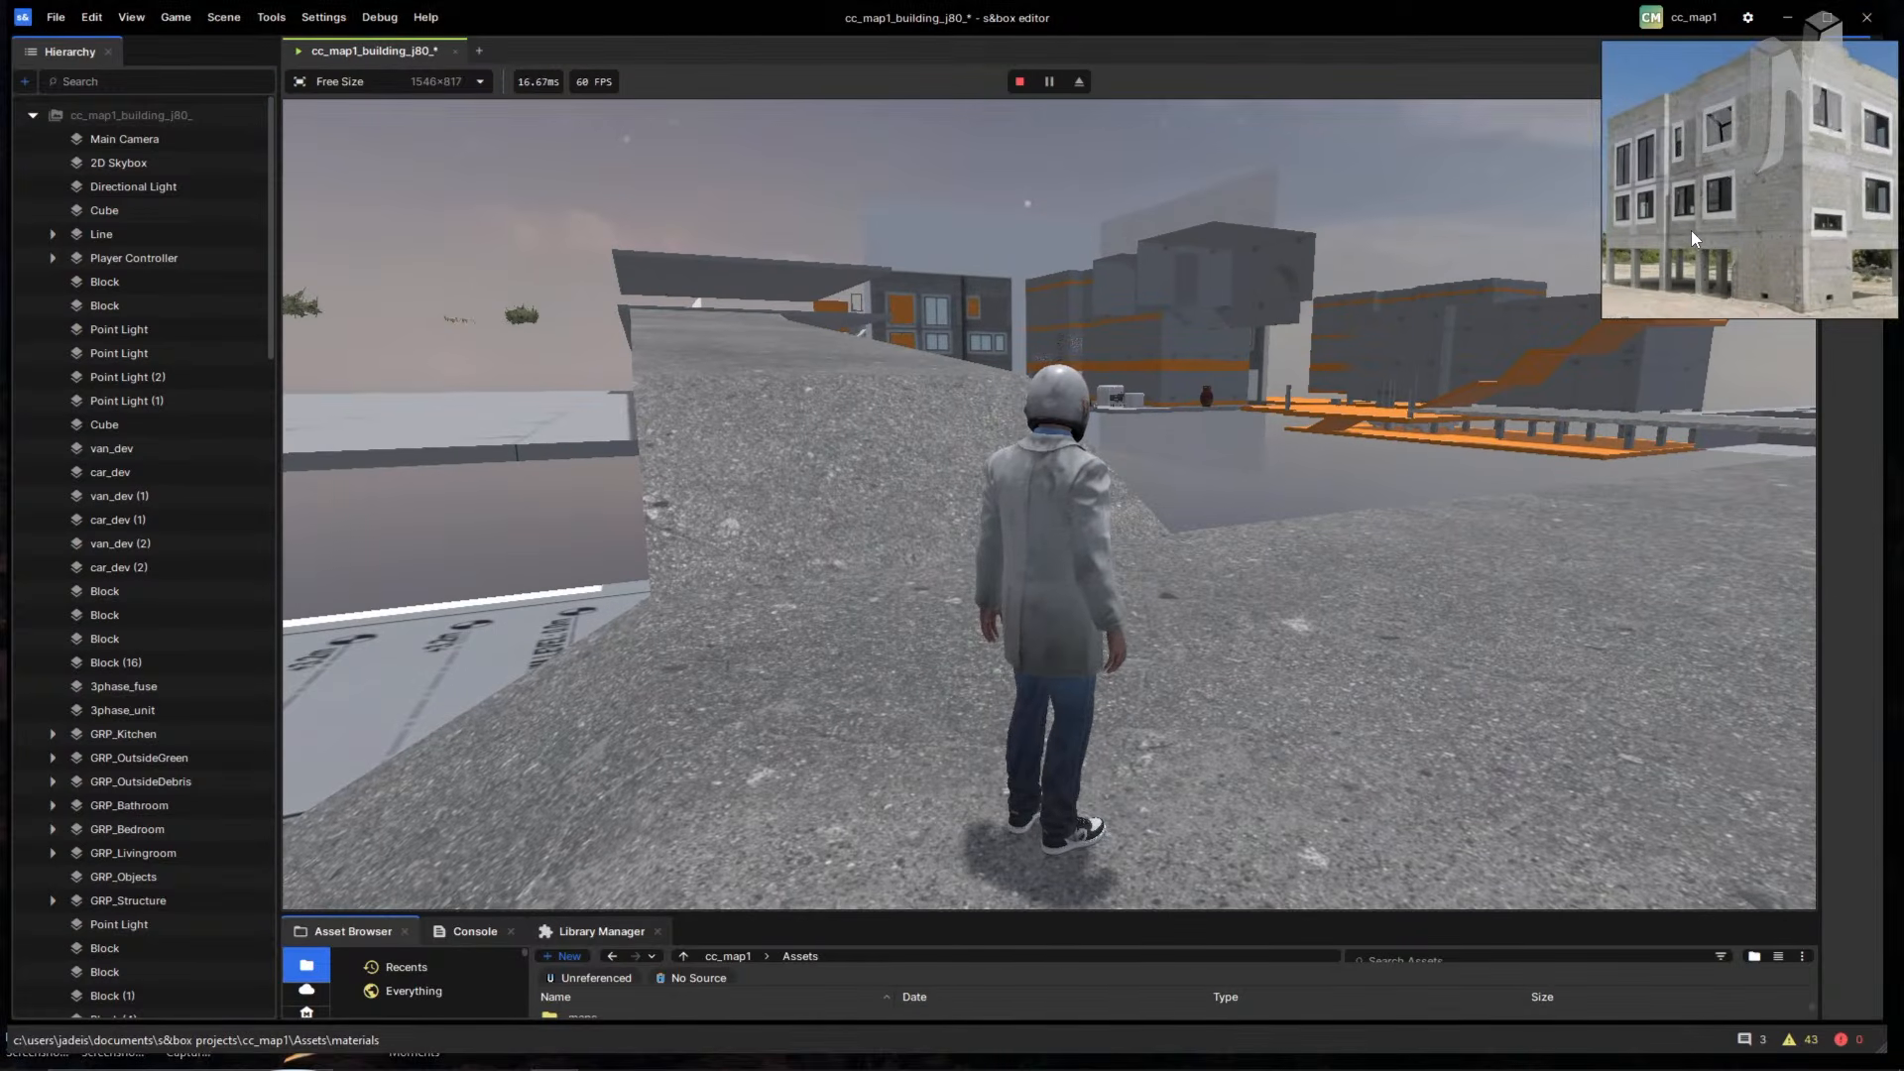
{"action": "left_click", "coordinate": [1270, 298]}
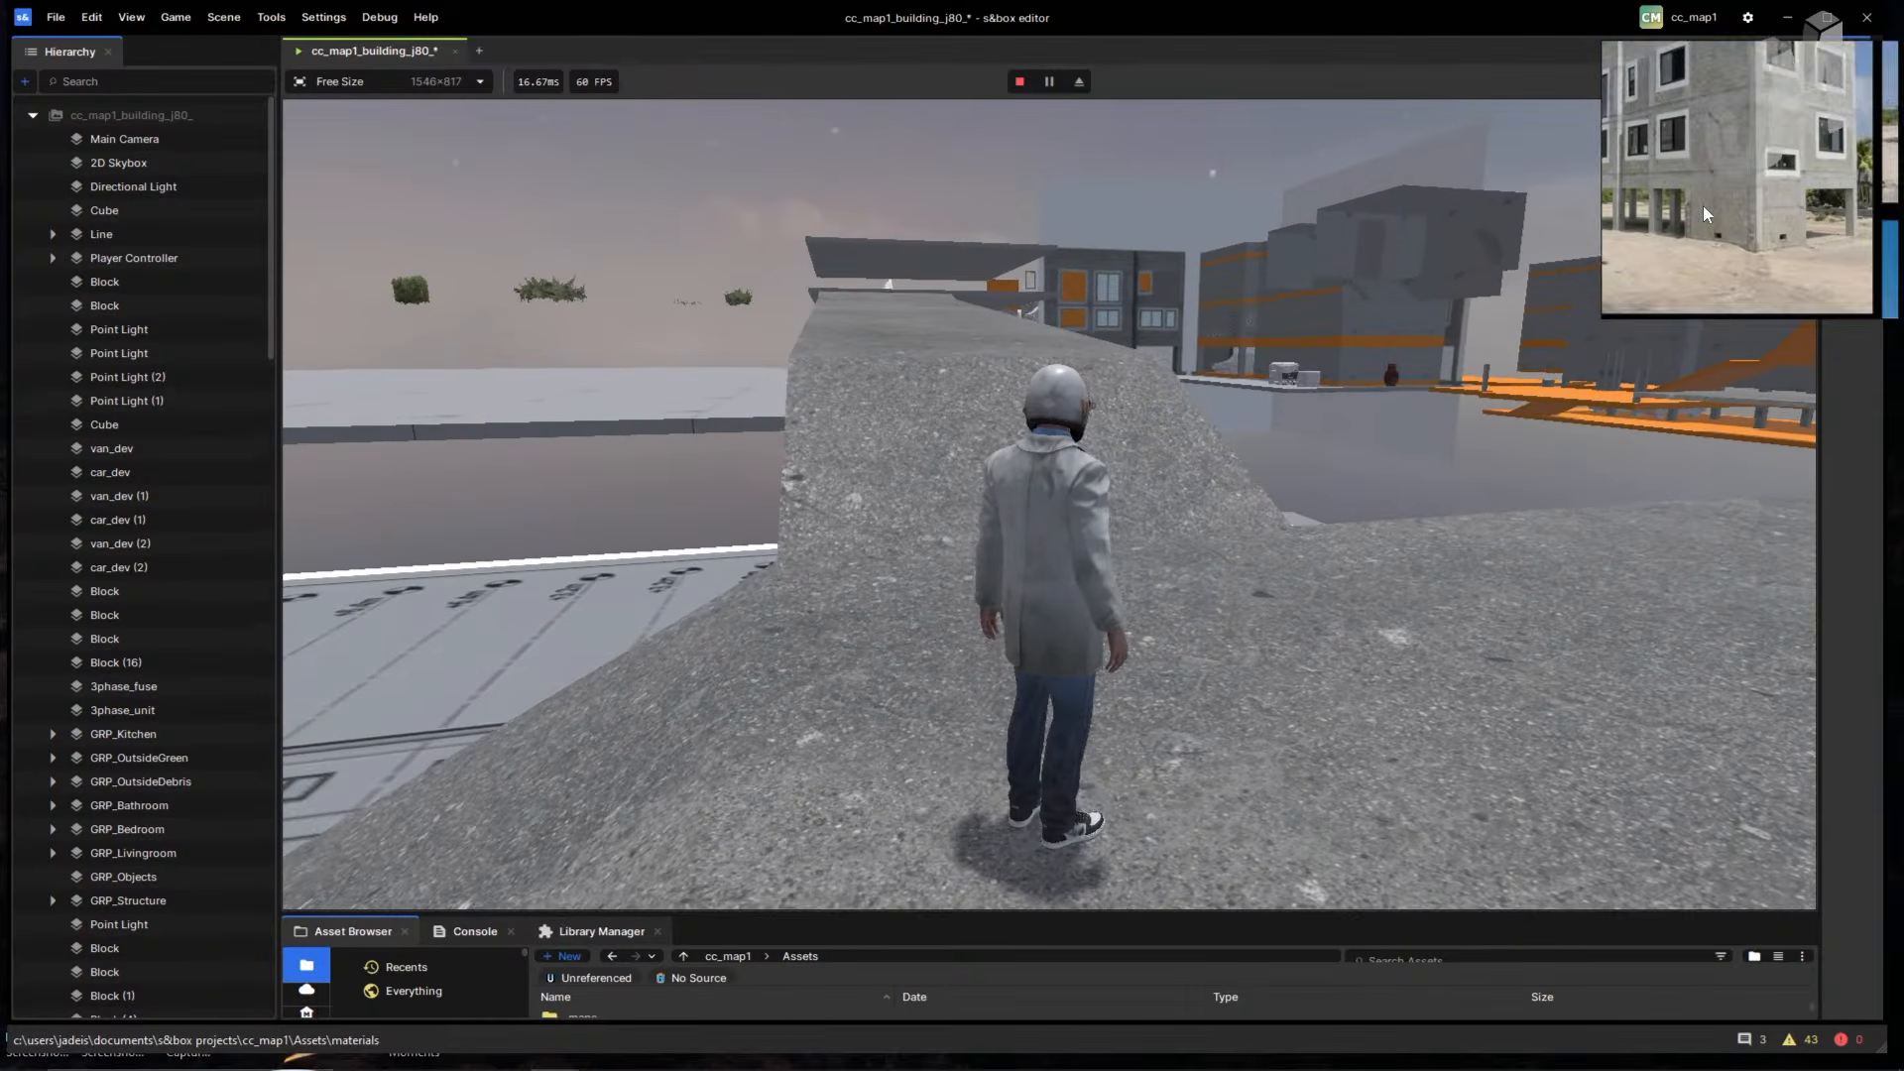
{"action": "scroll", "coordinate": [1698, 224], "scroll_direction": "down", "scroll_amount": 3}
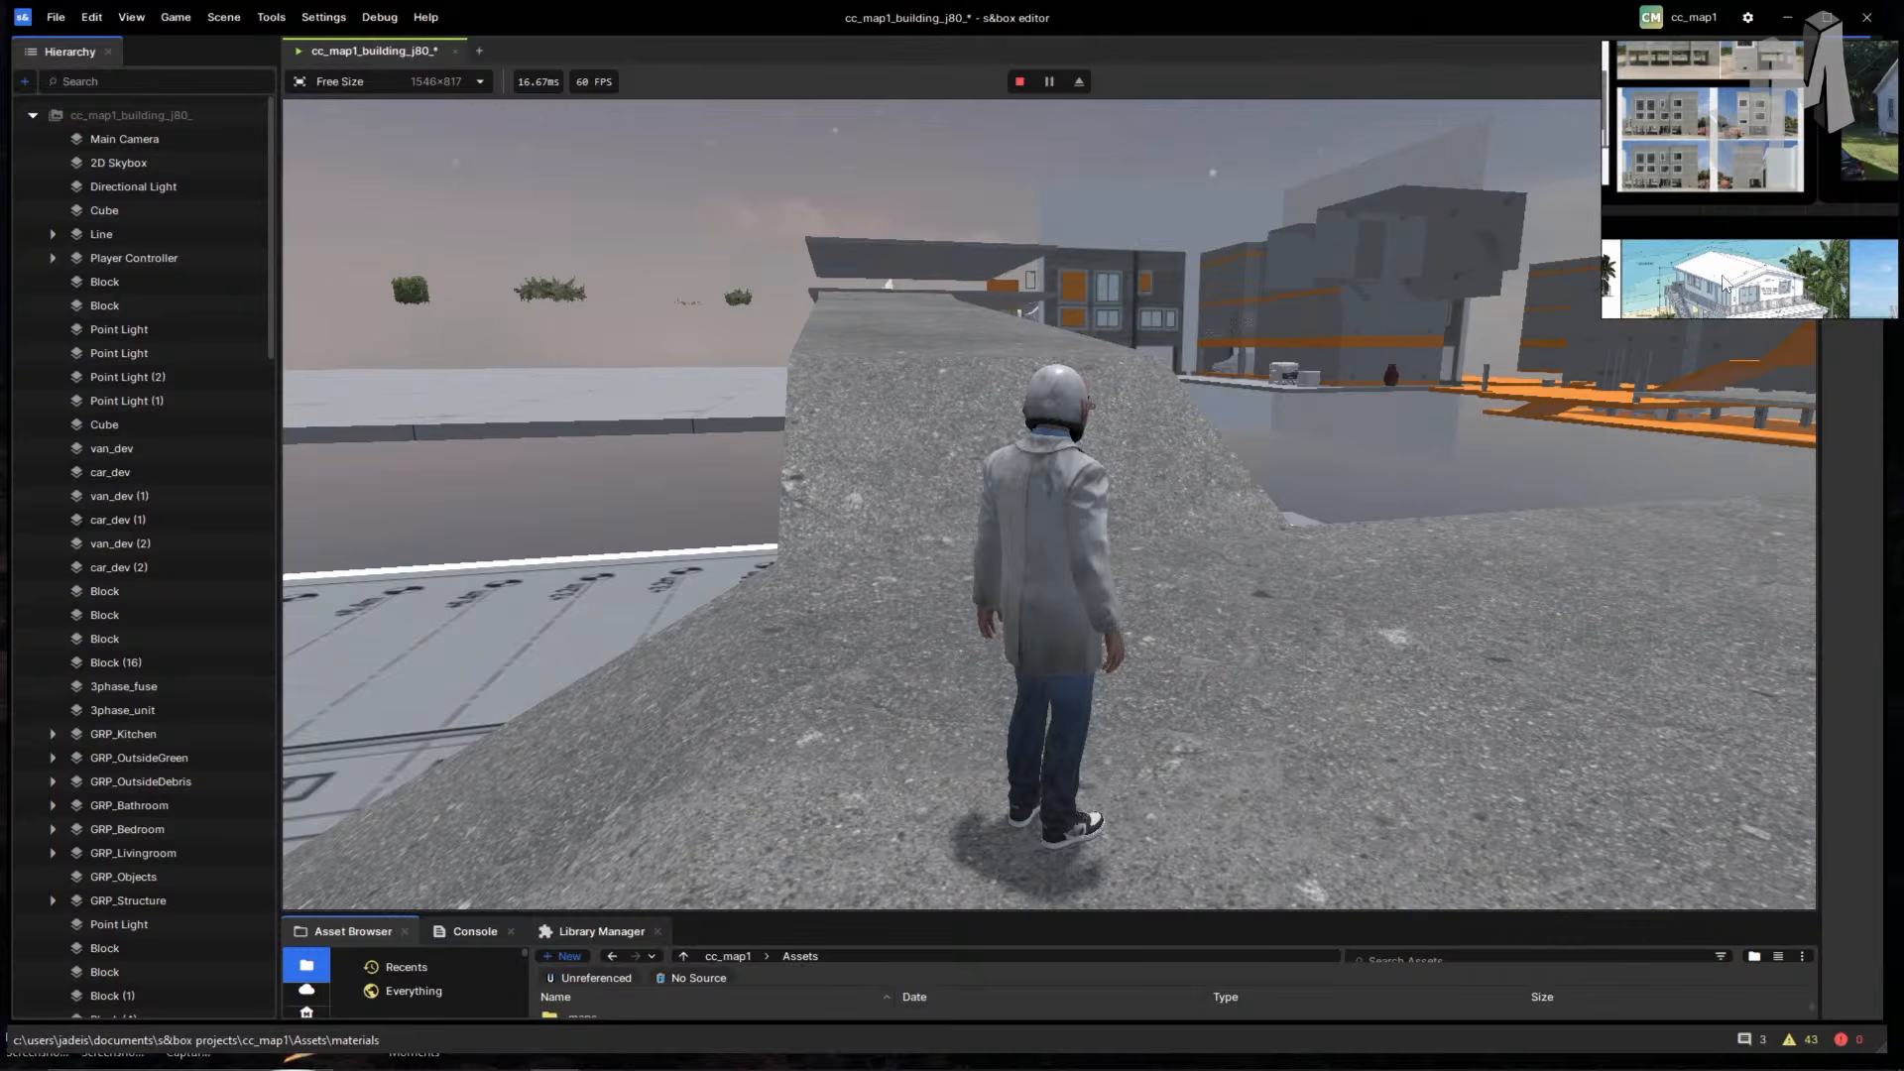
{"action": "middle_click_drag", "start_coordinate": [1722, 283], "coordinate": [1626, 174]}
{"action": "middle_click_drag", "start_coordinate": [1769, 216], "coordinate": [1605, 241]}
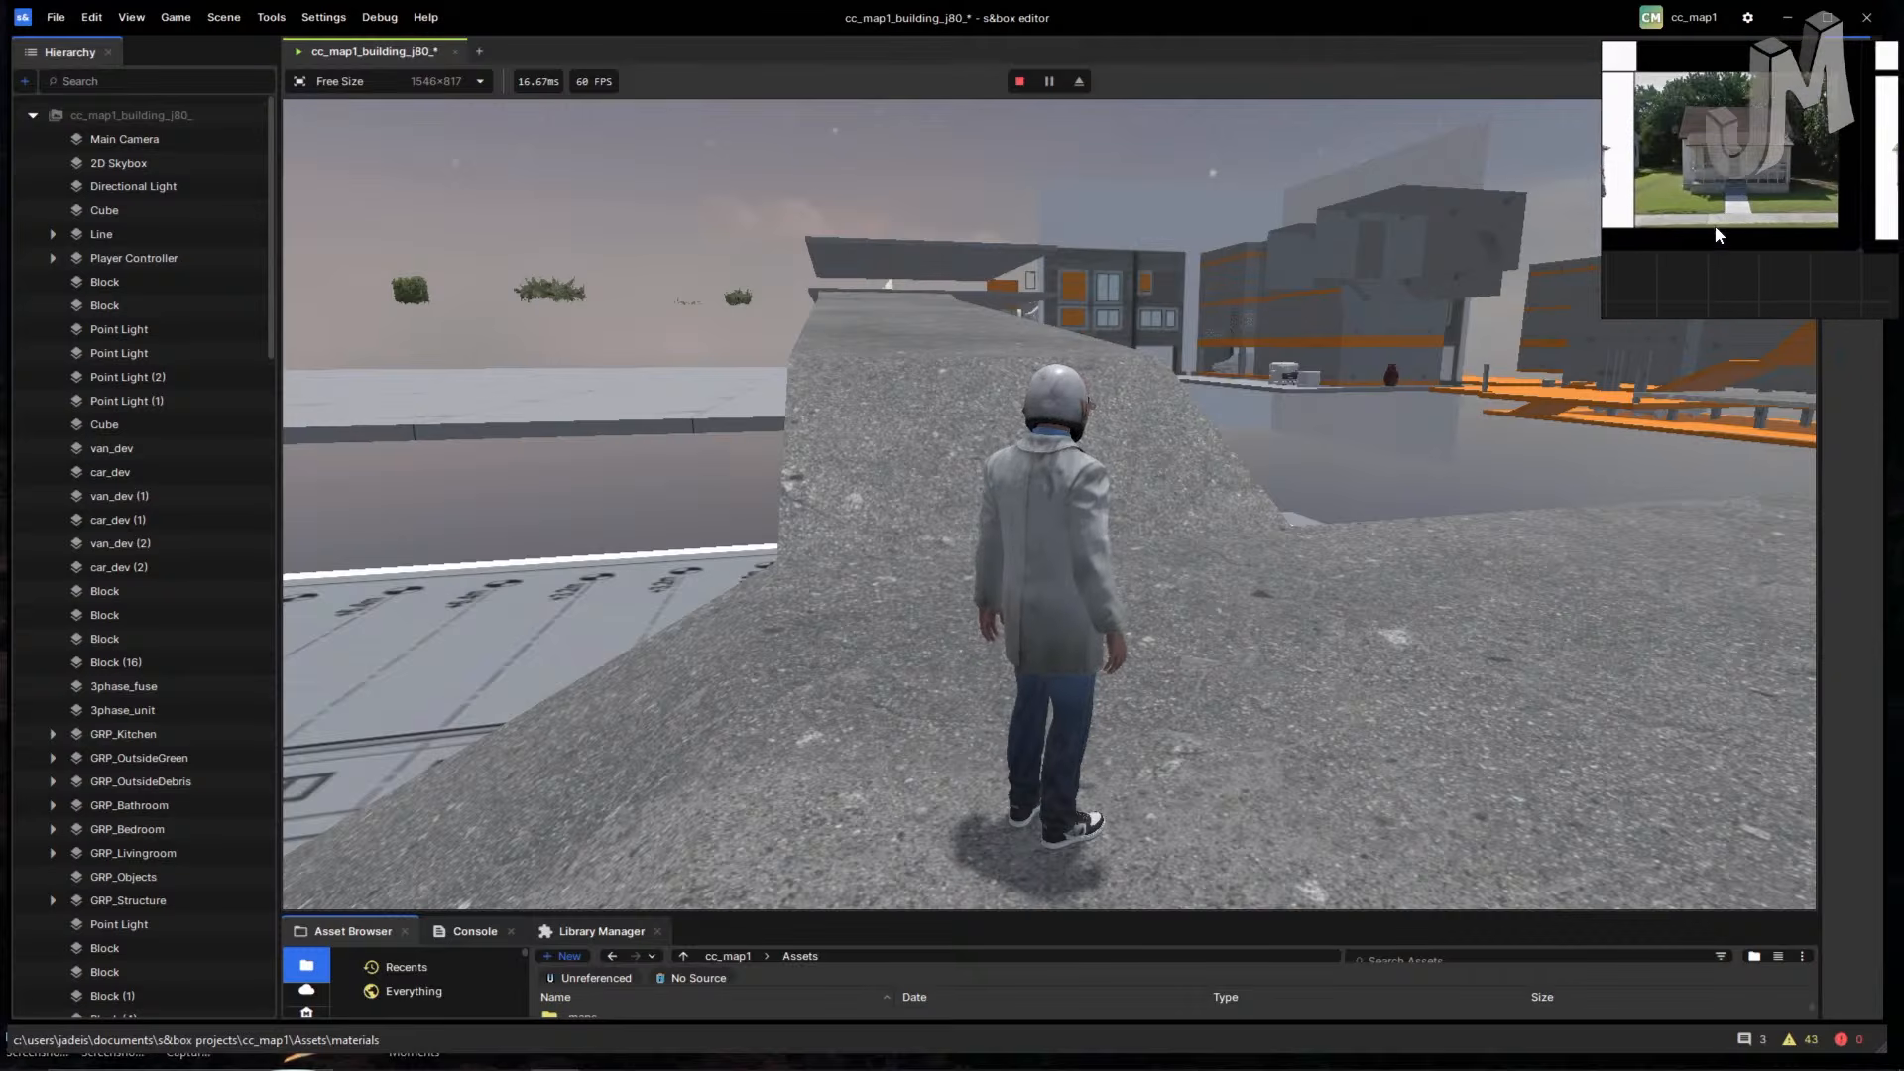
{"action": "scroll", "coordinate": [1771, 245], "scroll_direction": "up", "scroll_amount": 4}
{"action": "middle_click_drag", "start_coordinate": [1712, 183], "coordinate": [1752, 200]}
{"action": "scroll", "coordinate": [1750, 230], "scroll_direction": "up", "scroll_amount": 1}
{"action": "scroll", "coordinate": [1709, 185], "scroll_direction": "down", "scroll_amount": 1}
{"action": "middle_click_drag", "start_coordinate": [1616, 214], "coordinate": [1710, 220]}
{"action": "middle_click_drag", "start_coordinate": [1605, 186], "coordinate": [1785, 196]}
{"action": "left_click", "coordinate": [1195, 404]}
{"action": "key", "text": "w"}
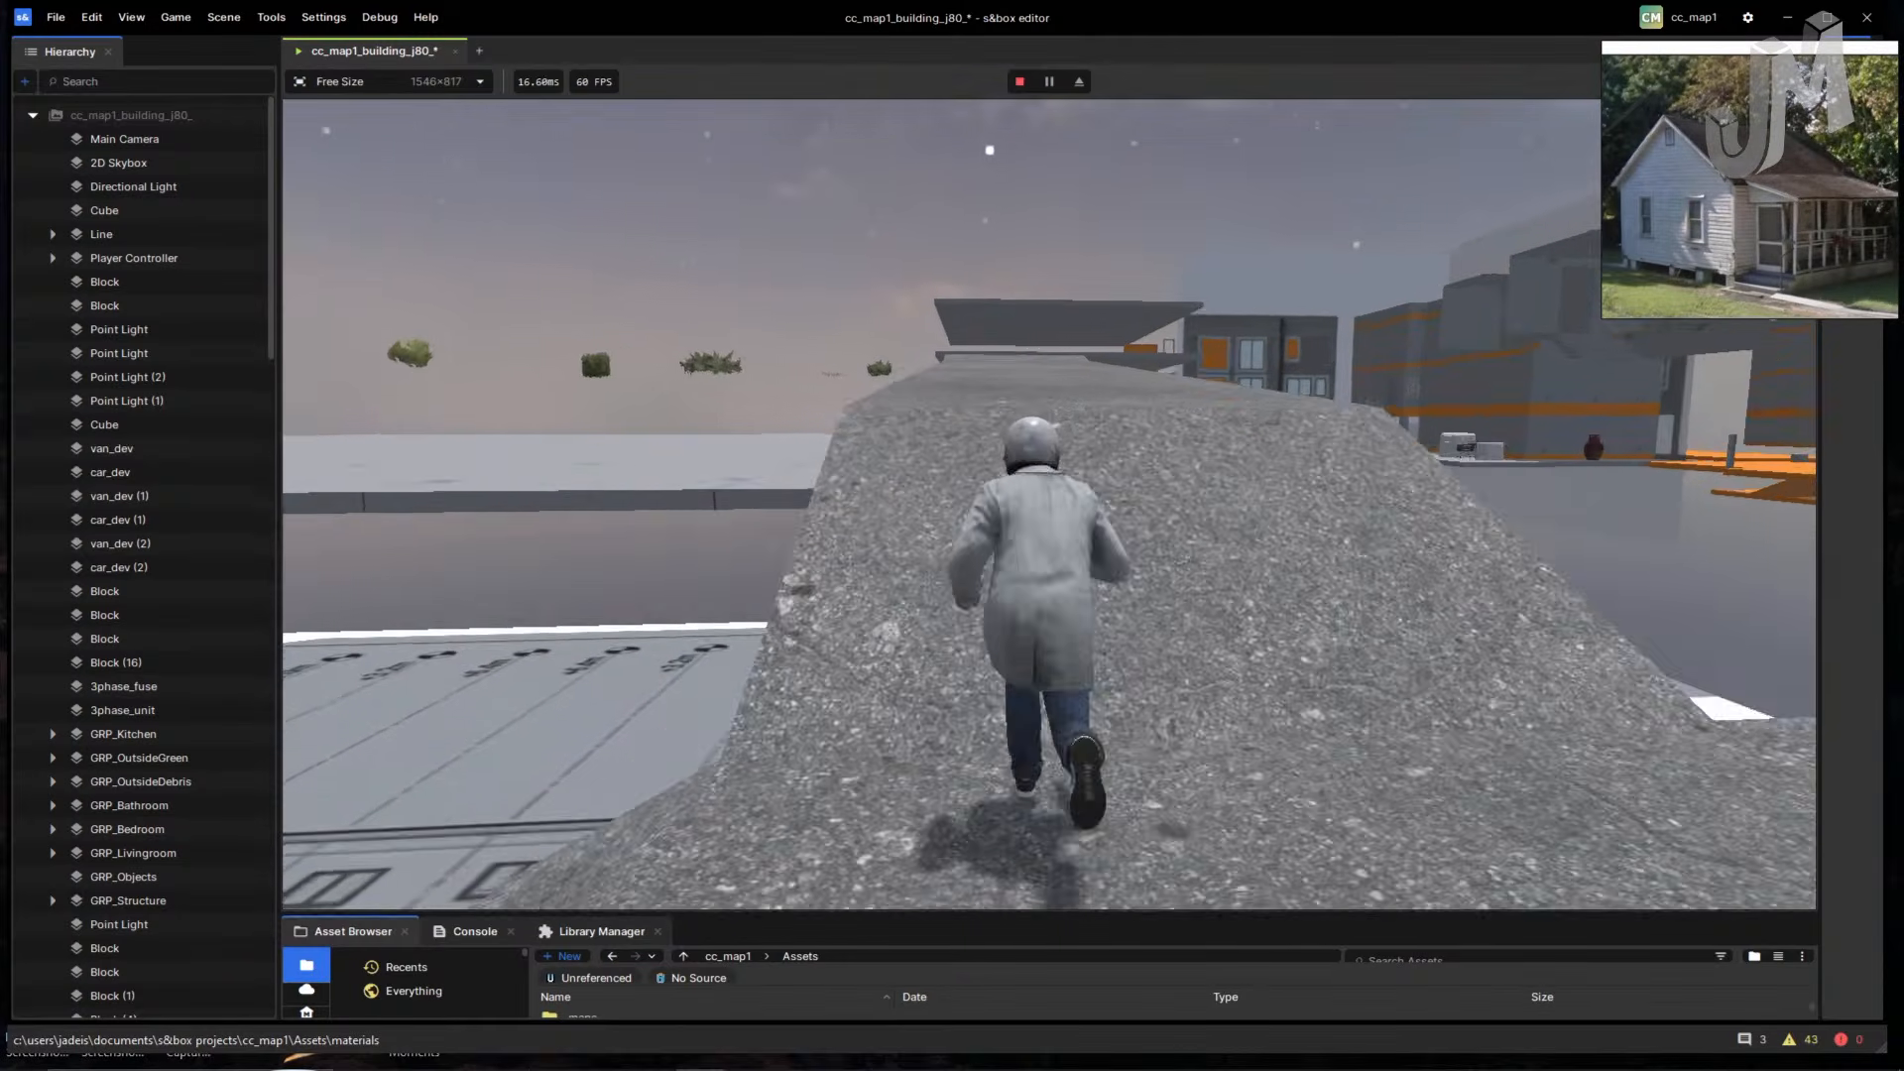
{"action": "key", "text": "Escape"}
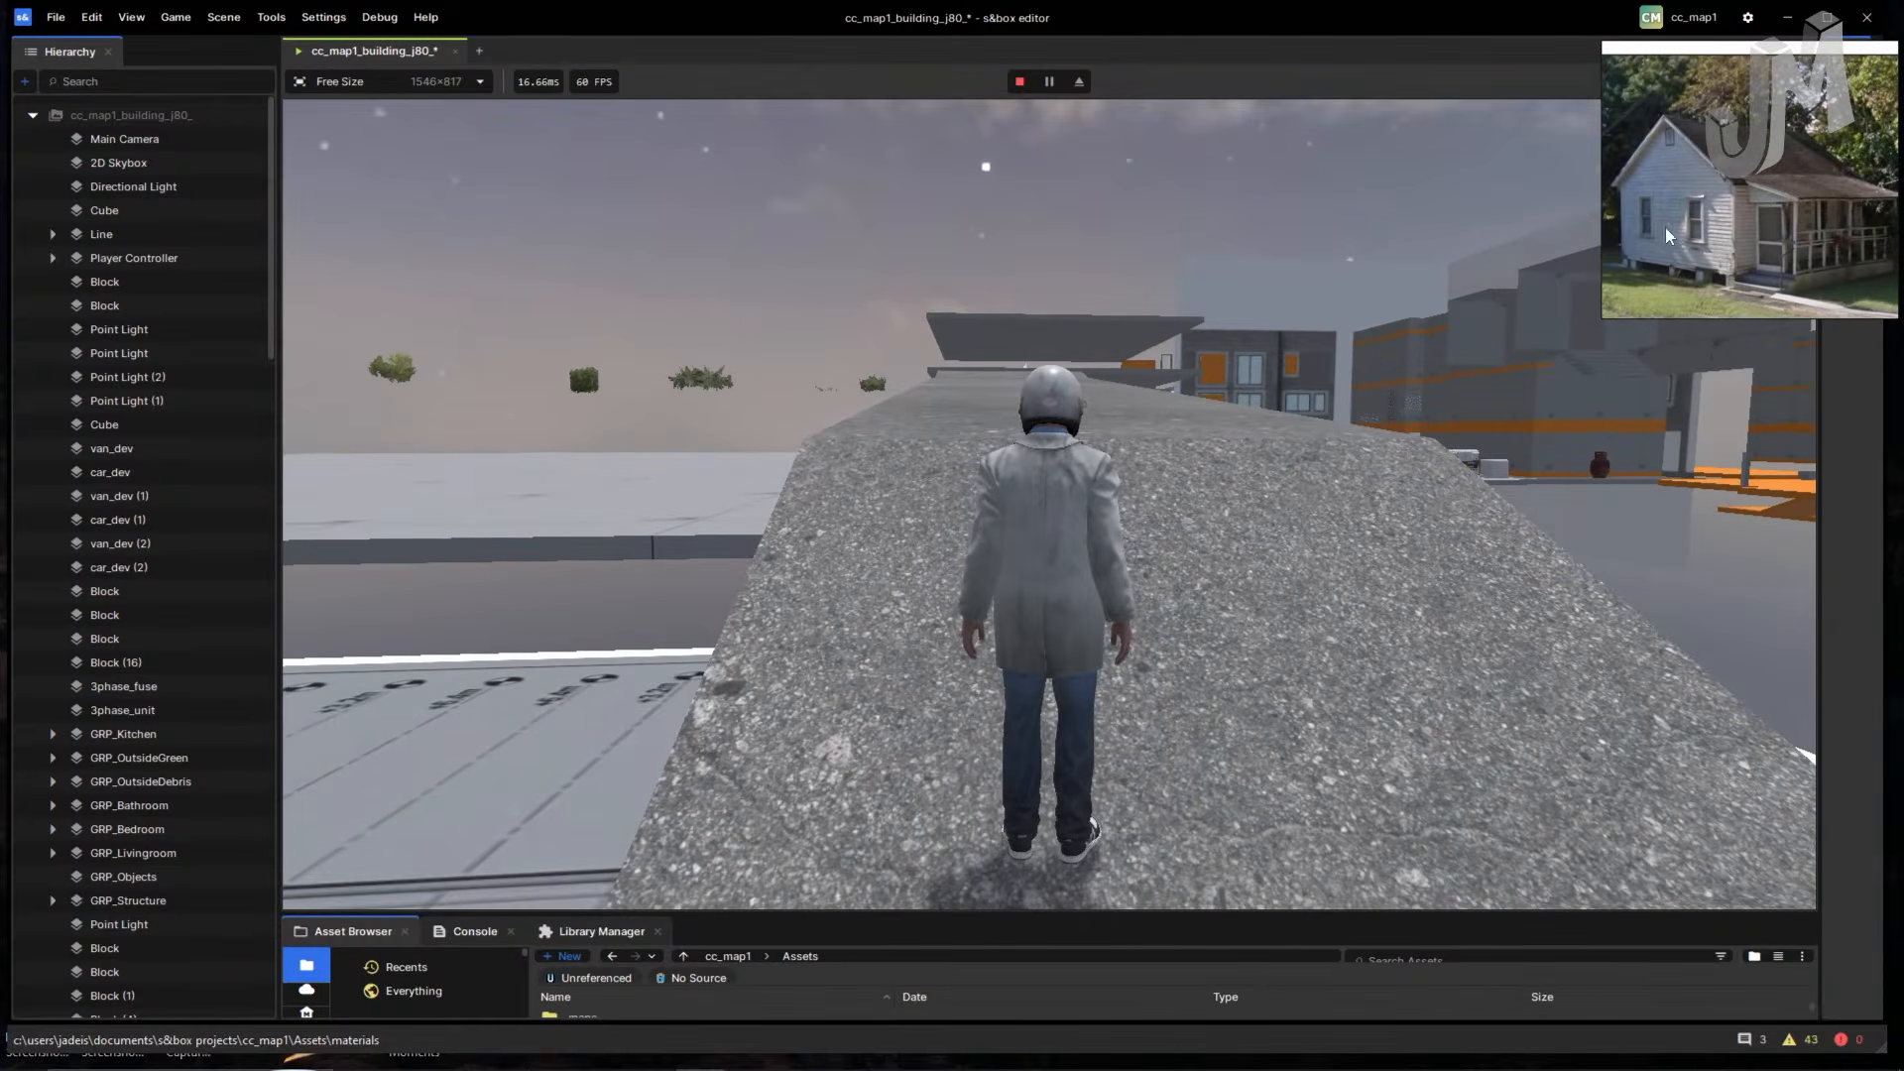
{"action": "middle_click_drag", "start_coordinate": [1614, 214], "coordinate": [1835, 265]}
{"action": "middle_click_drag", "start_coordinate": [1611, 141], "coordinate": [1708, 219]}
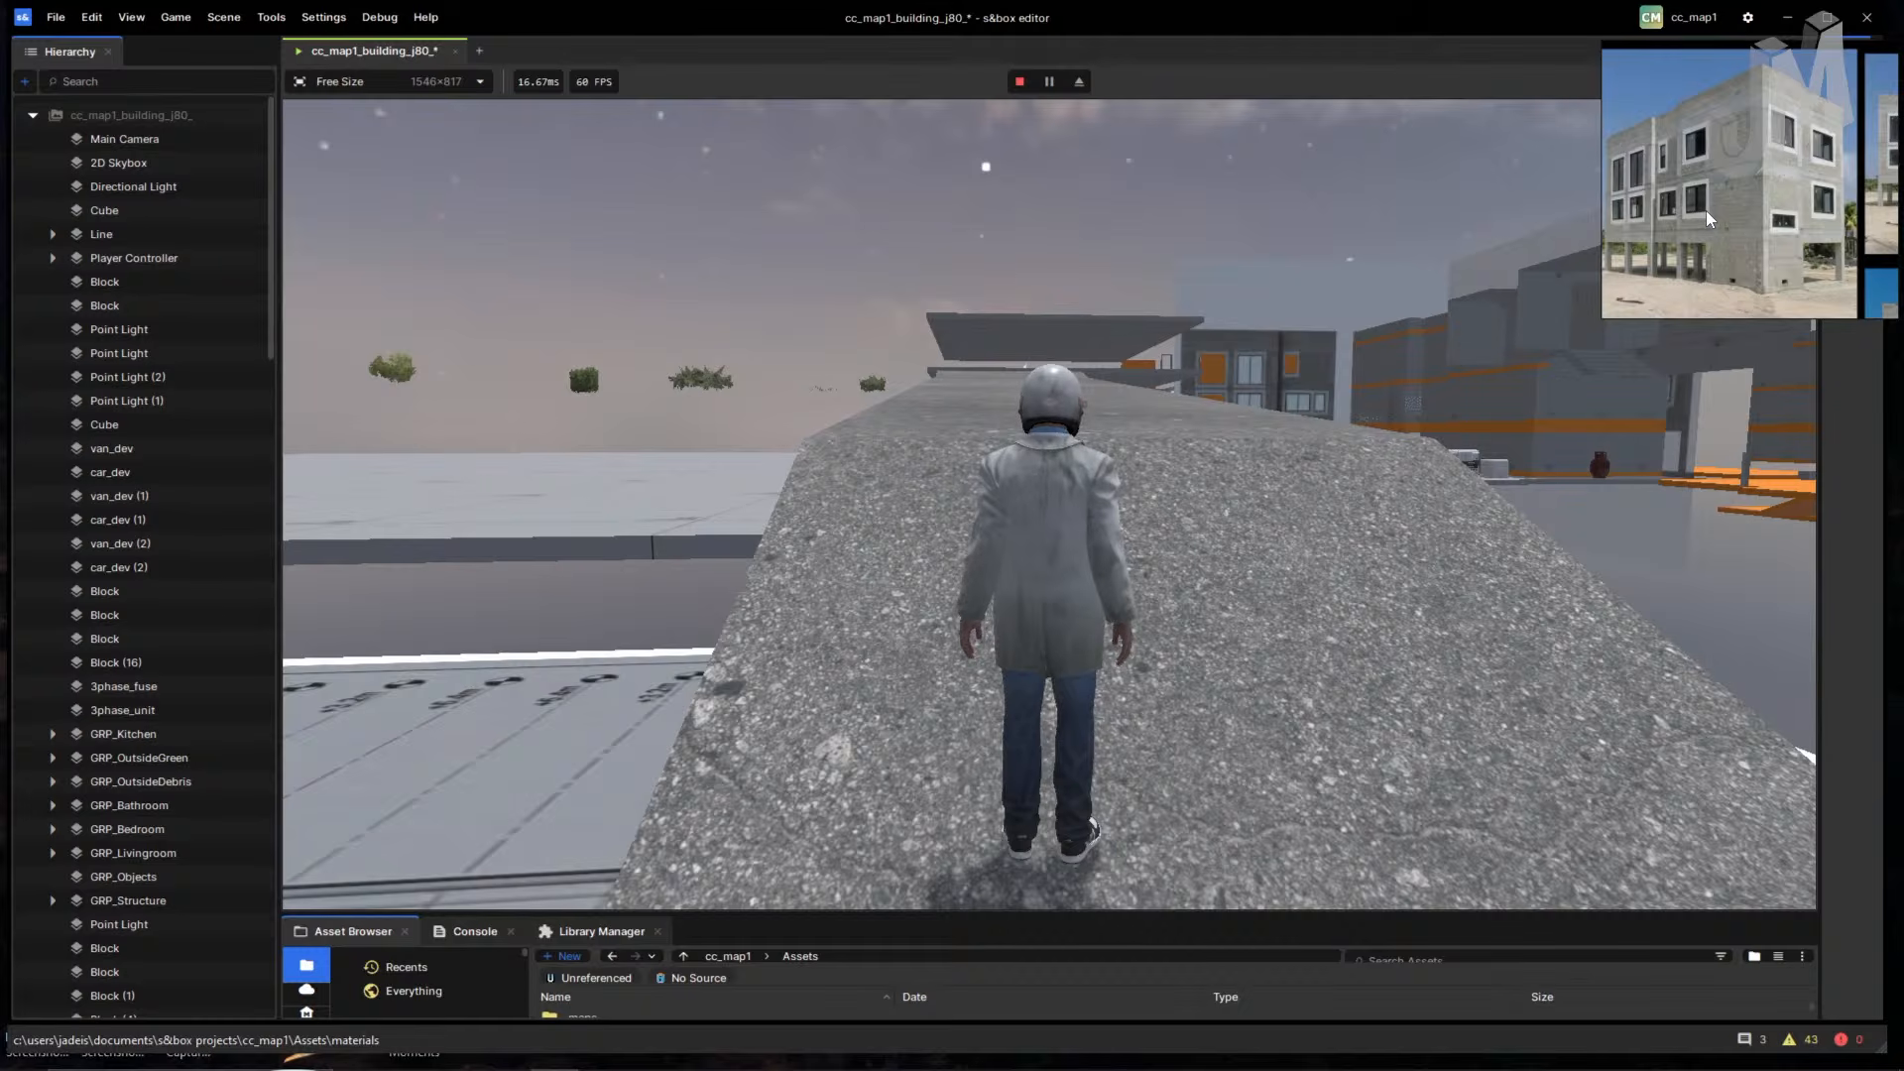
{"action": "left_click", "coordinate": [1400, 368]}
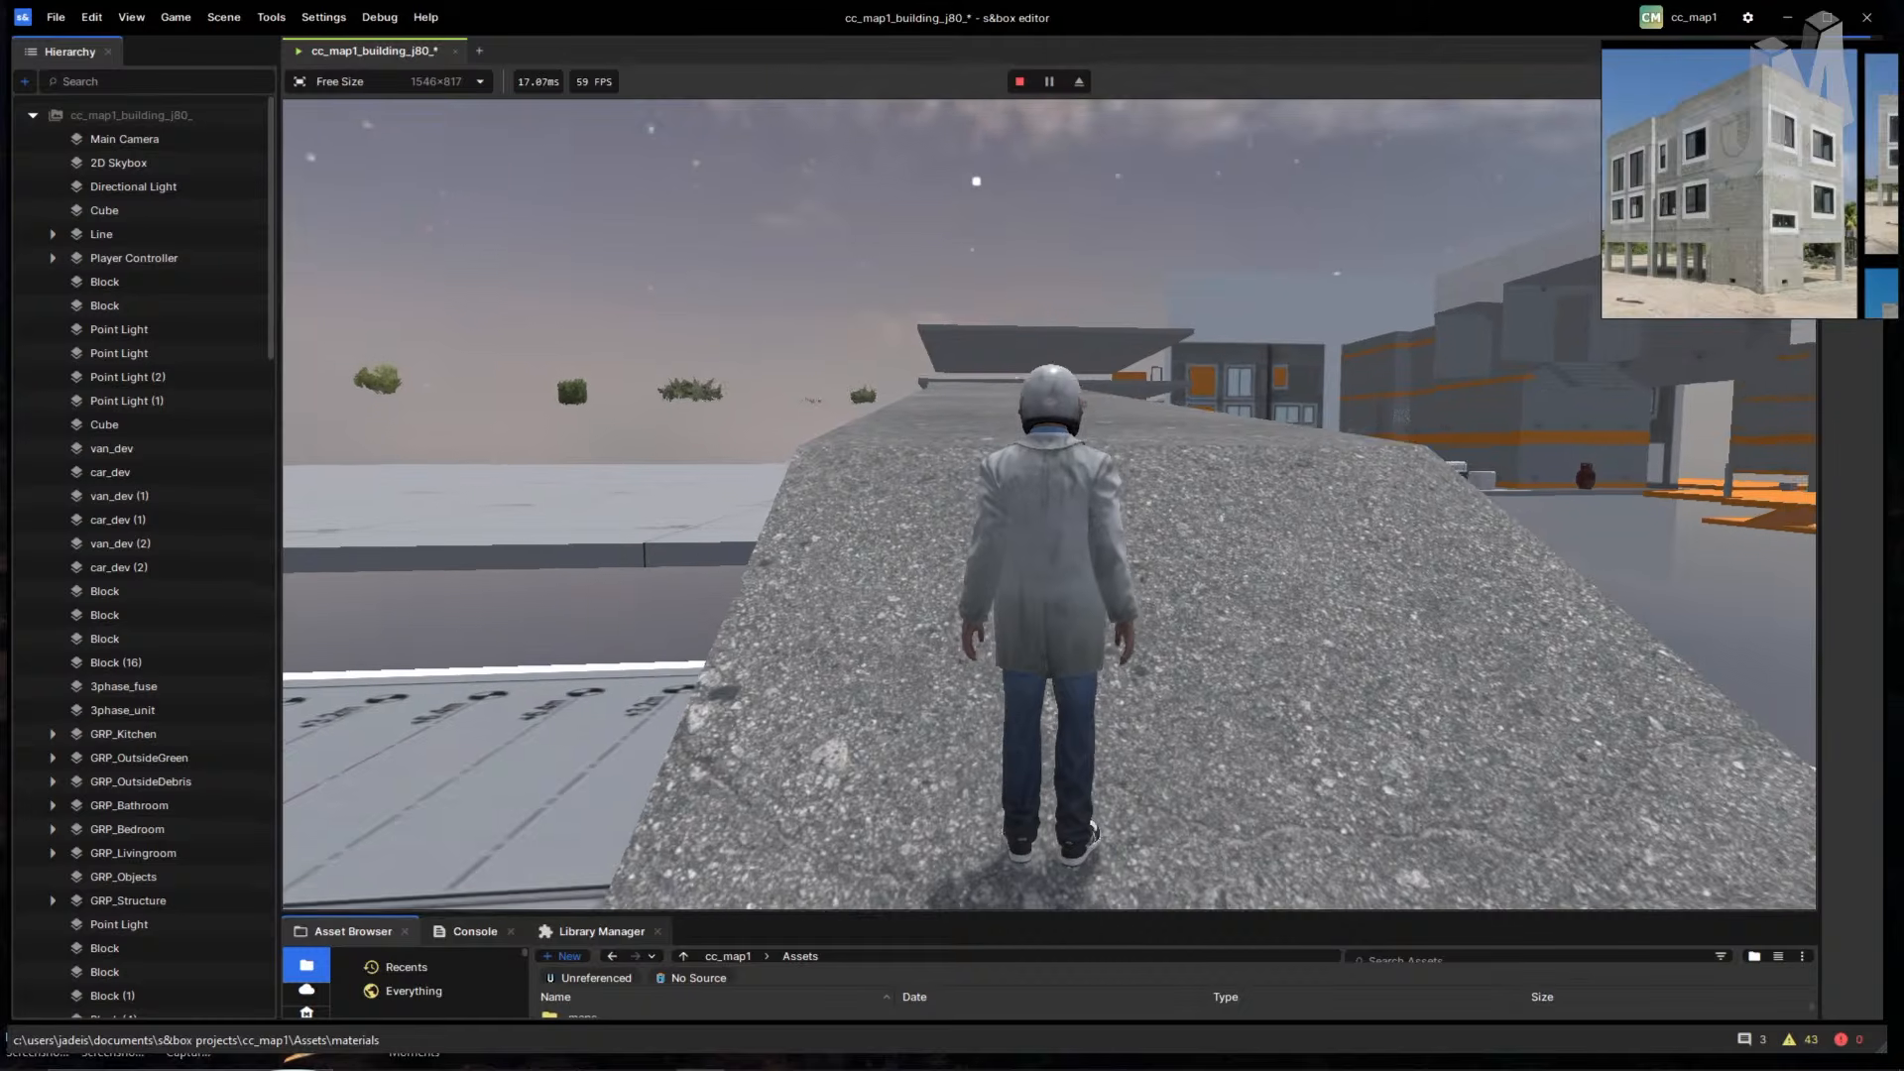
{"action": "key", "text": "w"}
{"action": "key", "text": "space"}
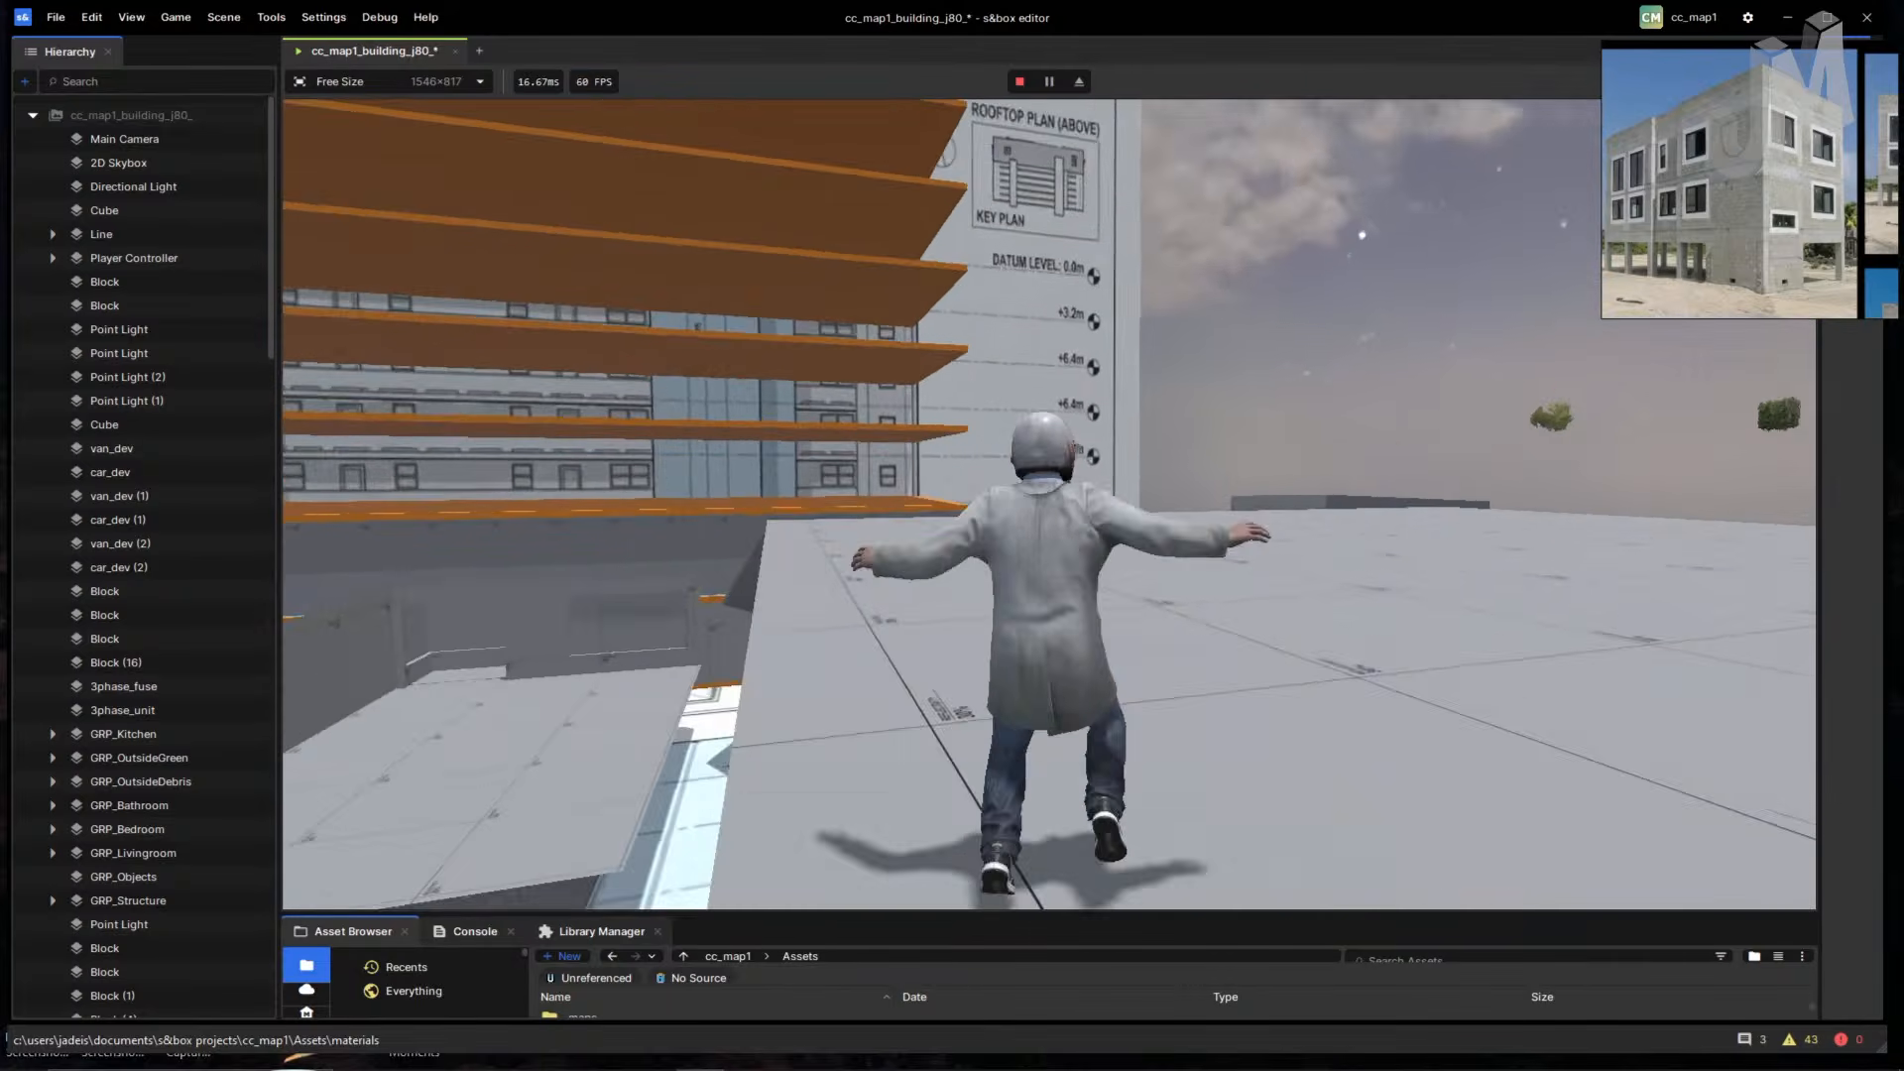
{"action": "key", "text": "Escape"}
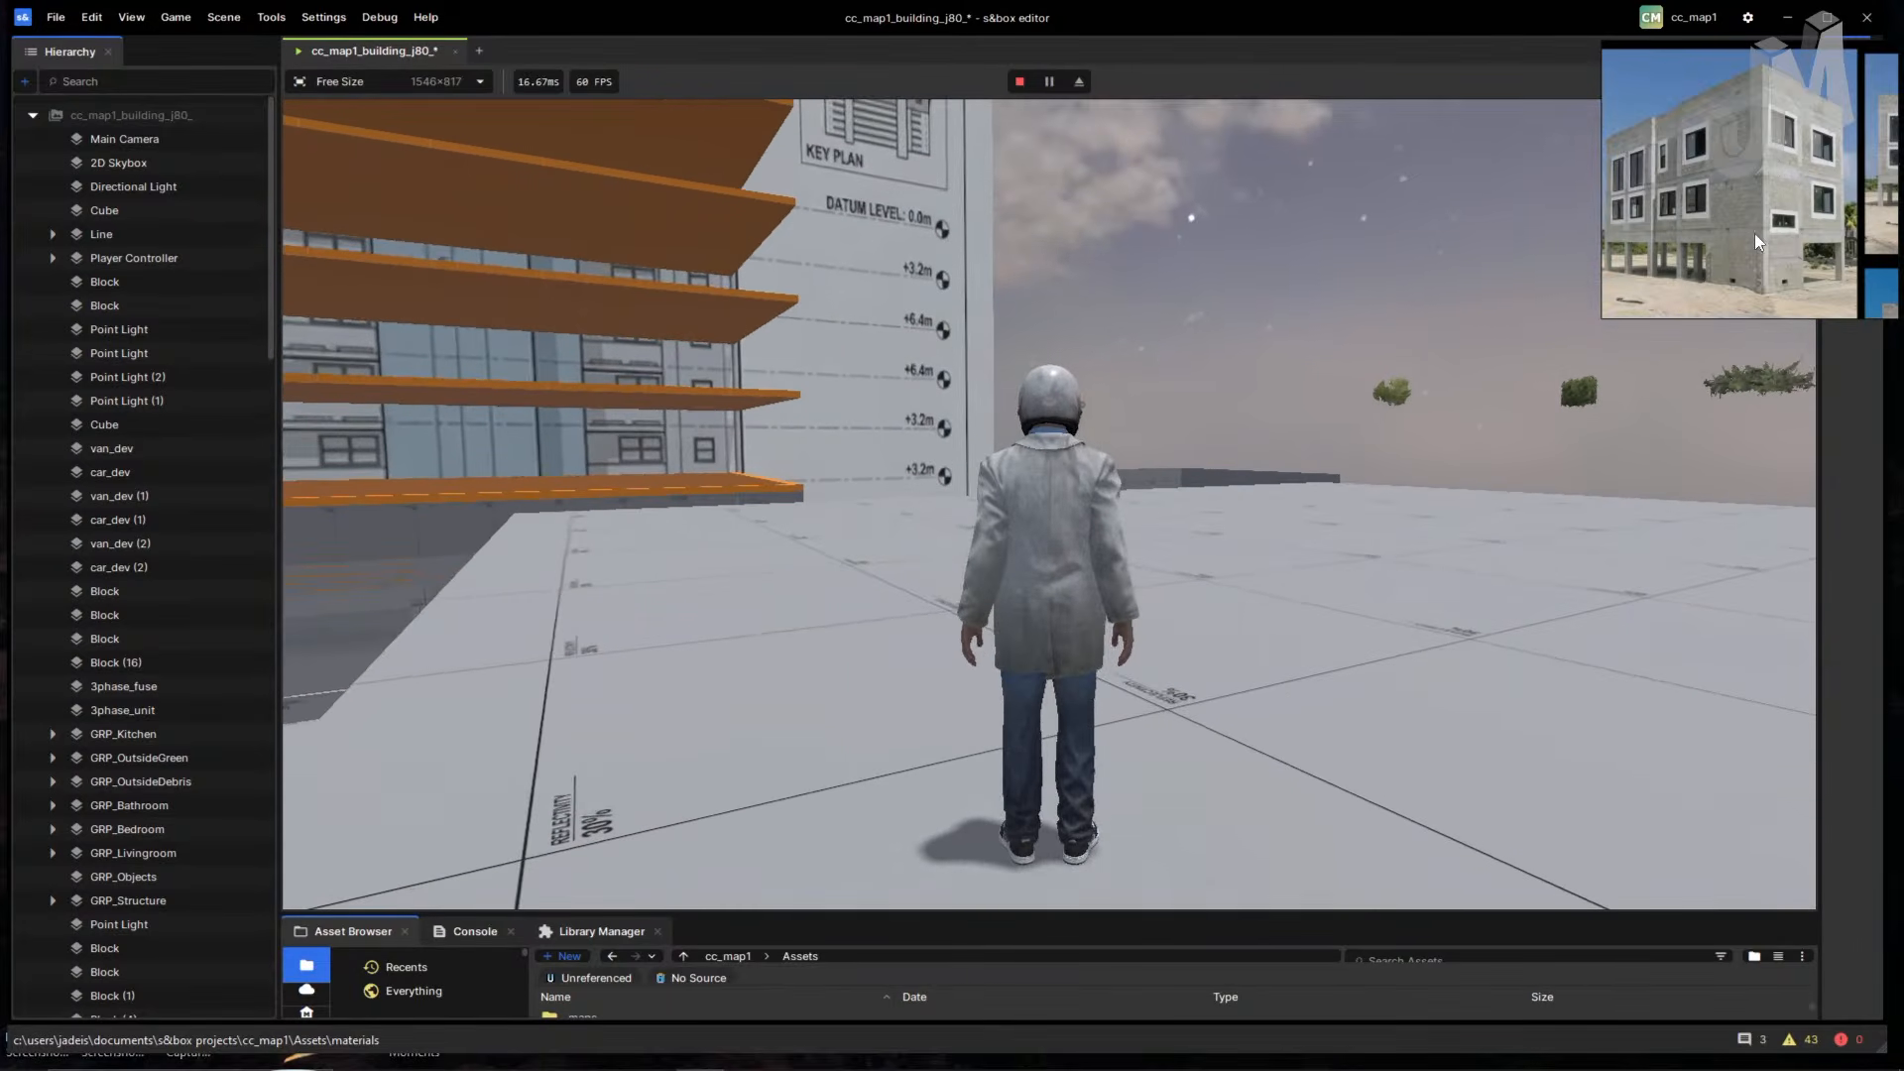
{"action": "mouse_move", "coordinate": [1677, 176]}
{"action": "middle_mouse_down"}
{"action": "mouse_move", "coordinate": [1751, 235]}
{"action": "mouse_move", "coordinate": [1673, 302]}
{"action": "middle_mouse_up"}
{"action": "mouse_move", "coordinate": [1686, 139]}
{"action": "middle_mouse_down"}
{"action": "mouse_move", "coordinate": [1698, 232]}
{"action": "mouse_move", "coordinate": [1648, 309]}
{"action": "mouse_move", "coordinate": [1736, 176]}
{"action": "mouse_move", "coordinate": [1735, 232]}
{"action": "middle_mouse_up"}
{"action": "scroll", "coordinate": [1702, 242], "scroll_direction": "up", "scroll_amount": 1}
{"action": "scroll", "coordinate": [1733, 216], "scroll_direction": "up", "scroll_amount": 3}
{"action": "mouse_move", "coordinate": [1817, 56]}
{"action": "middle_mouse_down"}
{"action": "mouse_move", "coordinate": [1763, 158]}
{"action": "mouse_move", "coordinate": [1847, 227]}
{"action": "middle_mouse_up"}
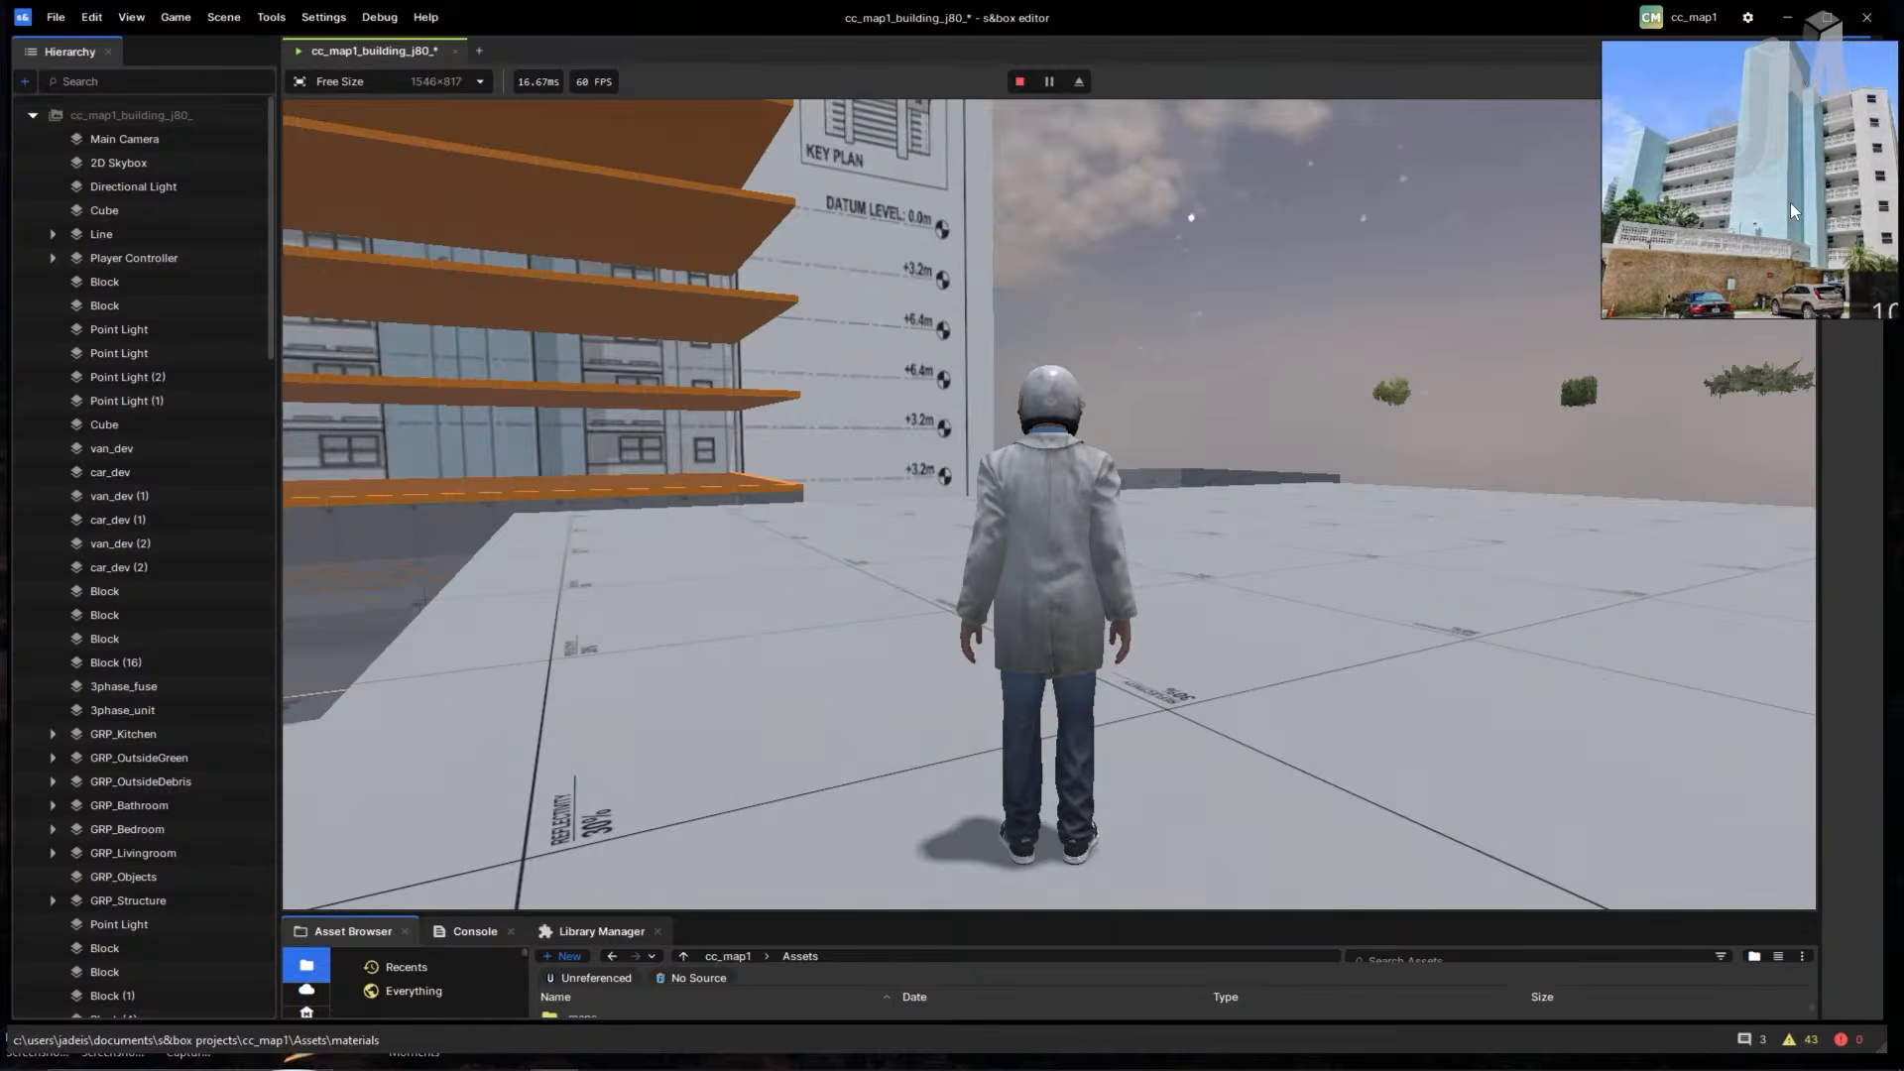
{"action": "middle_click_drag", "start_coordinate": [1772, 113], "coordinate": [1683, 301]}
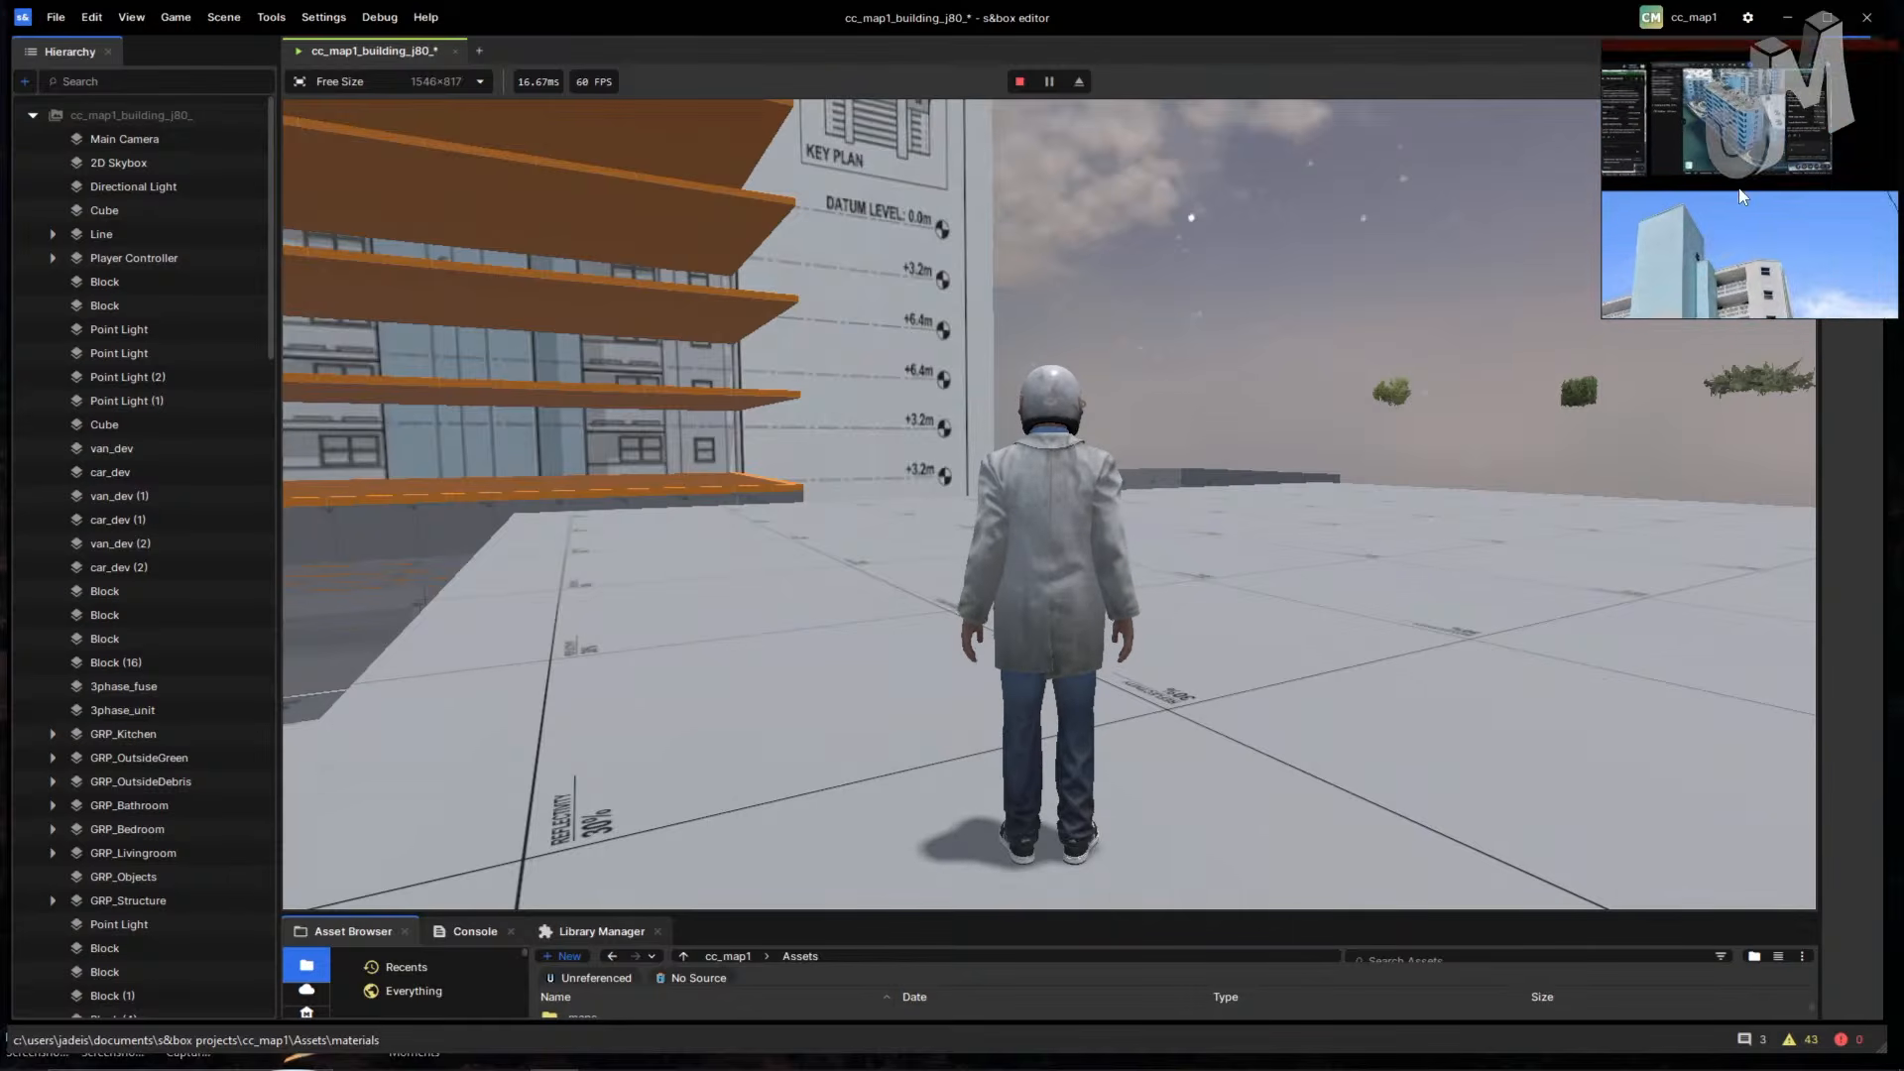
{"action": "middle_click_drag", "start_coordinate": [1725, 165], "coordinate": [1806, 264]}
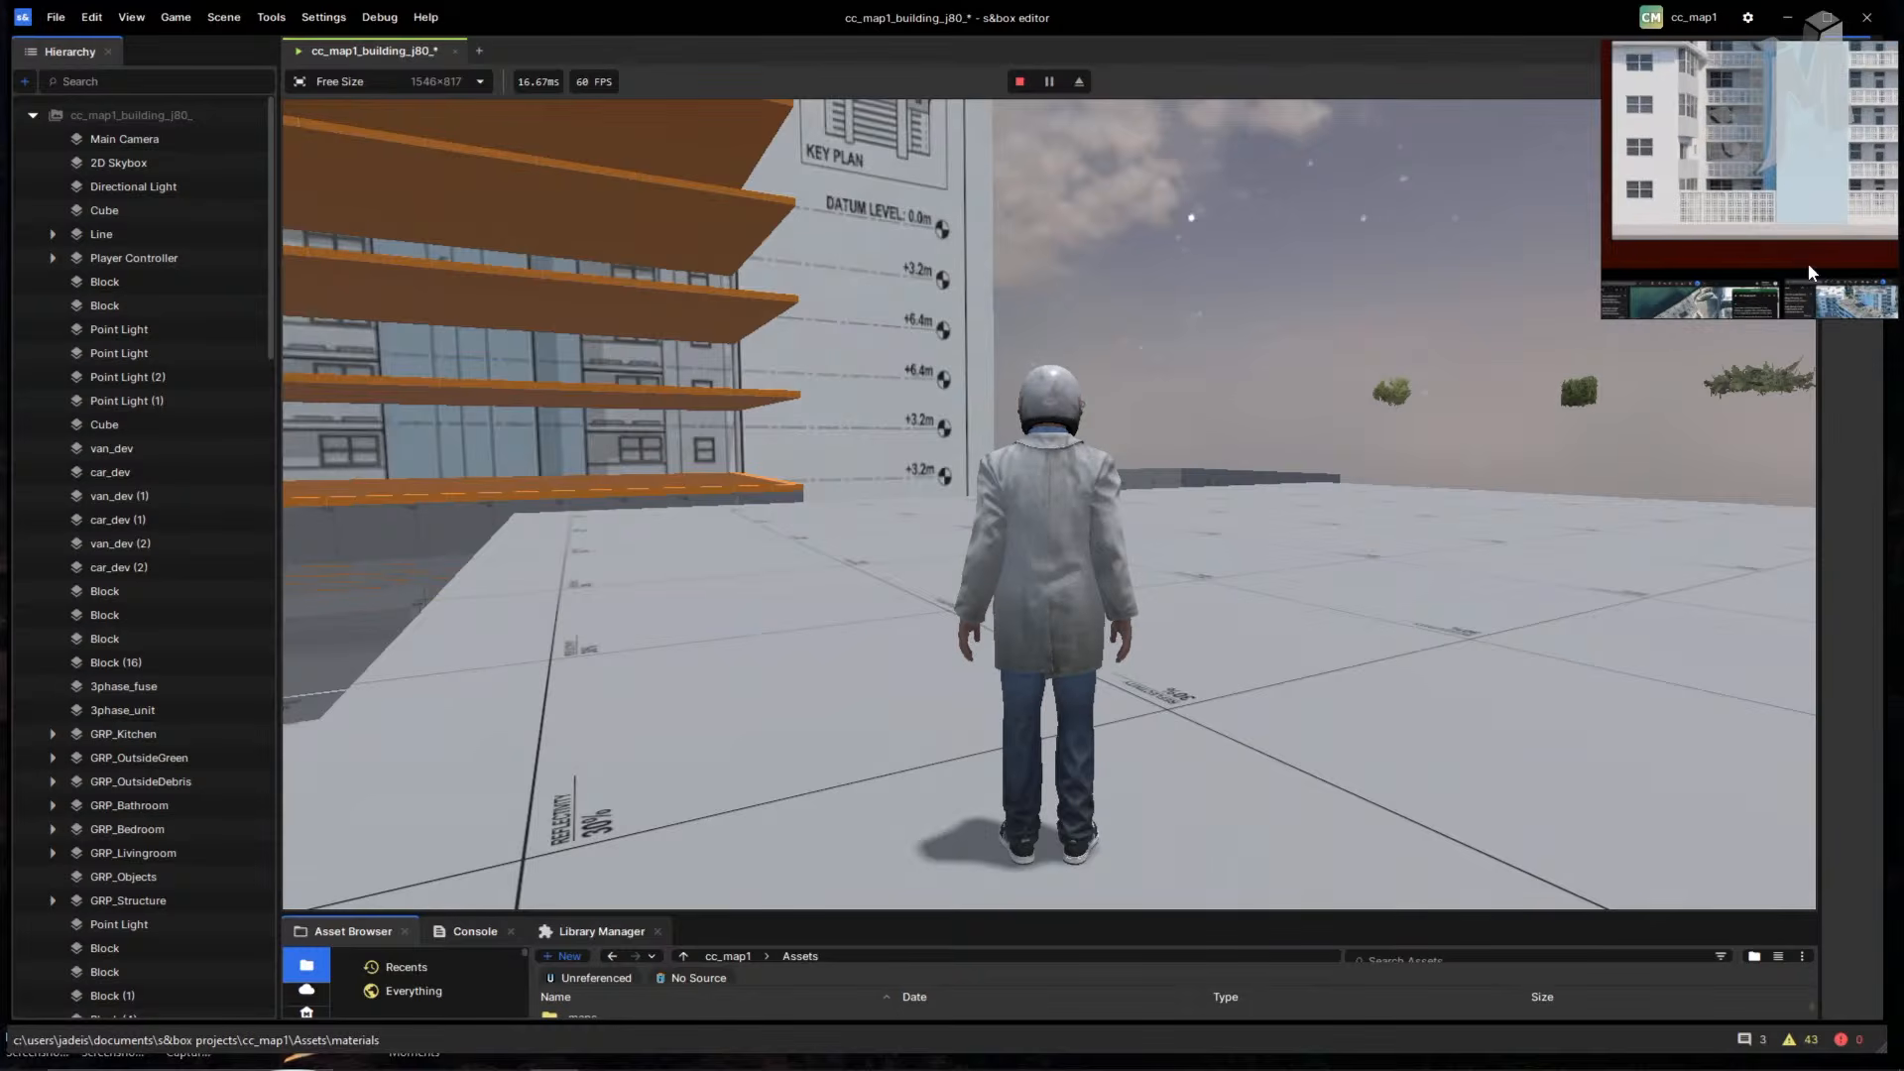
{"action": "middle_click_drag", "start_coordinate": [1753, 125], "coordinate": [1688, 165]}
{"action": "mouse_move", "coordinate": [1829, 196]}
{"action": "middle_mouse_down"}
{"action": "mouse_move", "coordinate": [1712, 181]}
{"action": "mouse_move", "coordinate": [1705, 198]}
{"action": "mouse_move", "coordinate": [1761, 212]}
{"action": "mouse_move", "coordinate": [1699, 160]}
{"action": "mouse_move", "coordinate": [1712, 172]}
{"action": "mouse_move", "coordinate": [1675, 180]}
{"action": "mouse_move", "coordinate": [1716, 202]}
{"action": "mouse_move", "coordinate": [1628, 220]}
{"action": "mouse_move", "coordinate": [1660, 202]}
{"action": "mouse_move", "coordinate": [1831, 204]}
{"action": "middle_mouse_up"}
{"action": "scroll", "coordinate": [1674, 182], "scroll_direction": "down", "scroll_amount": 3}
{"action": "scroll", "coordinate": [1770, 201], "scroll_direction": "down", "scroll_amount": 3}
{"action": "middle_click_drag", "start_coordinate": [1697, 212], "coordinate": [1828, 224]}
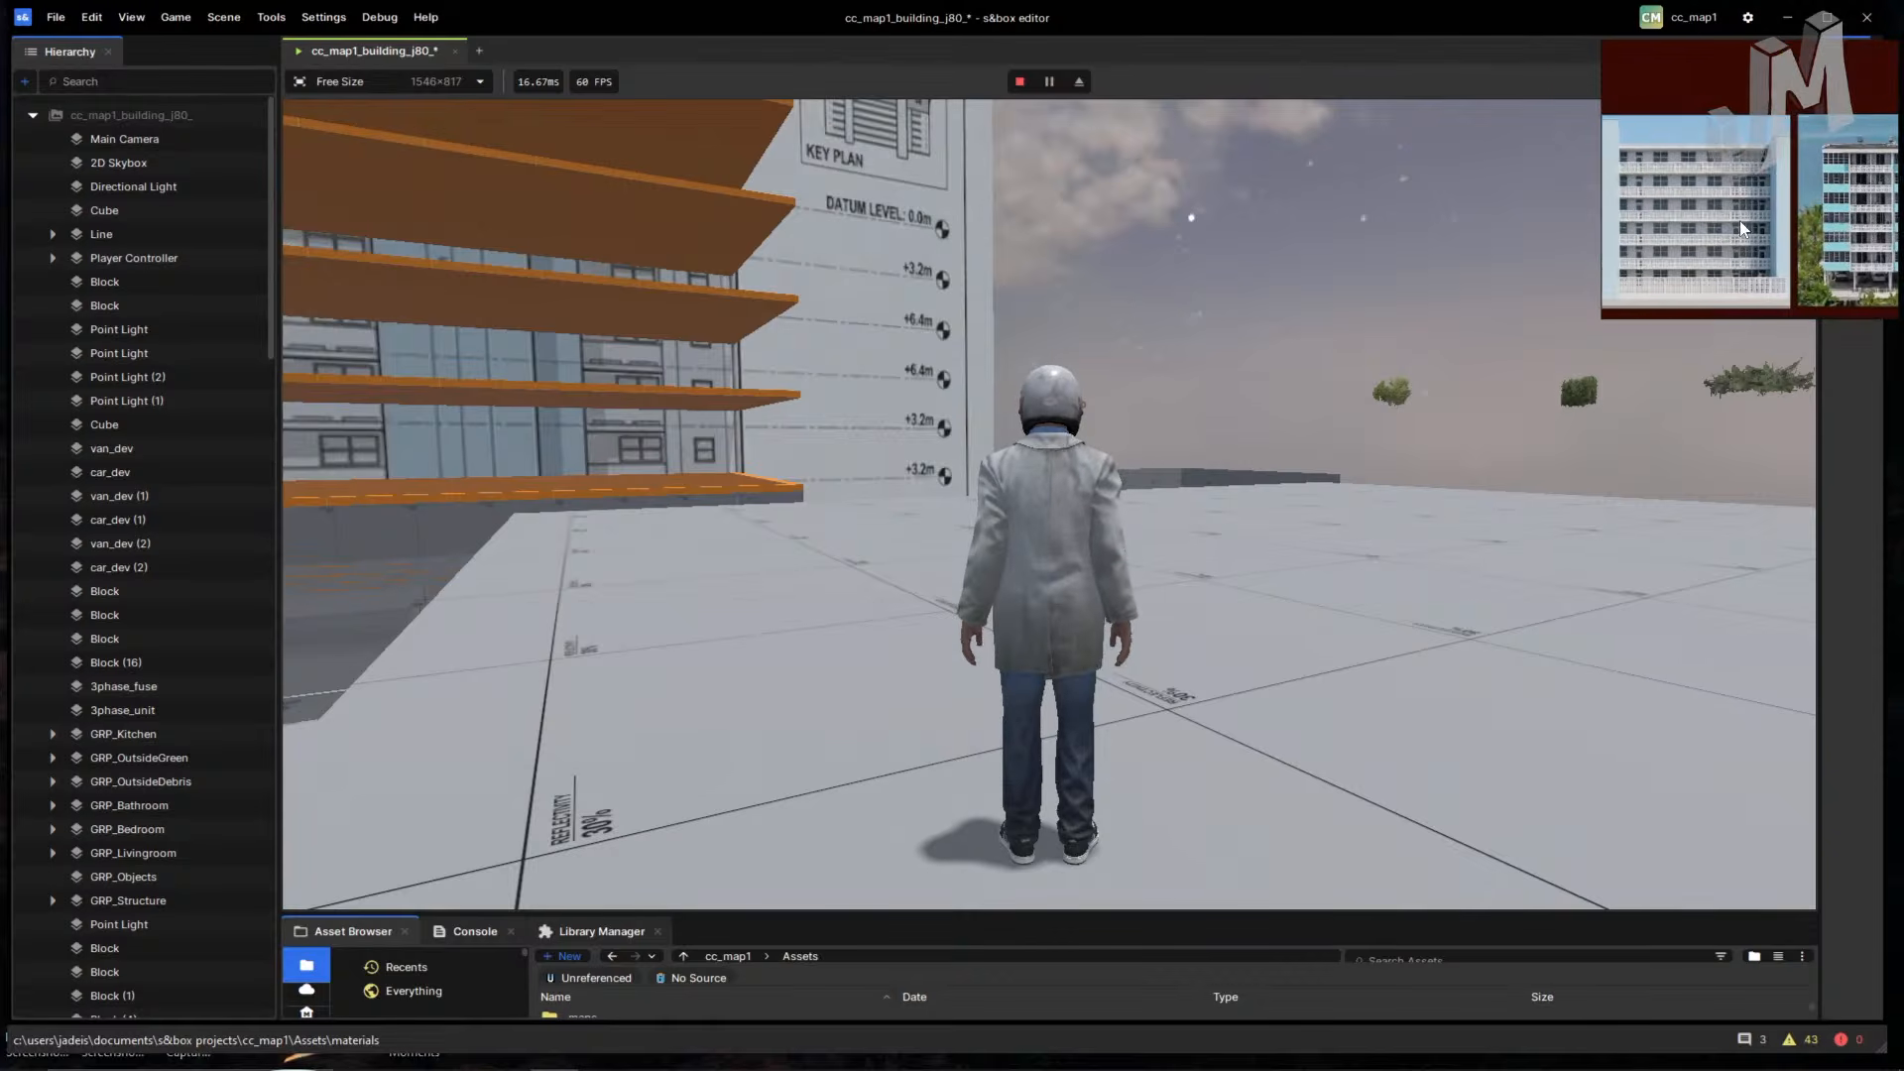
{"action": "mouse_move", "coordinate": [1690, 211]}
{"action": "middle_mouse_down"}
{"action": "mouse_move", "coordinate": [1829, 188]}
{"action": "mouse_move", "coordinate": [1721, 235]}
{"action": "middle_mouse_up"}
{"action": "mouse_move", "coordinate": [1834, 297]}
{"action": "middle_mouse_down"}
{"action": "mouse_move", "coordinate": [1801, 260]}
{"action": "mouse_move", "coordinate": [1630, 248]}
{"action": "middle_mouse_up"}
{"action": "middle_click_drag", "start_coordinate": [1884, 212], "coordinate": [1700, 228]}
{"action": "middle_click_drag", "start_coordinate": [1835, 190], "coordinate": [1704, 149]}
{"action": "middle_click_drag", "start_coordinate": [1725, 229], "coordinate": [1708, 172]}
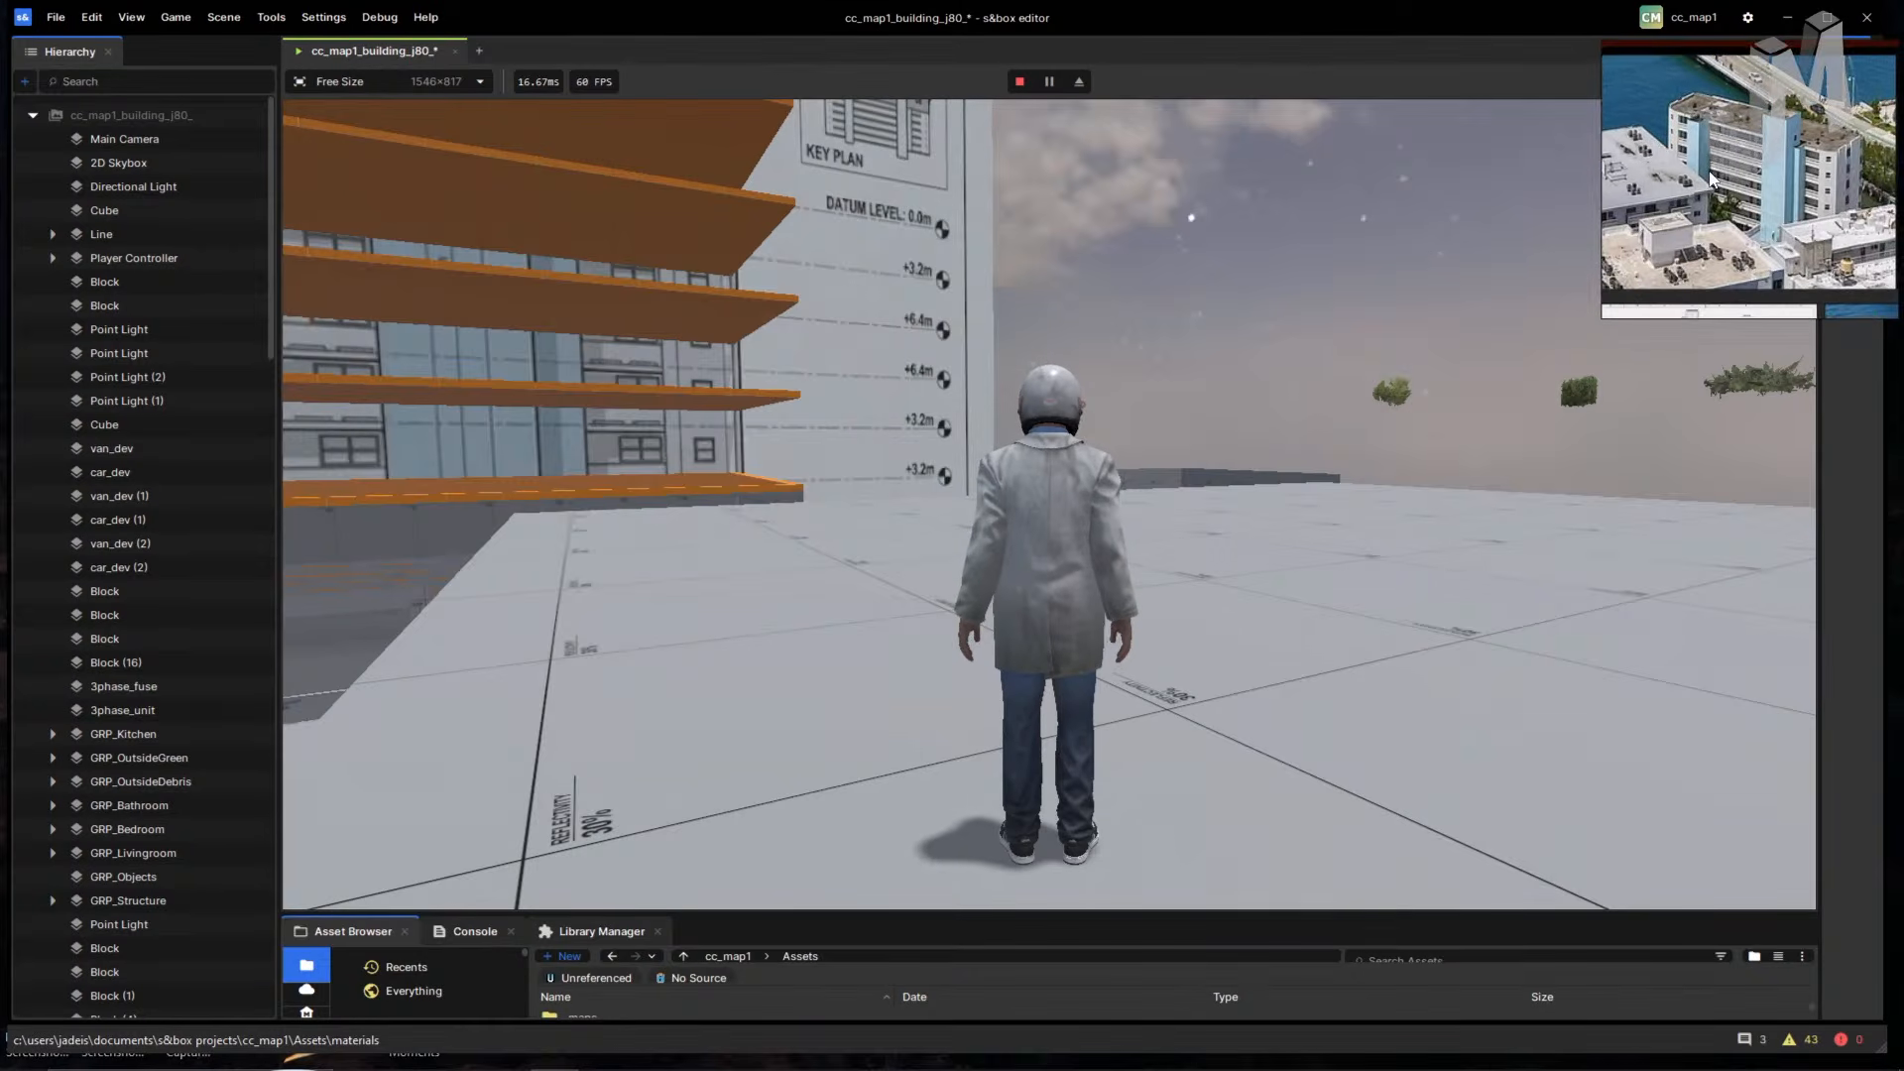
- Run across the roof, leap into the walled room, and exit through the doorway onto the concrete ramp
{"action": "left_click", "coordinate": [1448, 318]}
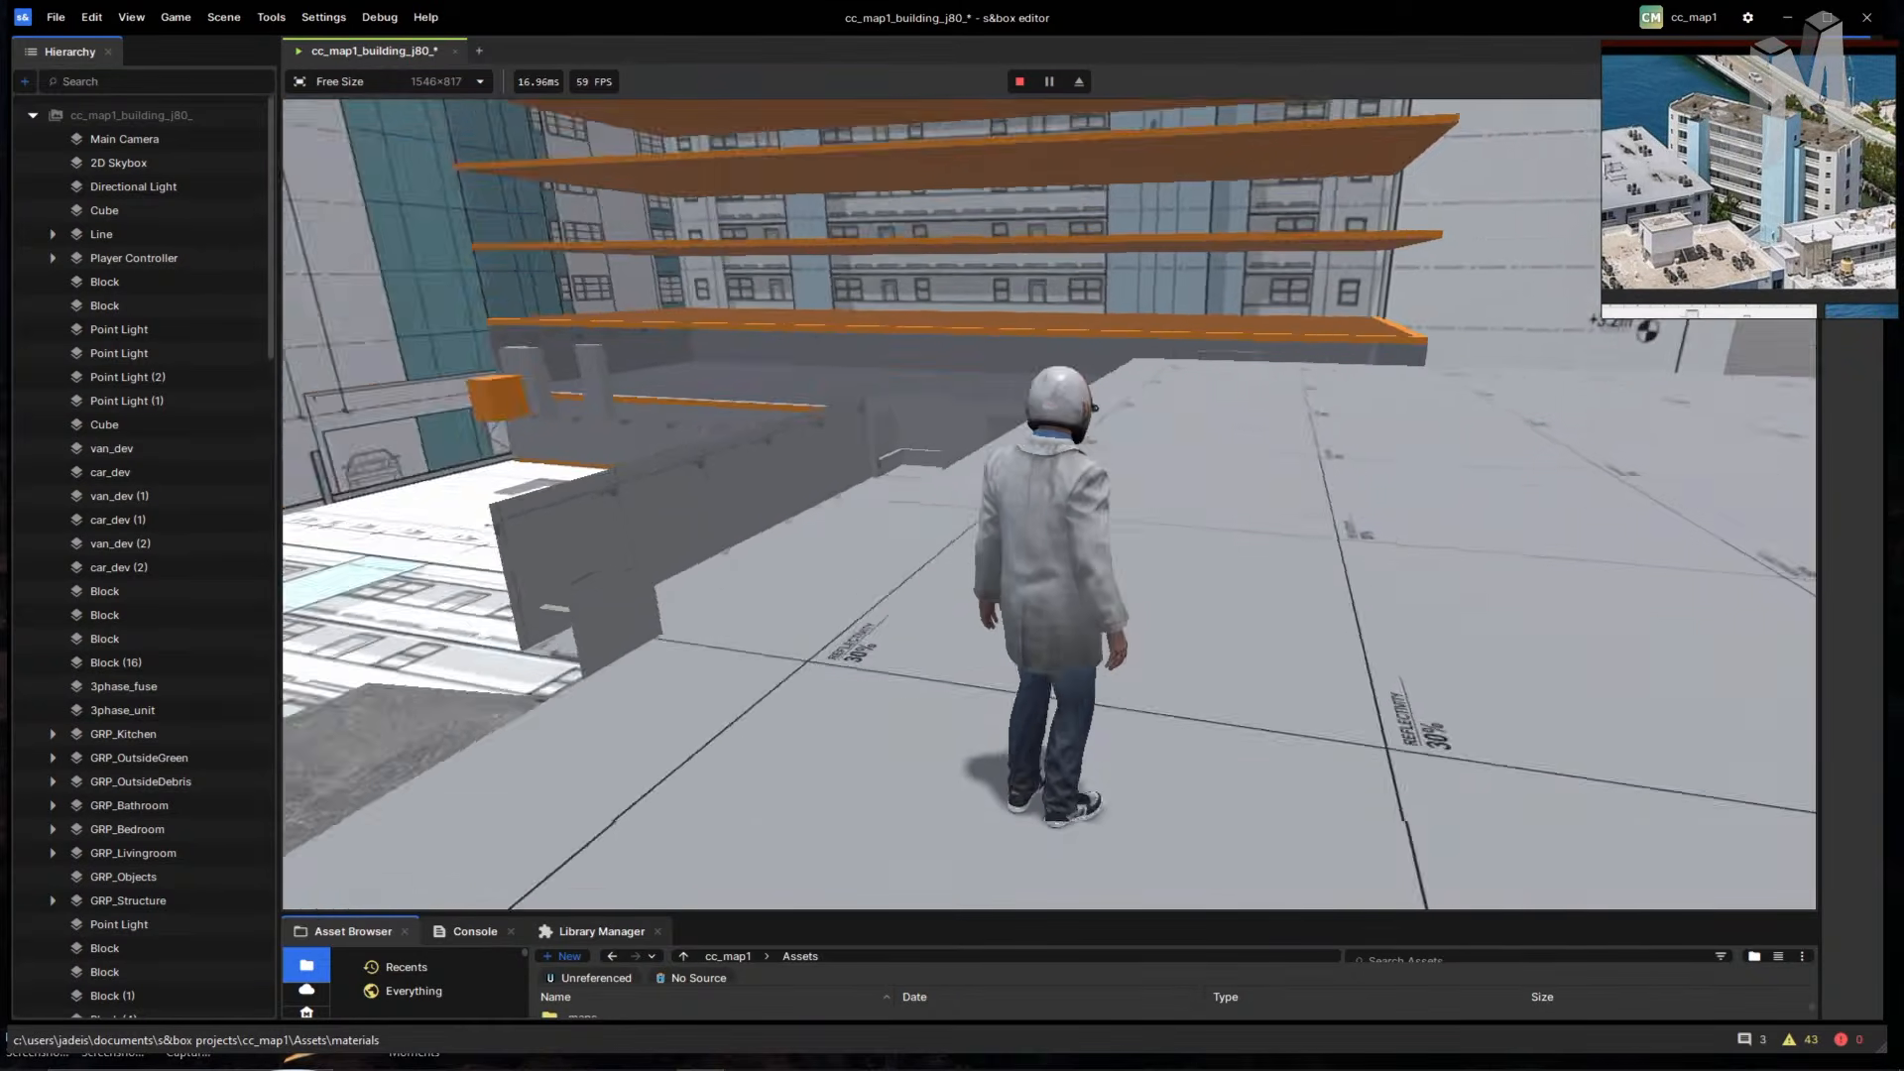
{"action": "key", "text": "w"}
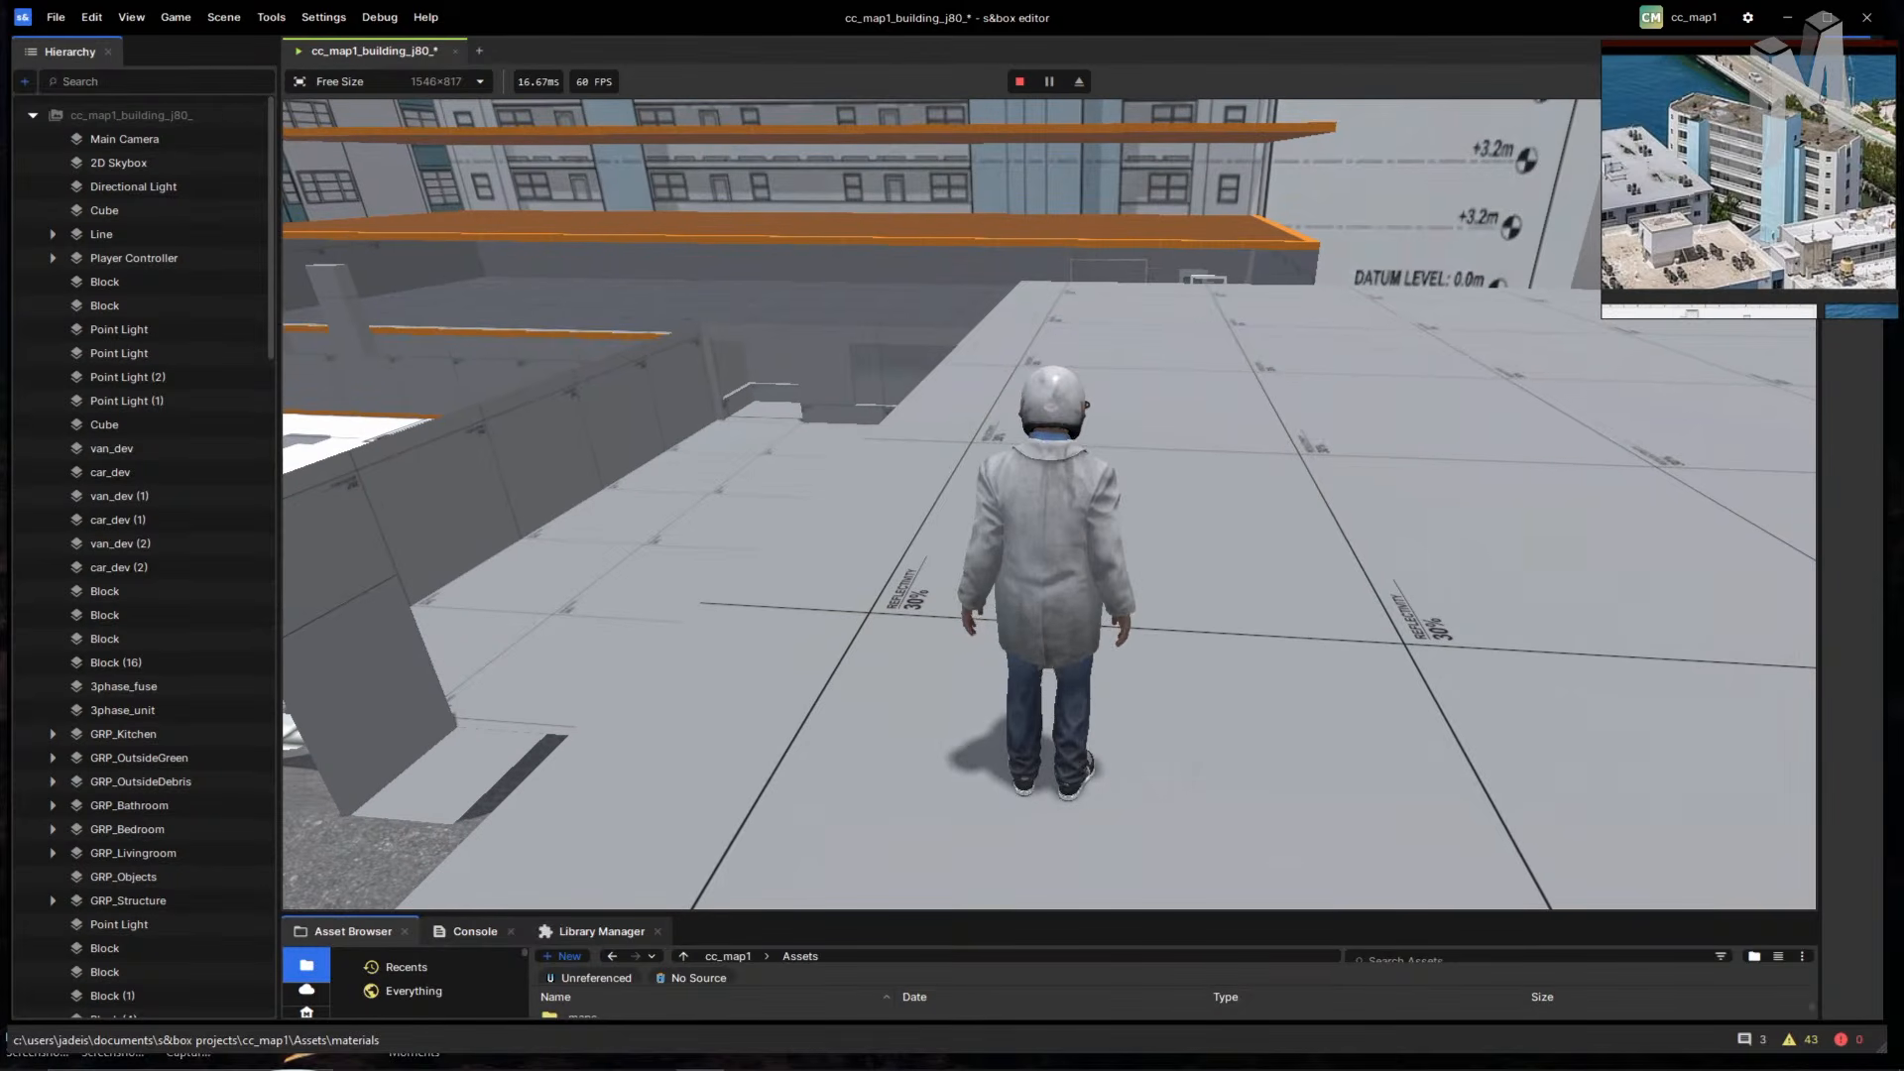
{"action": "key", "text": "w"}
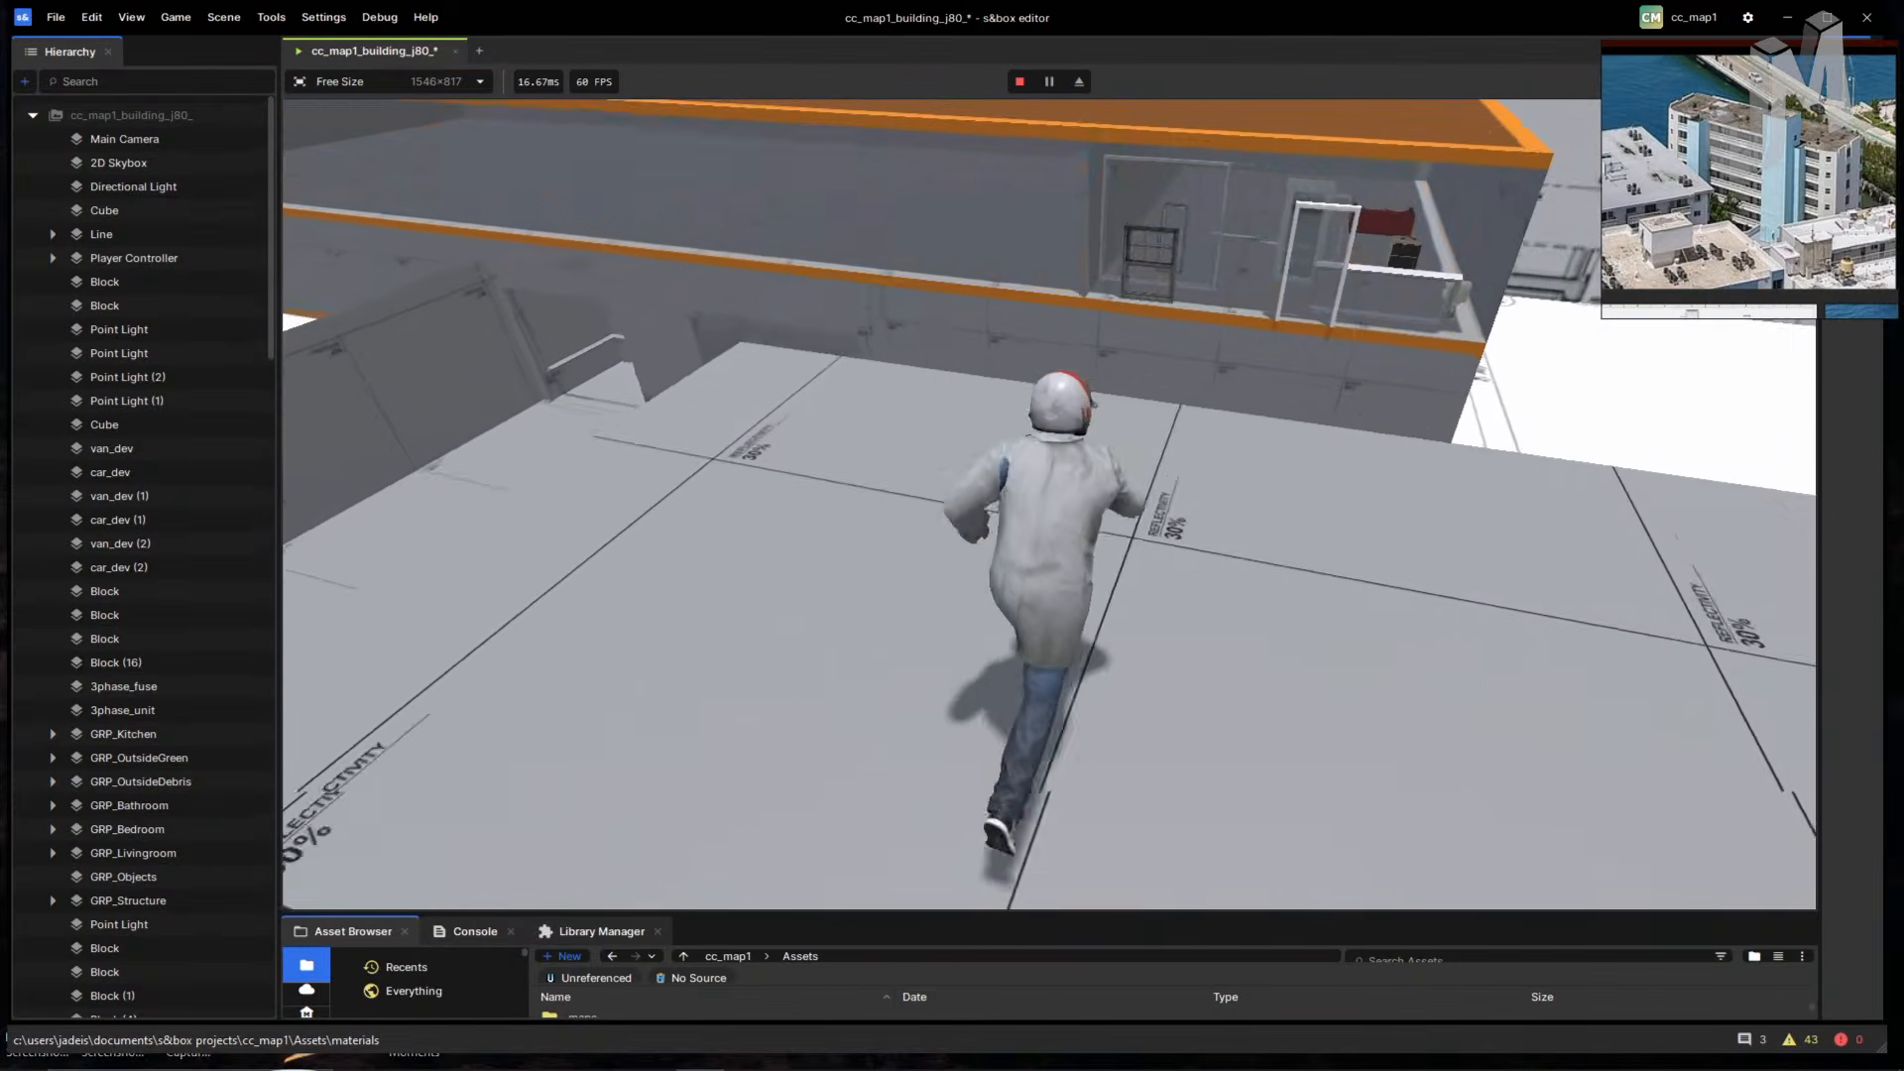
{"action": "key", "text": "w"}
{"action": "key", "text": "space"}
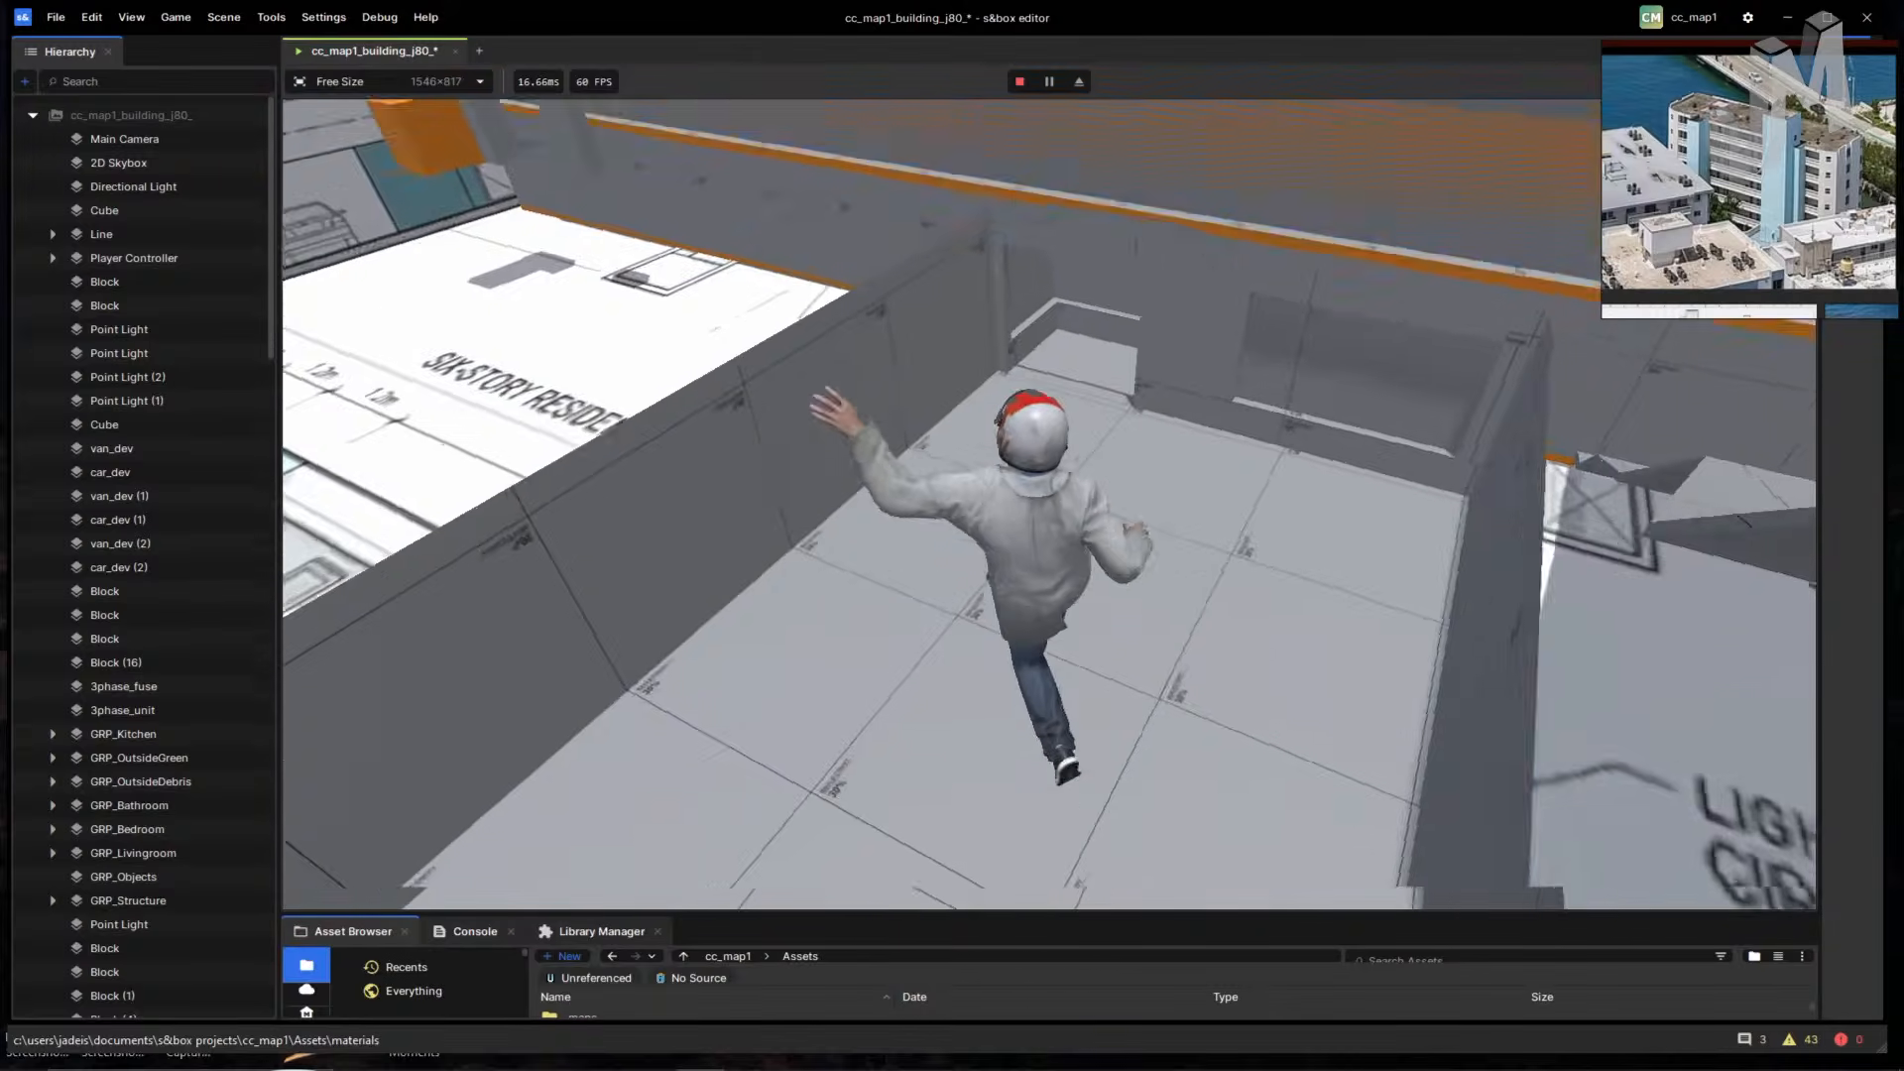
{"action": "key", "text": "w"}
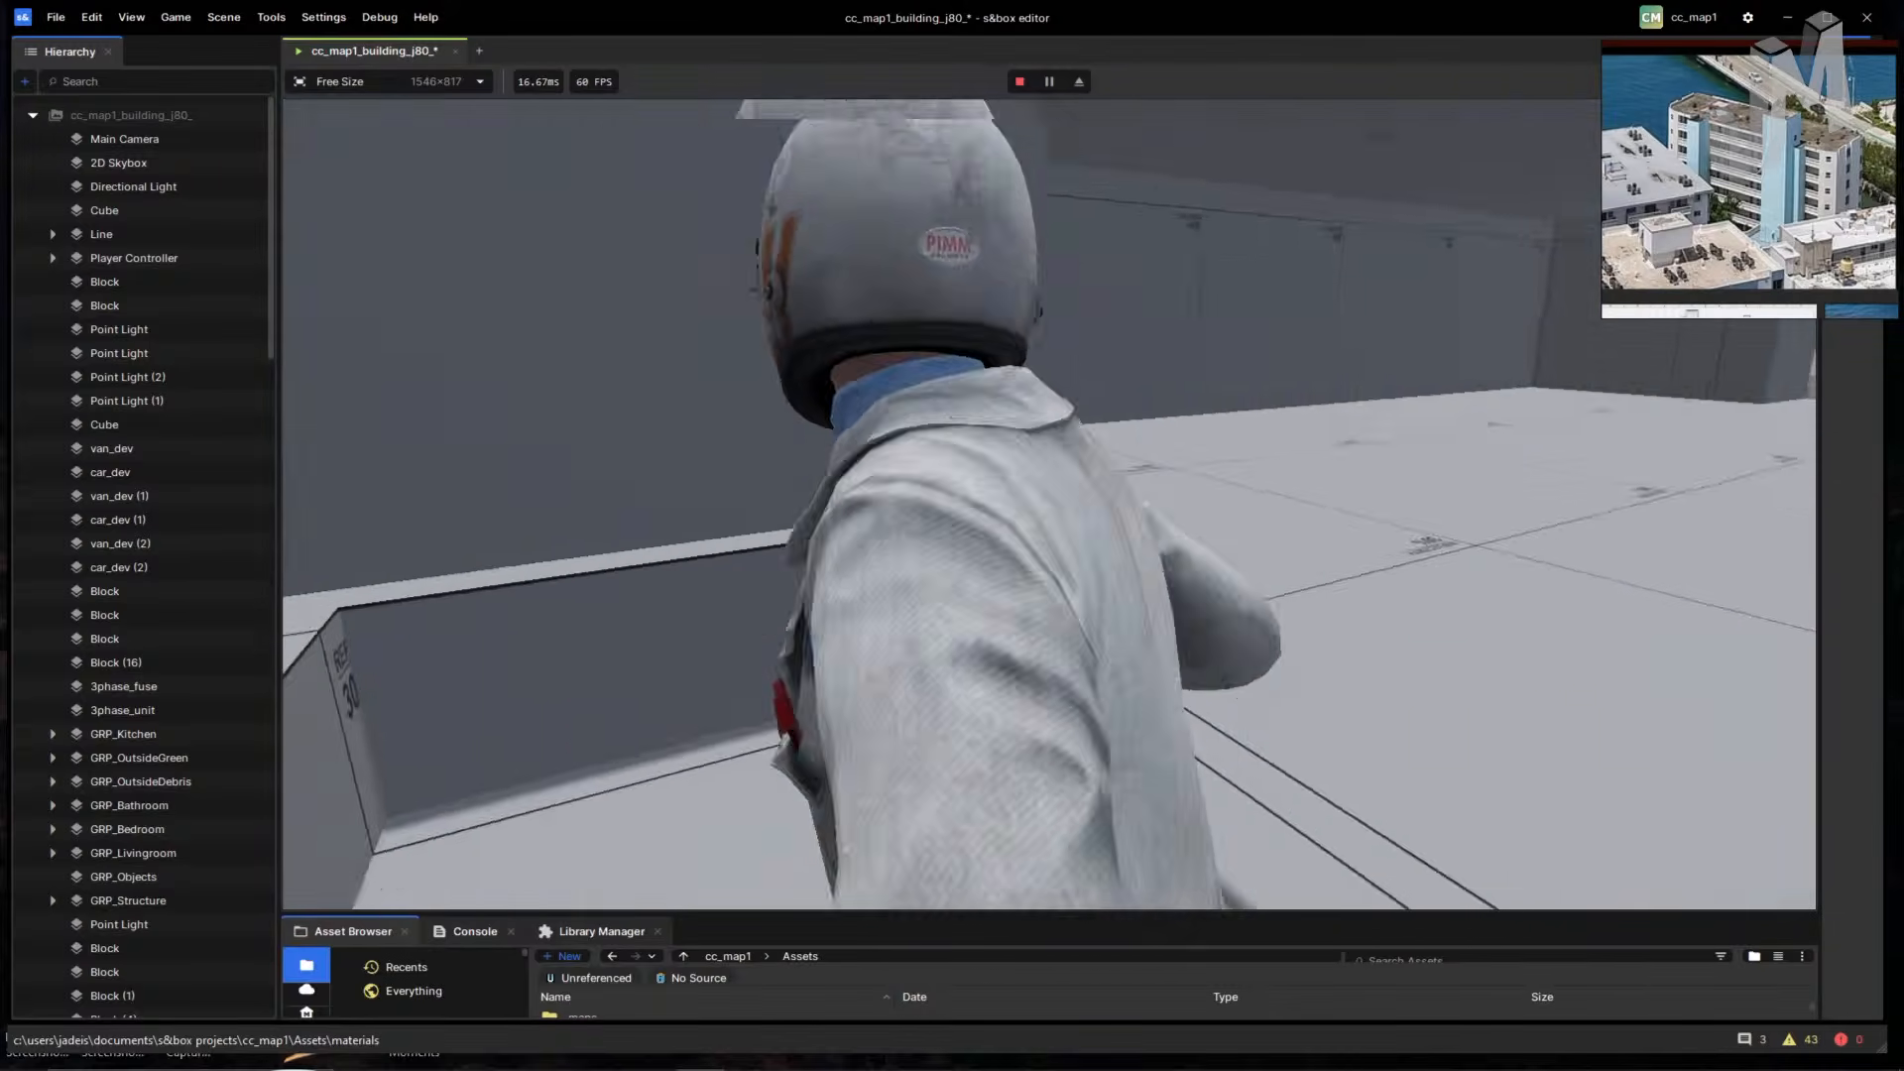
{"action": "key", "text": "w"}
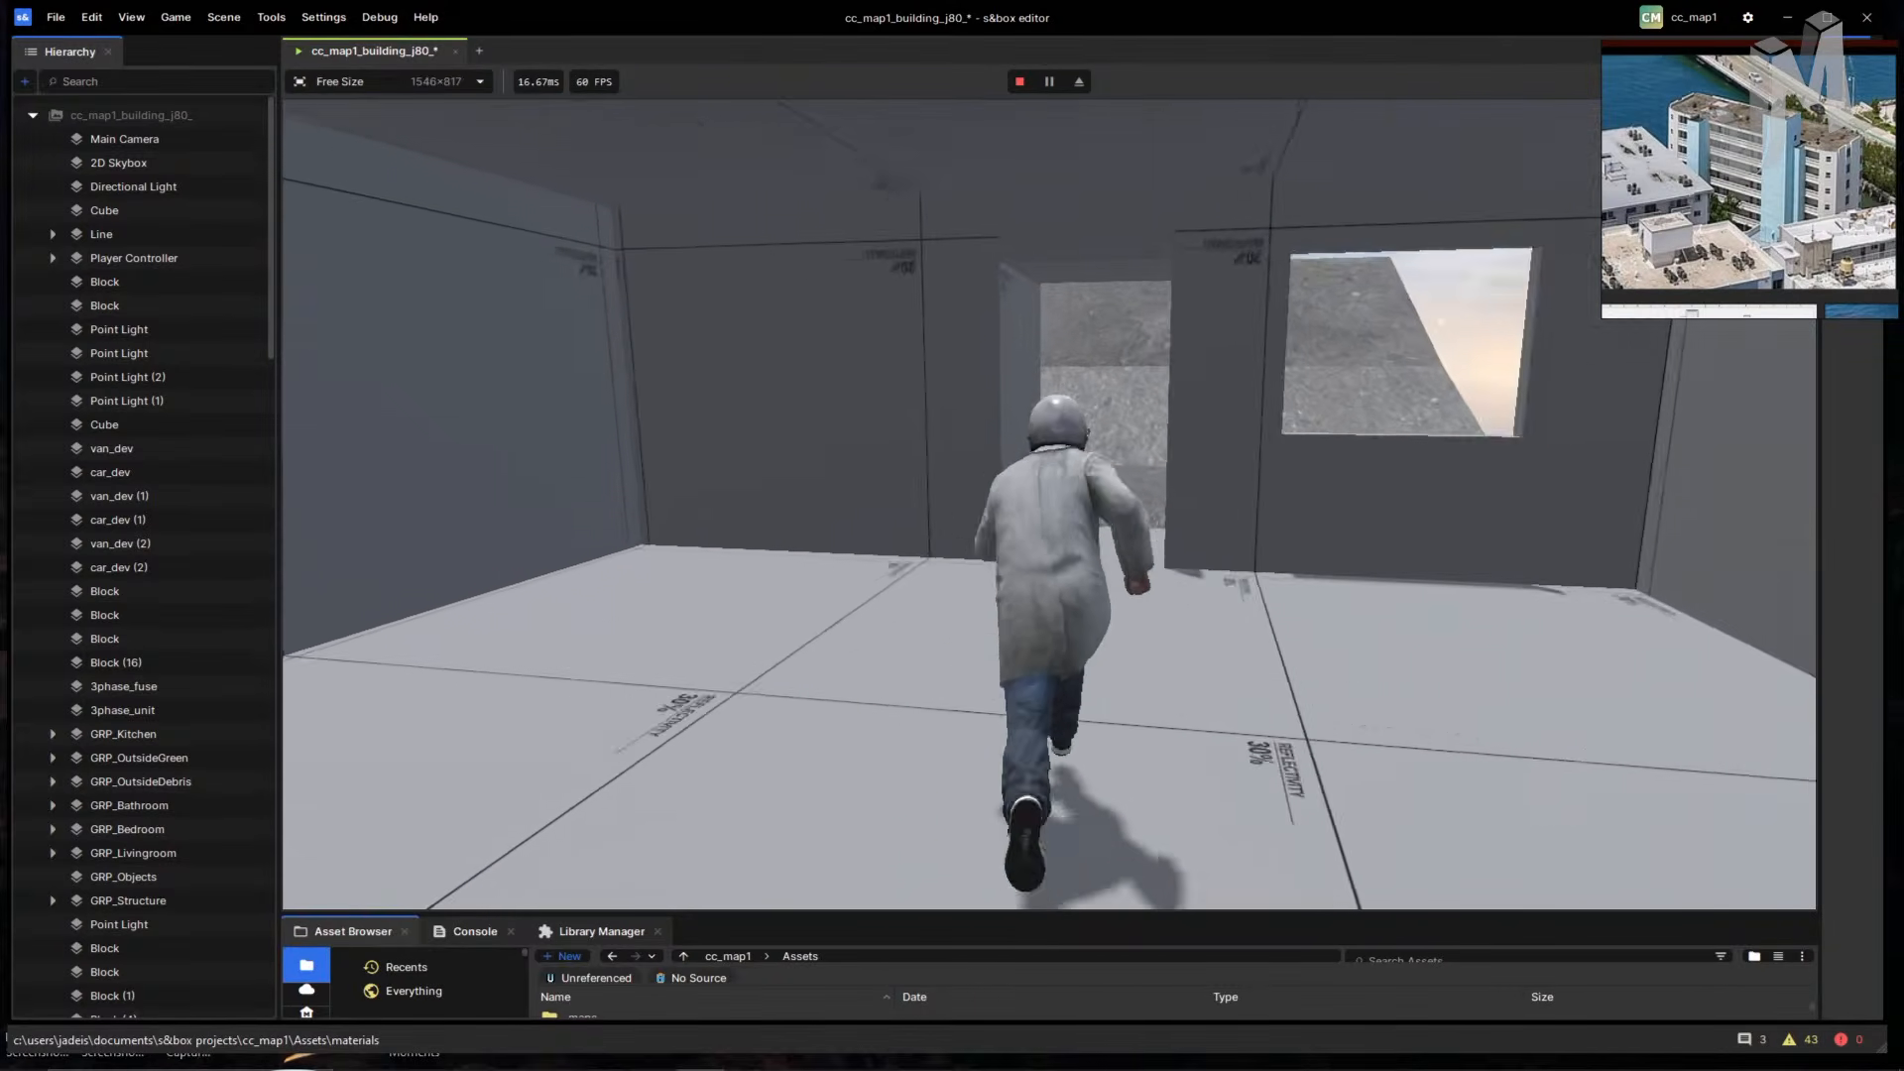
{"action": "key", "text": "w"}
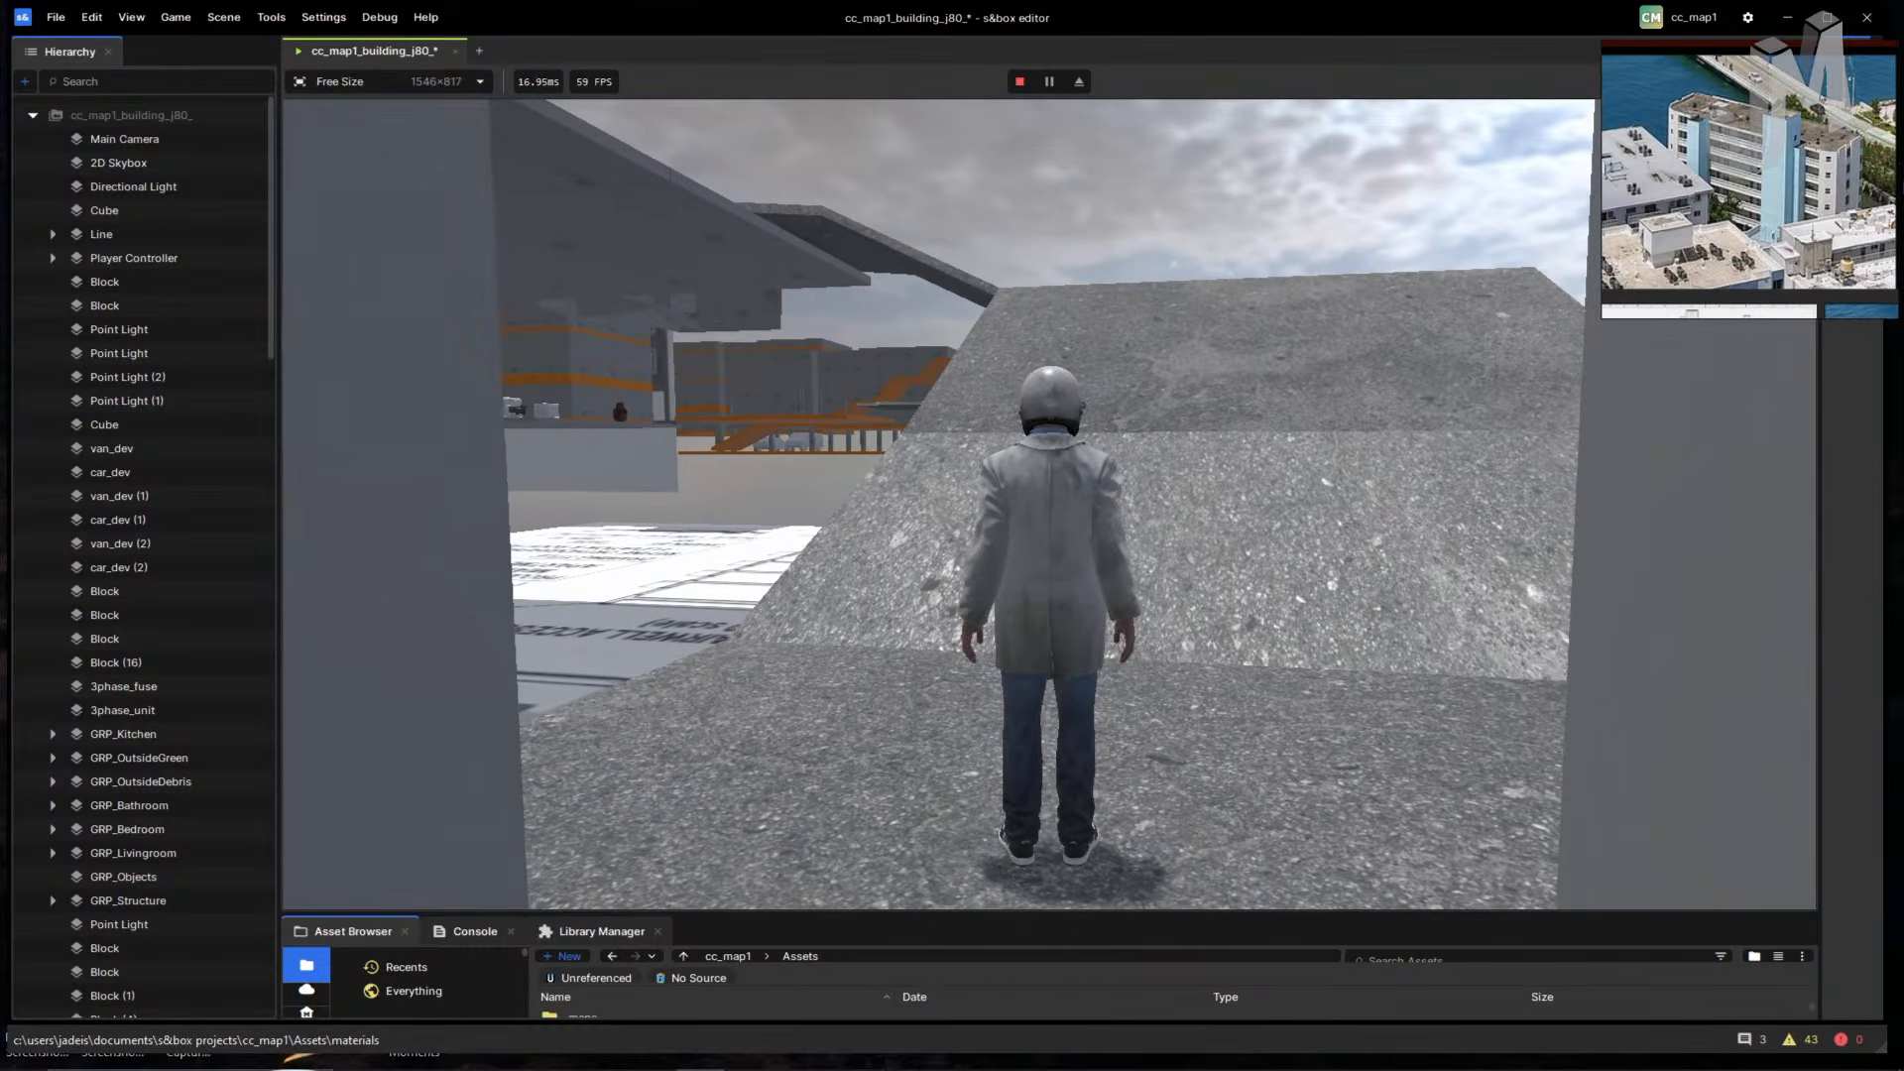
- Pan through the reference images: building photo, sketches, map thumbnails and grey concrete building photos
{"action": "scroll", "coordinate": [1678, 211], "scroll_direction": "down", "scroll_amount": 3}
{"action": "mouse_move", "coordinate": [1626, 168]}
{"action": "middle_mouse_down"}
{"action": "mouse_move", "coordinate": [1745, 238]}
{"action": "mouse_move", "coordinate": [1734, 221]}
{"action": "mouse_move", "coordinate": [1819, 298]}
{"action": "mouse_move", "coordinate": [1696, 188]}
{"action": "mouse_move", "coordinate": [1787, 207]}
{"action": "middle_mouse_up"}
{"action": "middle_click_drag", "start_coordinate": [1832, 309], "coordinate": [1727, 185]}
{"action": "middle_click_drag", "start_coordinate": [1833, 254], "coordinate": [1709, 132]}
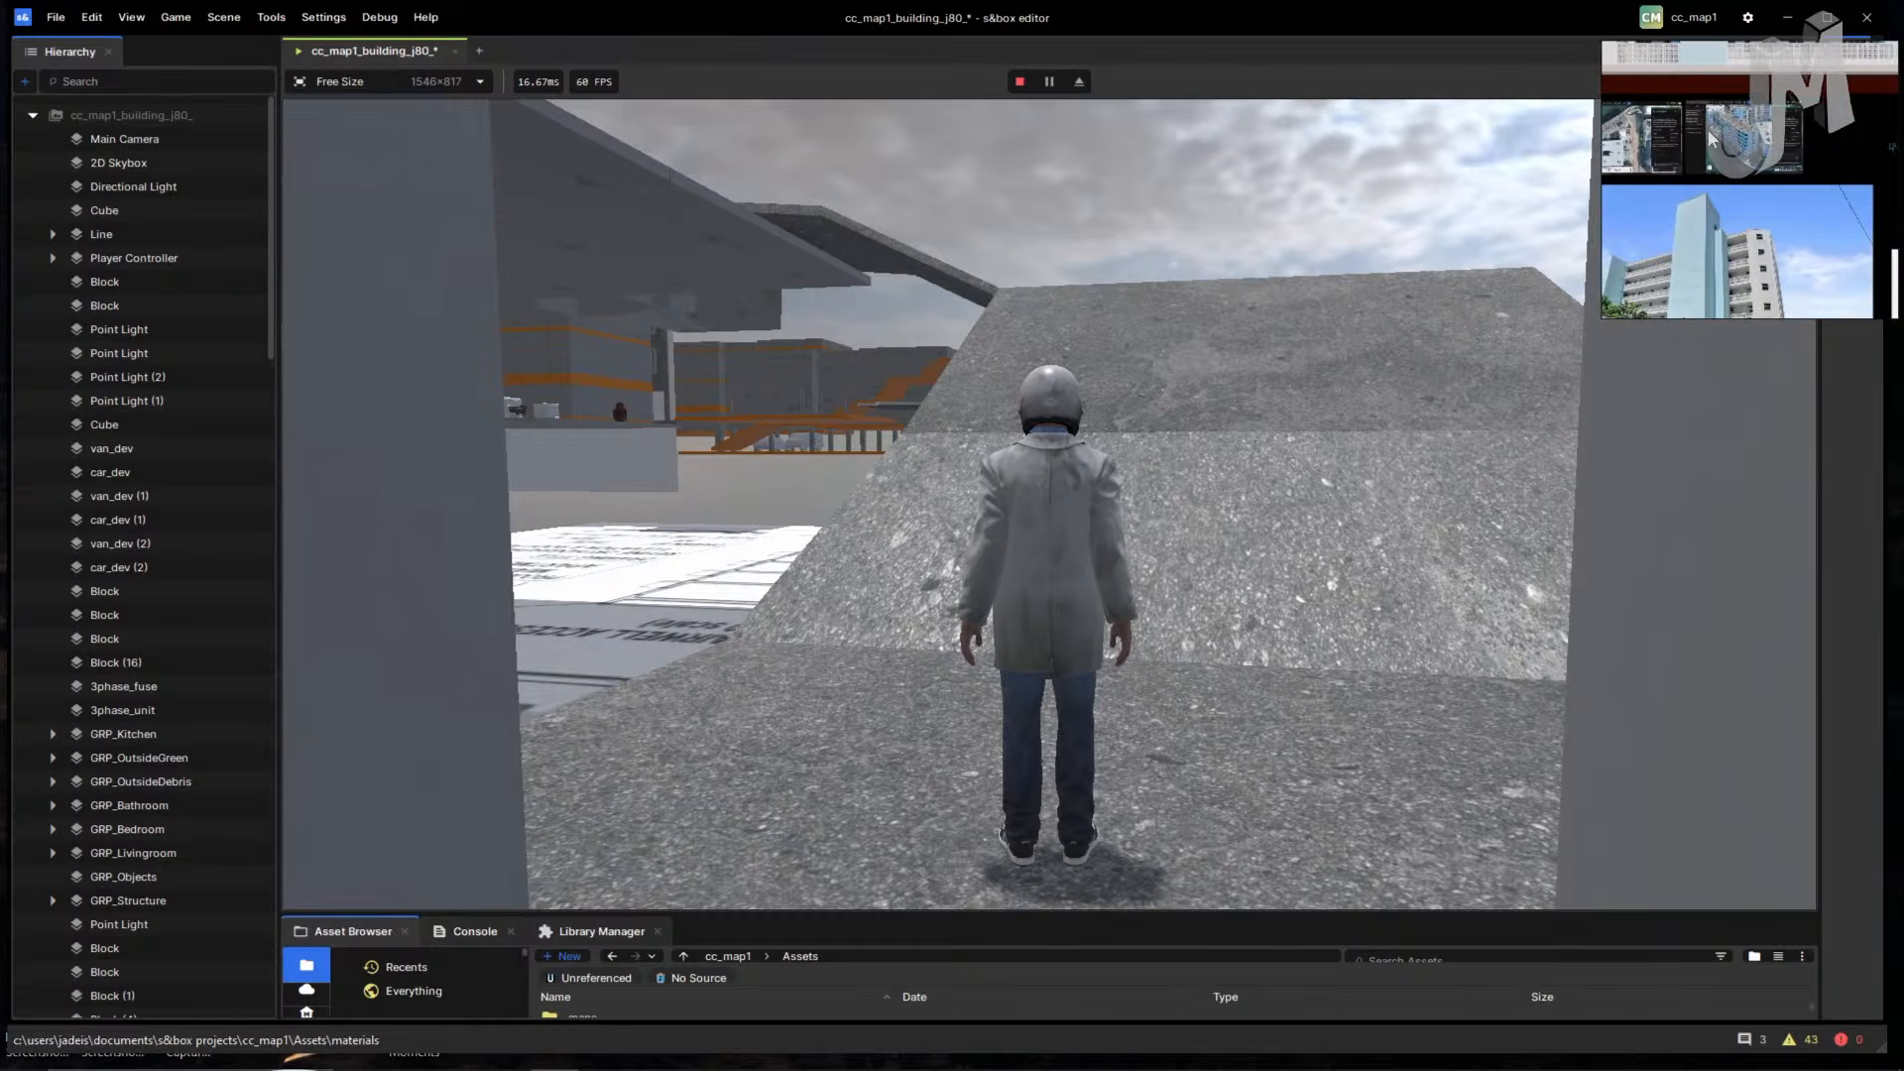
{"action": "mouse_move", "coordinate": [1764, 246]}
{"action": "middle_mouse_down"}
{"action": "mouse_move", "coordinate": [1675, 149]}
{"action": "mouse_move", "coordinate": [1710, 164]}
{"action": "middle_mouse_up"}
{"action": "mouse_move", "coordinate": [1765, 287]}
{"action": "middle_mouse_down"}
{"action": "mouse_move", "coordinate": [1764, 148]}
{"action": "mouse_move", "coordinate": [1769, 175]}
{"action": "mouse_move", "coordinate": [1699, 173]}
{"action": "mouse_move", "coordinate": [1785, 188]}
{"action": "mouse_move", "coordinate": [1772, 204]}
{"action": "middle_mouse_up"}
{"action": "scroll", "coordinate": [1727, 213], "scroll_direction": "up", "scroll_amount": 4}
{"action": "scroll", "coordinate": [1779, 206], "scroll_direction": "down", "scroll_amount": 1}
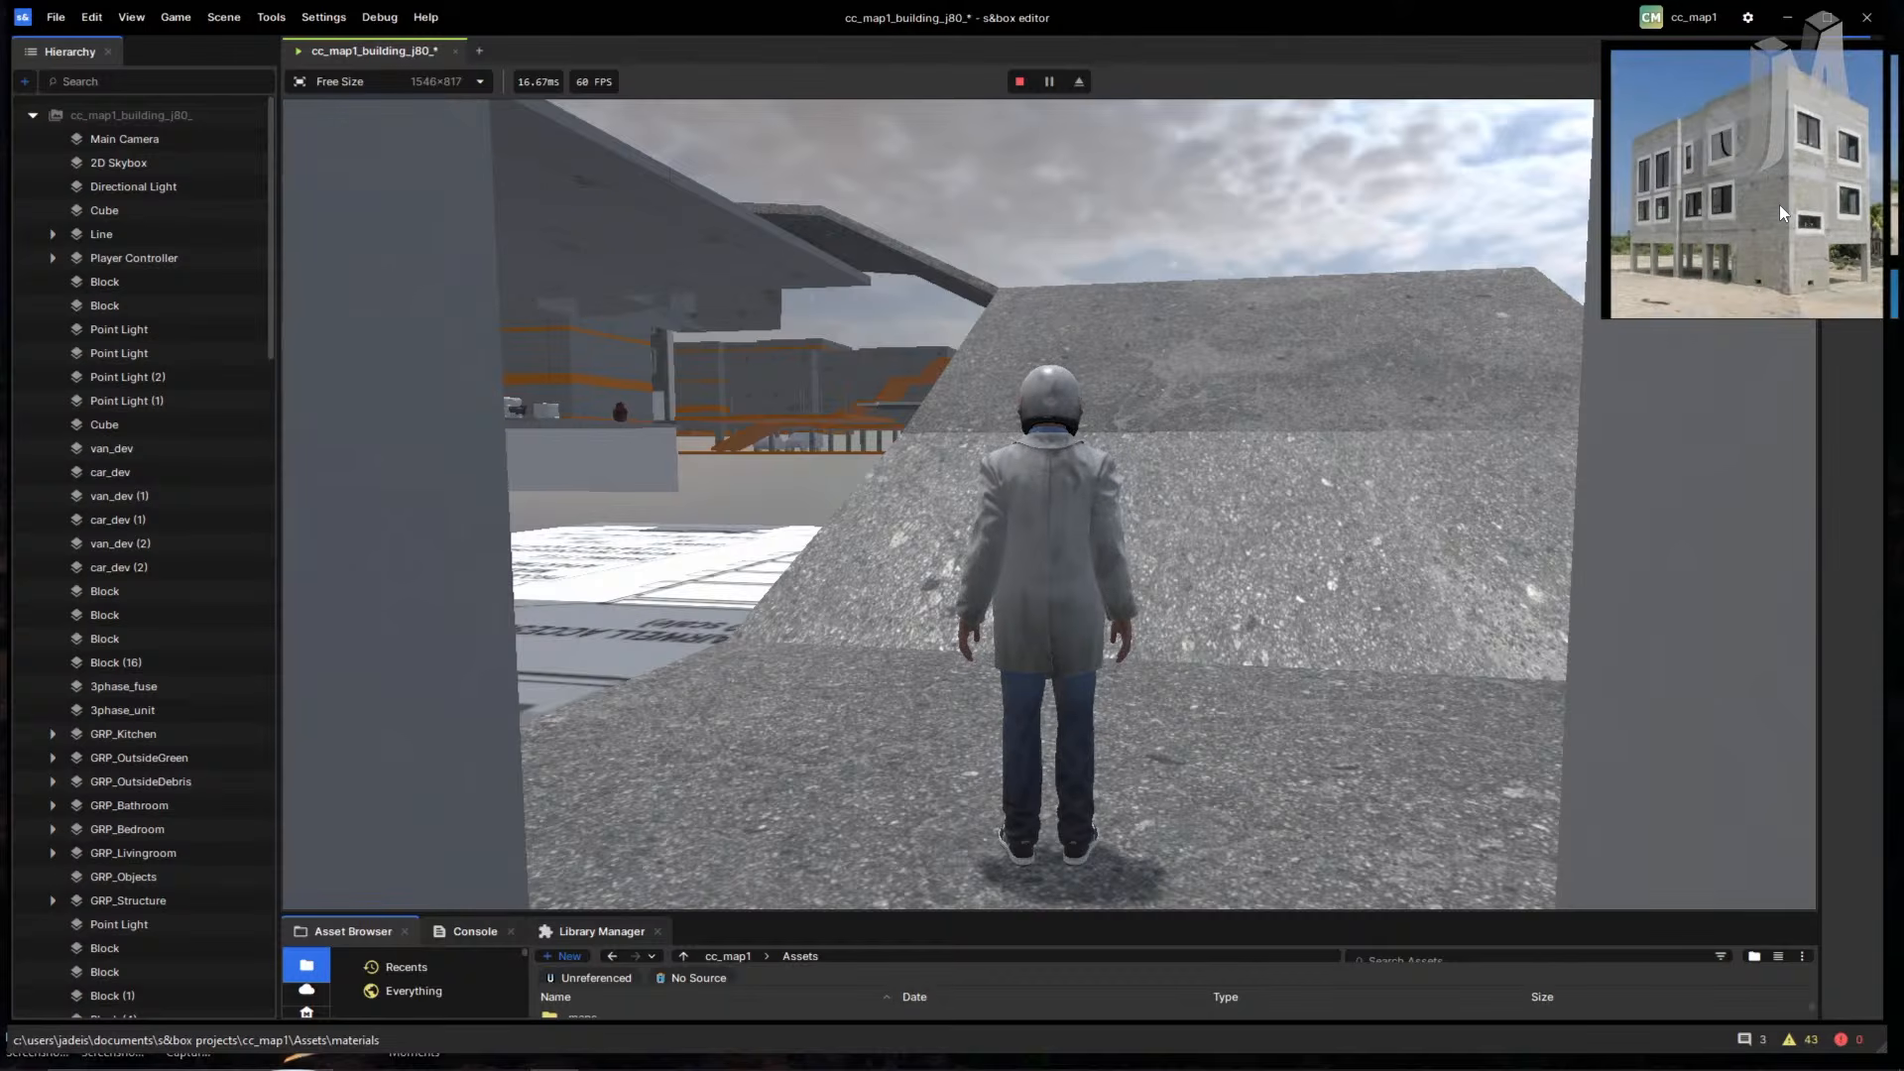
- Run along the concrete ramp, jump up onto the orange platform, then free the mouse
{"action": "left_click", "coordinate": [1521, 210]}
{"action": "key", "text": "w"}
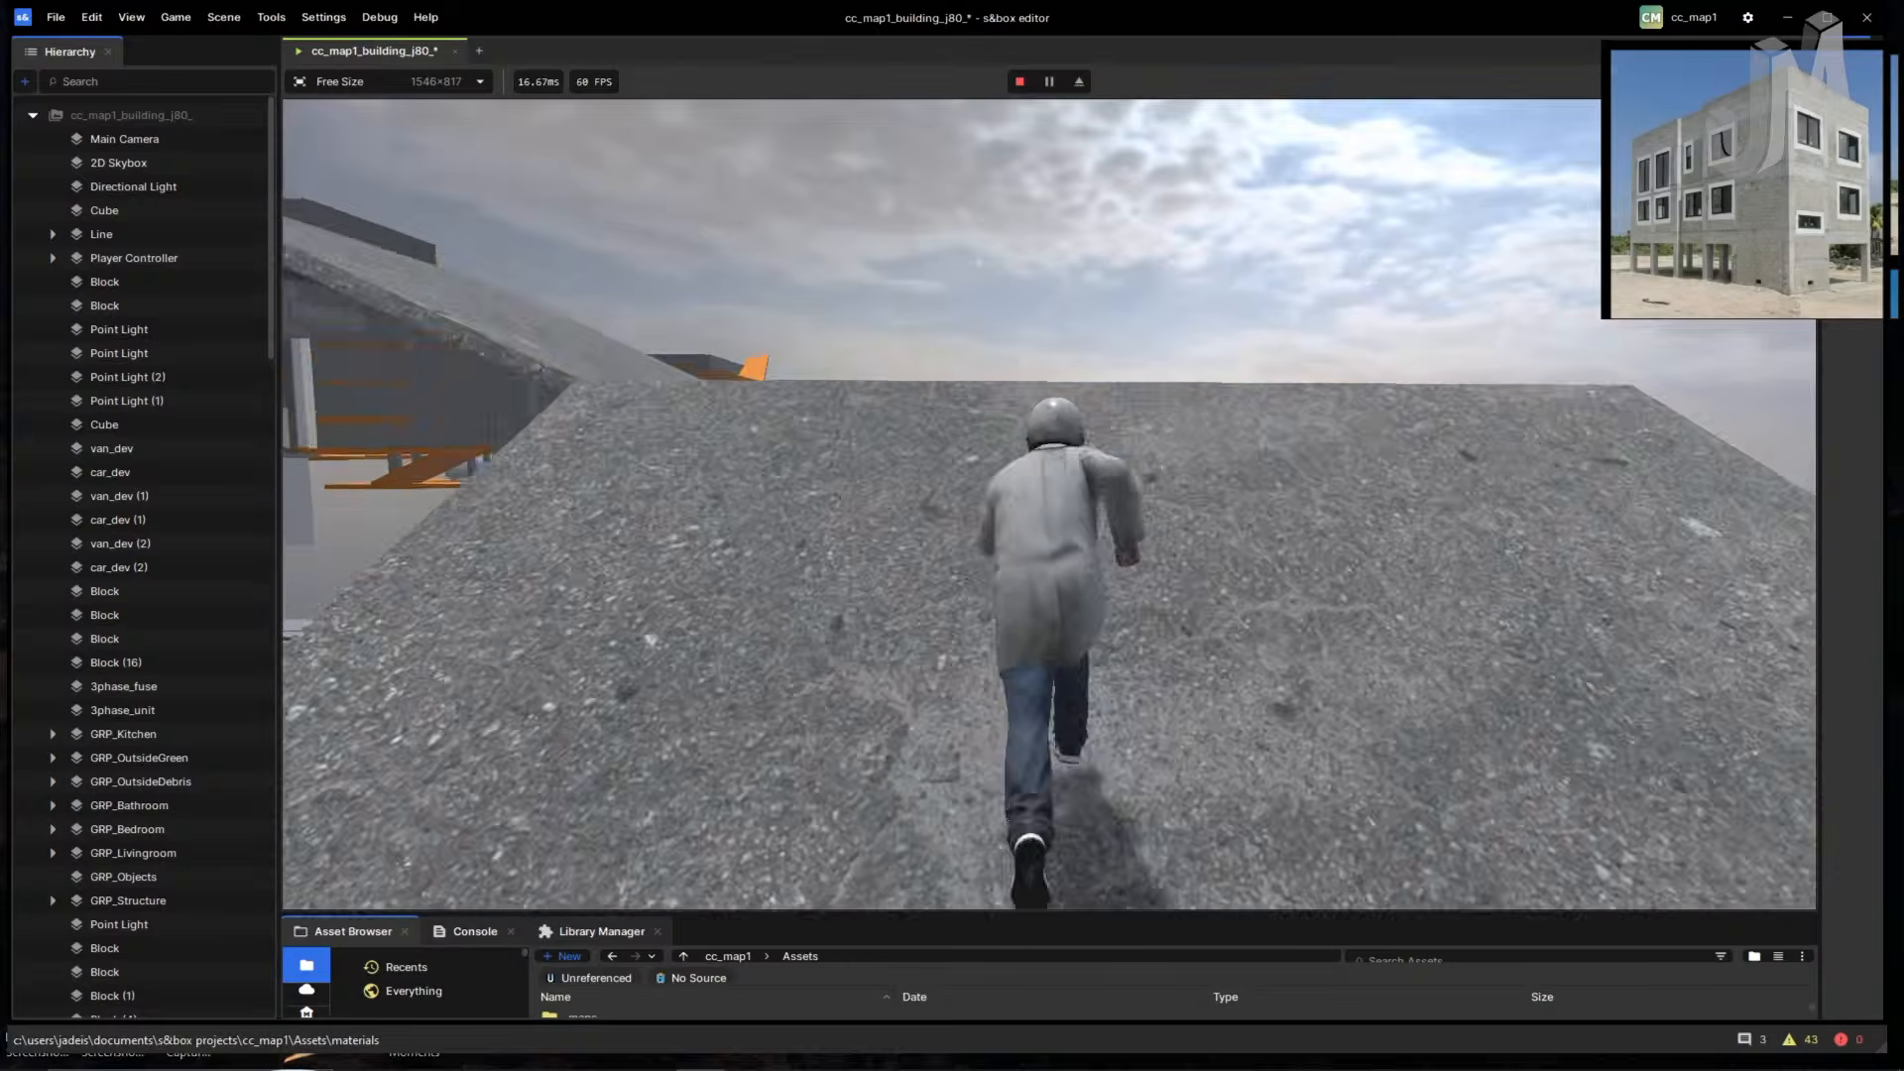
{"action": "key", "text": "w"}
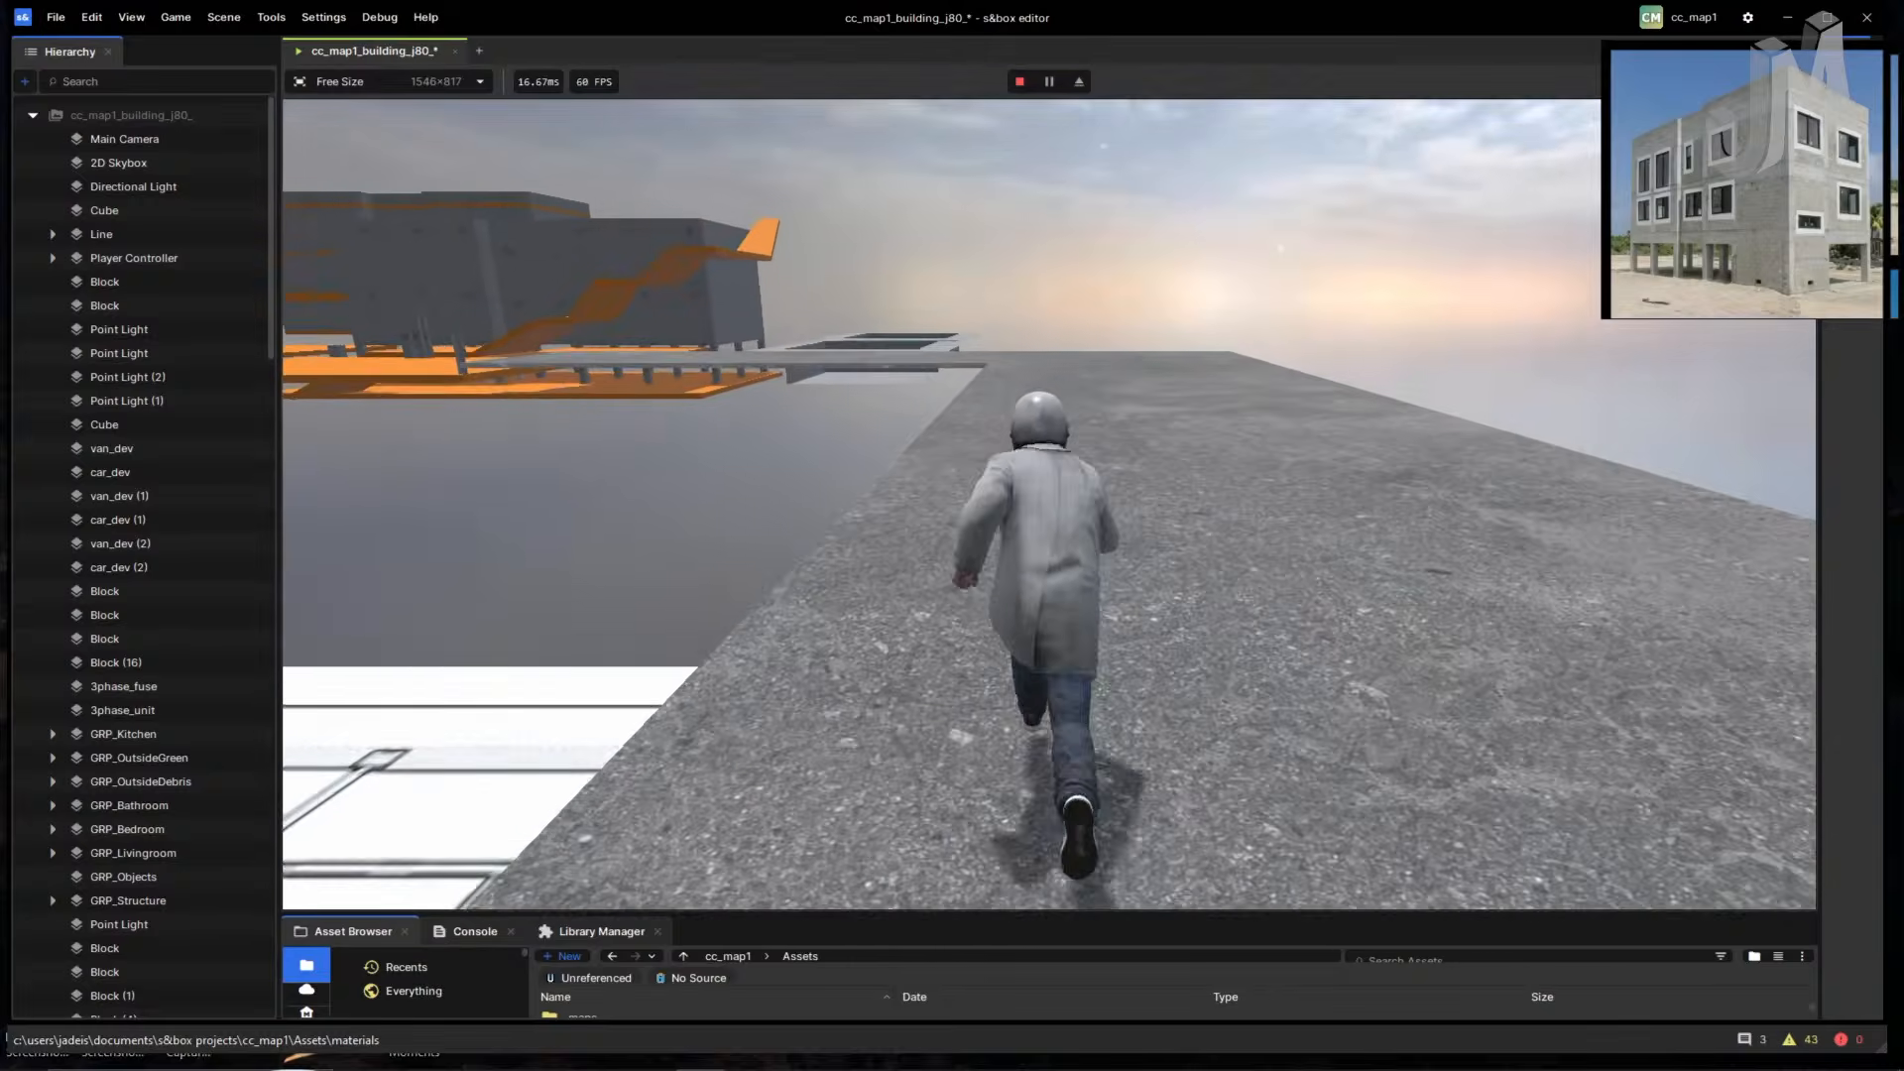
{"action": "key", "text": "w"}
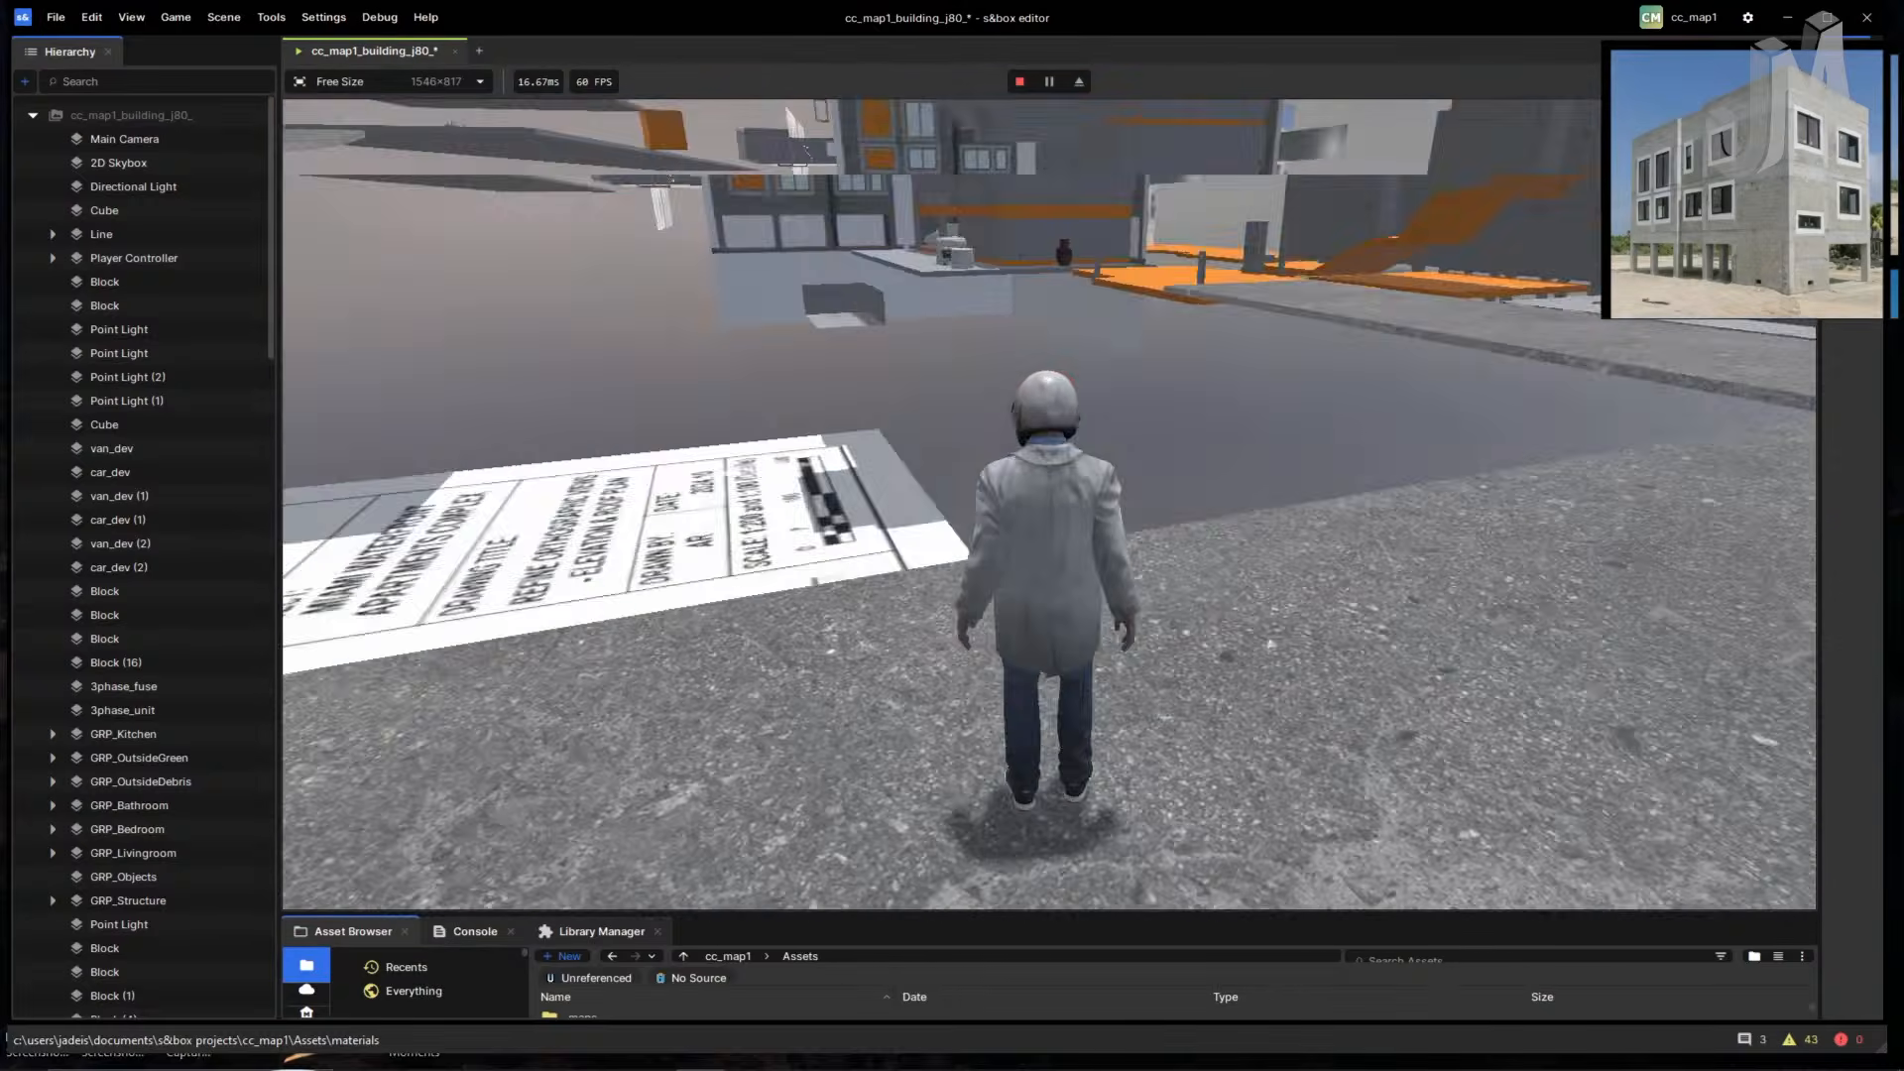
{"action": "key", "text": "w"}
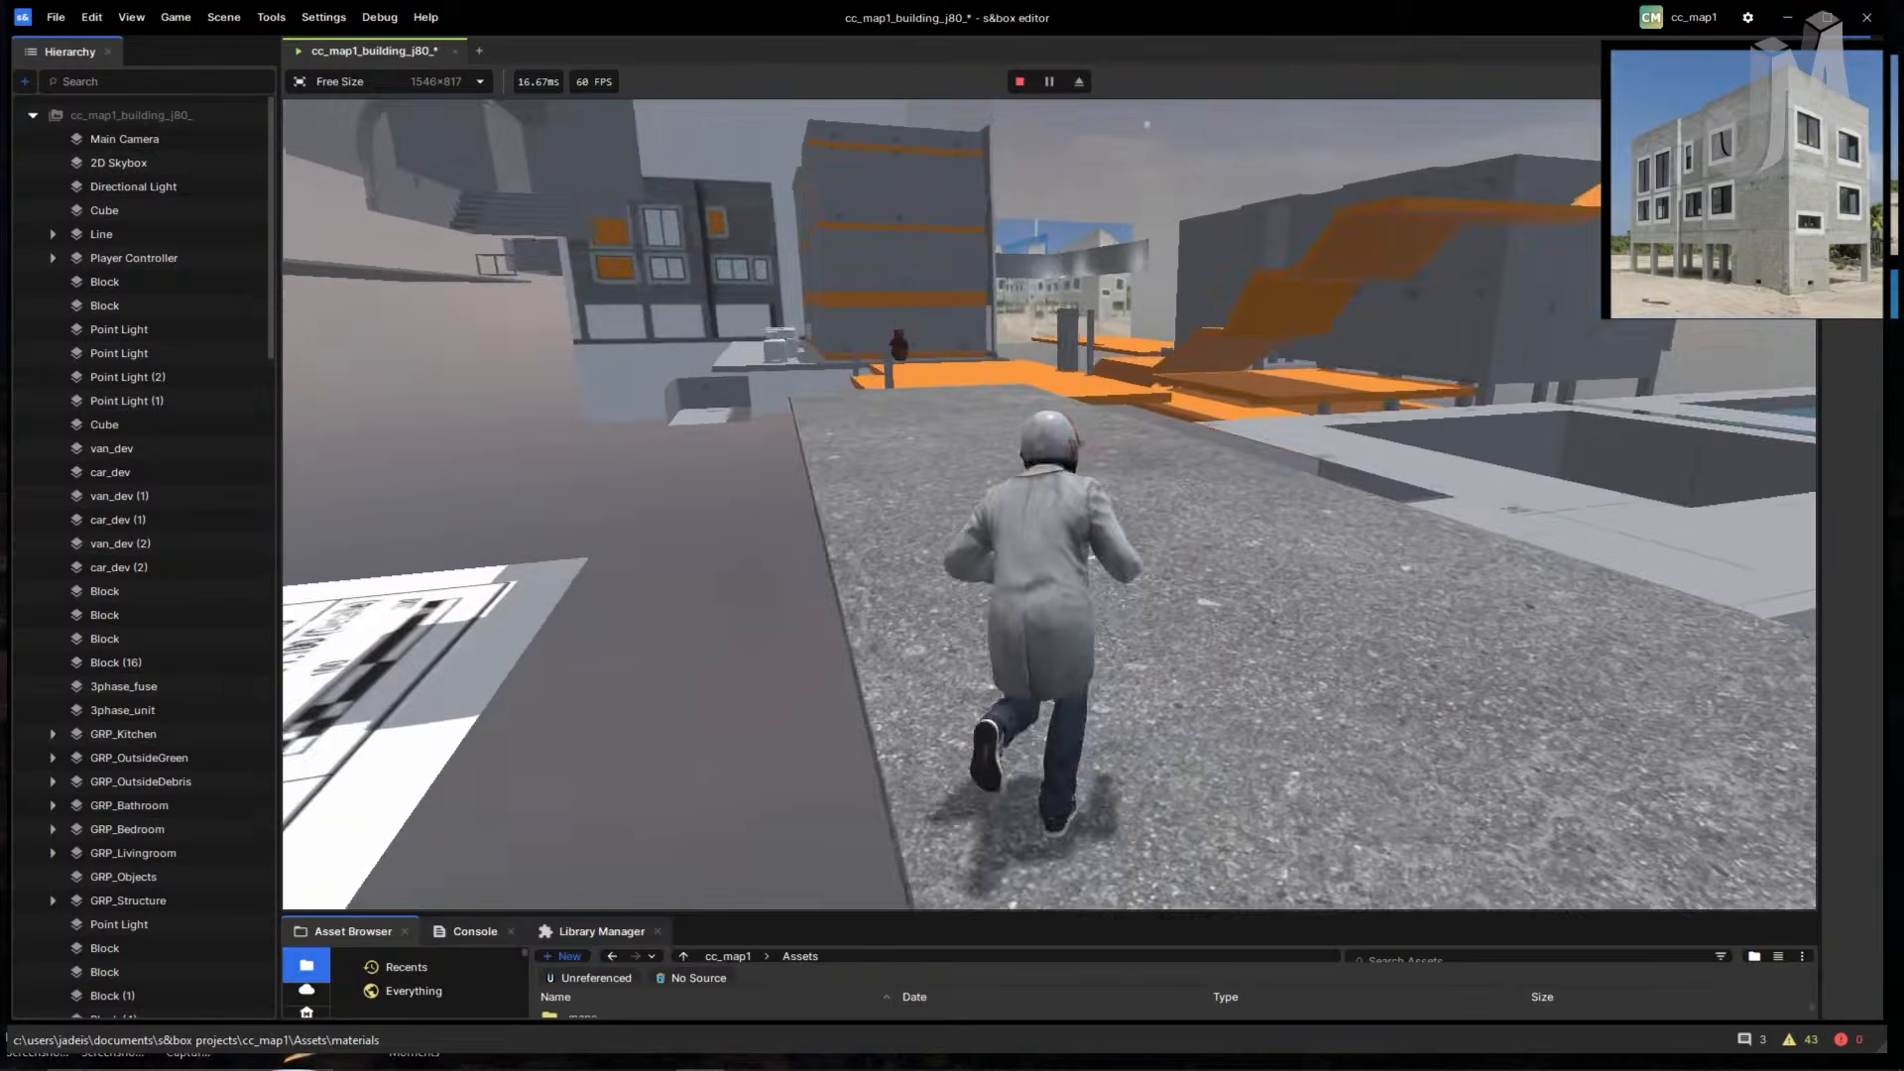
{"action": "key", "text": "w"}
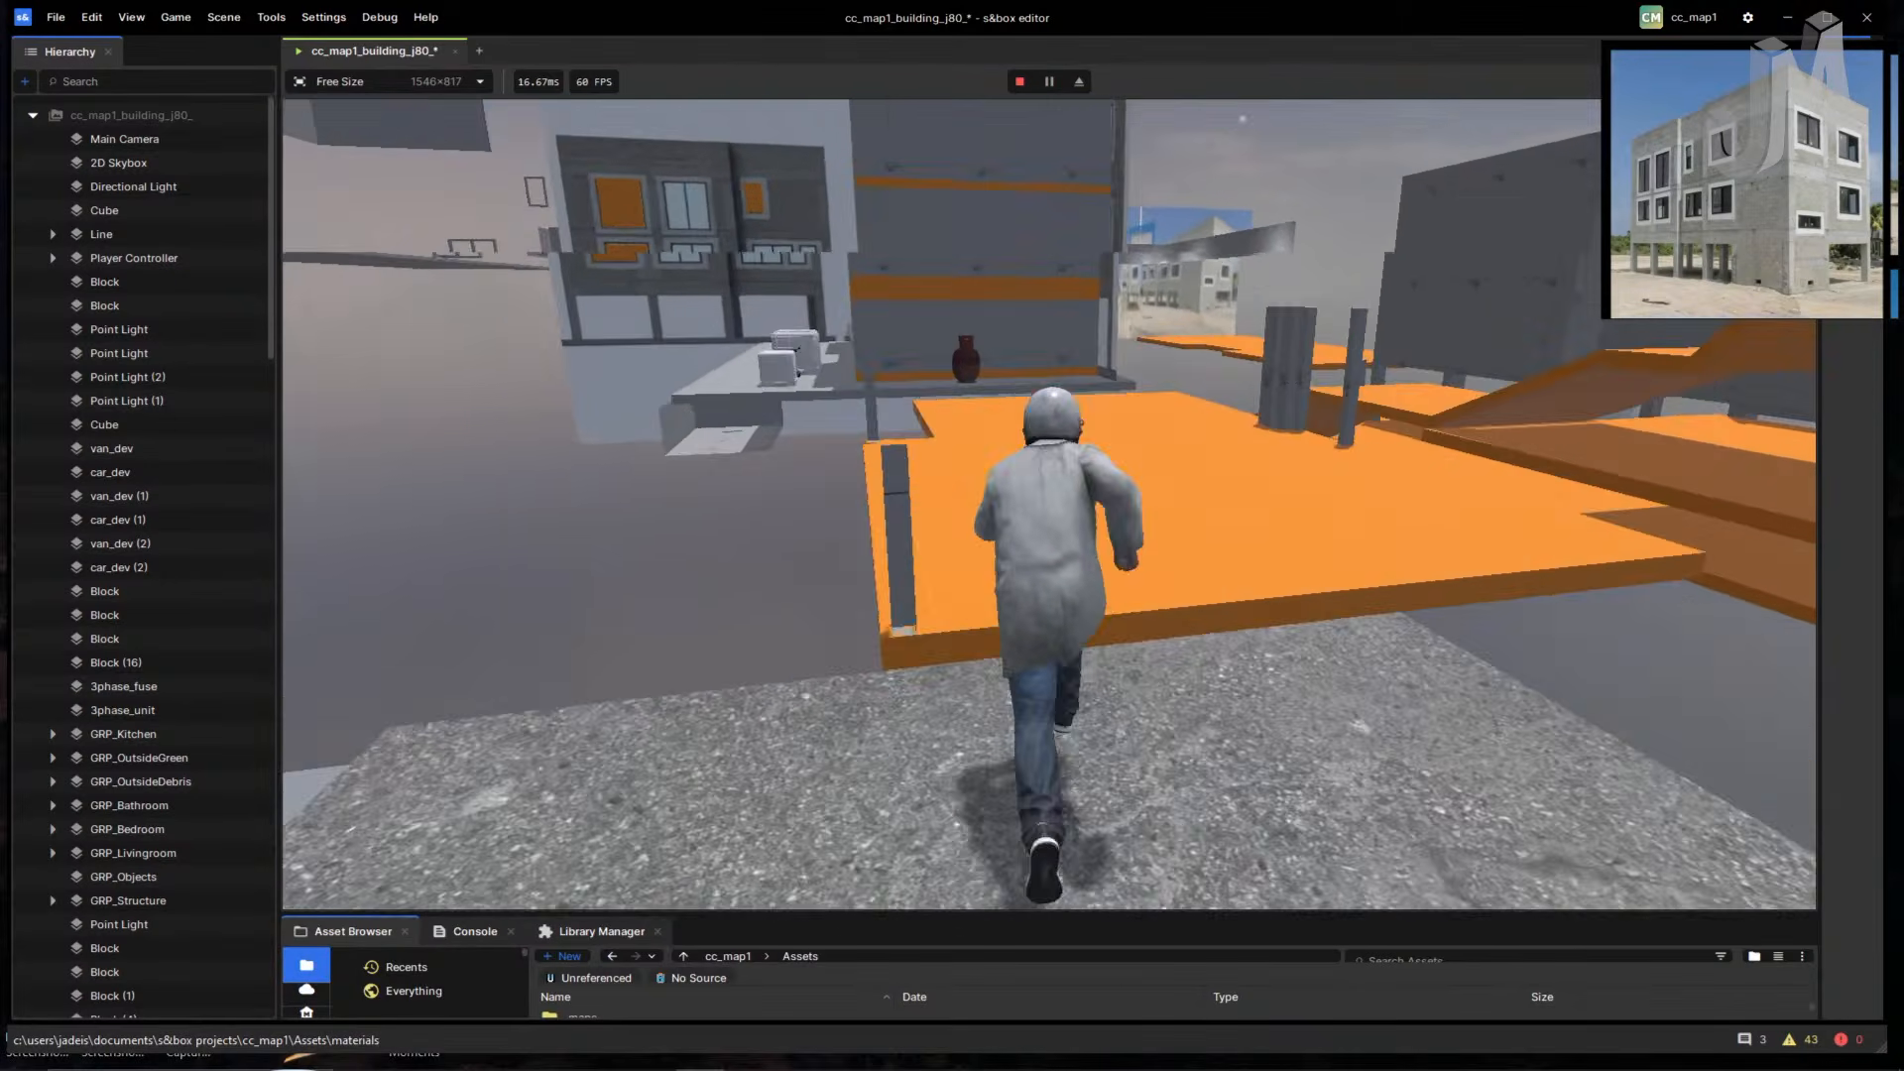
{"action": "key", "text": "w"}
{"action": "key", "text": "space"}
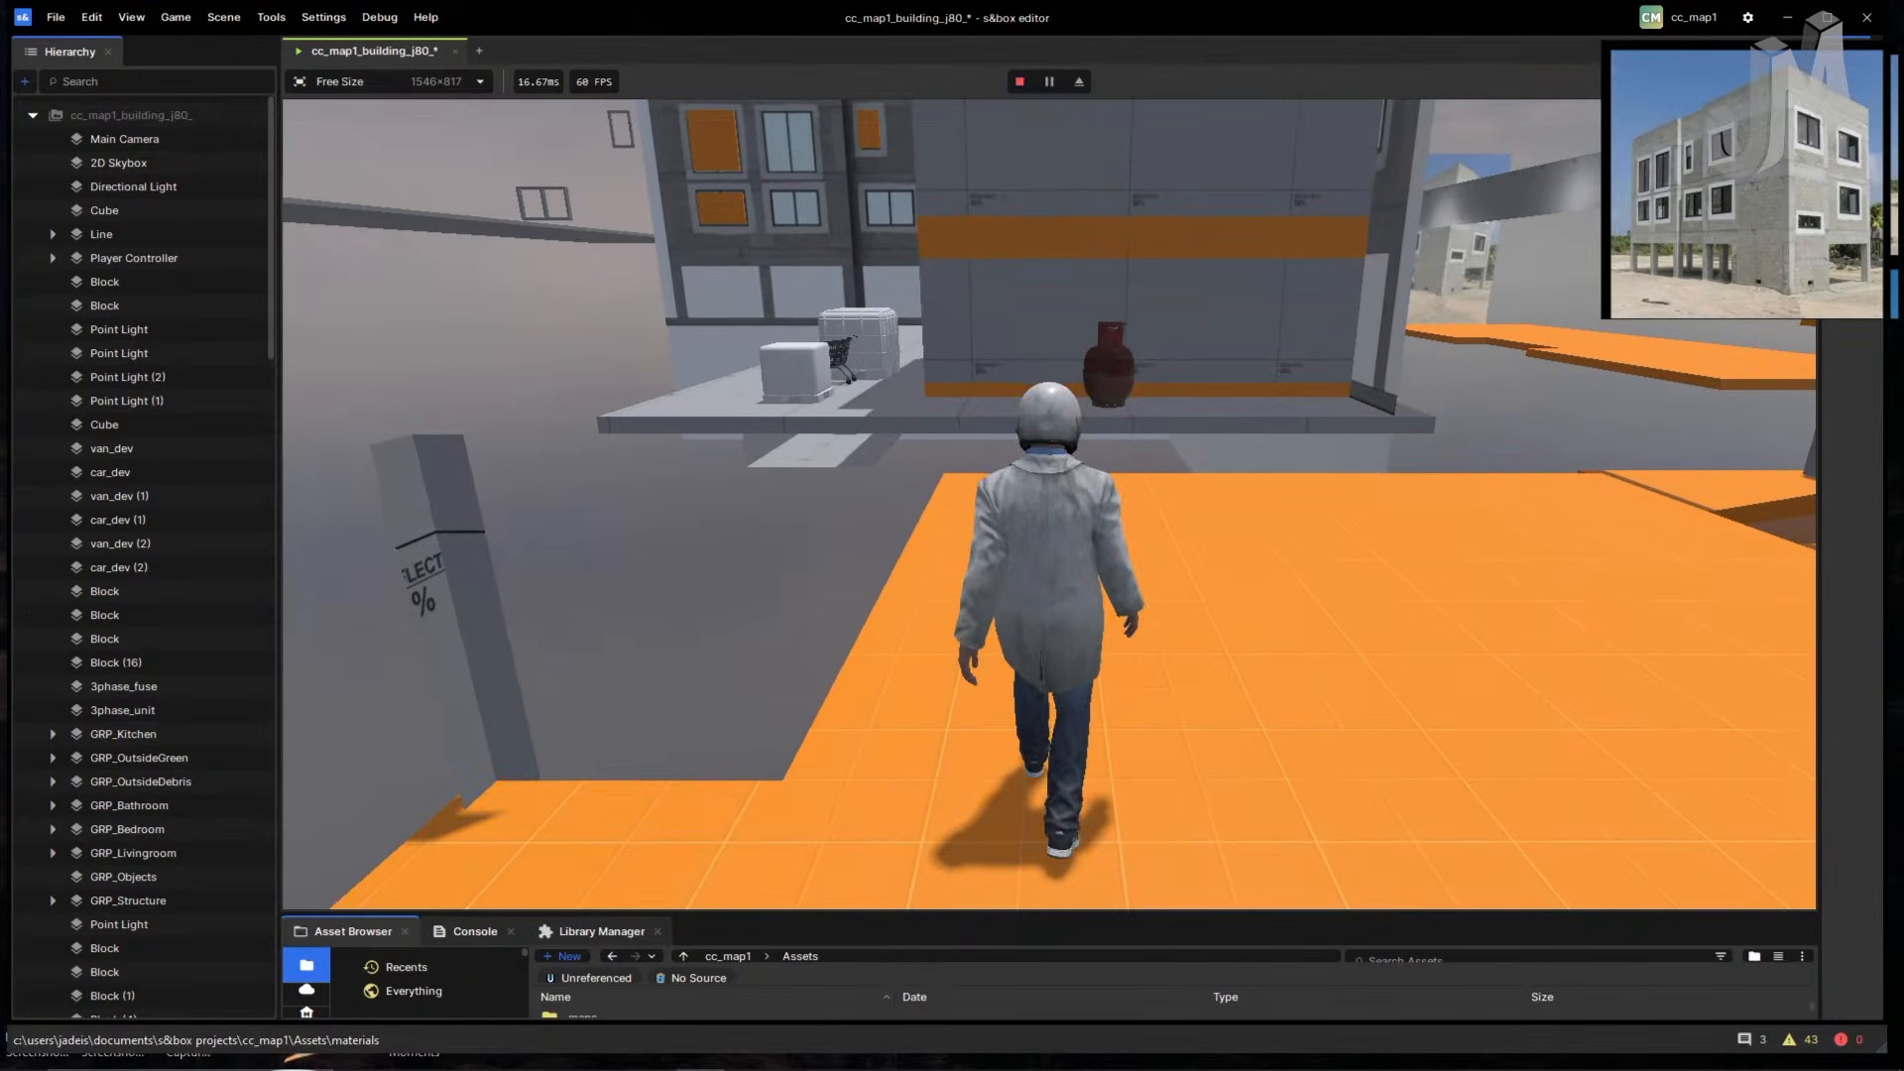
{"action": "key", "text": "Escape"}
{"action": "left_click", "coordinate": [57, 18]}
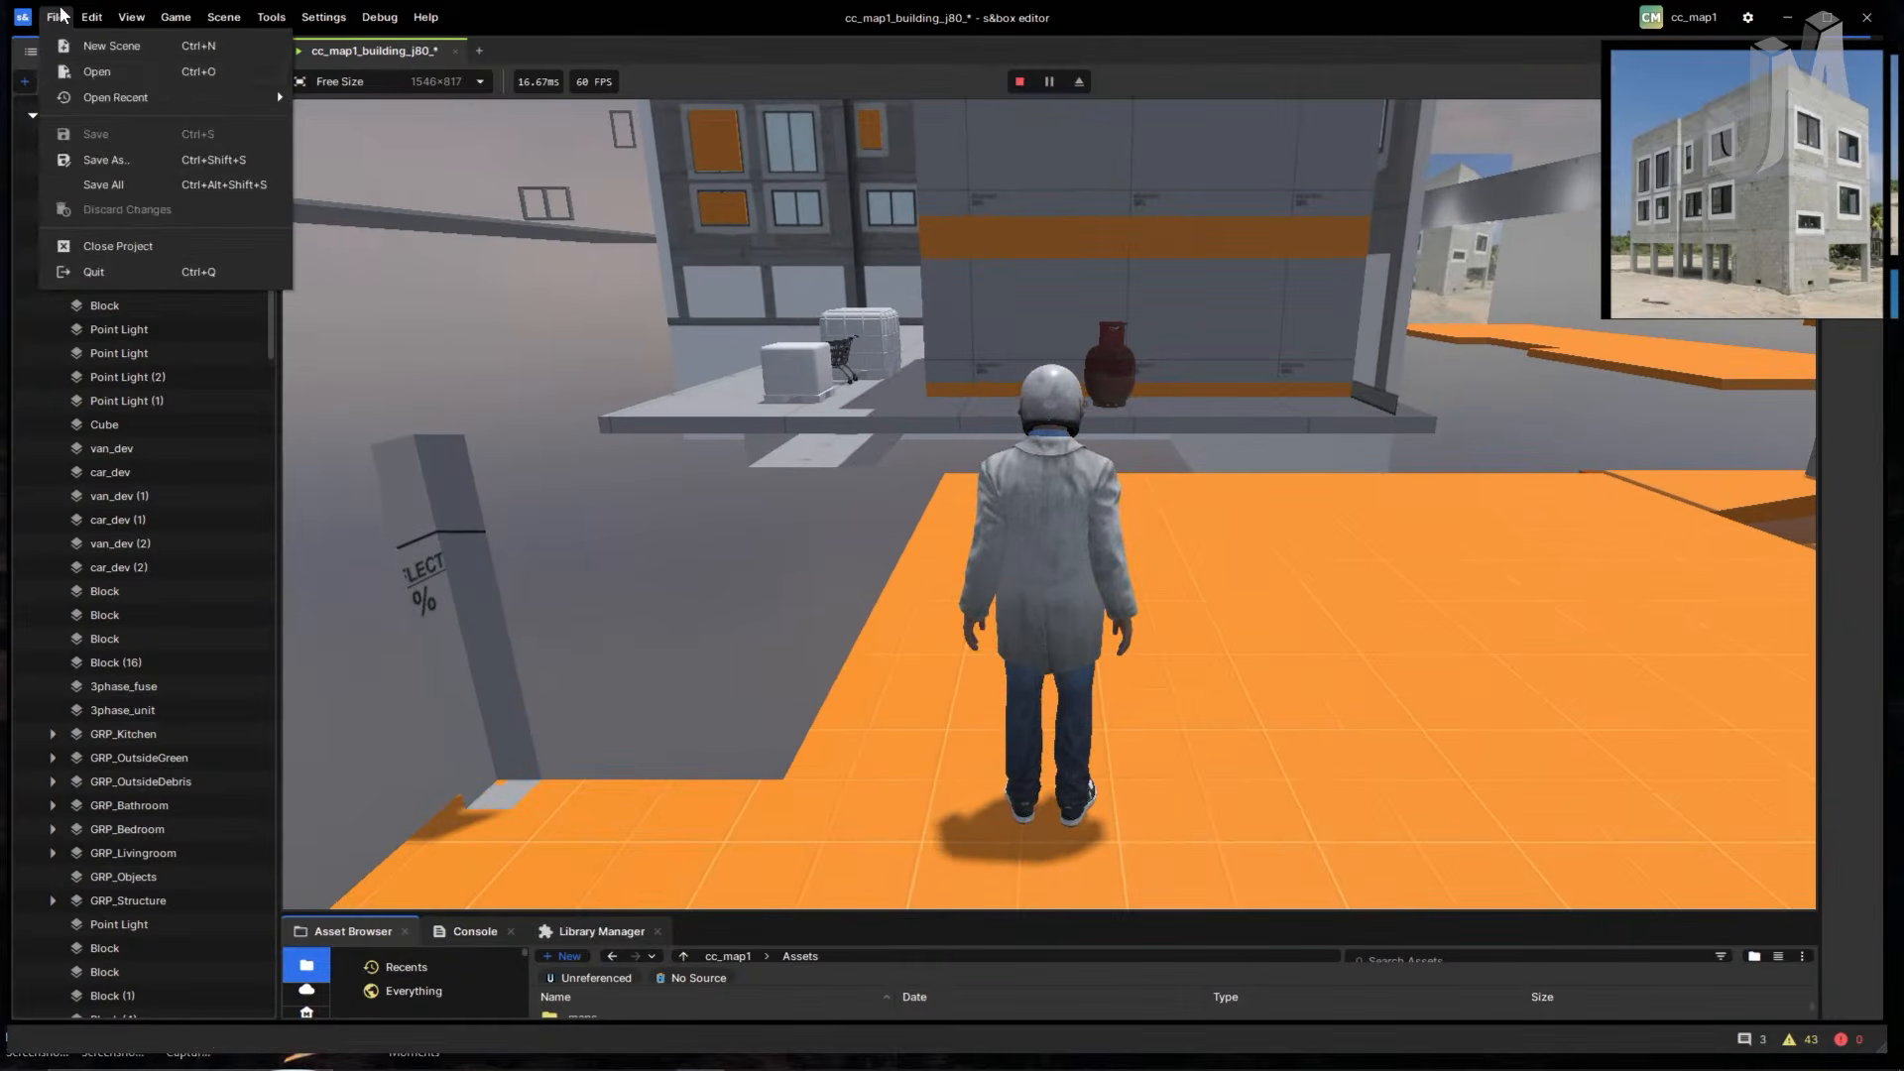
{"action": "mouse_move", "coordinate": [120, 99]}
{"action": "mouse_move", "coordinate": [319, 17]}
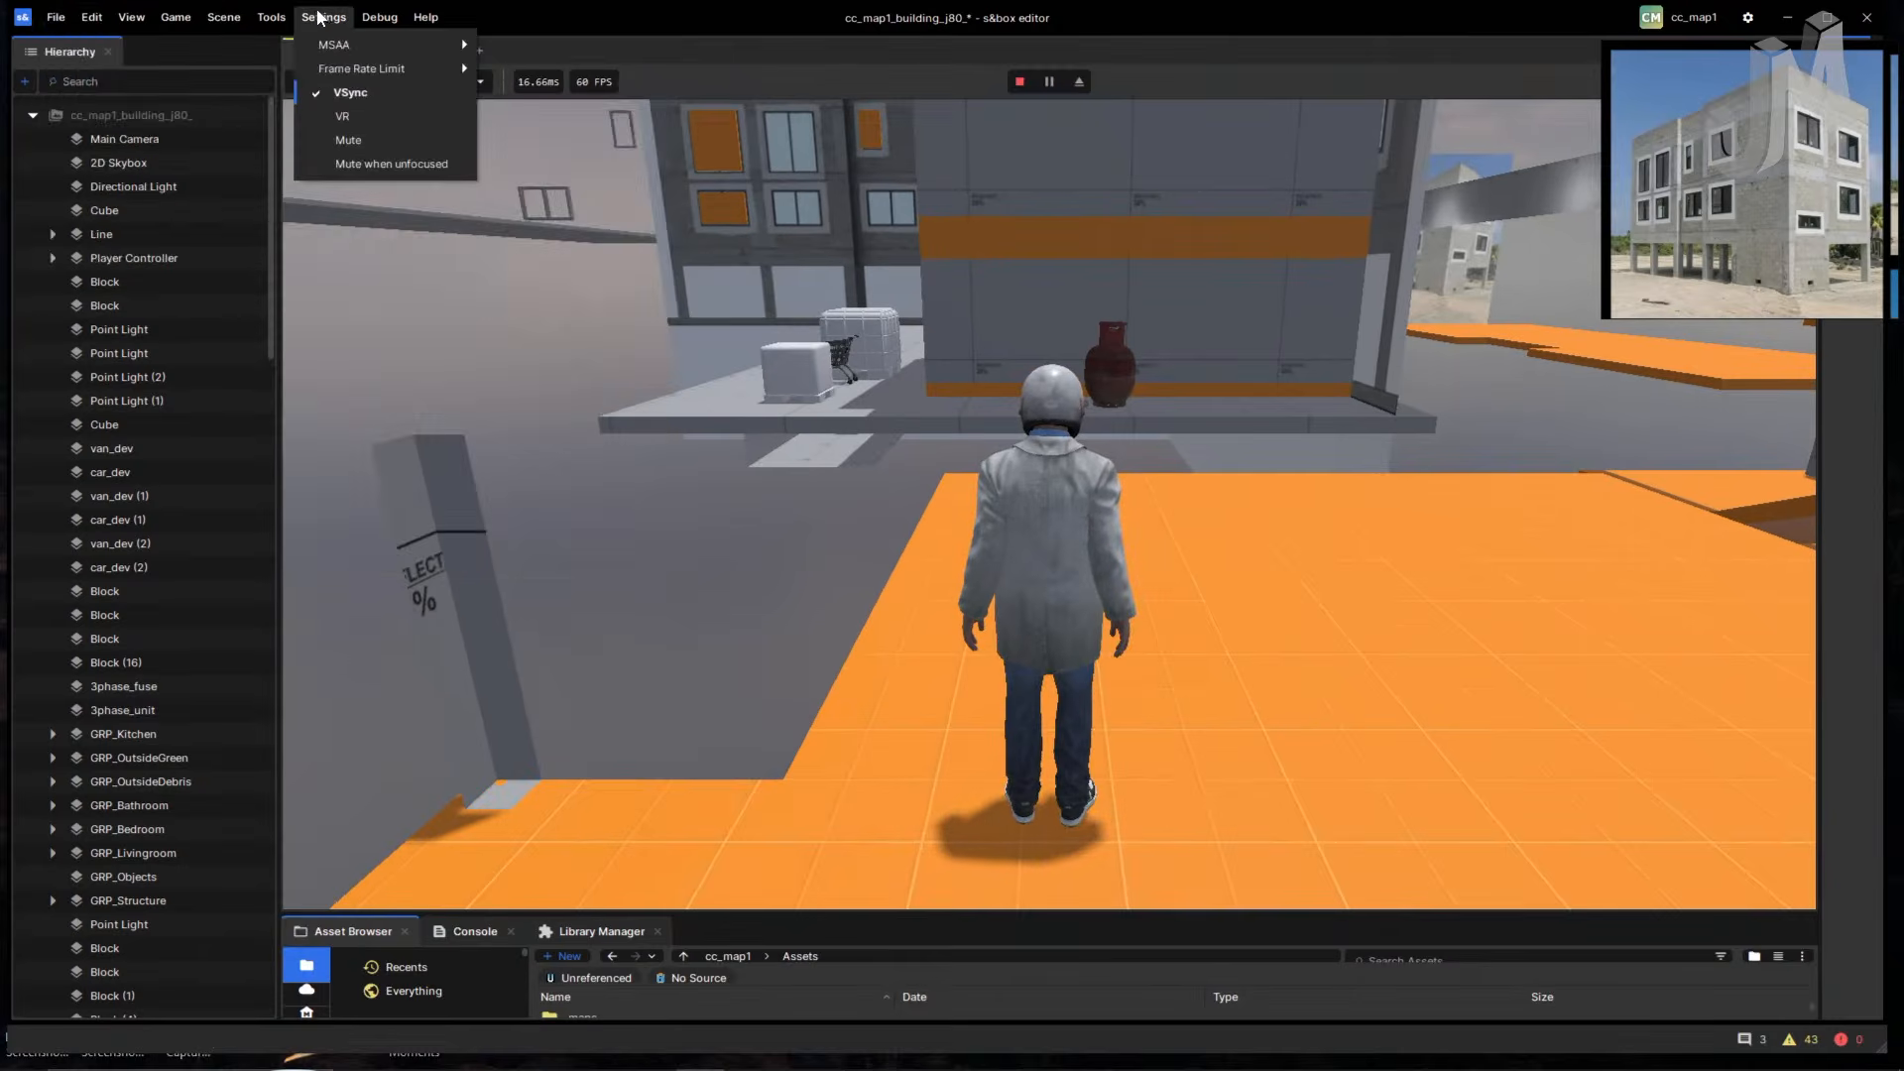
{"action": "left_click", "coordinate": [268, 17]}
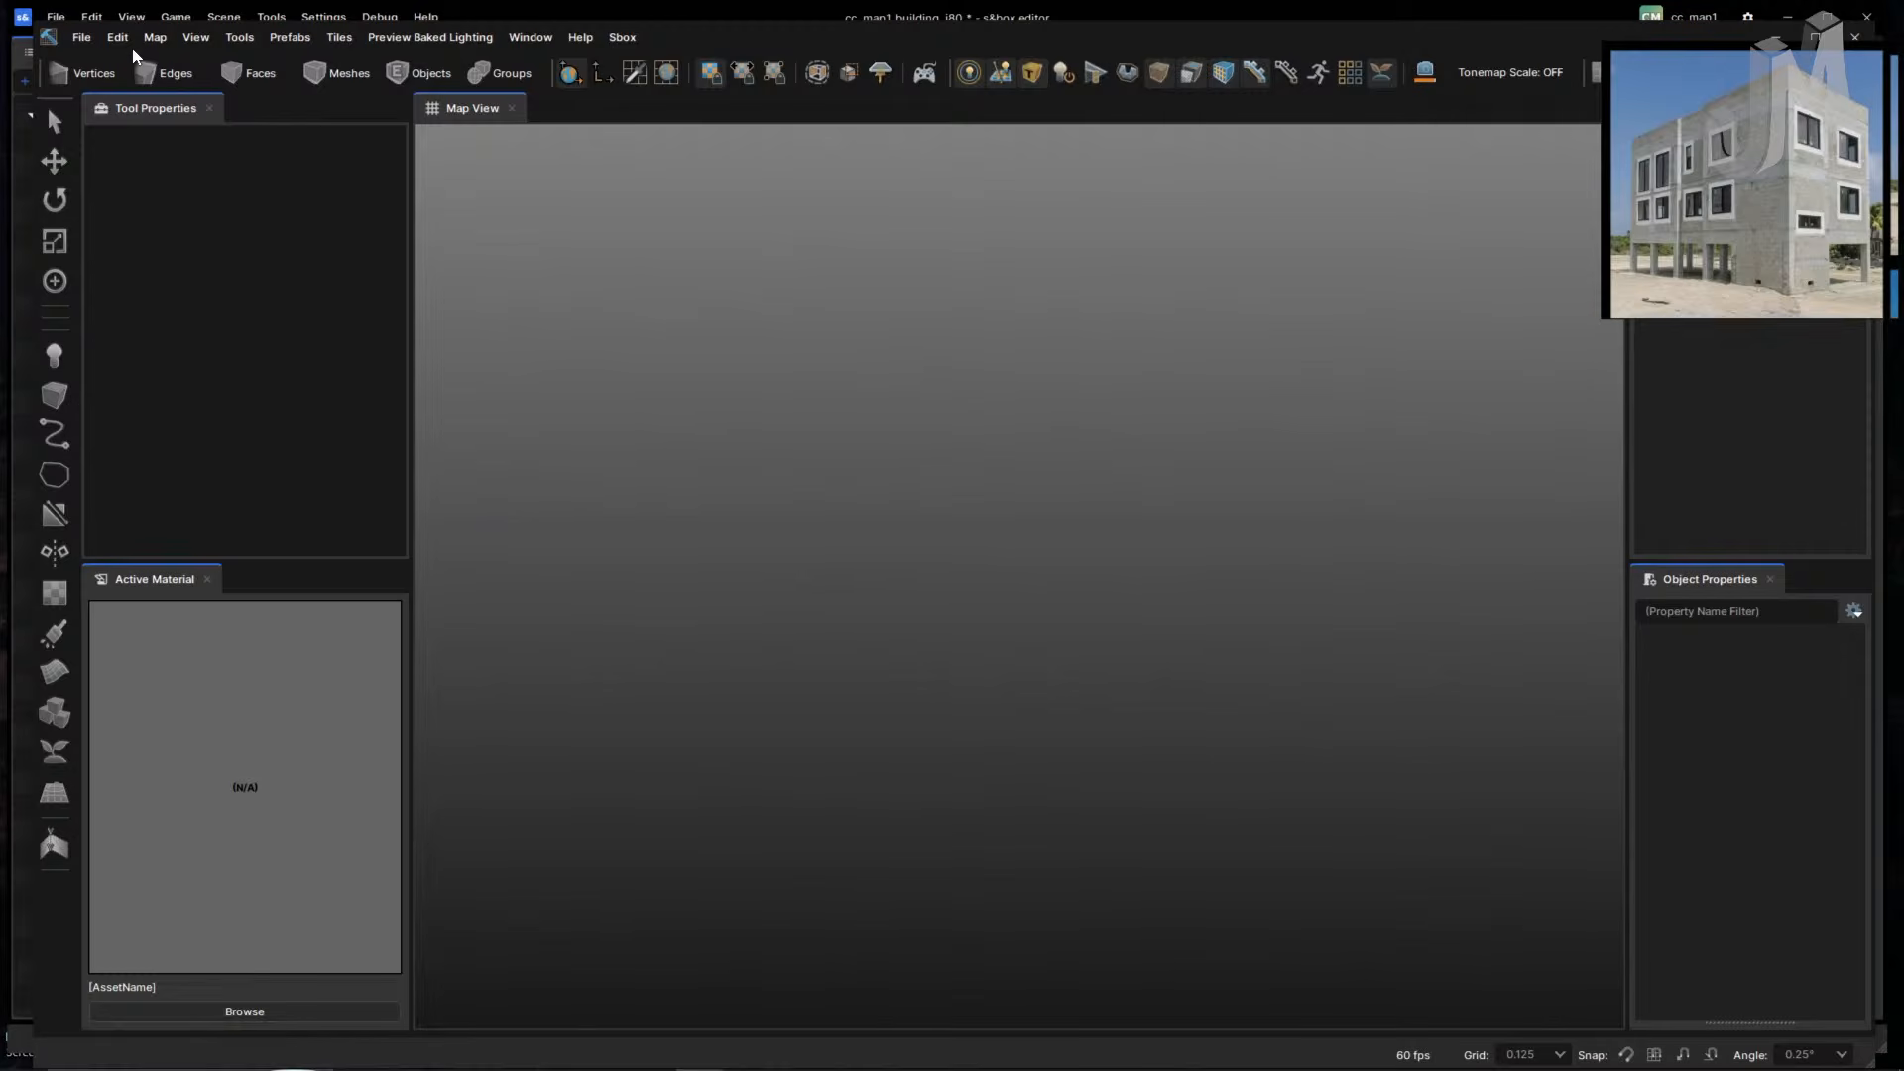
{"action": "left_click", "coordinate": [89, 38]}
{"action": "mouse_move", "coordinate": [159, 158]}
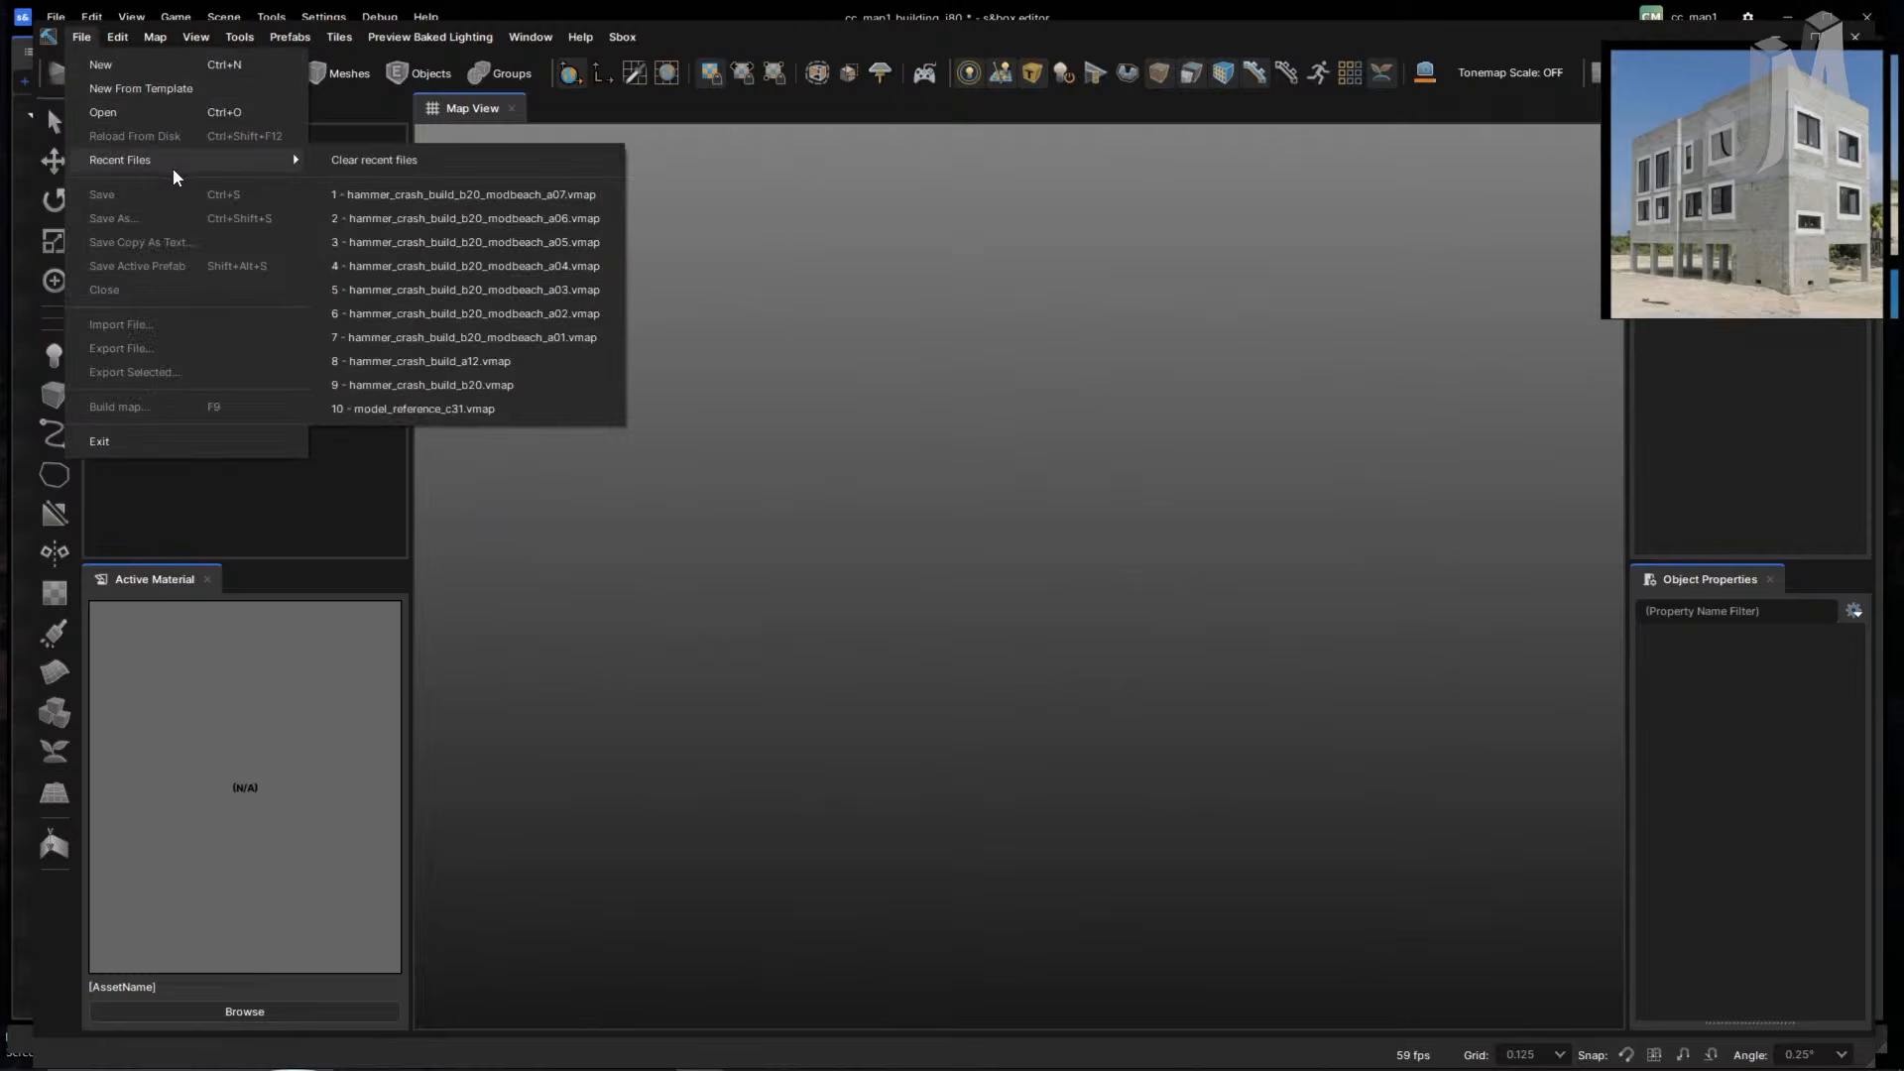
{"action": "left_click", "coordinate": [544, 196]}
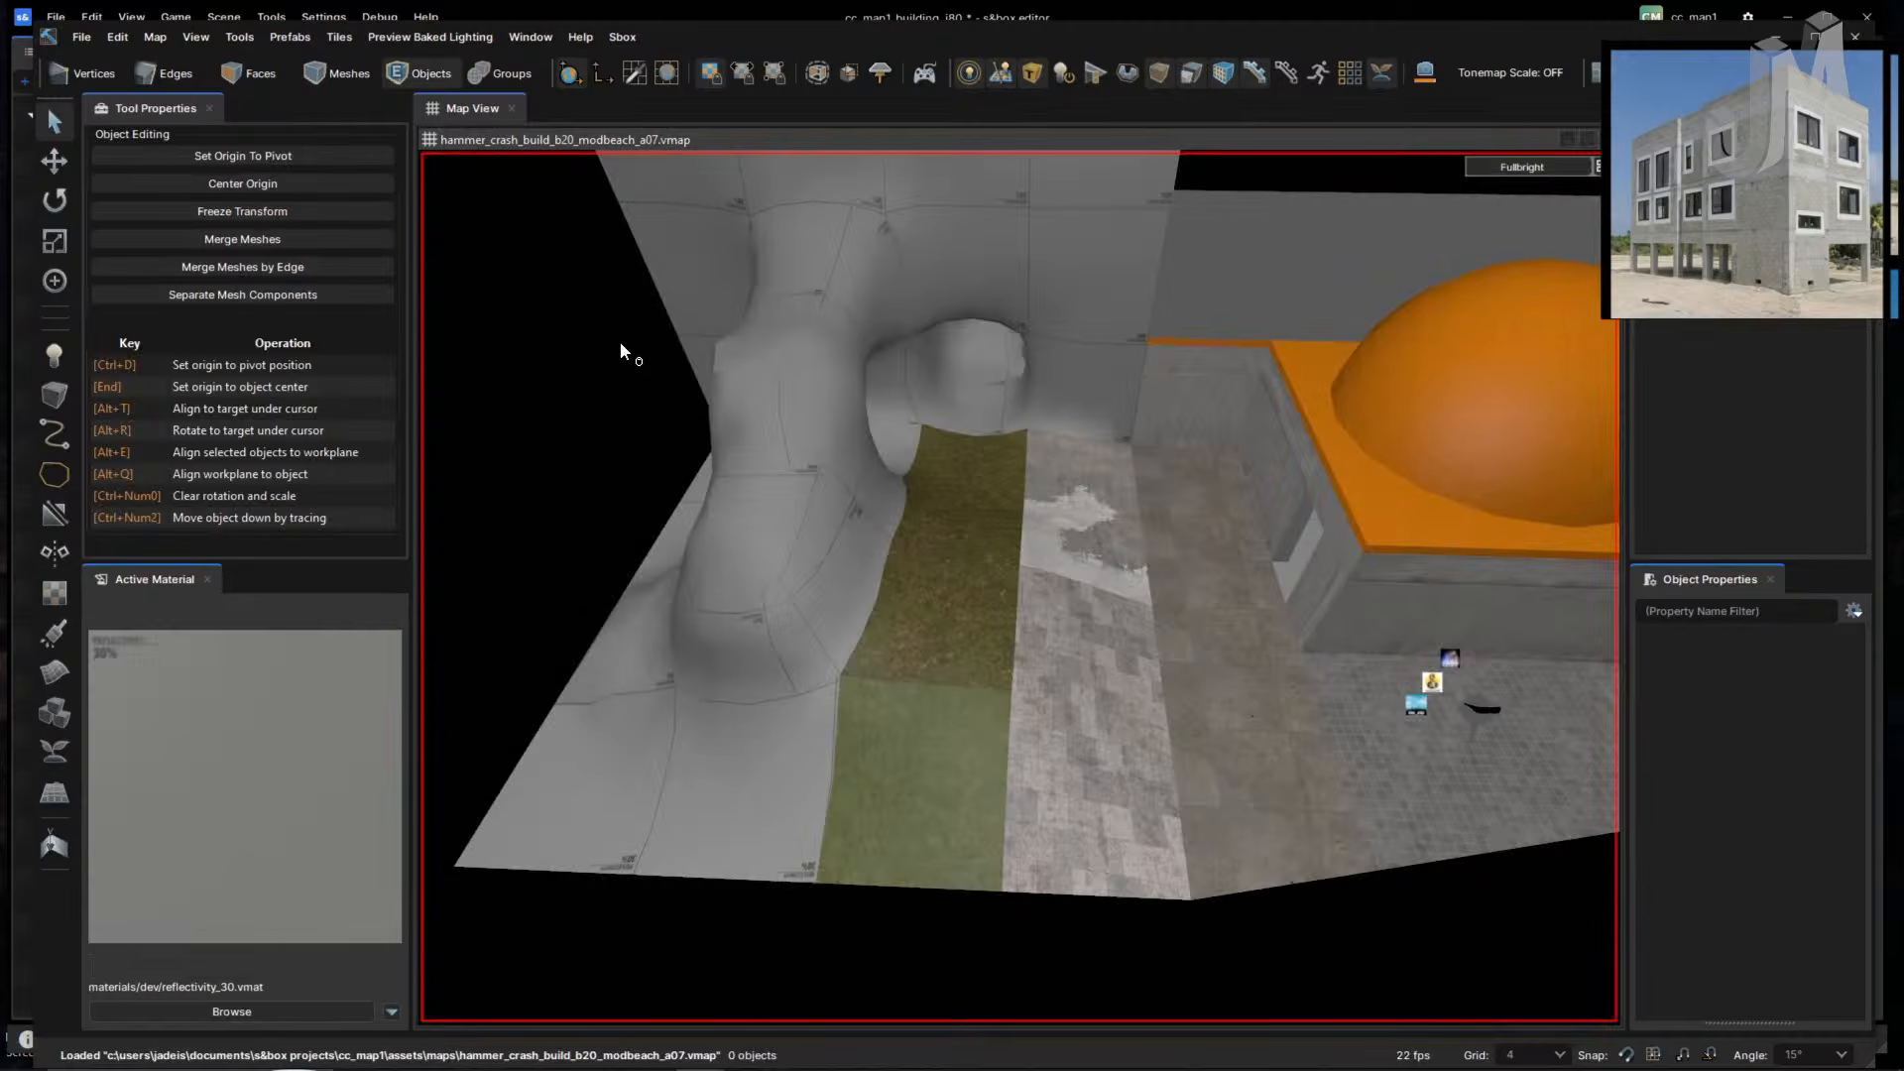
{"action": "left_click", "coordinate": [972, 549]}
{"action": "key", "text": "w"}
{"action": "right_click_drag", "start_coordinate": [883, 568], "coordinate": [1023, 691]}
{"action": "right_click_drag", "start_coordinate": [926, 642], "coordinate": [929, 643]}
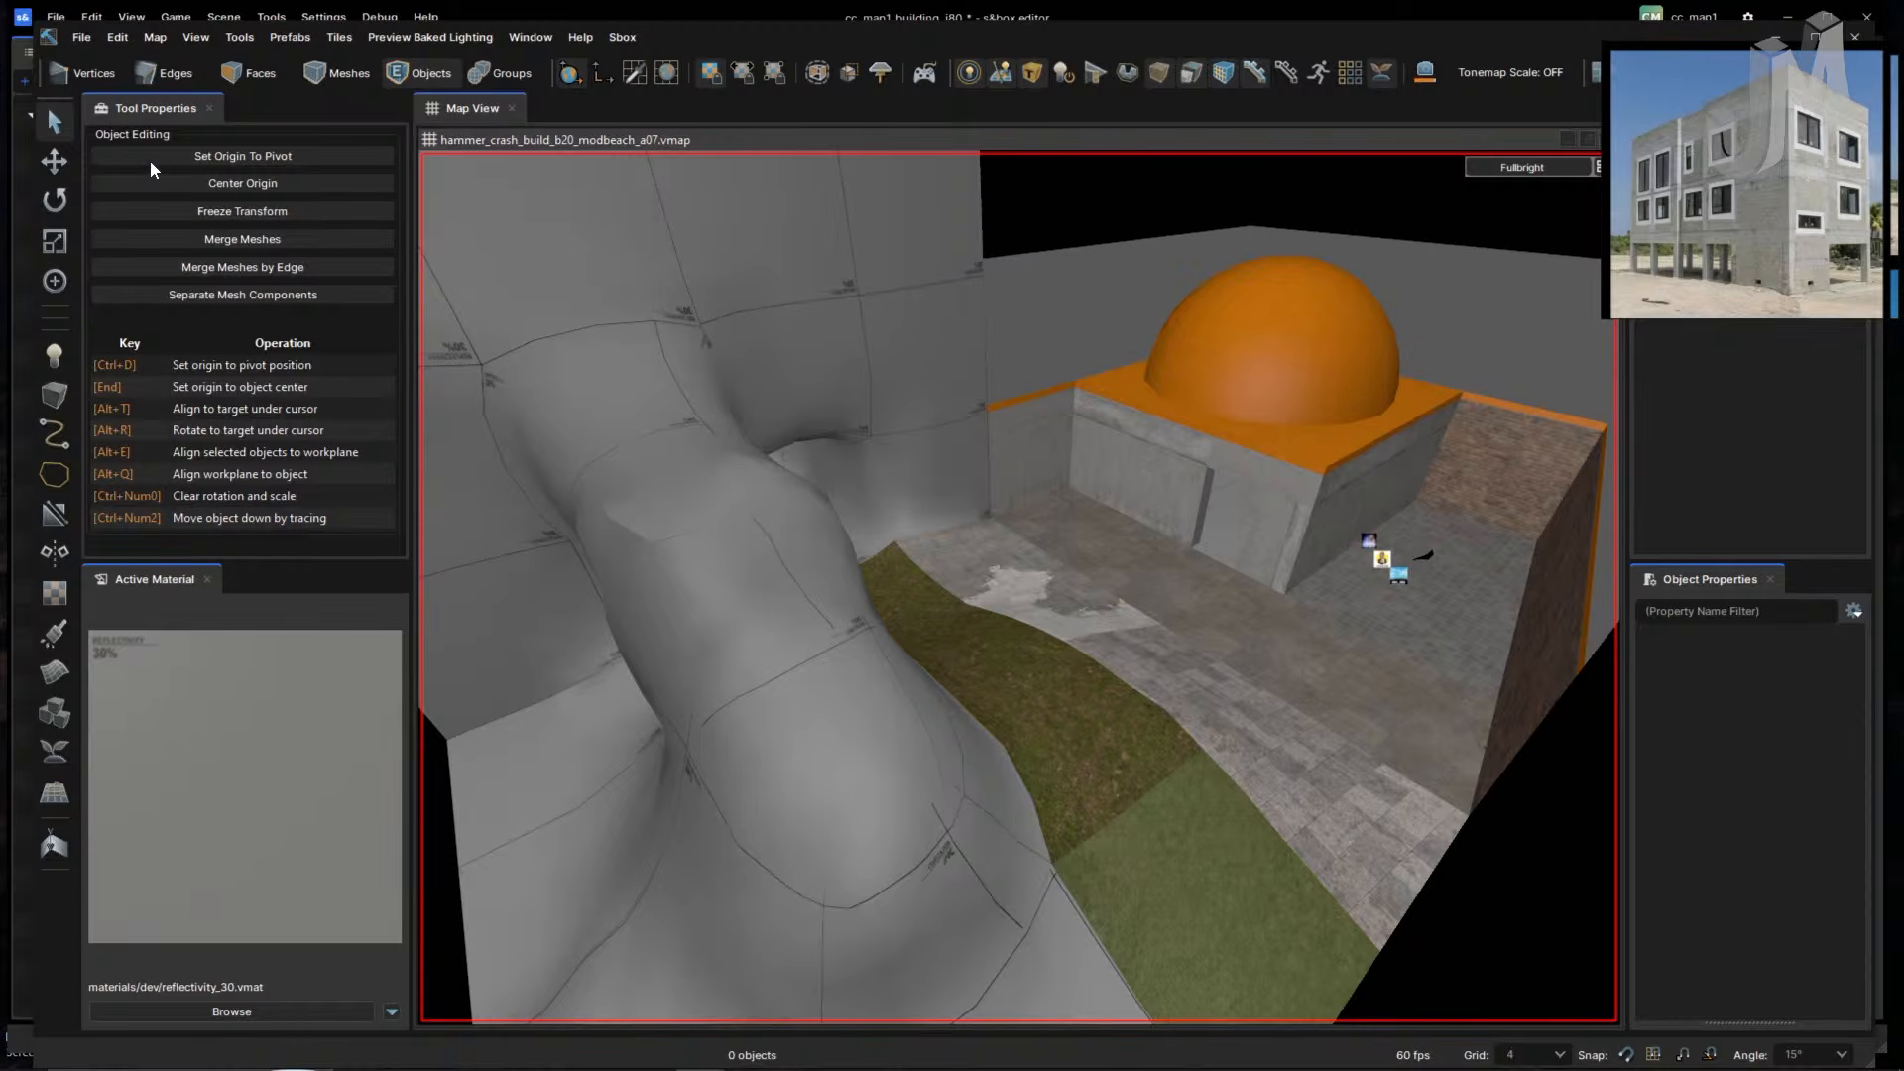
{"action": "left_click", "coordinate": [81, 40]}
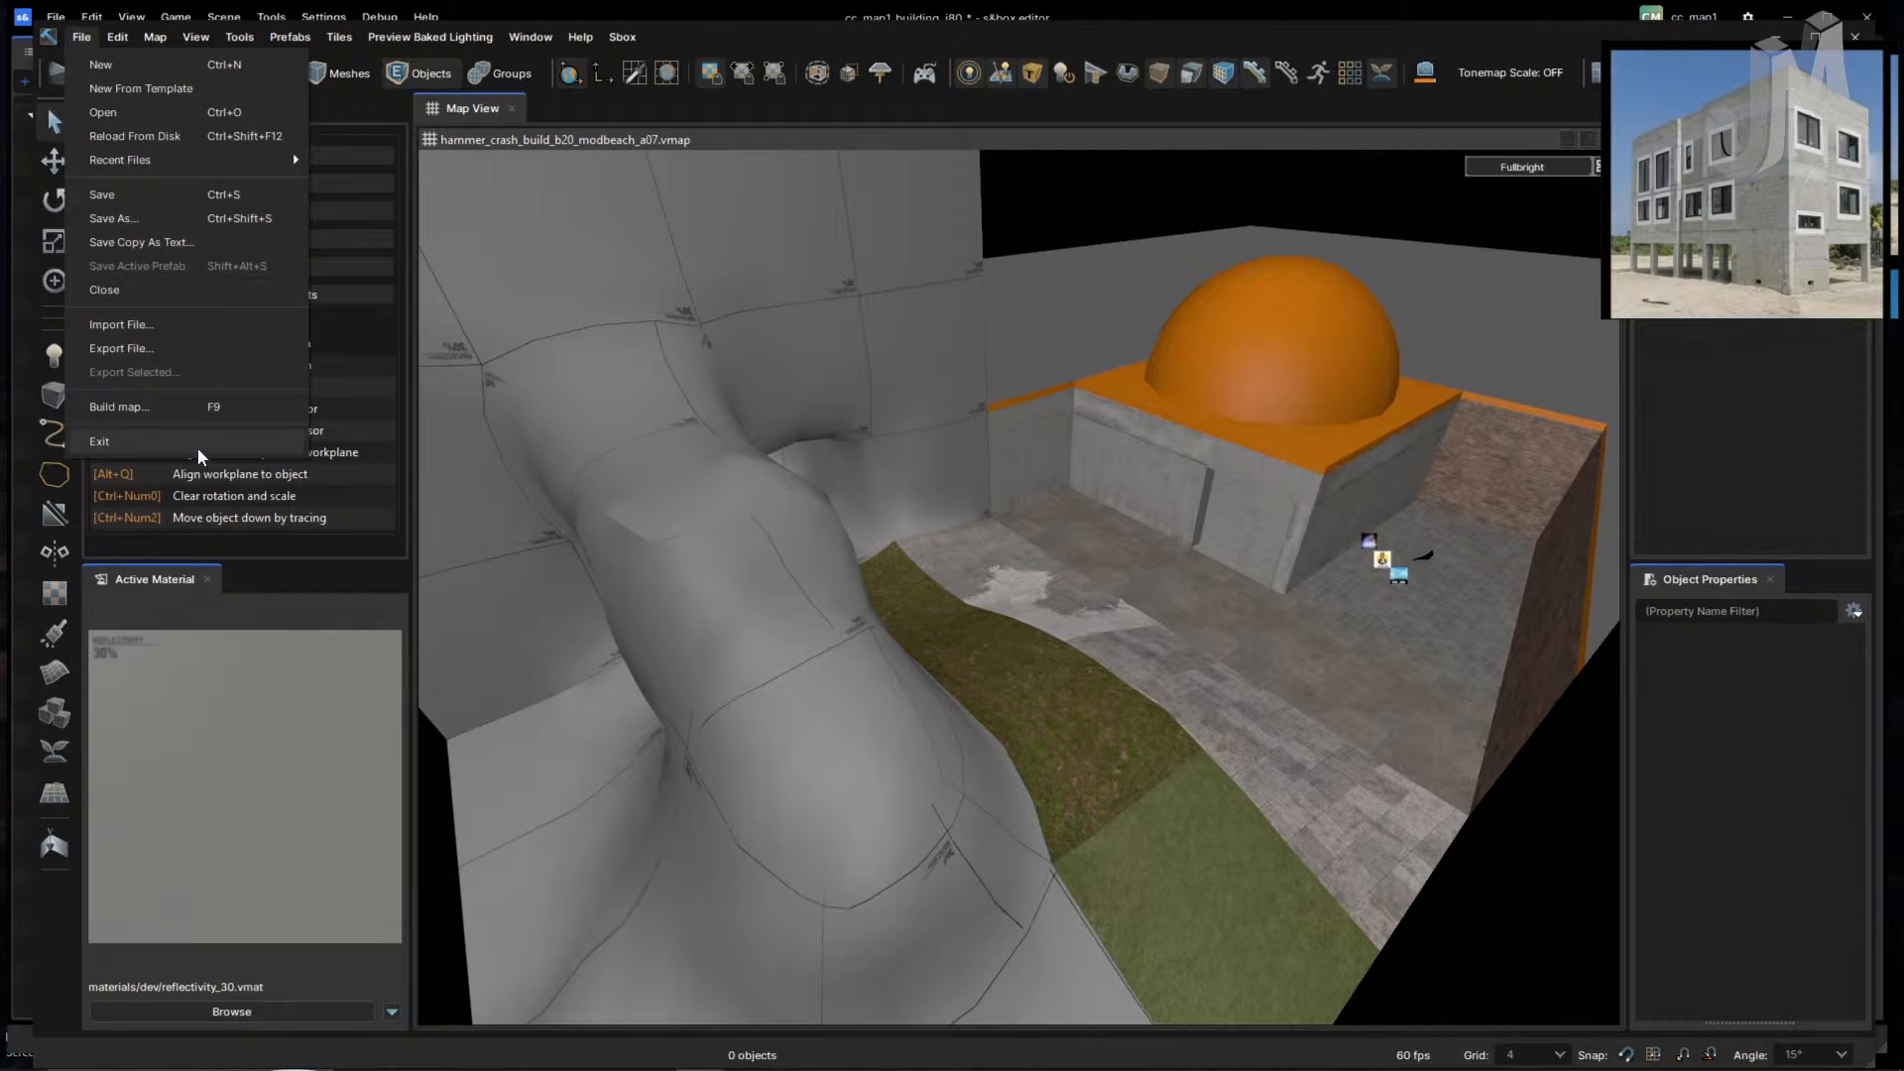
{"action": "left_click", "coordinate": [199, 444]}
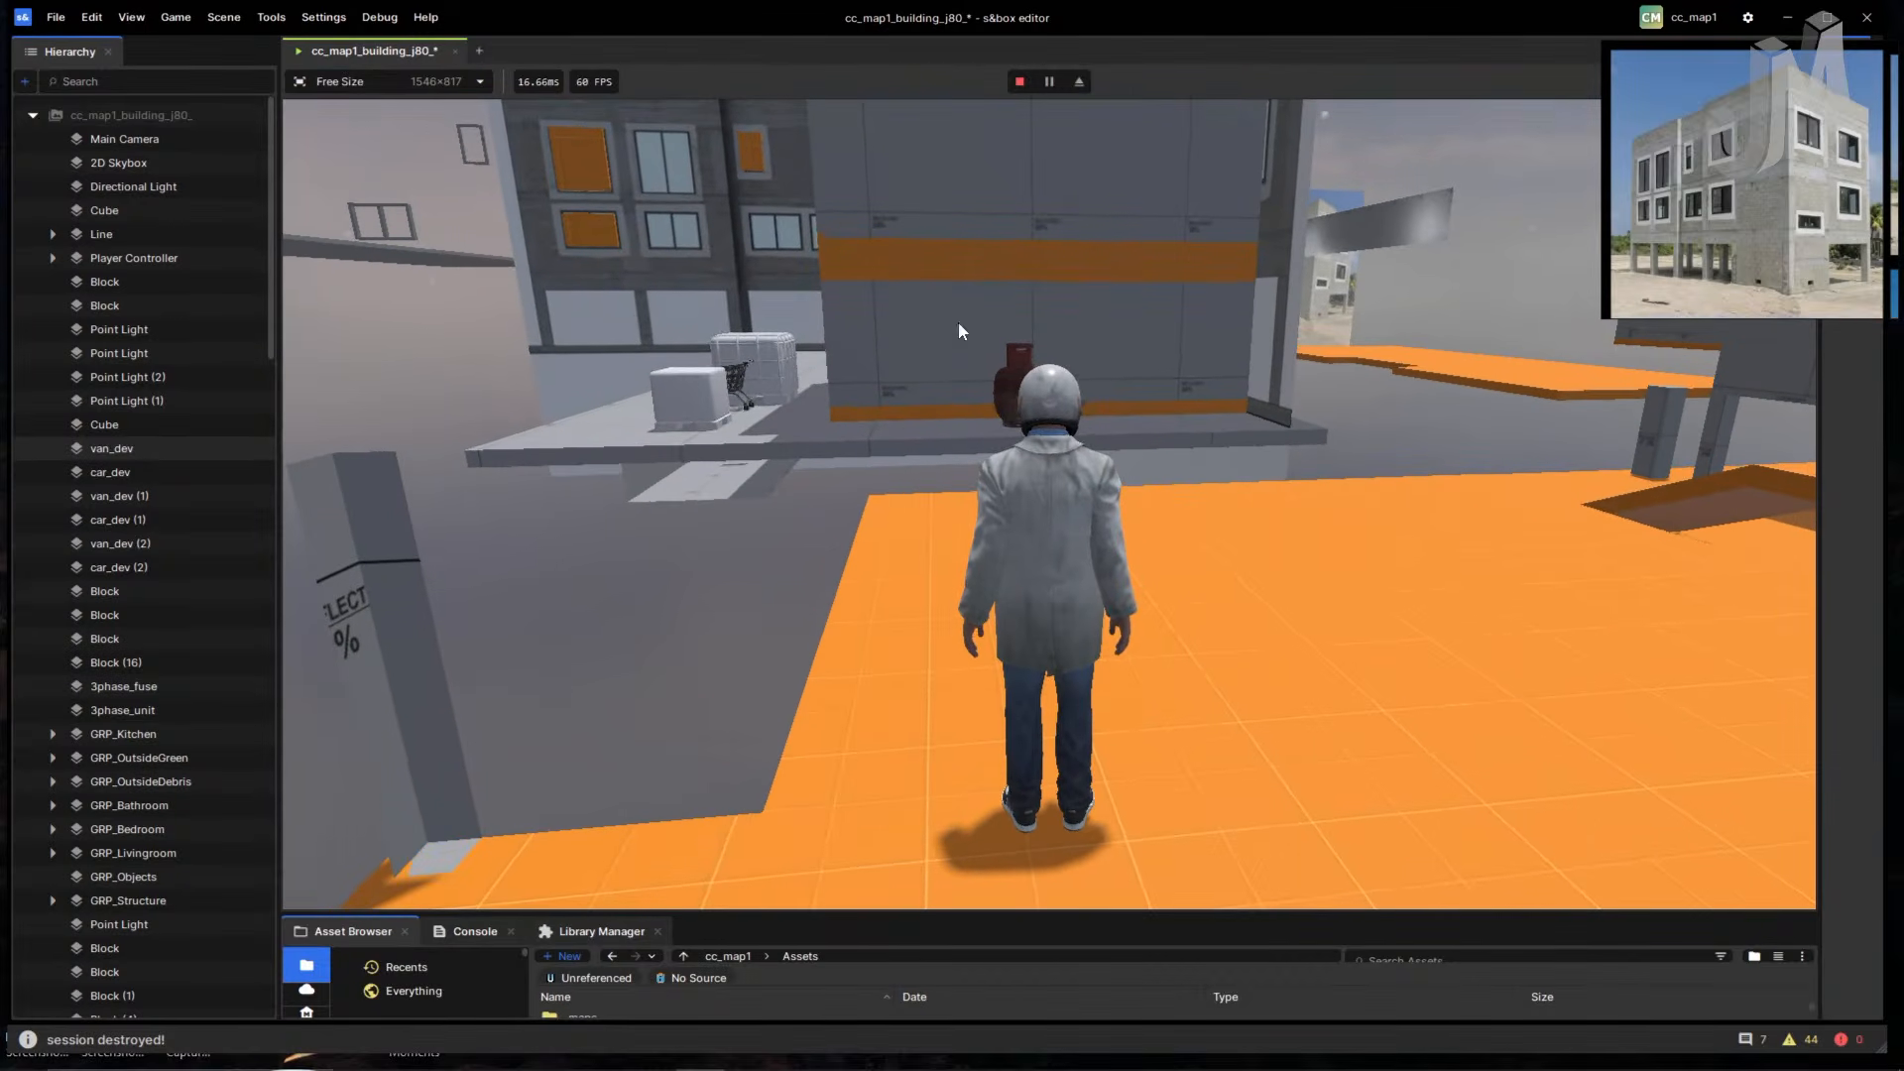
- Check the Free Size aspect presets without changing them, then stop the playtest
{"action": "left_click", "coordinate": [480, 85]}
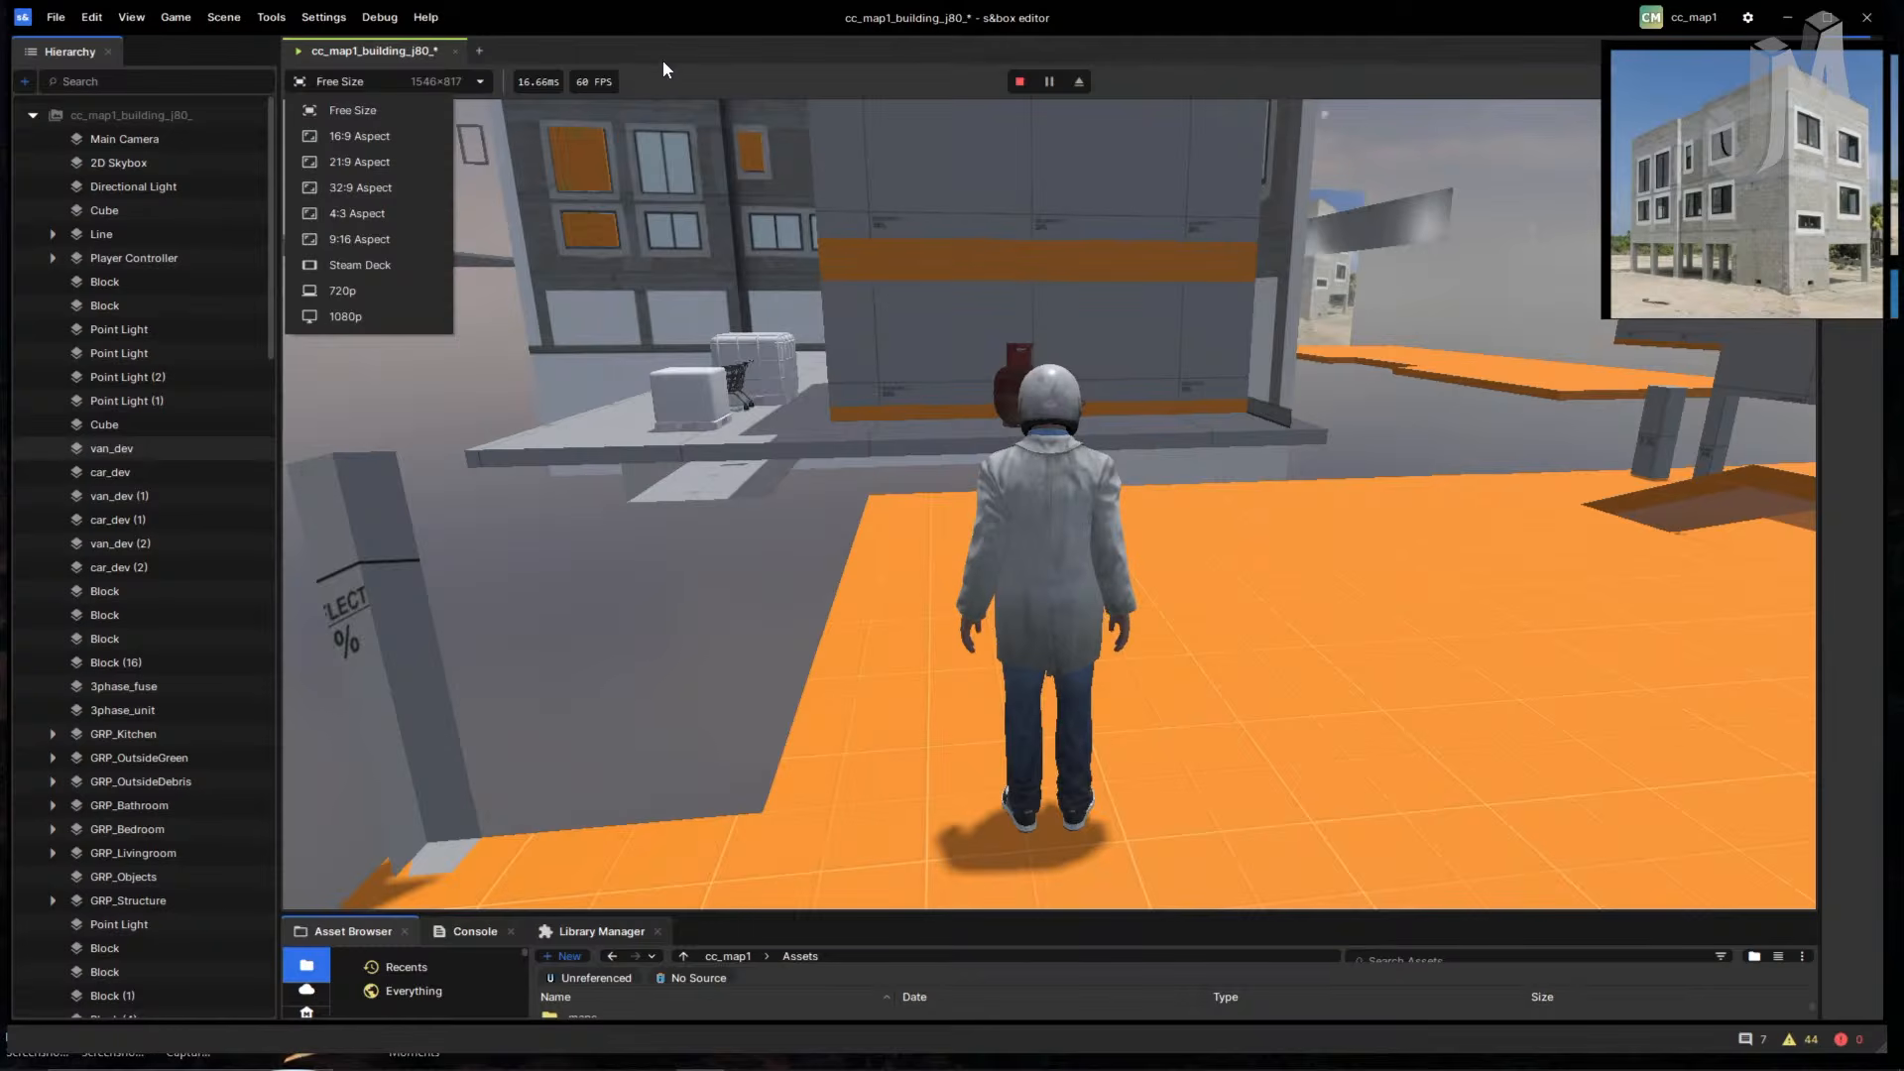
{"action": "left_click", "coordinate": [694, 56]}
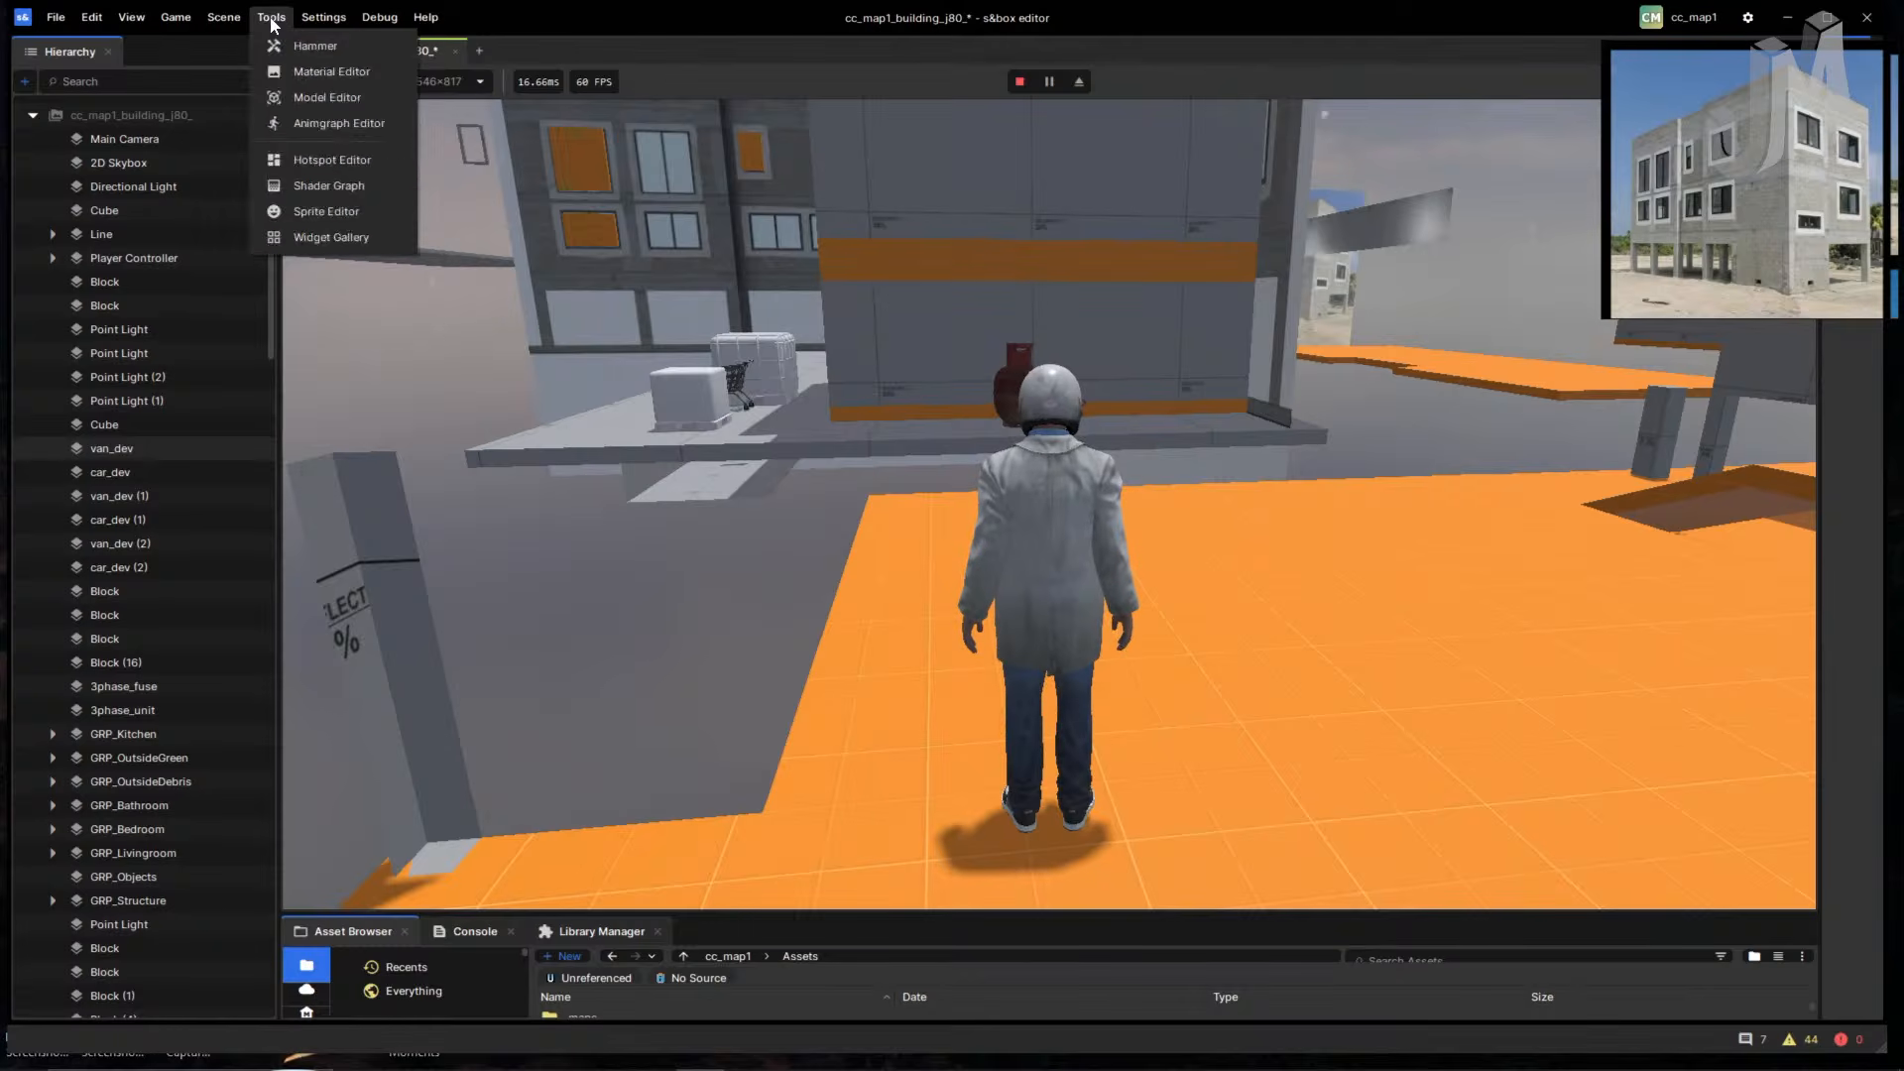
{"action": "left_click", "coordinate": [345, 111]}
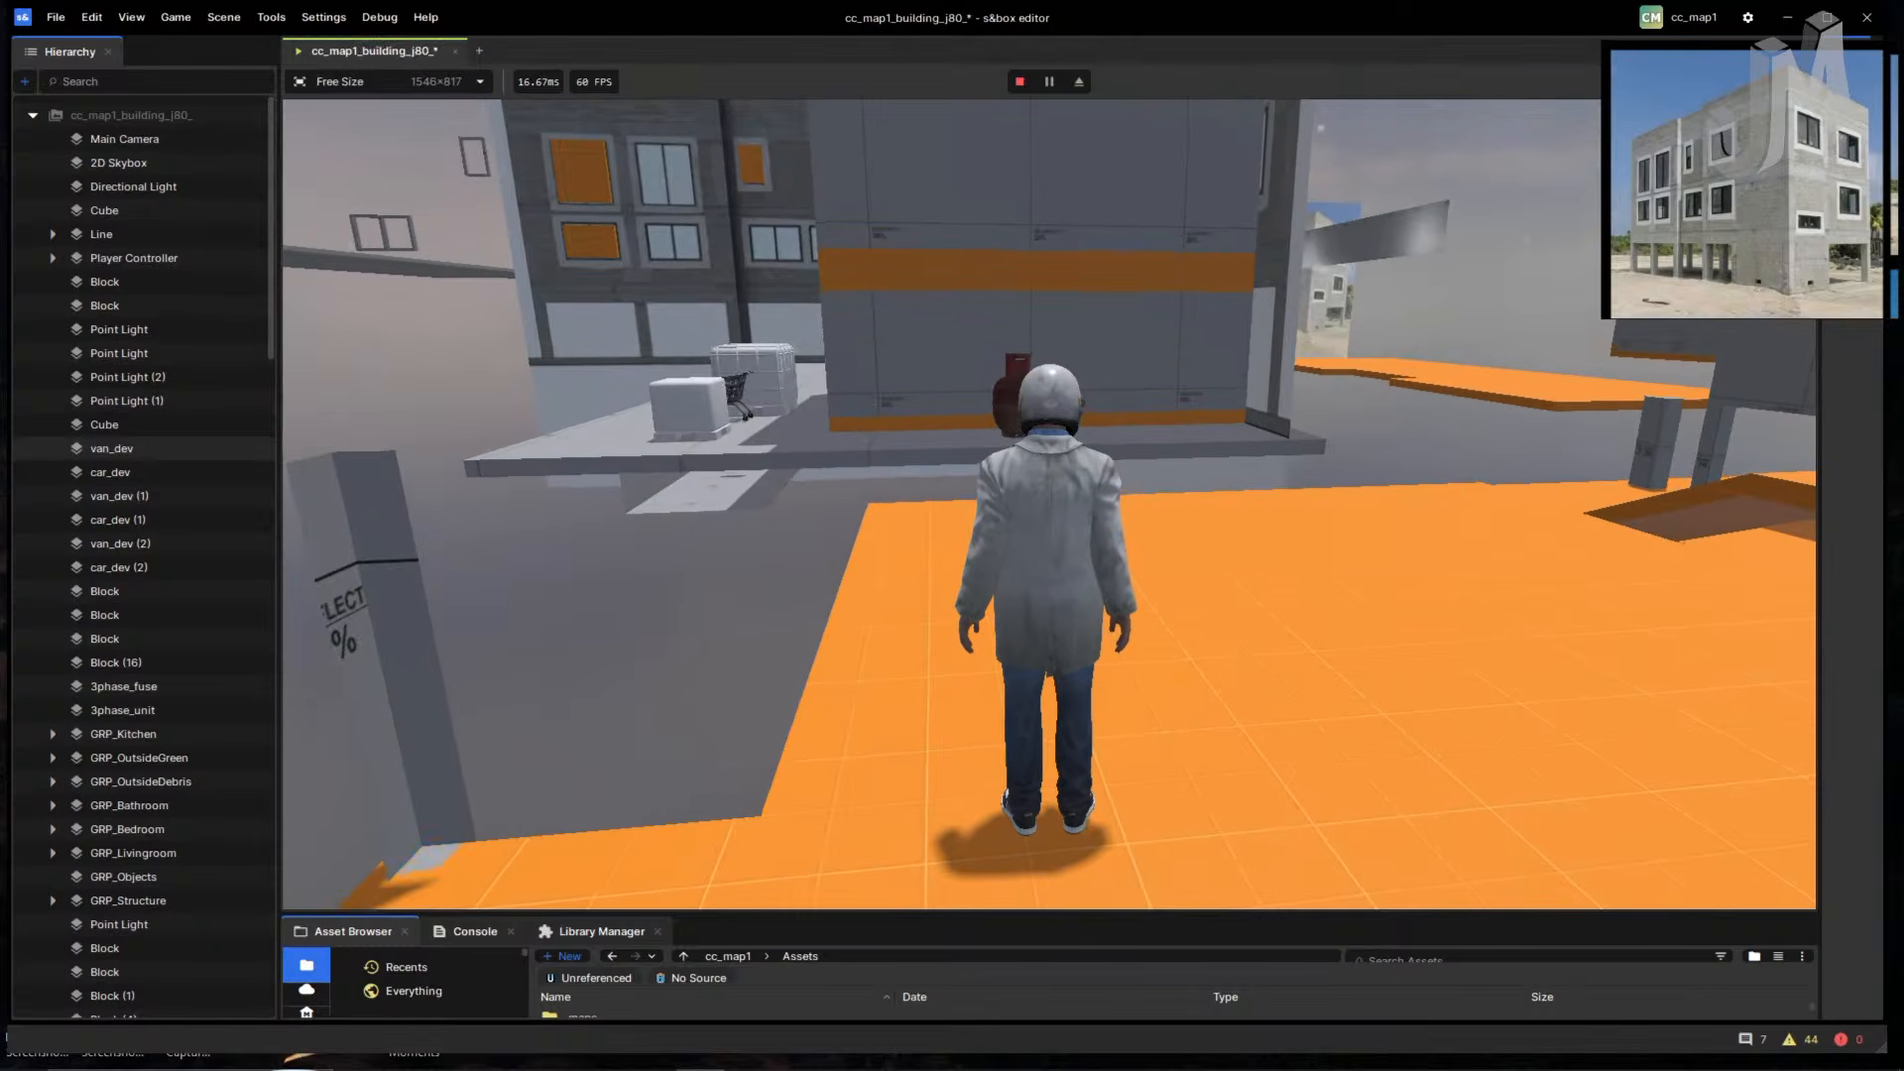
{"action": "left_click", "coordinate": [1020, 82]}
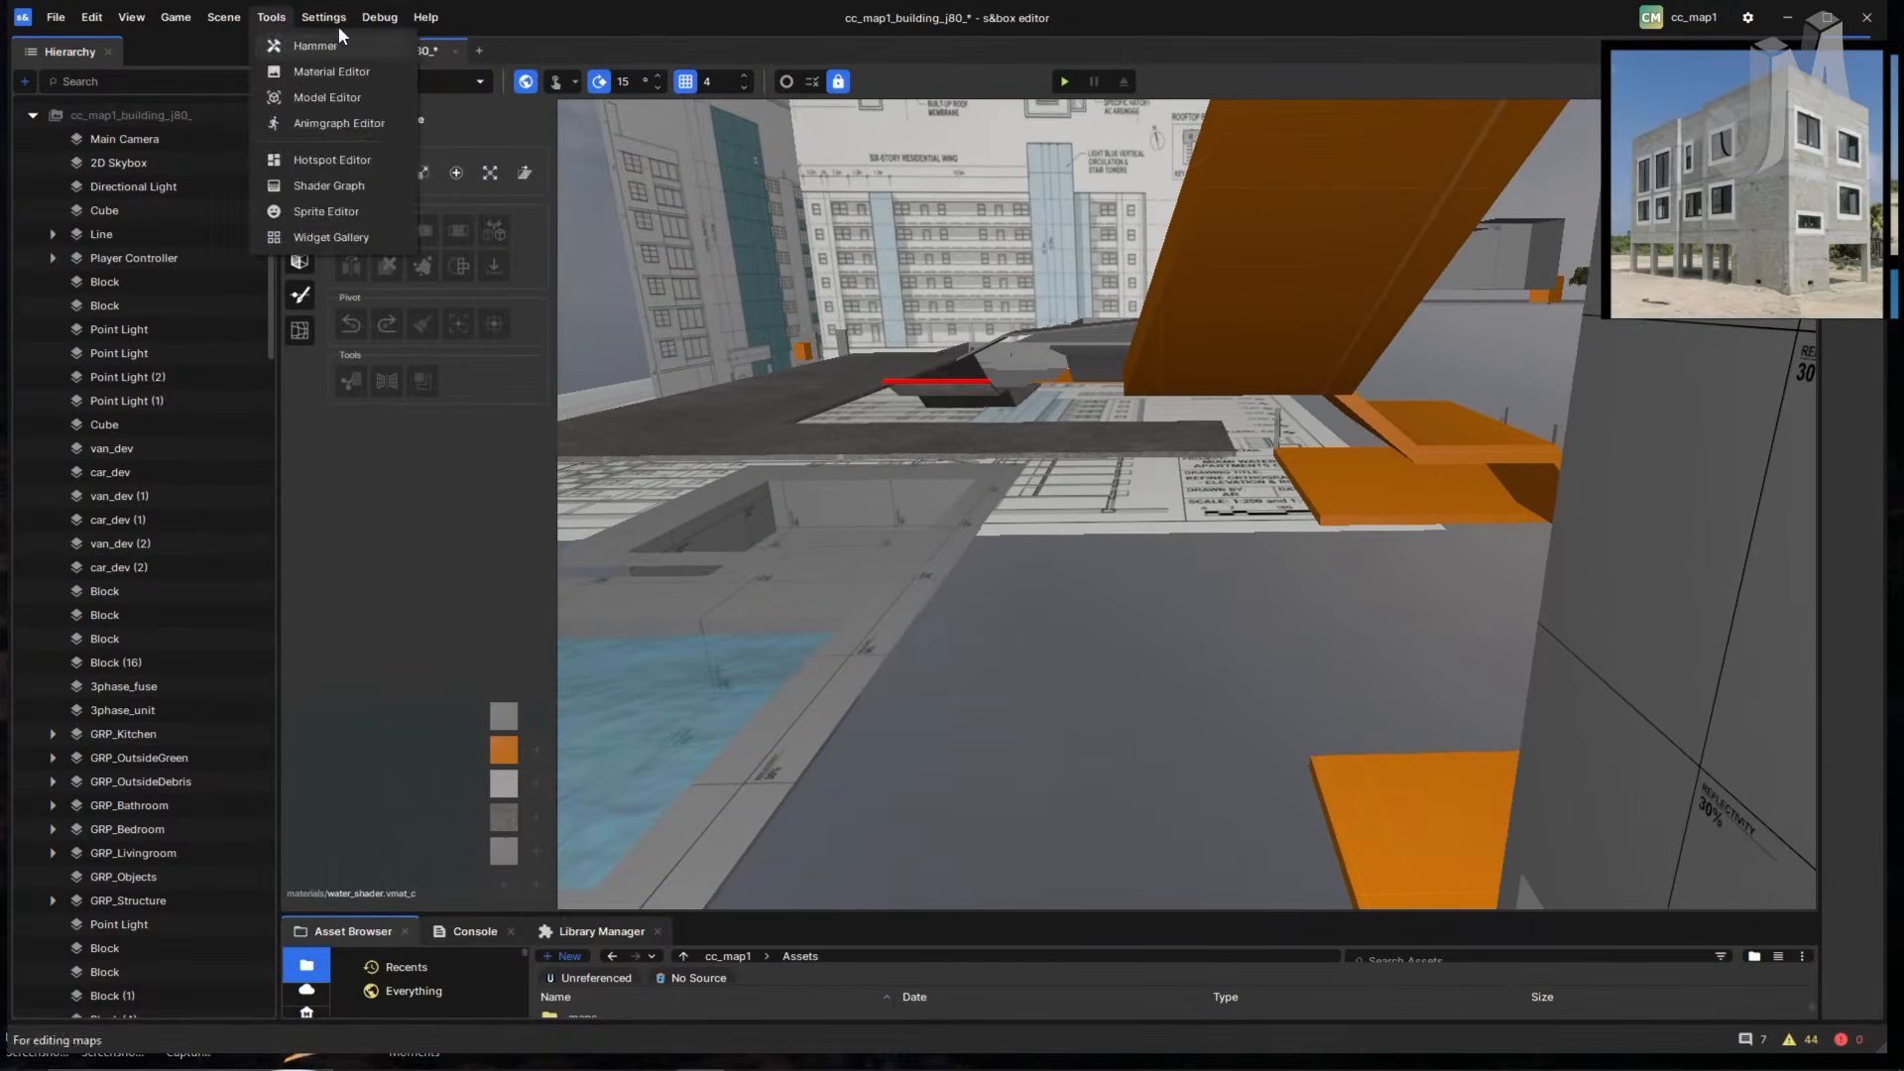
- Select ramp Block (21), switch to Face Mode with key 3, and pick its upper sloped face
{"action": "left_click", "coordinate": [362, 91]}
{"action": "right_click_drag", "start_coordinate": [955, 355], "coordinate": [1493, 234]}
{"action": "left_click", "coordinate": [982, 379]}
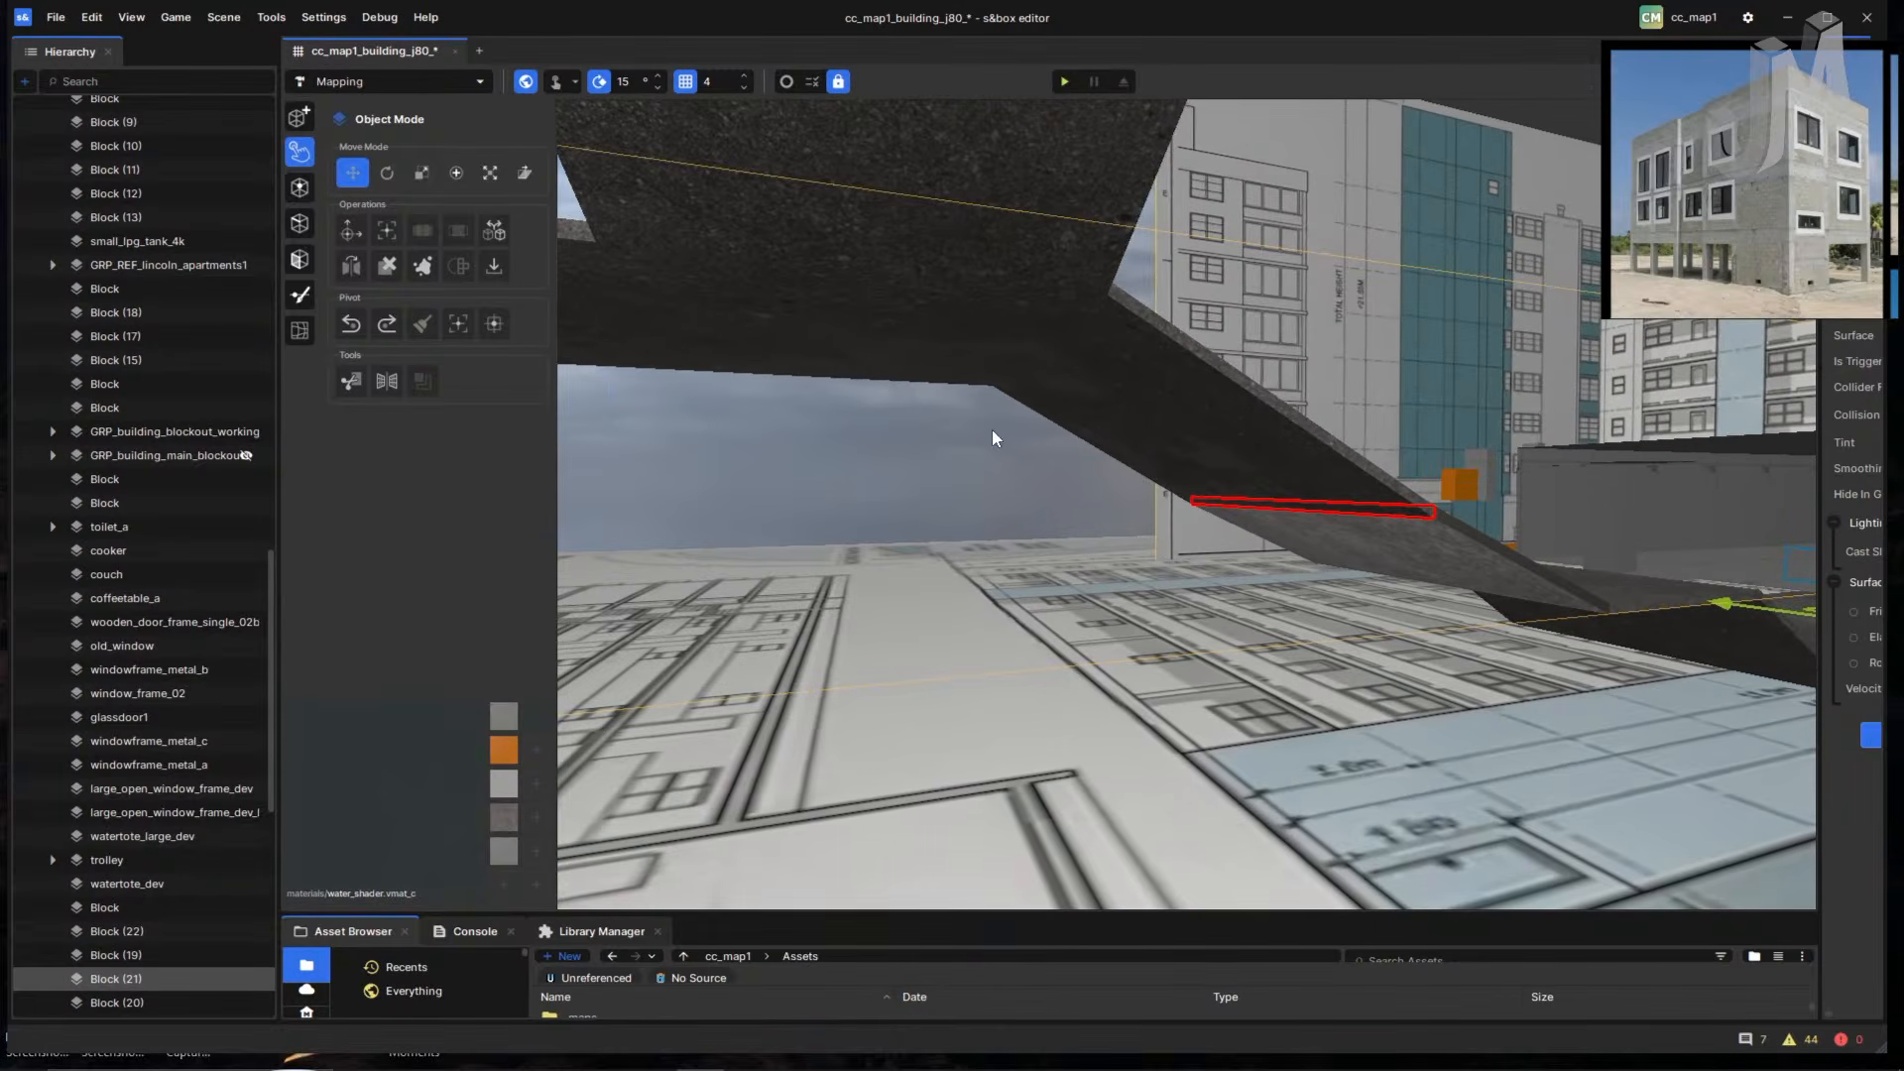
{"action": "key", "text": "3"}
{"action": "right_click_drag", "start_coordinate": [1153, 607], "coordinate": [716, 567]}
{"action": "left_click", "coordinate": [1187, 581]}
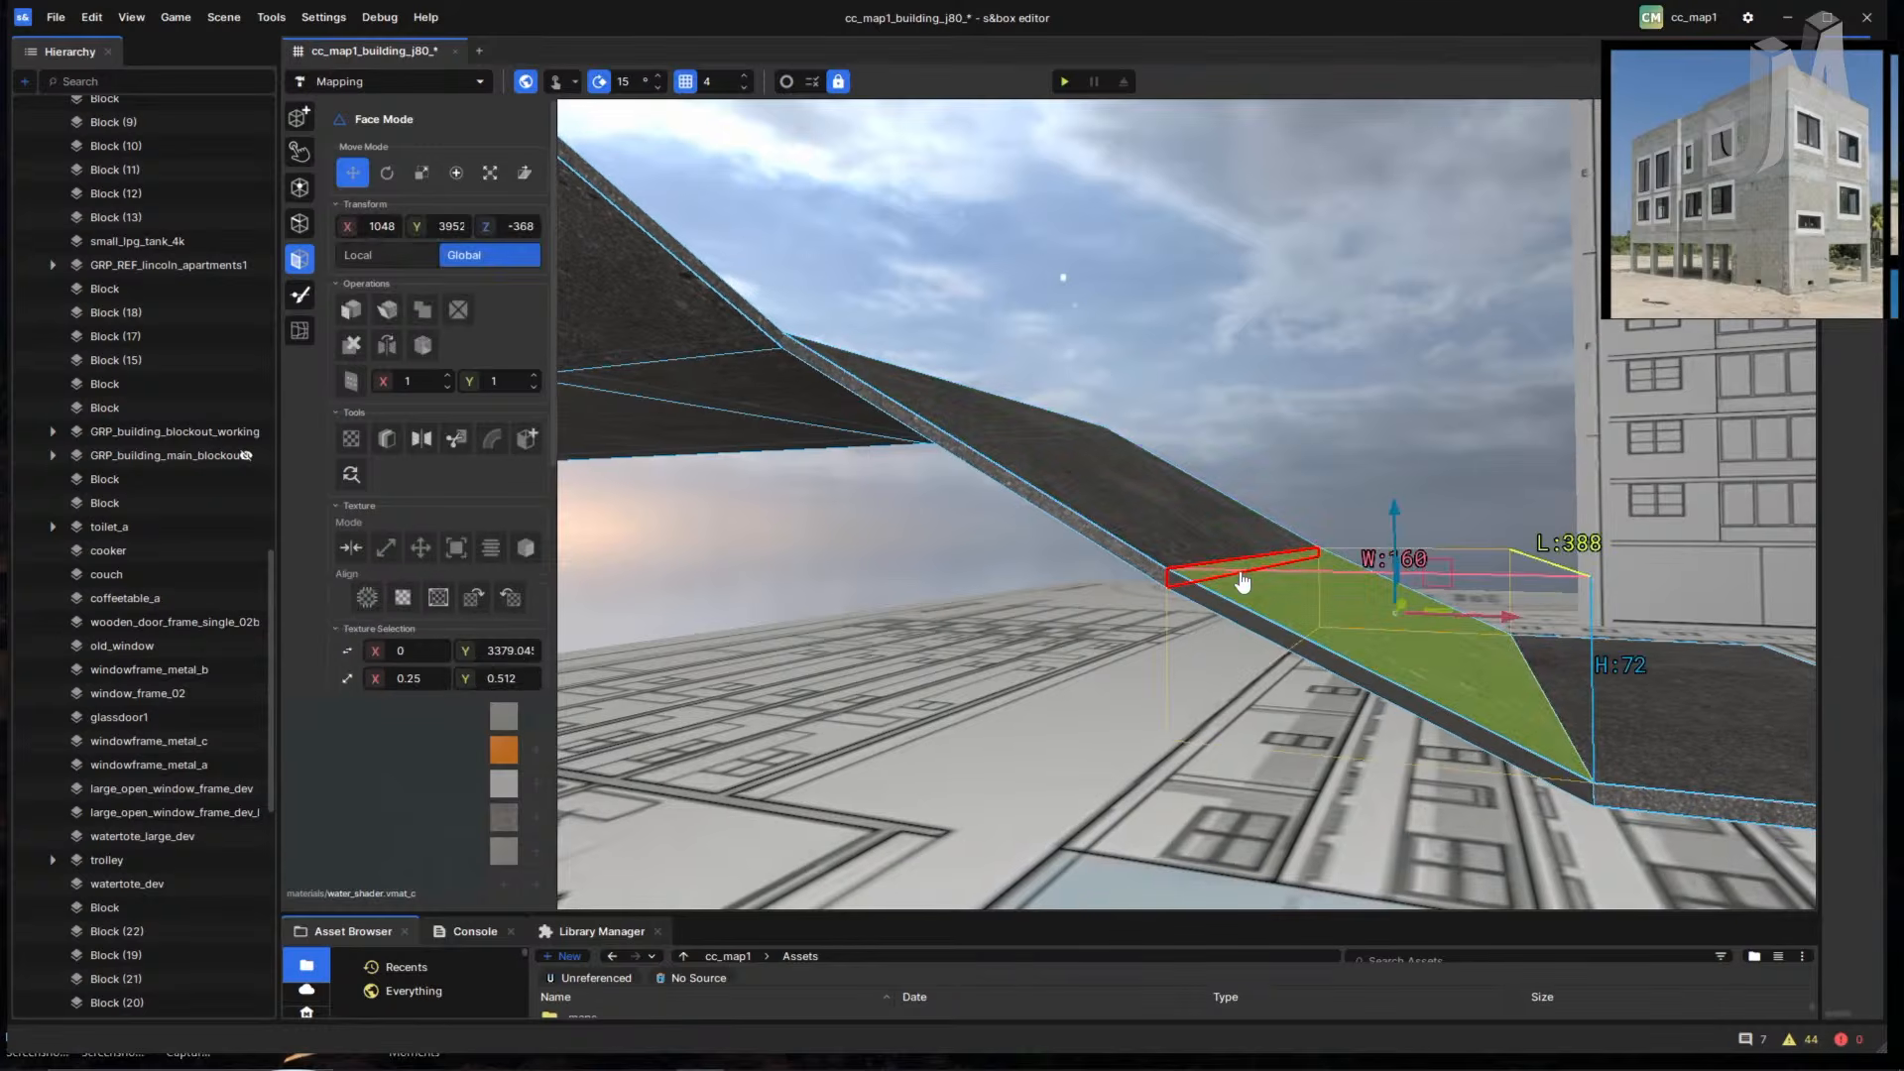
{"action": "left_click", "coordinate": [1190, 561]}
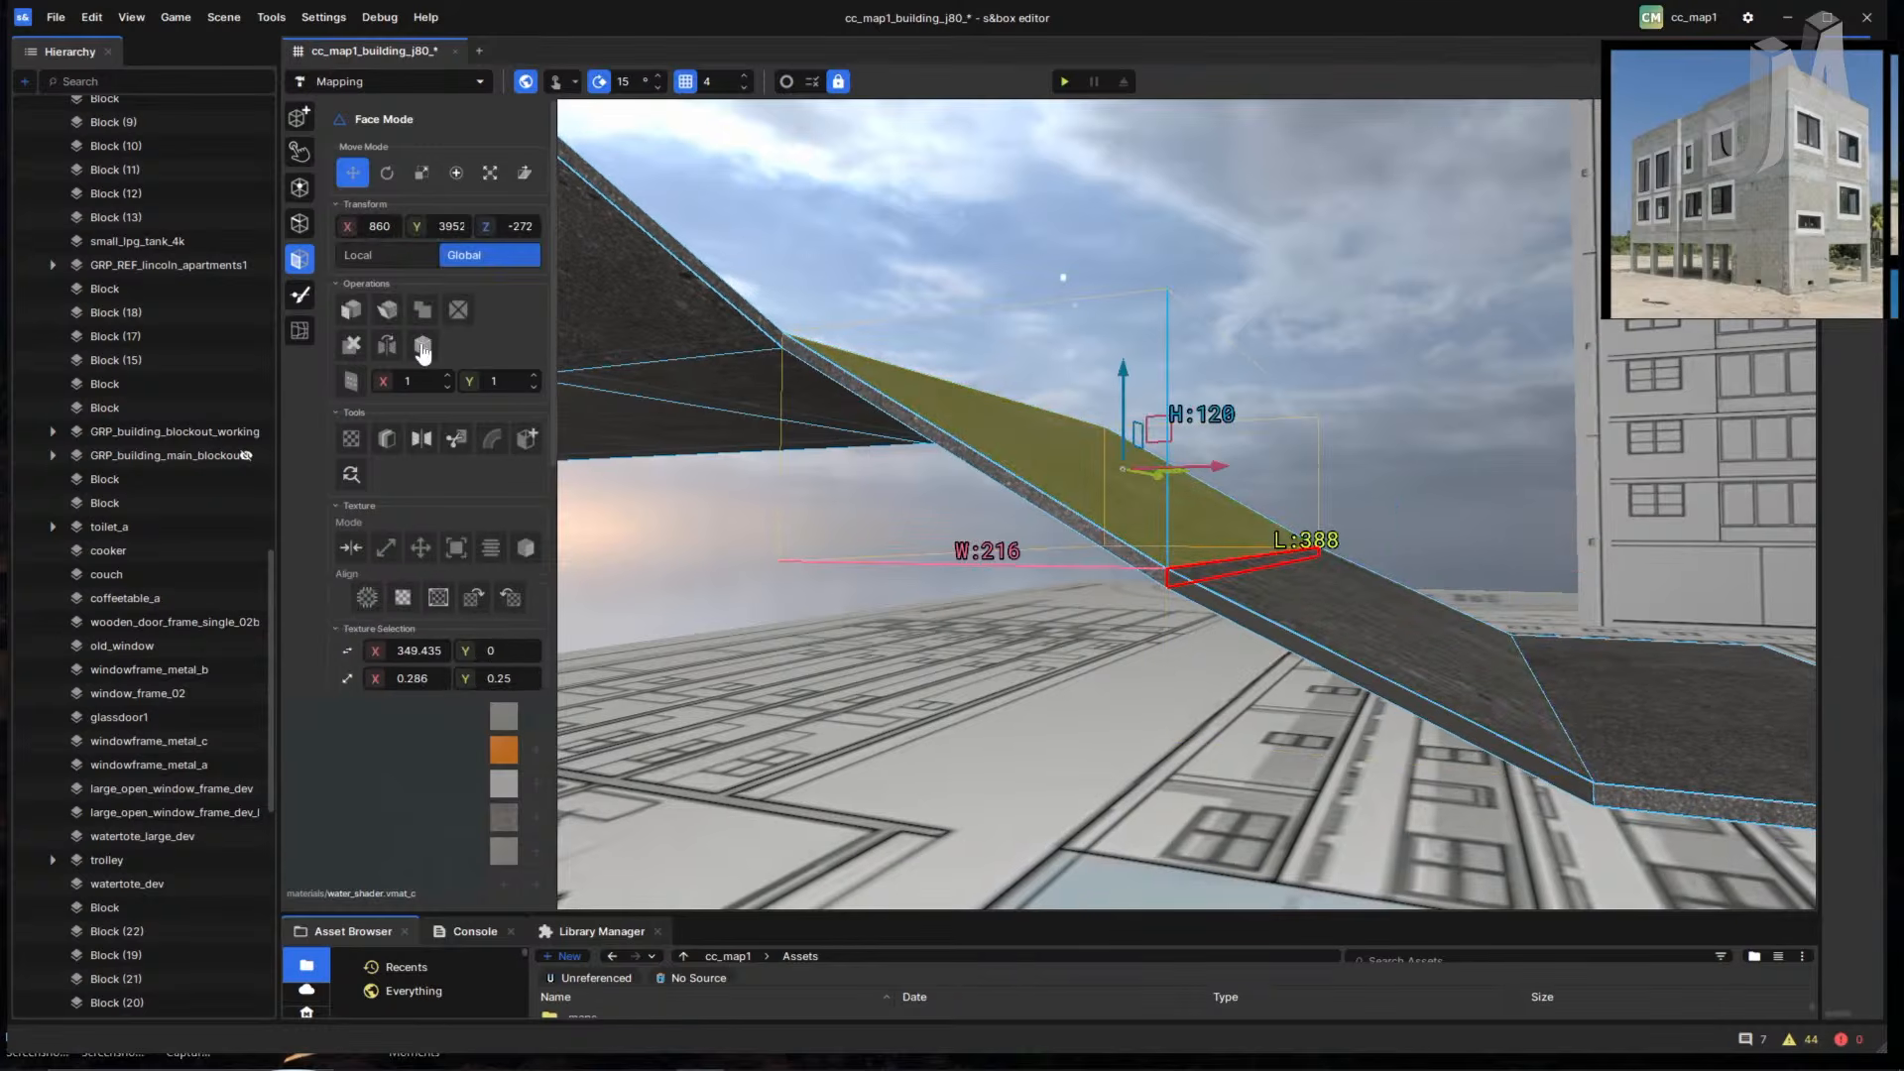
{"action": "right_click_drag", "start_coordinate": [960, 434], "coordinate": [972, 438]}
{"action": "right_click_drag", "start_coordinate": [1139, 552], "coordinate": [843, 567]}
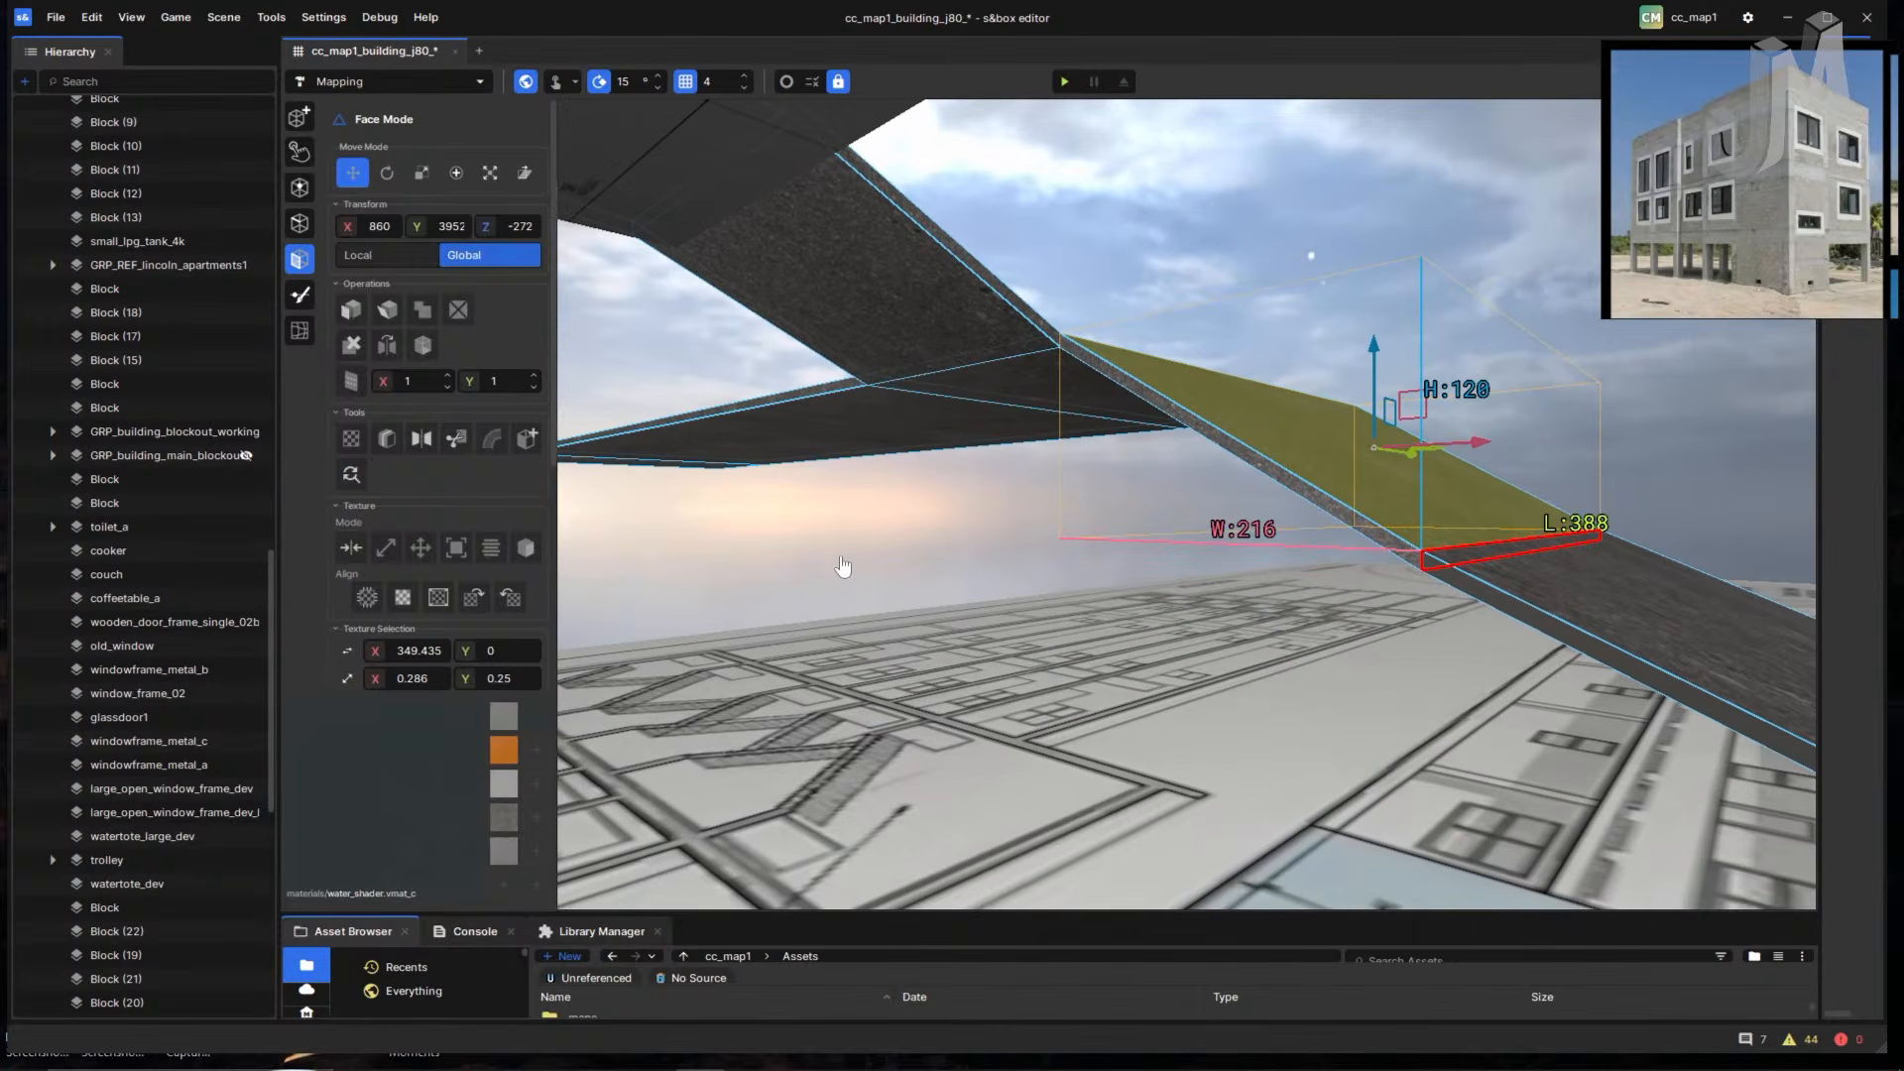
{"action": "left_click", "coordinate": [59, 20]}
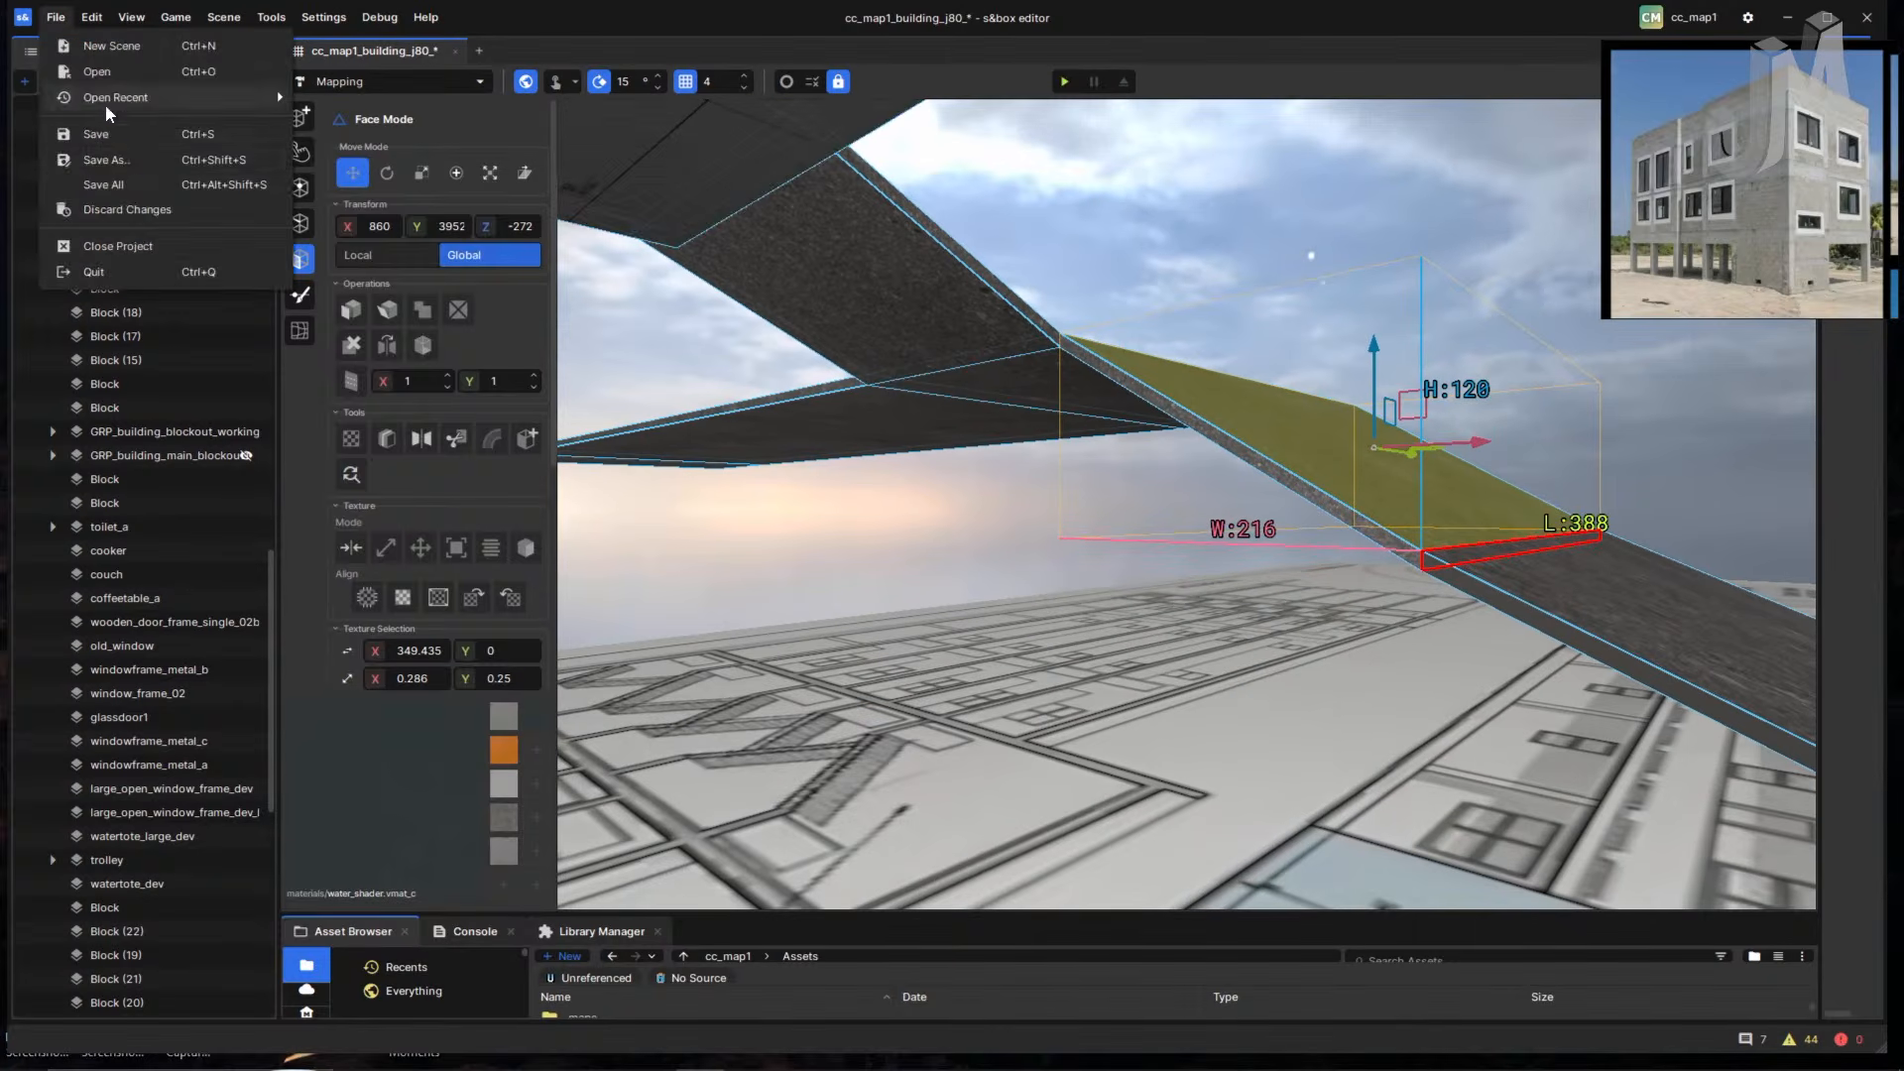
- Save the scene as cc_map1_building_j81_.scene, overwriting the existing file
{"action": "left_click", "coordinate": [135, 159]}
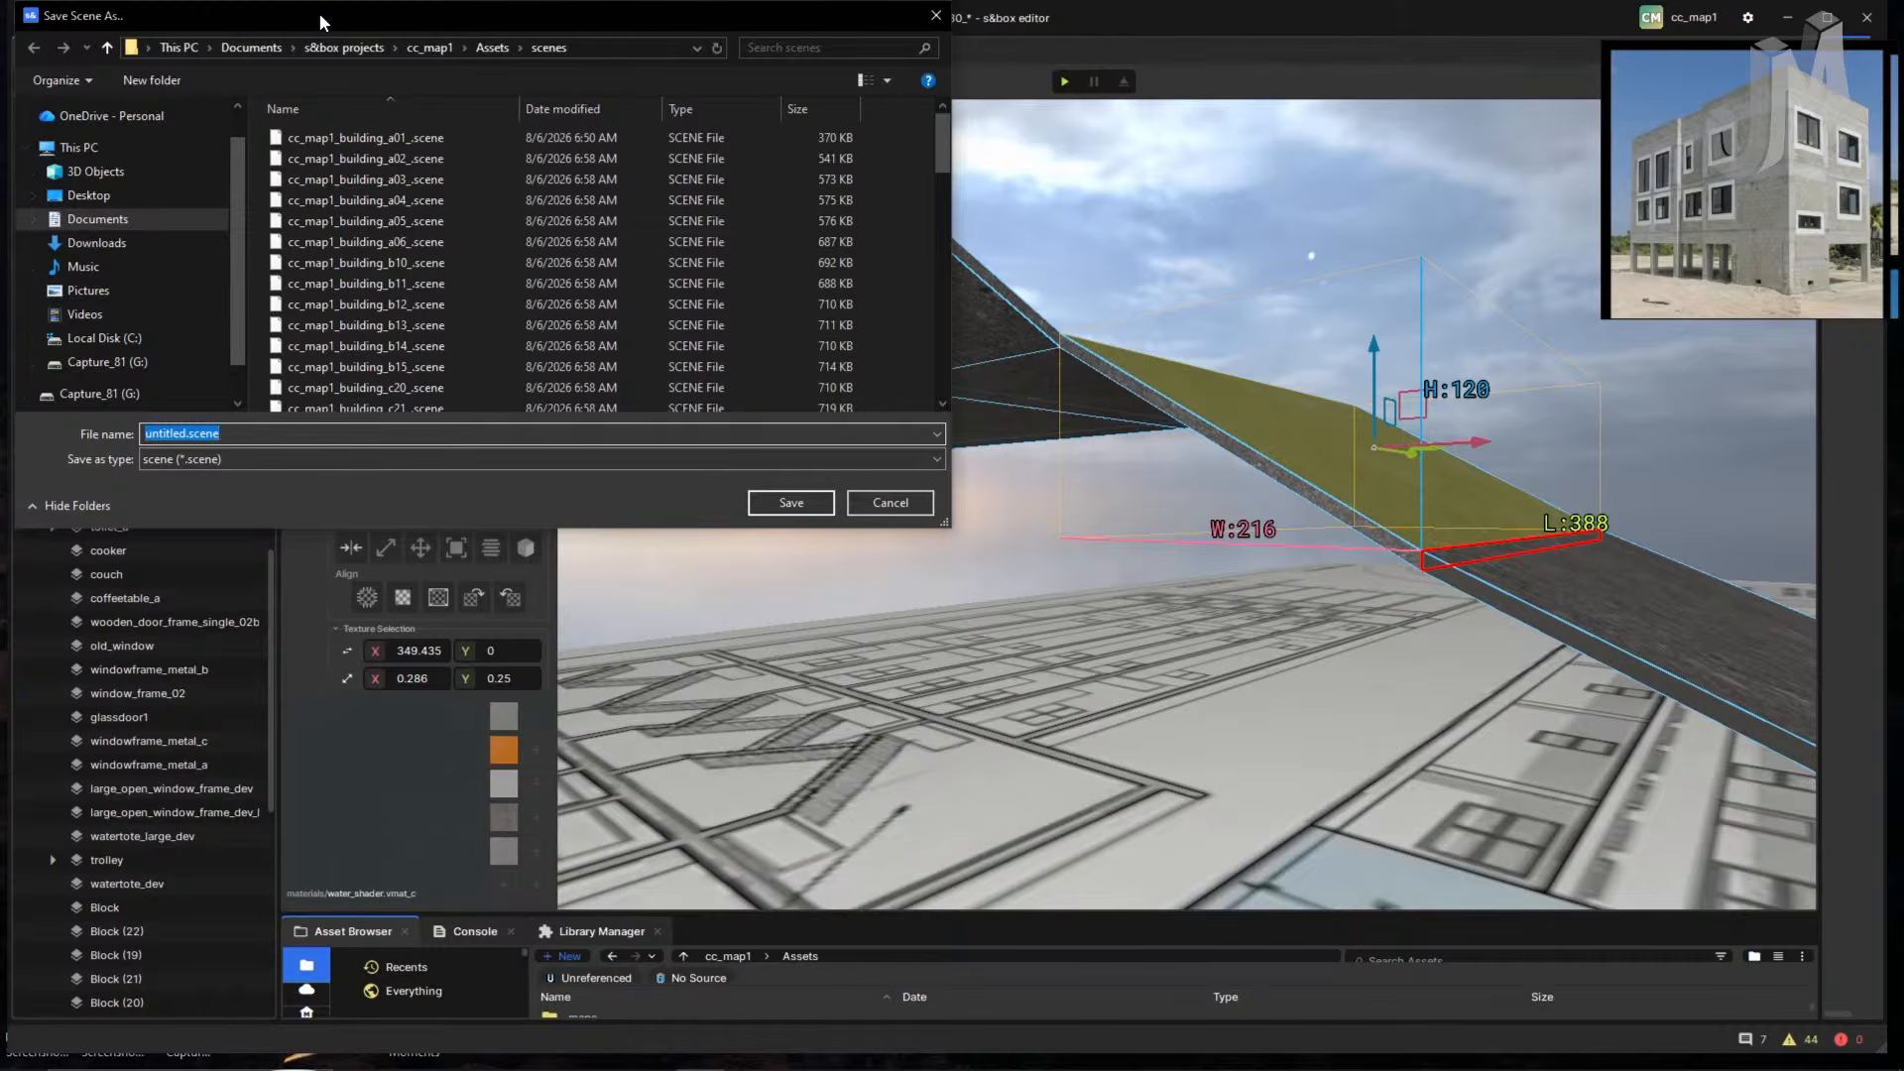
{"action": "left_click_drag", "start_coordinate": [319, 14], "coordinate": [467, 112]}
{"action": "scroll", "coordinate": [603, 347], "scroll_direction": "down", "scroll_amount": 12}
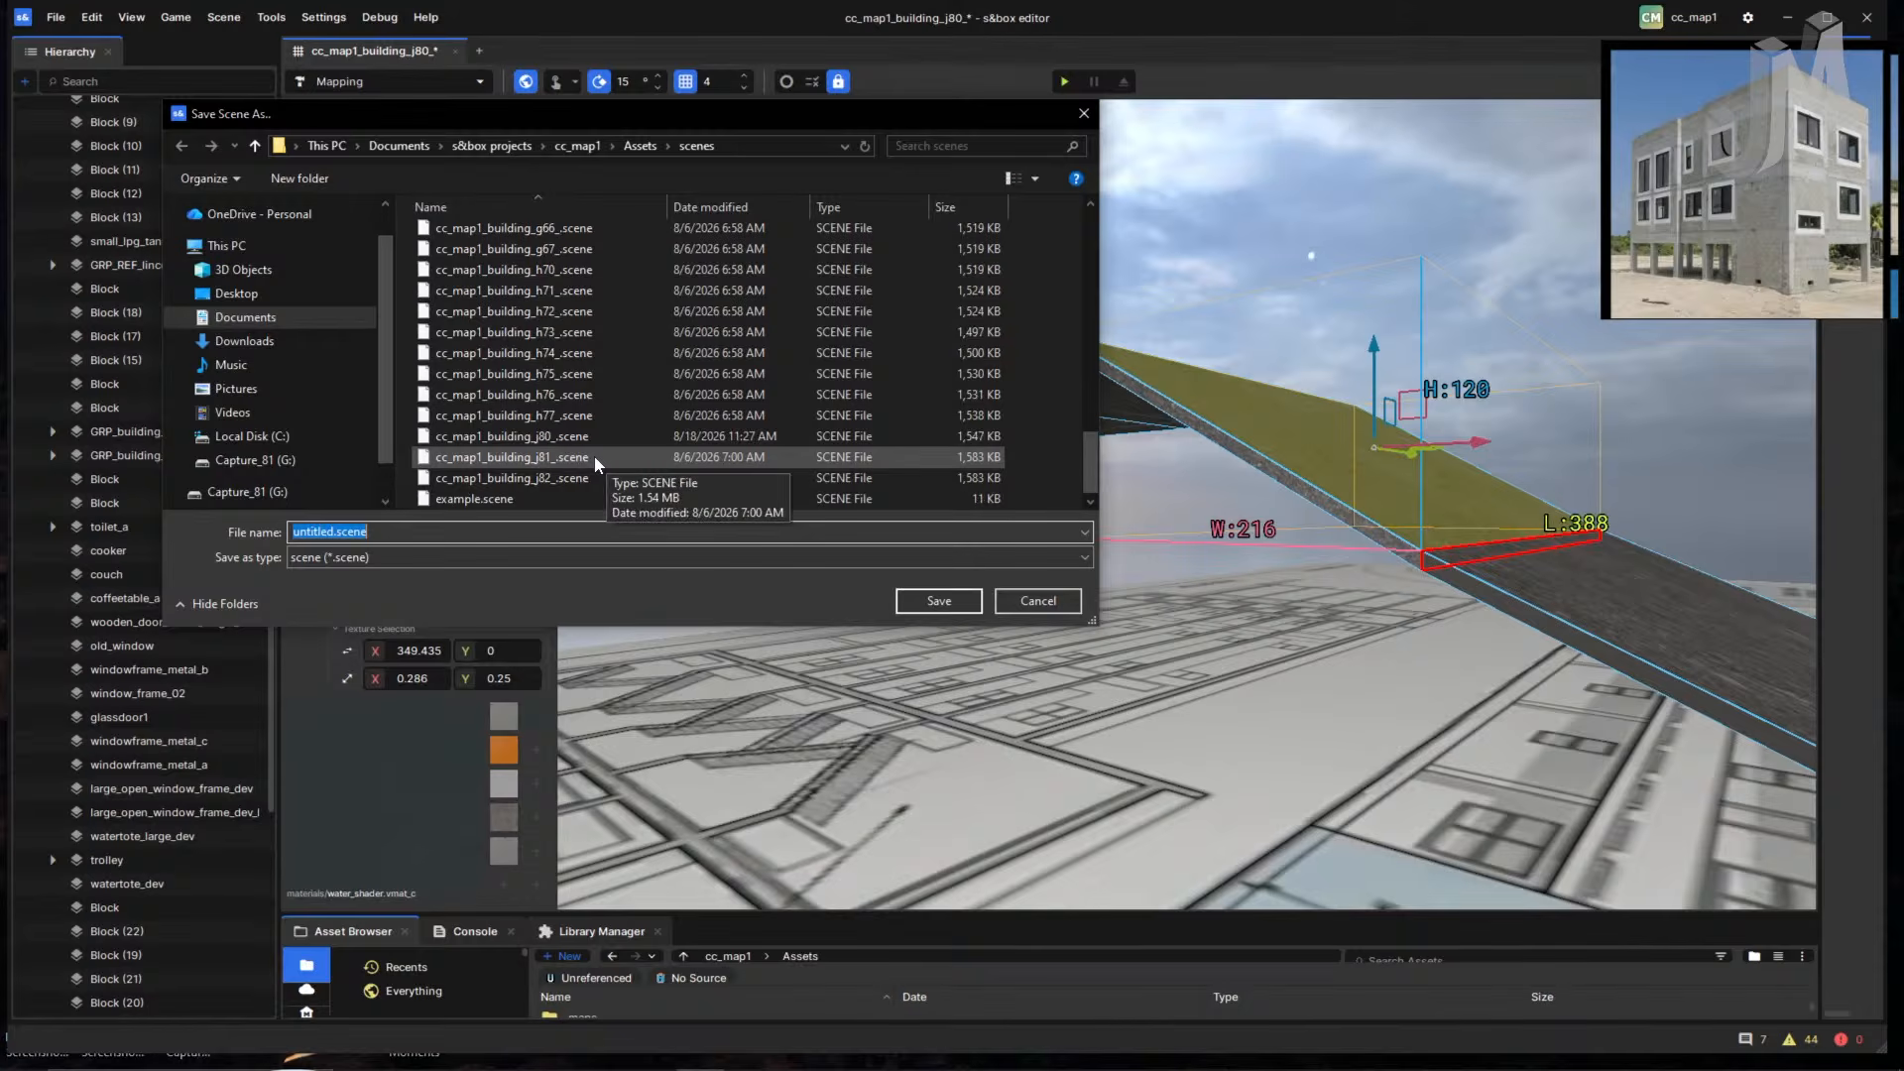
{"action": "left_click", "coordinate": [593, 455]}
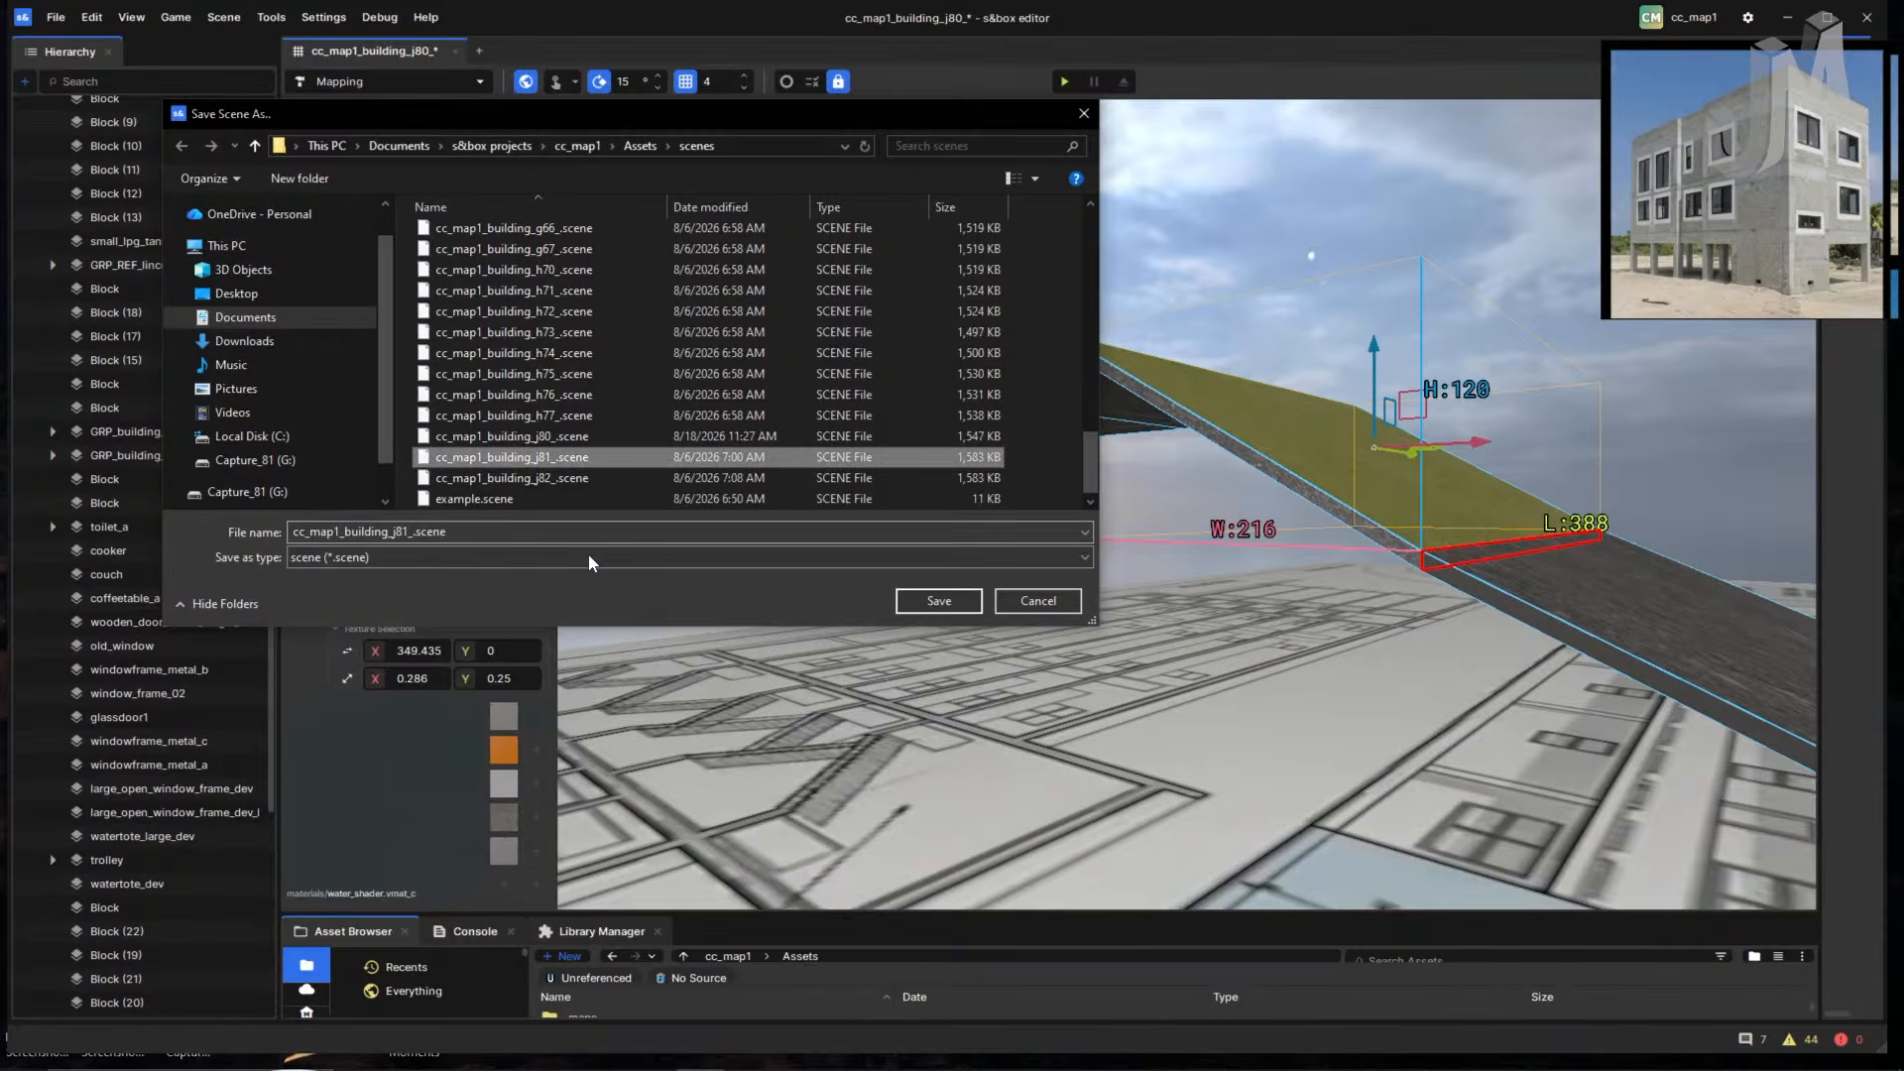
{"action": "left_click", "coordinate": [939, 602]}
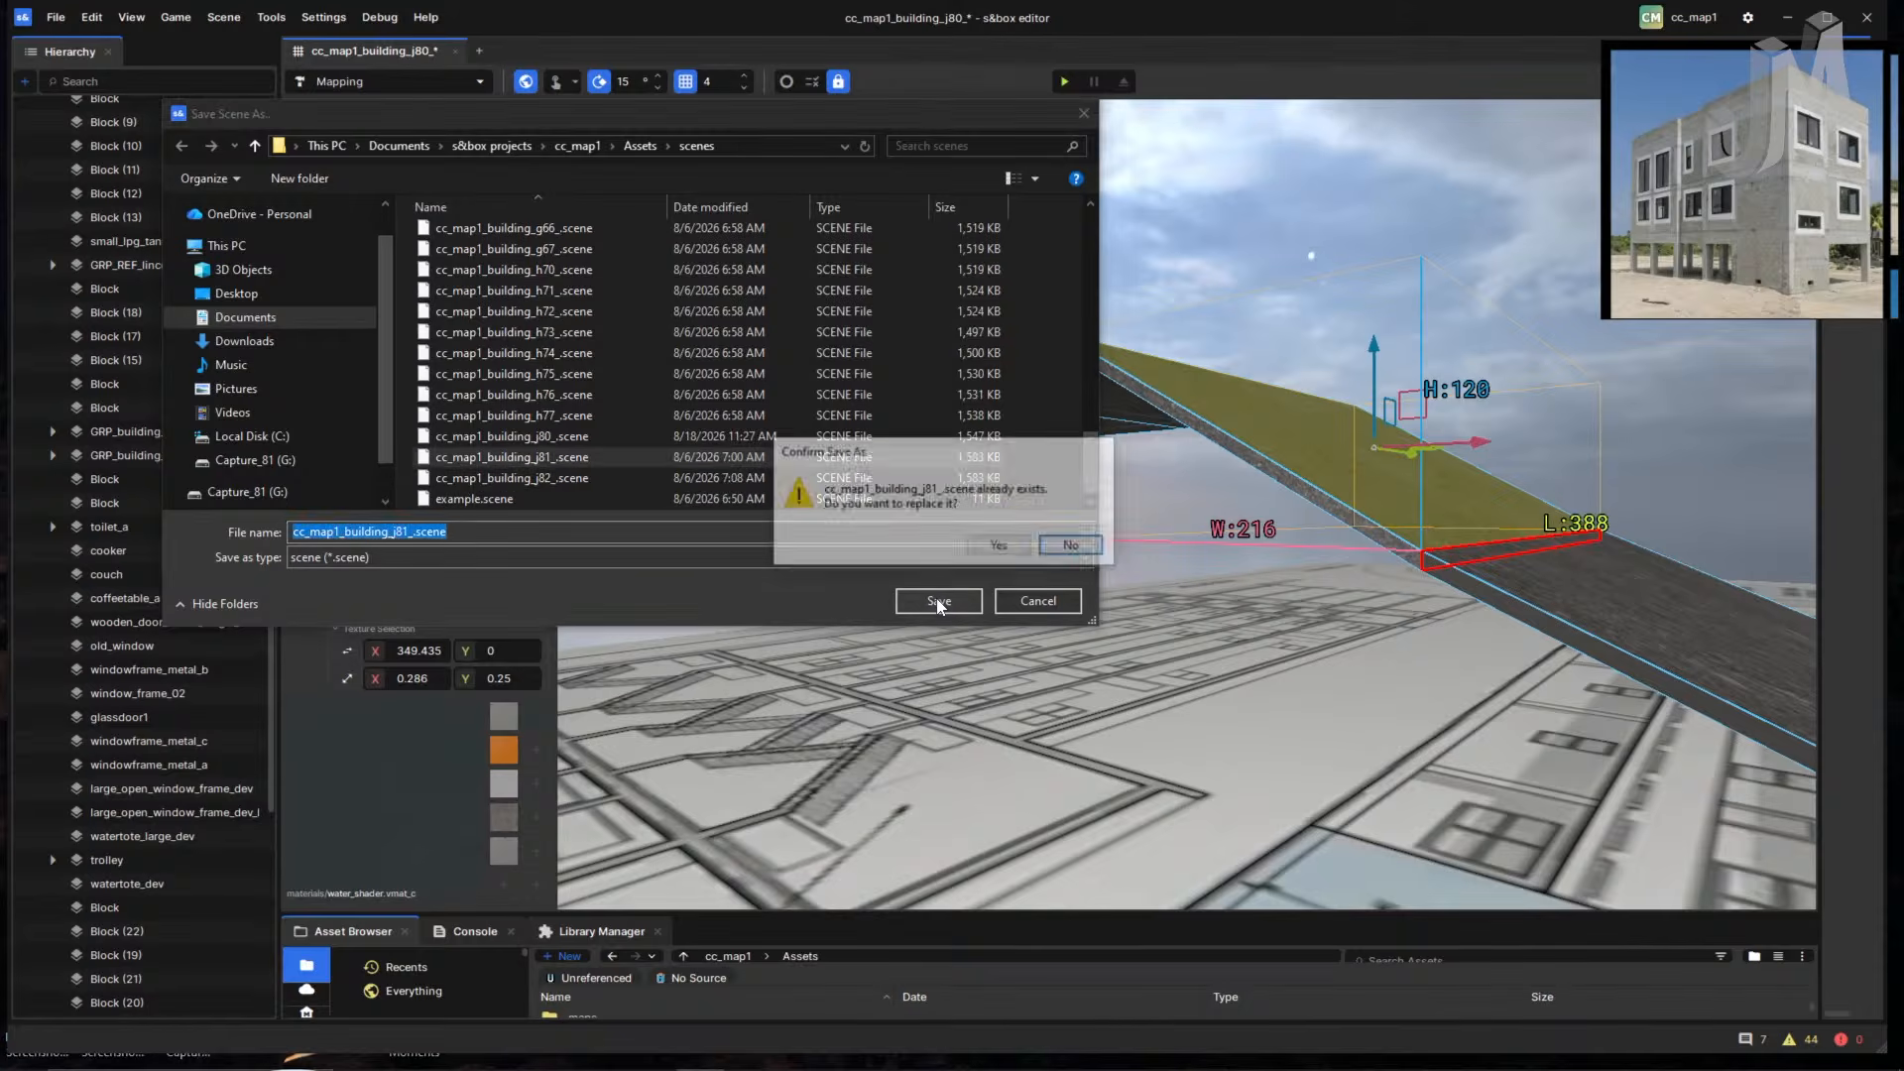
{"action": "left_click", "coordinate": [1001, 546]}
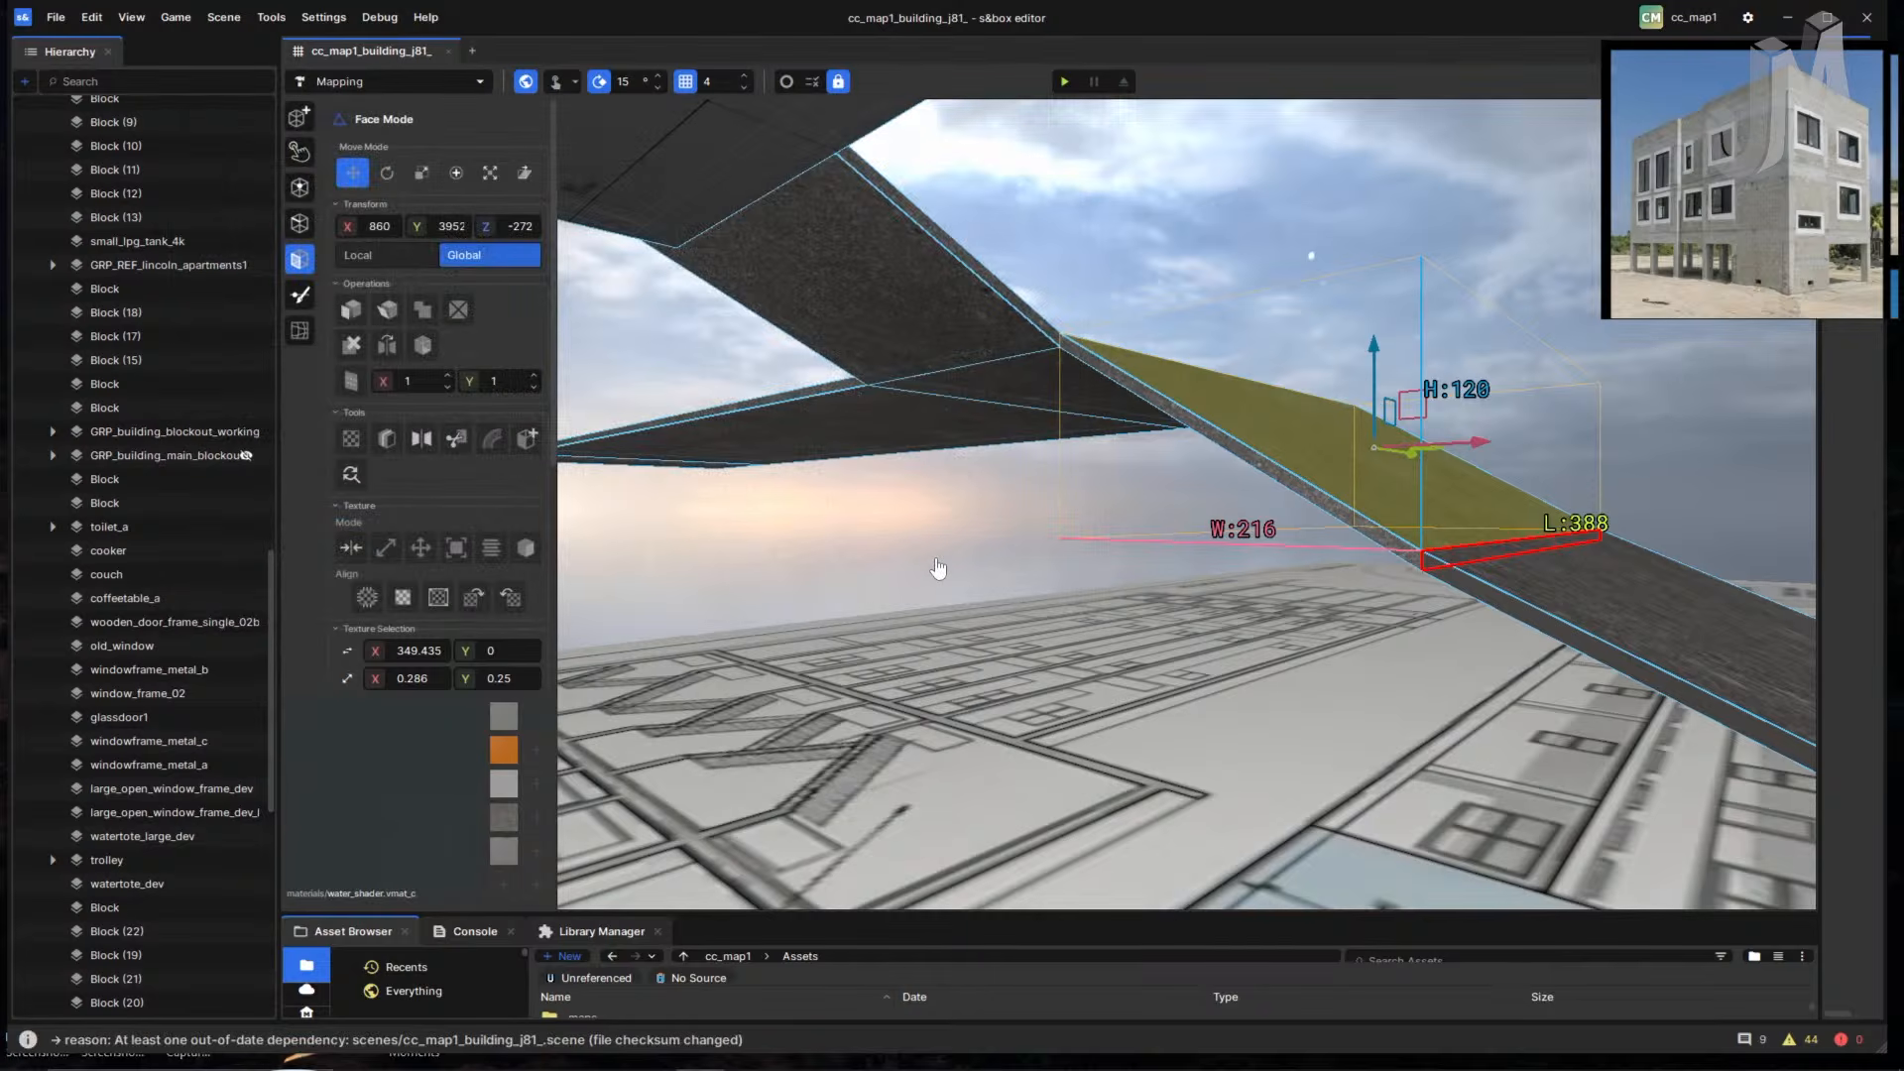
- Start a playtest and run across the orange floor and walkway up to the building facade
{"action": "right_click_drag", "start_coordinate": [941, 545], "coordinate": [599, 491]}
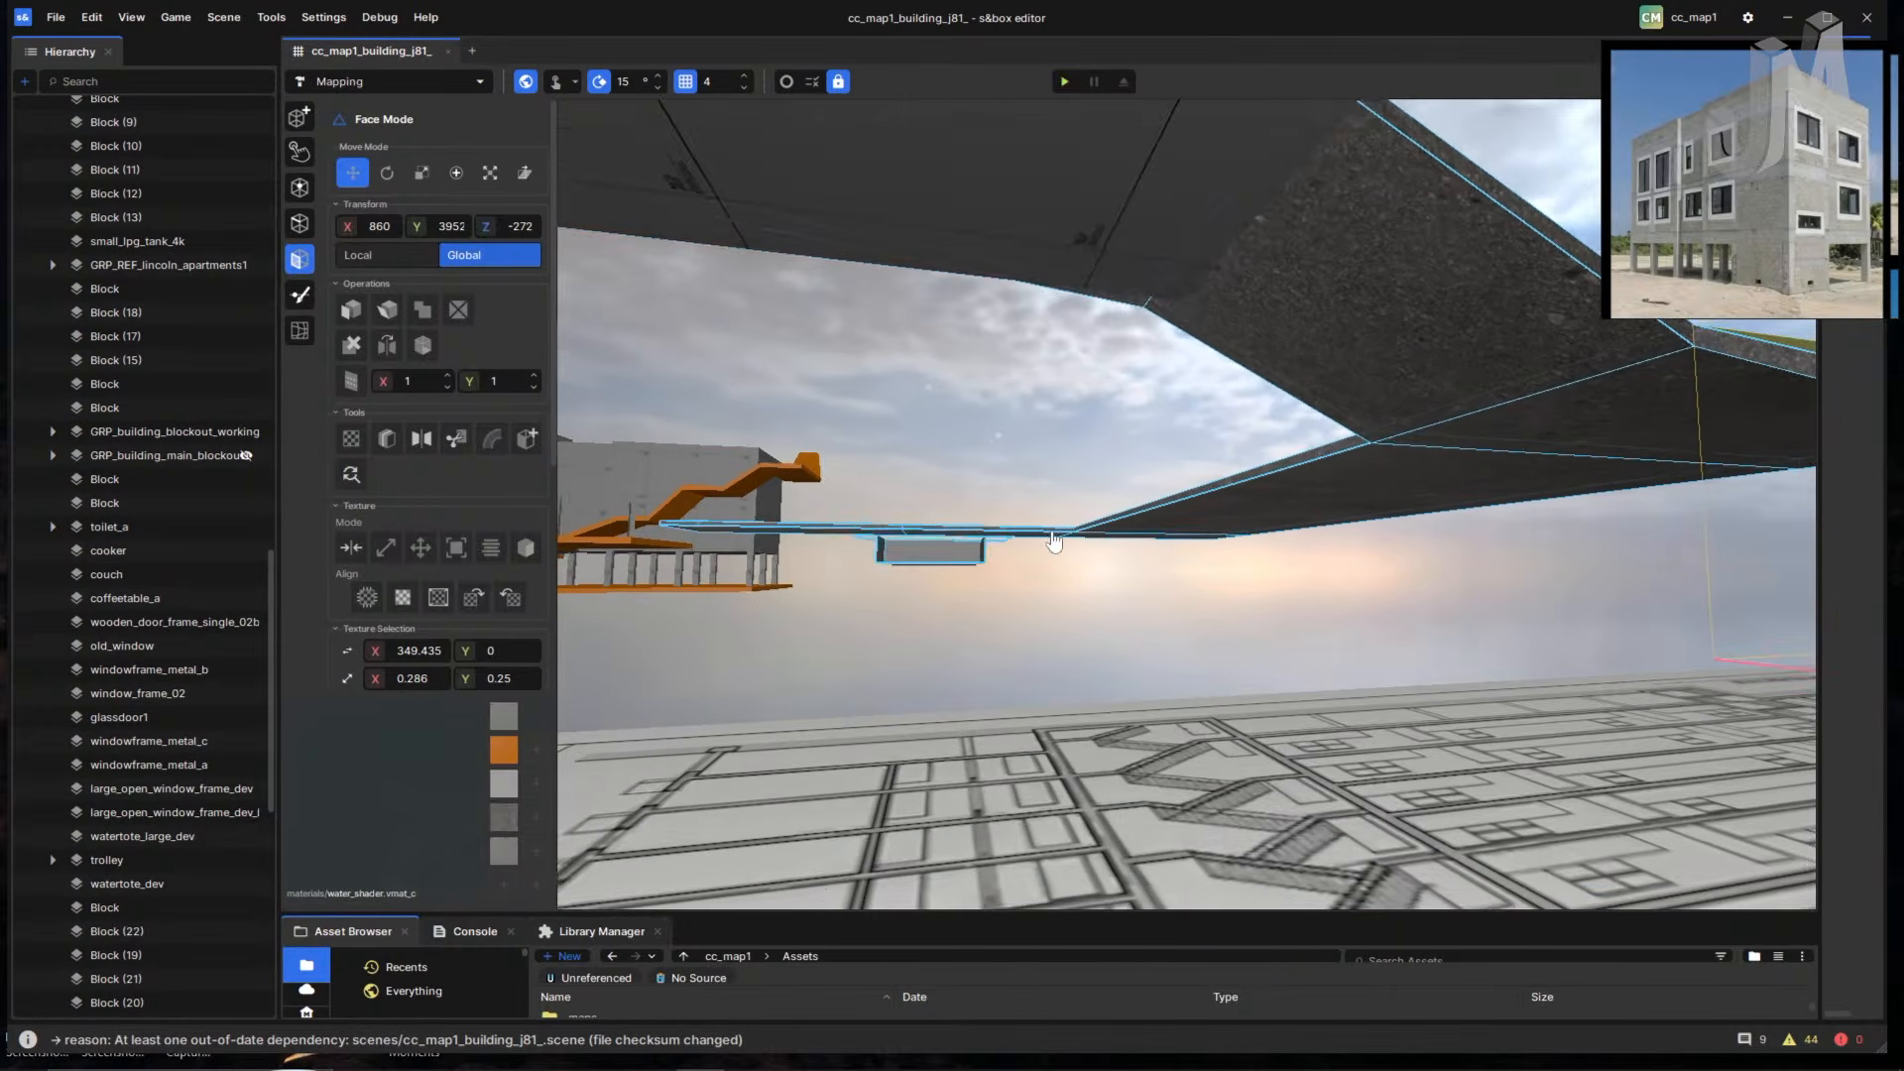
{"action": "left_click", "coordinate": [1063, 81]}
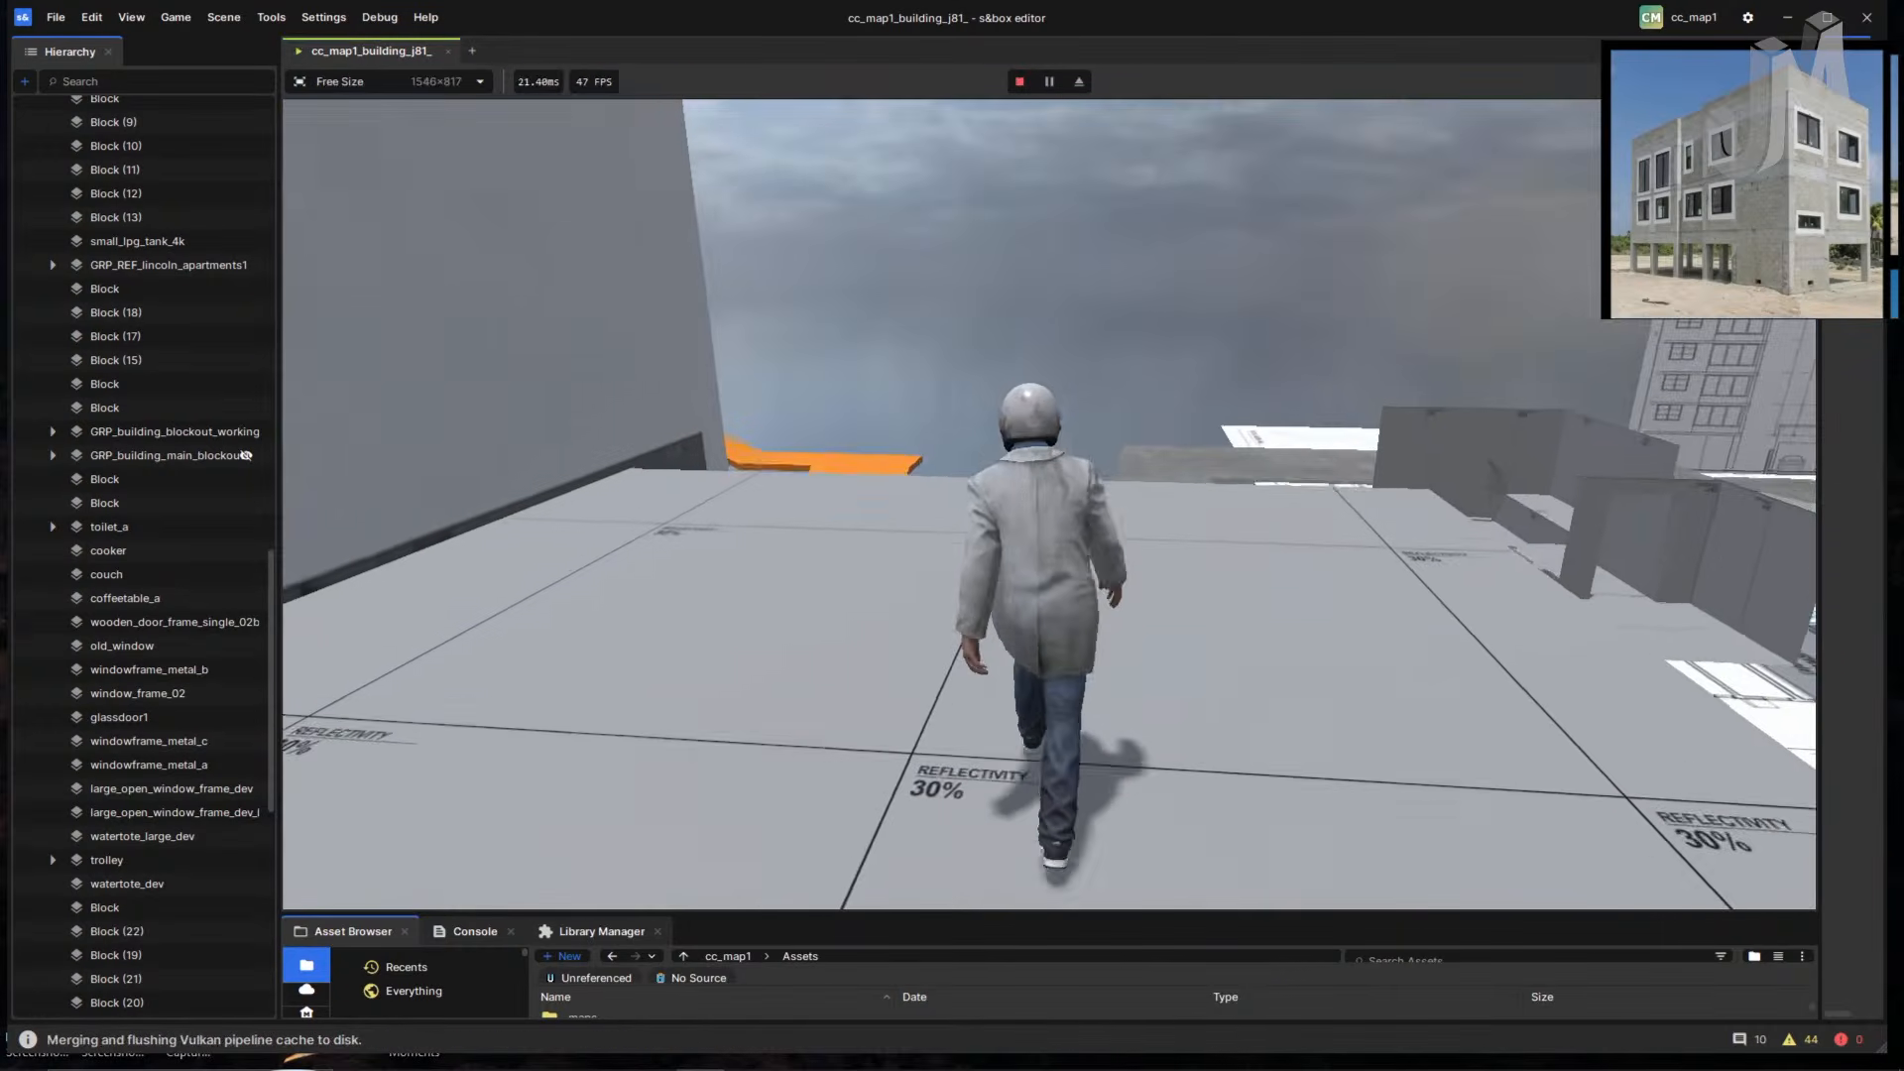
{"action": "key", "text": "w"}
{"action": "key", "text": "space"}
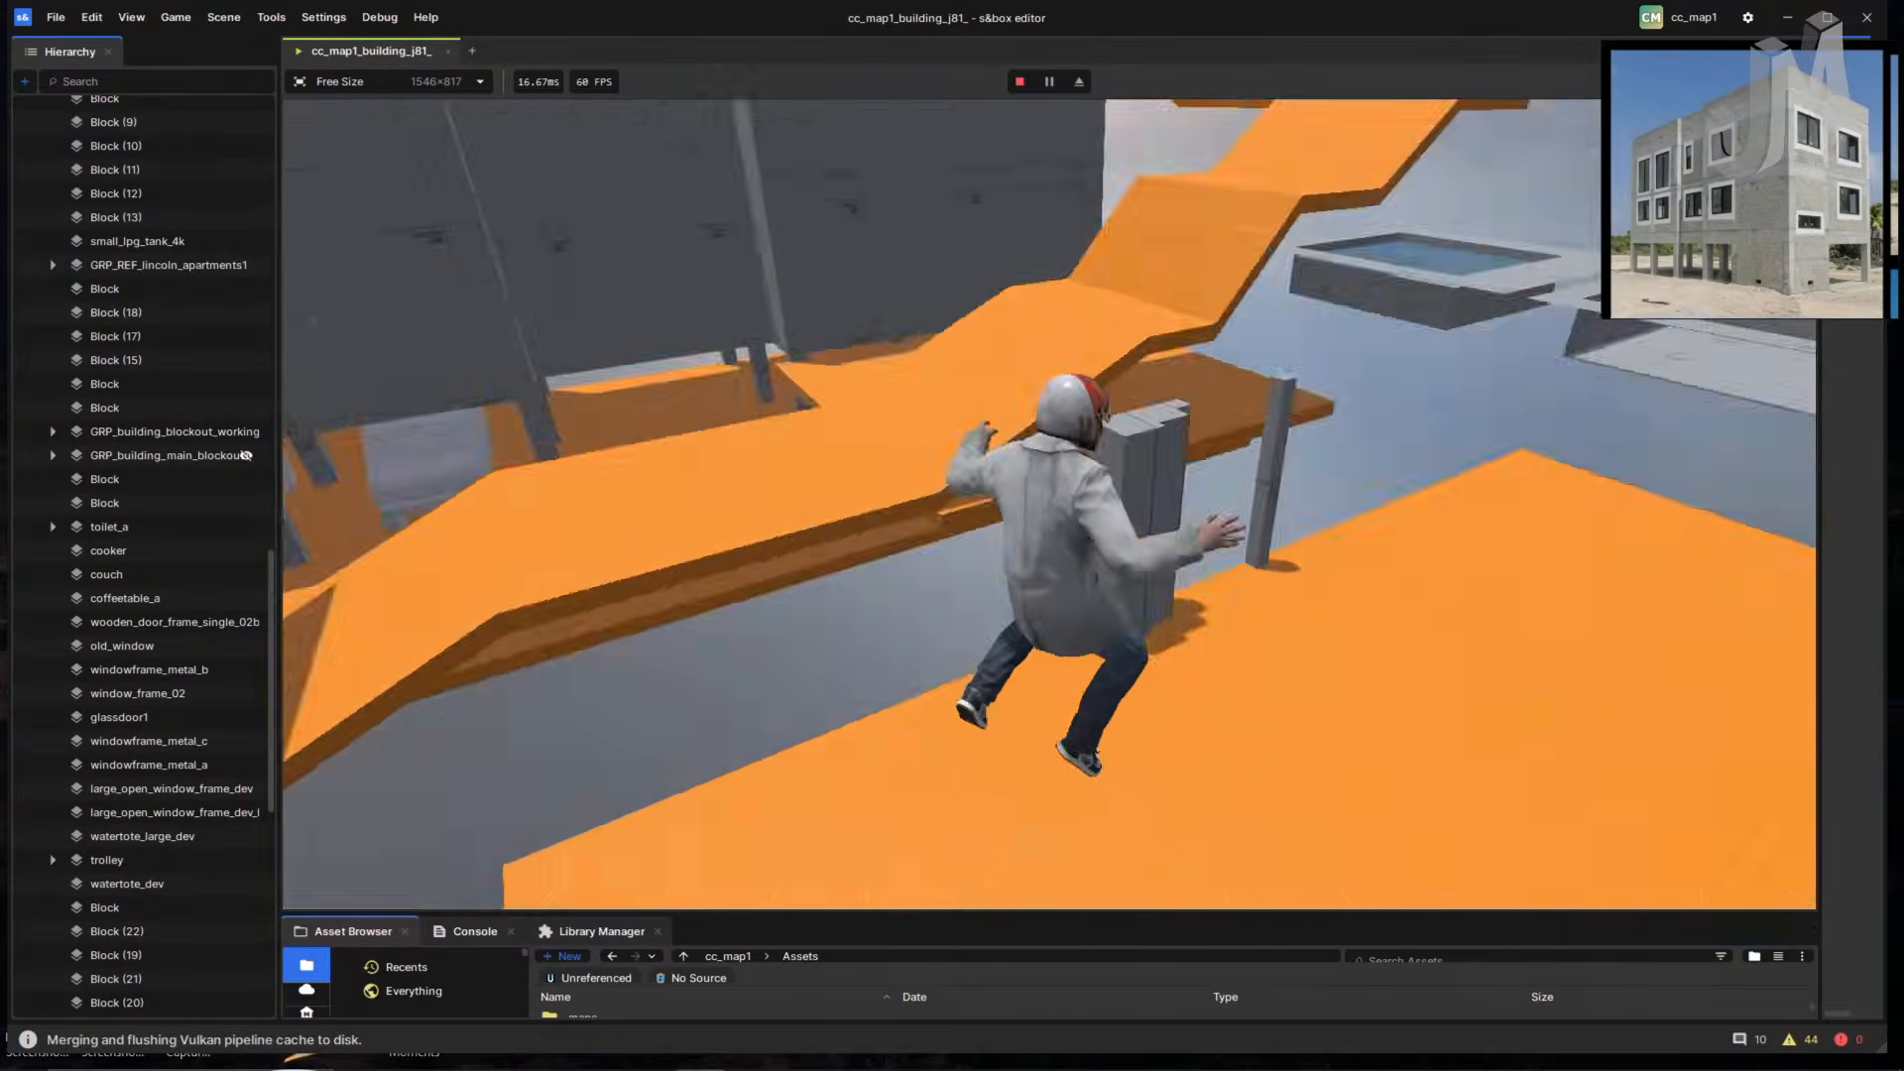
{"action": "key", "text": "w"}
{"action": "key", "text": "space"}
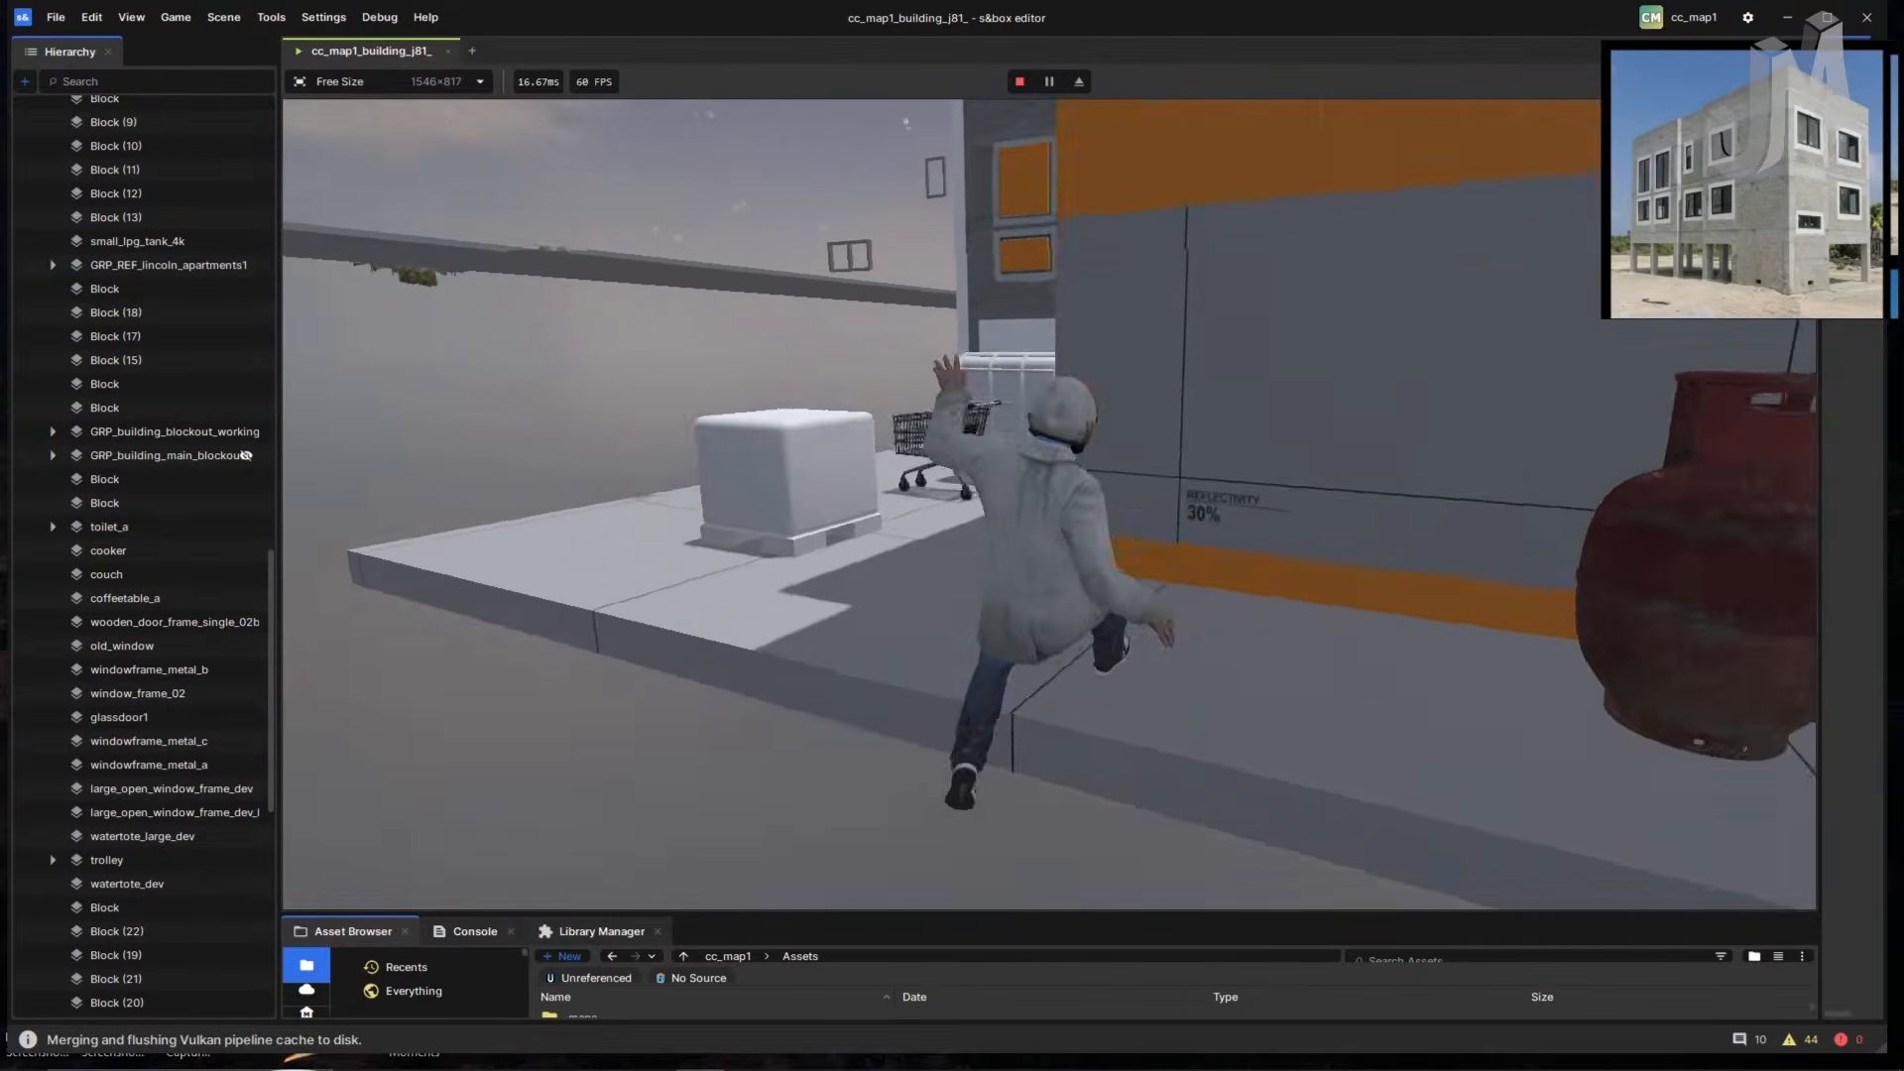
{"action": "key", "text": "w"}
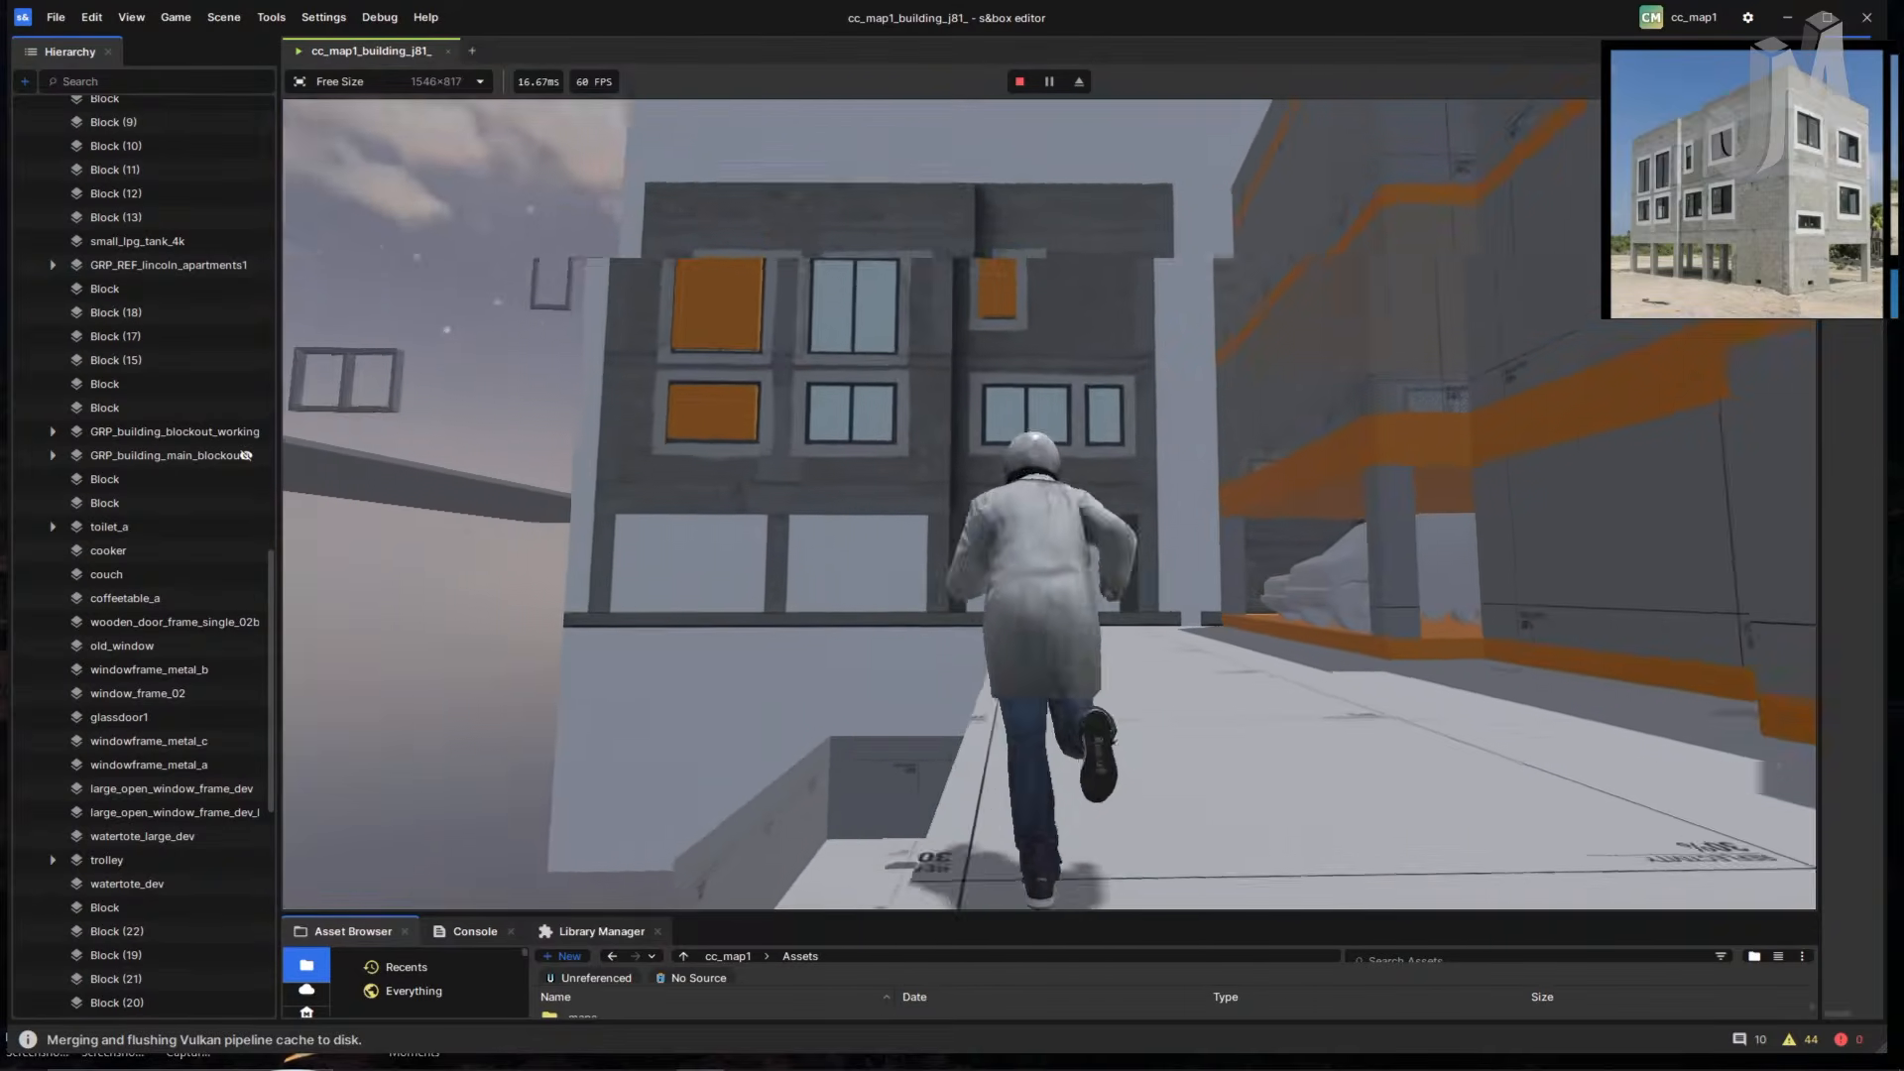
{"action": "key", "text": "w"}
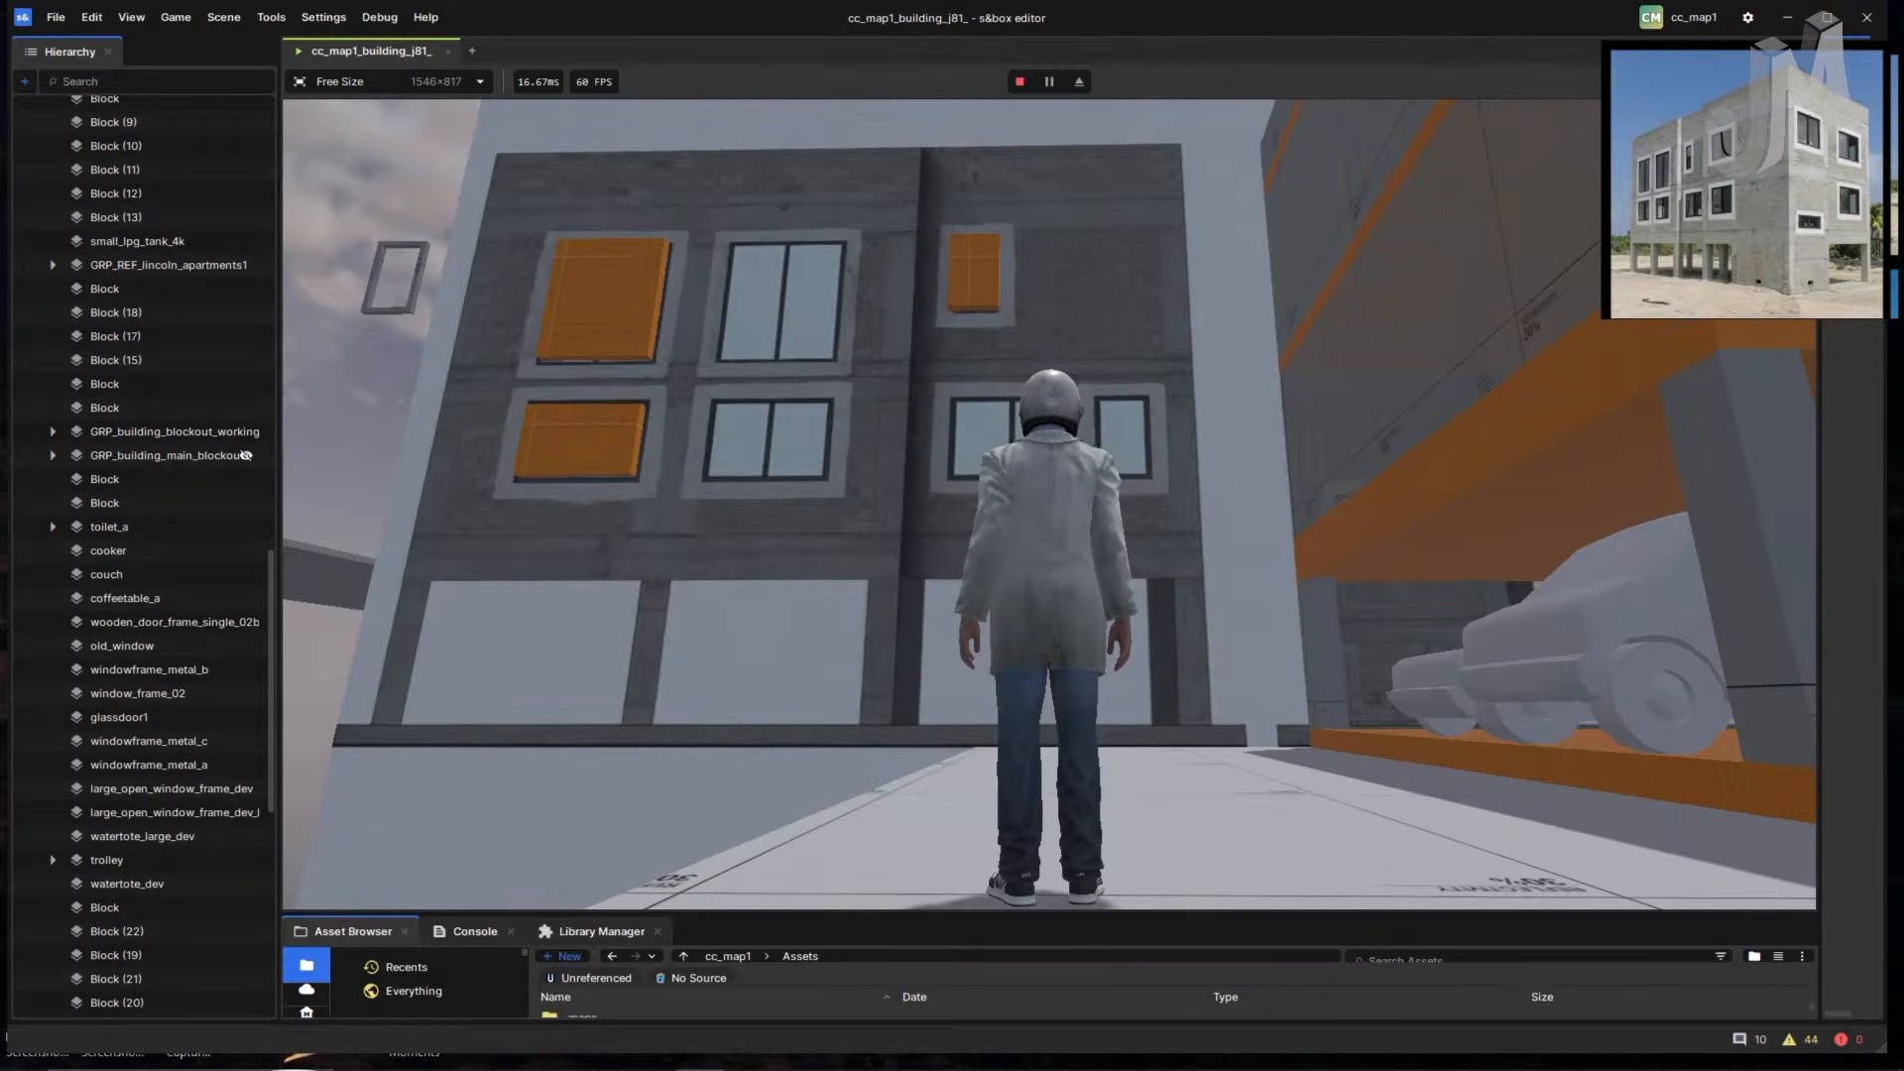
- Run past the parked vehicle under the orange overhang, through the garage and back out
{"action": "key", "text": "w"}
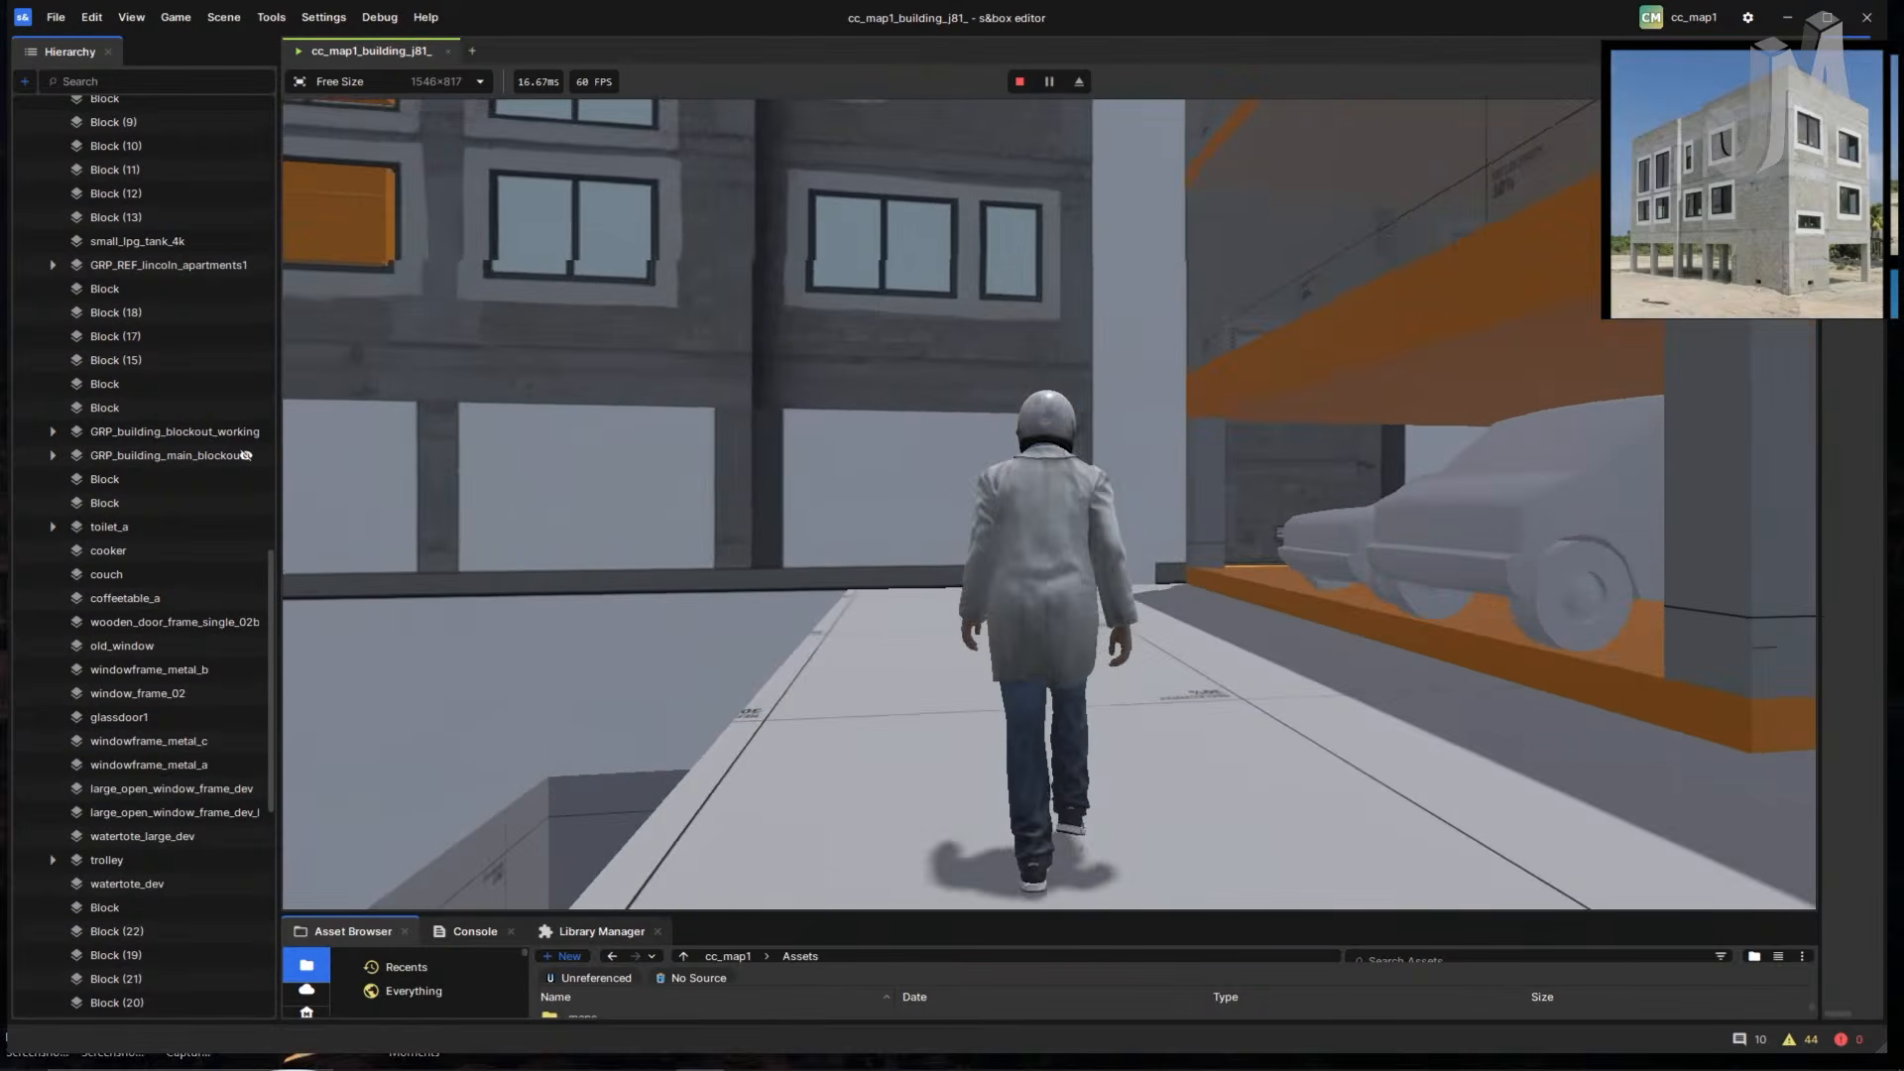
{"action": "key", "text": "w"}
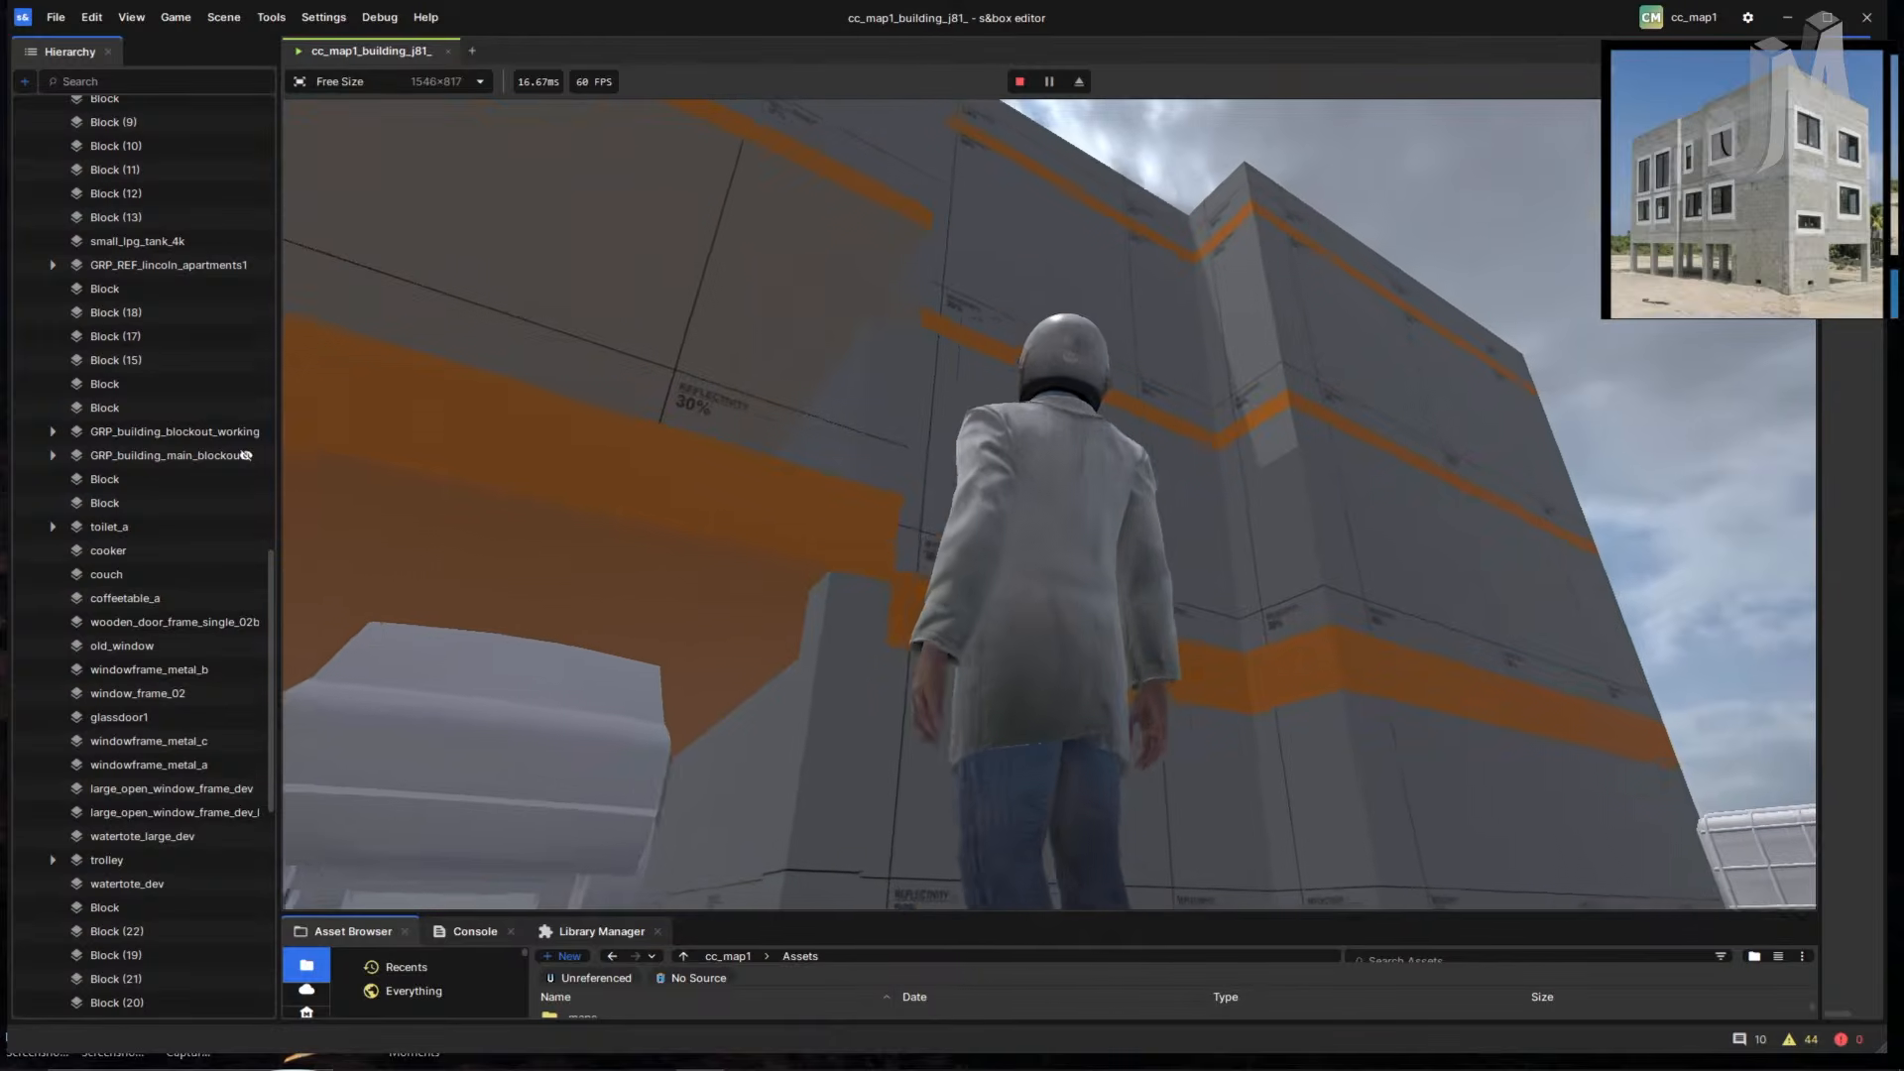
{"action": "key", "text": "w"}
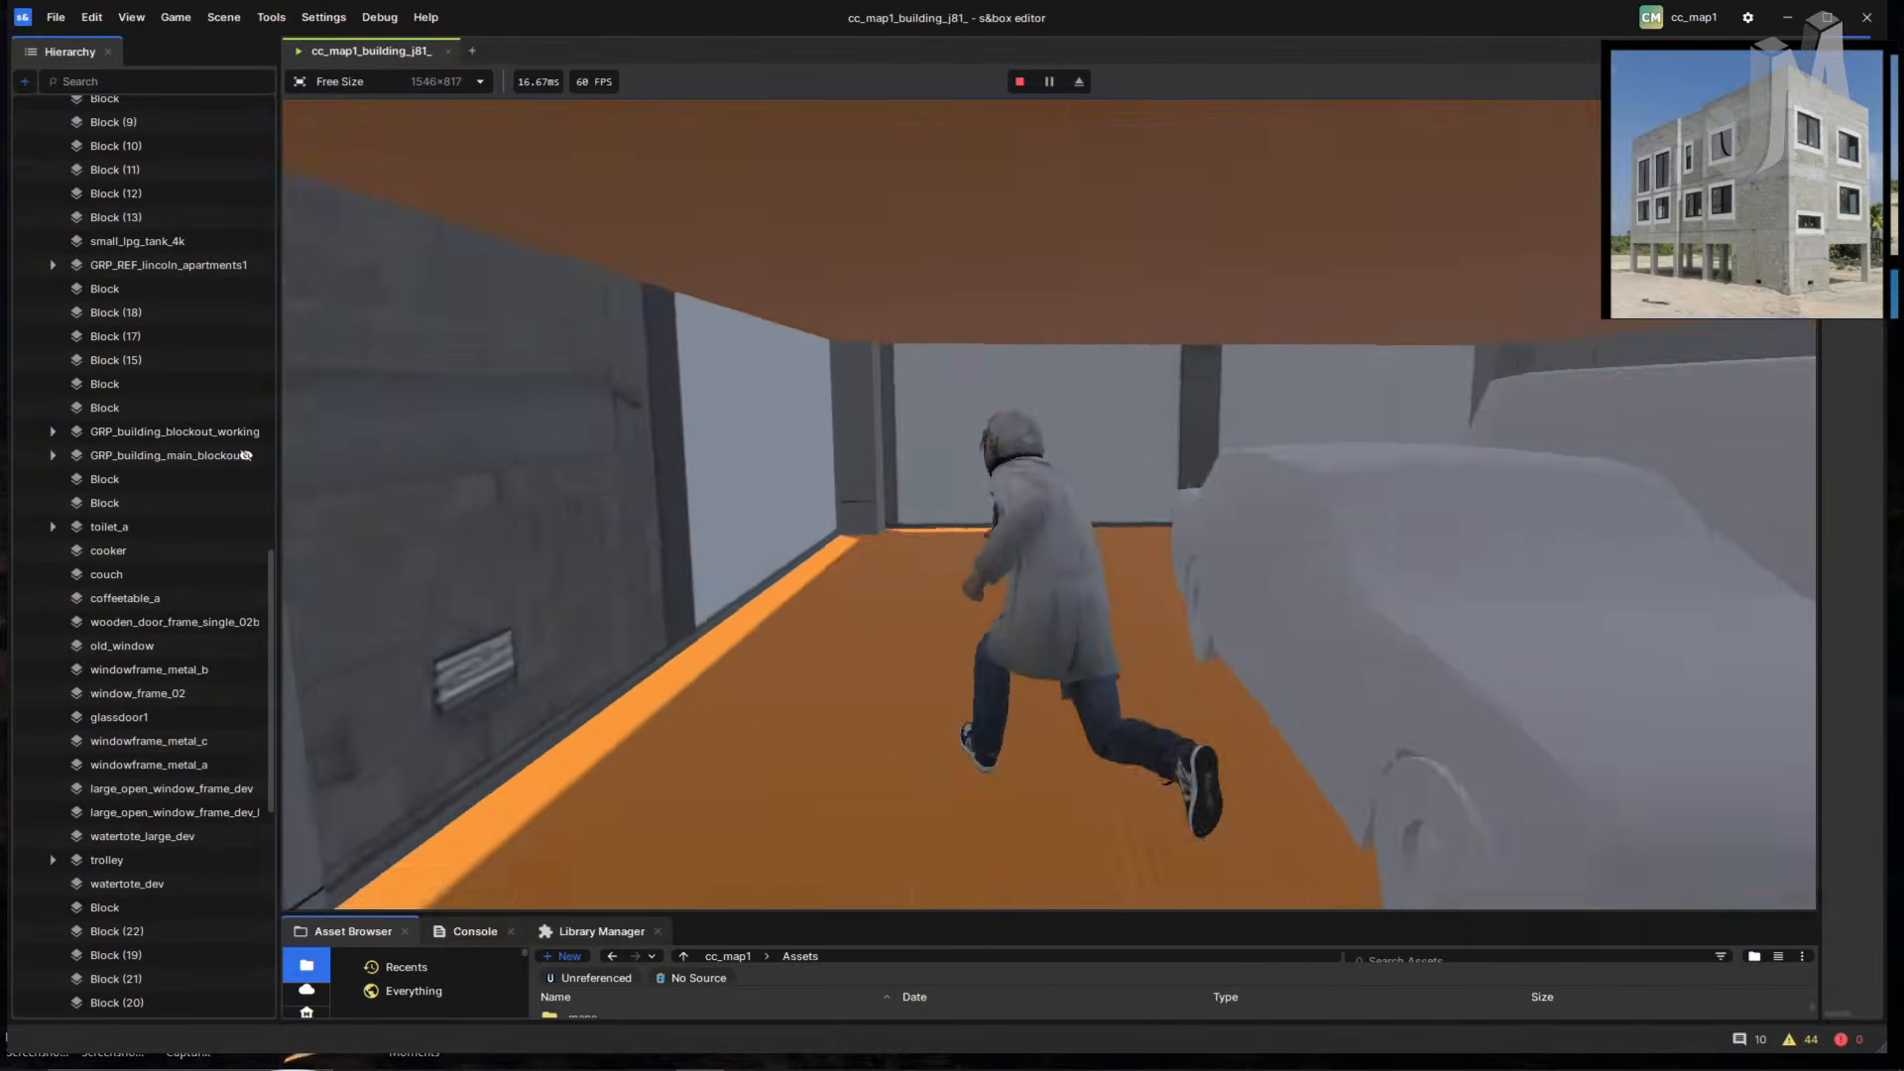
{"action": "key", "text": "w"}
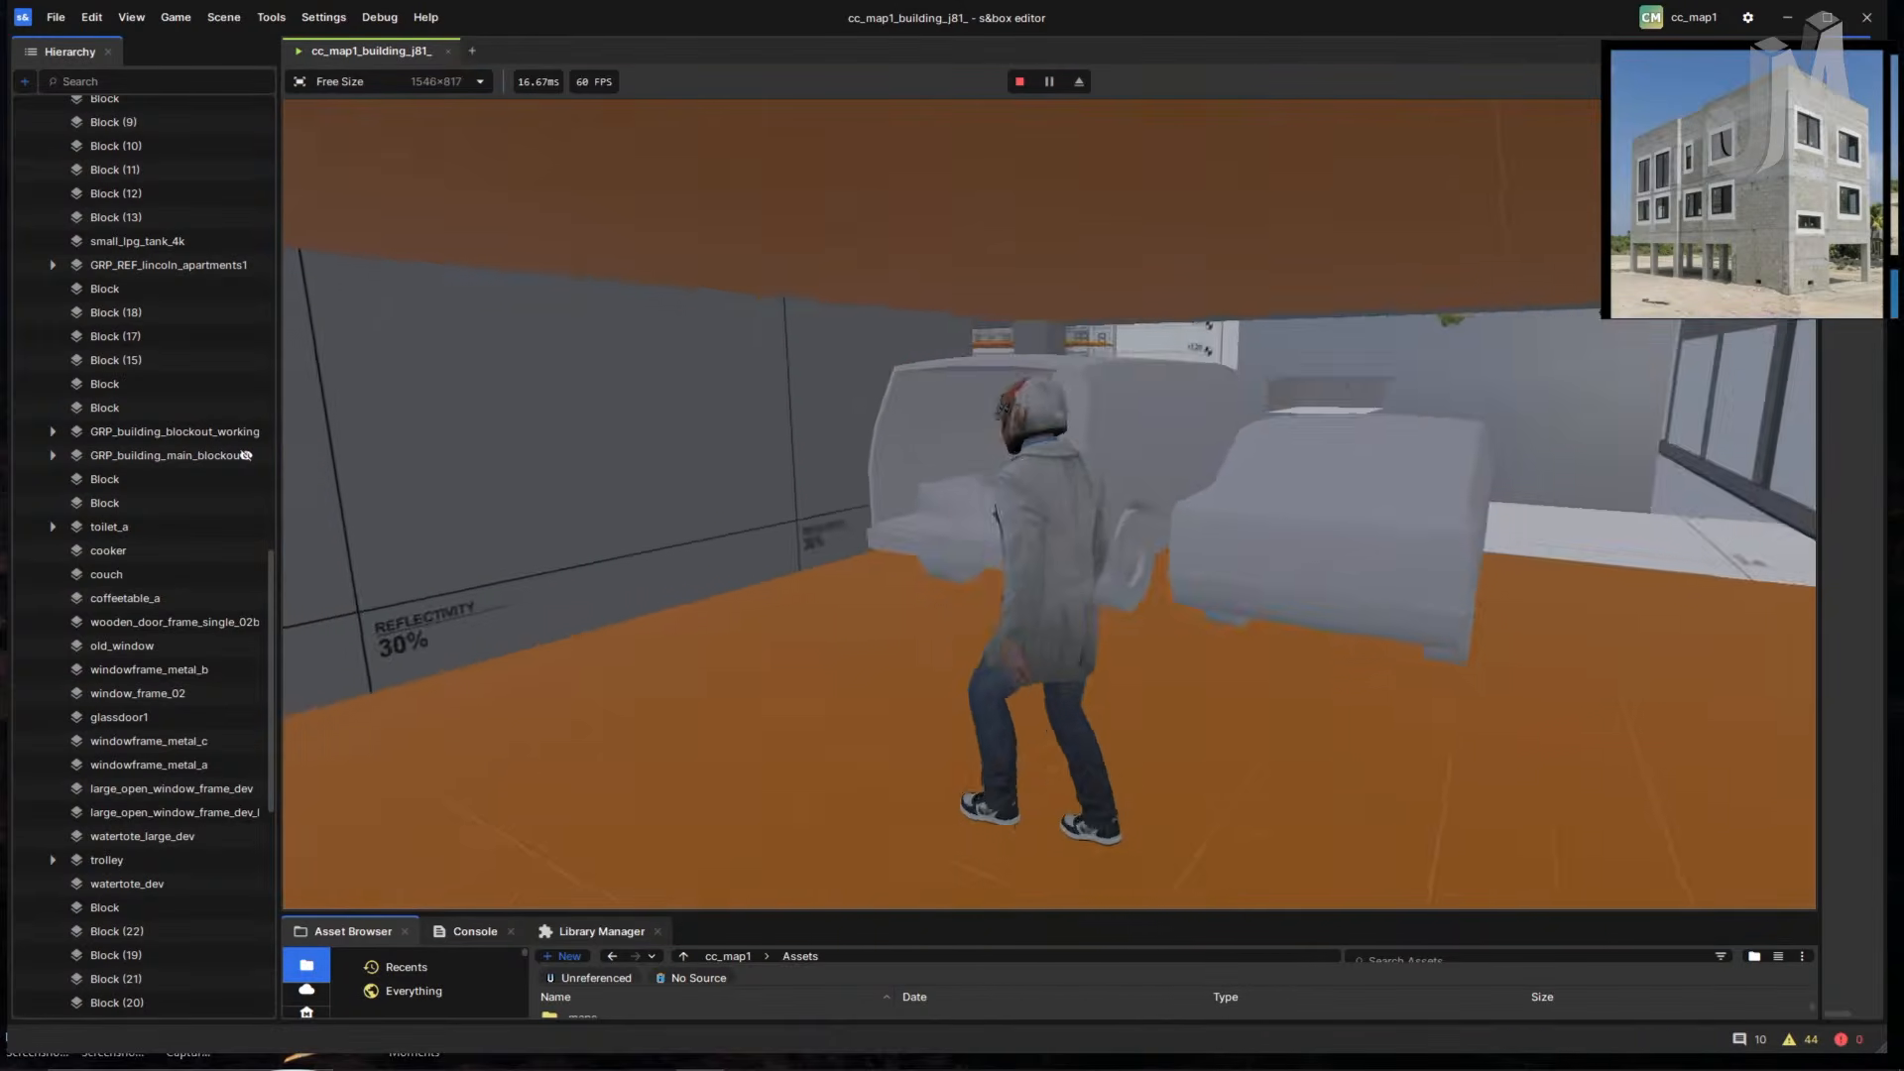
{"action": "key", "text": "w"}
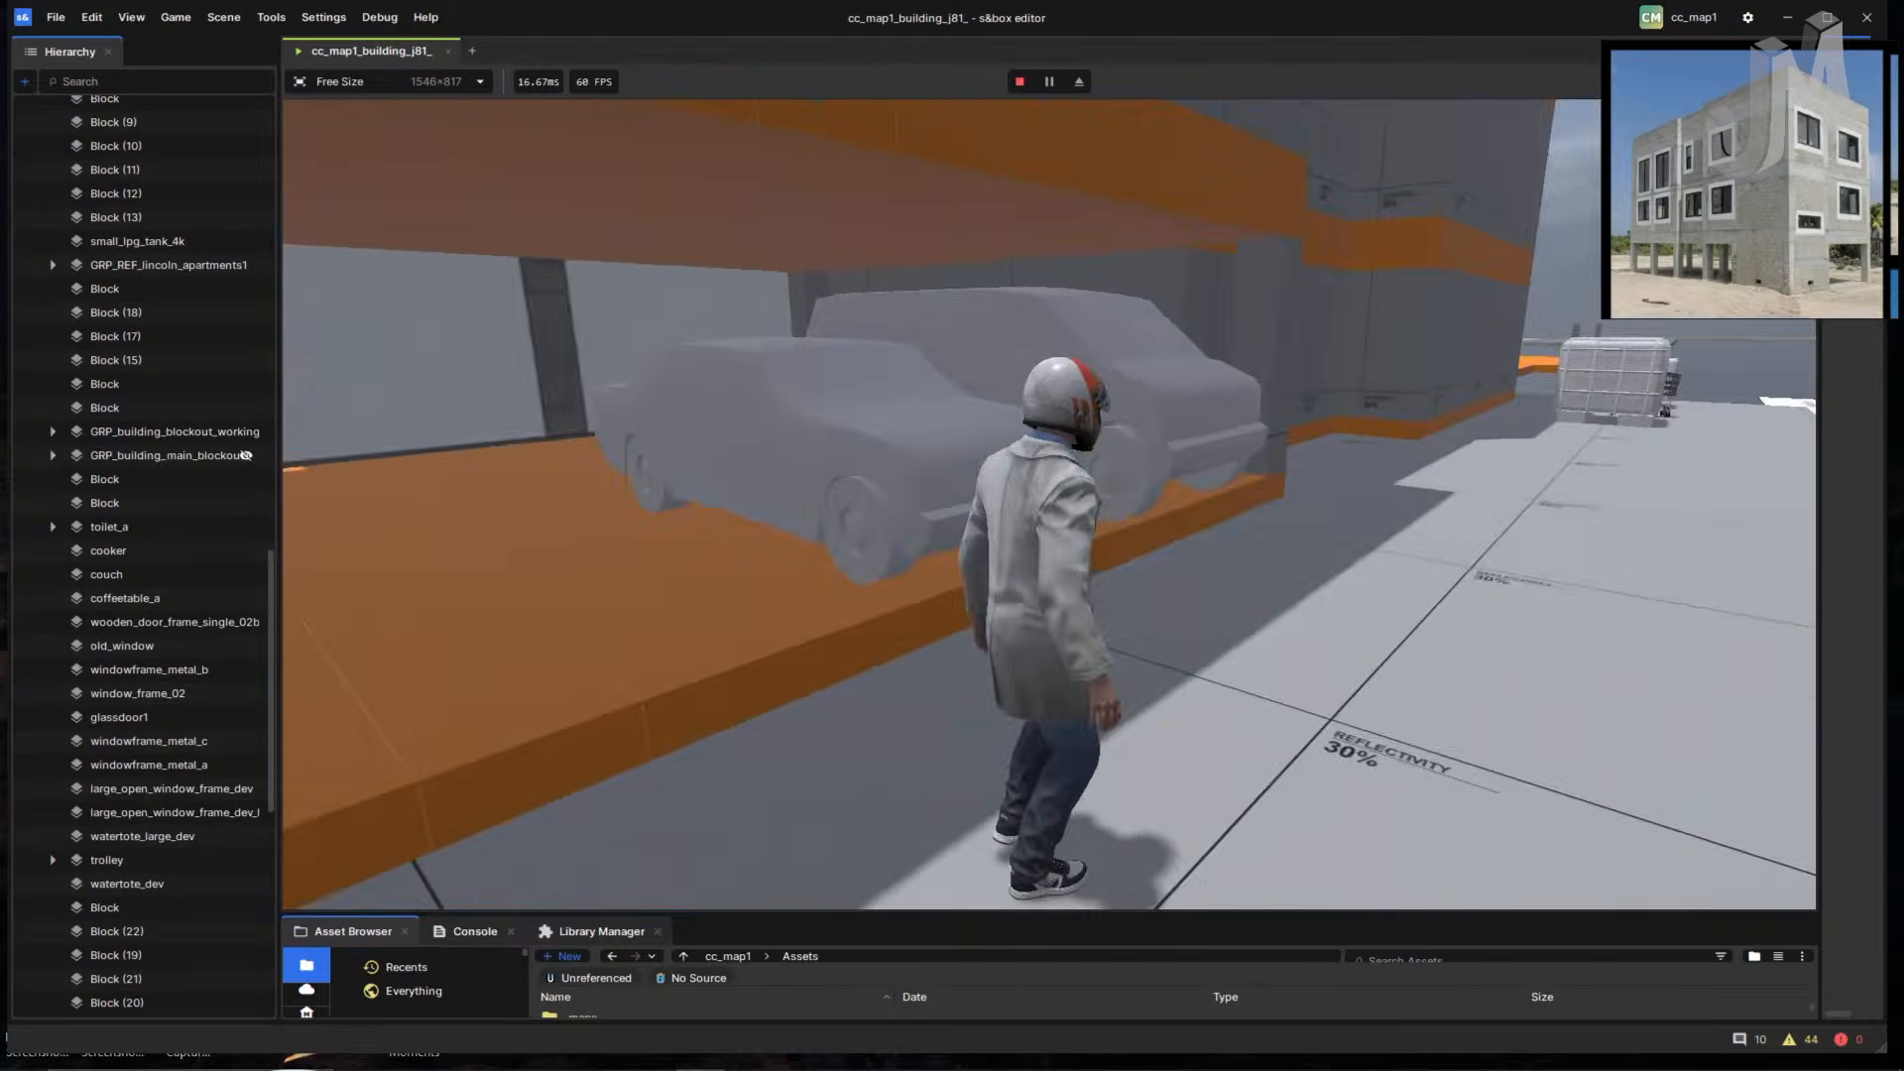
{"action": "key", "text": "w"}
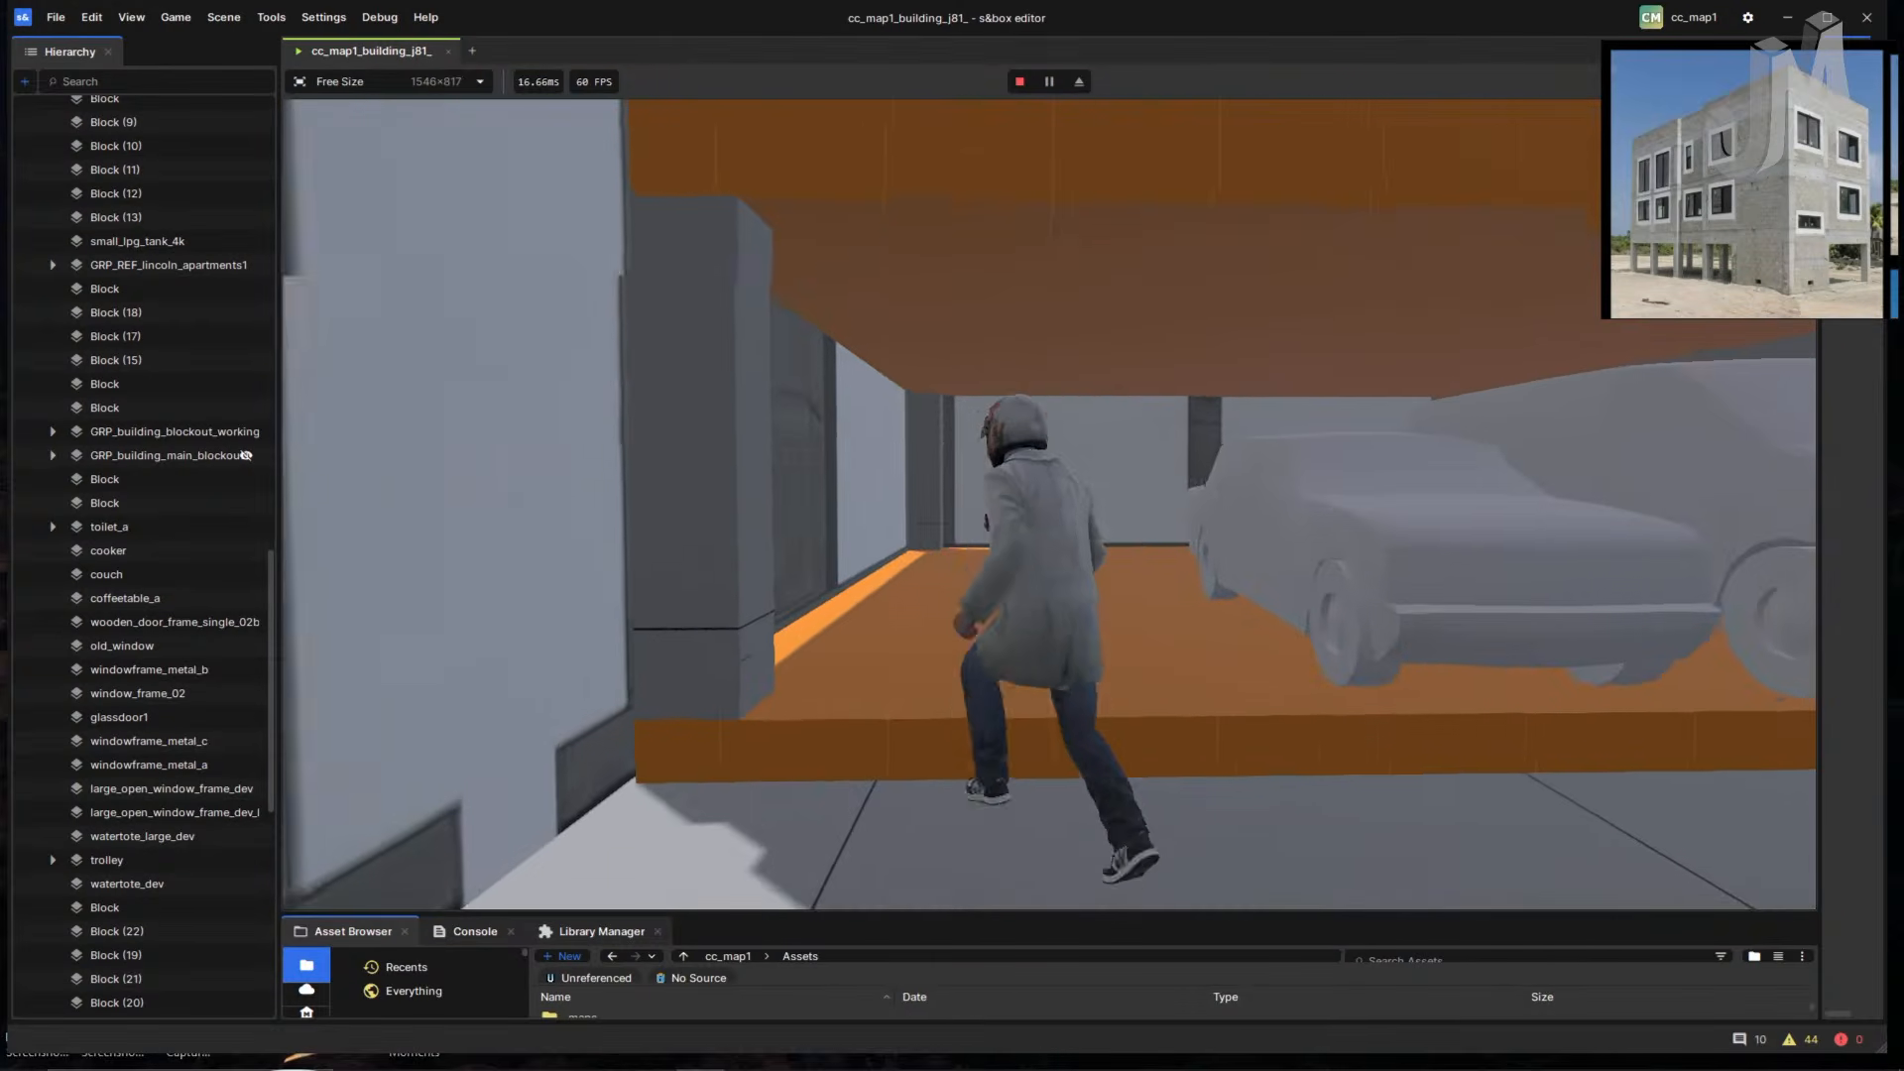
{"action": "key", "text": "w"}
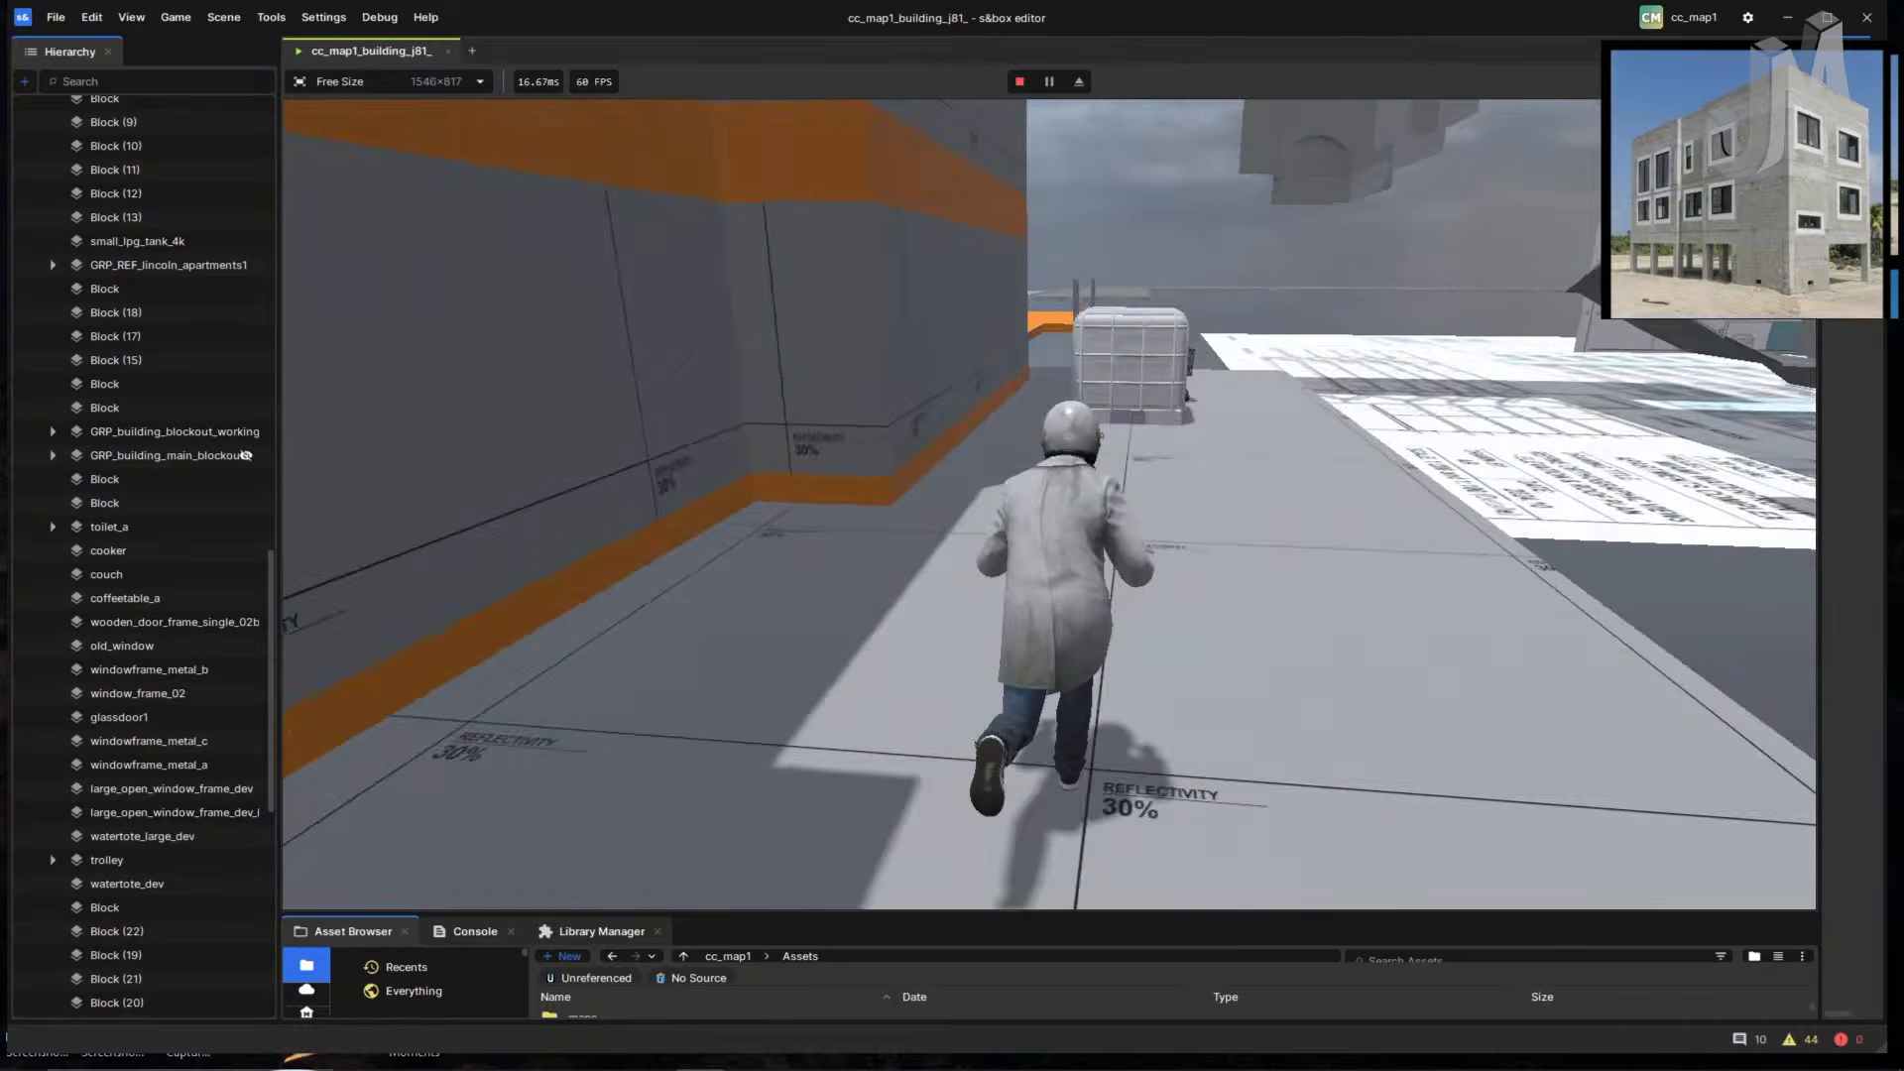
{"action": "key", "text": "w"}
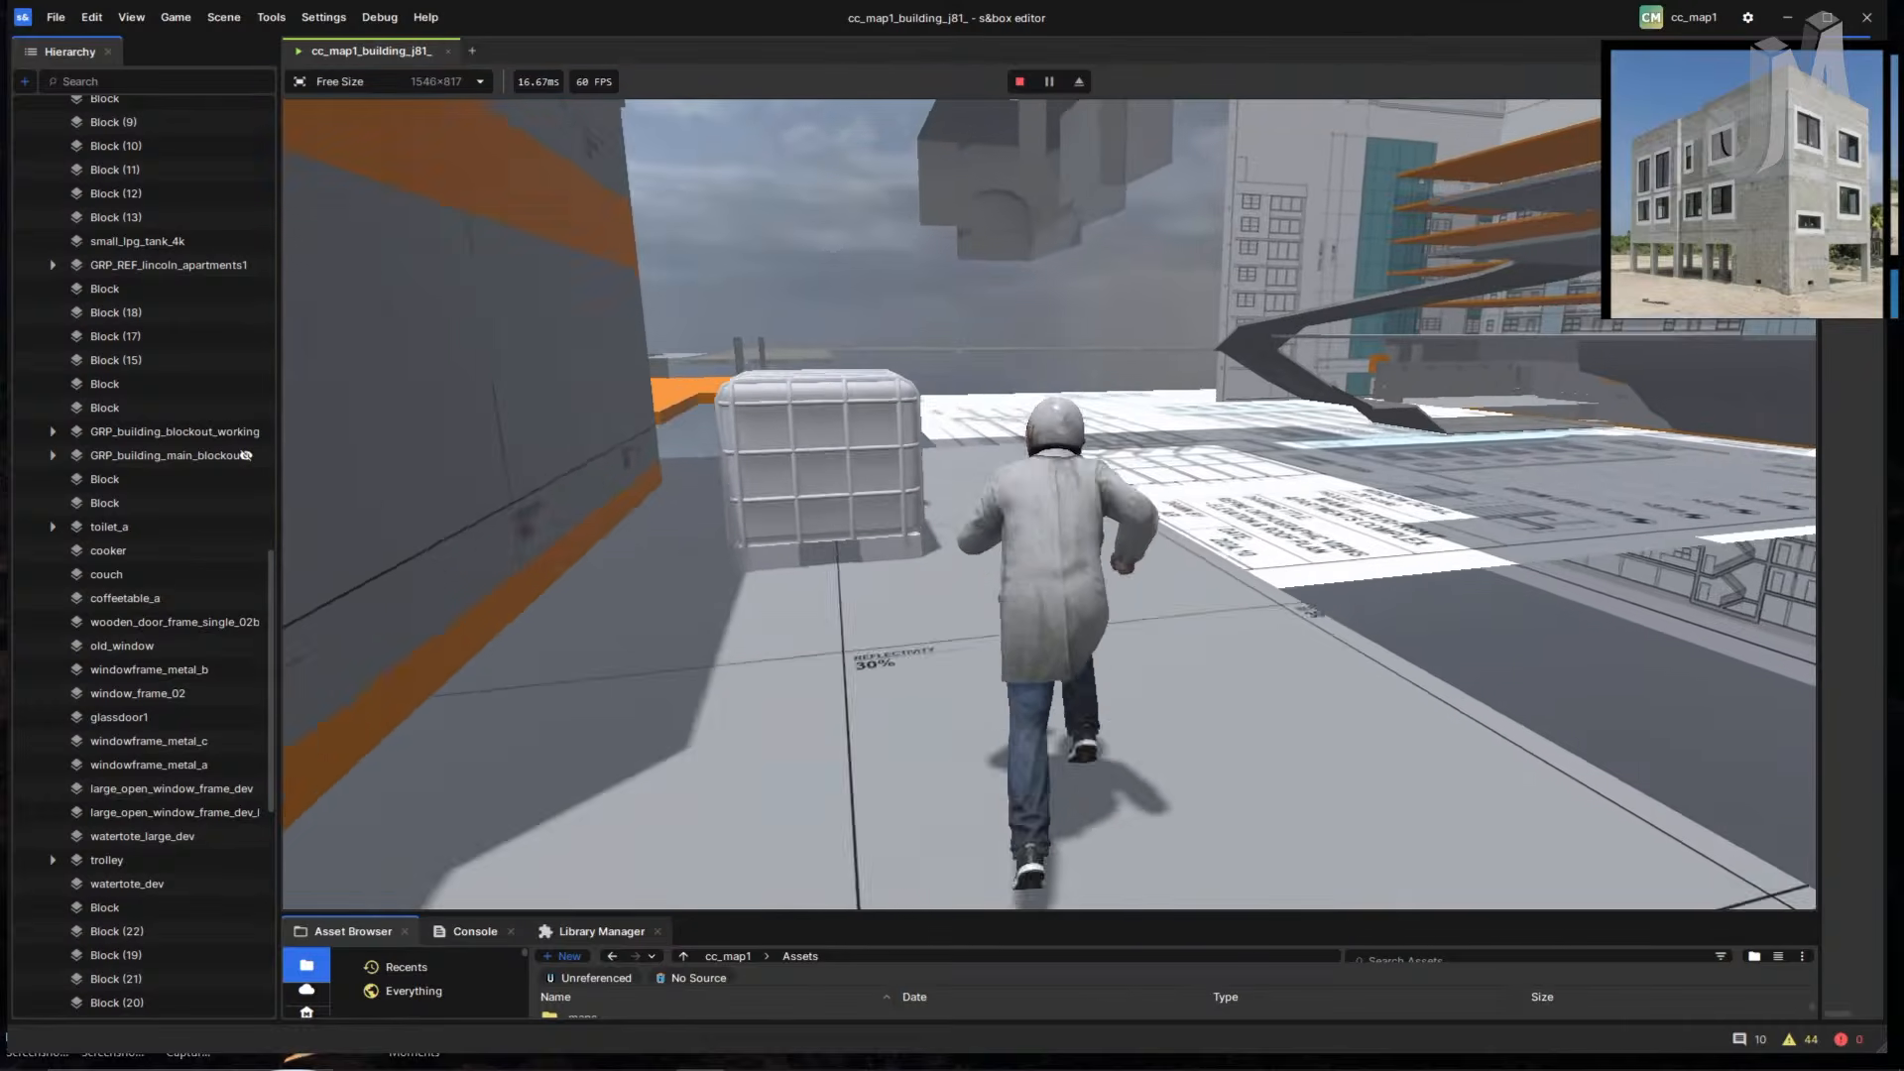
- Jump across the orange platforms, then run up the ramp between the pillars on the upper floor
{"action": "key", "text": "w"}
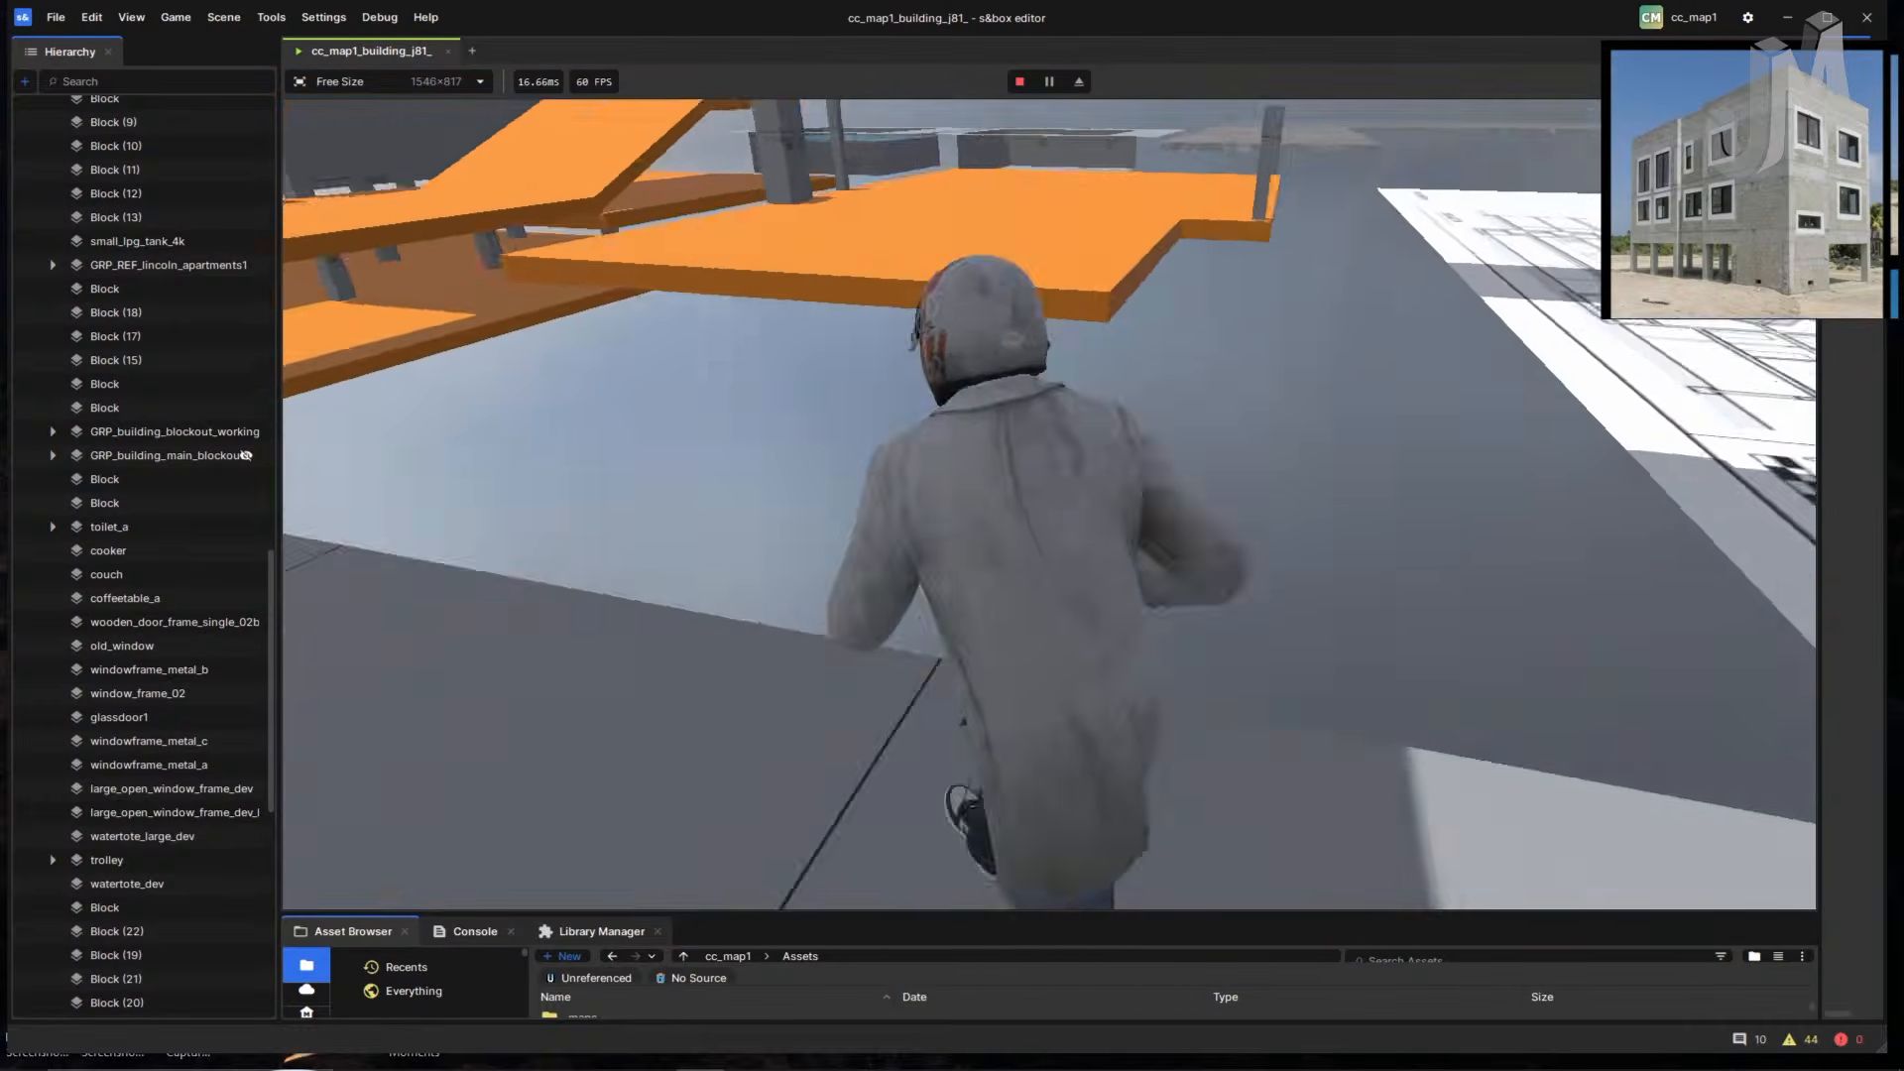
{"action": "key", "text": "space"}
{"action": "key", "text": "w"}
{"action": "key", "text": "space"}
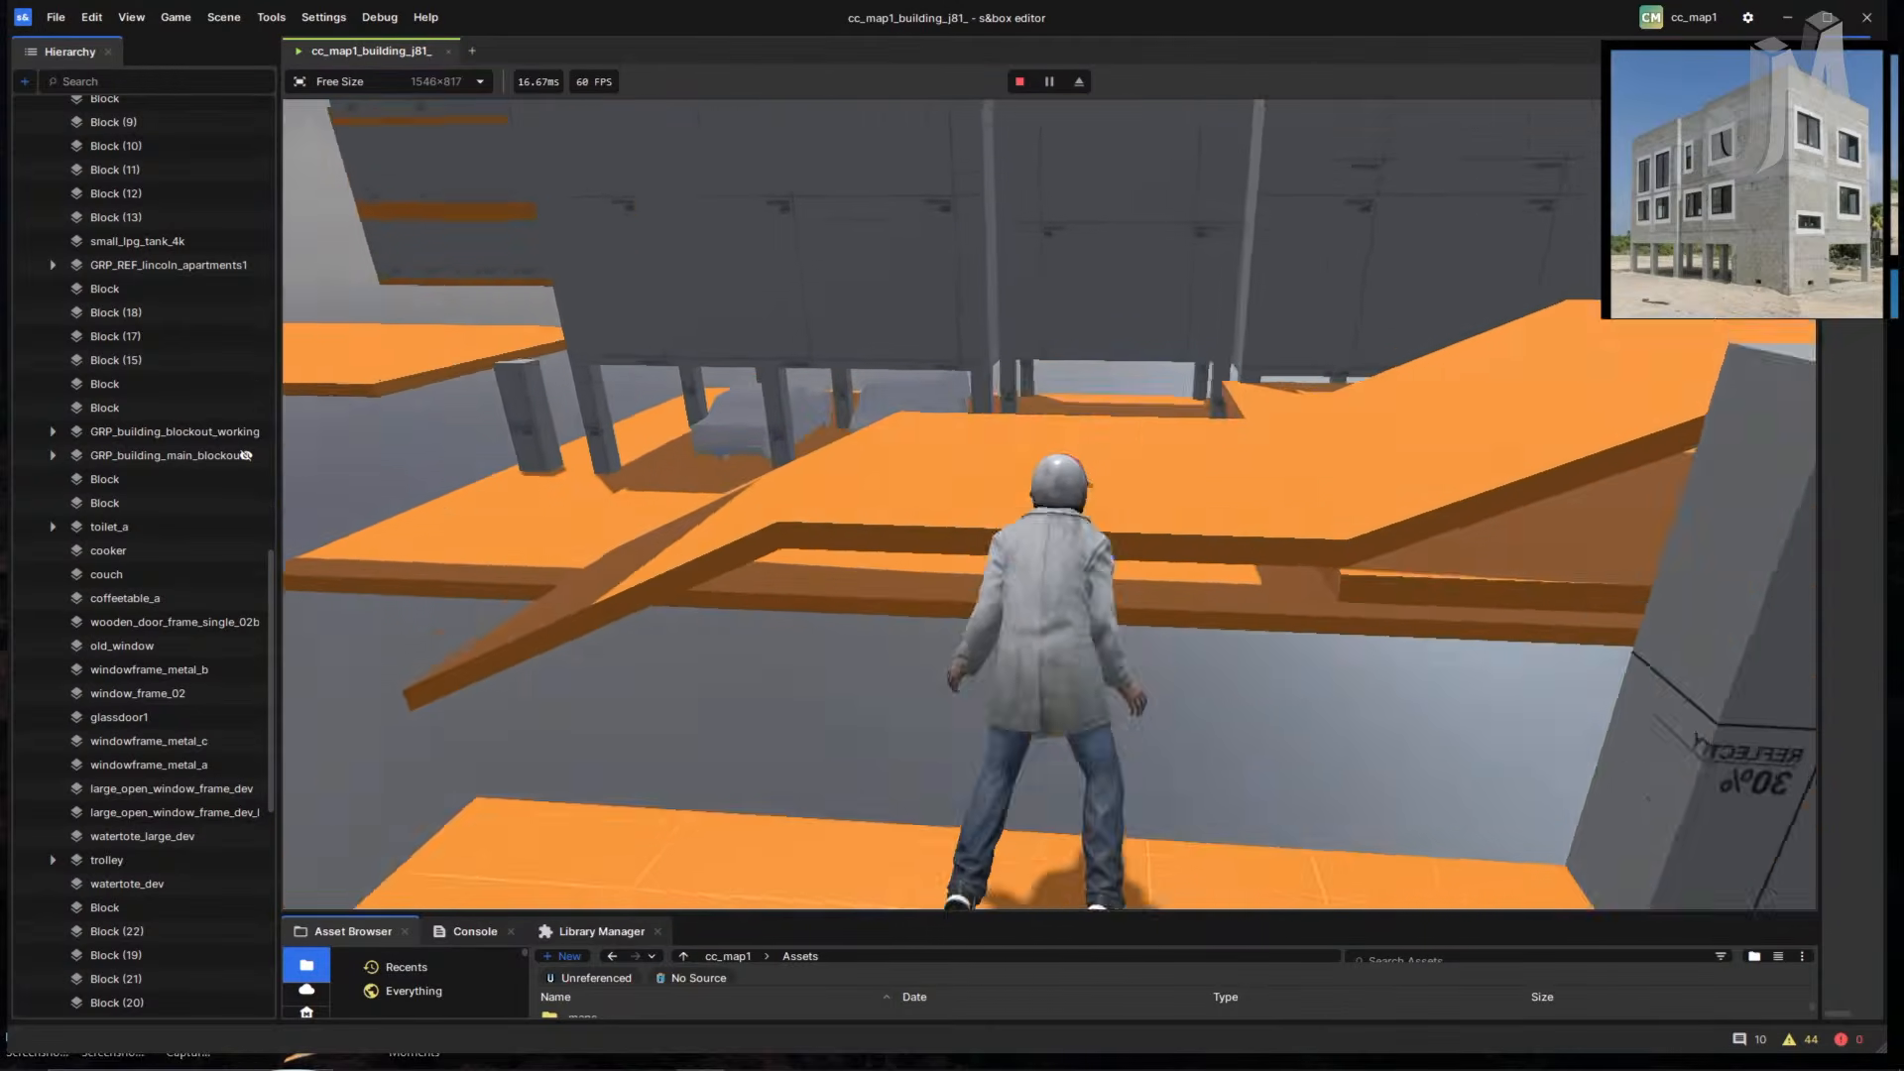
{"action": "key", "text": "w"}
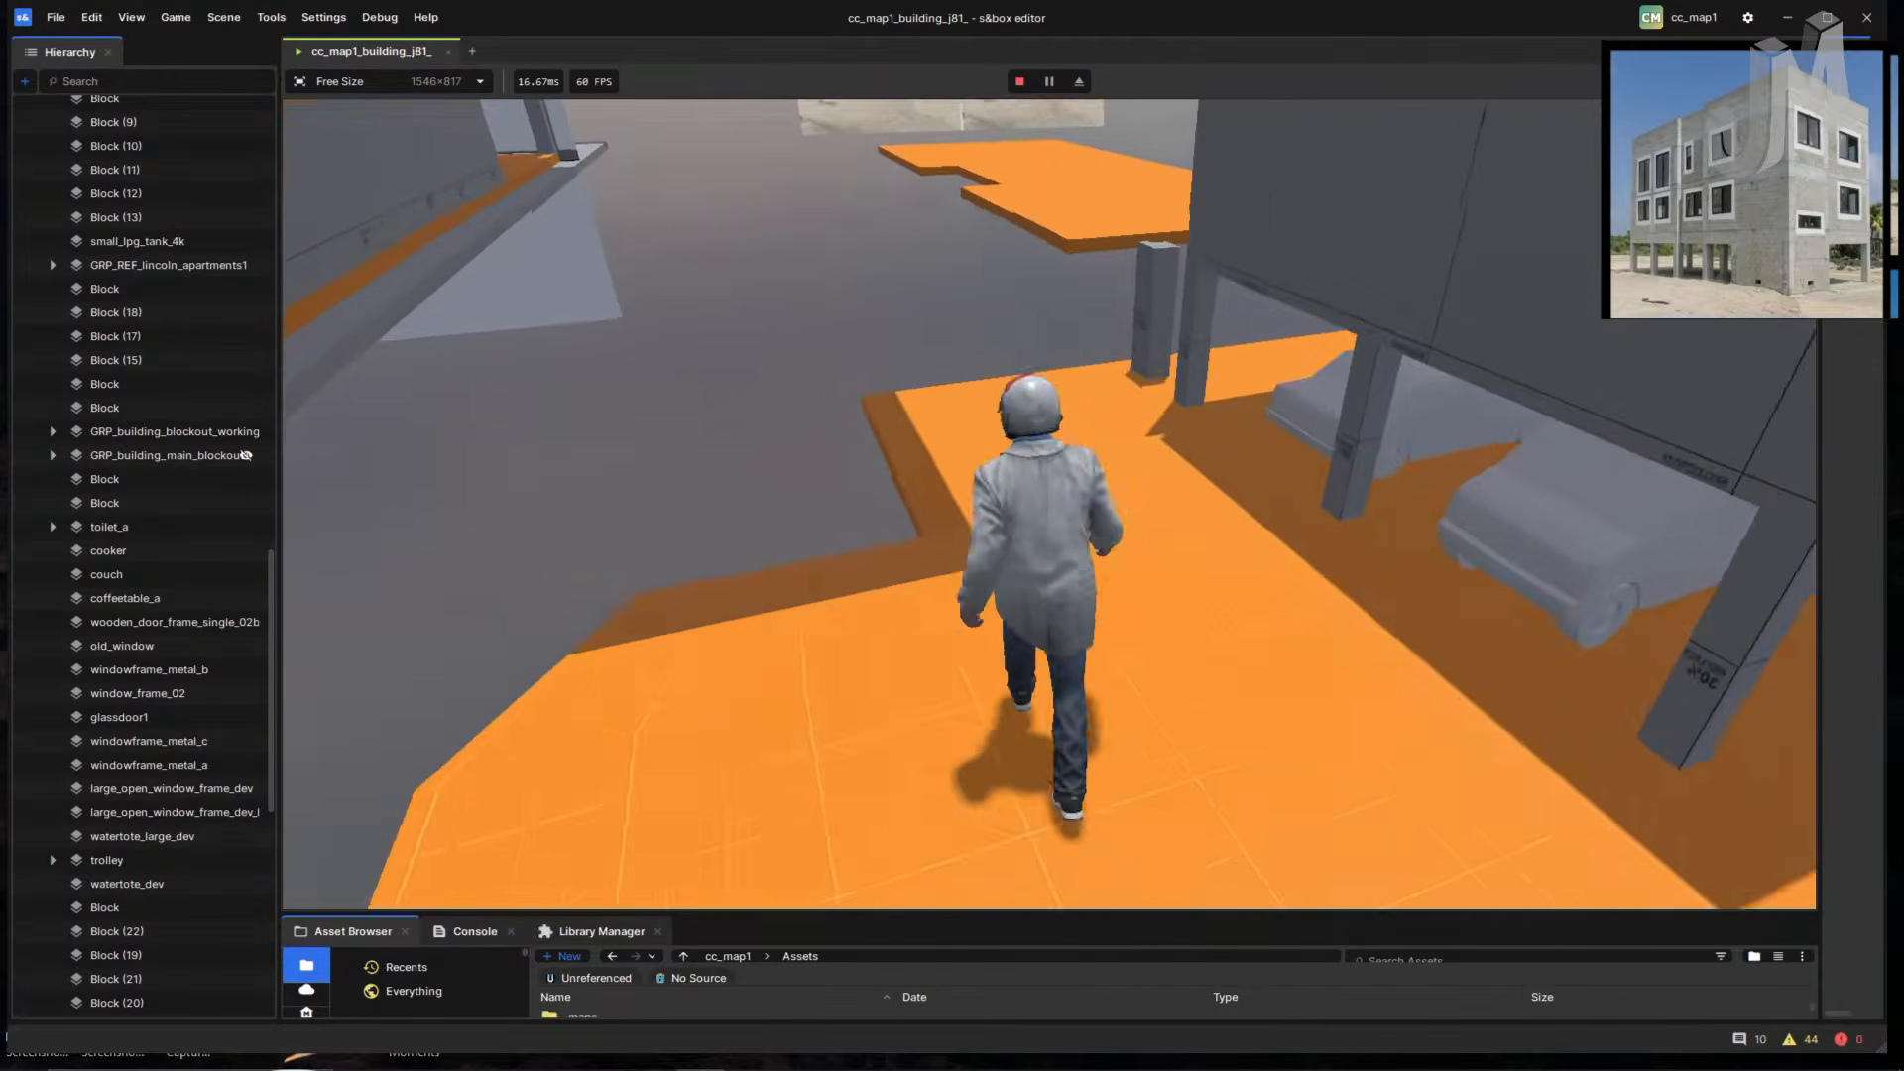
{"action": "key", "text": "space"}
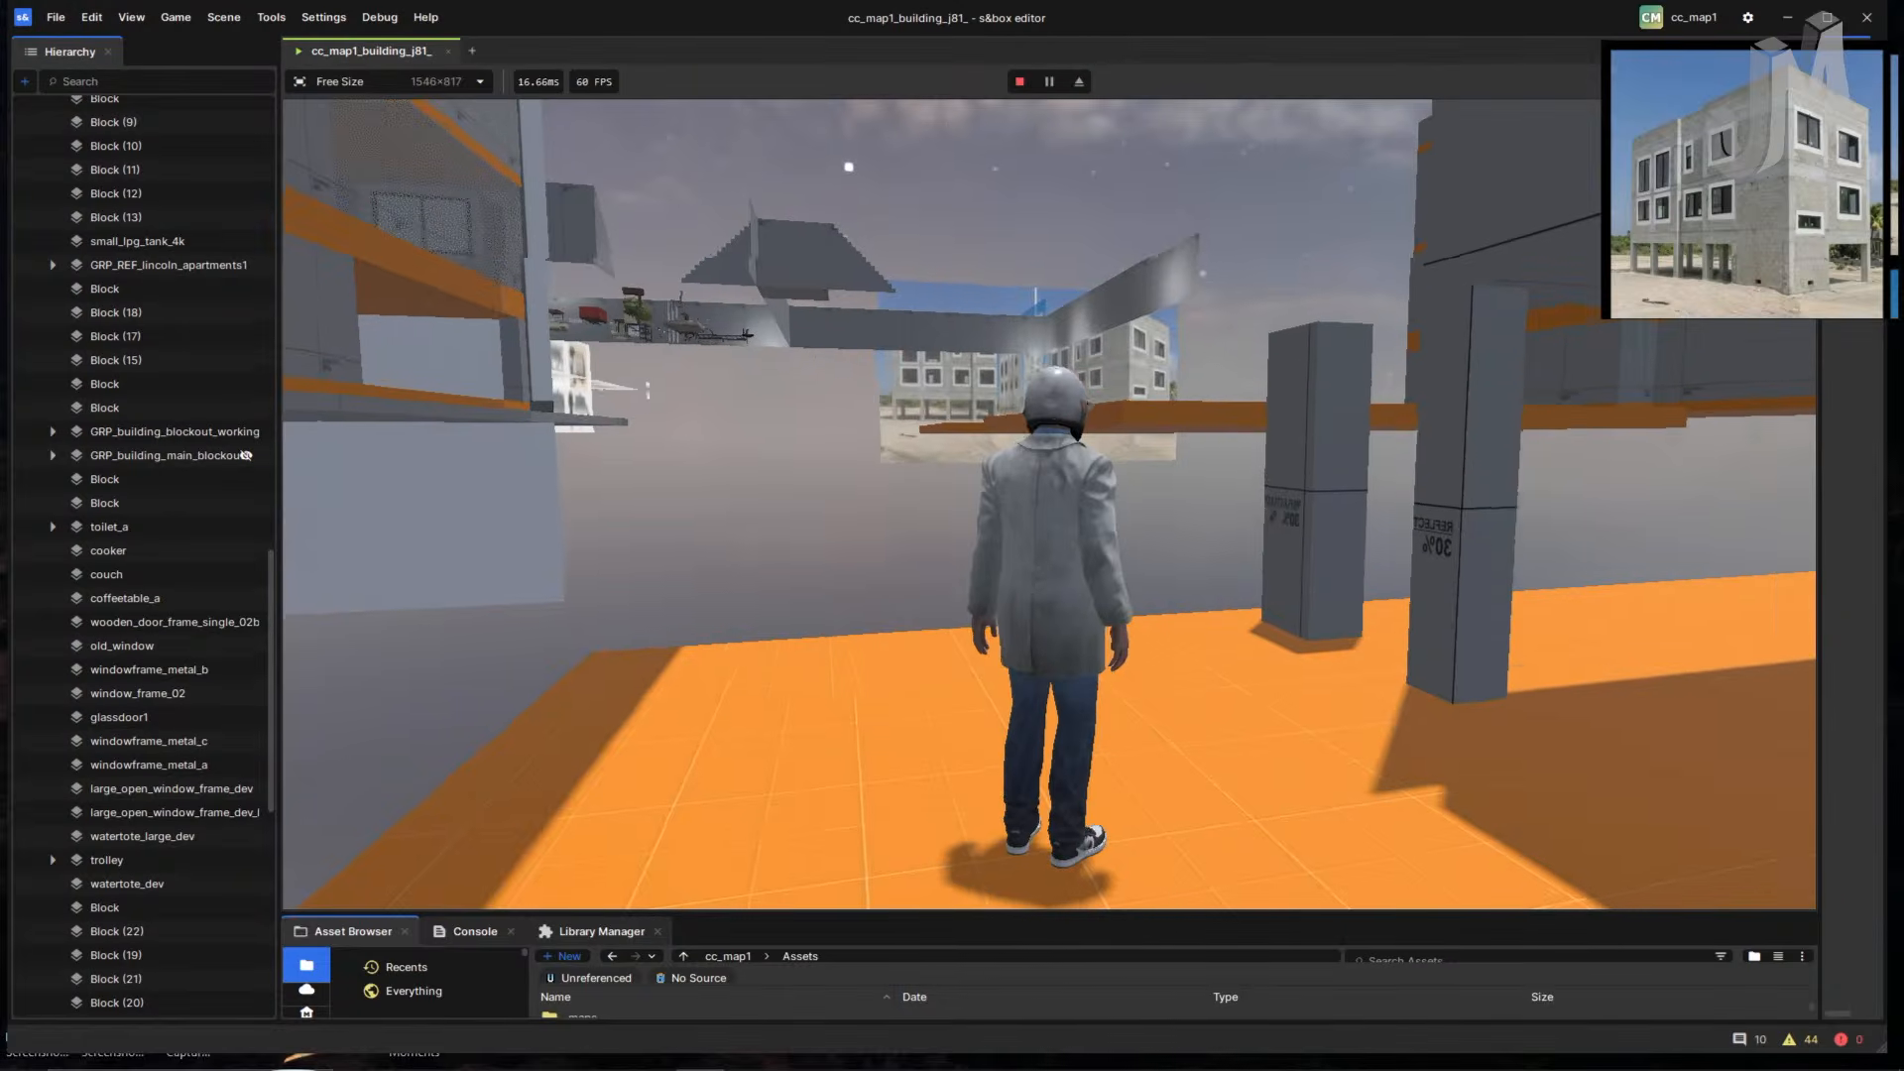
{"action": "key", "text": "w"}
{"action": "key", "text": "space"}
{"action": "key", "text": "w"}
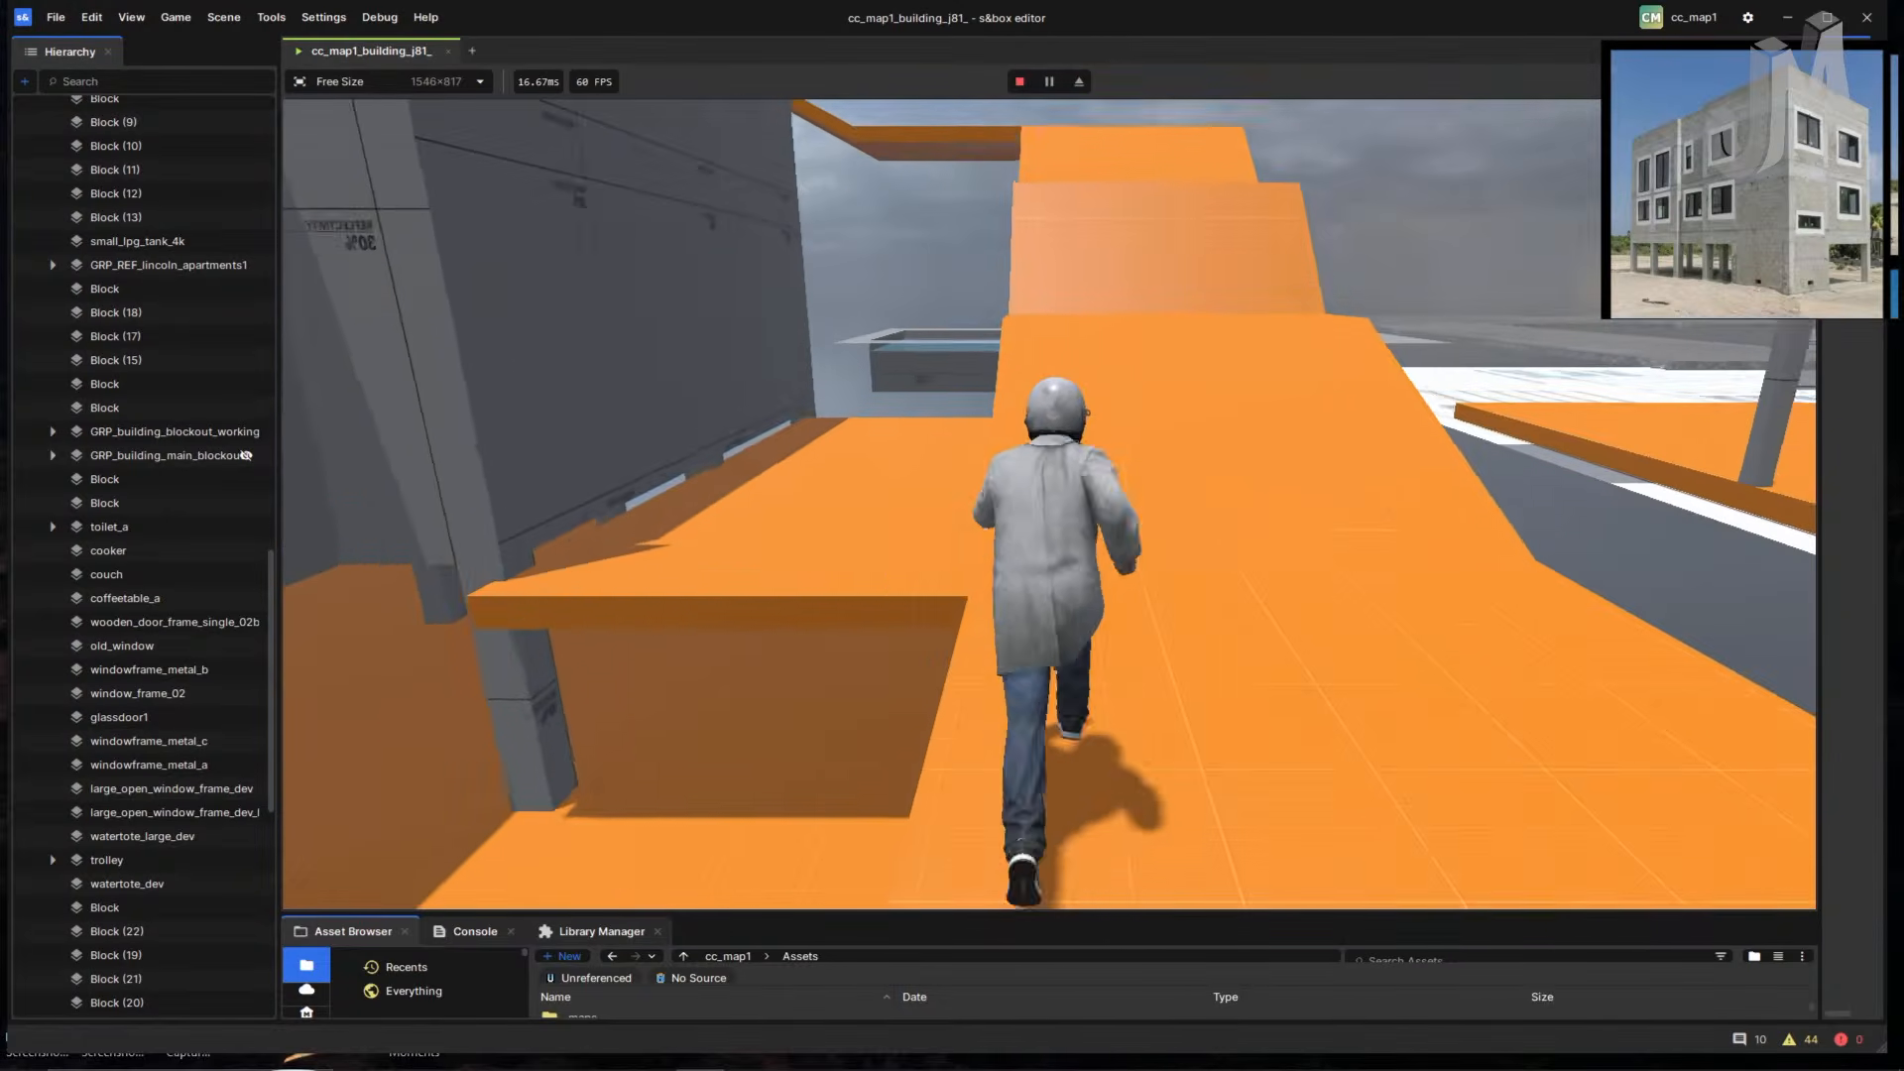
{"action": "key", "text": "w"}
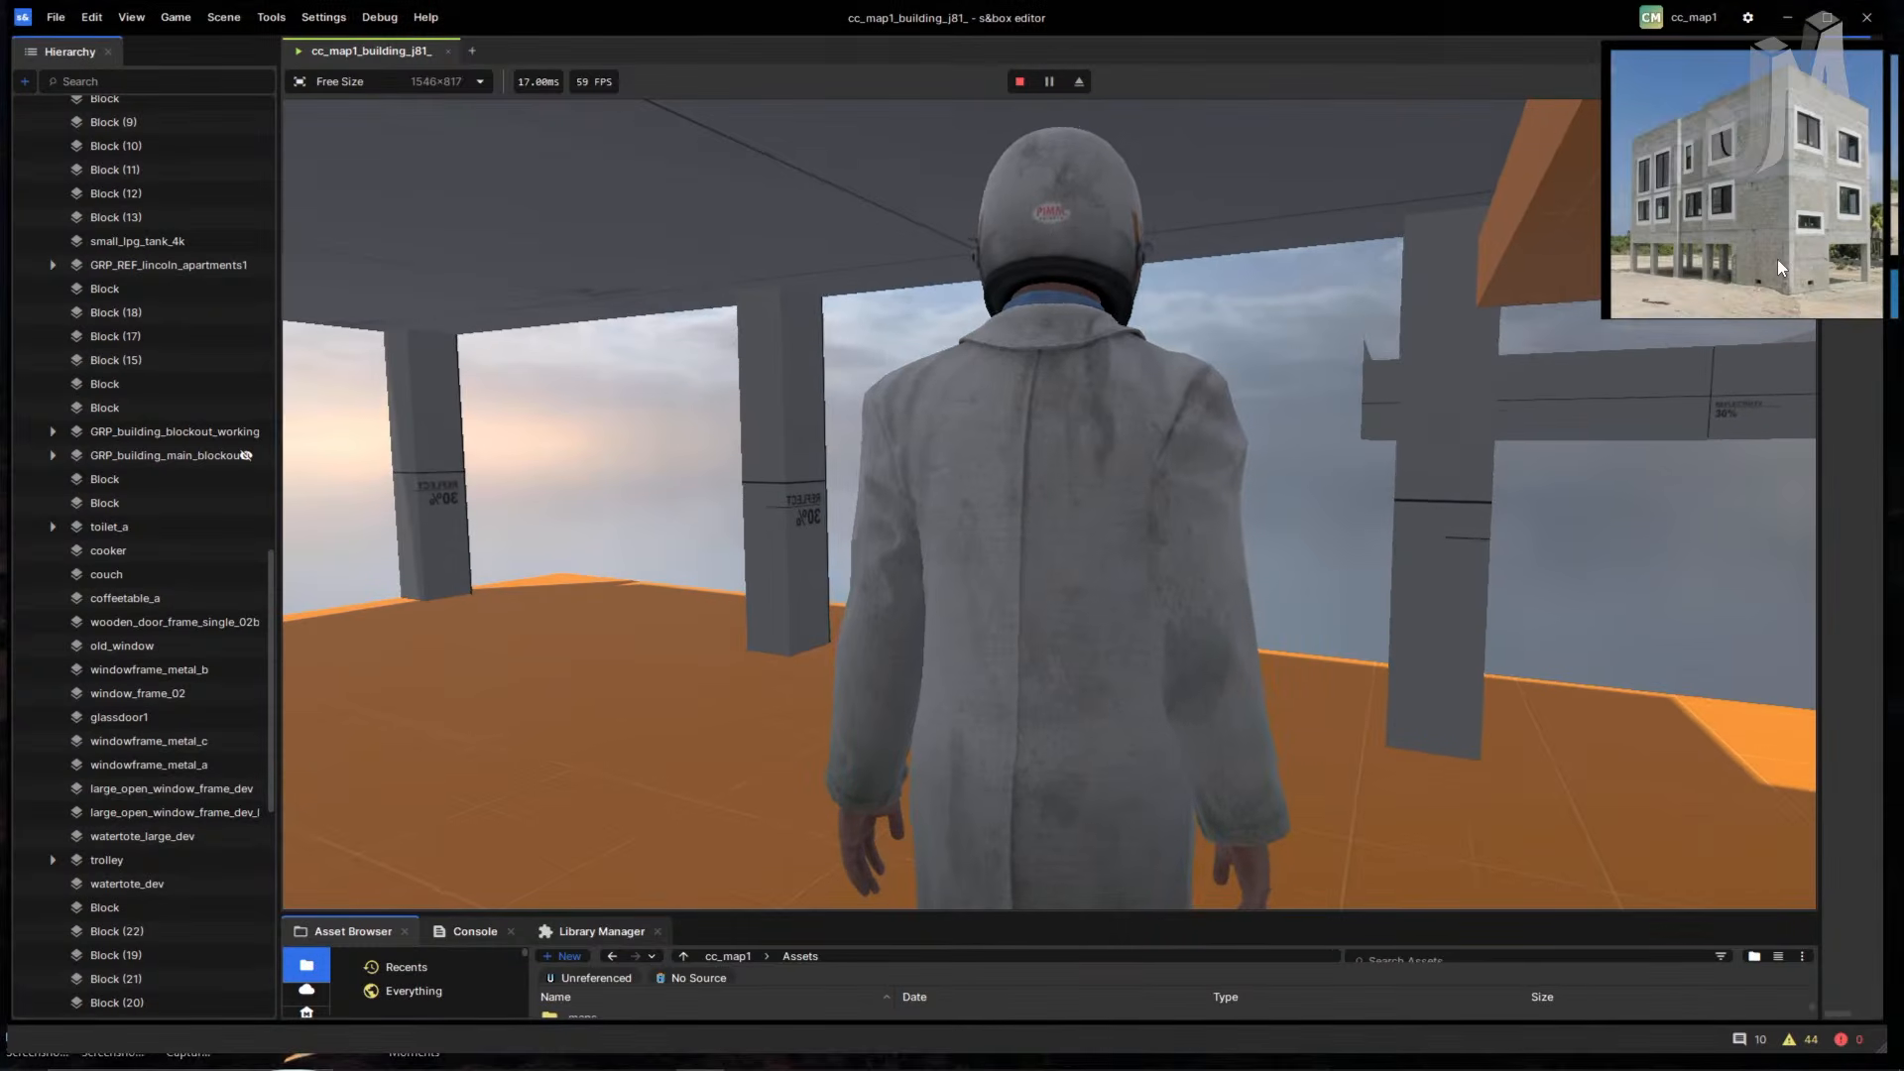
{"action": "scroll", "coordinate": [1764, 278], "scroll_direction": "up", "scroll_amount": 3}
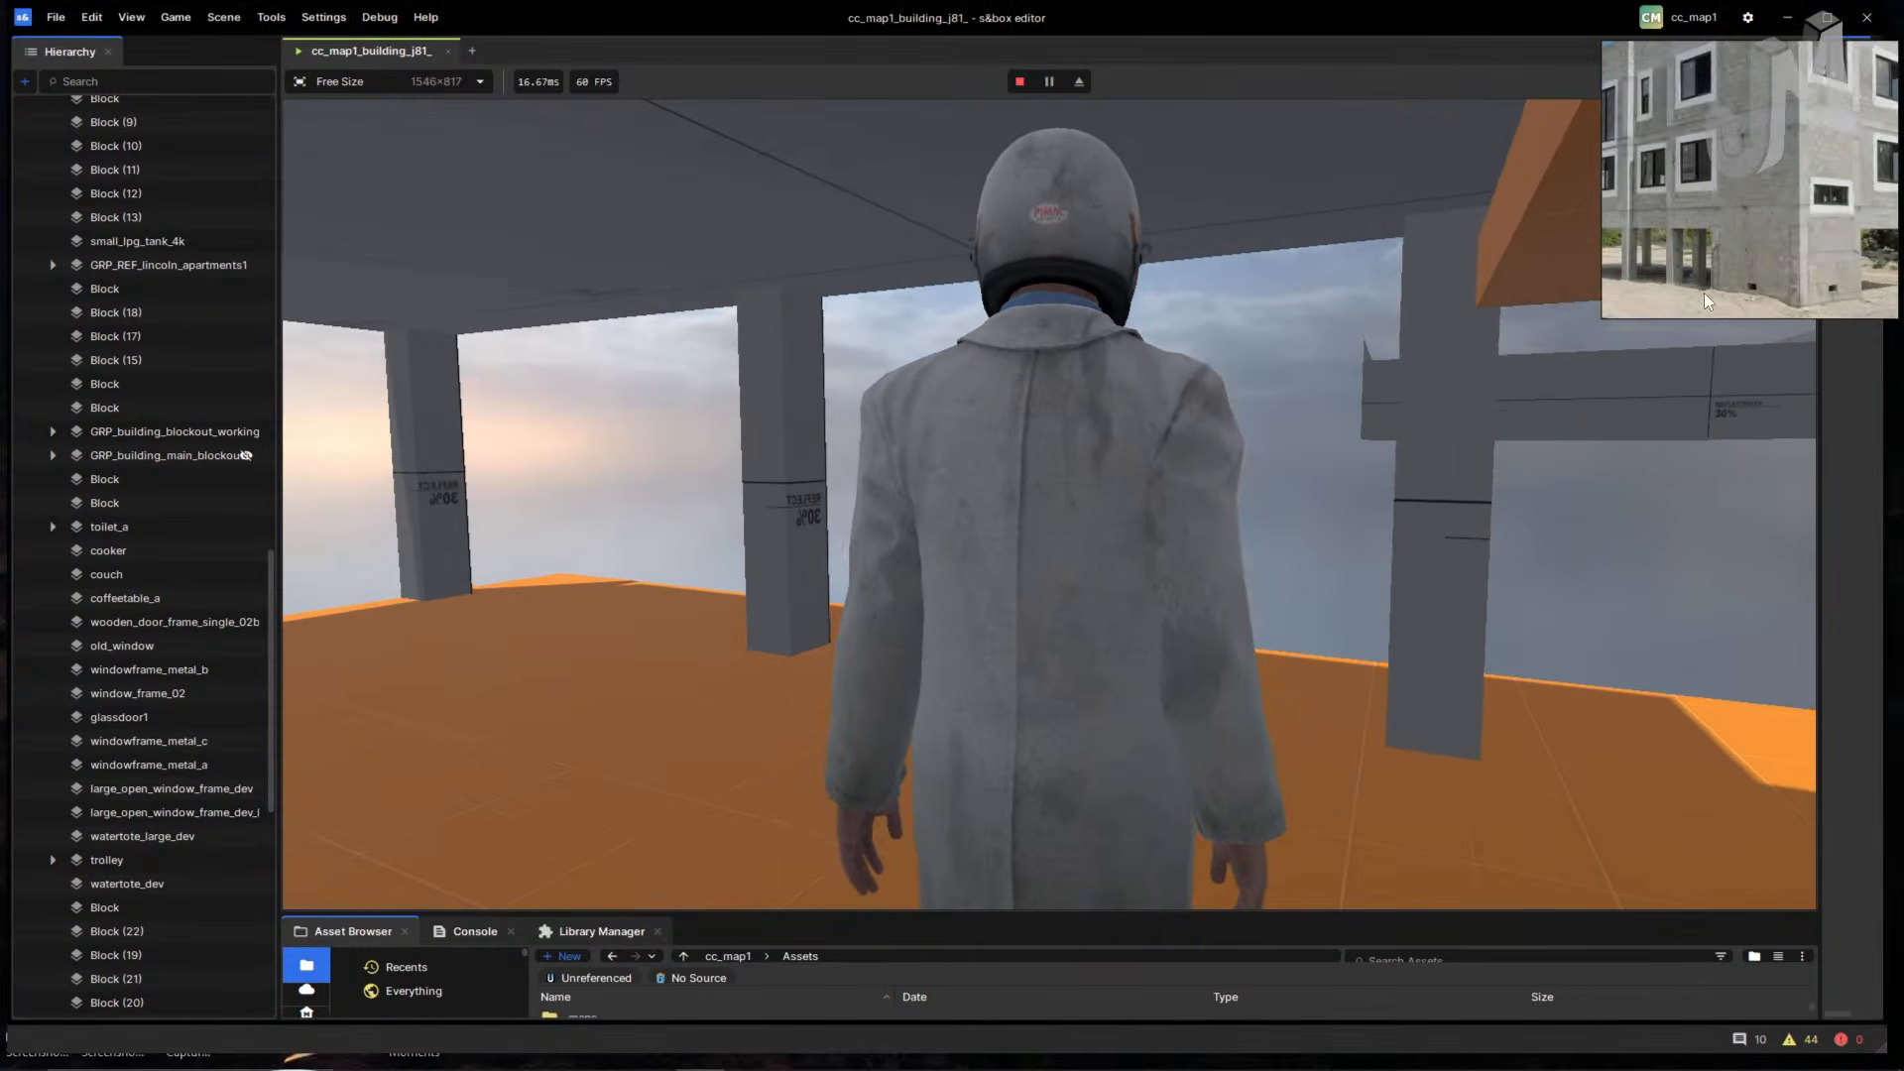
{"action": "scroll", "coordinate": [1702, 286], "scroll_direction": "down", "scroll_amount": 3}
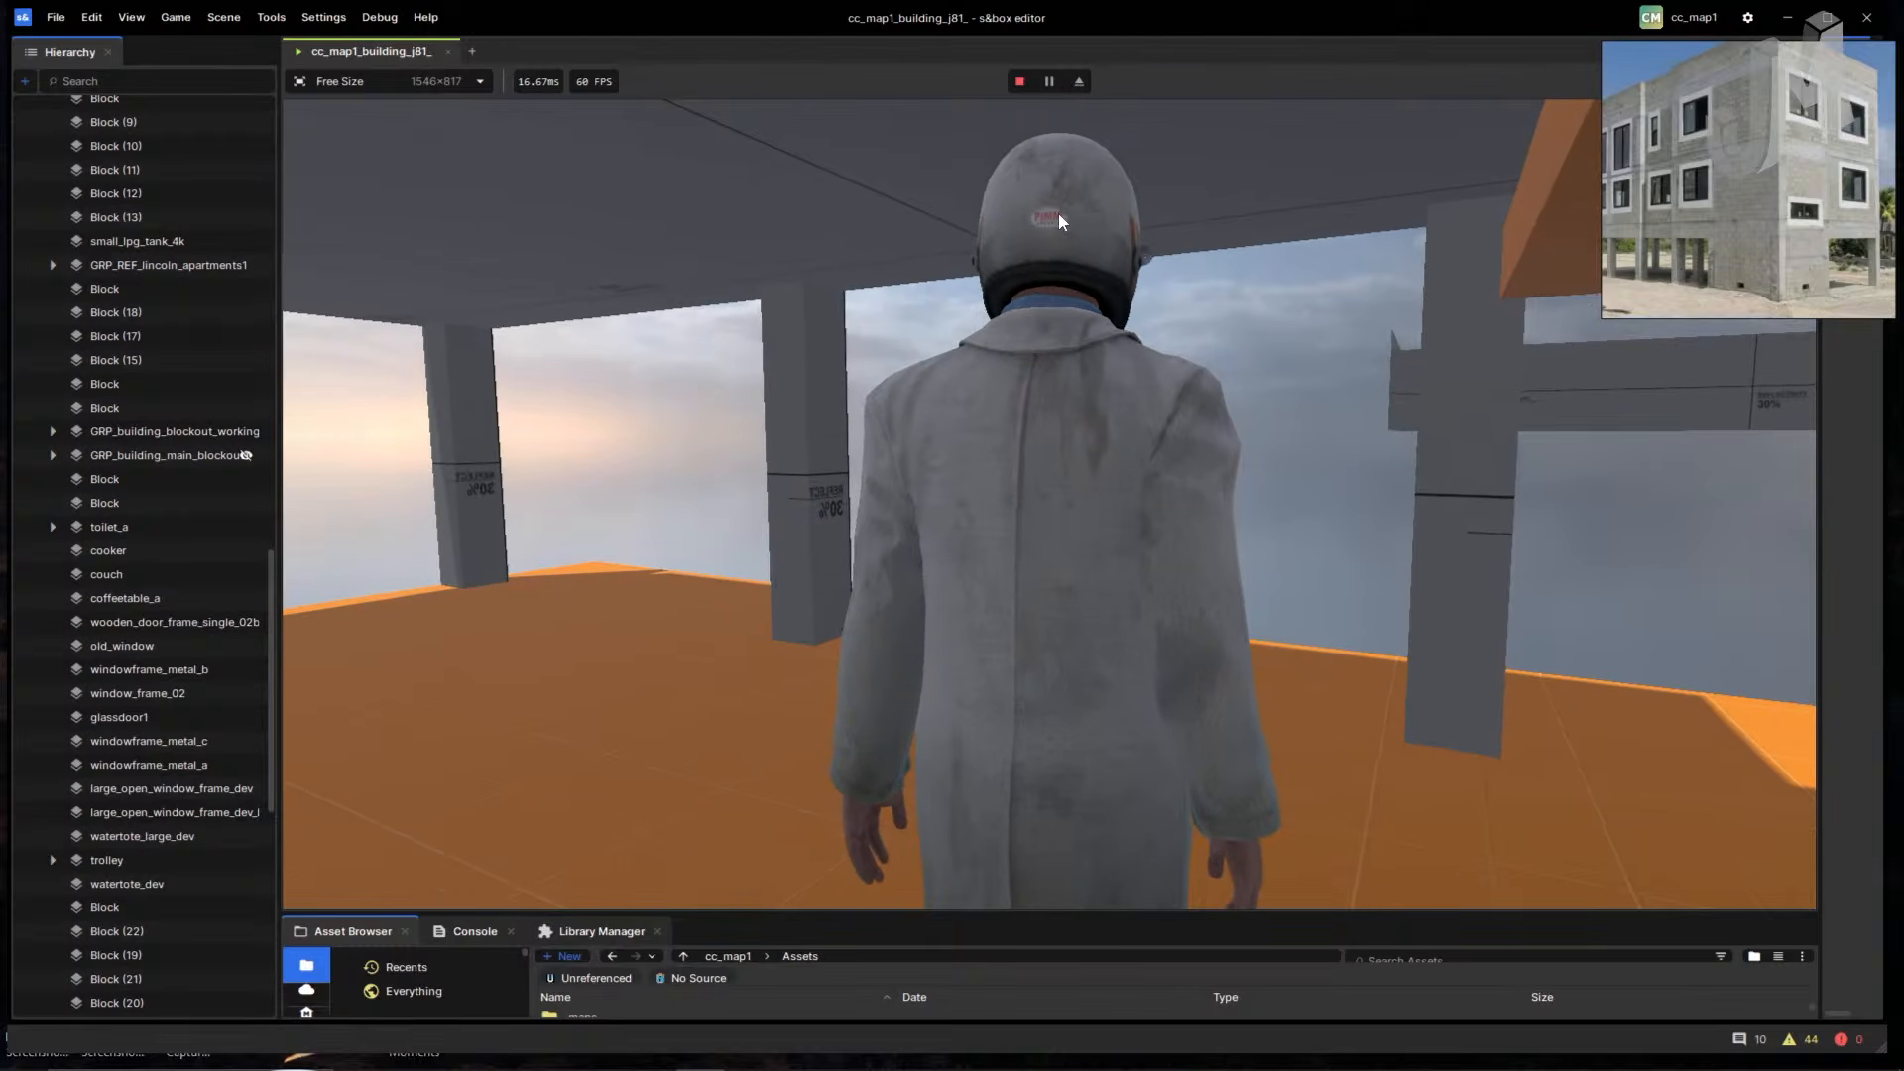
- Stop the playtest, turn the editor view left, and start a fresh playtest
{"action": "left_click", "coordinate": [1019, 83]}
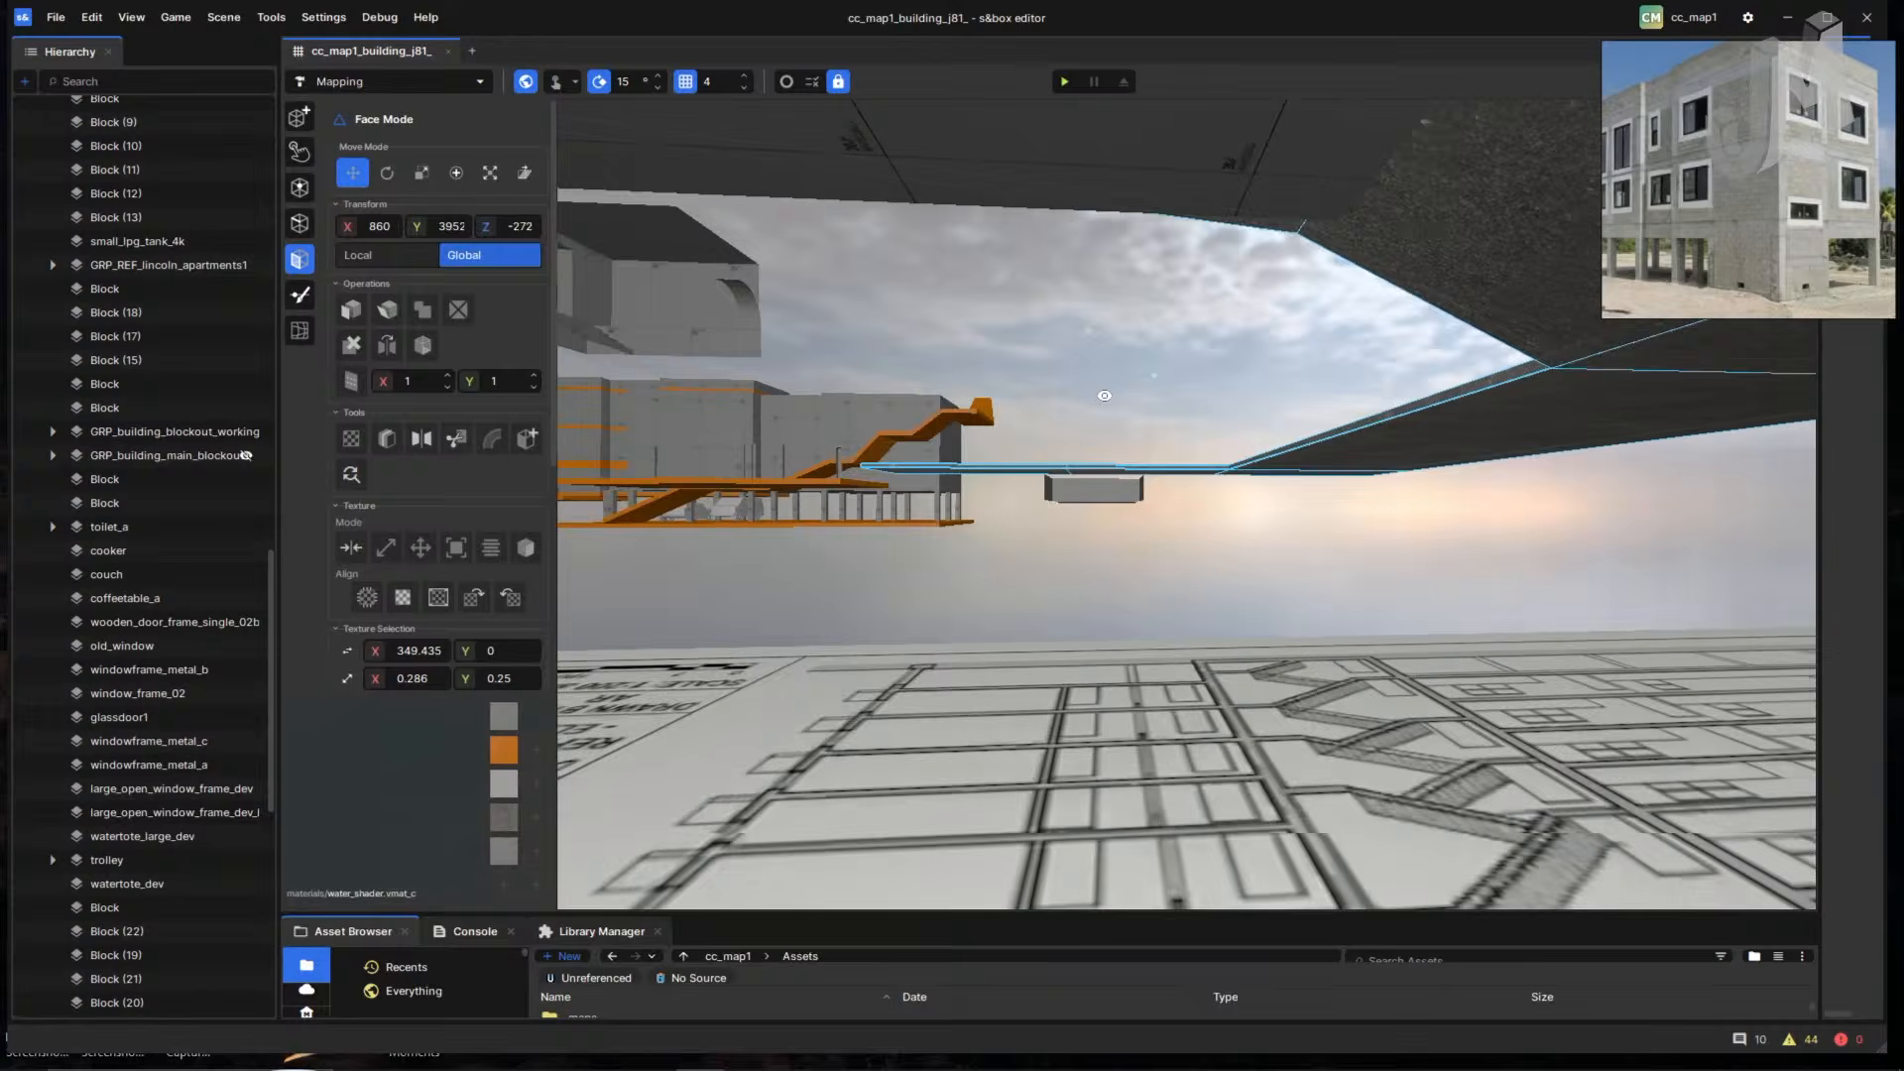
{"action": "right_click_drag", "start_coordinate": [1104, 395], "coordinate": [1002, 456]}
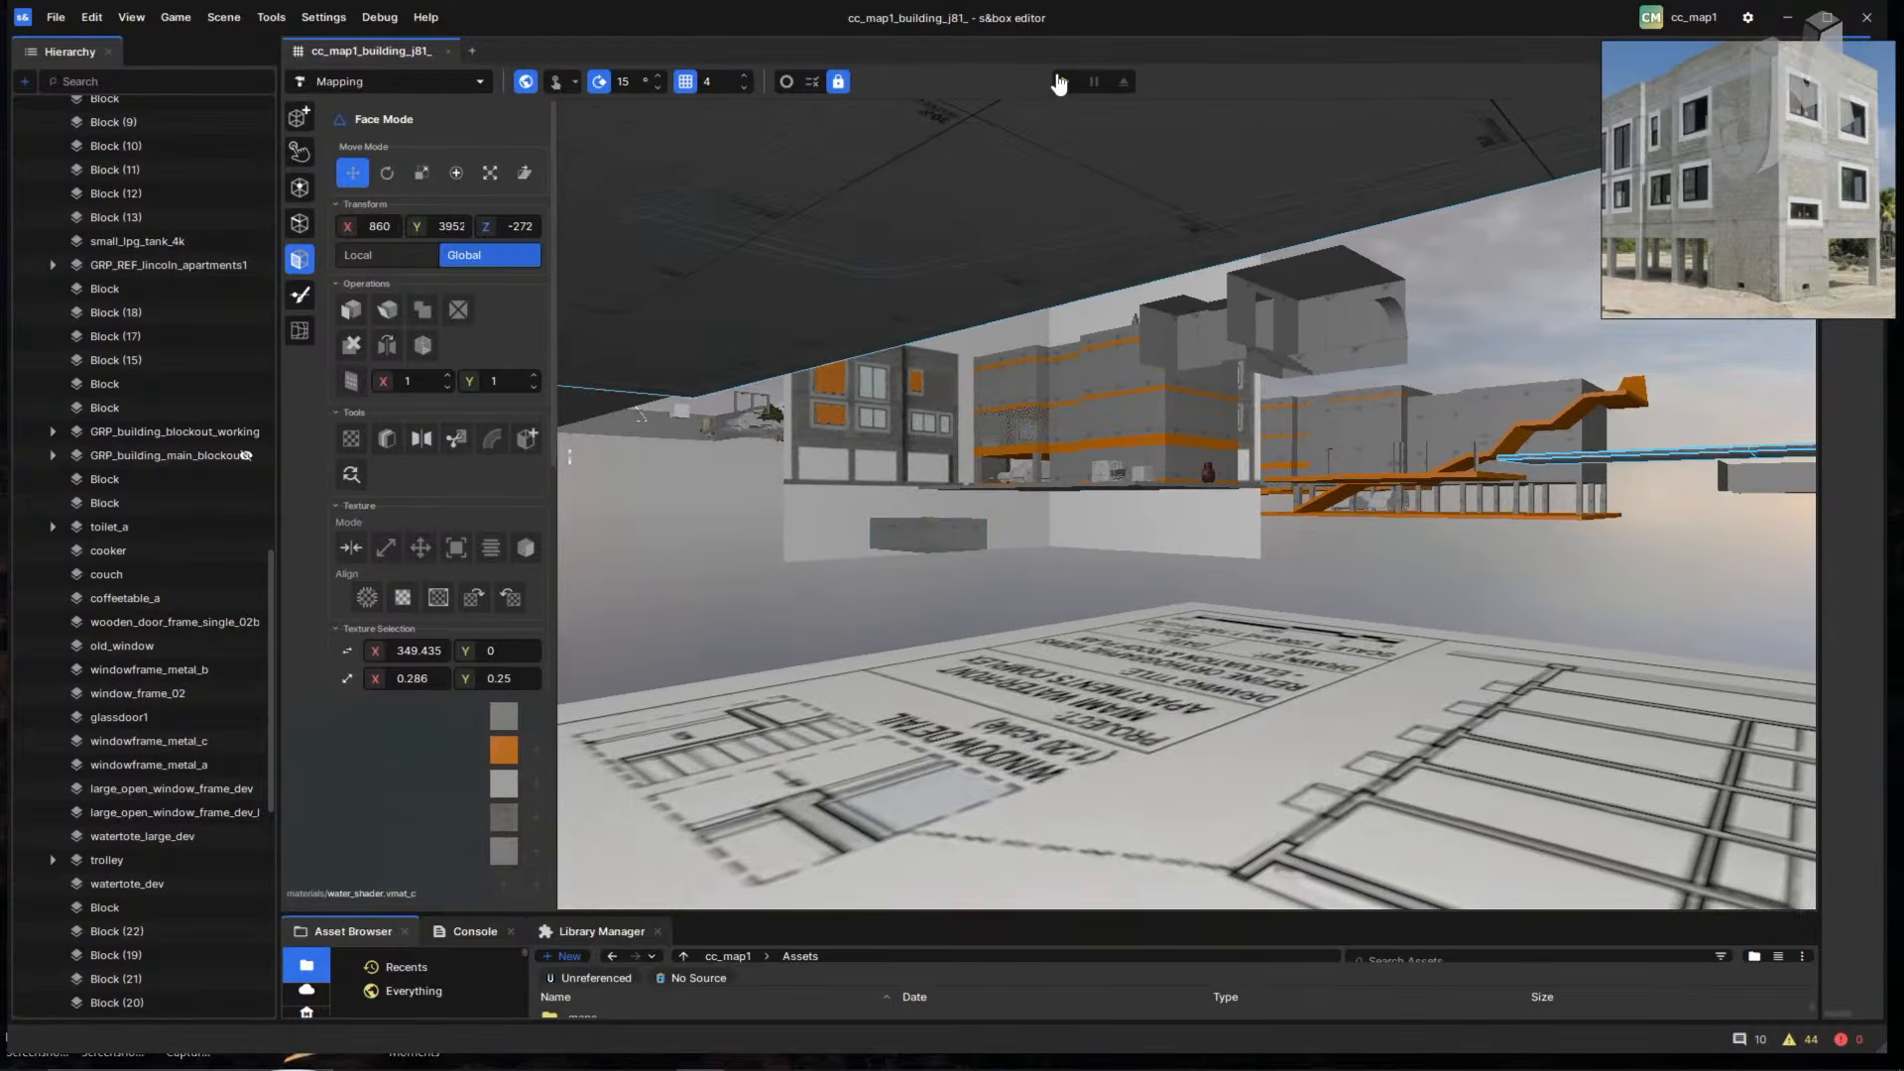
{"action": "left_click", "coordinate": [1063, 81]}
- Run off the roof across the orange platforms and ramps, landing on the grey floor
{"action": "key", "text": "w"}
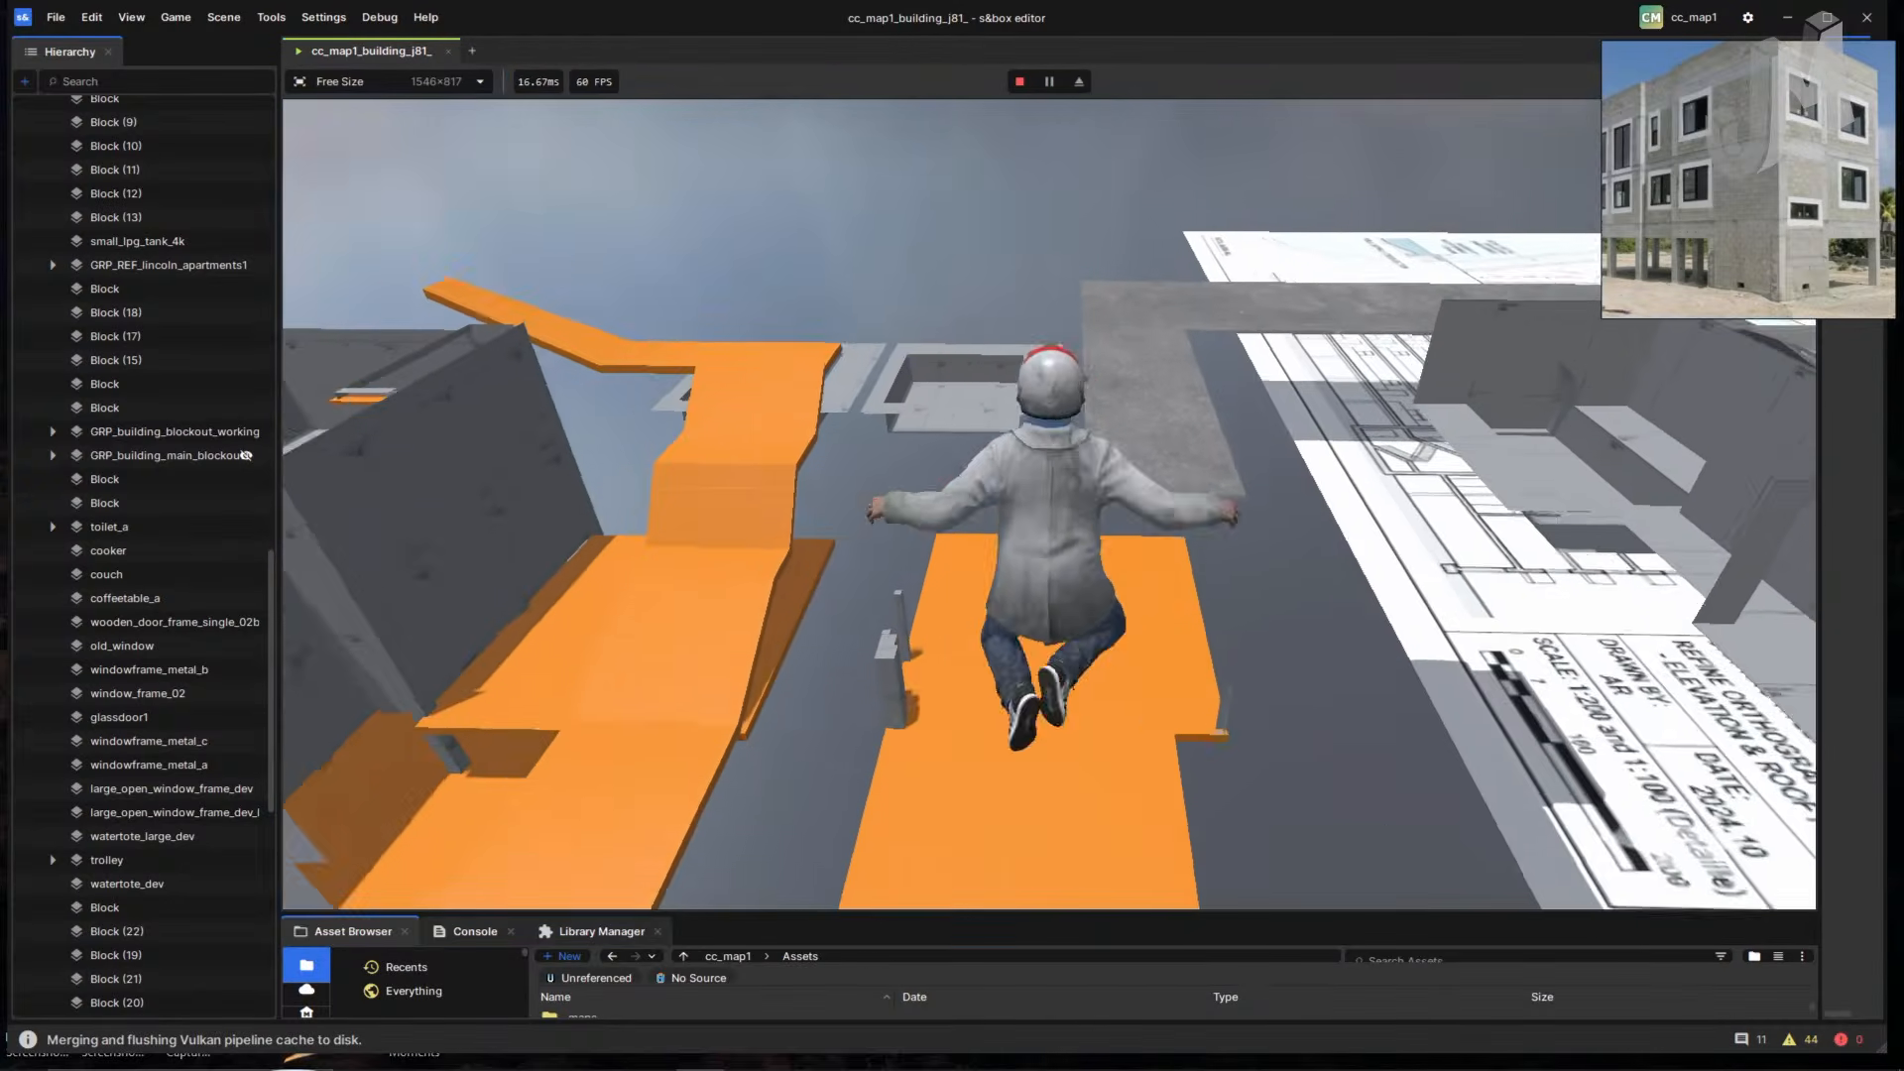
{"action": "key", "text": "w"}
{"action": "key", "text": "space"}
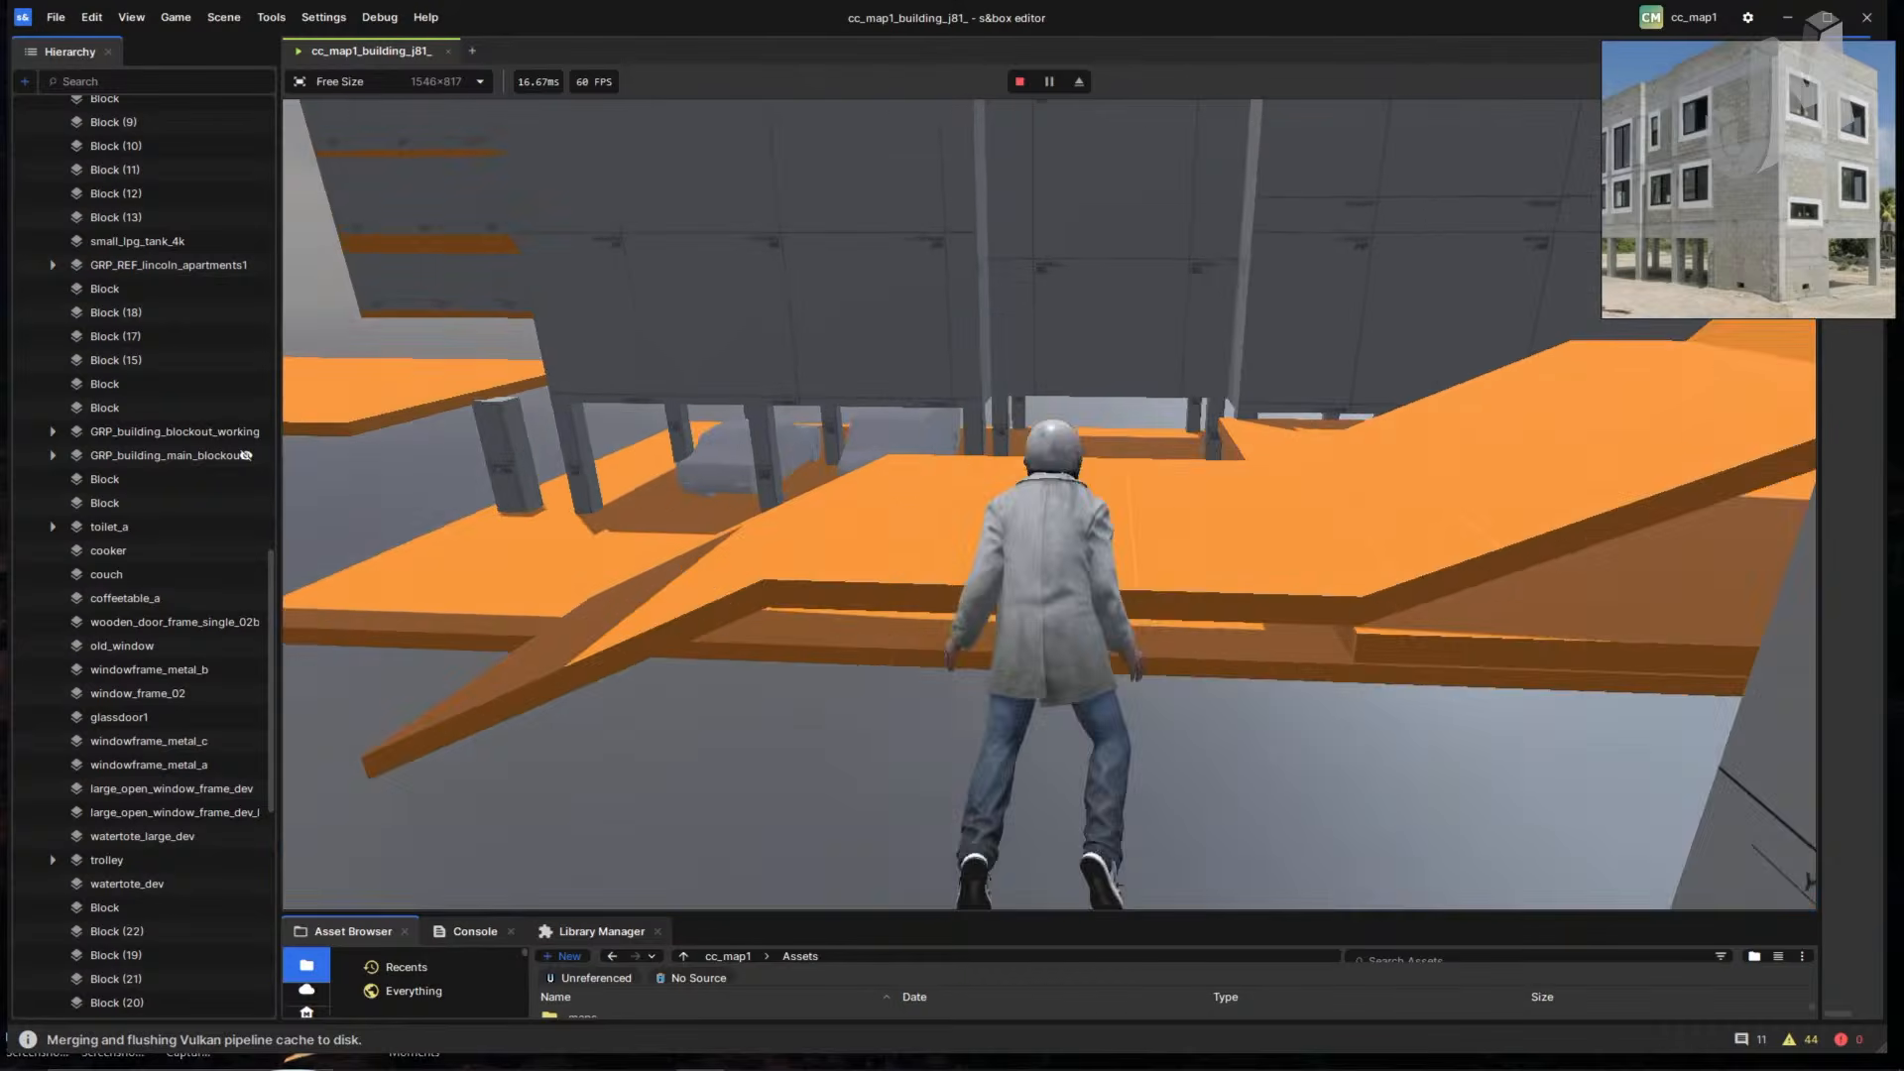
{"action": "key", "text": "w"}
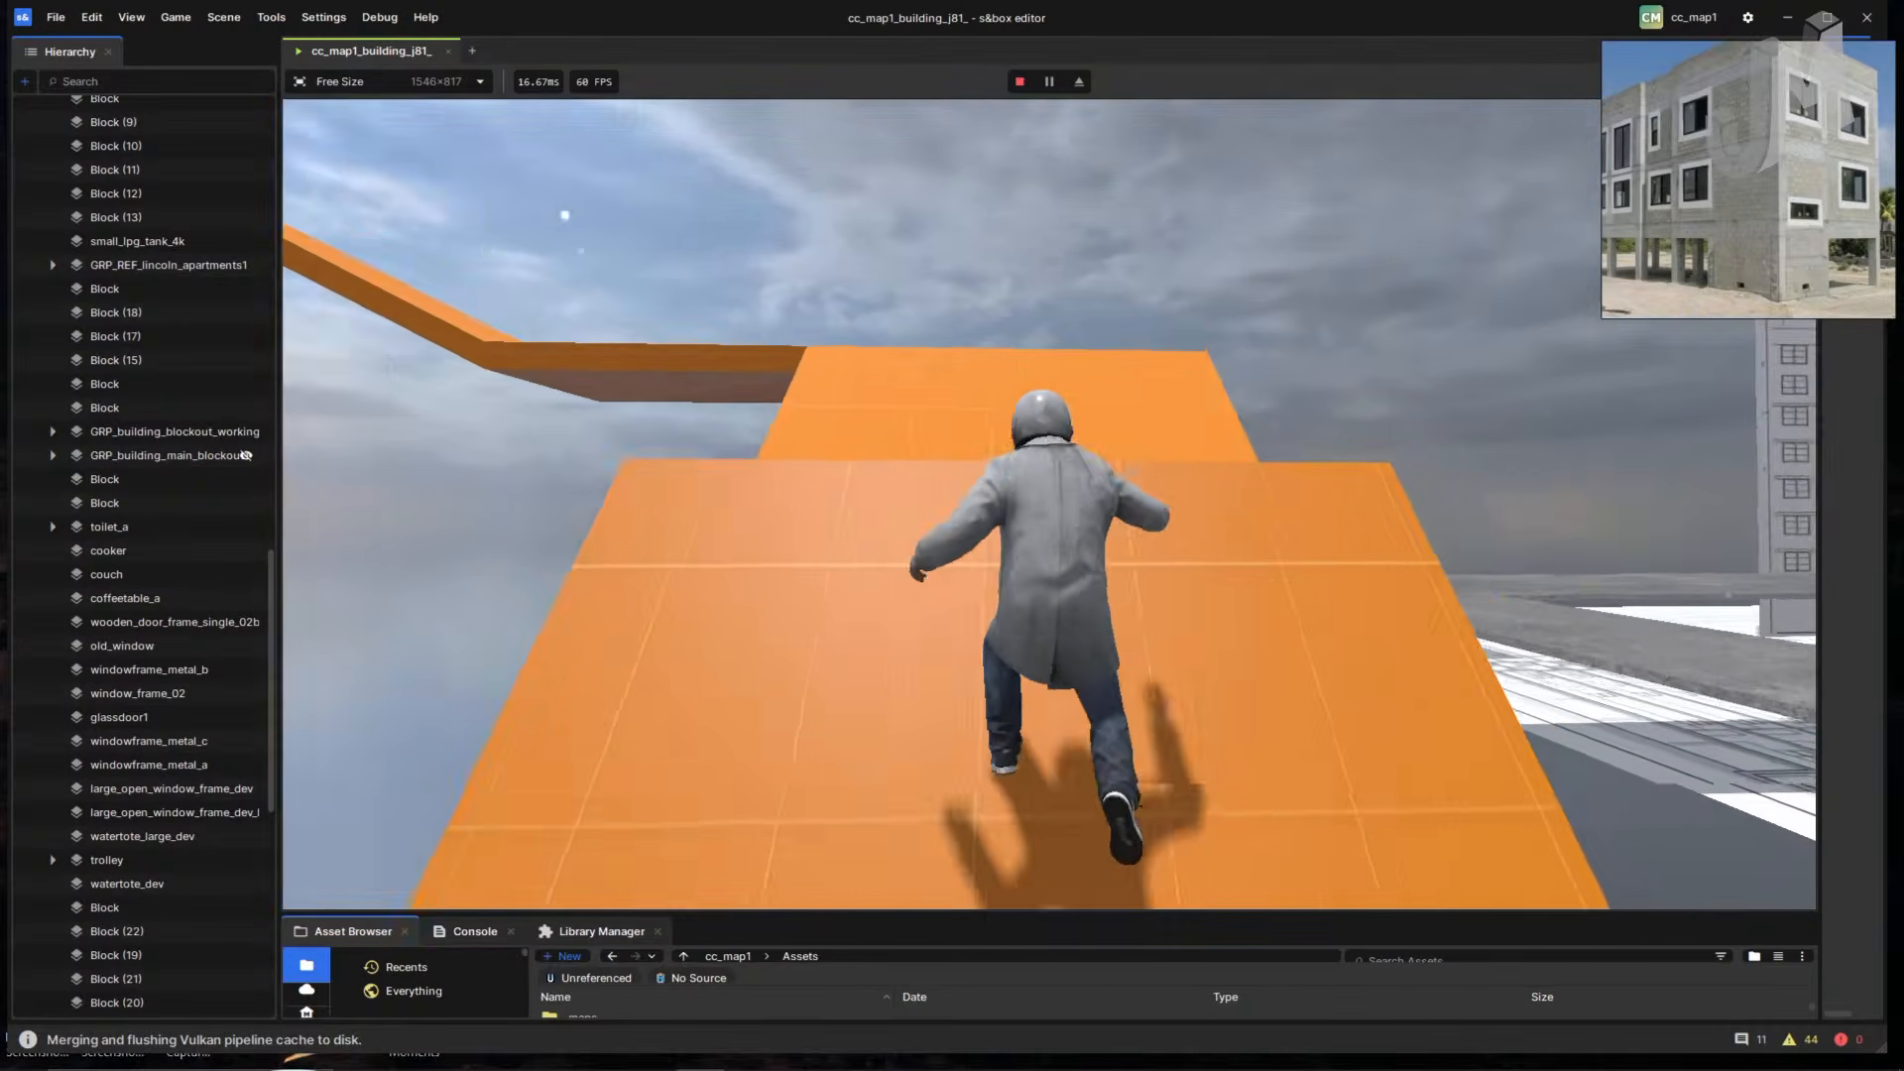
{"action": "key", "text": "w"}
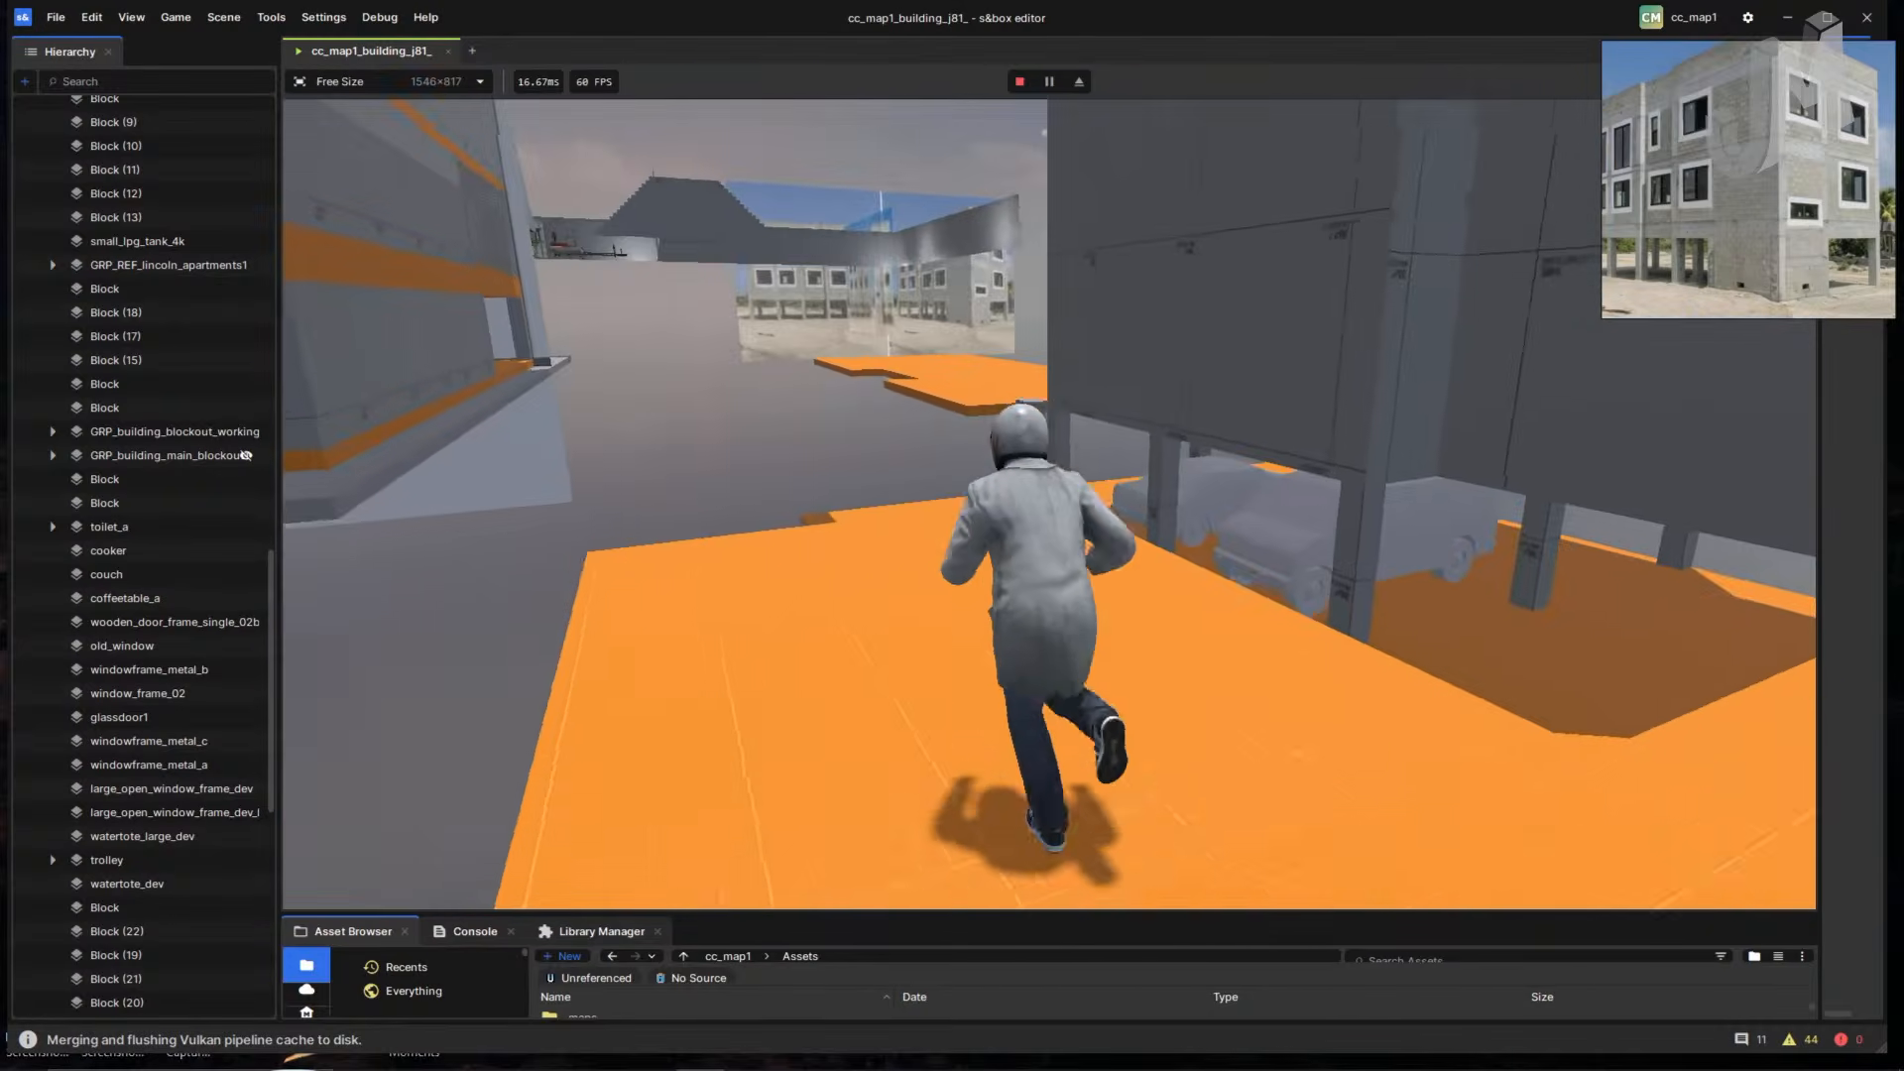
{"action": "key", "text": "w"}
{"action": "key", "text": "space"}
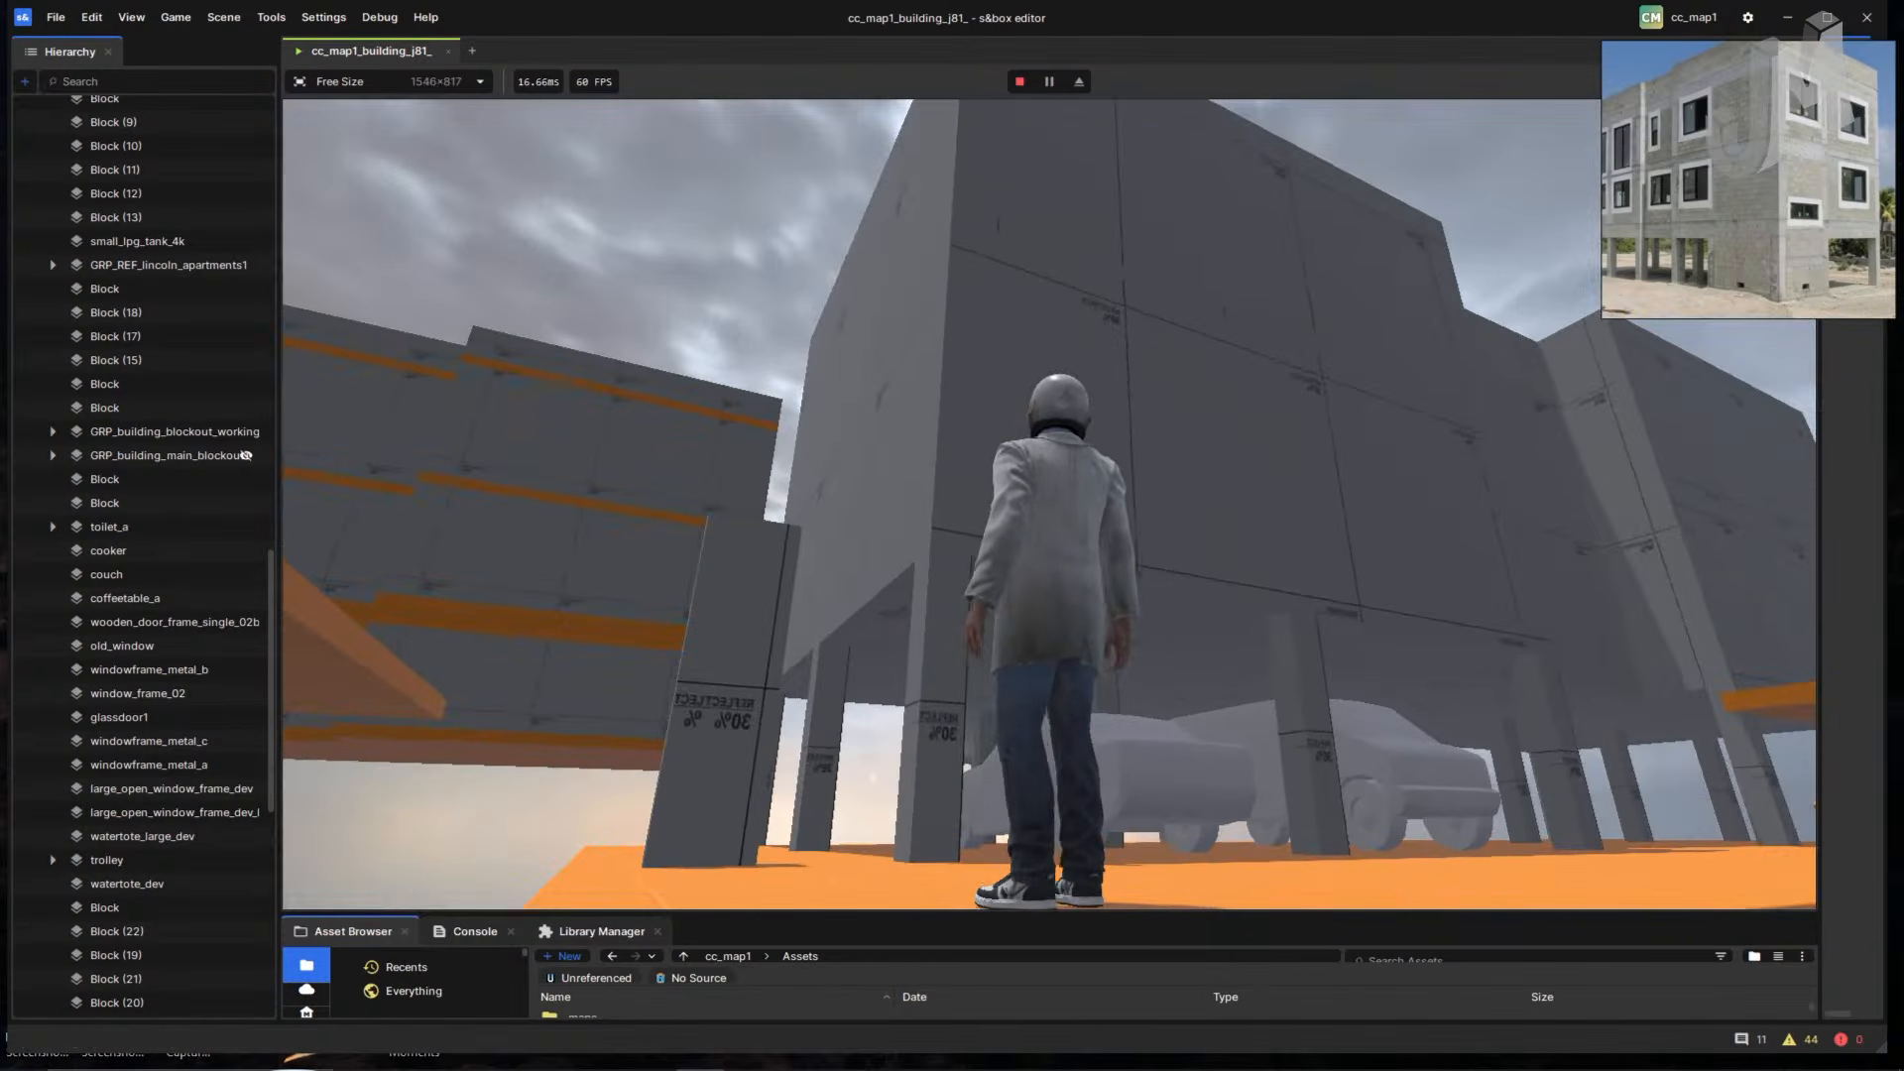
{"action": "key", "text": "w"}
{"action": "key", "text": "space"}
{"action": "key", "text": "w"}
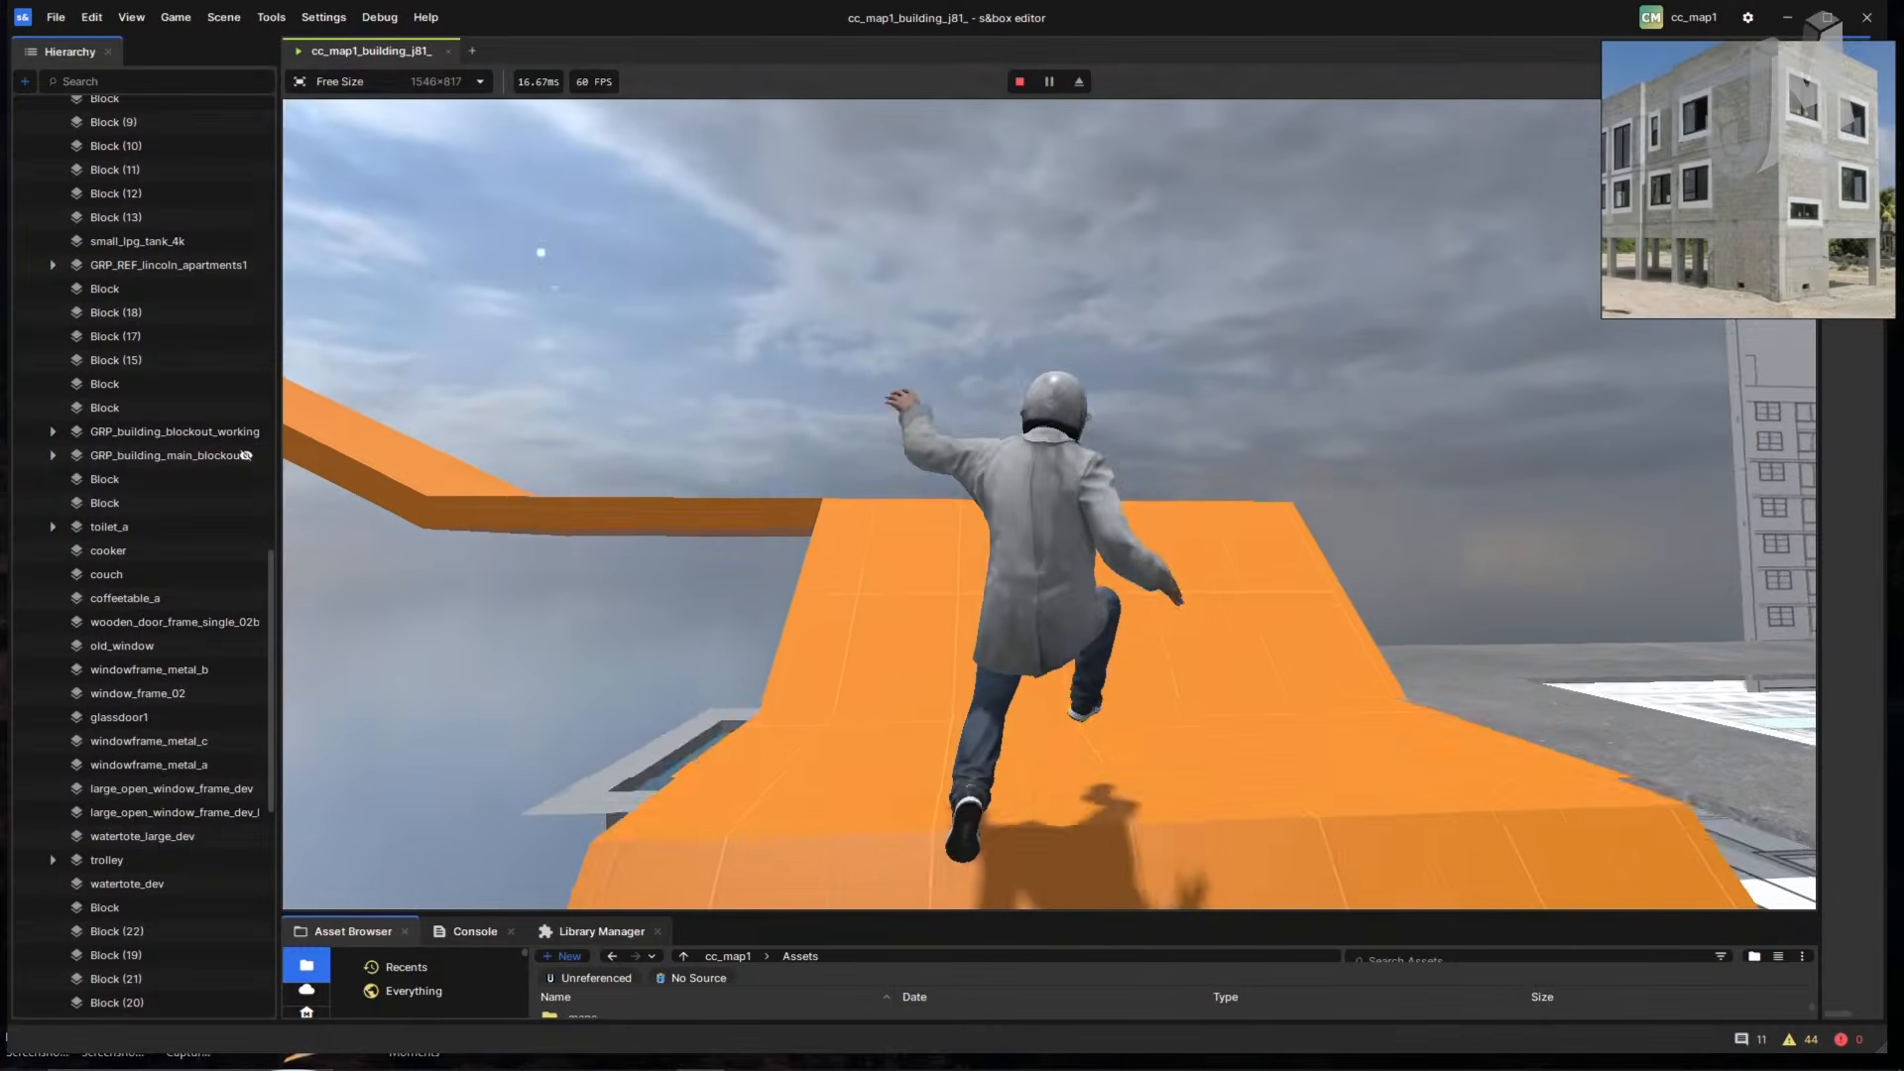
{"action": "key", "text": "w"}
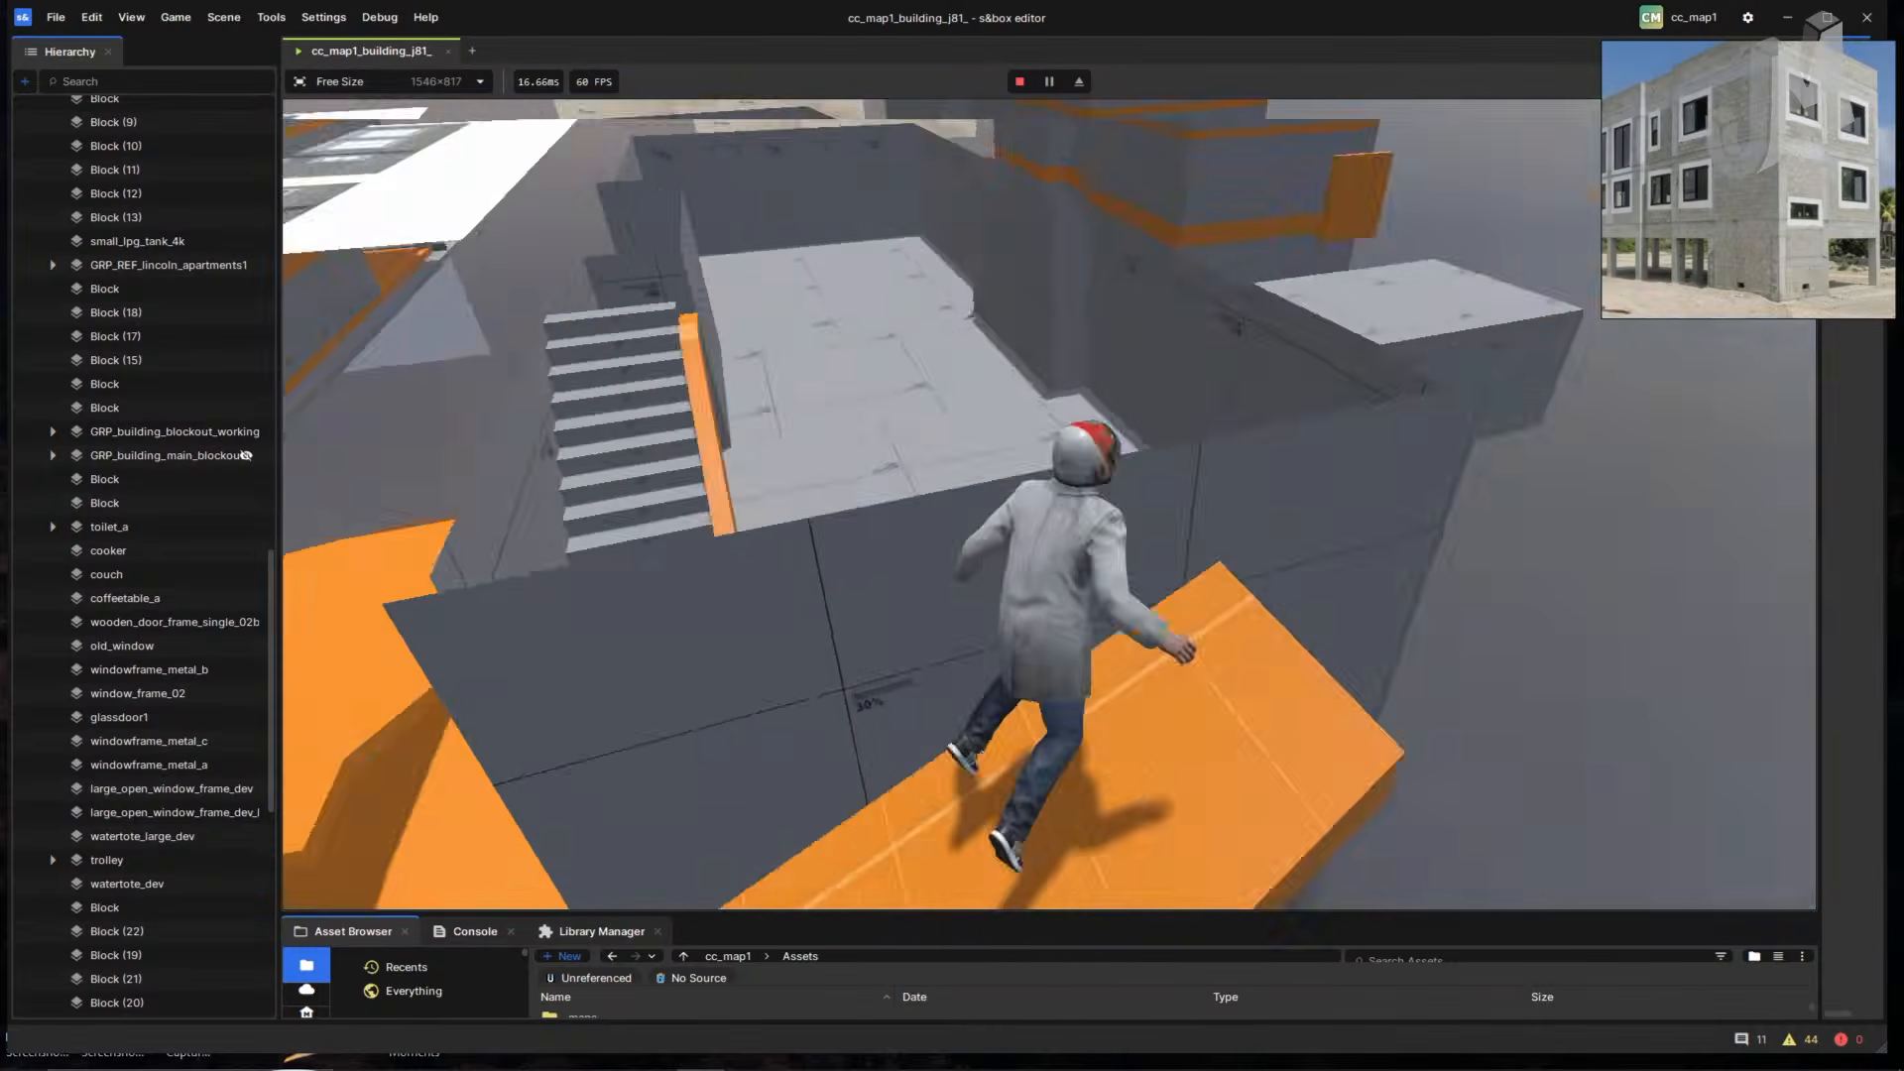
{"action": "key", "text": "space"}
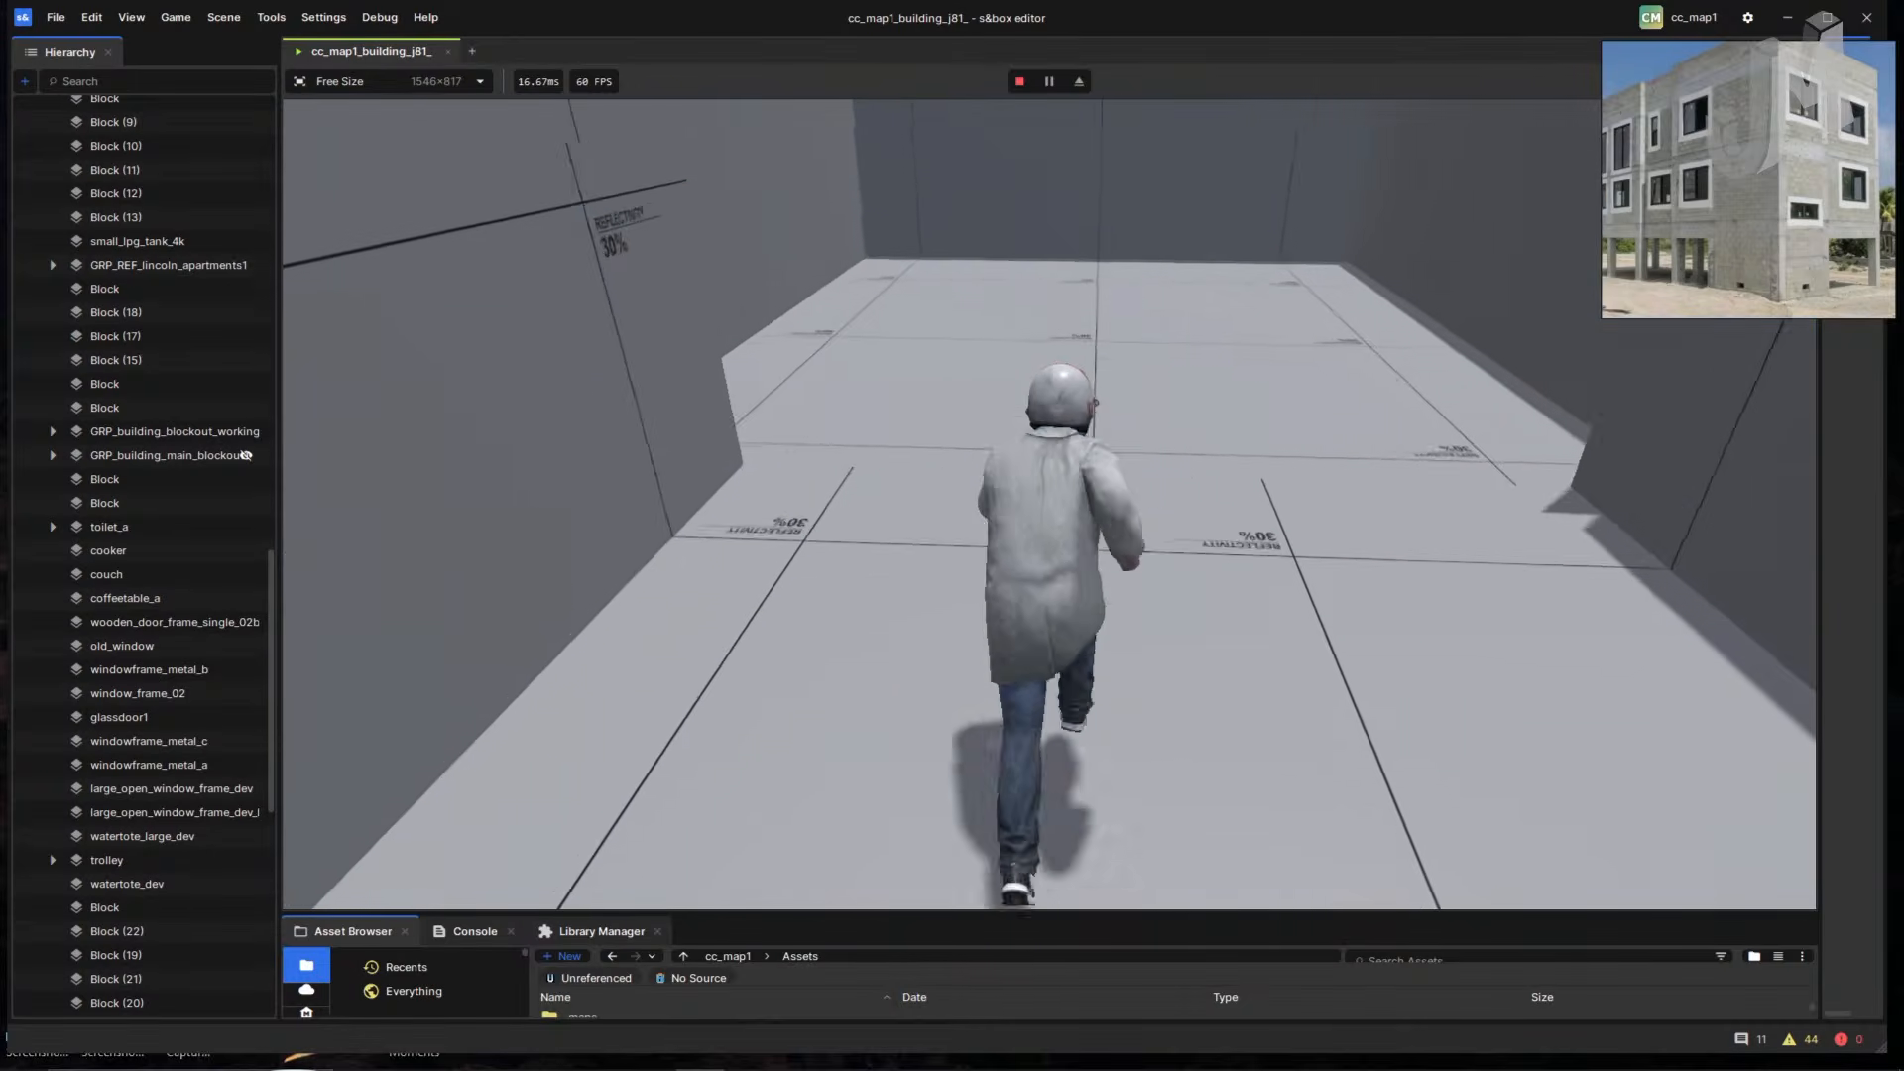
- Run through the long room and climb the orange-railed stairs to the upper floor, then release the mouse
{"action": "key", "text": "w"}
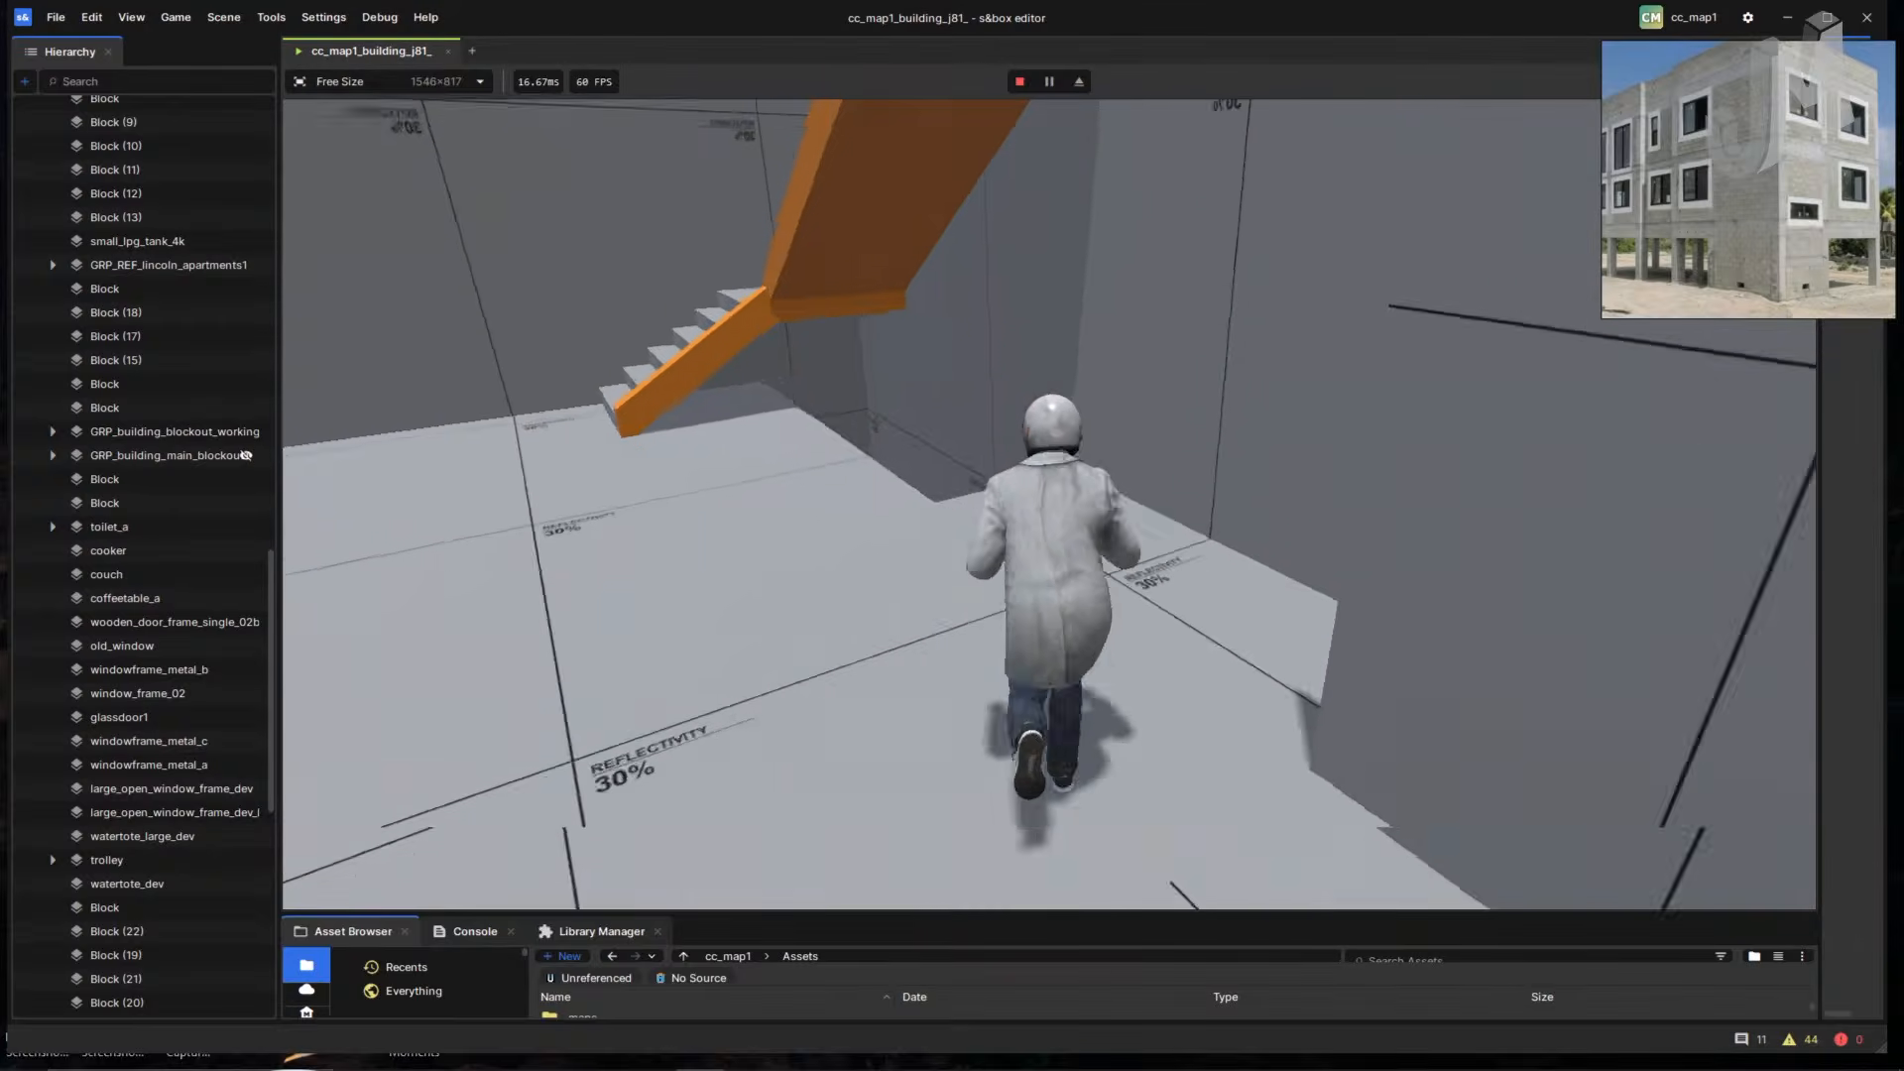
{"action": "key", "text": "a"}
{"action": "key", "text": "w"}
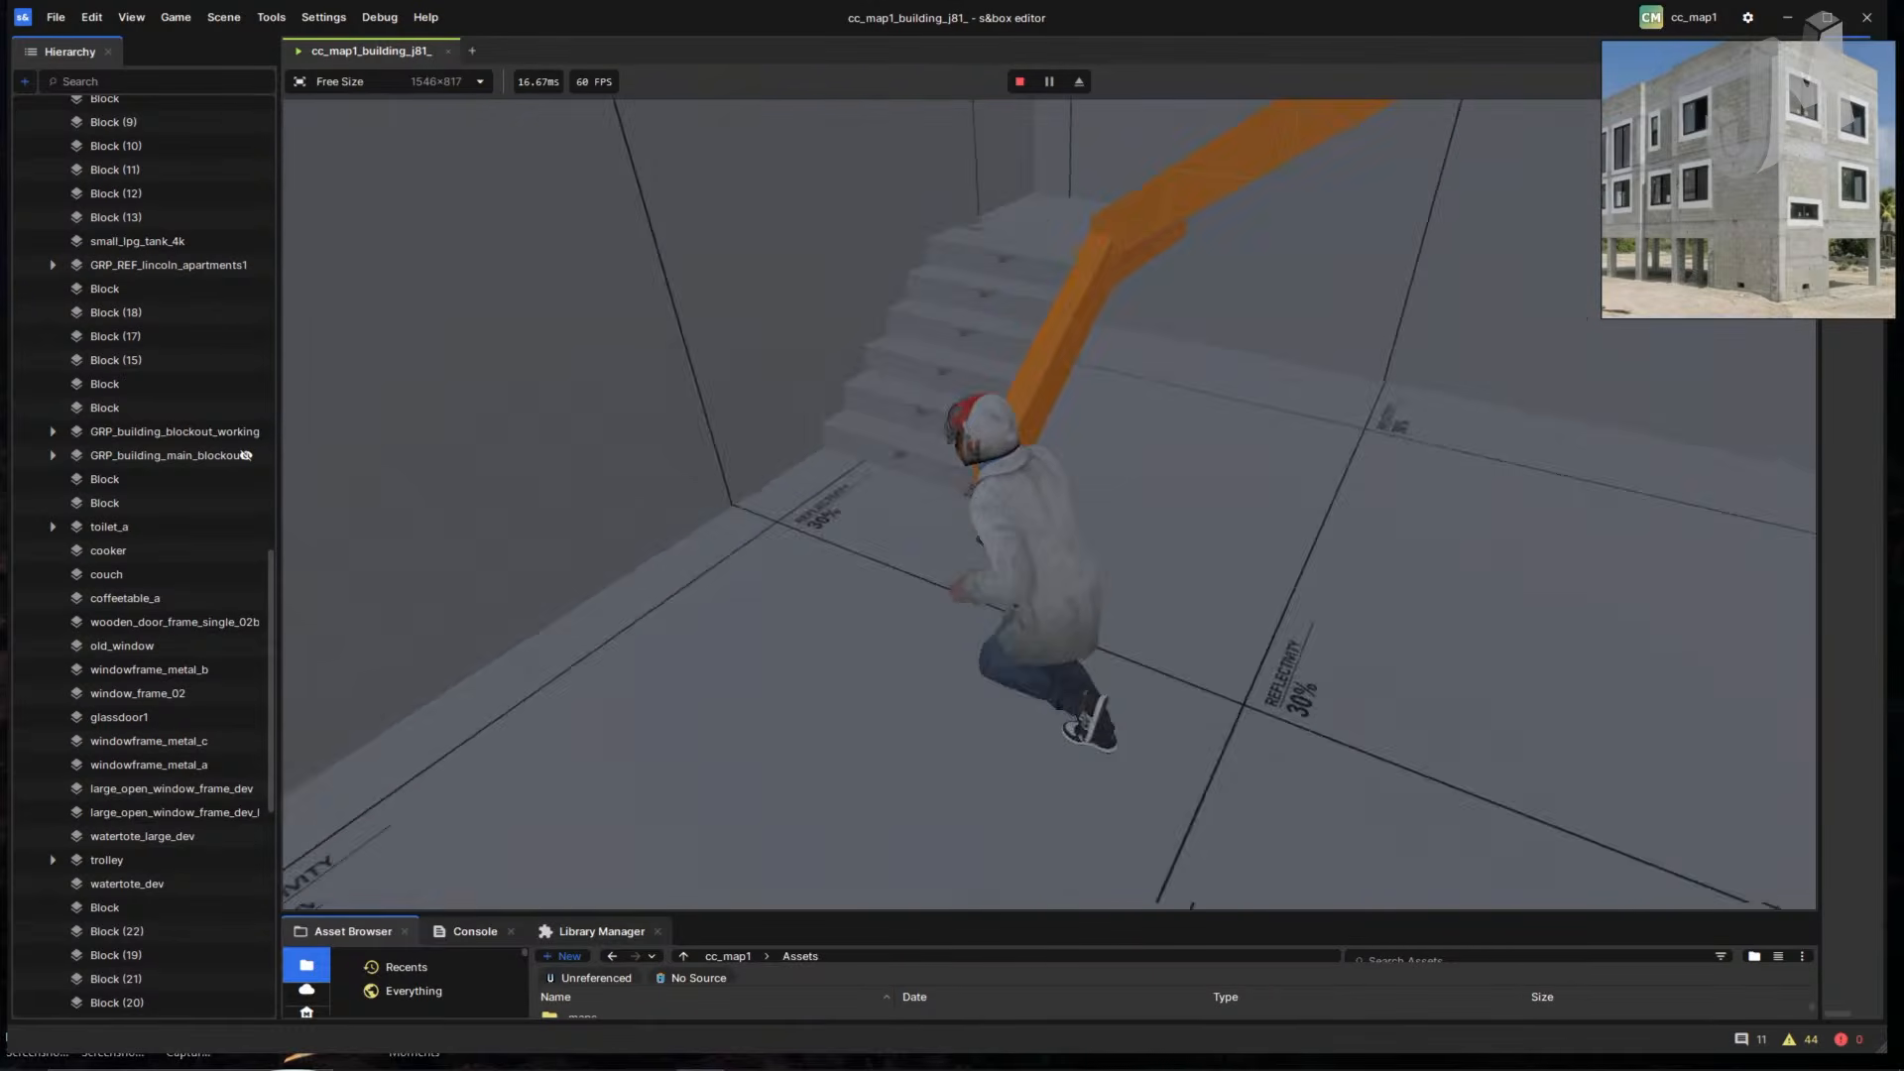
{"action": "key", "text": "w"}
{"action": "key", "text": "w"}
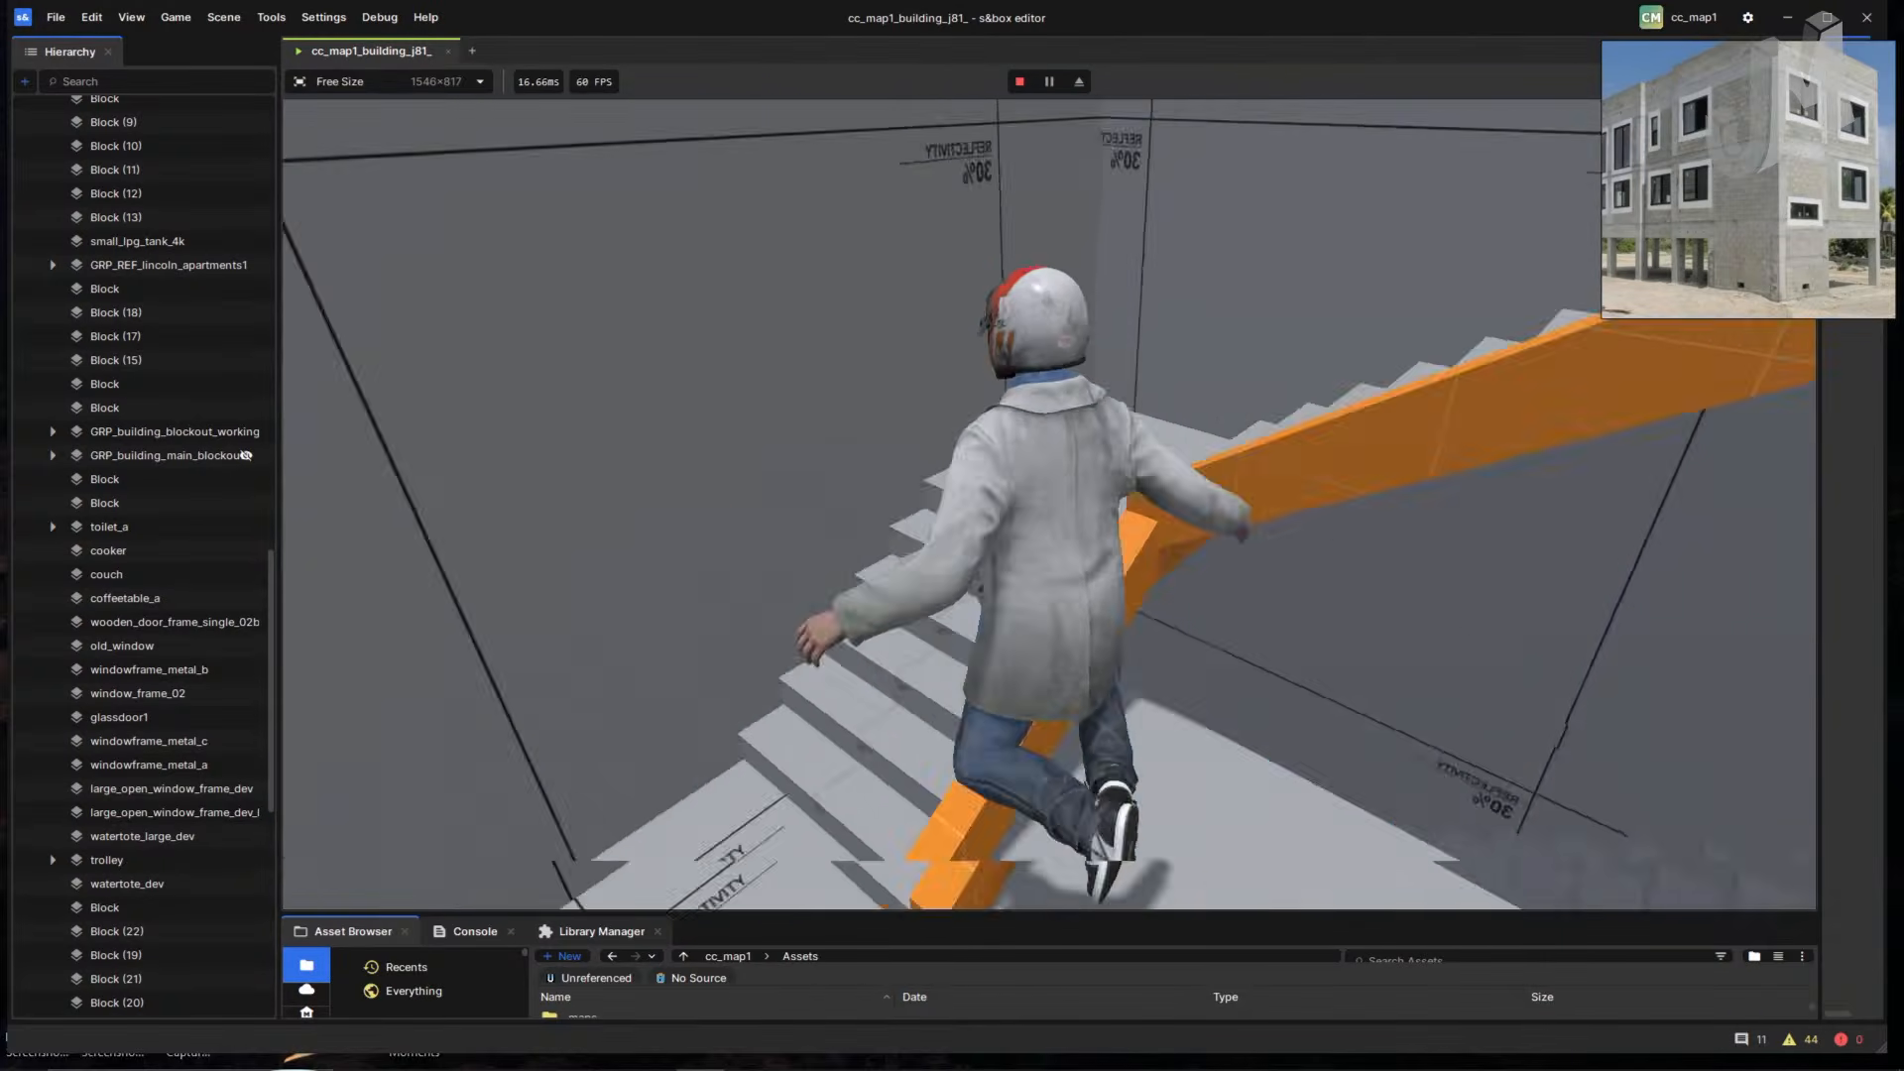
{"action": "key", "text": "w"}
{"action": "key", "text": "w"}
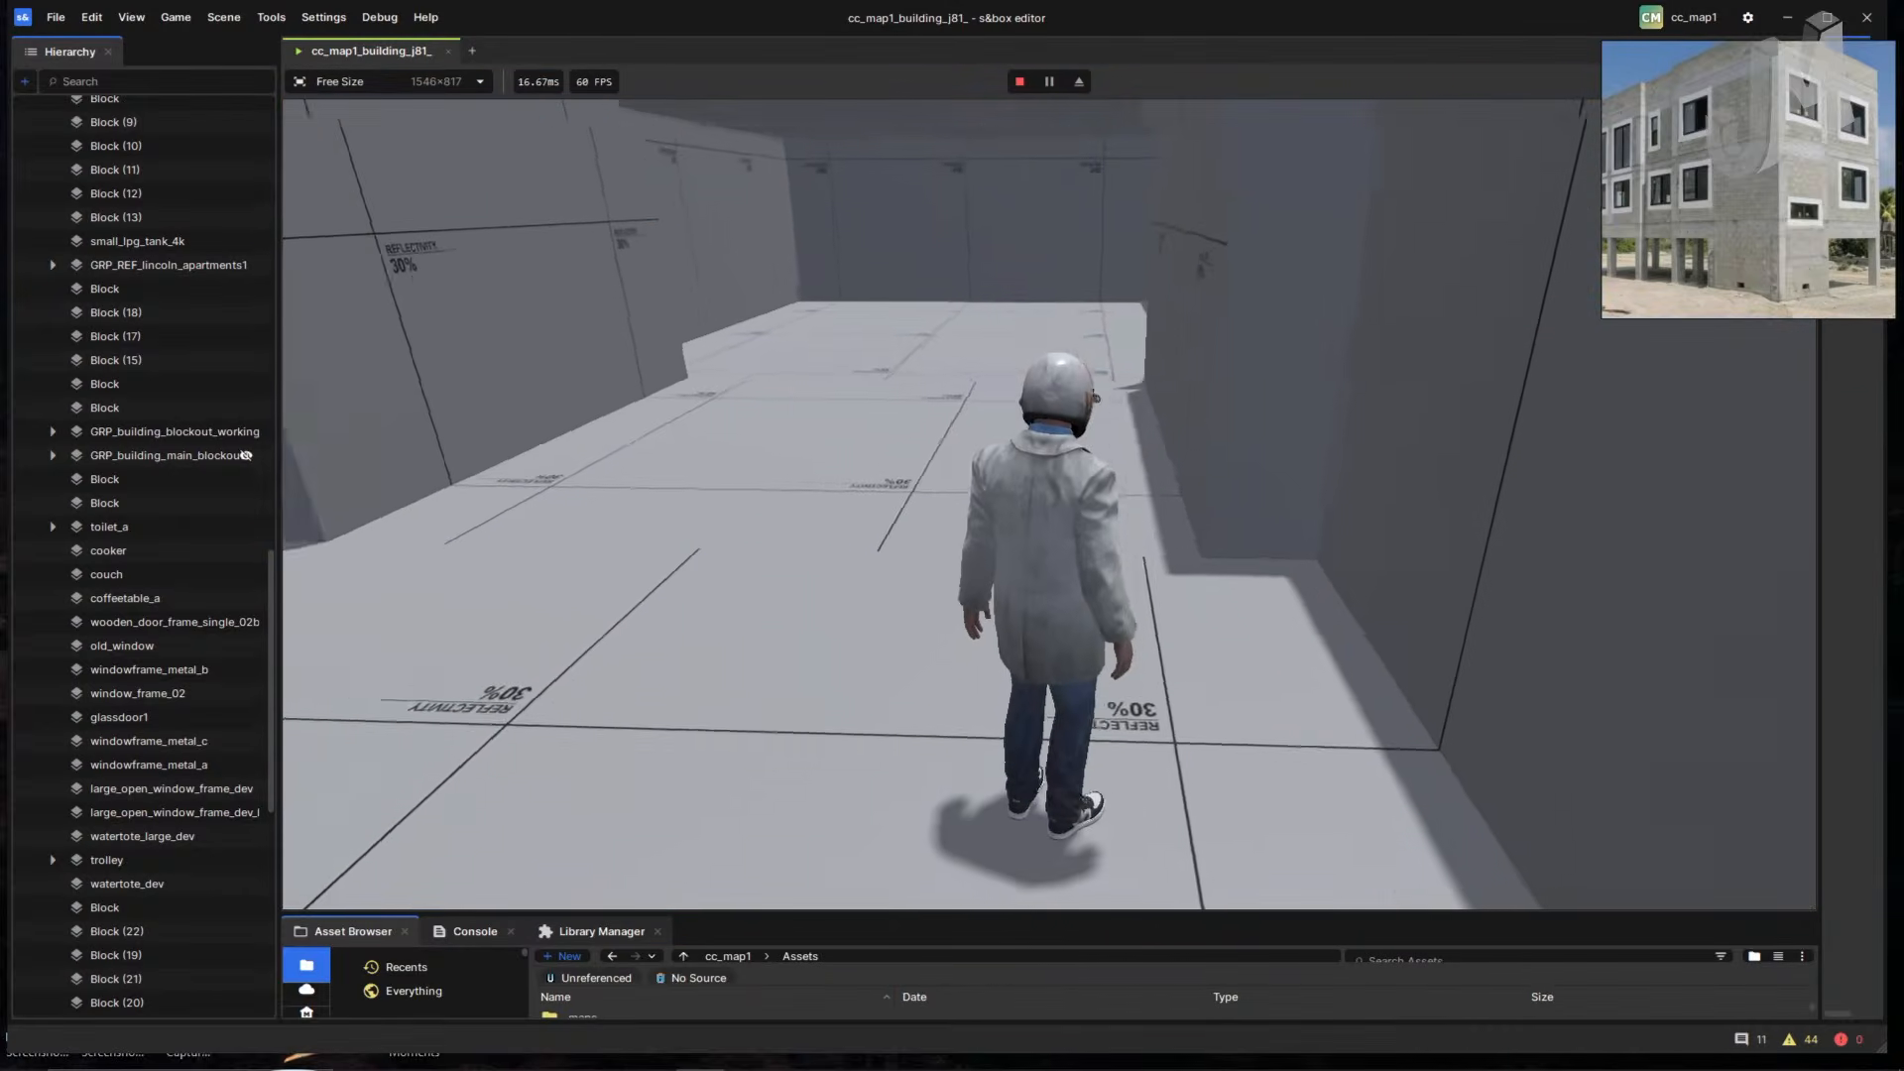
{"action": "key", "text": "w"}
{"action": "key", "text": "w"}
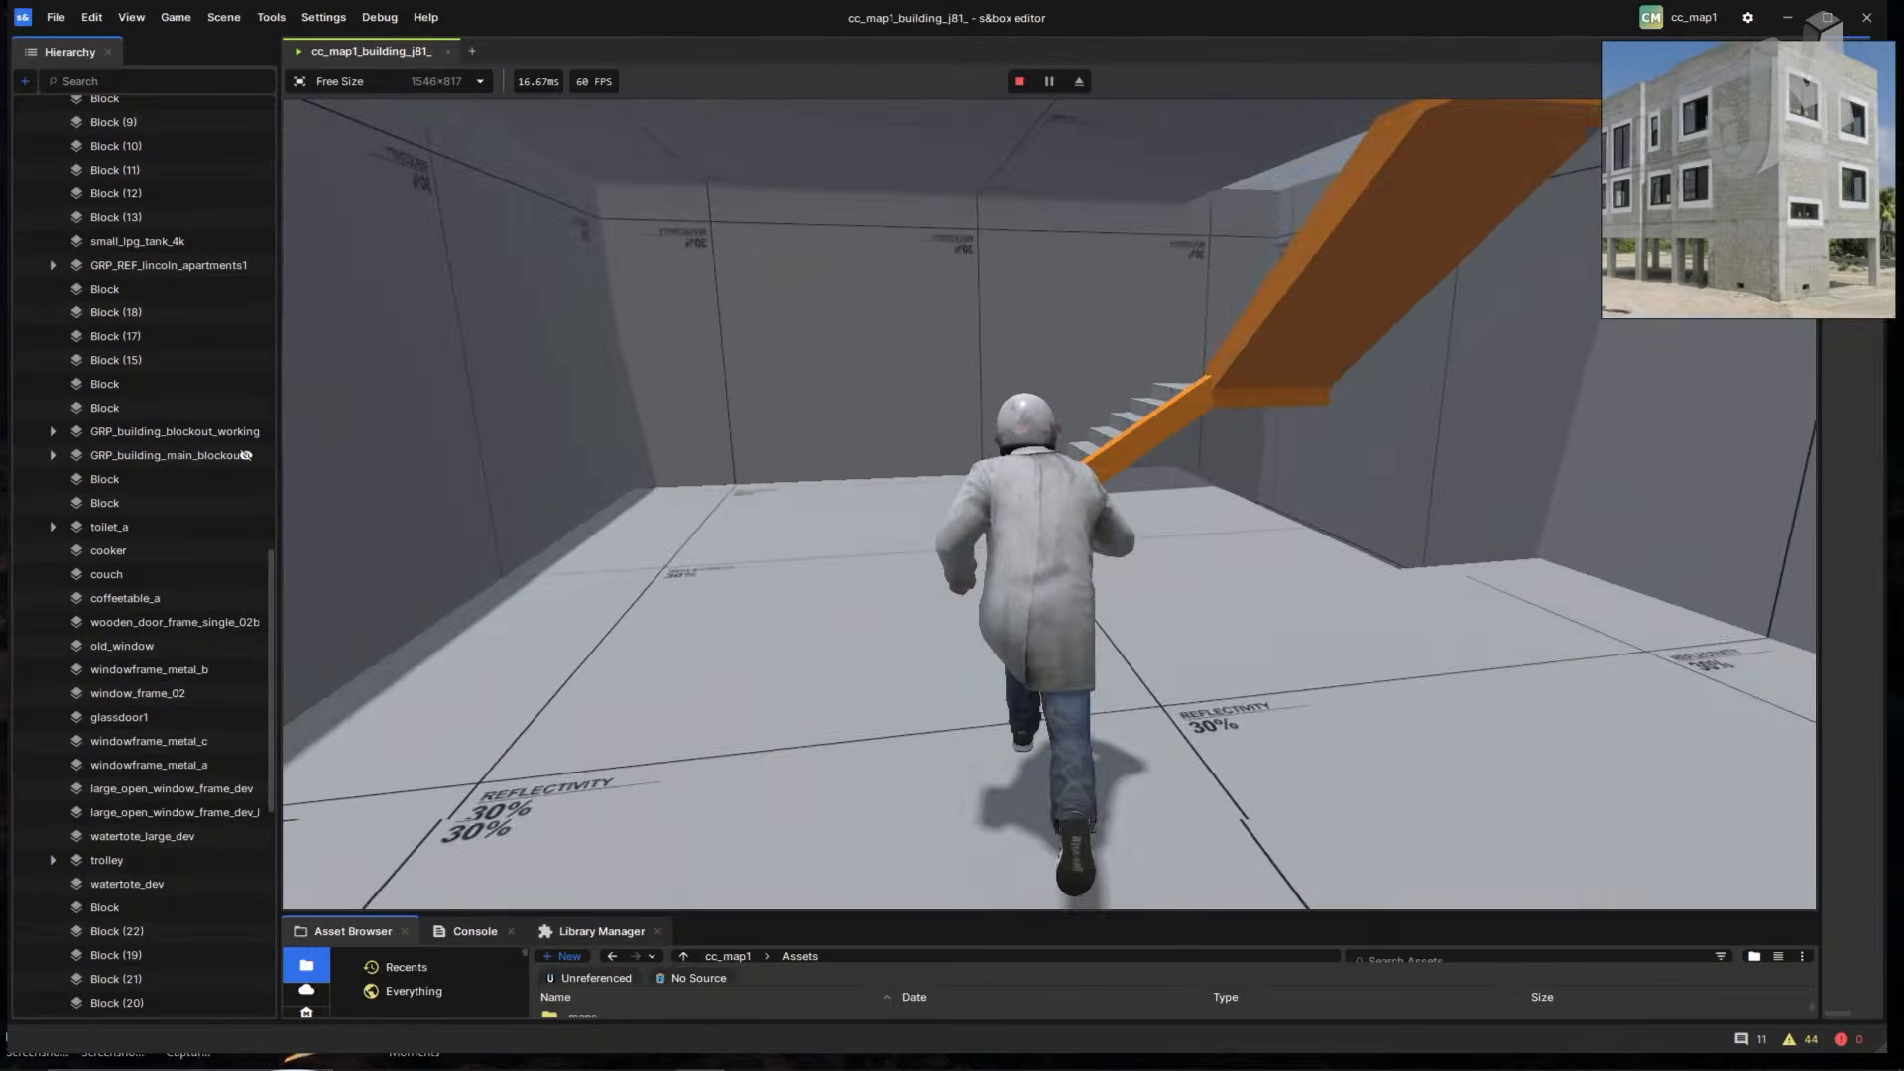
{"action": "key", "text": "w"}
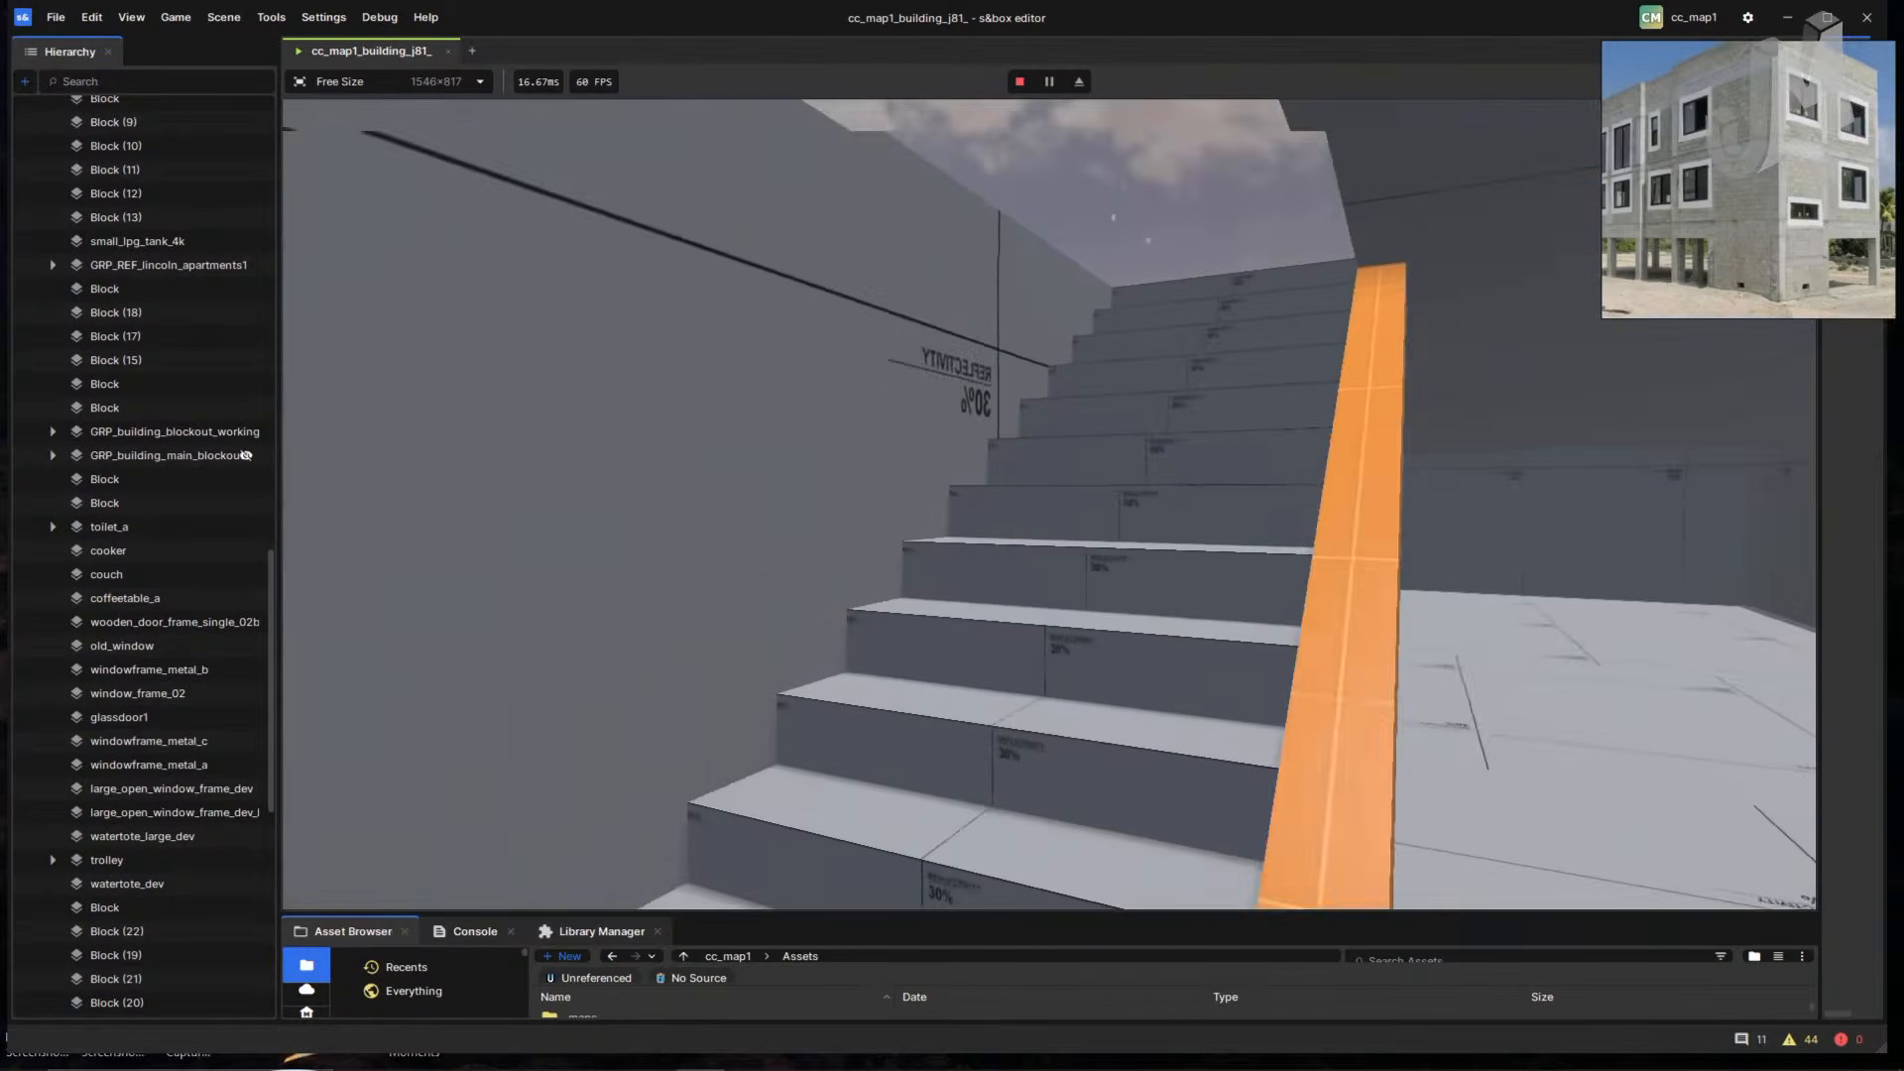
{"action": "key", "text": "w"}
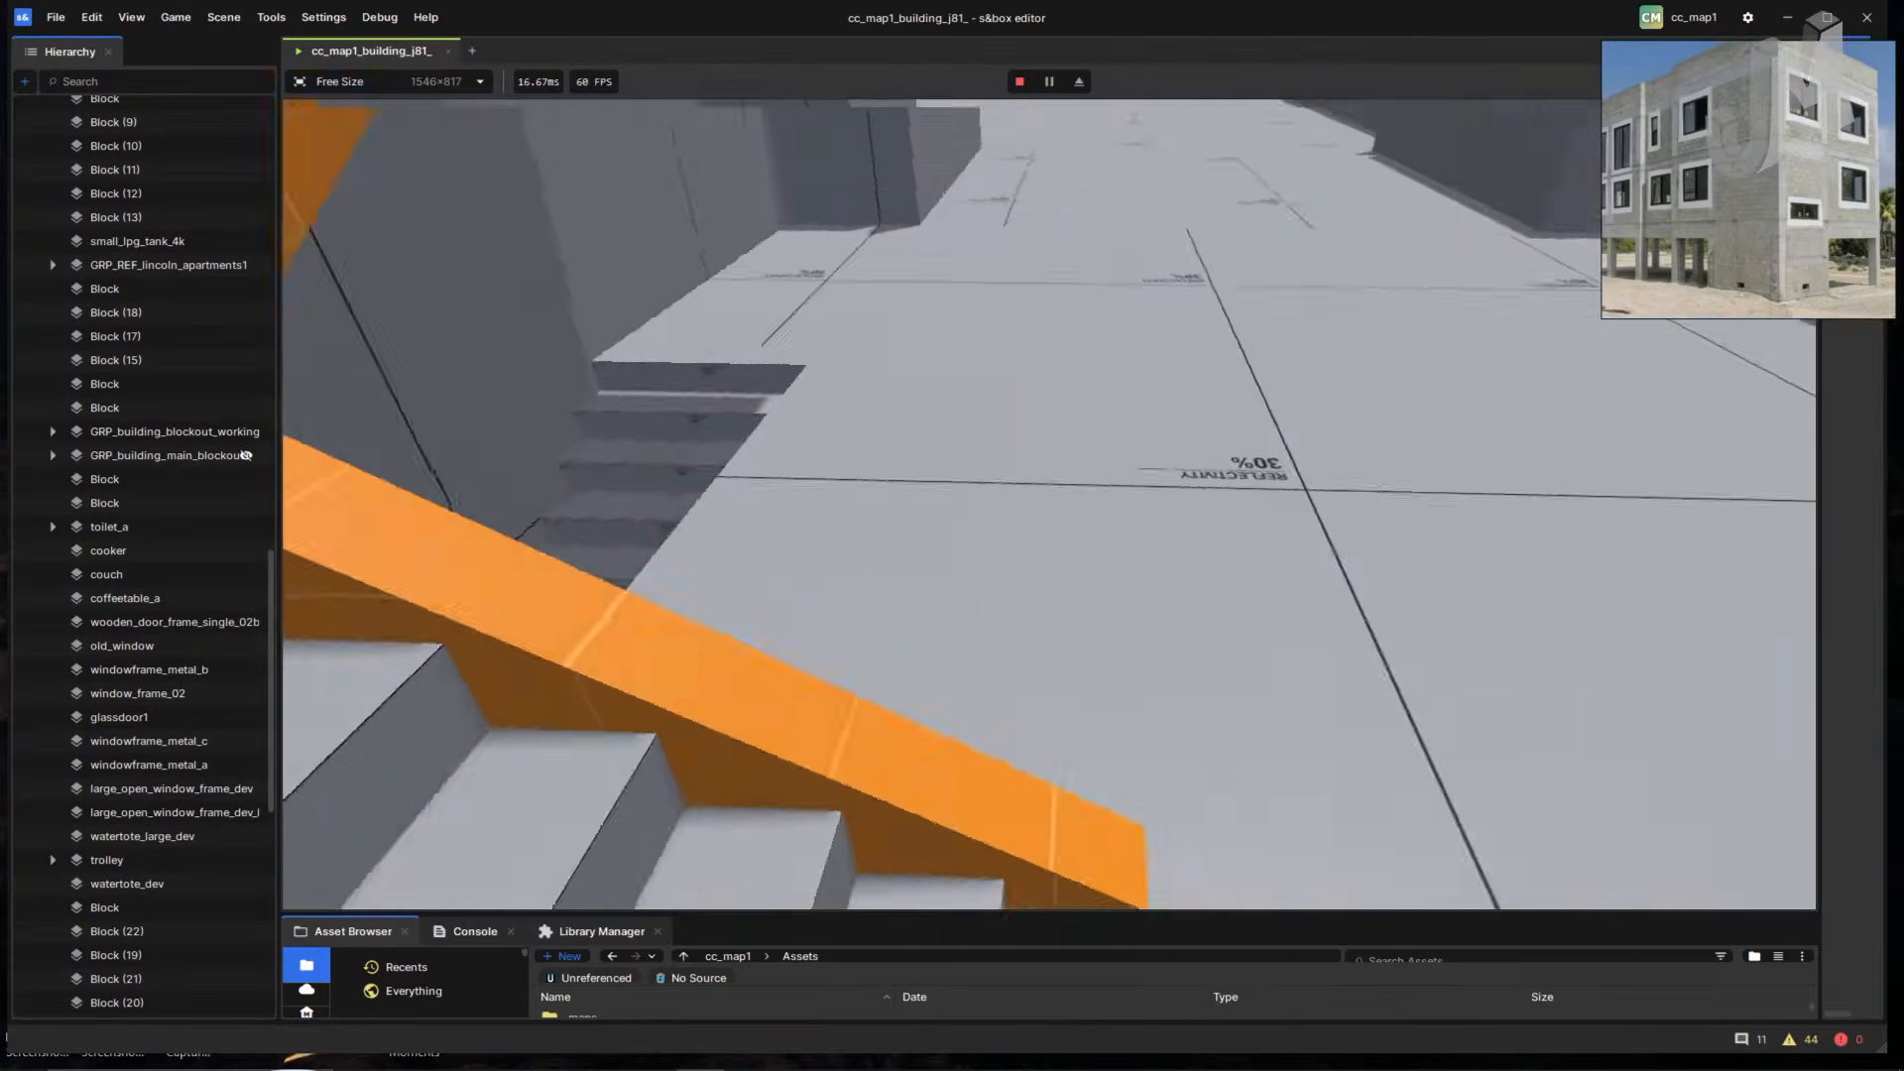
{"action": "key", "text": "w"}
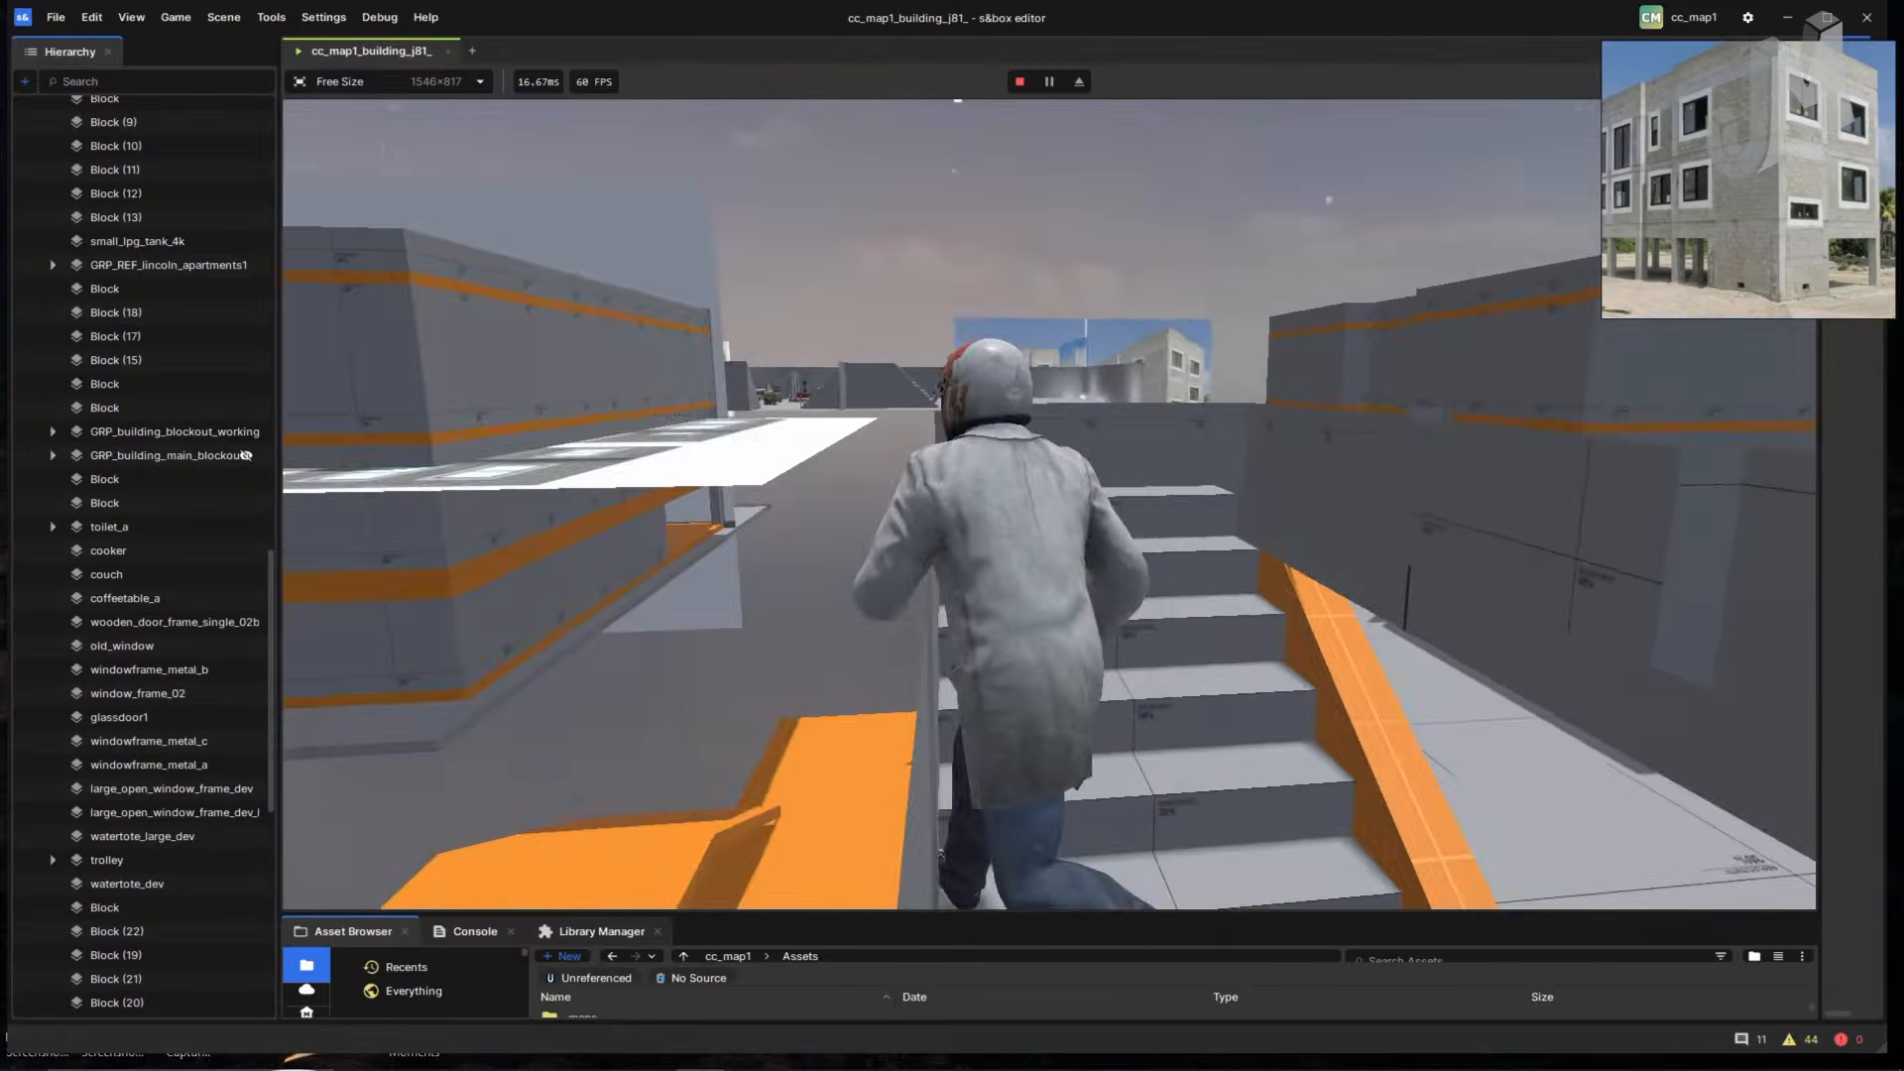
{"action": "key", "text": "w"}
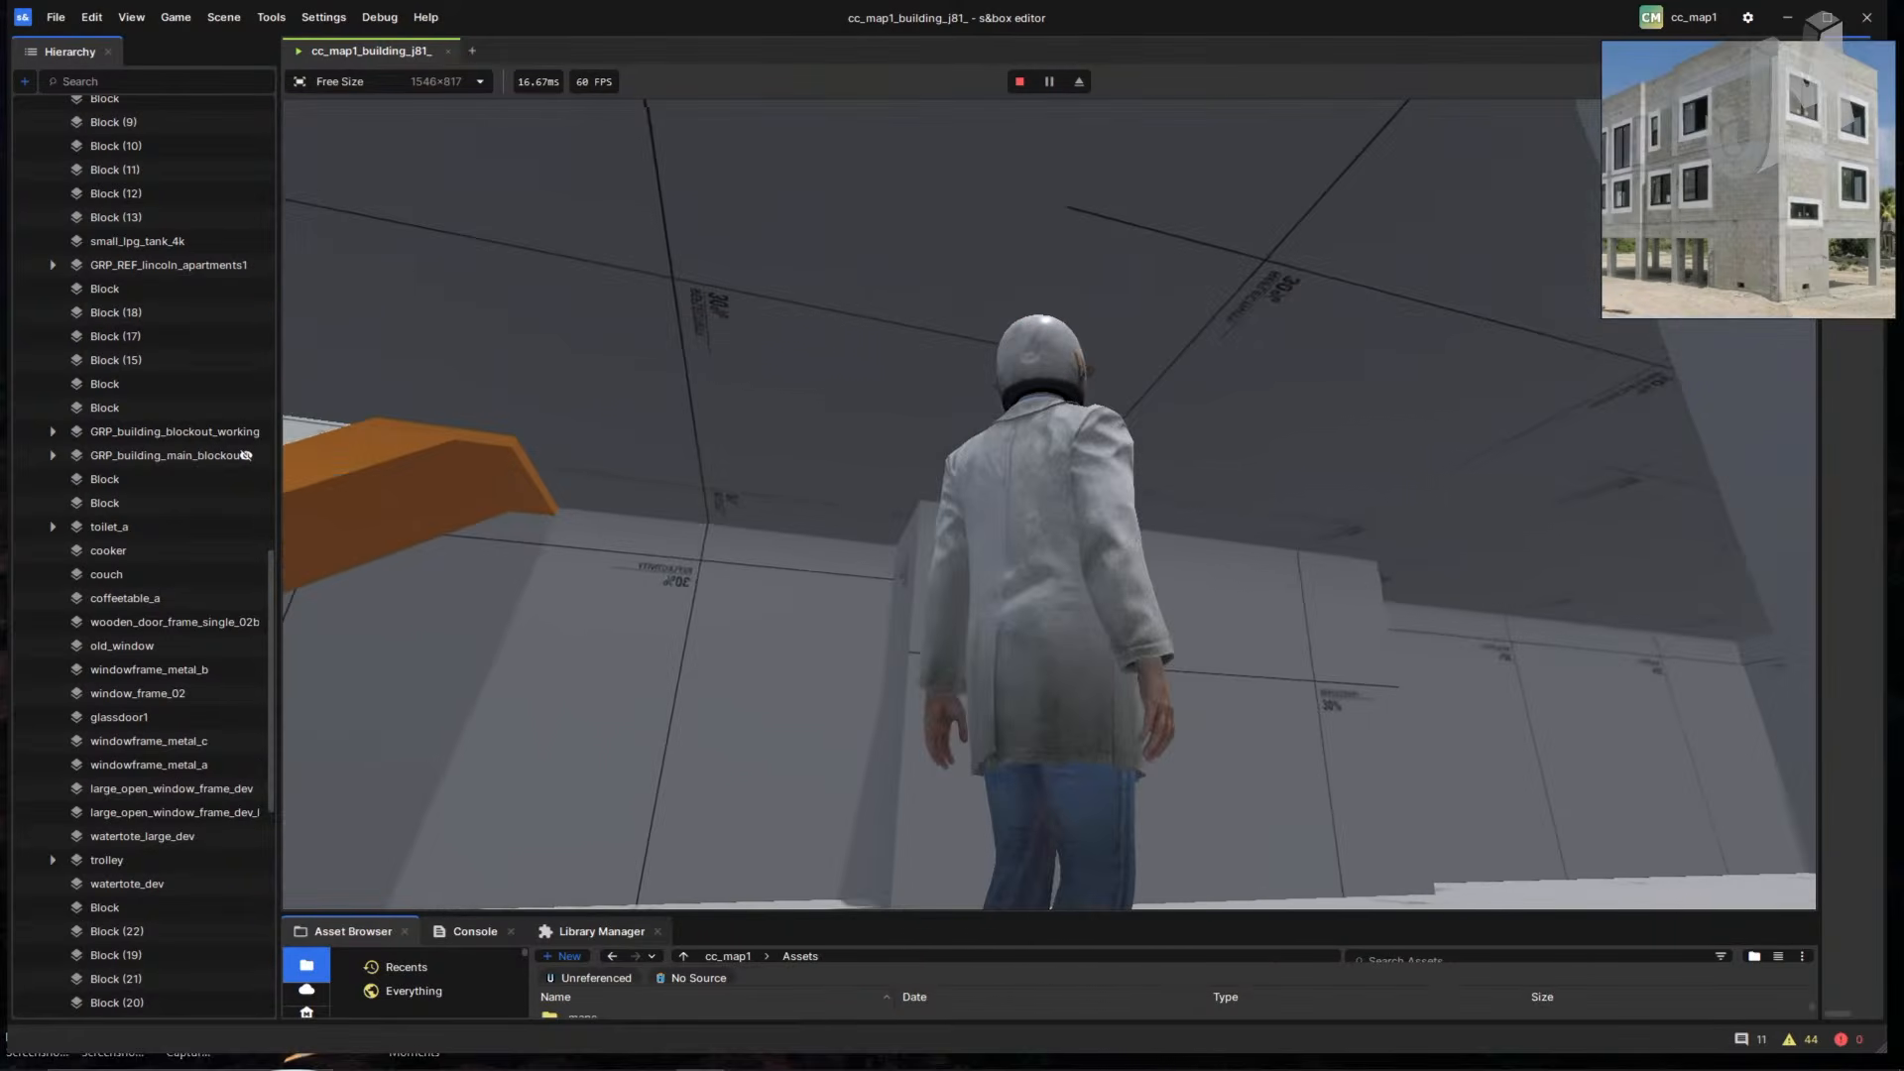
{"action": "key", "text": "Escape"}
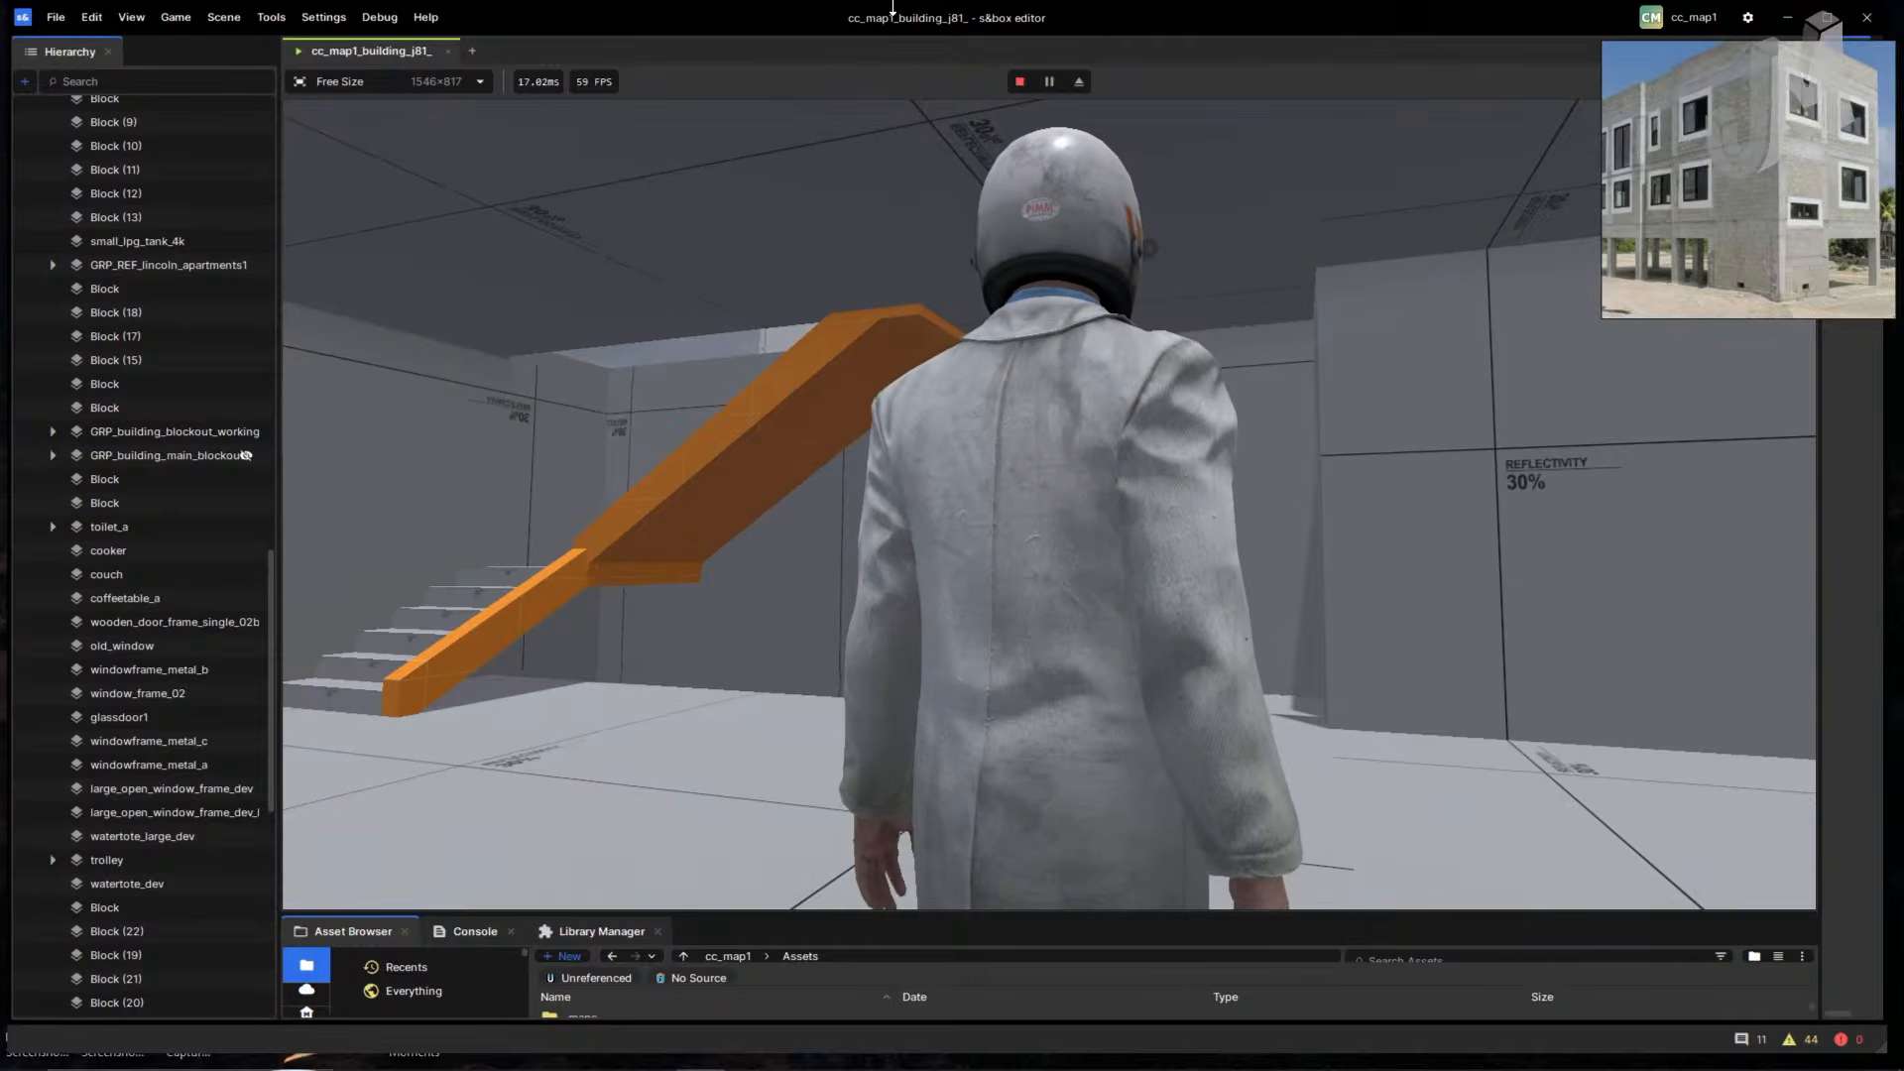
- End the playtest, fly the editor view across the building's roof, and relaunch the game
{"action": "left_click", "coordinate": [1015, 84]}
{"action": "right_click_drag", "start_coordinate": [1102, 420], "coordinate": [1210, 525]}
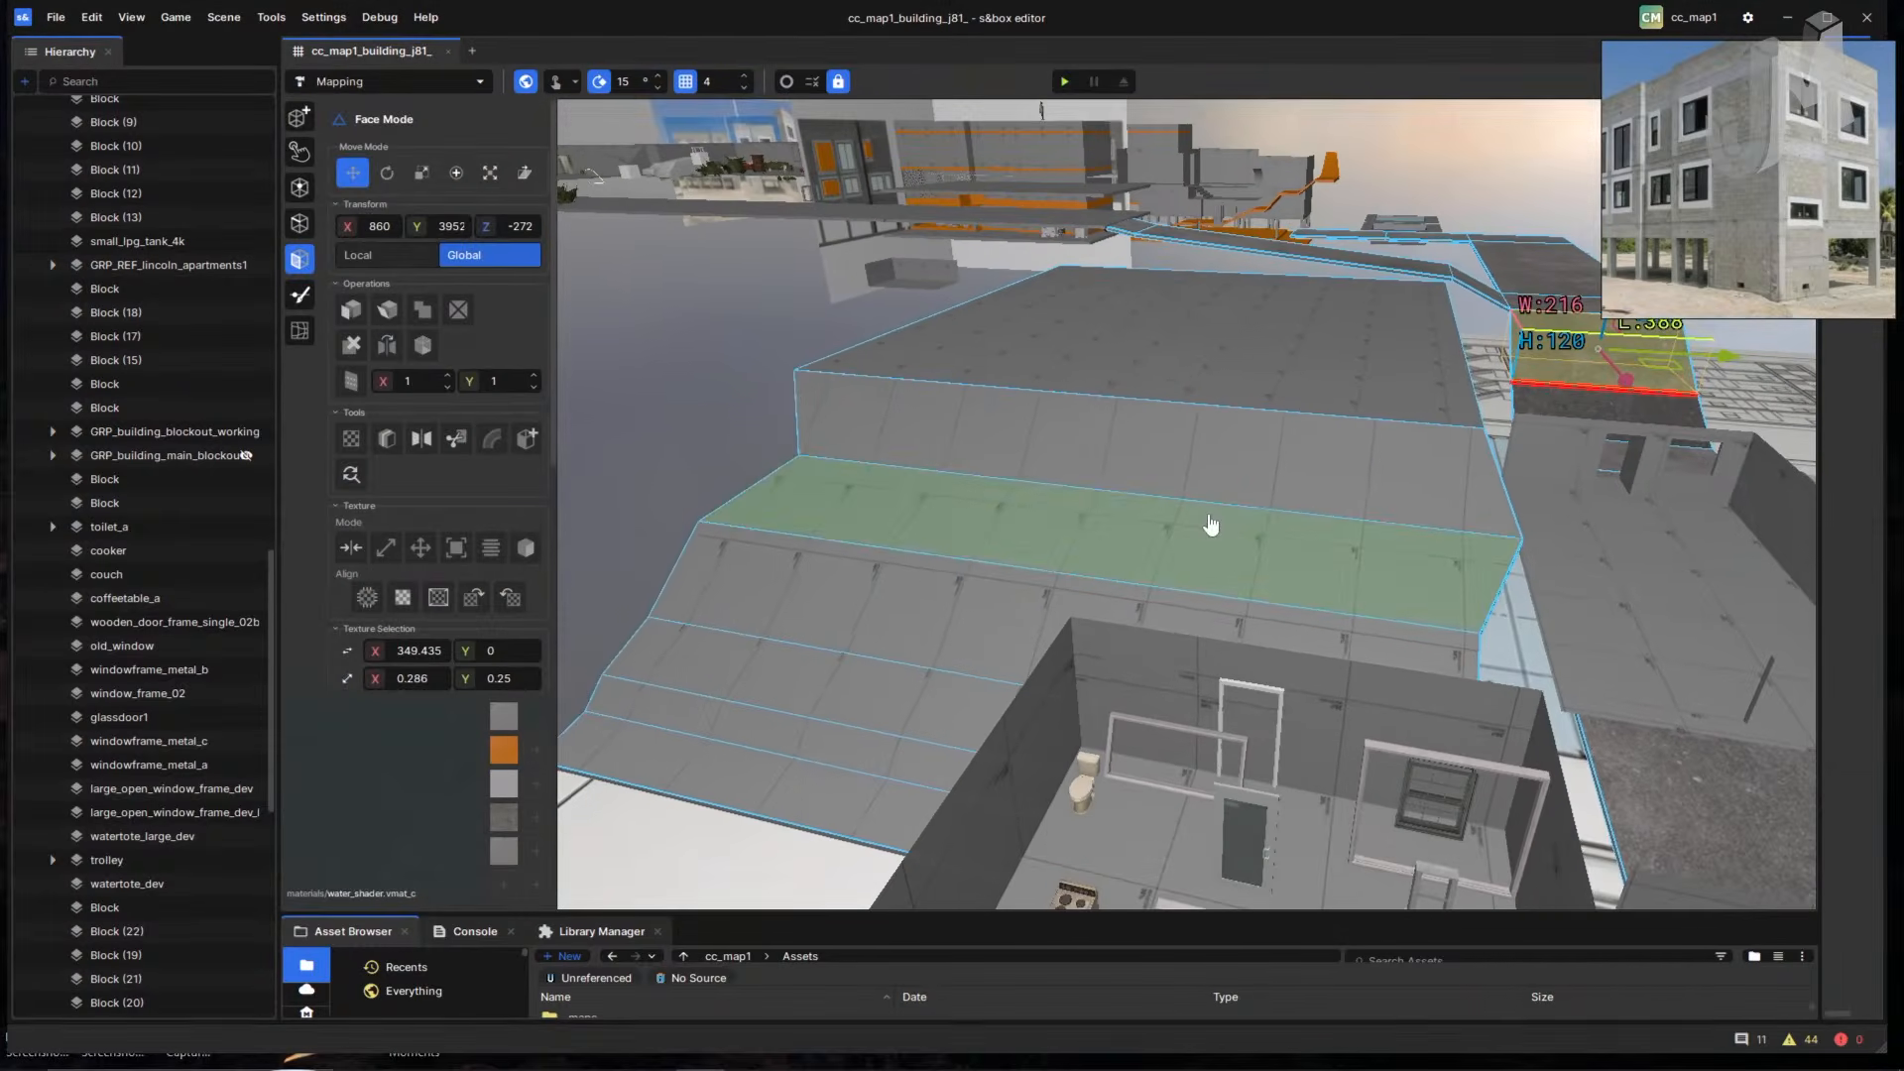
{"action": "right_click_drag", "start_coordinate": [877, 543], "coordinate": [1371, 481]}
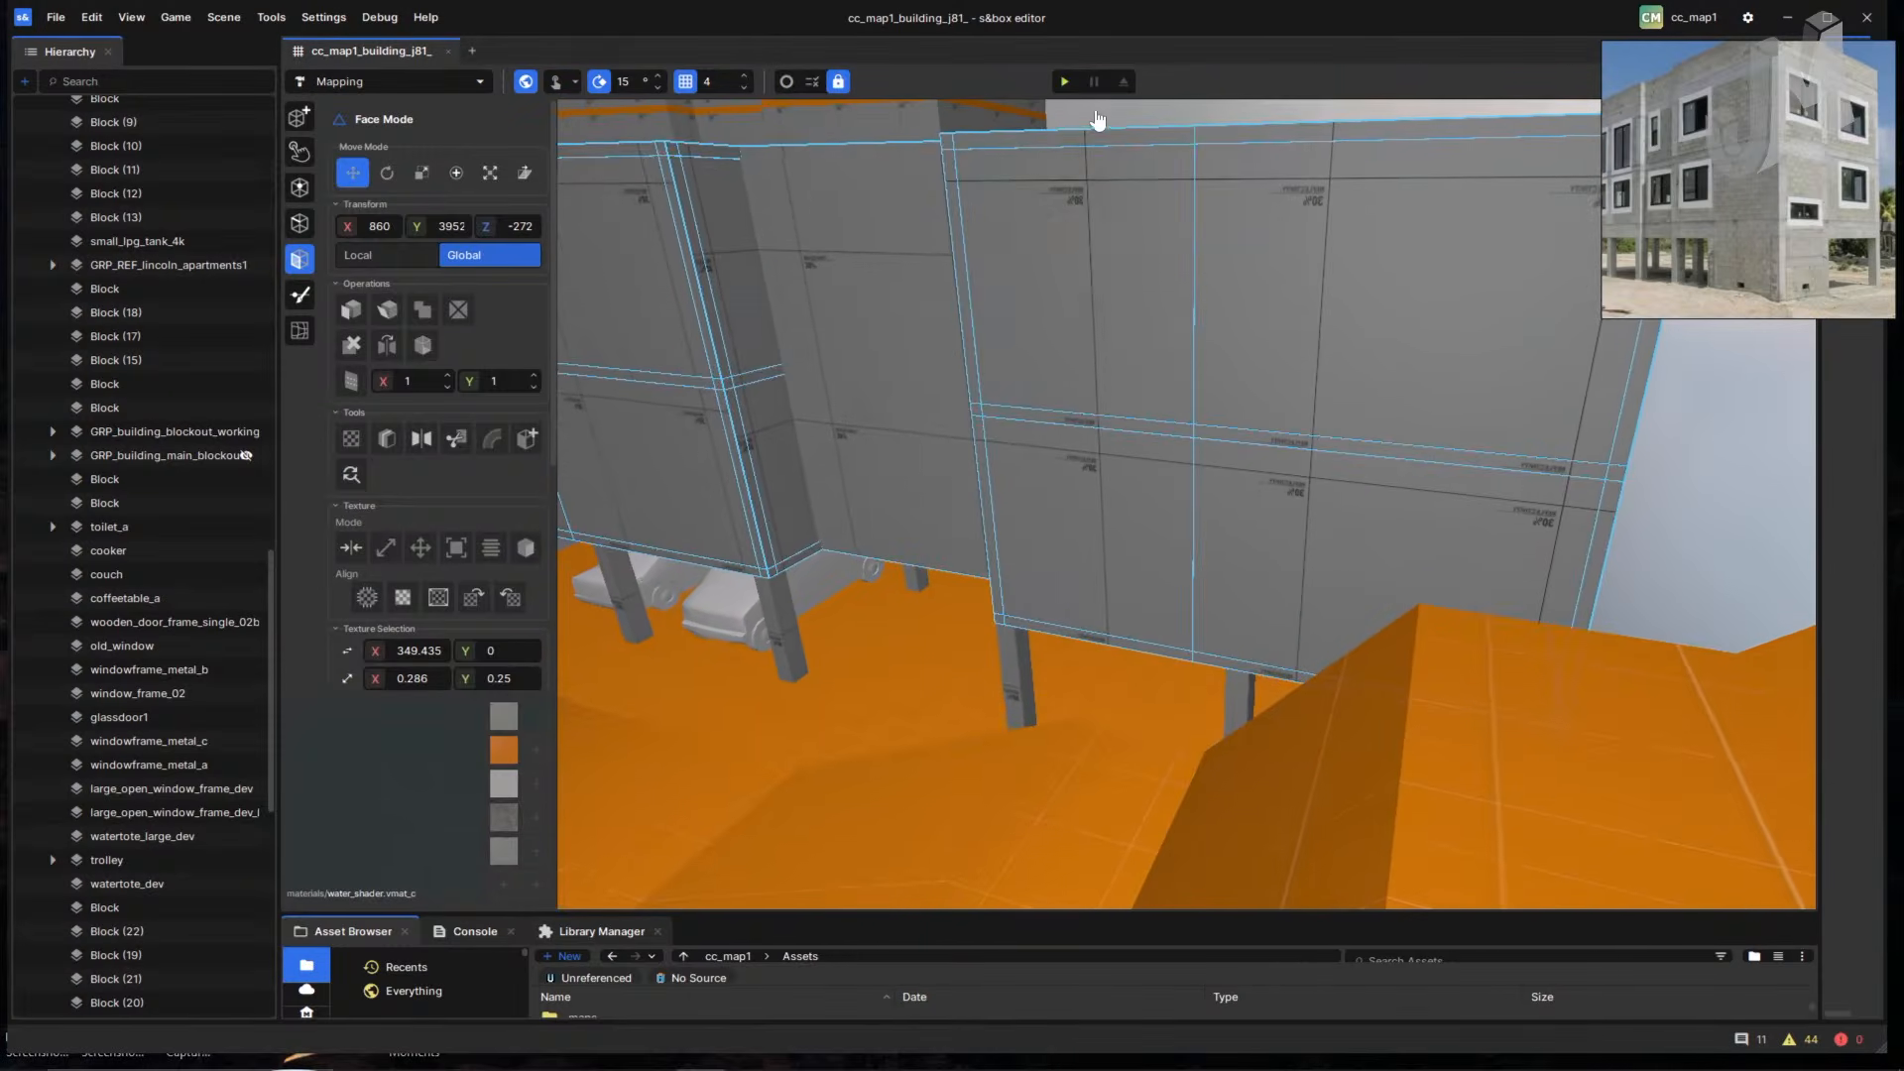
{"action": "left_click", "coordinate": [1064, 81]}
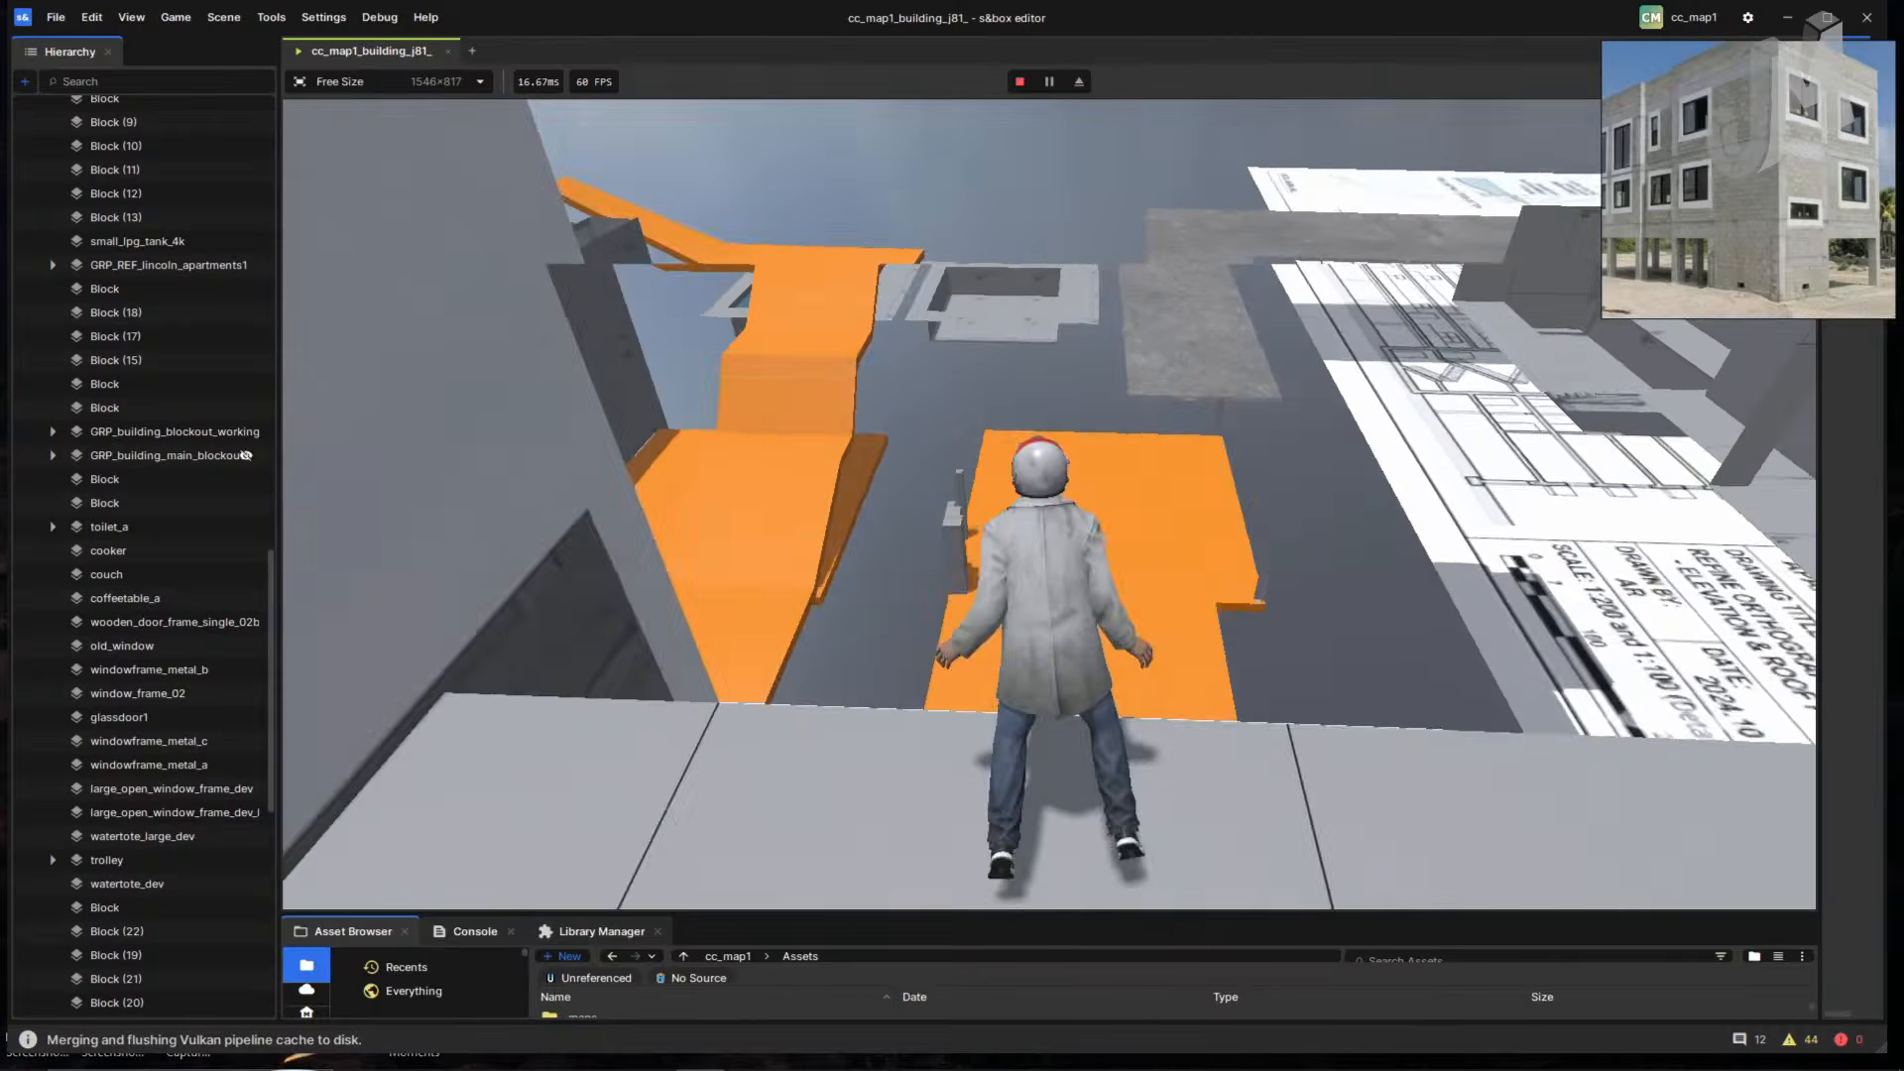
- Run and jump over the orange ramps and walkway across the grey floor past the staircase
{"action": "key", "text": "w"}
{"action": "key", "text": "space"}
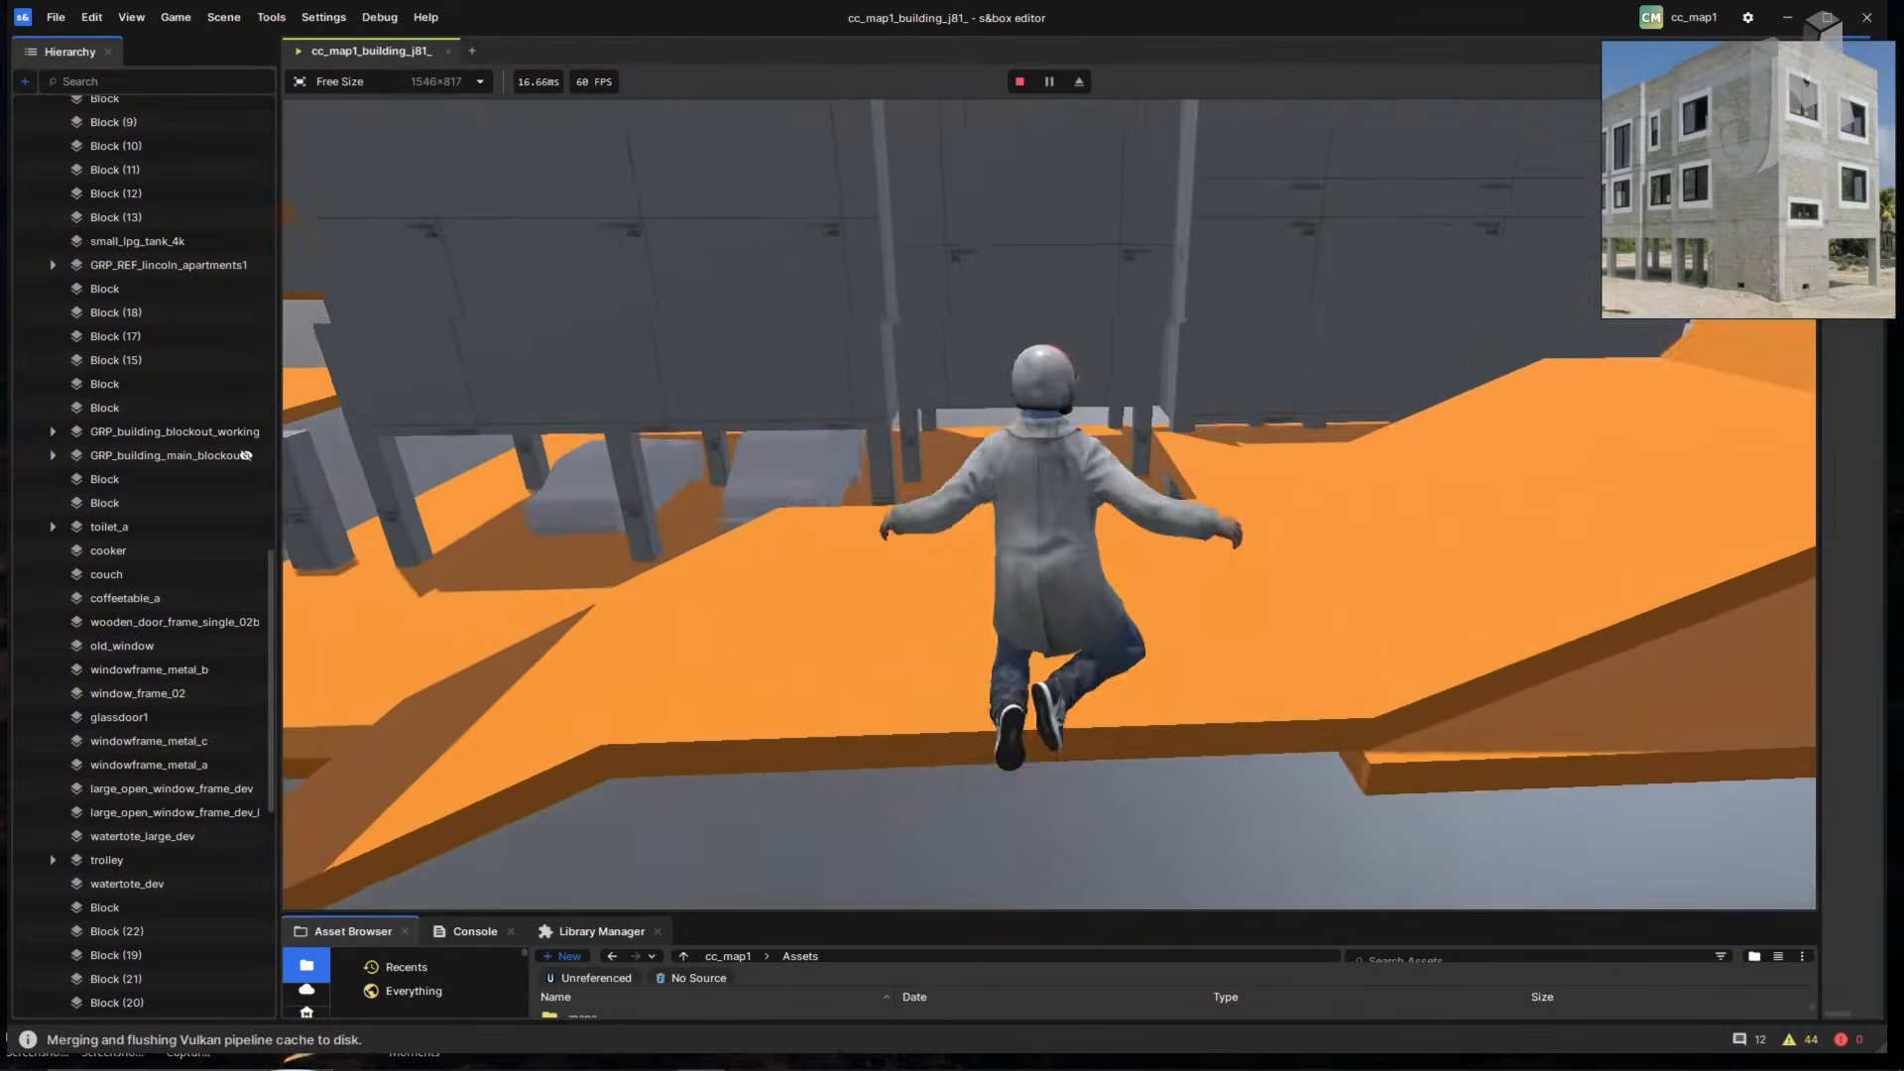
{"action": "key", "text": "w"}
{"action": "key", "text": "space"}
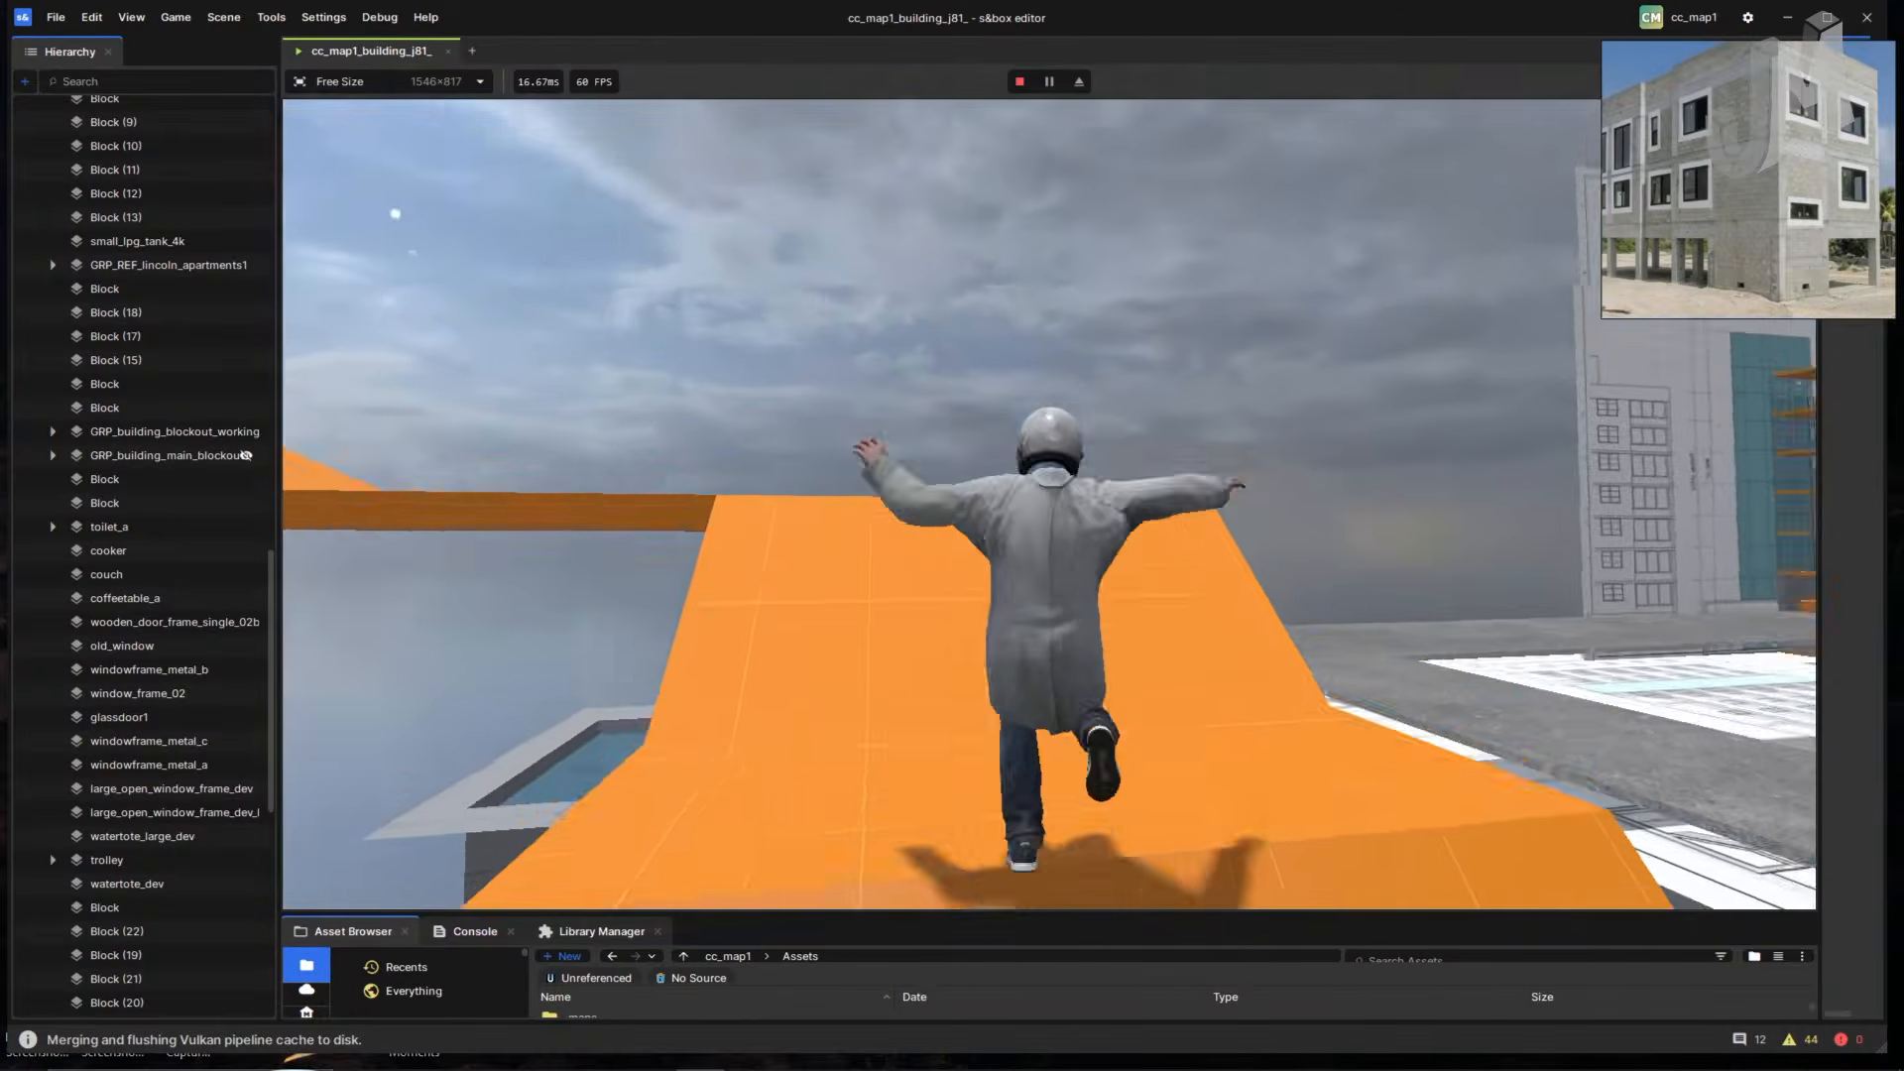
{"action": "key", "text": "w"}
{"action": "key", "text": "space"}
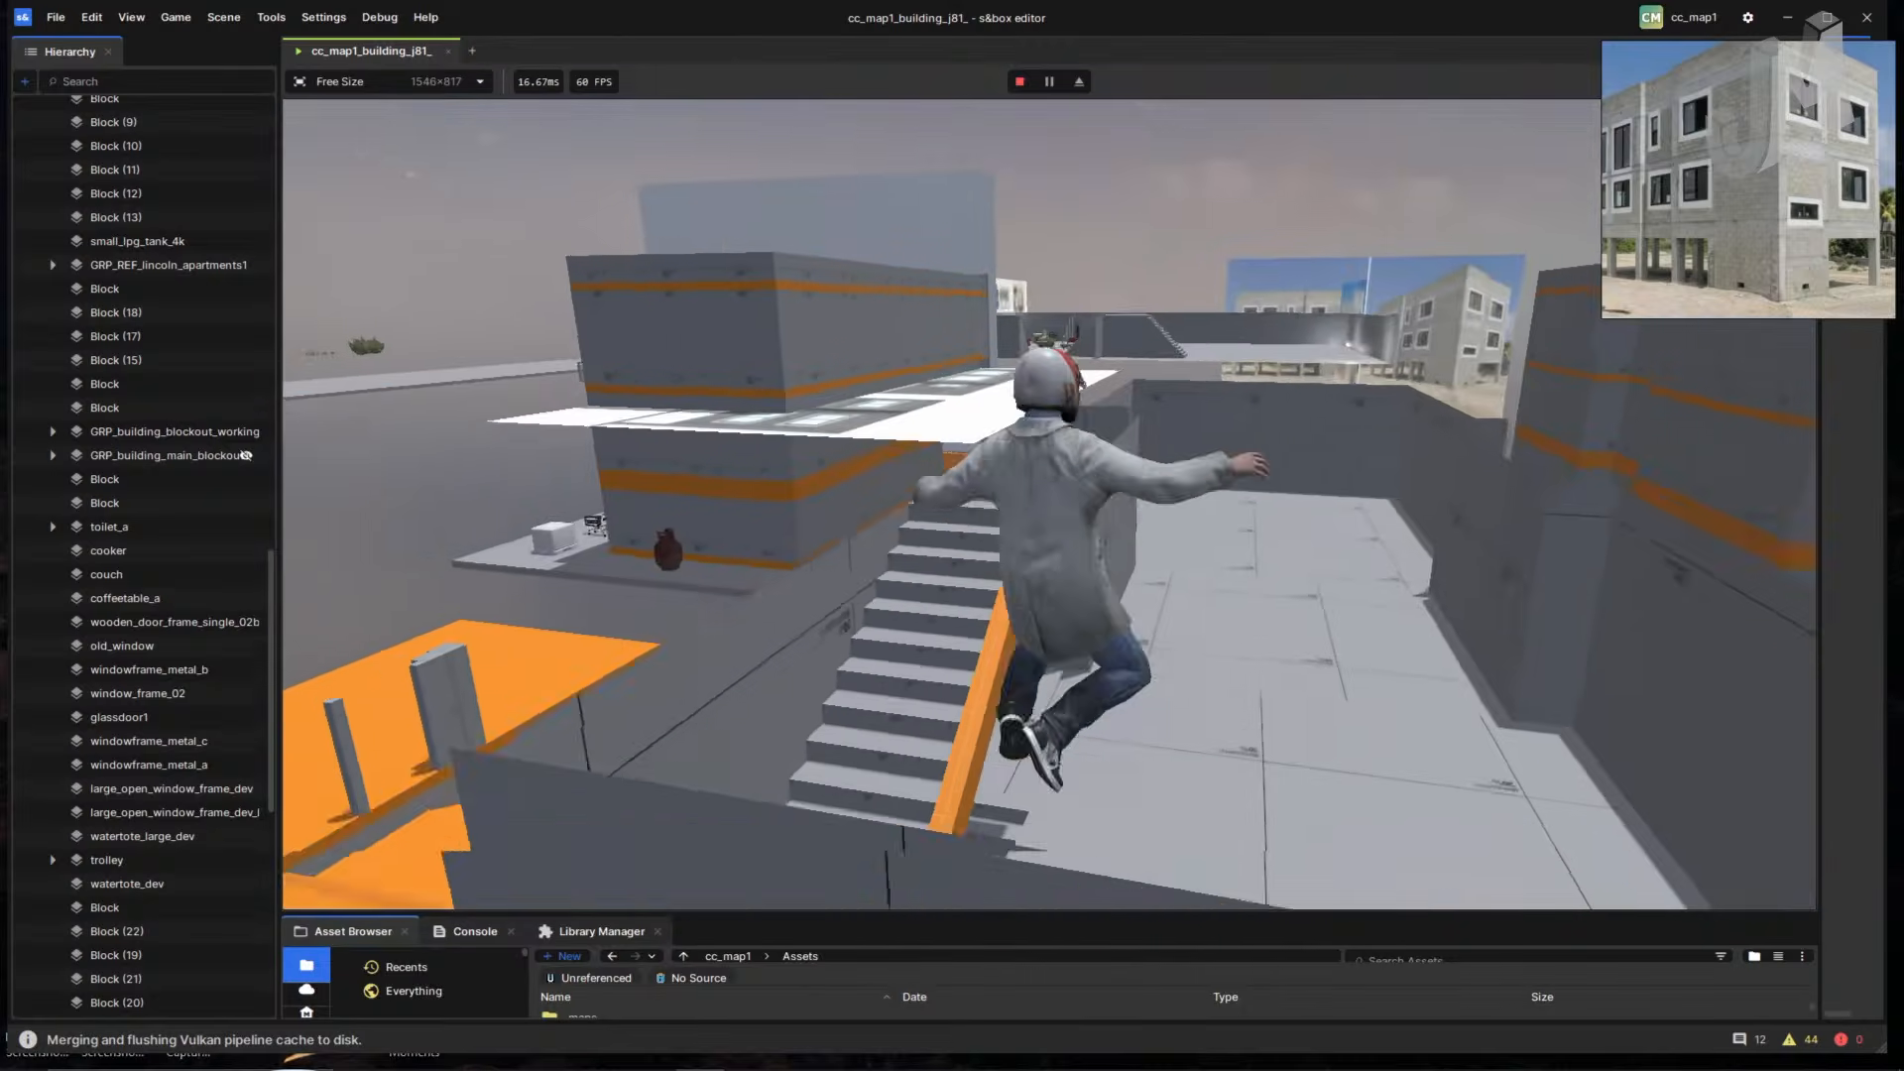
{"action": "key", "text": "w"}
{"action": "key", "text": "space"}
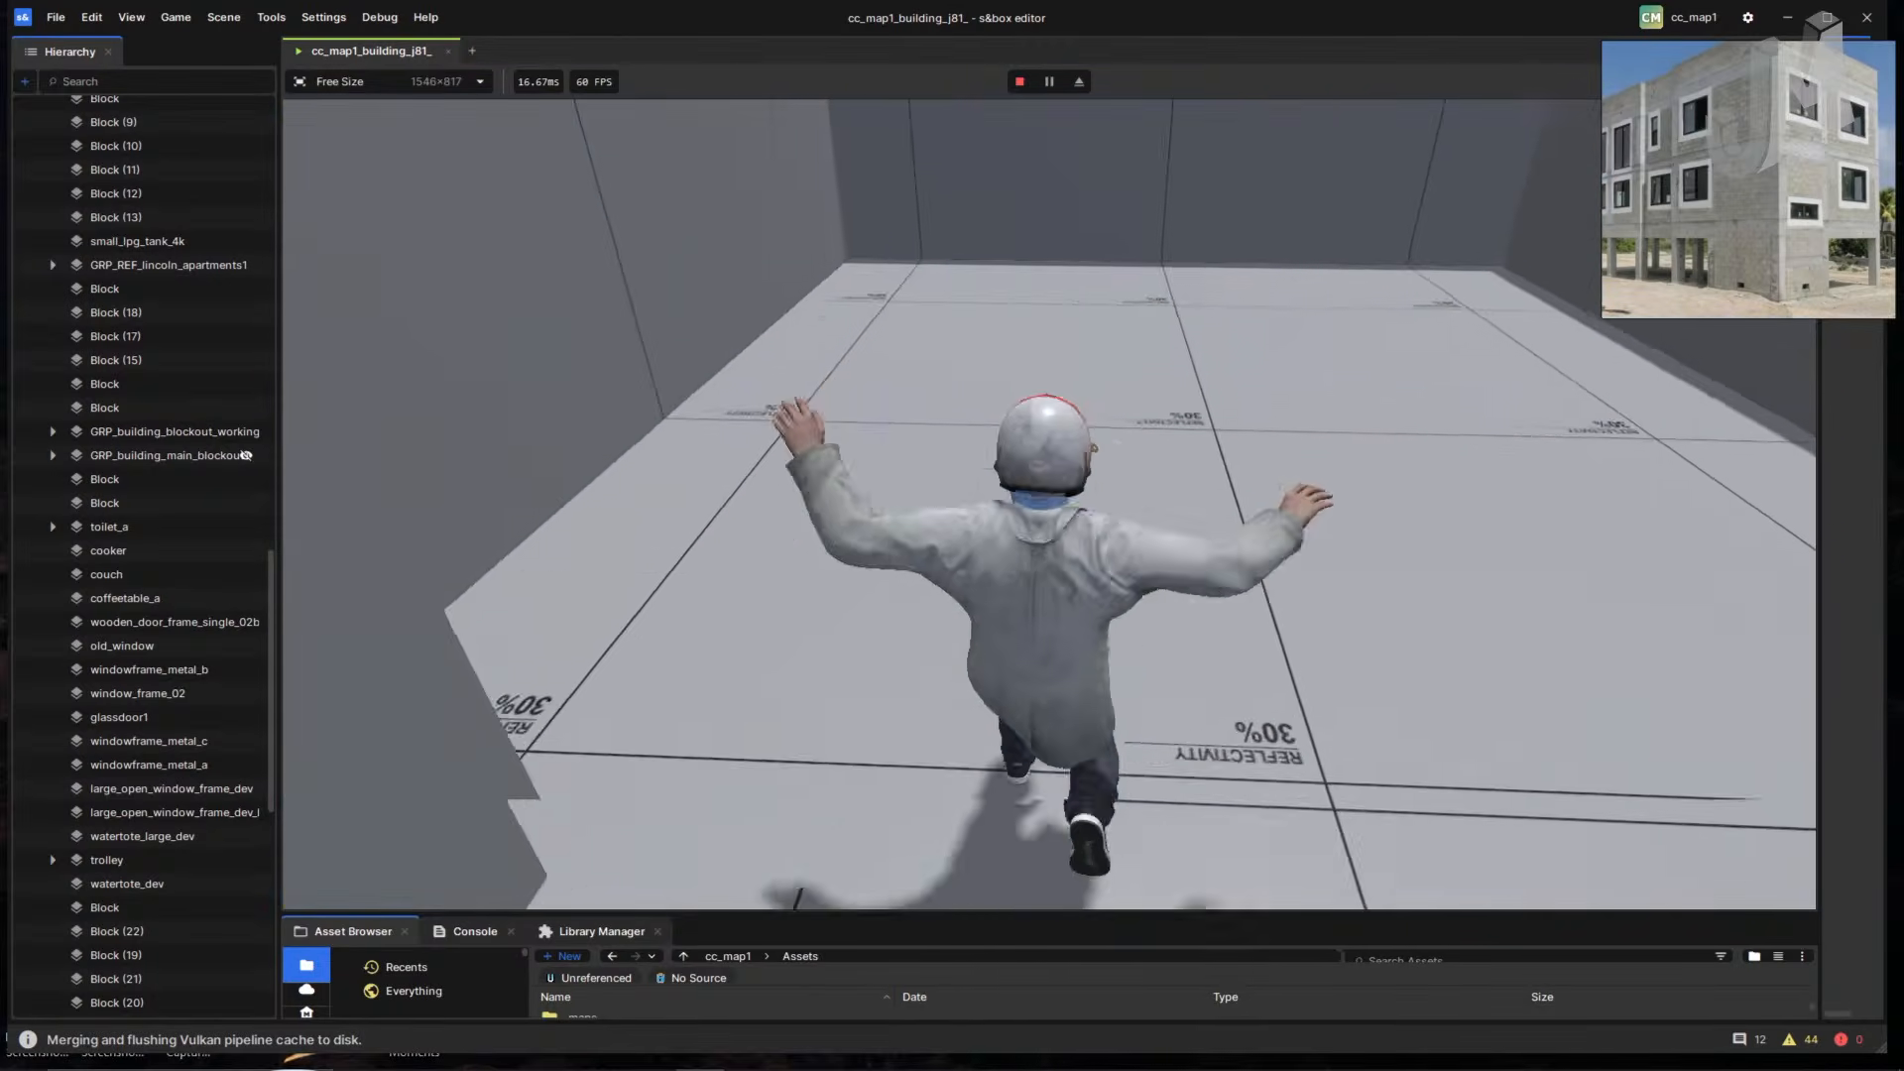
{"action": "key", "text": "w"}
{"action": "key", "text": "w"}
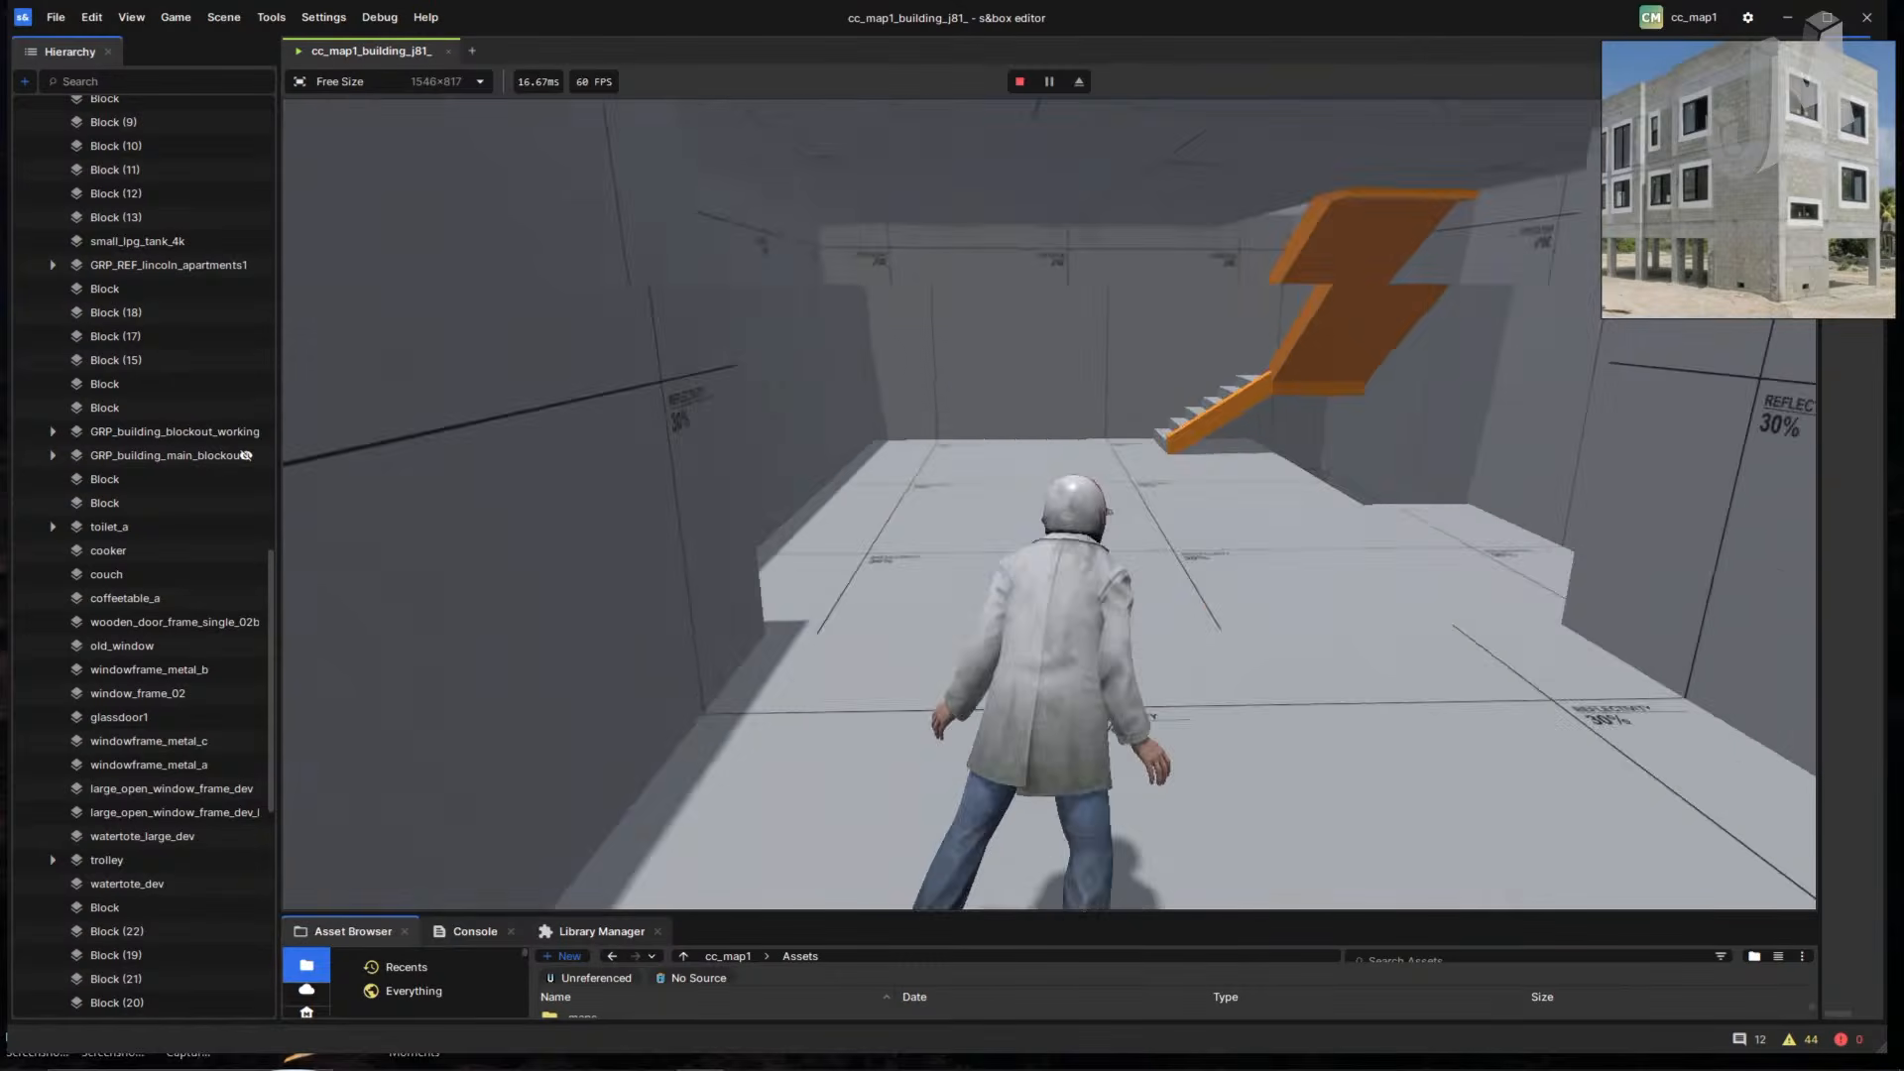
{"action": "key", "text": "w"}
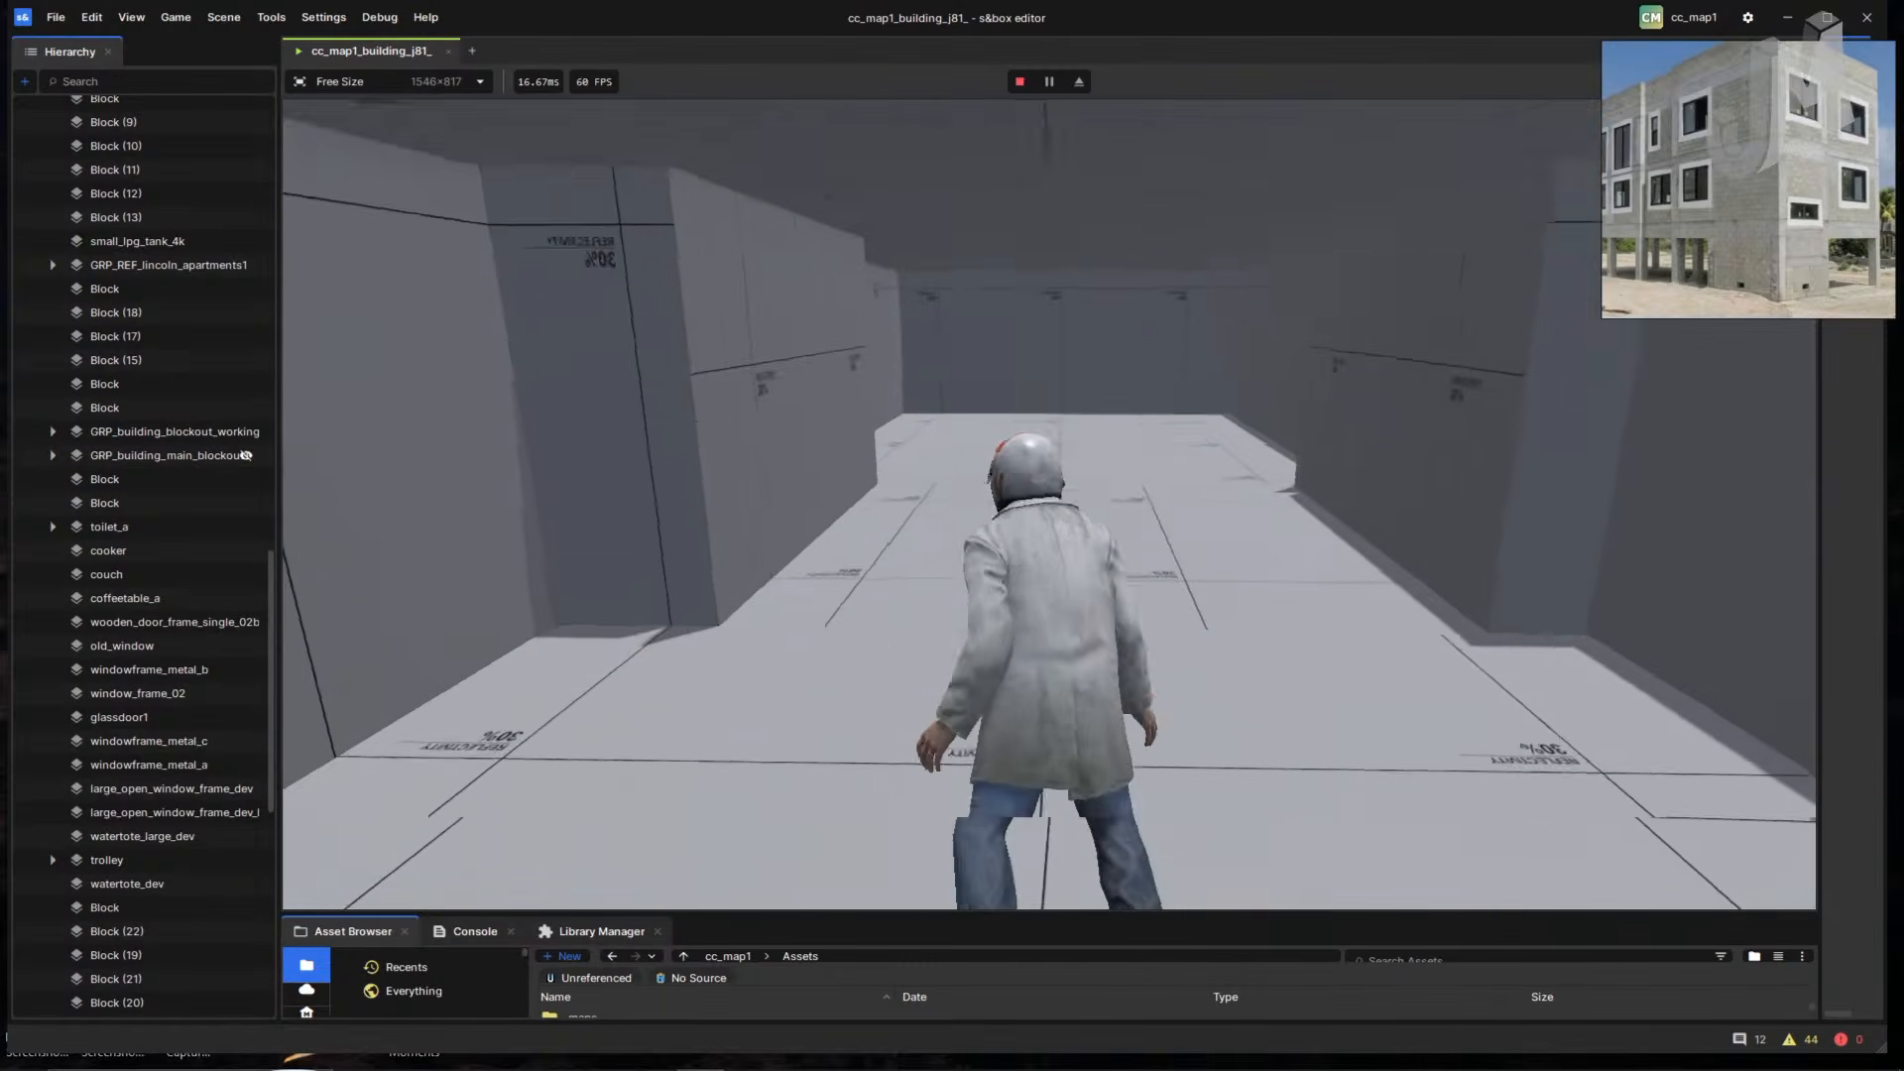
{"action": "key", "text": "space"}
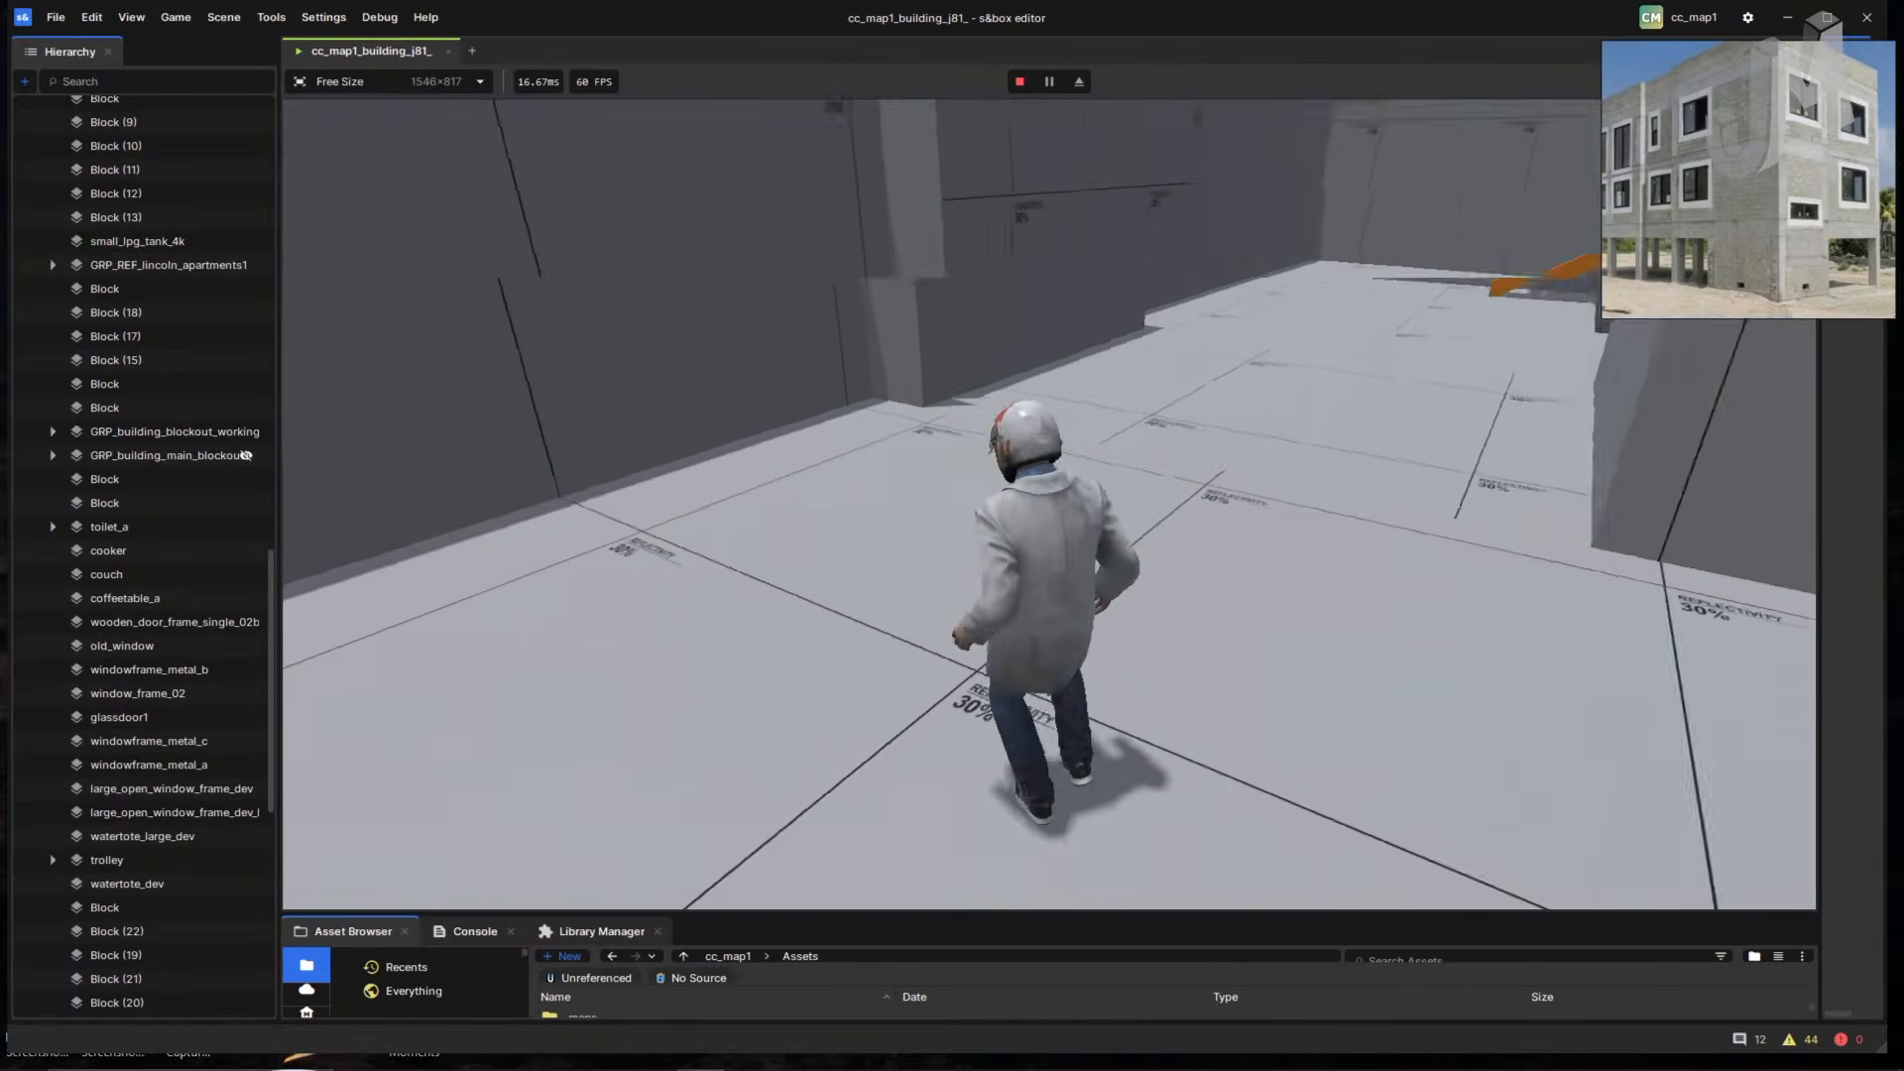
- Run down the corridor and climb the staircase to the upper floor, then zoom the reference photo
{"action": "key", "text": "a"}
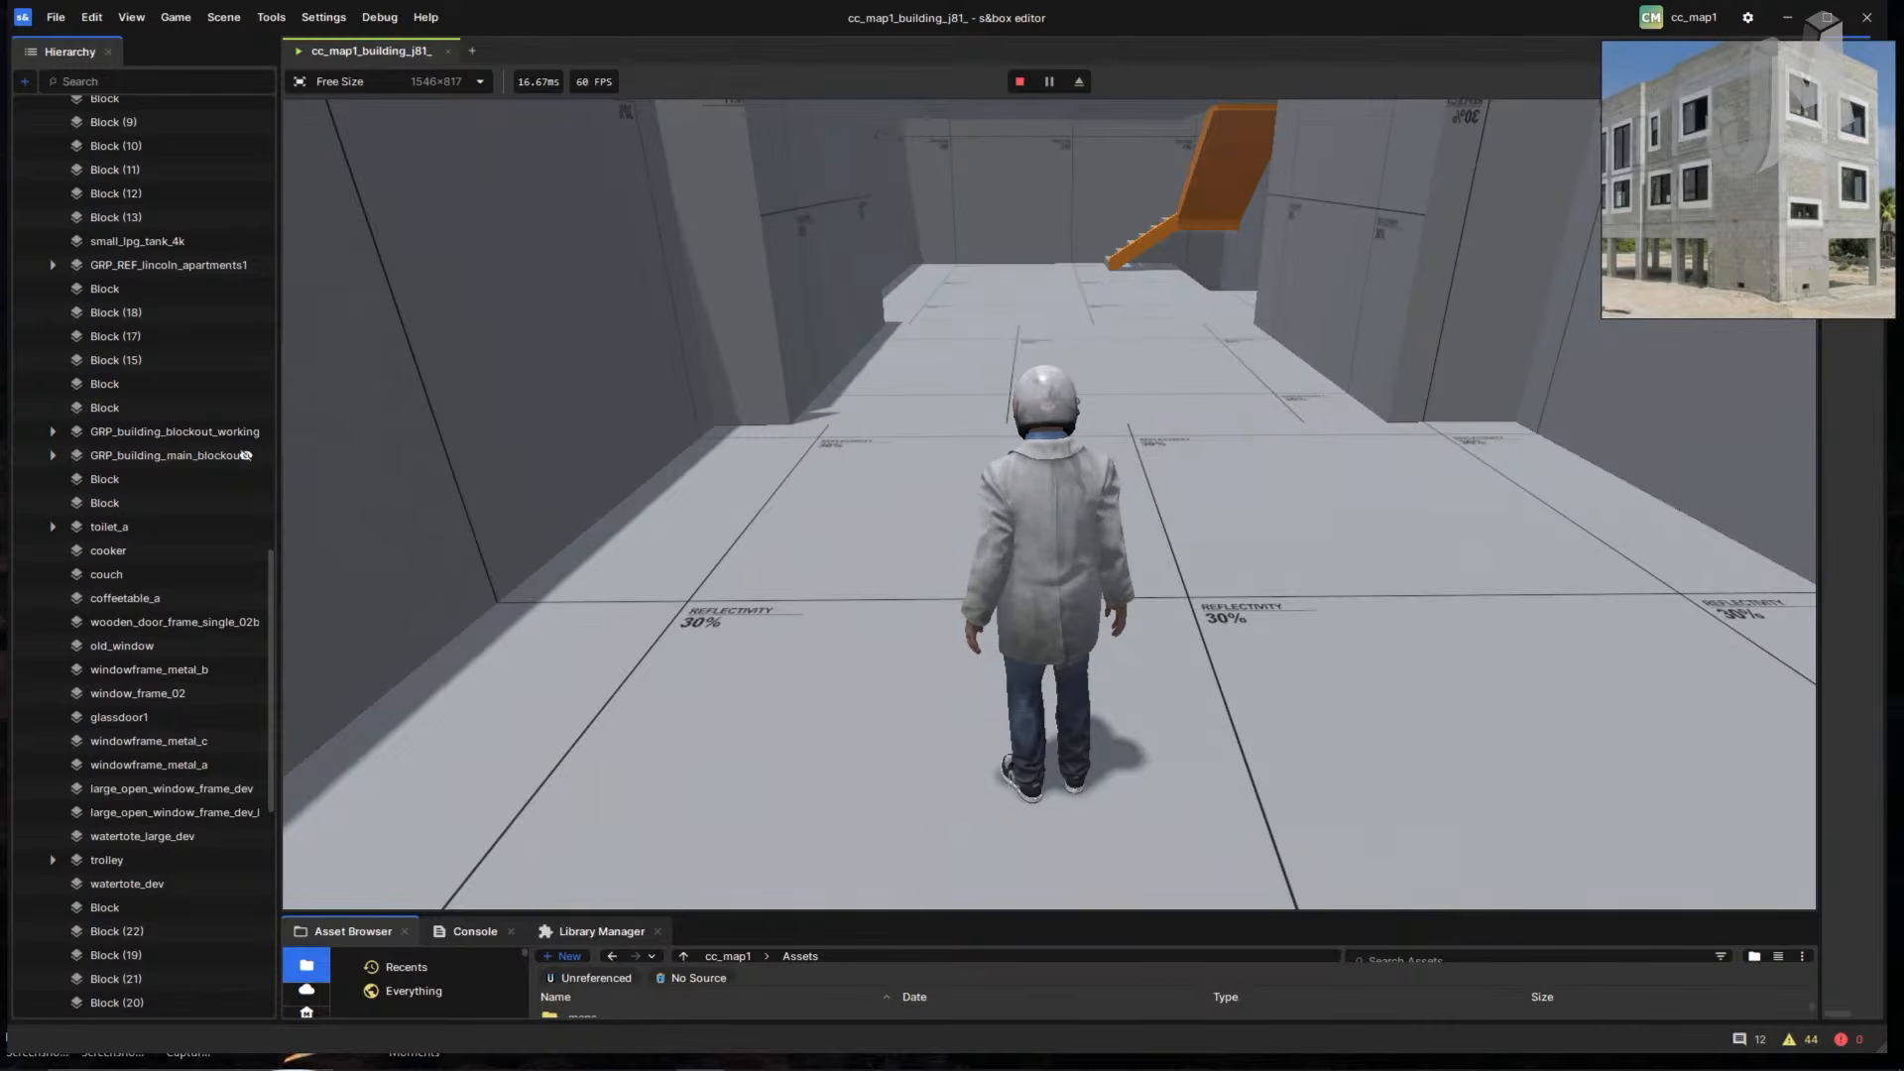
{"action": "key", "text": "w"}
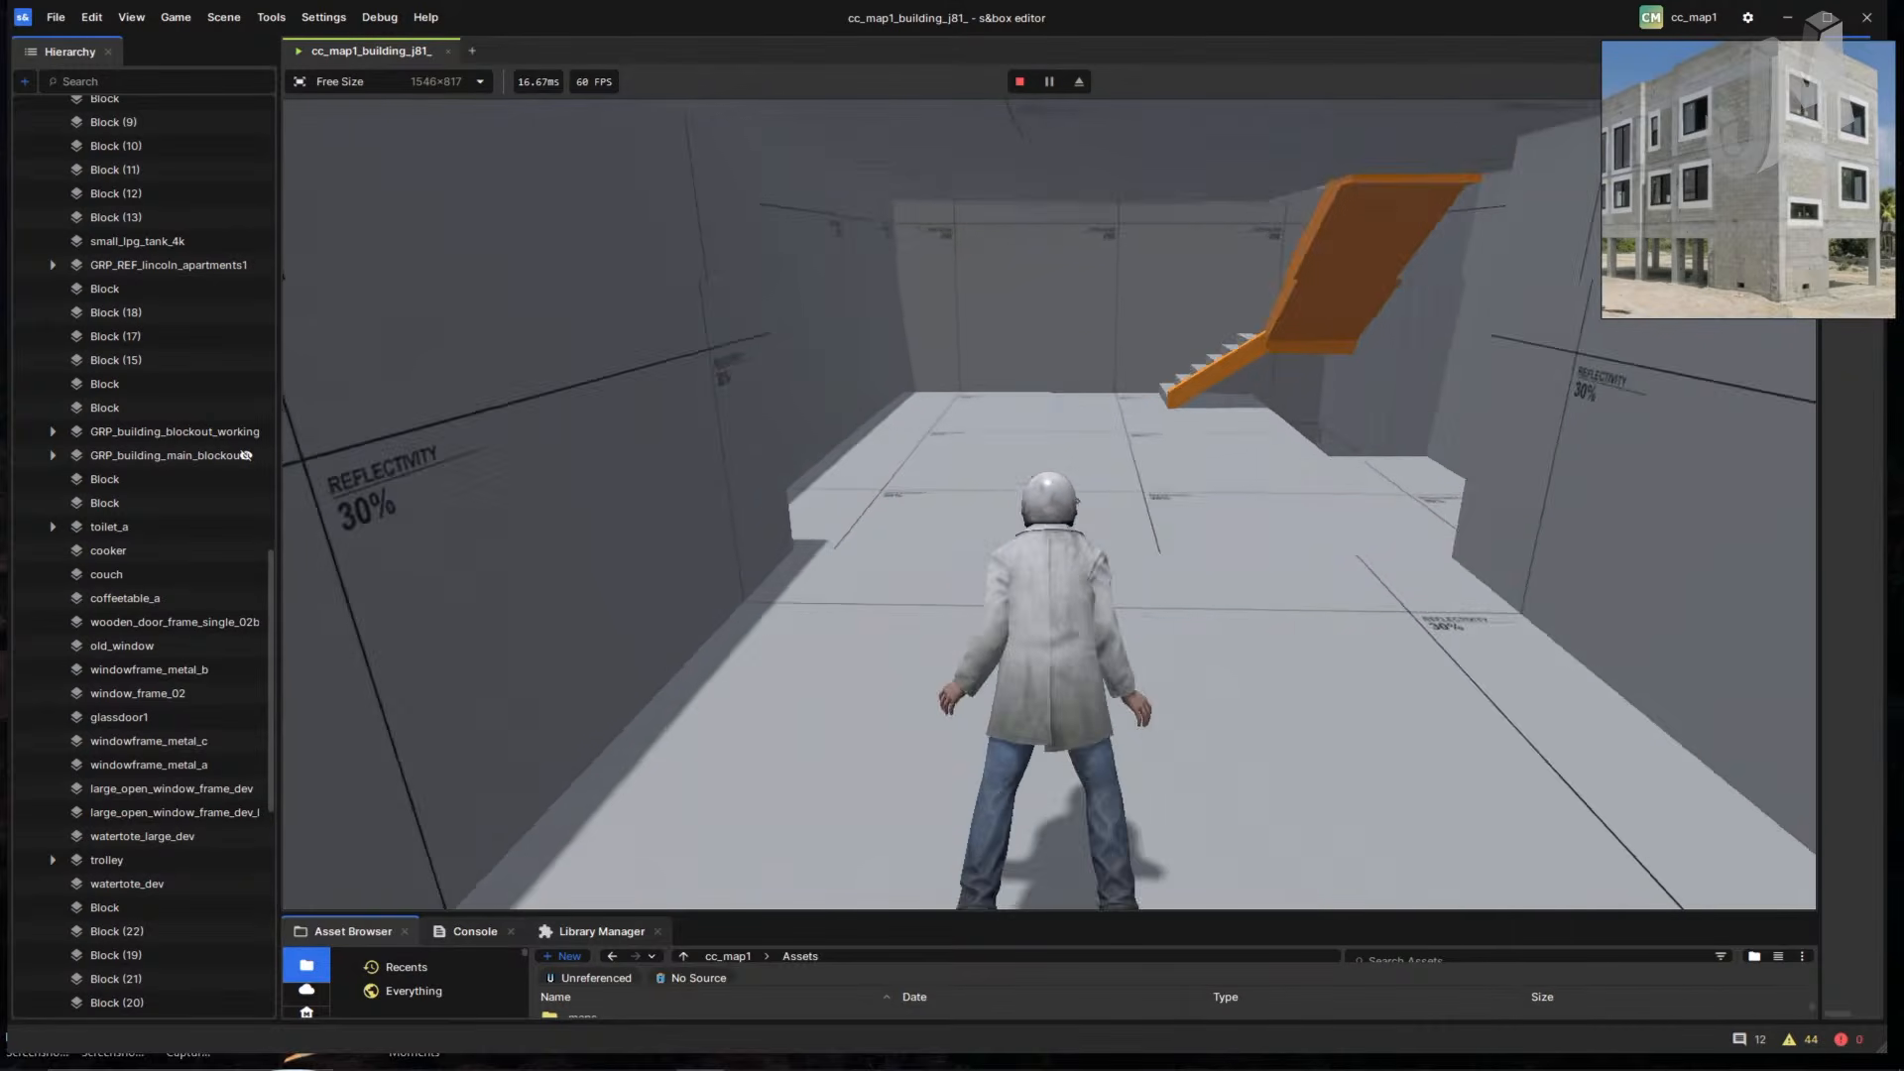
{"action": "key", "text": "space"}
{"action": "key", "text": "w"}
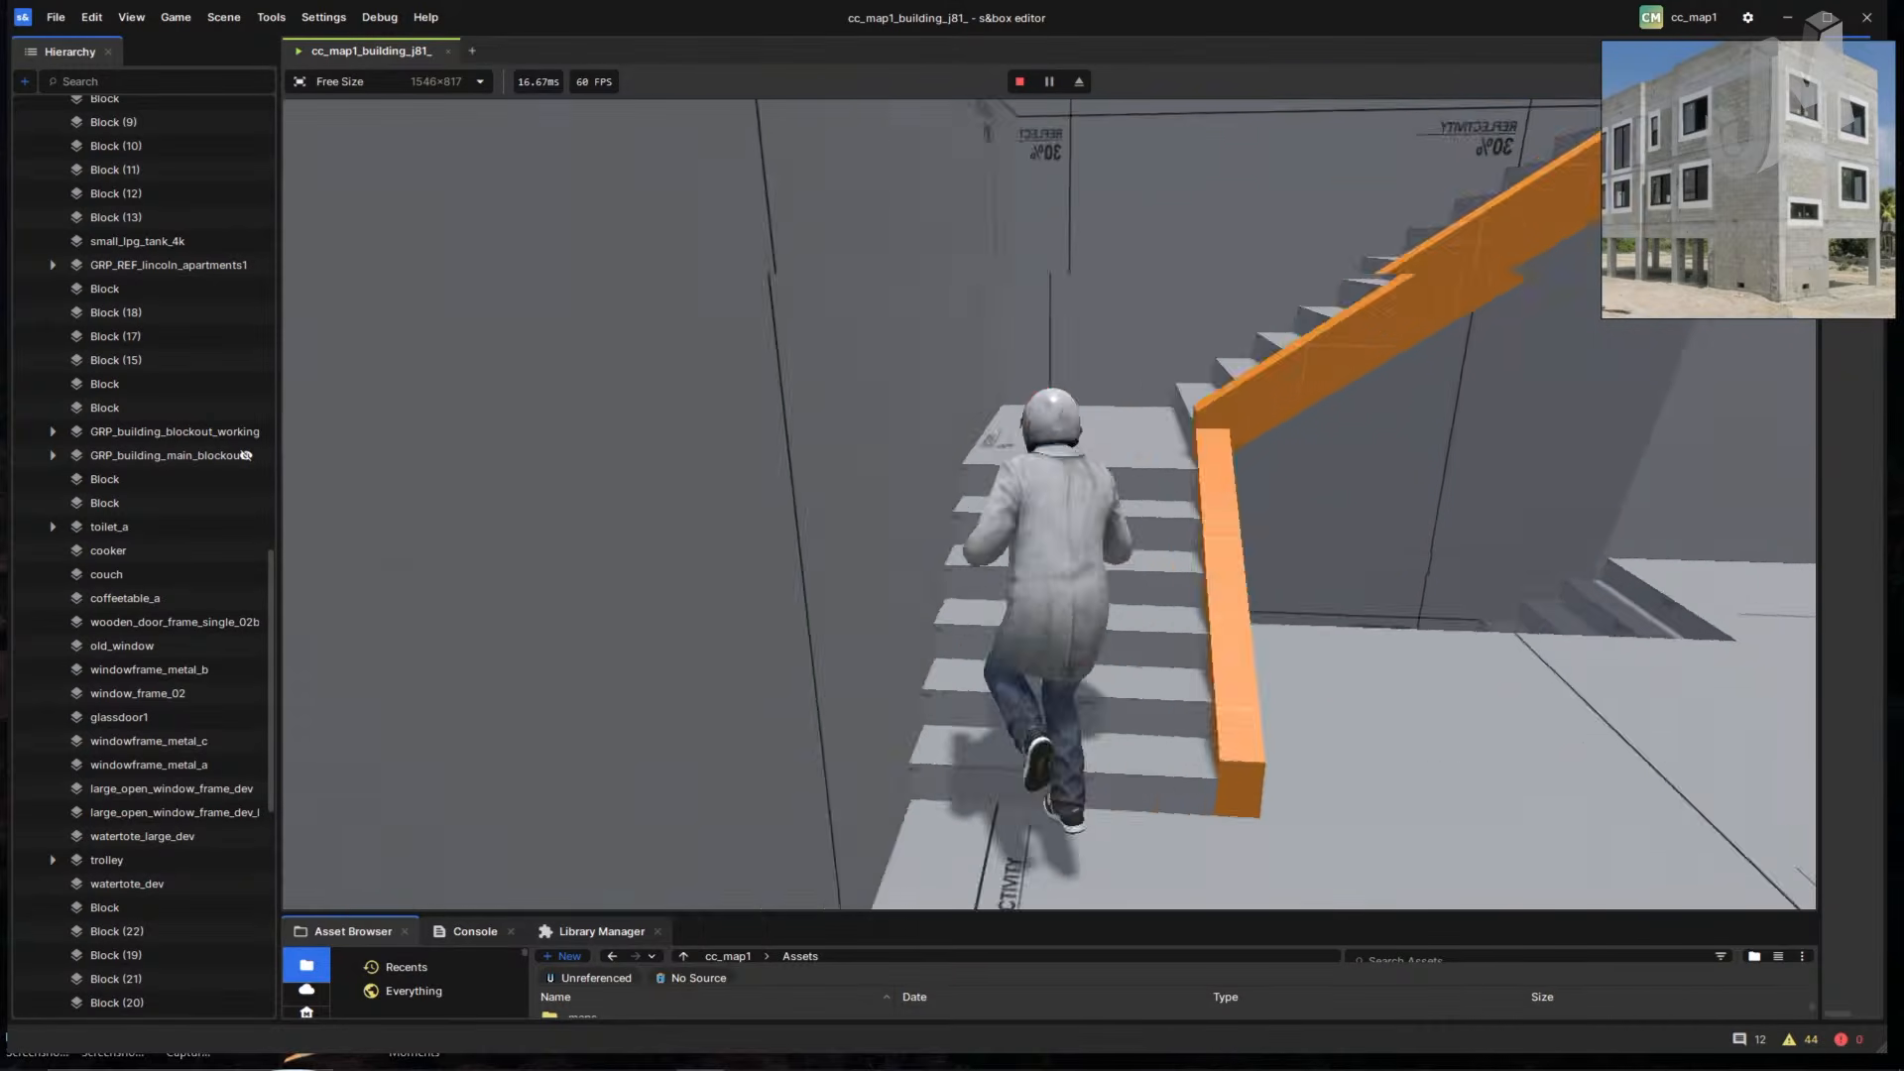
{"action": "key", "text": "c"}
{"action": "key", "text": "w"}
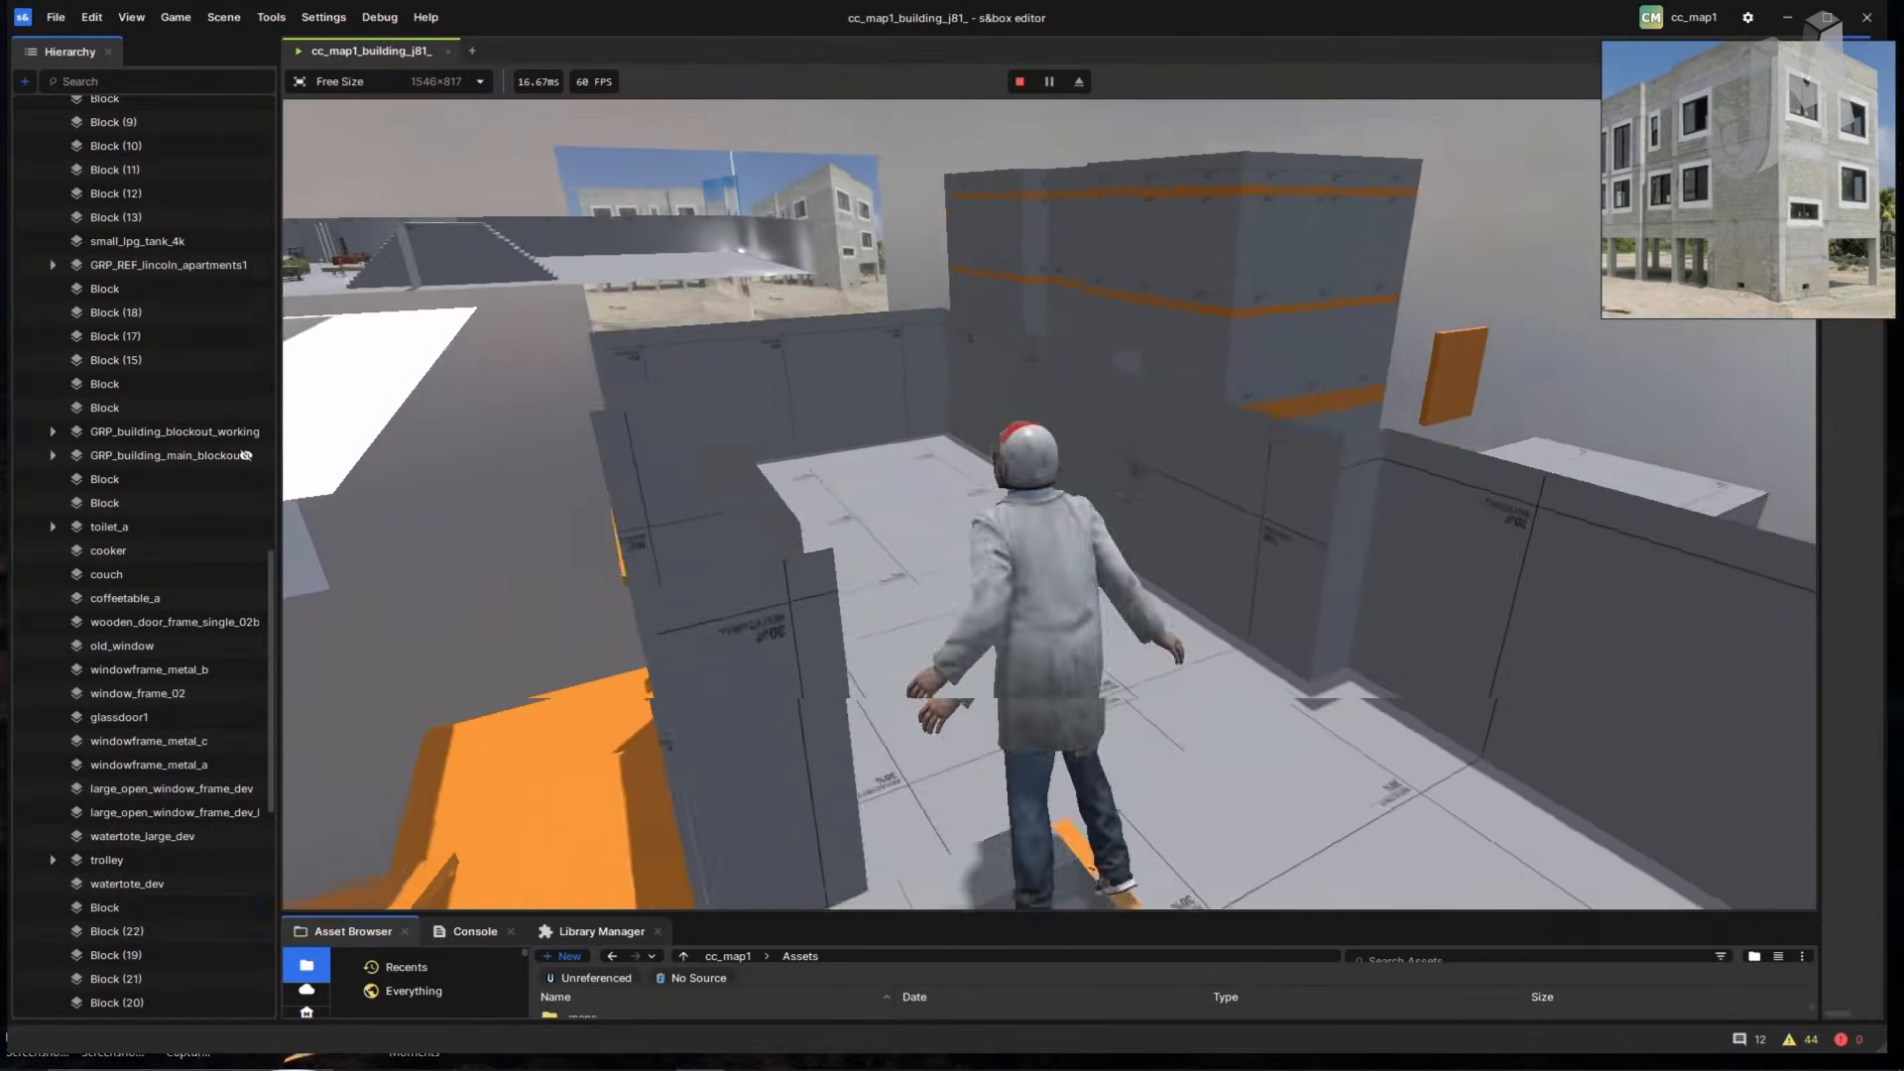
{"action": "key", "text": "space"}
{"action": "key", "text": "w"}
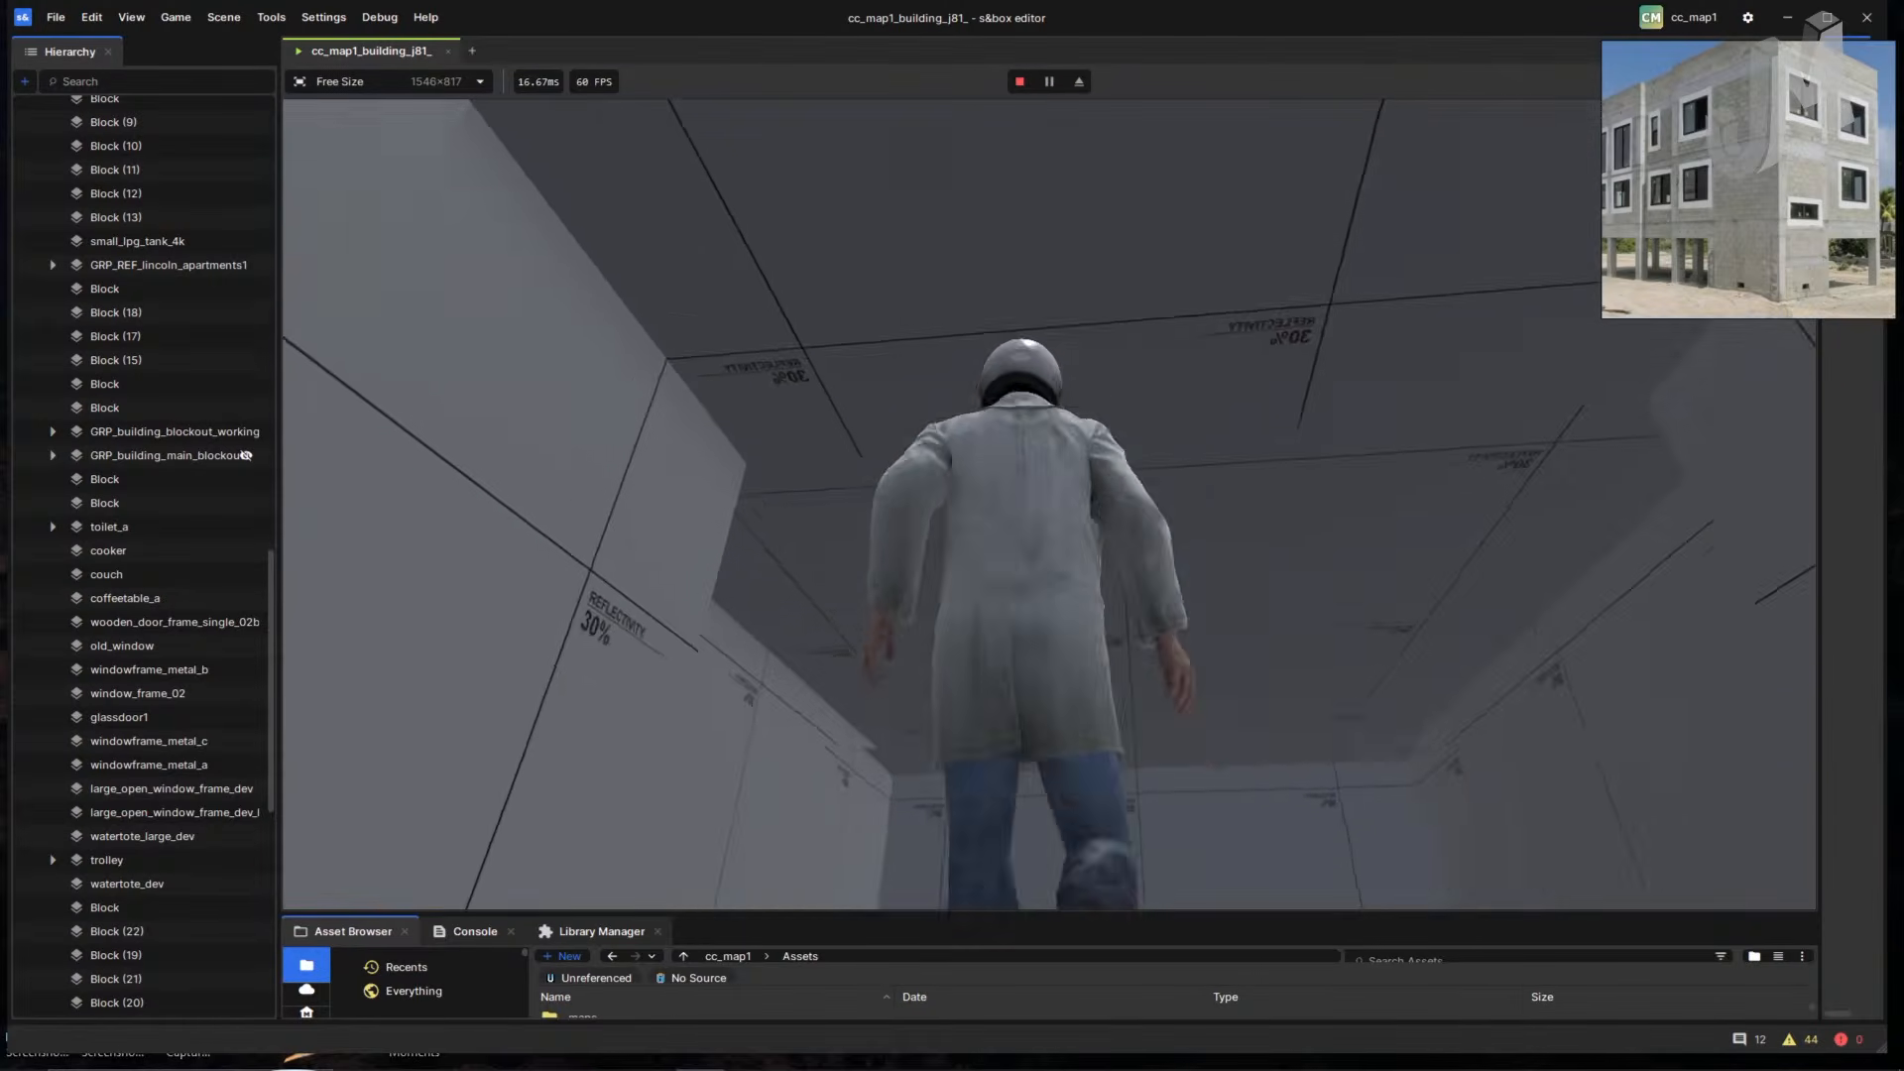
{"action": "key", "text": "w"}
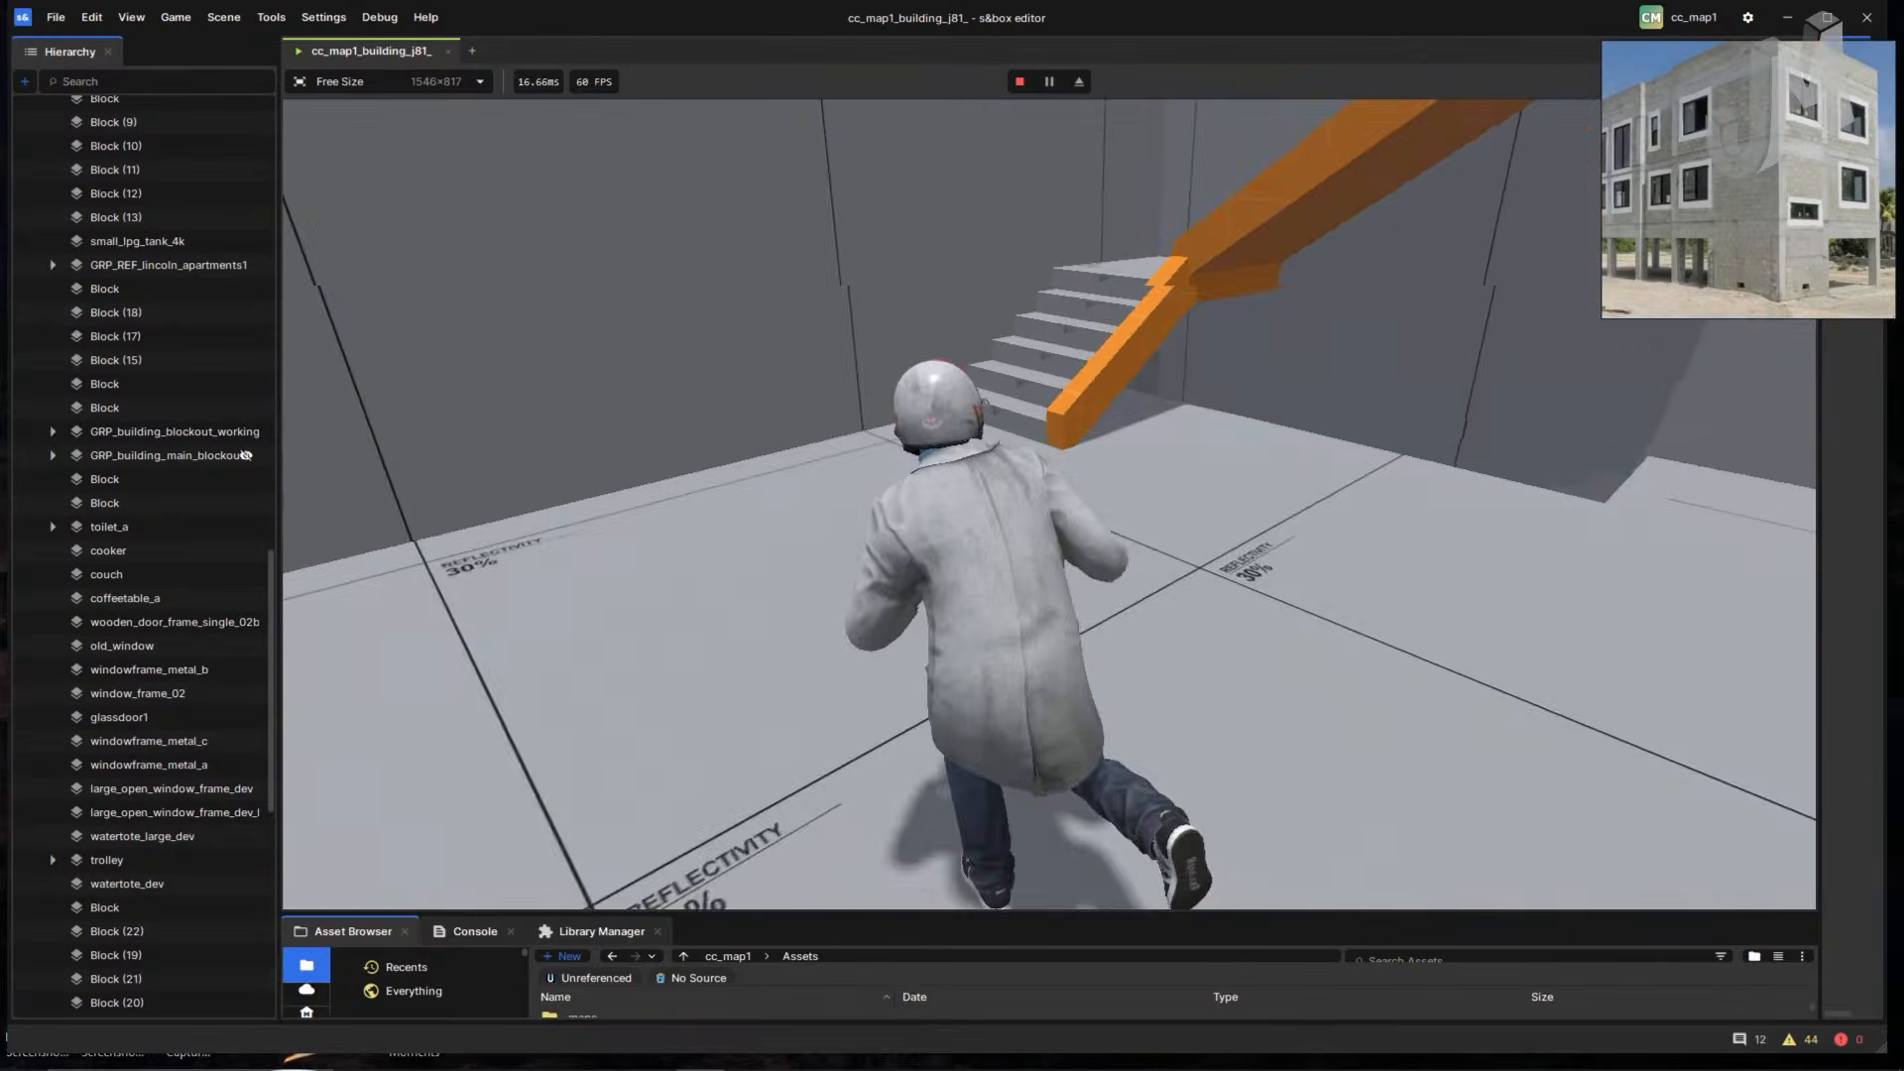
{"action": "key", "text": "w"}
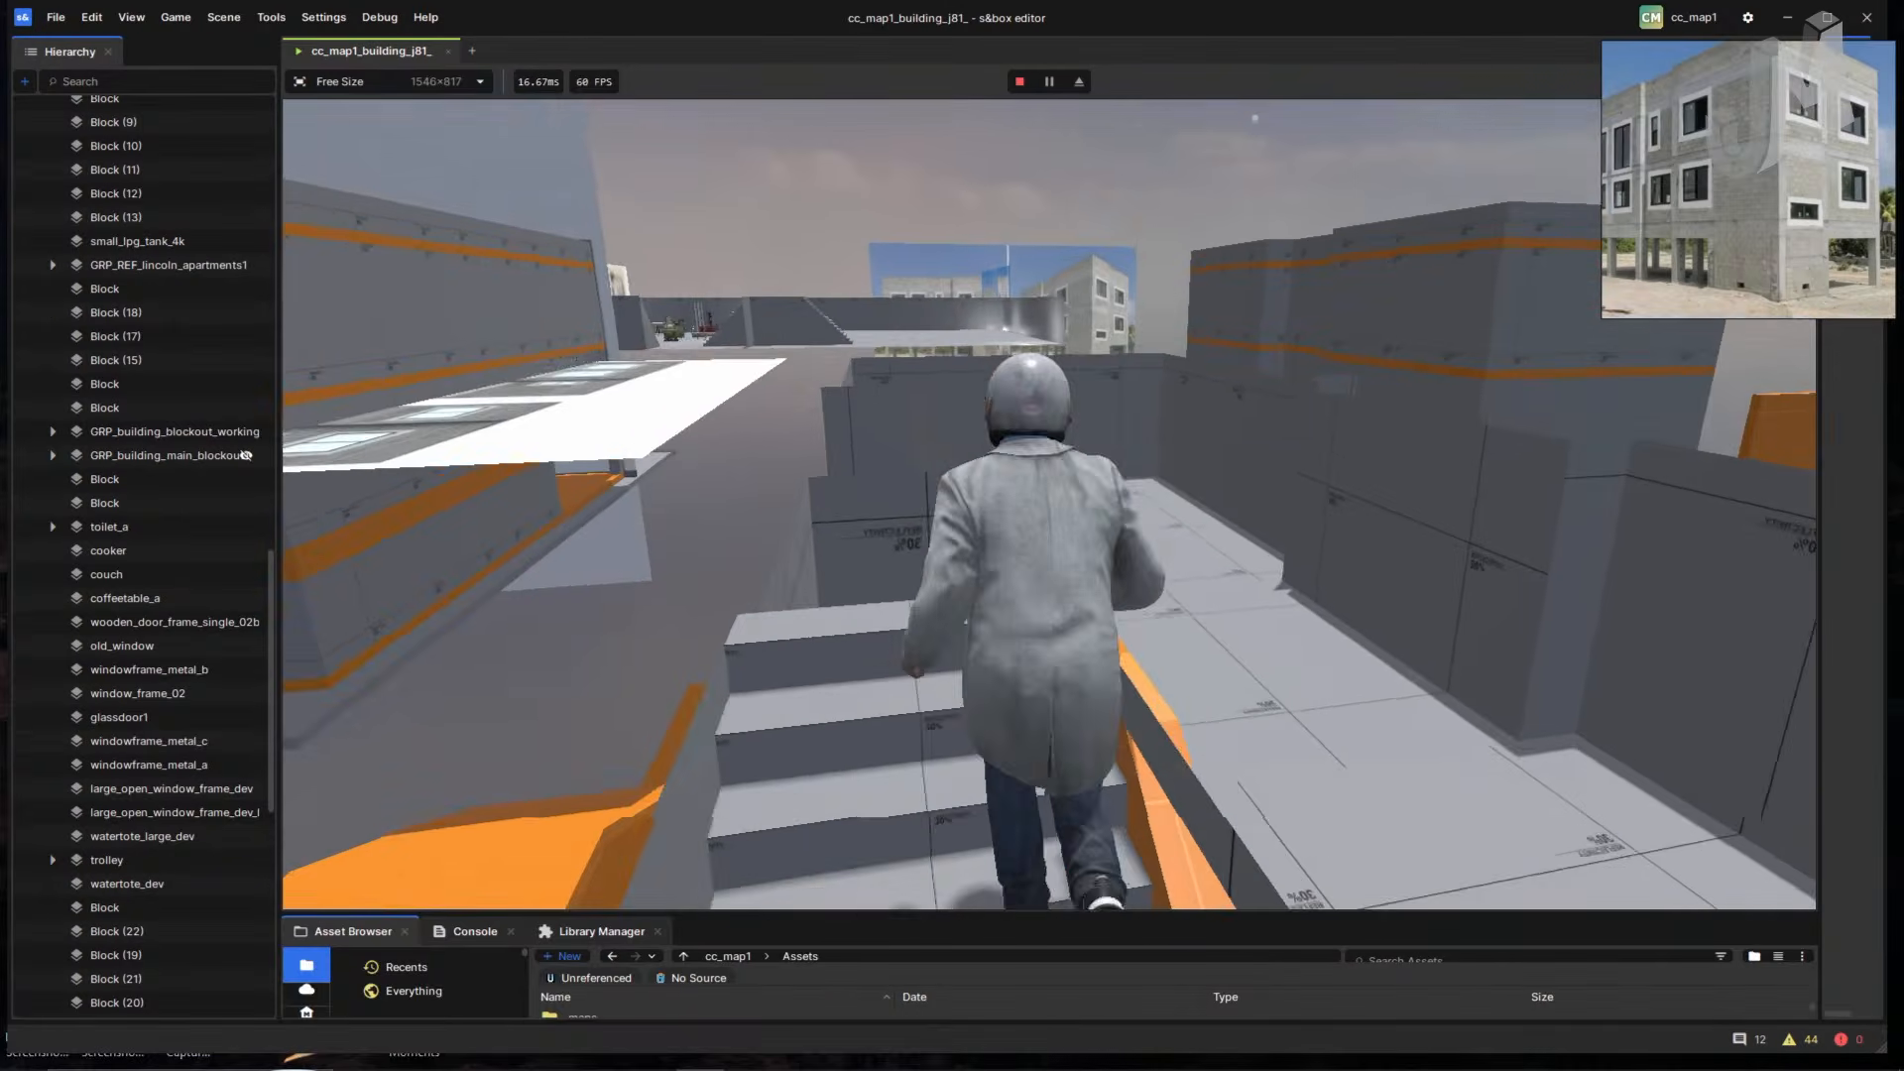
{"action": "key", "text": "Escape"}
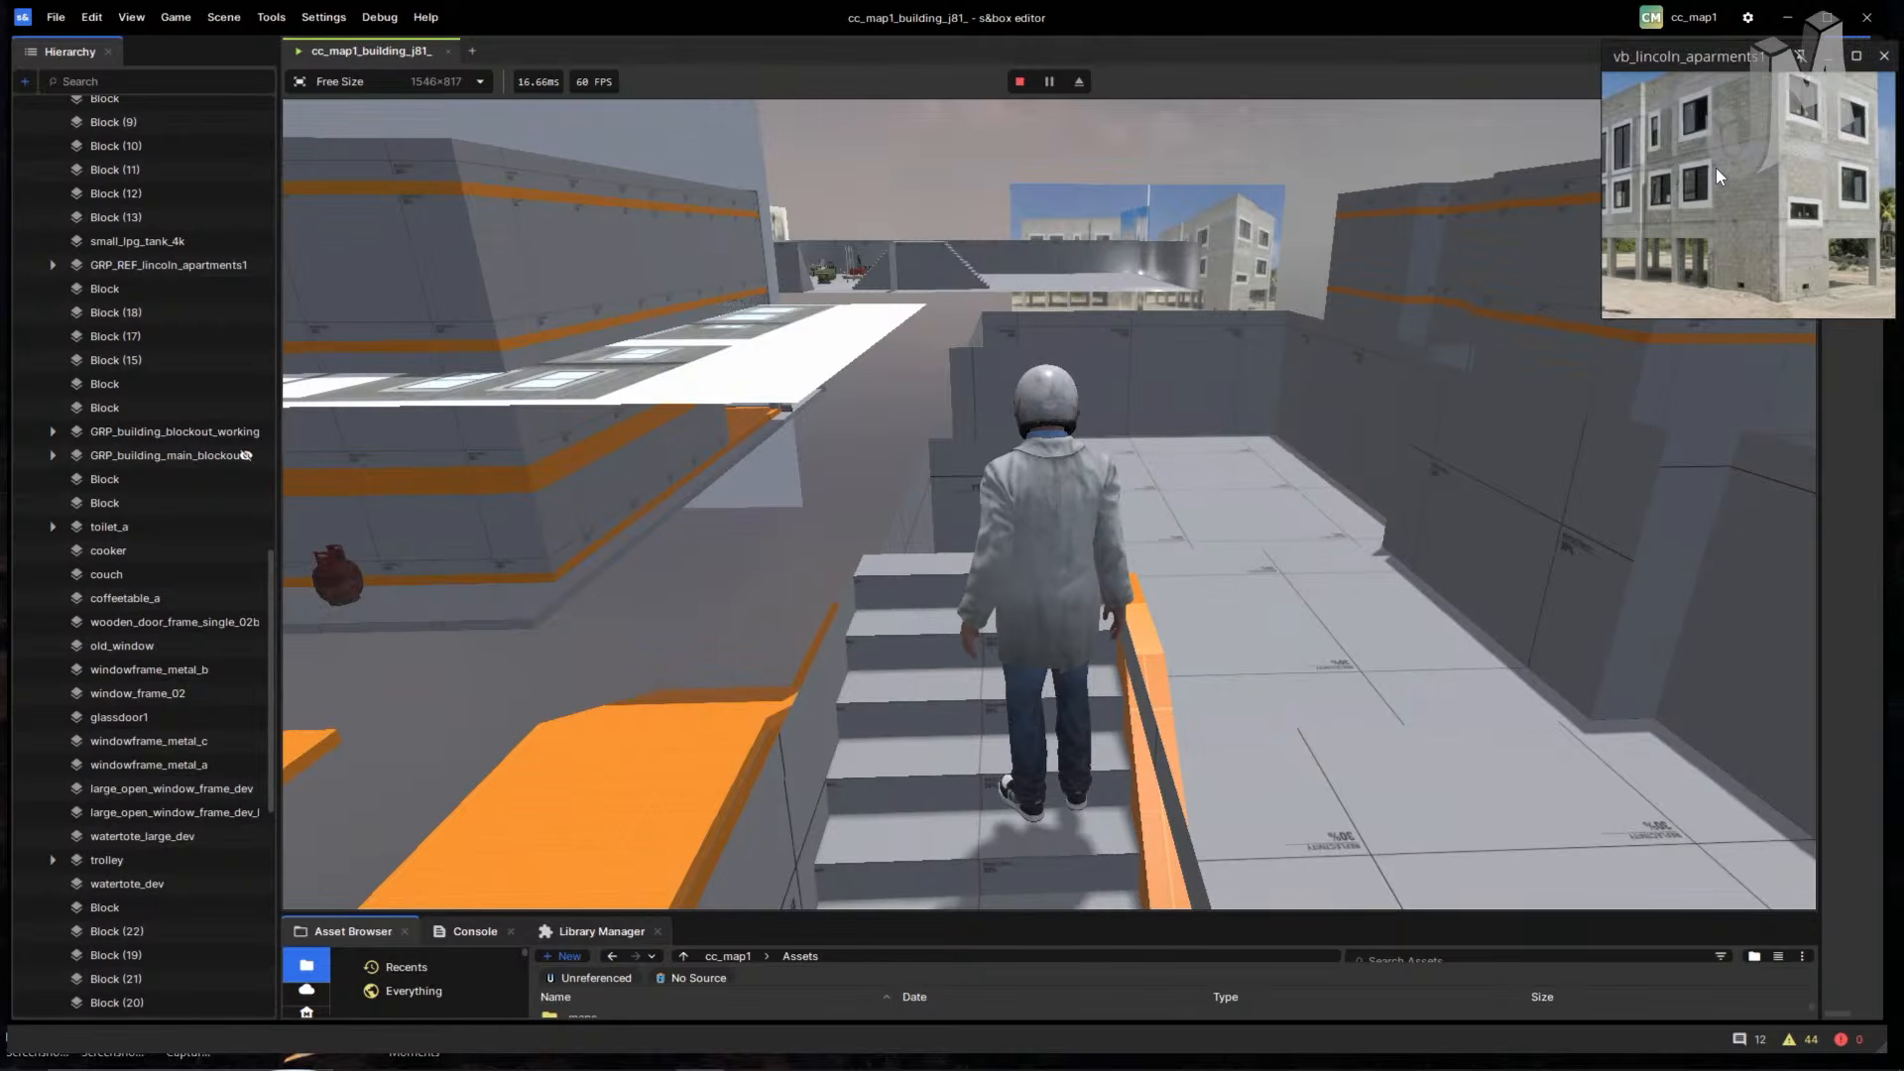
{"action": "scroll", "coordinate": [1727, 178], "scroll_direction": "up", "scroll_amount": 3}
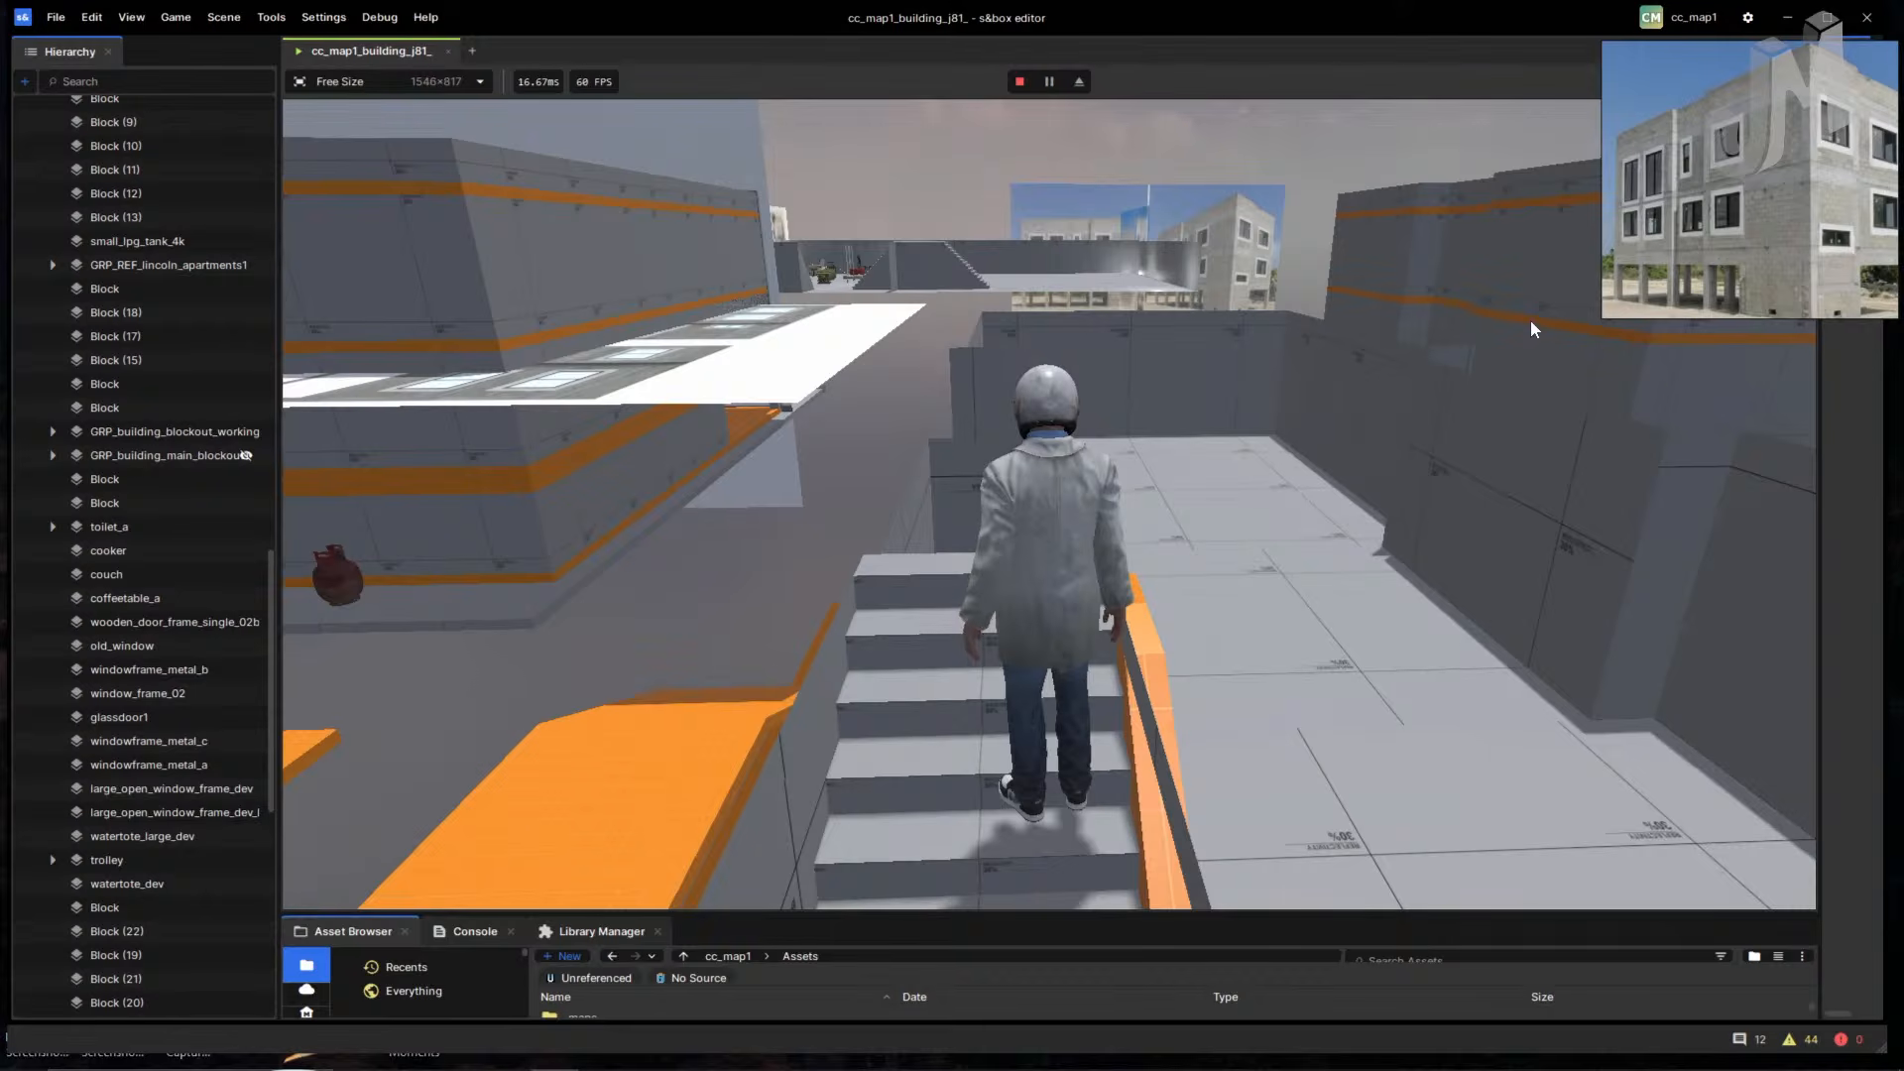
- Stop the playtest and fly and pan the view across the building's walls and orange floors
{"action": "left_click", "coordinate": [1019, 81]}
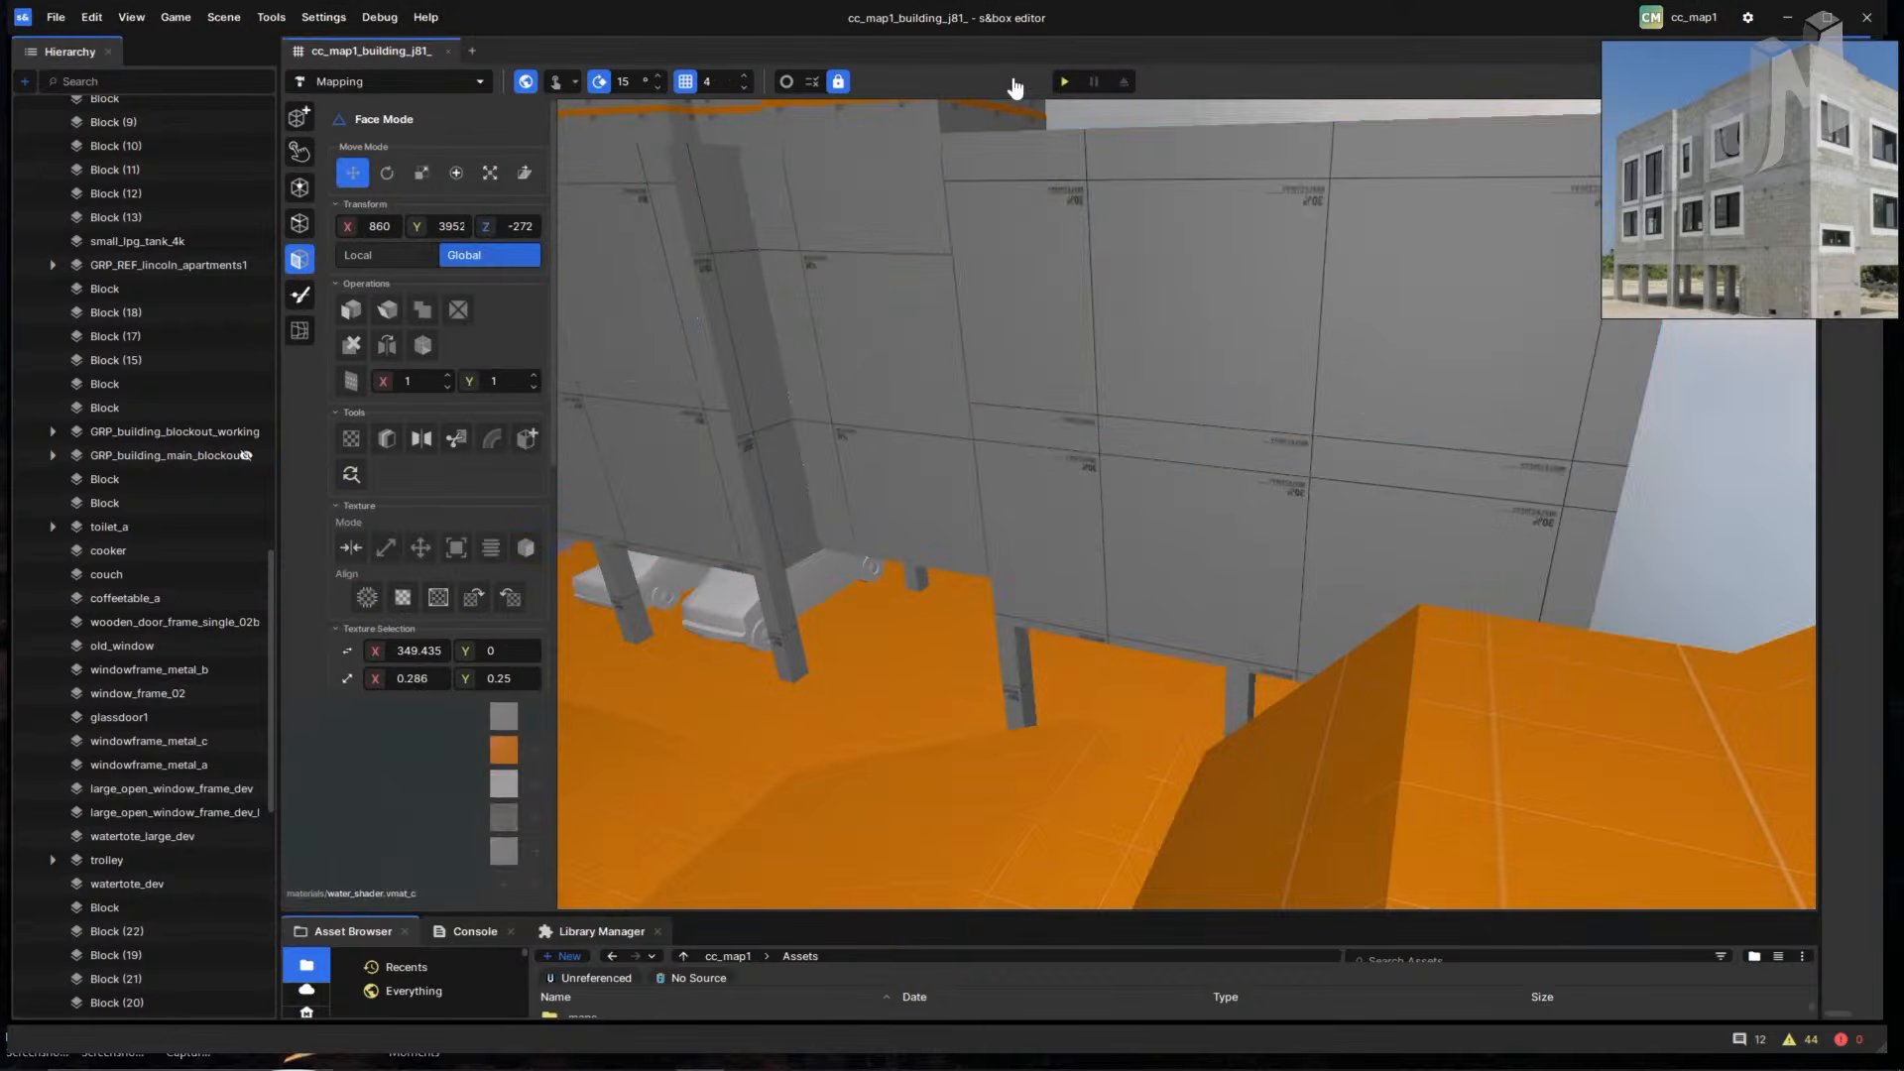
{"action": "right_click_drag", "start_coordinate": [805, 342], "coordinate": [852, 458]}
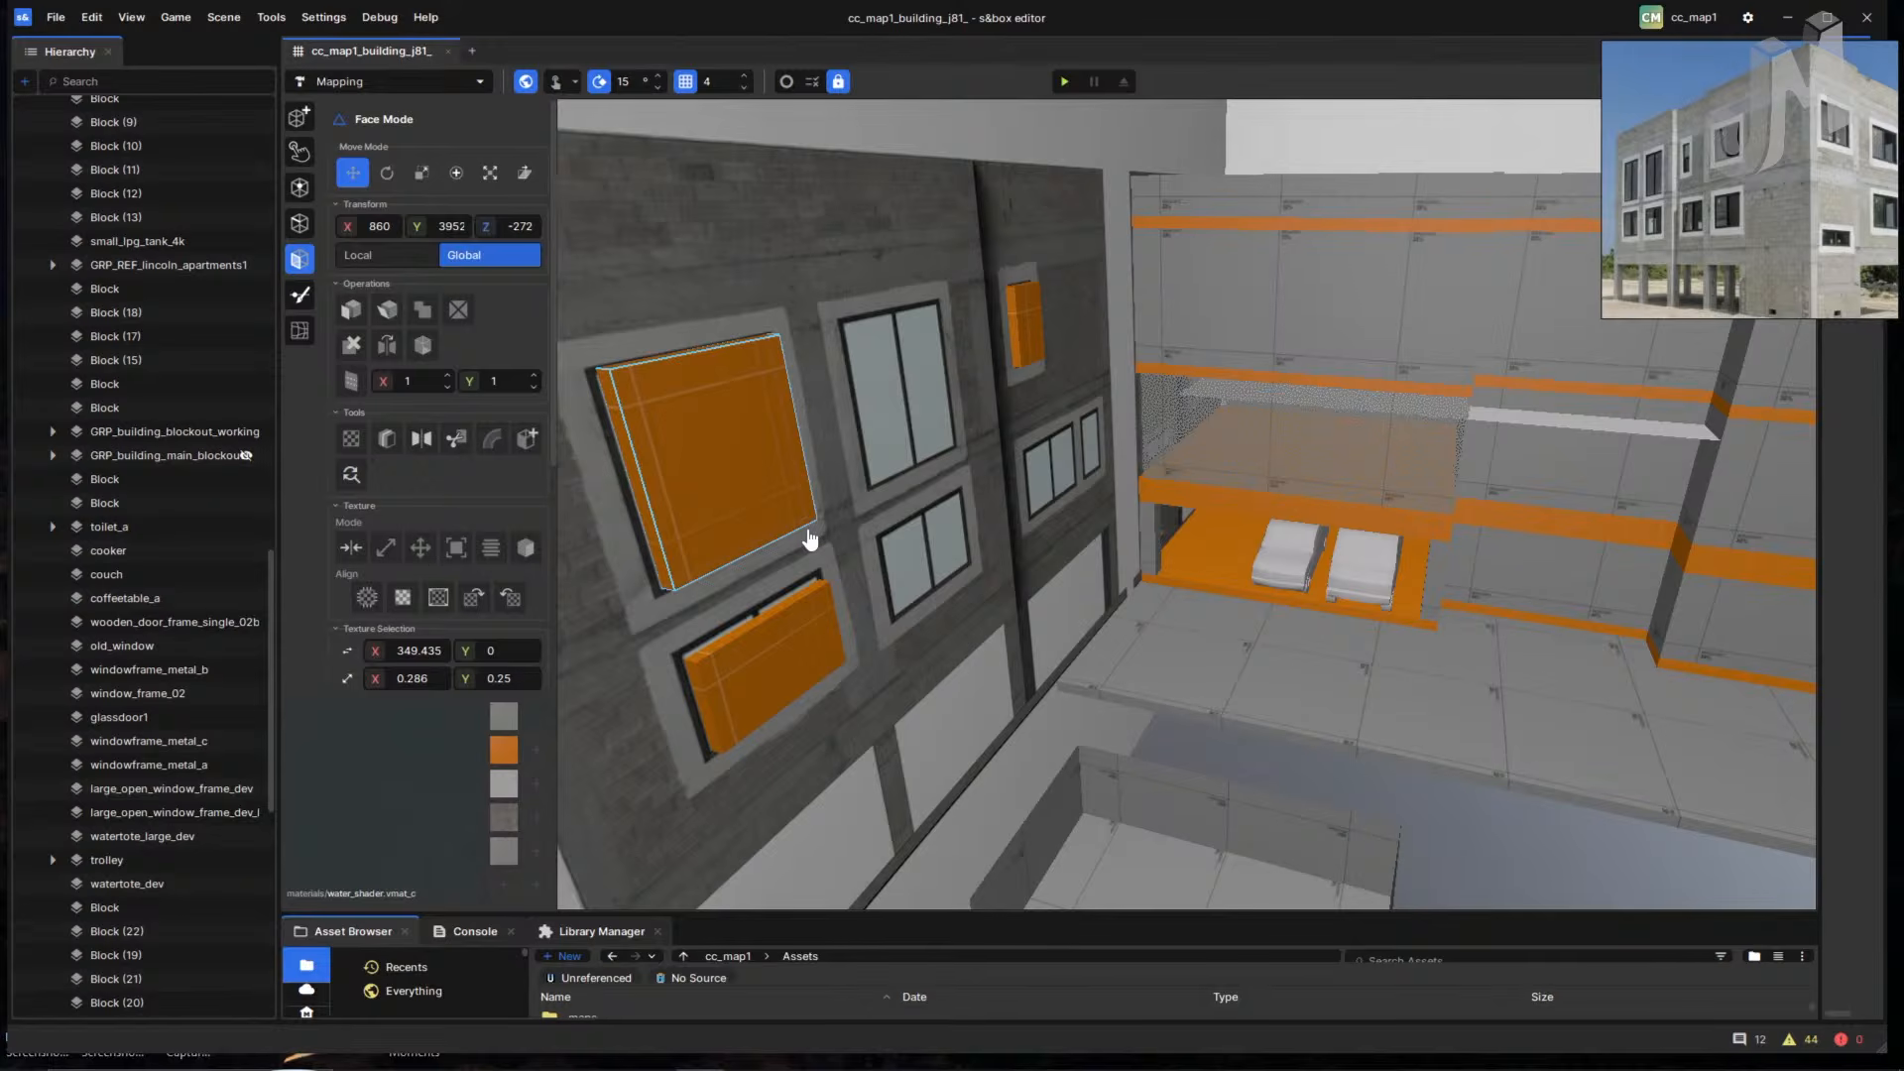
{"action": "middle_click_drag", "start_coordinate": [972, 505], "coordinate": [990, 682]}
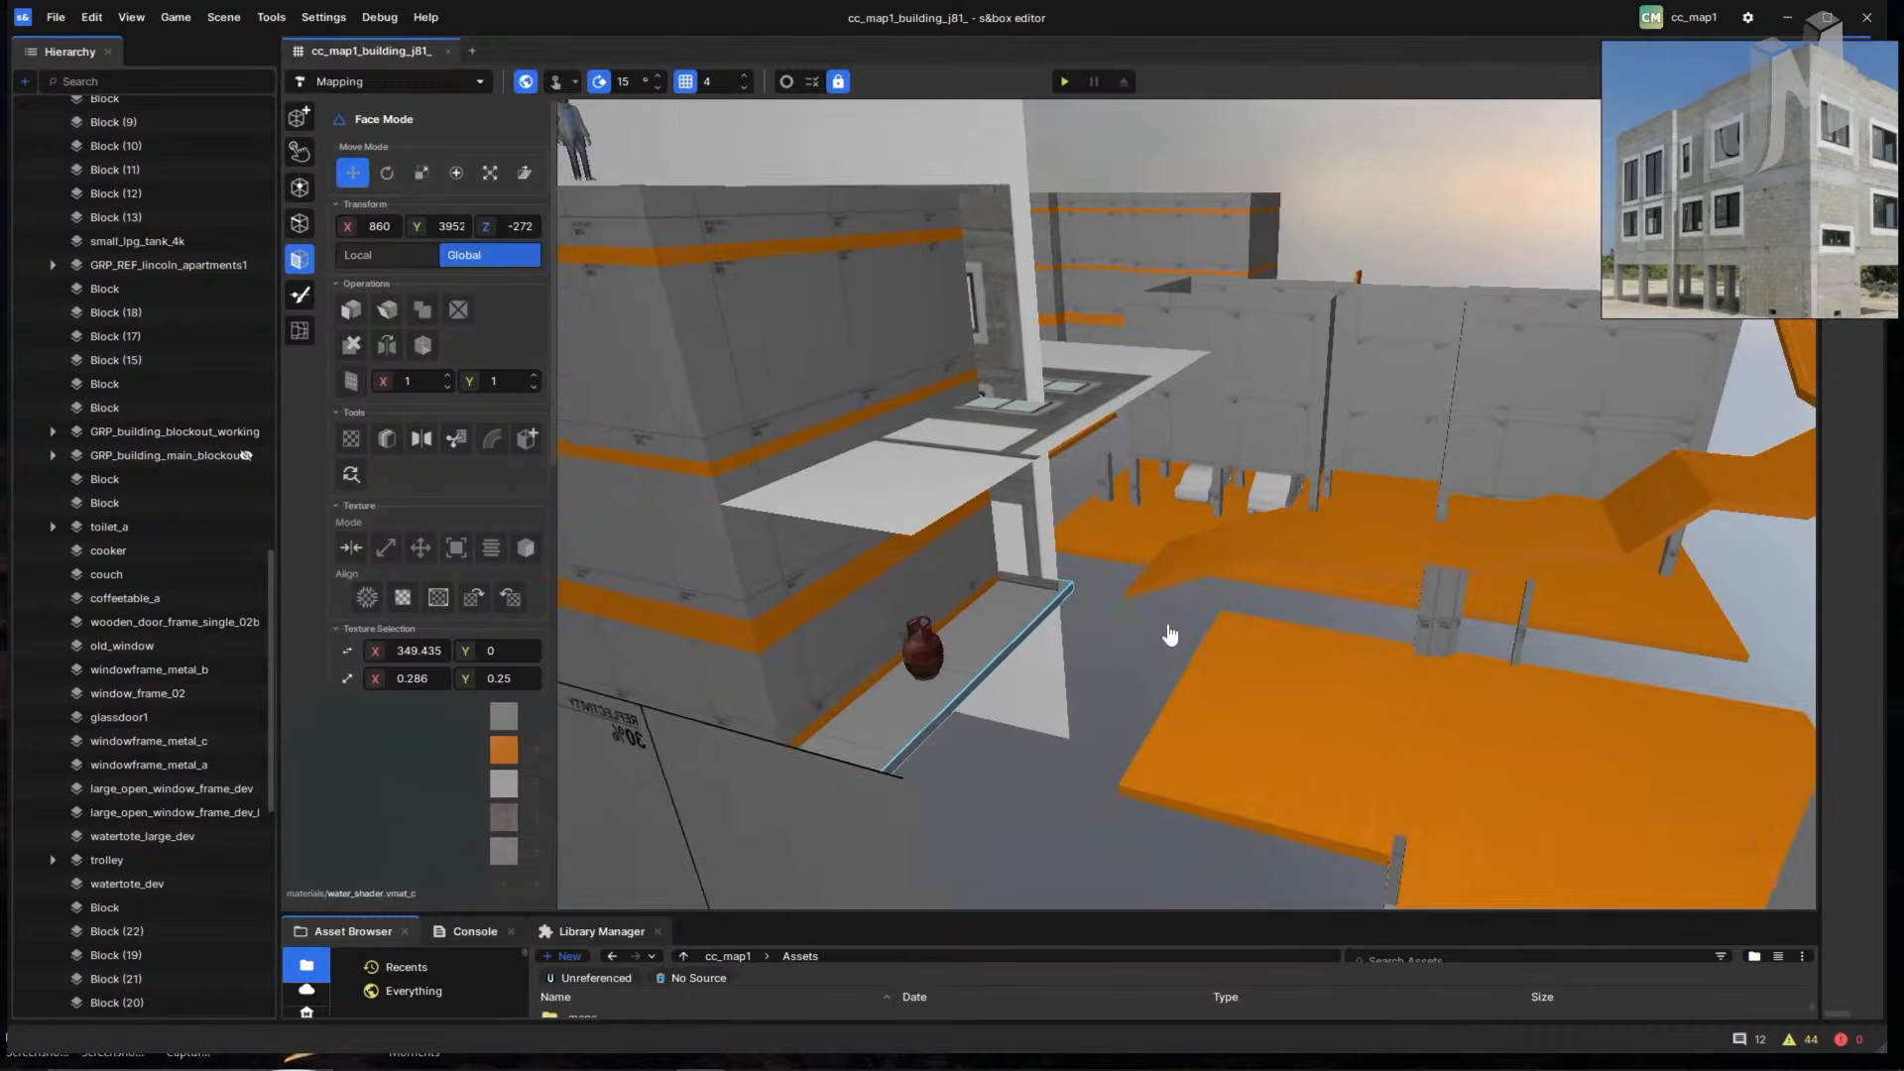
{"action": "middle_click_drag", "start_coordinate": [1170, 634], "coordinate": [1071, 628]}
- Start the game with F5, run off the slab toward the gas tank, and nudge the shopping cart
{"action": "key", "text": "F5"}
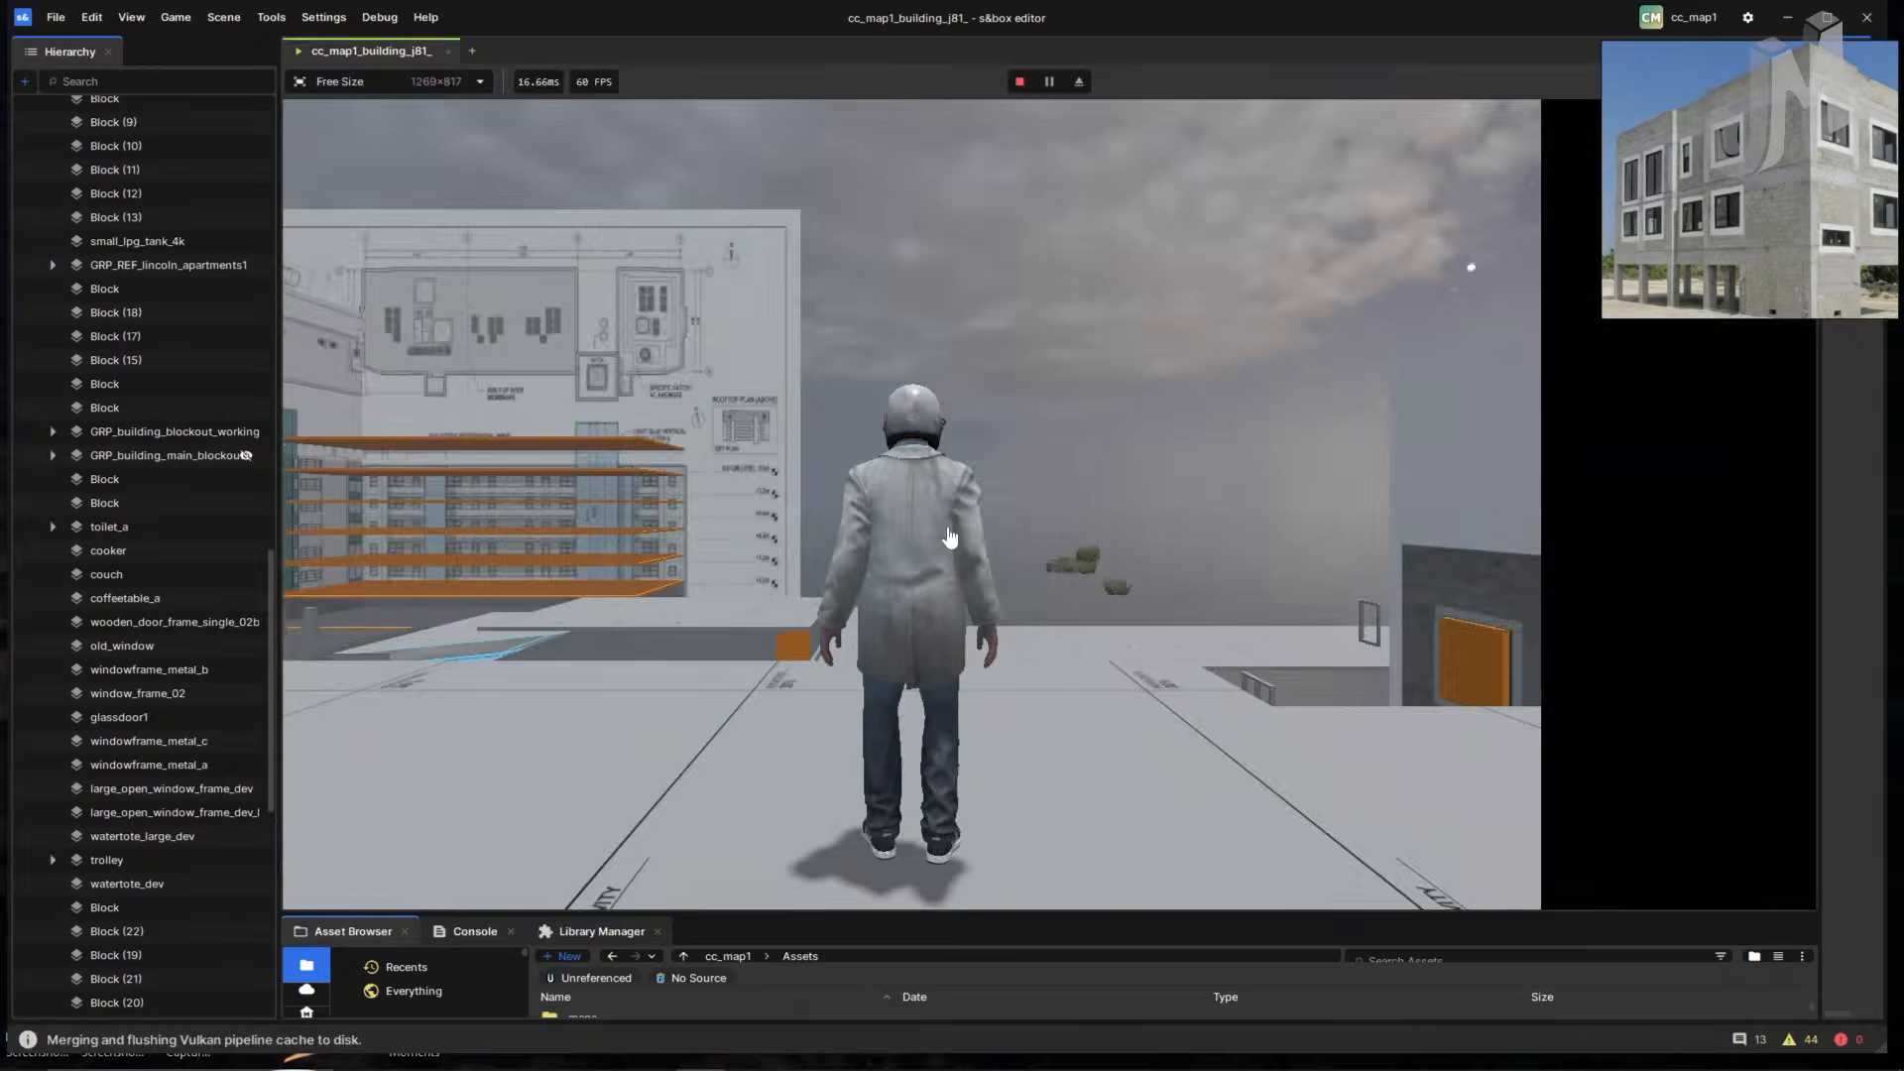
{"action": "key", "text": "w"}
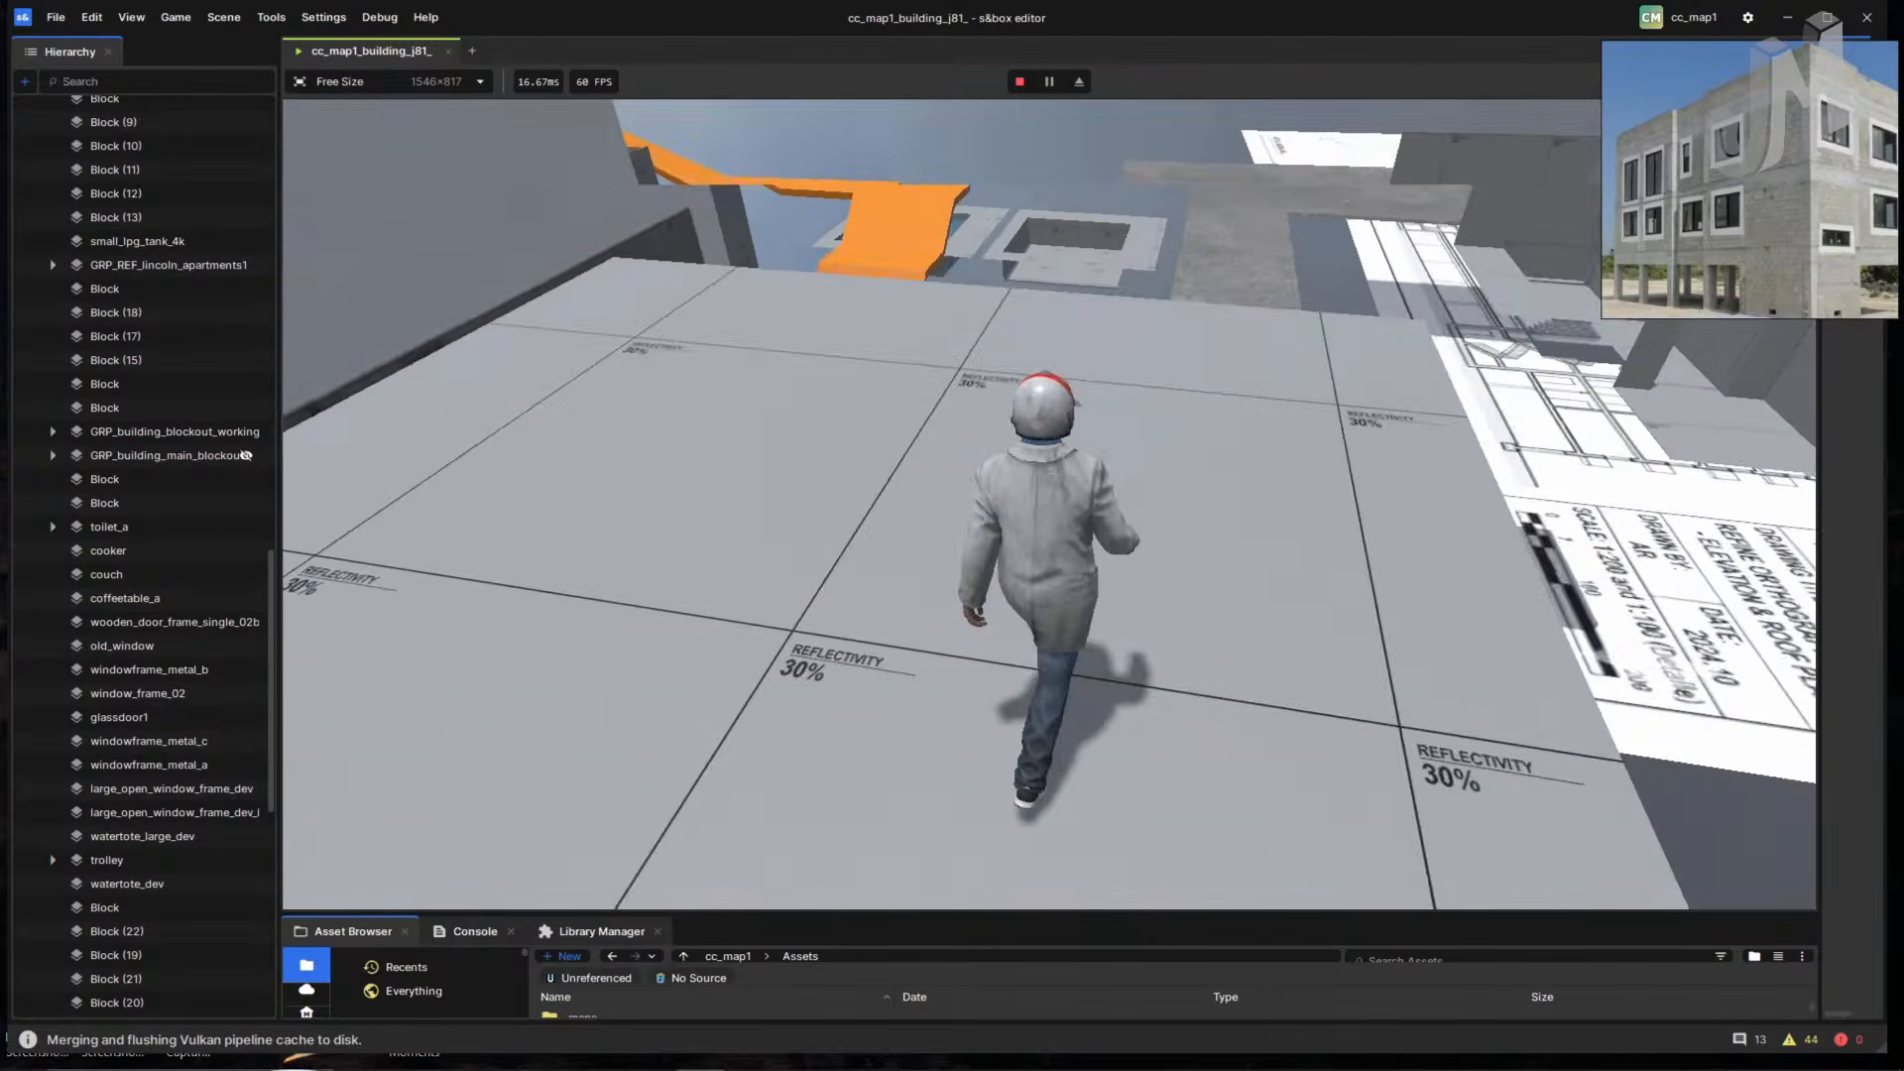
{"action": "key", "text": "w"}
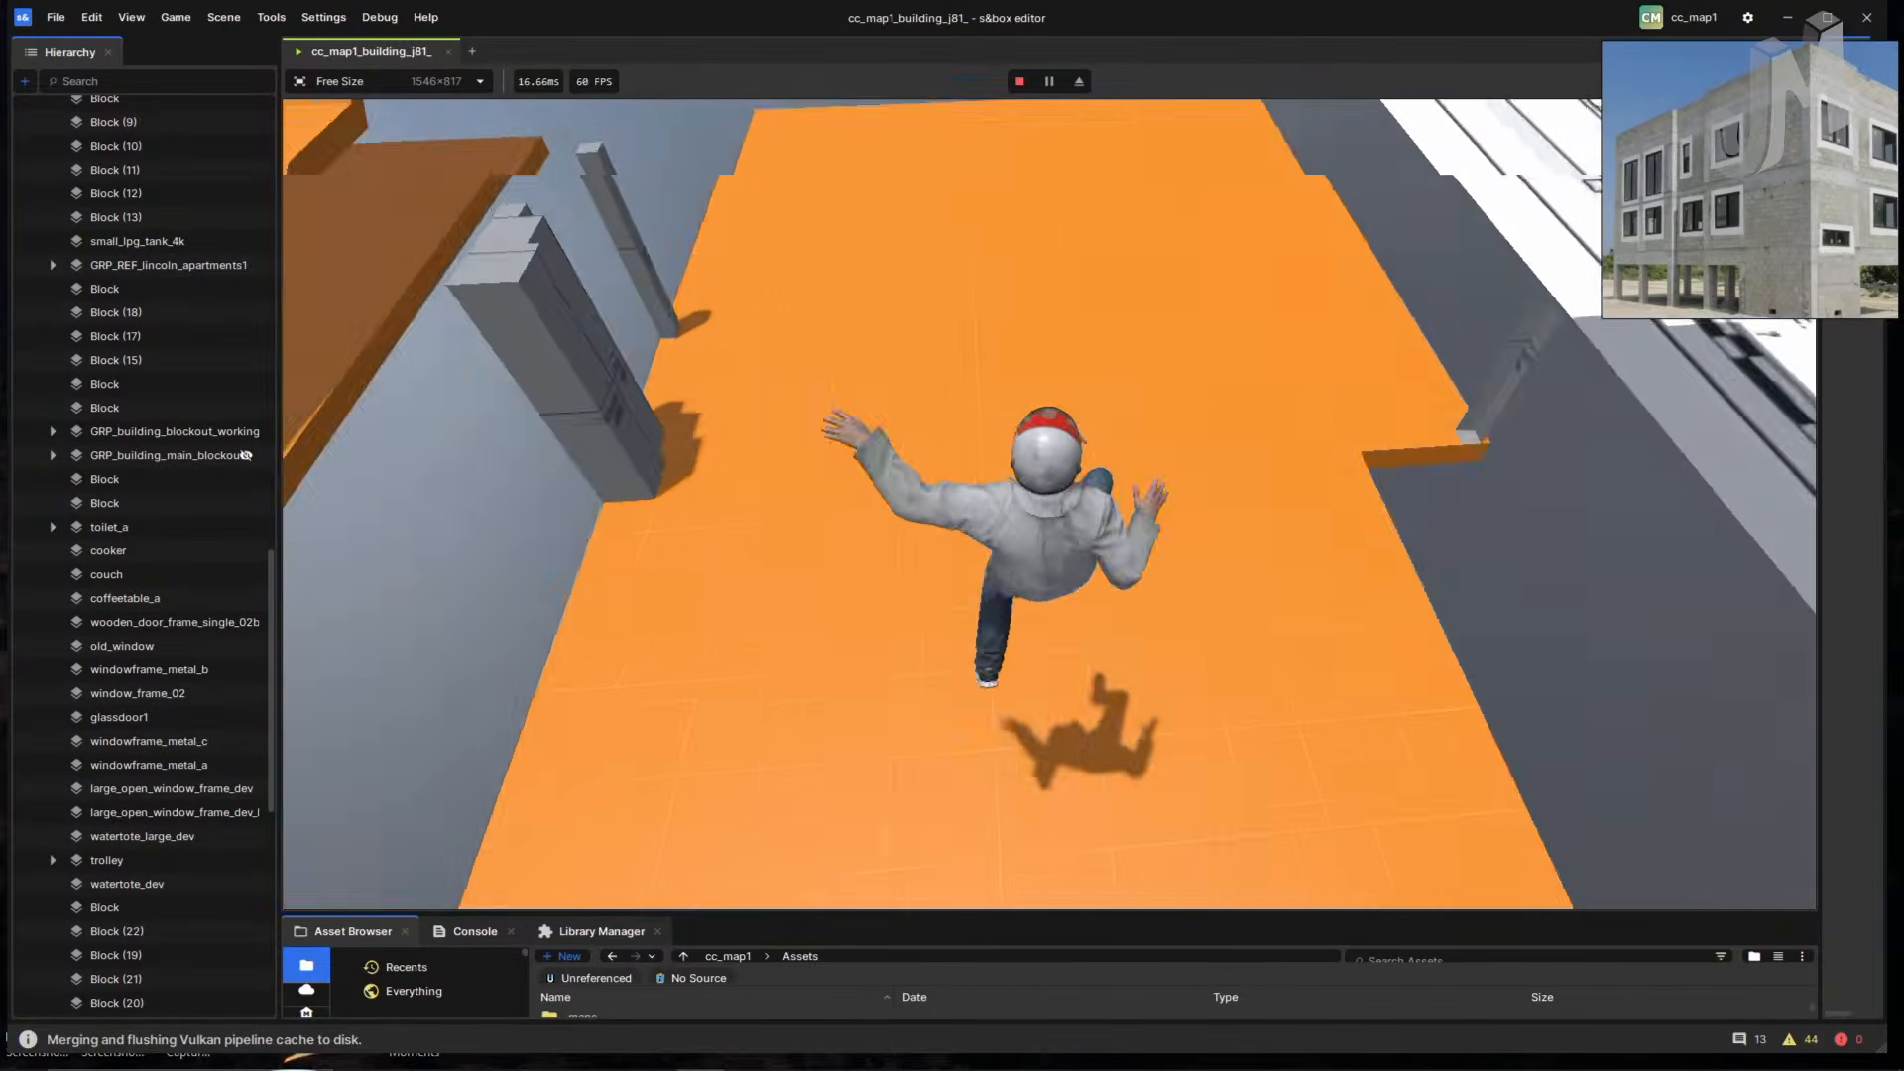
{"action": "key", "text": "w"}
{"action": "key", "text": "space"}
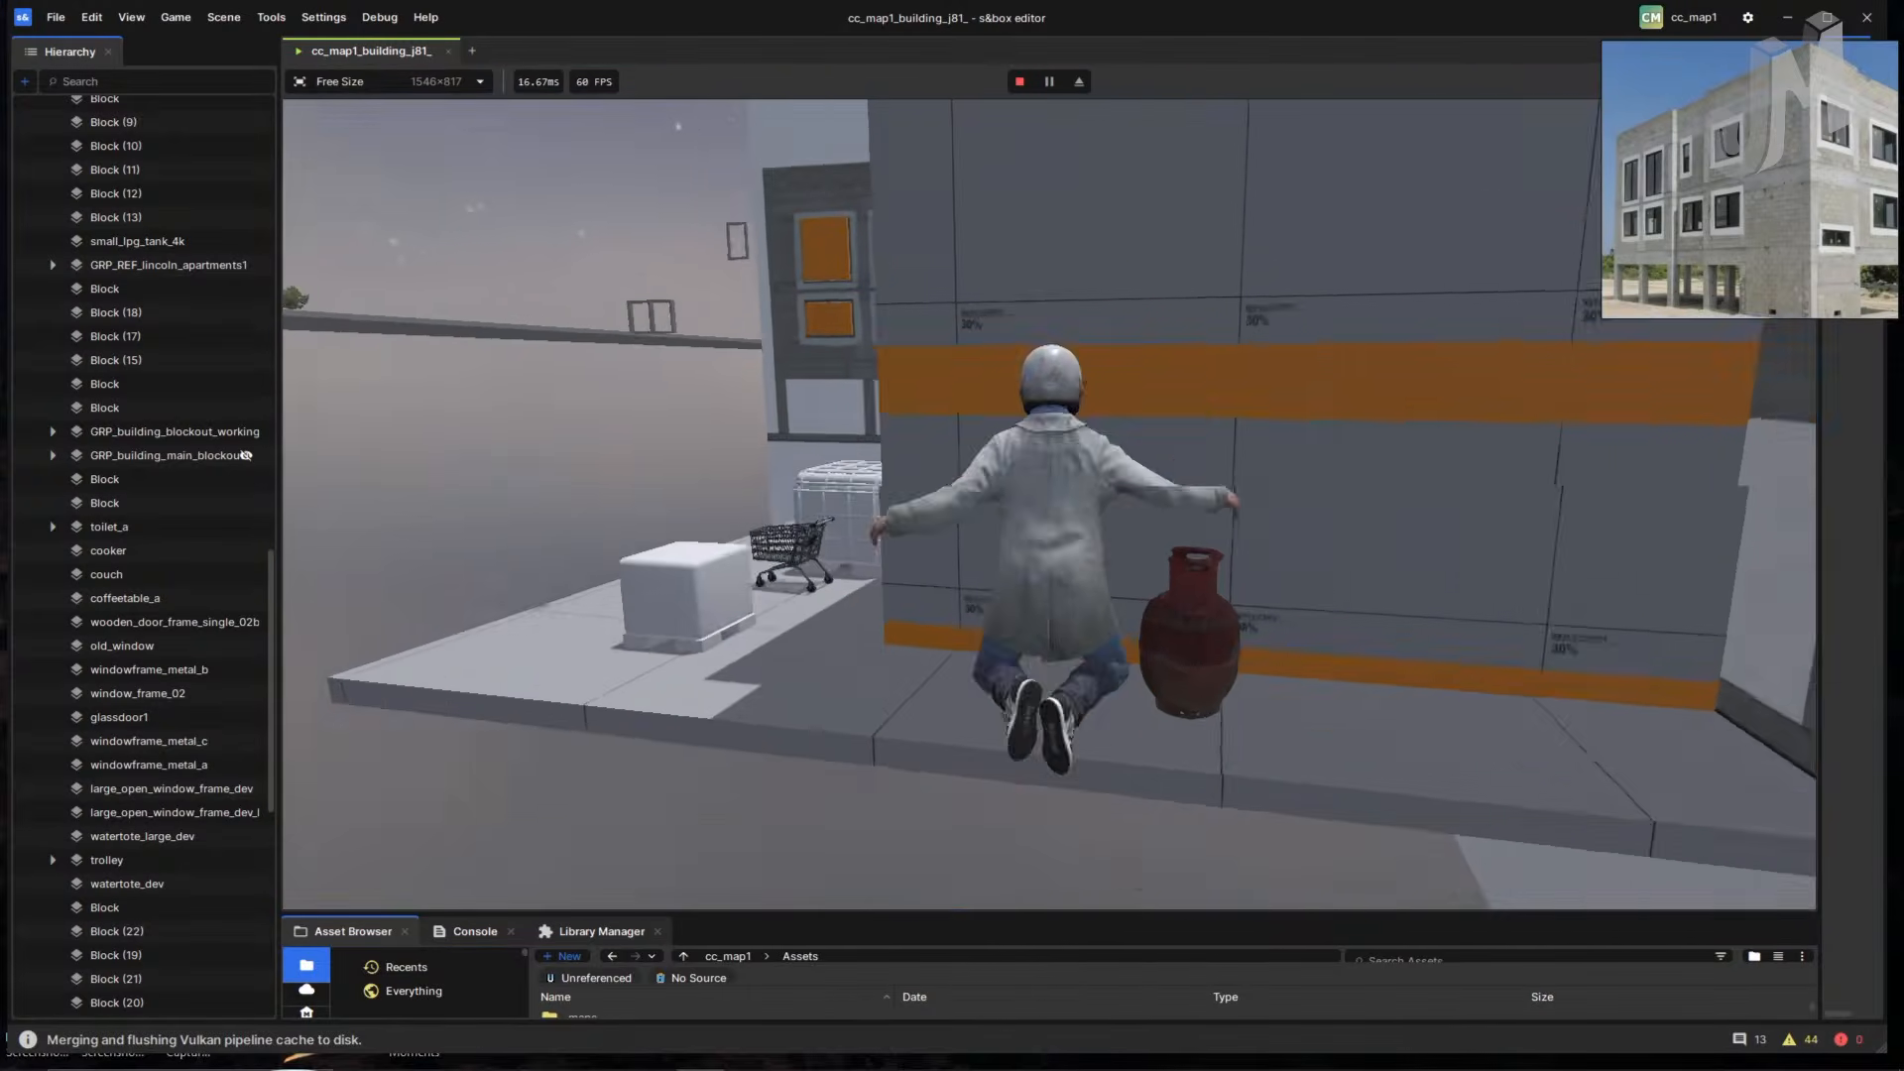
{"action": "key", "text": "w"}
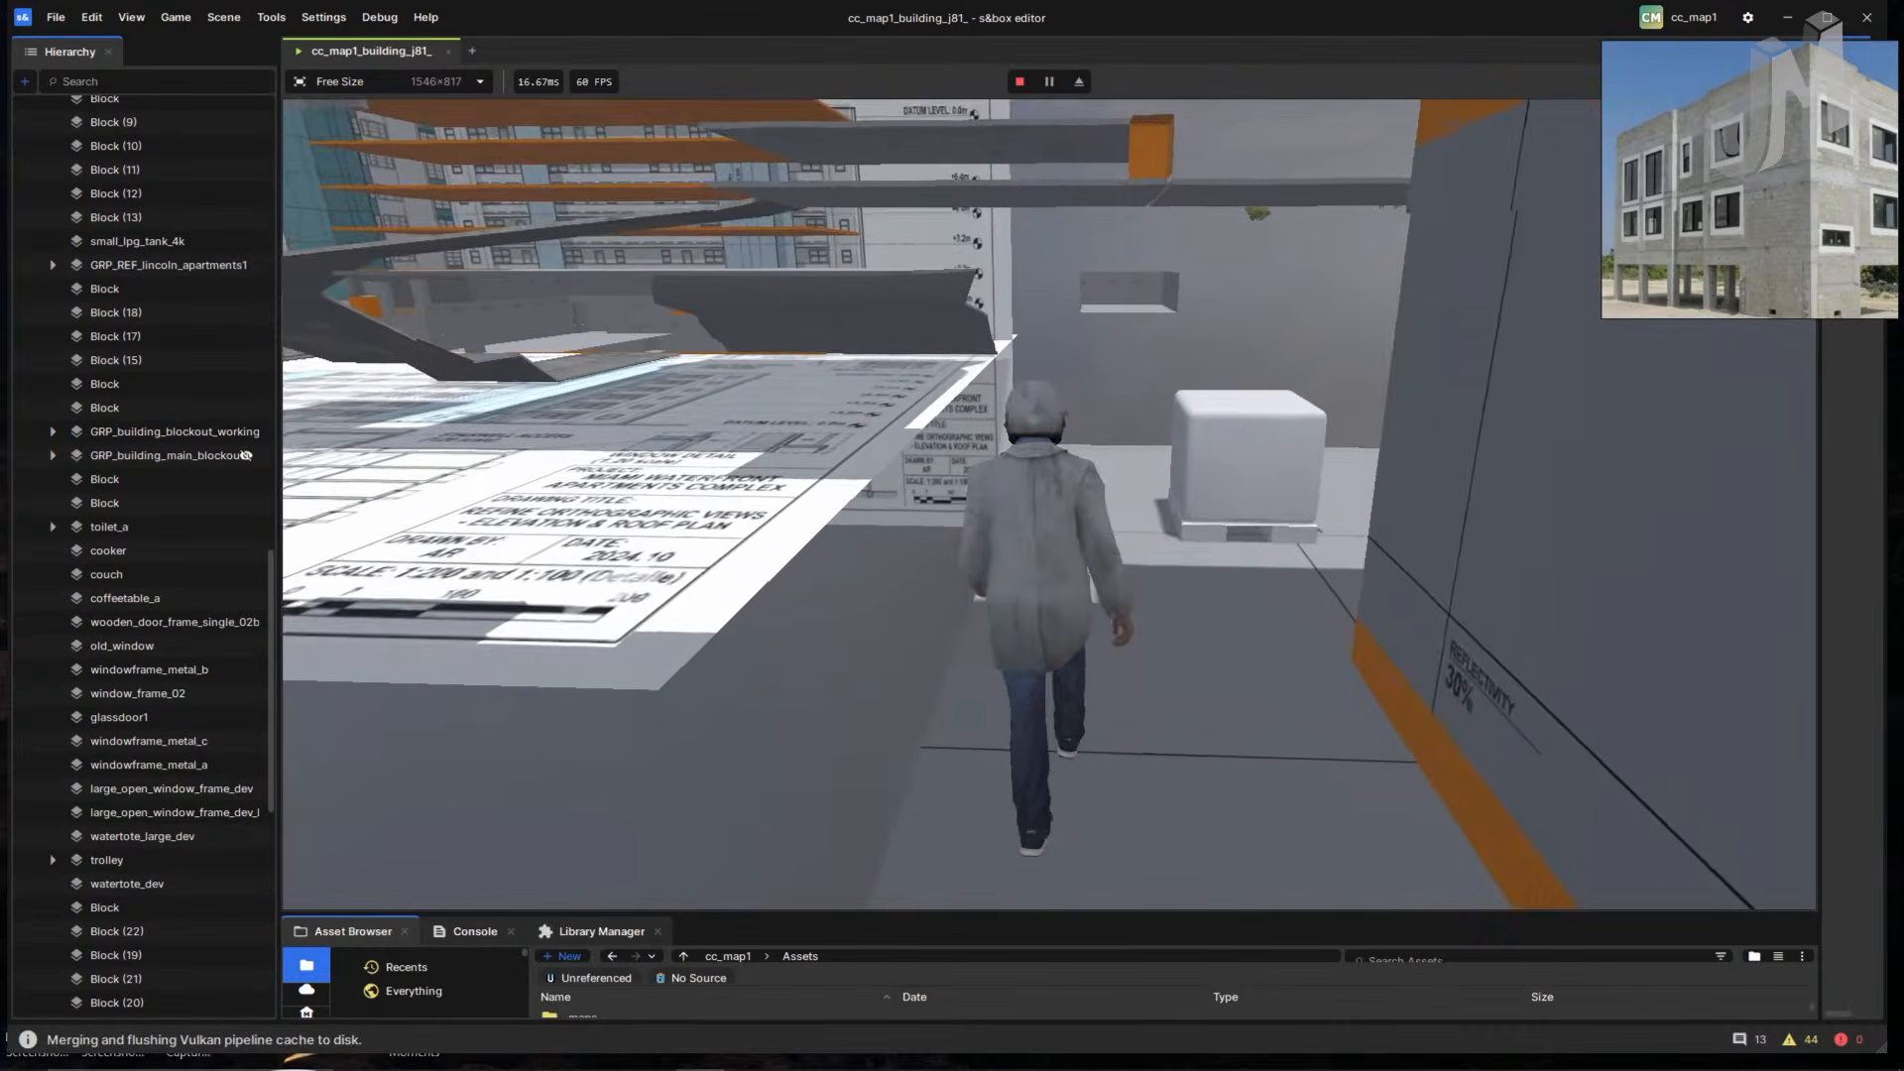
{"action": "key", "text": "w"}
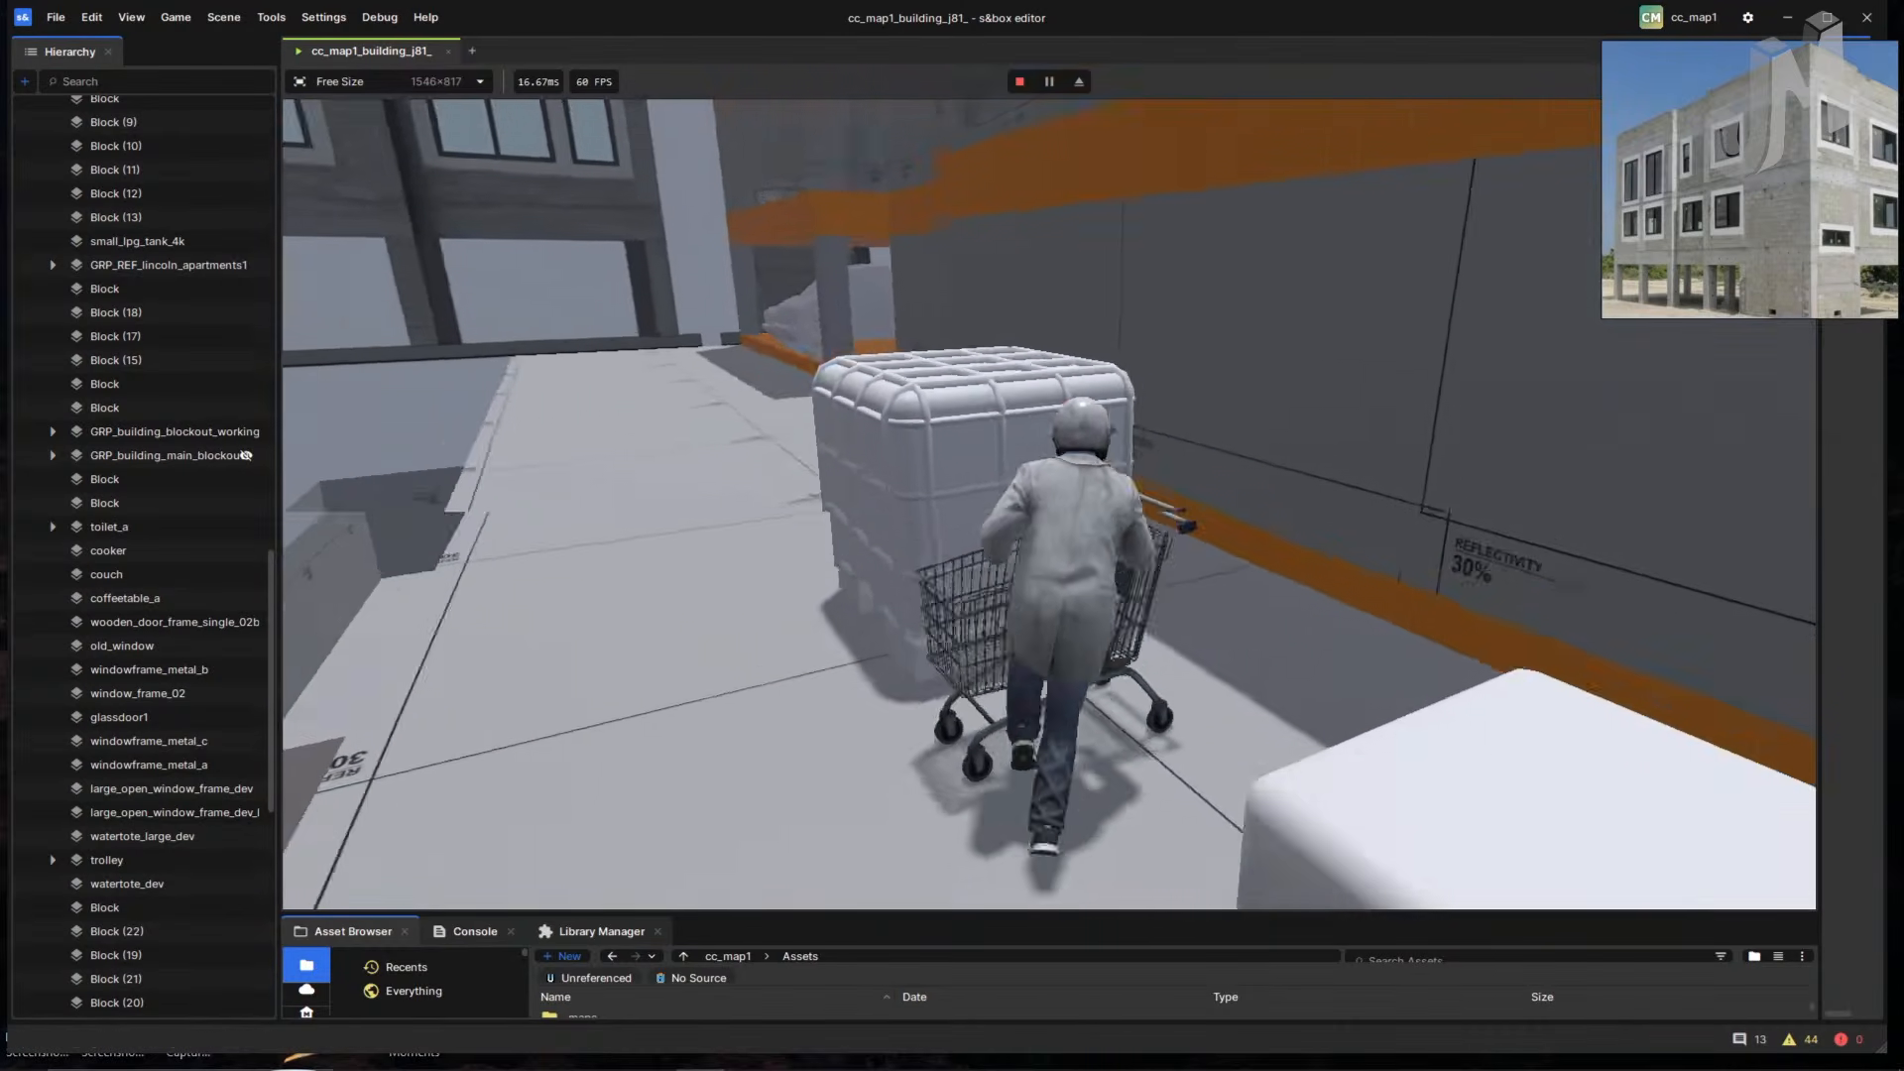
{"action": "key", "text": "s"}
- Run past the crate under the building by the cars and van, across the rooftop, then stop playing
{"action": "key", "text": "w"}
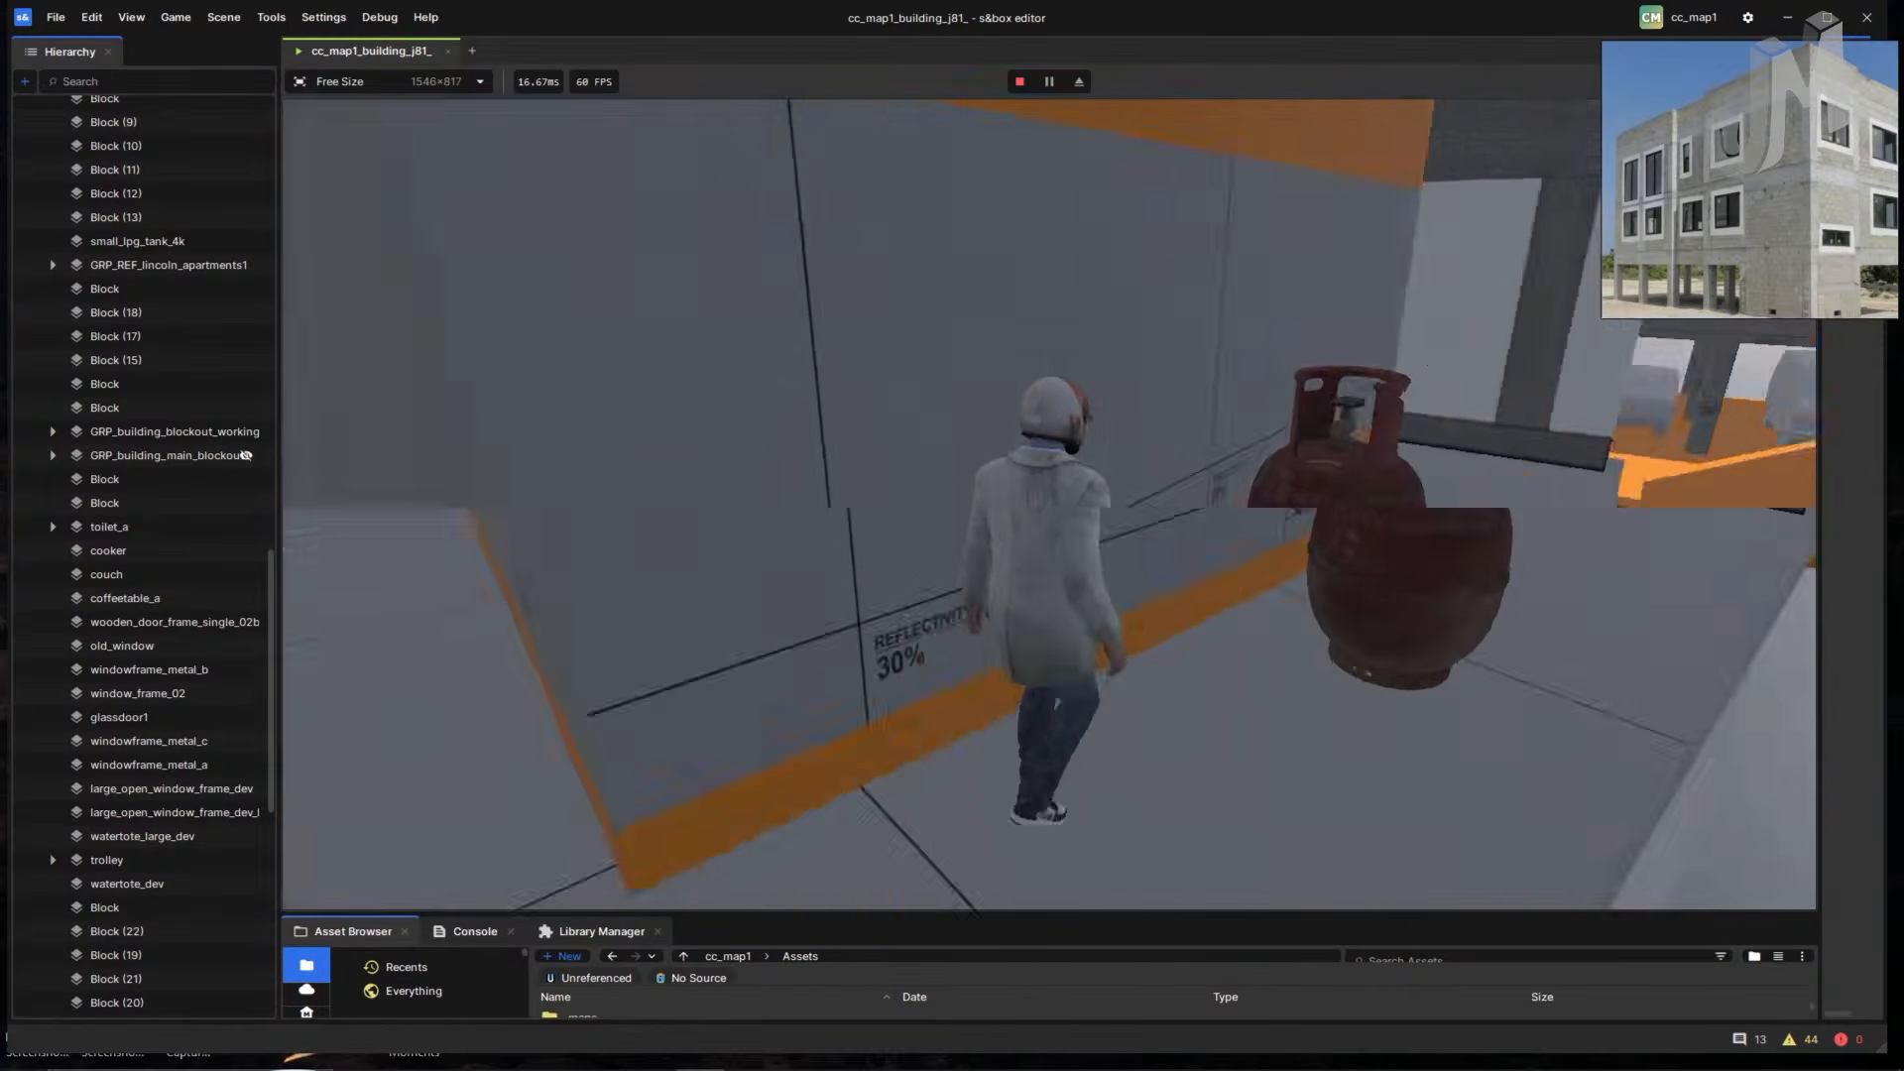
{"action": "key", "text": "w"}
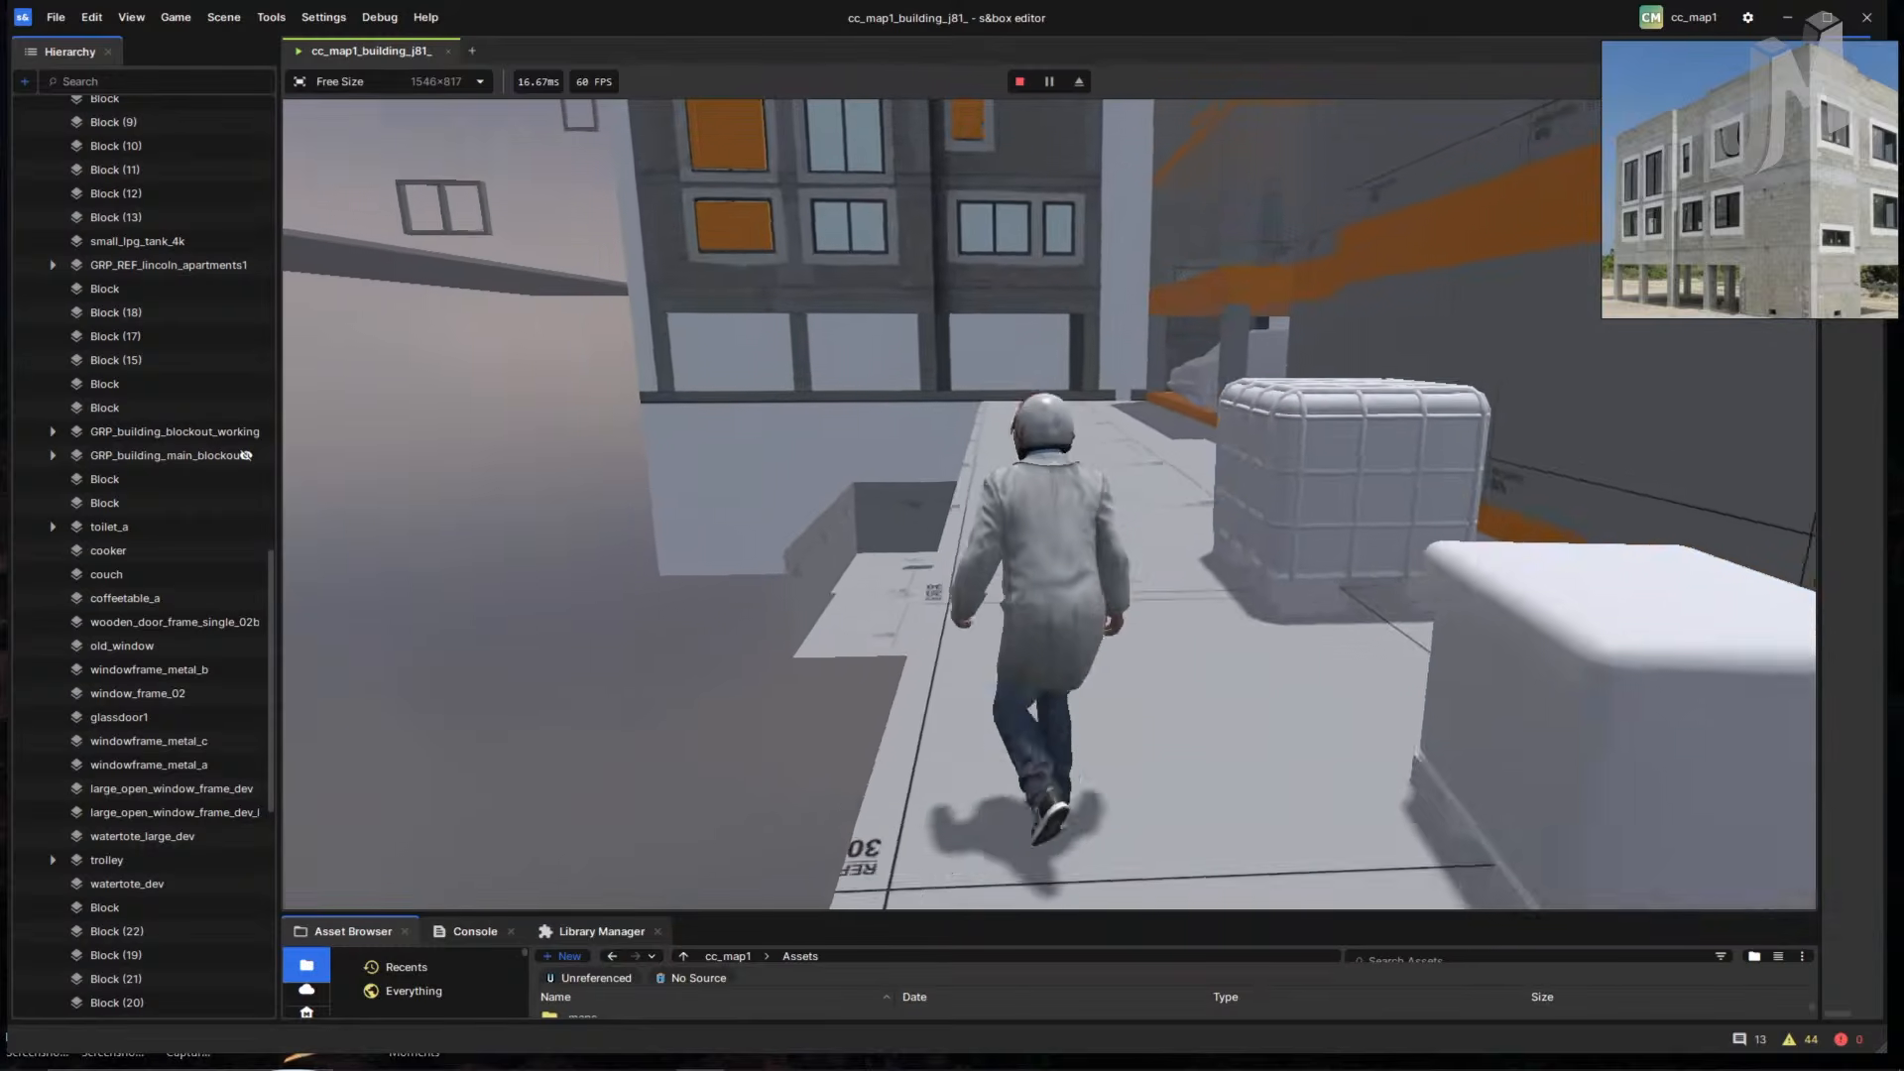
{"action": "key", "text": "w"}
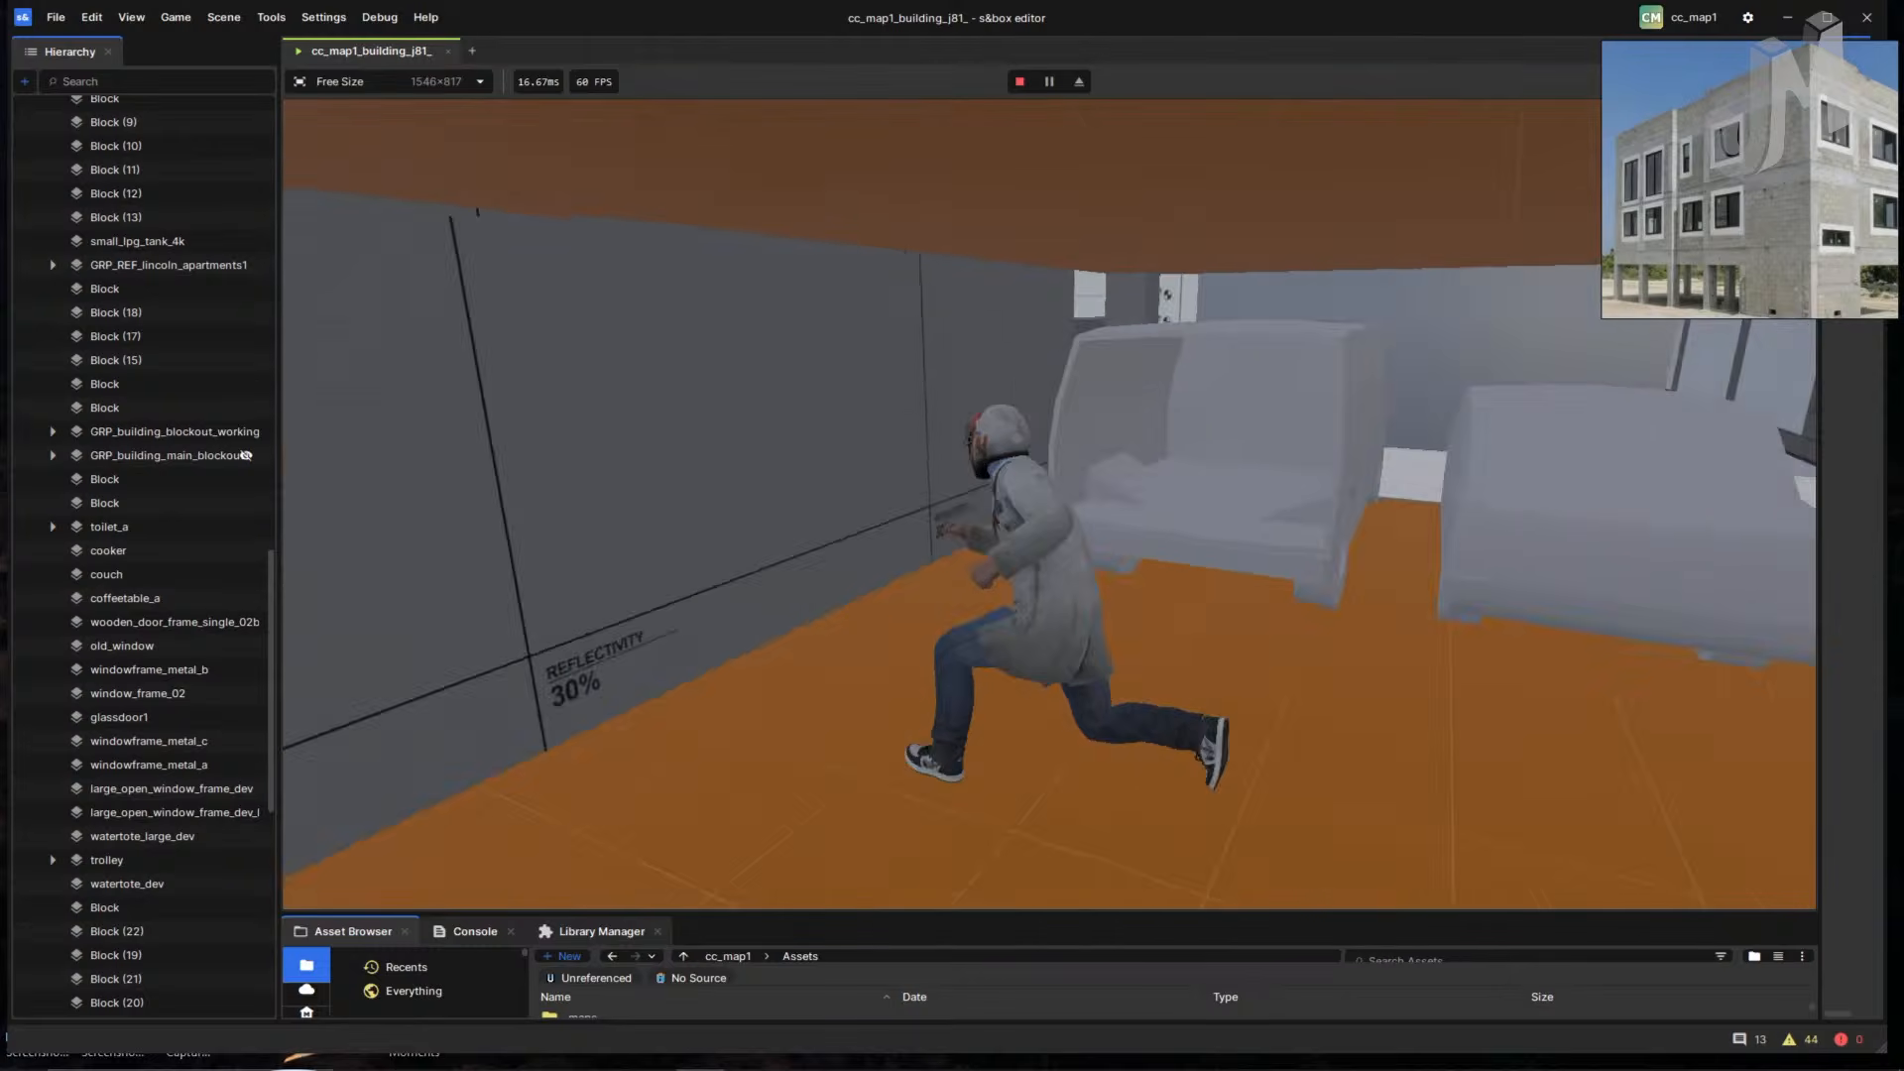
{"action": "key", "text": "w"}
{"action": "key", "text": "w"}
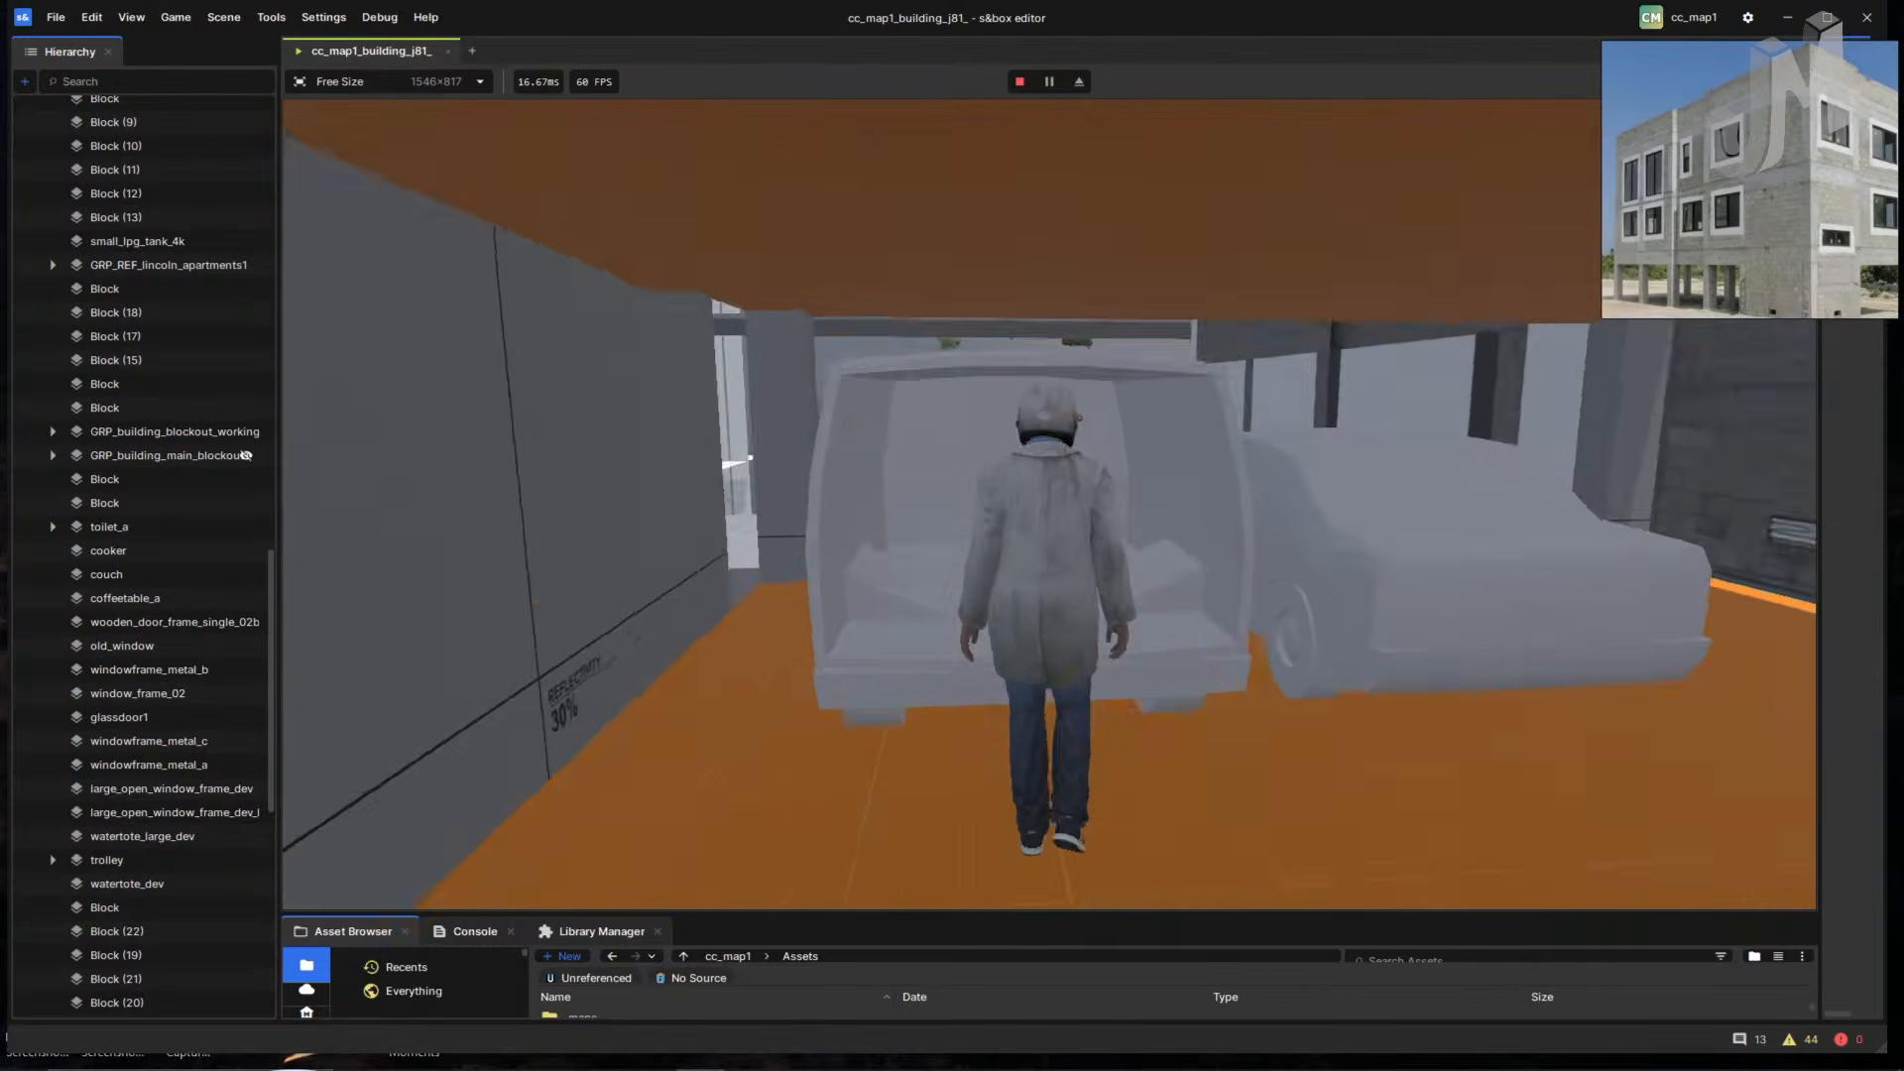
{"action": "key", "text": "w"}
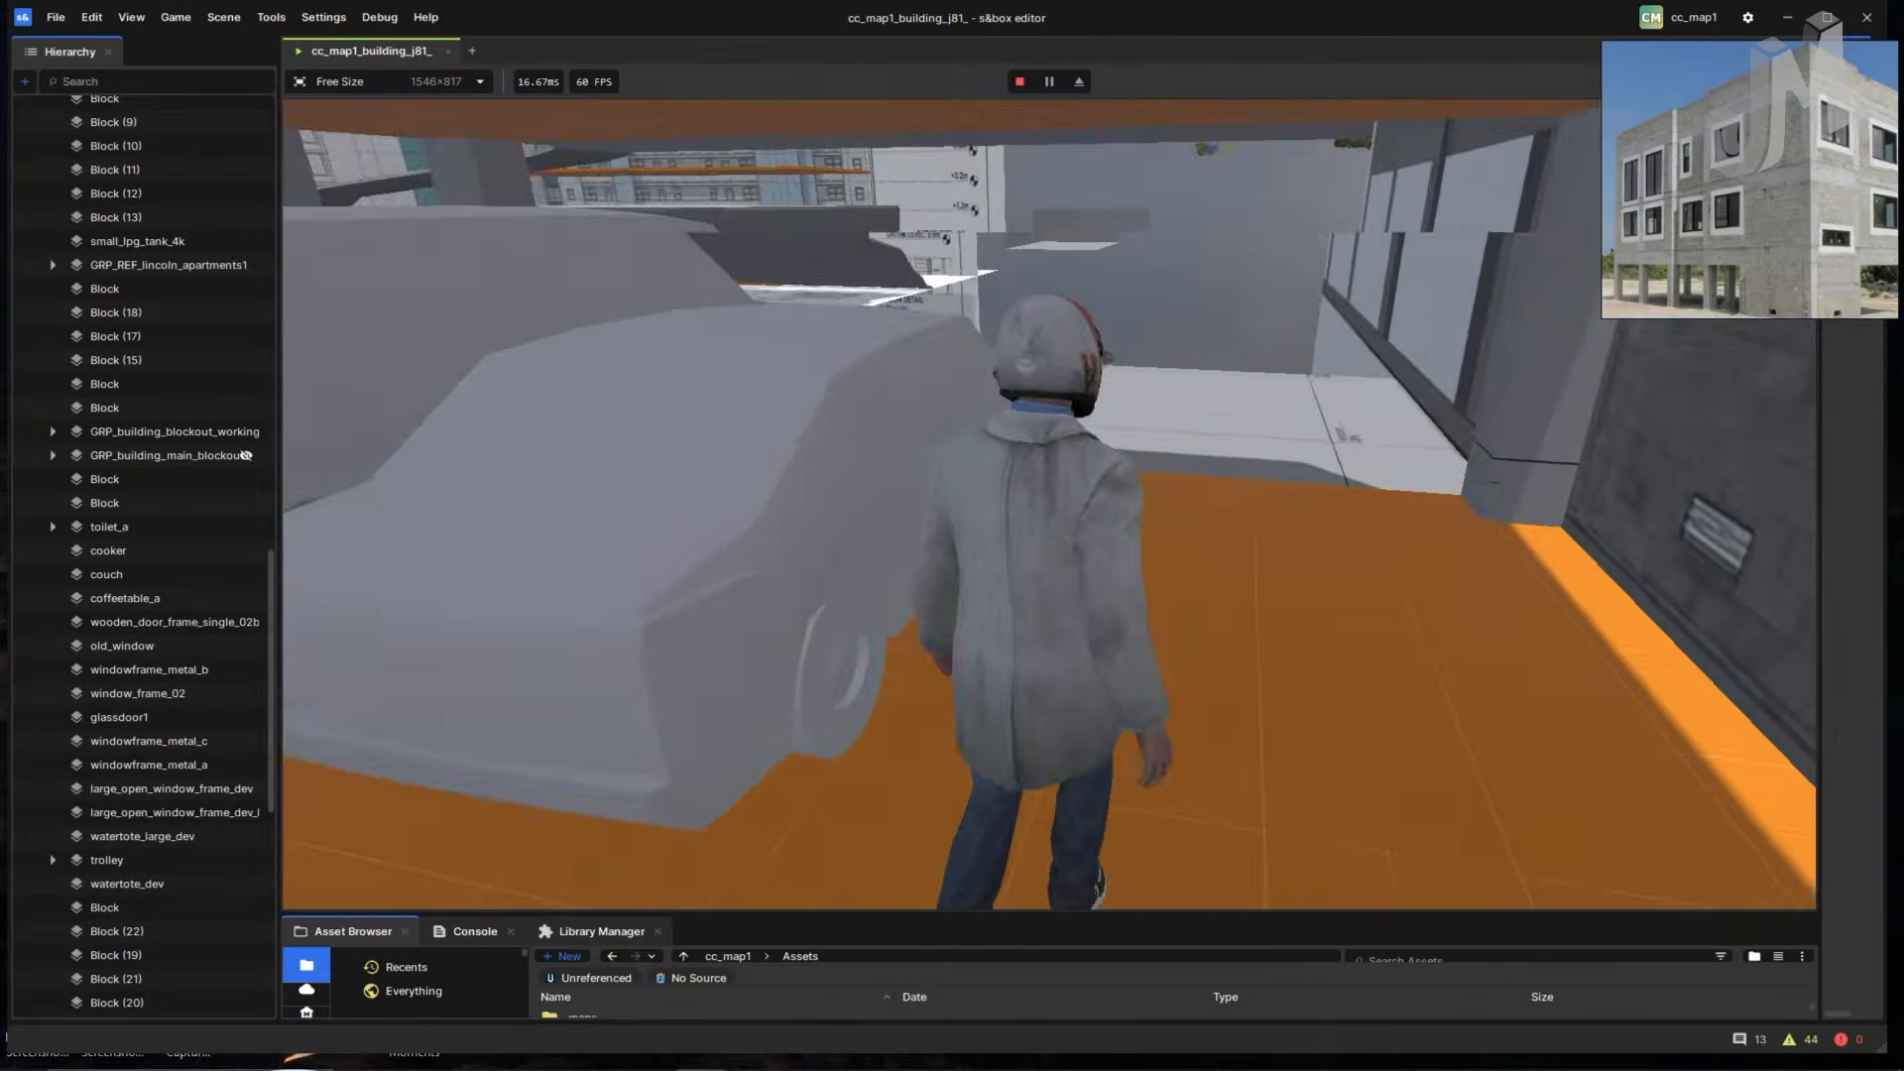
{"action": "key", "text": "w"}
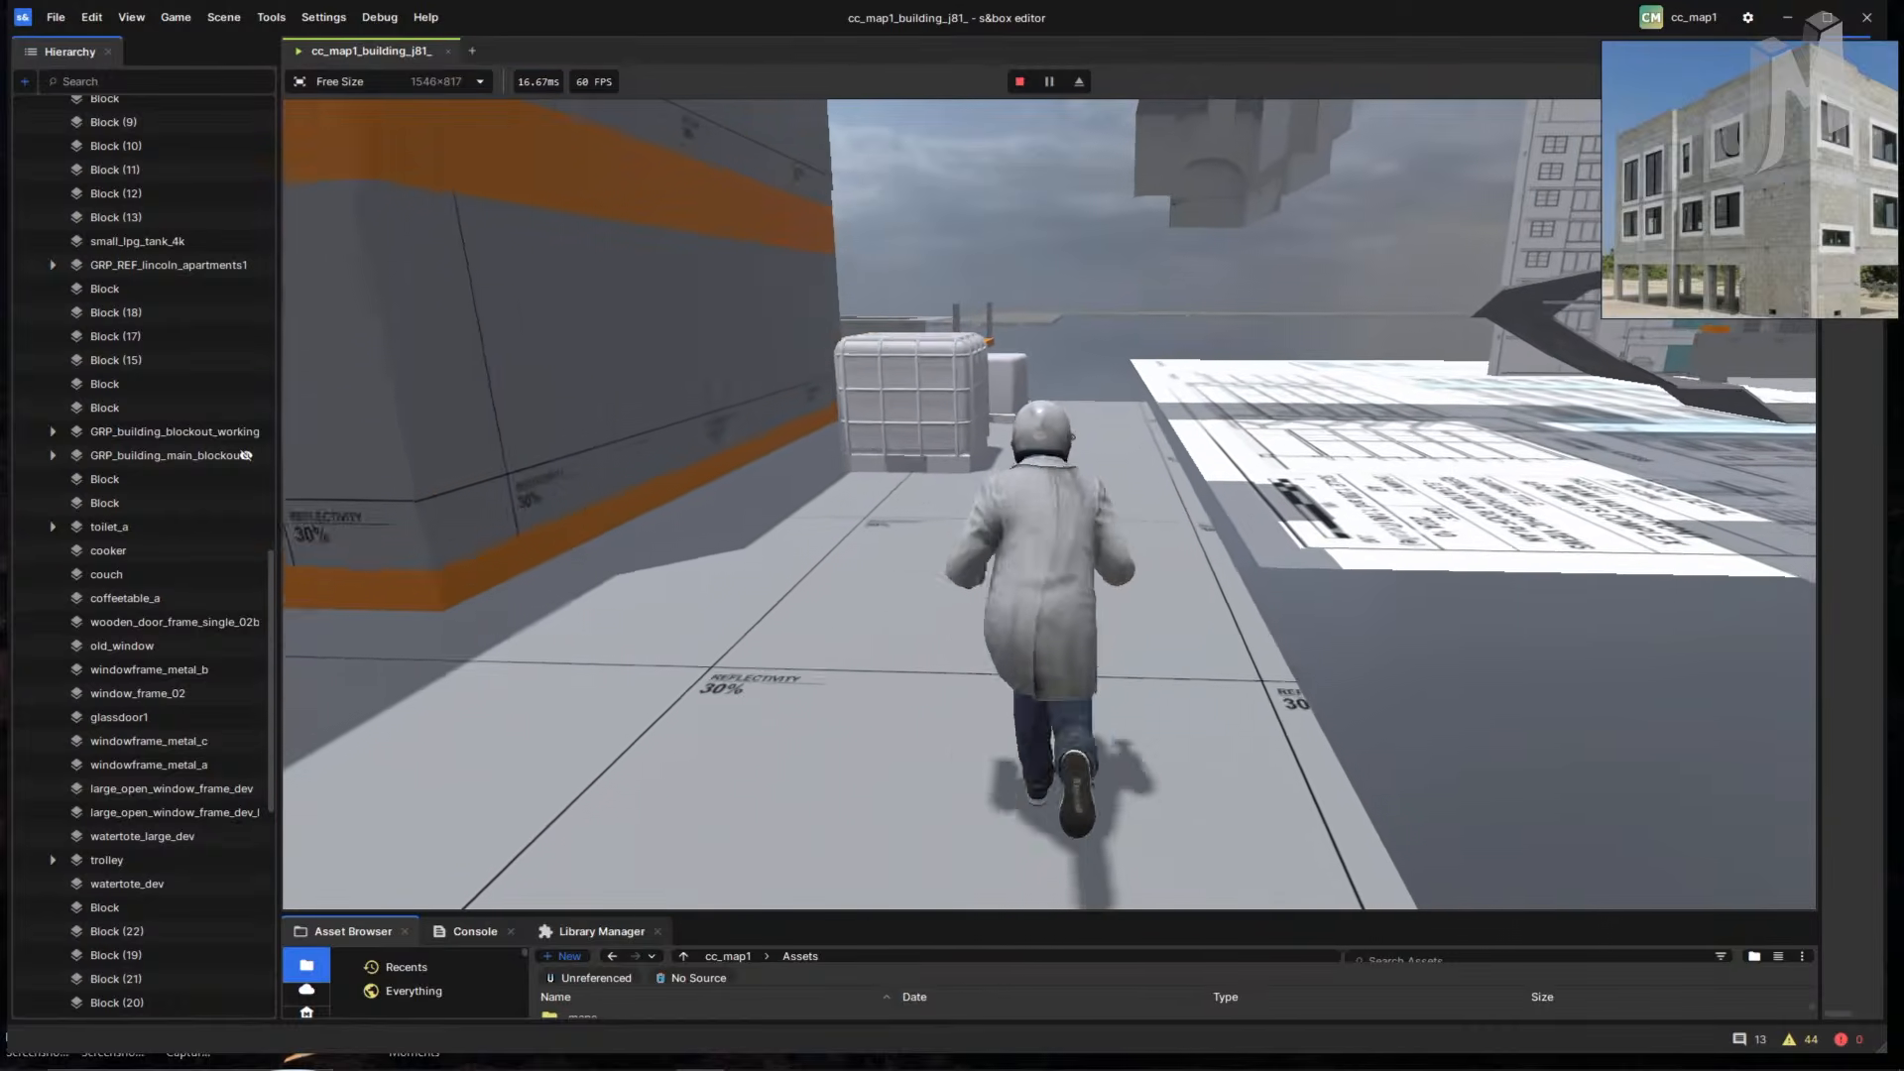
{"action": "key", "text": "w"}
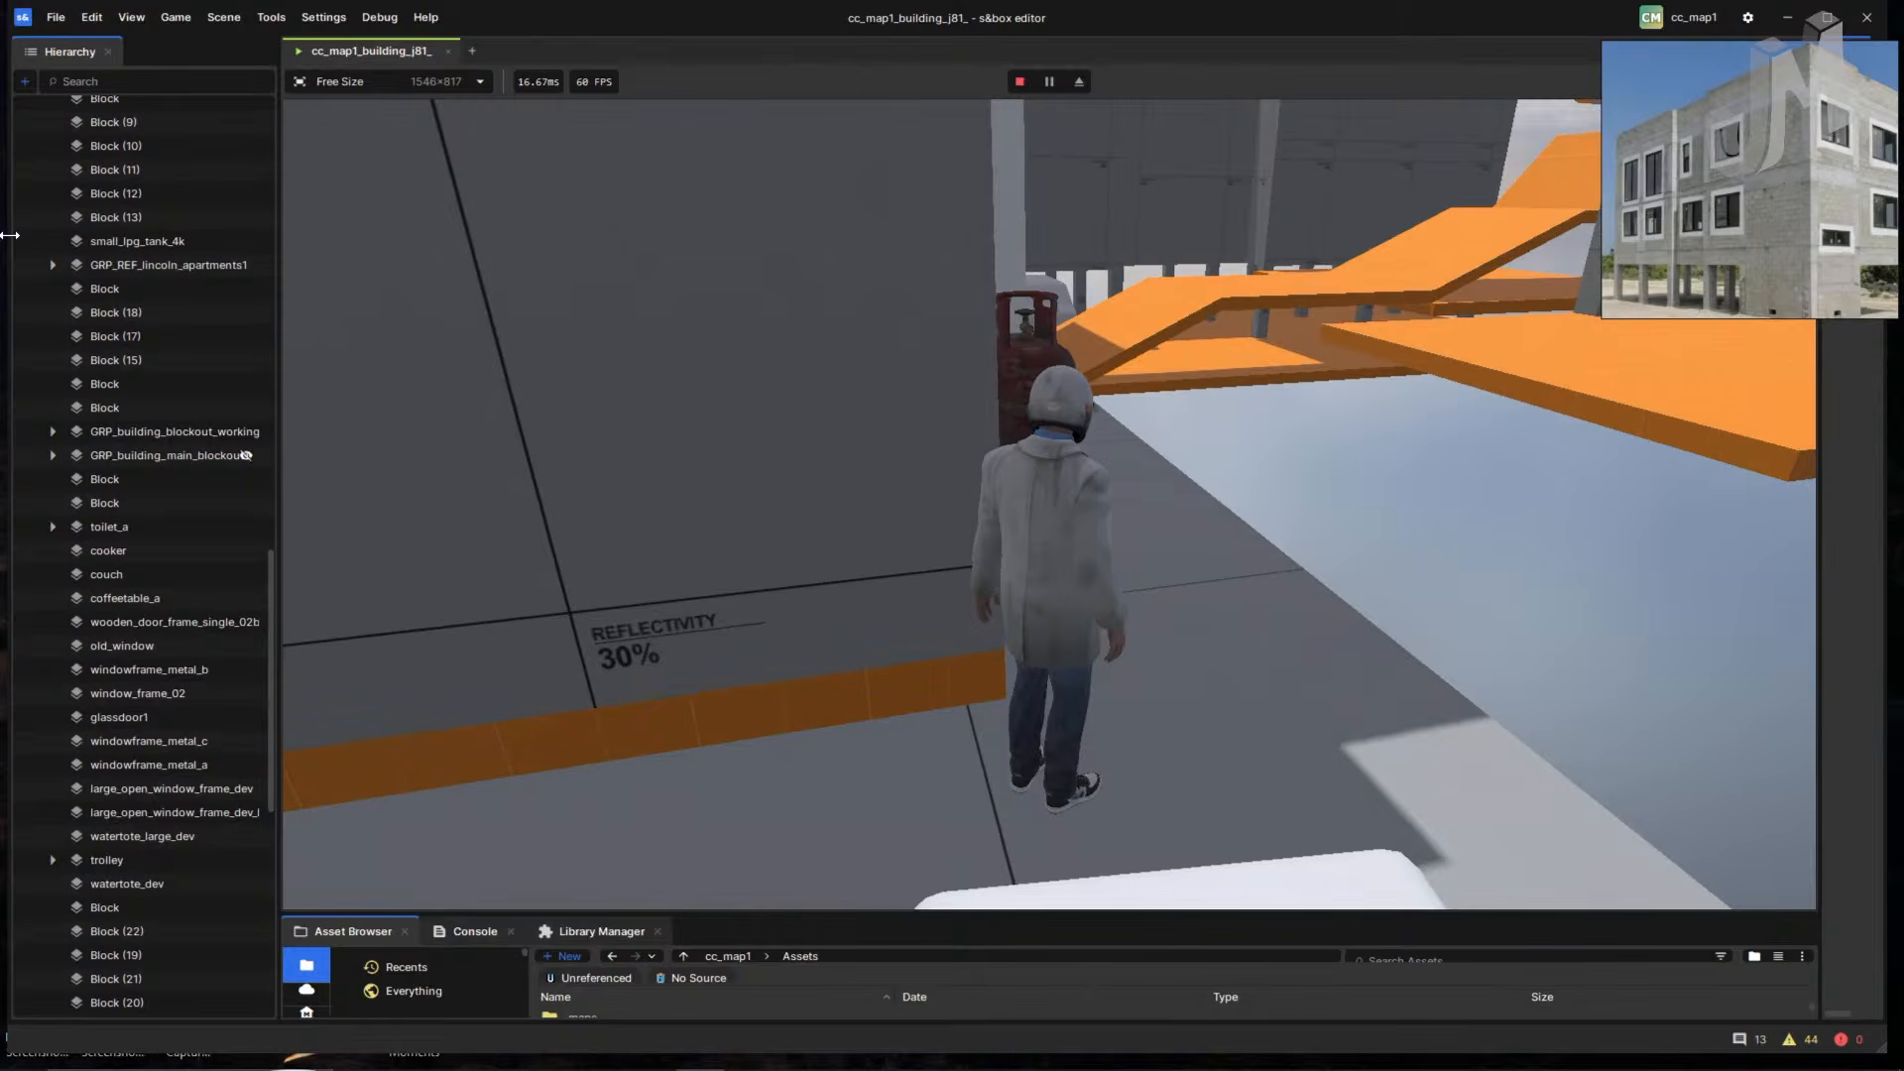
{"action": "left_click", "coordinate": [1014, 81]}
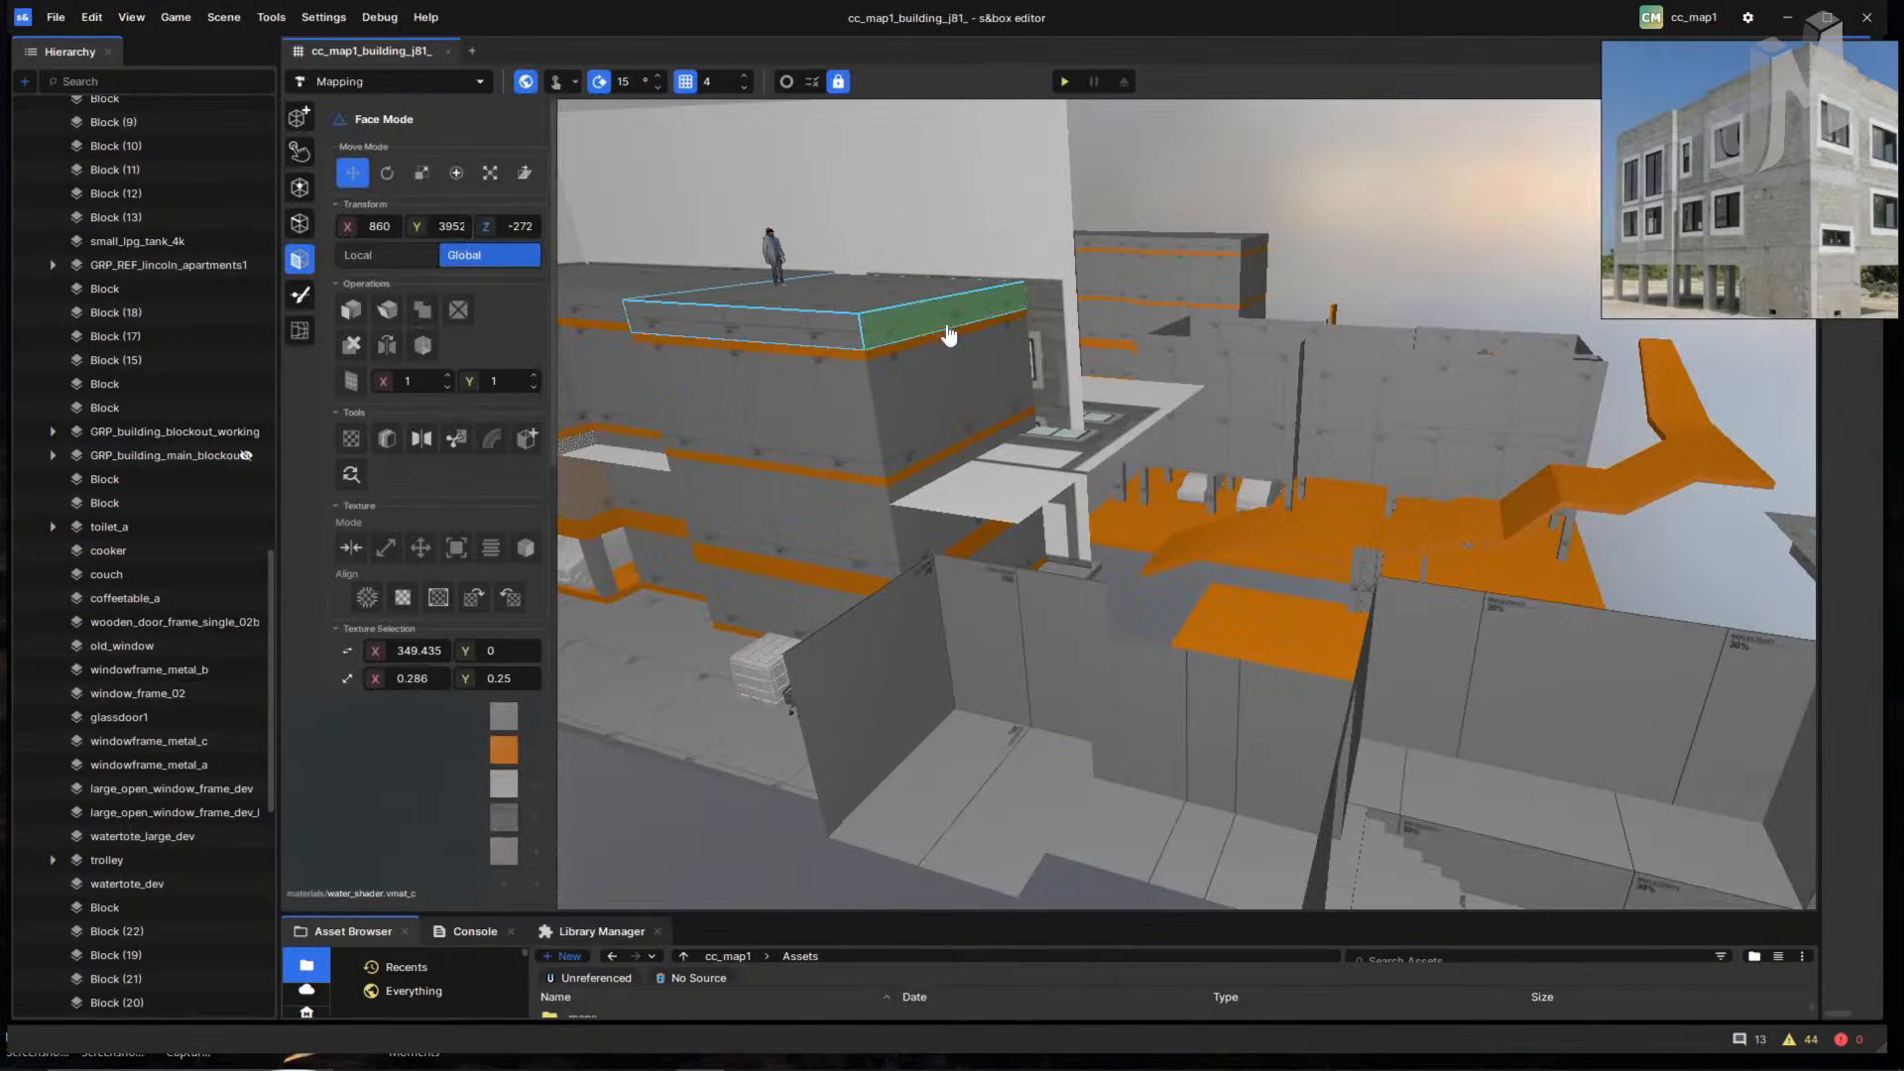
- Fly the camera into the orange-stair room and turn to view the stairs and far wall
{"action": "right_click_drag", "start_coordinate": [949, 335], "coordinate": [829, 770]}
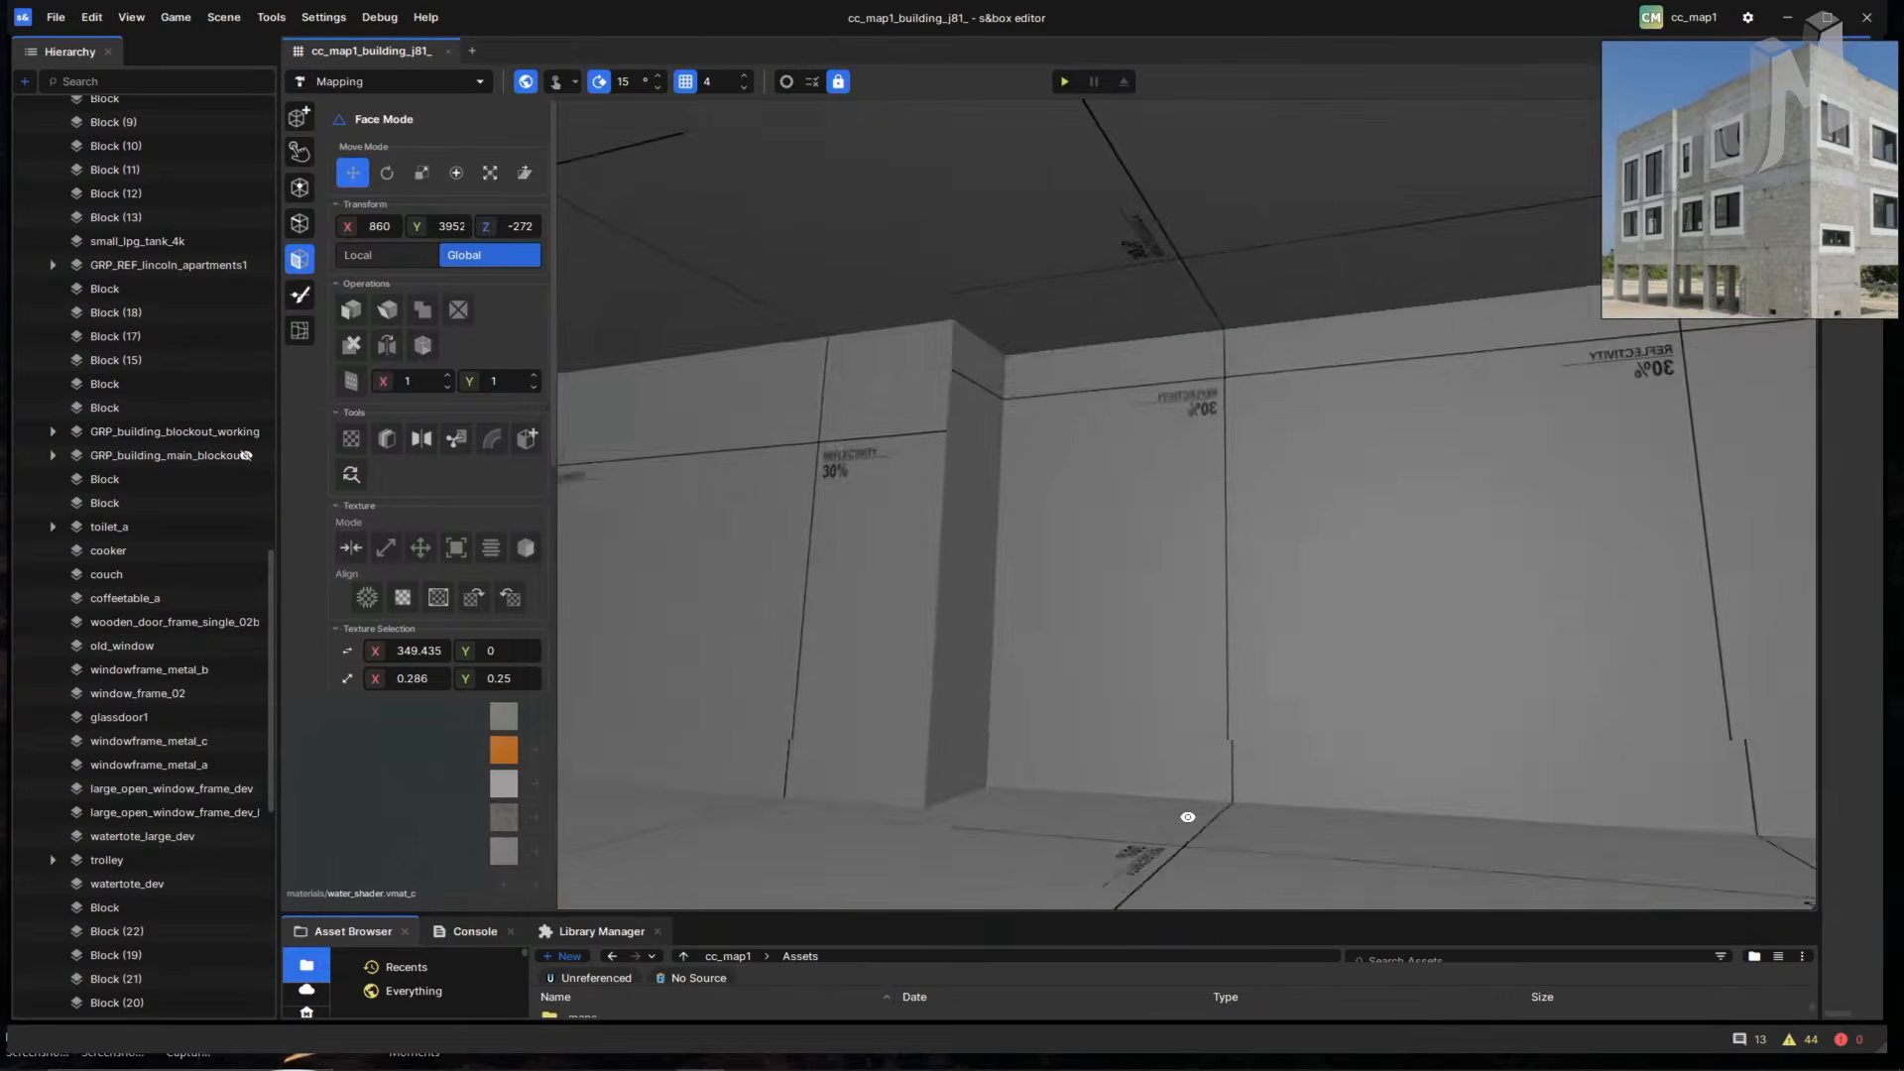
{"action": "right_click_drag", "start_coordinate": [1187, 816], "coordinate": [1343, 783]}
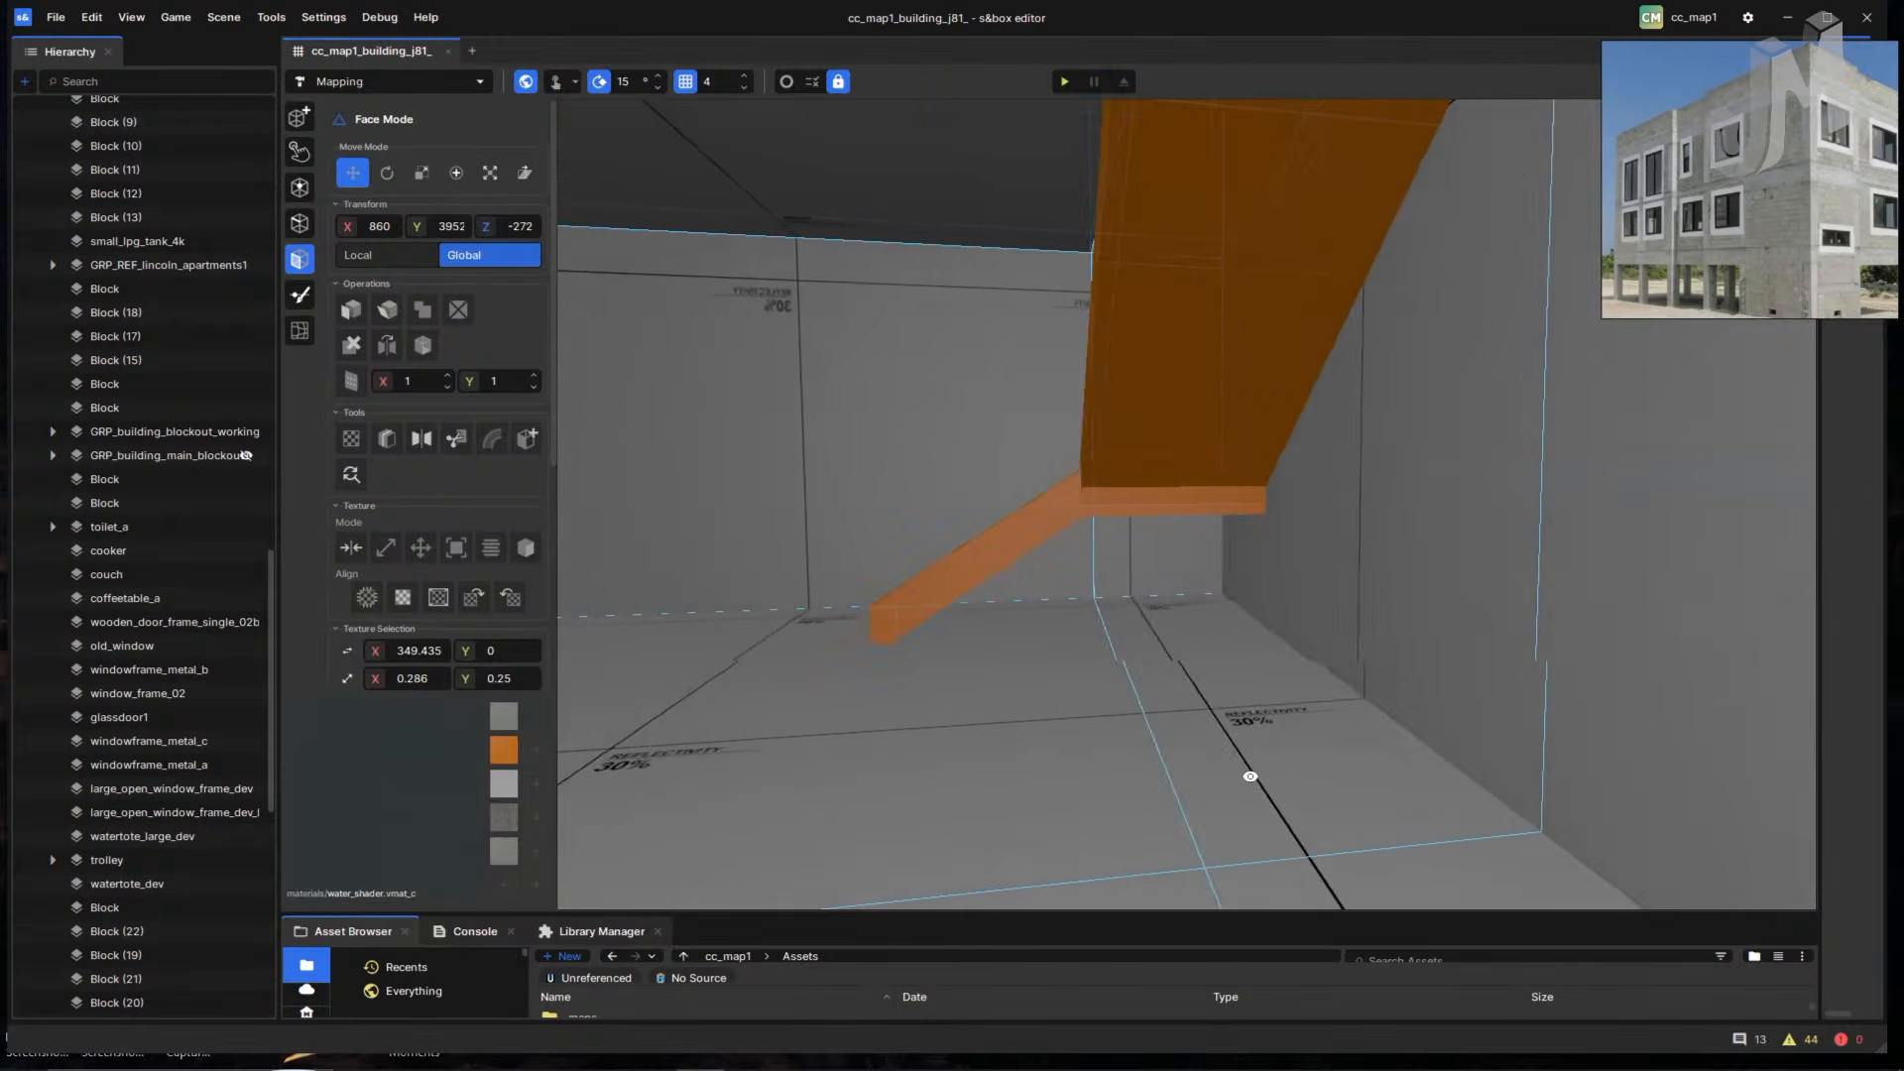
{"action": "right_click_drag", "start_coordinate": [1282, 780], "coordinate": [1112, 753]}
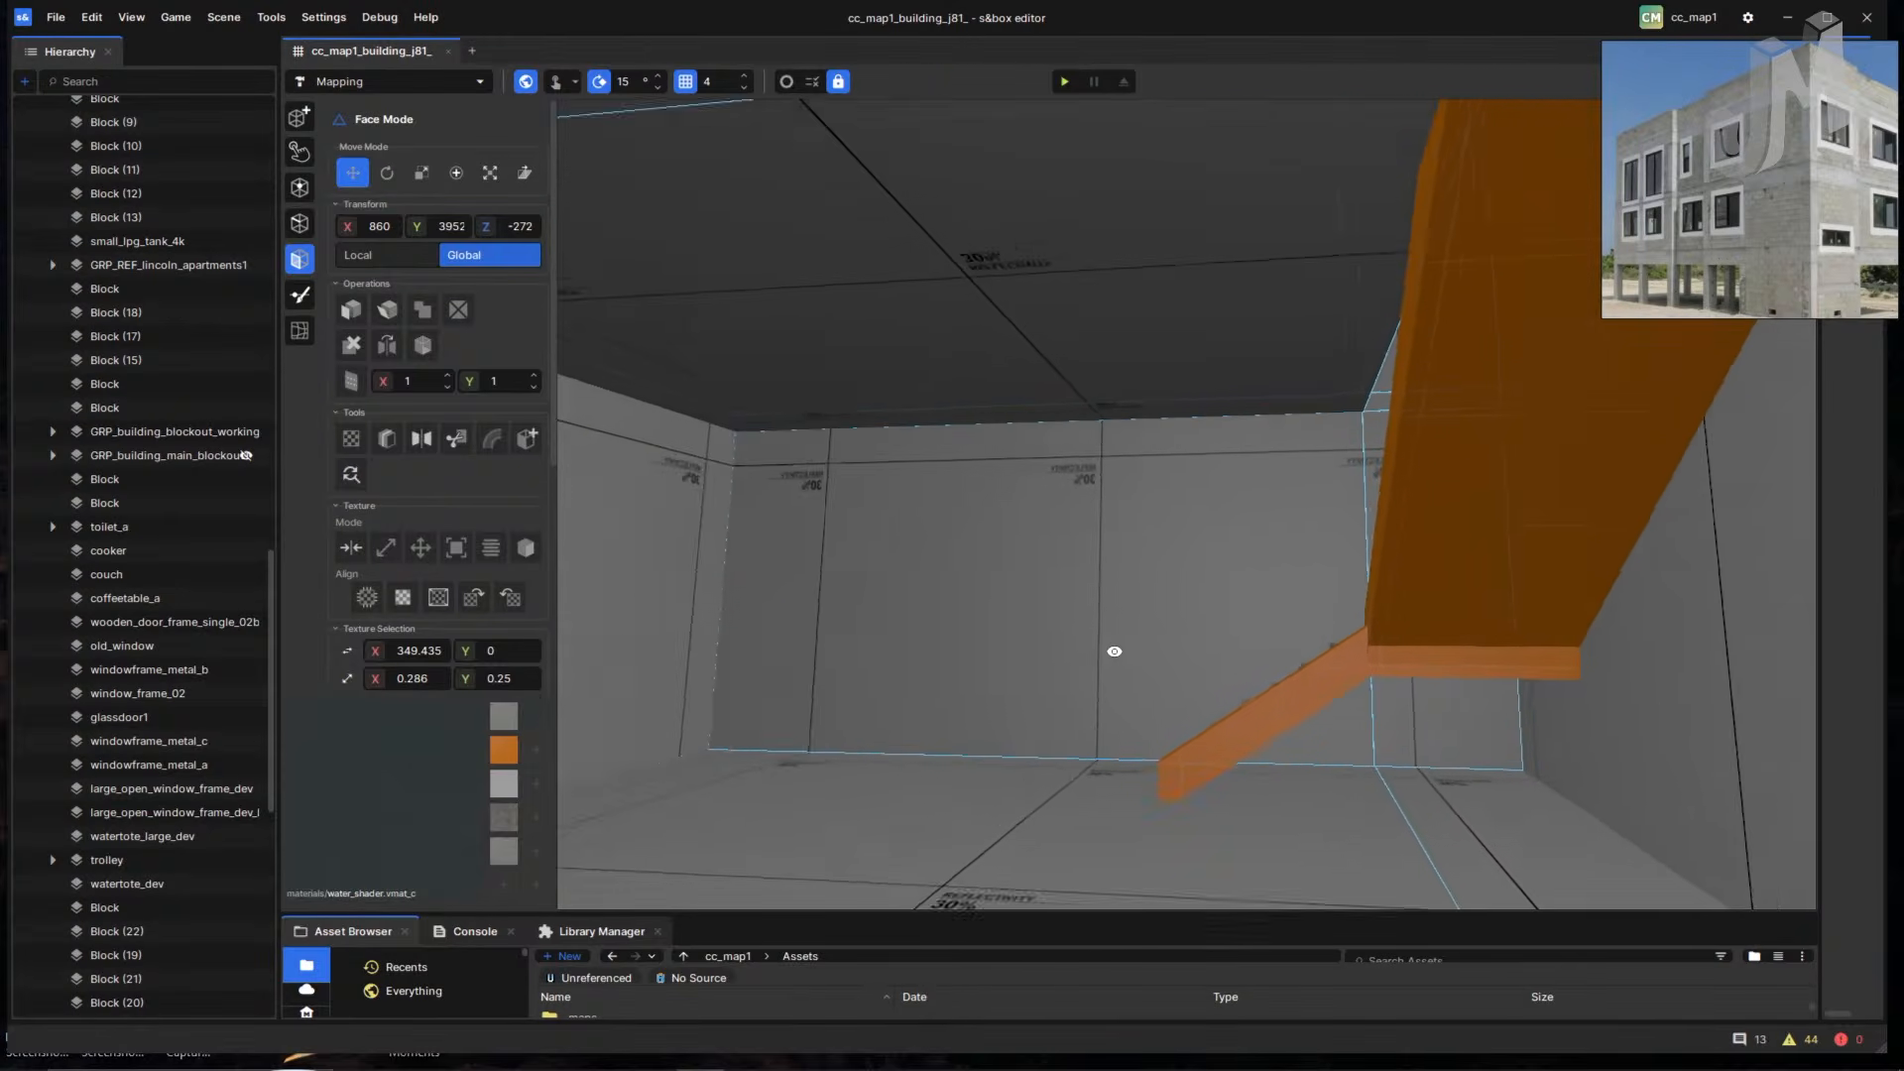
{"action": "right_click_drag", "start_coordinate": [1115, 650], "coordinate": [1402, 772]}
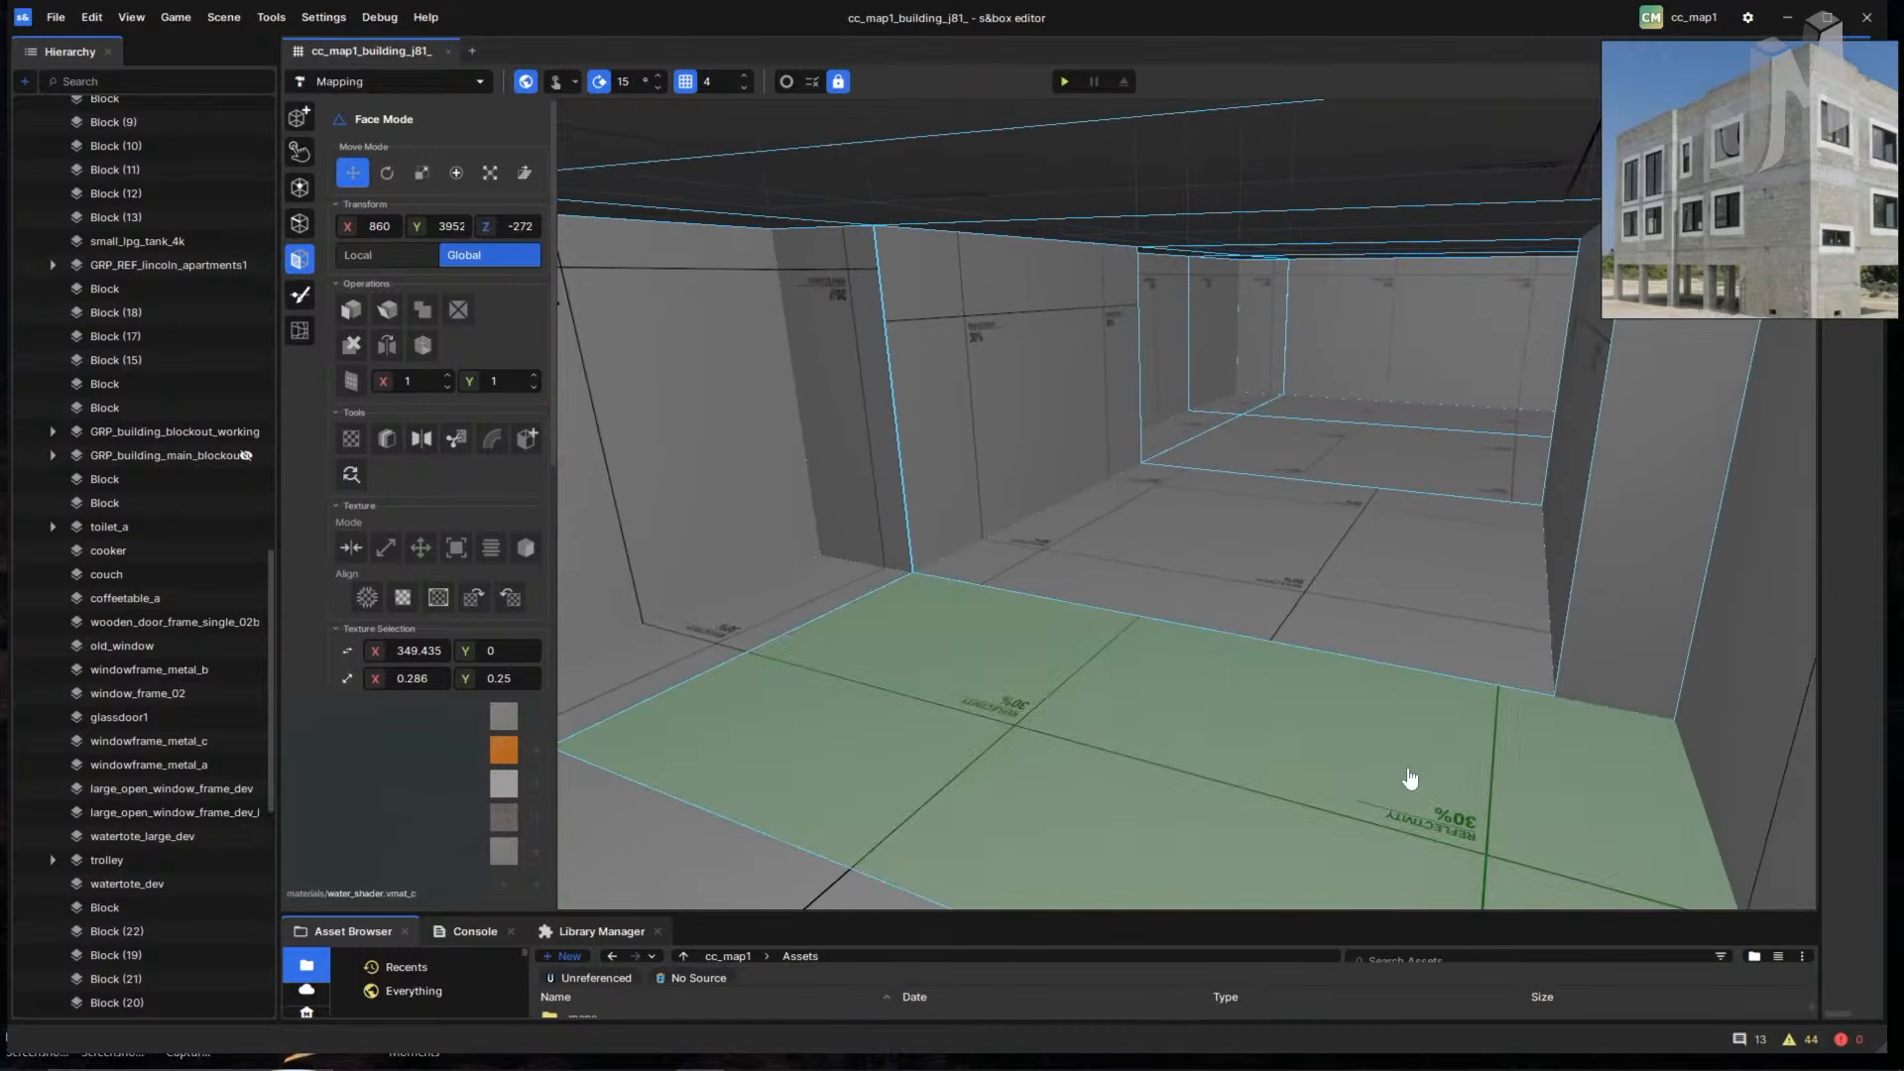
{"action": "right_click_drag", "start_coordinate": [1074, 763], "coordinate": [790, 677]}
- Select the floor and wall faces around the orange stairs, then fly over to the pillared wall
{"action": "left_click", "coordinate": [1024, 686]}
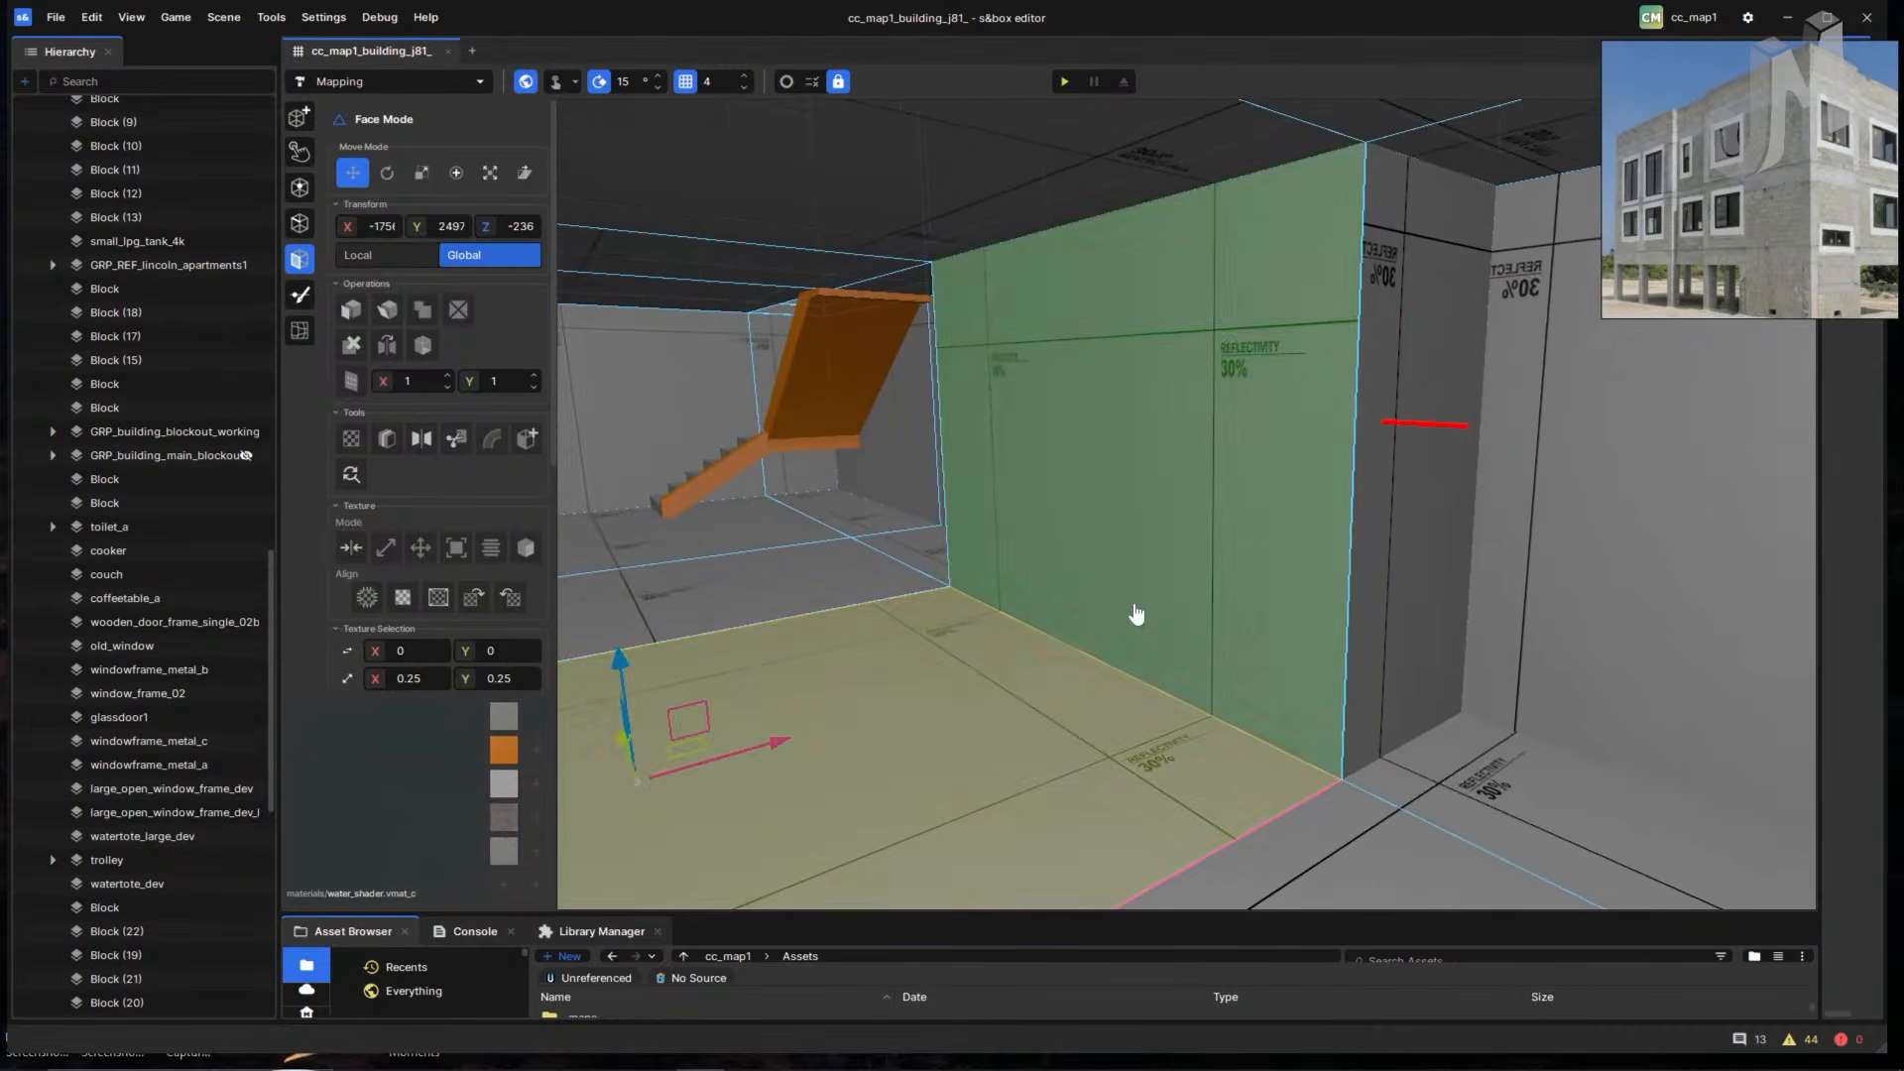
{"action": "left_click", "coordinate": [1134, 616]}
{"action": "left_click", "coordinate": [1006, 686]}
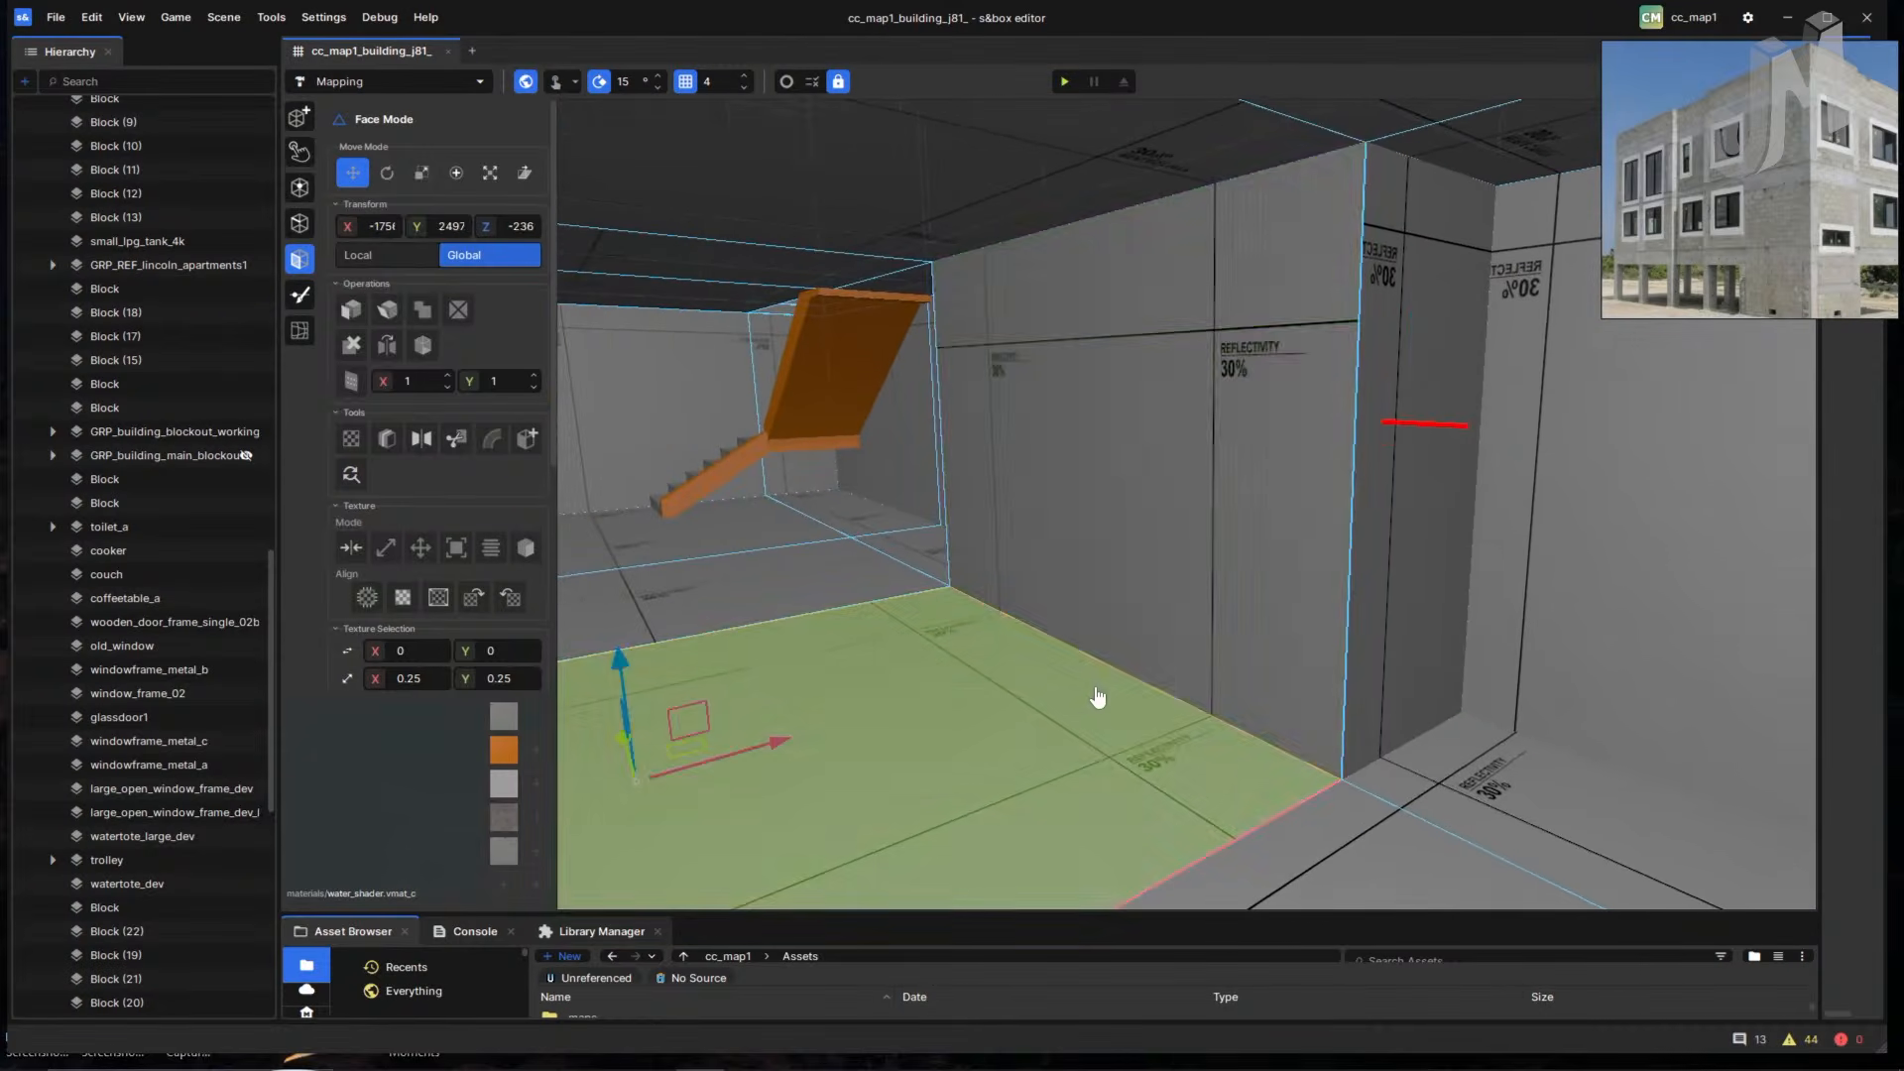
{"action": "right_click_drag", "start_coordinate": [1097, 693], "coordinate": [1394, 674]}
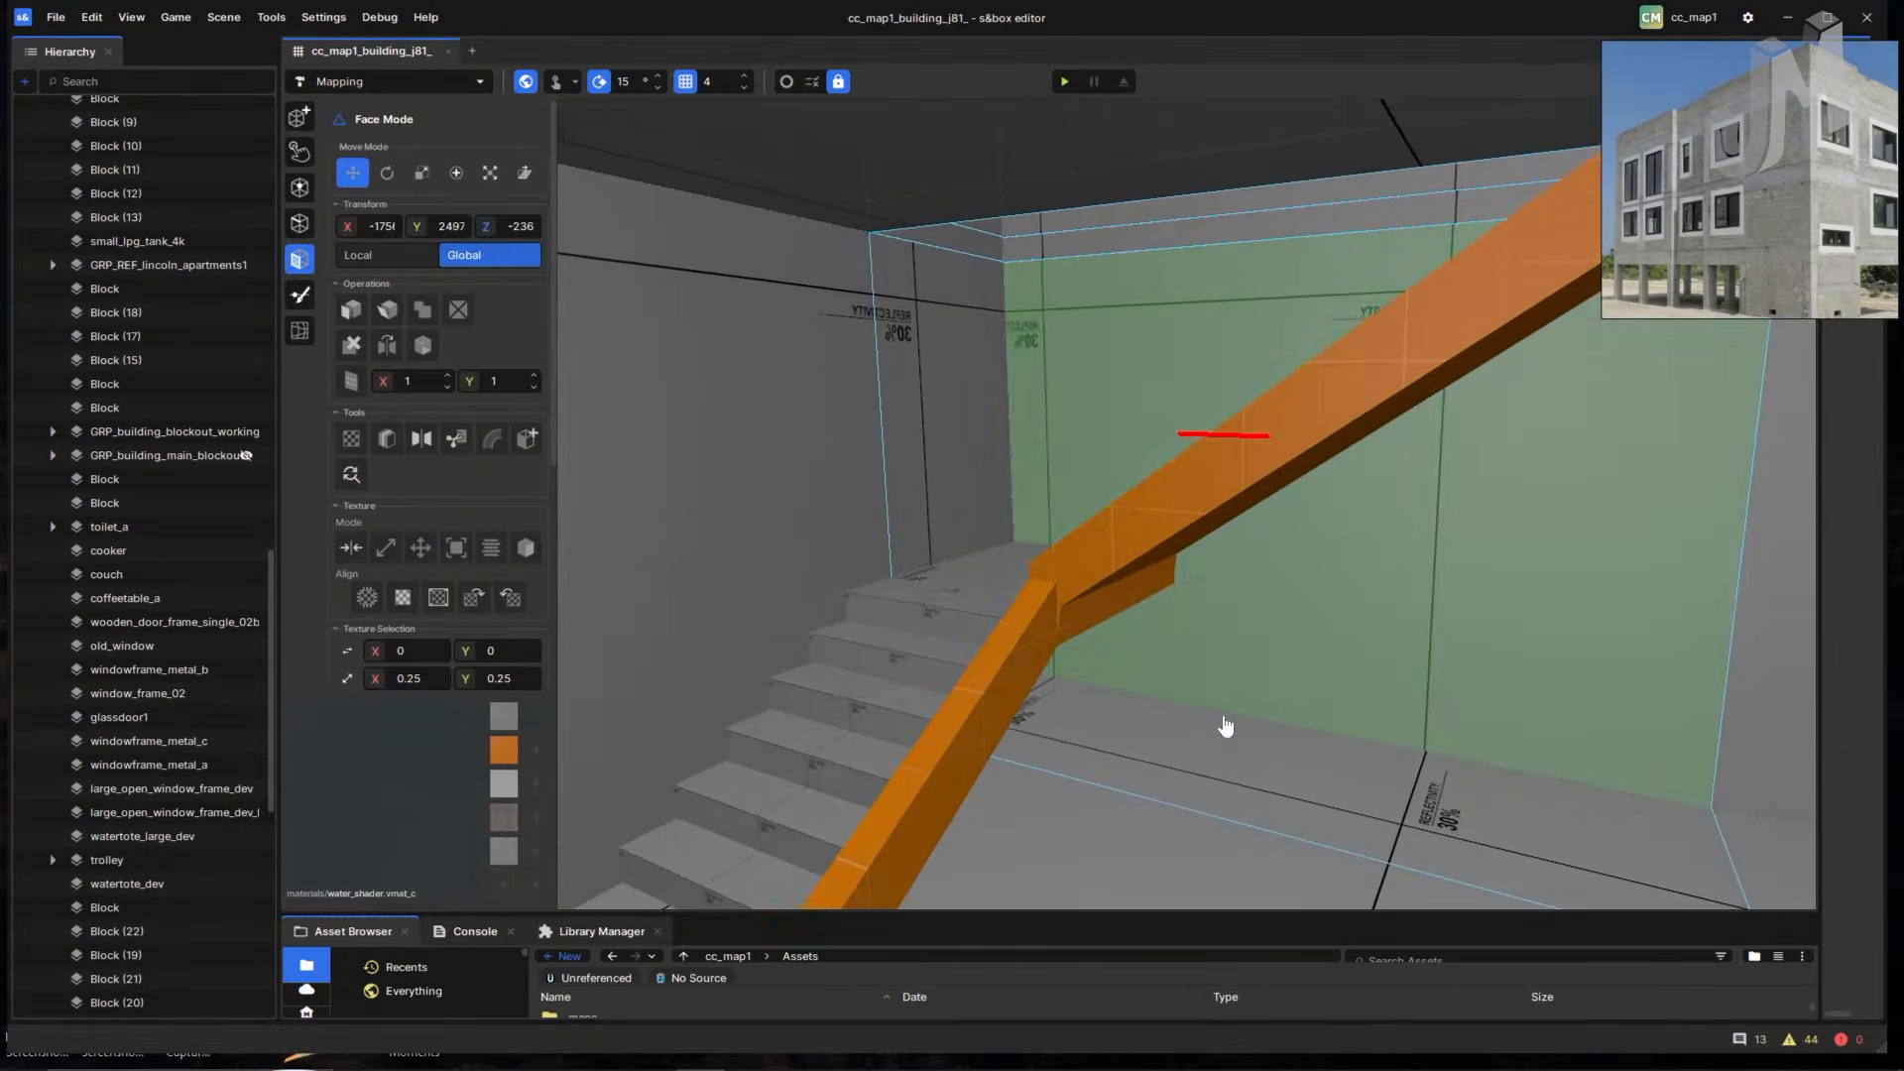
{"action": "mouse_move", "coordinate": [1227, 730]}
{"action": "right_mouse_down"}
{"action": "mouse_move", "coordinate": [1329, 764]}
{"action": "mouse_move", "coordinate": [1462, 768]}
{"action": "mouse_move", "coordinate": [1437, 782]}
{"action": "mouse_move", "coordinate": [1496, 769]}
{"action": "mouse_move", "coordinate": [1398, 757]}
{"action": "mouse_move", "coordinate": [1346, 718]}
{"action": "mouse_move", "coordinate": [1232, 744]}
{"action": "mouse_move", "coordinate": [1234, 759]}
{"action": "right_mouse_up"}
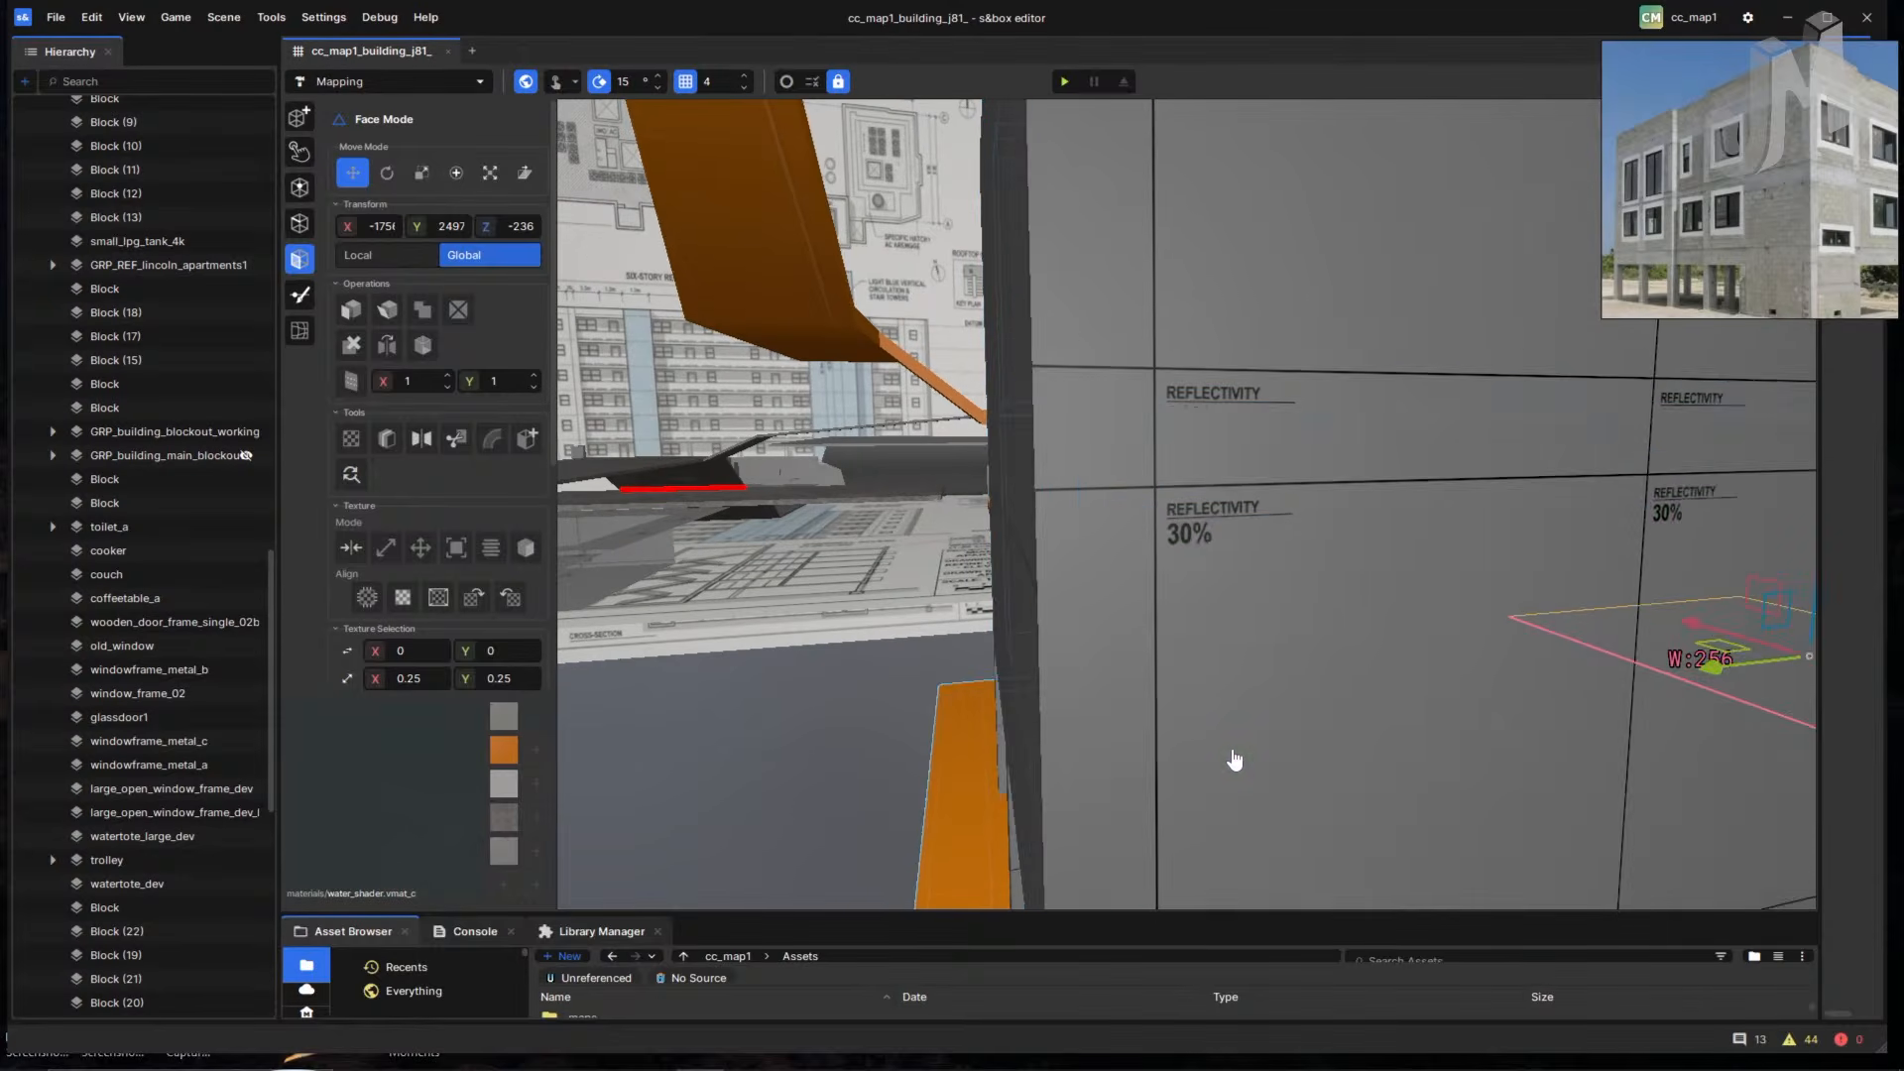
{"action": "left_click", "coordinate": [1234, 759]}
{"action": "right_click_drag", "start_coordinate": [1098, 730], "coordinate": [1311, 215]}
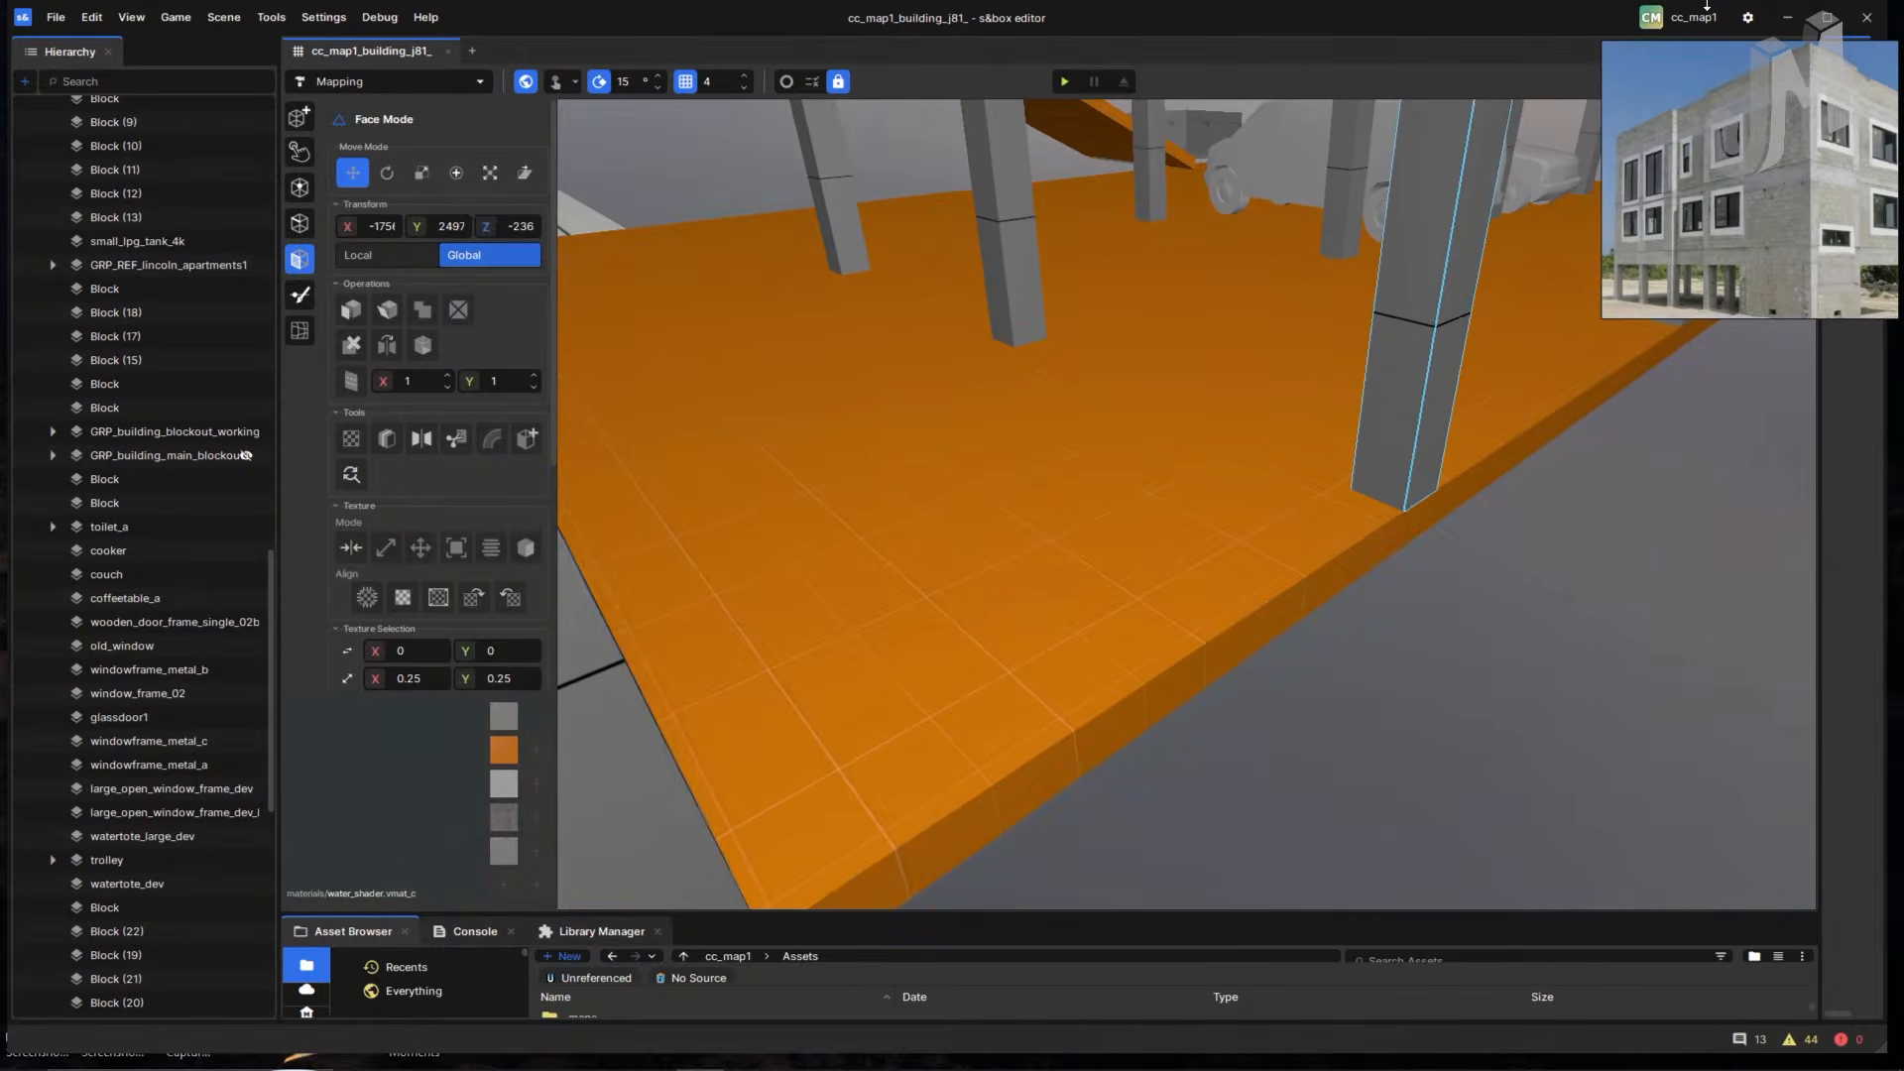
- Unpin the reference image and switch the viewport layout to Two Horizontal
{"action": "left_click", "coordinate": [1800, 56]}
{"action": "left_click", "coordinate": [1473, 214]}
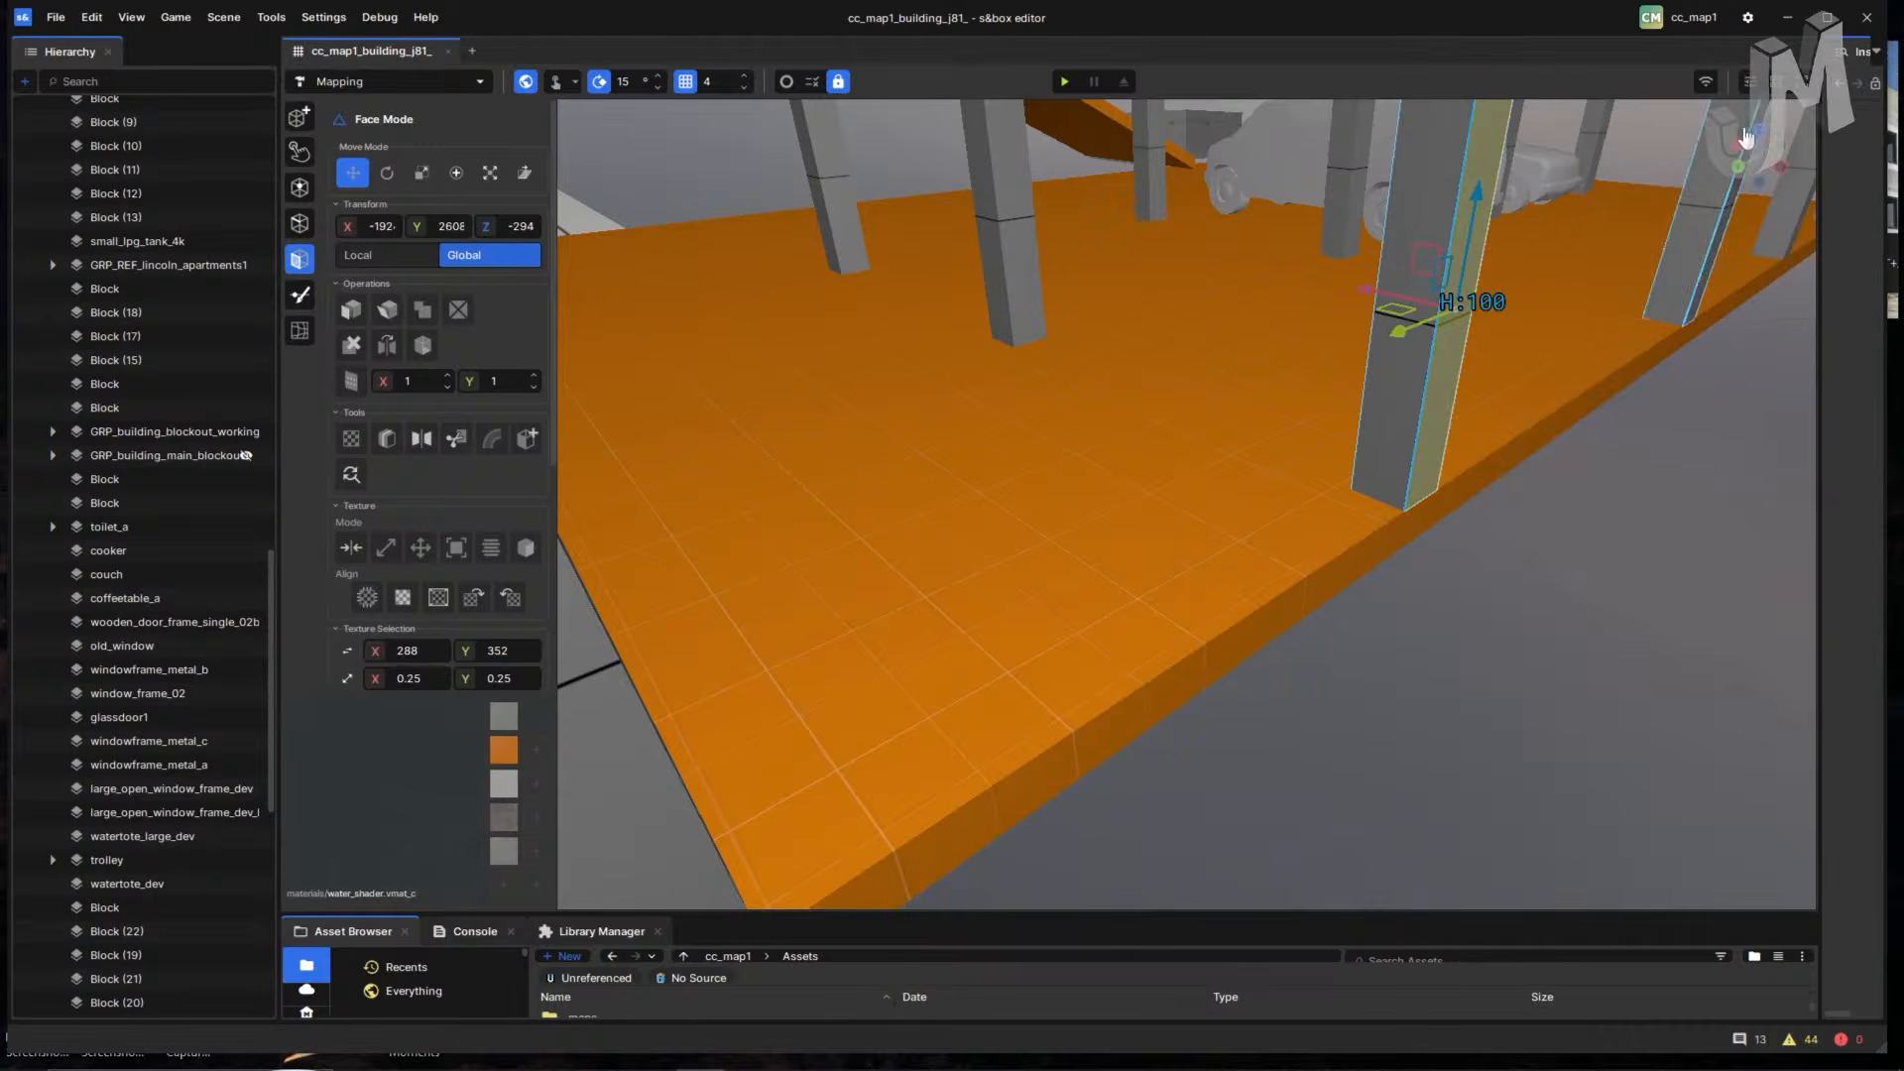
{"action": "left_click", "coordinate": [1771, 84]}
{"action": "left_click", "coordinate": [1773, 133]}
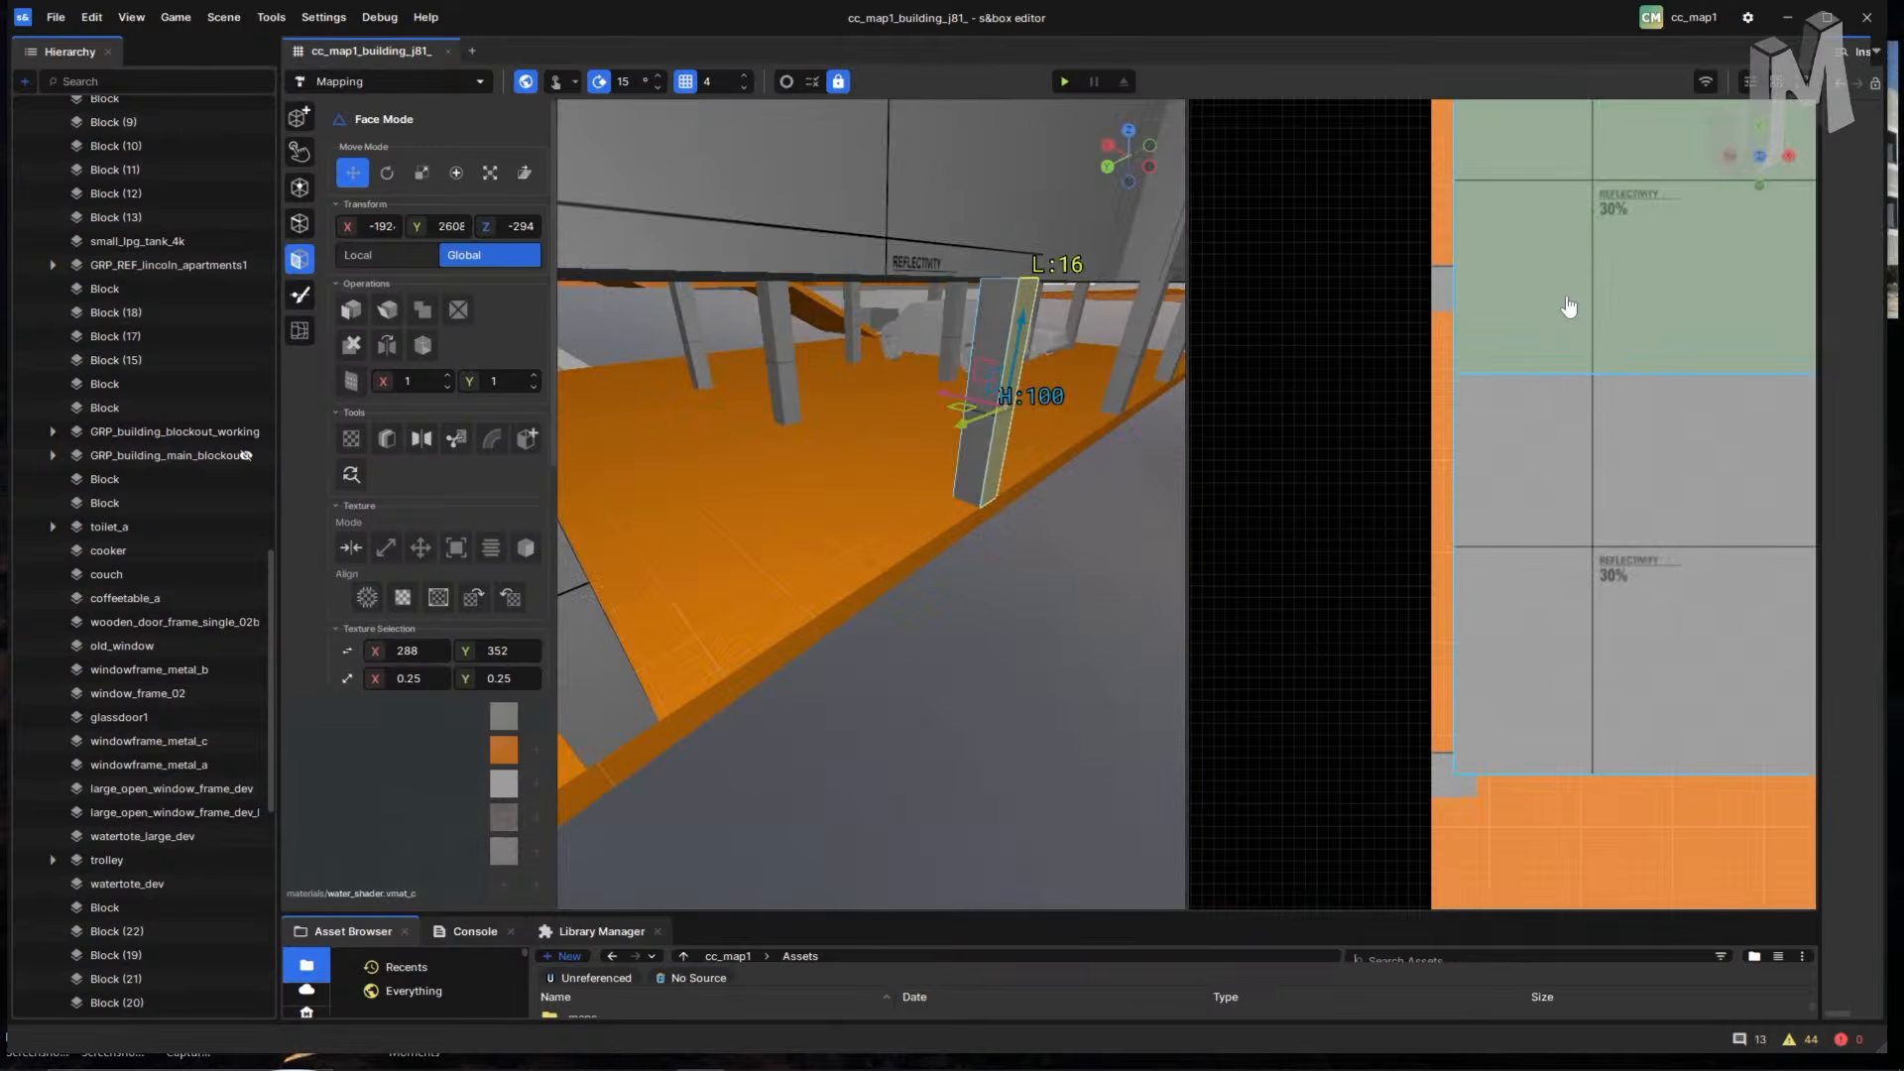
- Clear the pillar face selection, widen the perspective view, and zoom and pan the orthographic view
{"action": "left_click", "coordinate": [1191, 461]}
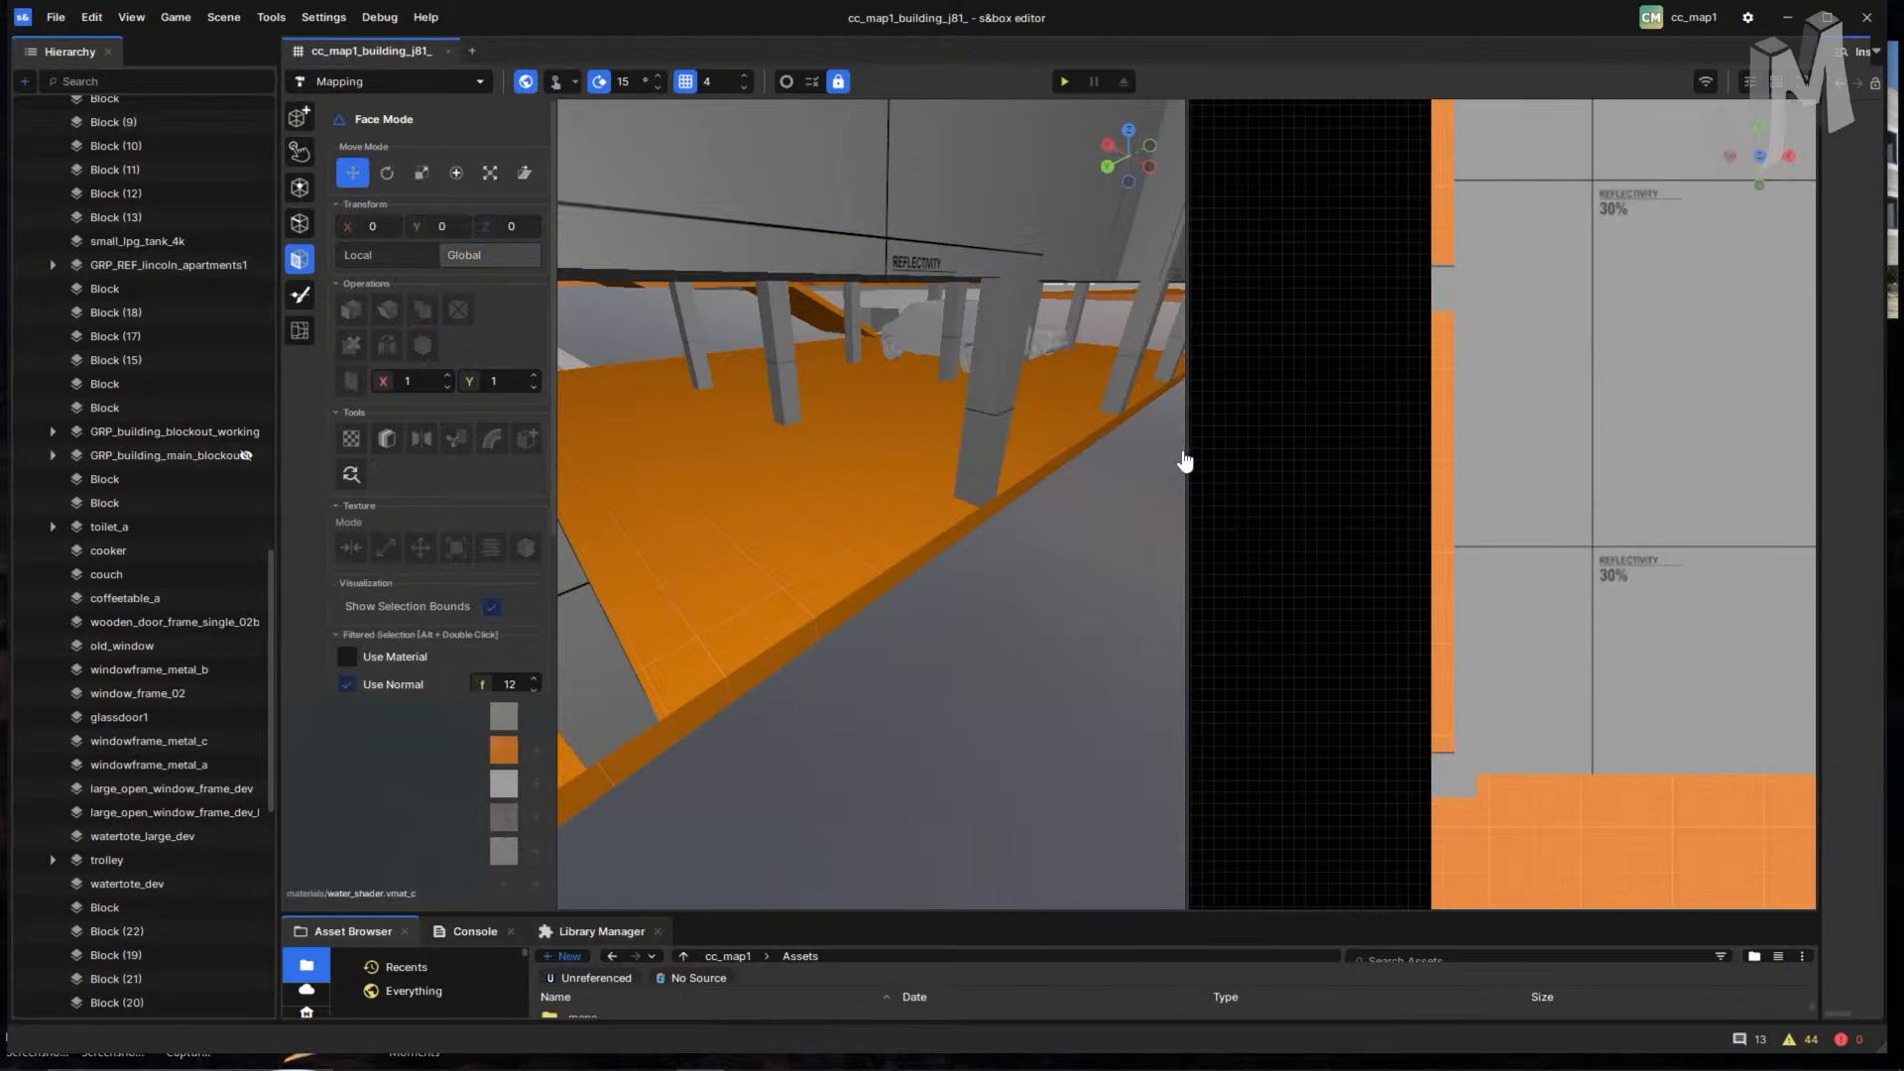
{"action": "left_click_drag", "start_coordinate": [1185, 449], "coordinate": [1571, 424]}
{"action": "scroll", "coordinate": [1678, 504], "scroll_direction": "down", "scroll_amount": 5}
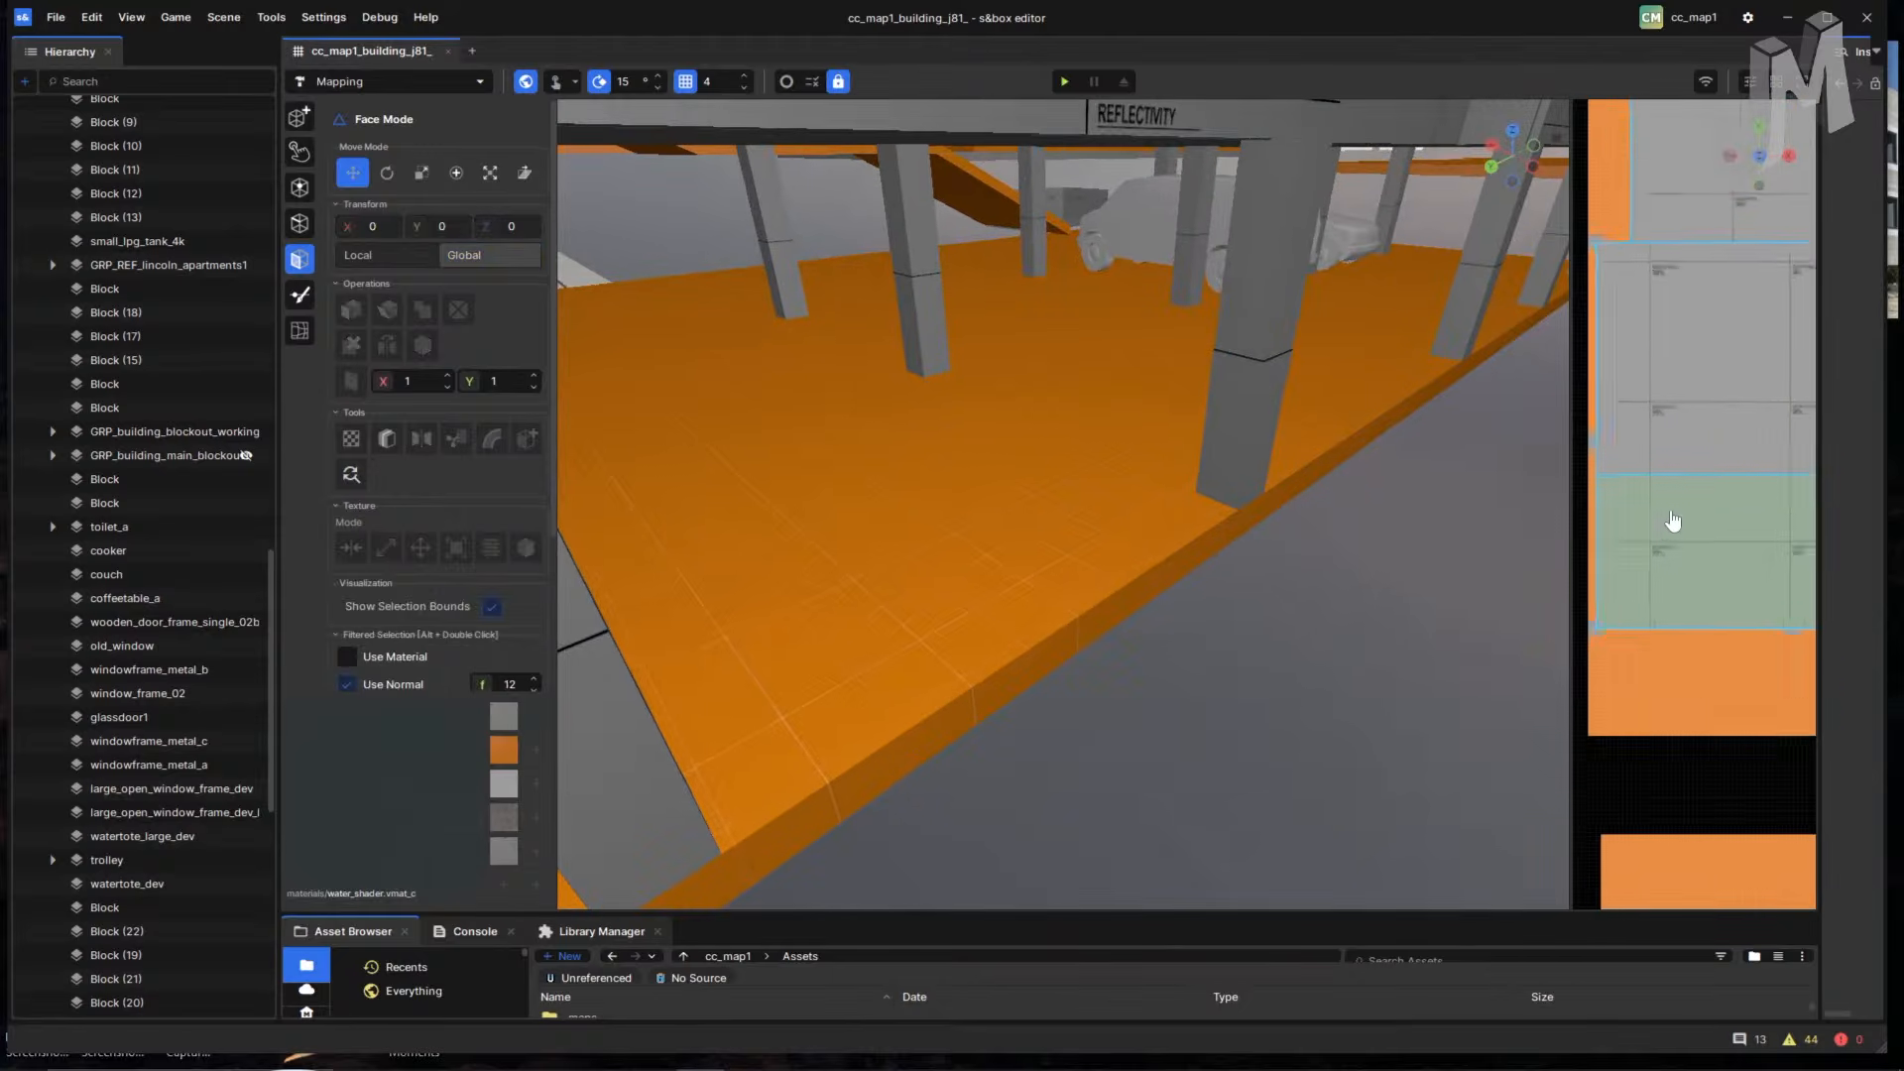
{"action": "middle_click_drag", "start_coordinate": [1677, 506], "coordinate": [1653, 681]}
{"action": "mouse_move", "coordinate": [1654, 368]}
{"action": "middle_mouse_down"}
{"action": "mouse_move", "coordinate": [1673, 710]}
{"action": "mouse_move", "coordinate": [1703, 425]}
{"action": "mouse_move", "coordinate": [1679, 437]}
{"action": "middle_mouse_up"}
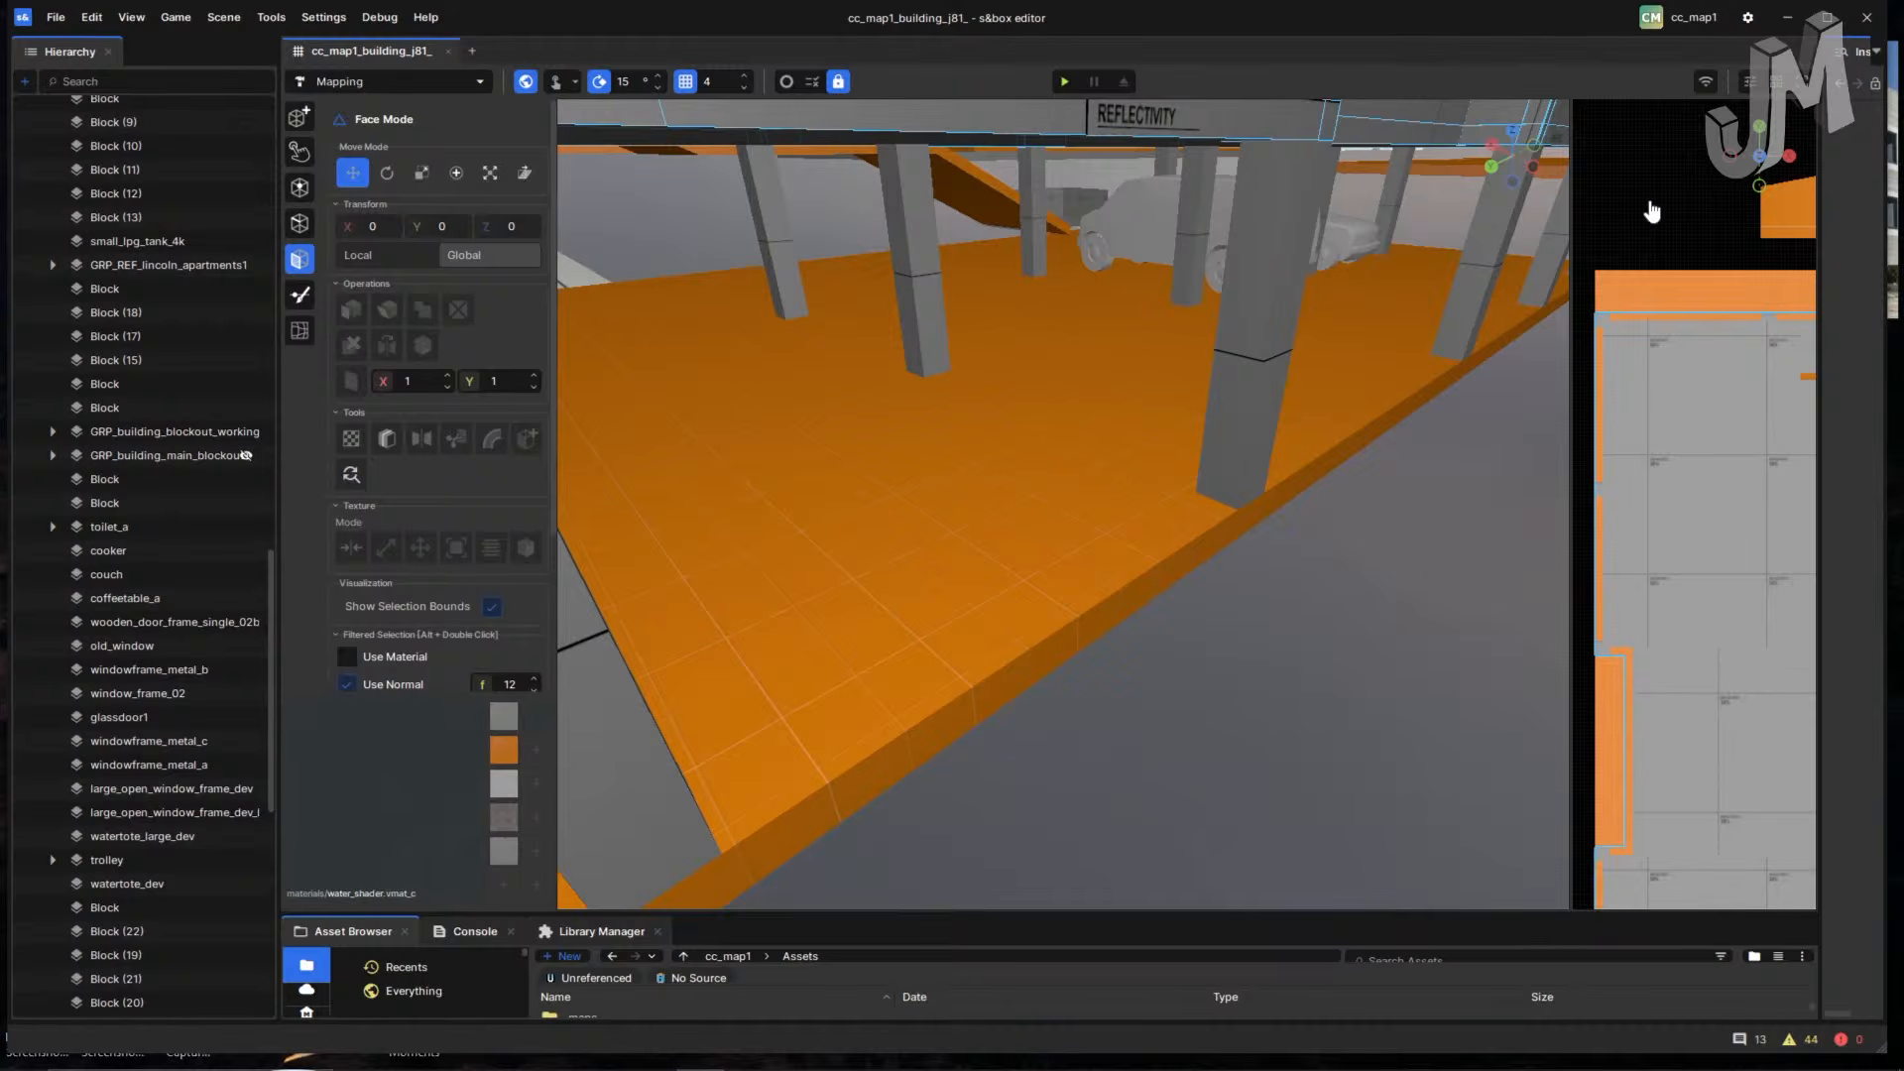
{"action": "scroll", "coordinate": [1627, 276], "scroll_direction": "up", "scroll_amount": 3}
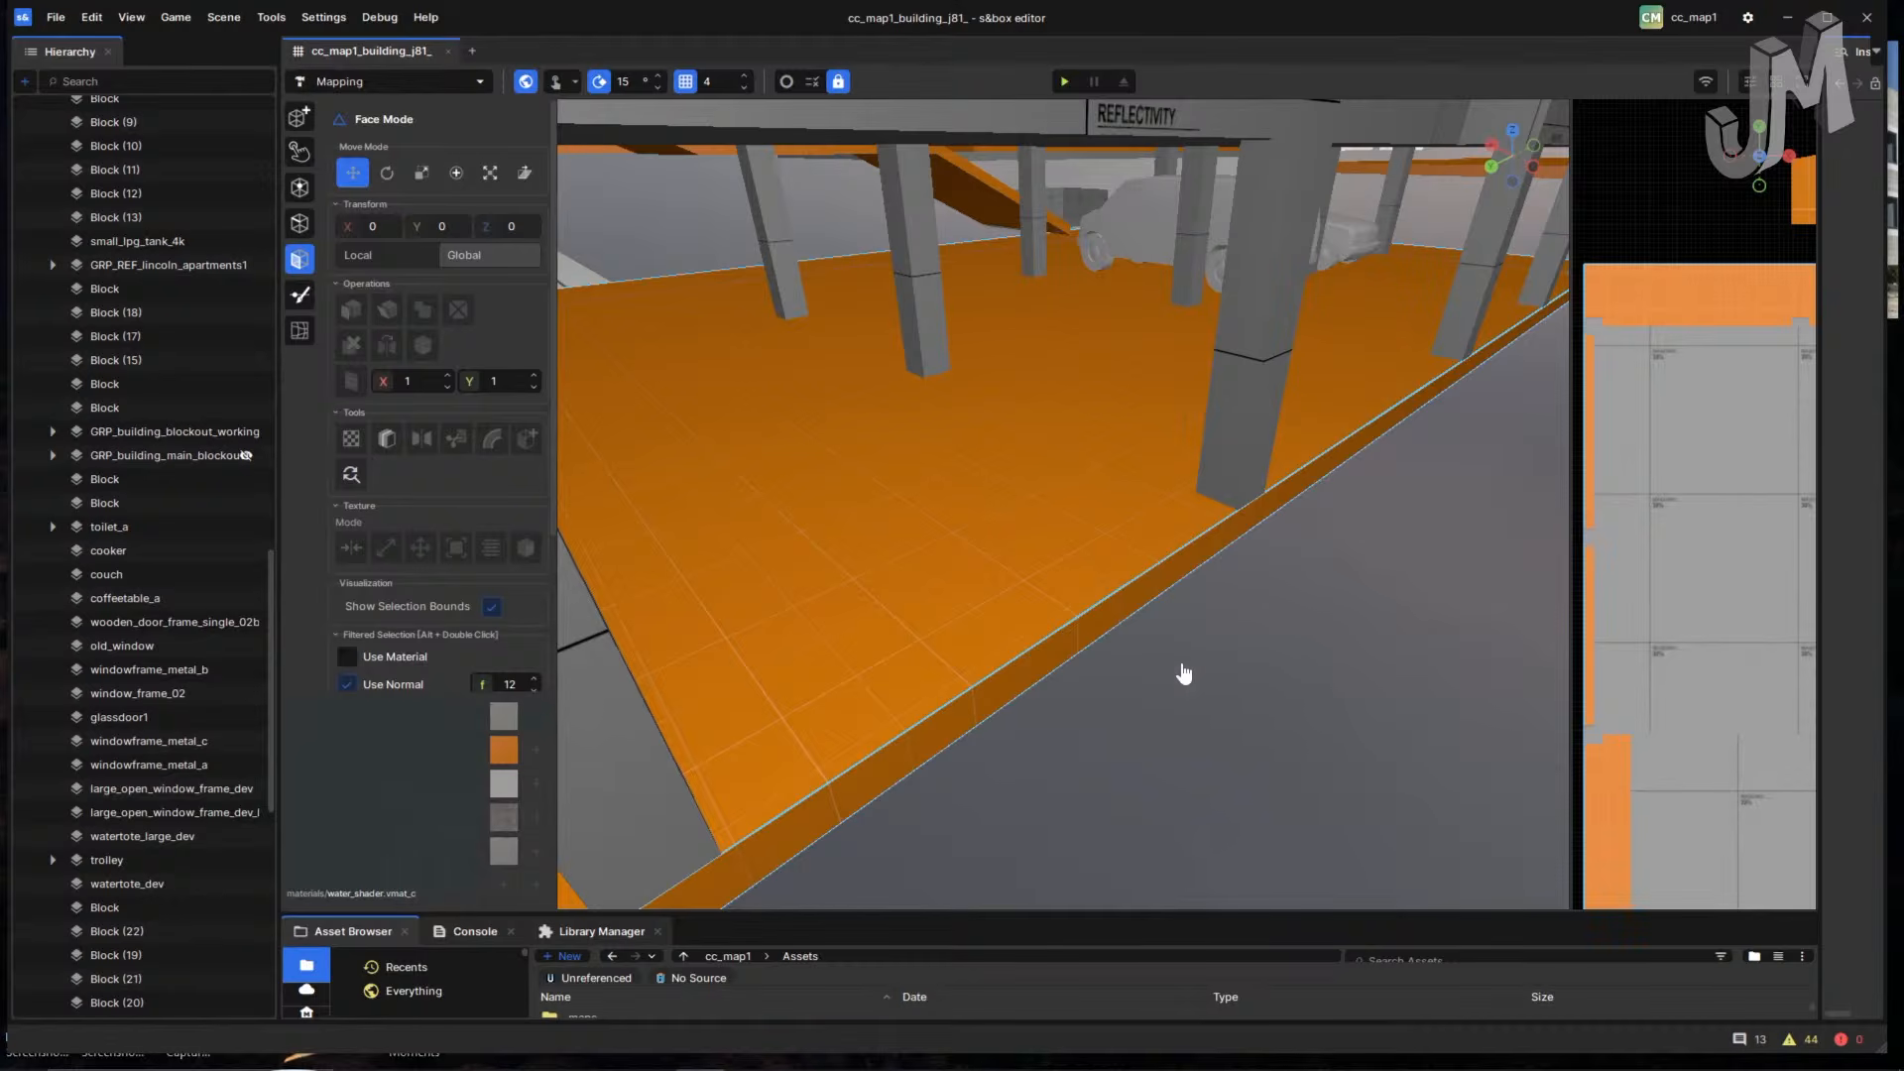
- Fly under the overhead slab past the pillars and select the ceiling face
{"action": "right_click_drag", "start_coordinate": [1184, 674], "coordinate": [1118, 338]}
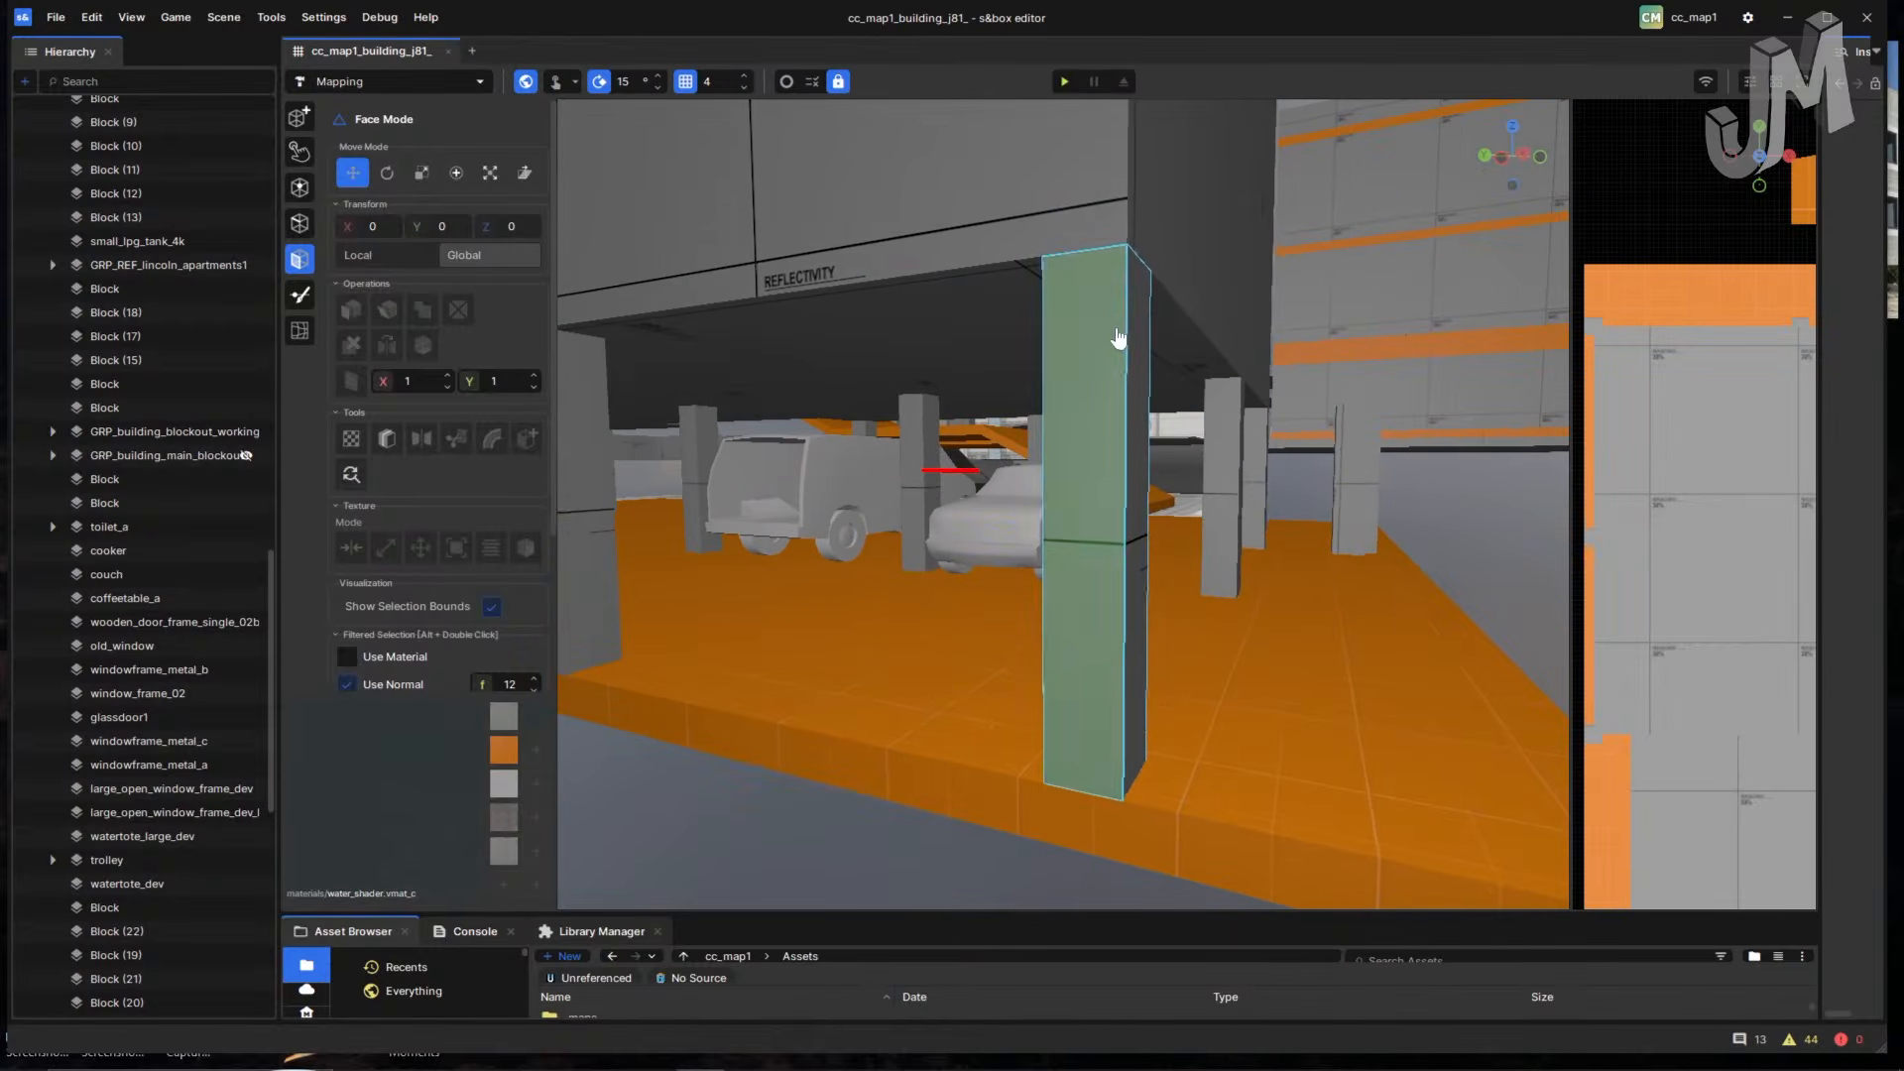
{"action": "right_click_drag", "start_coordinate": [1088, 533], "coordinate": [998, 435]}
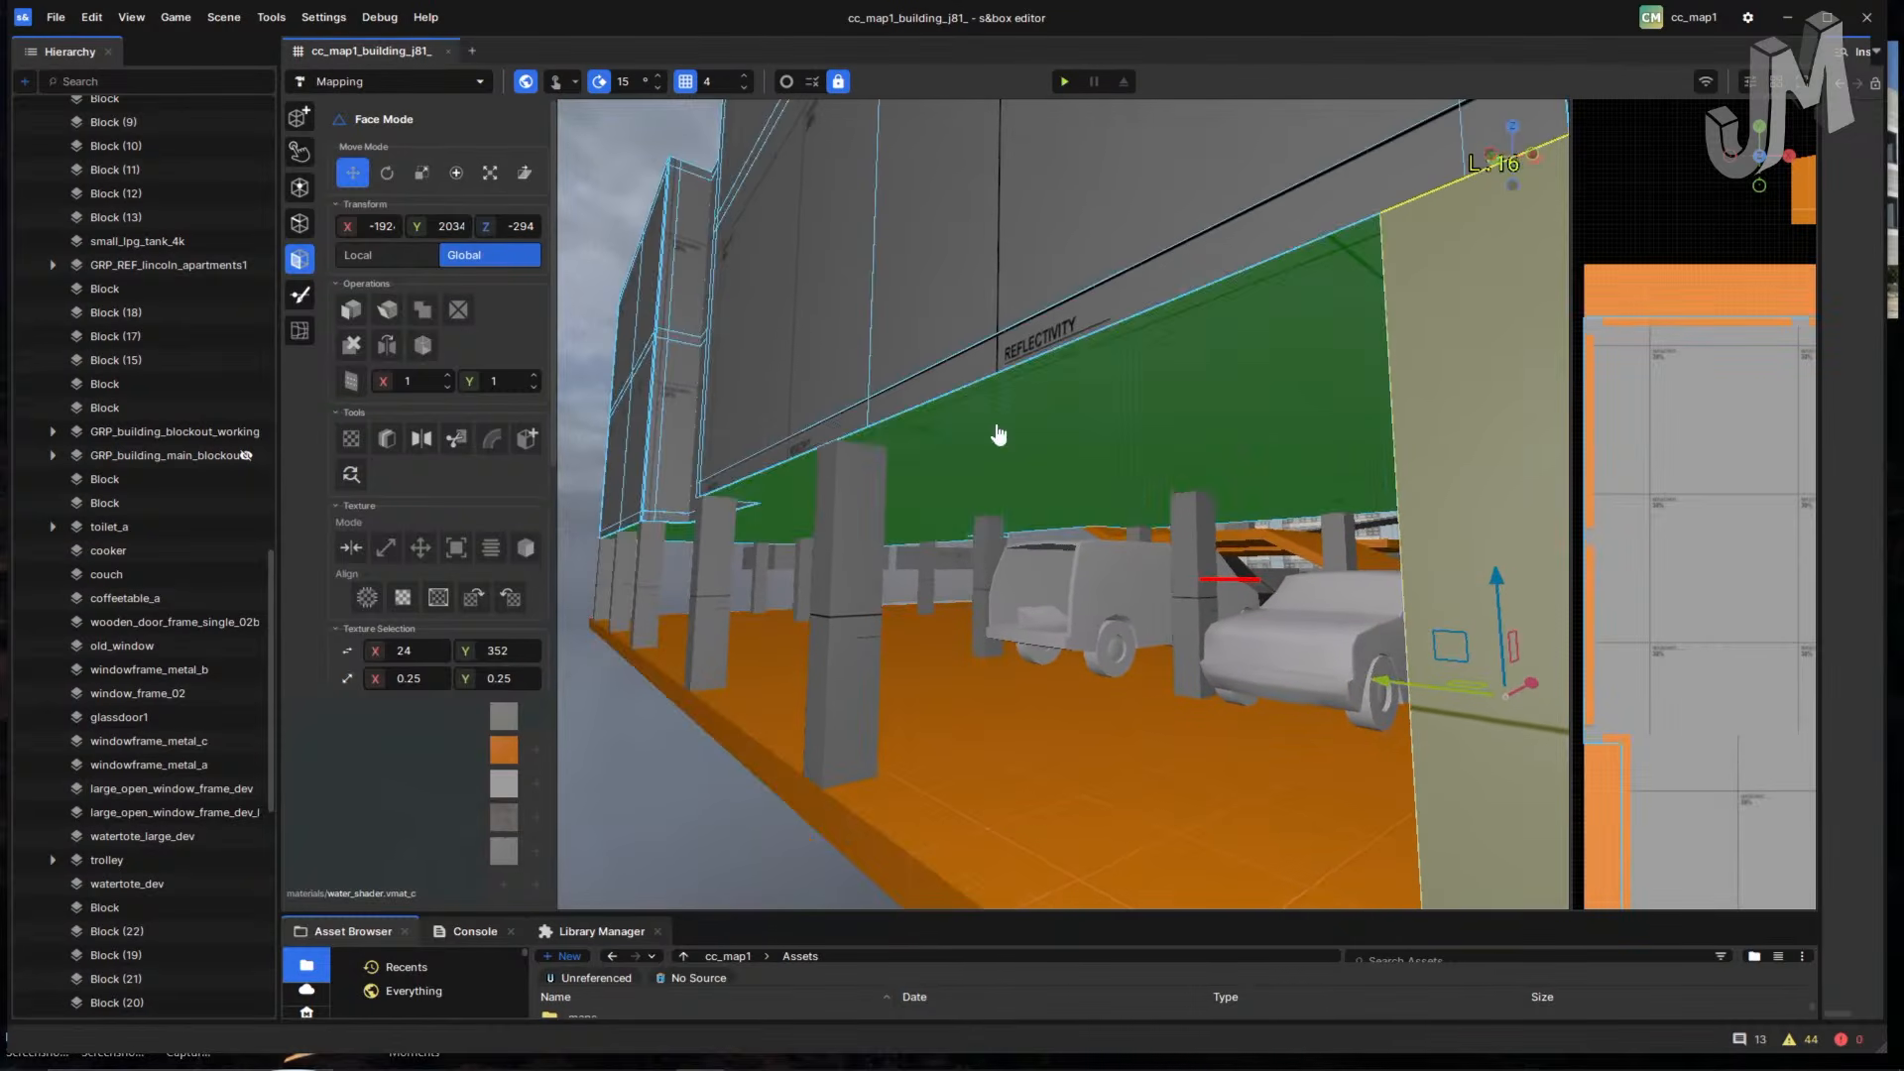
{"action": "right_click_drag", "start_coordinate": [1084, 359], "coordinate": [915, 317]}
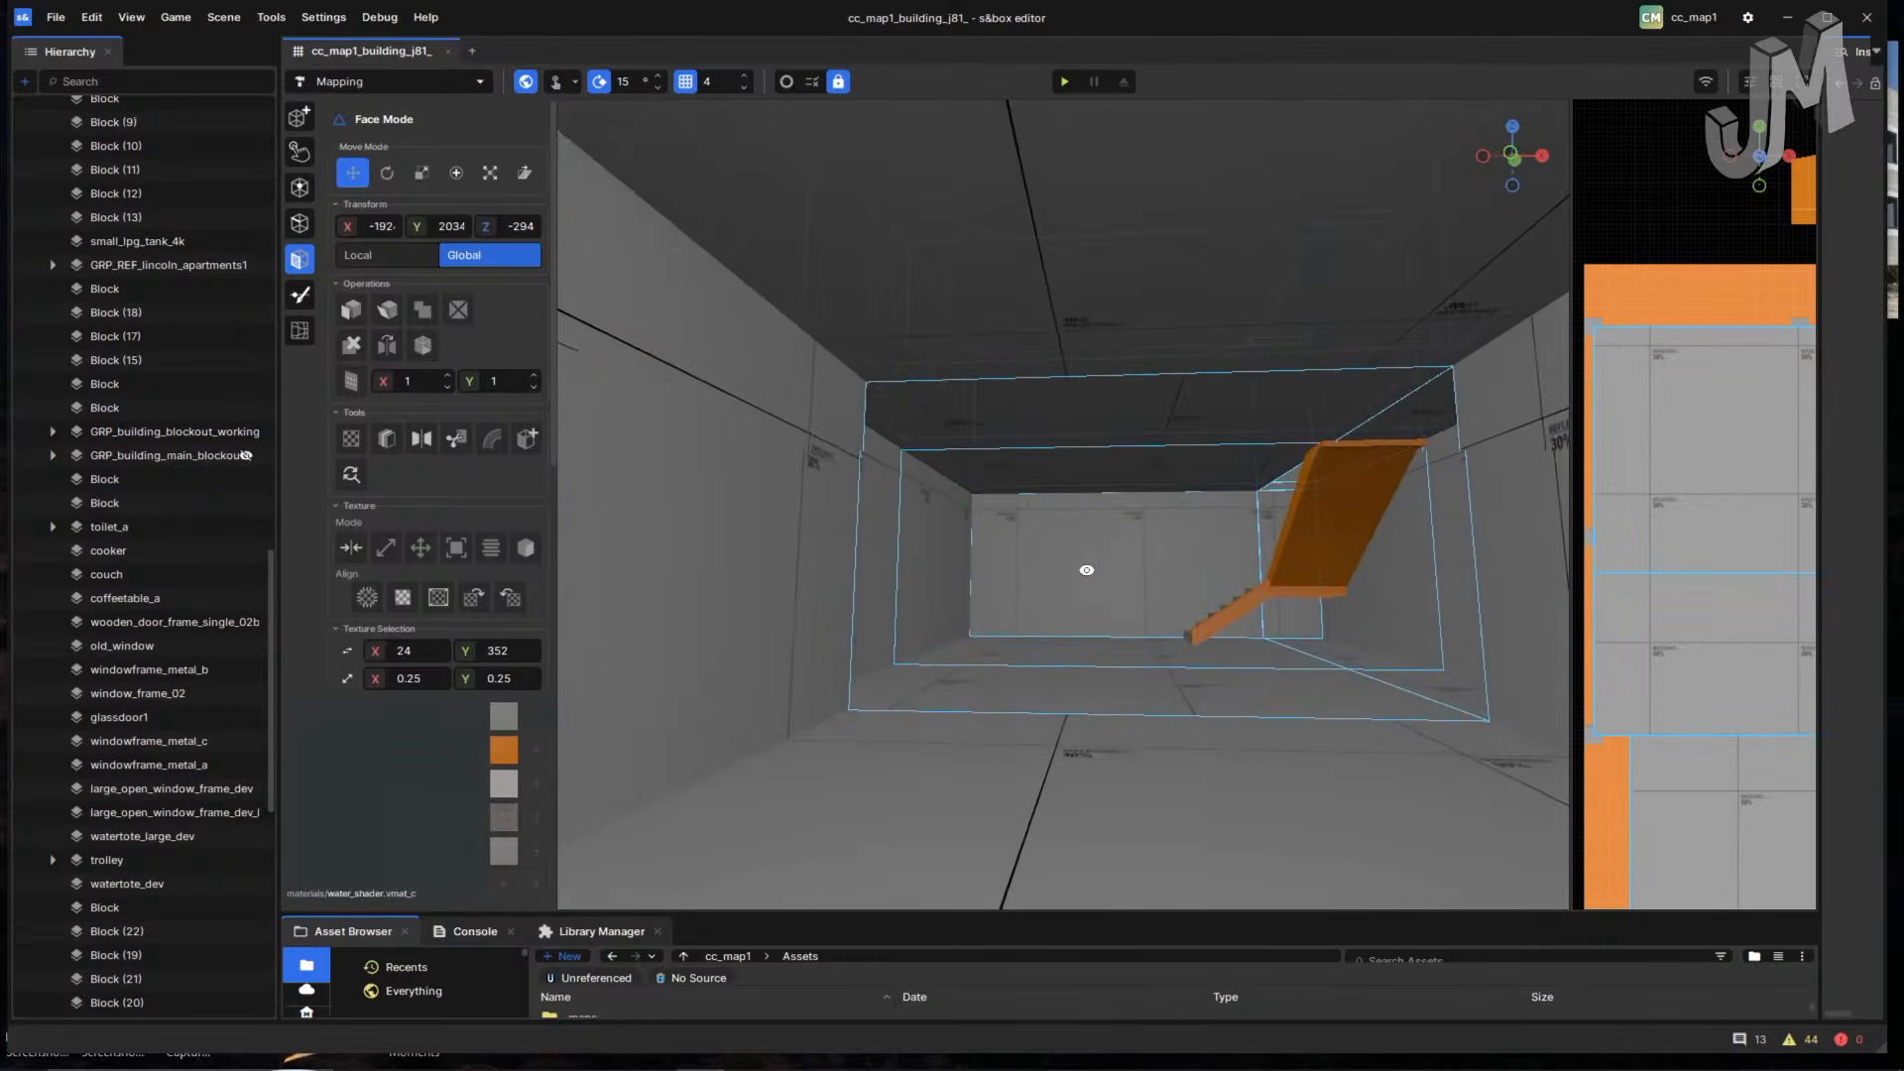
{"action": "right_click_drag", "start_coordinate": [1118, 603], "coordinate": [1158, 290]}
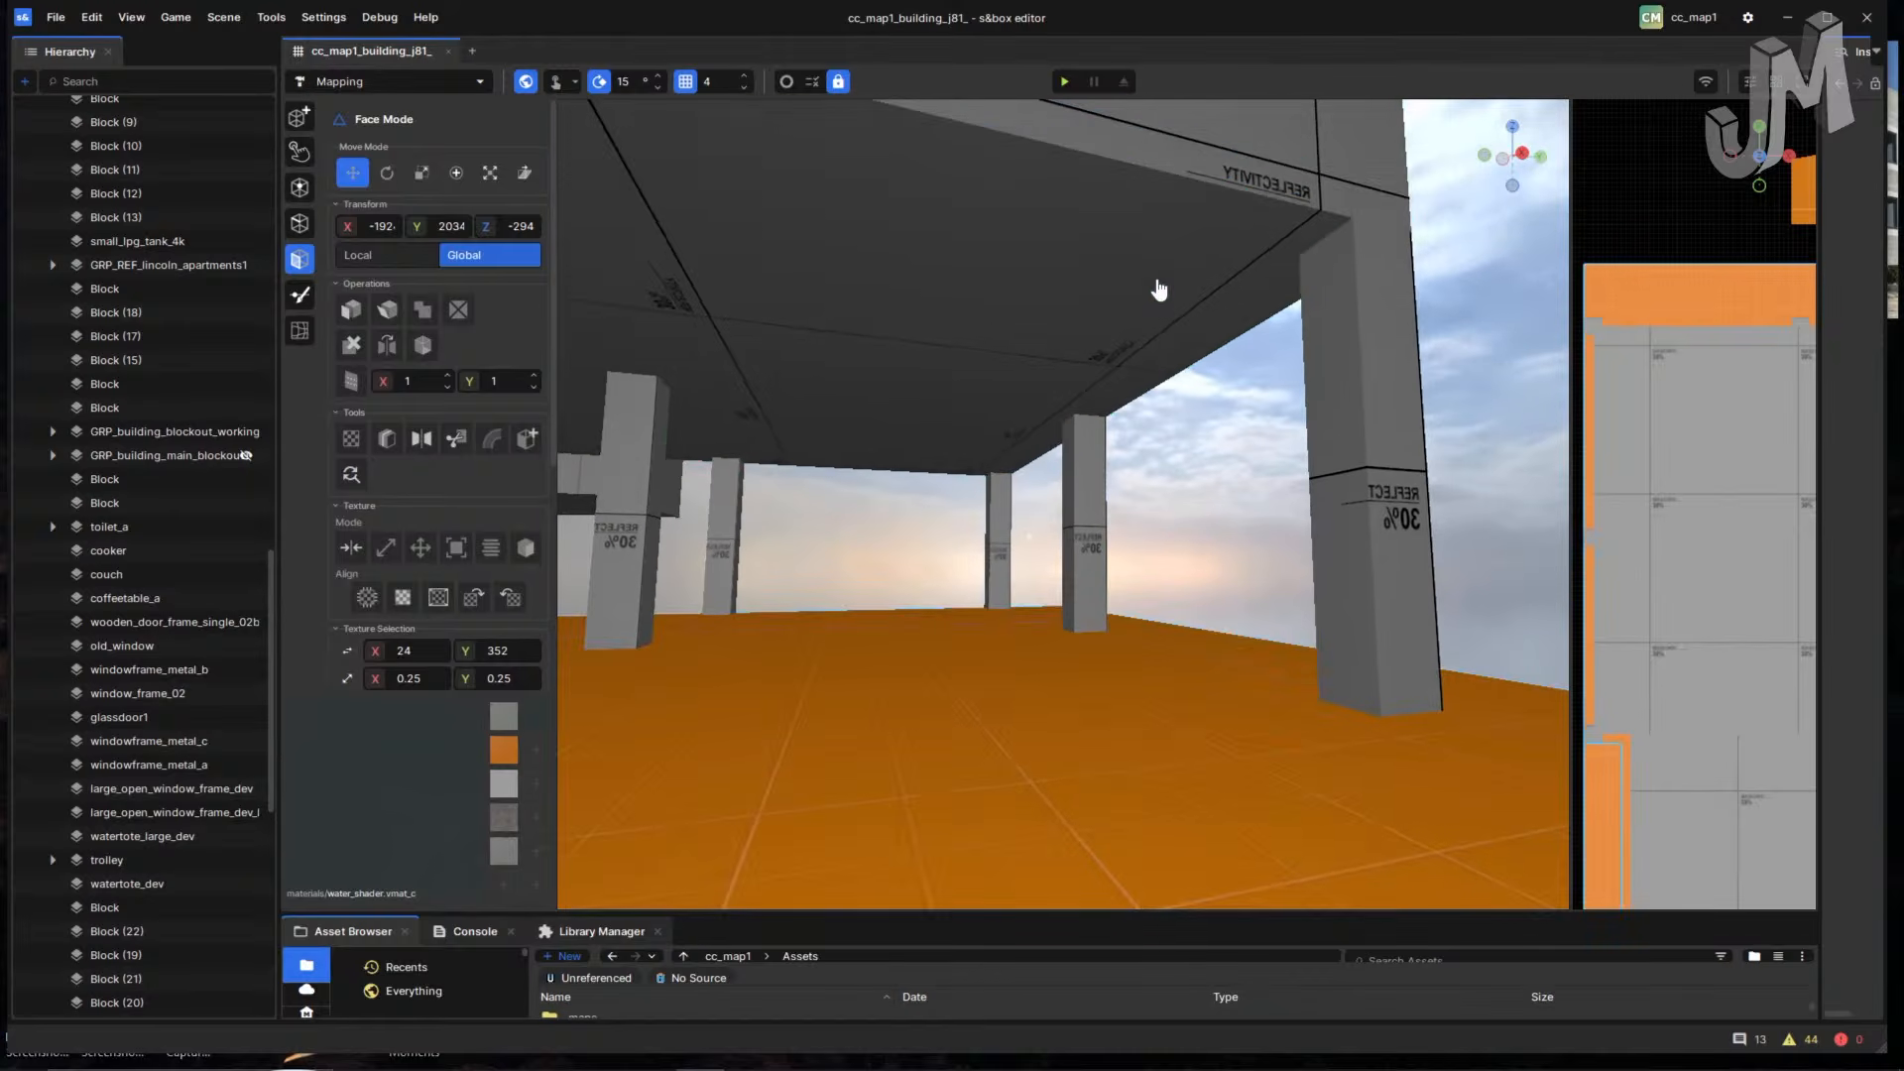
{"action": "left_click", "coordinate": [1061, 244]}
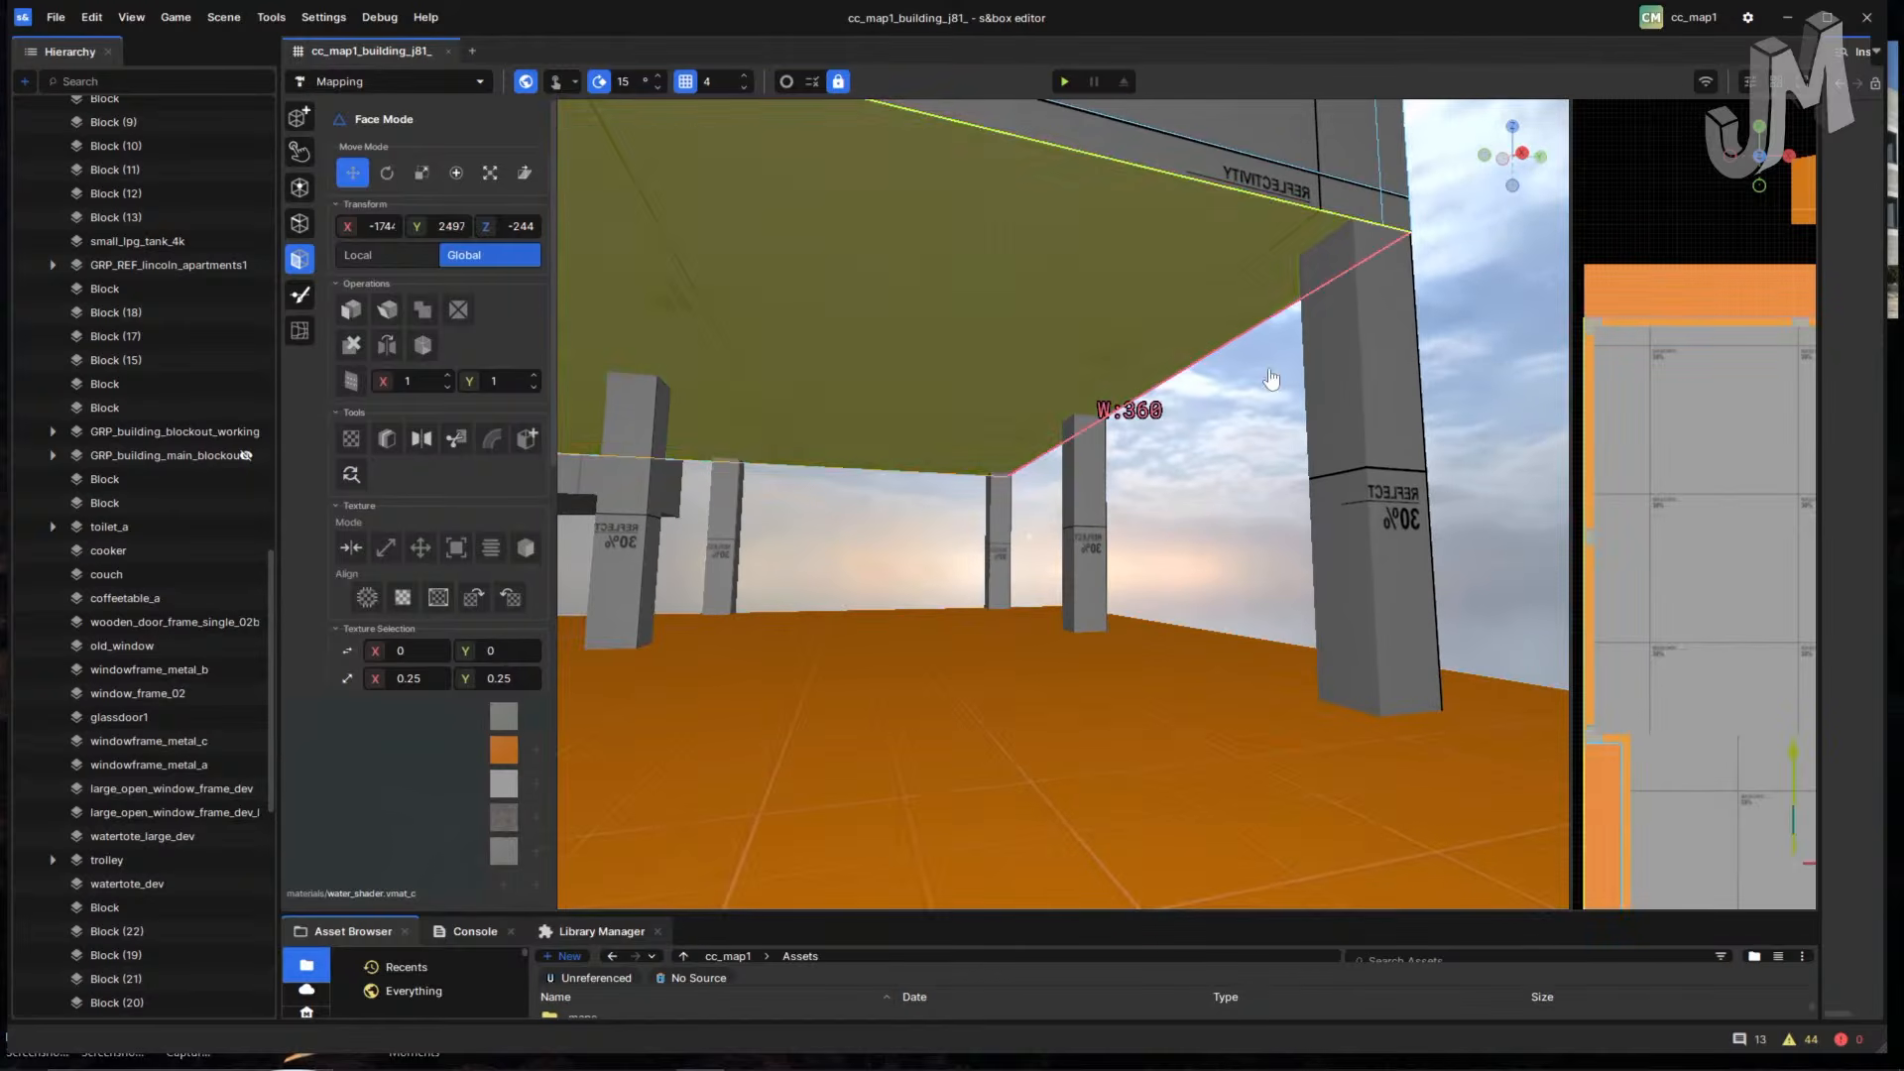
- Look across the ceiling's full width, open and dismiss the face actions menu, and face the underside
{"action": "right_click_drag", "start_coordinate": [1270, 380], "coordinate": [1346, 361]}
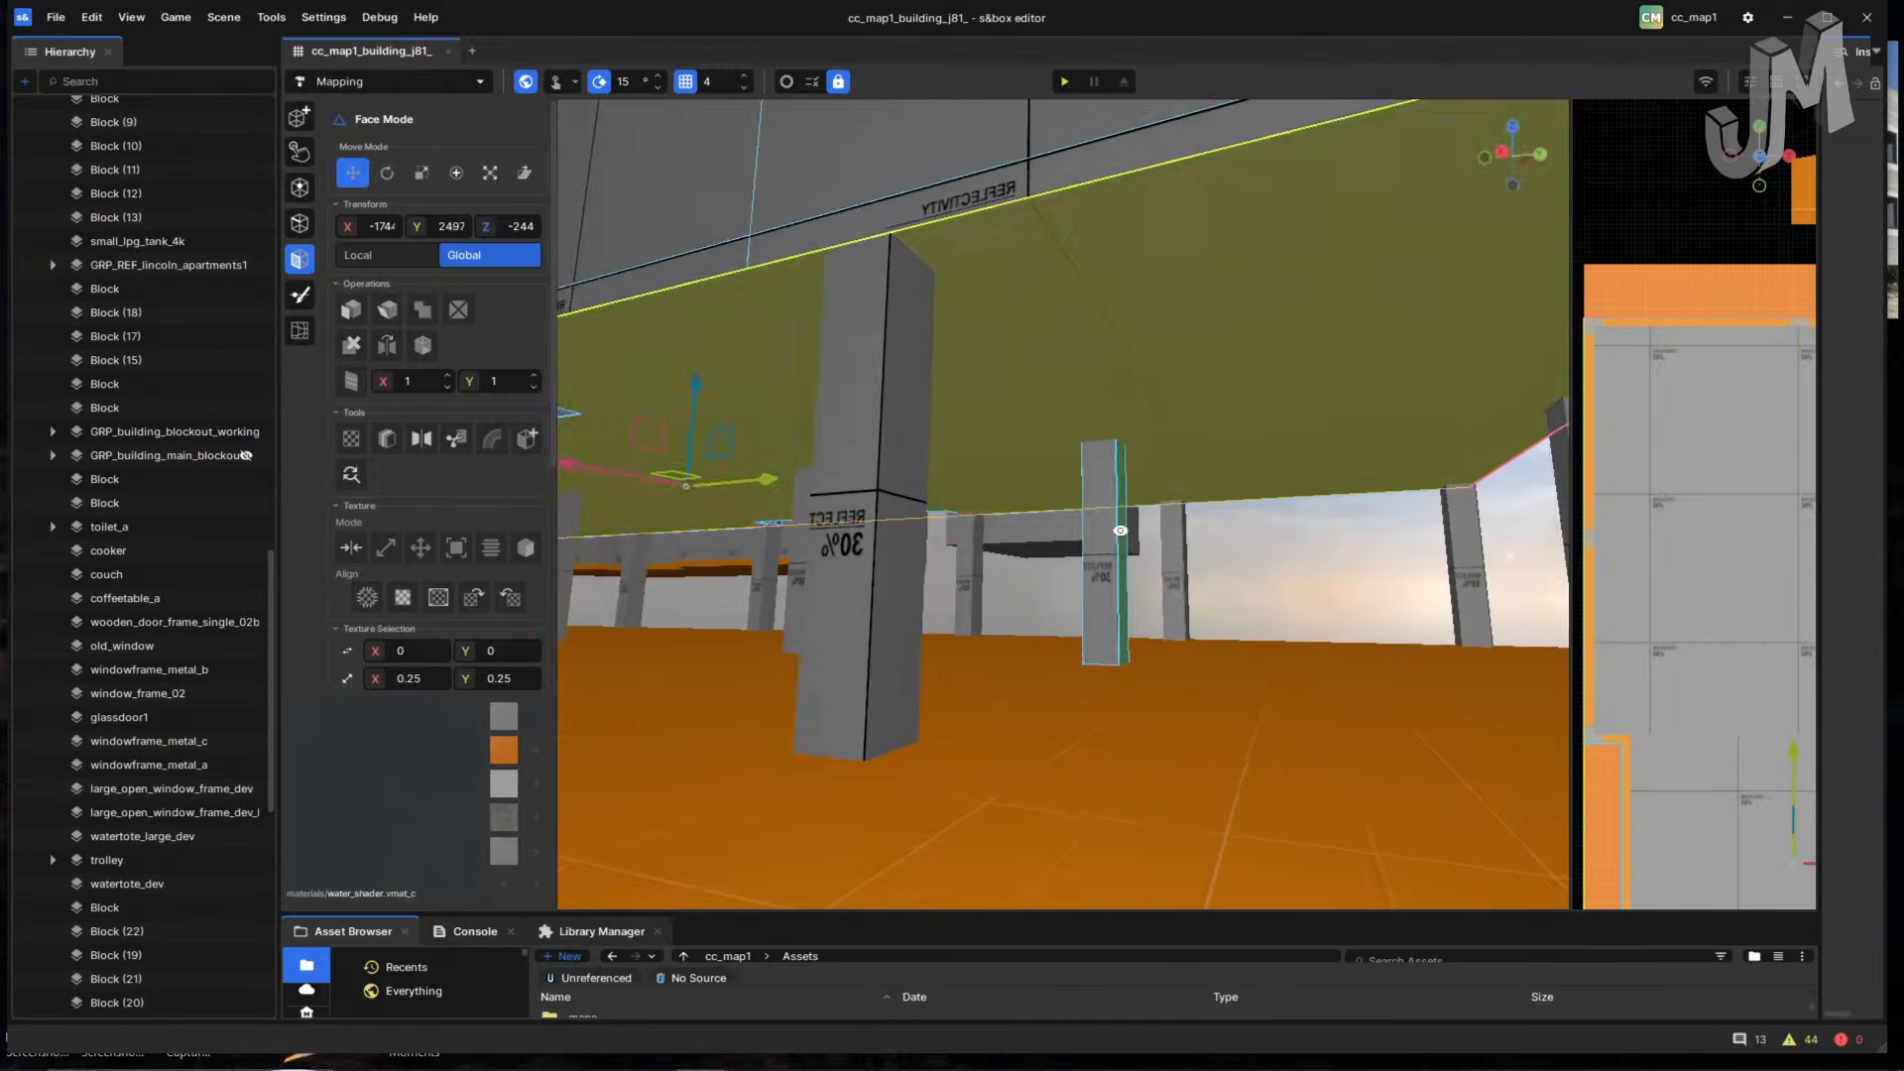
{"action": "right_click_drag", "start_coordinate": [1118, 527], "coordinate": [761, 601]}
{"action": "right_click_drag", "start_coordinate": [1057, 598], "coordinate": [1127, 599]}
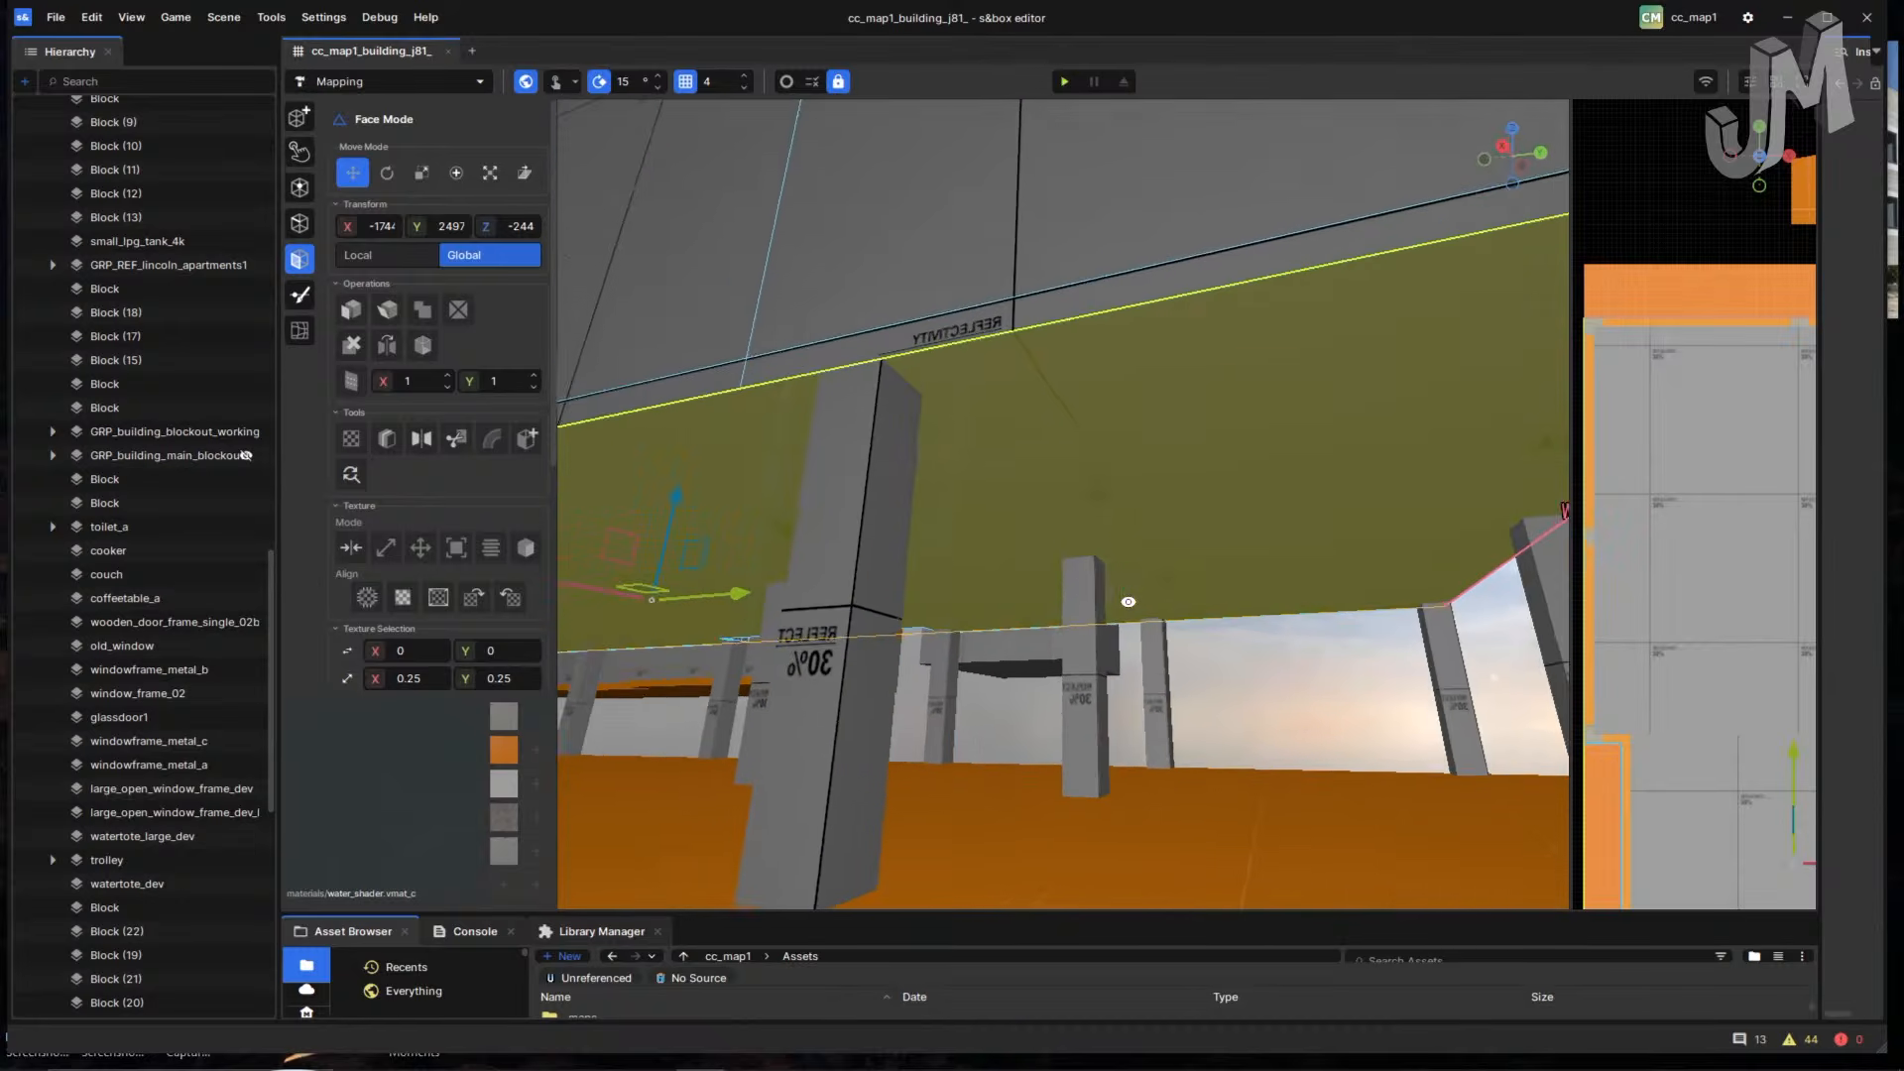
{"action": "right_click_drag", "start_coordinate": [1277, 553], "coordinate": [1032, 557]}
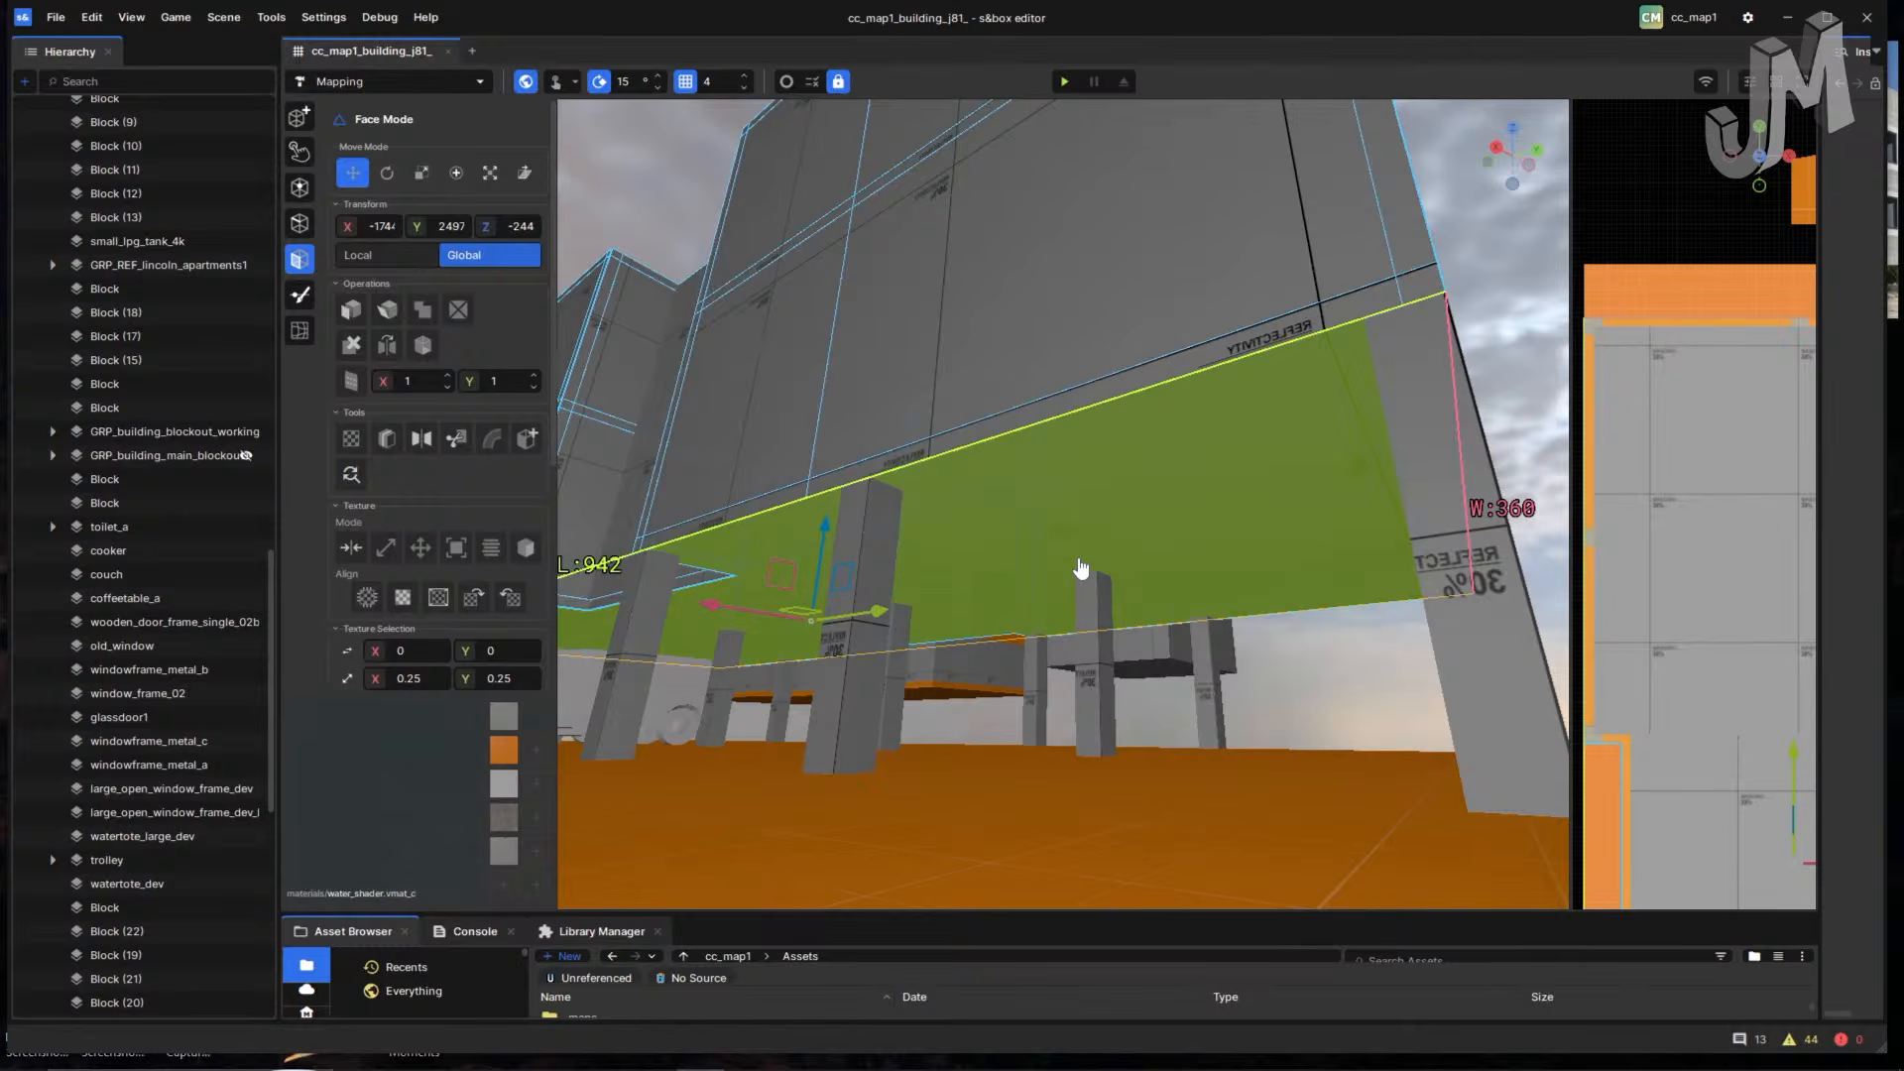
{"action": "right_click", "coordinate": [1060, 572]}
{"action": "left_click", "coordinate": [985, 538]}
{"action": "right_click_drag", "start_coordinate": [742, 571], "coordinate": [905, 539]}
- Switch from Edge Mode back to Face Mode and look around the selected underside face
{"action": "key", "text": "2"}
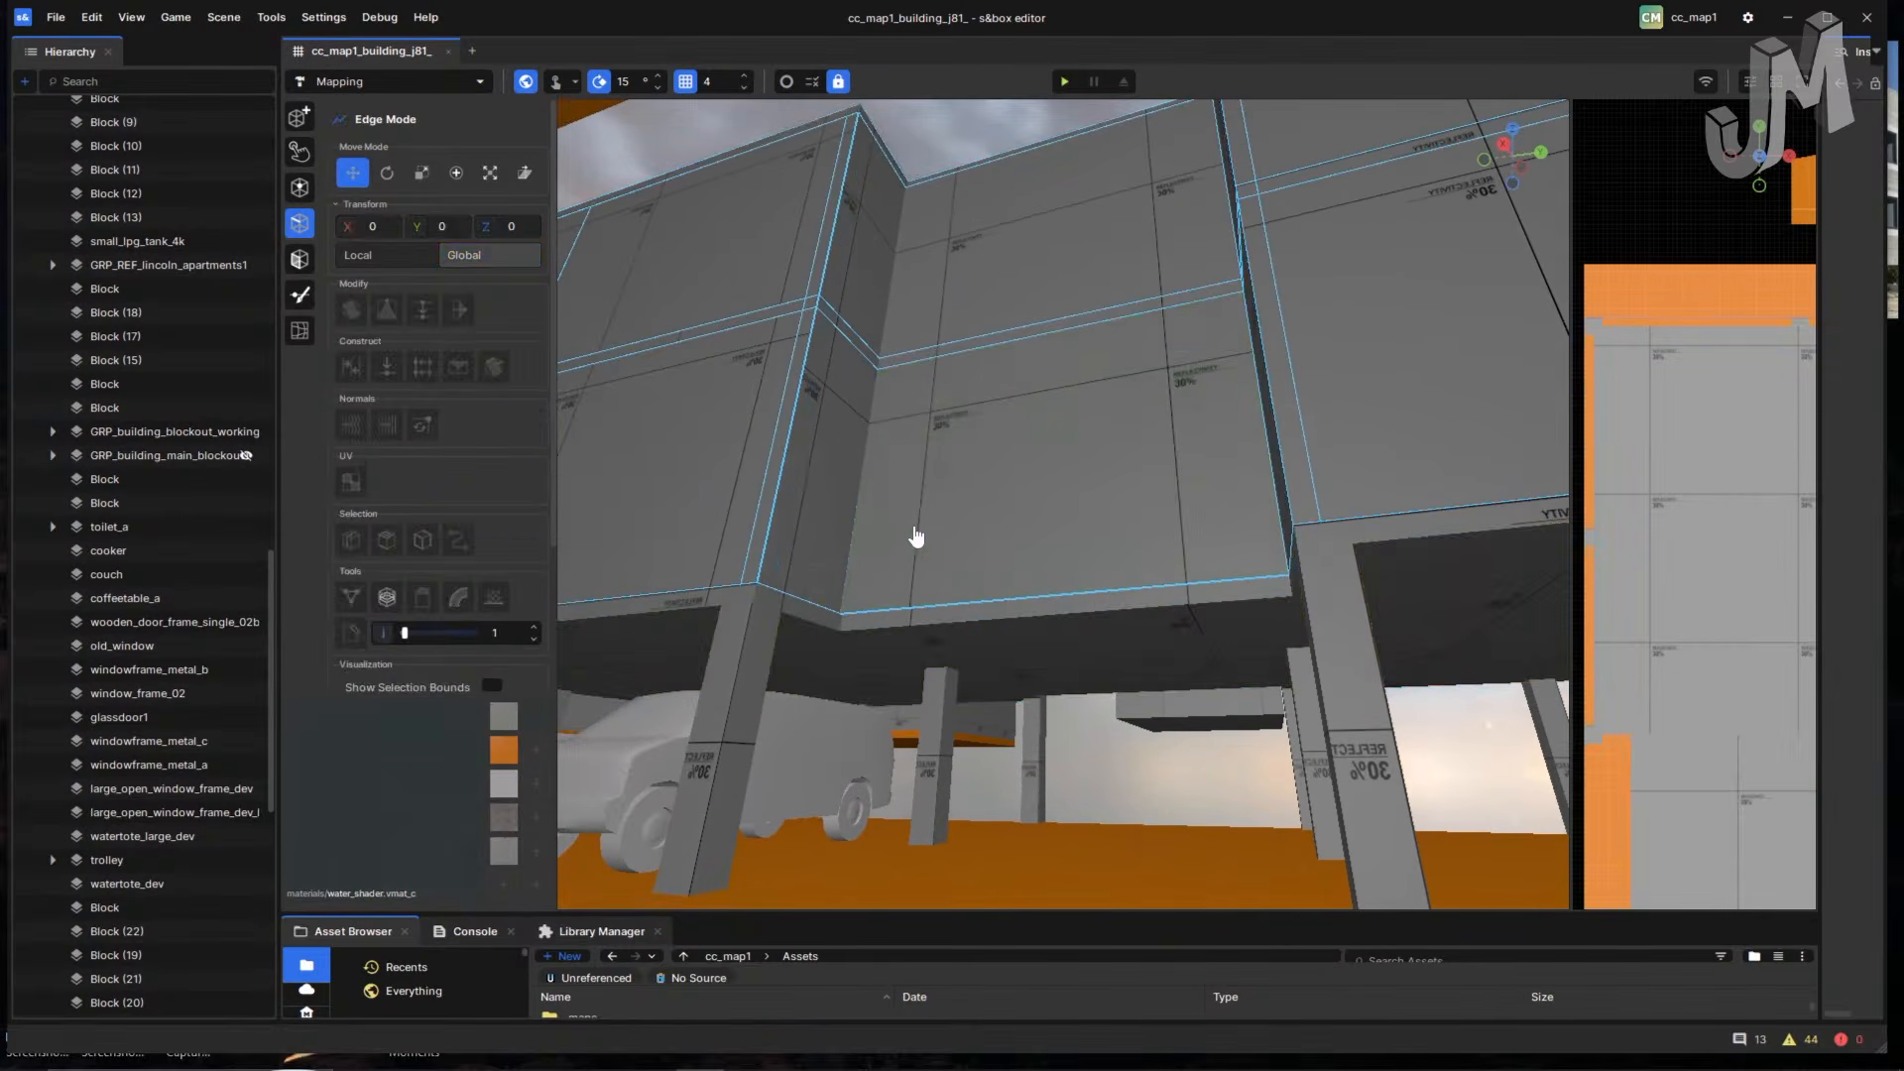
{"action": "key", "text": "3"}
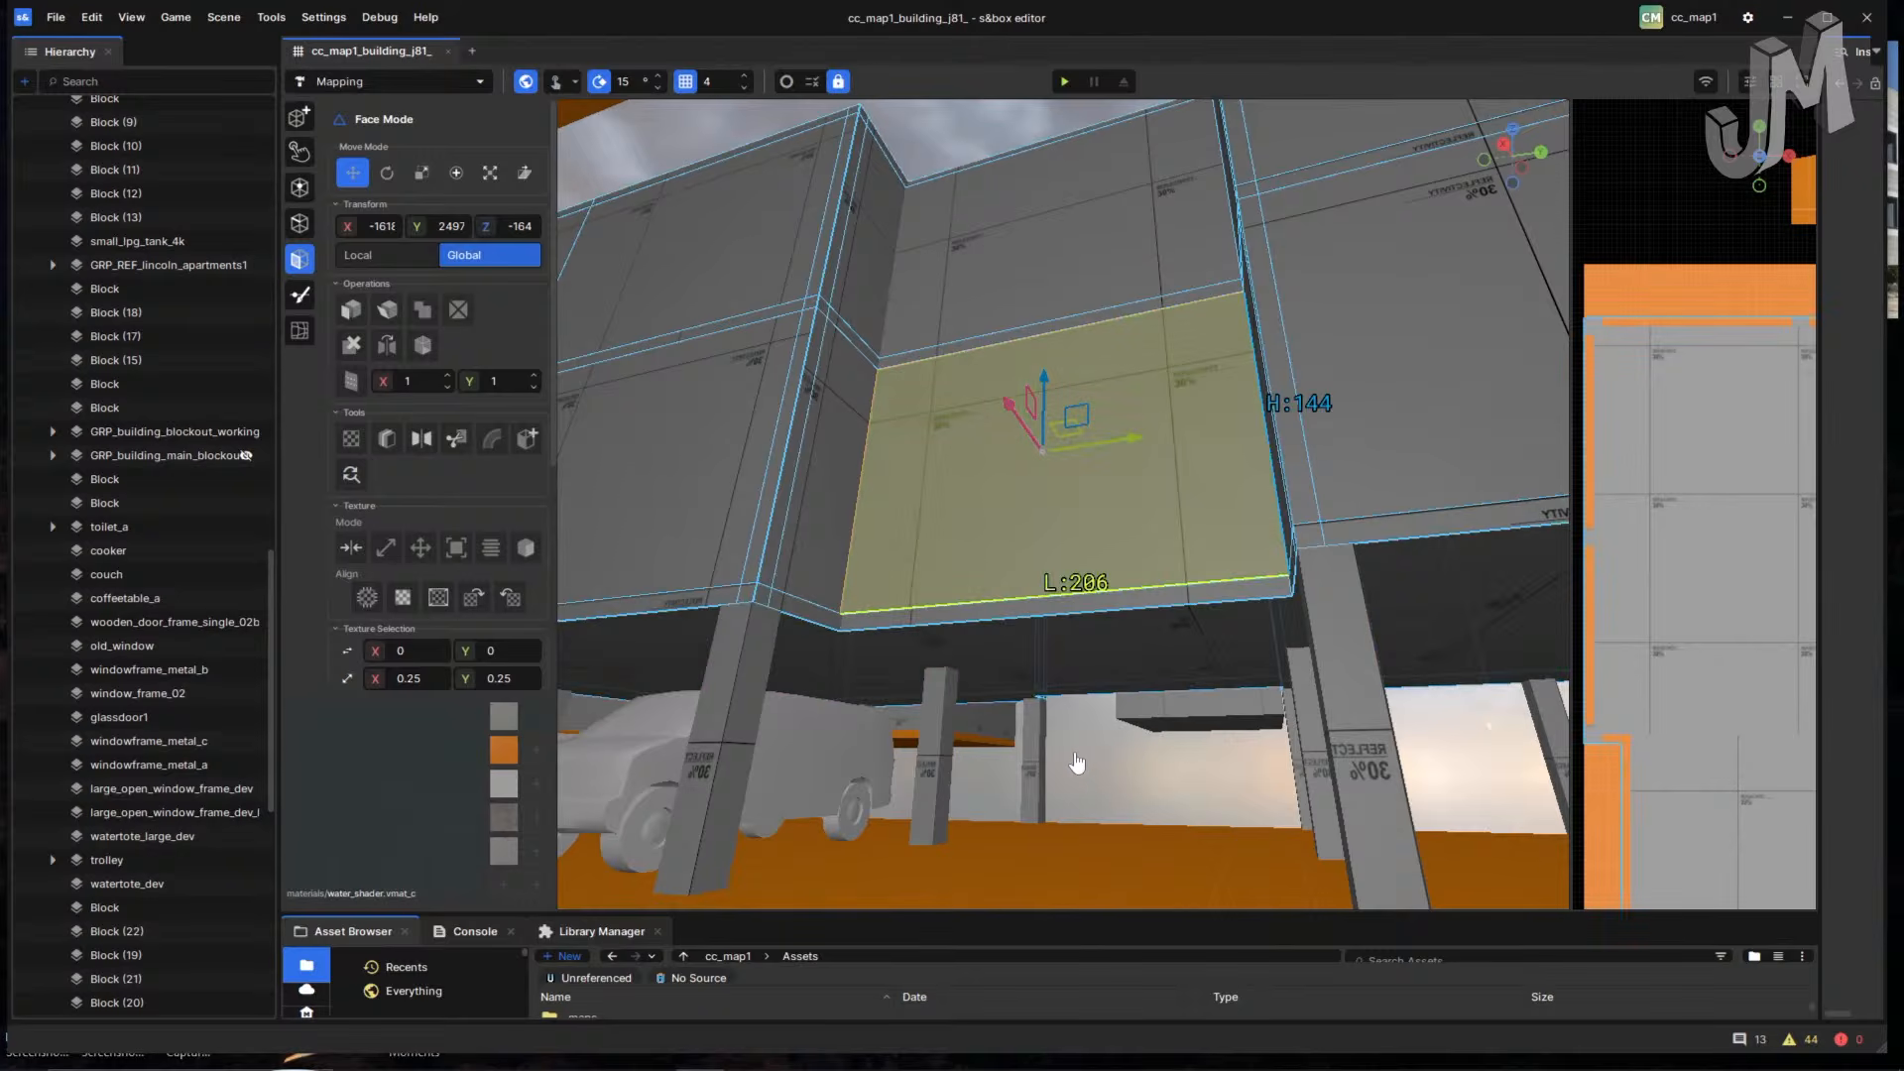
{"action": "right_click_drag", "start_coordinate": [1037, 759], "coordinate": [974, 138]}
{"action": "right_click_drag", "start_coordinate": [1069, 464], "coordinate": [1157, 752]}
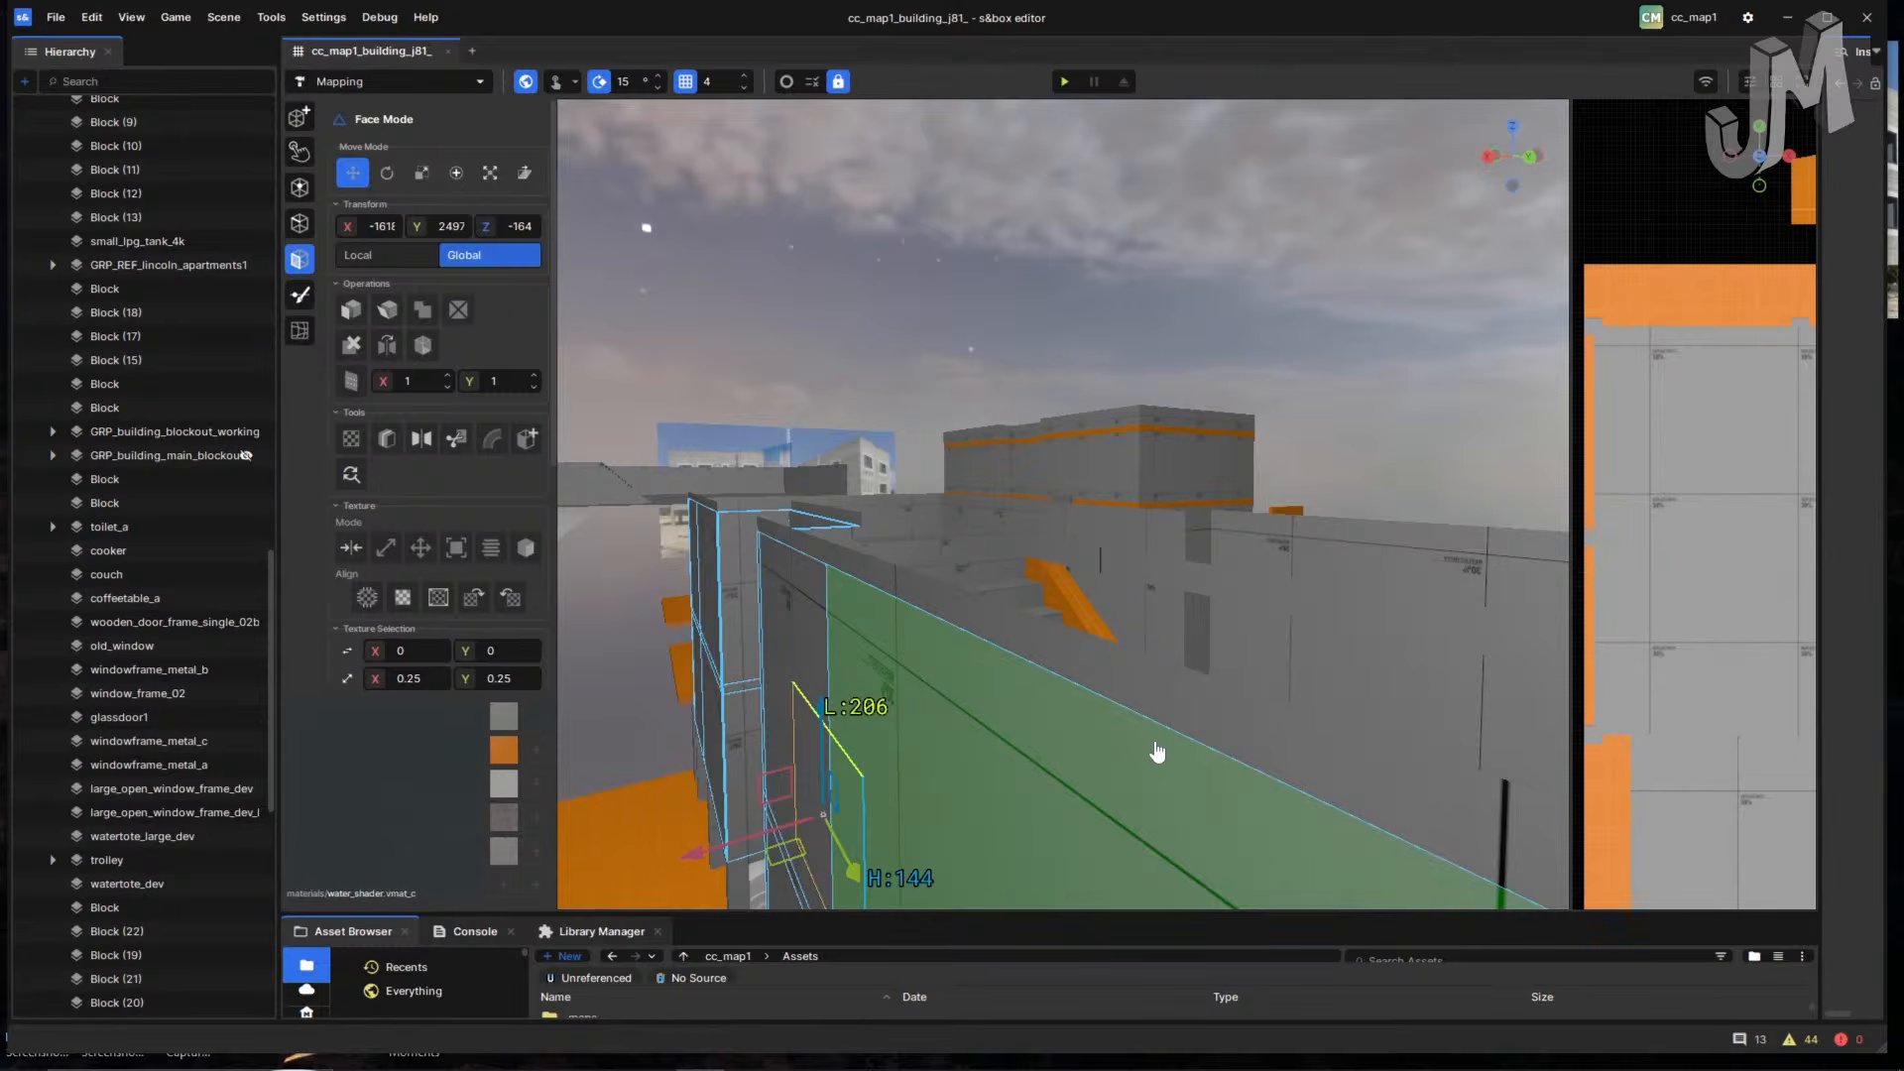
{"action": "right_click_drag", "start_coordinate": [1061, 703], "coordinate": [996, 813]}
- Fly past the staircase room down to the orange floor level
{"action": "key", "text": "w"}
{"action": "middle_click_drag", "start_coordinate": [1177, 710], "coordinate": [1063, 53]}
{"action": "right_click_drag", "start_coordinate": [1042, 481], "coordinate": [1193, 569]}
{"action": "key", "text": "s"}
{"action": "key", "text": "w"}
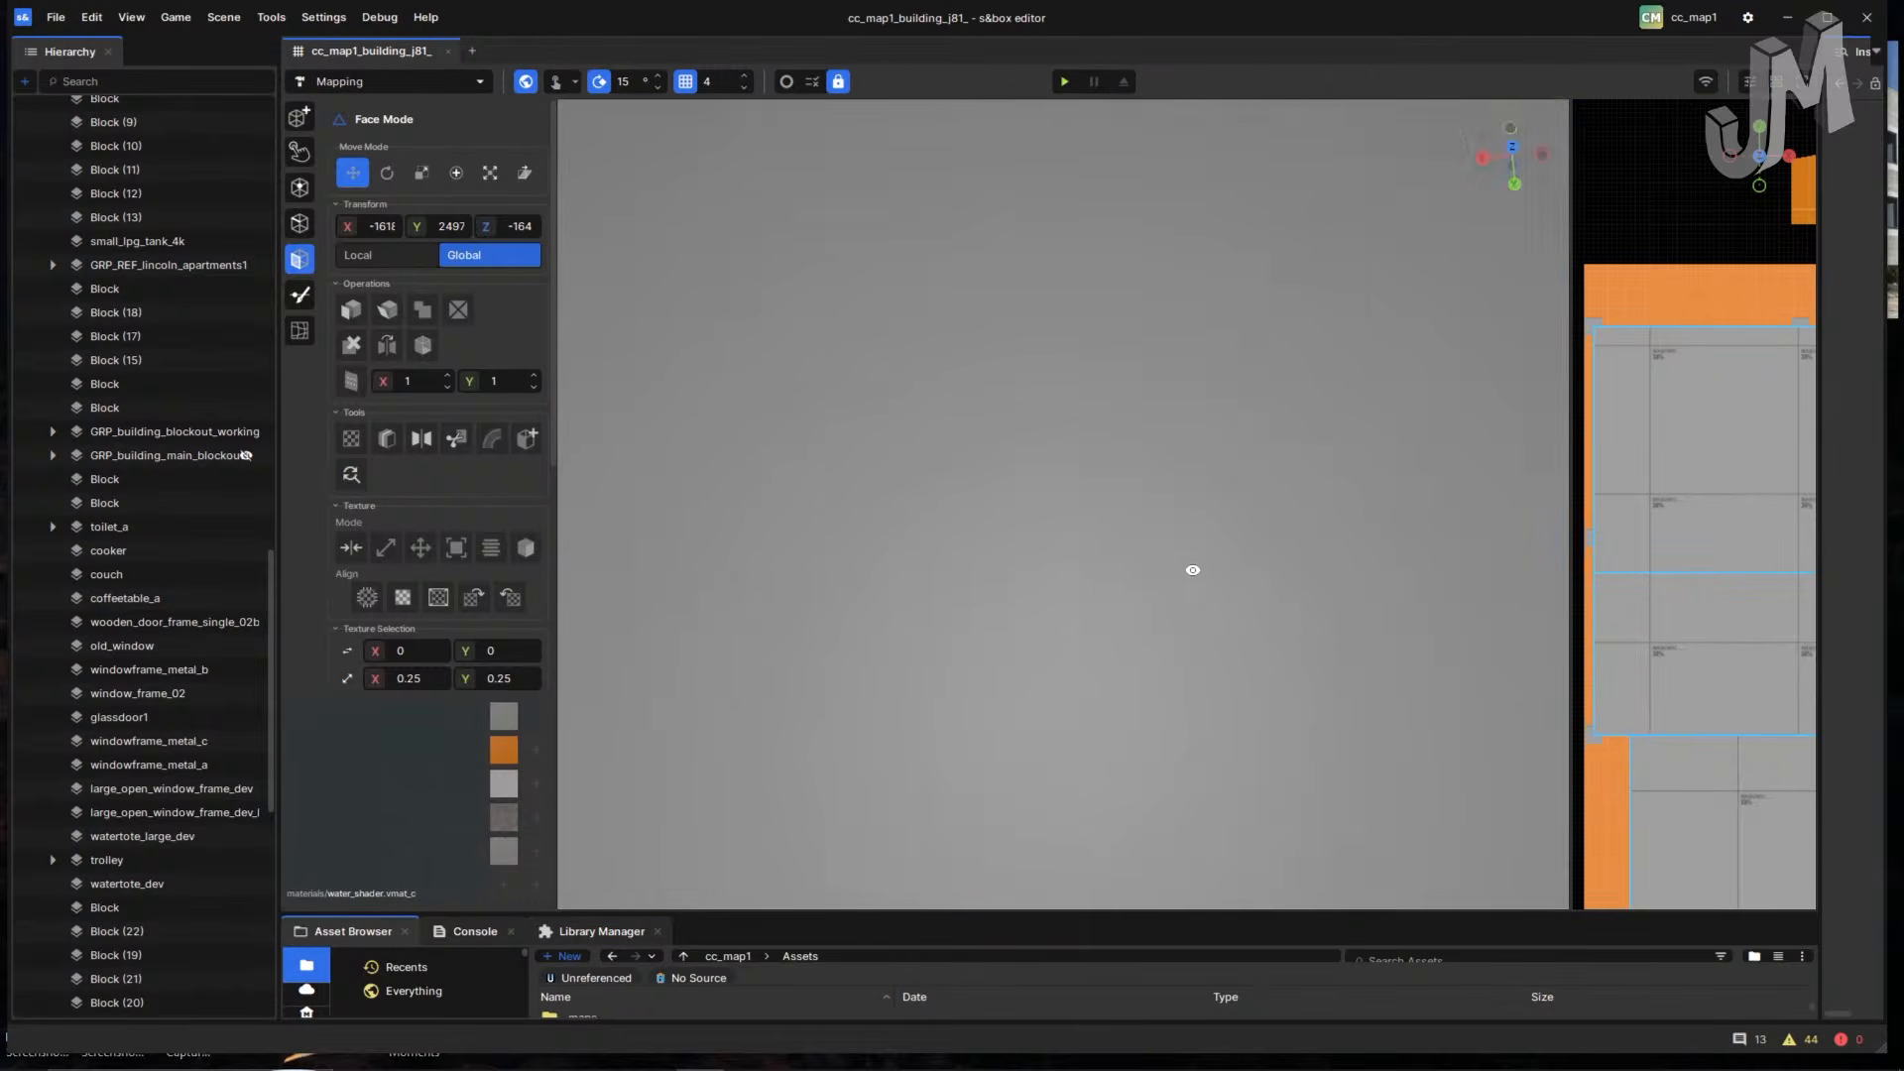
{"action": "right_click_drag", "start_coordinate": [1018, 490], "coordinate": [1182, 111]}
{"action": "key", "text": "s"}
- Delete the ceiling face above the orange floor, then fly under the slab into the pillared room
{"action": "left_click", "coordinate": [1200, 270]}
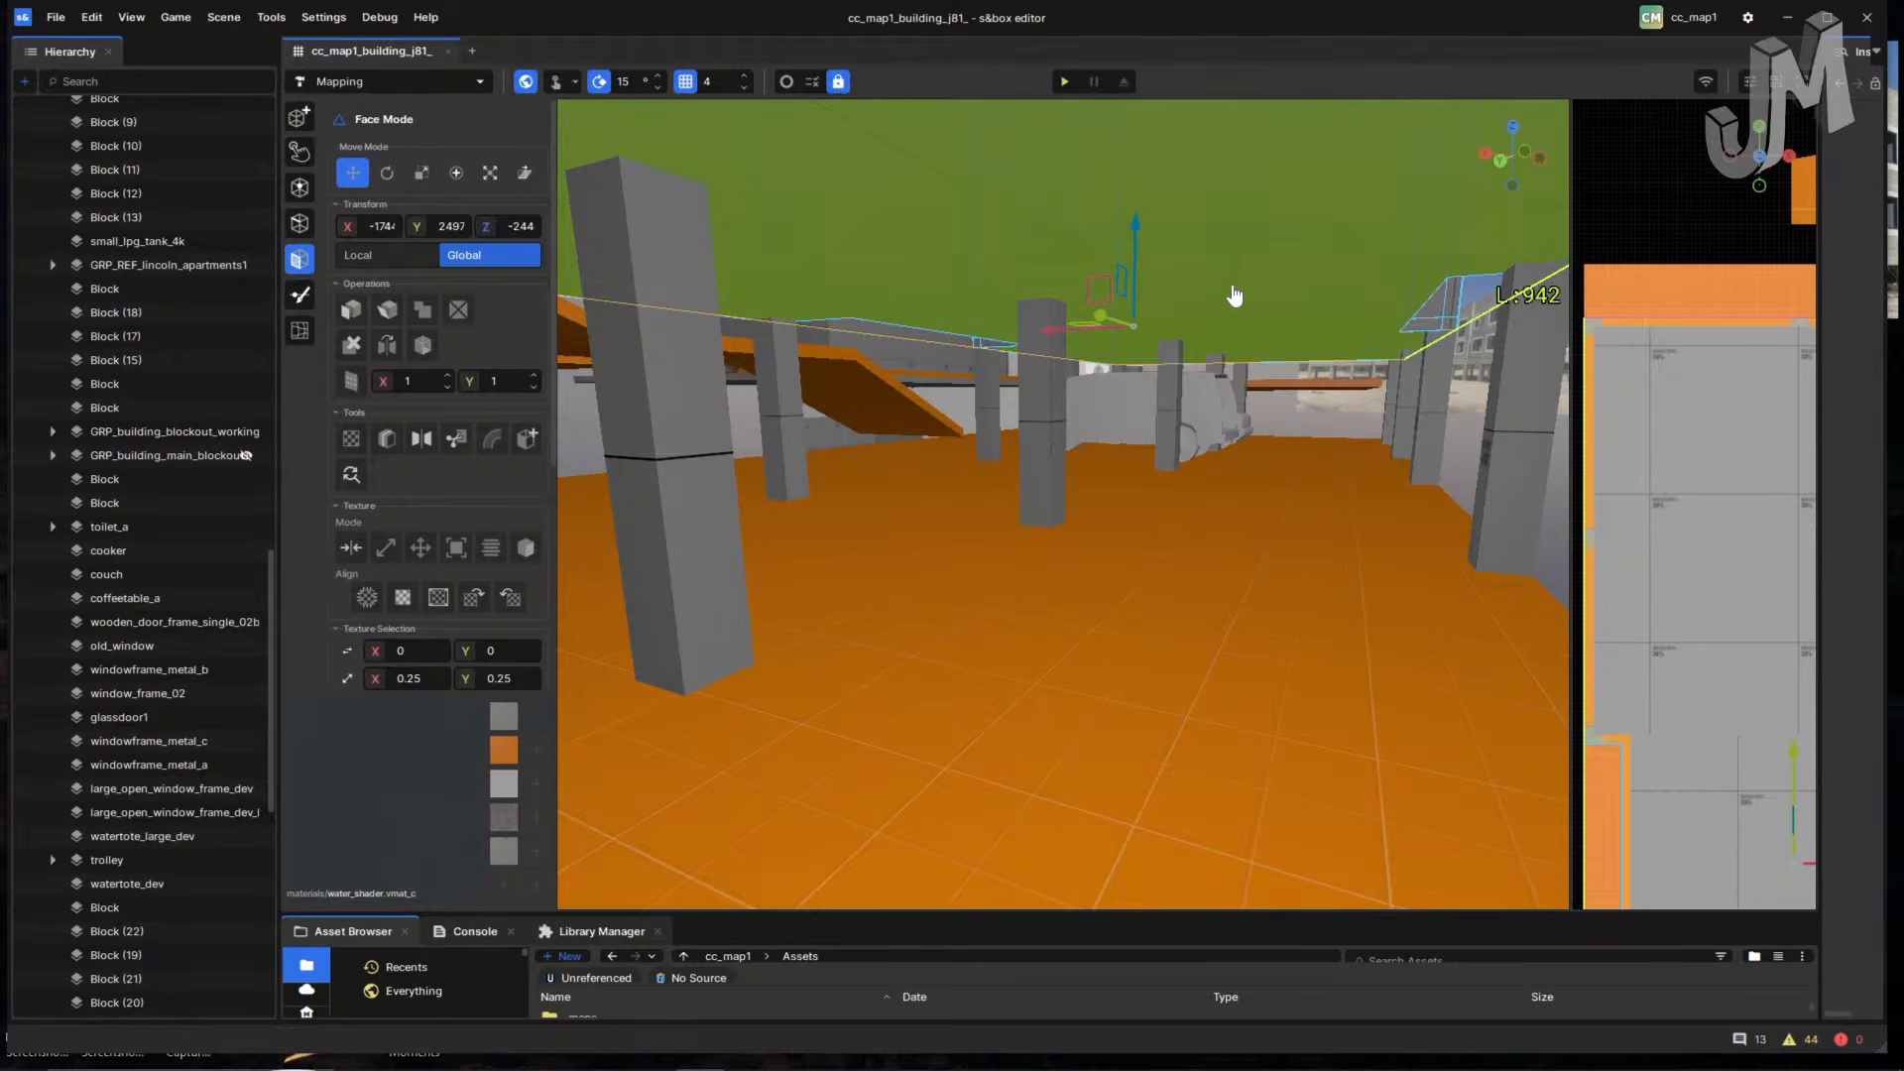
{"action": "key", "text": "Delete"}
{"action": "right_click_drag", "start_coordinate": [1236, 296], "coordinate": [1182, 341]}
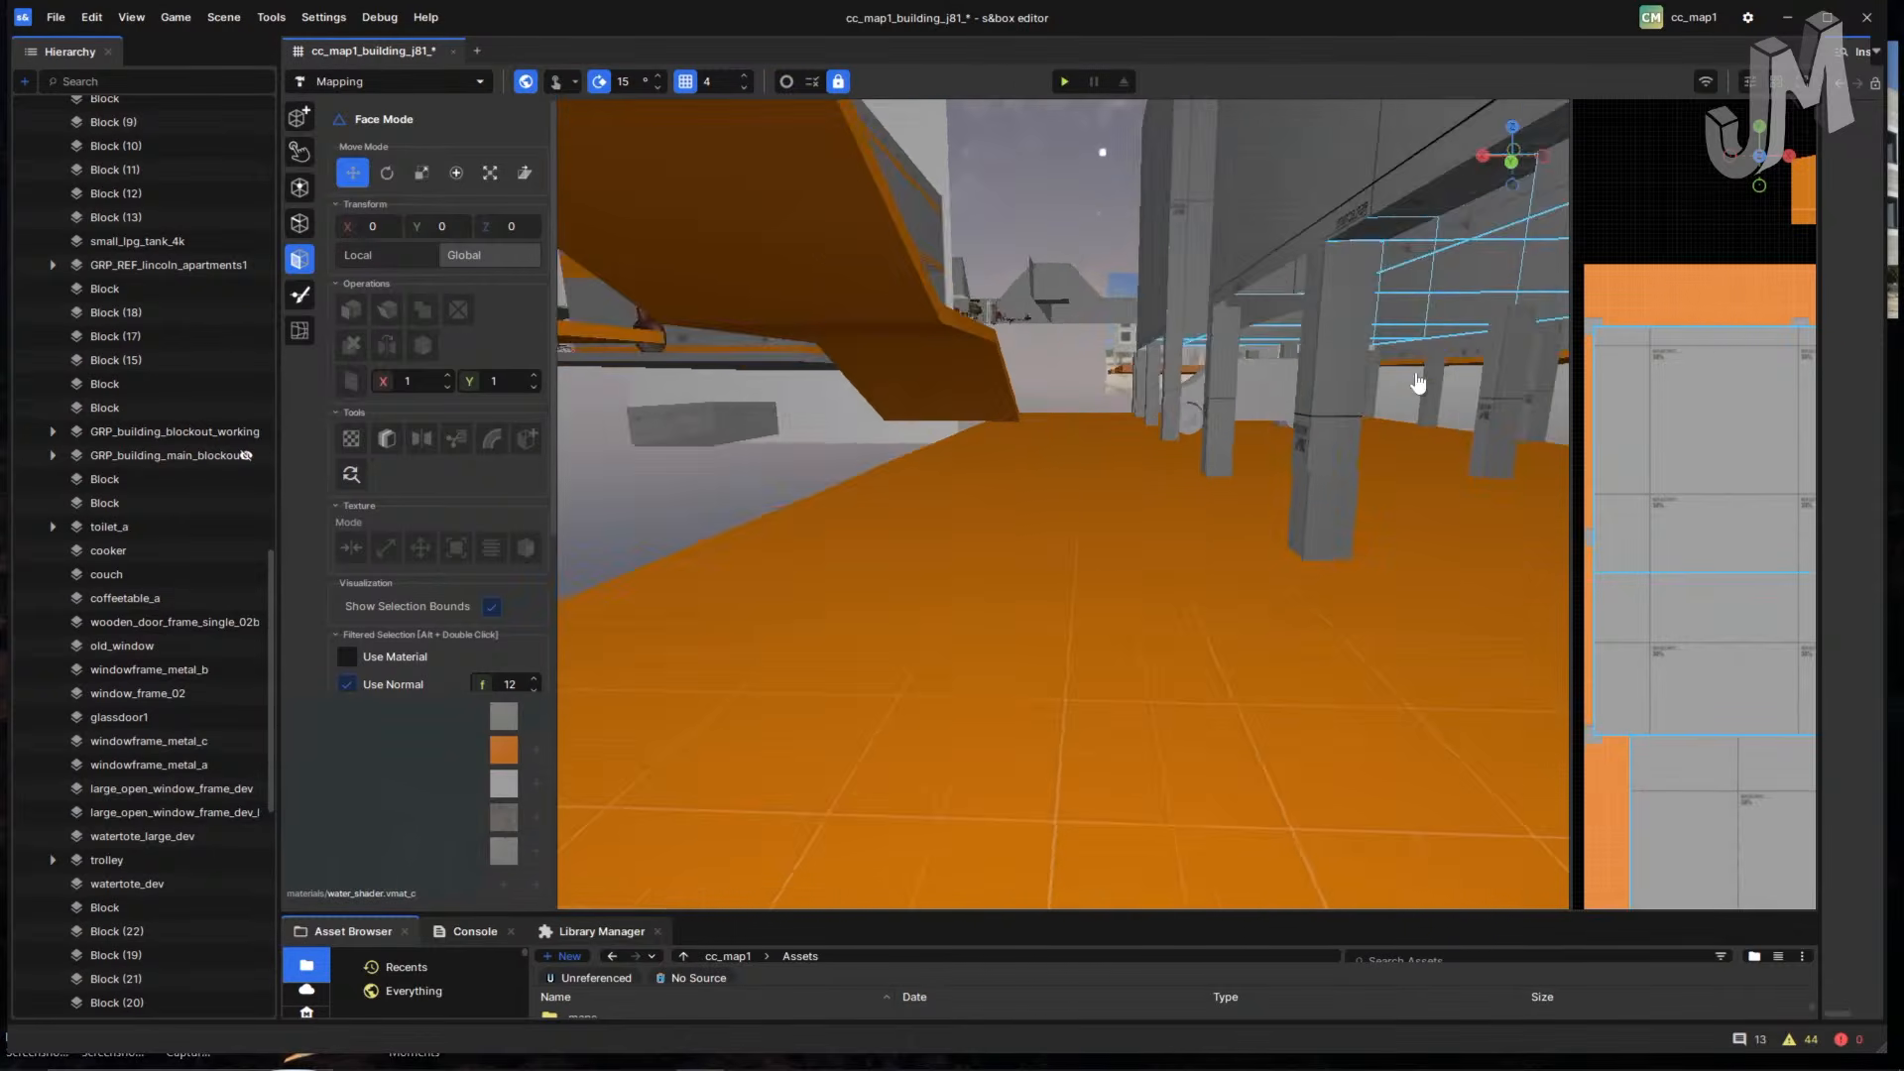
{"action": "right_click_drag", "start_coordinate": [1417, 382], "coordinate": [1378, 388]}
{"action": "right_click_drag", "start_coordinate": [1281, 449], "coordinate": [1257, 465]}
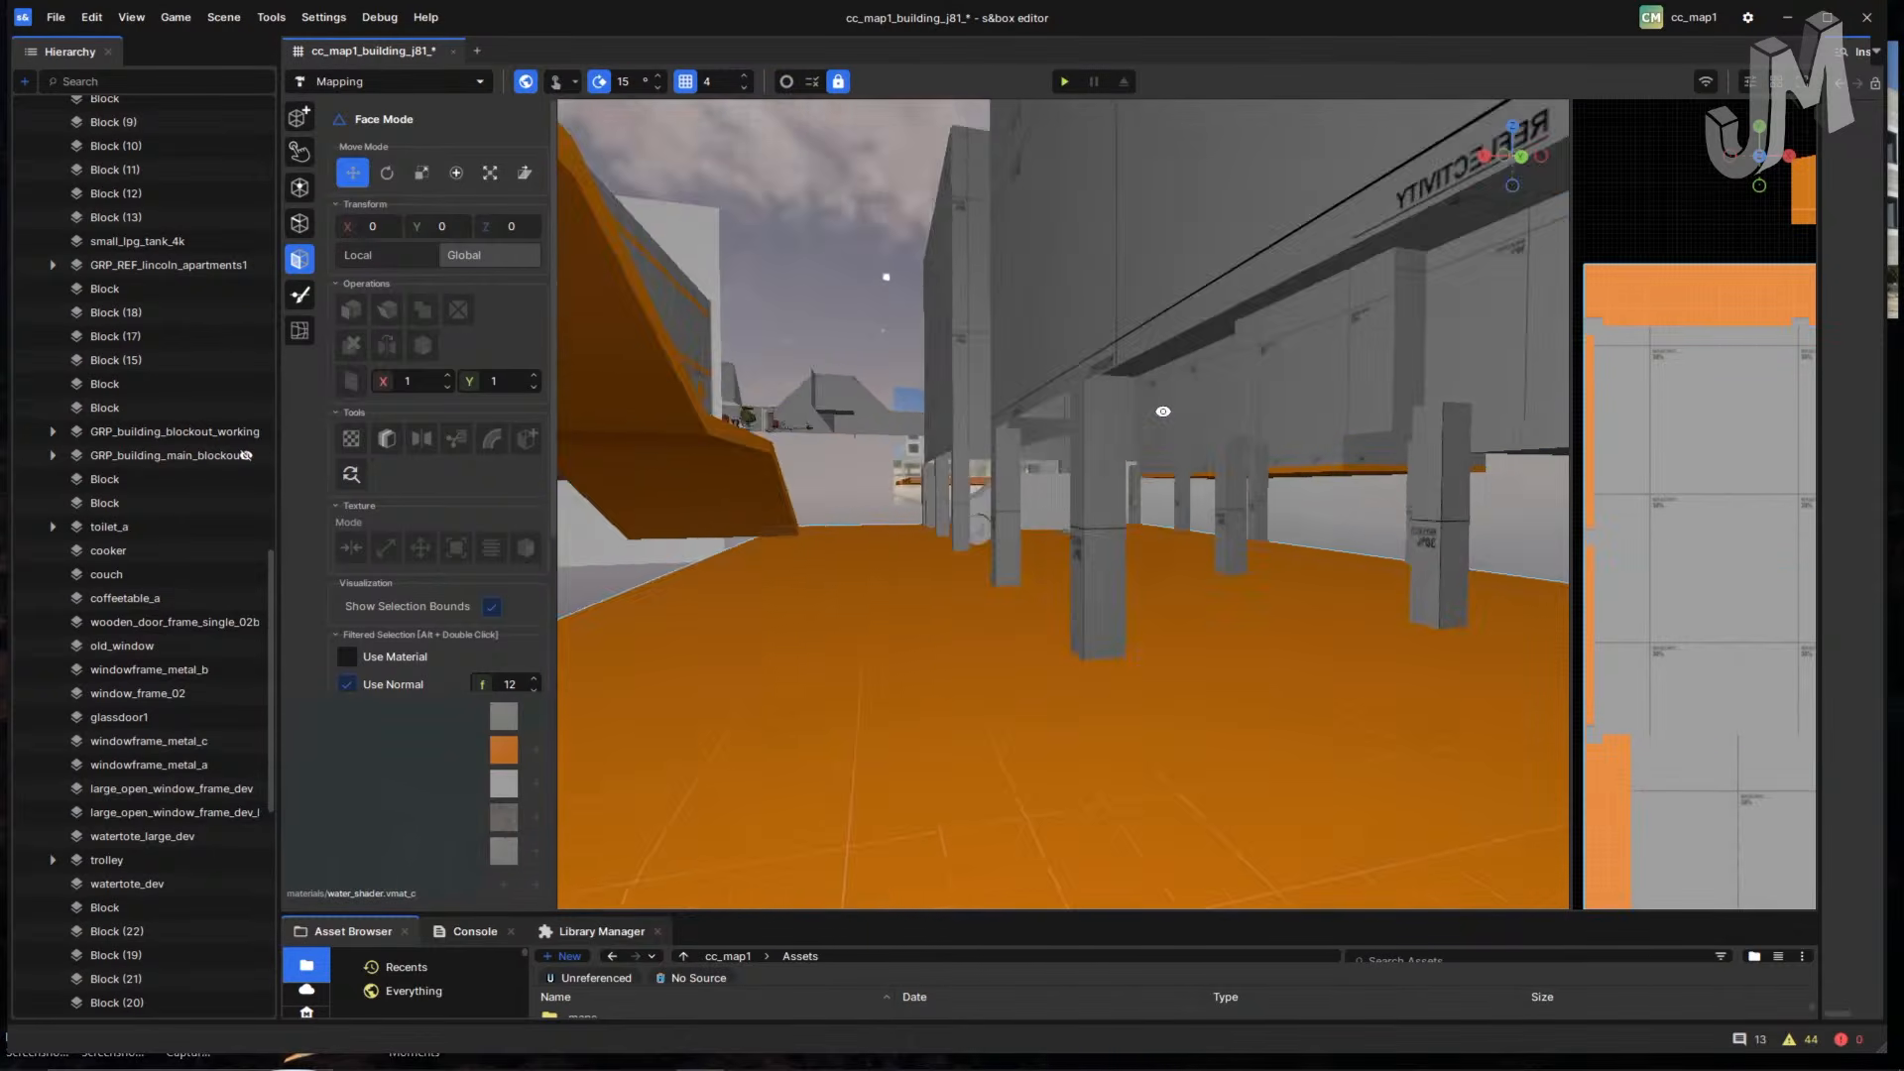
{"action": "right_click_drag", "start_coordinate": [1163, 411], "coordinate": [896, 509]}
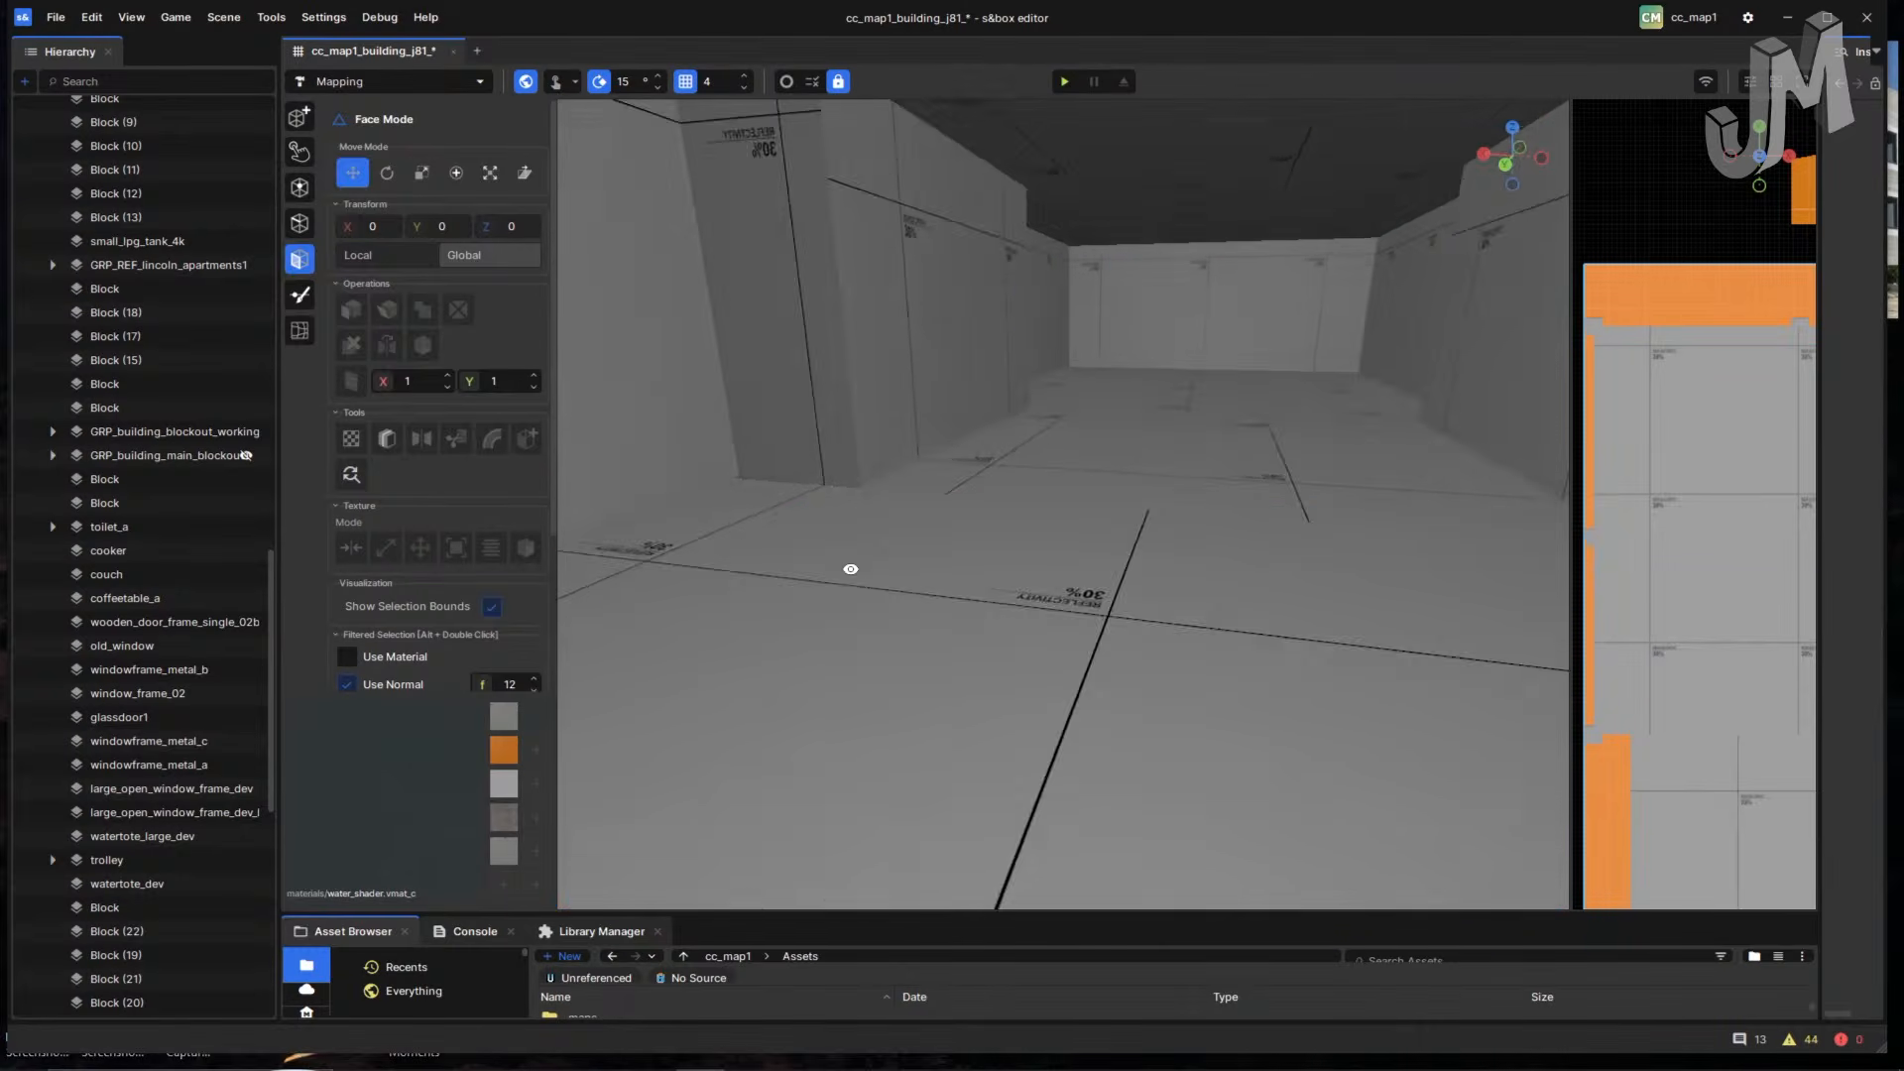
{"action": "right_click_drag", "start_coordinate": [851, 569], "coordinate": [892, 552]}
{"action": "right_click_drag", "start_coordinate": [1054, 609], "coordinate": [1150, 595]}
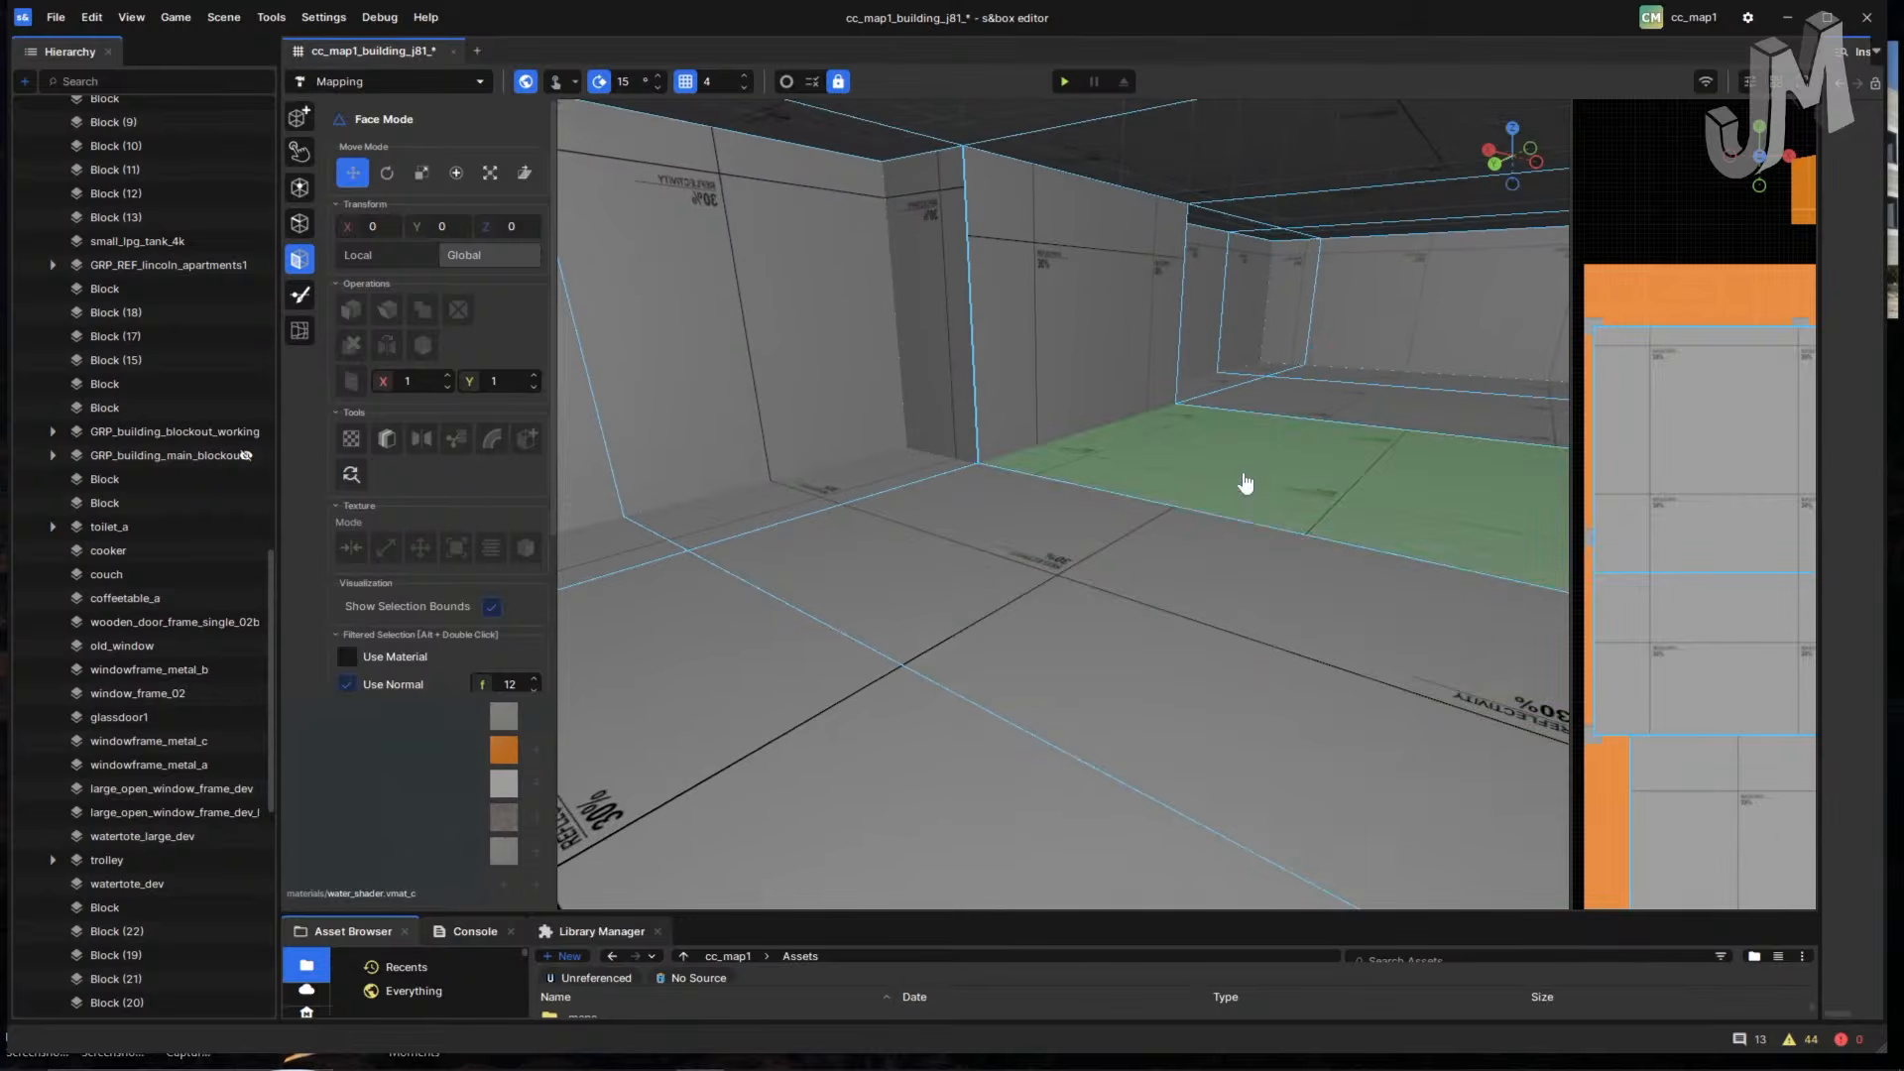
- Select the near floor face beside the staircase and add the right-hand floor strips
{"action": "key", "text": "ctrl+a"}
{"action": "double_click", "coordinate": [1151, 470]}
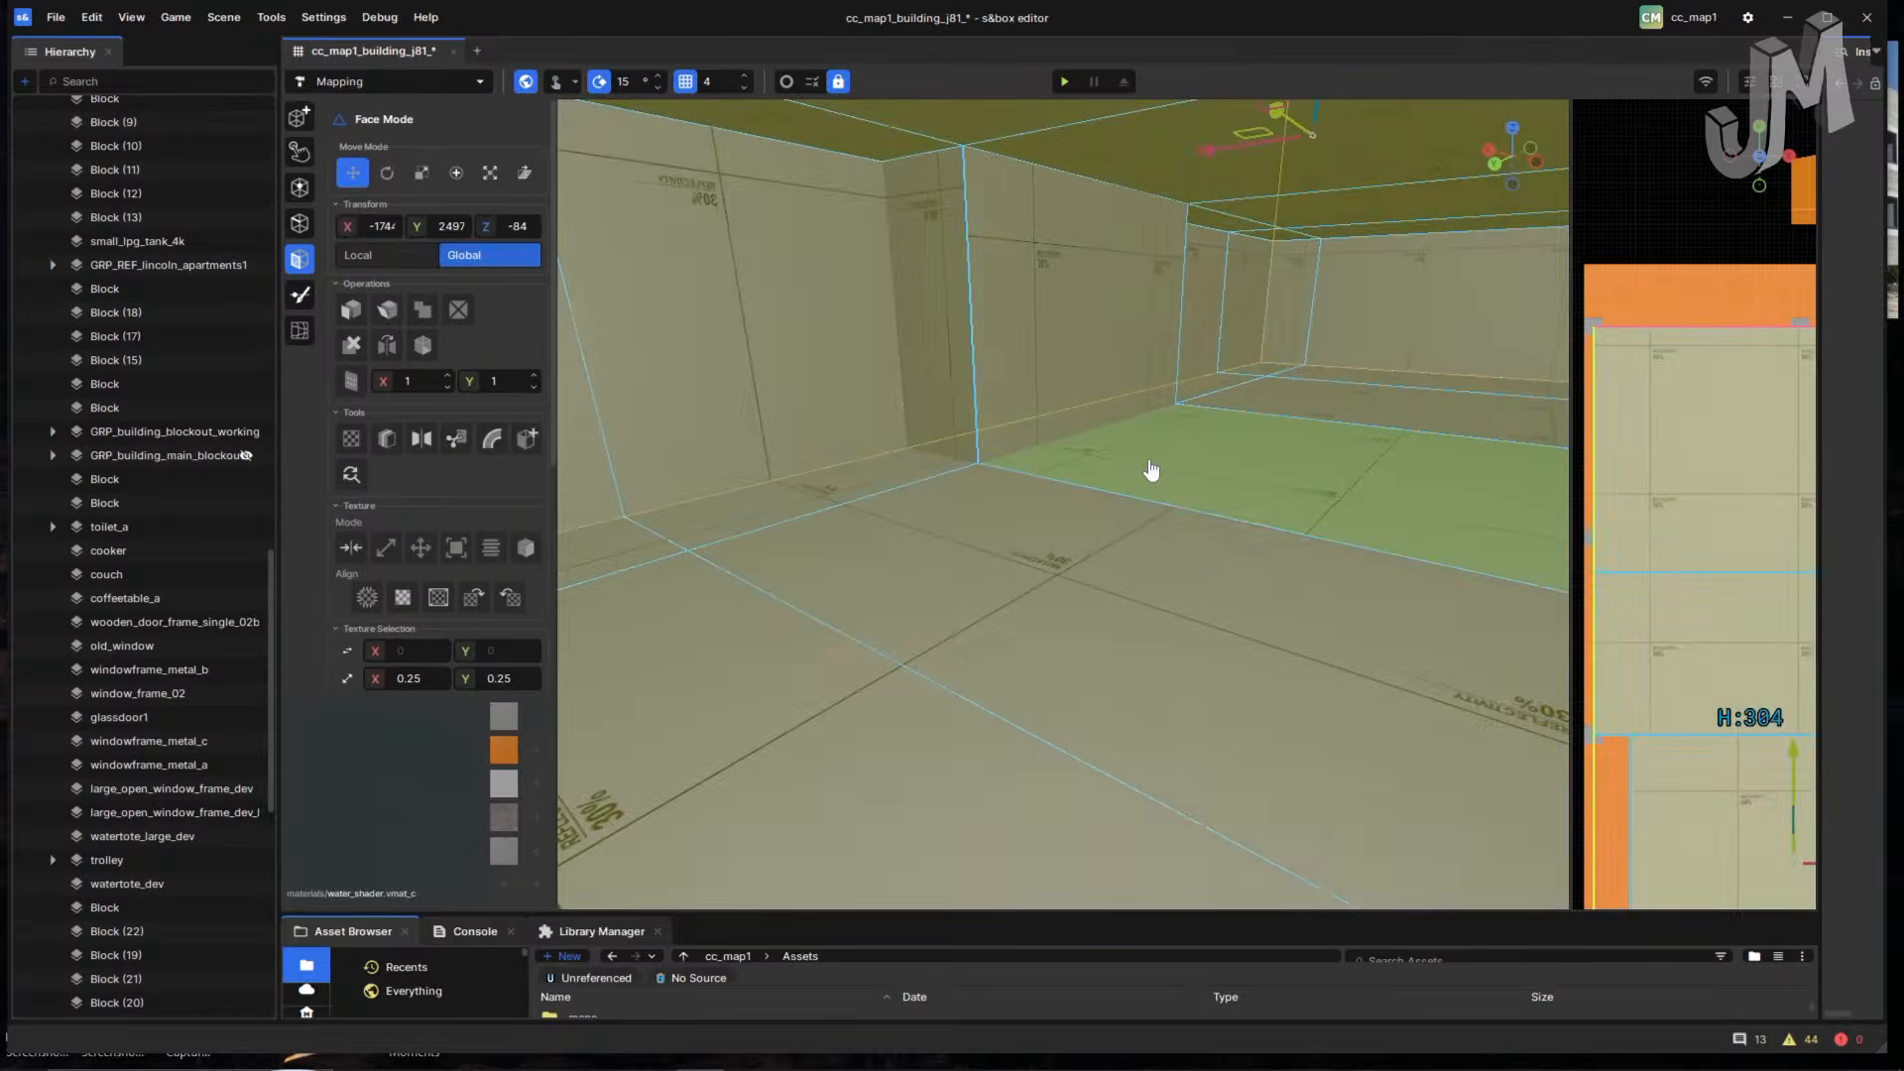
{"action": "double_click", "coordinate": [1151, 469]}
{"action": "left_click", "coordinate": [962, 622]}
{"action": "left_click", "coordinate": [688, 615]}
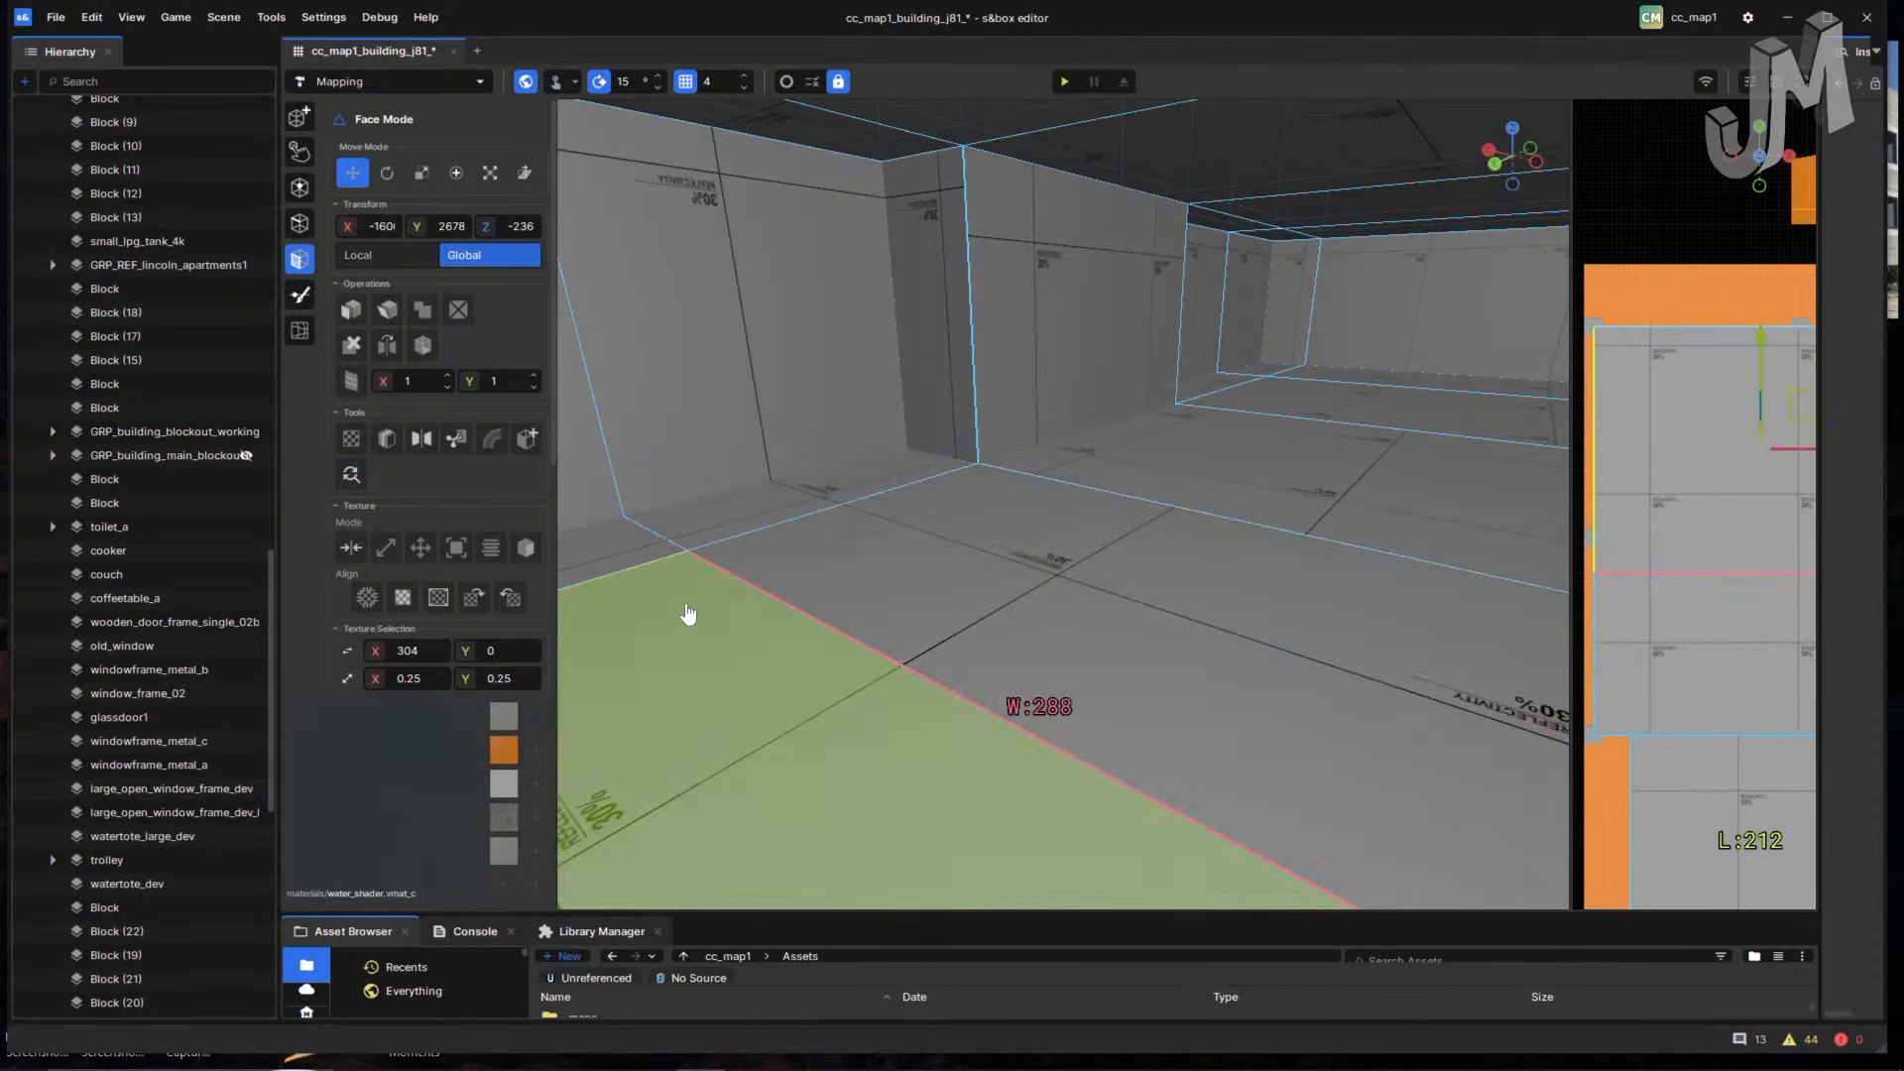
{"action": "right_click_drag", "start_coordinate": [822, 625], "coordinate": [979, 511]}
{"action": "right_click_drag", "start_coordinate": [1092, 534], "coordinate": [1170, 634]}
{"action": "left_click", "coordinate": [1223, 495], "text": "shift"}
{"action": "left_click", "coordinate": [1236, 588], "text": "shift"}
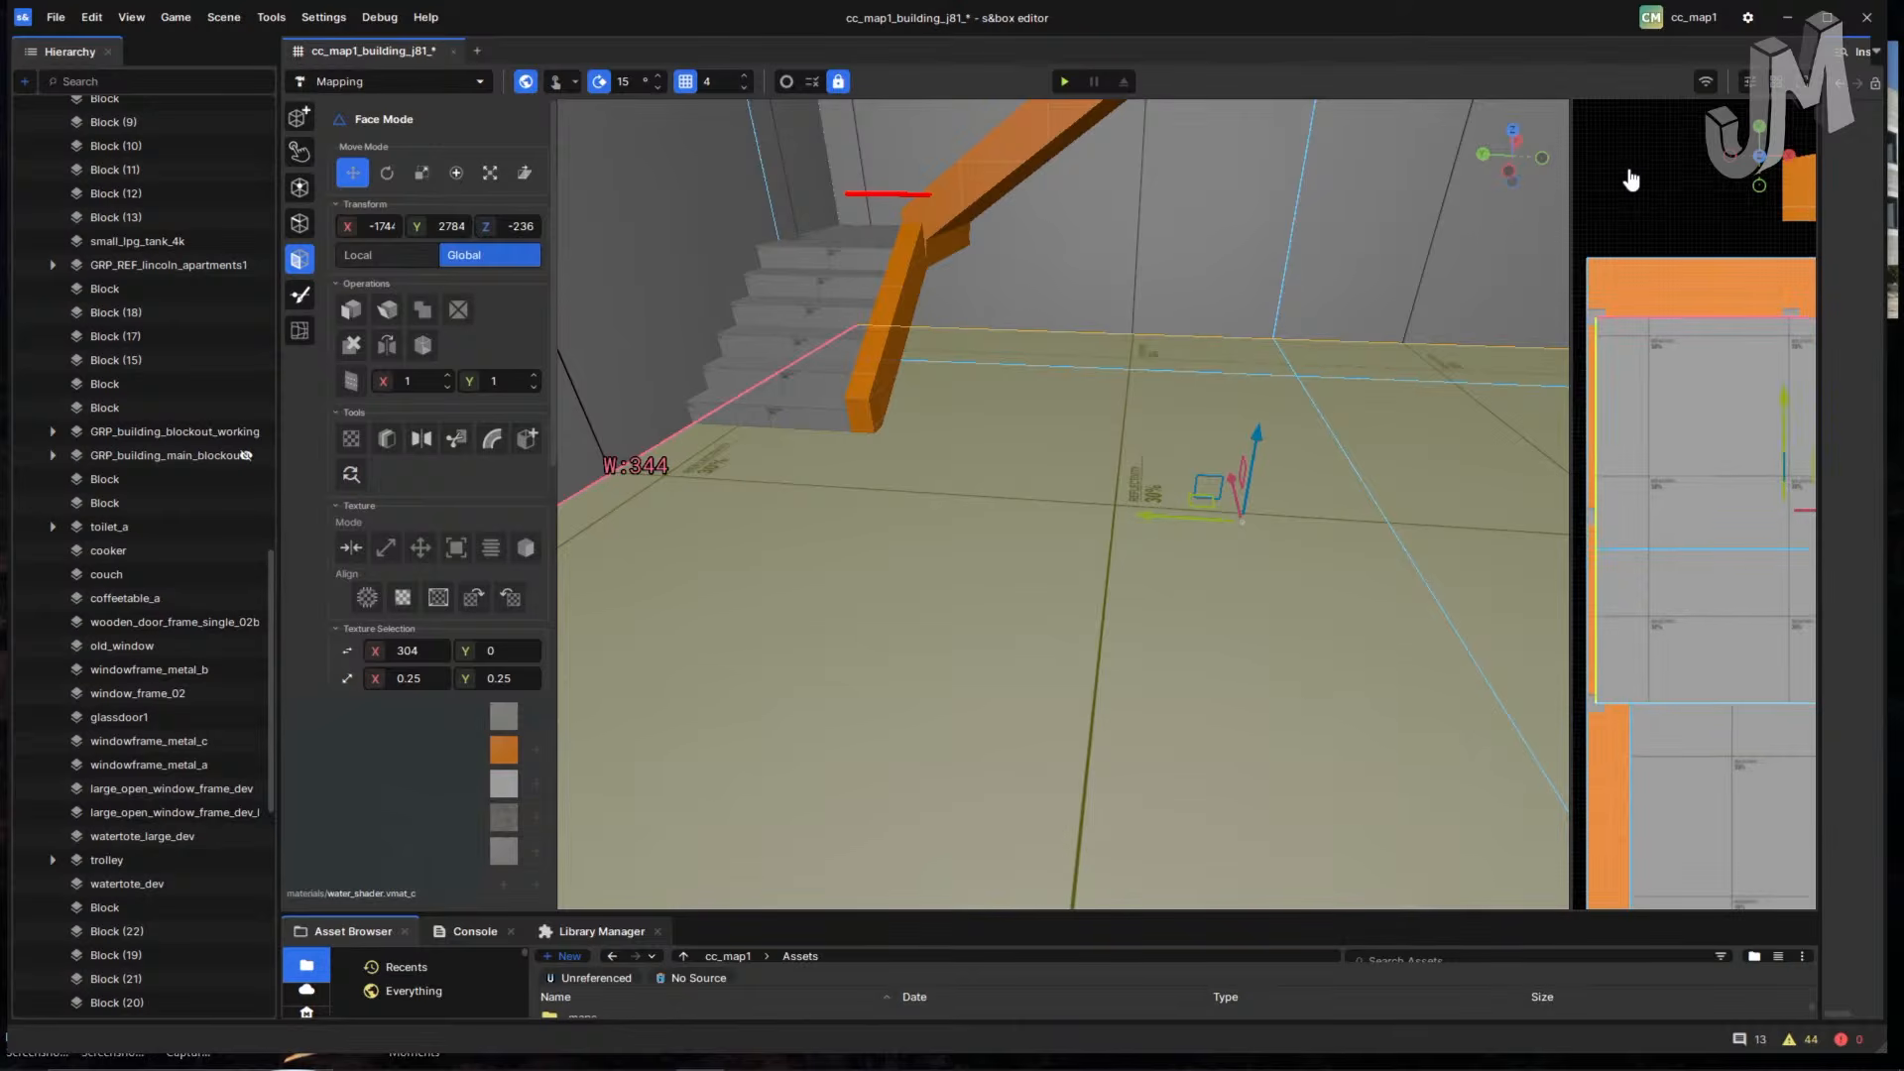
- Switch the right-hand 2D viewport to a side view, then zoom and pan it
{"action": "right_click", "coordinate": [1628, 204]}
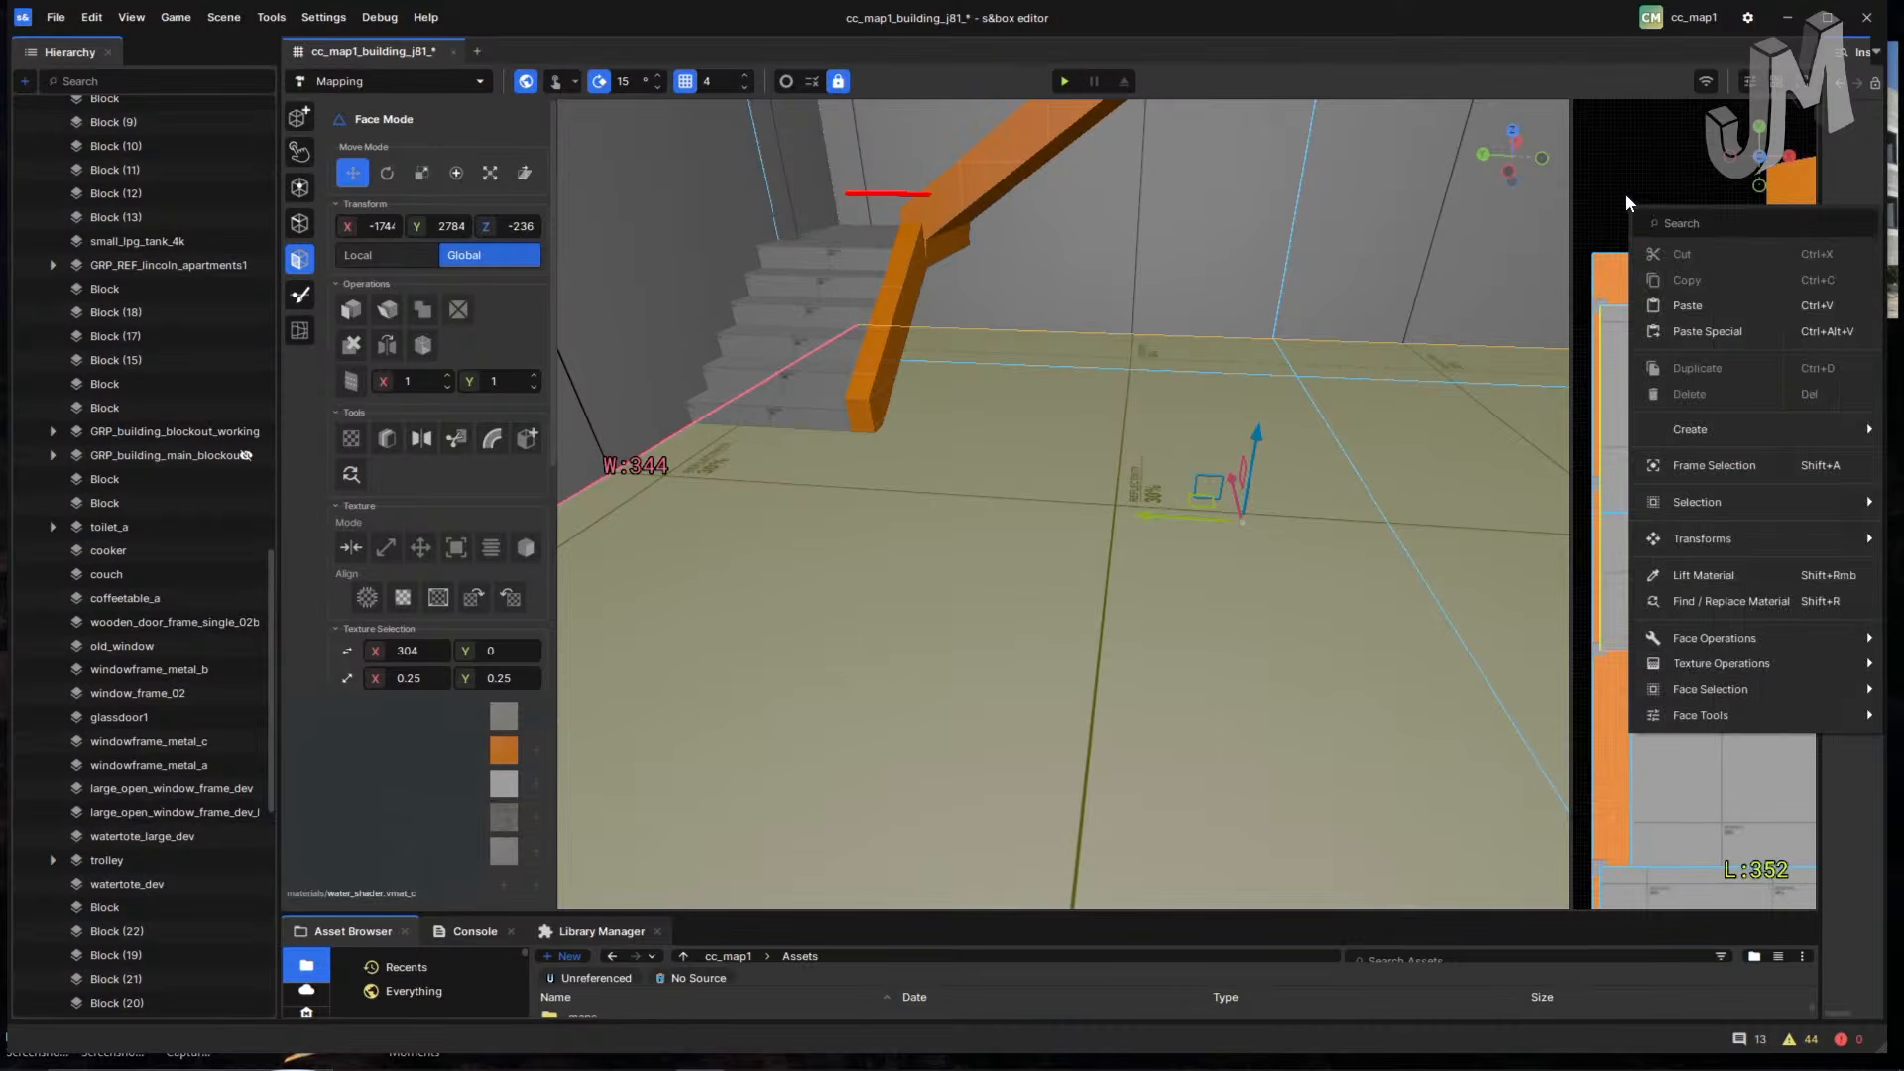
{"action": "left_click", "coordinate": [1625, 188]}
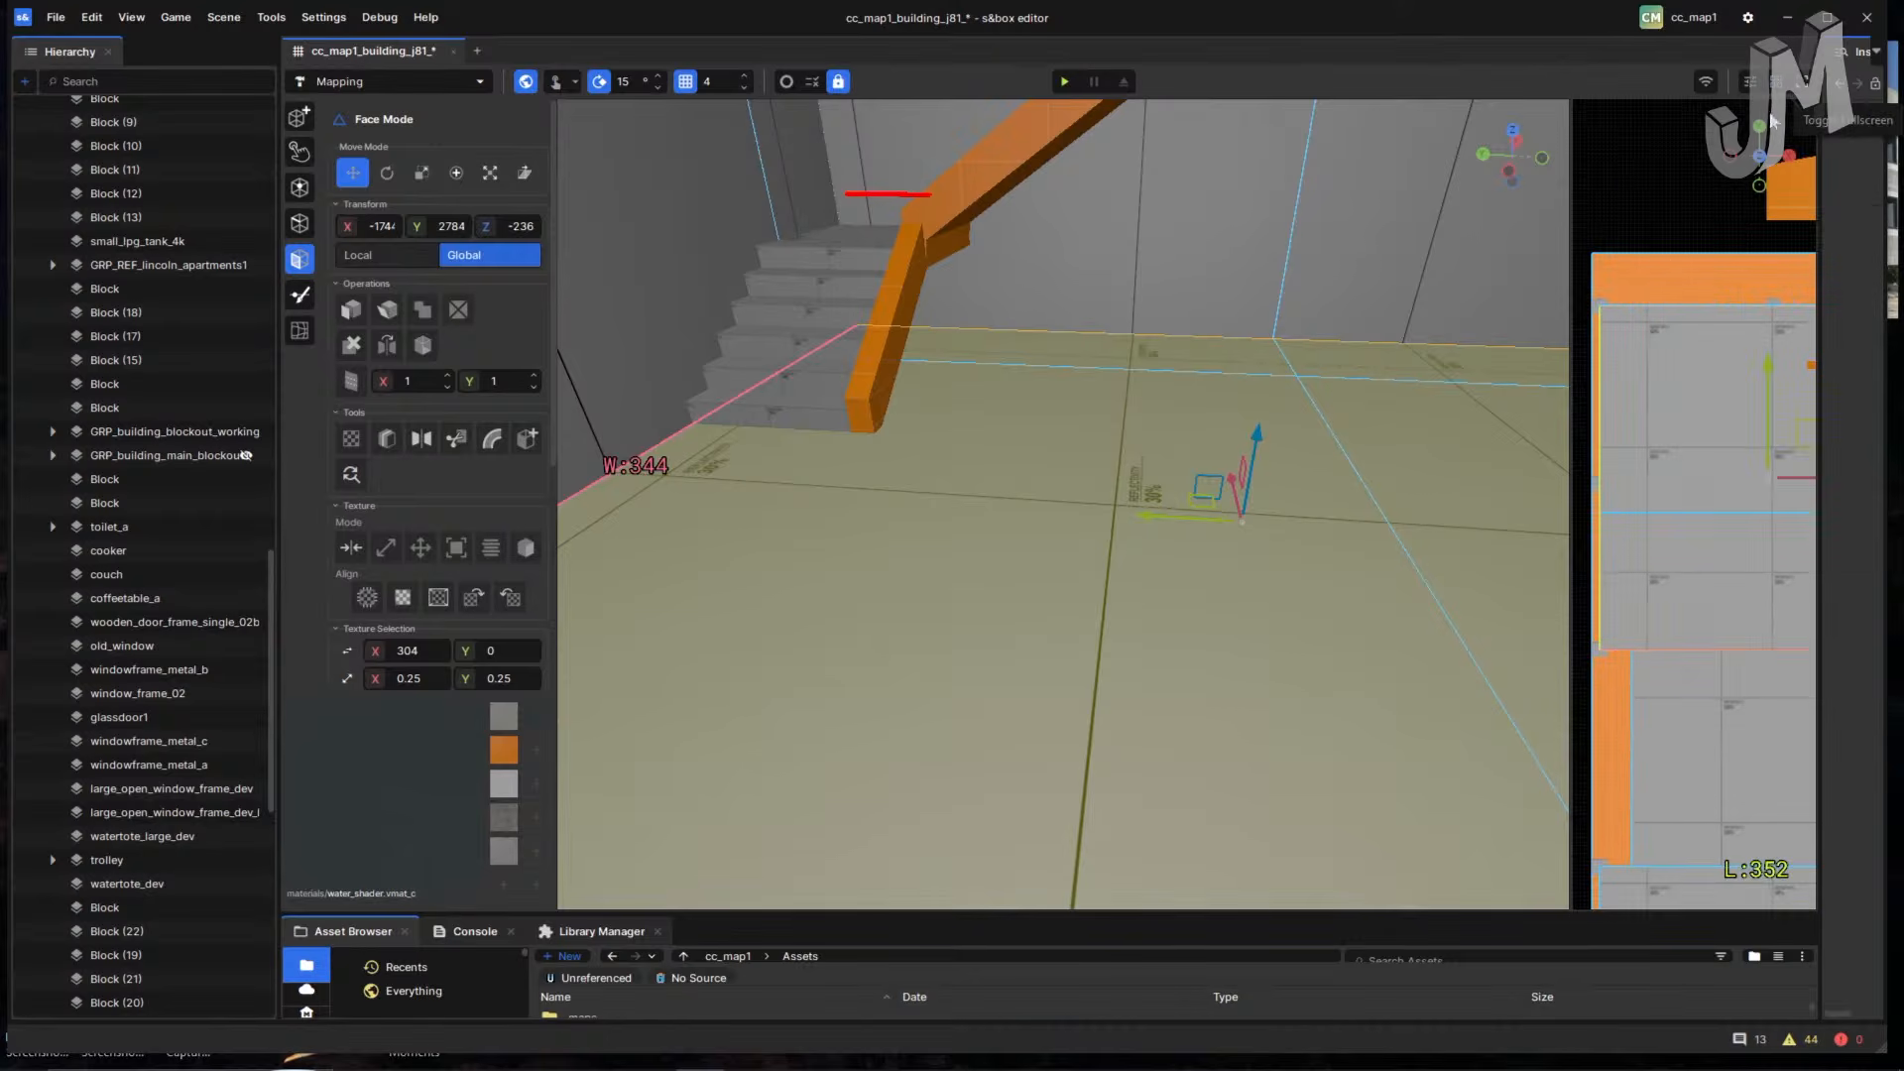
{"action": "left_click", "coordinate": [1728, 156]}
{"action": "scroll", "coordinate": [1646, 355], "scroll_direction": "down", "scroll_amount": 5}
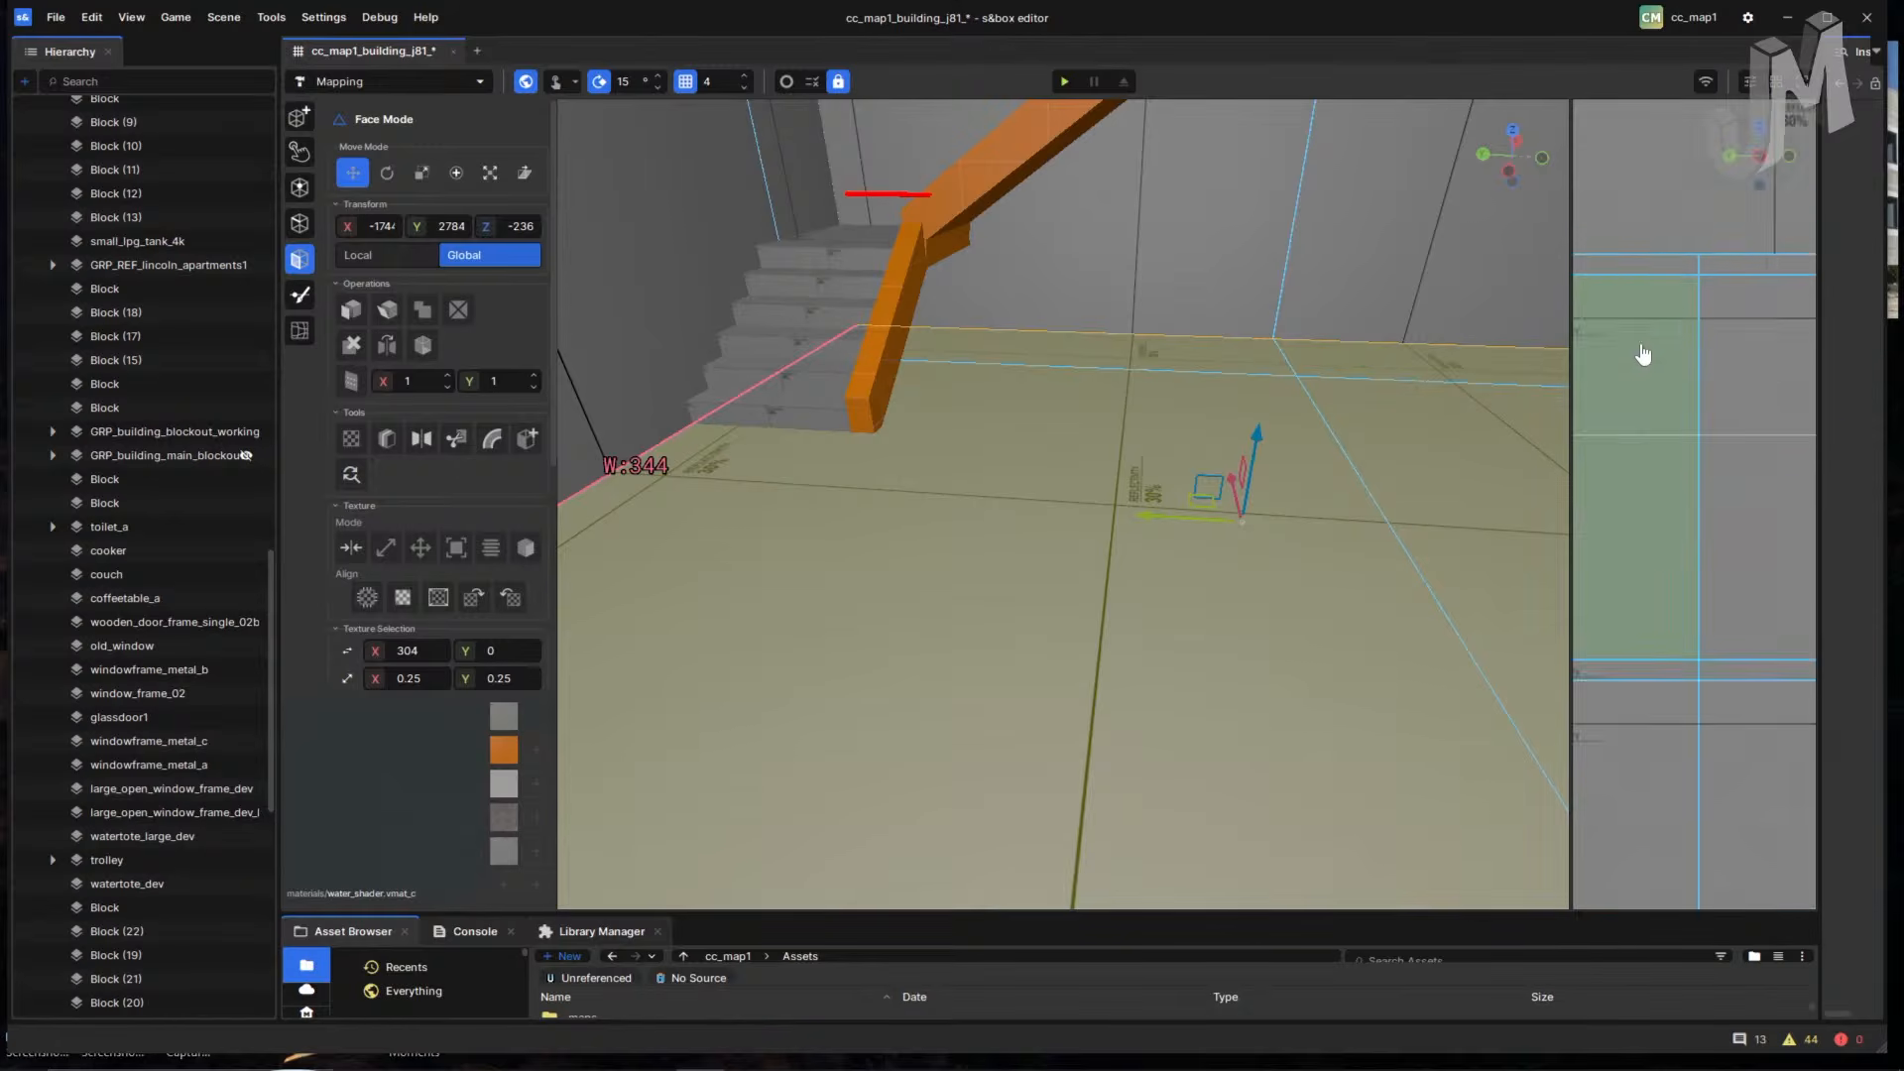
{"action": "scroll", "coordinate": [1632, 352], "scroll_direction": "down", "scroll_amount": 5}
{"action": "middle_click_drag", "start_coordinate": [1623, 430], "coordinate": [1744, 431]}
- Cycle to the opposite side axis and pan until the building reference photo appears
{"action": "left_click", "coordinate": [1760, 188]}
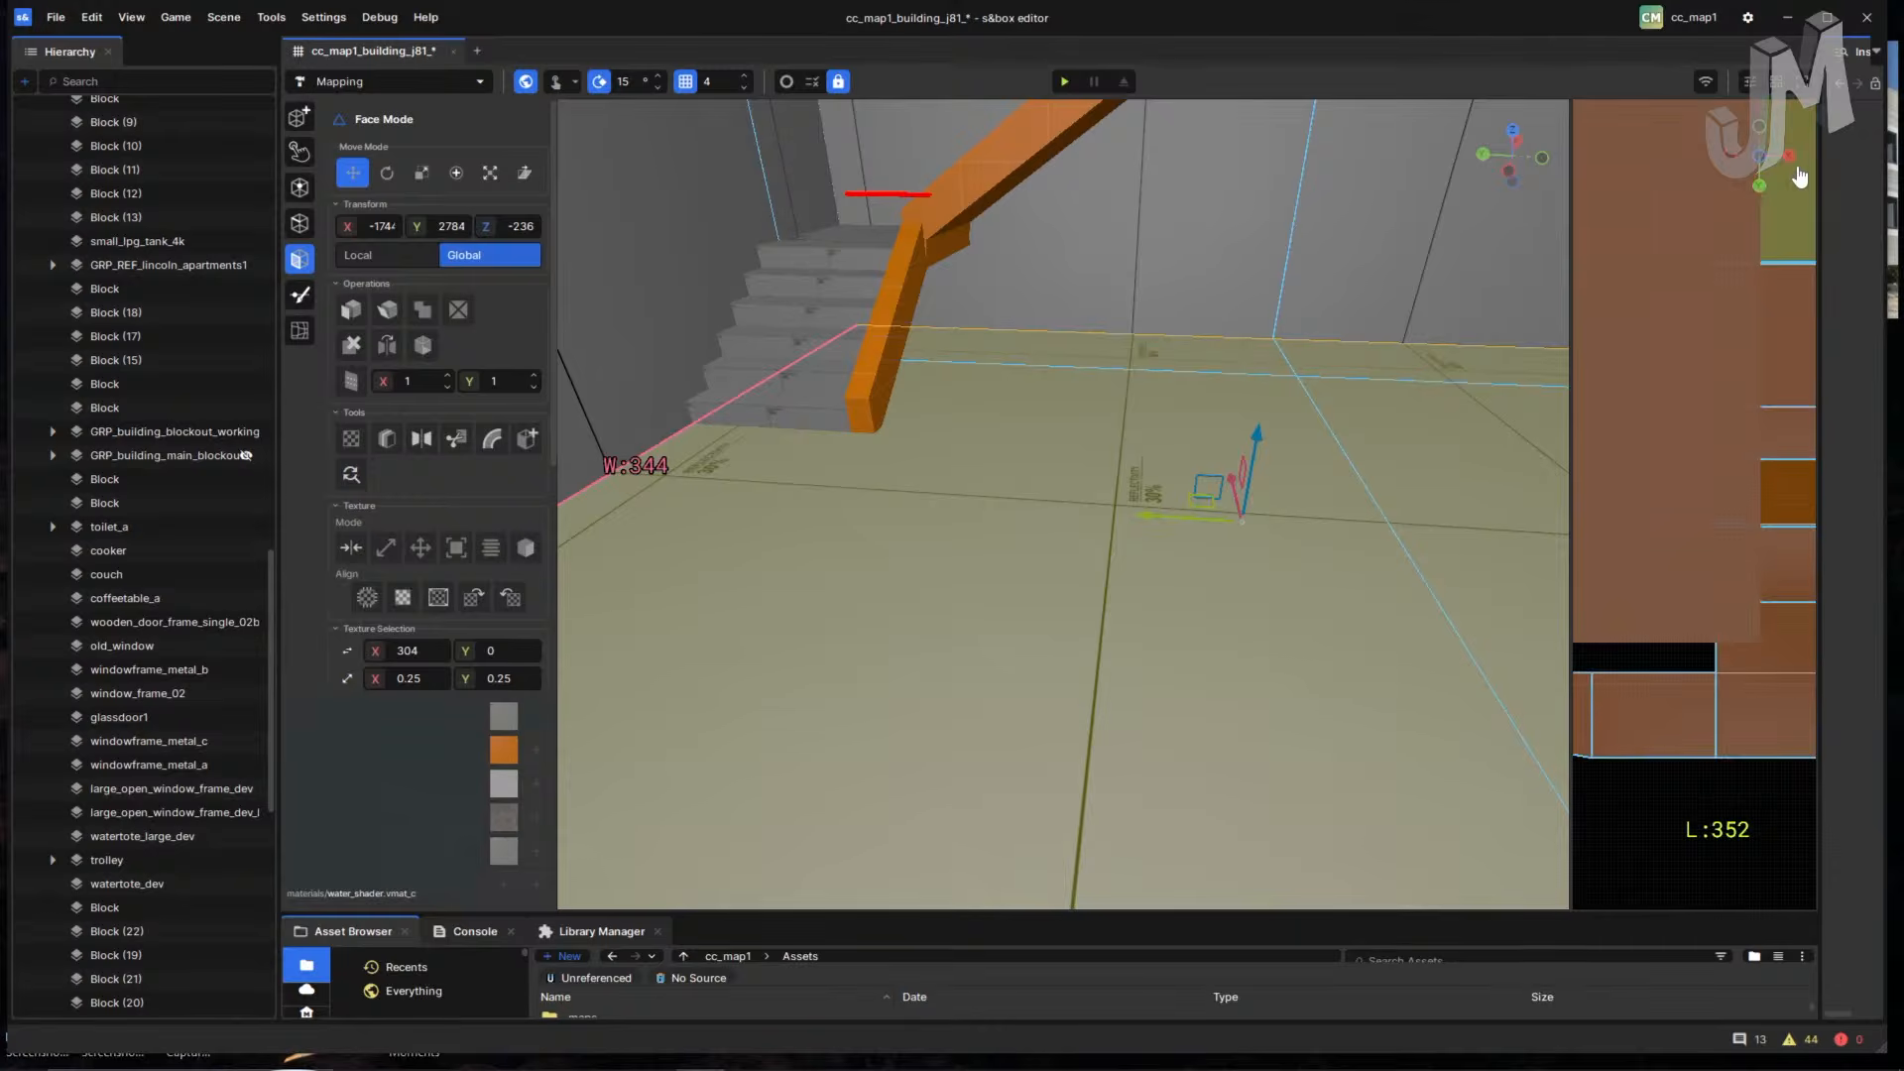
{"action": "left_click", "coordinate": [1788, 157]}
{"action": "left_click", "coordinate": [1730, 157]}
{"action": "mouse_move", "coordinate": [1690, 347]}
{"action": "middle_mouse_down"}
{"action": "mouse_move", "coordinate": [1675, 316]}
{"action": "mouse_move", "coordinate": [1695, 236]}
{"action": "middle_mouse_up"}
{"action": "mouse_move", "coordinate": [1619, 485]}
{"action": "middle_mouse_down"}
{"action": "mouse_move", "coordinate": [1714, 472]}
{"action": "mouse_move", "coordinate": [1776, 540]}
{"action": "mouse_move", "coordinate": [1645, 548]}
{"action": "mouse_move", "coordinate": [1657, 701]}
{"action": "mouse_move", "coordinate": [1619, 714]}
{"action": "mouse_move", "coordinate": [1692, 668]}
{"action": "mouse_move", "coordinate": [1759, 302]}
{"action": "mouse_move", "coordinate": [1657, 348]}
{"action": "mouse_move", "coordinate": [1713, 701]}
{"action": "mouse_move", "coordinate": [1645, 747]}
{"action": "mouse_move", "coordinate": [1699, 597]}
{"action": "middle_mouse_up"}
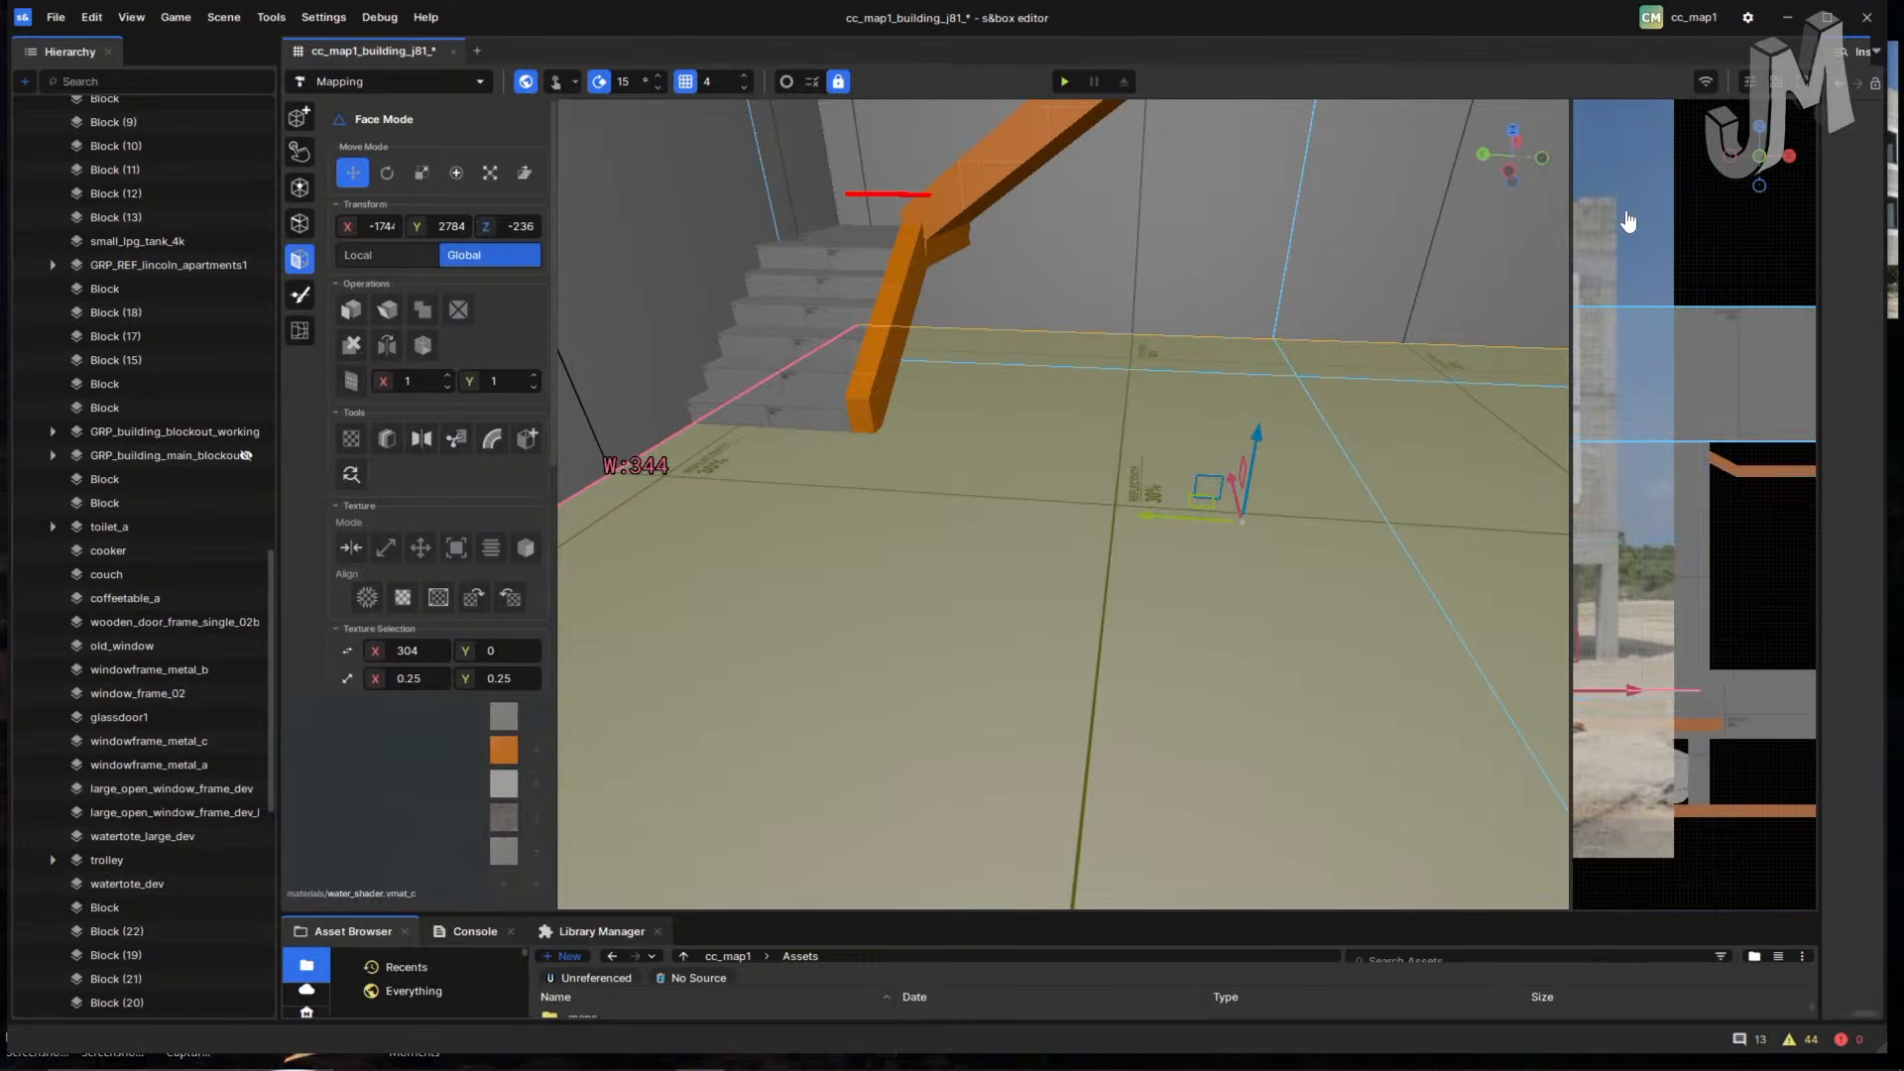
{"action": "scroll", "coordinate": [206, 186], "scroll_direction": "down", "scroll_amount": 10}
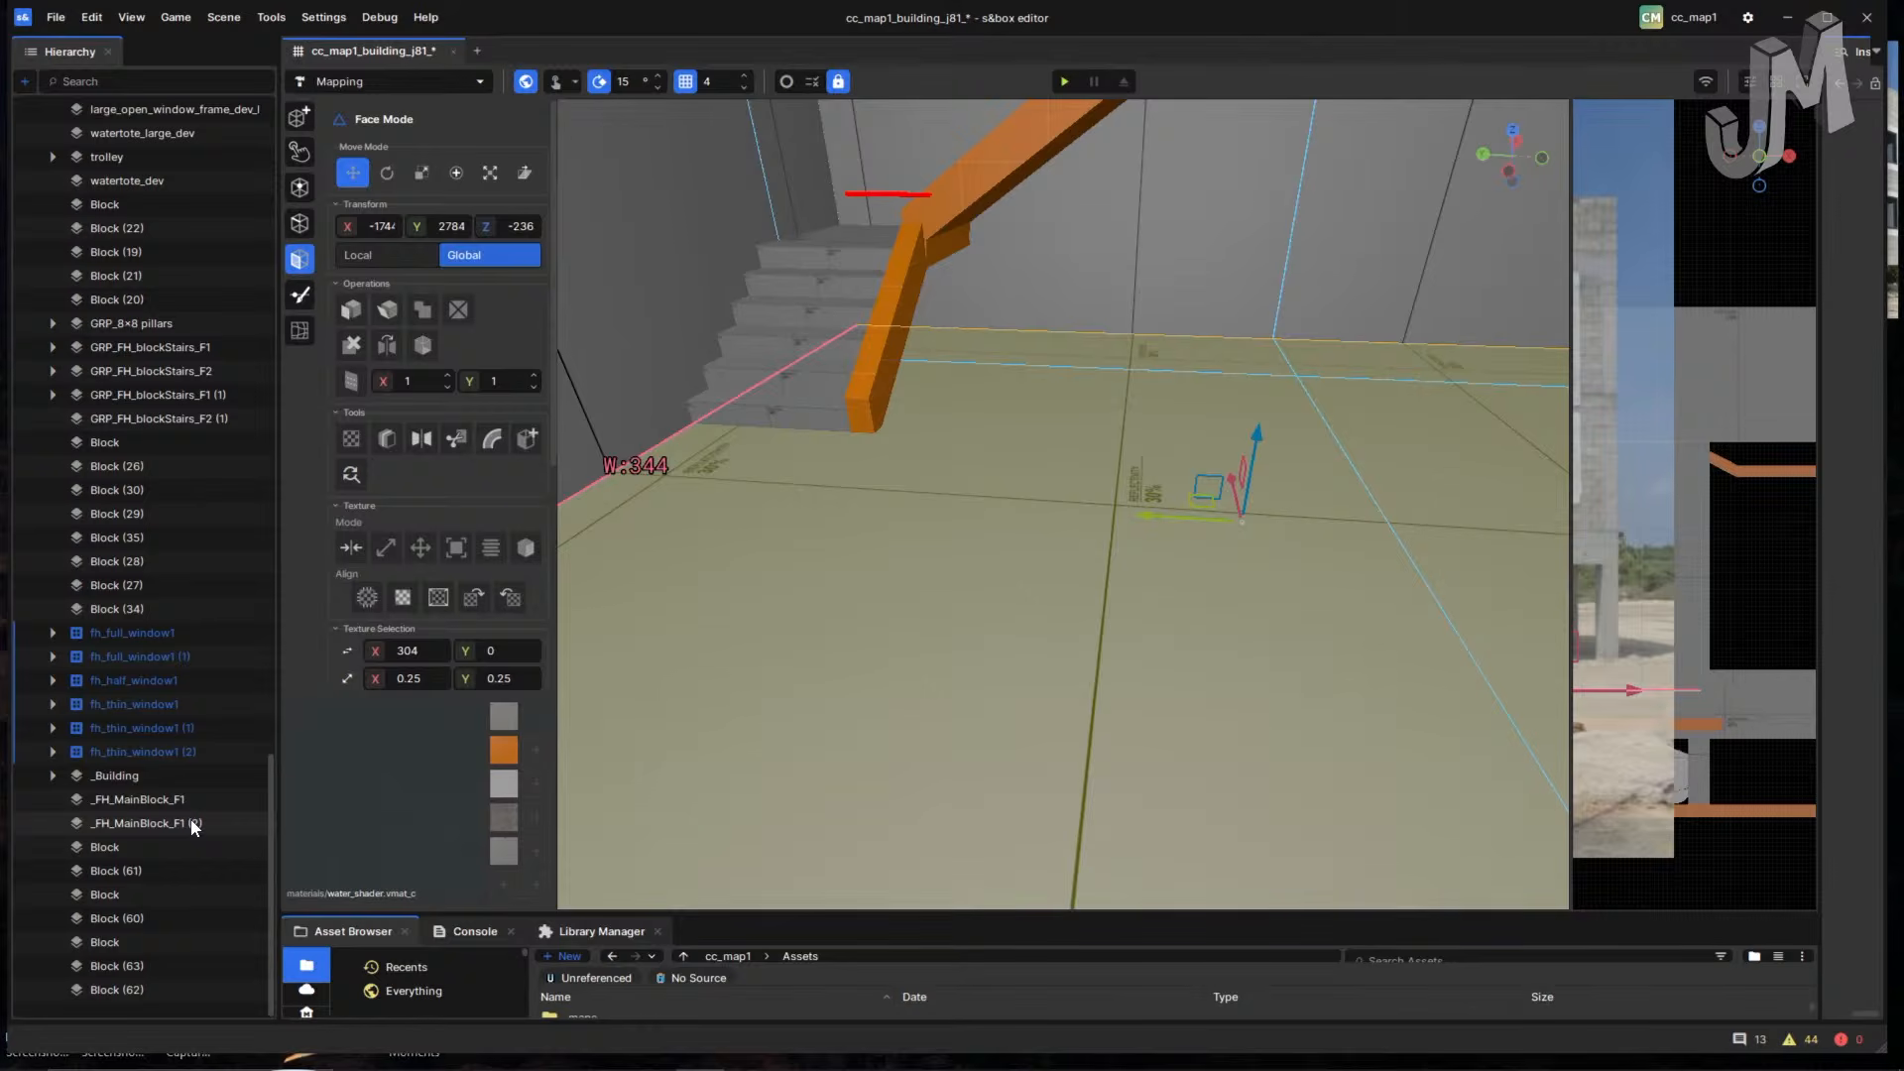
- Fly into the long room and add three more floor faces to the selection
{"action": "scroll", "coordinate": [1418, 576], "scroll_direction": "down", "scroll_amount": 3}
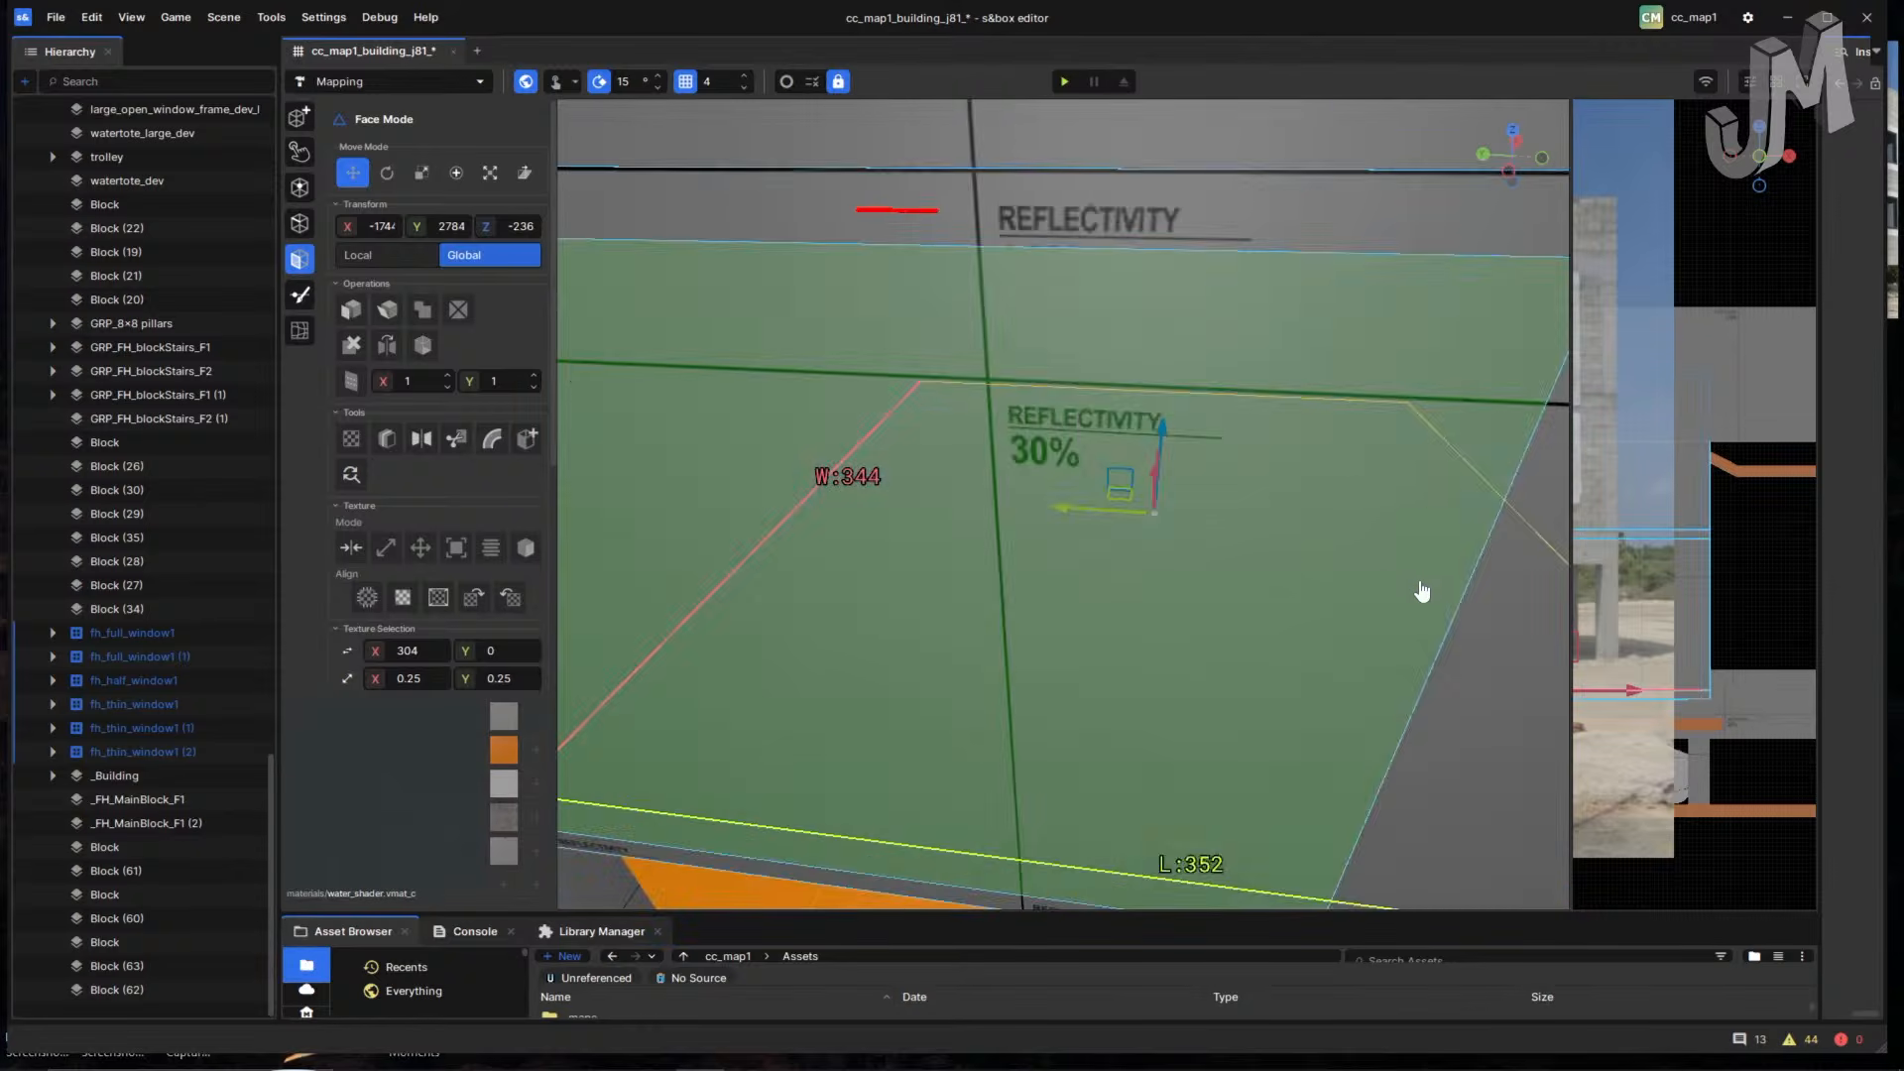
{"action": "scroll", "coordinate": [1287, 570], "scroll_direction": "down", "scroll_amount": 4}
{"action": "right_click_drag", "start_coordinate": [773, 794], "coordinate": [799, 779]}
{"action": "middle_click_drag", "start_coordinate": [799, 779], "coordinate": [761, 757]}
{"action": "right_click_drag", "start_coordinate": [761, 757], "coordinate": [1027, 603]}
{"action": "key", "text": "d"}
{"action": "key", "text": "w"}
{"action": "key", "text": "d"}
{"action": "left_click", "coordinate": [1190, 651], "text": "shift"}
{"action": "key", "text": "d"}
{"action": "left_click", "coordinate": [1113, 553], "text": "shift"}
{"action": "left_click", "coordinate": [1113, 645], "text": "shift"}
- Add the last two floor faces, then check the room and the reference photo
{"action": "right_click_drag", "start_coordinate": [1113, 646], "coordinate": [1376, 617]}
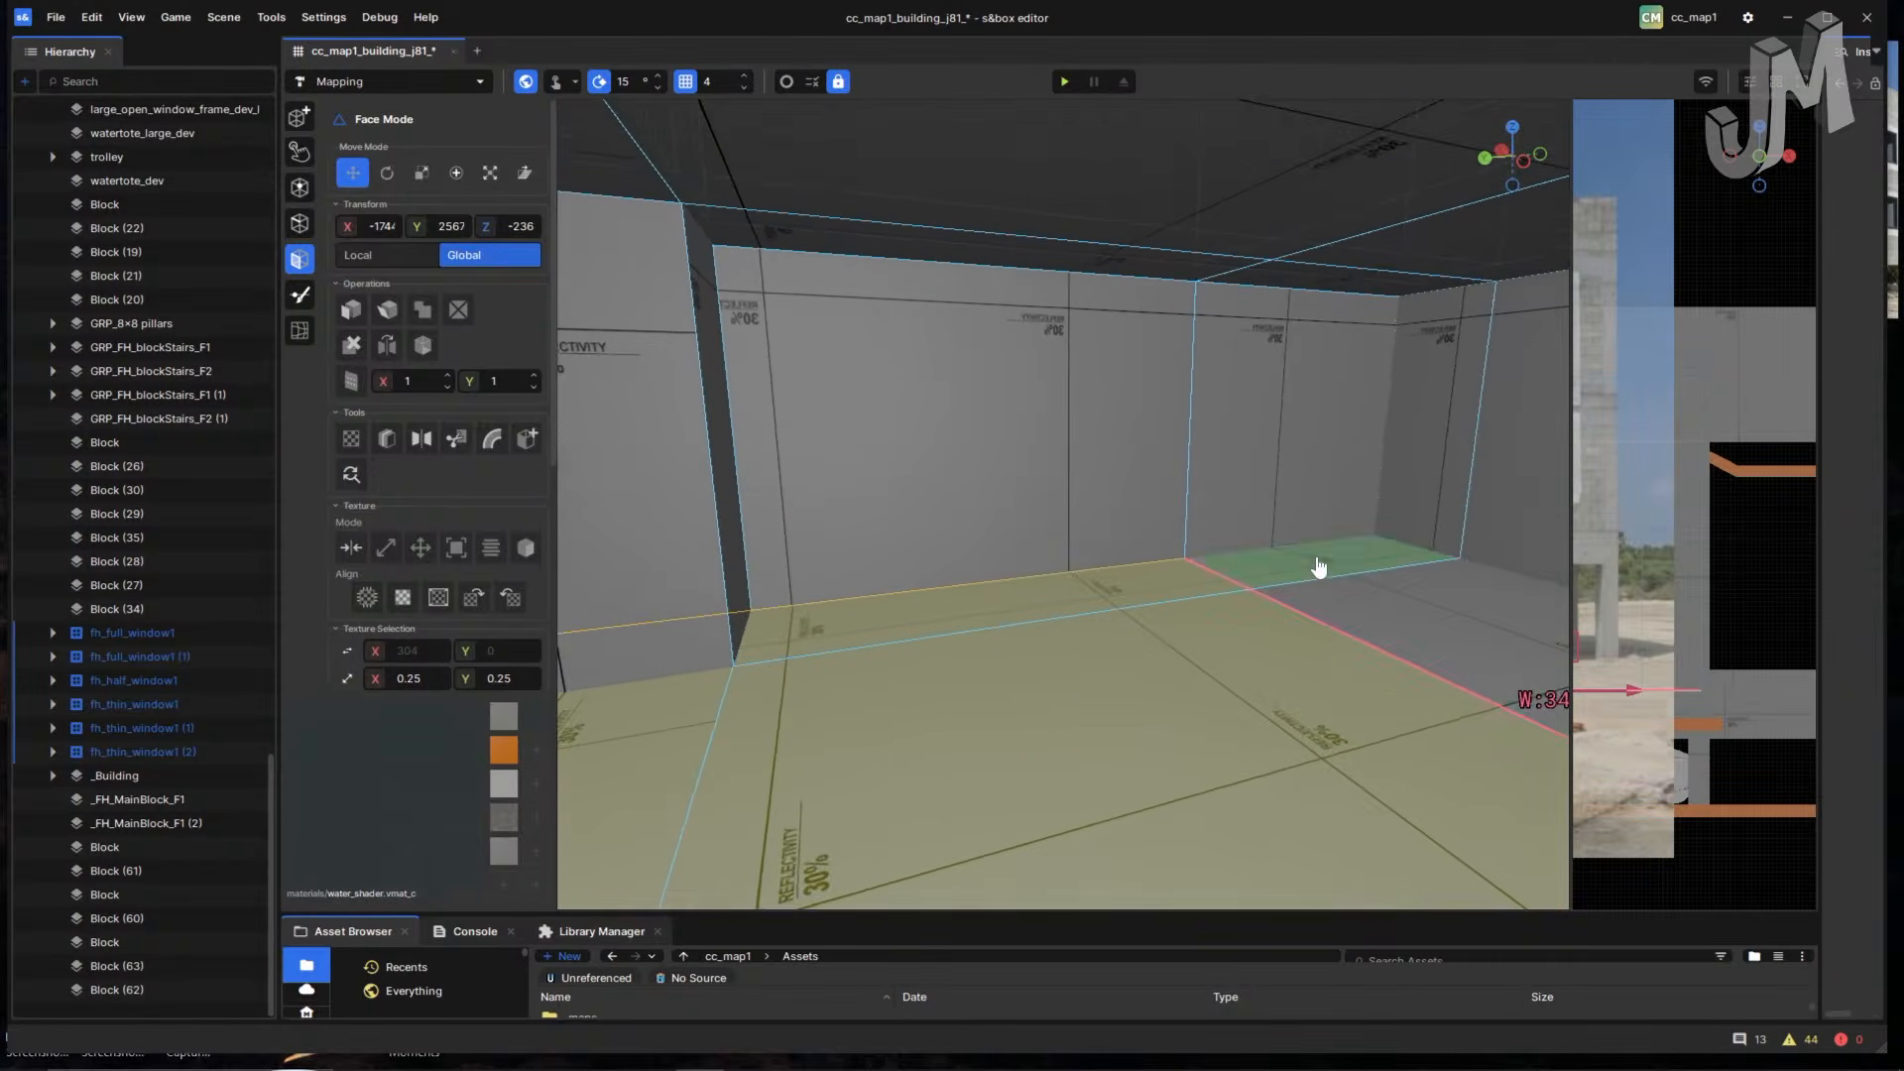
{"action": "left_click", "coordinate": [1318, 569], "text": "shift"}
{"action": "left_click", "coordinate": [1397, 618], "text": "shift"}
{"action": "right_click_drag", "start_coordinate": [1140, 666], "coordinate": [496, 682]}
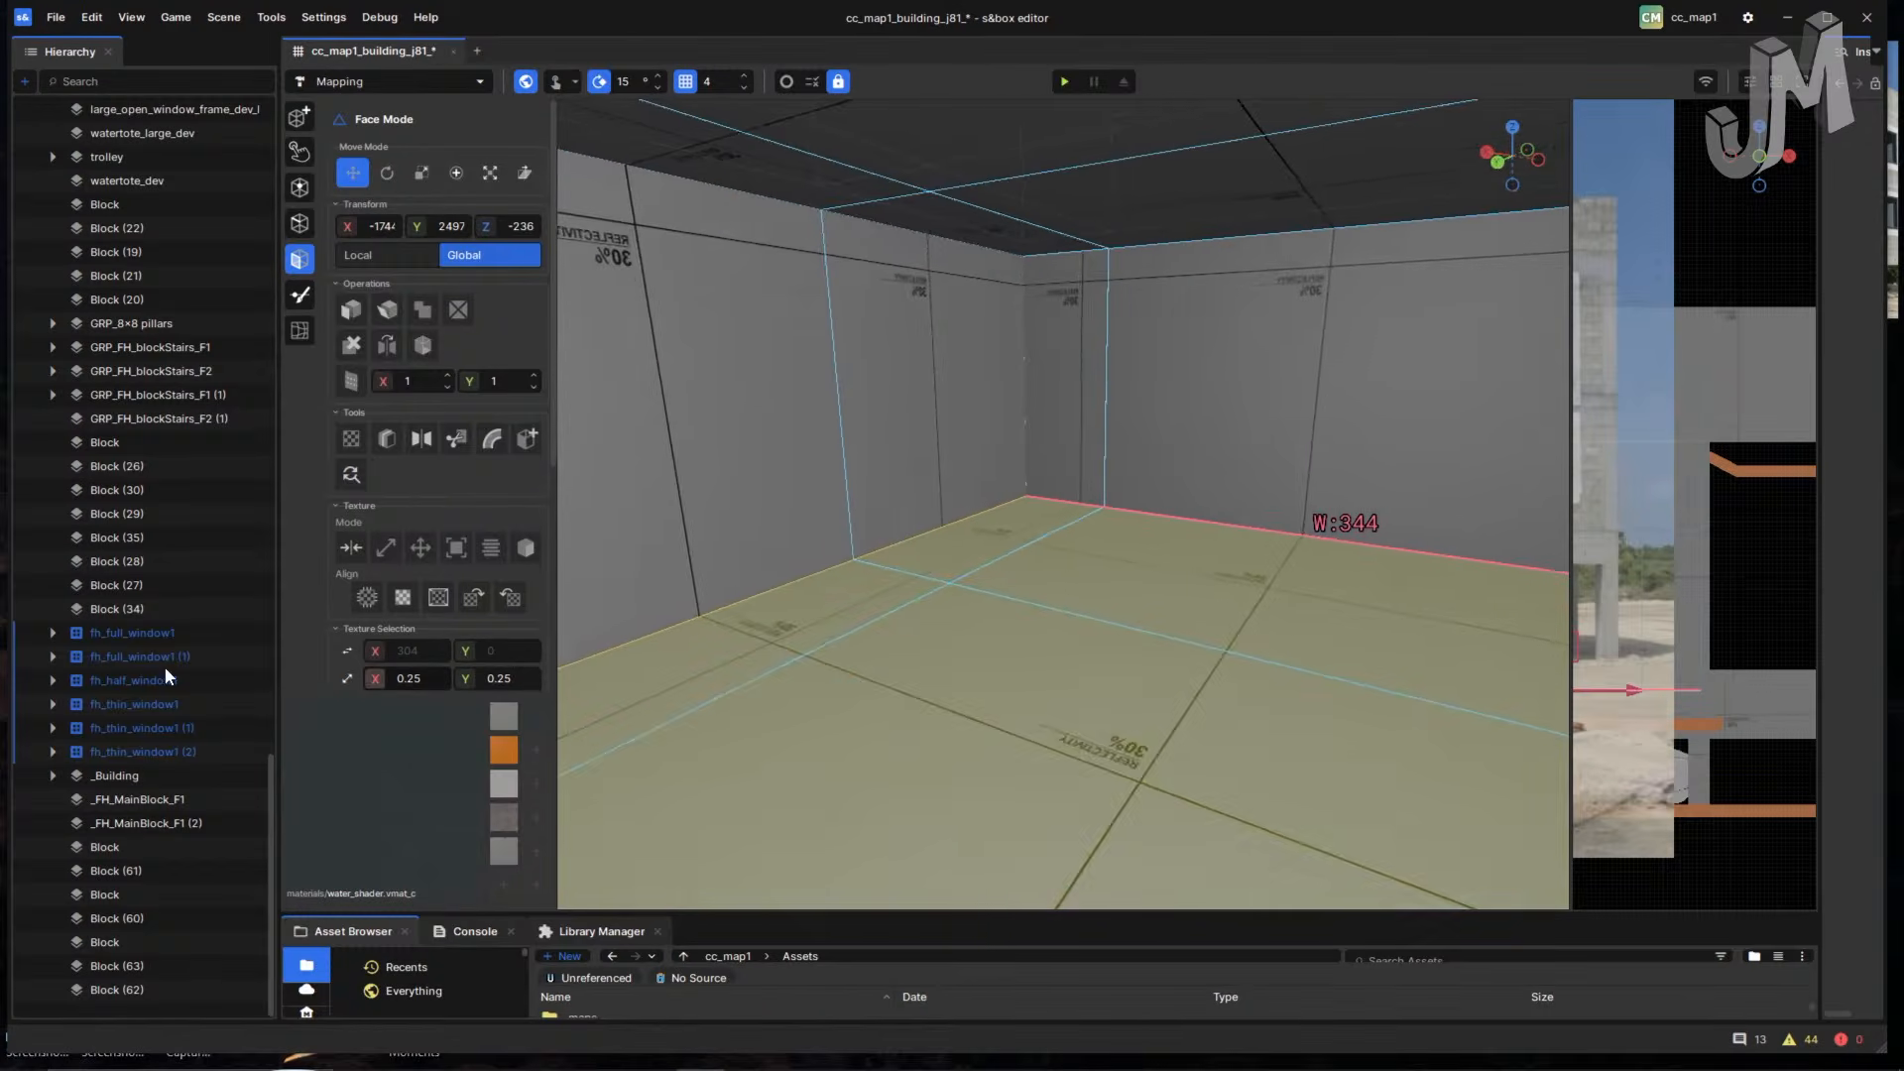
{"action": "right_click_drag", "start_coordinate": [862, 690], "coordinate": [1477, 699]}
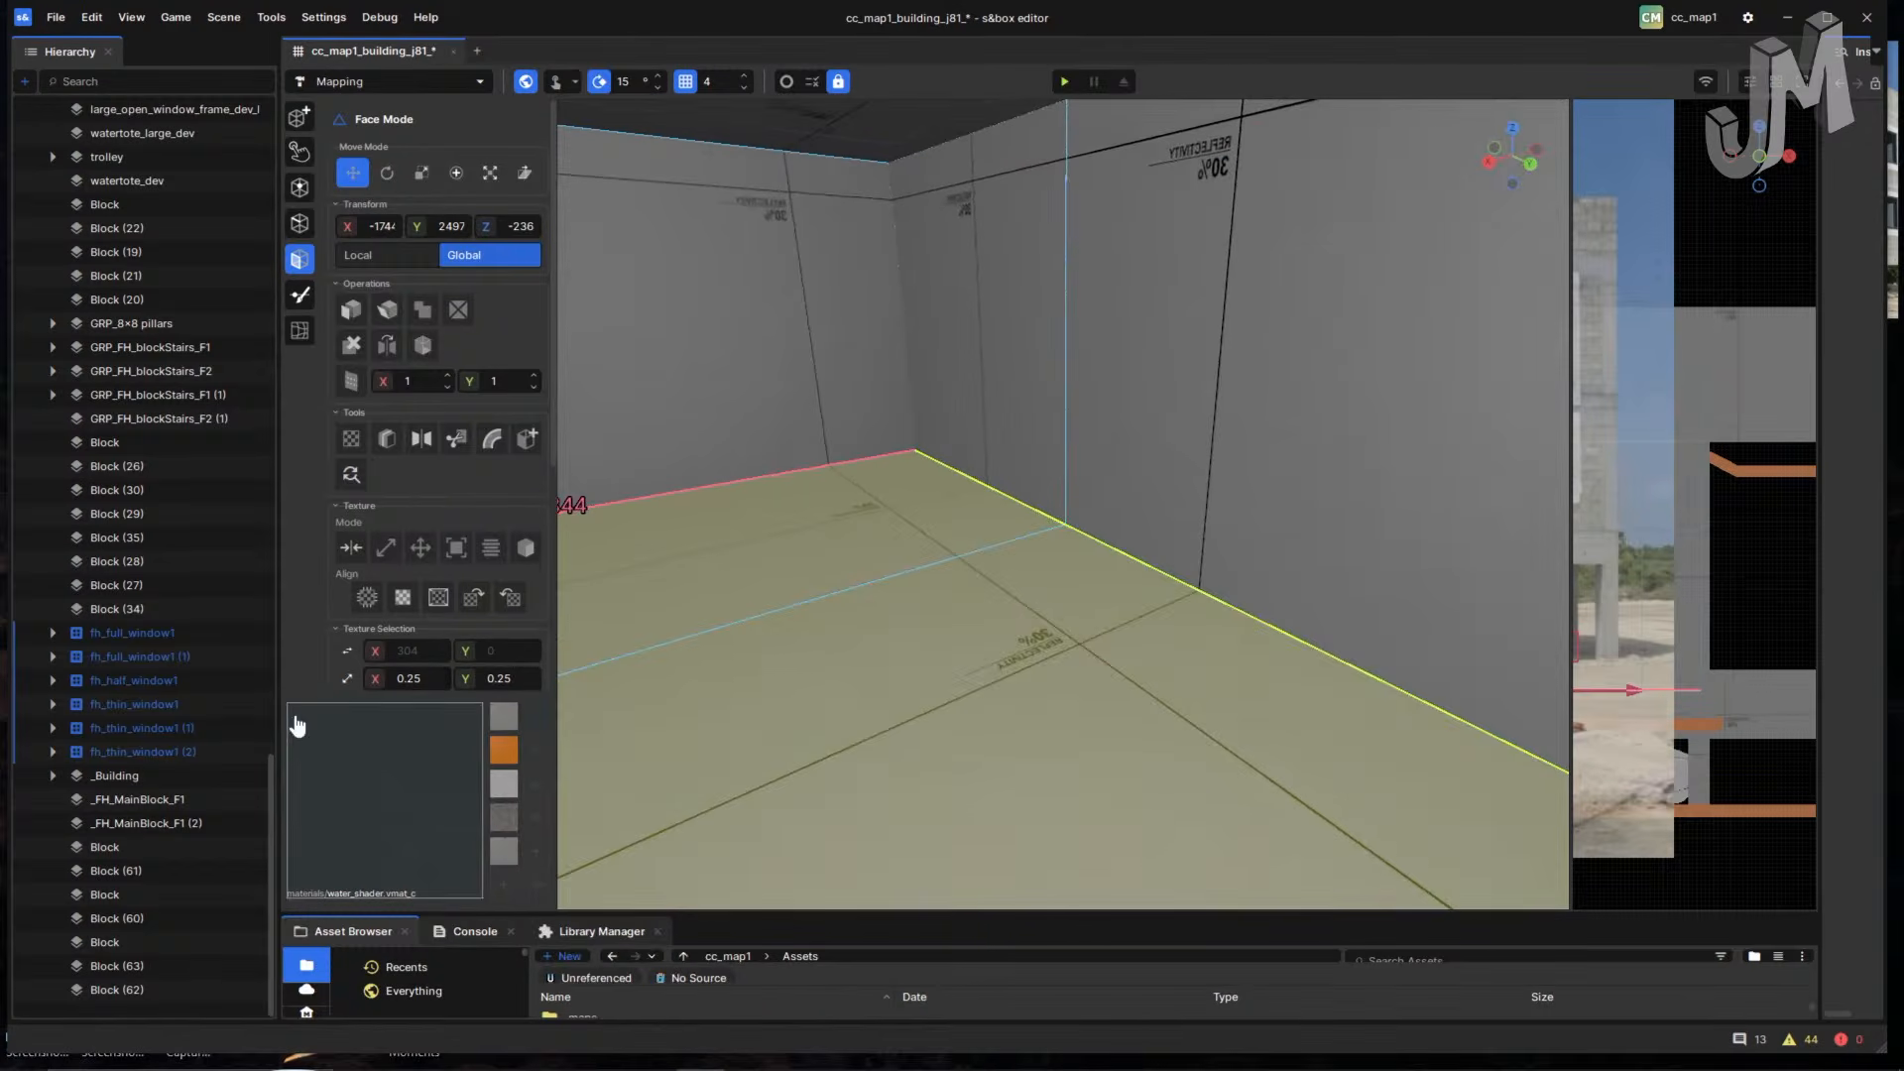
{"action": "right_click_drag", "start_coordinate": [890, 675], "coordinate": [1324, 688]}
{"action": "right_click_drag", "start_coordinate": [1131, 680], "coordinate": [1296, 664]}
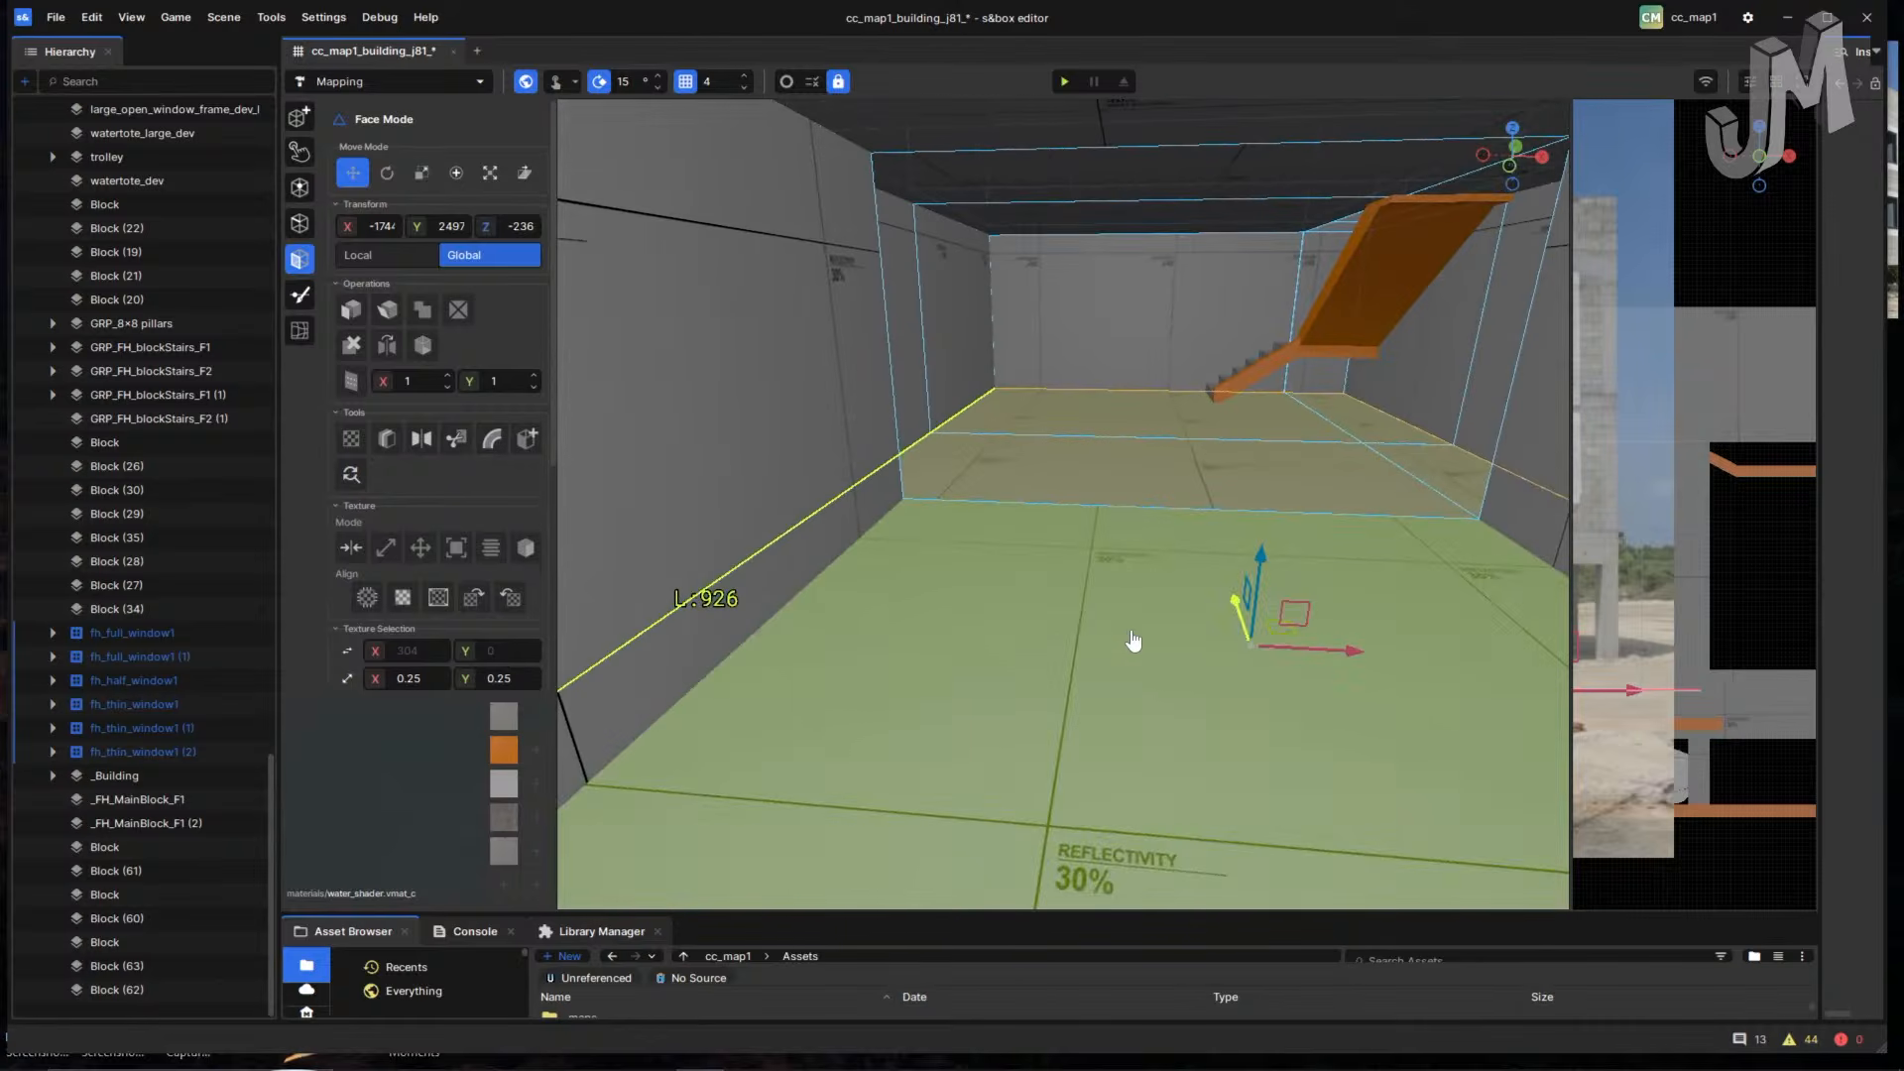
{"action": "scroll", "coordinate": [1069, 621], "scroll_direction": "down", "scroll_amount": 5}
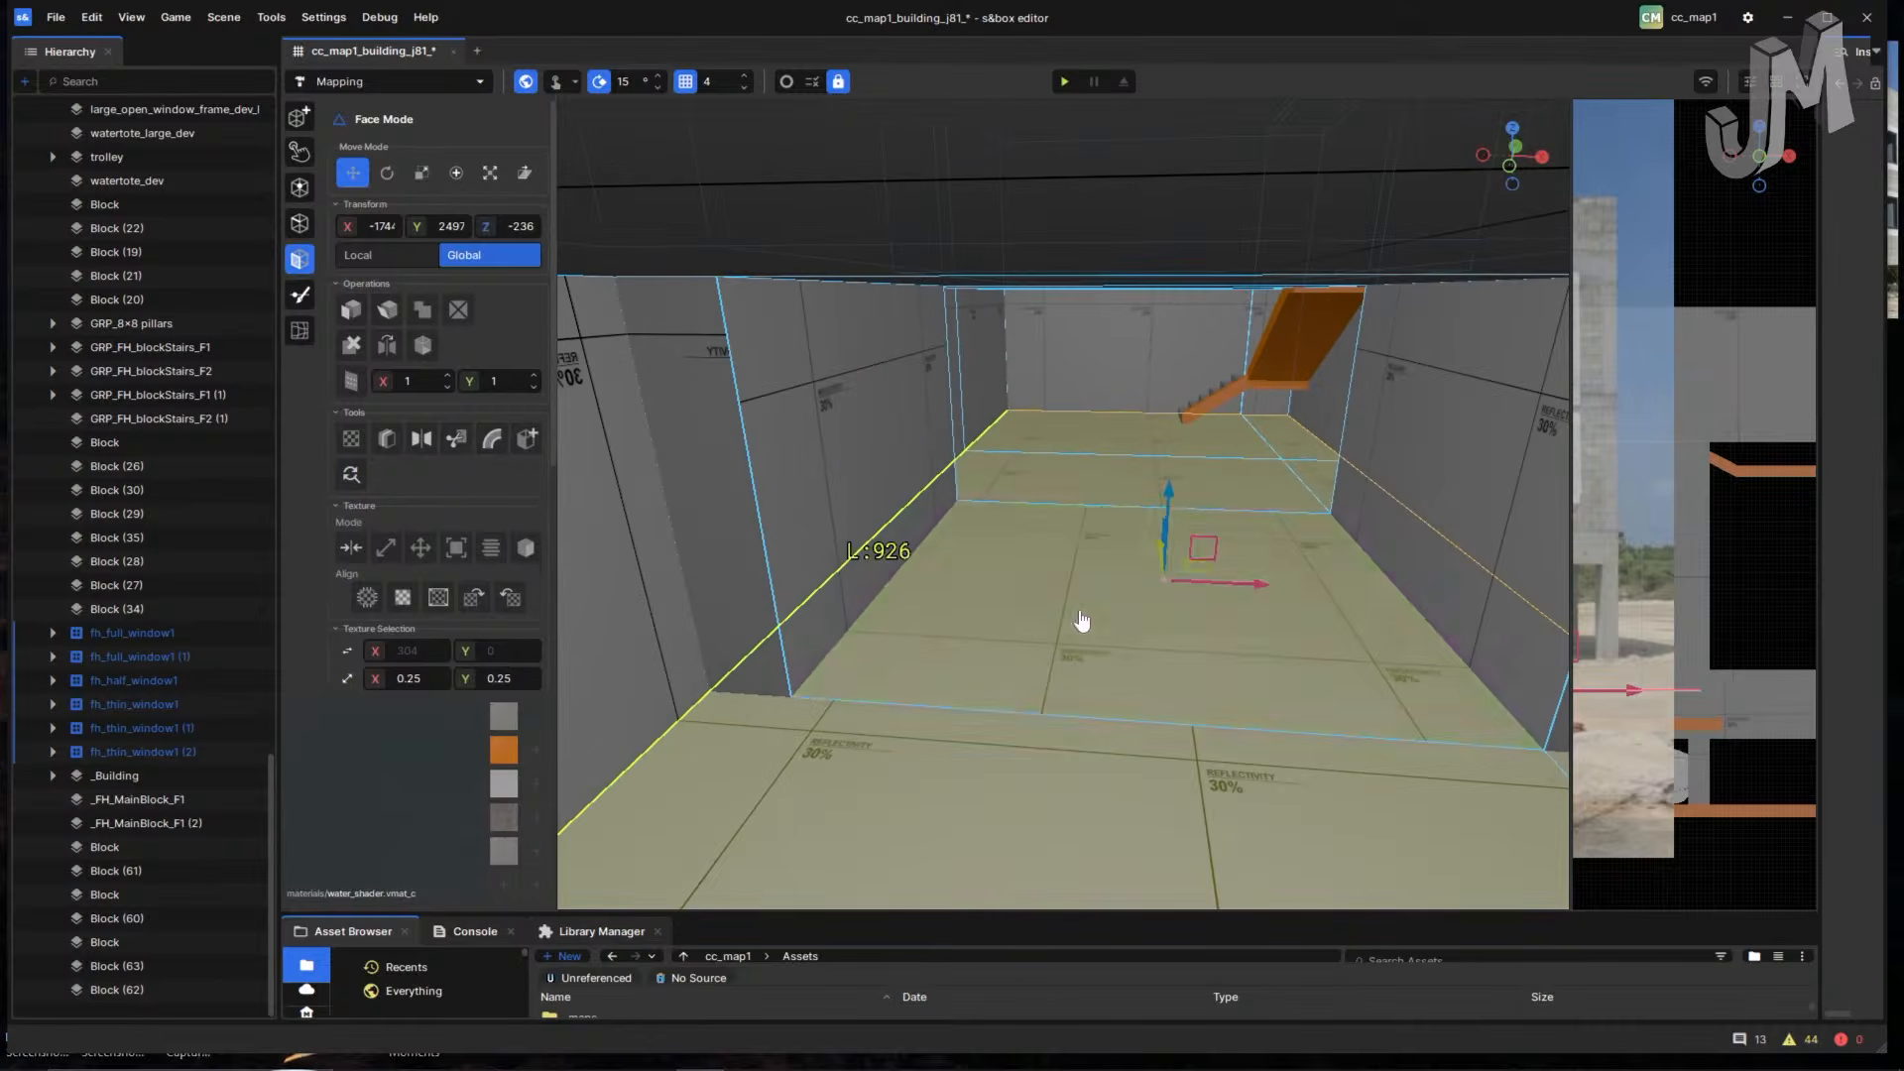
{"action": "scroll", "coordinate": [1696, 504], "scroll_direction": "down", "scroll_amount": 5}
{"action": "mouse_move", "coordinate": [1747, 590]}
{"action": "right_mouse_down"}
{"action": "mouse_move", "coordinate": [1731, 571]}
{"action": "mouse_move", "coordinate": [1778, 601]}
{"action": "right_mouse_up"}
{"action": "scroll", "coordinate": [1636, 793], "scroll_direction": "up", "scroll_amount": 2}
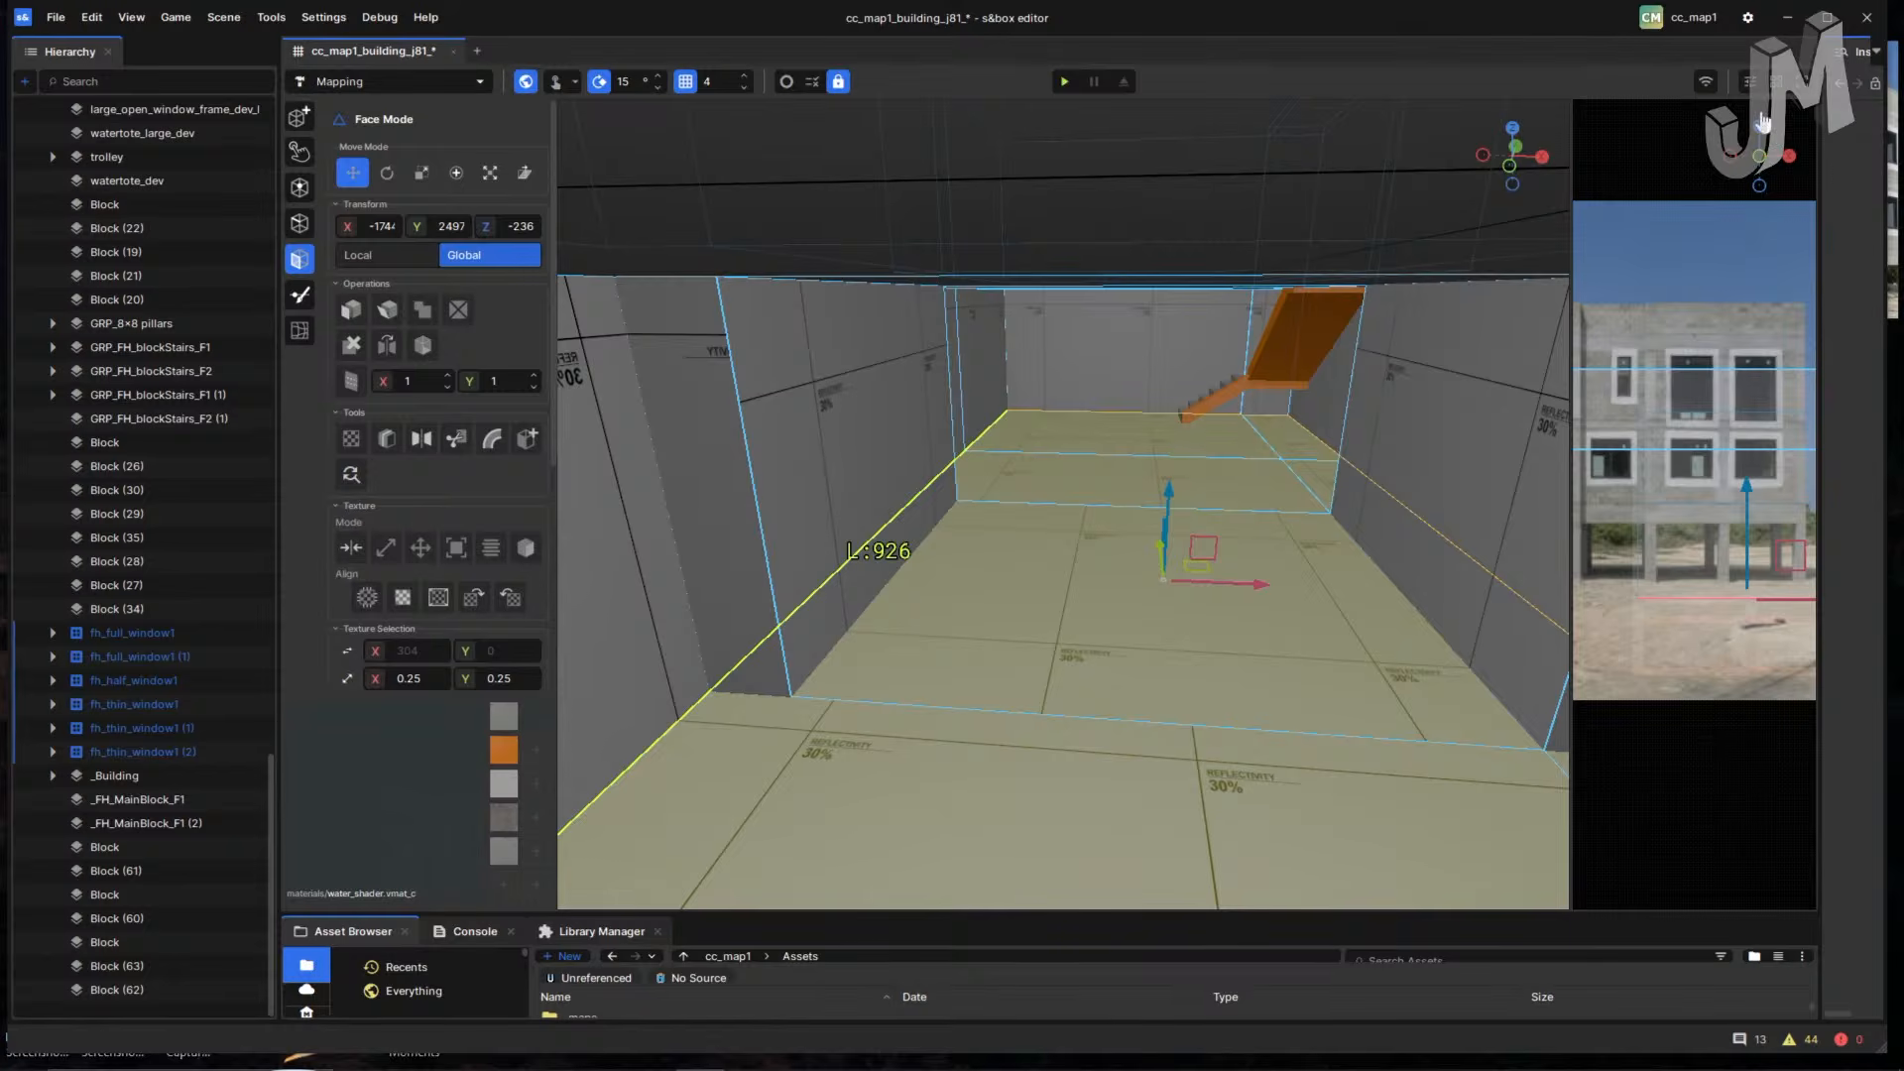
- Set the right viewport to the Top view, widen and zoom it, and orbit the 3D view
{"action": "left_click", "coordinate": [1747, 83]}
{"action": "left_click", "coordinate": [1741, 104]}
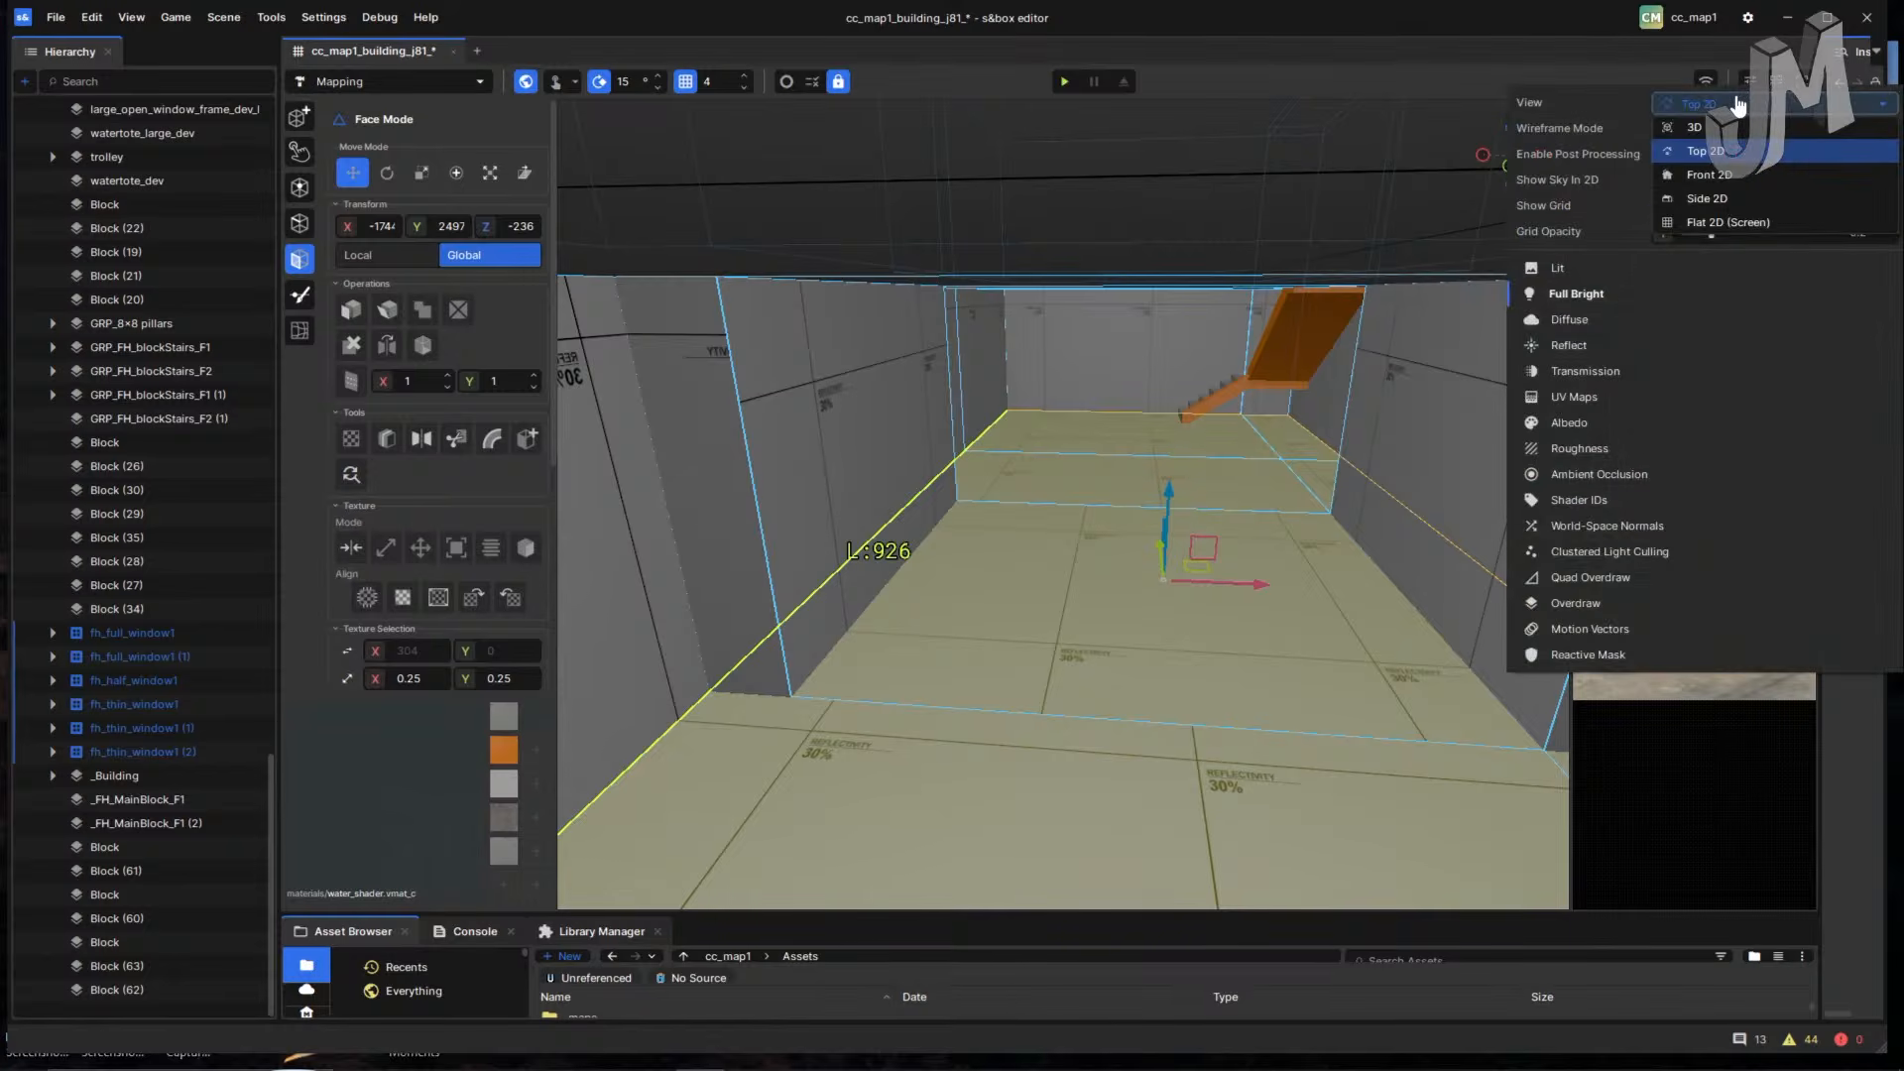
{"action": "left_click", "coordinate": [1713, 152]}
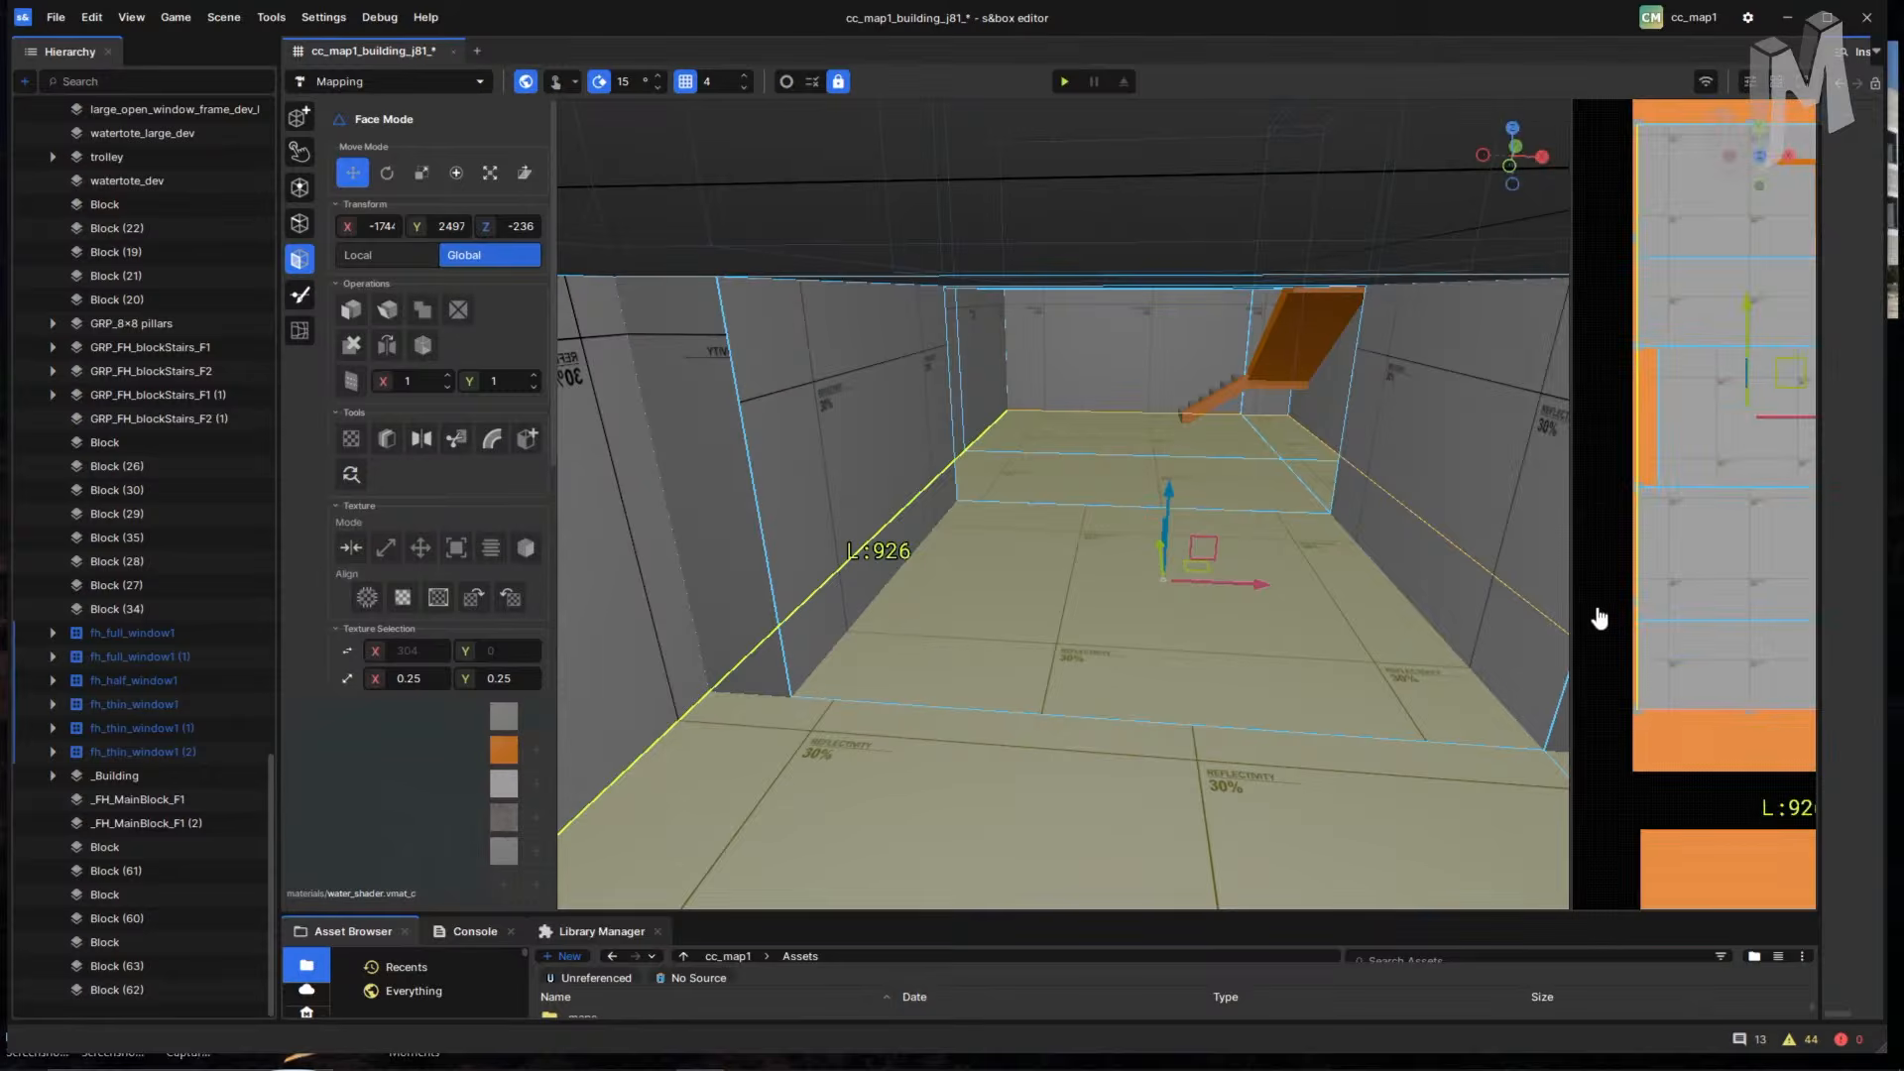
{"action": "scroll", "coordinate": [1603, 610], "scroll_direction": "down", "scroll_amount": 1}
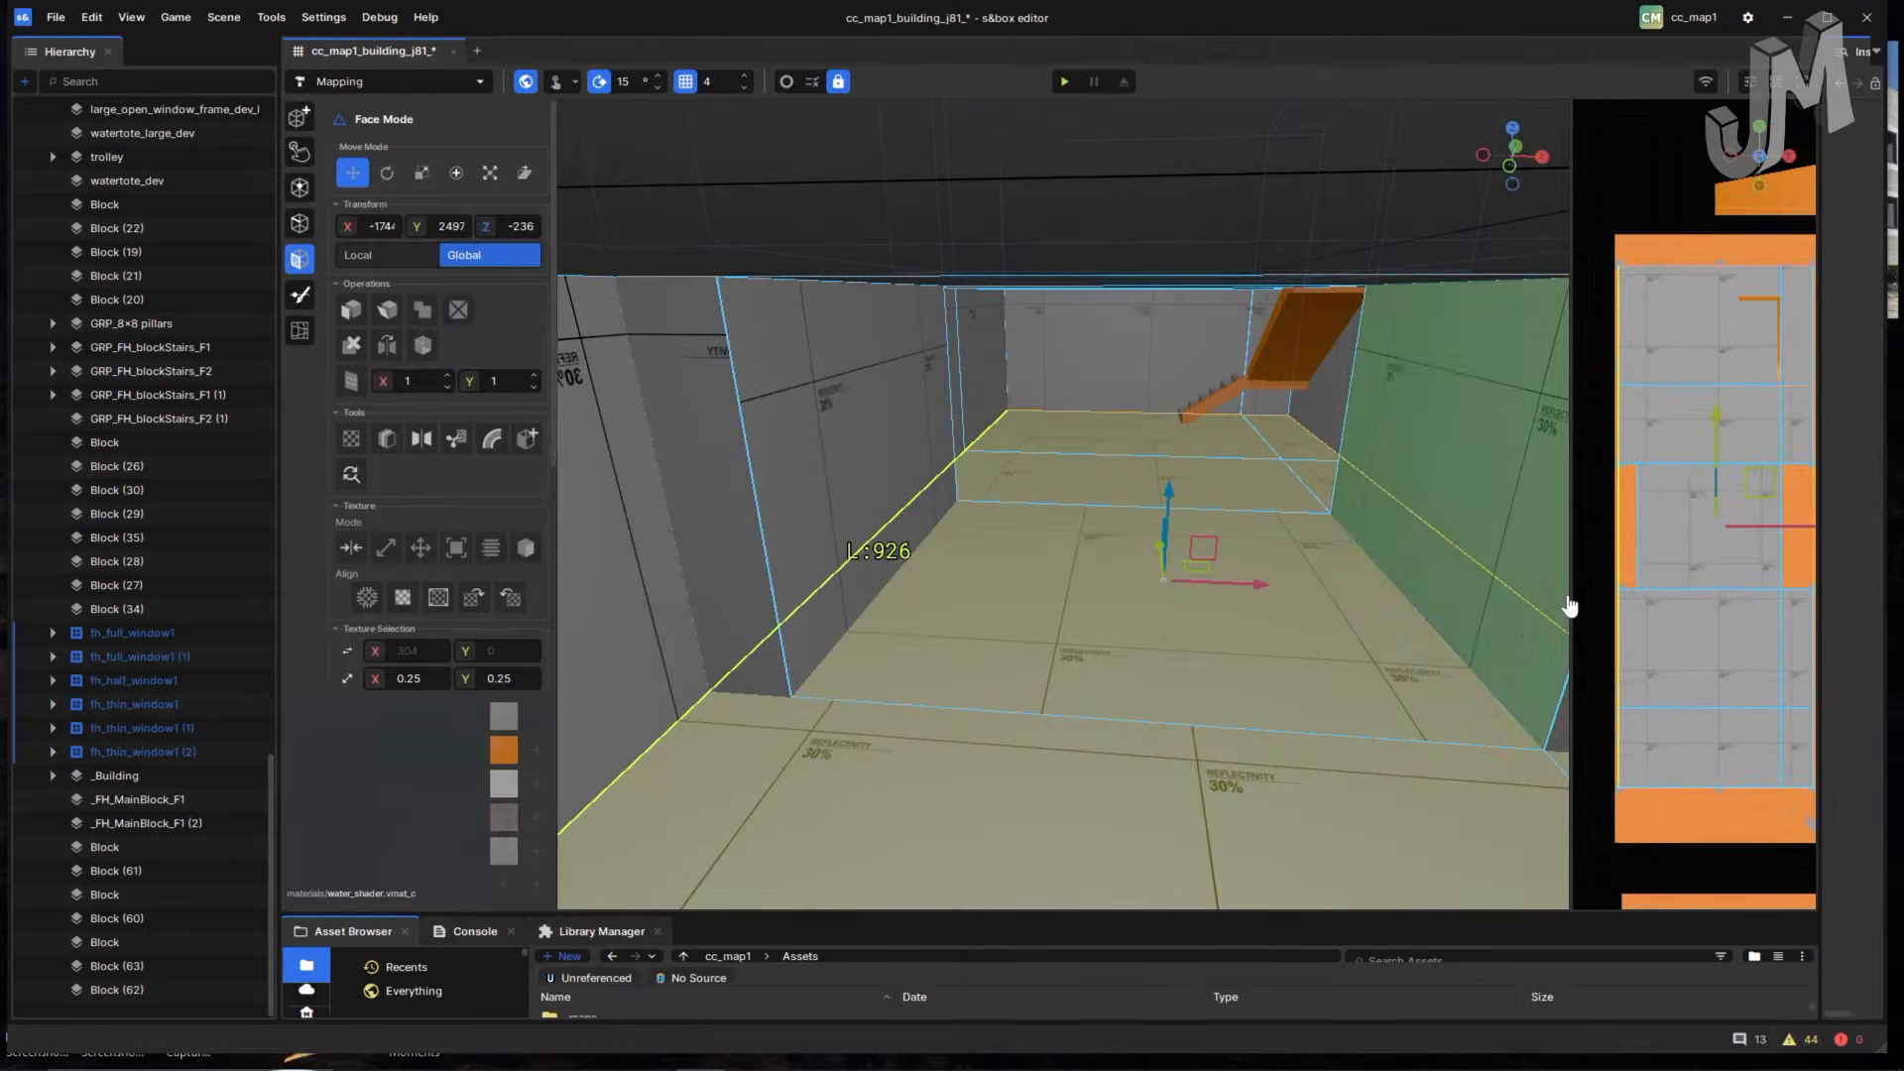
{"action": "left_click_drag", "start_coordinate": [1568, 574], "coordinate": [1338, 580]}
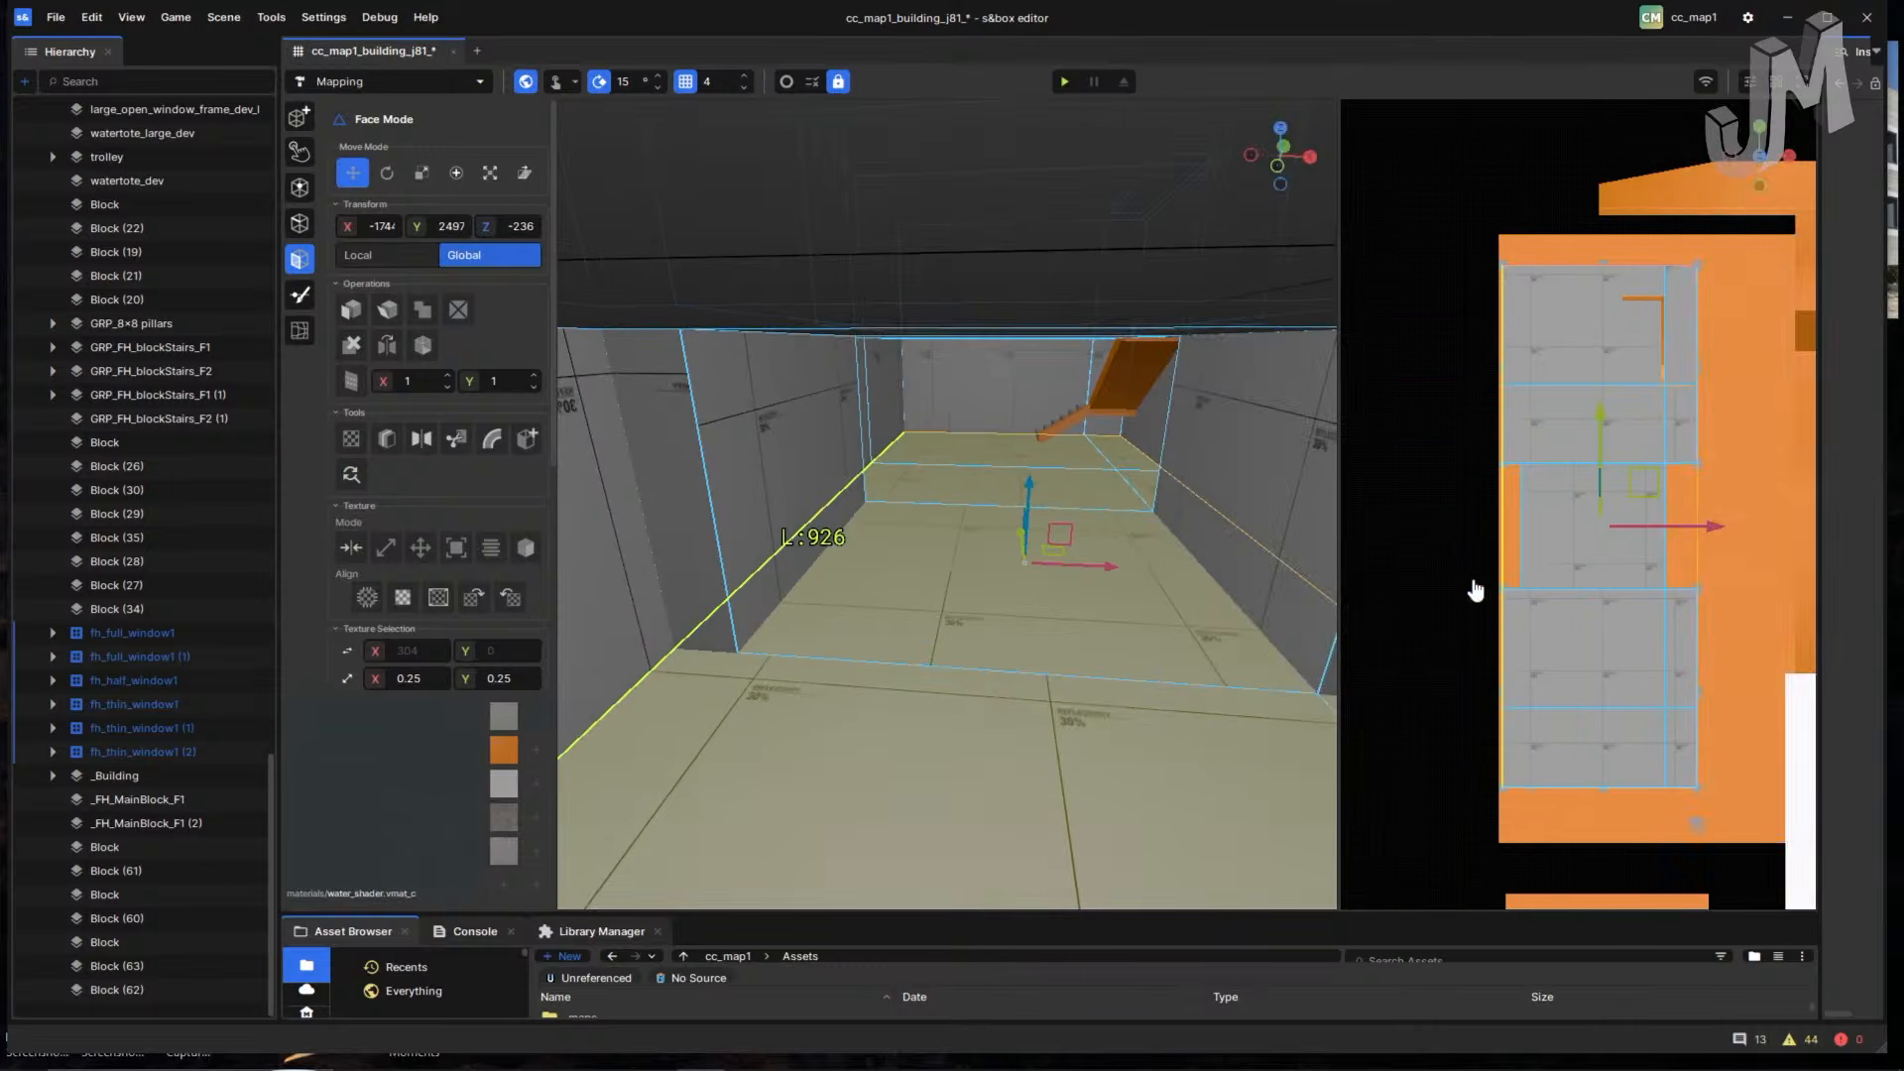
{"action": "scroll", "coordinate": [1575, 493], "scroll_direction": "up", "scroll_amount": 2}
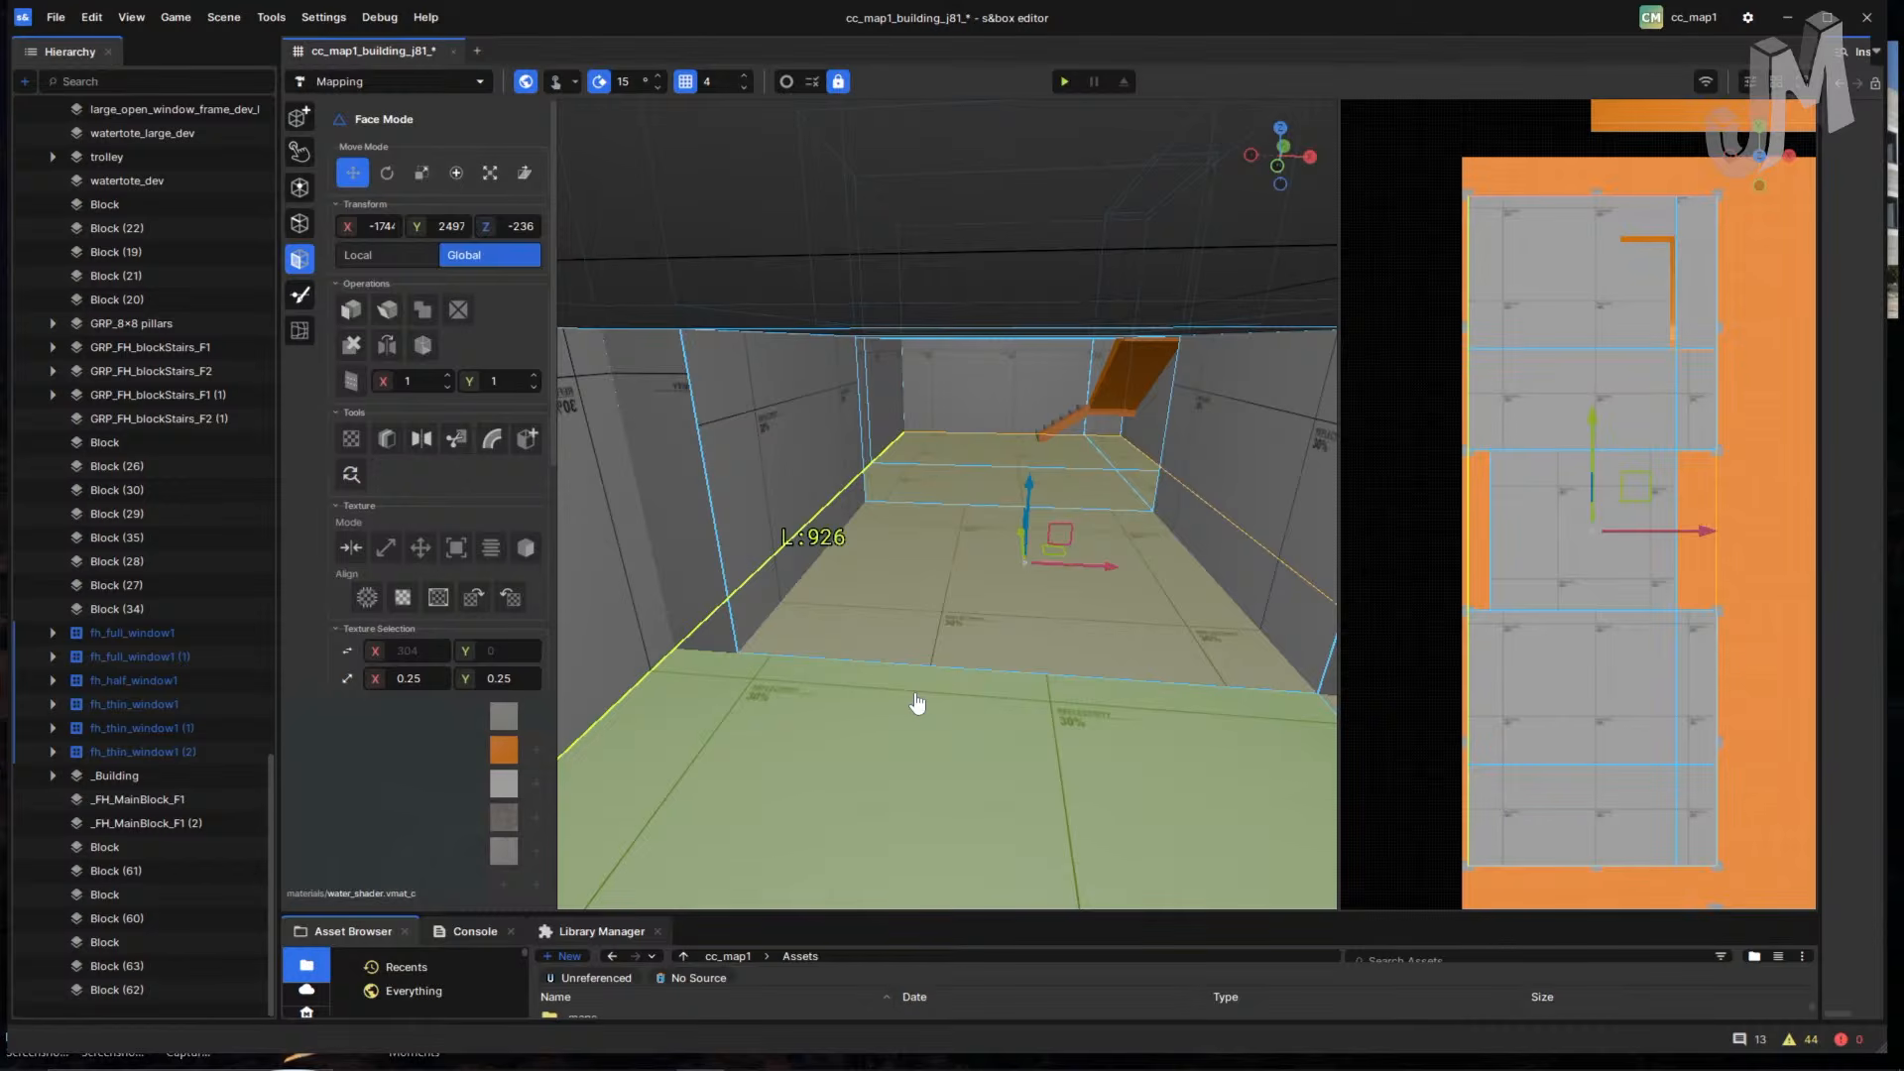
{"action": "right_click_drag", "start_coordinate": [1034, 639], "coordinate": [1378, 489]}
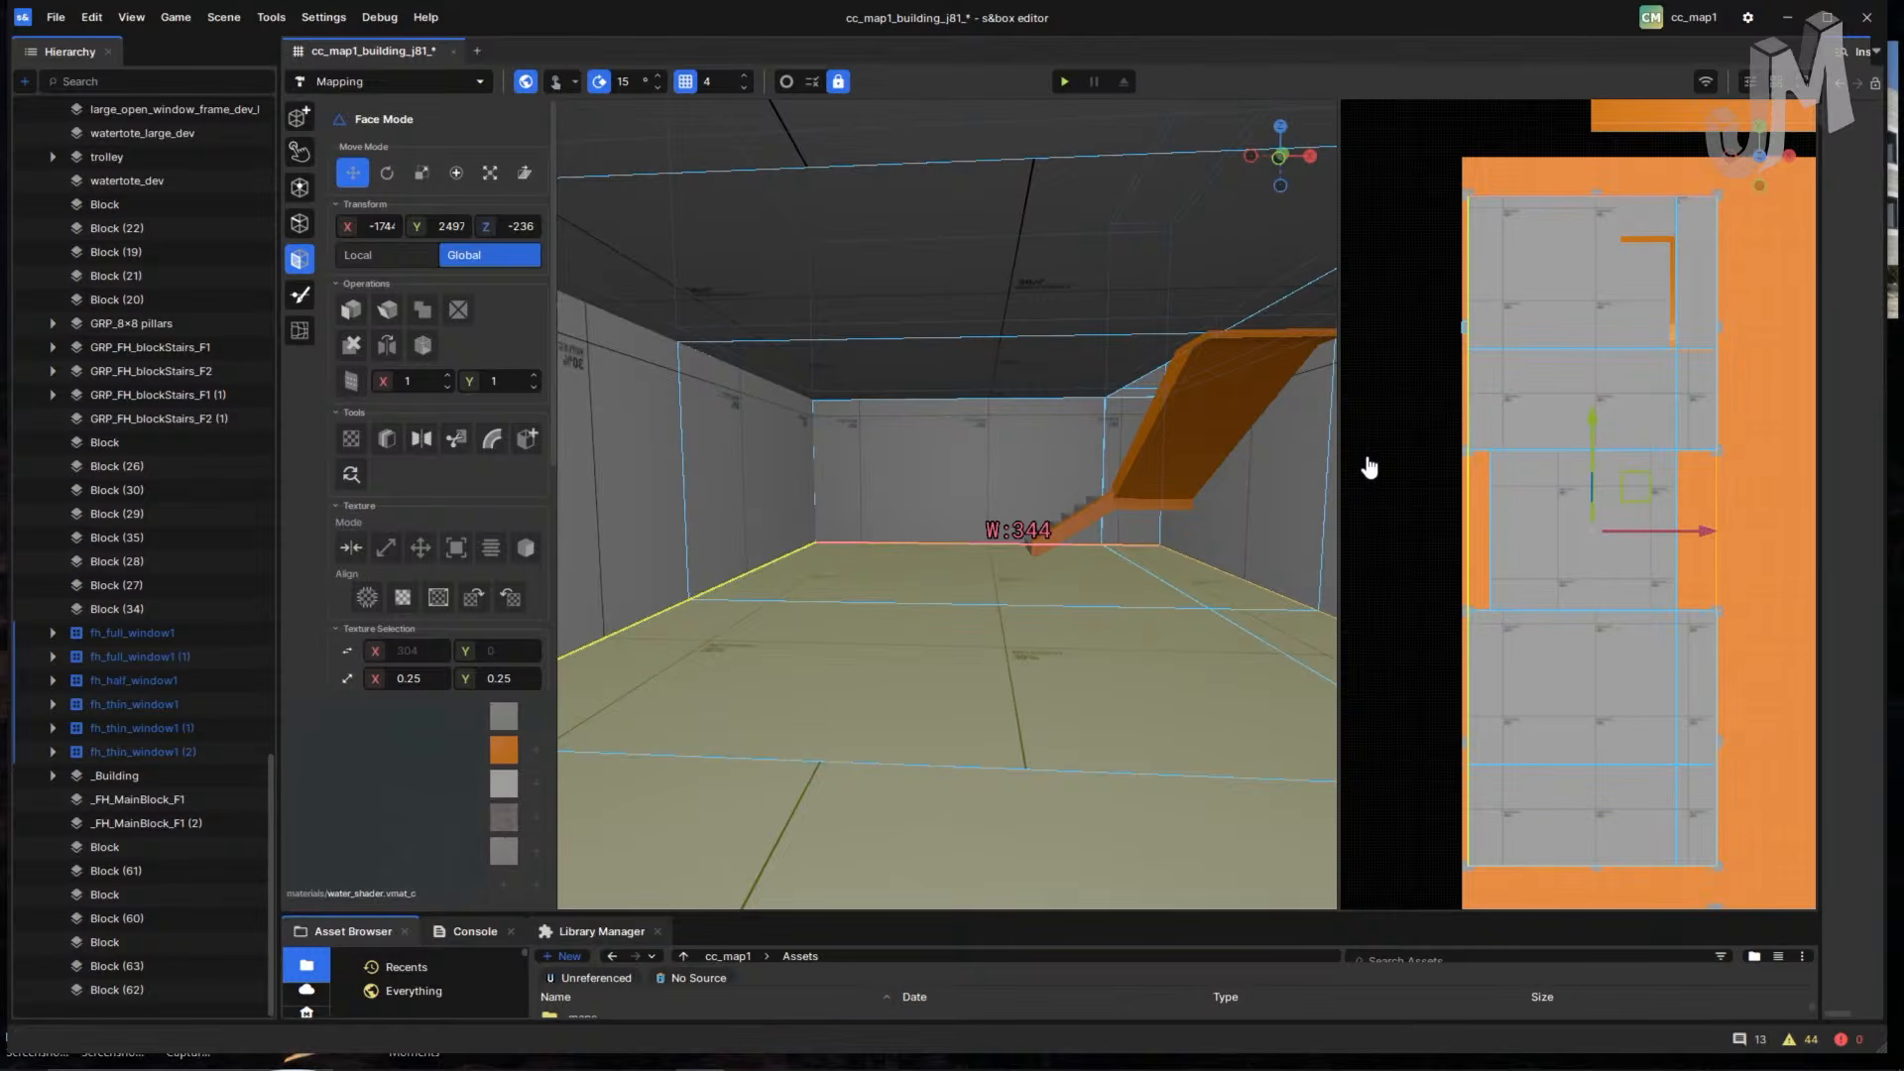
- Mirror the main block across a vertical line in the Top view, creating _FH_MainBlock_F1 (3)
{"action": "key", "text": "alt+m"}
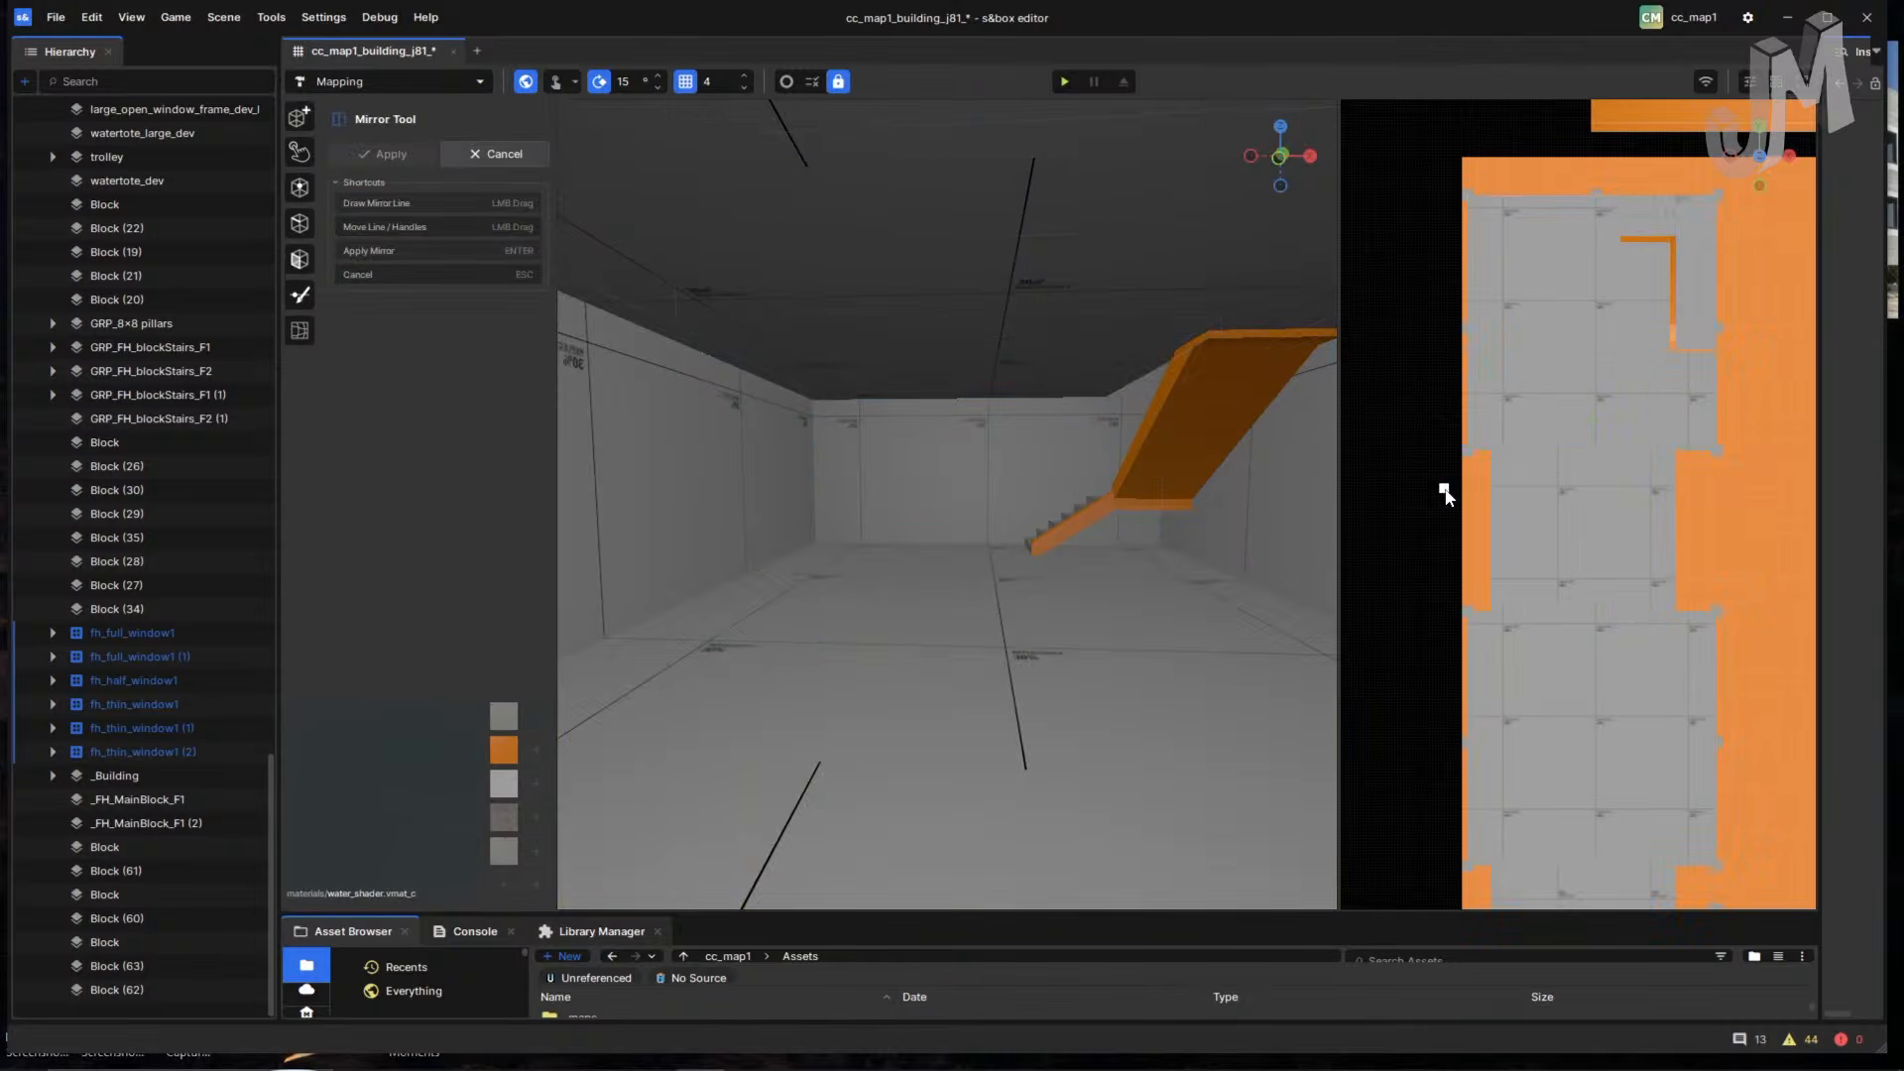
{"action": "scroll", "coordinate": [1463, 478], "scroll_direction": "up", "scroll_amount": 2}
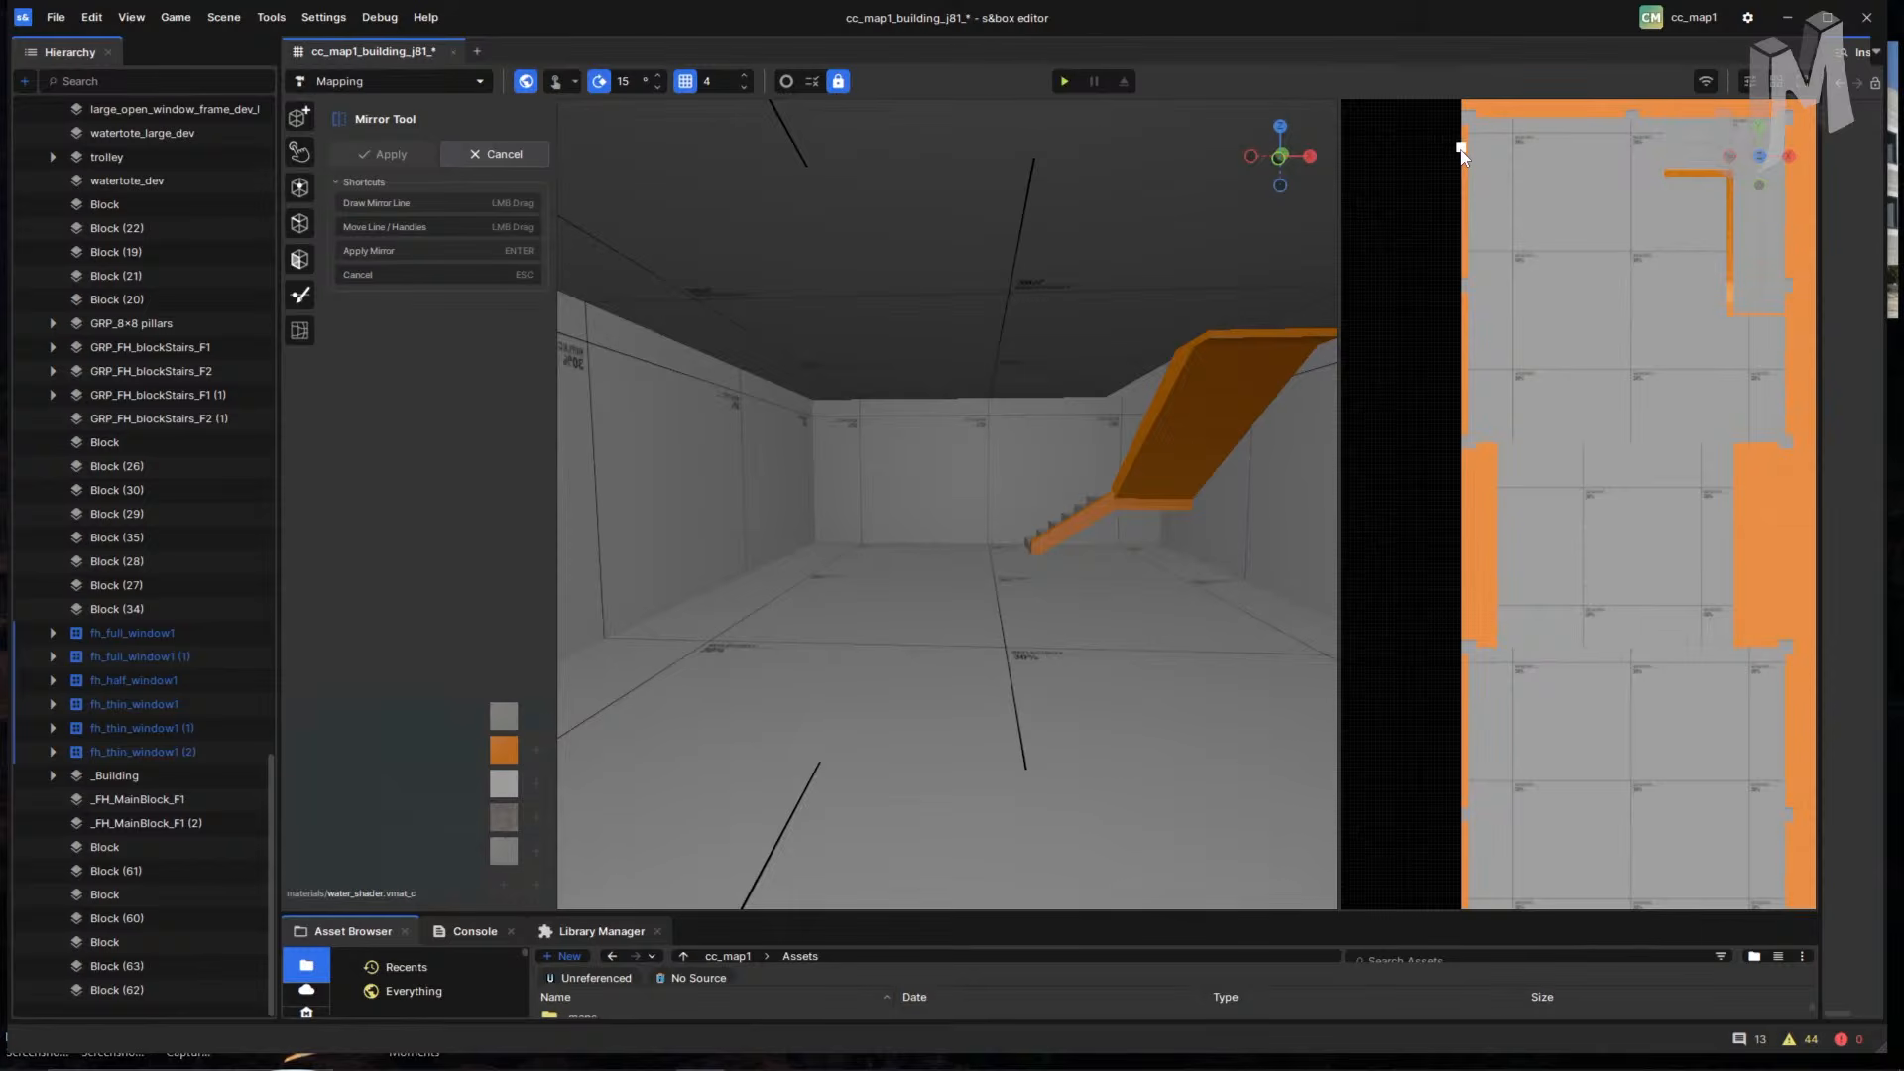
{"action": "left_click_drag", "start_coordinate": [1457, 149], "coordinate": [1457, 427]}
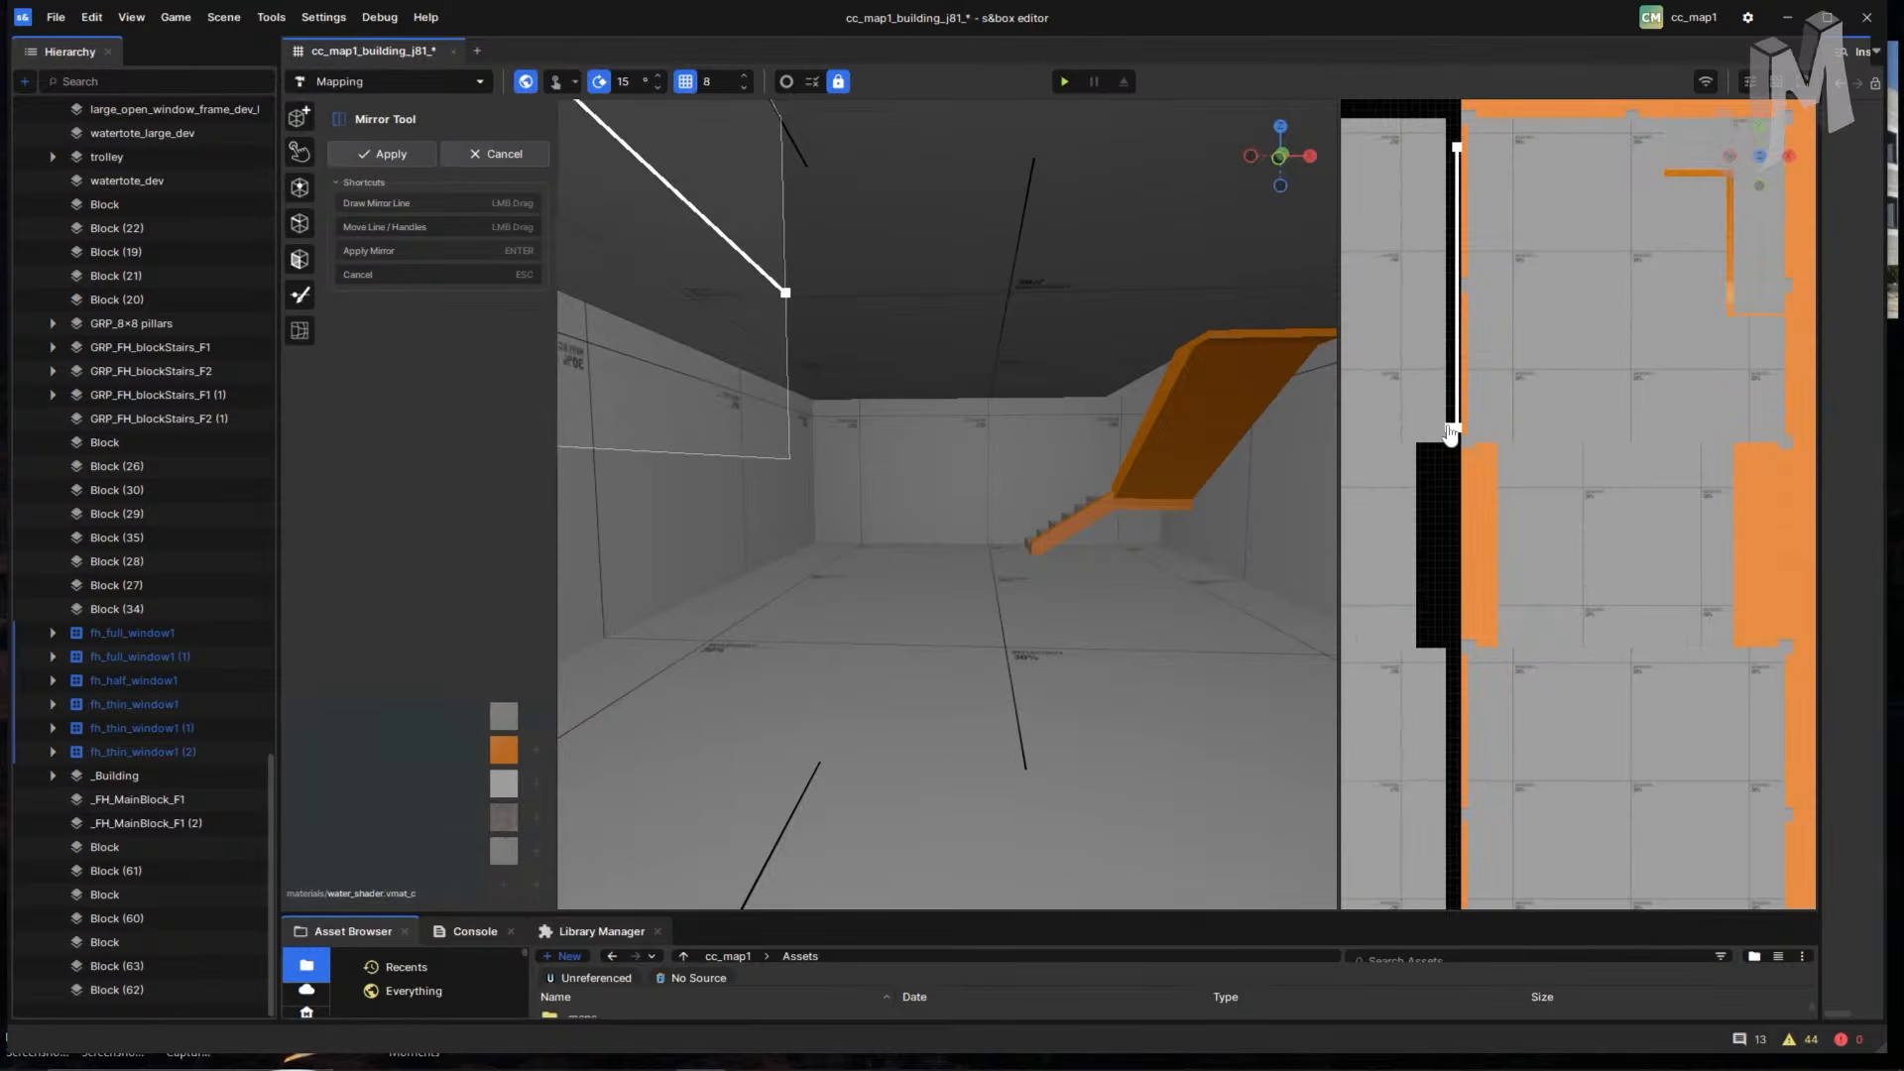
{"action": "key", "text": "Return"}
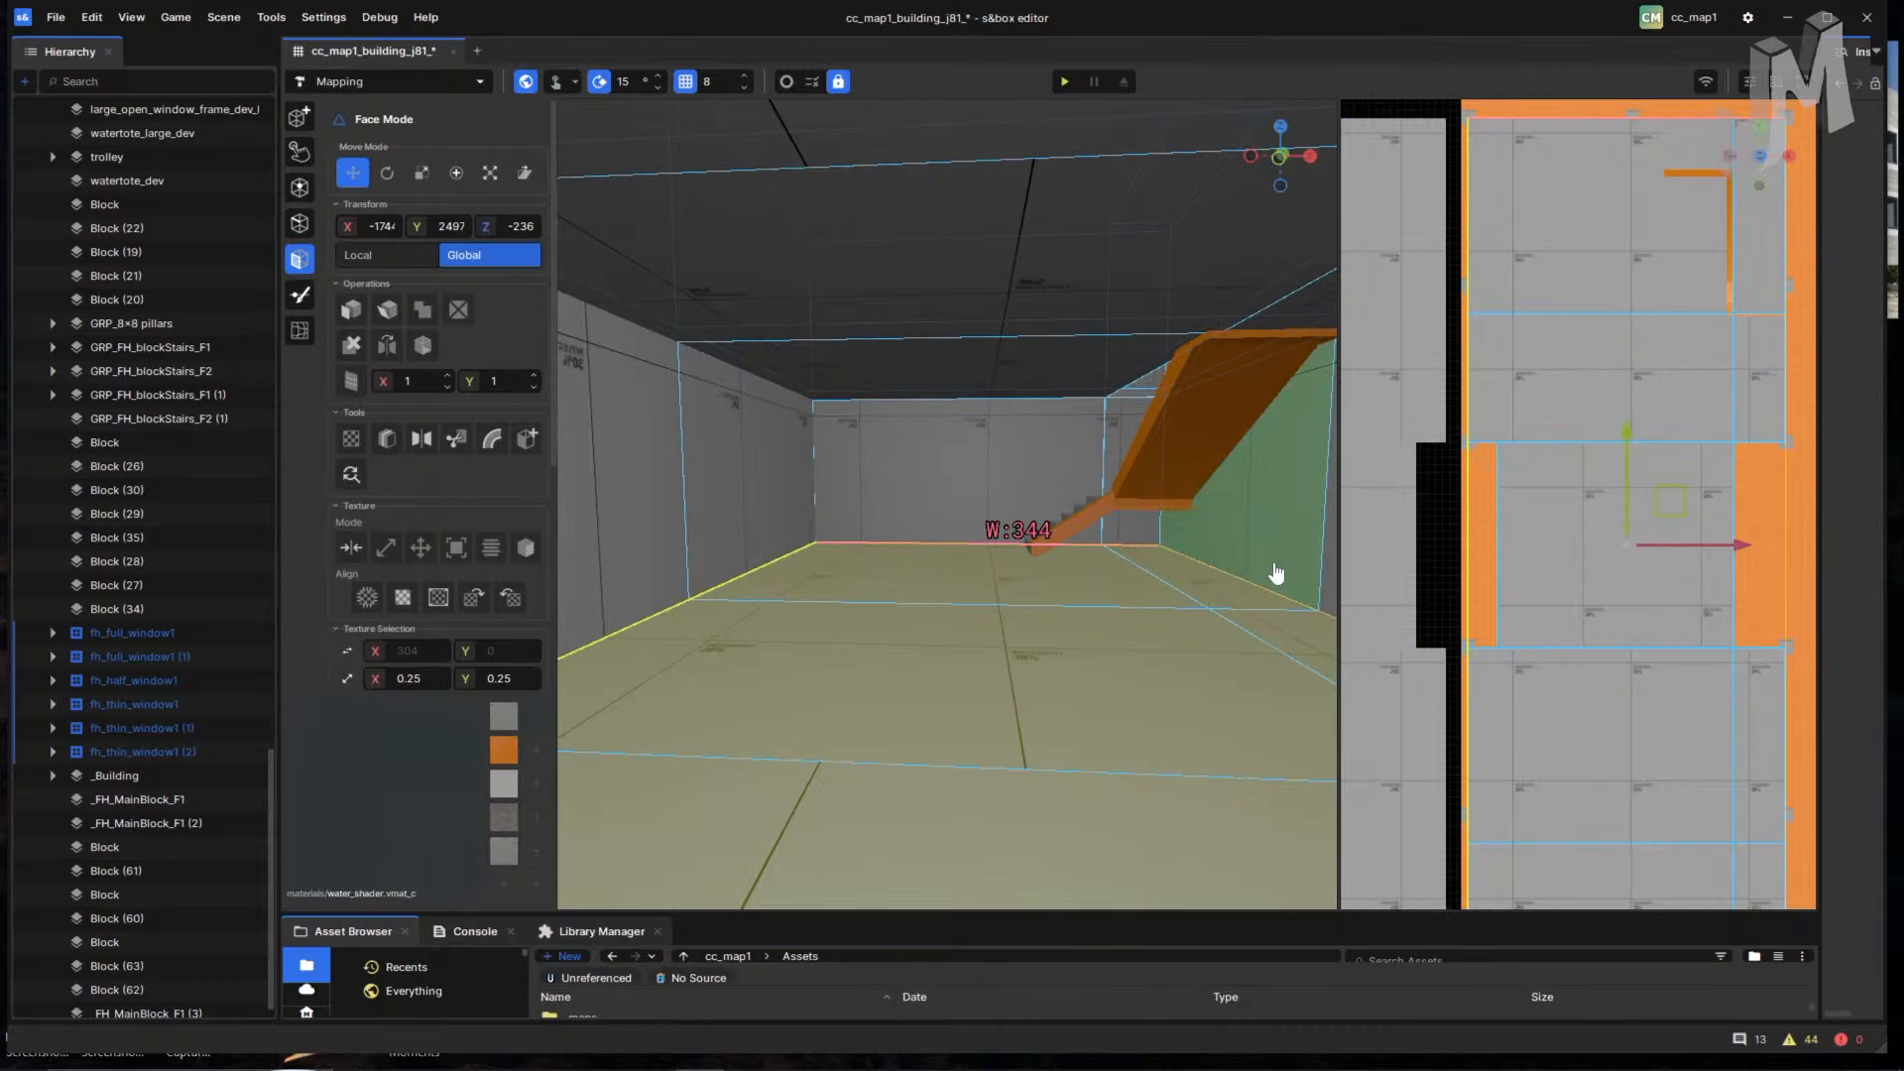
- Undo the mirrored floor copy, then restore it with Edit > Redo
{"action": "right_click_drag", "start_coordinate": [1269, 578], "coordinate": [924, 617]}
{"action": "key", "text": "ctrl+z"}
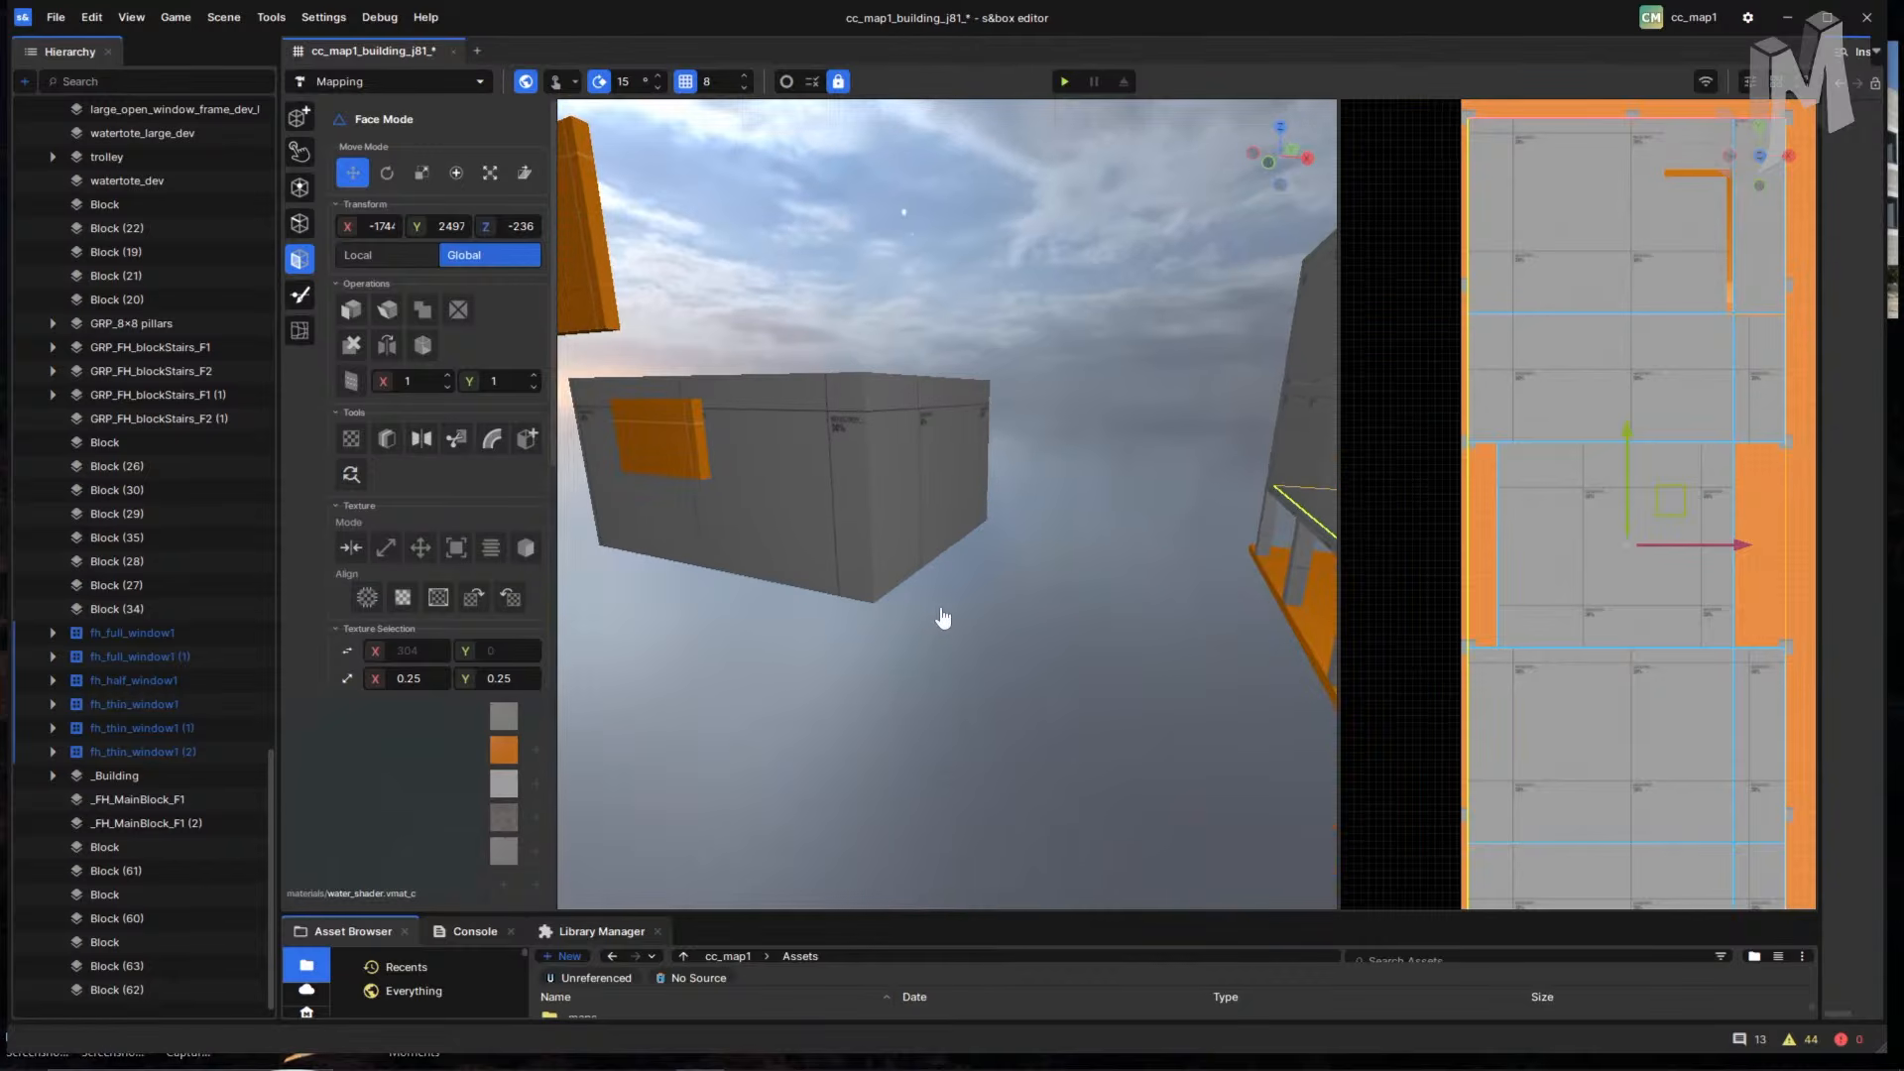
{"action": "right_click_drag", "start_coordinate": [671, 307], "coordinate": [501, 193]}
{"action": "left_click", "coordinate": [91, 17]}
{"action": "left_click", "coordinate": [141, 68]}
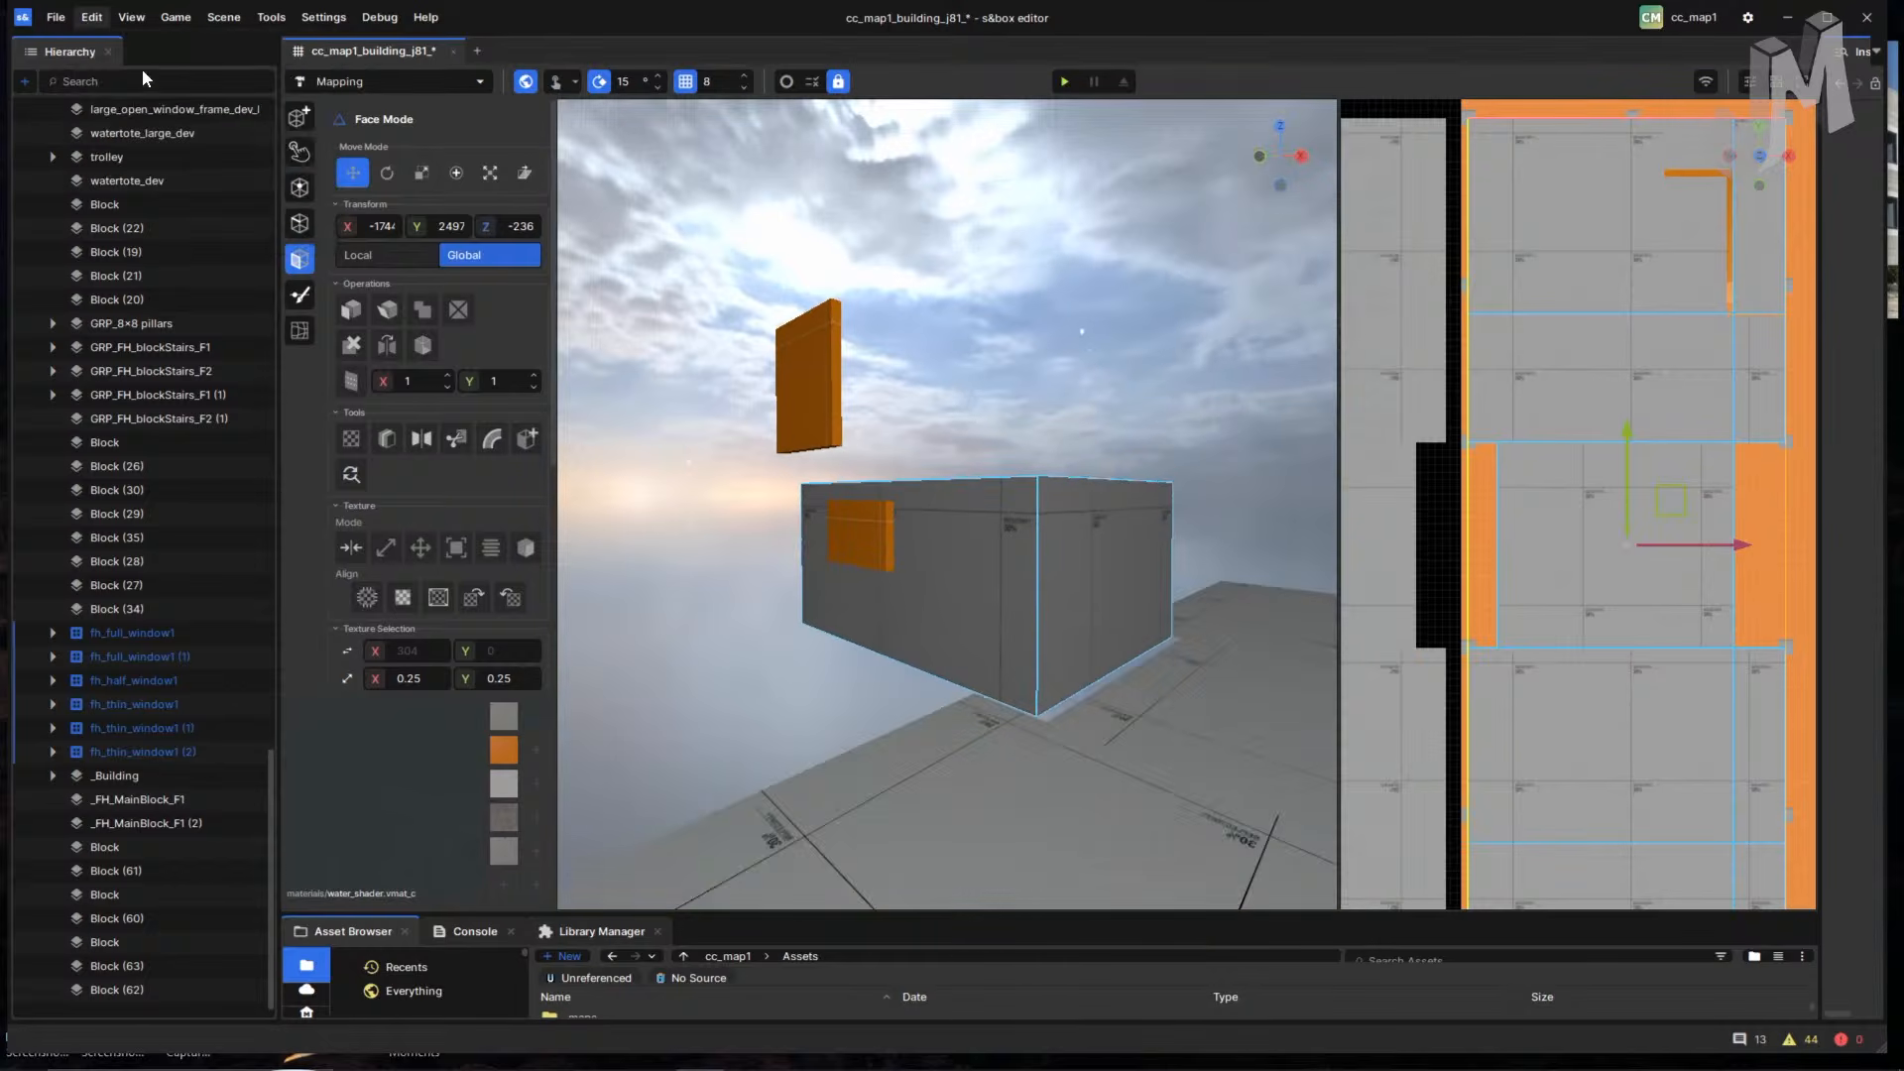
- Select the restored left floor strips and the main floor faces of the block
{"action": "right_click_drag", "start_coordinate": [1028, 615], "coordinate": [1111, 520]}
{"action": "left_click", "coordinate": [881, 622]}
{"action": "left_click", "coordinate": [923, 583], "text": "shift"}
{"action": "left_click", "coordinate": [1109, 603], "text": "shift"}
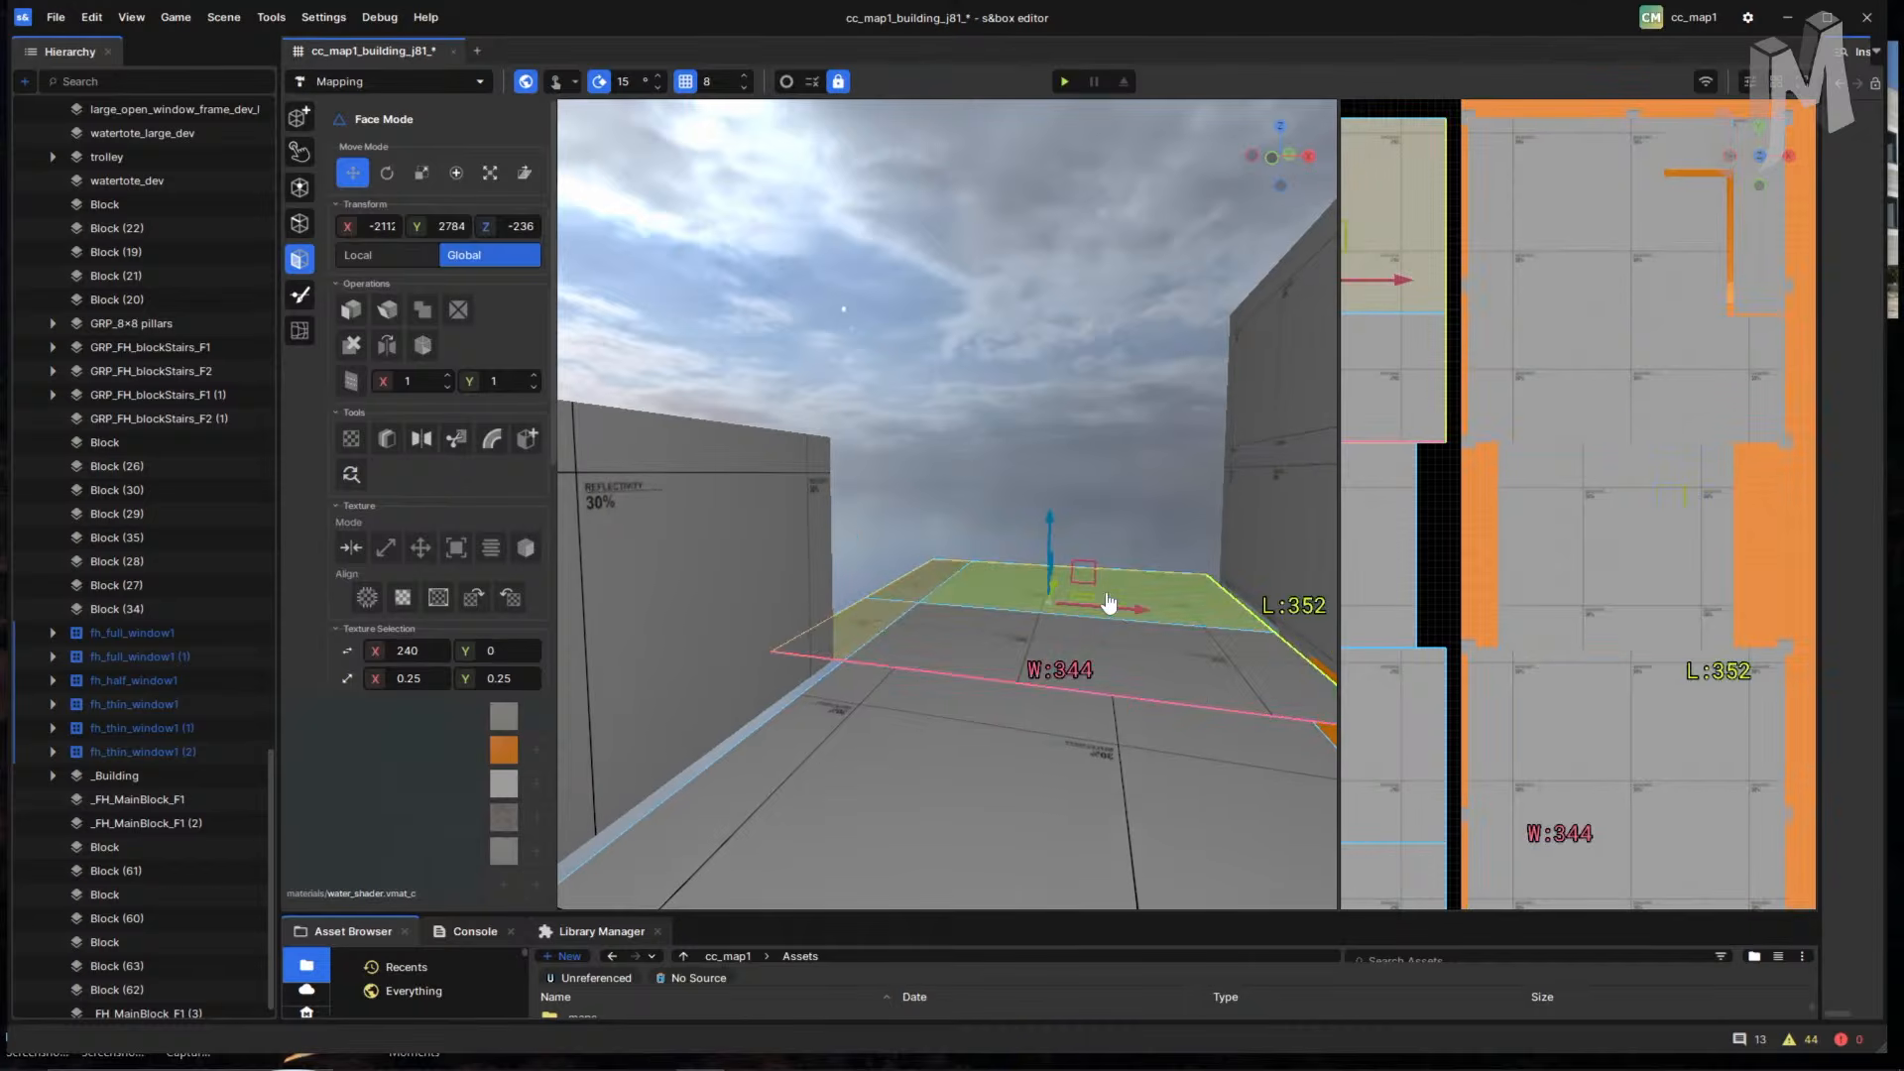
{"action": "left_click", "coordinate": [1227, 789], "text": "shift"}
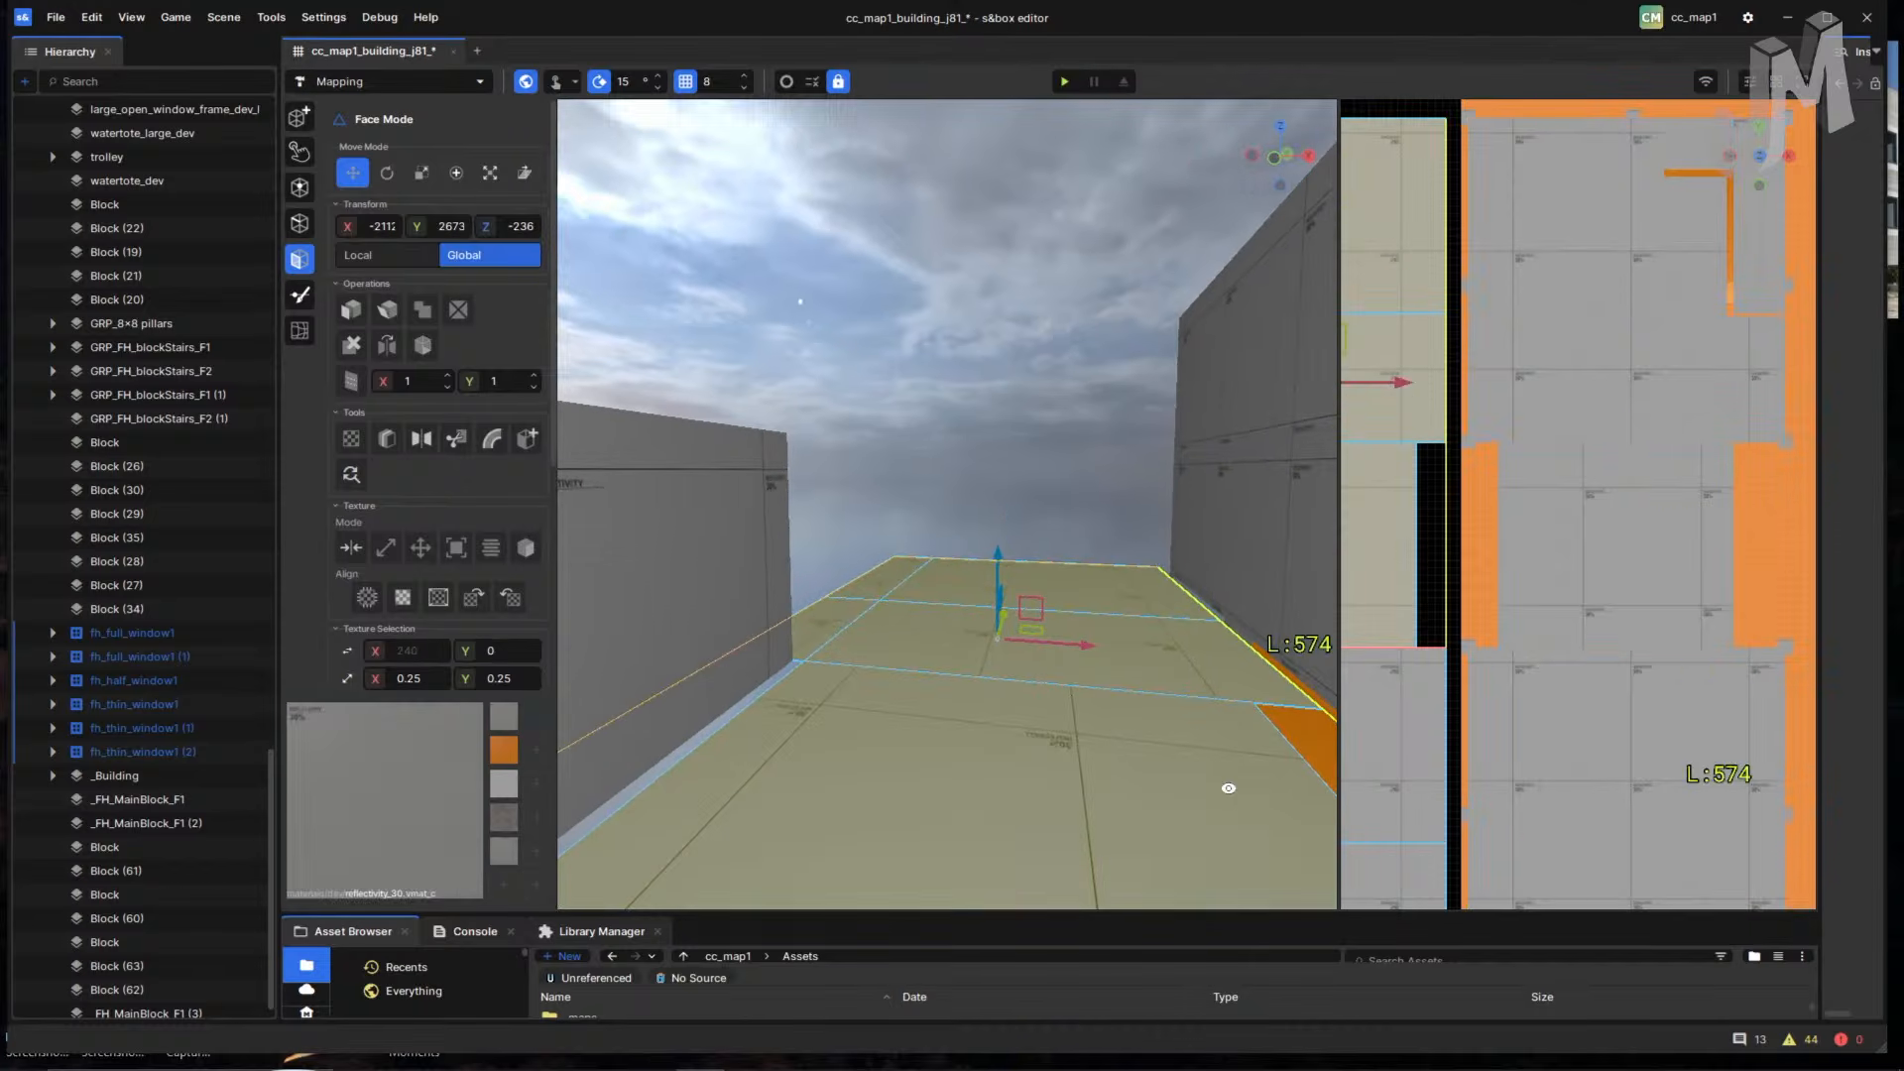
{"action": "key", "text": "d"}
{"action": "right_click_drag", "start_coordinate": [1252, 785], "coordinate": [1259, 768]}
{"action": "key", "text": "a"}
{"action": "mouse_move", "coordinate": [1155, 701]}
{"action": "right_mouse_down"}
{"action": "mouse_move", "coordinate": [1091, 715]}
{"action": "mouse_move", "coordinate": [1121, 724]}
{"action": "mouse_move", "coordinate": [1104, 734]}
{"action": "mouse_move", "coordinate": [967, 694]}
{"action": "mouse_move", "coordinate": [1081, 729]}
{"action": "right_mouse_up"}
{"action": "key", "text": "a"}
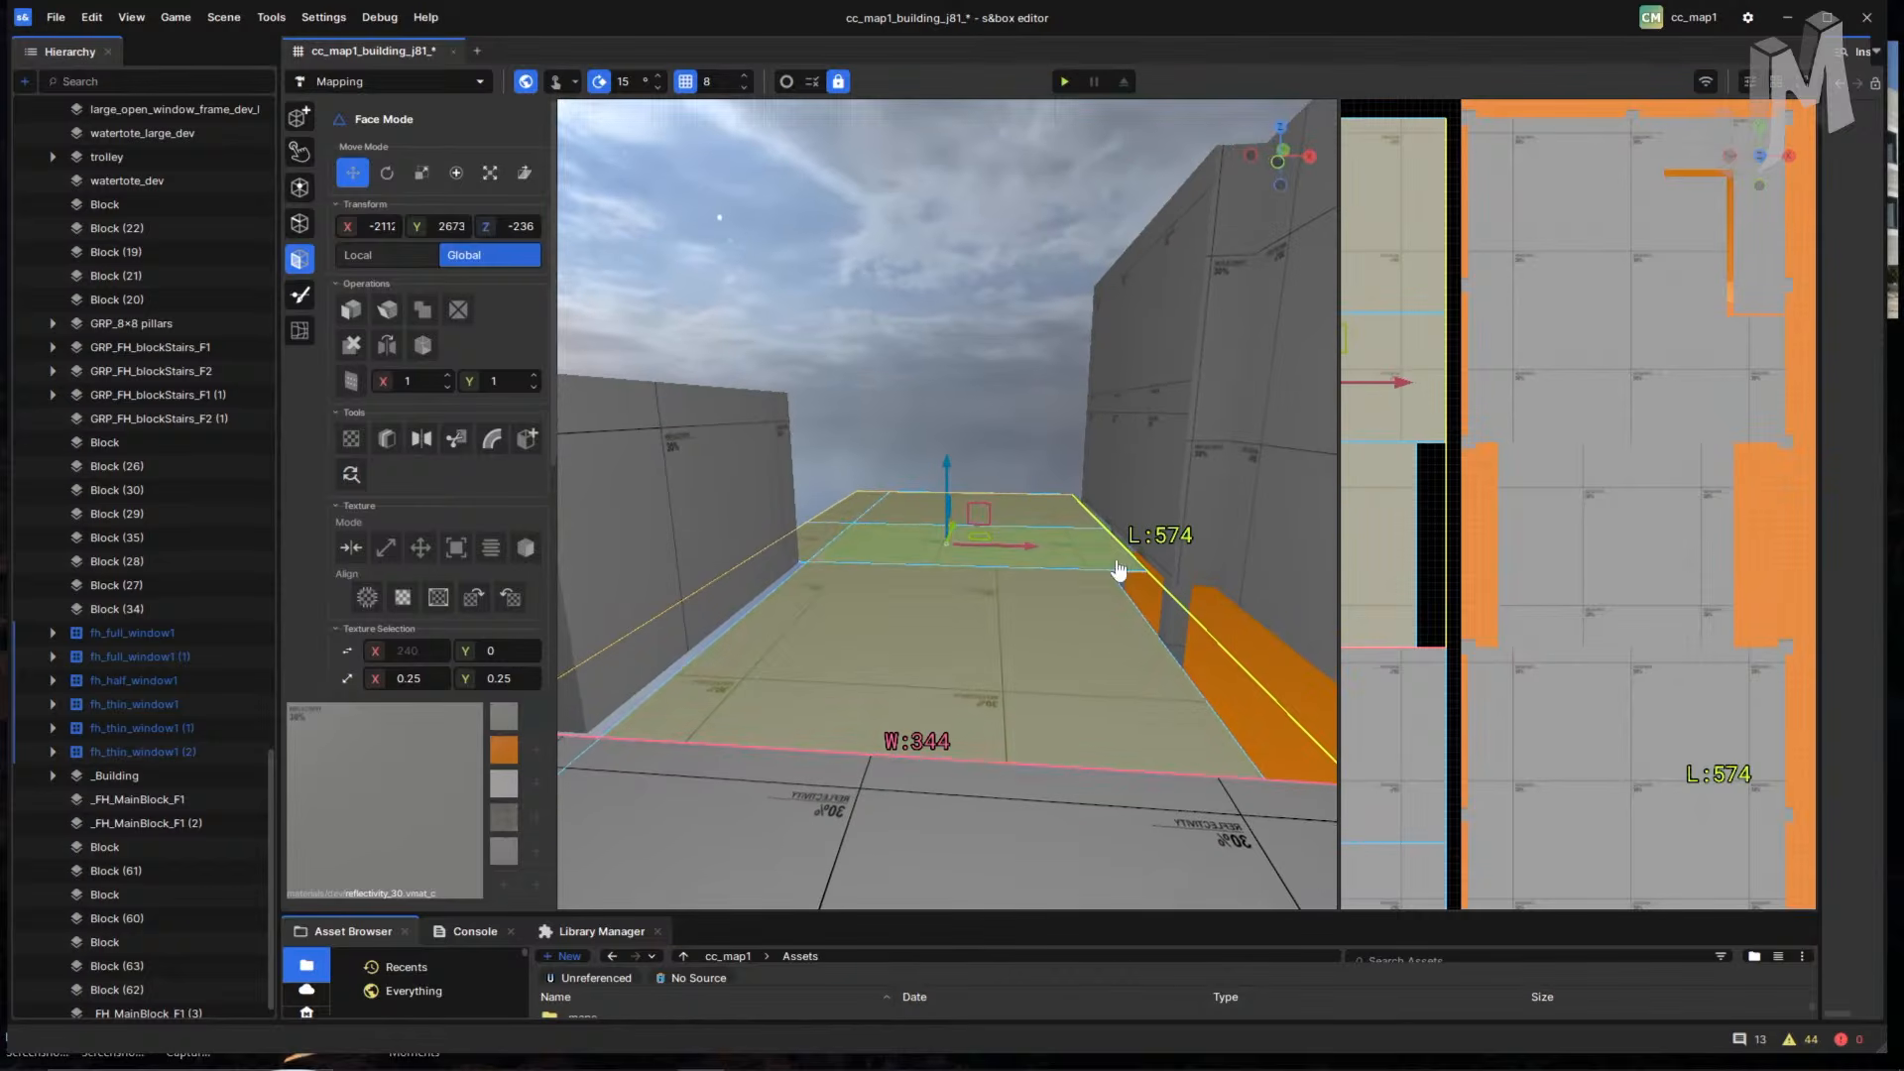
{"action": "right_click_drag", "start_coordinate": [1119, 570], "coordinate": [1227, 768]}
{"action": "key", "text": "w"}
{"action": "right_click_drag", "start_coordinate": [904, 650], "coordinate": [1001, 694]}
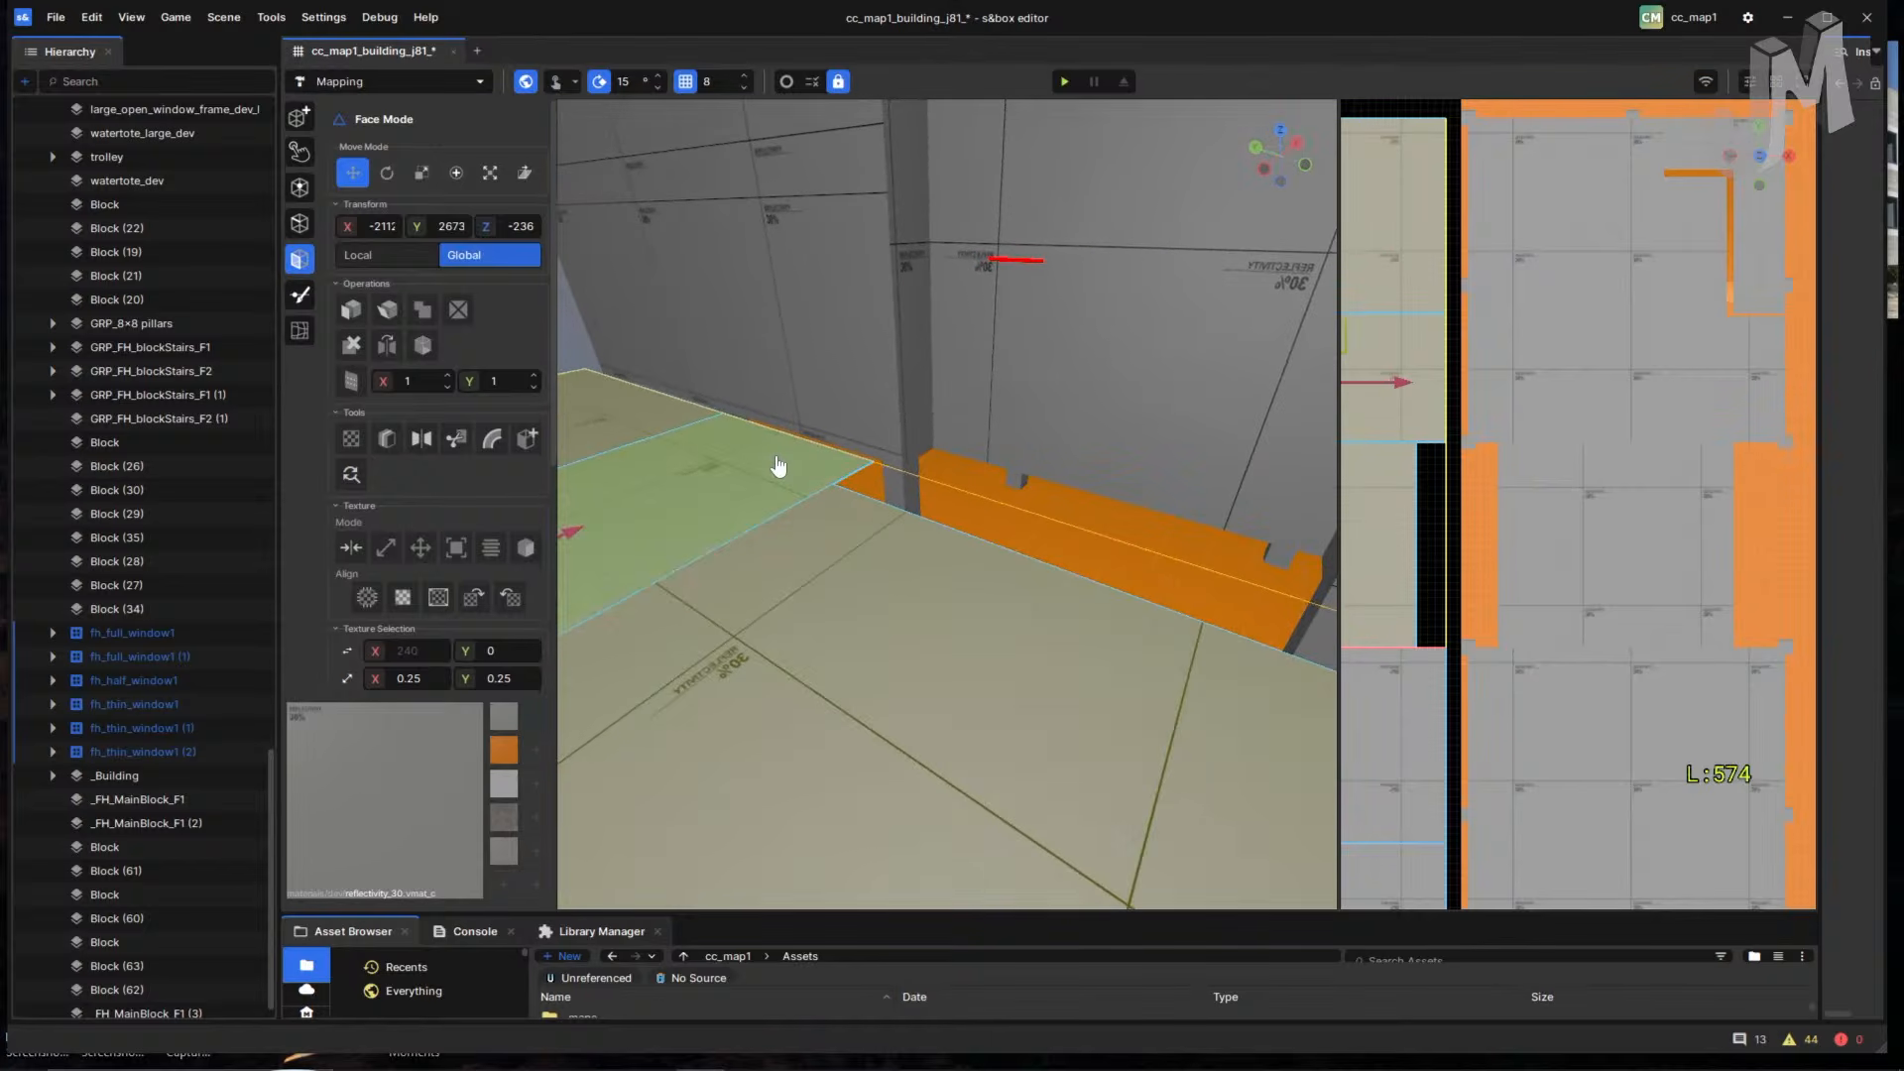
- Select only the floor face beside the orange ledge and switch to Vertex Mode
{"action": "left_click", "coordinate": [778, 466]}
{"action": "key", "text": "2"}
{"action": "key", "text": "1"}
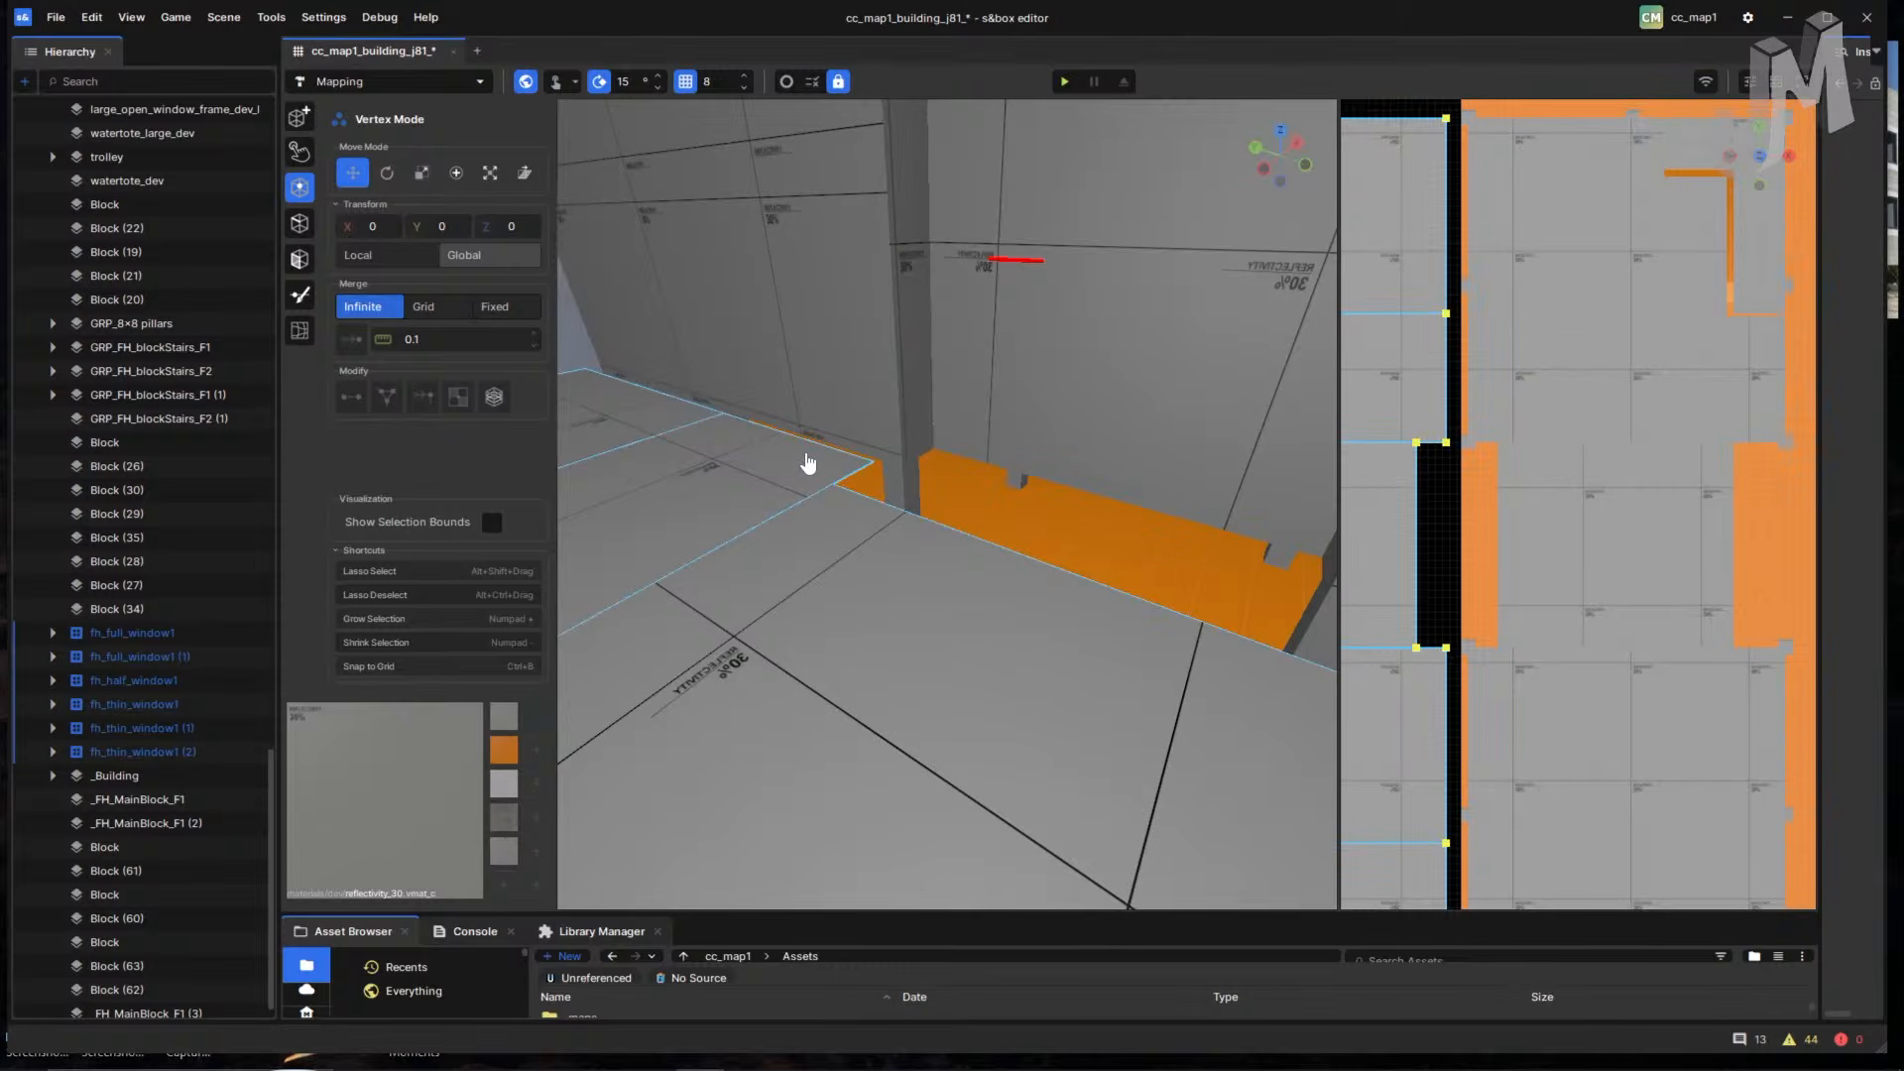
- Return to Face Mode and select the right floor face plus its neighbour
{"action": "right_click_drag", "start_coordinate": [793, 490], "coordinate": [1082, 507]}
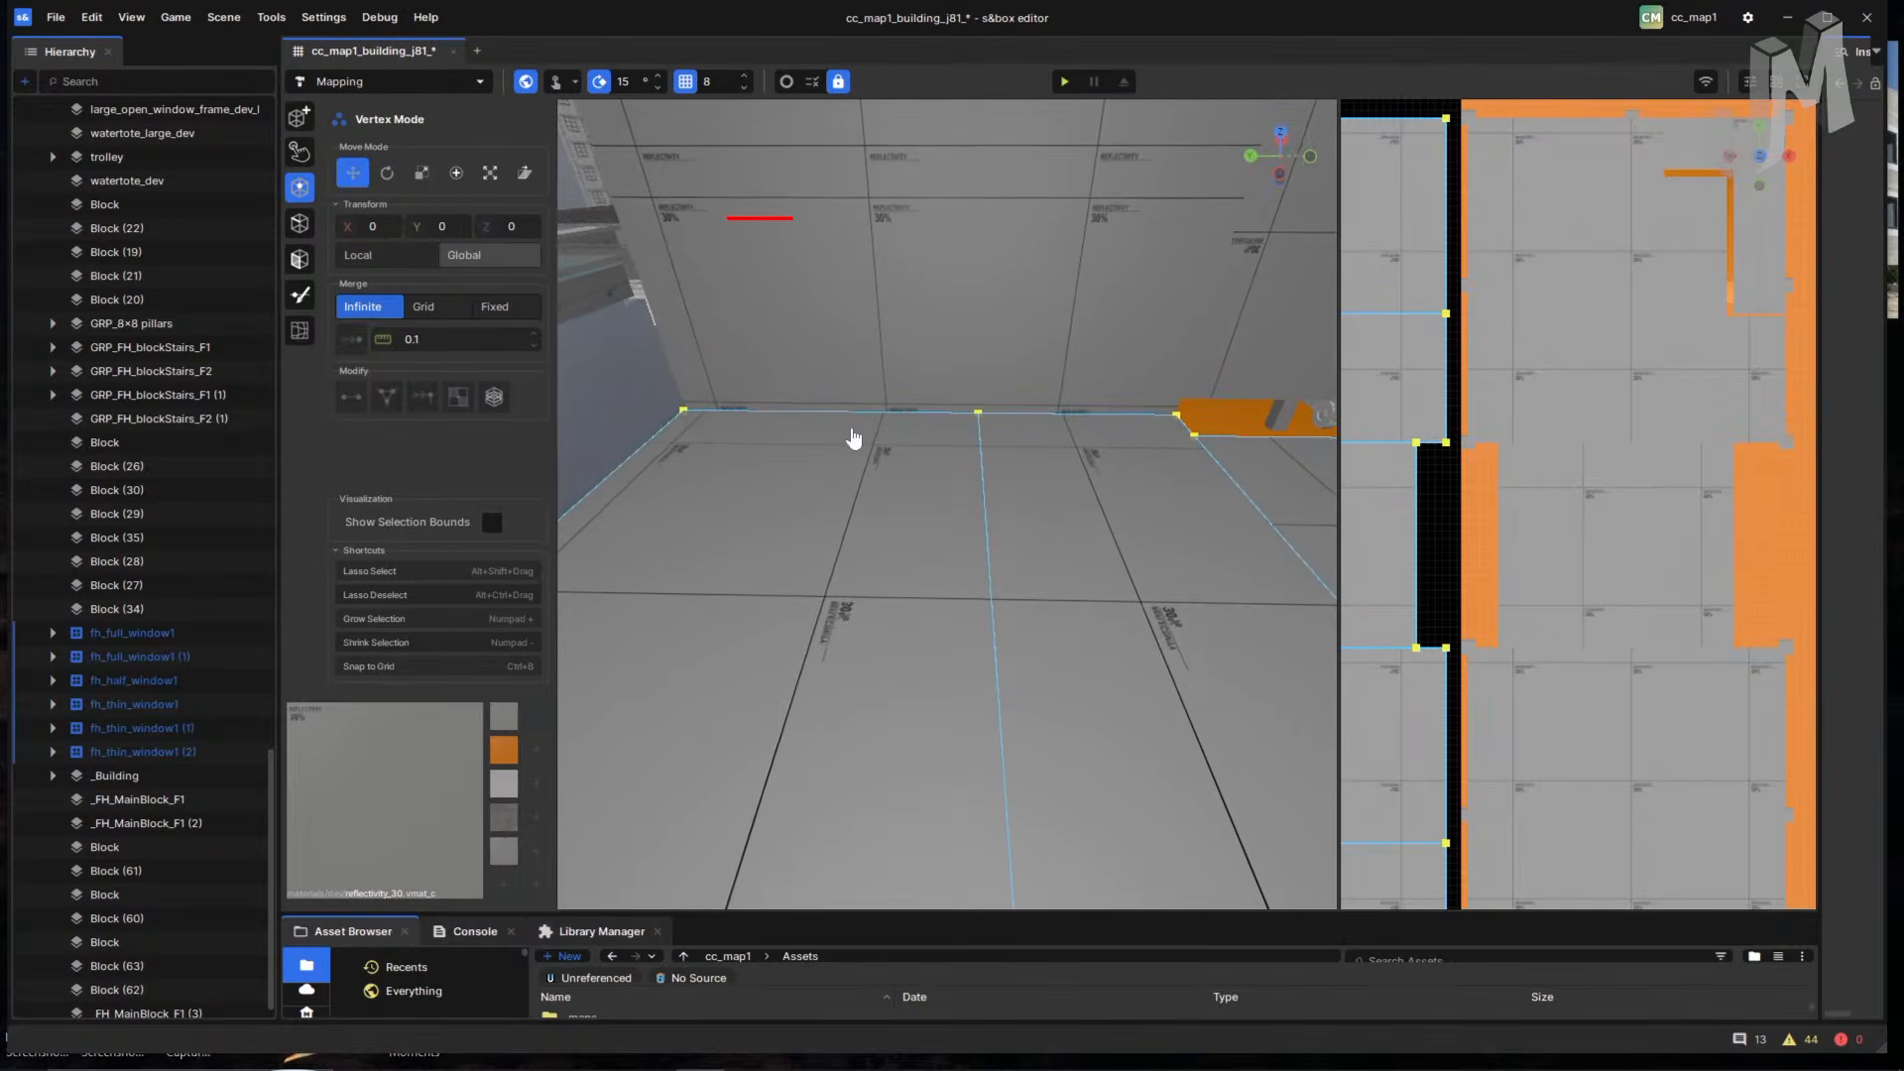
{"action": "key", "text": "3"}
{"action": "left_click", "coordinate": [1012, 478]}
{"action": "right_click_drag", "start_coordinate": [942, 469], "coordinate": [896, 658]}
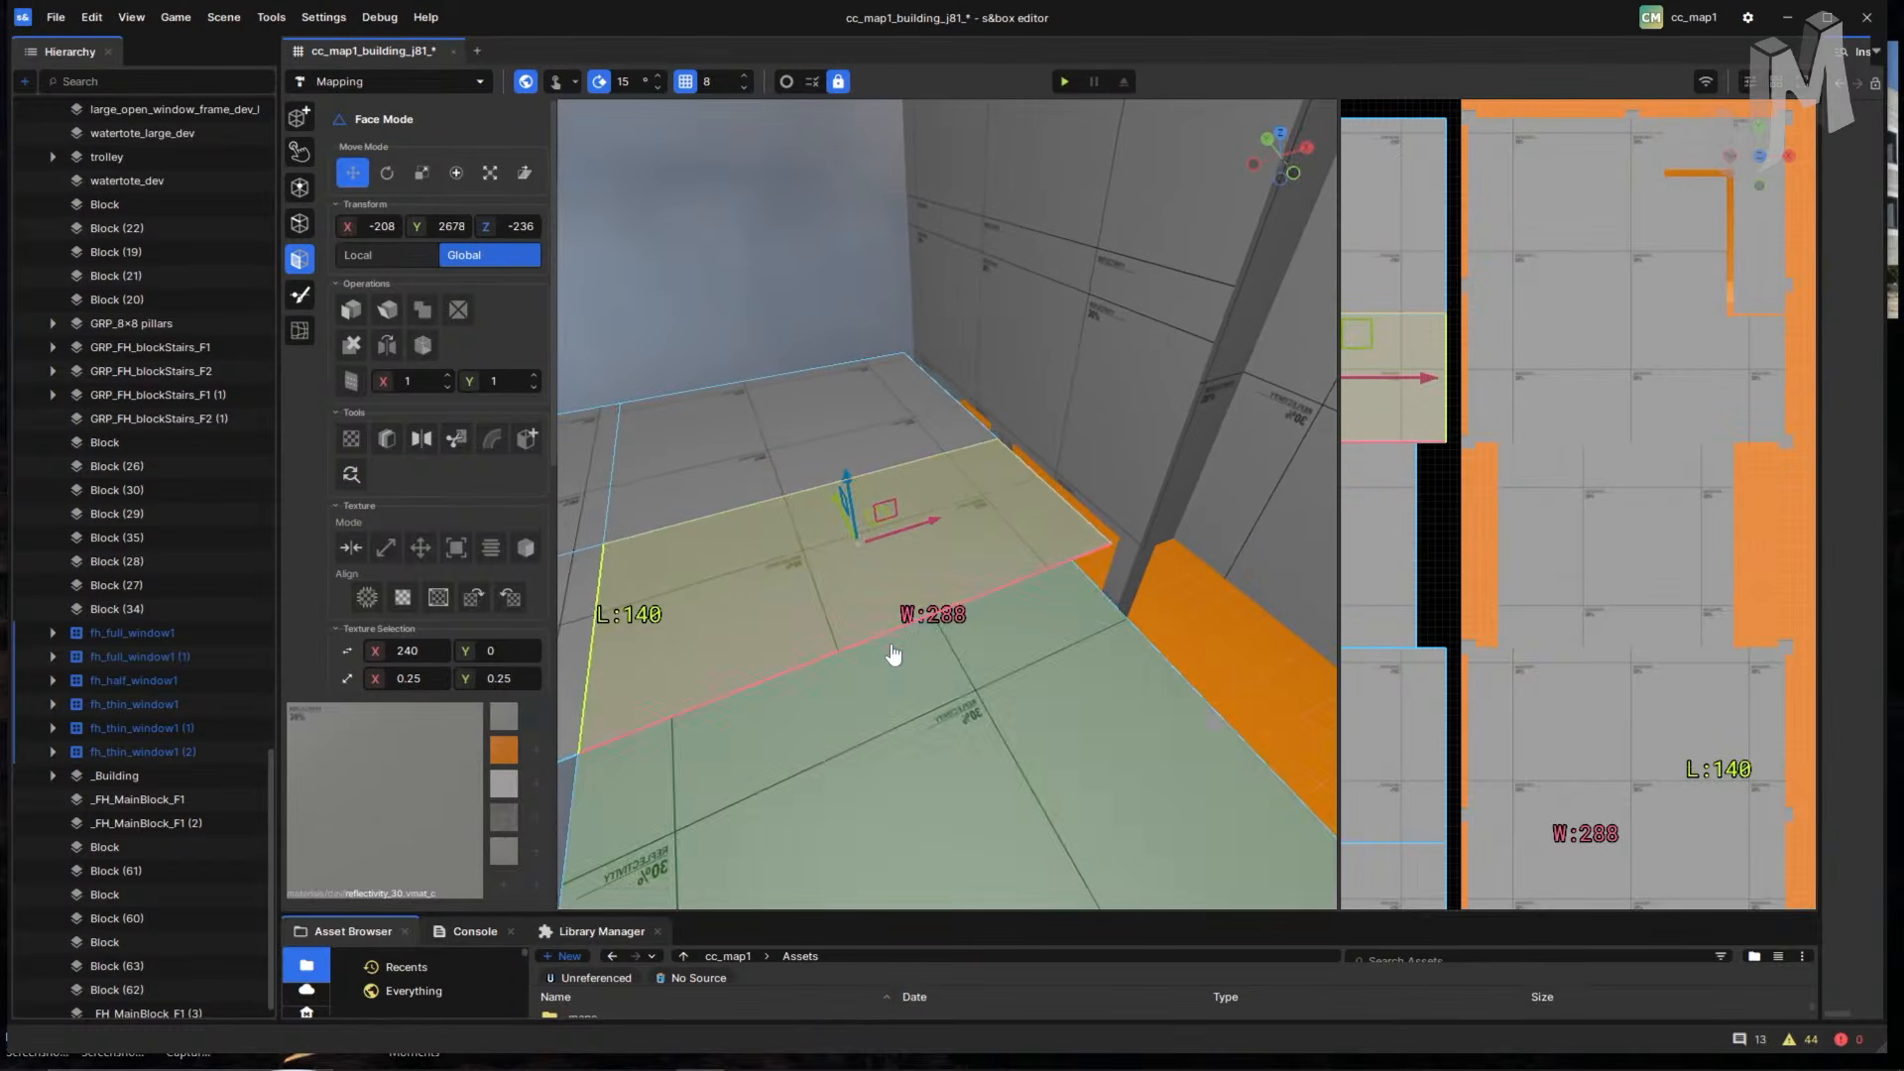
{"action": "left_click", "coordinate": [865, 650], "text": "ctrl"}
{"action": "key", "text": "ctrl+z"}
{"action": "key", "text": "ctrl+z"}
{"action": "key", "text": "ctrl+z"}
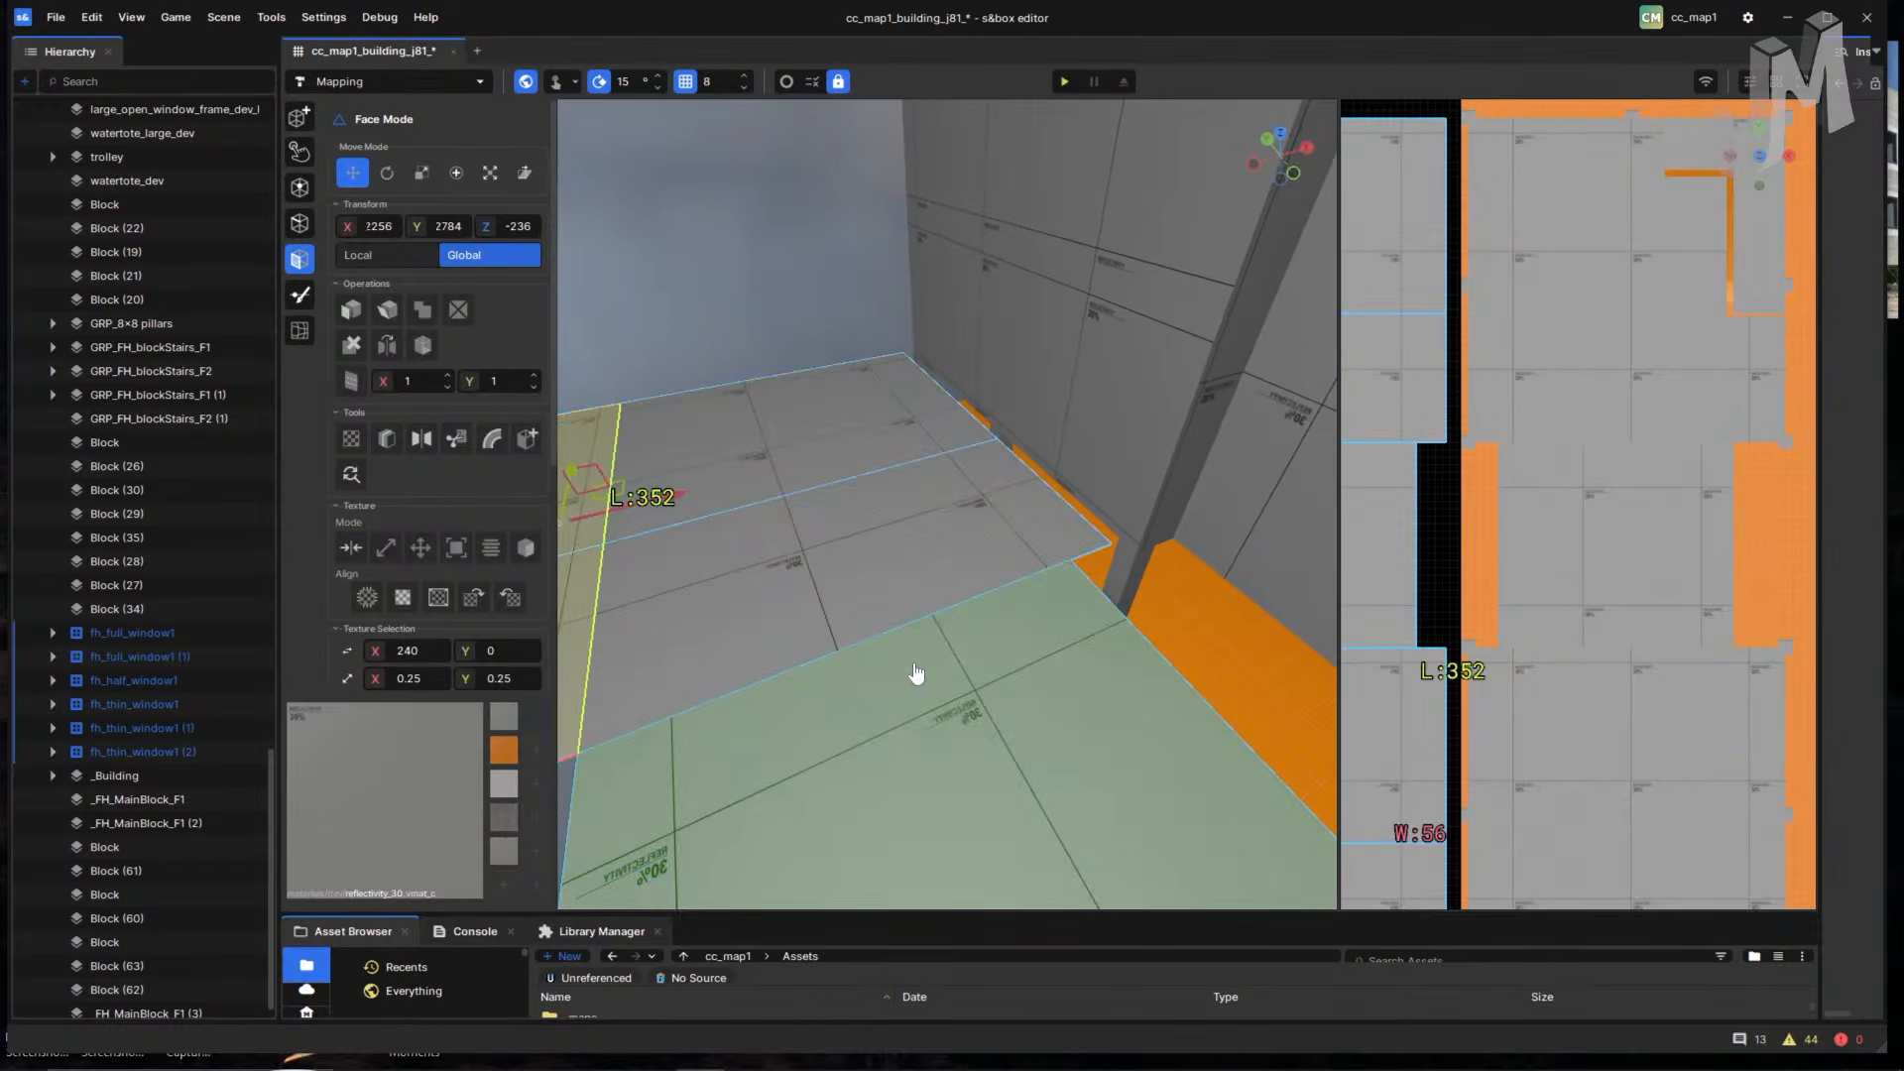
{"action": "left_click", "coordinate": [920, 673], "text": "ctrl"}
{"action": "right_click_drag", "start_coordinate": [935, 671], "coordinate": [935, 548]}
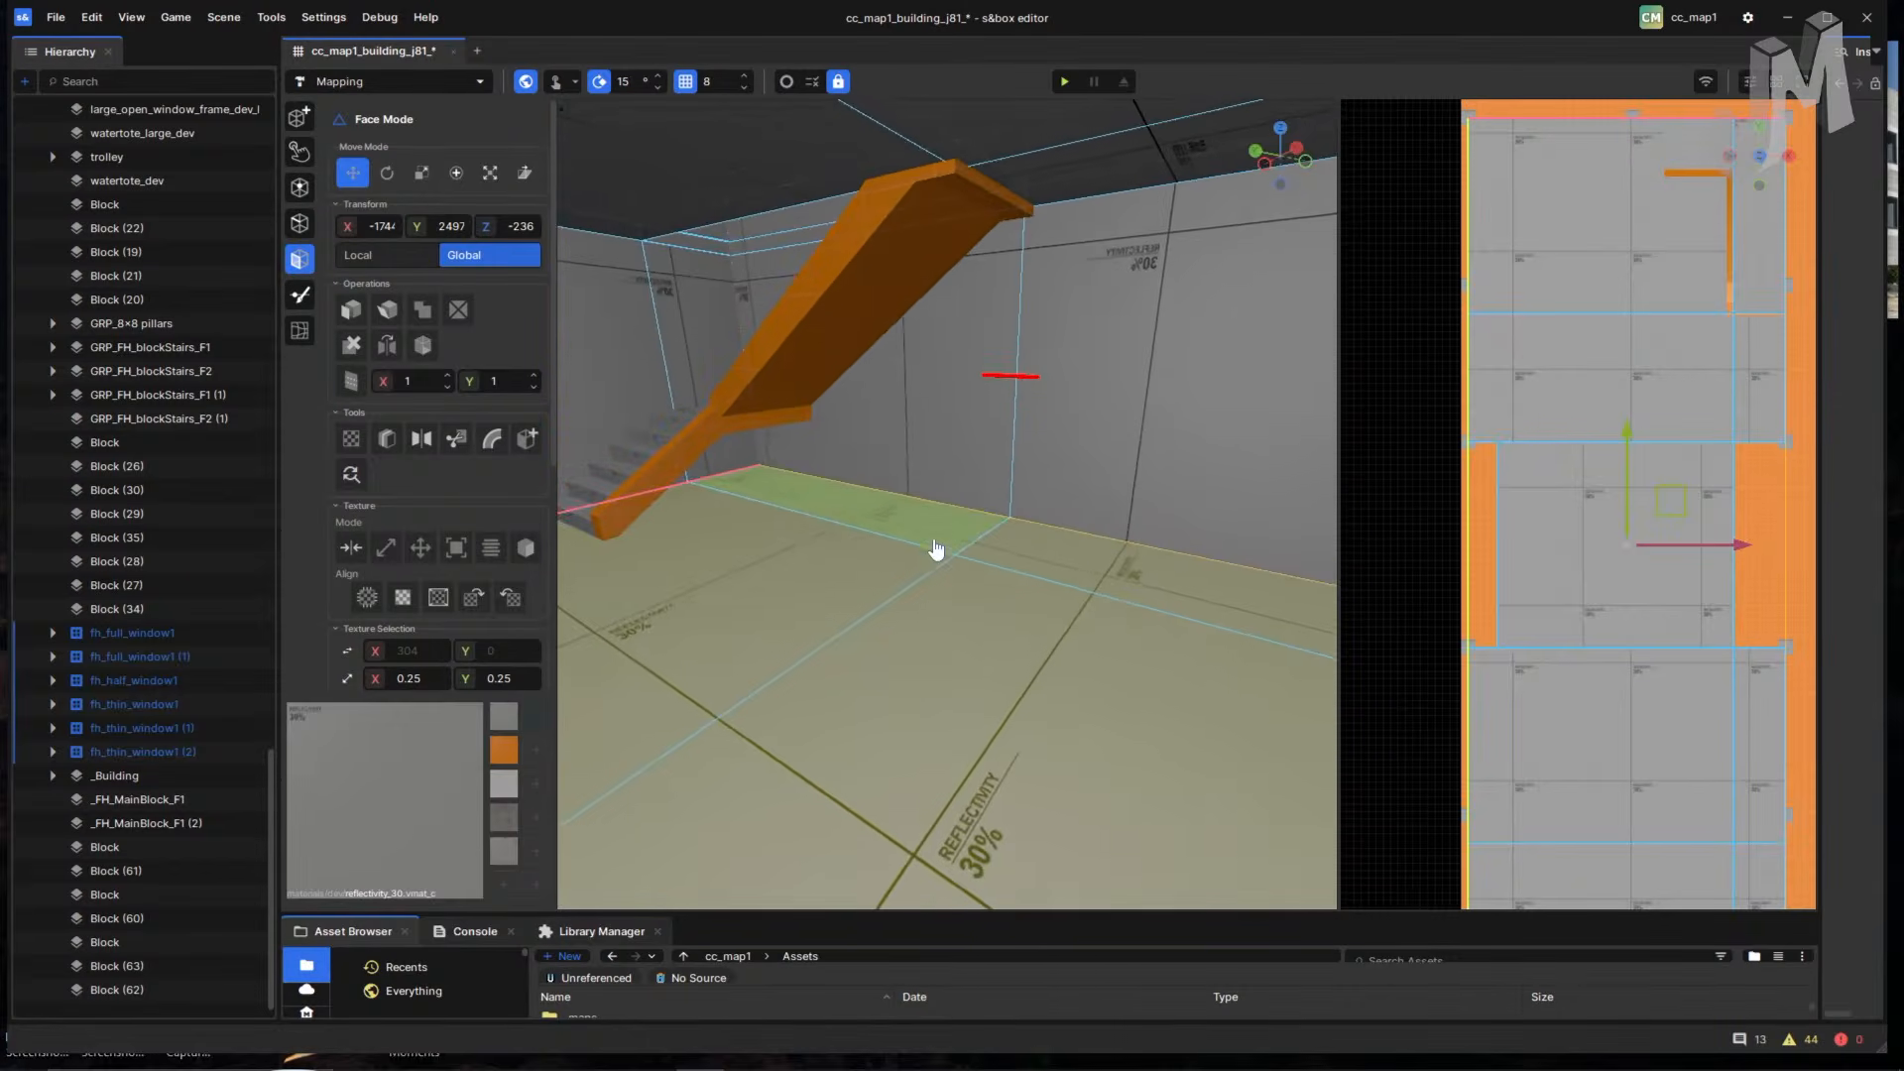
- Pick a floor strip under the stairs and shift-drag to add the remaining floor faces
{"action": "left_click", "coordinate": [803, 580]}
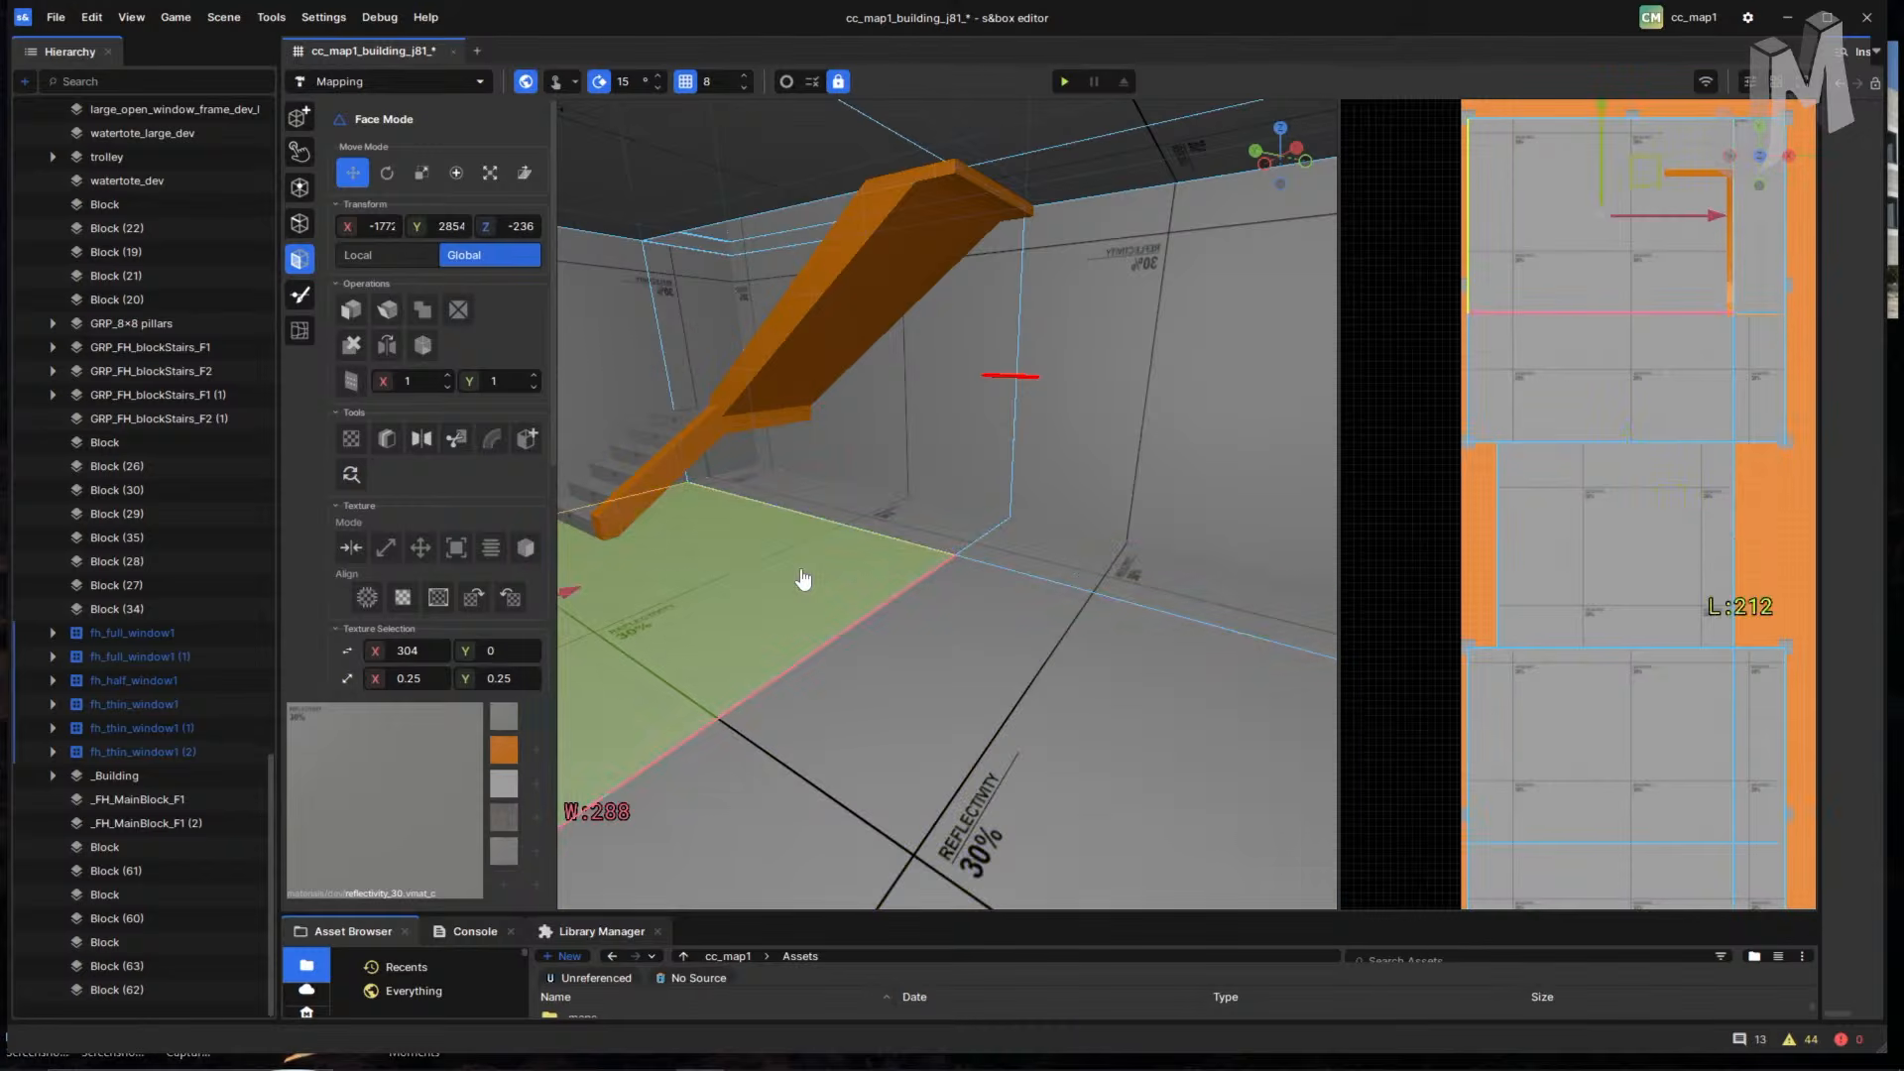
{"action": "double_click", "coordinate": [902, 518]}
{"action": "left_click", "coordinate": [903, 517]}
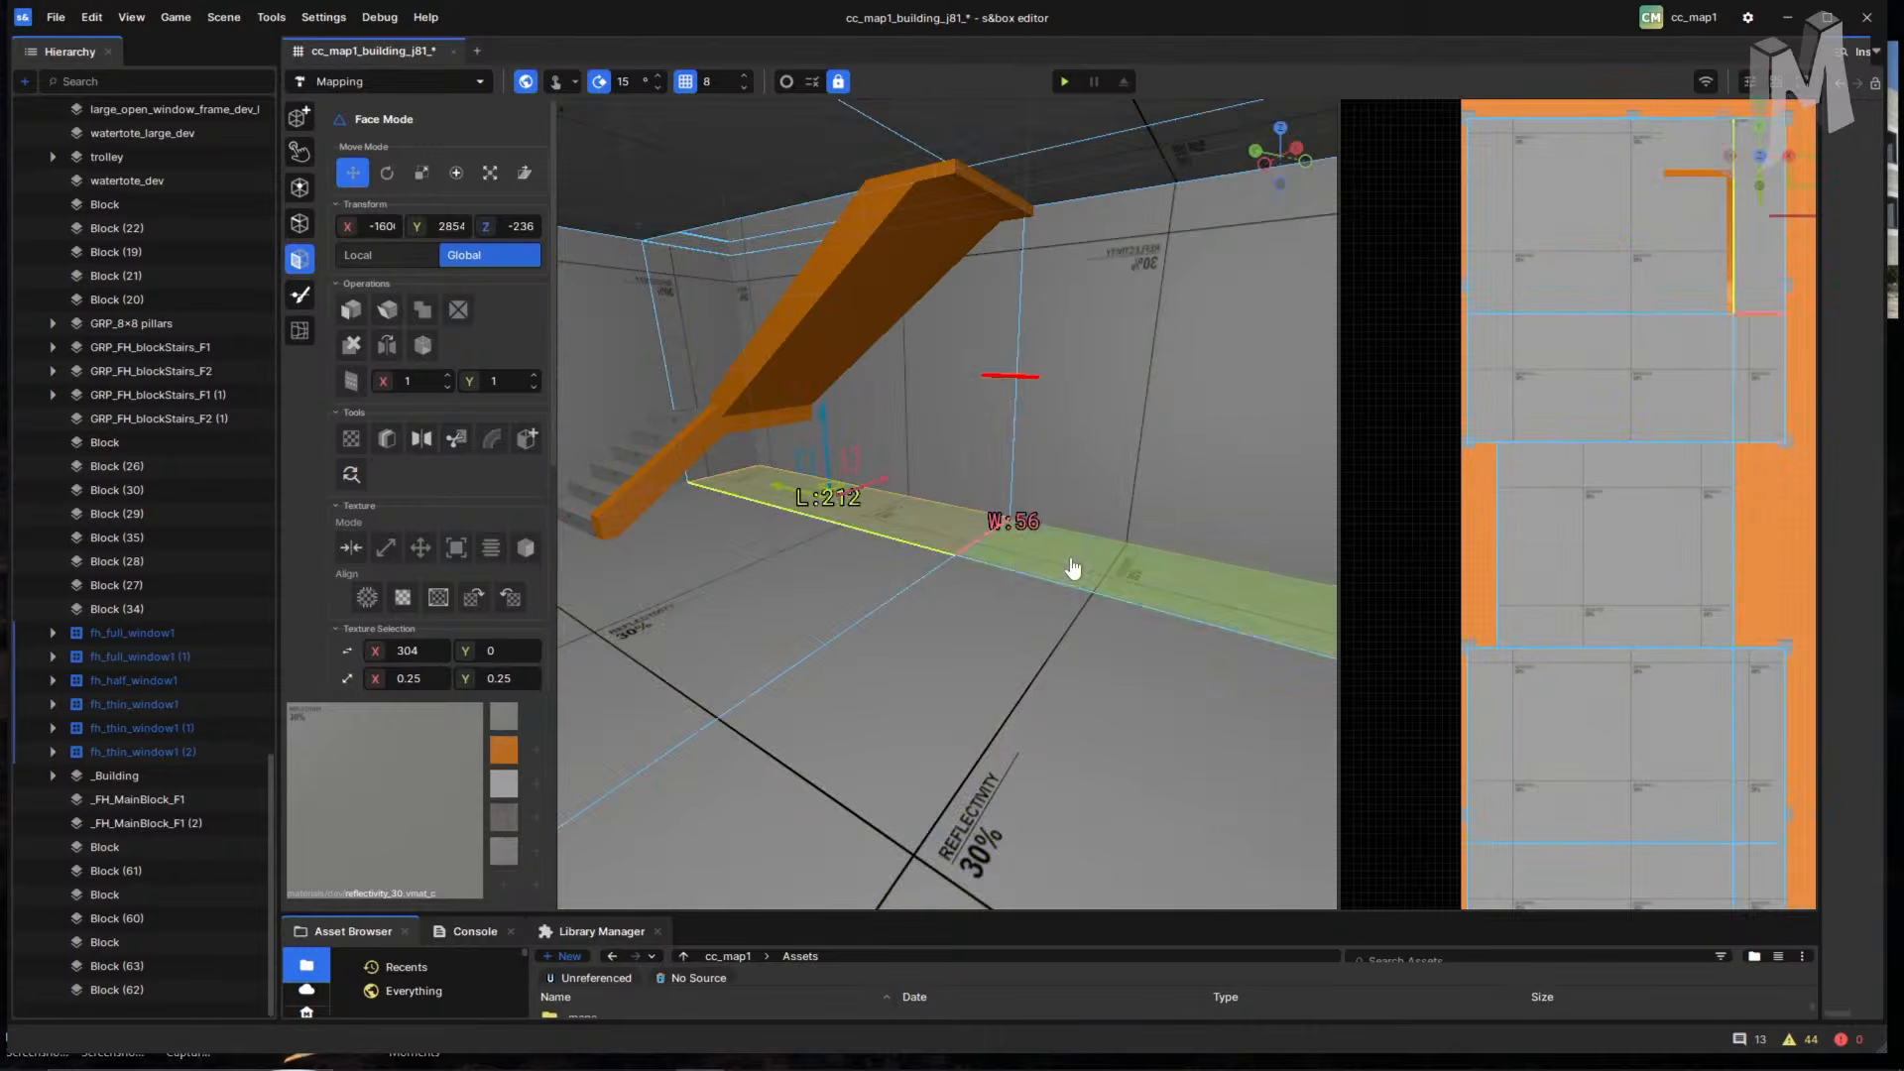
{"action": "left_click_drag", "start_coordinate": [1073, 568], "coordinate": [841, 599], "text": "shift"}
{"action": "right_click_drag", "start_coordinate": [1011, 620], "coordinate": [1109, 685]}
- Select the floor faces beside the wall, trying the narrow strip and its neighbours
{"action": "right_click", "coordinate": [136, 656]}
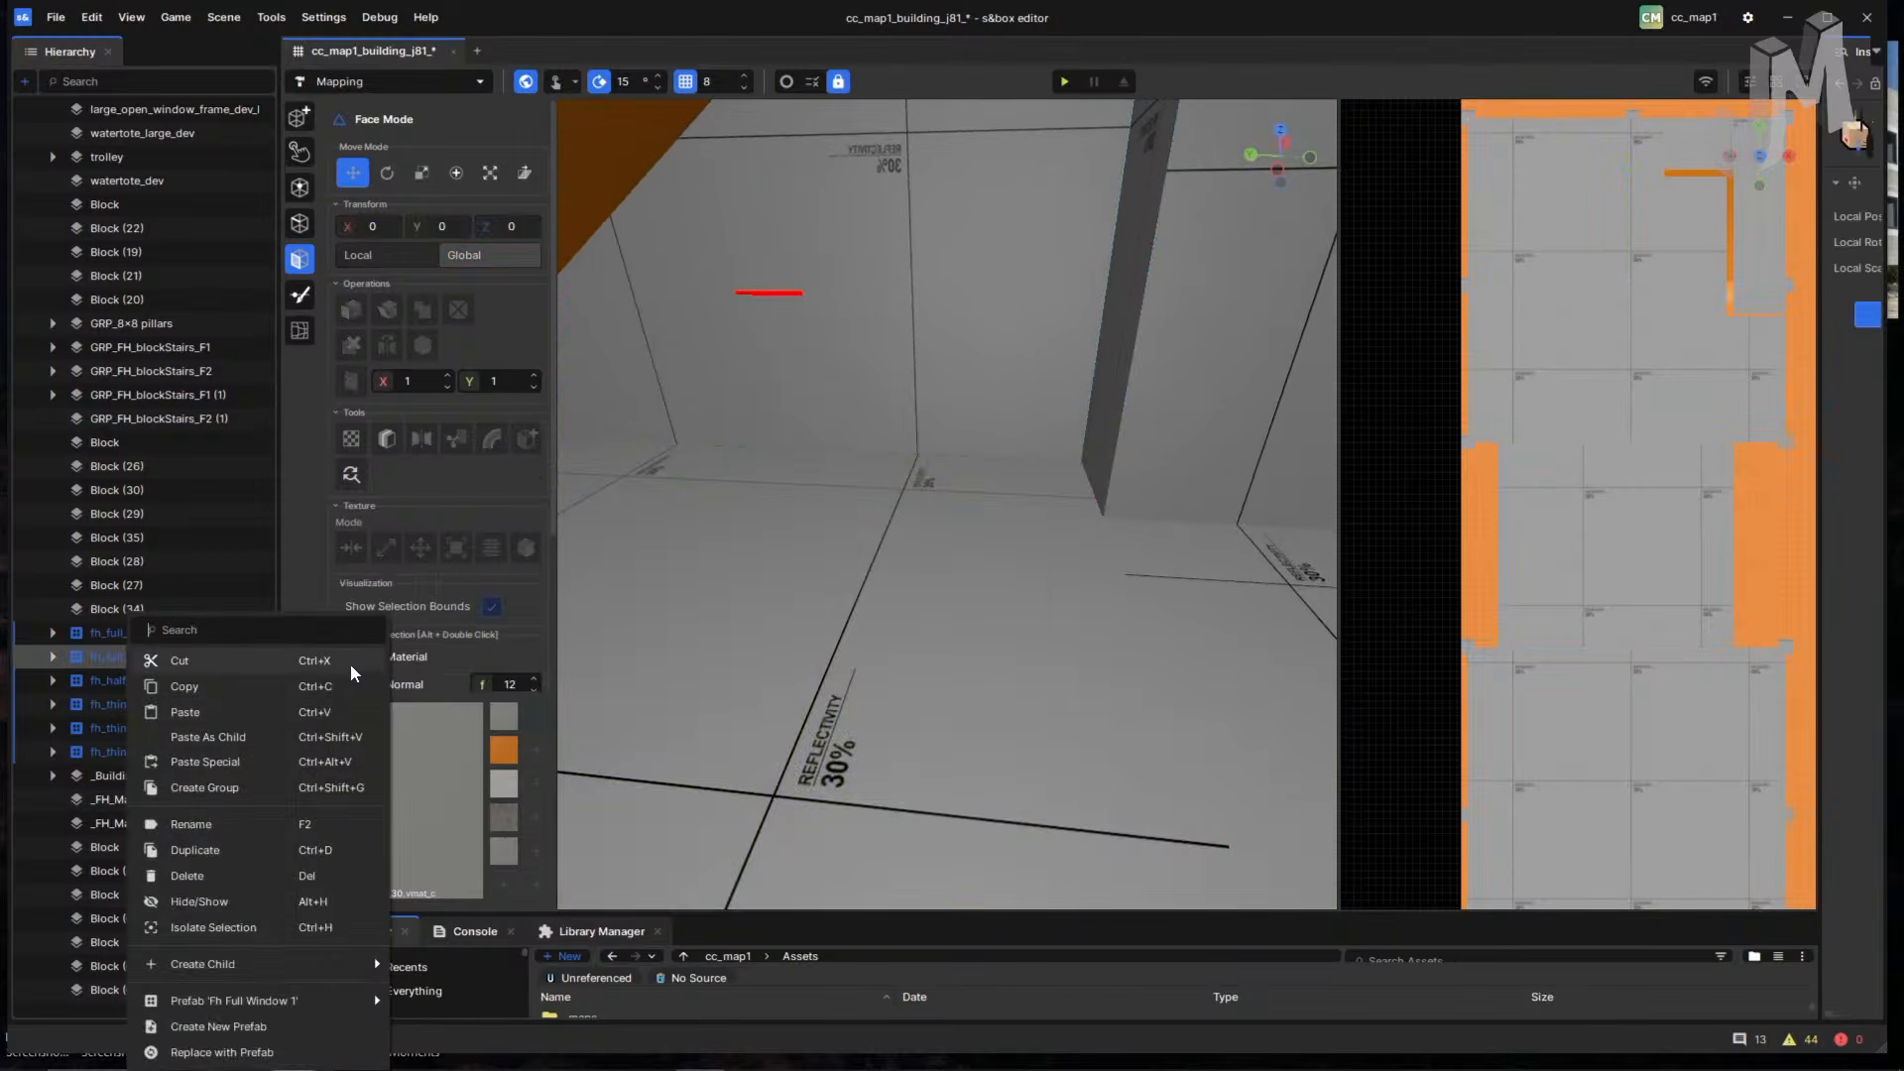
{"action": "key", "text": "Escape"}
{"action": "left_click", "coordinate": [960, 496]}
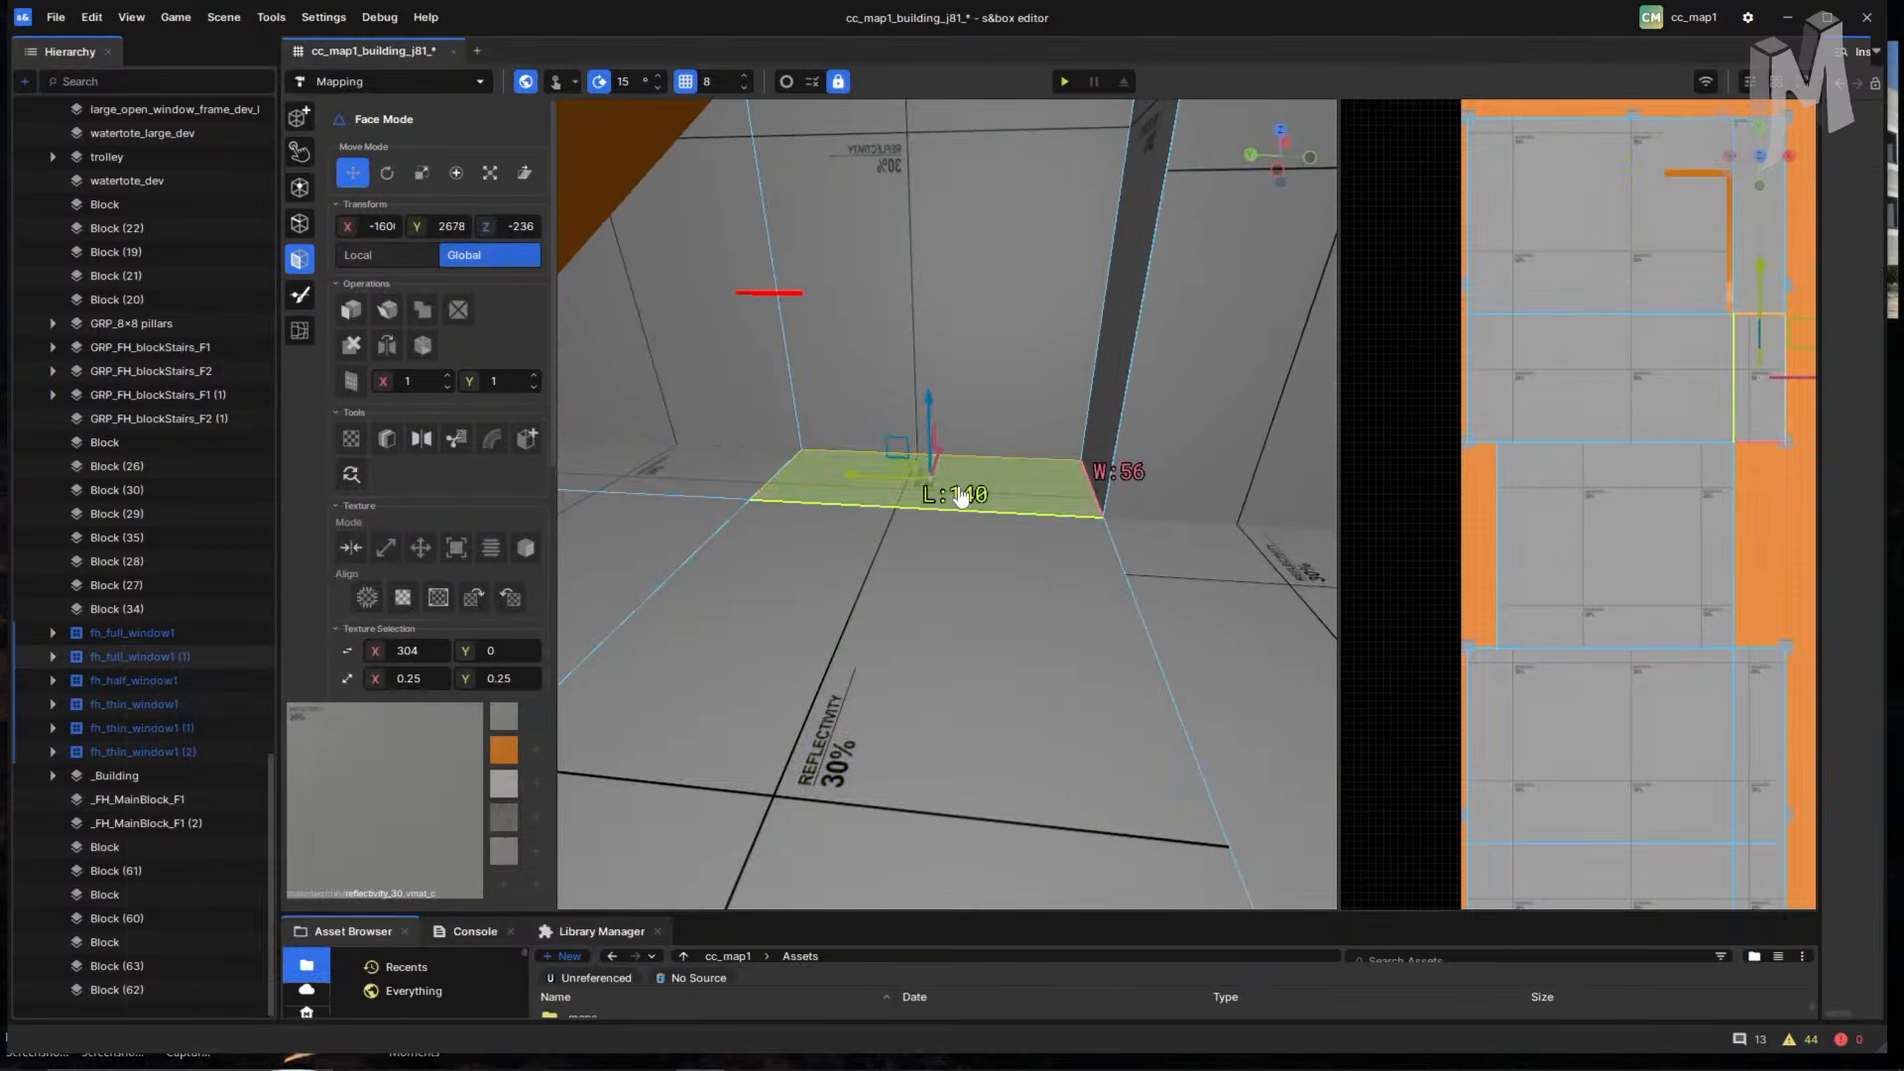
{"action": "left_click", "coordinate": [712, 464]}
{"action": "right_click_drag", "start_coordinate": [1079, 610], "coordinate": [897, 573]}
{"action": "key", "text": "s"}
{"action": "left_click", "coordinate": [1036, 563], "text": "shift"}
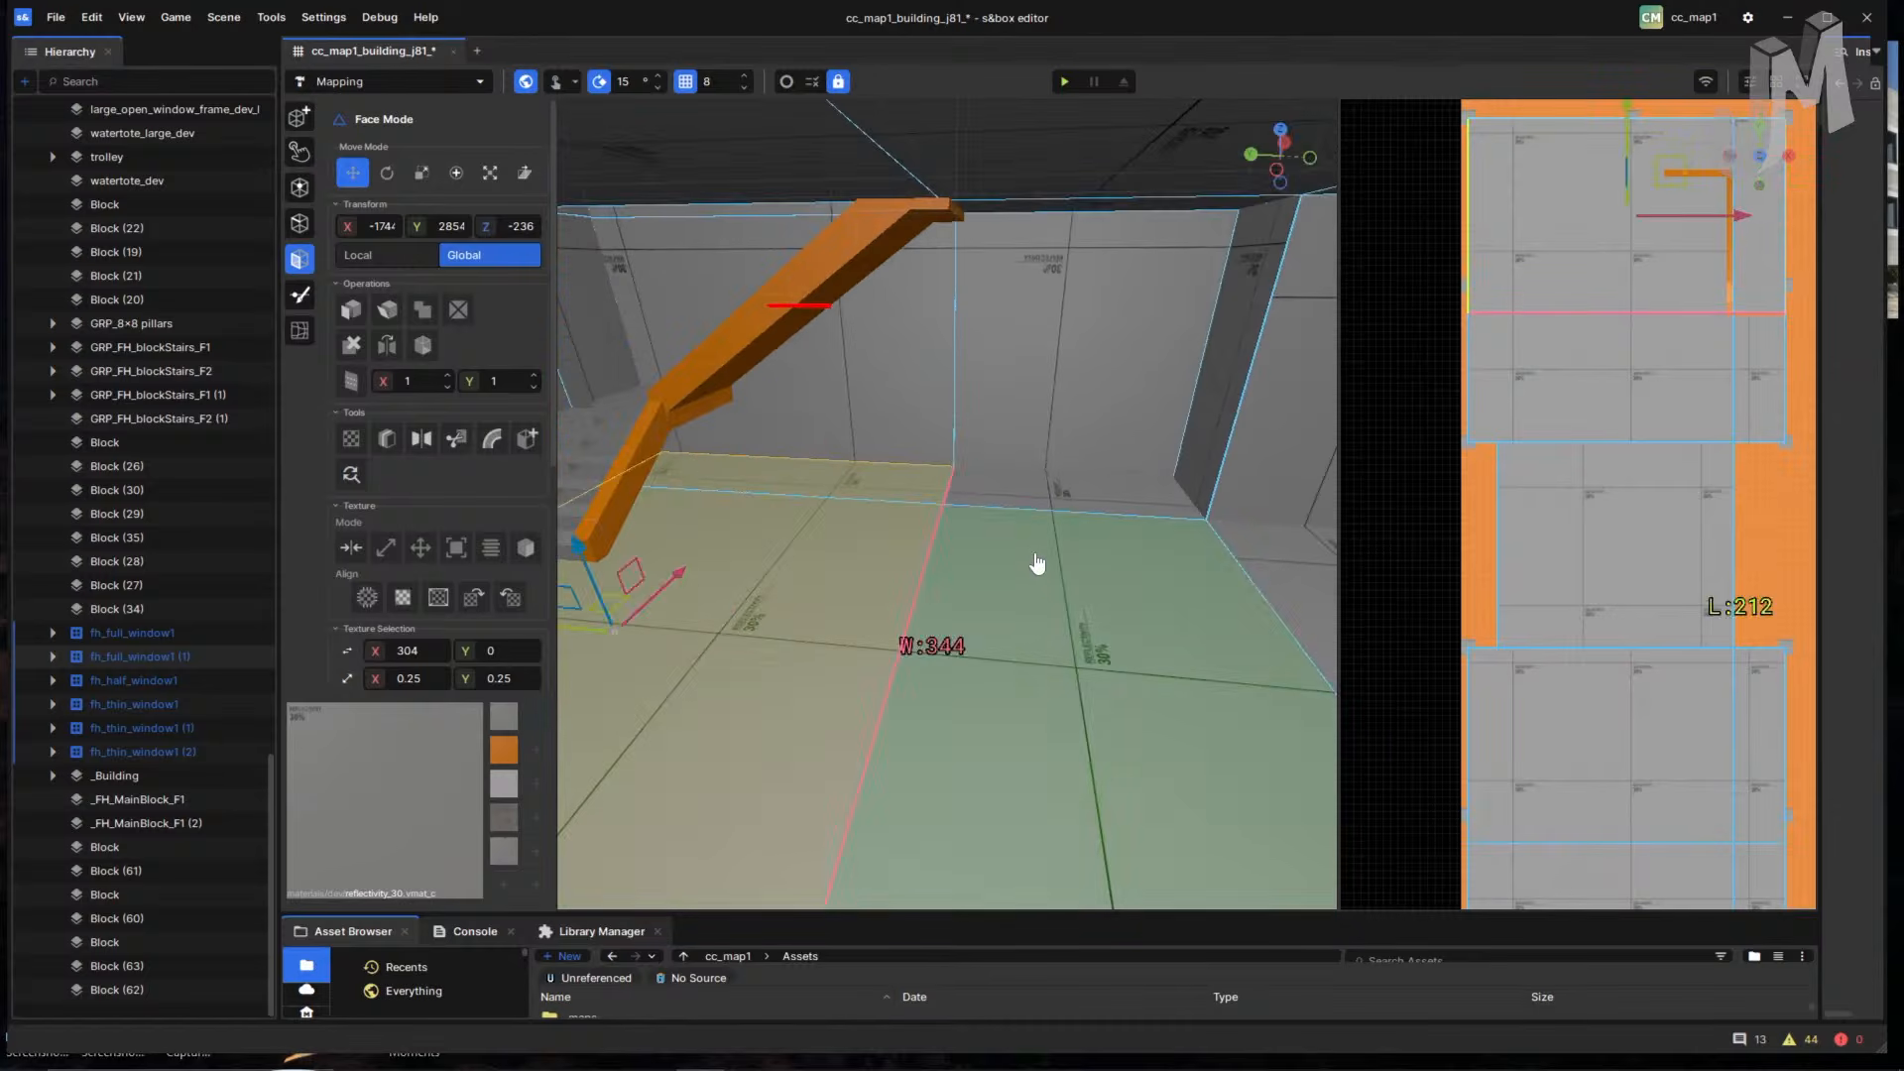
{"action": "right_click_drag", "start_coordinate": [1006, 546], "coordinate": [516, 590]}
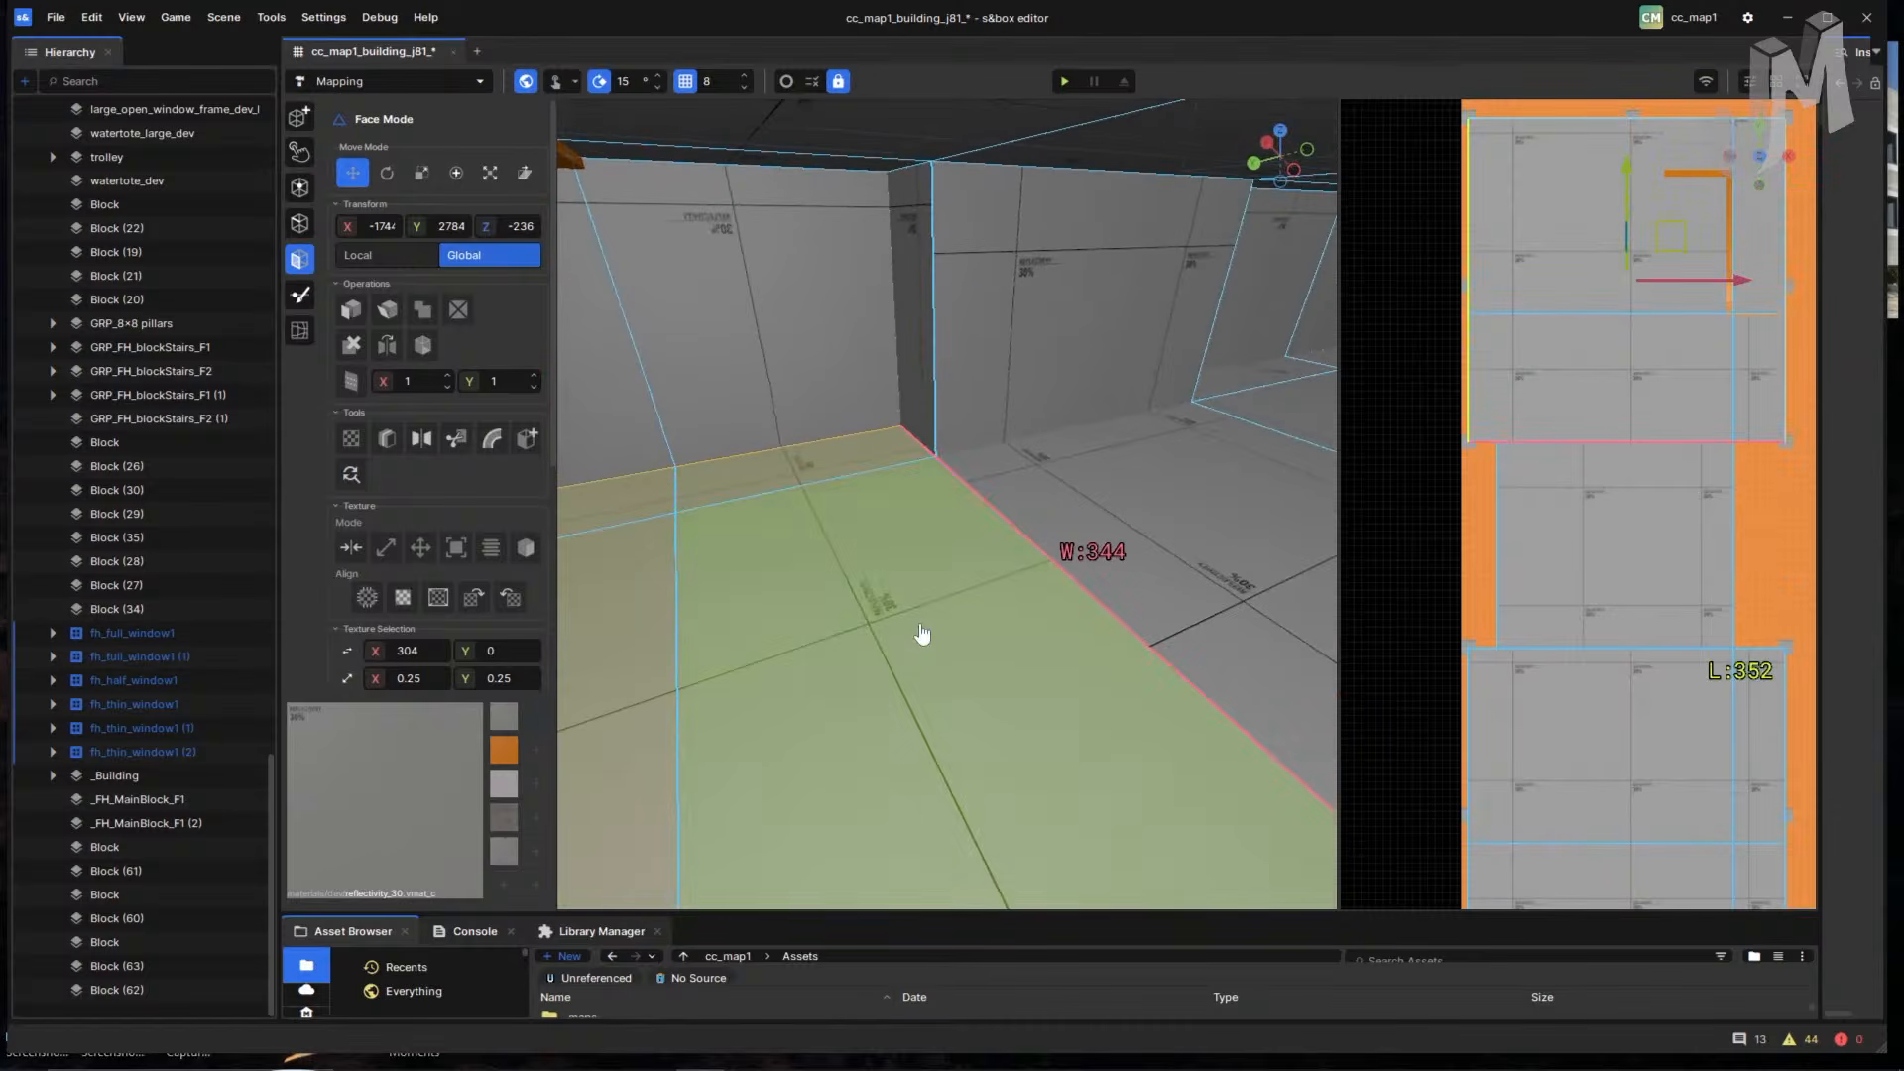
{"action": "right_click_drag", "start_coordinate": [922, 635], "coordinate": [1207, 705]}
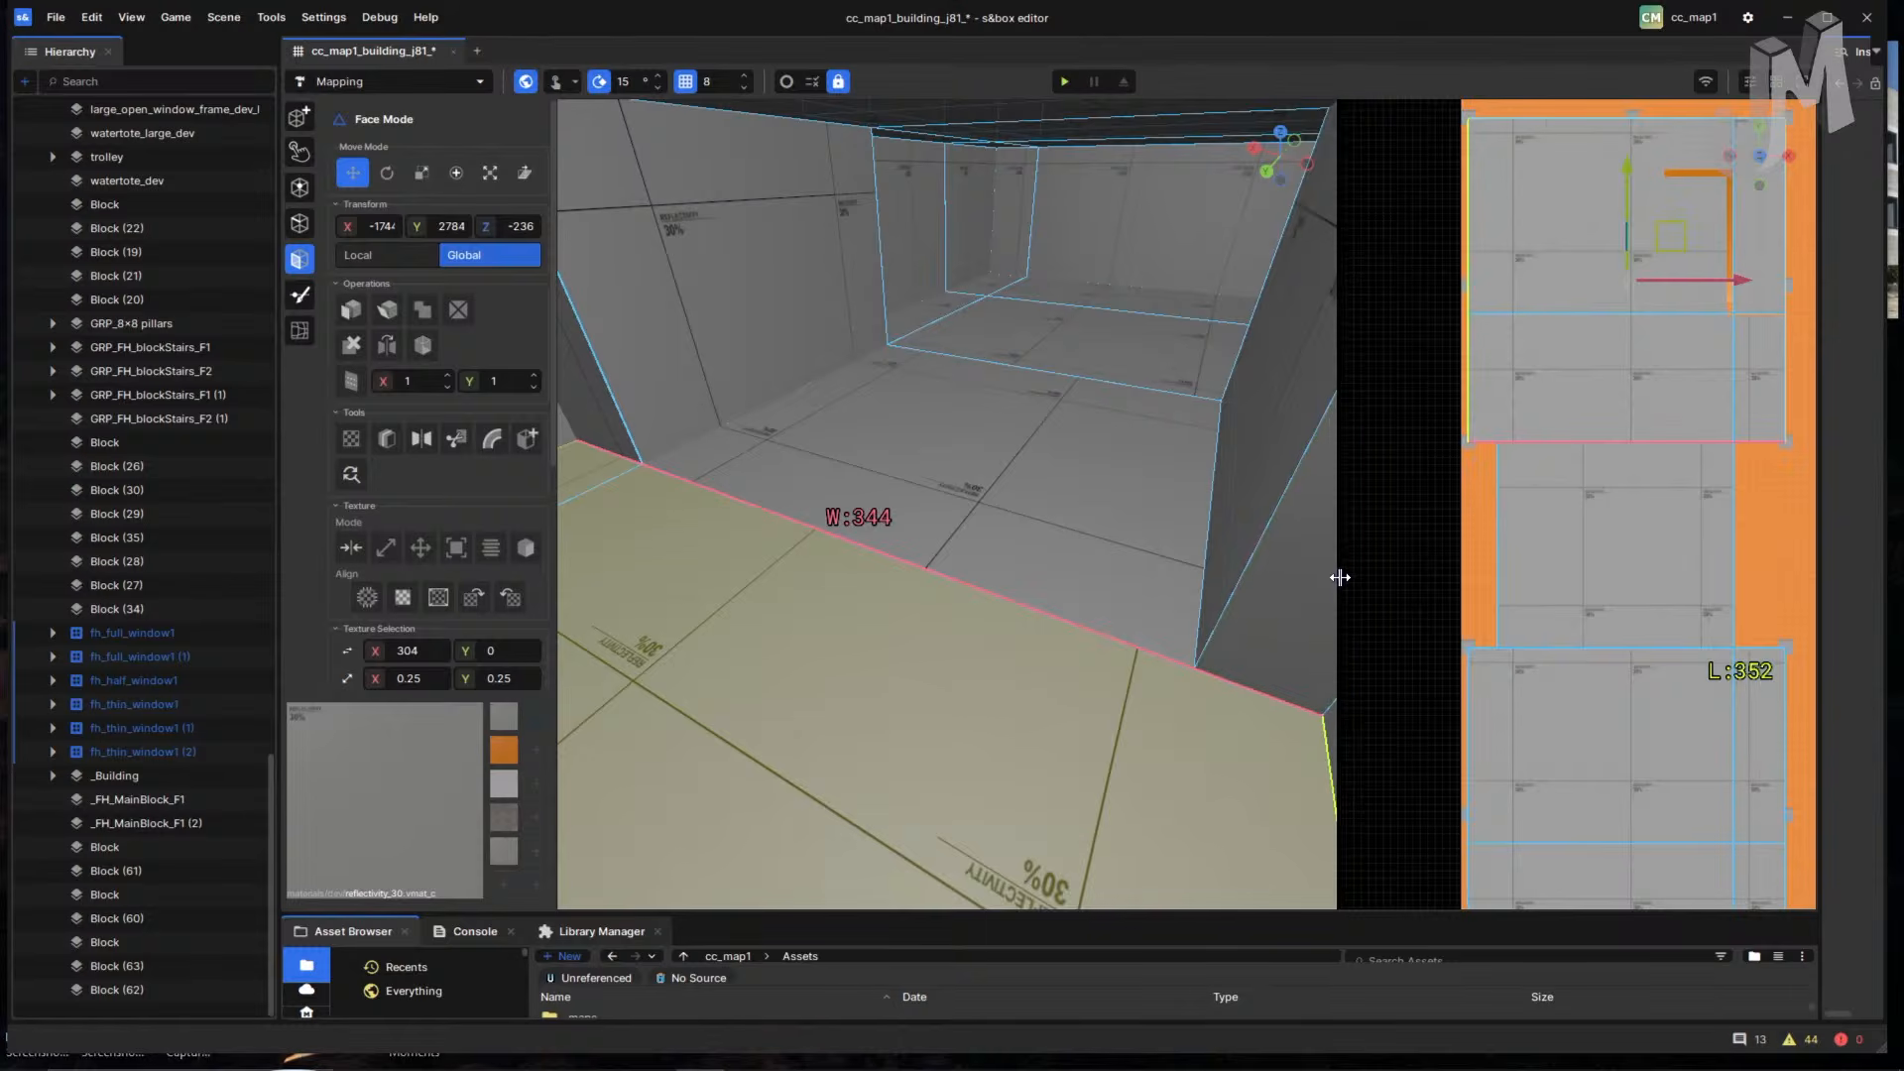
- Widen the 3D viewport and settle the selection on the right floor face
{"action": "left_click_drag", "start_coordinate": [1339, 577], "coordinate": [1532, 577]}
{"action": "right_click_drag", "start_coordinate": [1097, 668], "coordinate": [1288, 625]}
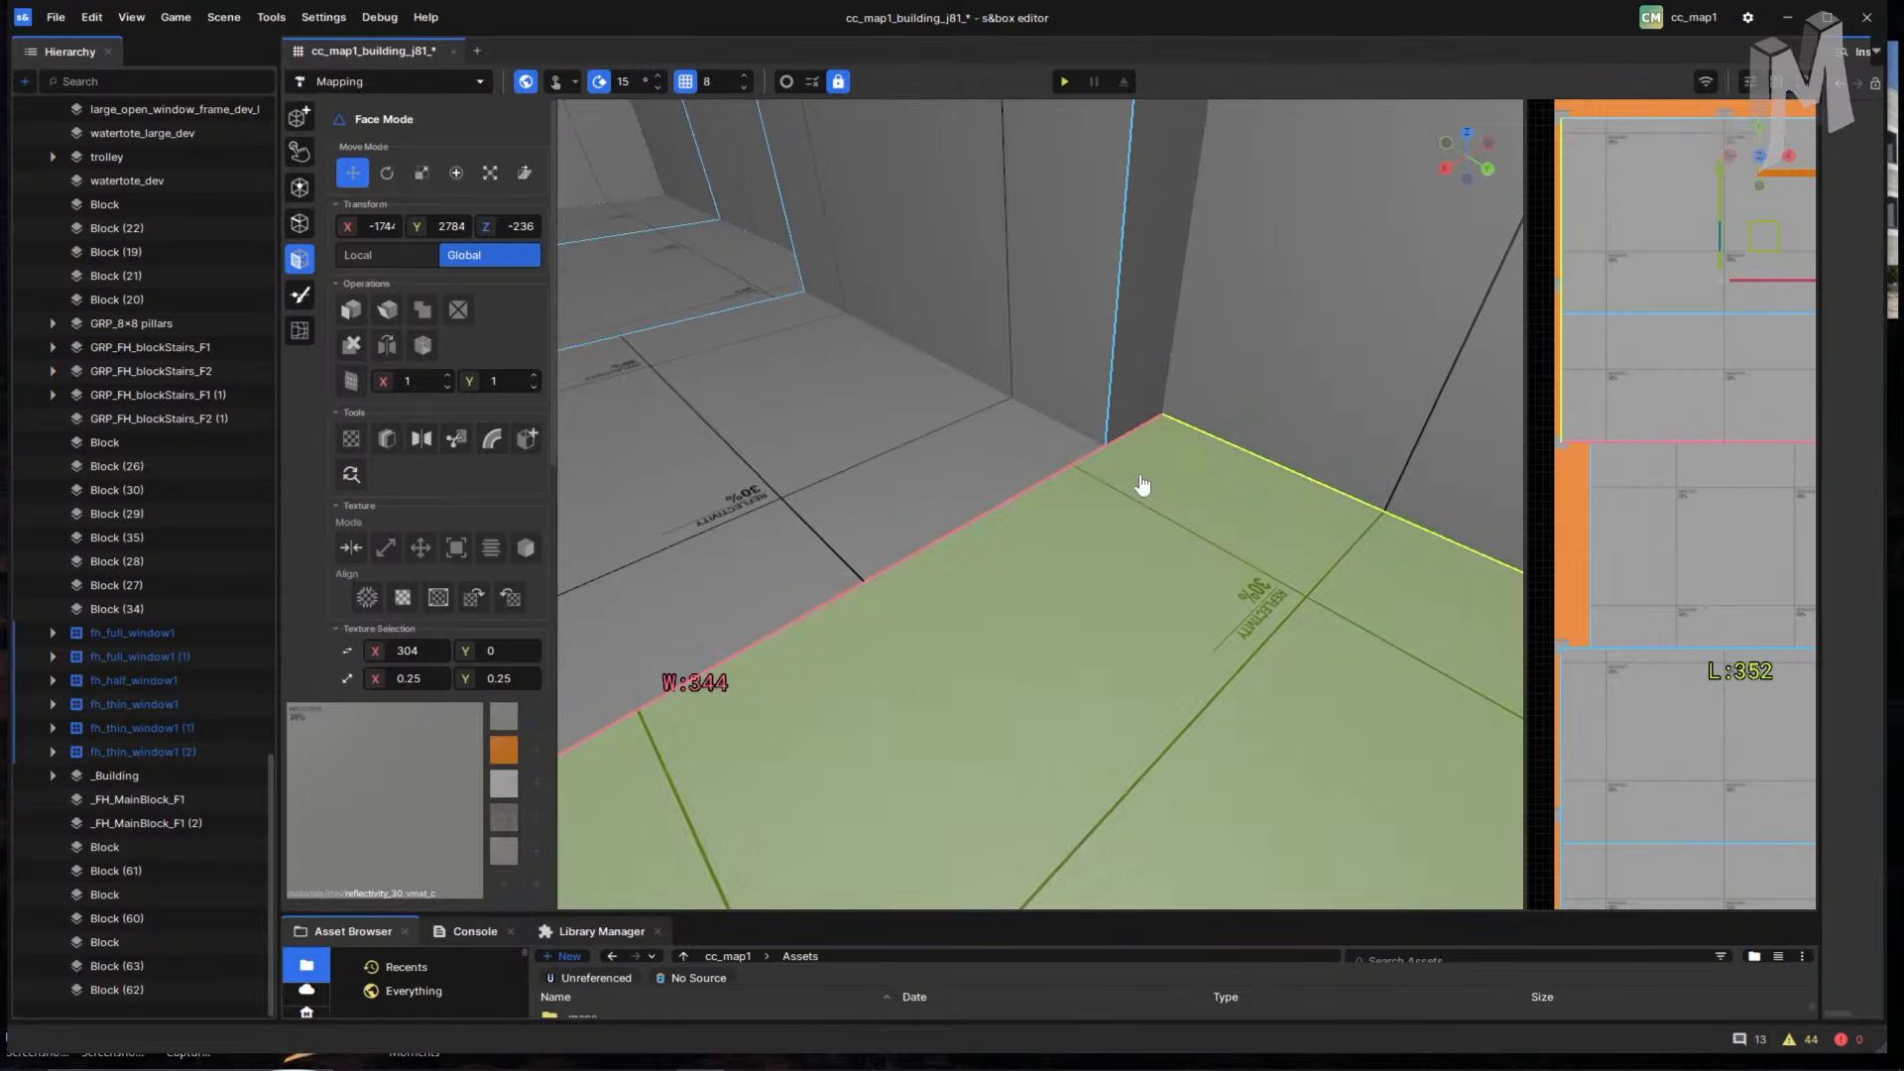
{"action": "right_click_drag", "start_coordinate": [1142, 485], "coordinate": [1201, 644]}
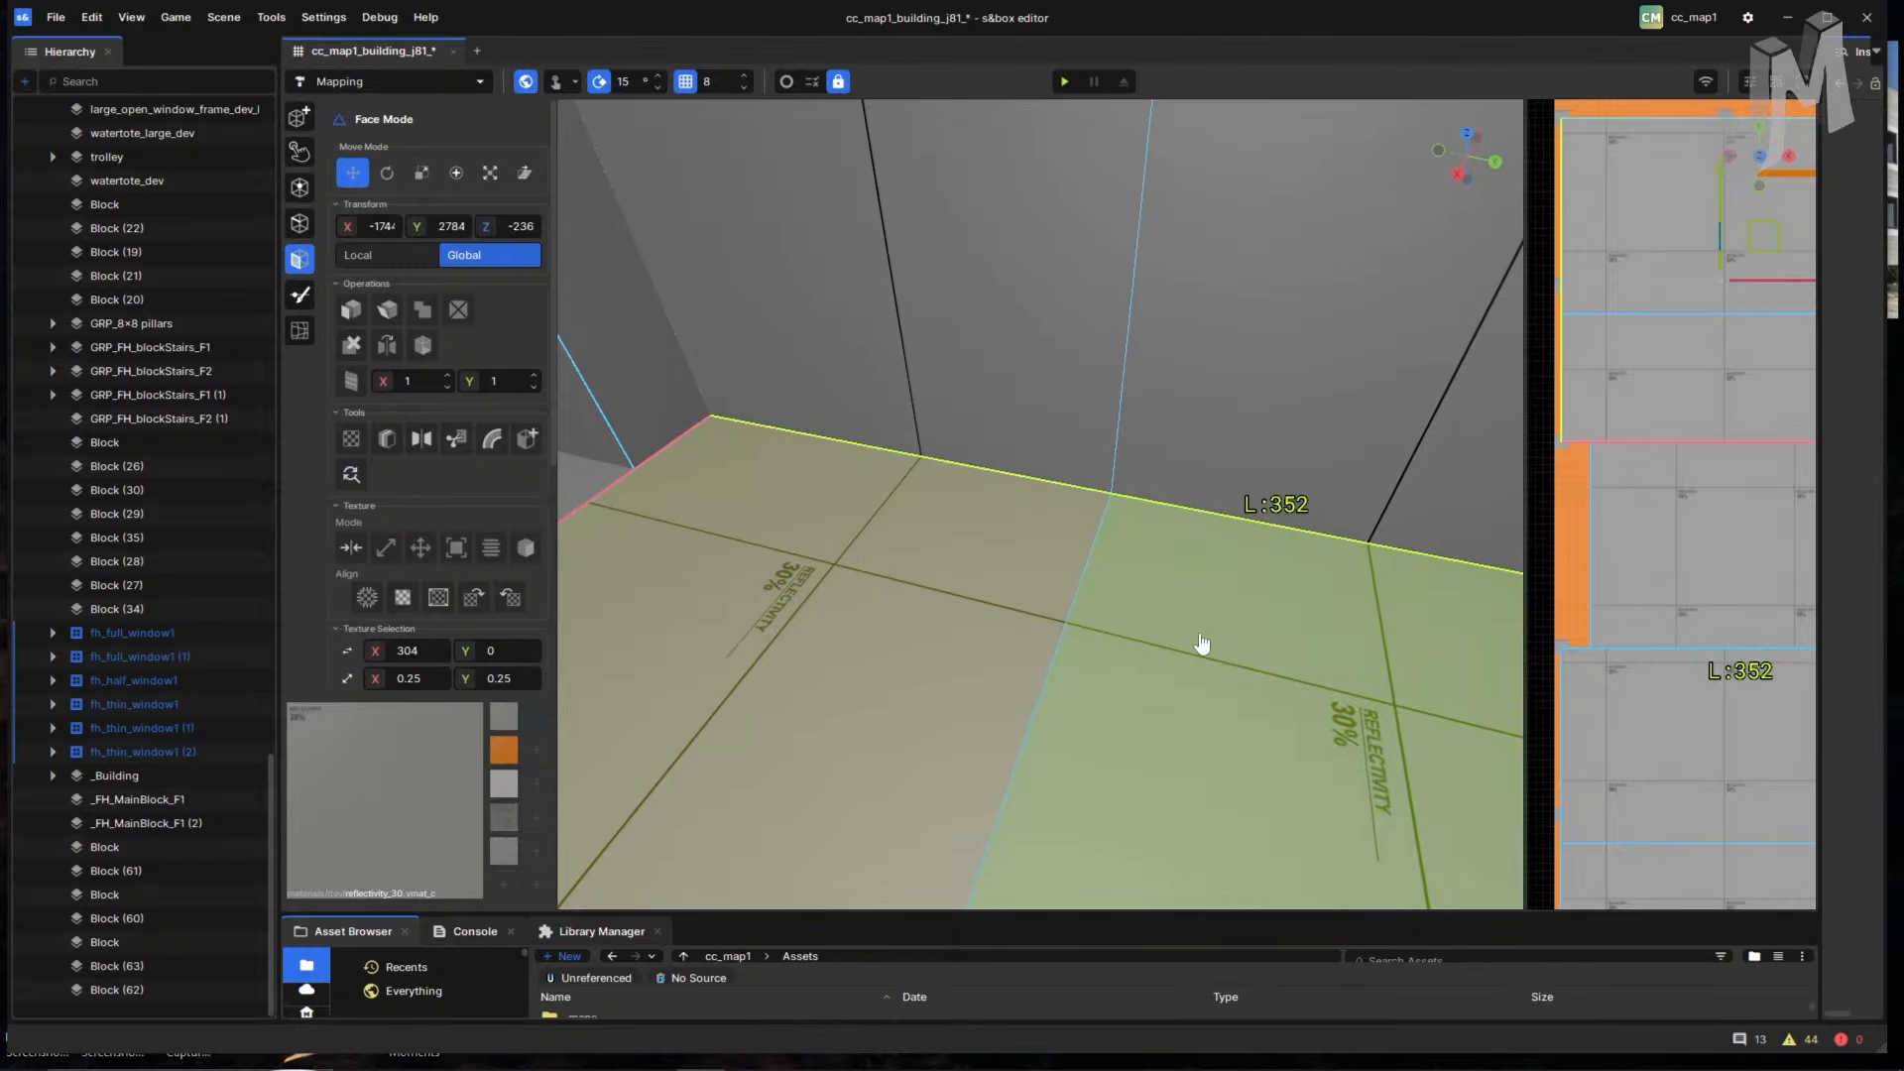
{"action": "left_click", "coordinate": [1190, 649]}
{"action": "left_click", "coordinate": [939, 618]}
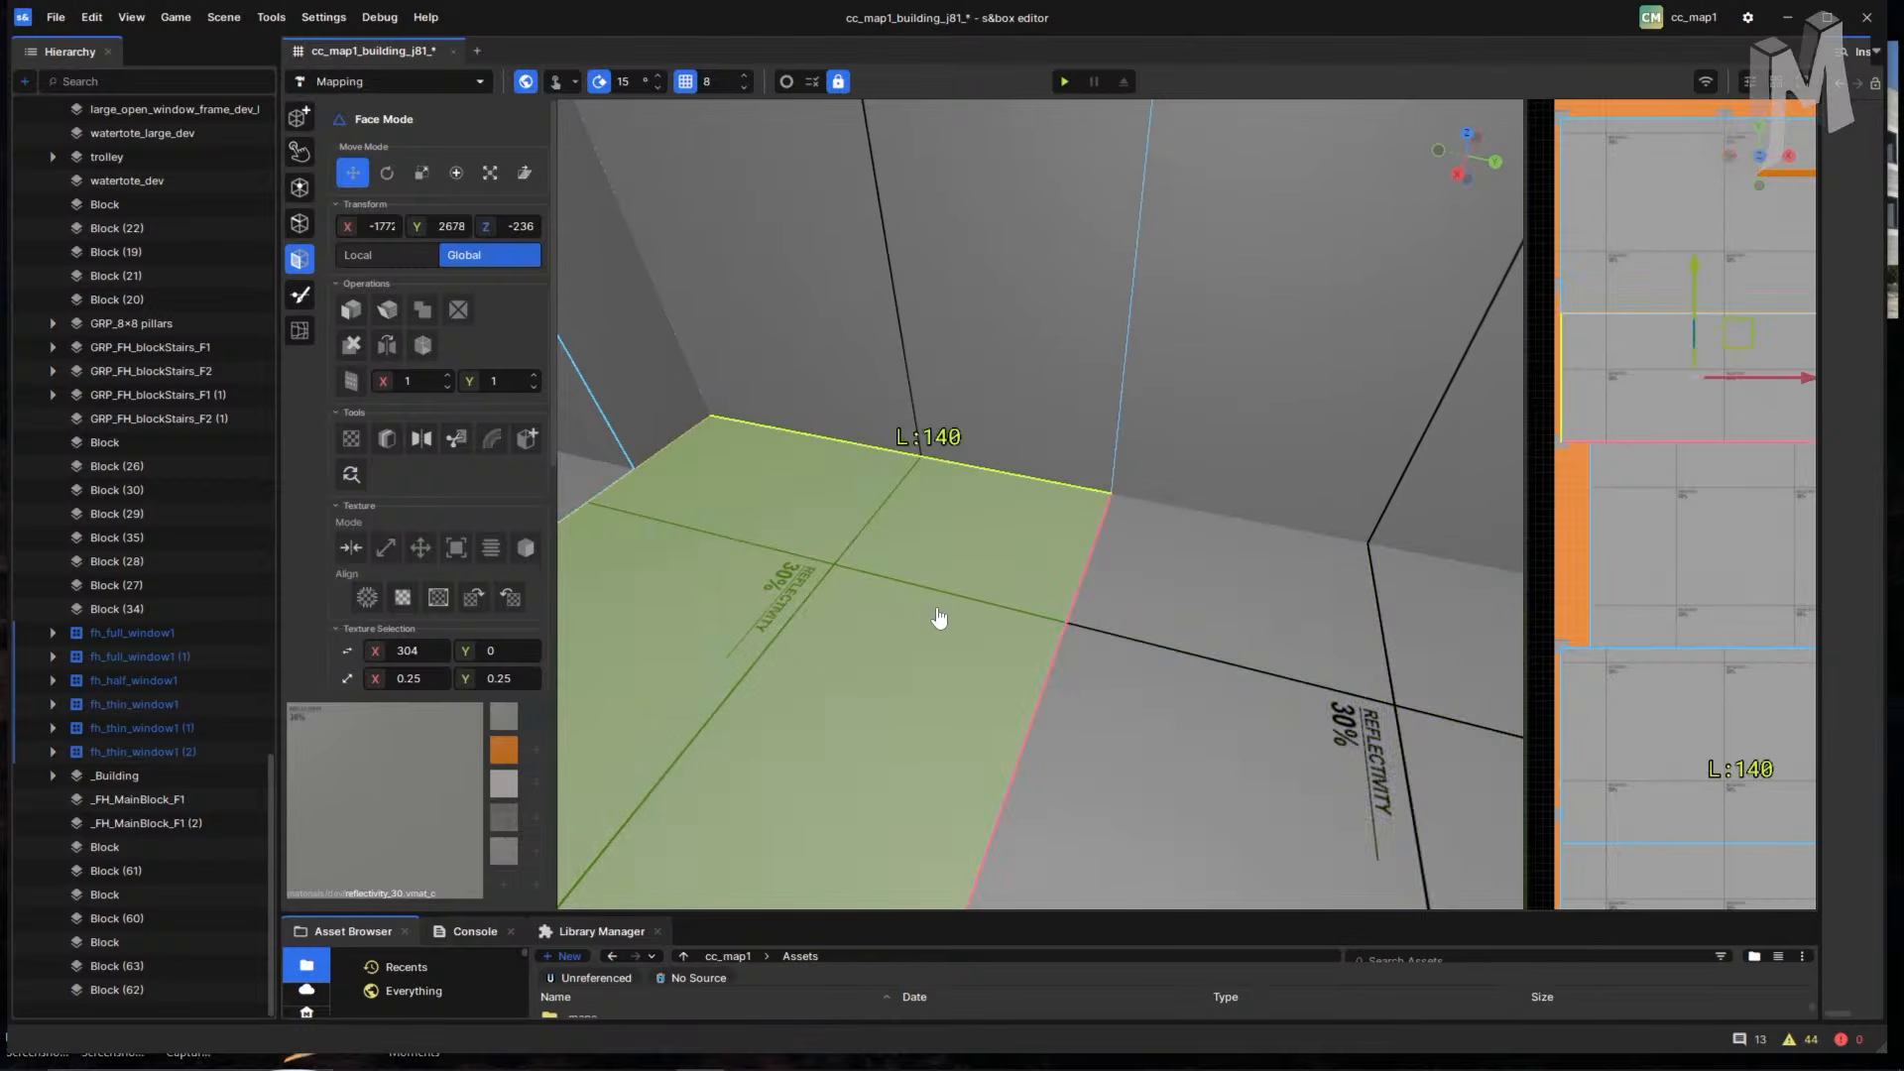
{"action": "left_click", "coordinate": [1194, 635]}
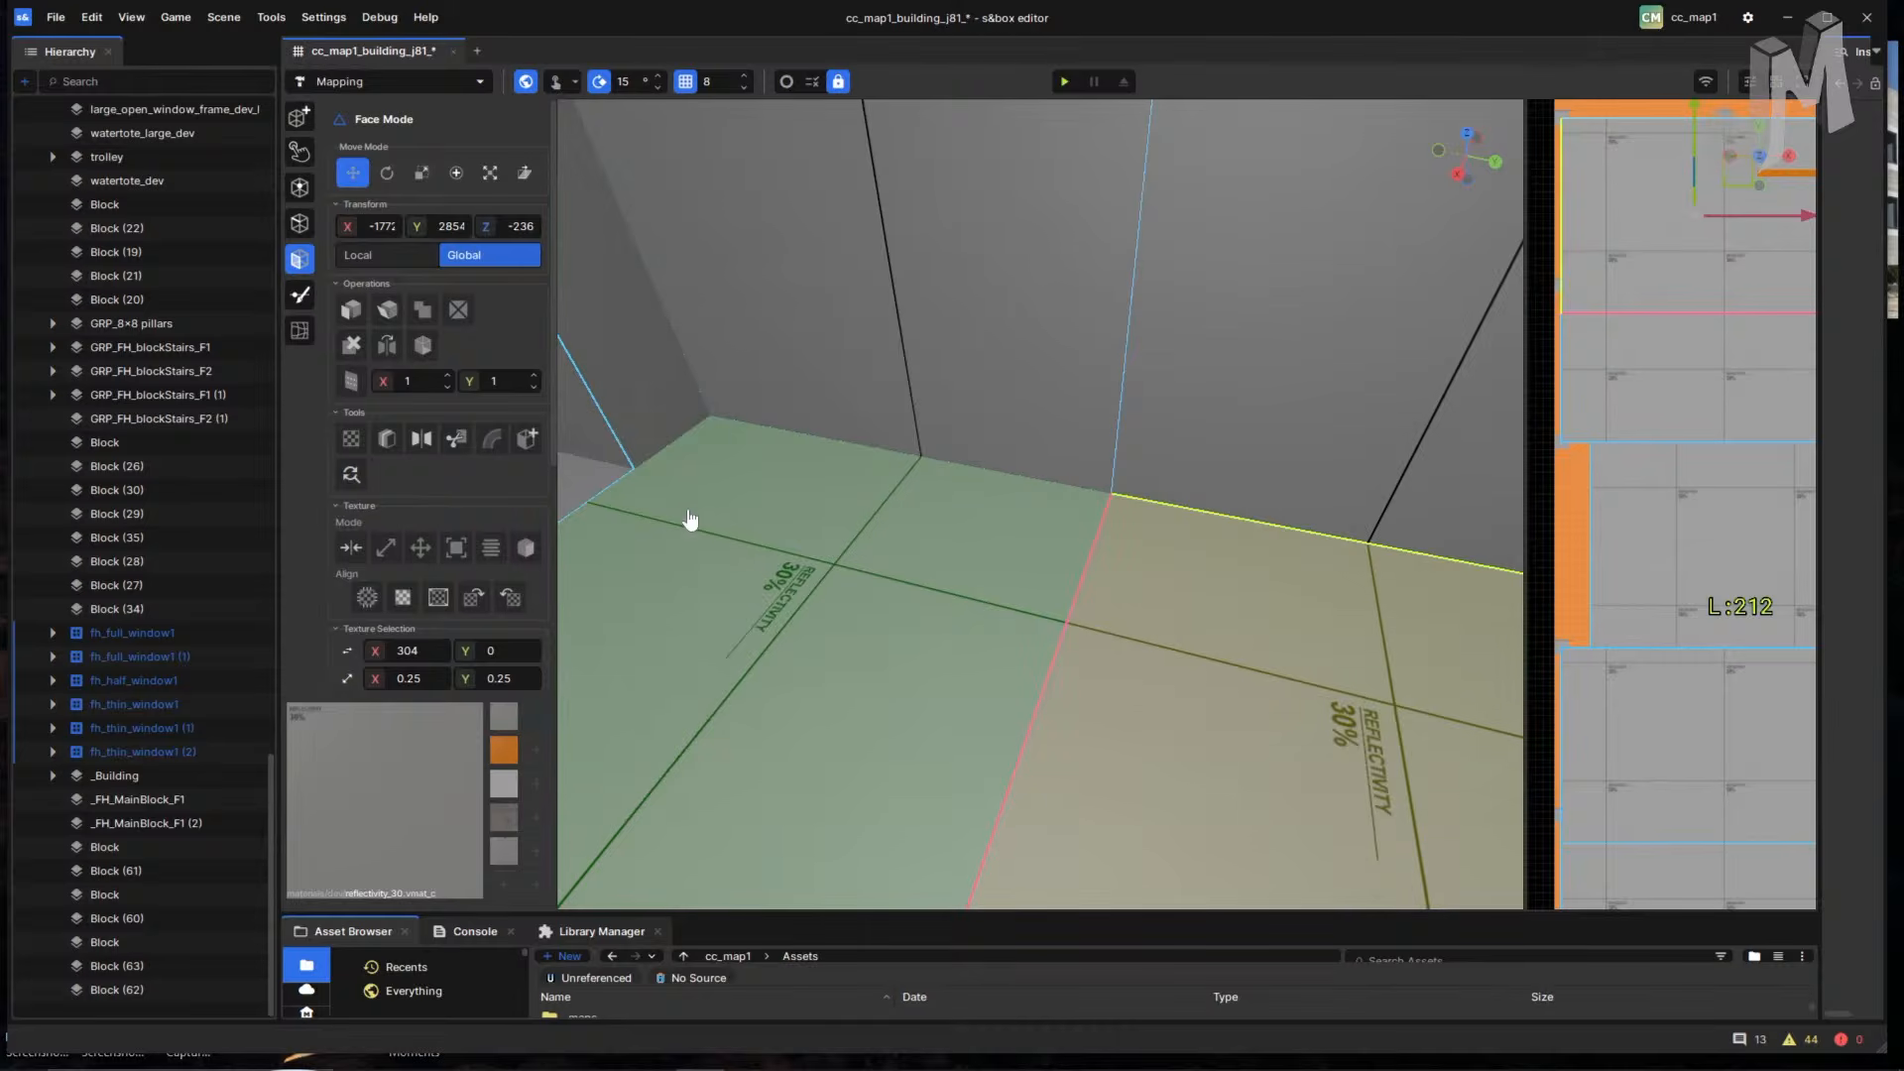
- Select the narrow pillar wall strip beside the floor and activate the Edge Cut Tool
{"action": "key", "text": "a"}
{"action": "right_click_drag", "start_coordinate": [967, 573], "coordinate": [965, 565]}
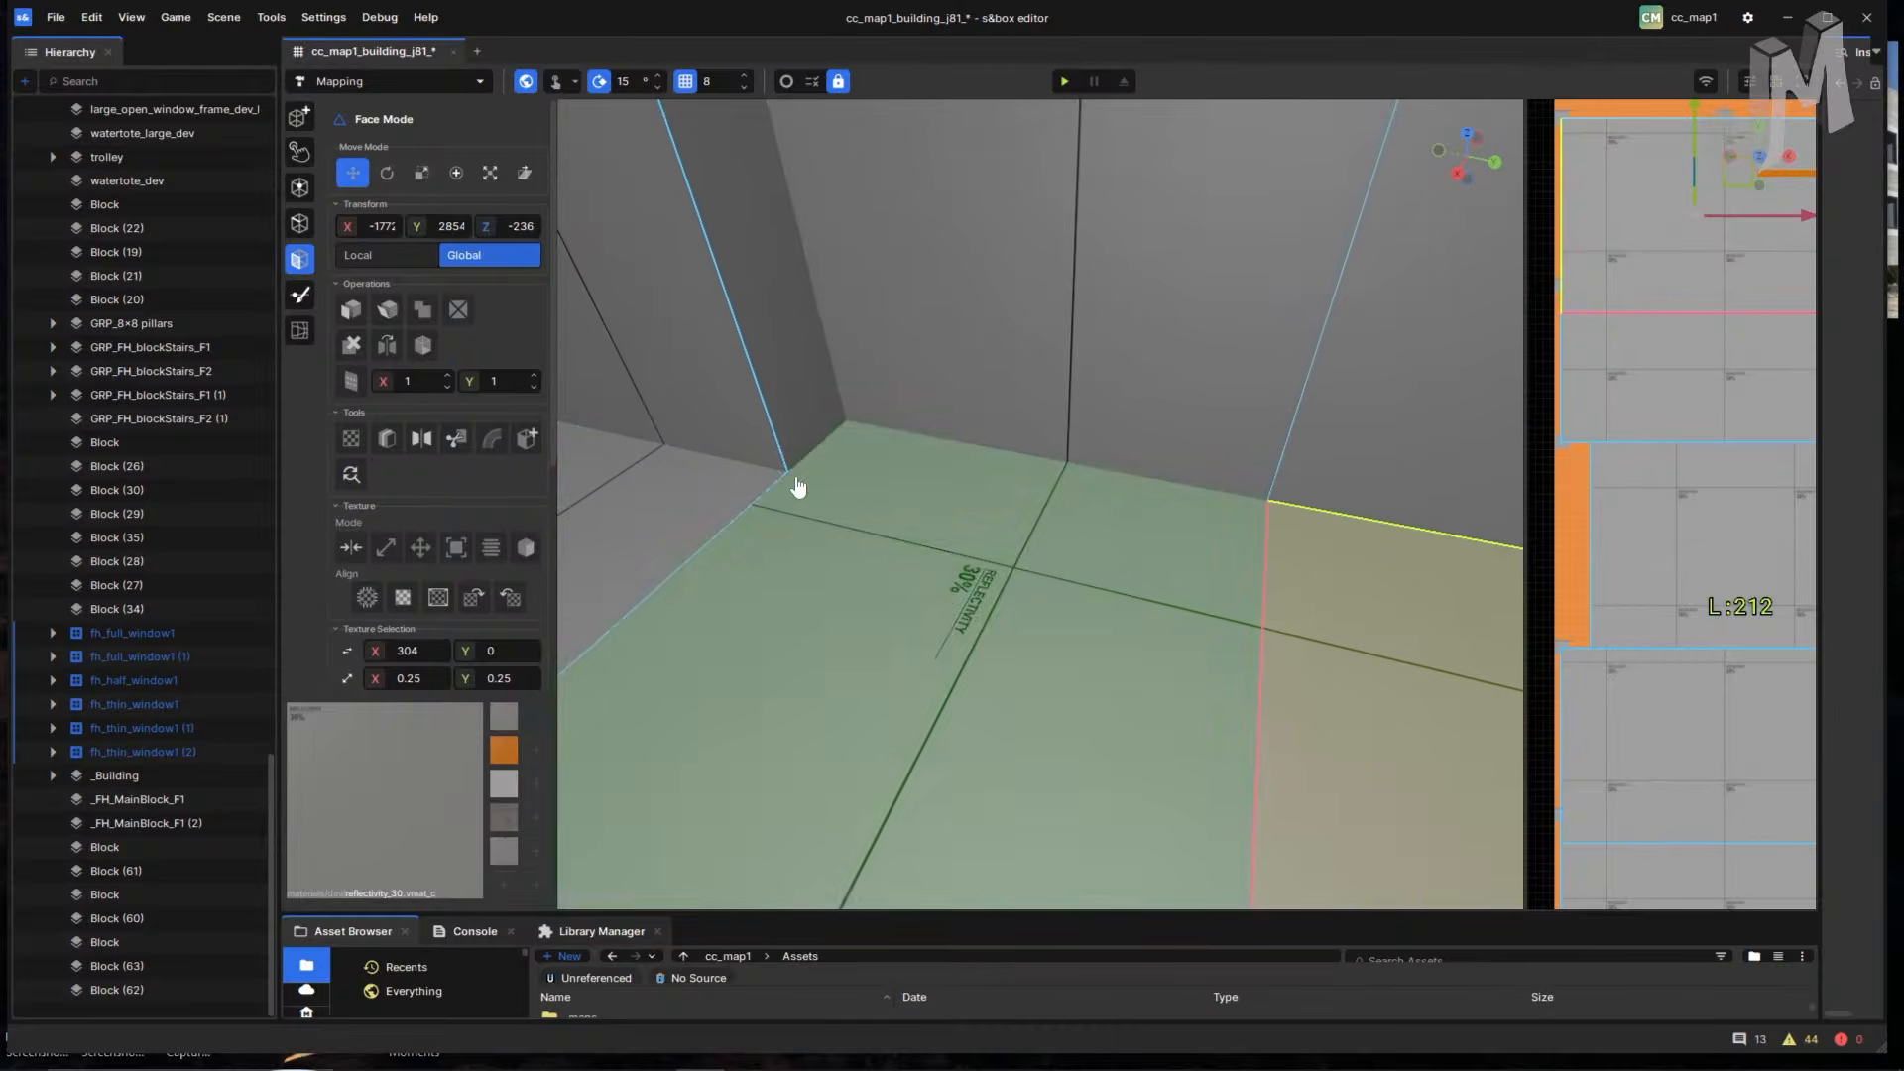
{"action": "left_click", "coordinate": [882, 477]}
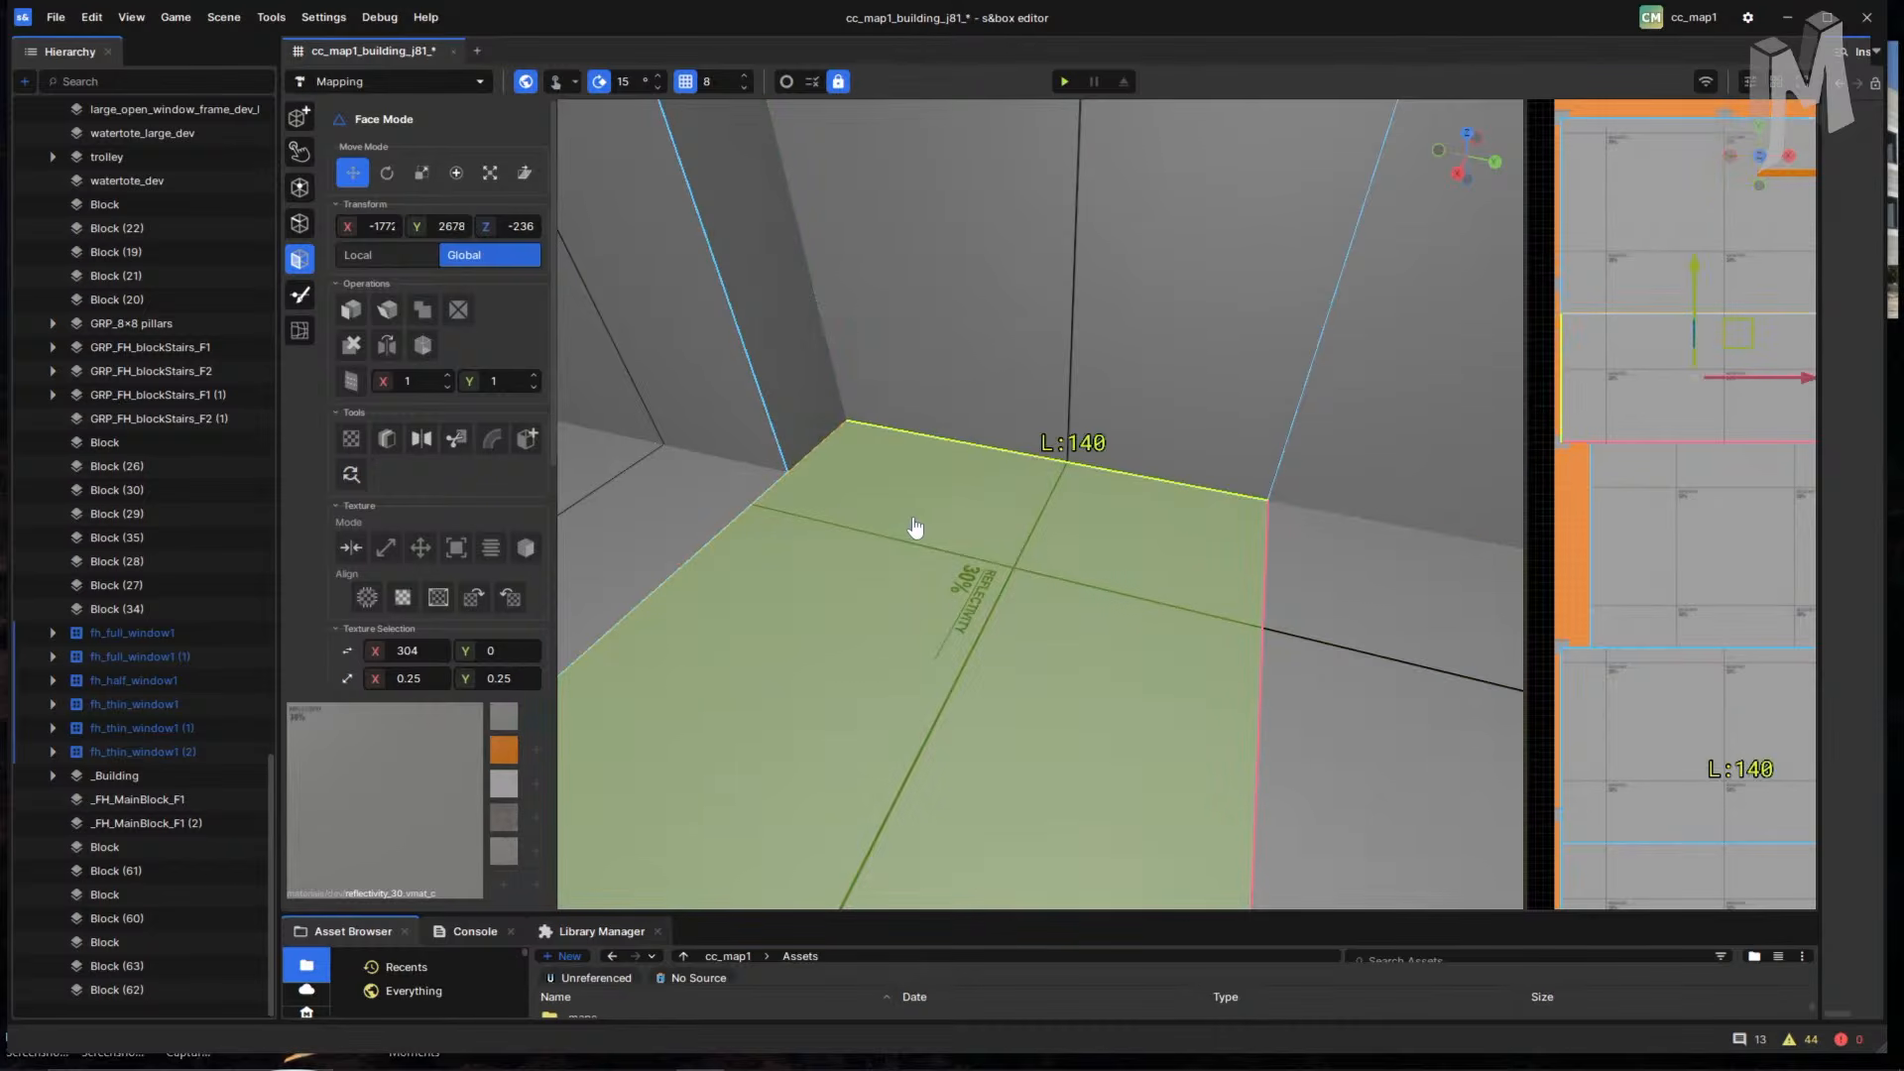
{"action": "left_click", "coordinate": [806, 466]}
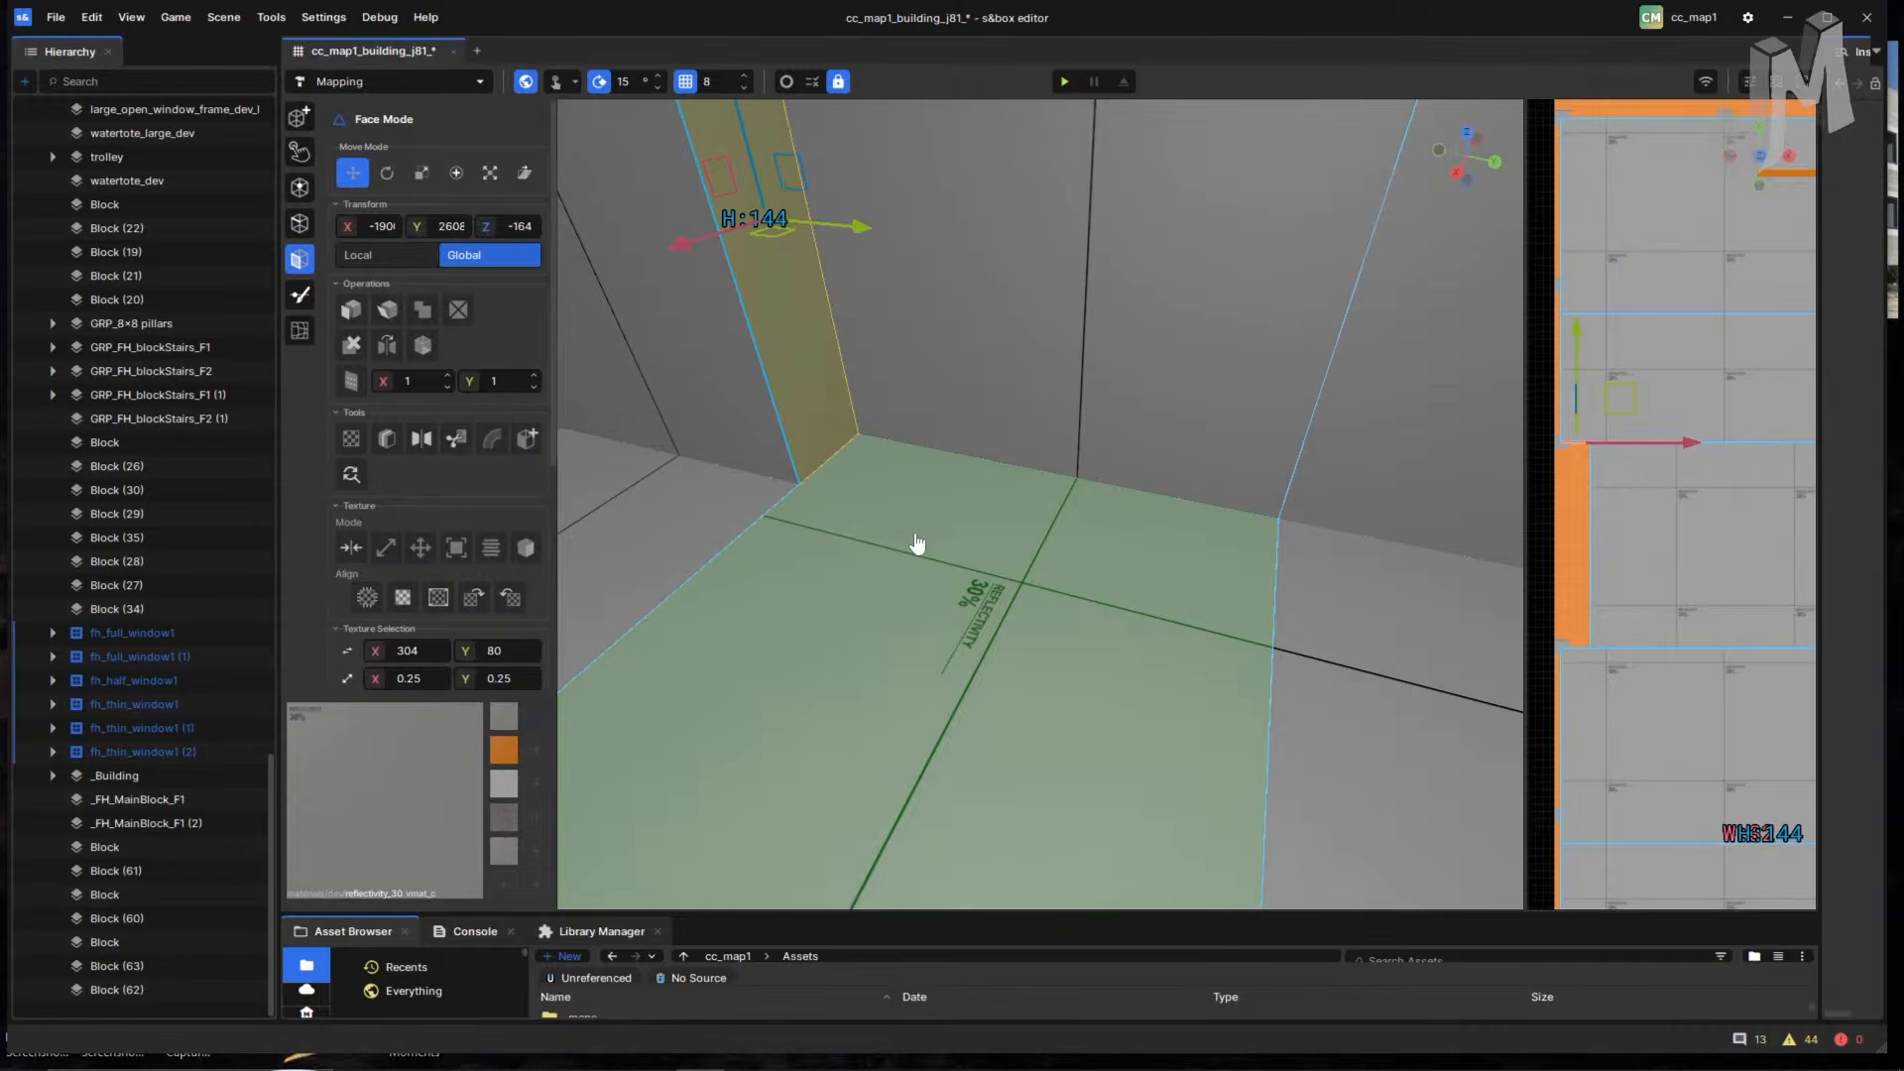
{"action": "key", "text": "c"}
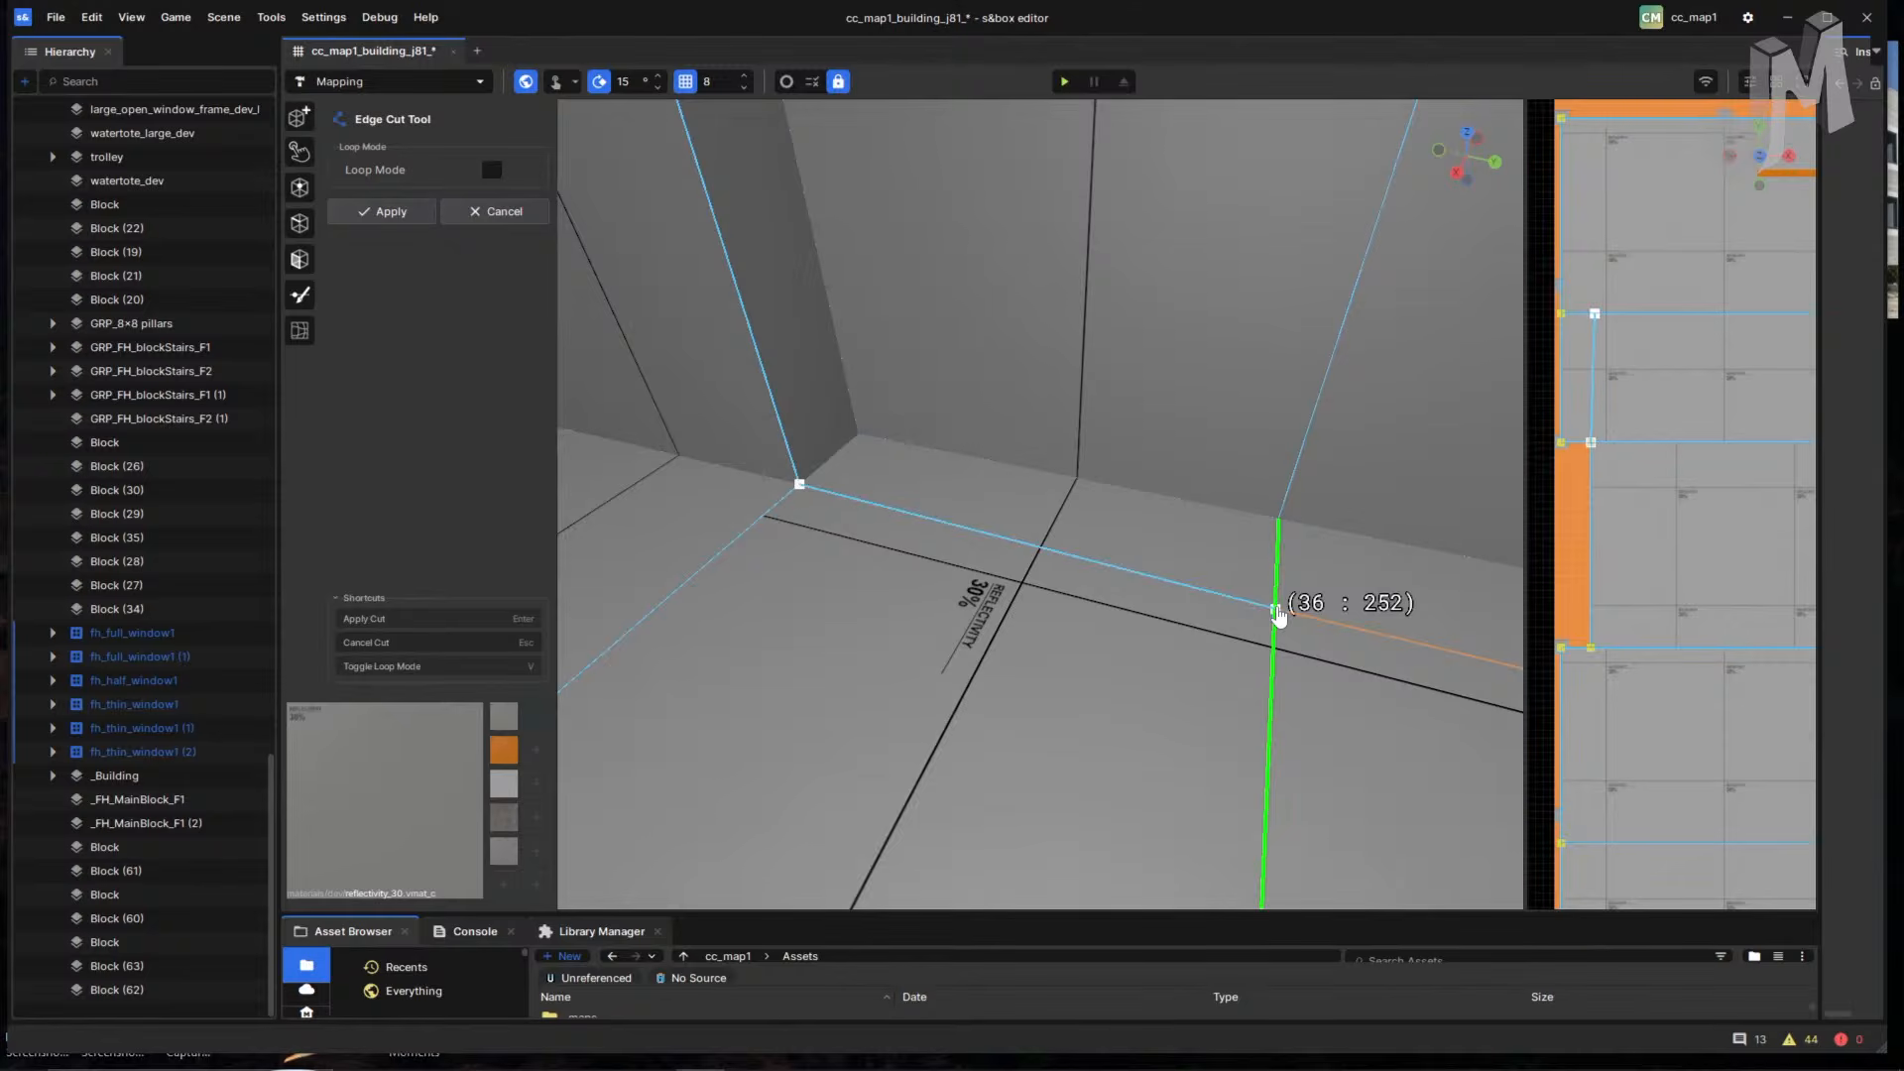
- Make the grid finer, cut an edge across the floor at the wall corner, then undo it
{"action": "right_click_drag", "start_coordinate": [1405, 668], "coordinate": [1292, 646]}
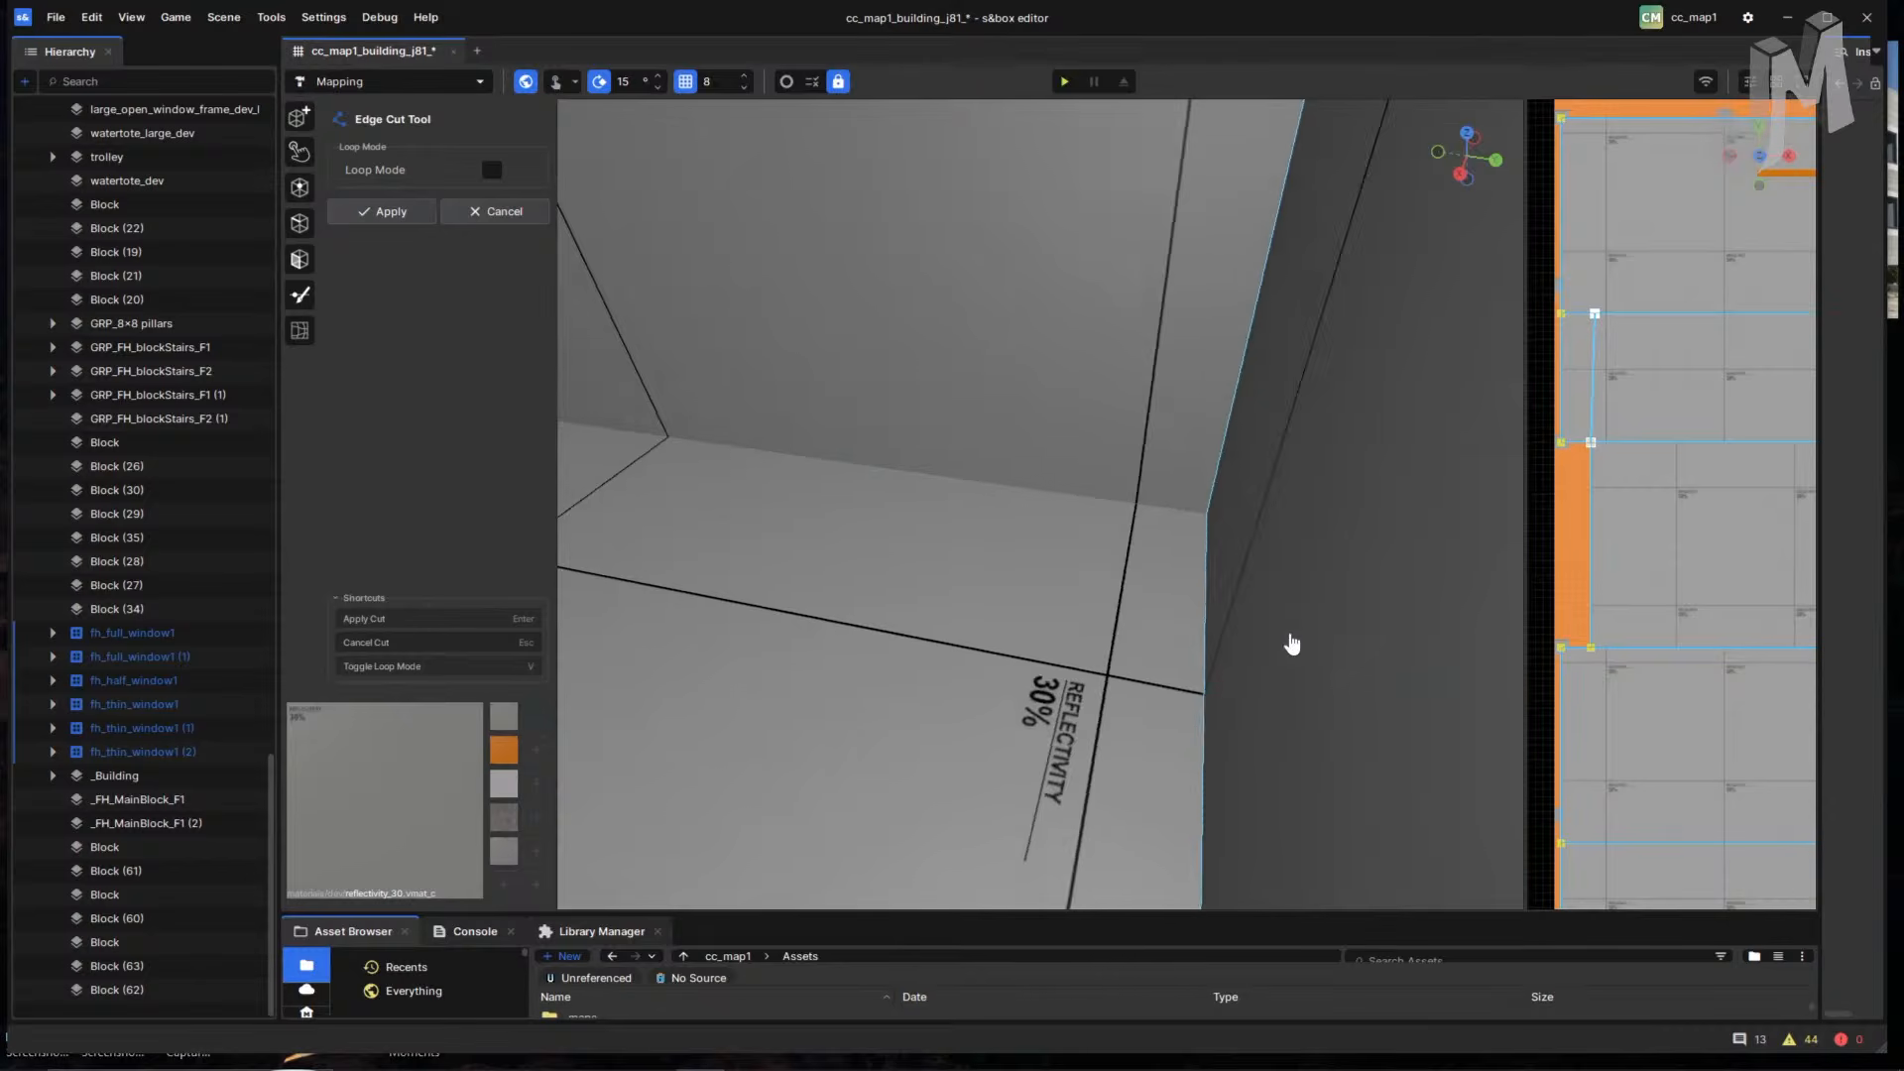
{"action": "mouse_move", "coordinate": [1127, 637]}
{"action": "right_mouse_down"}
{"action": "mouse_move", "coordinate": [1151, 633]}
{"action": "mouse_move", "coordinate": [1121, 621]}
{"action": "right_mouse_up"}
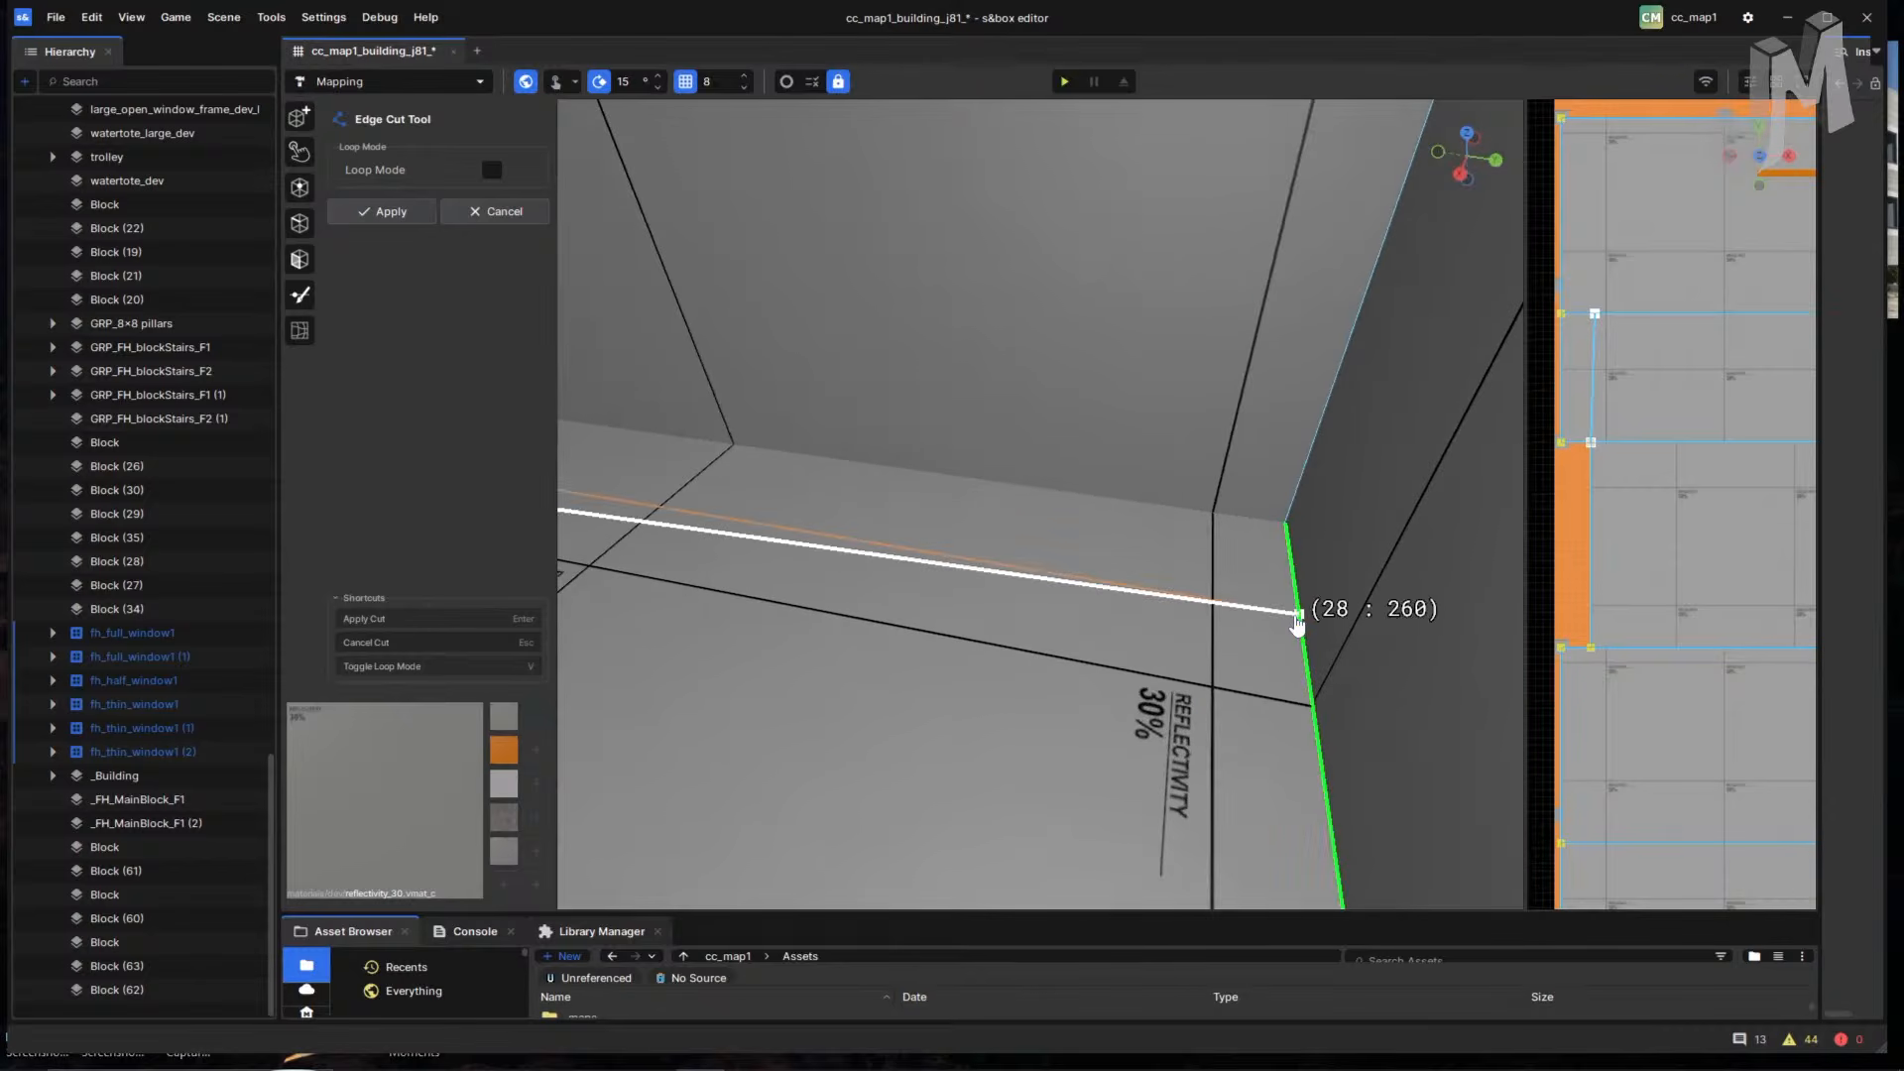
{"action": "right_click_drag", "start_coordinate": [1296, 625], "coordinate": [1211, 616]}
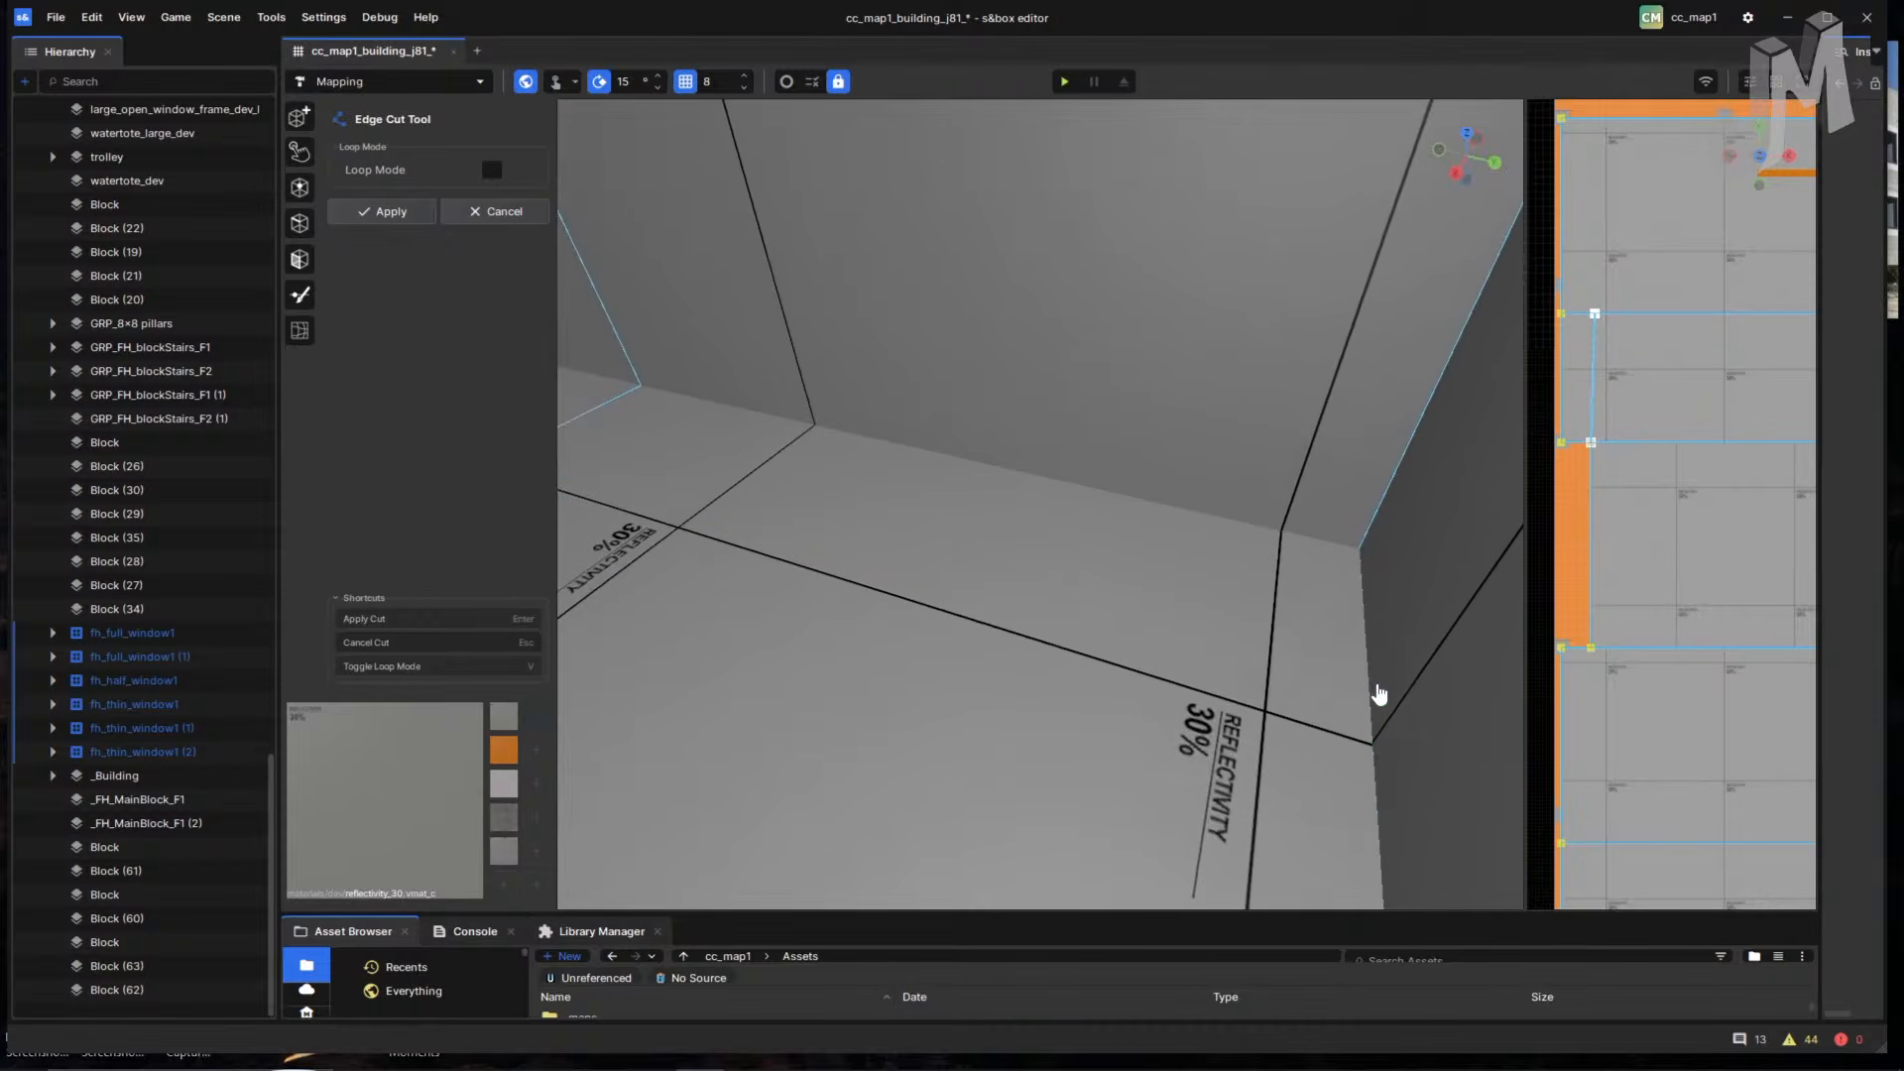
{"action": "key", "text": "bracketleft"}
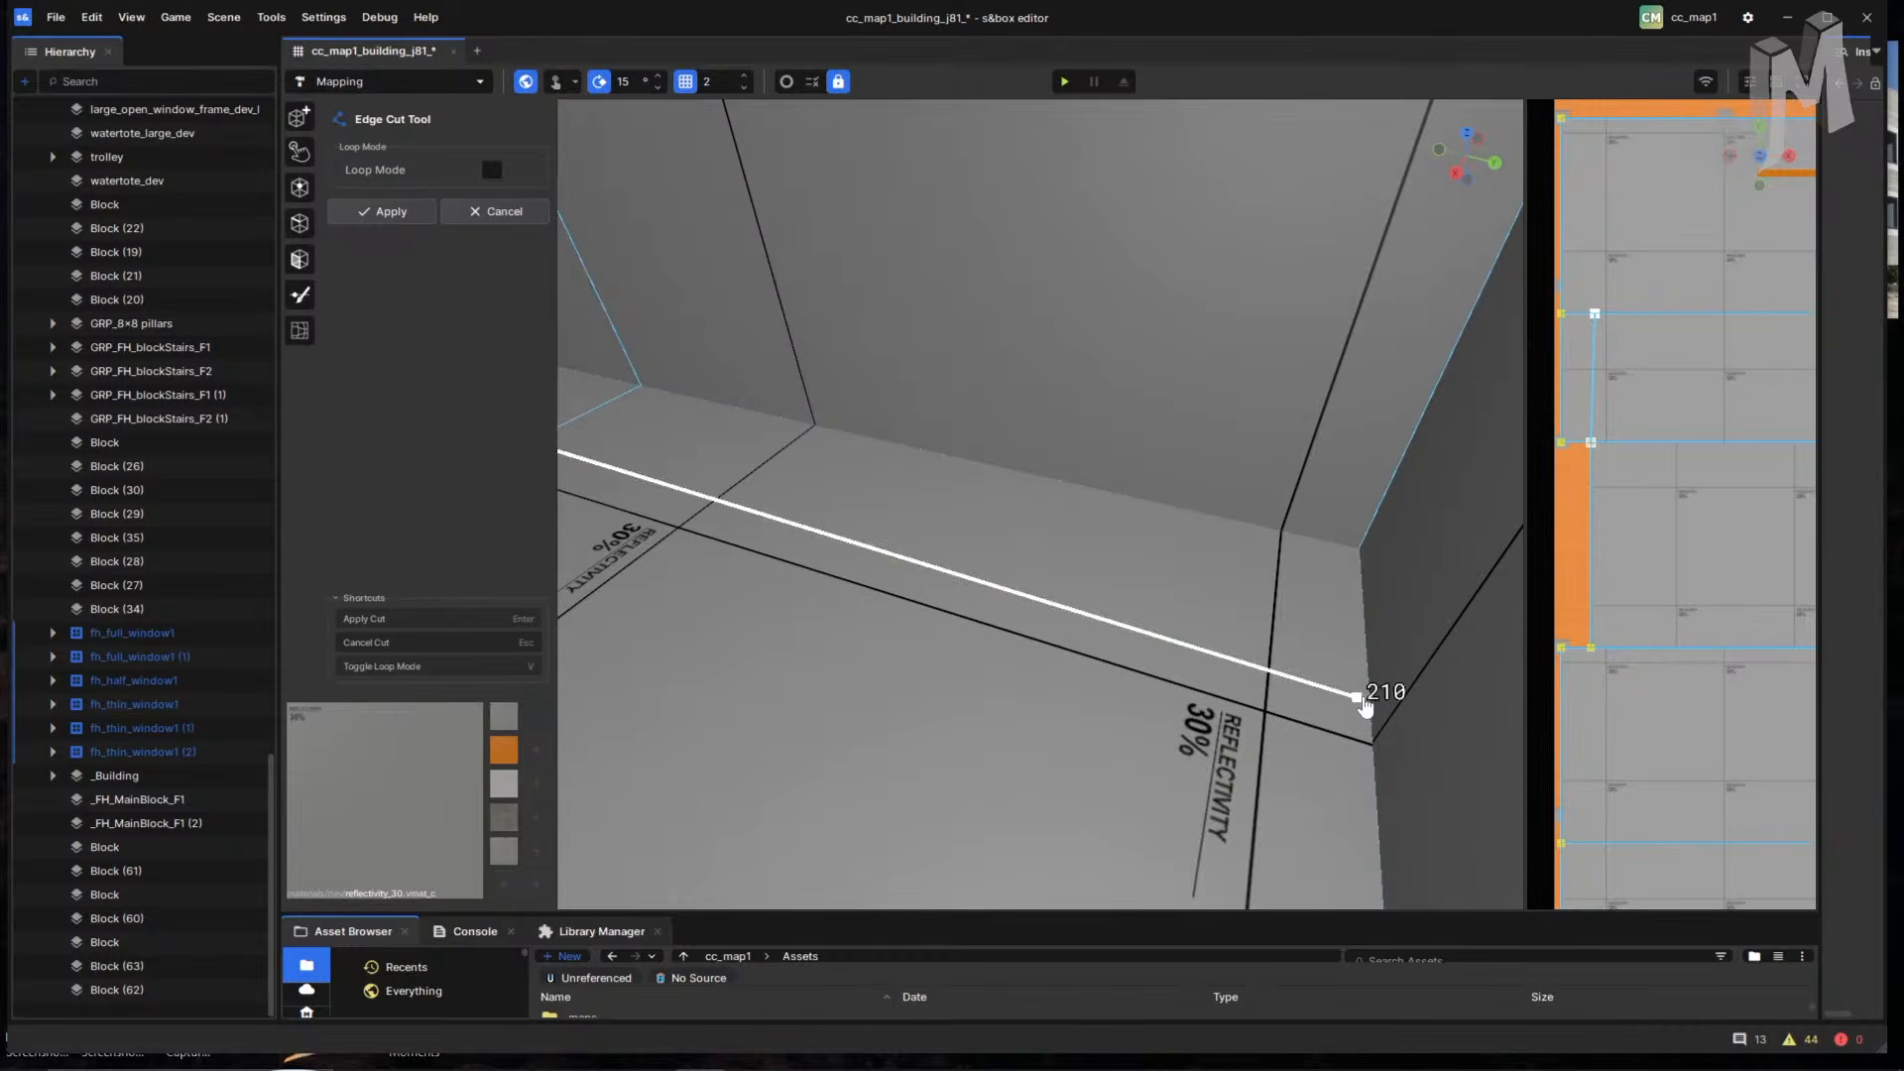
{"action": "right_click_drag", "start_coordinate": [1371, 708], "coordinate": [1105, 635]}
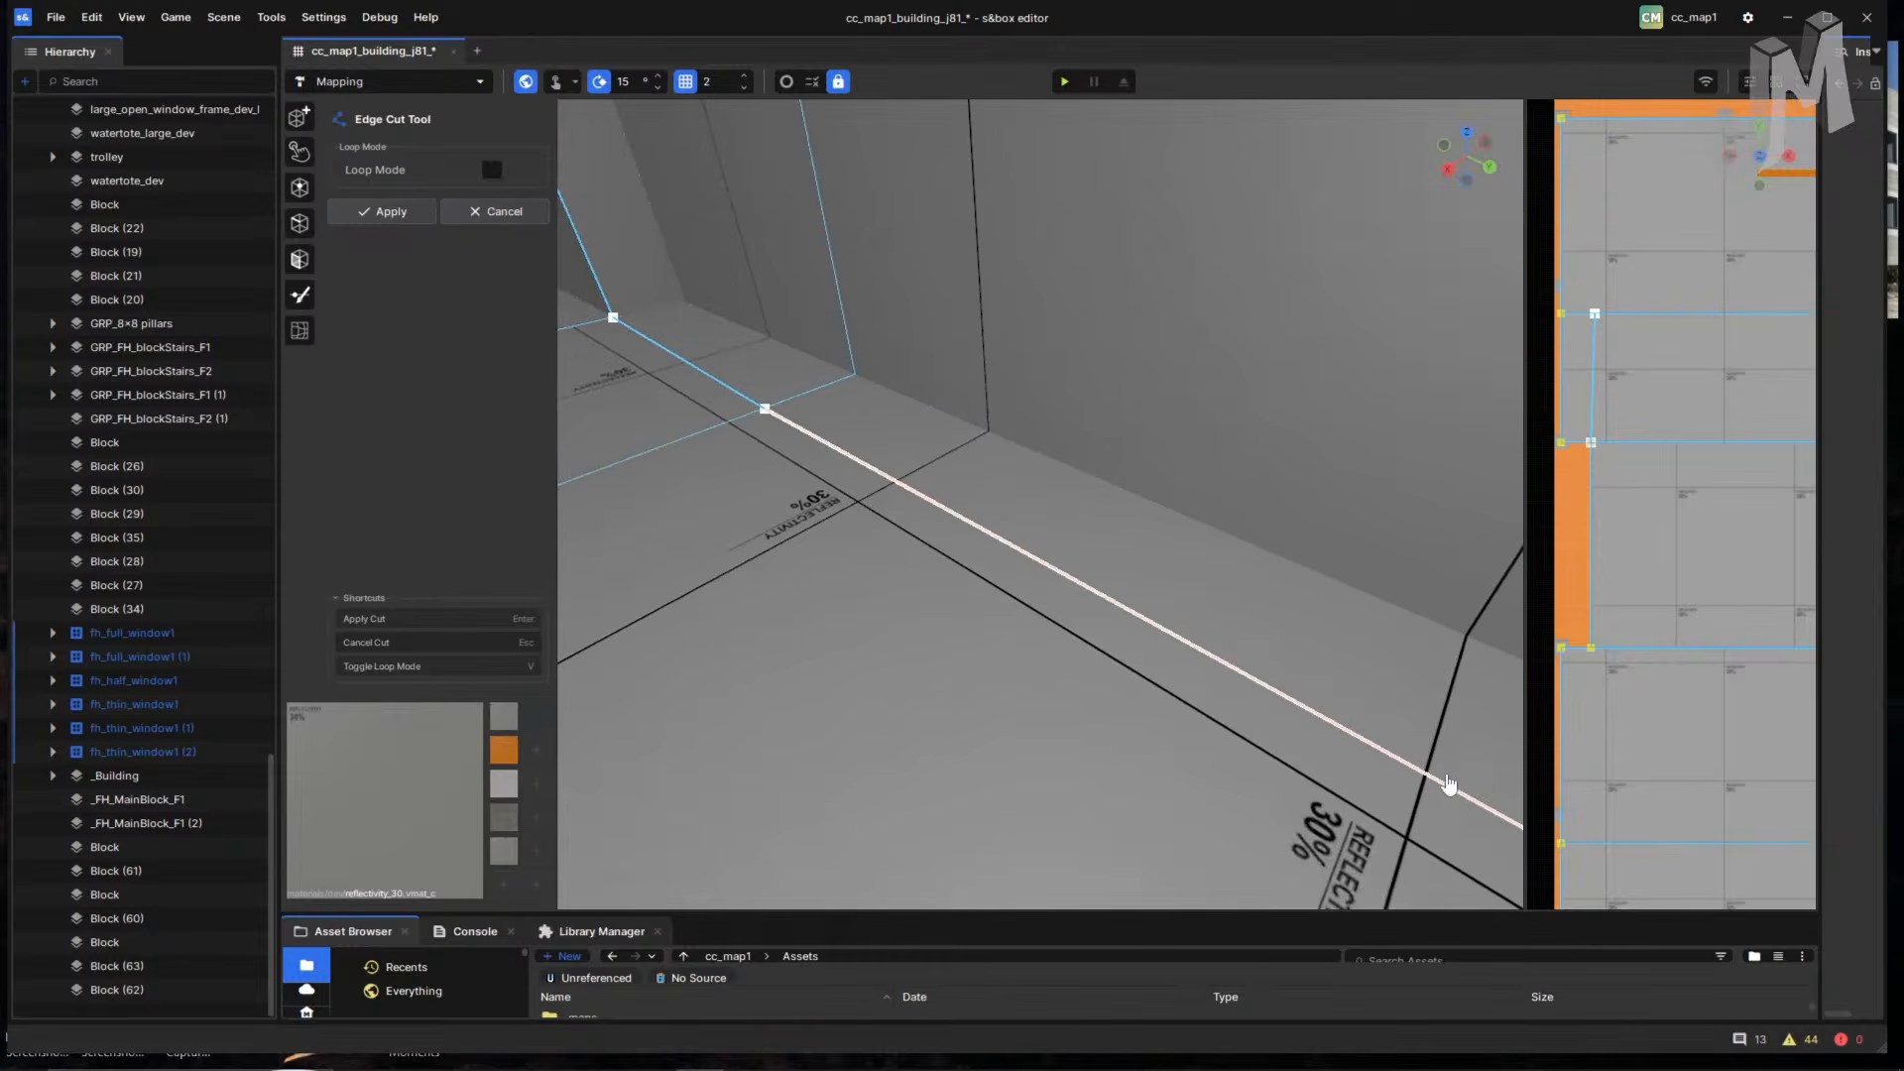
{"action": "right_click_drag", "start_coordinate": [1393, 758], "coordinate": [1436, 750]}
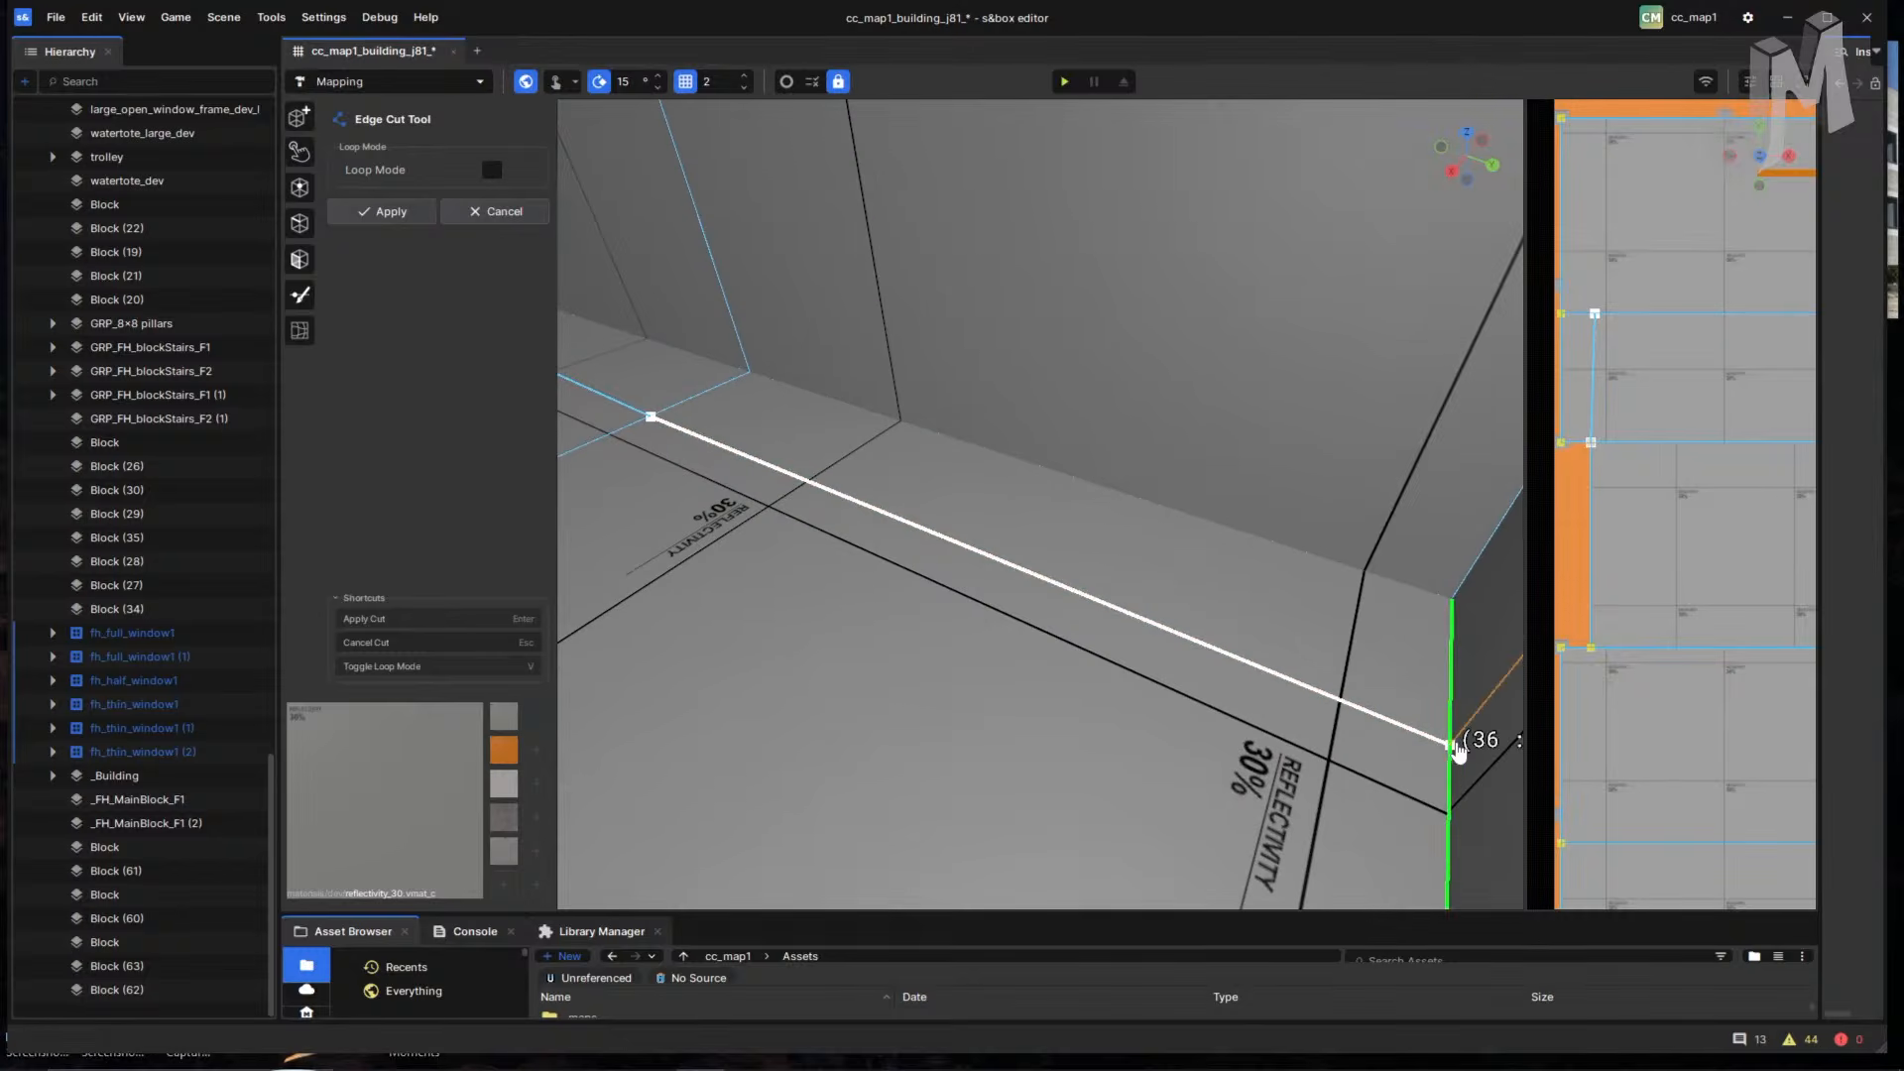
{"action": "key", "text": "Return"}
{"action": "right_click_drag", "start_coordinate": [1247, 726], "coordinate": [998, 623]}
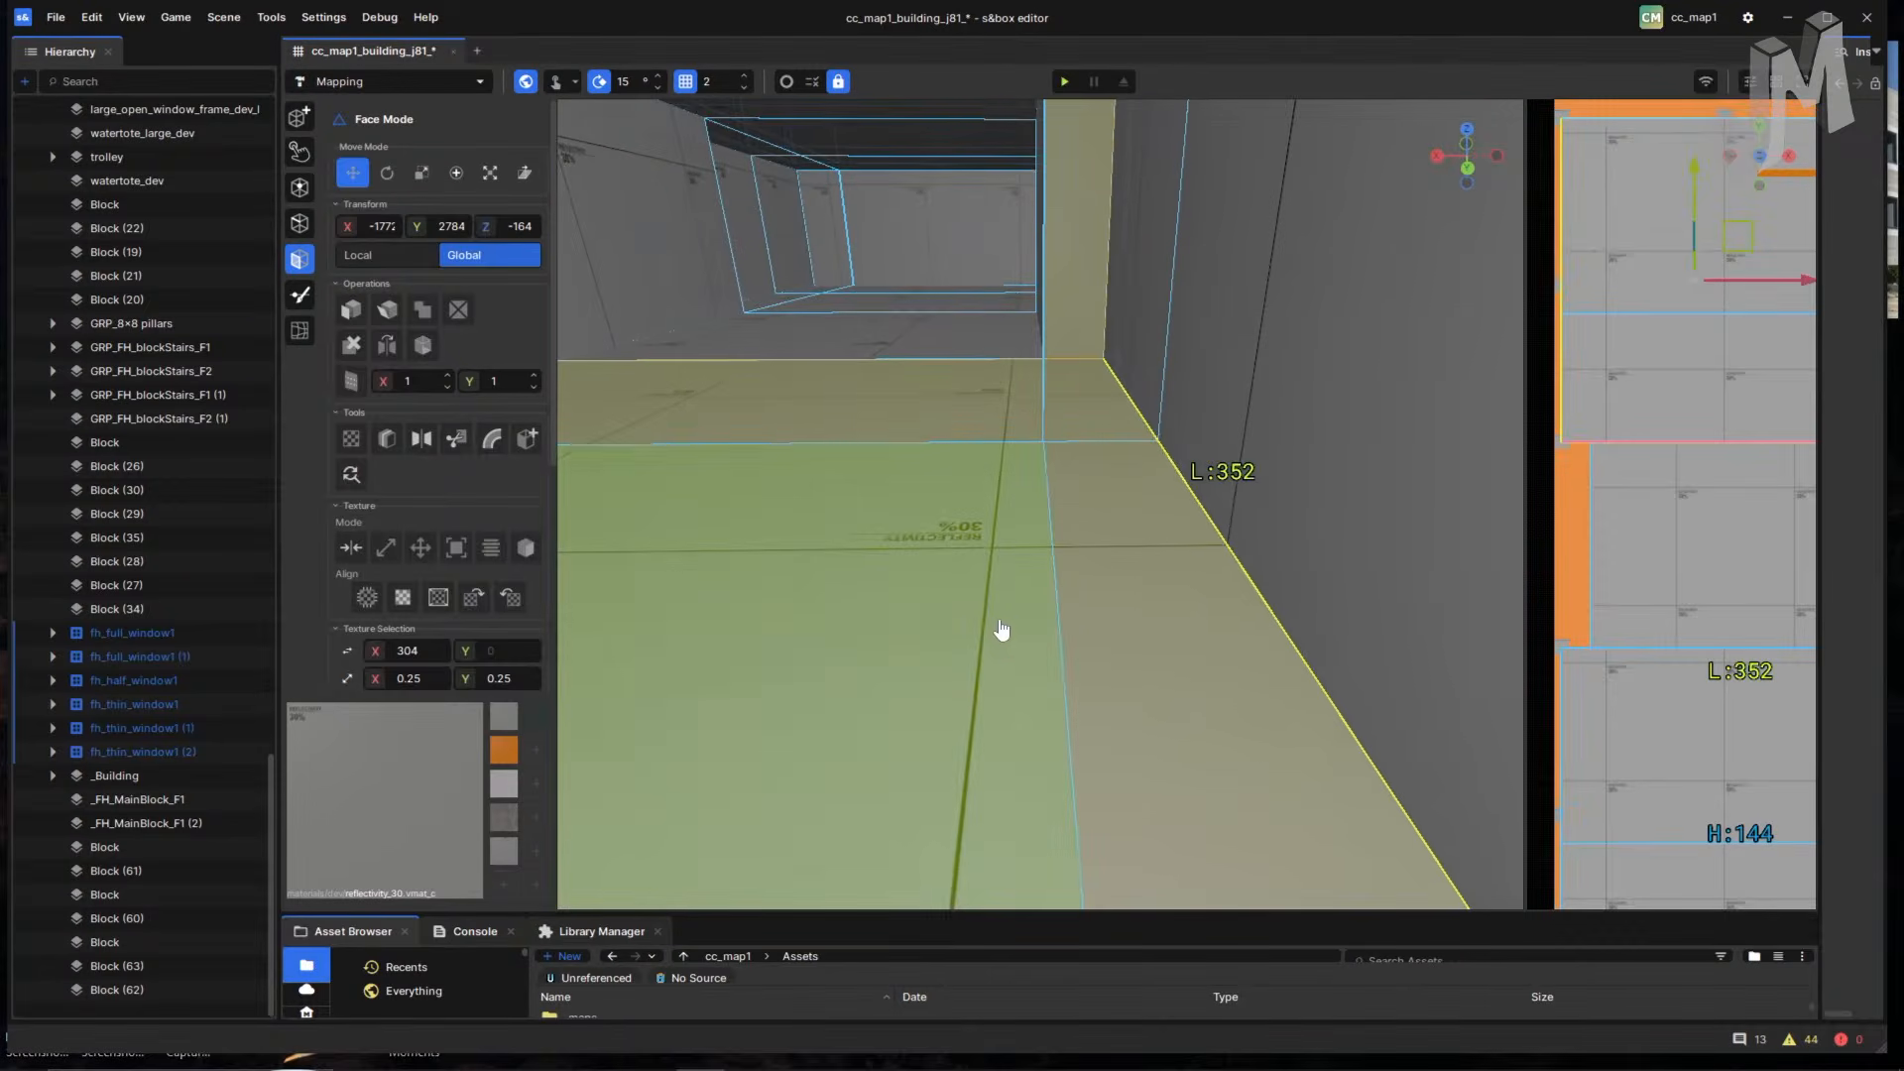
{"action": "key", "text": "ctrl+z"}
- Reopen the Edge Cut Tool and start a new cut along the floor's edge
{"action": "right_click_drag", "start_coordinate": [1111, 585], "coordinate": [968, 374]}
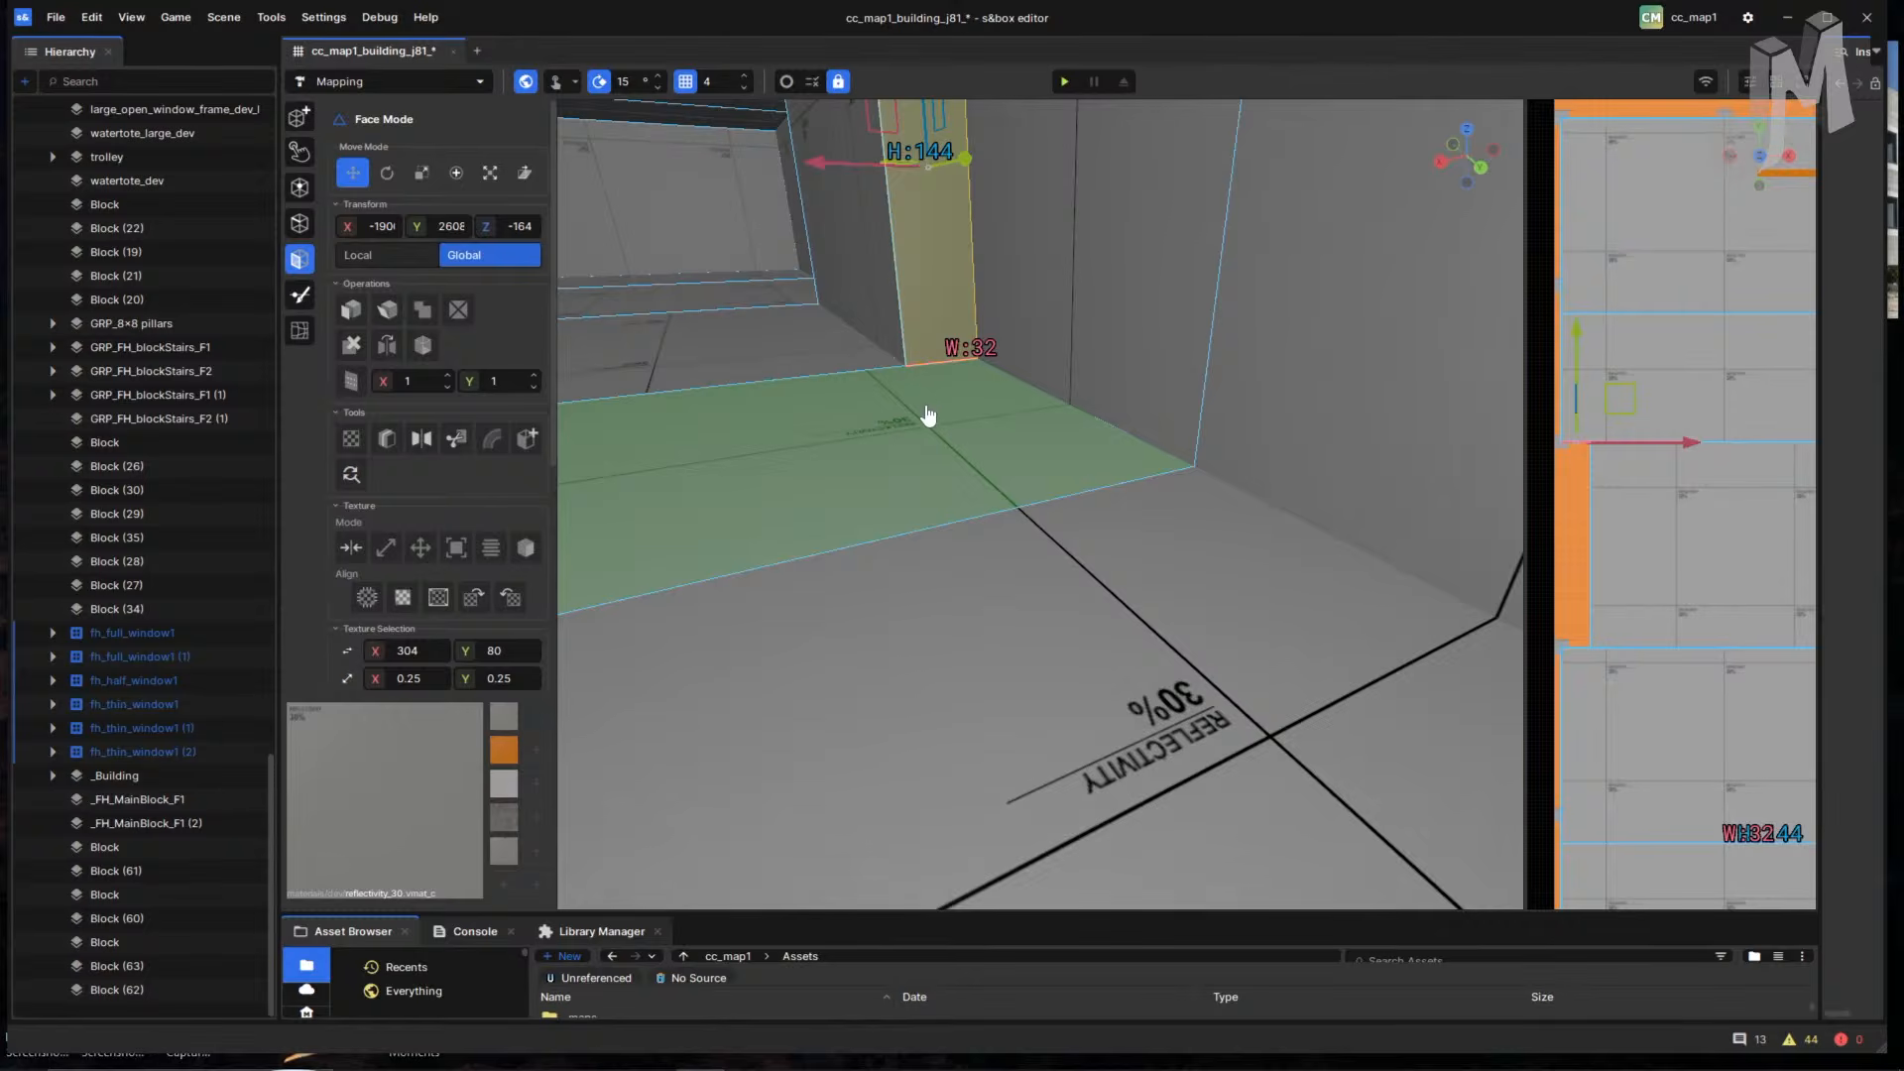
{"action": "key", "text": "c"}
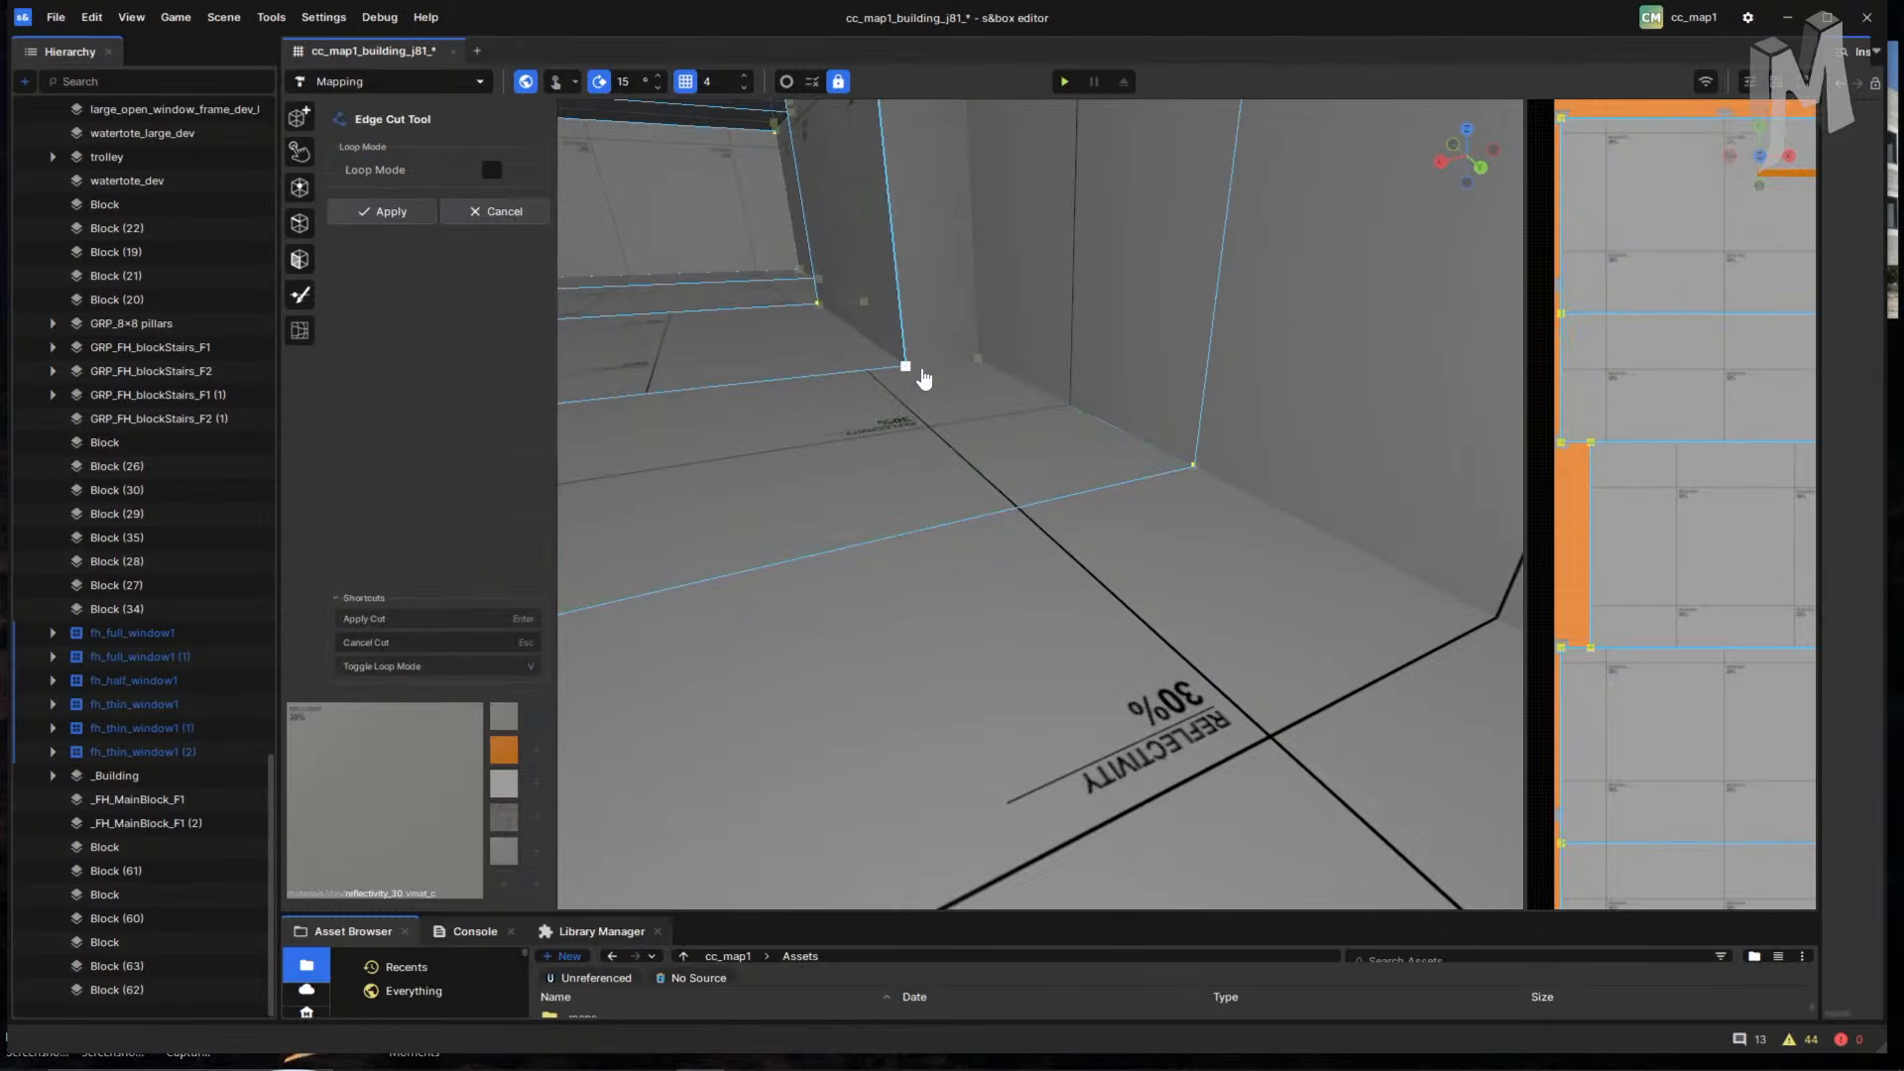
{"action": "left_click", "coordinate": [1084, 493]}
{"action": "right_click_drag", "start_coordinate": [1084, 495], "coordinate": [1474, 608]}
{"action": "mouse_move", "coordinate": [1248, 623]}
{"action": "middle_mouse_down"}
{"action": "mouse_move", "coordinate": [1292, 638]}
{"action": "mouse_move", "coordinate": [1118, 575]}
{"action": "mouse_move", "coordinate": [1275, 626]}
{"action": "mouse_move", "coordinate": [1227, 613]}
{"action": "middle_mouse_up"}
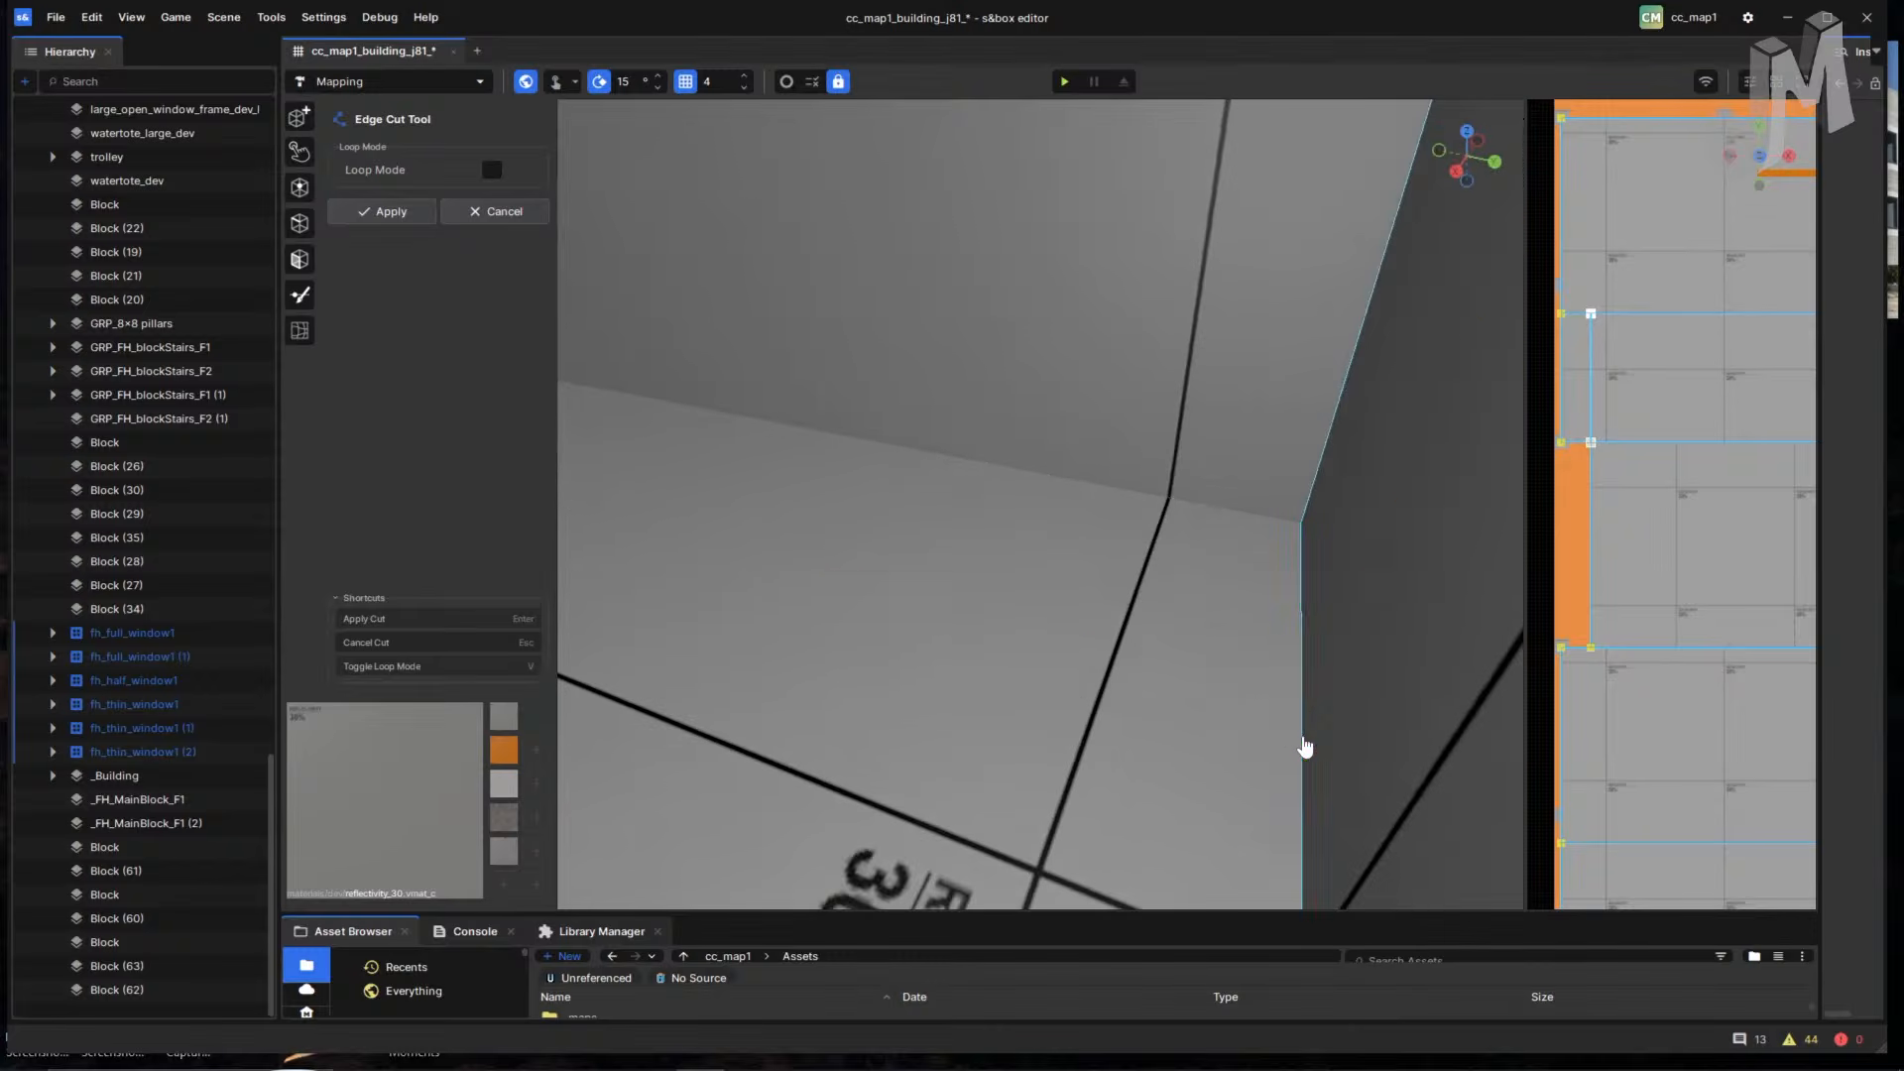
- Finish and apply the floor edge cut at the far floor edge, then dismiss the context menu
{"action": "left_click", "coordinate": [1300, 741]}
{"action": "key", "text": "Return"}
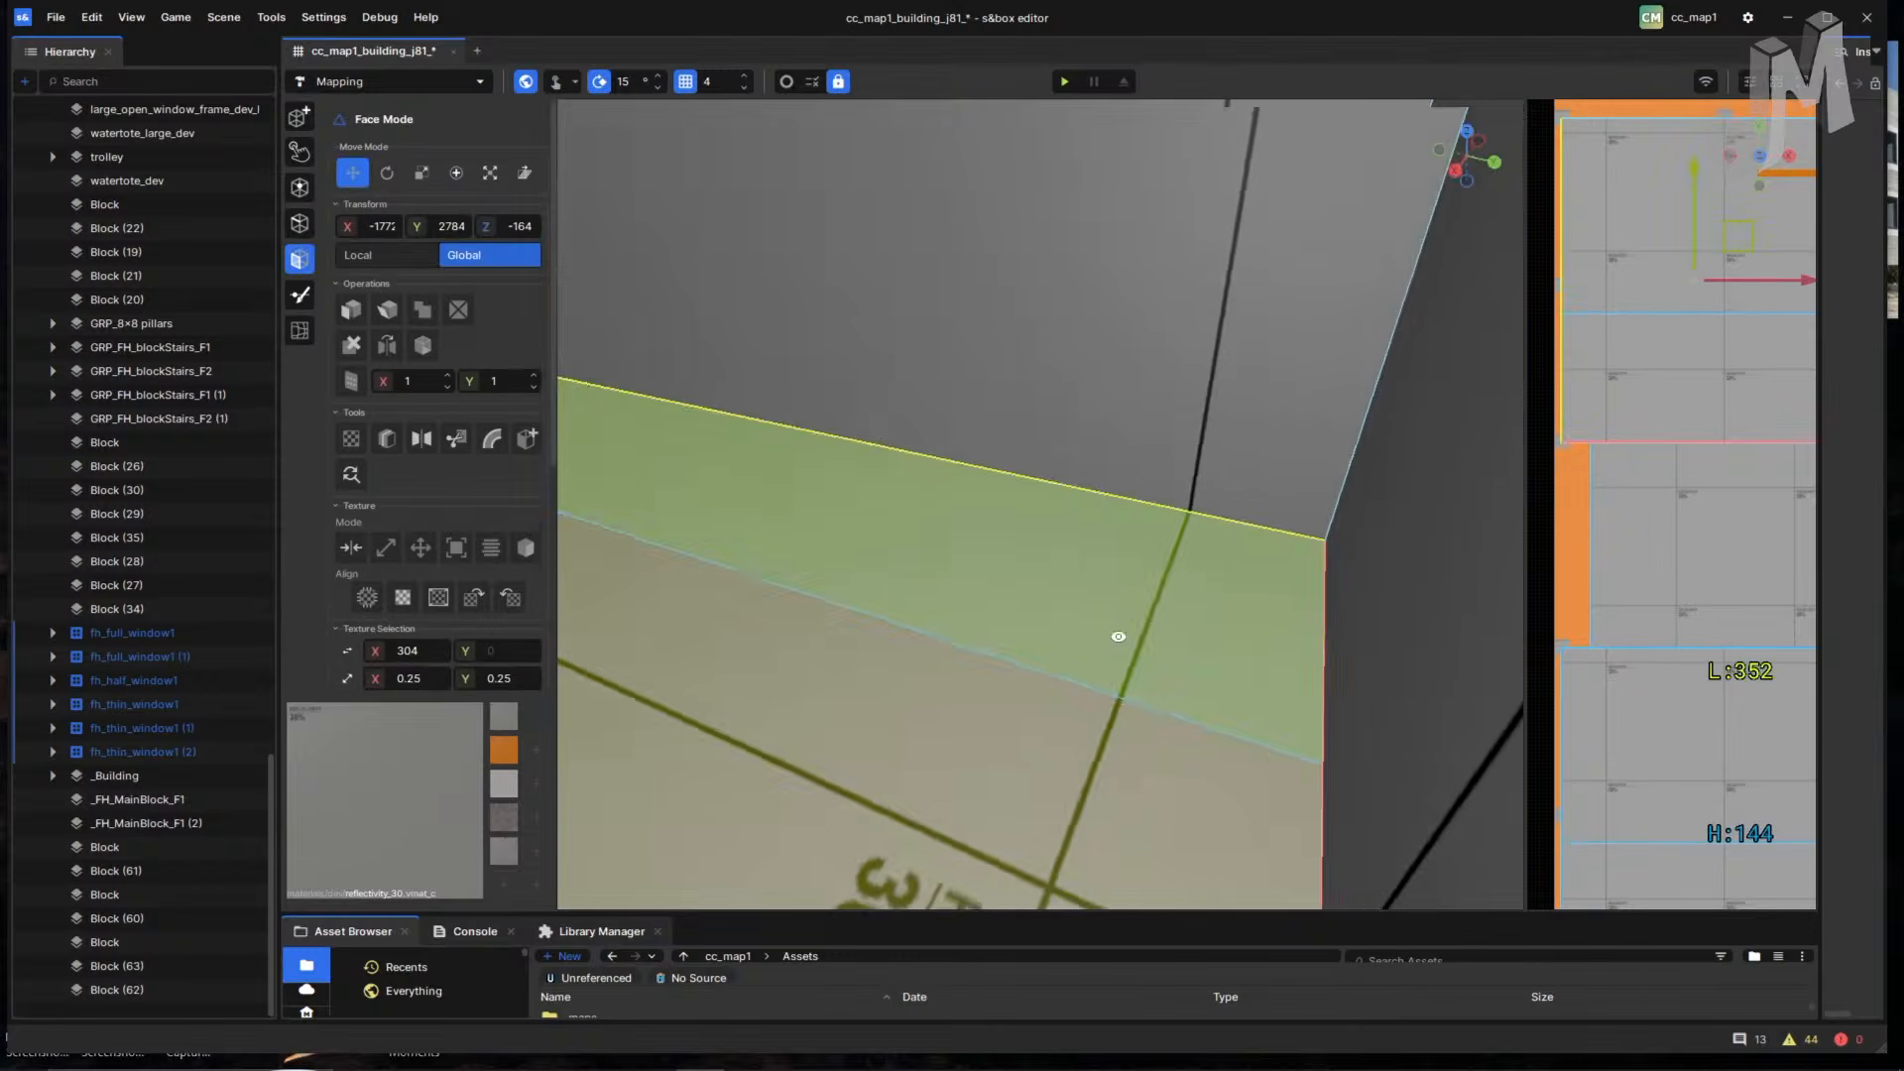
{"action": "right_click_drag", "start_coordinate": [1117, 635], "coordinate": [869, 538]}
{"action": "right_click", "coordinate": [867, 534]}
{"action": "left_click", "coordinate": [1065, 476]}
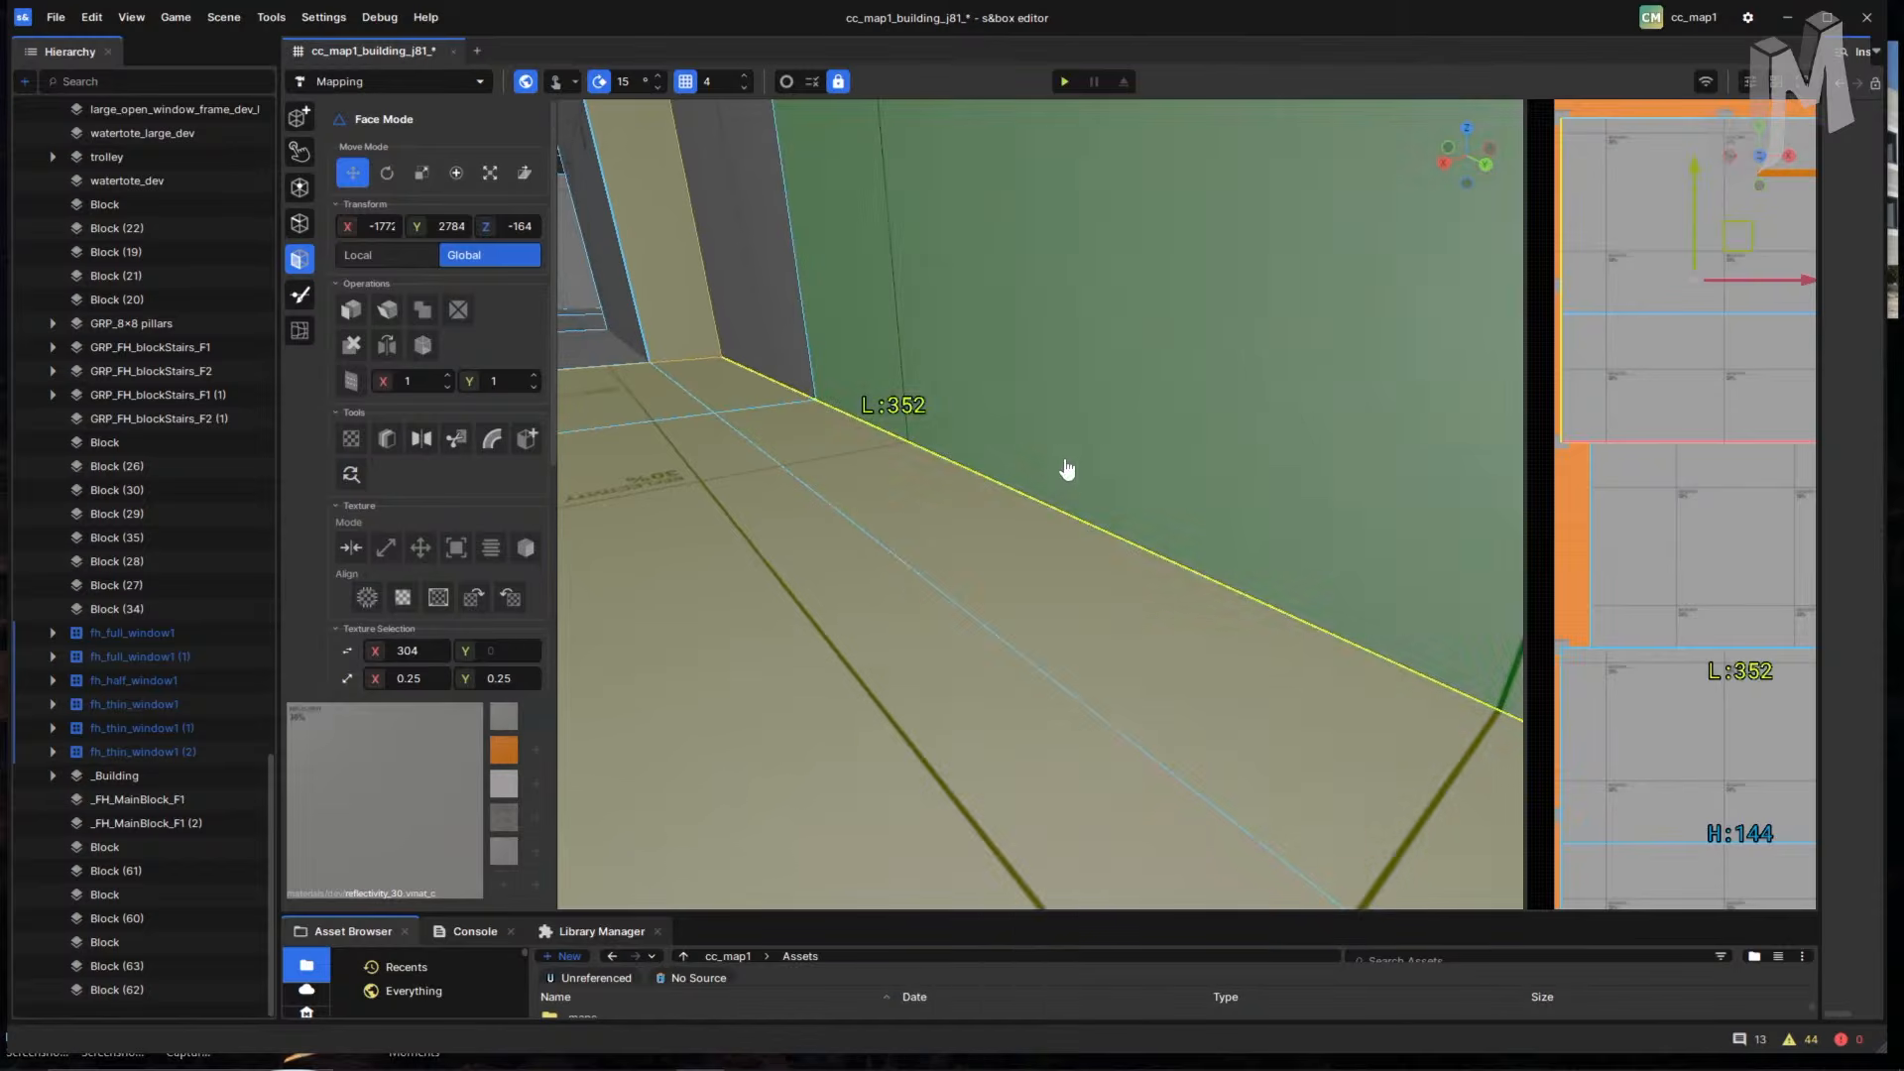
- Select the room's right wall face near the corner
{"action": "scroll", "coordinate": [1041, 495], "scroll_direction": "down", "scroll_amount": 5}
{"action": "scroll", "coordinate": [1106, 543], "scroll_direction": "up", "scroll_amount": 2}
{"action": "right_click_drag", "start_coordinate": [1138, 550], "coordinate": [1050, 518]}
{"action": "scroll", "coordinate": [1177, 539], "scroll_direction": "up", "scroll_amount": 3}
{"action": "right_click_drag", "start_coordinate": [1147, 582], "coordinate": [1342, 701]}
{"action": "left_click", "coordinate": [1210, 620]}
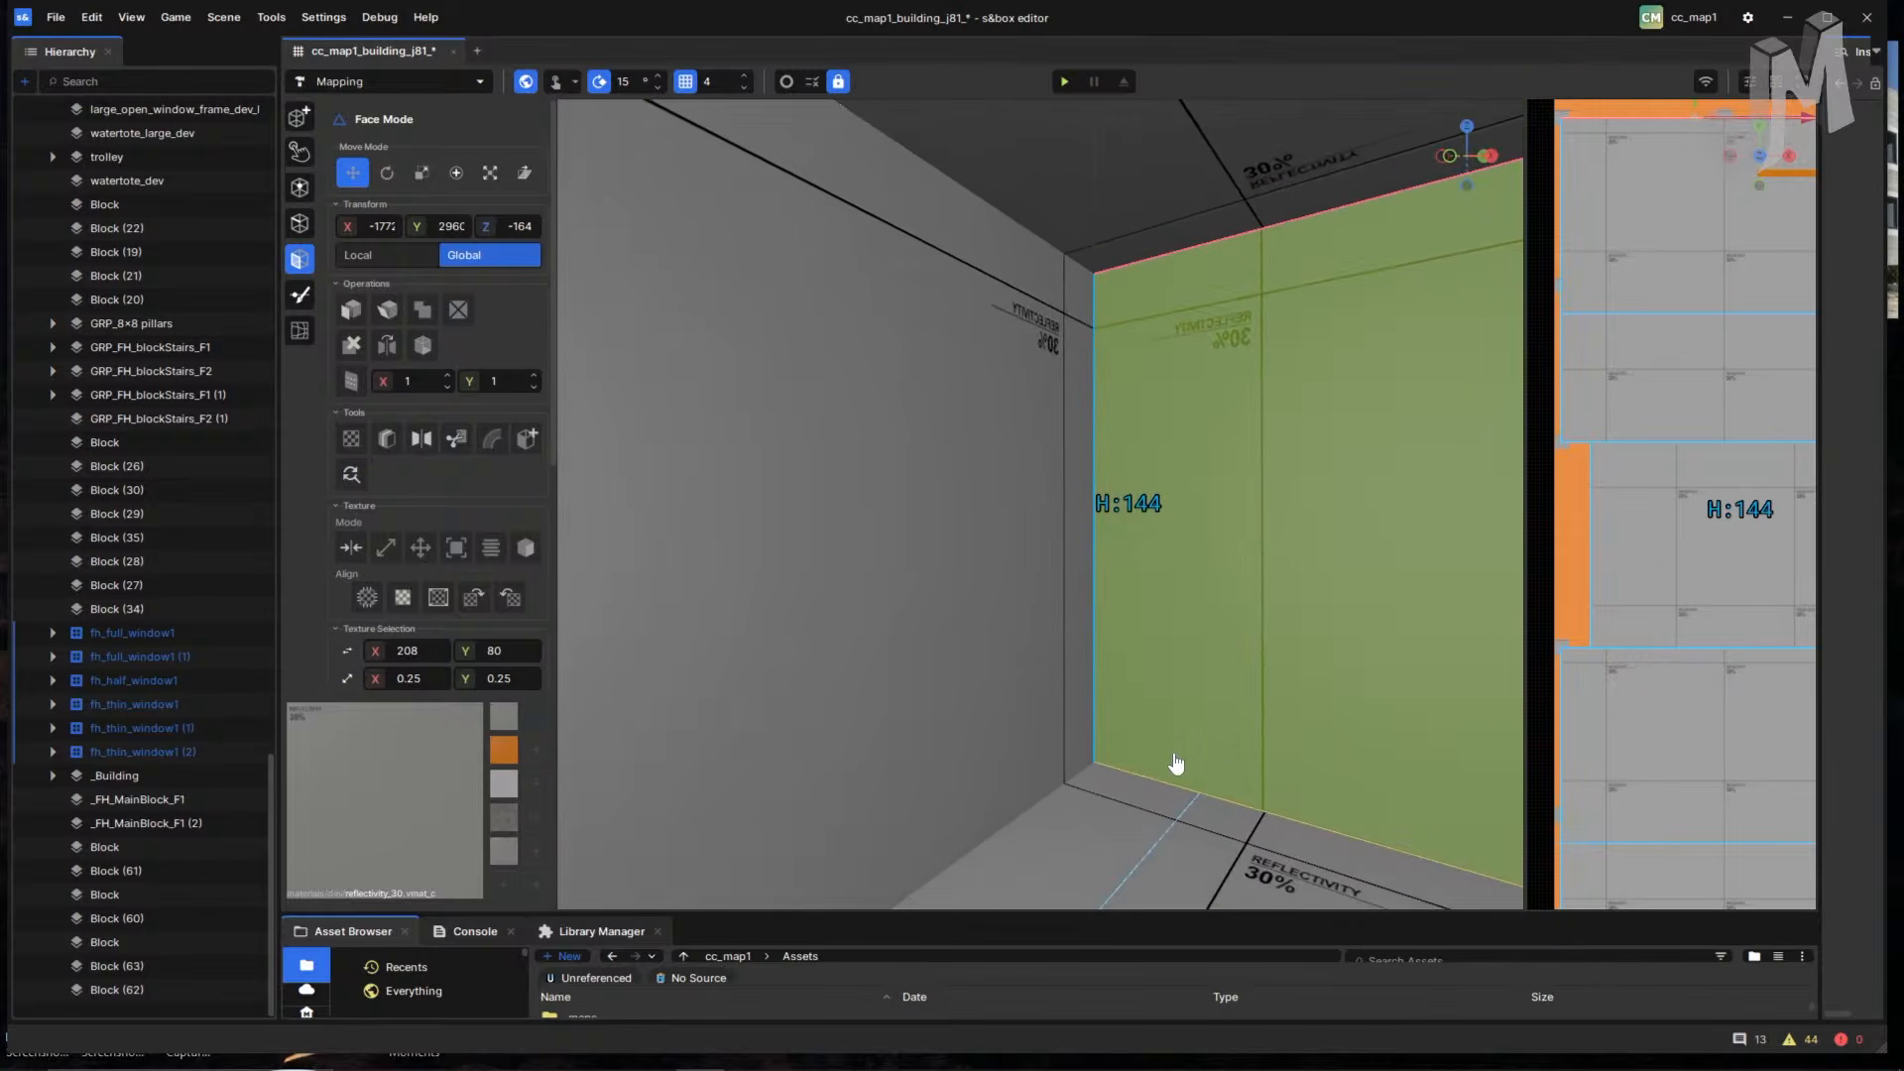
- Cut a vertical edge up the right wall from the floor near the corner
{"action": "key", "text": "c"}
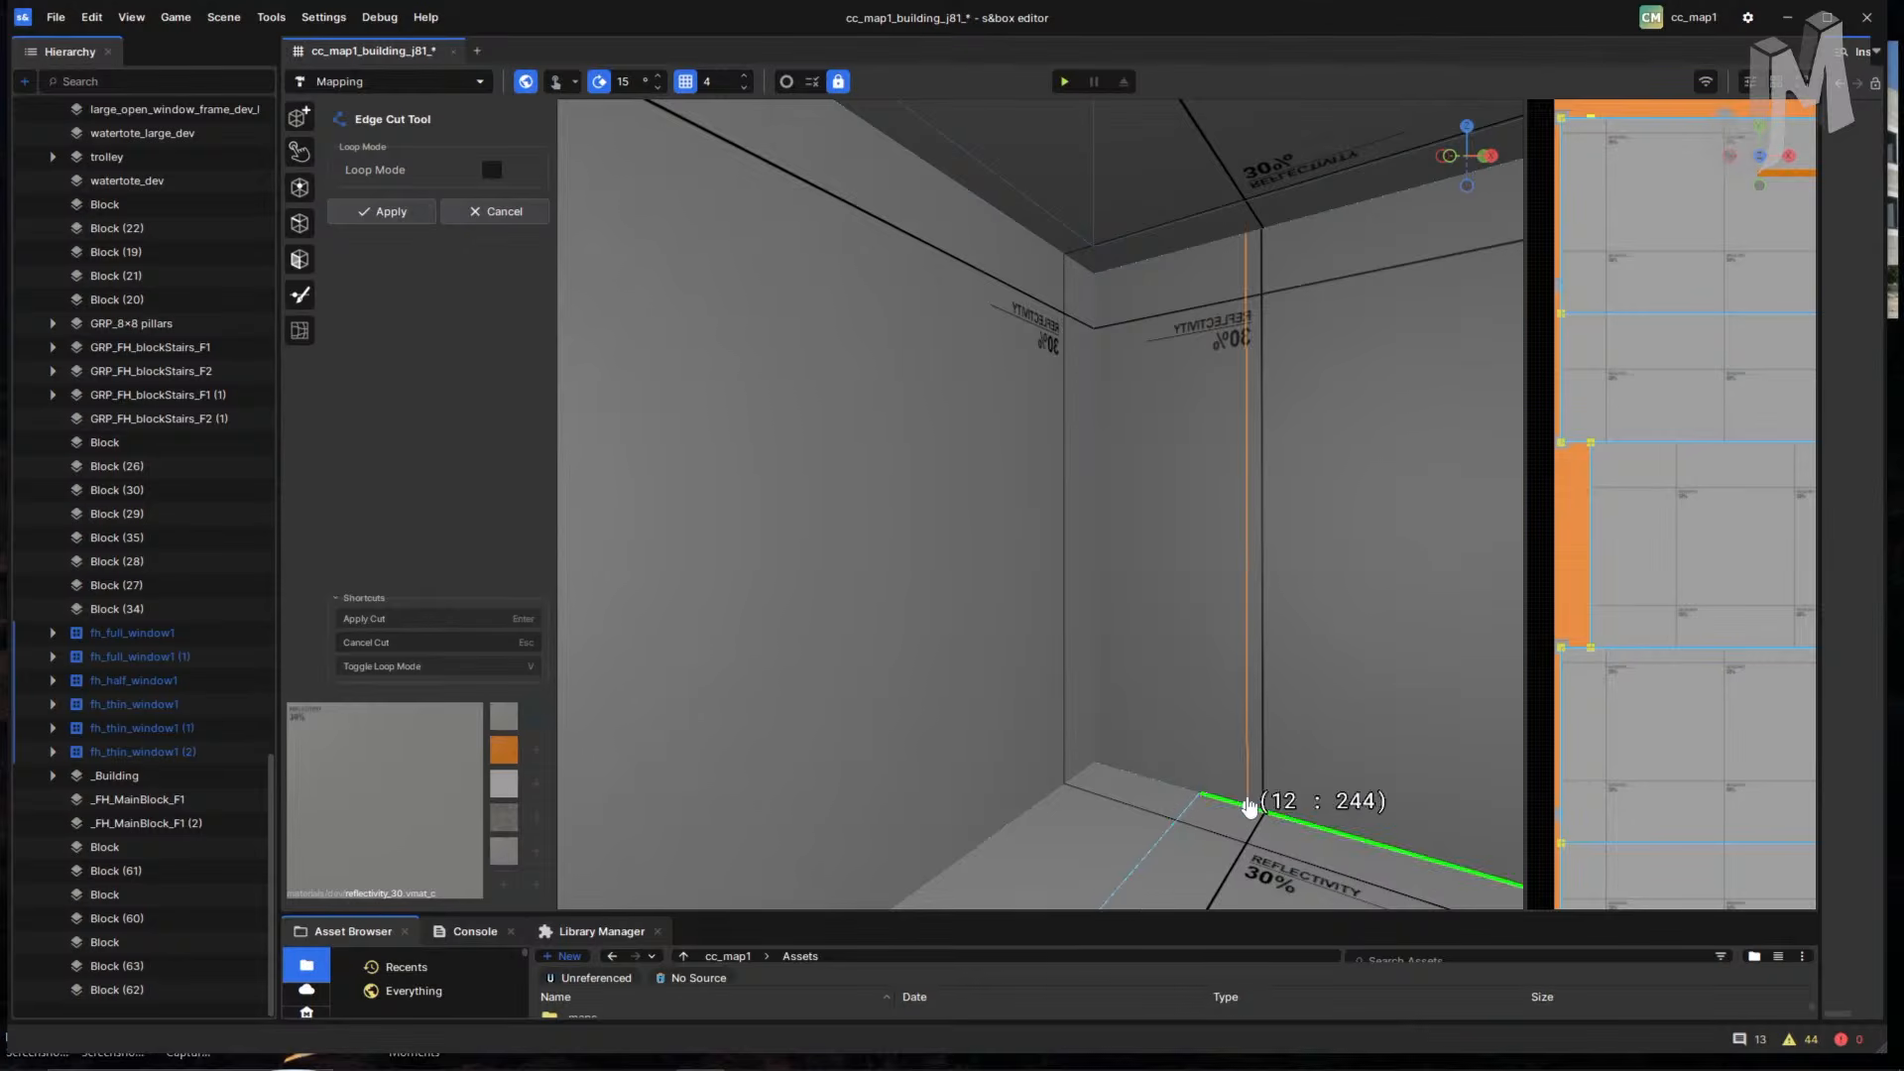
{"action": "right_click_drag", "start_coordinate": [1239, 809], "coordinate": [1136, 765]}
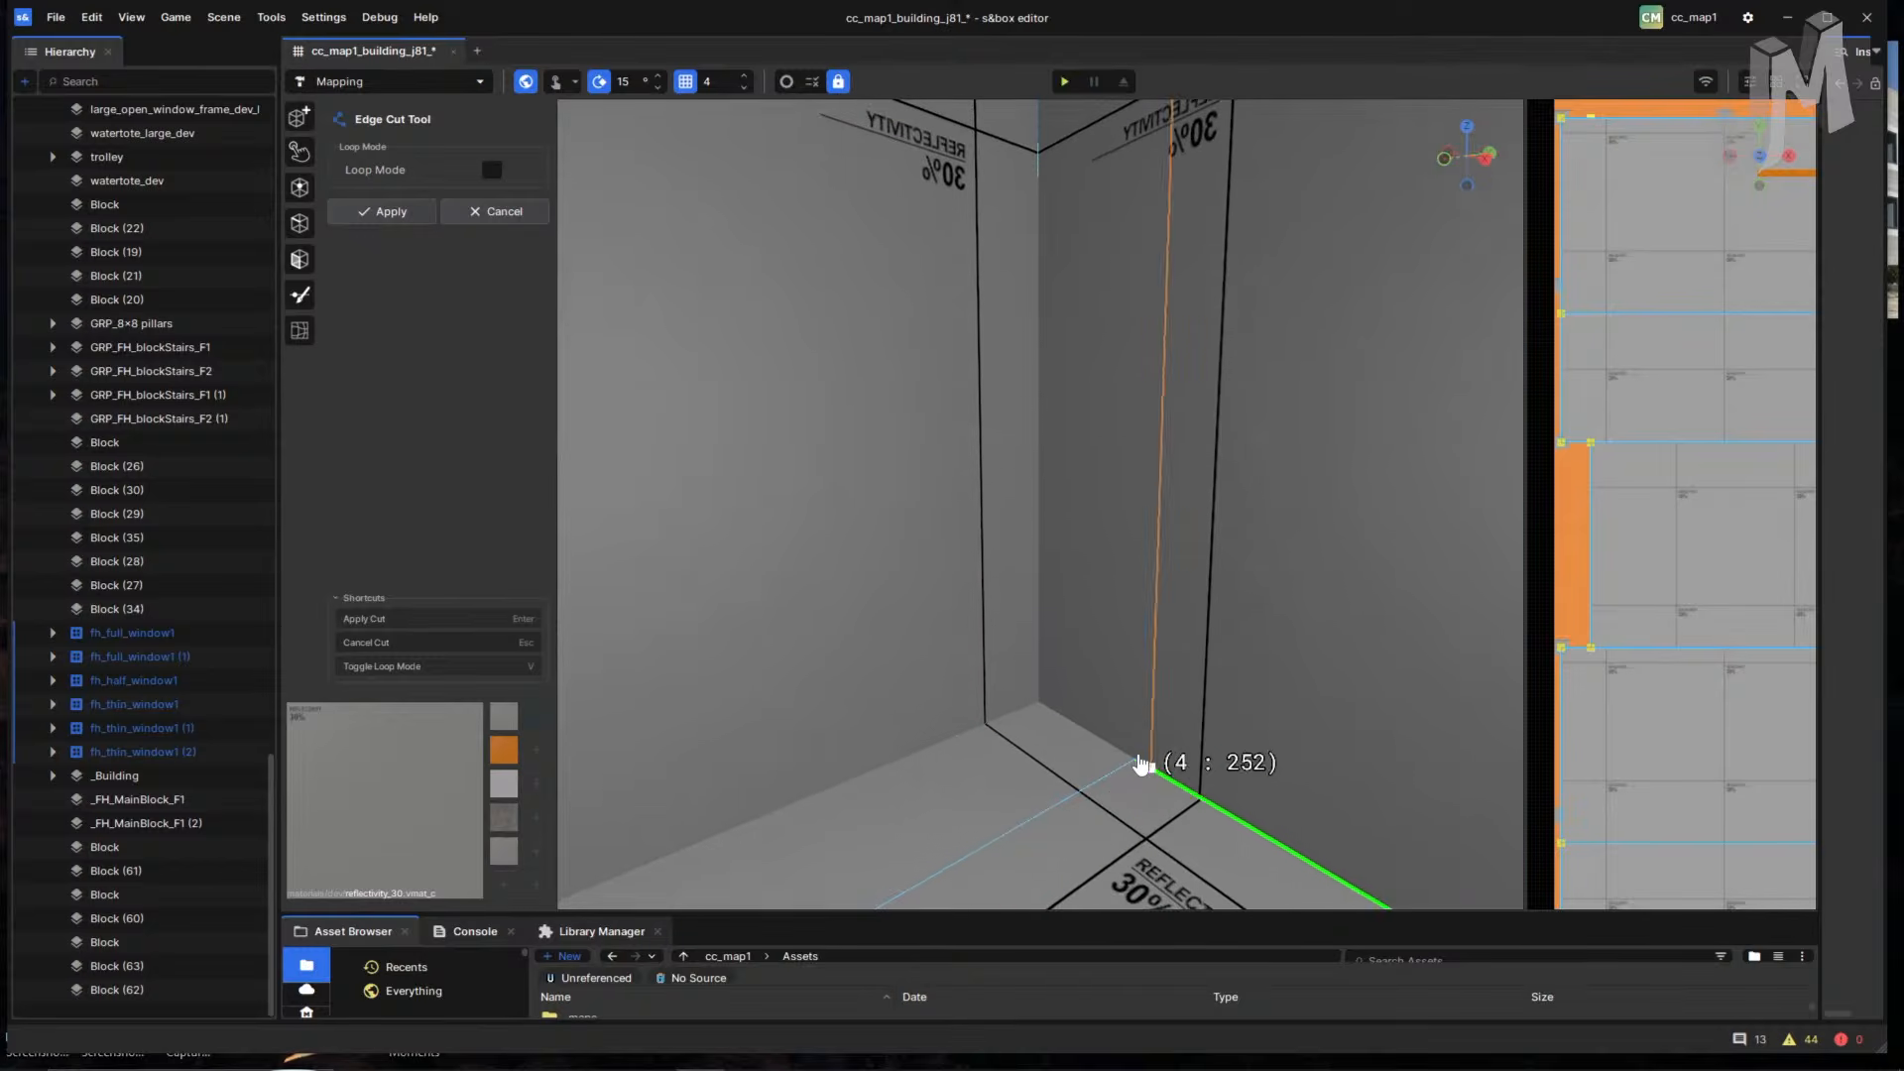
{"action": "scroll", "coordinate": [1163, 282], "scroll_direction": "down", "scroll_amount": 2}
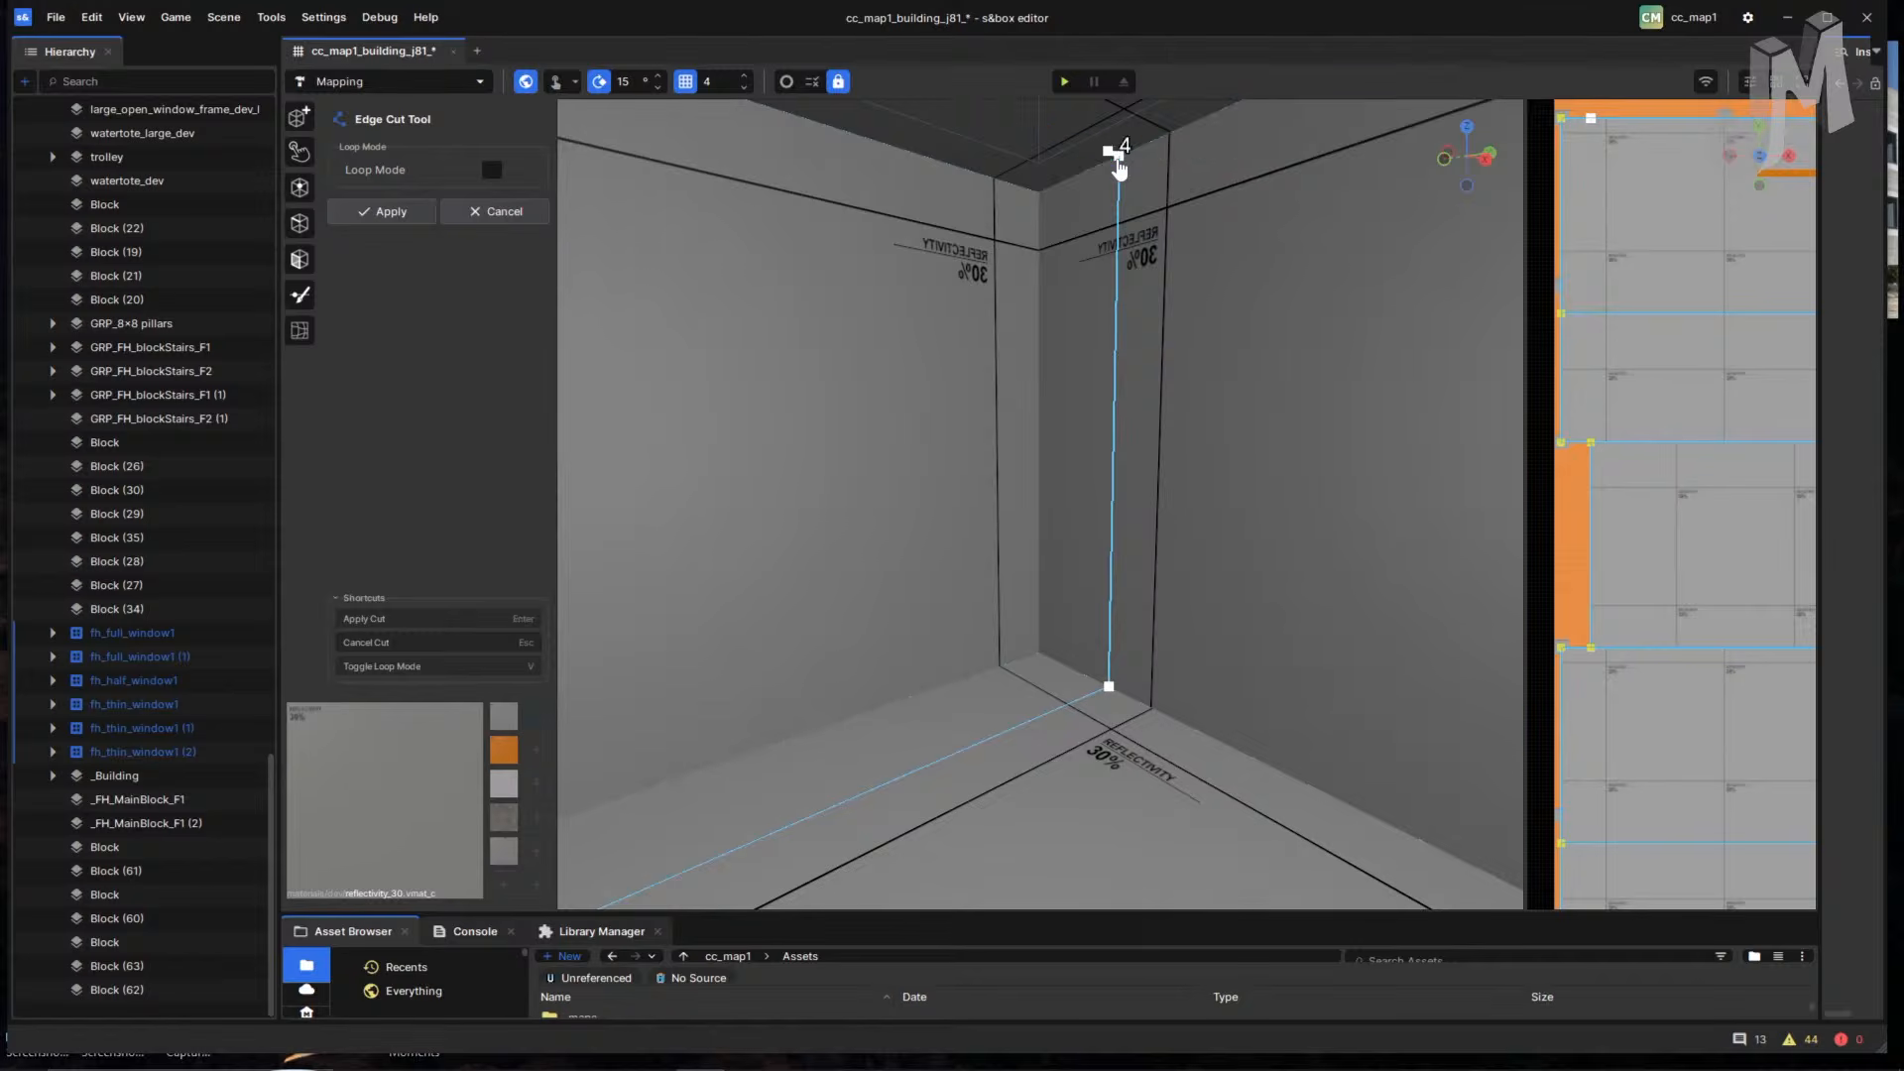
{"action": "key", "text": "Return"}
- Add a second edge cut running along the wall's ceiling edge
{"action": "right_click_drag", "start_coordinate": [1207, 357], "coordinate": [1414, 374]}
{"action": "key", "text": "2"}
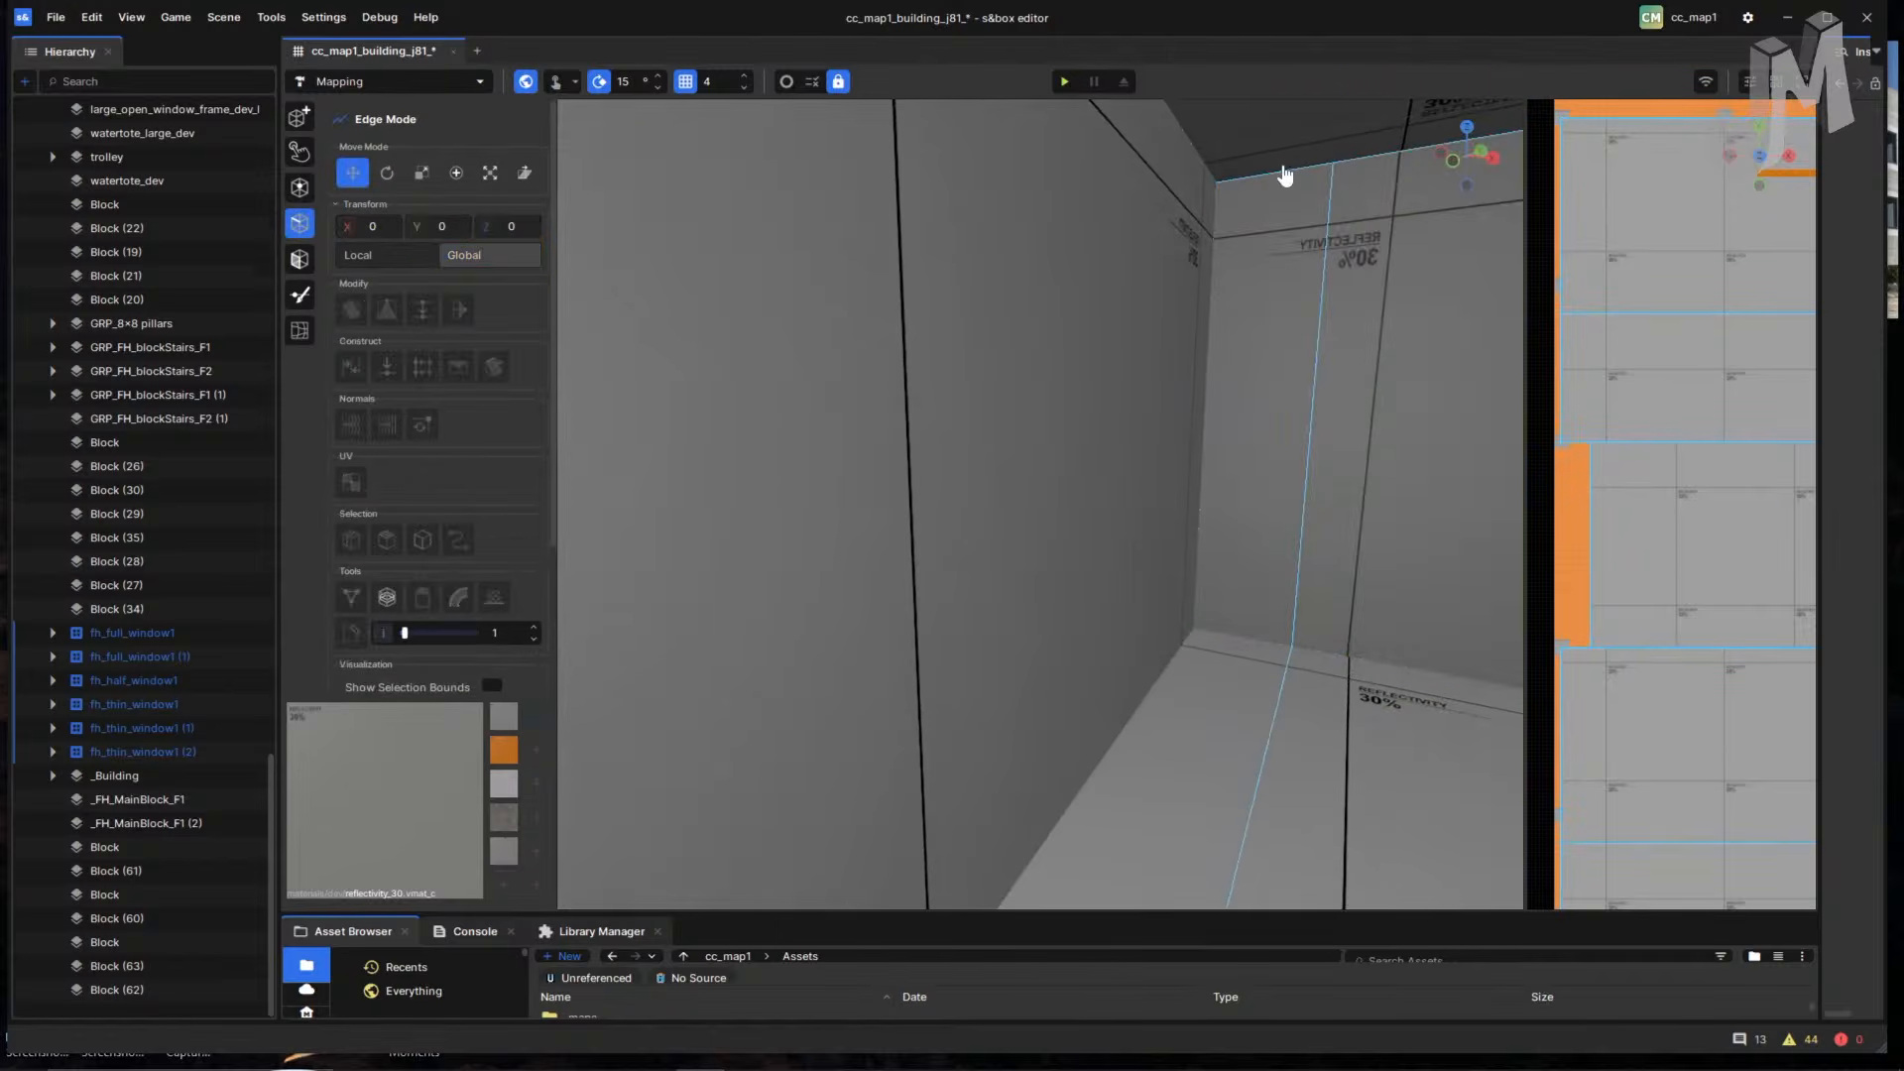
{"action": "right_click_drag", "start_coordinate": [1282, 181], "coordinate": [825, 679]}
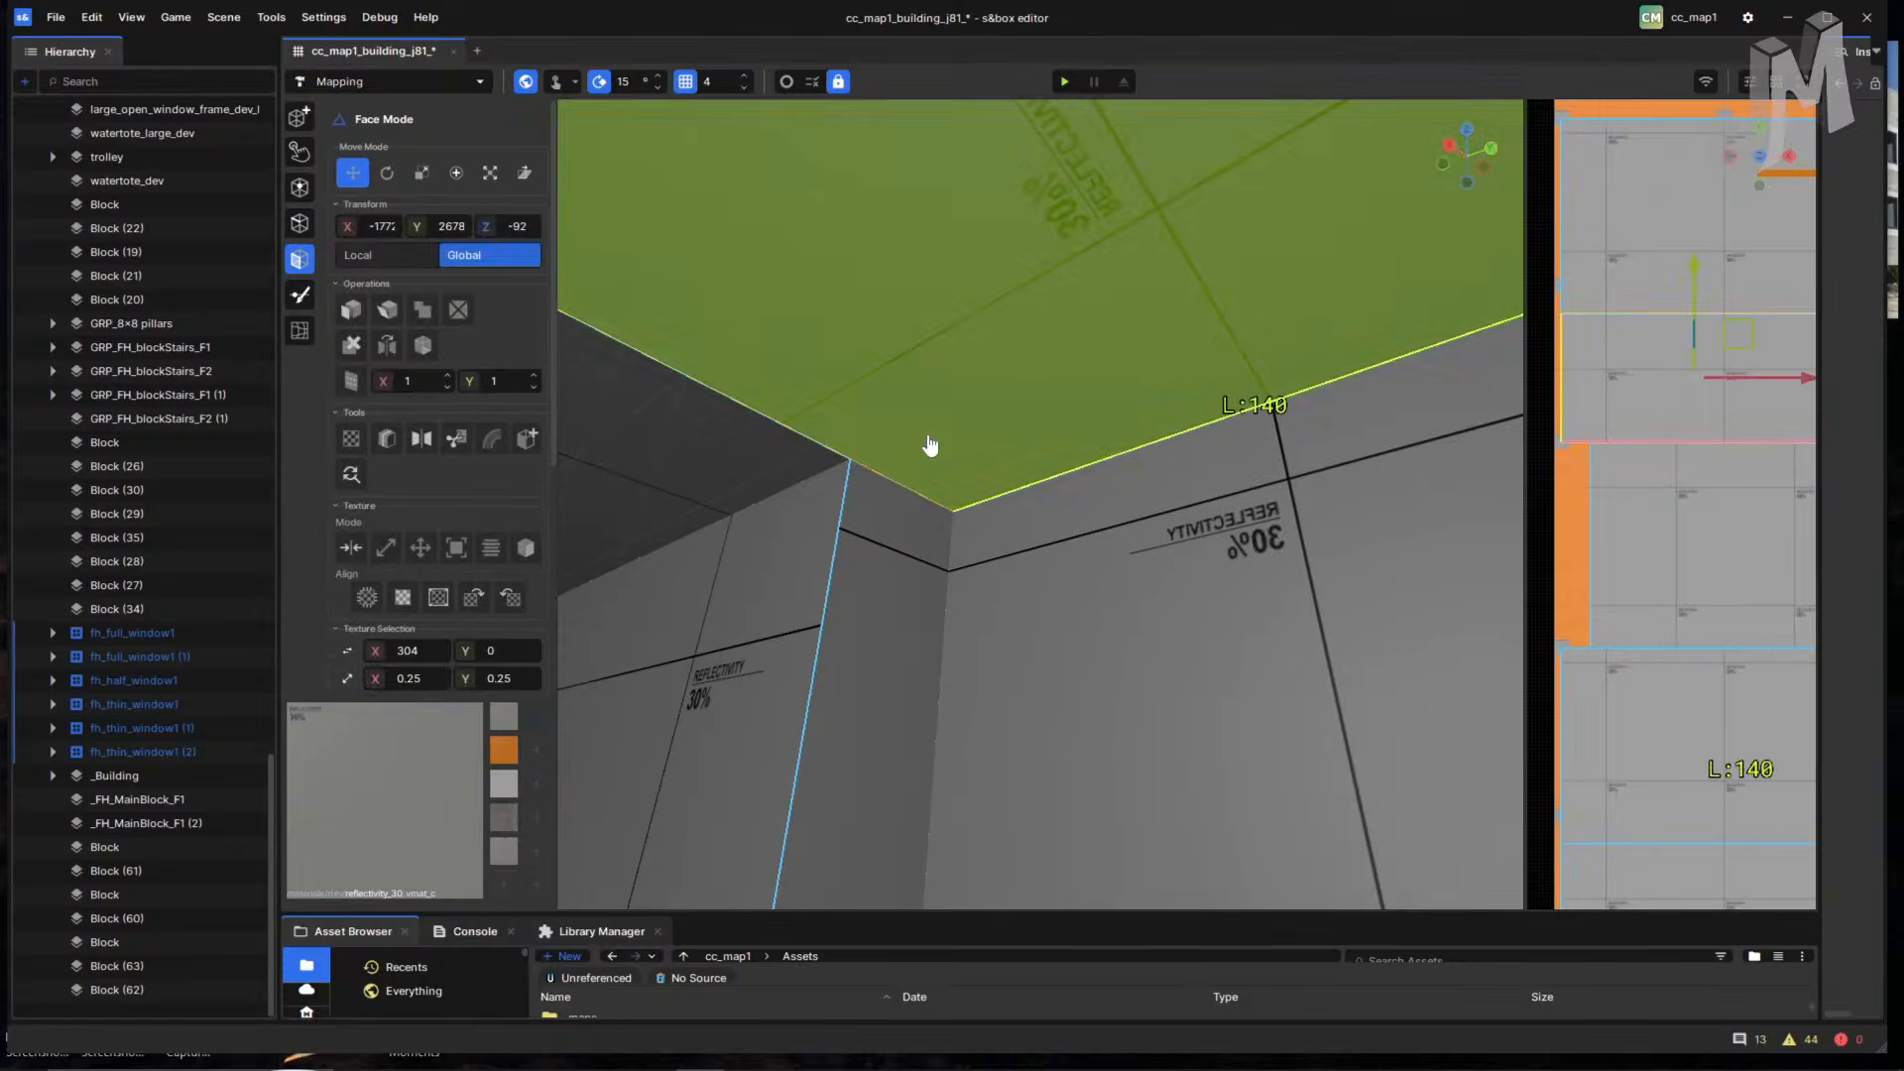
{"action": "key", "text": "c"}
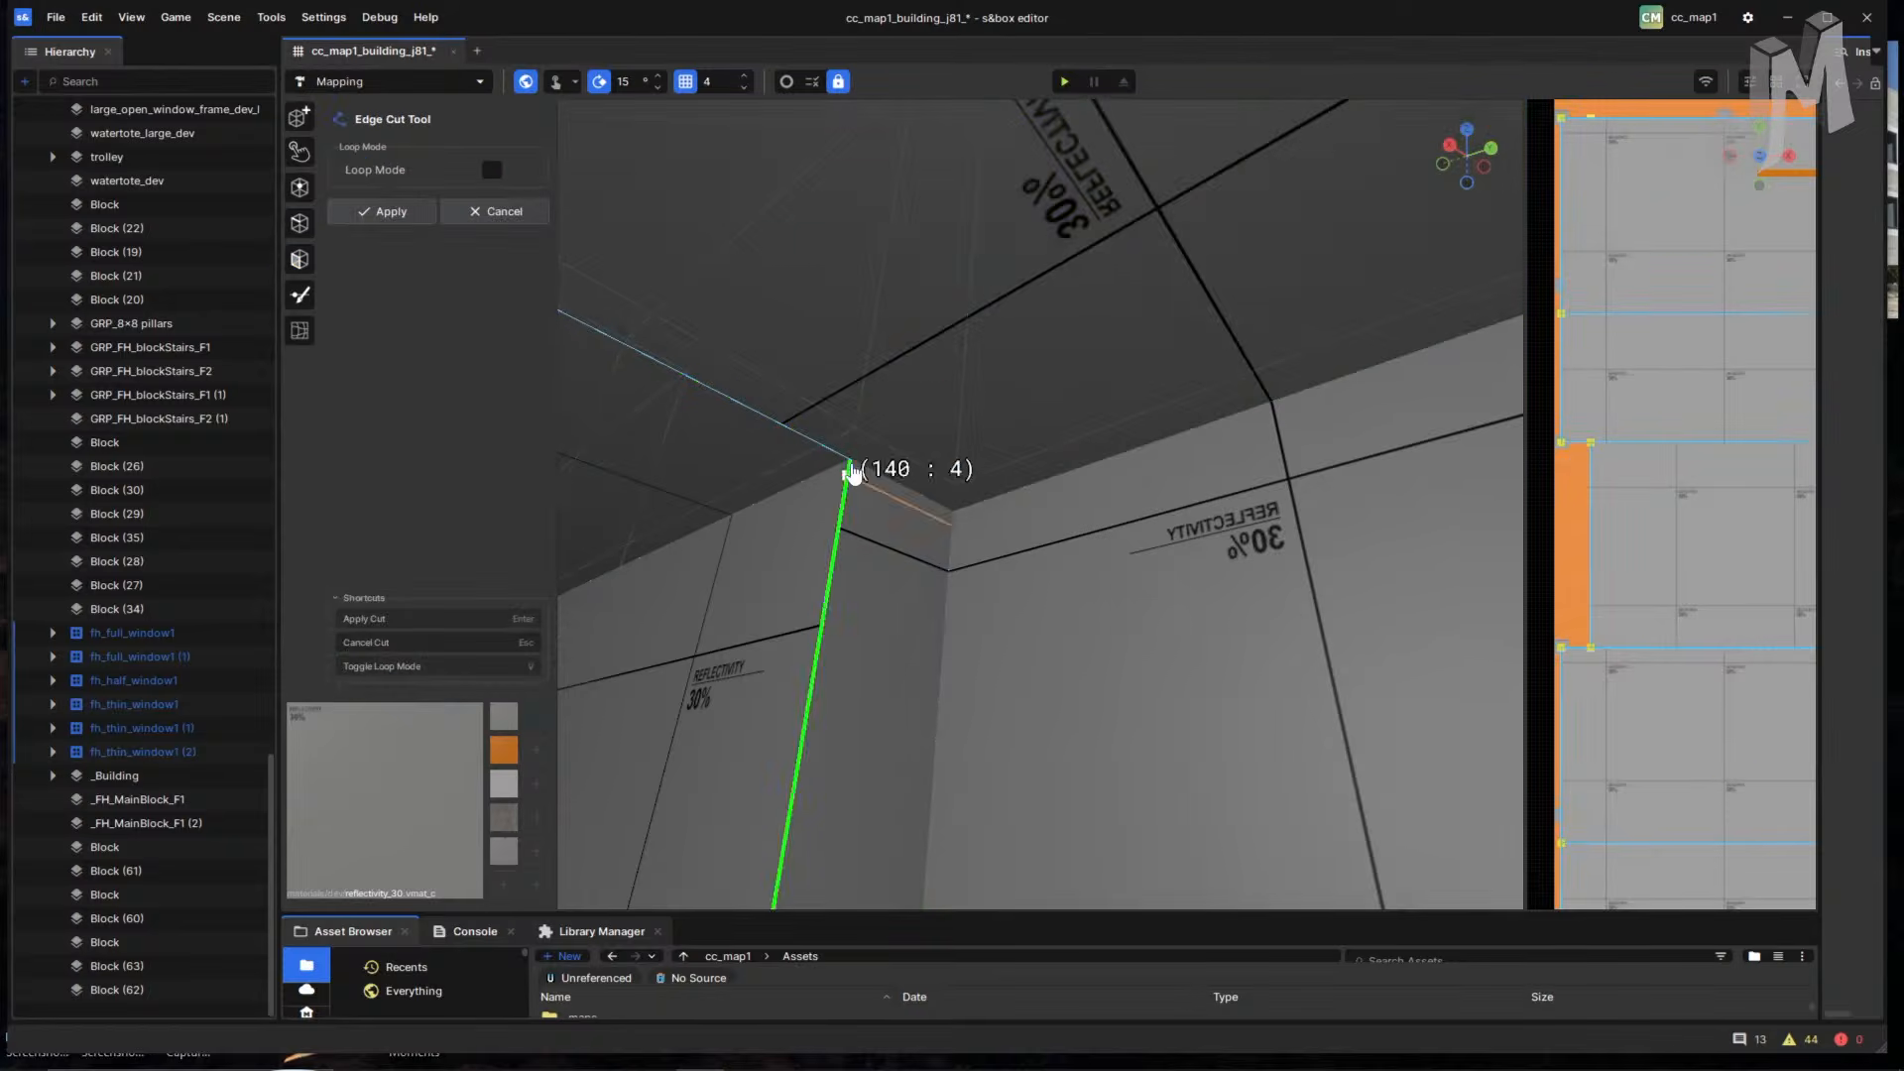
{"action": "right_click_drag", "start_coordinate": [851, 466], "coordinate": [641, 540]}
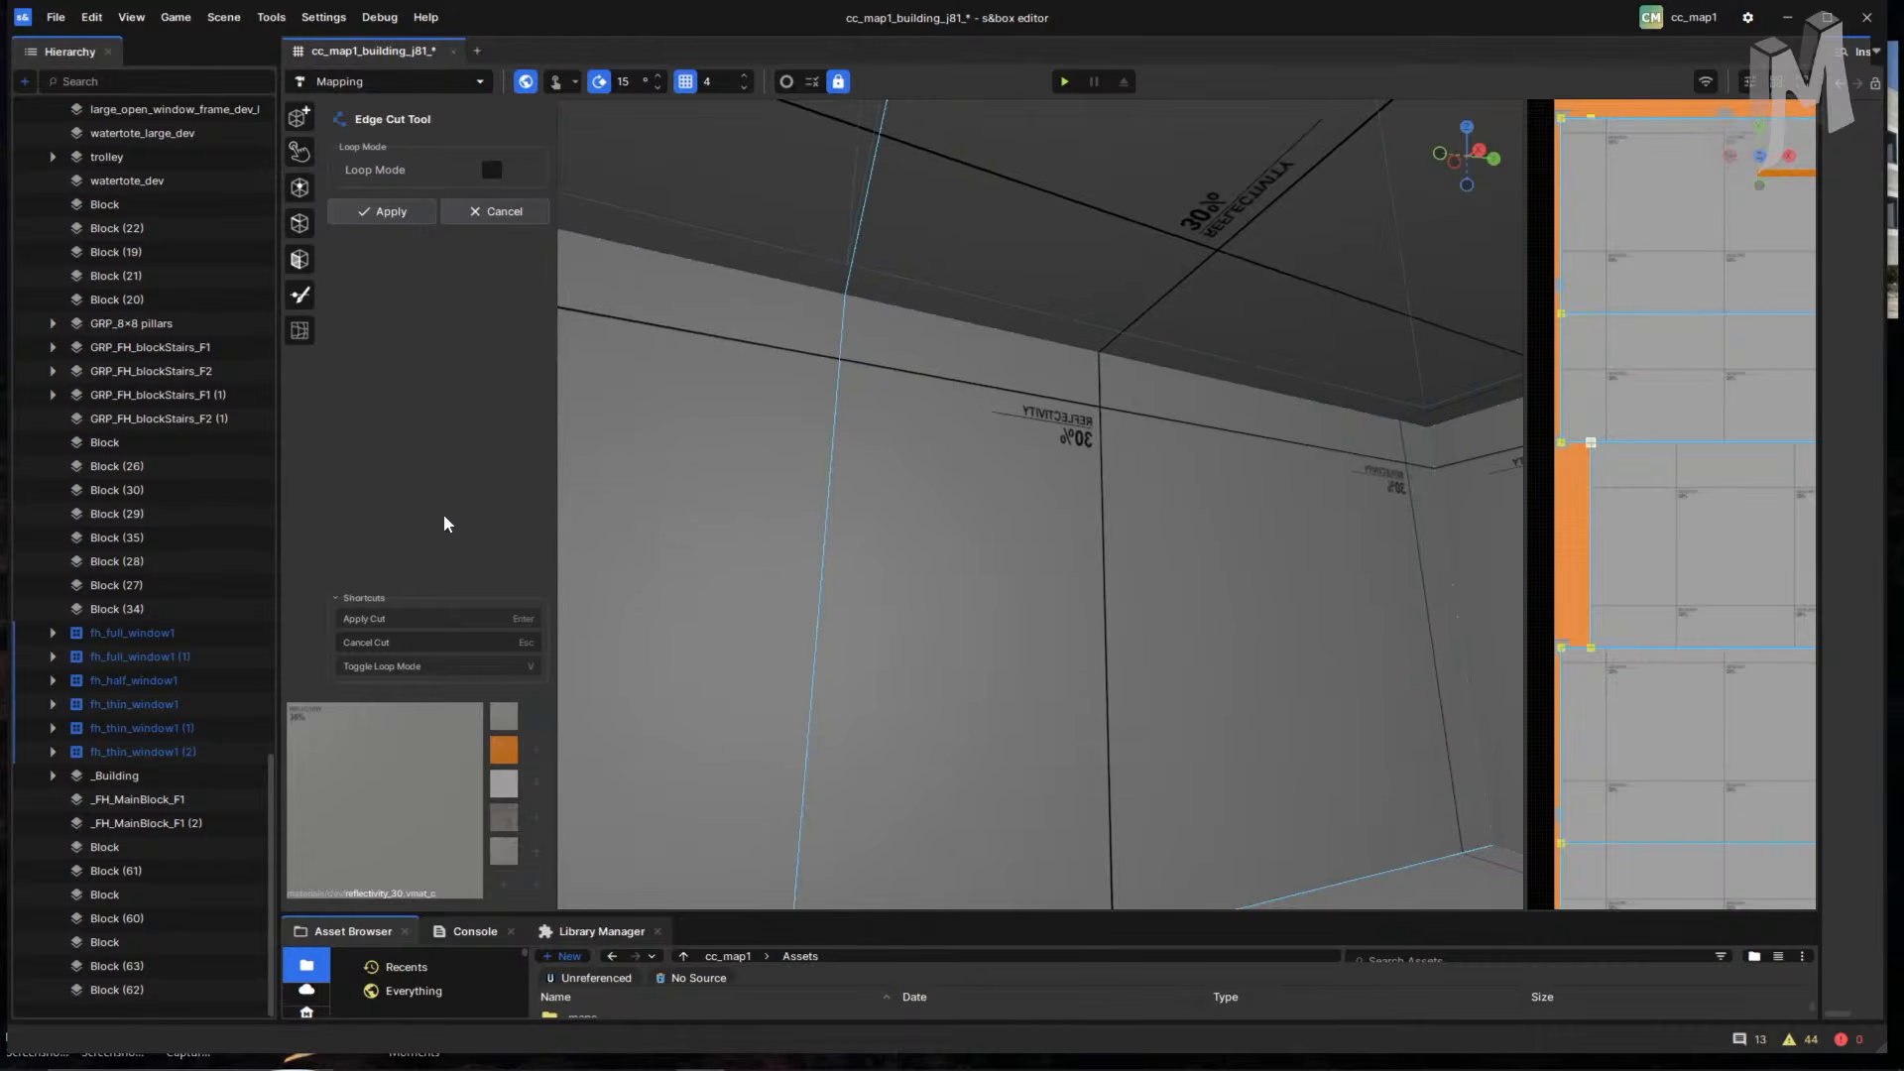
{"action": "right_click_drag", "start_coordinate": [957, 567], "coordinate": [1007, 480]}
{"action": "scroll", "coordinate": [1007, 479], "scroll_direction": "down", "scroll_amount": 2}
{"action": "scroll", "coordinate": [697, 370], "scroll_direction": "down", "scroll_amount": 2}
{"action": "scroll", "coordinate": [958, 393], "scroll_direction": "up", "scroll_amount": 1}
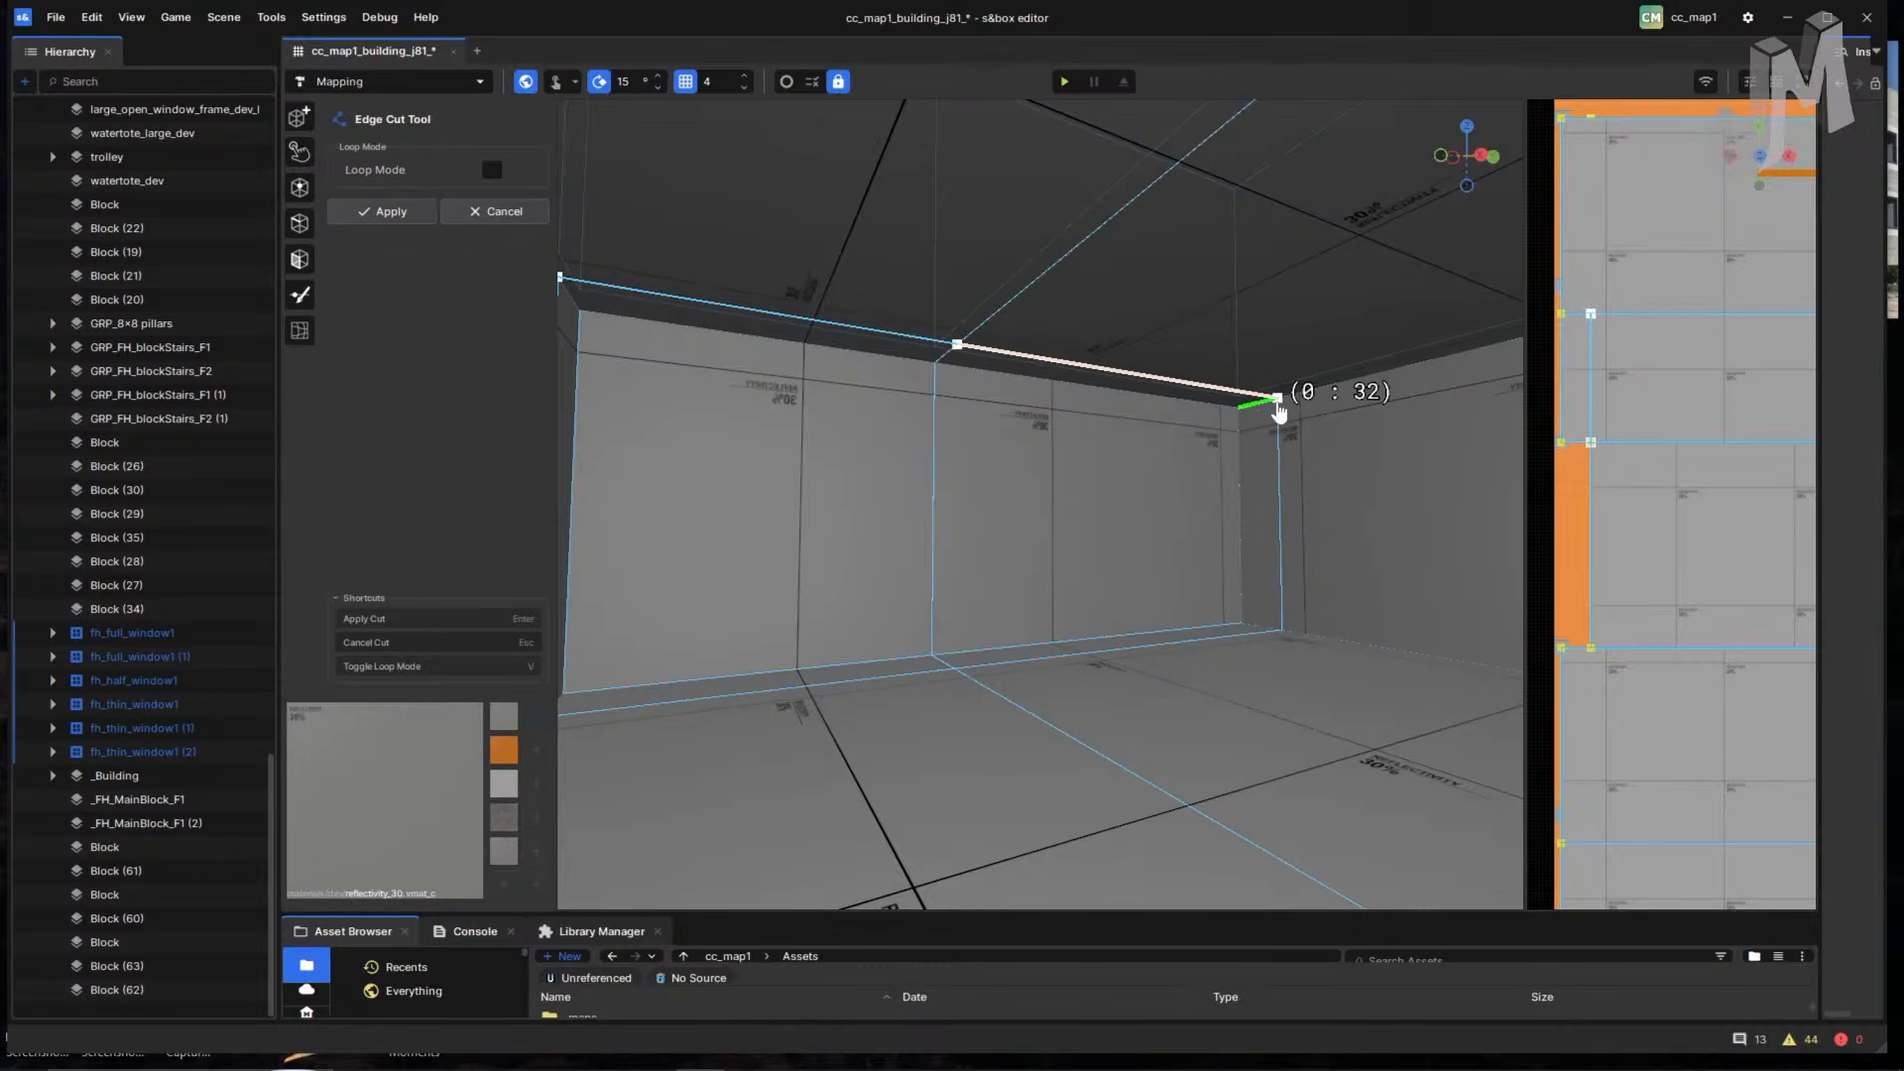
{"action": "key", "text": "Return"}
- Look around the room, the orange stairs and the back room to review the cuts
{"action": "right_click_drag", "start_coordinate": [1277, 412], "coordinate": [813, 593]}
{"action": "right_click_drag", "start_coordinate": [774, 691], "coordinate": [1245, 732]}
{"action": "right_click_drag", "start_coordinate": [1071, 751], "coordinate": [1185, 756]}
{"action": "right_click_drag", "start_coordinate": [1011, 748], "coordinate": [1220, 794]}
{"action": "right_click_drag", "start_coordinate": [1076, 792], "coordinate": [1203, 832]}
{"action": "right_click_drag", "start_coordinate": [992, 815], "coordinate": [1252, 783]}
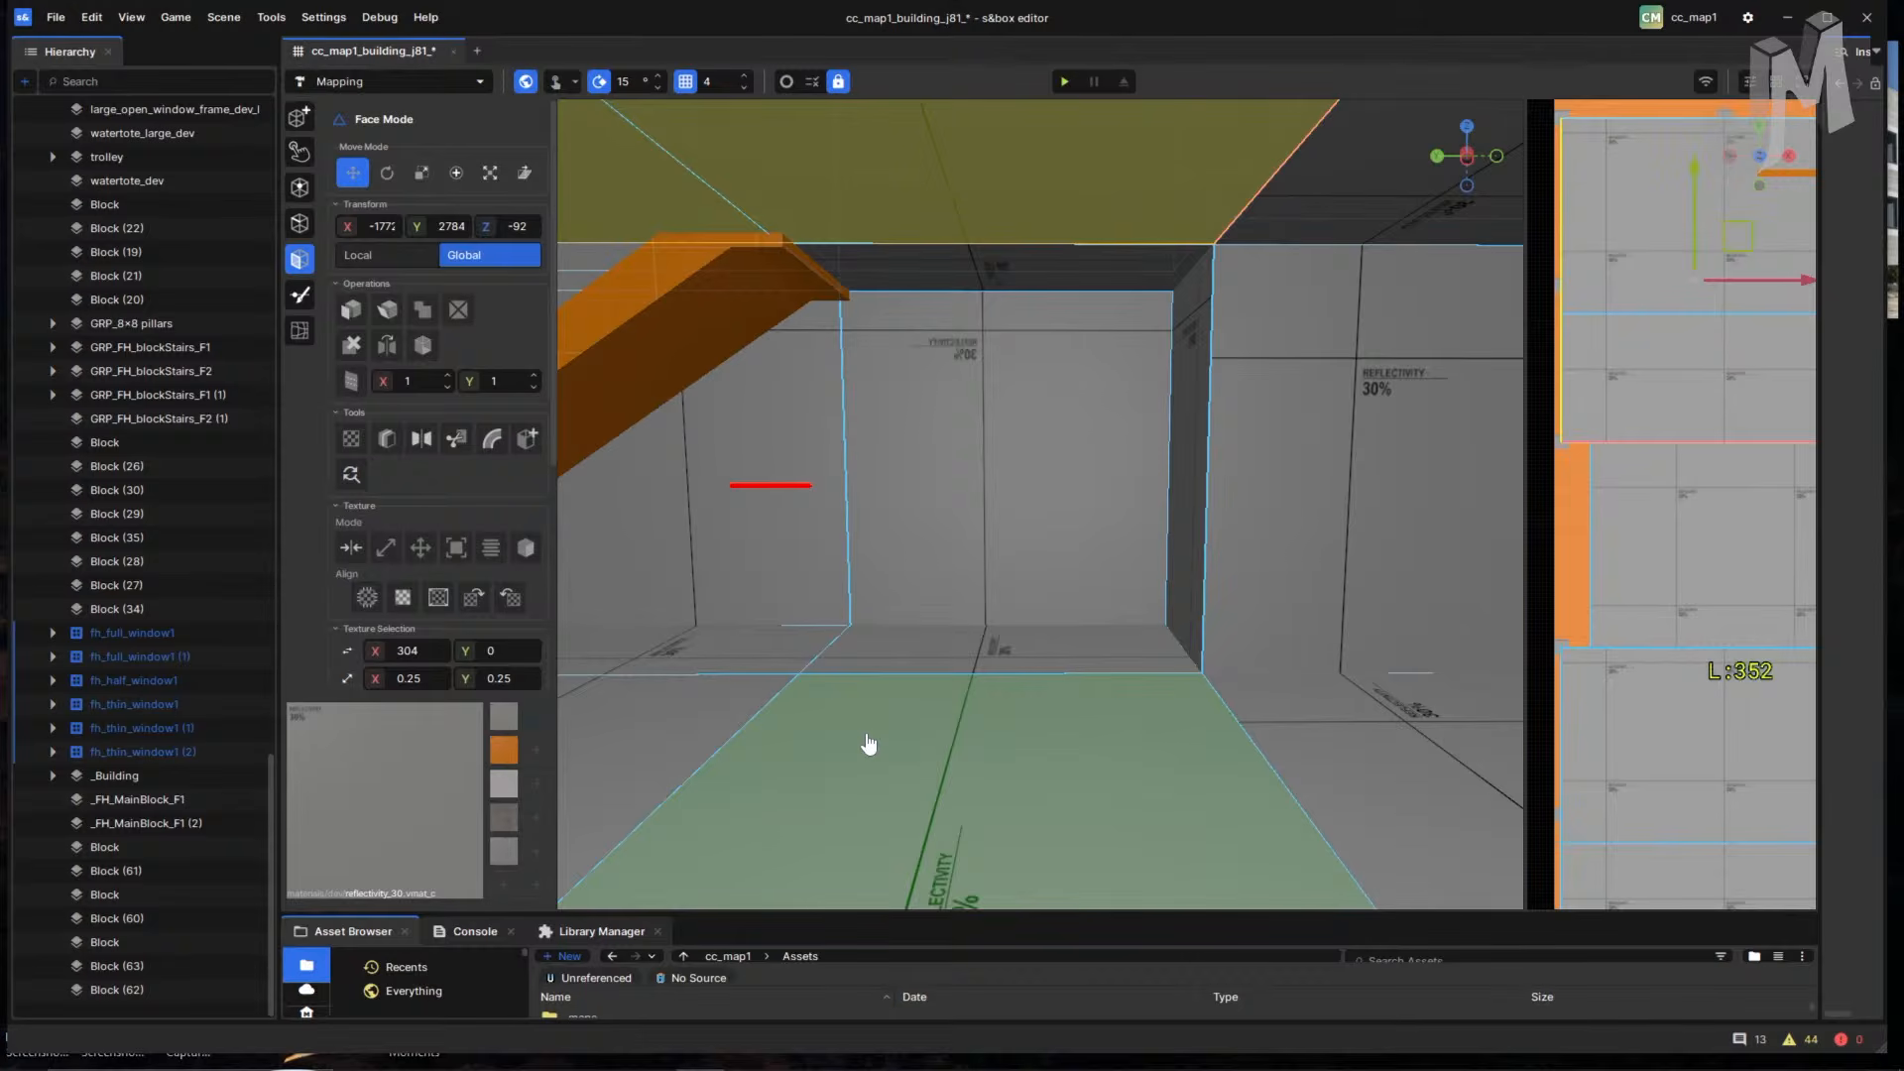
{"action": "right_click_drag", "start_coordinate": [977, 773], "coordinate": [1128, 774]}
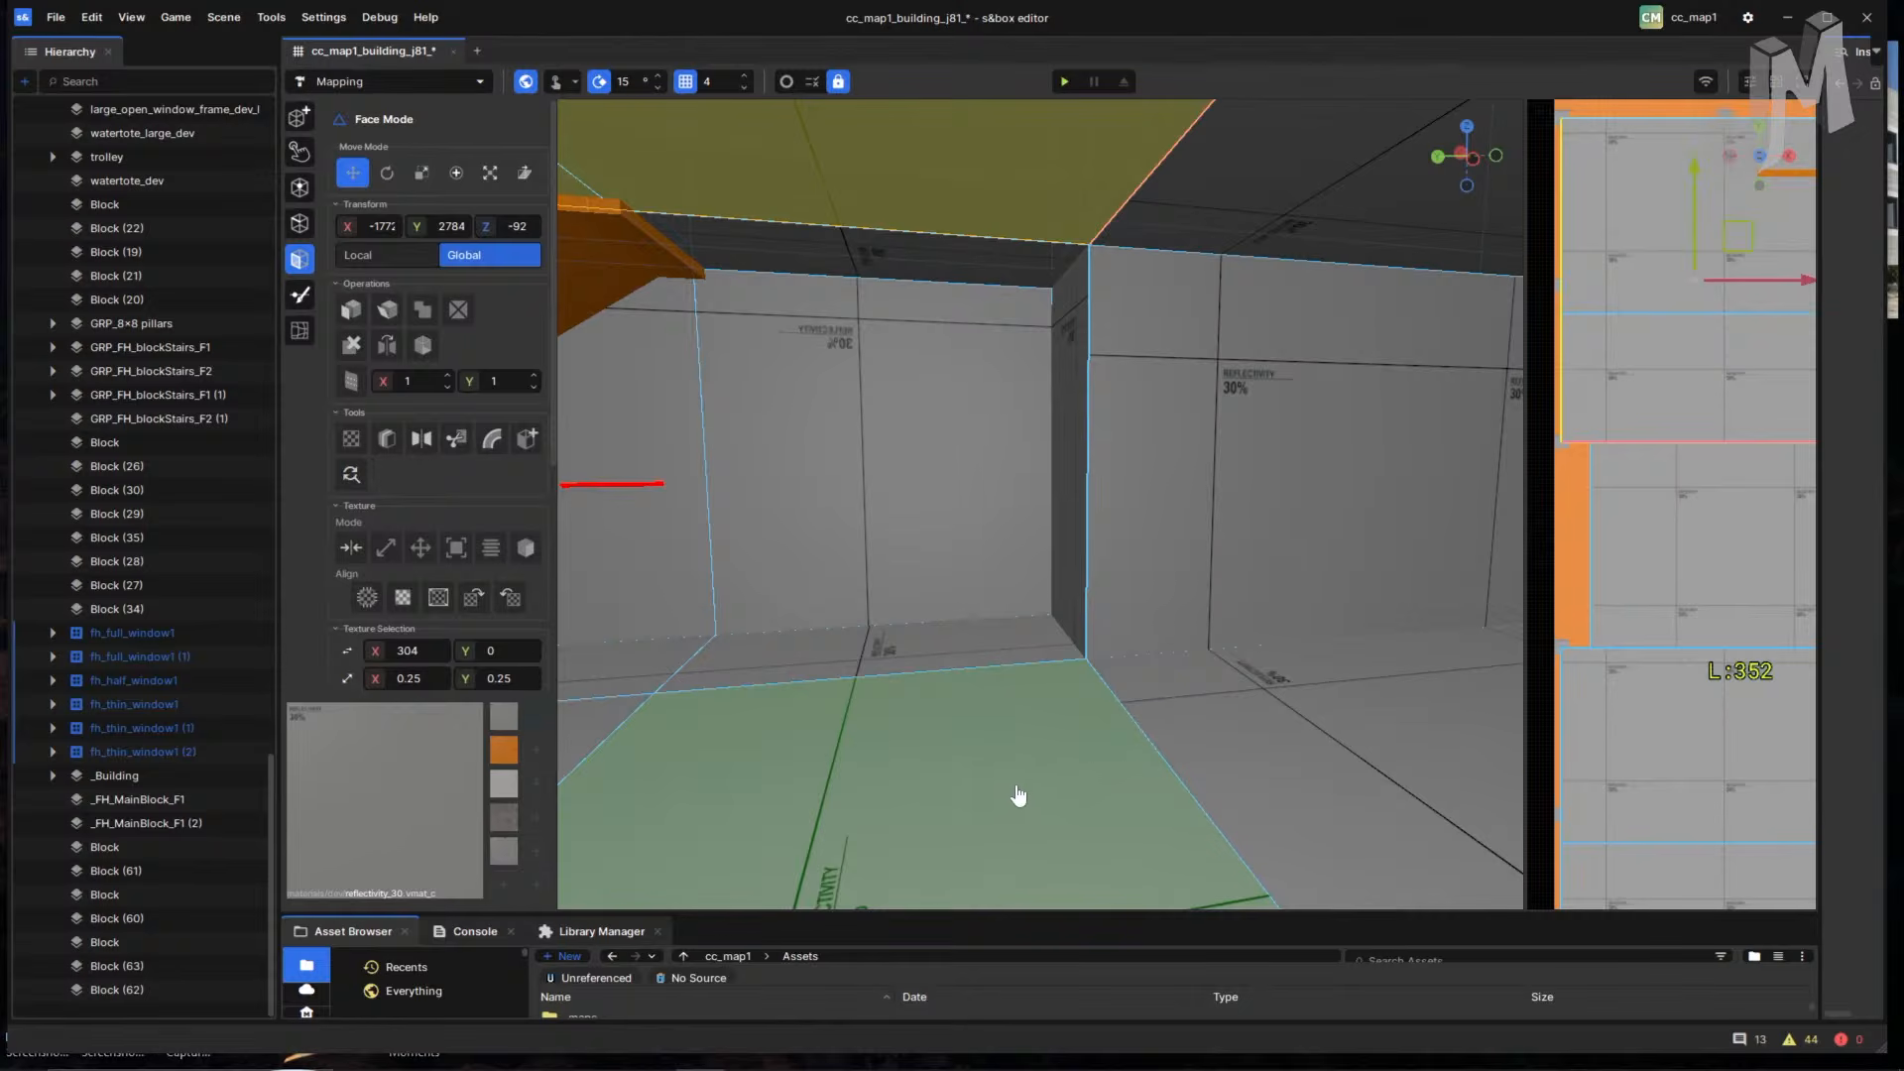
- Head down the corridor past the orange stairs and select the room's floor face
{"action": "right_click_drag", "start_coordinate": [1112, 740], "coordinate": [900, 745]}
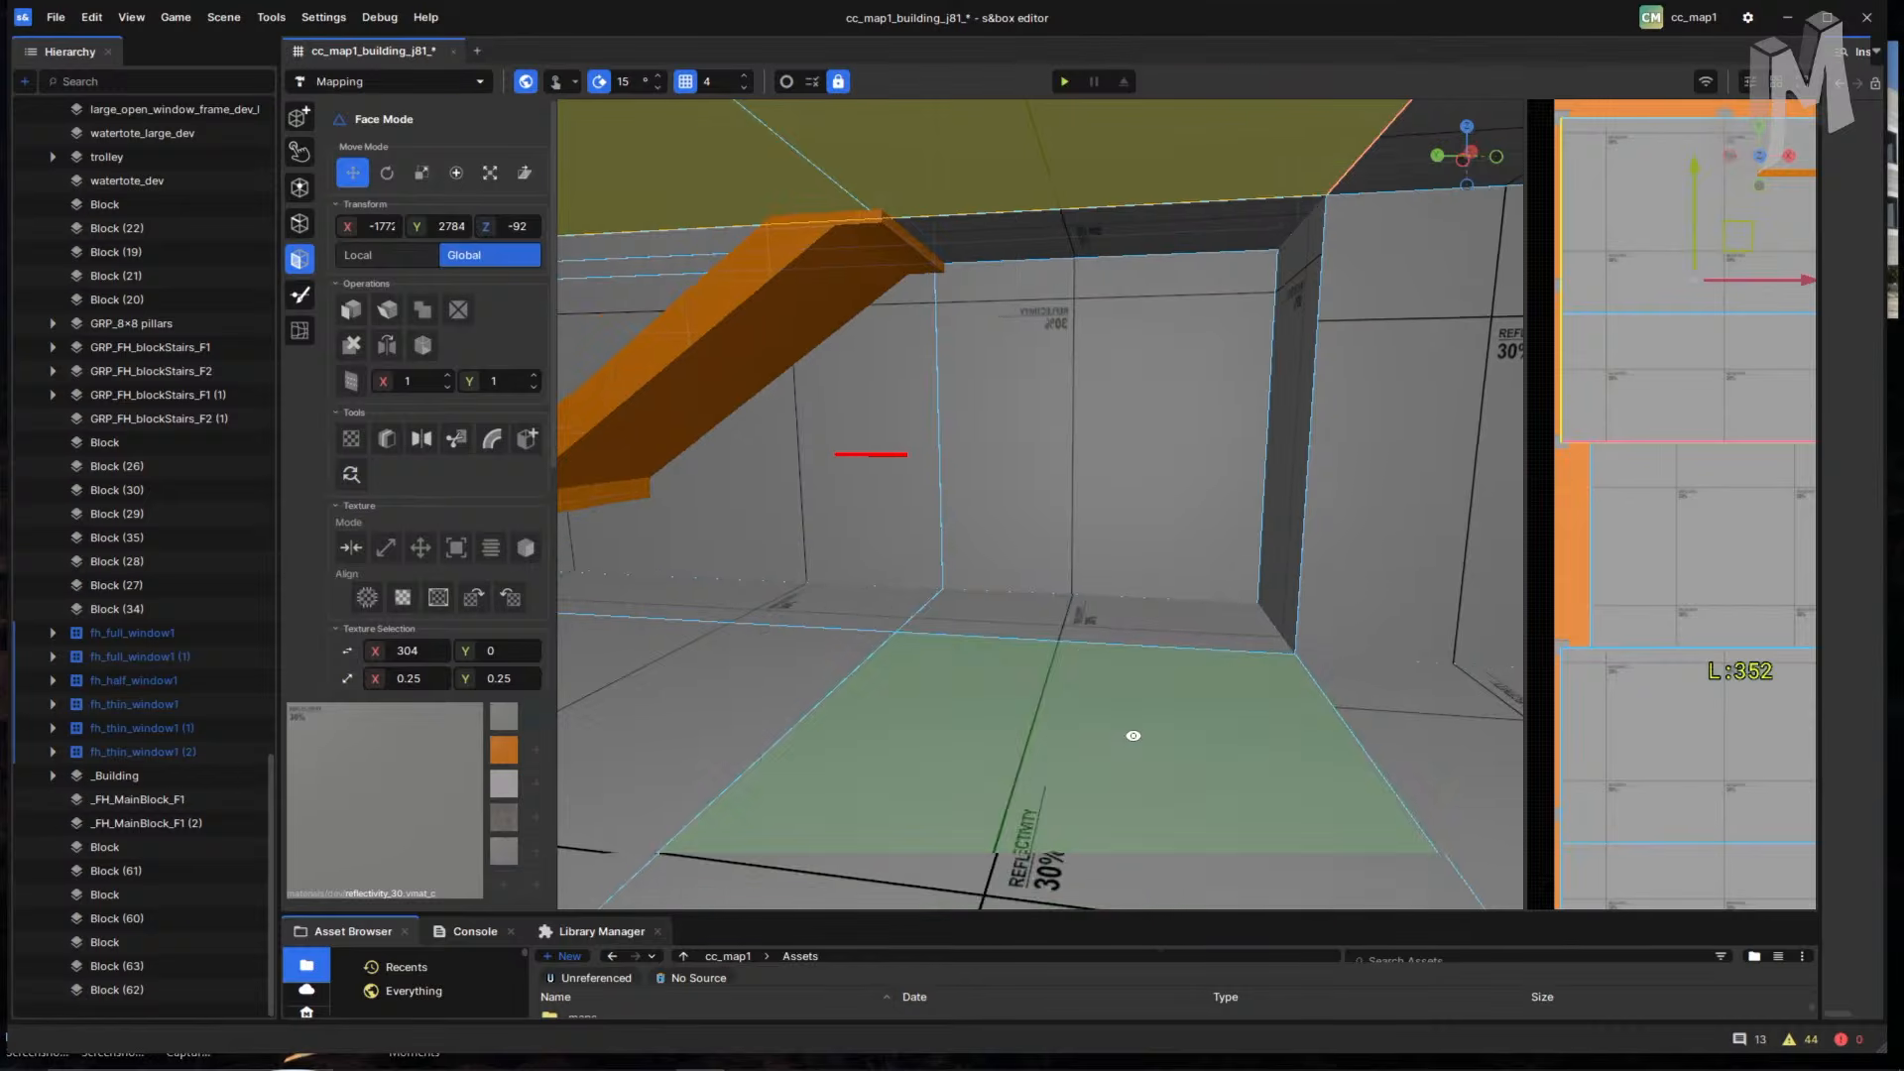
{"action": "right_click_drag", "start_coordinate": [1131, 735], "coordinate": [1322, 710]}
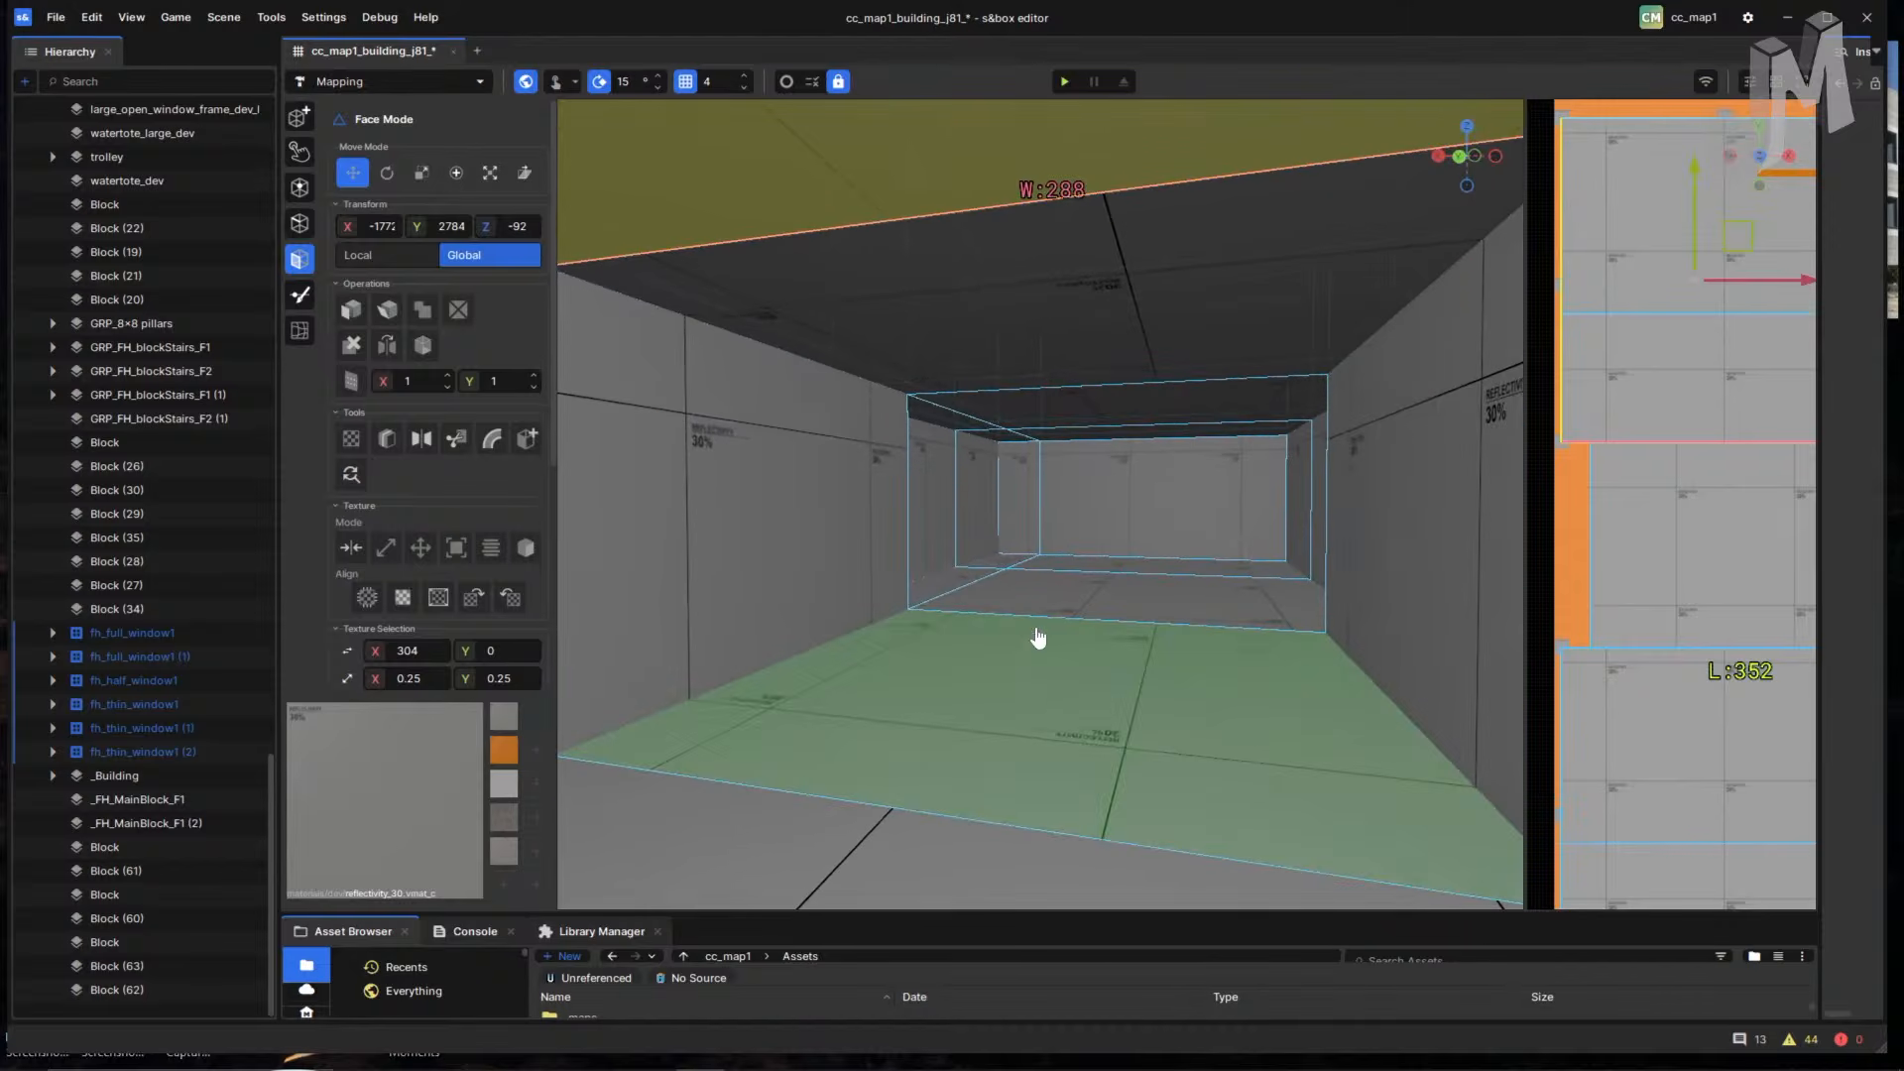
{"action": "key", "text": "w"}
{"action": "right_click_drag", "start_coordinate": [1122, 599], "coordinate": [1147, 744]}
{"action": "left_click", "coordinate": [1116, 664]}
- Edge-cut a loop from the right wall across the floor, left wall and ceiling, then apply it
{"action": "key", "text": "c"}
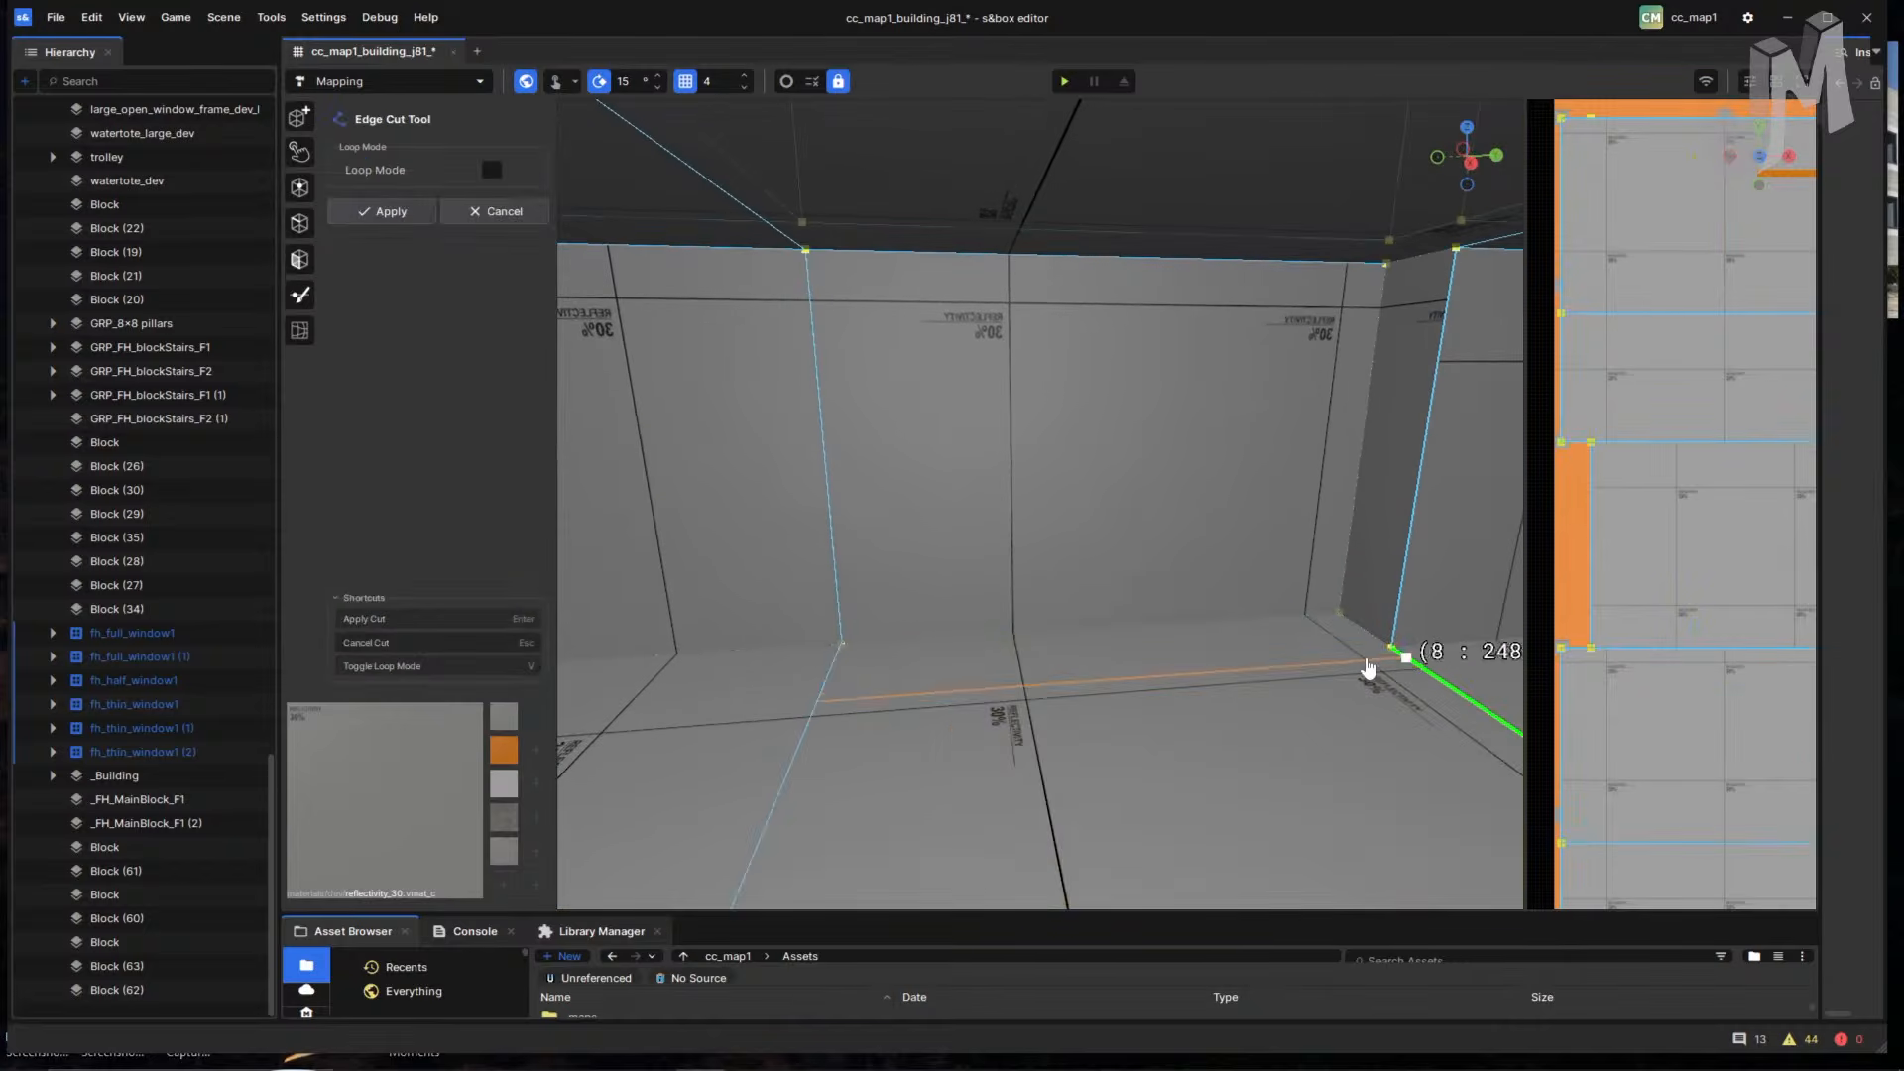
{"action": "left_click", "coordinate": [1392, 649]}
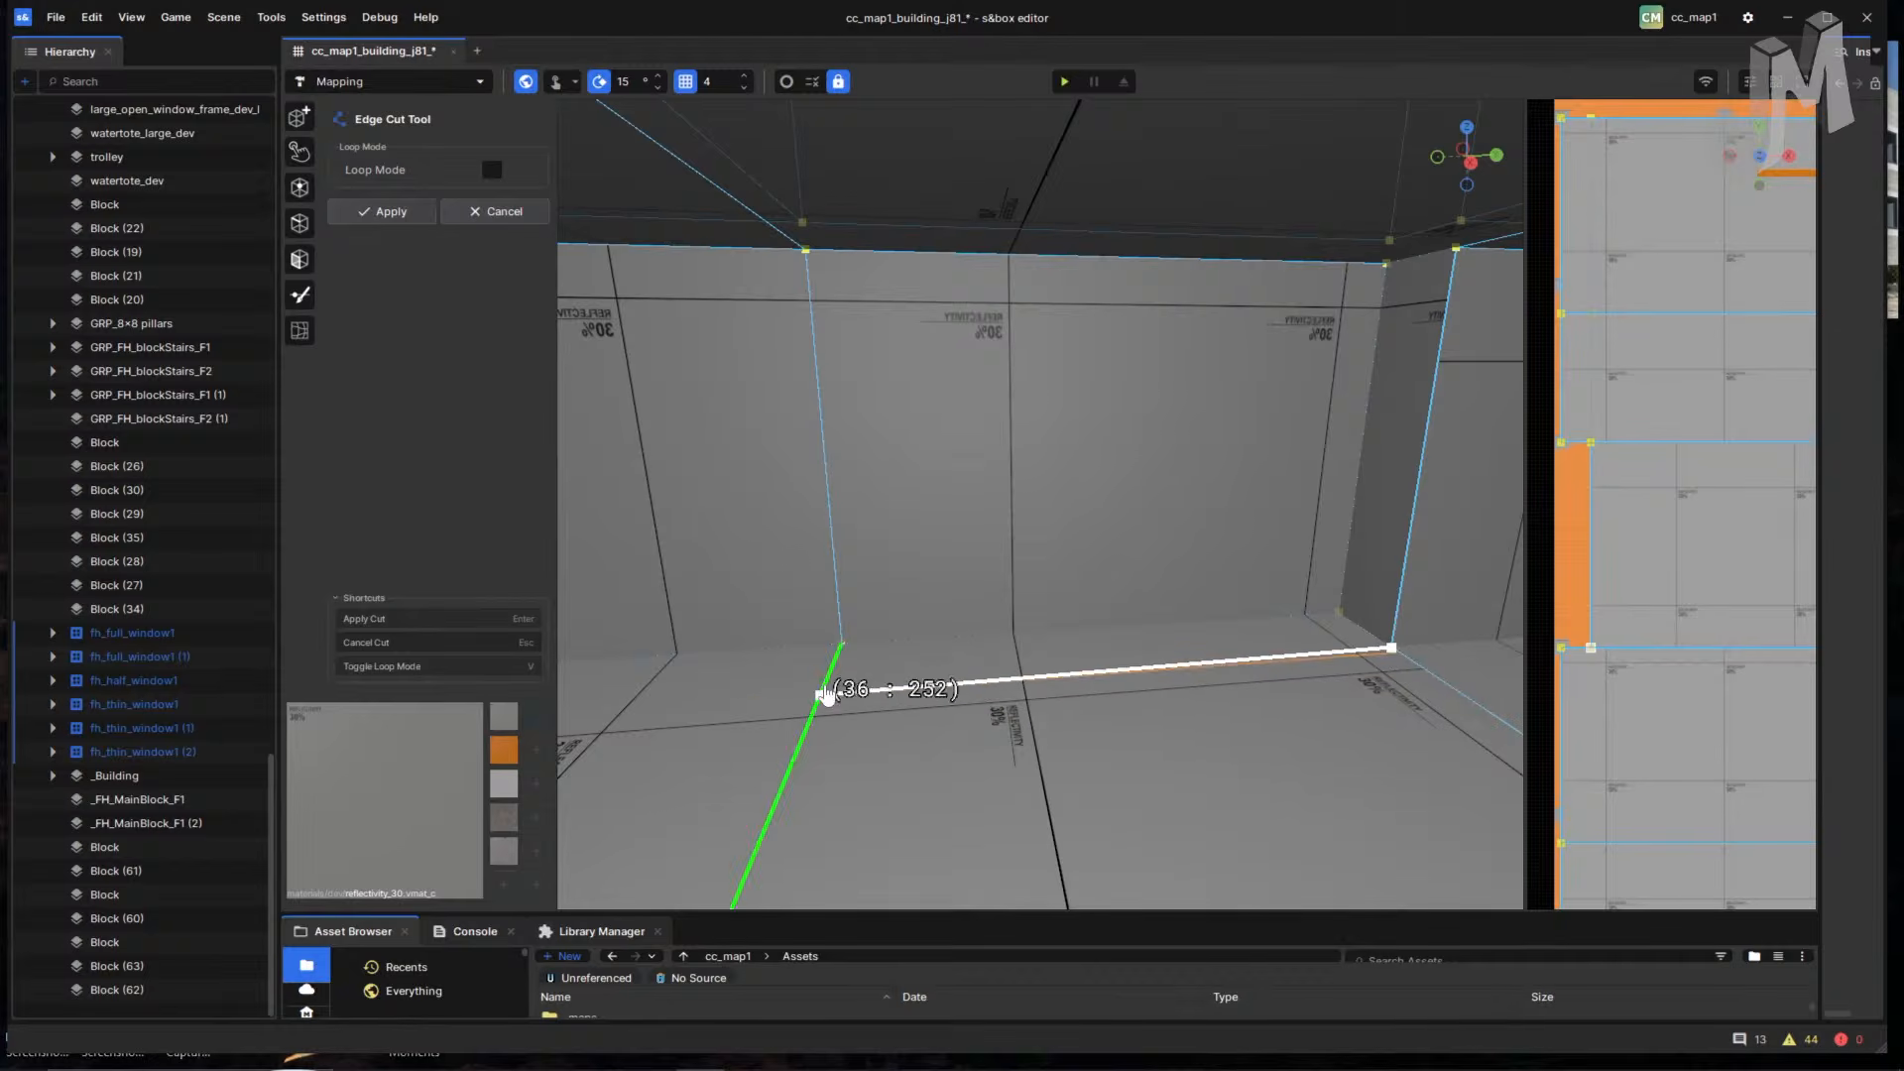
{"action": "left_click", "coordinate": [825, 690]}
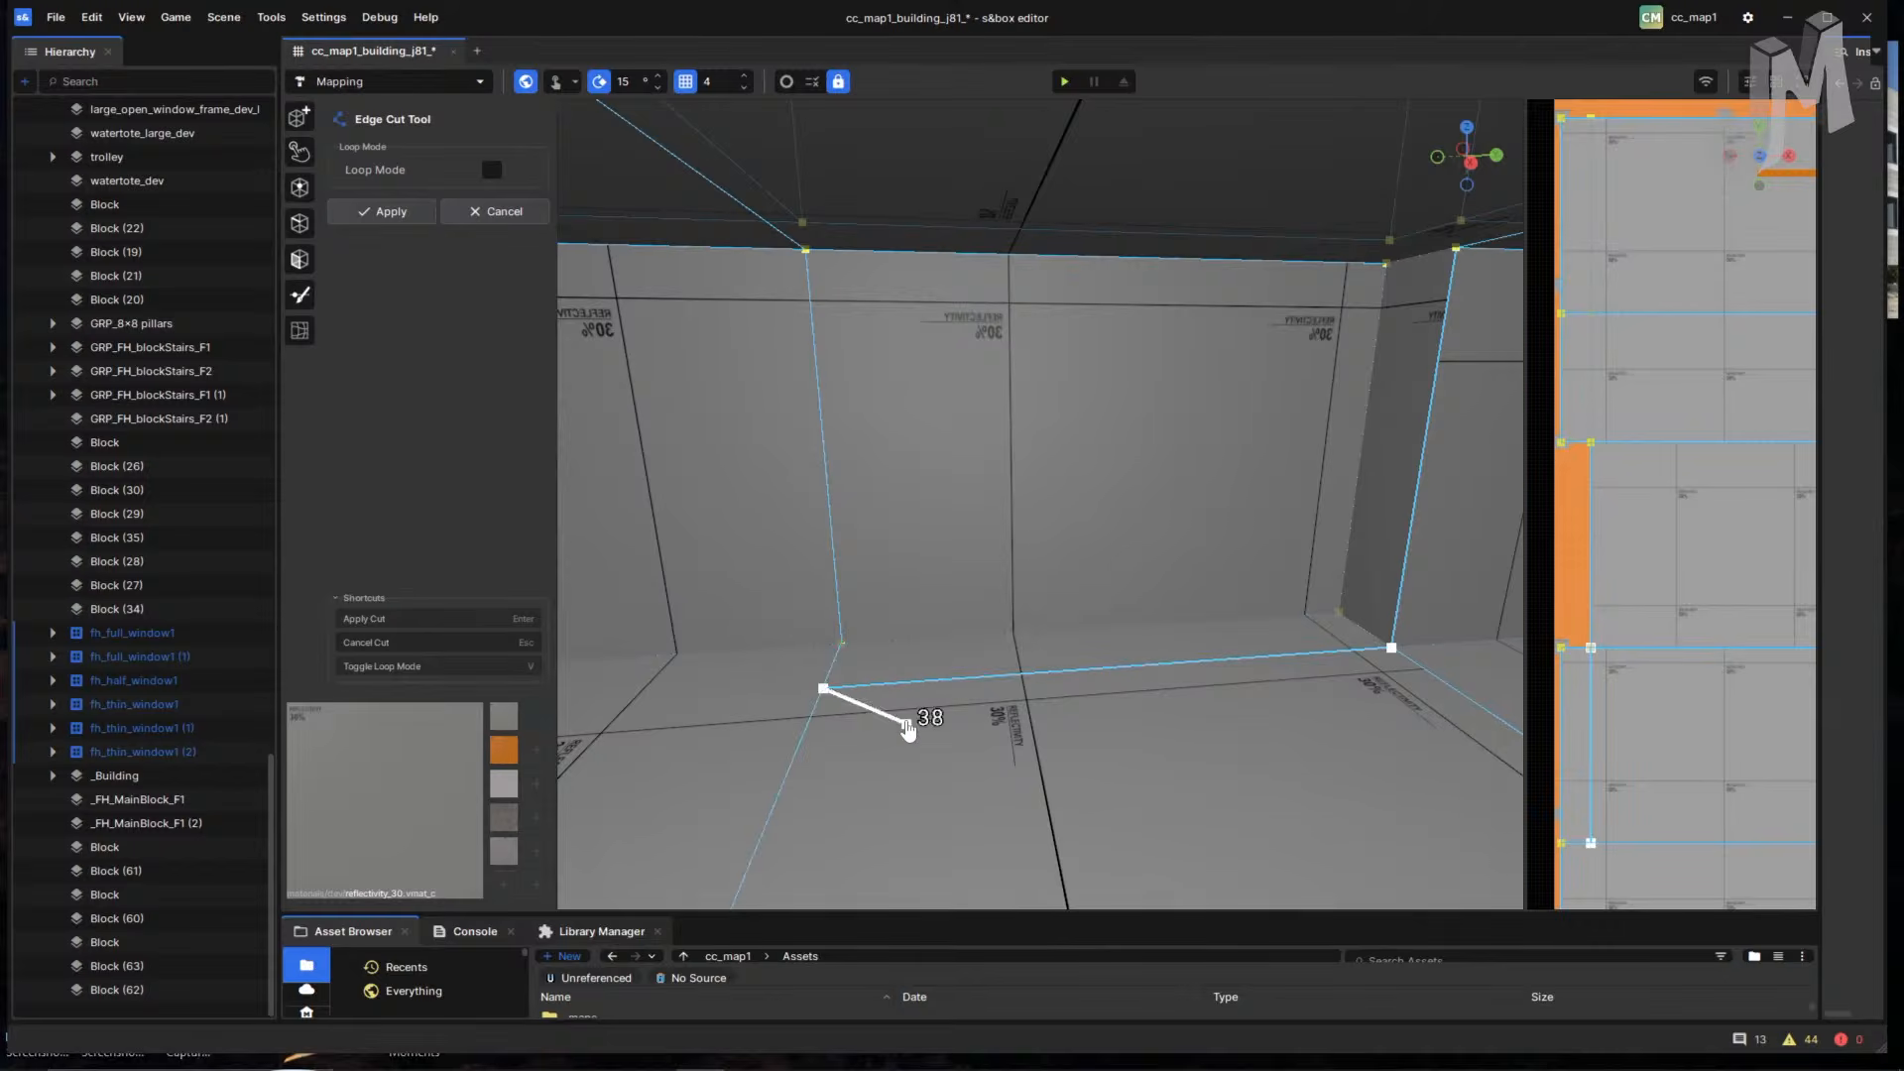
{"action": "middle_click_drag", "start_coordinate": [803, 714], "coordinate": [850, 714]}
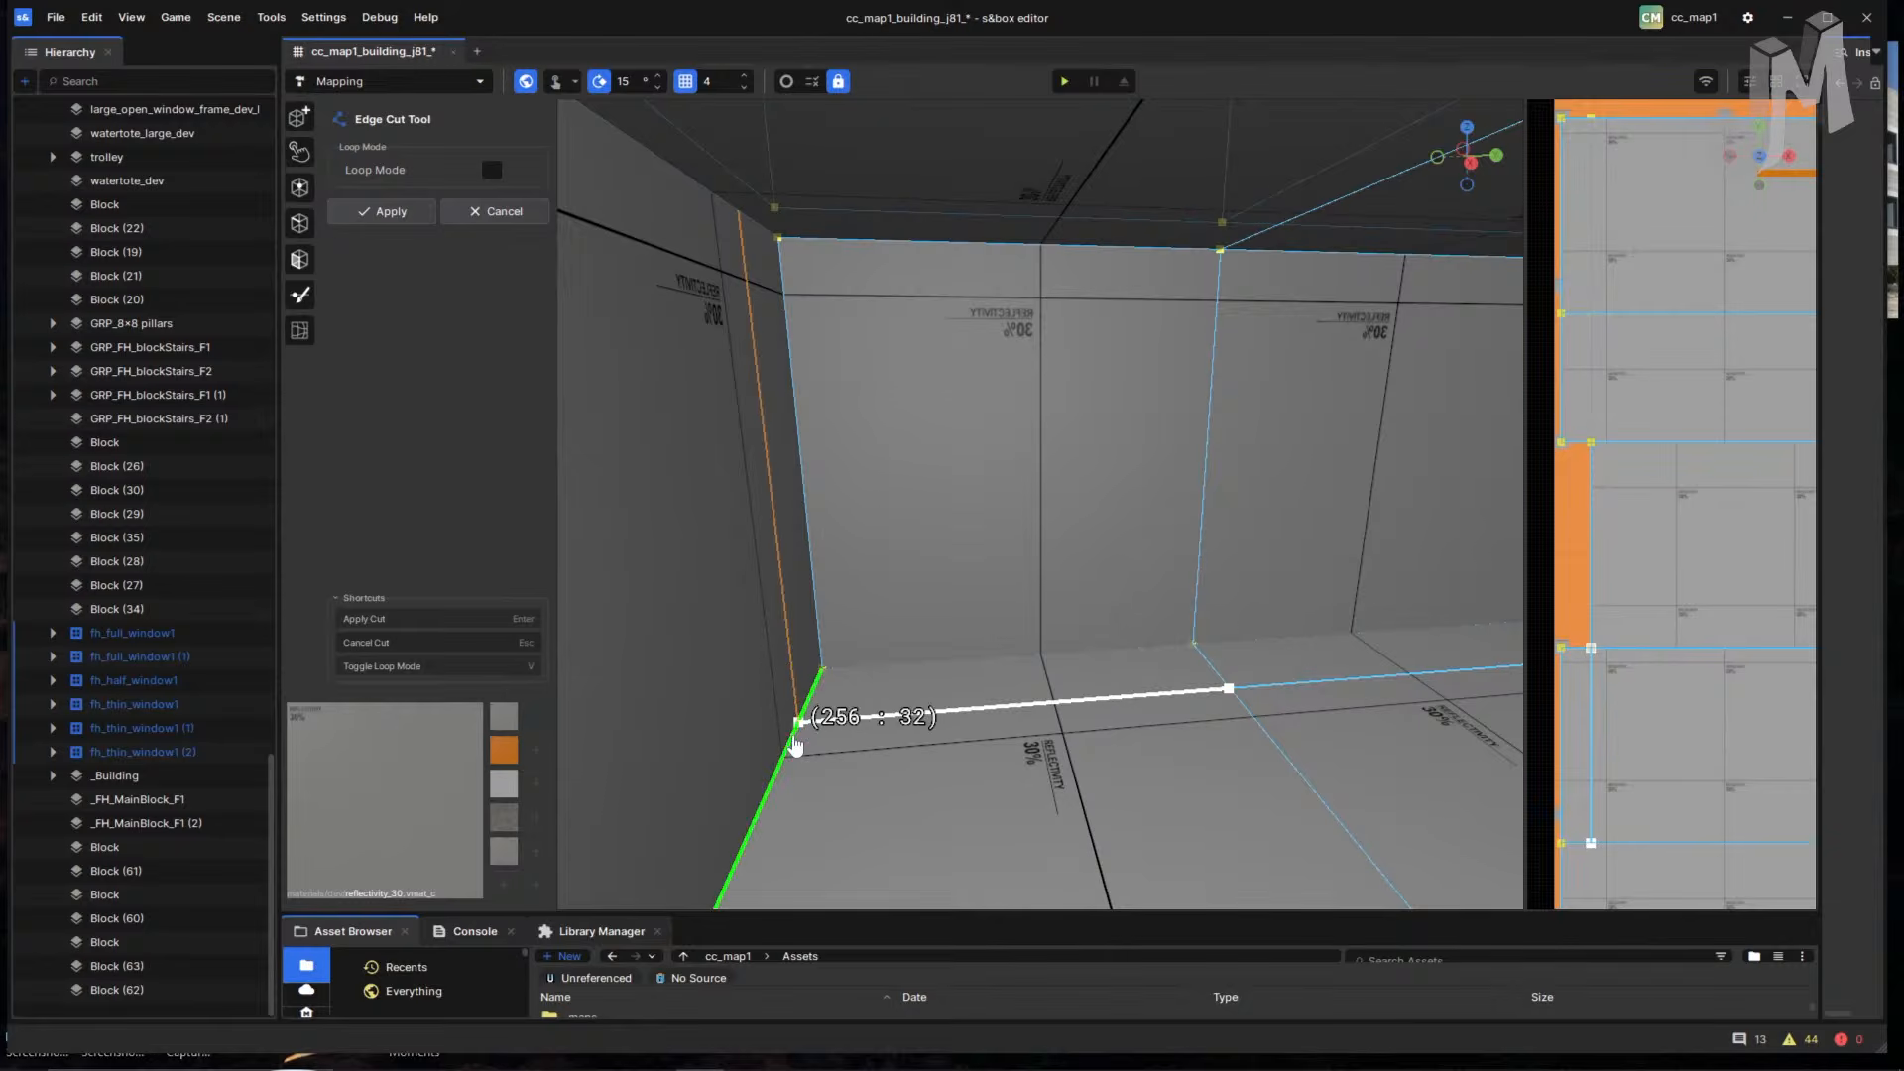
{"action": "left_click", "coordinate": [799, 726]}
{"action": "right_click_drag", "start_coordinate": [815, 412], "coordinate": [710, 280]}
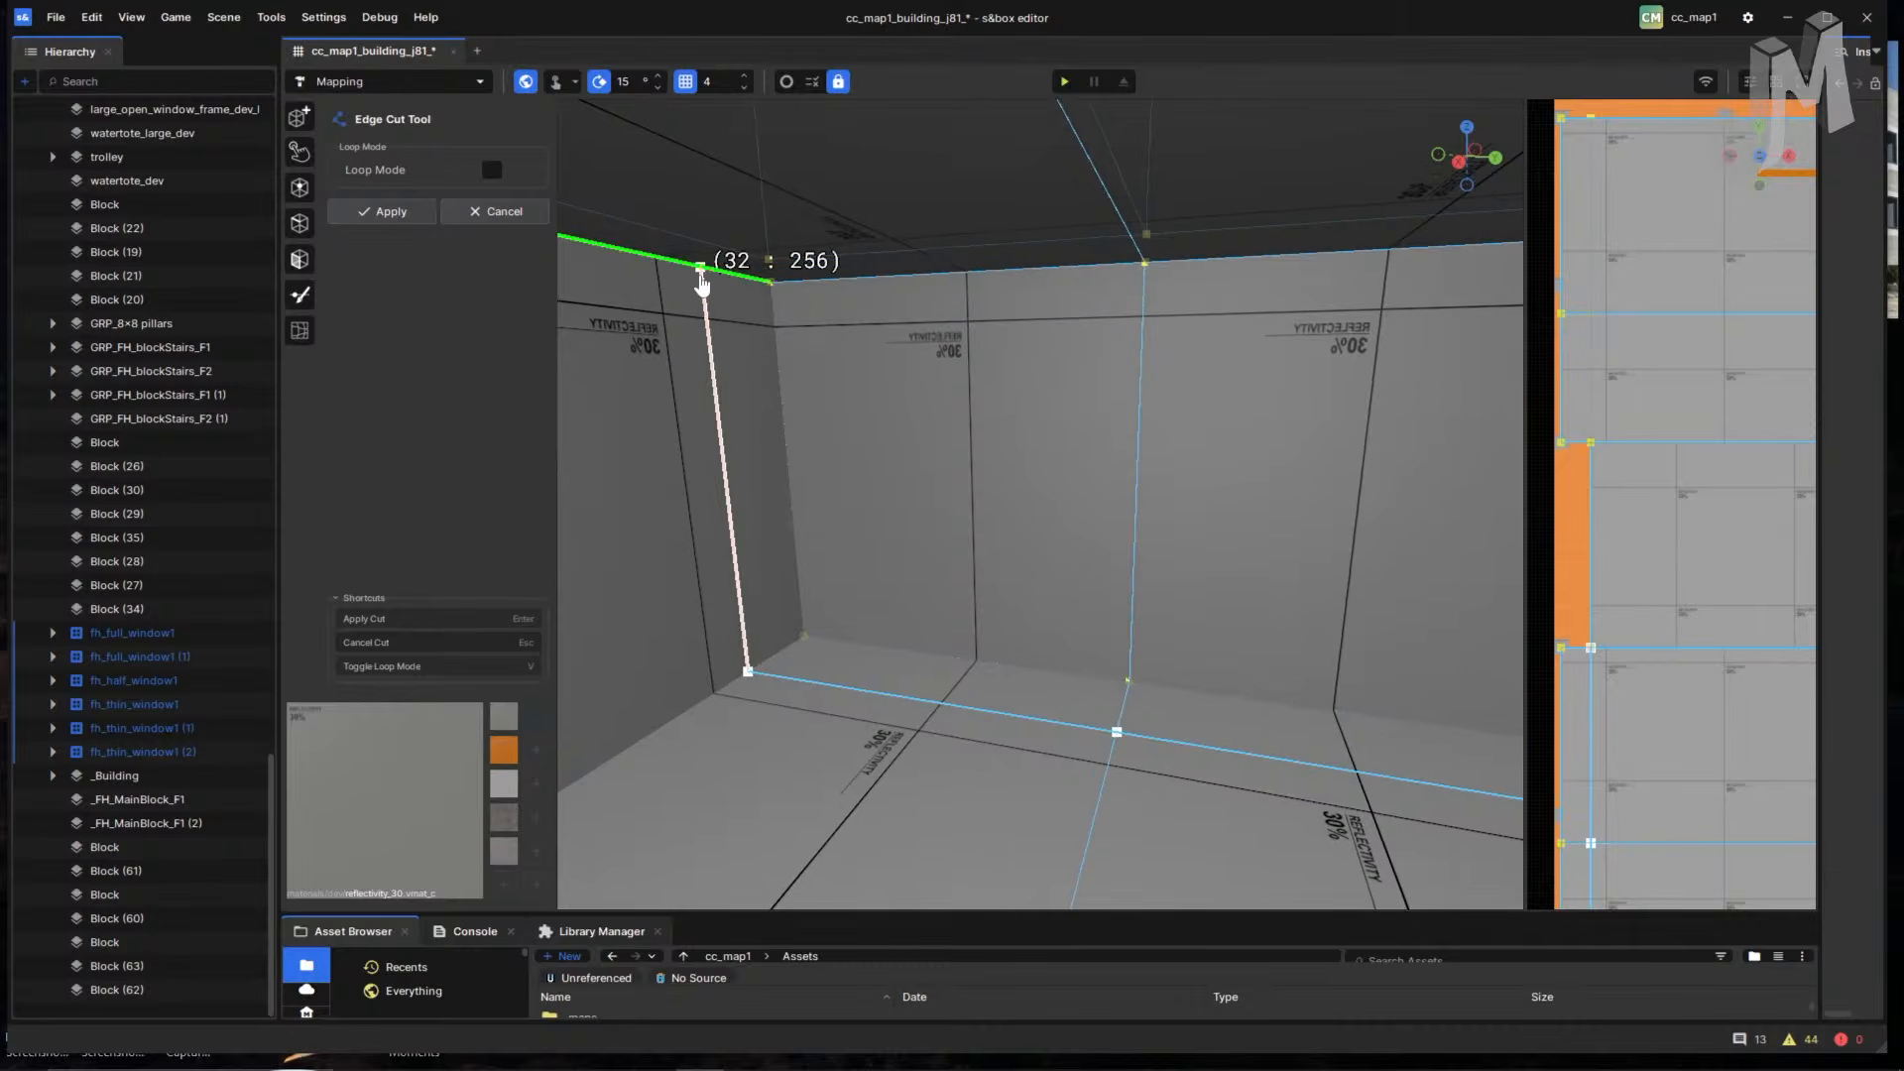
{"action": "left_click", "coordinate": [701, 268]}
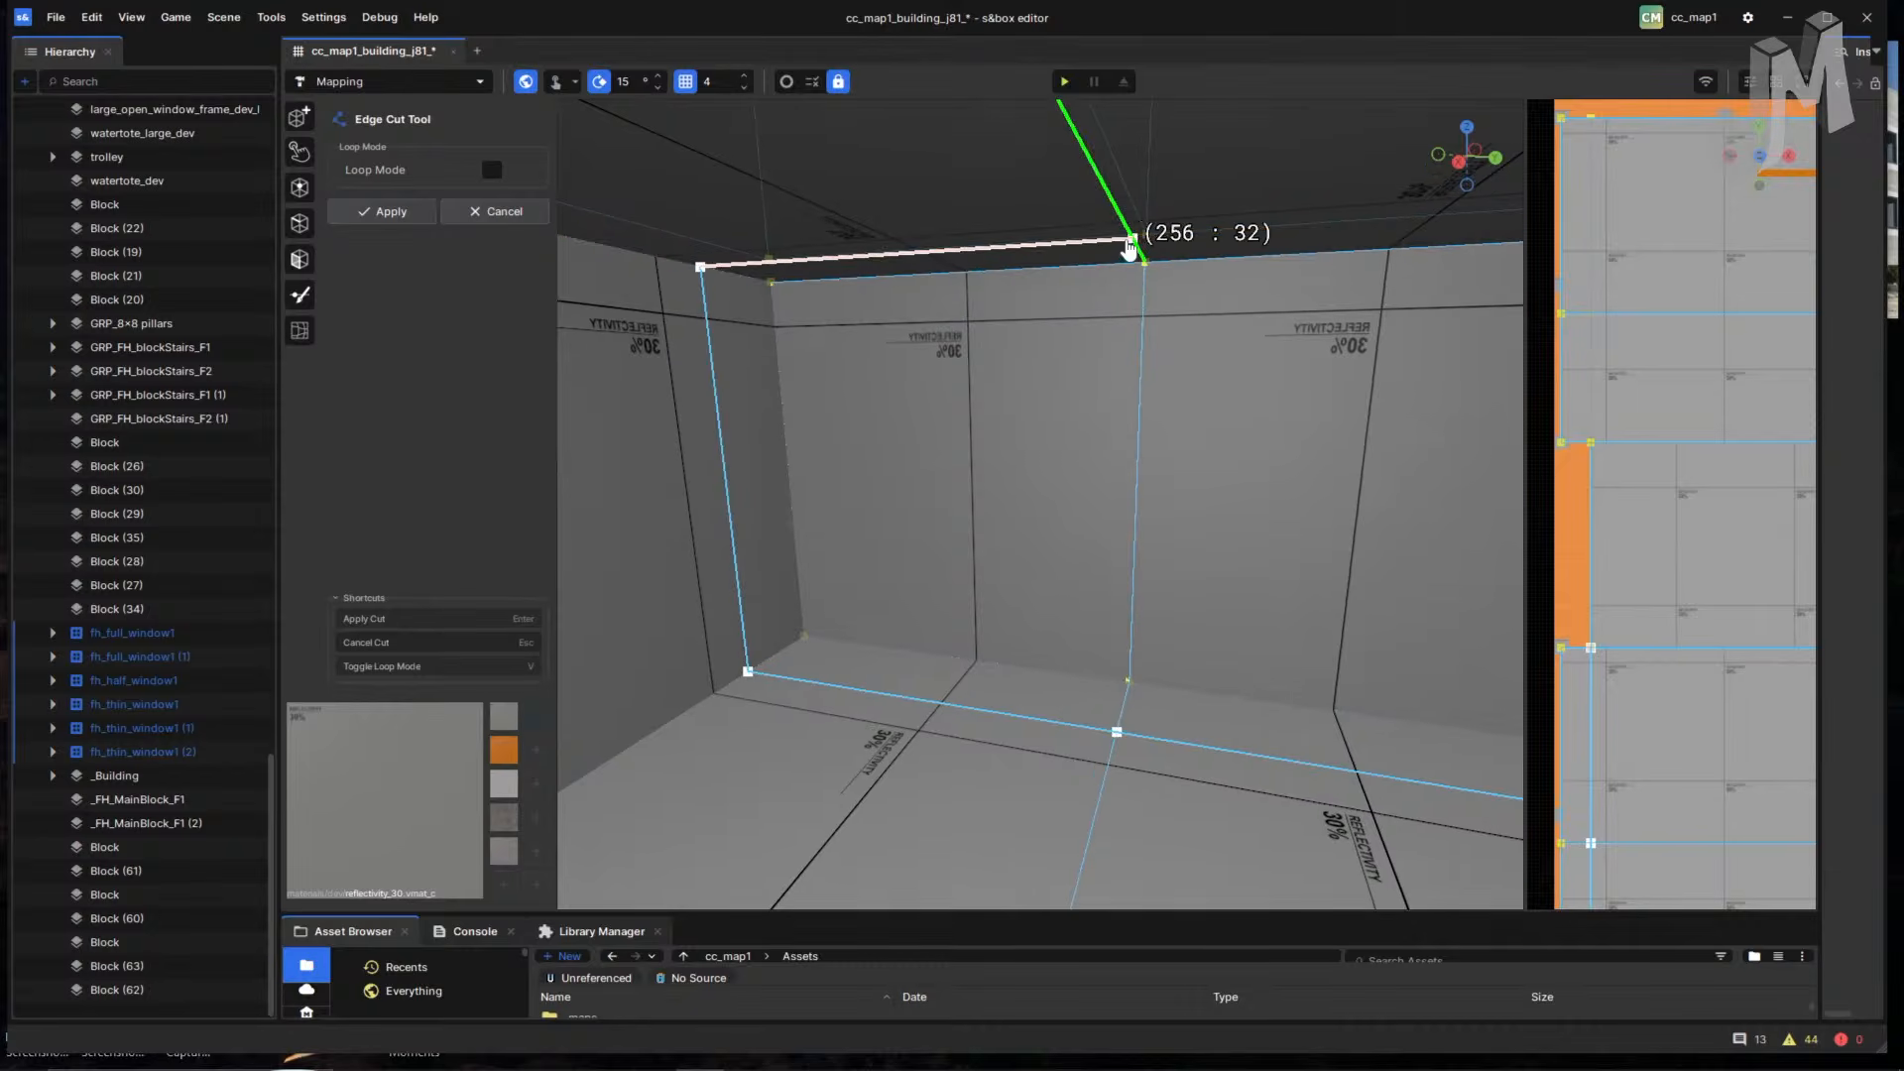
{"action": "left_click", "coordinate": [1136, 247]}
{"action": "right_click_drag", "start_coordinate": [1139, 247], "coordinate": [1474, 262]}
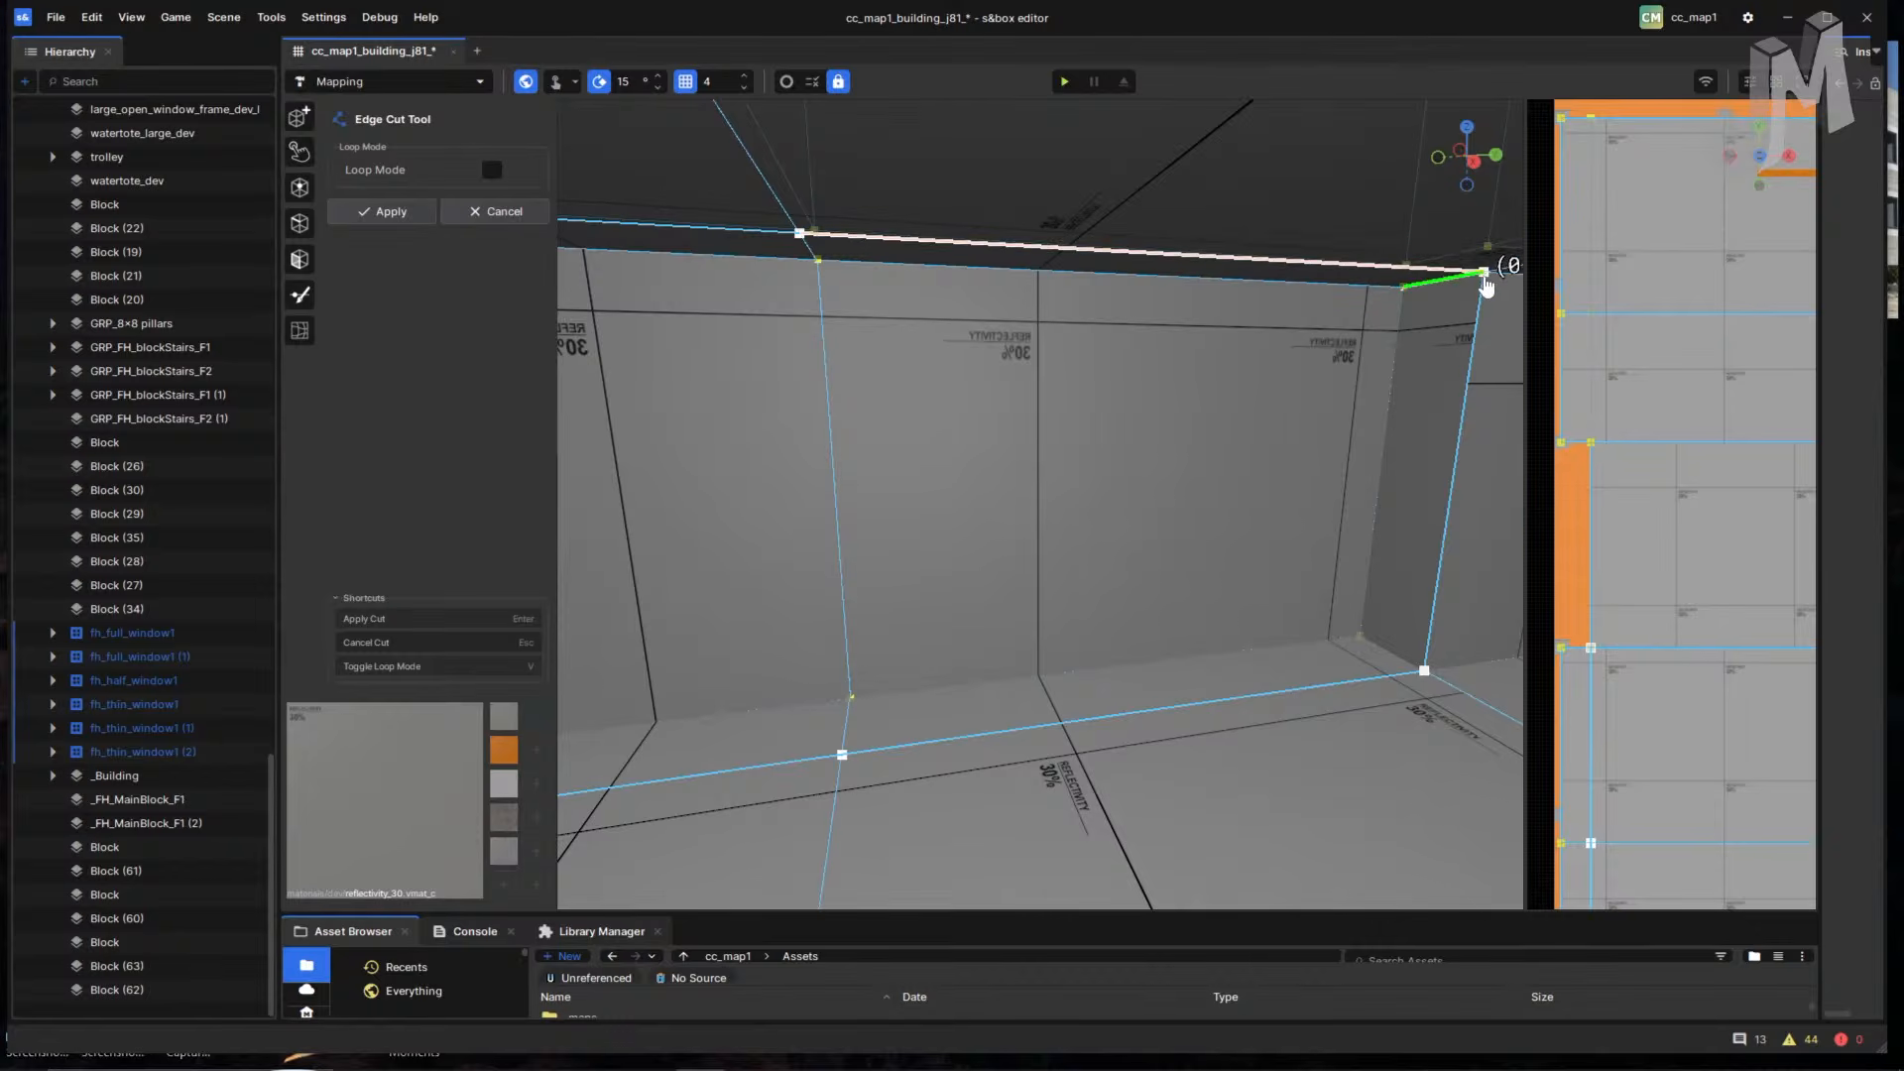
{"action": "left_click", "coordinate": [1485, 274]}
{"action": "key", "text": "Return"}
- Look around the room to check the new cut loop
{"action": "right_click_drag", "start_coordinate": [1294, 444], "coordinate": [1292, 606]}
{"action": "right_click_drag", "start_coordinate": [1052, 655], "coordinate": [1118, 681]}
{"action": "key", "text": "s"}
{"action": "key", "text": "w"}
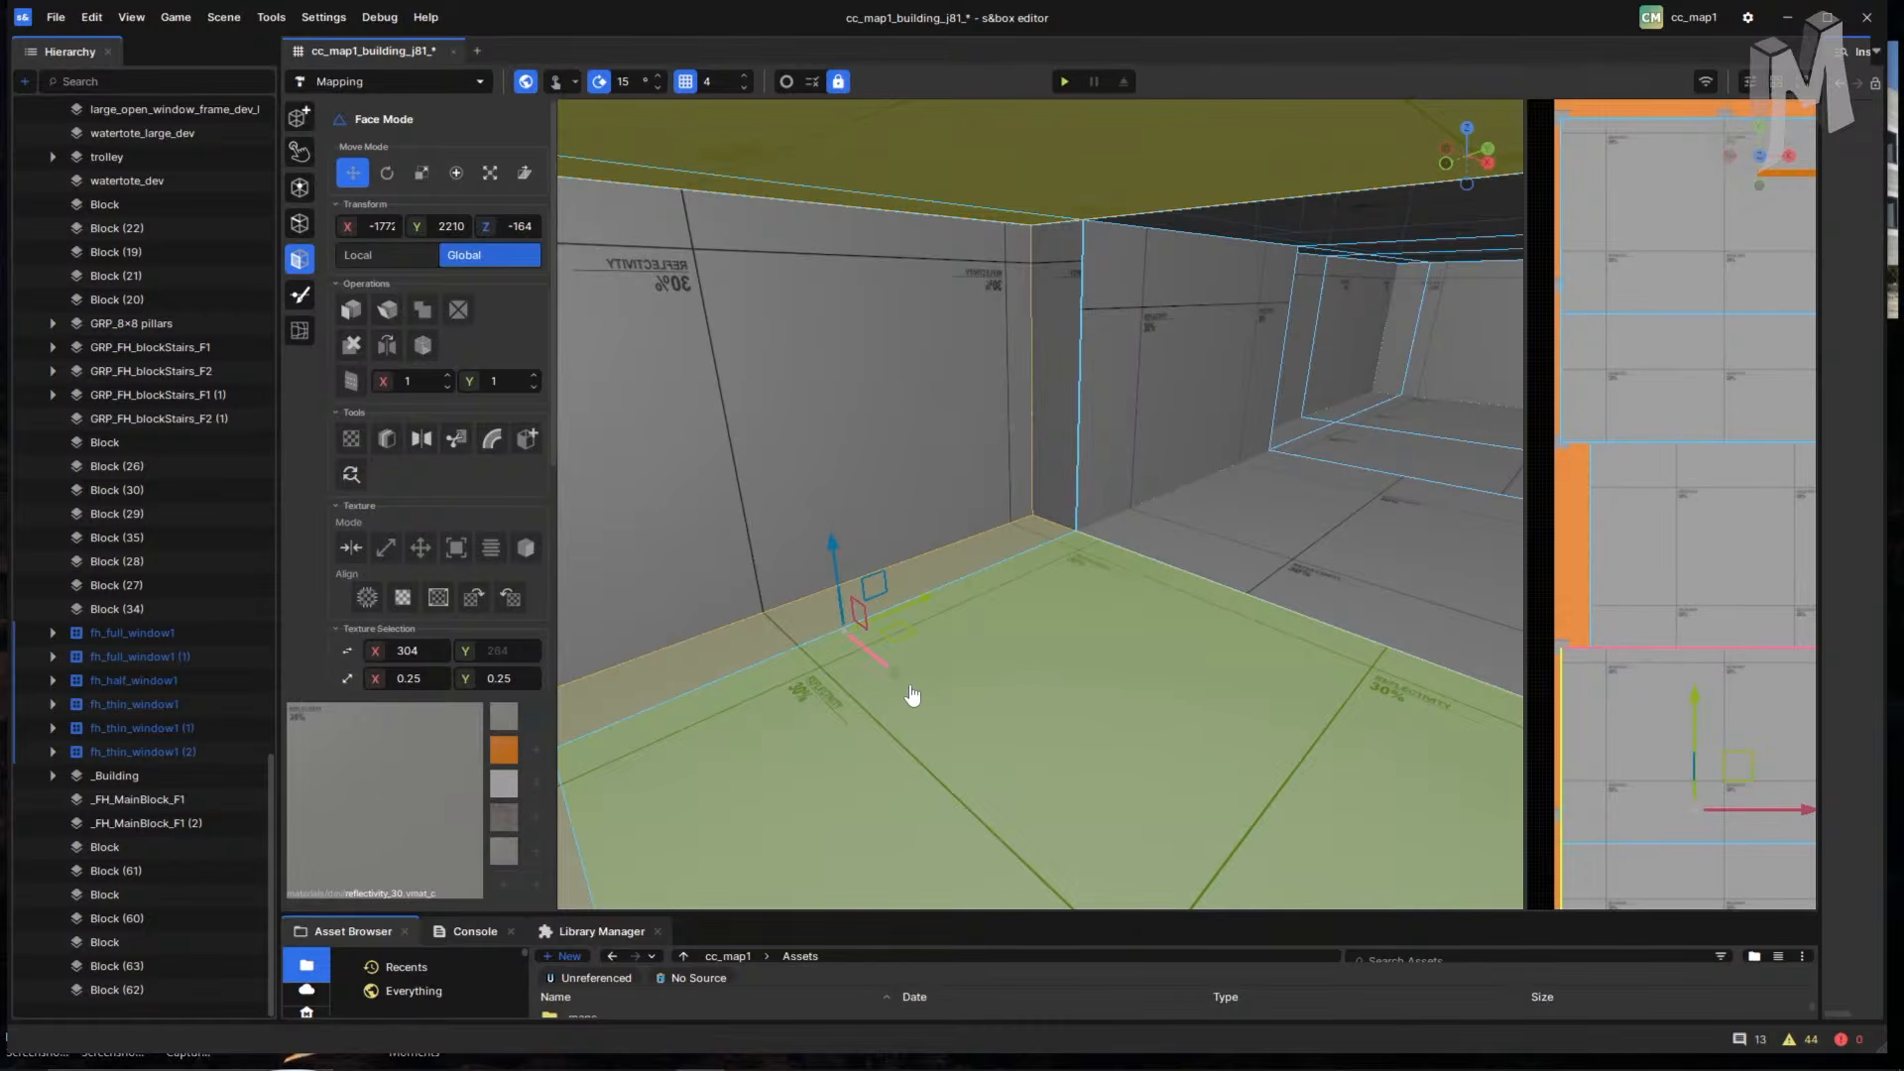
- Save As over cc_map1_building_j82_.scene, confirming the overwrite
{"action": "left_click", "coordinate": [55, 17]}
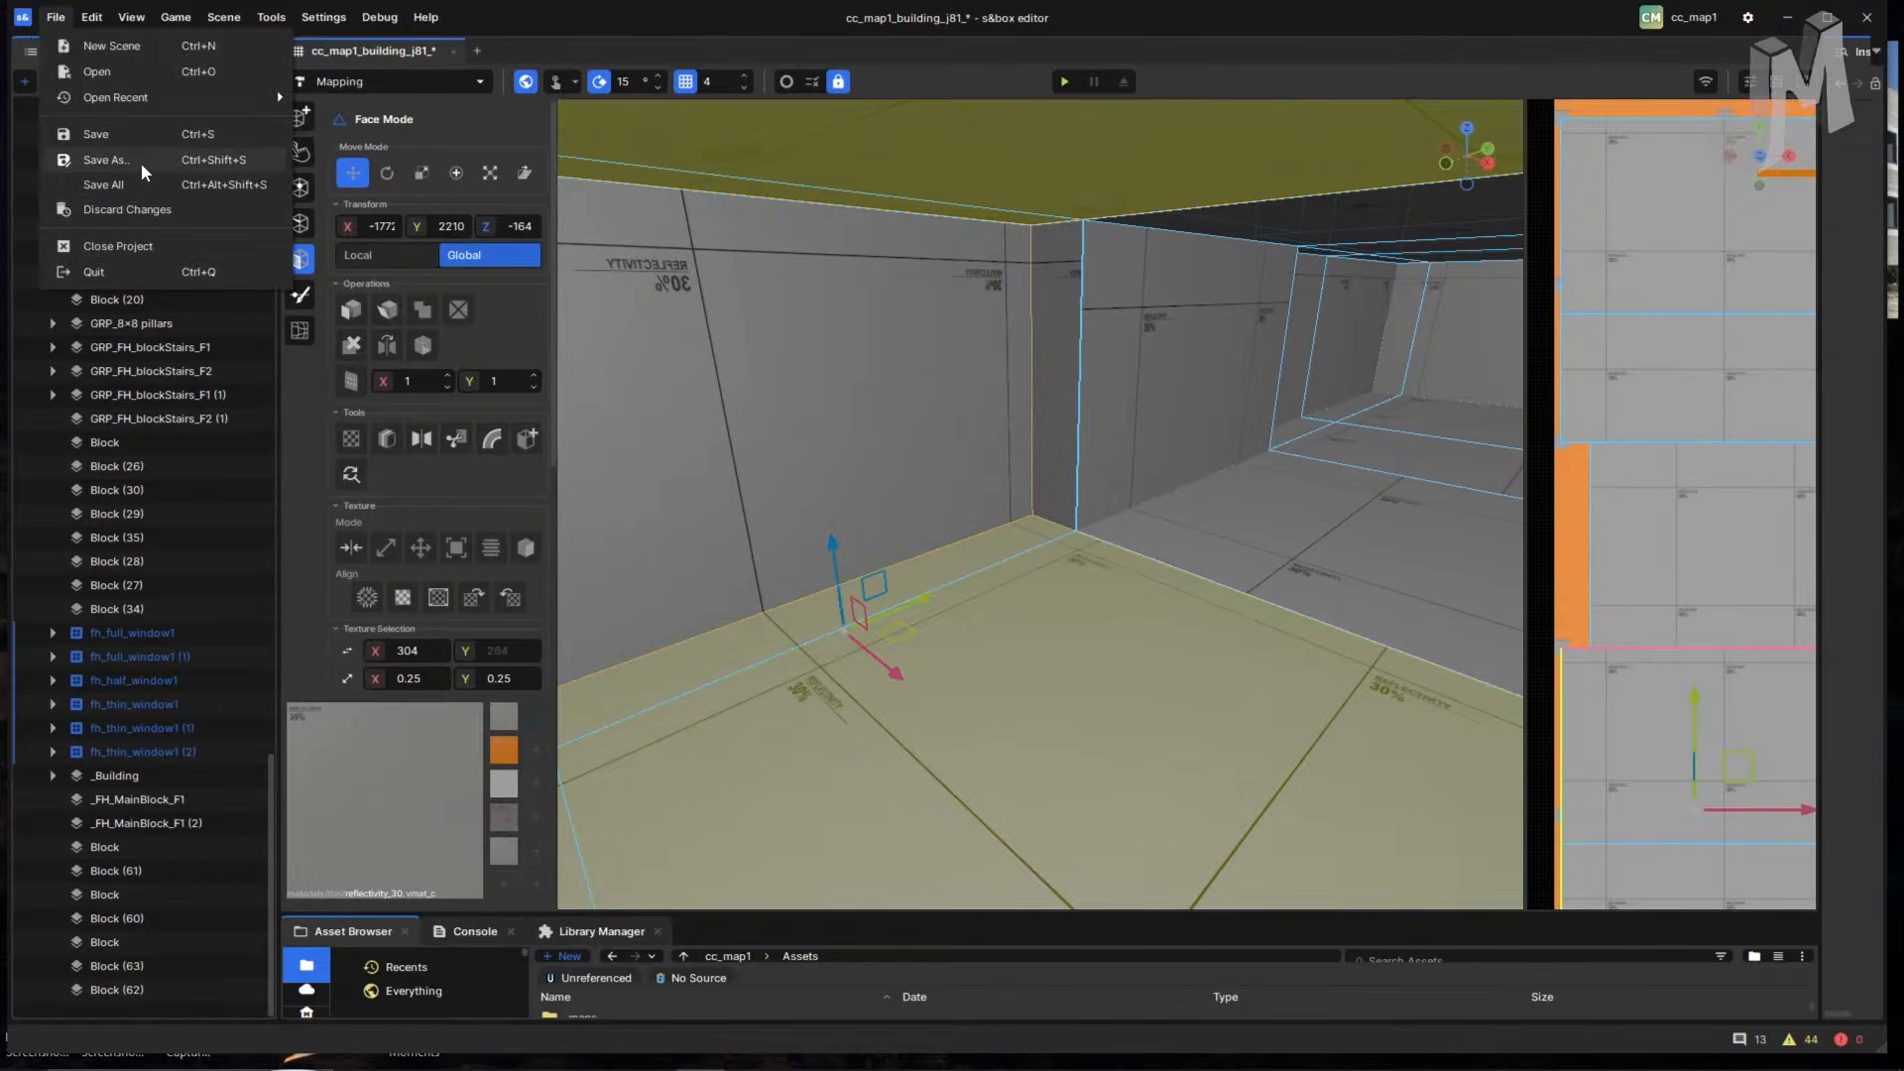
{"action": "left_click", "coordinate": [149, 178]}
{"action": "scroll", "coordinate": [496, 396], "scroll_direction": "down", "scroll_amount": 15}
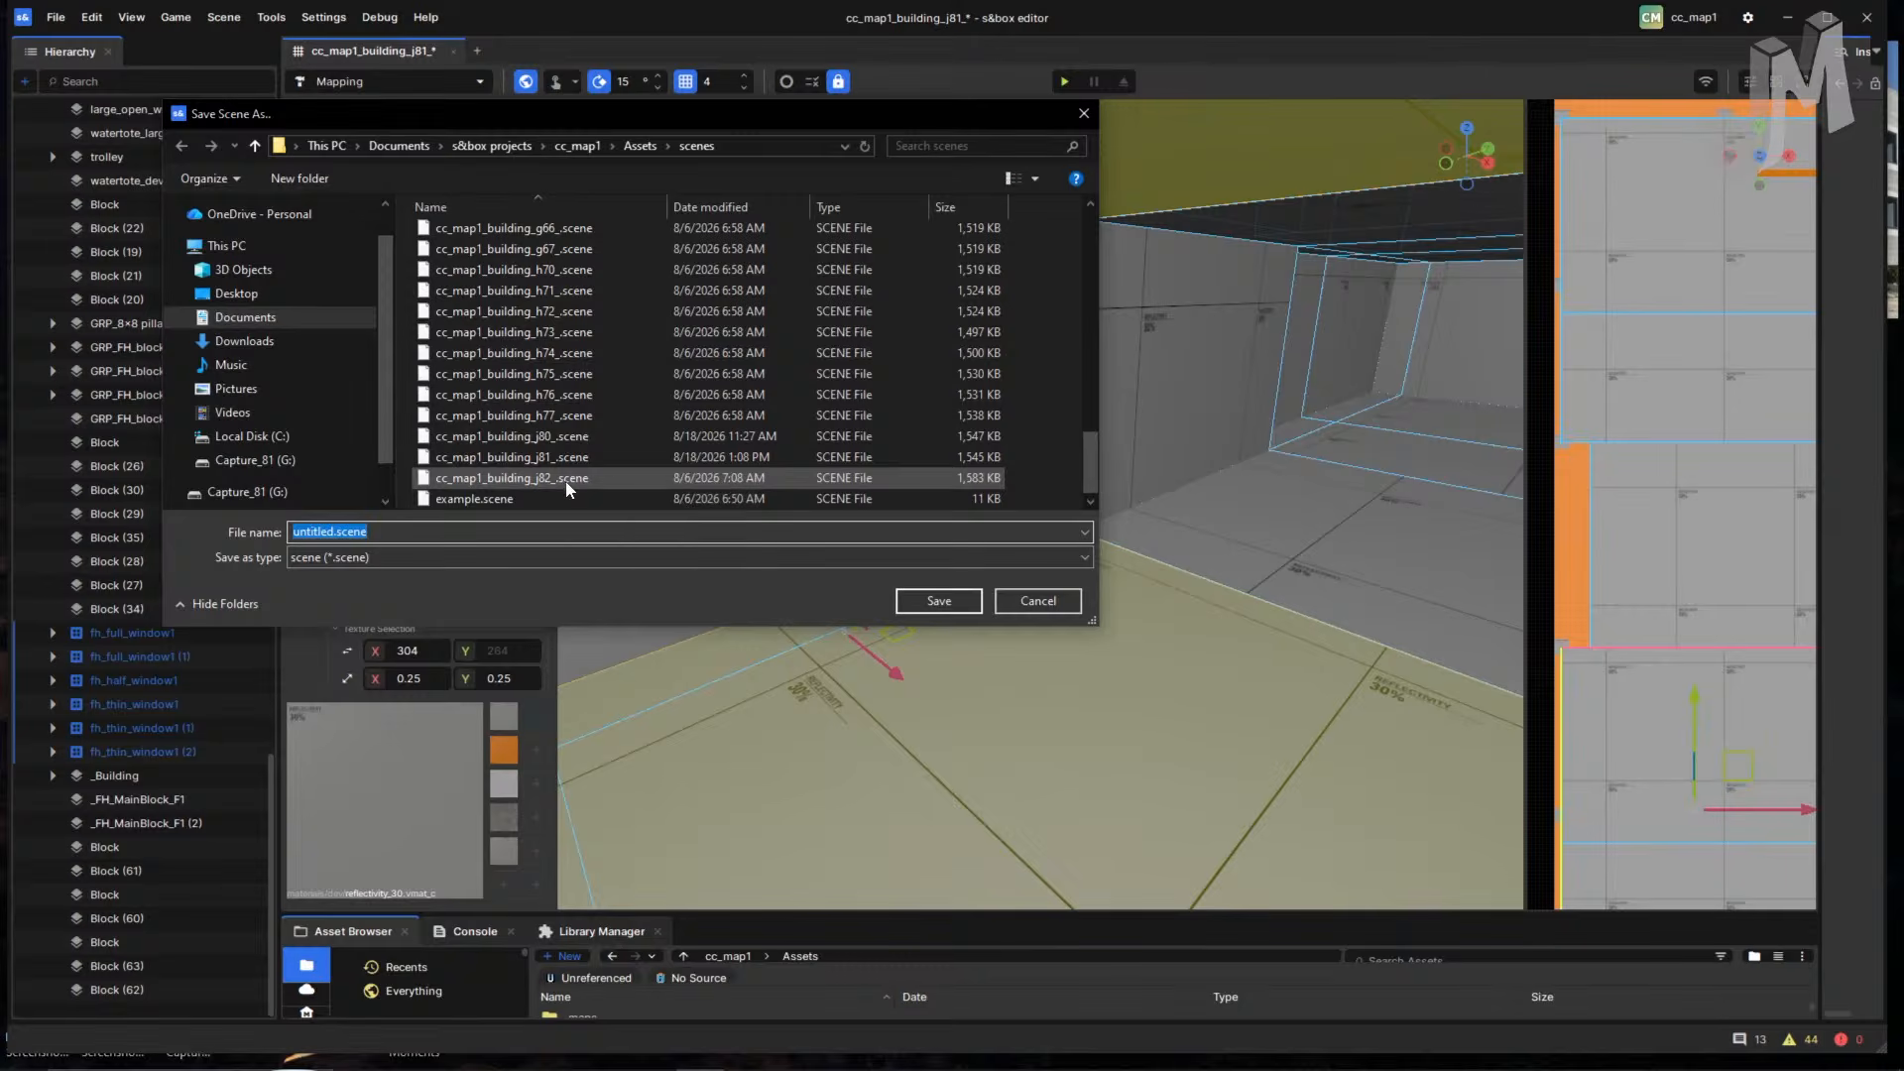
{"action": "left_click", "coordinate": [591, 477]}
{"action": "left_click", "coordinate": [938, 600]}
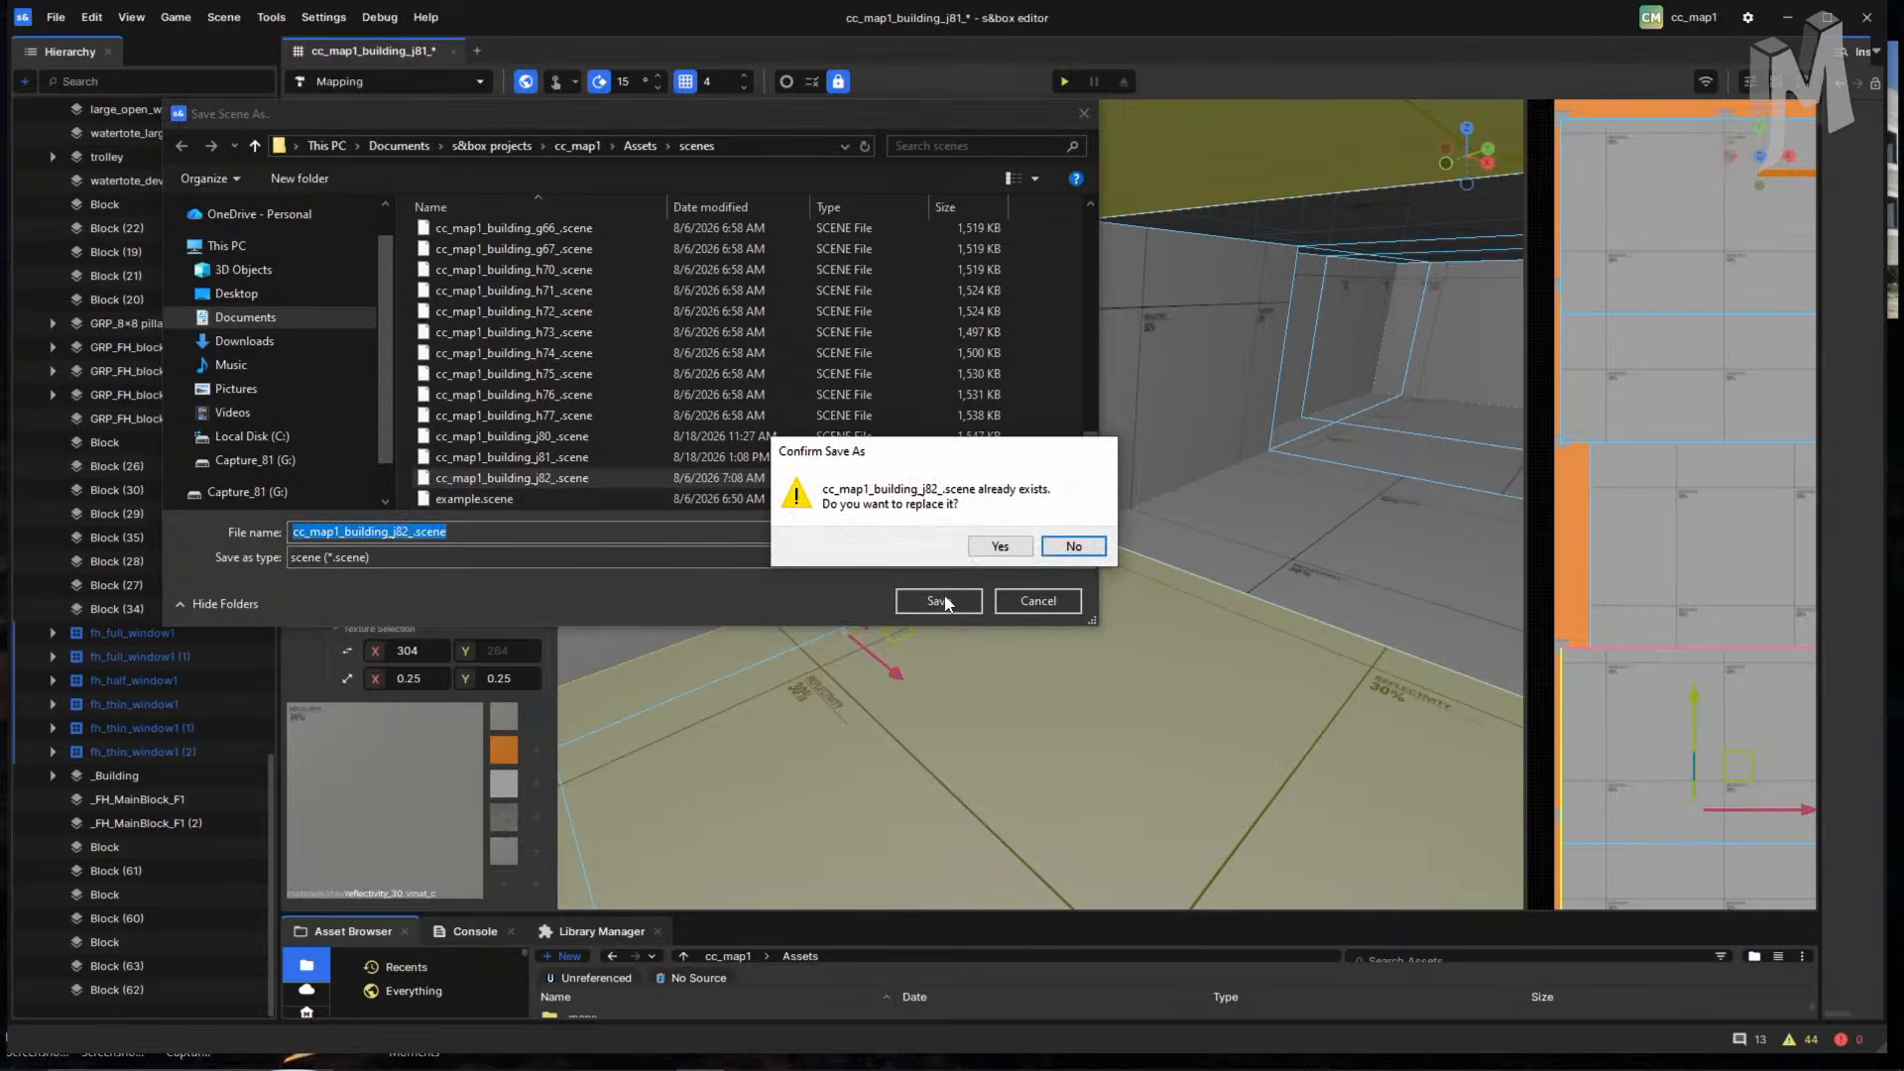
{"action": "left_click", "coordinate": [1008, 544]}
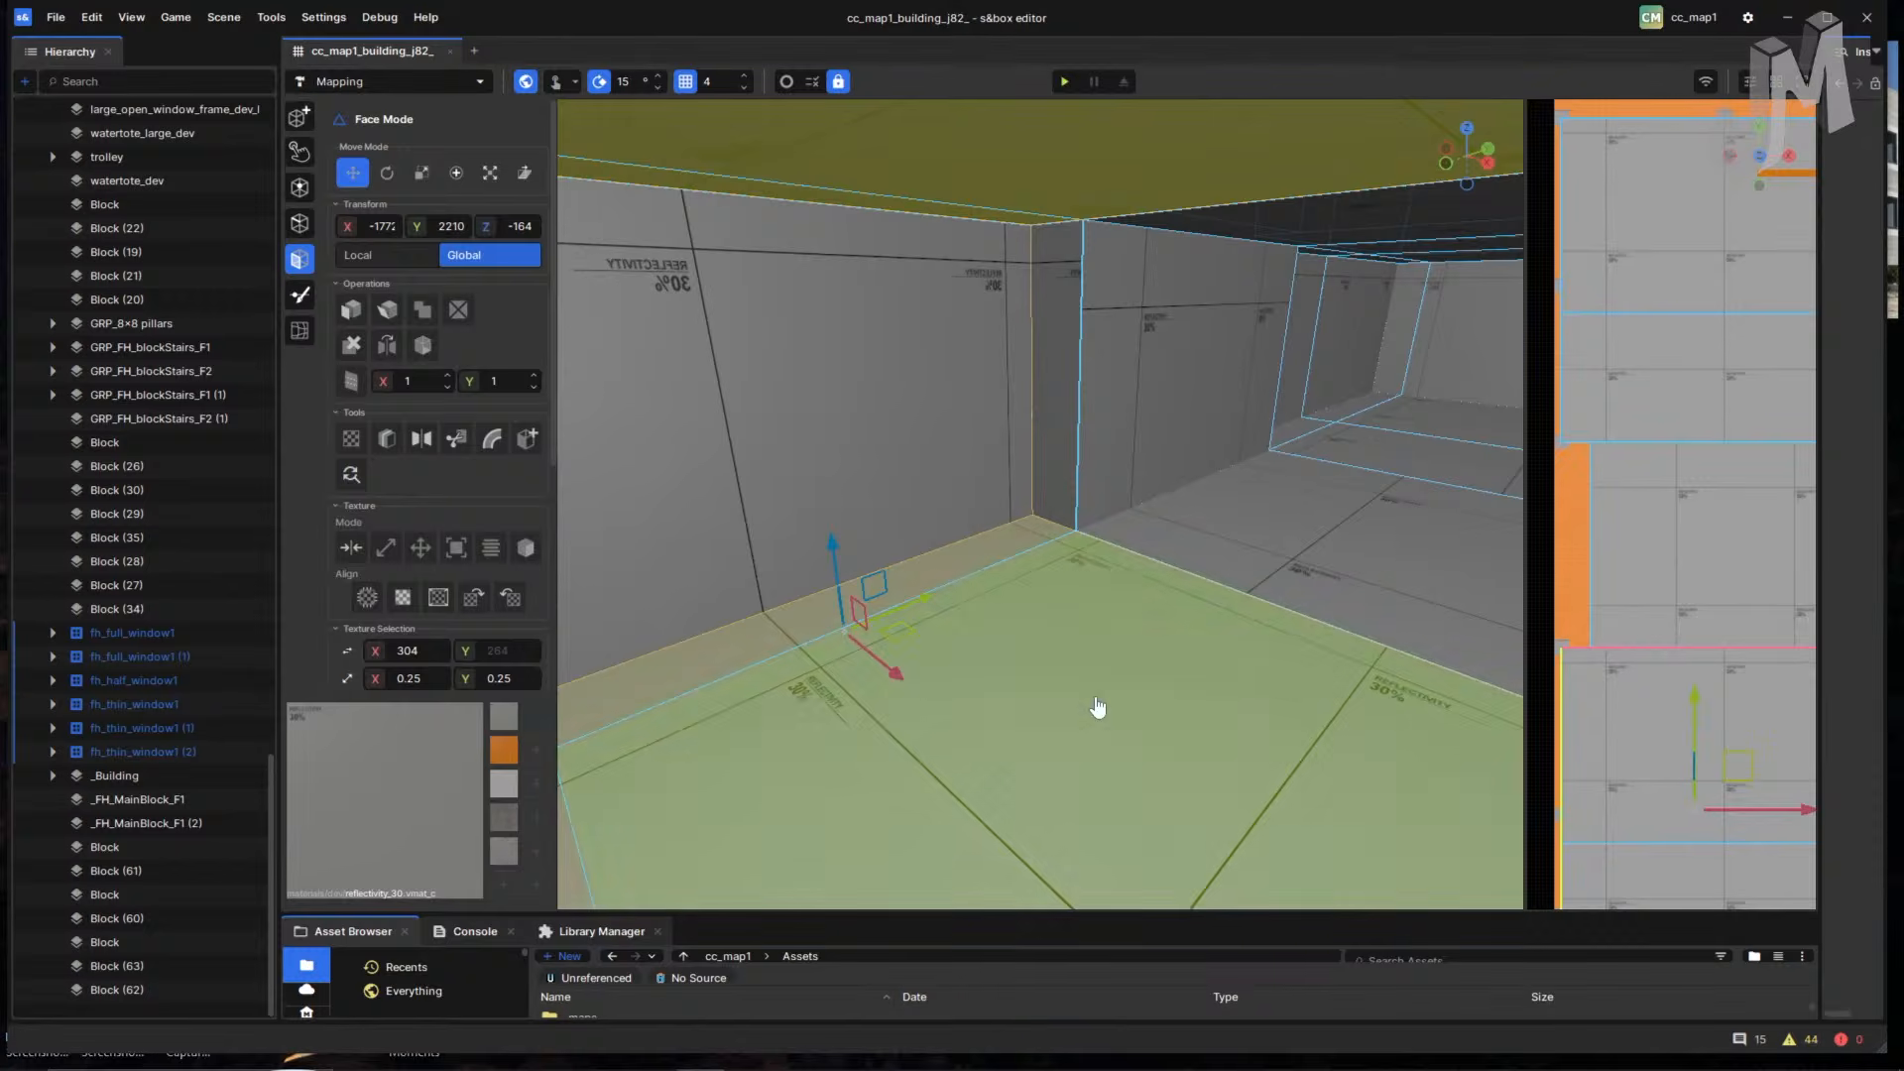
- Select the neighbouring room's floor face and the adjacent floor face
{"action": "right_click_drag", "start_coordinate": [1083, 606], "coordinate": [1161, 621]}
{"action": "scroll", "coordinate": [1163, 622], "scroll_direction": "down", "scroll_amount": 2}
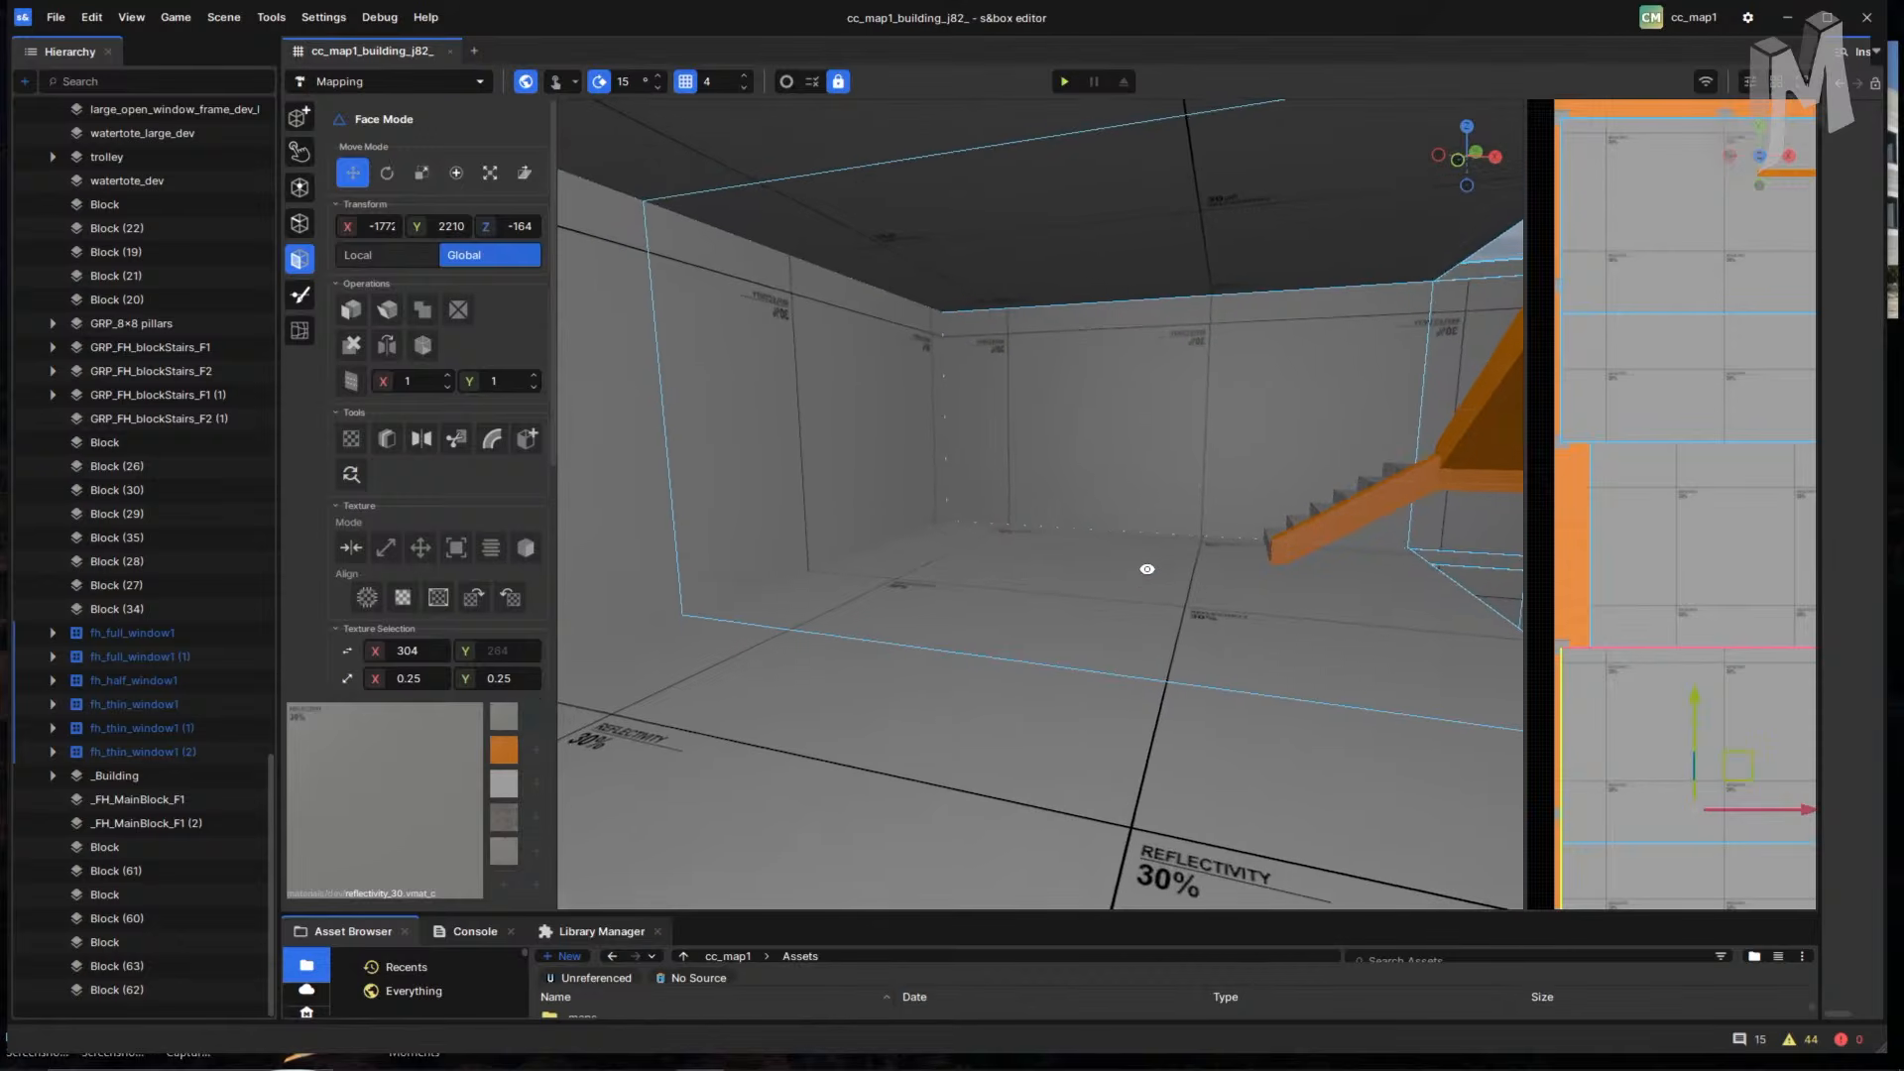
{"action": "left_click", "coordinate": [1140, 599]}
{"action": "right_click_drag", "start_coordinate": [1168, 635], "coordinate": [981, 655]}
{"action": "left_click", "coordinate": [1028, 659]}
{"action": "right_click_drag", "start_coordinate": [1214, 600], "coordinate": [966, 624]}
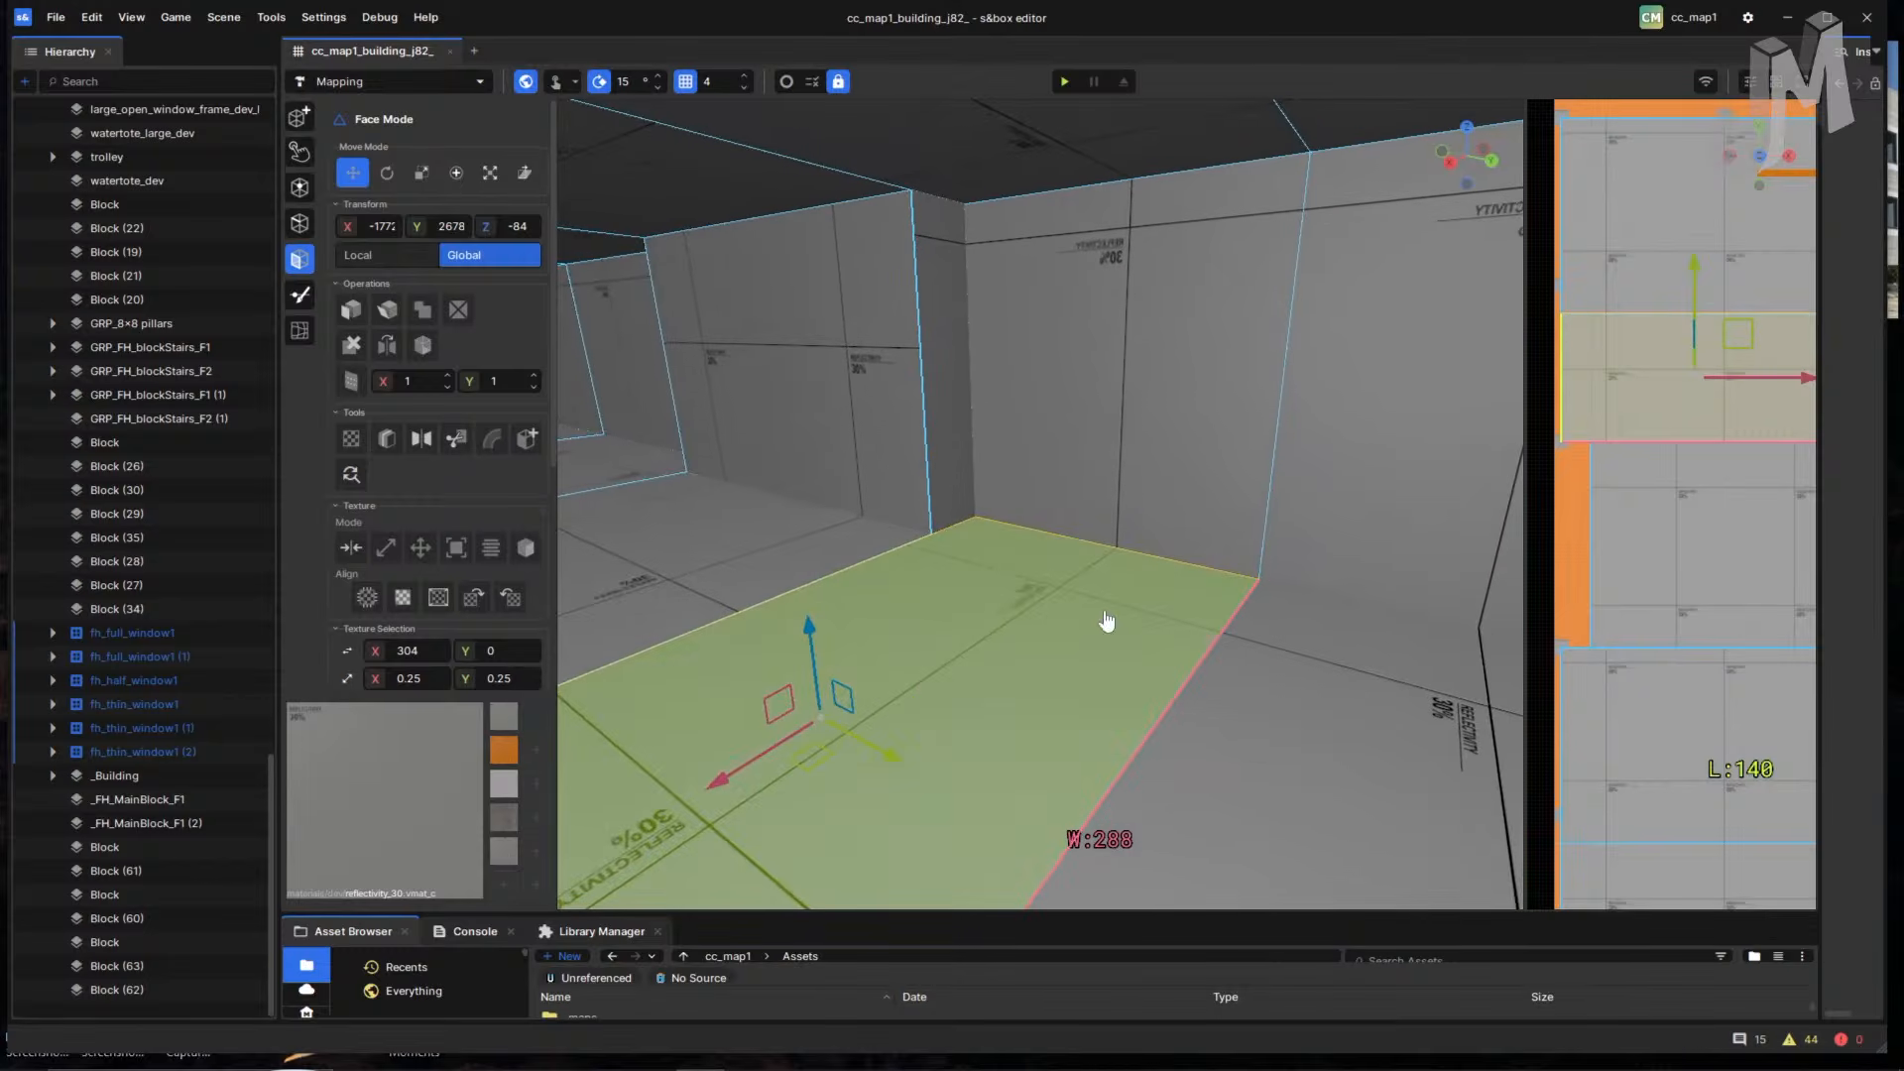
- Edge-cut a loop from the wall corner across the floor, right wall and ceiling, and apply it
{"action": "key", "text": "c"}
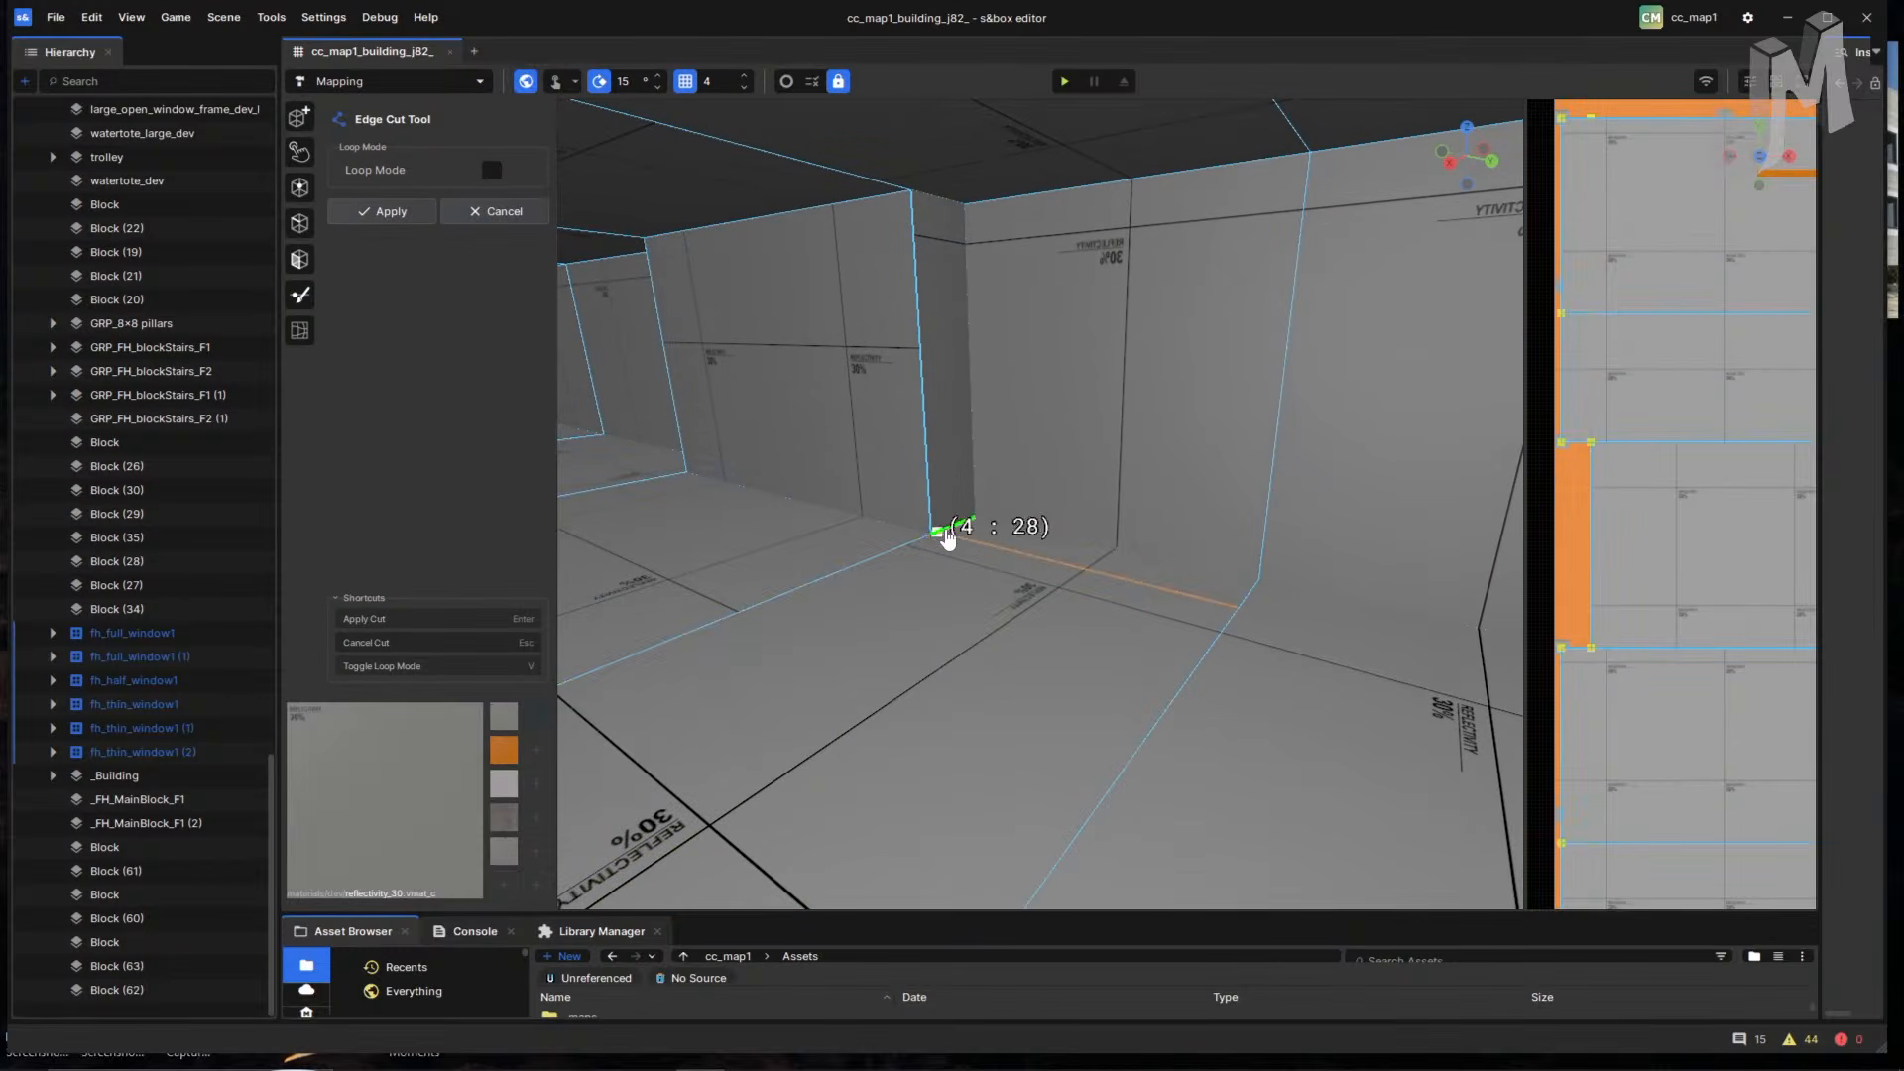
{"action": "left_click", "coordinate": [934, 534]}
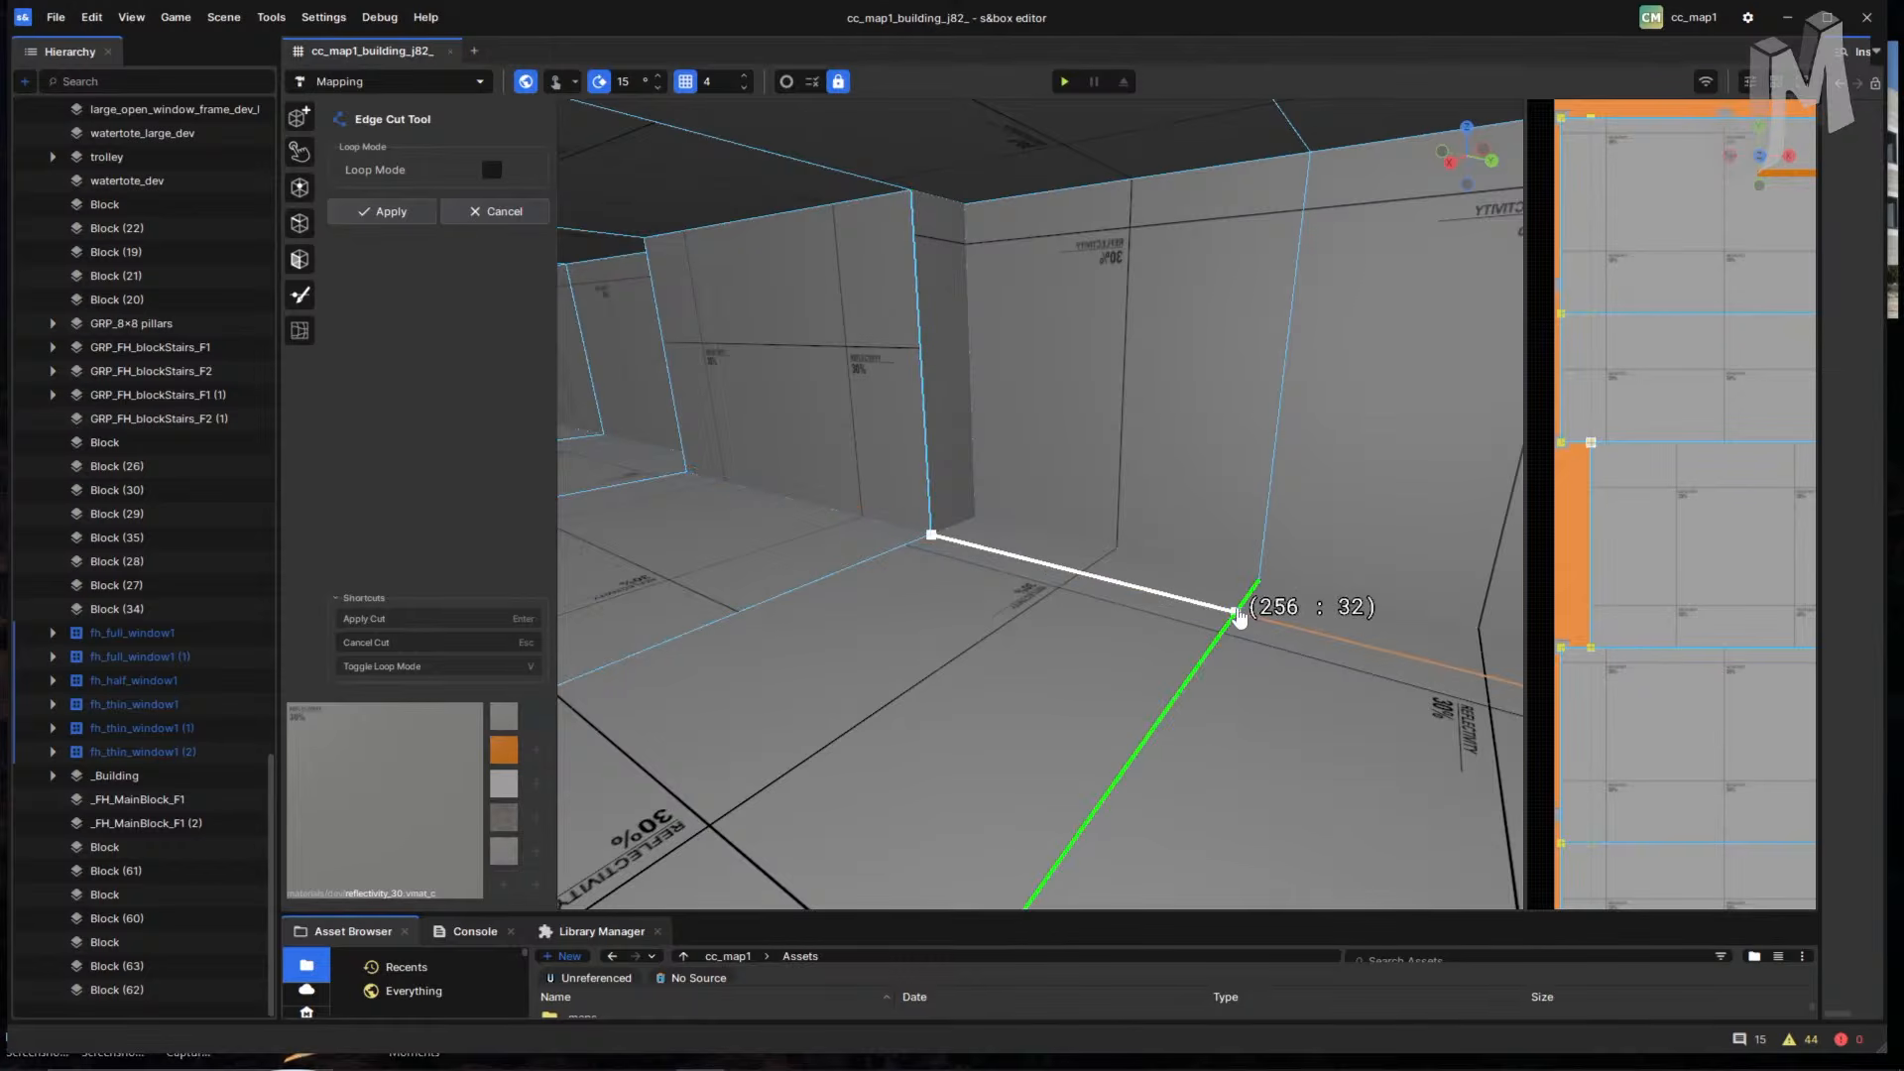
{"action": "left_click", "coordinate": [1236, 613]}
{"action": "right_click_drag", "start_coordinate": [1240, 617], "coordinate": [615, 640]}
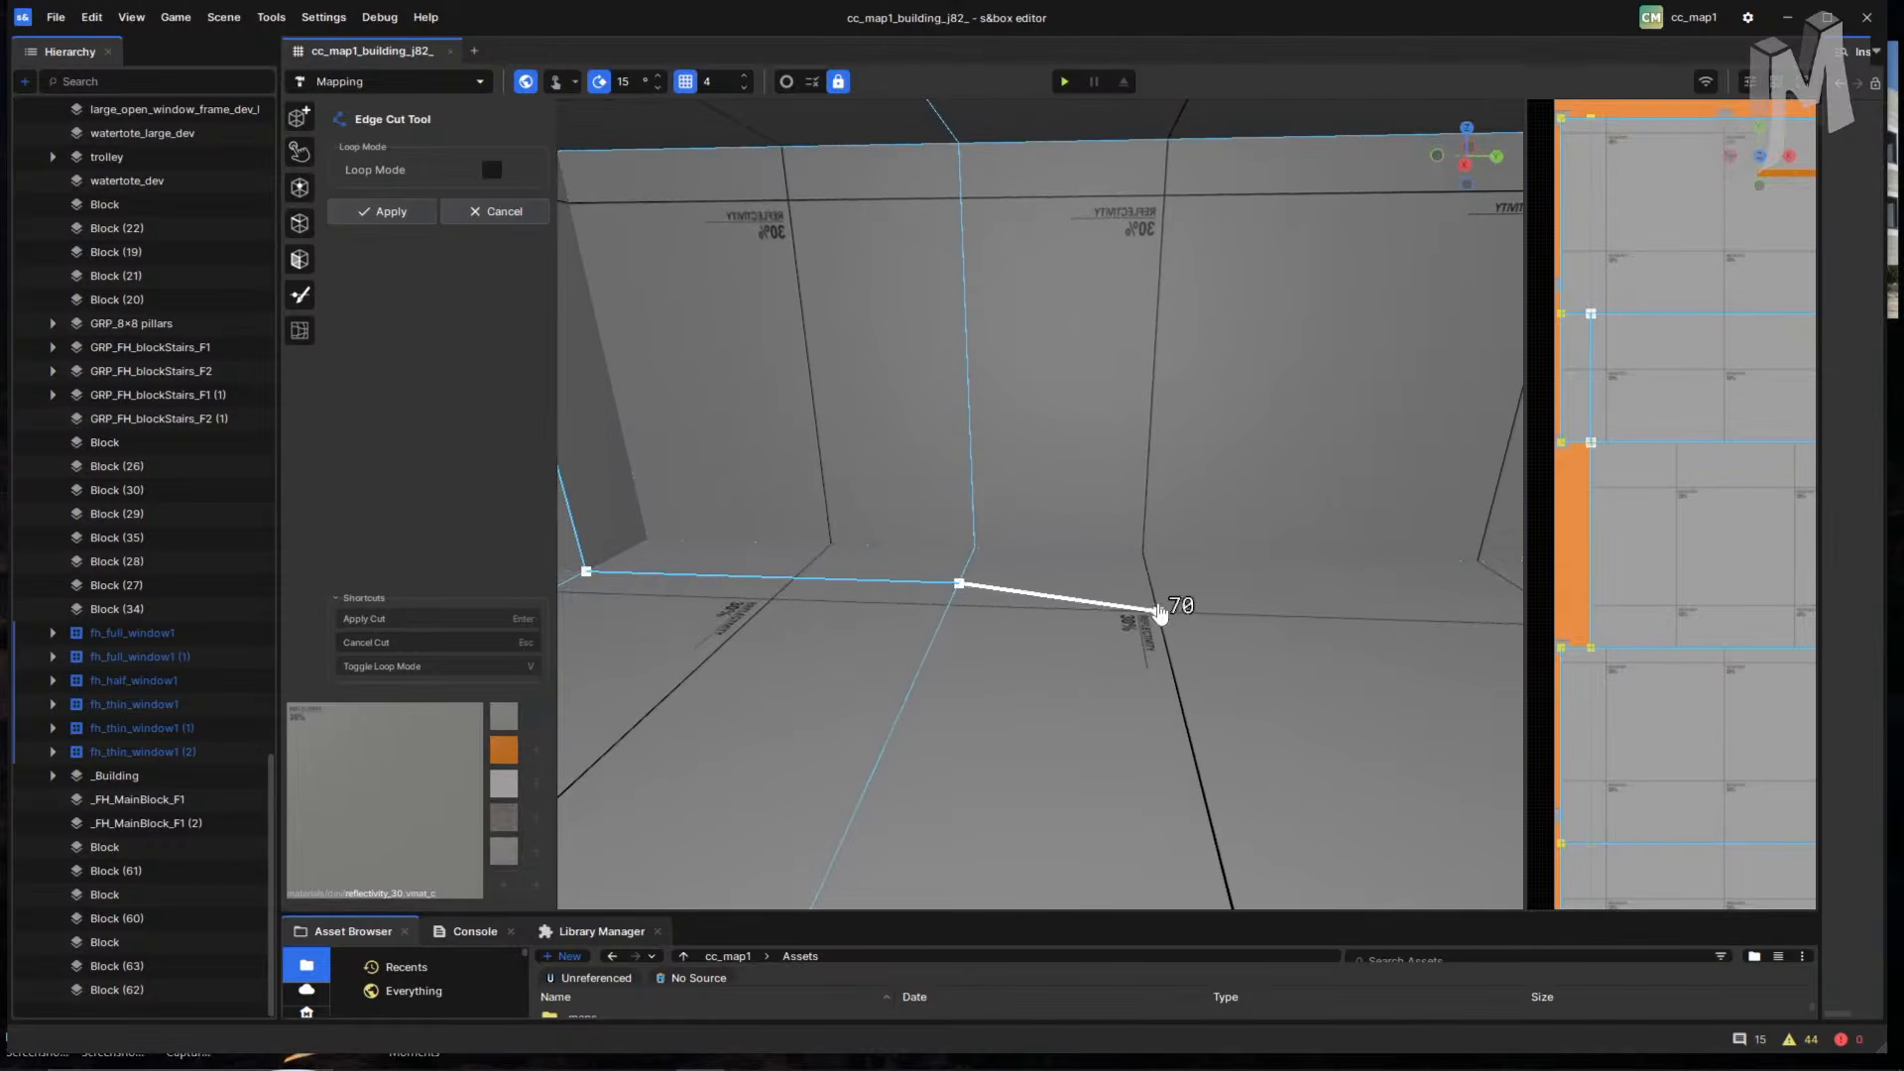
{"action": "right_click_drag", "start_coordinate": [1160, 613], "coordinate": [1134, 610]}
{"action": "left_click", "coordinate": [1436, 616]}
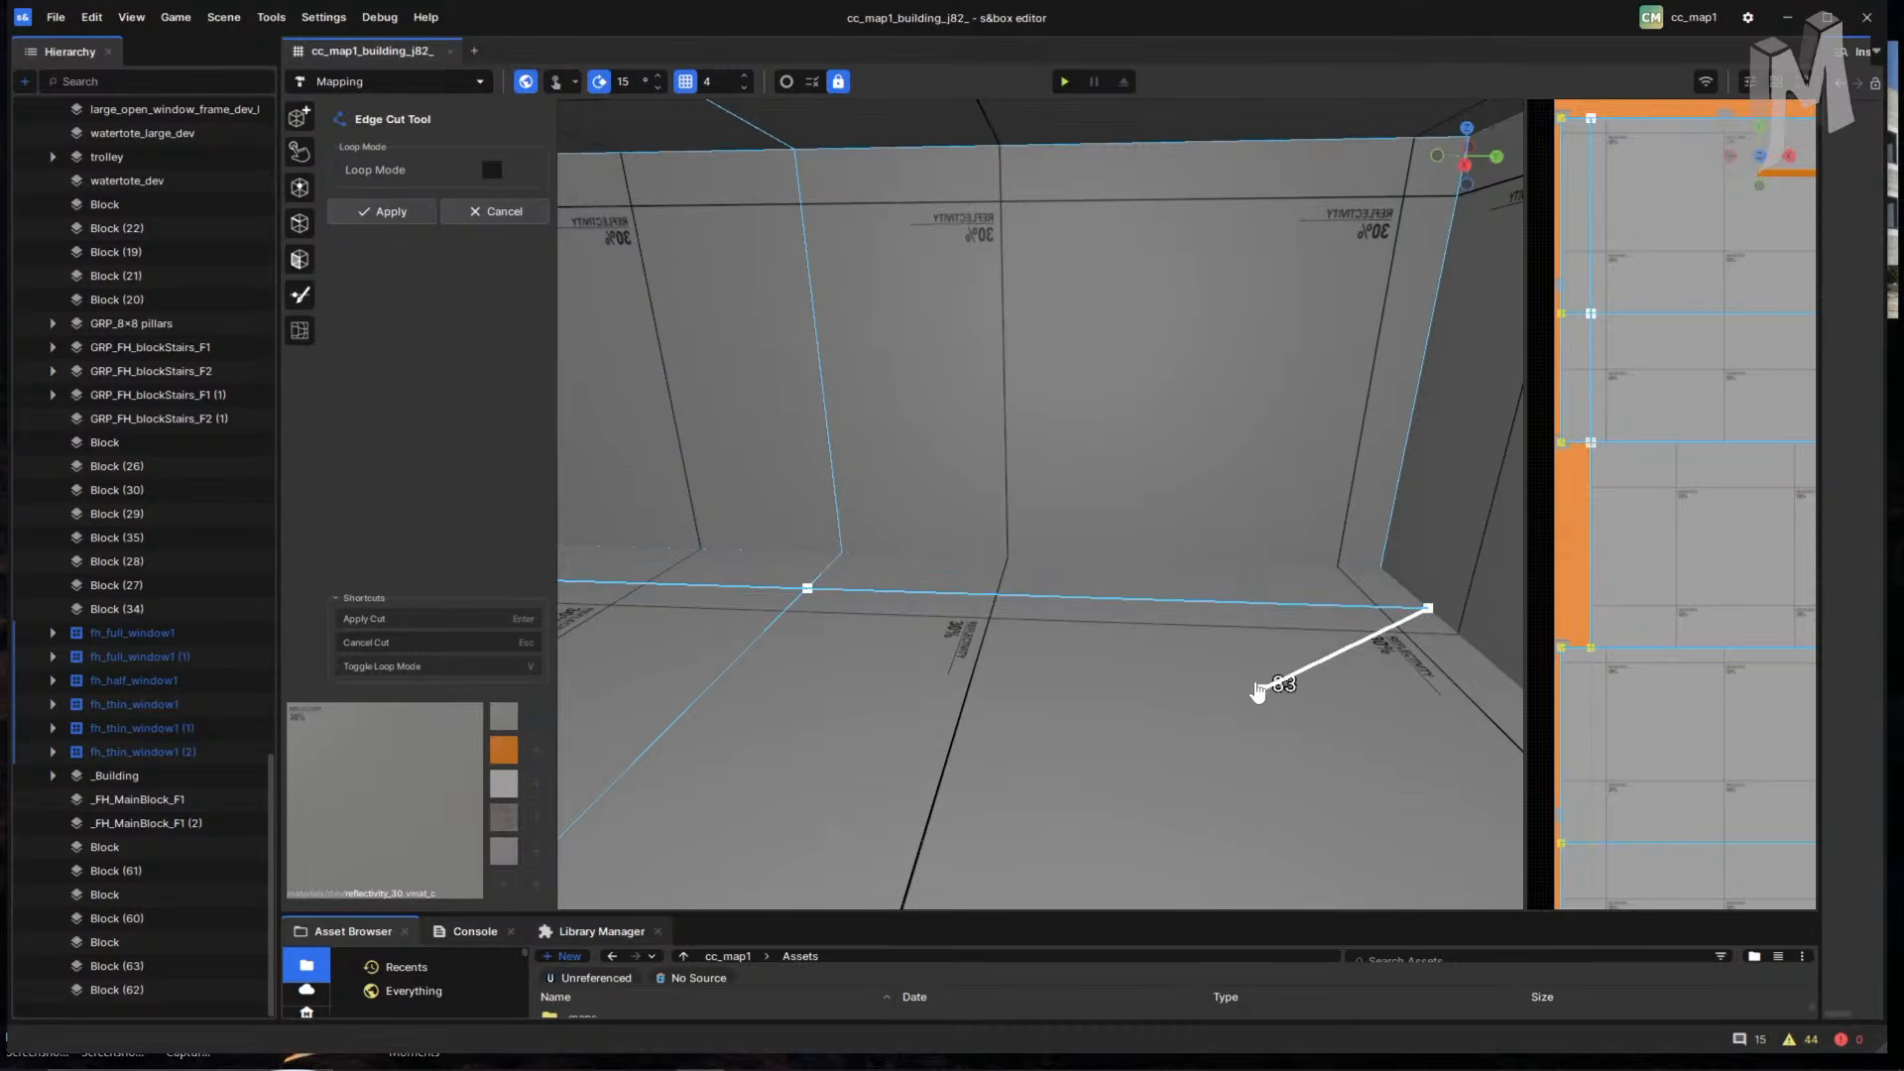
{"action": "right_click_drag", "start_coordinate": [1258, 688], "coordinate": [1381, 509]}
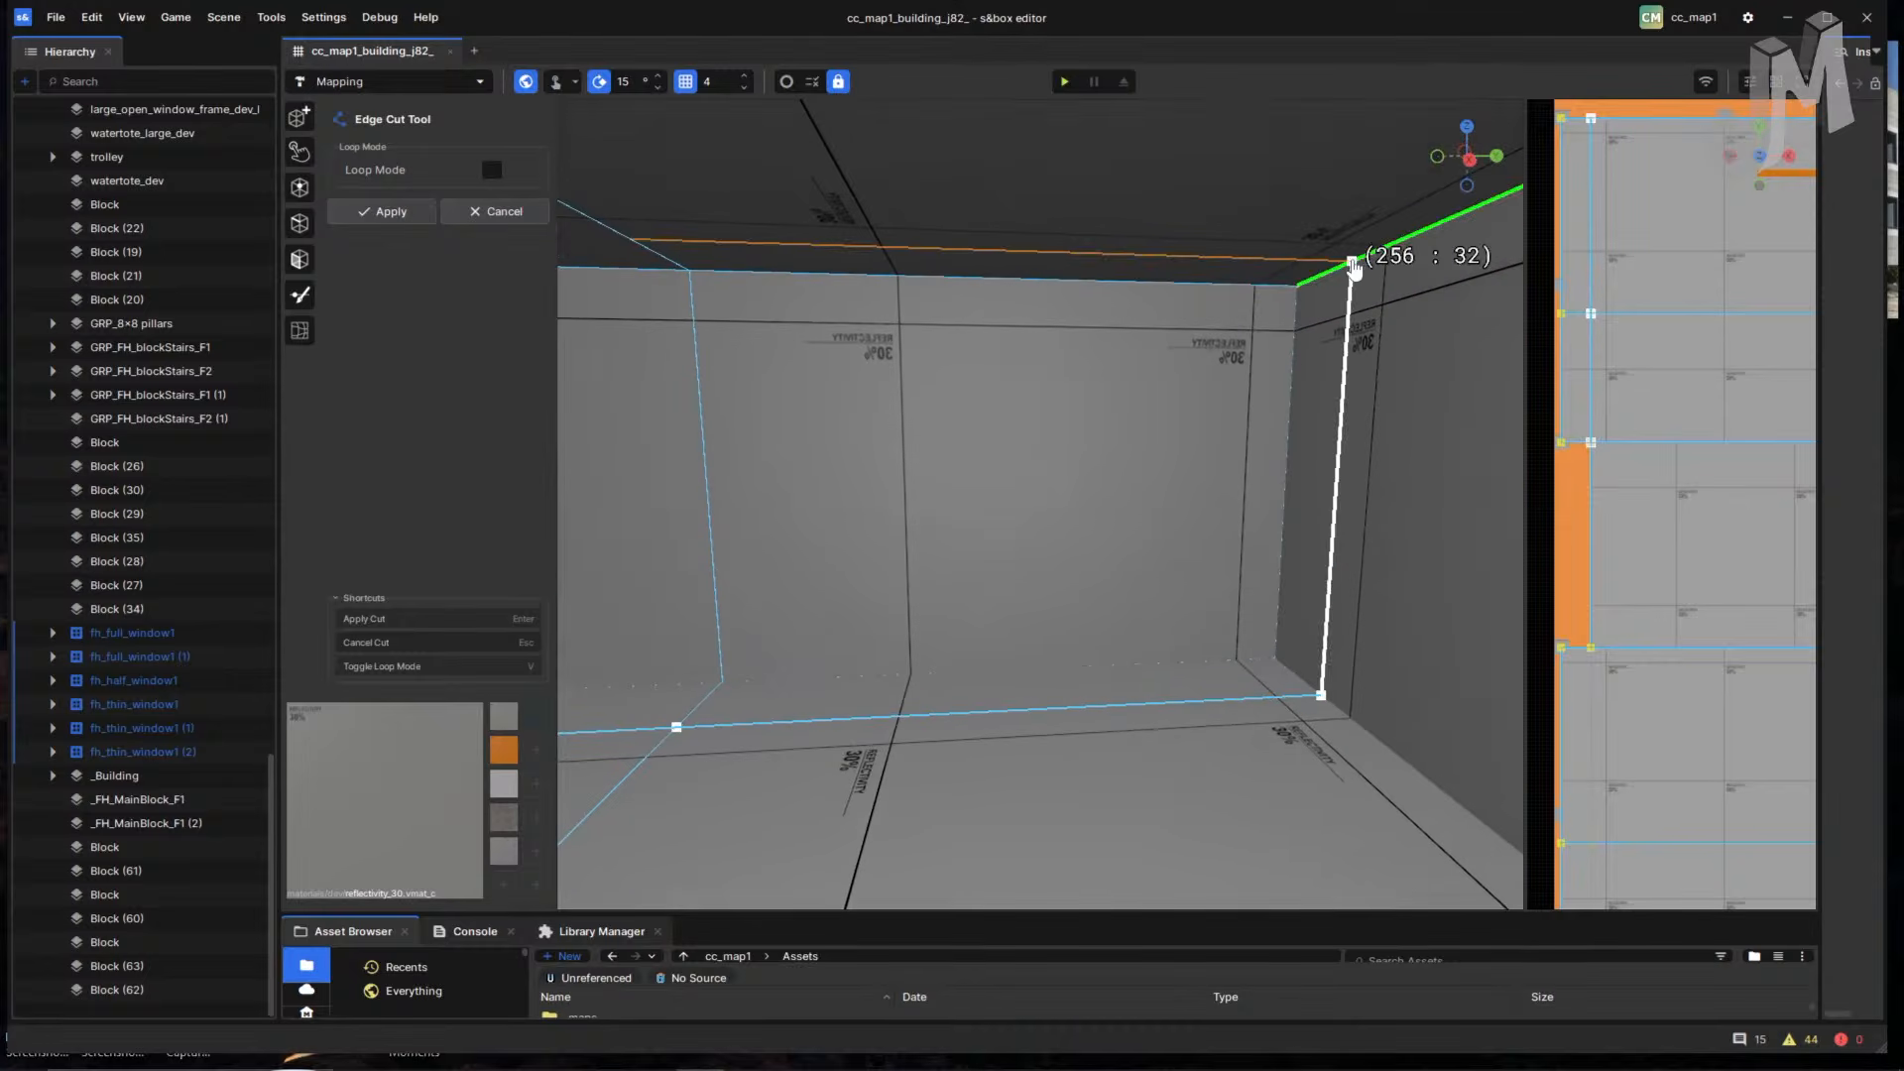
{"action": "left_click", "coordinate": [1353, 262]}
{"action": "left_click", "coordinate": [631, 240]}
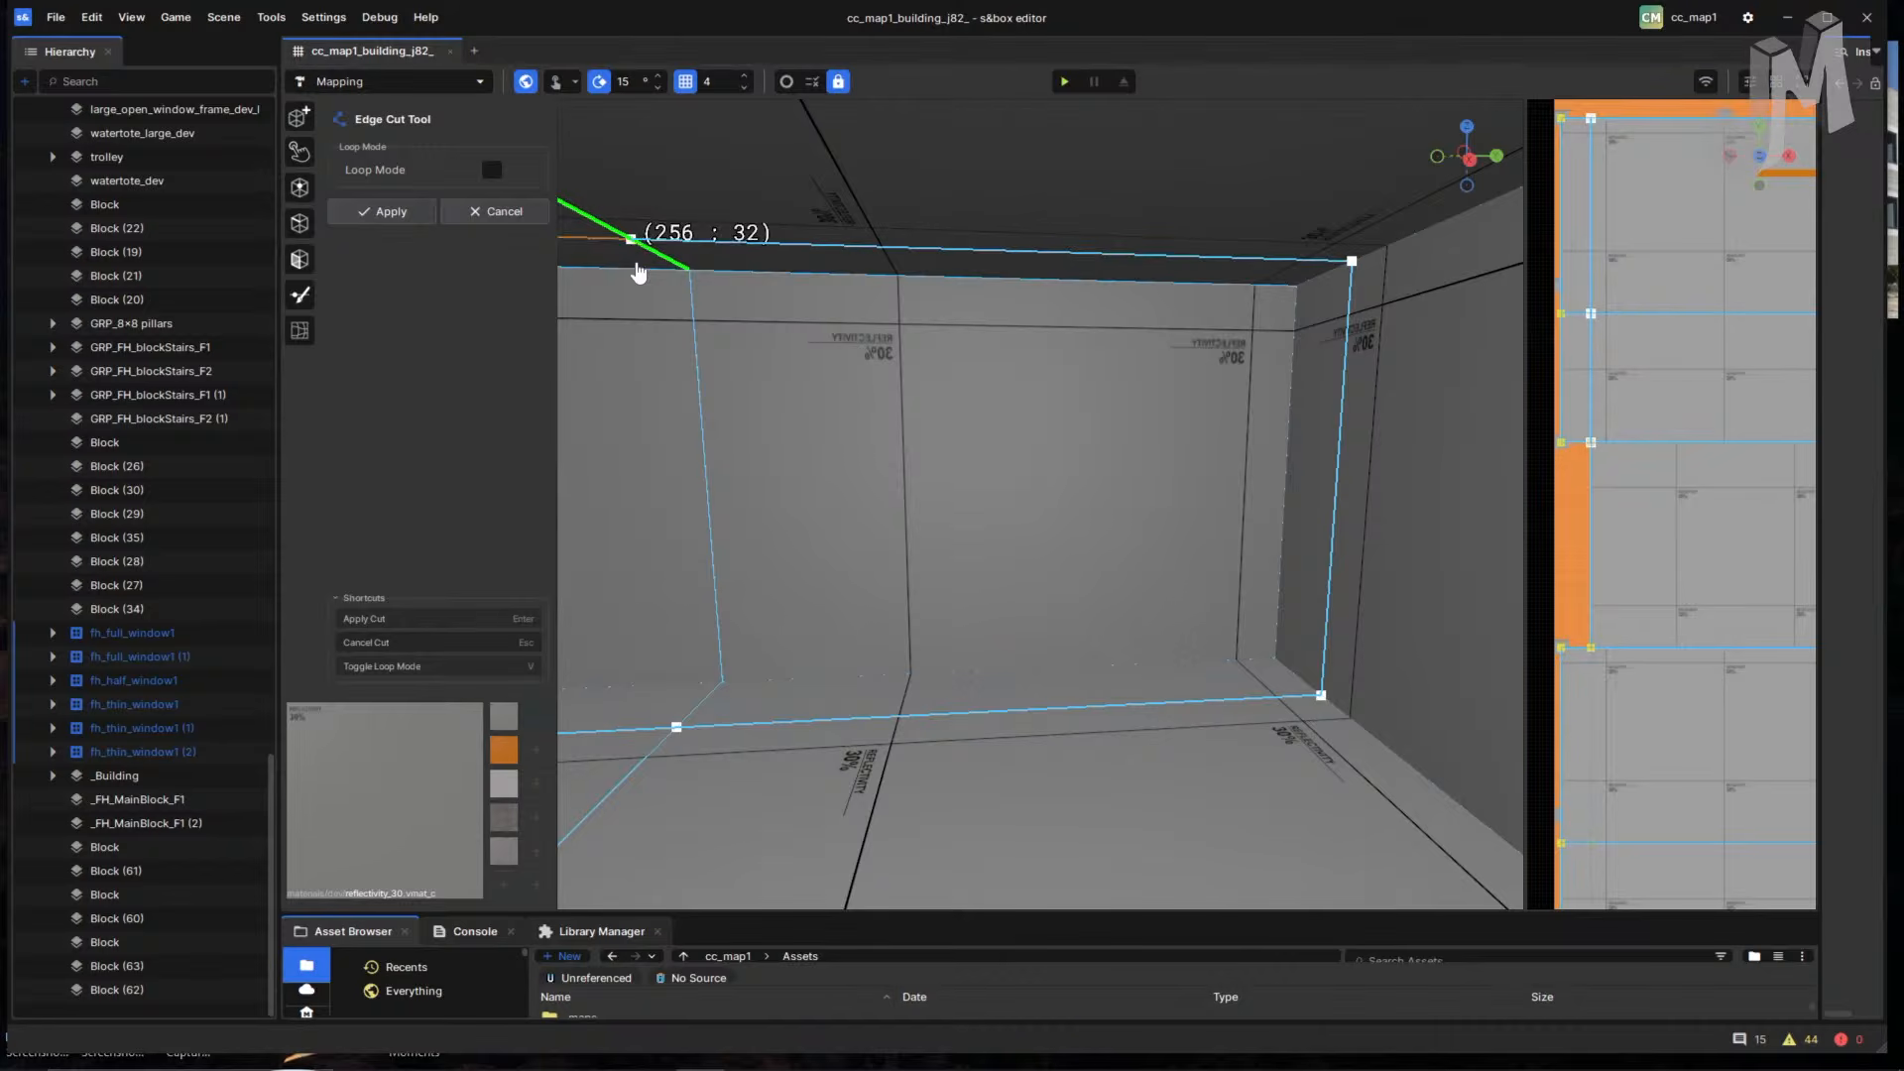
{"action": "right_click_drag", "start_coordinate": [791, 336], "coordinate": [1464, 355]}
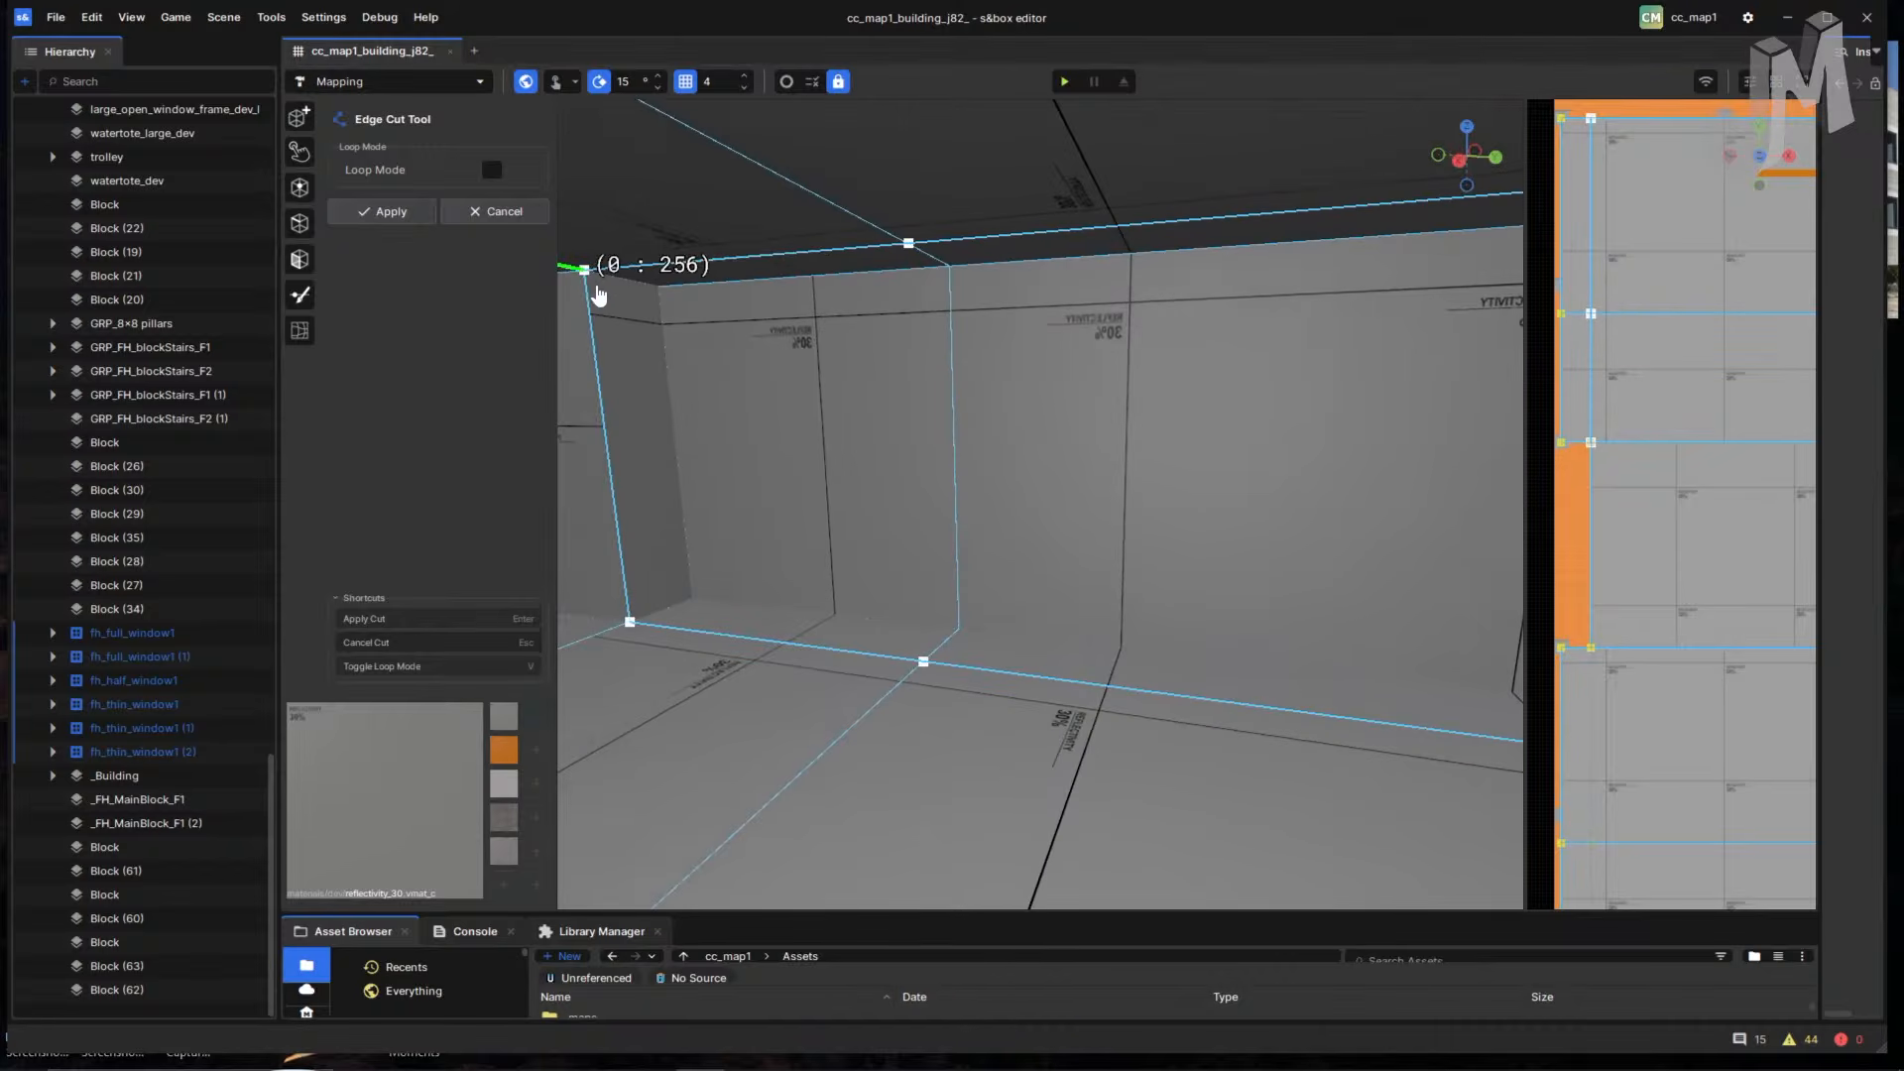
{"action": "key", "text": "Return"}
- Look around and fly forward into the boxed room
{"action": "mouse_move", "coordinate": [982, 527]}
{"action": "middle_mouse_down"}
{"action": "mouse_move", "coordinate": [1019, 503]}
{"action": "mouse_move", "coordinate": [974, 503]}
{"action": "middle_mouse_up"}
{"action": "right_click_drag", "start_coordinate": [1151, 526], "coordinate": [1140, 598]}
{"action": "key", "text": "w"}
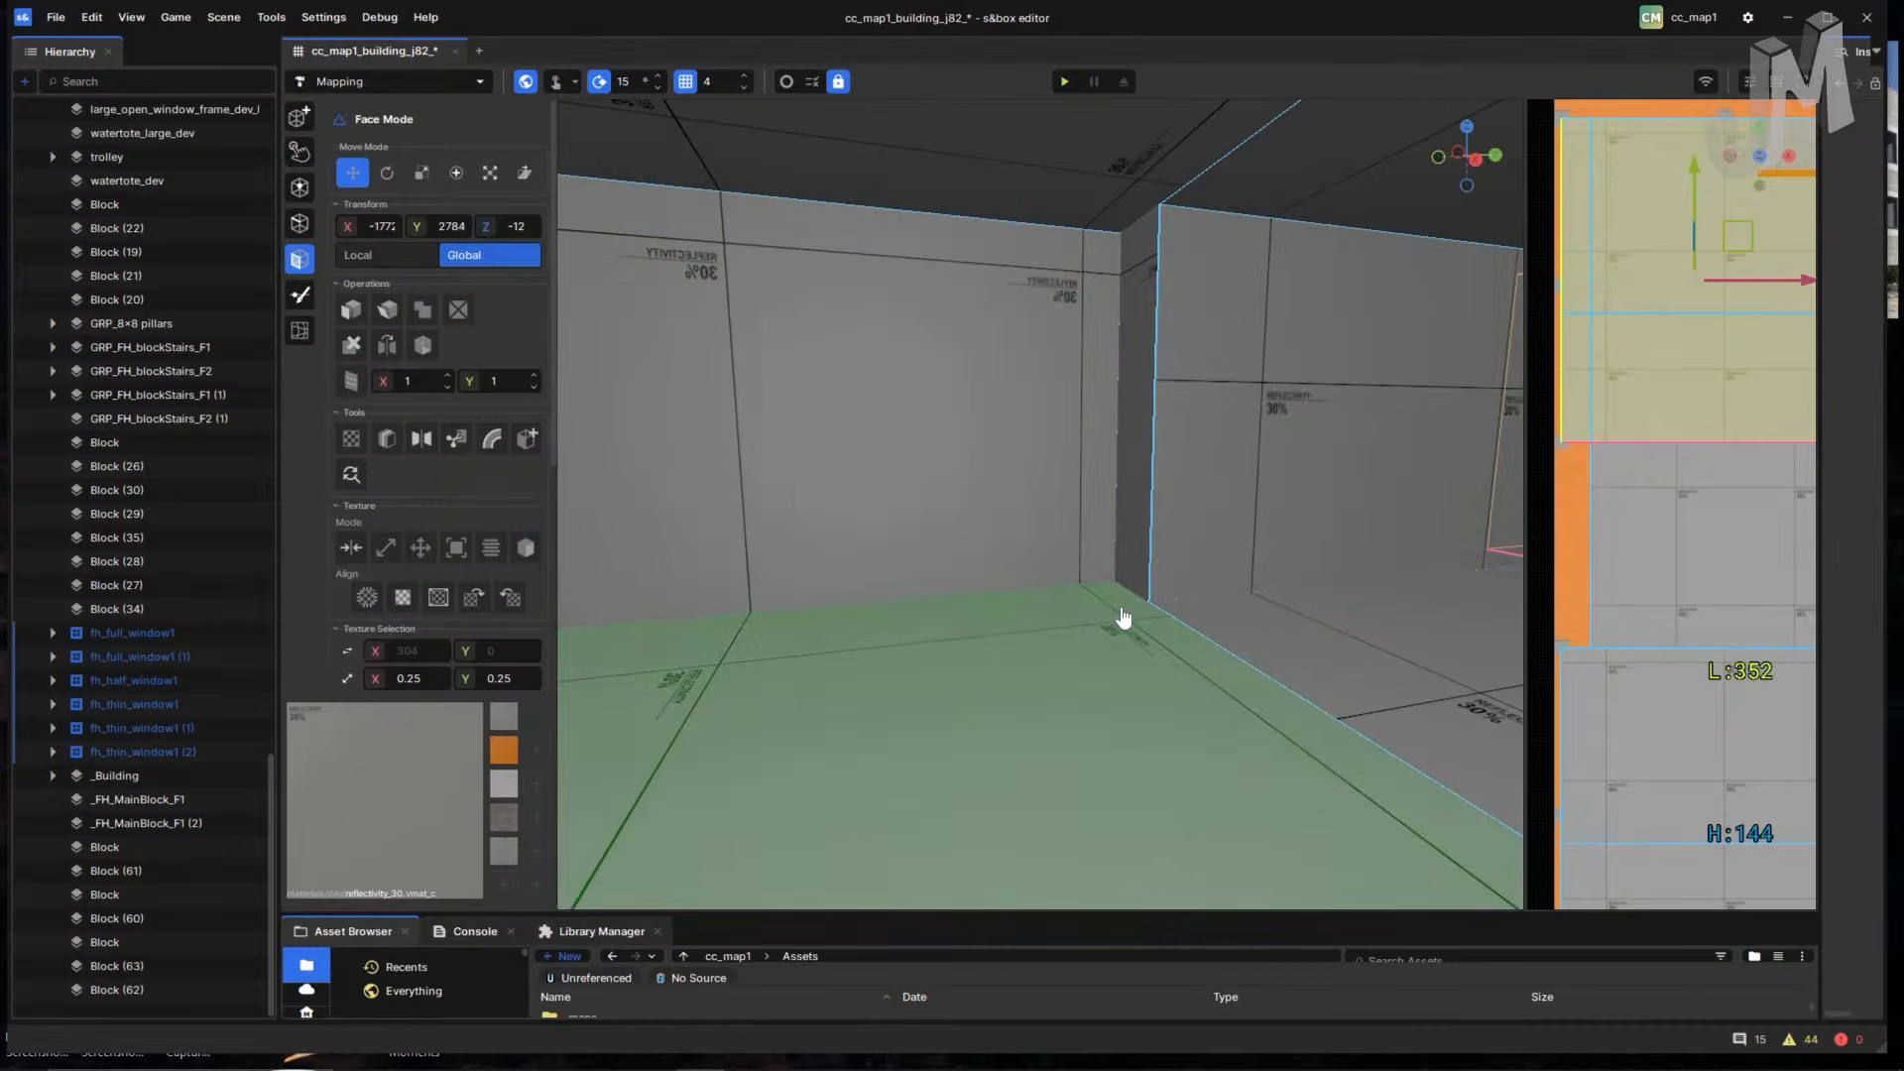
- Select the floor and edge-cut a loop from the corner across floor, left wall and ceiling, then apply
{"action": "right_click_drag", "start_coordinate": [1123, 619], "coordinate": [1210, 658]}
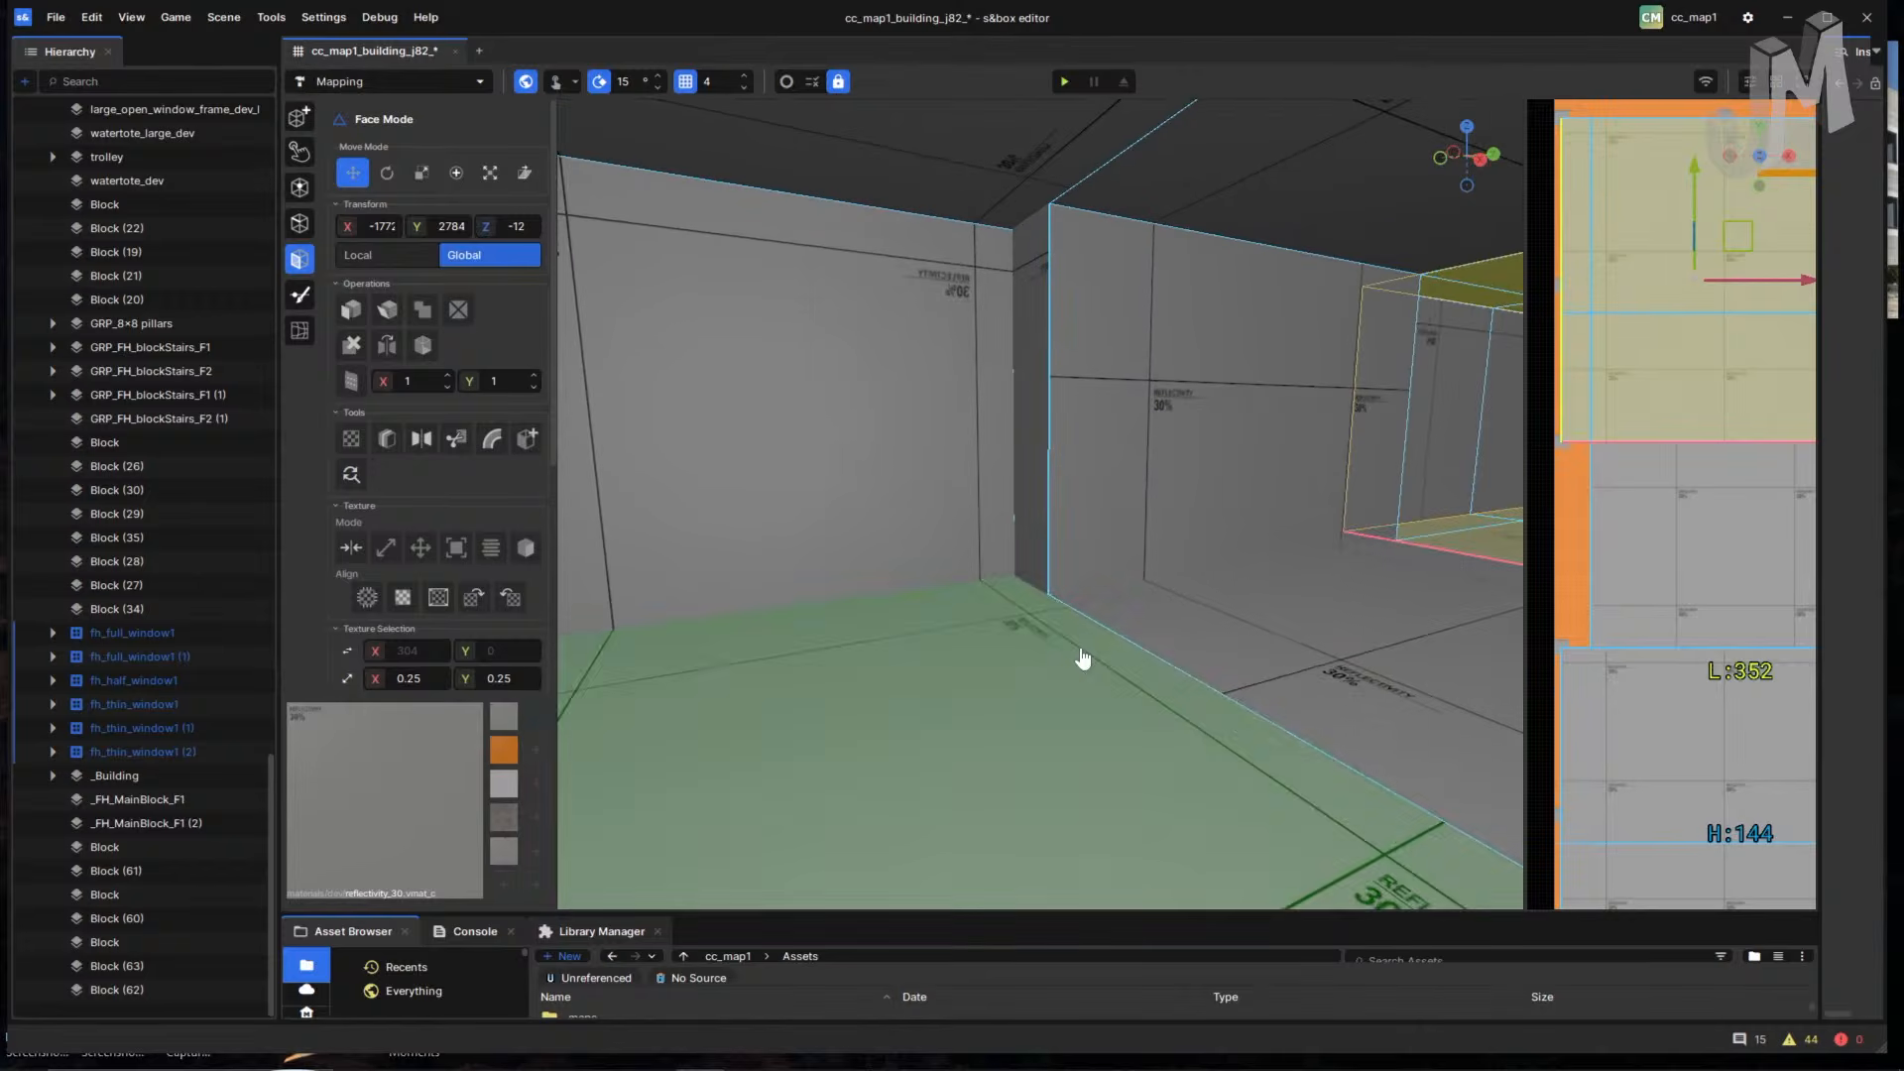
{"action": "right_click_drag", "start_coordinate": [1084, 658], "coordinate": [1180, 604]}
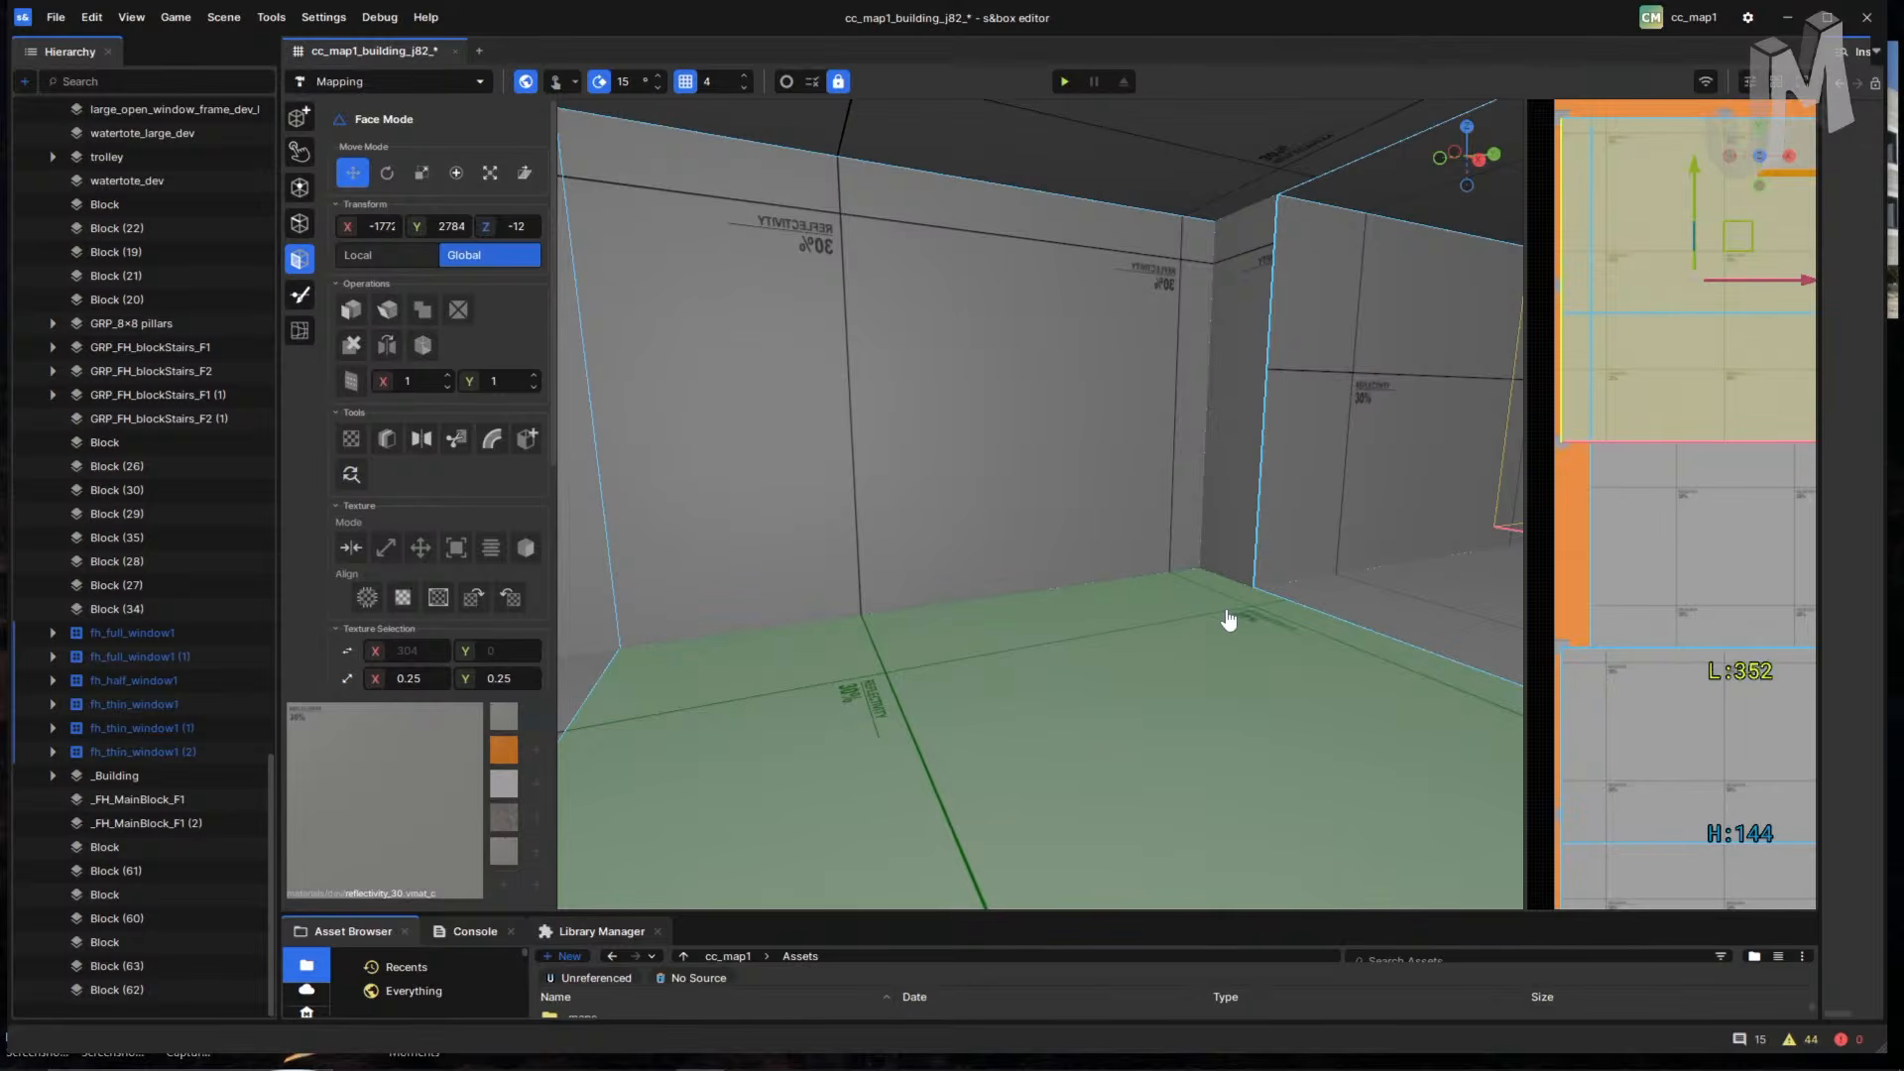
{"action": "left_click", "coordinate": [1227, 620]}
{"action": "key", "text": "c"}
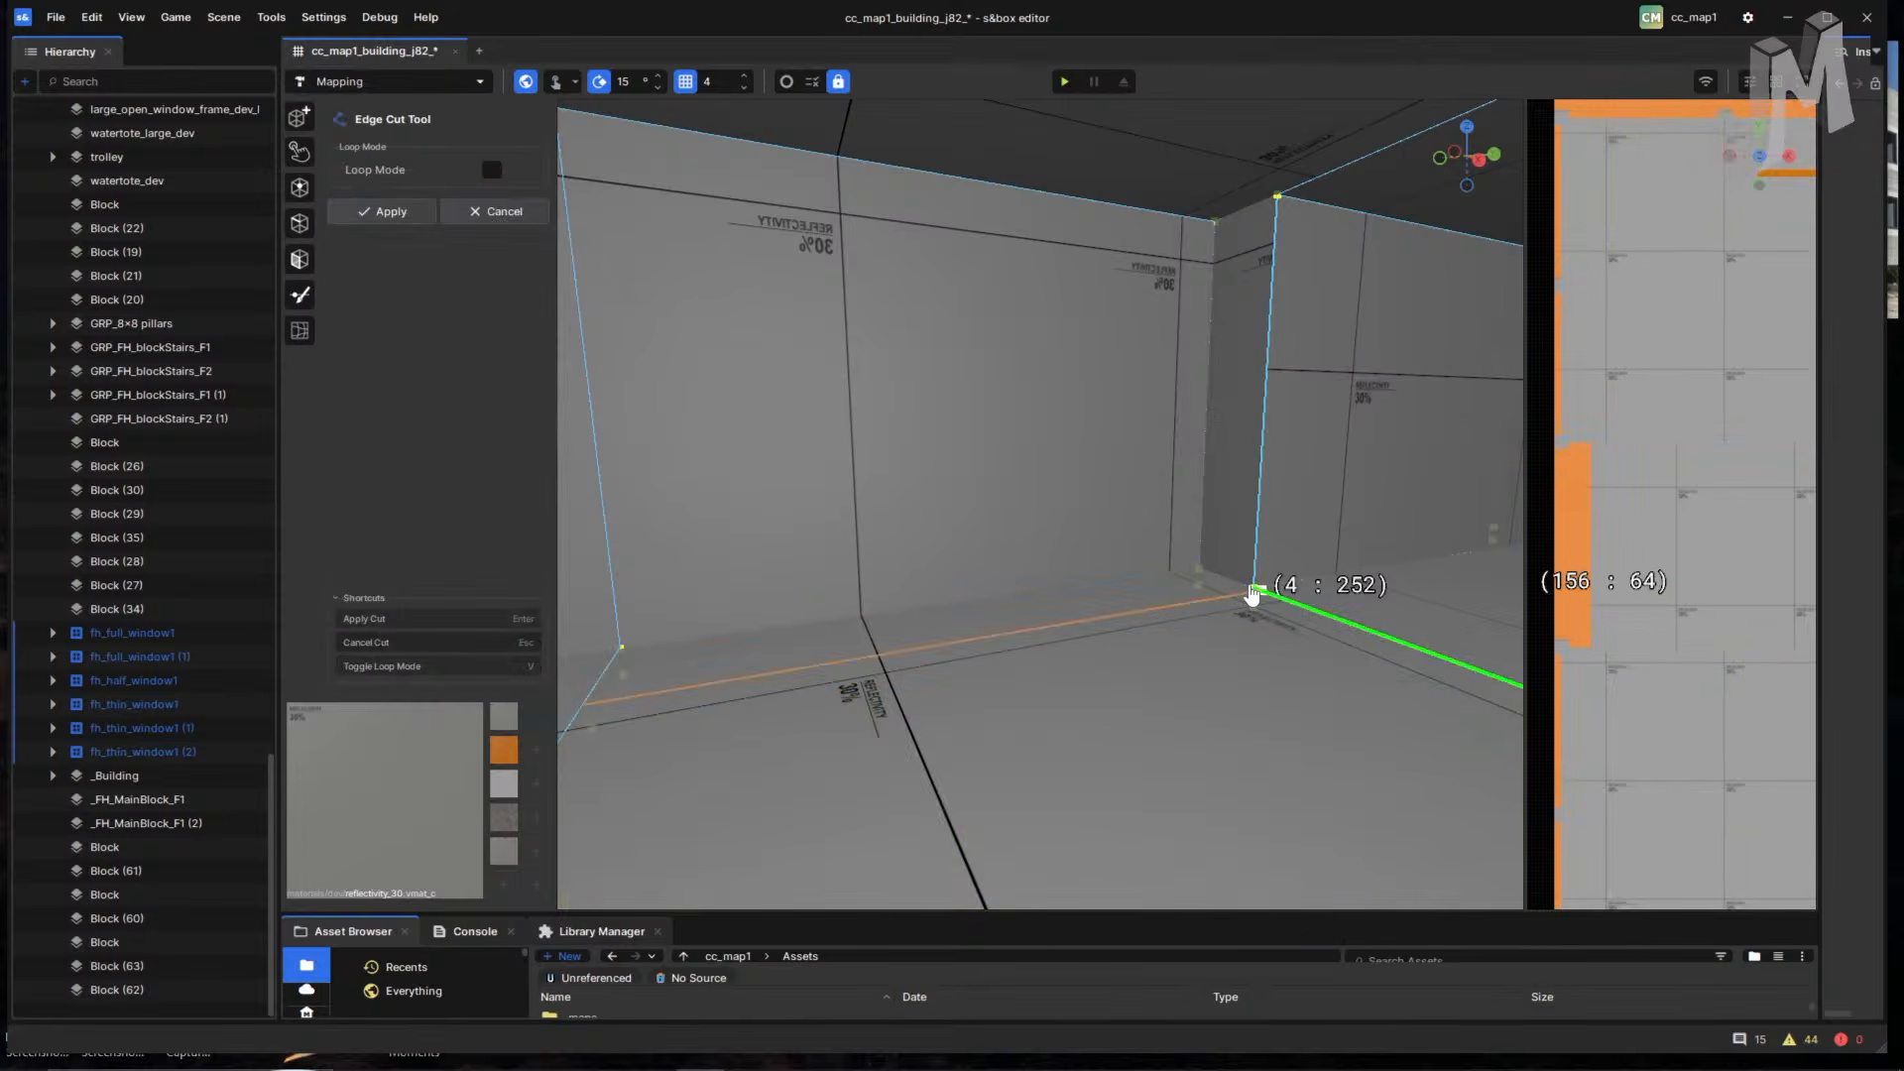
{"action": "left_click", "coordinate": [1223, 601]}
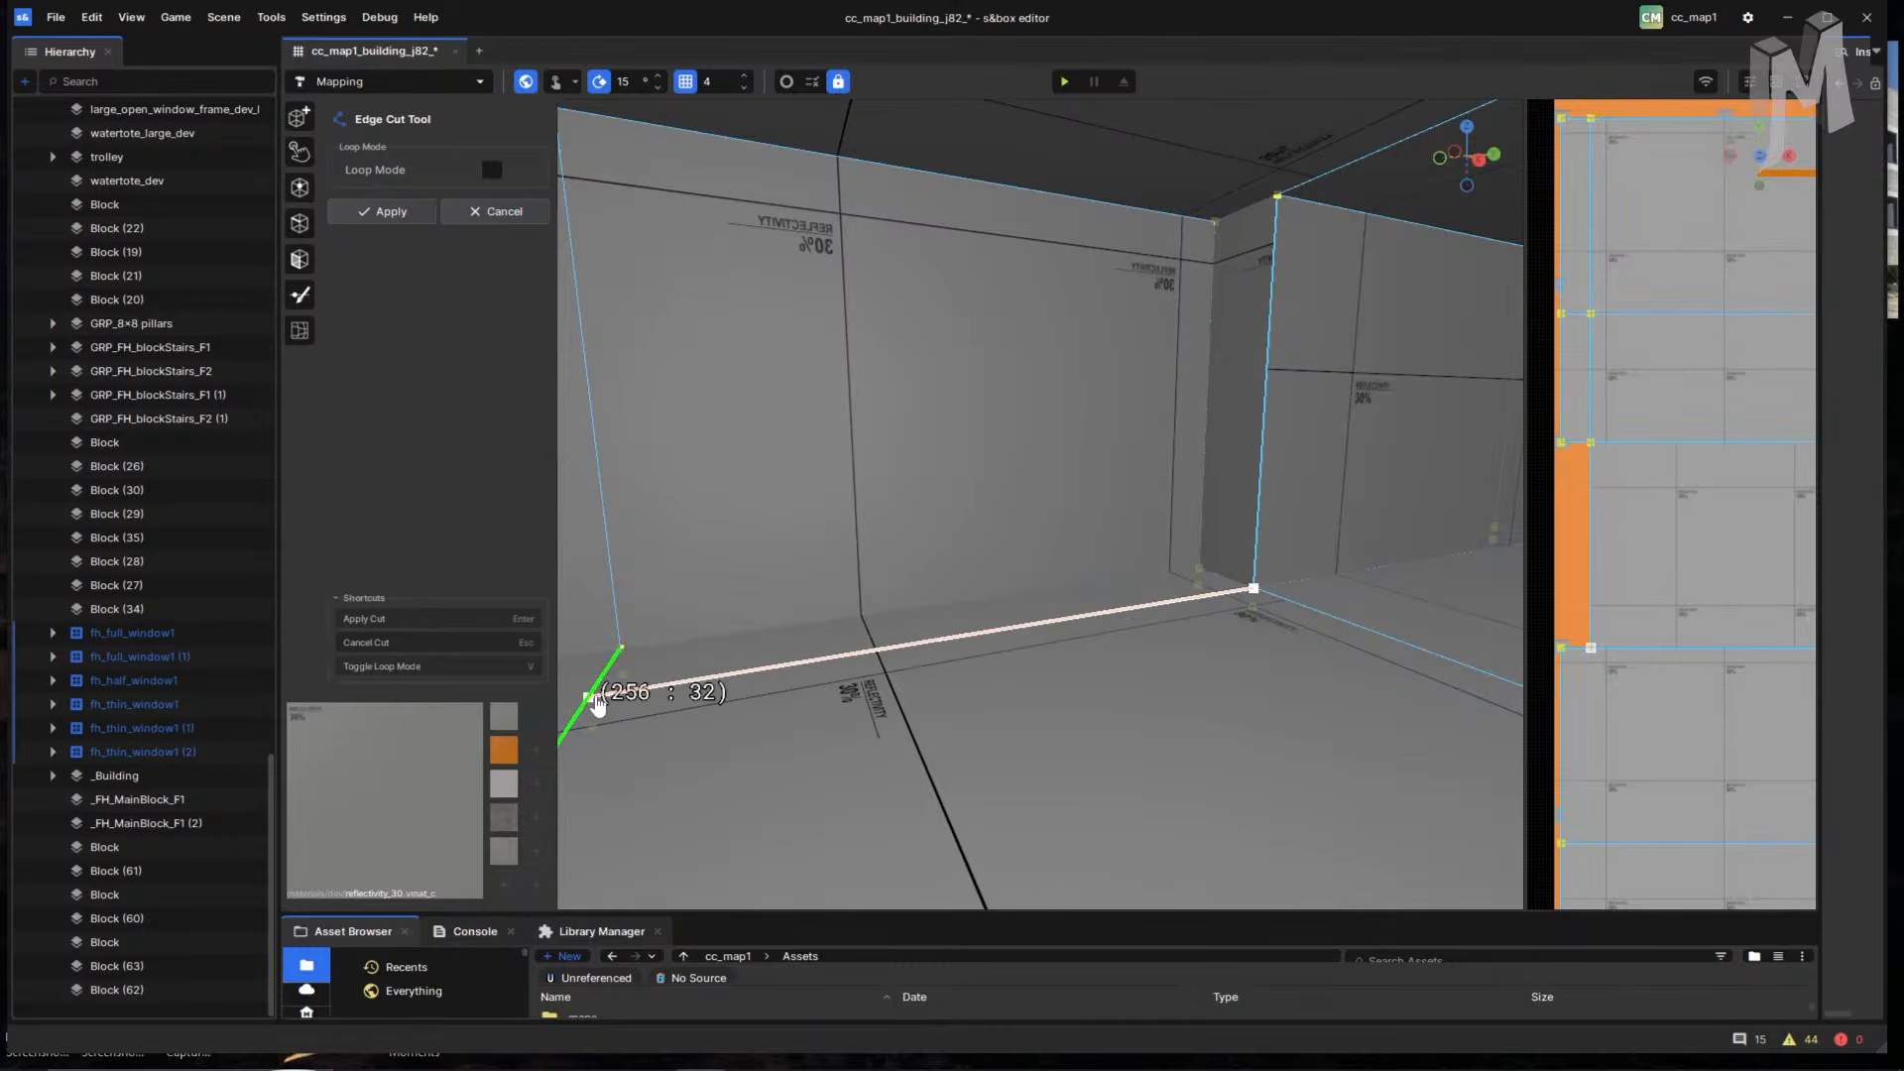
{"action": "left_click", "coordinate": [596, 702]}
{"action": "right_click_drag", "start_coordinate": [807, 718], "coordinate": [692, 672]}
{"action": "left_click", "coordinate": [715, 603]}
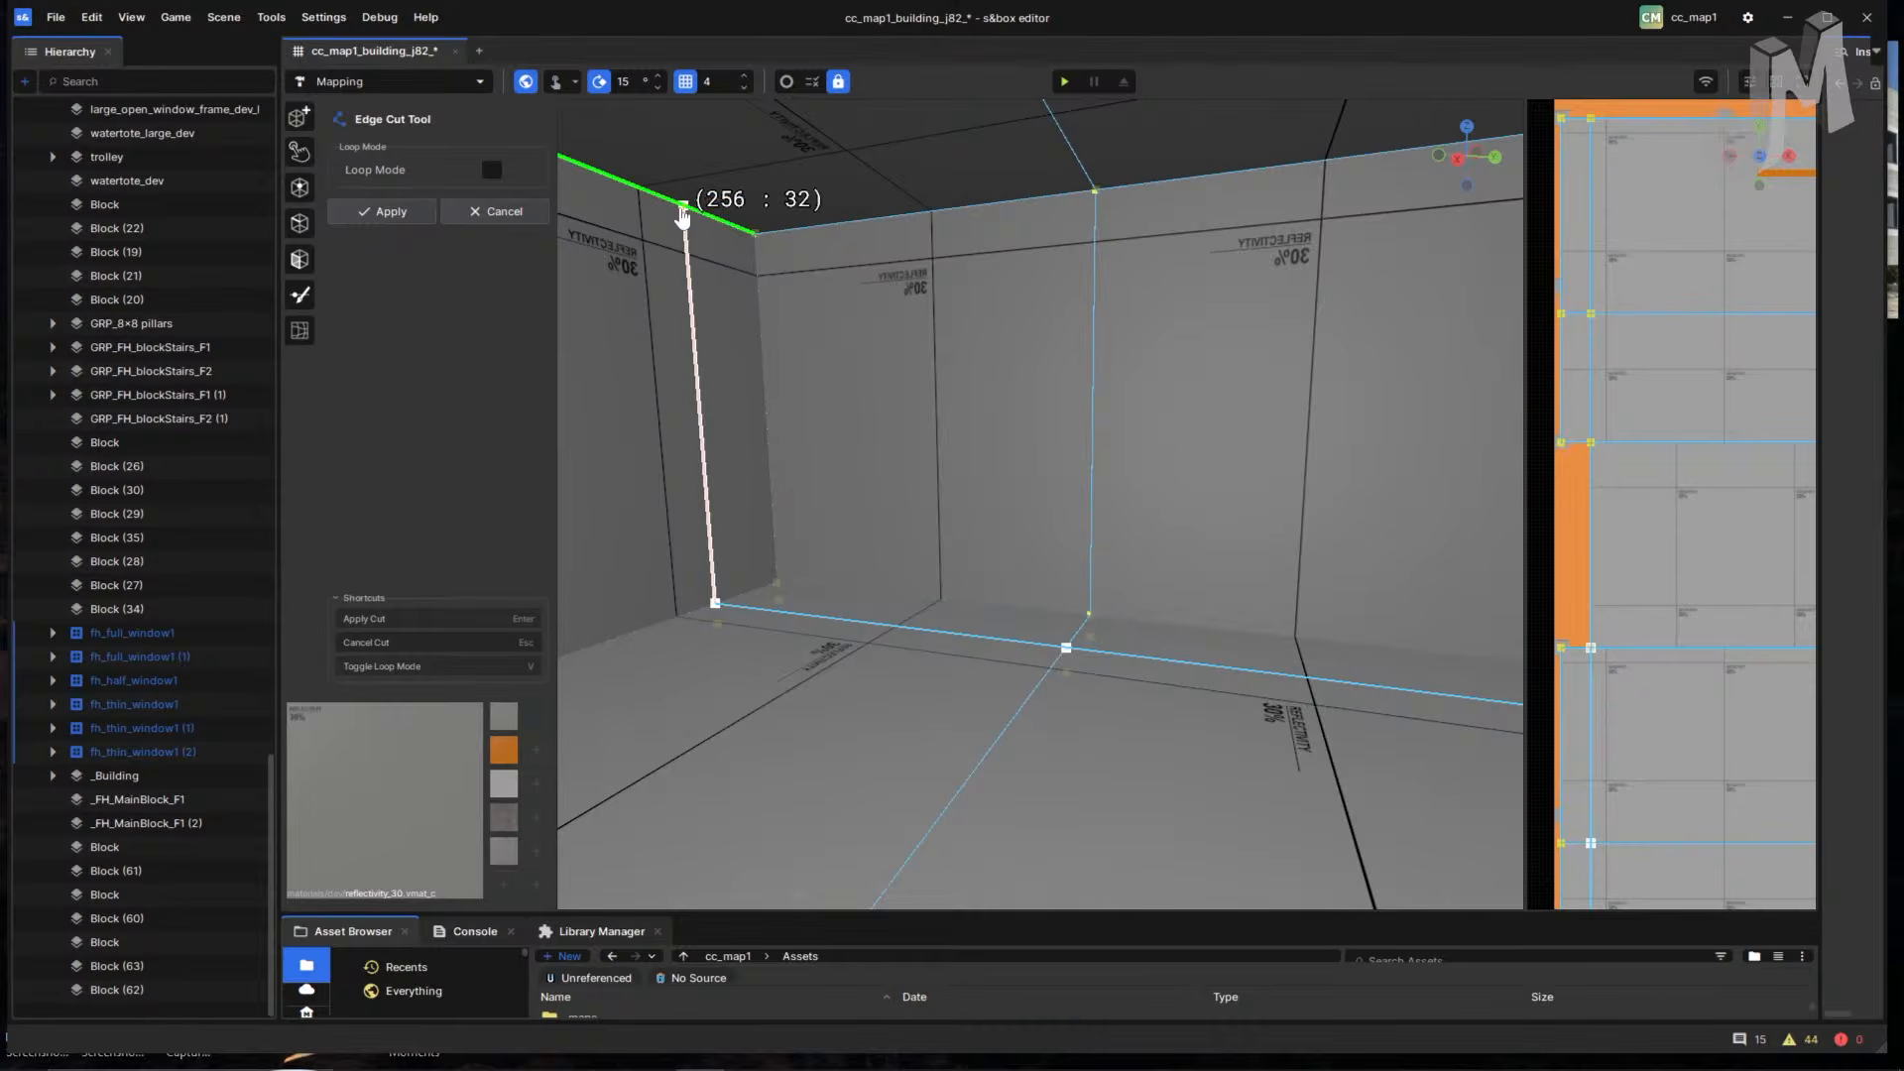
{"action": "left_click", "coordinate": [682, 208]}
{"action": "right_click_drag", "start_coordinate": [1196, 246], "coordinate": [1489, 261]}
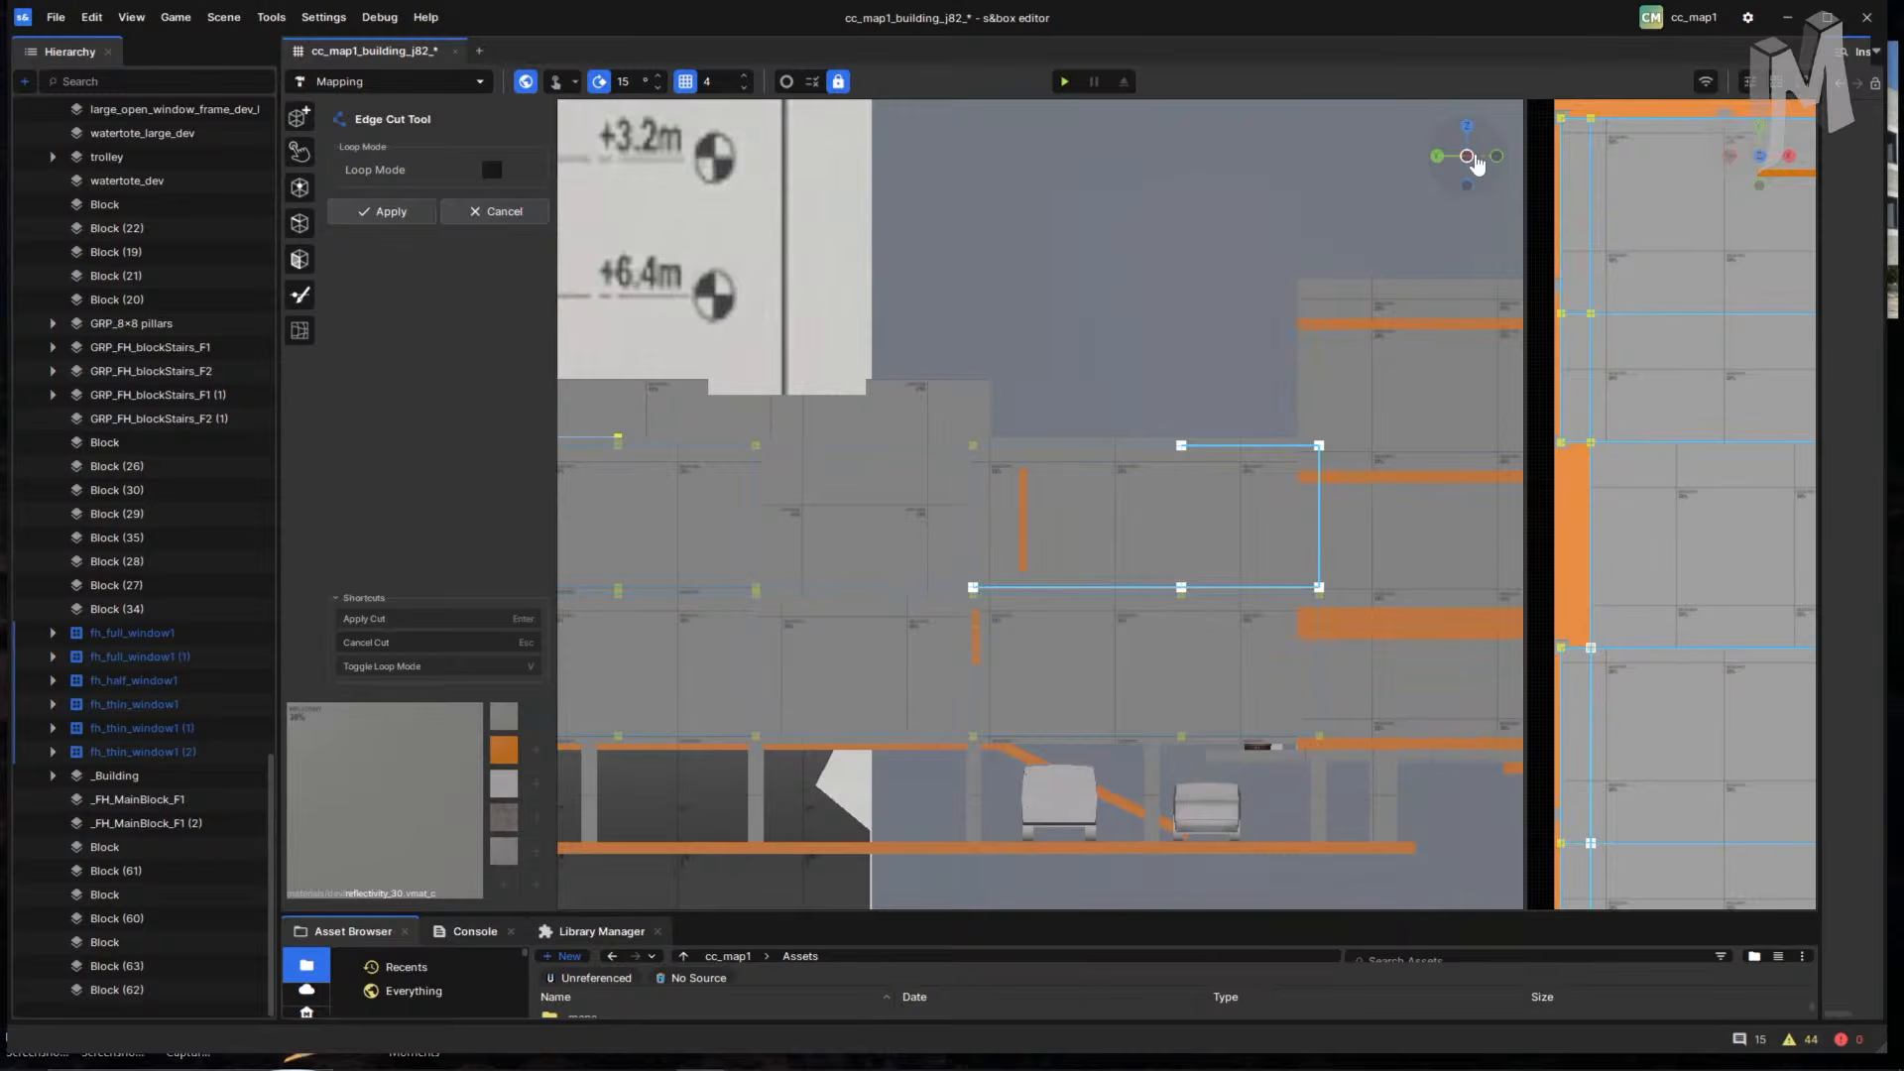
{"action": "key", "text": "Return"}
{"action": "left_click", "coordinate": [1147, 459]}
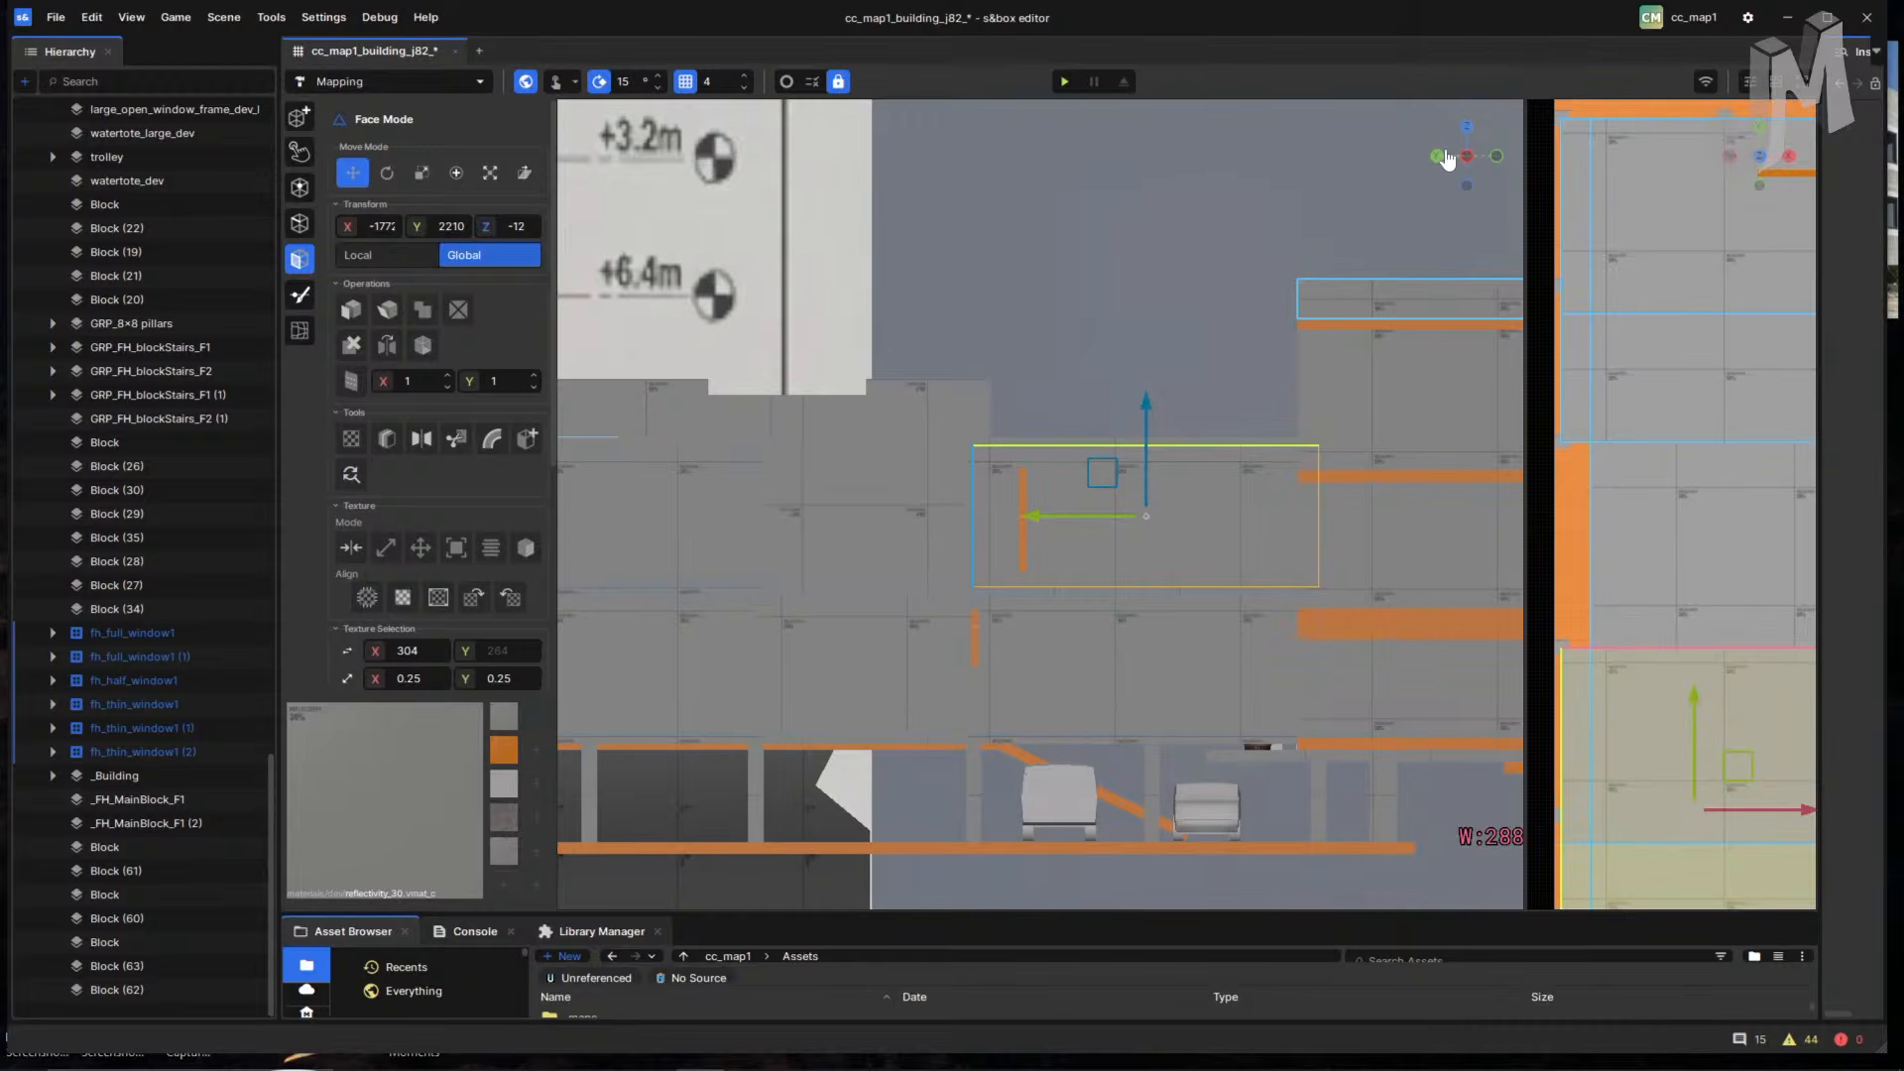
- Cycle the left viewport through top, side, reference and bottom views, ending on side view
{"action": "left_click", "coordinate": [1706, 82]}
{"action": "left_click", "coordinate": [1538, 69]}
{"action": "key", "text": "F2"}
{"action": "key", "text": "F4"}
{"action": "key", "text": "F3"}
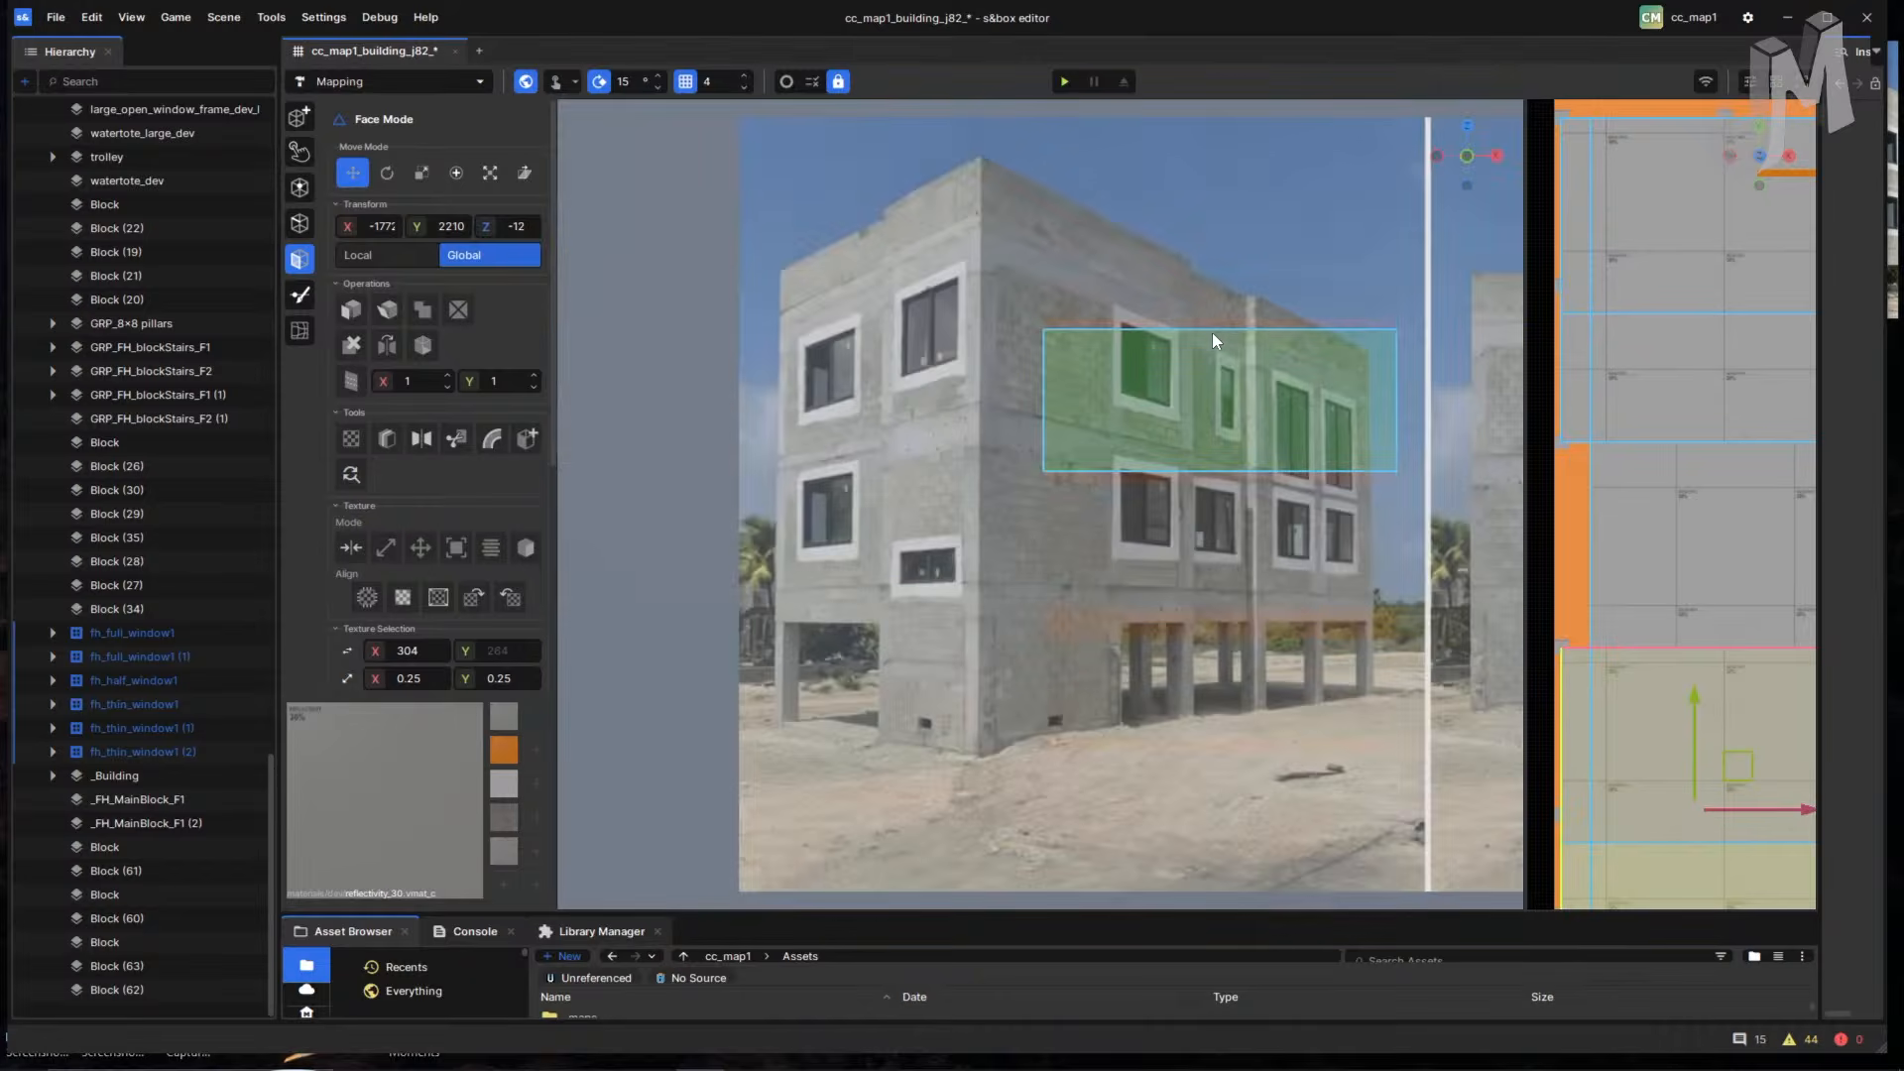
{"action": "key", "text": "shift+F2"}
{"action": "key", "text": "F2"}
{"action": "key", "text": "F4"}
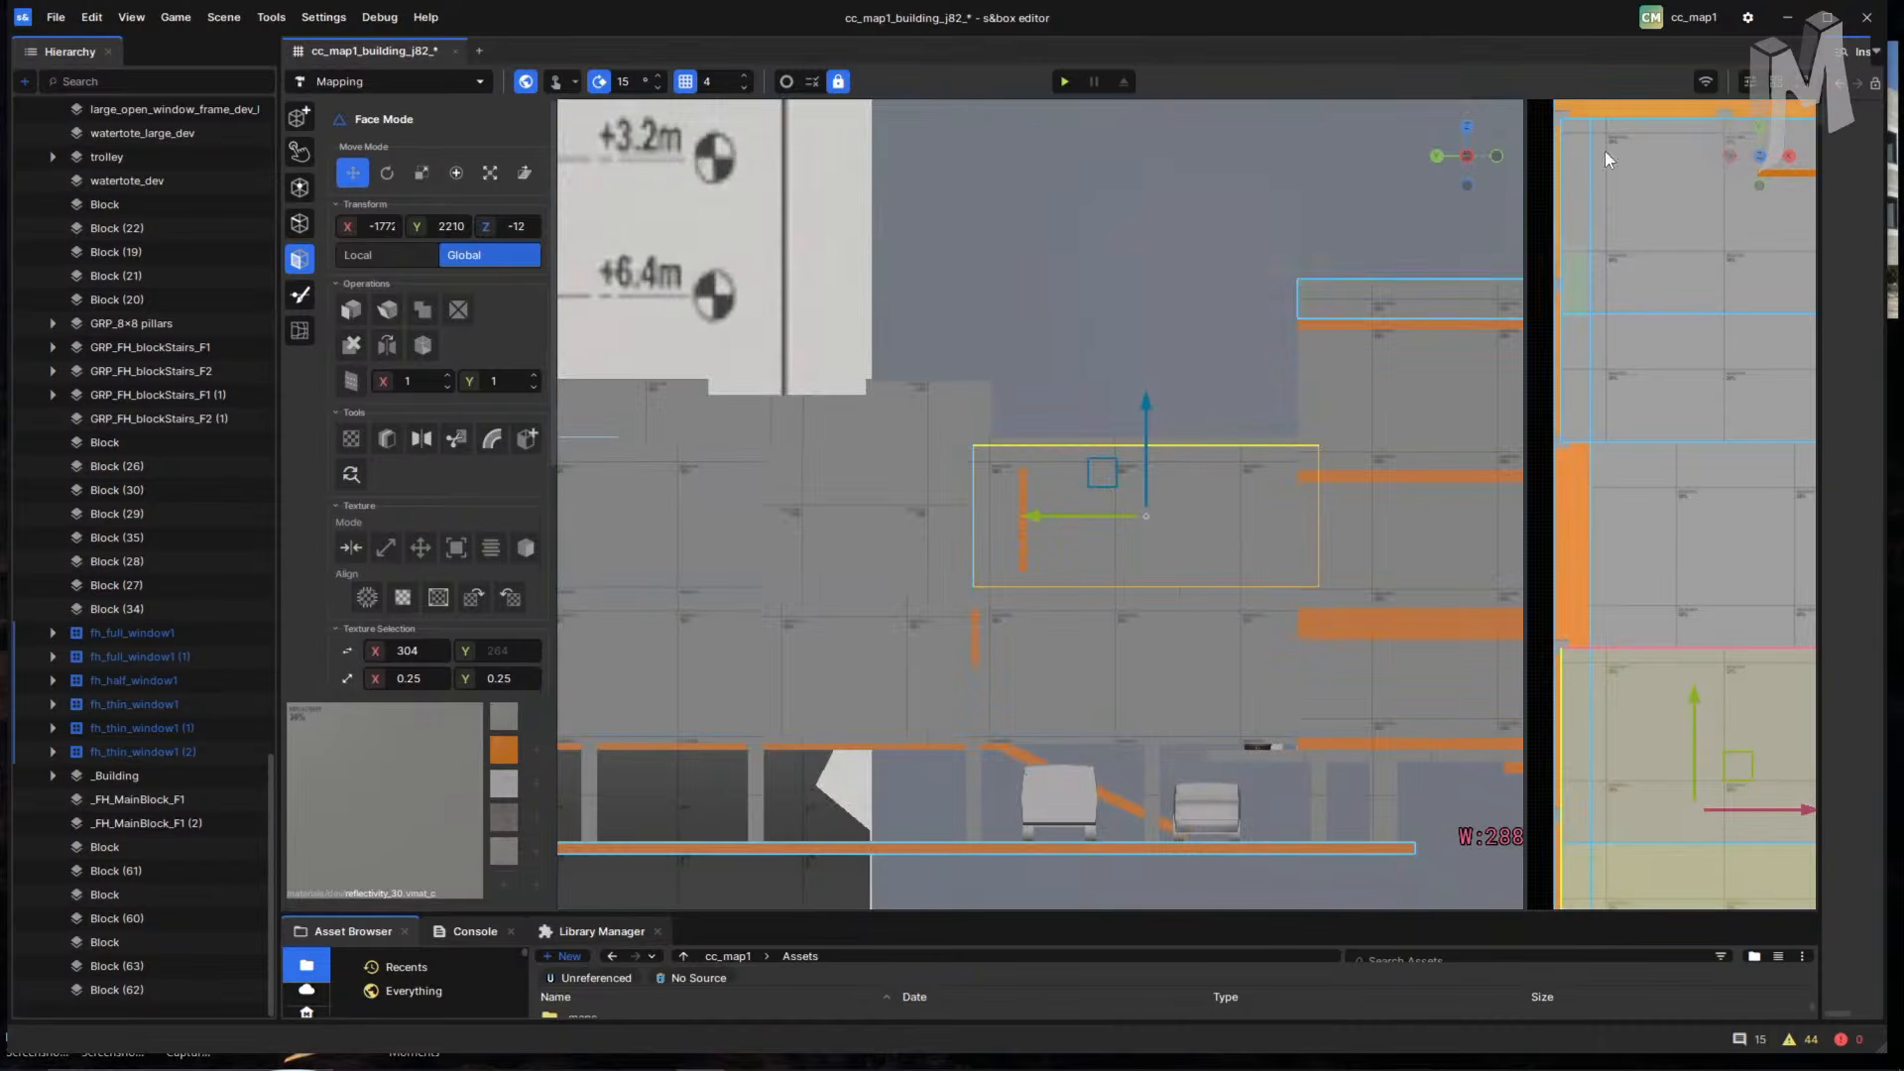
- Make a single 3D perspective viewport, then split it into Two (Horizontal) with a top view
{"action": "left_click", "coordinate": [1775, 83]}
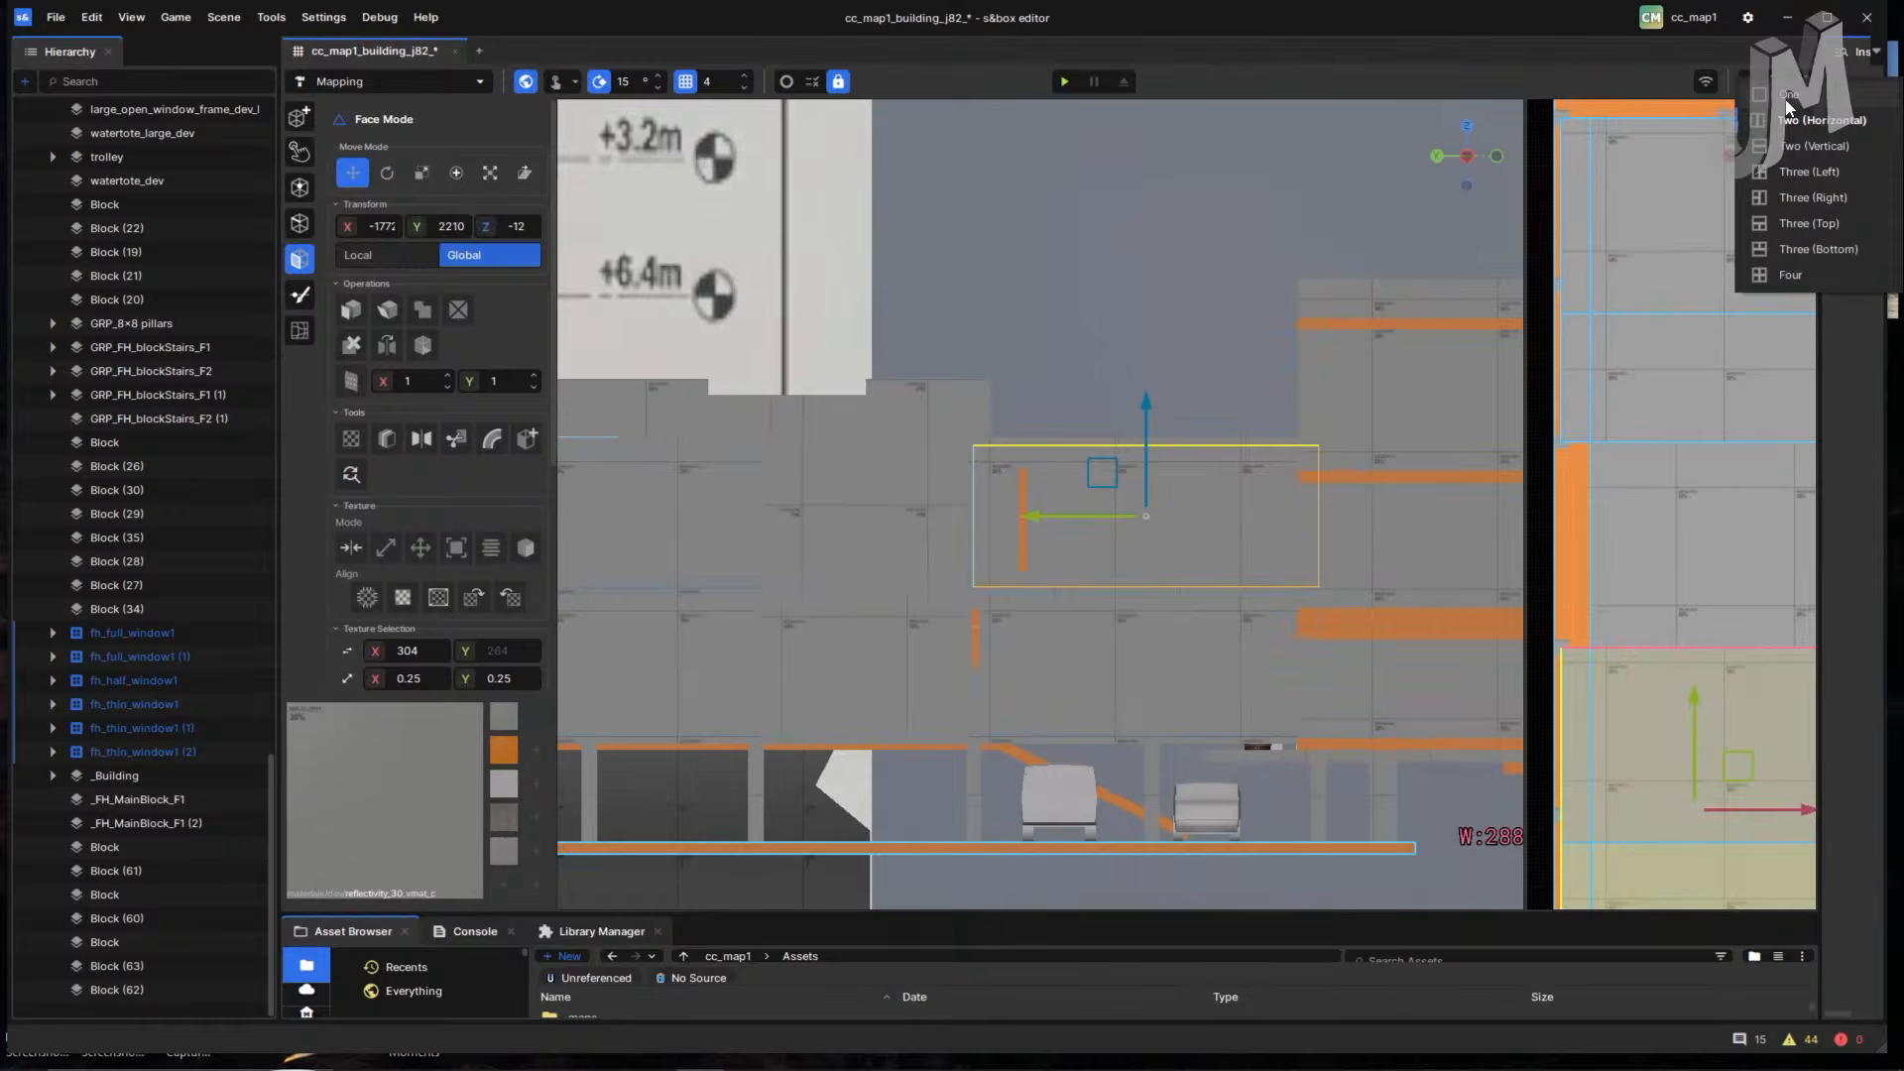
{"action": "left_click", "coordinate": [1788, 99]}
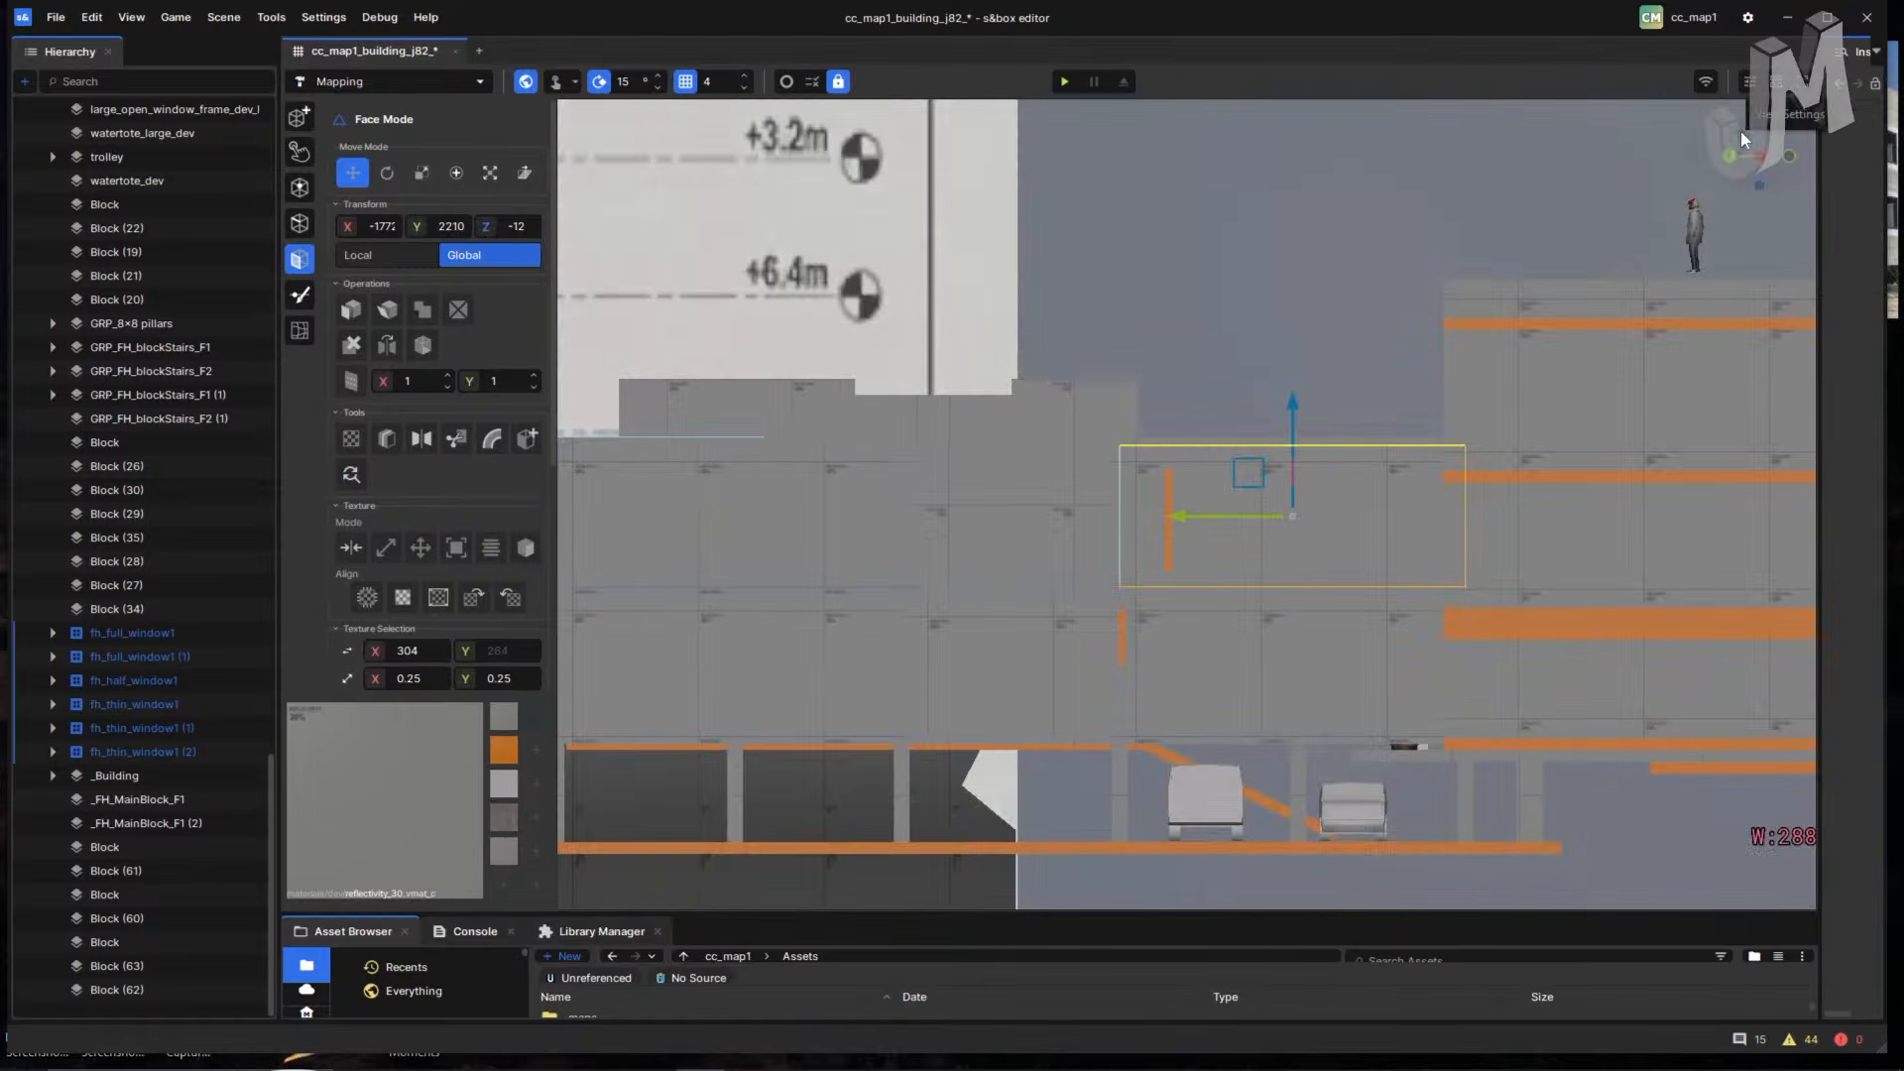
{"action": "left_click", "coordinate": [1750, 83]}
{"action": "left_click", "coordinate": [1710, 95]}
{"action": "left_click", "coordinate": [1696, 117]}
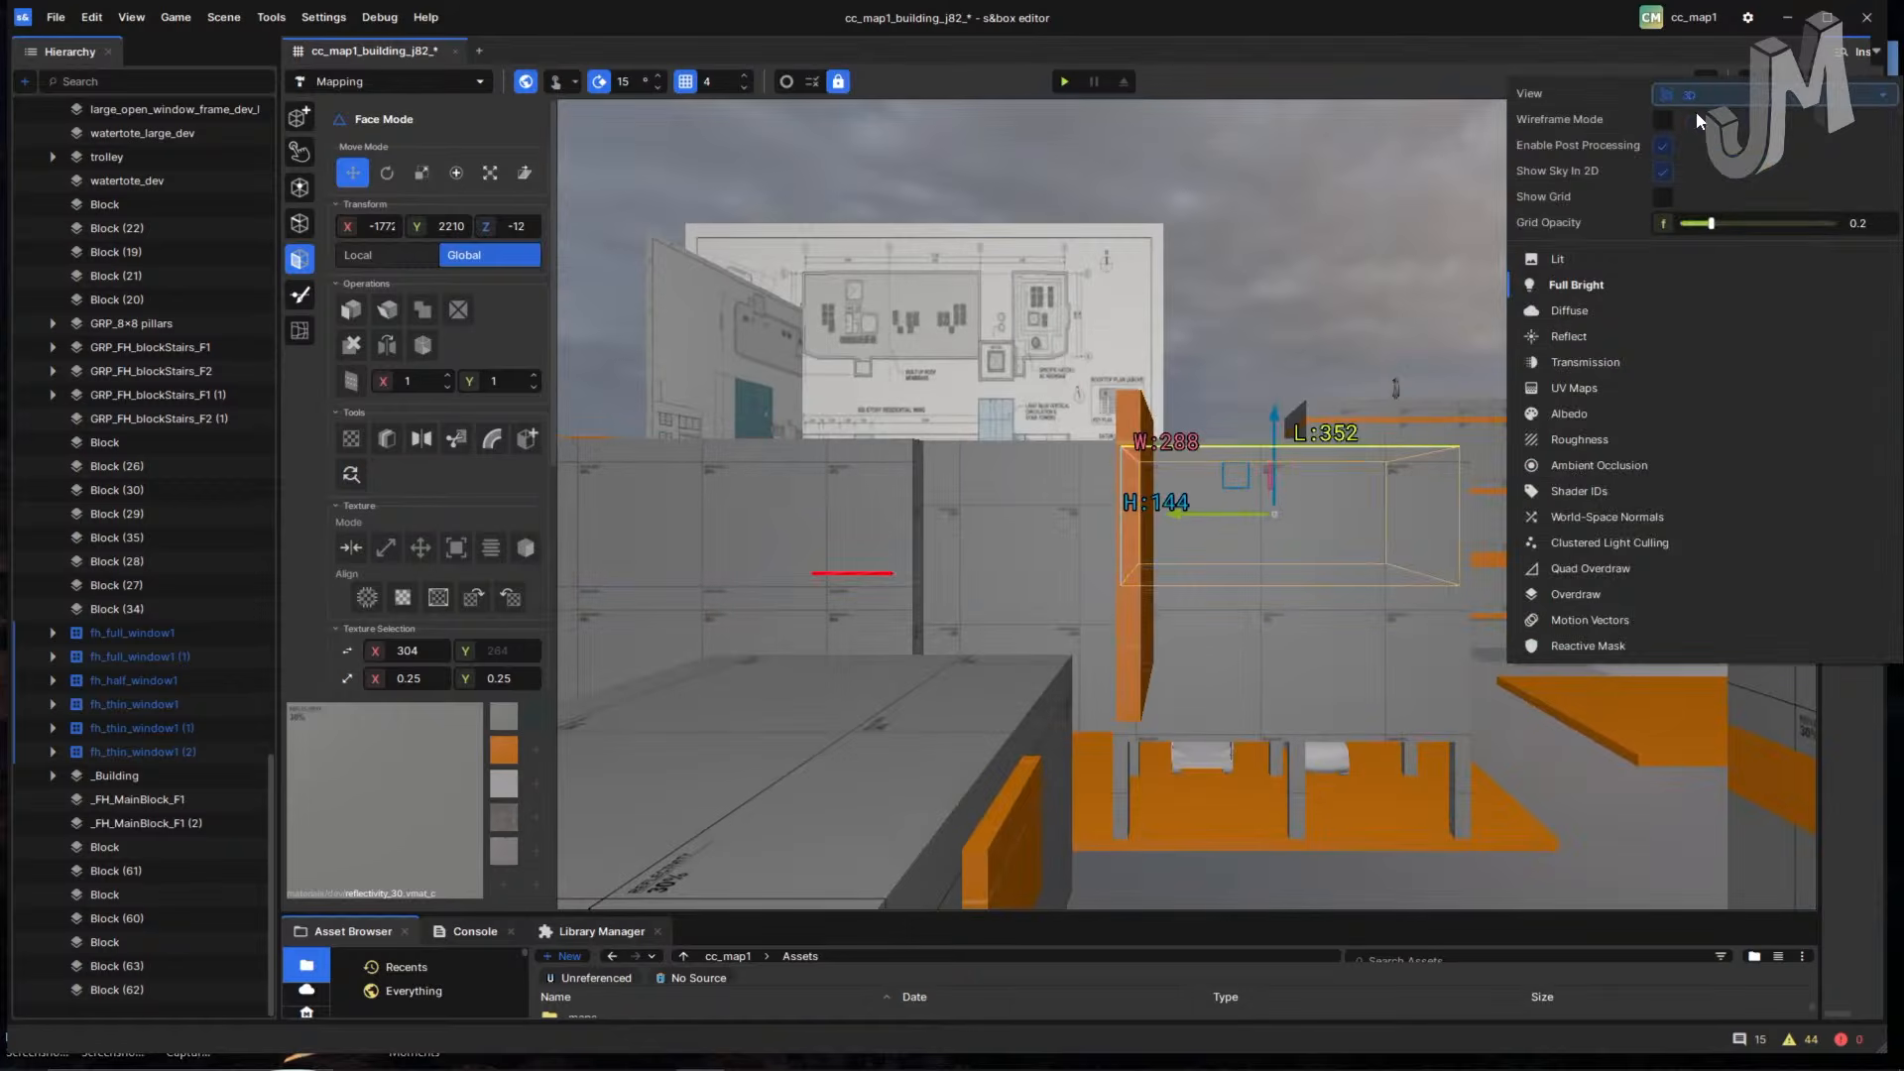
{"action": "left_click", "coordinate": [1776, 83]}
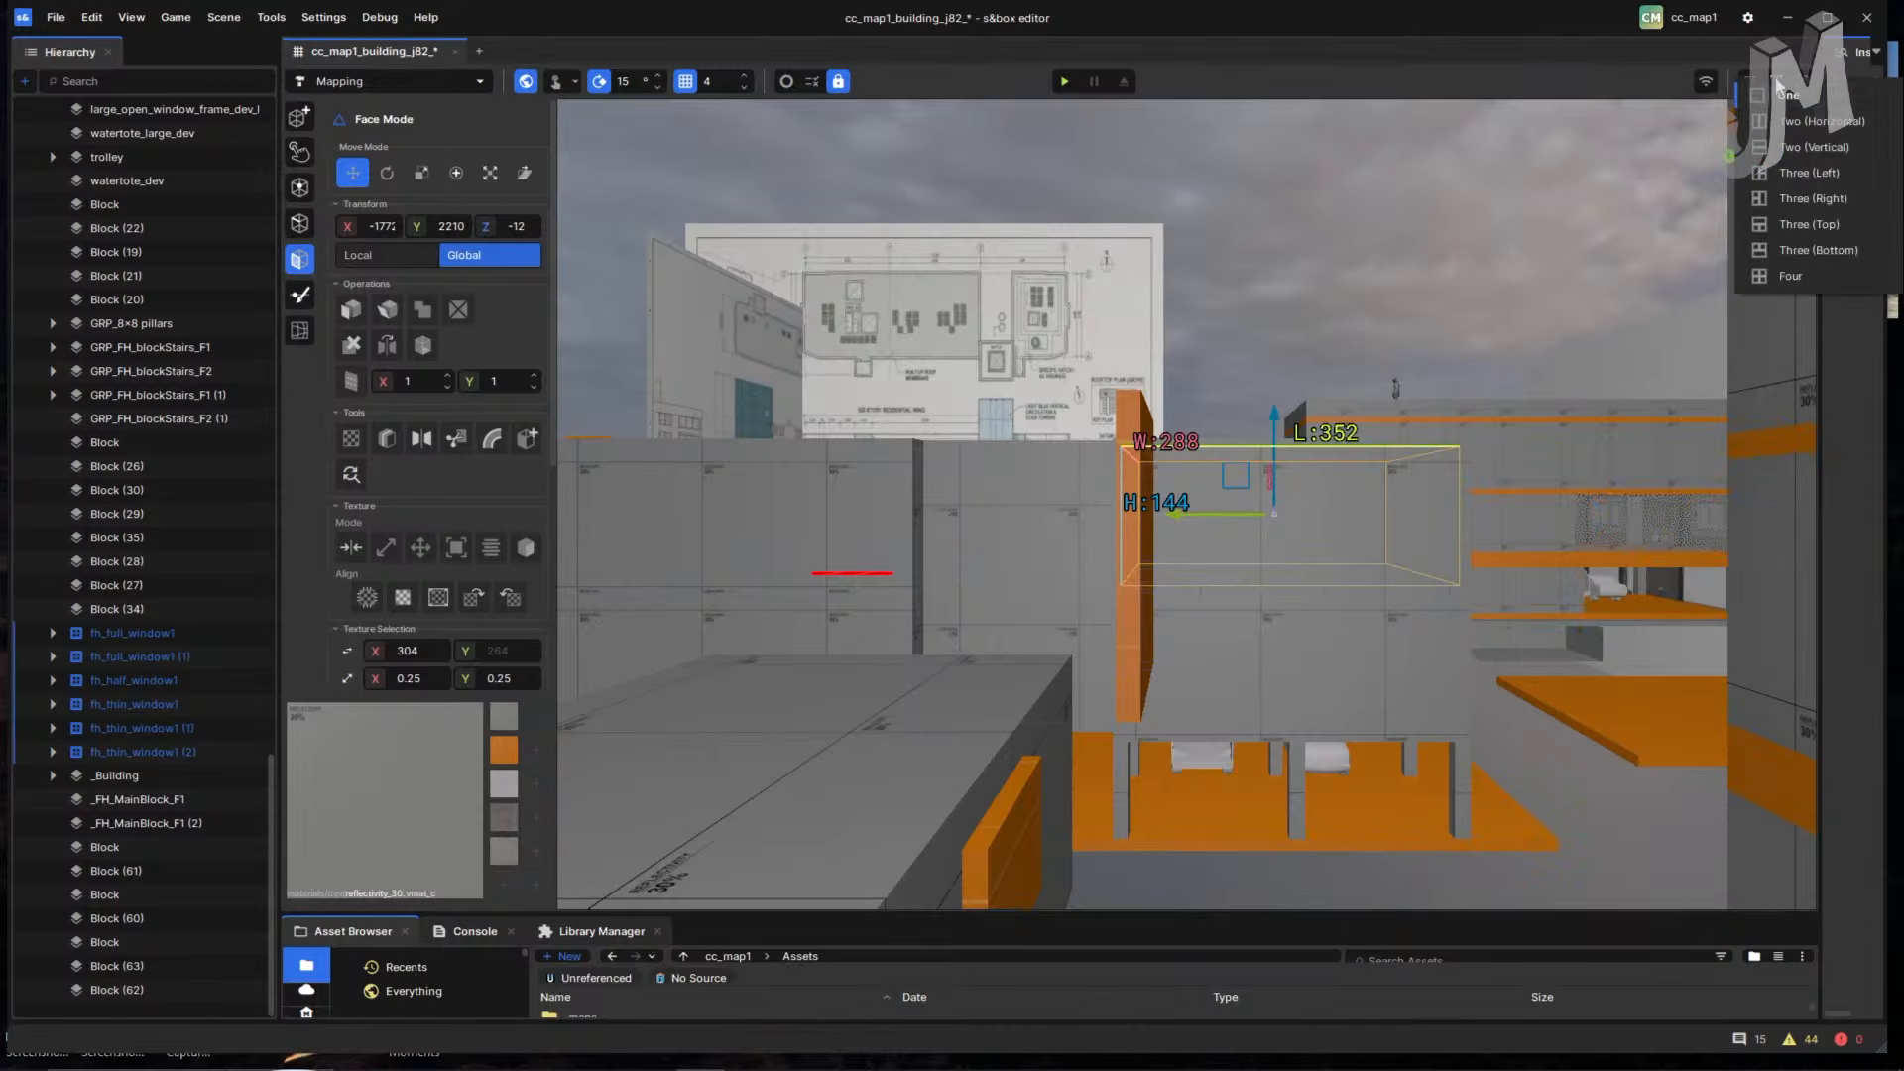
{"action": "left_click", "coordinate": [1793, 128]}
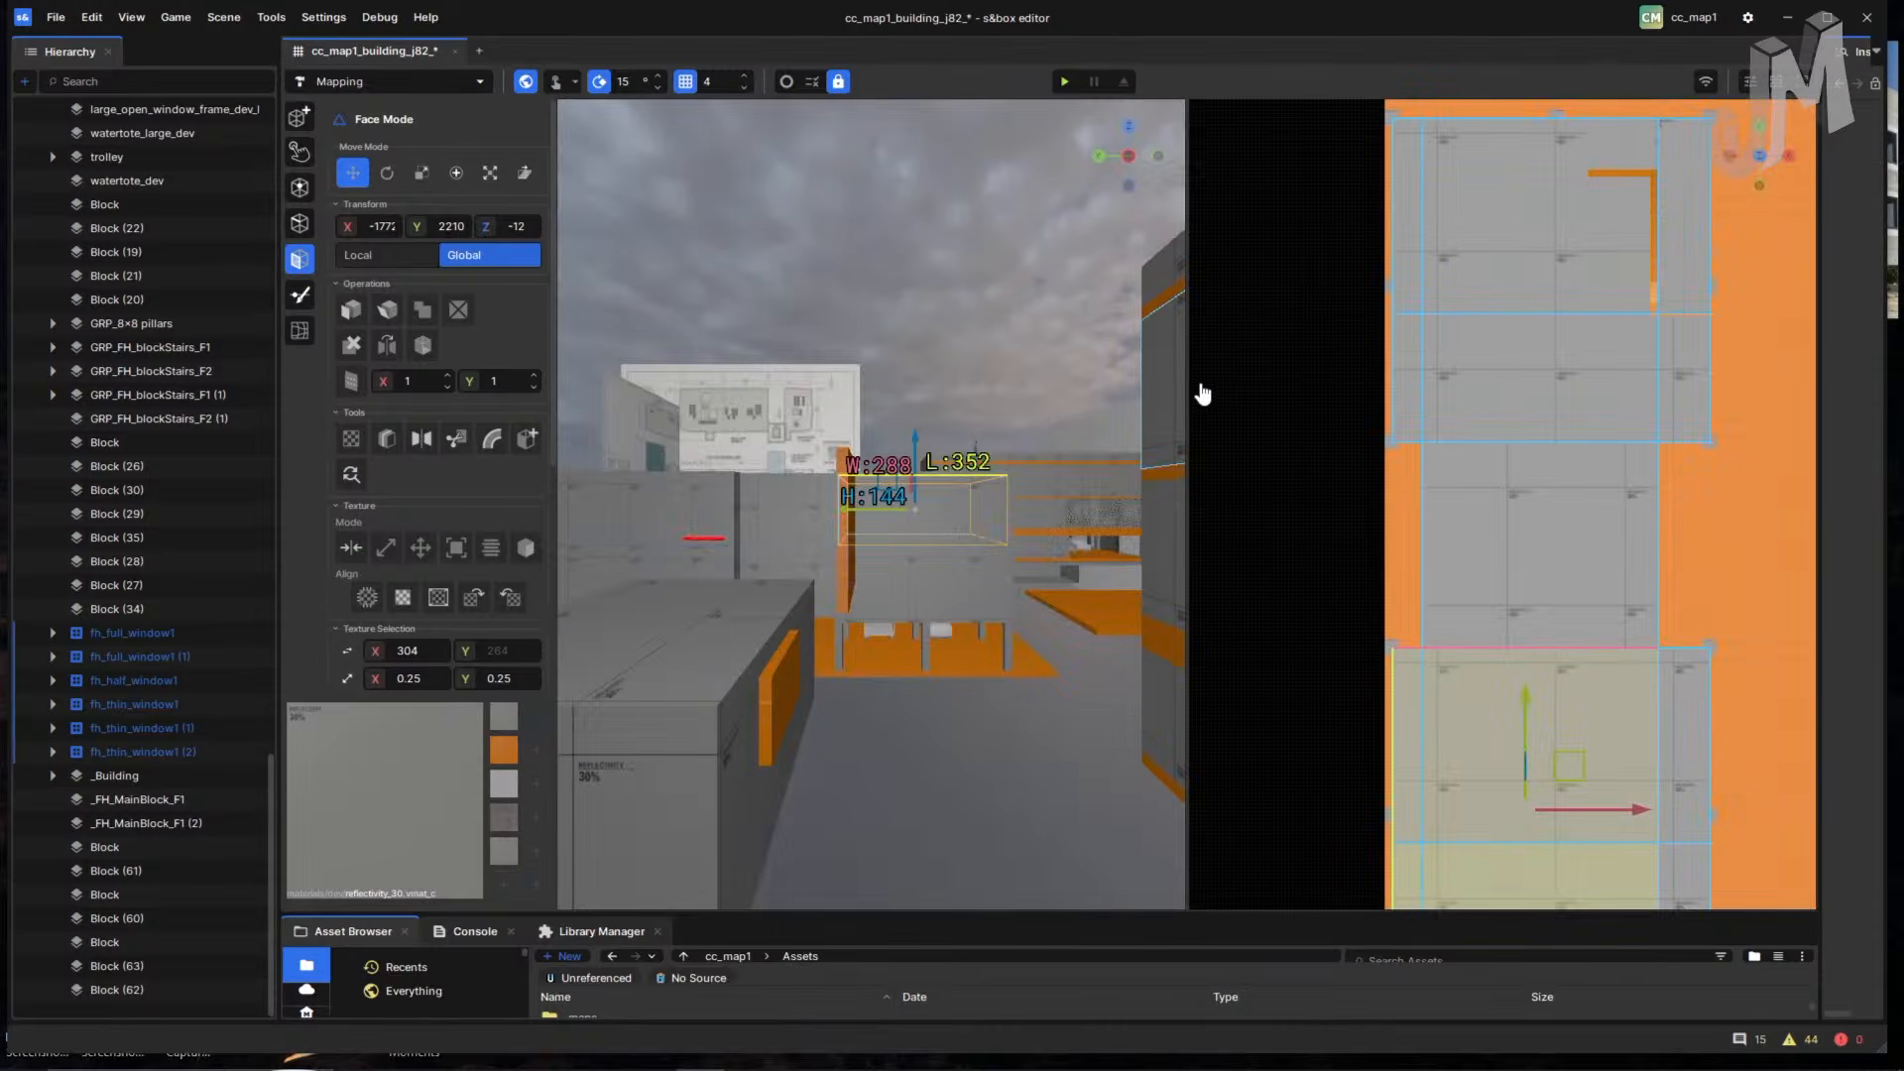
- Widen the 3D pane, orbit to the next room and select its foreground floor face
{"action": "left_click_drag", "start_coordinate": [1184, 388], "coordinate": [1432, 398]}
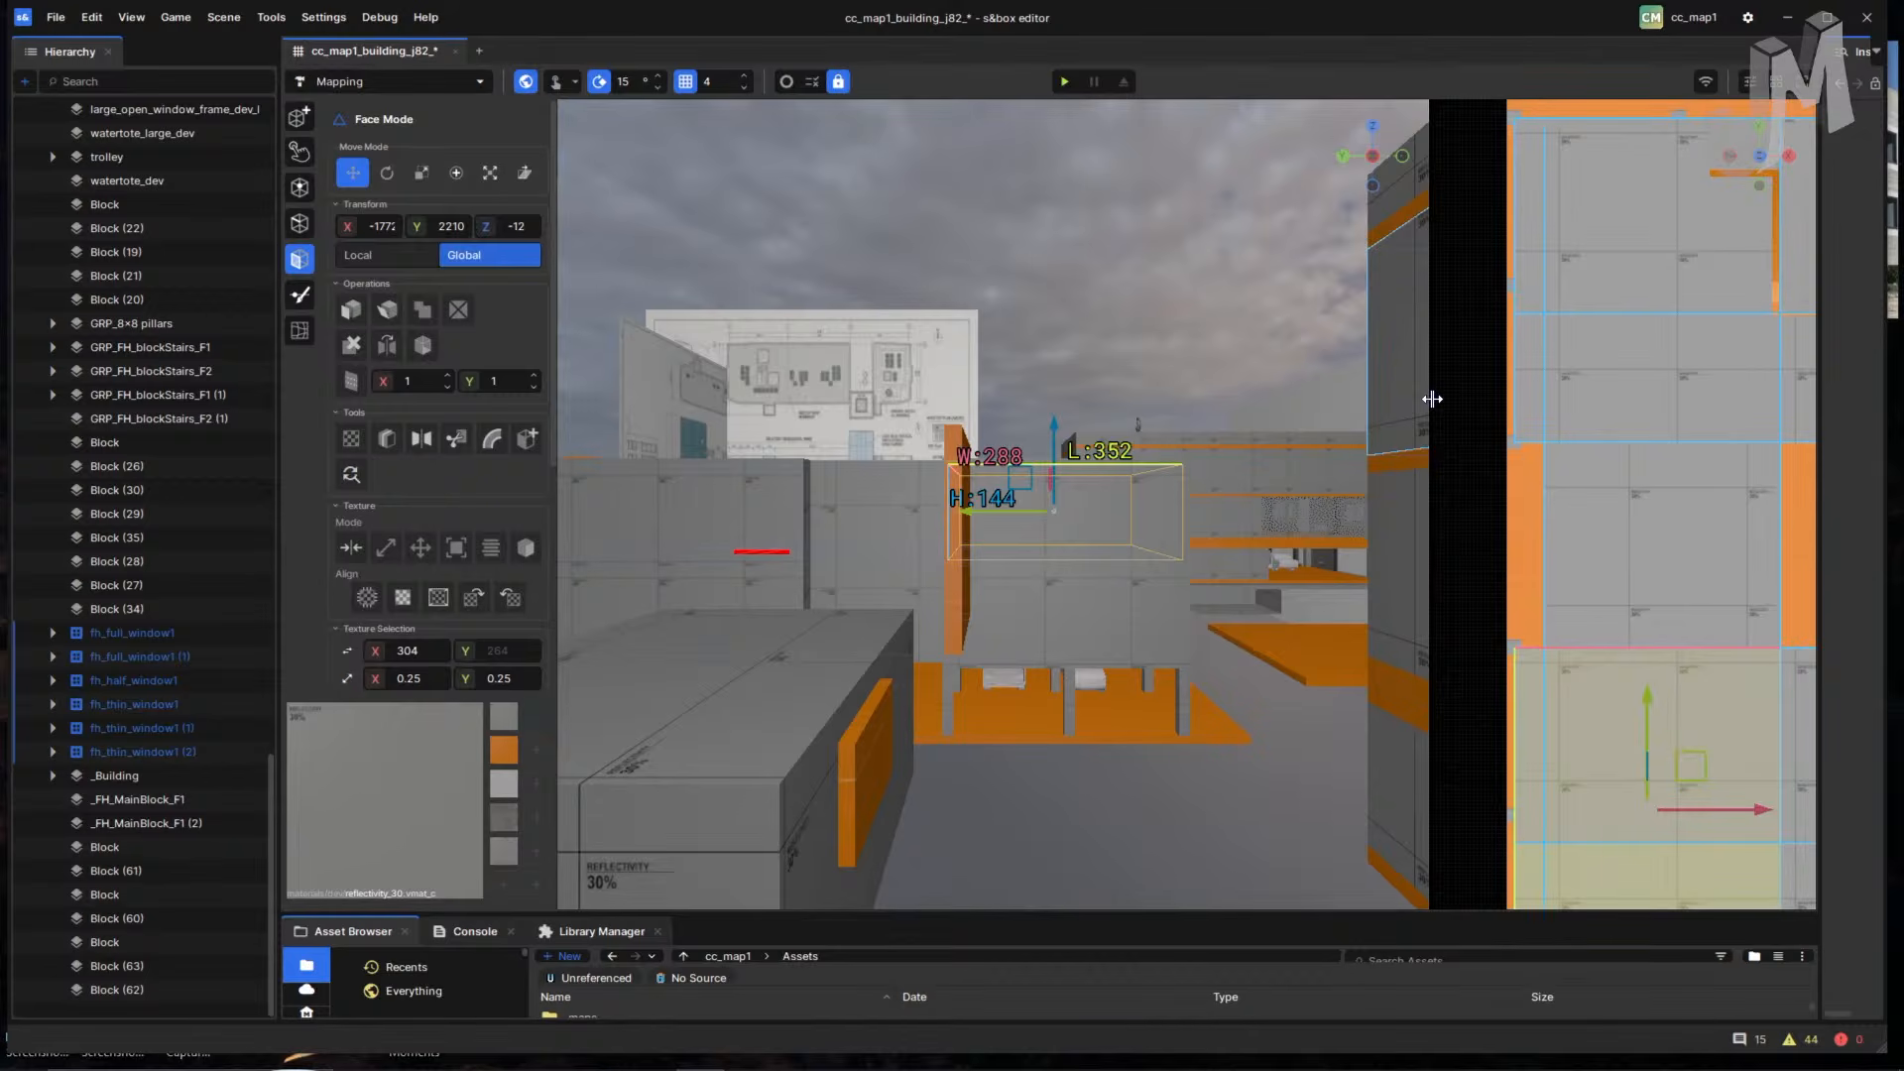
{"action": "right_click_drag", "start_coordinate": [1214, 567], "coordinate": [694, 258]}
{"action": "left_click", "coordinate": [1033, 686]}
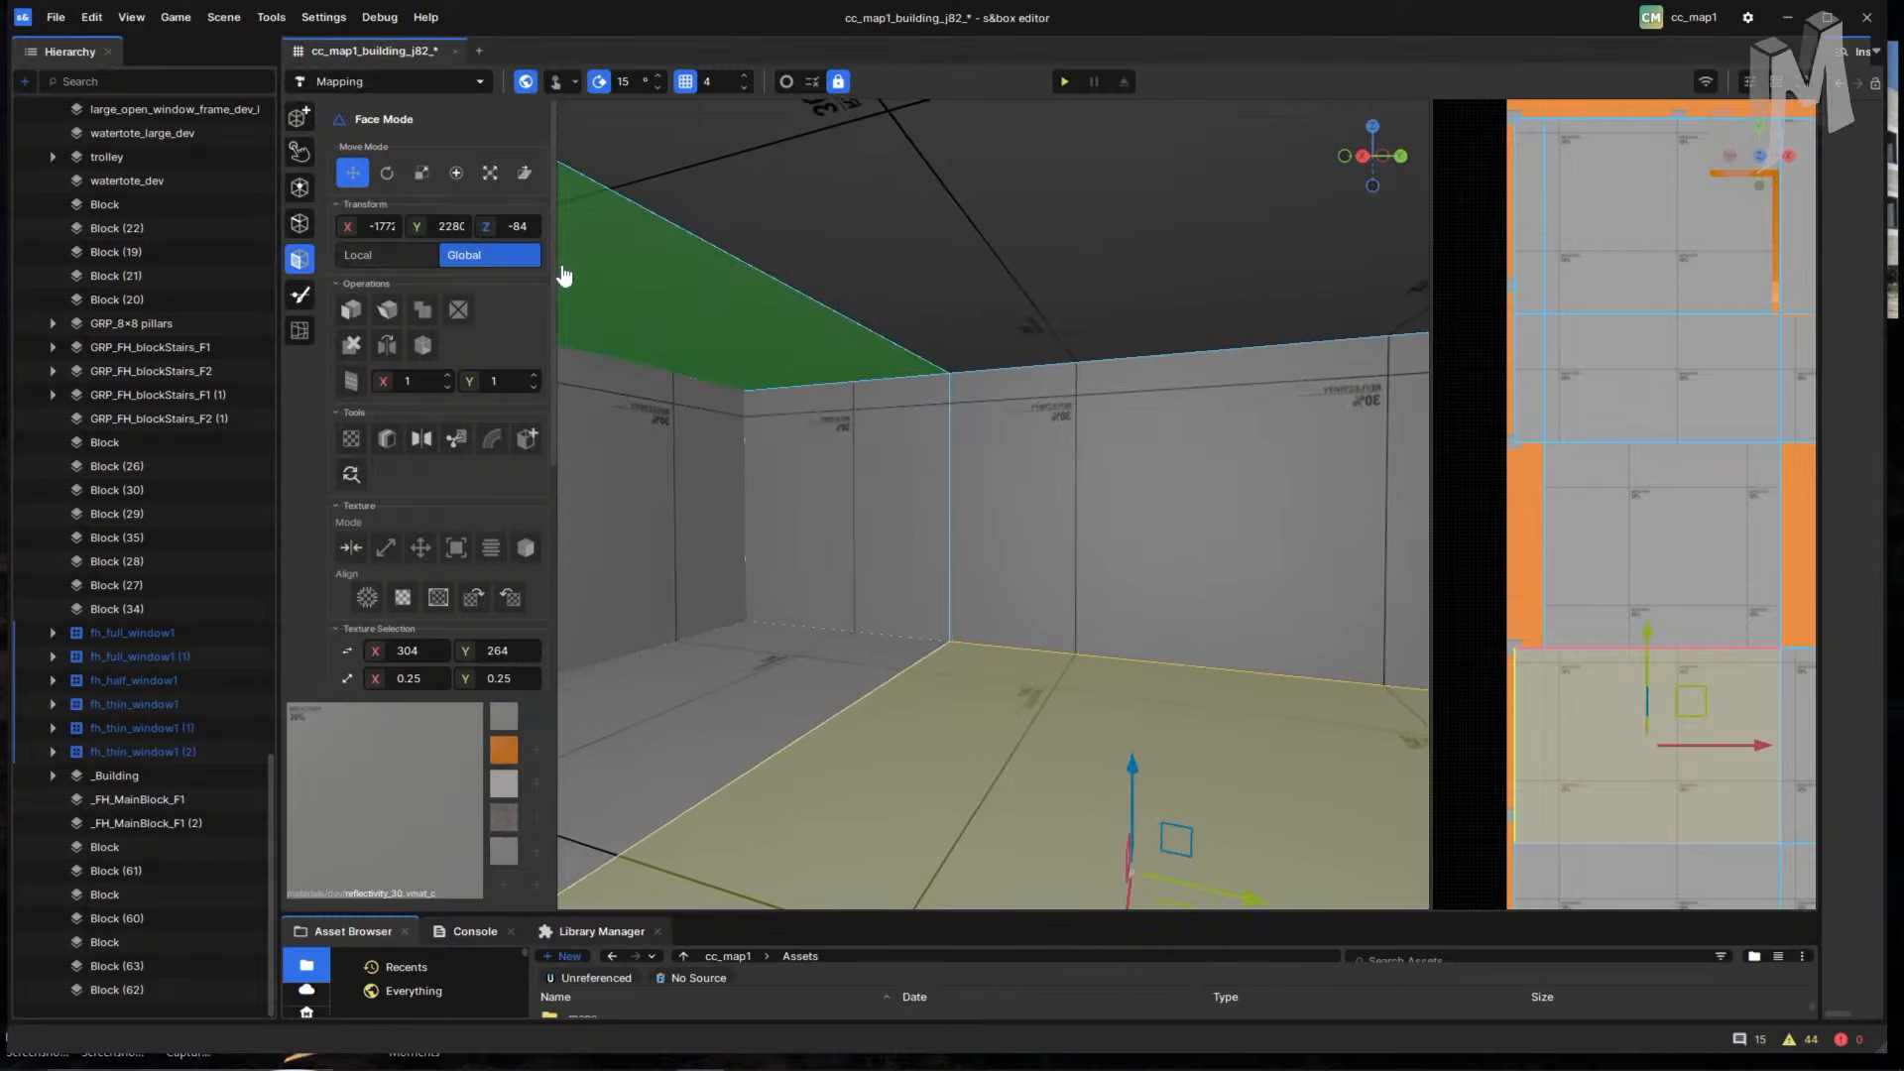
{"action": "right_click_drag", "start_coordinate": [900, 483], "coordinate": [981, 520]}
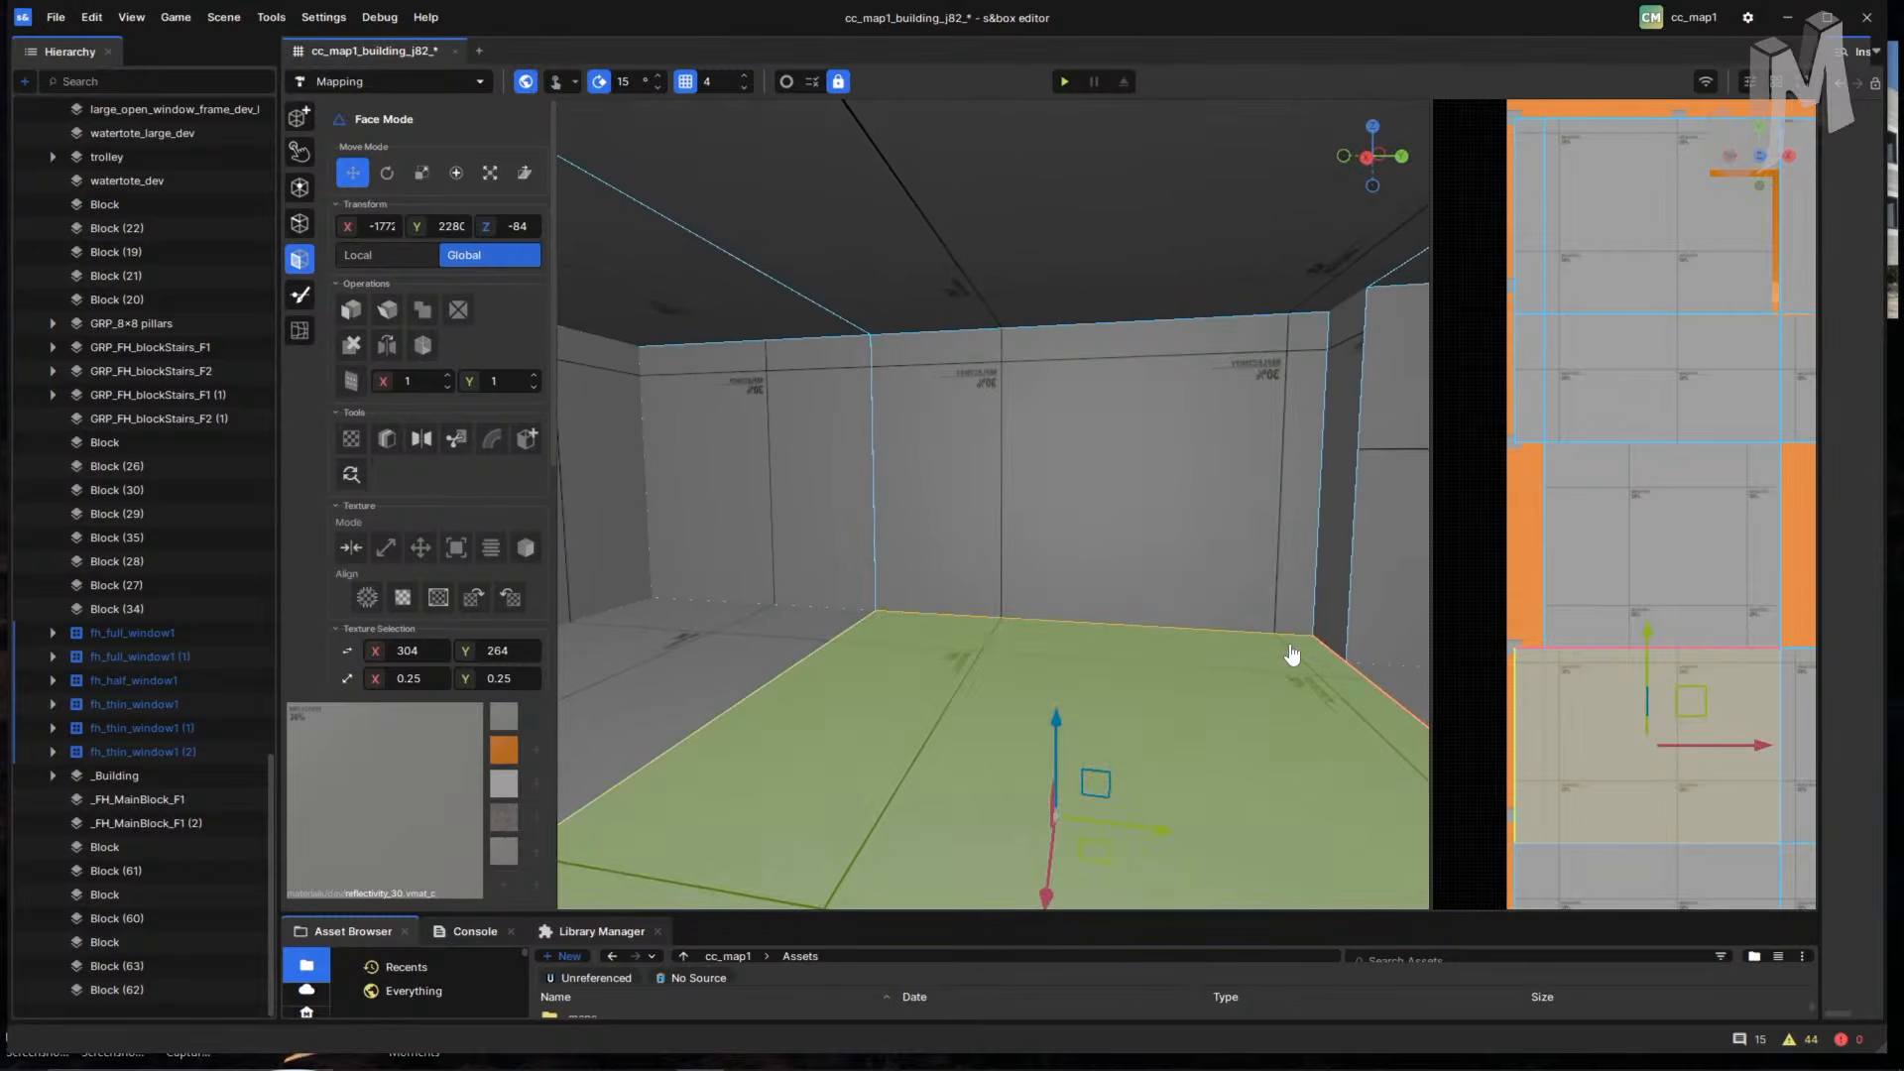
- Edge-cut a loop along this room's floor, wall and ceiling edges near the end wall and apply it
{"action": "key", "text": "c"}
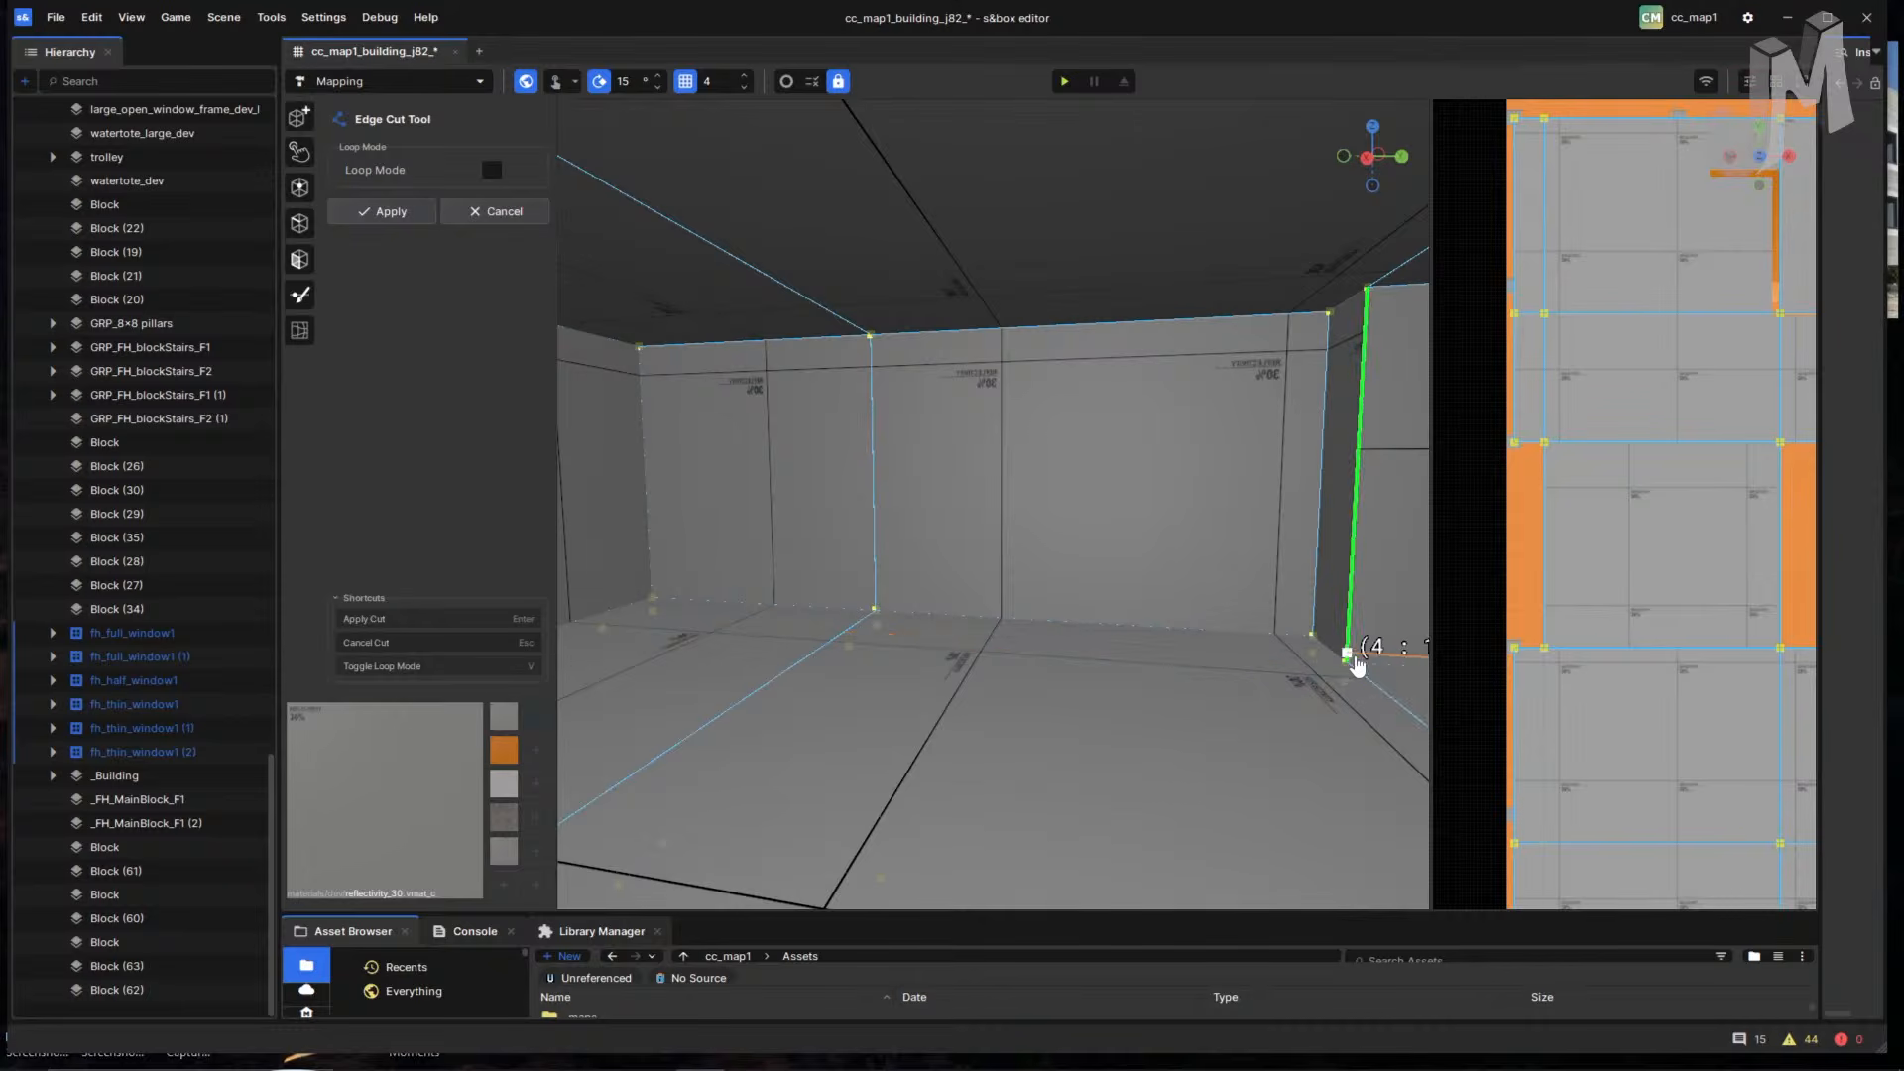
{"action": "right_click_drag", "start_coordinate": [1344, 670], "coordinate": [1332, 665]}
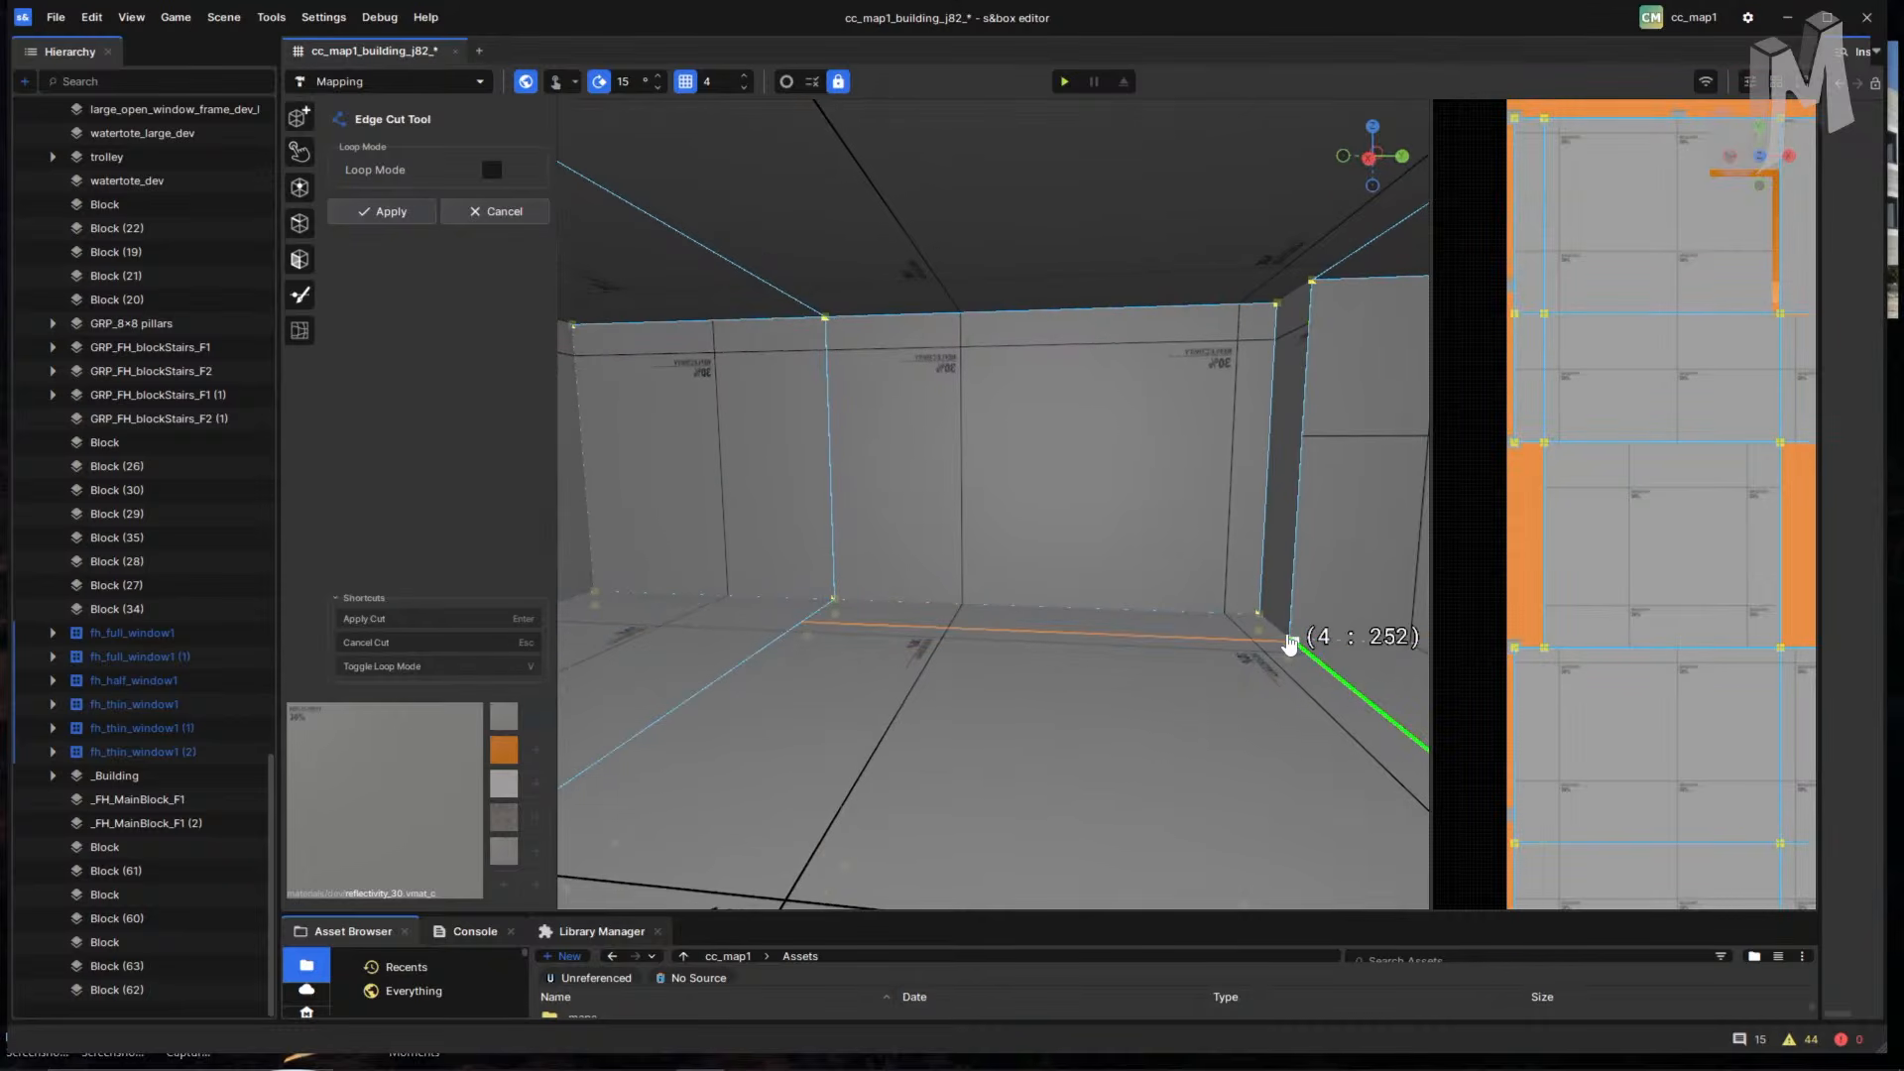
{"action": "scroll", "coordinate": [1270, 637], "scroll_direction": "up", "scroll_amount": 1}
{"action": "right_click_drag", "start_coordinate": [1249, 647], "coordinate": [1275, 658]}
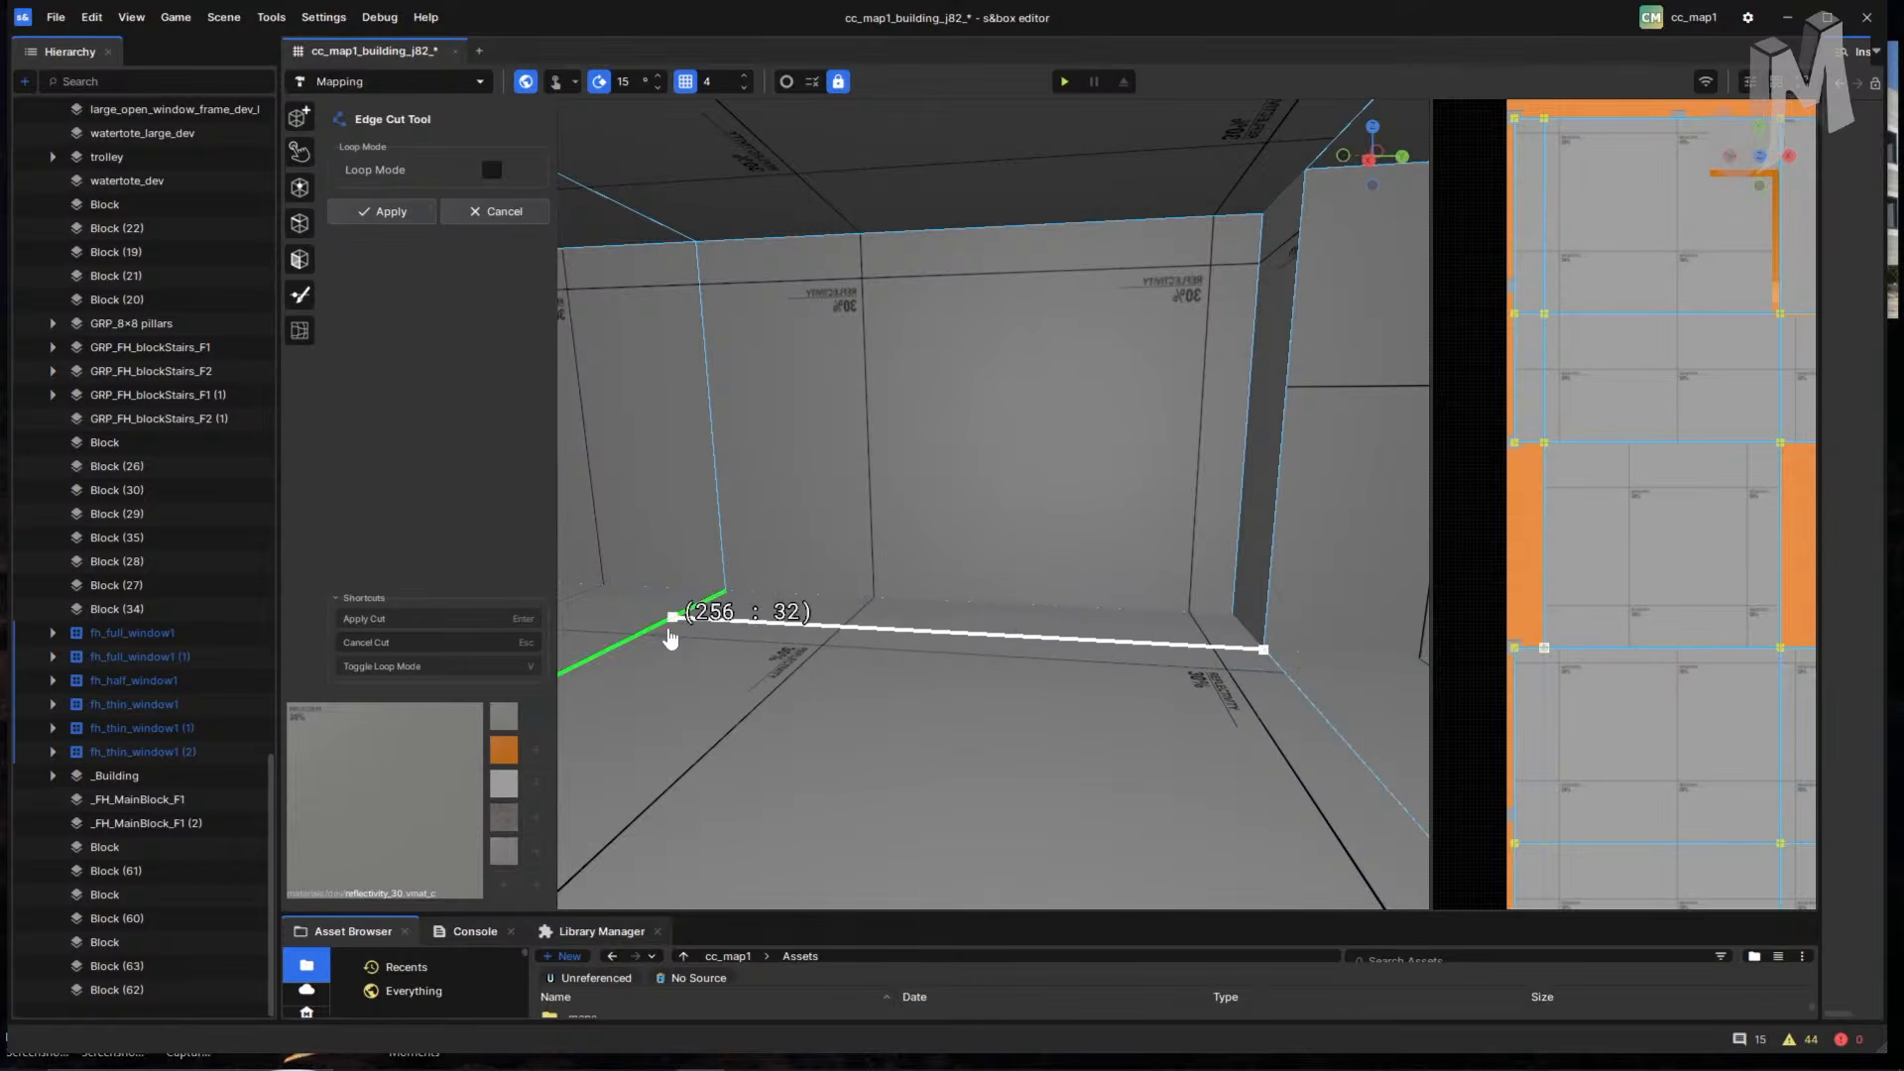
{"action": "left_click", "coordinate": [672, 620]}
{"action": "right_click_drag", "start_coordinate": [783, 639], "coordinate": [635, 625]}
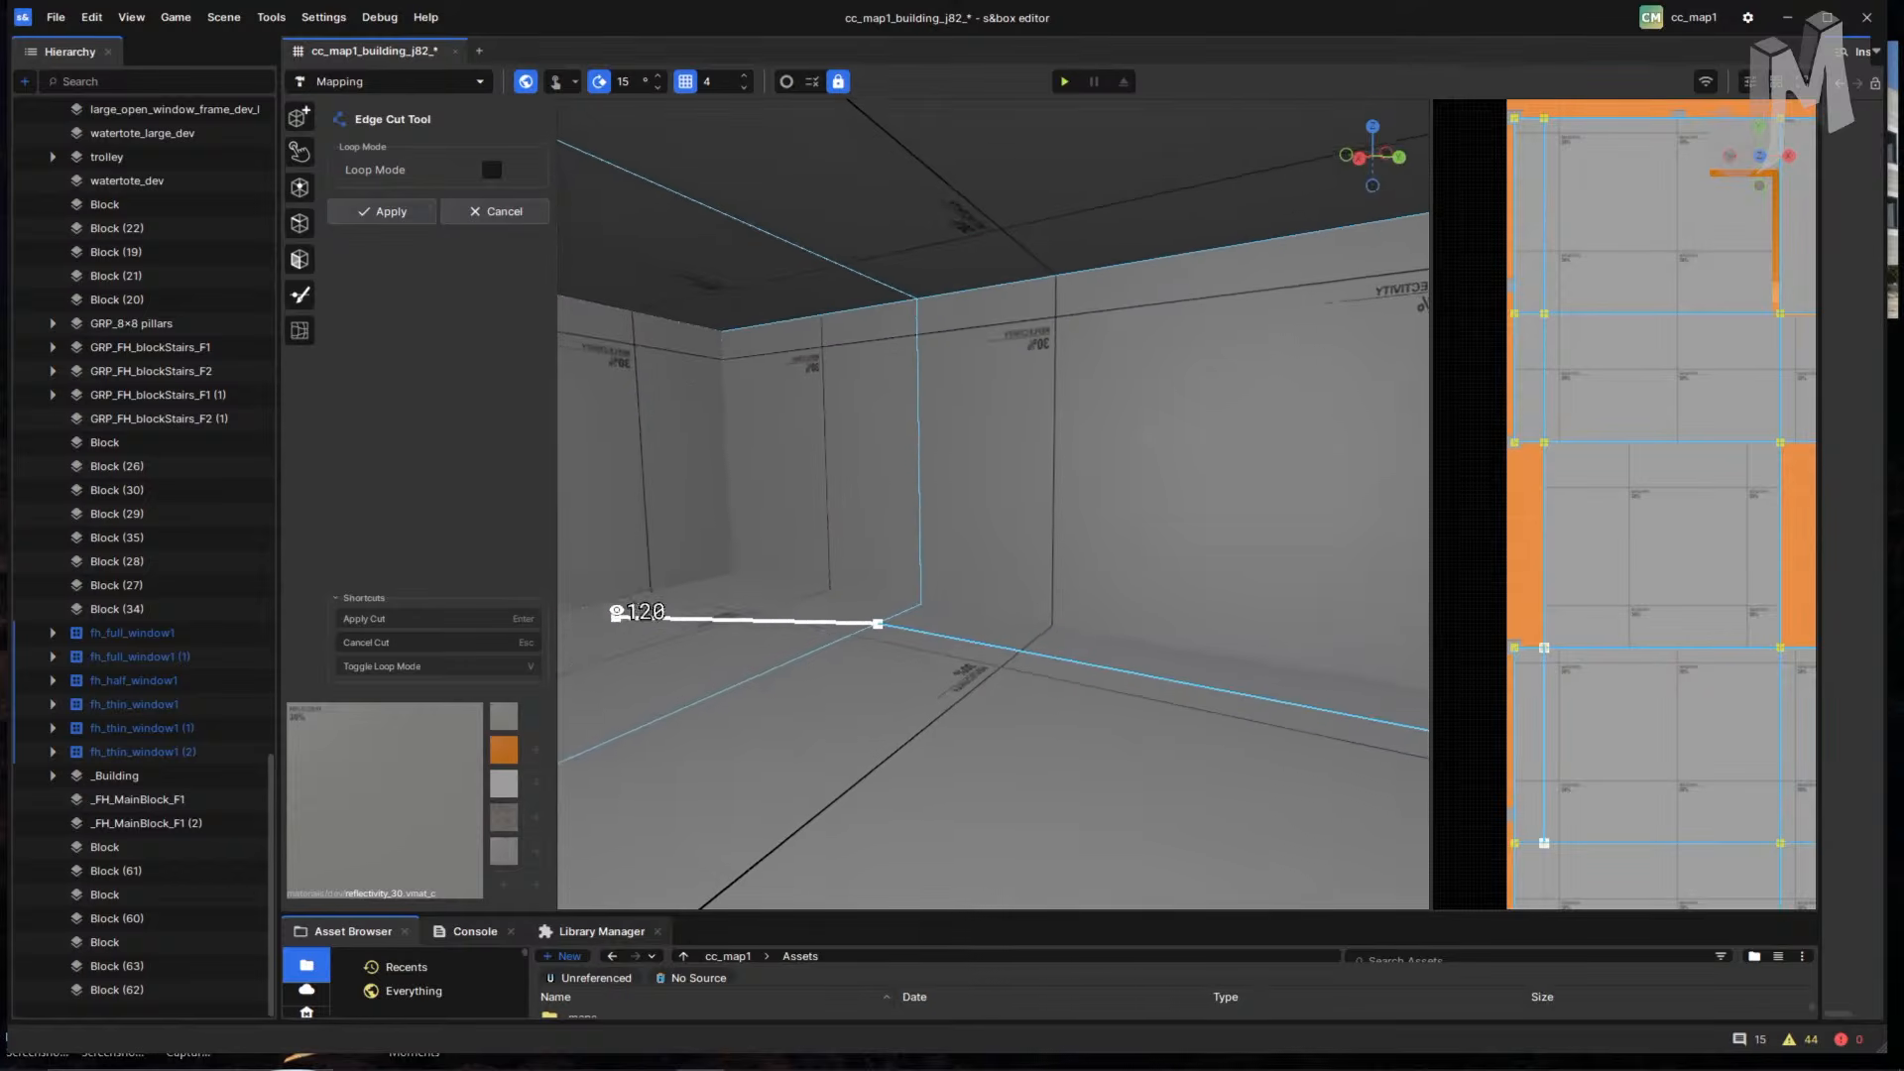
{"action": "left_click", "coordinate": [678, 590]}
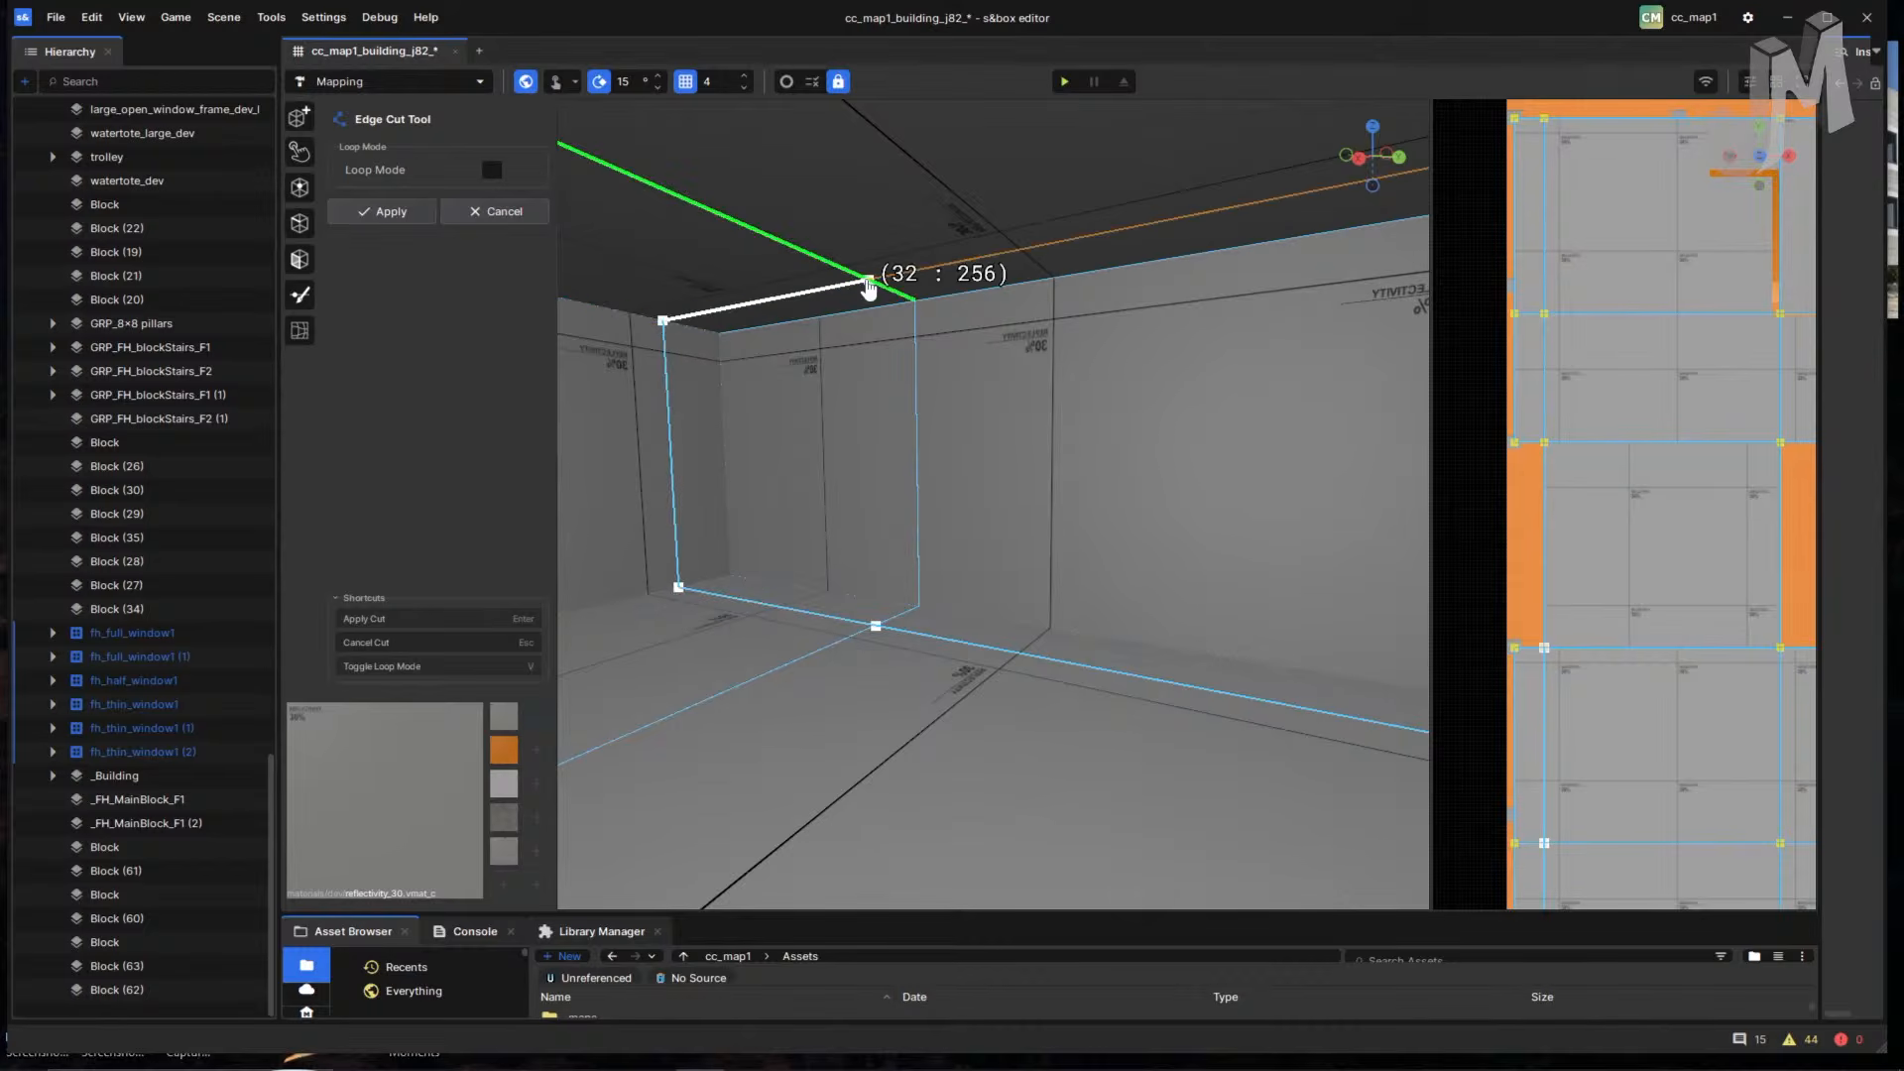
{"action": "left_click", "coordinate": [867, 285]}
{"action": "right_click_drag", "start_coordinate": [973, 383], "coordinate": [1131, 396]}
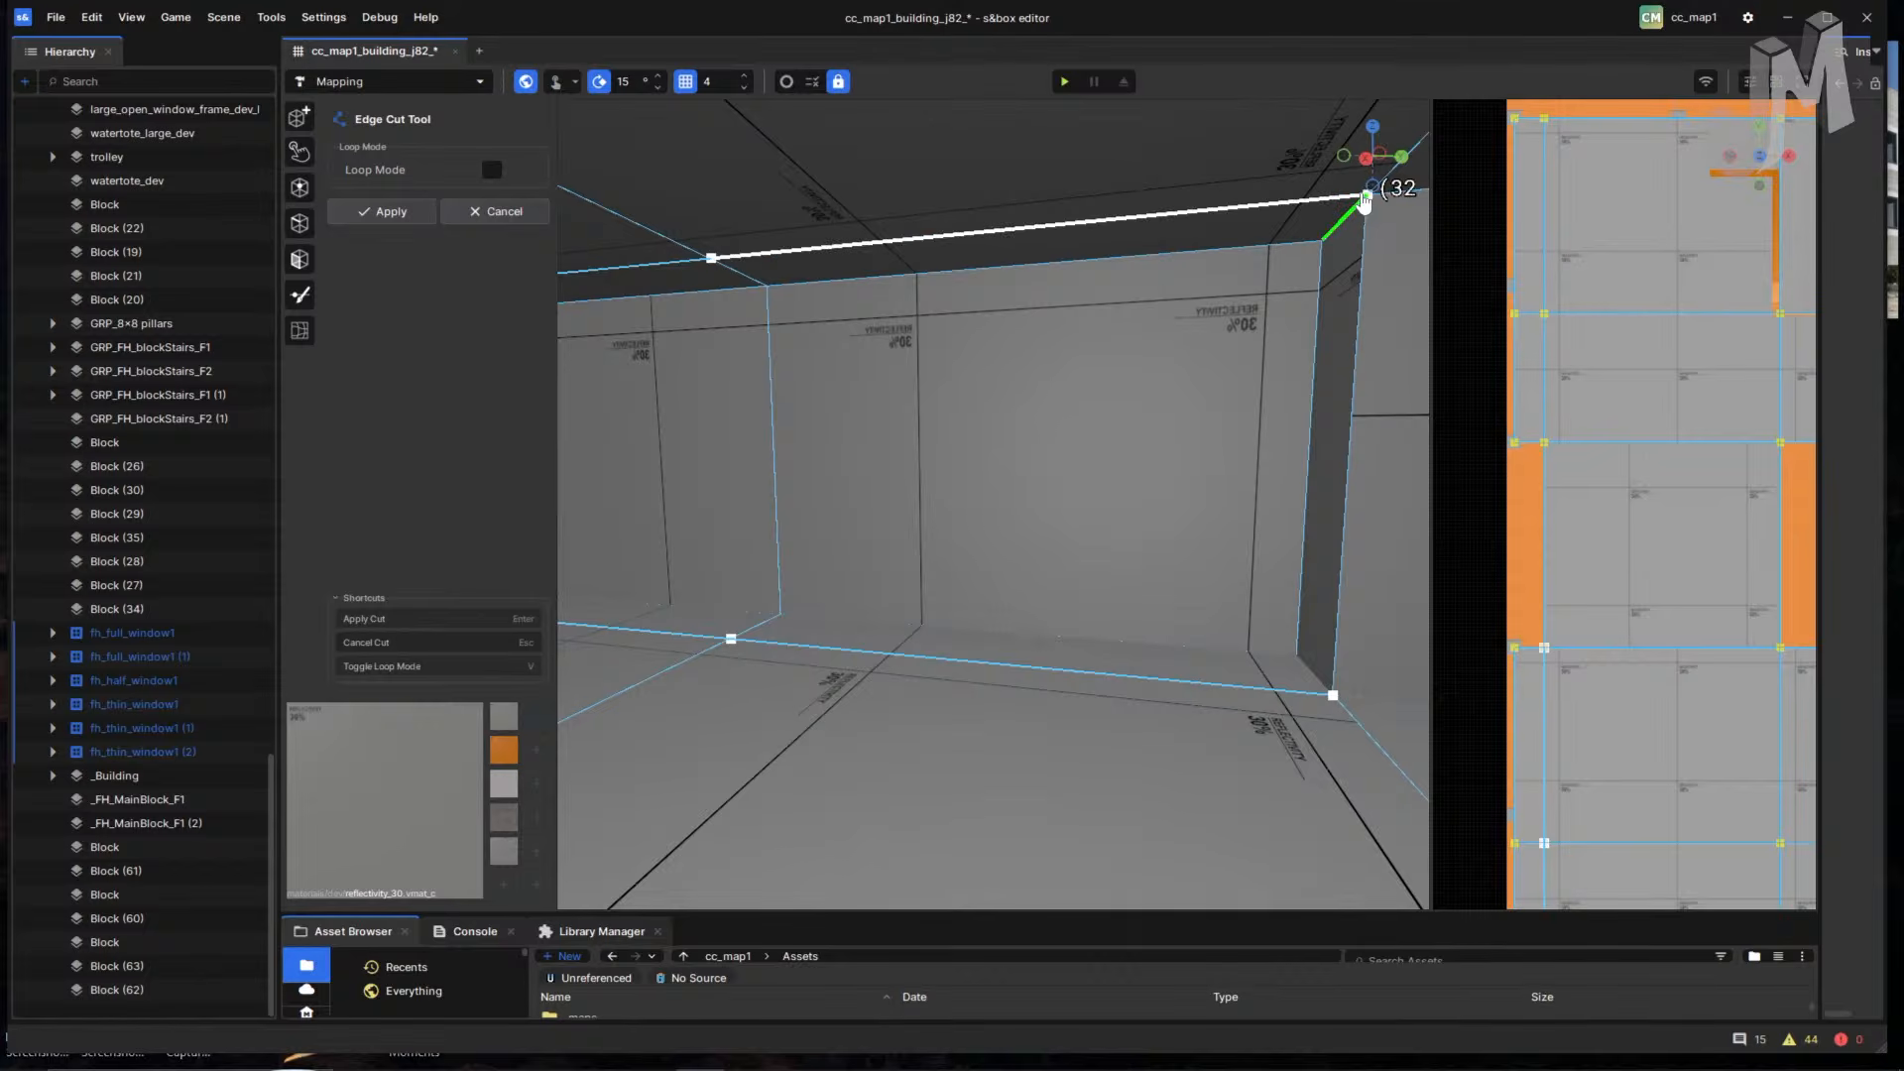
{"action": "right_click_drag", "start_coordinate": [1249, 335], "coordinate": [1343, 314]}
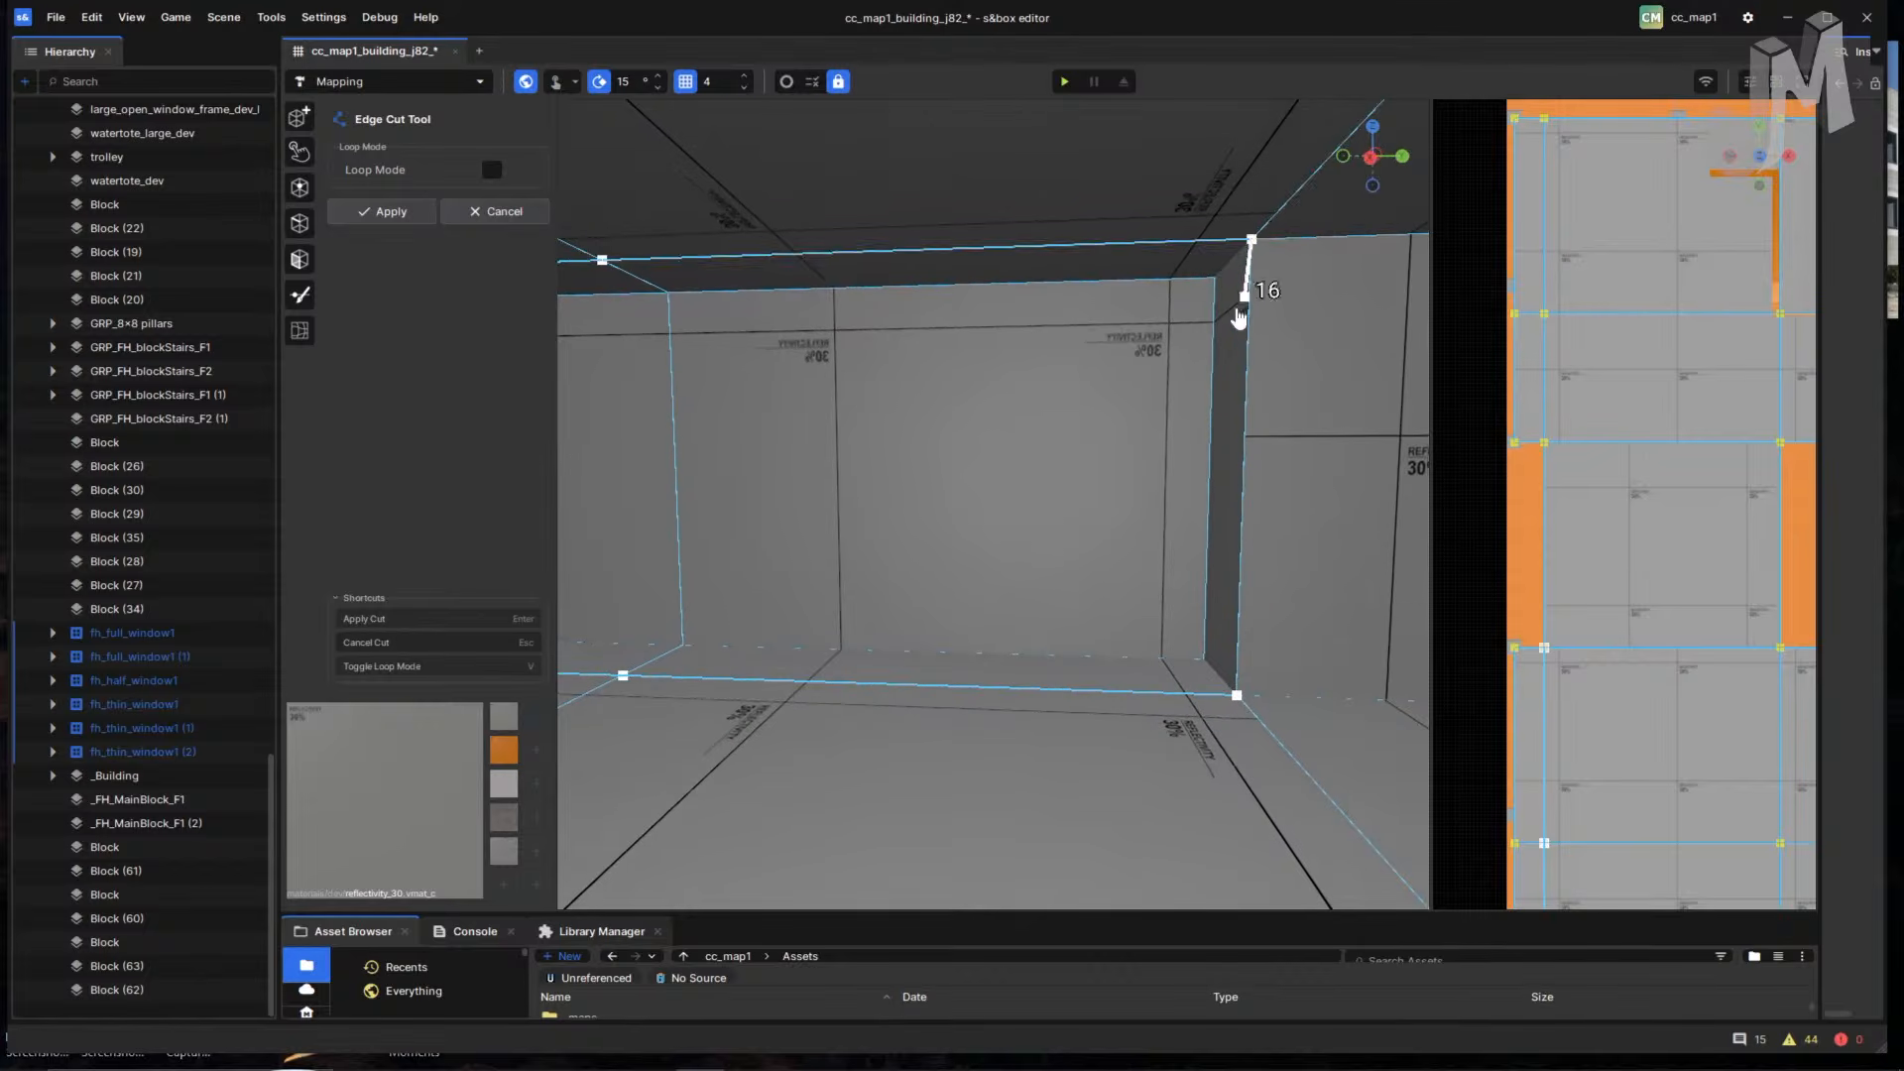
{"action": "key", "text": "Return"}
{"action": "right_click_drag", "start_coordinate": [1206, 365], "coordinate": [828, 591]}
{"action": "scroll", "coordinate": [1049, 646], "scroll_direction": "down", "scroll_amount": 3}
{"action": "scroll", "coordinate": [1045, 645], "scroll_direction": "up", "scroll_amount": 3}
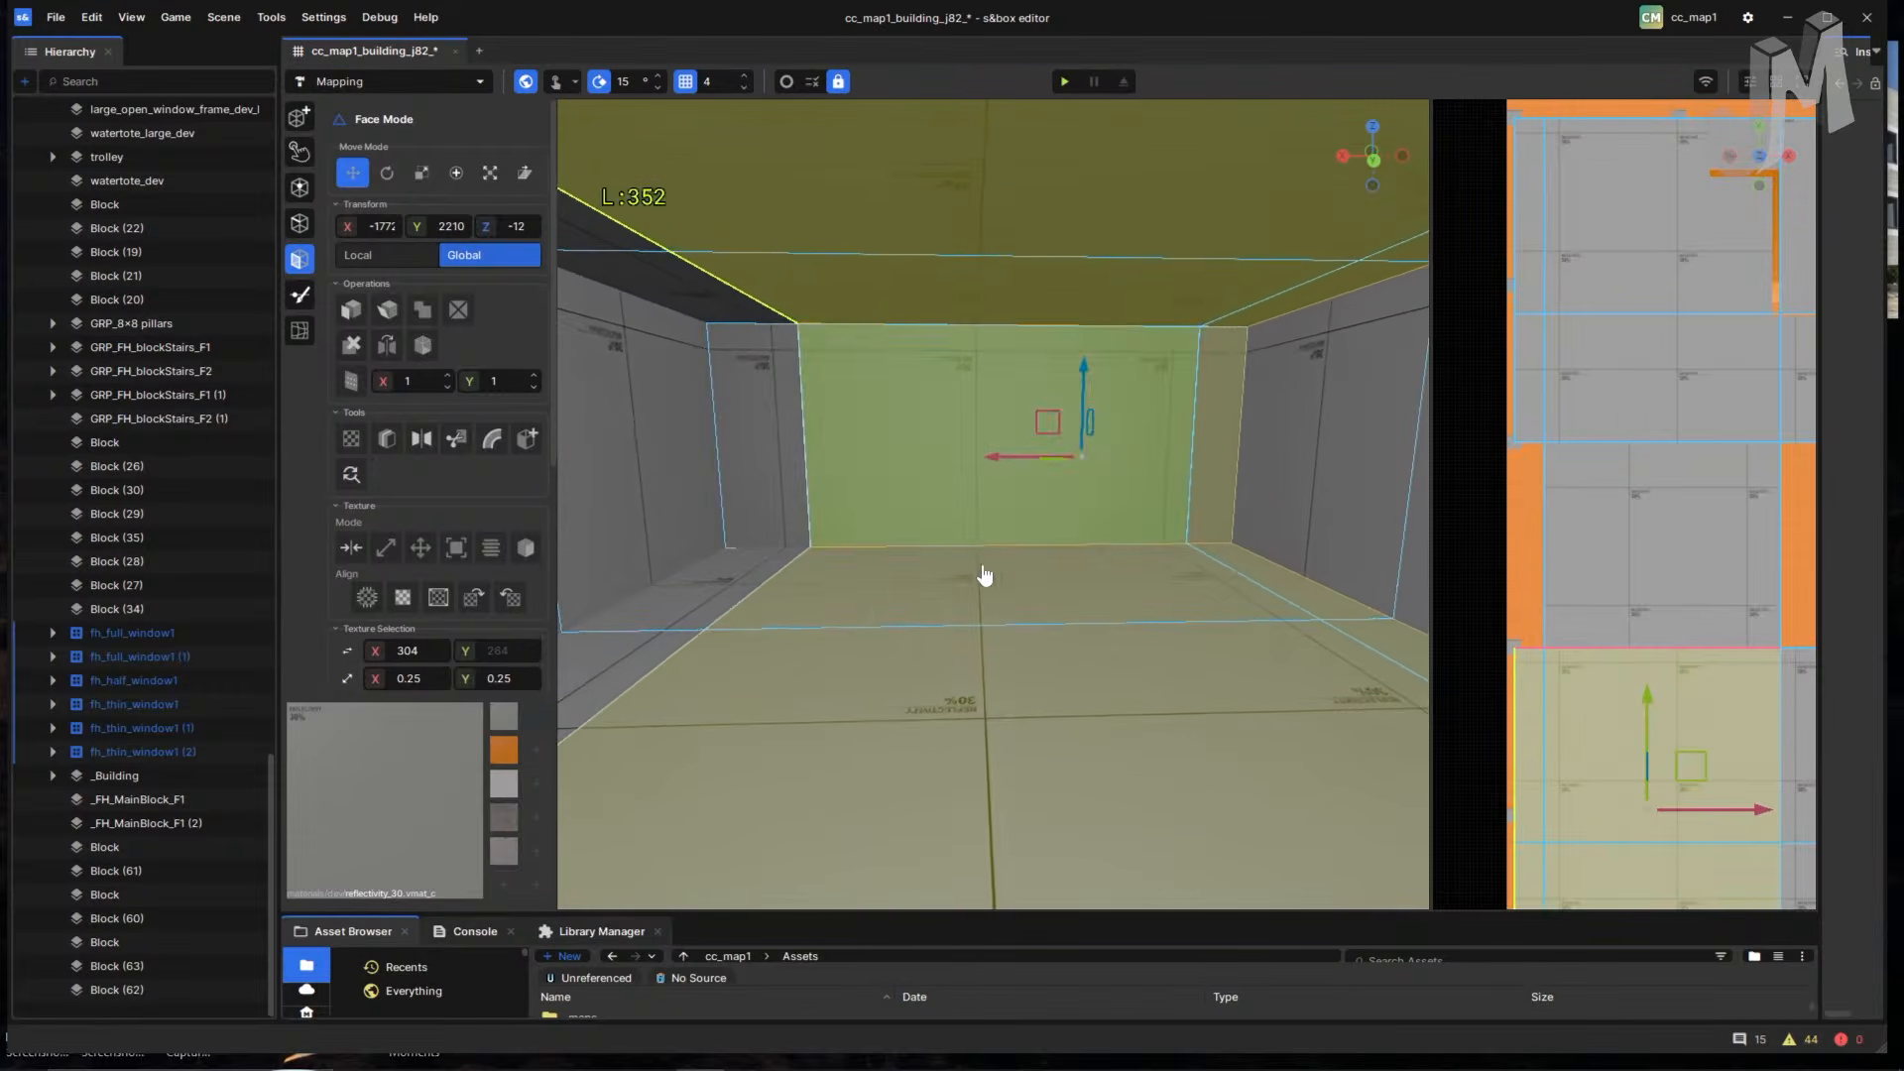
- Select the near, middle and narrow left floor faces plus their connected room faces
{"action": "left_click", "coordinate": [1059, 729]}
{"action": "left_click", "coordinate": [956, 603]}
{"action": "left_click", "coordinate": [751, 589]}
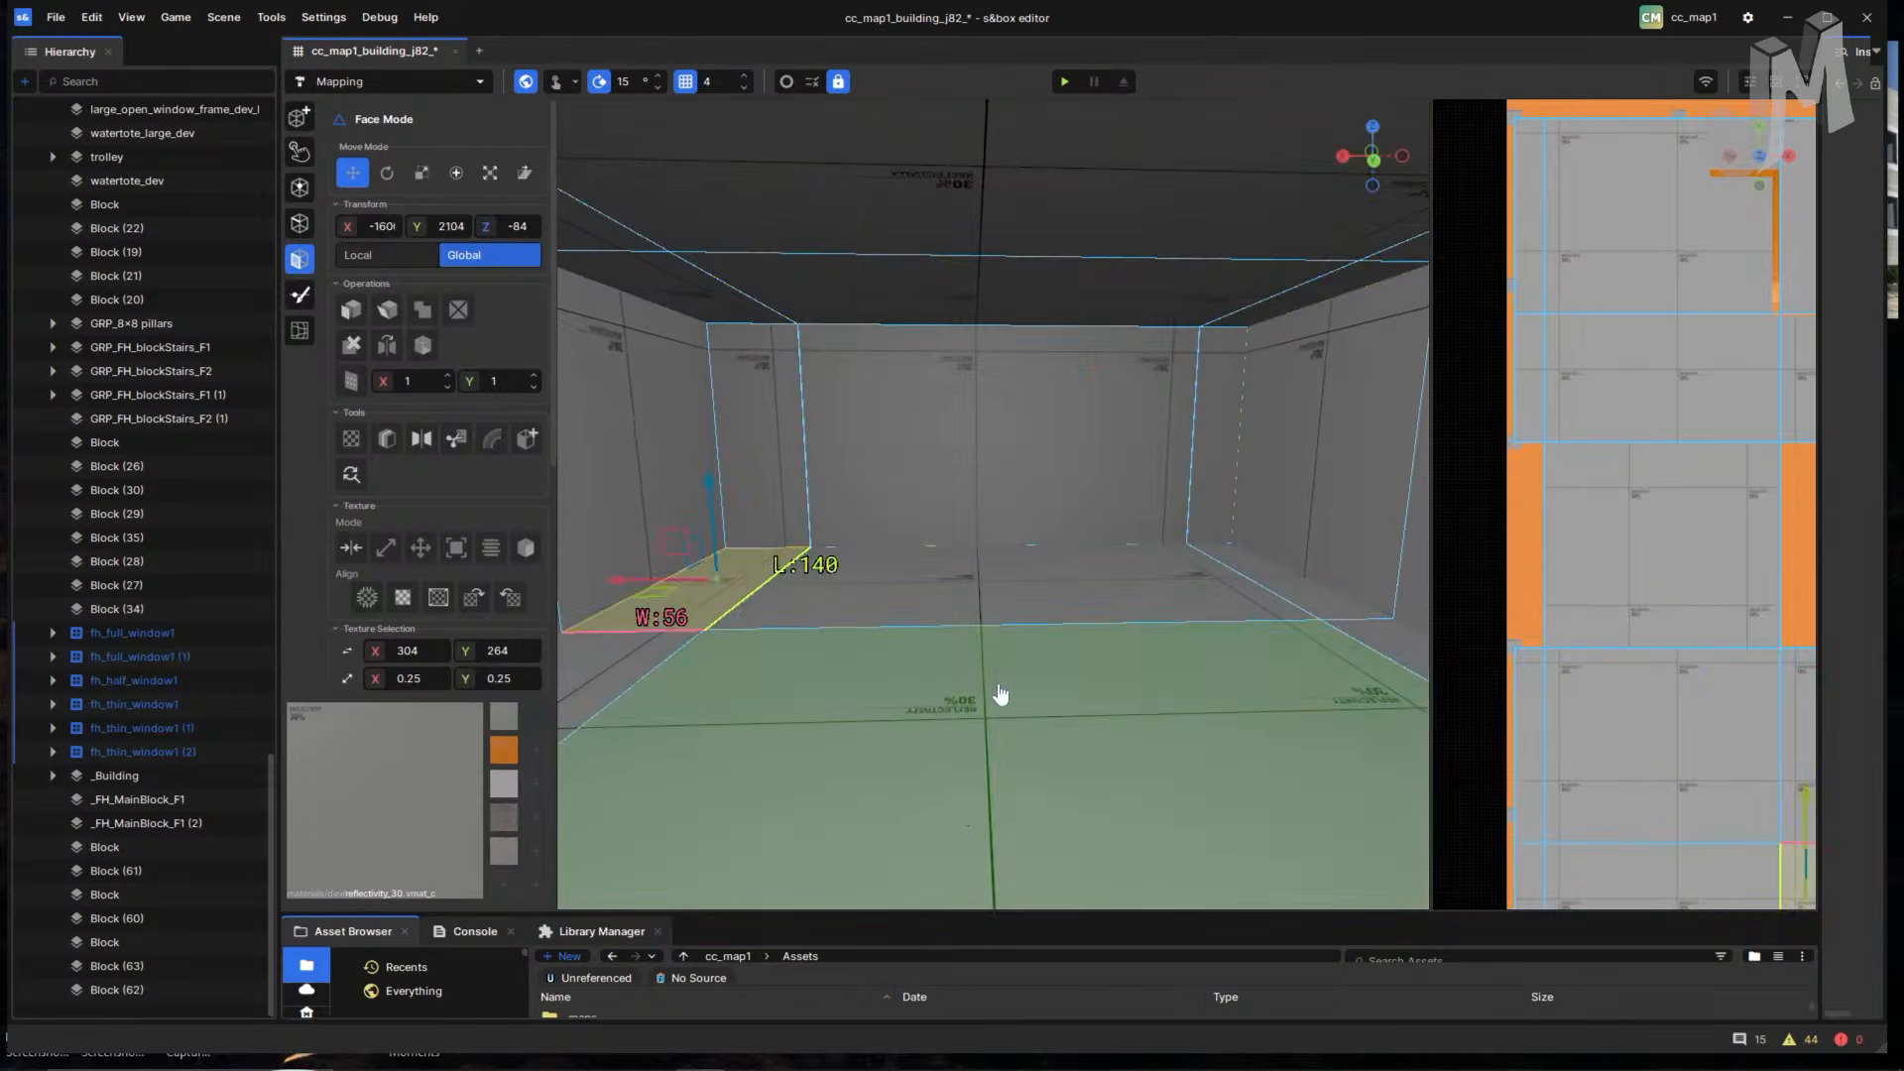
{"action": "double_click", "coordinate": [1014, 693]}
{"action": "right_click_drag", "start_coordinate": [1014, 693], "coordinate": [1019, 701]}
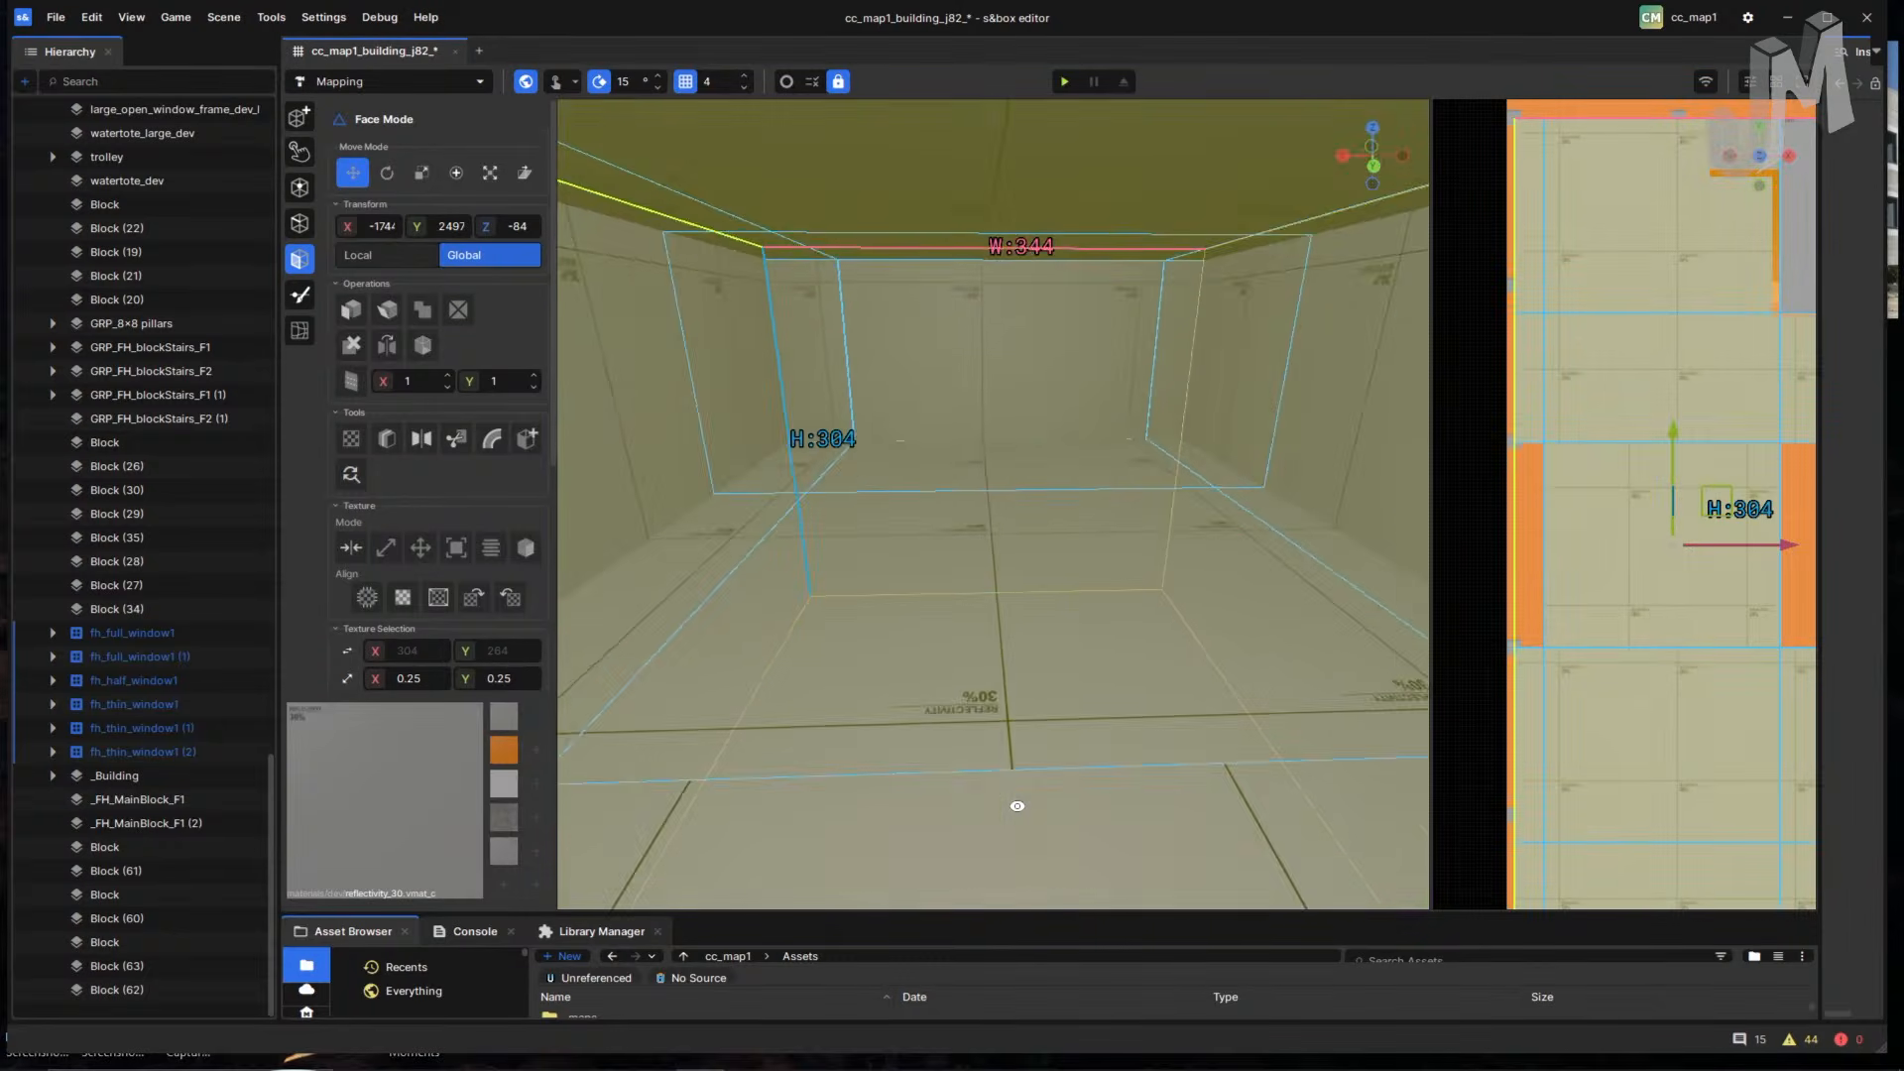
{"action": "right_click_drag", "start_coordinate": [1017, 806], "coordinate": [963, 604]}
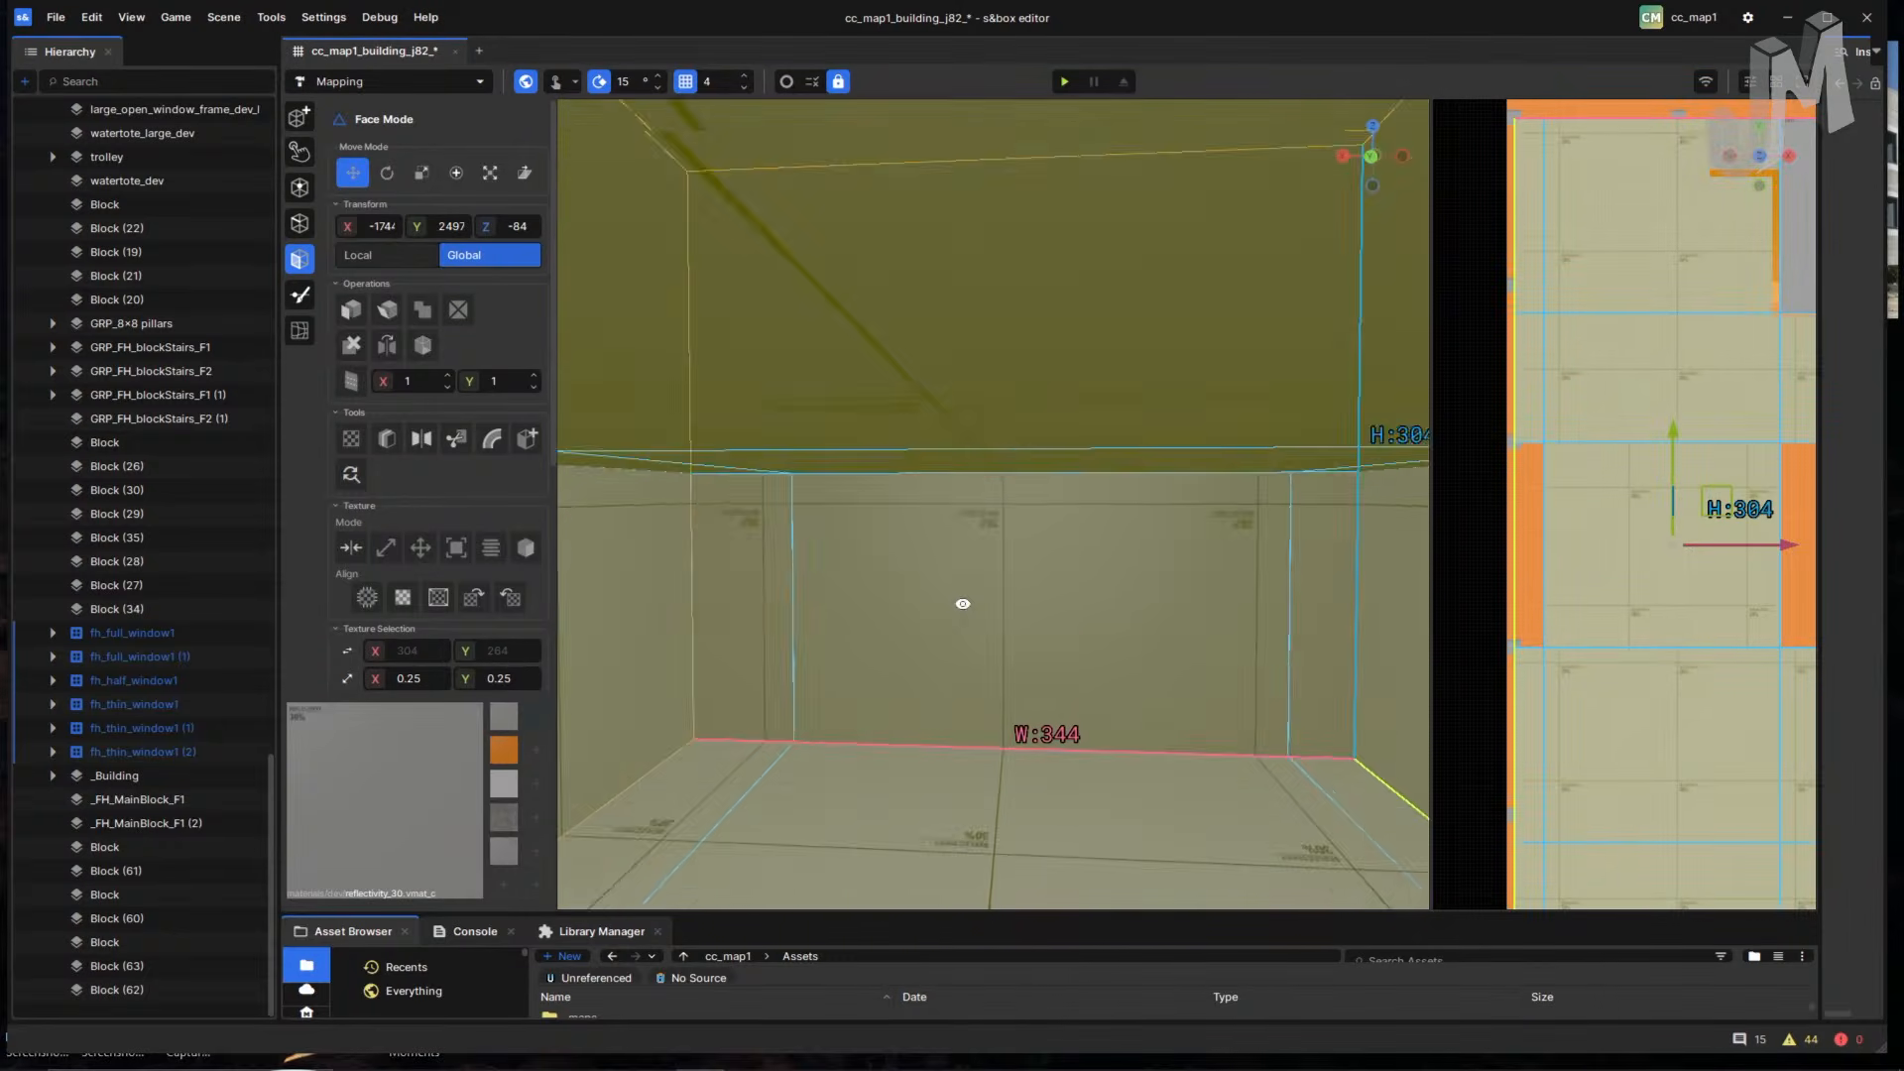
{"action": "right_click_drag", "start_coordinate": [1001, 465], "coordinate": [1007, 565]}
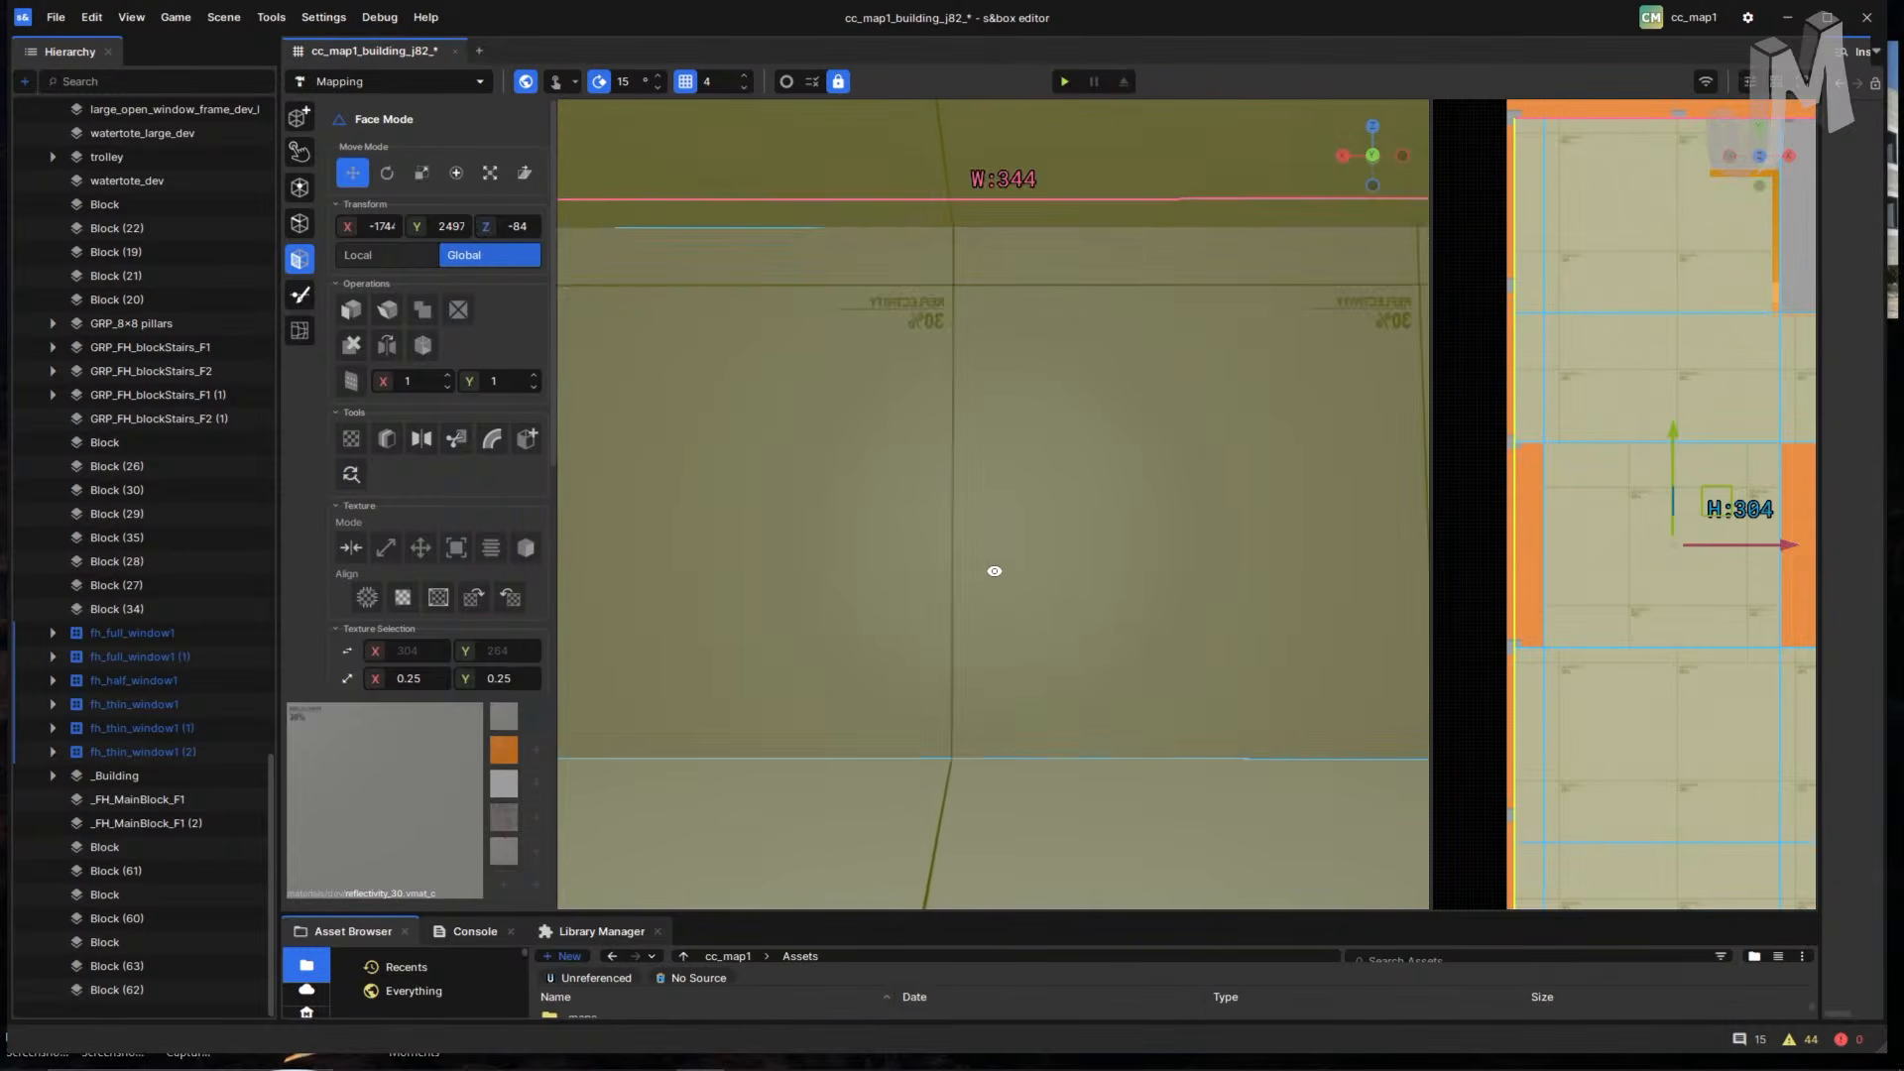
{"action": "right_click_drag", "start_coordinate": [1017, 598], "coordinate": [943, 558]}
- Select a wall face, then add the floor faces and the right-hand wall faces
{"action": "left_click", "coordinate": [965, 595]}
{"action": "right_click_drag", "start_coordinate": [942, 649], "coordinate": [858, 676]}
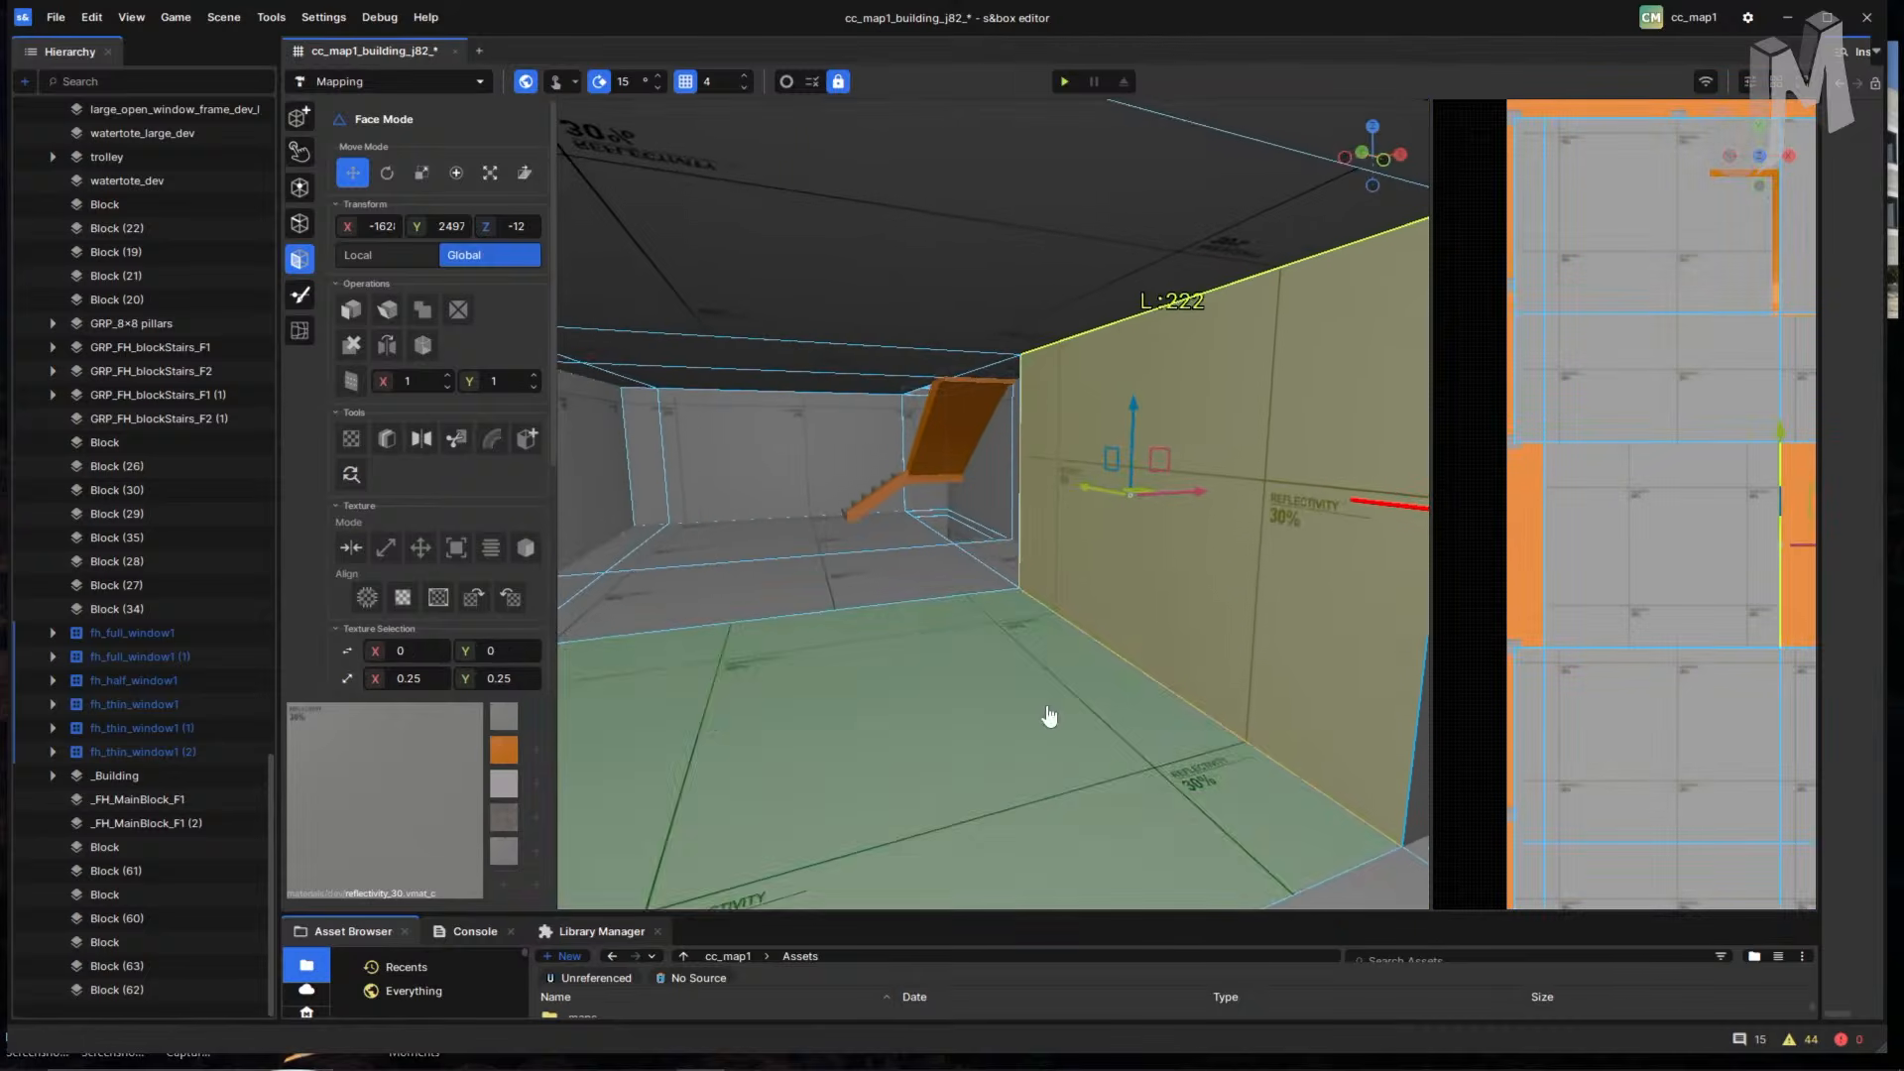
{"action": "right_click_drag", "start_coordinate": [1050, 718], "coordinate": [838, 617]}
{"action": "key", "text": "w"}
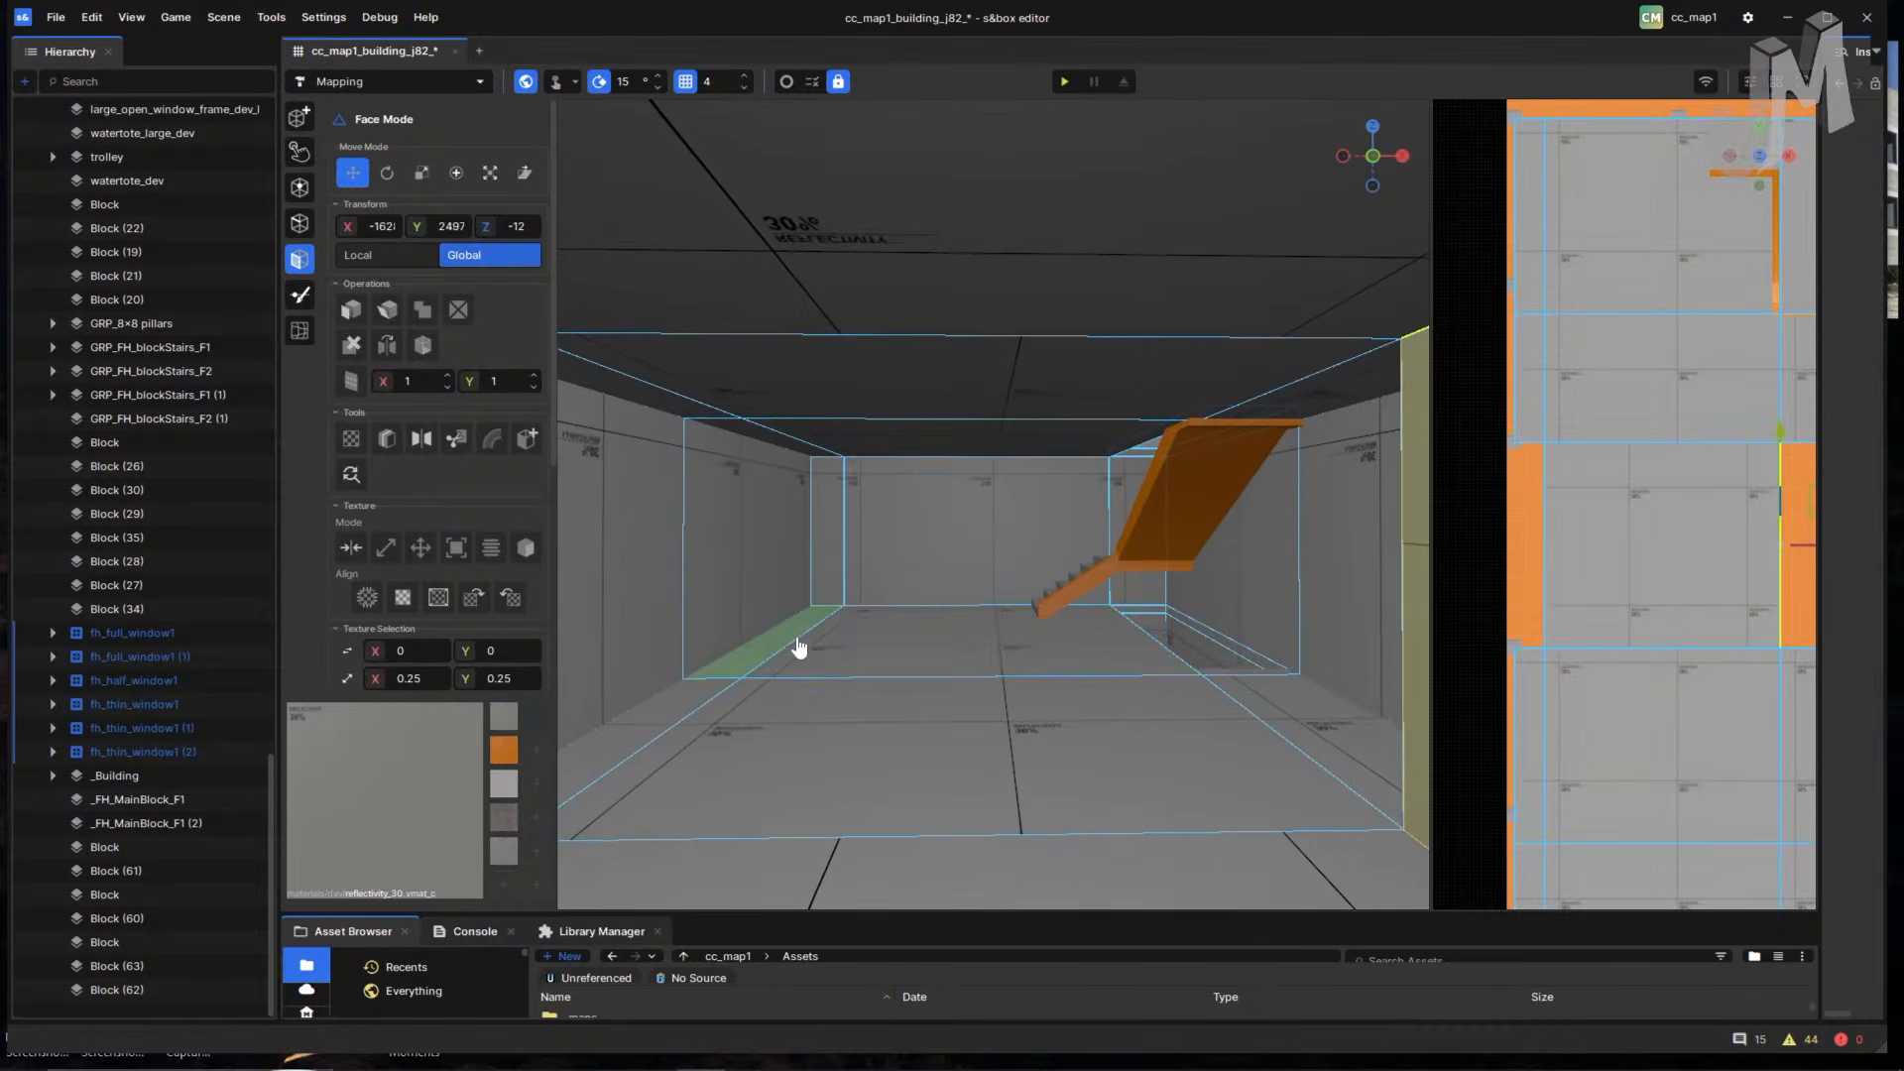
{"action": "left_click", "coordinate": [933, 661]}
{"action": "left_click", "coordinate": [681, 722], "text": "ctrl"}
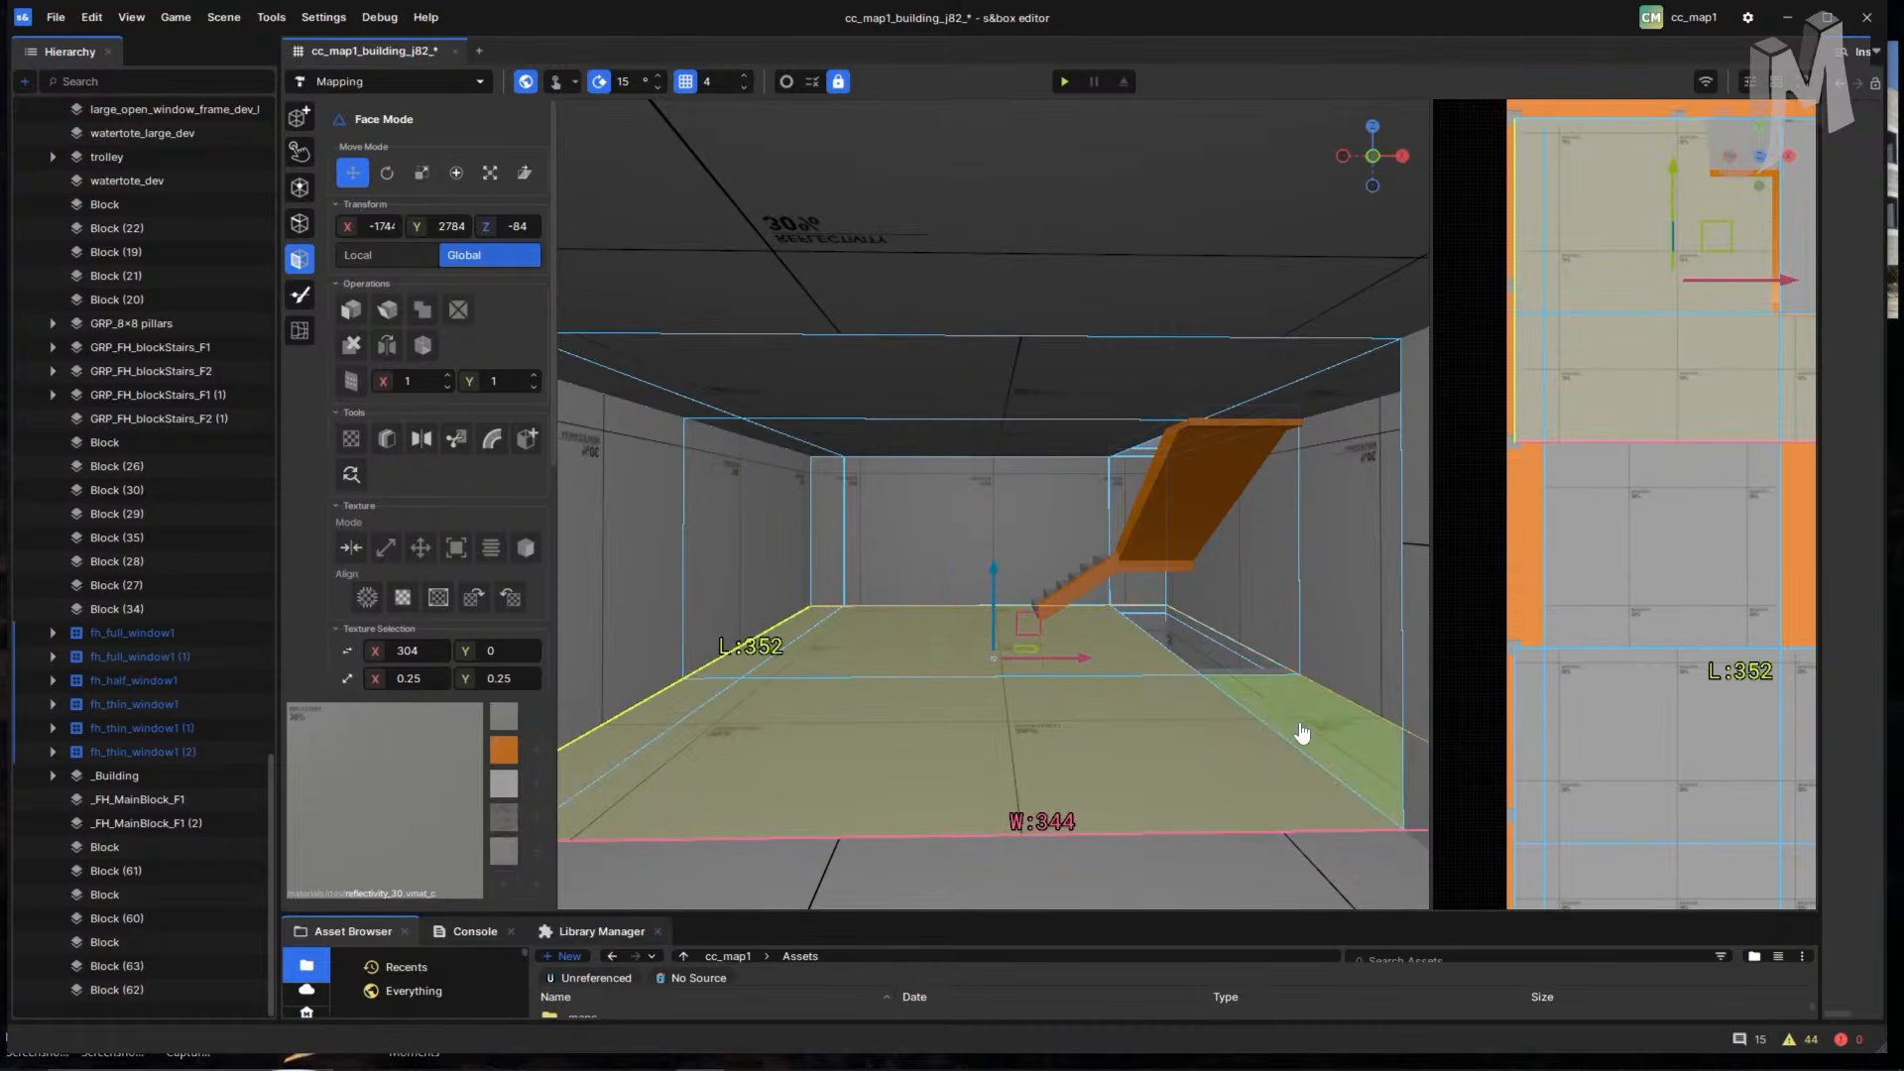
{"action": "left_click", "coordinate": [768, 530], "text": "ctrl"}
{"action": "left_click", "coordinate": [1265, 561], "text": "ctrl"}
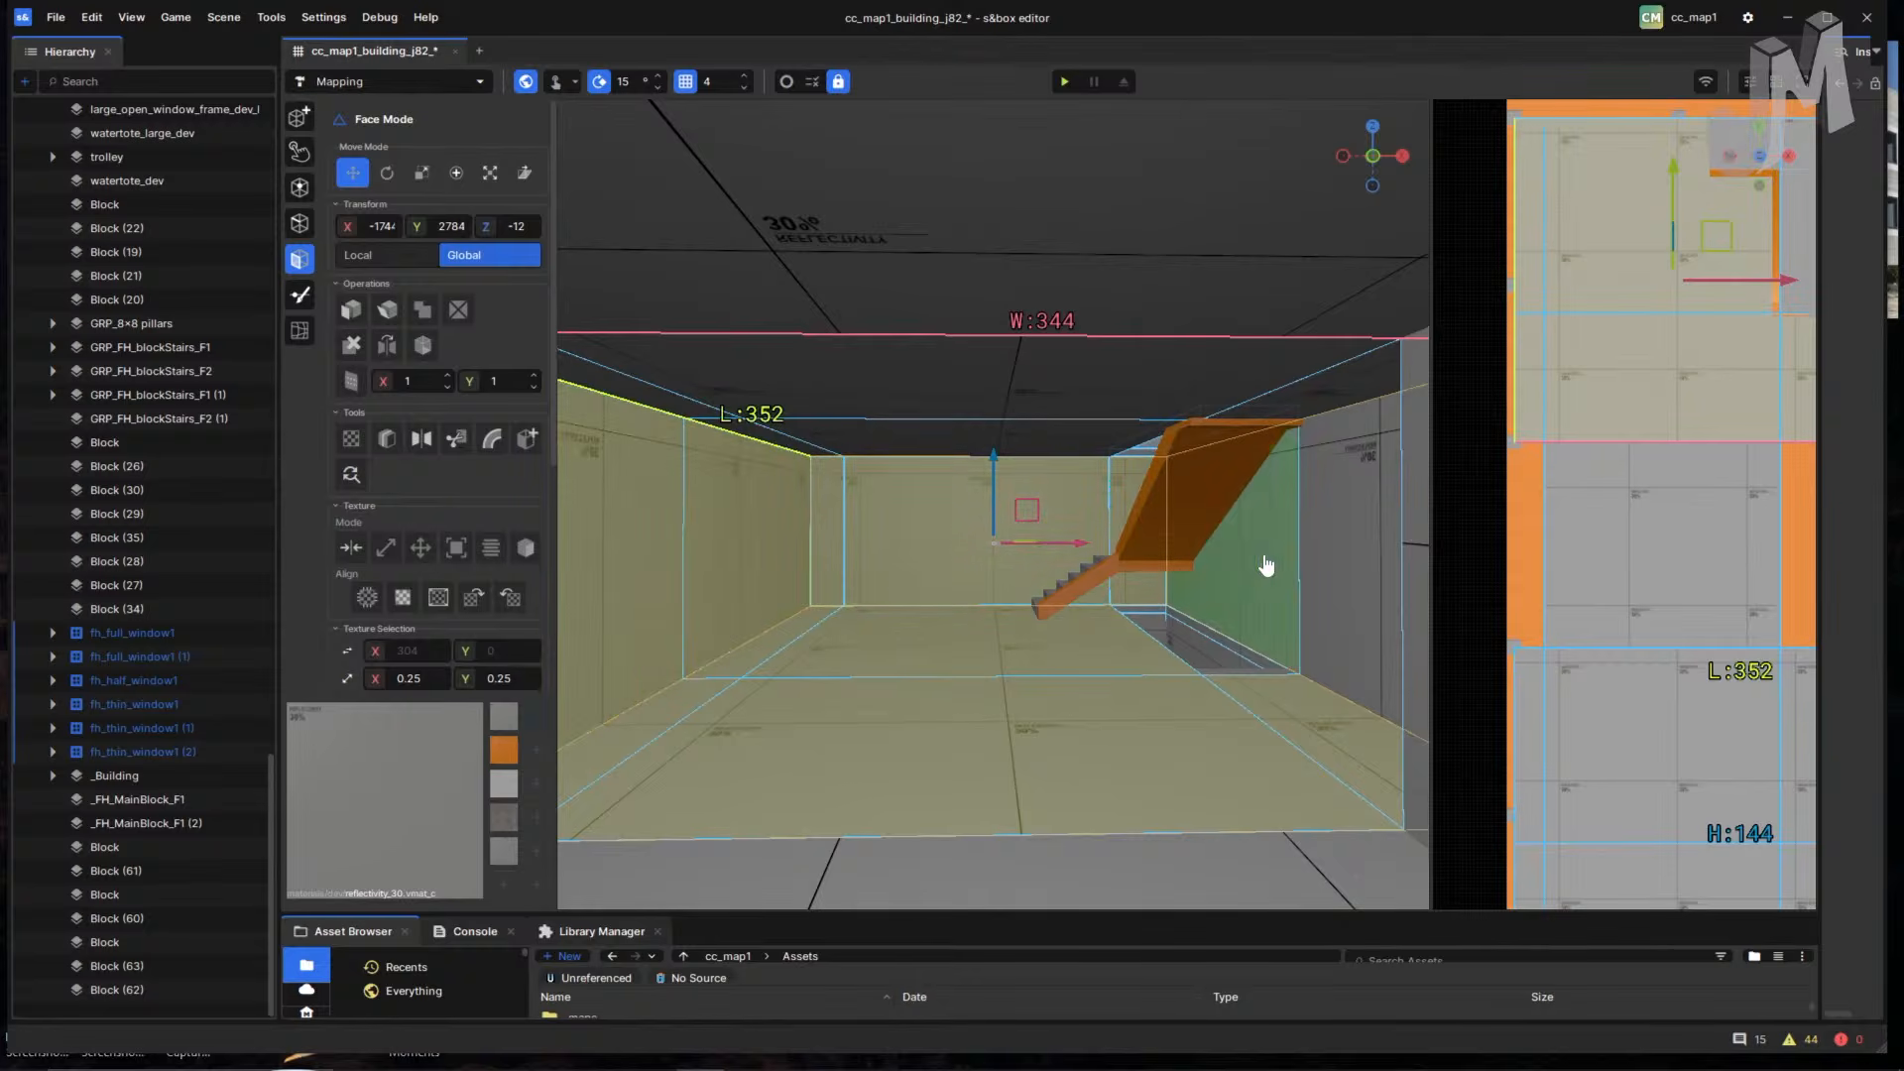
{"action": "left_click", "coordinate": [1338, 575], "text": "ctrl"}
- Add the narrow side wall face to the selection and view the staircase opening
{"action": "key", "text": "w"}
{"action": "right_click_drag", "start_coordinate": [1175, 650], "coordinate": [1292, 693]}
{"action": "right_click_drag", "start_coordinate": [730, 734], "coordinate": [1344, 764]}
{"action": "left_click", "coordinate": [1067, 642], "text": "ctrl"}
{"action": "key", "text": "s"}
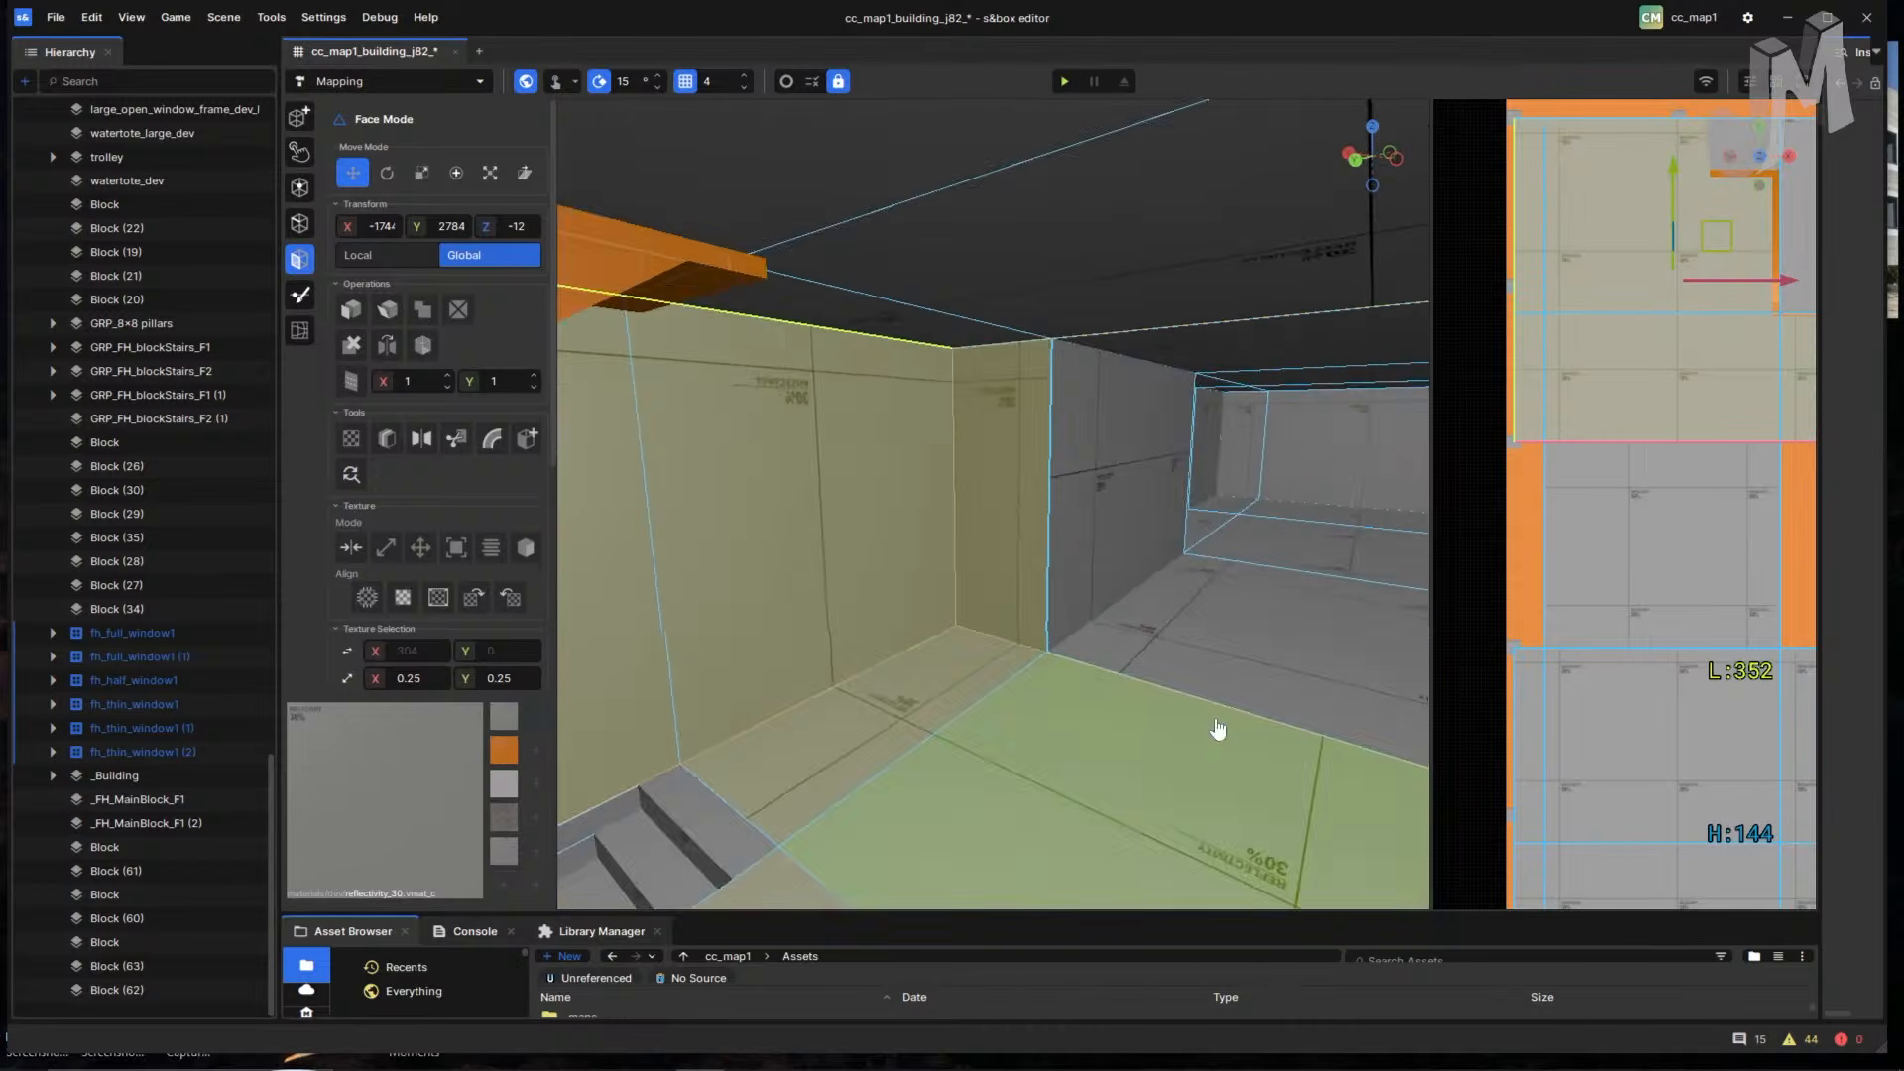
{"action": "right_click_drag", "start_coordinate": [1216, 731], "coordinate": [1305, 701]}
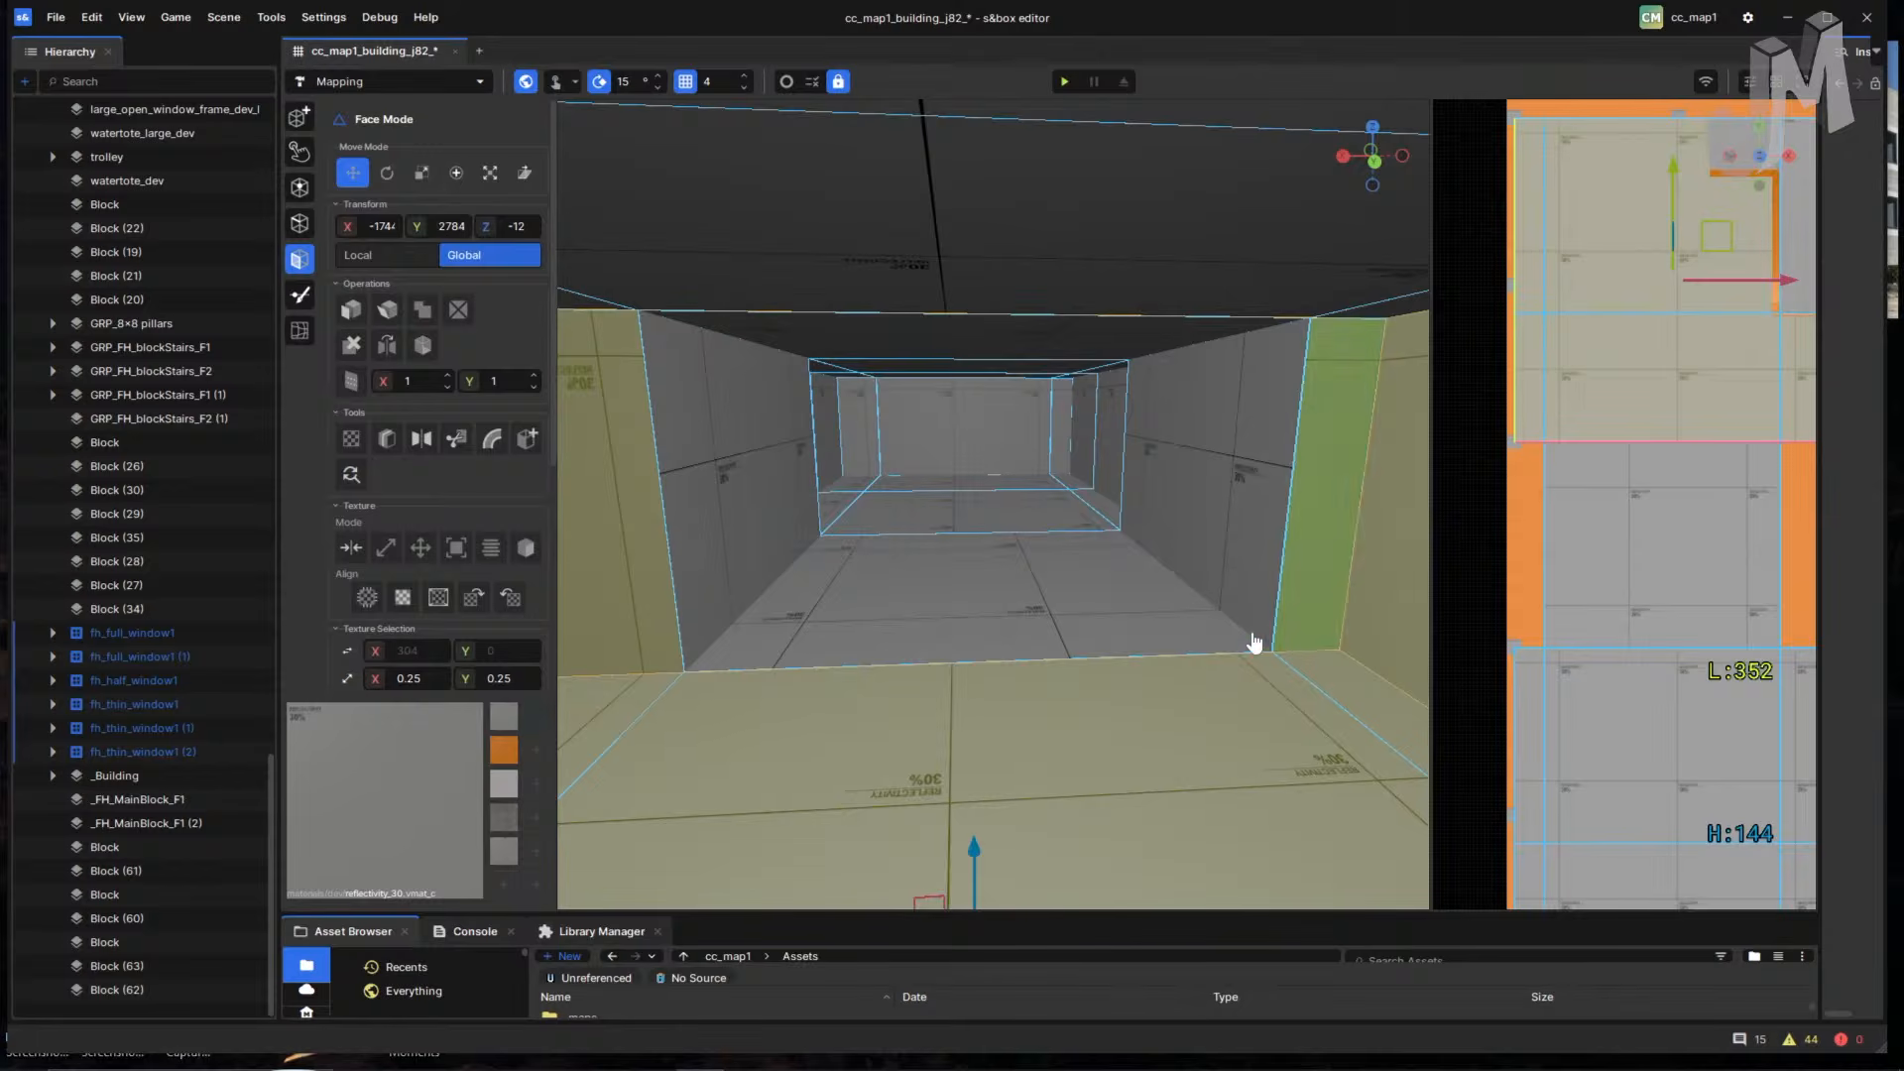
{"action": "right_click_drag", "start_coordinate": [1254, 643], "coordinate": [1164, 540]}
{"action": "key", "text": "w"}
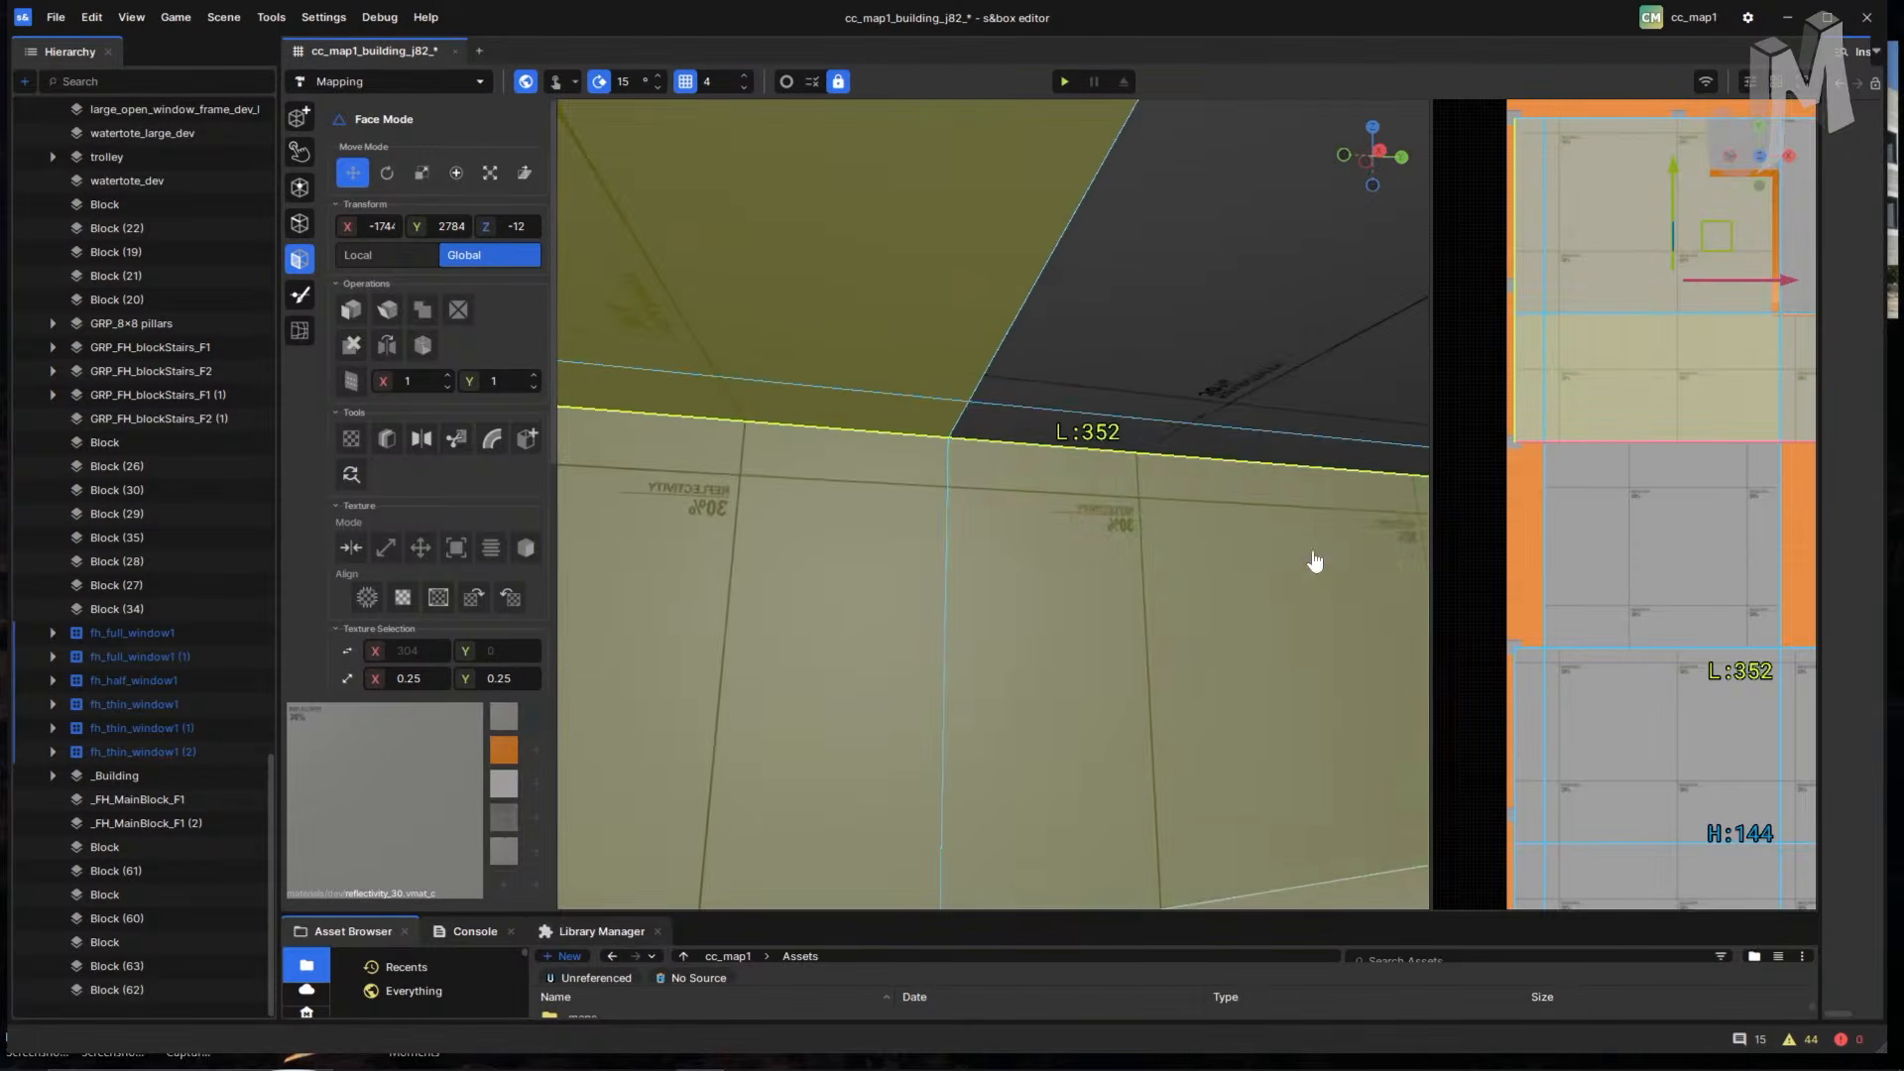
{"action": "right_click_drag", "start_coordinate": [1212, 452], "coordinate": [1076, 161]}
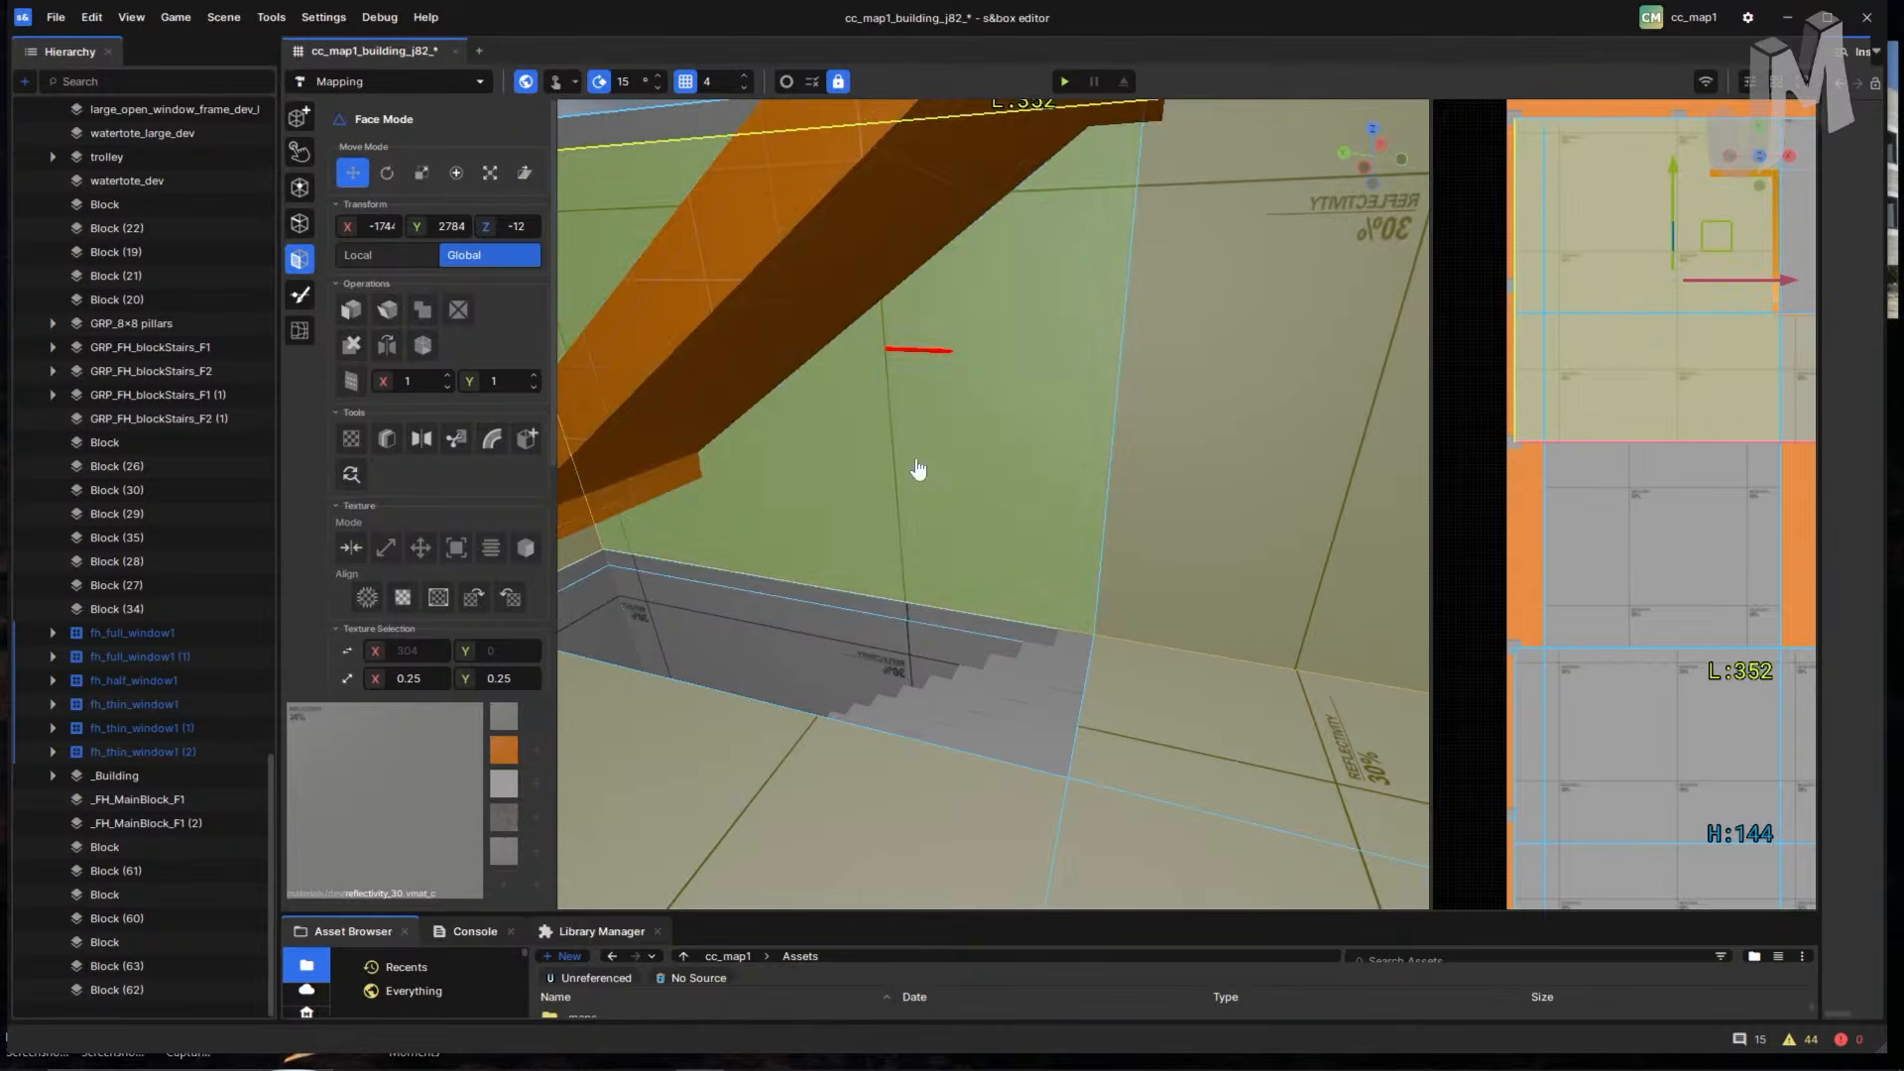
{"action": "right_click_drag", "start_coordinate": [918, 470], "coordinate": [1187, 363]}
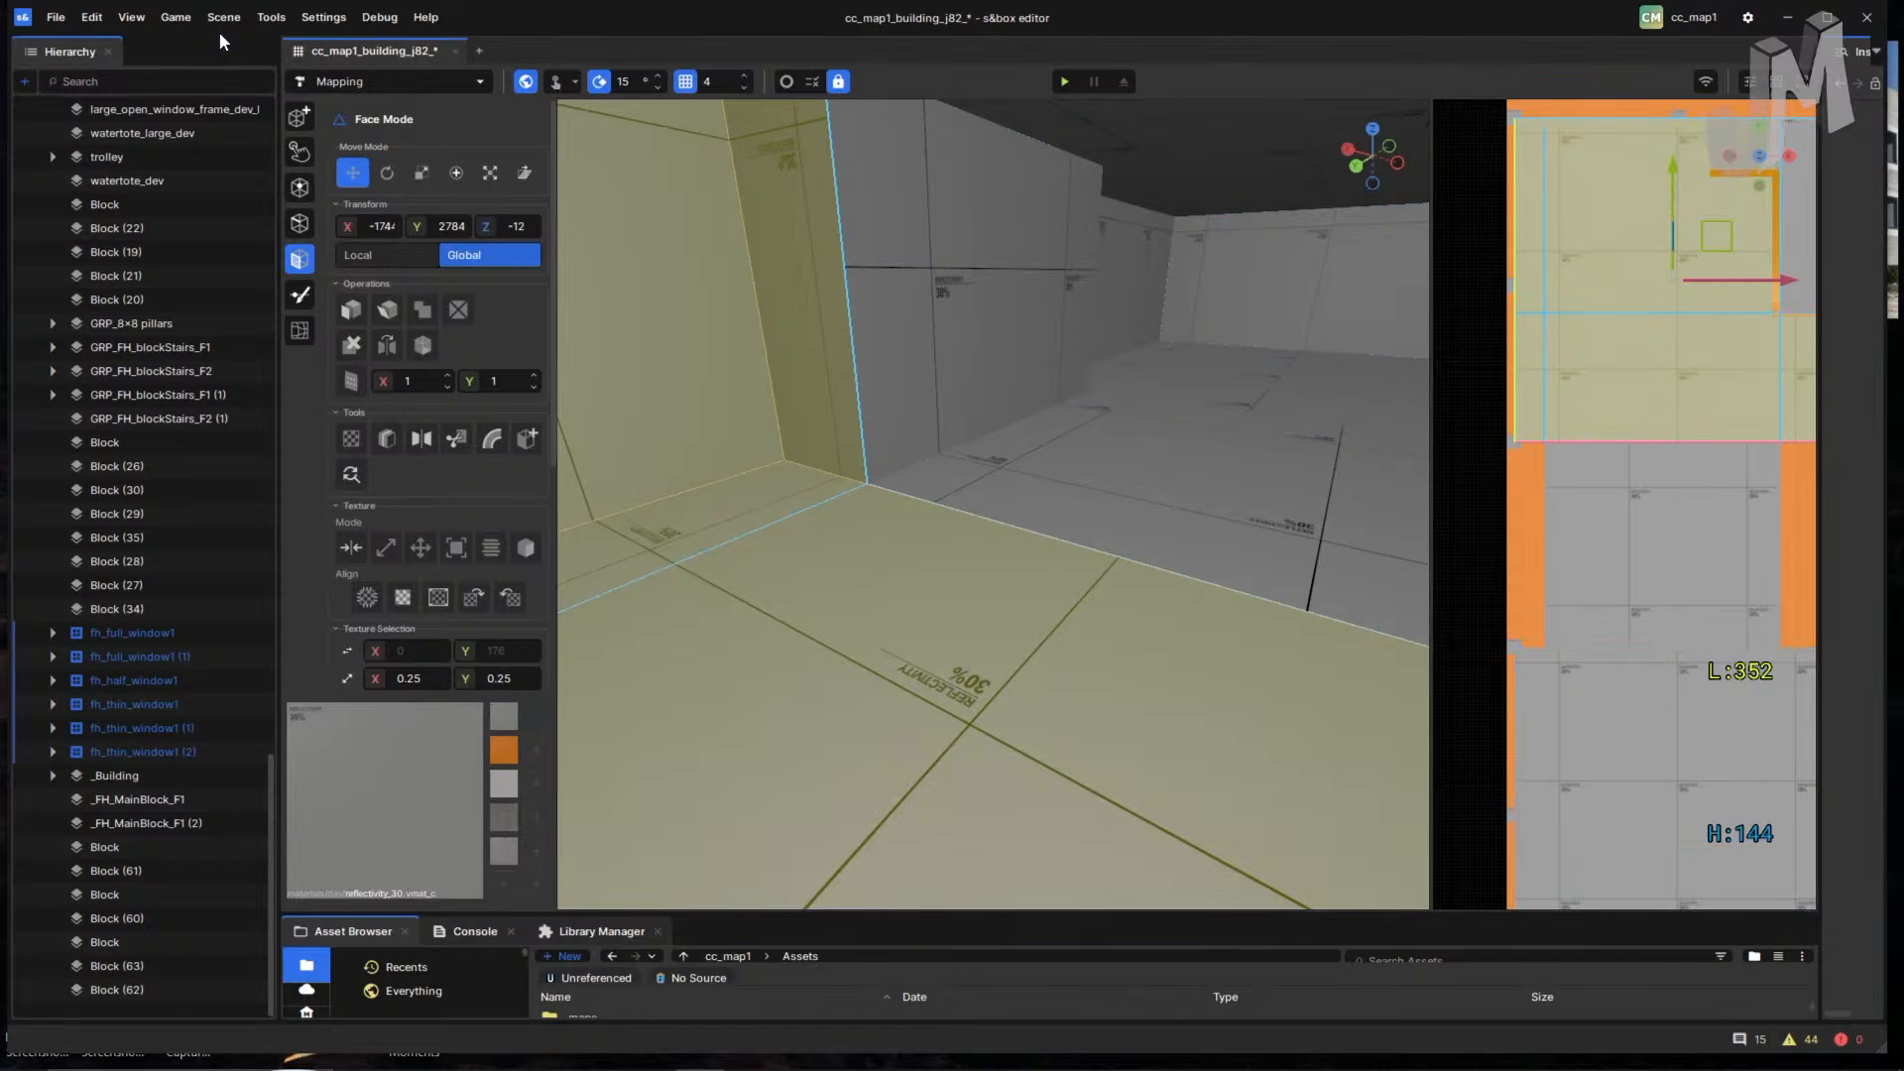
- Start a face selection with the block's left wall, floor, right wall and ceiling
{"action": "mouse_move", "coordinate": [1054, 434]}
{"action": "right_mouse_down"}
{"action": "mouse_move", "coordinate": [1105, 440]}
{"action": "mouse_move", "coordinate": [1071, 467]}
{"action": "right_mouse_up"}
{"action": "left_click", "coordinate": [953, 376]}
{"action": "left_click", "coordinate": [1062, 472], "text": "shift"}
{"action": "left_click", "coordinate": [1207, 396], "text": "shift"}
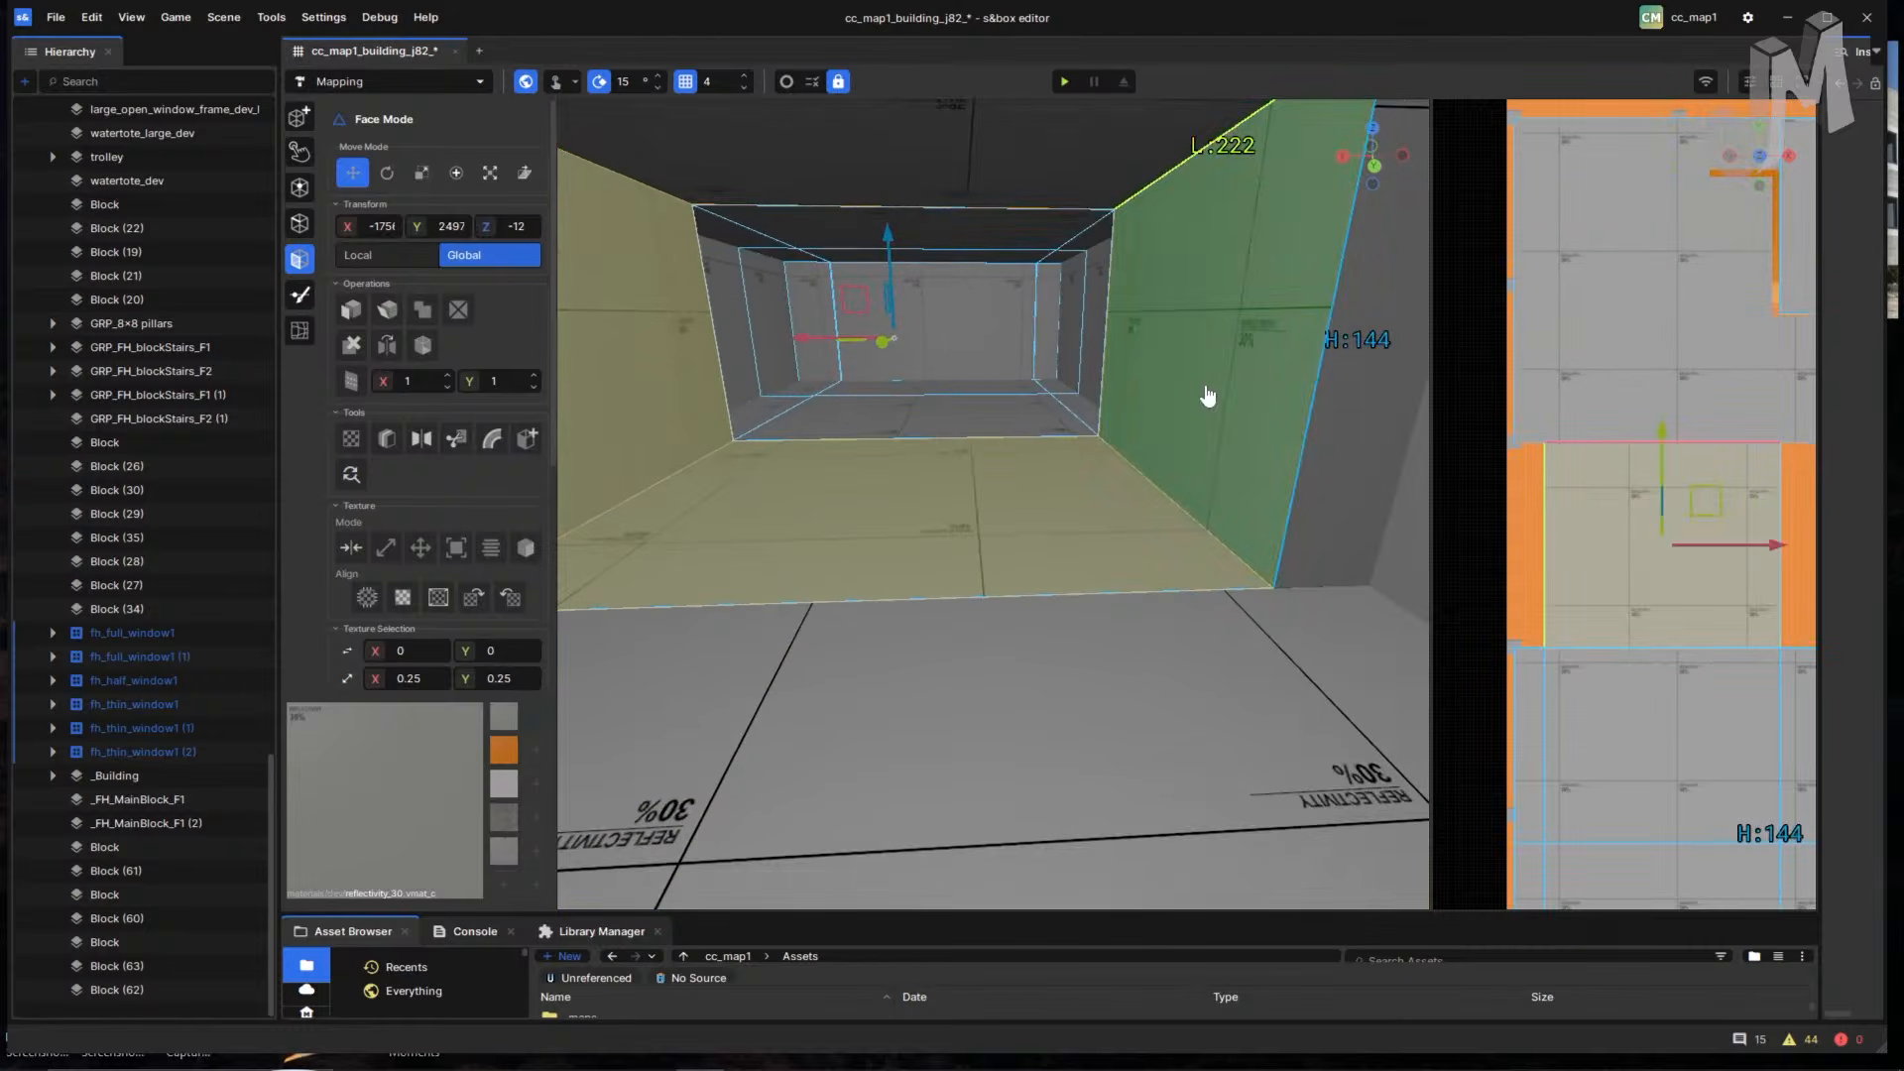
{"action": "left_click", "coordinate": [1095, 200], "text": "shift"}
- Fly through the opening and add the narrow corner wall, large wall and two ceiling faces
{"action": "right_click_drag", "start_coordinate": [1091, 317], "coordinate": [980, 317]}
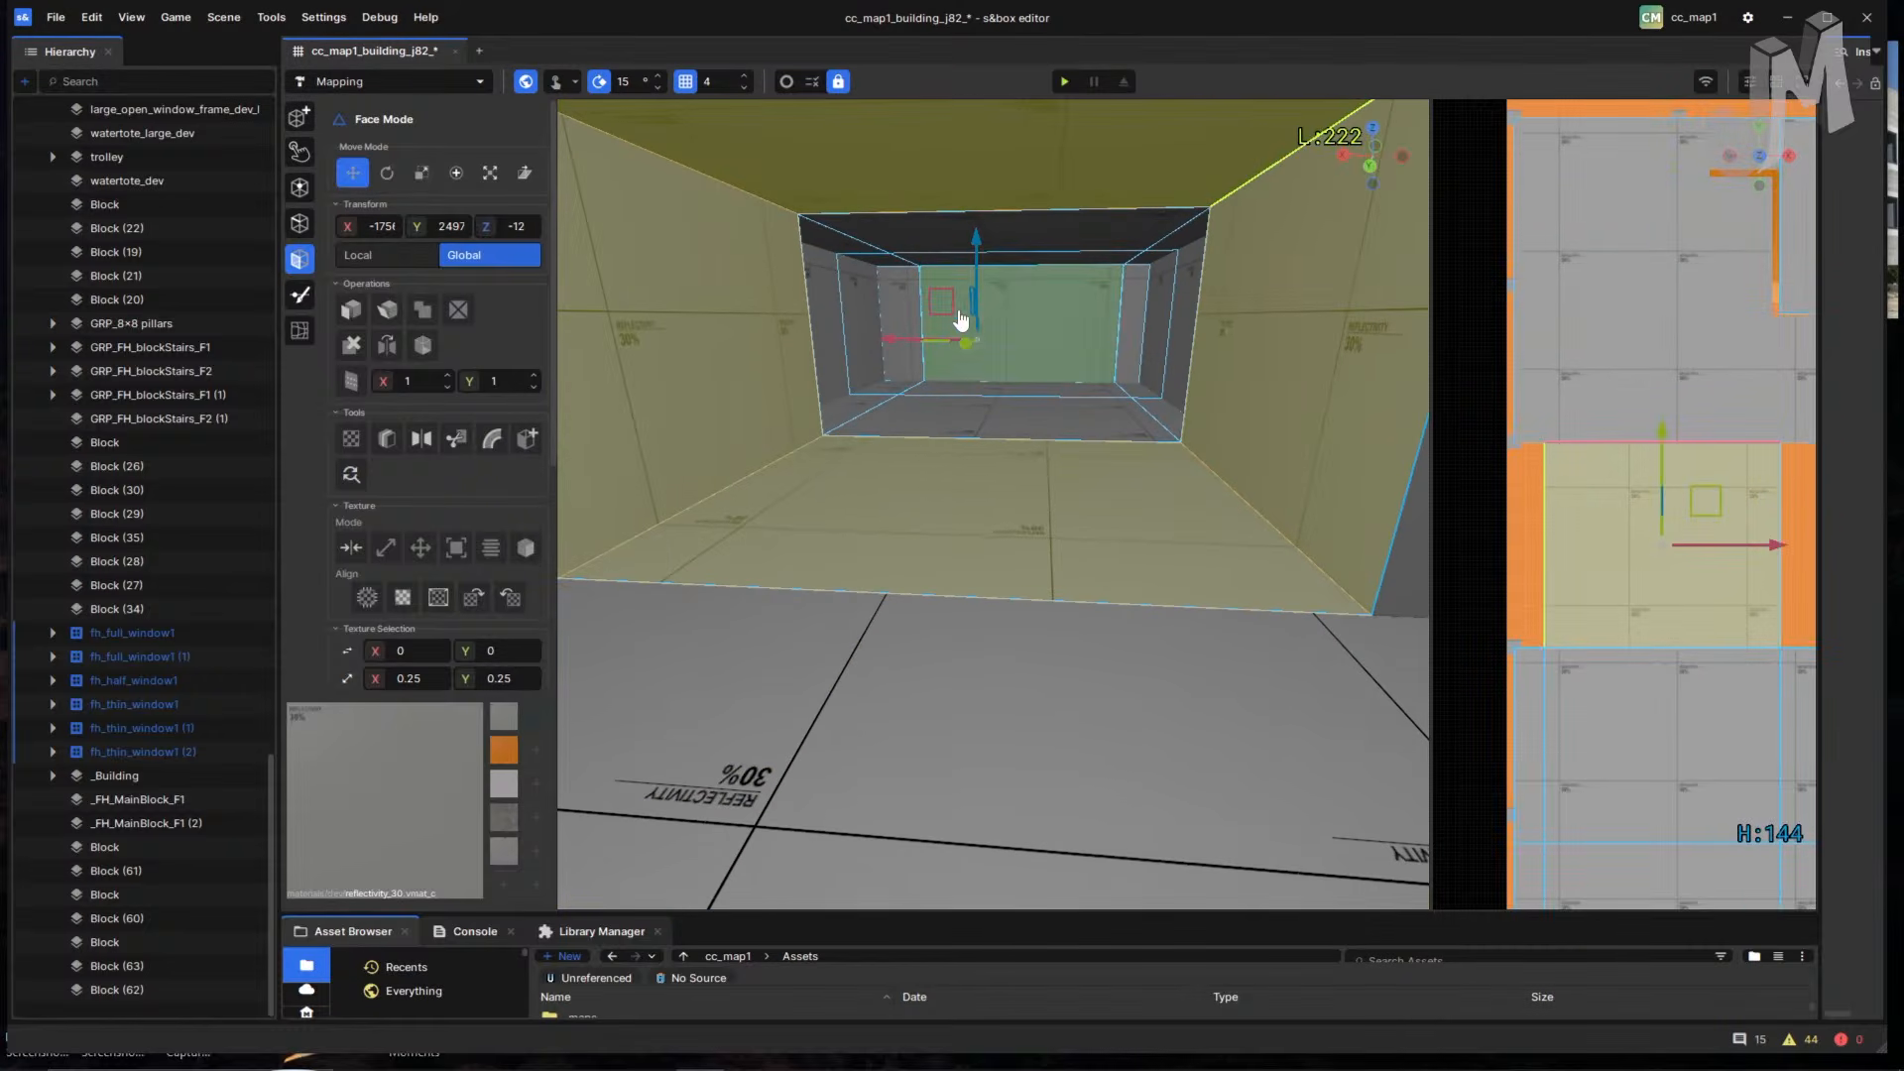
{"action": "key", "text": "w"}
{"action": "right_click_drag", "start_coordinate": [1037, 456], "coordinate": [812, 298]}
{"action": "key", "text": "w"}
{"action": "right_click_drag", "start_coordinate": [1193, 421], "coordinate": [654, 369]}
{"action": "key", "text": "s"}
{"action": "left_click", "coordinate": [851, 340]}
{"action": "left_click", "coordinate": [960, 339], "text": "shift"}
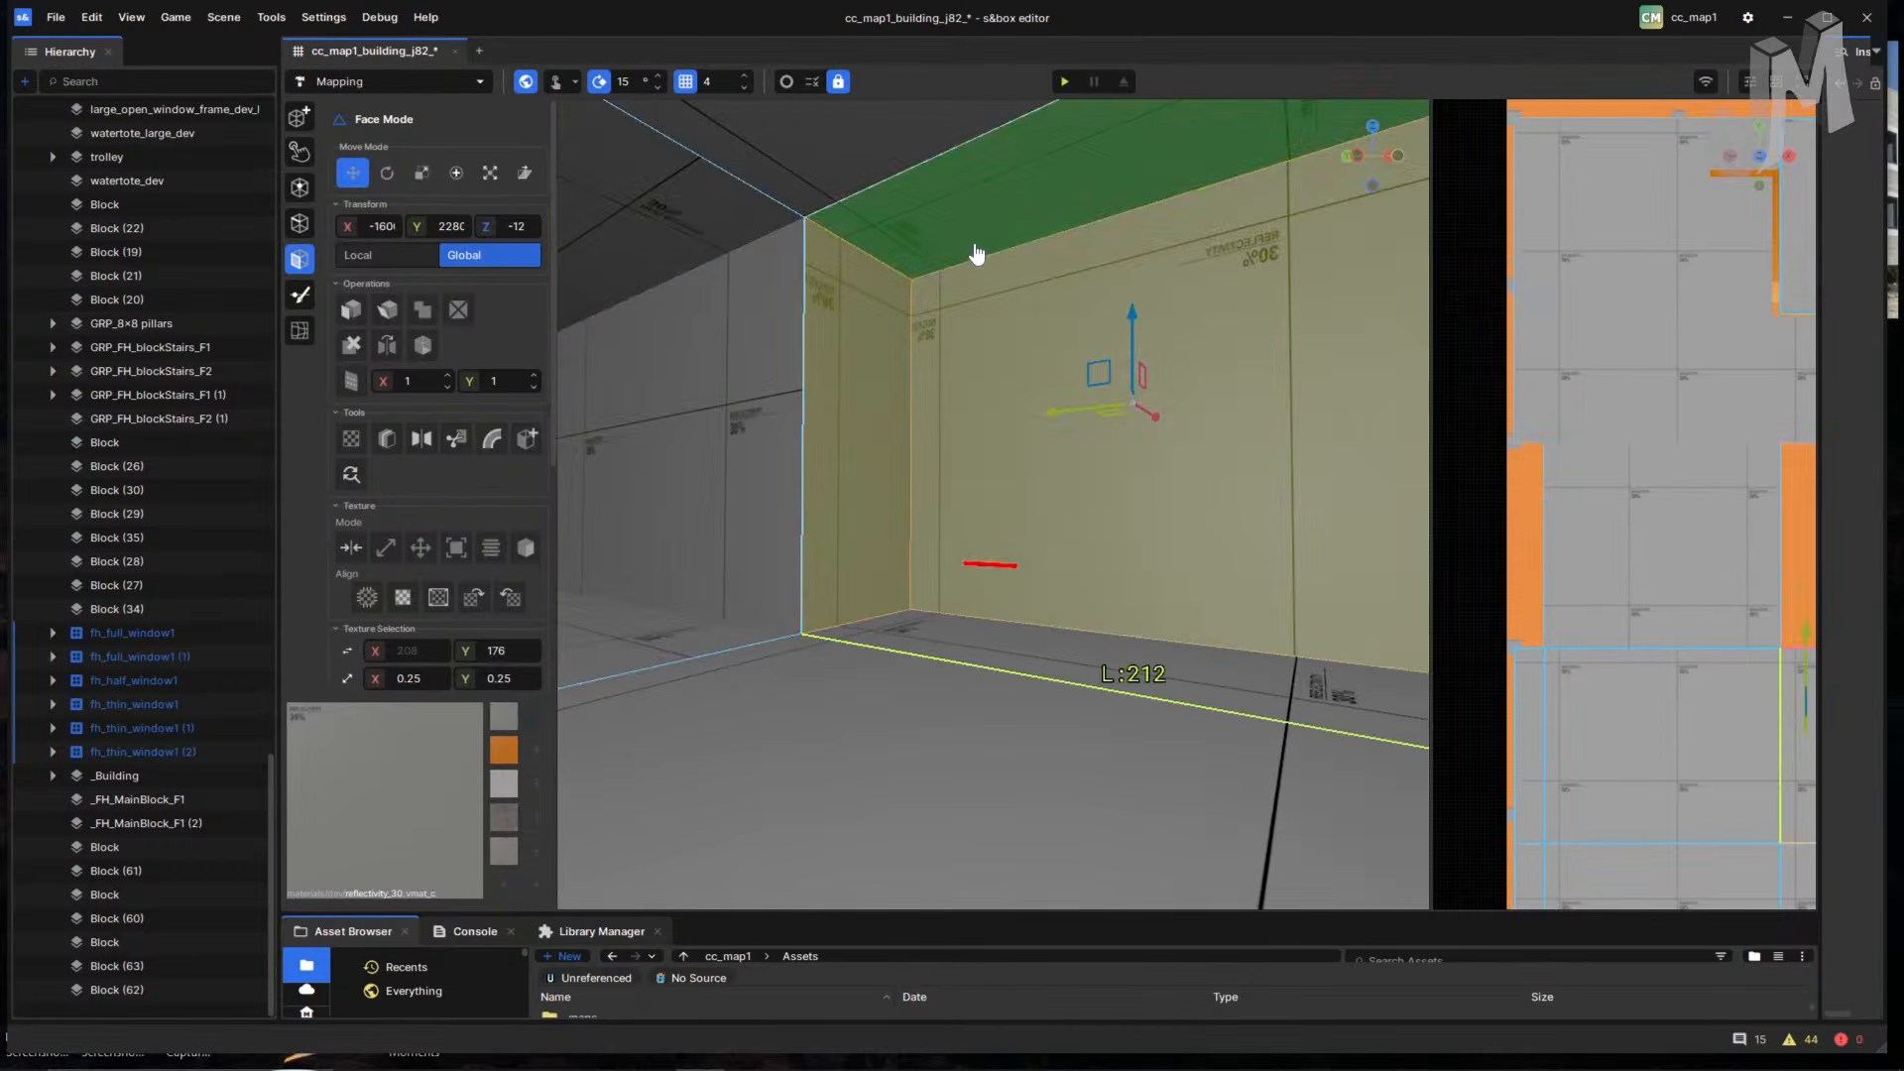
{"action": "left_click", "coordinate": [977, 252], "text": "shift"}
{"action": "left_click", "coordinate": [815, 175], "text": "shift"}
- Add the right-hand wall faces and the corner ceiling face to the selection
{"action": "right_click_drag", "start_coordinate": [937, 347], "coordinate": [1239, 395]}
{"action": "left_click", "coordinate": [1241, 395], "text": "shift"}
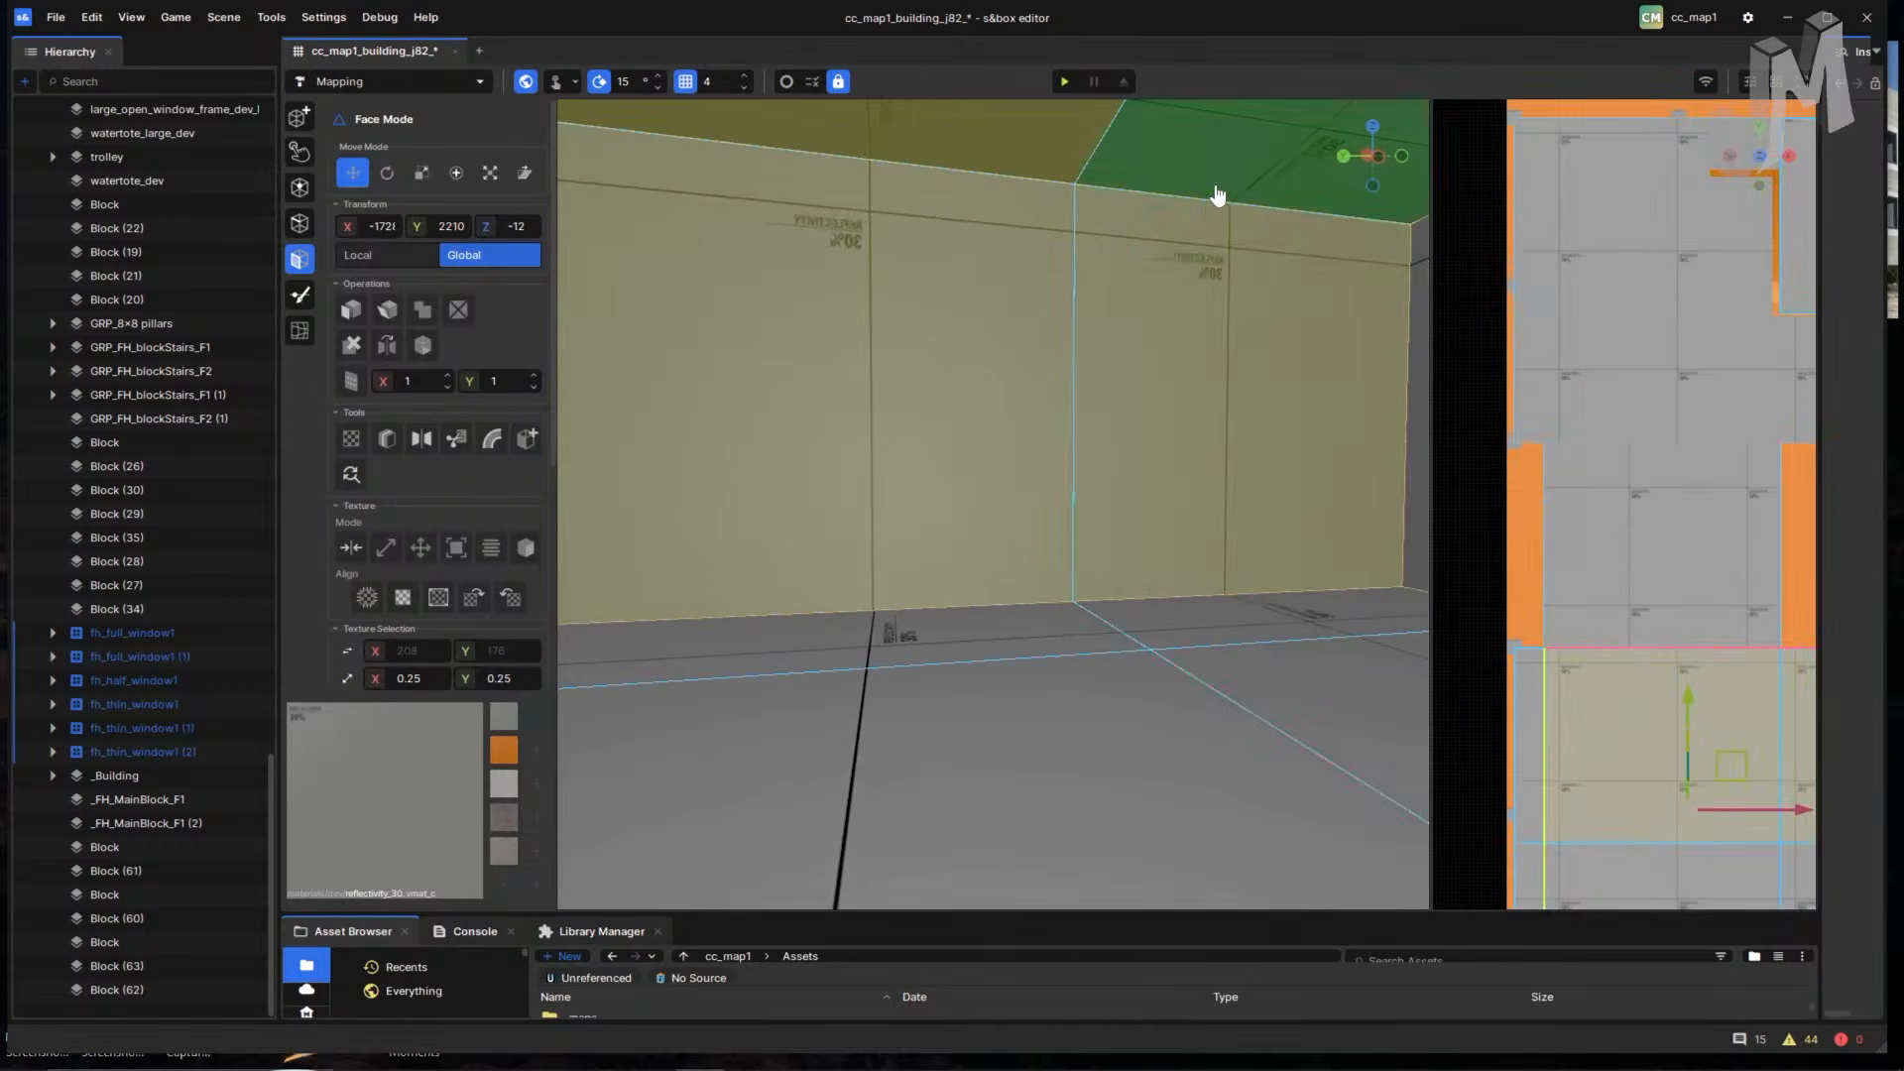
{"action": "right_click_drag", "start_coordinate": [1217, 194], "coordinate": [1314, 479]}
{"action": "left_click", "coordinate": [1248, 384], "text": "shift"}
{"action": "left_click", "coordinate": [1256, 192], "text": "shift"}
- Add the next corner walls, far right wall, side wall and ceiling strip
{"action": "right_click_drag", "start_coordinate": [1186, 472], "coordinate": [1257, 436]}
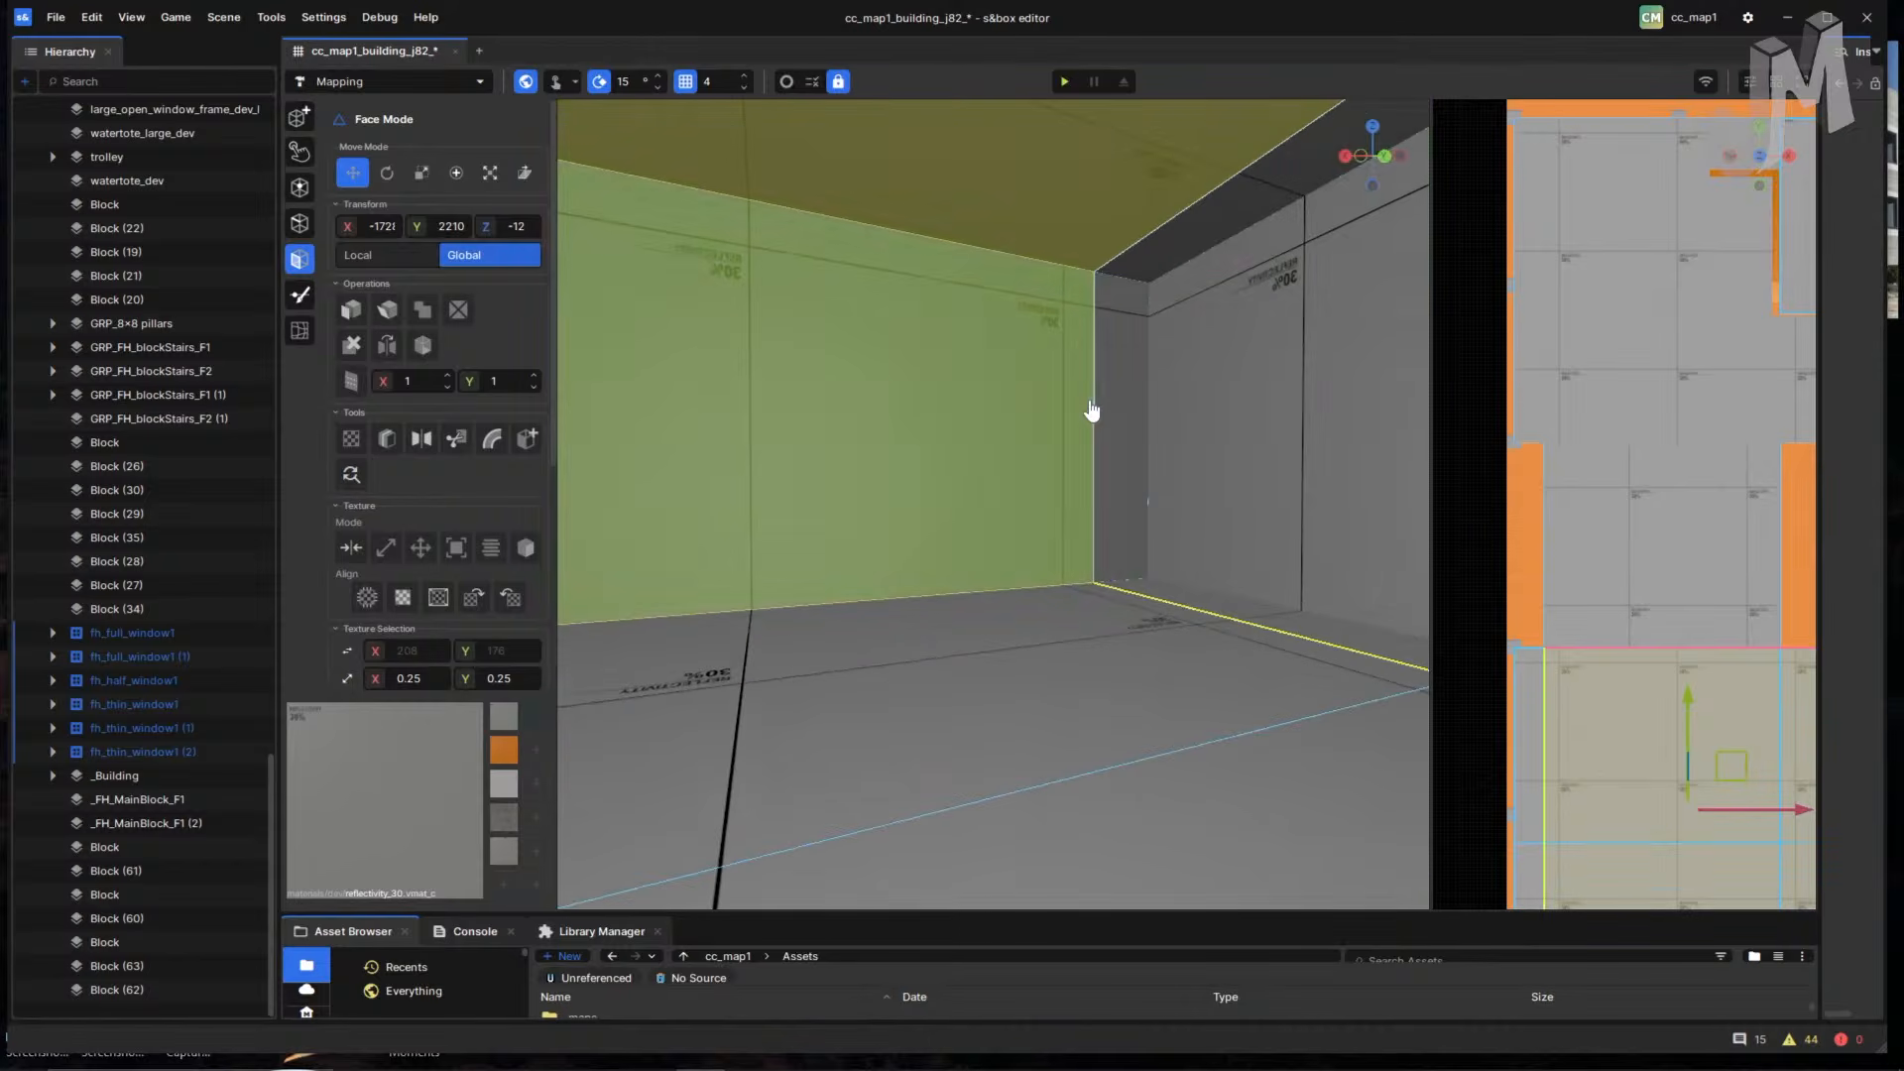
{"action": "left_click", "coordinate": [1103, 408], "text": "shift"}
{"action": "left_click", "coordinate": [1207, 403], "text": "shift"}
{"action": "right_click_drag", "start_coordinate": [1007, 435], "coordinate": [1112, 501]}
{"action": "left_click", "coordinate": [1127, 521], "text": "shift"}
{"action": "left_click", "coordinate": [1130, 203], "text": "shift"}
{"action": "right_click_drag", "start_coordinate": [1126, 416], "coordinate": [1240, 436]}
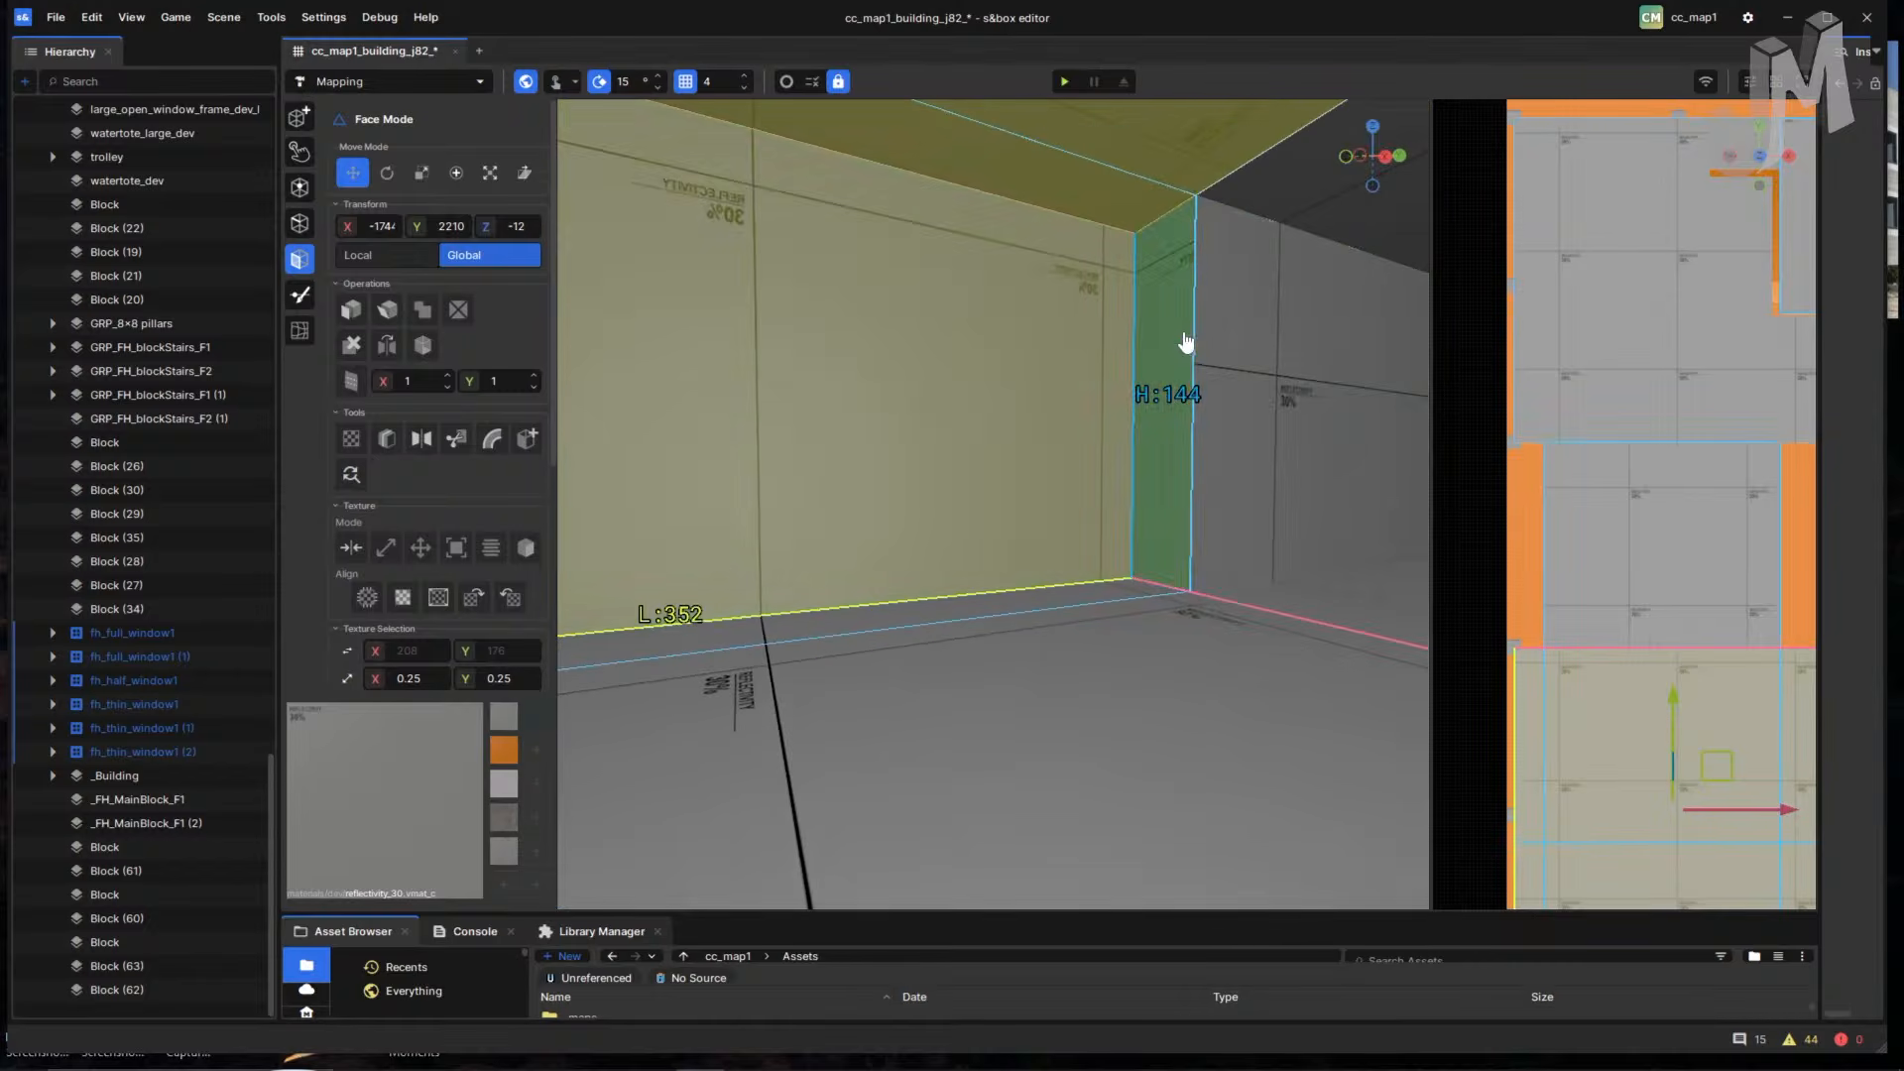
{"action": "left_click", "coordinate": [1186, 344], "text": "shift"}
- Add the room's floor strips and grey floor faces to the selection
{"action": "right_click_drag", "start_coordinate": [1062, 463], "coordinate": [1112, 526]}
{"action": "left_click", "coordinate": [1049, 533], "text": "shift"}
{"action": "left_click", "coordinate": [1091, 603], "text": "shift"}
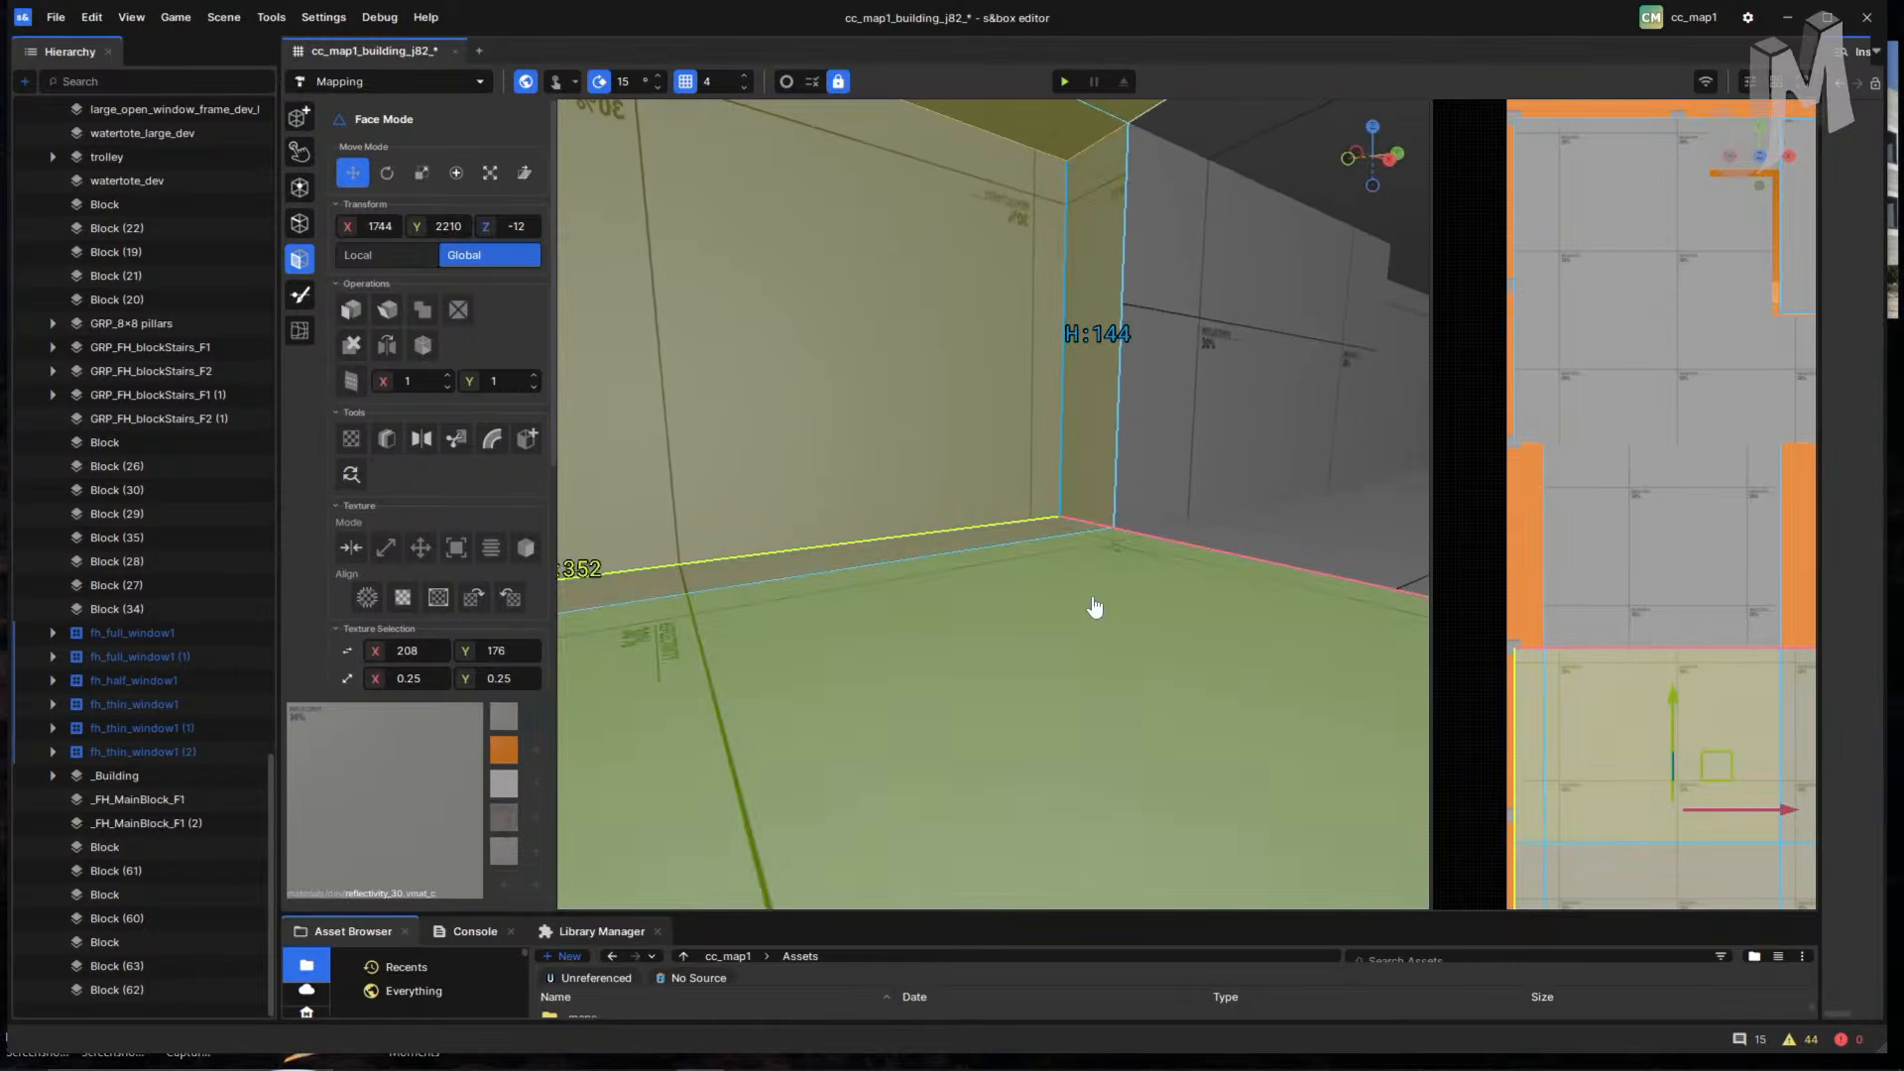
{"action": "right_click_drag", "start_coordinate": [1091, 608], "coordinate": [562, 508]}
{"action": "left_click", "coordinate": [796, 491], "text": "shift"}
{"action": "left_click", "coordinate": [782, 528], "text": "shift"}
{"action": "mouse_move", "coordinate": [1105, 518]}
{"action": "right_mouse_down"}
{"action": "mouse_move", "coordinate": [1065, 462]}
{"action": "mouse_move", "coordinate": [1081, 496]}
{"action": "right_mouse_up"}
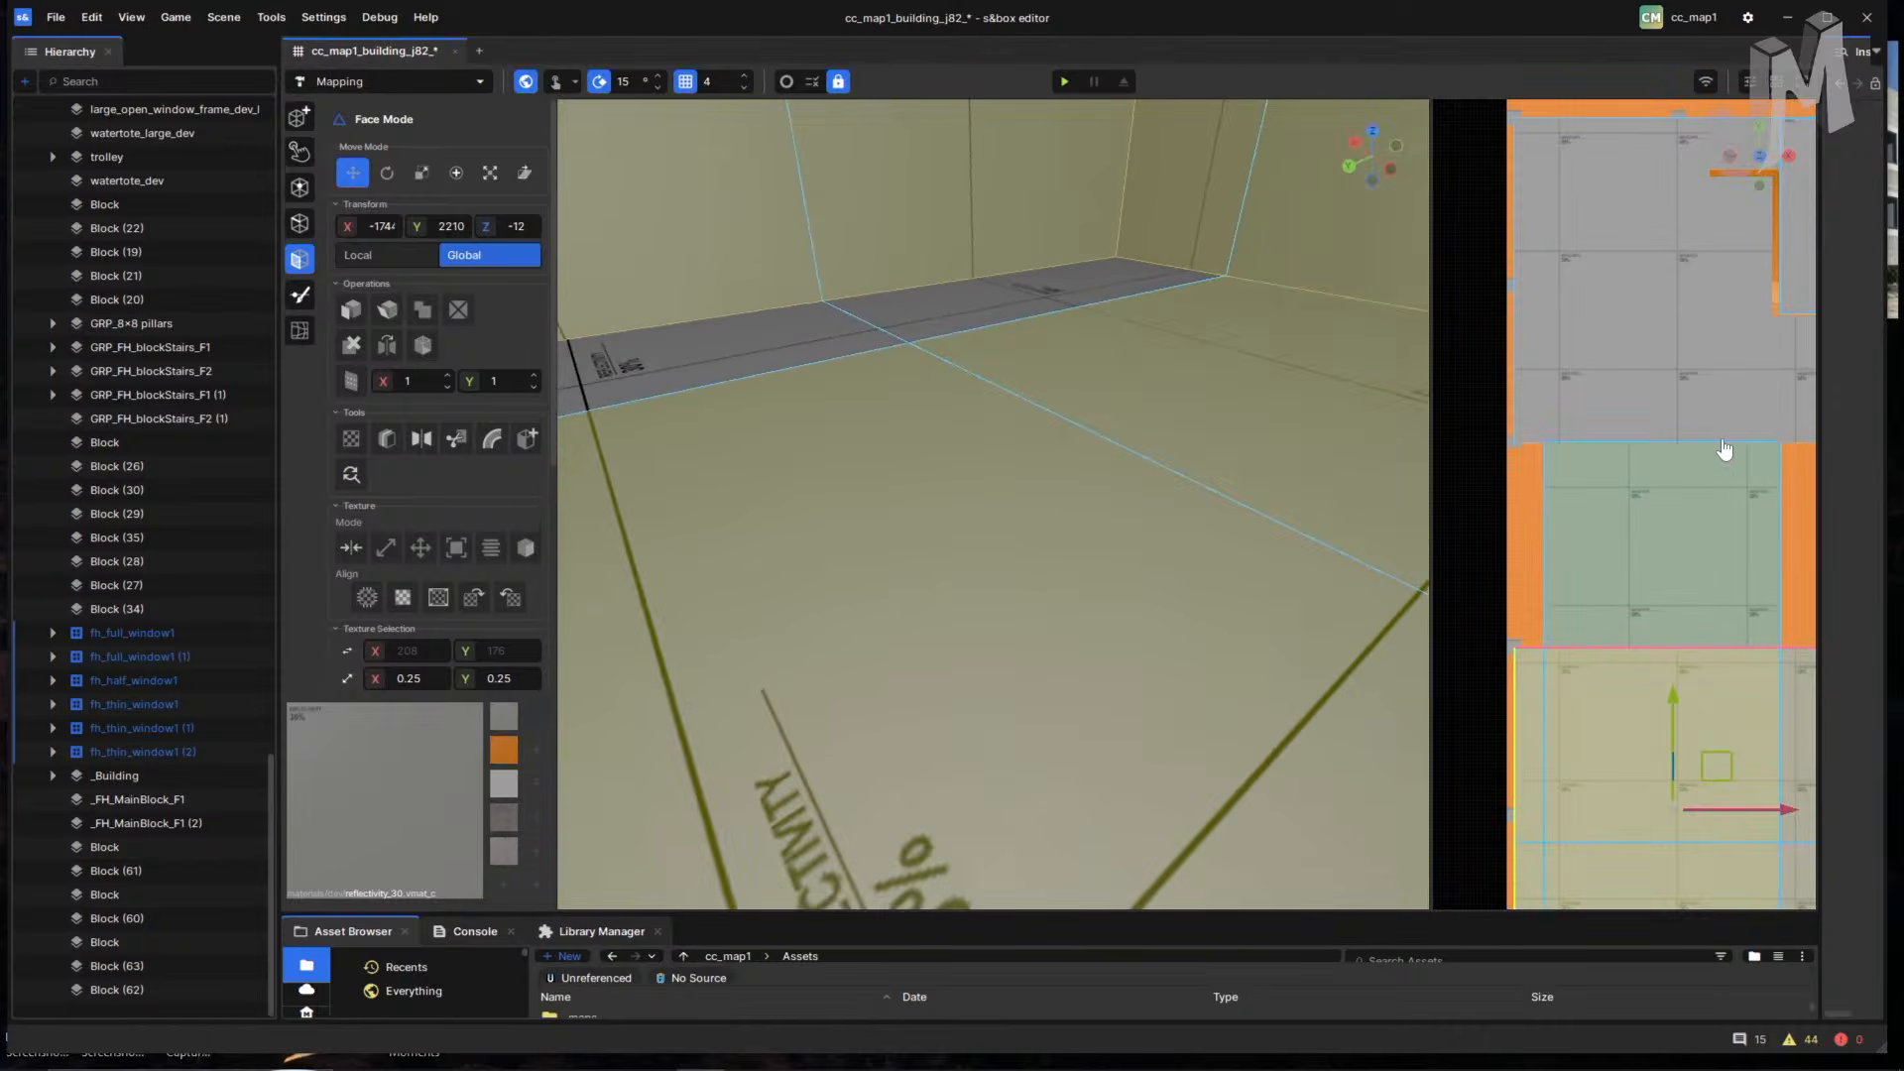
{"action": "right_click_drag", "start_coordinate": [1240, 440], "coordinate": [1335, 152]}
{"action": "left_click", "coordinate": [1075, 353], "text": "shift"}
{"action": "left_click", "coordinate": [1305, 357], "text": "shift"}
- Turn to face down the corridor and select the left wall of the block ahead
{"action": "scroll", "coordinate": [953, 412], "scroll_direction": "down", "scroll_amount": 3}
{"action": "scroll", "coordinate": [962, 416], "scroll_direction": "down", "scroll_amount": 2}
{"action": "scroll", "coordinate": [867, 431], "scroll_direction": "down", "scroll_amount": 4}
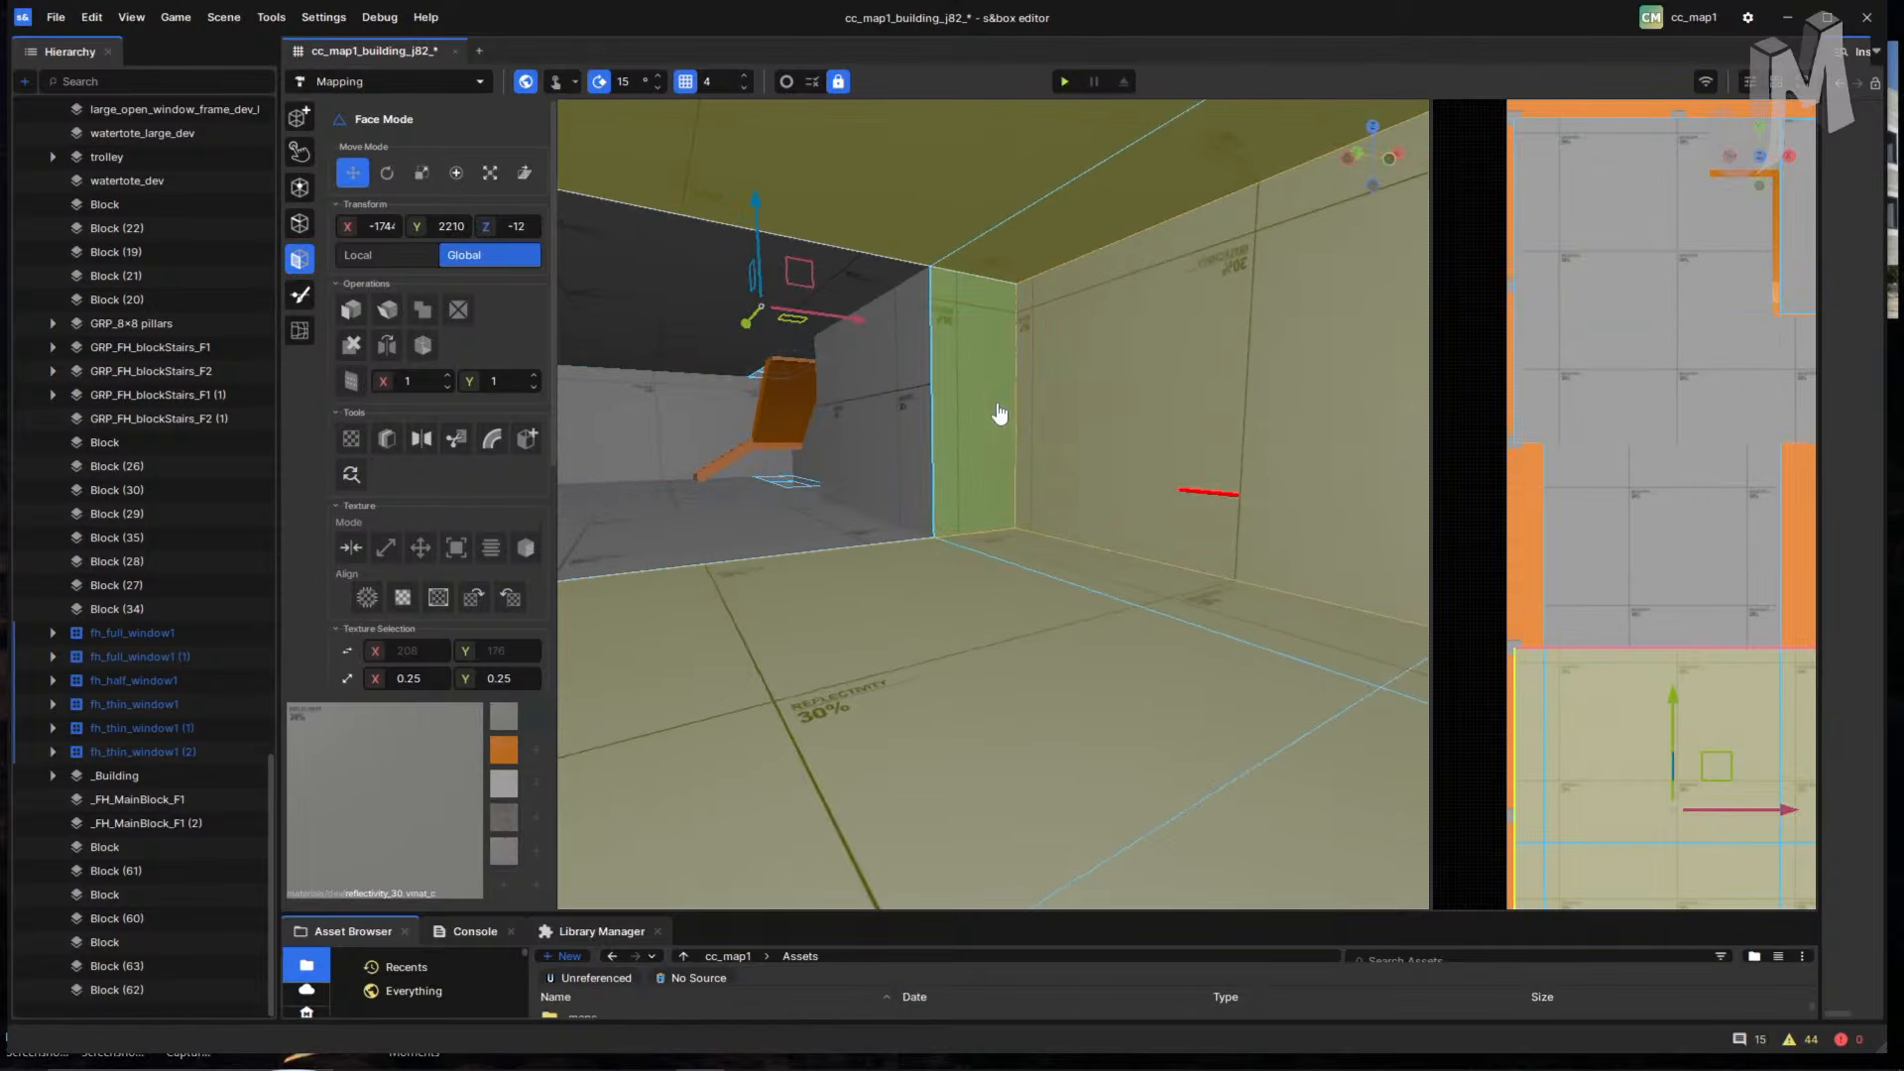
{"action": "right_click_drag", "start_coordinate": [1024, 625], "coordinate": [793, 601]}
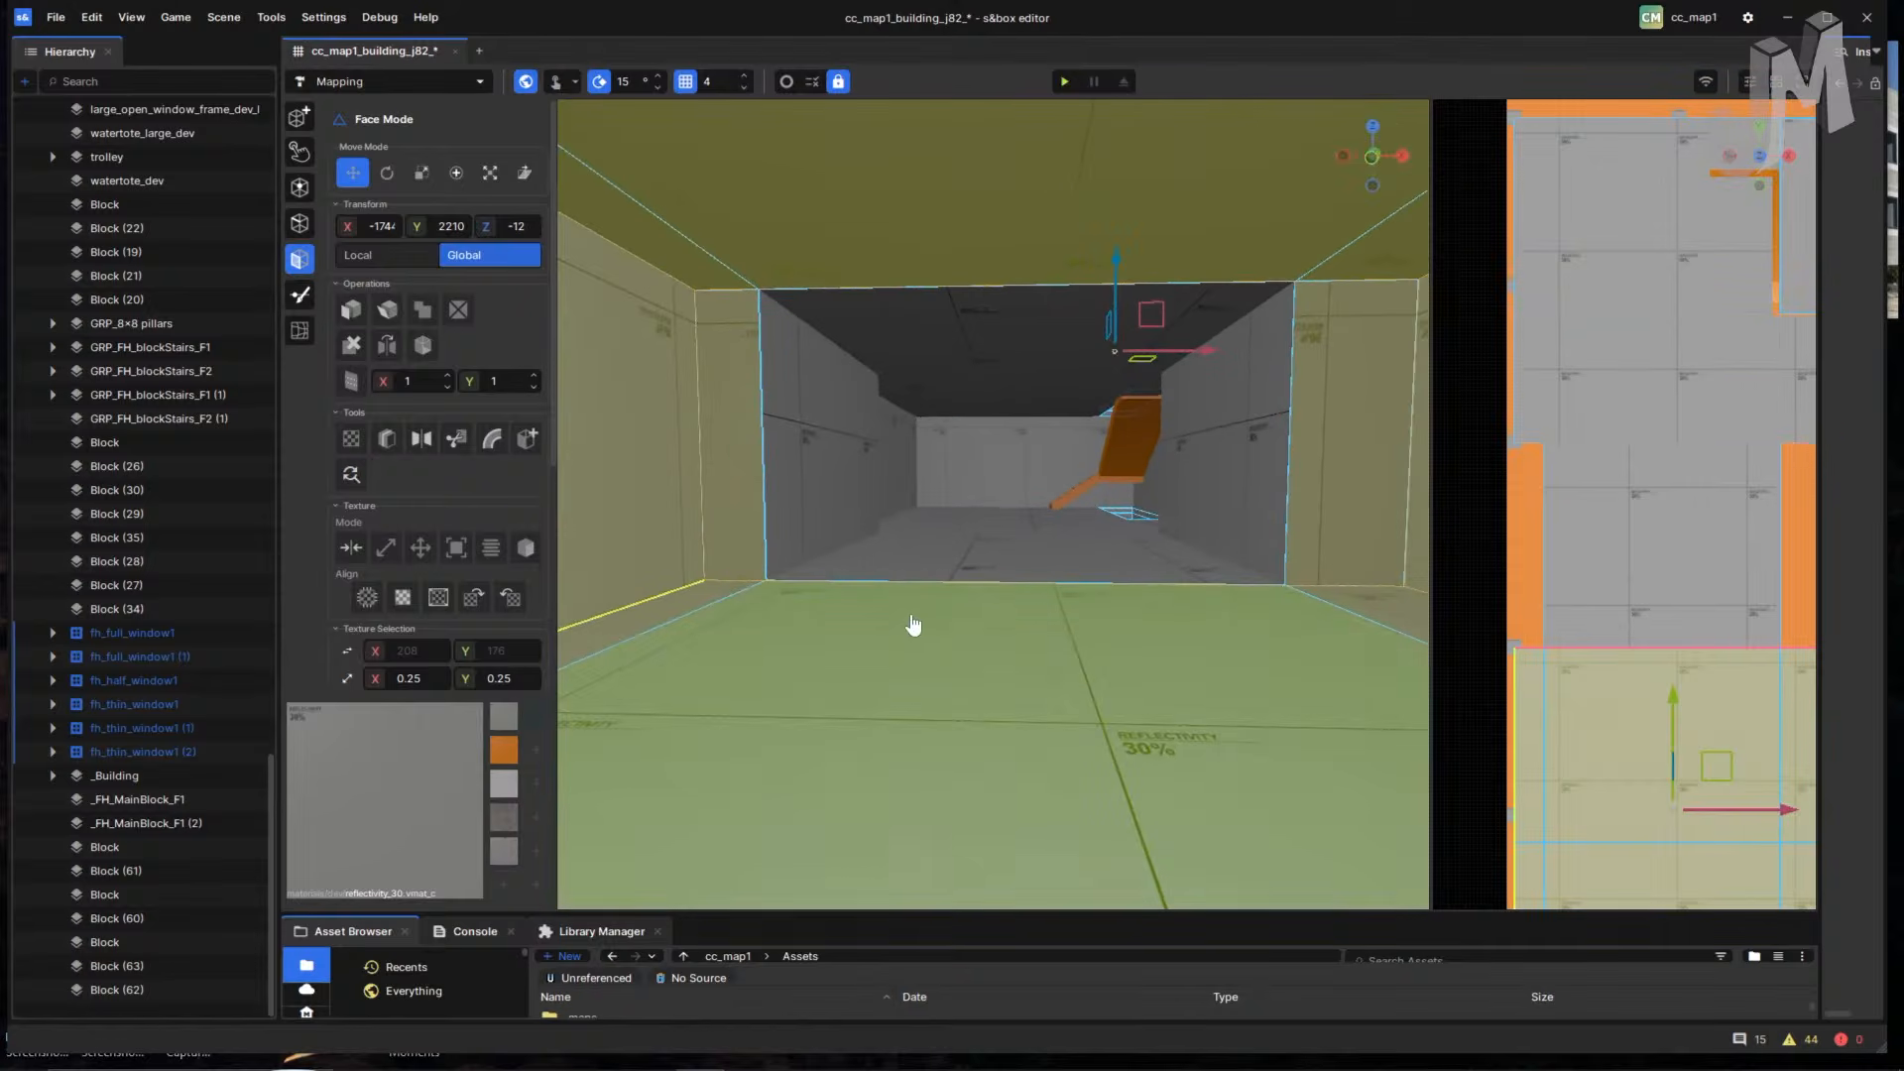
{"action": "right_click_drag", "start_coordinate": [982, 654], "coordinate": [1023, 609]}
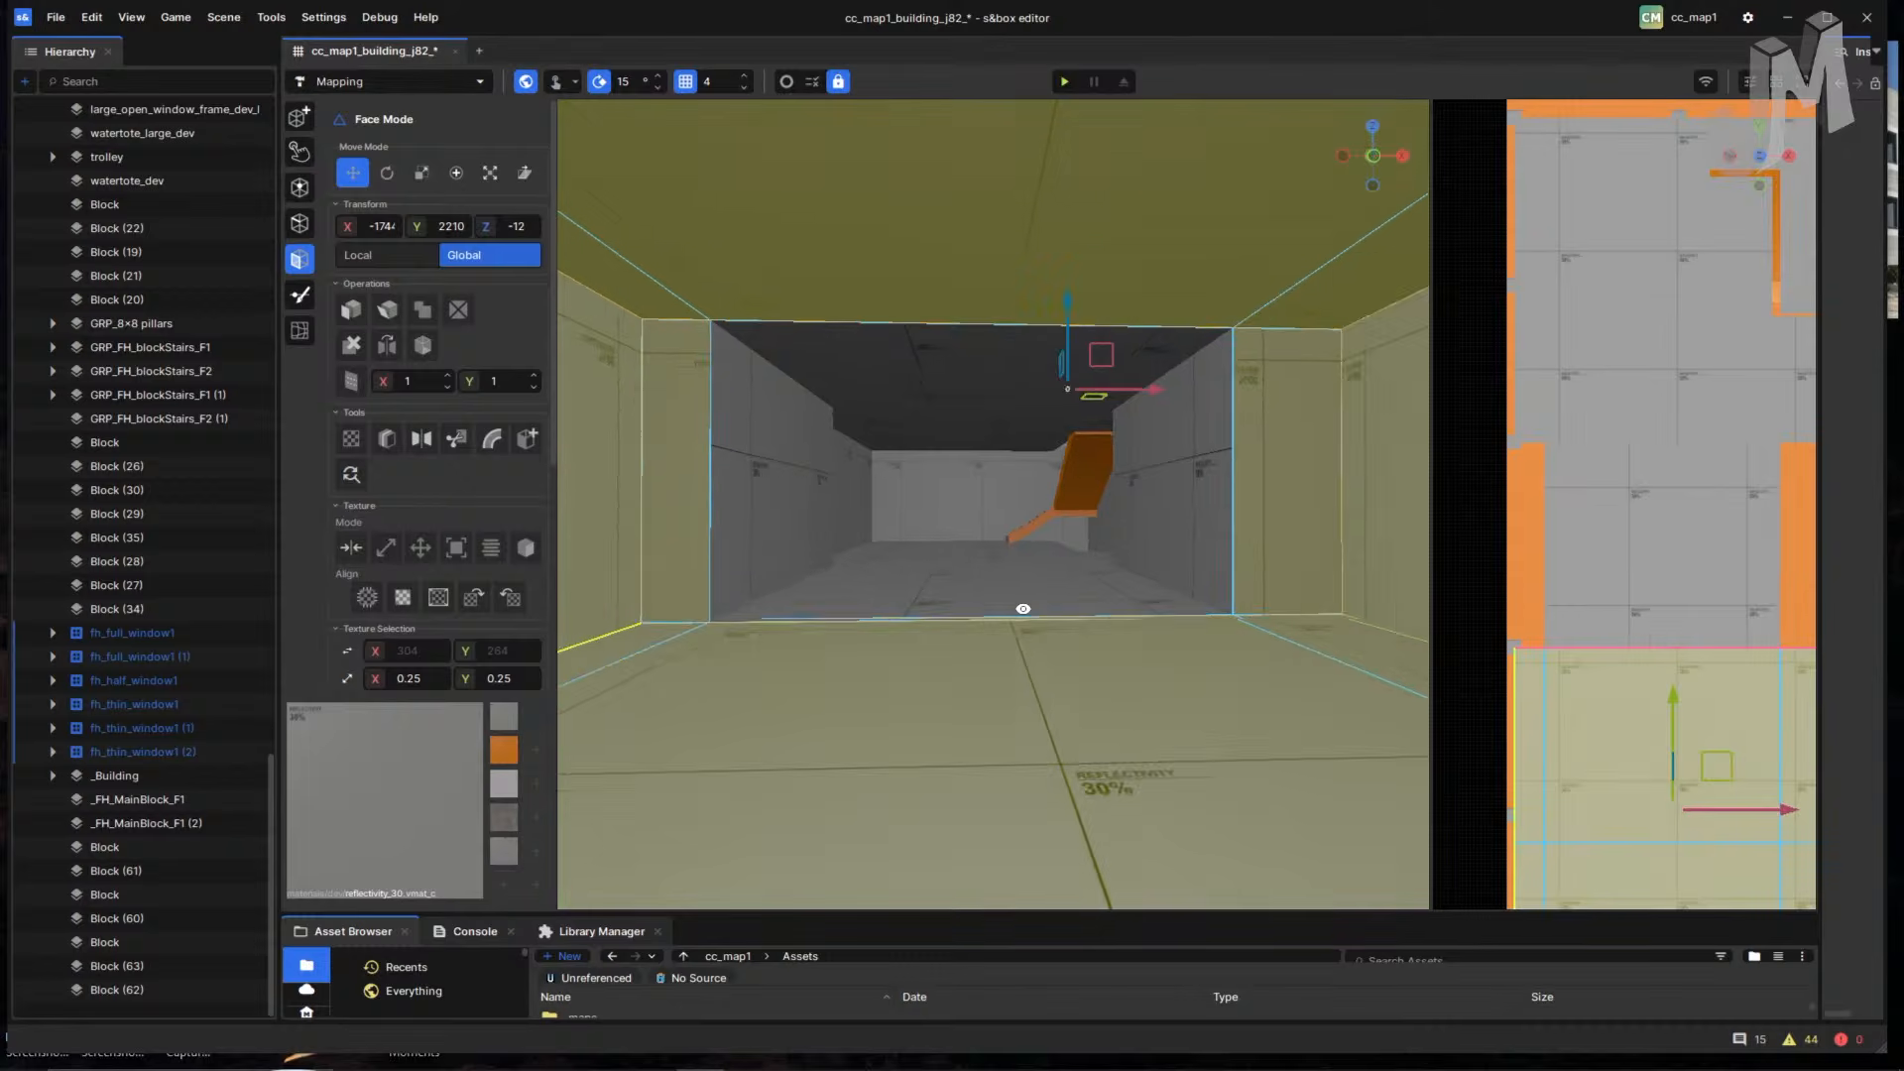
{"action": "left_click", "coordinate": [790, 519]}
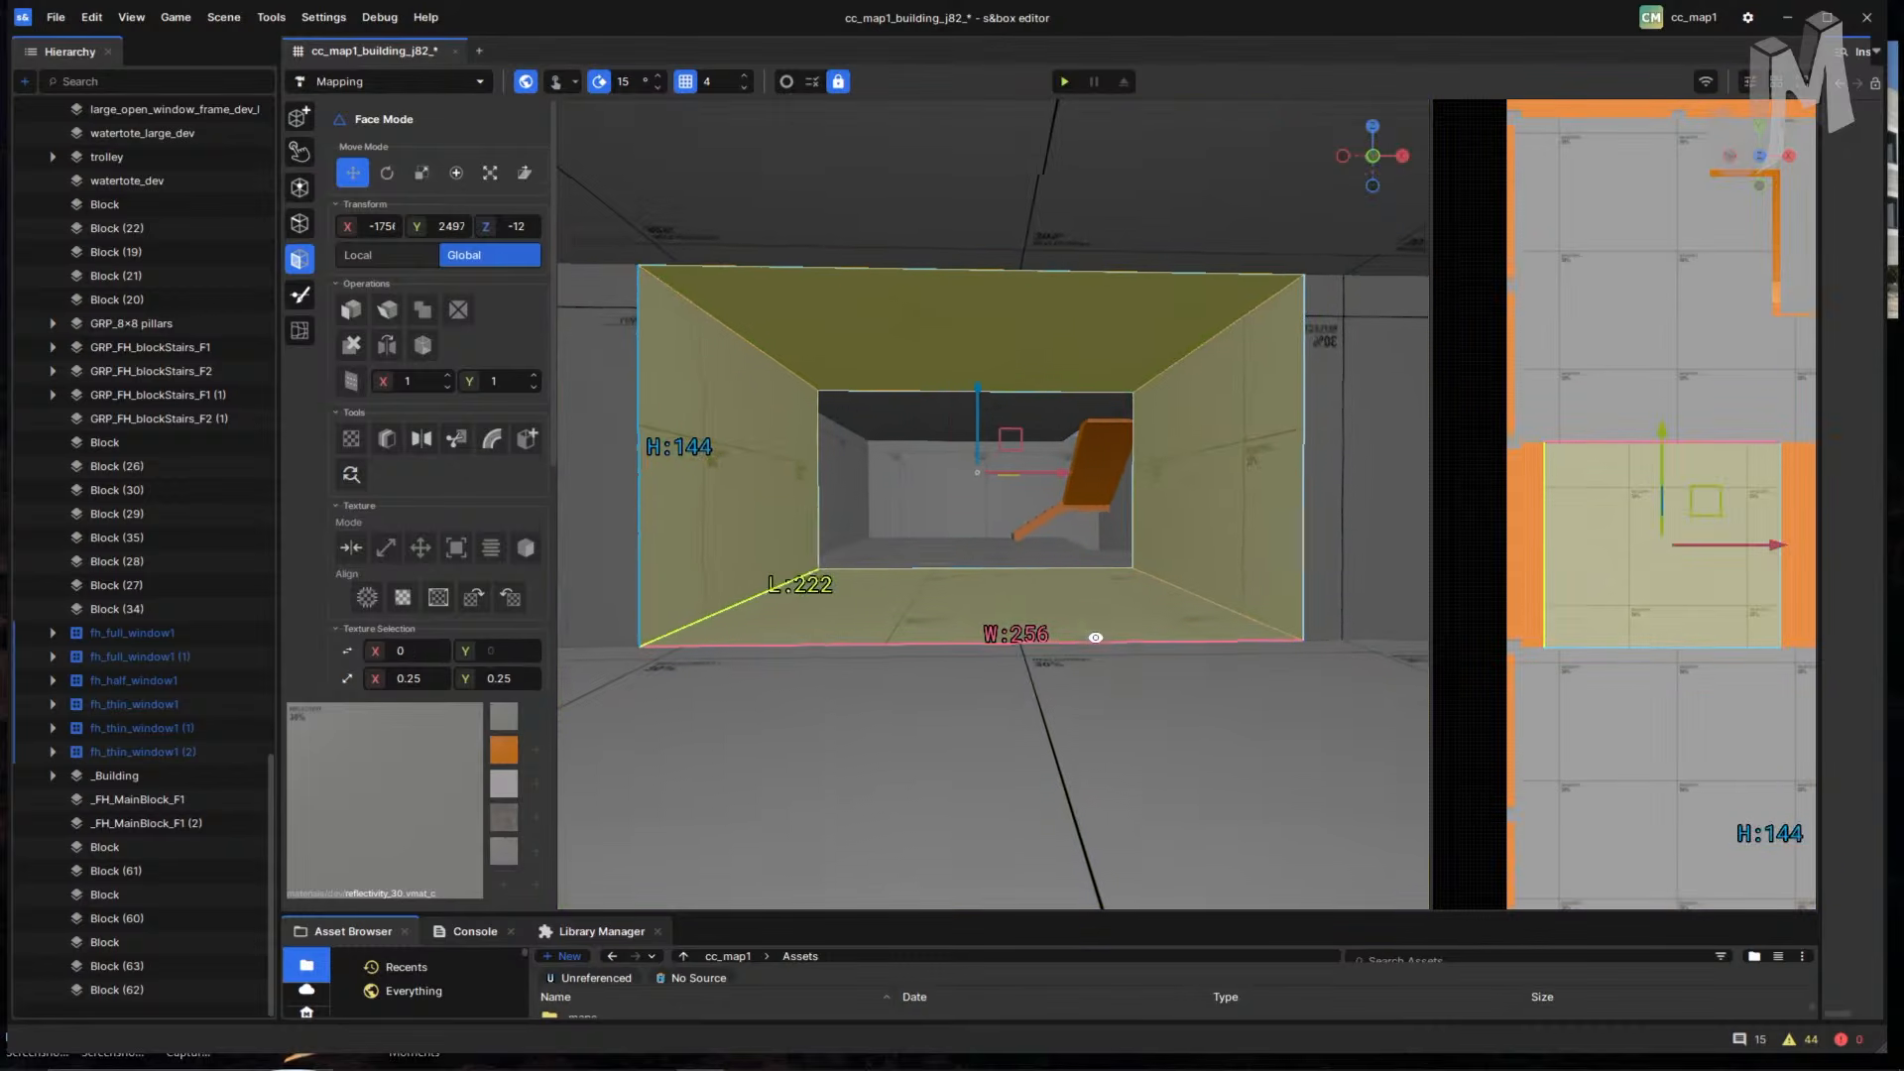
- Select the next block's floor and whole block, moving it toward Y 2210
{"action": "left_click", "coordinate": [968, 549]}
{"action": "double_click", "coordinate": [967, 551]}
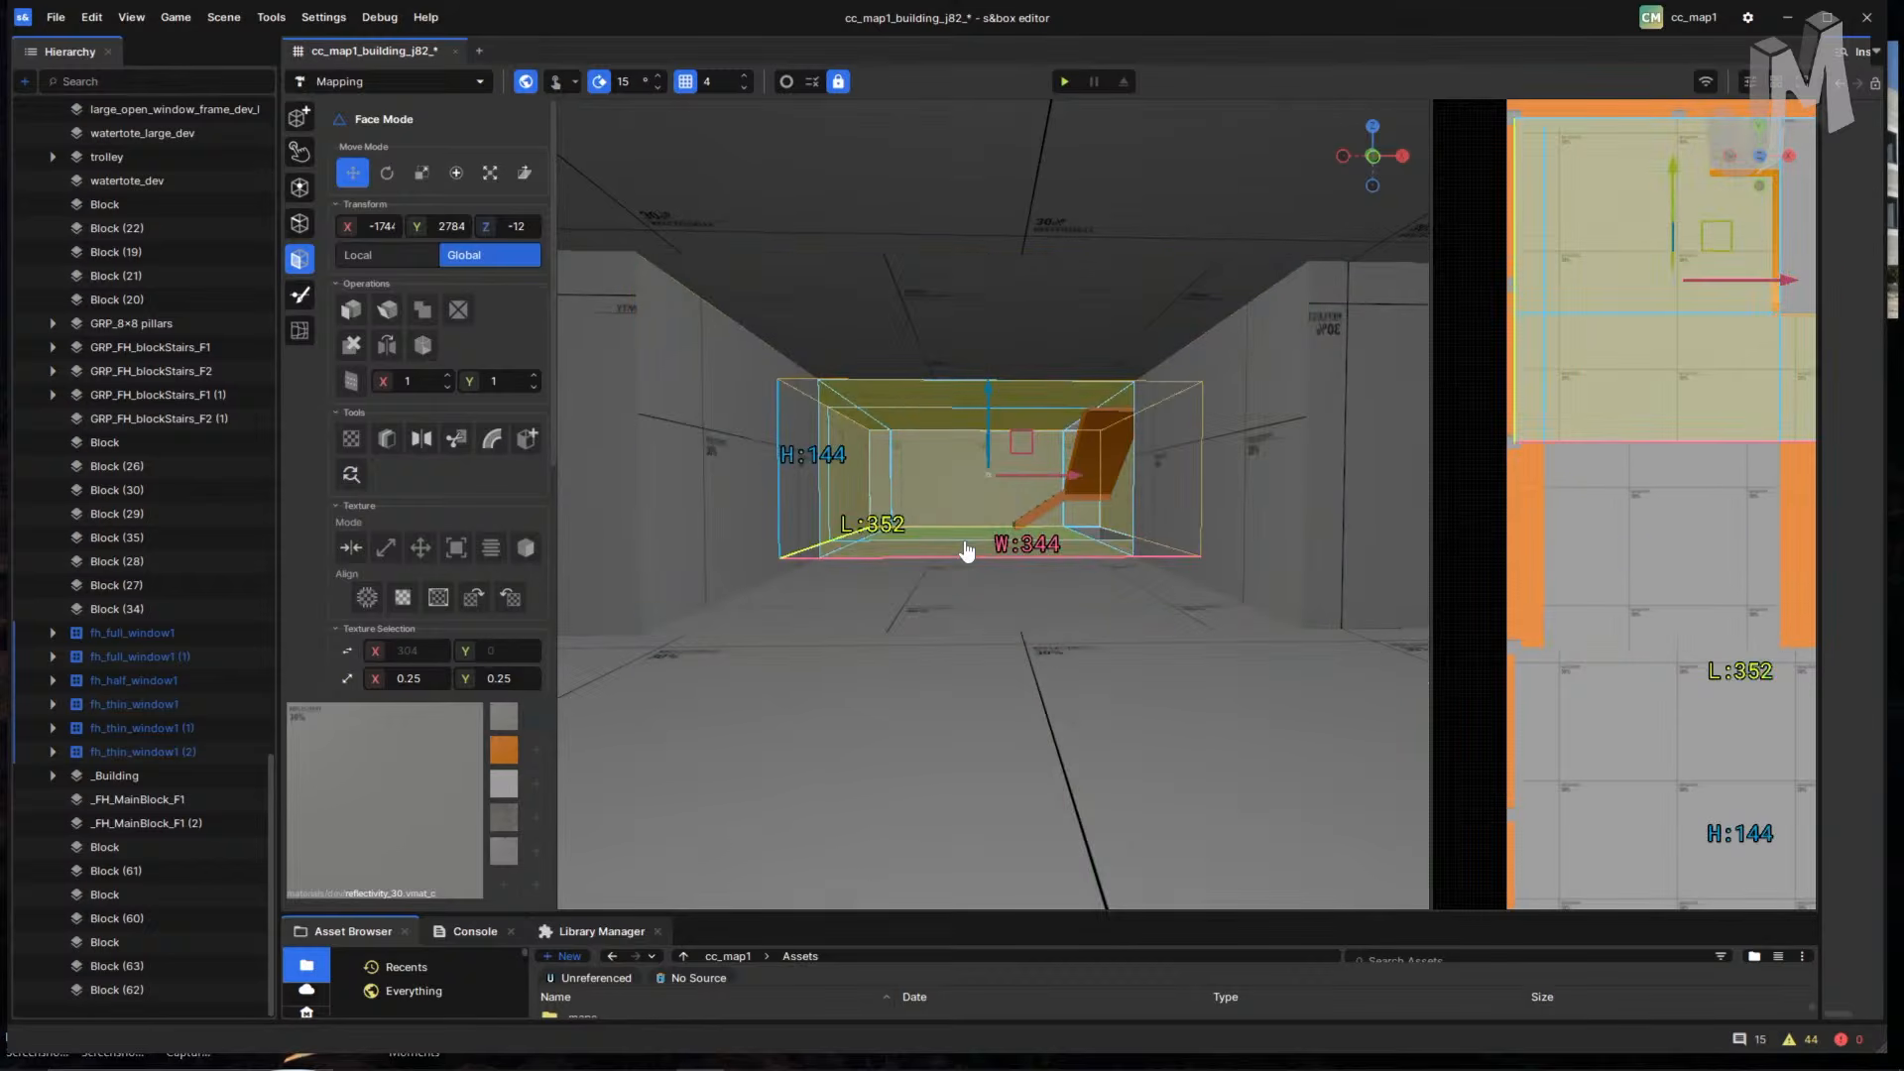
{"action": "left_click_drag", "start_coordinate": [958, 558], "coordinate": [1101, 684]}
{"action": "key", "text": "s"}
{"action": "right_click_drag", "start_coordinate": [1101, 684], "coordinate": [1050, 552]}
{"action": "key", "text": "w"}
- Narrow the selection to the room's back wall and add the left wall
{"action": "left_click", "coordinate": [1050, 552]}
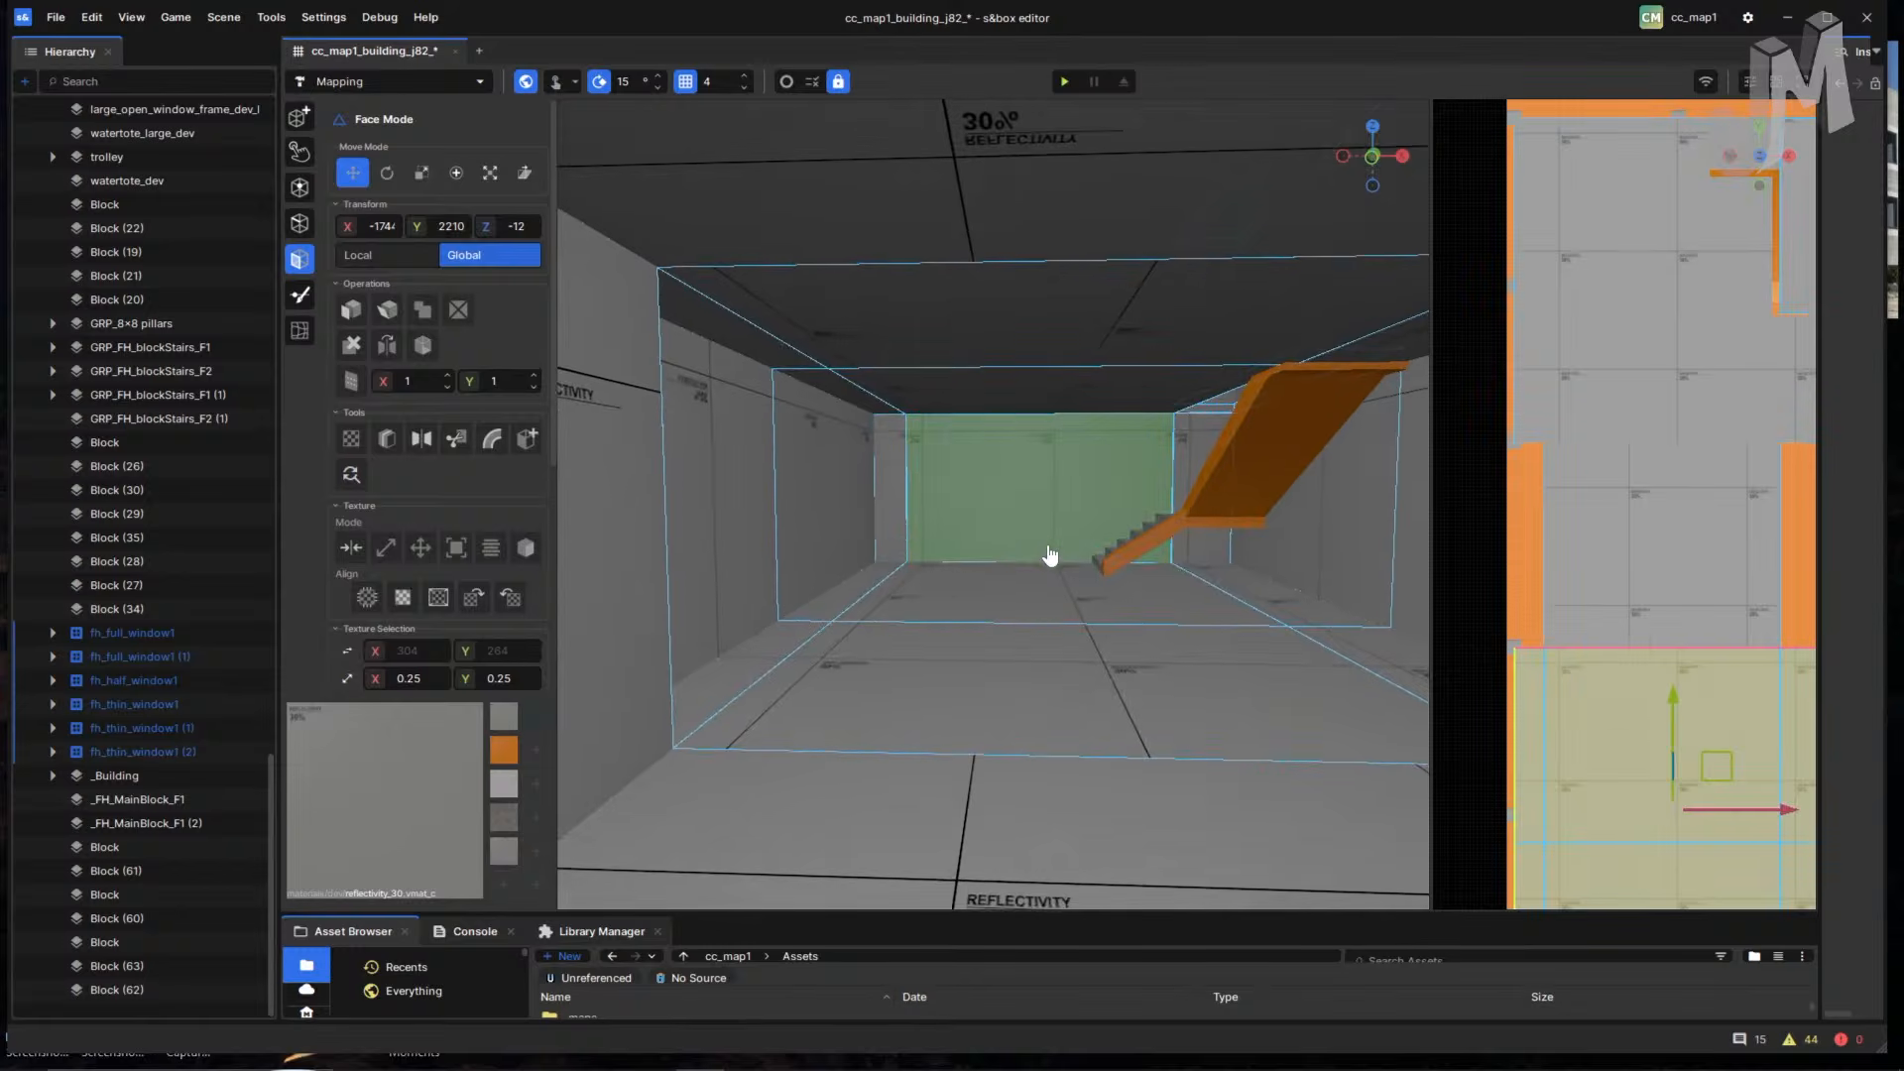
{"action": "double_click", "coordinate": [998, 544]}
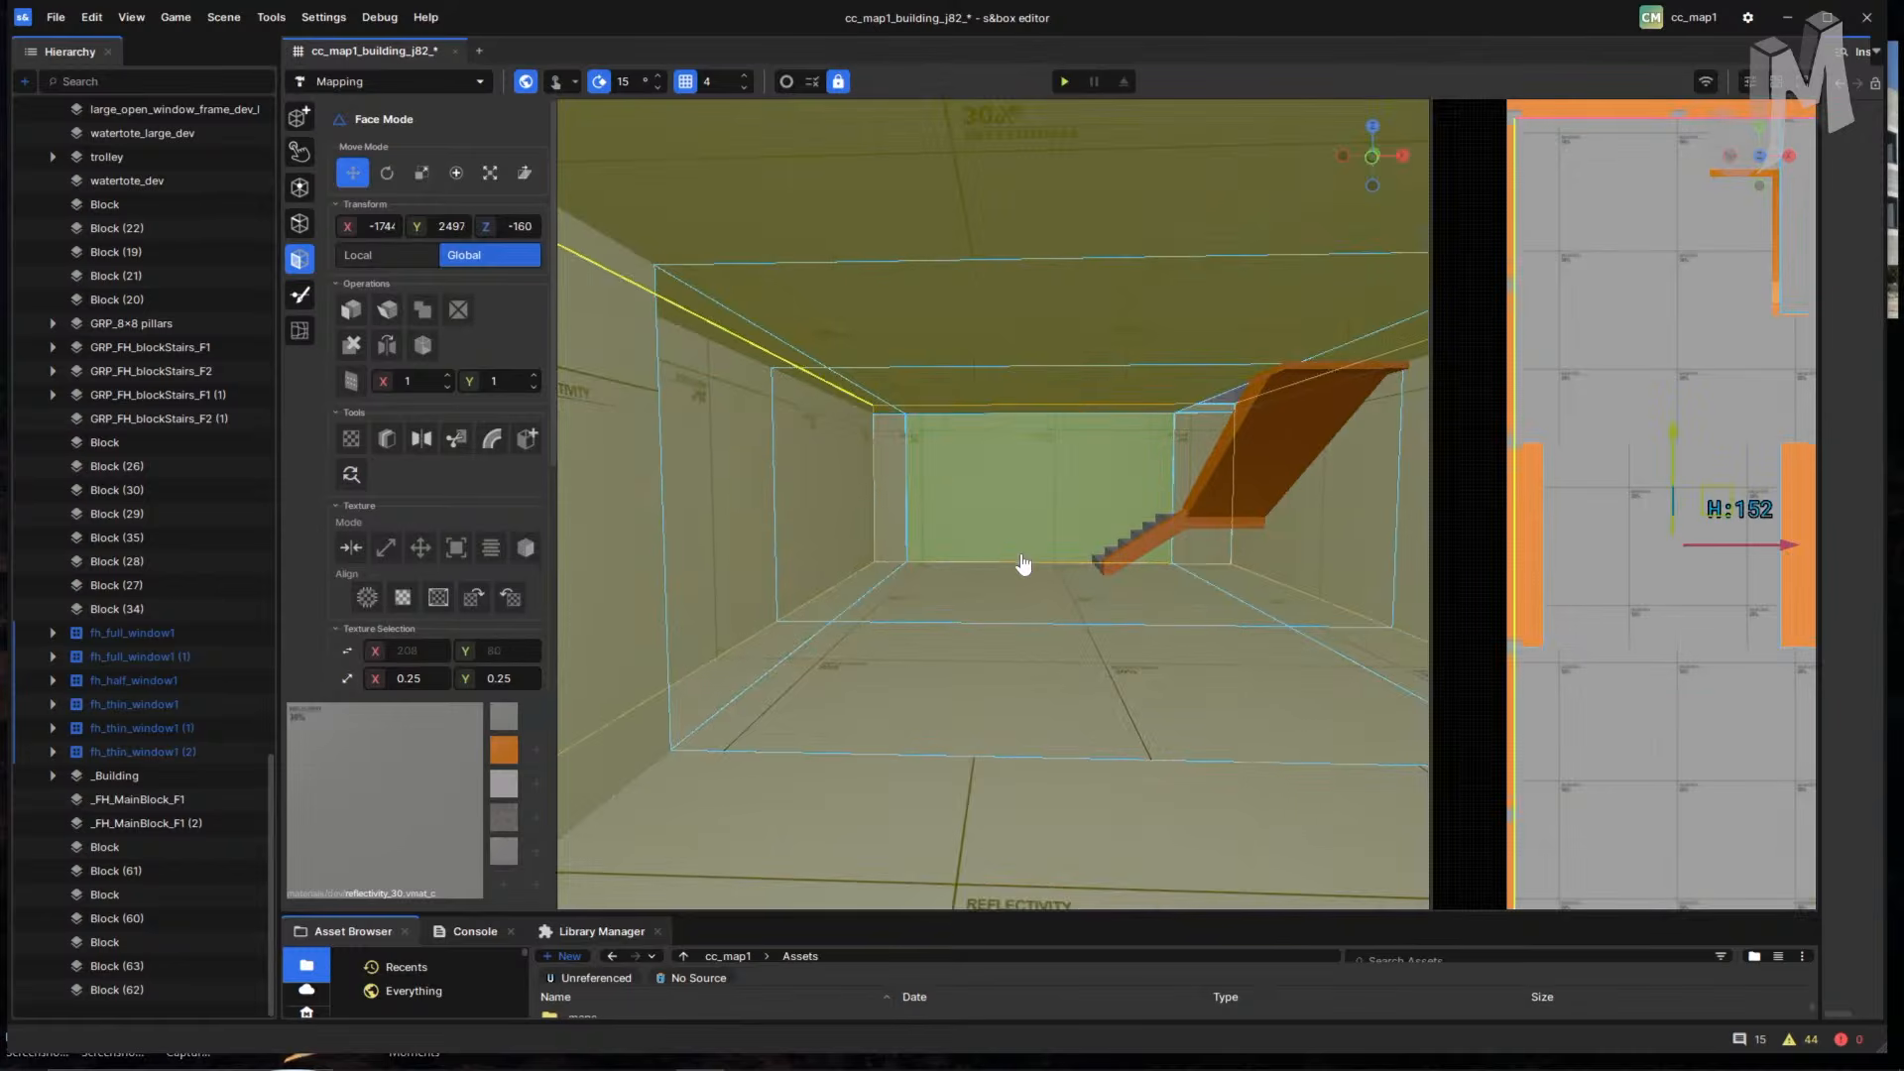
{"action": "right_click_drag", "start_coordinate": [1023, 564], "coordinate": [1041, 548]}
{"action": "left_click", "coordinate": [1020, 547]}
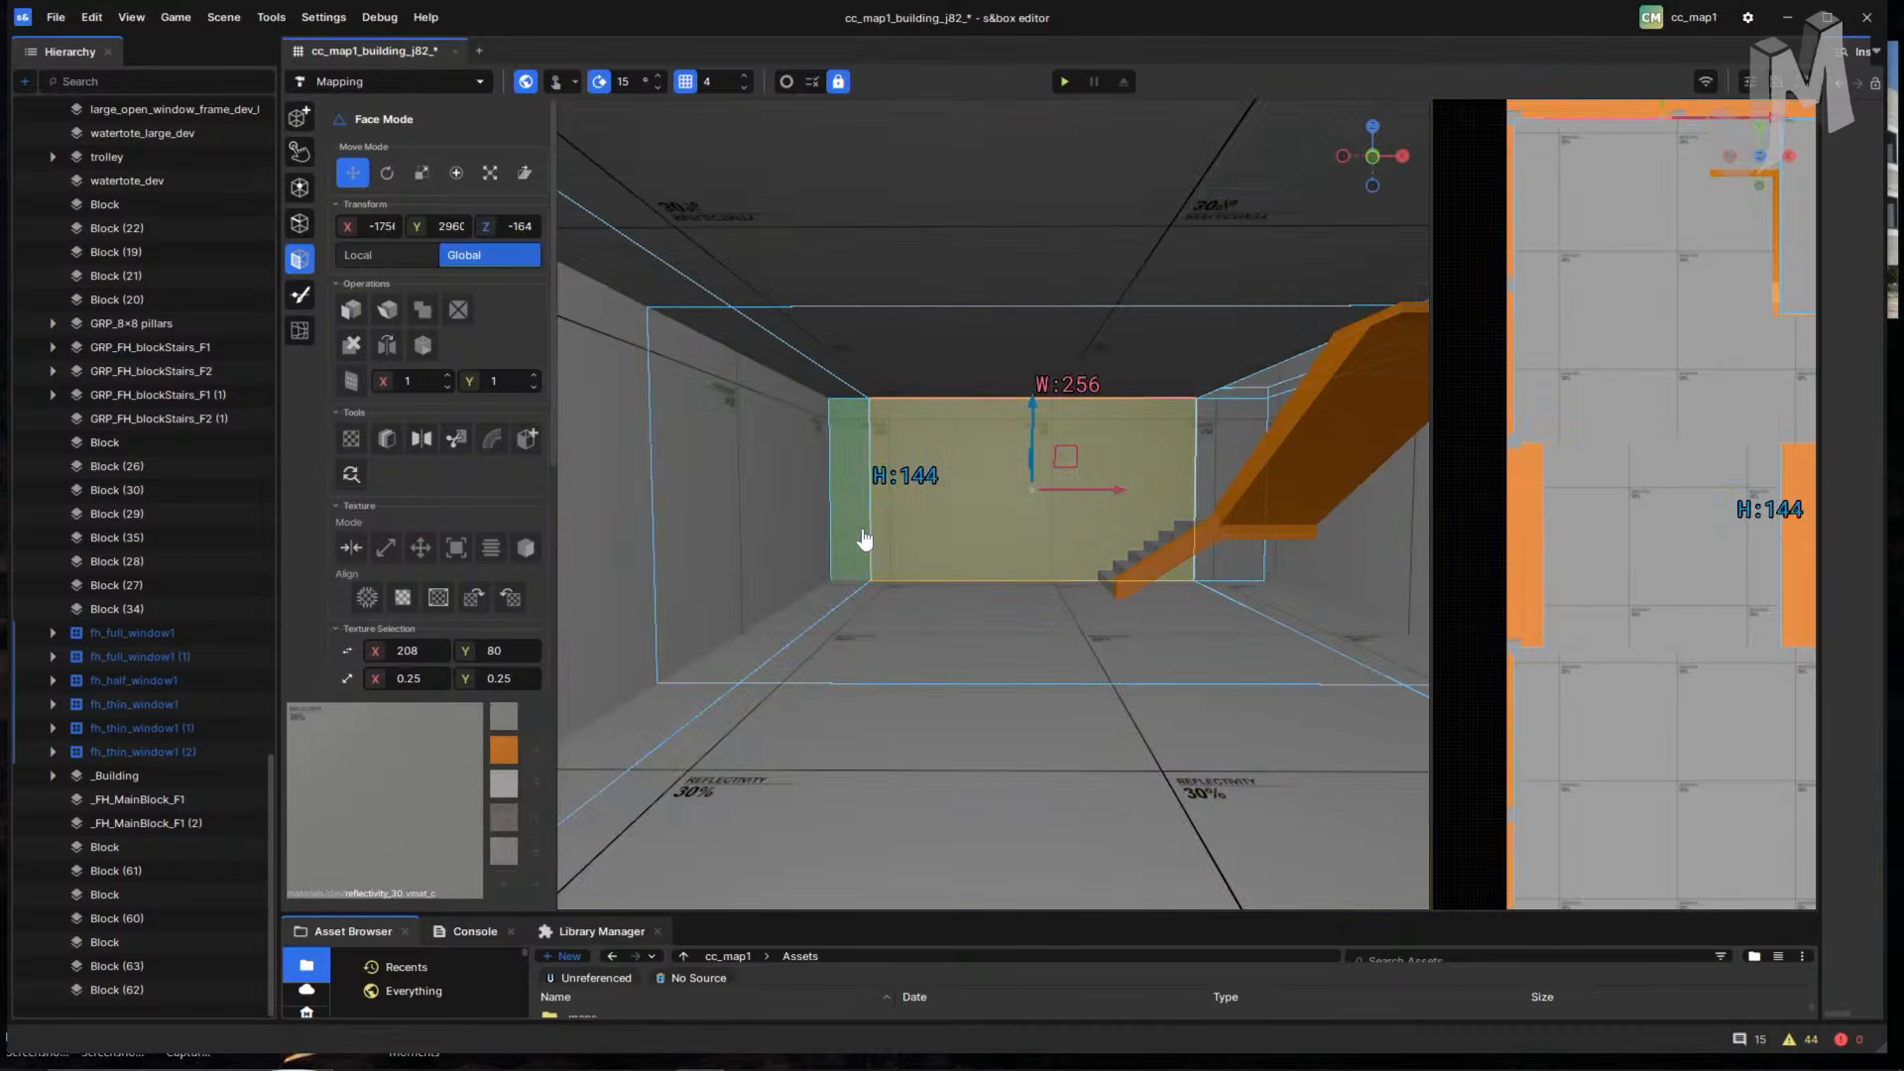
{"action": "left_click", "coordinate": [789, 535], "text": "ctrl"}
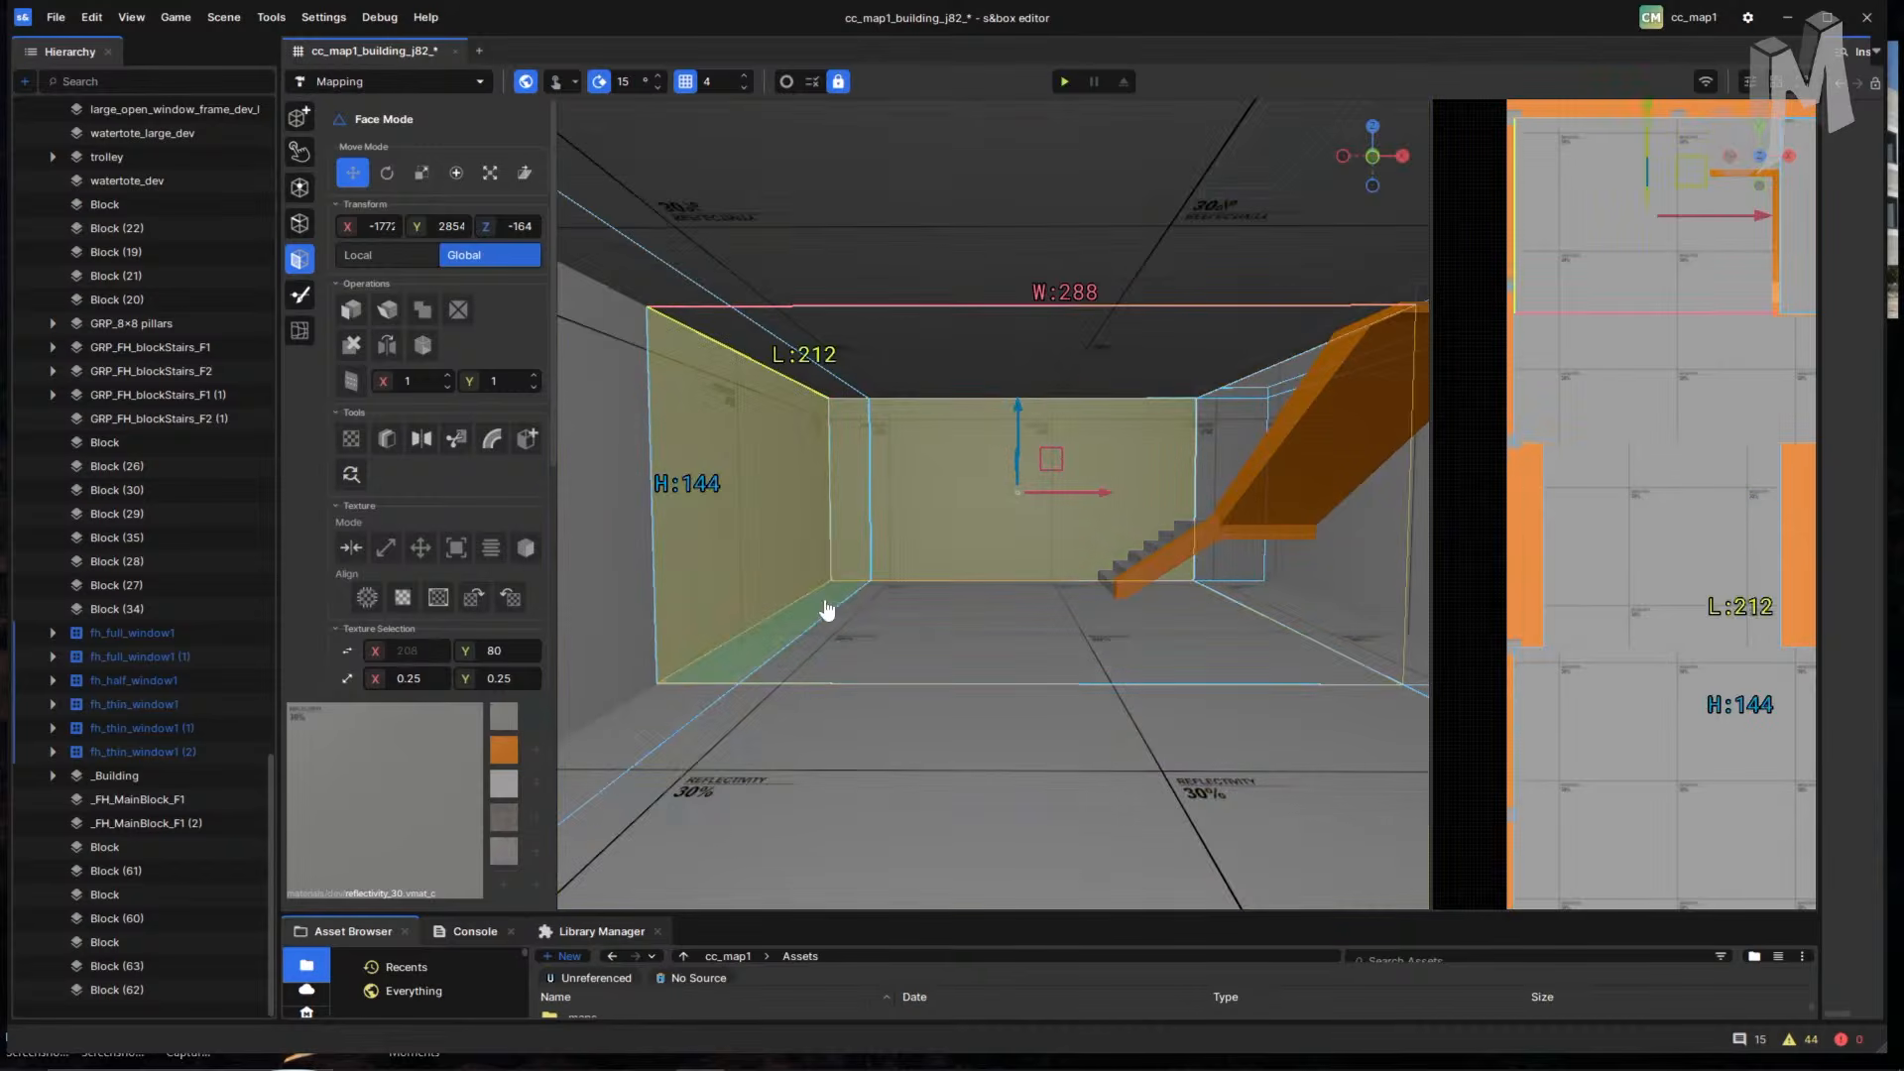
- Add the right wall, main ceiling, ceiling strips and the wall beside the stairs
{"action": "right_click_drag", "start_coordinate": [1283, 617], "coordinate": [630, 441]}
{"action": "left_click", "coordinate": [1235, 583], "text": "ctrl"}
{"action": "left_click", "coordinate": [884, 468], "text": "ctrl"}
{"action": "left_click", "coordinate": [722, 361], "text": "ctrl"}
{"action": "left_click", "coordinate": [829, 331], "text": "ctrl"}
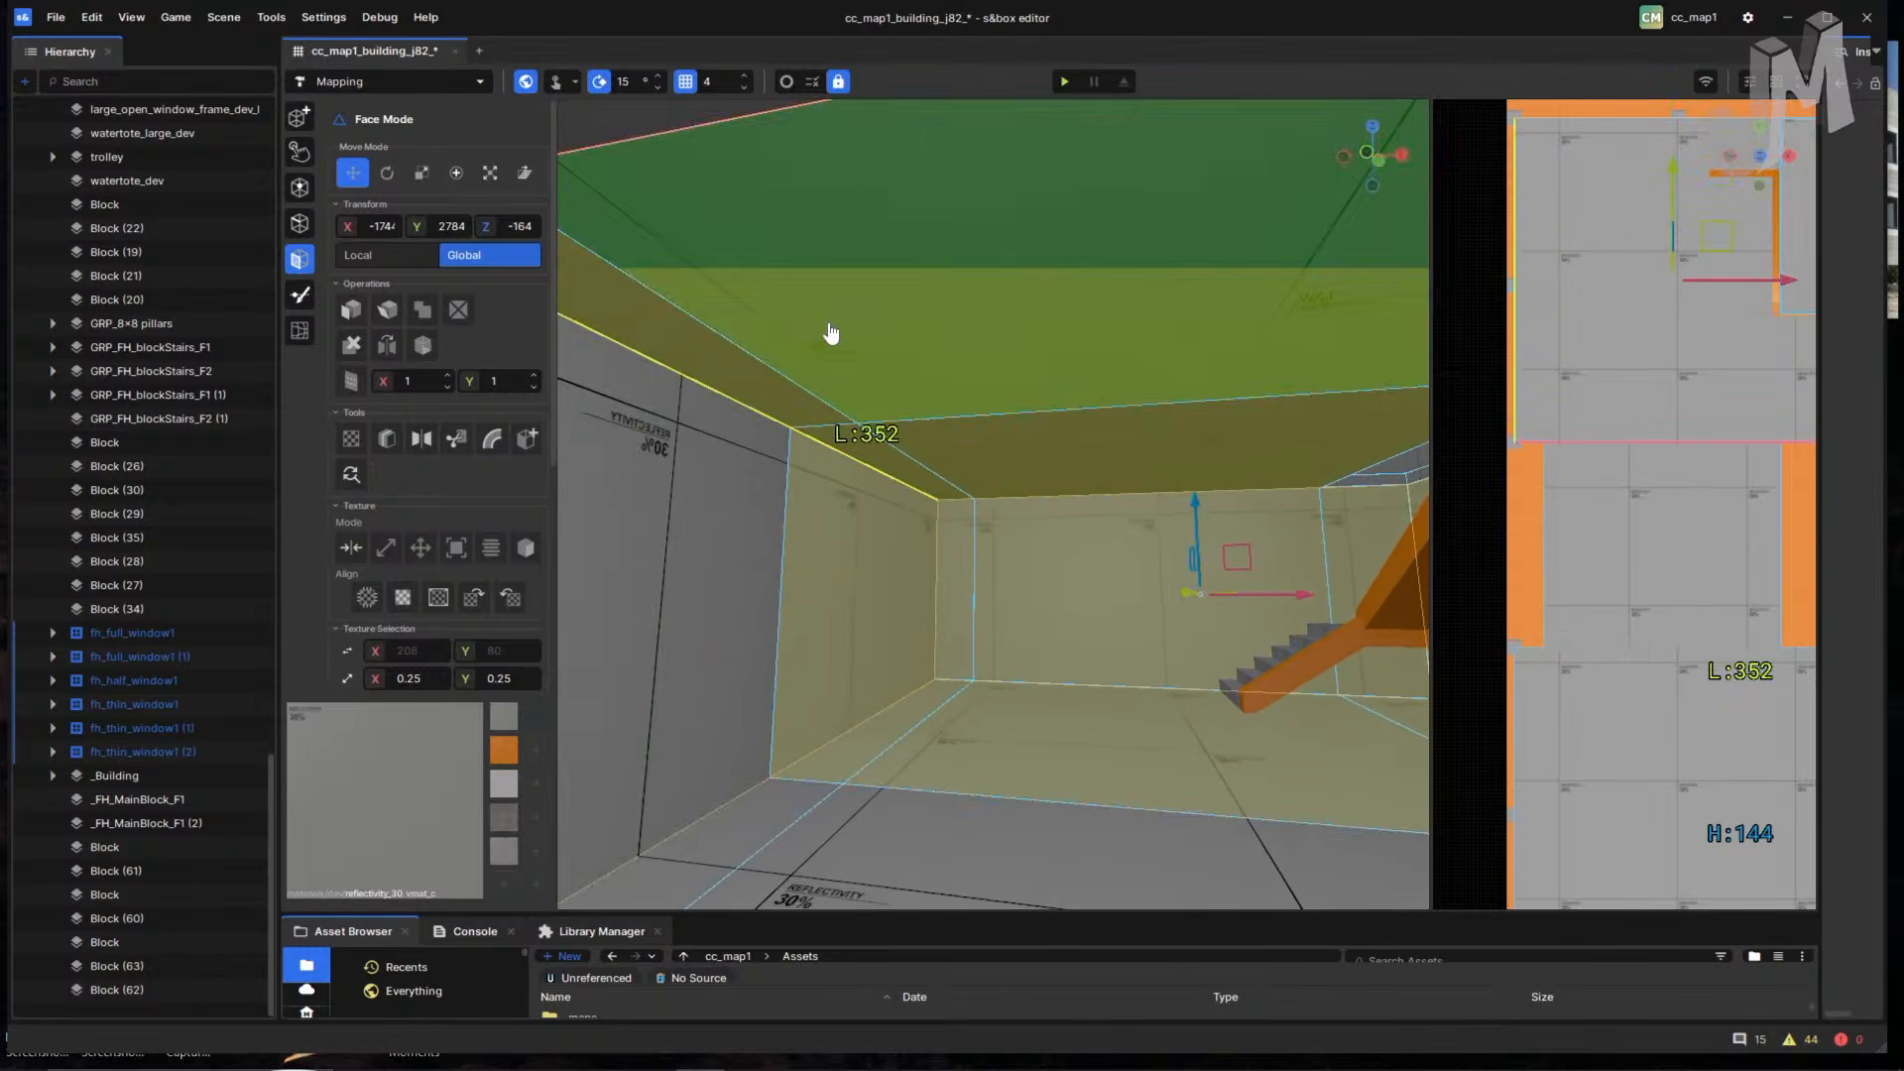
{"action": "right_click_drag", "start_coordinate": [942, 427], "coordinate": [1326, 340]}
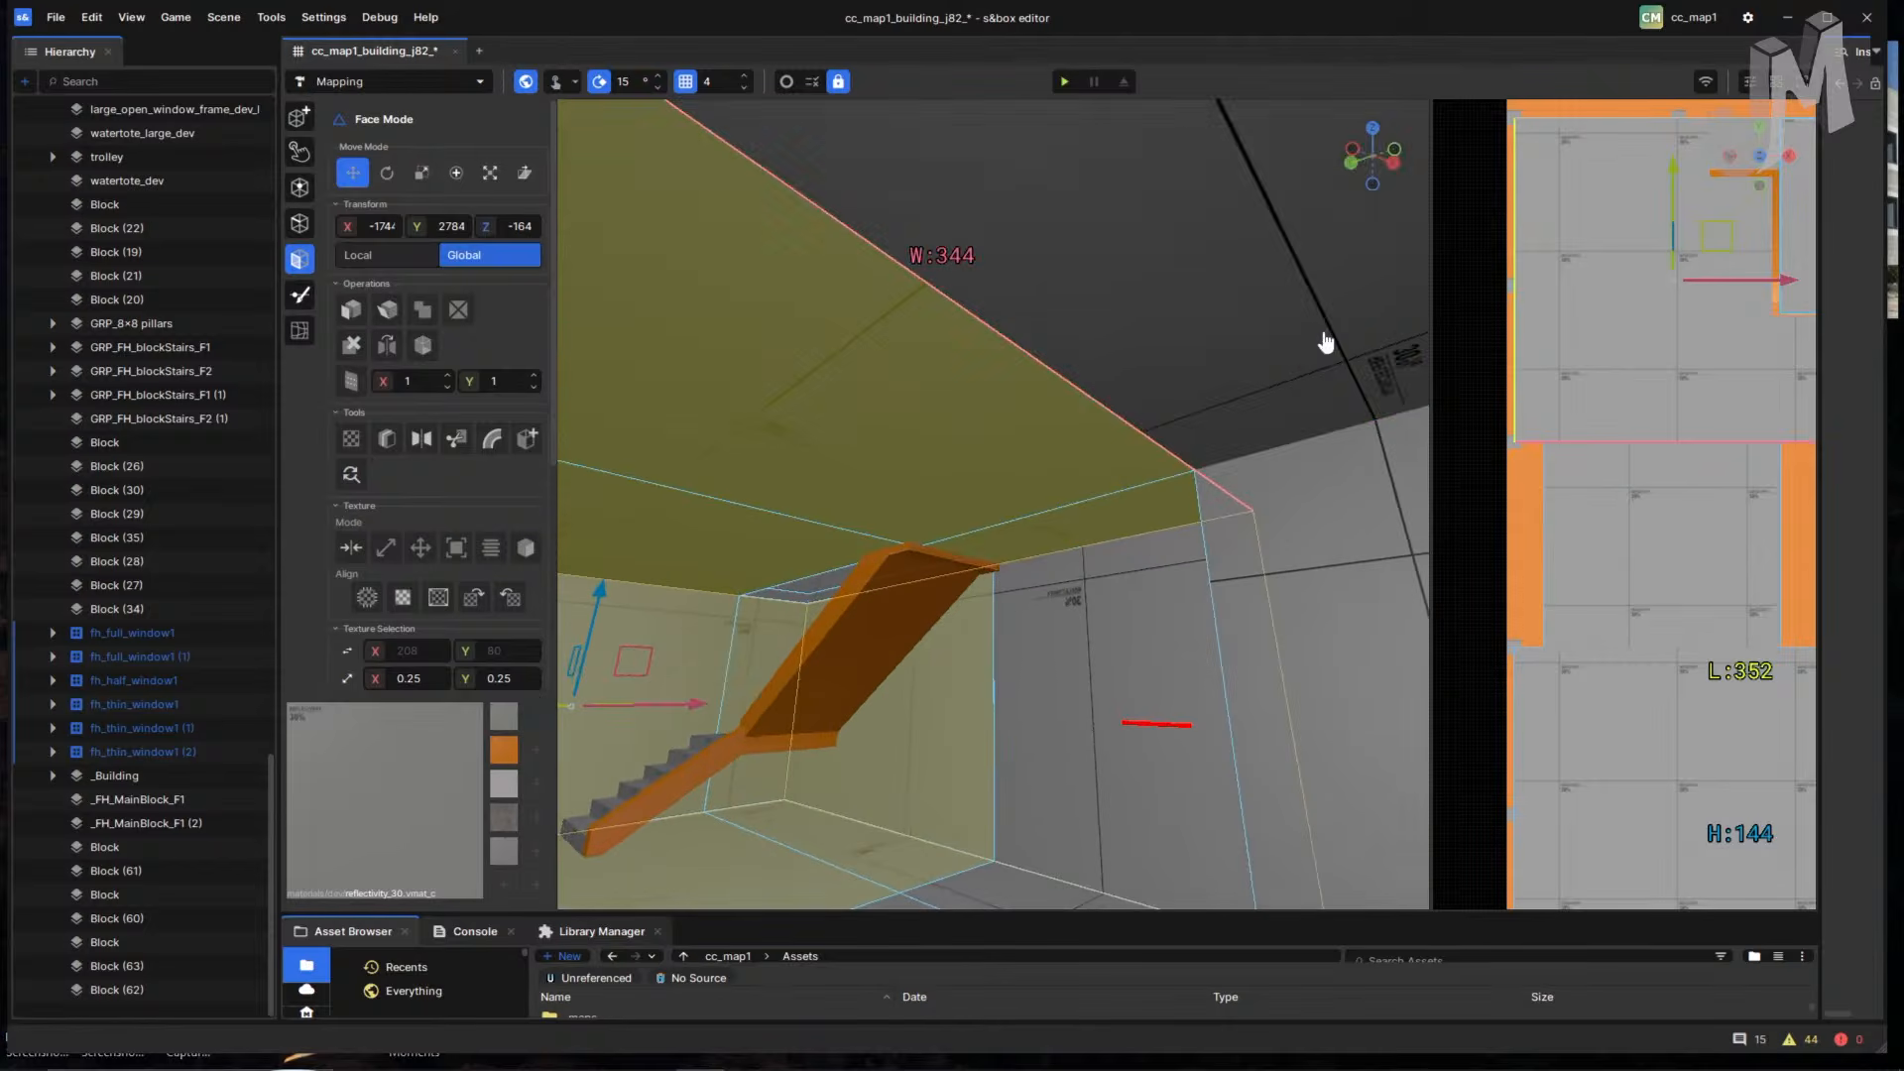
{"action": "left_click", "coordinate": [1046, 699], "text": "ctrl"}
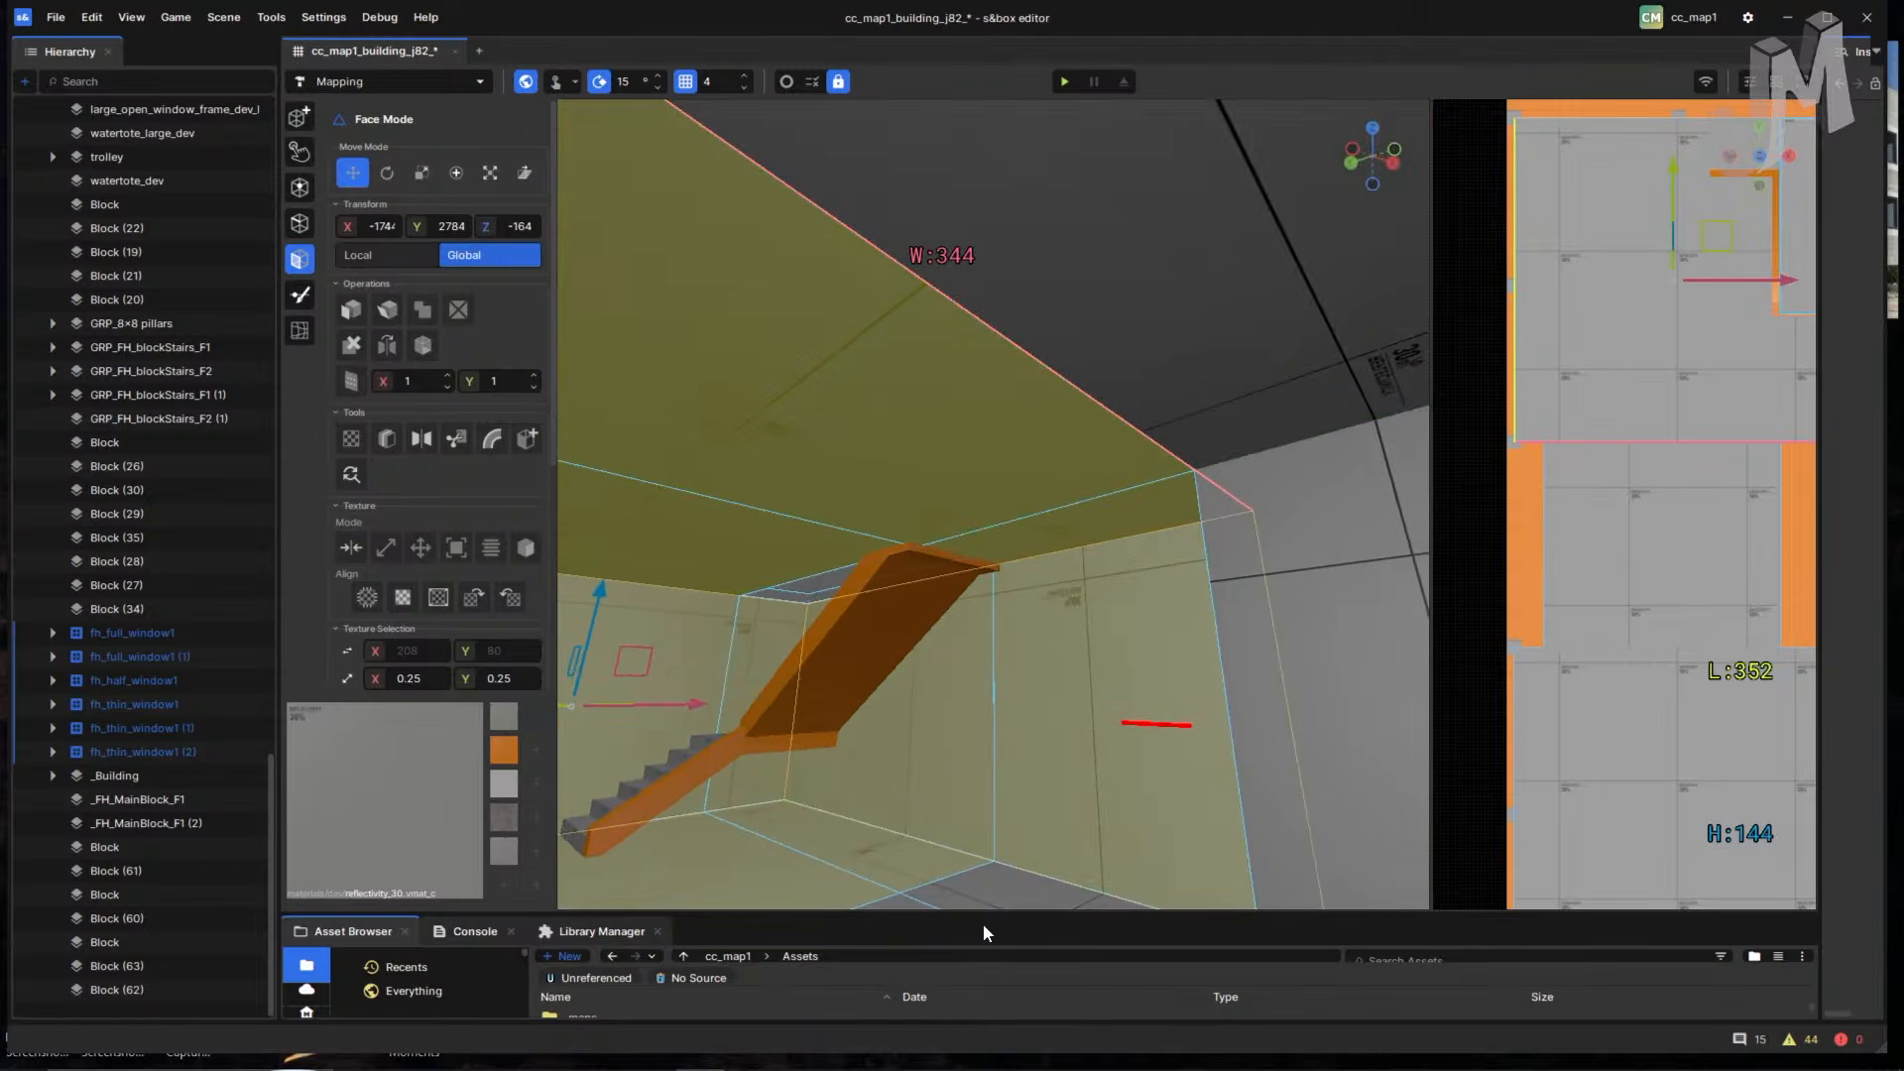
- Fly into the room and reselect the corridor floor plus the left wall and ceiling
{"action": "scroll", "coordinate": [1062, 735], "scroll_direction": "down", "scroll_amount": 5}
{"action": "right_click_drag", "start_coordinate": [1101, 693], "coordinate": [939, 730]}
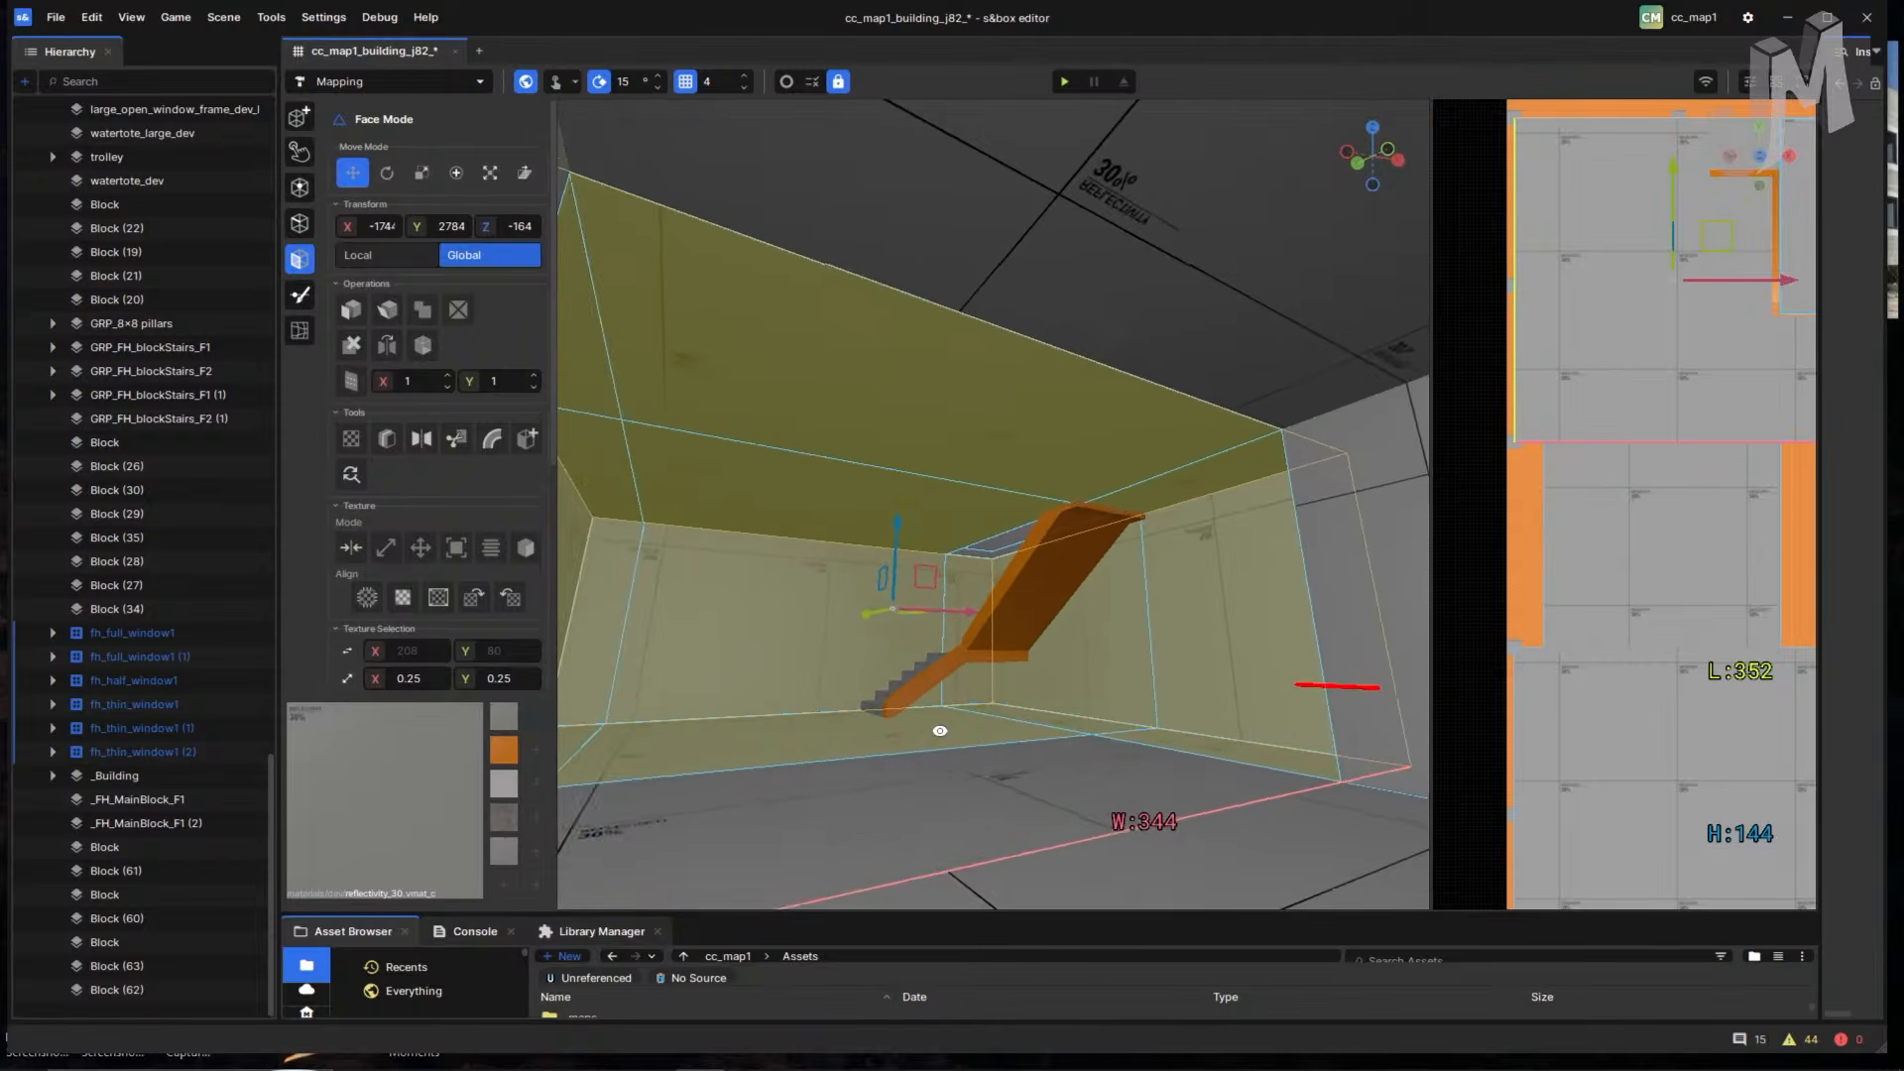
{"action": "right_click_drag", "start_coordinate": [1010, 782], "coordinate": [799, 790]}
{"action": "right_click_drag", "start_coordinate": [1051, 755], "coordinate": [608, 744]}
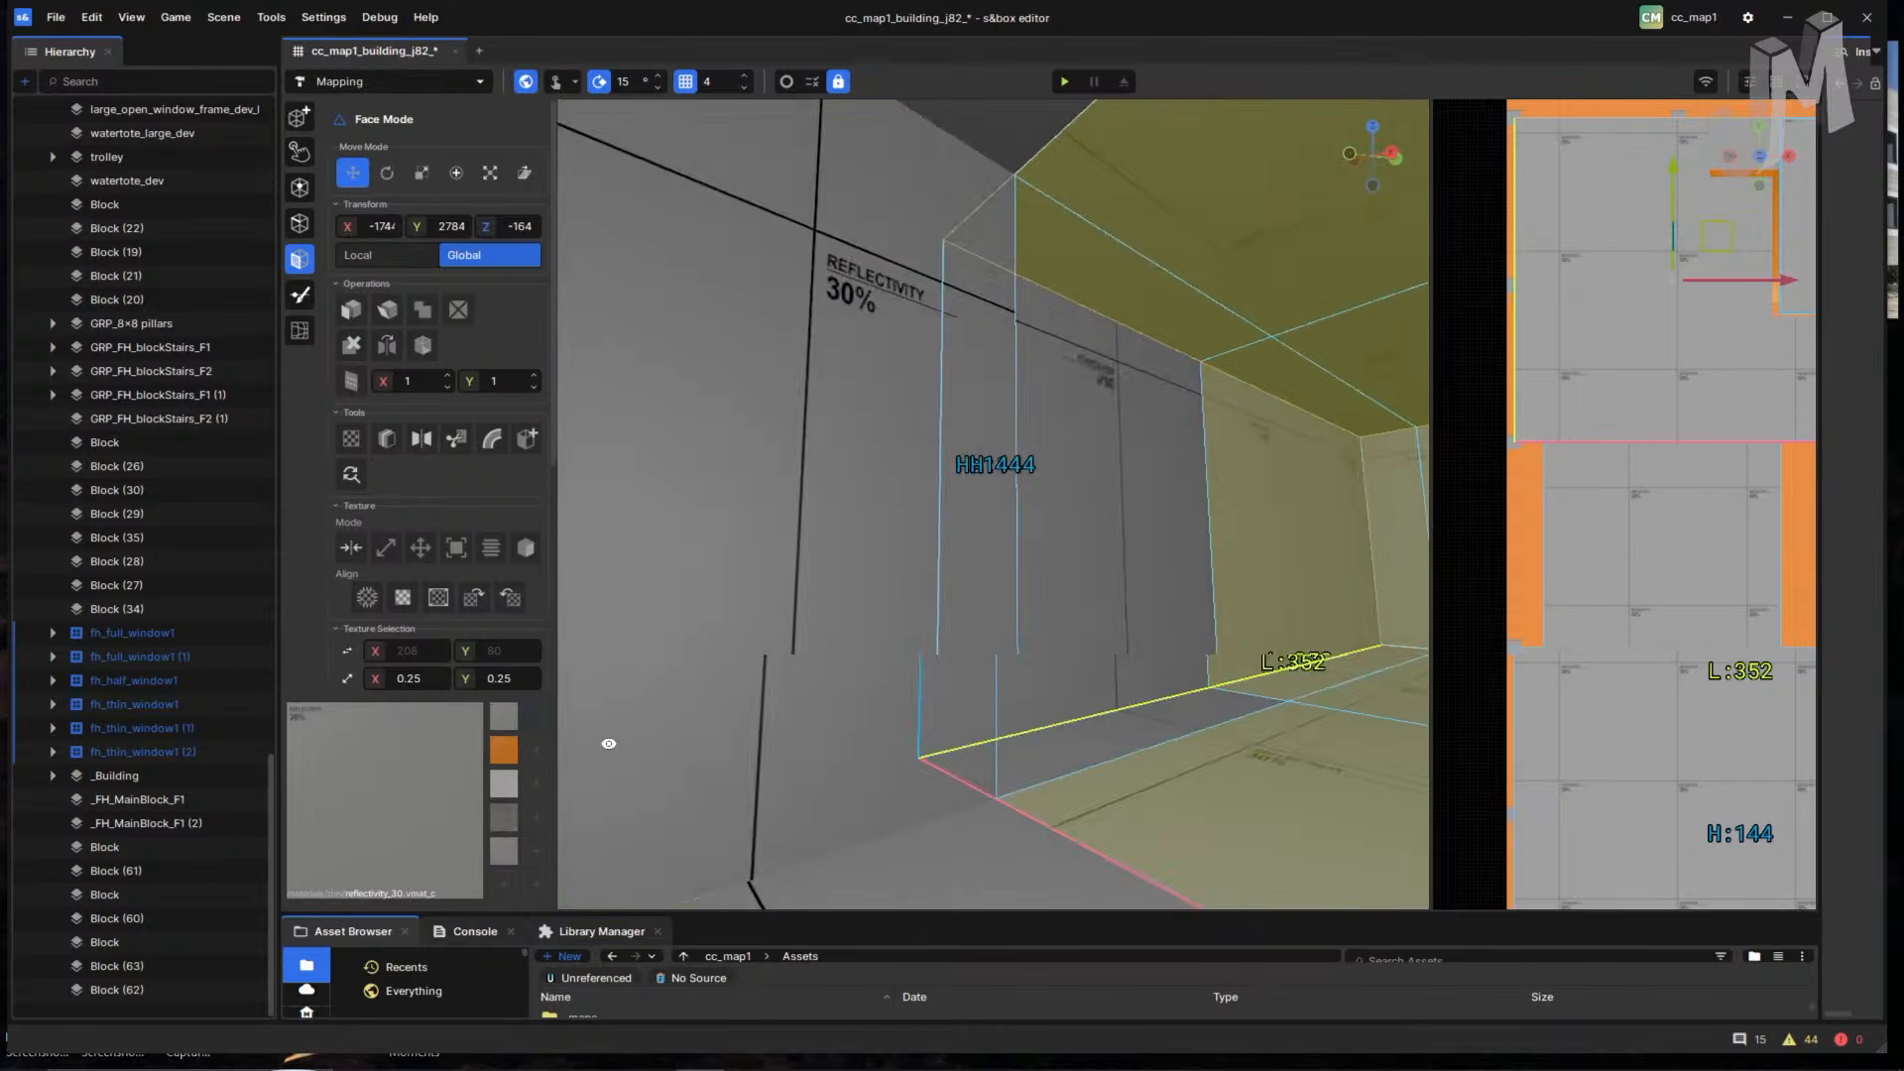
{"action": "right_click_drag", "start_coordinate": [1352, 548], "coordinate": [791, 553]}
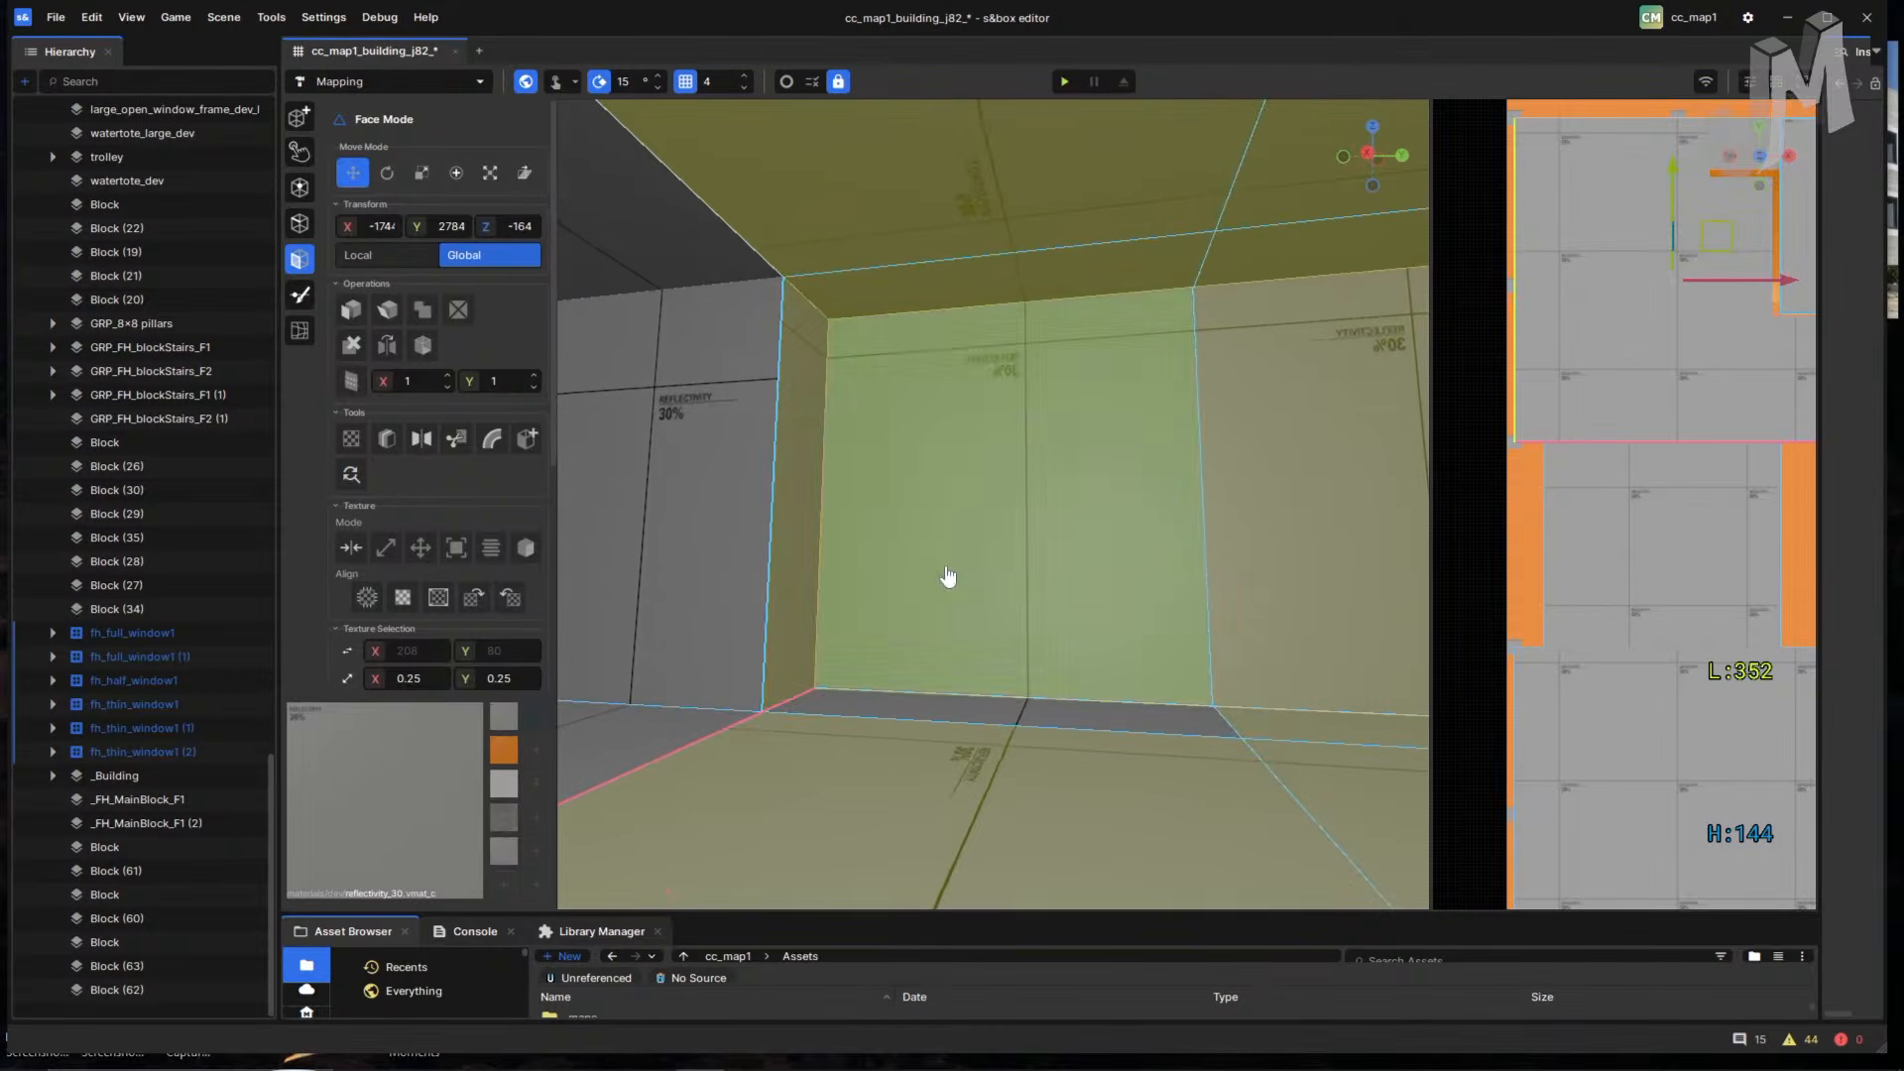
{"action": "right_click_drag", "start_coordinate": [1015, 714], "coordinate": [1249, 565]}
{"action": "right_click_drag", "start_coordinate": [909, 649], "coordinate": [1078, 614]}
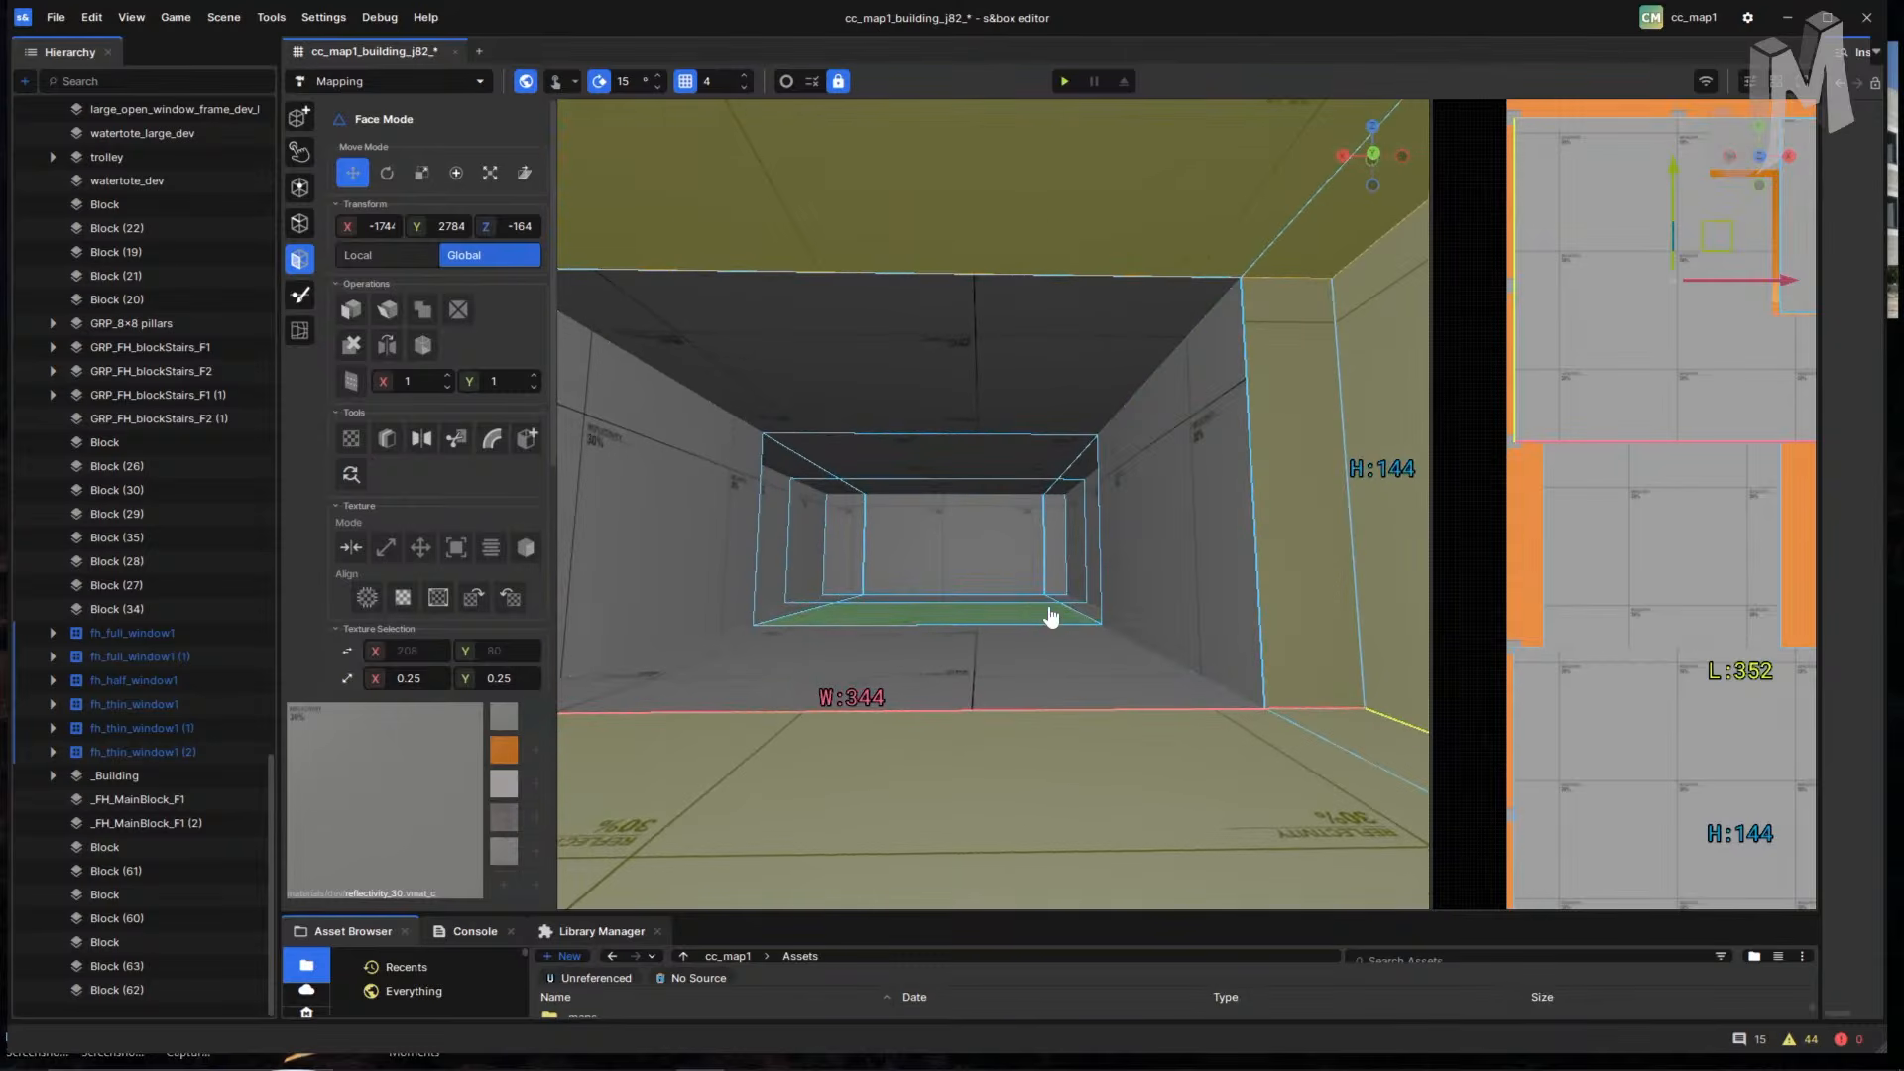
{"action": "right_click_drag", "start_coordinate": [1135, 729], "coordinate": [1096, 684]}
{"action": "left_click", "coordinate": [1085, 686]}
{"action": "double_click", "coordinate": [1104, 768]}
{"action": "left_click", "coordinate": [1096, 684]}
{"action": "left_click", "coordinate": [796, 537], "text": "ctrl"}
{"action": "left_click", "coordinate": [912, 396], "text": "ctrl"}
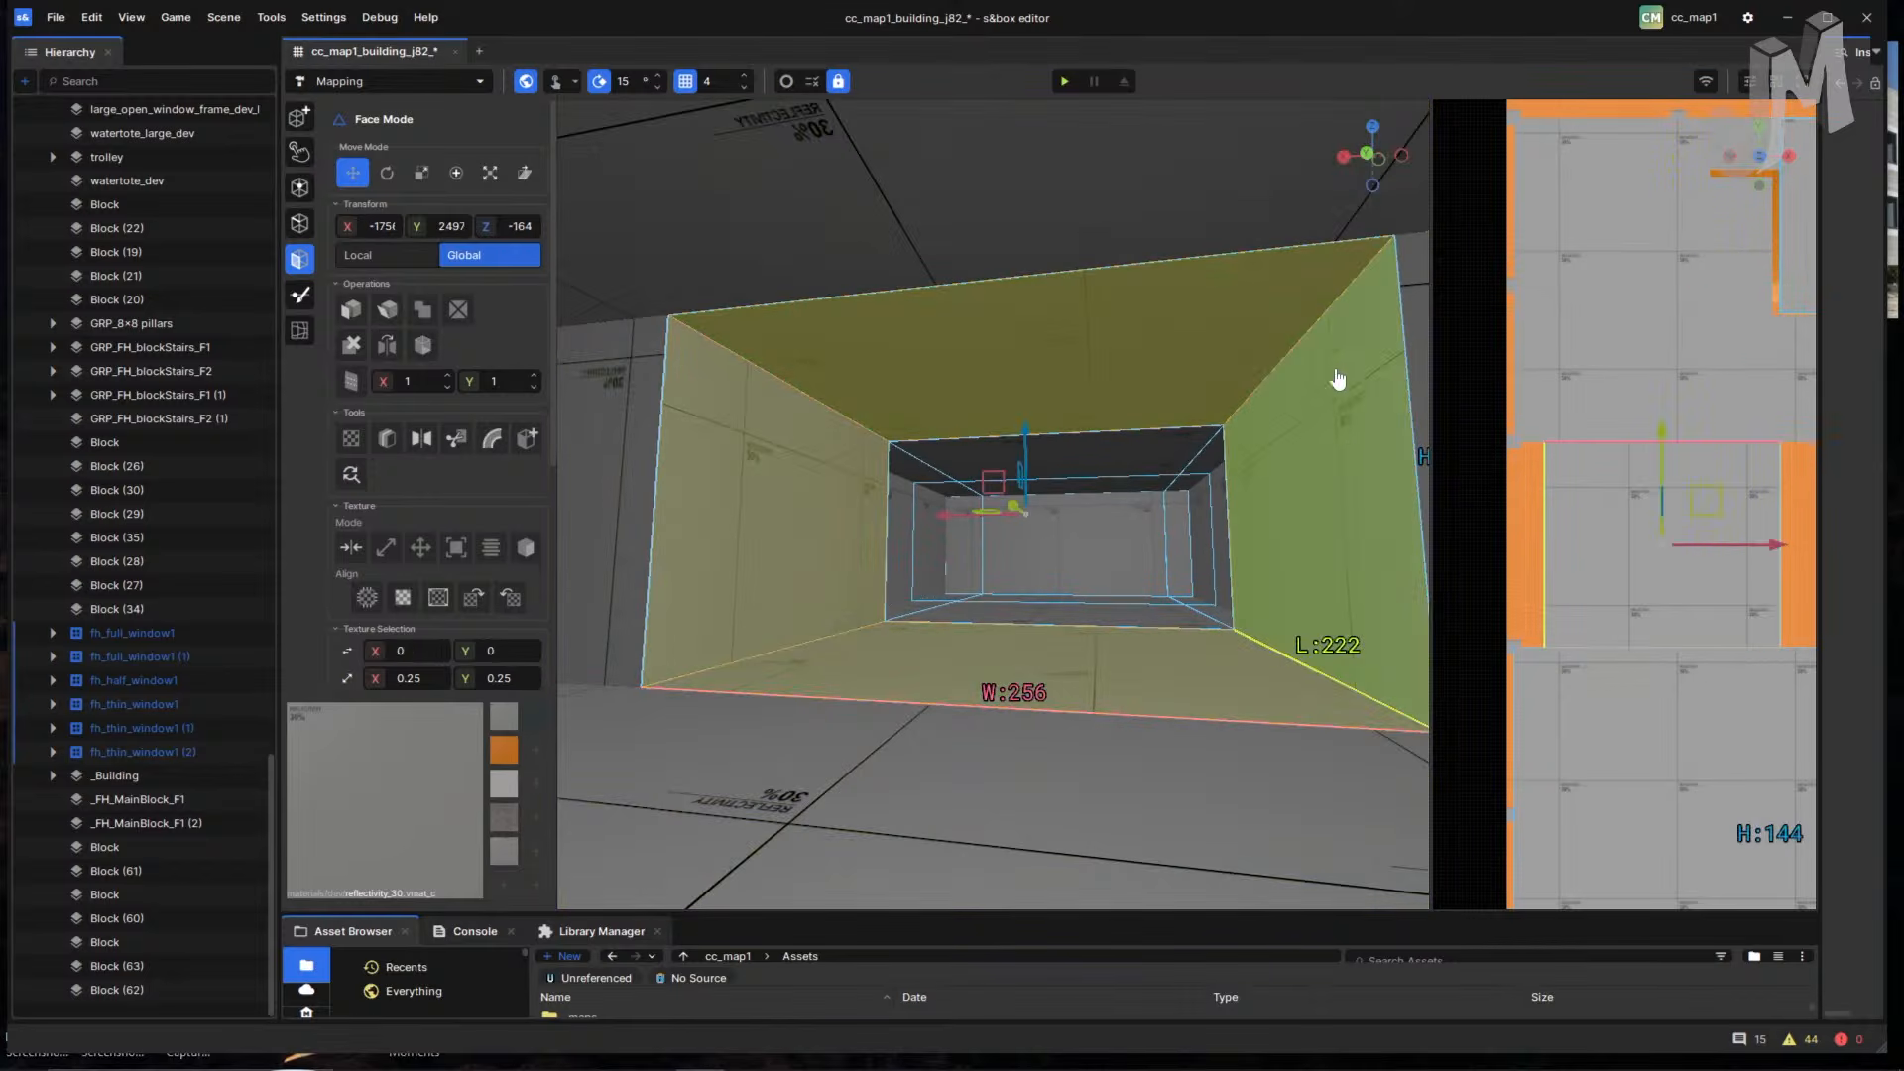
- Select the corridor floor, extend across the room's floor and walls, and add the right wall
{"action": "scroll", "coordinate": [1256, 496], "scroll_direction": "up", "scroll_amount": 6}
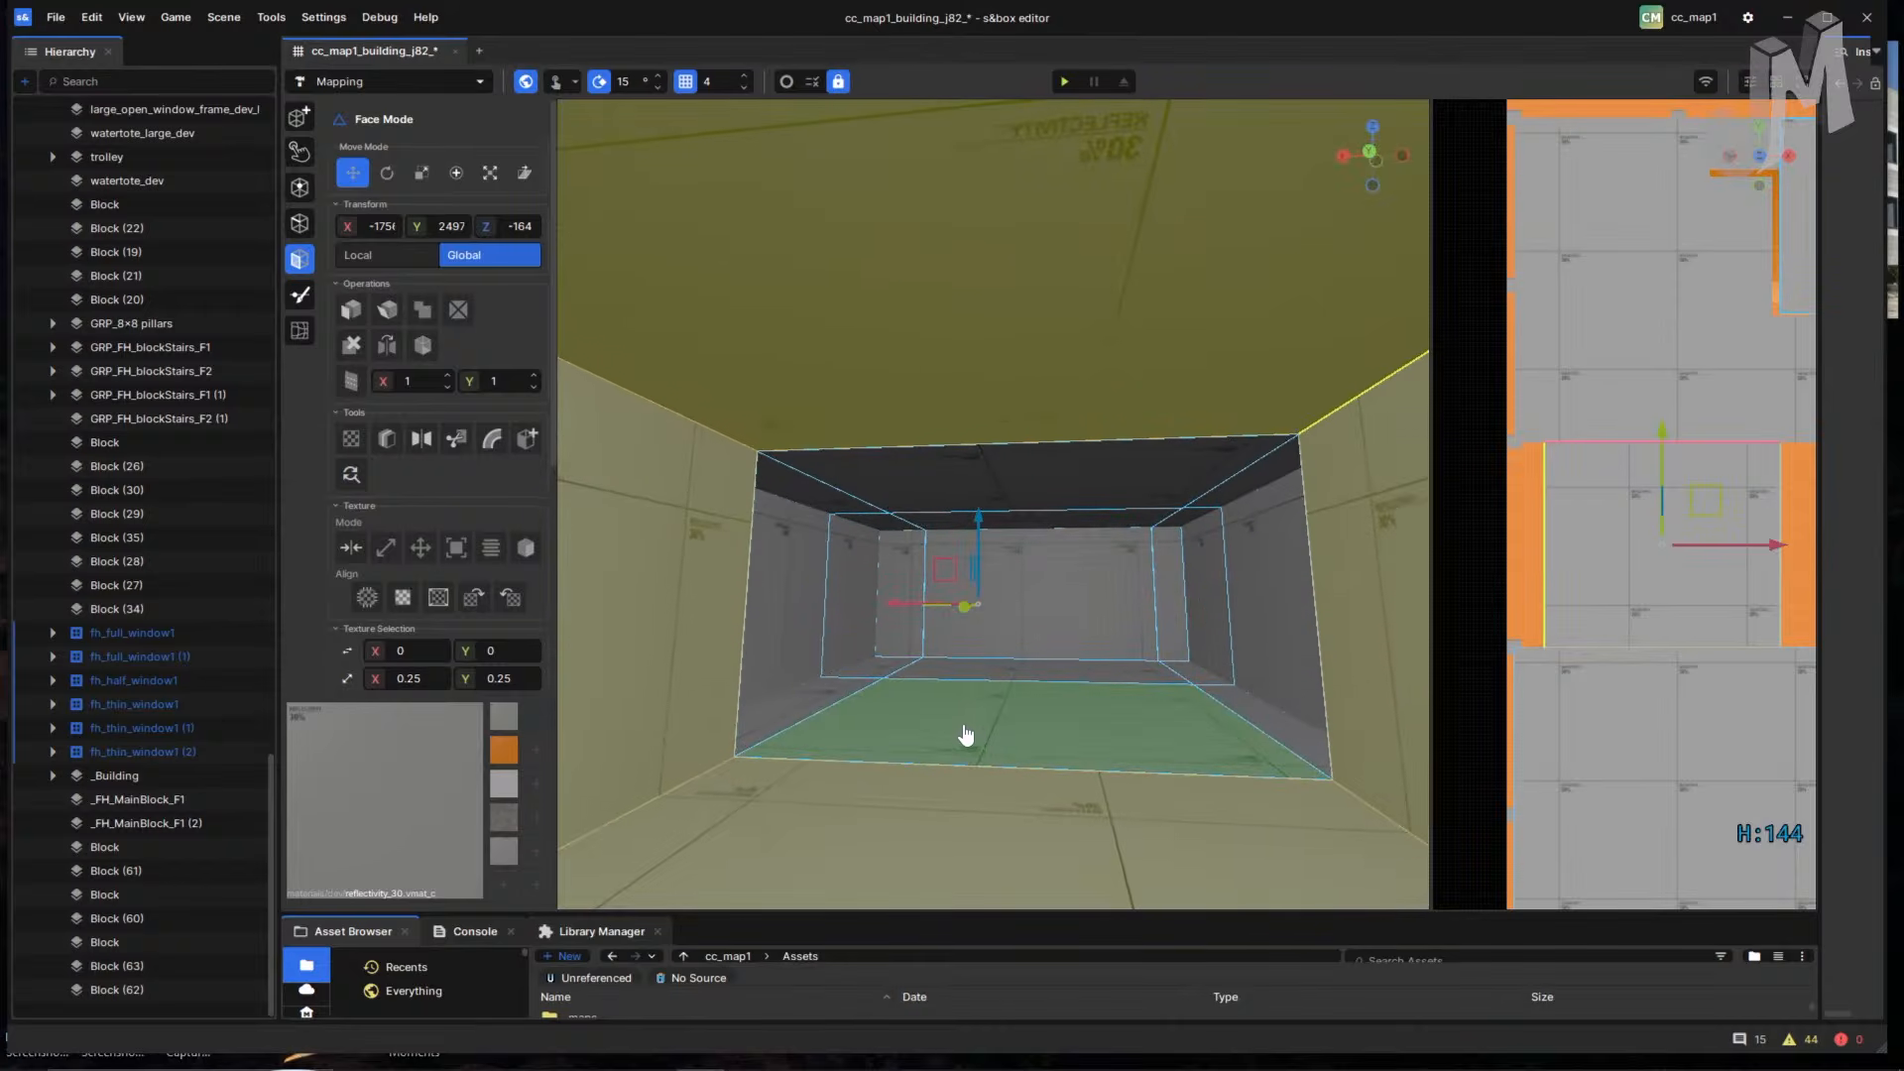
{"action": "left_click", "coordinate": [985, 727]}
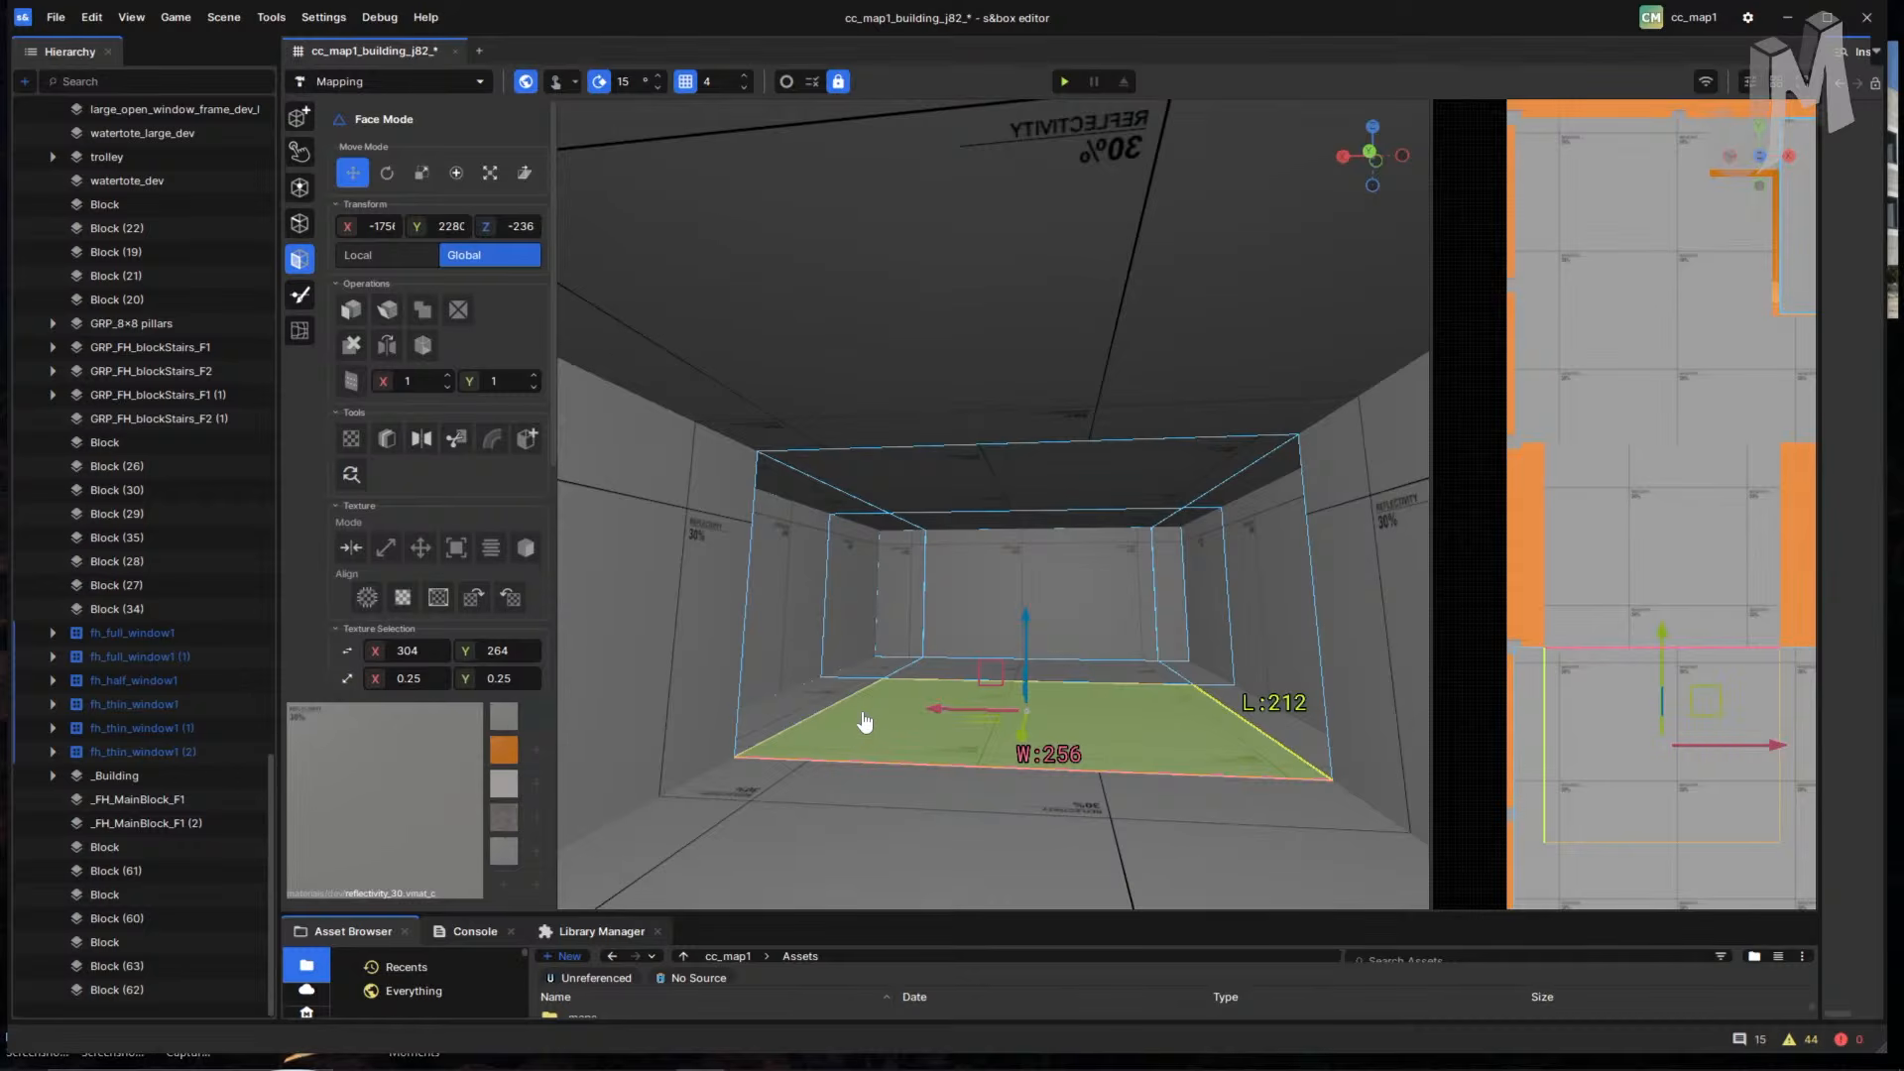
{"action": "mouse_move", "coordinate": [862, 714]}
{"action": "left_mouse_down"}
{"action": "mouse_move", "coordinate": [788, 674]}
{"action": "mouse_move", "coordinate": [864, 627]}
{"action": "mouse_move", "coordinate": [924, 675]}
{"action": "mouse_move", "coordinate": [942, 627]}
{"action": "mouse_move", "coordinate": [901, 531]}
{"action": "mouse_move", "coordinate": [844, 496]}
{"action": "left_mouse_up"}
{"action": "mouse_move", "coordinate": [1208, 511]}
{"action": "left_mouse_down"}
{"action": "mouse_move", "coordinate": [1186, 538]}
{"action": "mouse_move", "coordinate": [1253, 629]}
{"action": "mouse_move", "coordinate": [1234, 724]}
{"action": "left_mouse_up"}
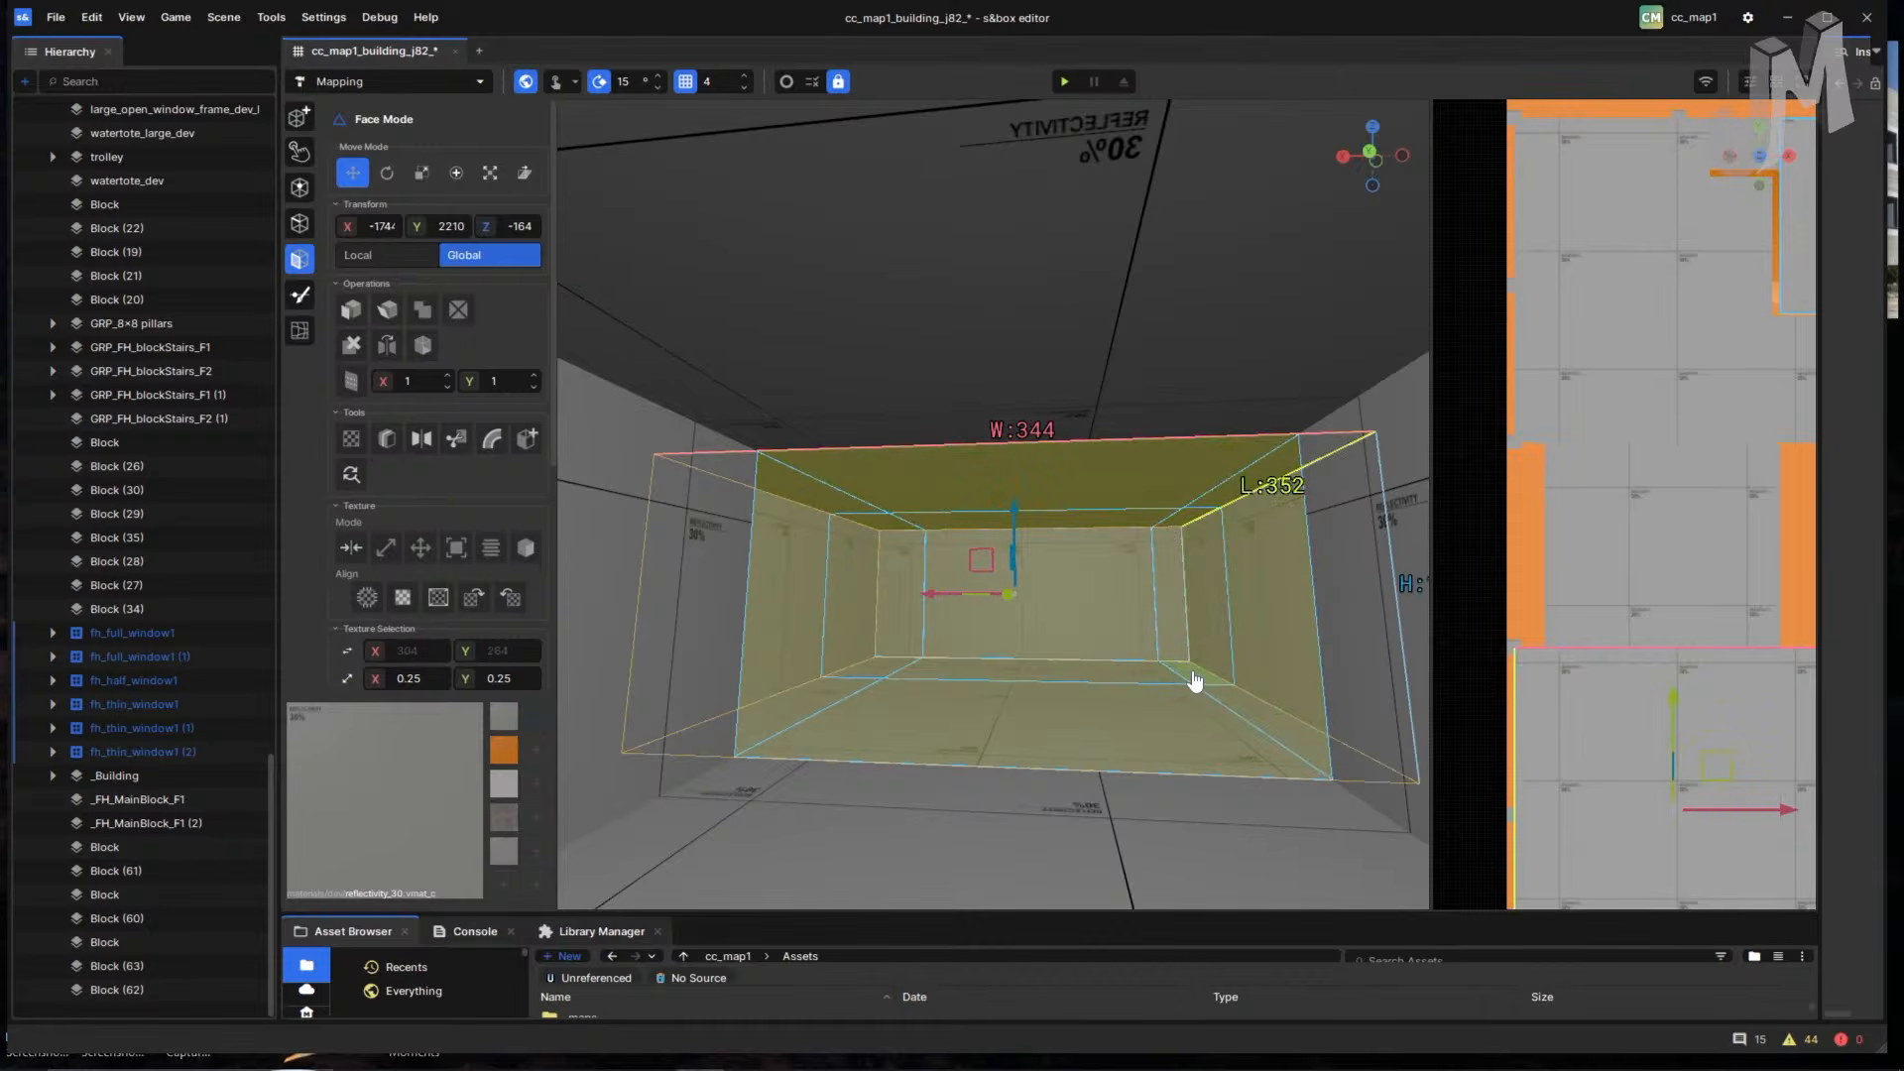
{"action": "right_click_drag", "start_coordinate": [1088, 682], "coordinate": [680, 629]}
{"action": "key", "text": "w"}
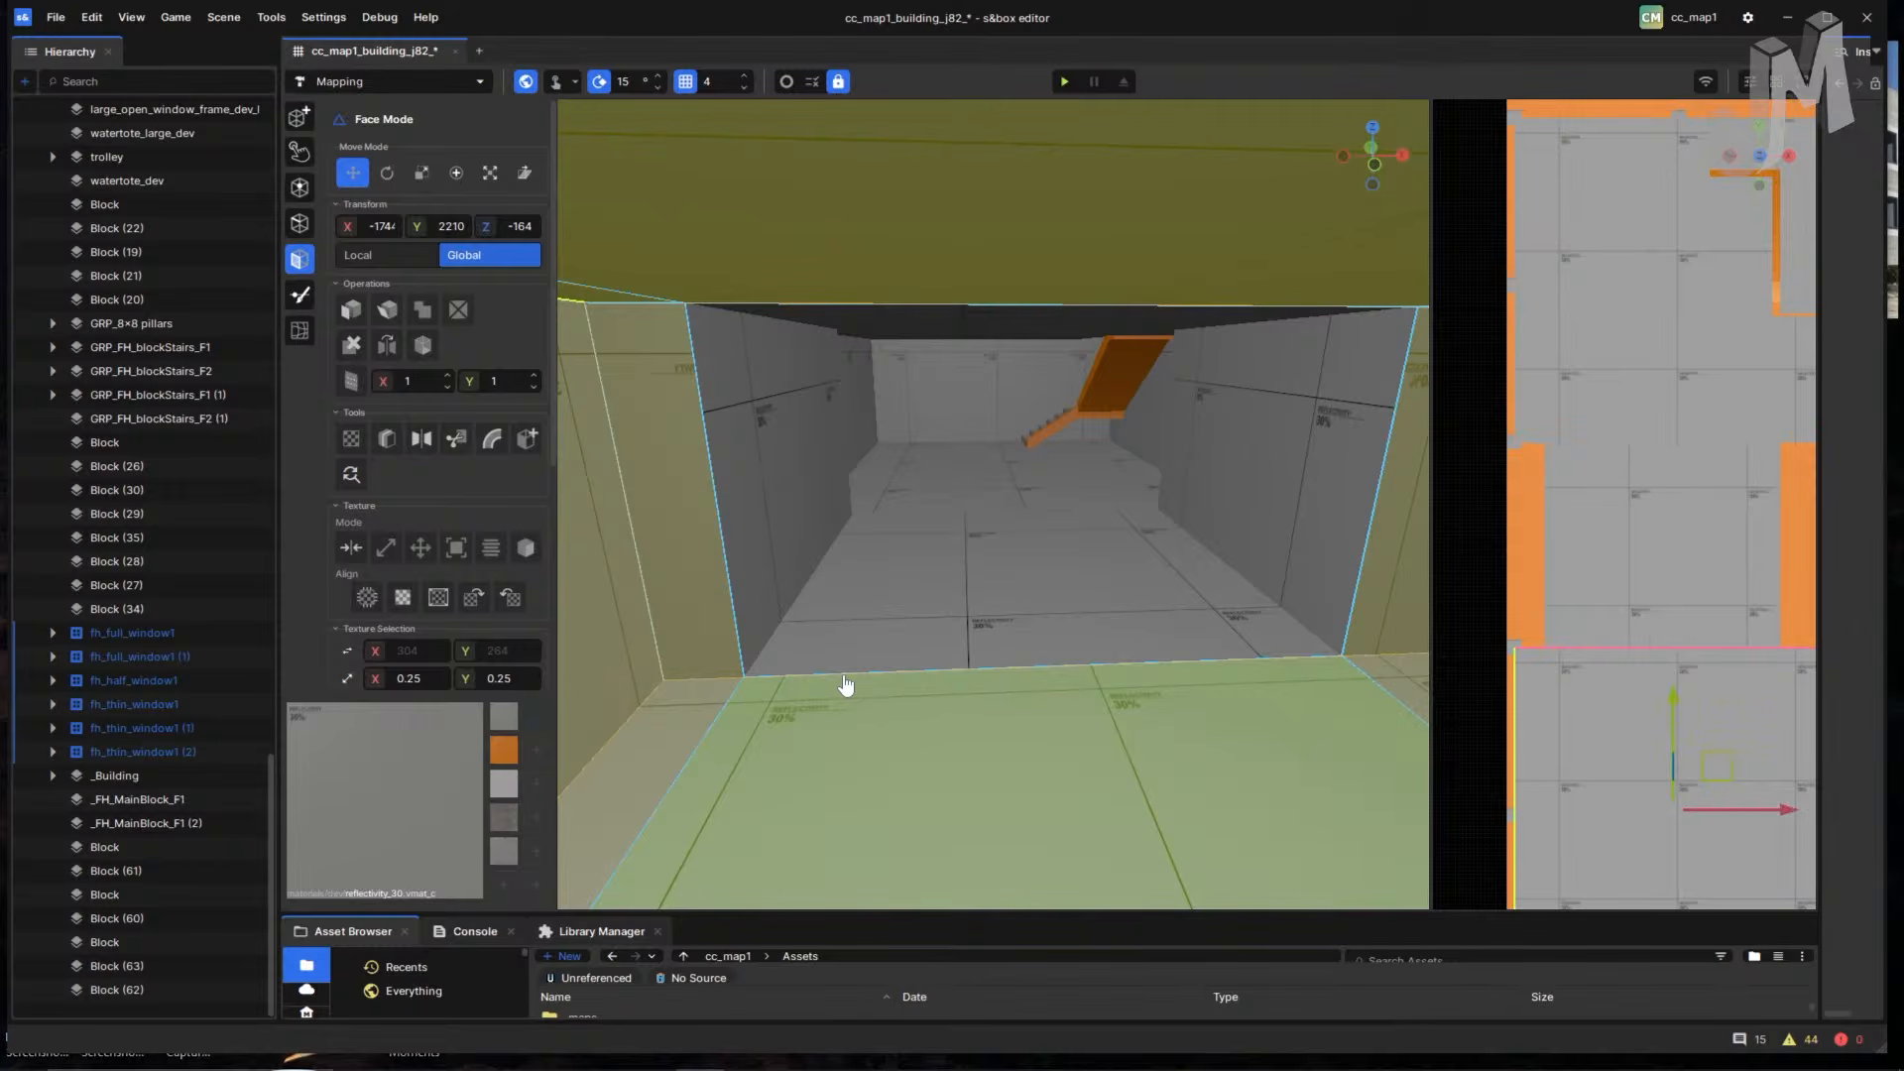
- Select the corridor floor, then the whole corridor and foreground room meshes
{"action": "right_click_drag", "start_coordinate": [857, 841], "coordinate": [1050, 705]}
{"action": "left_click", "coordinate": [1050, 705]}
{"action": "double_click", "coordinate": [1134, 685]}
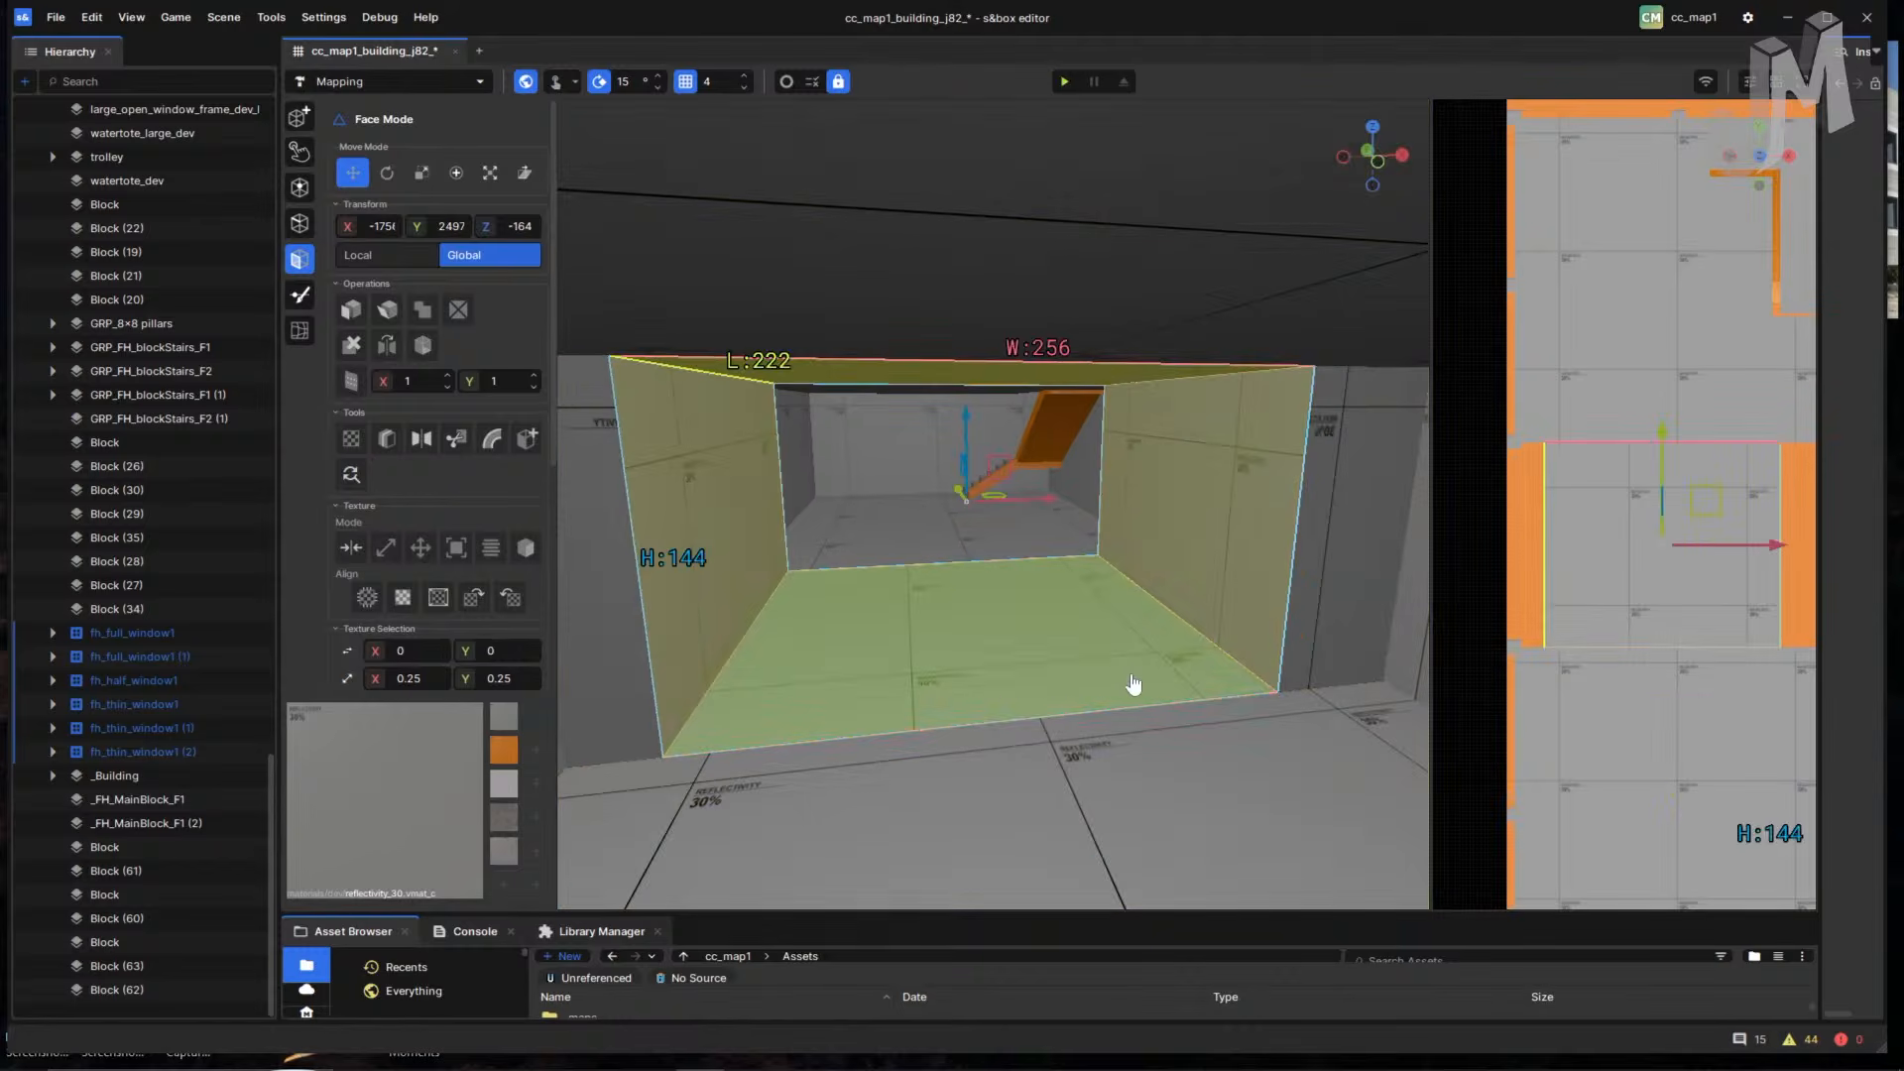
{"action": "double_click", "coordinate": [1305, 764]}
- Fly to the orange staircase and select the left and right 56 by 8 ledge faces
{"action": "key", "text": "w"}
{"action": "right_click_drag", "start_coordinate": [1233, 799], "coordinate": [1088, 691]}
{"action": "key", "text": "w"}
{"action": "right_click_drag", "start_coordinate": [1124, 699], "coordinate": [1026, 646]}
{"action": "left_click", "coordinate": [1079, 573]}
{"action": "left_click", "coordinate": [1250, 574], "text": "shift"}
- Lower the view over the stairs to floor level and open Block (35)'s Hierarchy options
{"action": "right_click_drag", "start_coordinate": [1114, 553], "coordinate": [886, 477]}
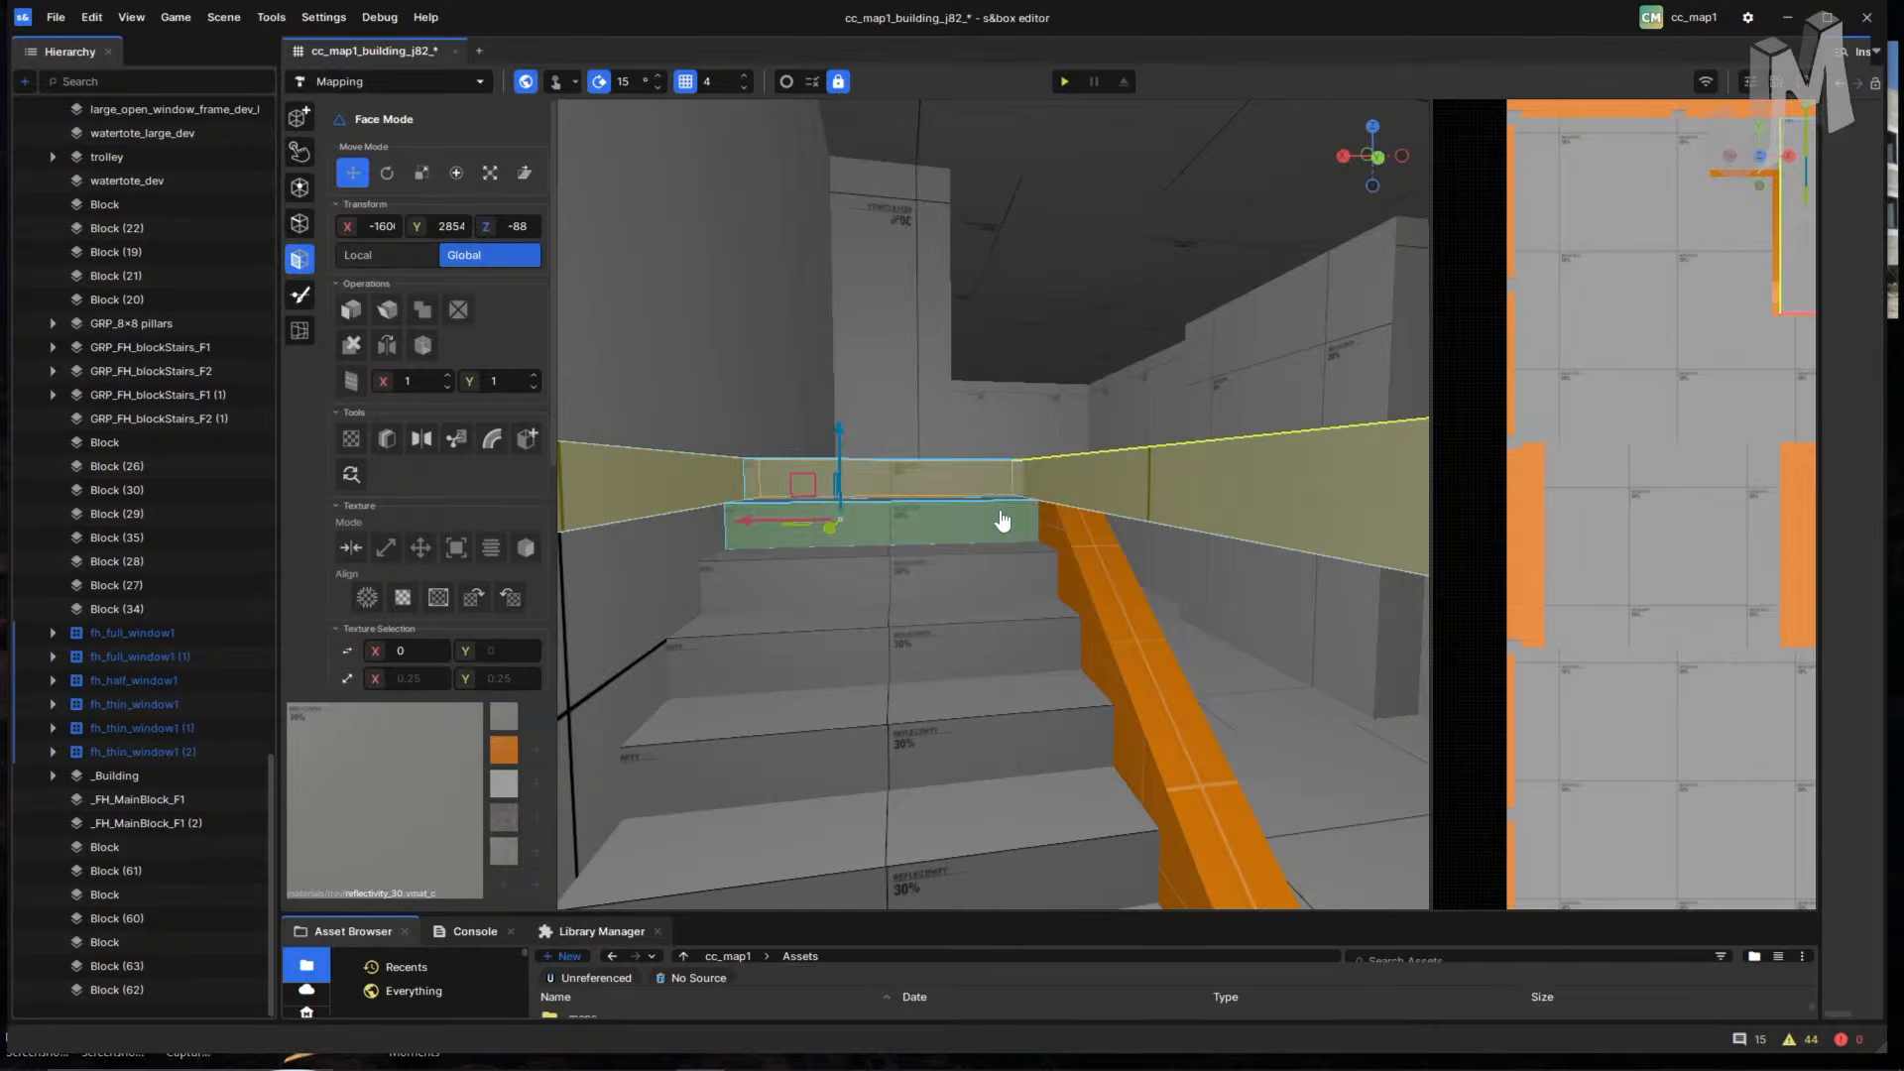
{"action": "right_click_drag", "start_coordinate": [1001, 520], "coordinate": [929, 652]}
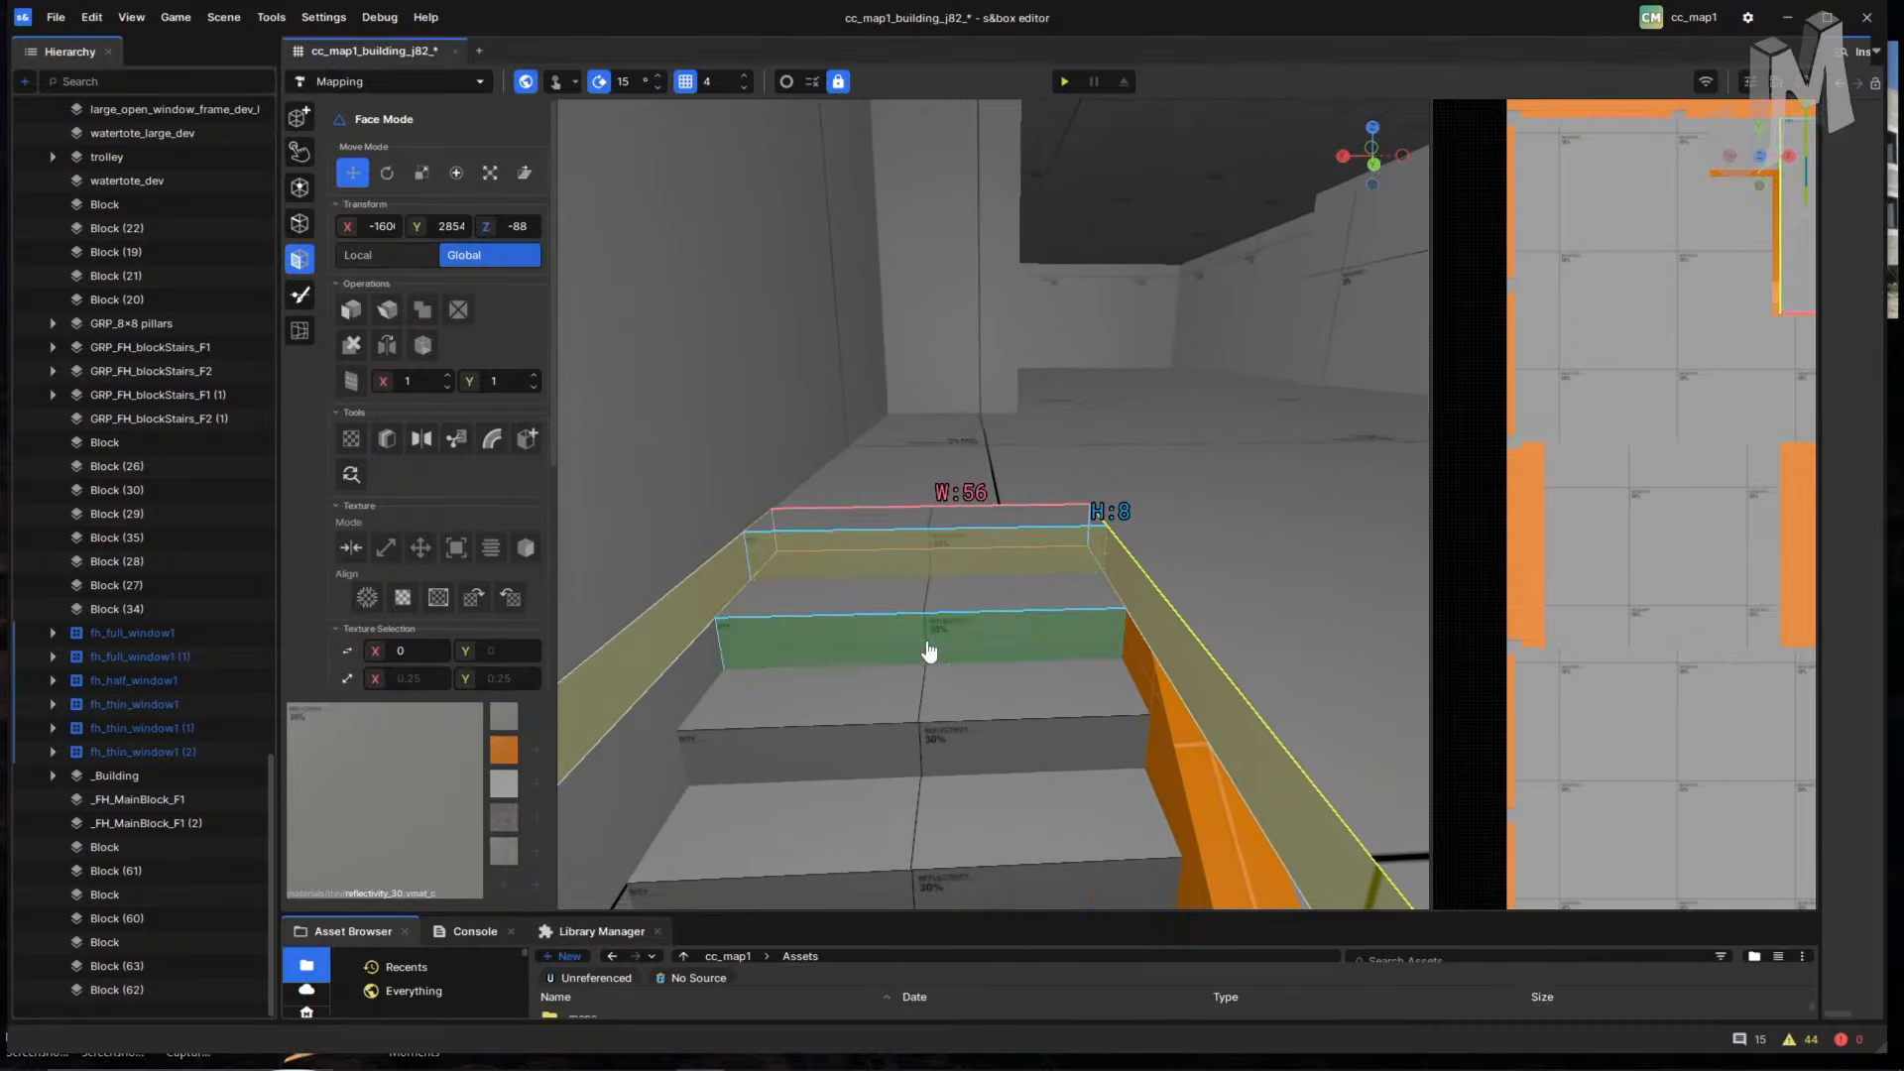
{"action": "right_click_drag", "start_coordinate": [1051, 702], "coordinate": [1058, 714]}
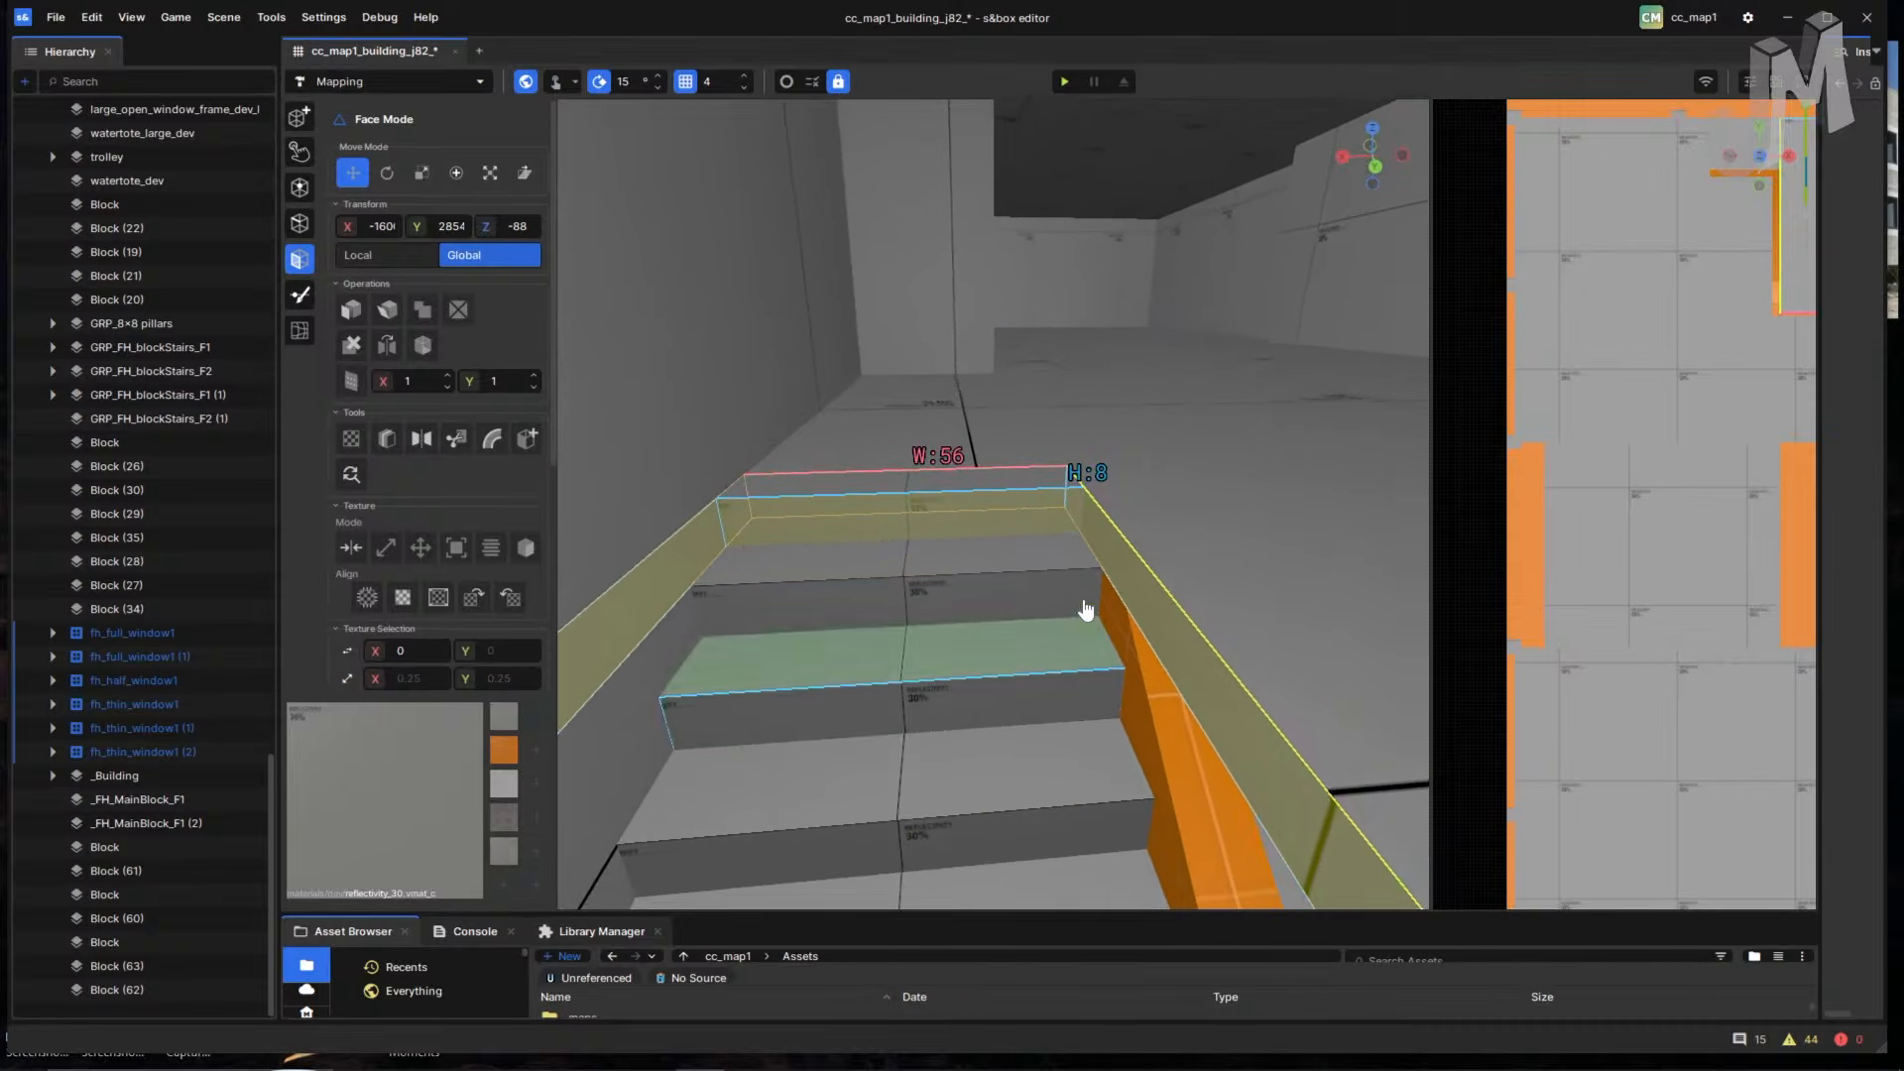
{"action": "right_click_drag", "start_coordinate": [704, 577], "coordinate": [922, 580]}
{"action": "right_click", "coordinate": [161, 531]}
- Dismiss the Block (35) menu and add the stairwell's left edge face
{"action": "left_click", "coordinate": [778, 496]}
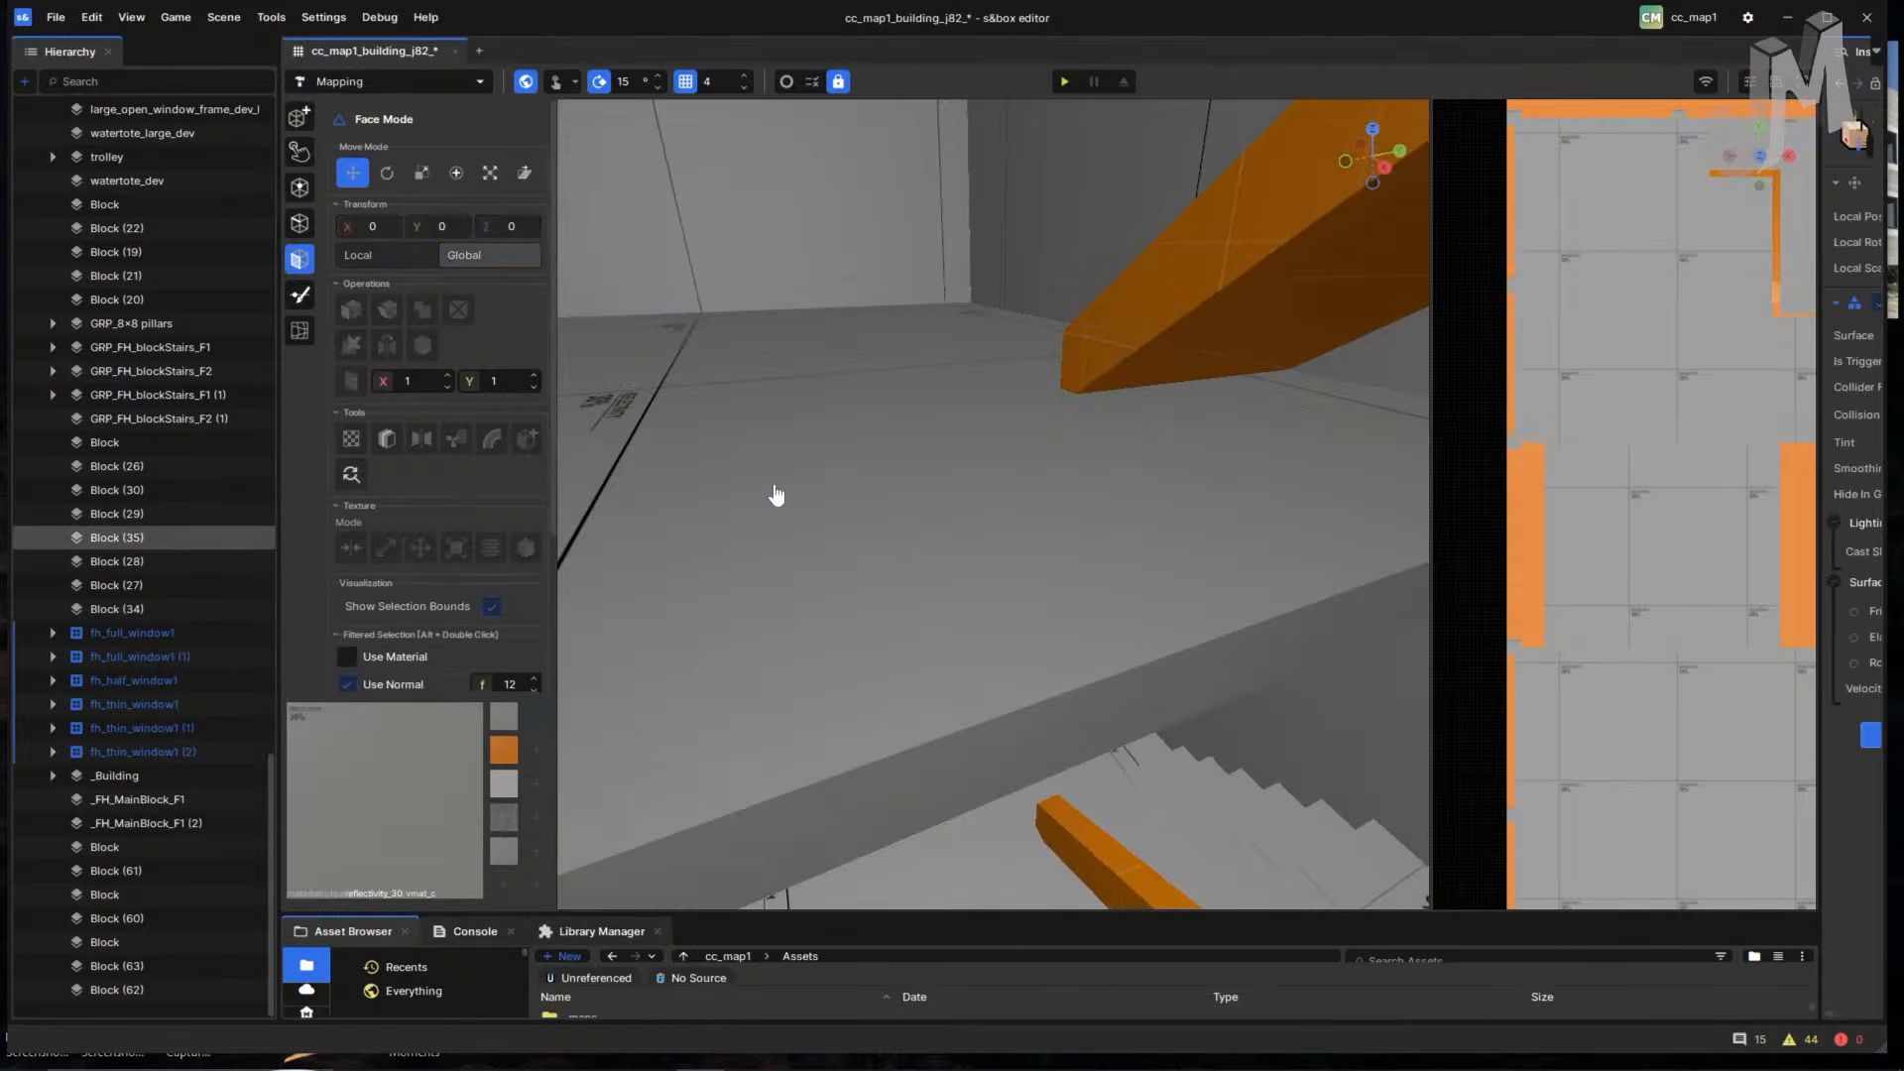
{"action": "right_click_drag", "start_coordinate": [777, 496], "coordinate": [1316, 475]}
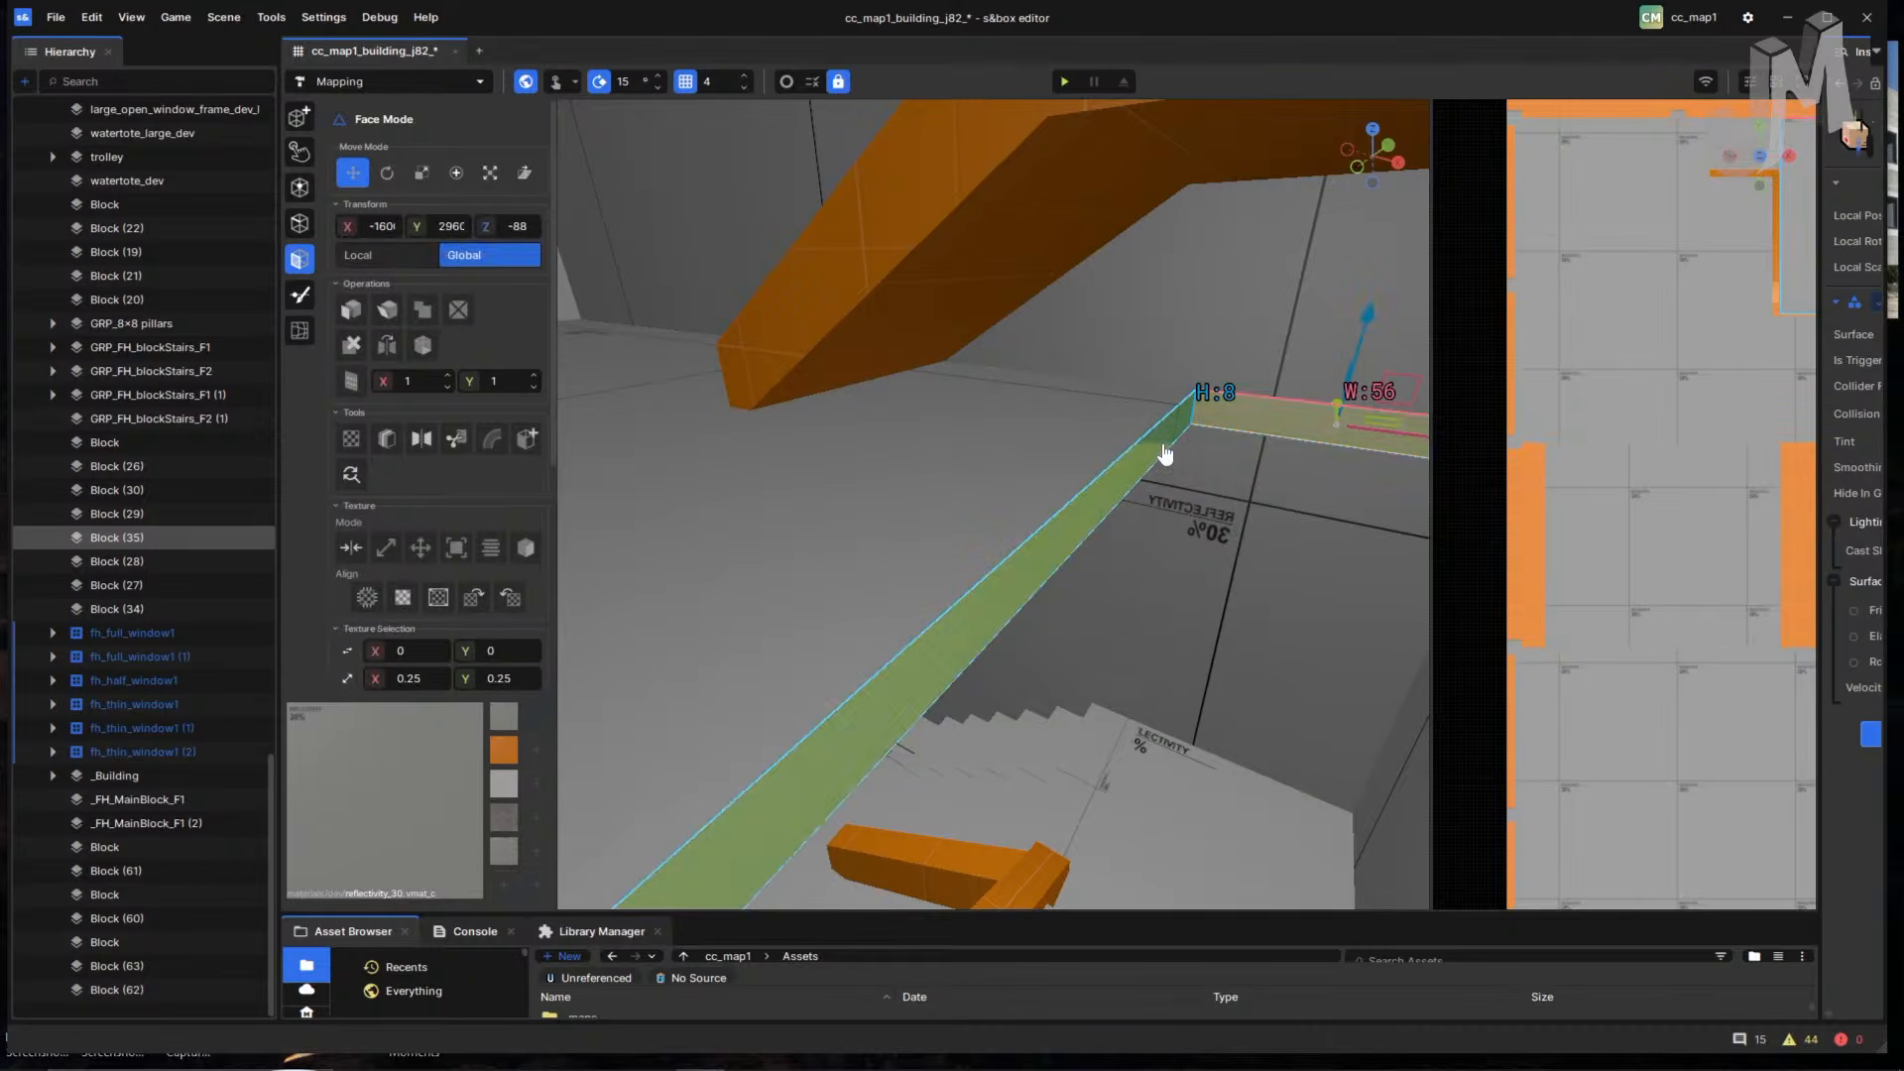
{"action": "left_click", "coordinate": [1164, 456], "text": "shift"}
- Look around the stairwell, beneath the orange stair block and along the walls
{"action": "right_click_drag", "start_coordinate": [1164, 456], "coordinate": [854, 255]}
{"action": "right_click_drag", "start_coordinate": [693, 173], "coordinate": [840, 274]}
{"action": "right_click_drag", "start_coordinate": [942, 477], "coordinate": [914, 571]}
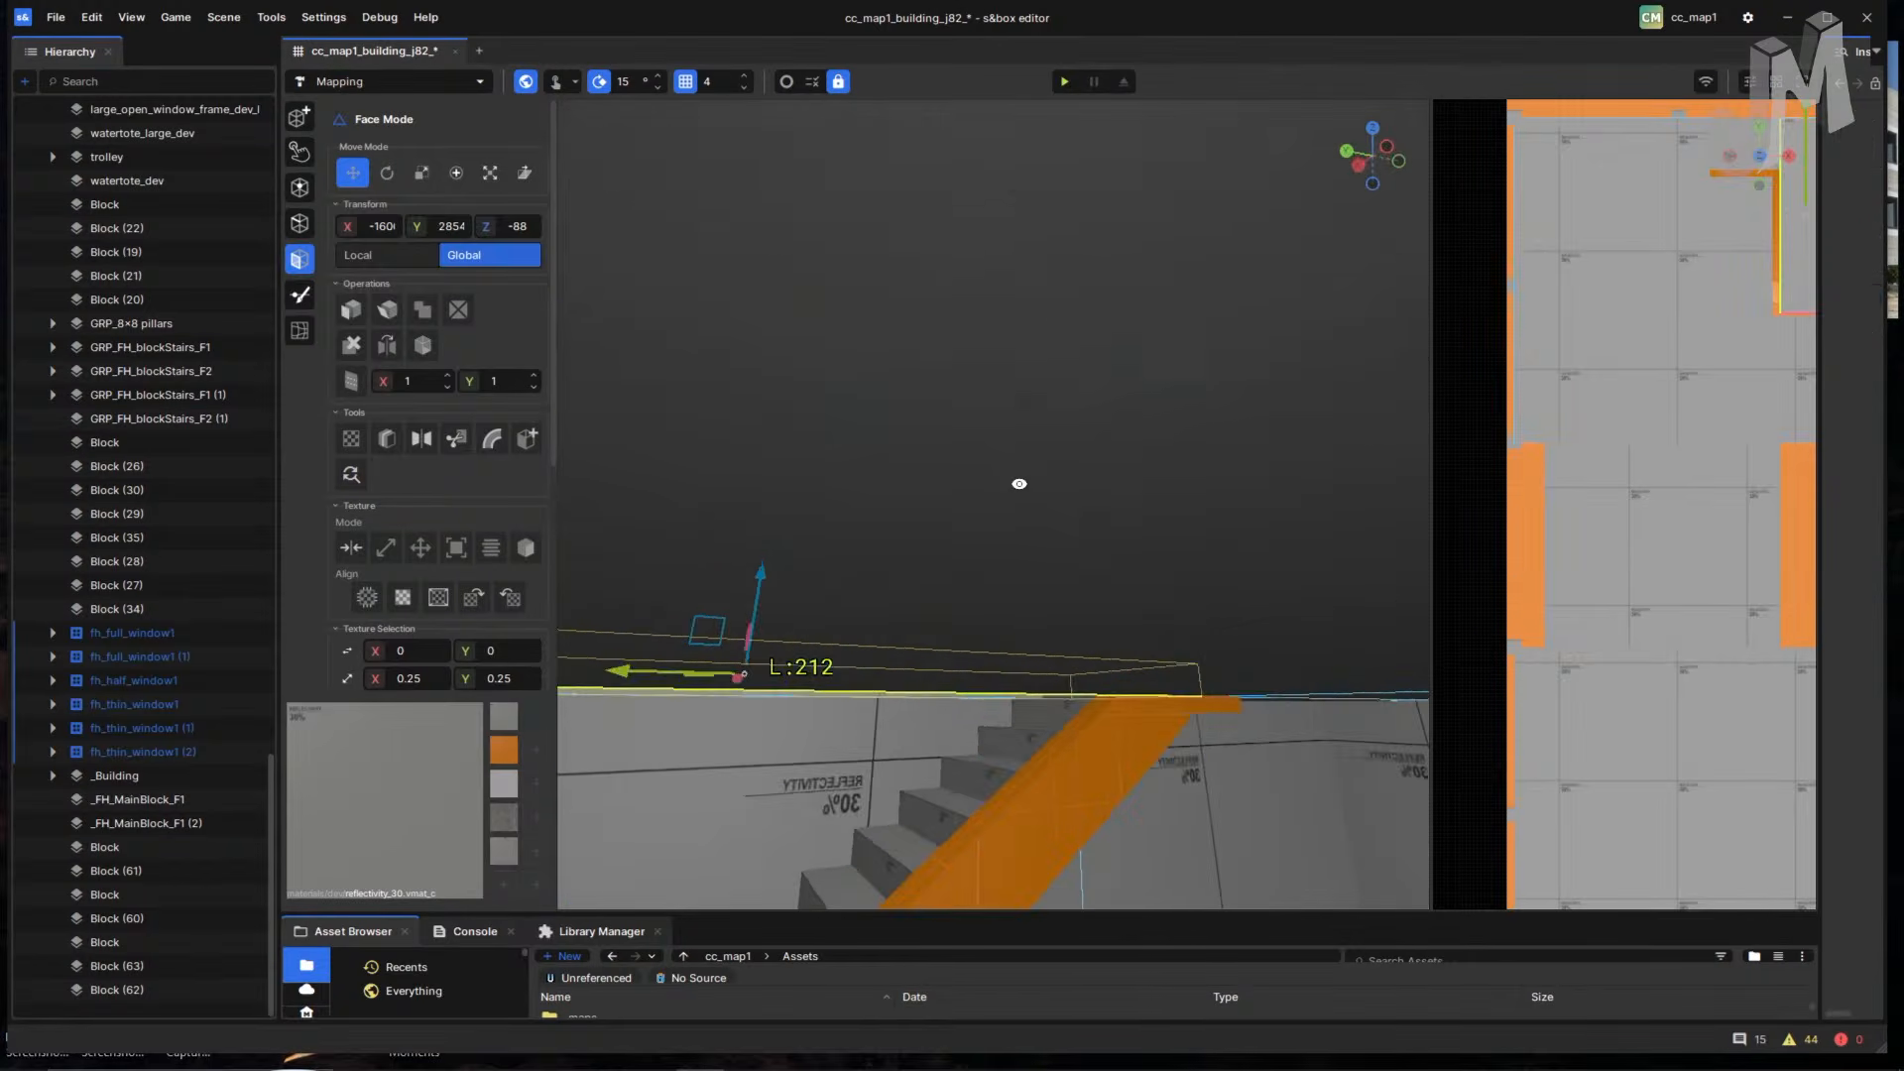
{"action": "right_click_drag", "start_coordinate": [1019, 482], "coordinate": [942, 568]}
{"action": "right_click_drag", "start_coordinate": [865, 450], "coordinate": [942, 496]}
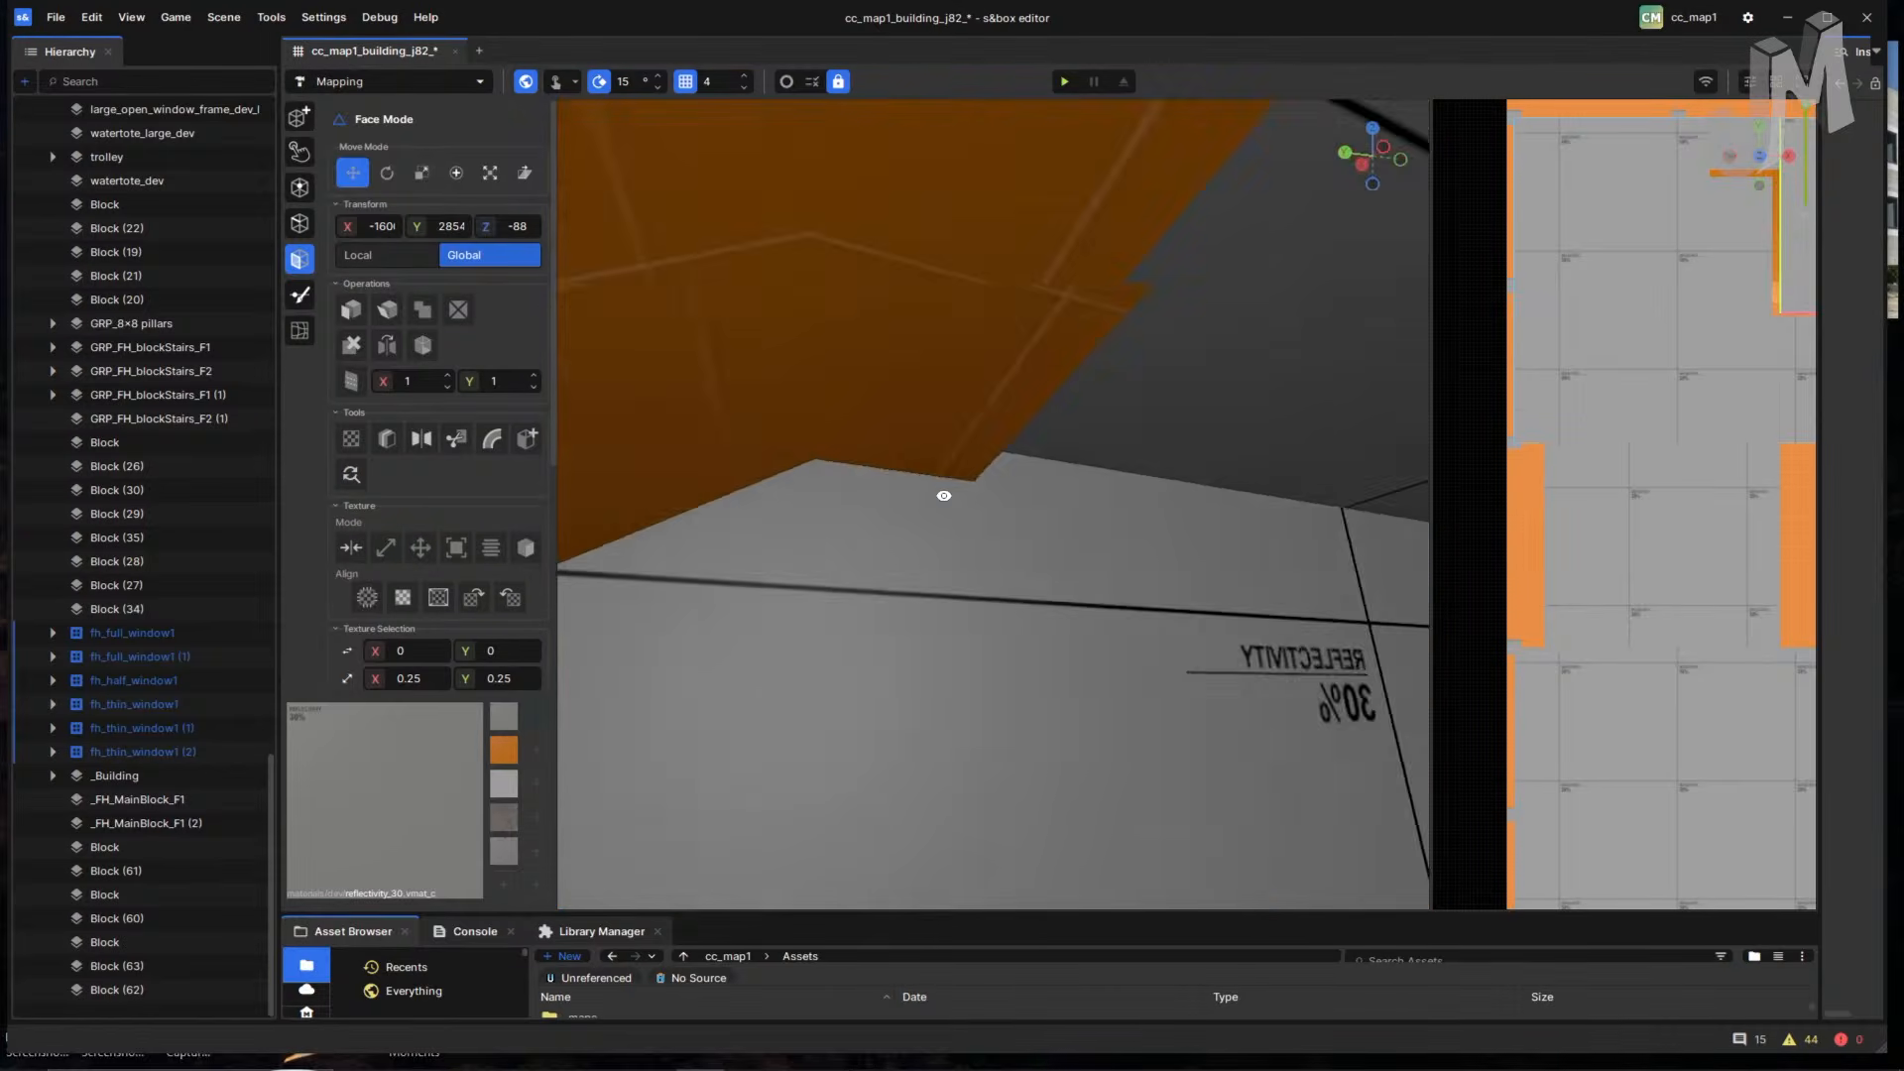
{"action": "right_click_drag", "start_coordinate": [1066, 409], "coordinate": [1049, 454]}
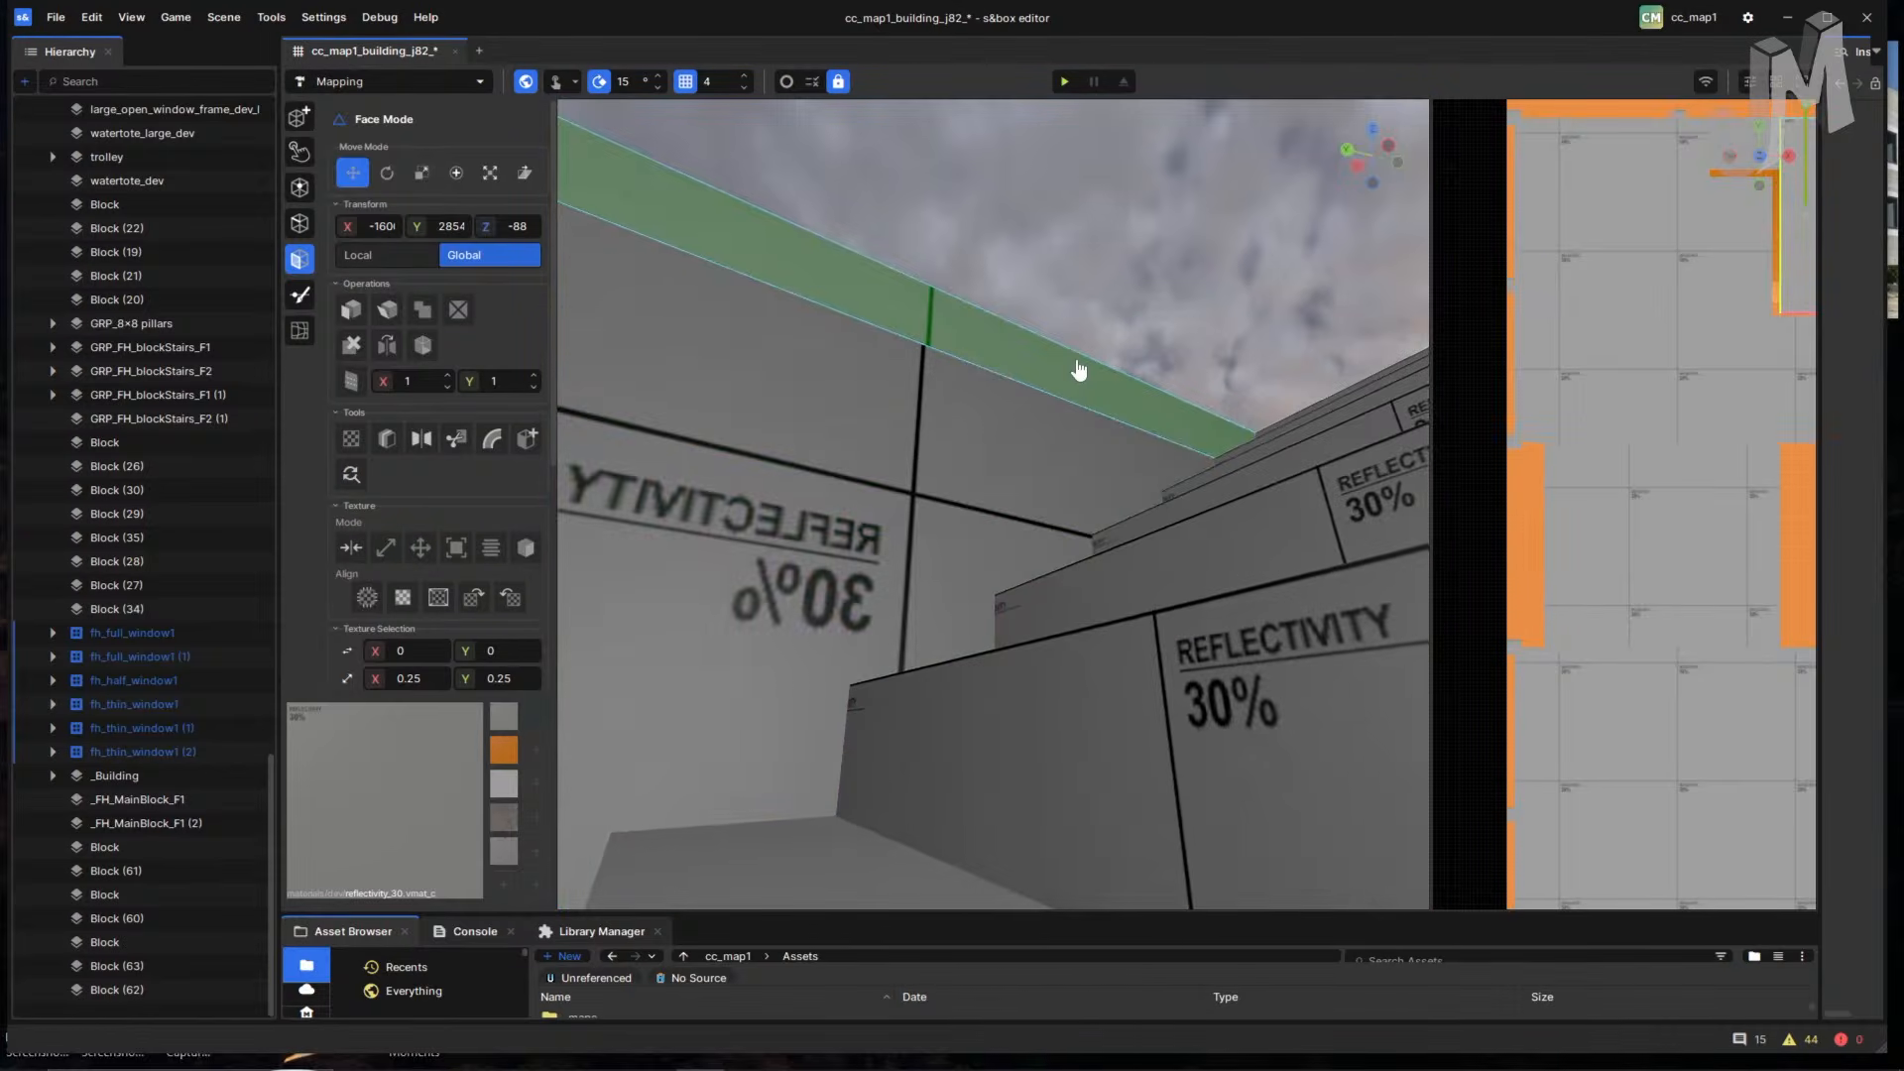
{"action": "right_click_drag", "start_coordinate": [1278, 514], "coordinate": [1208, 484]}
{"action": "right_click_drag", "start_coordinate": [1049, 446], "coordinate": [1245, 763]}
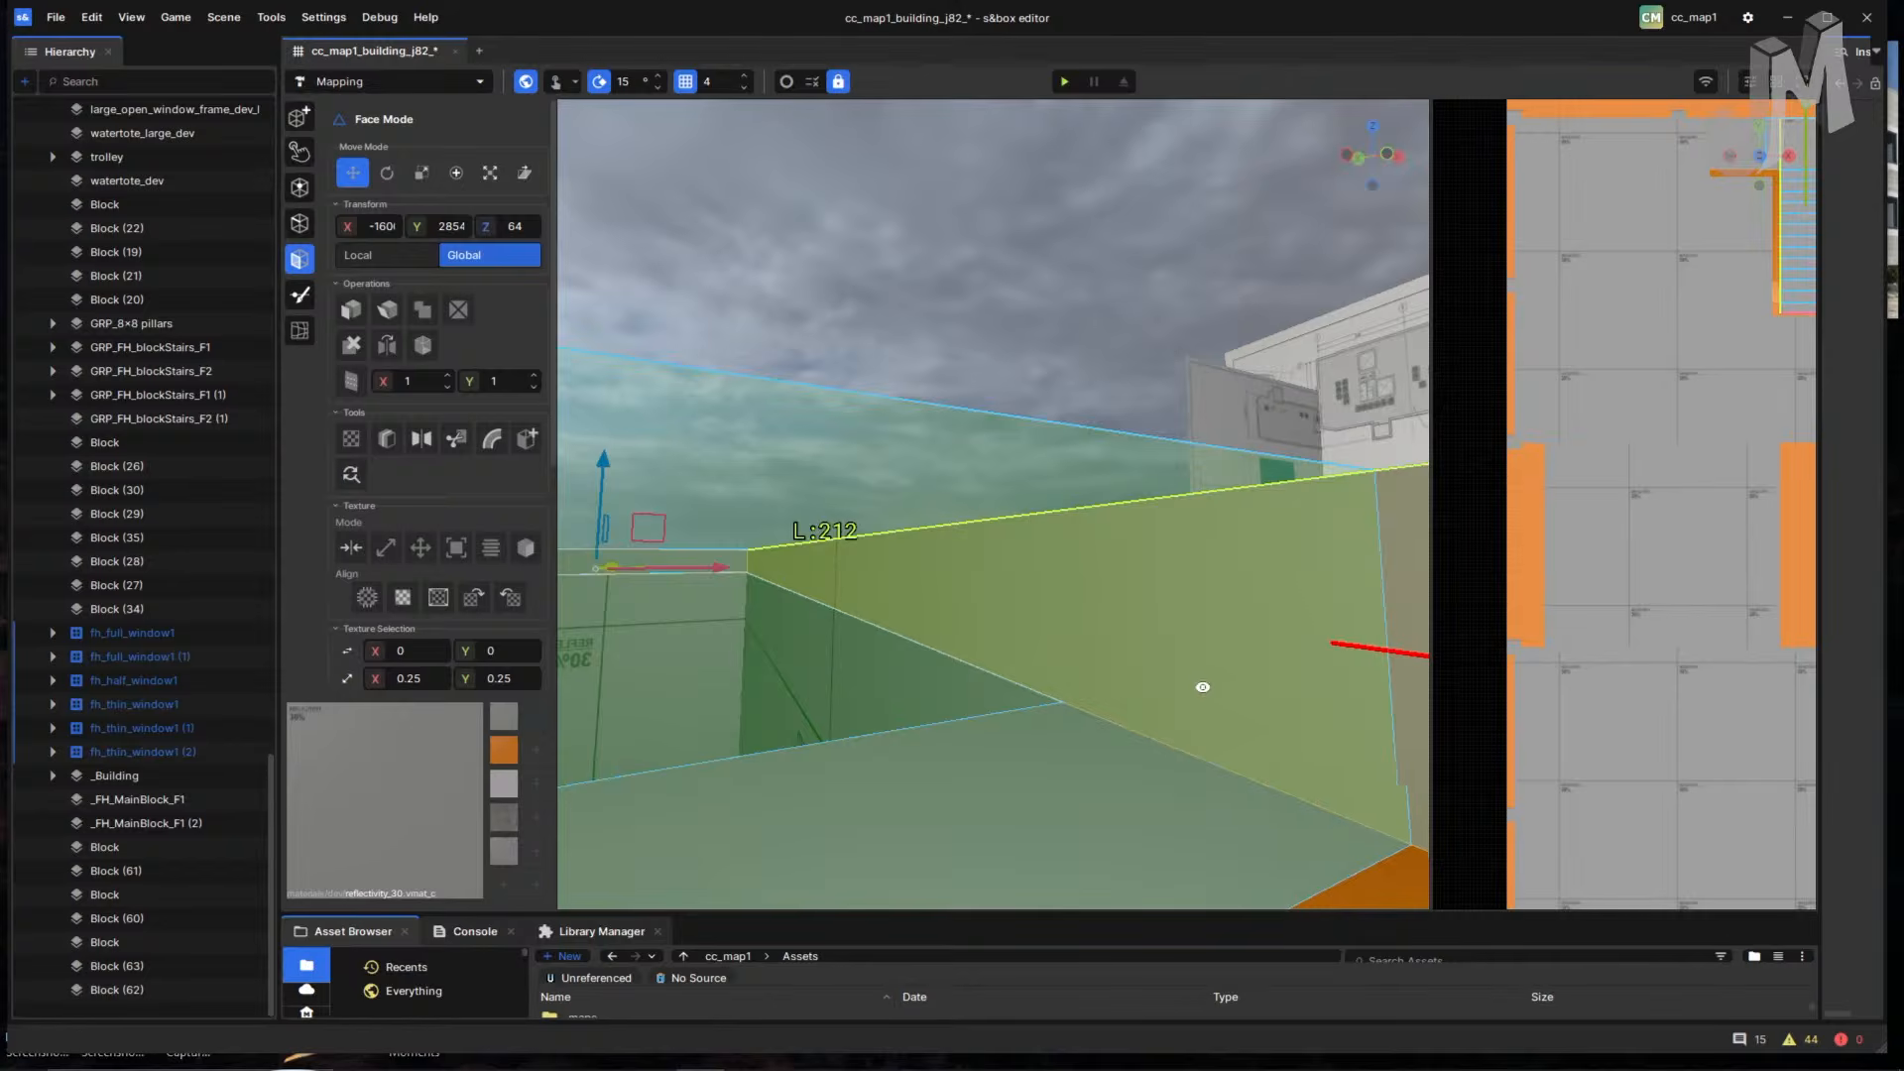
{"action": "right_click_drag", "start_coordinate": [1201, 686], "coordinate": [806, 713]}
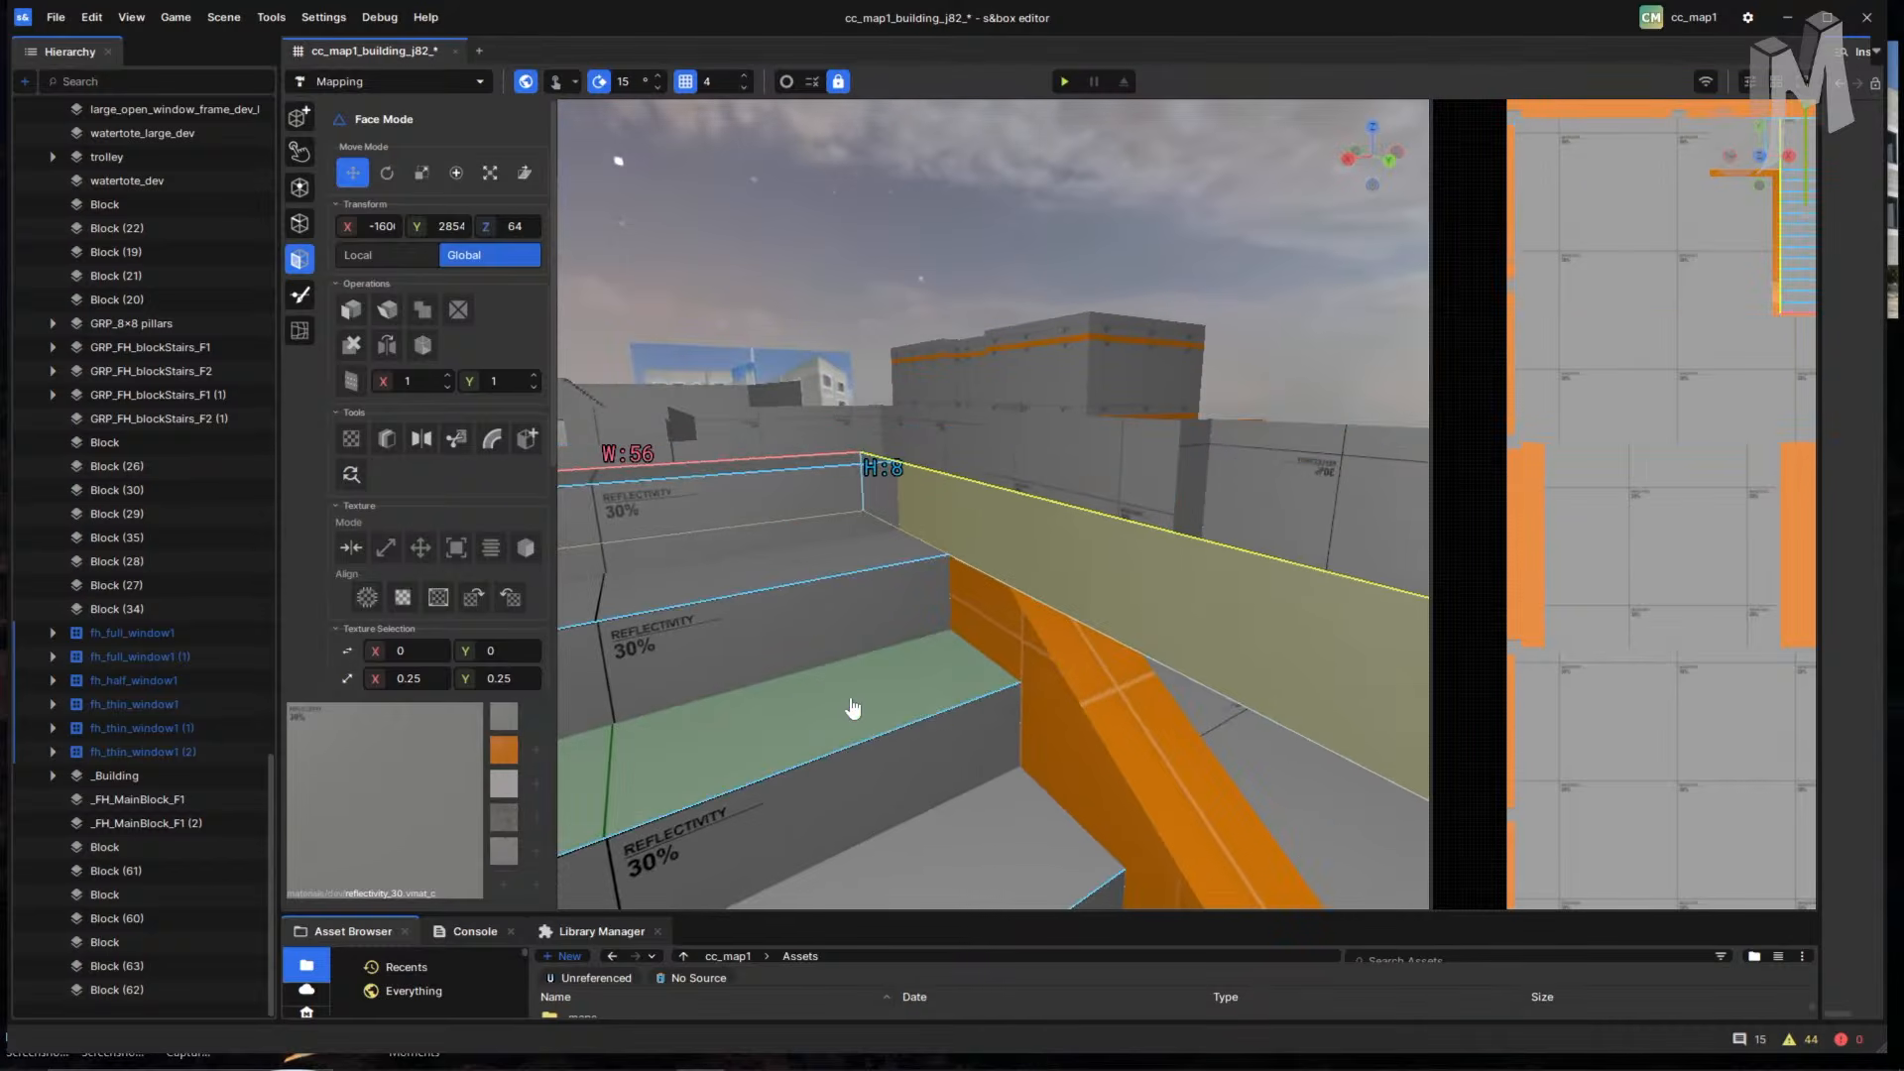
{"action": "right_click_drag", "start_coordinate": [943, 716], "coordinate": [1022, 684]}
- Double-click to select the nearer room's connected ceiling, walls and floor
{"action": "double_click", "coordinate": [930, 611]}
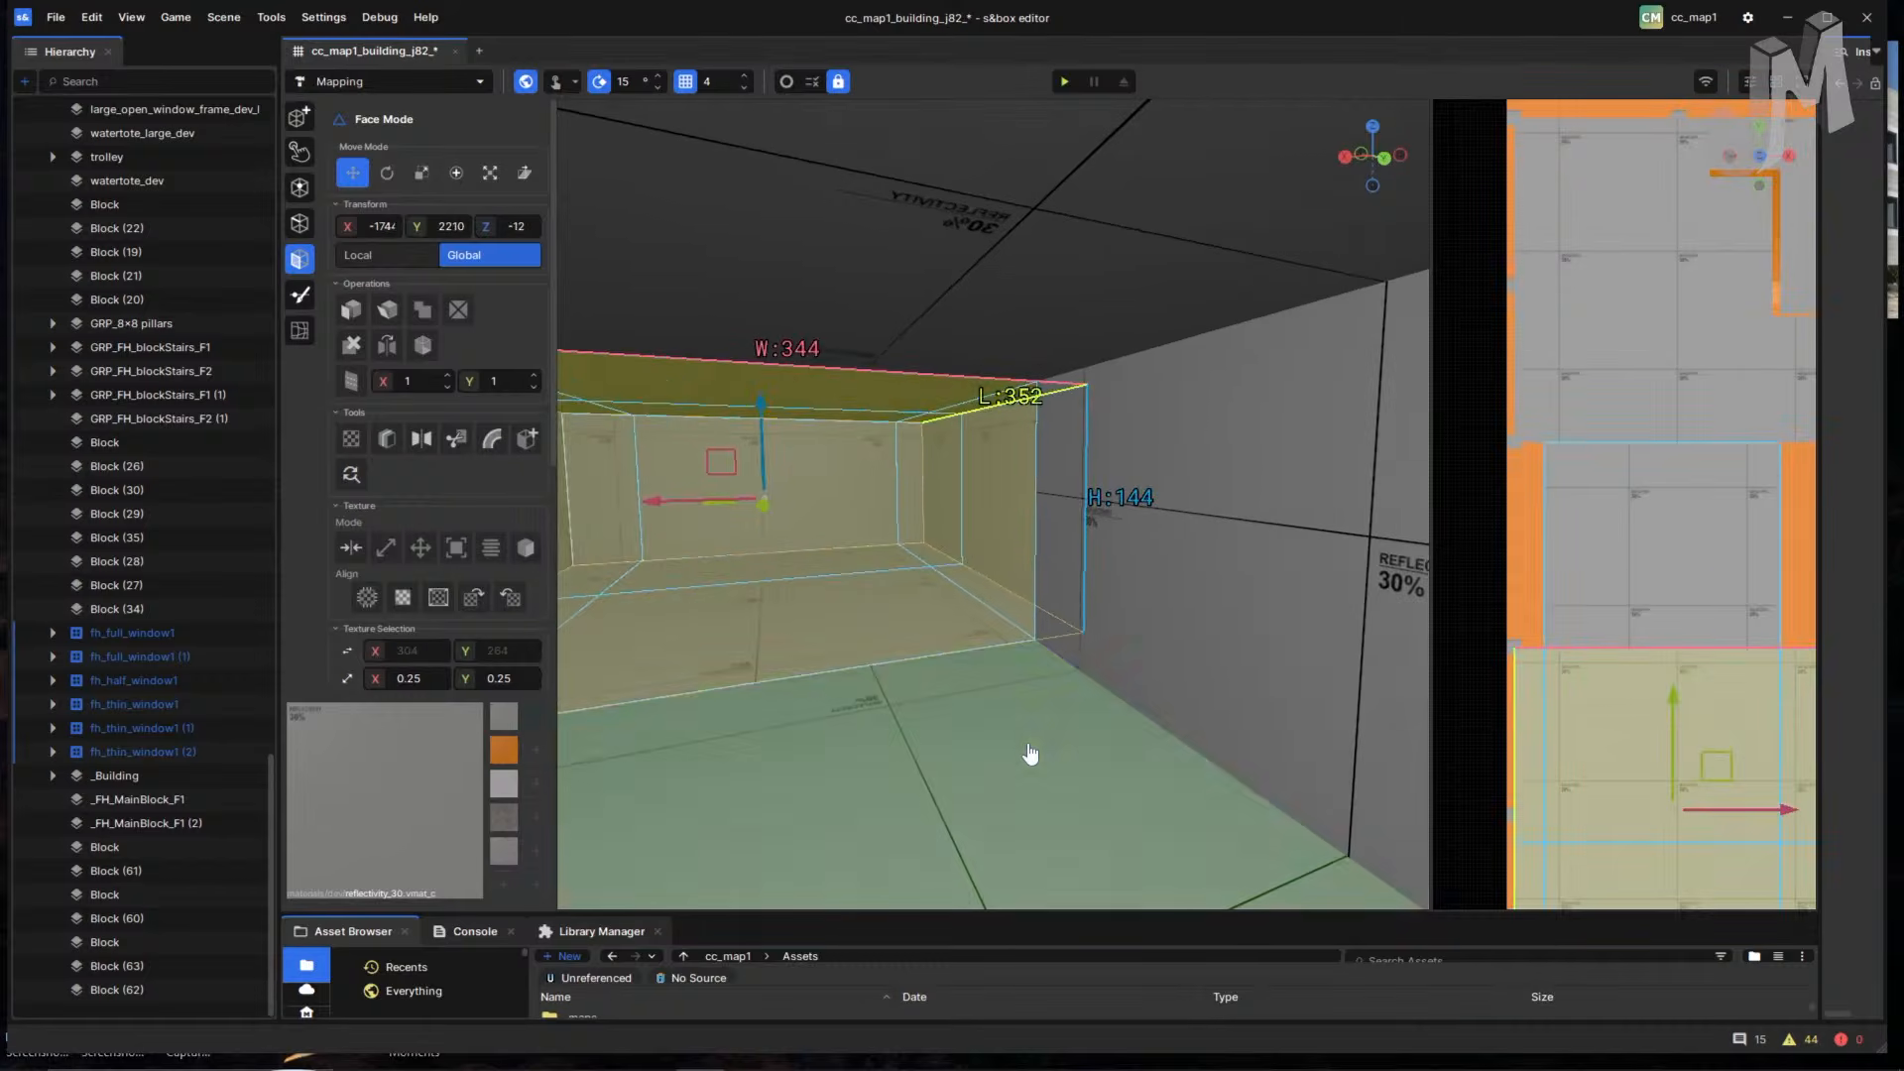
{"action": "double_click", "coordinate": [1031, 756]}
{"action": "mouse_move", "coordinate": [1031, 755]}
{"action": "right_mouse_down"}
{"action": "mouse_move", "coordinate": [1135, 722]}
{"action": "mouse_move", "coordinate": [1079, 667]}
{"action": "mouse_move", "coordinate": [722, 634]}
{"action": "mouse_move", "coordinate": [1104, 641]}
{"action": "mouse_move", "coordinate": [769, 688]}
{"action": "mouse_move", "coordinate": [871, 668]}
{"action": "mouse_move", "coordinate": [1097, 730]}
{"action": "mouse_move", "coordinate": [1137, 722]}
{"action": "mouse_move", "coordinate": [1050, 735]}
{"action": "right_mouse_up"}
- Select the 942-unit building shell's connected faces from its outer wall
{"action": "left_click", "coordinate": [1054, 651]}
{"action": "right_click_drag", "start_coordinate": [1054, 651], "coordinate": [1099, 728]}
{"action": "double_click", "coordinate": [1108, 578]}
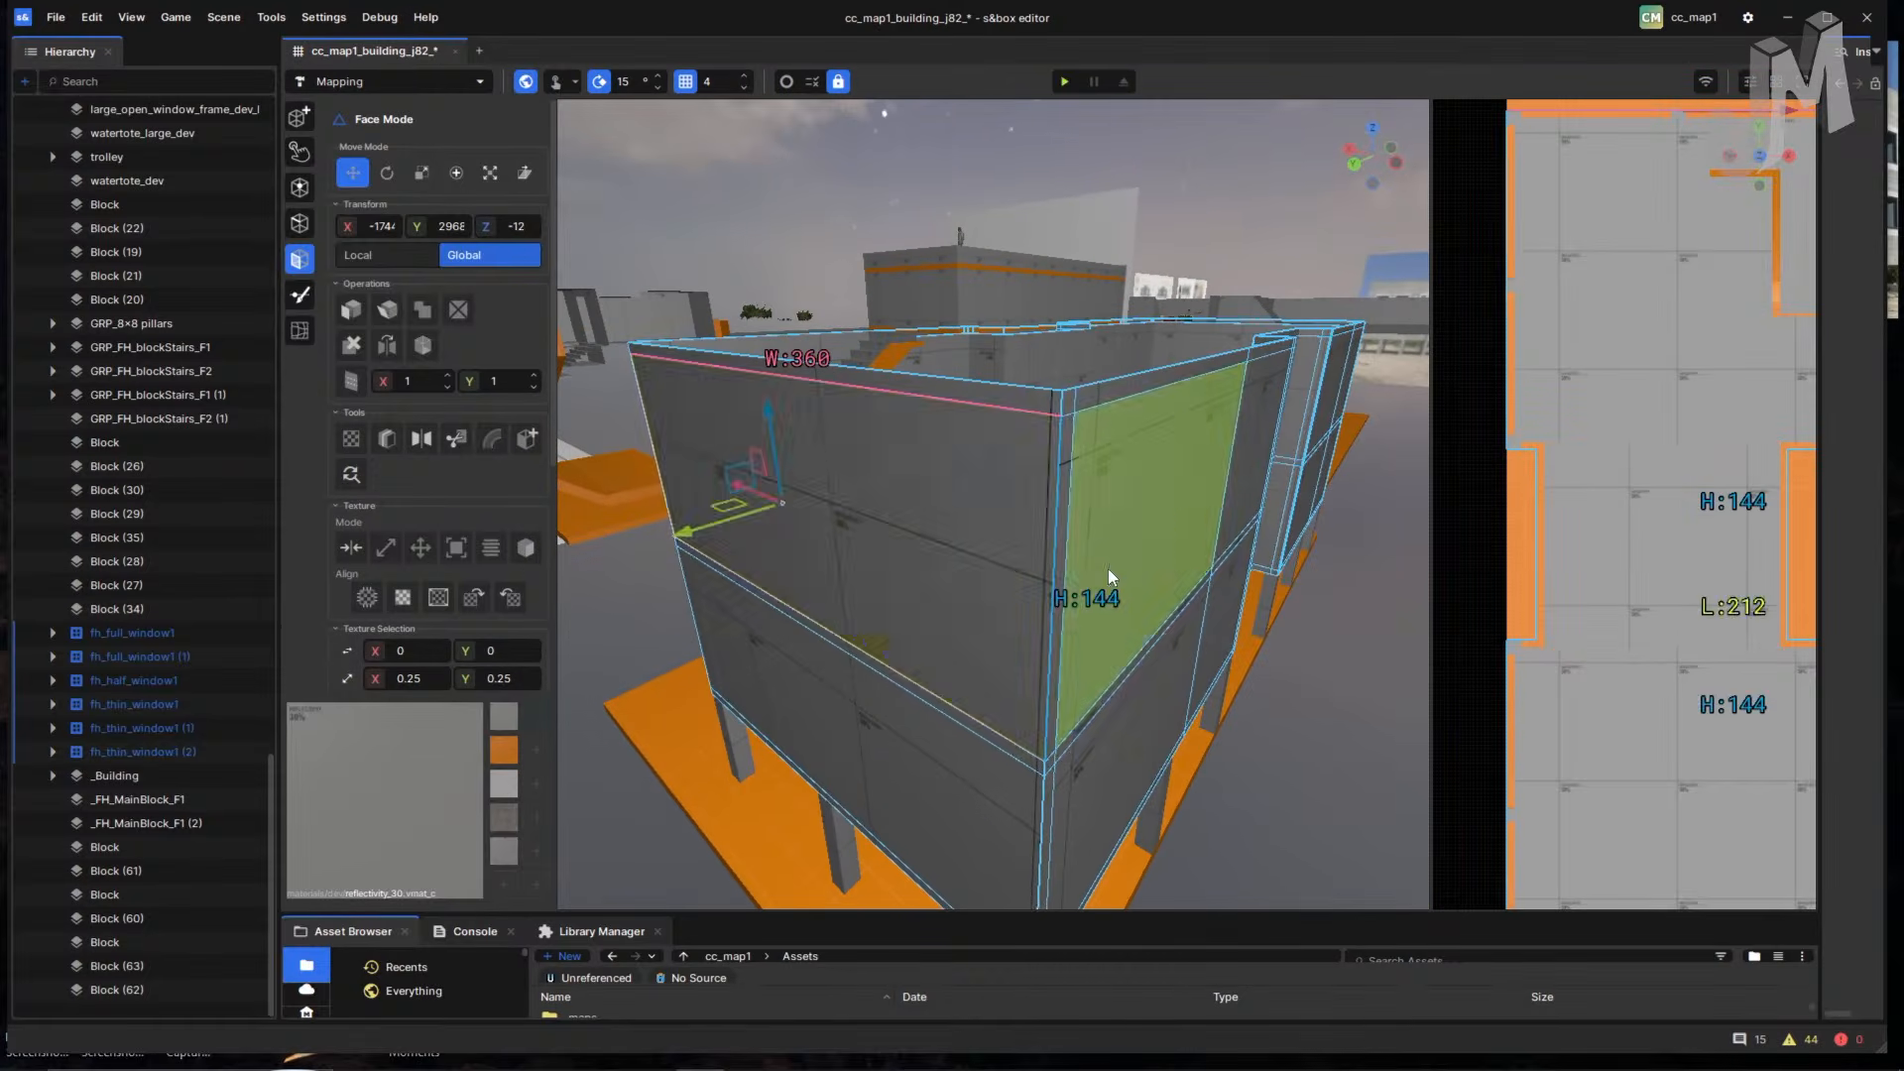
{"action": "right_click_drag", "start_coordinate": [1111, 580], "coordinate": [1036, 679]}
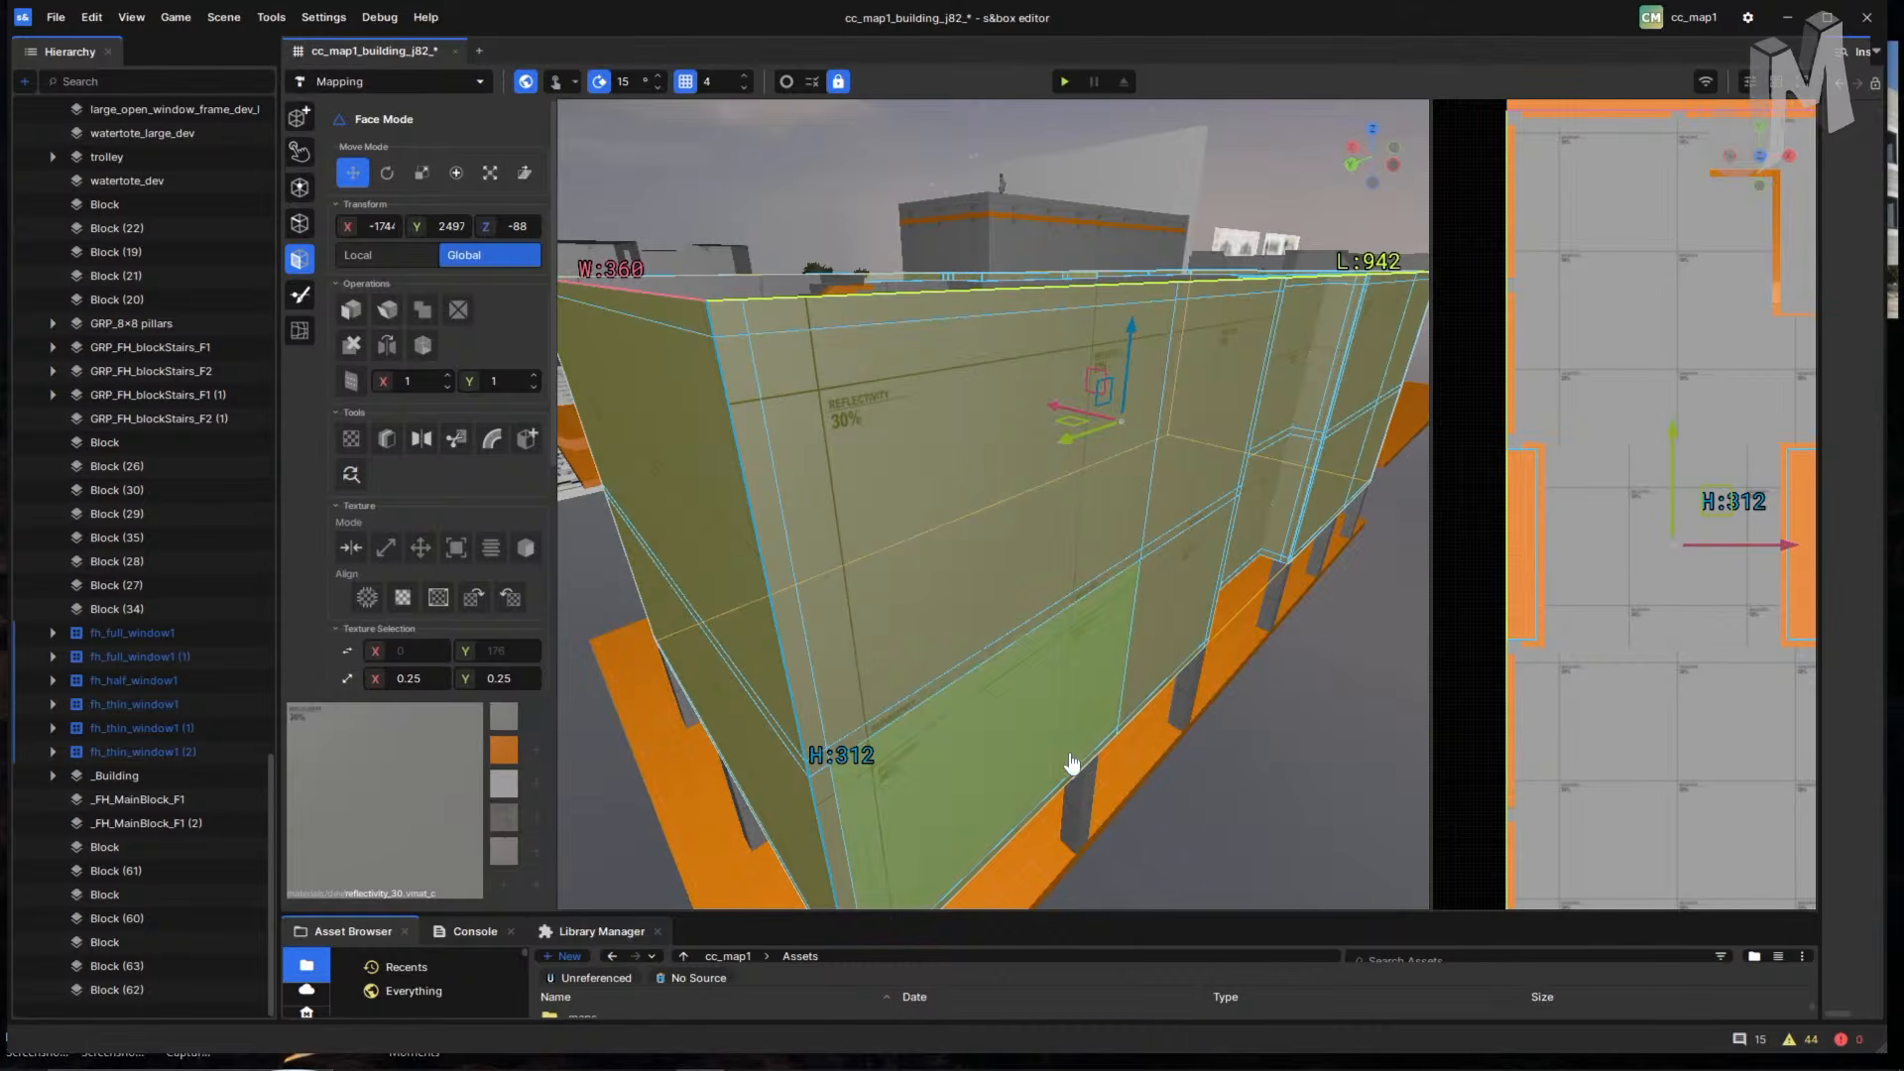
{"action": "right_click_drag", "start_coordinate": [1071, 765], "coordinate": [942, 680]}
{"action": "right_click_drag", "start_coordinate": [975, 822], "coordinate": [731, 756]}
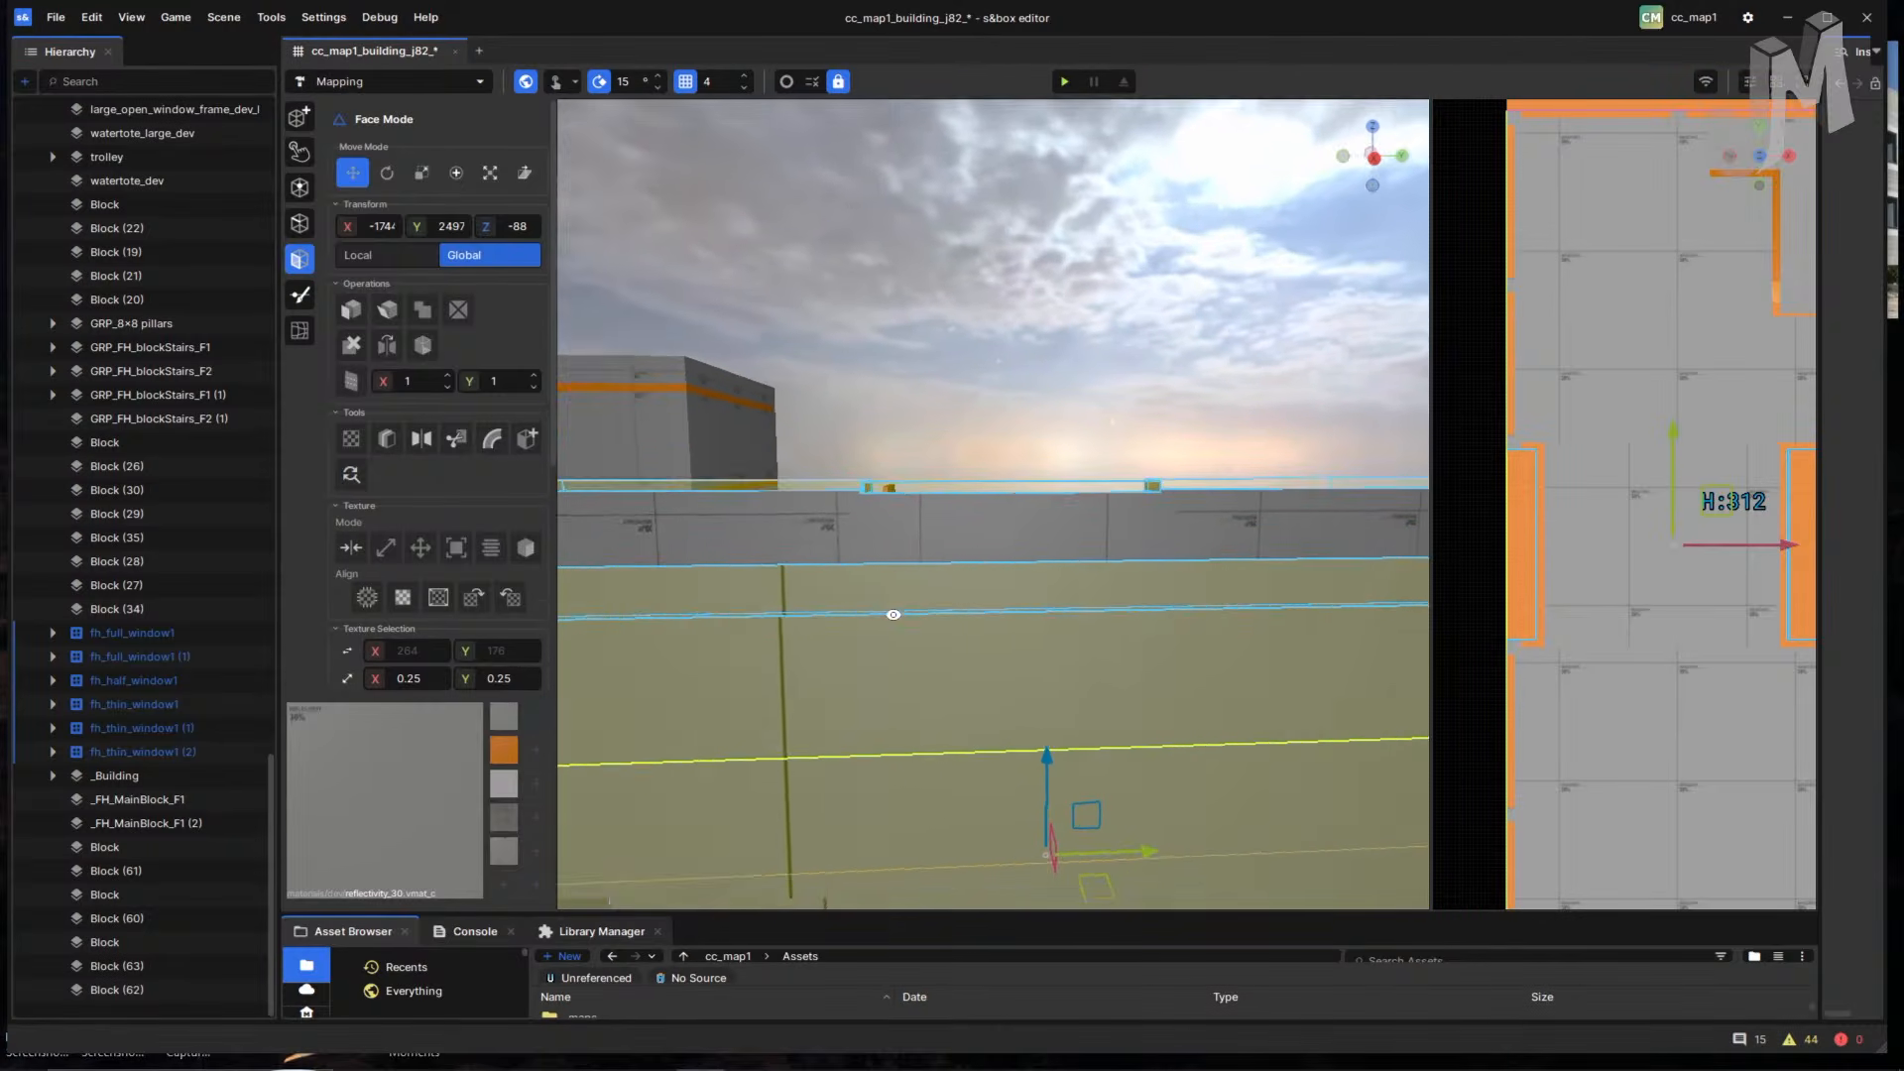
- Fly over the roof and select one of the parapet wall faces
{"action": "right_click_drag", "start_coordinate": [894, 614], "coordinate": [774, 648]}
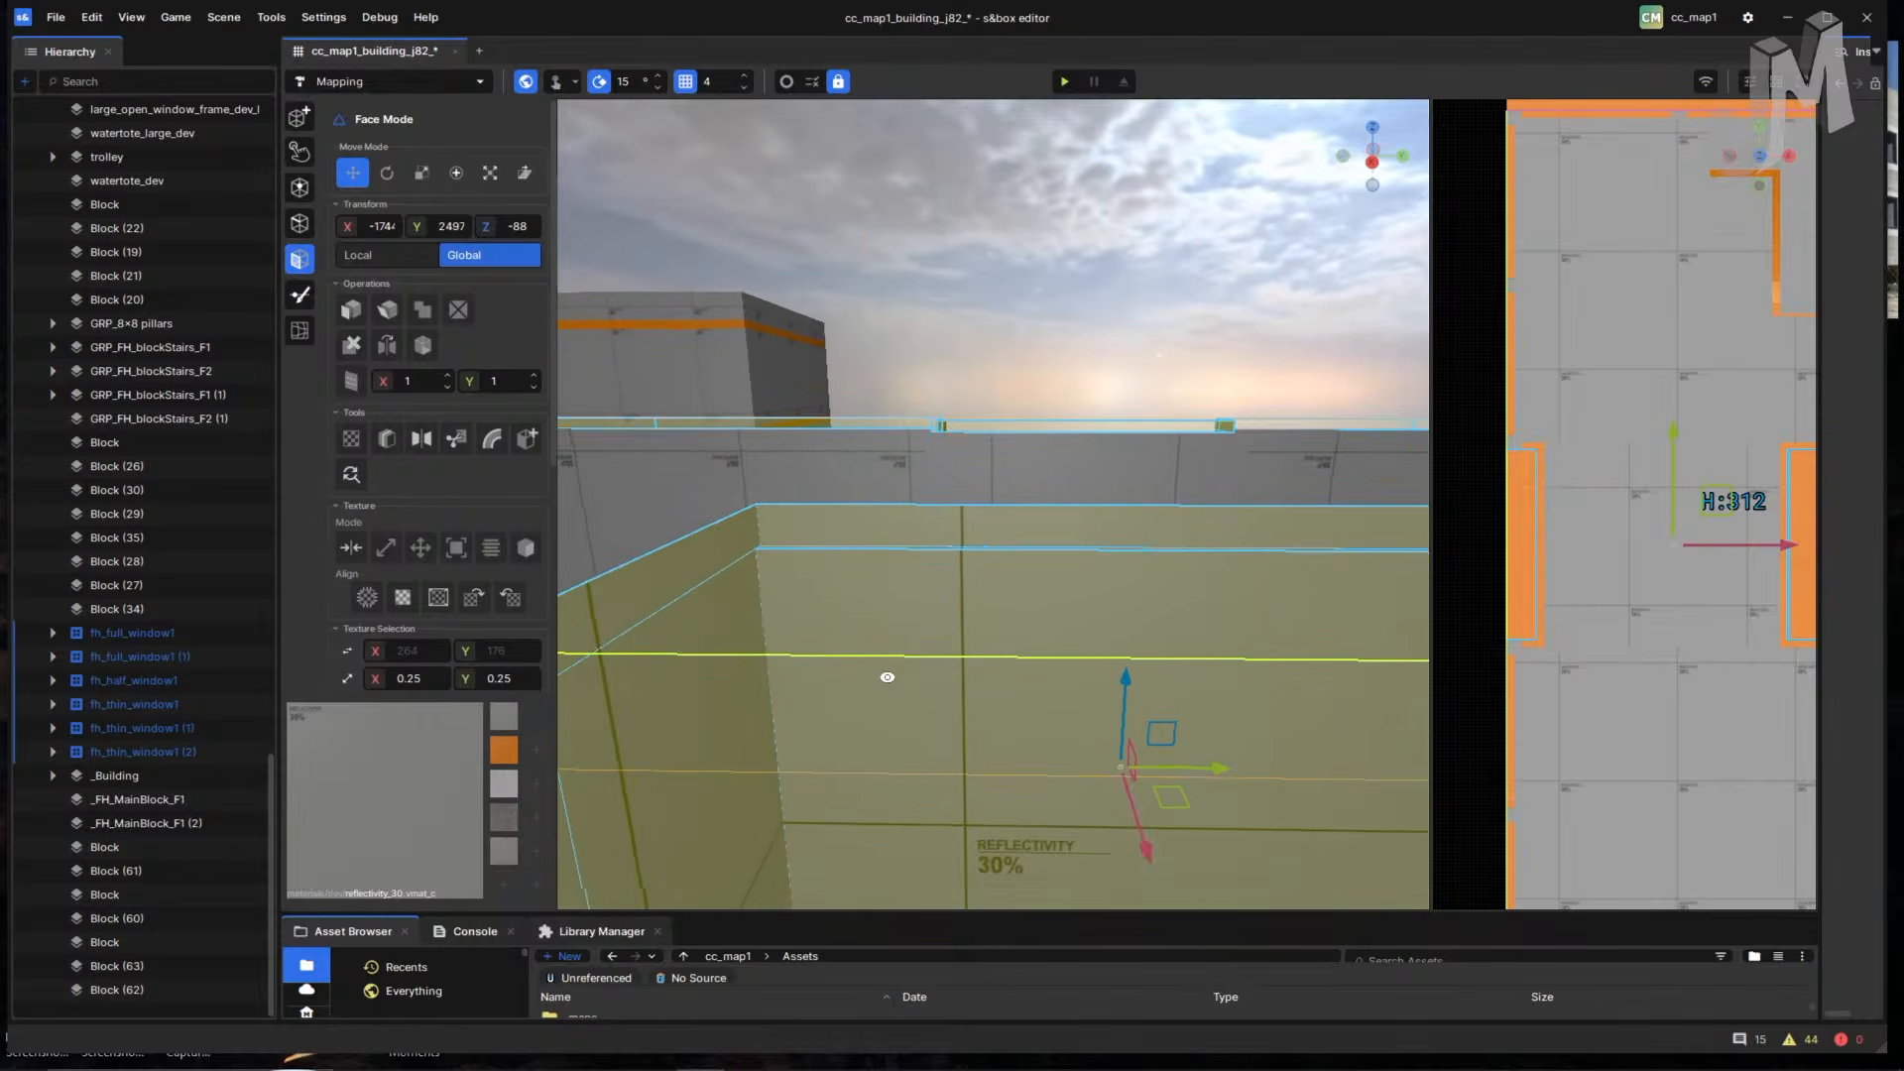
{"action": "right_click_drag", "start_coordinate": [893, 652], "coordinate": [721, 688]}
{"action": "right_click_drag", "start_coordinate": [1097, 701], "coordinate": [966, 742]}
{"action": "left_click", "coordinate": [838, 734]}
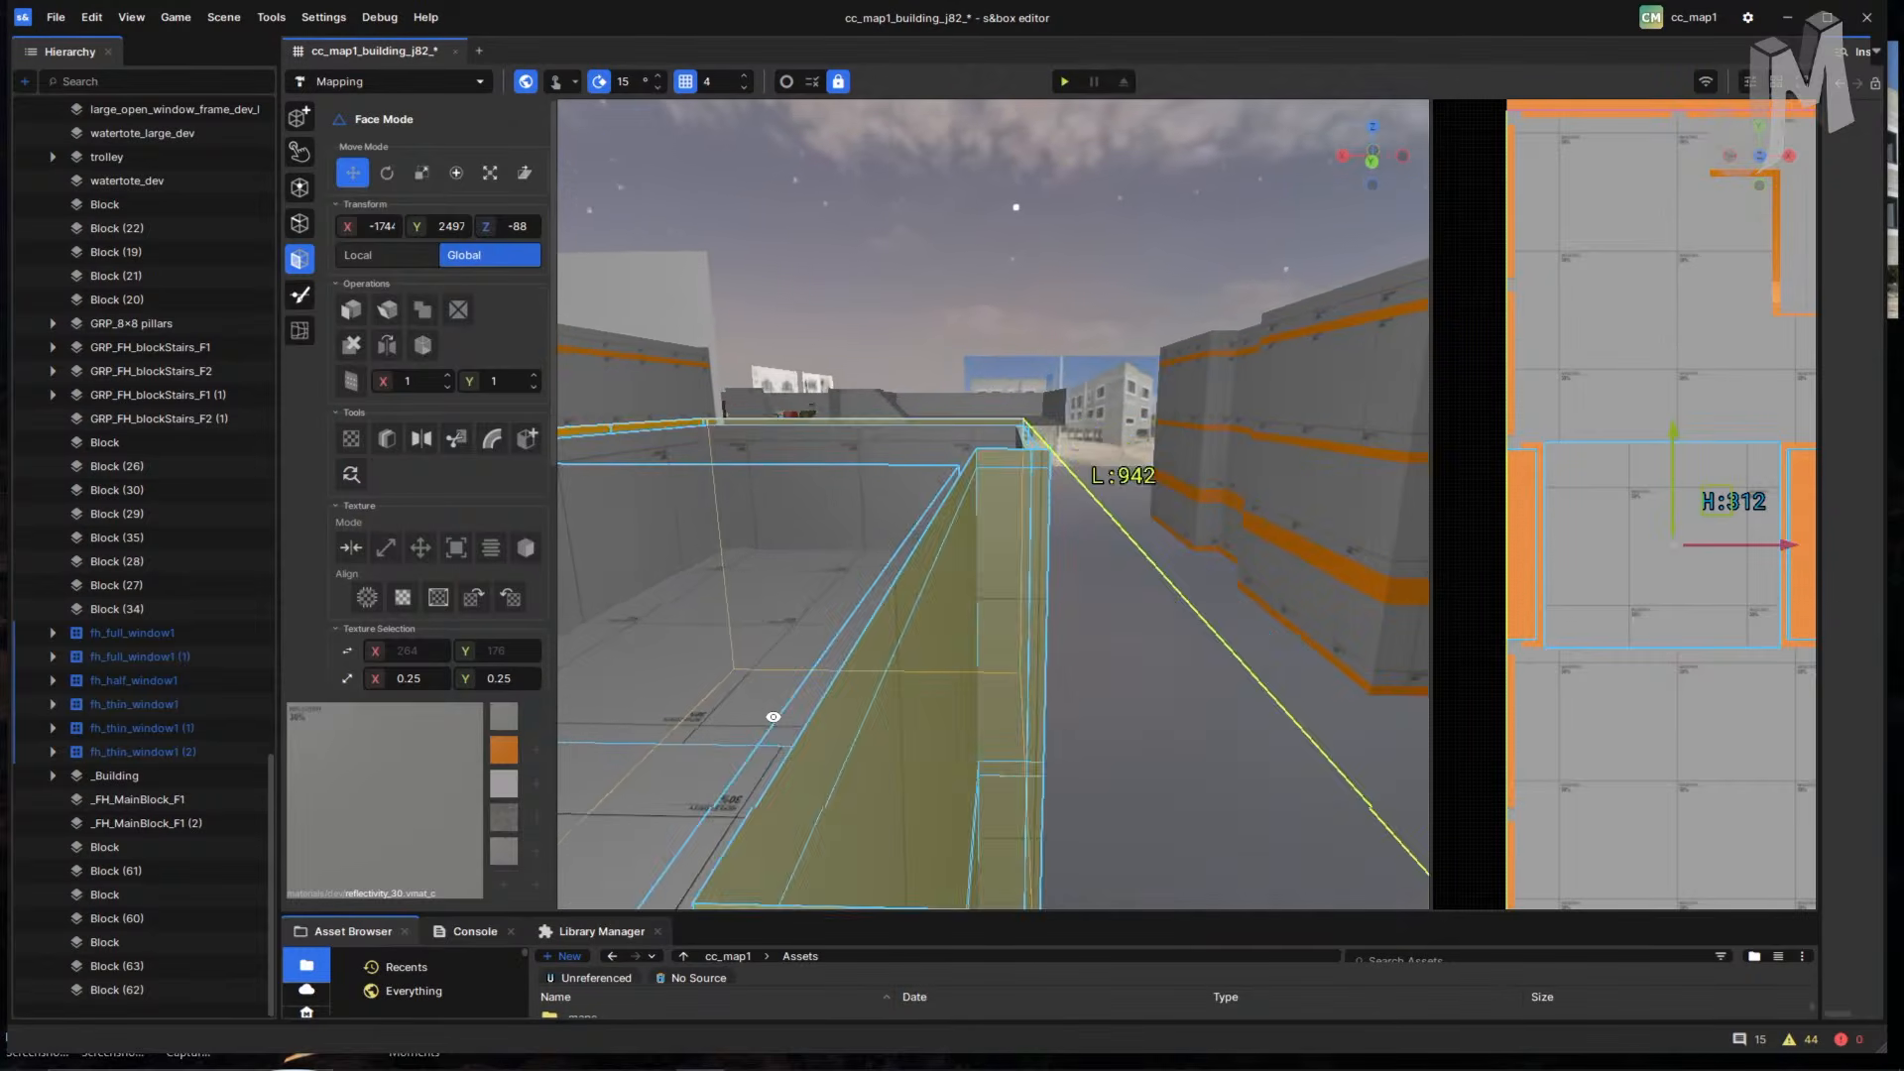
{"action": "right_click_drag", "start_coordinate": [902, 739], "coordinate": [957, 800]}
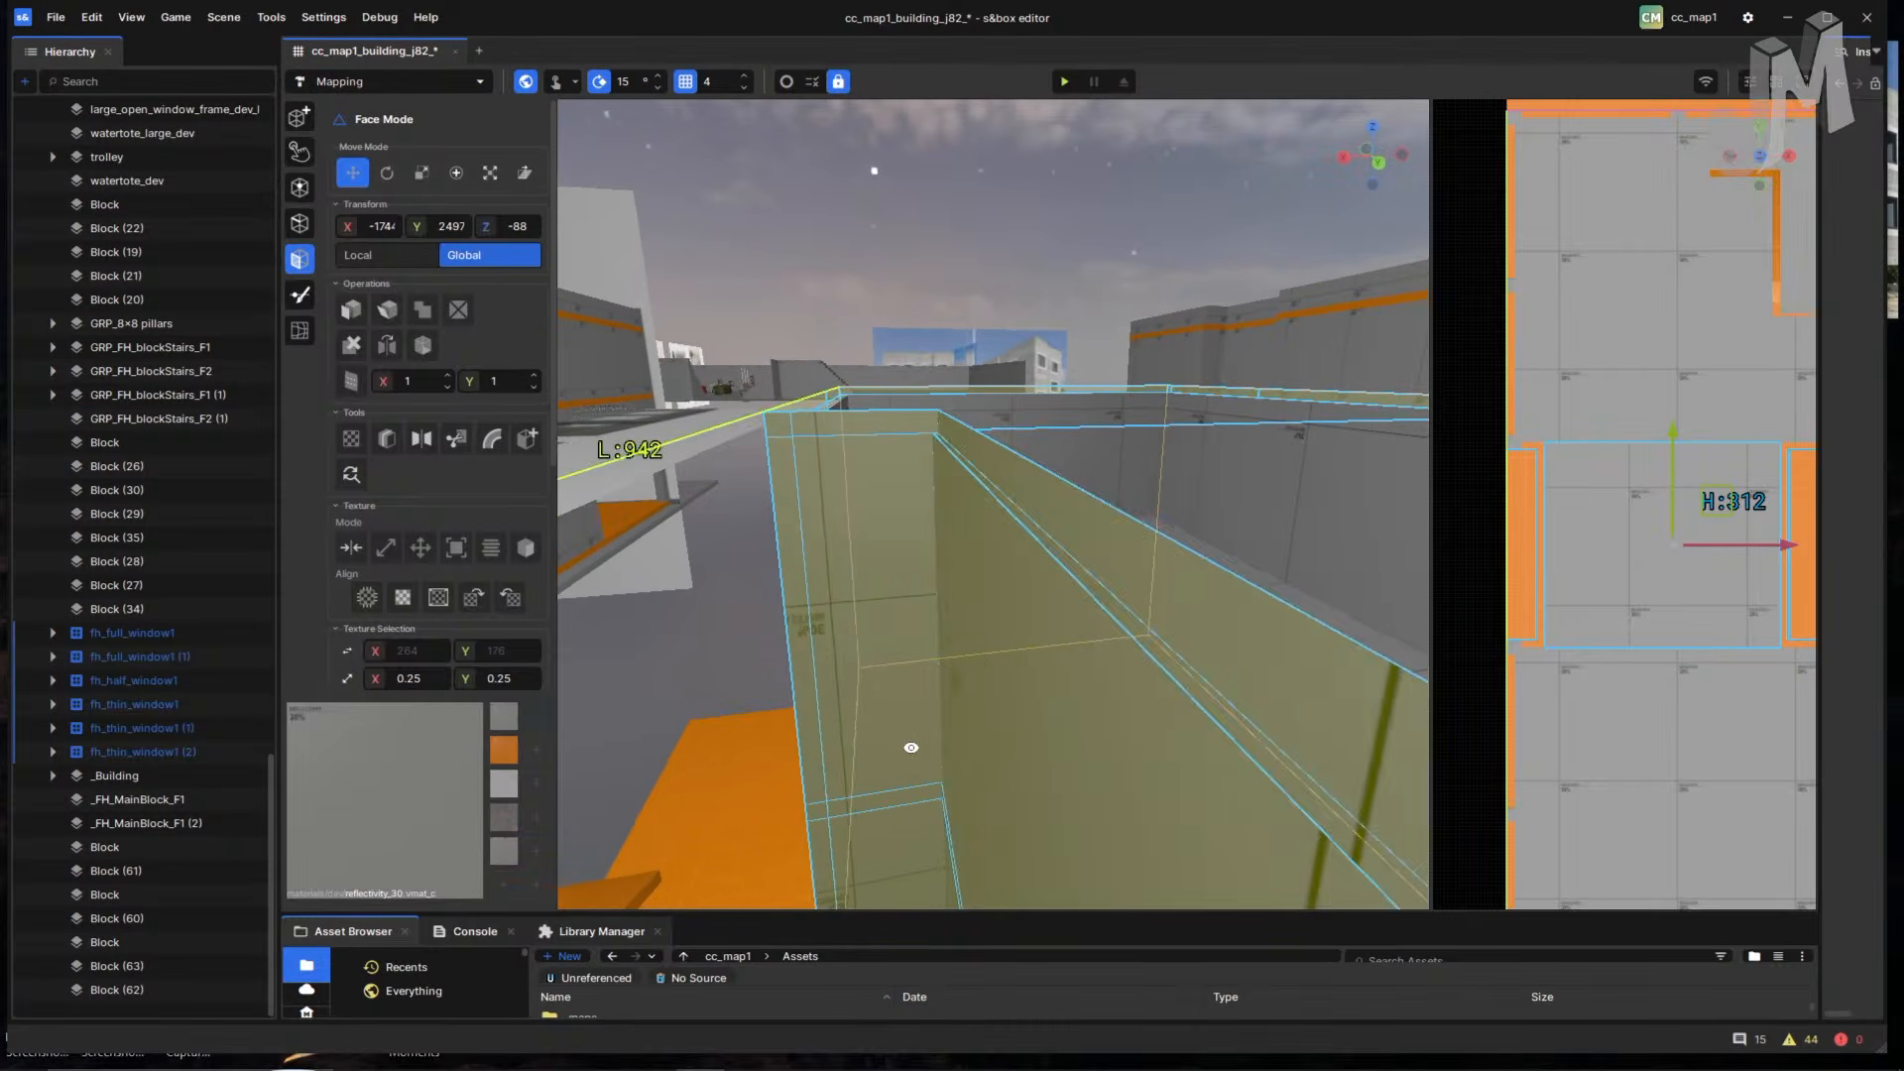
{"action": "right_click_drag", "start_coordinate": [950, 742], "coordinate": [954, 654]}
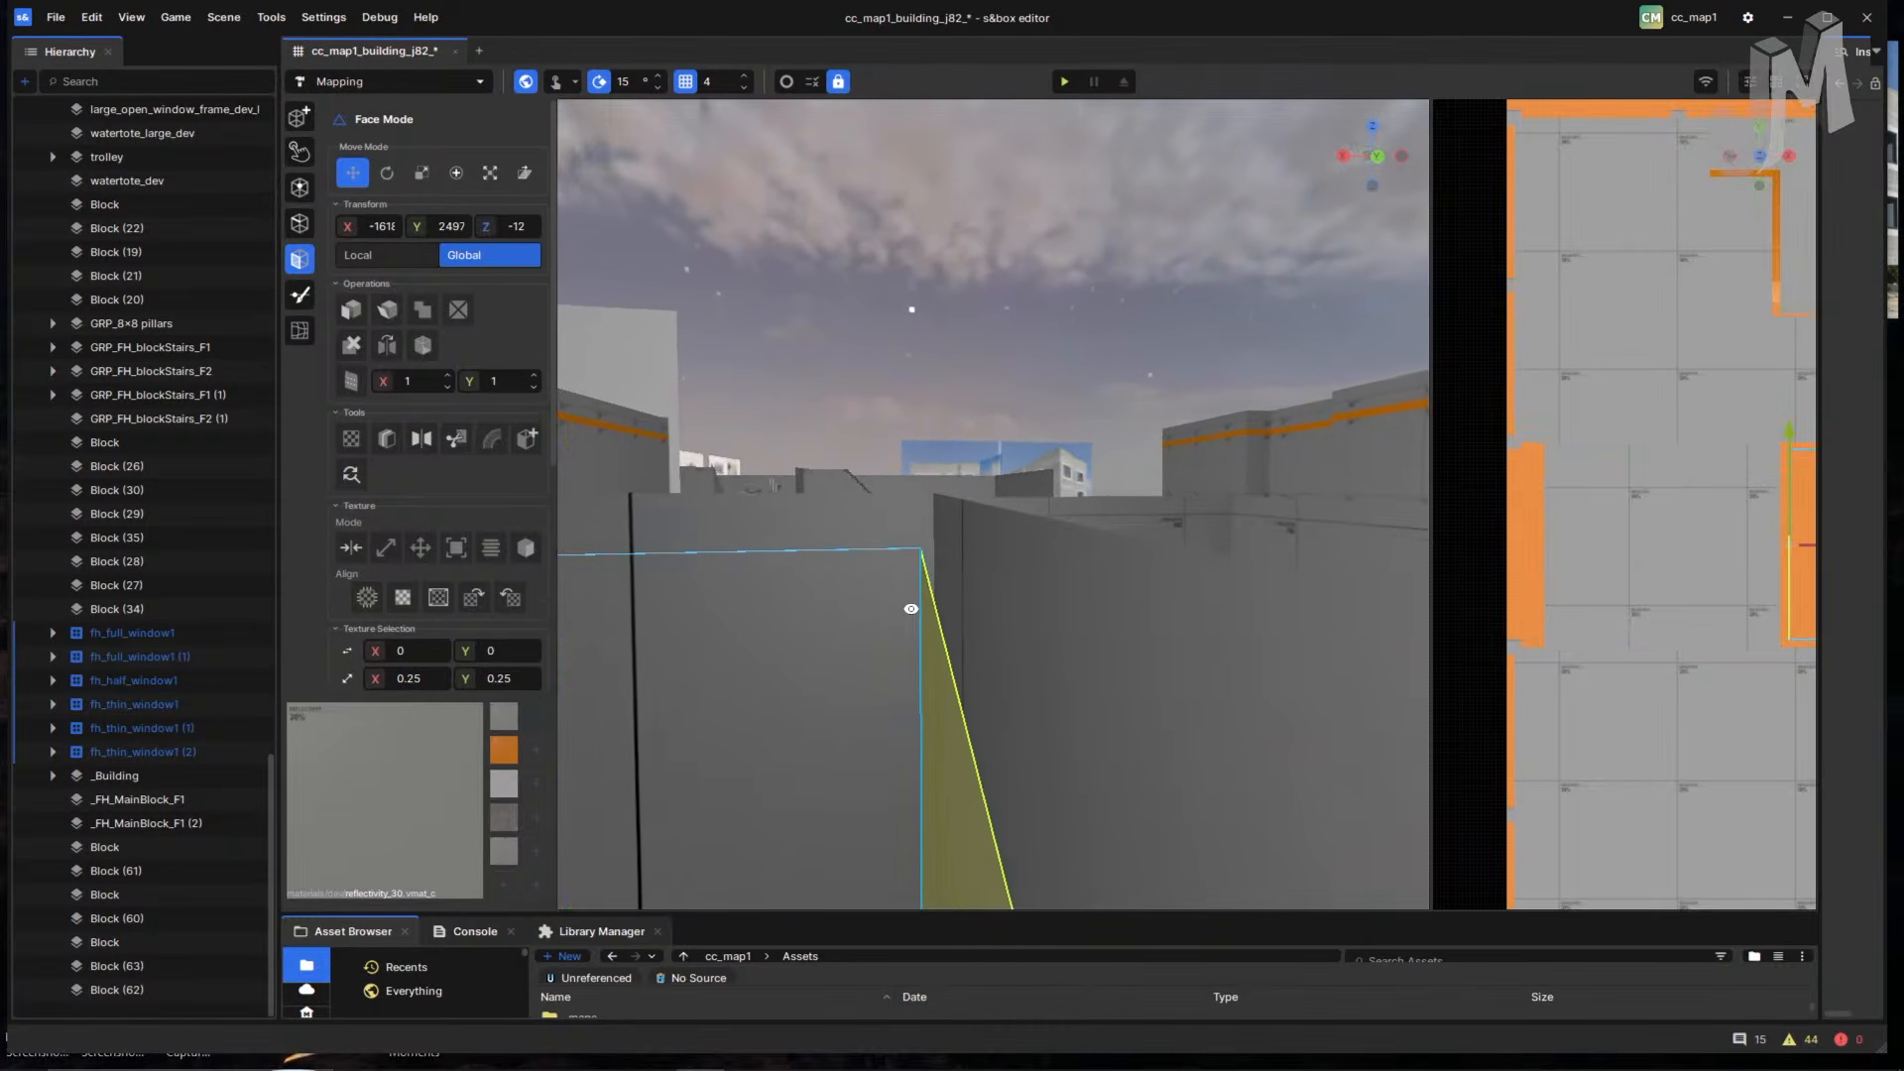
{"action": "right_click_drag", "start_coordinate": [911, 608], "coordinate": [862, 802]}
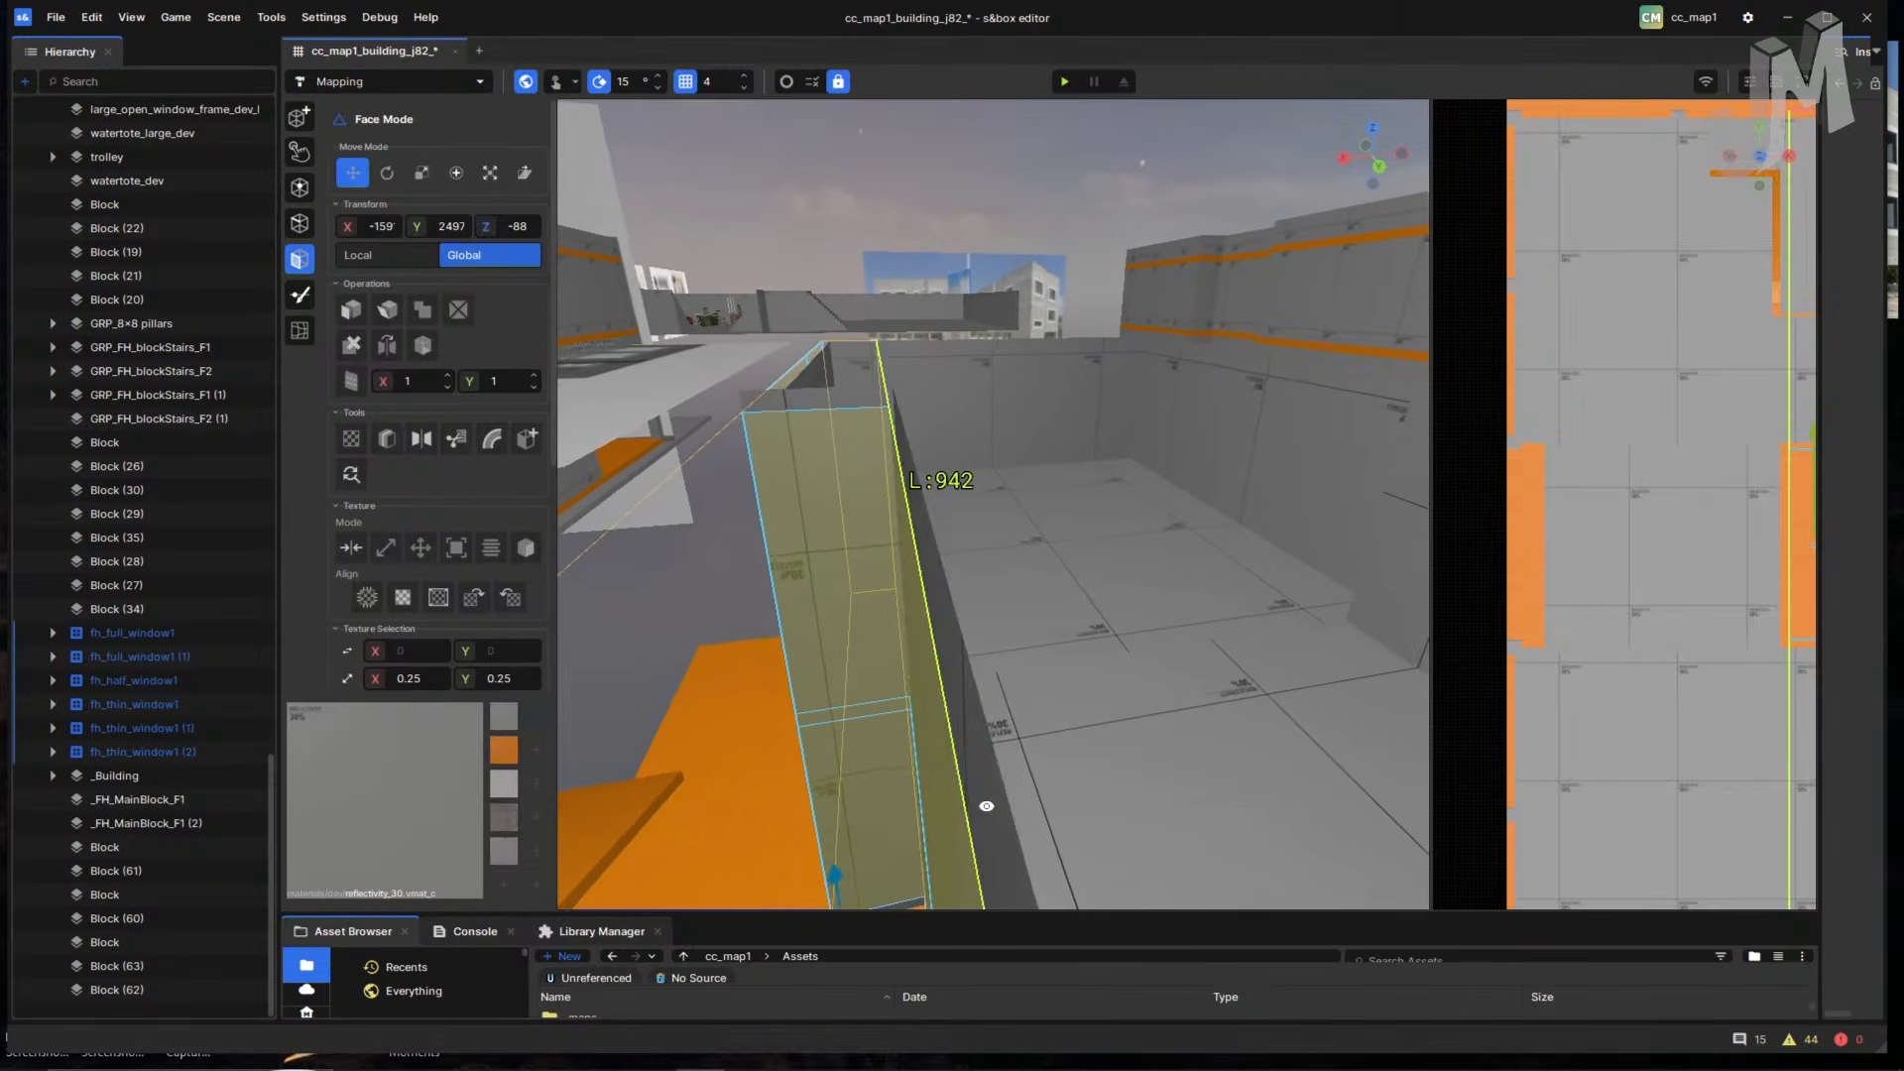
{"action": "right_click_drag", "start_coordinate": [1003, 733], "coordinate": [1055, 733]}
- Select a wall face, pull it out about 100 units, then undo the move
{"action": "left_click", "coordinate": [1091, 627]}
{"action": "double_click", "coordinate": [1072, 596]}
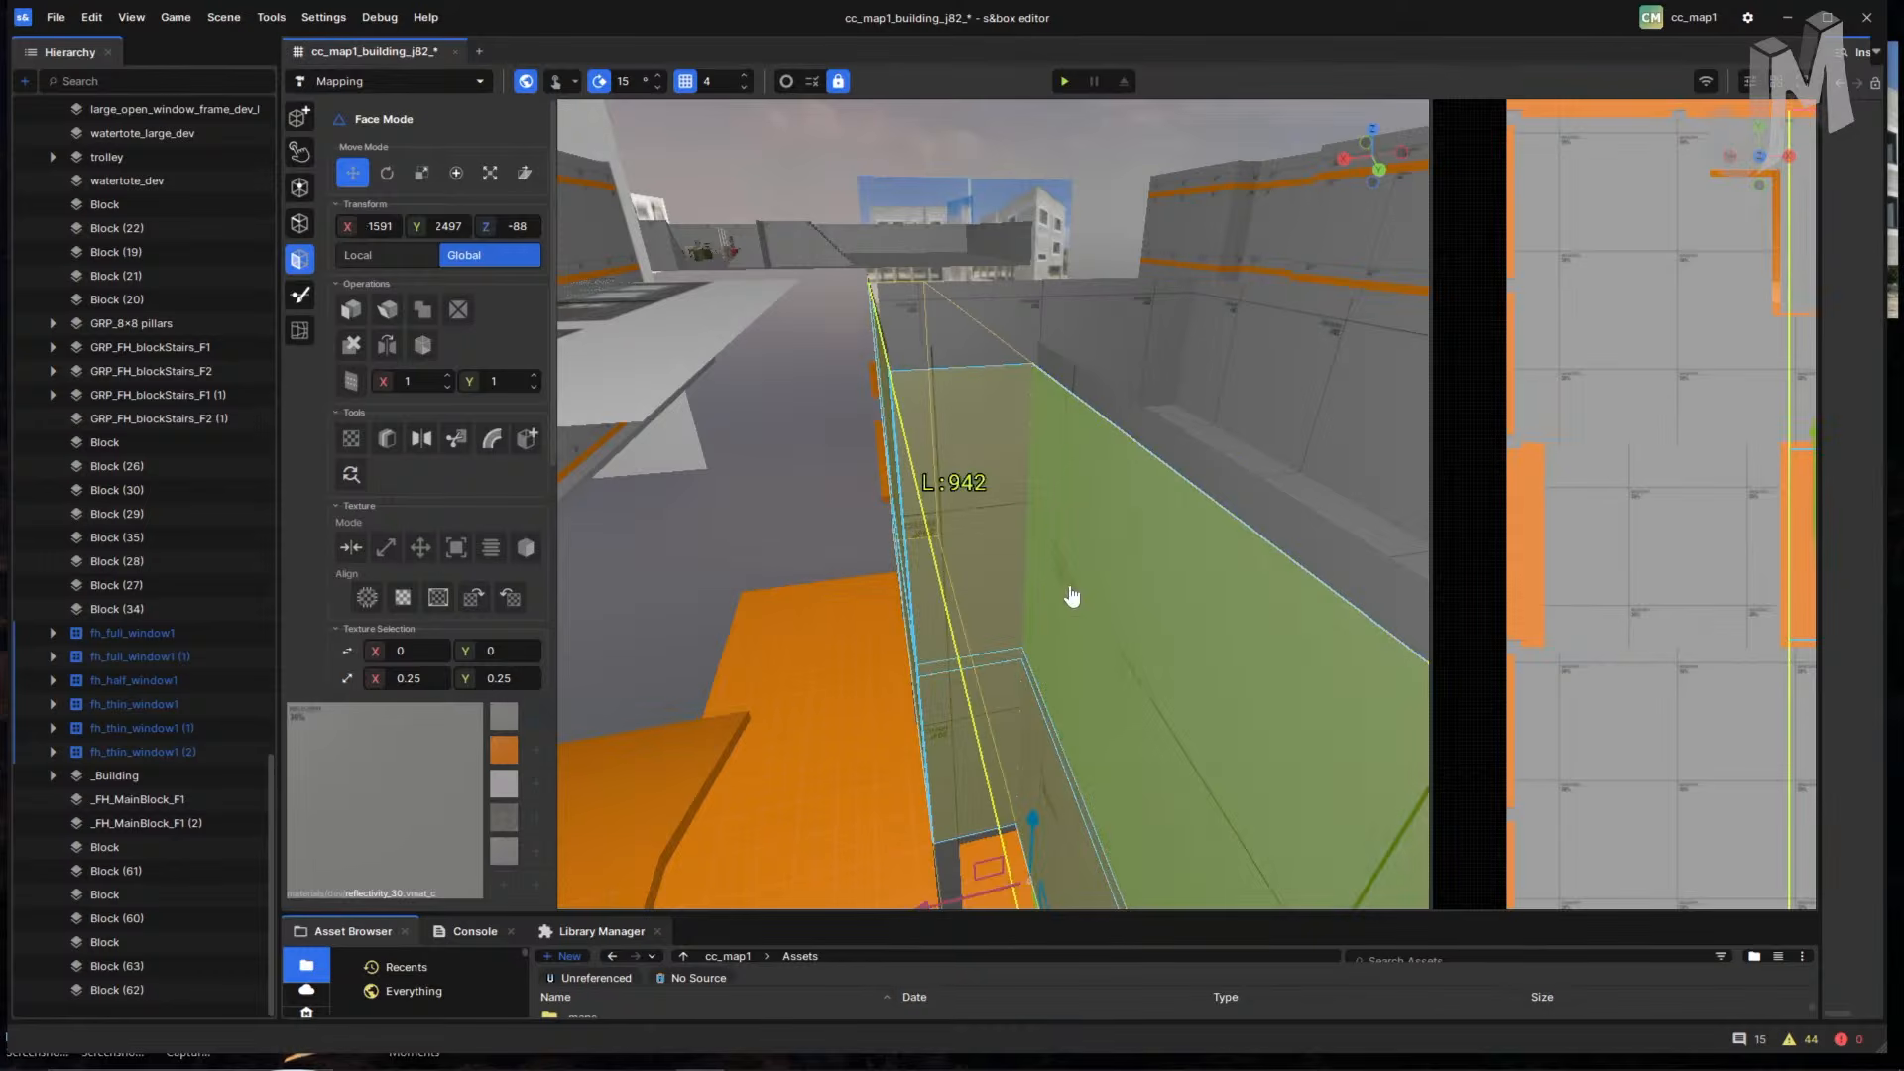
{"action": "right_click_drag", "start_coordinate": [1067, 586], "coordinate": [1101, 721]}
{"action": "left_click", "coordinate": [1037, 586]}
{"action": "left_click_drag", "start_coordinate": [1039, 665], "coordinate": [670, 744]}
{"action": "key", "text": "ctrl+z"}
- Check the wall's base face and top strip, then save the j82 scene
{"action": "right_click_drag", "start_coordinate": [999, 730], "coordinate": [1088, 778]}
{"action": "key", "text": "w"}
{"action": "left_click", "coordinate": [1095, 750]}
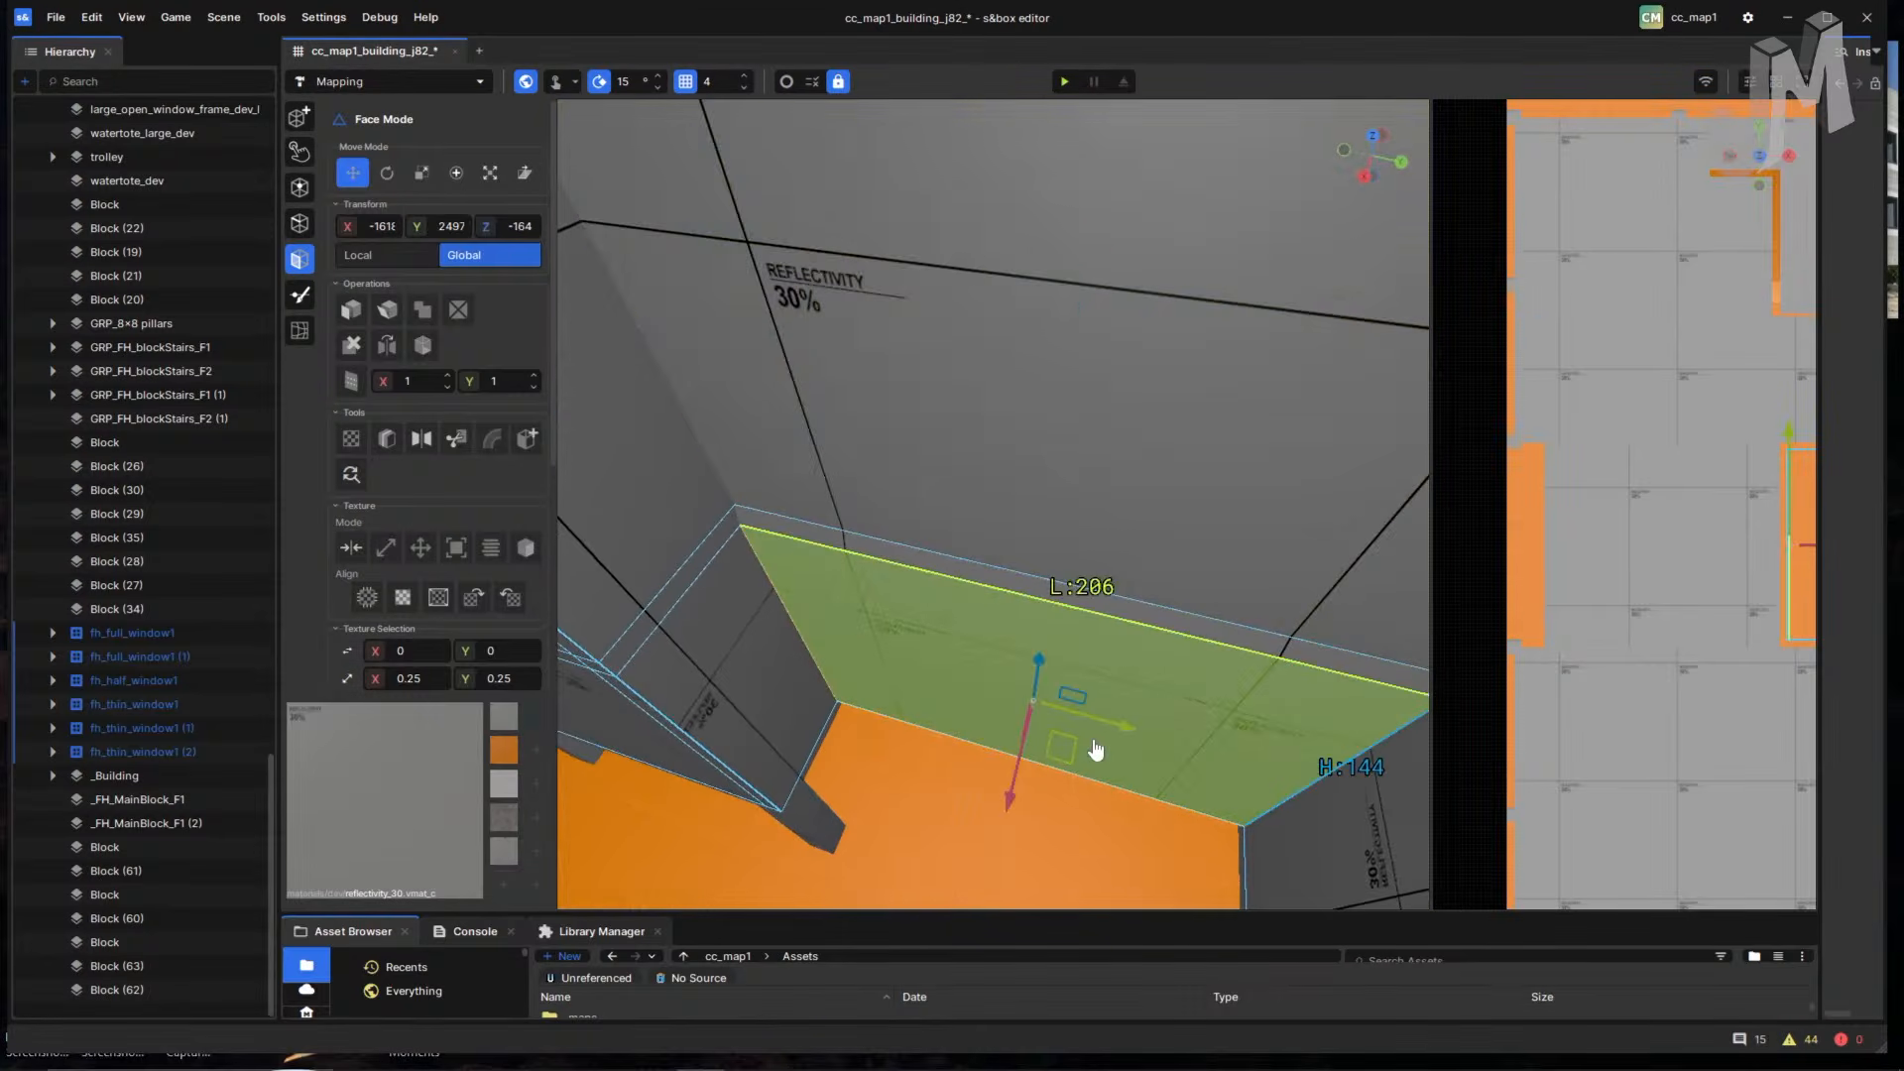
{"action": "right_click_drag", "start_coordinate": [841, 616], "coordinate": [963, 587]}
{"action": "left_click", "coordinate": [966, 582]}
{"action": "right_click_drag", "start_coordinate": [1017, 660], "coordinate": [723, 440]}
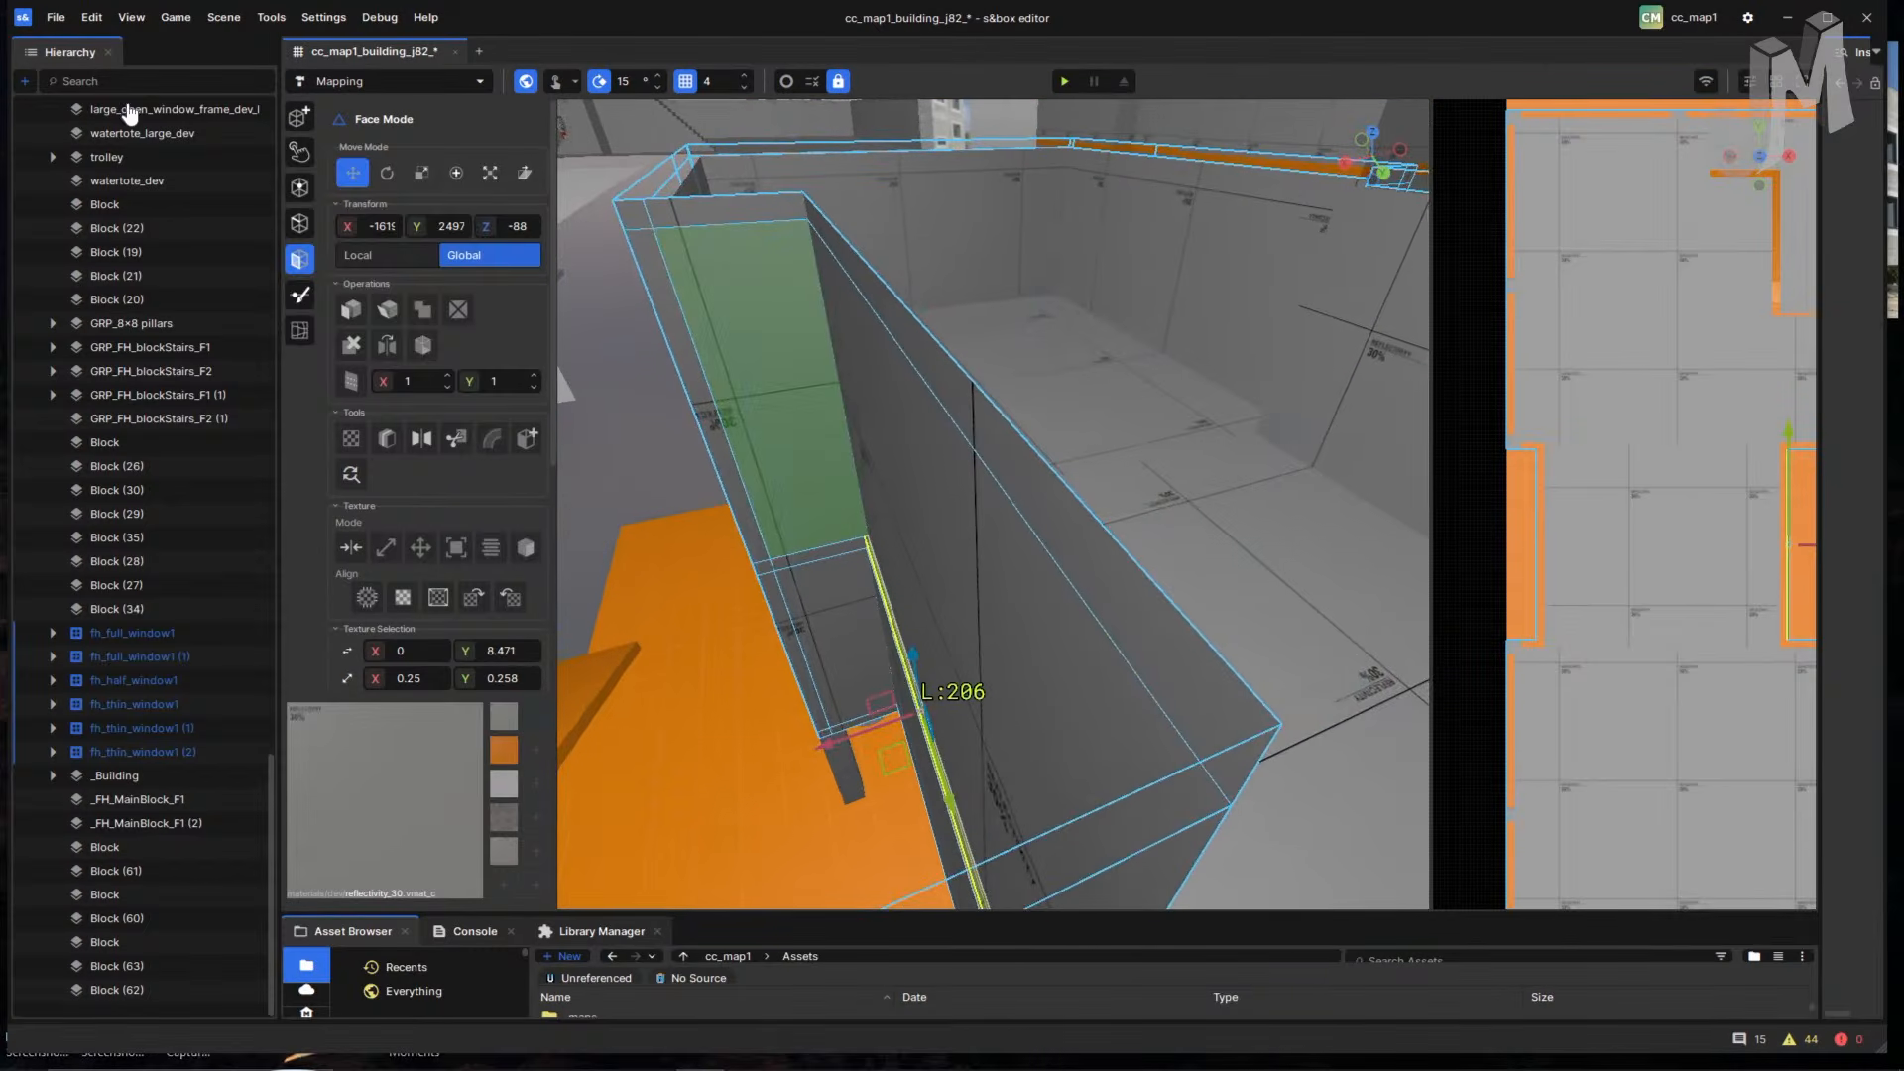
{"action": "key", "text": "ctrl+s"}
- Open the recent cc_map1_building_j80_ scene in a new tab
{"action": "left_click", "coordinate": [50, 18]}
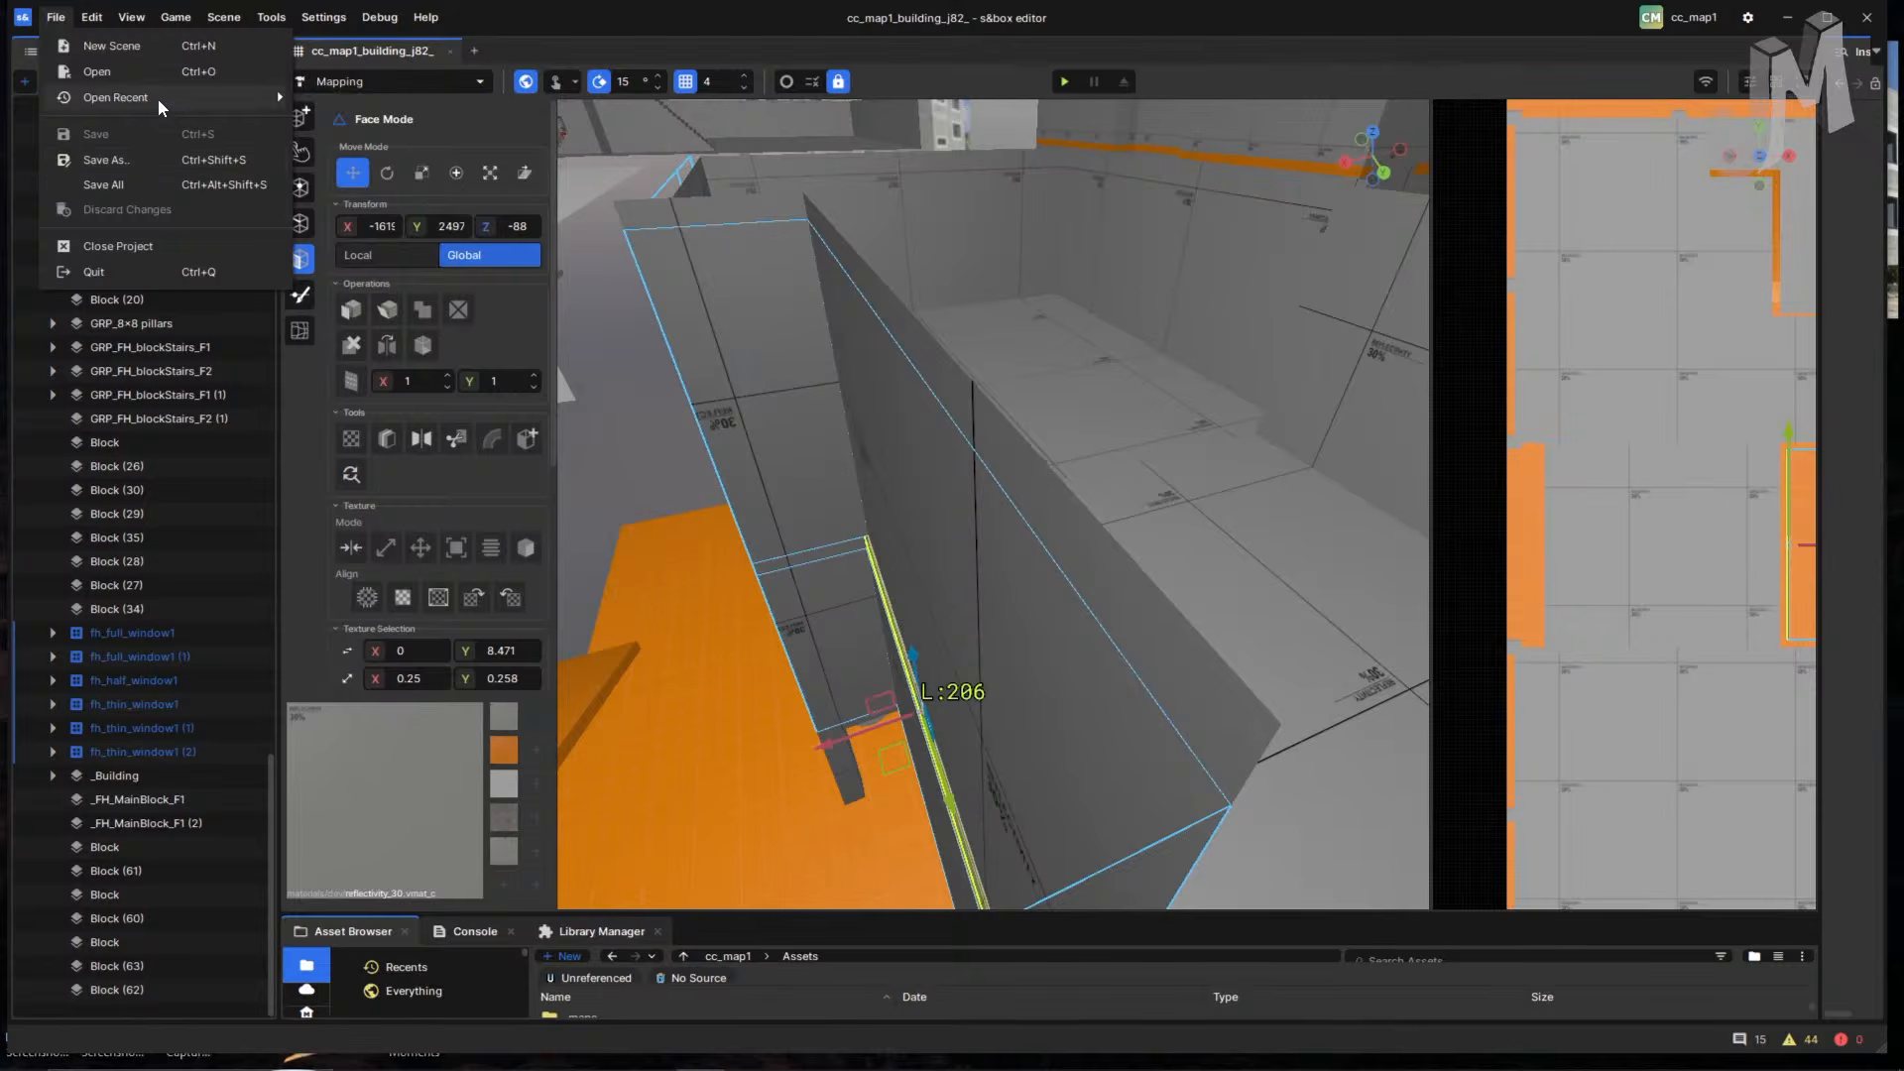
{"action": "mouse_move", "coordinate": [160, 106]}
{"action": "left_click", "coordinate": [550, 146]}
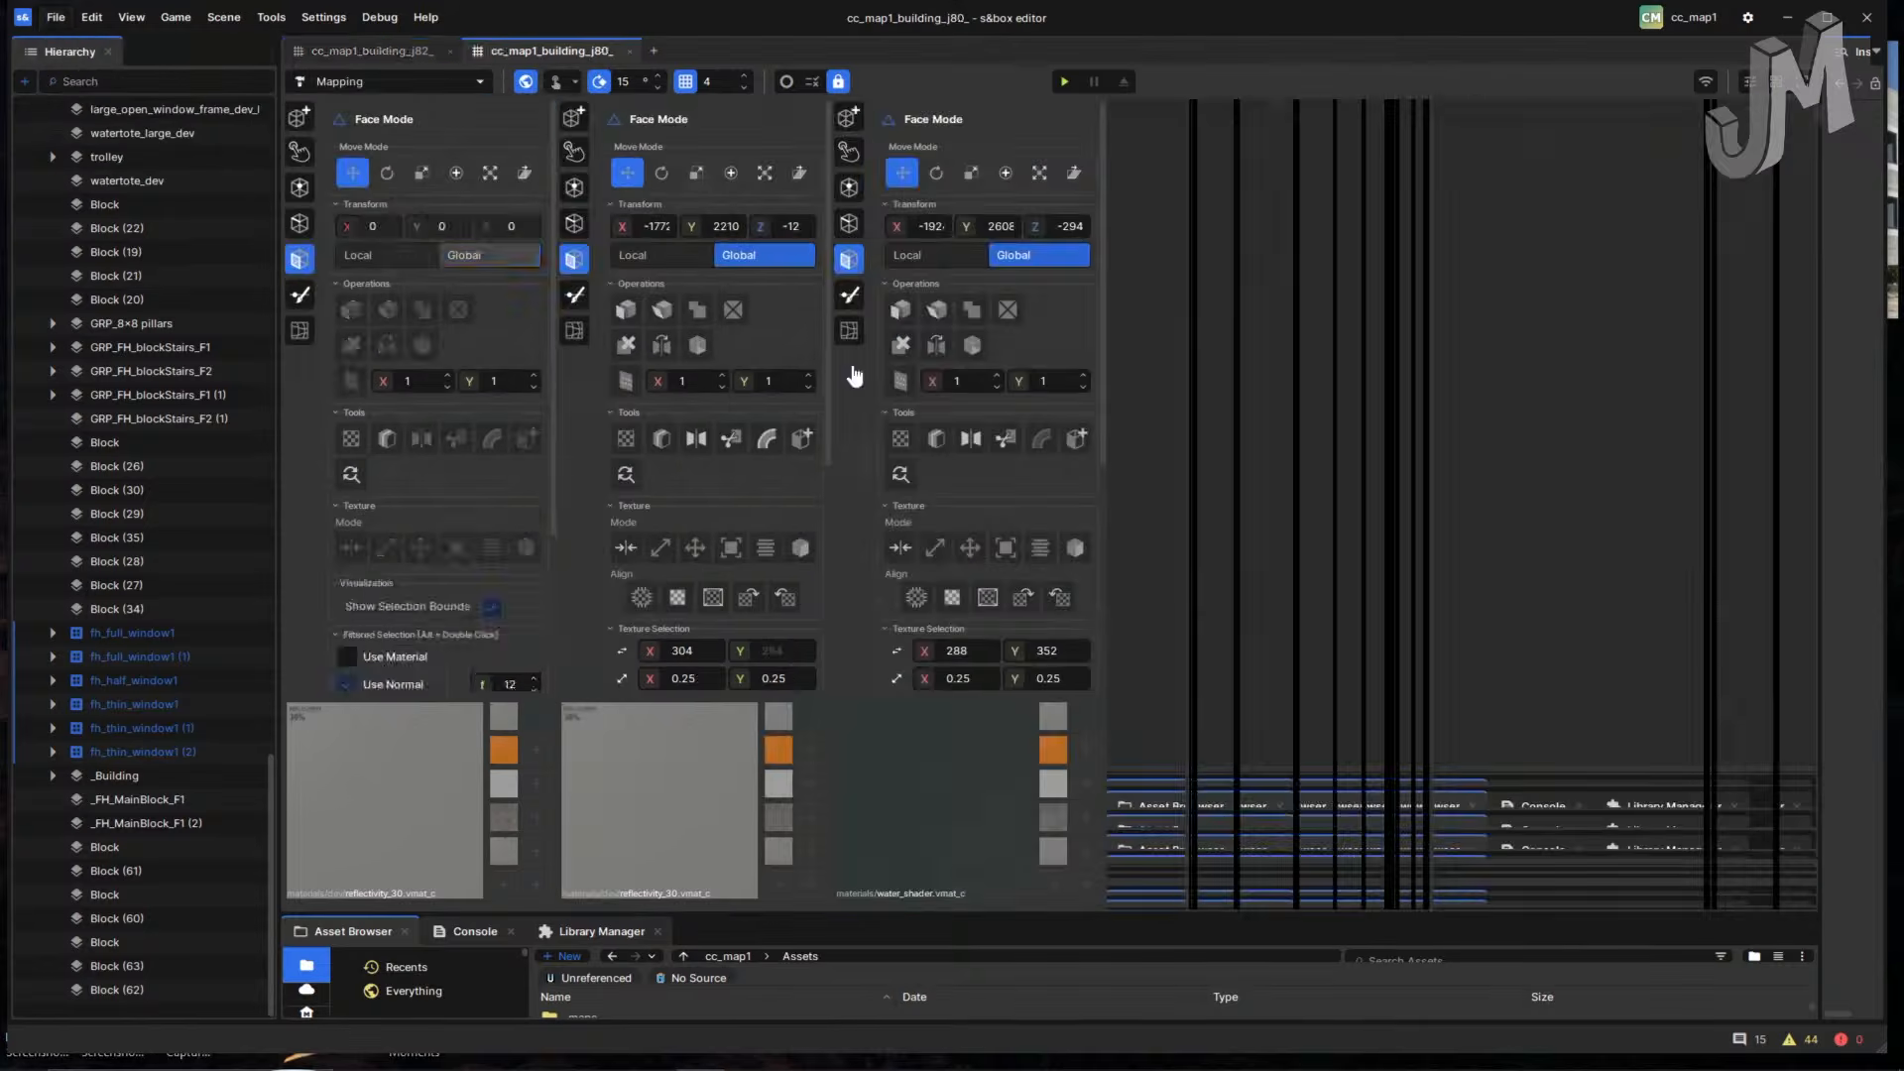
- Select all connected faces of the building's long wall
{"action": "right_click_drag", "start_coordinate": [851, 502], "coordinate": [592, 489]}
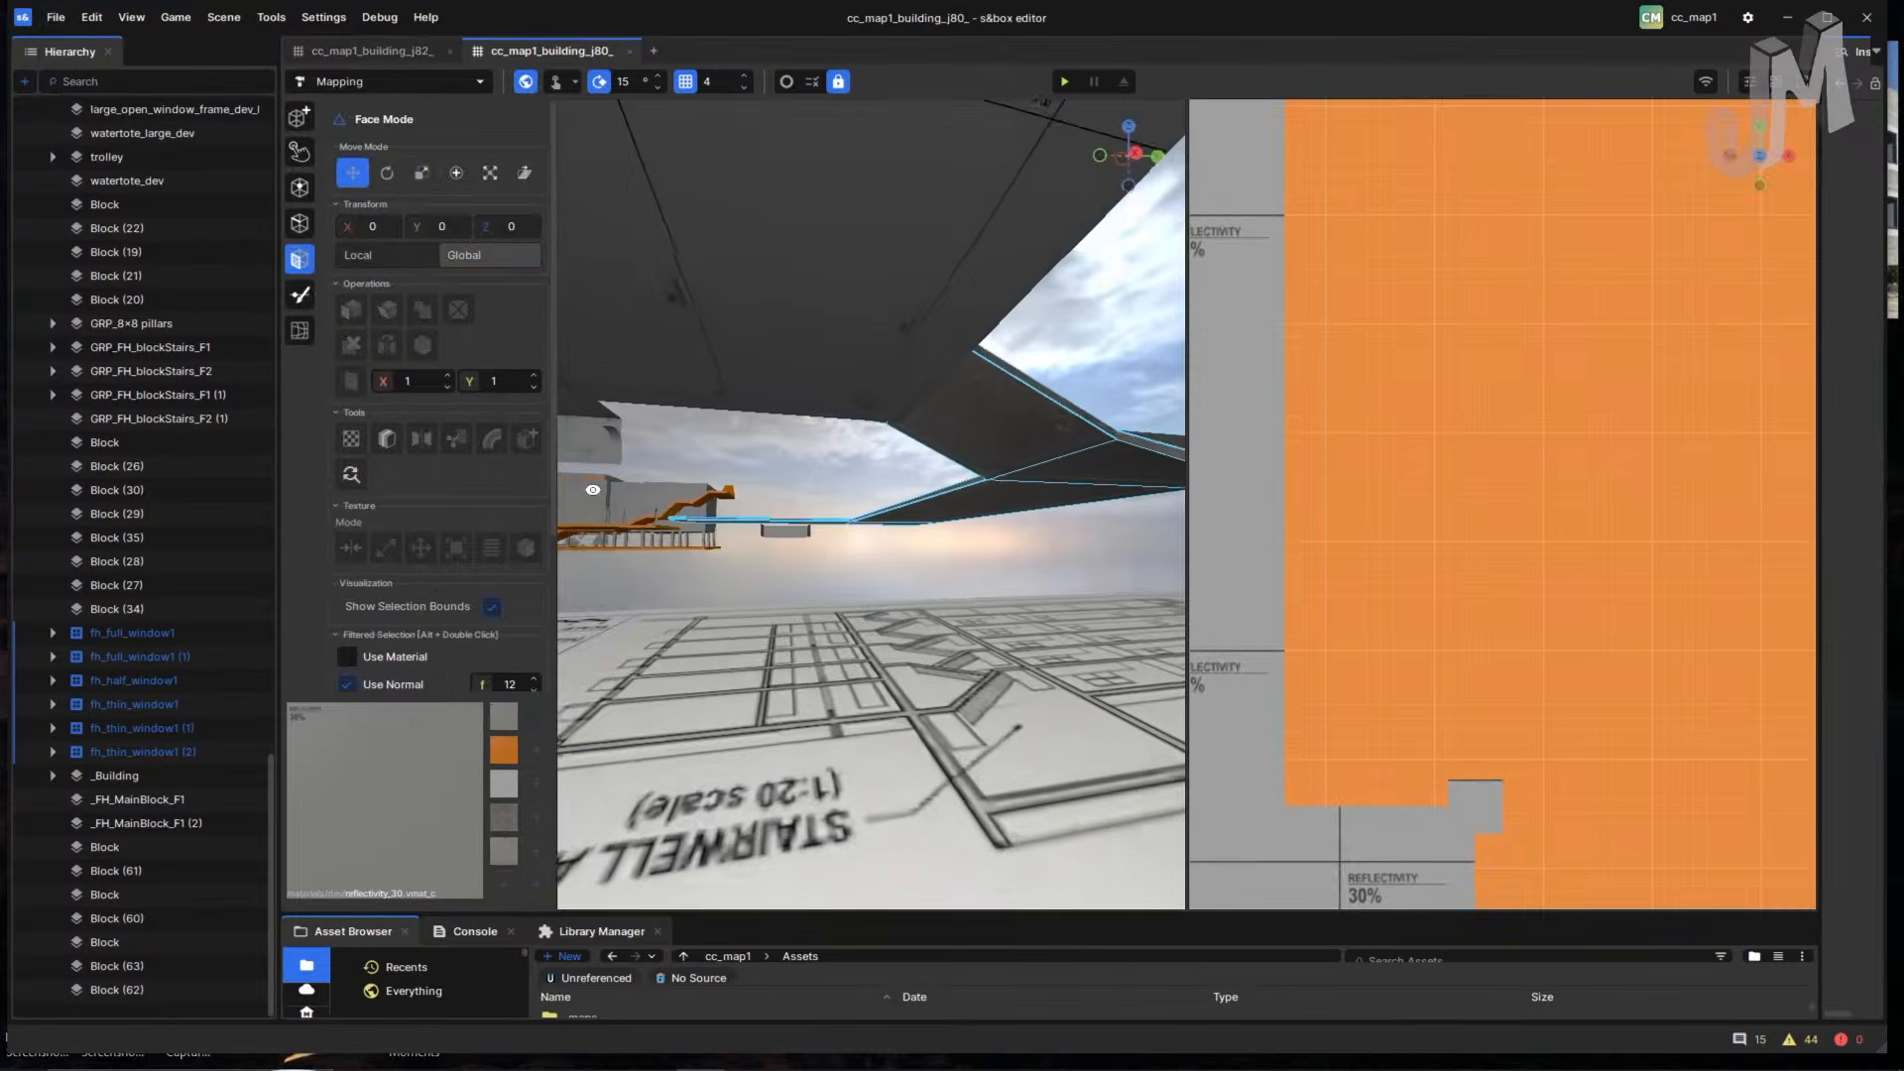
{"action": "right_click_drag", "start_coordinate": [900, 543], "coordinate": [841, 748]}
{"action": "key", "text": "w"}
{"action": "left_click", "coordinate": [850, 704]}
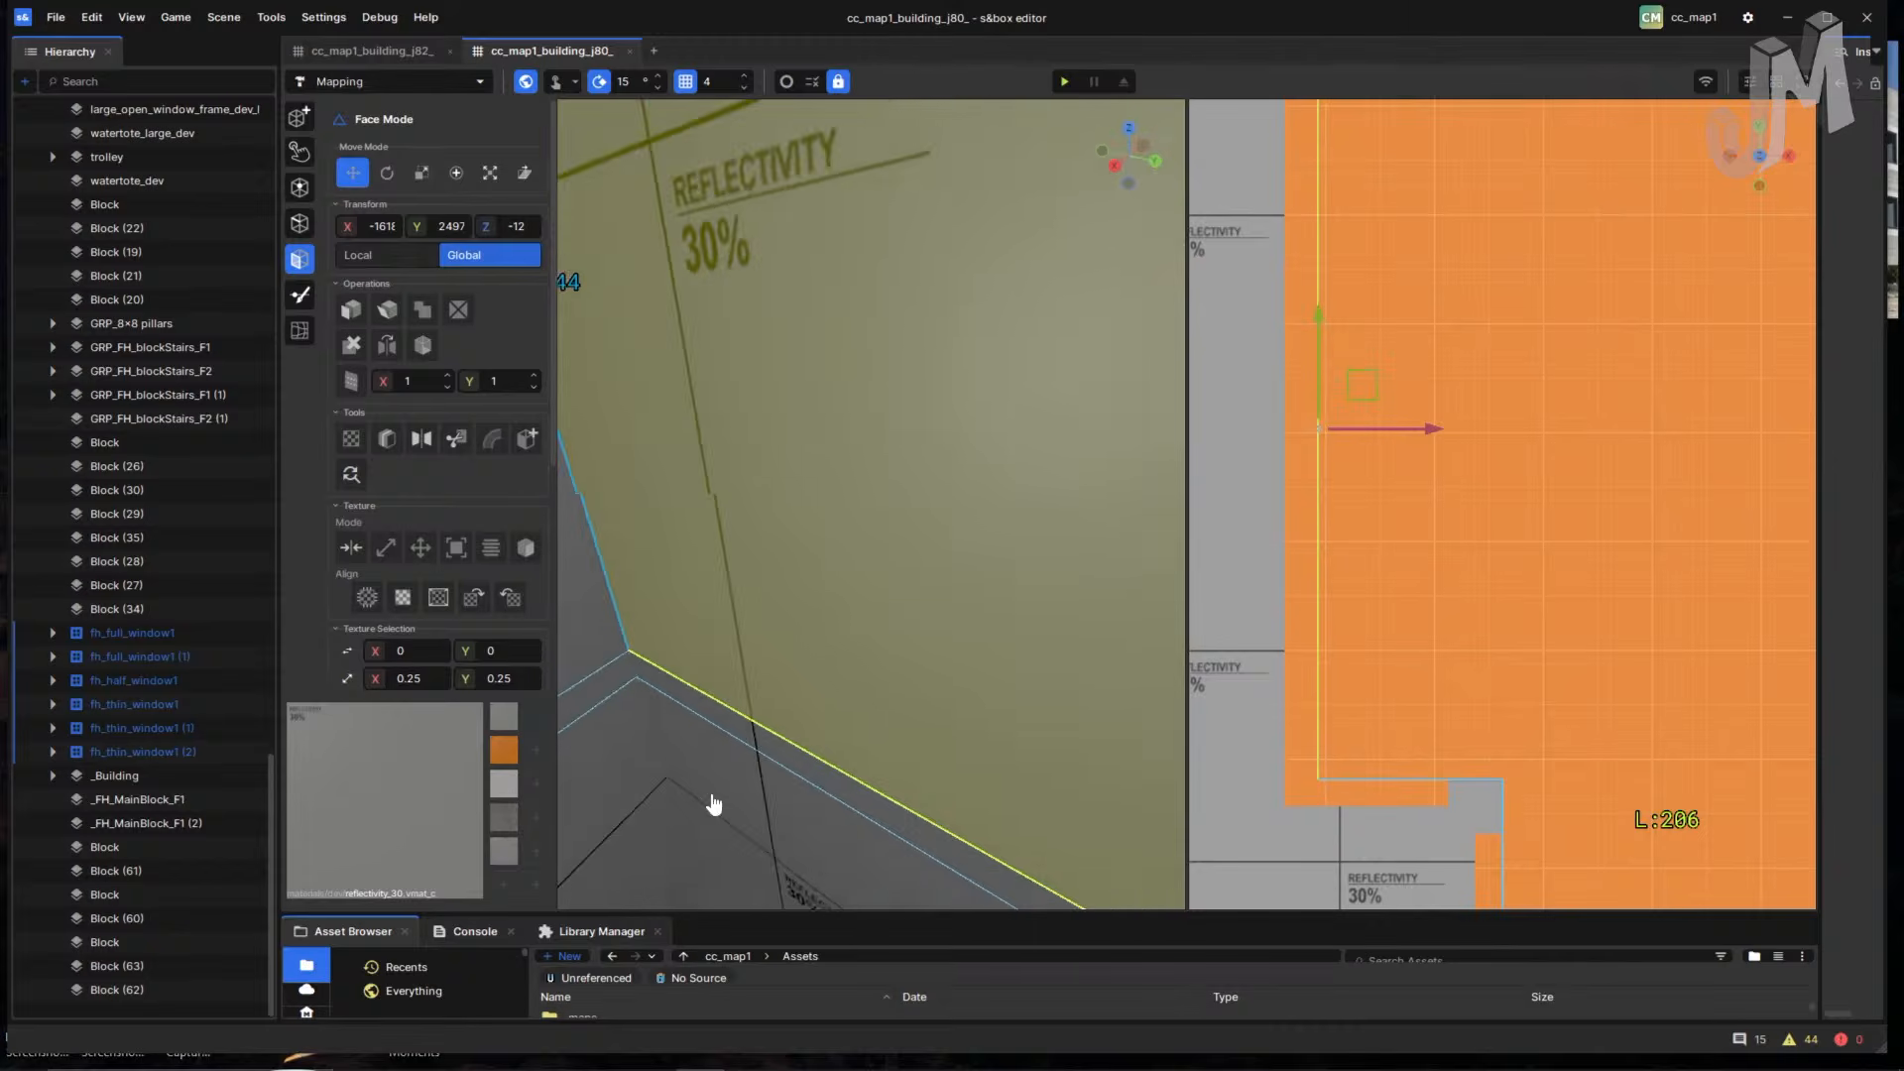
{"action": "right_click_drag", "start_coordinate": [714, 803], "coordinate": [816, 768]}
{"action": "right_click_drag", "start_coordinate": [657, 838], "coordinate": [987, 495]}
{"action": "double_click", "coordinate": [987, 495]}
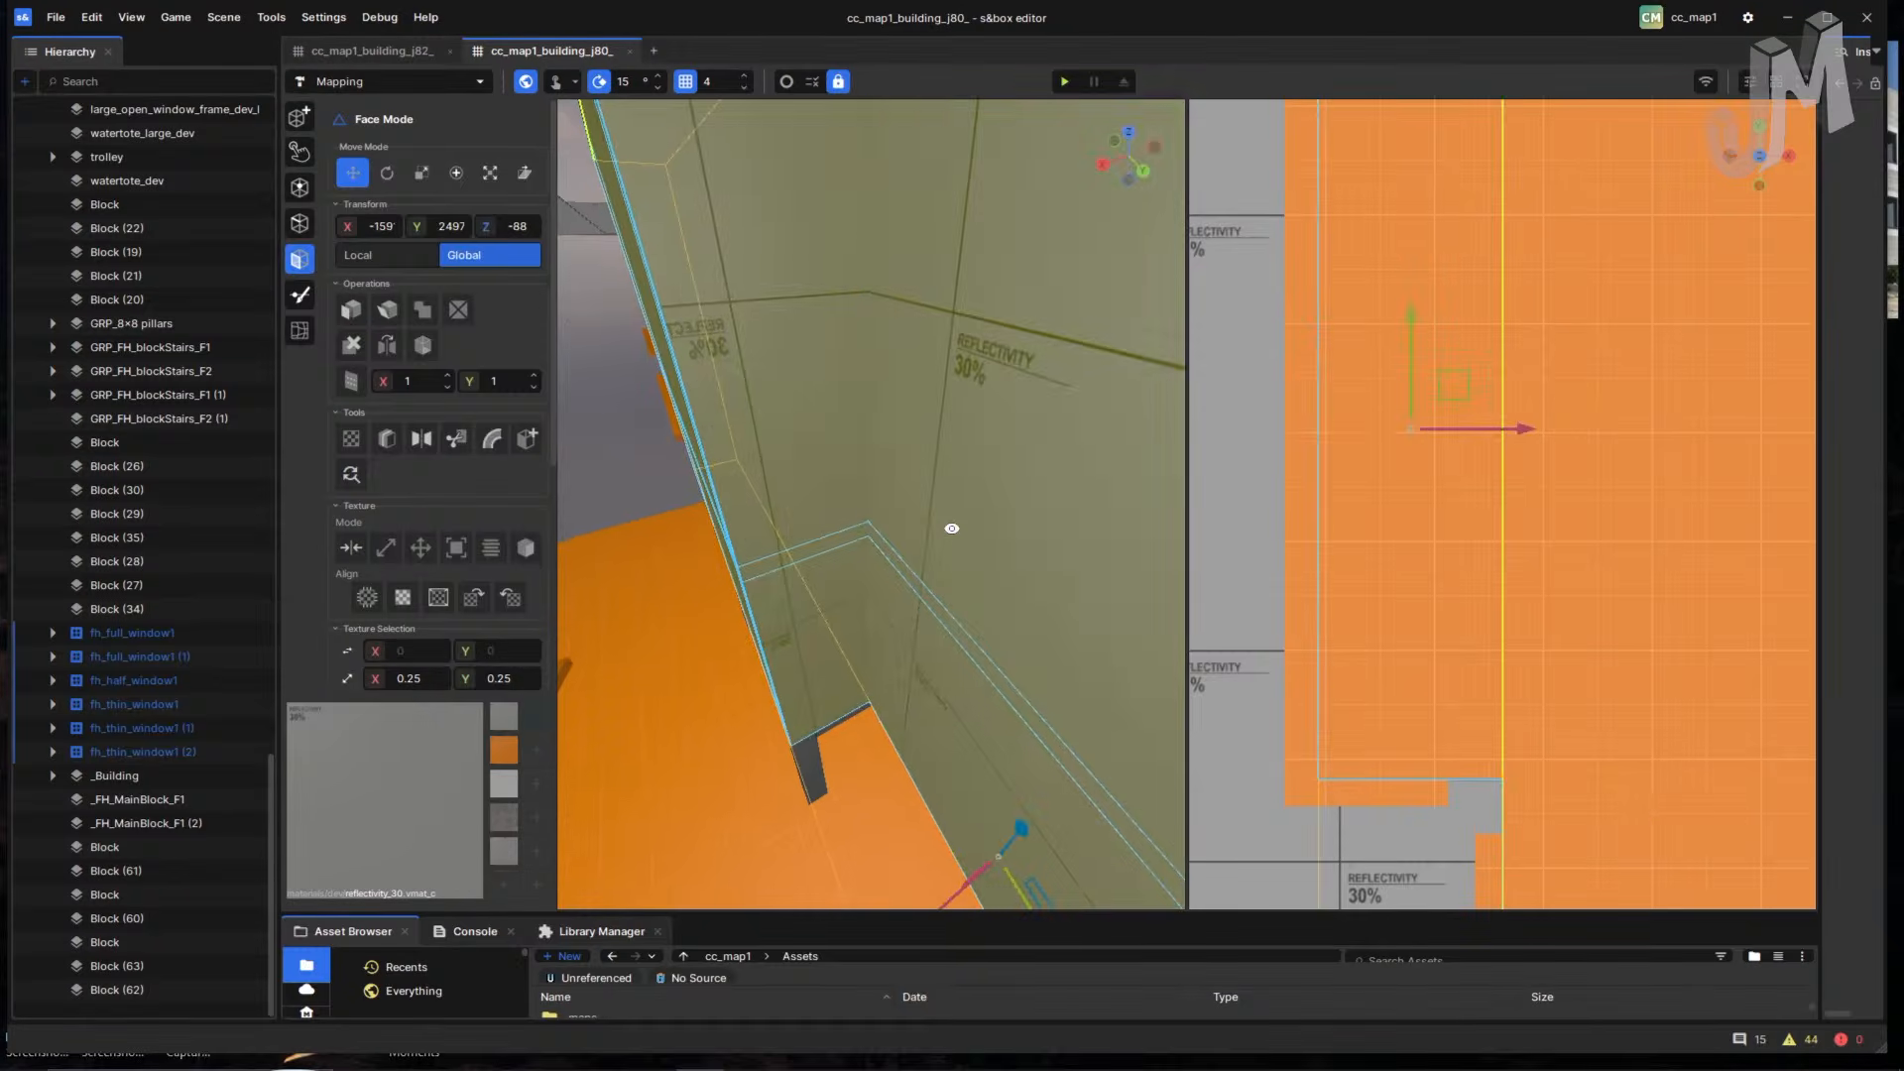
- Nudge the selected wall faces two grid steps to the left
{"action": "right_click", "coordinate": [953, 531]}
{"action": "left_click", "coordinate": [813, 708]}
{"action": "right_click_drag", "start_coordinate": [811, 708], "coordinate": [794, 547]}
{"action": "key", "text": "Left"}
{"action": "key", "text": "Left"}
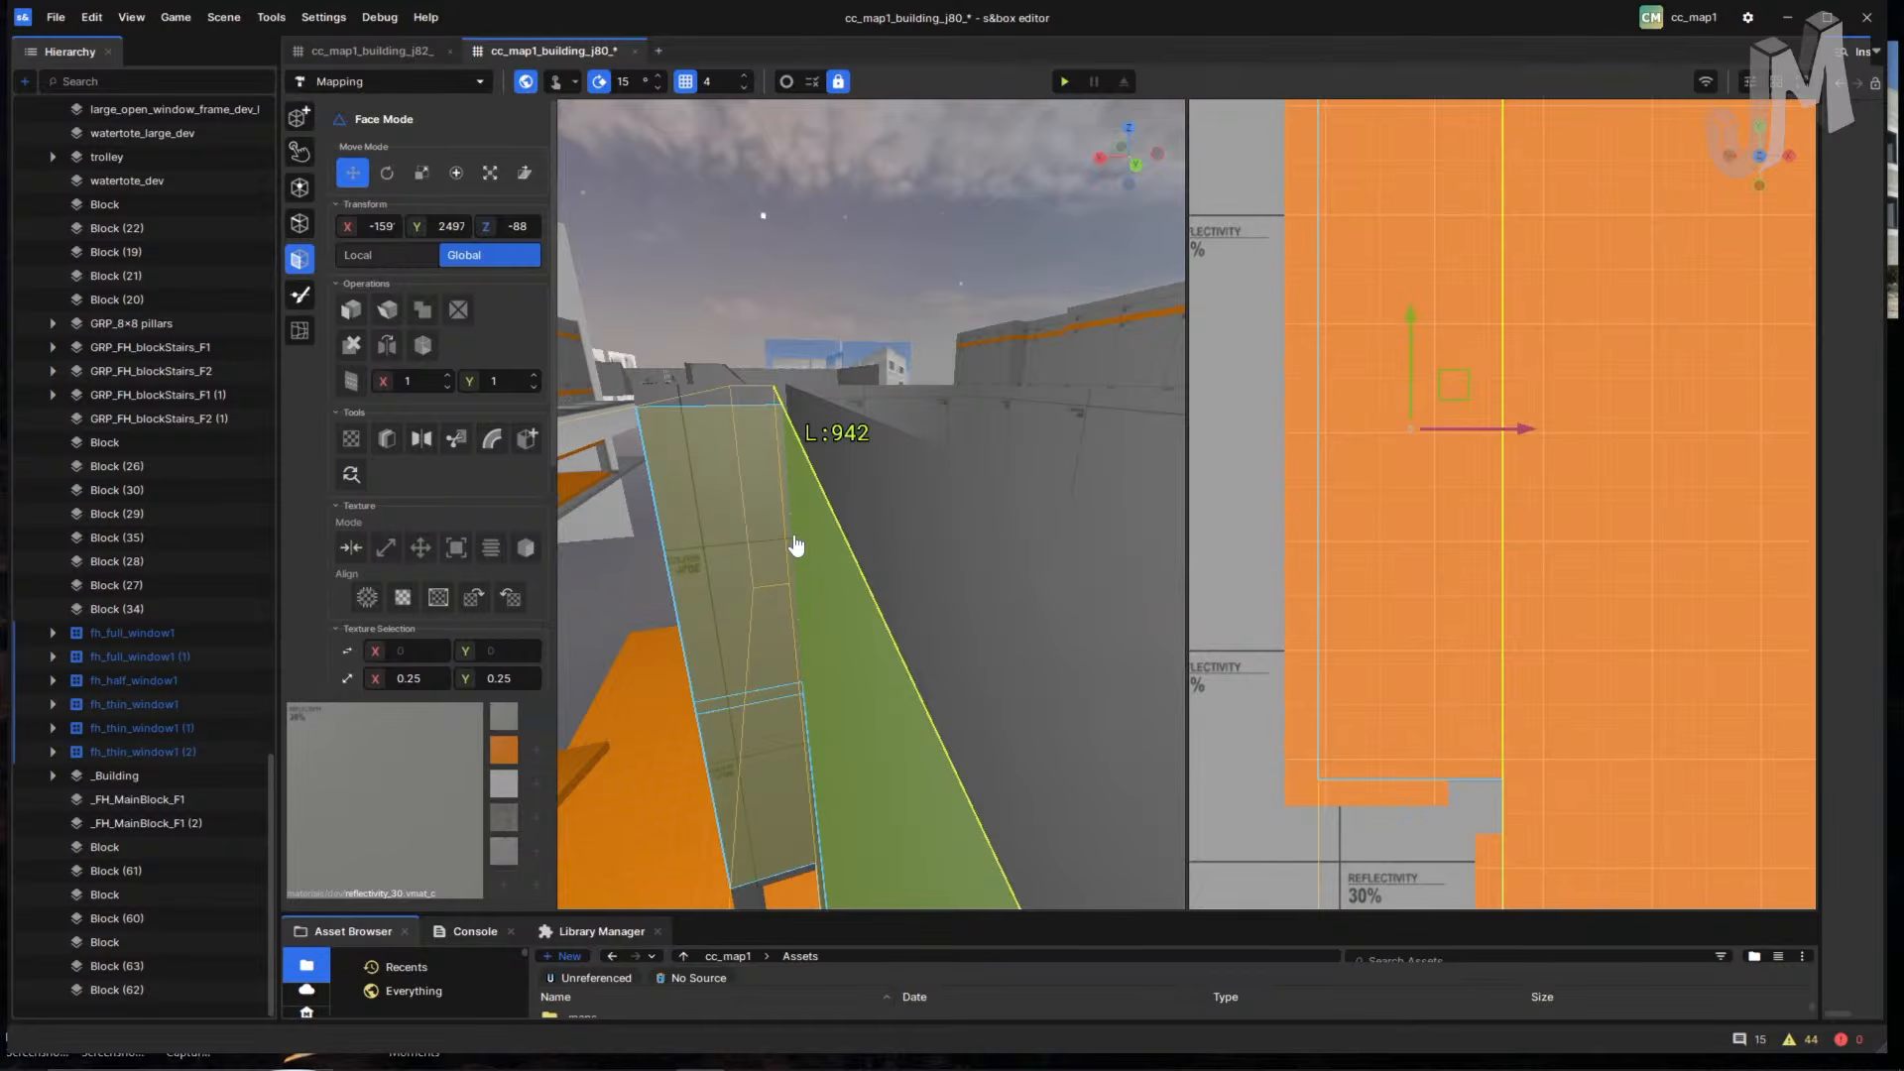
{"action": "key", "text": "Left"}
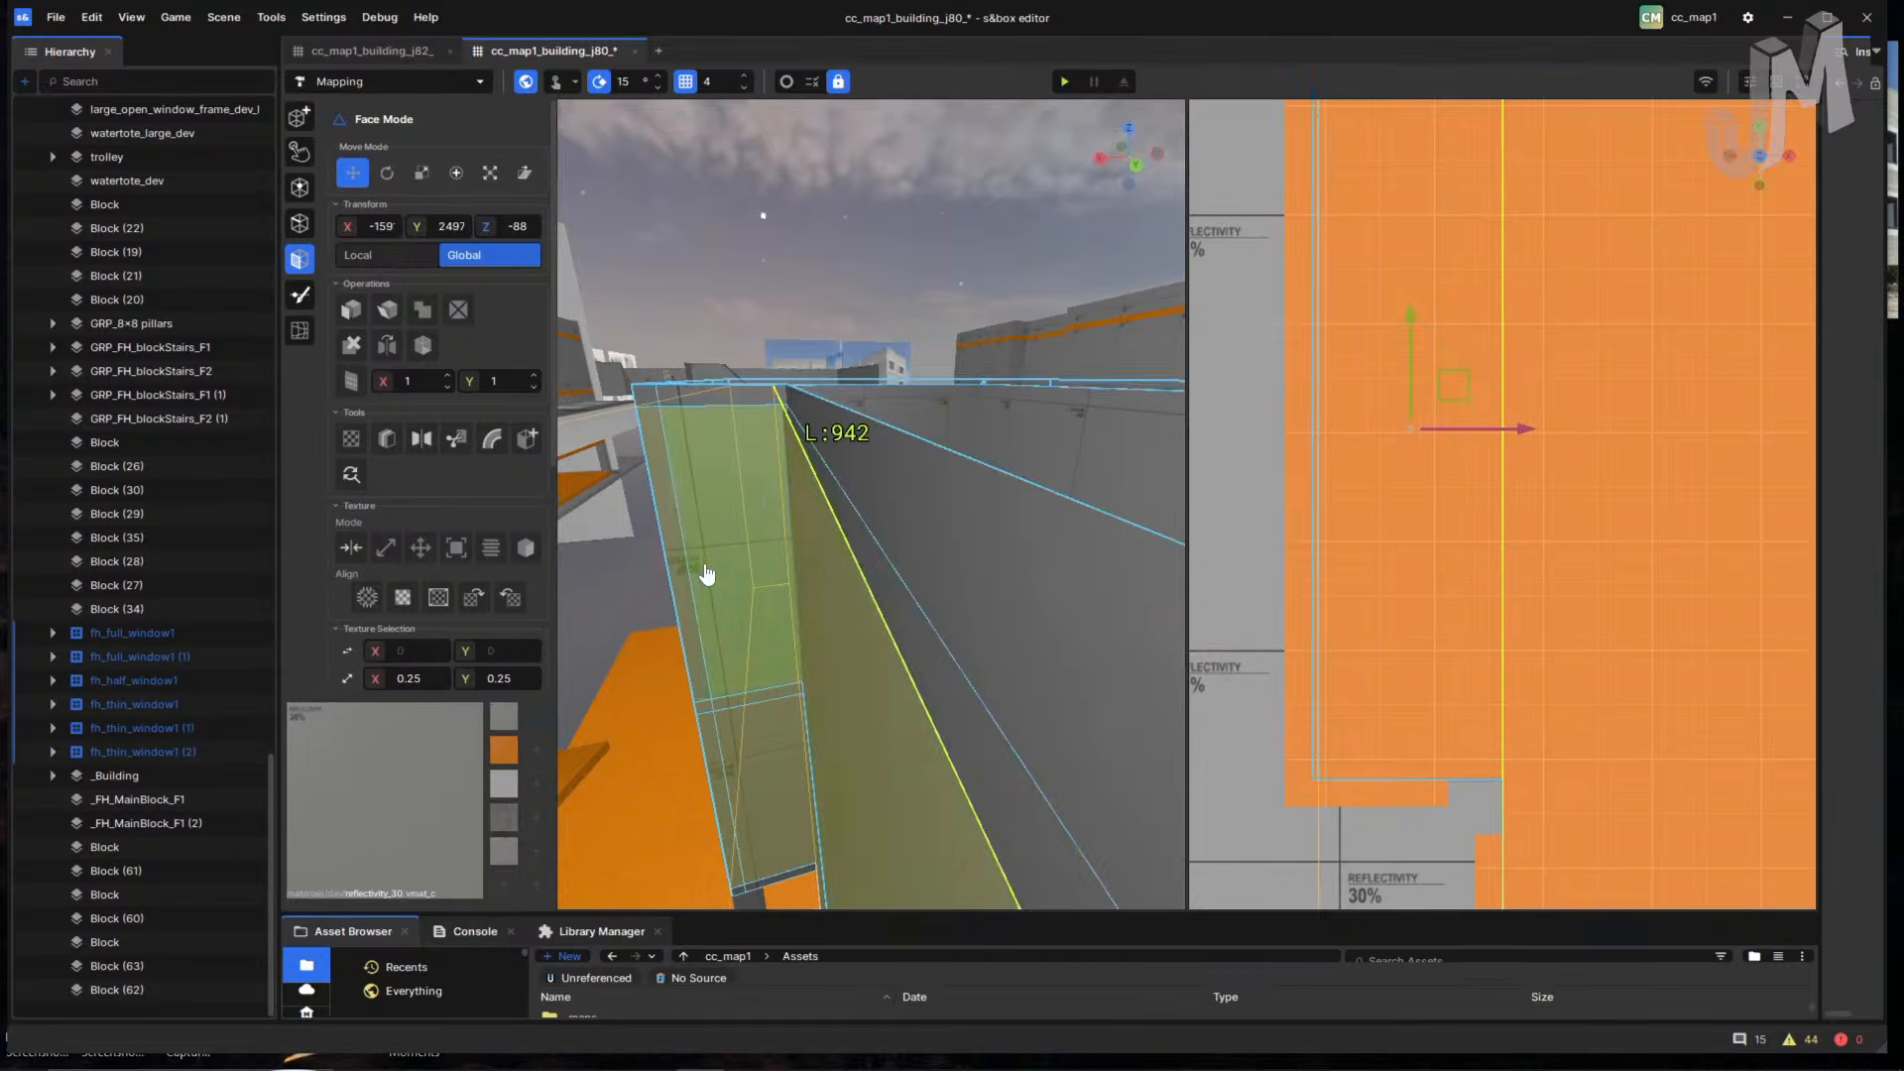
{"action": "right_click_drag", "start_coordinate": [839, 599], "coordinate": [963, 706]}
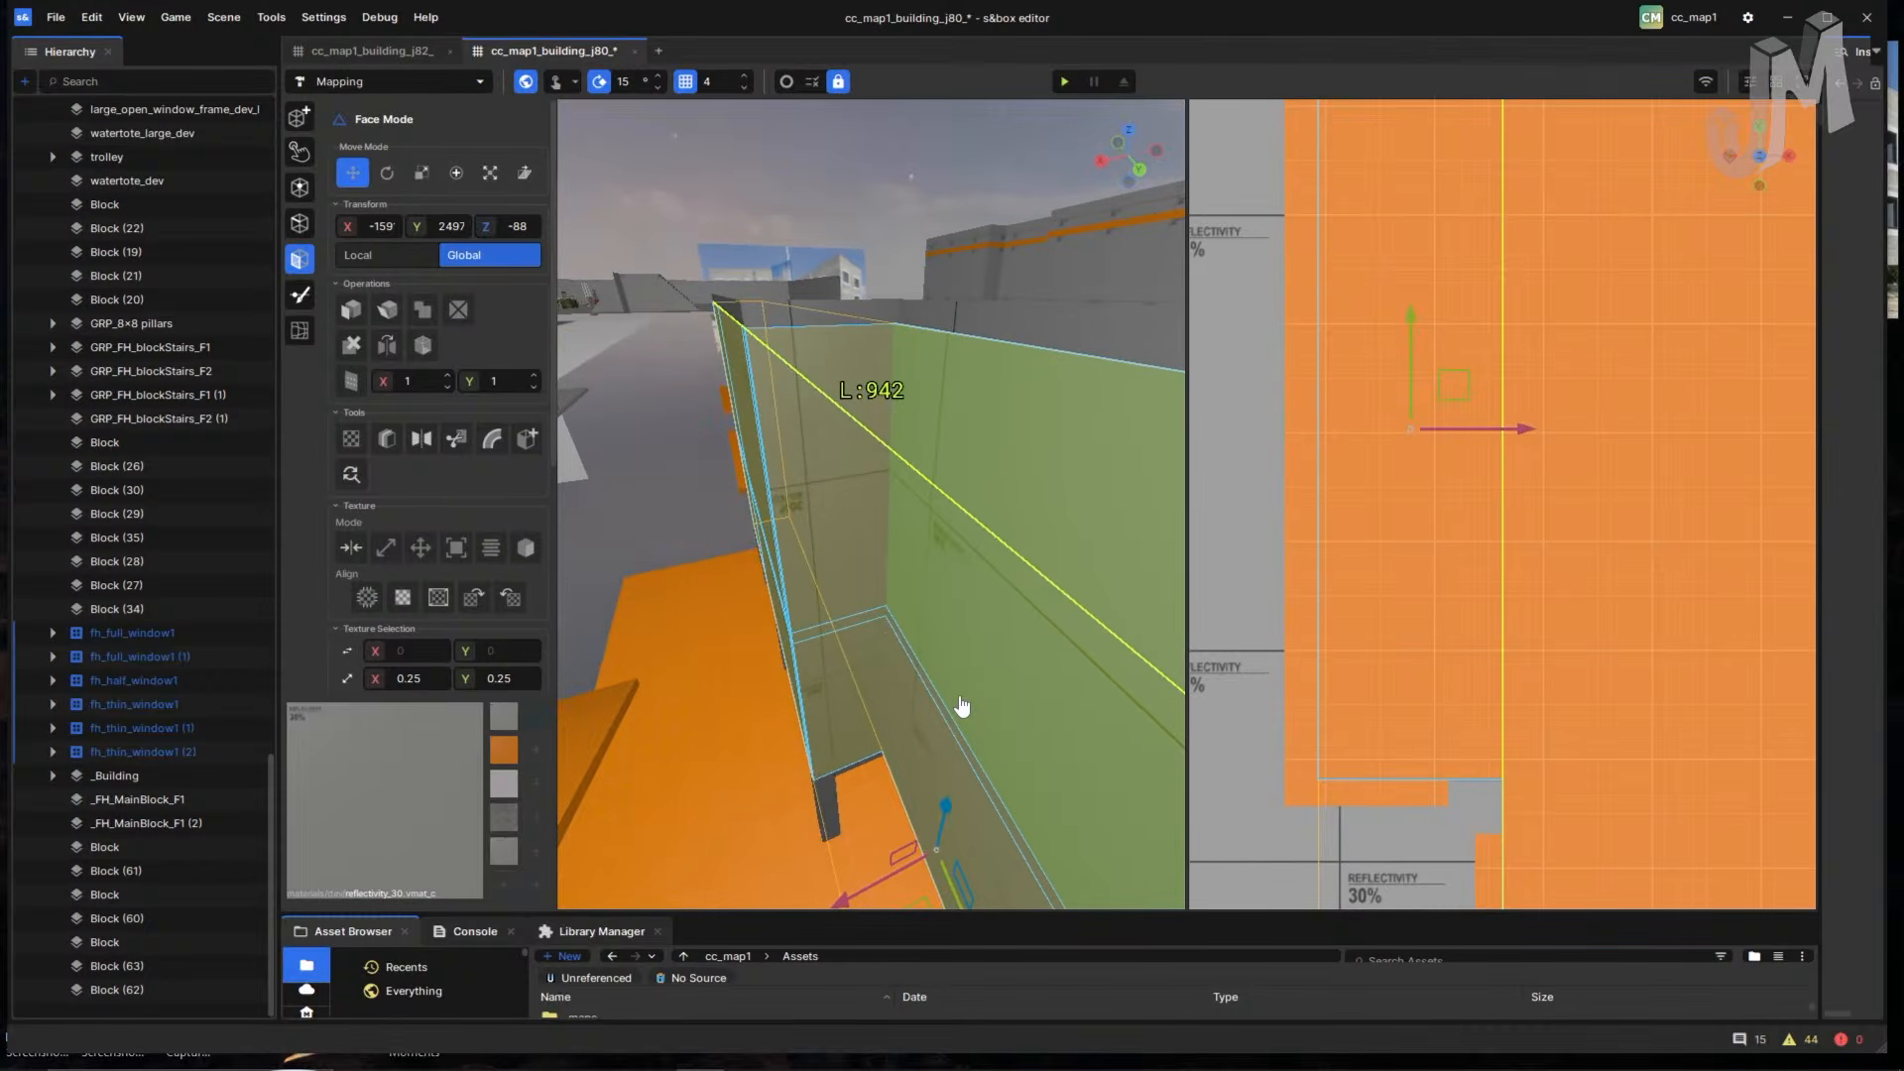
- Close the j80 scene with Don't Save, returning to the j82 scene
{"action": "left_click", "coordinate": [636, 51]}
{"action": "left_click", "coordinate": [986, 369]}
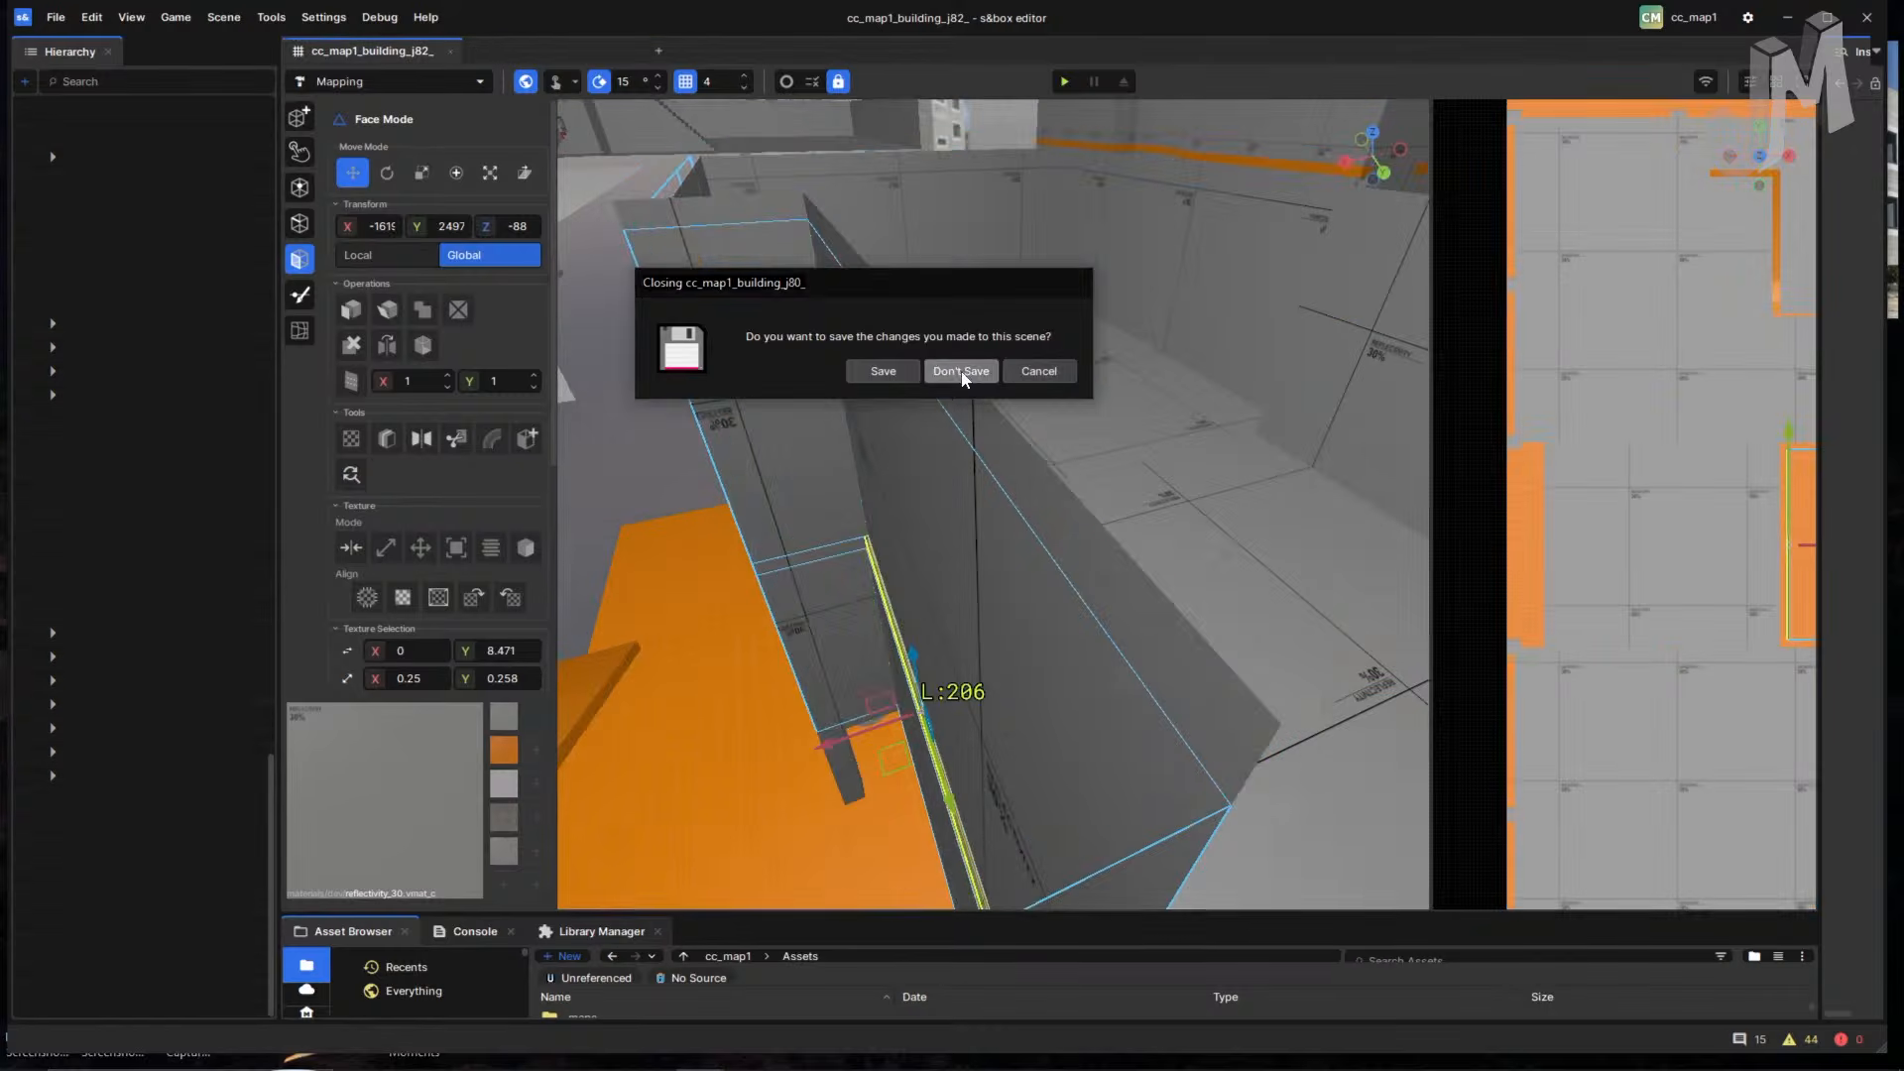
{"action": "scroll", "coordinate": [877, 686], "scroll_direction": "up", "scroll_amount": 3}
{"action": "scroll", "coordinate": [968, 710], "scroll_direction": "down", "scroll_amount": 5}
{"action": "scroll", "coordinate": [902, 531], "scroll_direction": "up", "scroll_amount": 1}
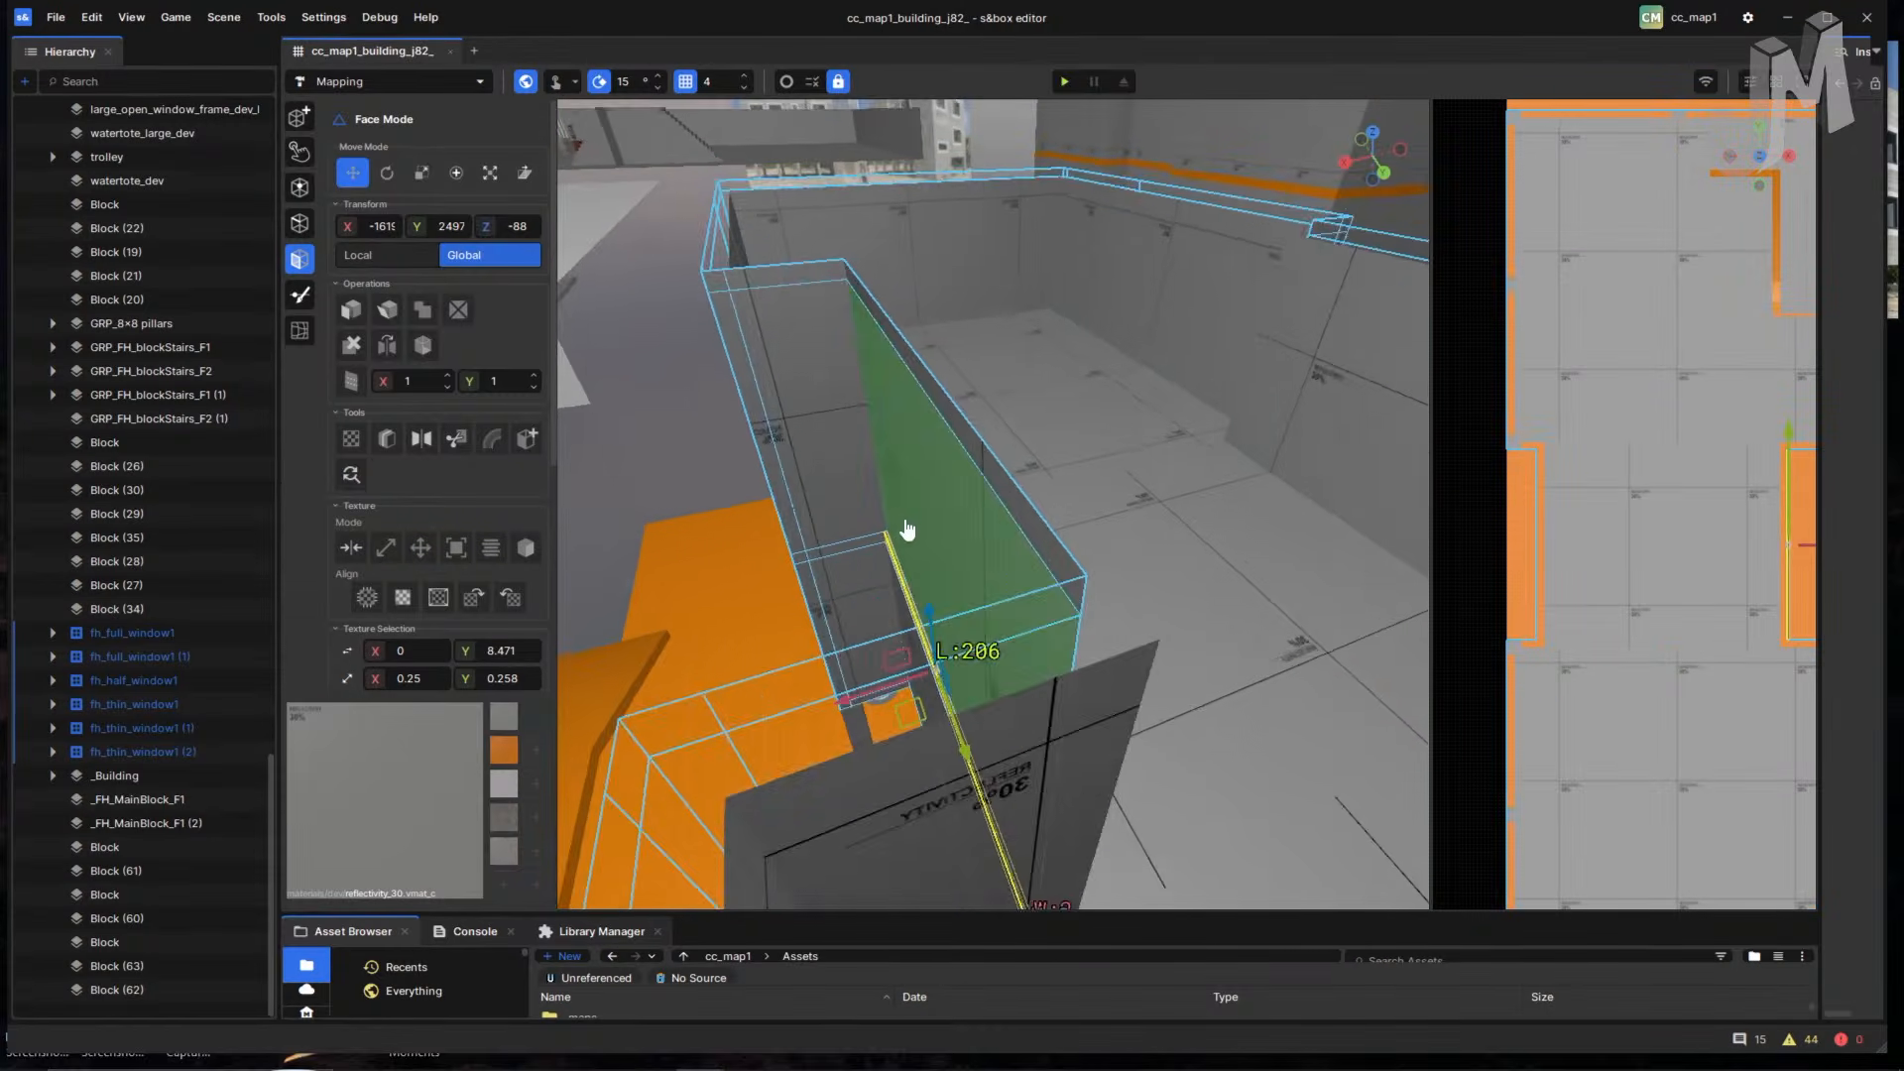
- Select the wall face beside the notch in the j82 building
{"action": "right_click_drag", "start_coordinate": [901, 531], "coordinate": [932, 634]}
{"action": "key", "text": "w"}
{"action": "left_click", "coordinate": [1172, 514]}
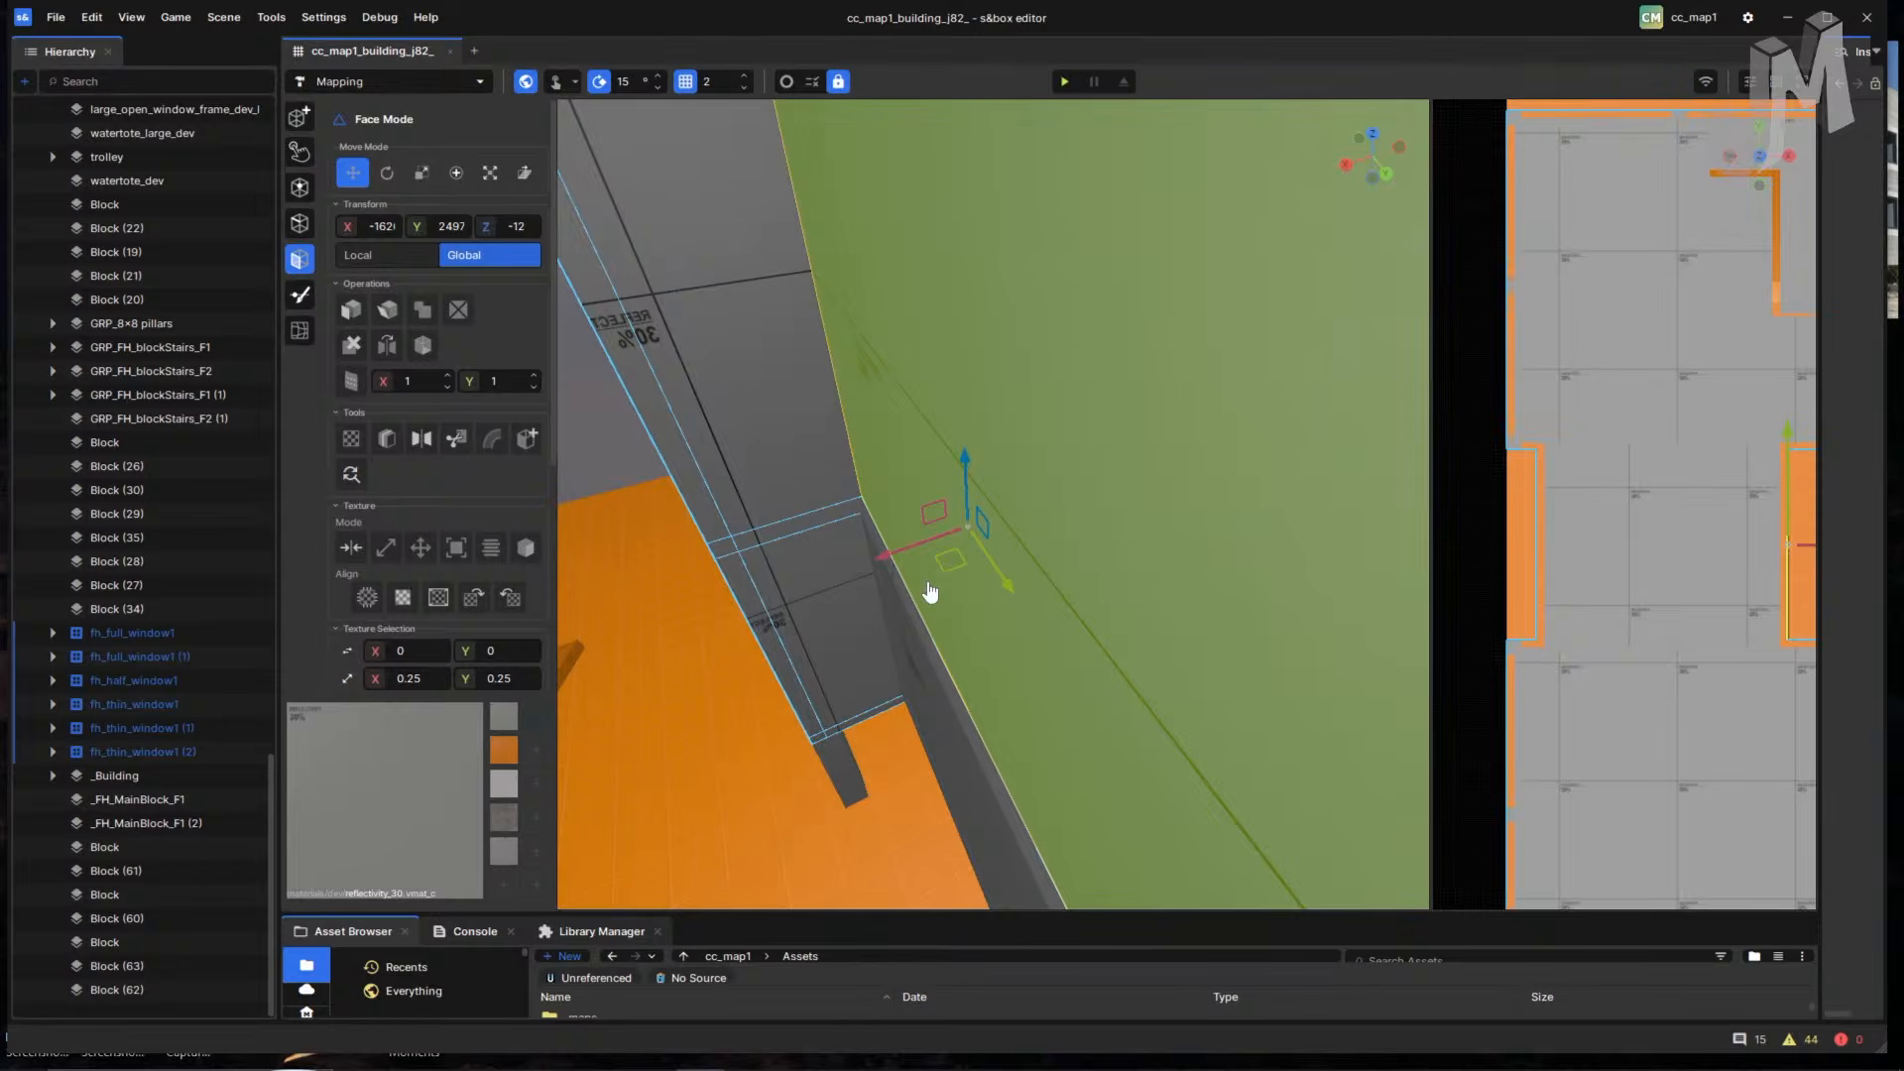
{"action": "right_click_drag", "start_coordinate": [872, 555], "coordinate": [903, 628]}
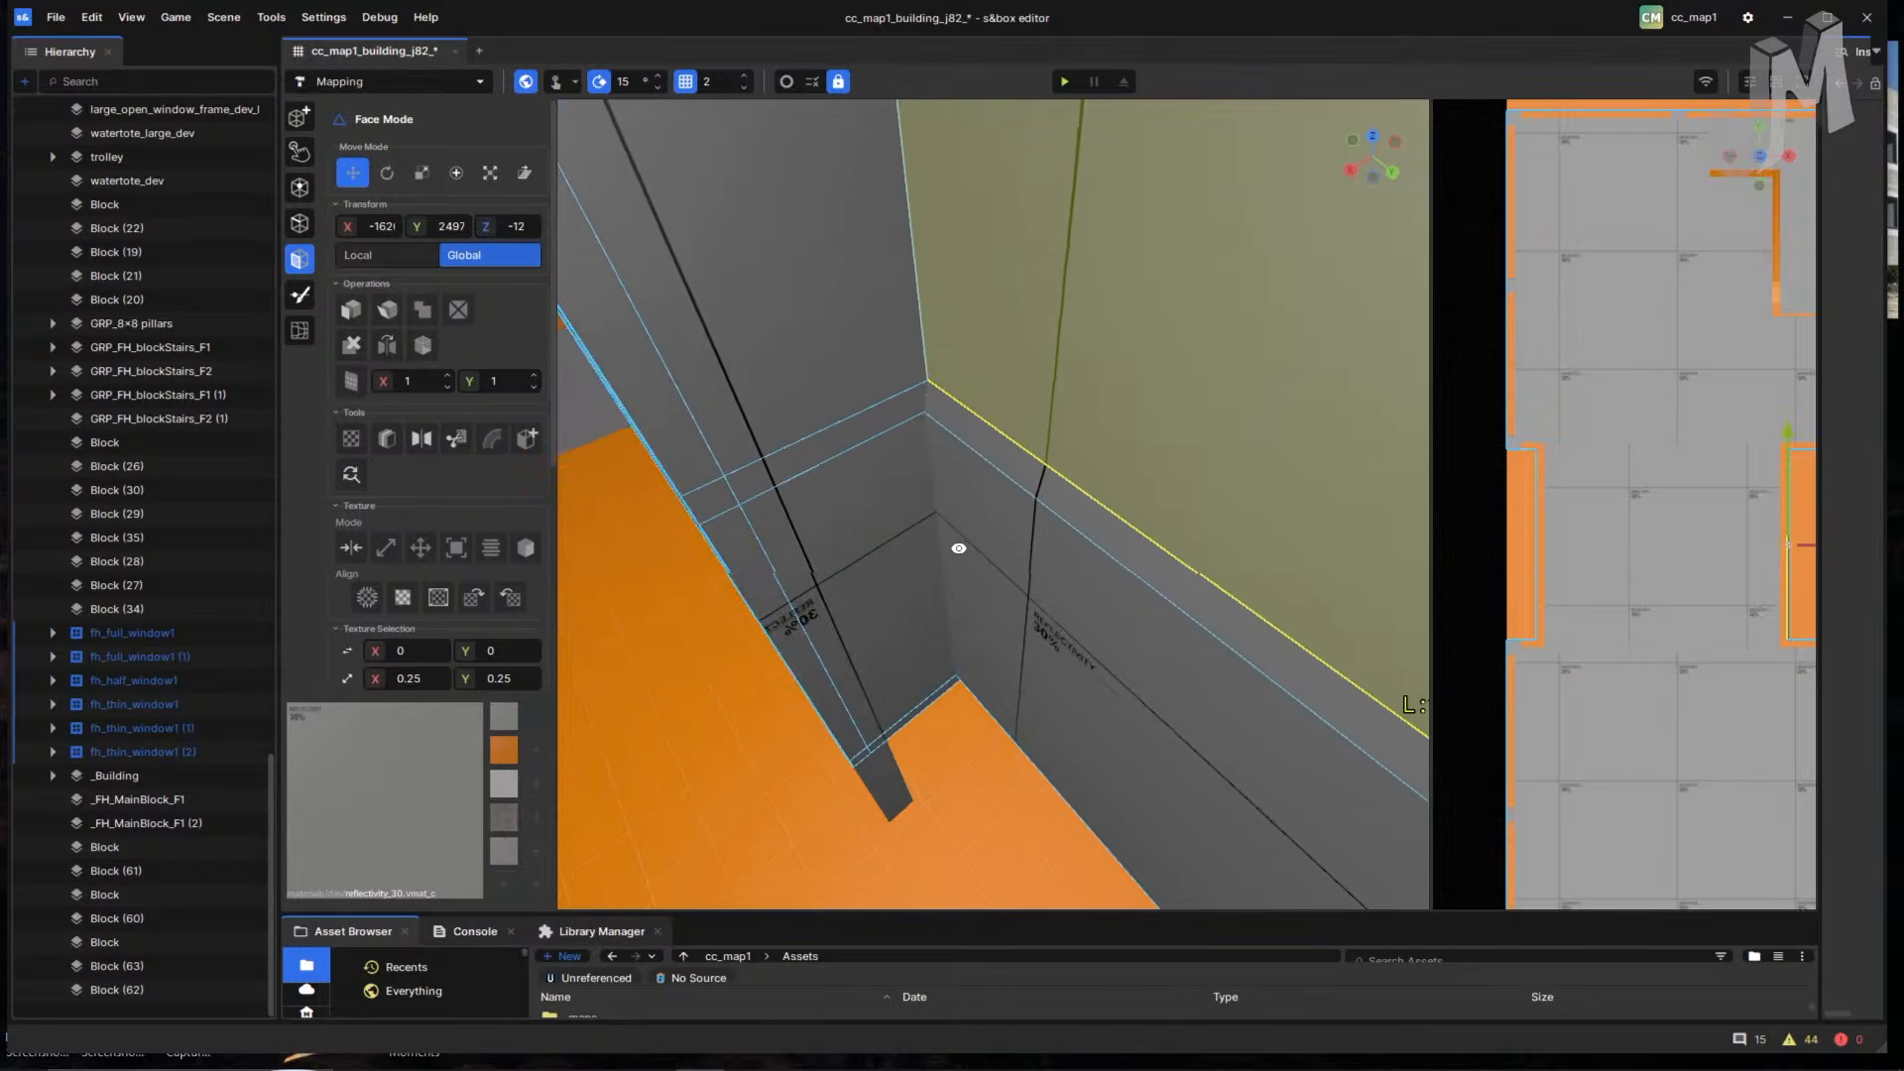
- Select the lower corner wall face, then the orange floor face near the pillar
{"action": "key", "text": "w"}
{"action": "right_click_drag", "start_coordinate": [959, 548], "coordinate": [946, 494]}
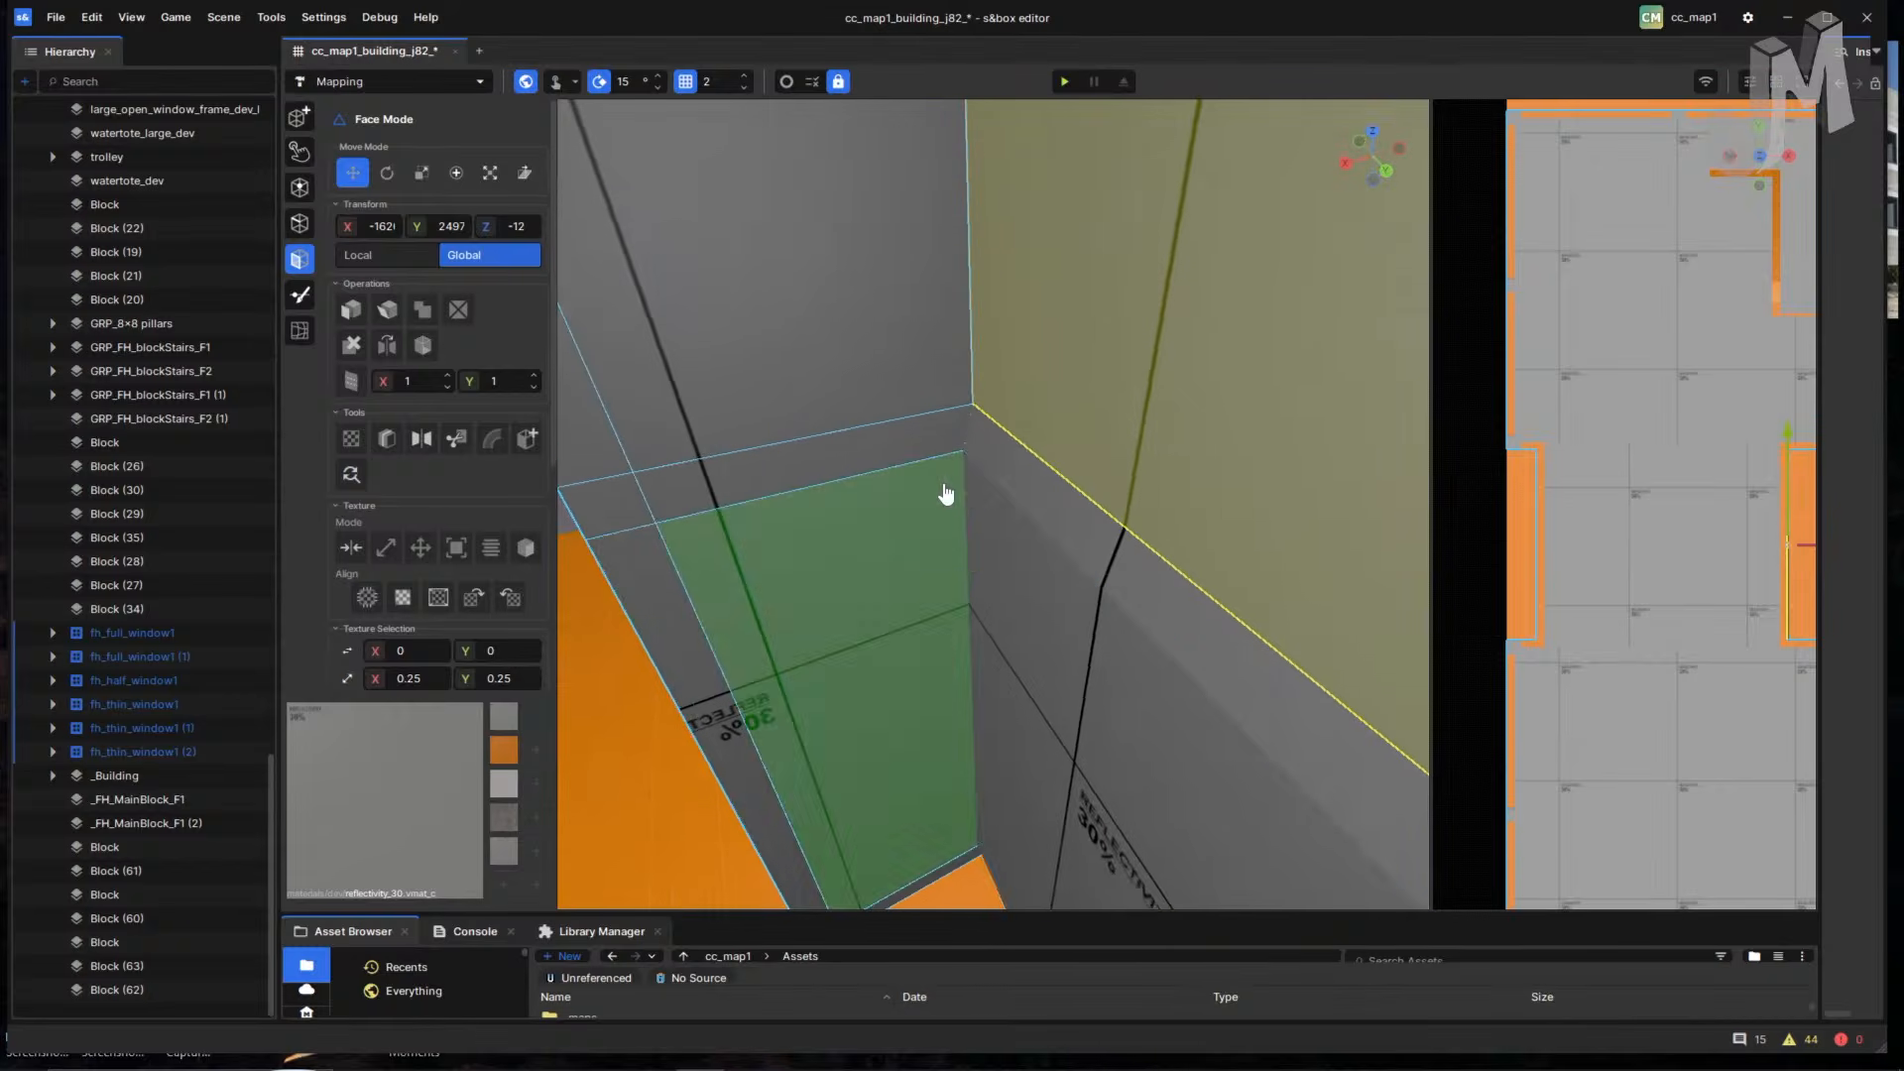
{"action": "left_click", "coordinate": [1001, 521]}
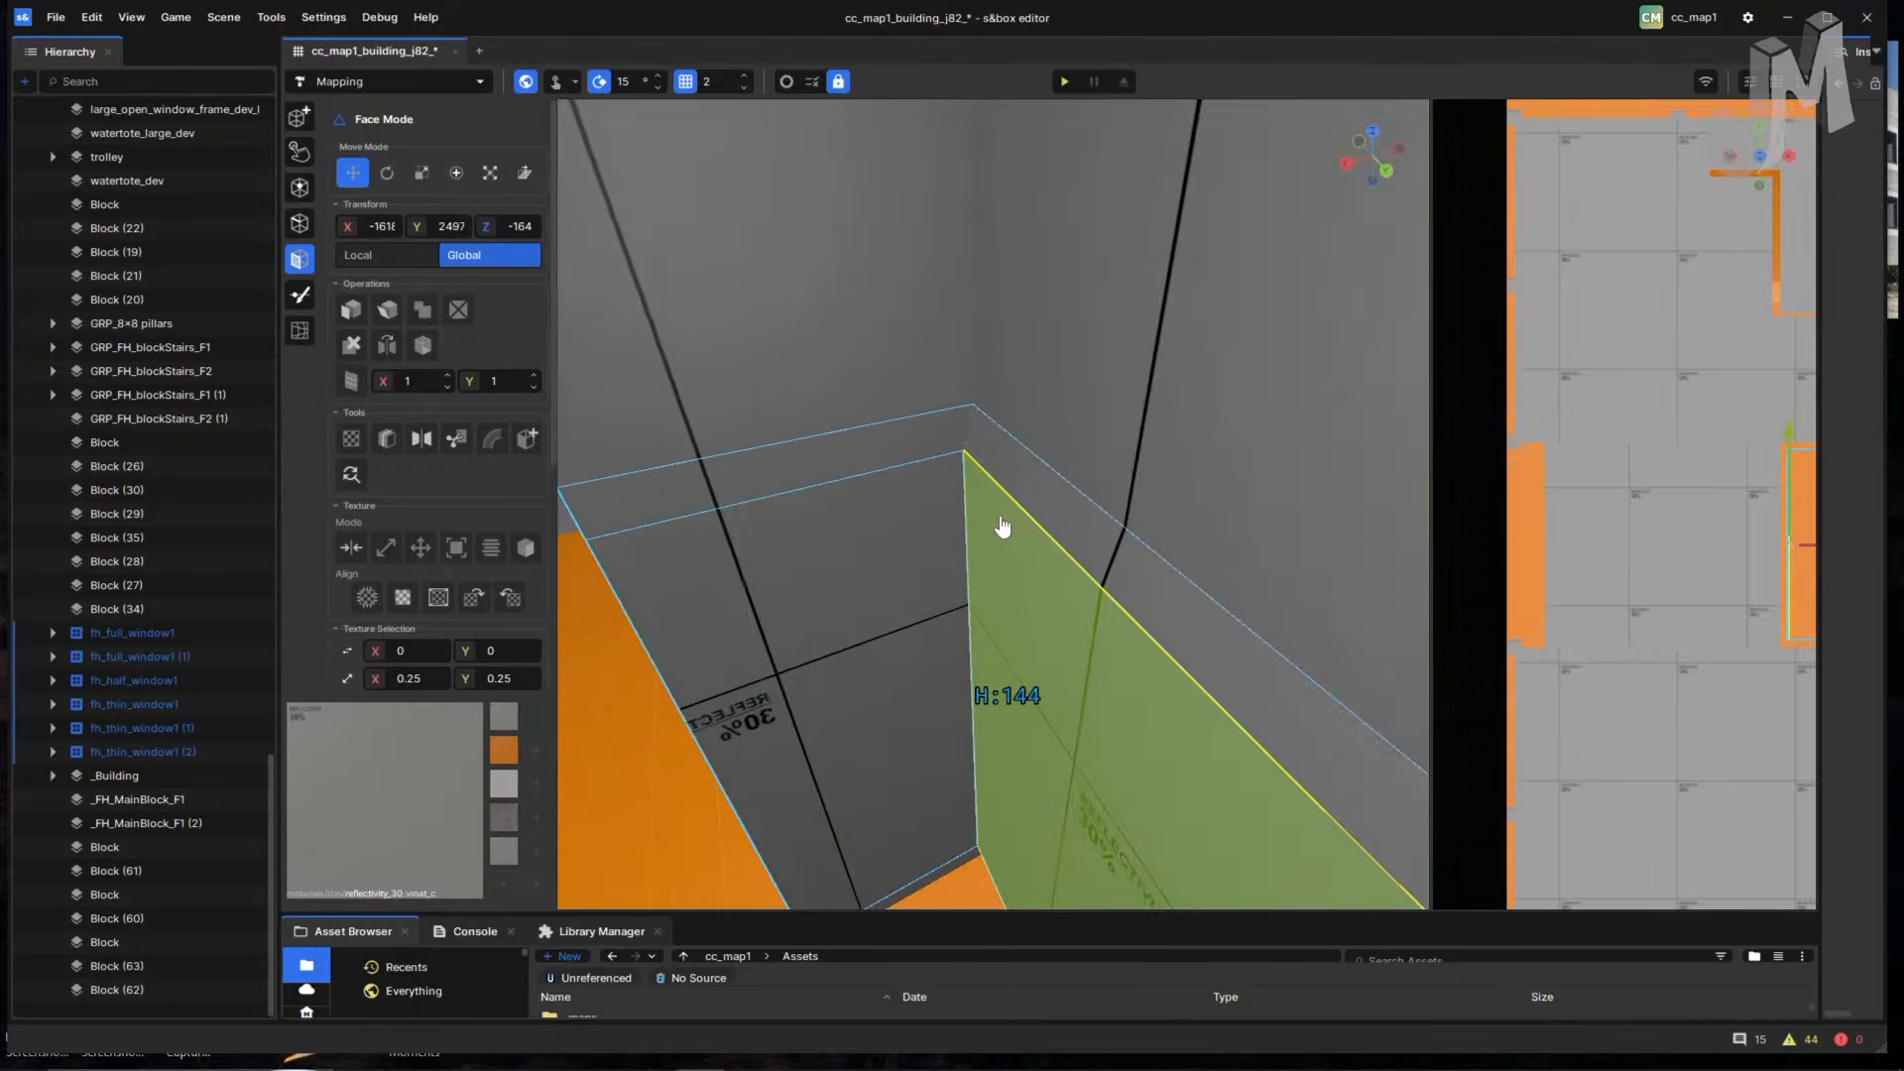
{"action": "right_click_drag", "start_coordinate": [1066, 675], "coordinate": [1143, 771]}
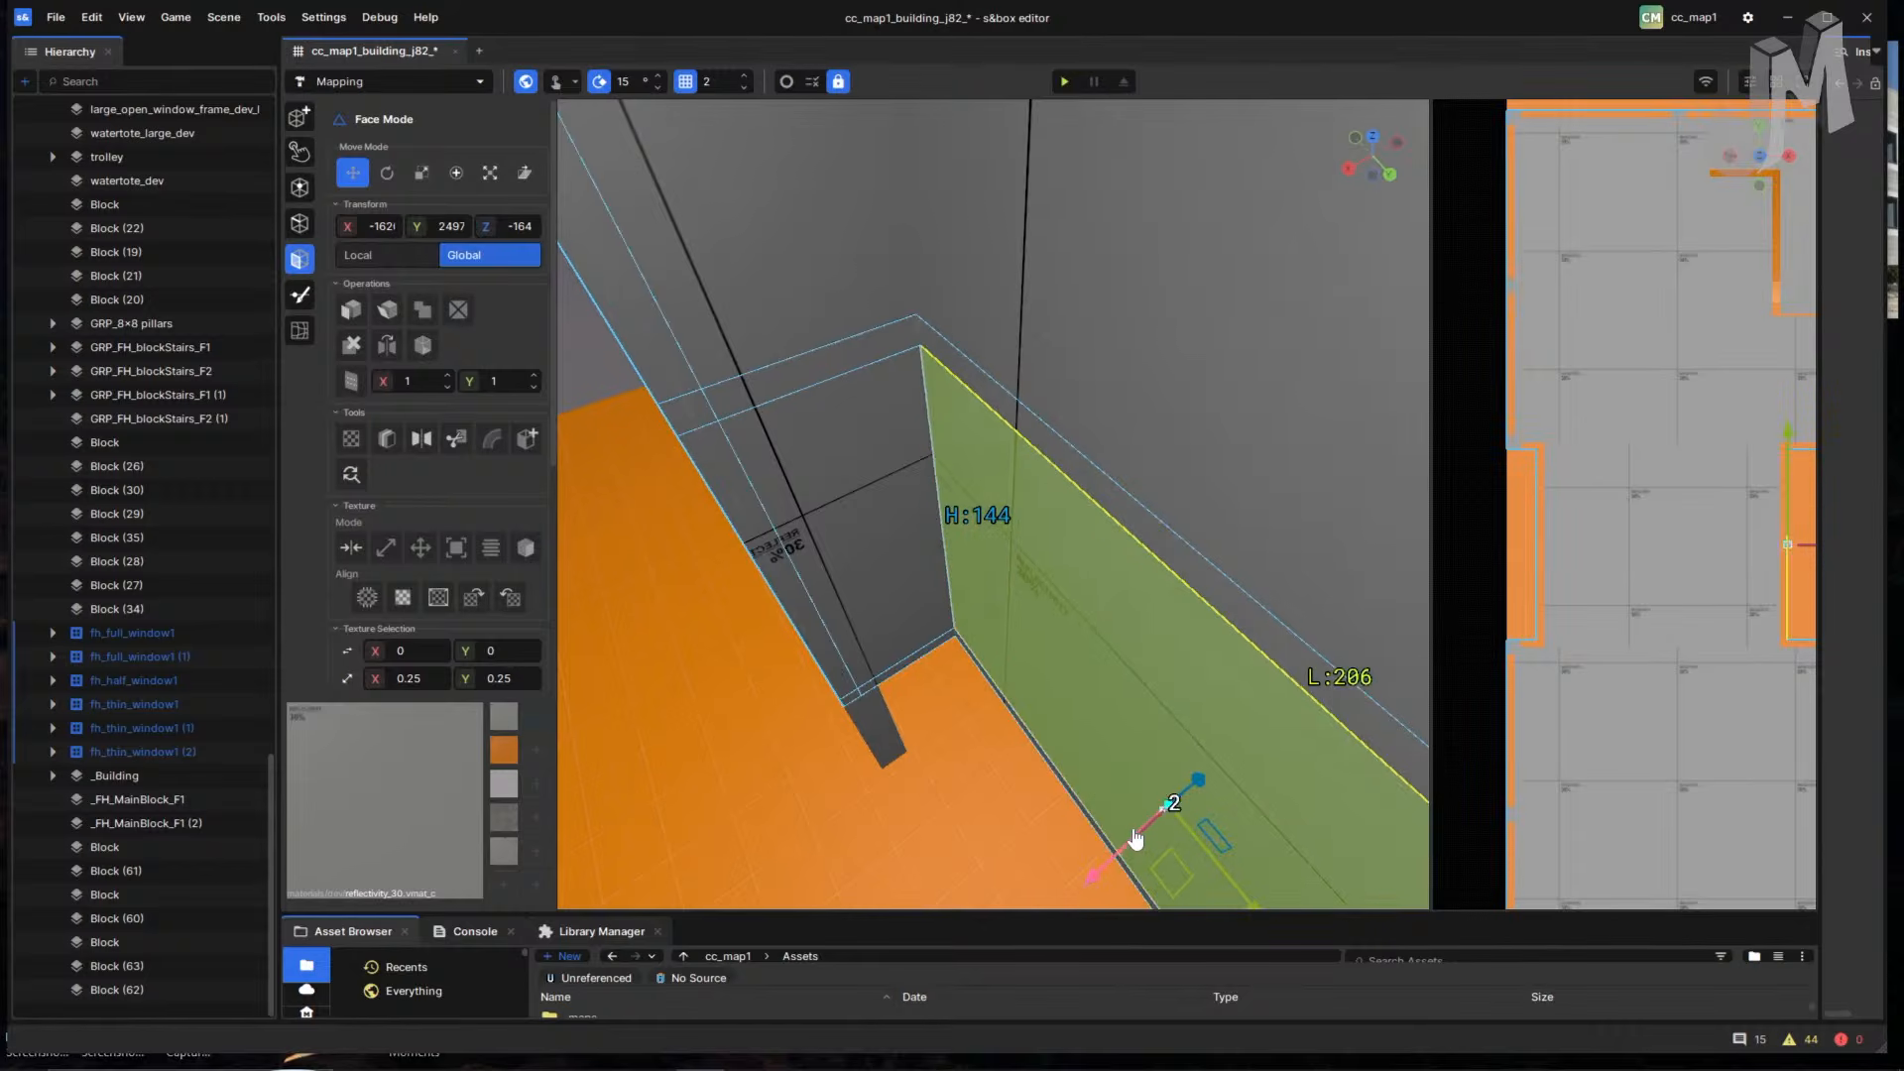
{"action": "right_click_drag", "start_coordinate": [1077, 812], "coordinate": [1012, 714]}
{"action": "left_click", "coordinate": [982, 763]}
- Shift the short wall face at the pillar base along X, then select the thin base strip
{"action": "left_click", "coordinate": [976, 608]}
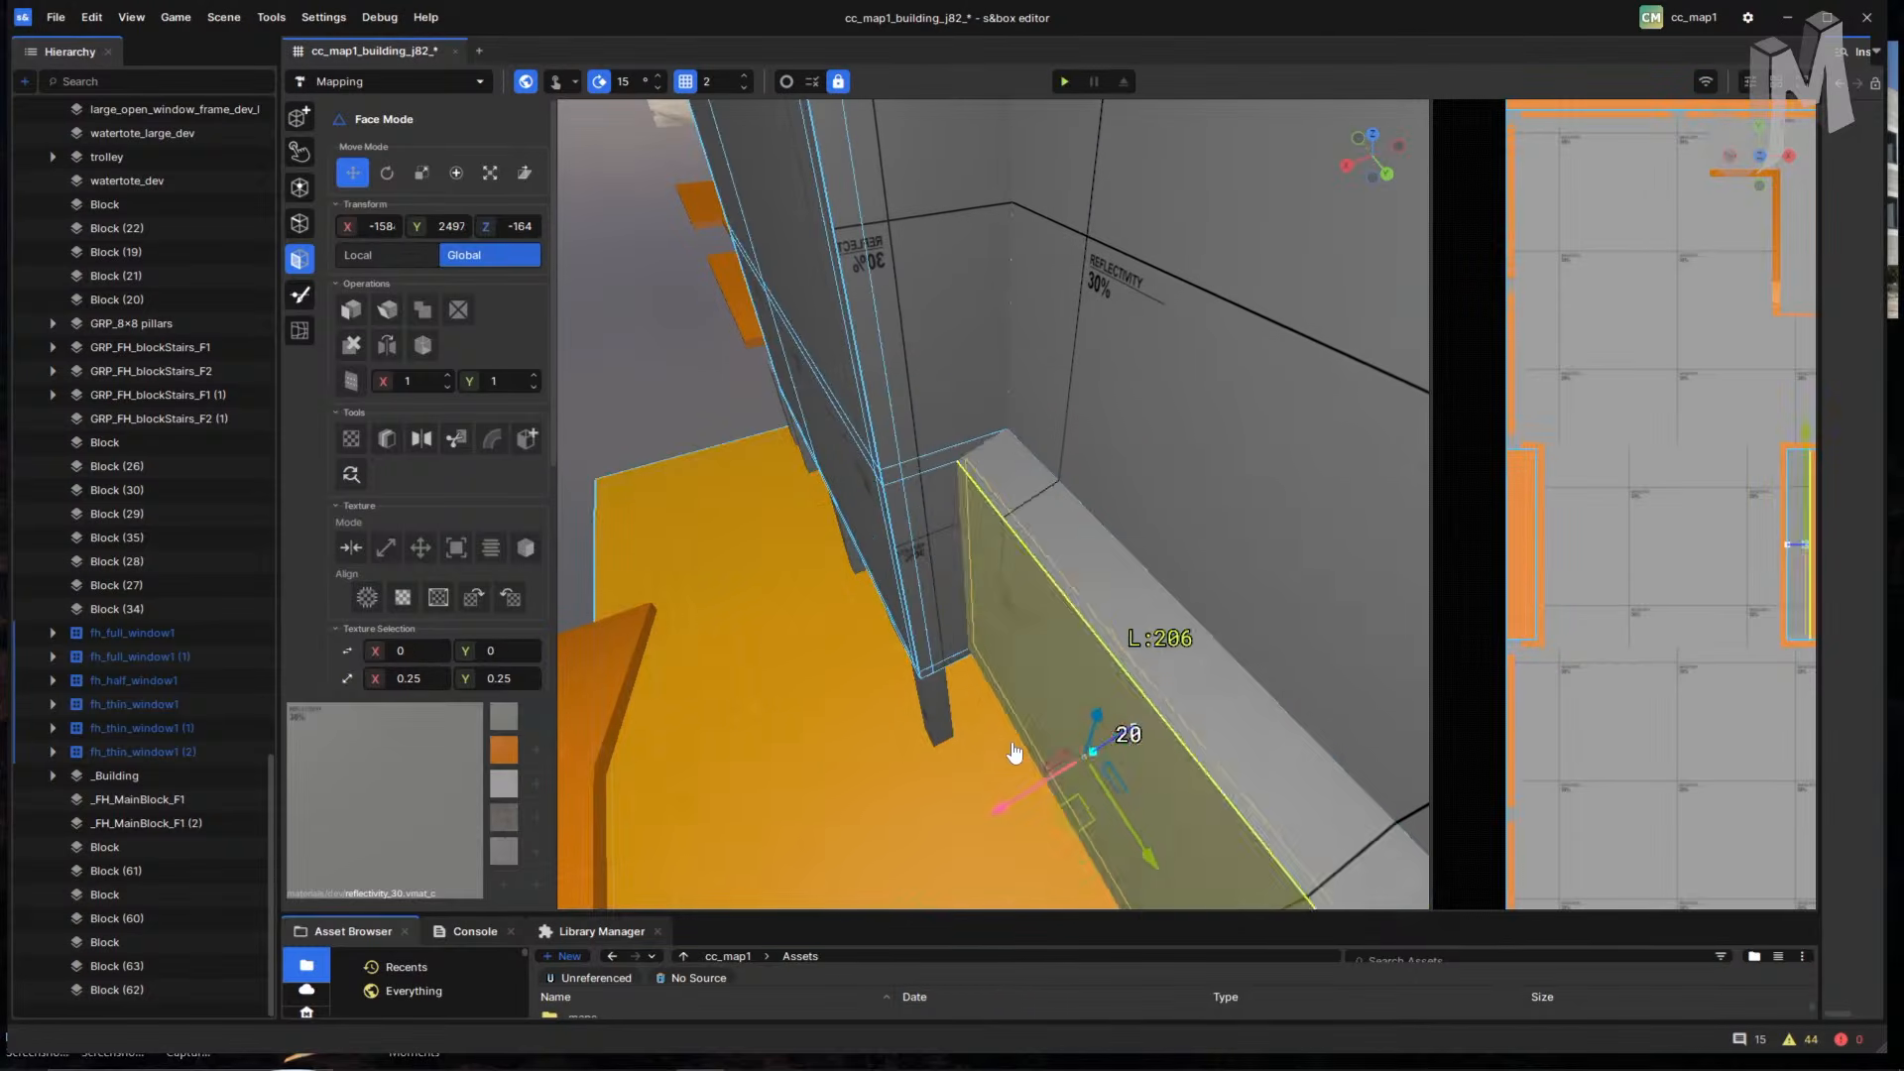
{"action": "mouse_move", "coordinate": [1015, 754]}
{"action": "left_mouse_down"}
{"action": "mouse_move", "coordinate": [1066, 720]}
{"action": "mouse_move", "coordinate": [1026, 742]}
{"action": "left_mouse_up"}
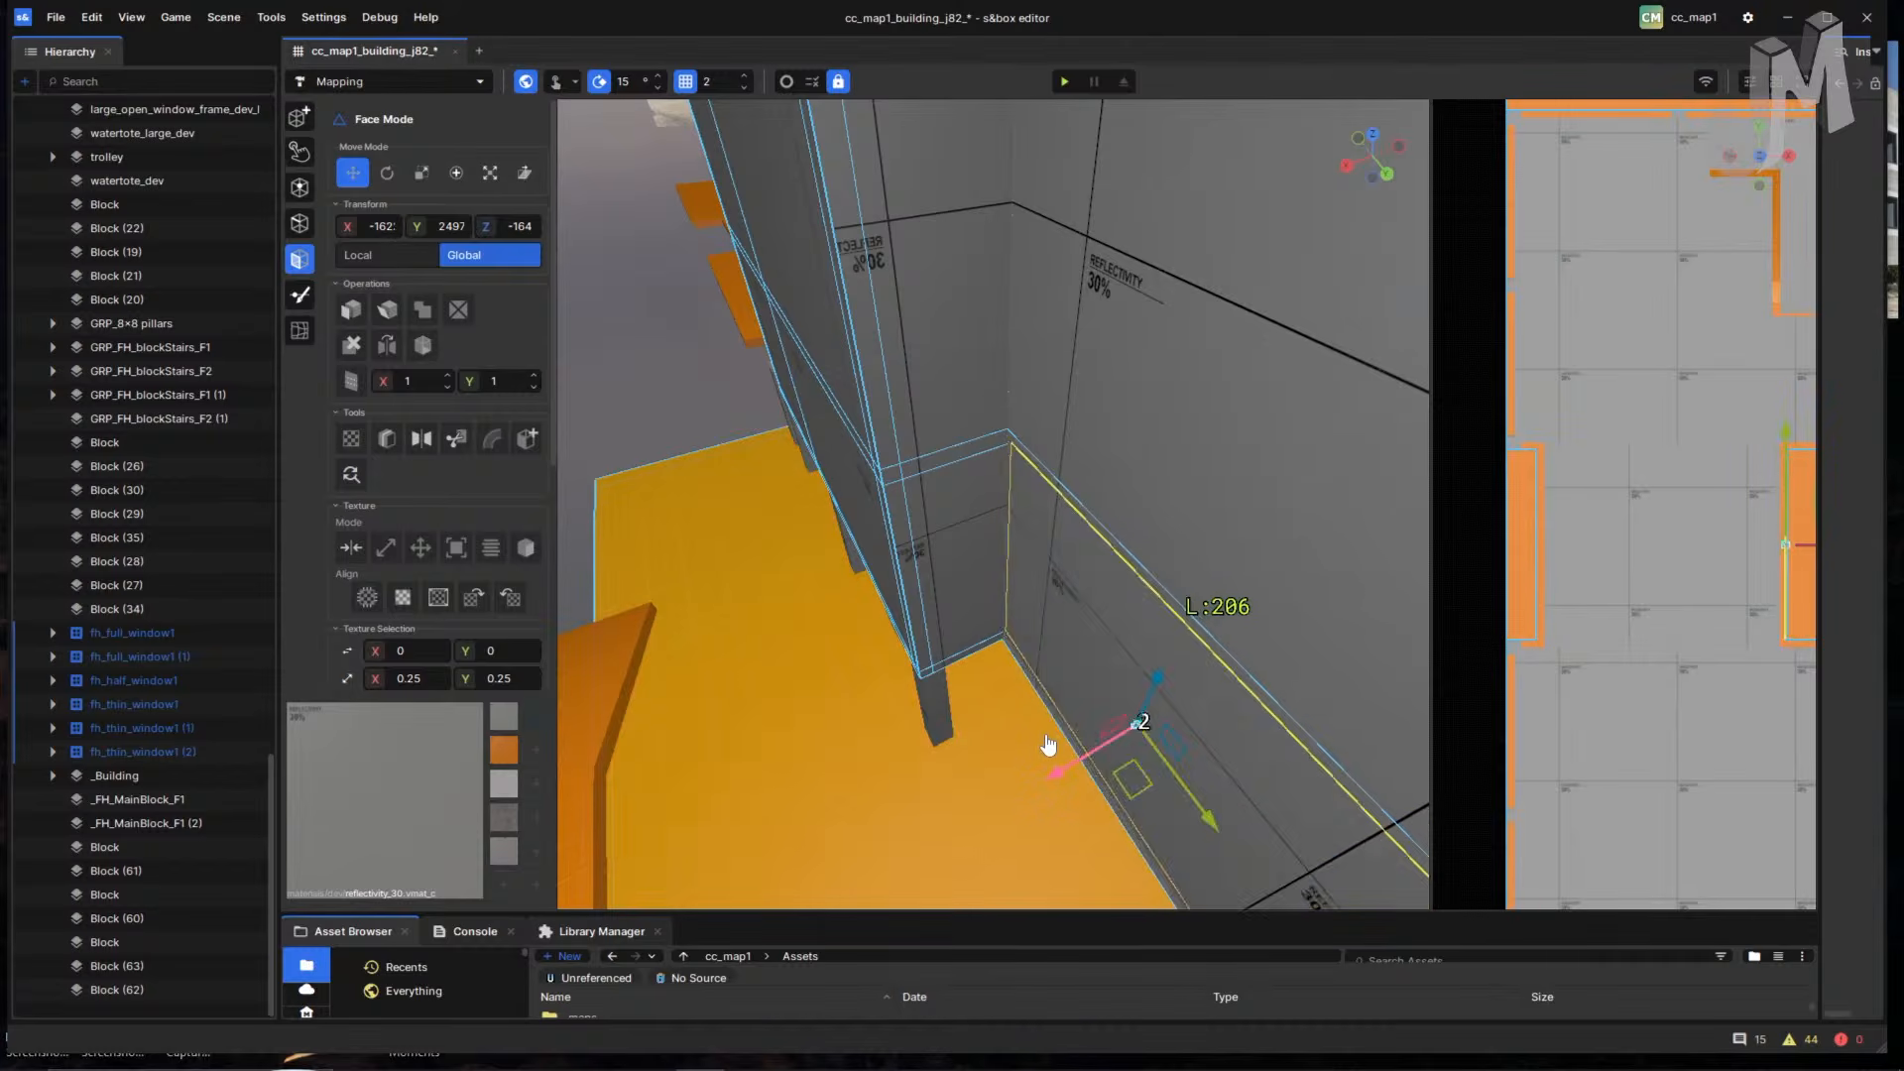
{"action": "left_click_drag", "start_coordinate": [932, 731], "coordinate": [1075, 815], "text": "alt"}
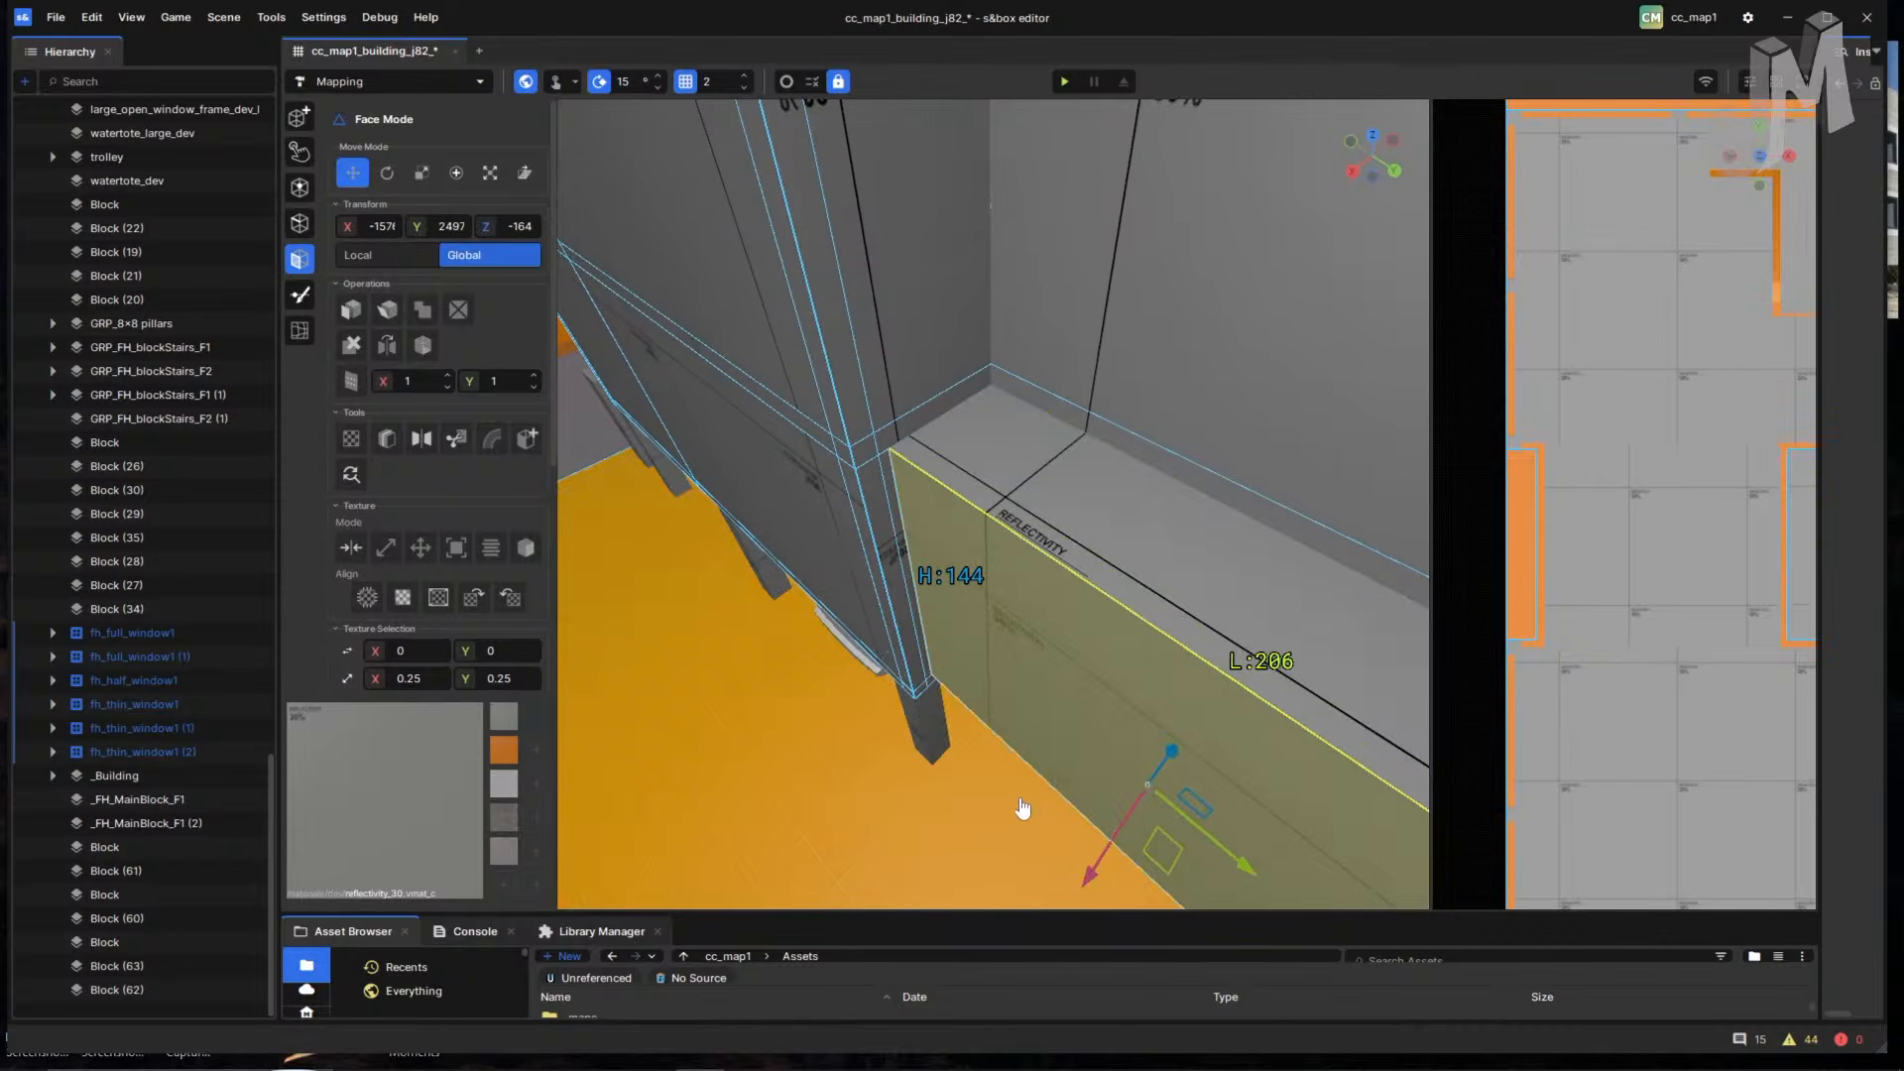
{"action": "right_click_drag", "start_coordinate": [1024, 832], "coordinate": [1231, 615]}
{"action": "left_click", "coordinate": [999, 523]}
- Check the wall's connected faces, inner face, and top and lower strips by selecting each
{"action": "double_click", "coordinate": [1109, 574]}
{"action": "left_click", "coordinate": [927, 441]}
{"action": "left_click", "coordinate": [909, 341]}
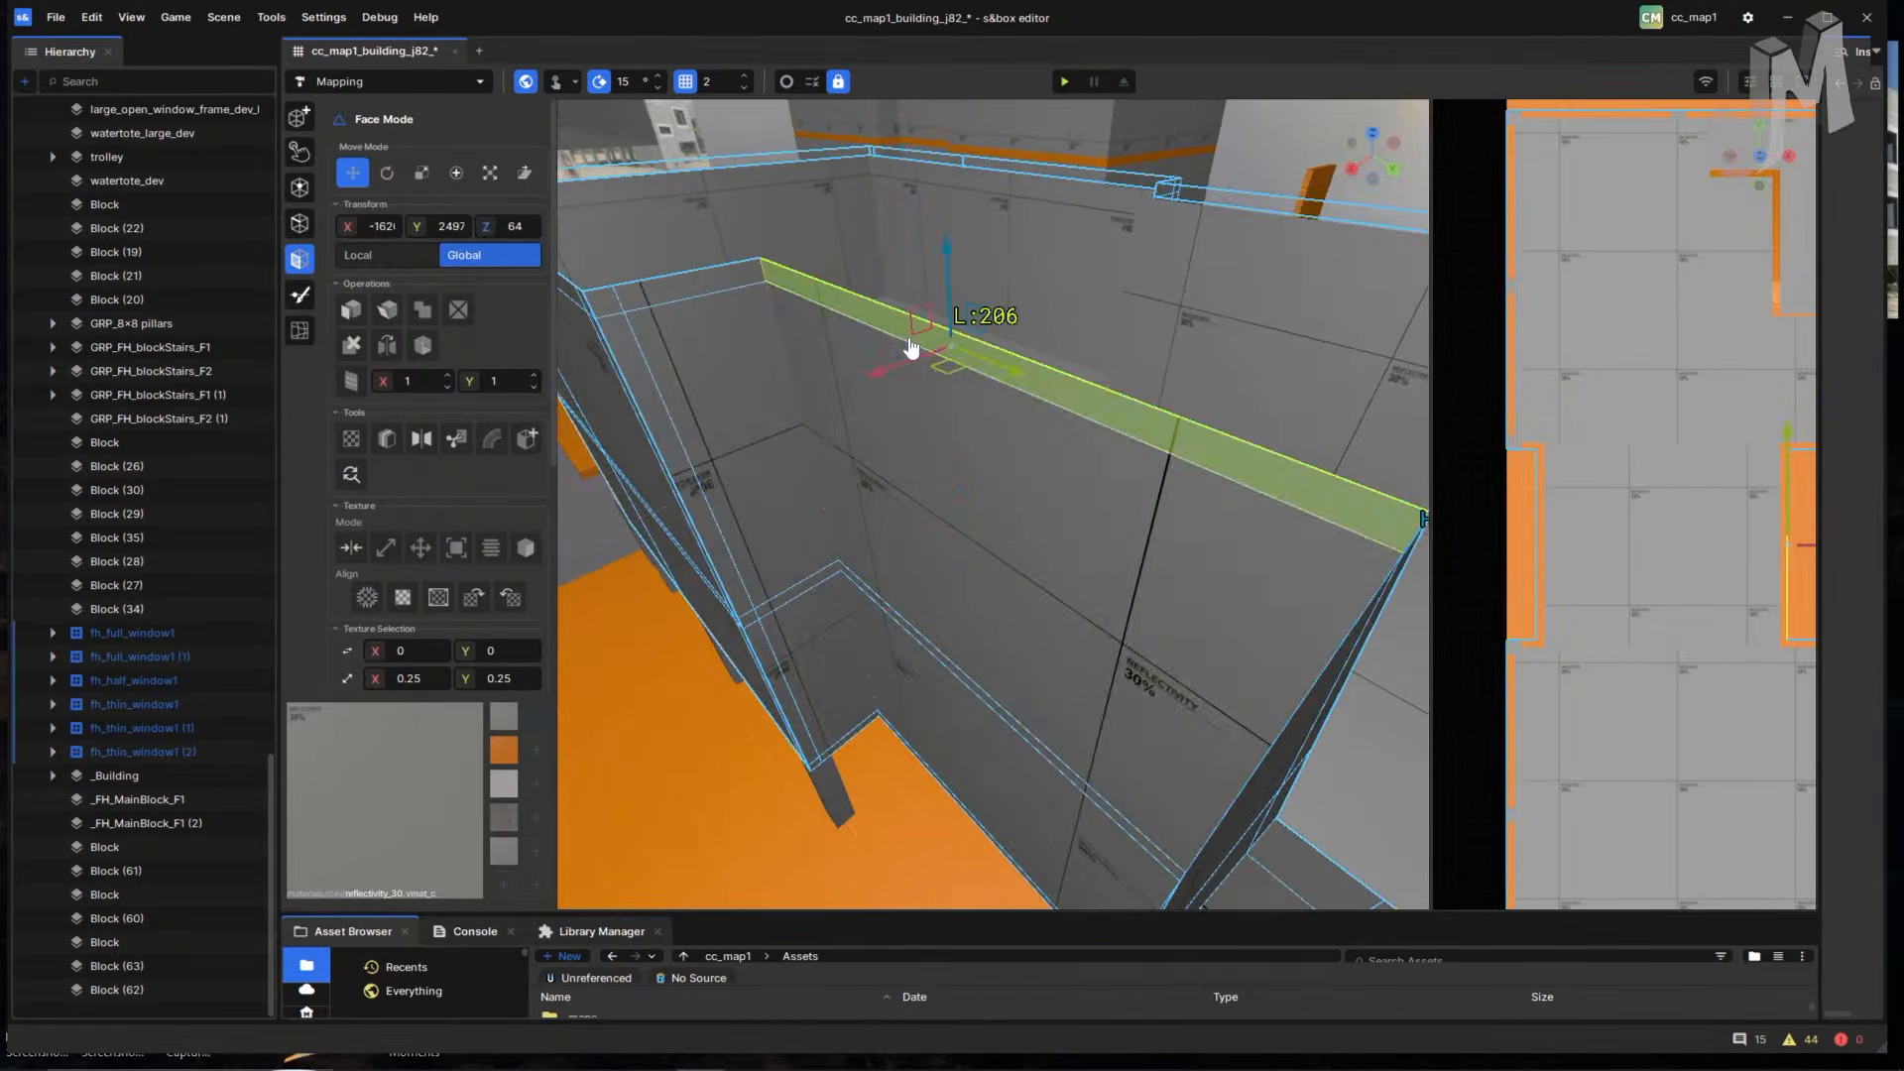
{"action": "double_click", "coordinate": [908, 341]}
{"action": "left_click", "coordinate": [892, 611]}
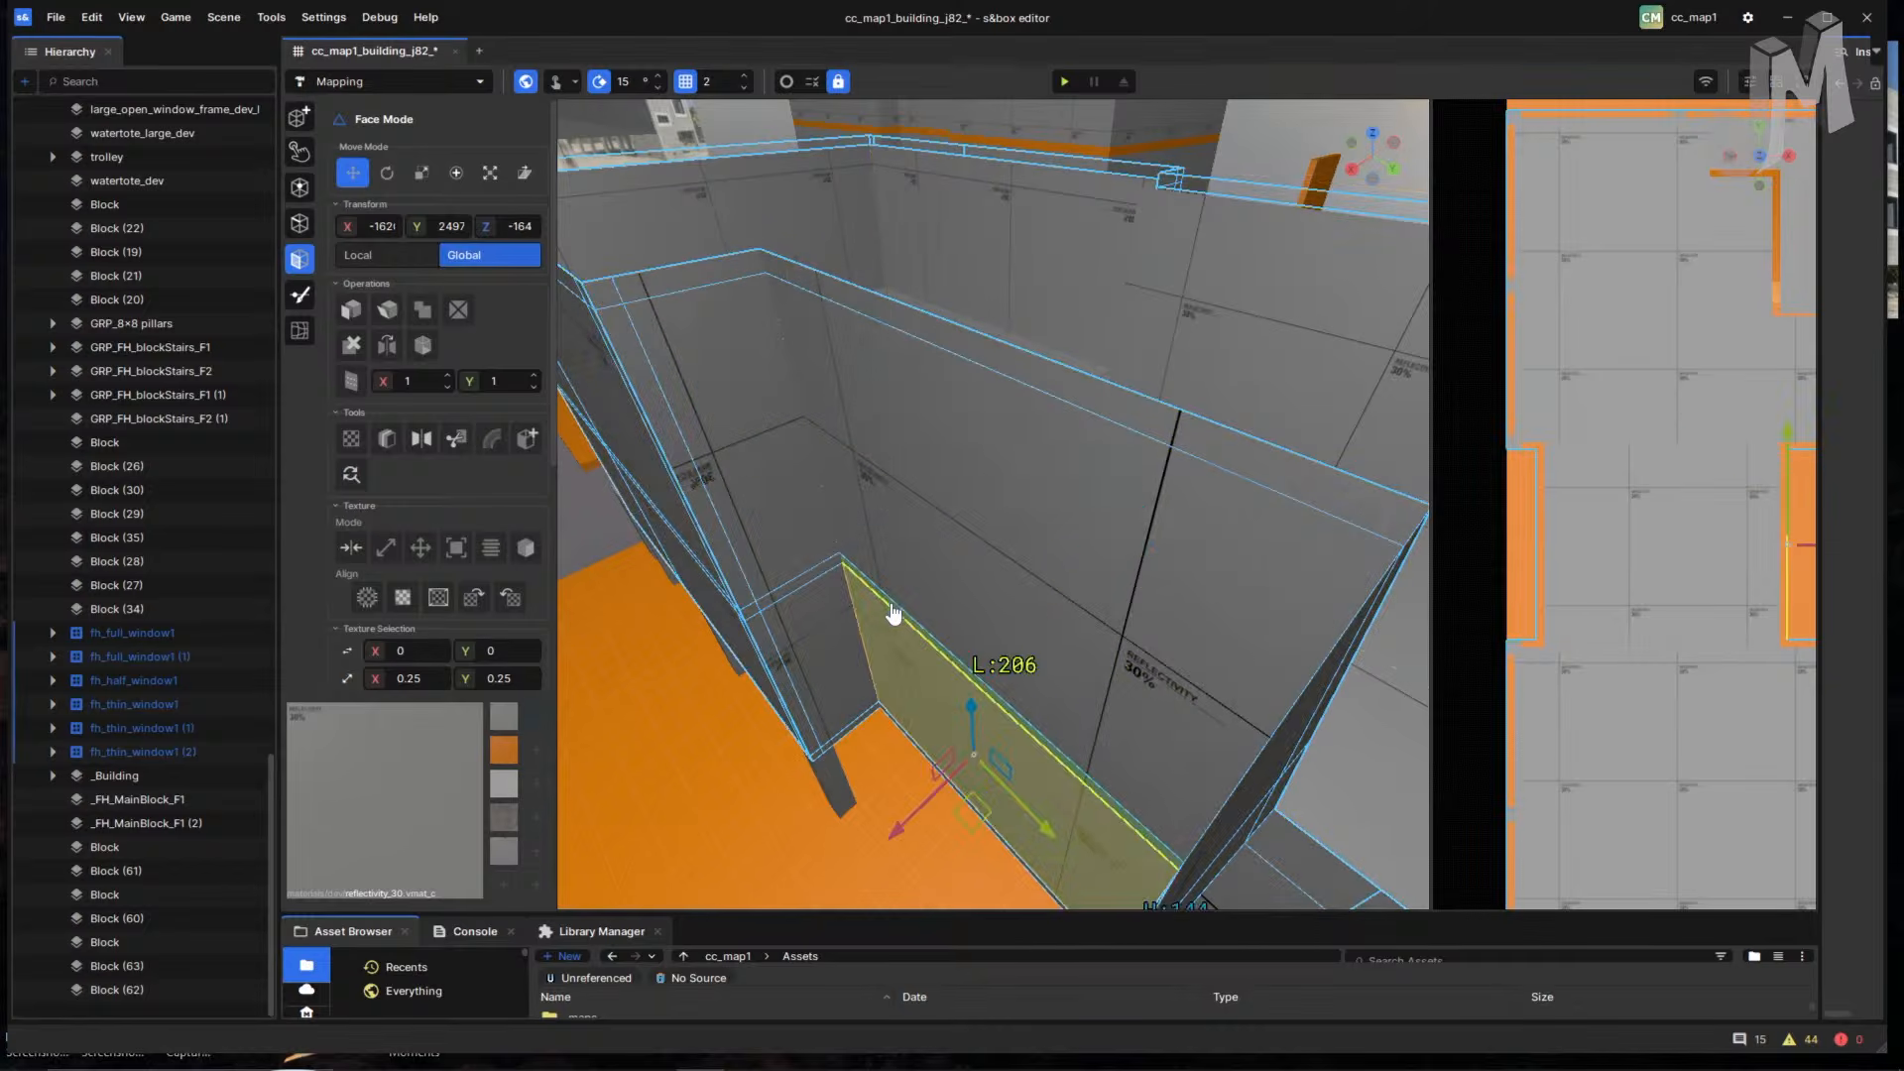
{"action": "right_click_drag", "start_coordinate": [893, 615], "coordinate": [1094, 643]}
{"action": "left_click", "coordinate": [949, 529]}
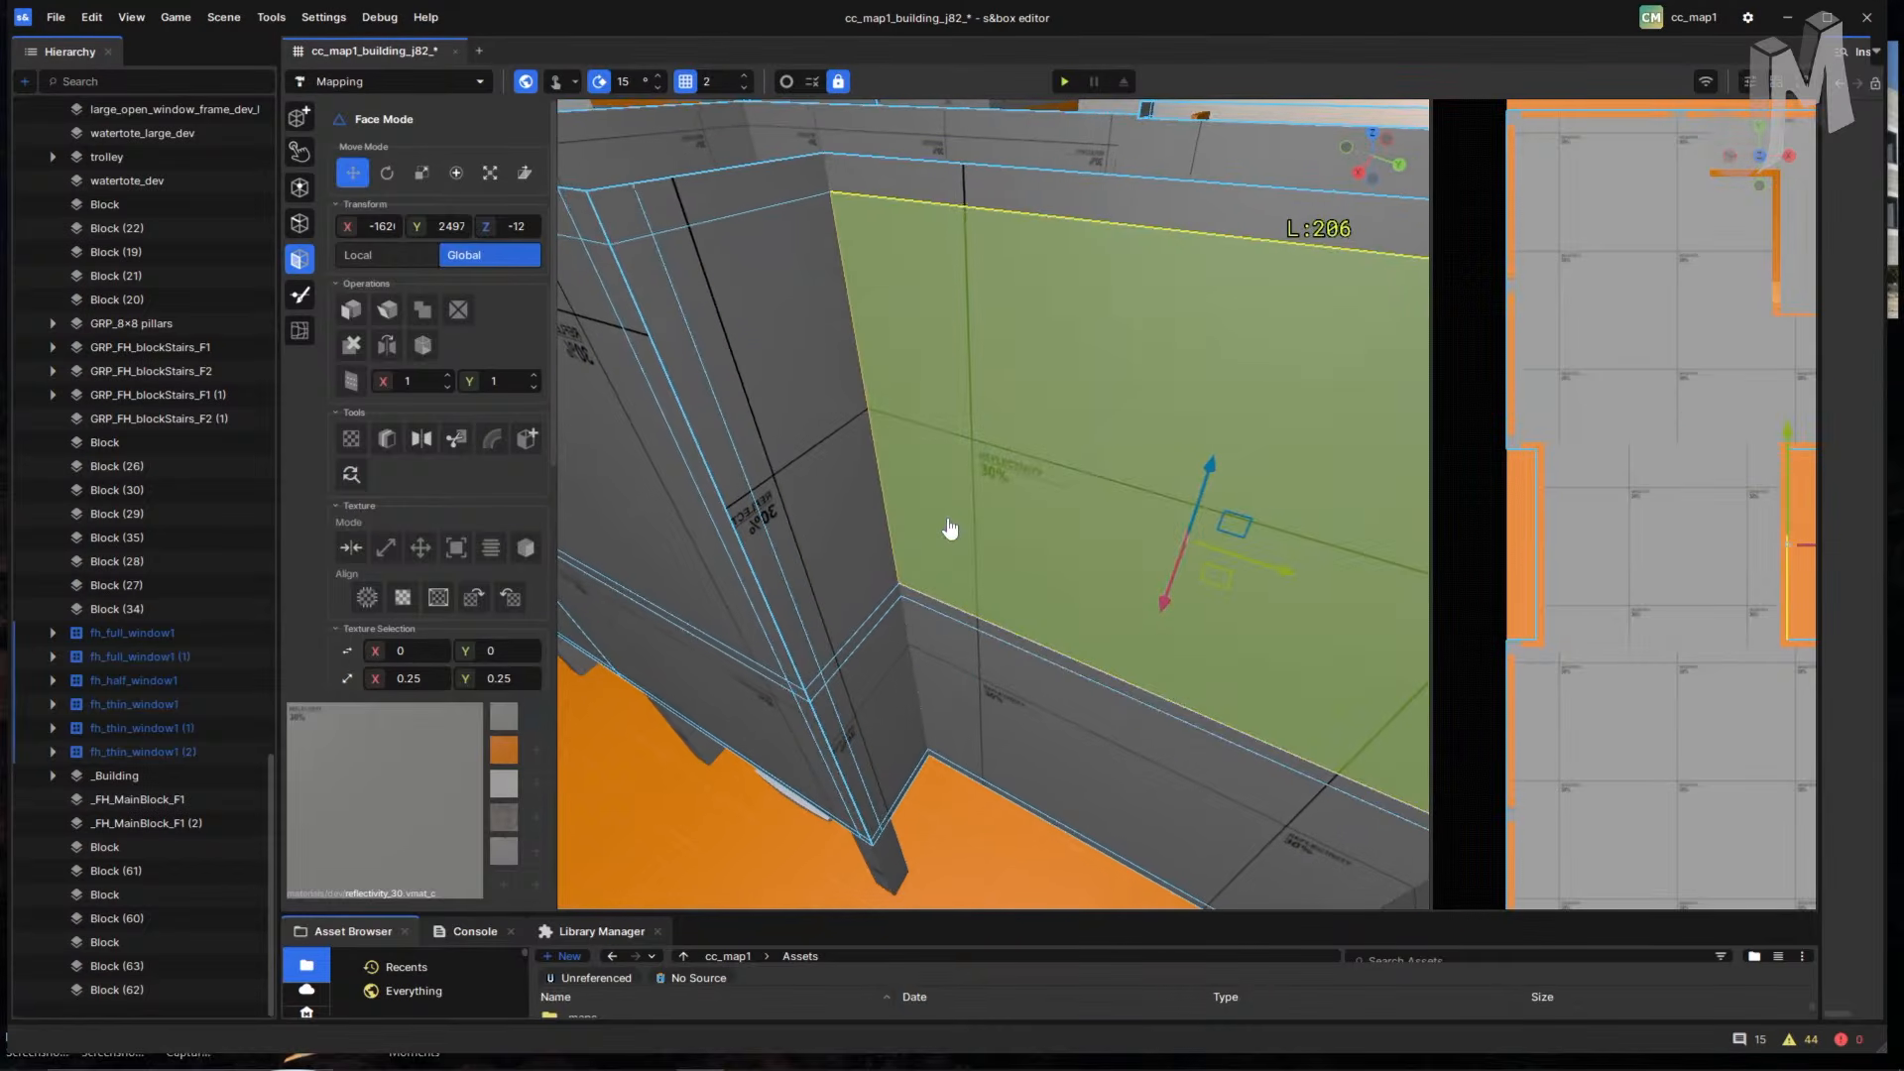
{"action": "right_click_drag", "start_coordinate": [948, 529], "coordinate": [1036, 637]}
{"action": "left_click", "coordinate": [1034, 640]}
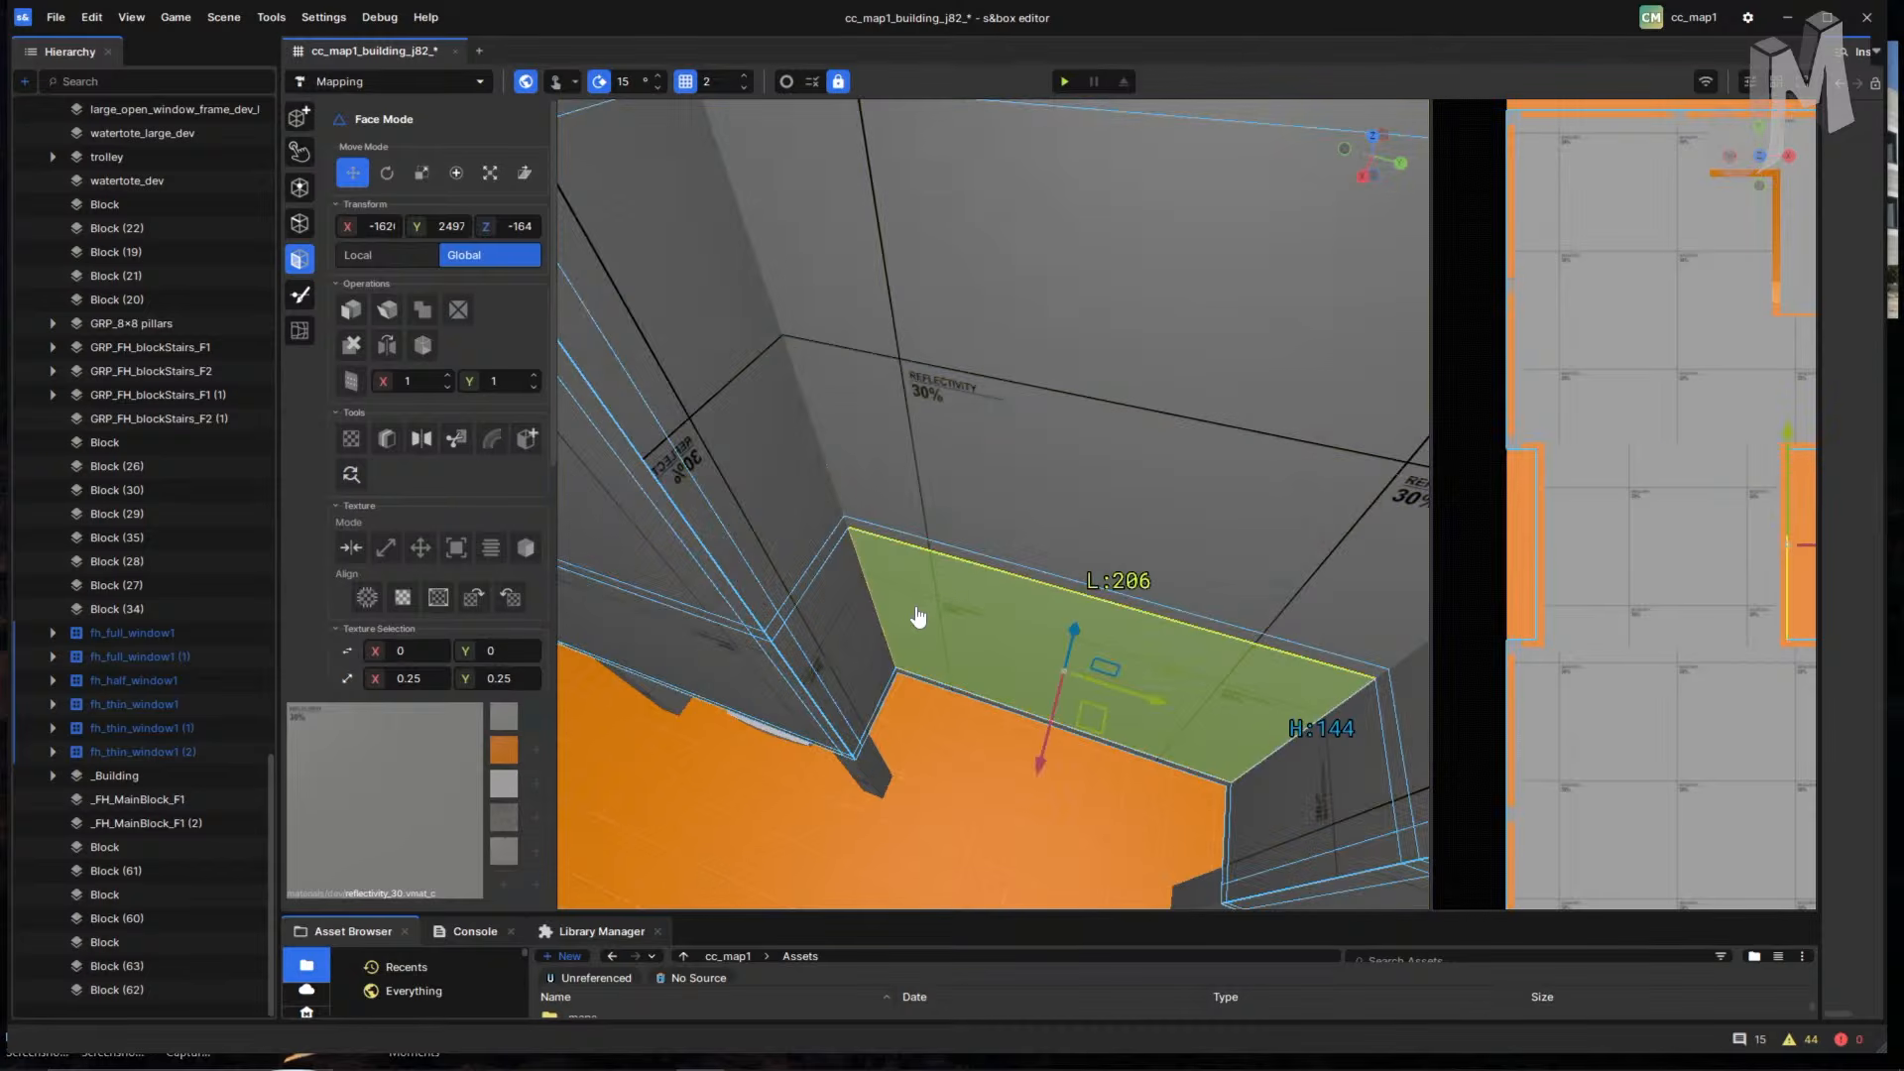
{"action": "scroll", "coordinate": [918, 617], "scroll_direction": "down", "scroll_amount": 2}
{"action": "scroll", "coordinate": [901, 688], "scroll_direction": "down", "scroll_amount": 3}
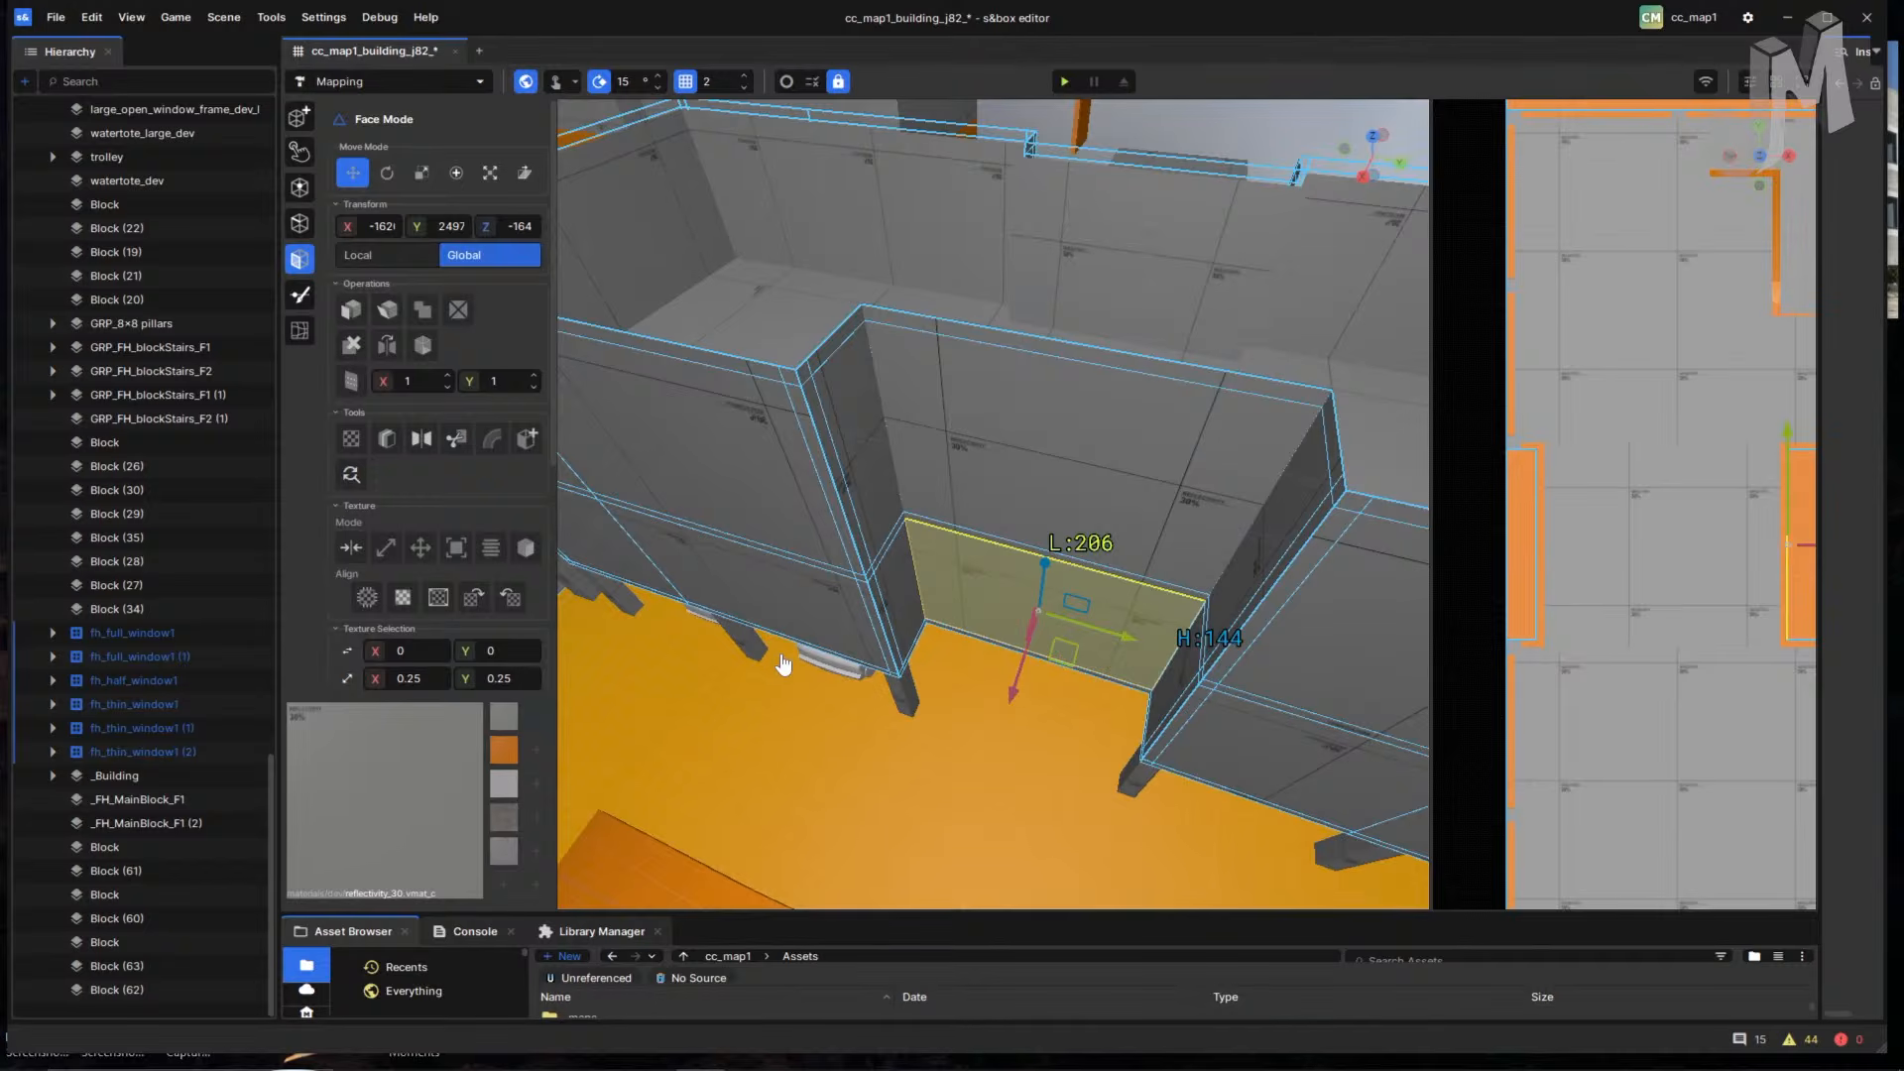
{"action": "right_click_drag", "start_coordinate": [786, 671], "coordinate": [1025, 461]}
- Select all the room's floor faces and strips, catching the back wall too
{"action": "left_click", "coordinate": [1025, 461]}
{"action": "right_click_drag", "start_coordinate": [1007, 544], "coordinate": [1313, 554]}
{"action": "left_click", "coordinate": [1051, 429], "text": "shift"}
{"action": "left_click", "coordinate": [1169, 467], "text": "shift"}
{"action": "left_click", "coordinate": [1115, 570], "text": "shift"}
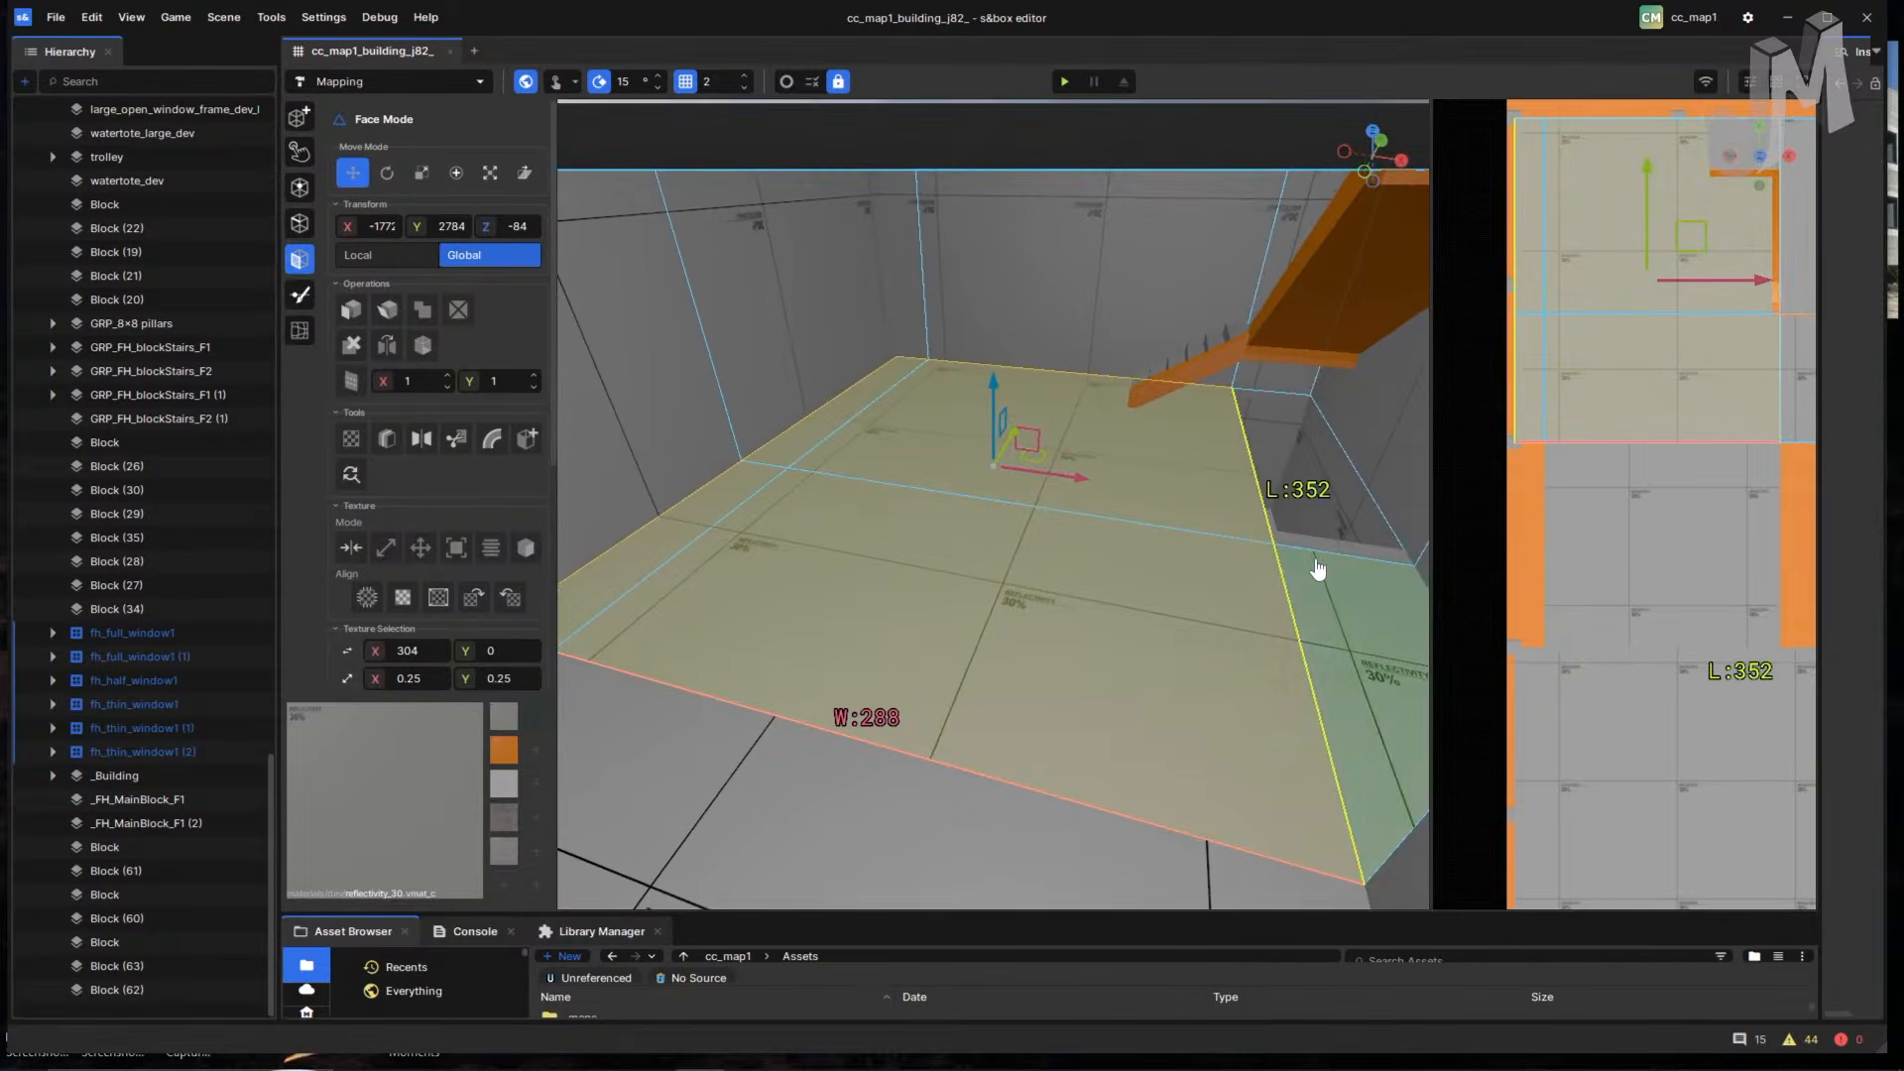
{"action": "left_click", "coordinate": [1097, 800], "text": "shift"}
{"action": "right_click_drag", "start_coordinate": [1173, 714], "coordinate": [597, 683]}
{"action": "mouse_move", "coordinate": [645, 581]}
{"action": "left_mouse_down", "text": "shift"}
{"action": "mouse_move", "coordinate": [794, 466]}
{"action": "mouse_move", "coordinate": [1146, 430]}
{"action": "left_mouse_up", "text": "shift"}
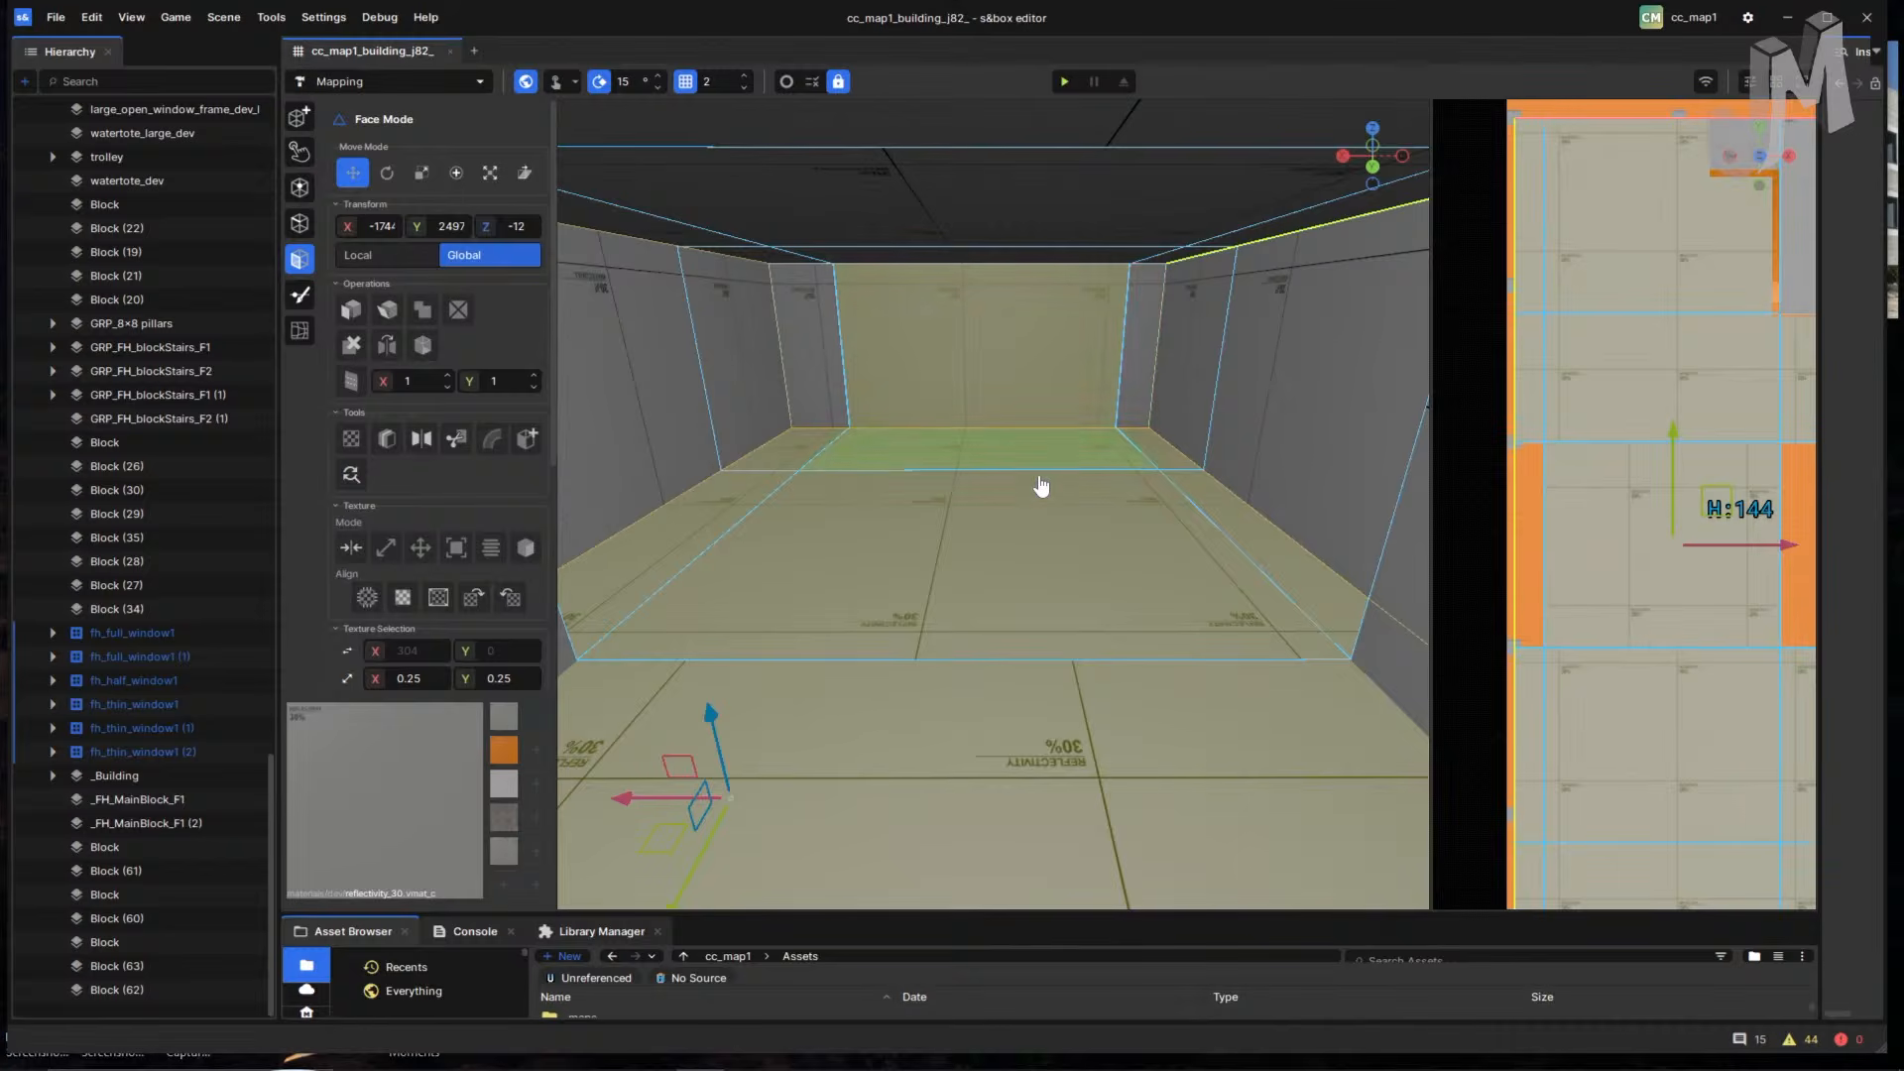
- Deselect the back wall so only the floor faces remain selected
{"action": "left_click", "coordinate": [1024, 411], "text": "ctrl"}
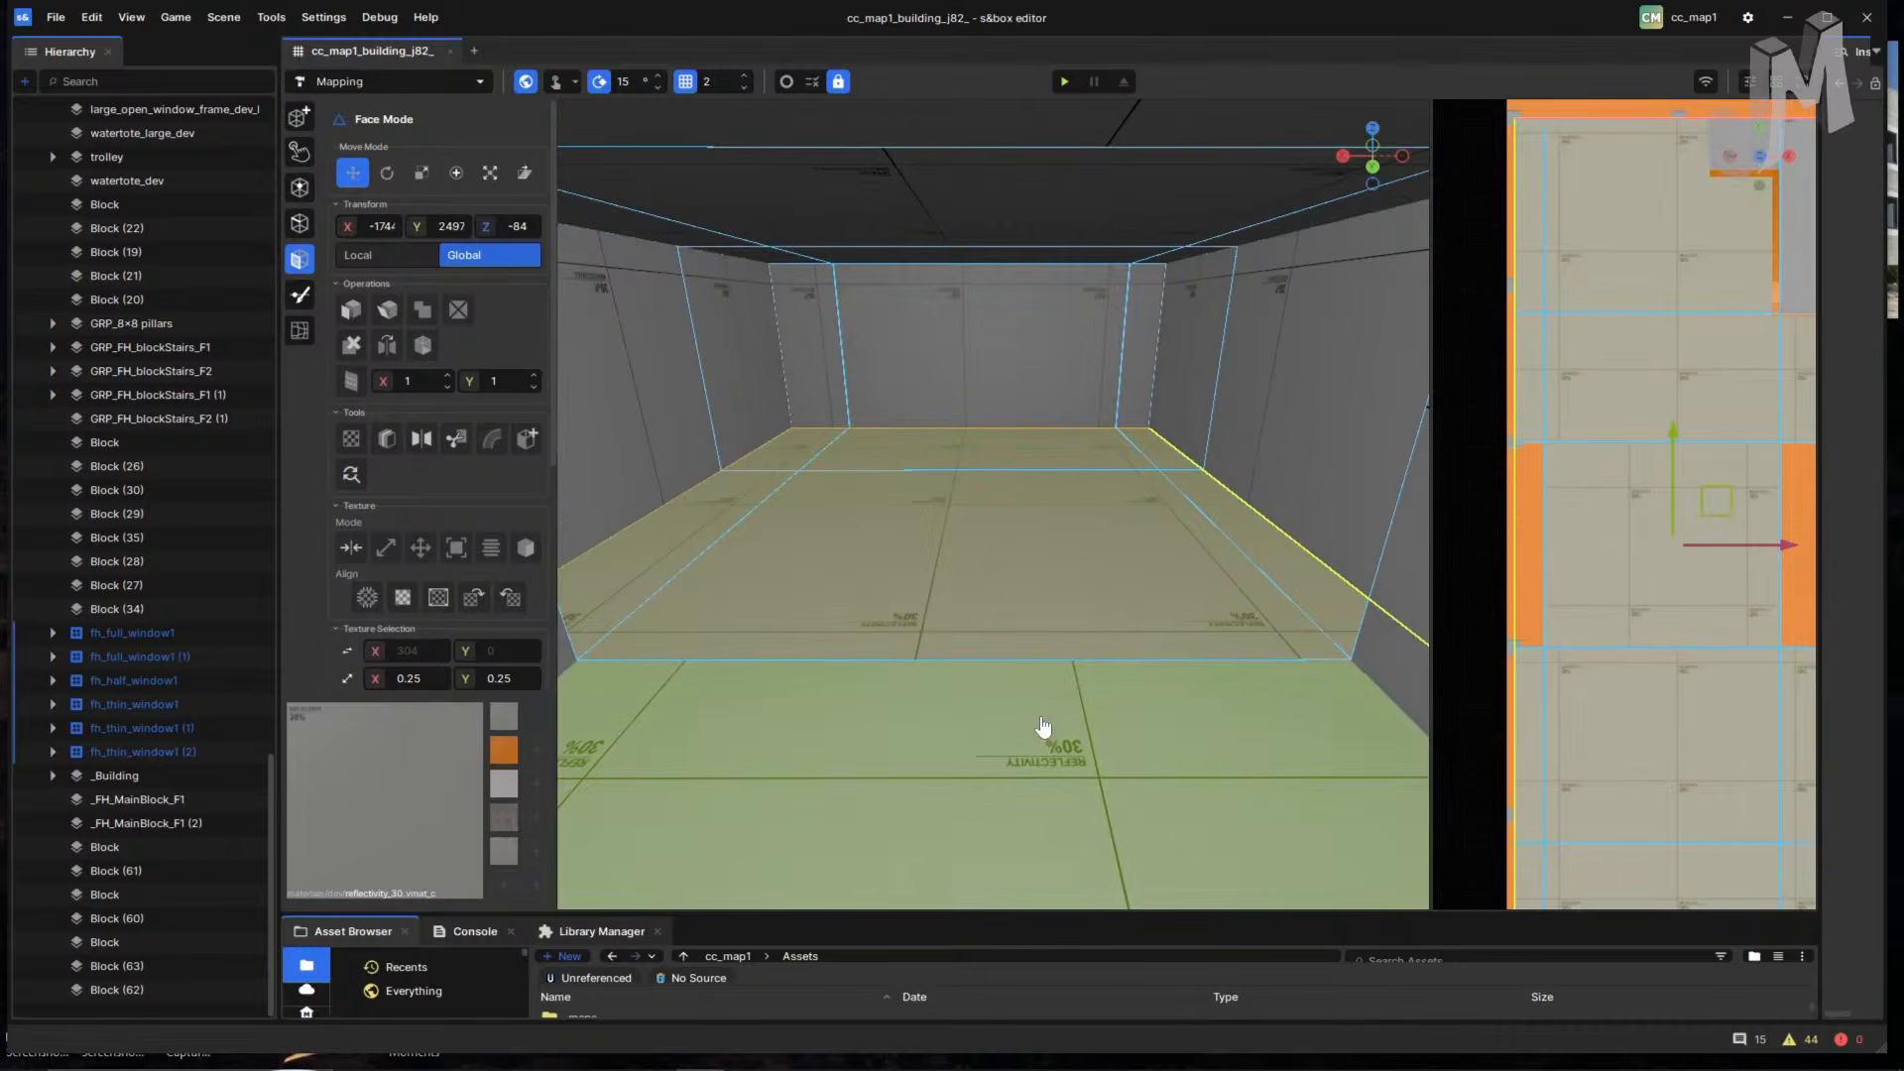
{"action": "right_click_drag", "start_coordinate": [1043, 727], "coordinate": [980, 742]}
{"action": "key", "text": "s"}
{"action": "key", "text": "d"}
{"action": "scroll", "coordinate": [1477, 647], "scroll_direction": "down", "scroll_amount": 2}
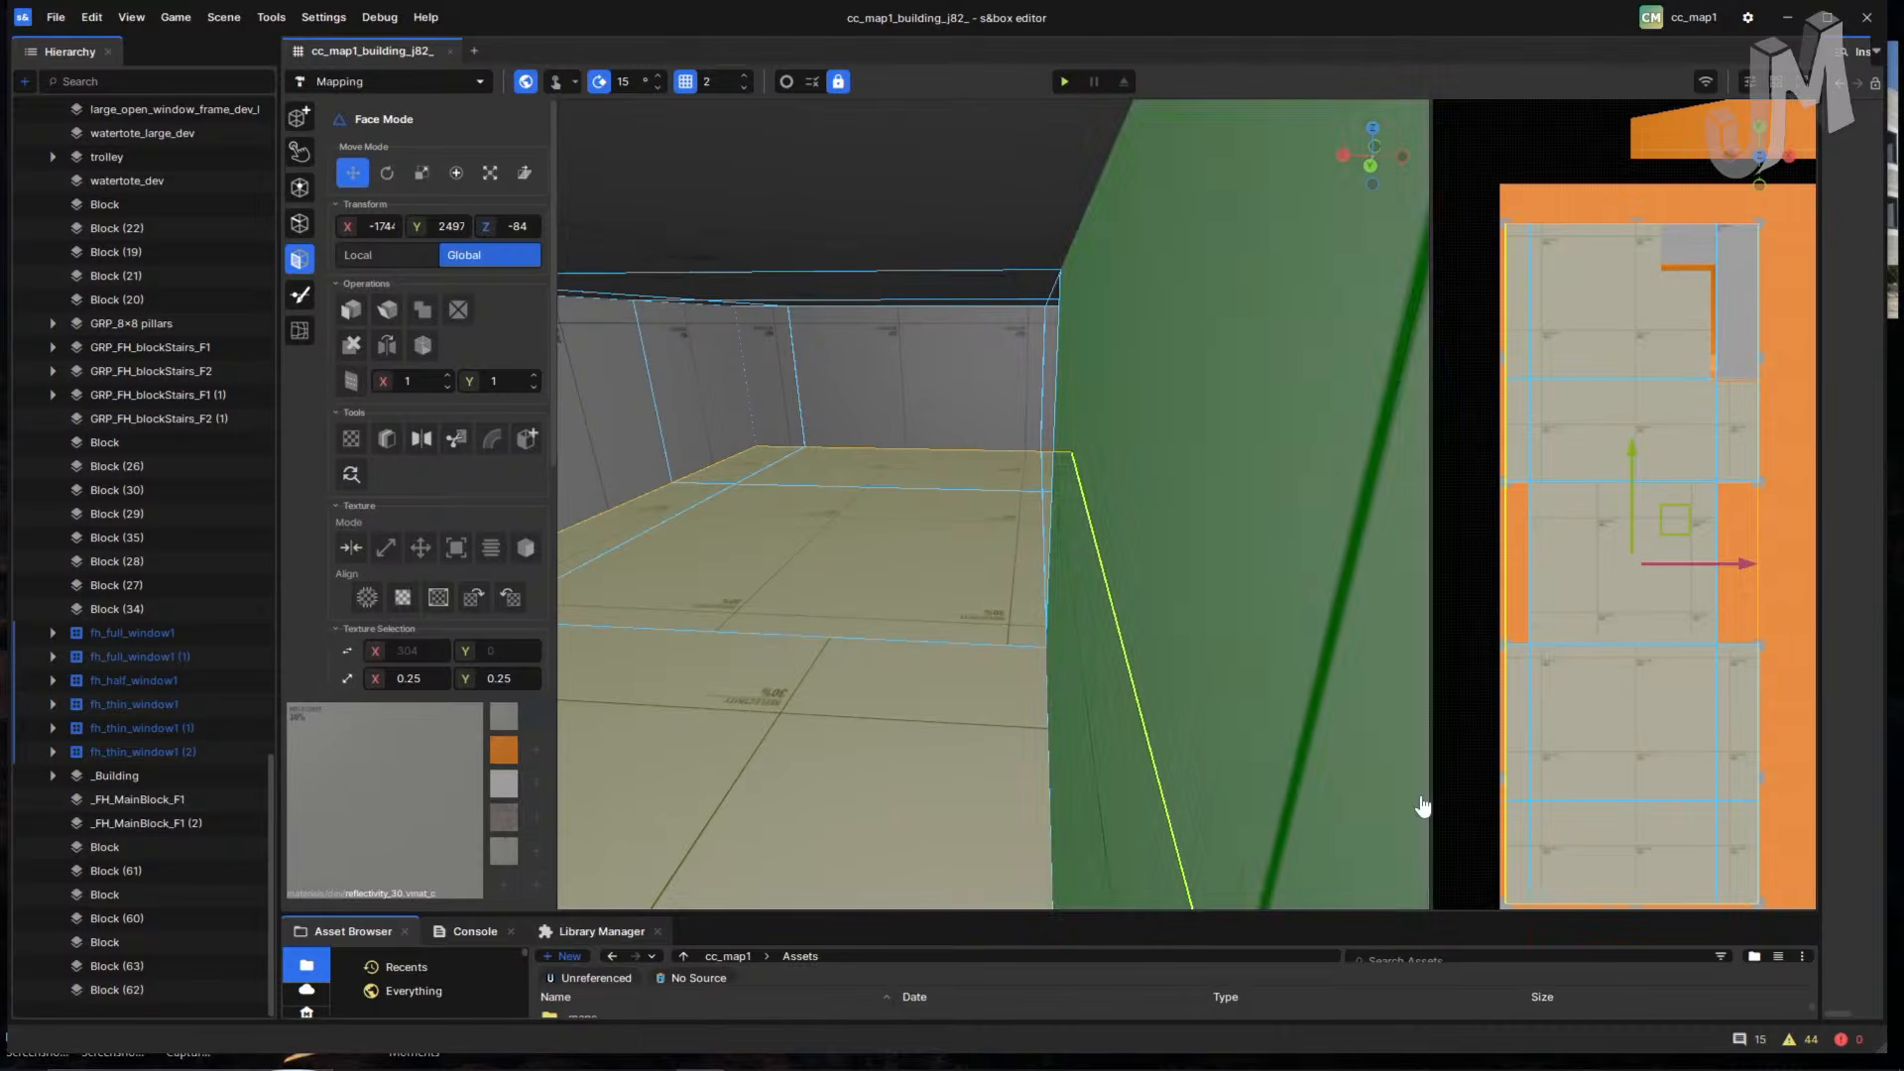
- Mirror the selected floor faces with Shift+F across a line drawn in the top view
{"action": "right_click_drag", "start_coordinate": [1031, 585], "coordinate": [1031, 587]}
{"action": "key", "text": "a"}
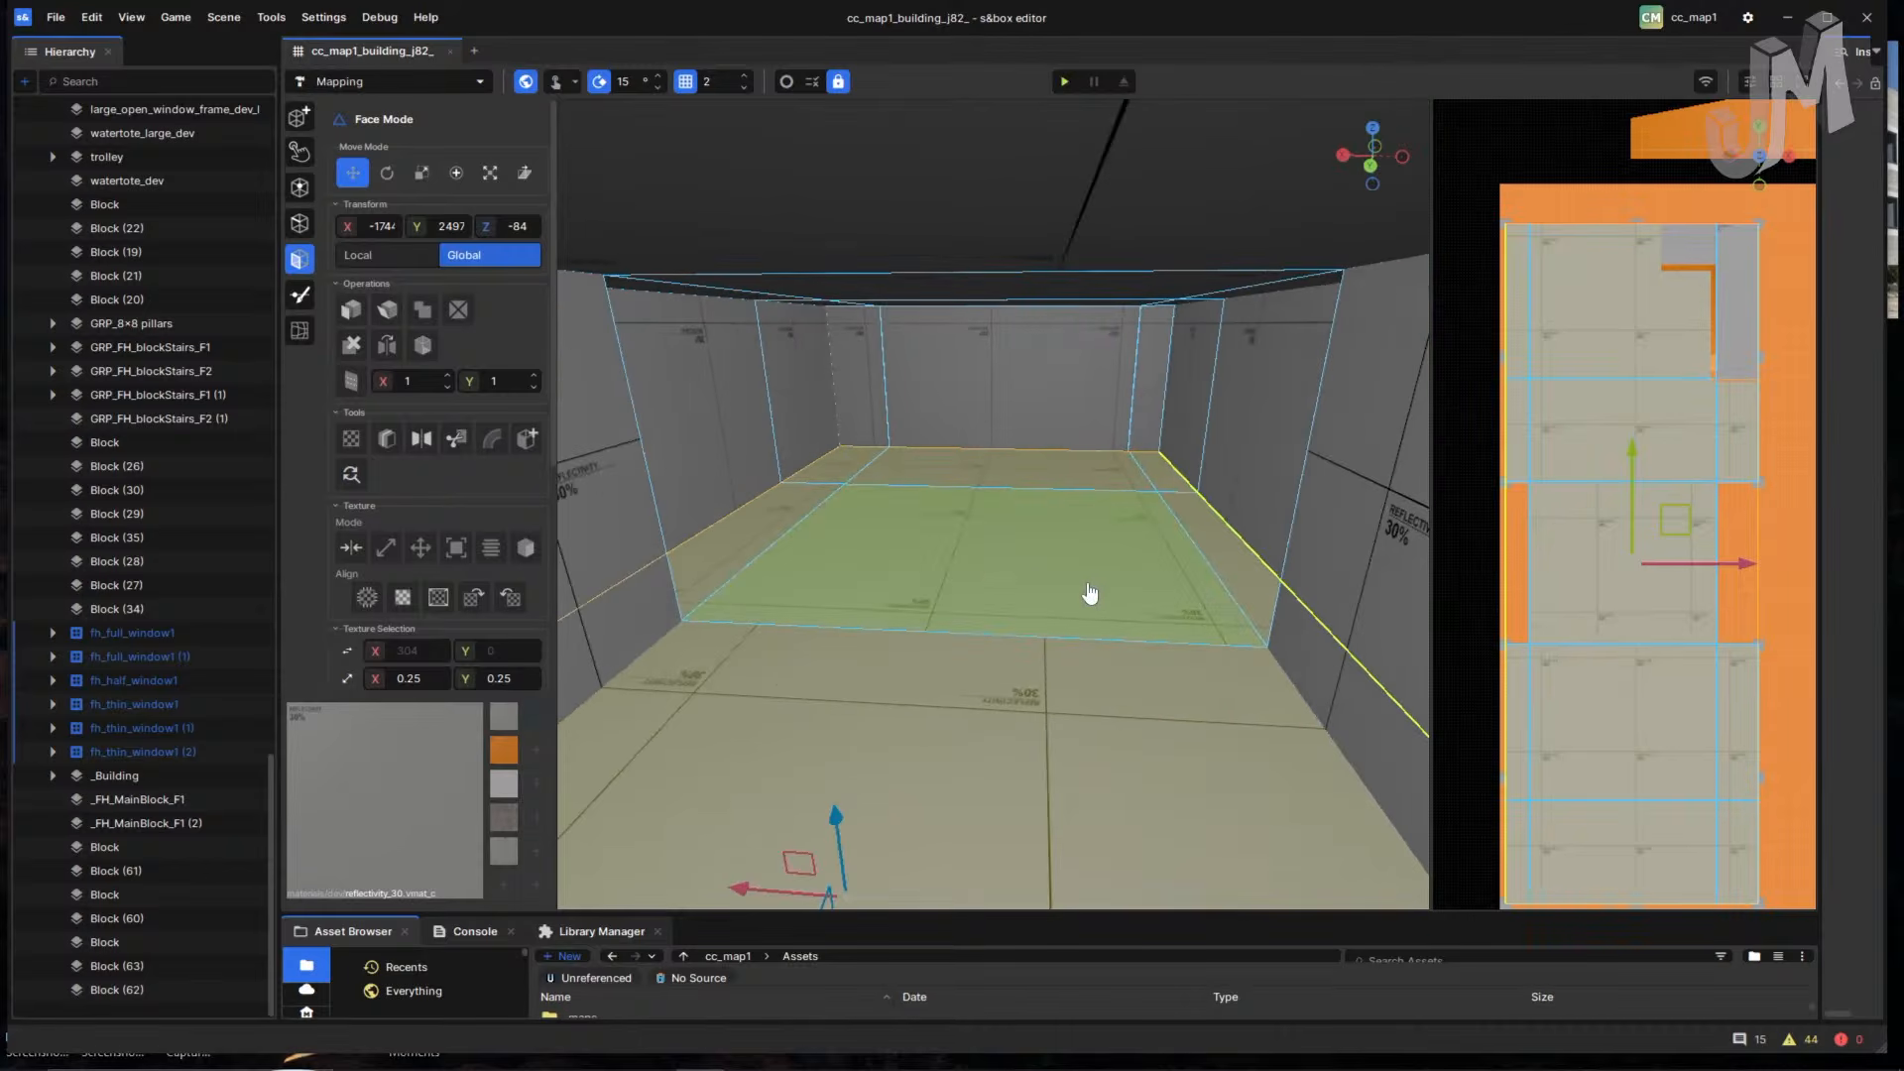
{"action": "key", "text": "shift+f"}
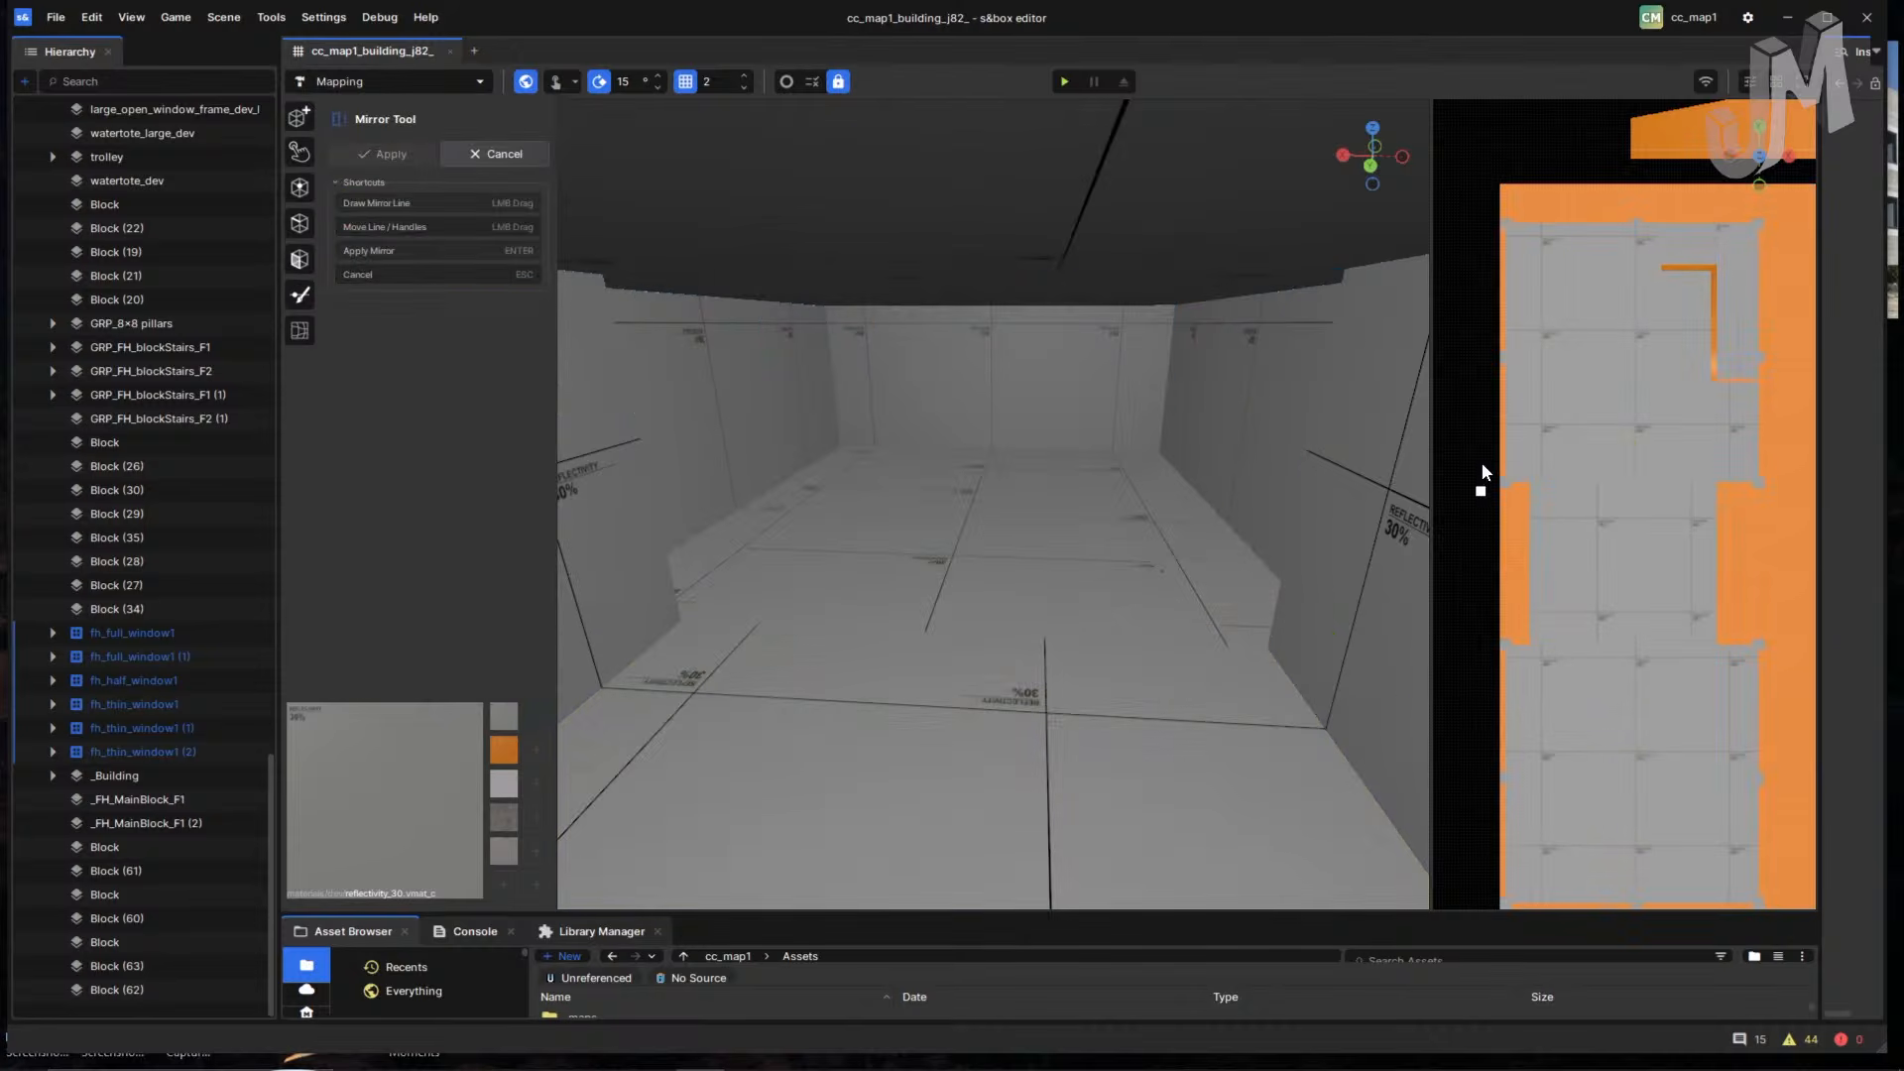
{"action": "left_click_drag", "start_coordinate": [1484, 429], "coordinate": [1479, 475]}
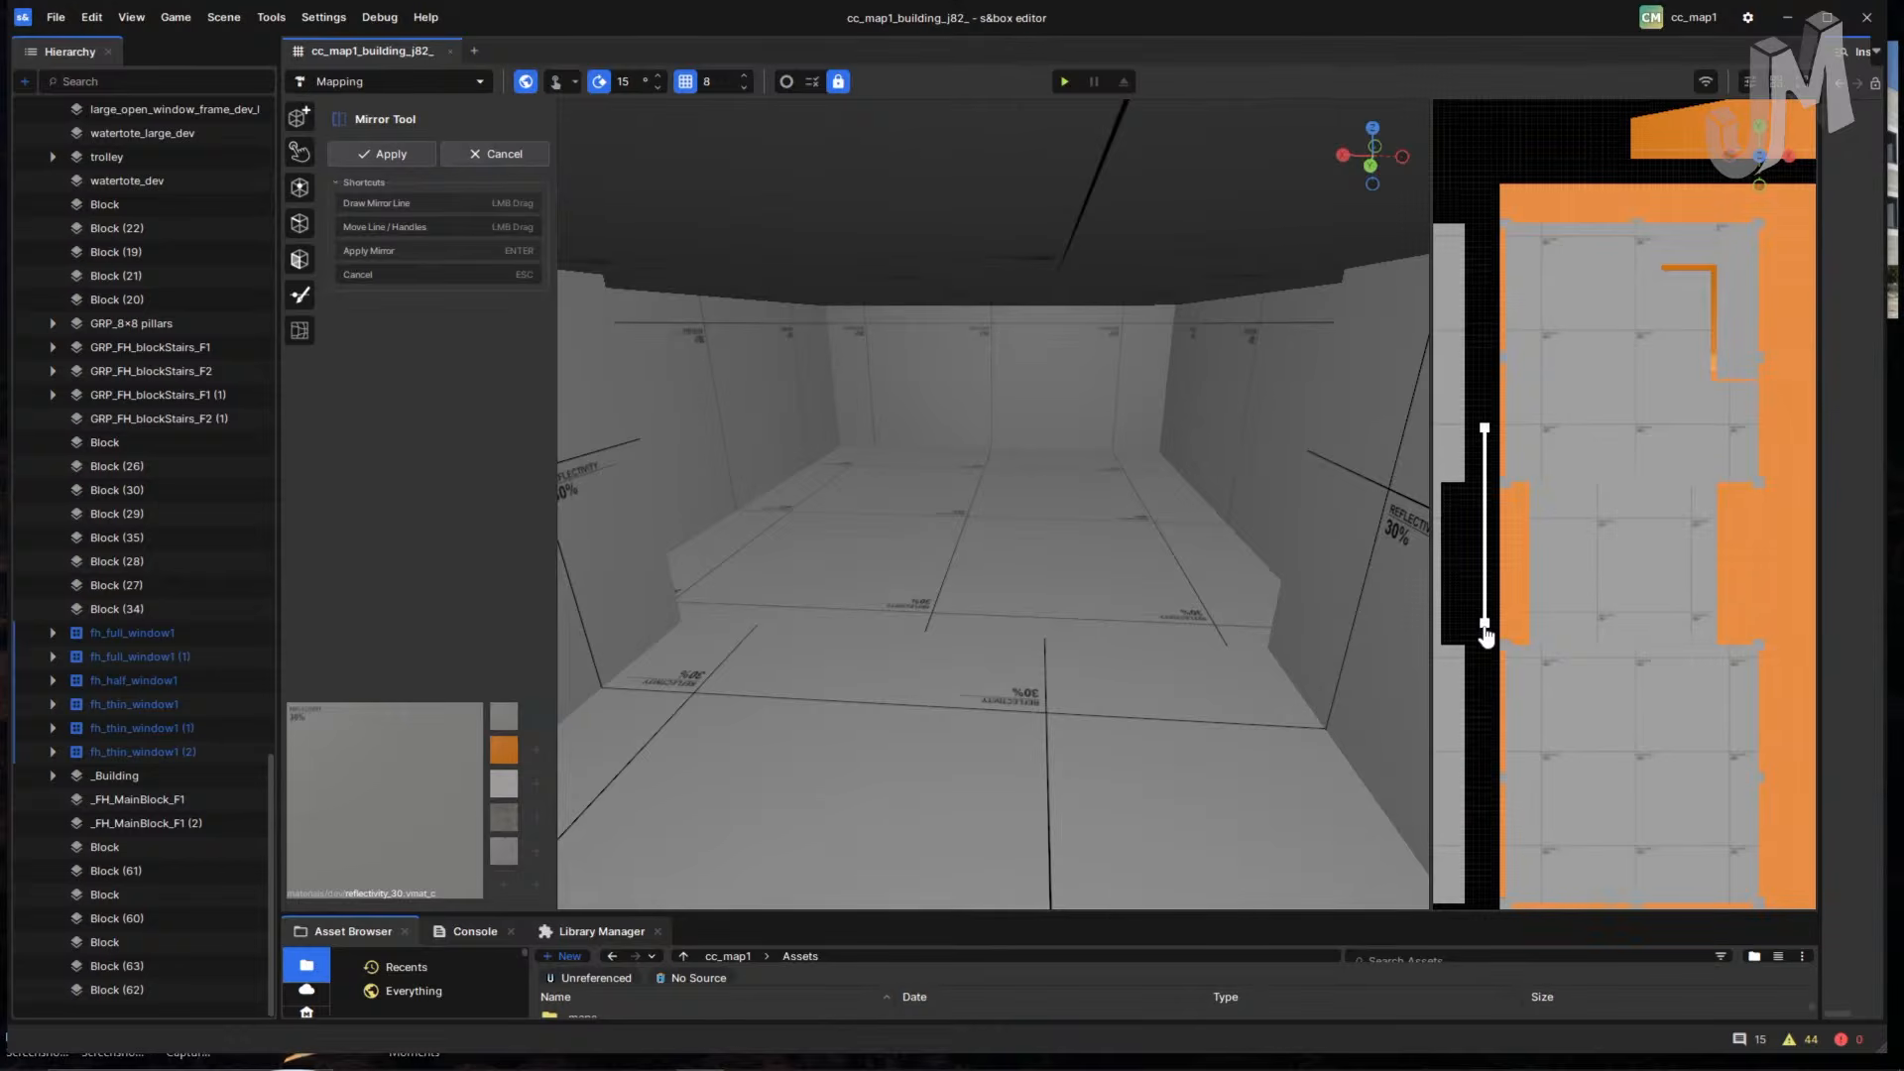
{"action": "key", "text": "Return"}
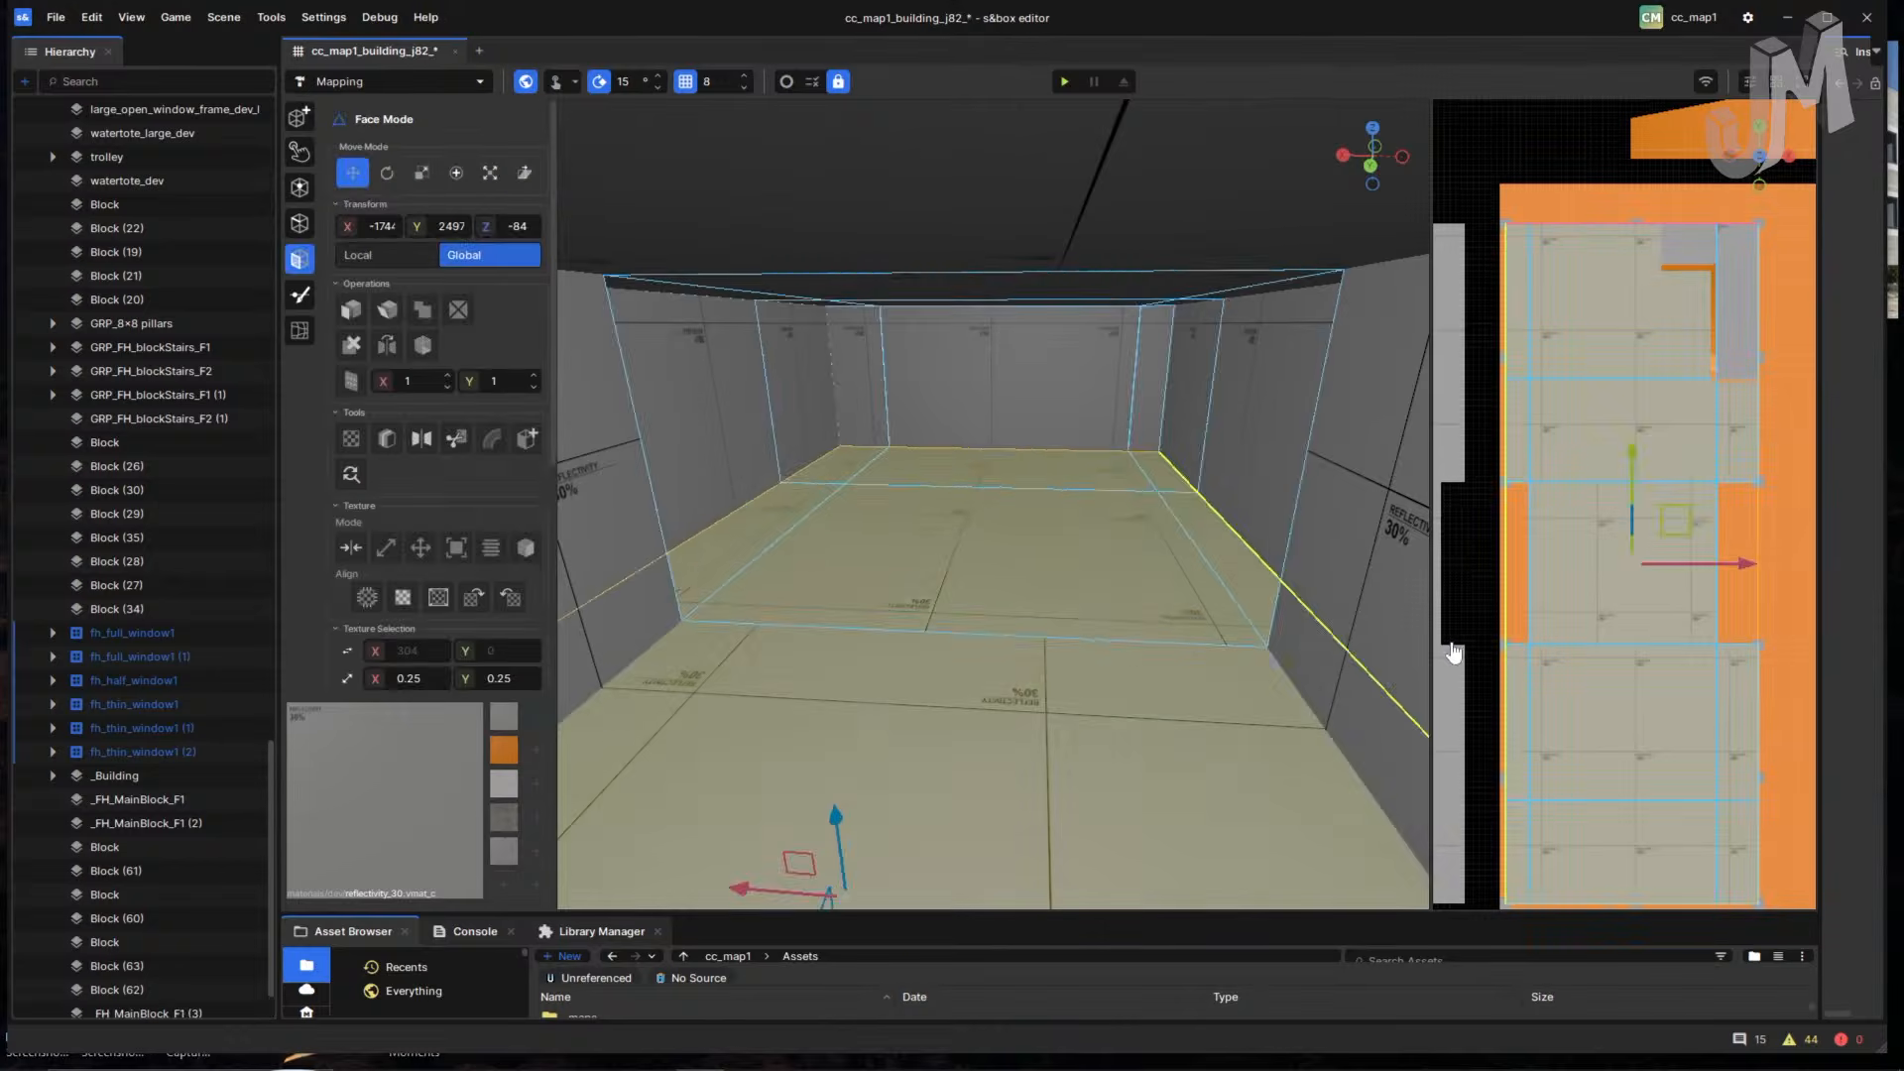
{"action": "right_click_drag", "start_coordinate": [1388, 654], "coordinate": [1070, 730]}
- Raise the floor face on Z from -84 to -8, then drag it back down
{"action": "left_click_drag", "start_coordinate": [1071, 667], "coordinate": [1151, 203]}
{"action": "scroll", "coordinate": [1089, 578], "scroll_direction": "down", "scroll_amount": 4}
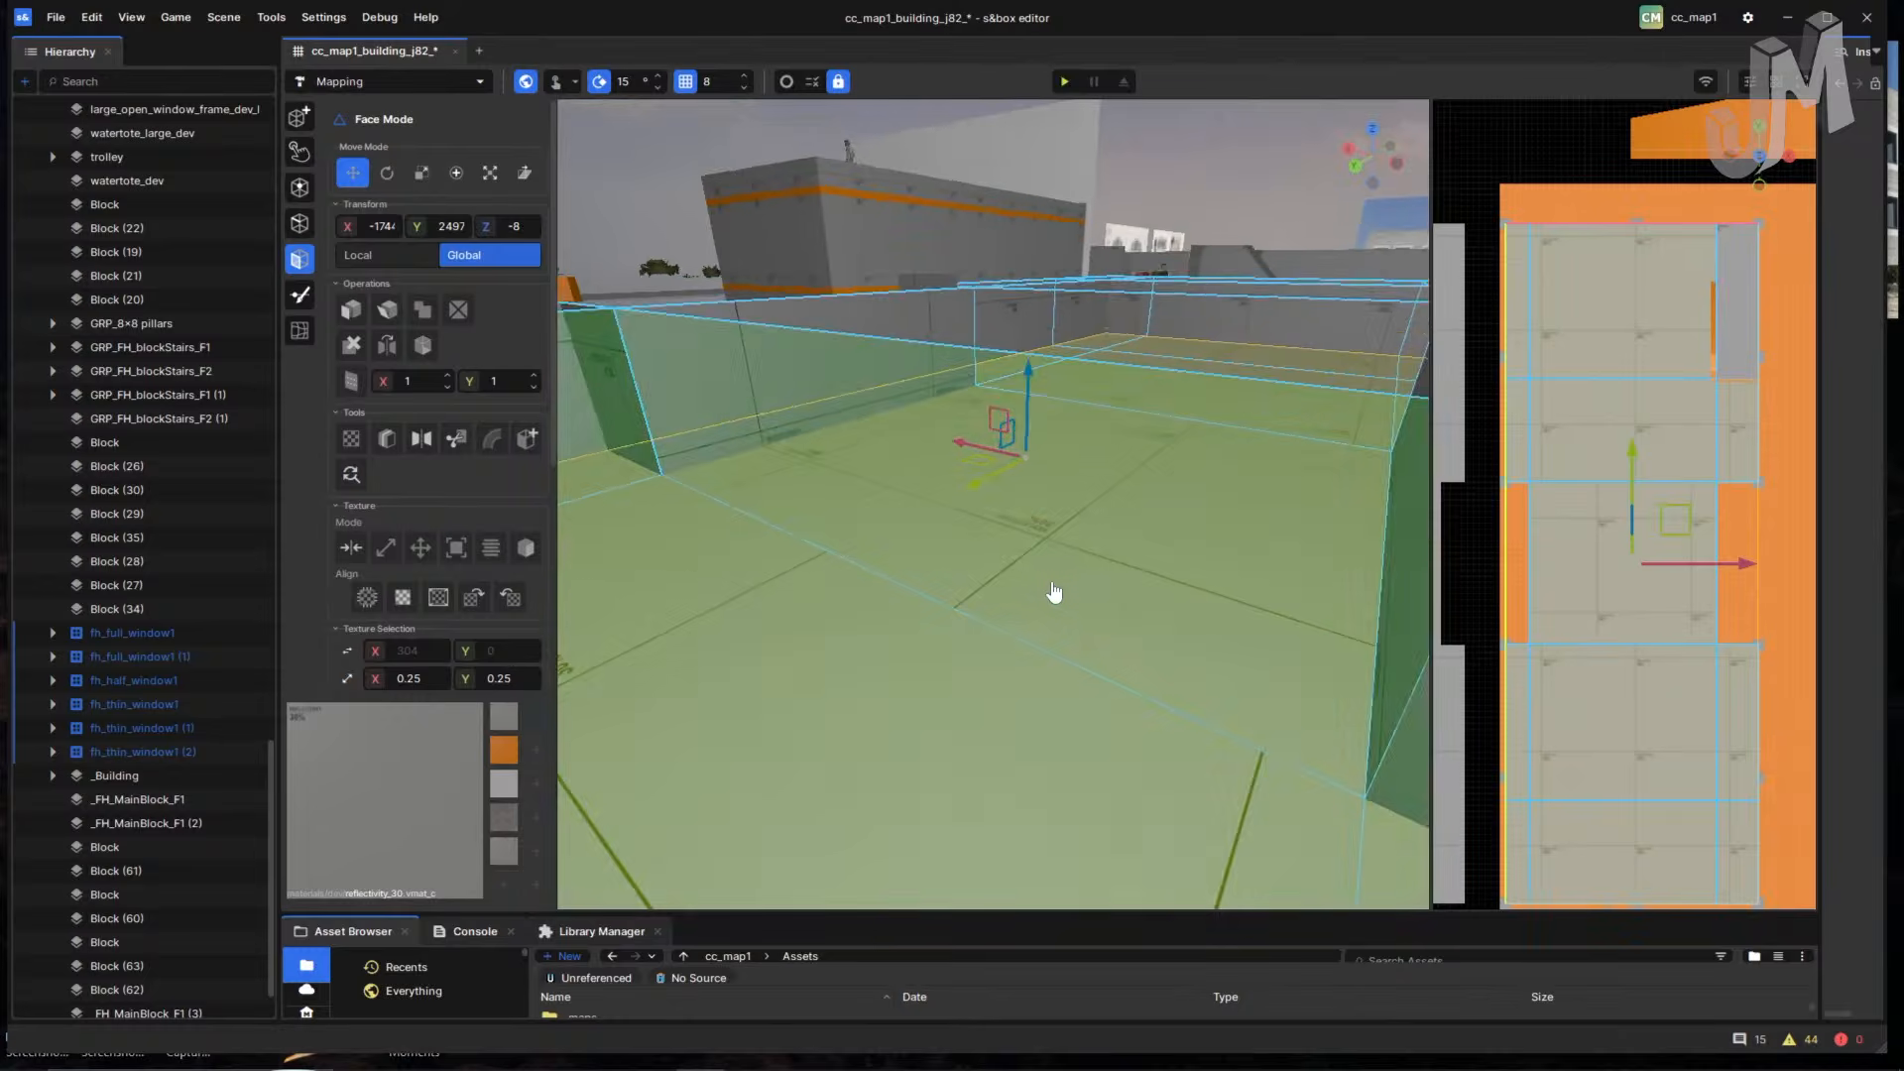
{"action": "left_click_drag", "start_coordinate": [1022, 398], "coordinate": [1021, 579]}
- Reload the scene from Open Recent, discarding the unsaved edits
{"action": "left_click", "coordinate": [56, 18]}
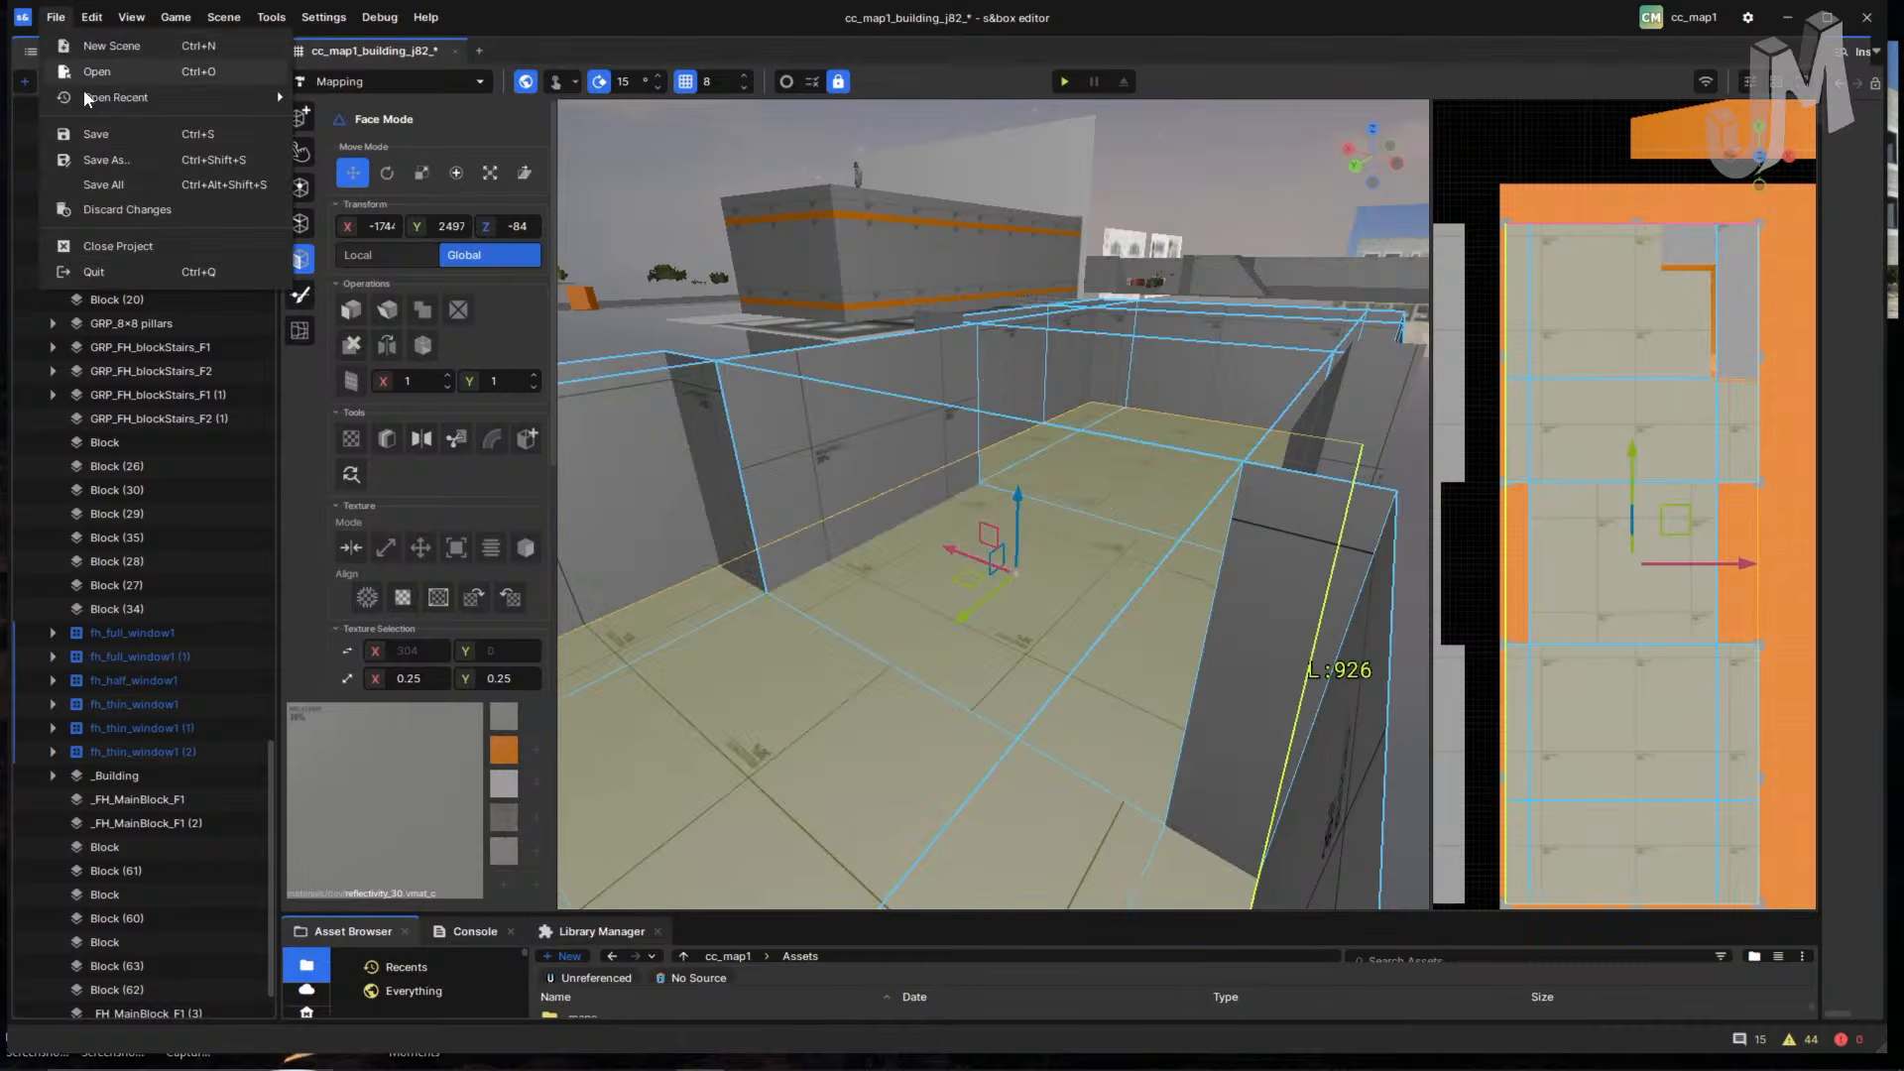
{"action": "mouse_move", "coordinate": [156, 109]}
{"action": "left_click", "coordinate": [148, 210]}
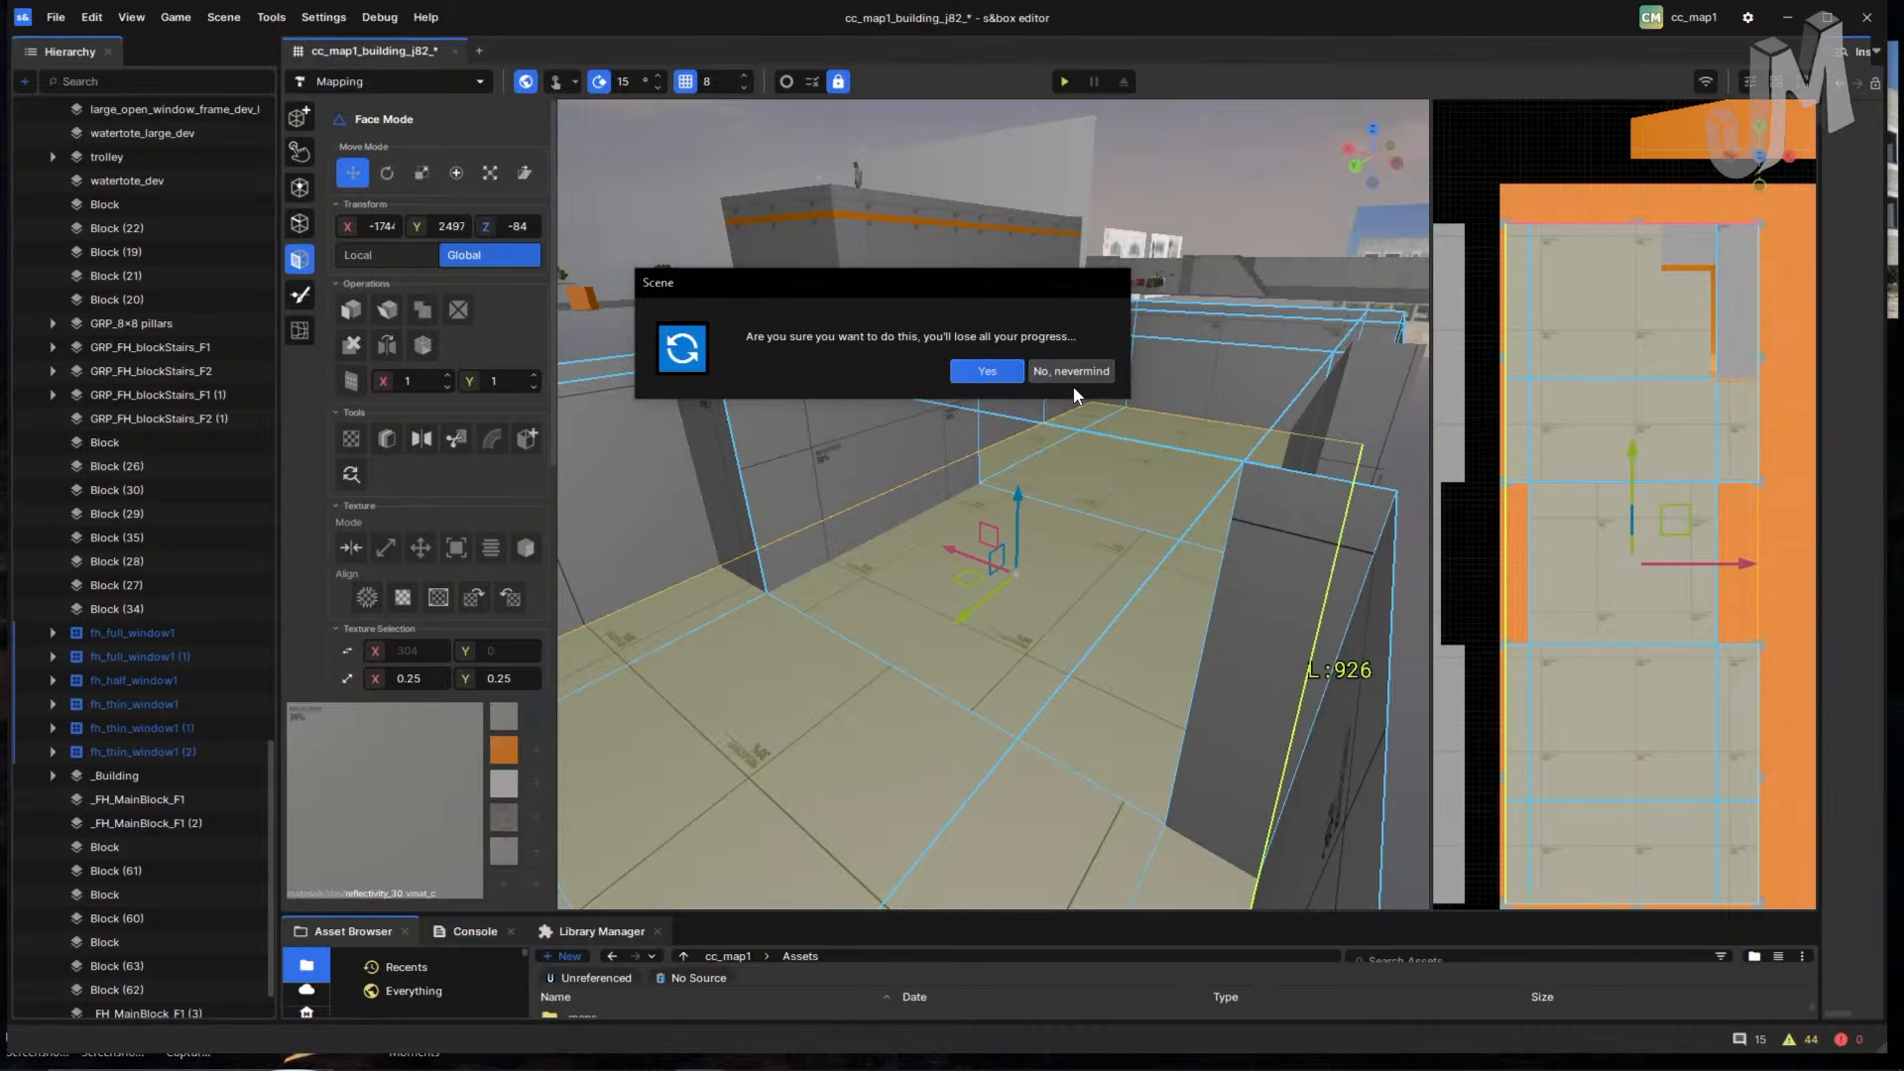
{"action": "left_click", "coordinate": [988, 373]}
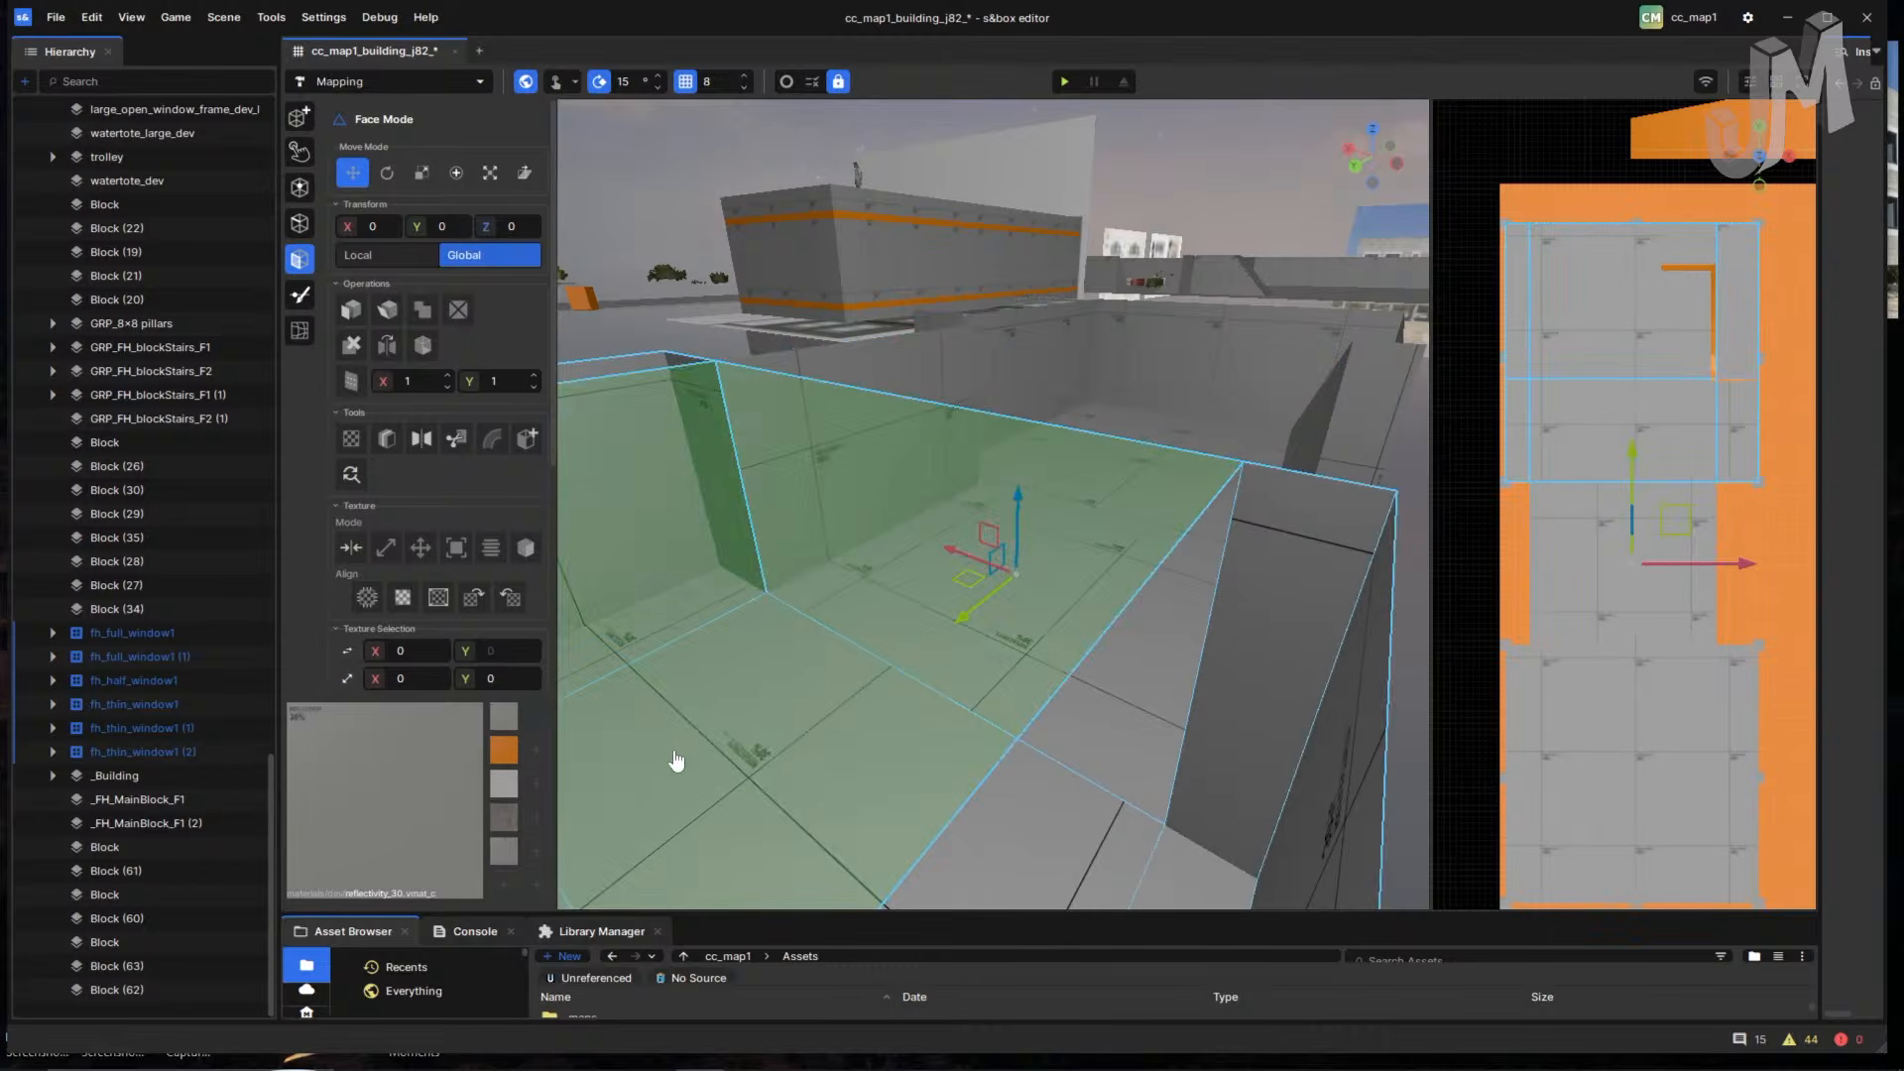
- Quit the s&box editor without saving the scene changes
{"action": "left_click", "coordinate": [56, 18]}
{"action": "left_click", "coordinate": [124, 274]}
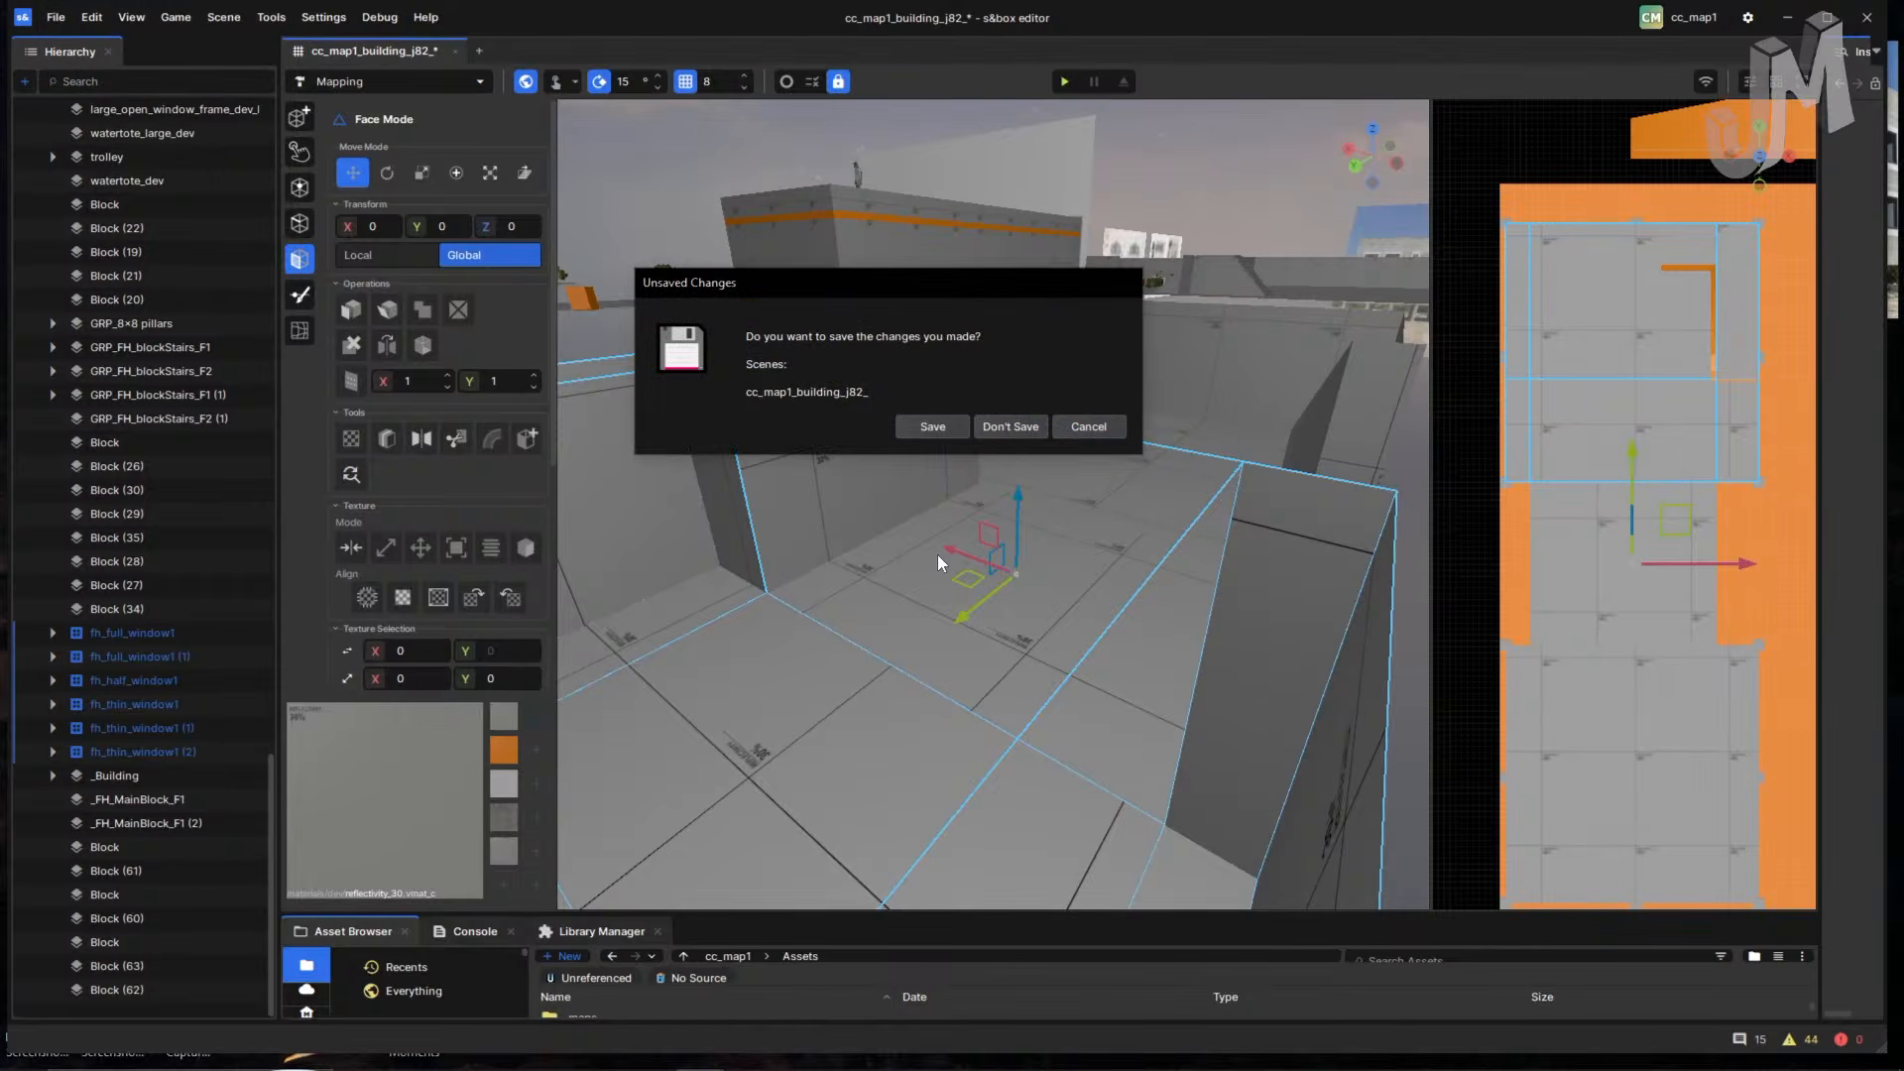
{"action": "left_click", "coordinate": [1008, 435]}
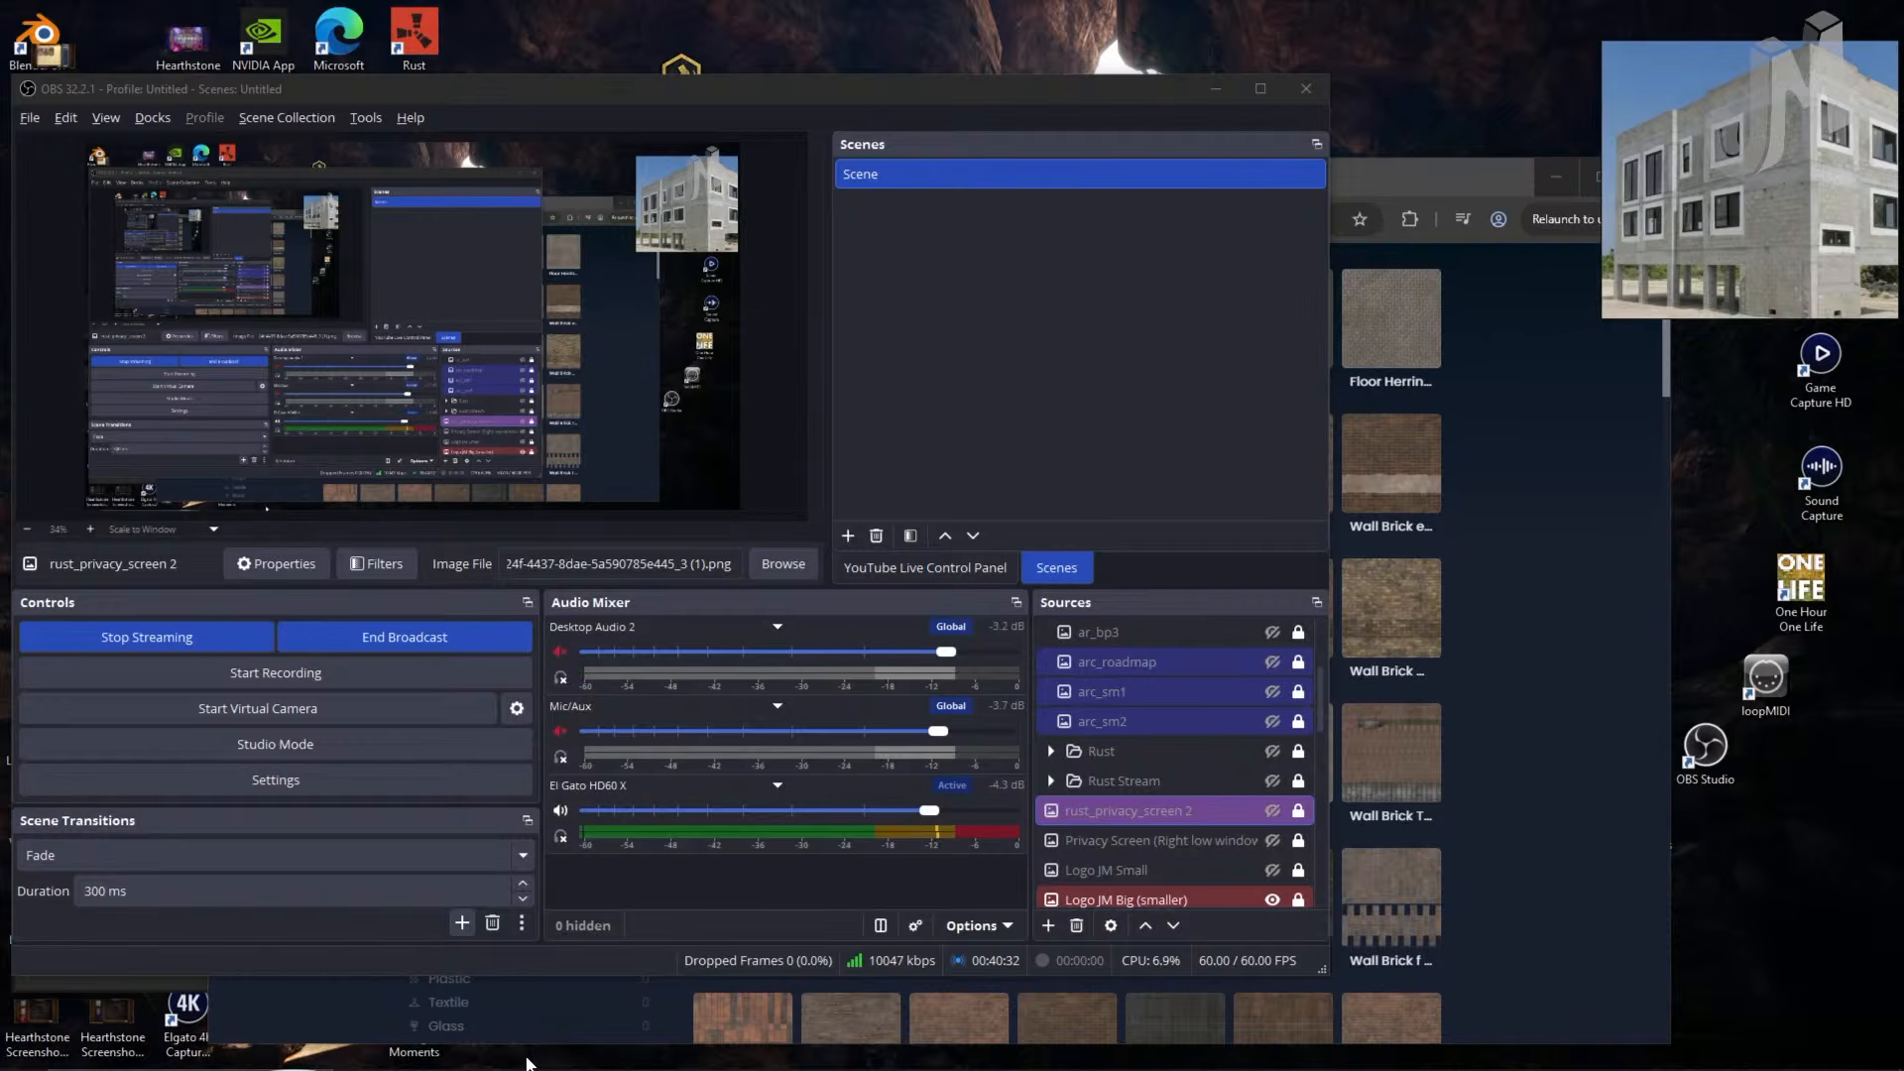
- Move OBS aside and launch the cc_map1 project from the s&box launcher
{"action": "left_click_drag", "start_coordinate": [1022, 86], "coordinate": [1319, 132]}
{"action": "left_click", "coordinate": [103, 416]}
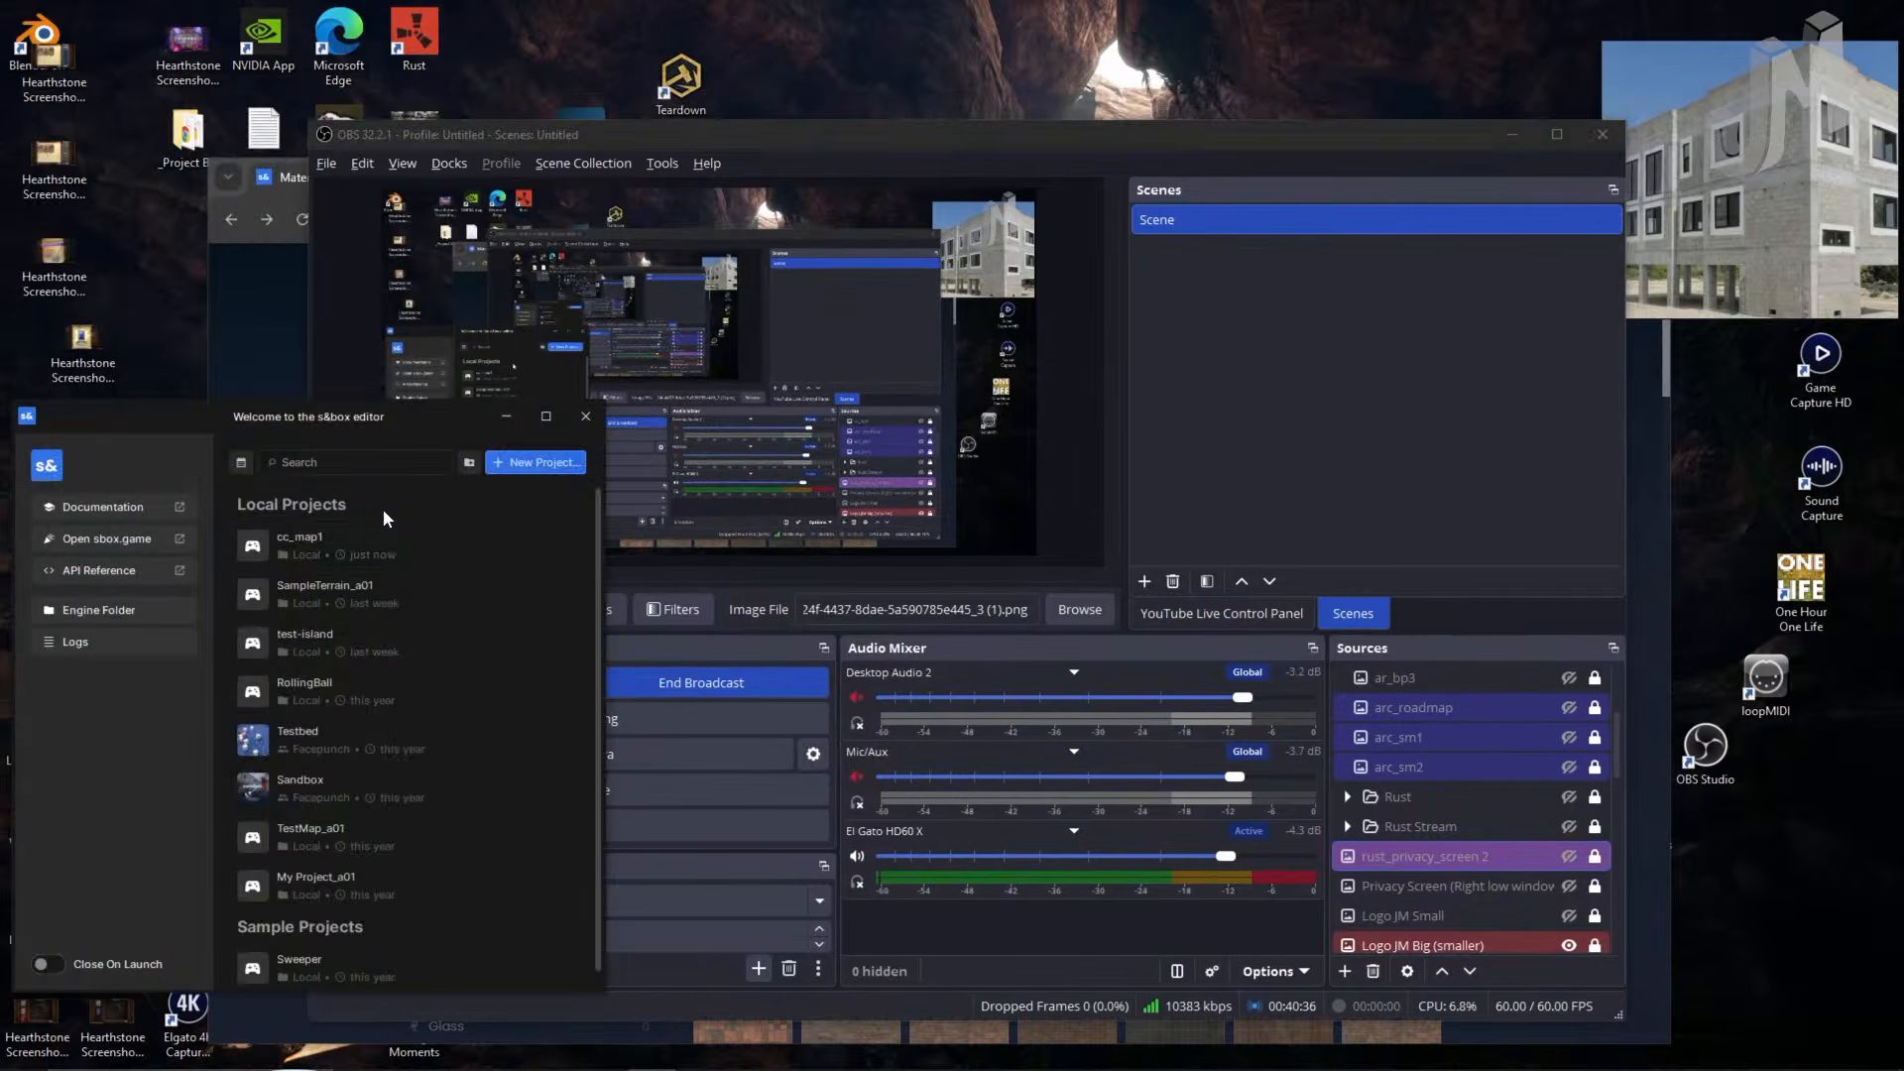
{"action": "left_click", "coordinate": [397, 546]}
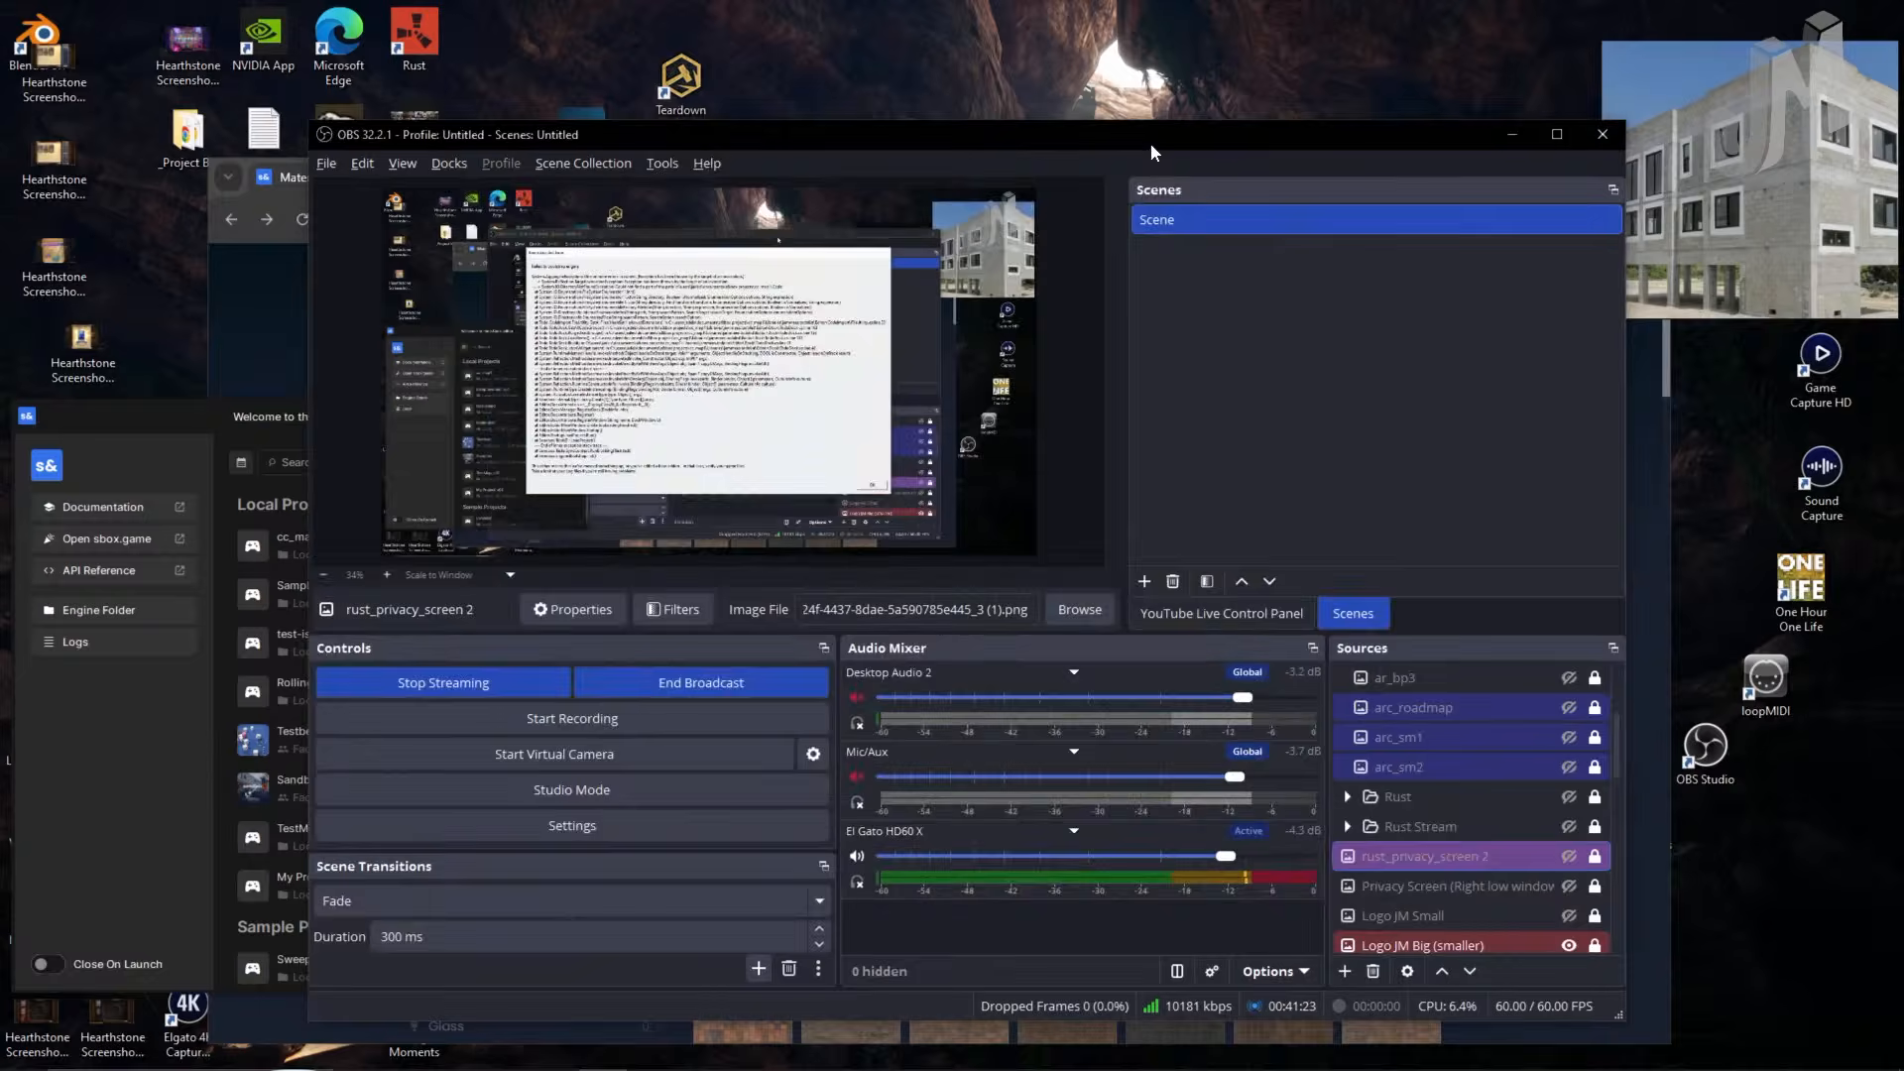
- Close the s&box welcome window behind OBS
{"action": "left_click", "coordinate": [1150, 143]}
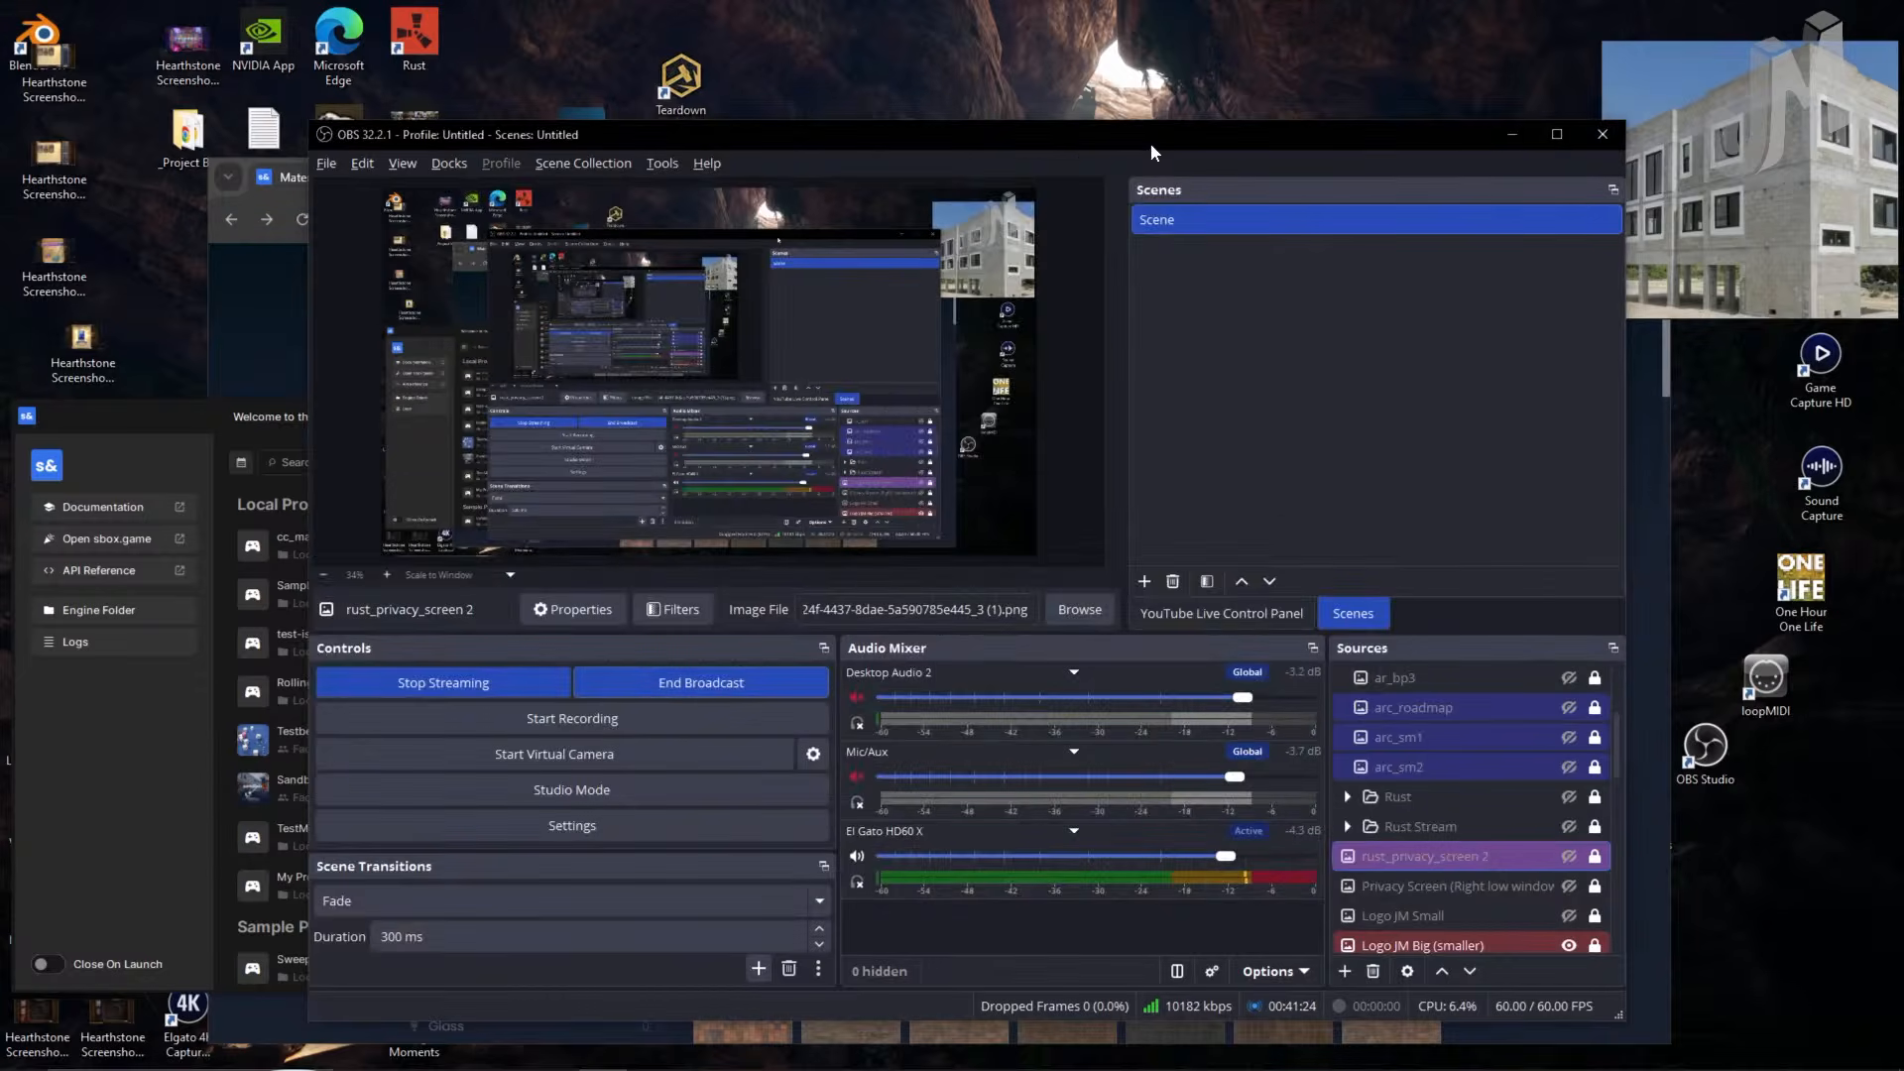
{"action": "left_click", "coordinate": [83, 767]}
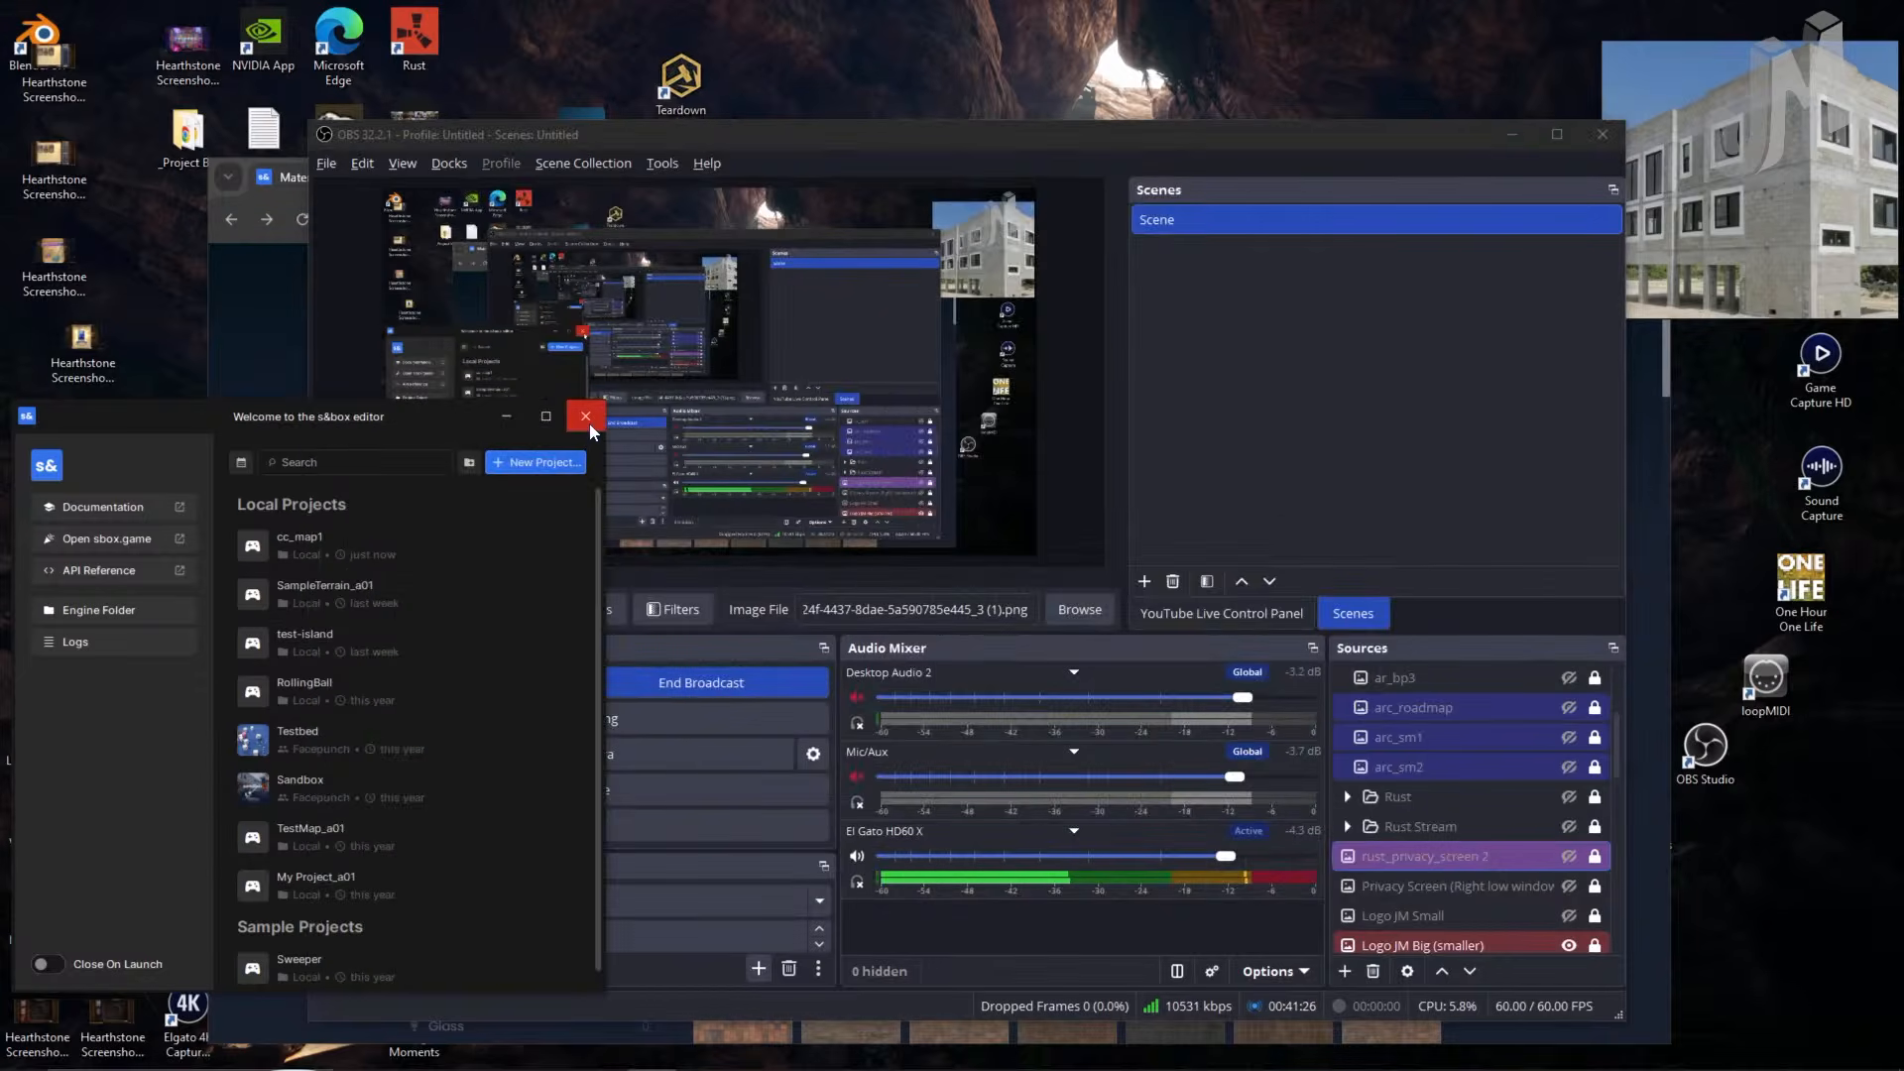
{"action": "left_click", "coordinate": [590, 424]}
{"action": "right_click", "coordinate": [991, 426]}
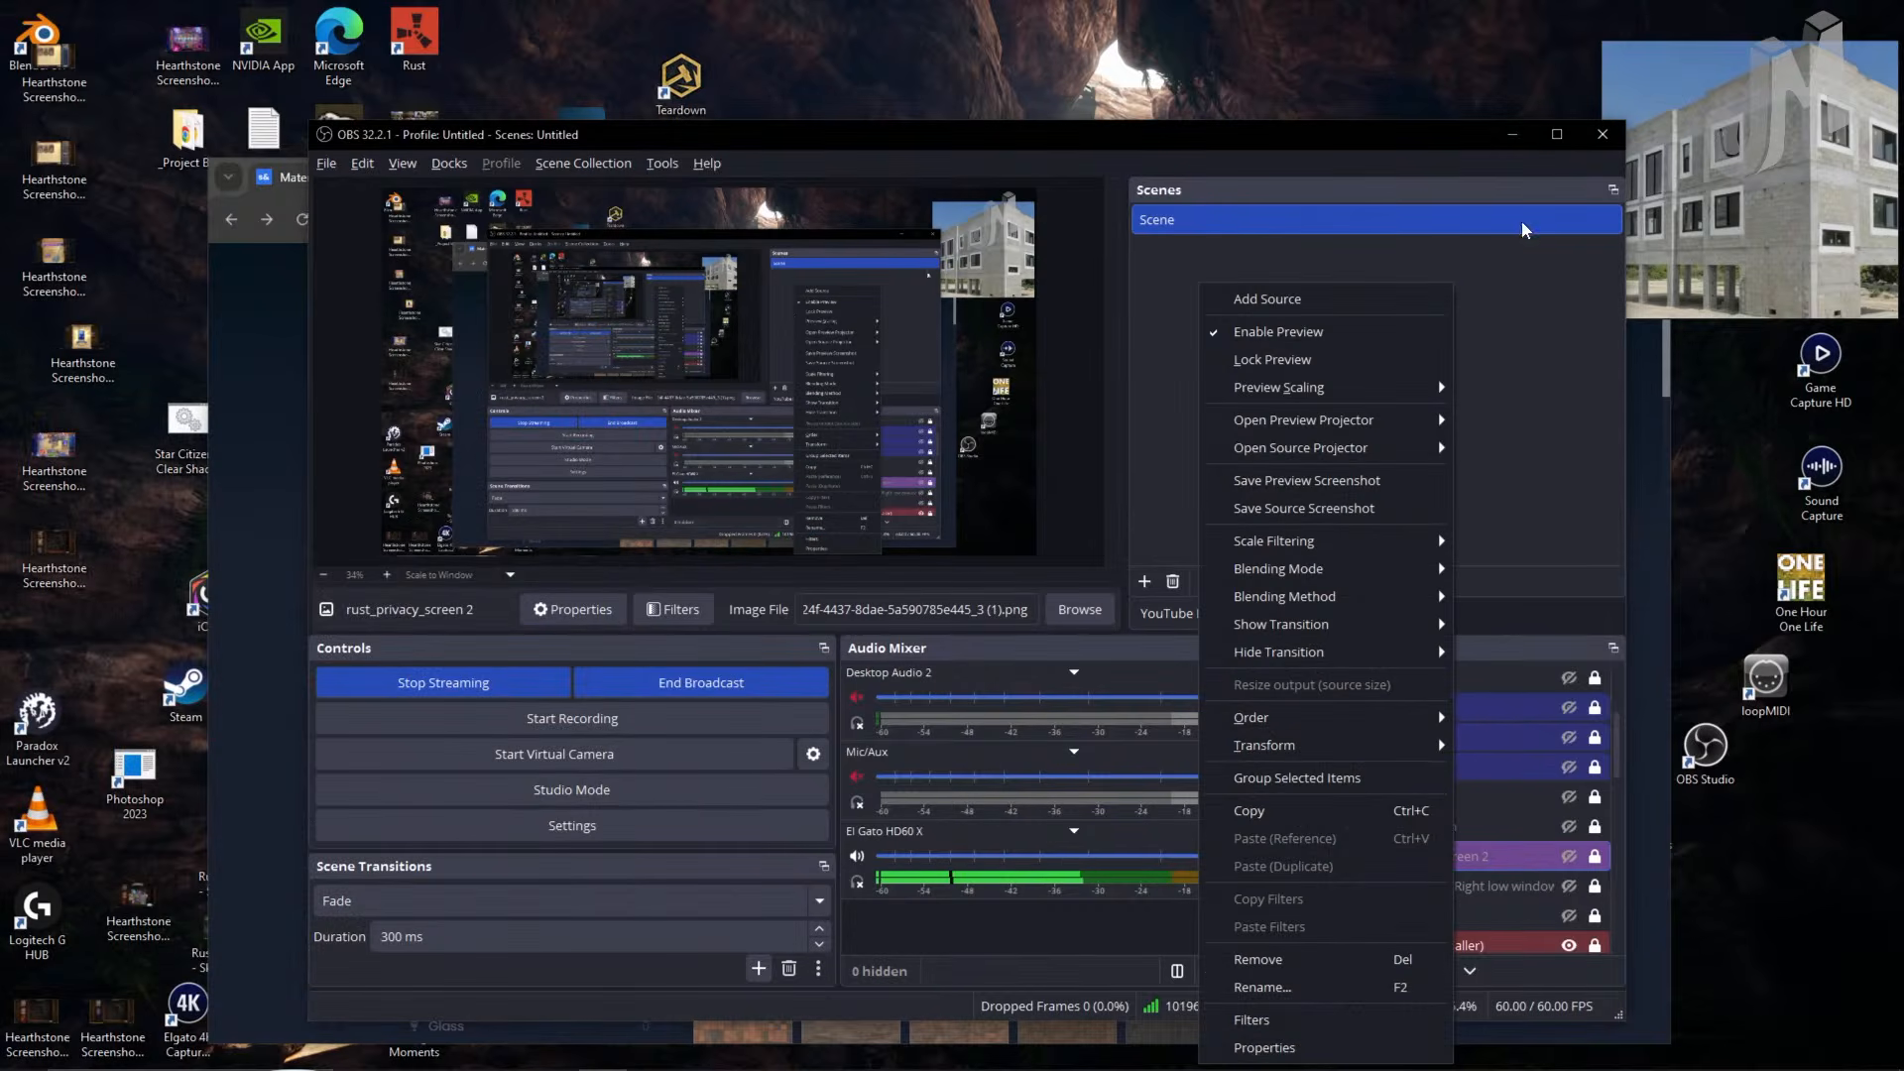
{"action": "left_click", "coordinate": [1511, 137]}
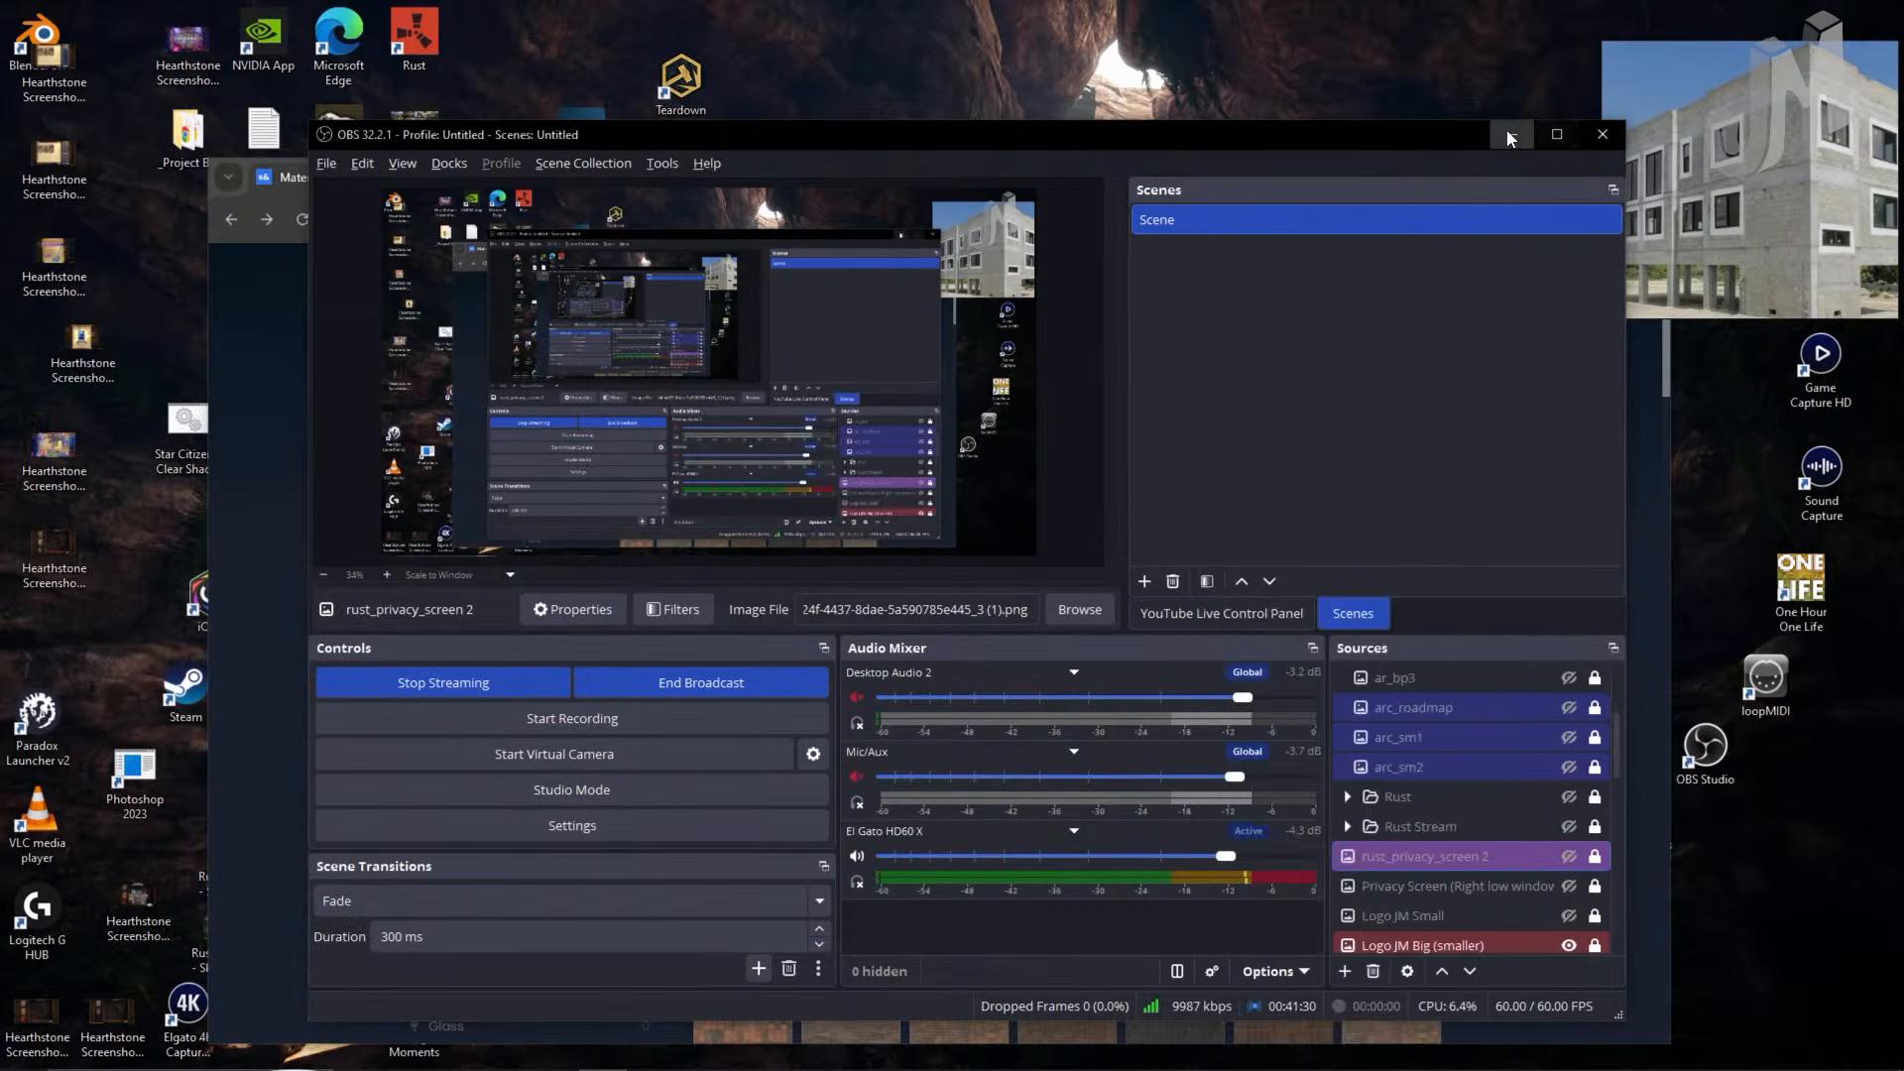
- Minimise OBS and Chrome, dismiss the engine error, and start s&box from the desktop shortcut
{"action": "left_click", "coordinate": [1509, 136]}
{"action": "left_click", "coordinate": [1438, 865]}
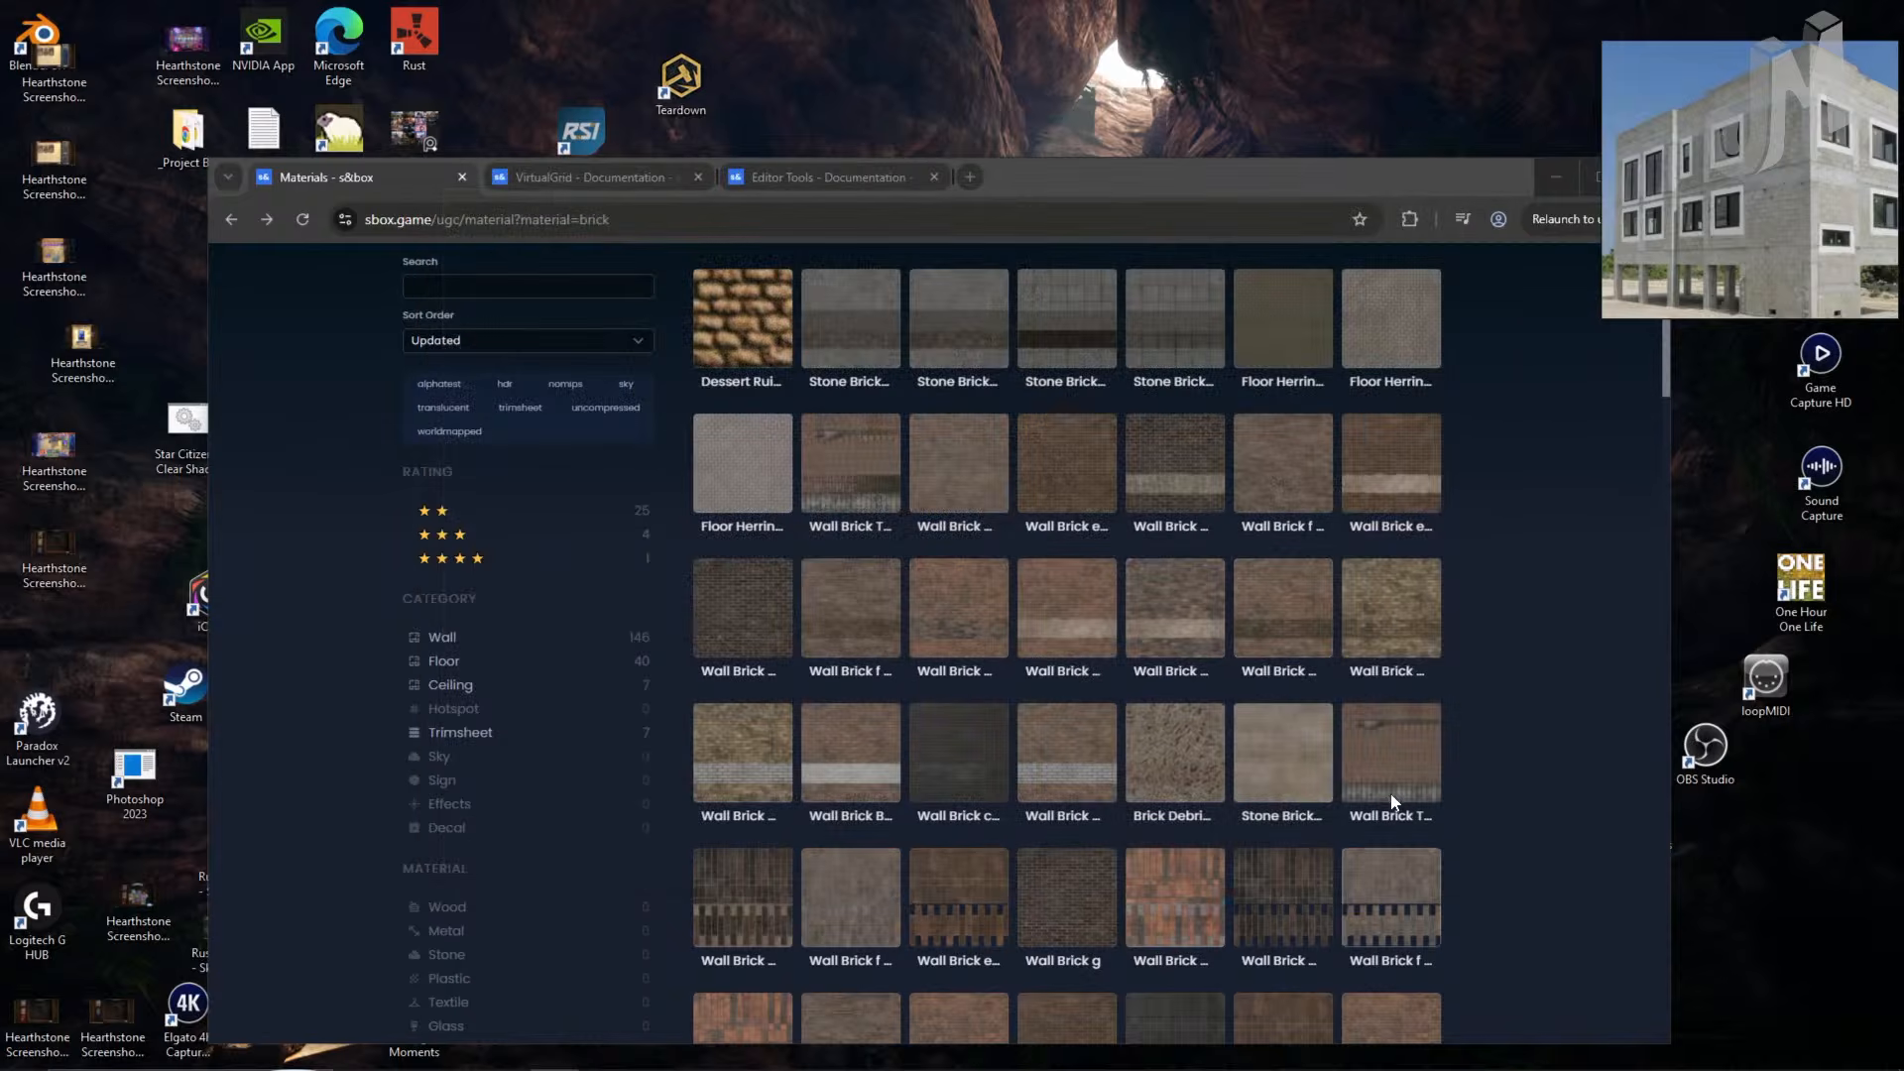
{"action": "left_click", "coordinate": [1555, 177]}
{"action": "double_click", "coordinate": [486, 867]}
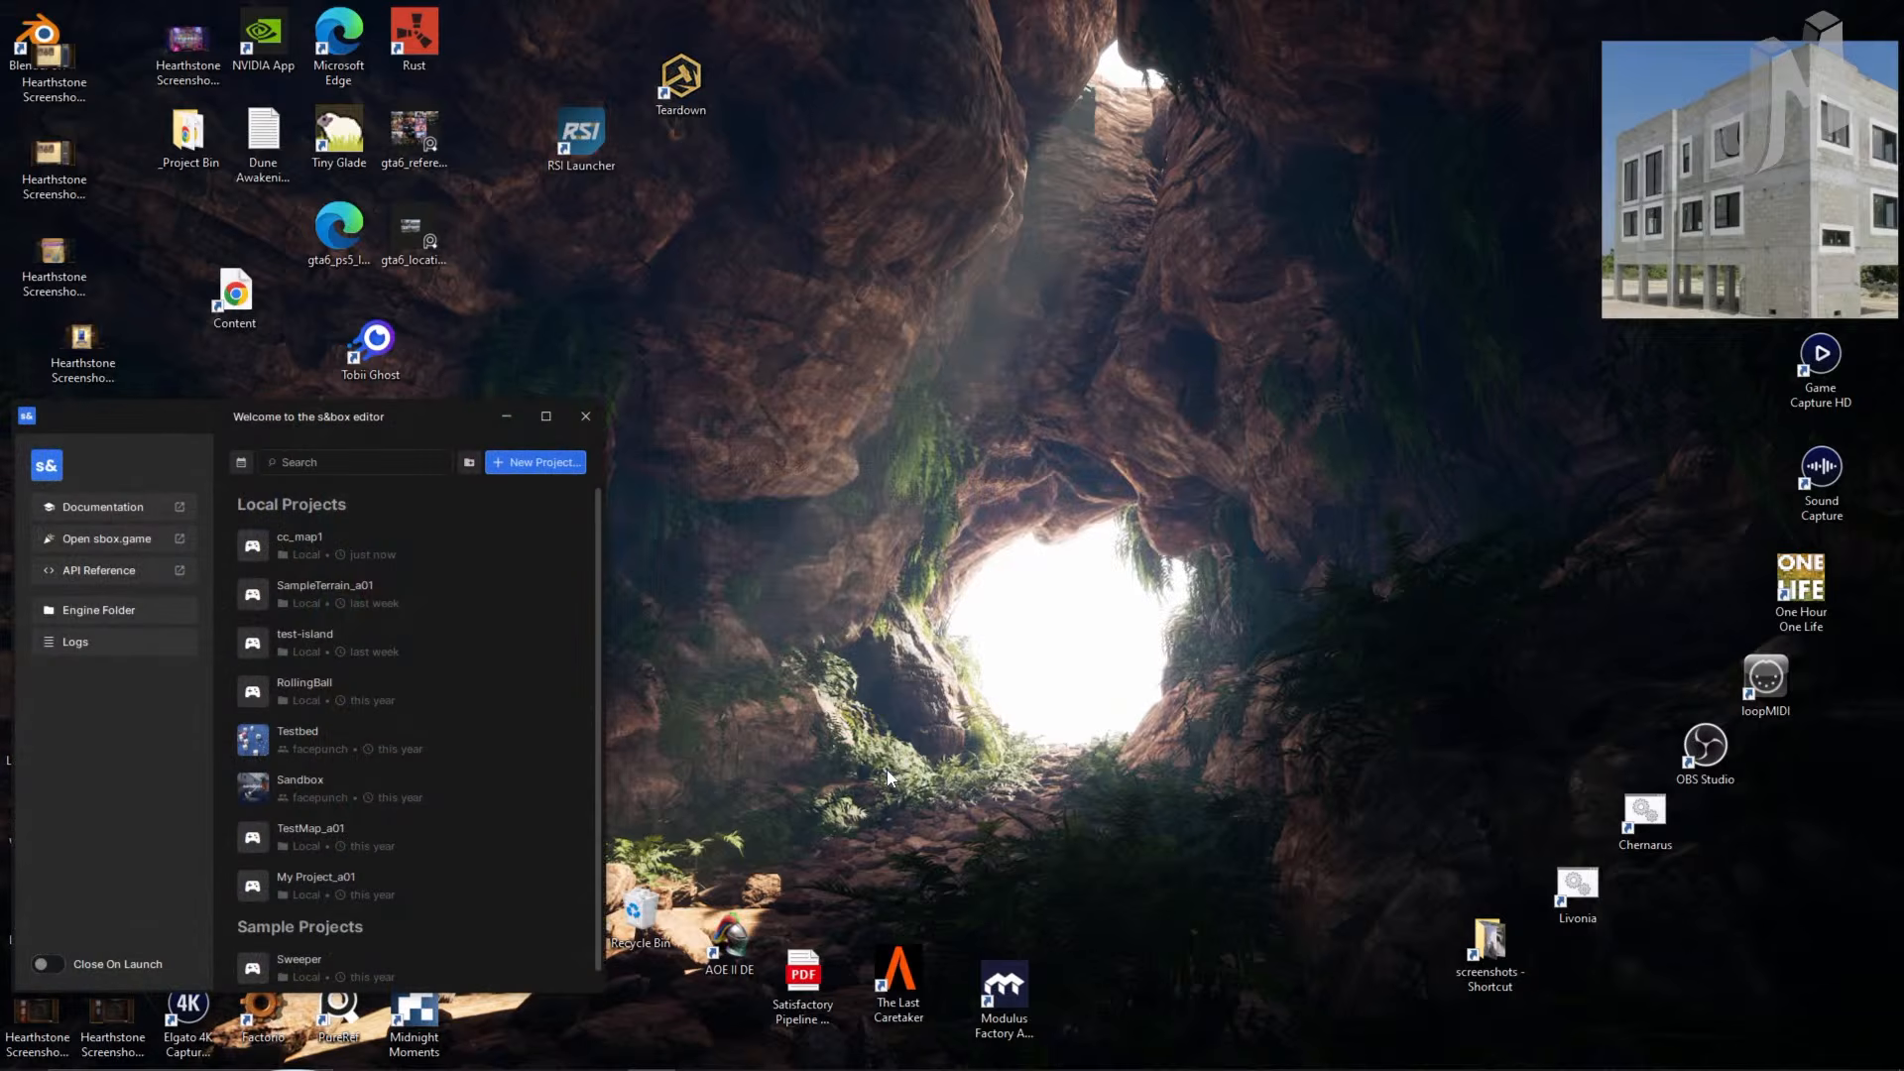
{"action": "left_click", "coordinate": [347, 546]}
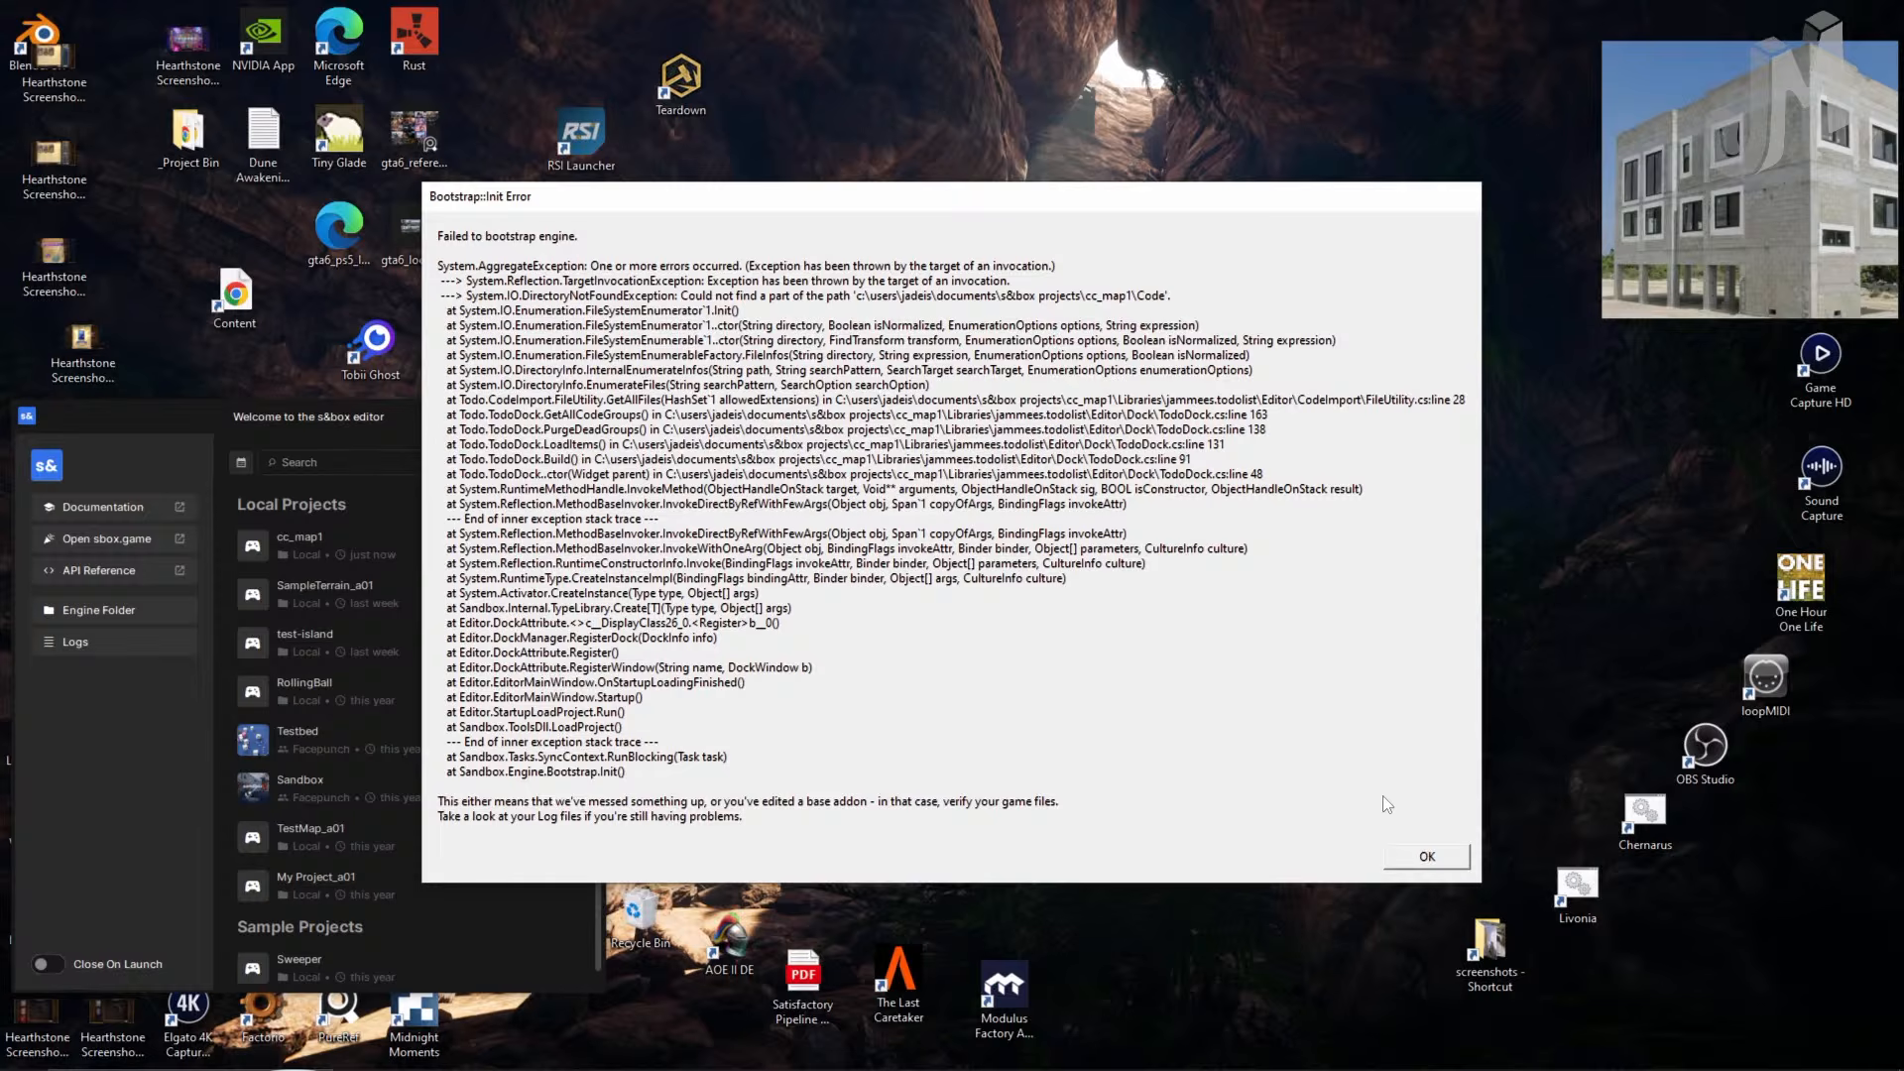
{"action": "left_click", "coordinate": [1433, 861]}
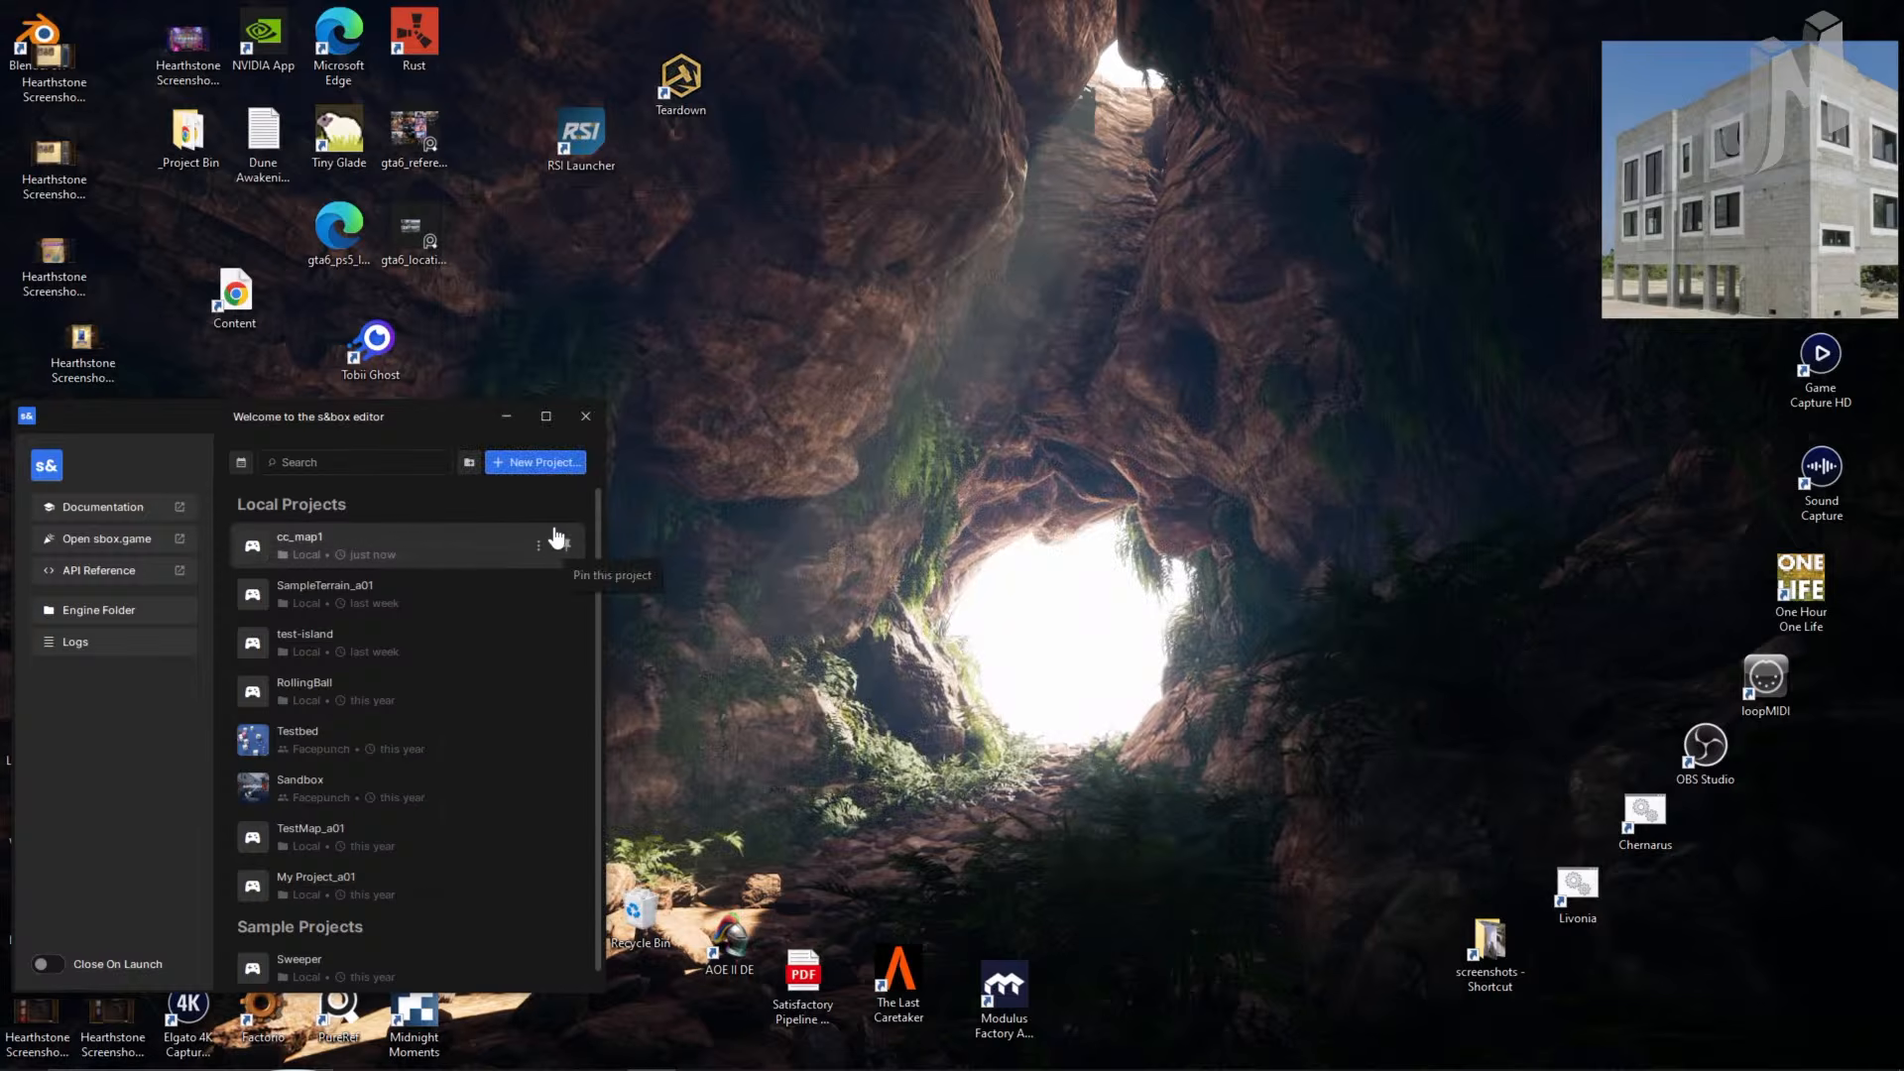
- Load the SampleTerrain_a01 project from Local Projects, showing its grassy terrain scene, then the File menu
{"action": "left_click", "coordinate": [459, 592]}
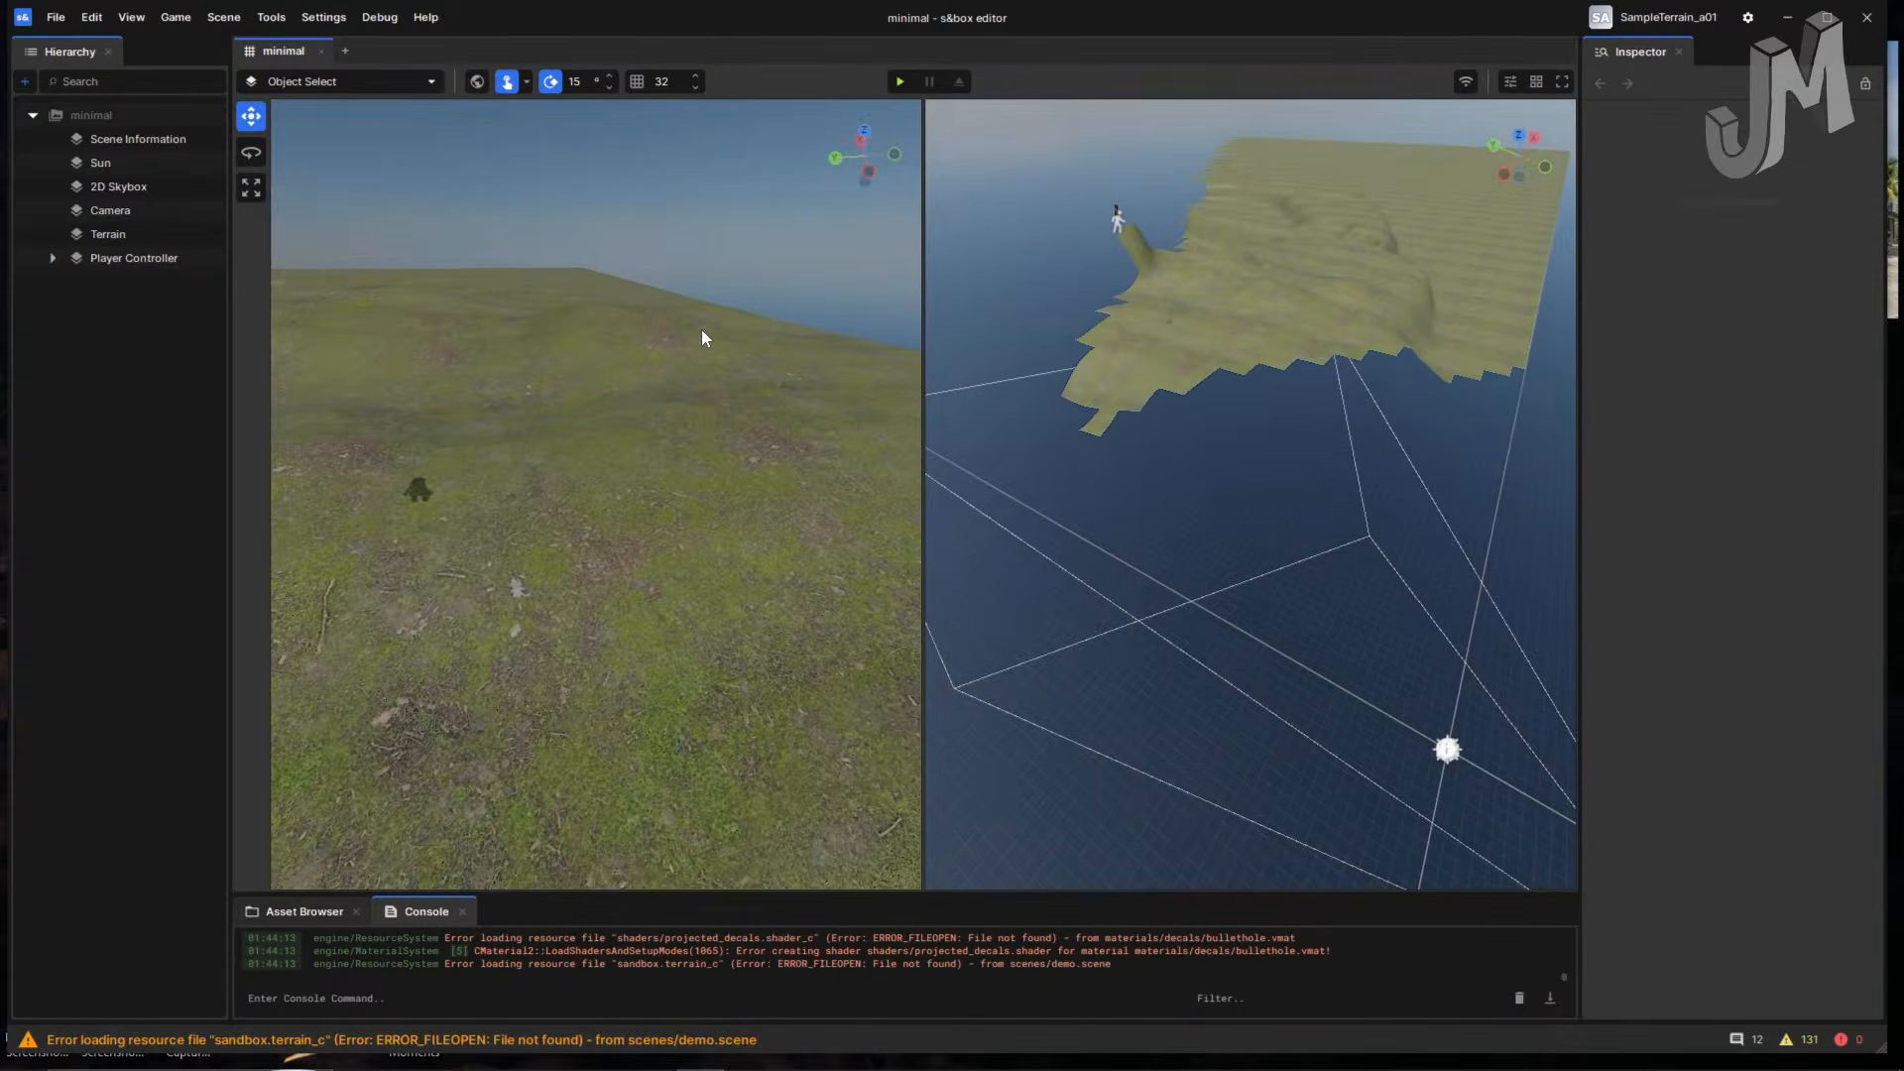
{"action": "left_click", "coordinate": [56, 17]}
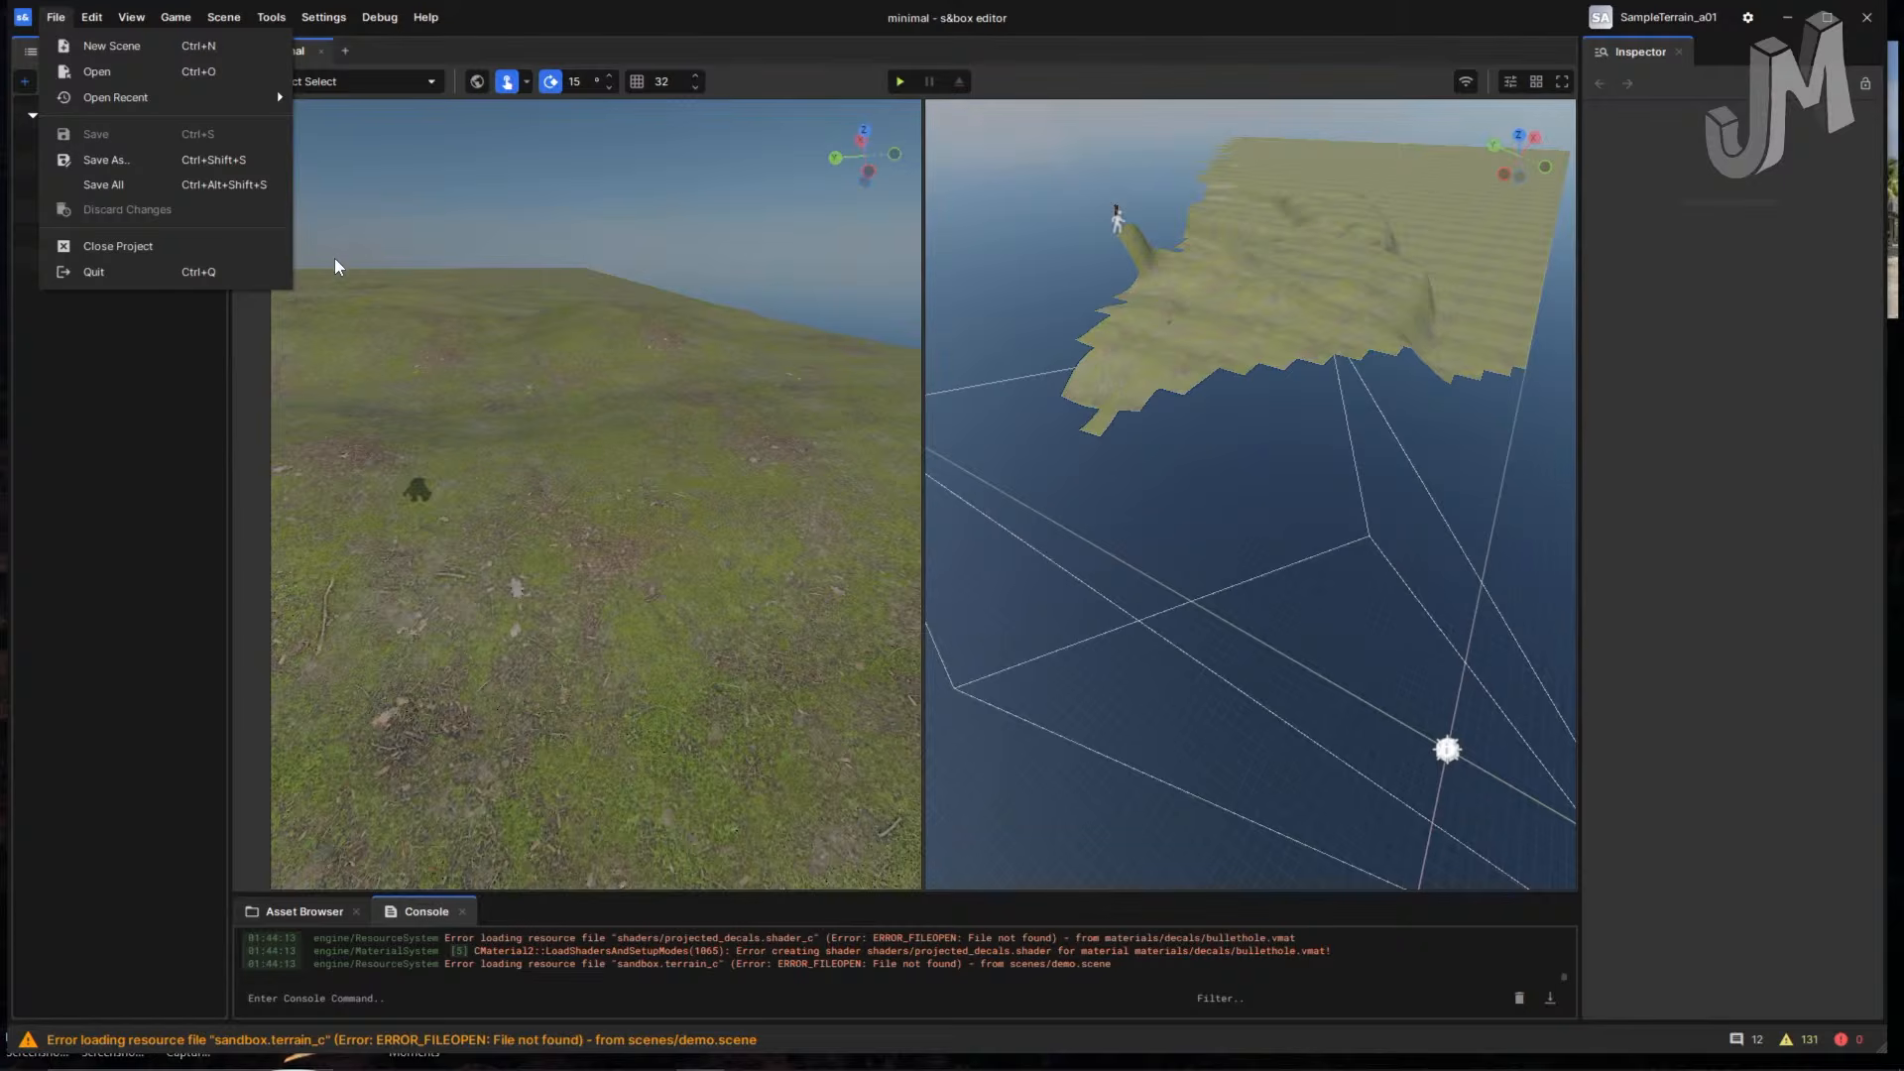
- Switch to OBS Studio and make the rust_privacy_screen 2 pug image visible over the output
{"action": "key", "text": "alt+Tab"}
{"action": "key", "text": "alt+Tab"}
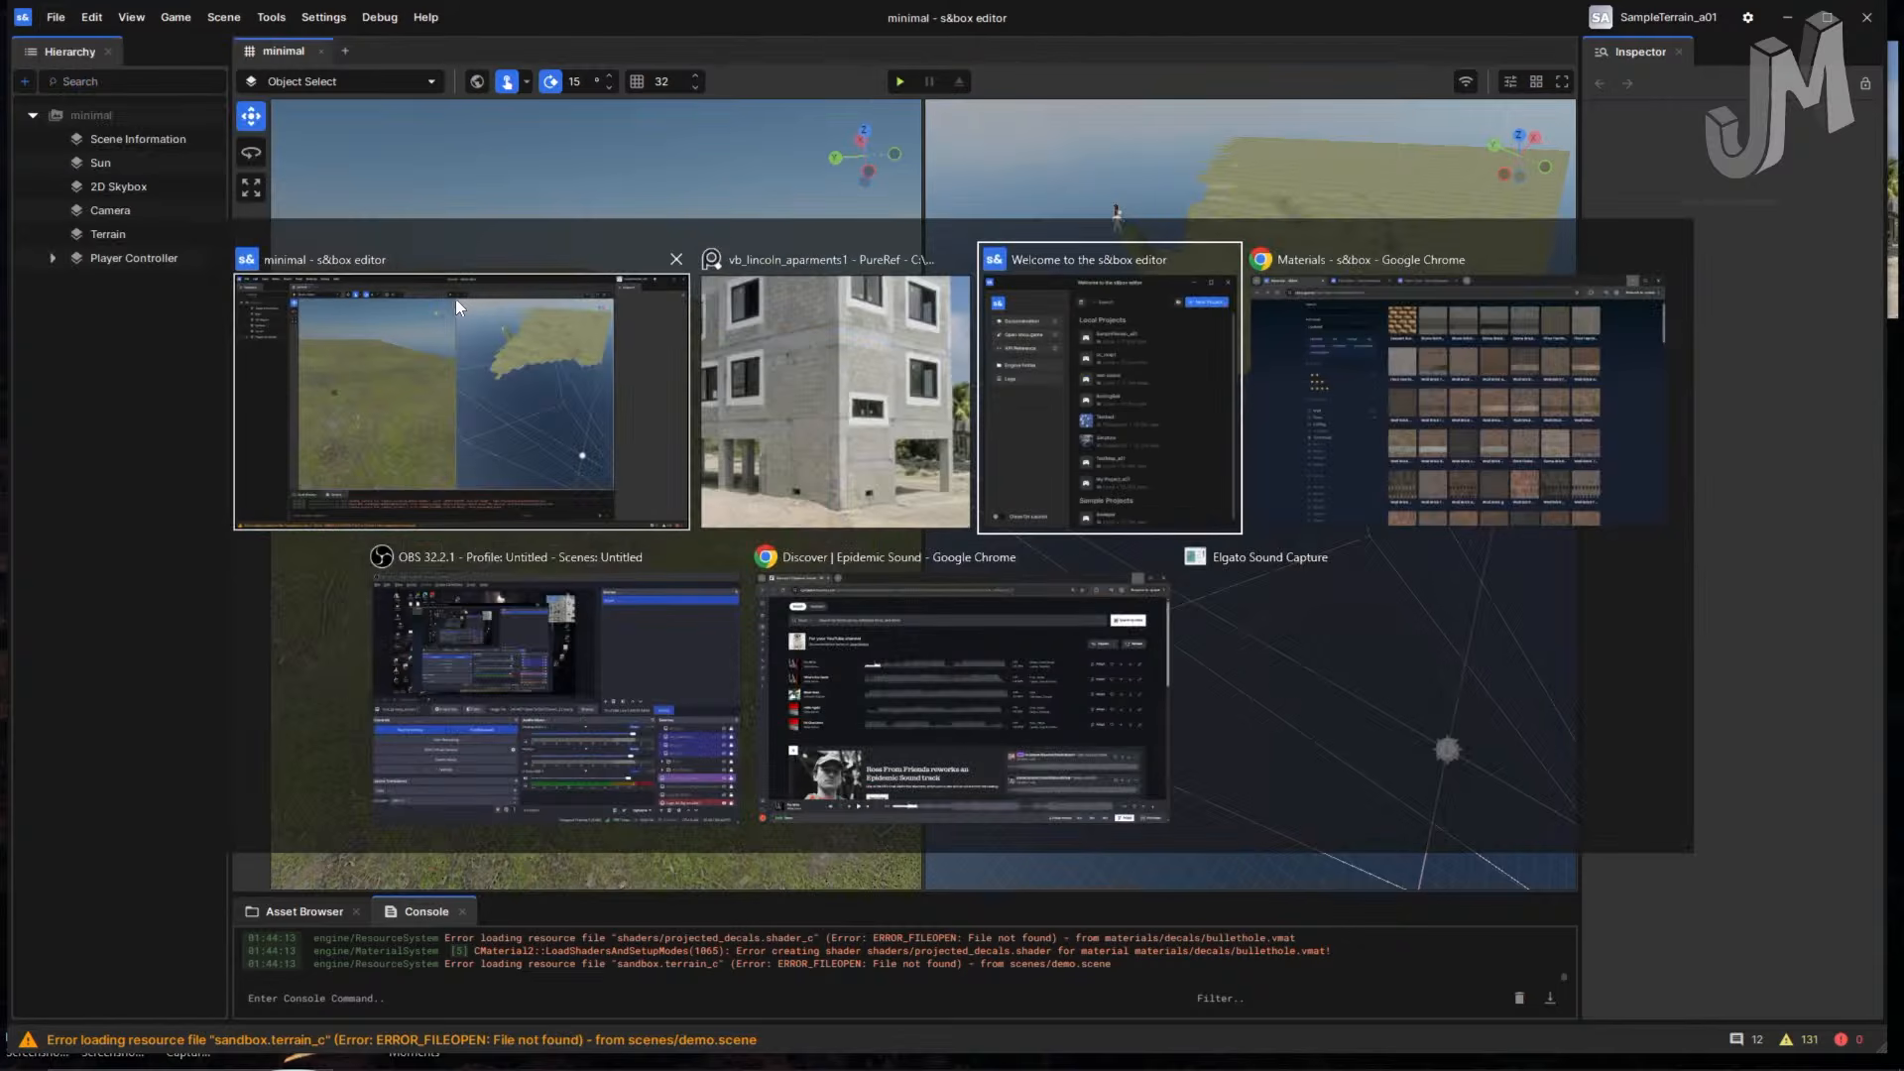
{"action": "key", "text": "alt+shift+Tab"}
{"action": "key", "text": "alt+shift+Tab"}
{"action": "key", "text": "alt+shift+Tab"}
{"action": "key", "text": "alt+shift+Tab"}
{"action": "key", "text": "alt+shift+Tab"}
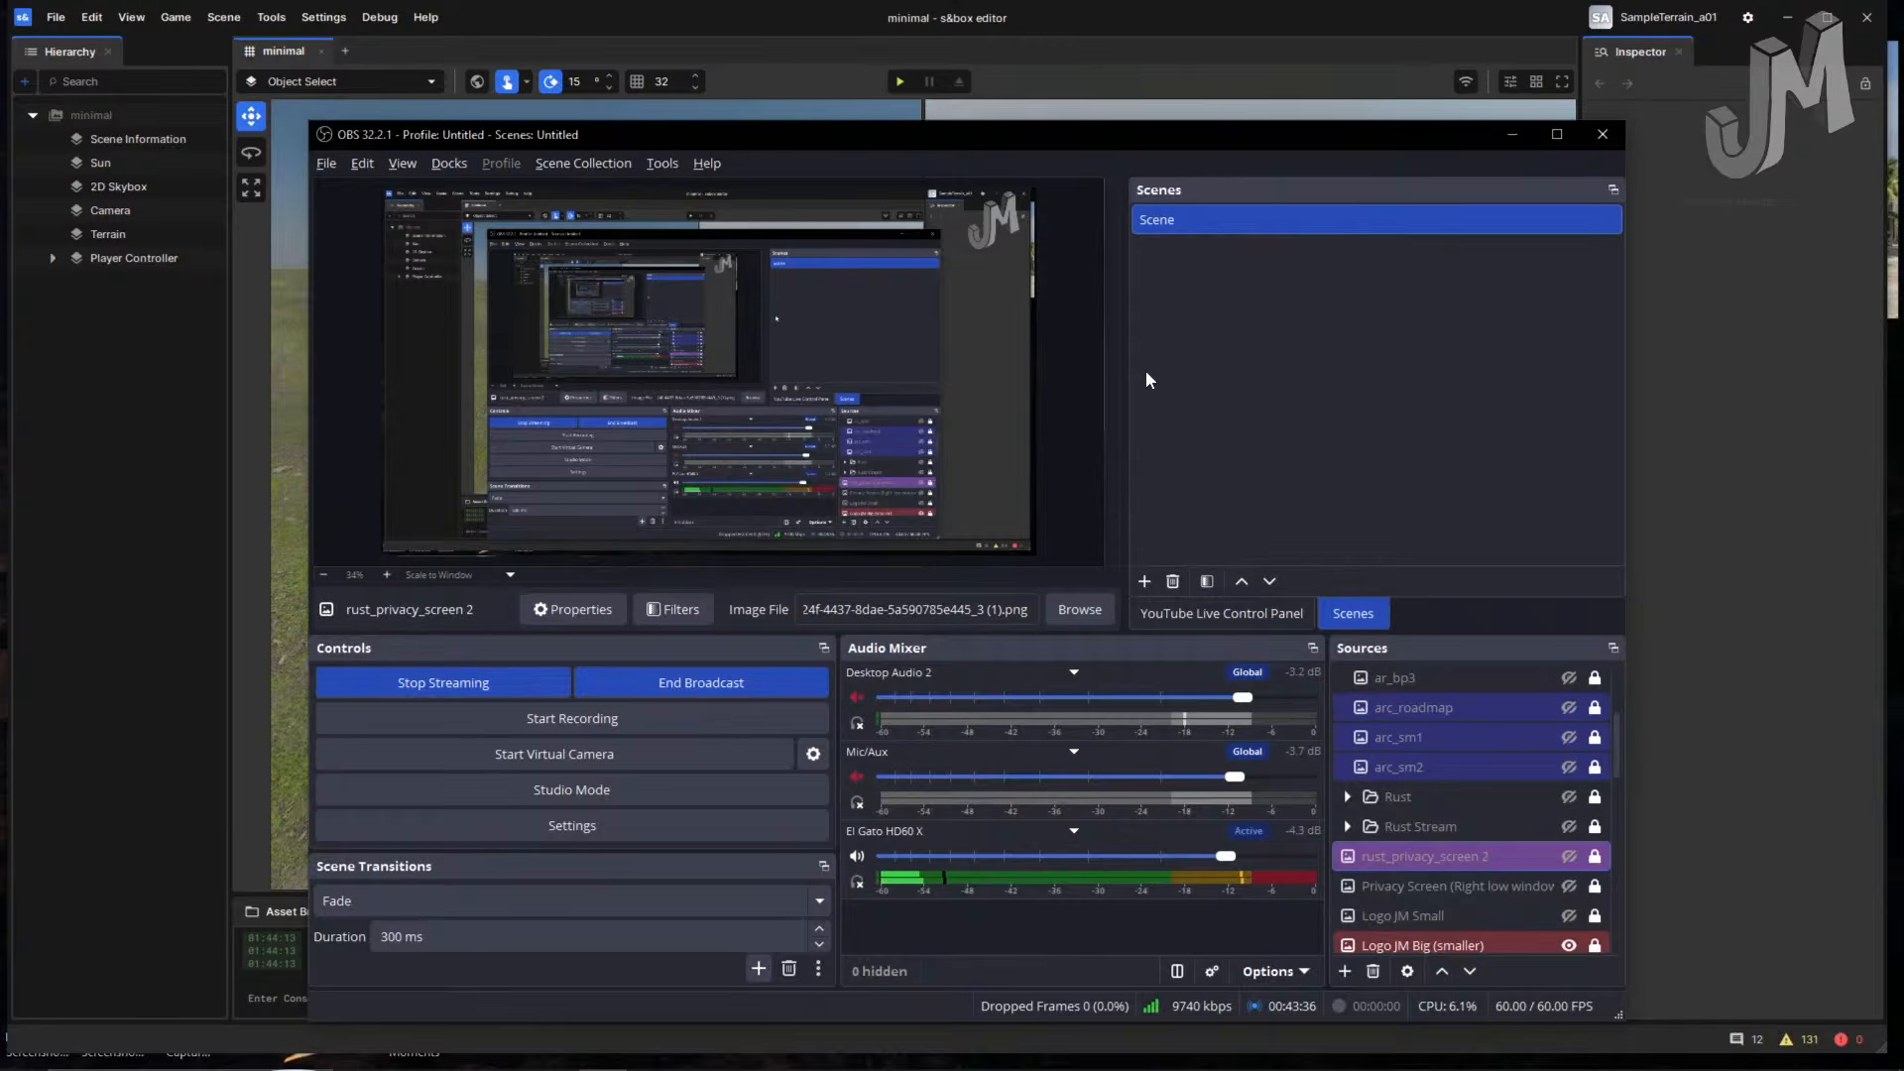
{"action": "left_click", "coordinate": [1568, 856]}
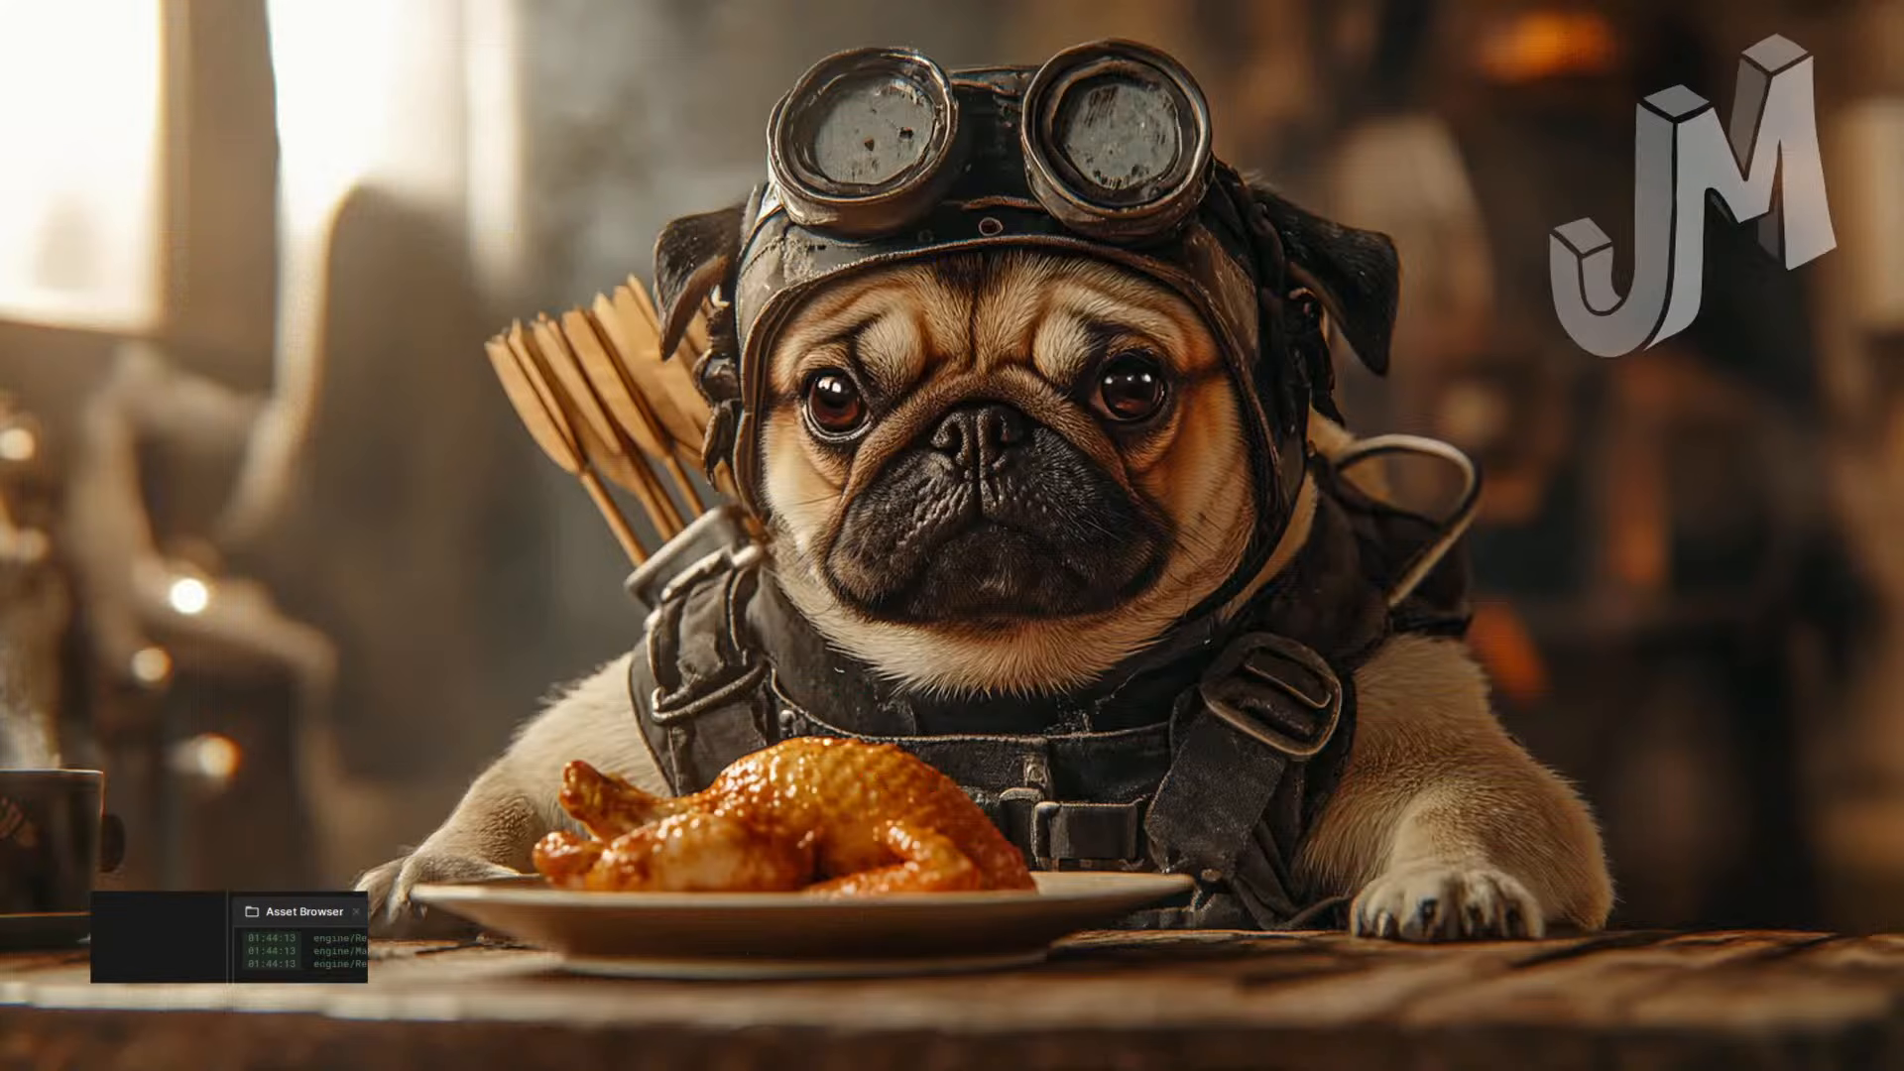
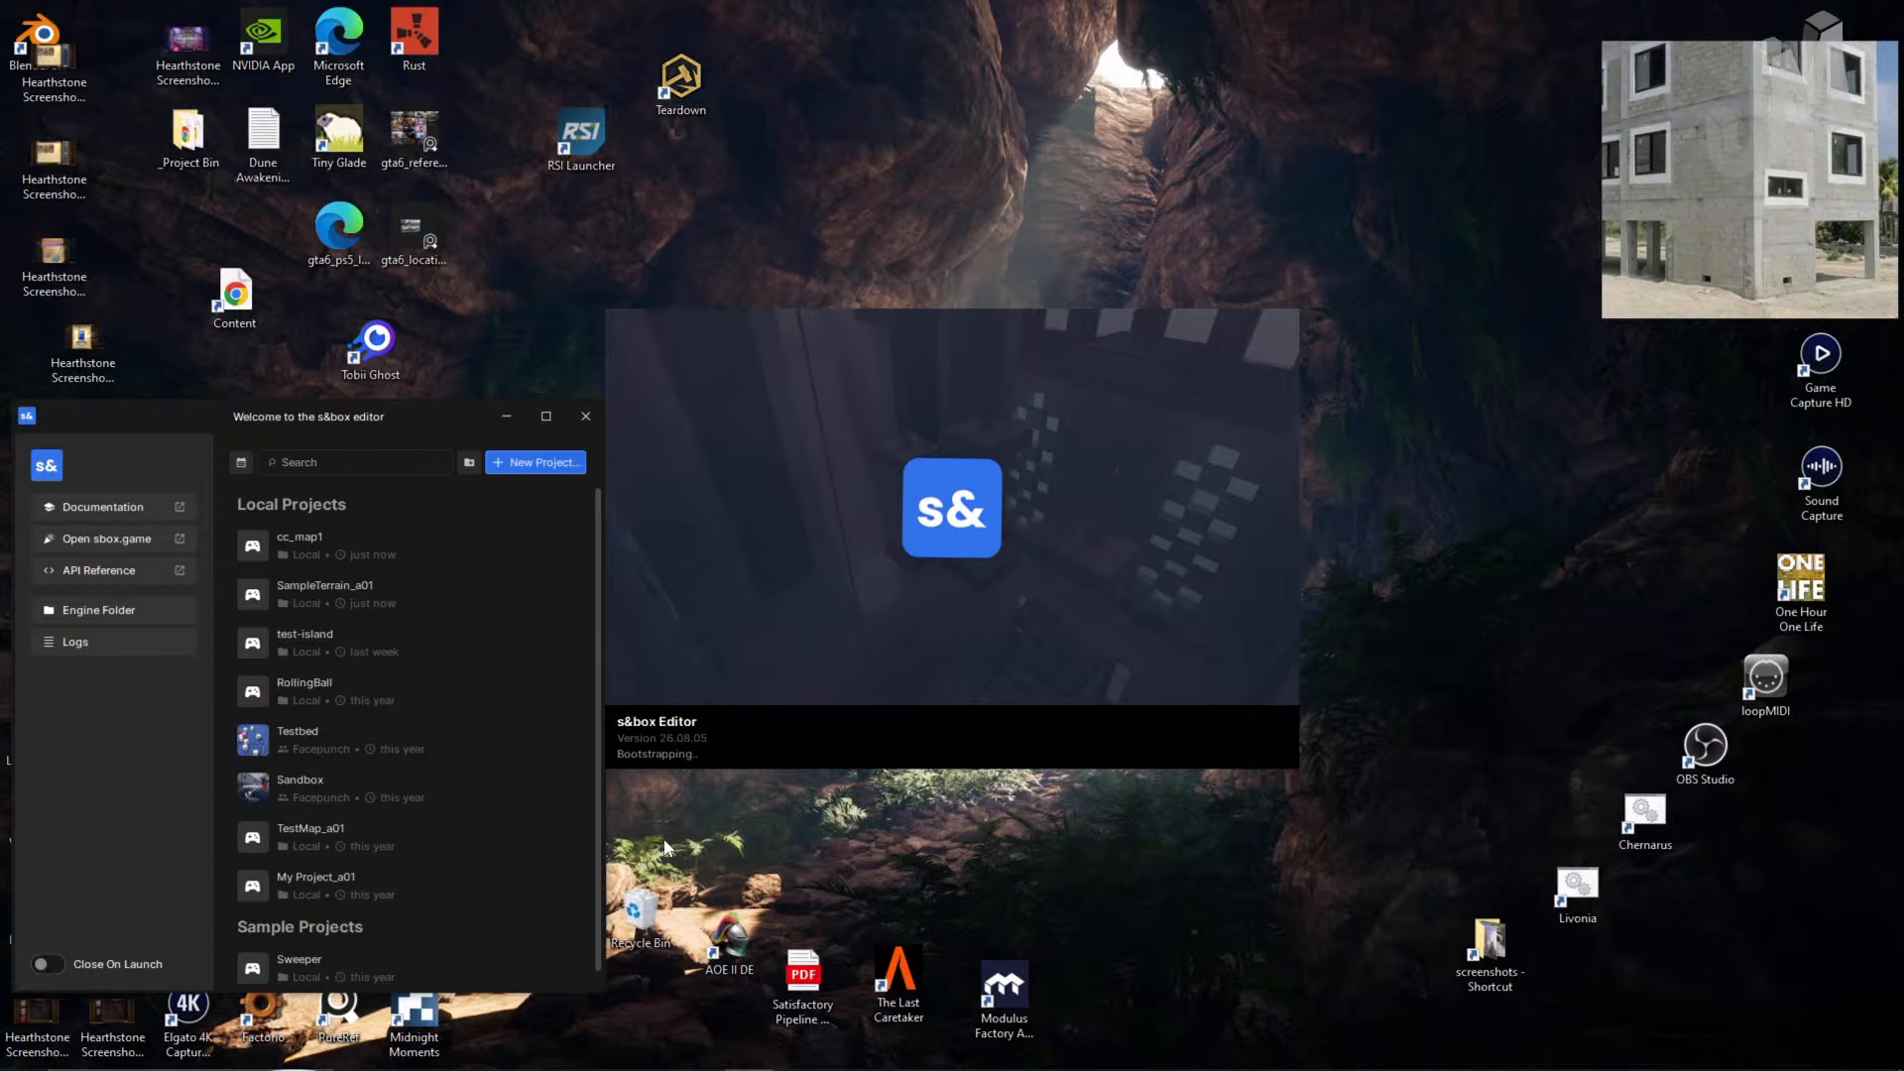
- Dismiss the Bootstrap::Init engine error to get back to the Local Projects list
{"action": "scroll", "coordinate": [480, 765], "scroll_direction": "down", "scroll_amount": 1}
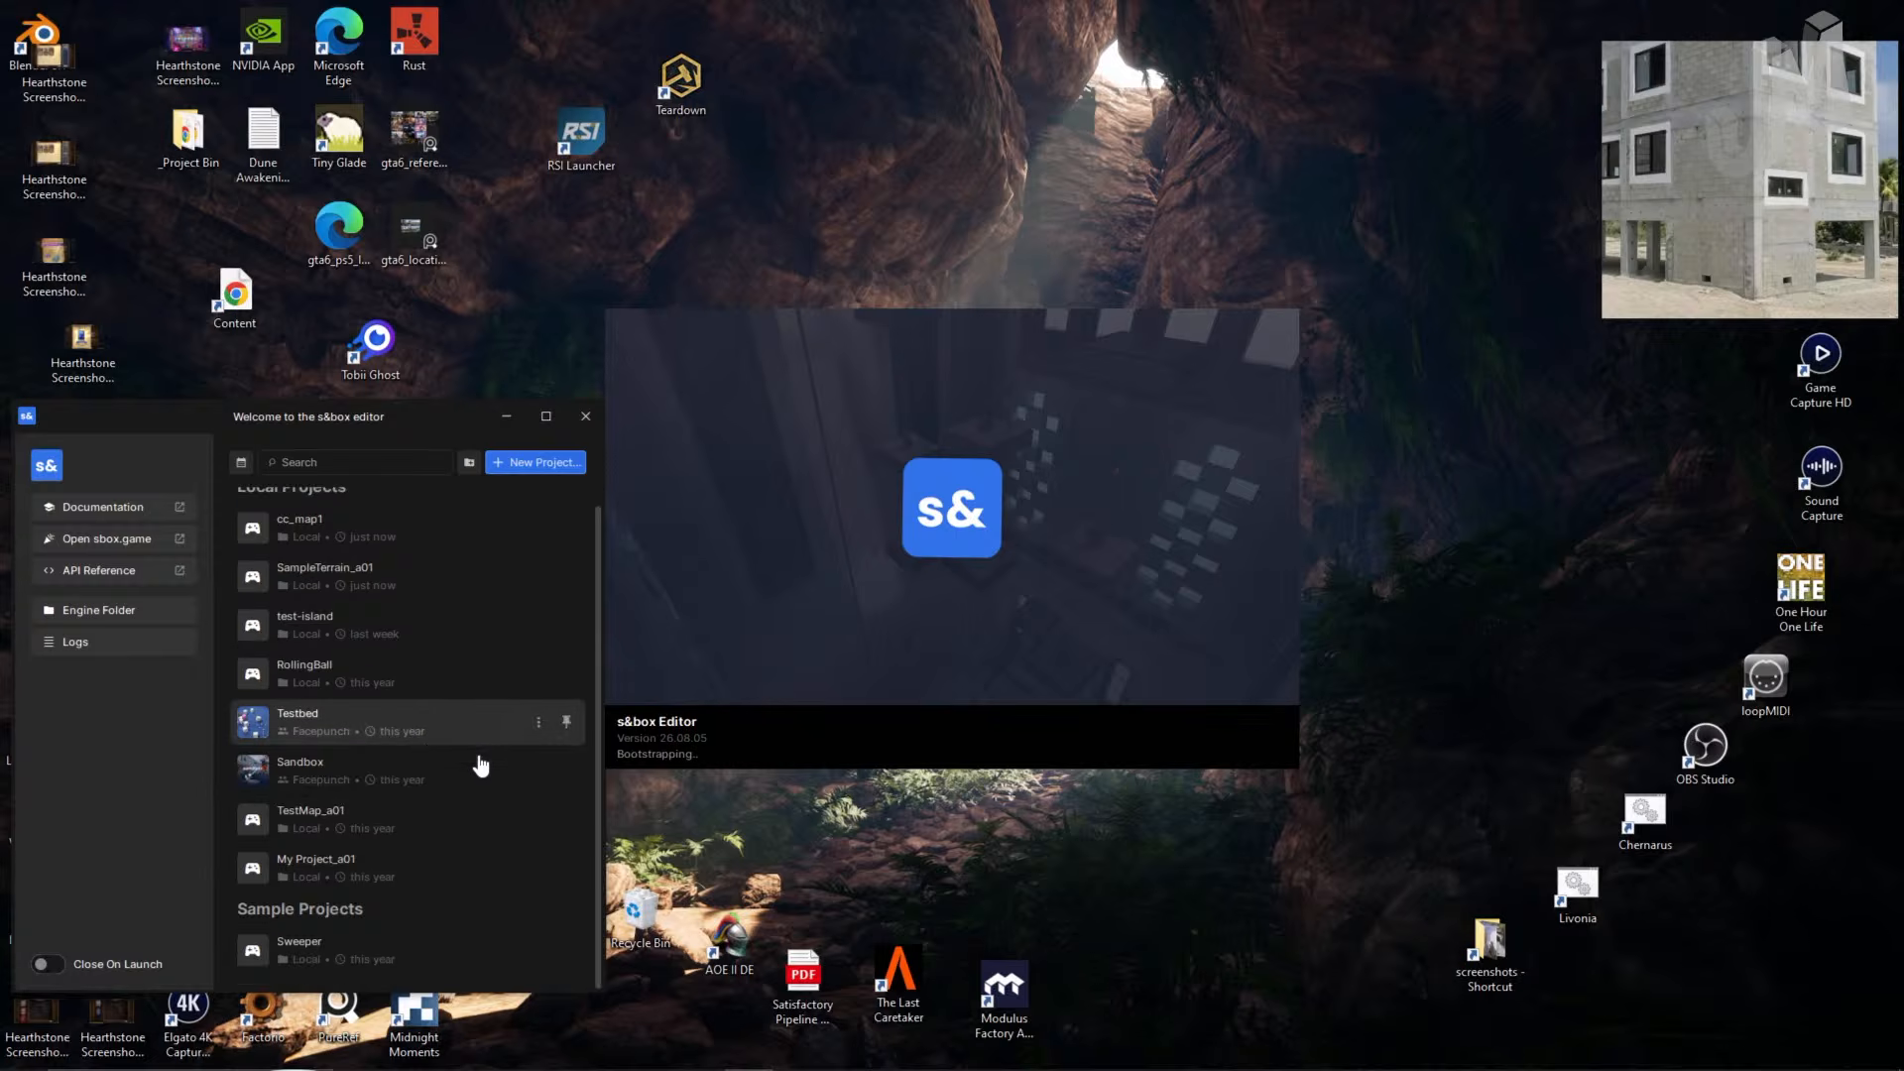
{"action": "scroll", "coordinate": [466, 740], "scroll_direction": "up", "scroll_amount": 1}
{"action": "scroll", "coordinate": [466, 740], "scroll_direction": "down", "scroll_amount": 1}
{"action": "scroll", "coordinate": [460, 736], "scroll_direction": "up", "scroll_amount": 1}
{"action": "scroll", "coordinate": [460, 736], "scroll_direction": "down", "scroll_amount": 1}
{"action": "scroll", "coordinate": [456, 736], "scroll_direction": "up", "scroll_amount": 1}
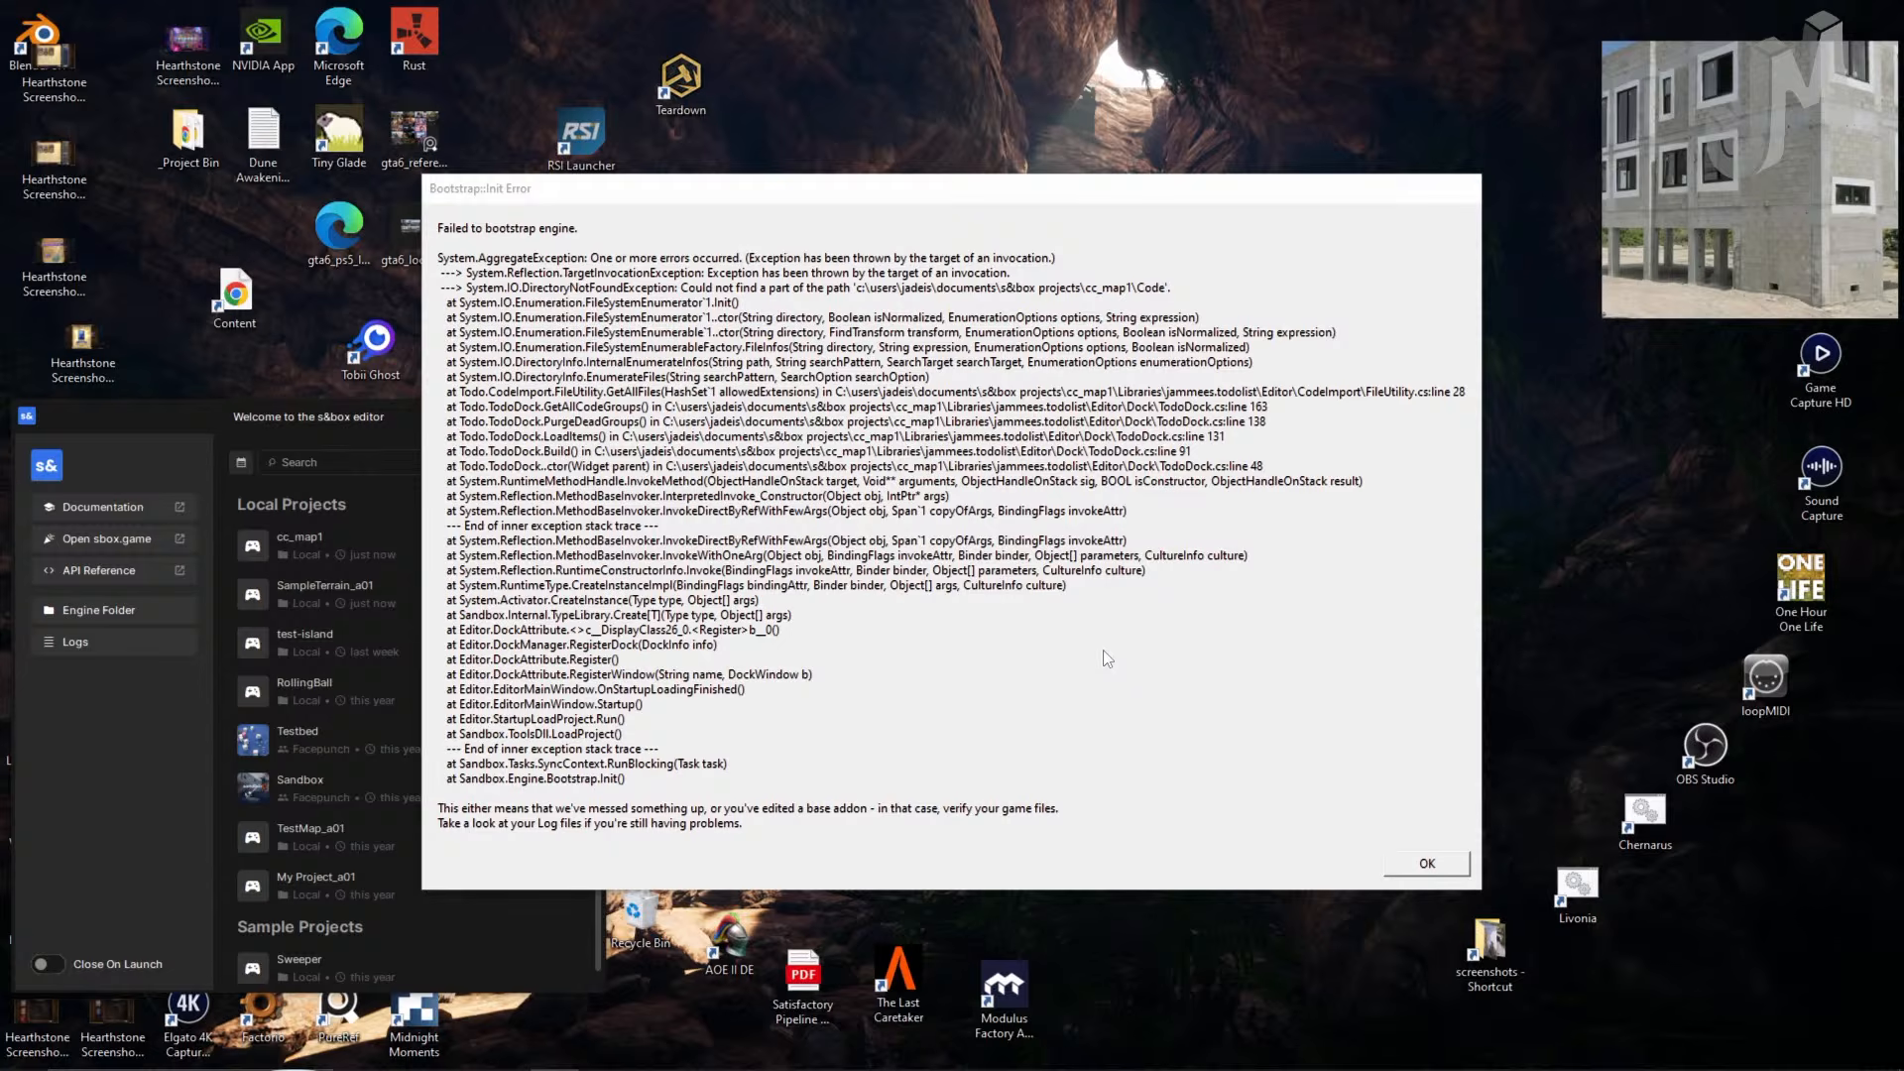
{"action": "left_click", "coordinate": [1428, 866]}
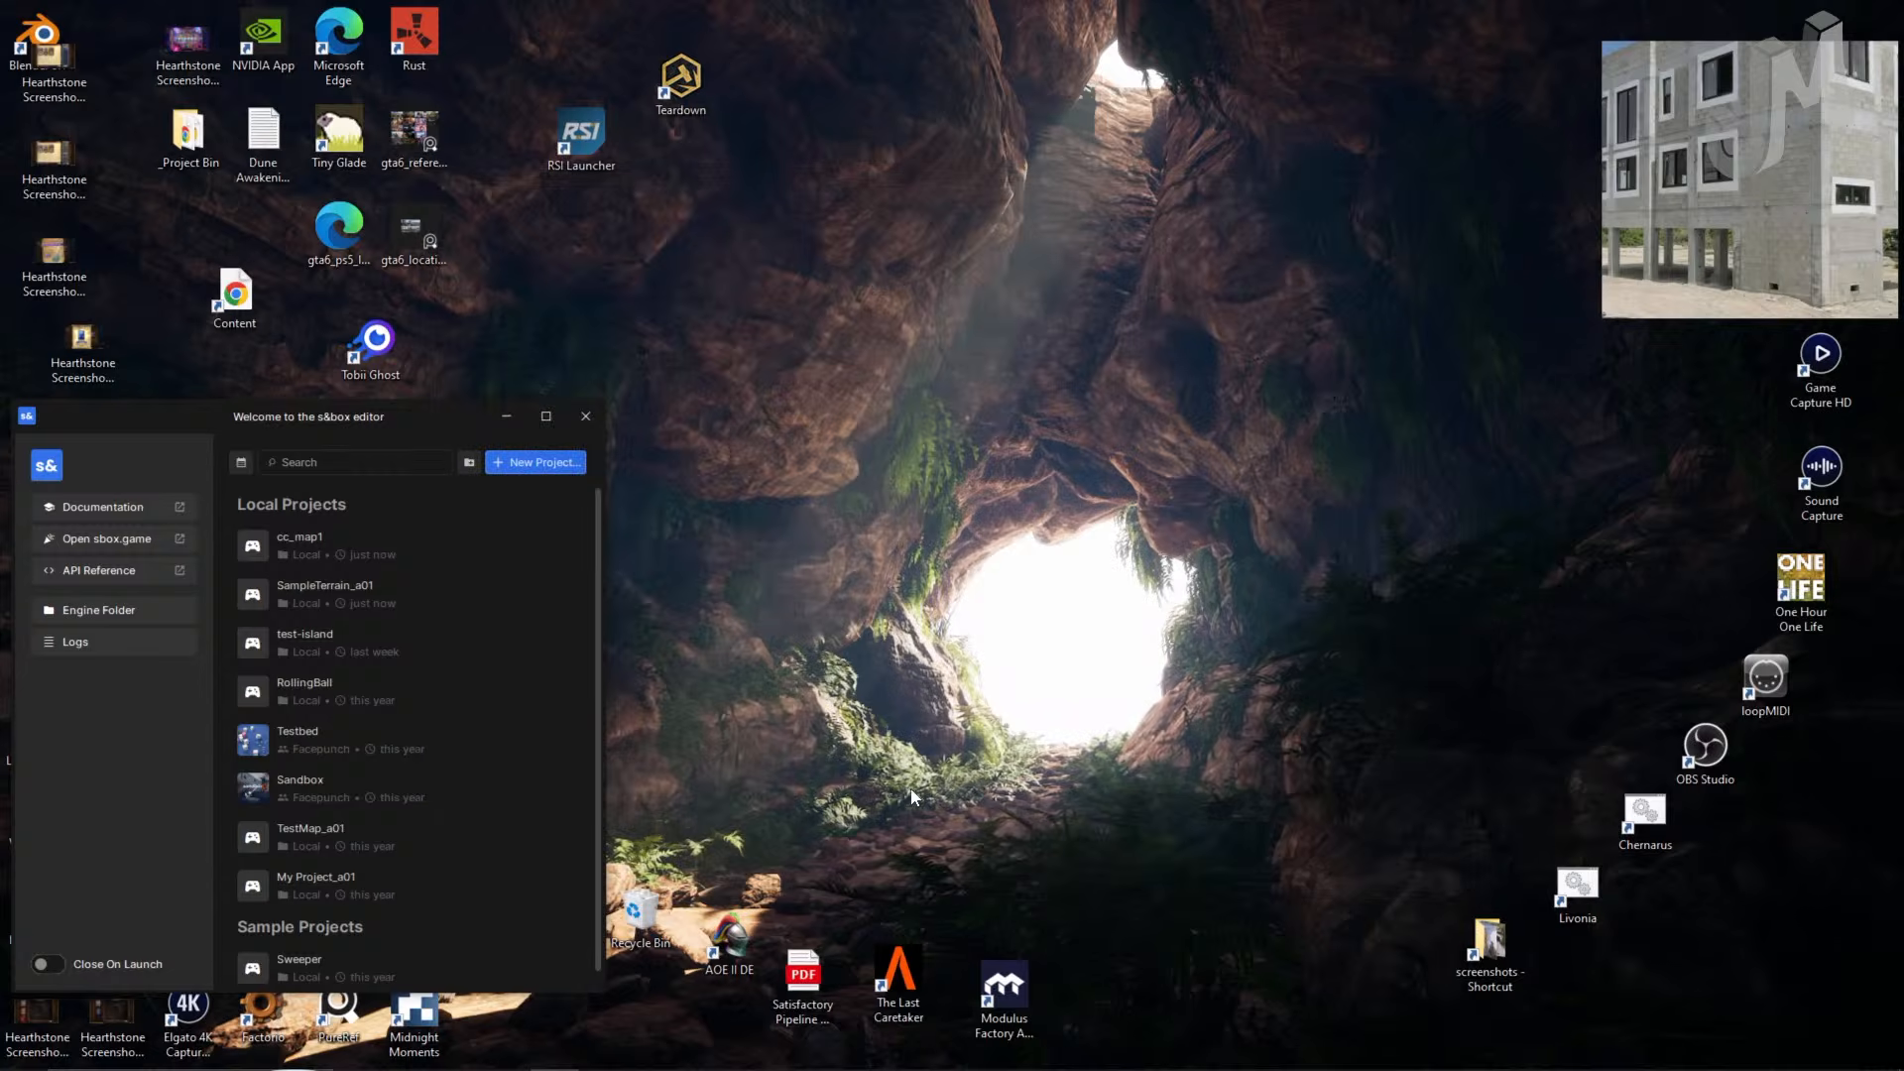
- Load SampleTerrain_a01 into its minimal scene while browsing the house reference photos
{"action": "left_click", "coordinate": [441, 607]}
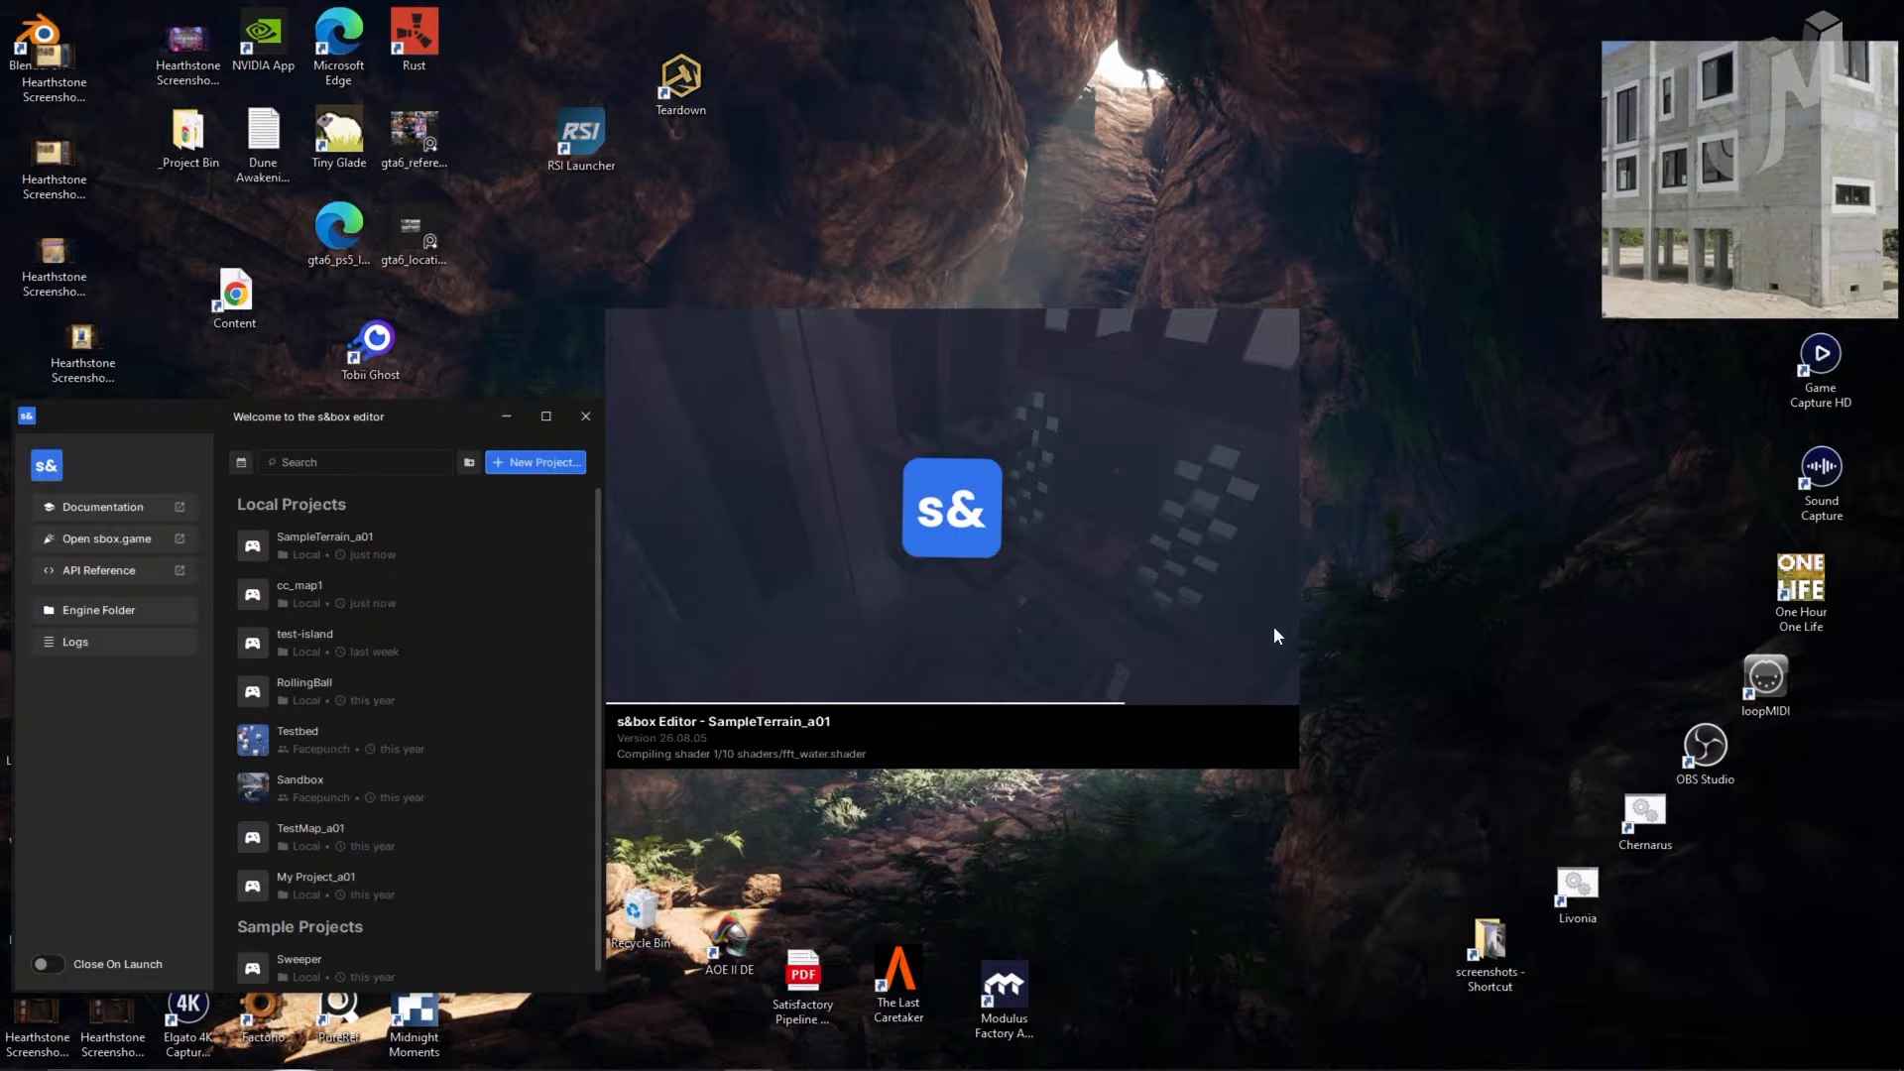
{"action": "scroll", "coordinate": [1674, 216], "scroll_direction": "down", "scroll_amount": 5}
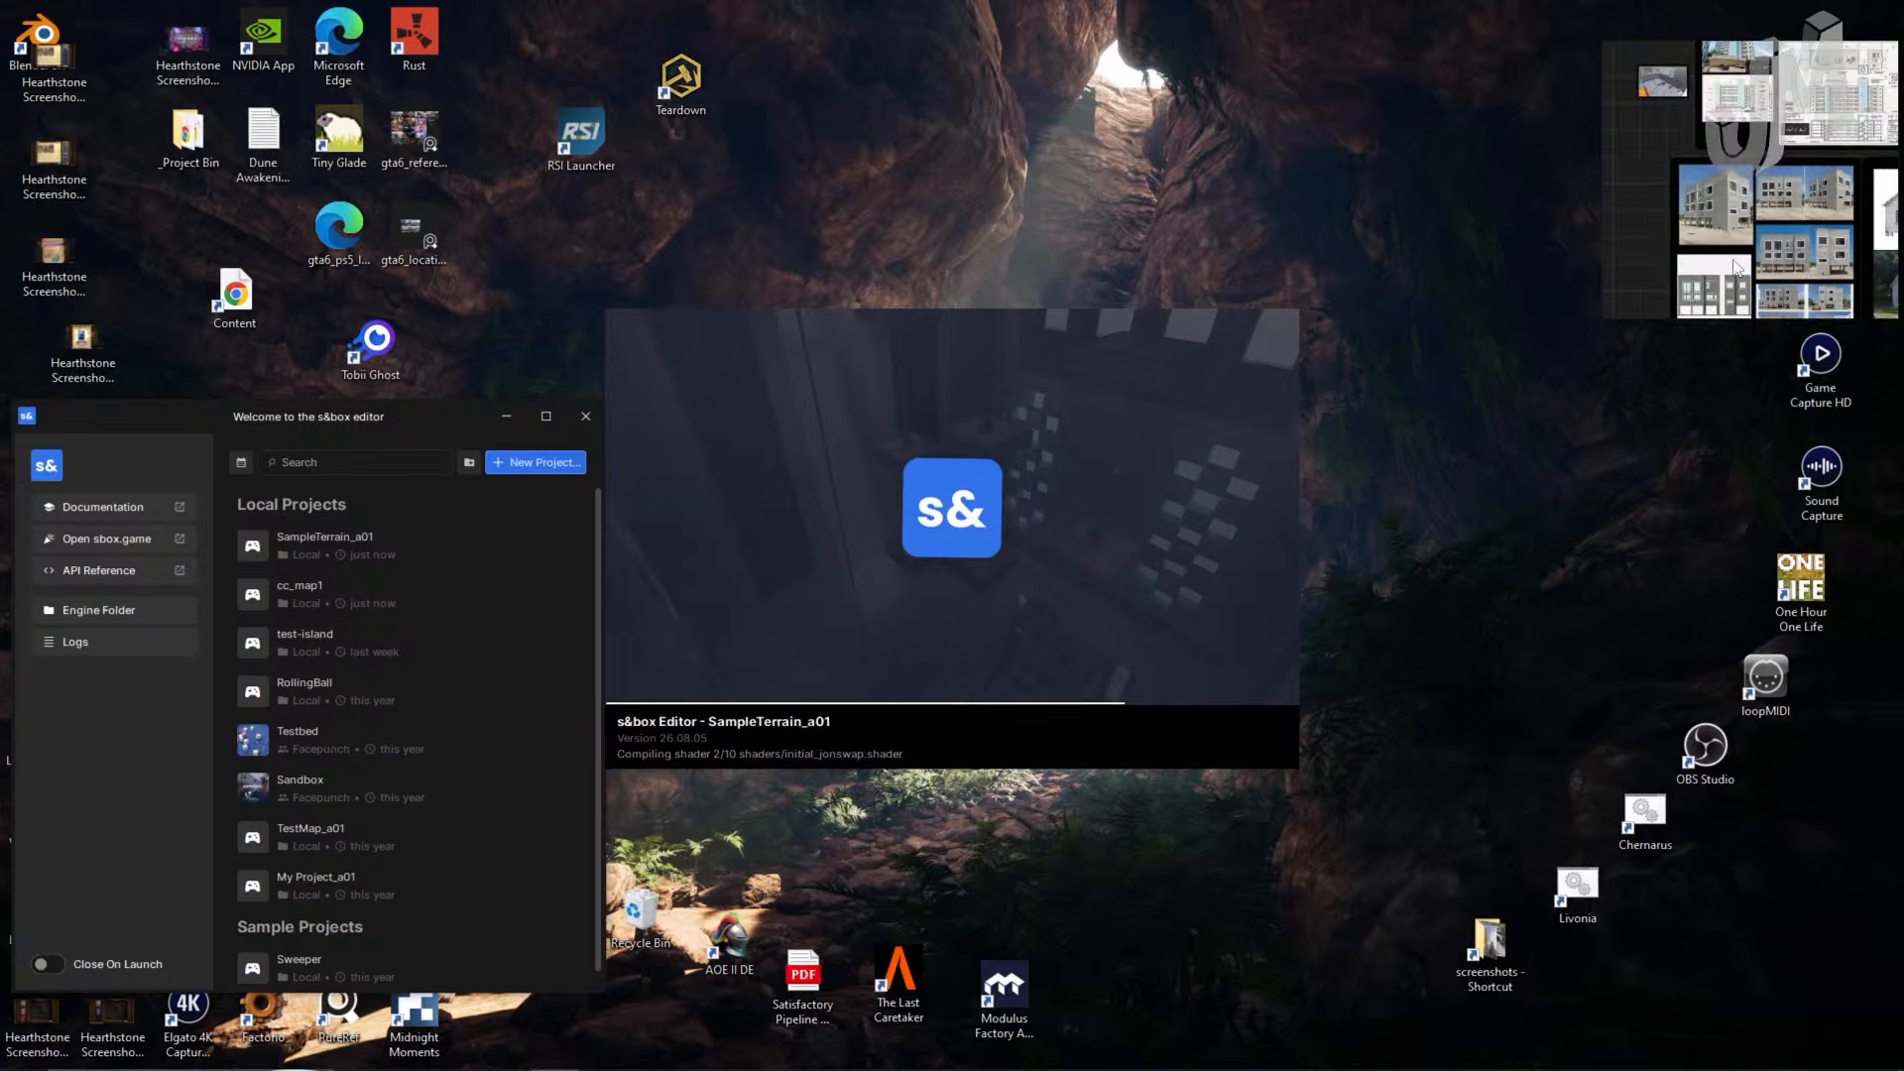
{"action": "middle_click_drag", "start_coordinate": [1751, 260], "coordinate": [1884, 335]}
{"action": "scroll", "coordinate": [1797, 274], "scroll_direction": "up", "scroll_amount": 1}
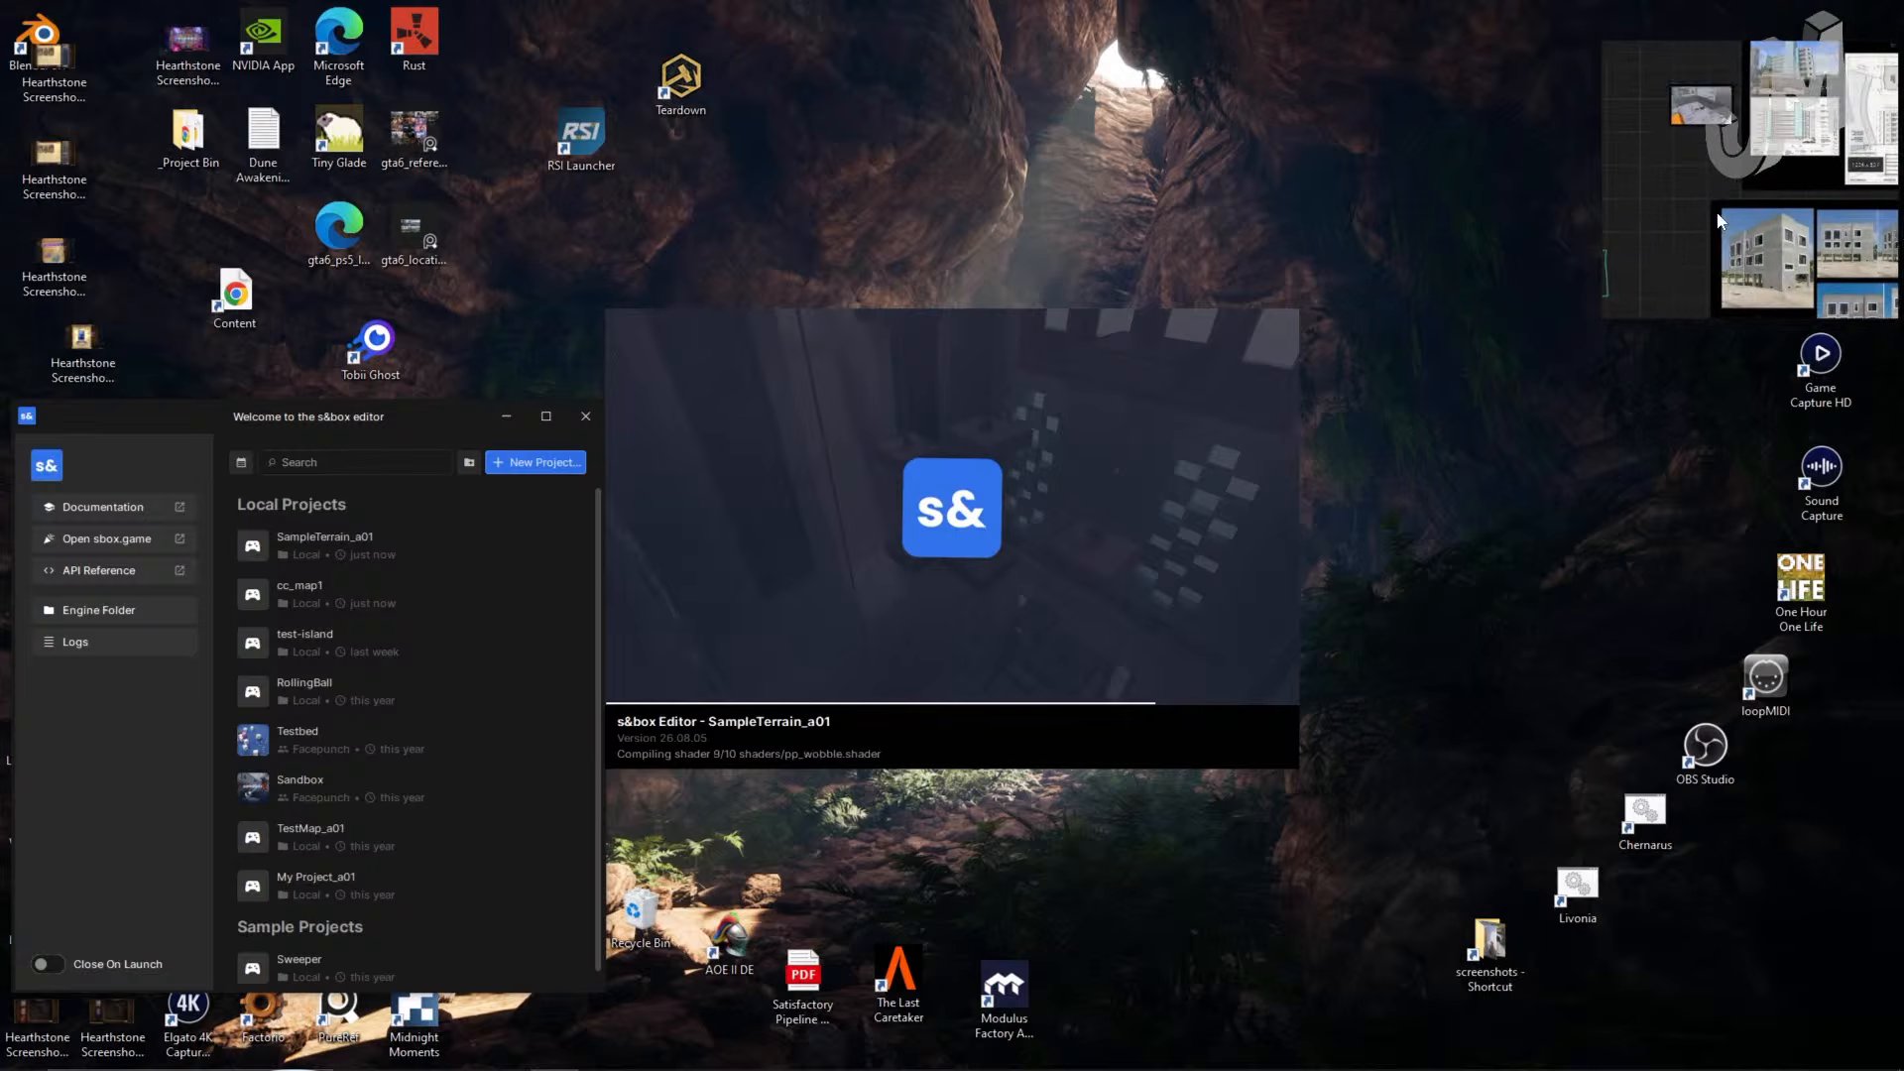
{"action": "middle_click_drag", "start_coordinate": [1796, 274], "coordinate": [1693, 243]}
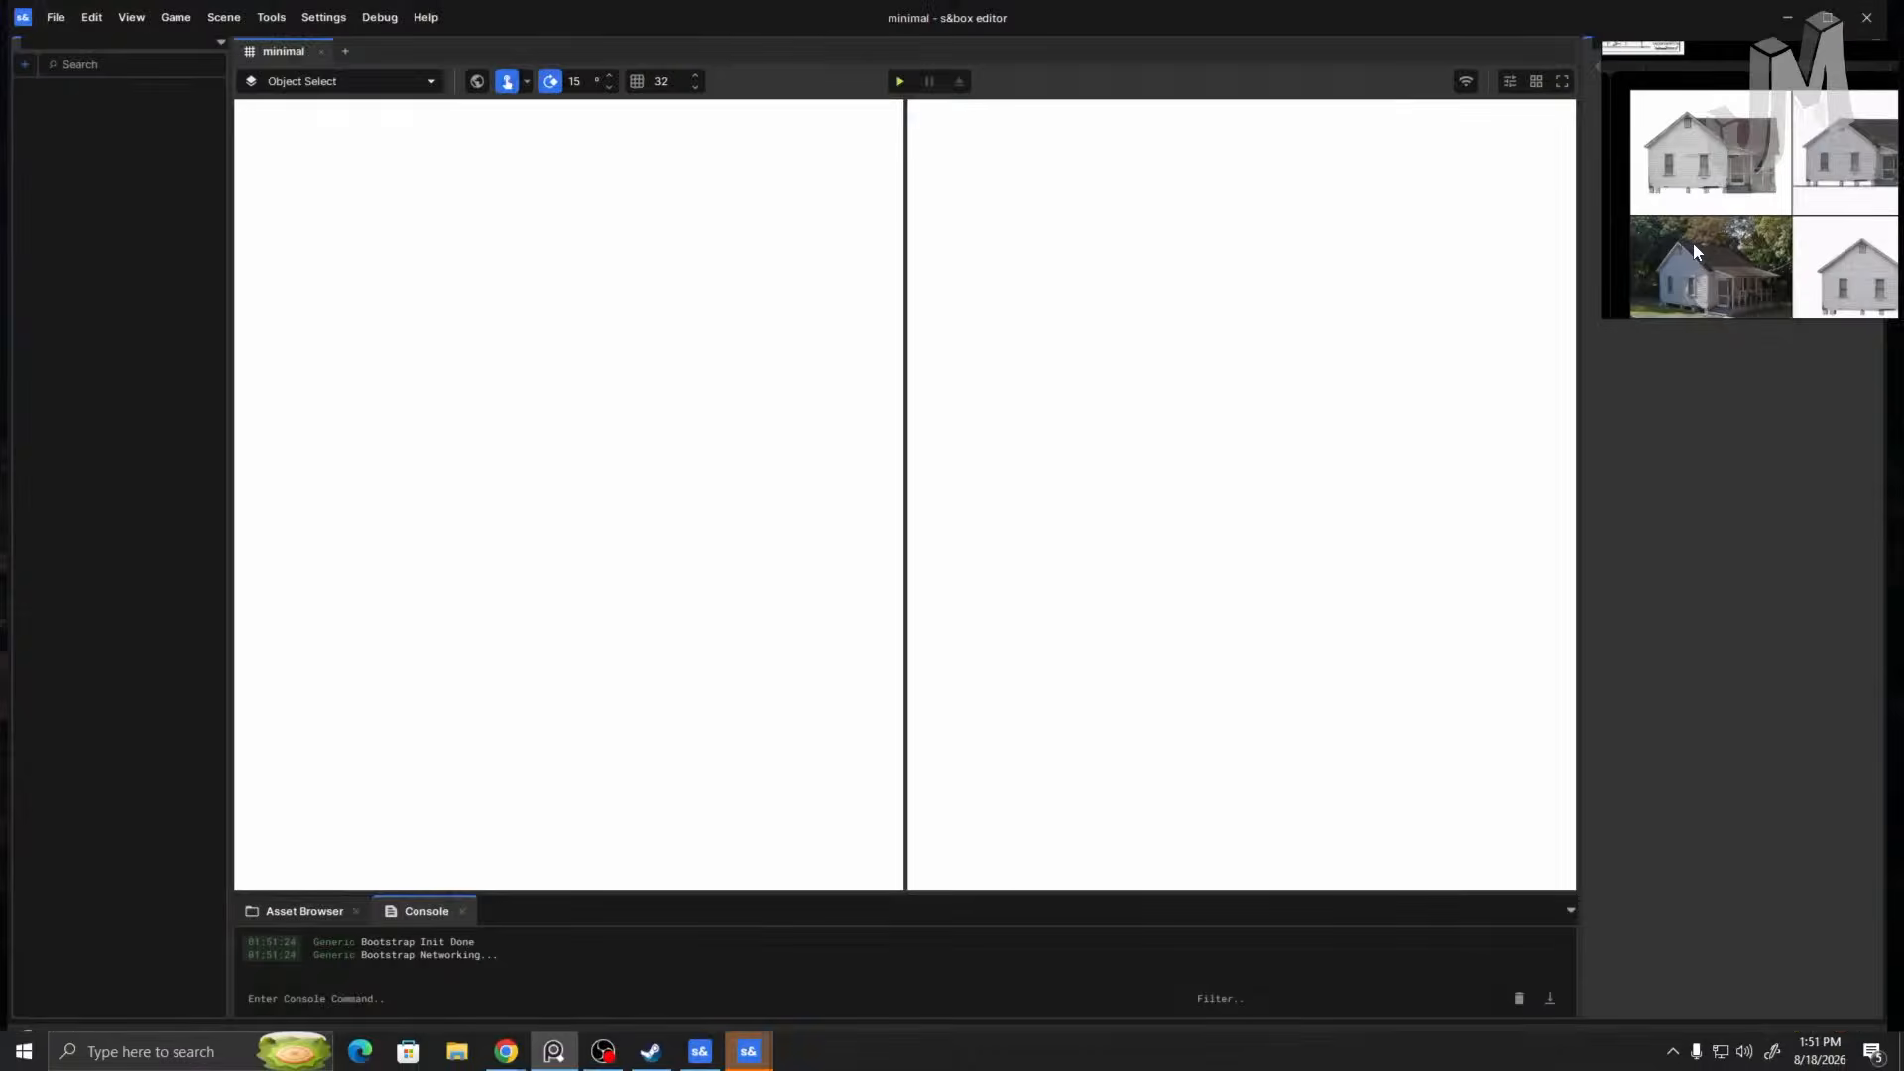
{"action": "scroll", "coordinate": [1694, 243], "scroll_direction": "up", "scroll_amount": 1}
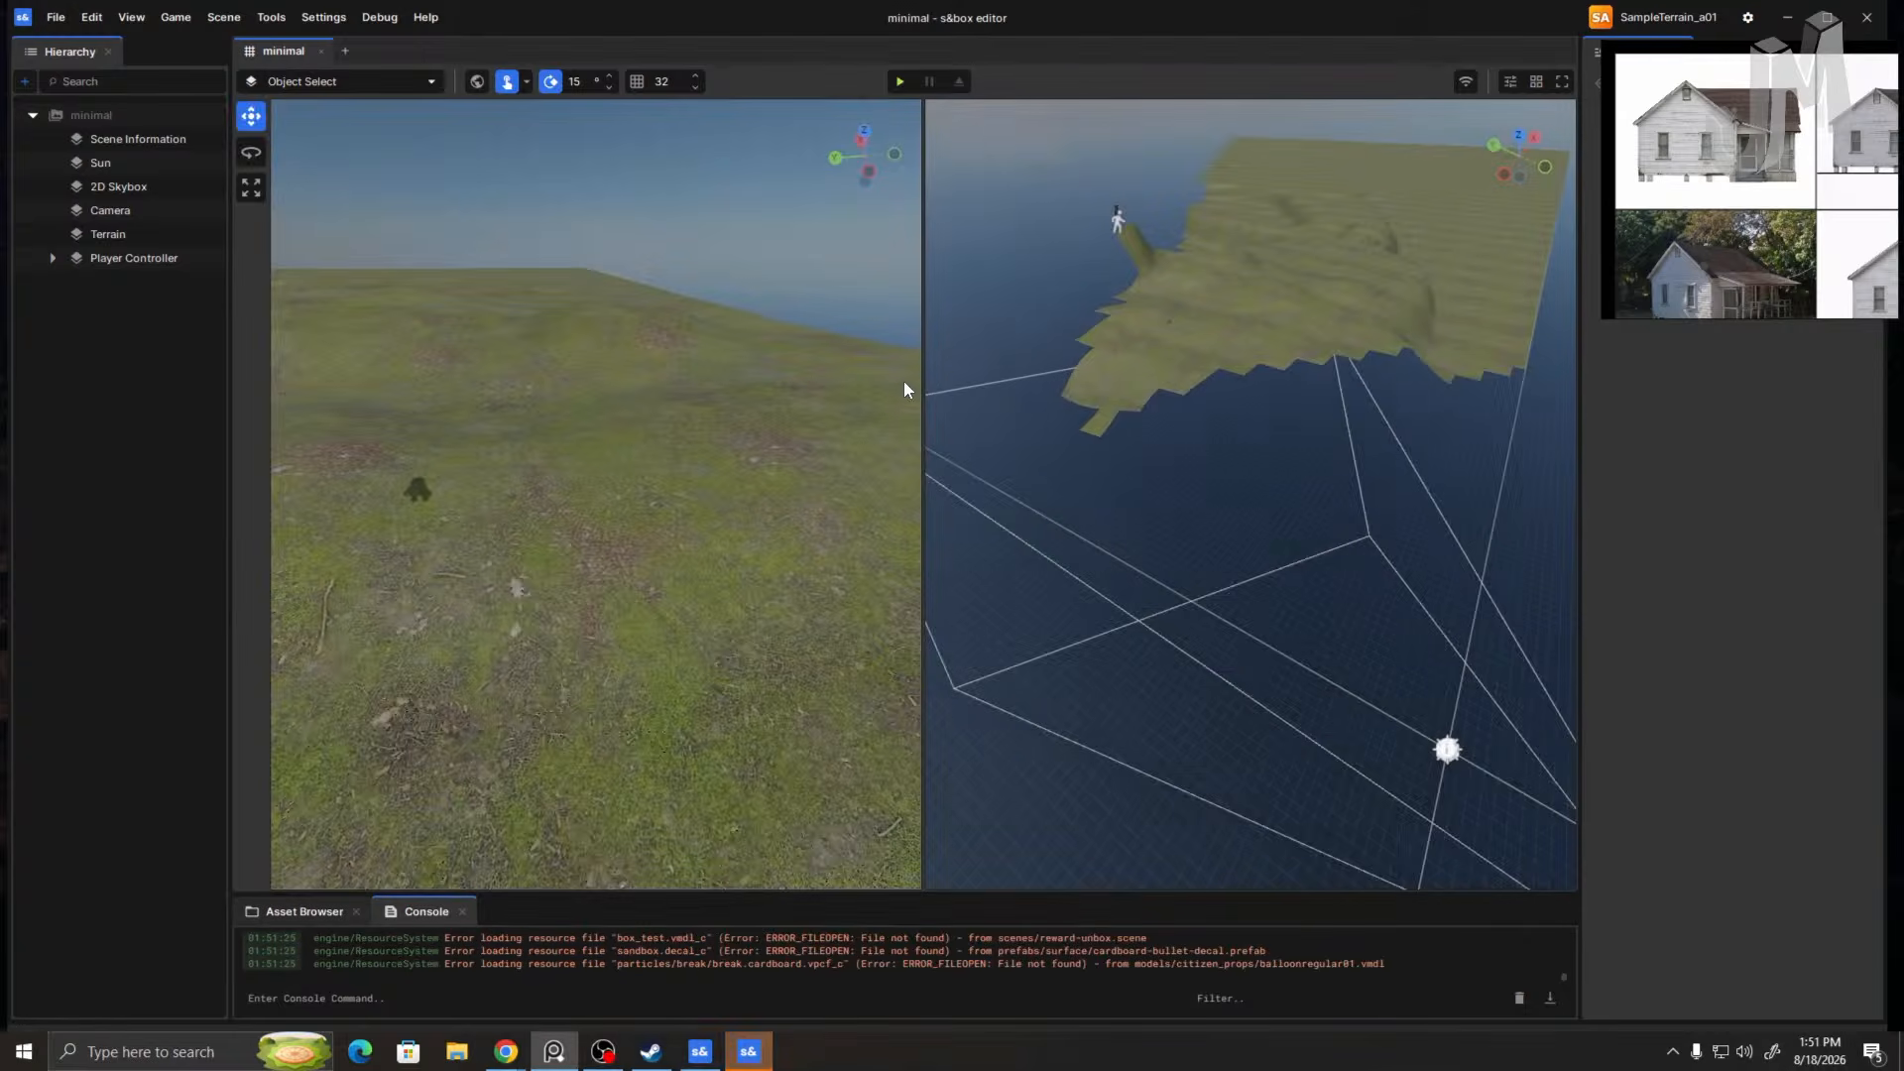
{"action": "left_click", "coordinate": [899, 82]}
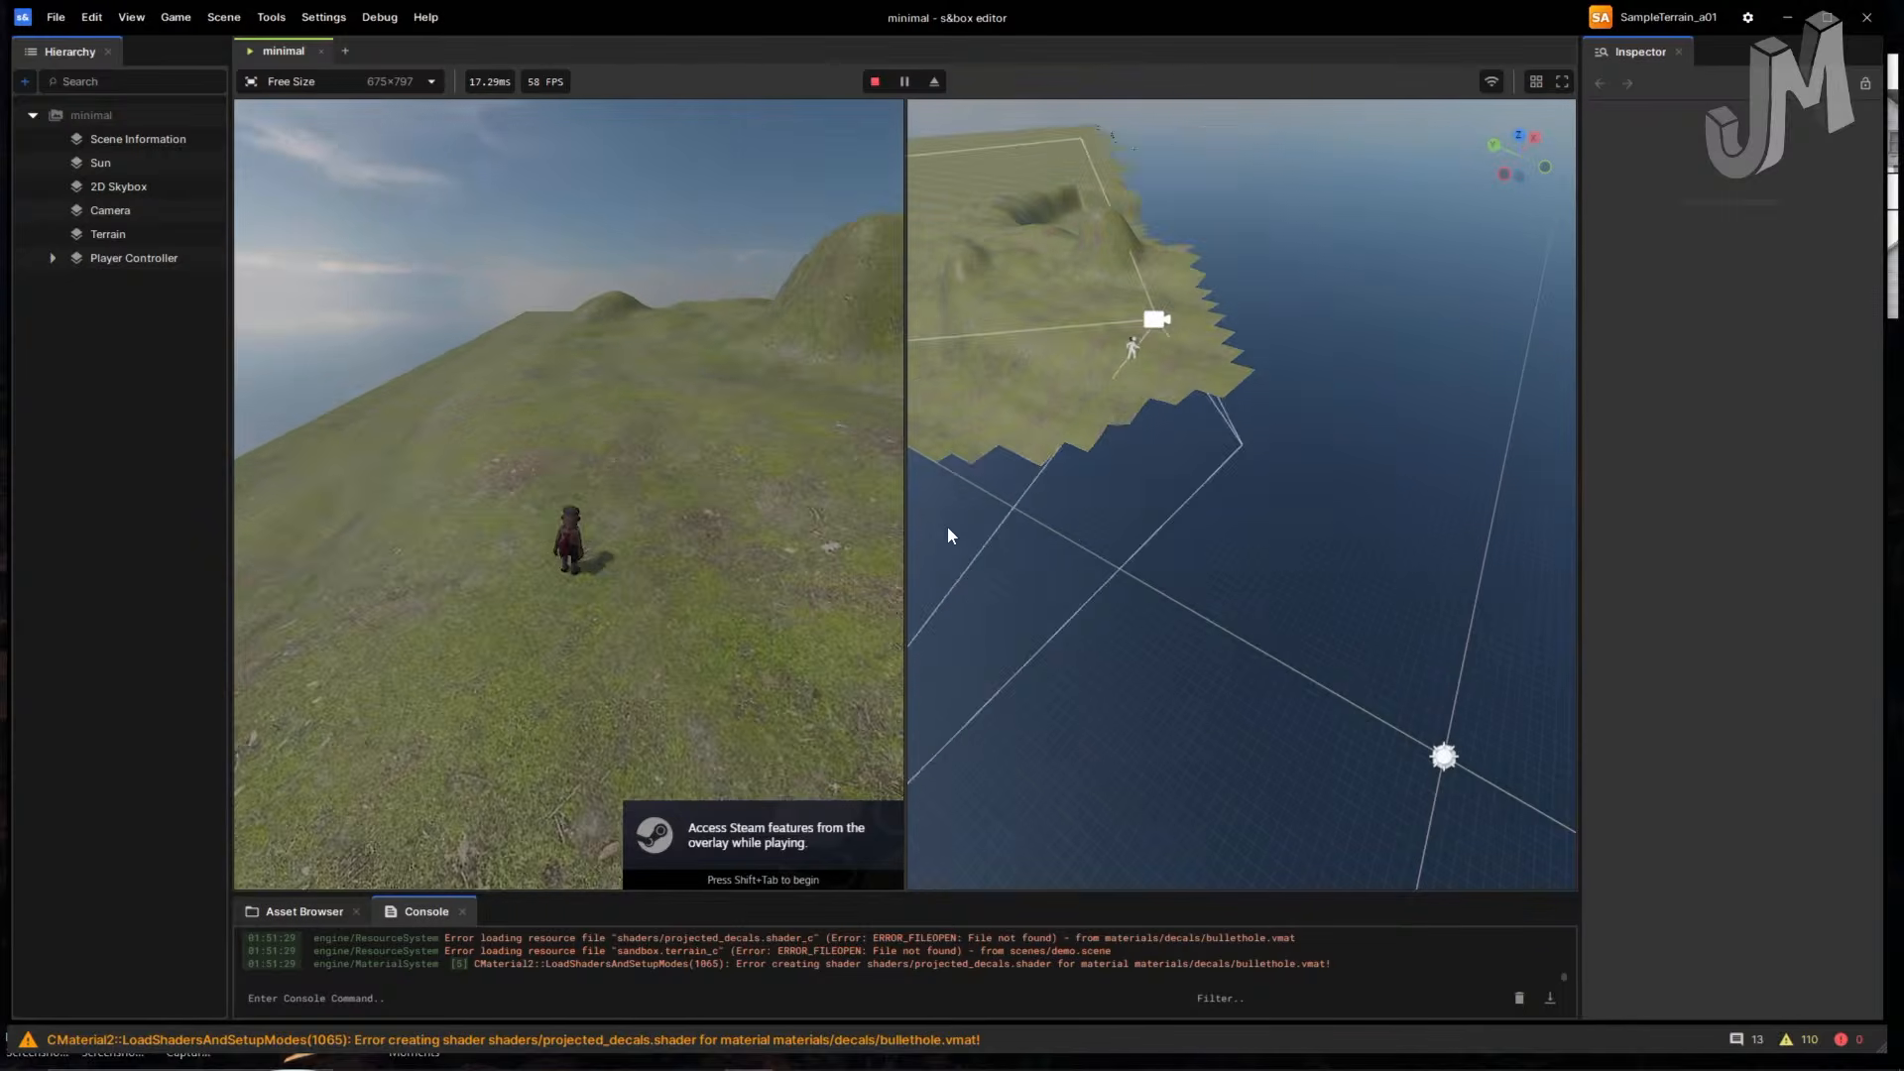
{"action": "key", "text": "w"}
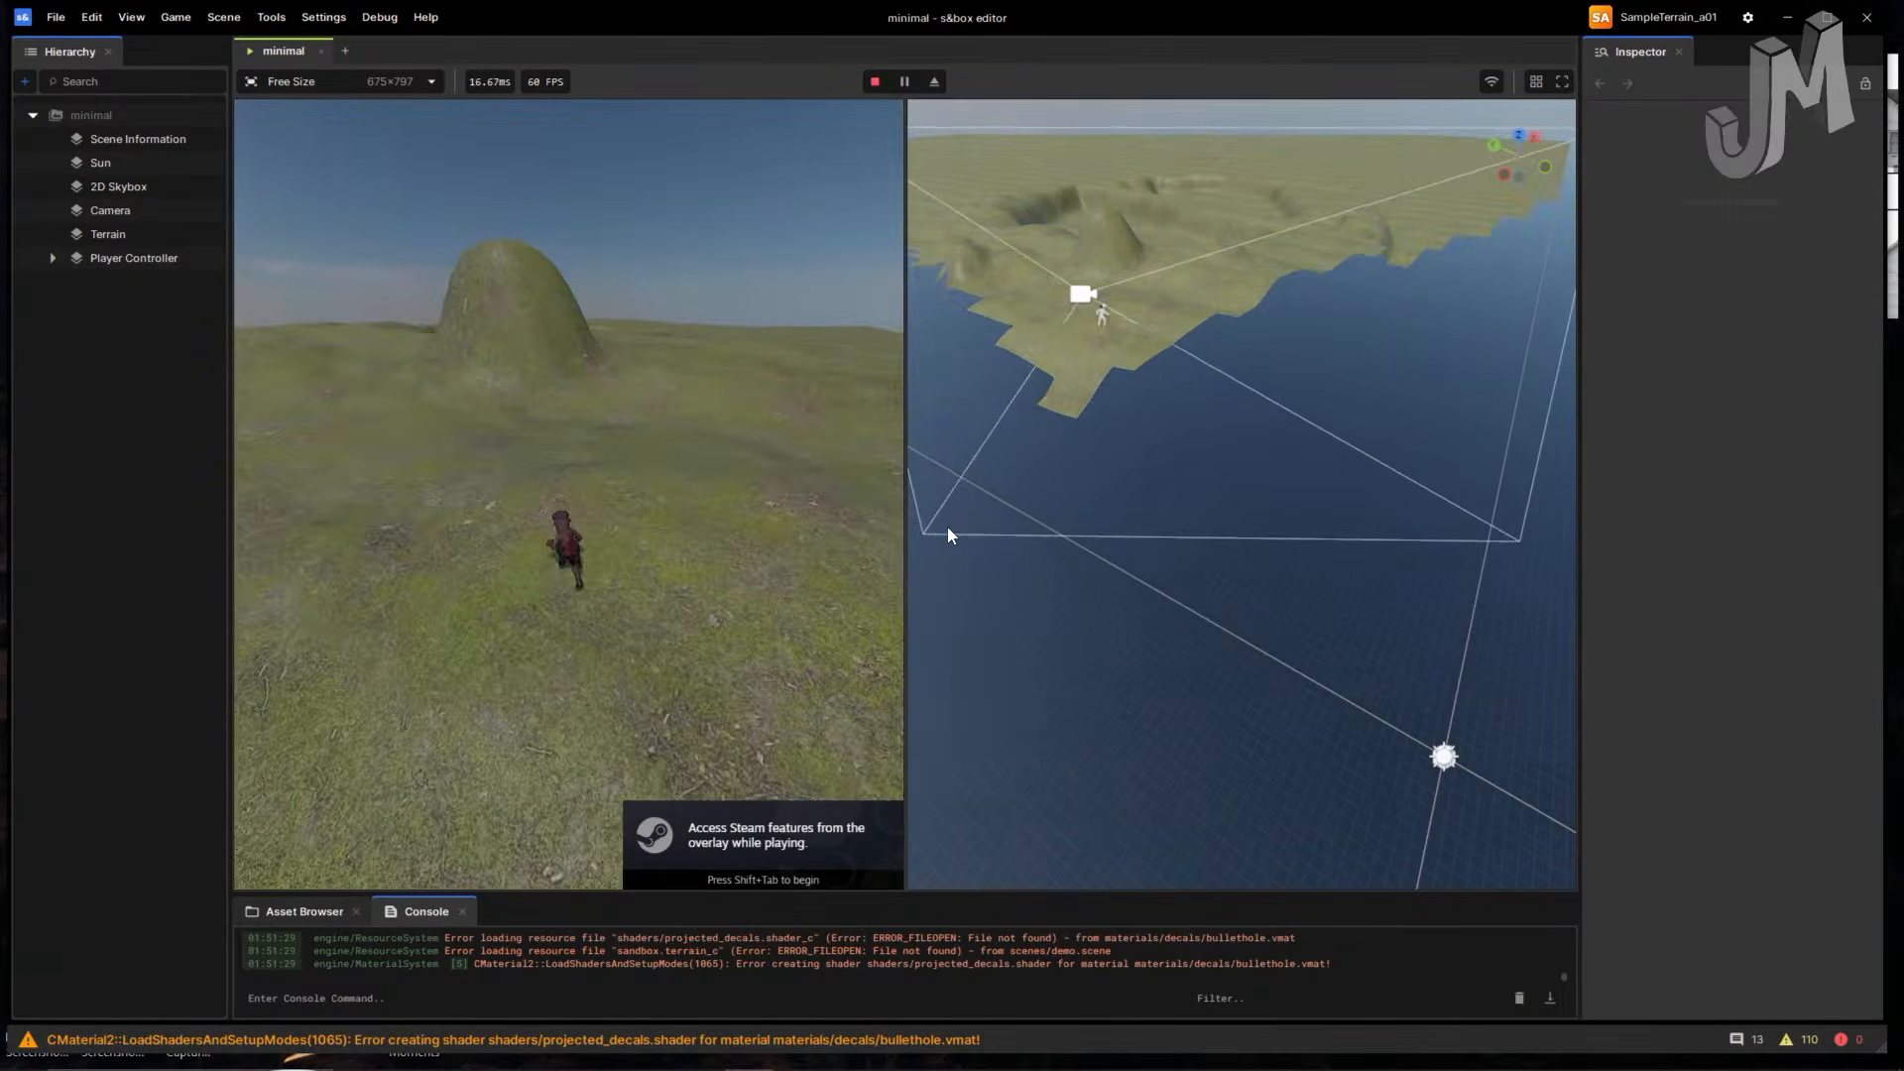
{"action": "key", "text": "w"}
{"action": "key", "text": "space"}
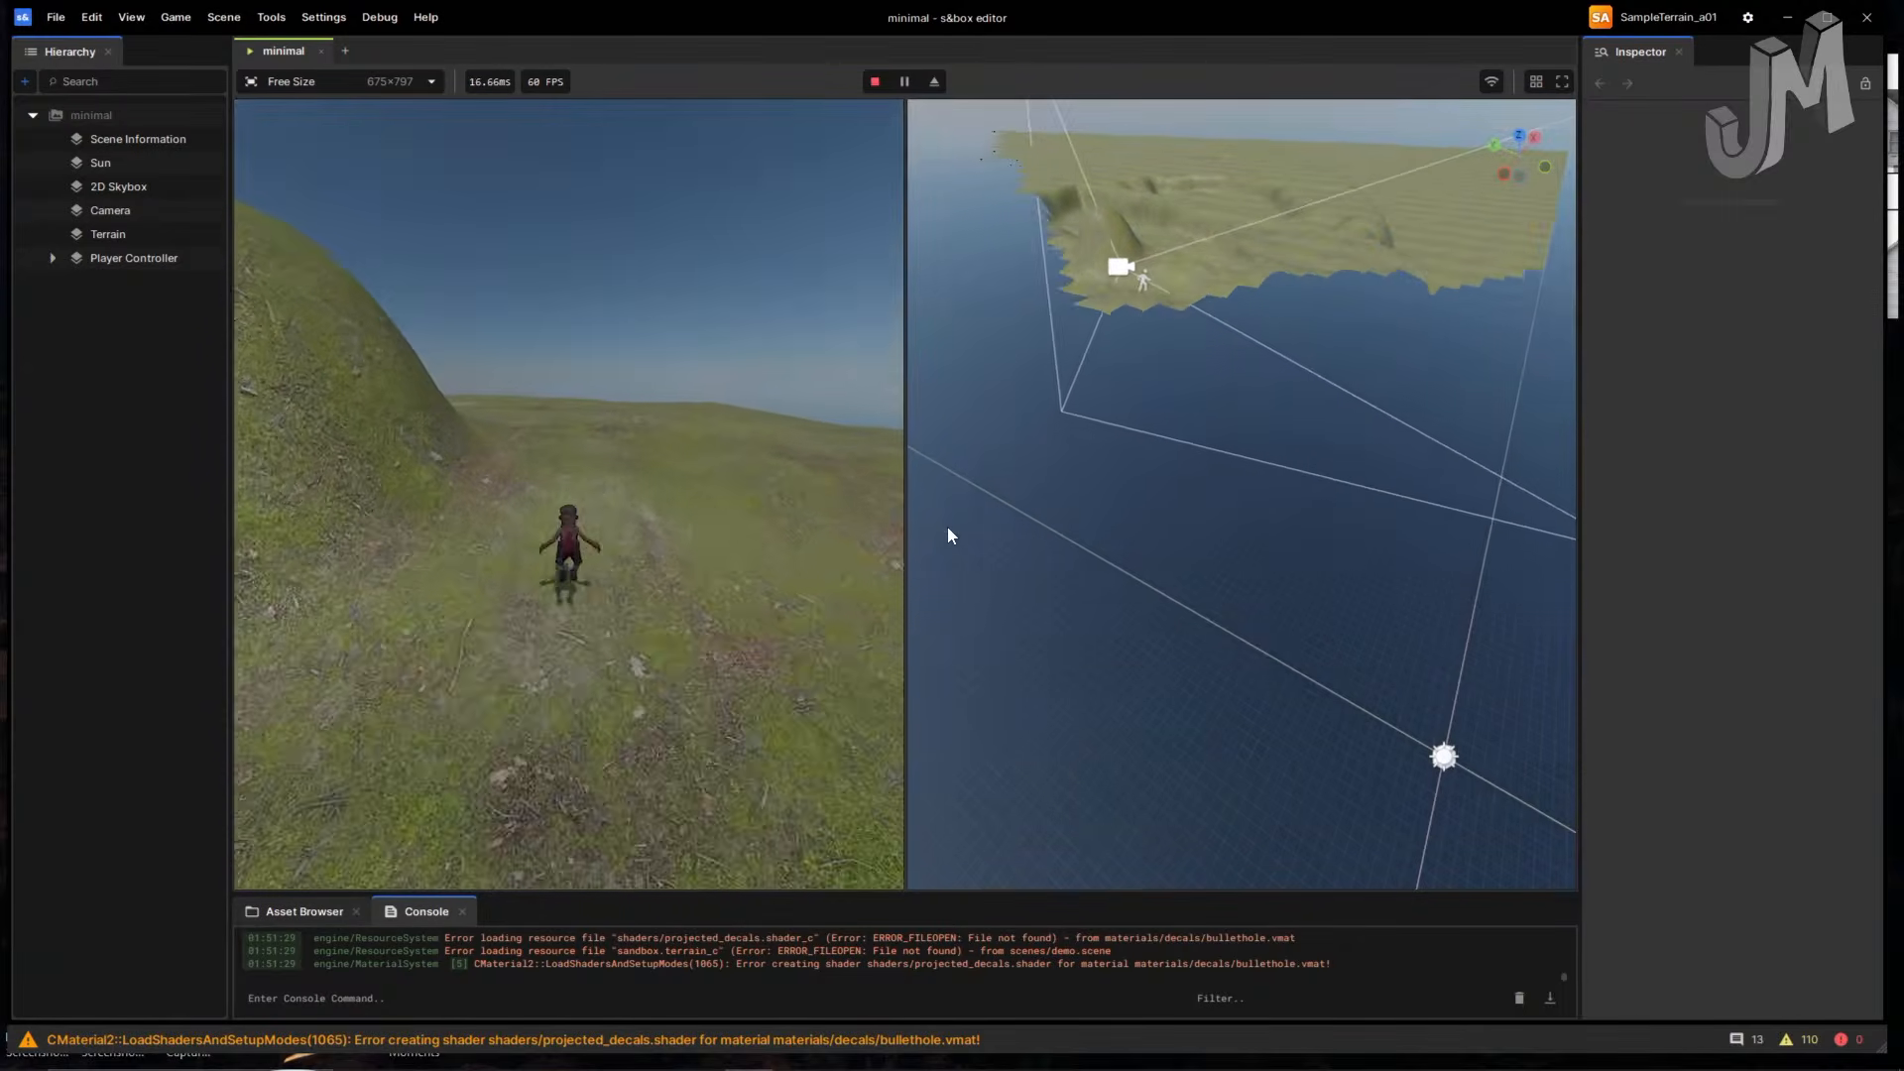
{"action": "key", "text": "w"}
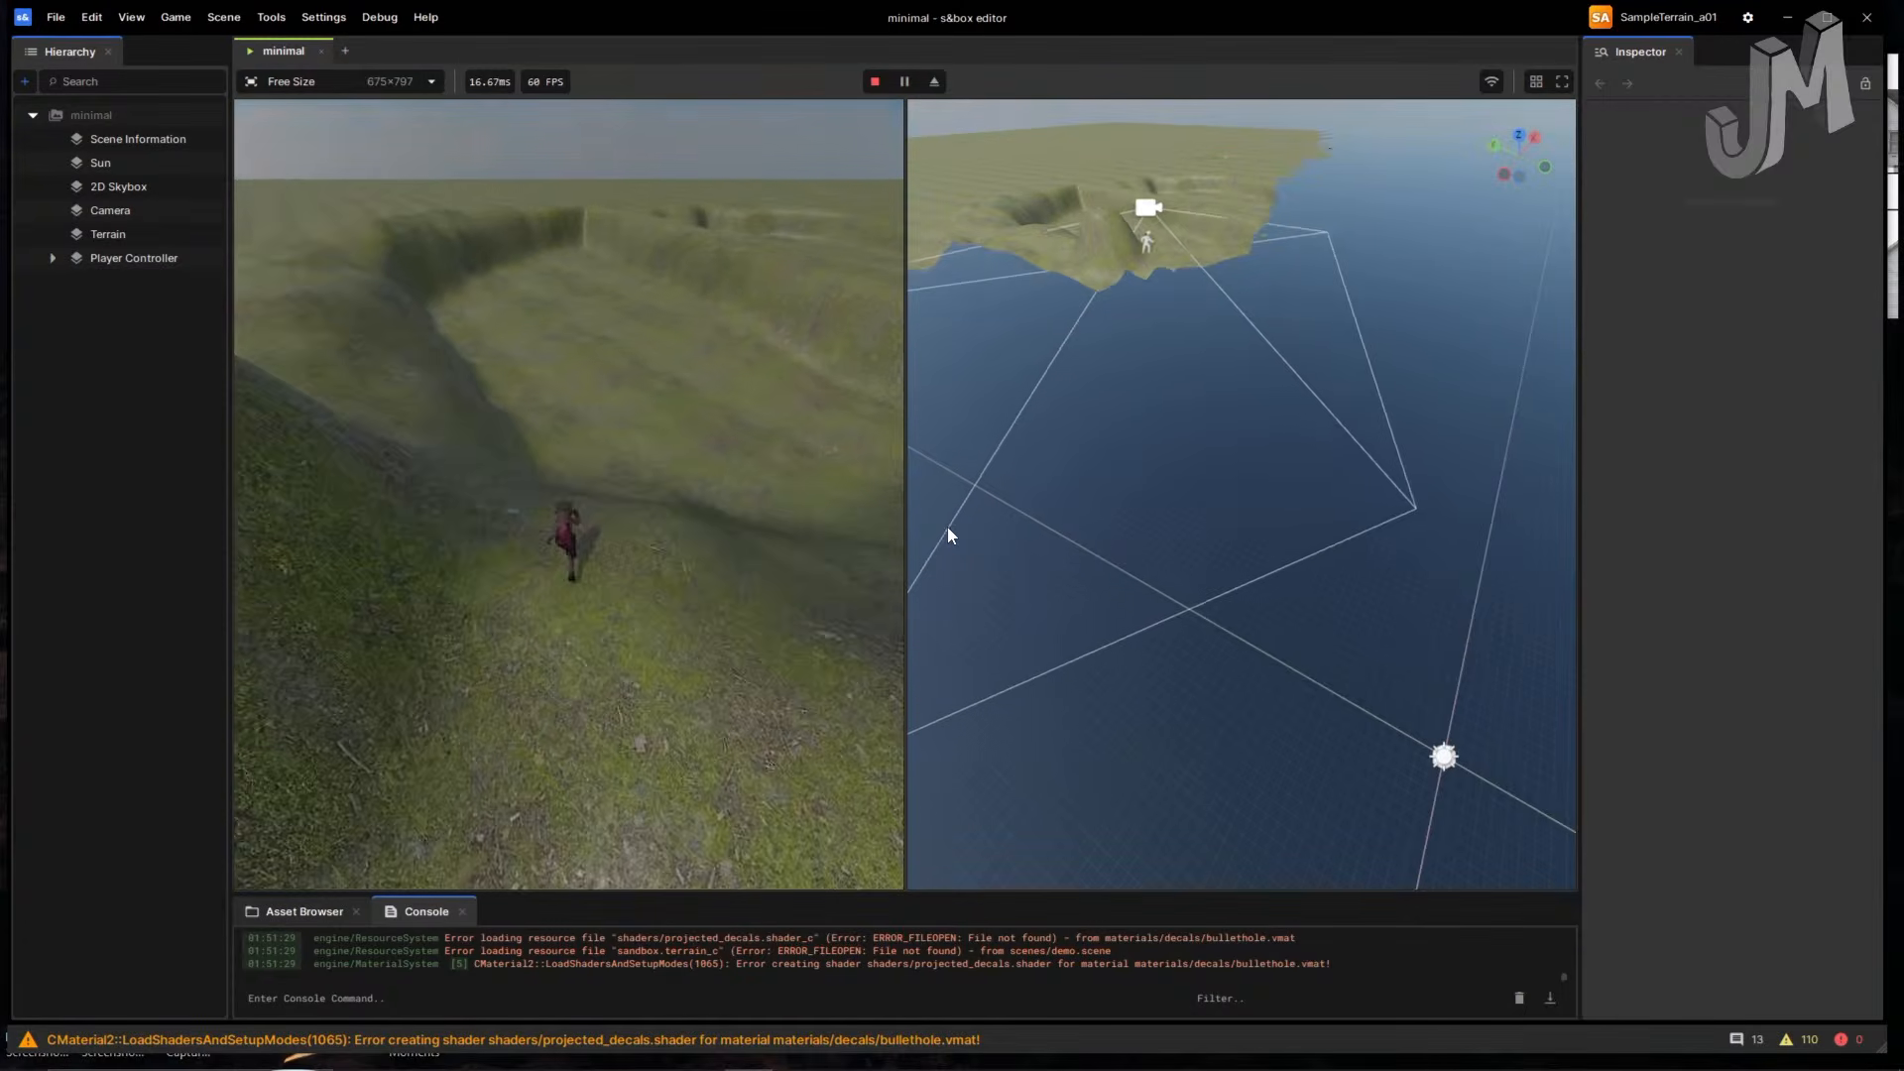
{"action": "key", "text": "w"}
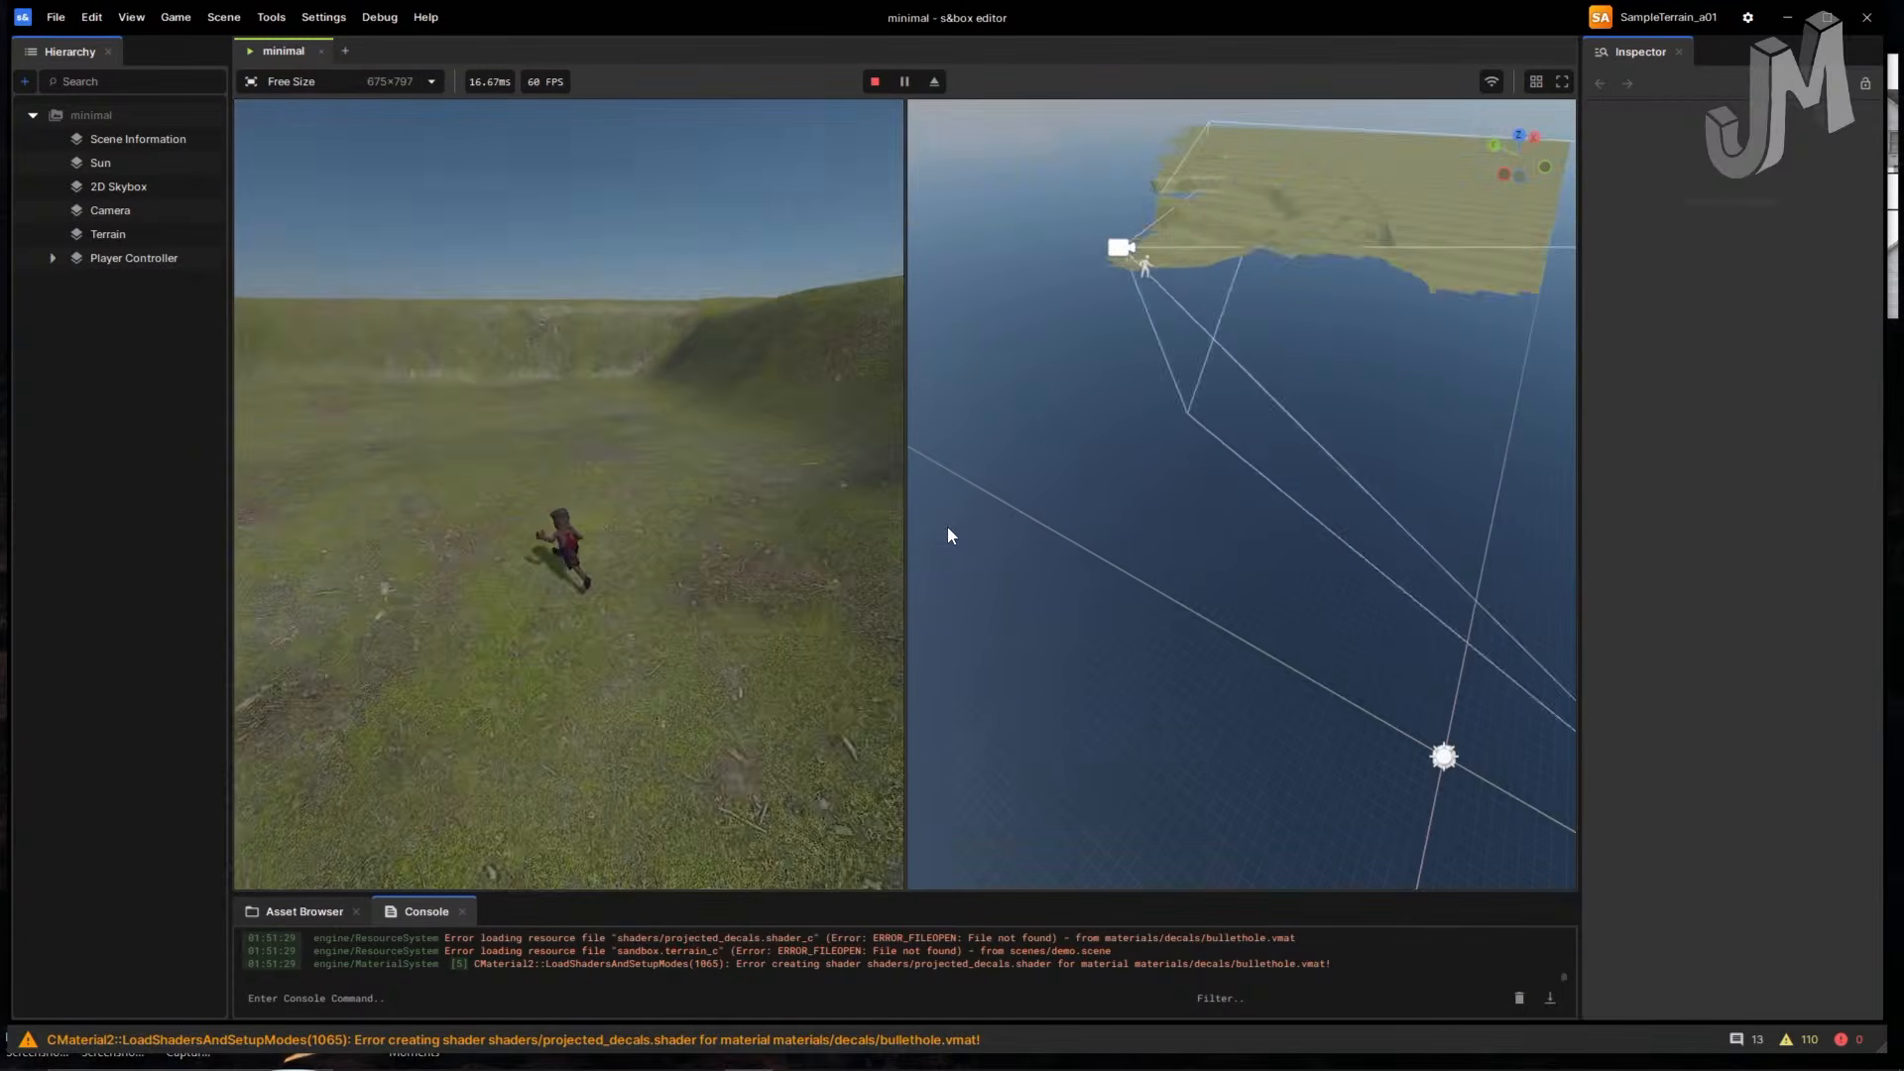
{"action": "key", "text": "w"}
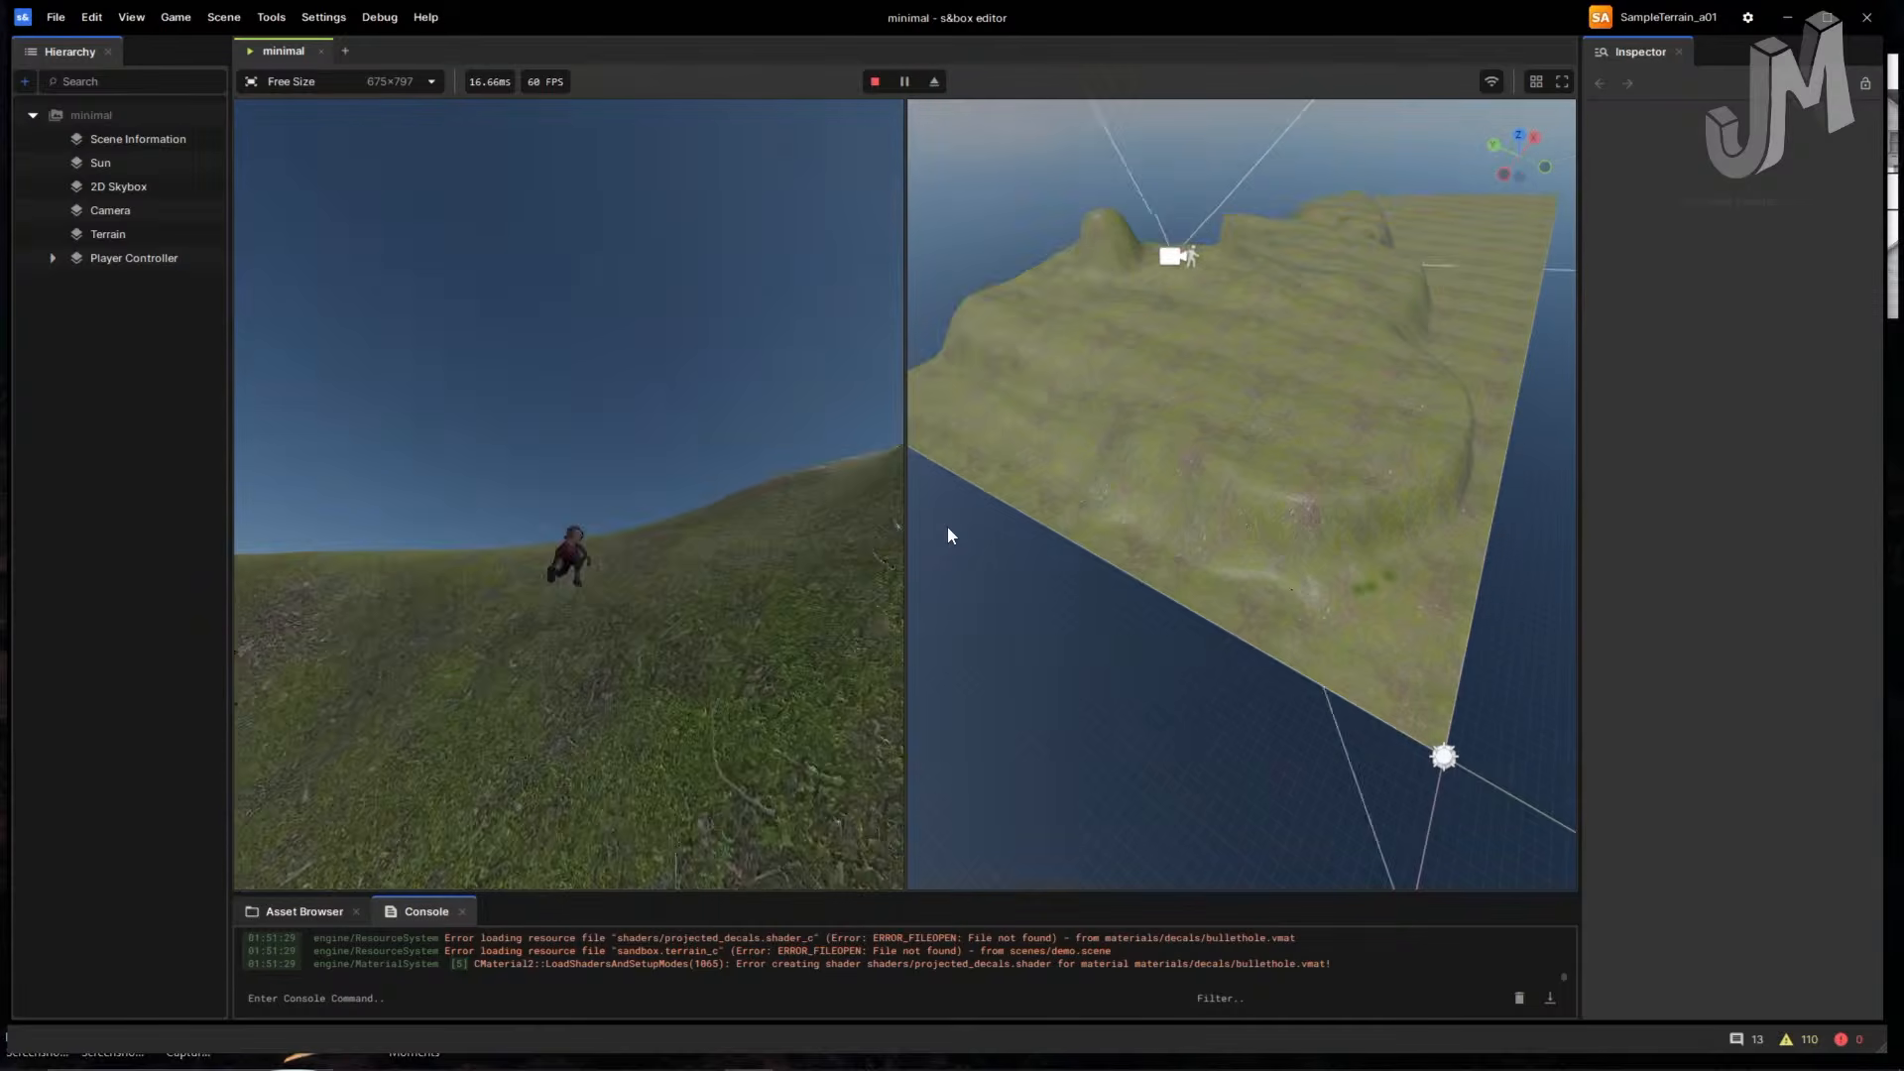
{"action": "key", "text": "w"}
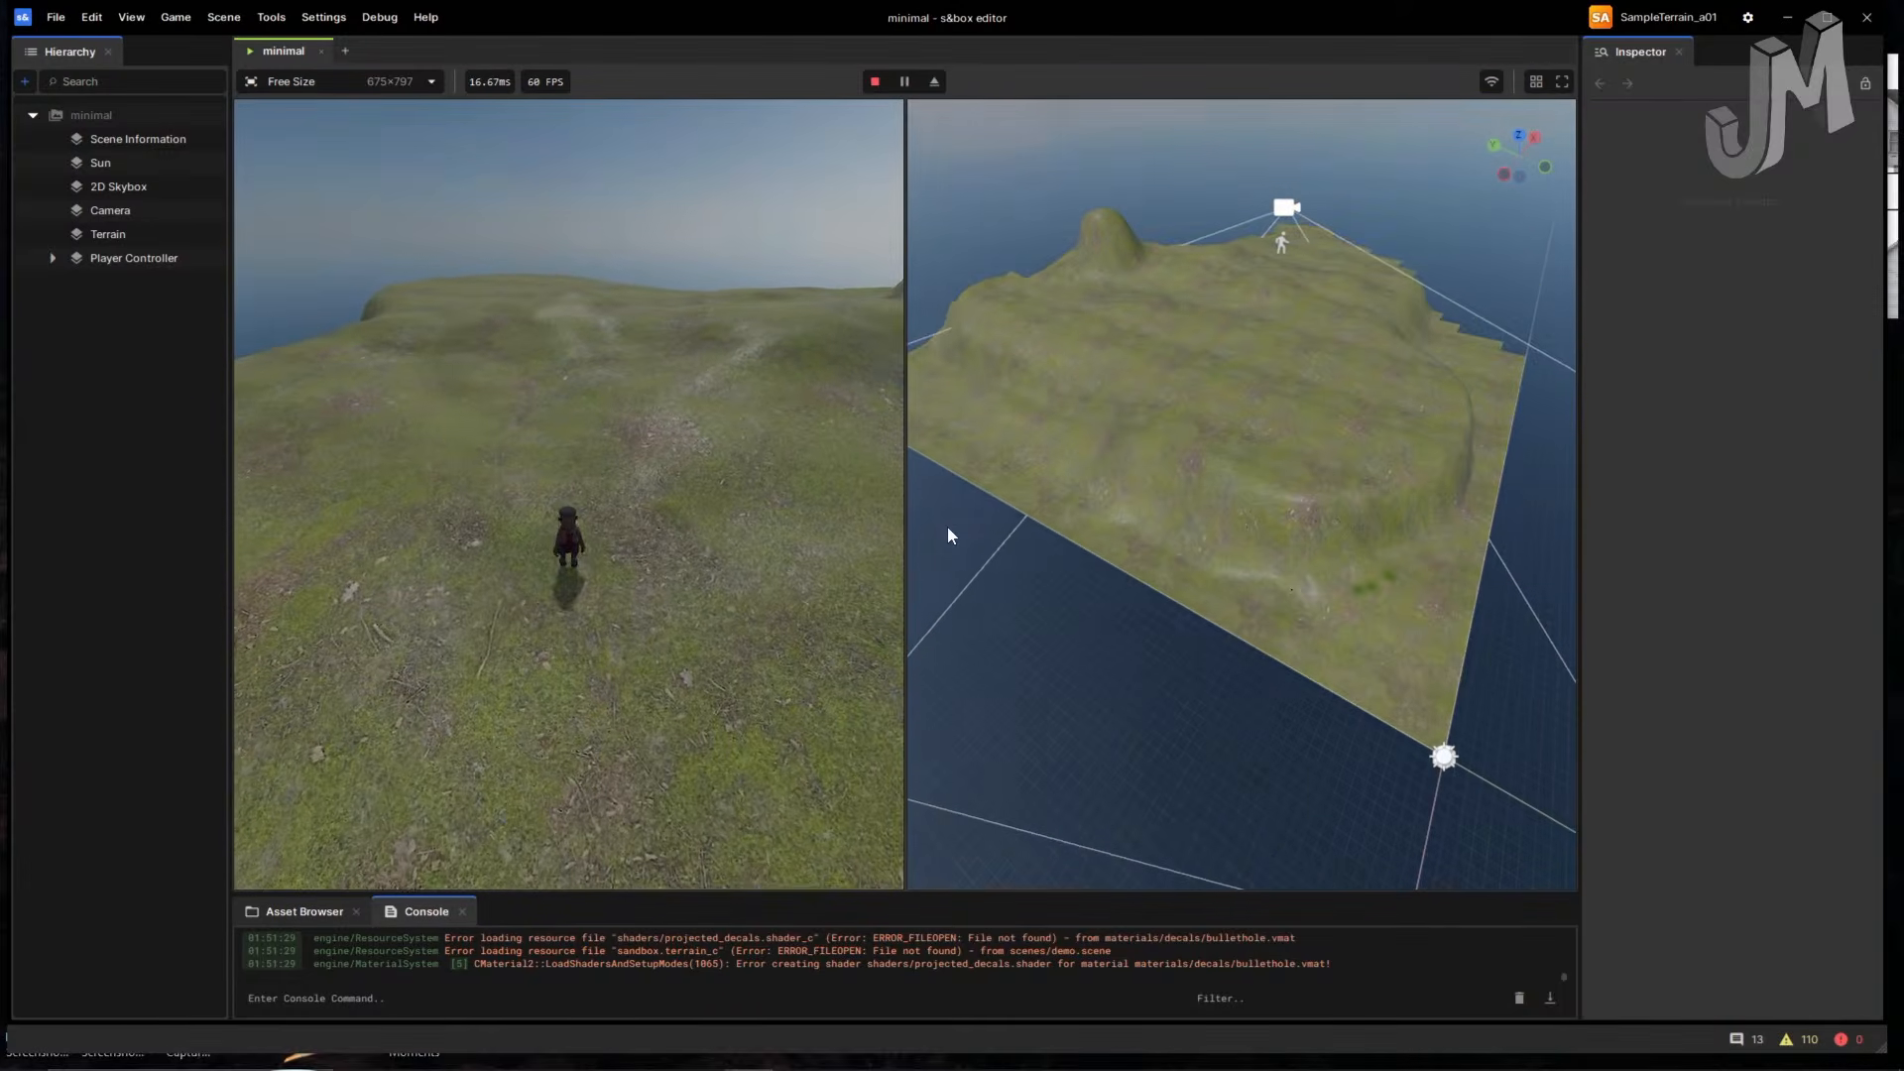
{"action": "left_click", "coordinate": [874, 81]}
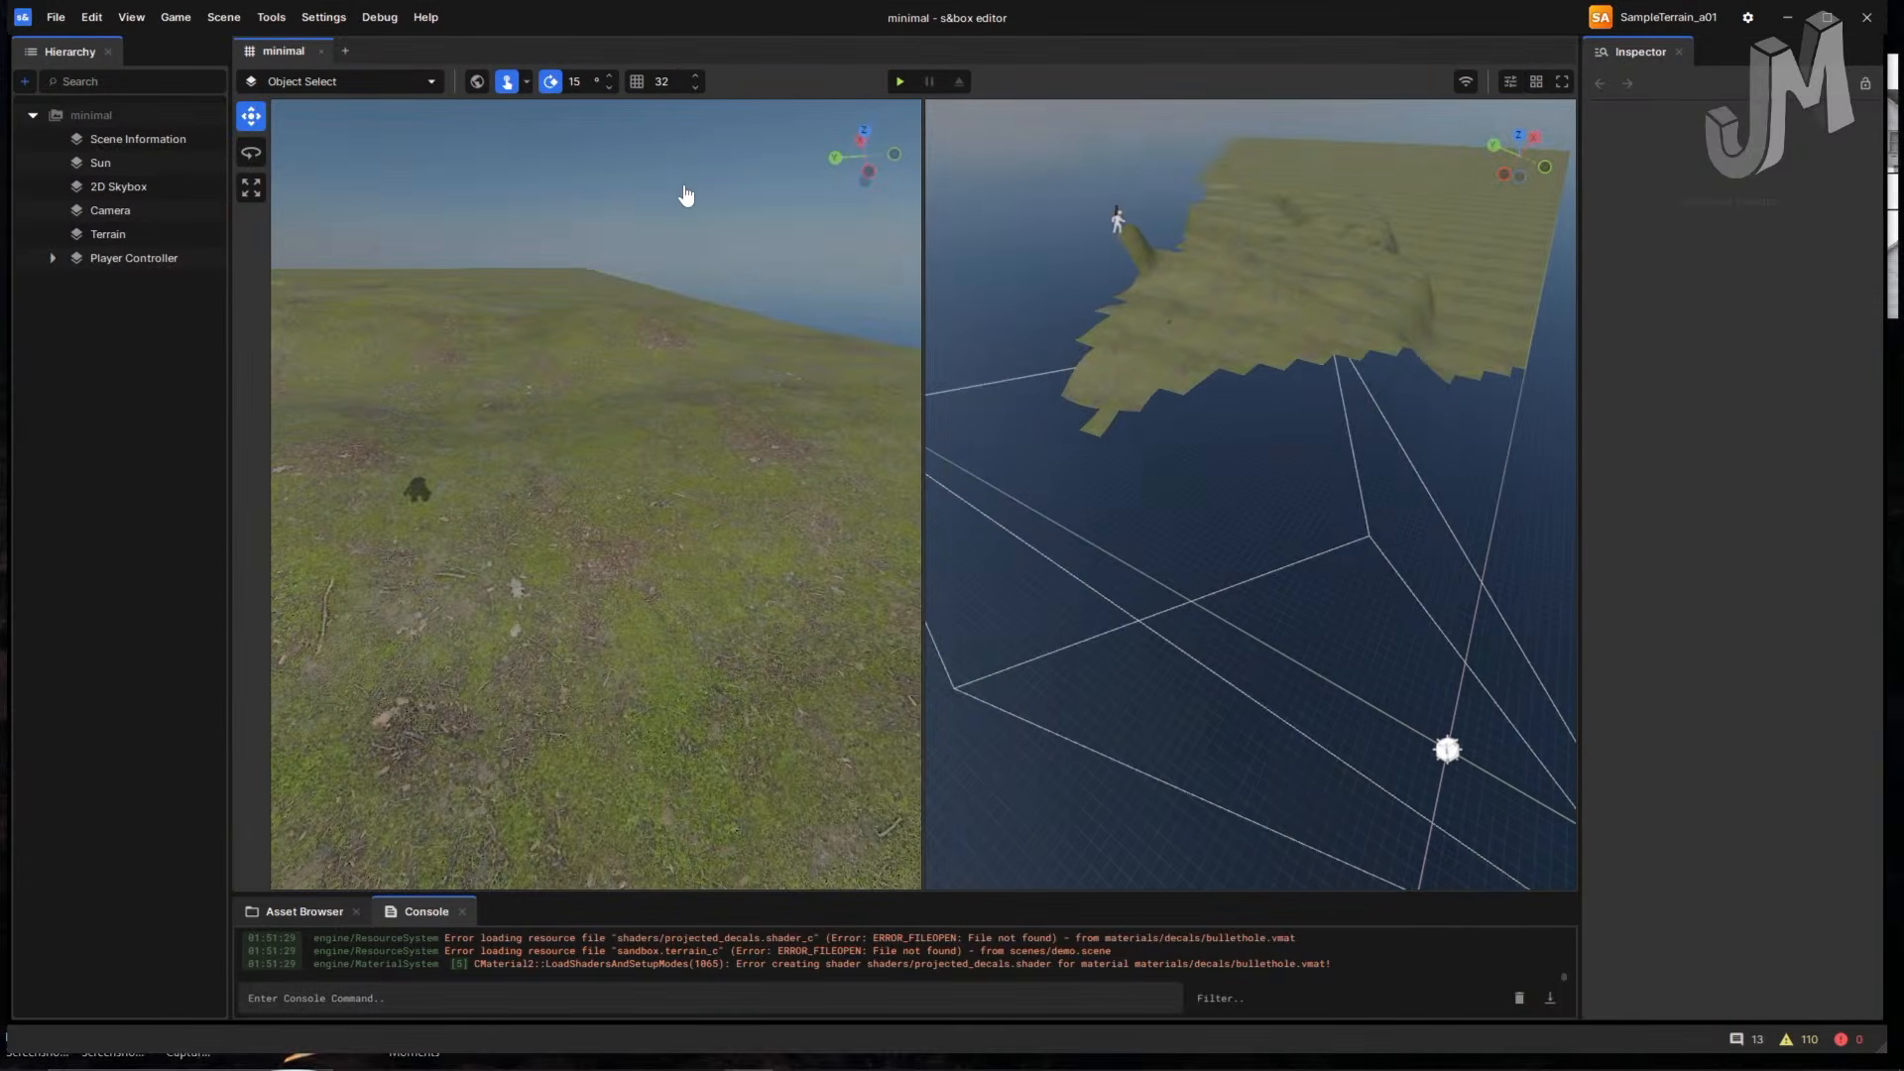
- Launch Hammer from Tools and widen its Map View on both sides
{"action": "left_click", "coordinate": [270, 17]}
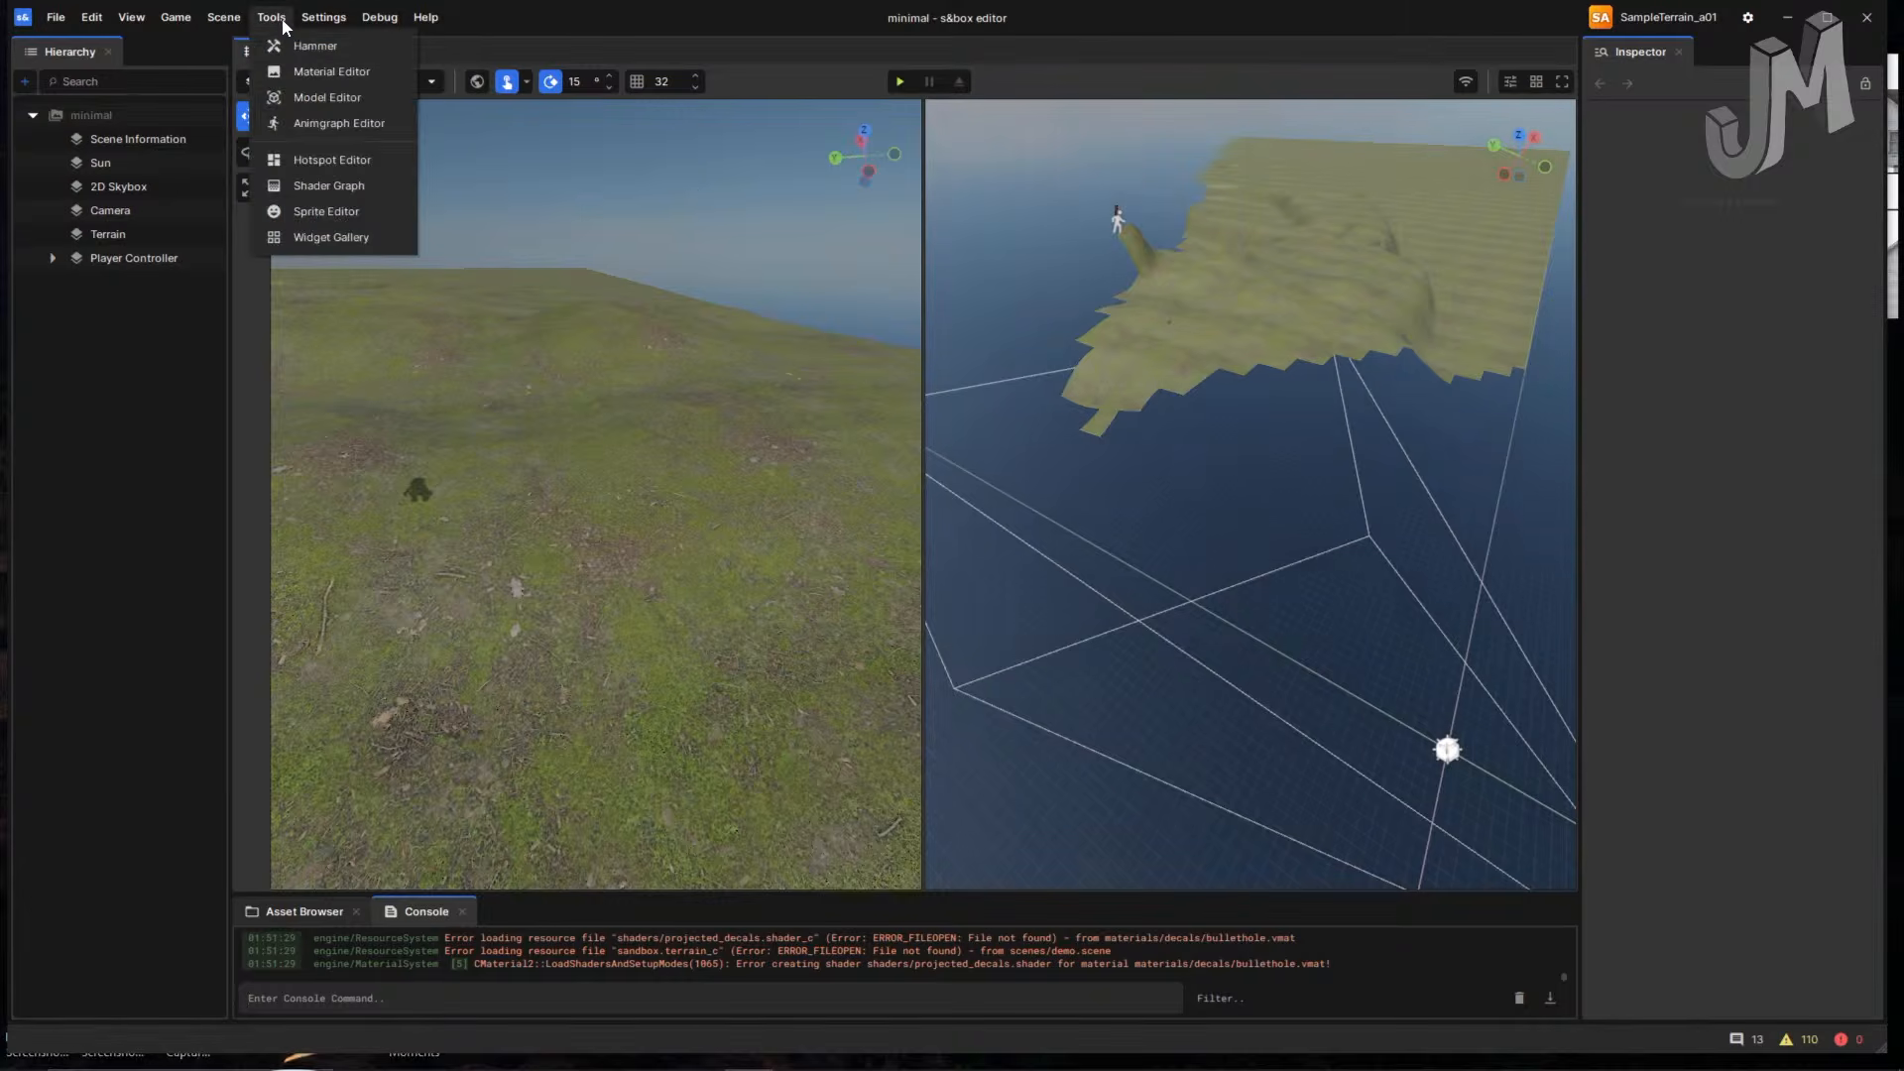
{"action": "left_click", "coordinate": [297, 44]}
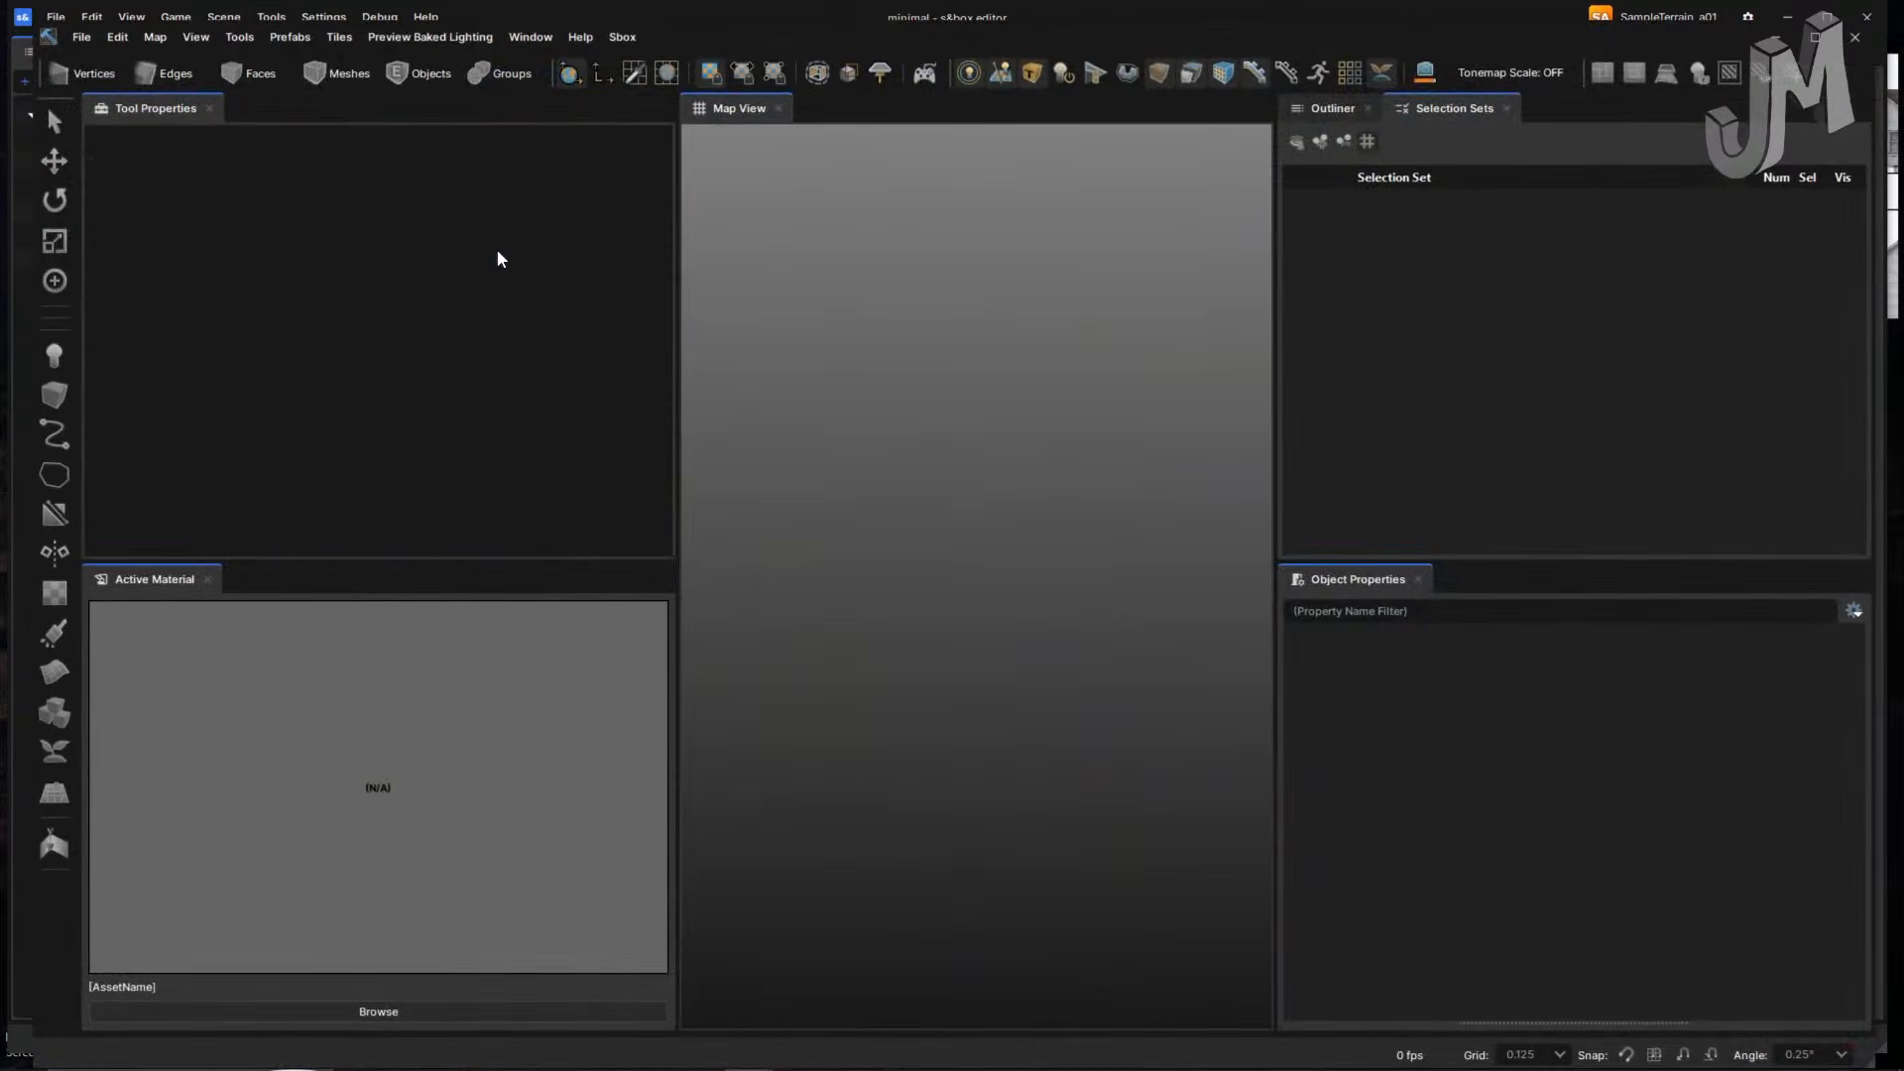
{"action": "left_click_drag", "start_coordinate": [1274, 478], "coordinate": [1591, 476]}
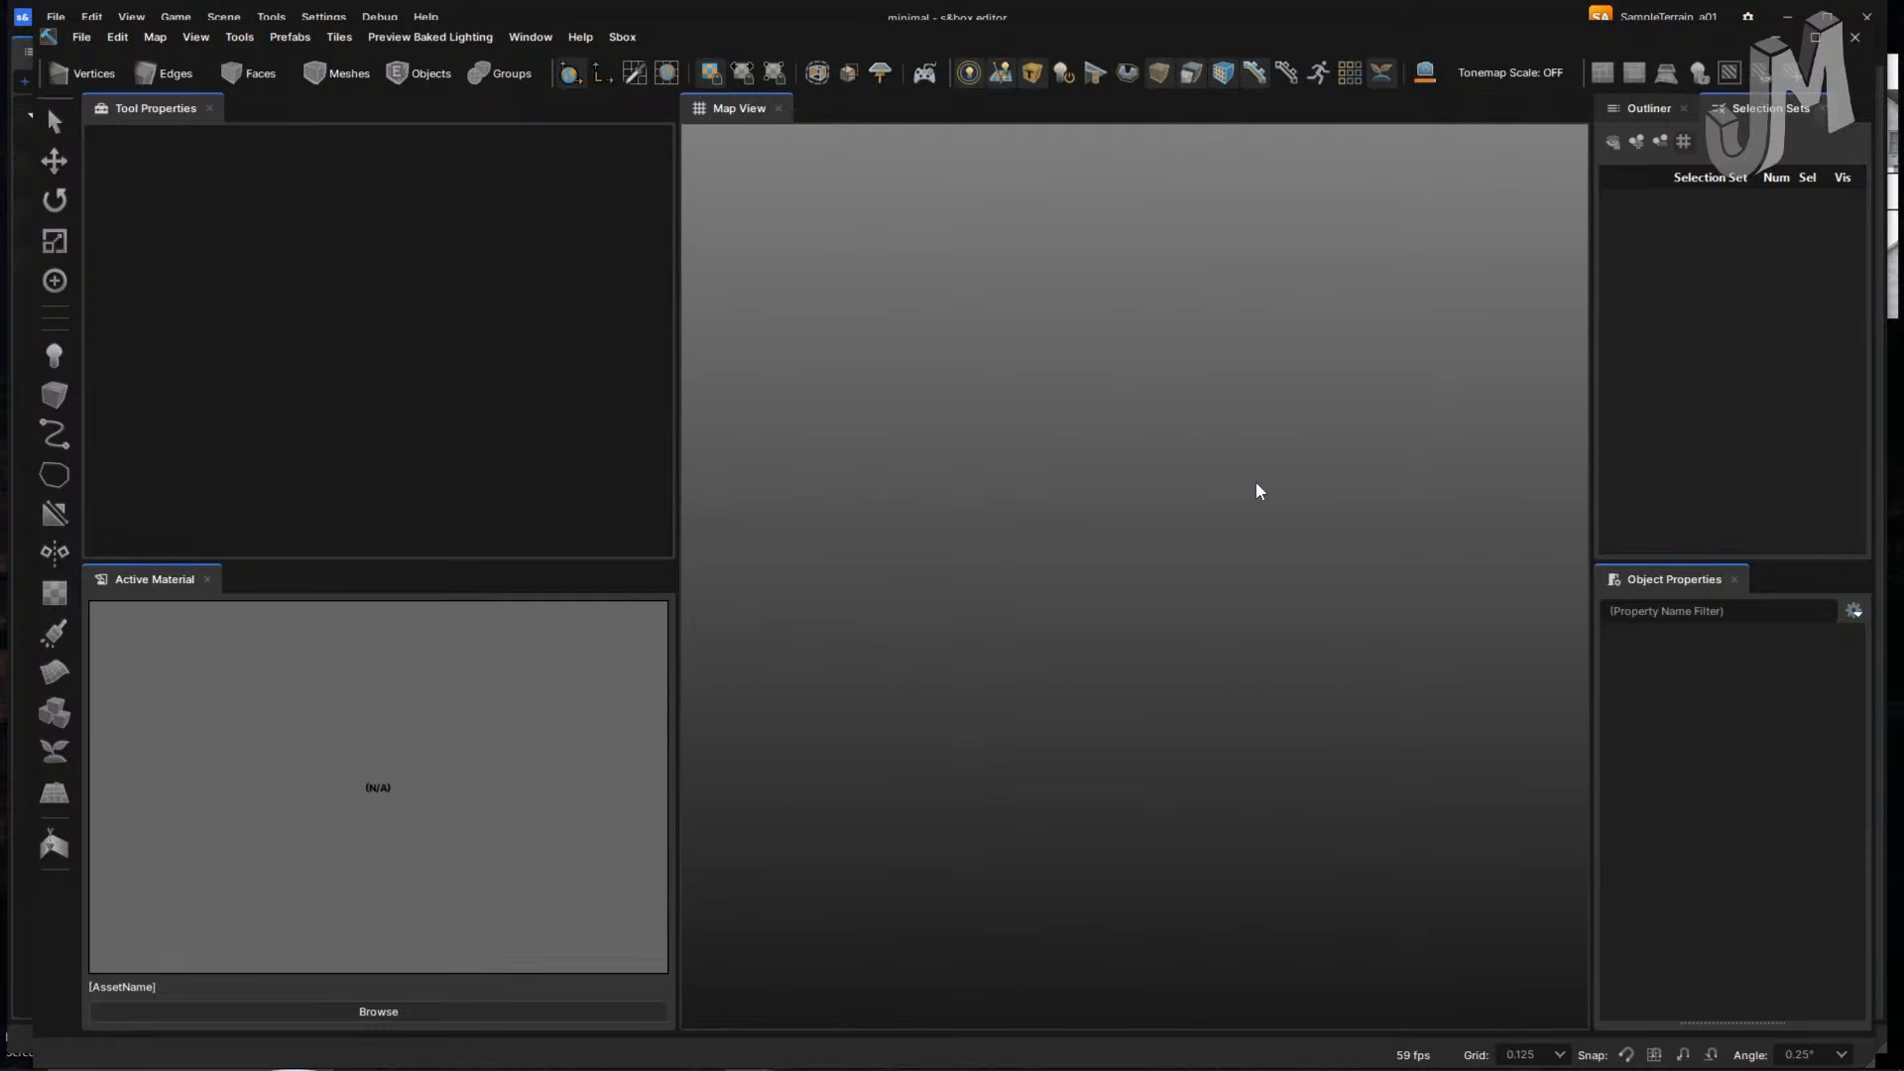
{"action": "left_click_drag", "start_coordinate": [677, 483], "coordinate": [479, 478]}
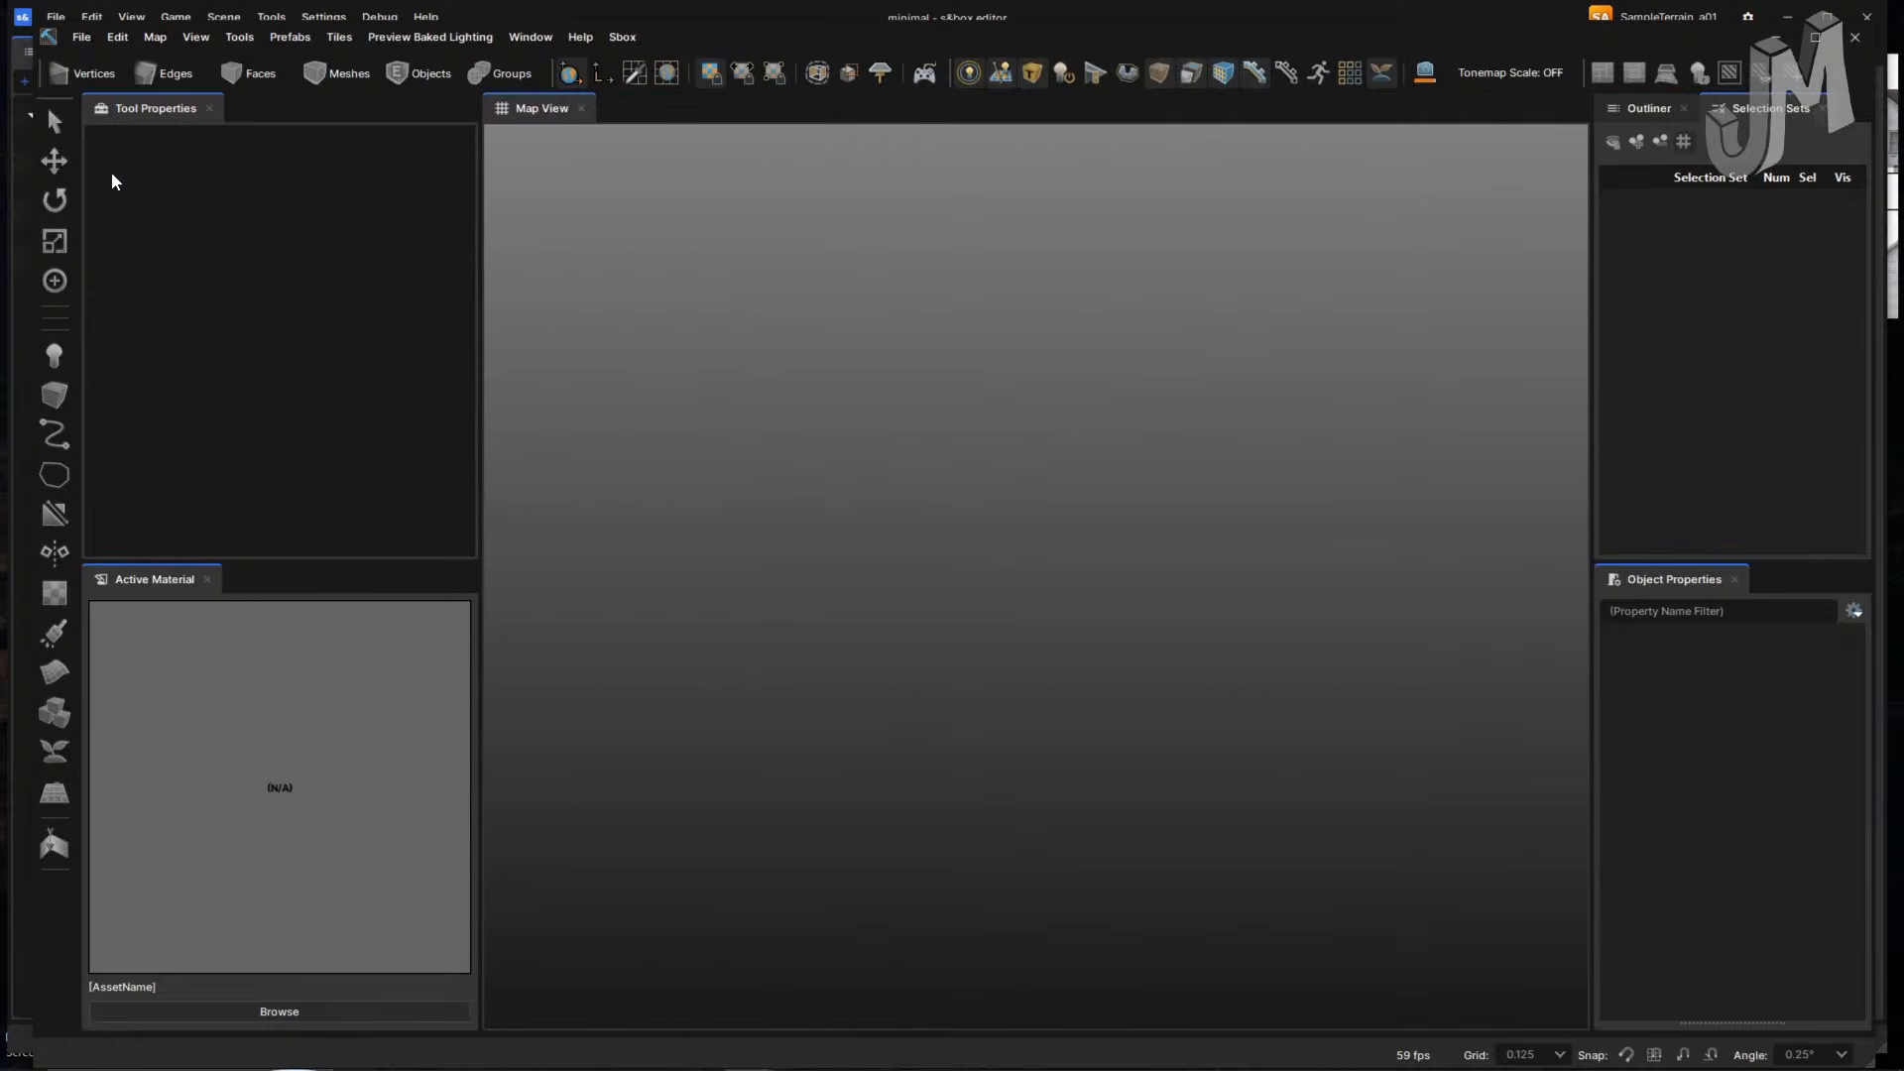
- Load hammer_crash_build_b20_modbeach_a07.vmap from Recent Files
{"action": "left_click", "coordinate": [81, 37]}
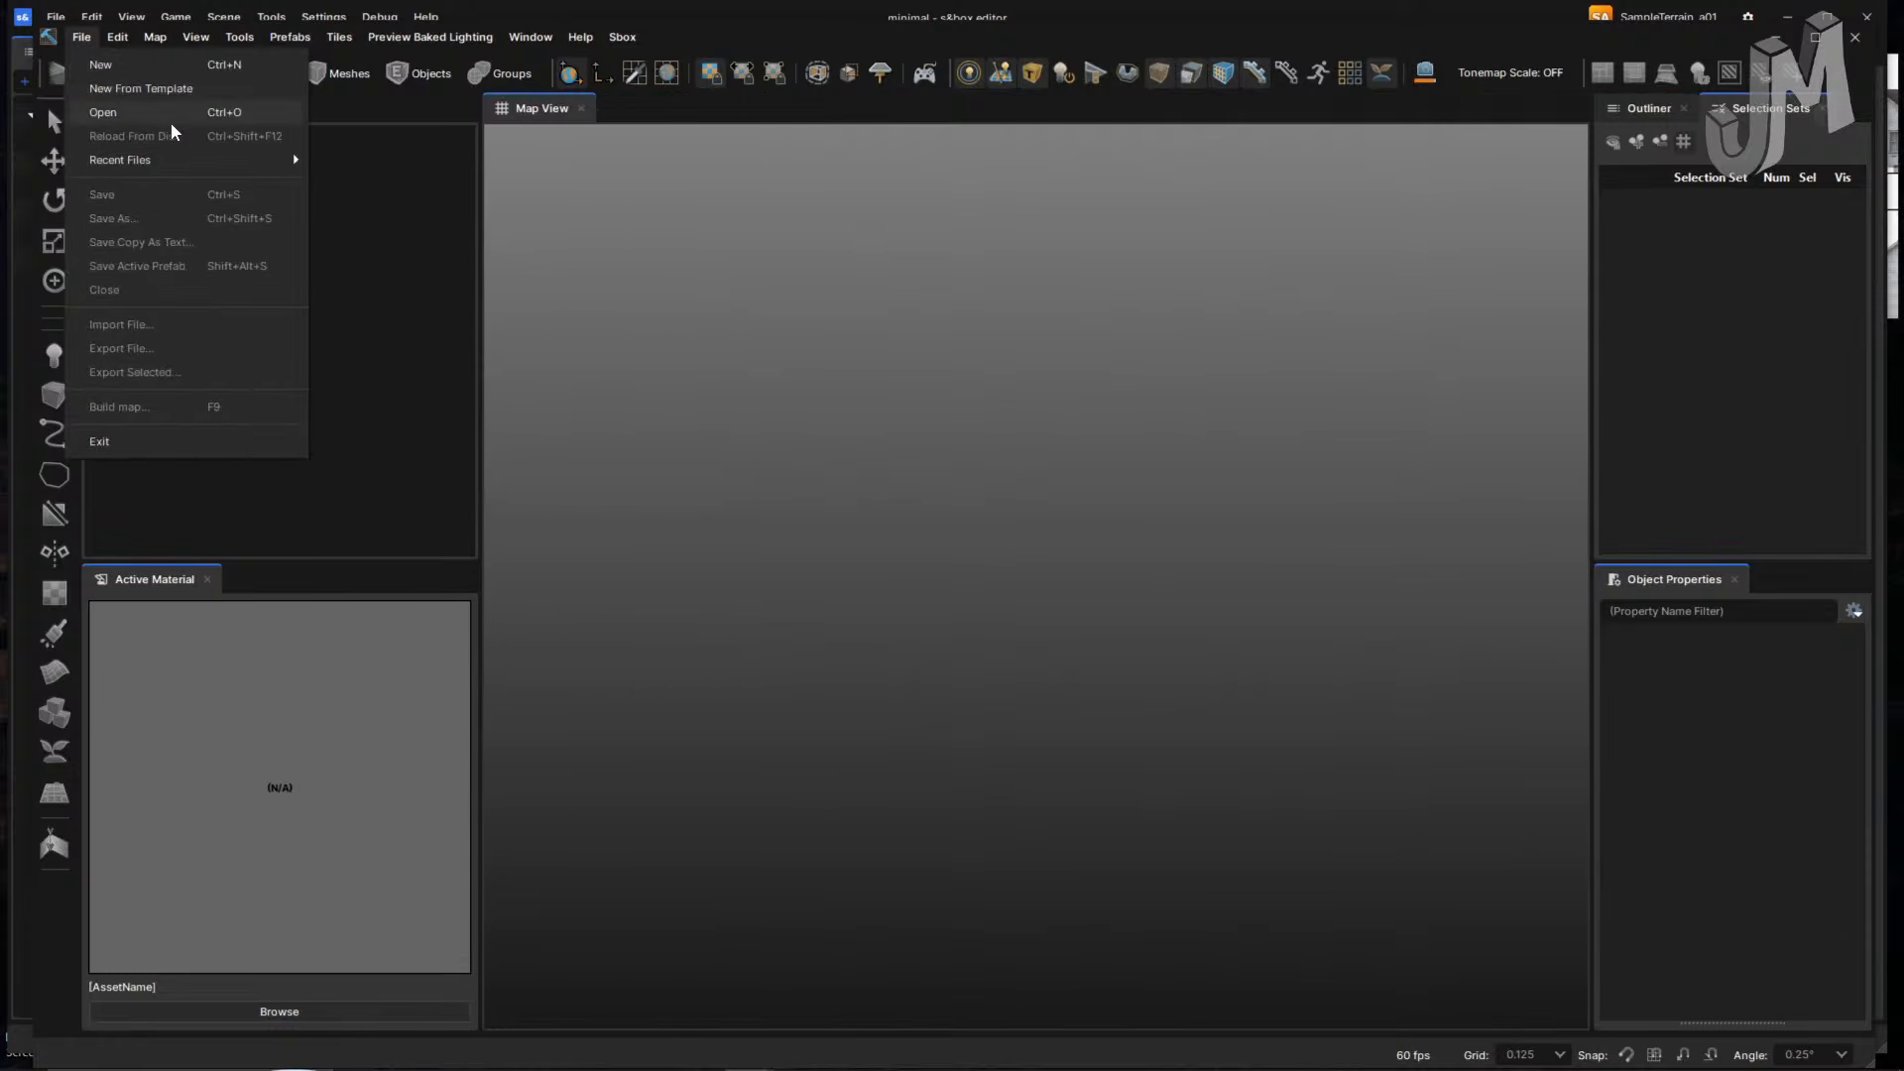
{"action": "mouse_move", "coordinate": [148, 160]}
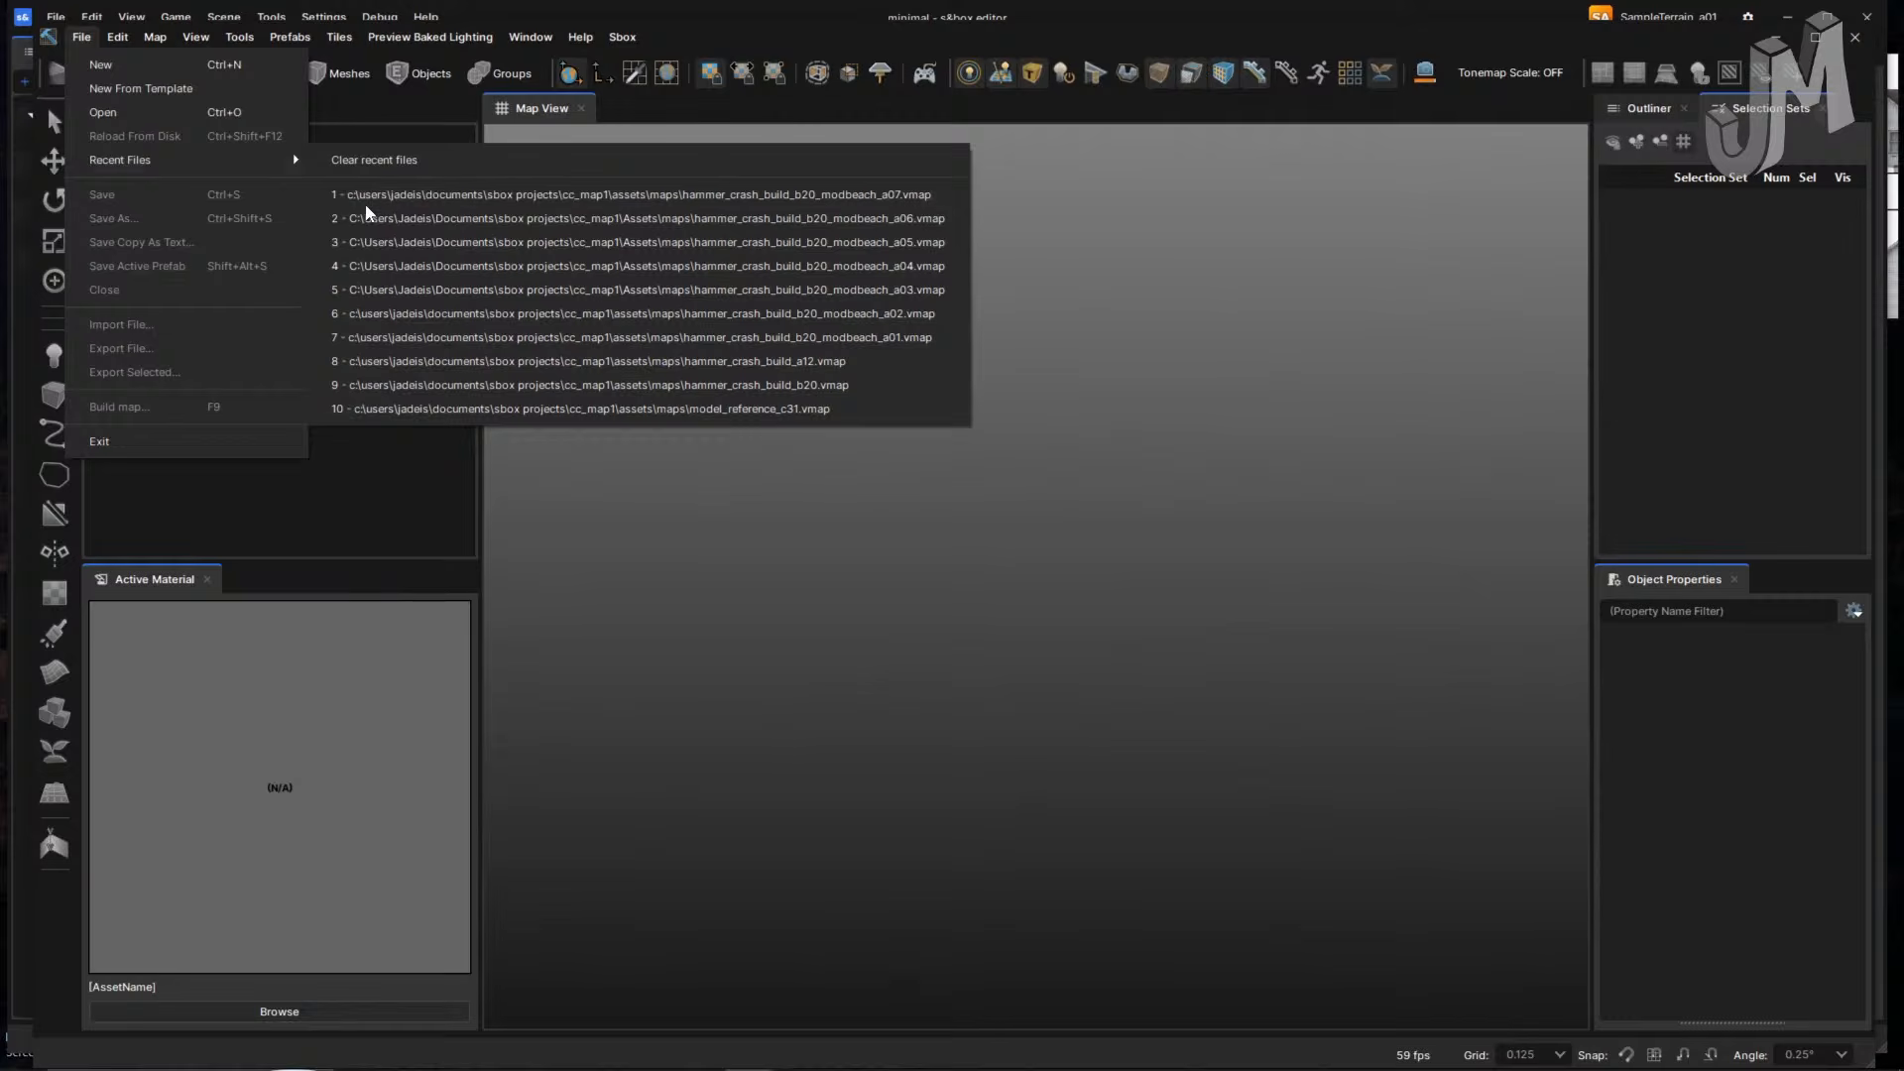
{"action": "left_click", "coordinate": [577, 203]}
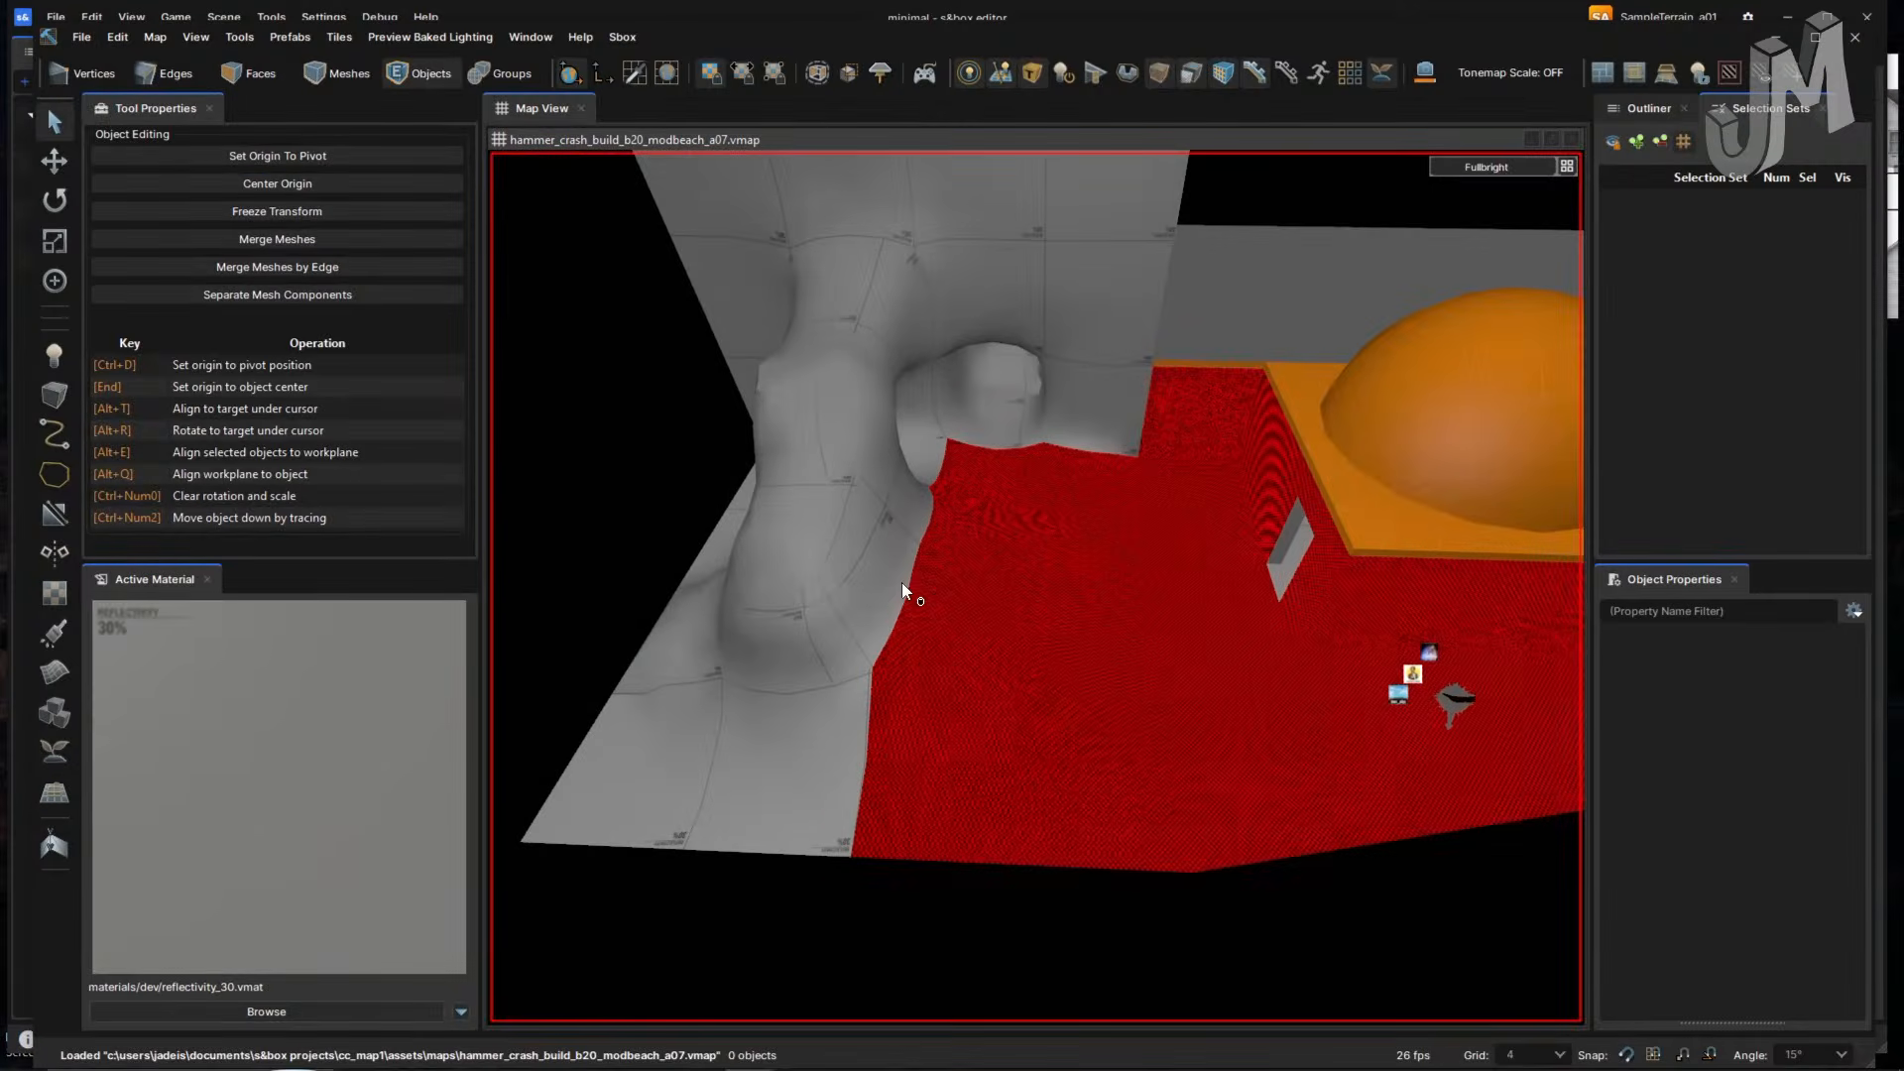
{"action": "scroll", "coordinate": [716, 535], "scroll_direction": "down", "scroll_amount": 2}
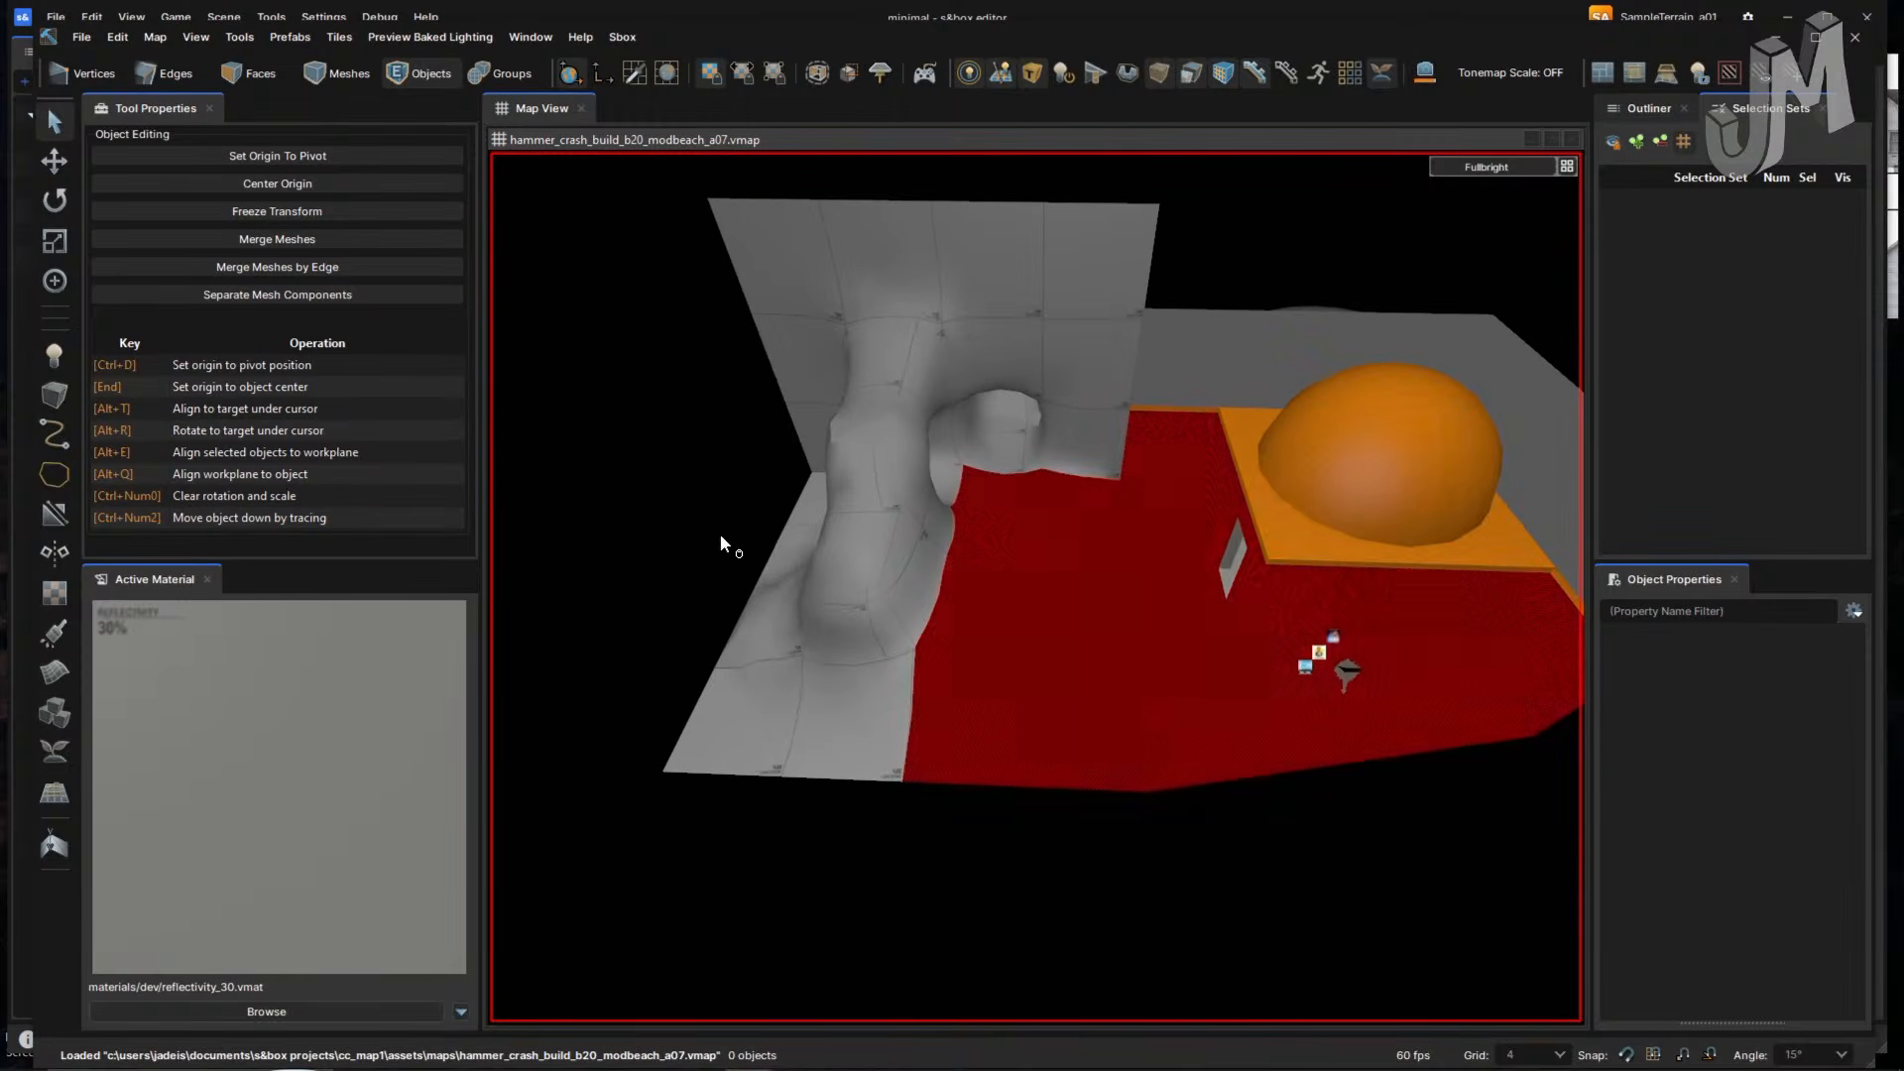
{"action": "scroll", "coordinate": [753, 532], "scroll_direction": "up", "scroll_amount": 3}
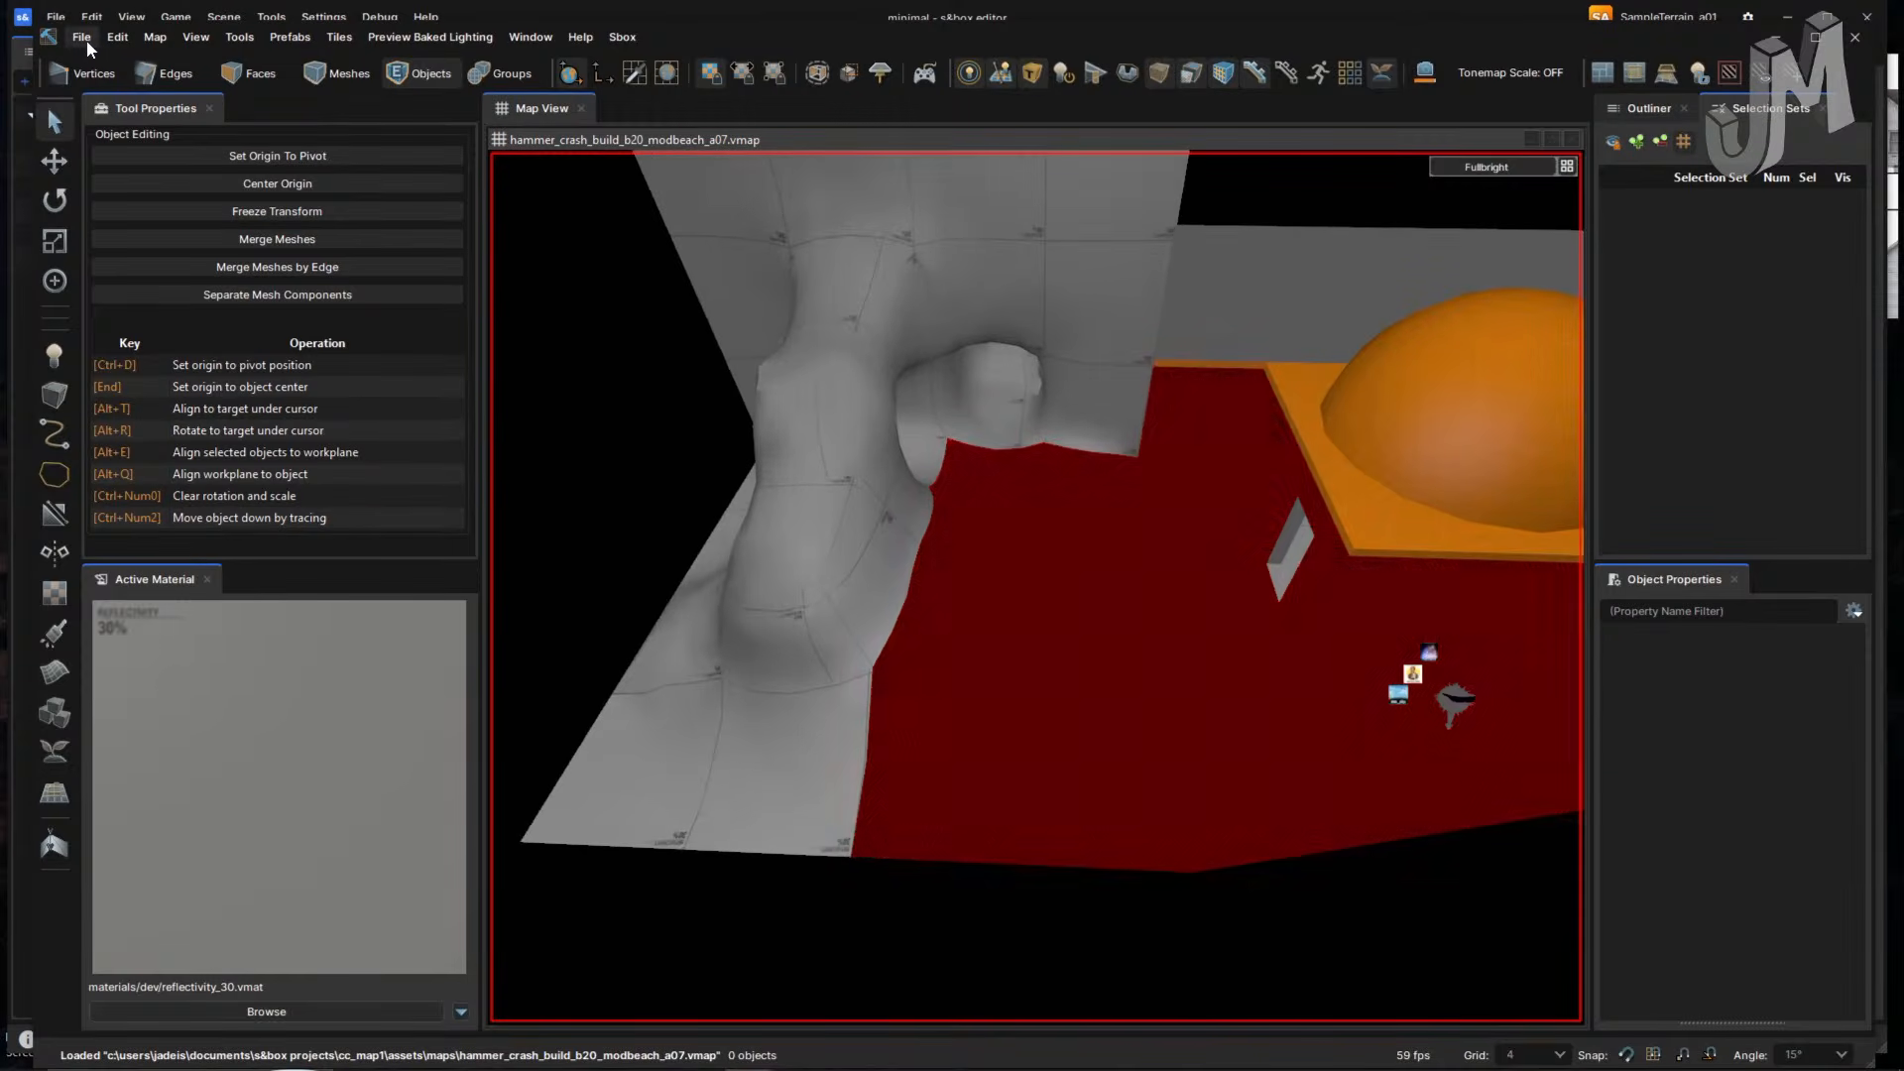
{"action": "left_click", "coordinate": [83, 37]}
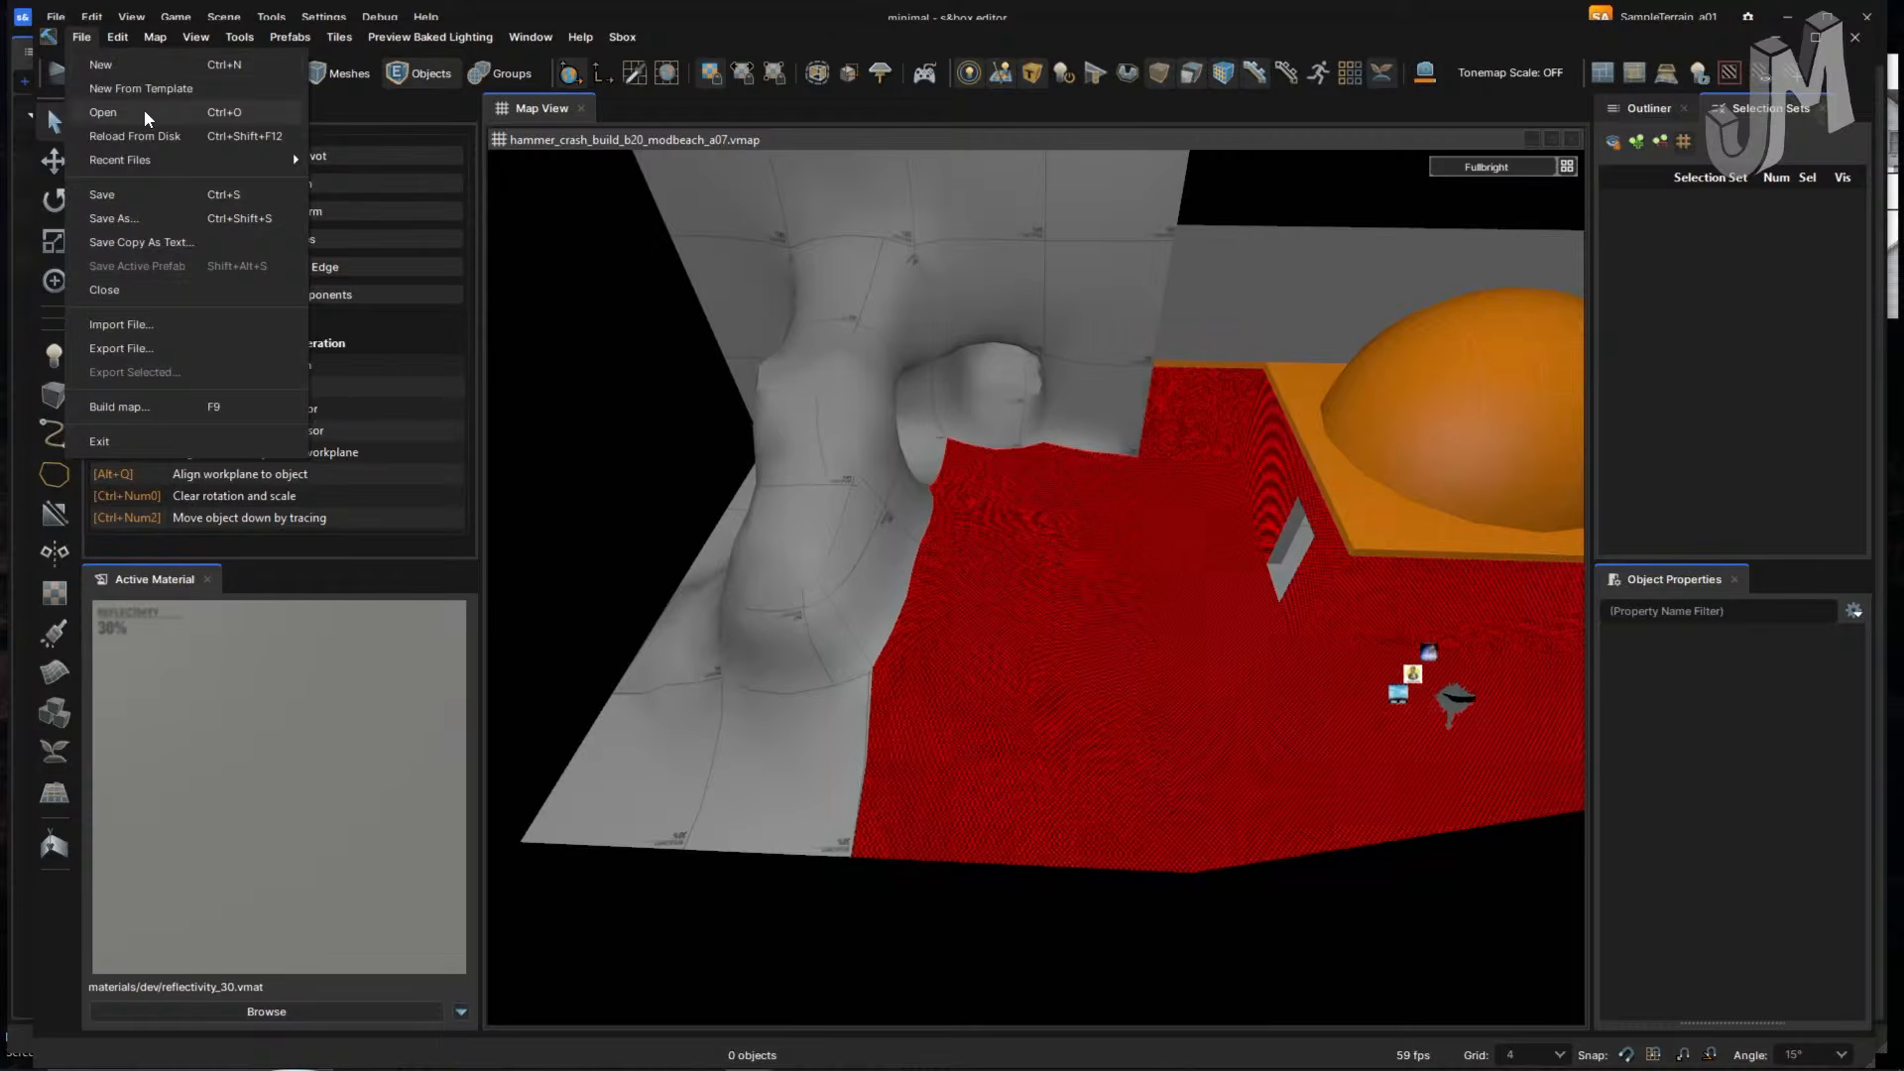
{"action": "mouse_move", "coordinate": [198, 159]}
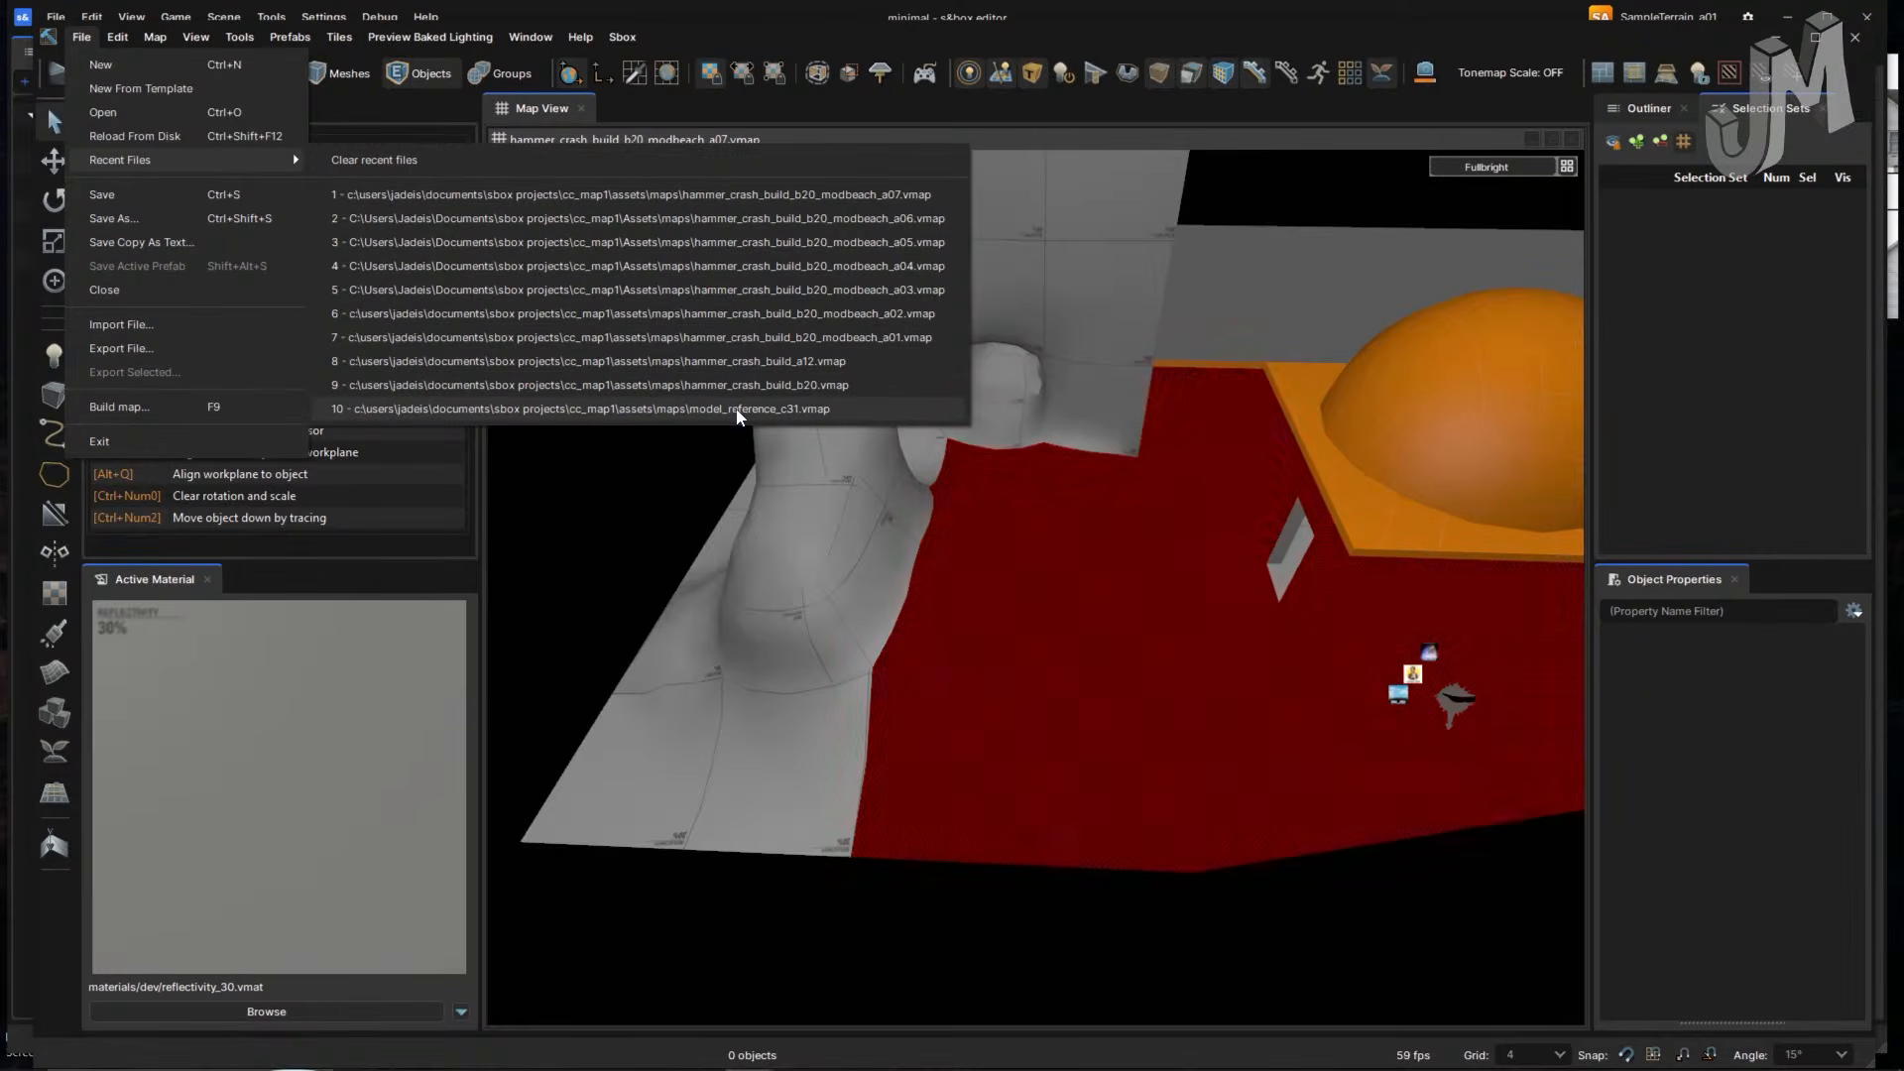
- Load the model_reference_c31 map
{"action": "left_click", "coordinate": [736, 409]}
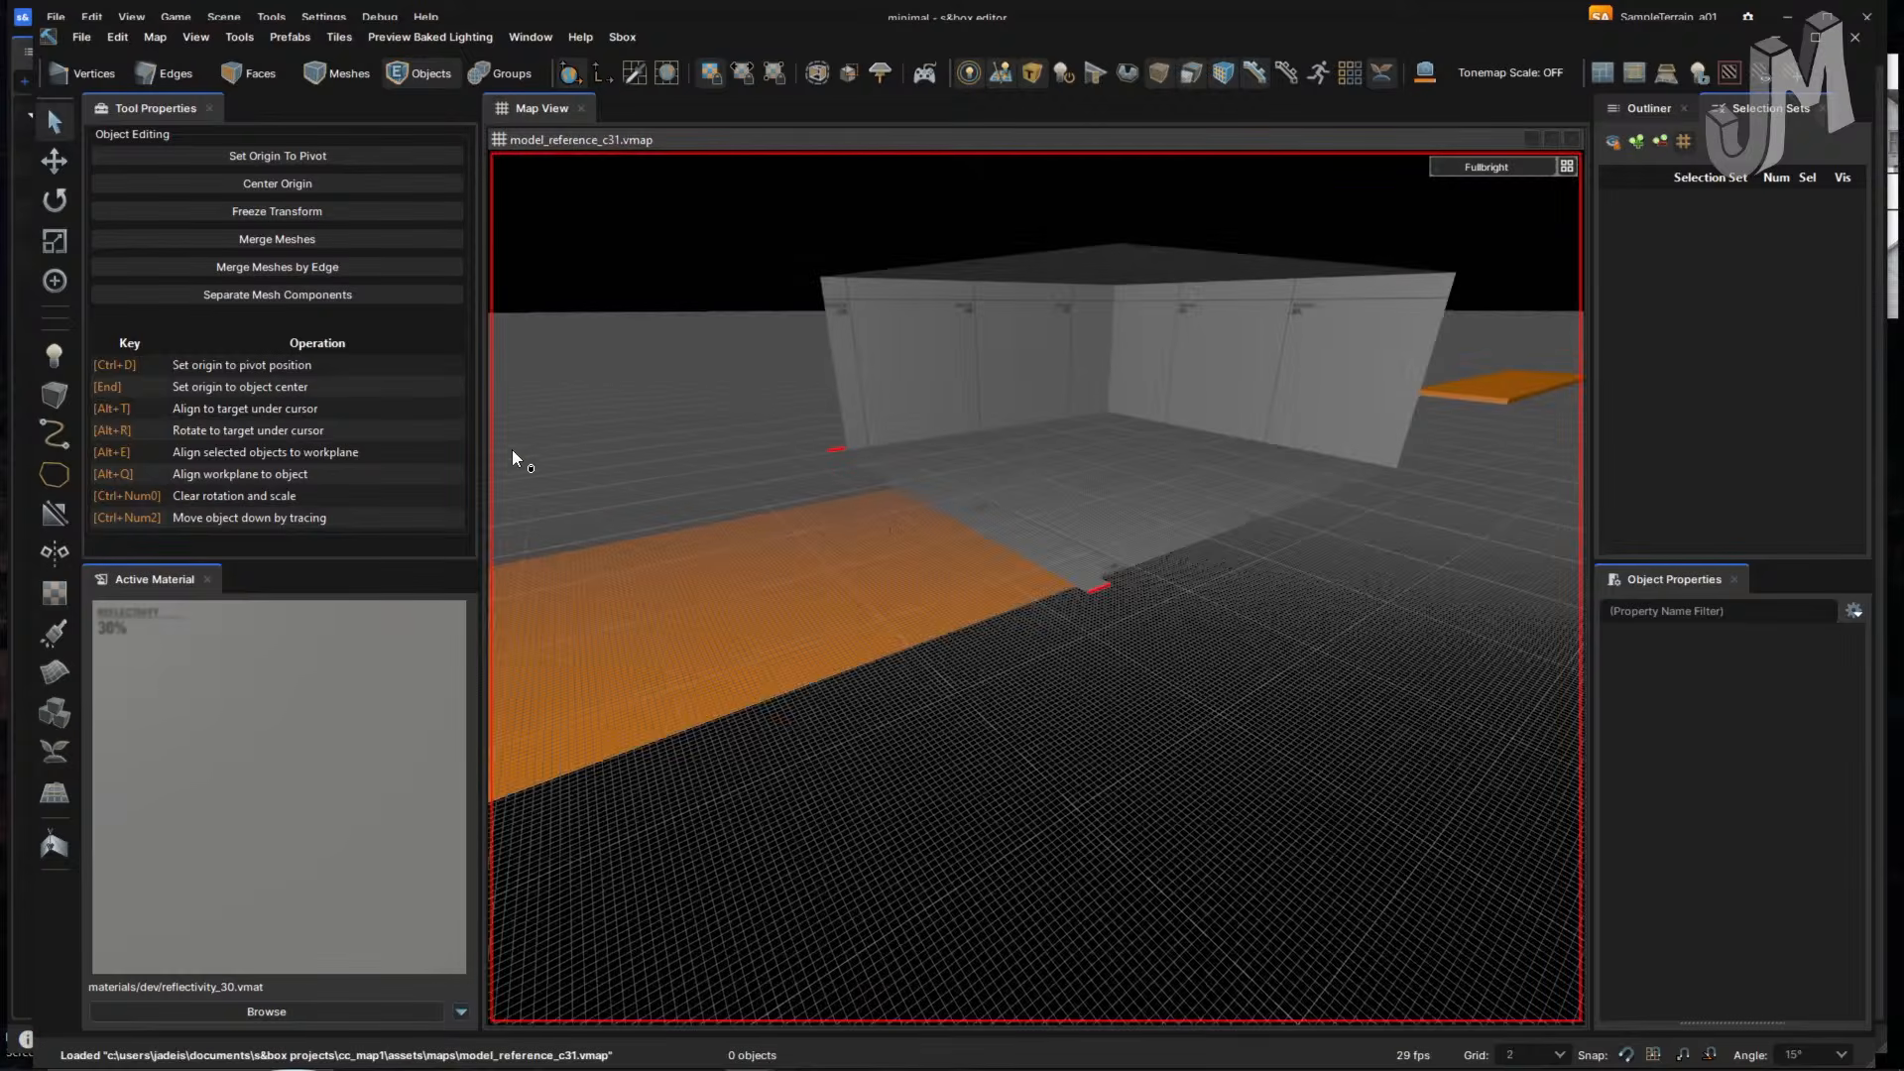
{"action": "scroll", "coordinate": [843, 397], "scroll_direction": "down", "scroll_amount": 5}
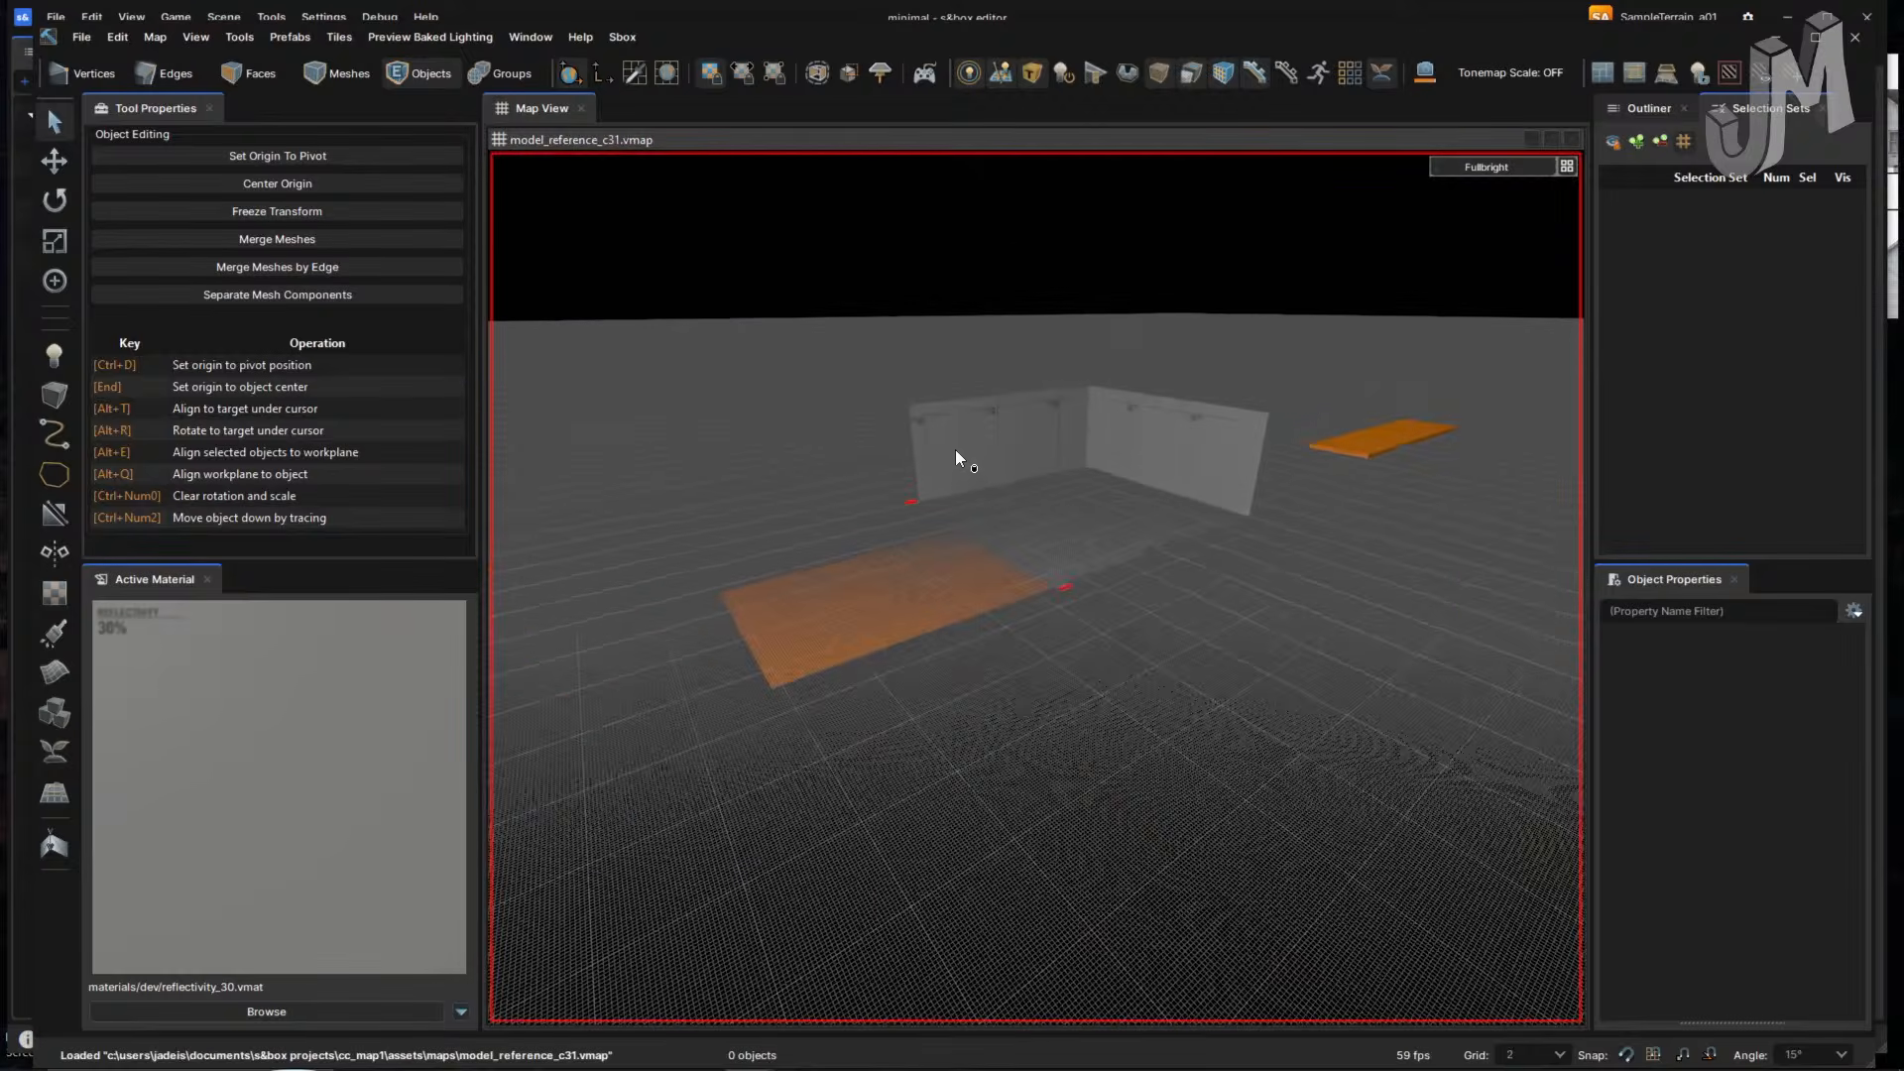
{"action": "scroll", "coordinate": [1030, 550], "scroll_direction": "up", "scroll_amount": 6}
- Fly into the grey room with the doorway and choose File > Save As
{"action": "right_click_drag", "start_coordinate": [1054, 542], "coordinate": [1055, 543]}
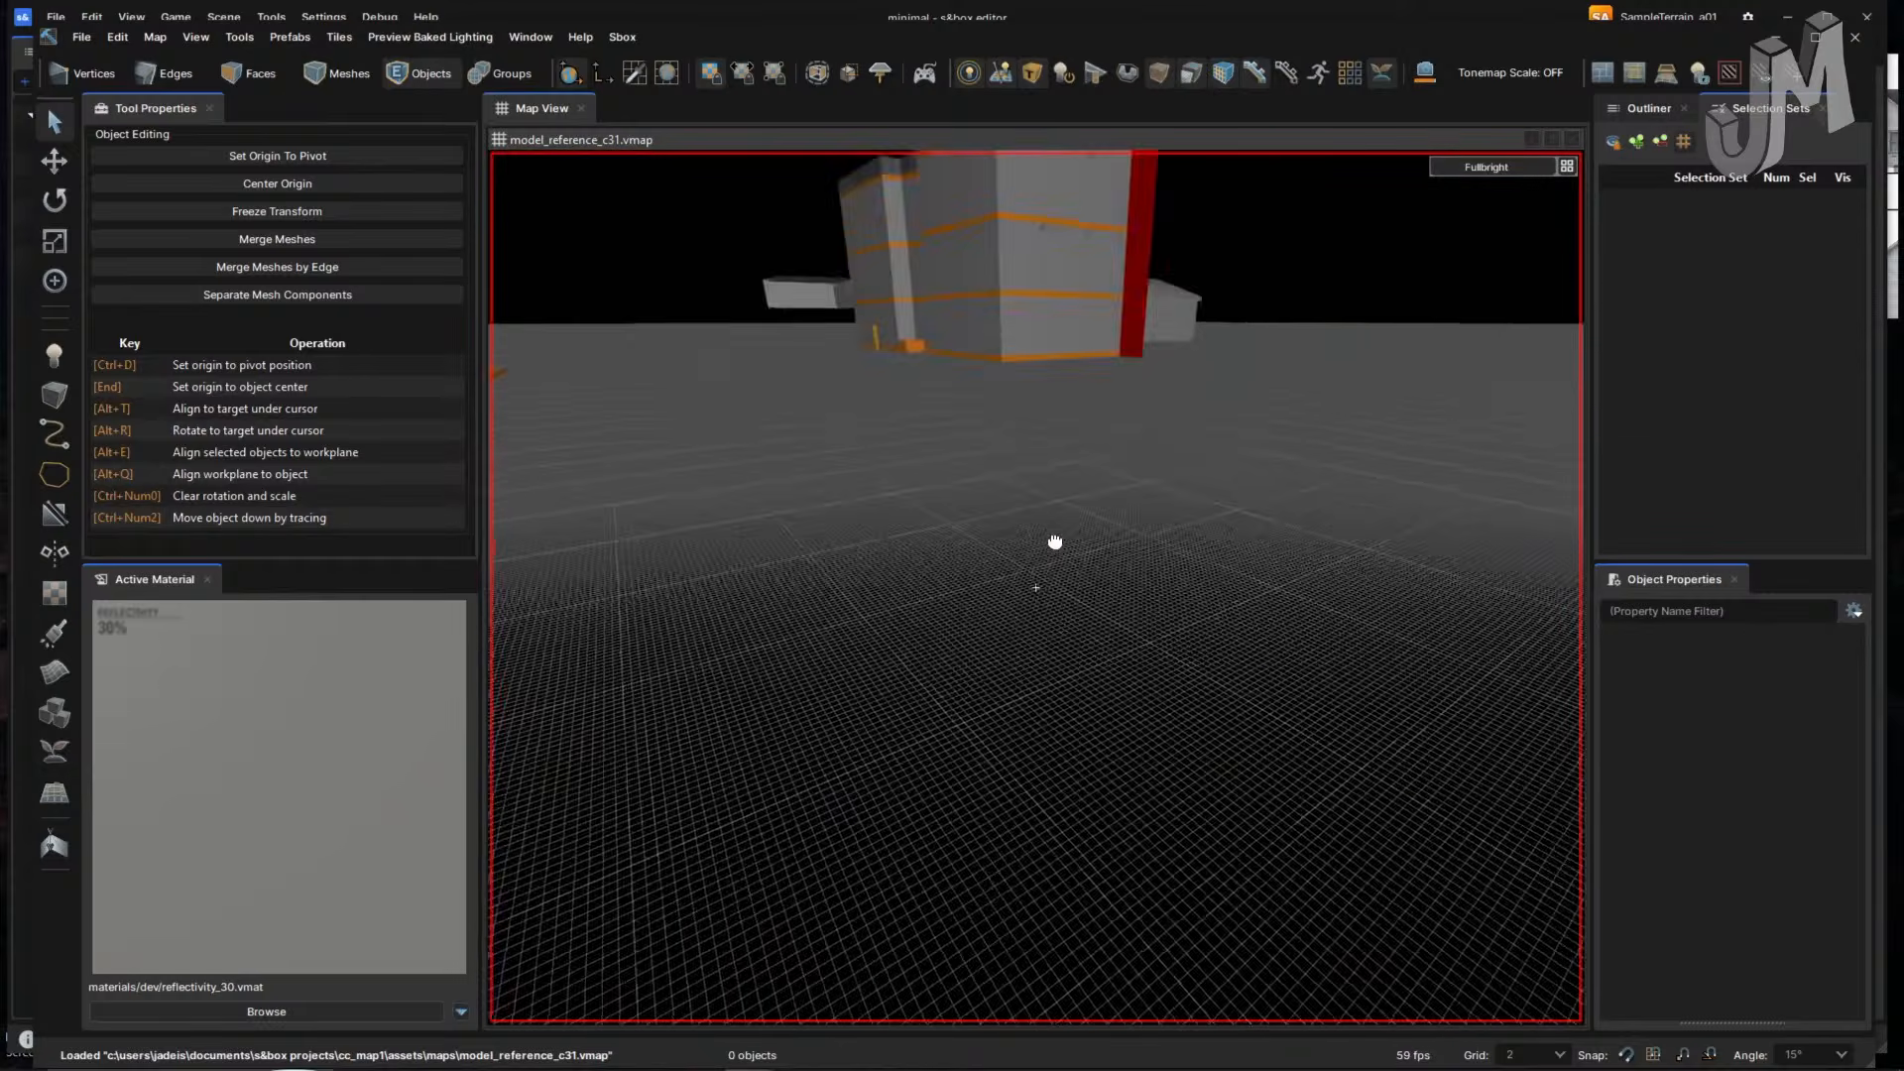
{"action": "key", "text": "w"}
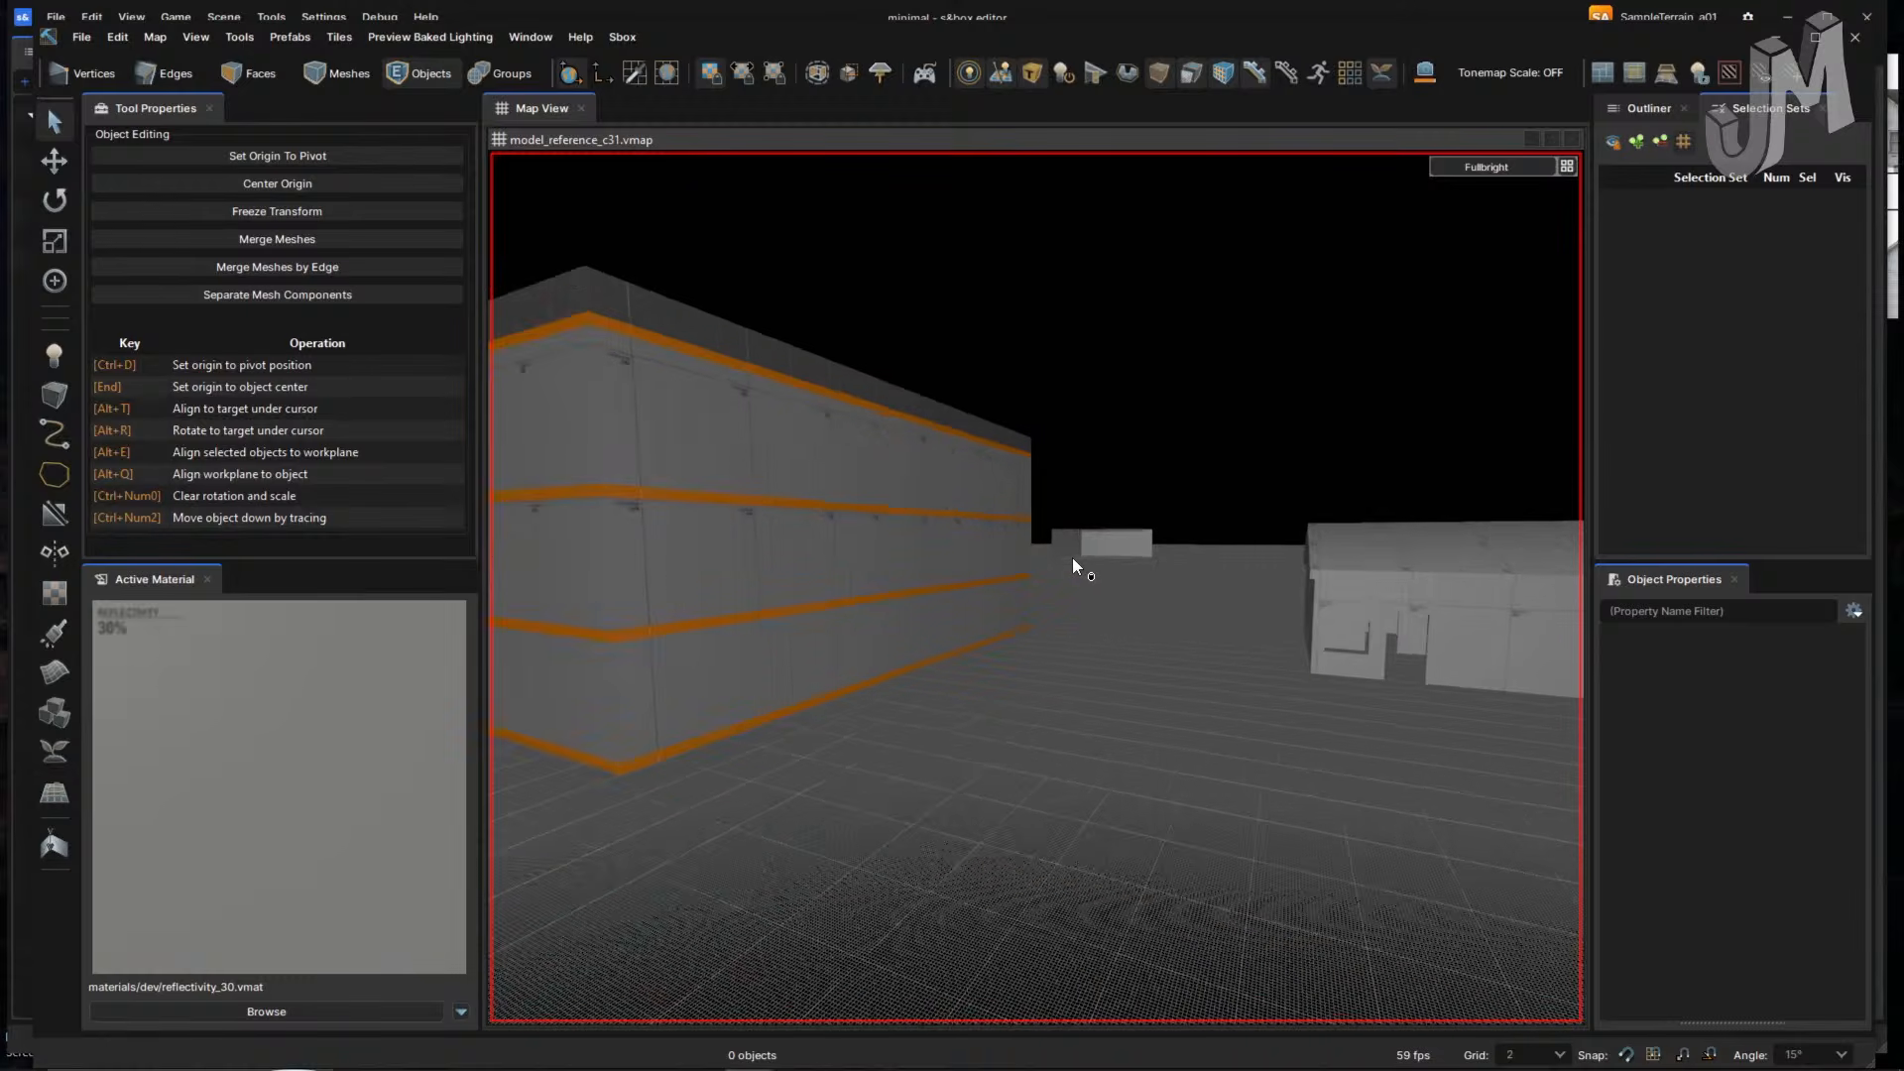
{"action": "right_click_drag", "start_coordinate": [1072, 558], "coordinate": [1053, 555]}
{"action": "key", "text": "w"}
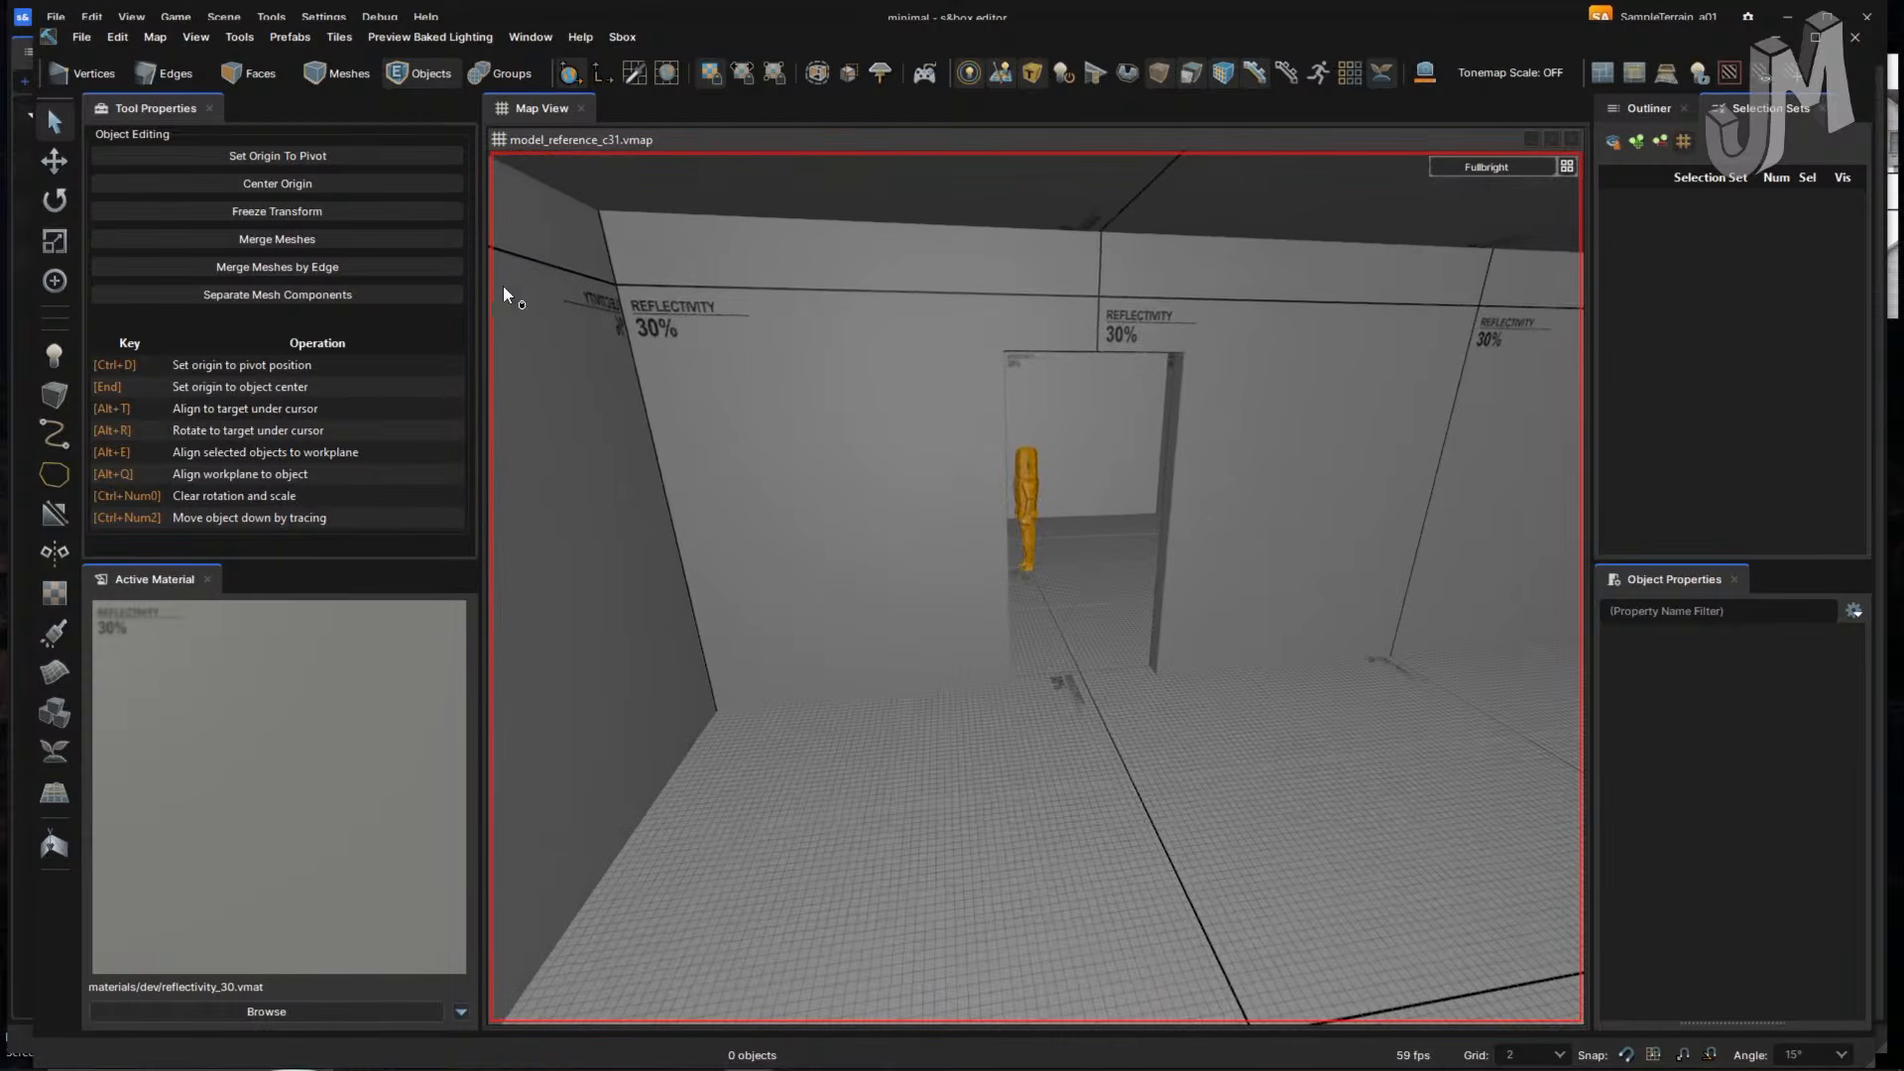
{"action": "left_click", "coordinate": [77, 41]}
{"action": "left_click", "coordinate": [178, 218]}
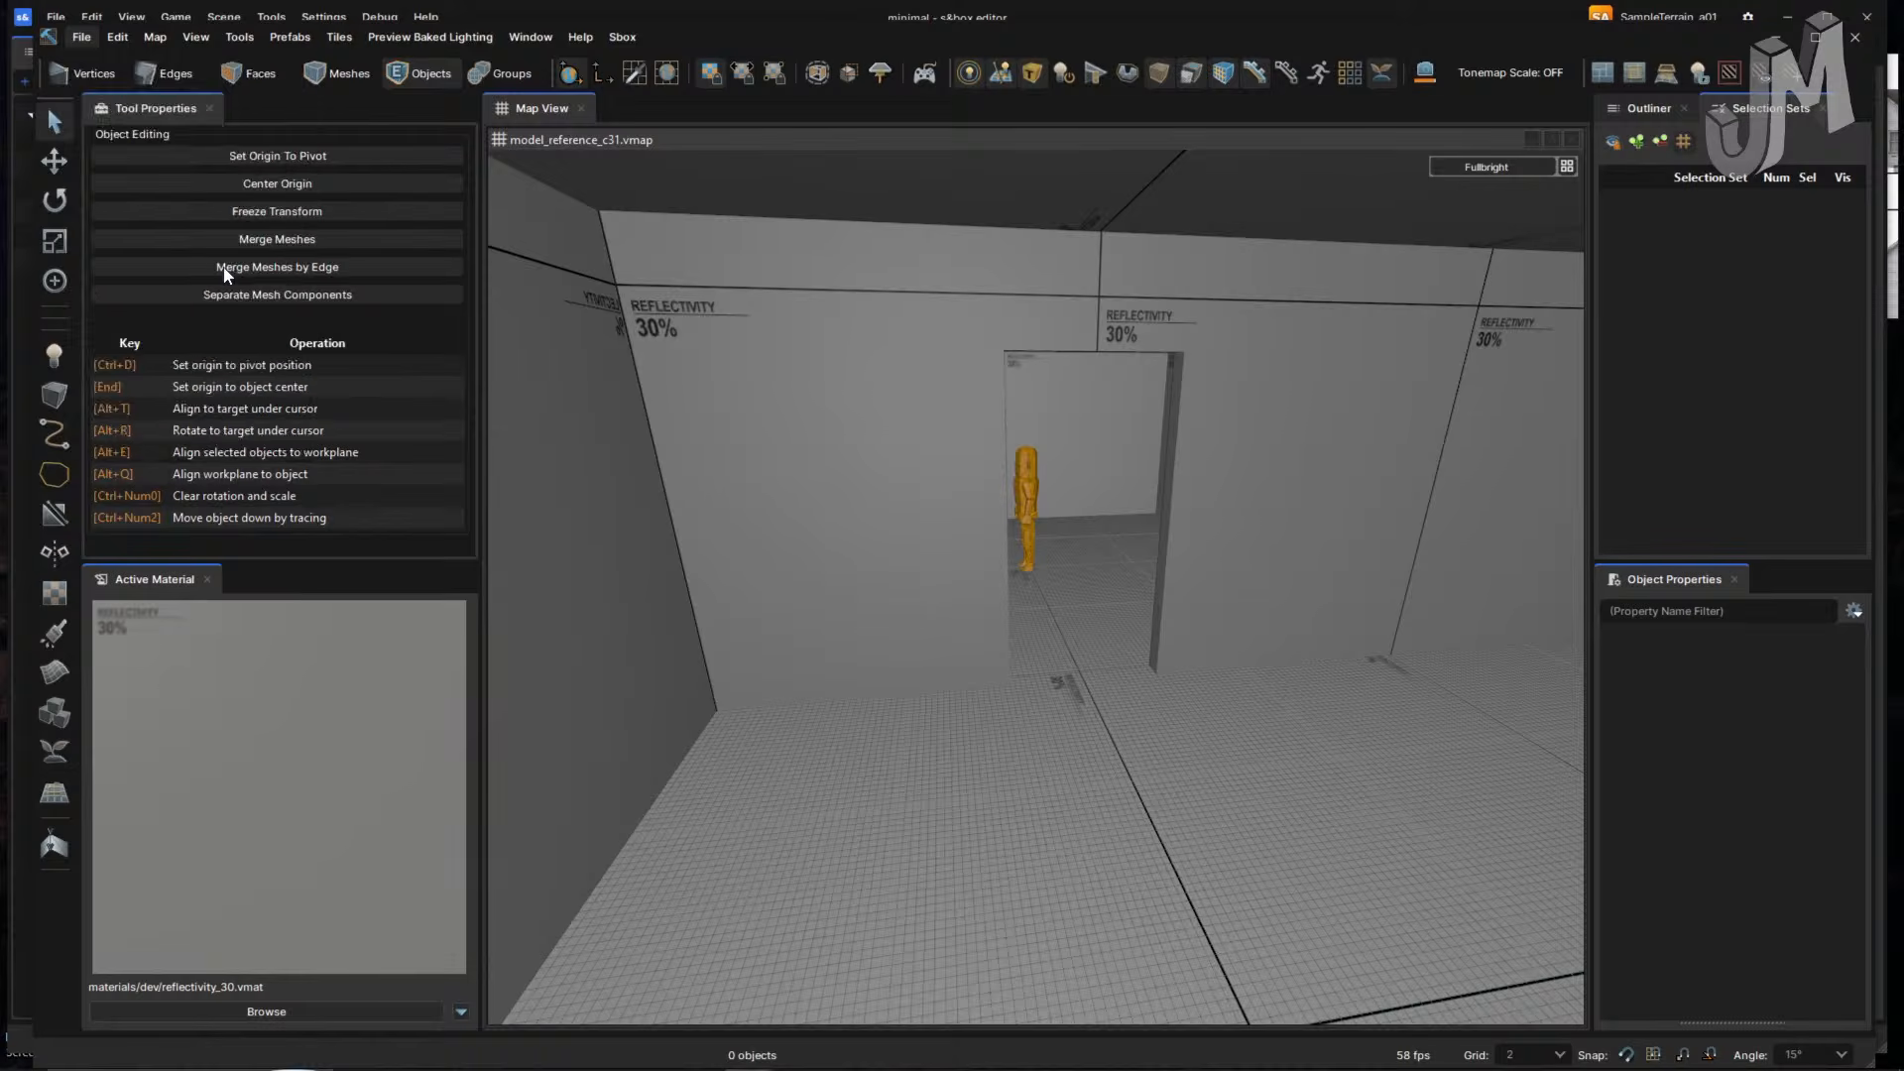
- Save the map as model_reference_c32_shanty_a01.vmap
{"action": "left_click", "coordinate": [402, 452]}
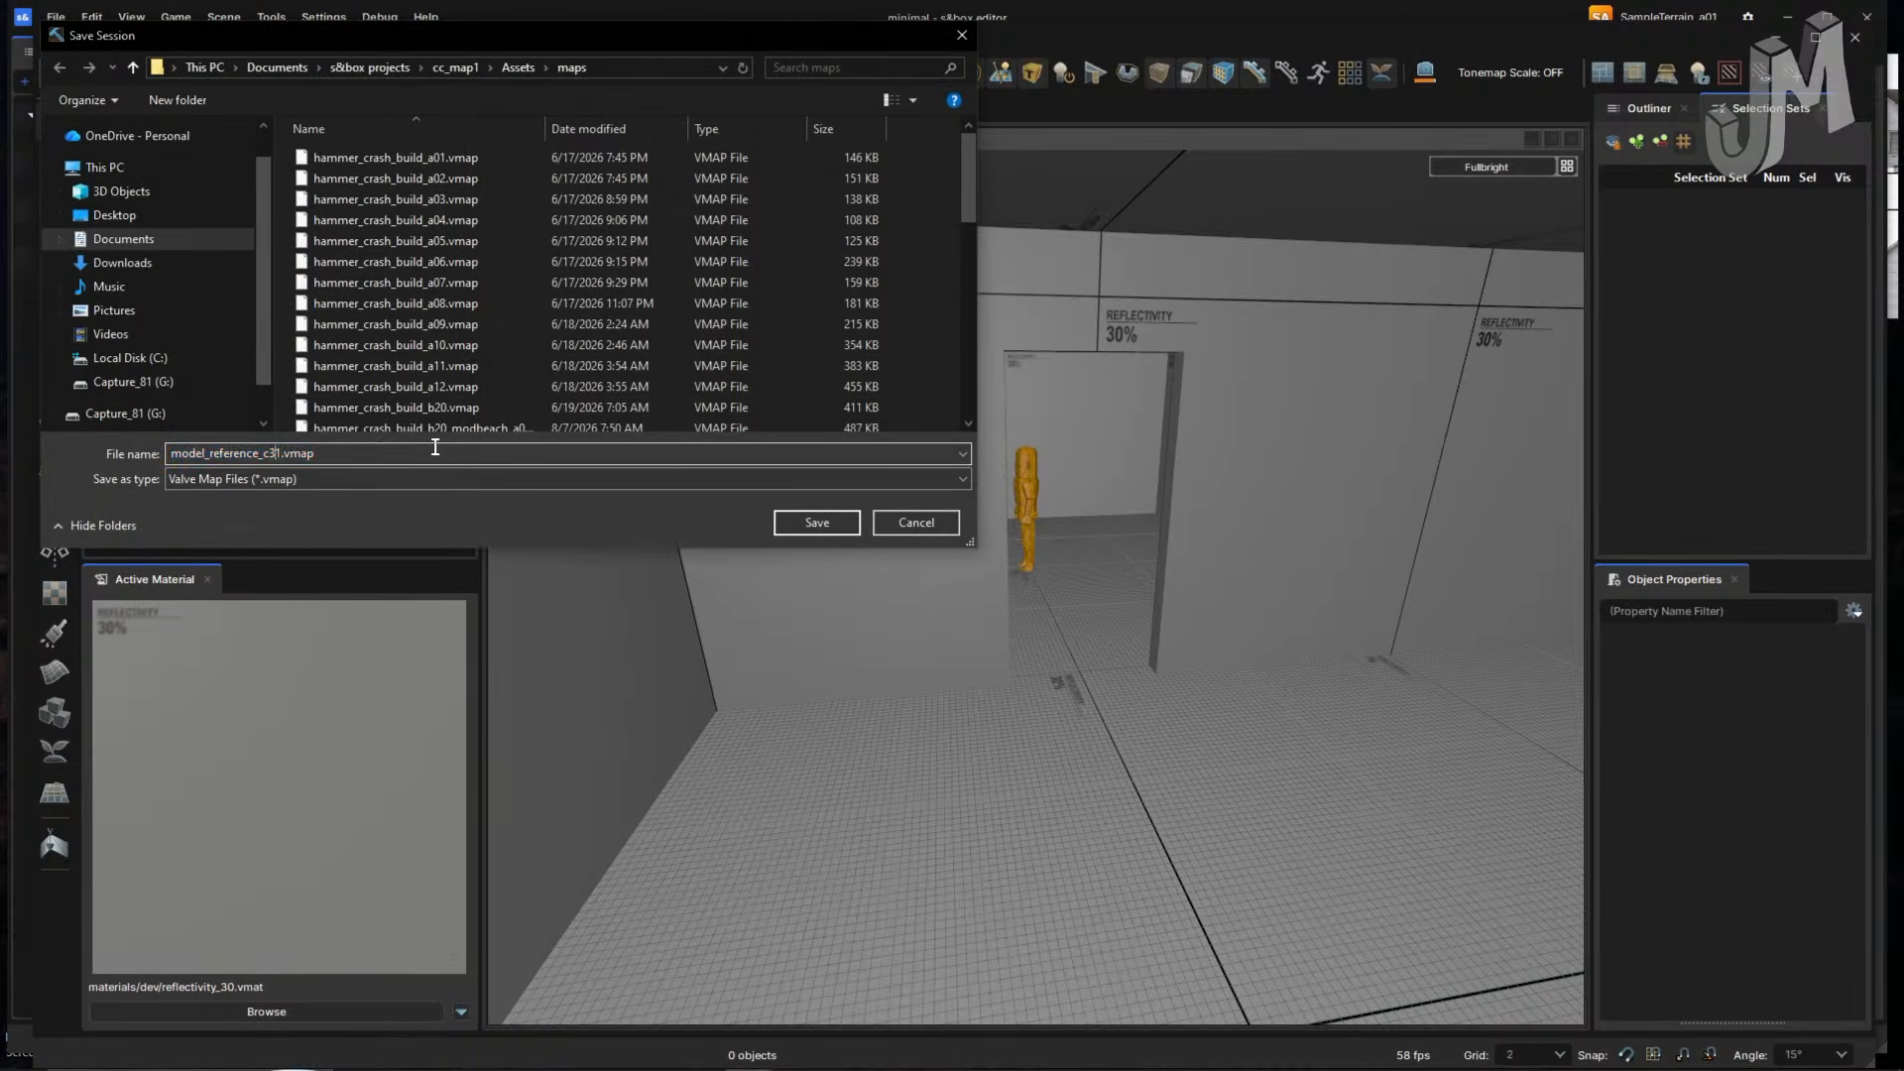
{"action": "key", "text": "BackSpace"}
{"action": "type", "text": "2_SHANBT"}
{"action": "key", "text": "BackSpace"}
{"action": "key", "text": "BackSpace"}
{"action": "key", "text": "BackSpace"}
{"action": "key", "text": "BackSpace"}
{"action": "key", "text": "BackSpace"}
{"action": "key", "text": "BackSpace"}
{"action": "type", "text": "shanty_a01"}
{"action": "key", "text": "Return"}
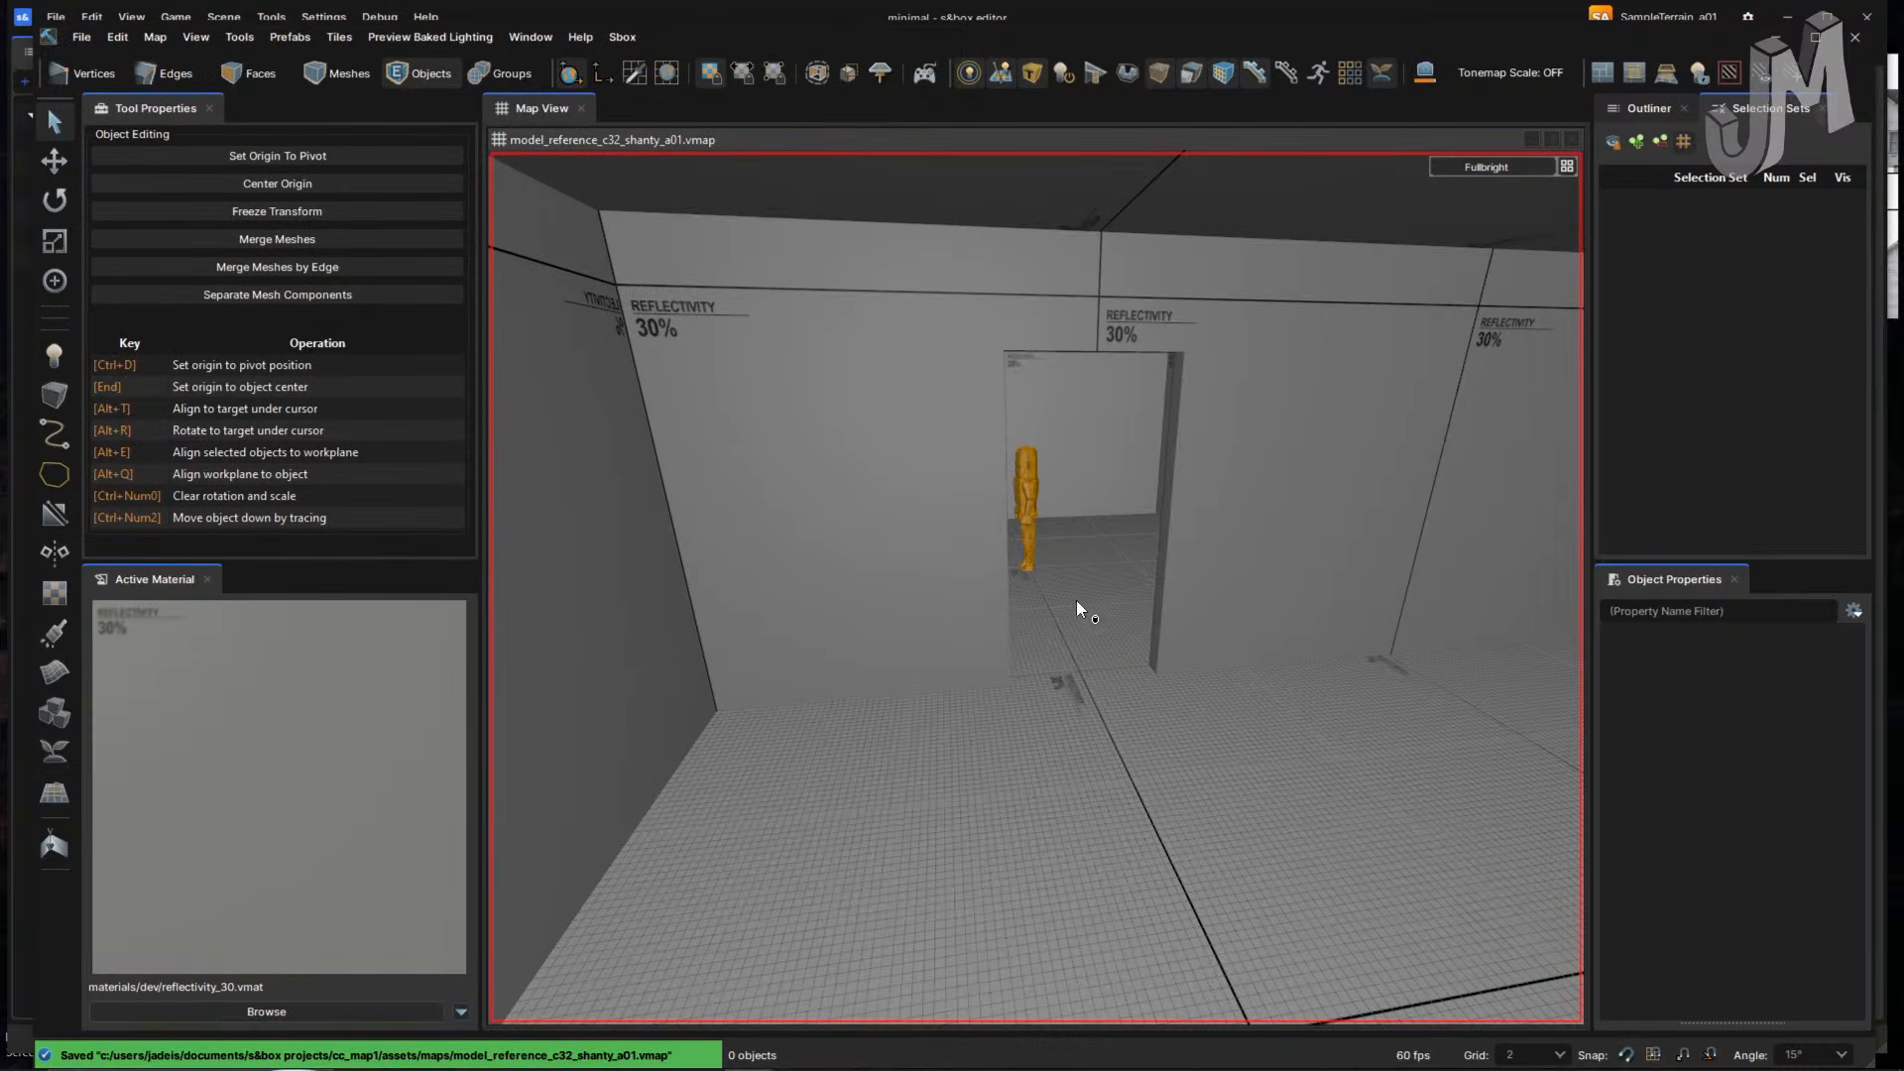
- Select the orange info_player_start figure in mesh selection mode
{"action": "right_click_drag", "start_coordinate": [1075, 599], "coordinate": [1048, 546]}
{"action": "left_click", "coordinate": [1208, 551]}
{"action": "key", "text": "3"}
{"action": "key", "text": "4"}
{"action": "left_click", "coordinate": [1028, 535]}
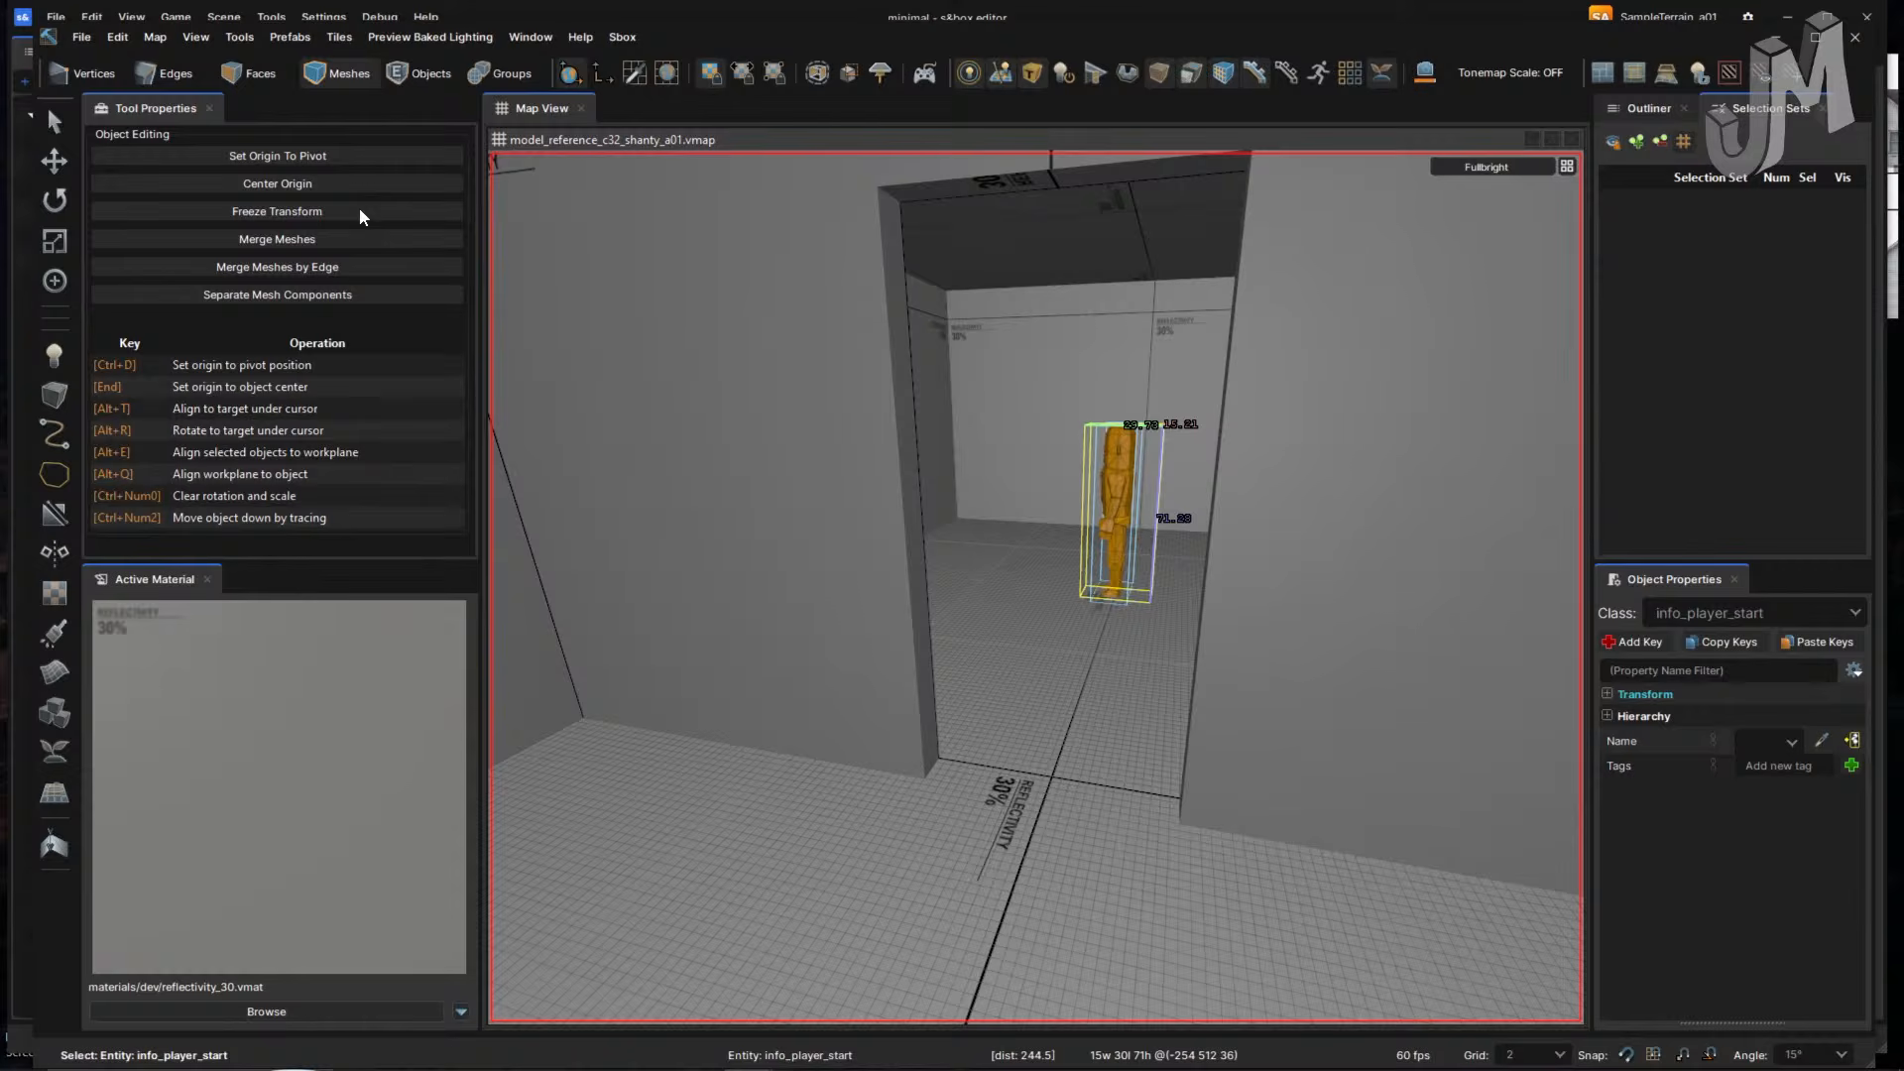
- Translate the player start across the grid, undoing the accidental extra copy
{"action": "left_click", "coordinate": [54, 162]}
{"action": "right_click_drag", "start_coordinate": [779, 441], "coordinate": [780, 442]}
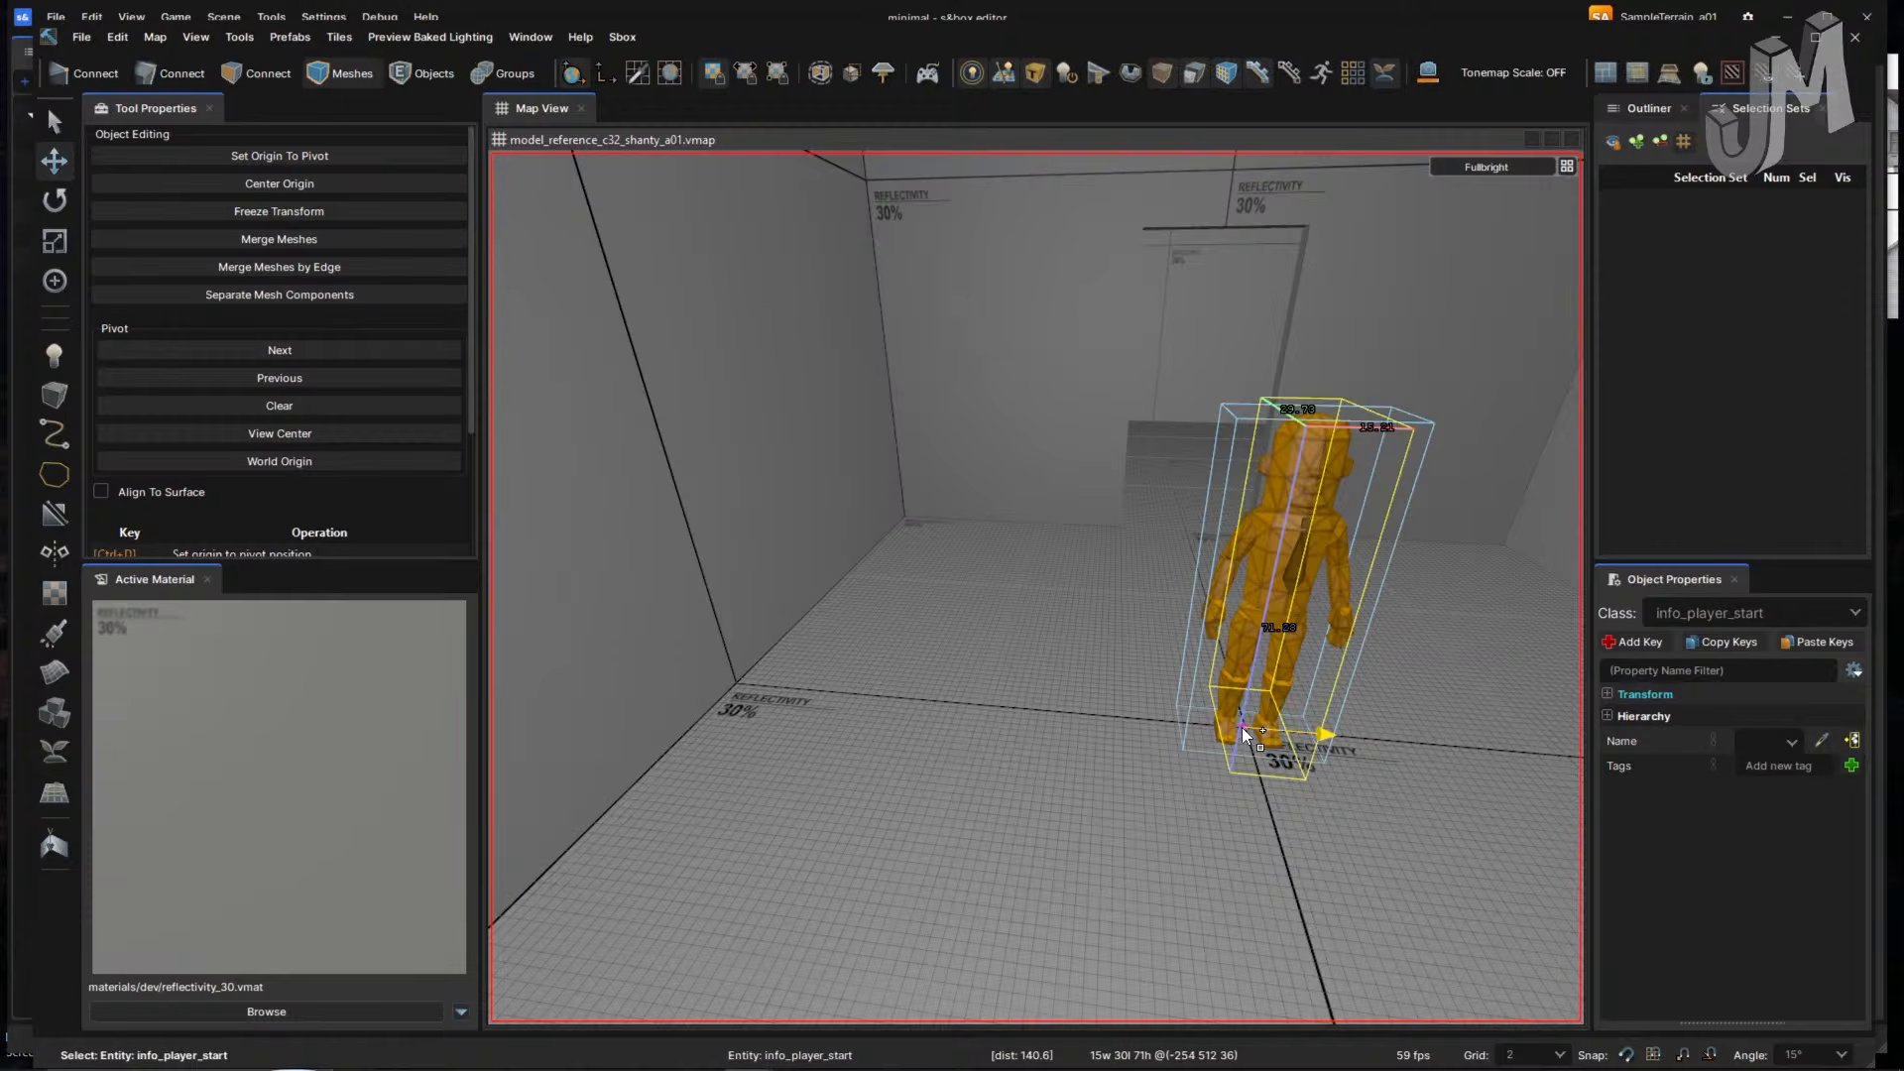
{"action": "left_click_drag", "start_coordinate": [1335, 741], "coordinate": [501, 650], "text": "shift"}
{"action": "scroll", "coordinate": [1031, 679], "scroll_direction": "down", "scroll_amount": 5}
{"action": "right_click_drag", "start_coordinate": [1104, 670], "coordinate": [1104, 671]}
{"action": "key", "text": "w"}
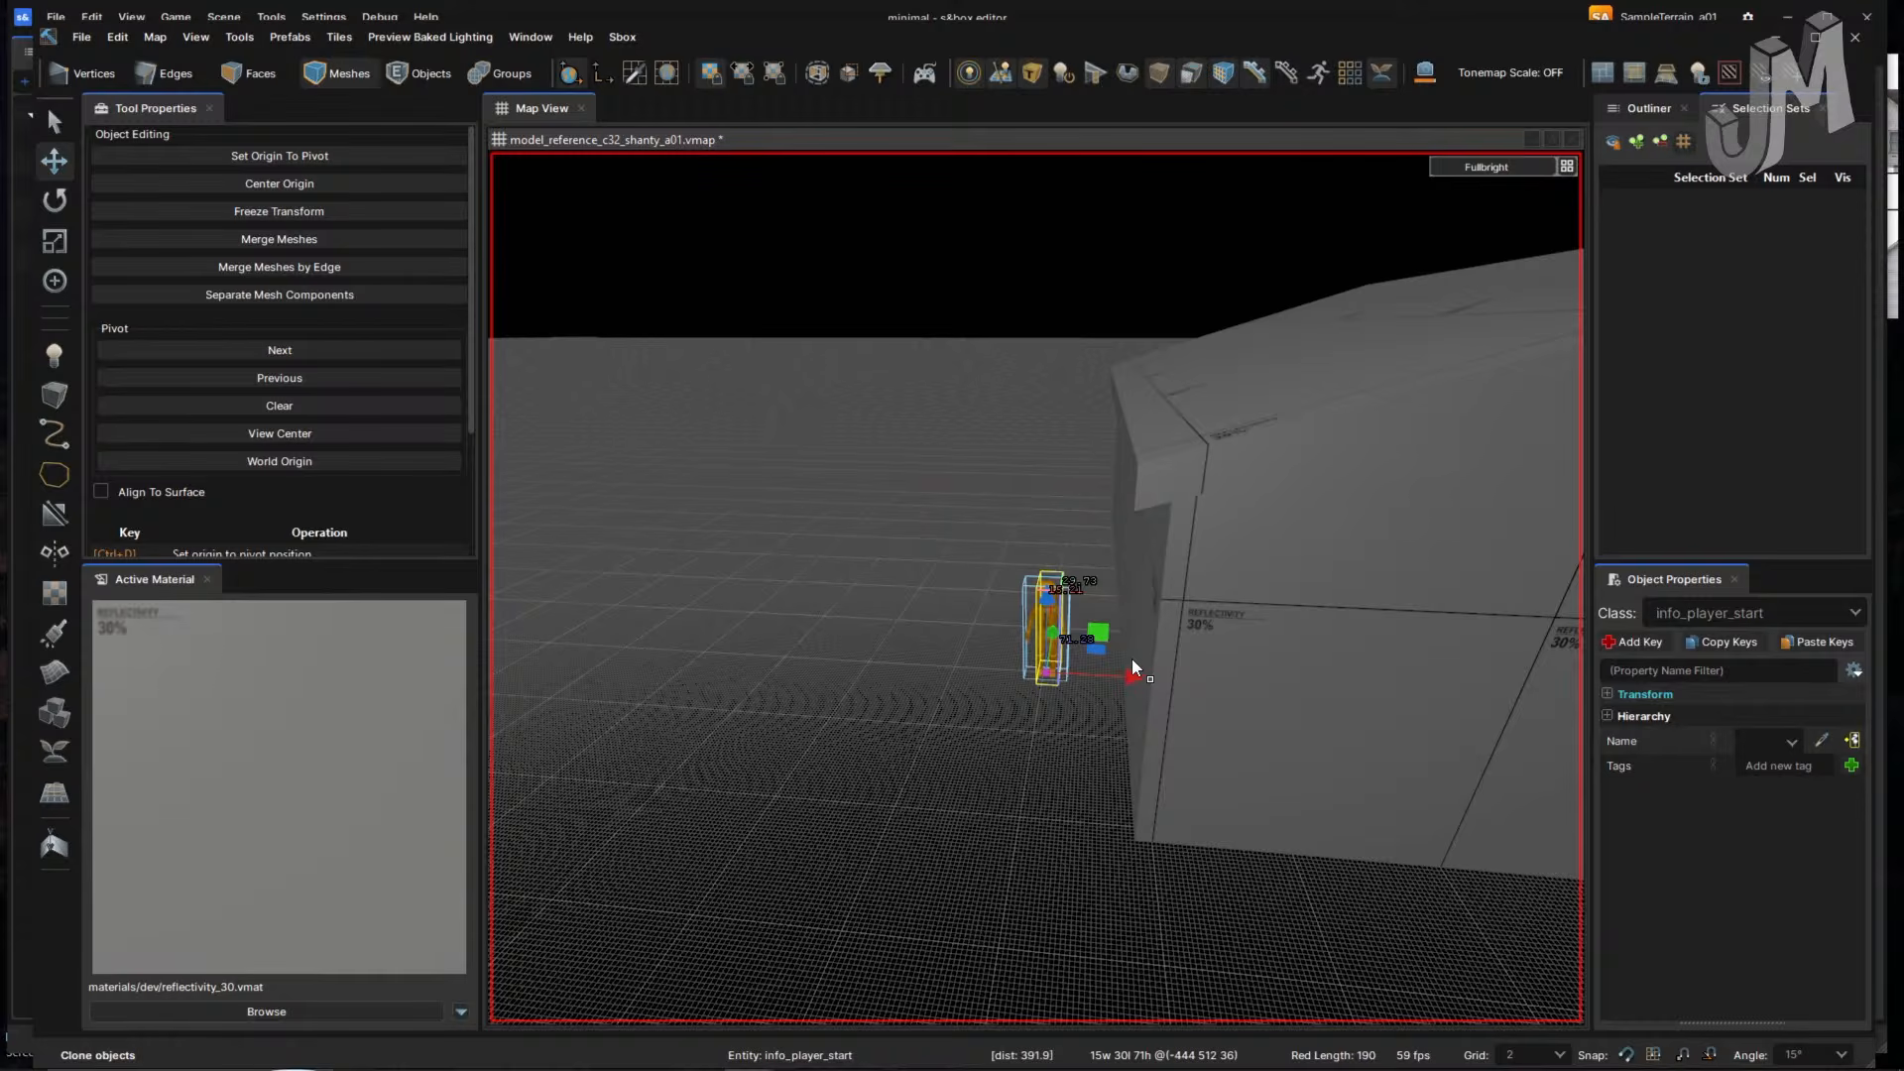
{"action": "key", "text": "shift+r"}
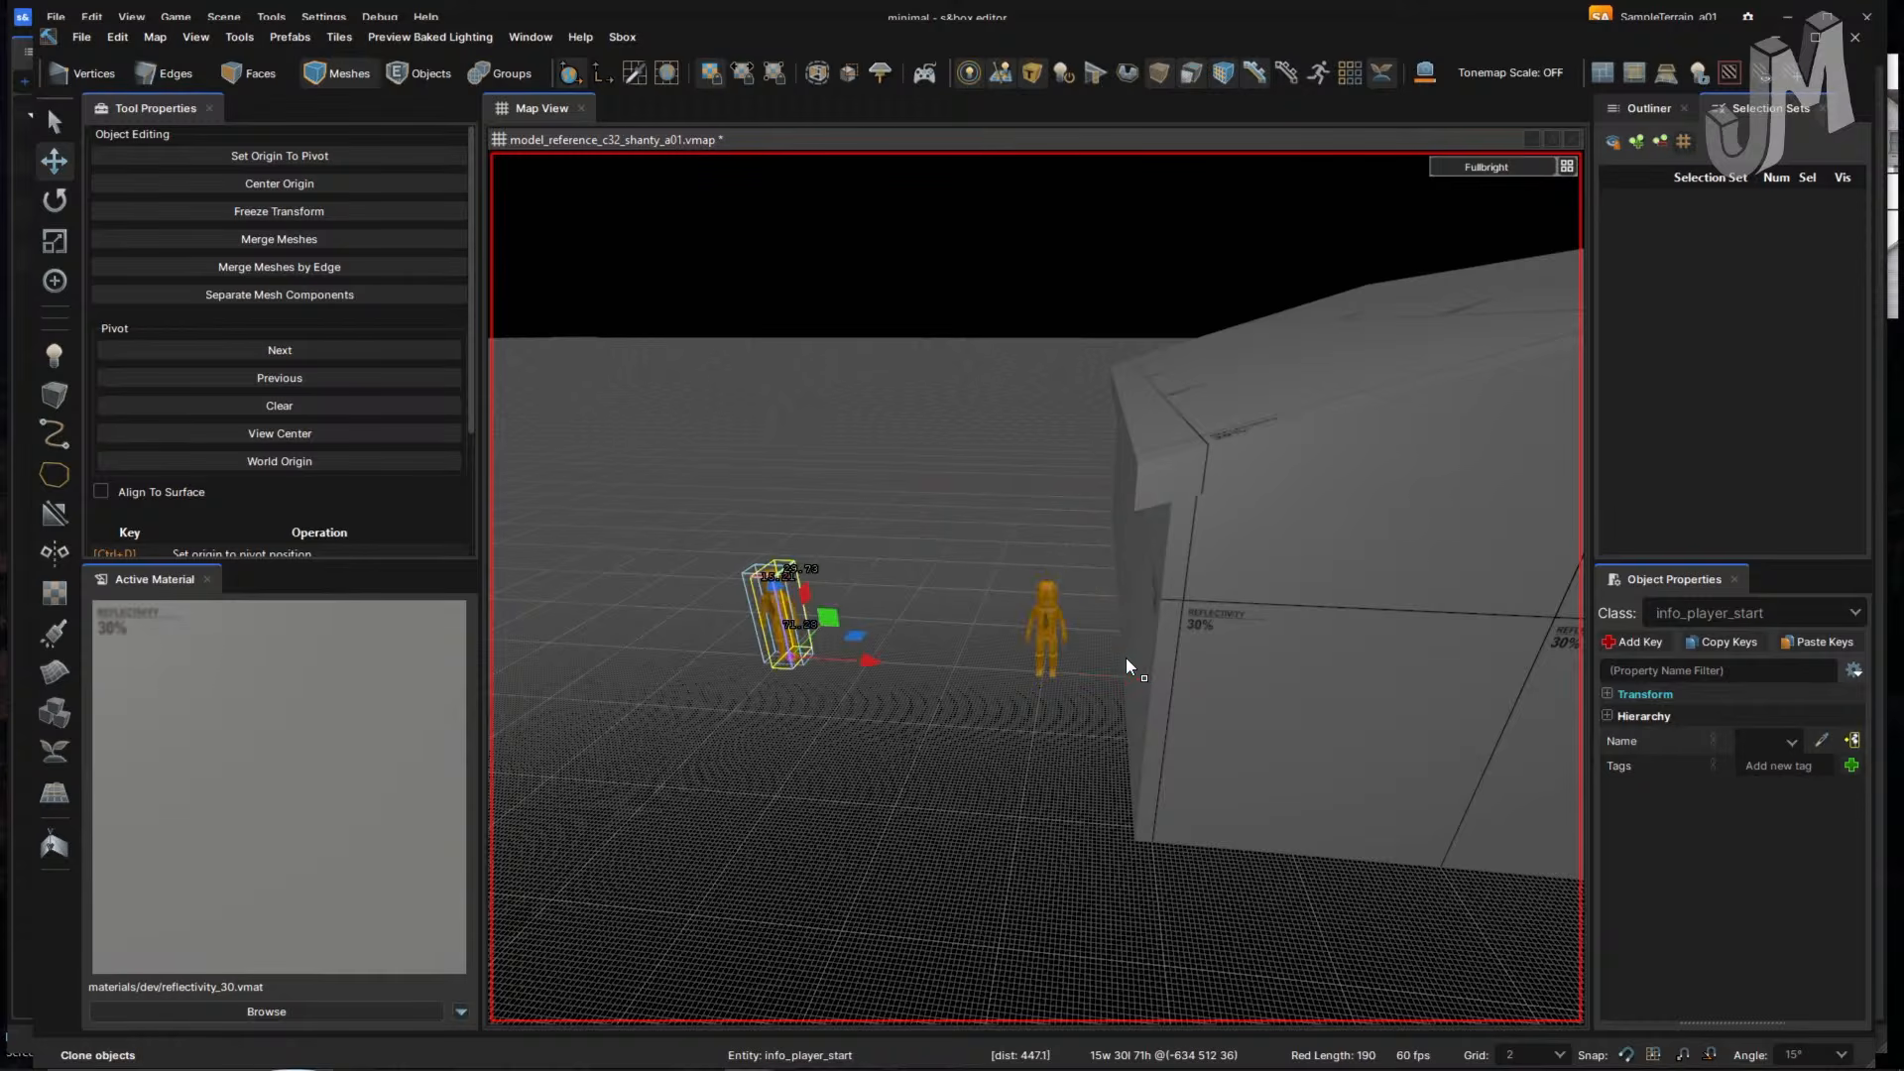
{"action": "key", "text": "ctrl+z"}
{"action": "left_click", "coordinate": [1053, 630]}
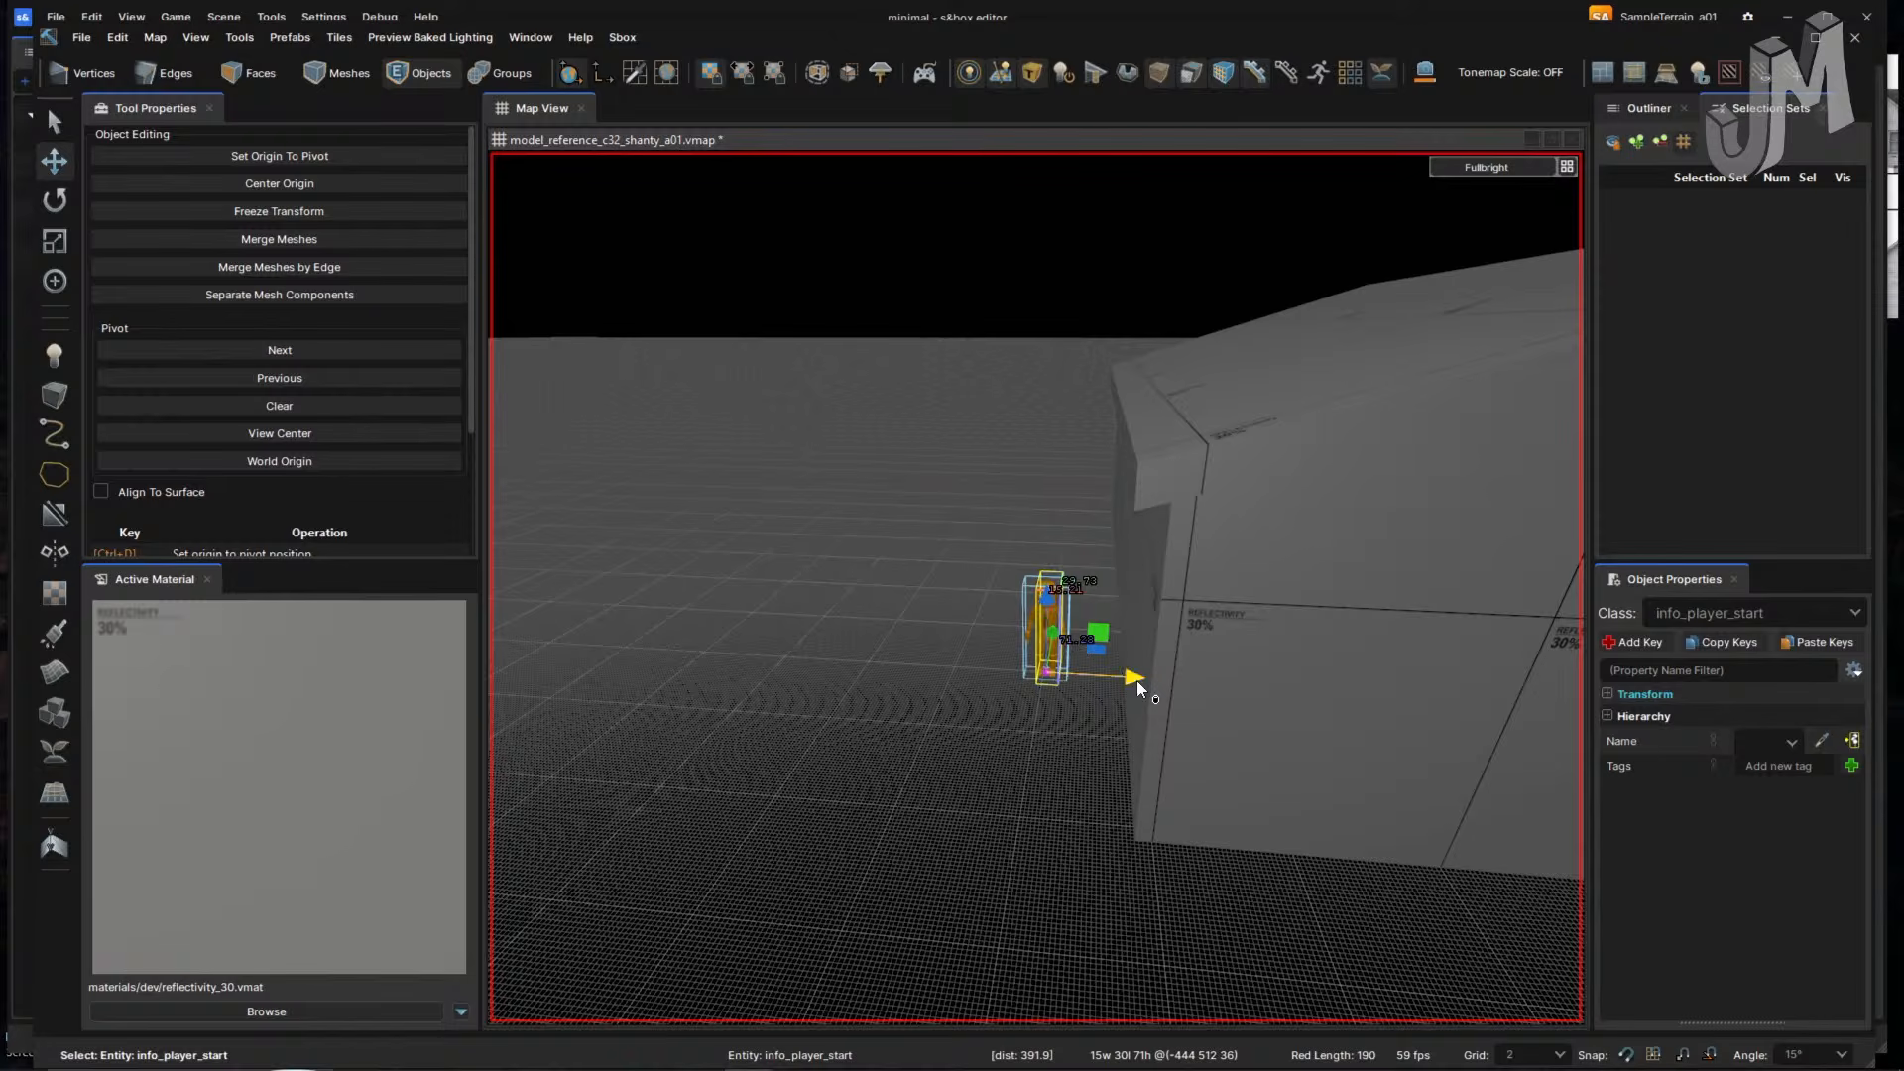
{"action": "left_click_drag", "start_coordinate": [1136, 680], "coordinate": [745, 642]}
{"action": "left_click", "coordinate": [816, 624]}
- Shift the player start 210 units sideways and enlarge the snapping grid to 8
{"action": "right_click_drag", "start_coordinate": [778, 613], "coordinate": [779, 612]}
{"action": "key", "text": "w"}
{"action": "left_click", "coordinate": [1038, 575]}
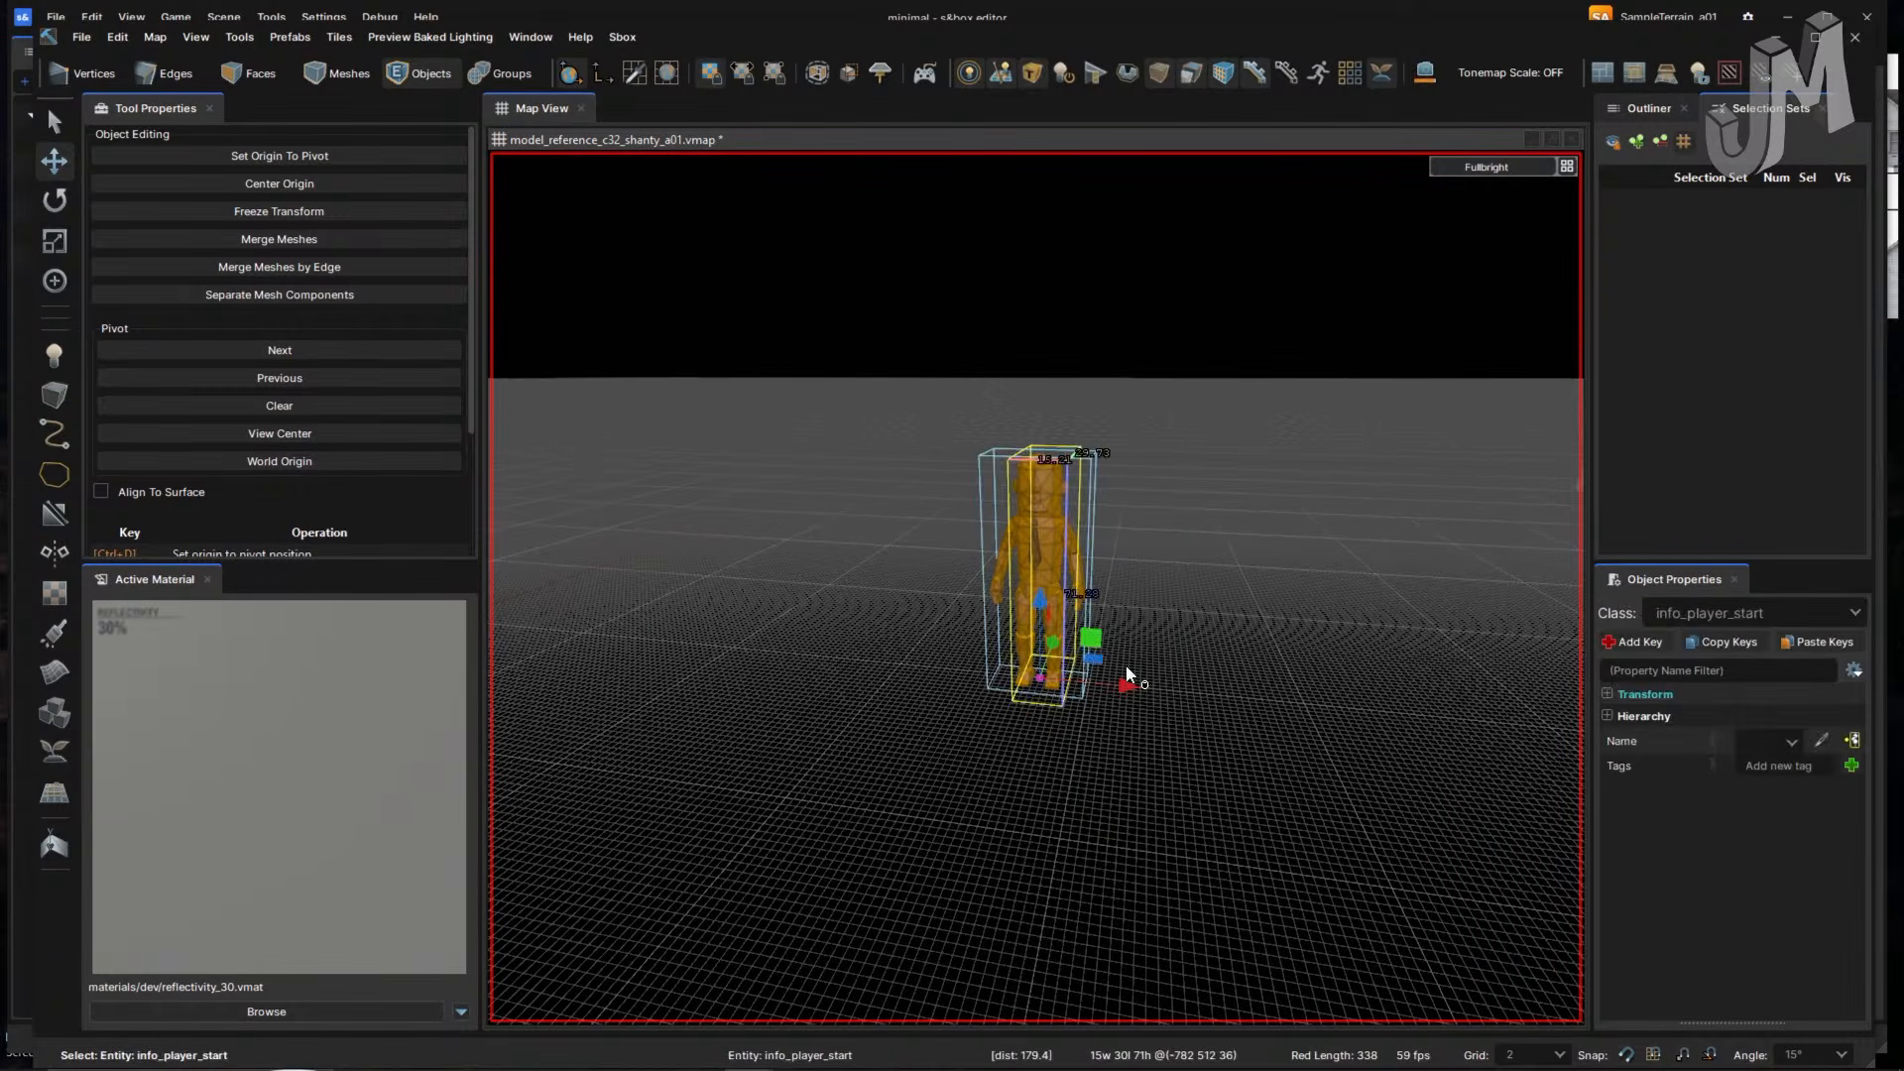
{"action": "right_click_drag", "start_coordinate": [1127, 664], "coordinate": [950, 648]}
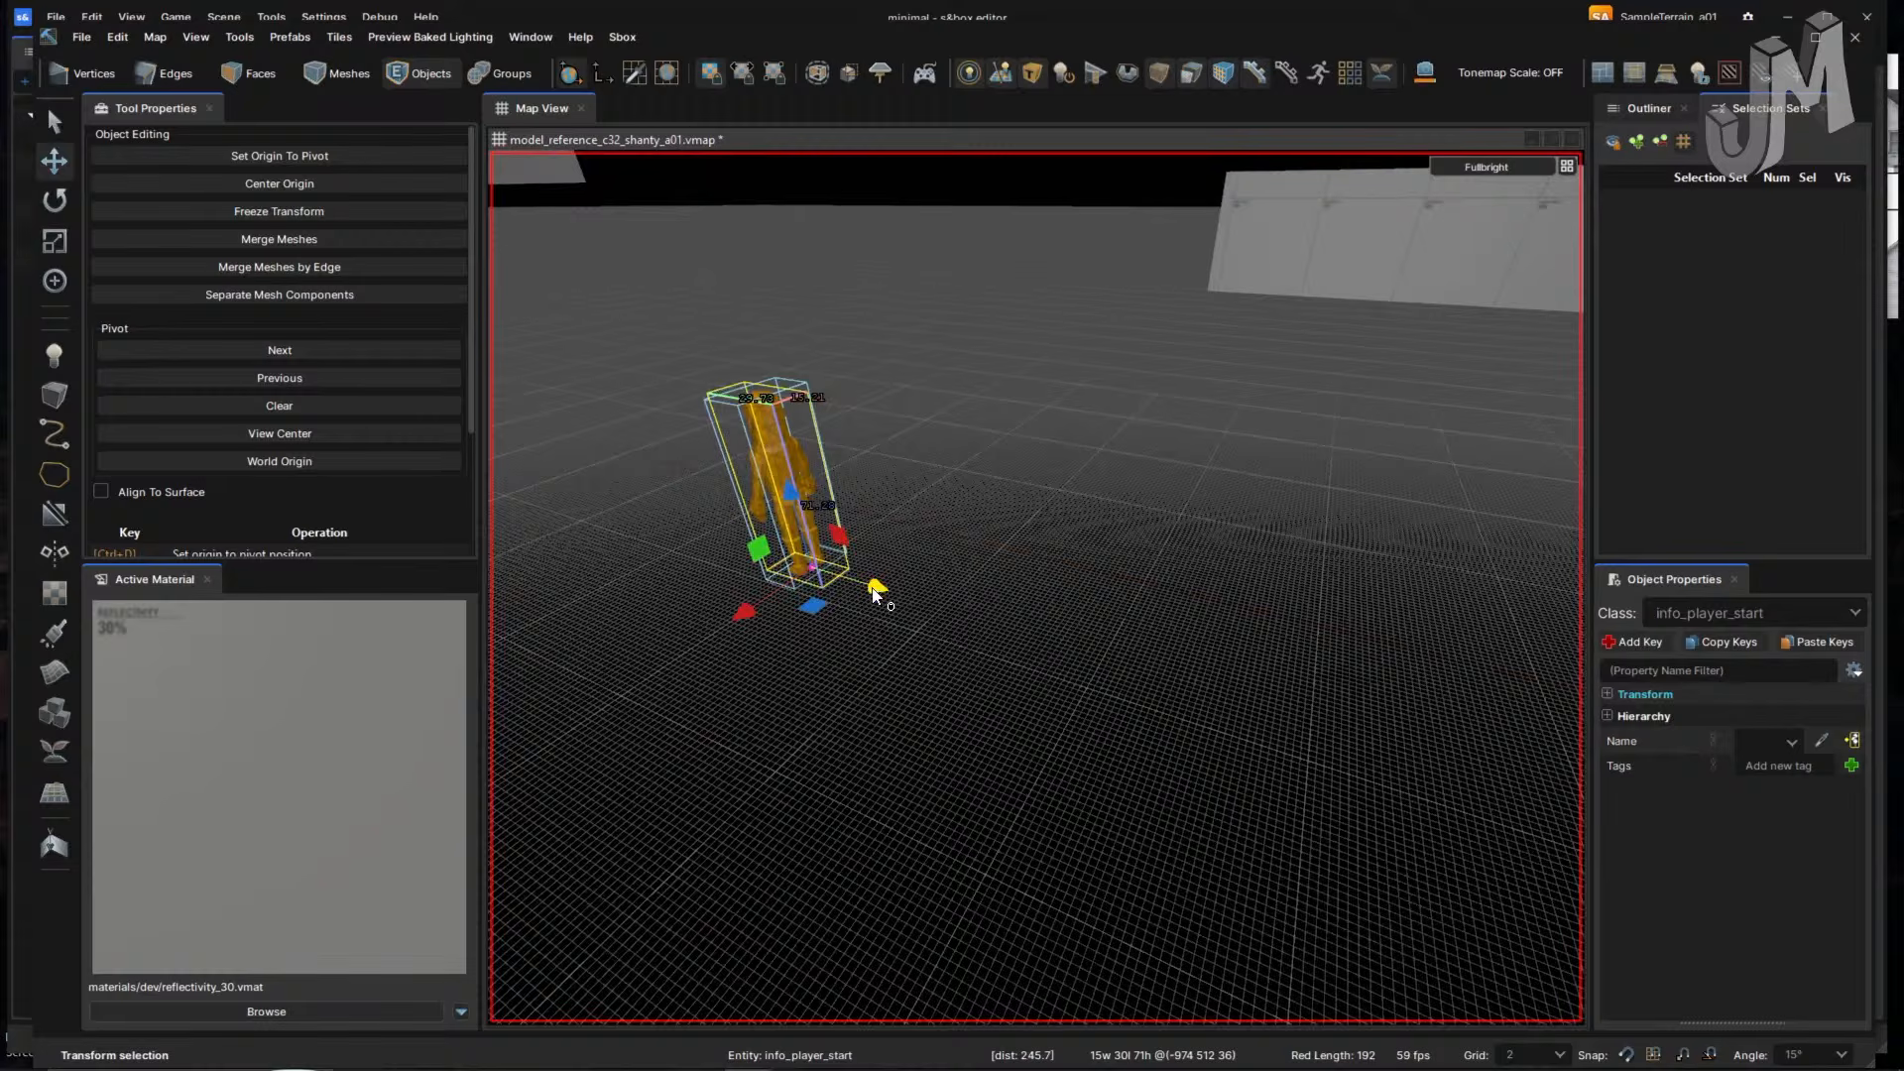
{"action": "left_click_drag", "start_coordinate": [876, 587], "coordinate": [1436, 638]}
{"action": "right_click_drag", "start_coordinate": [854, 574], "coordinate": [1112, 583]}
{"action": "key", "text": "]"}
{"action": "key", "text": "]"}
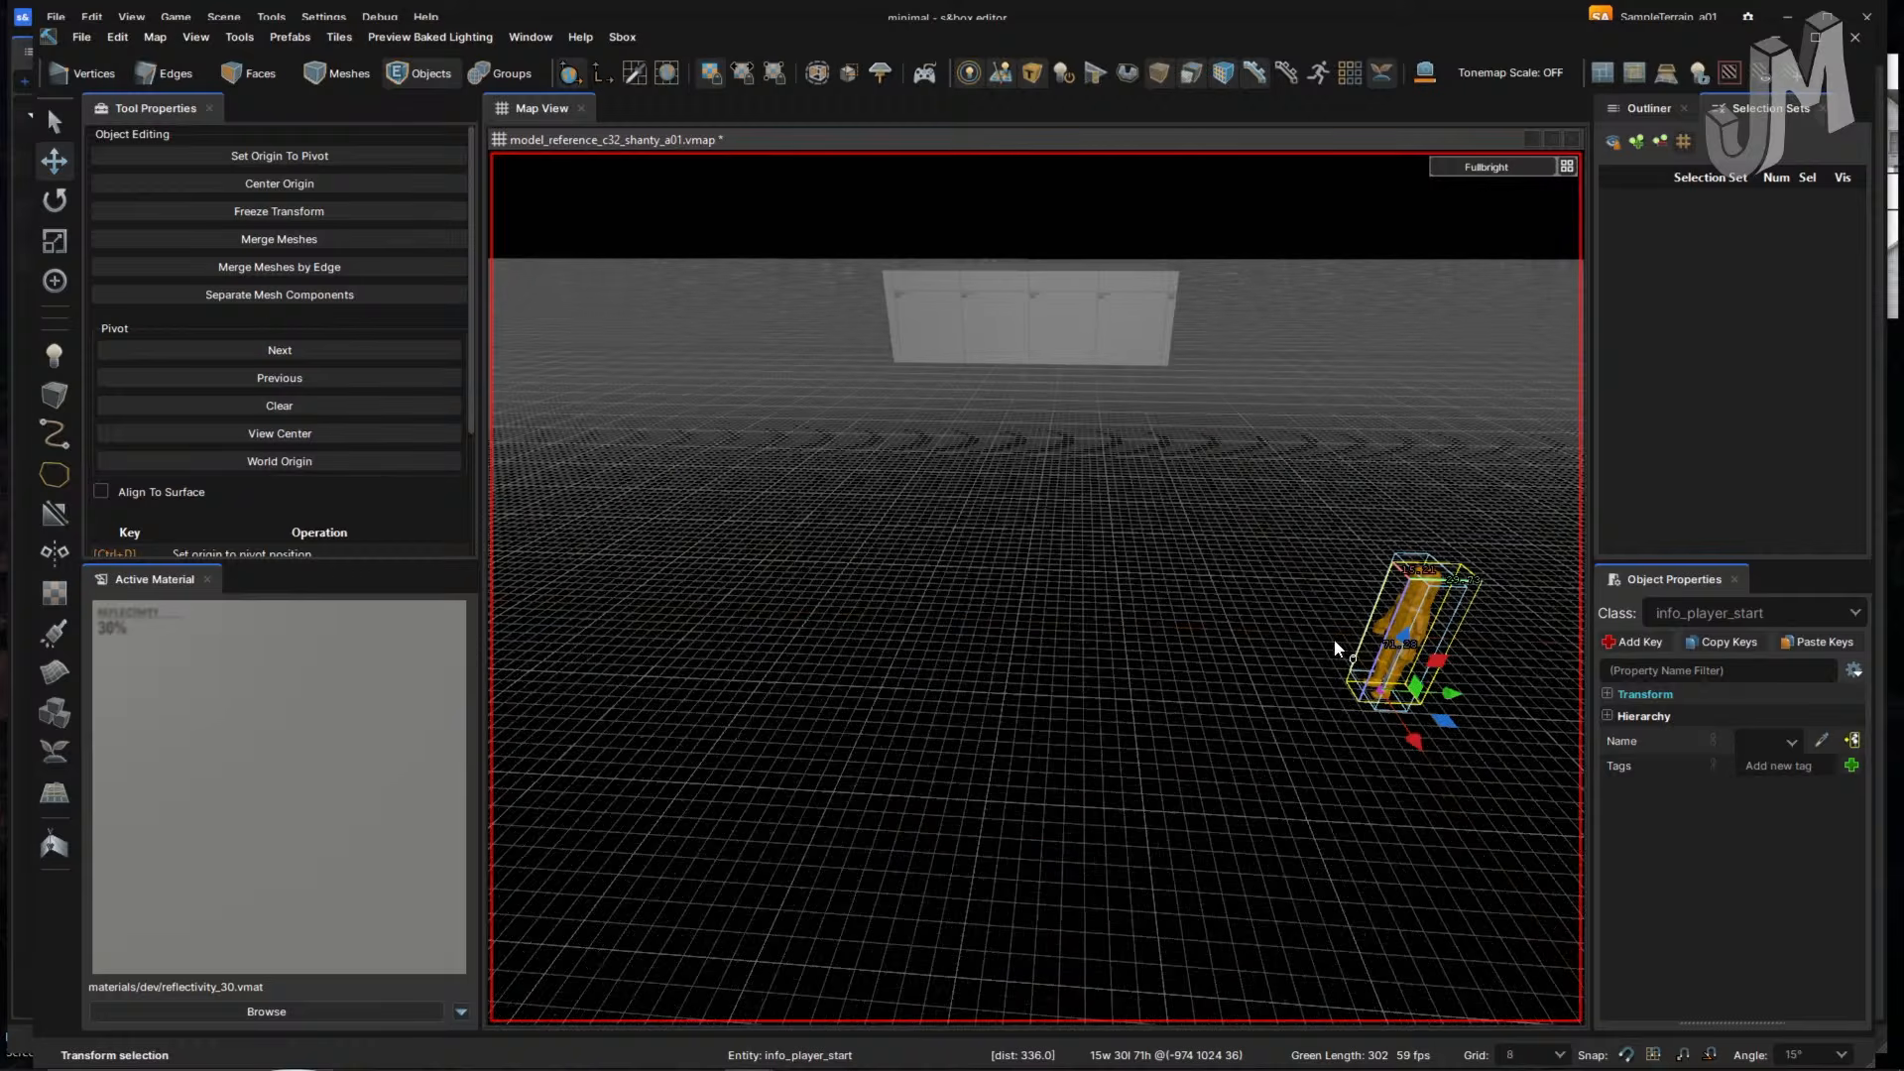
- With a 16-unit grid, push the player start out along Y to 2176
{"action": "right_click_drag", "start_coordinate": [1335, 639], "coordinate": [1174, 629]}
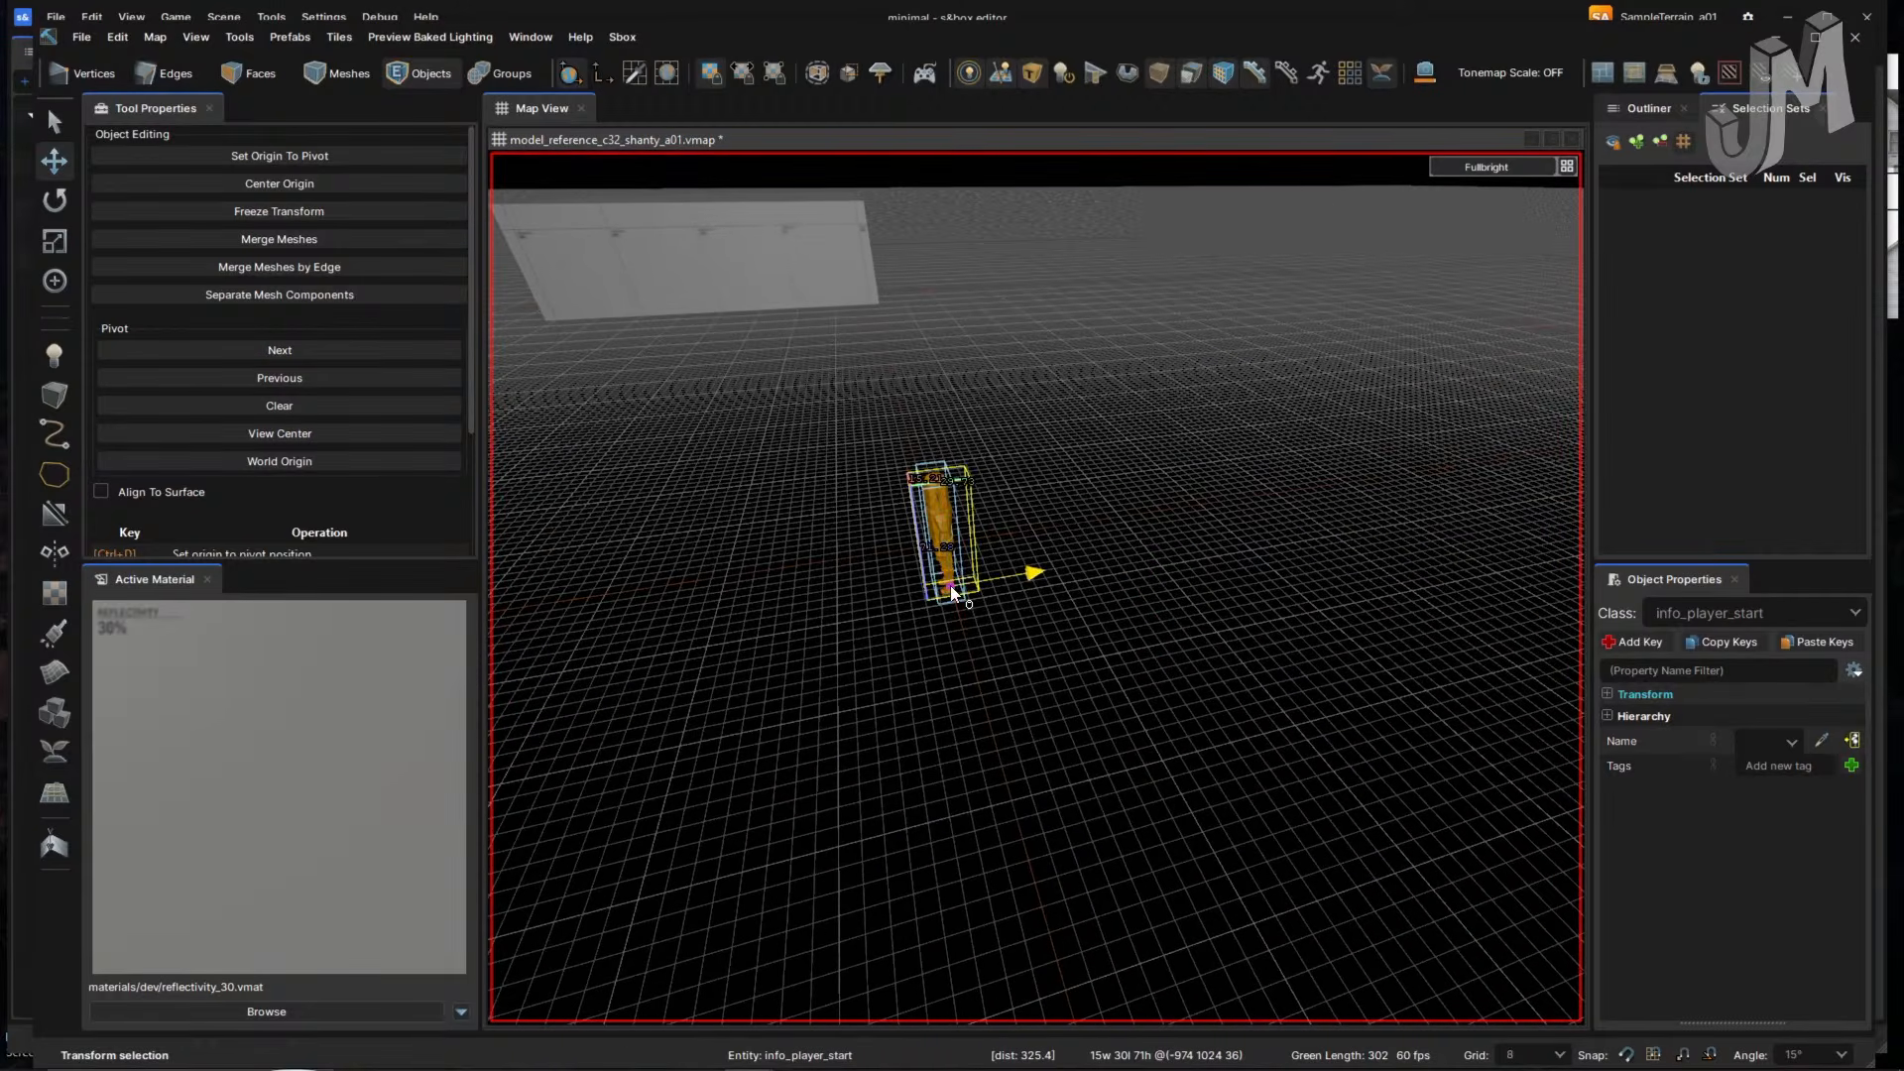
{"action": "left_click_drag", "start_coordinate": [951, 592], "coordinate": [1462, 425]}
{"action": "key", "text": "]"}
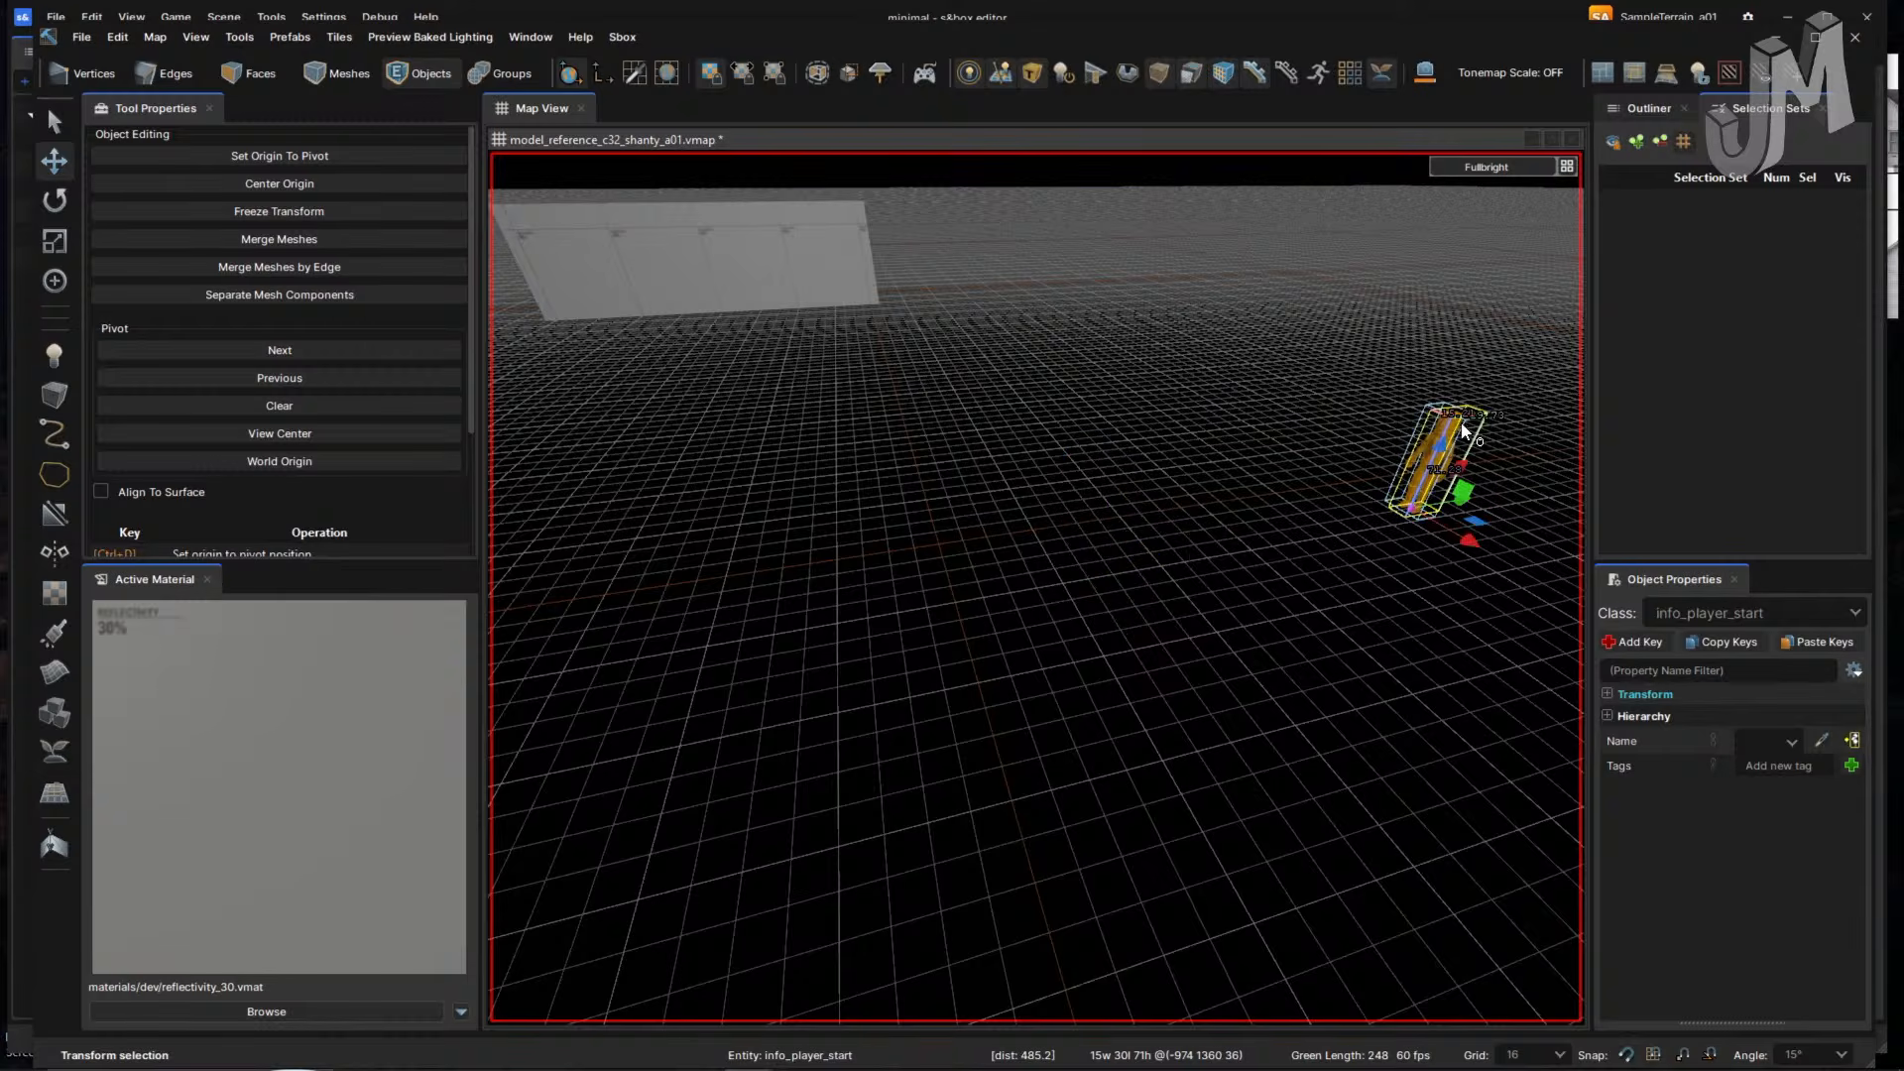
{"action": "right_click_drag", "start_coordinate": [1172, 556], "coordinate": [1097, 565]}
{"action": "left_click_drag", "start_coordinate": [1033, 552], "coordinate": [1555, 607]}
{"action": "right_click_drag", "start_coordinate": [1218, 612], "coordinate": [1003, 502]}
{"action": "left_click_drag", "start_coordinate": [940, 493], "coordinate": [1415, 393]}
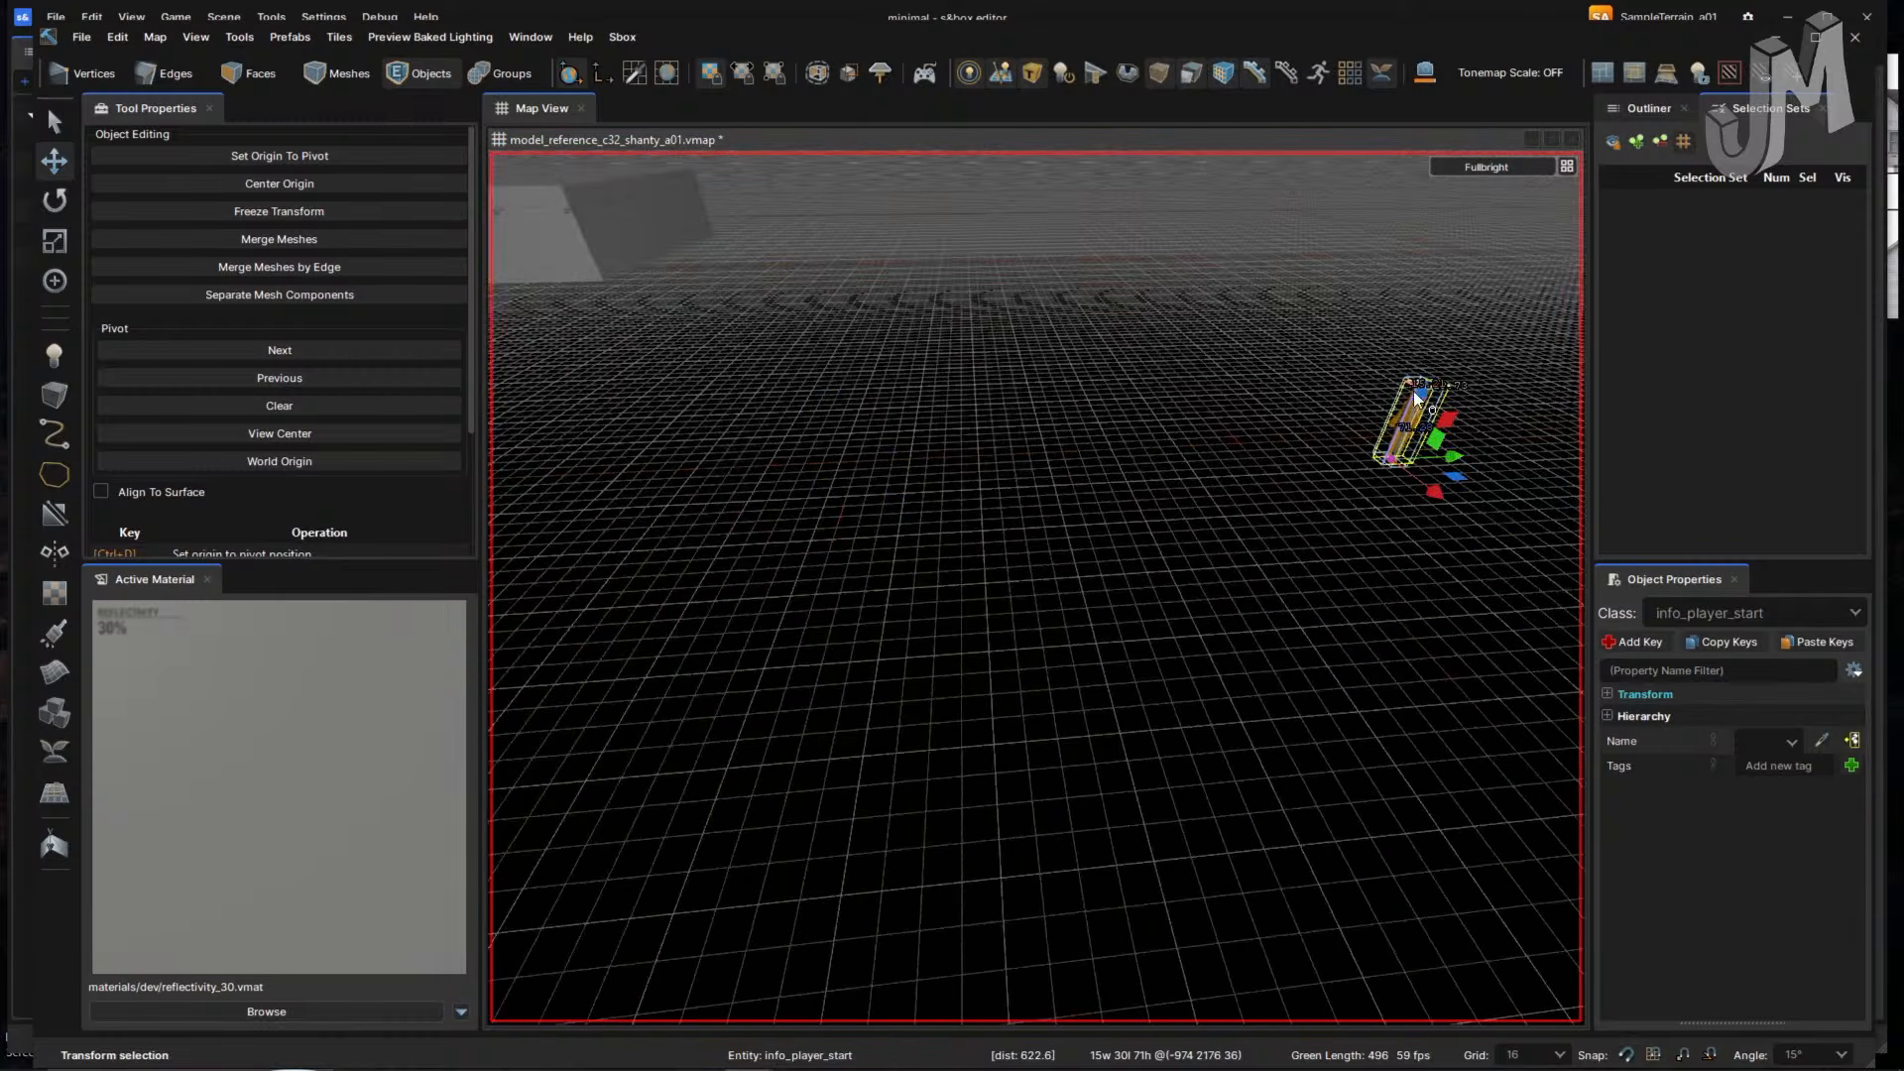
{"action": "key", "text": "alt+Tab"}
{"action": "key", "text": "alt+Tab"}
{"action": "key", "text": "alt+Tab"}
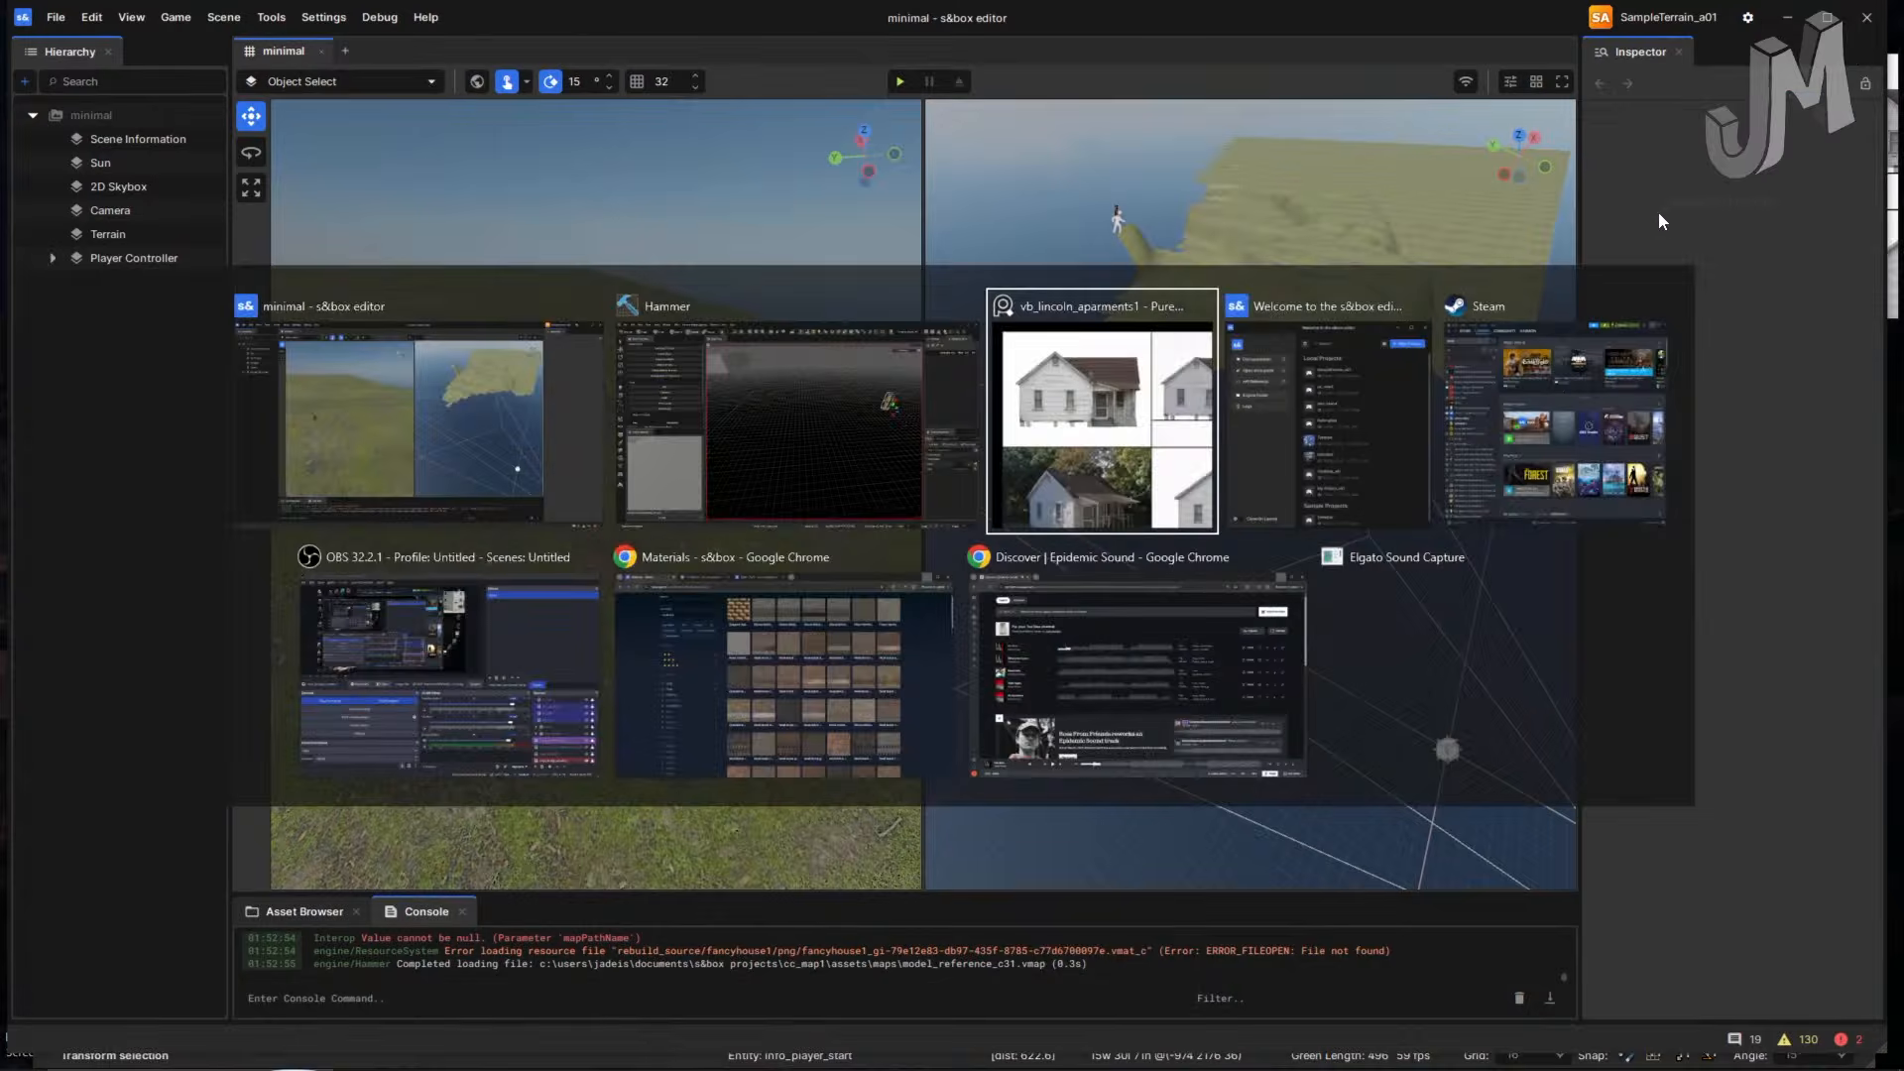
- Pin the house reference photos window Always on Top
{"action": "left_click", "coordinate": [1800, 56]}
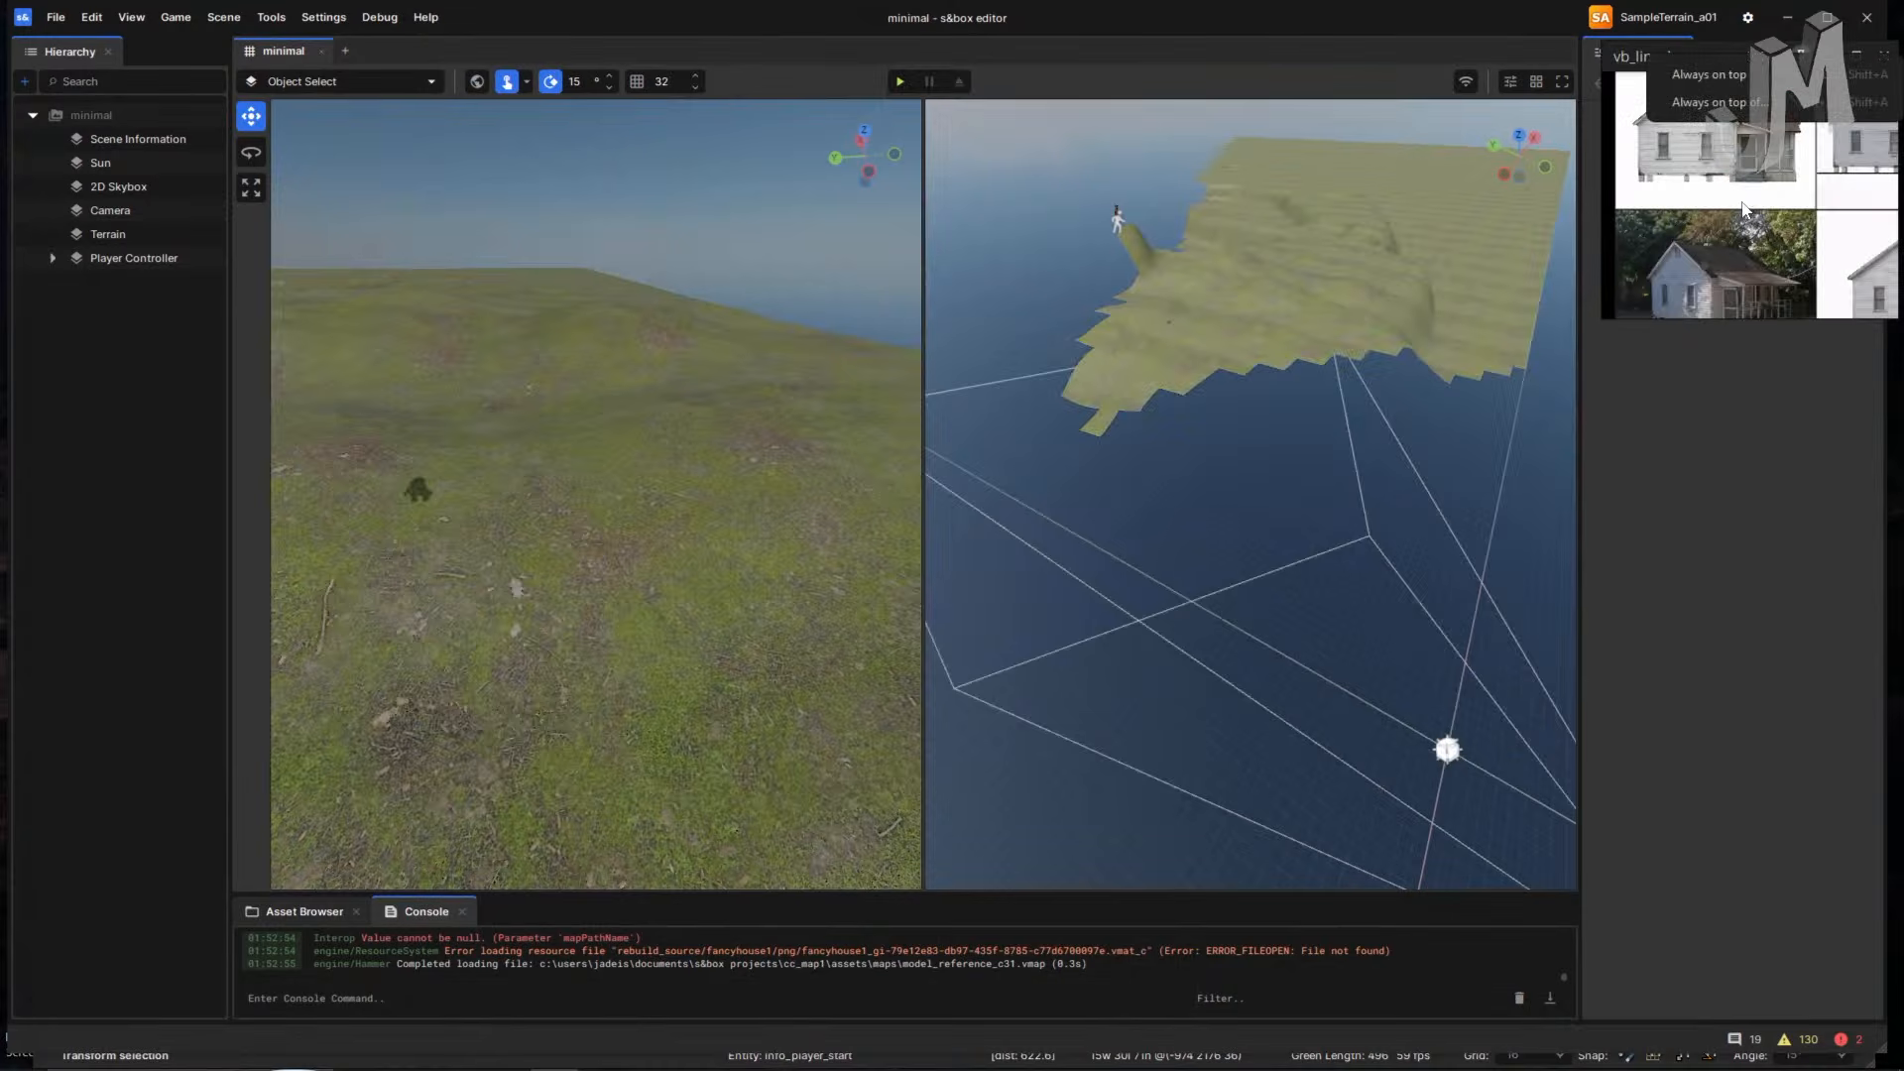
{"action": "mouse_move", "coordinate": [1739, 211]}
{"action": "middle_mouse_down"}
{"action": "mouse_move", "coordinate": [1686, 210]}
{"action": "mouse_move", "coordinate": [1682, 160]}
{"action": "mouse_move", "coordinate": [1712, 161]}
{"action": "mouse_move", "coordinate": [1686, 183]}
{"action": "mouse_move", "coordinate": [1715, 185]}
{"action": "middle_mouse_up"}
{"action": "key", "text": "alt+Tab"}
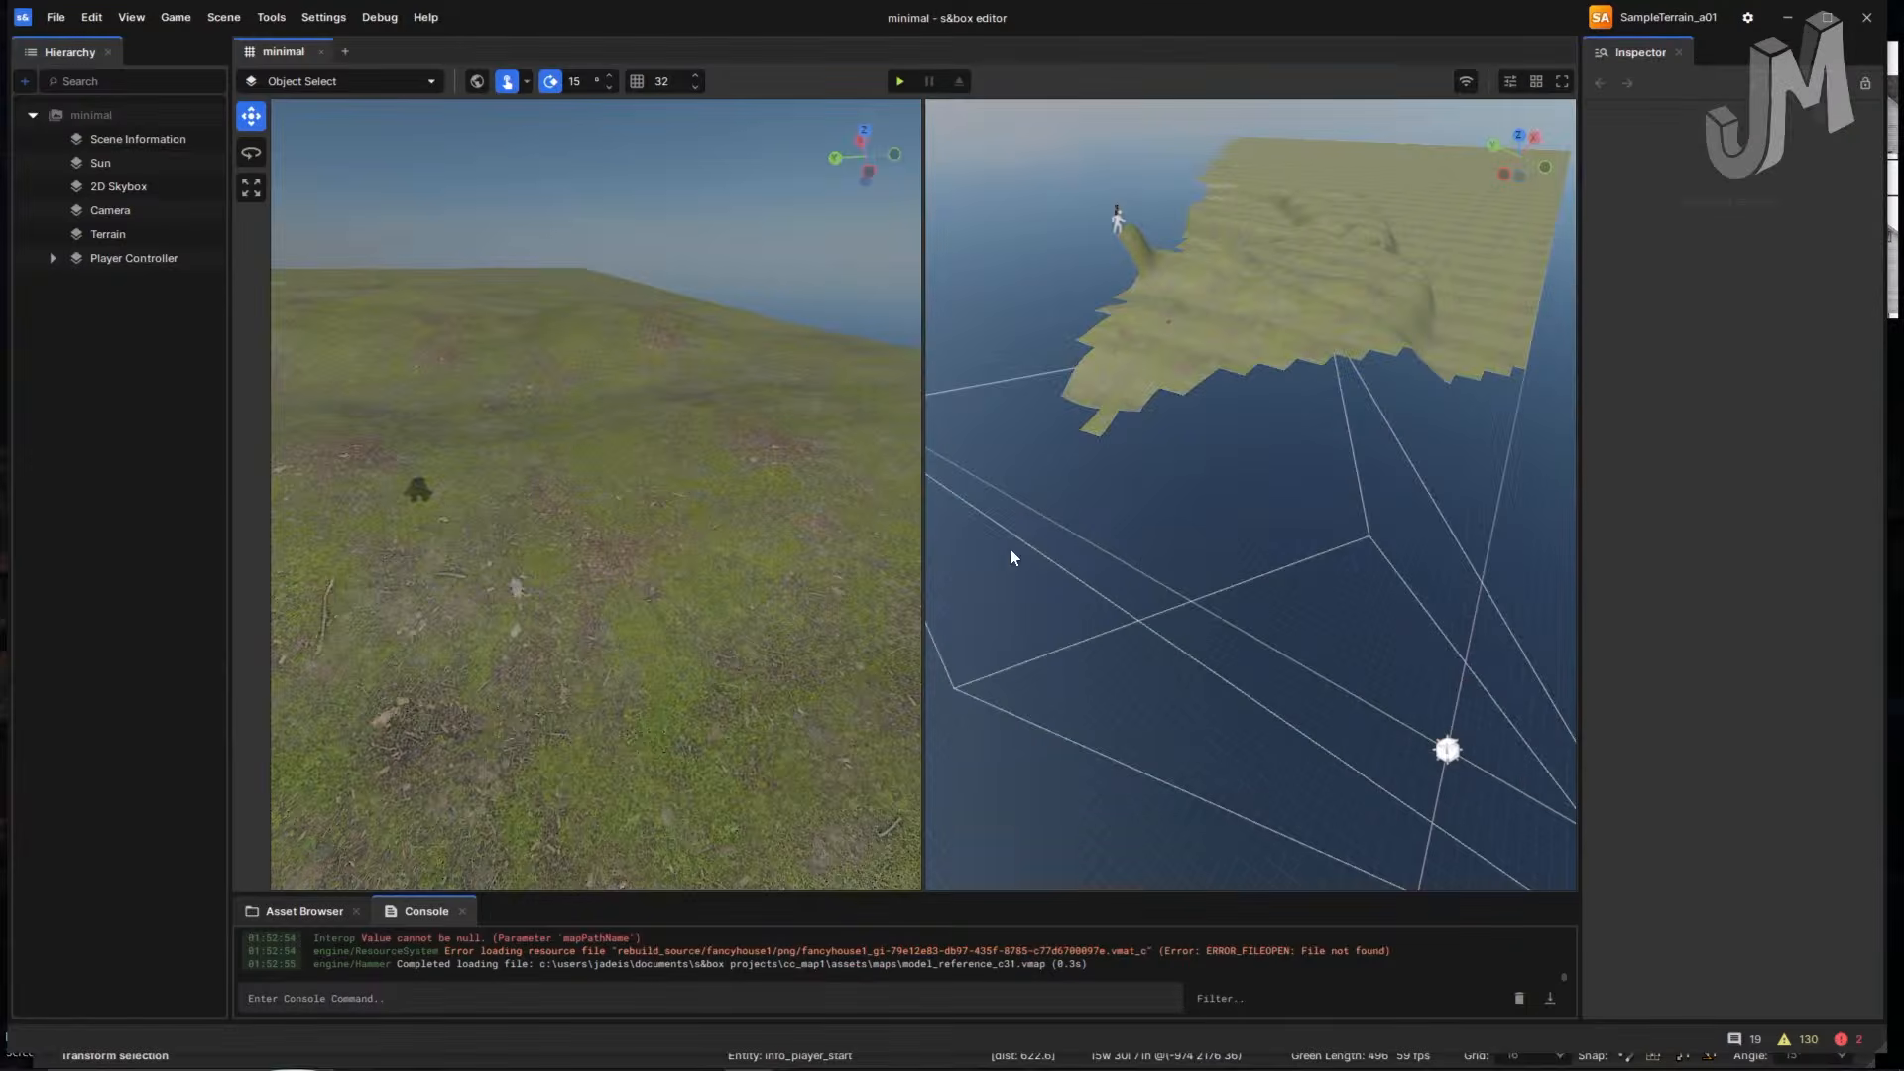
- Return to the Hammer map and bring the camera near the lone player start
{"action": "key", "text": "alt+Tab"}
{"action": "key", "text": "alt+Tab"}
{"action": "key", "text": "alt+shift+Tab"}
{"action": "key", "text": "alt+shift+Tab"}
{"action": "key", "text": "alt+Tab"}
{"action": "key", "text": "alt+Tab"}
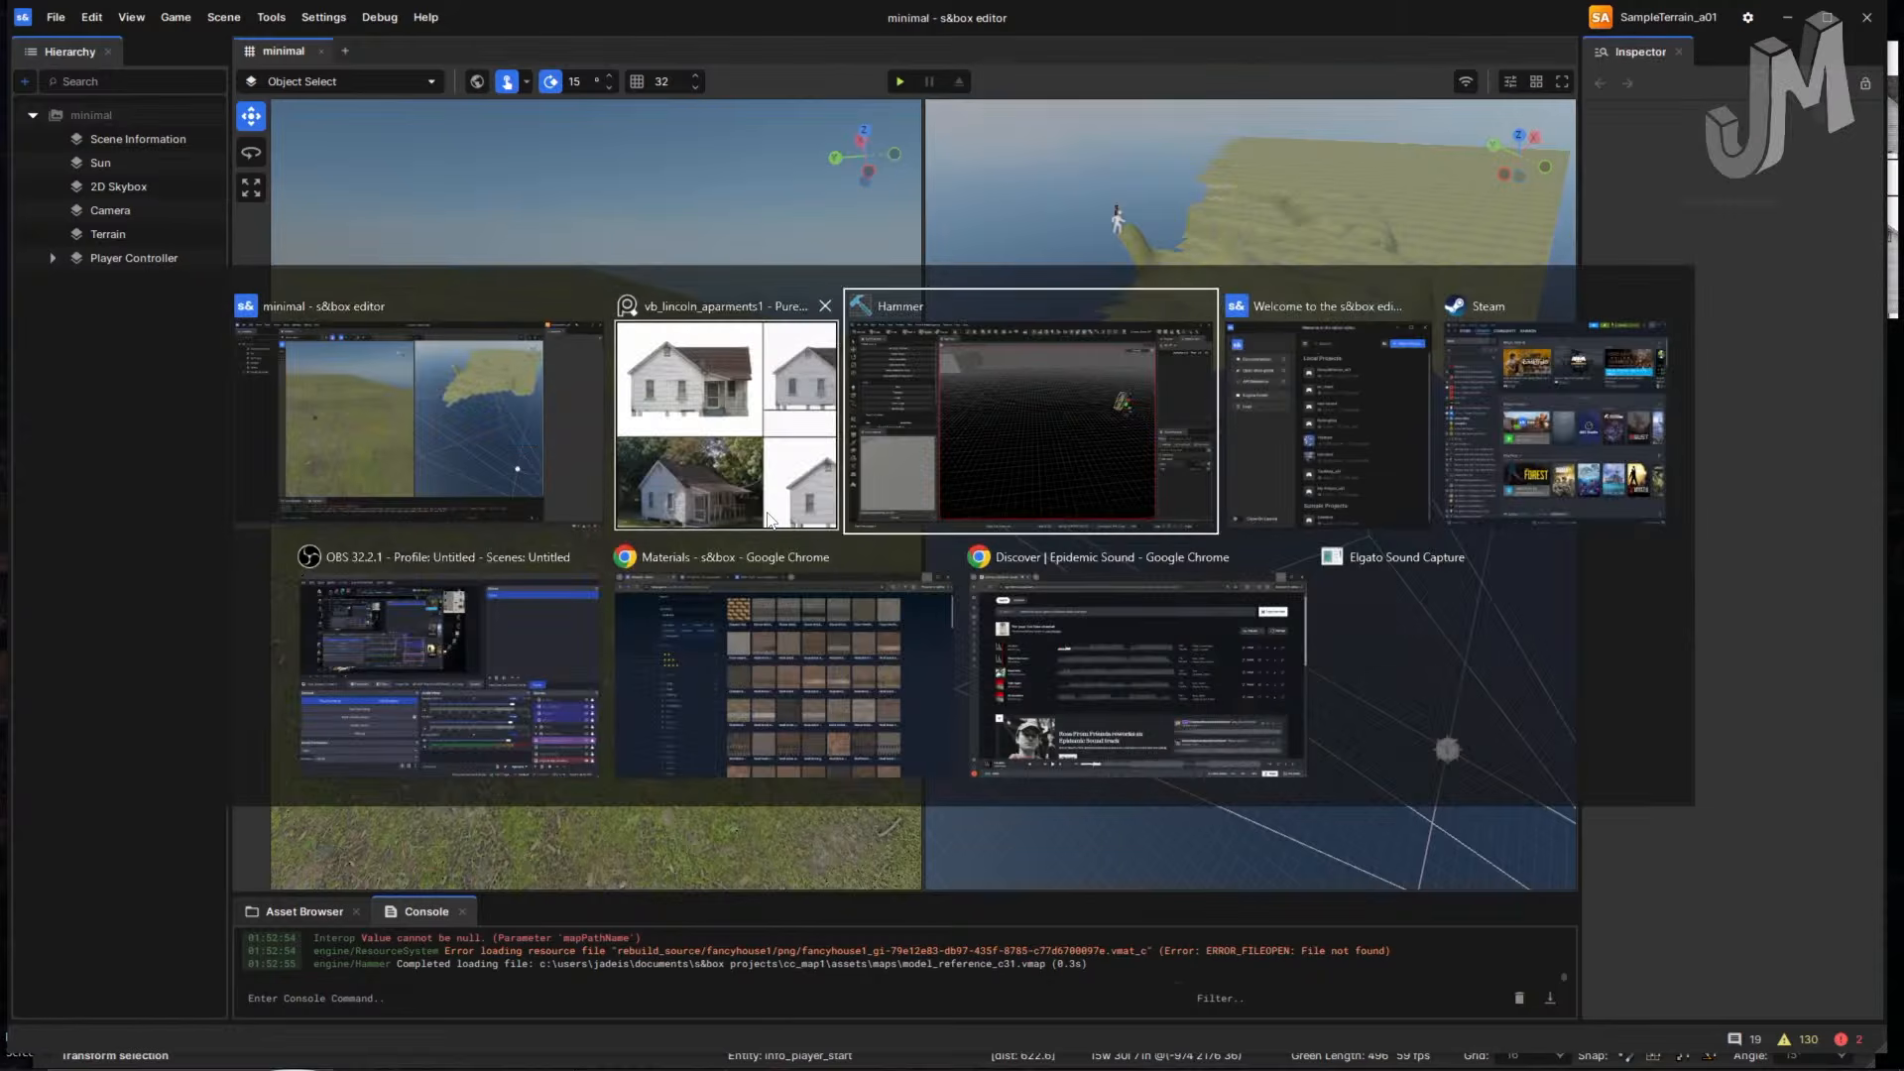
{"action": "key", "text": "alt+Tab"}
{"action": "key", "text": "alt+Tab"}
{"action": "key", "text": "alt+Tab"}
{"action": "key", "text": "alt+Tab"}
{"action": "key", "text": "alt+Tab"}
{"action": "key", "text": "alt+shift+Tab"}
{"action": "key", "text": "alt+shift+Tab"}
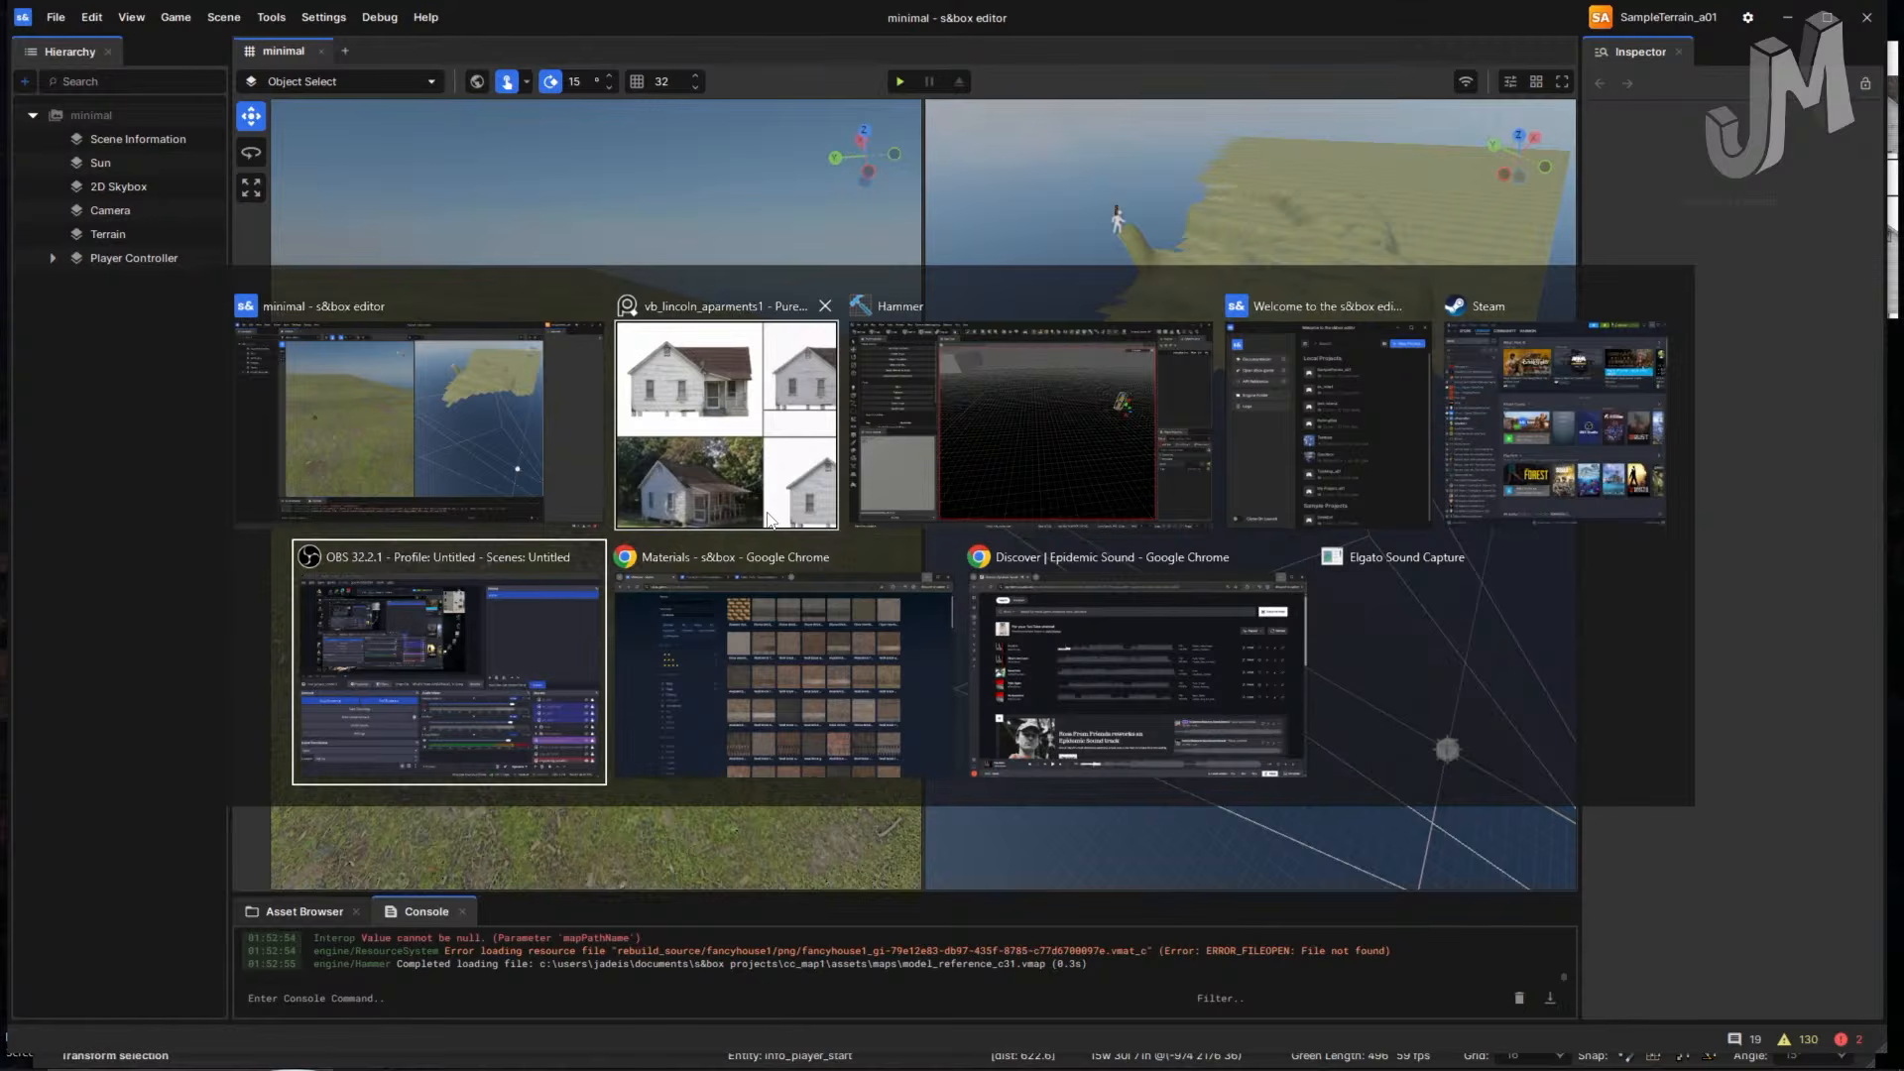
{"action": "key", "text": "alt+shift+Tab"}
{"action": "key", "text": "alt+shift+Tab"}
{"action": "key", "text": "alt+Tab"}
{"action": "key", "text": "alt+Tab"}
{"action": "key", "text": "alt+Tab"}
{"action": "key", "text": "alt+shift+Tab"}
{"action": "key", "text": "alt+shift+Tab"}
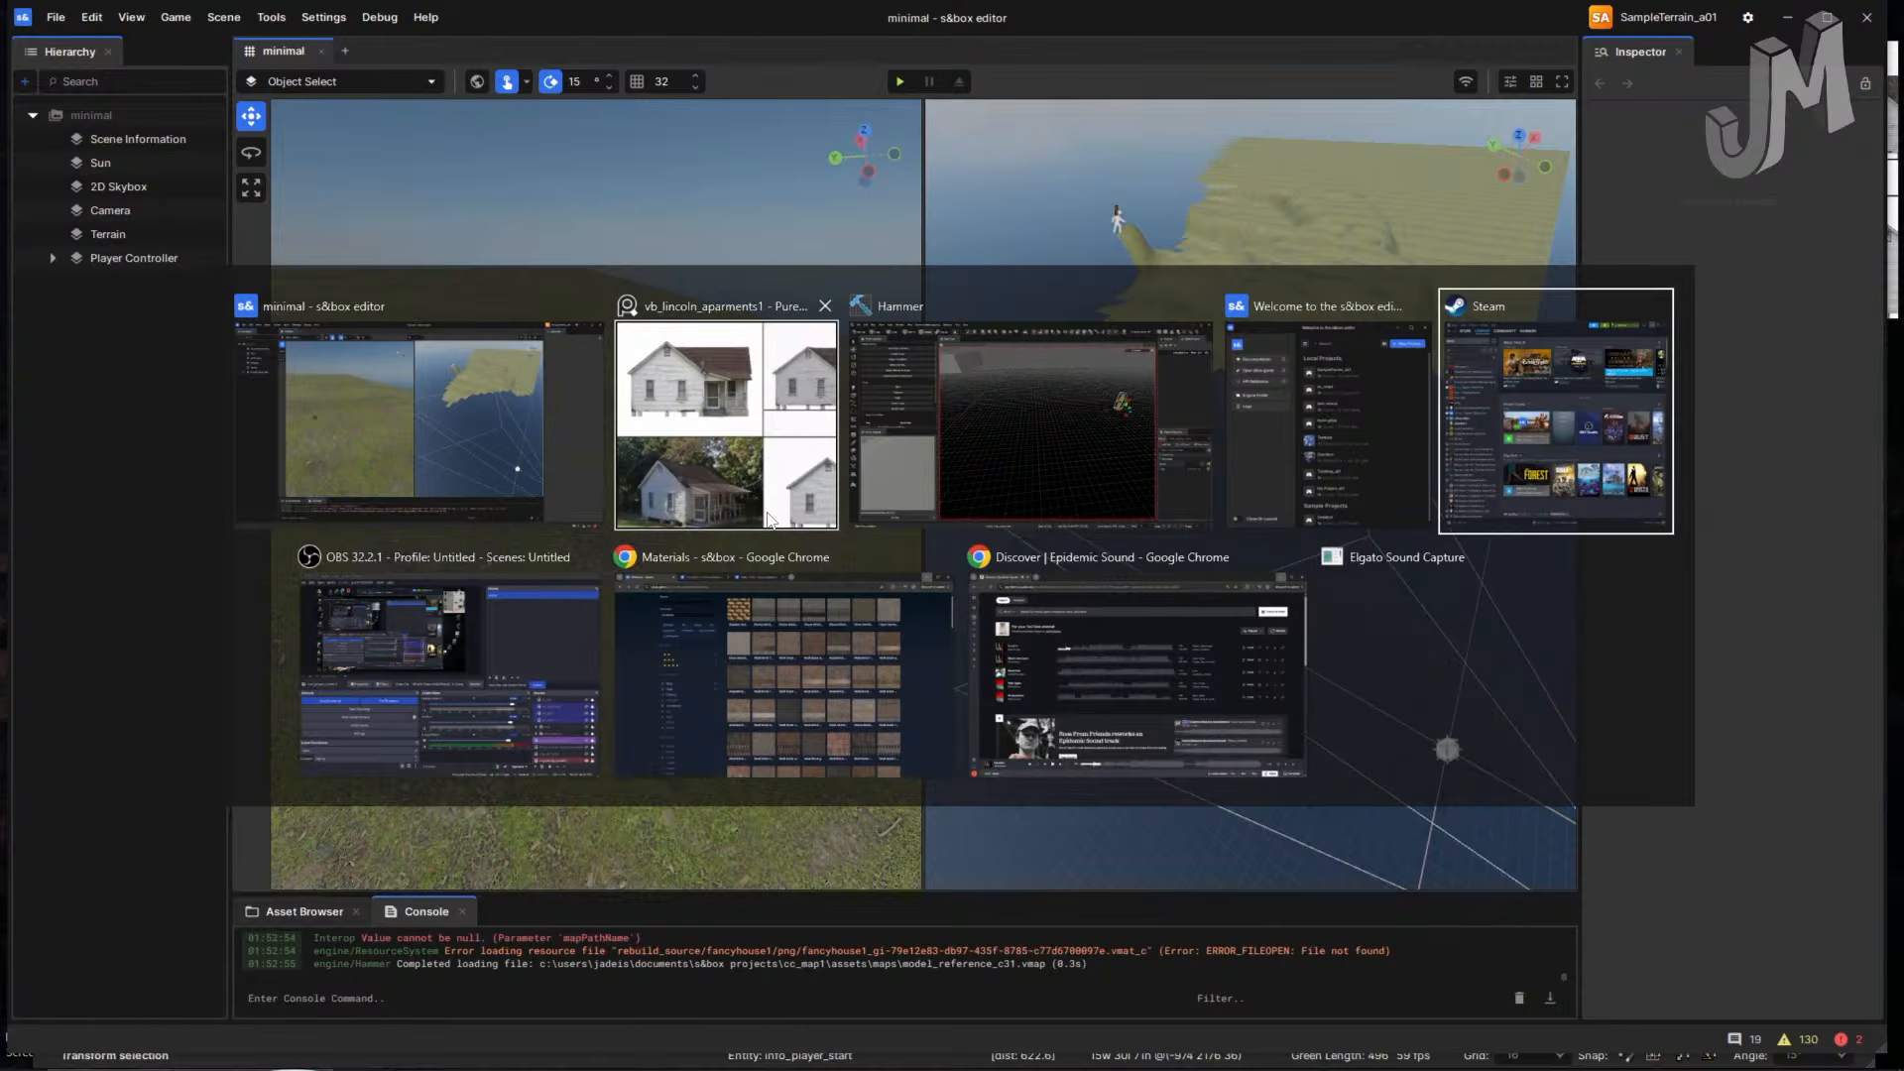
{"action": "key", "text": "alt+shift+Tab"}
{"action": "key", "text": "alt+shift+Tab"}
{"action": "right_click_drag", "start_coordinate": [1039, 517], "coordinate": [925, 498]}
{"action": "key", "text": "w"}
{"action": "key", "text": "s"}
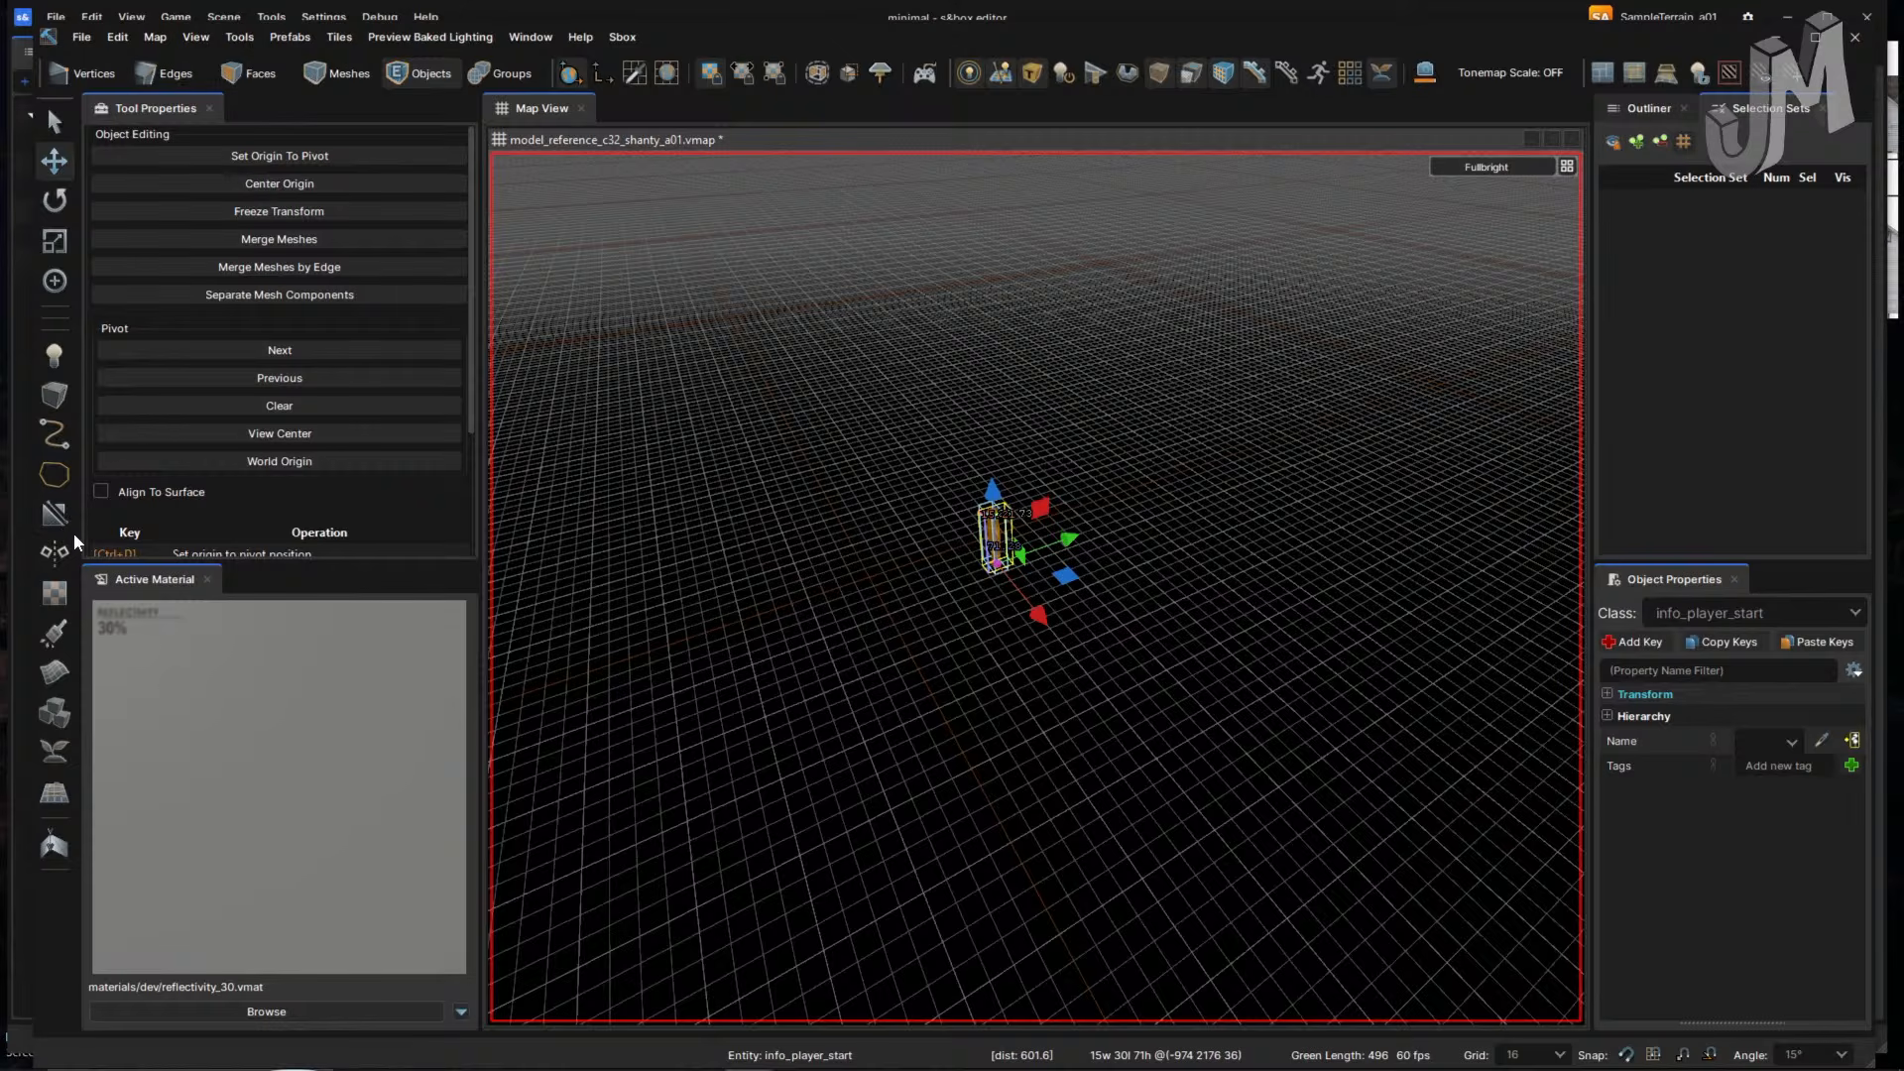
- Draw a 528 by 320 Block on the grid and raise its height to 128
{"action": "left_click", "coordinate": [56, 395]}
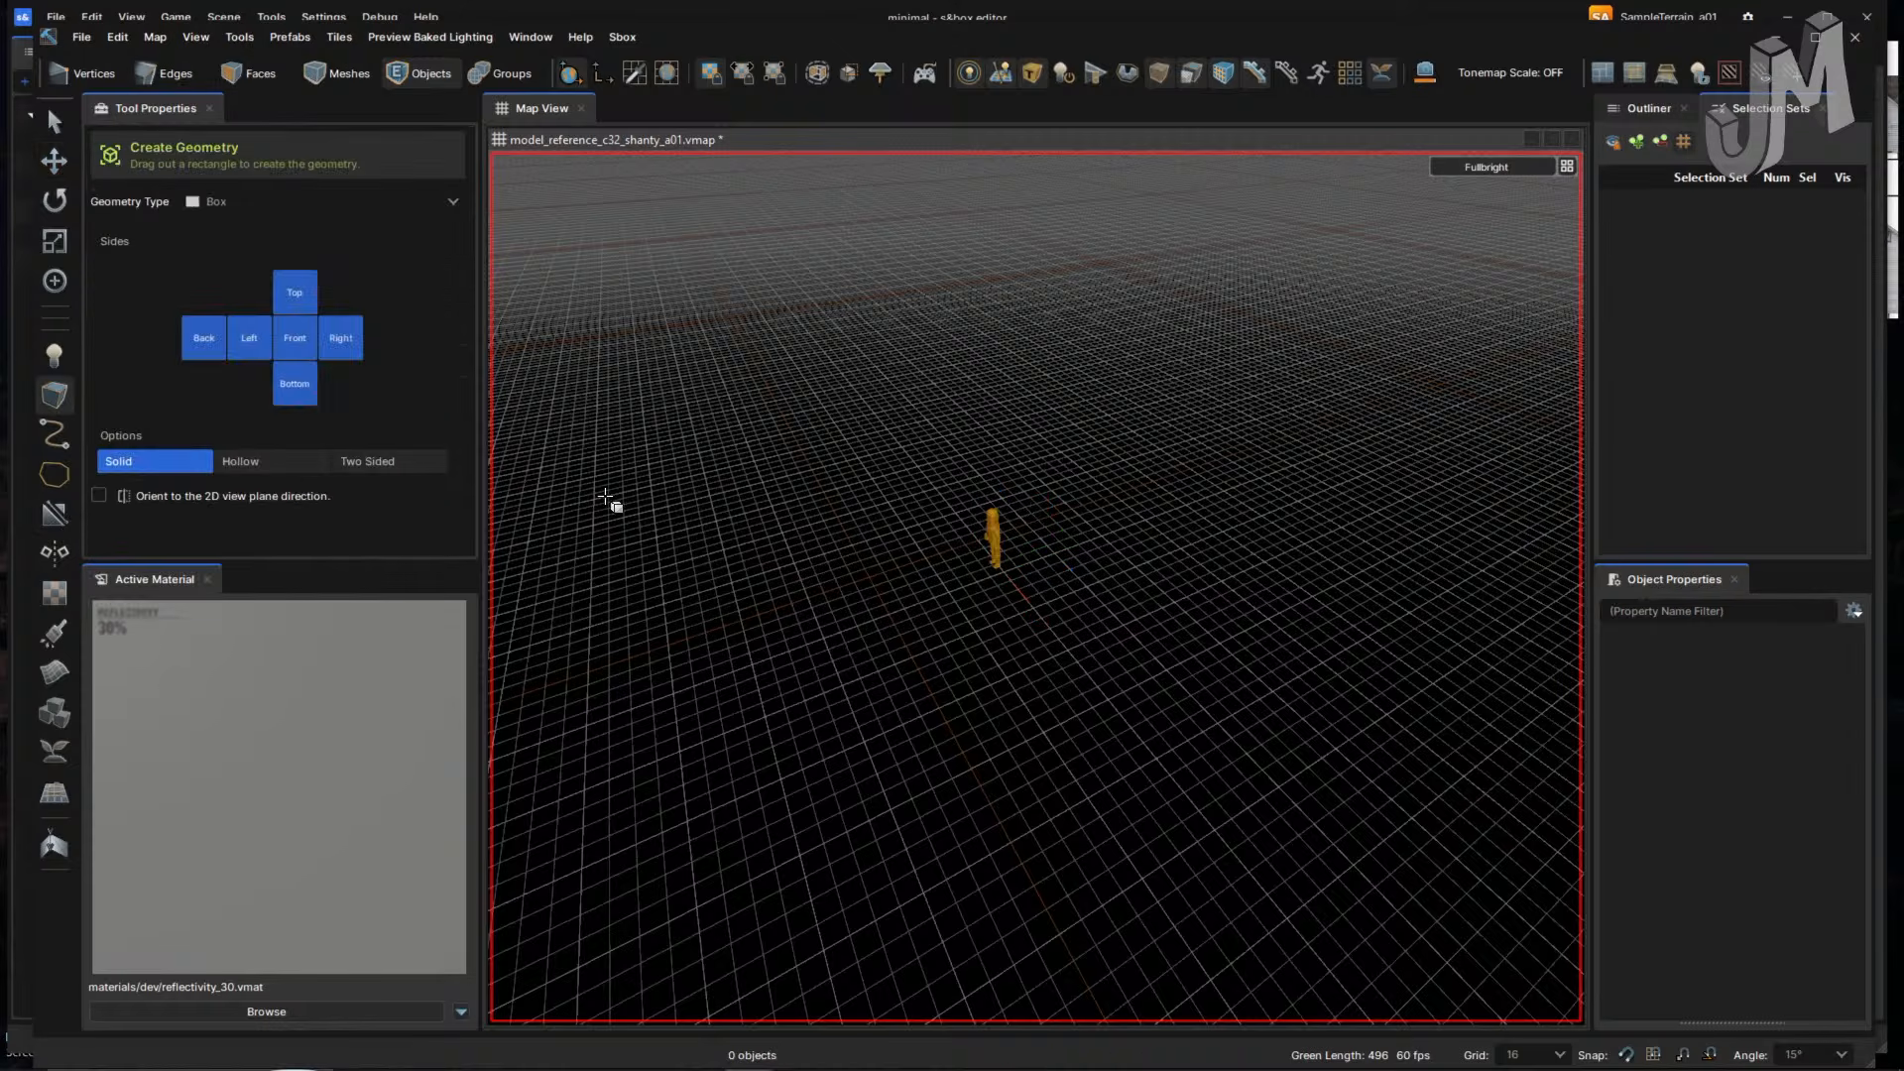
{"action": "right_click_drag", "start_coordinate": [635, 505], "coordinate": [633, 507]}
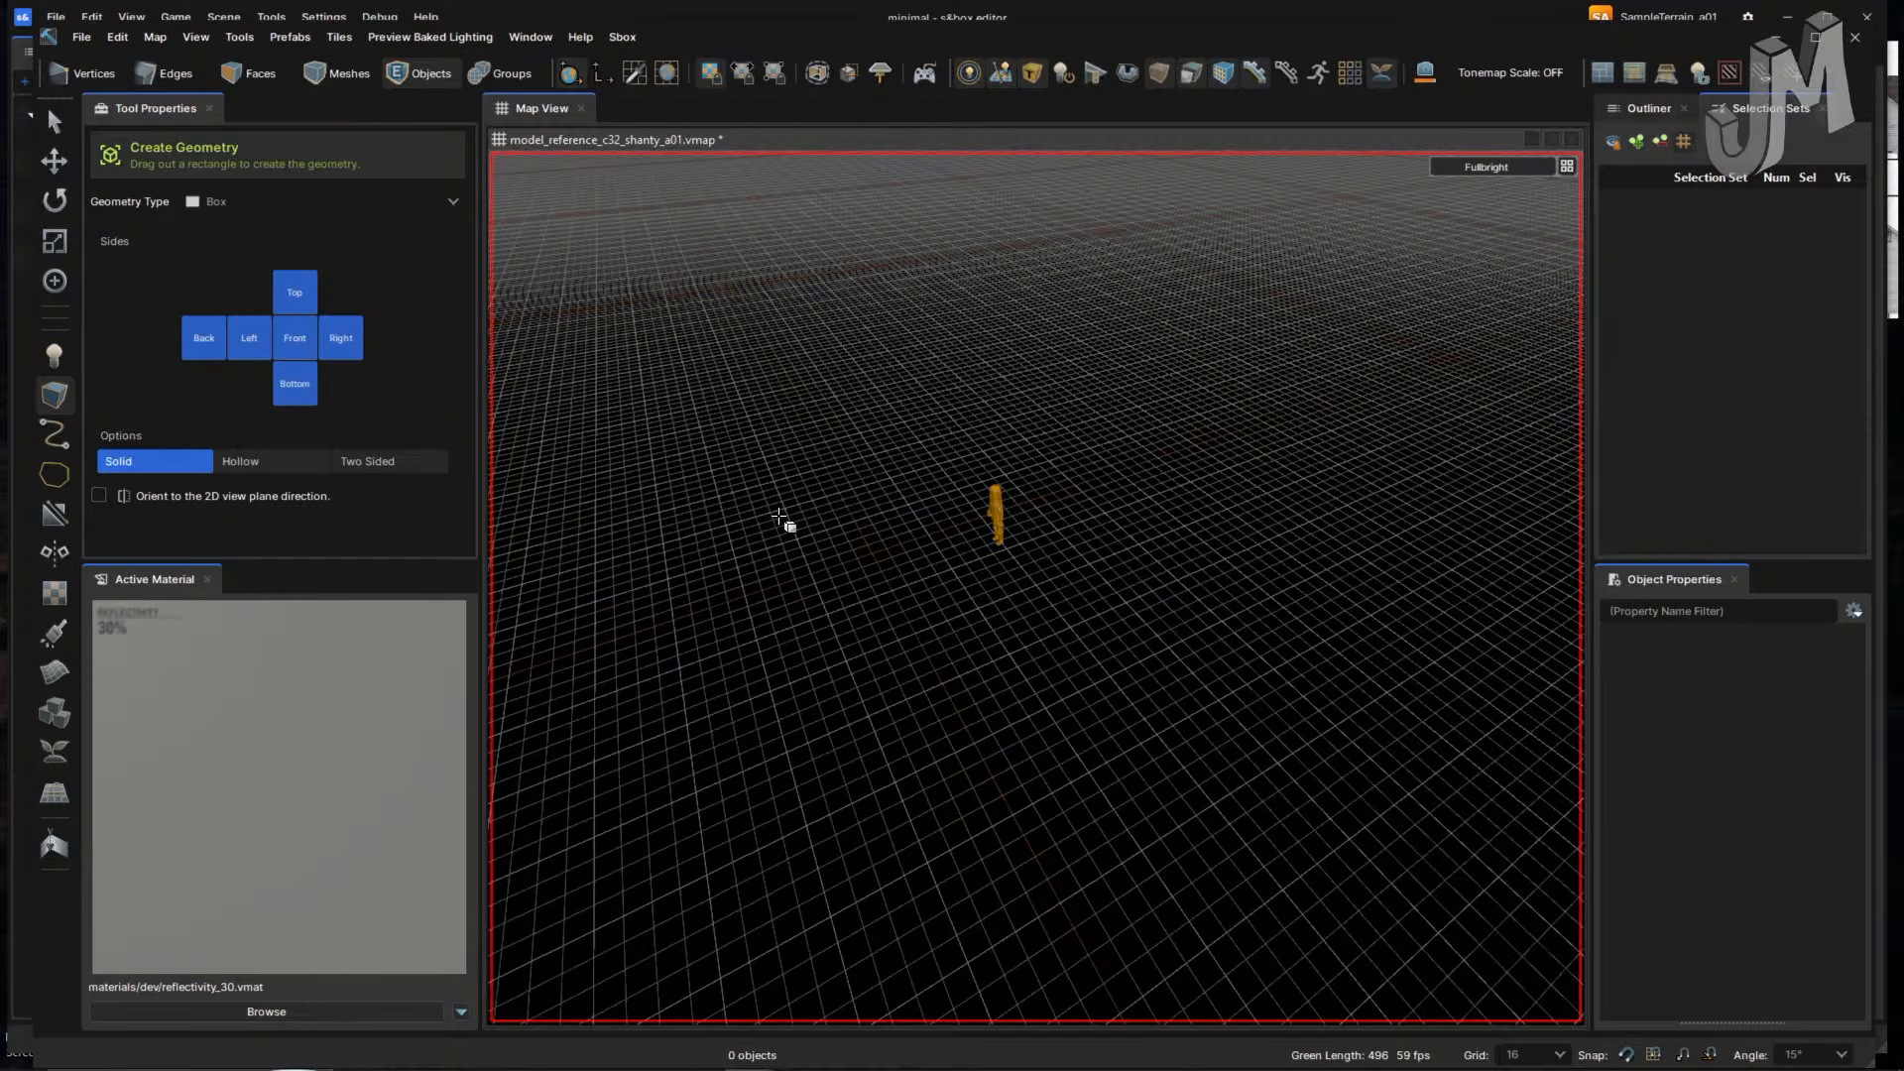
{"action": "left_click_drag", "start_coordinate": [815, 424], "coordinate": [1239, 562]}
{"action": "right_click_drag", "start_coordinate": [1064, 622], "coordinate": [1061, 625]}
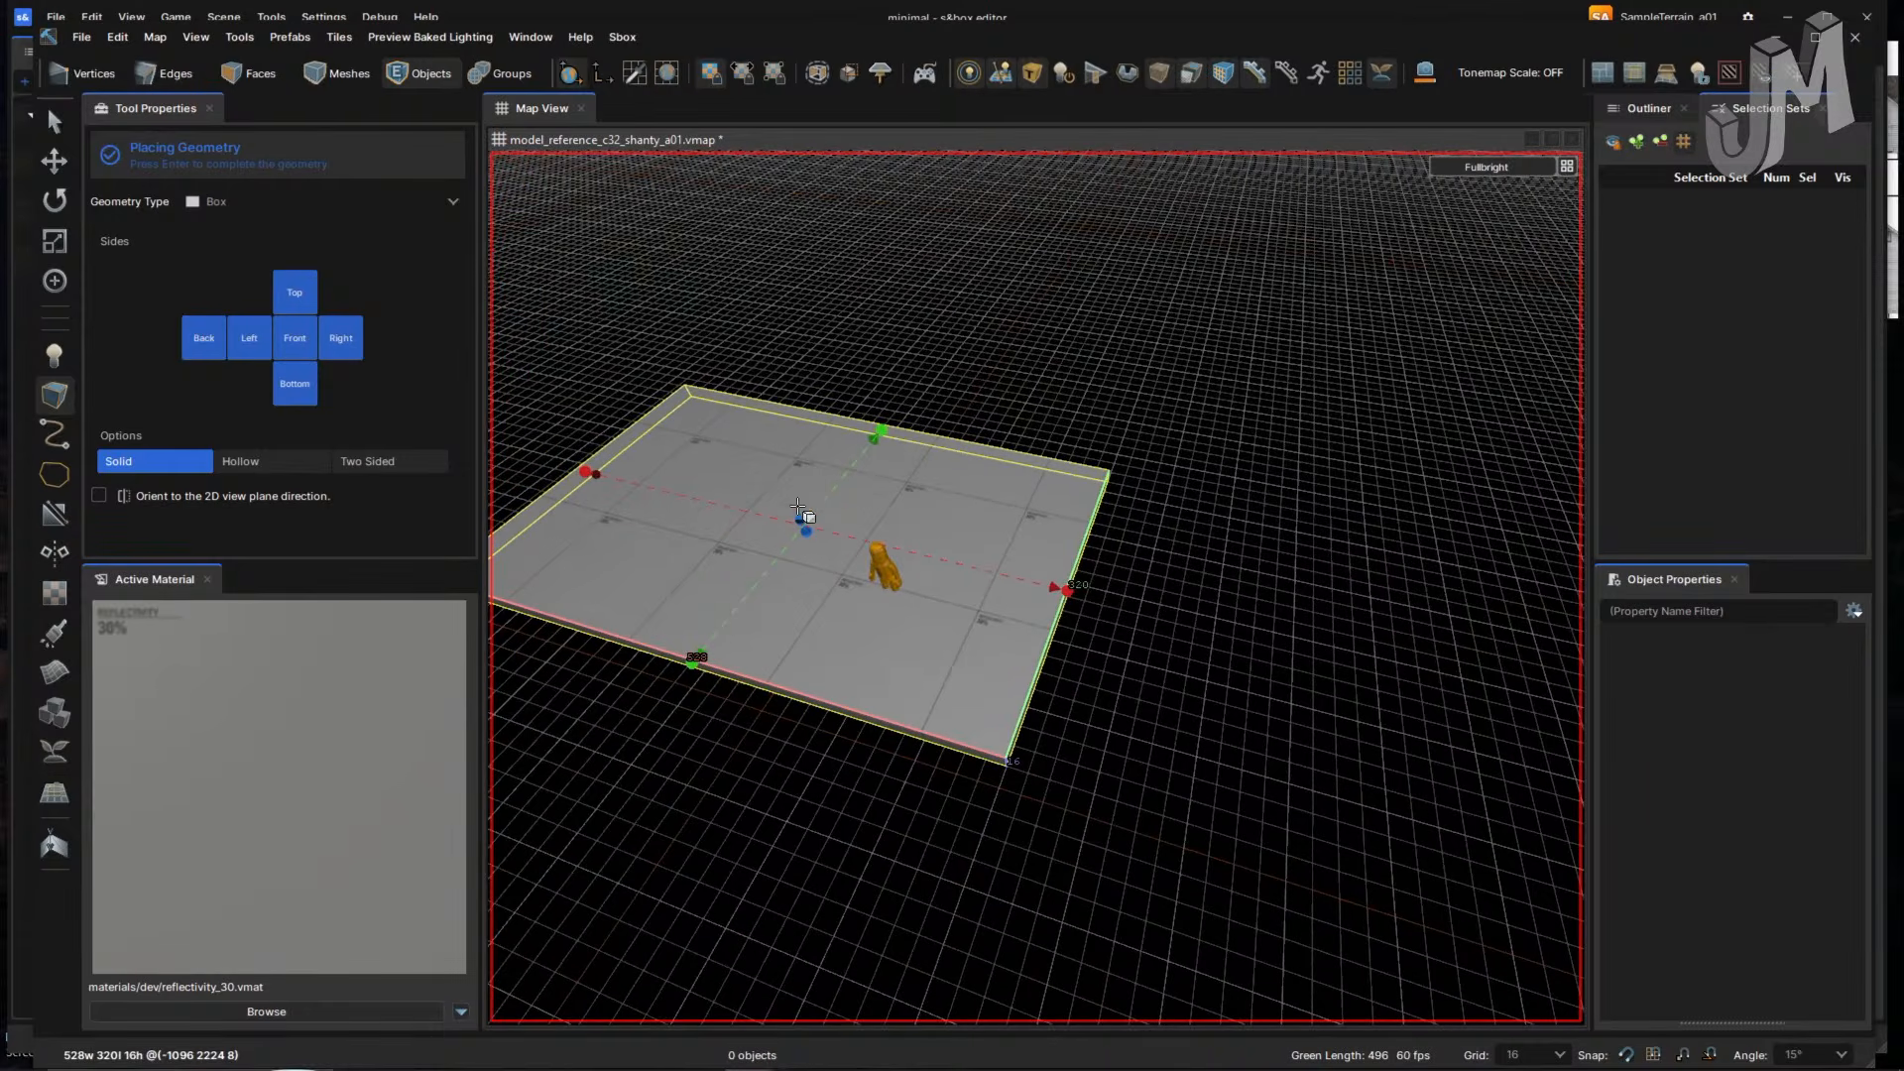
{"action": "left_click_drag", "start_coordinate": [800, 520], "coordinate": [770, 407]}
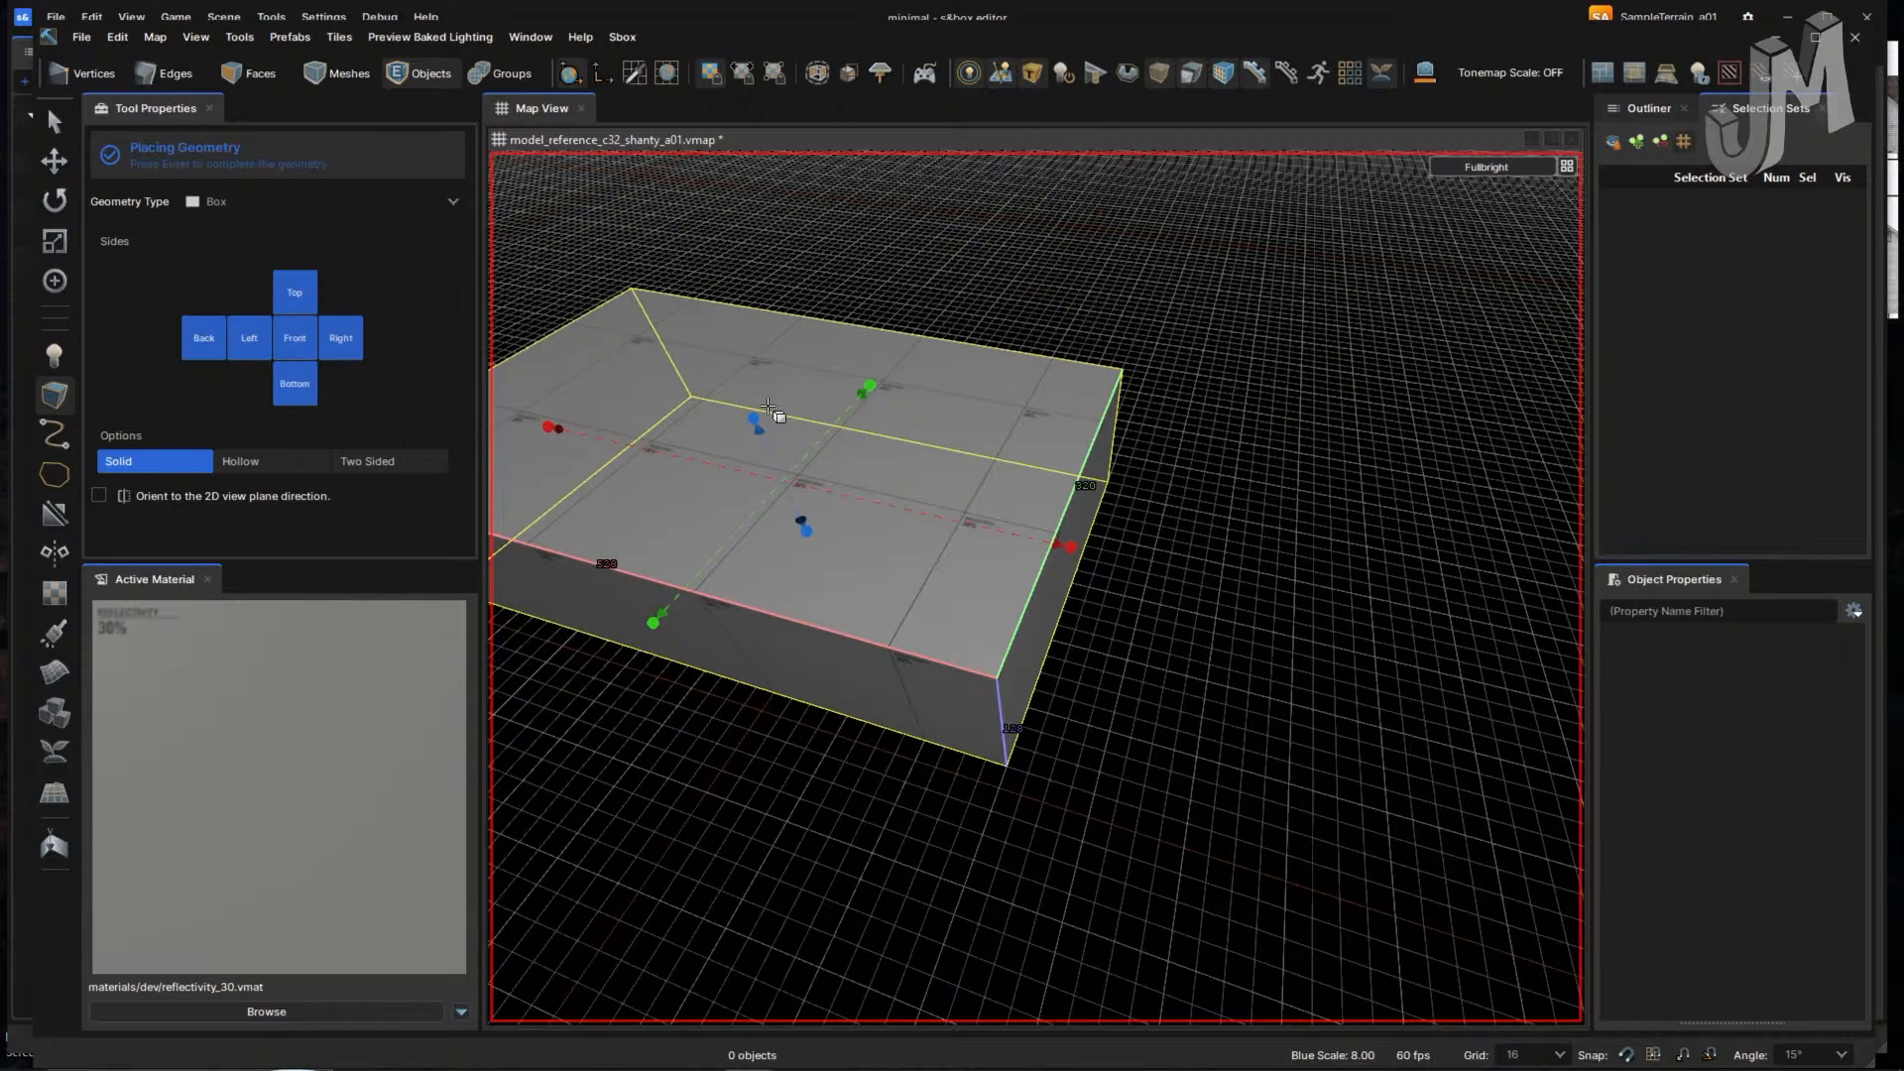
{"action": "right_click_drag", "start_coordinate": [1246, 660], "coordinate": [1105, 650]}
{"action": "key", "text": "2"}
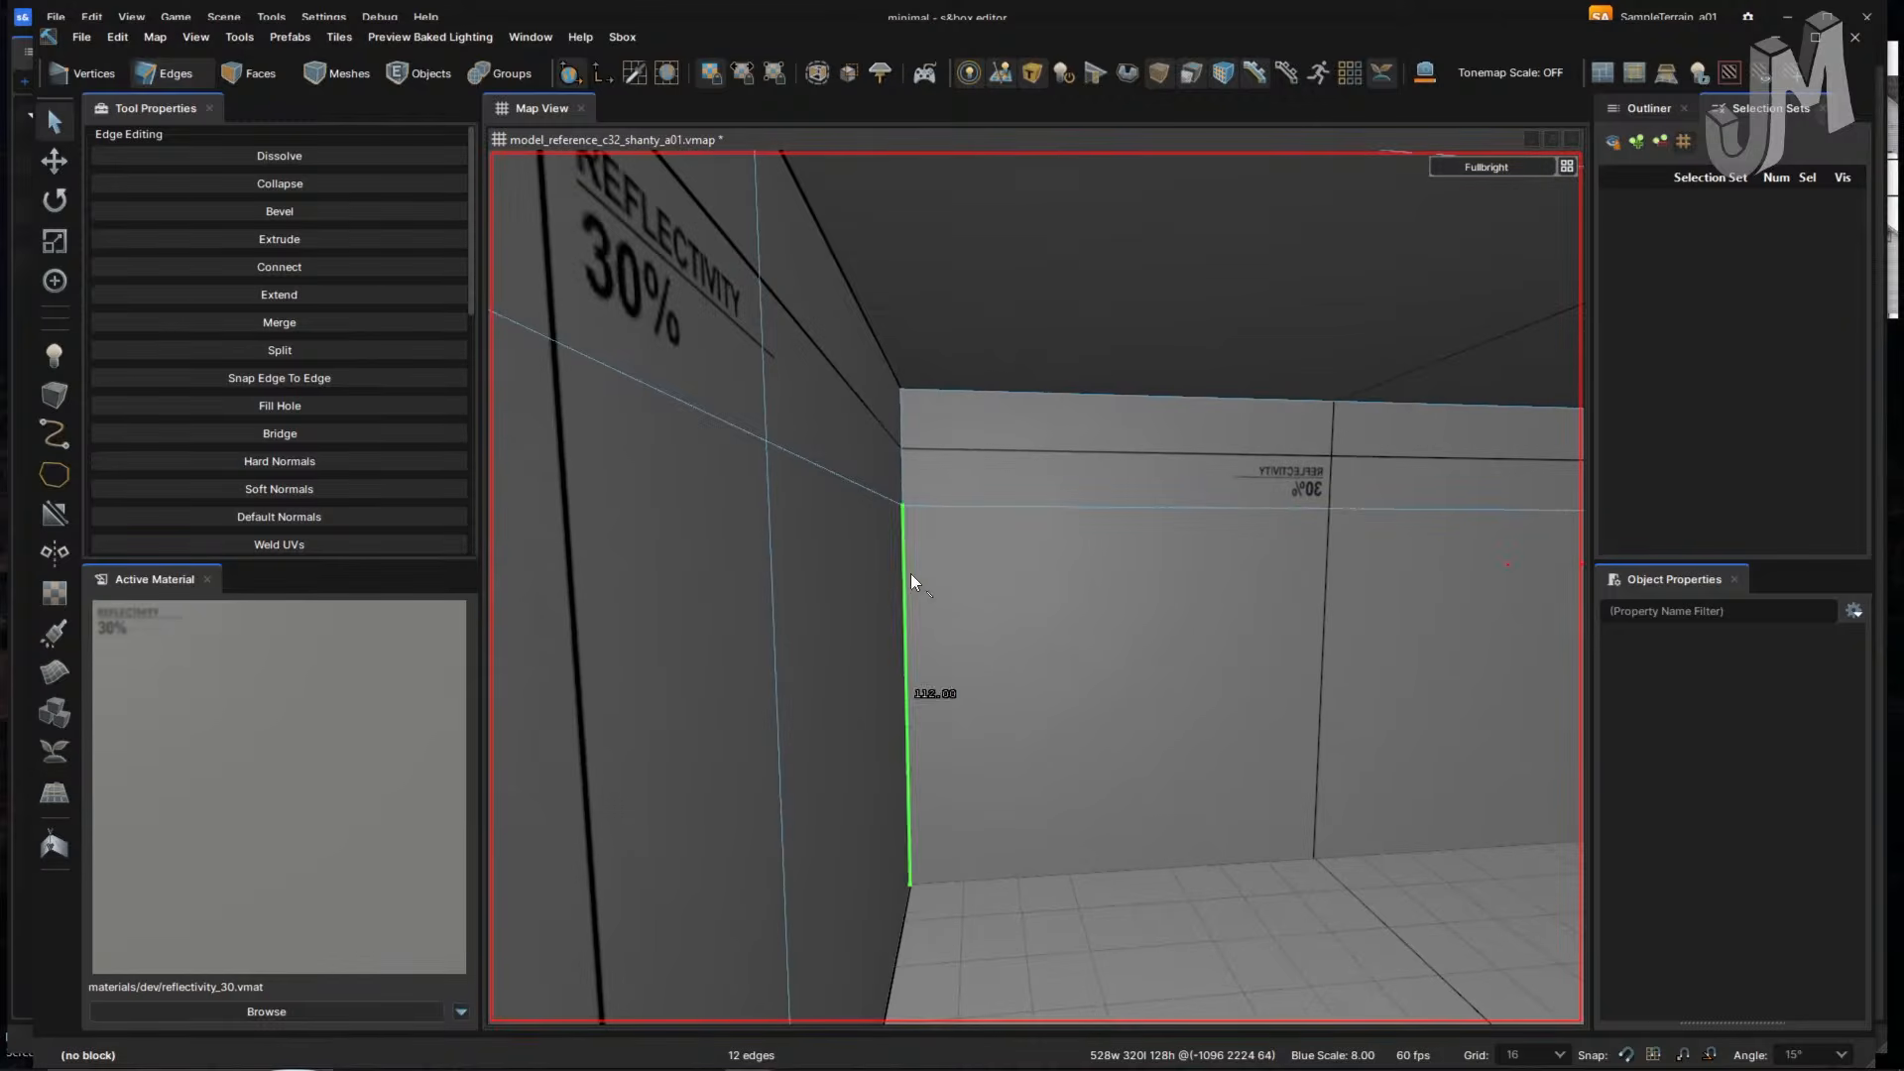
- Add two vertical corner edges to the selection, making 14, and inspect the room walls
{"action": "right_click_drag", "start_coordinate": [981, 591], "coordinate": [1031, 558]}
{"action": "left_click", "coordinate": [855, 508], "text": "shift"}
{"action": "left_click", "coordinate": [845, 397], "text": "shift"}
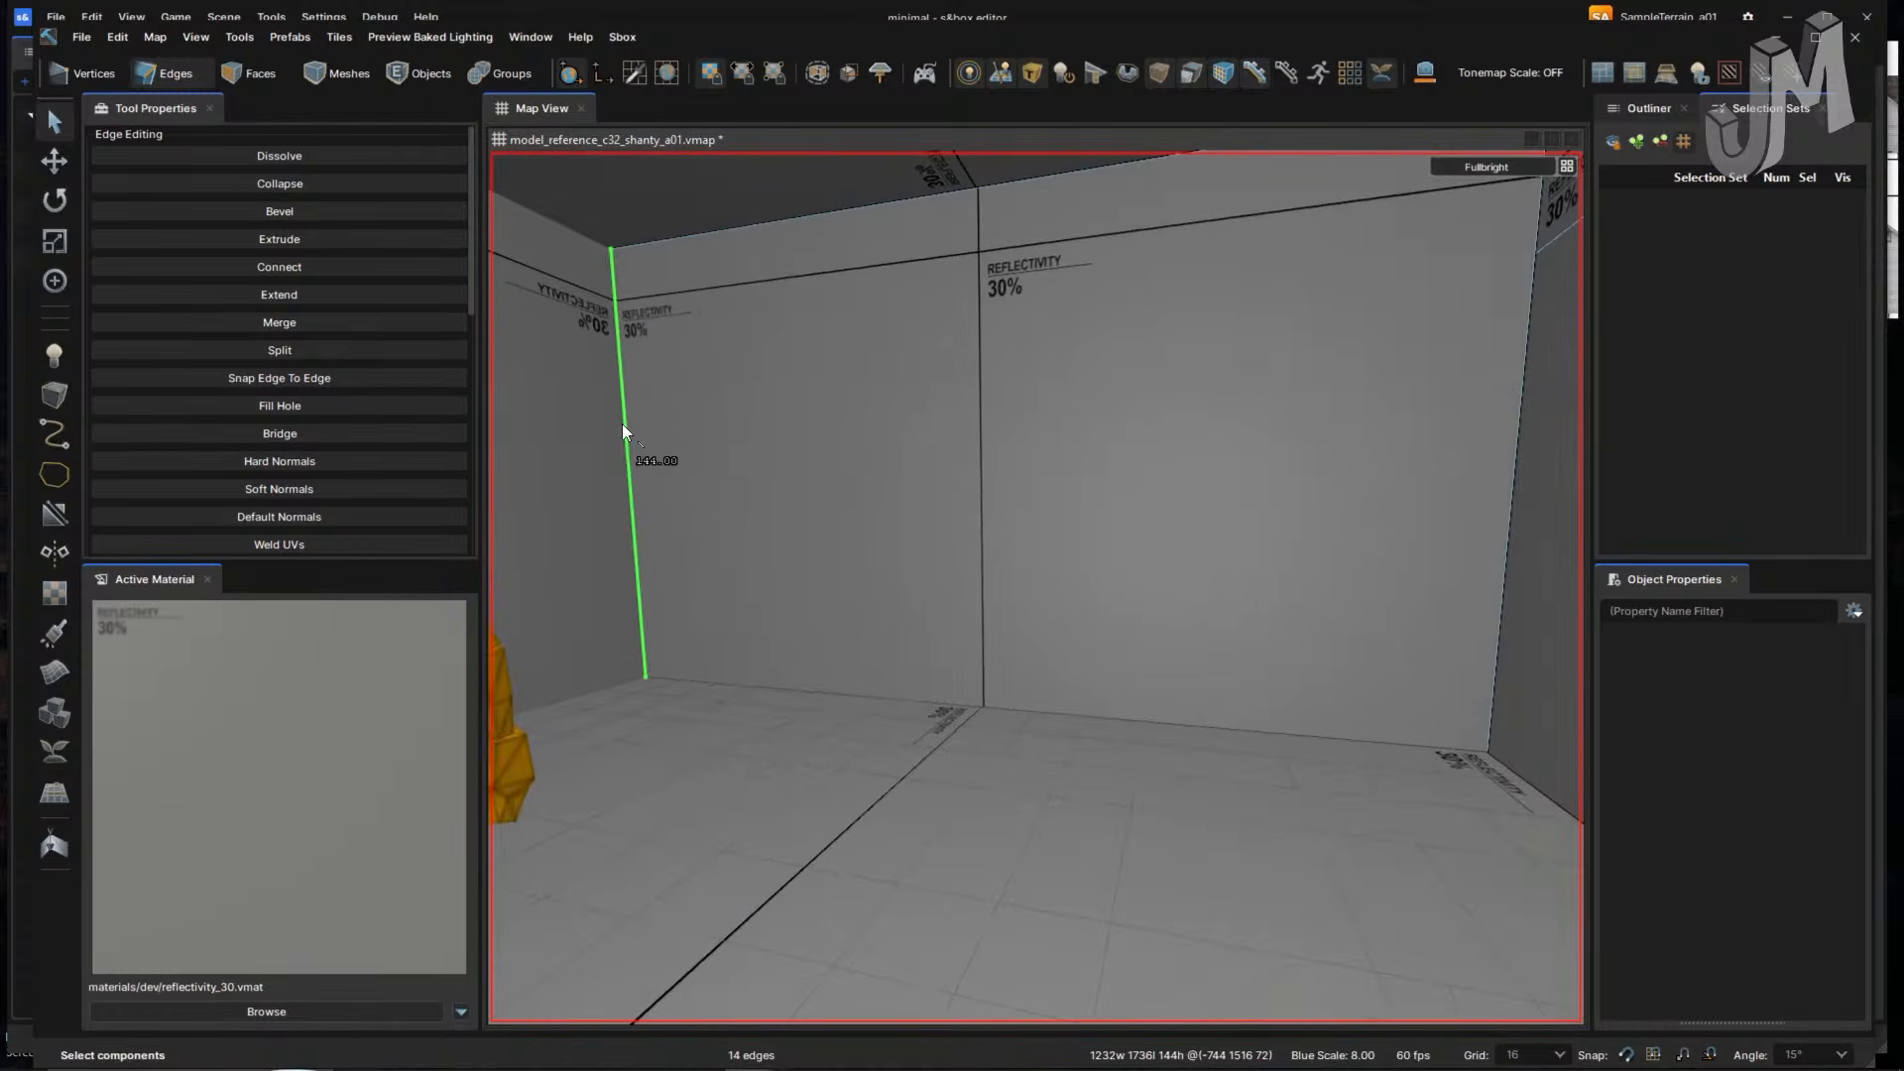
{"action": "right_click_drag", "start_coordinate": [622, 425], "coordinate": [626, 425]}
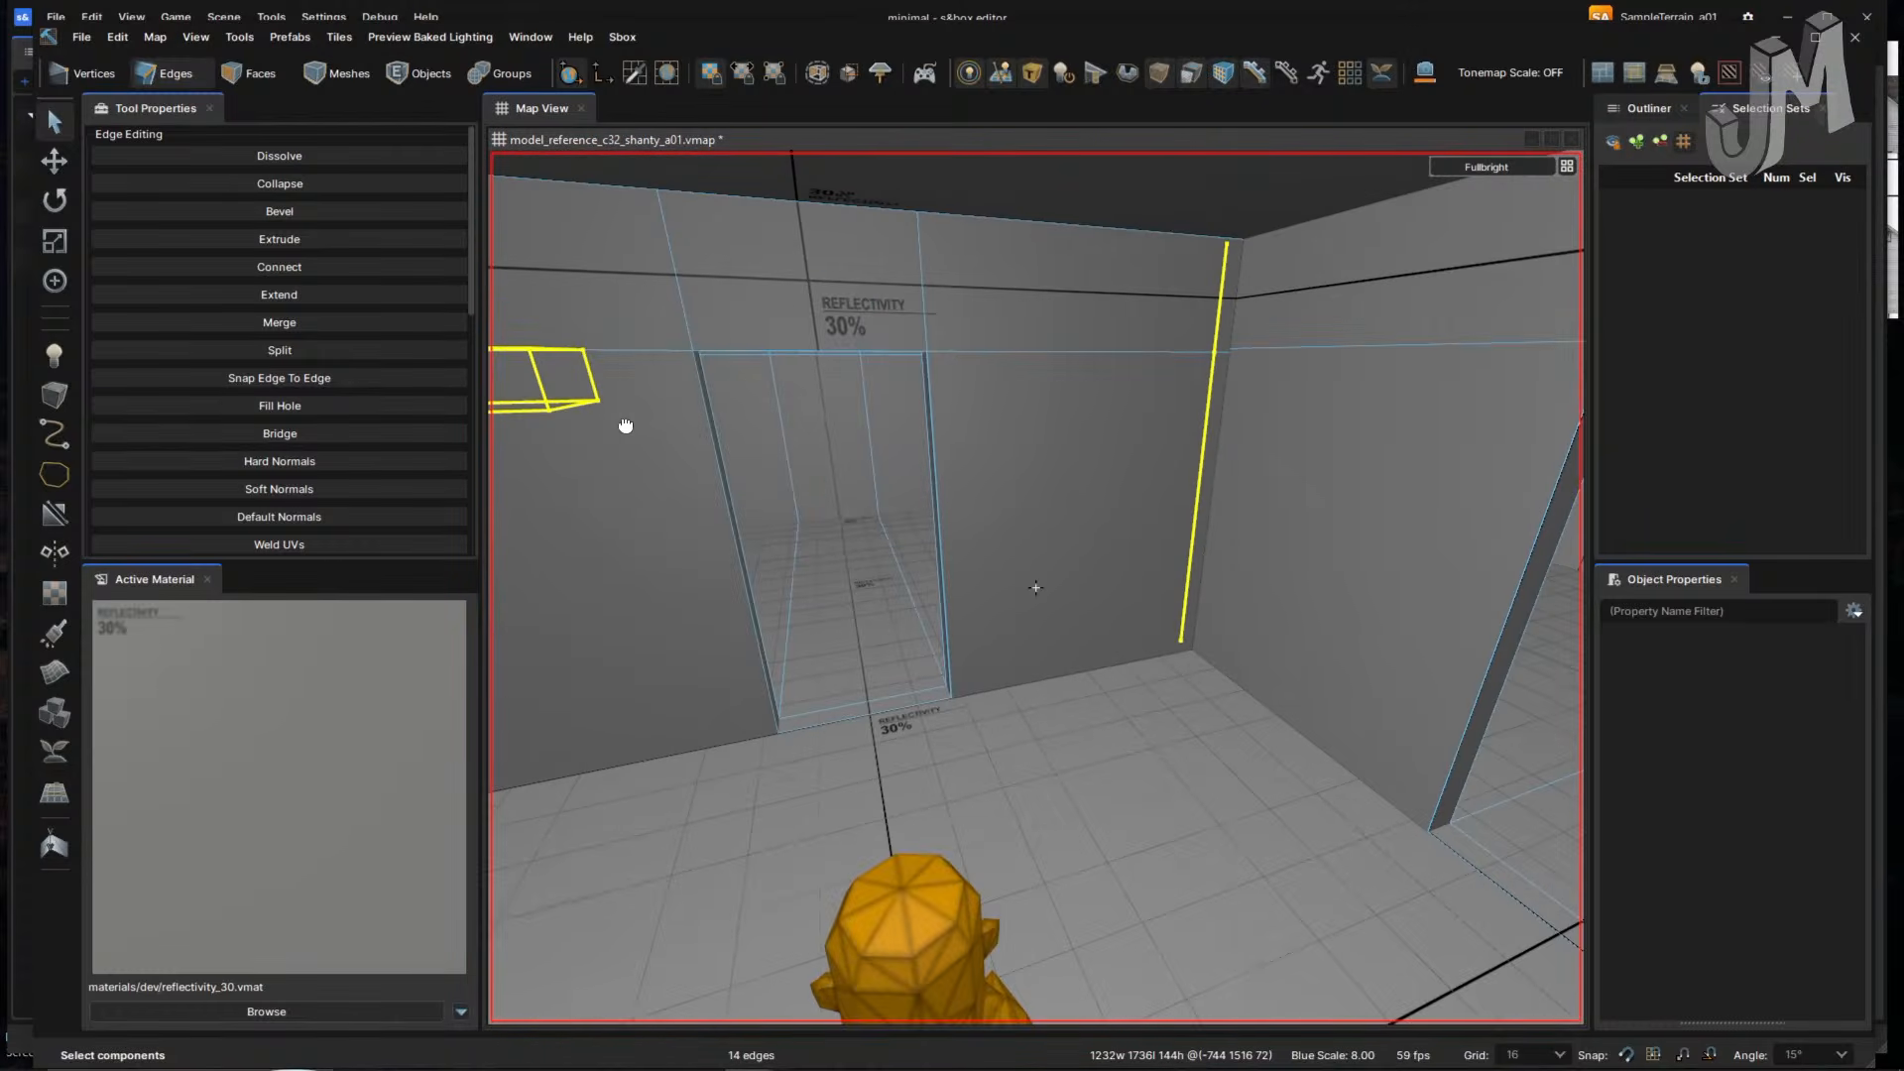
{"action": "right_click_drag", "start_coordinate": [811, 351], "coordinate": [932, 480]}
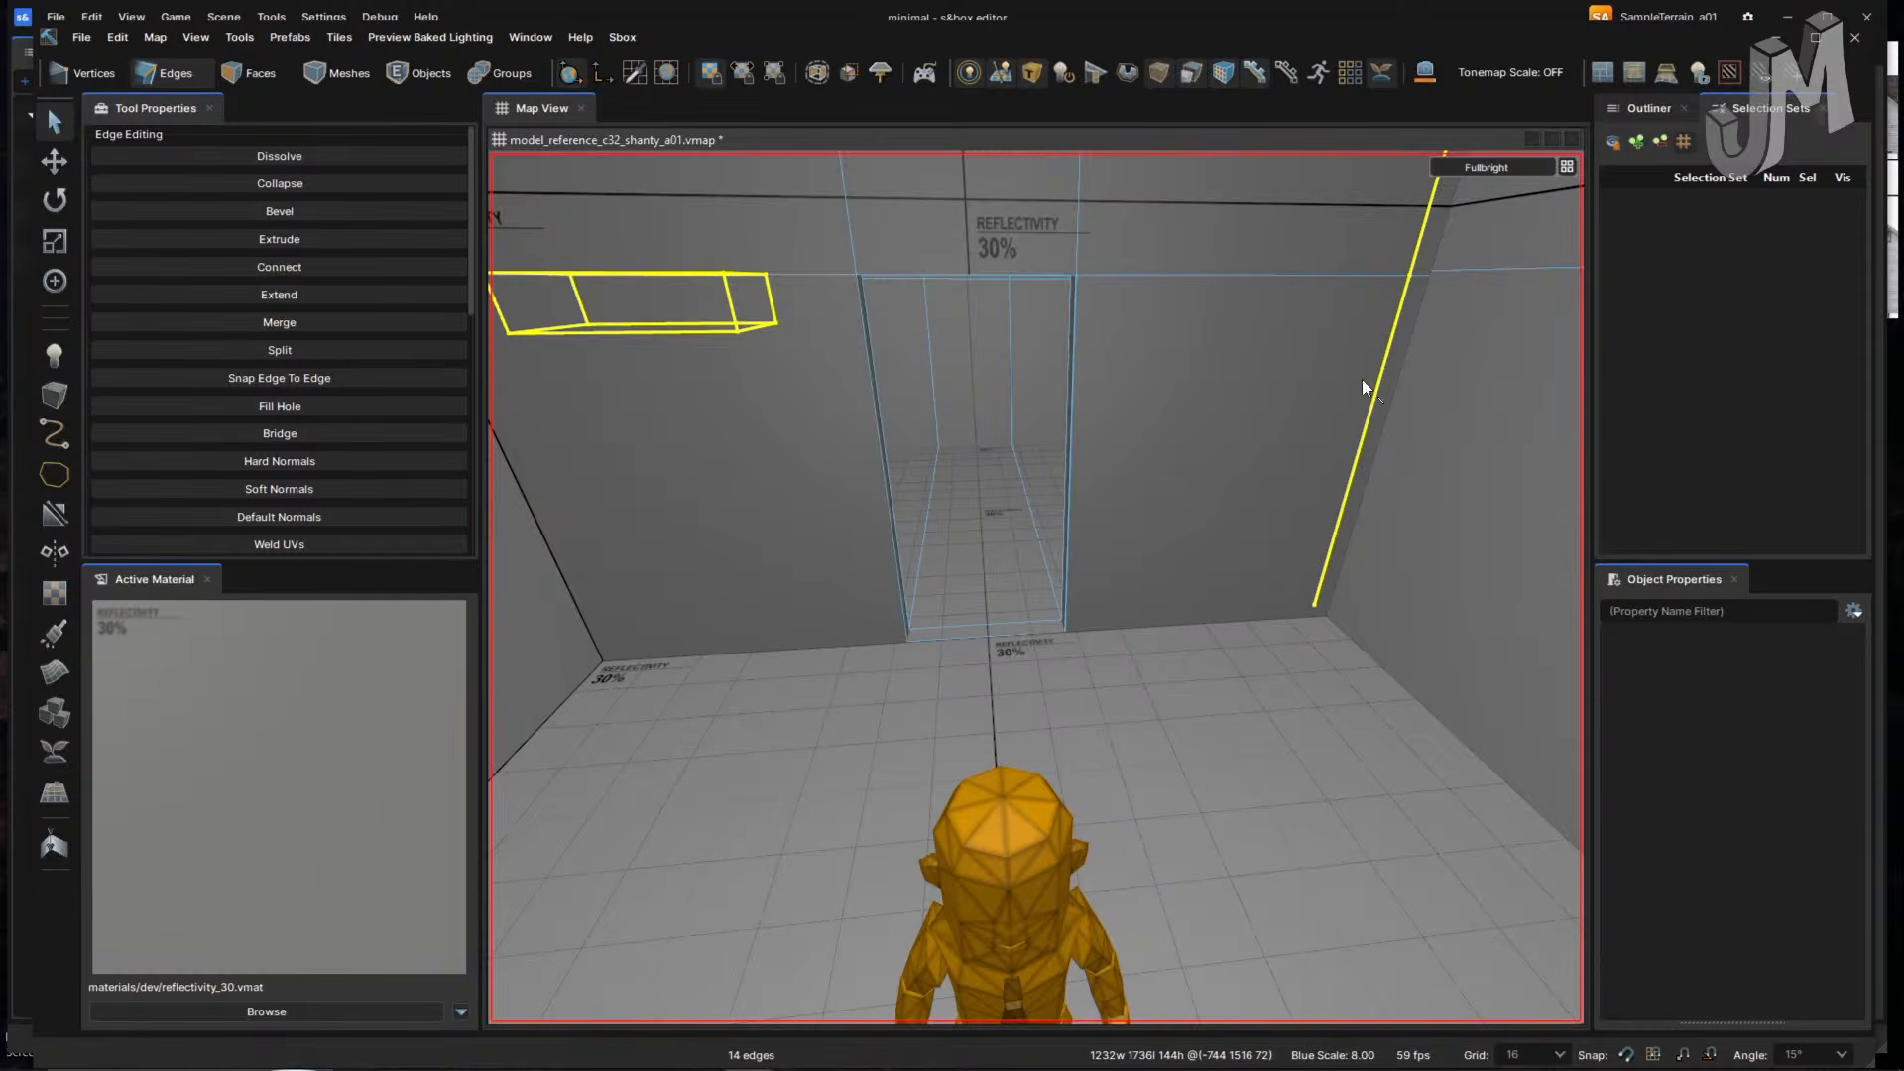
{"action": "right_click_drag", "start_coordinate": [725, 552], "coordinate": [725, 553]}
{"action": "right_click_drag", "start_coordinate": [935, 472], "coordinate": [934, 472]}
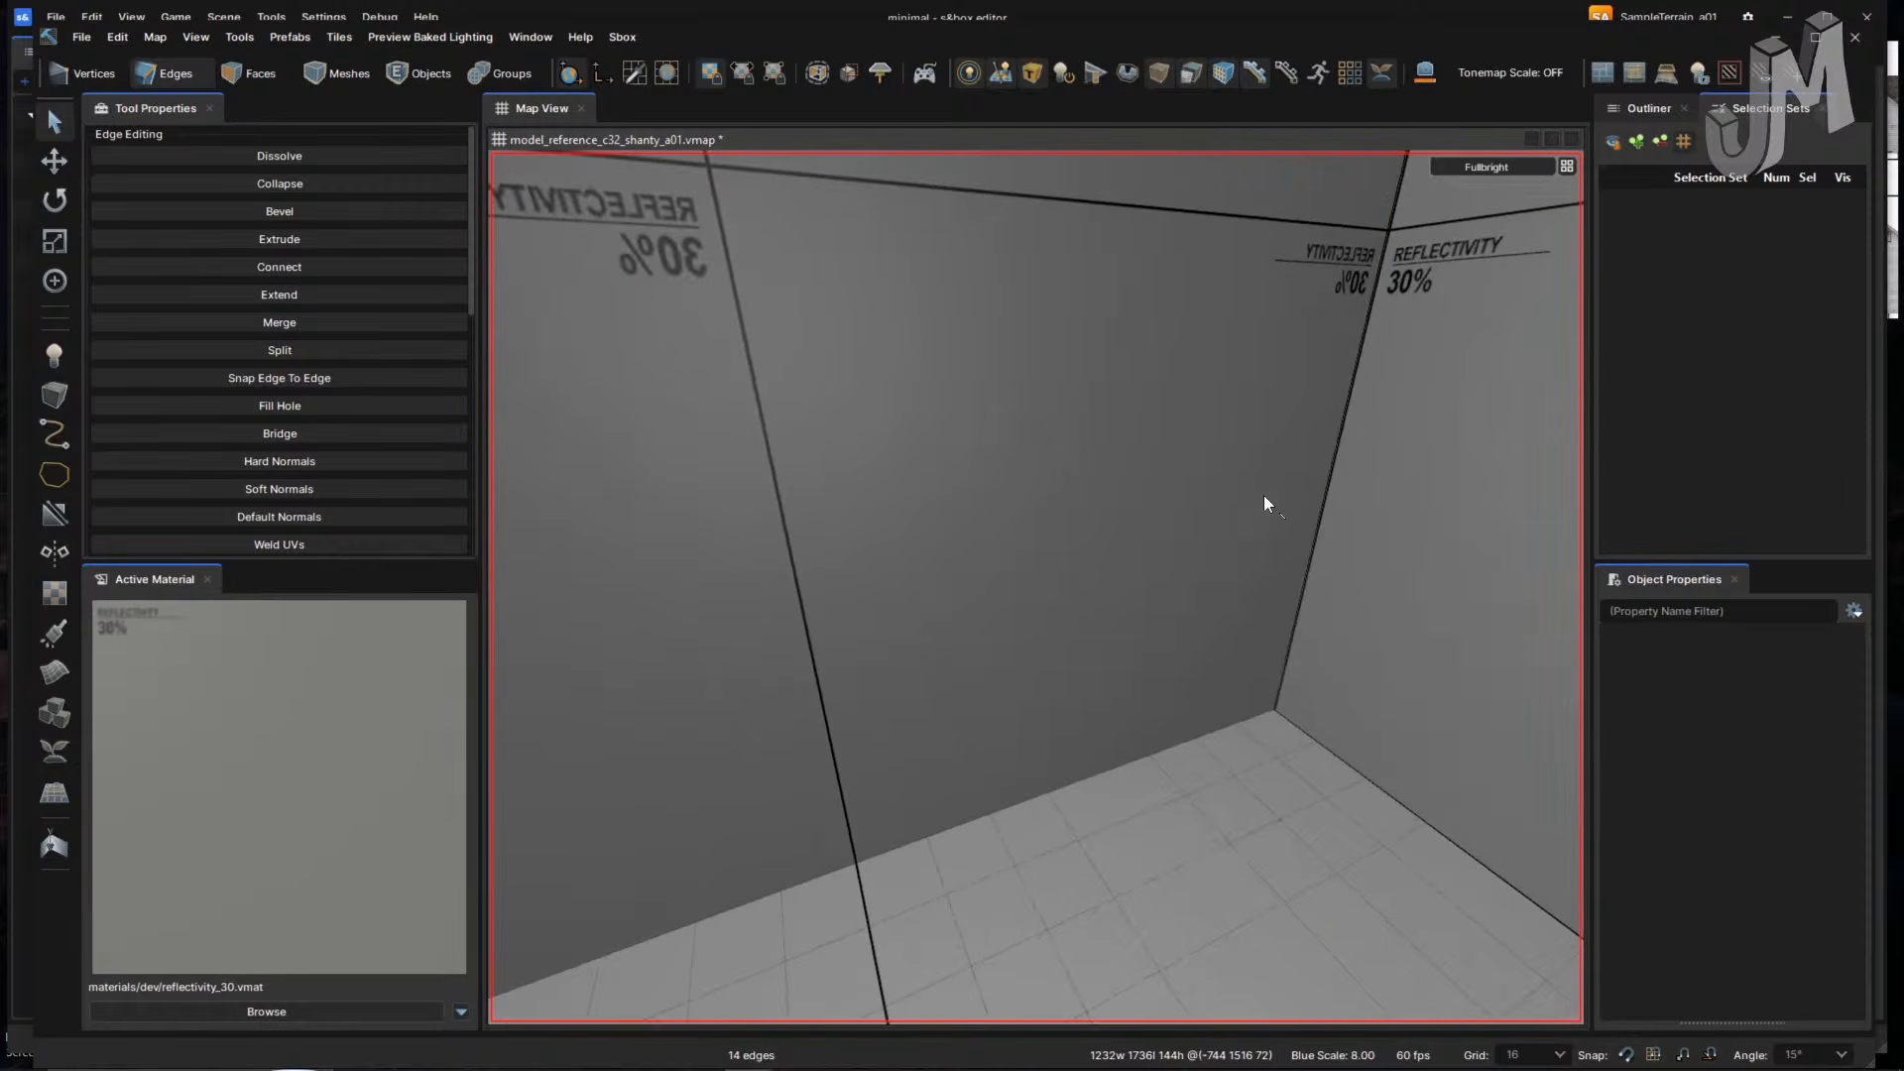
{"action": "right_click_drag", "start_coordinate": [1327, 502], "coordinate": [1206, 585]}
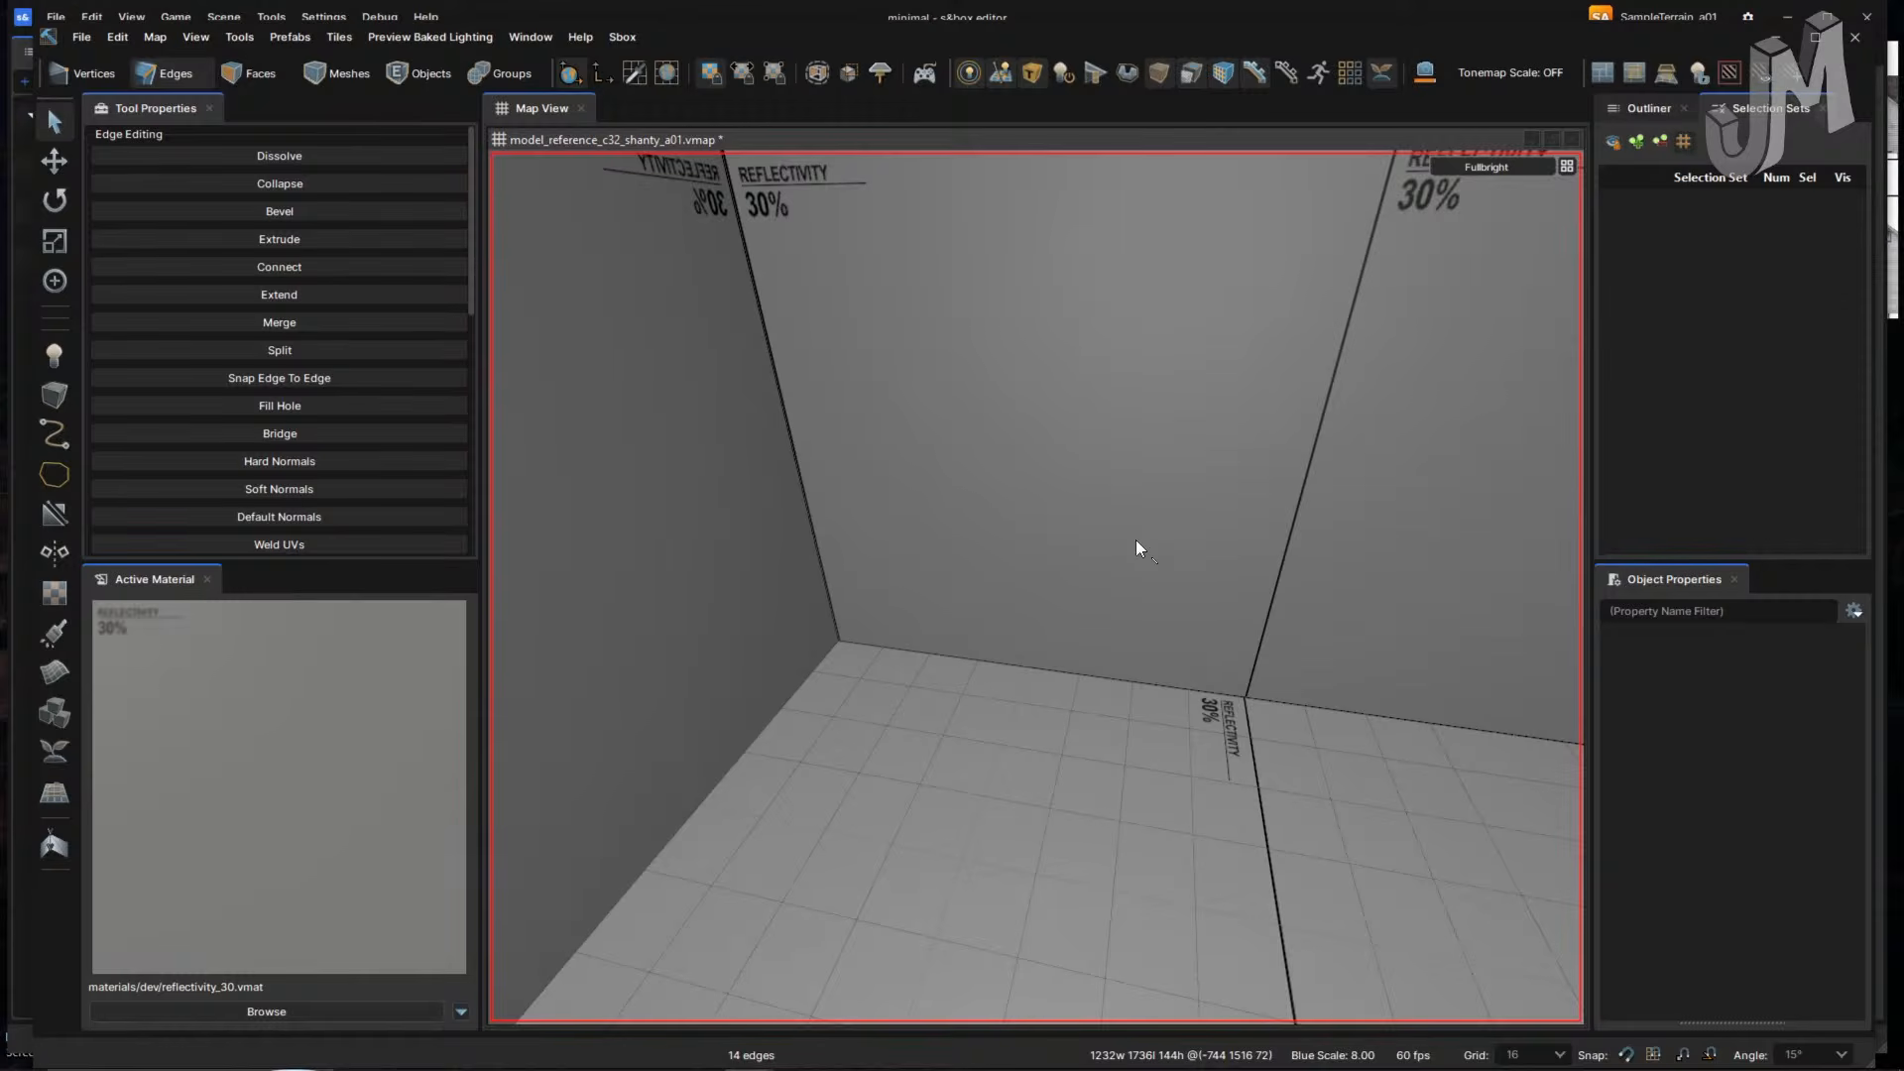
{"action": "right_click_drag", "start_coordinate": [1116, 593], "coordinate": [1112, 592]}
{"action": "key", "text": "alt+Tab"}
{"action": "key", "text": "alt+Tab"}
{"action": "key", "text": "alt+Tab"}
{"action": "key", "text": "alt+Tab"}
{"action": "key", "text": "alt+Tab"}
{"action": "key", "text": "alt+Tab"}
{"action": "key", "text": "alt+Tab"}
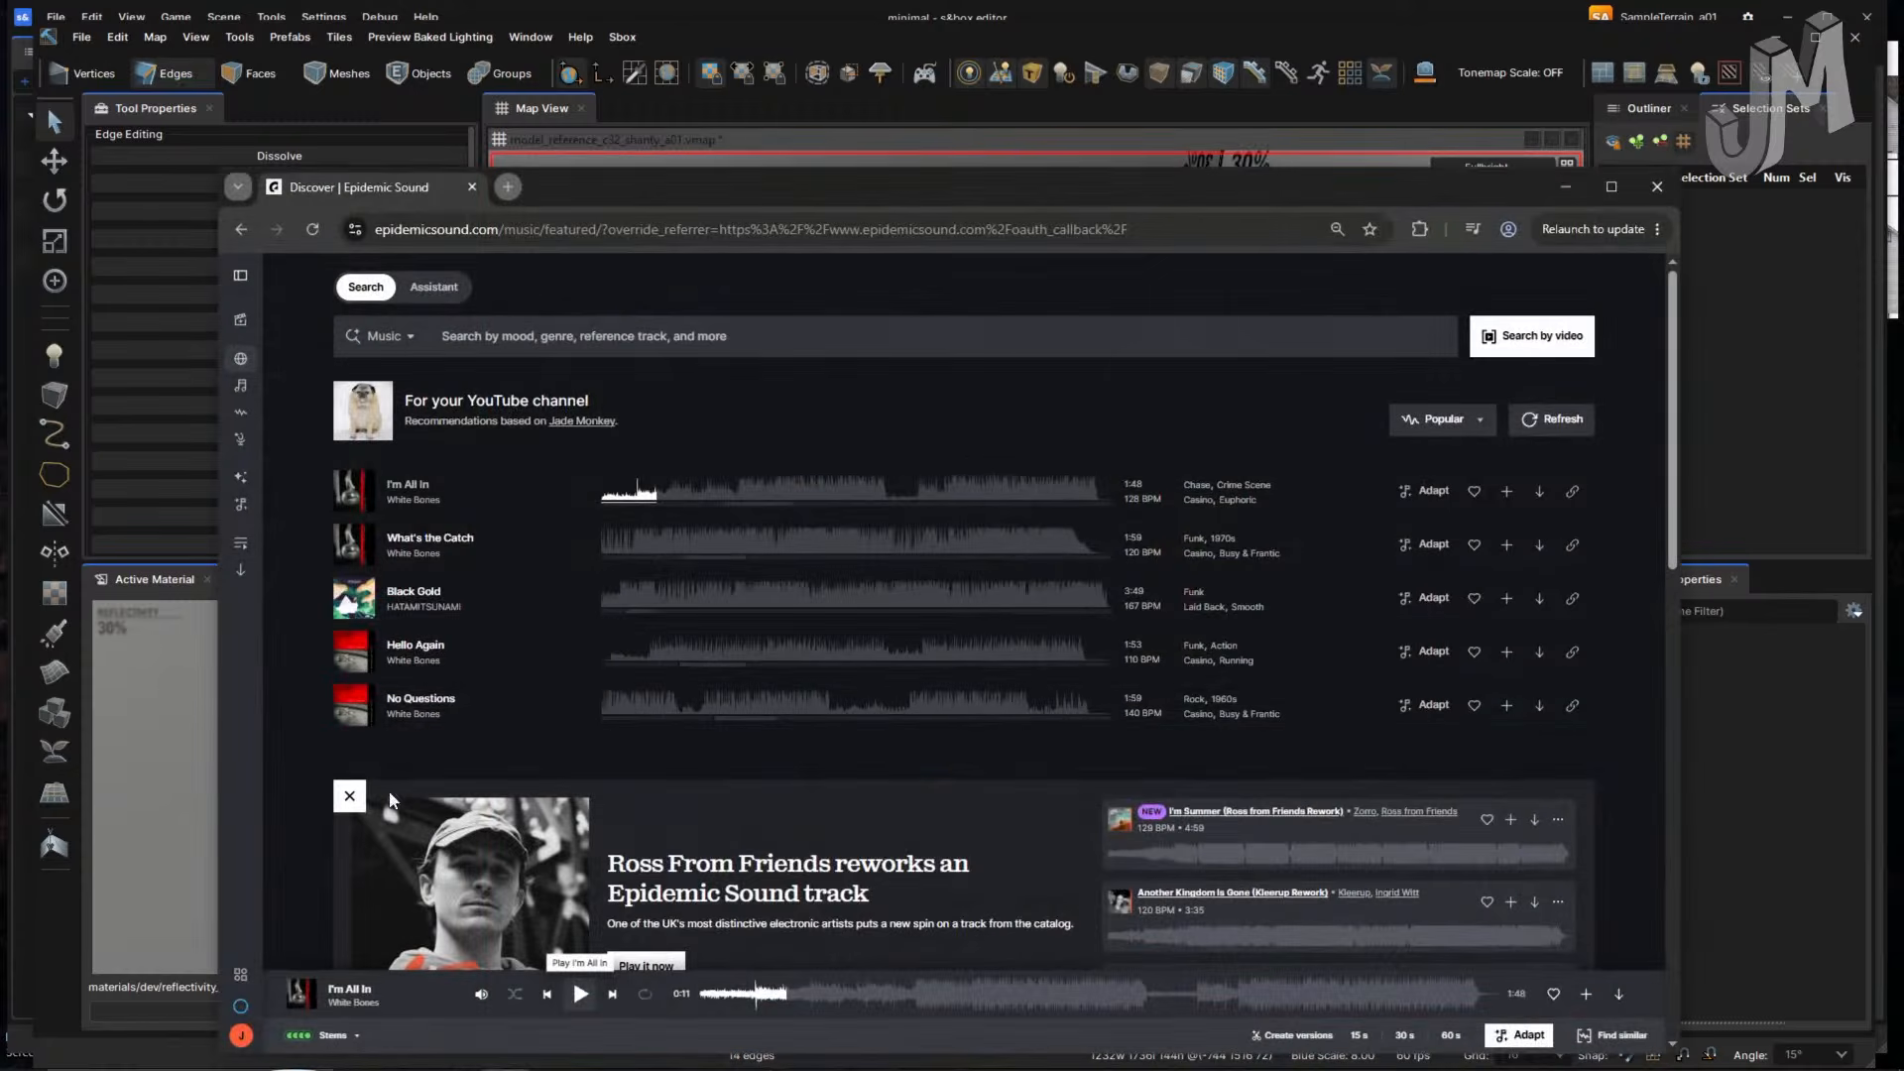
- Play Work Undone from the saved 'Syths - 80s - 8bit' playlist
{"action": "left_click", "coordinate": [349, 795]}
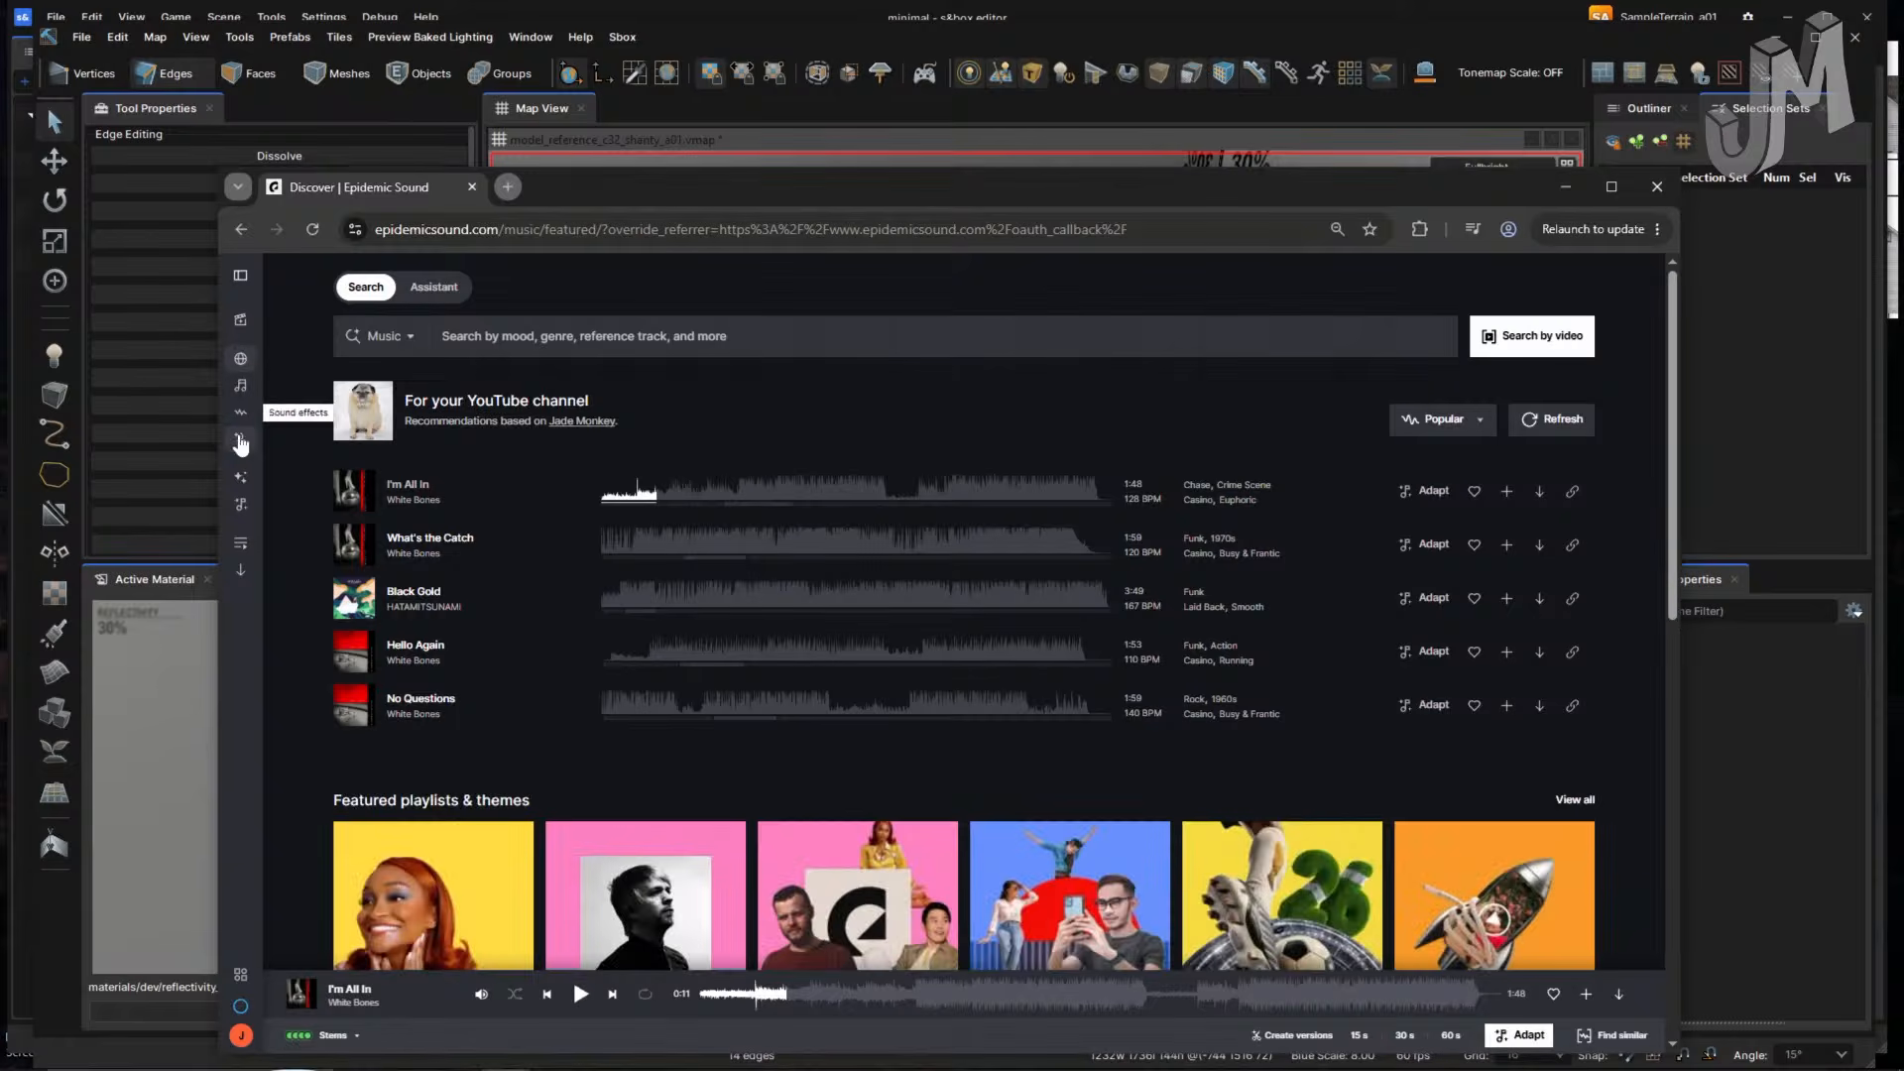
{"action": "left_click", "coordinate": [240, 543]}
{"action": "left_click", "coordinate": [613, 686]}
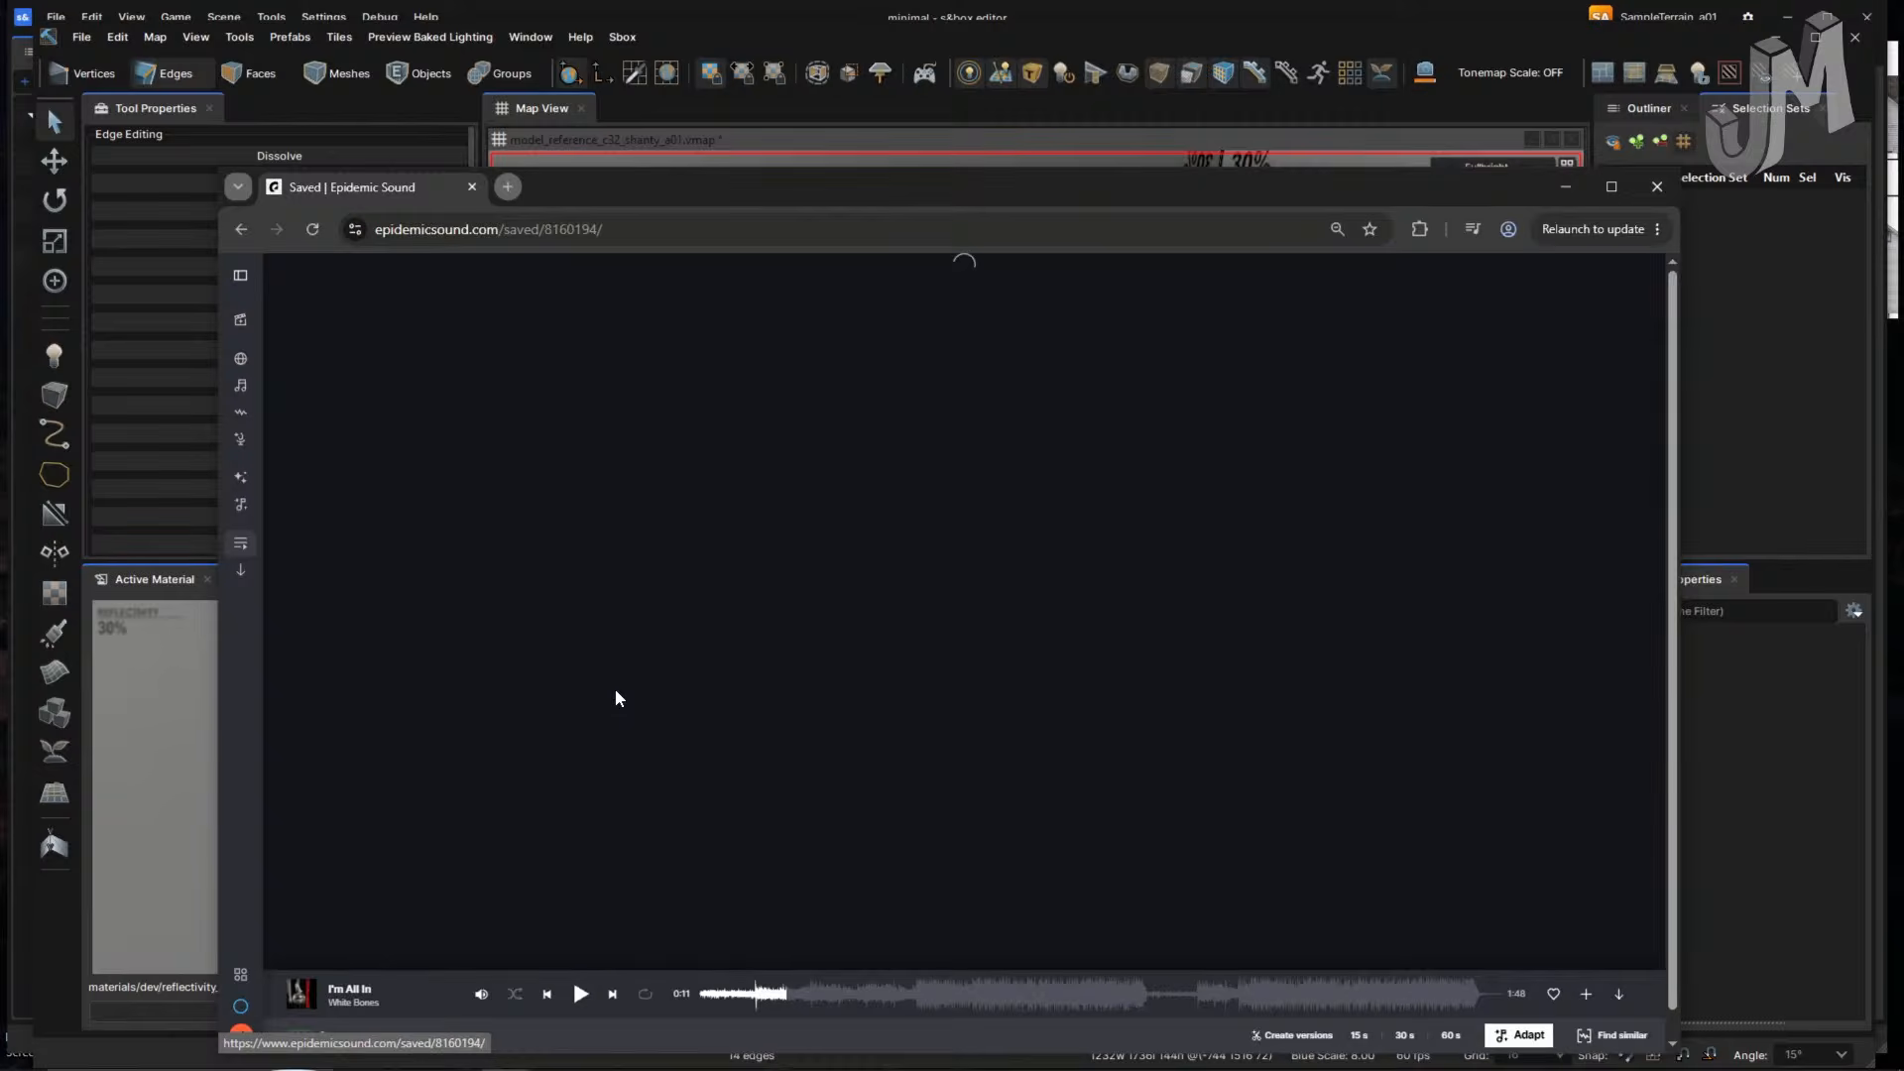
{"action": "scroll", "coordinate": [561, 595], "scroll_direction": "down", "scroll_amount": 10}
{"action": "scroll", "coordinate": [446, 578], "scroll_direction": "up", "scroll_amount": 2}
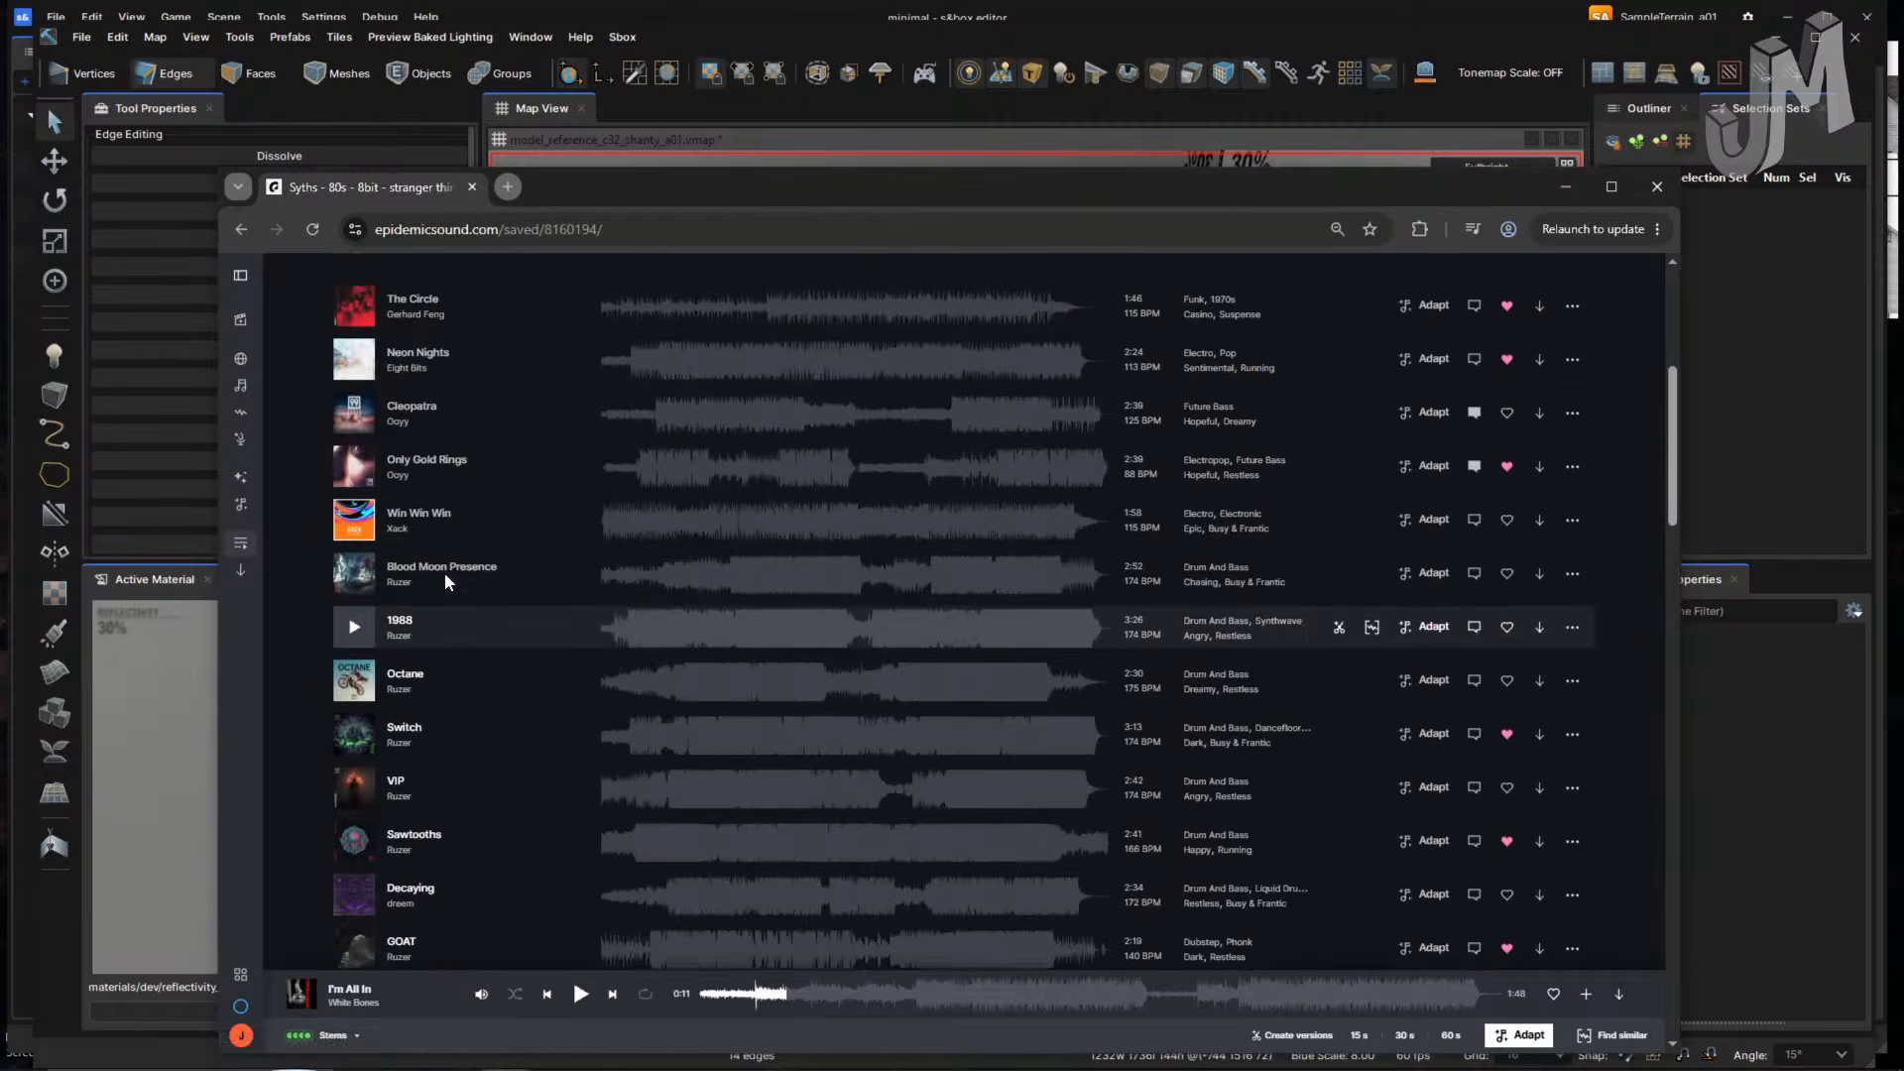
{"action": "left_click", "coordinate": [355, 407]}
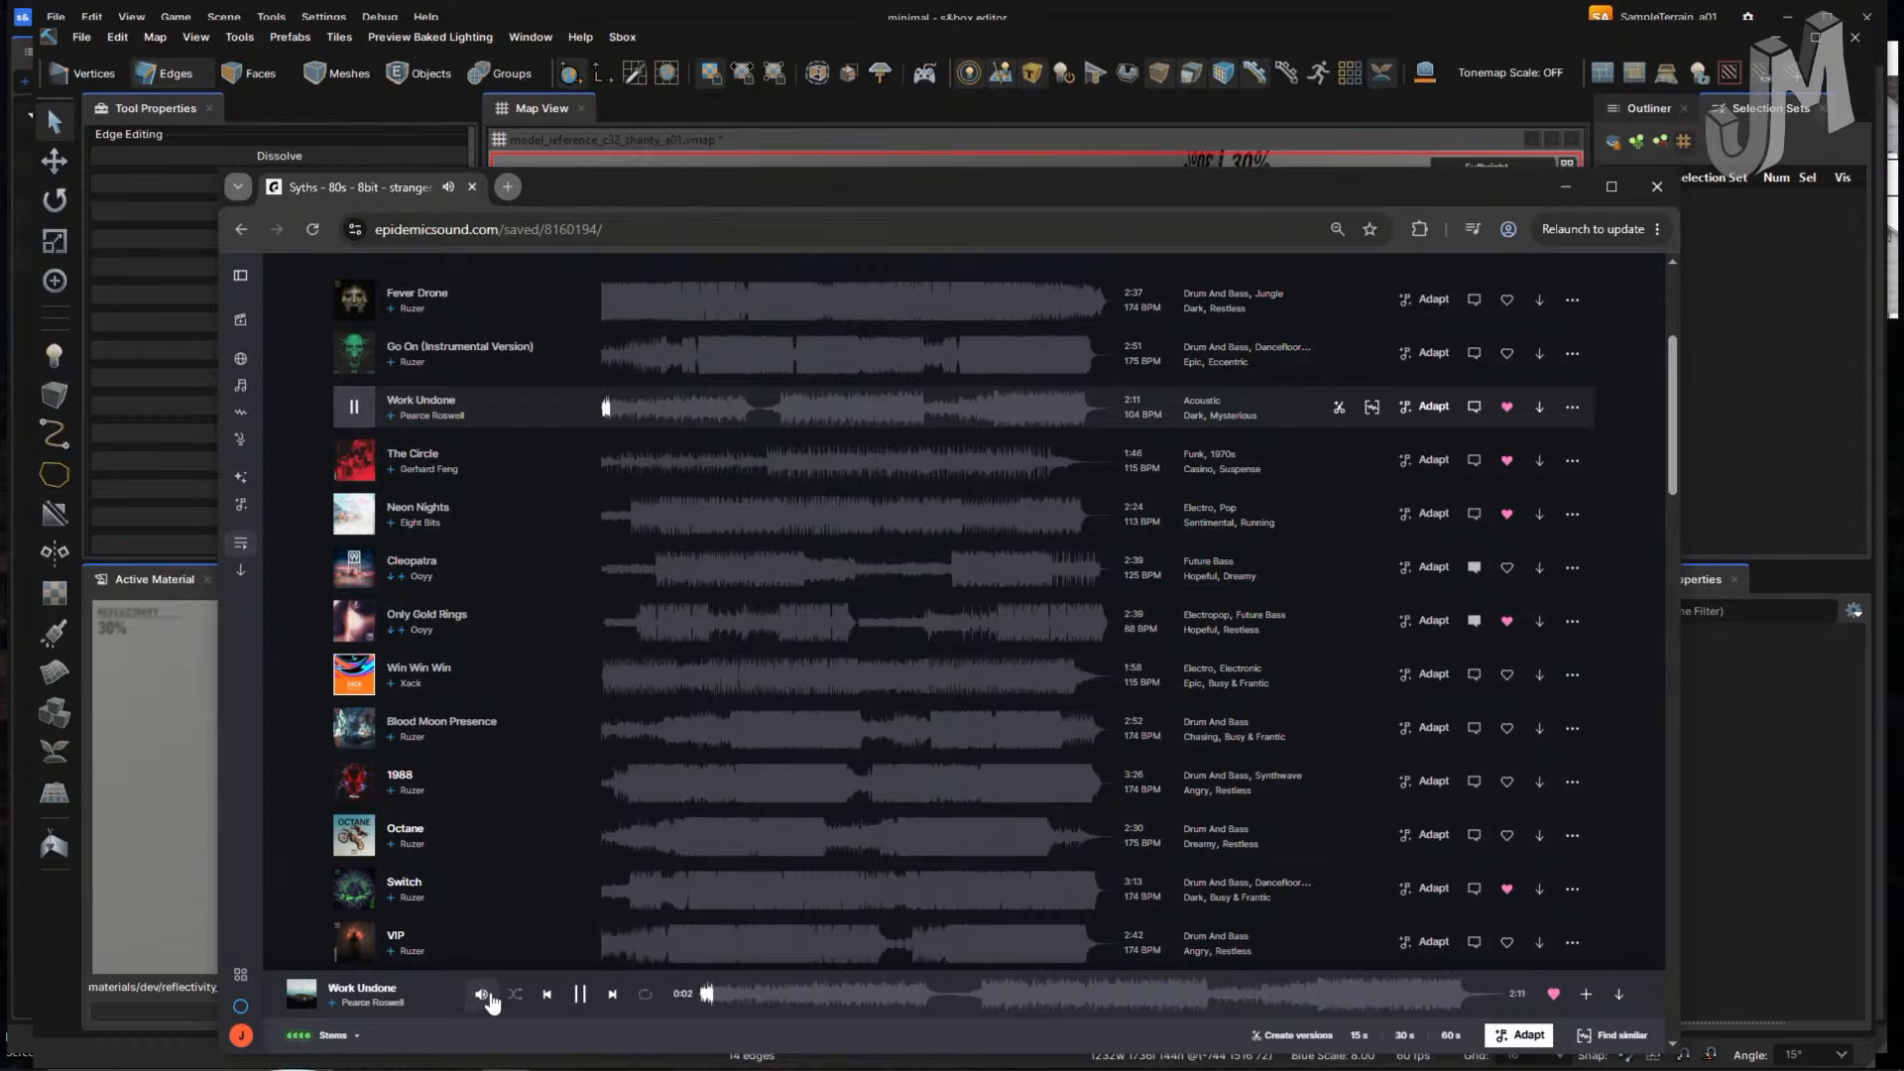
{"action": "mouse_move", "coordinate": [482, 993]}
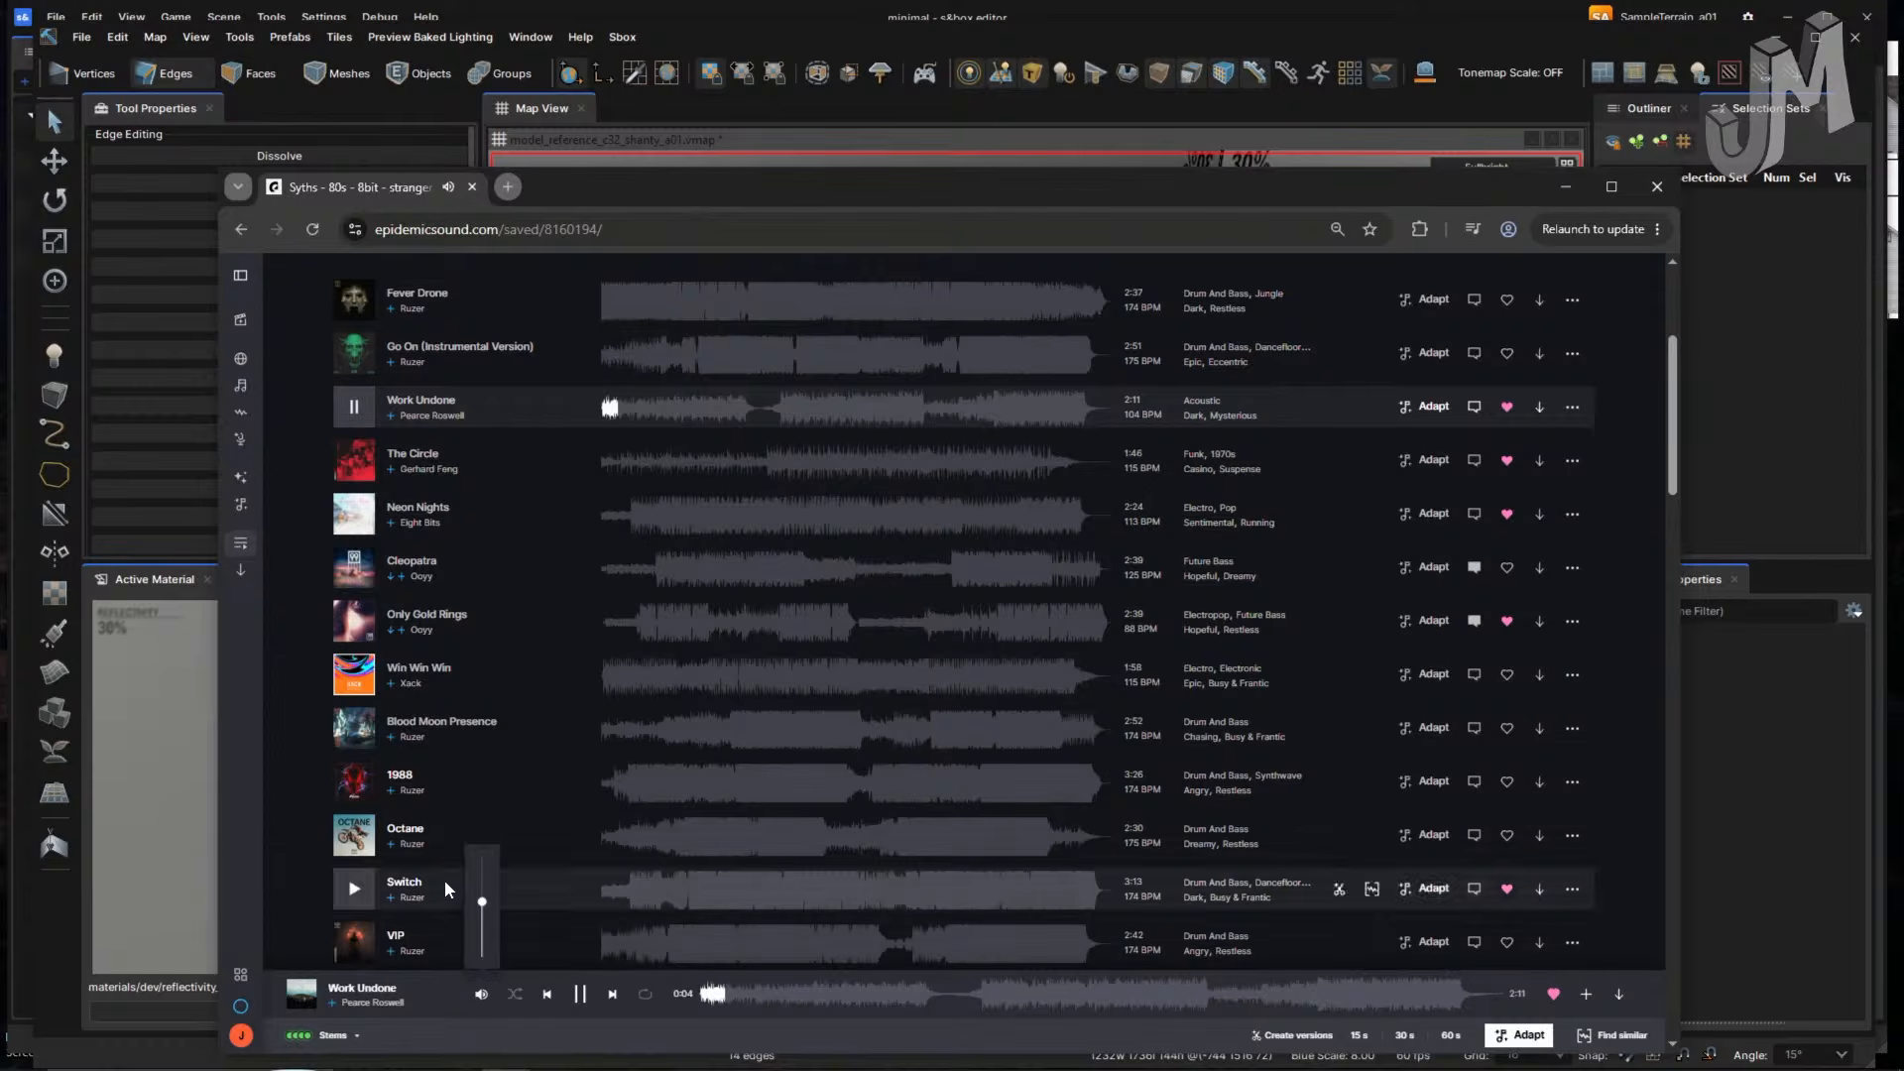
- Return to Hammer and fly the camera over to the new wireframe box
{"action": "left_click", "coordinate": [48, 953]}
{"action": "right_click_drag", "start_coordinate": [934, 819], "coordinate": [937, 783]}
{"action": "scroll", "coordinate": [938, 819], "scroll_direction": "down", "scroll_amount": 5}
{"action": "key", "text": "s"}
{"action": "right_click_drag", "start_coordinate": [855, 543], "coordinate": [854, 544]}
{"action": "right_click_drag", "start_coordinate": [945, 645], "coordinate": [945, 644]}
{"action": "key", "text": "w"}
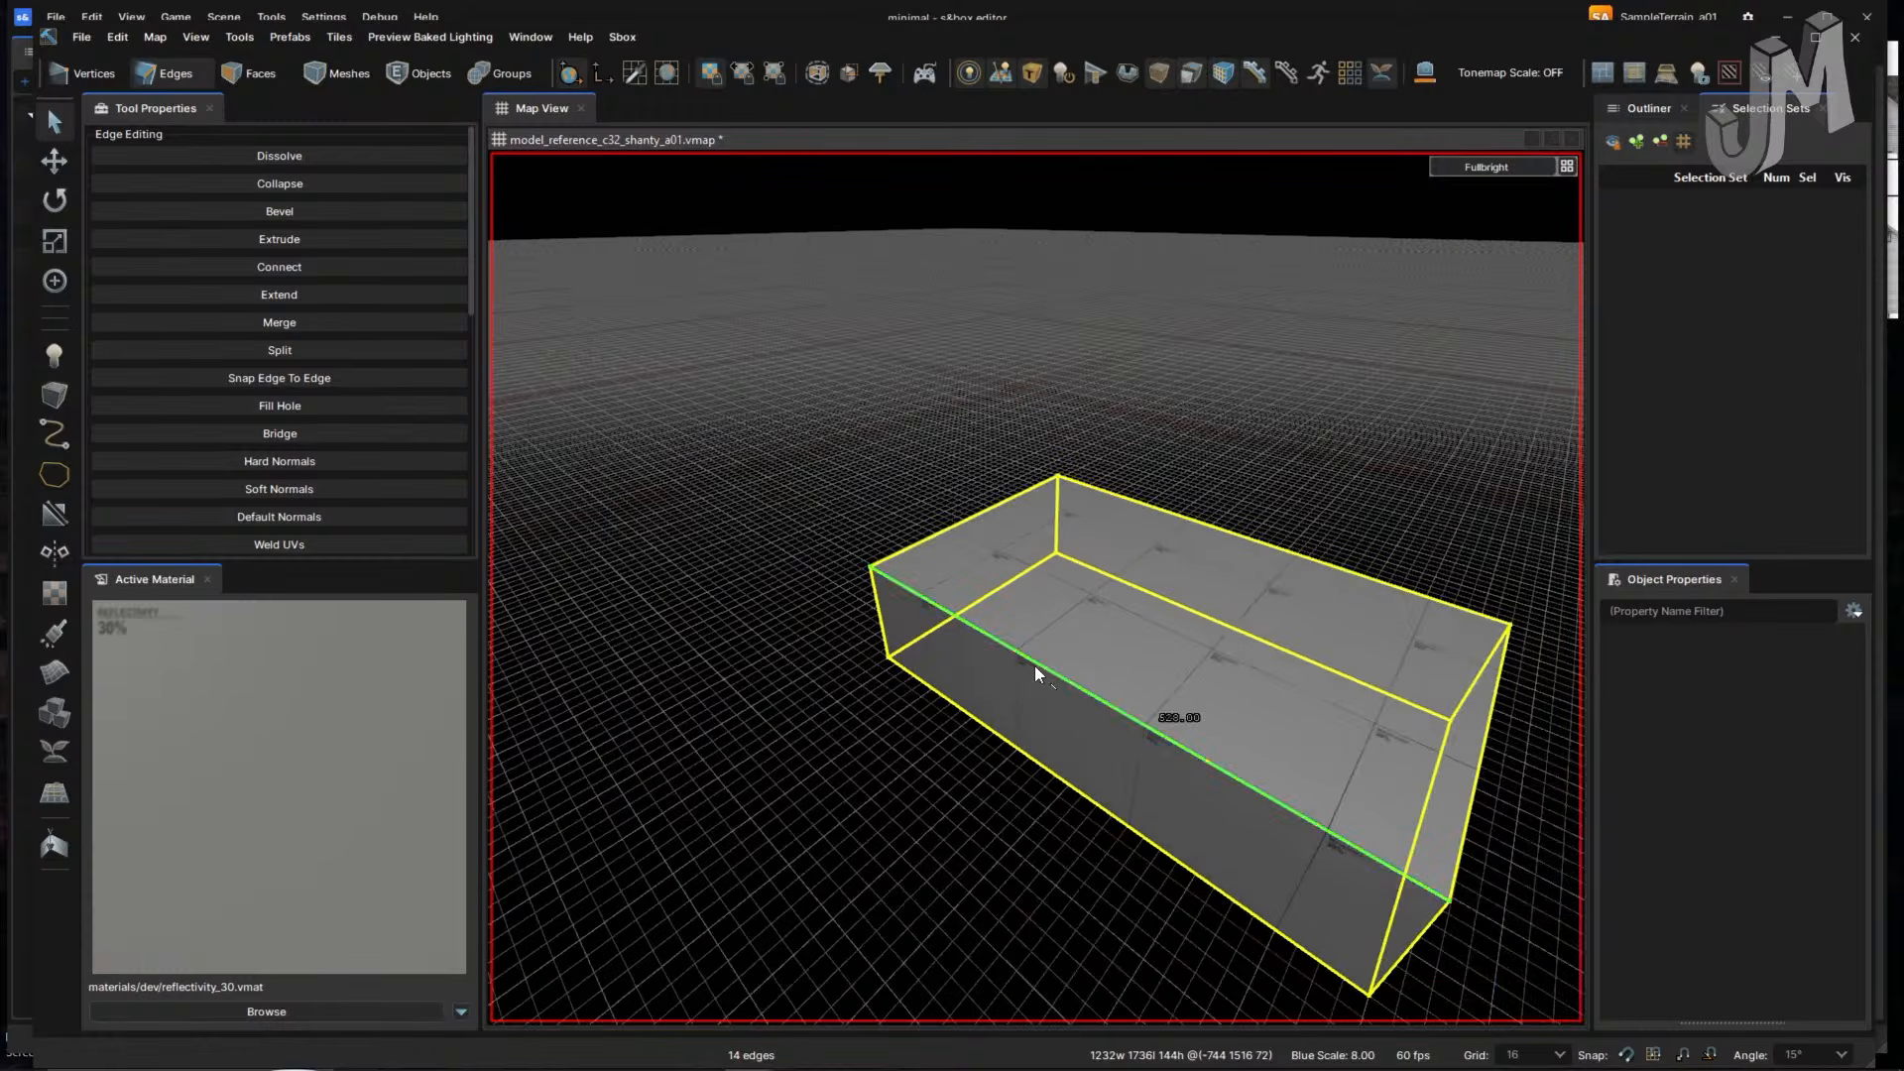
- Select all the box's faces and flip them to point inward
{"action": "key", "text": "4"}
{"action": "left_click", "coordinate": [1091, 606]}
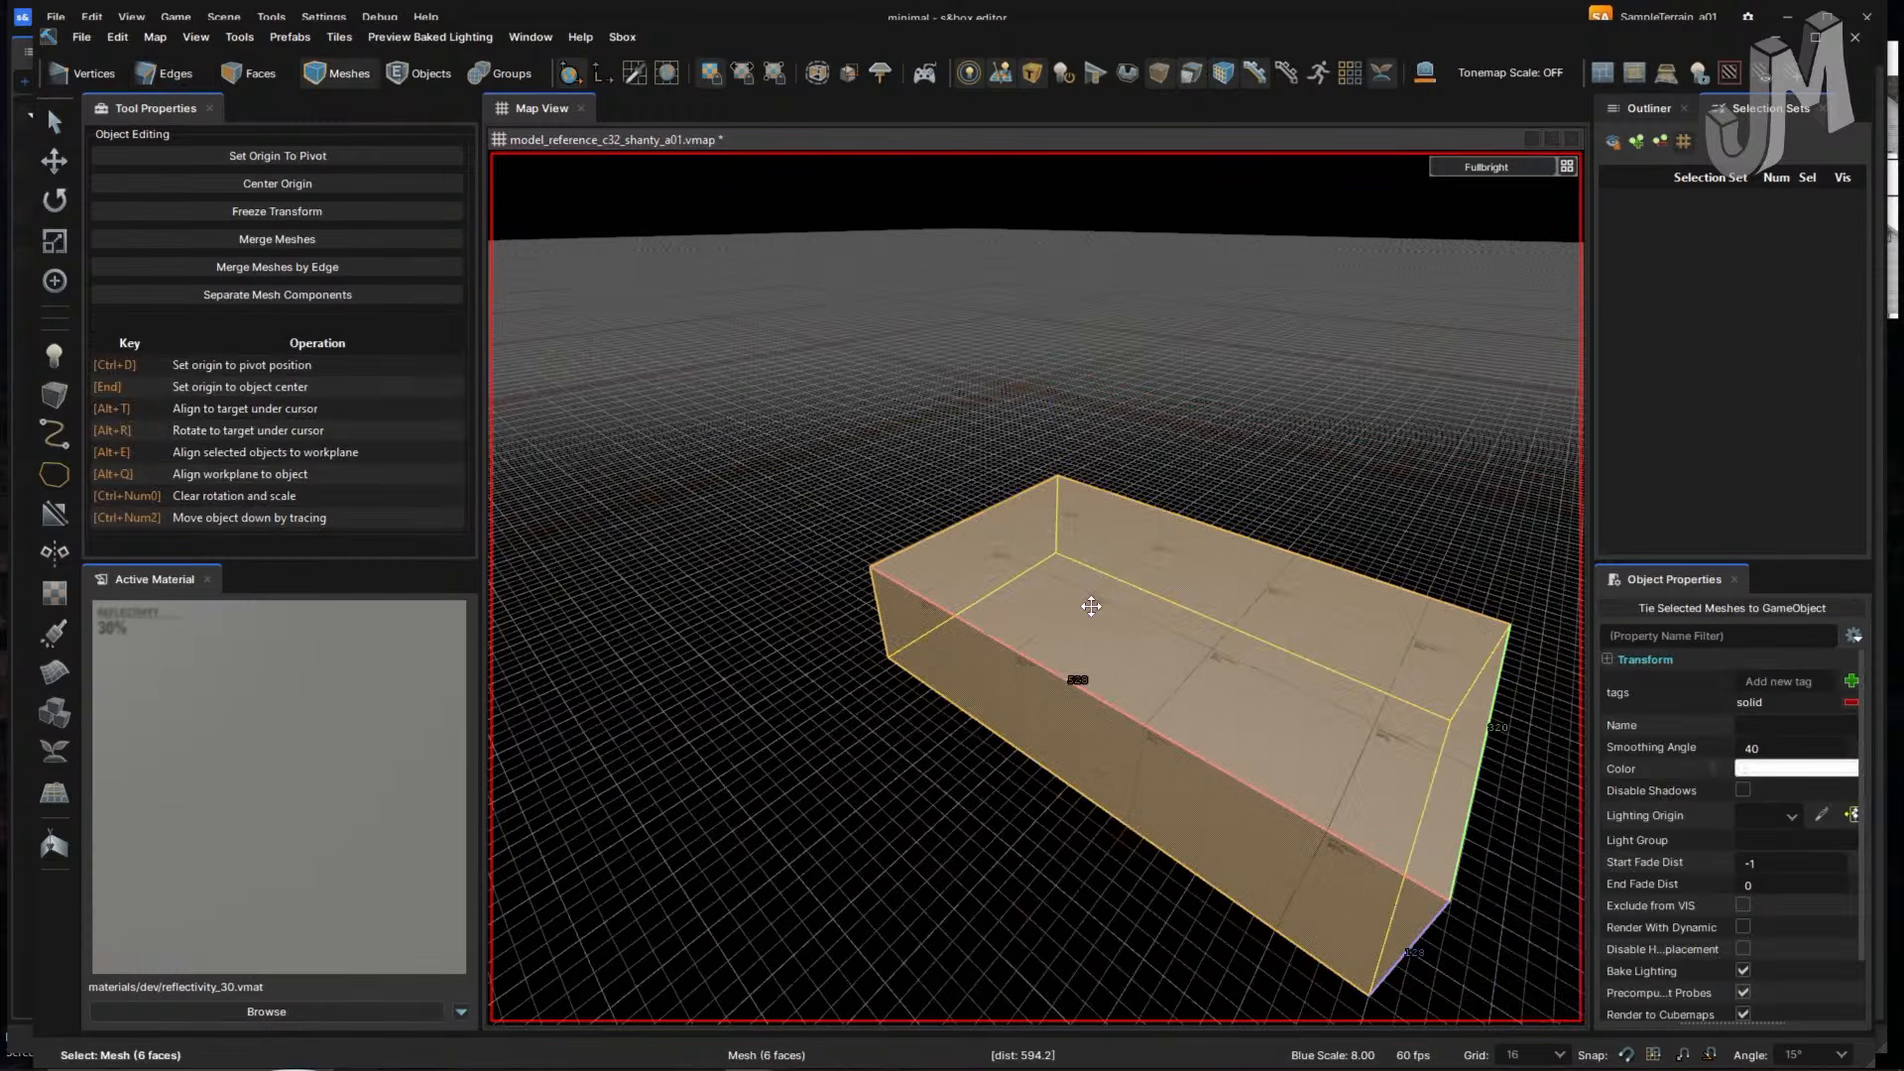
{"action": "key", "text": "3"}
{"action": "left_click", "coordinate": [1096, 608]}
{"action": "key", "text": "f"}
{"action": "key", "text": "d"}
{"action": "right_click_drag", "start_coordinate": [1078, 625], "coordinate": [1018, 660]}
{"action": "key", "text": "w"}
- Browse the edge operations menu from inside and outside the box
{"action": "key", "text": "2"}
{"action": "right_click", "coordinate": [1027, 665]}
{"action": "right_click_drag", "start_coordinate": [1029, 726], "coordinate": [1045, 717]}
{"action": "key", "text": "s"}
{"action": "right_click", "coordinate": [1043, 724]}
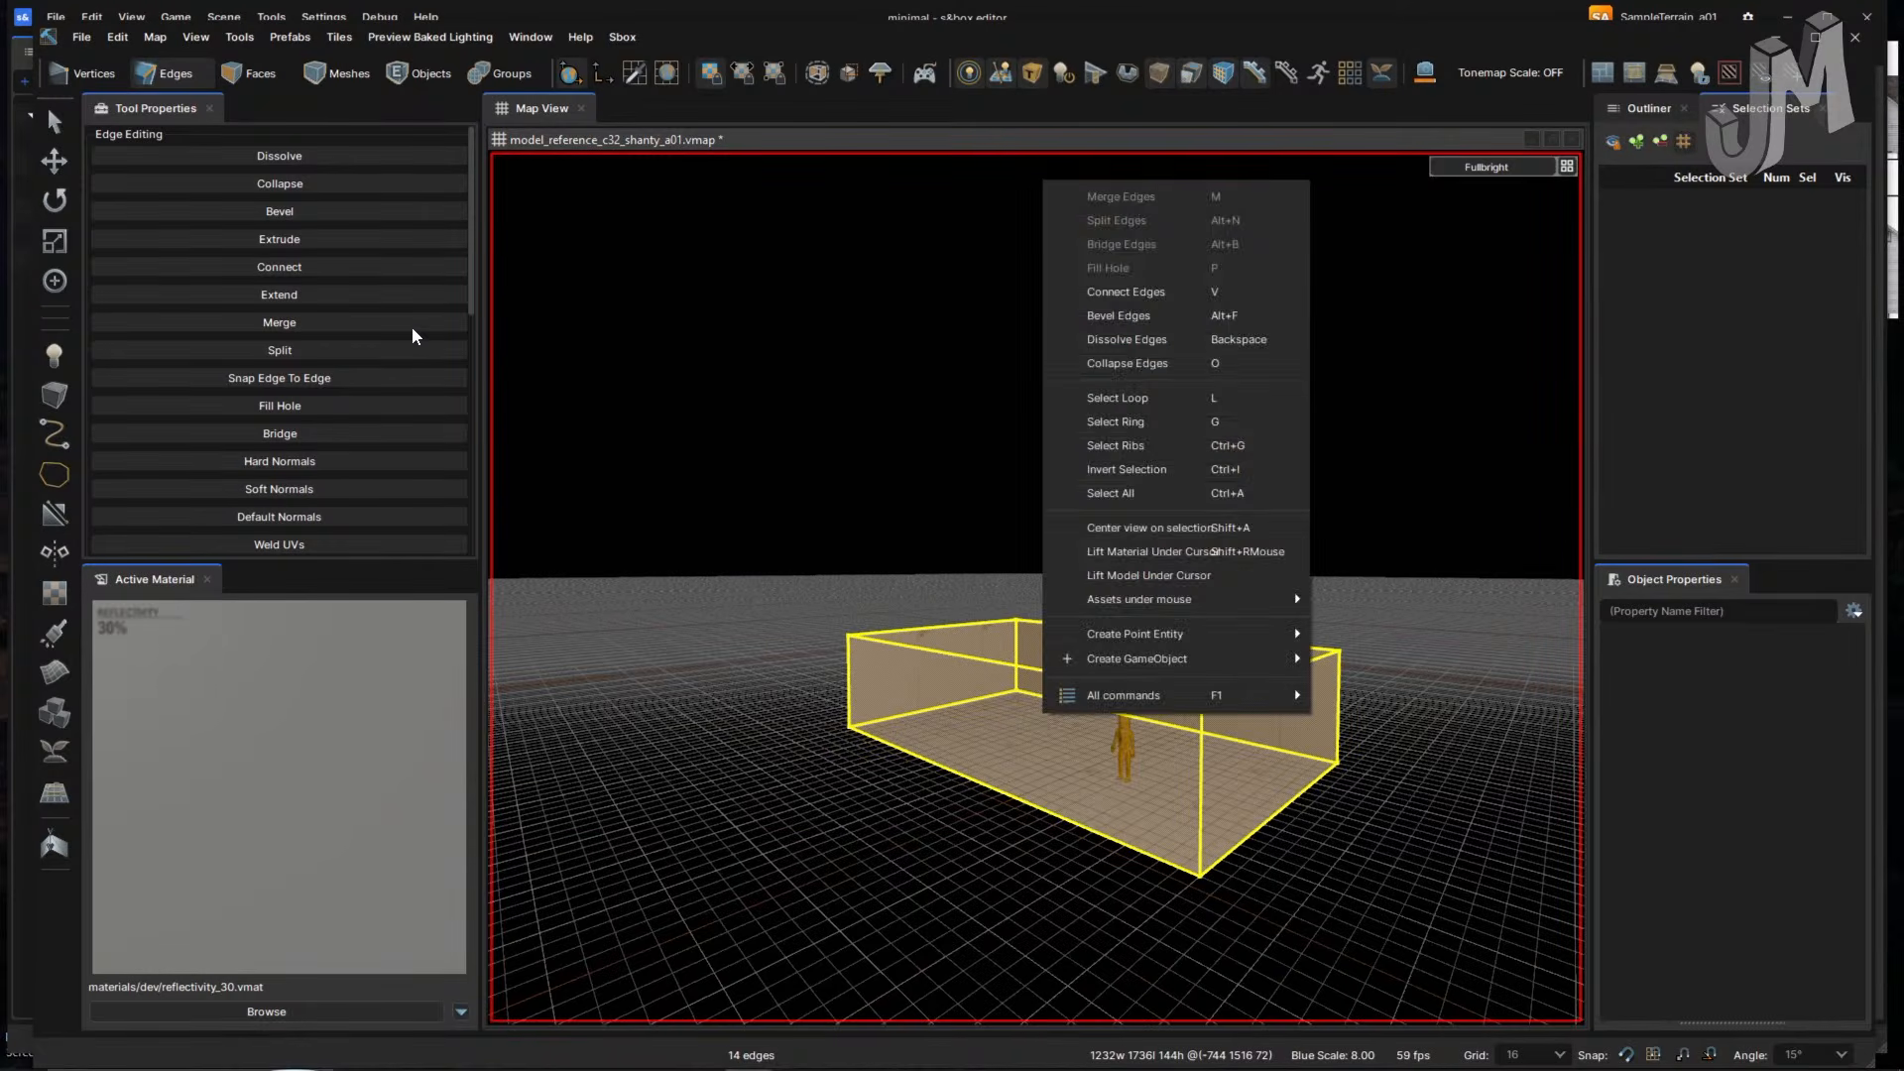
{"action": "left_click", "coordinate": [56, 241]}
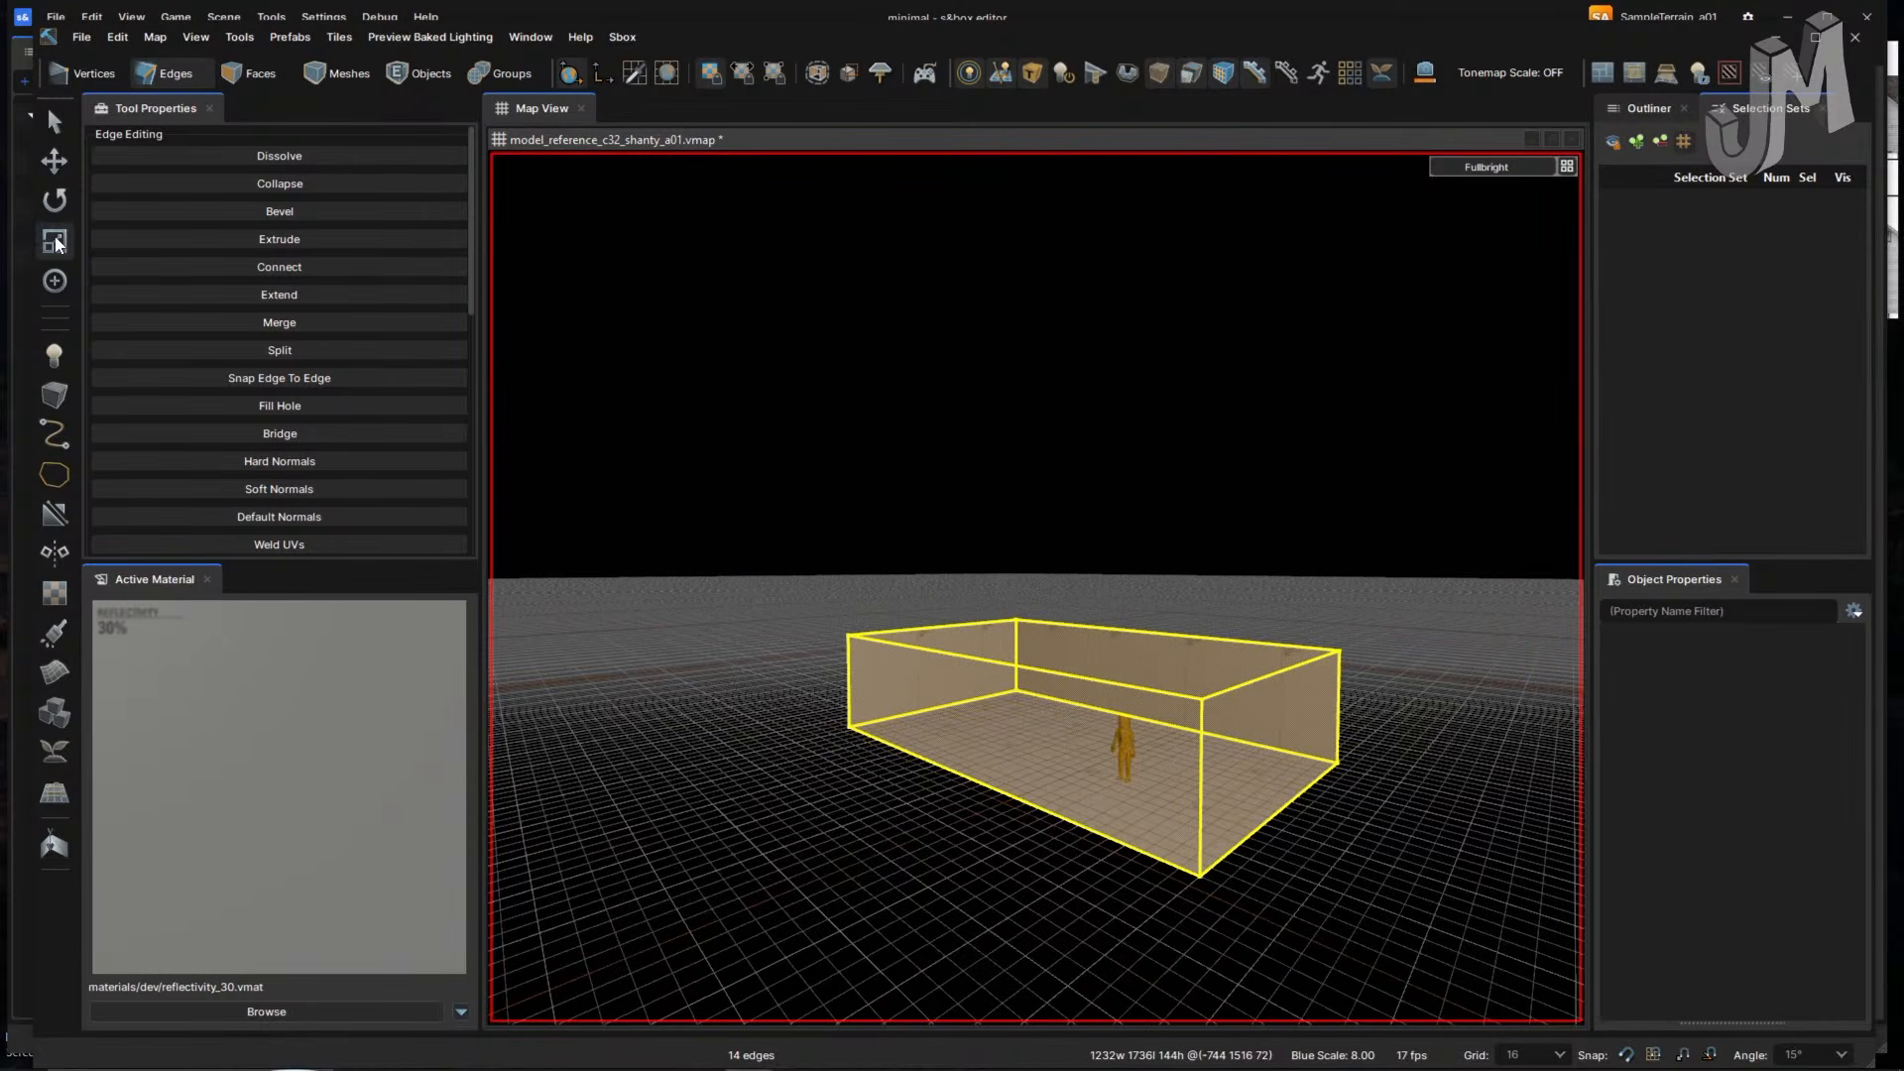
- Check the box in the Front and Top views, clear the edge selection, and return to 3D
{"action": "mouse_move", "coordinate": [884, 550]}
{"action": "right_mouse_down"}
{"action": "mouse_move", "coordinate": [914, 559]}
{"action": "mouse_move", "coordinate": [892, 540]}
{"action": "right_mouse_up"}
{"action": "key", "text": "w"}
{"action": "key", "text": "F3"}
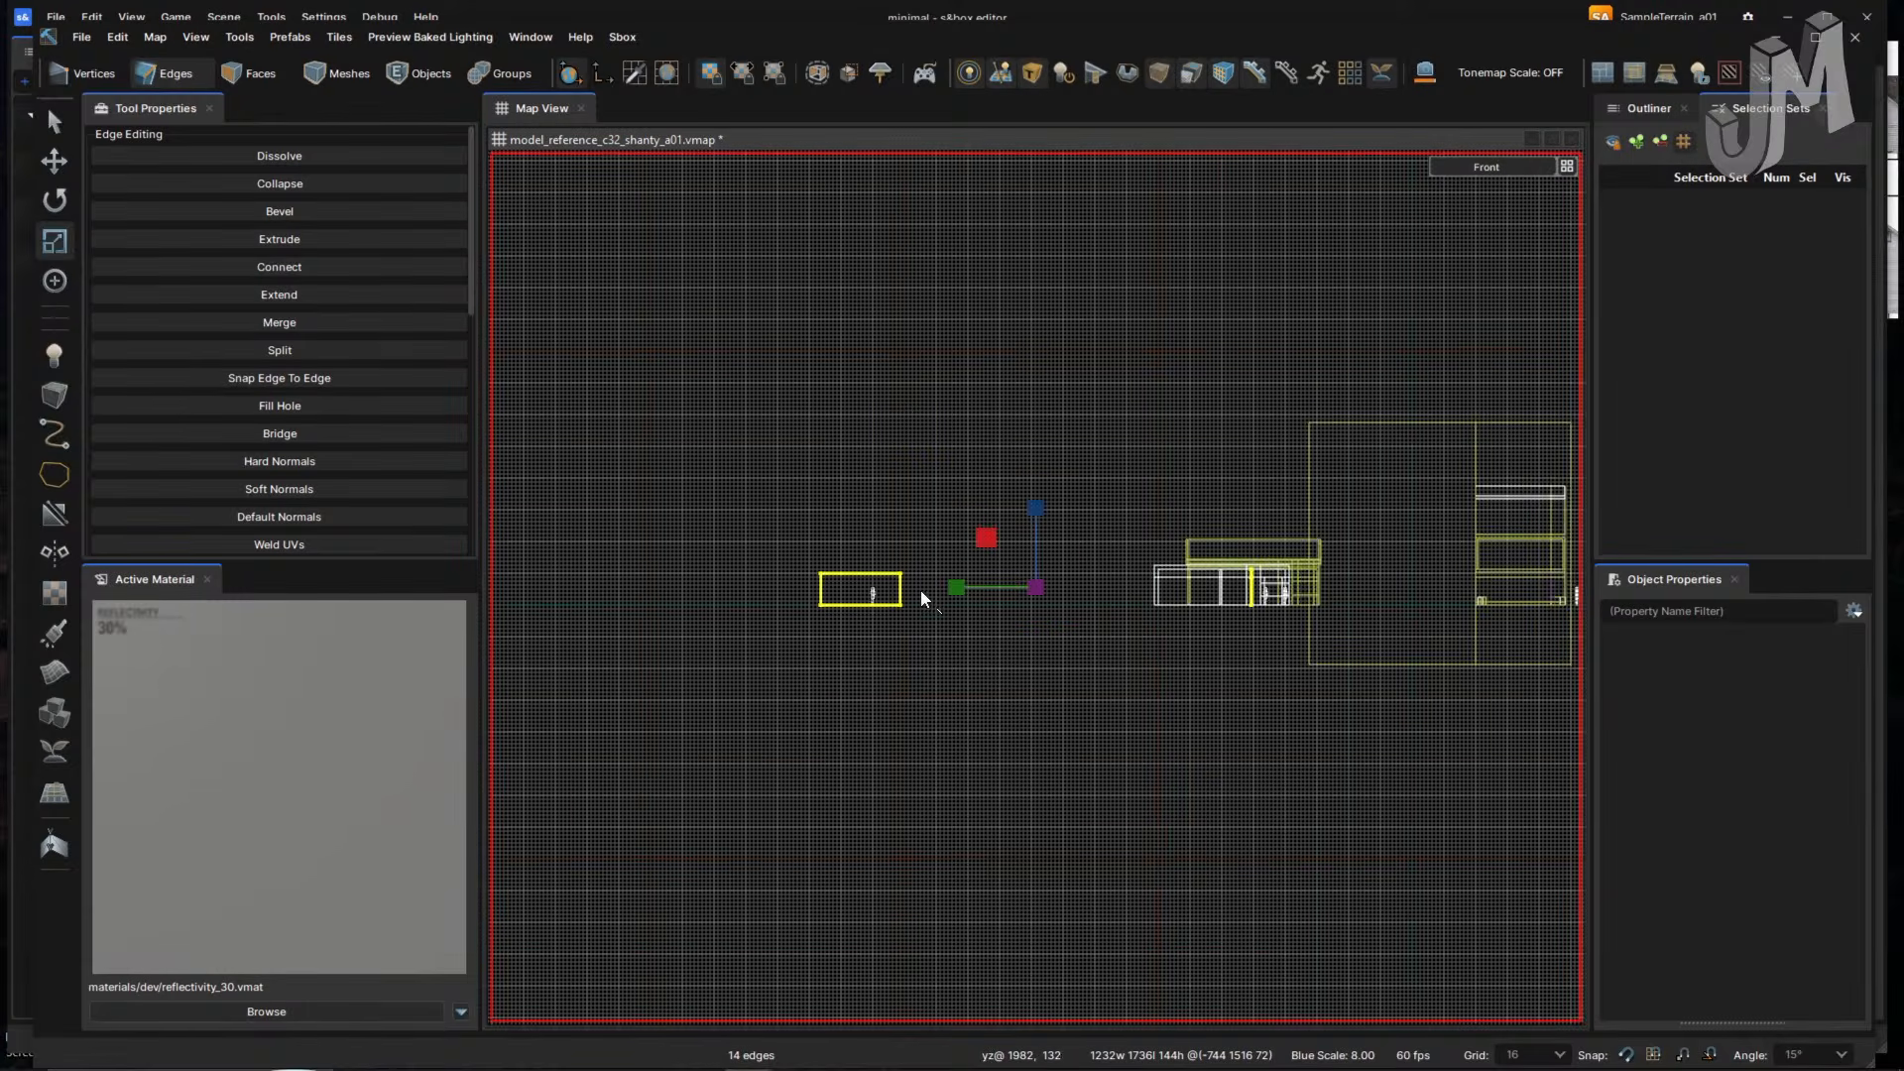
{"action": "key", "text": "F2"}
{"action": "right_click", "coordinate": [923, 622]}
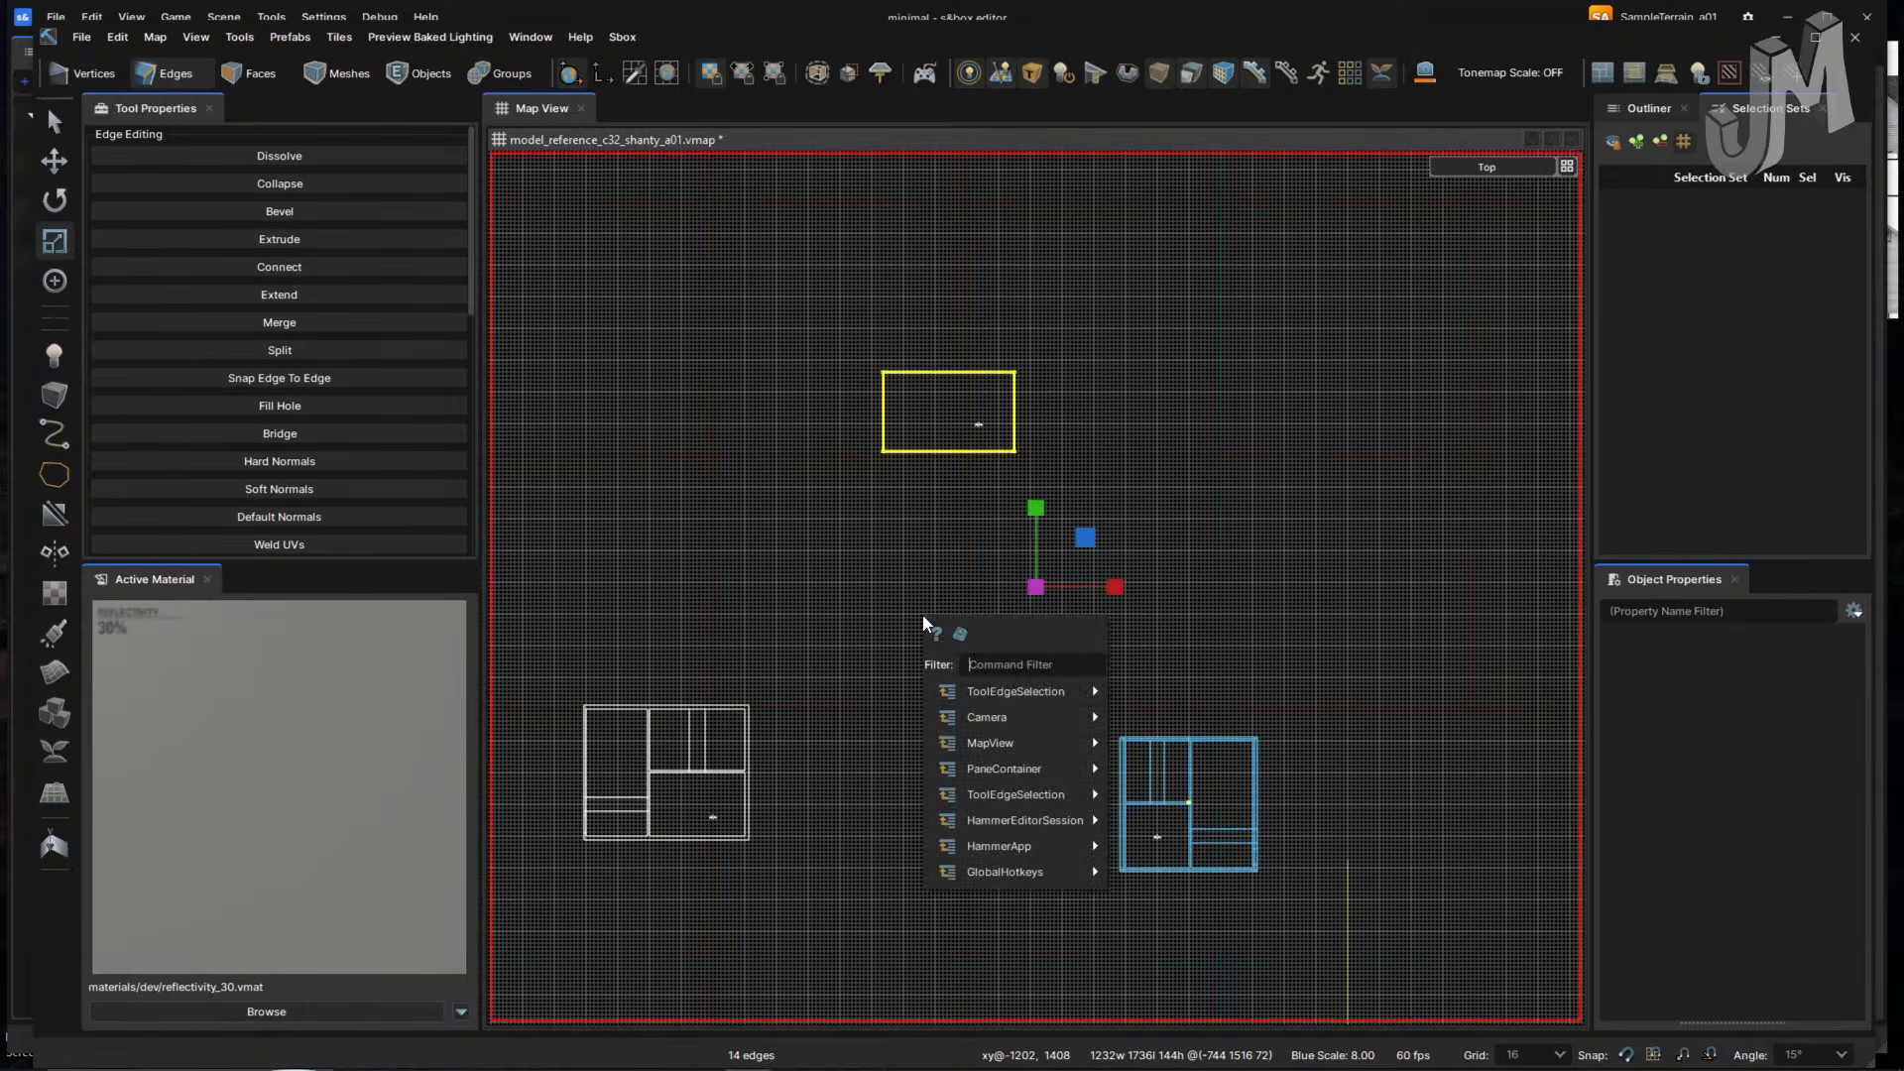
{"action": "left_click", "coordinate": [1260, 512]}
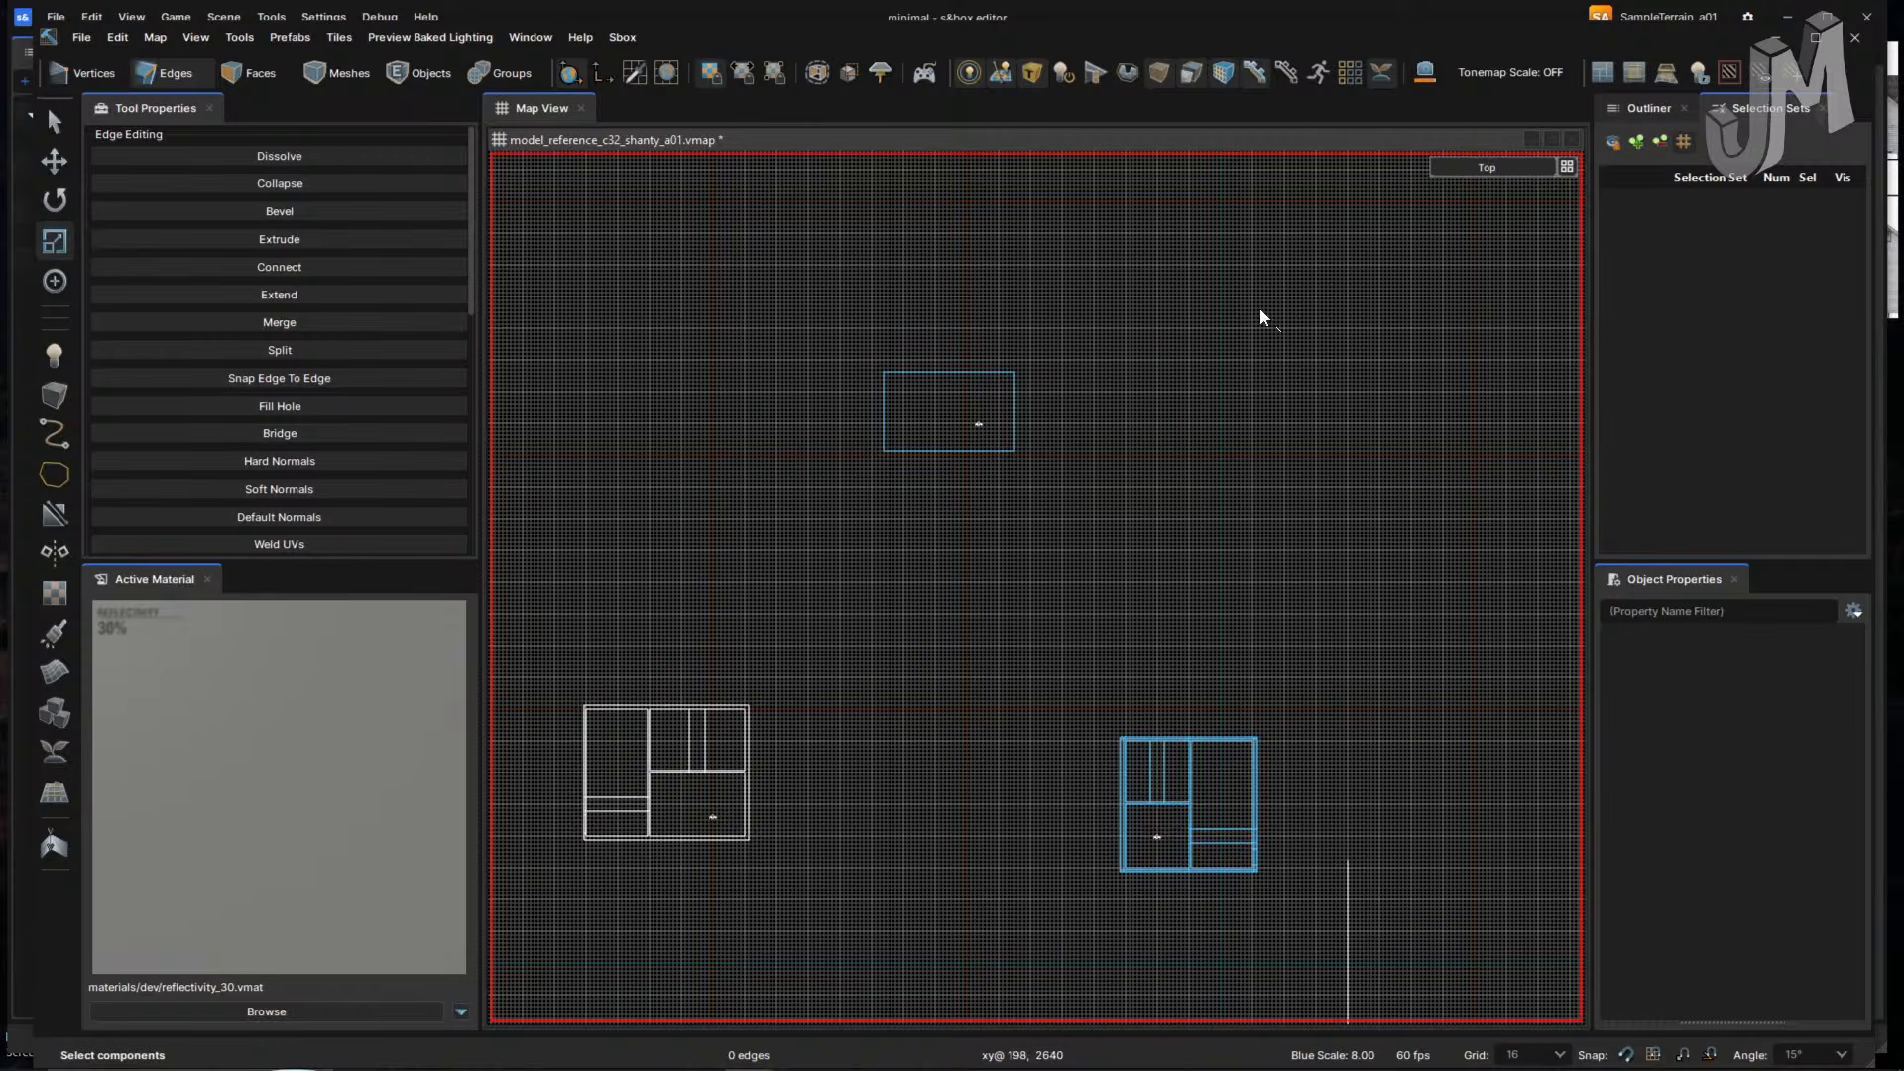
{"action": "key", "text": "F1"}
{"action": "right_click_drag", "start_coordinate": [1249, 340], "coordinate": [984, 347]}
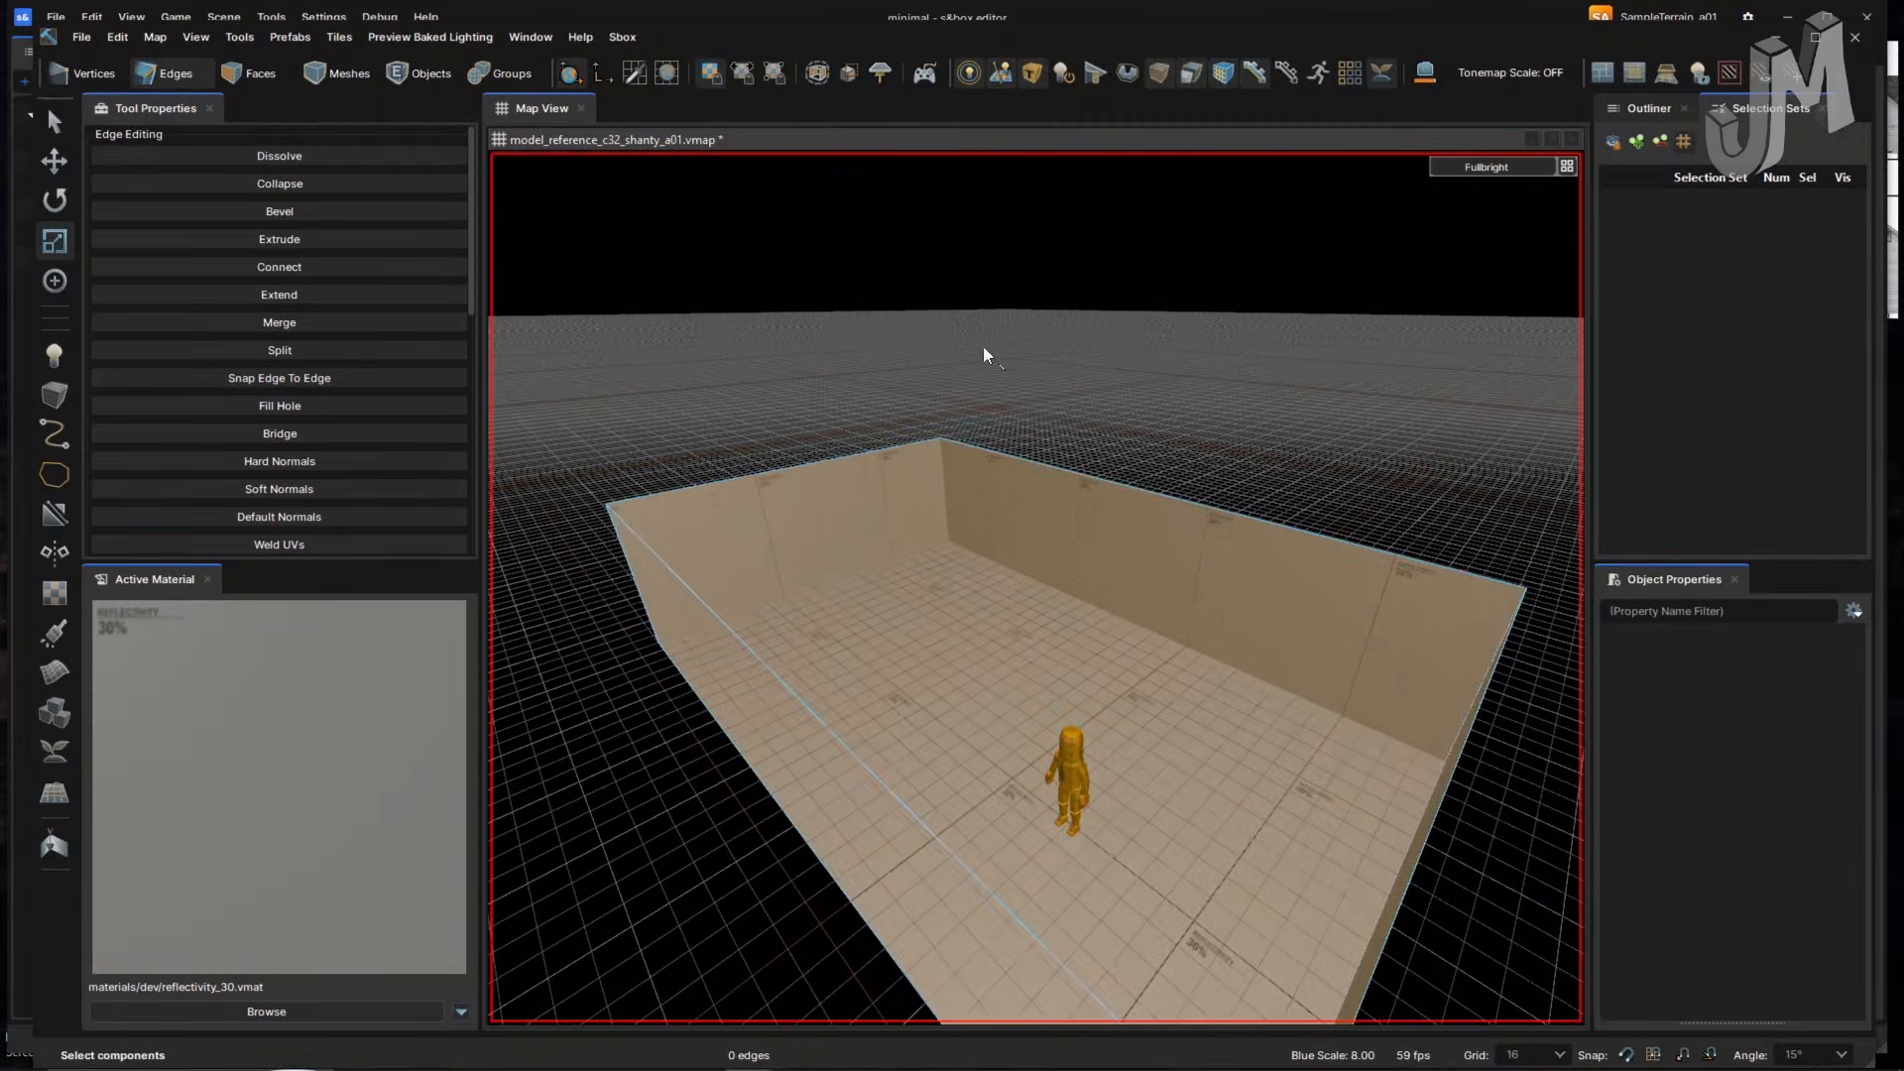
- Raise the top face one grid step and fly through the room to the player figure
{"action": "key", "text": "3"}
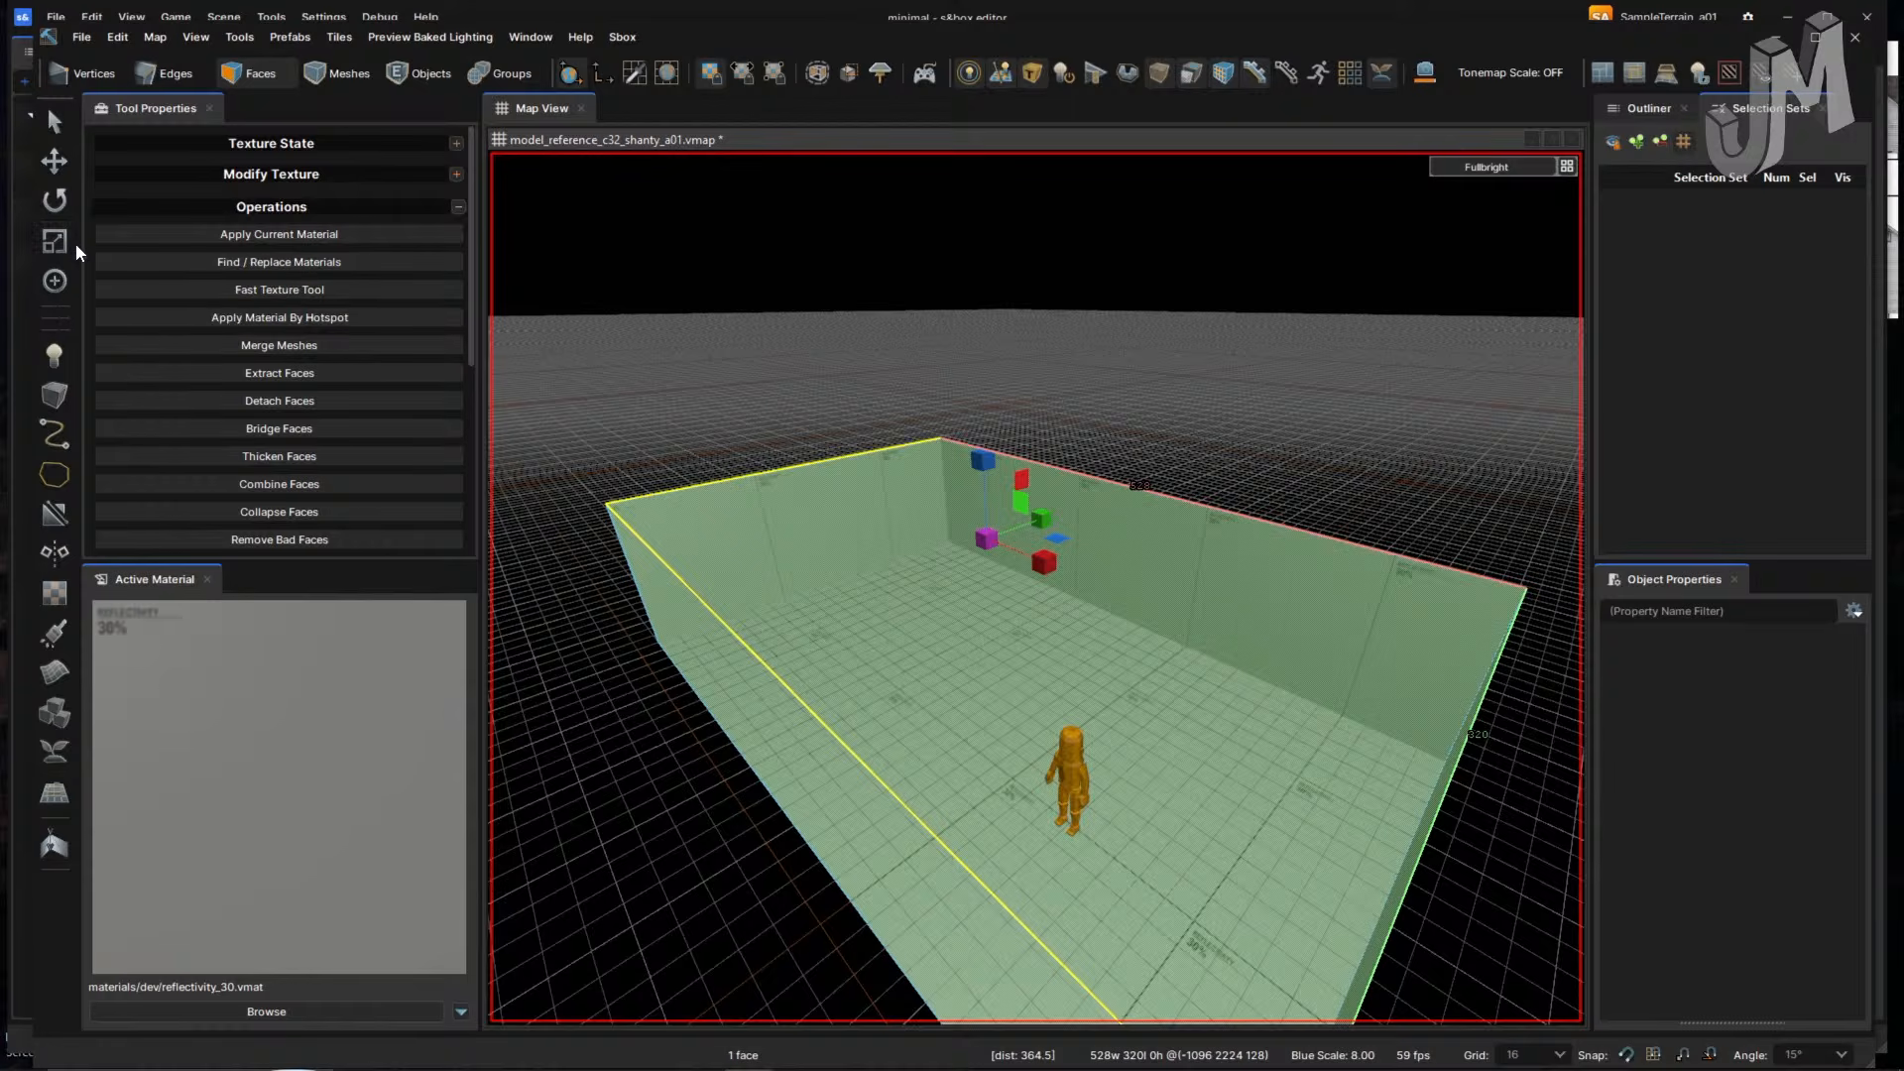
{"action": "key", "text": "w"}
{"action": "left_click_drag", "start_coordinate": [986, 537], "coordinate": [985, 510]}
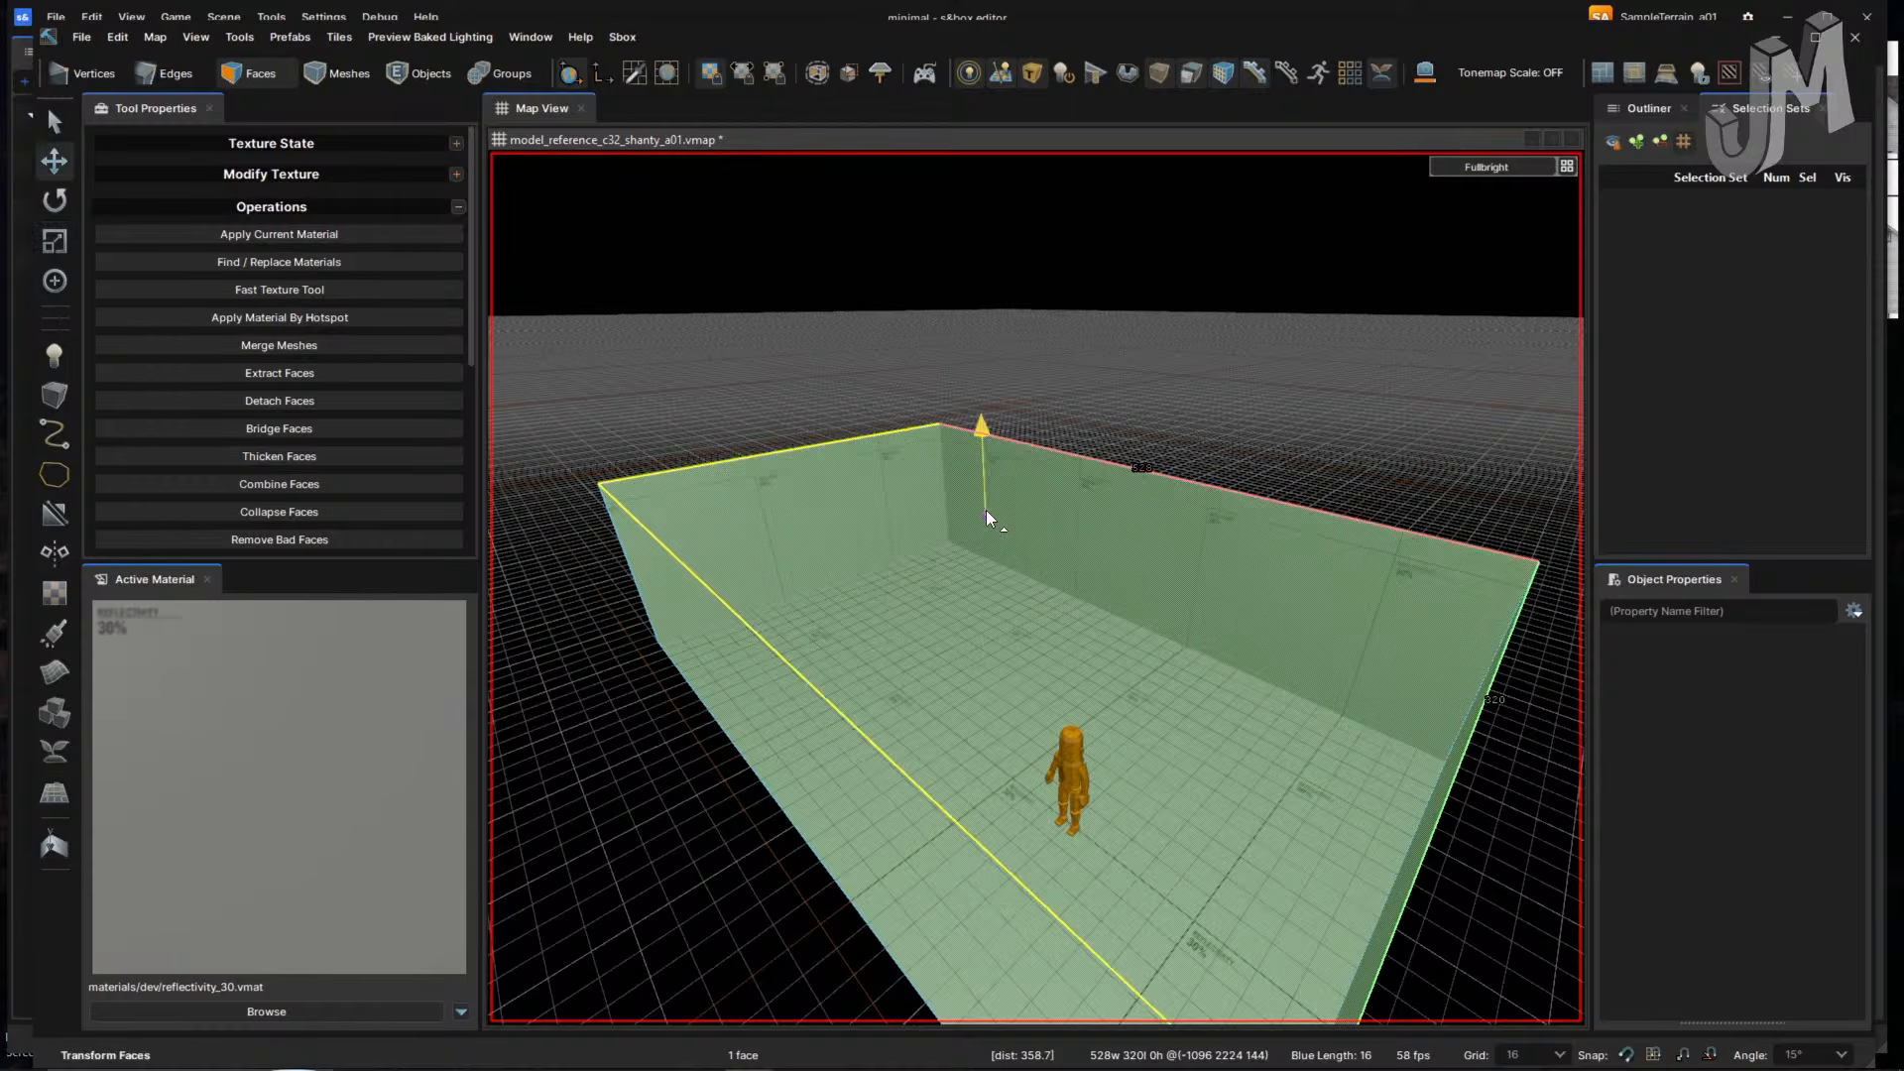
{"action": "key", "text": "w"}
{"action": "right_click_drag", "start_coordinate": [974, 538], "coordinate": [974, 538]}
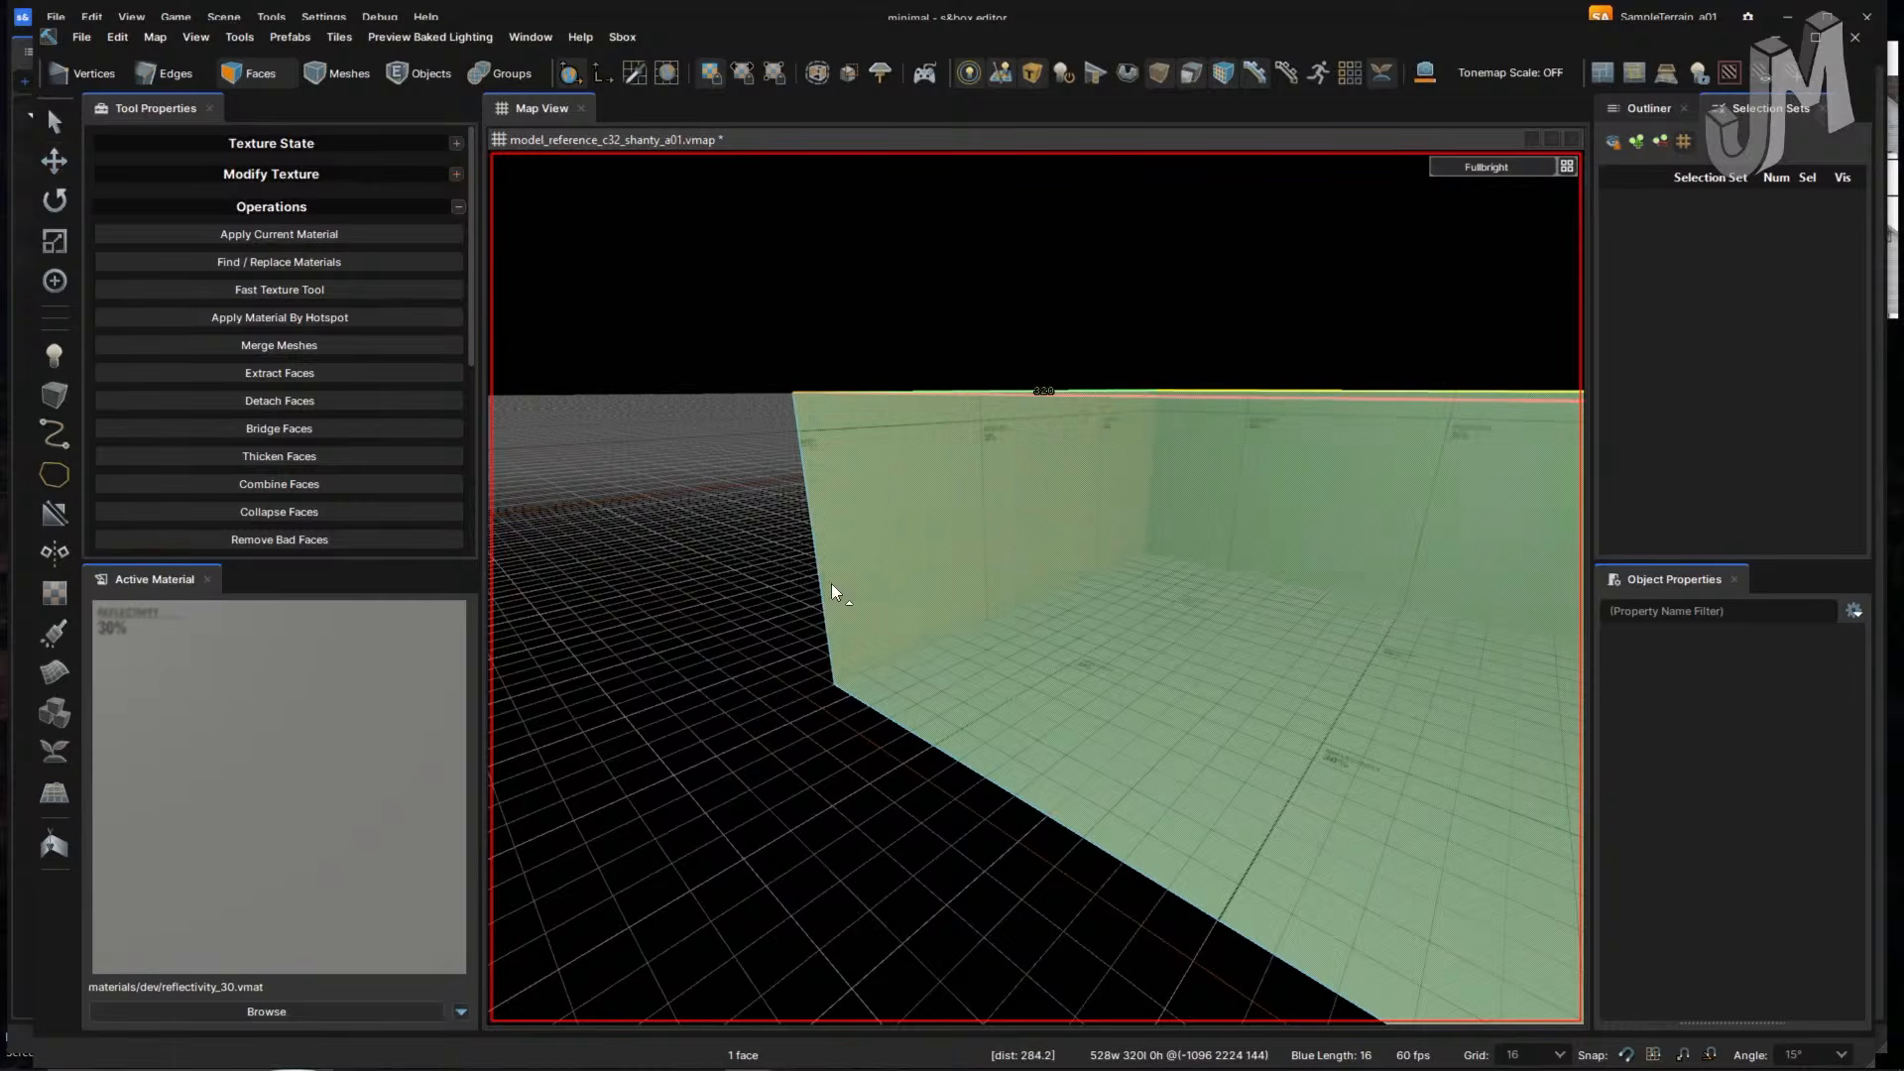
{"action": "key", "text": "2"}
{"action": "right_click_drag", "start_coordinate": [884, 584], "coordinate": [884, 584]}
{"action": "key", "text": "w"}
{"action": "key", "text": "s"}
{"action": "key", "text": "w"}
{"action": "key", "text": "s"}
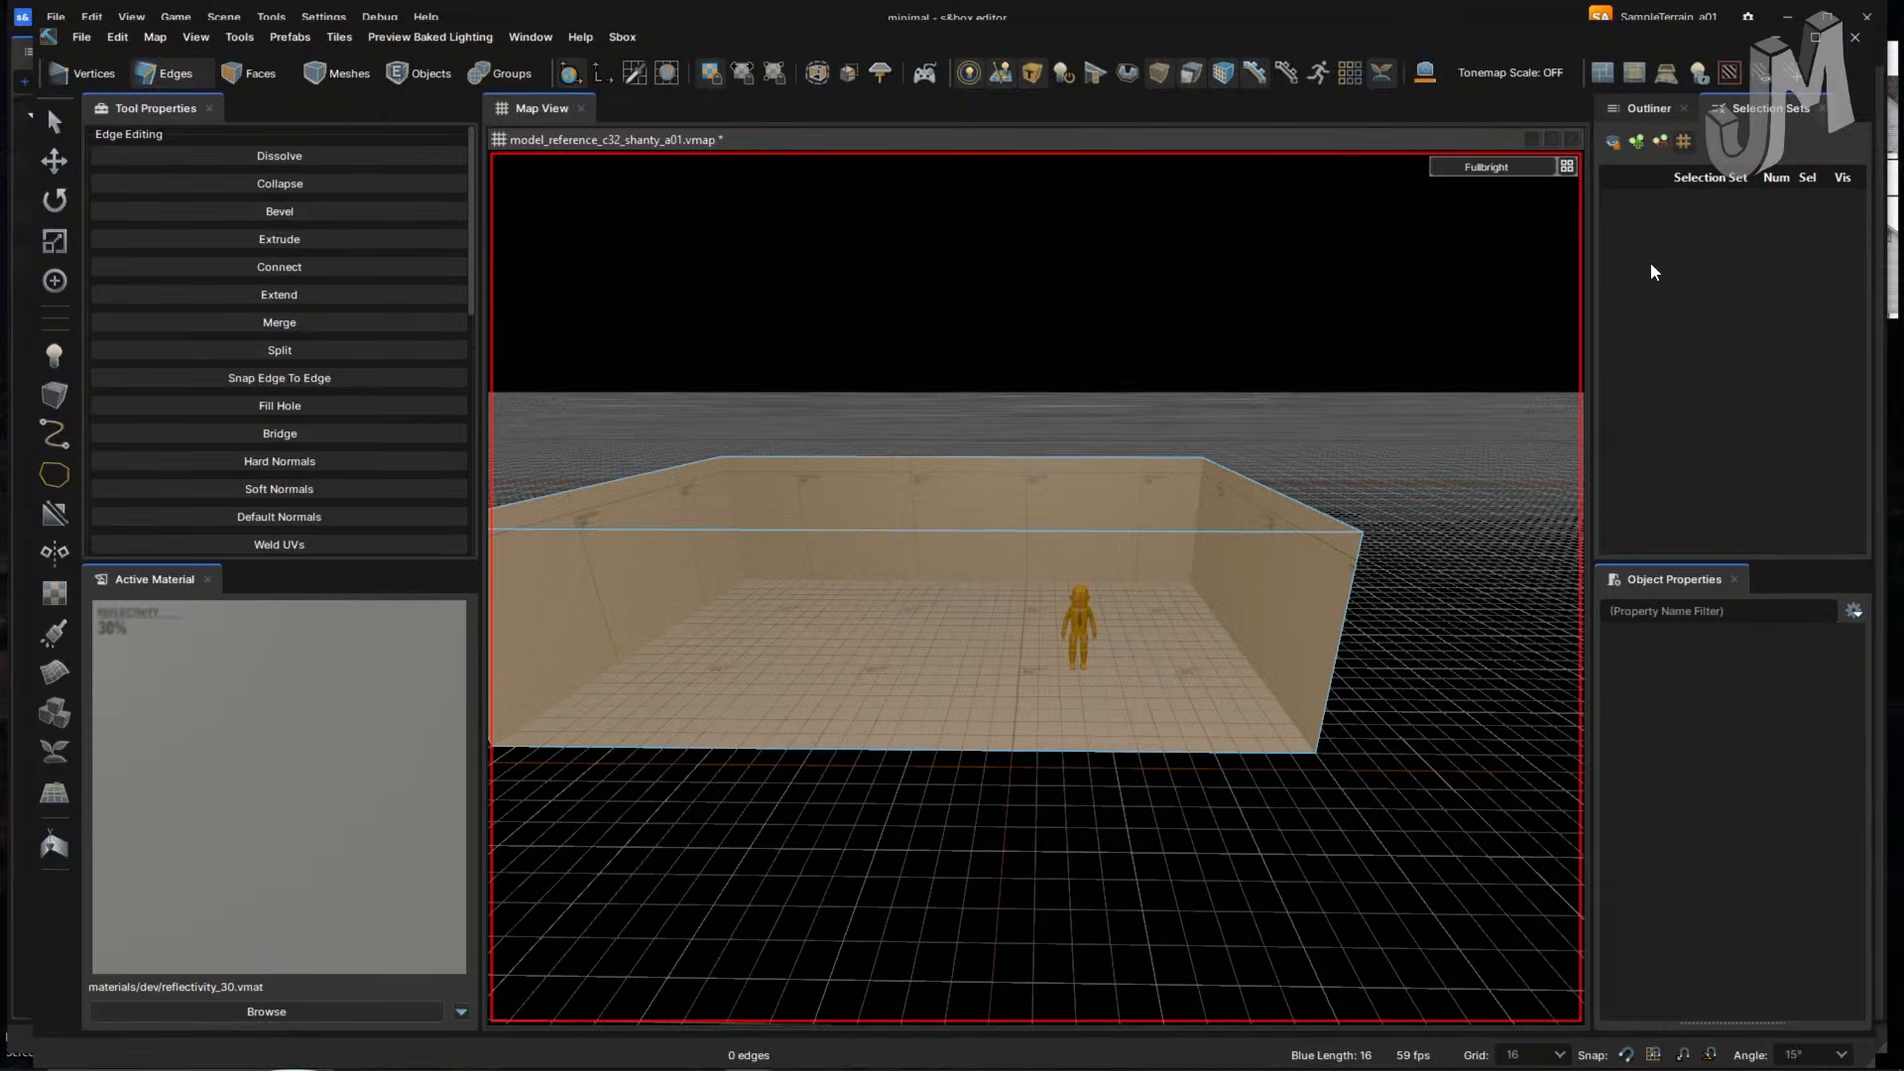
{"action": "key", "text": "alt+Tab"}
{"action": "key", "text": "alt+Tab"}
{"action": "key", "text": "alt+Tab"}
{"action": "key", "text": "alt+Tab"}
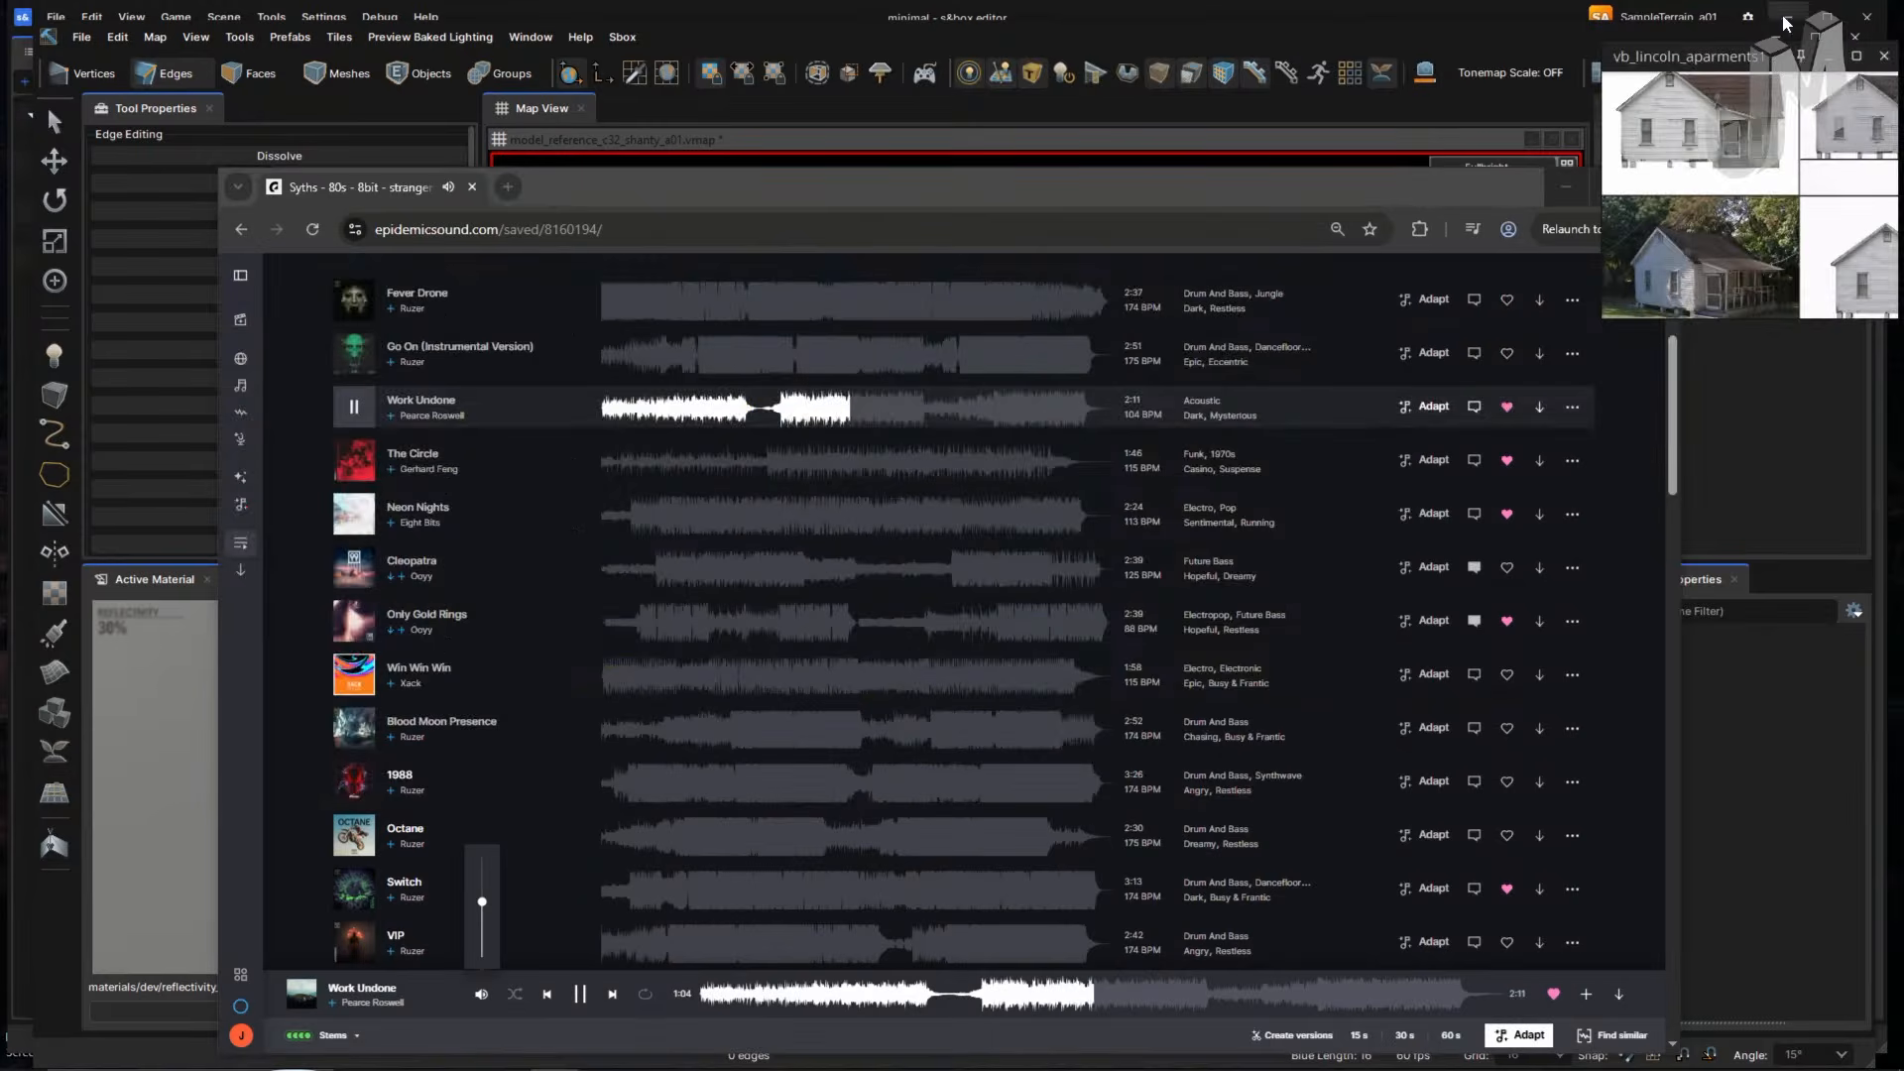
- Zoom into the porch on the pinned house reference photo, then back out and return to the editor
{"action": "left_click", "coordinate": [1801, 58]}
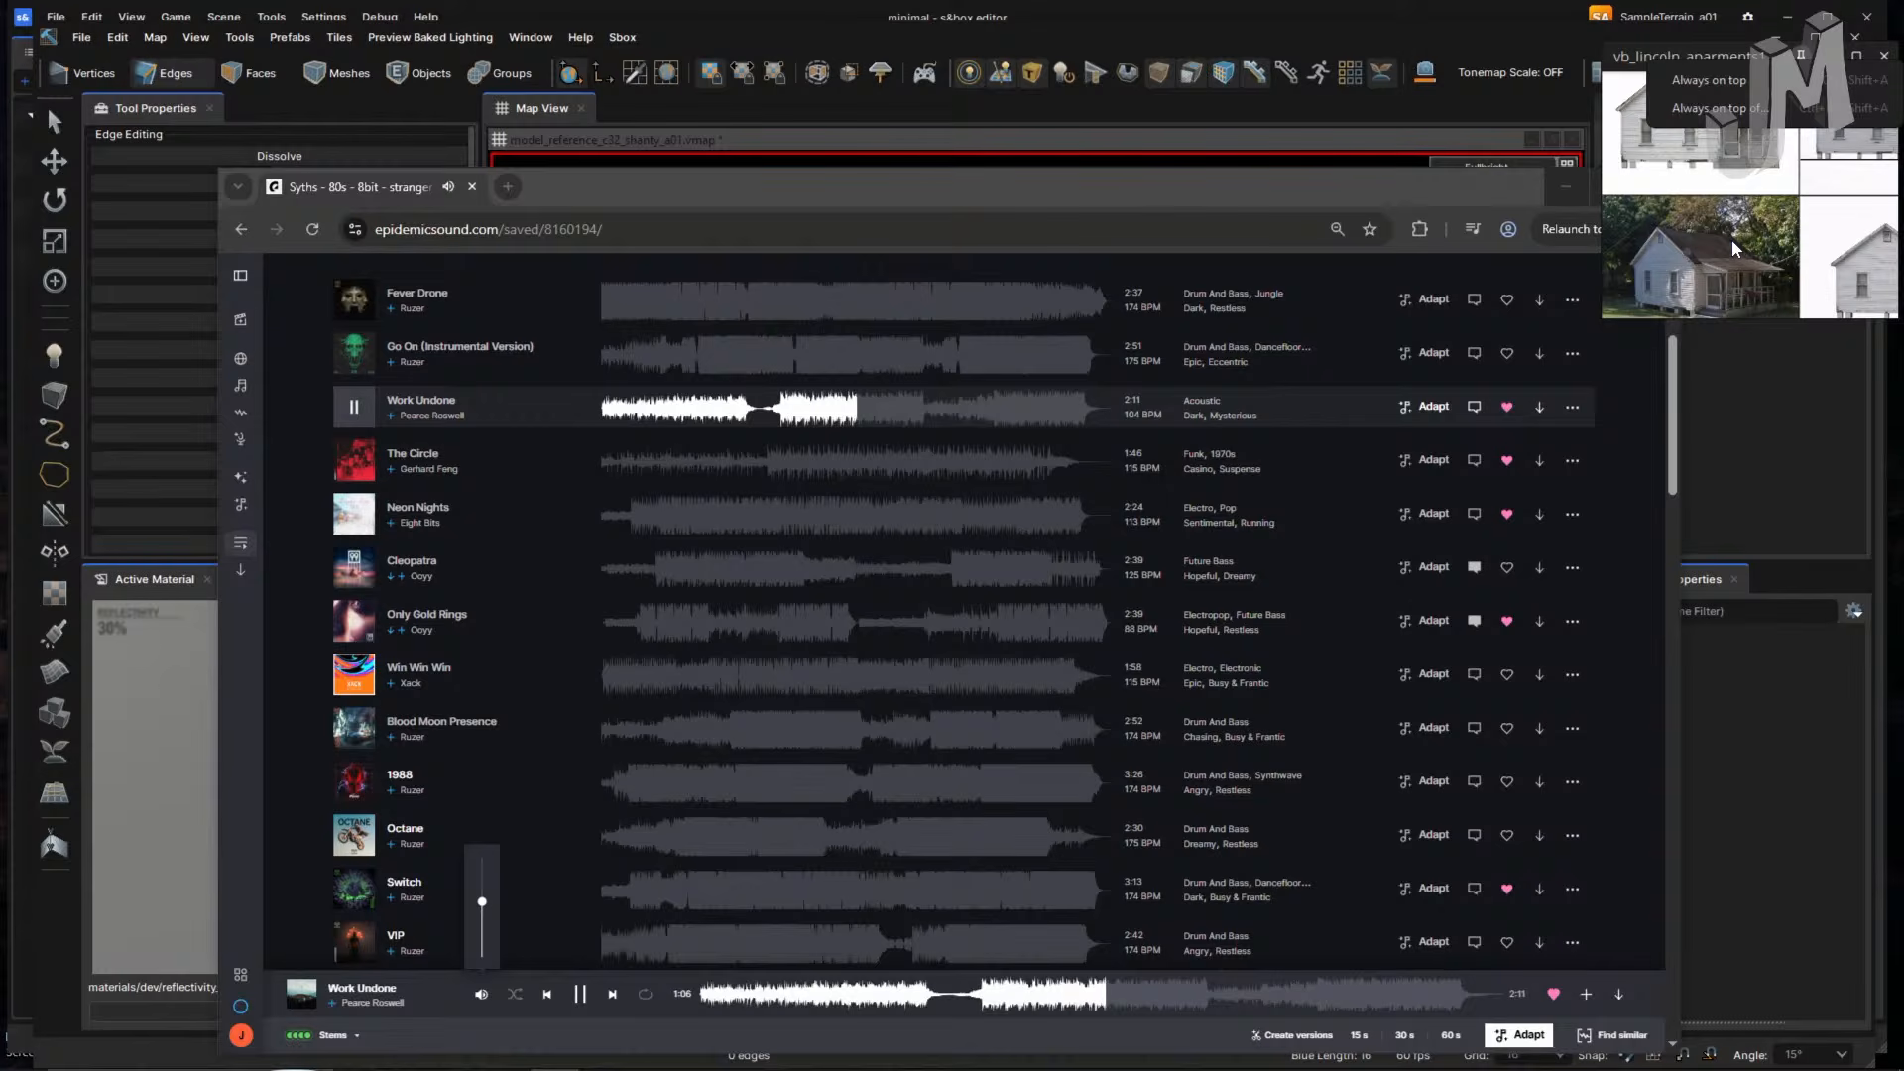
{"action": "left_click", "coordinate": [1731, 240]}
{"action": "middle_click_drag", "start_coordinate": [1707, 230], "coordinate": [1675, 198]}
{"action": "scroll", "coordinate": [1676, 199], "scroll_direction": "up", "scroll_amount": 8}
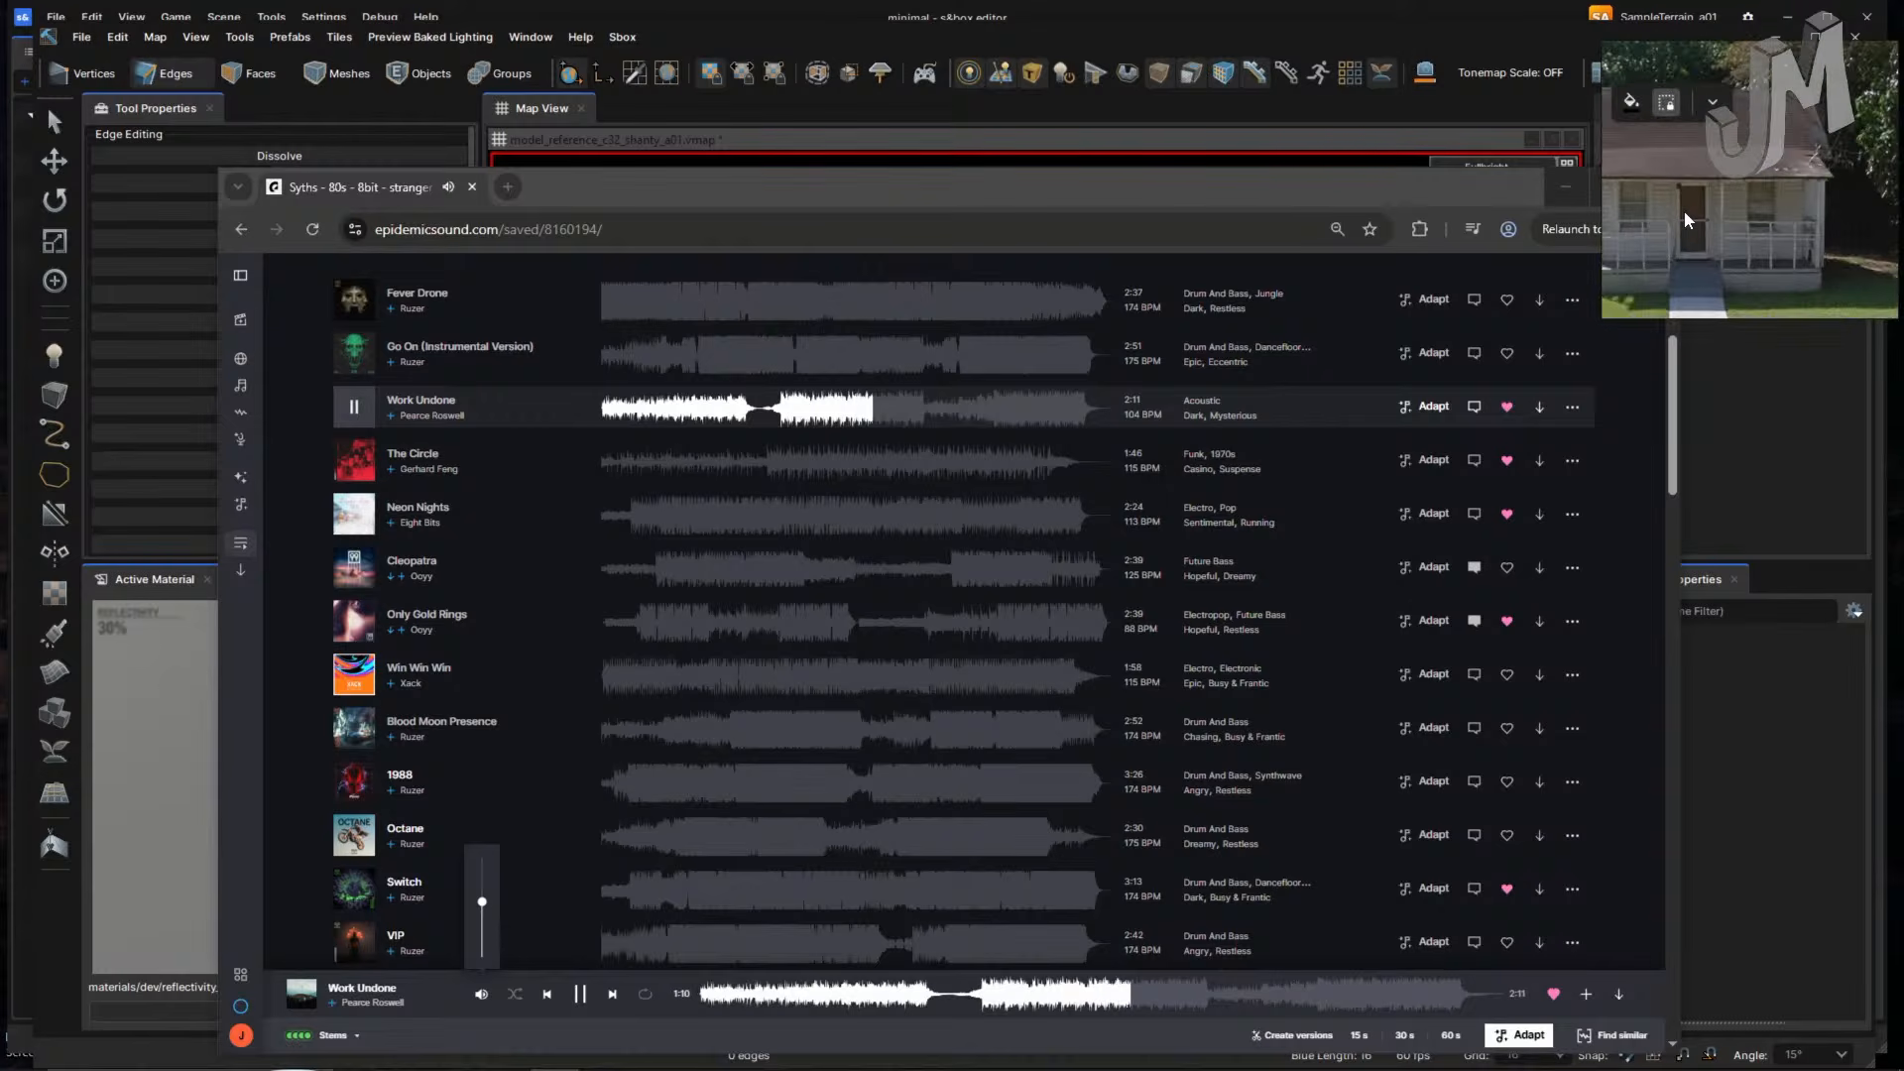
{"action": "scroll", "coordinate": [1686, 210], "scroll_direction": "down", "scroll_amount": 8}
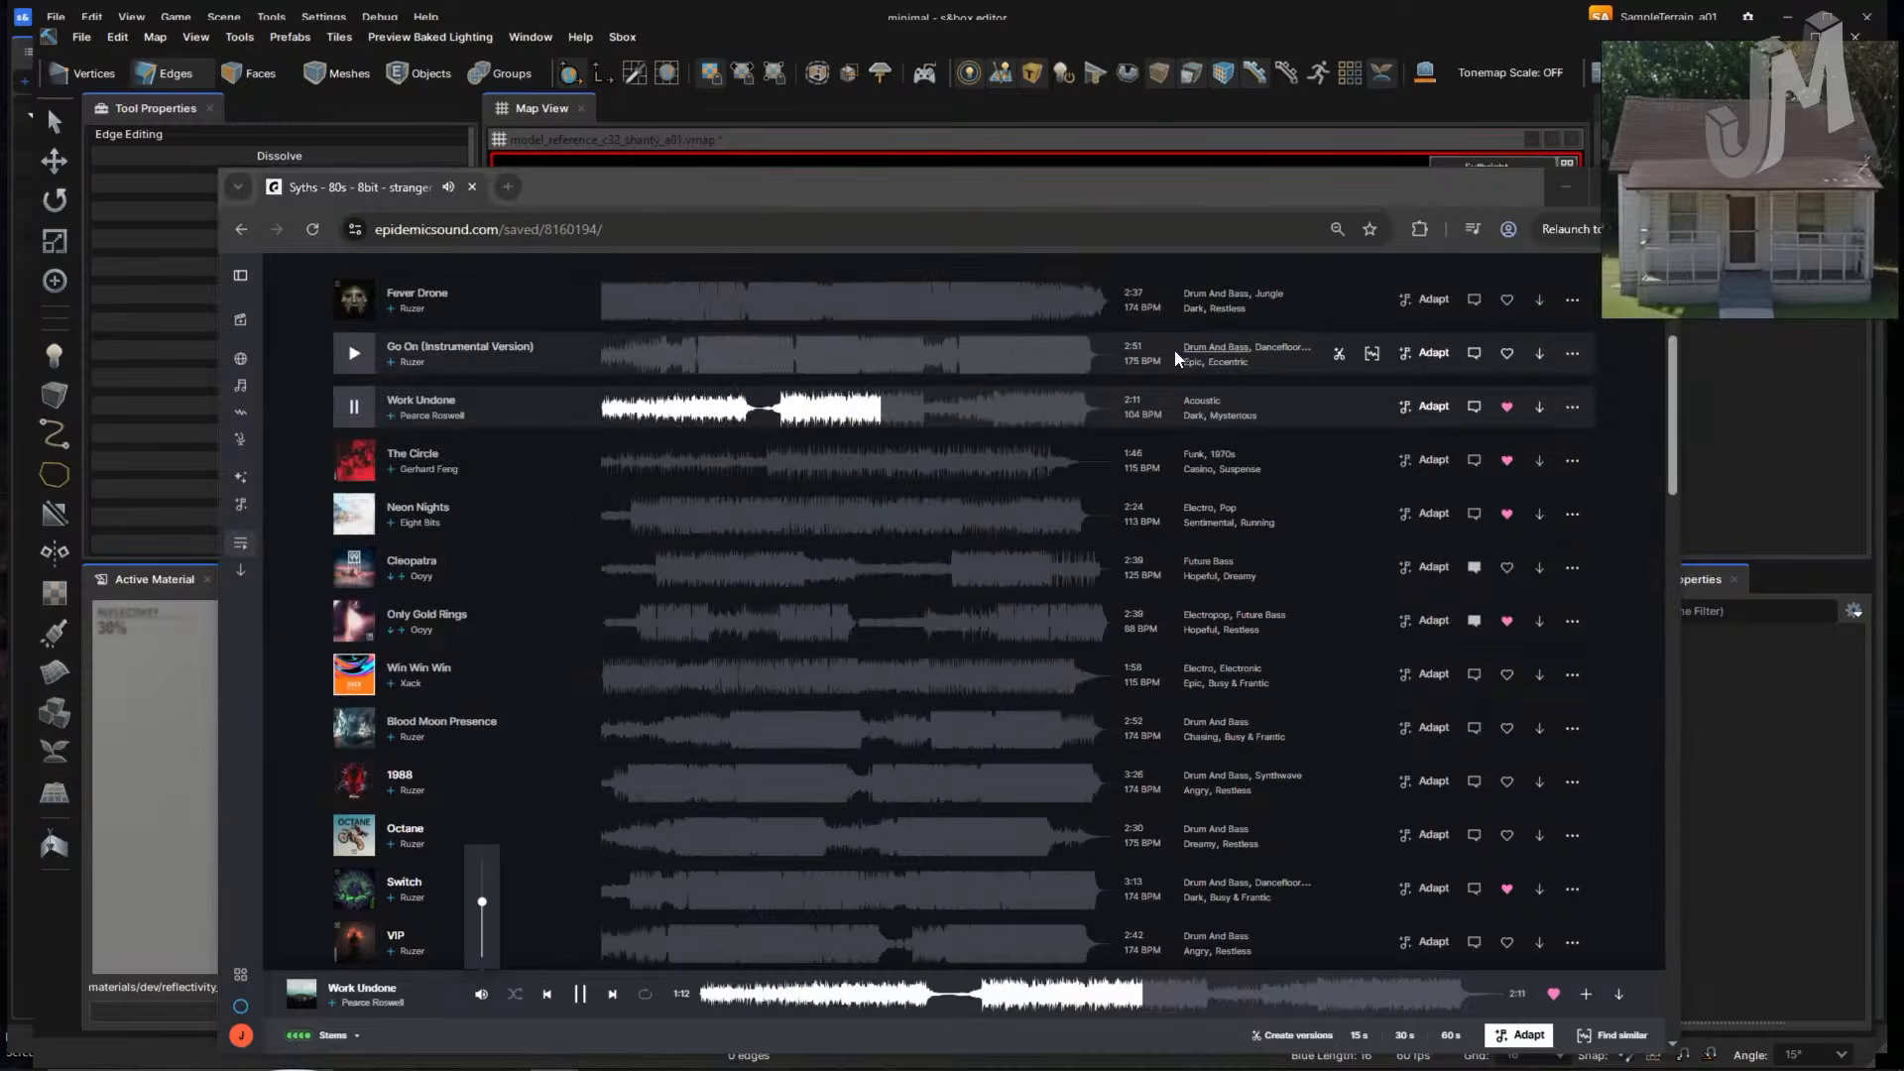
{"action": "key", "text": "alt+Tab"}
{"action": "left_click", "coordinate": [1039, 377]}
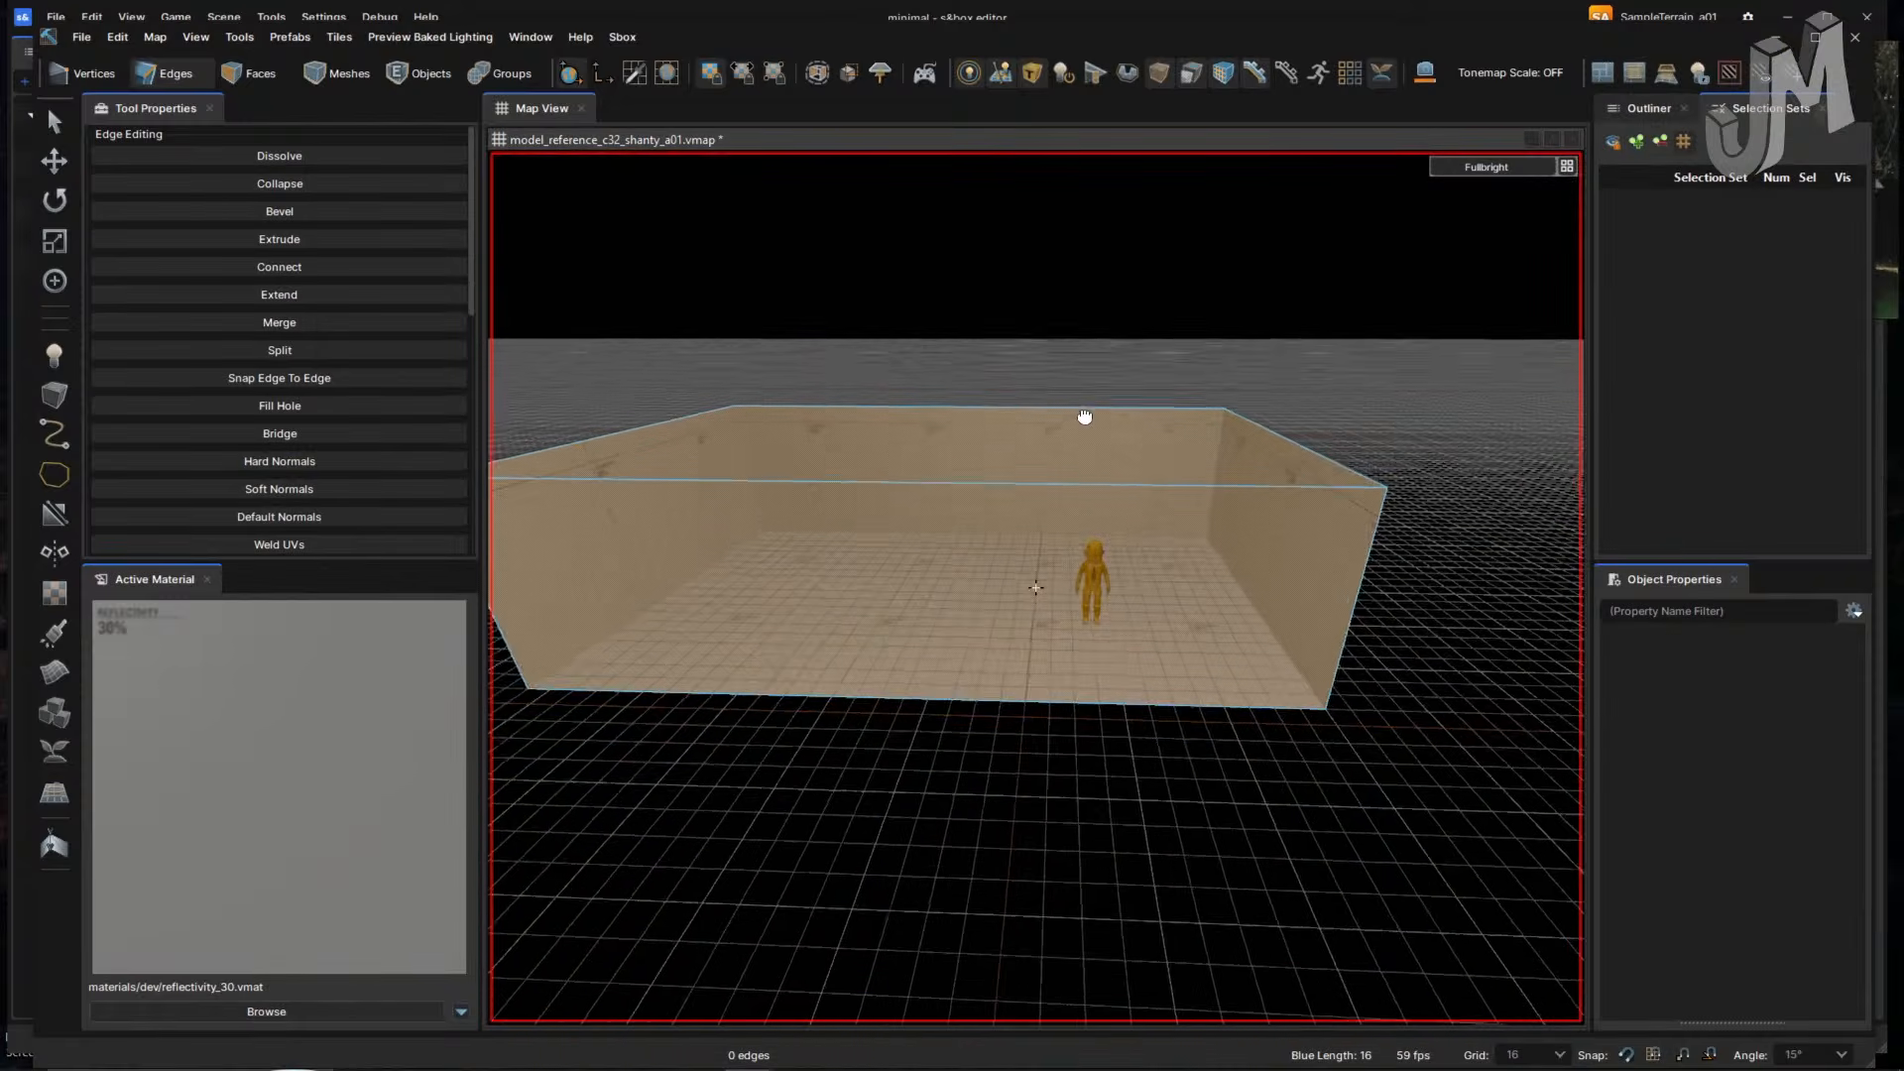
- Select the room's back wall face and try the rotate, move and scale tools
{"action": "right_click_drag", "start_coordinate": [1085, 416], "coordinate": [1084, 417]}
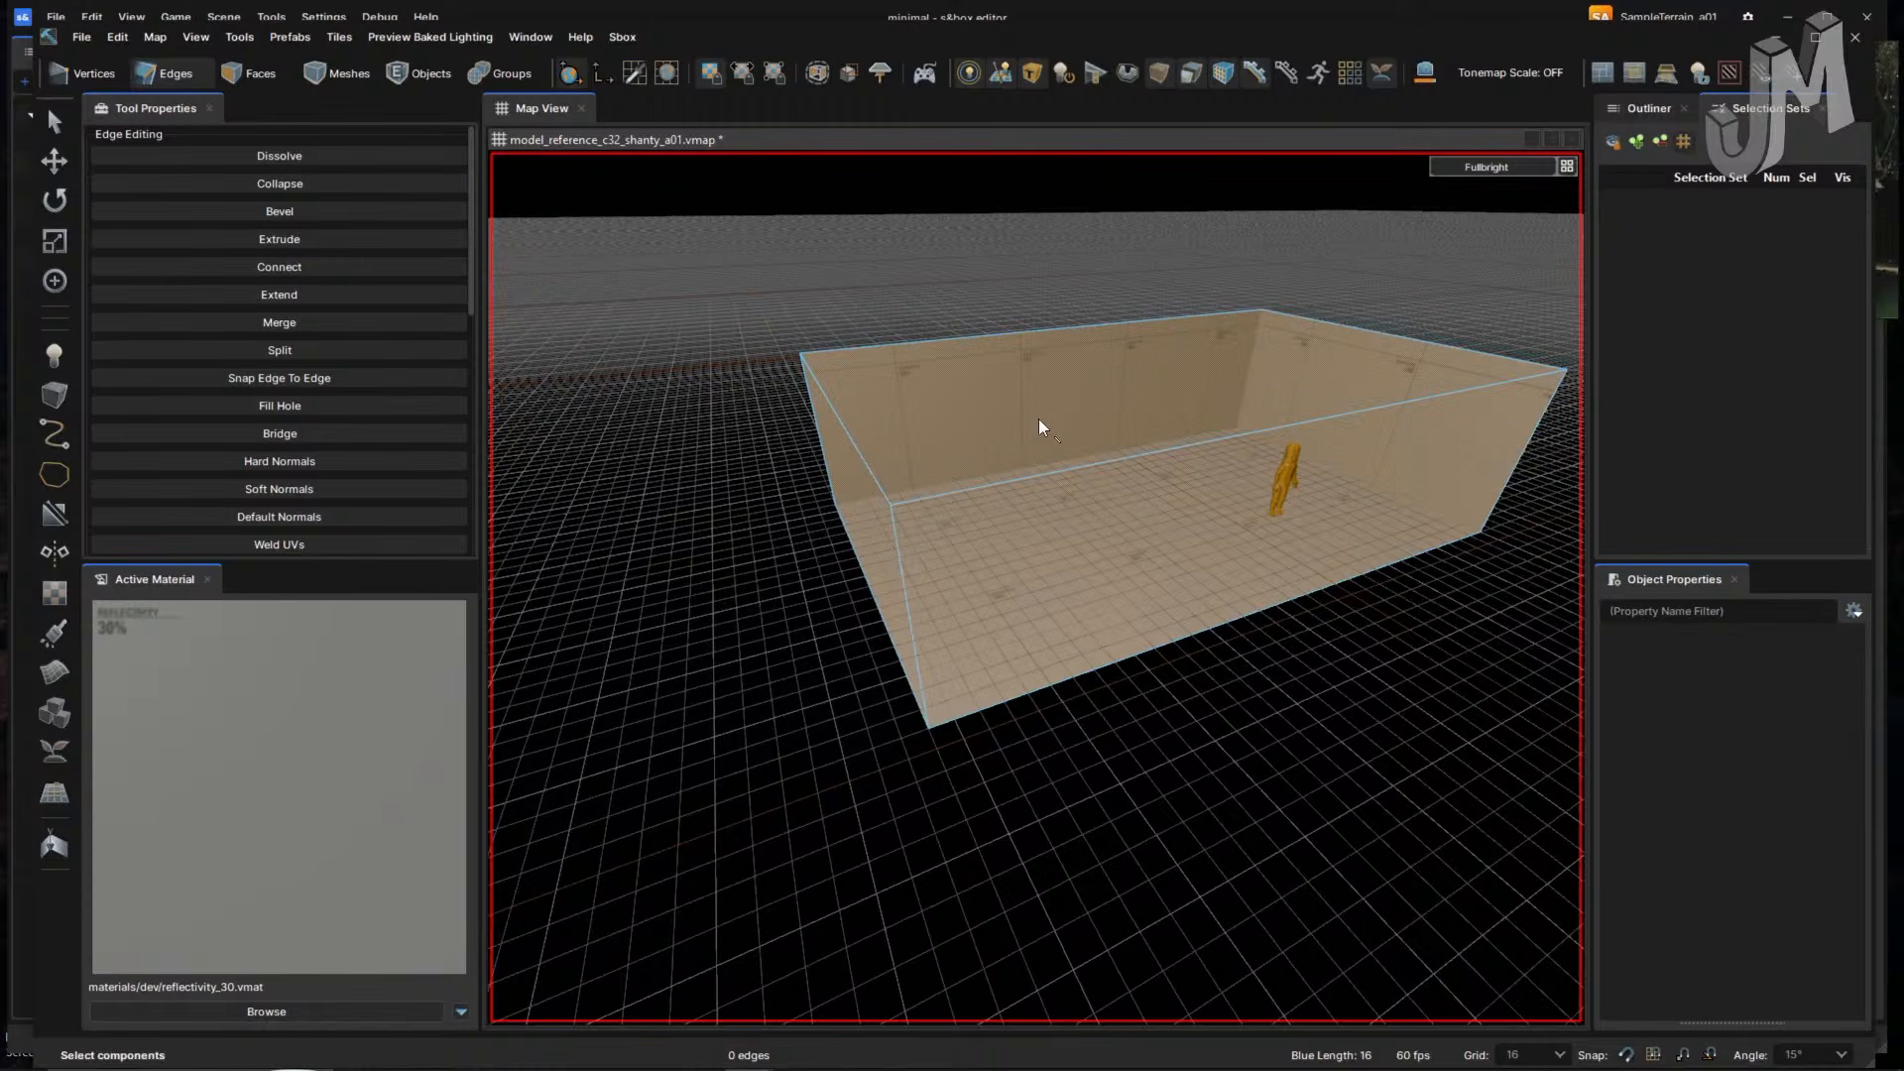
{"action": "key", "text": "3"}
{"action": "left_click", "coordinate": [1013, 456]}
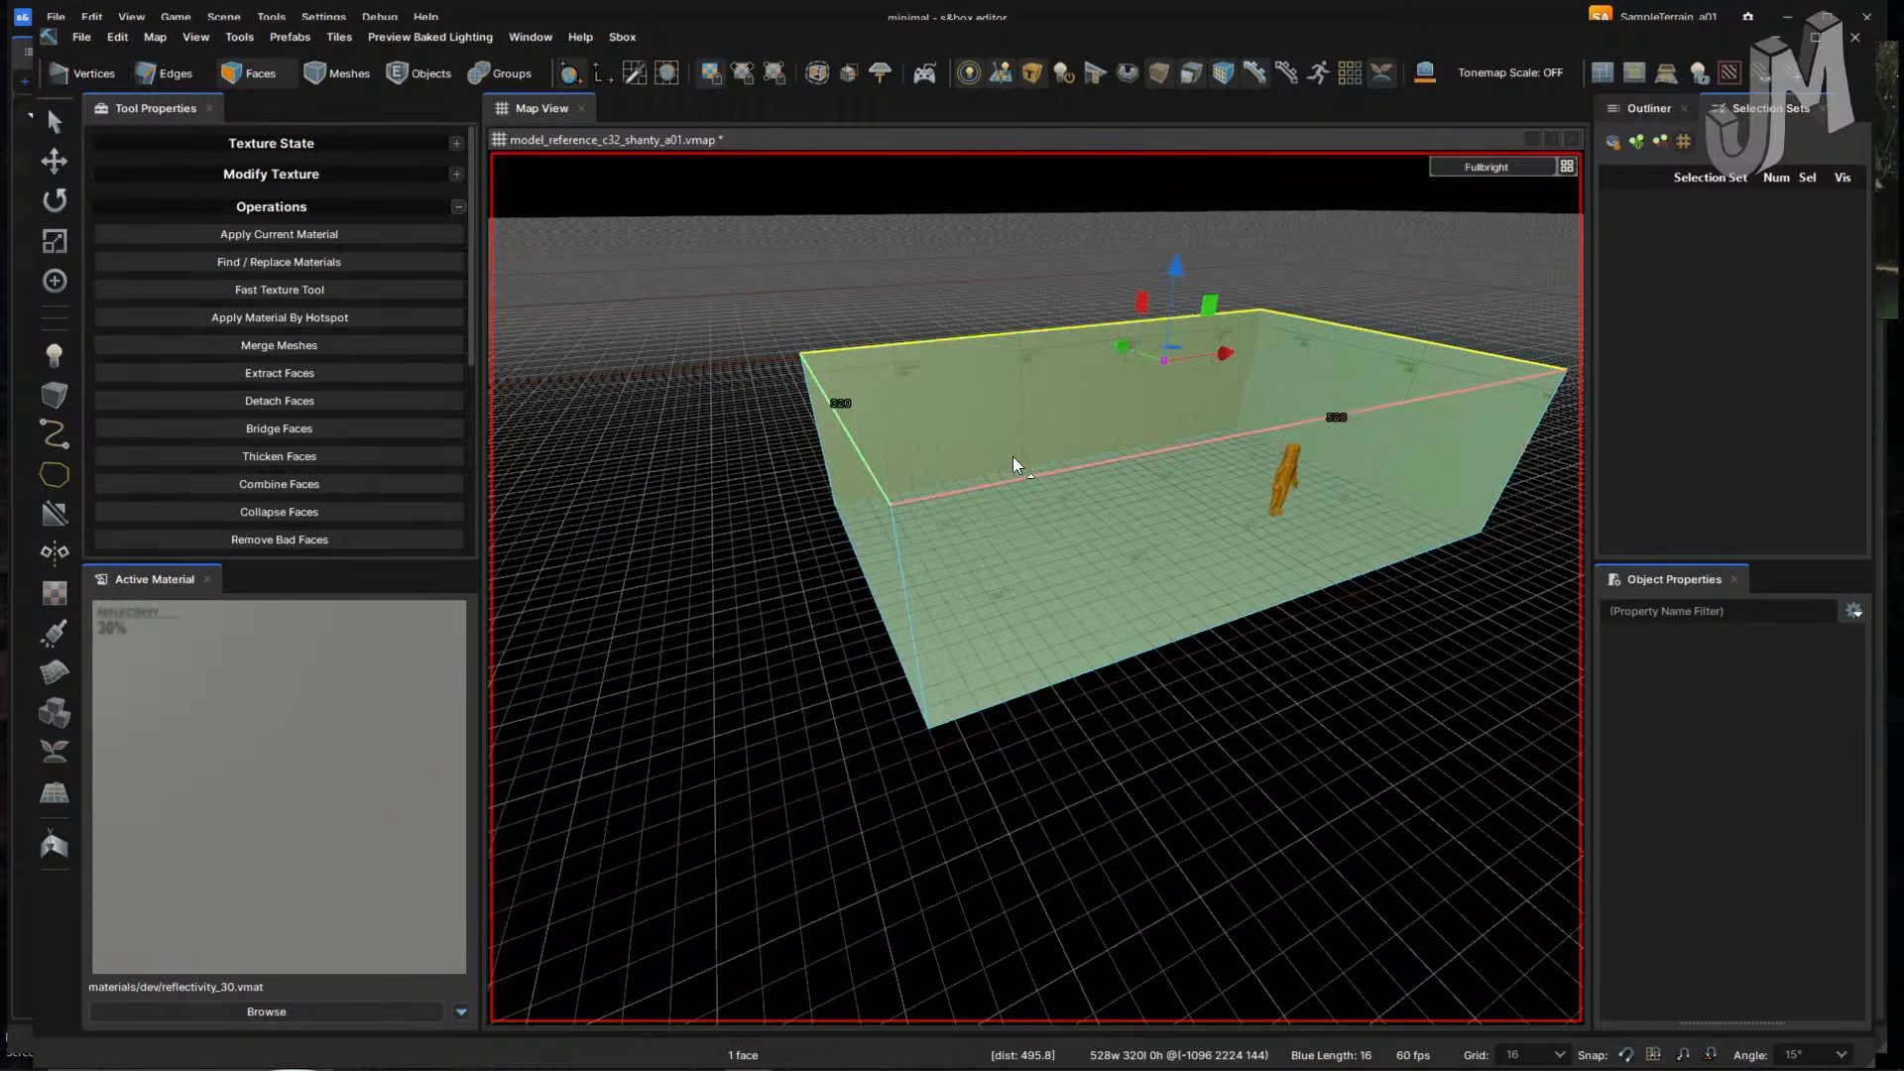
{"action": "scroll", "coordinate": [1012, 456], "scroll_direction": "down", "scroll_amount": 2}
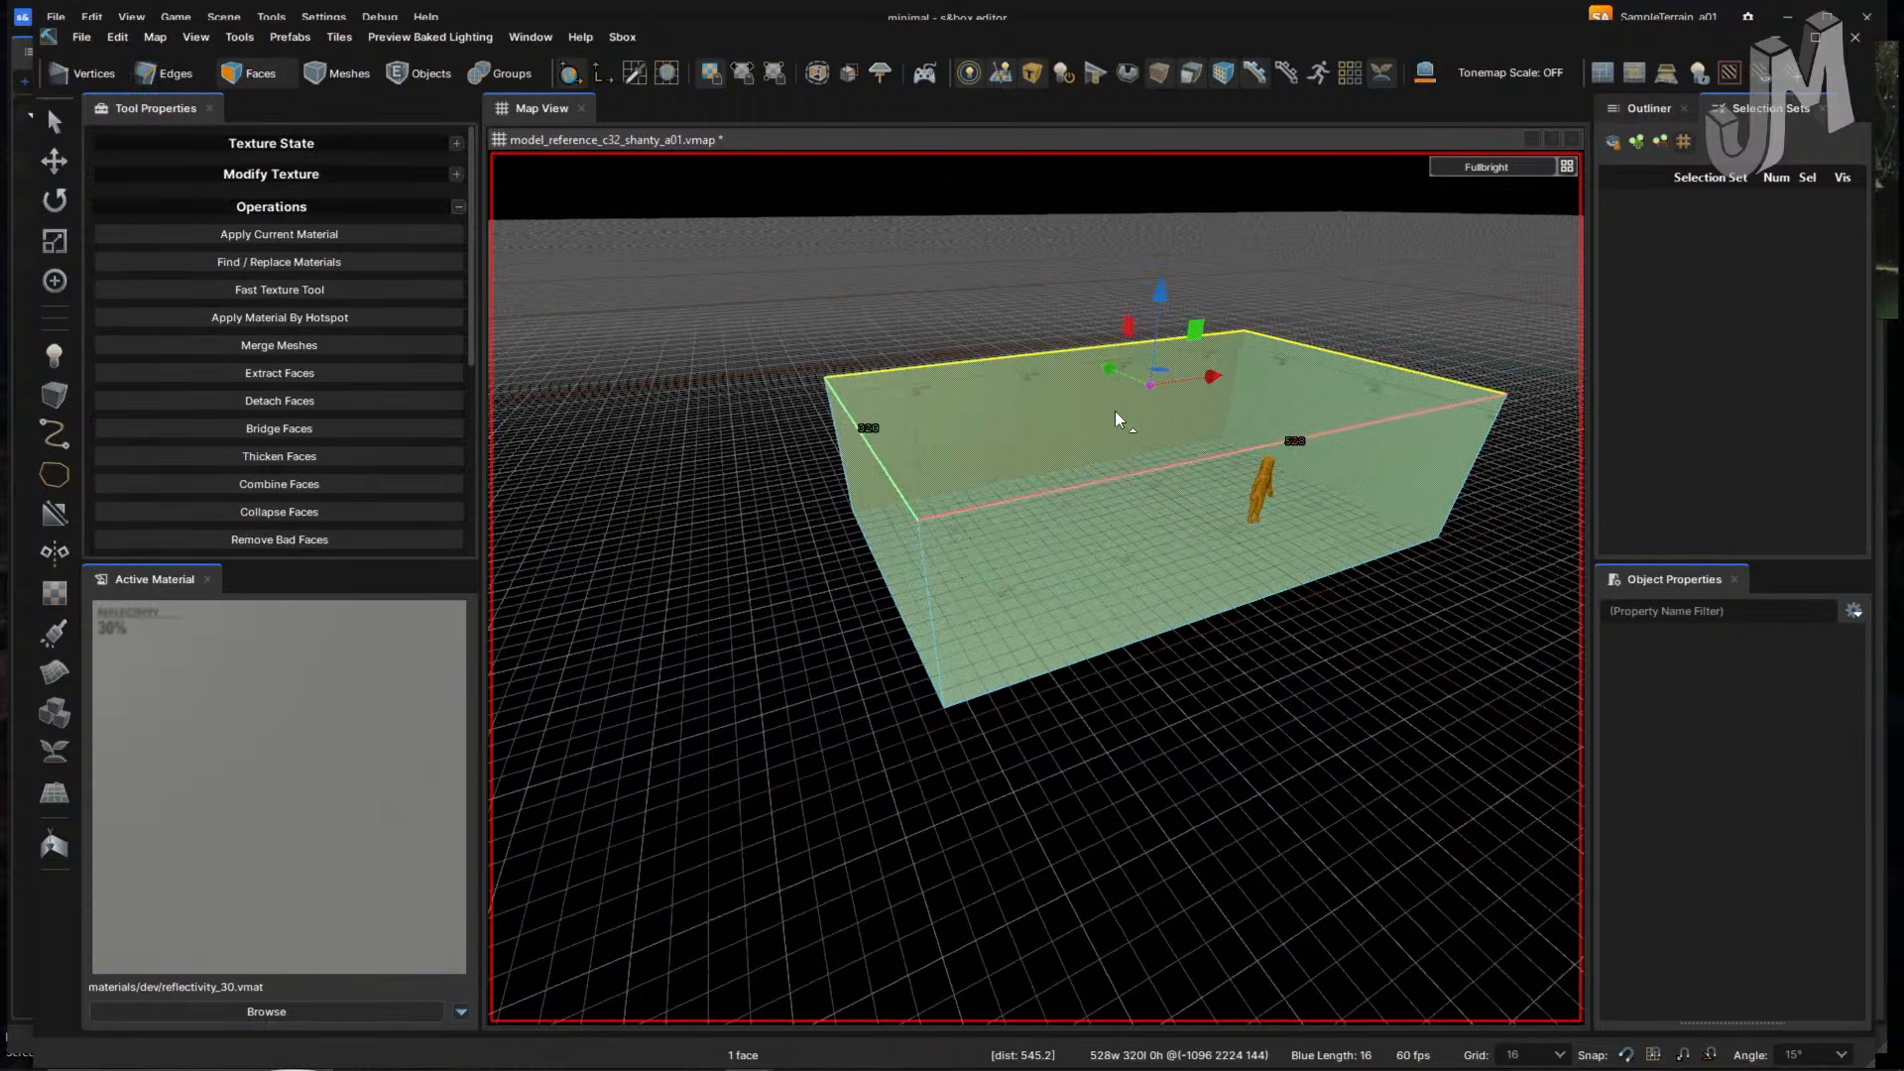
{"action": "key", "text": "e"}
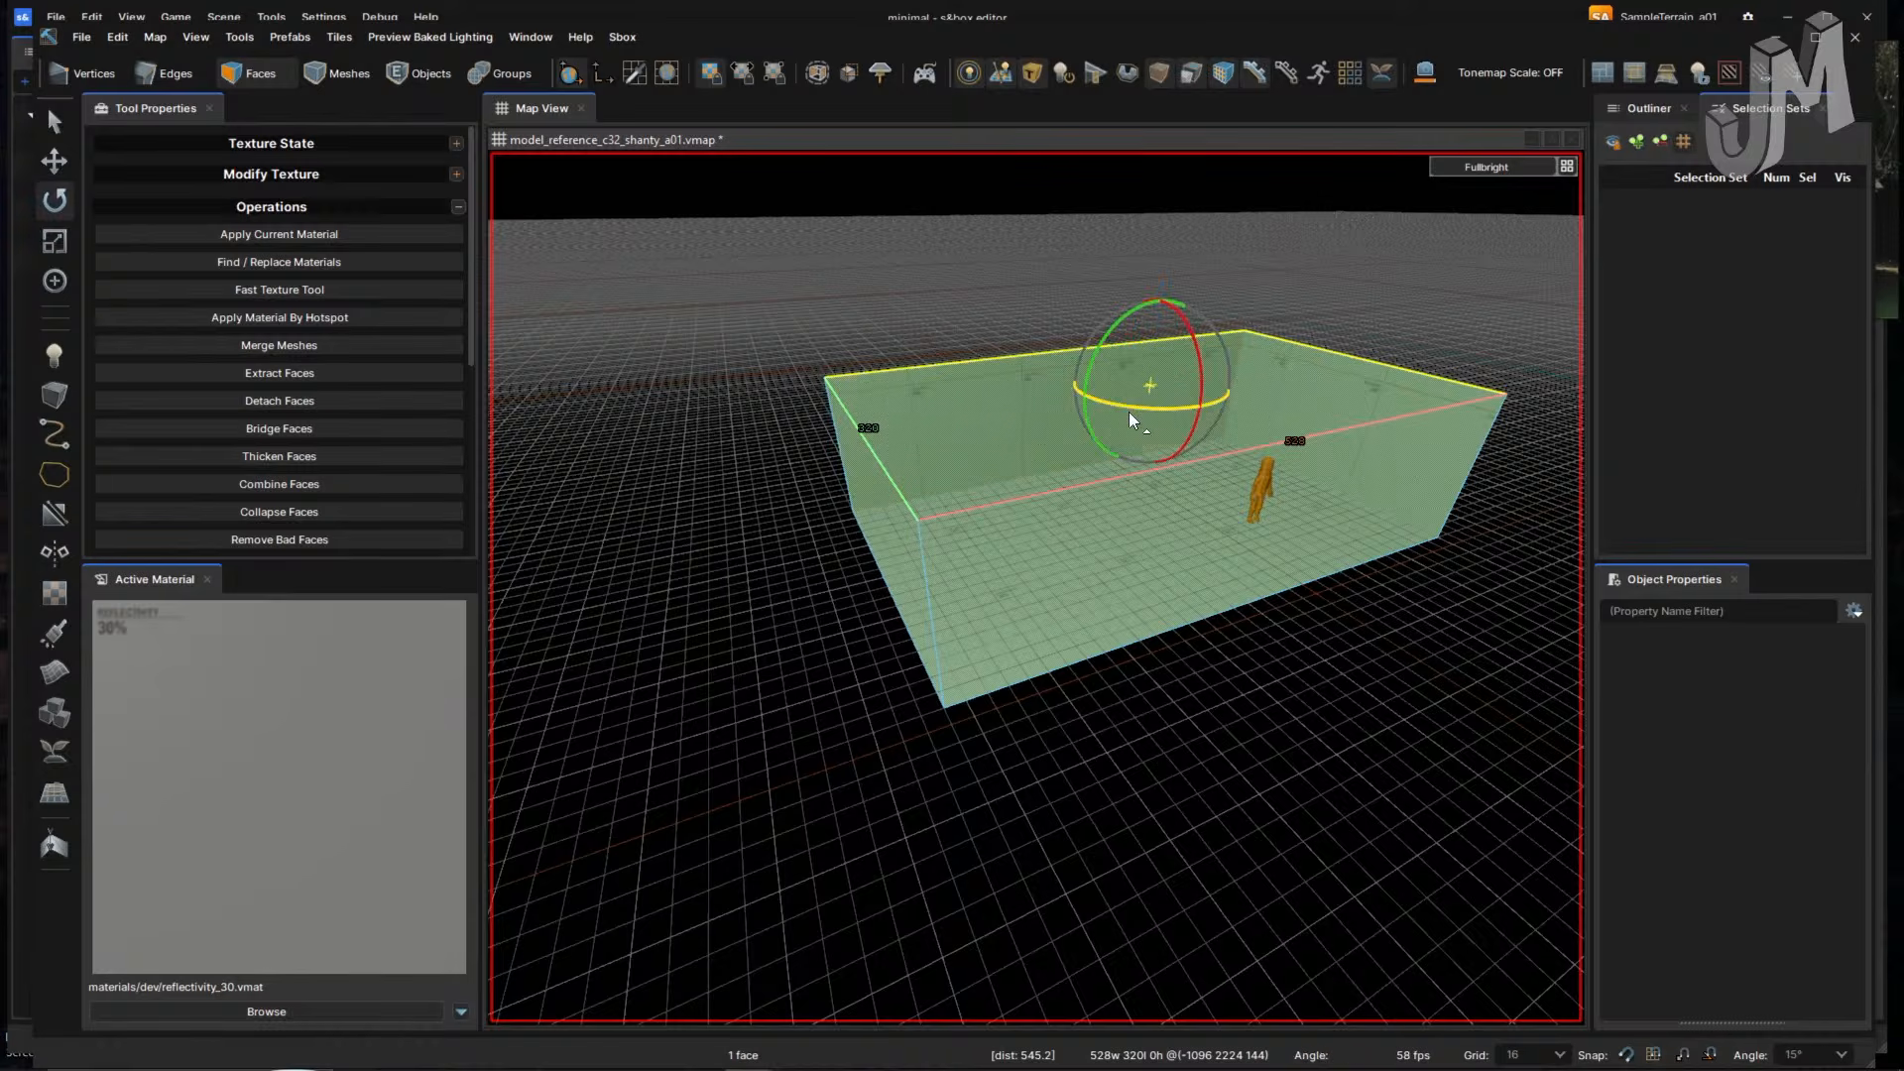
{"action": "key", "text": "w"}
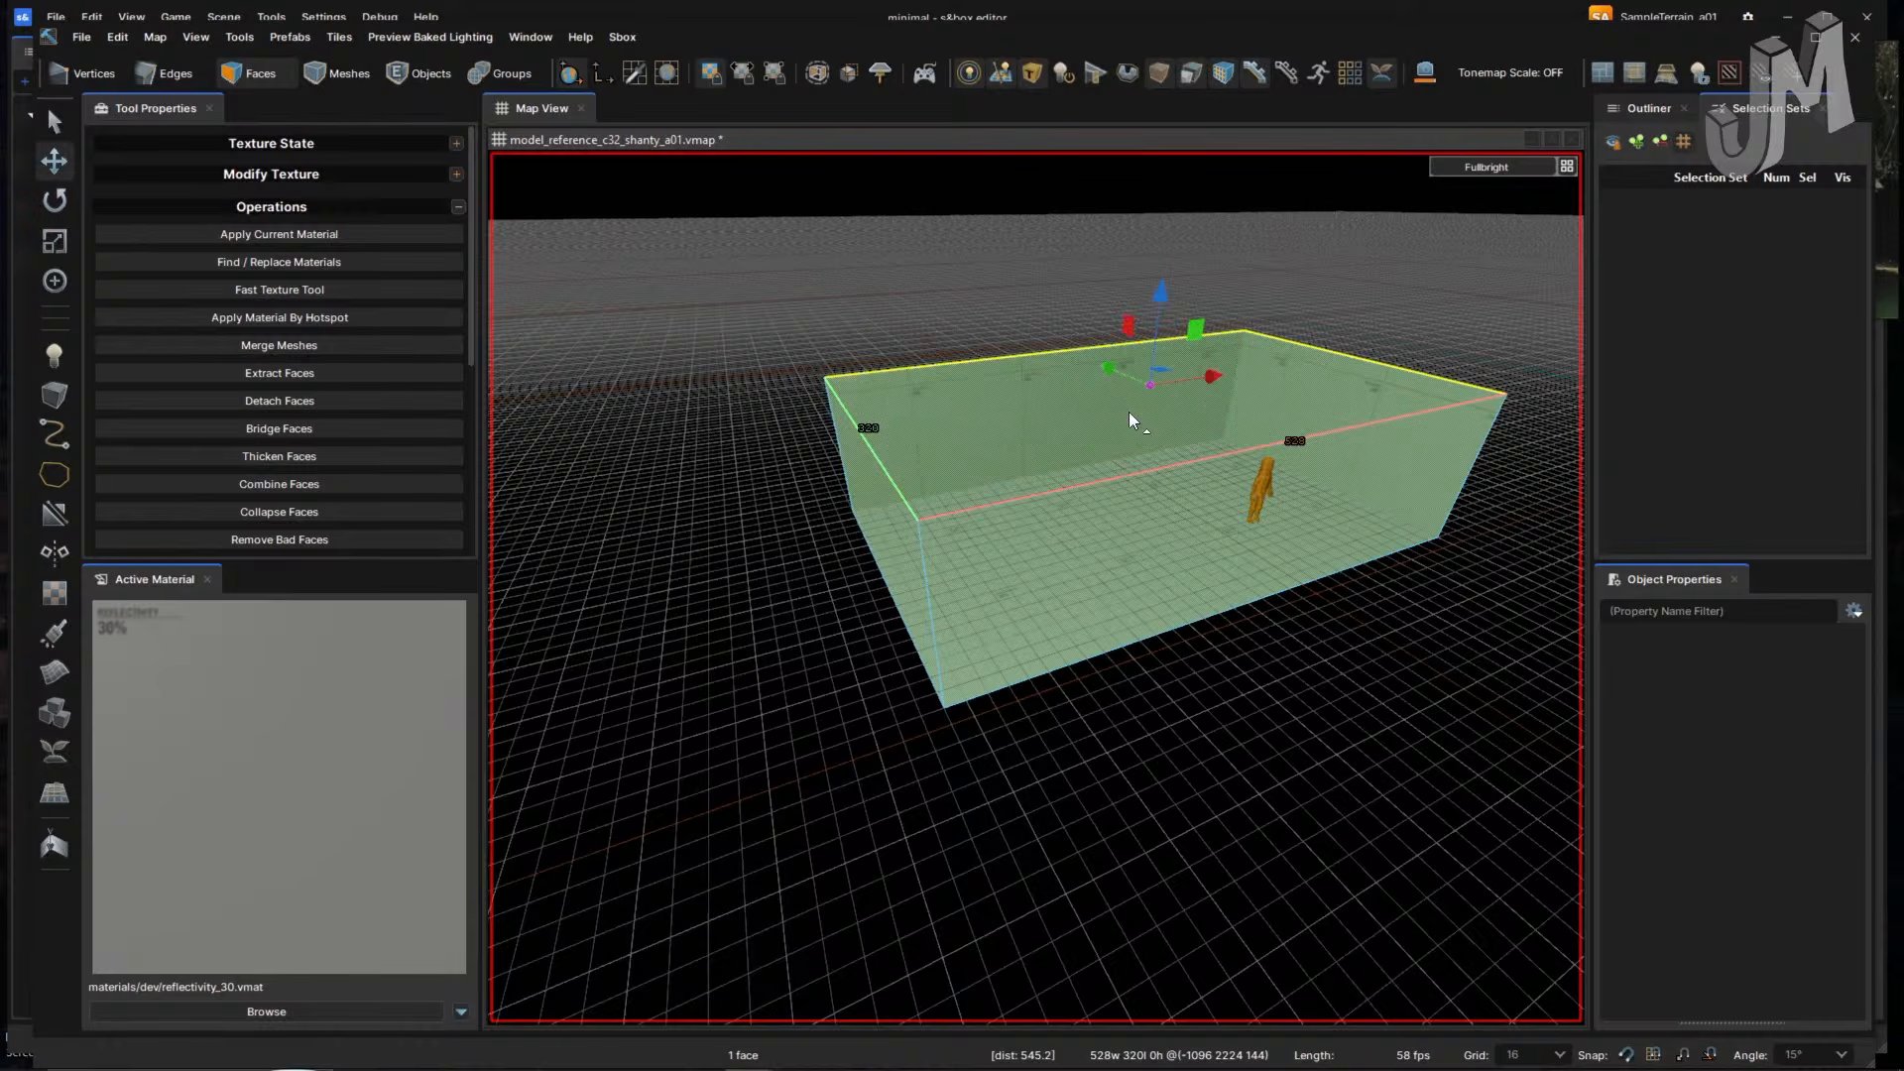
{"action": "key", "text": "e"}
{"action": "right_click_drag", "start_coordinate": [991, 451], "coordinate": [908, 438]}
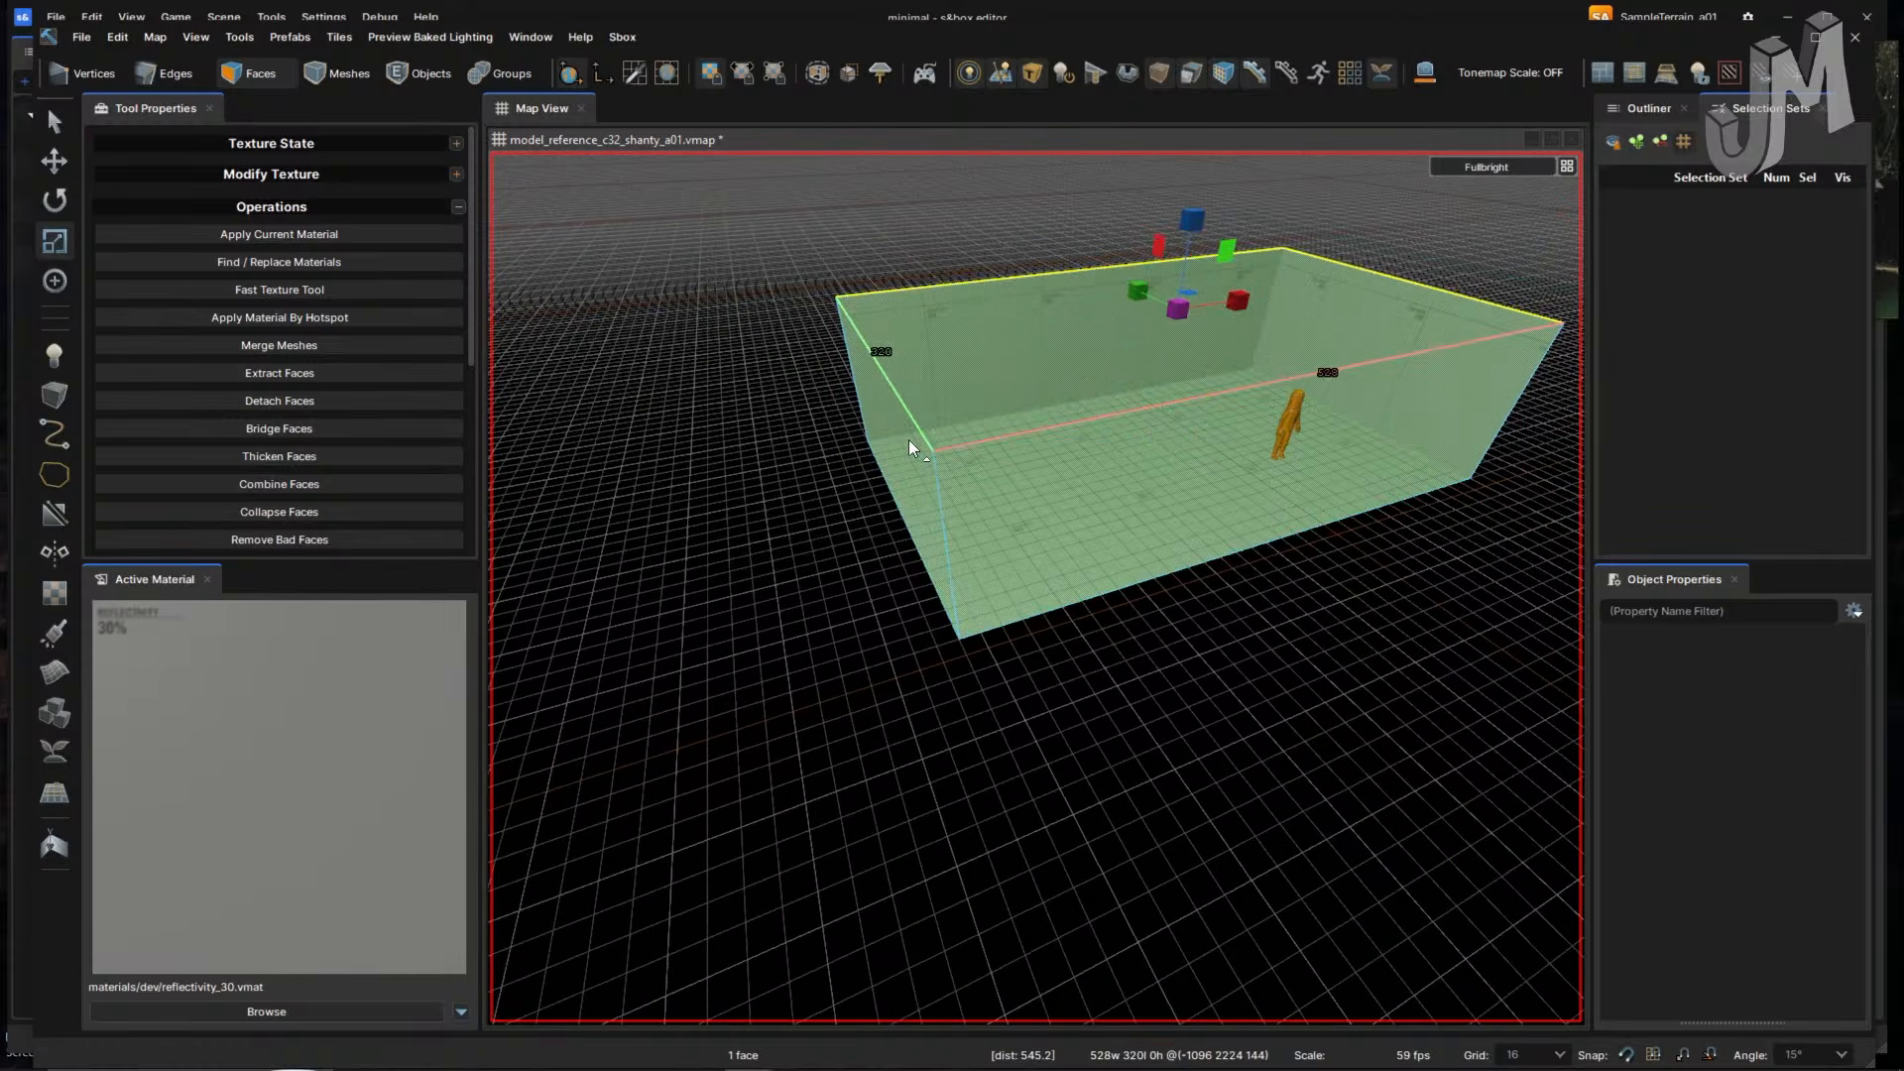
- Drag the left wall face outward to resize the room
{"action": "key", "text": "4"}
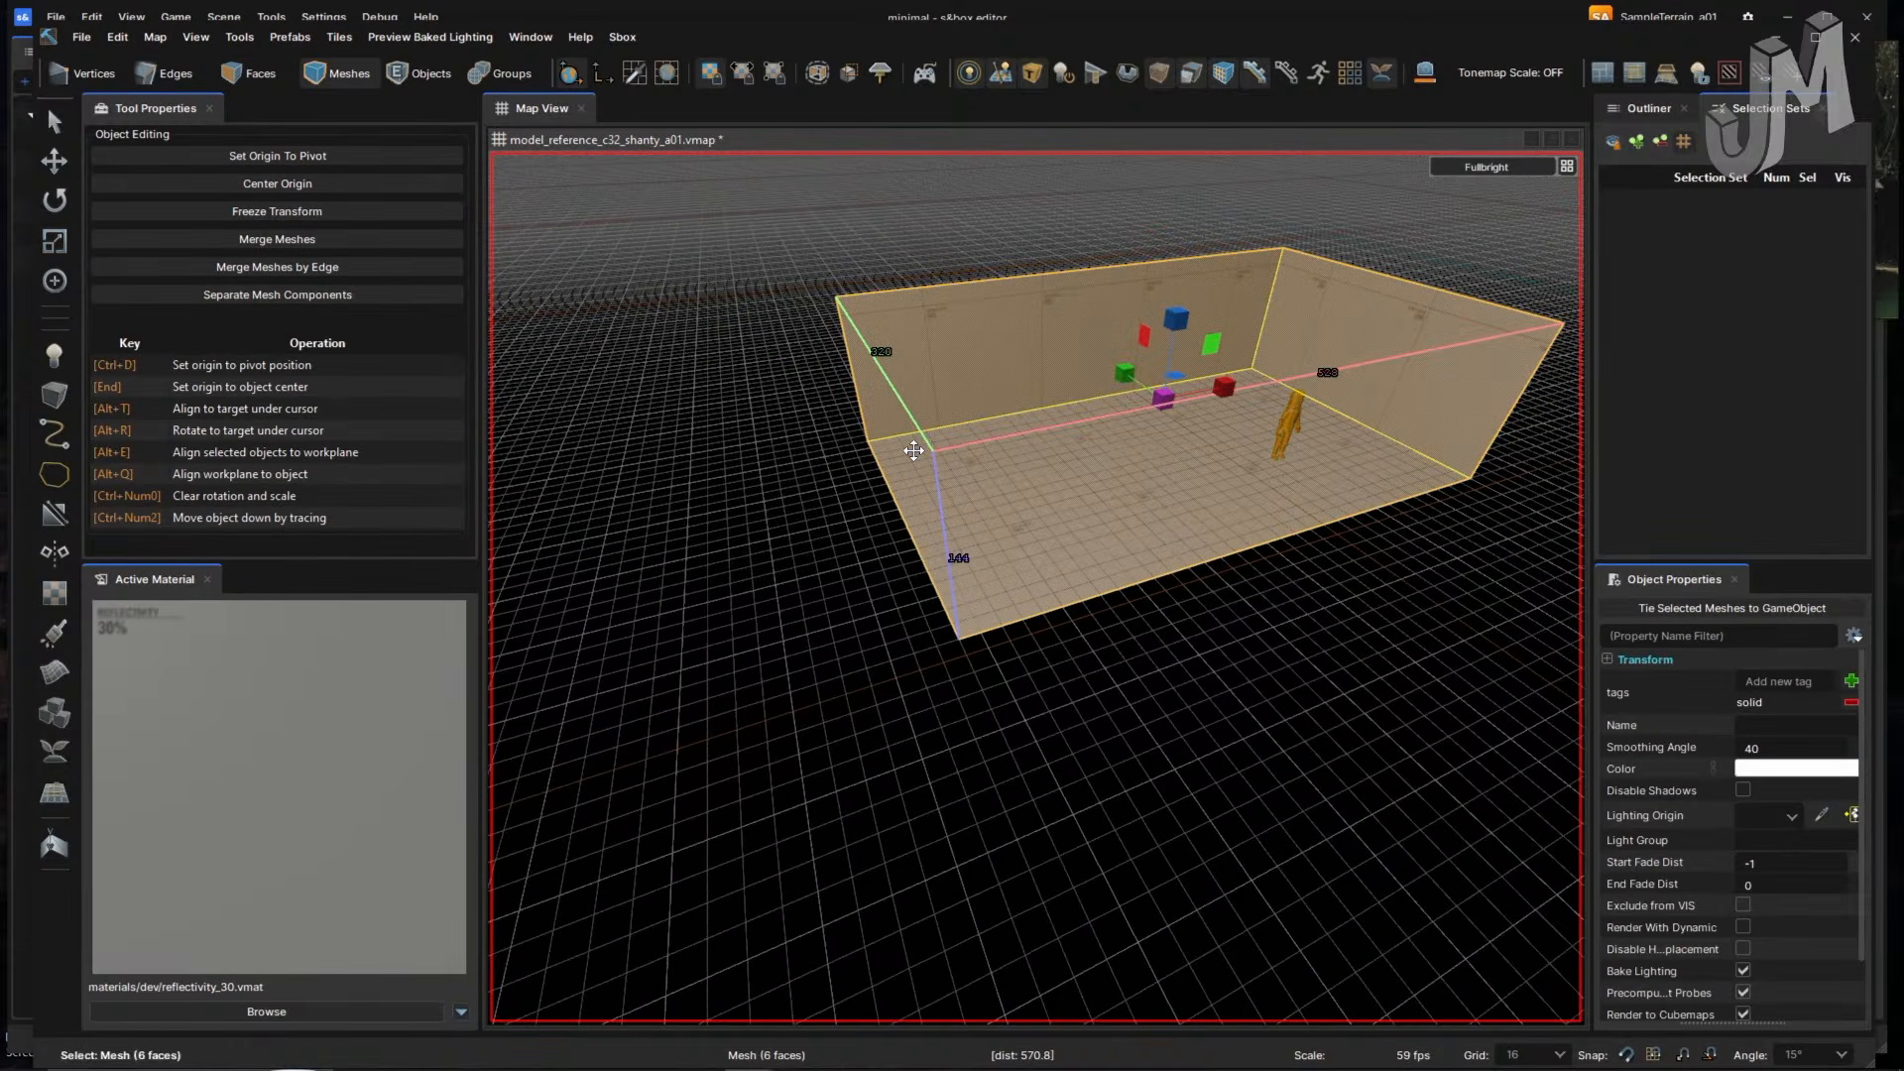
{"action": "key", "text": "3"}
{"action": "right_click_drag", "start_coordinate": [914, 451], "coordinate": [1062, 449]}
{"action": "key", "text": "t"}
{"action": "left_click", "coordinate": [932, 421]}
{"action": "double_click", "coordinate": [1061, 449]}
{"action": "left_click", "coordinate": [1211, 470]}
{"action": "right_click_drag", "start_coordinate": [1212, 470], "coordinate": [1170, 461]}
{"action": "left_click", "coordinate": [1190, 461]}
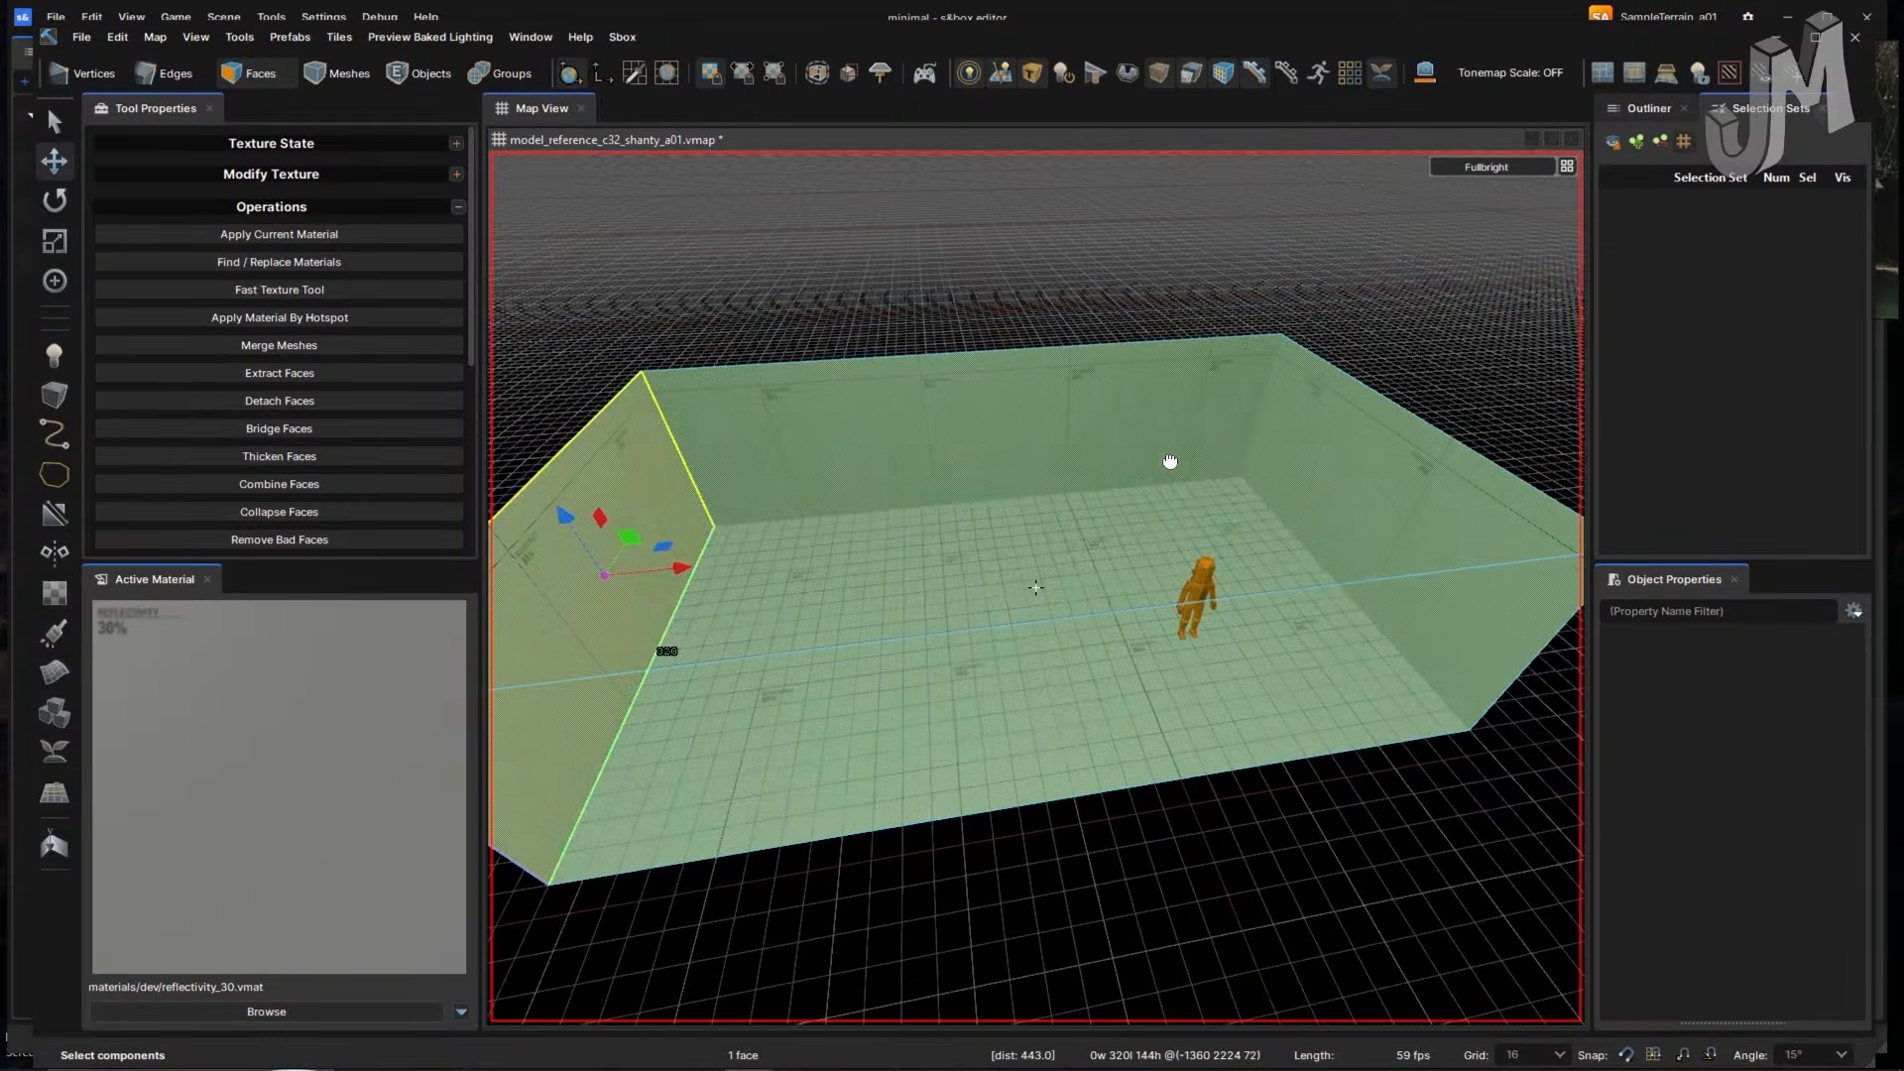
{"action": "left_click_drag", "start_coordinate": [604, 575], "coordinate": [793, 583]}
{"action": "right_click_drag", "start_coordinate": [870, 608], "coordinate": [866, 609]}
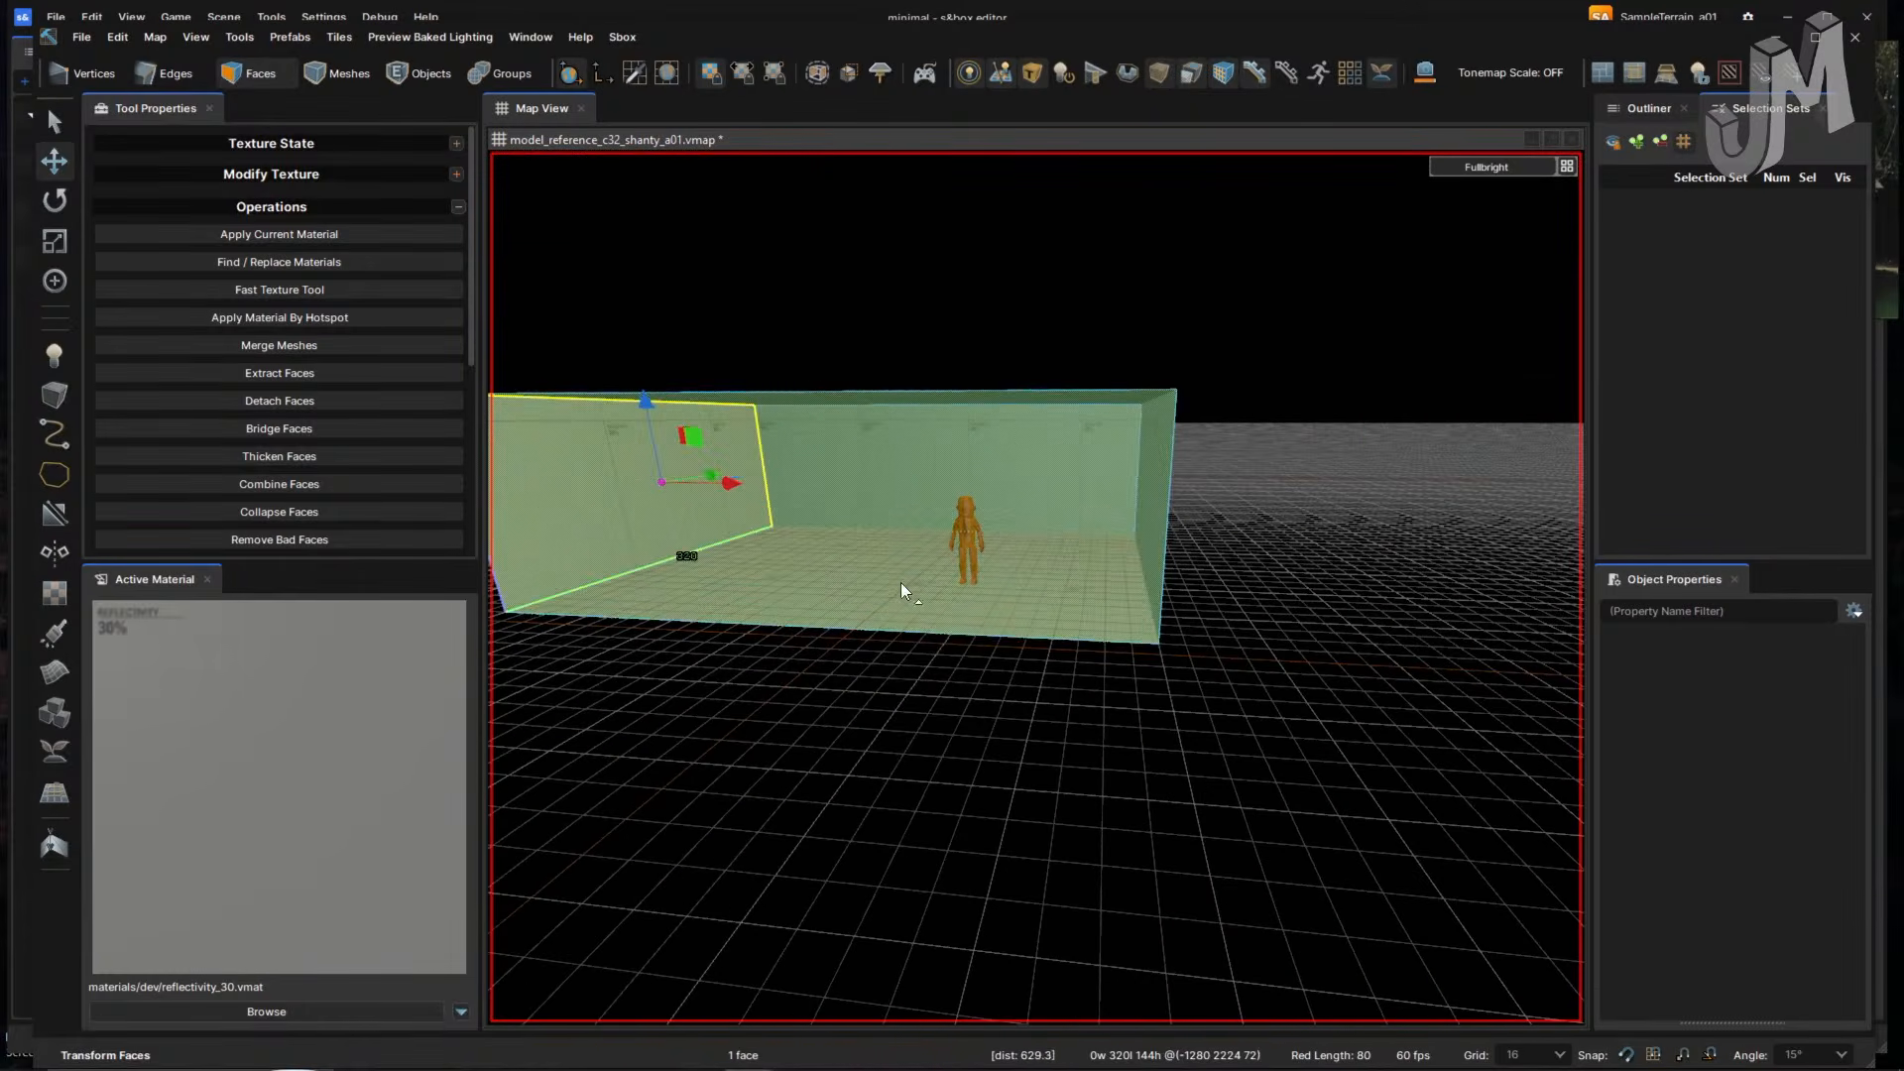
{"action": "left_click", "coordinate": [906, 682]}
- Inspect the floor and left wall faces from inside and outside the room
{"action": "right_click_drag", "start_coordinate": [990, 704], "coordinate": [989, 692]}
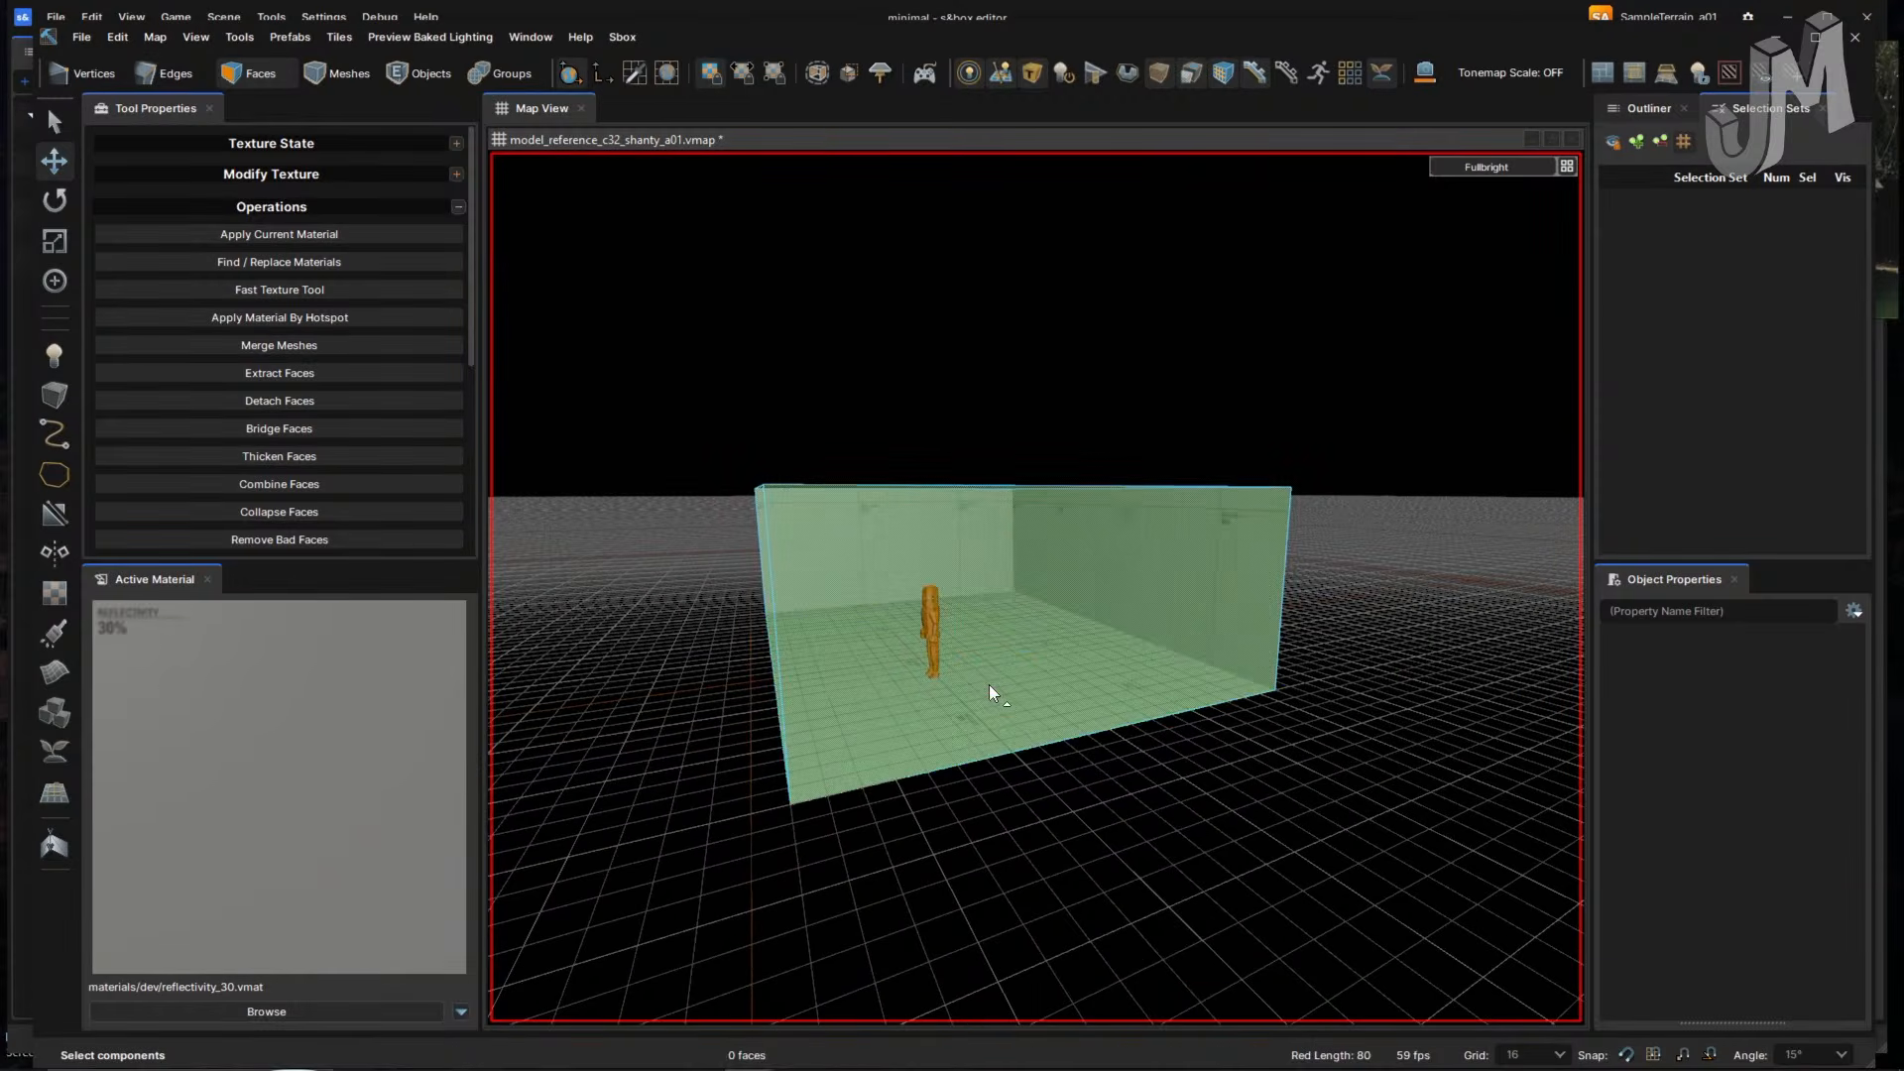
{"action": "left_click", "coordinate": [976, 688], "text": "alt"}
{"action": "left_click", "coordinate": [1089, 776], "text": "alt"}
{"action": "right_click_drag", "start_coordinate": [1114, 796], "coordinate": [1117, 795]}
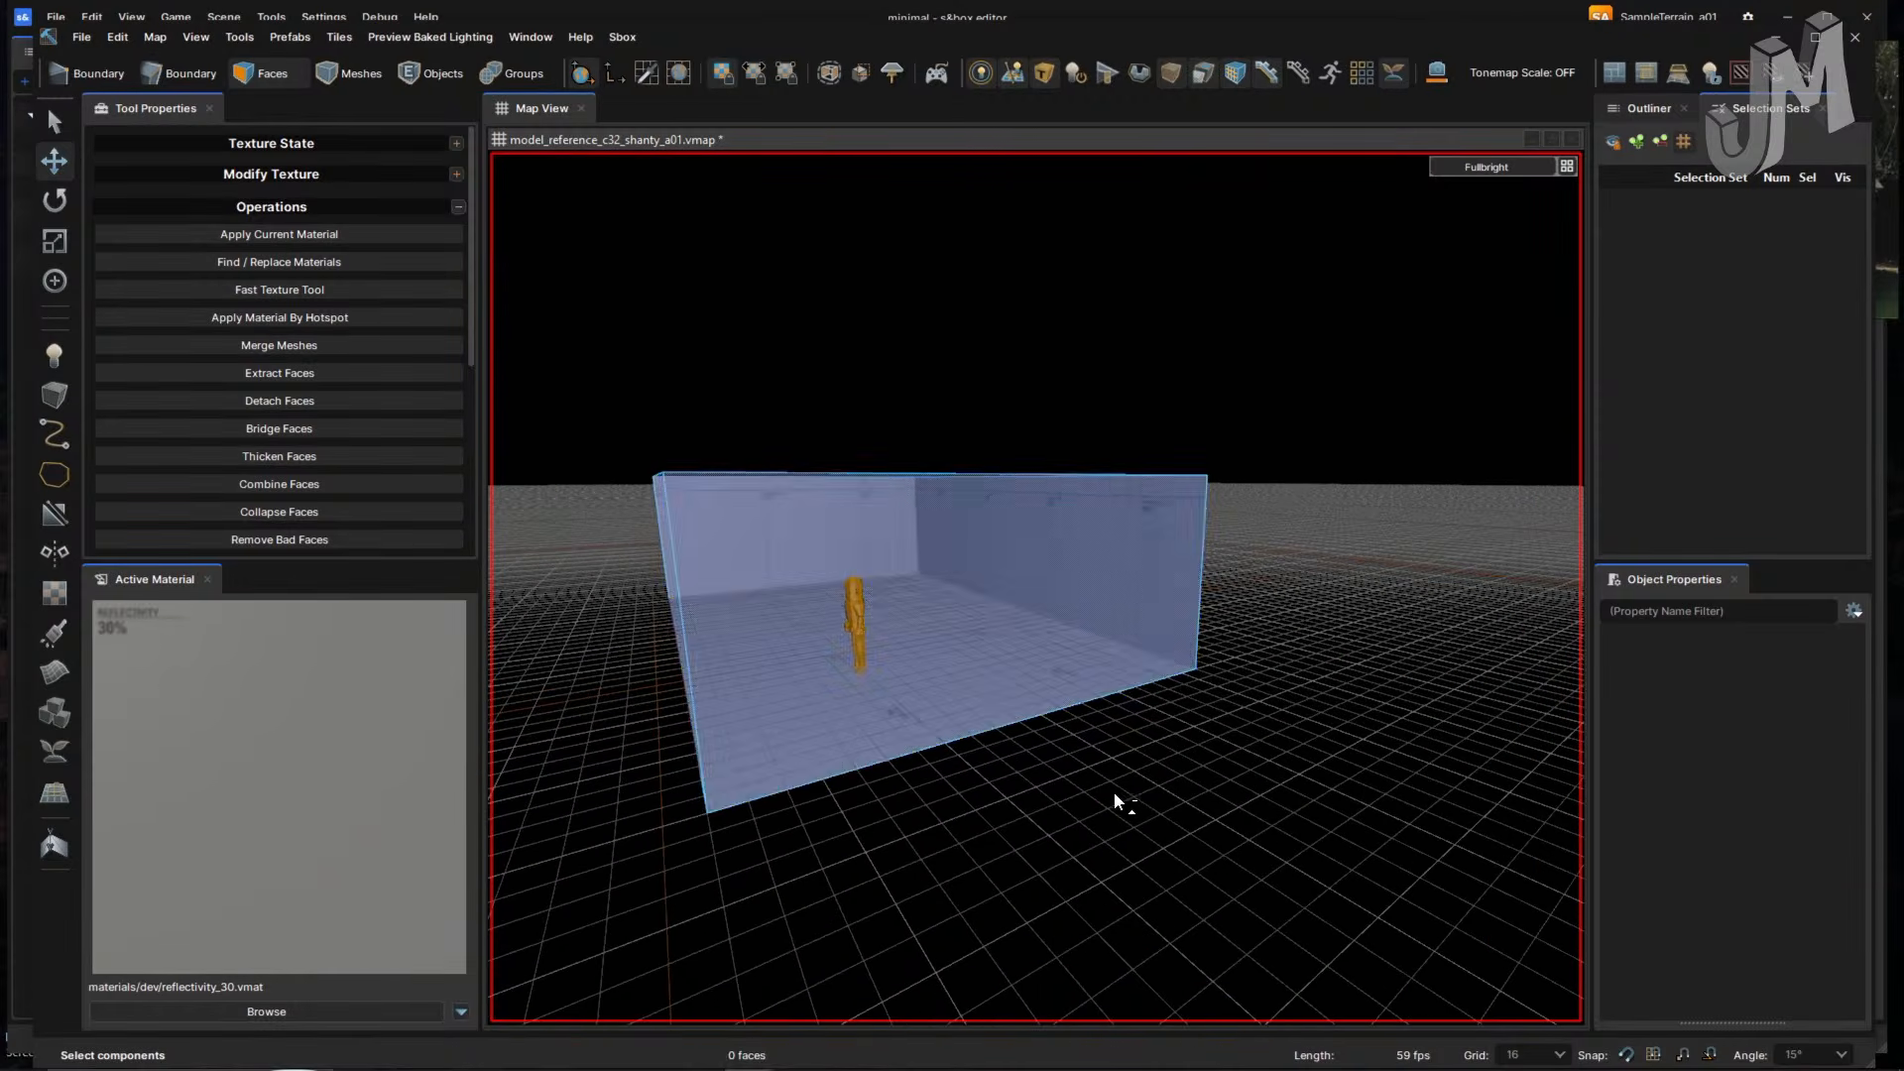
{"action": "key", "text": "ctrl+z"}
{"action": "key", "text": "ctrl+z"}
{"action": "key", "text": "ctrl+z"}
{"action": "key", "text": "ctrl+z"}
{"action": "key", "text": "ctrl+z"}
{"action": "key", "text": "ctrl+z"}
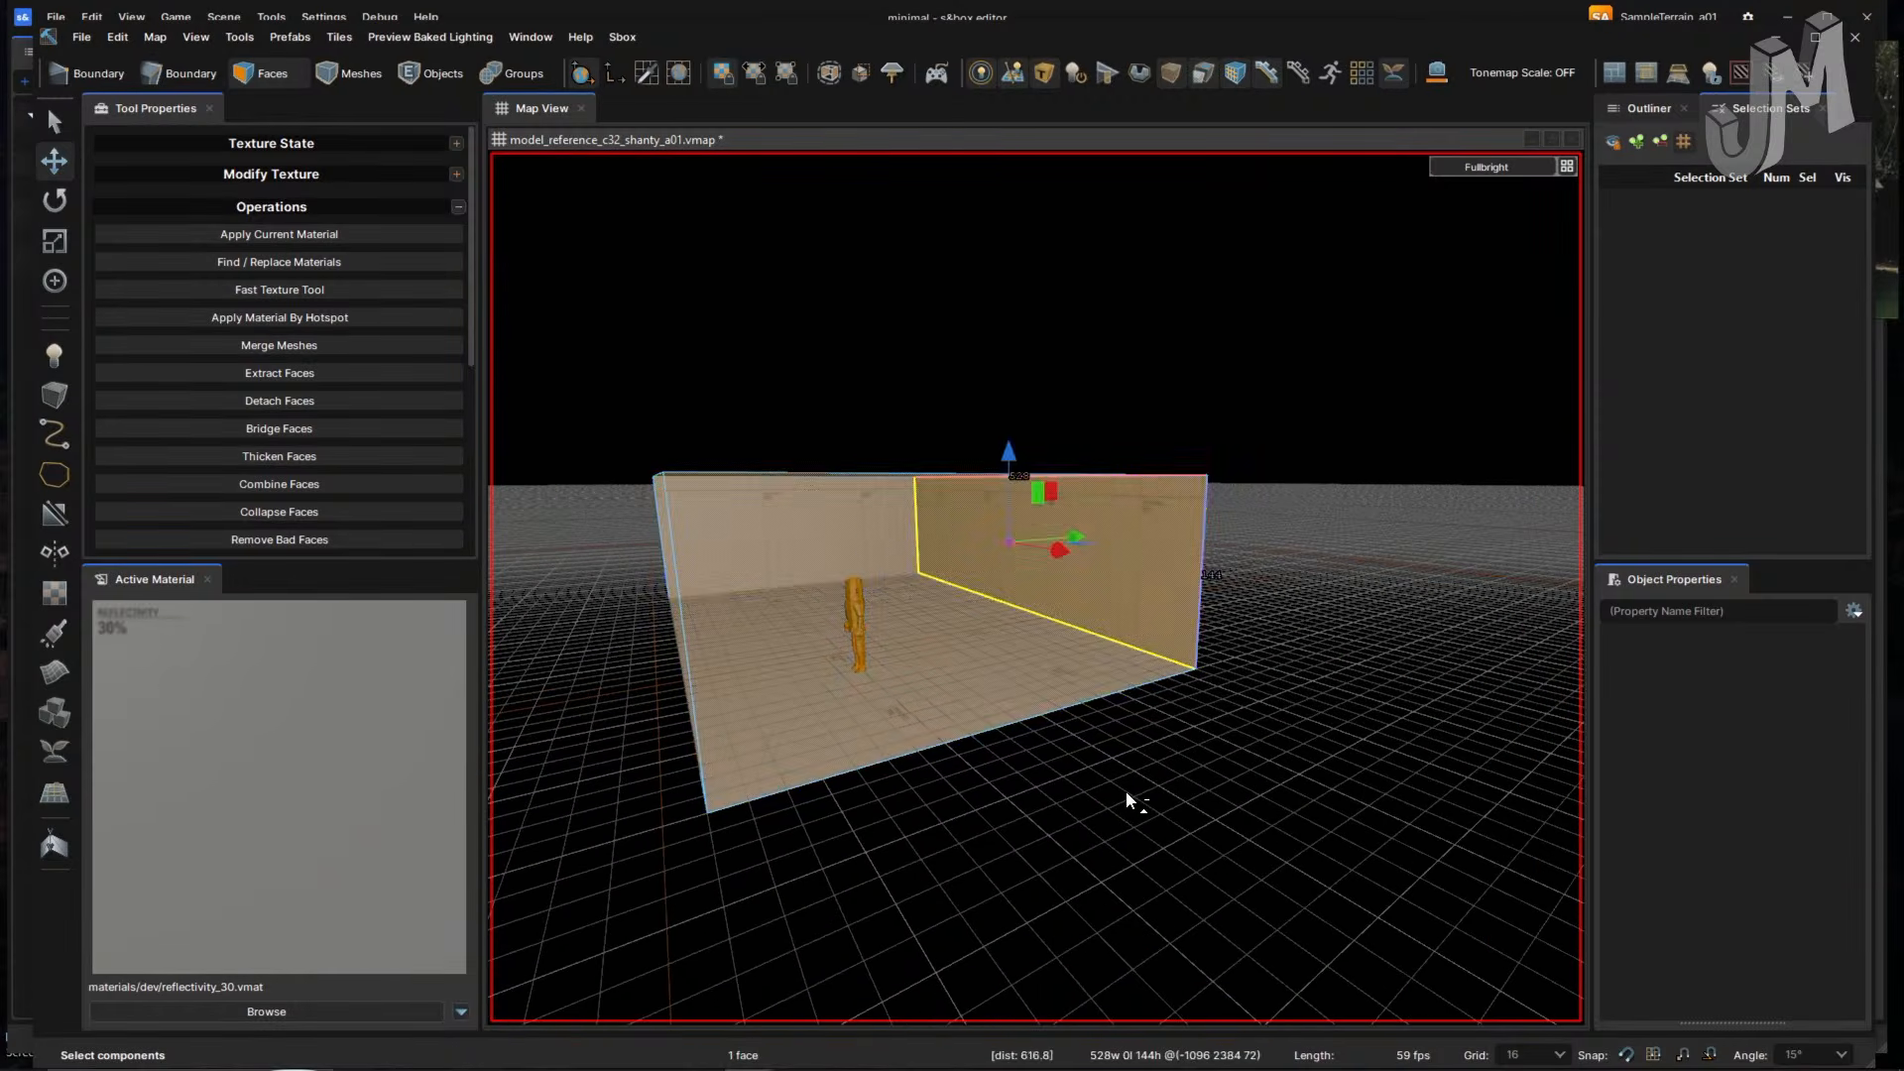
{"action": "key", "text": "ctrl+z"}
{"action": "right_click", "coordinate": [1146, 798]}
{"action": "left_click", "coordinate": [1058, 775]}
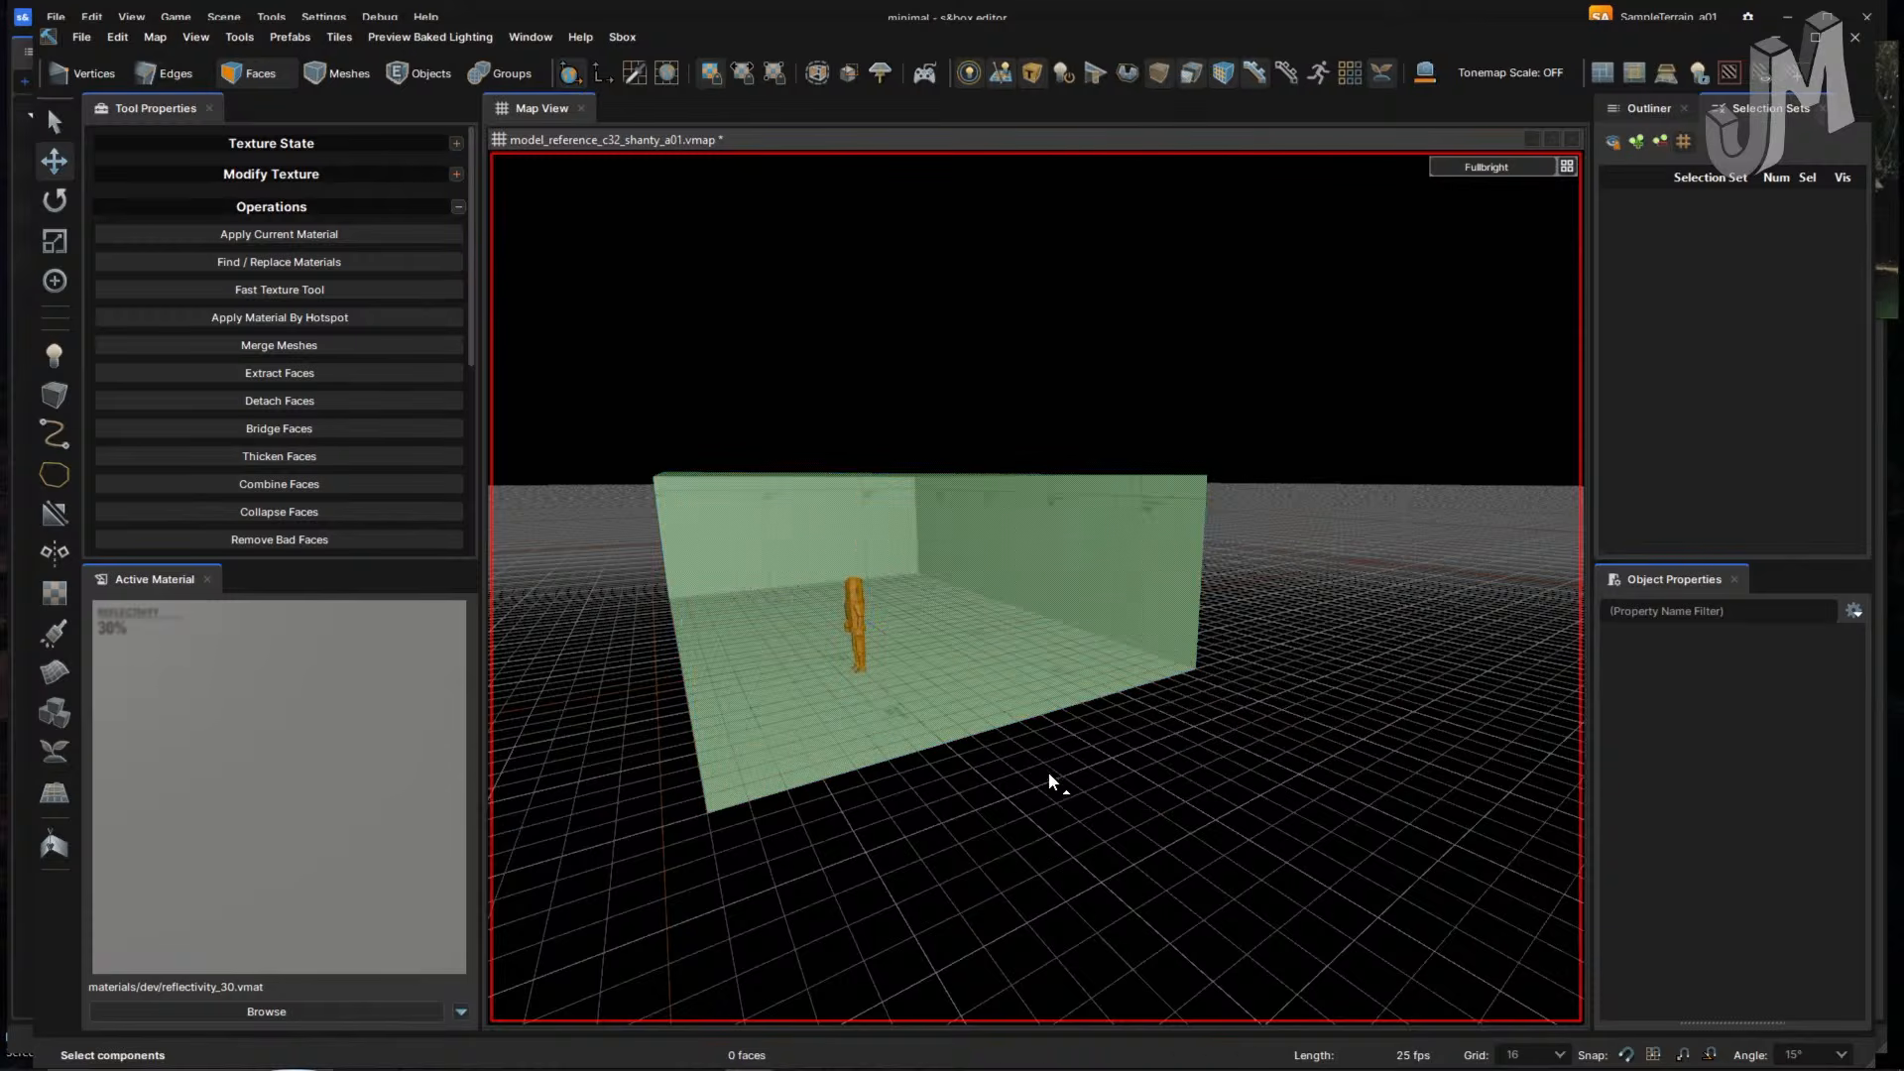
{"action": "right_click_drag", "start_coordinate": [1023, 773], "coordinate": [1021, 774]}
{"action": "key", "text": "w"}
{"action": "key", "text": "s"}
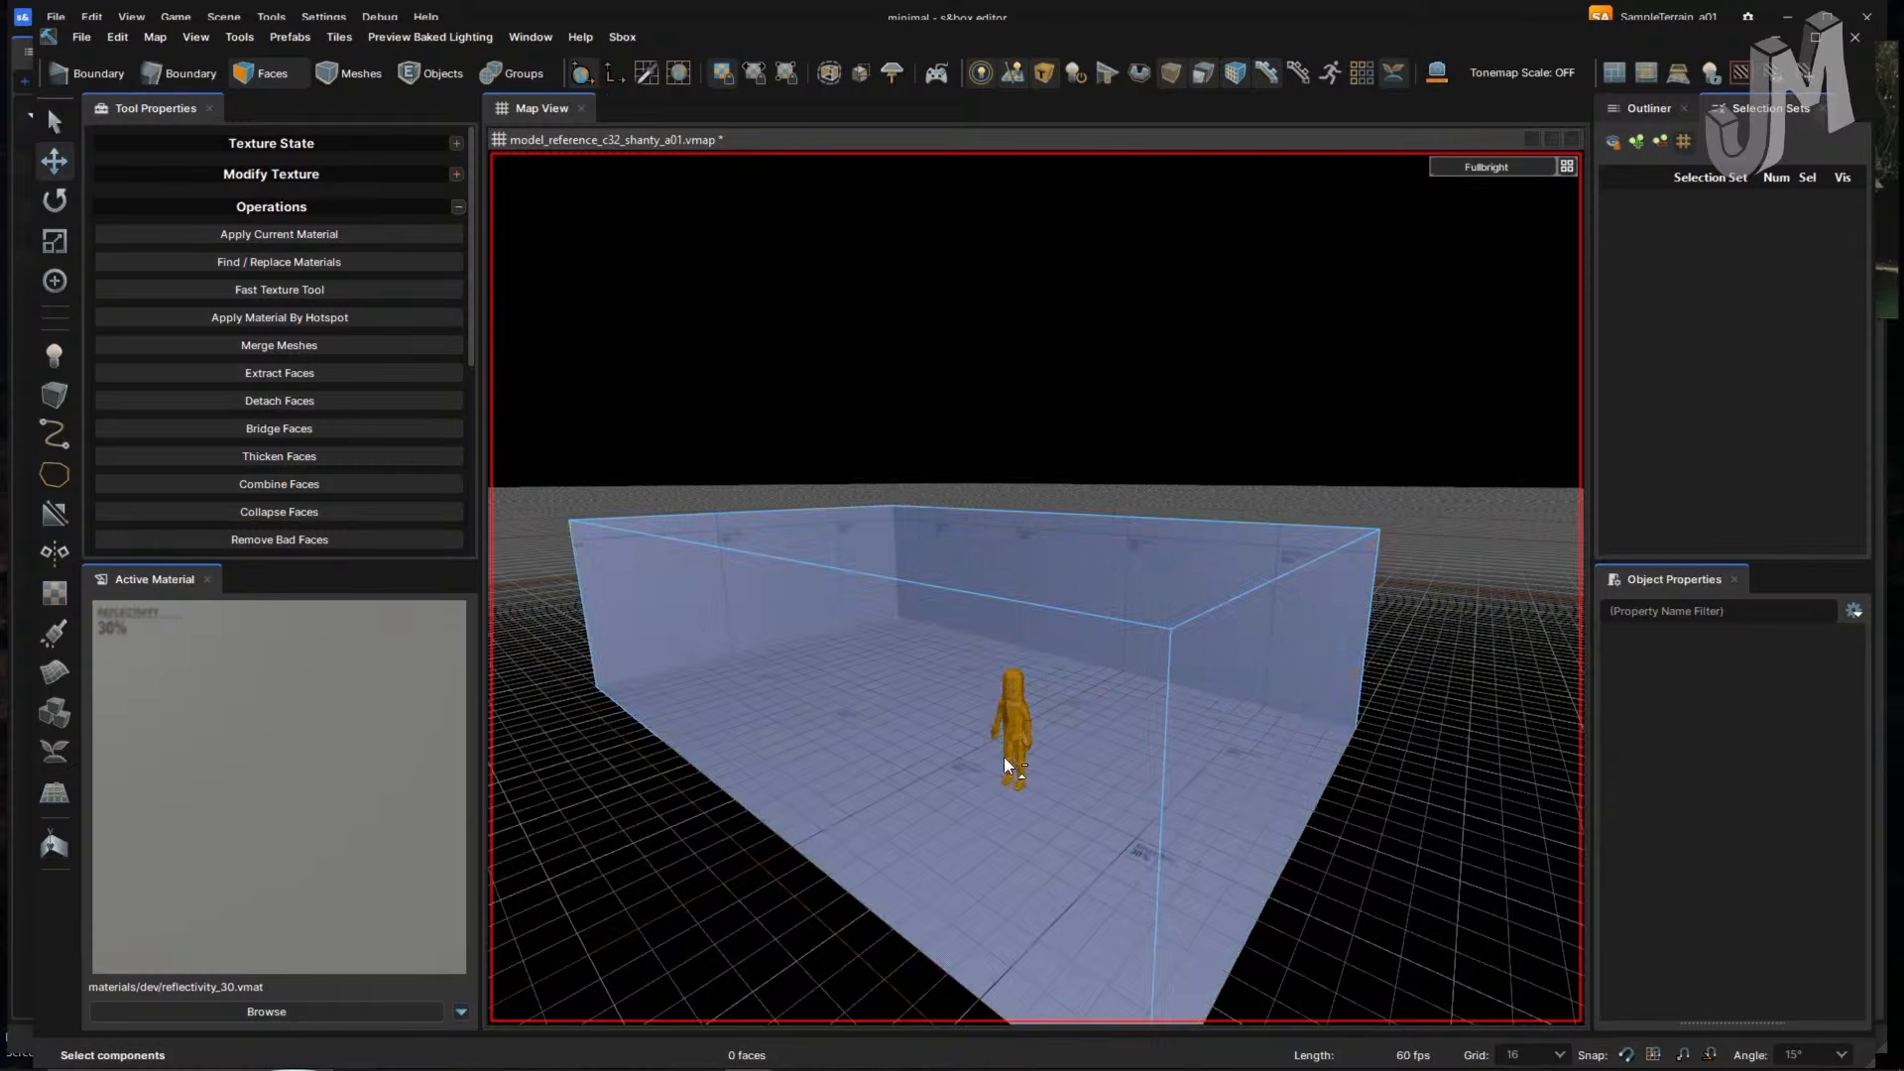
{"action": "left_click", "coordinate": [1110, 754]}
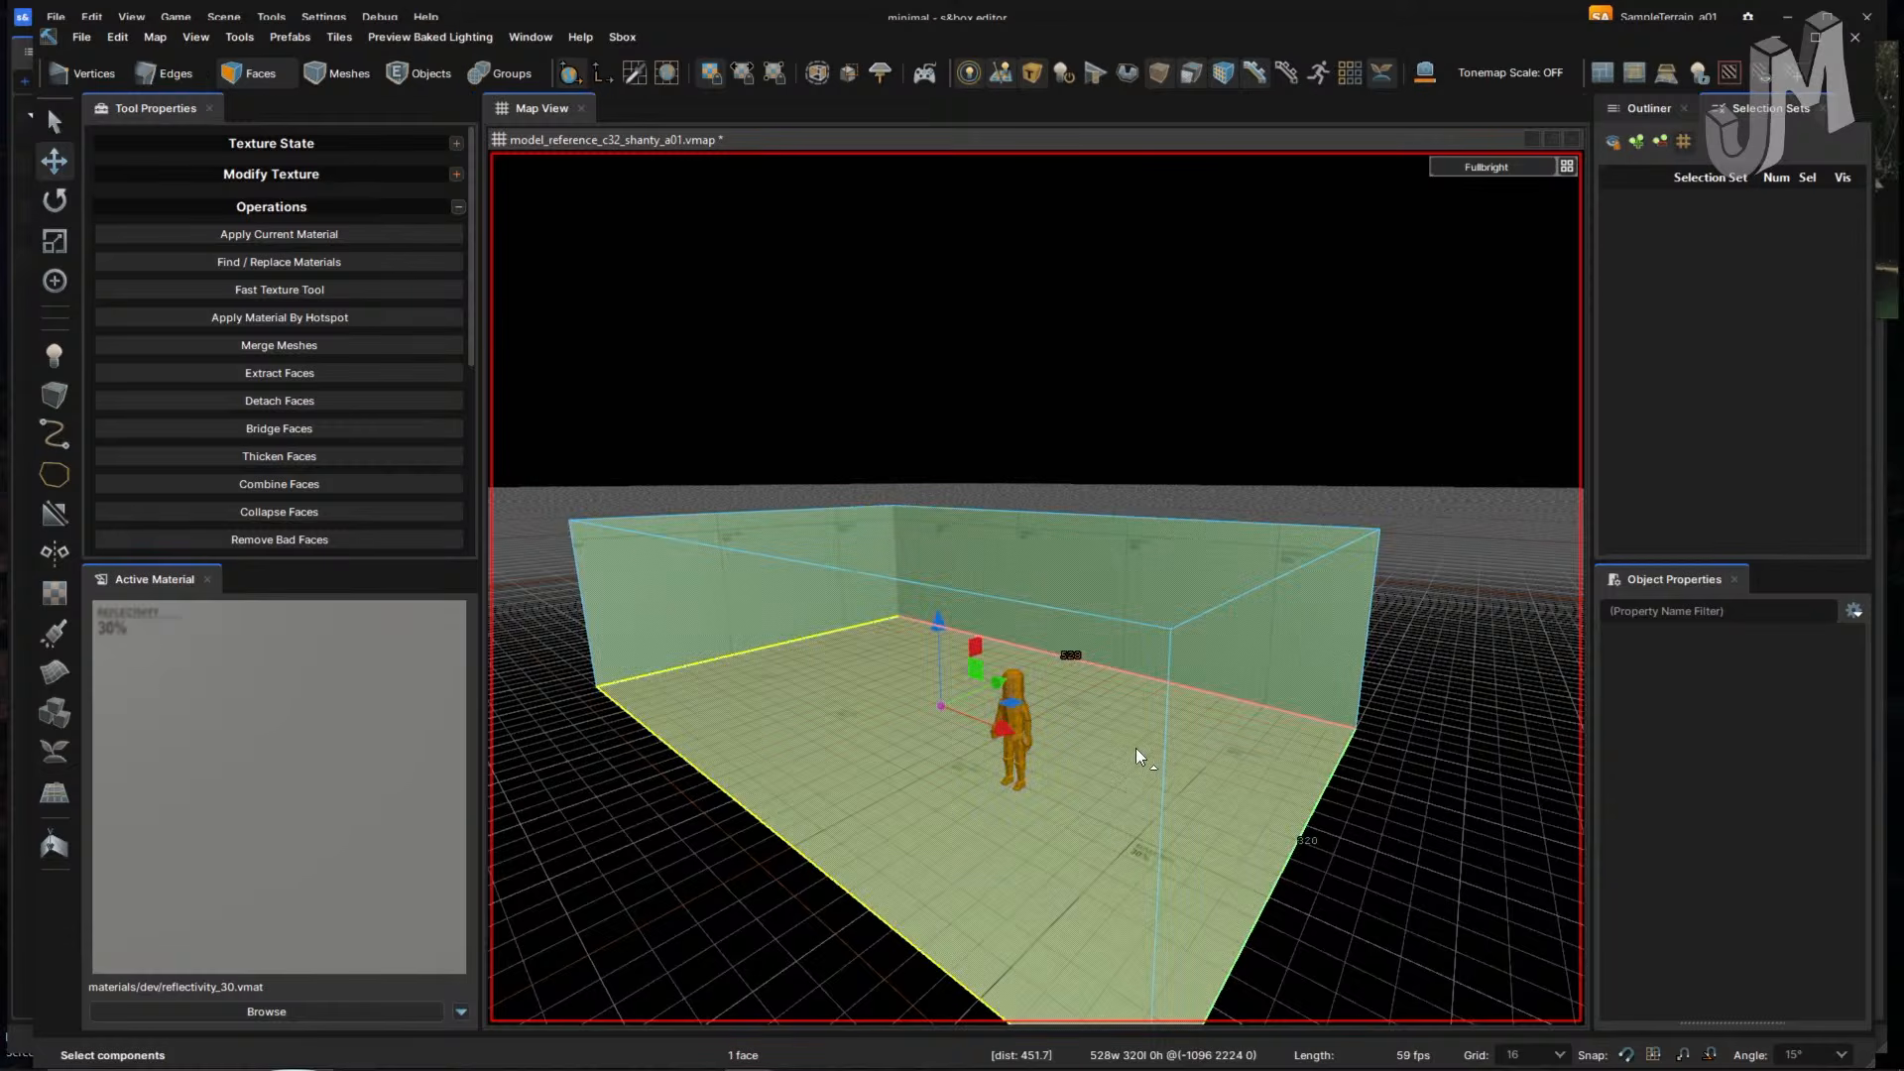
{"action": "left_click", "coordinate": [1135, 750], "text": "ctrl"}
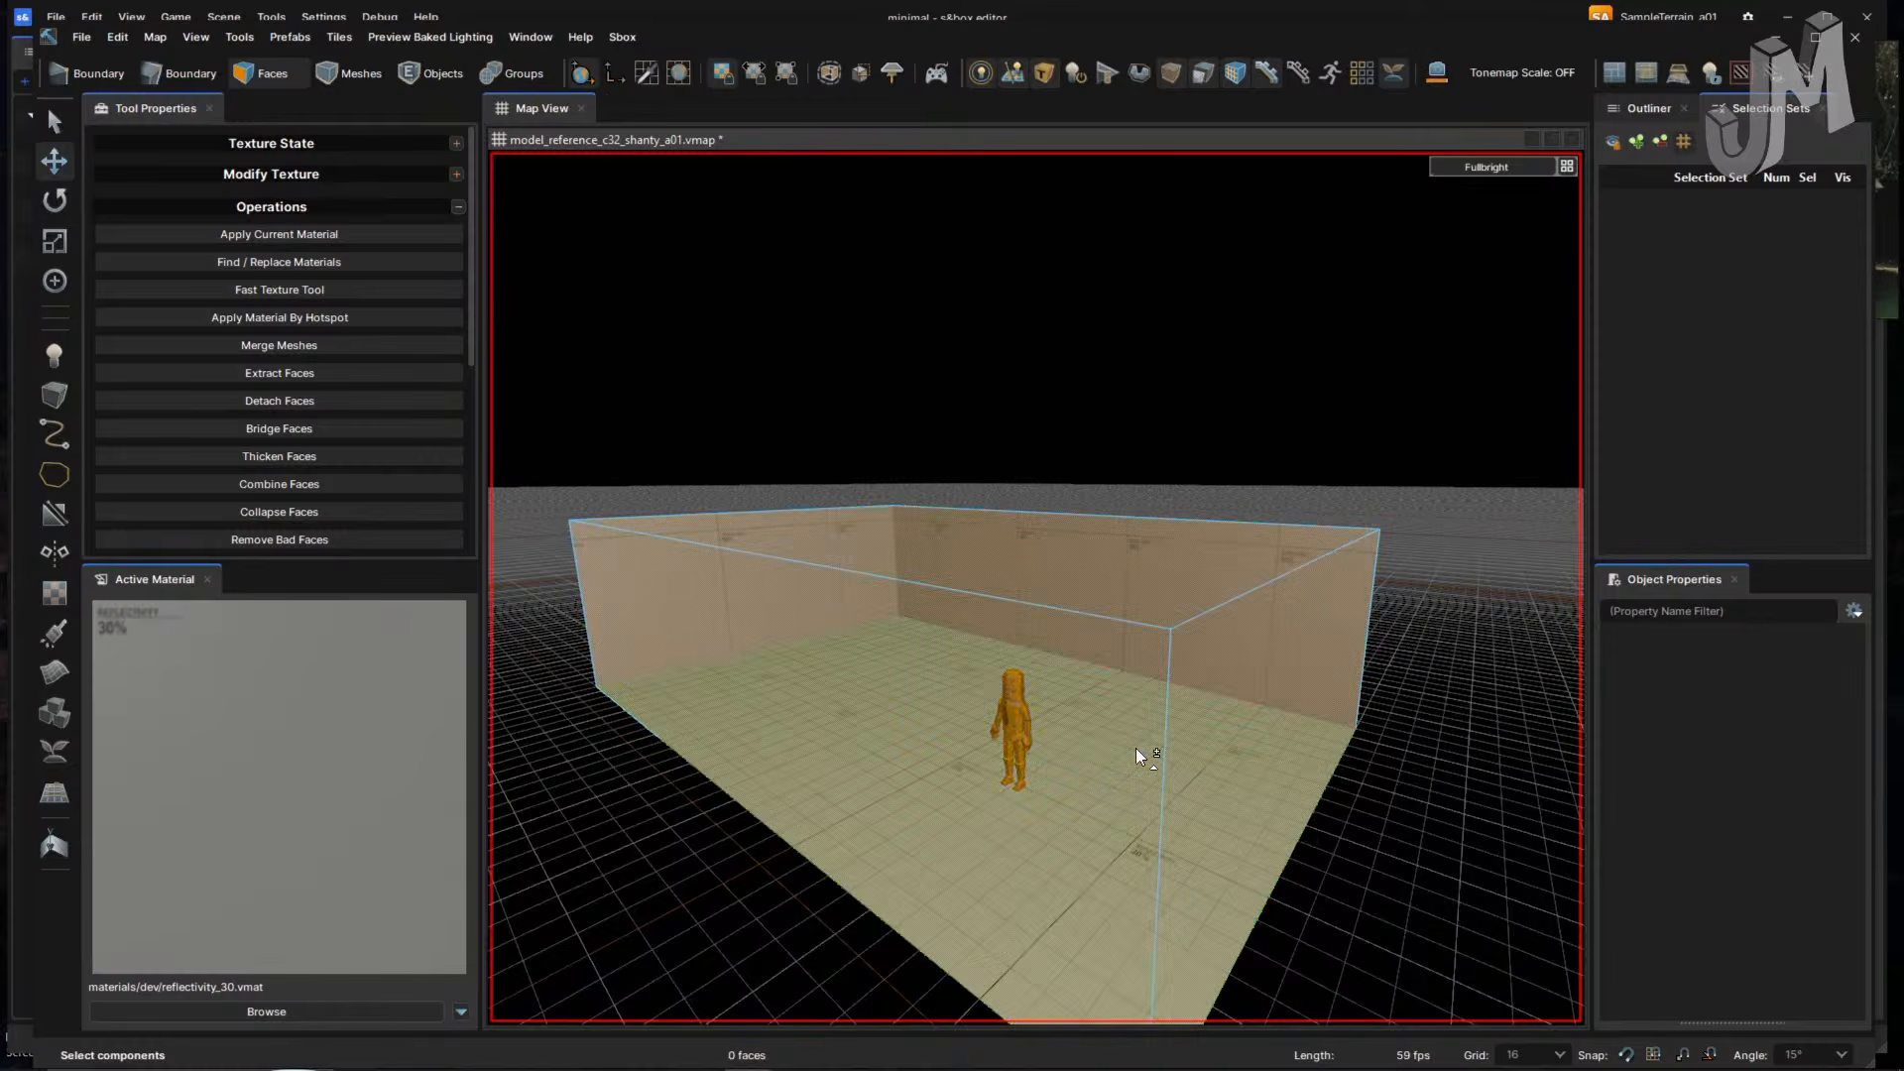
{"action": "left_click", "coordinate": [717, 587]}
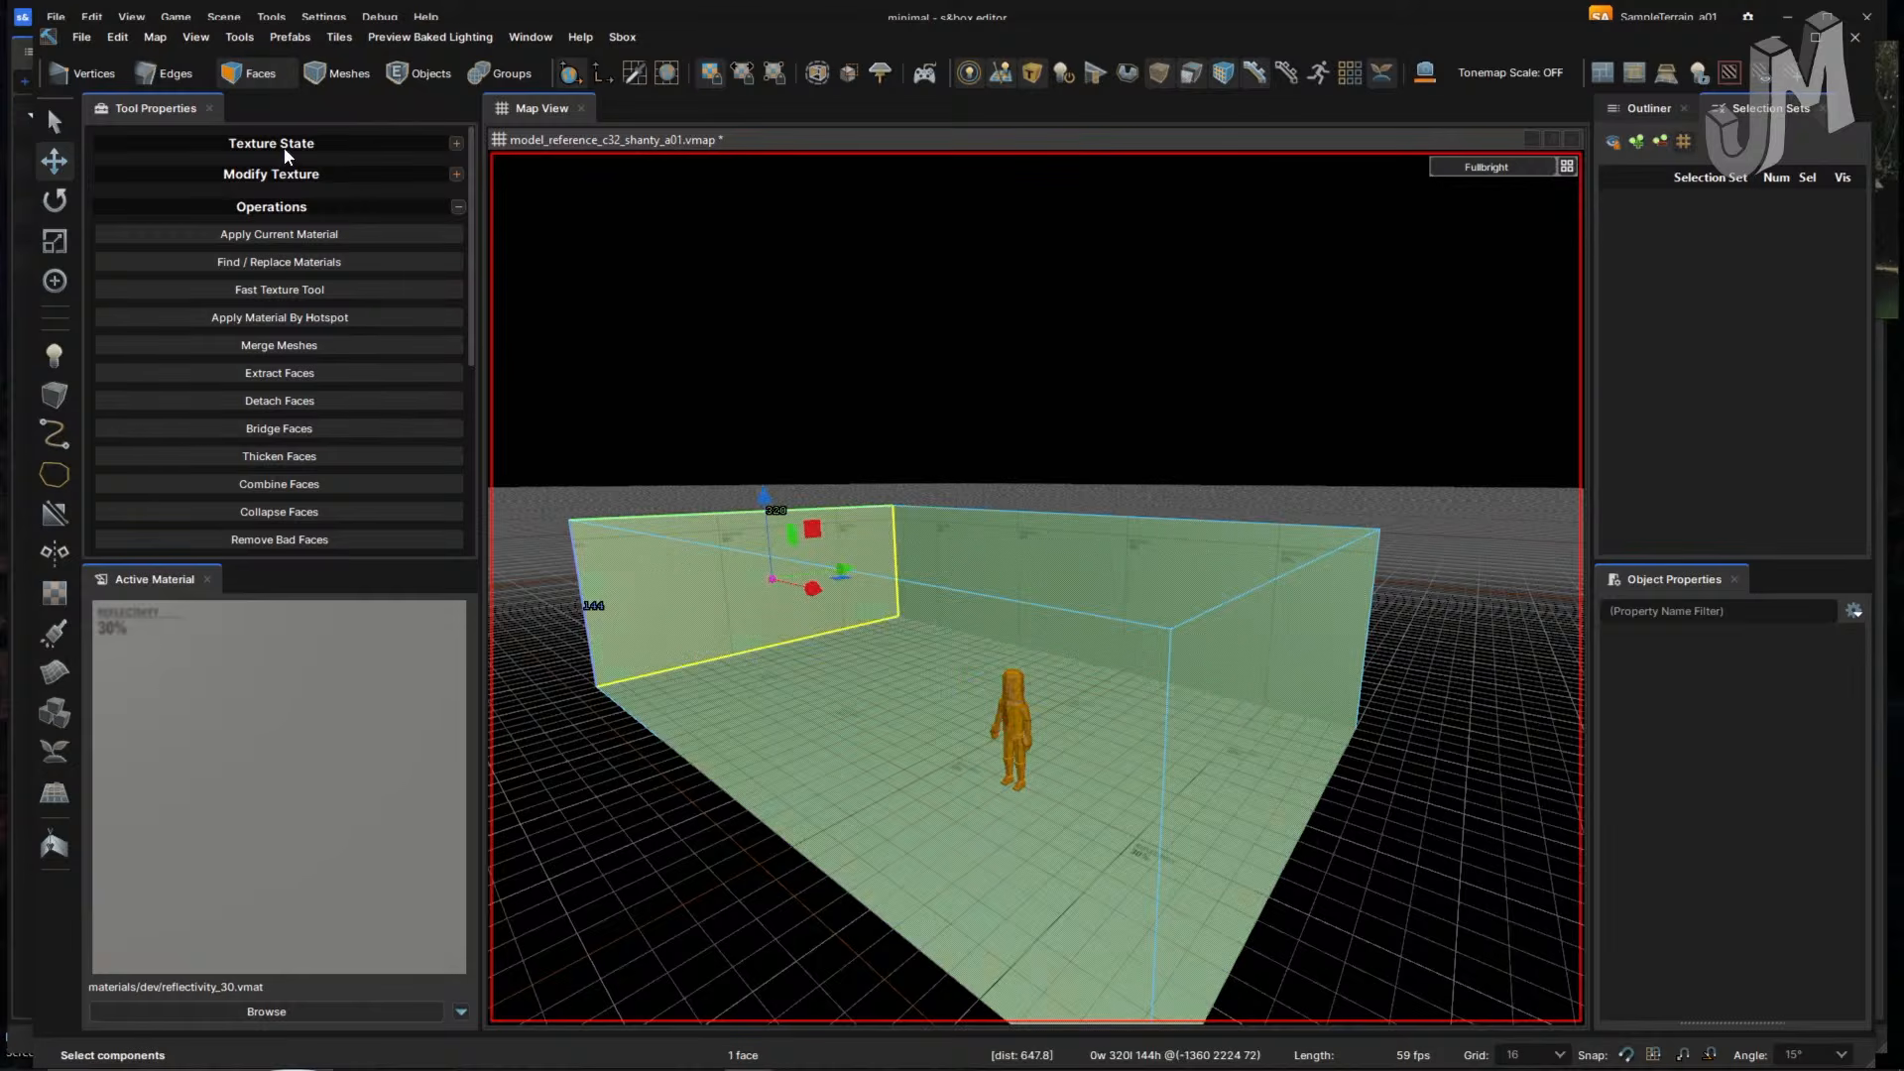
- Look over the recent maps under File, then bring up the window switcher
{"action": "left_click", "coordinate": [81, 37]}
{"action": "mouse_move", "coordinate": [167, 168]}
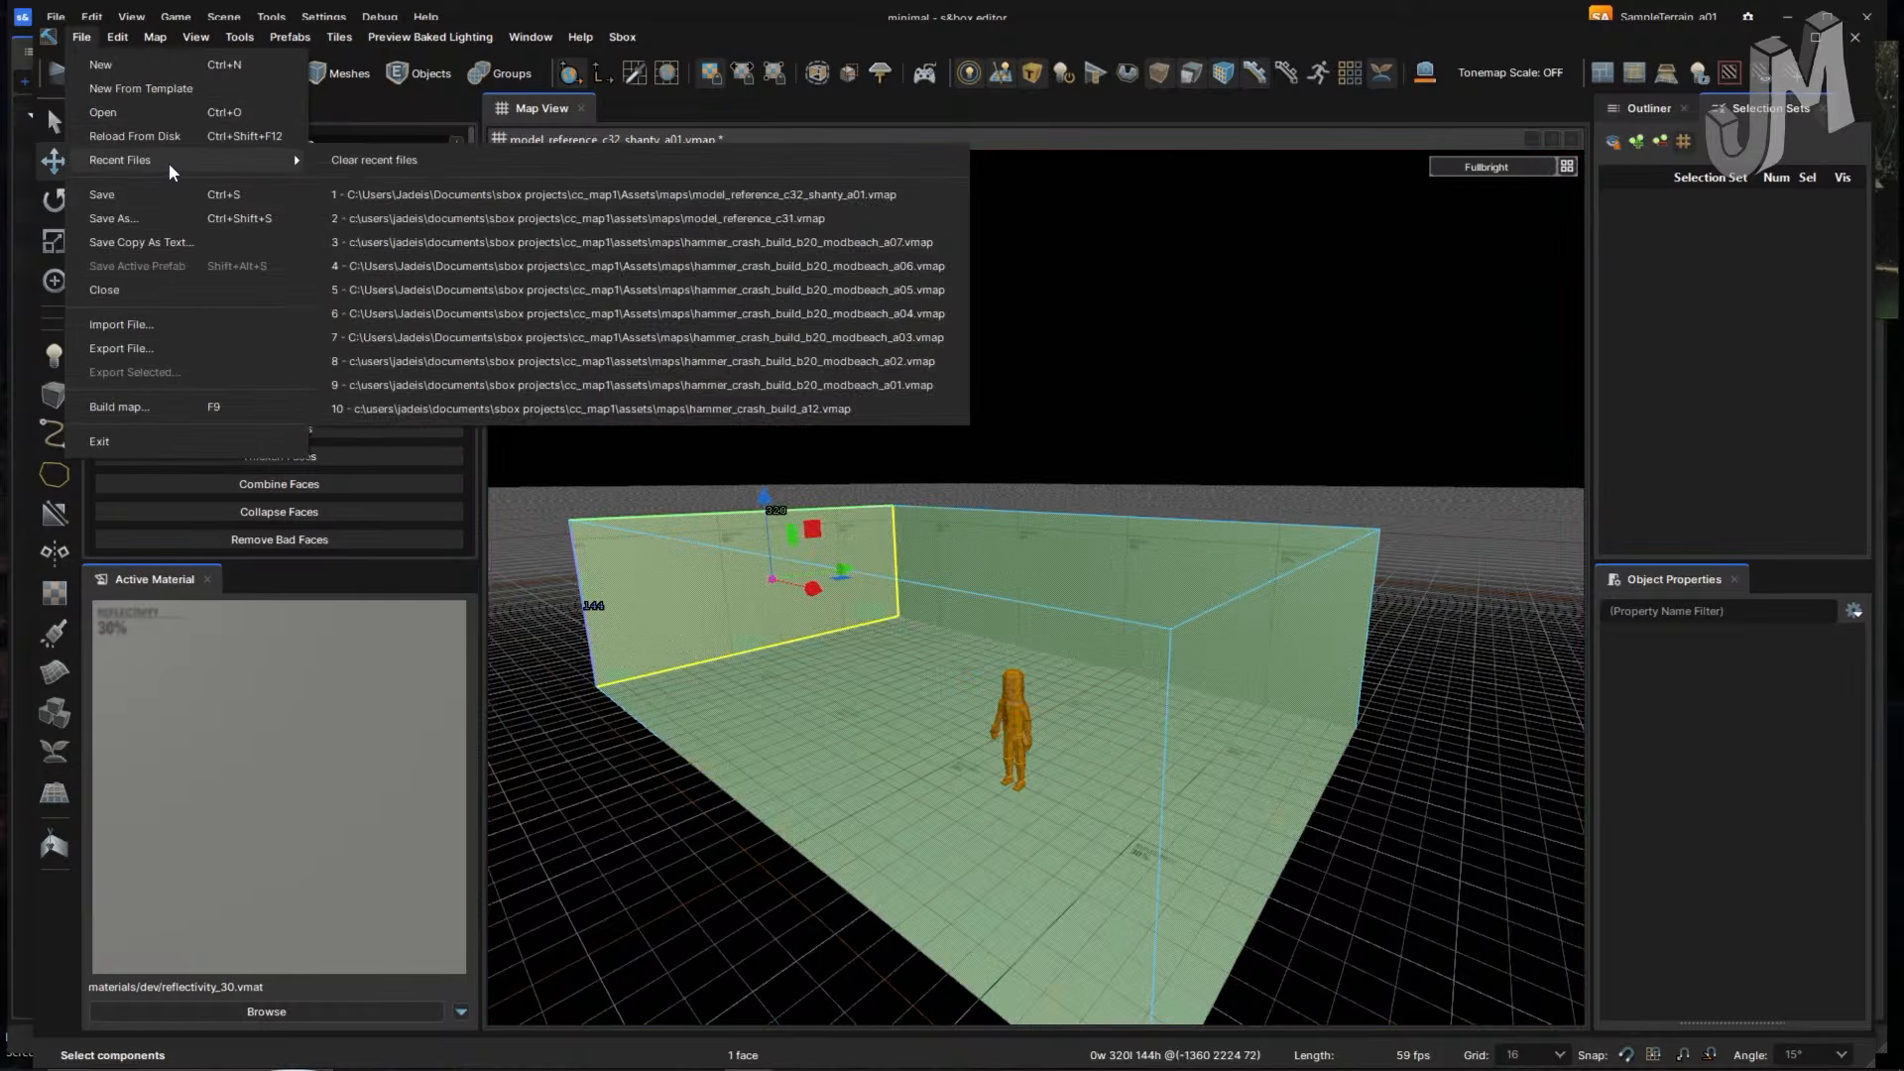
{"action": "left_click", "coordinate": [561, 204]}
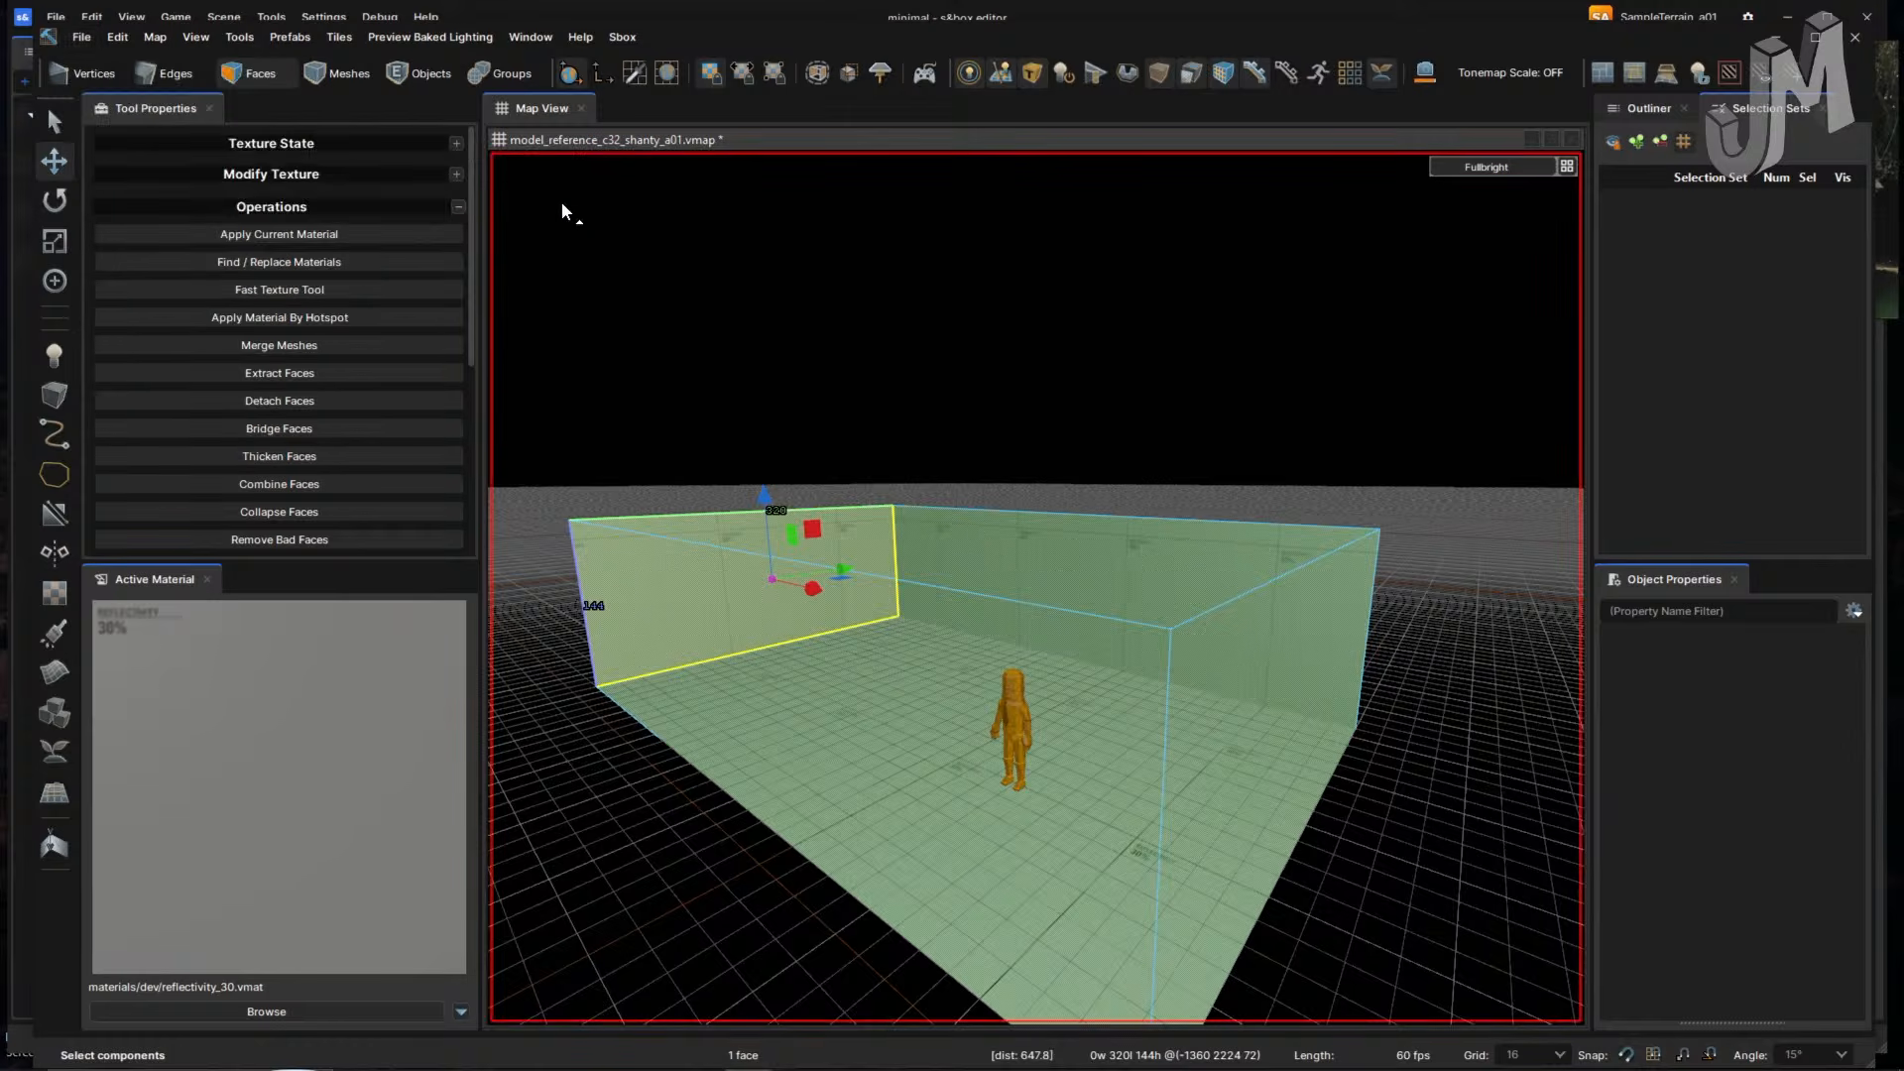
{"action": "left_click", "coordinate": [82, 37]}
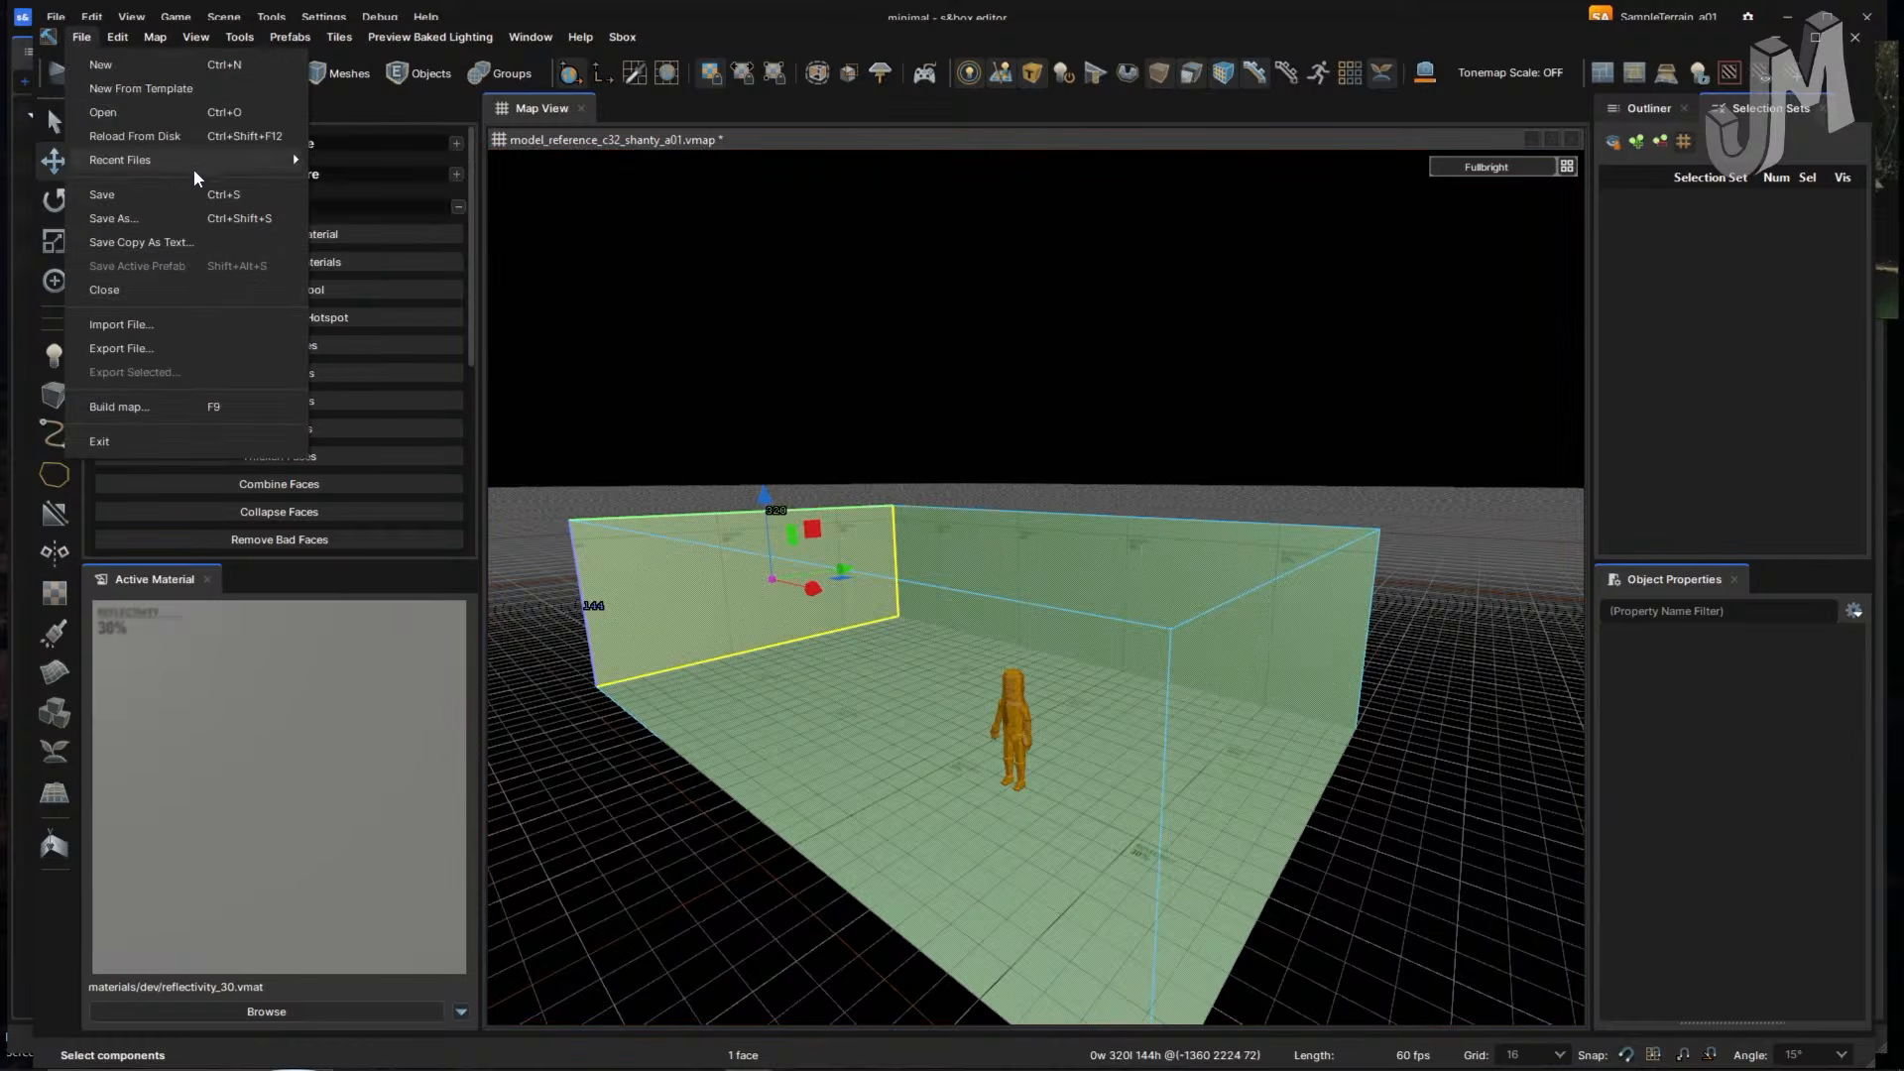
{"action": "key", "text": "alt+Tab"}
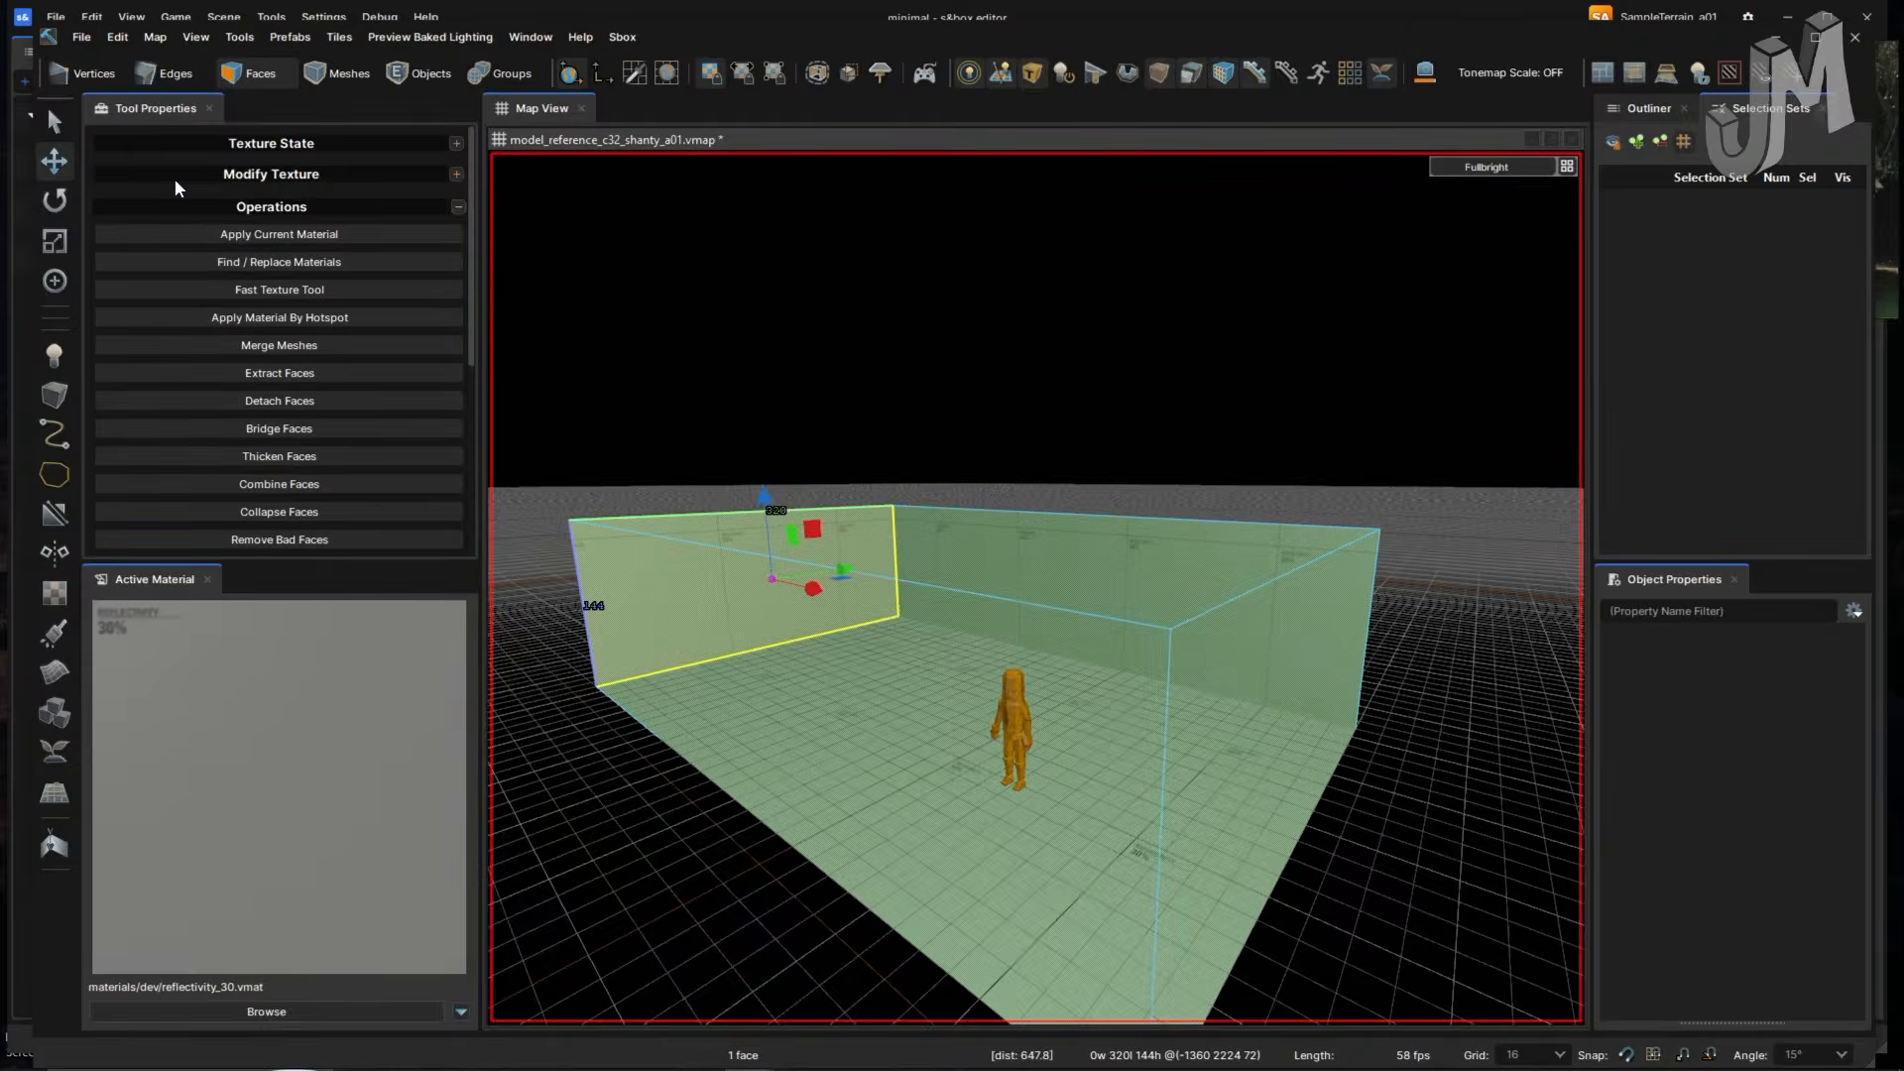
{"action": "key", "text": "alt+Tab"}
{"action": "key", "text": "alt+Tab"}
{"action": "key", "text": "alt+Tab"}
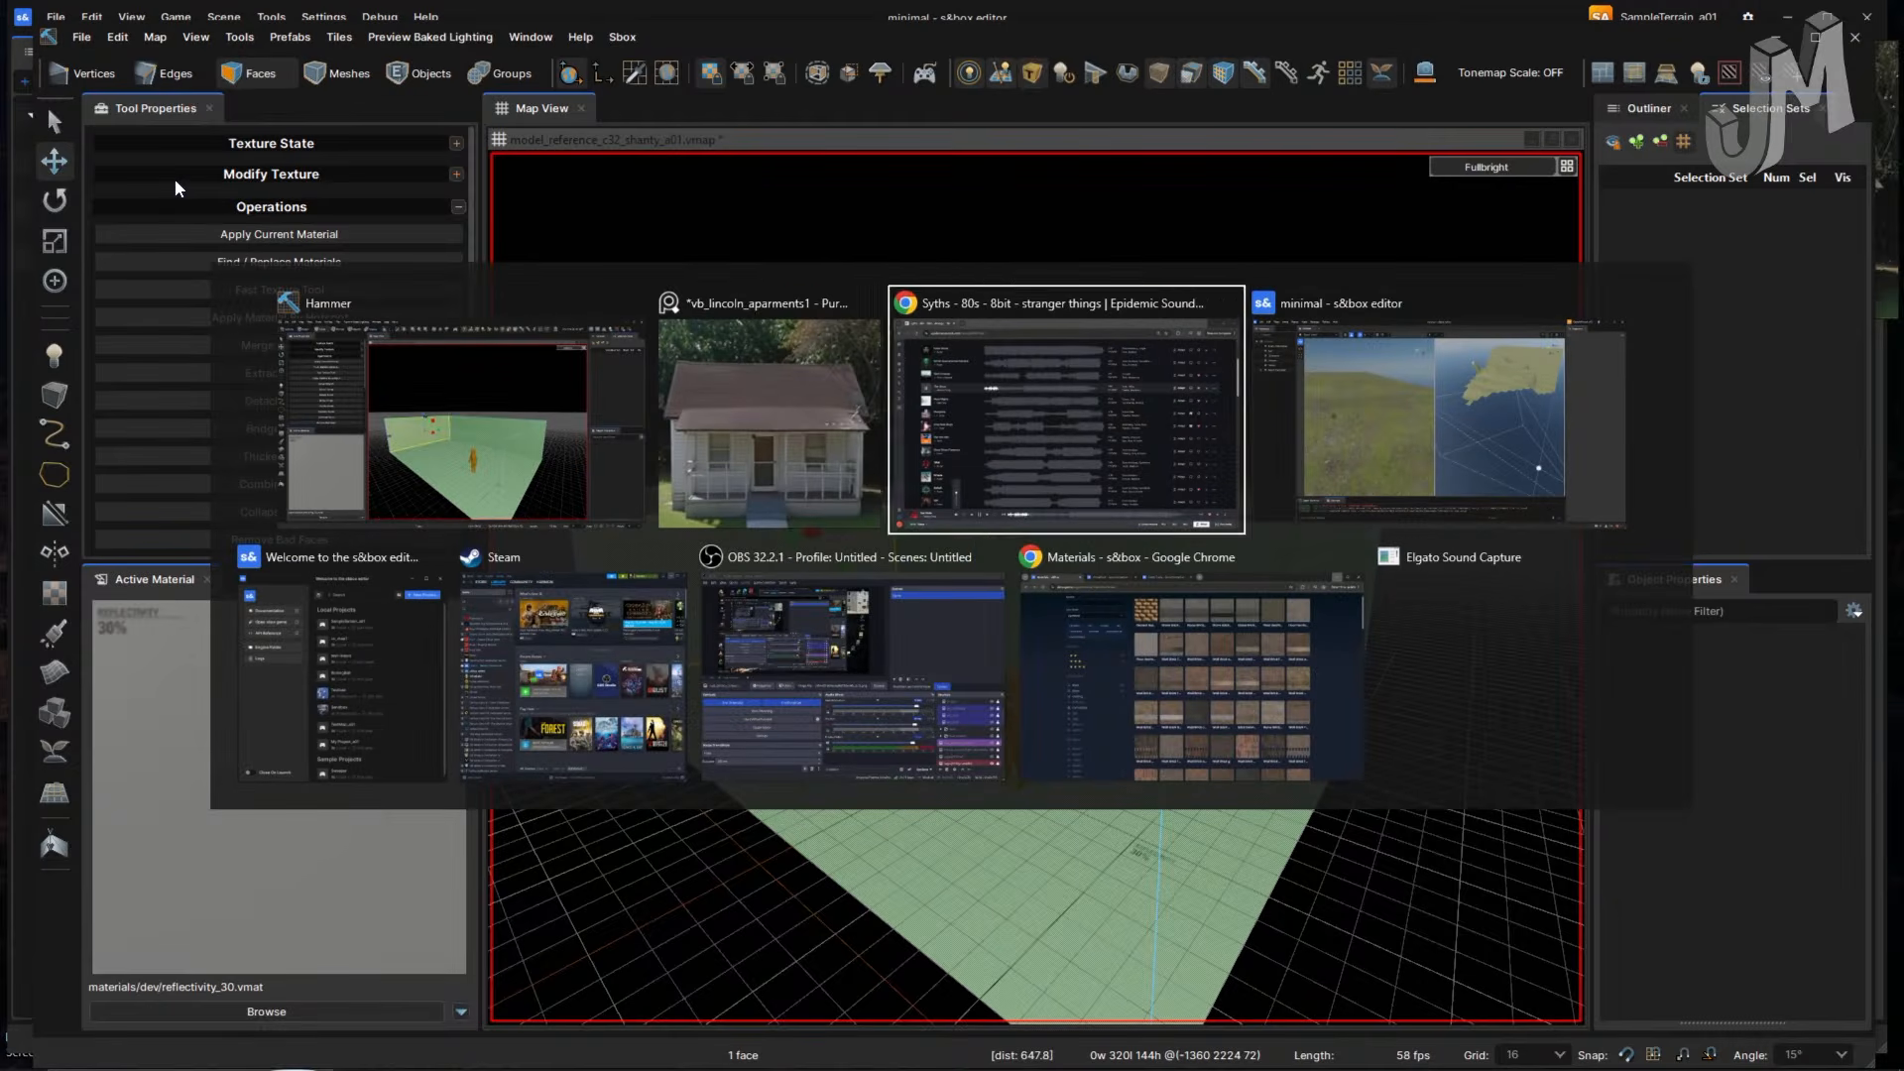
- Play GOAT from the saved synth playlist in place of The Circle, then return to the editor
{"action": "key", "text": "alt+shift+Tab"}
{"action": "scroll", "coordinate": [405, 526], "scroll_direction": "down", "scroll_amount": 5}
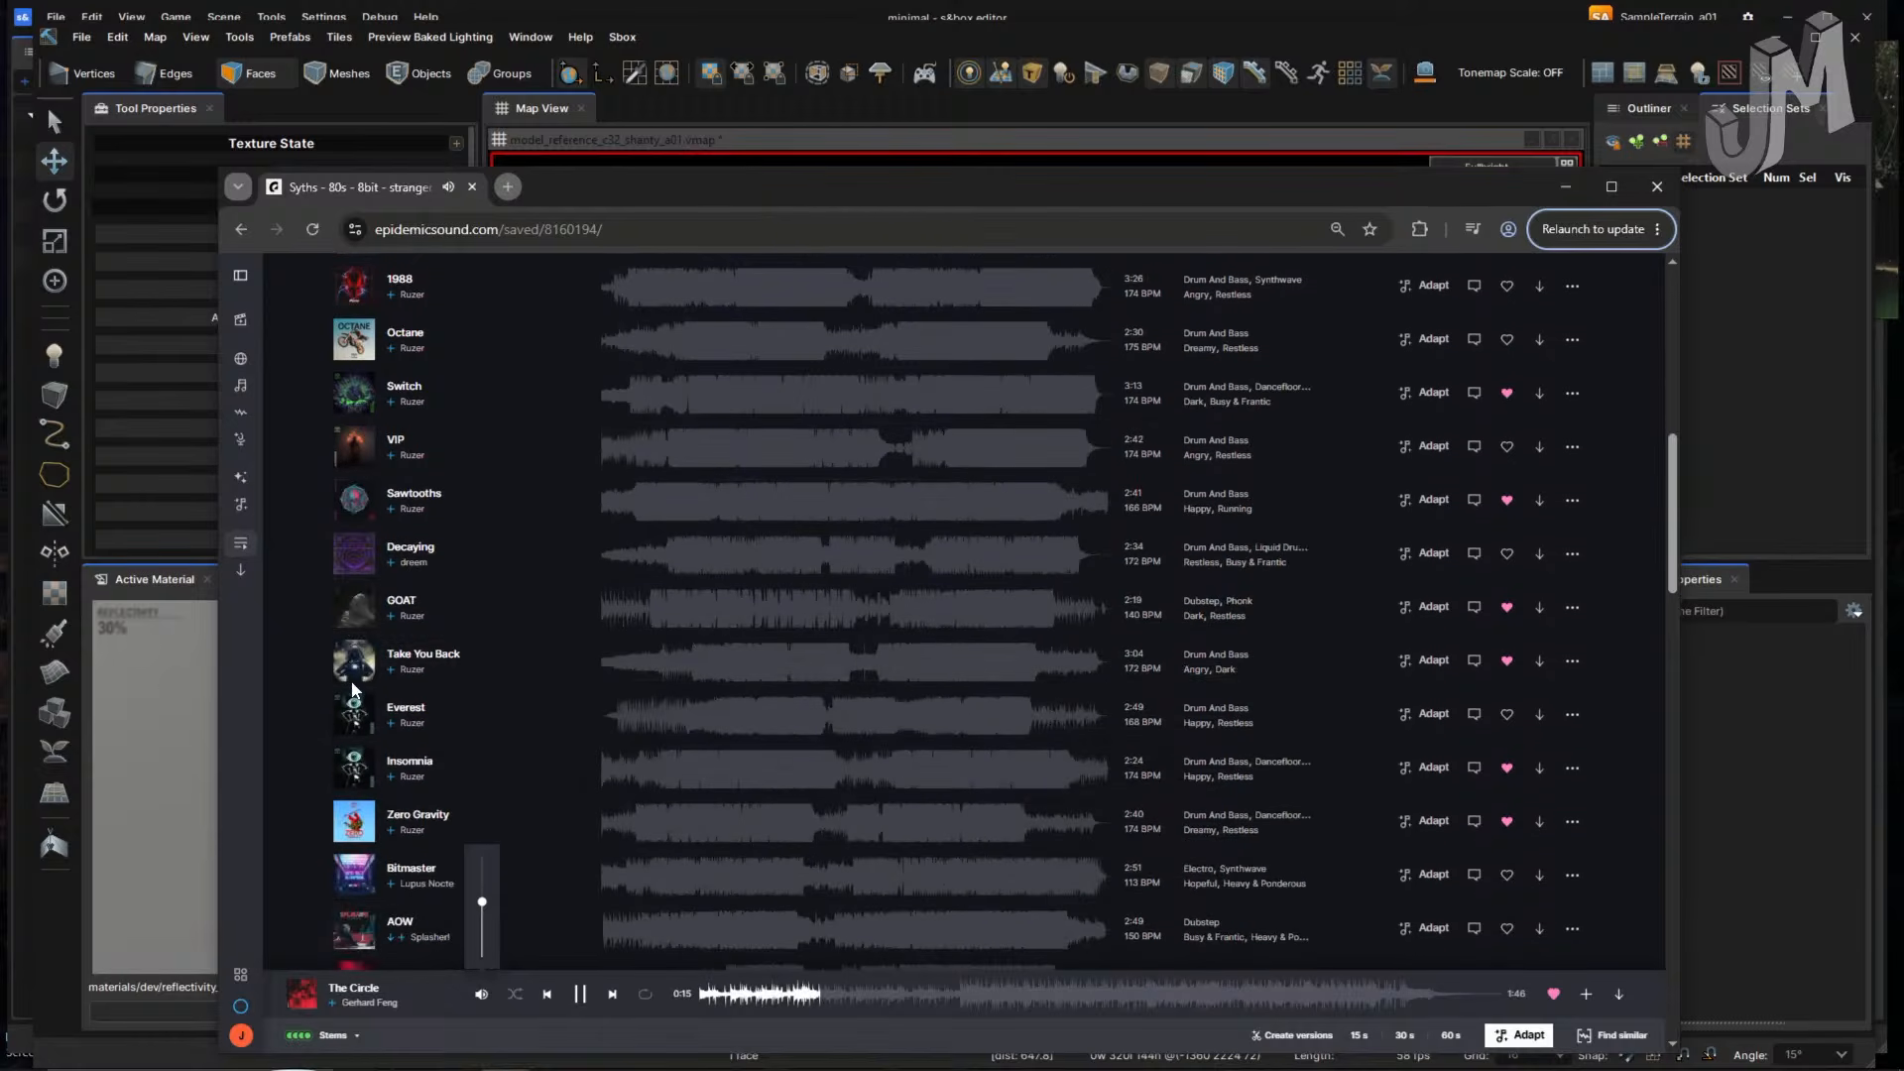
{"action": "left_click", "coordinate": [353, 605]}
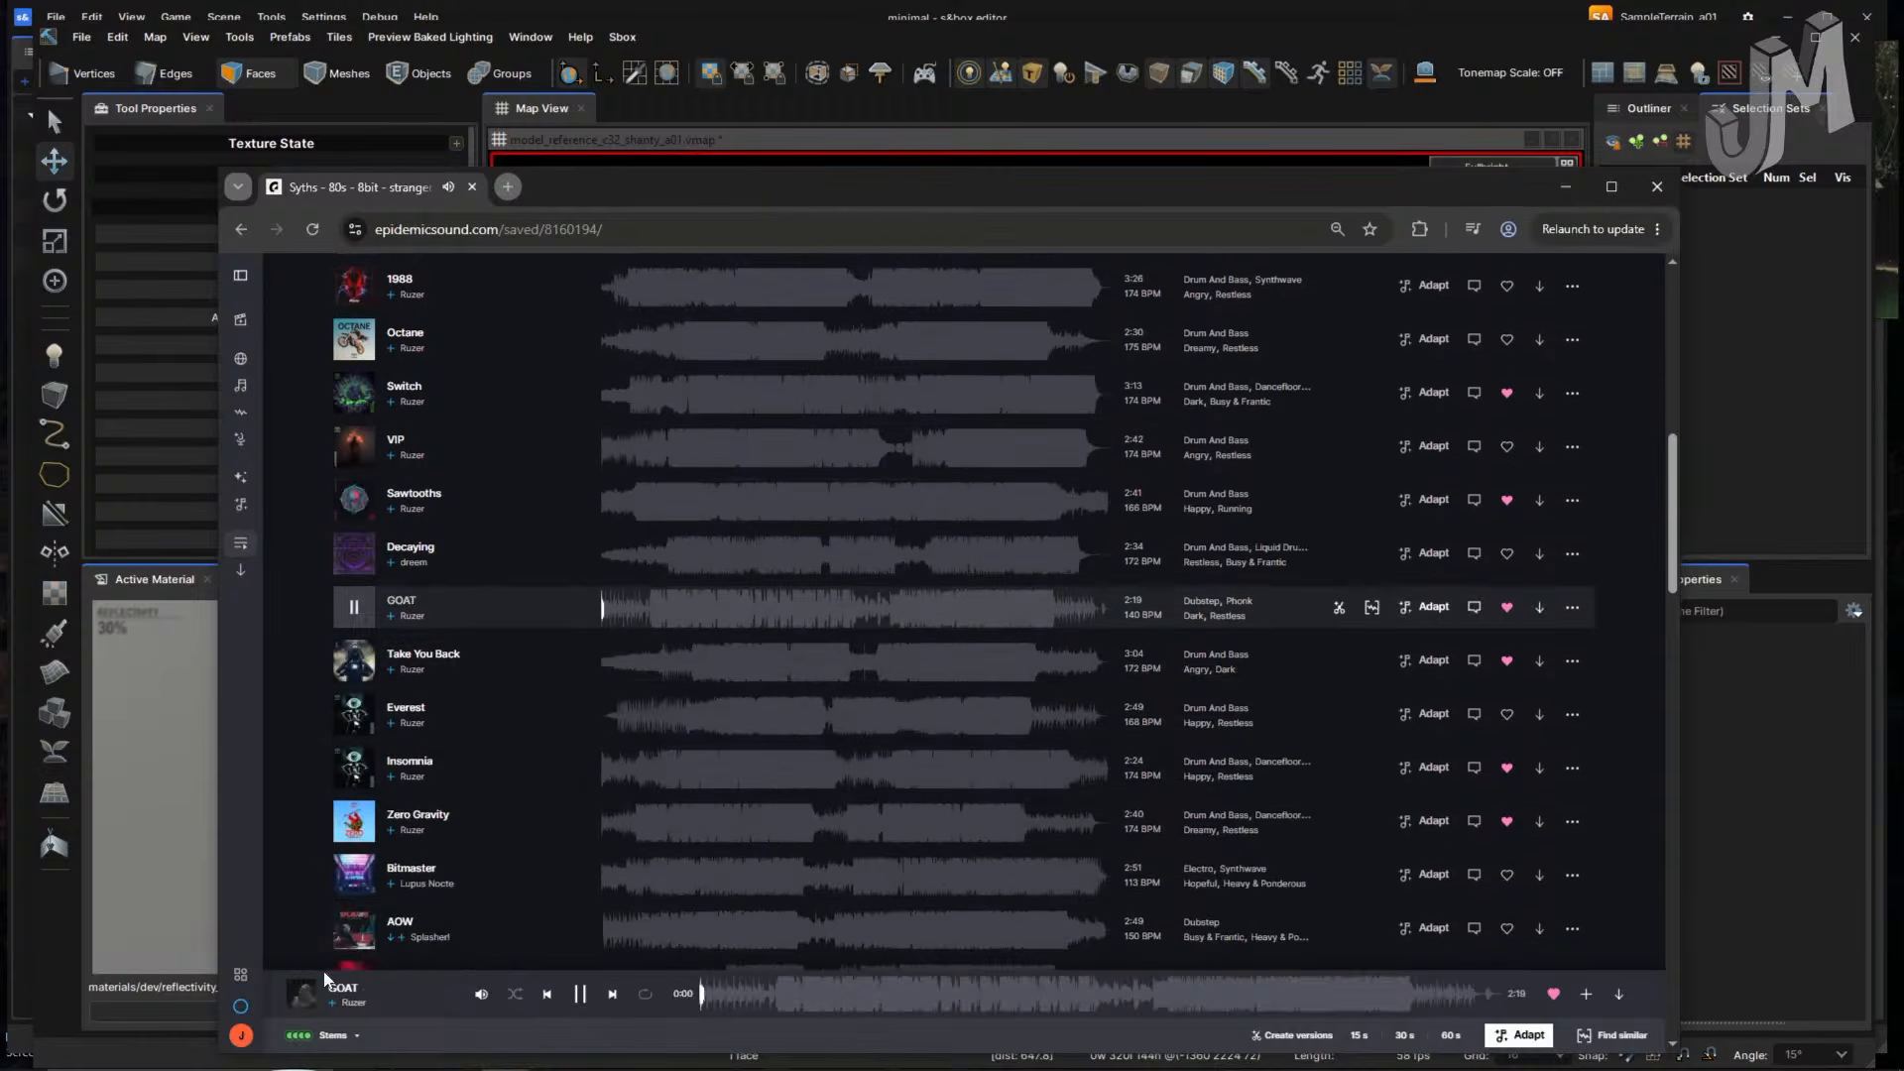
{"action": "mouse_move", "coordinate": [481, 989]}
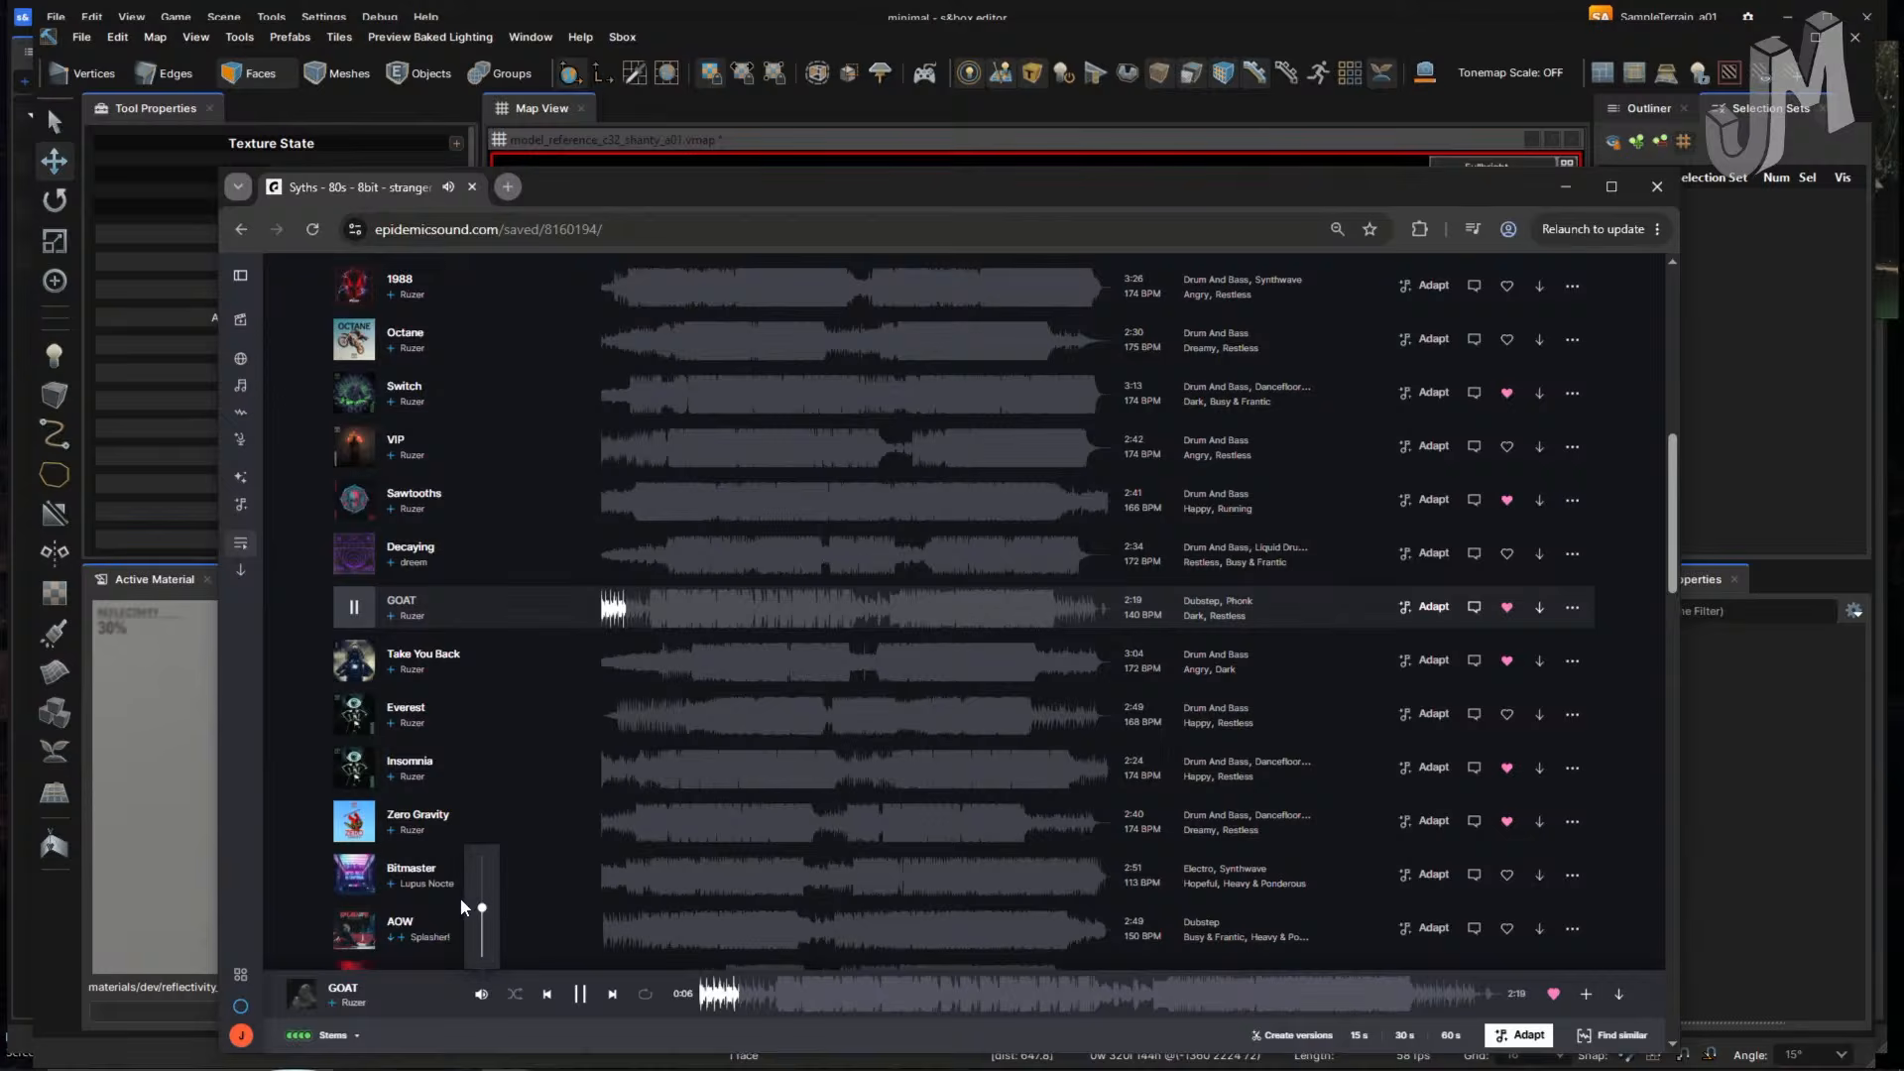
{"action": "key", "text": "alt+Tab"}
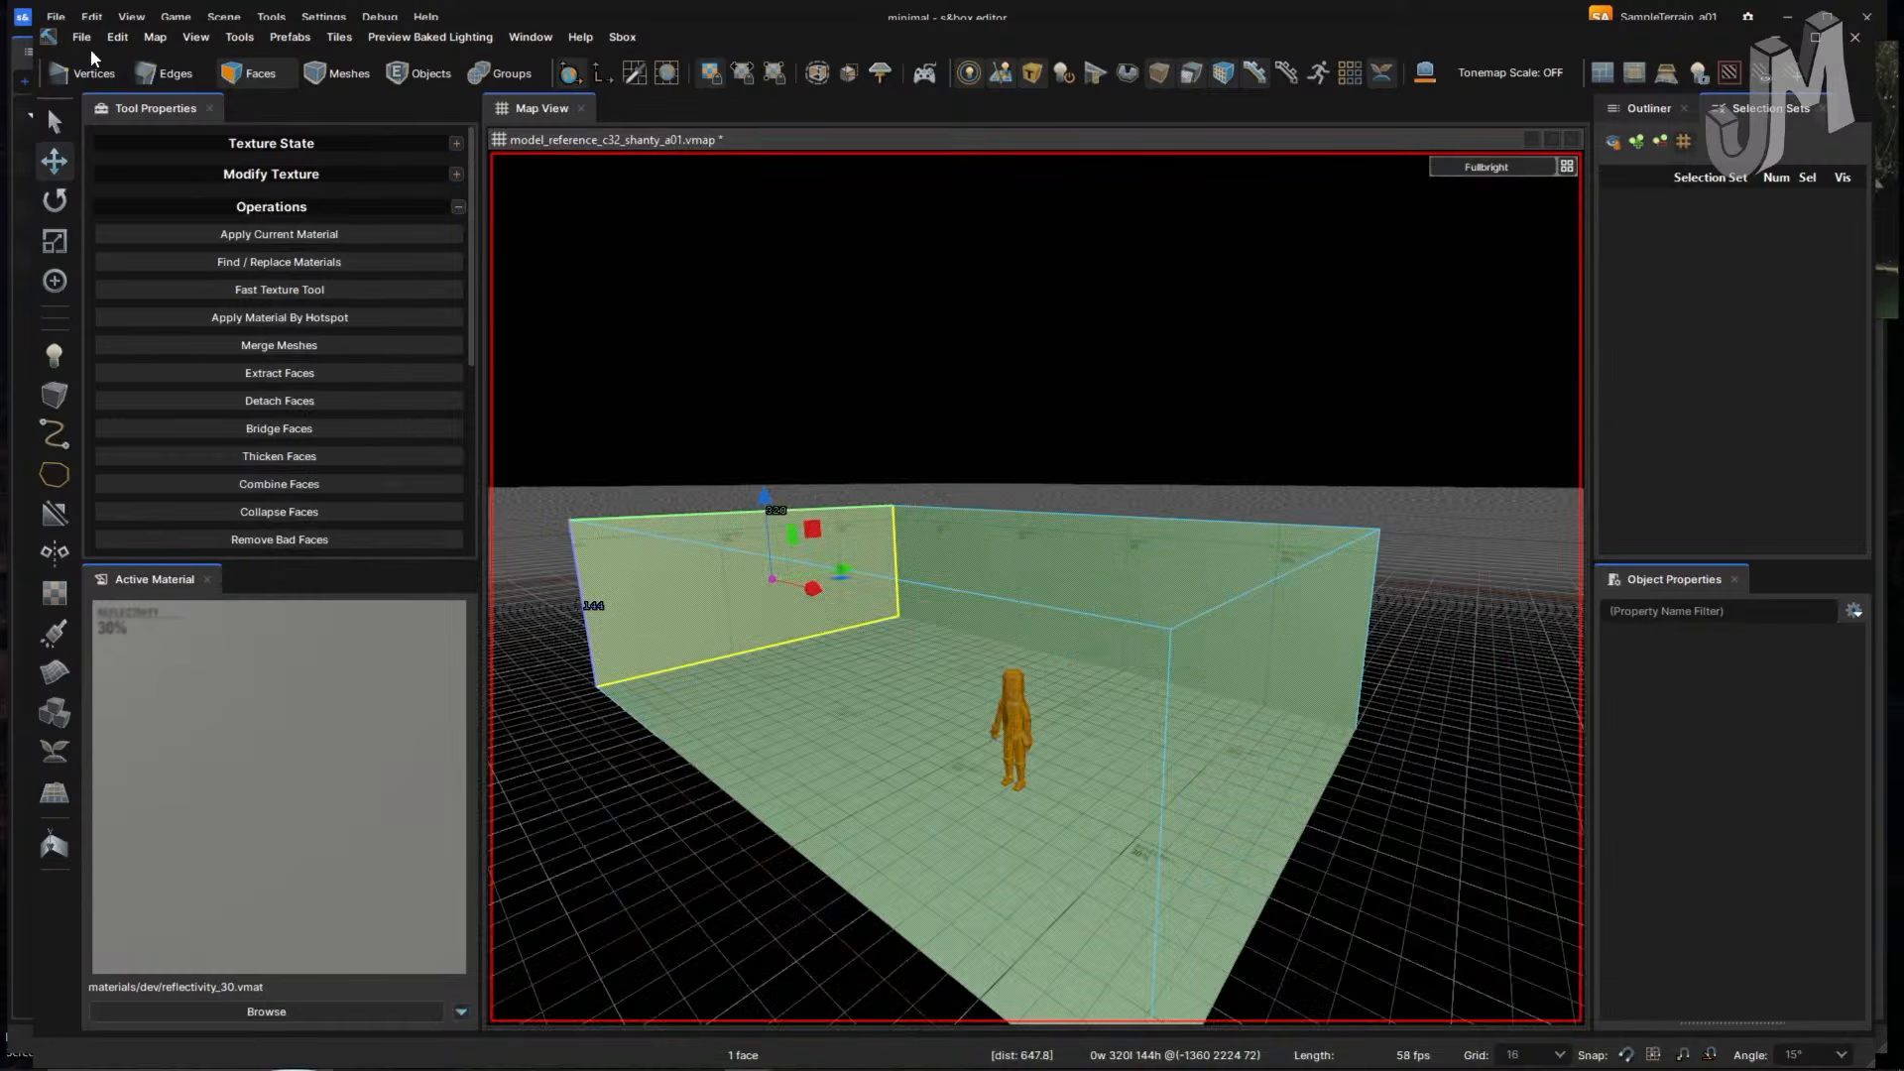
- Open and close the Fullbright render mode dropdown and fly into the green room
{"action": "left_click", "coordinate": [83, 40]}
{"action": "left_click", "coordinate": [1477, 168]}
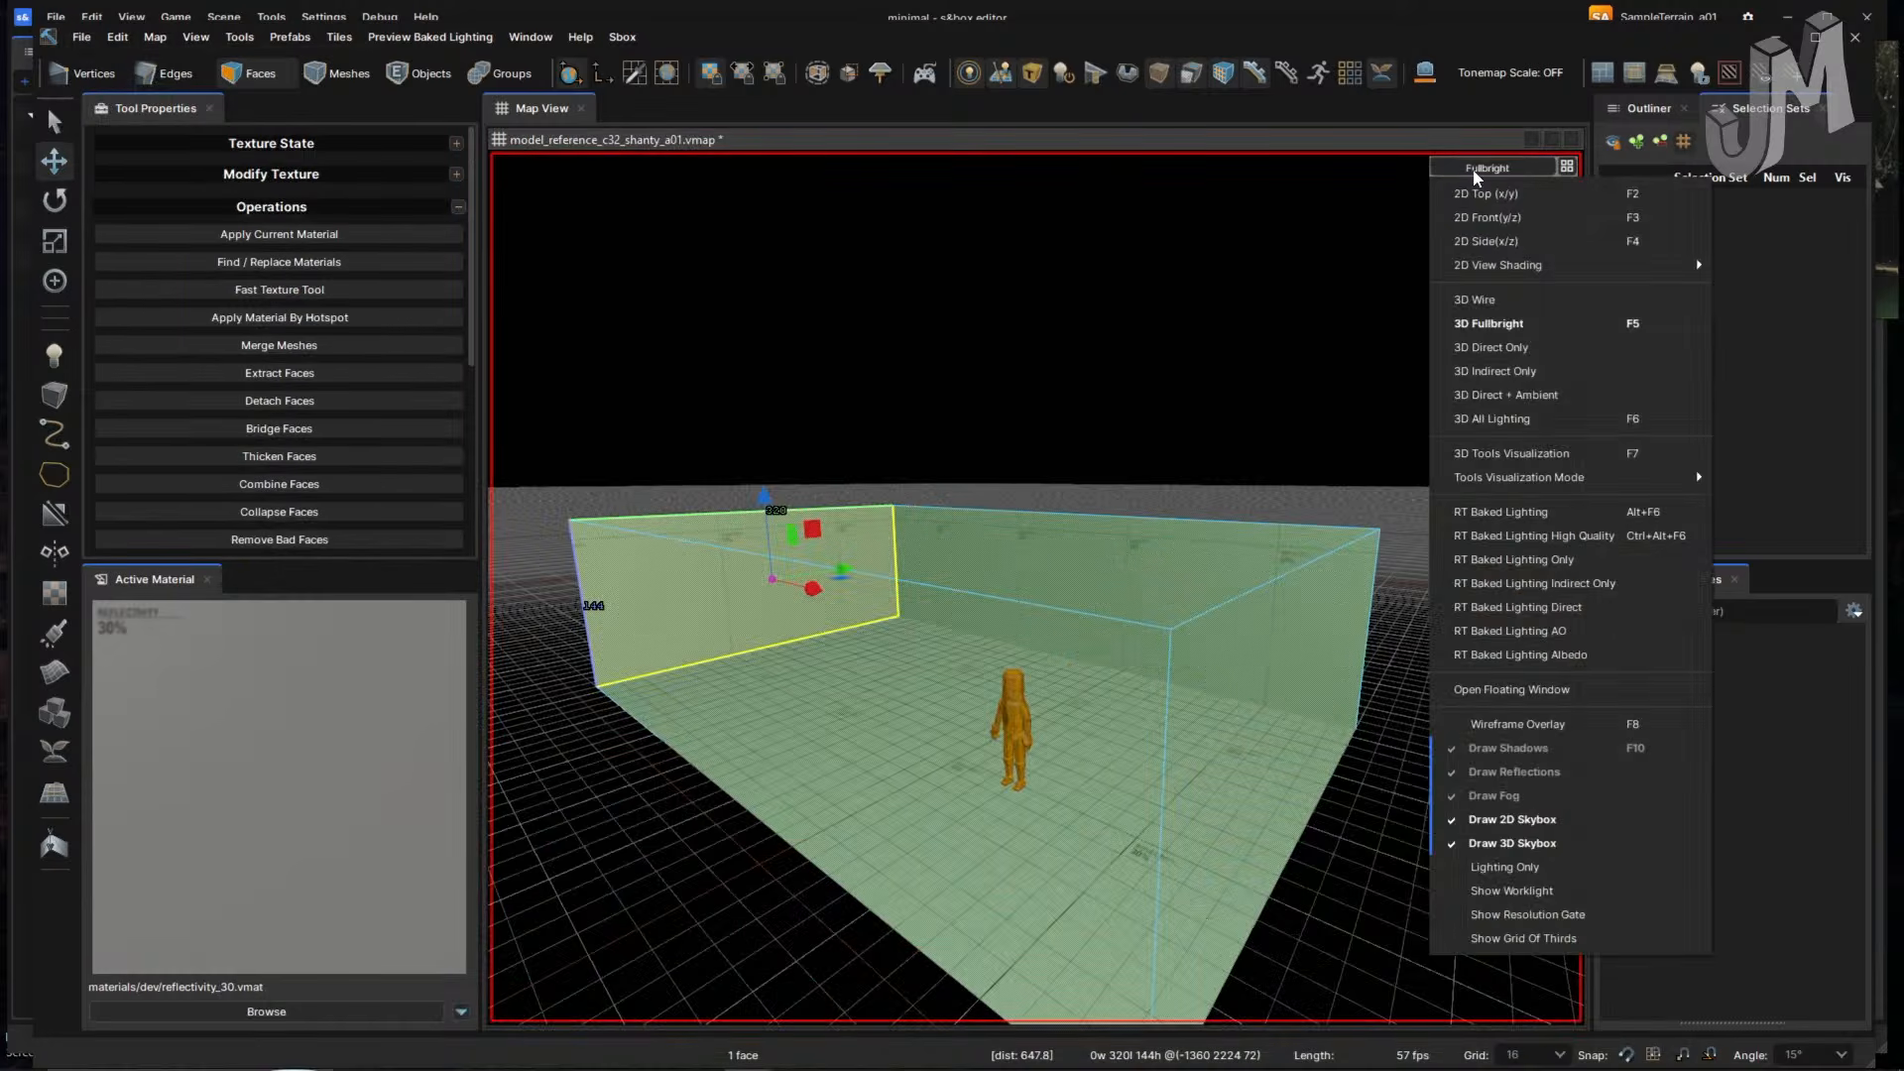
{"action": "left_click", "coordinate": [1281, 235]}
{"action": "right_click_drag", "start_coordinate": [760, 547], "coordinate": [953, 575]}
{"action": "key", "text": "w"}
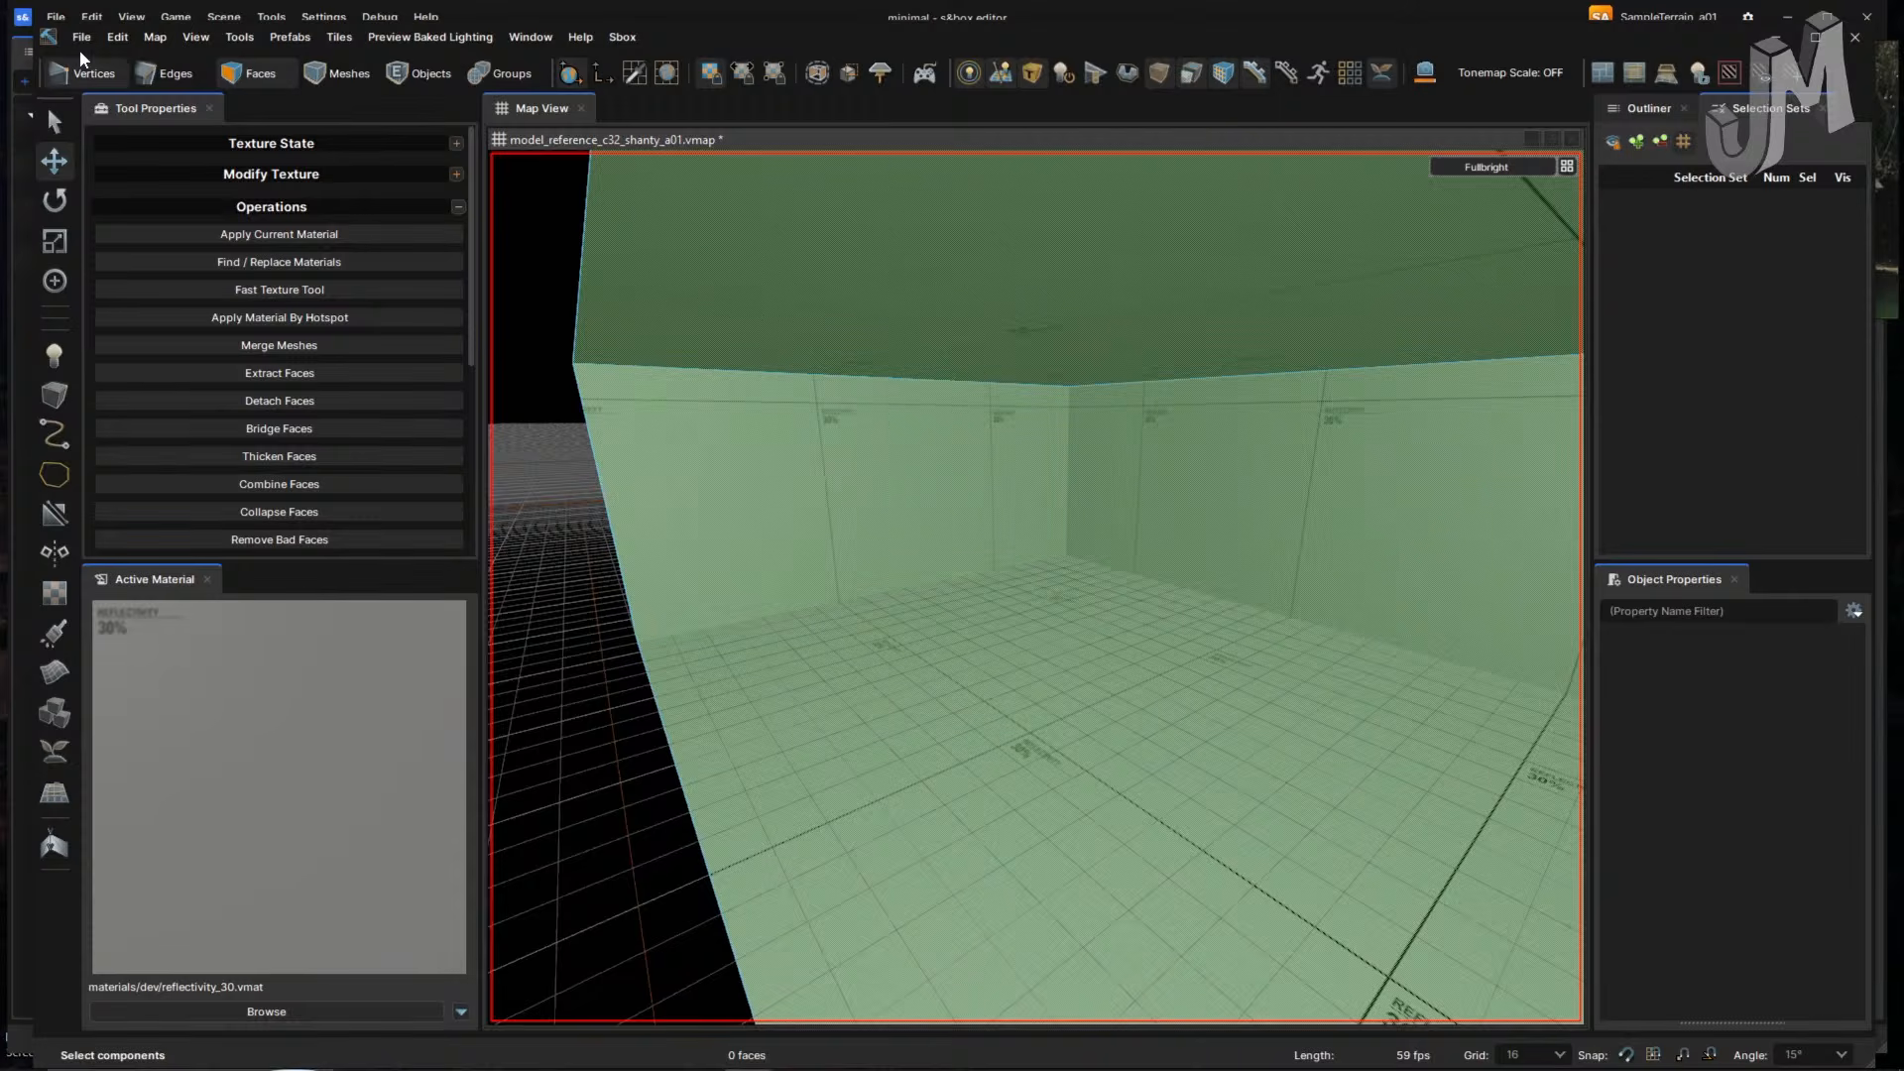
- Reload model_reference_c32_shanty_a01.vmap from disk, discarding unsaved changes
{"action": "left_click", "coordinate": [81, 38]}
{"action": "left_click", "coordinate": [164, 141]}
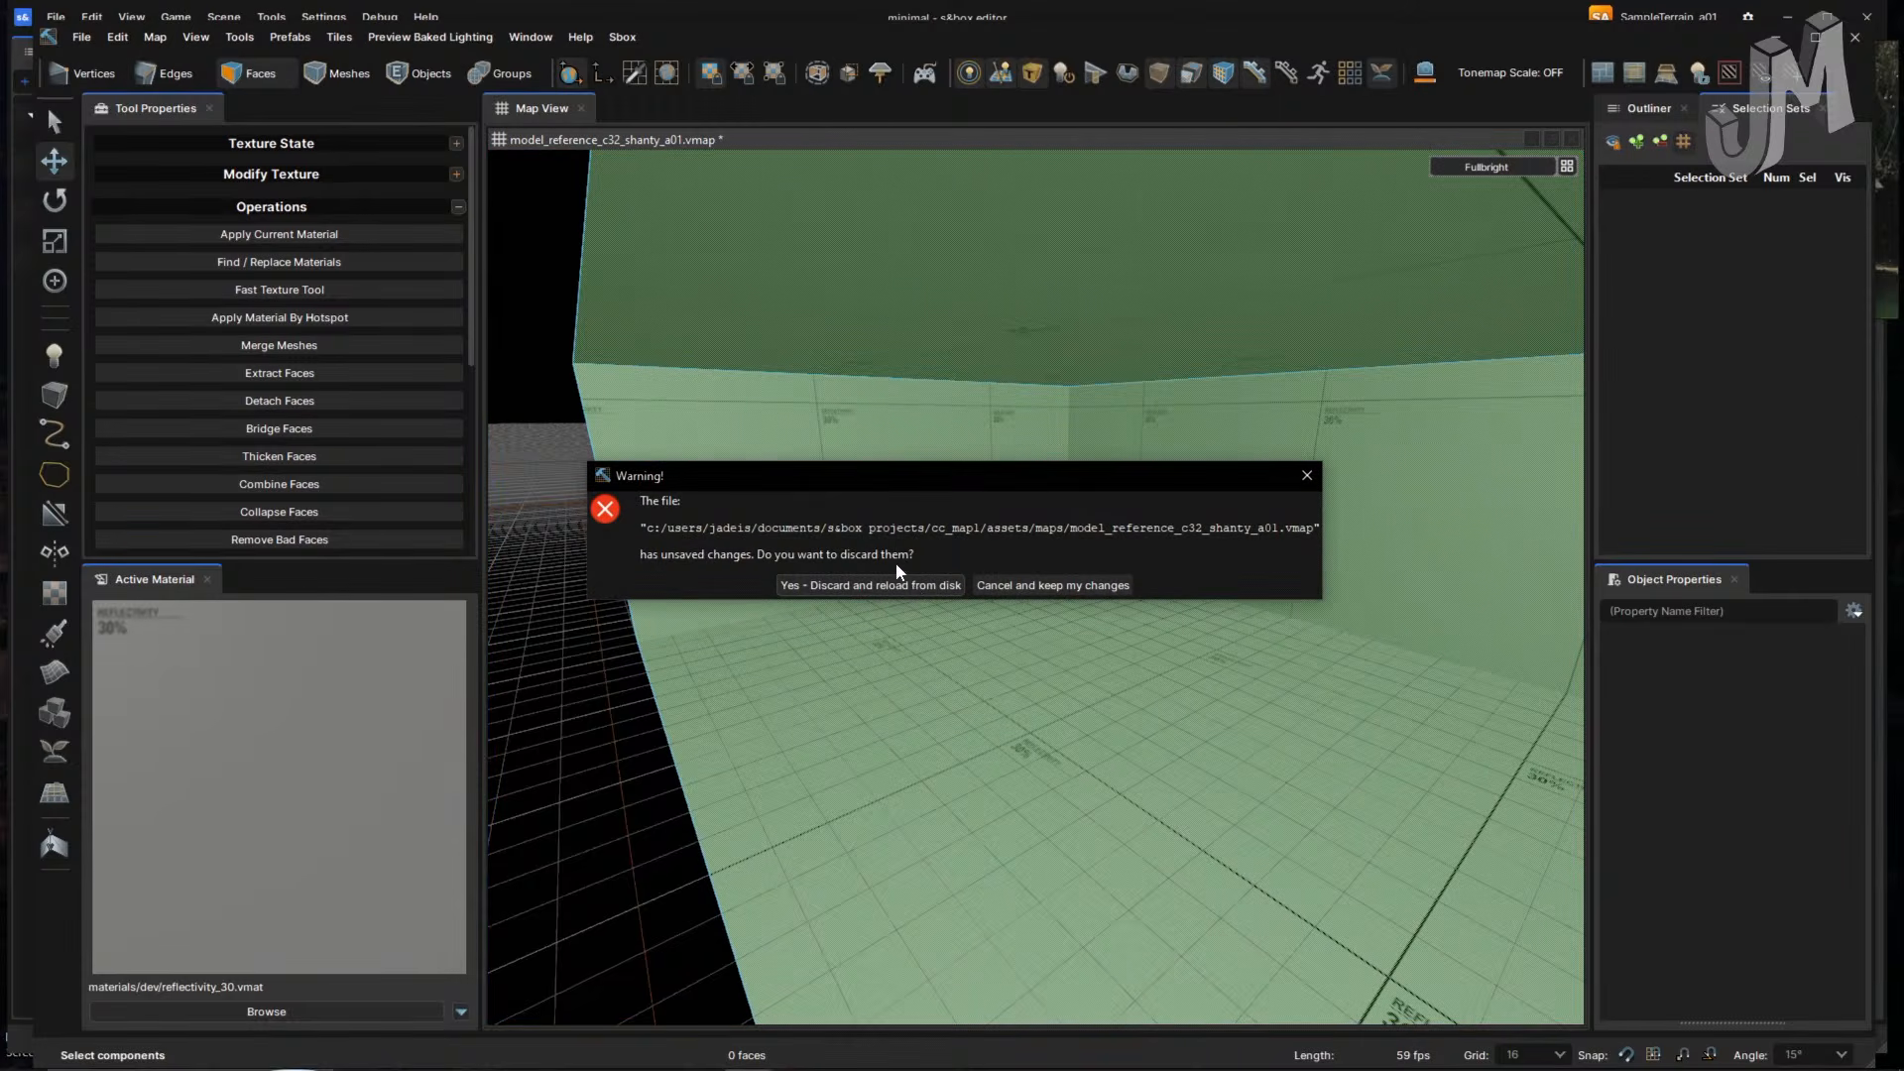
{"action": "left_click", "coordinate": [914, 587]}
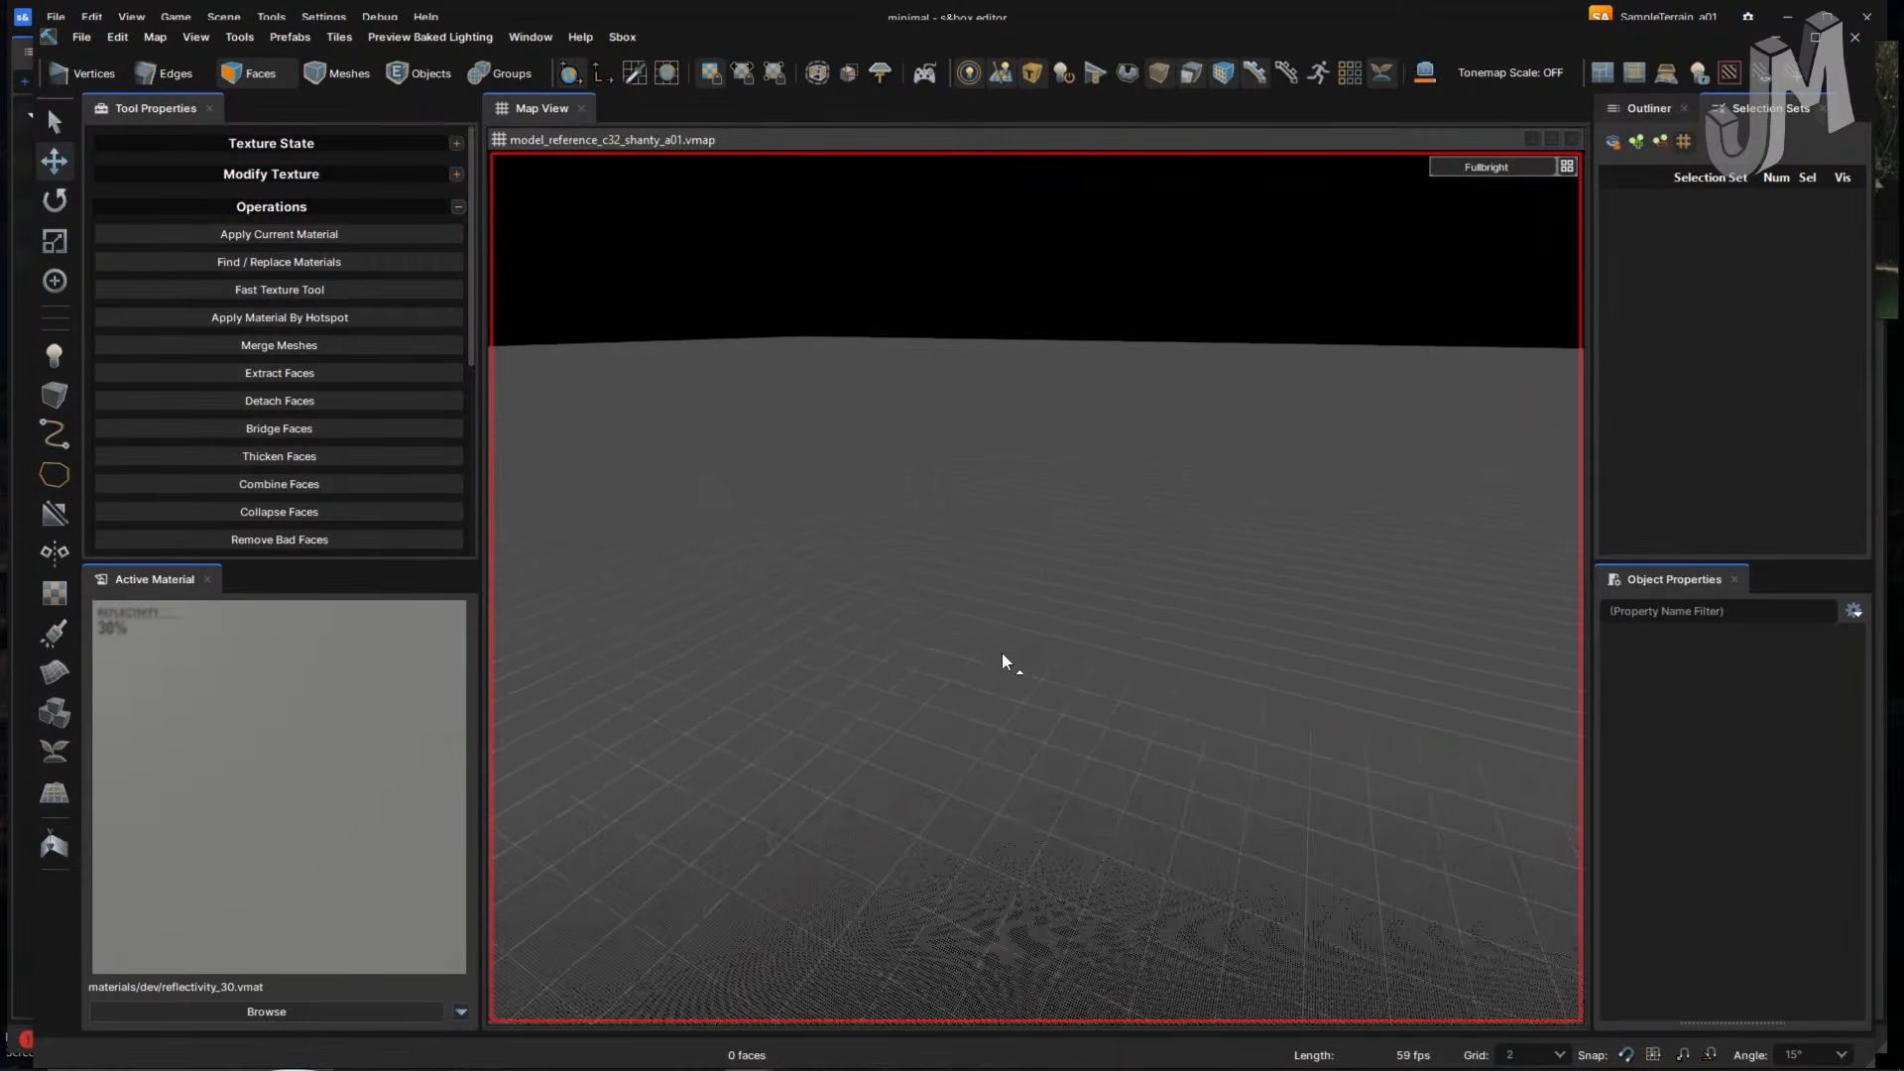
{"action": "right_click_drag", "start_coordinate": [1053, 665], "coordinate": [1112, 593]}
- Select the floor and a side face, then drag the top face down and undo it
{"action": "left_click", "coordinate": [1057, 664]}
{"action": "left_click", "coordinate": [1139, 680]}
{"action": "key", "text": "2"}
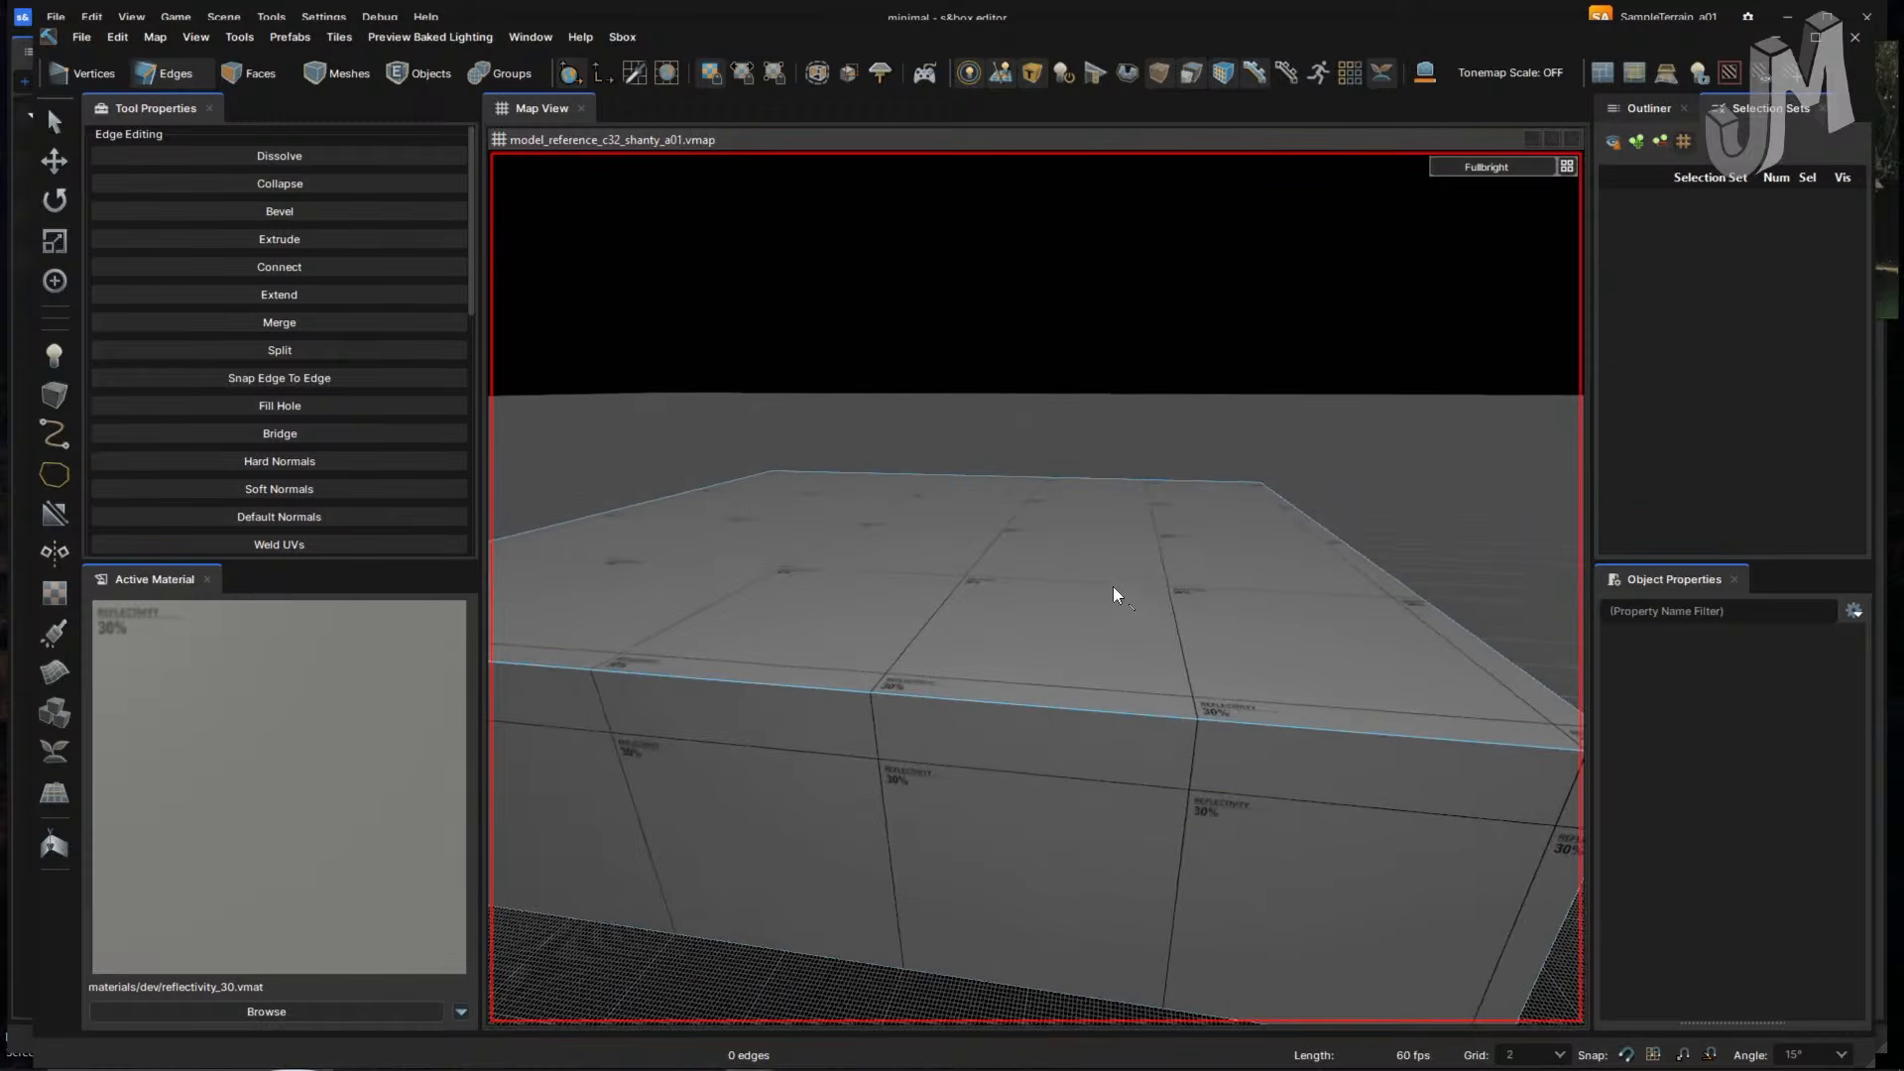
{"action": "key", "text": "3"}
{"action": "left_click", "coordinate": [1114, 588]}
{"action": "left_click_drag", "start_coordinate": [937, 525], "coordinate": [936, 552]}
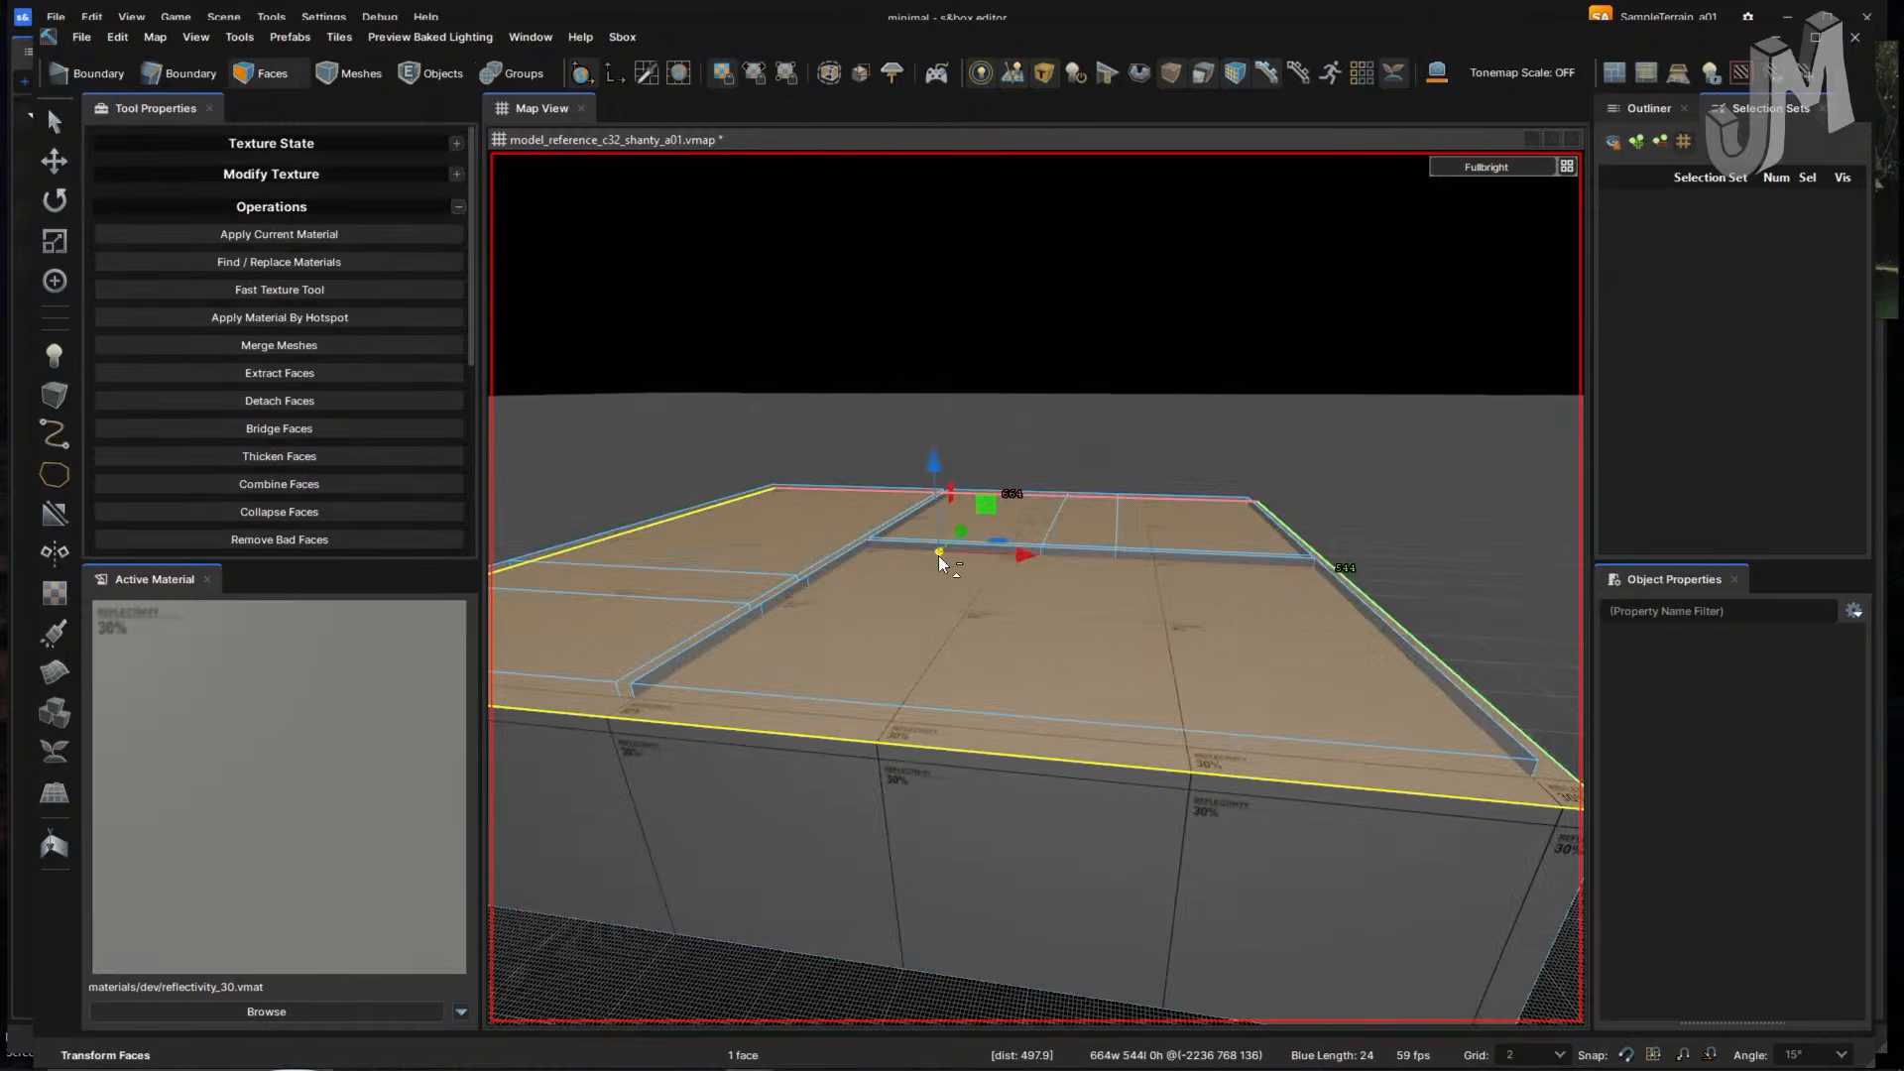
{"action": "key", "text": "ctrl+z"}
{"action": "right_click_drag", "start_coordinate": [1068, 668], "coordinate": [1073, 667]}
- With the Block tool on an 8-unit grid, draw a new box on the ground
{"action": "left_click", "coordinate": [55, 394]}
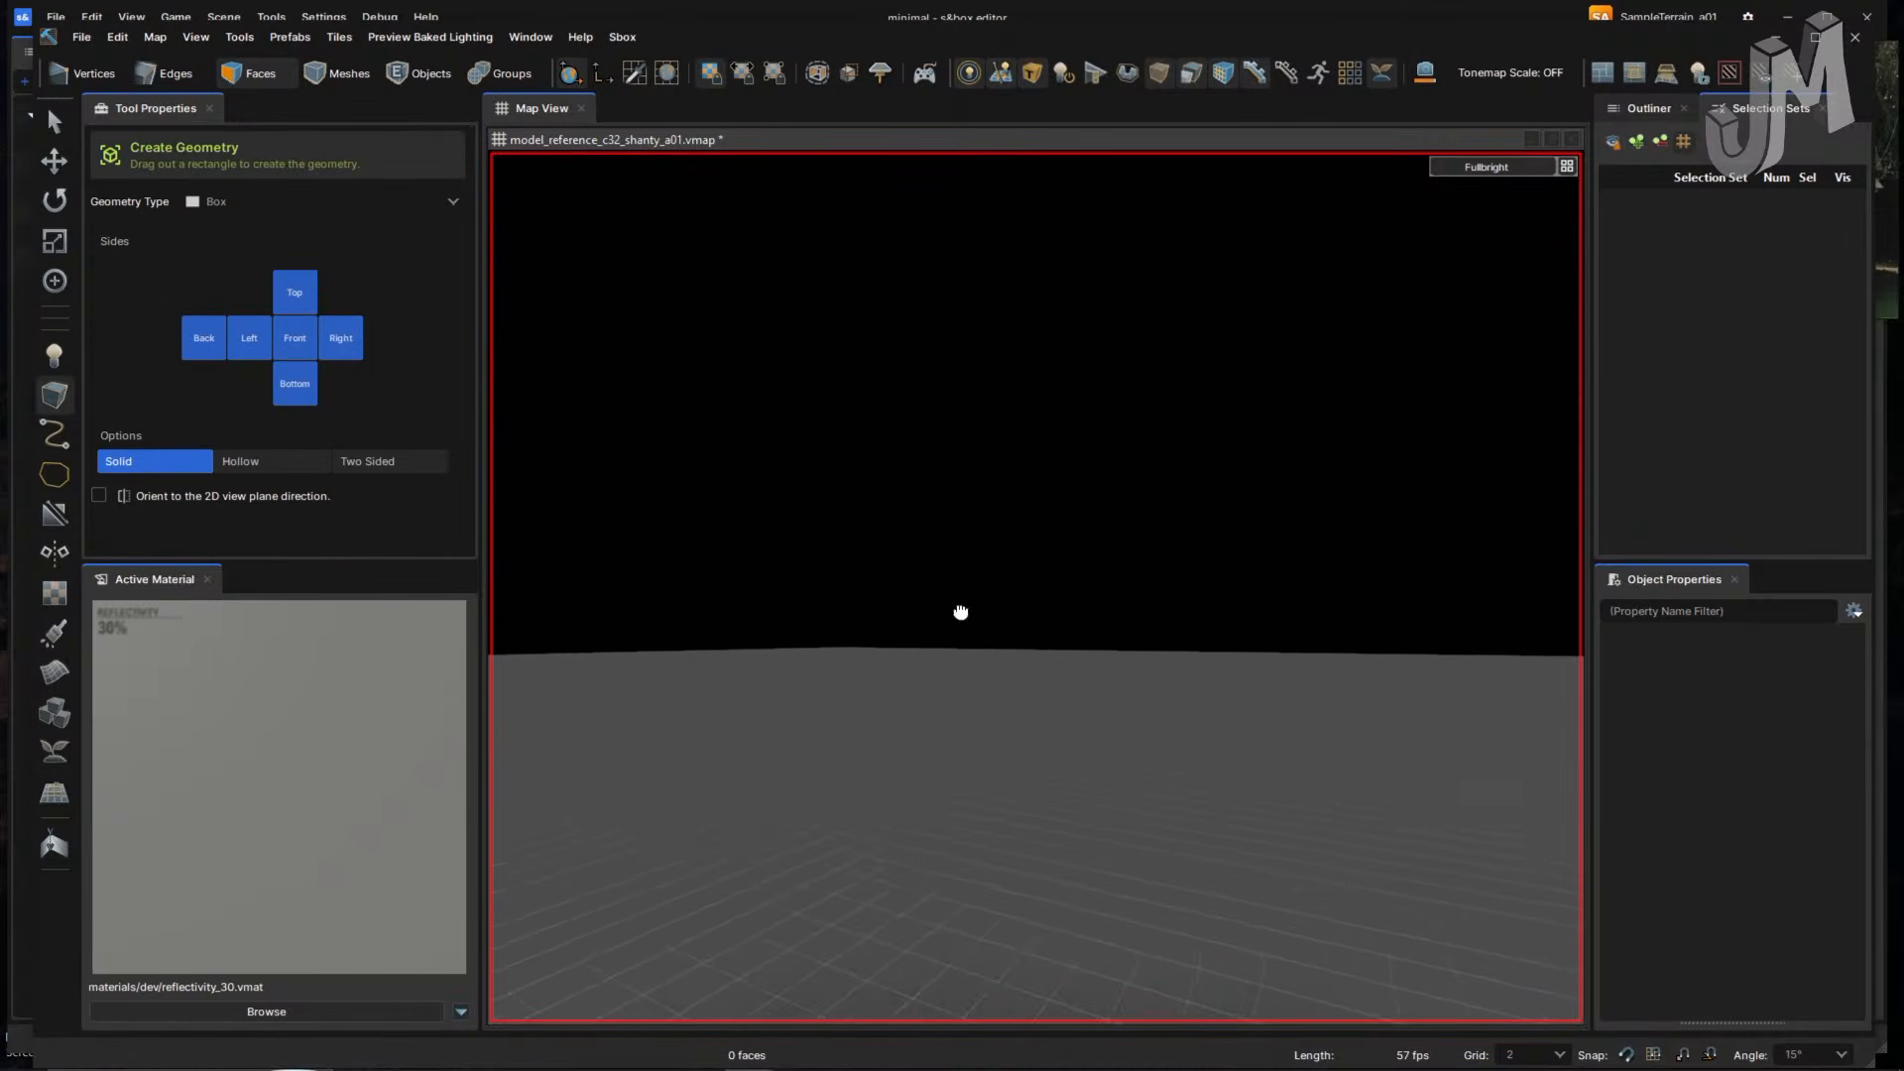
{"action": "right_click_drag", "start_coordinate": [959, 615], "coordinate": [960, 612]}
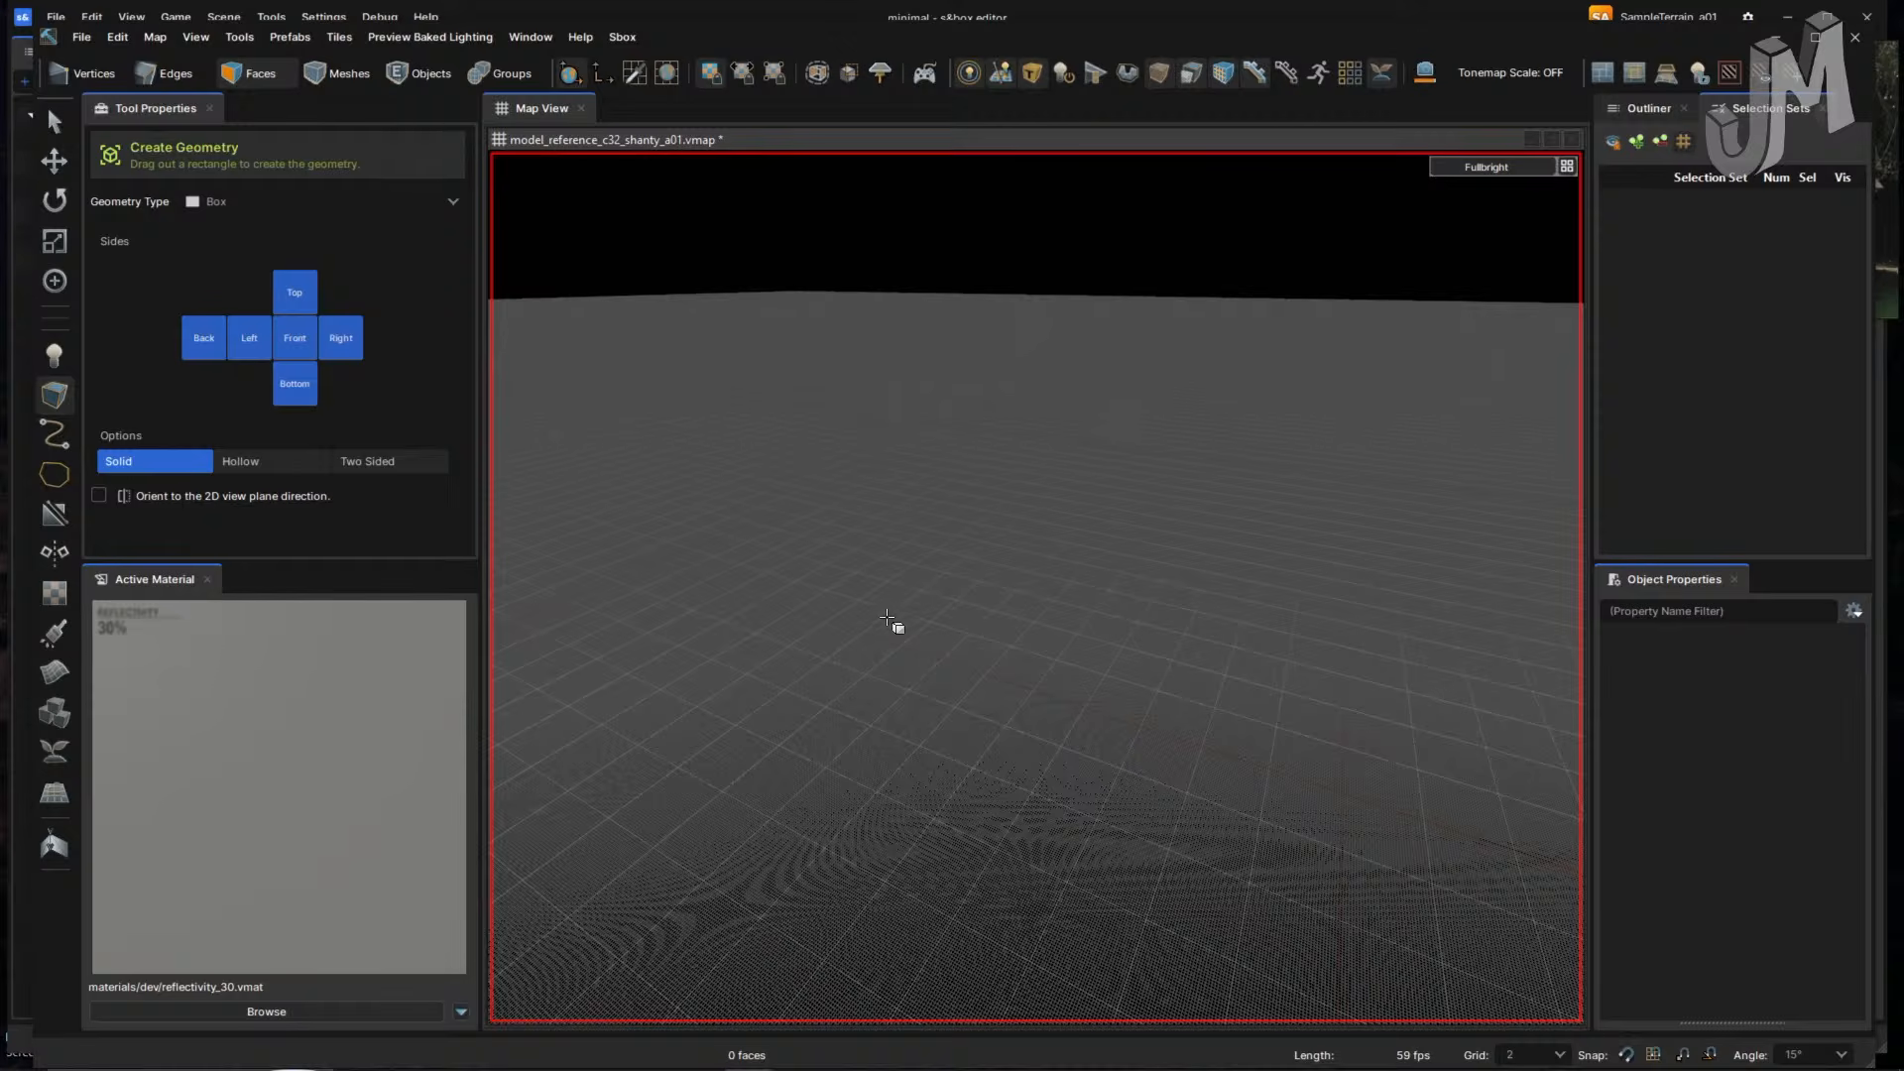
{"action": "key", "text": "bracketright"}
{"action": "key", "text": "bracketright"}
{"action": "key", "text": "bracketright"}
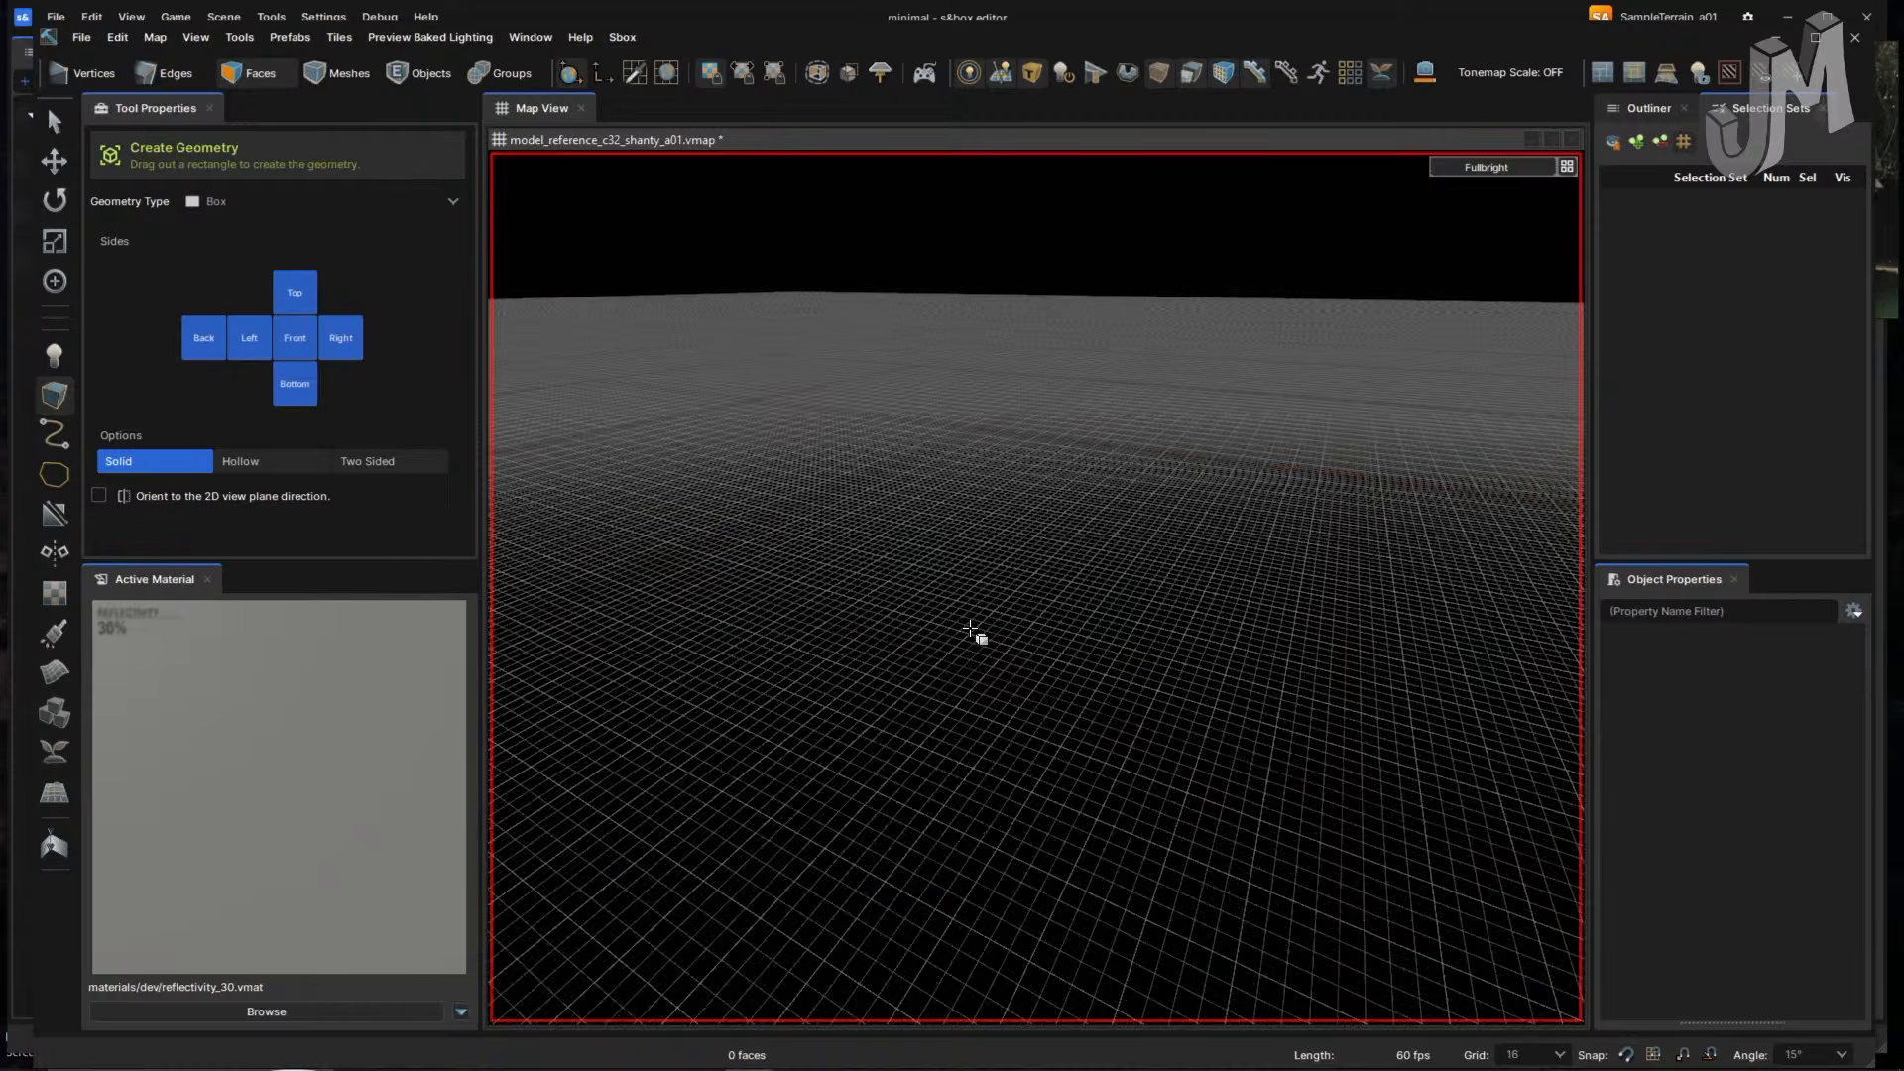
{"action": "key", "text": "bracketleft"}
{"action": "key", "text": "w"}
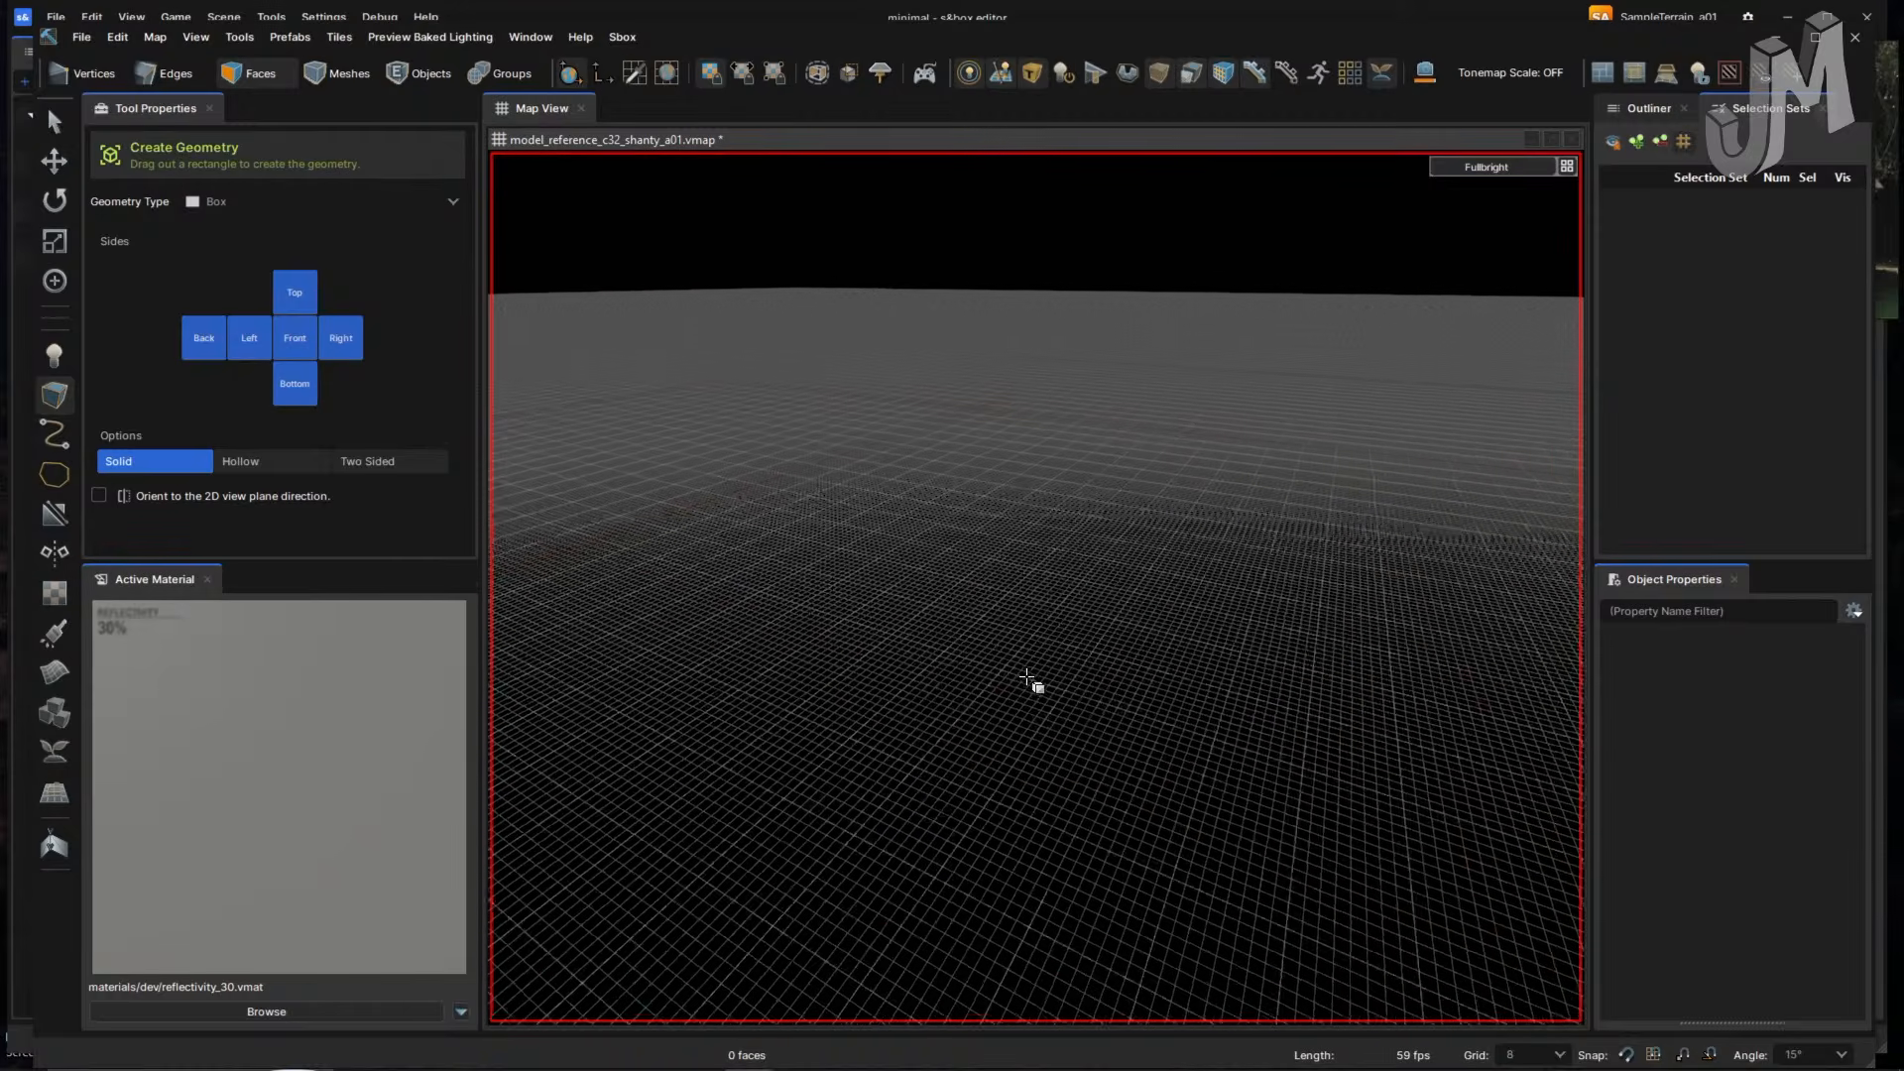
{"action": "key", "text": "w"}
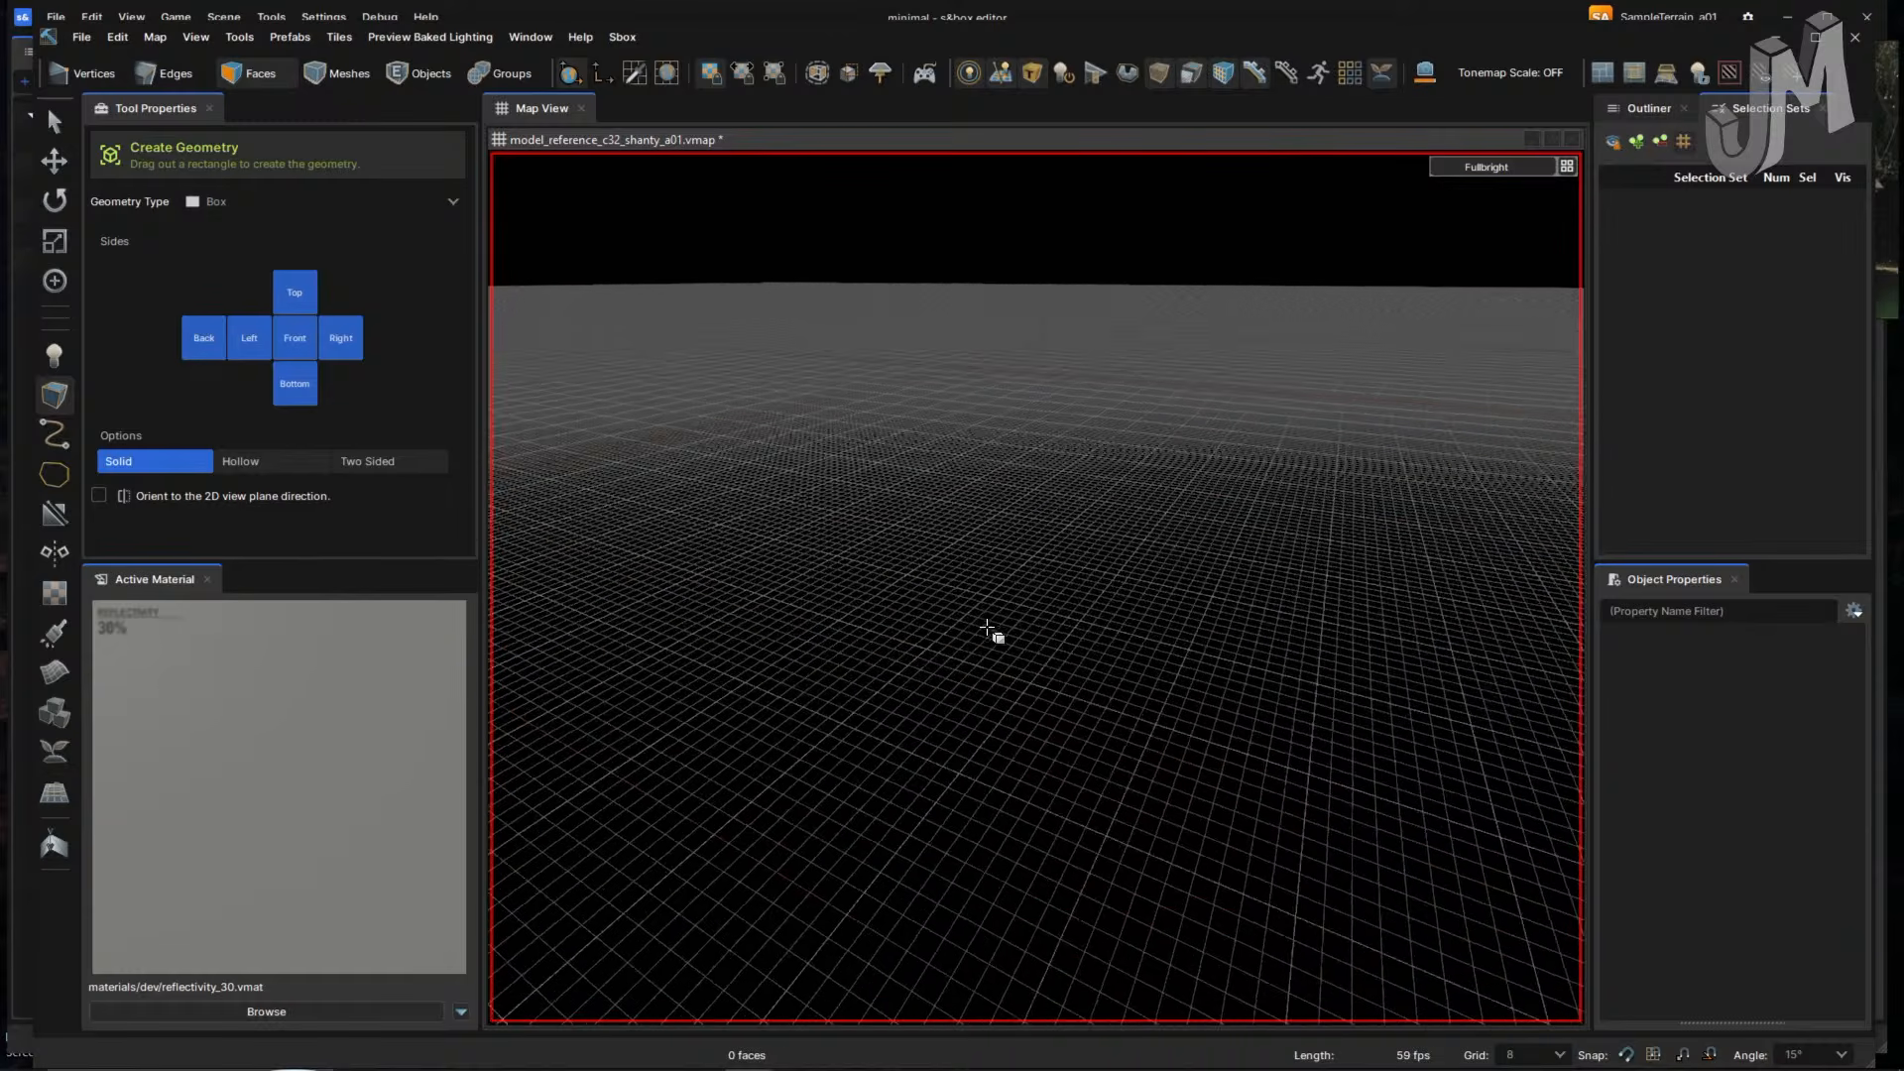
{"action": "right_click_drag", "start_coordinate": [991, 628], "coordinate": [933, 543]}
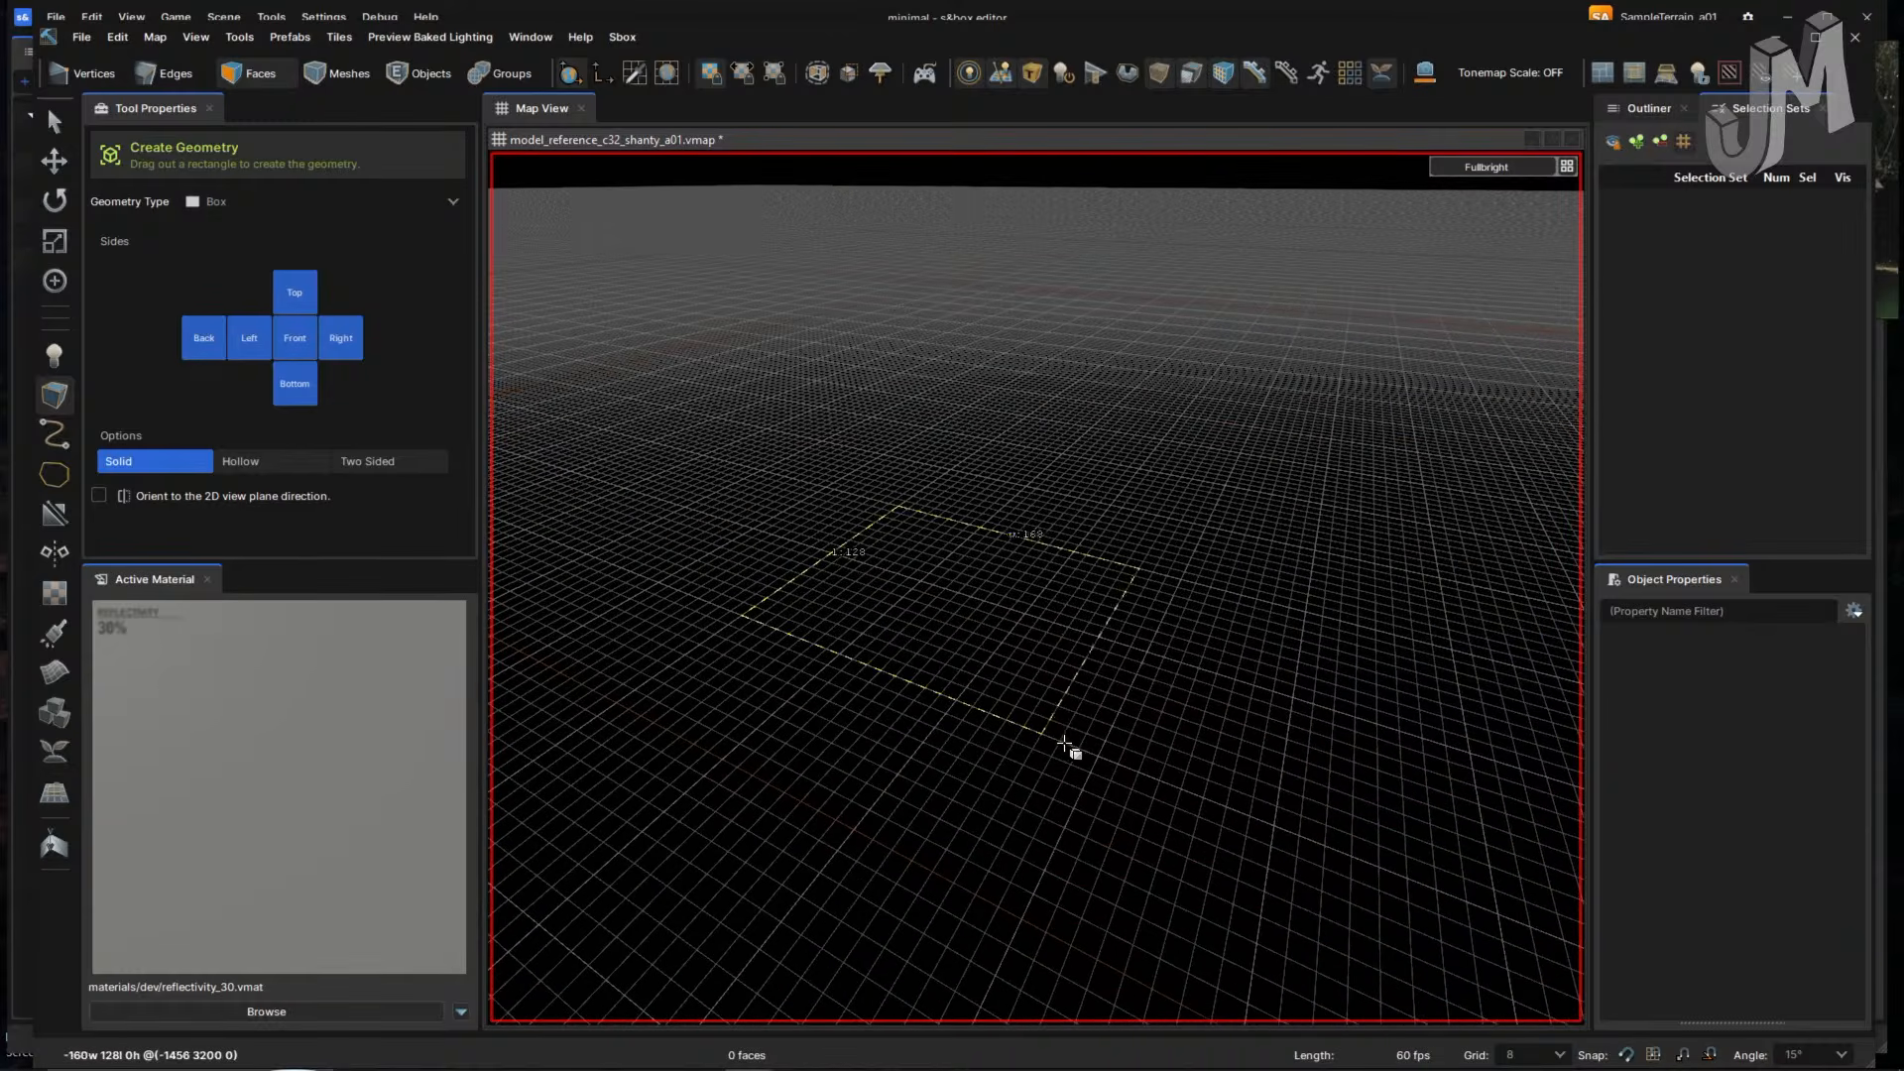
{"action": "left_click_drag", "start_coordinate": [1105, 759], "coordinate": [1106, 759]}
{"action": "right_click_drag", "start_coordinate": [1009, 746], "coordinate": [1008, 747]}
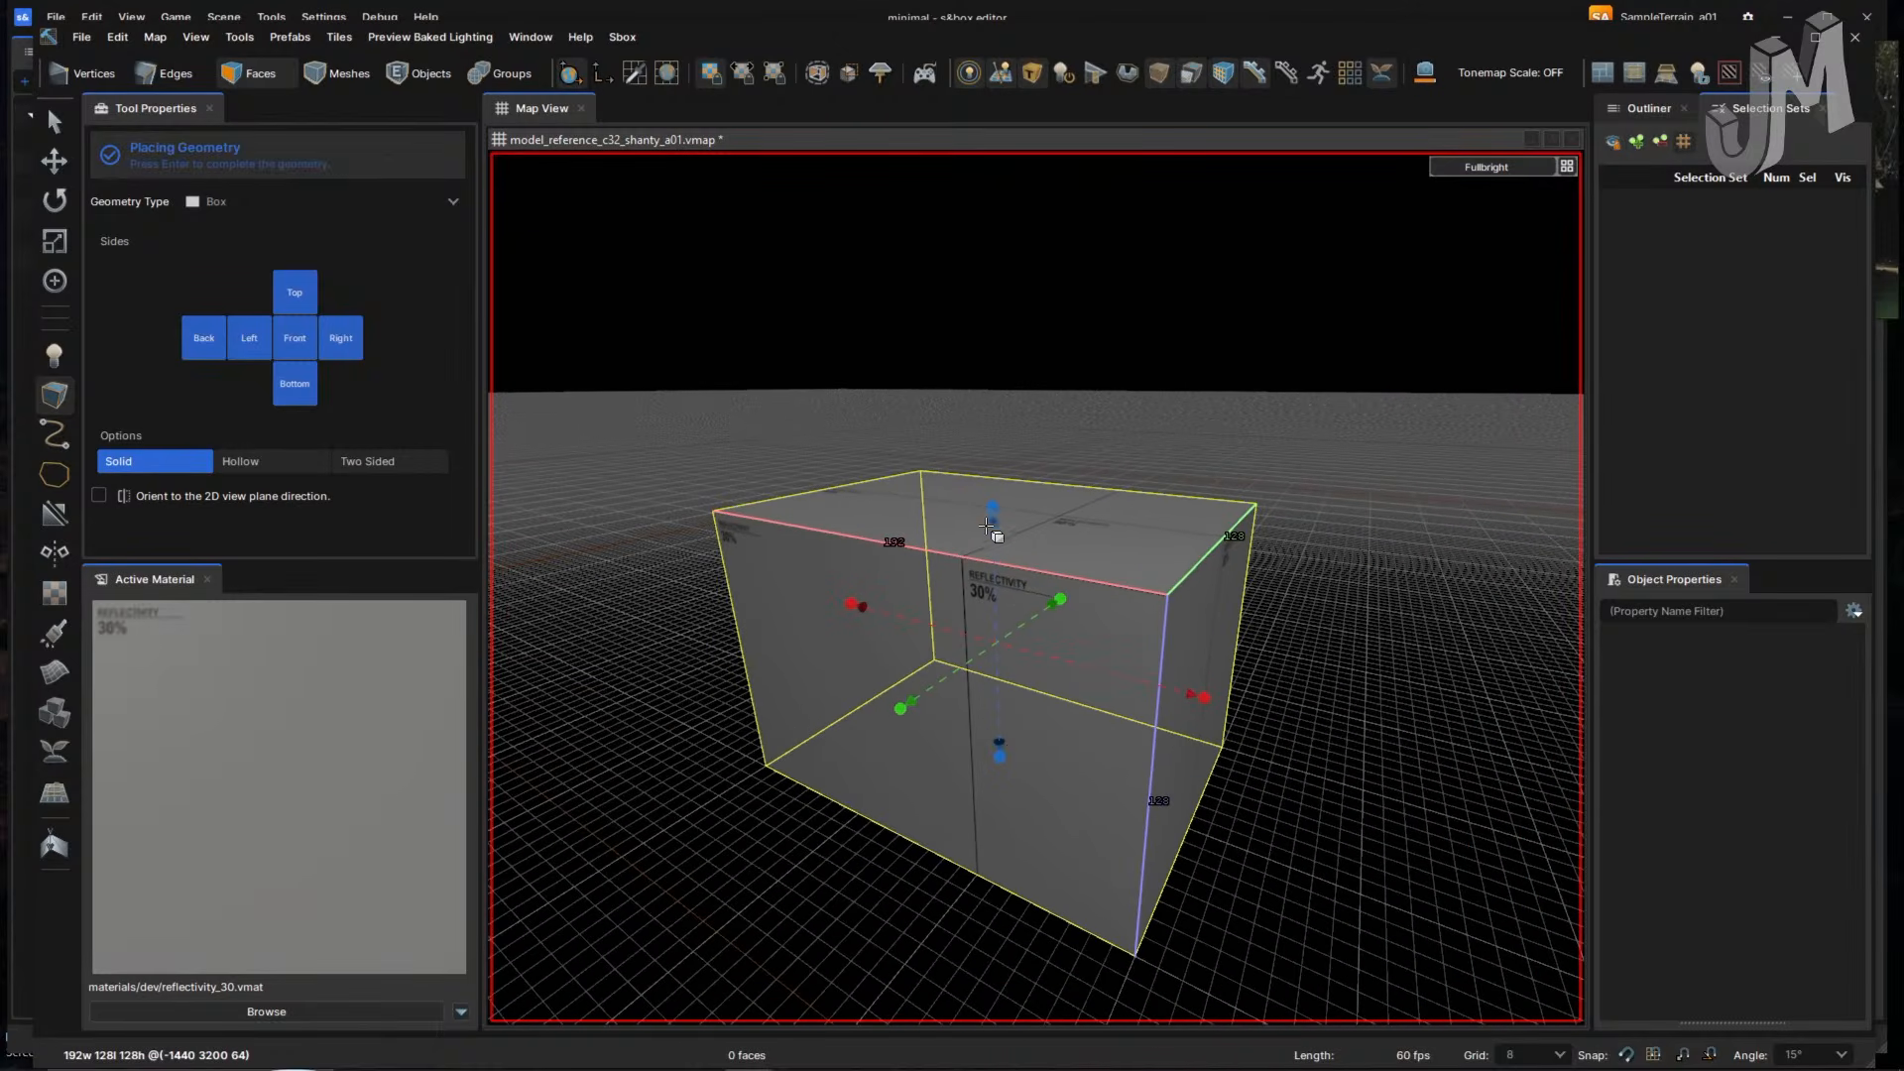
- Size the box to 112 high, 320 wide and 384 long, and commit it
{"action": "left_click_drag", "start_coordinate": [993, 506], "coordinate": [992, 468]}
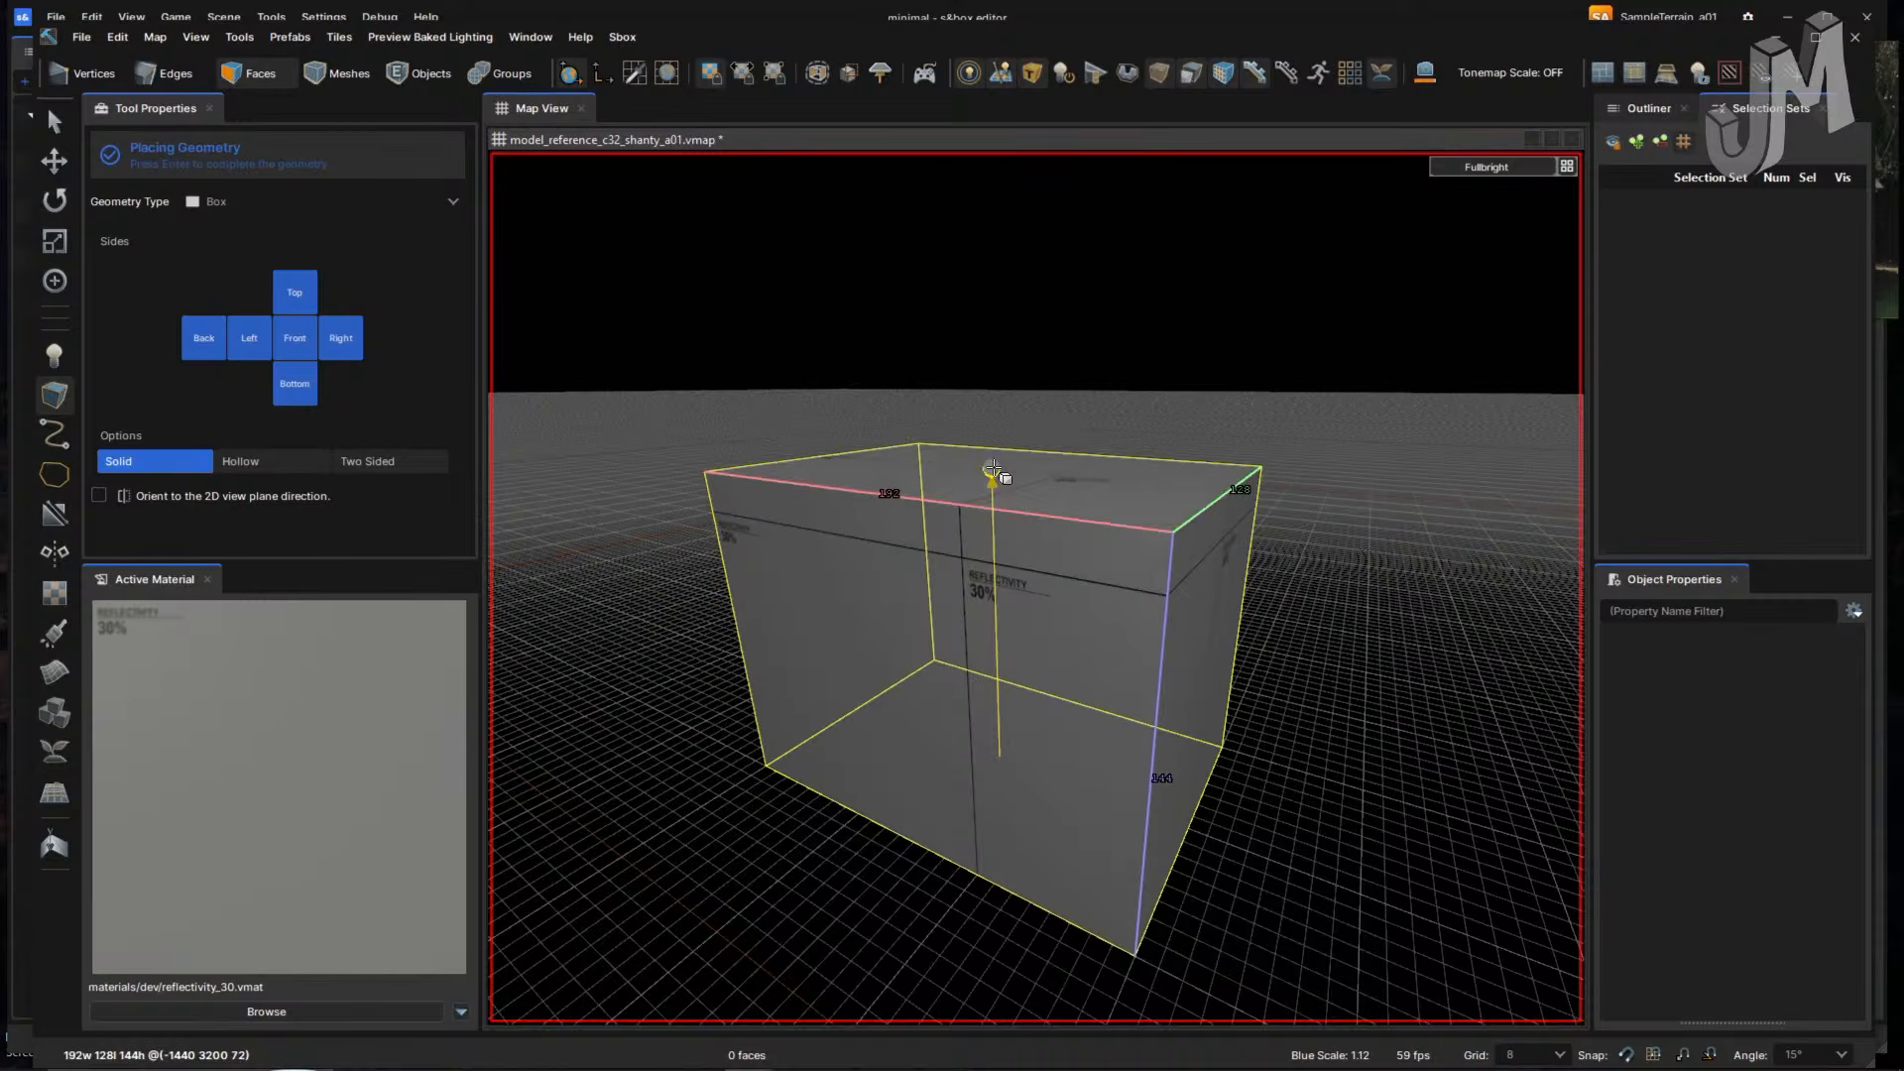
{"action": "right_click_drag", "start_coordinate": [1102, 615], "coordinate": [1103, 615]}
{"action": "key", "text": "d"}
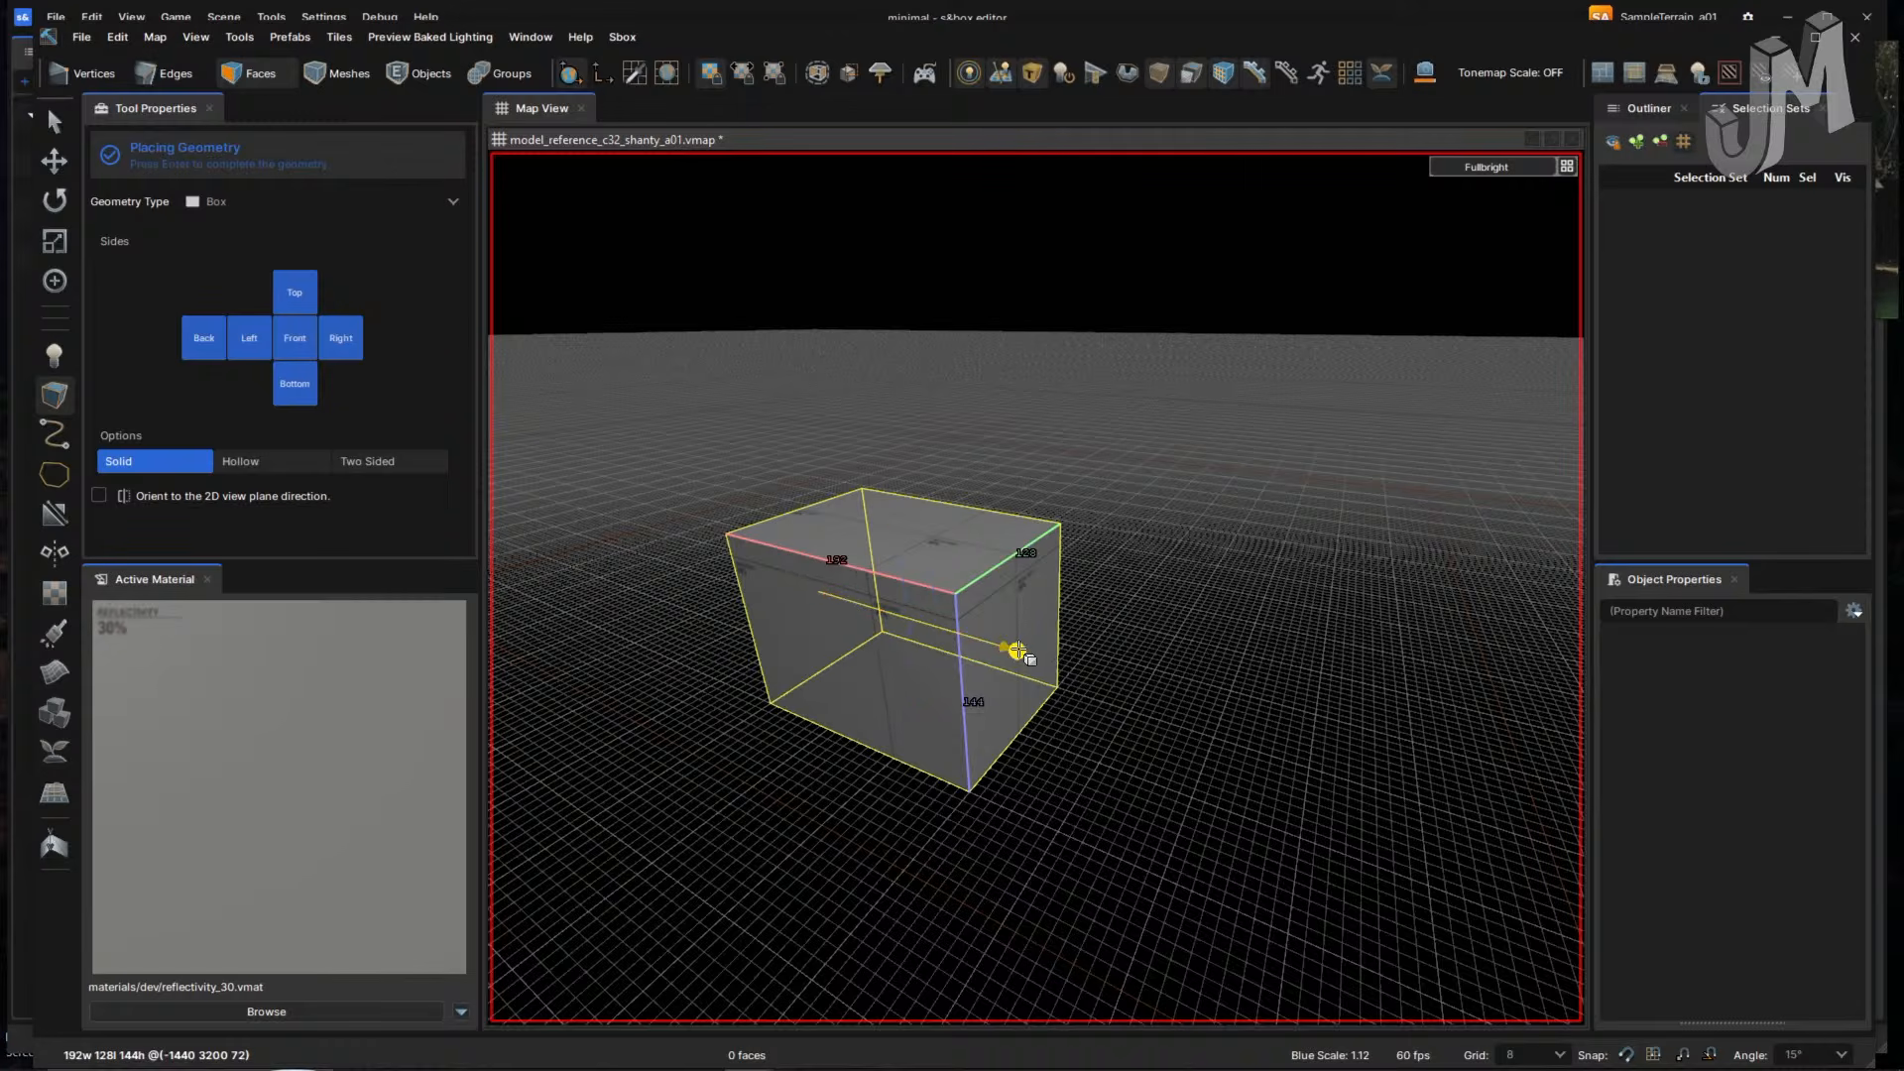
{"action": "left_click_drag", "start_coordinate": [1017, 650], "coordinate": [1208, 710]}
{"action": "right_click_drag", "start_coordinate": [1090, 751], "coordinate": [1090, 751]}
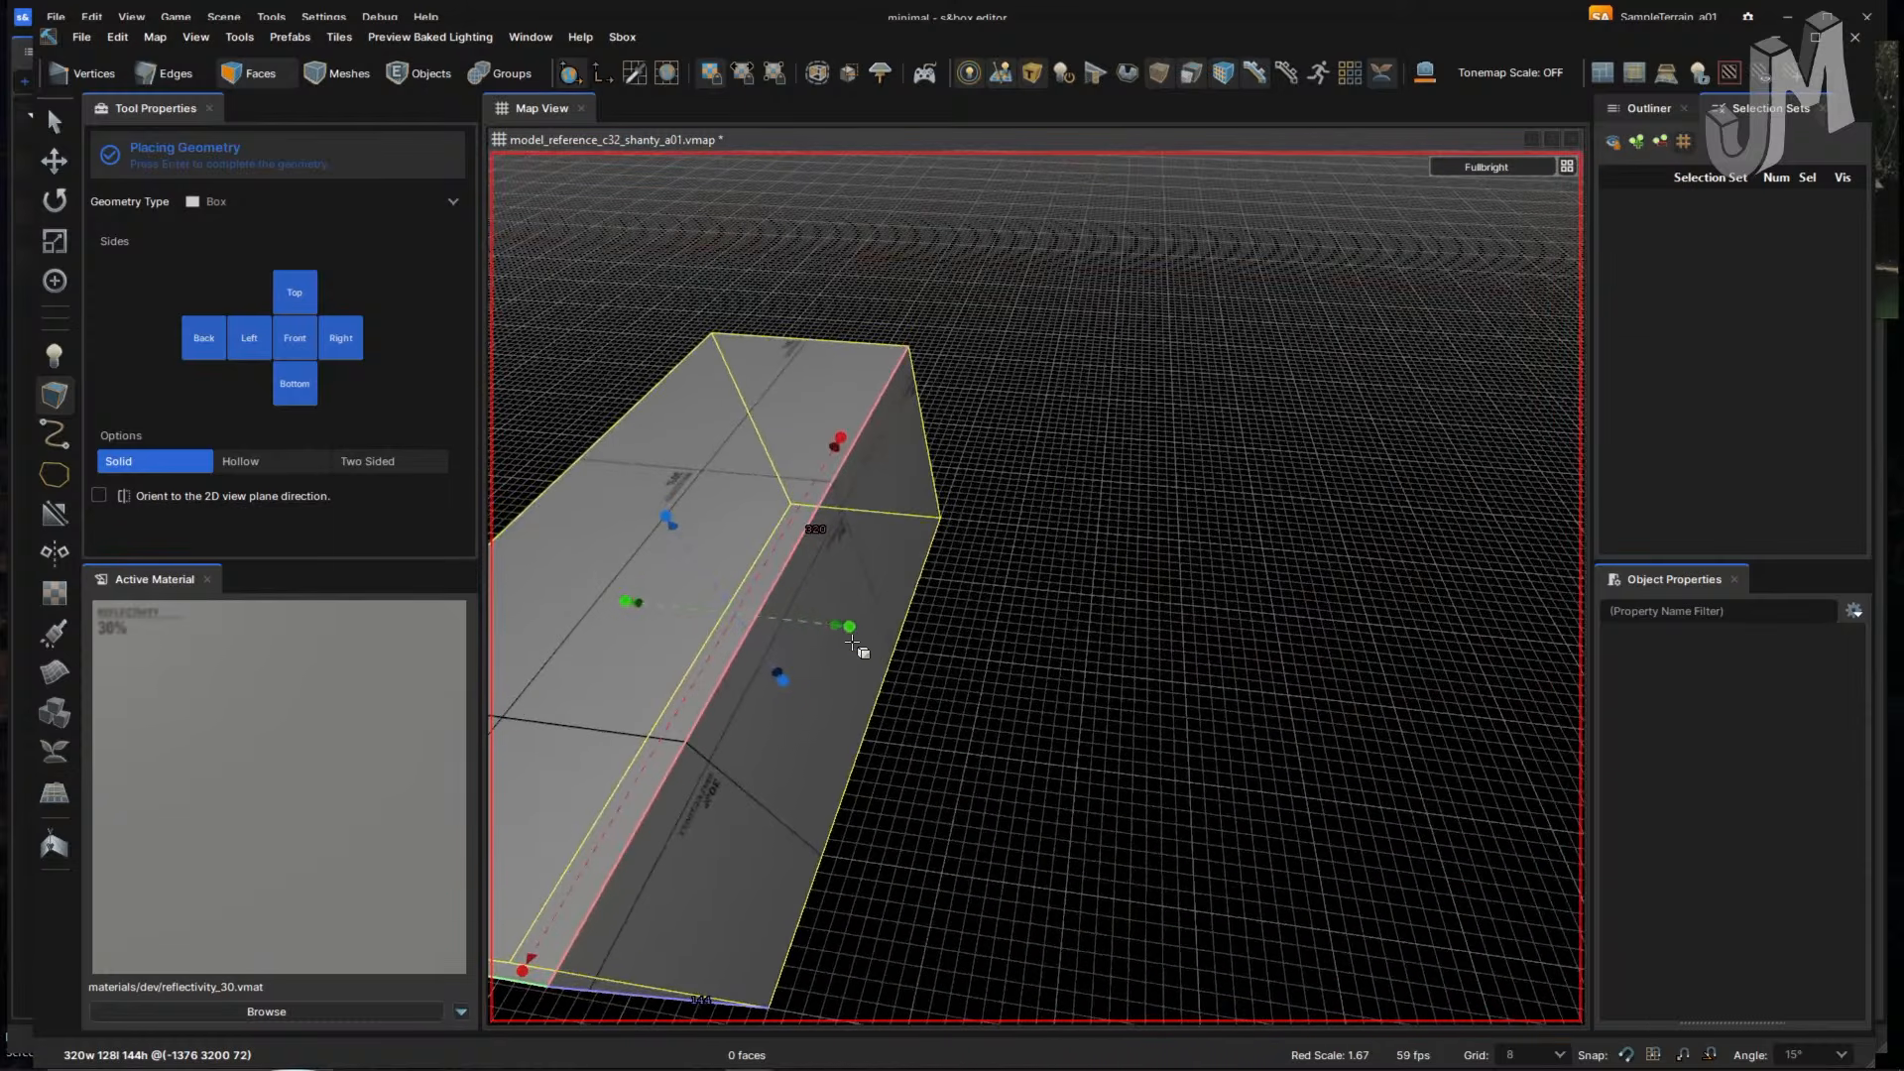
{"action": "left_click_drag", "start_coordinate": [849, 626], "coordinate": [1210, 670]}
{"action": "right_click_drag", "start_coordinate": [1210, 670], "coordinate": [1210, 670]}
{"action": "left_click_drag", "start_coordinate": [1091, 620], "coordinate": [1210, 697]}
{"action": "right_click_drag", "start_coordinate": [1306, 727], "coordinate": [1306, 727]}
{"action": "left_click_drag", "start_coordinate": [1012, 666], "coordinate": [1030, 689]}
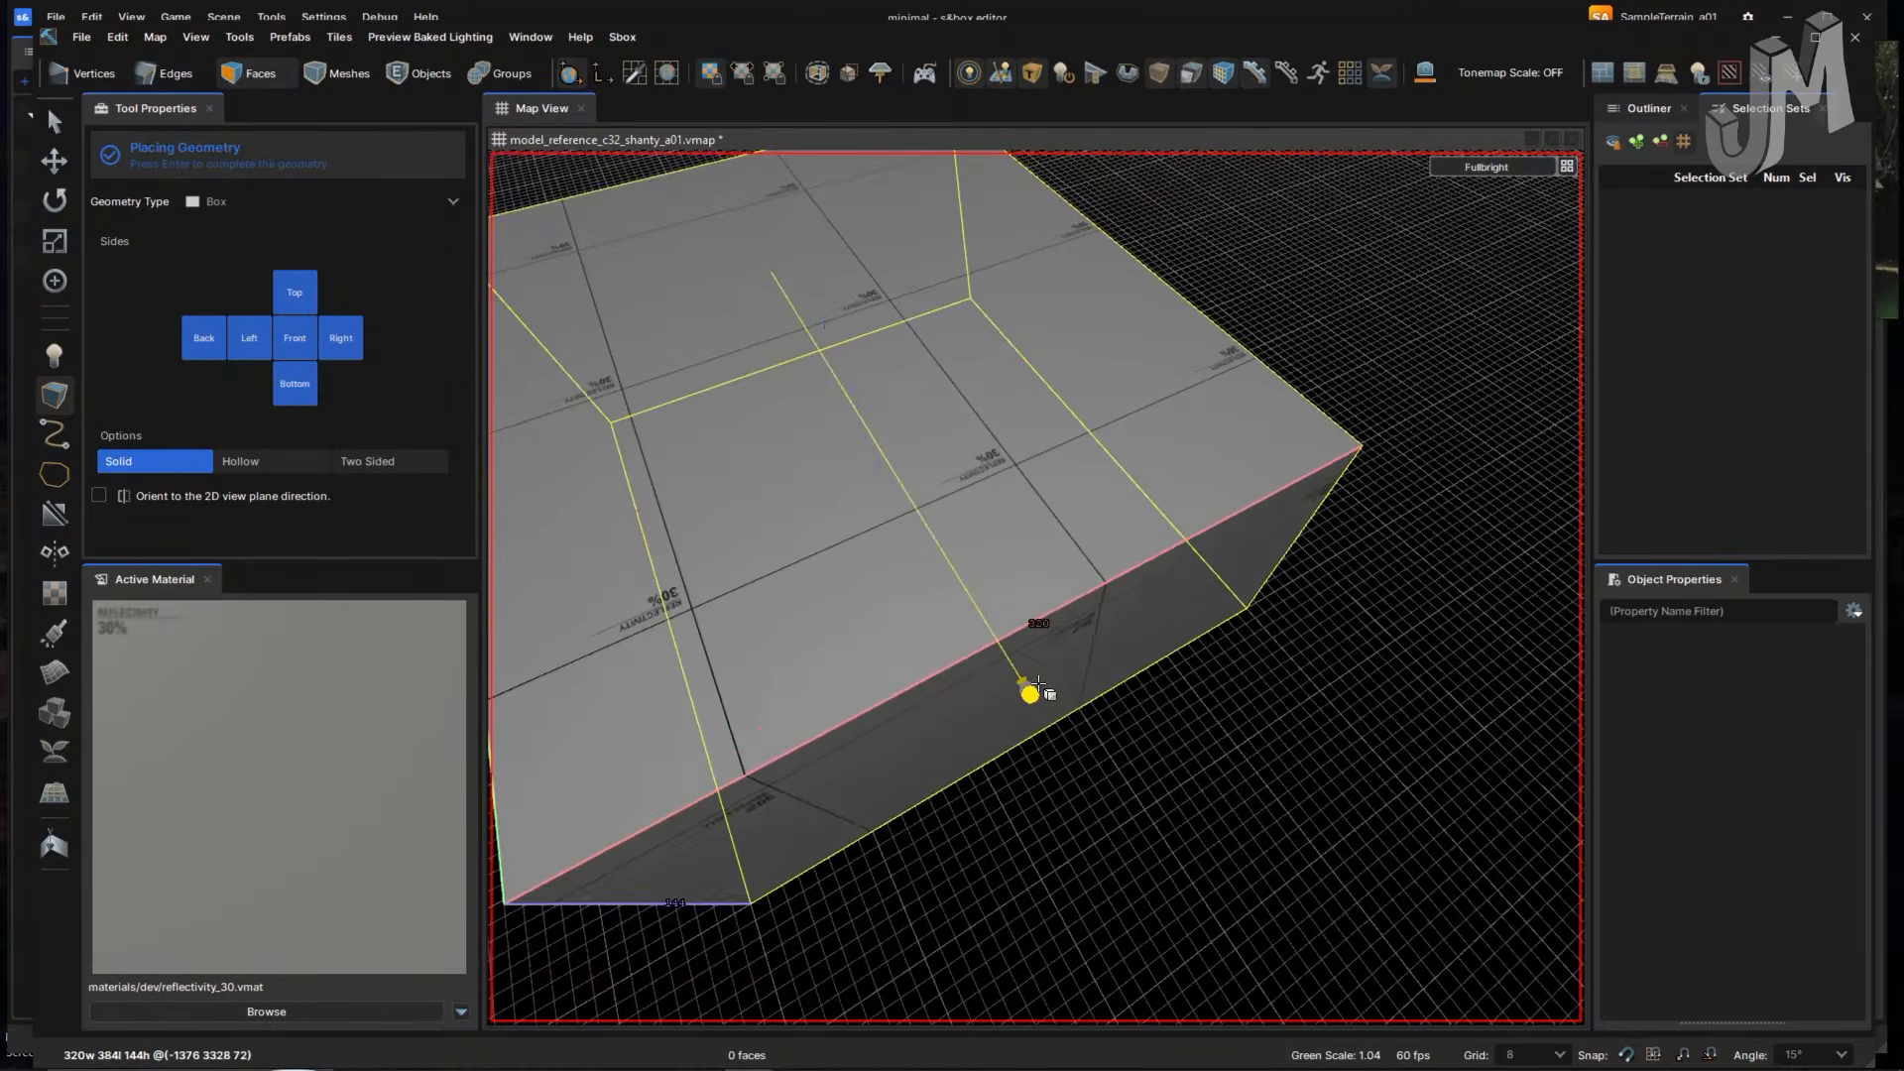
{"action": "right_click_drag", "start_coordinate": [1096, 689], "coordinate": [1096, 689]}
{"action": "key", "text": "Return"}
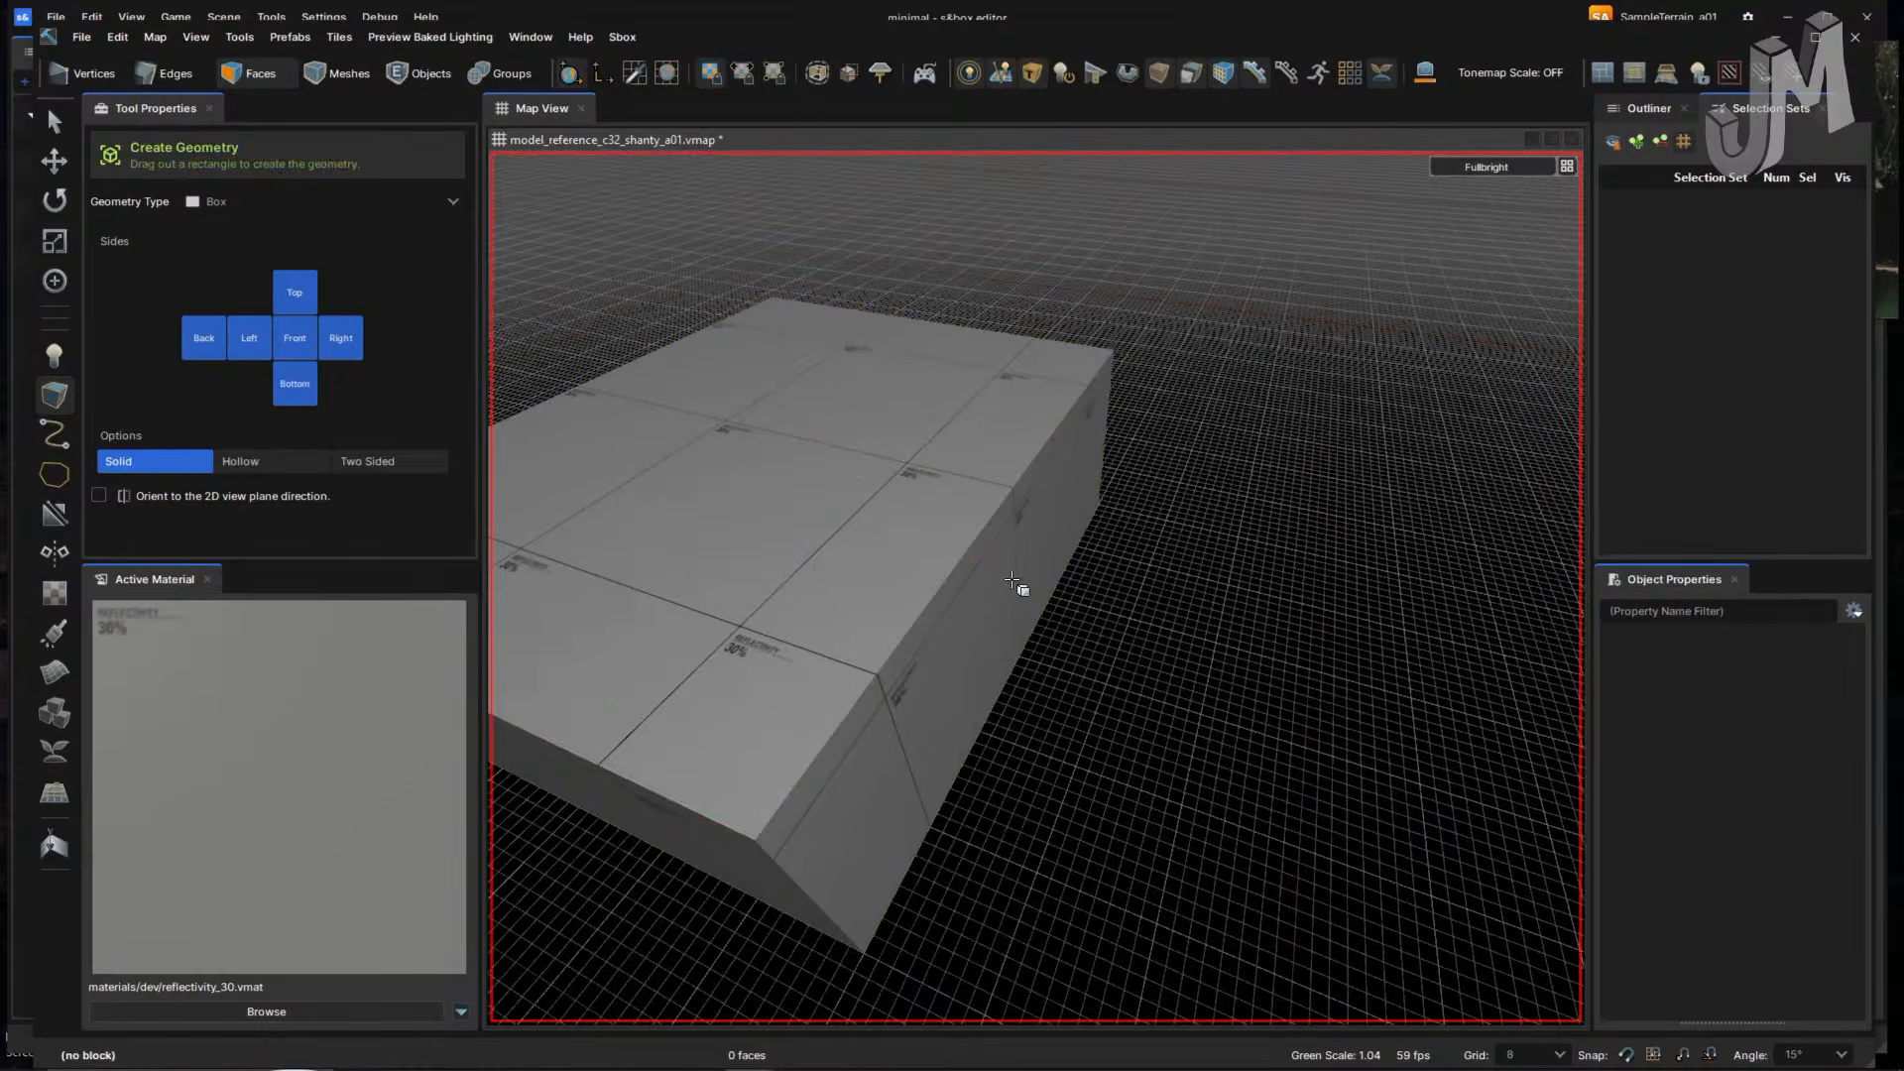
- Draw a second box on top of the block and widen it
{"action": "left_click_drag", "start_coordinate": [1078, 607], "coordinate": [995, 671]}
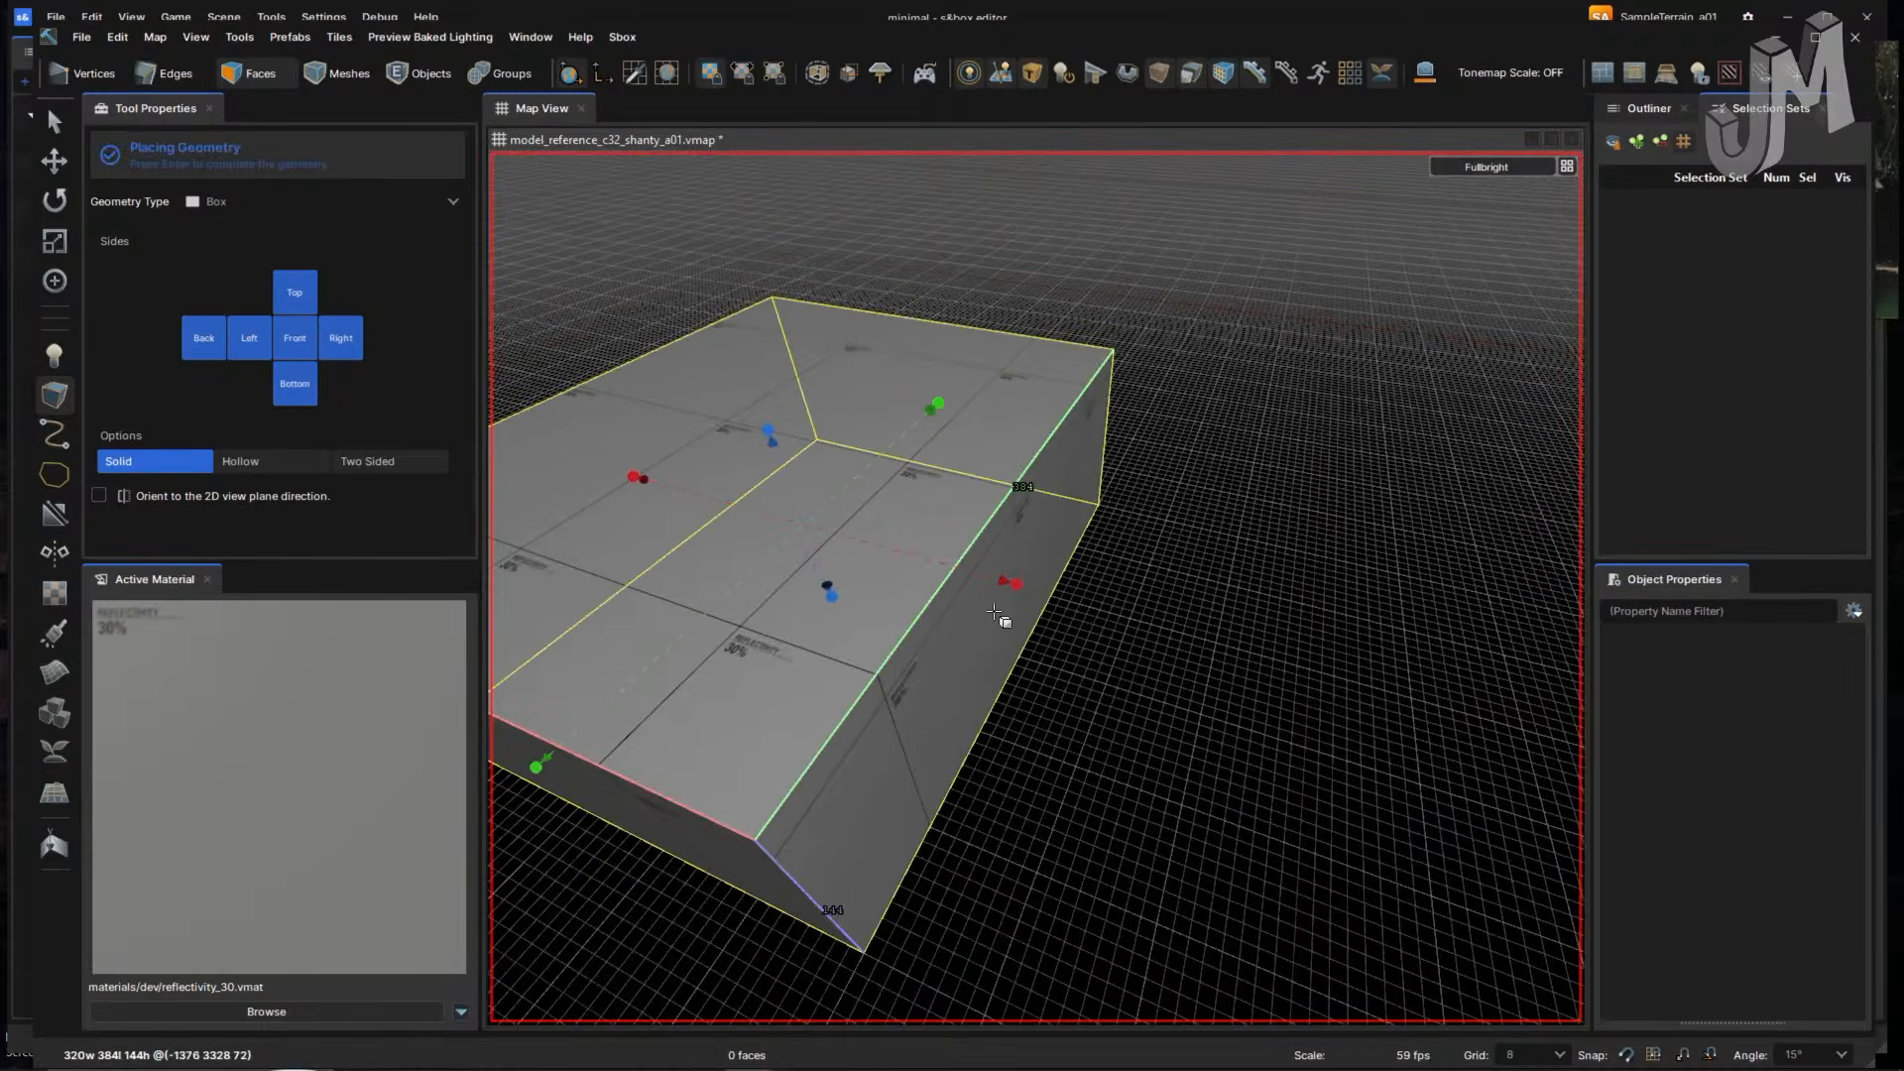
{"action": "left_click_drag", "start_coordinate": [1017, 584], "coordinate": [1106, 610]}
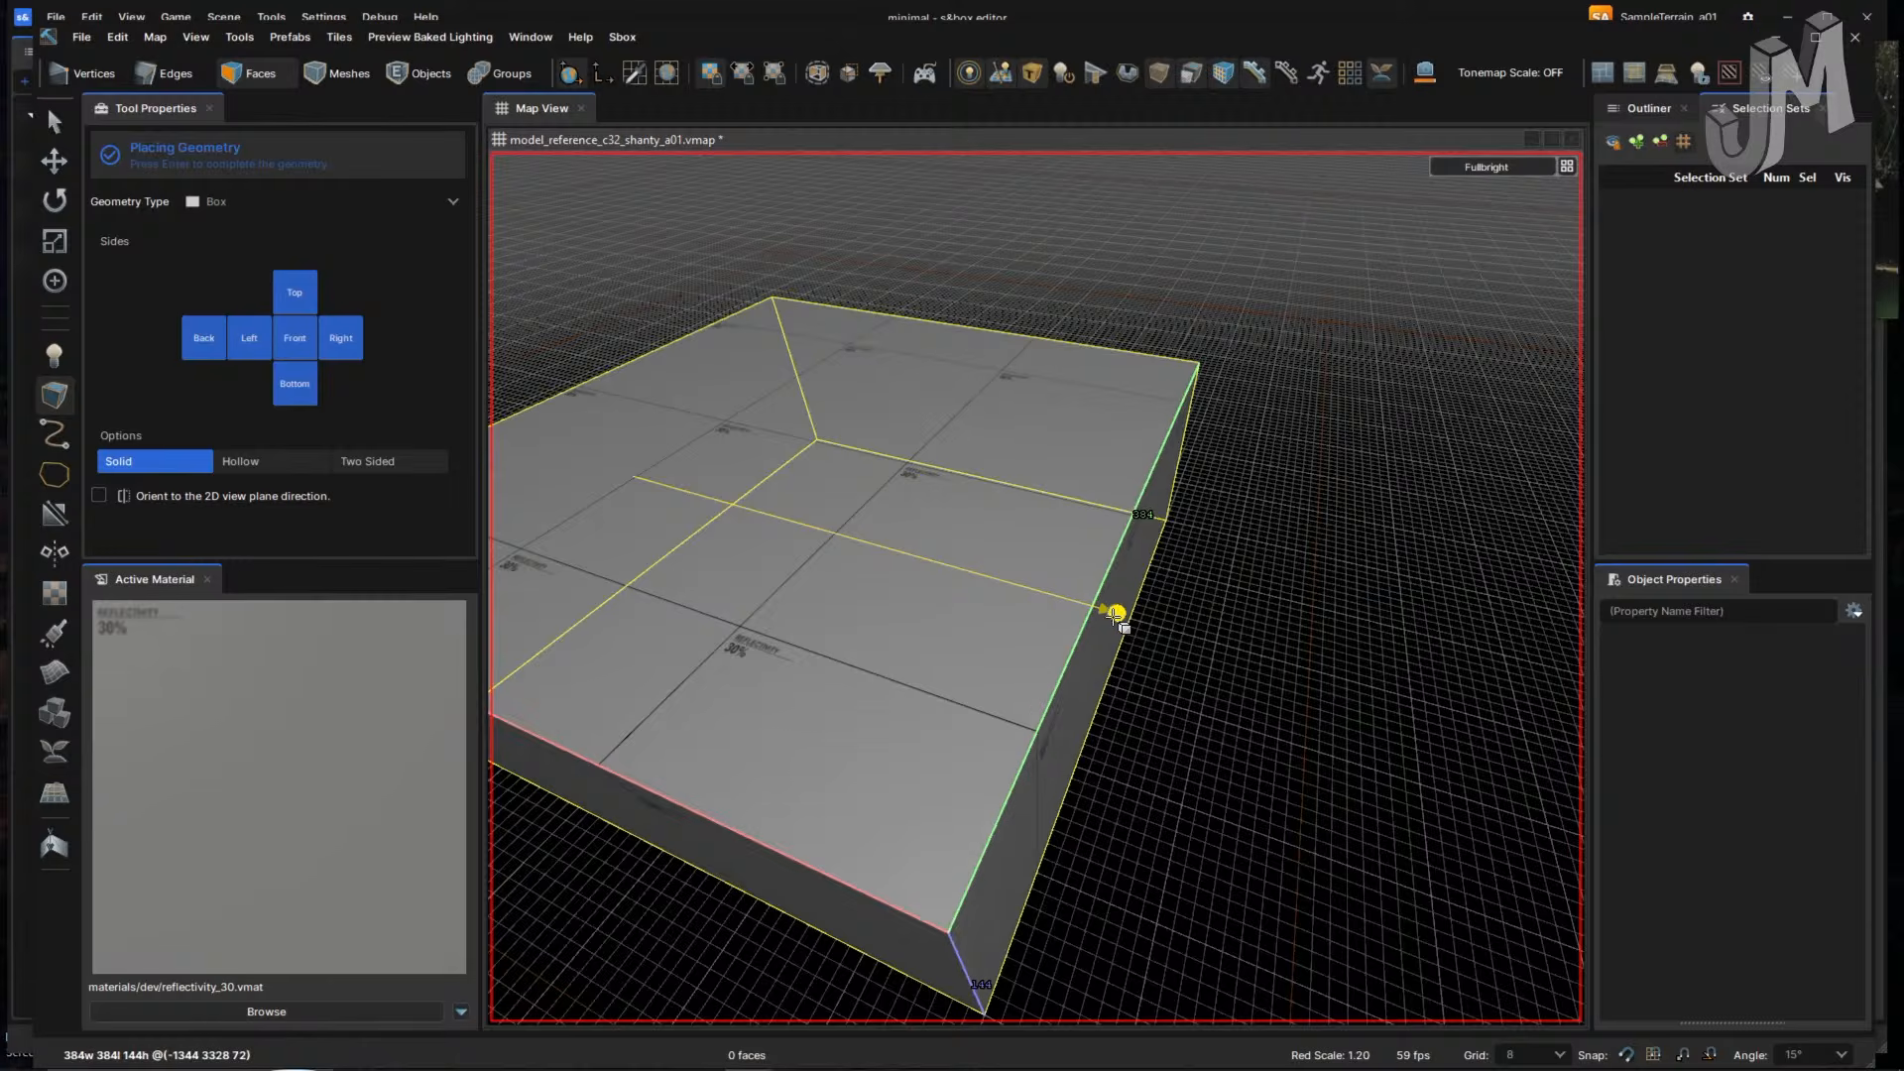
{"action": "right_click_drag", "start_coordinate": [1028, 640], "coordinate": [1114, 599]}
- Complete the new box, clear the face selection, and fly through the doorway to the player figure
{"action": "left_click", "coordinate": [54, 161]}
{"action": "right_click_drag", "start_coordinate": [863, 476], "coordinate": [926, 450]}
{"action": "left_click", "coordinate": [825, 559]}
{"action": "right_click_drag", "start_coordinate": [1029, 545], "coordinate": [1134, 586]}
{"action": "key", "text": "Escape"}
{"action": "key", "text": "4"}
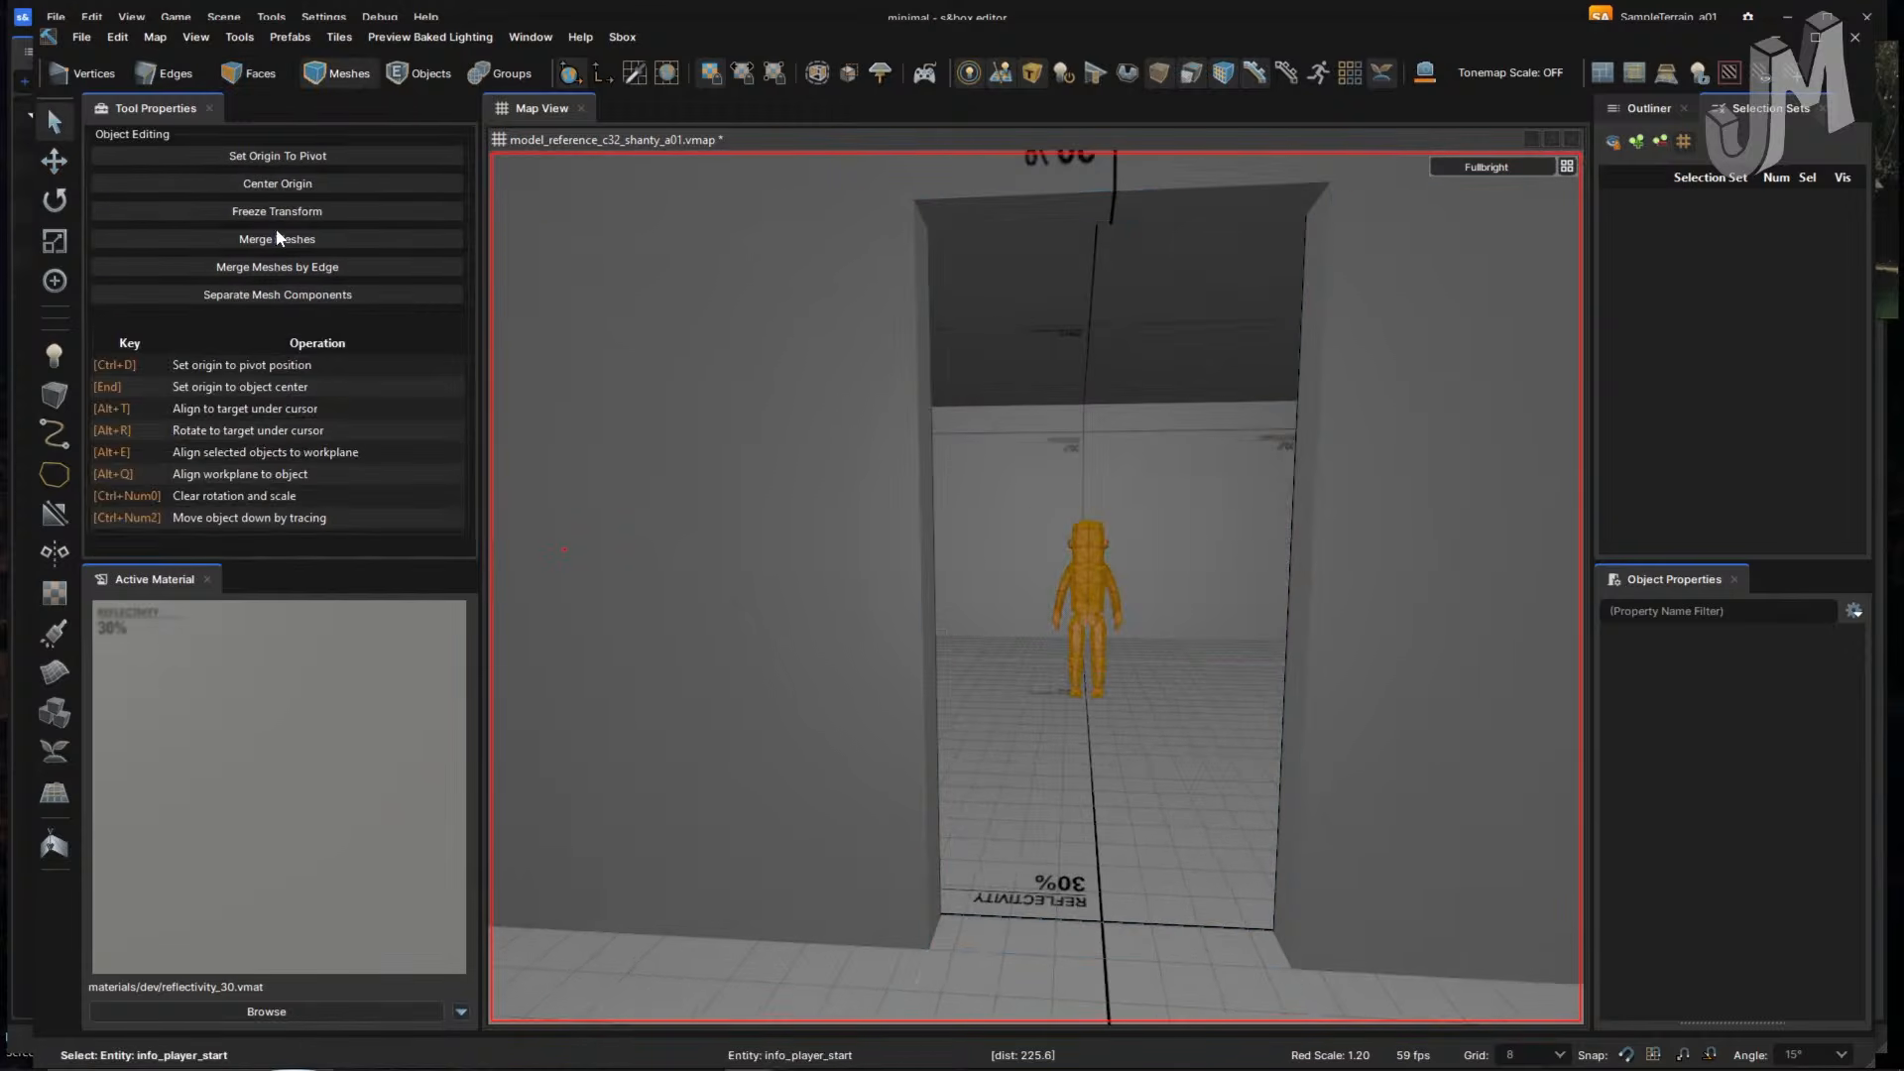
{"action": "right_click_drag", "start_coordinate": [1099, 565], "coordinate": [971, 642]}
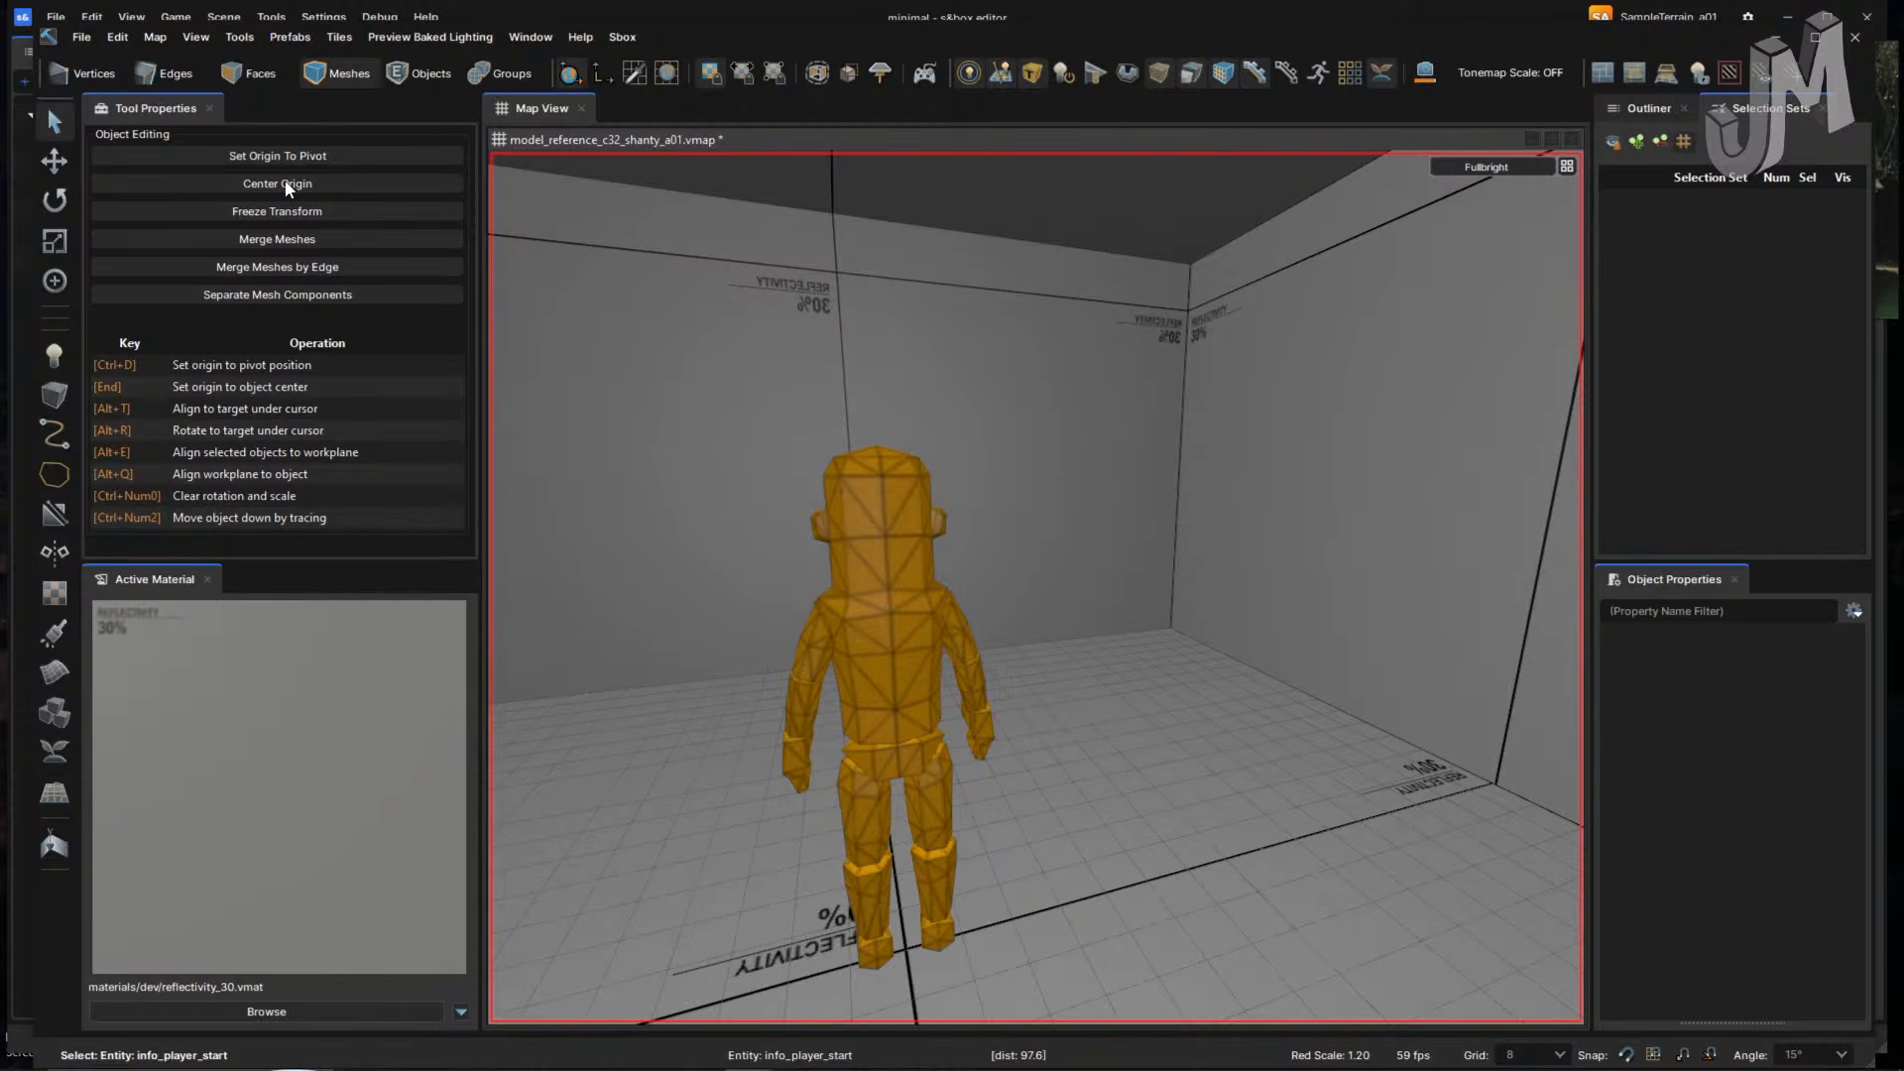
- Select info_player_start and clone it 224 units away with a Shift-drag
{"action": "left_click", "coordinate": [431, 81]}
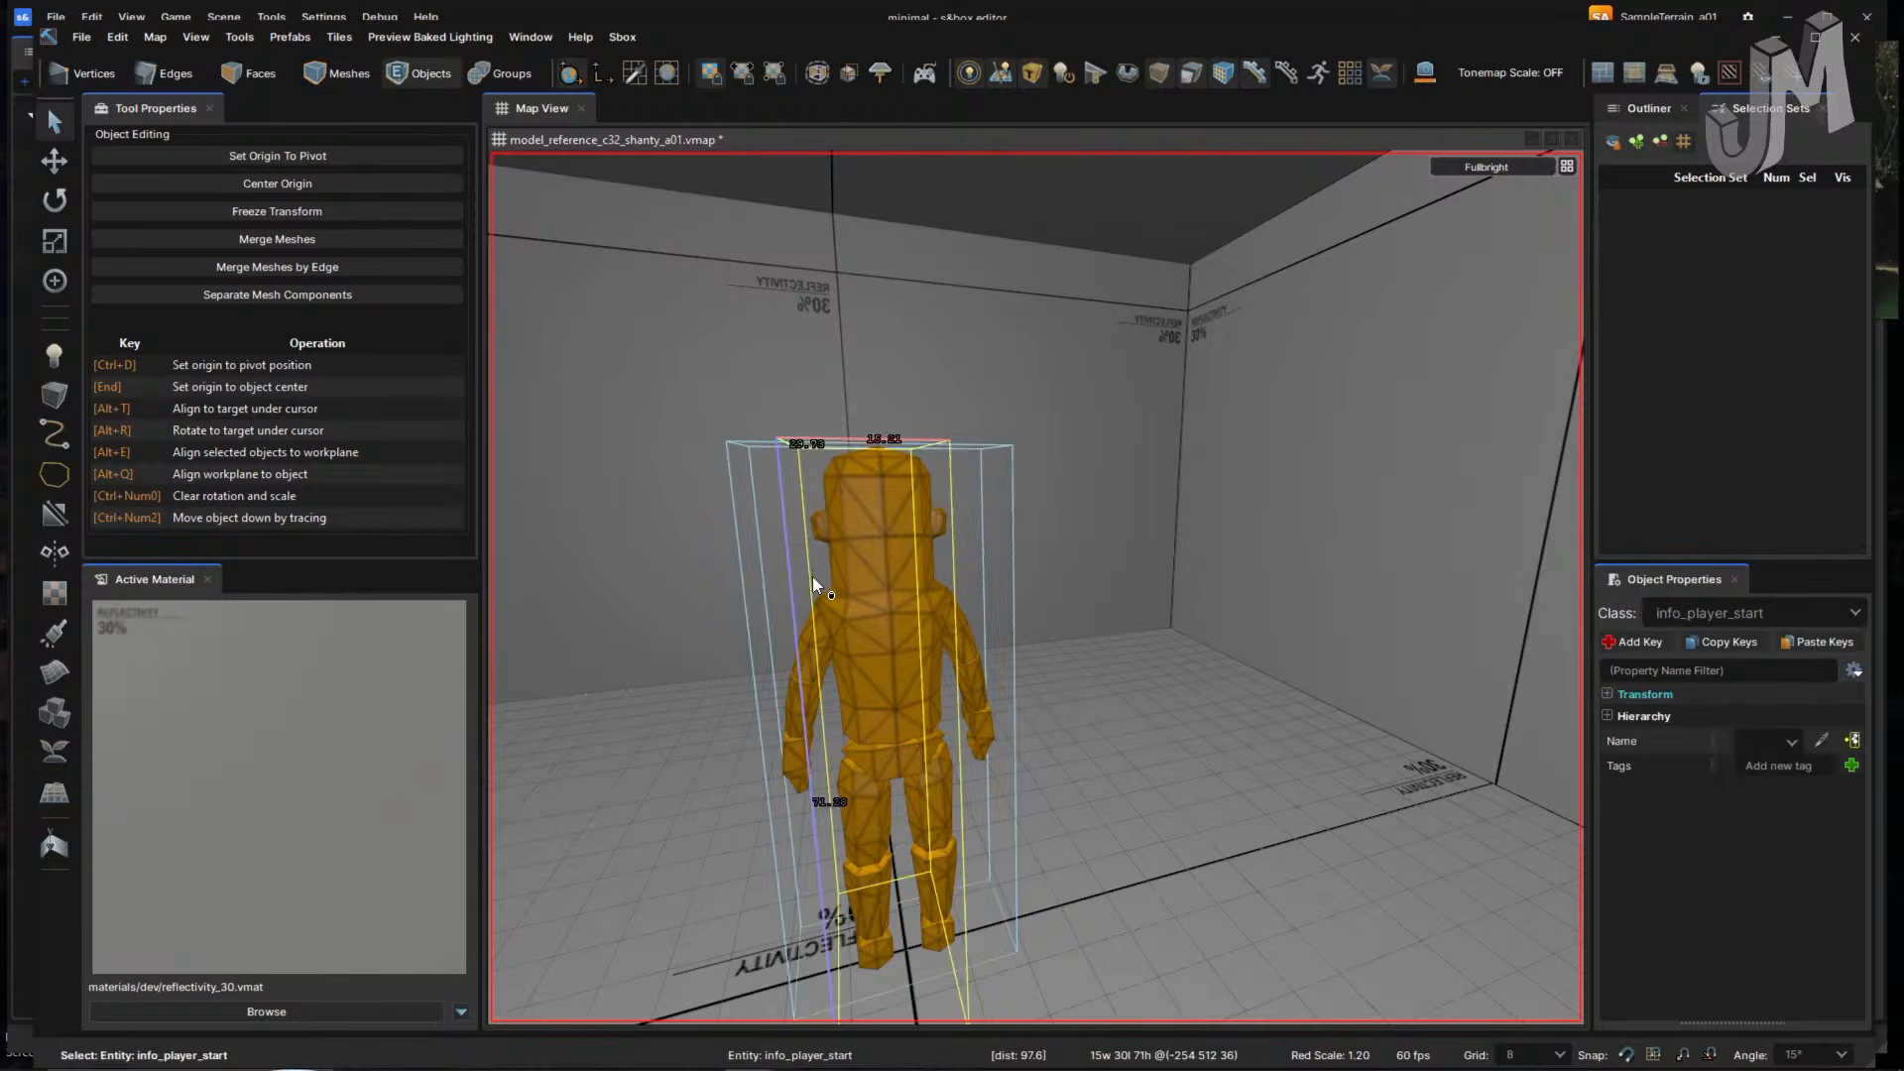
{"action": "mouse_move", "coordinate": [1007, 646]}
{"action": "right_mouse_down"}
{"action": "mouse_move", "coordinate": [1021, 657]}
{"action": "mouse_move", "coordinate": [1007, 646]}
{"action": "right_mouse_up"}
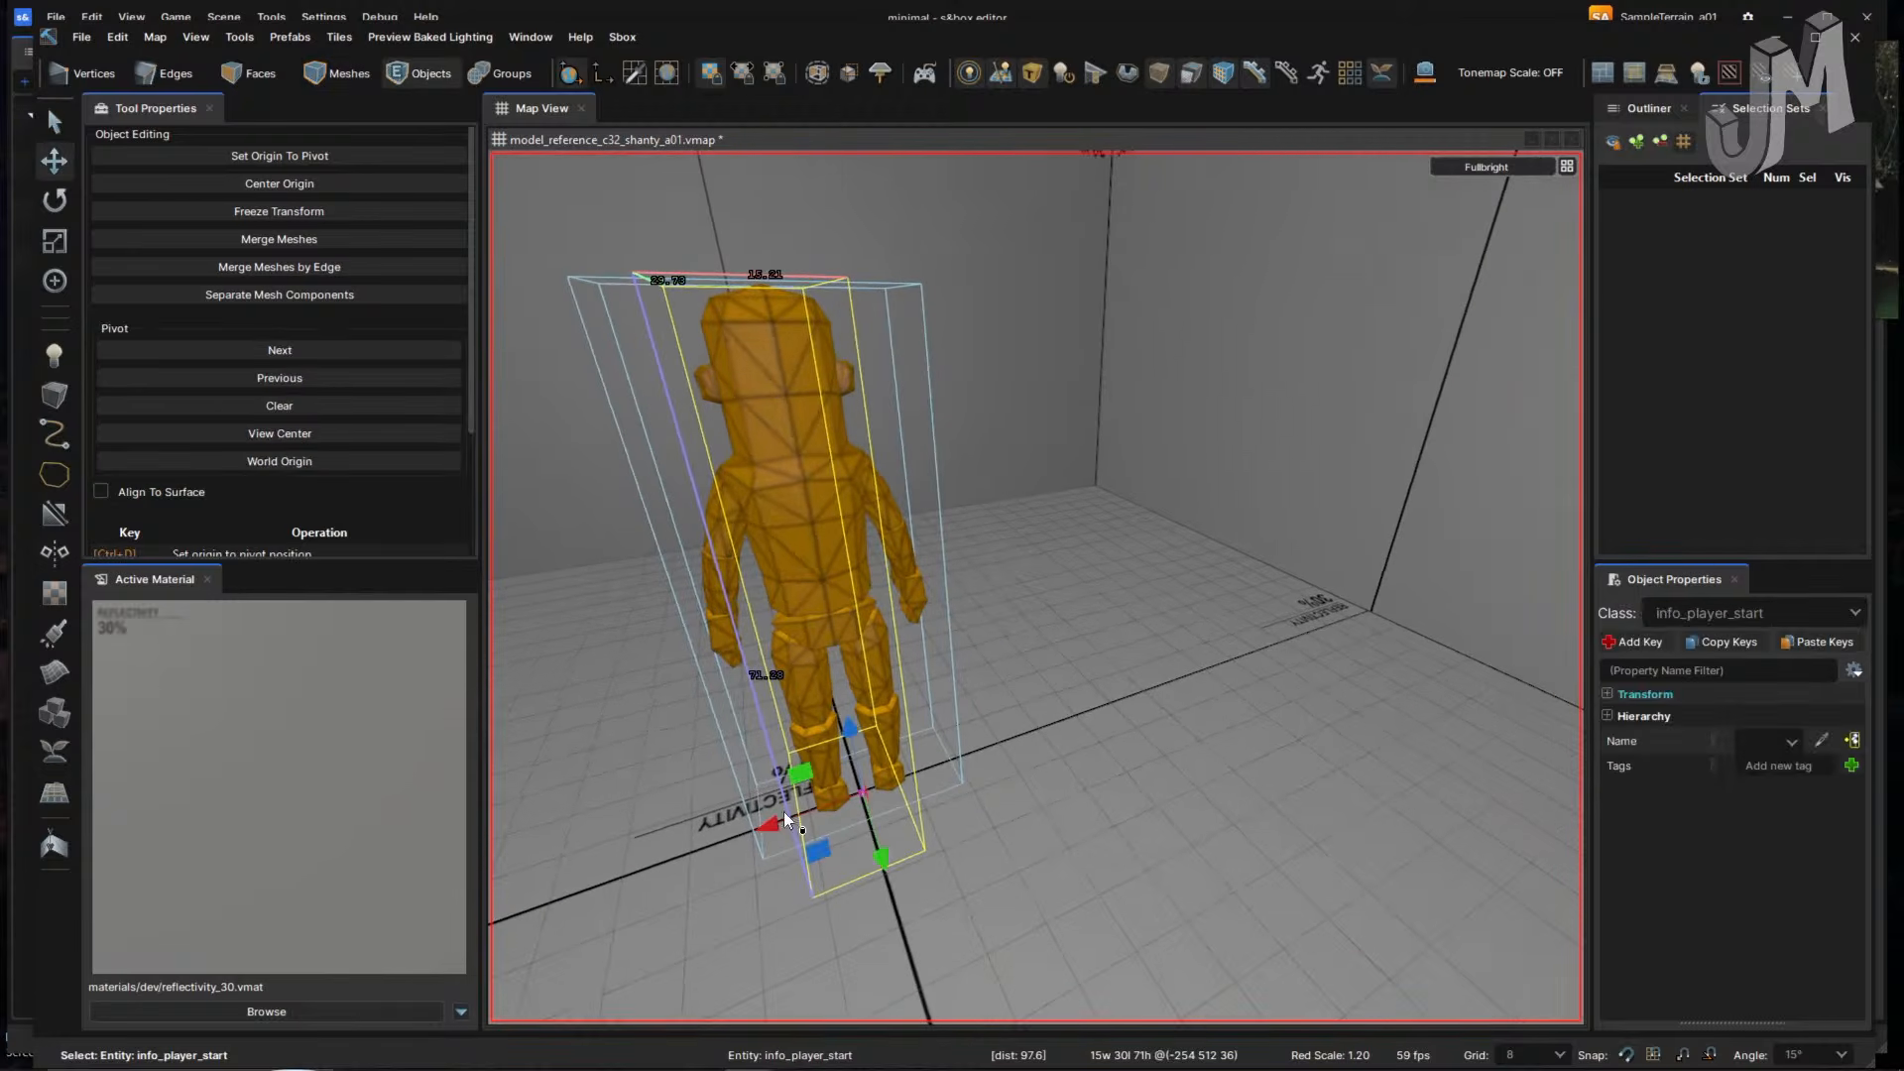
{"action": "left_click_drag", "start_coordinate": [772, 823], "coordinate": [1525, 601], "text": "shift"}
{"action": "right_click_drag", "start_coordinate": [1323, 650], "coordinate": [1193, 651]}
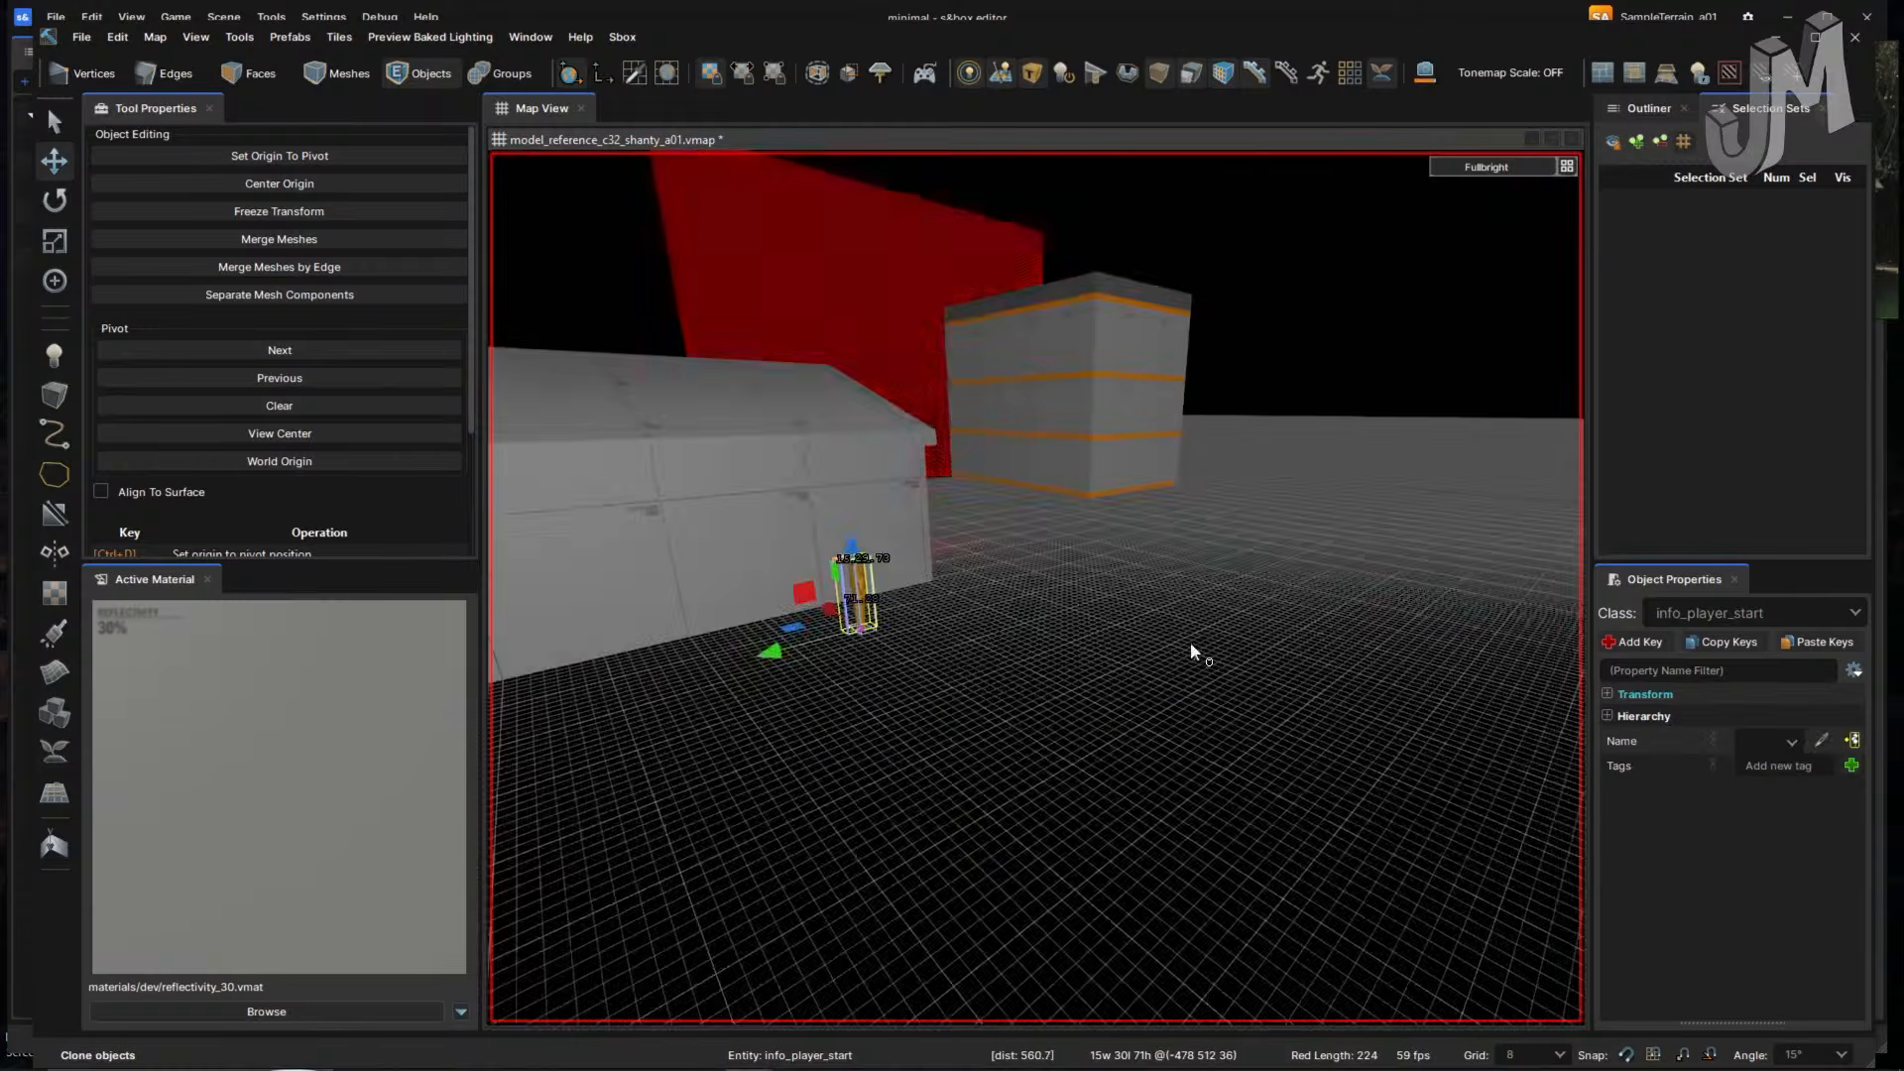
{"action": "mouse_move", "coordinate": [985, 645]}
{"action": "right_mouse_down"}
{"action": "mouse_move", "coordinate": [1062, 646]}
{"action": "mouse_move", "coordinate": [1045, 586]}
{"action": "mouse_move", "coordinate": [1142, 585]}
{"action": "mouse_move", "coordinate": [1121, 579]}
{"action": "right_mouse_up"}
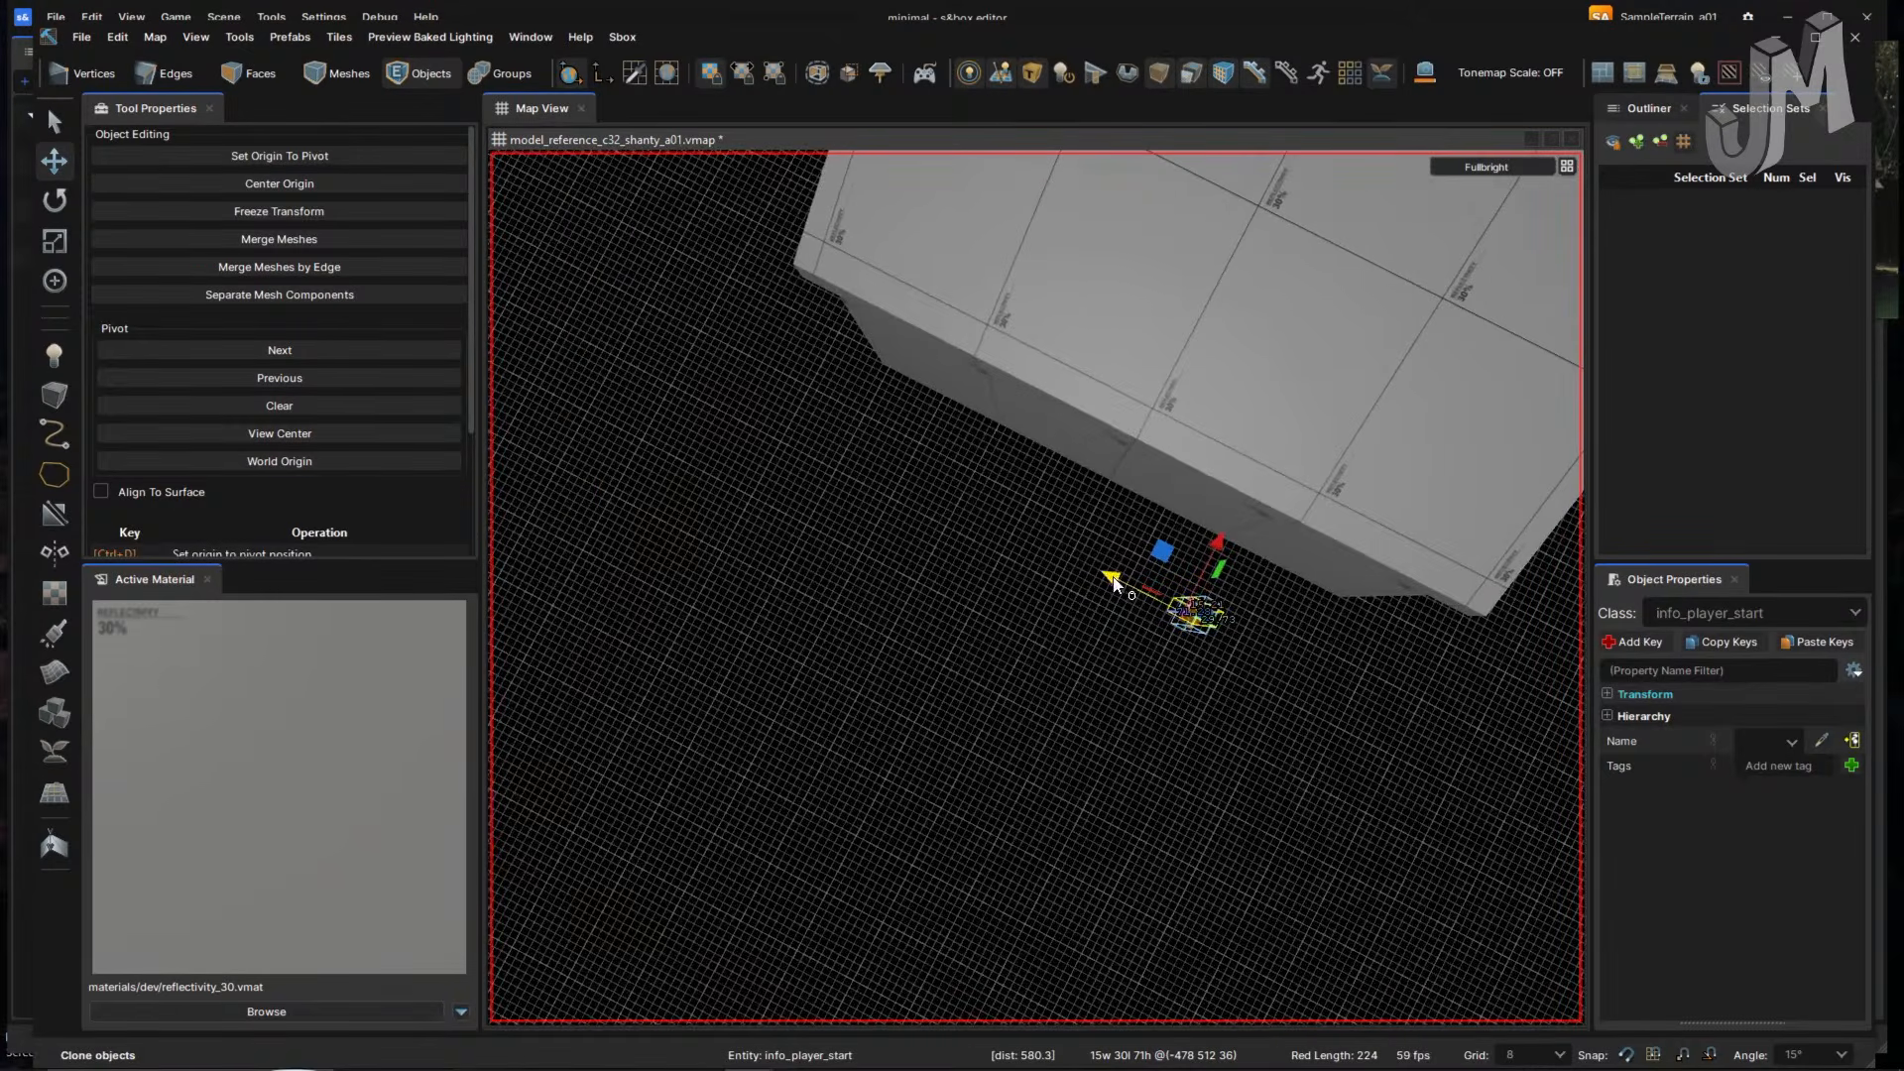
- Clone the player start outside the building and move the copy to an open grid spot
{"action": "right_click_drag", "start_coordinate": [1017, 518], "coordinate": [1097, 547]}
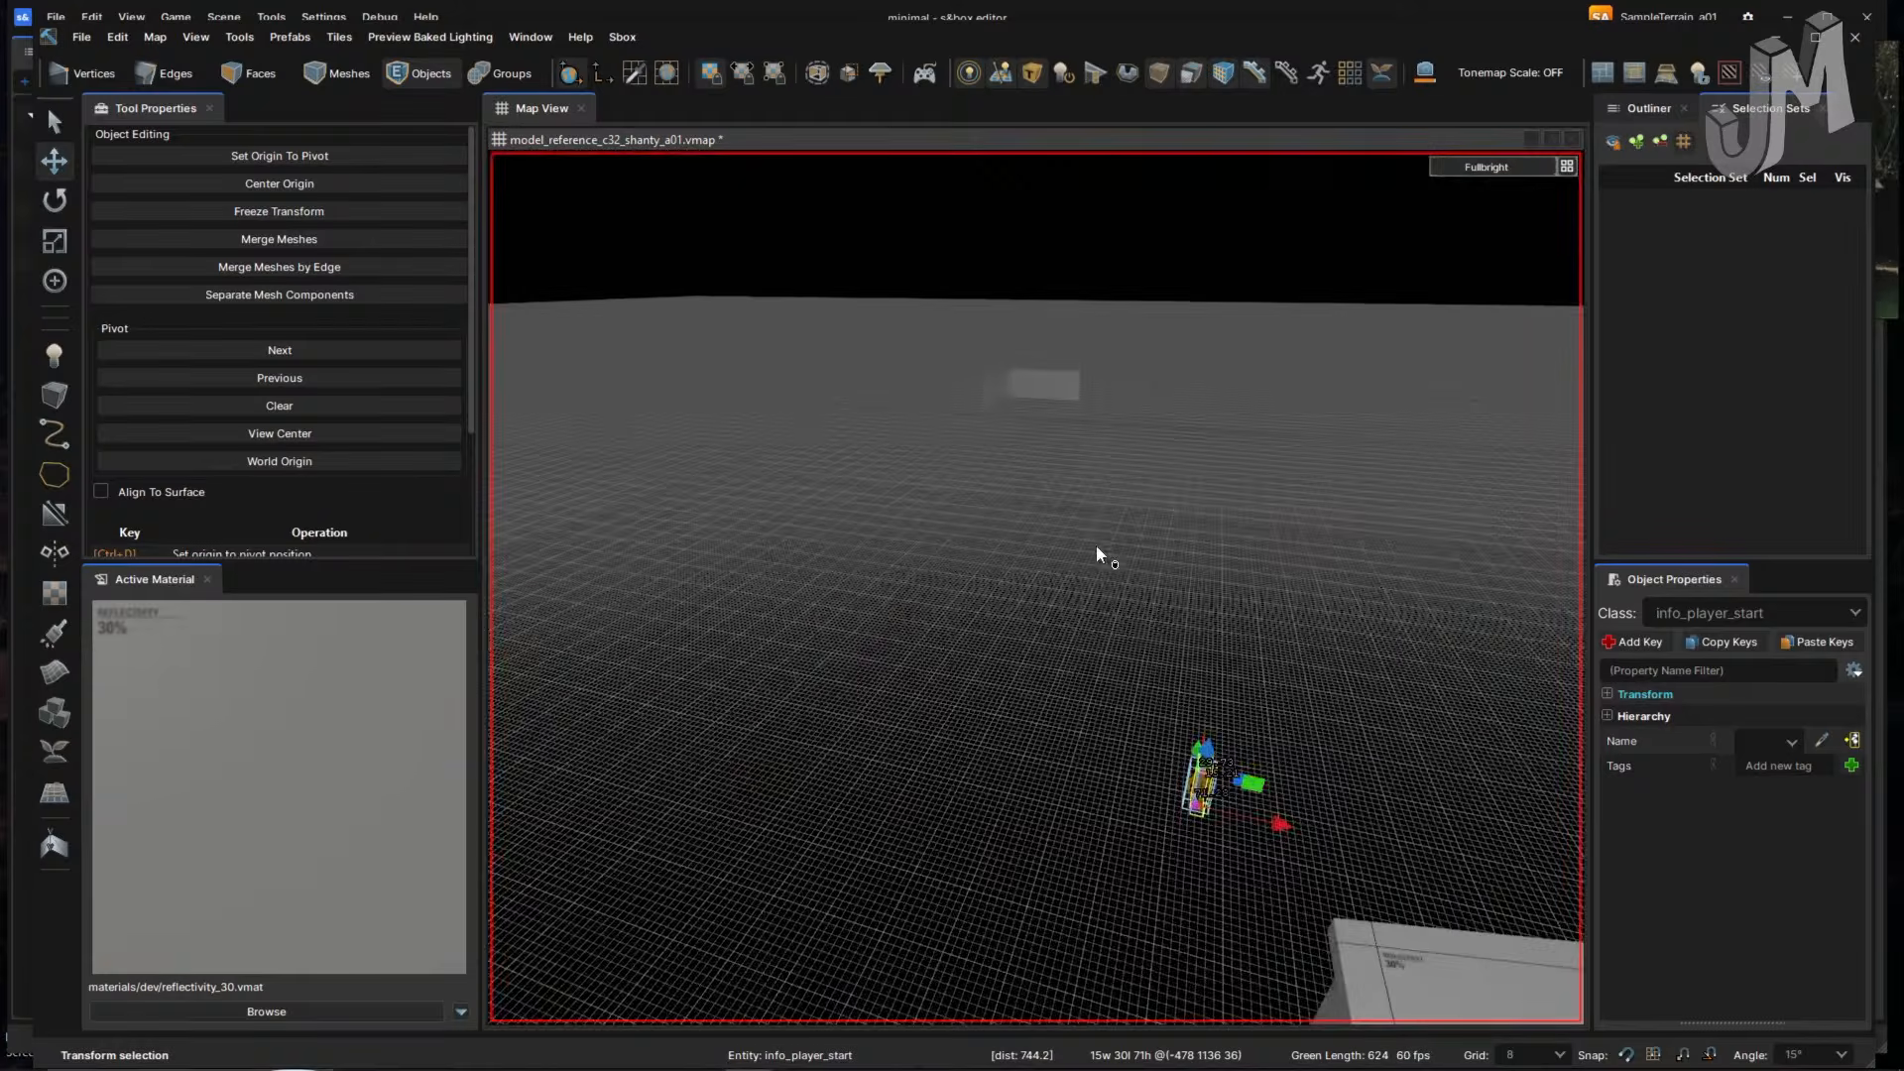
{"action": "right_click_drag", "start_coordinate": [1269, 657], "coordinate": [957, 631]}
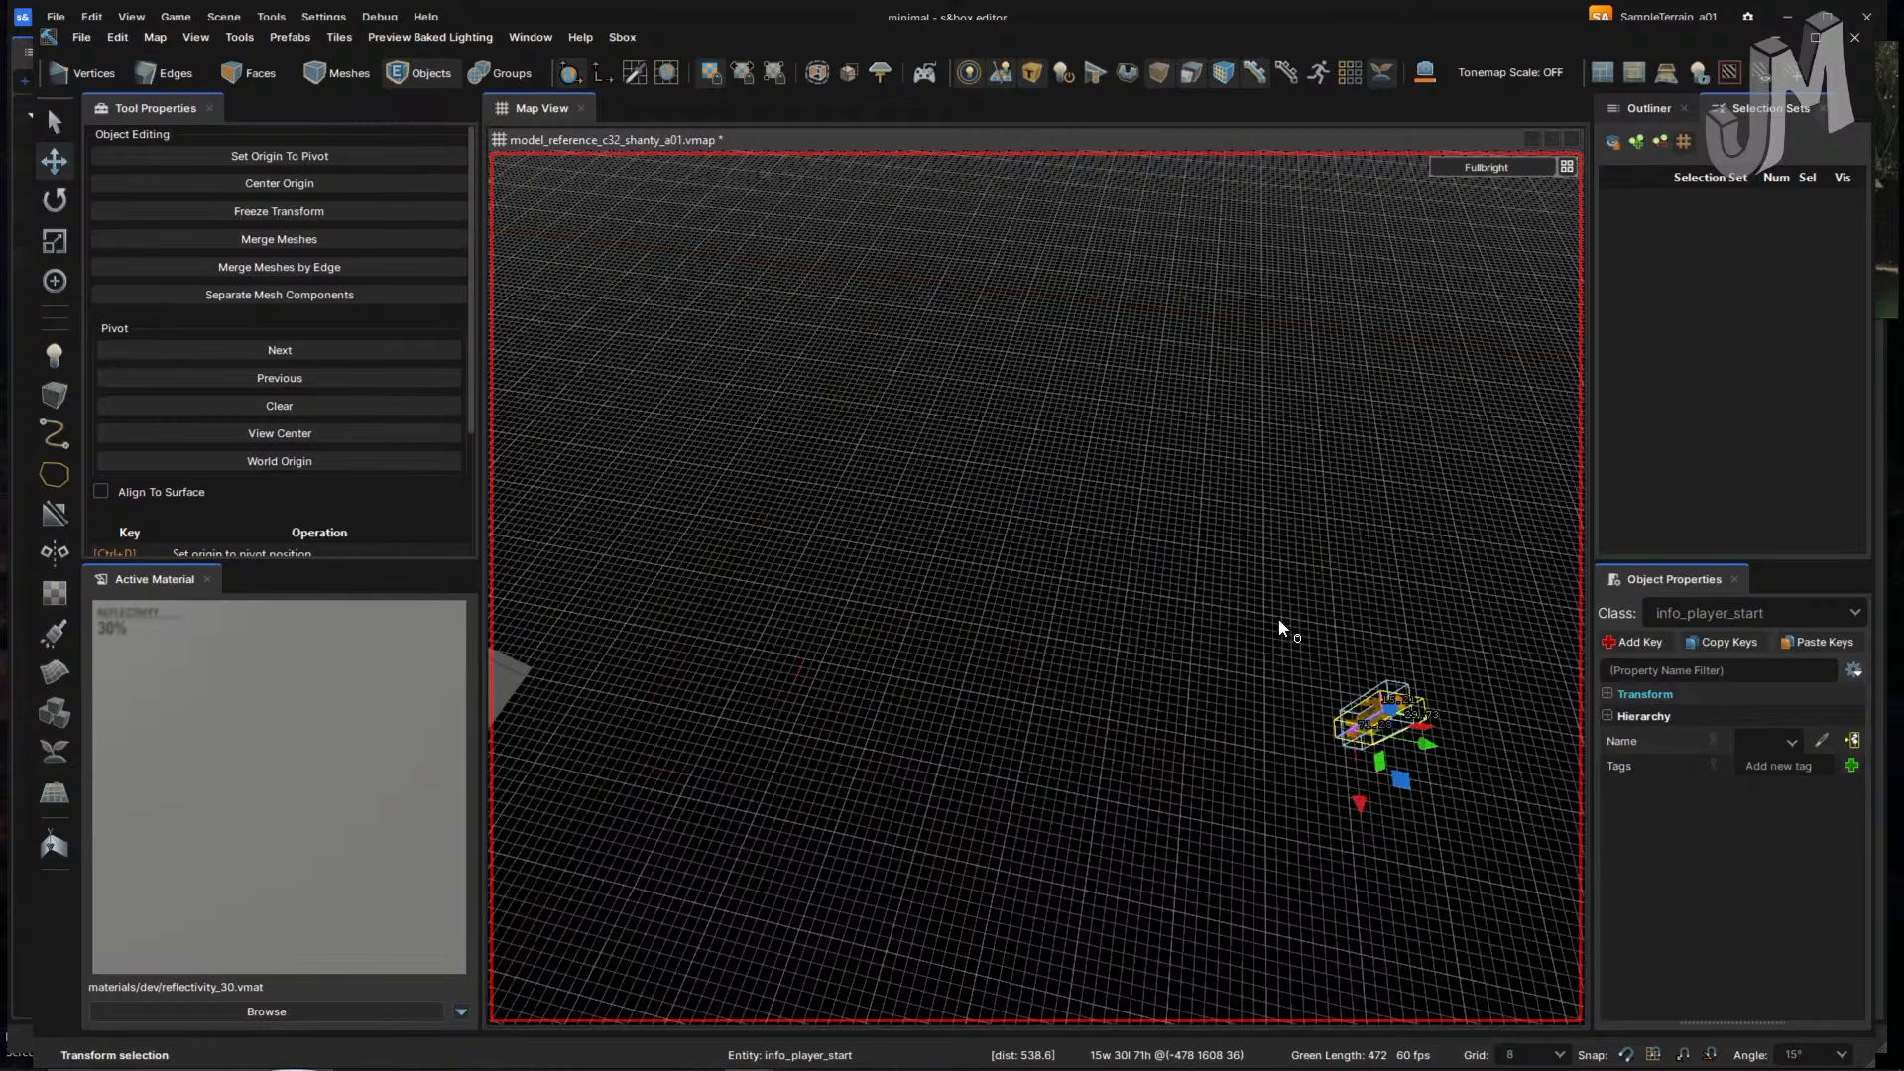
{"action": "right_click_drag", "start_coordinate": [1279, 625], "coordinate": [1079, 797]}
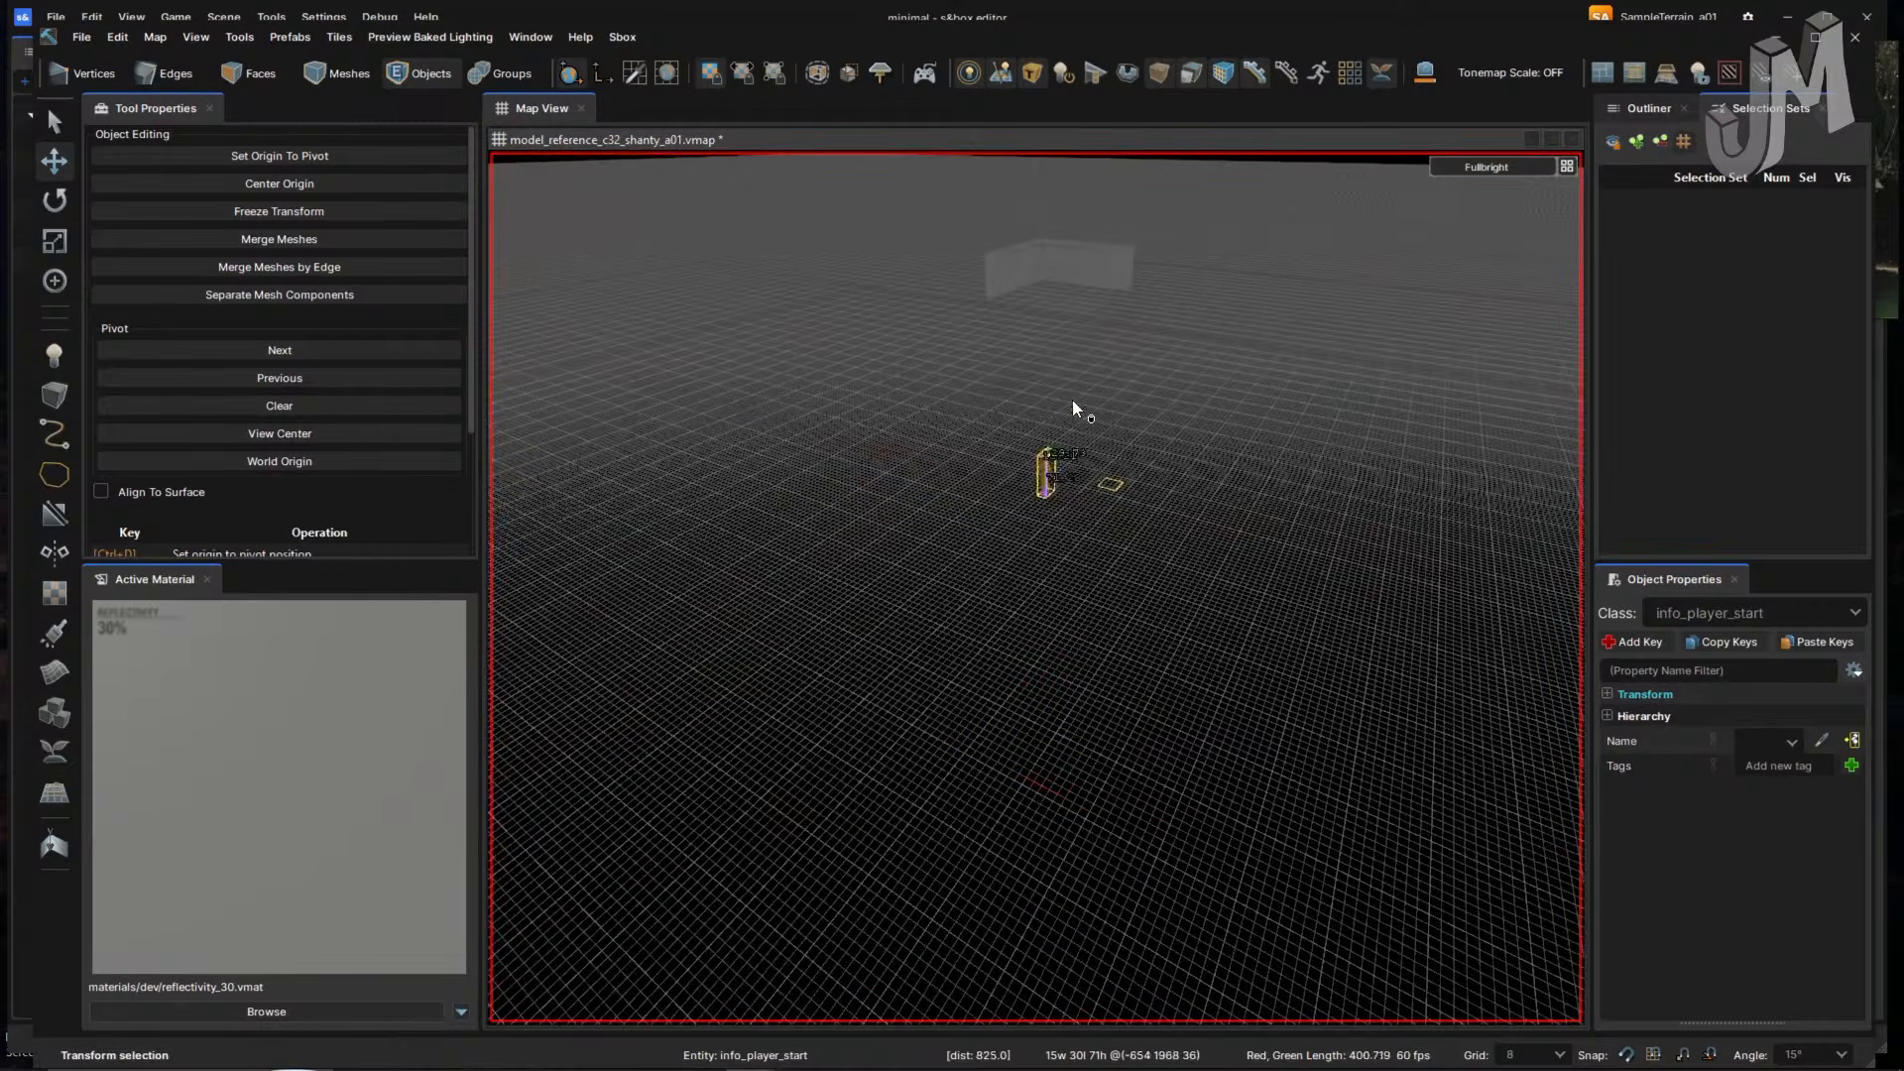
{"action": "key", "text": "w"}
{"action": "right_click_drag", "start_coordinate": [1187, 436], "coordinate": [1185, 433]}
{"action": "key", "text": "s"}
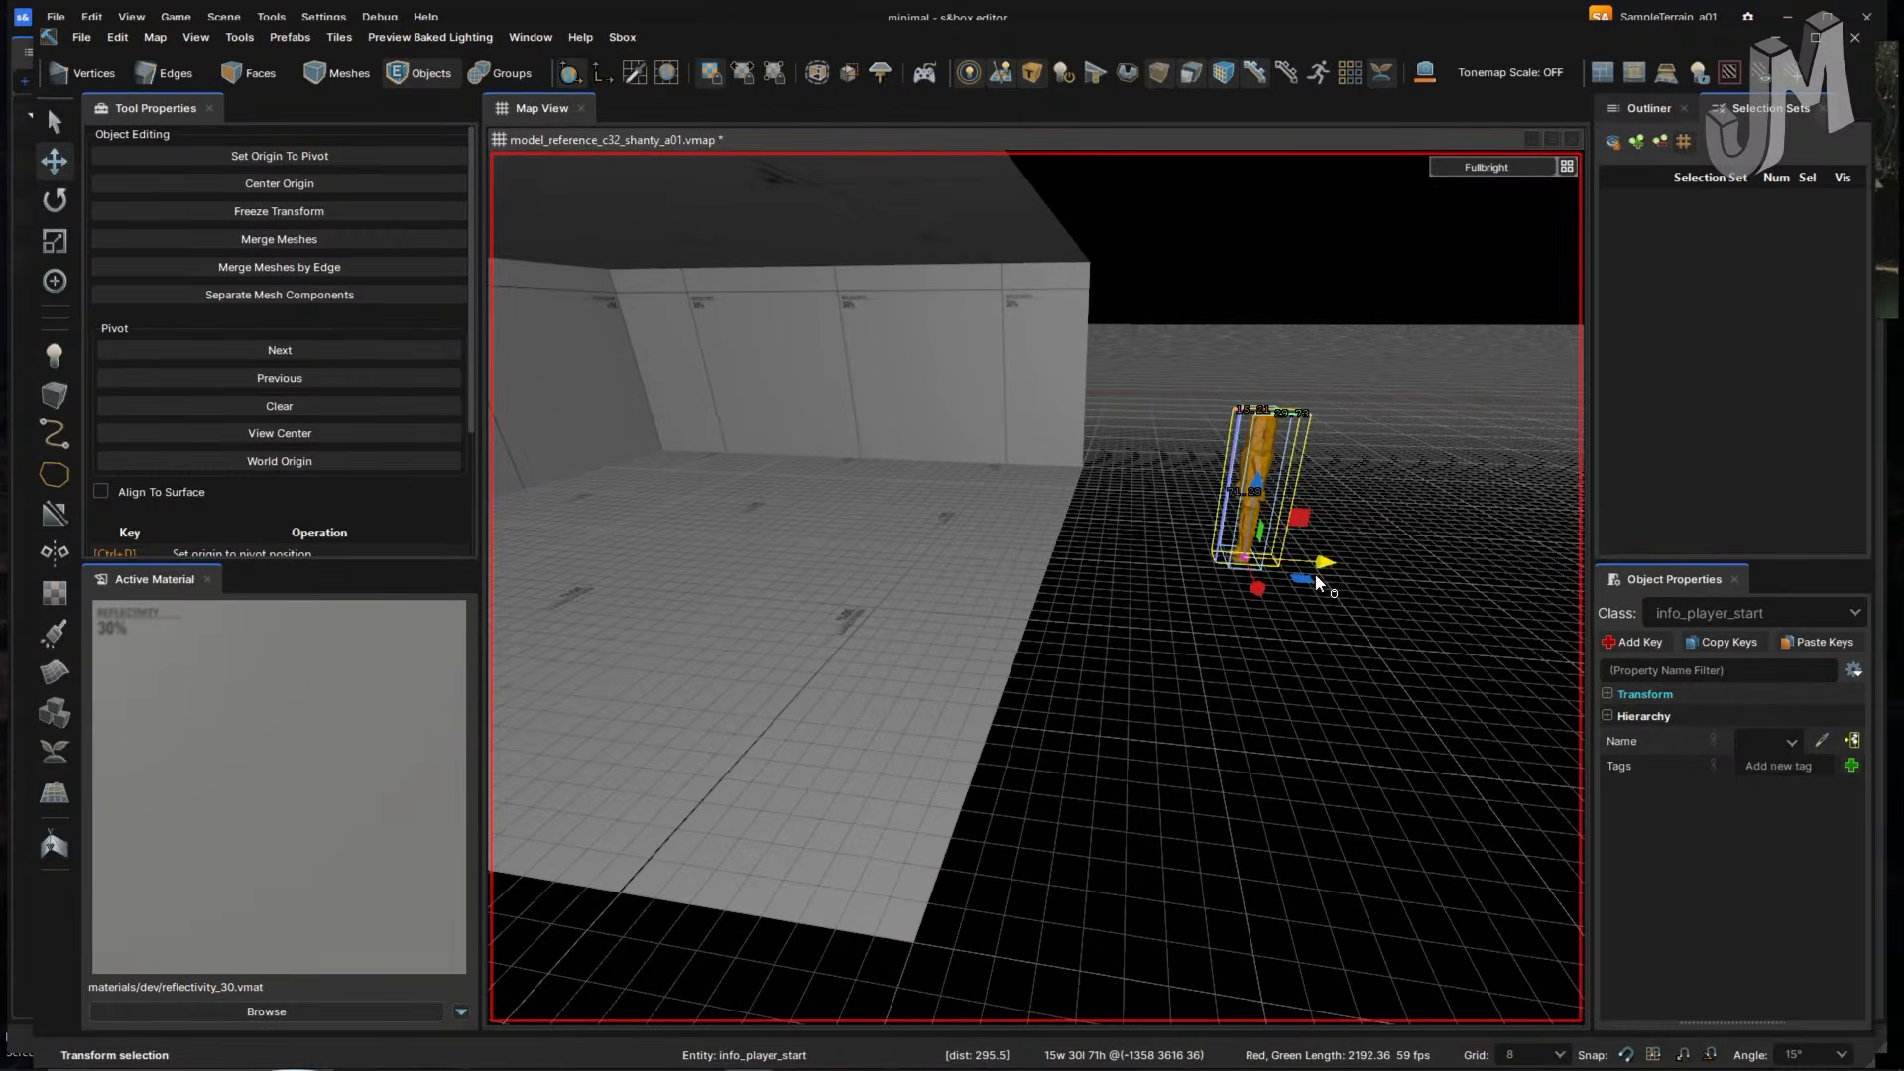
{"action": "mouse_move", "coordinate": [1180, 568]}
{"action": "right_mouse_down"}
{"action": "mouse_move", "coordinate": [1045, 595]}
{"action": "mouse_move", "coordinate": [1071, 591]}
{"action": "right_mouse_up"}
{"action": "key", "text": "w"}
{"action": "key", "text": "s"}
{"action": "key", "text": "a"}
{"action": "left_click_drag", "start_coordinate": [882, 509], "coordinate": [1437, 755], "text": "shift"}
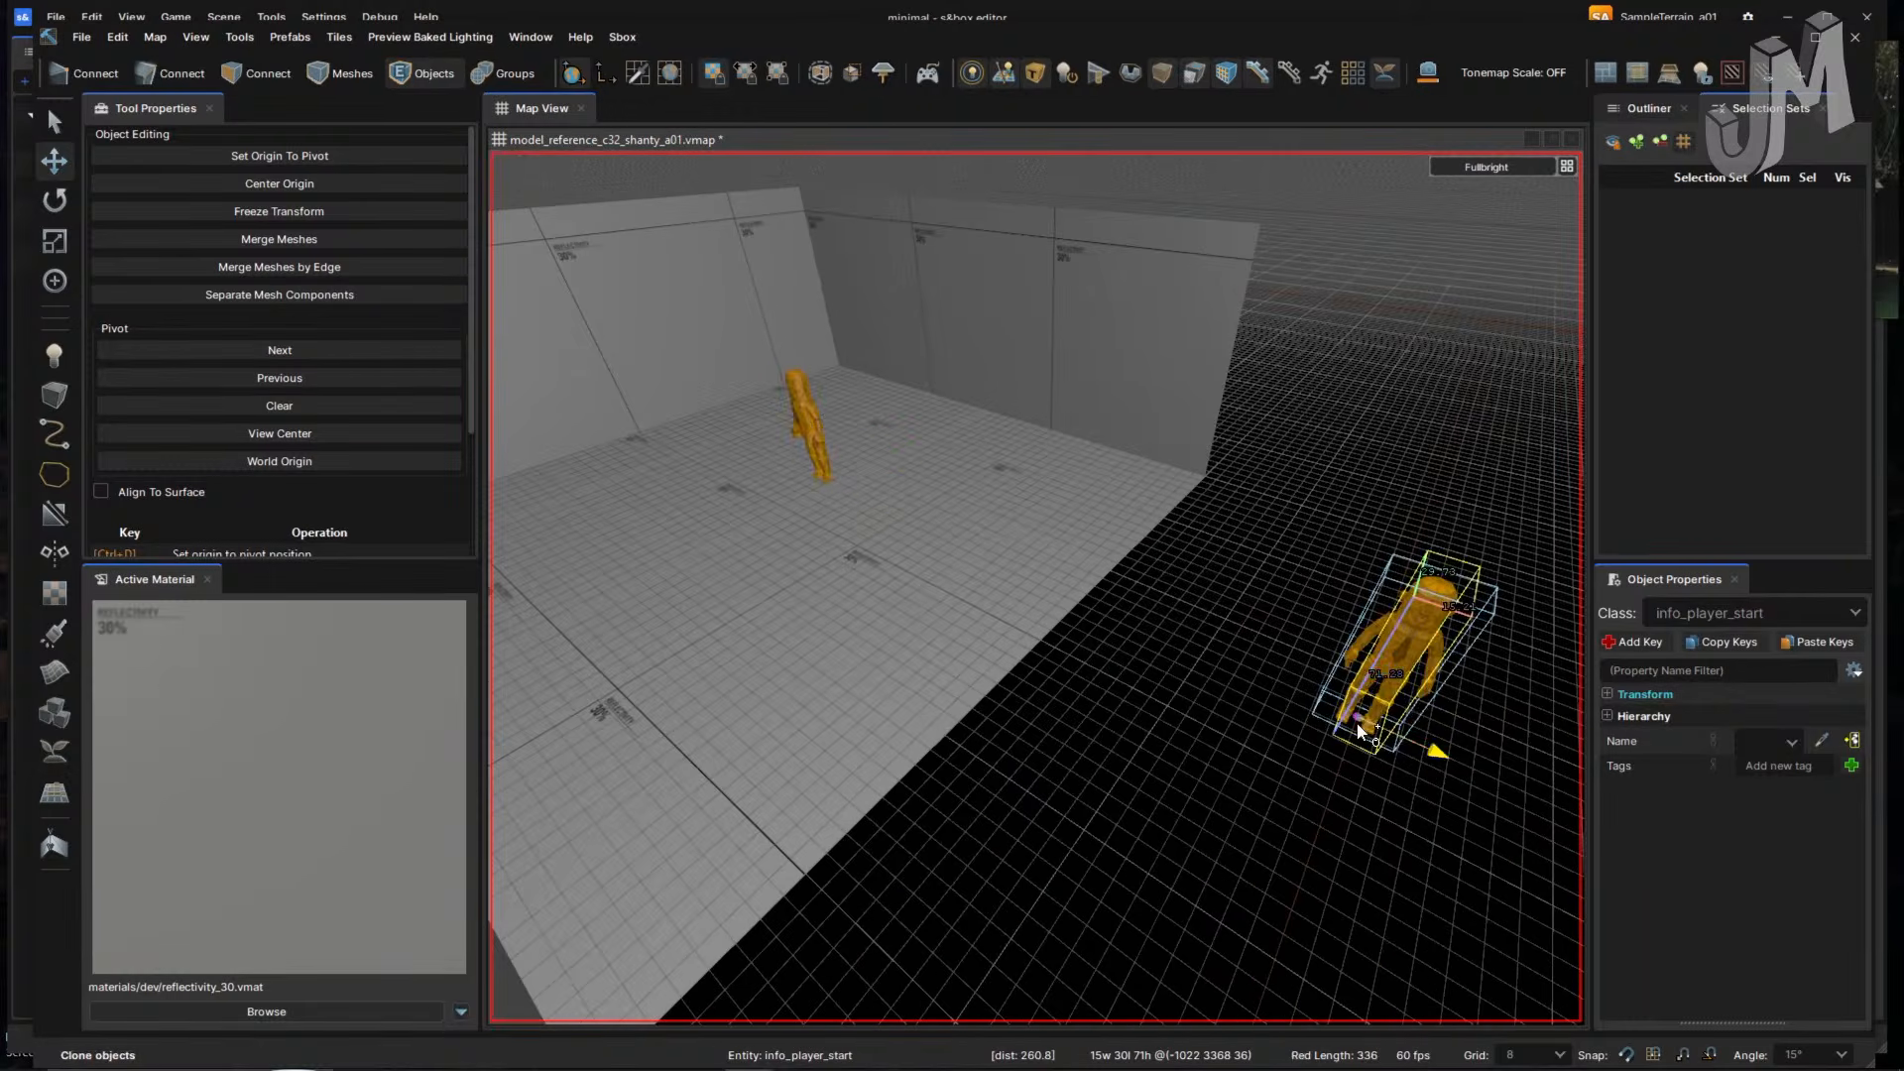
{"action": "right_click_drag", "start_coordinate": [1257, 731], "coordinate": [1257, 732]}
{"action": "left_click_drag", "start_coordinate": [845, 567], "coordinate": [1102, 628]}
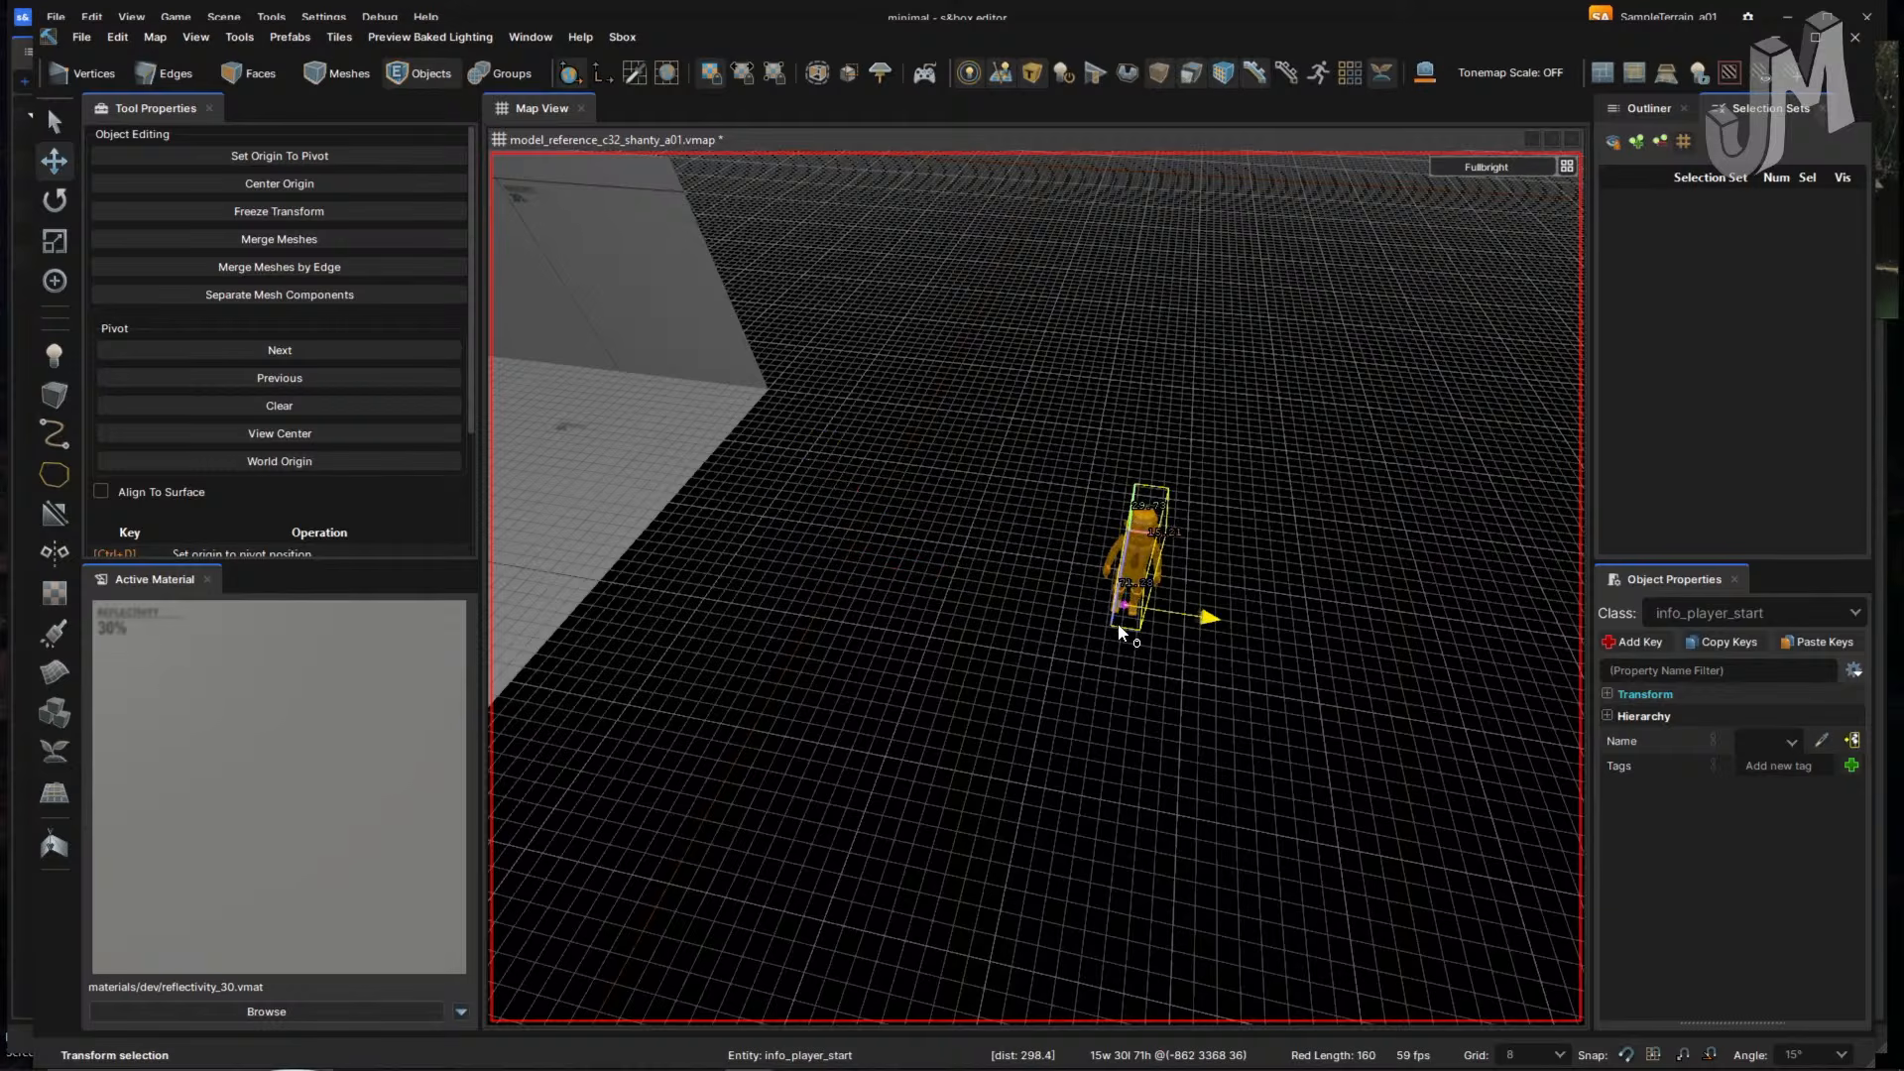
{"action": "right_click_drag", "start_coordinate": [1118, 624], "coordinate": [1128, 627]}
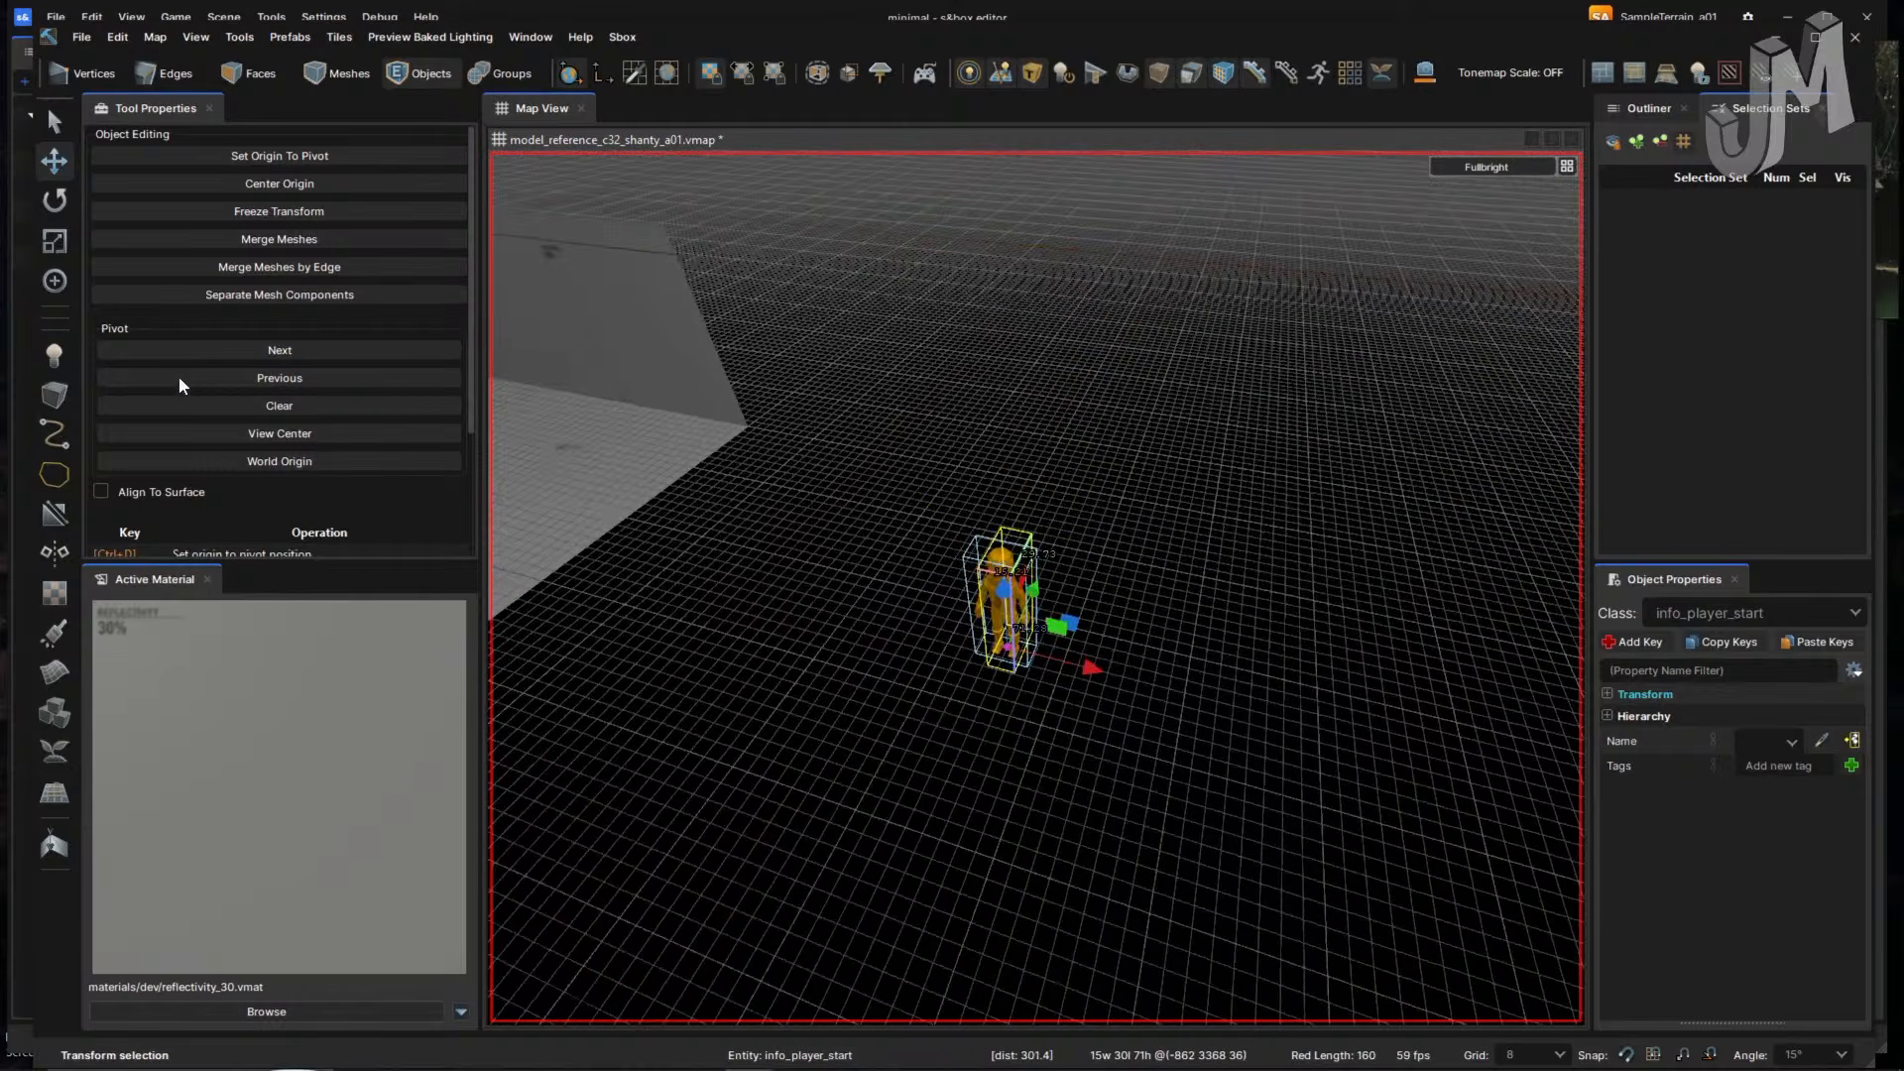
- Draw a 192×128×144 block beside the cloned player start and flip its faces inward
{"action": "left_click", "coordinate": [55, 394]}
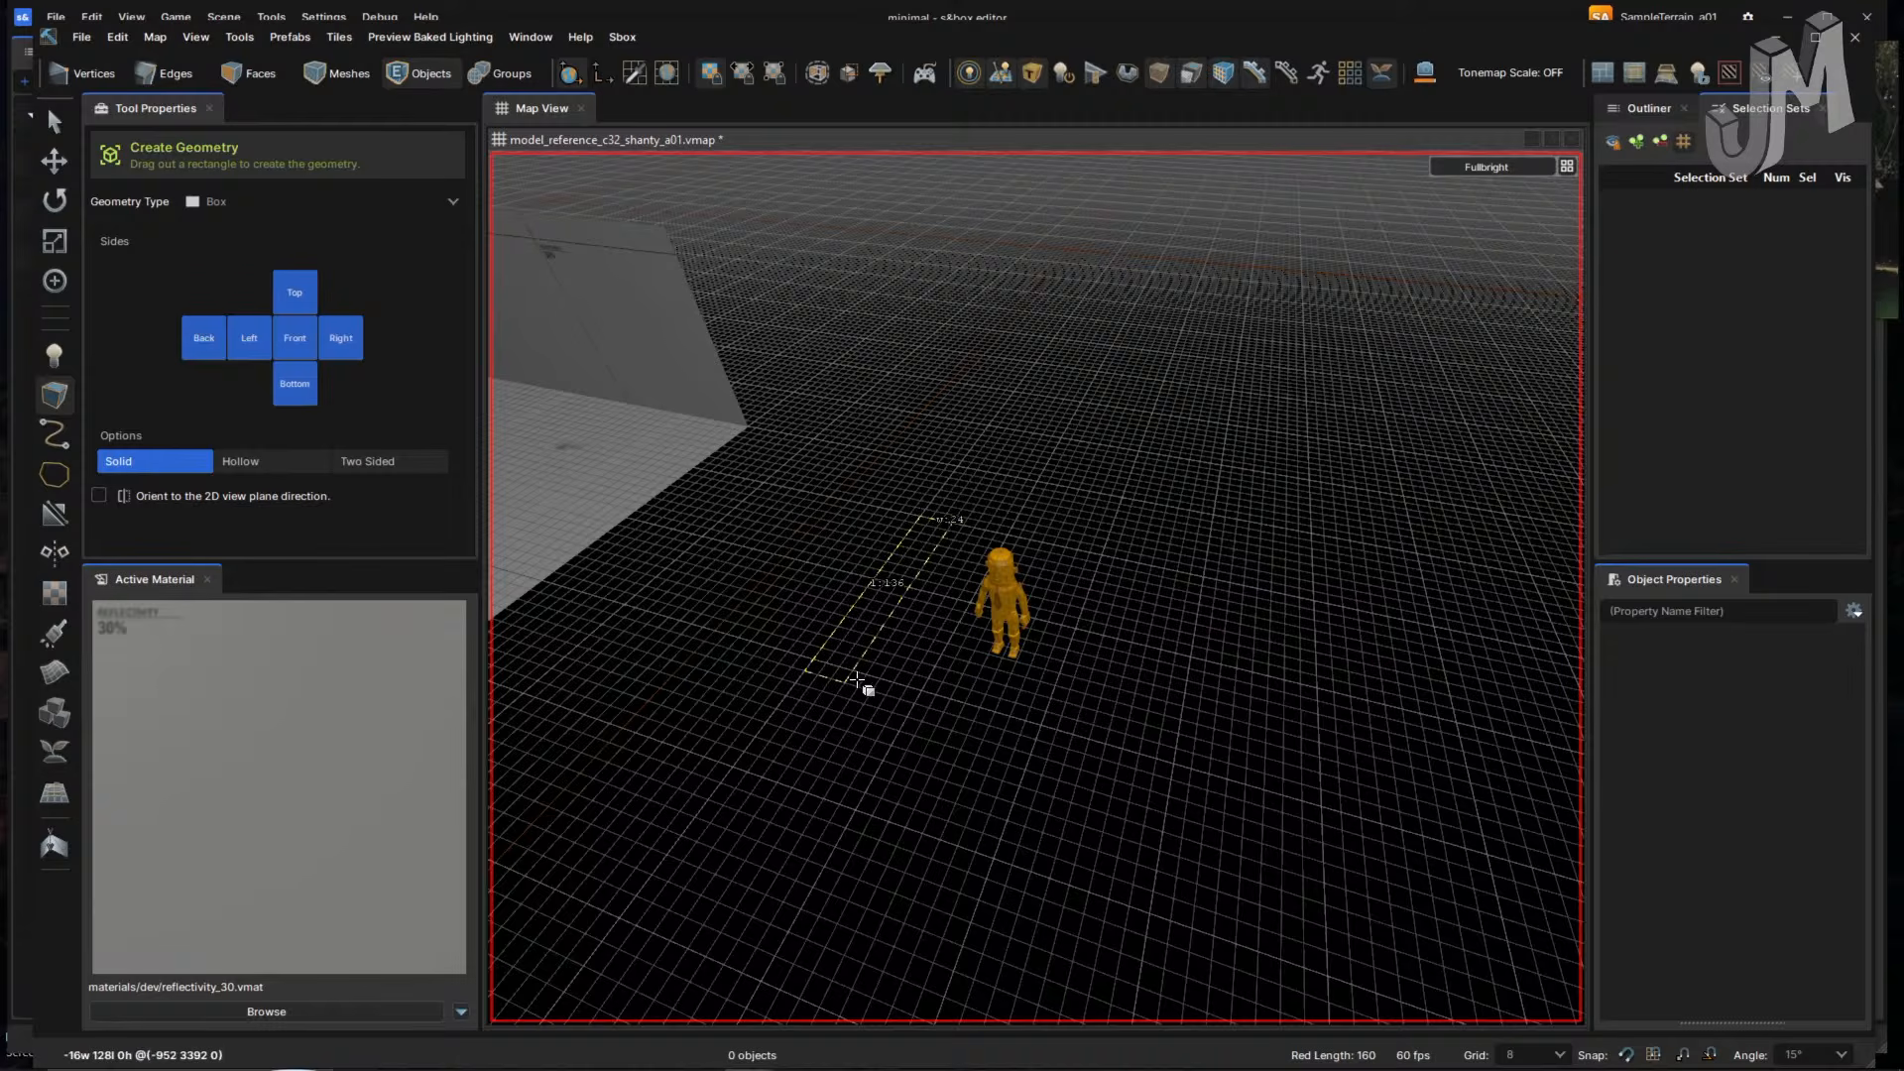
{"action": "left_click_drag", "start_coordinate": [1172, 762], "coordinate": [1180, 768]}
{"action": "right_click_drag", "start_coordinate": [1180, 768], "coordinate": [1170, 759]}
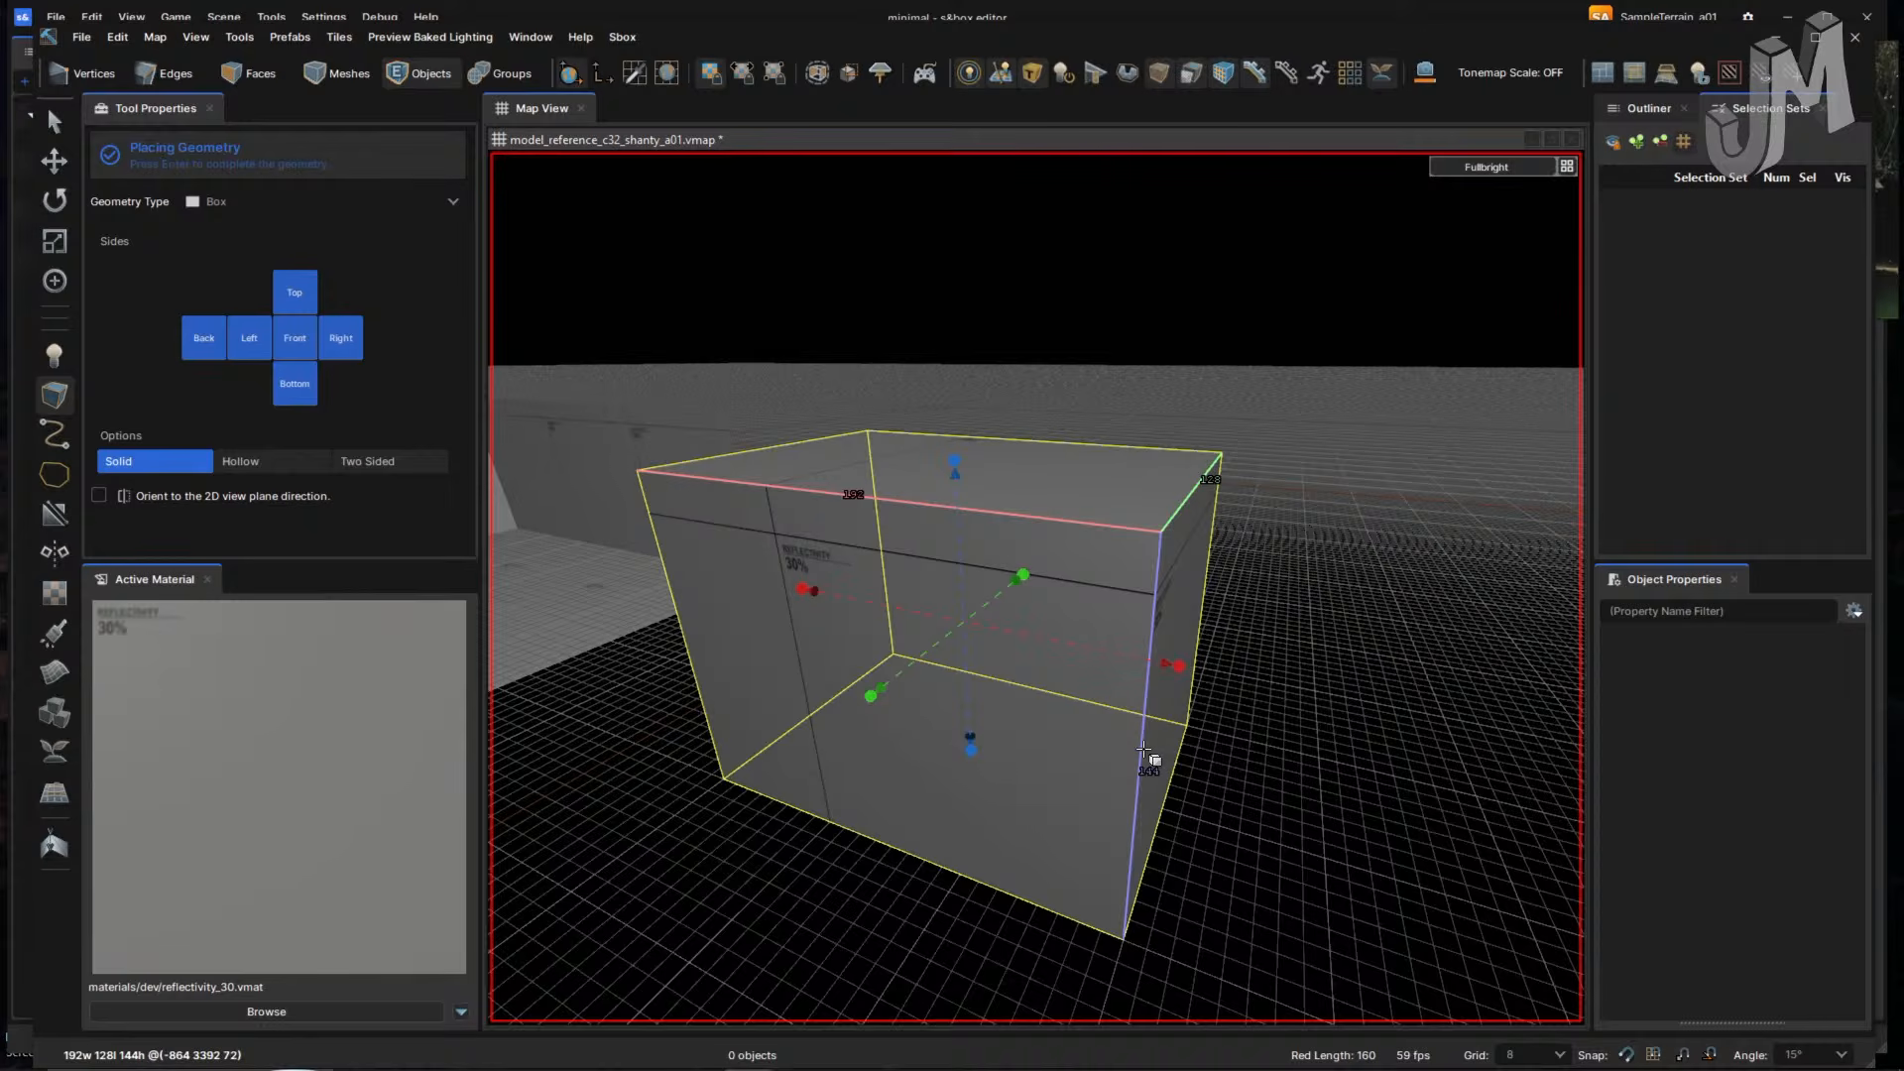
{"action": "key", "text": "Return"}
{"action": "key", "text": "f"}
{"action": "right_click_drag", "start_coordinate": [1131, 742], "coordinate": [1128, 740]}
- Connect the back wall's two corner edges with a cut, then undo it
{"action": "left_click", "coordinate": [1138, 565]}
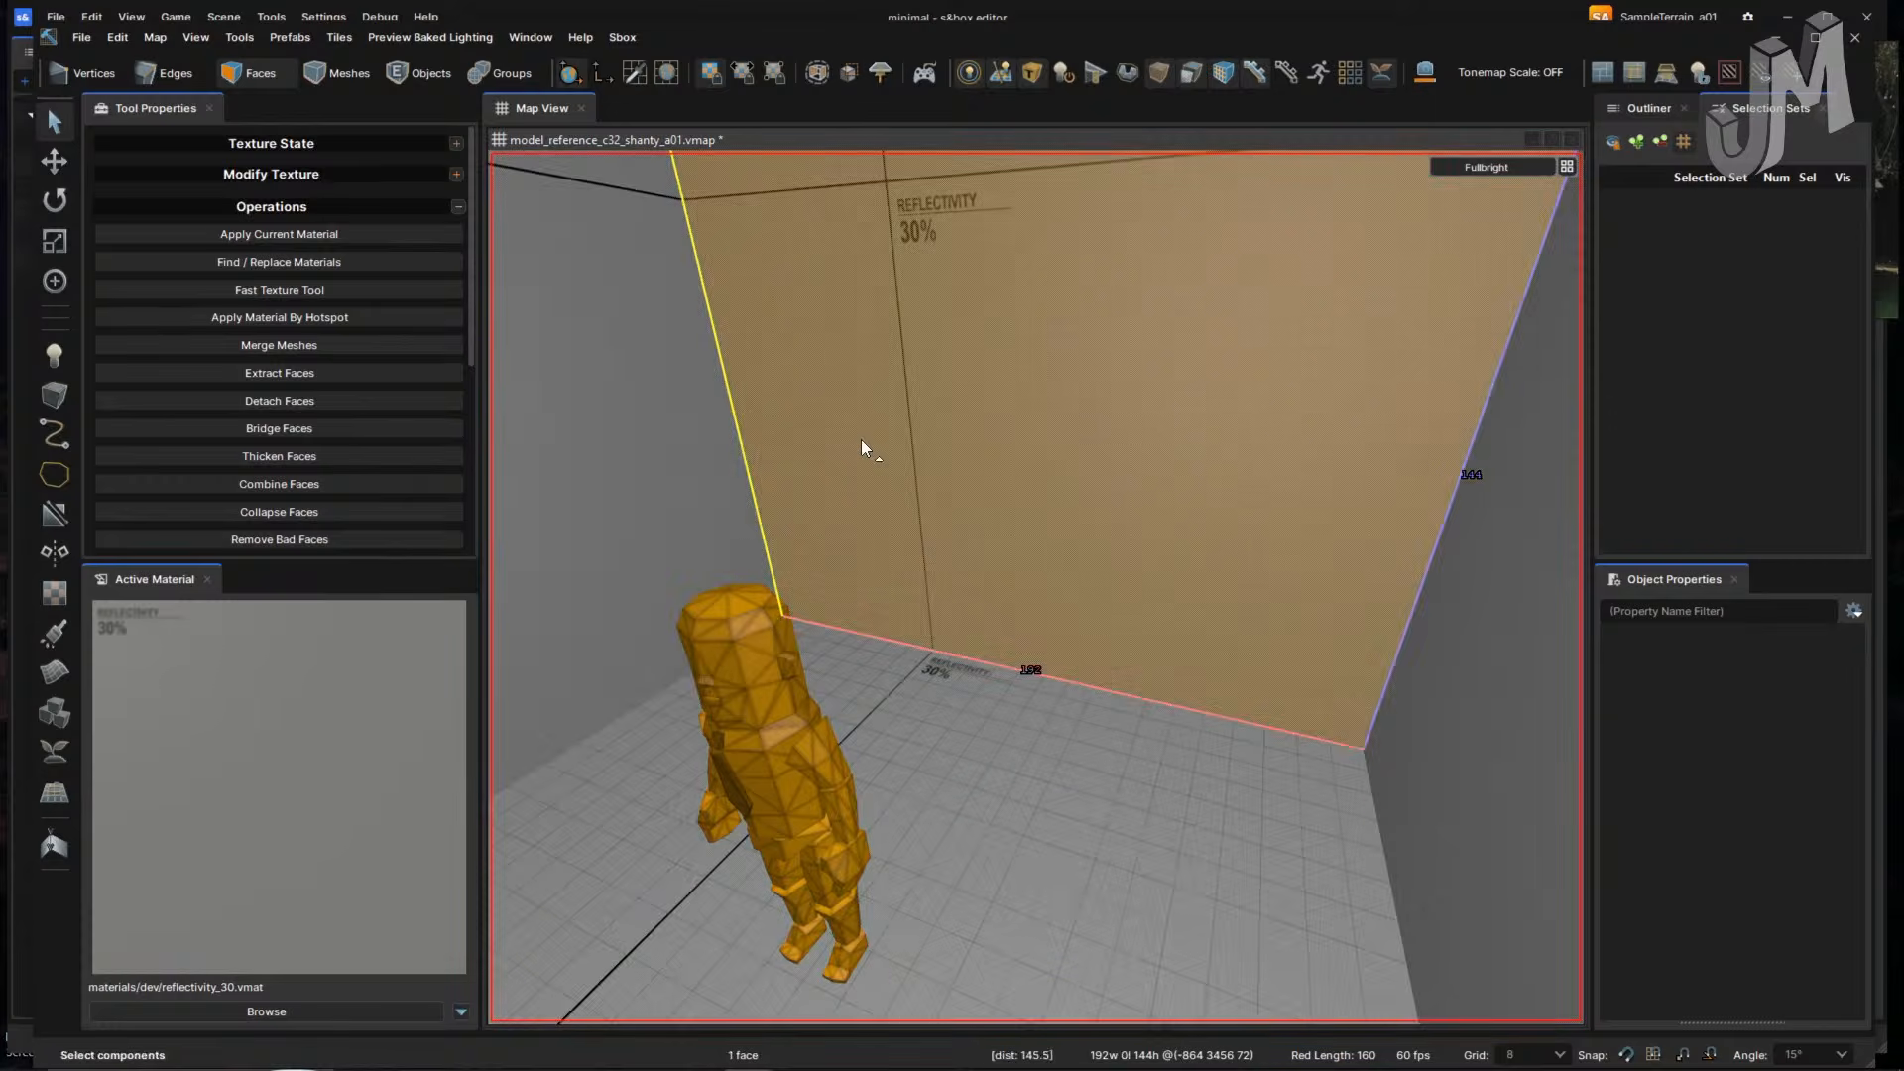
{"action": "key", "text": "2"}
{"action": "left_click", "coordinate": [737, 414]}
{"action": "left_click", "coordinate": [1437, 545], "text": "ctrl"}
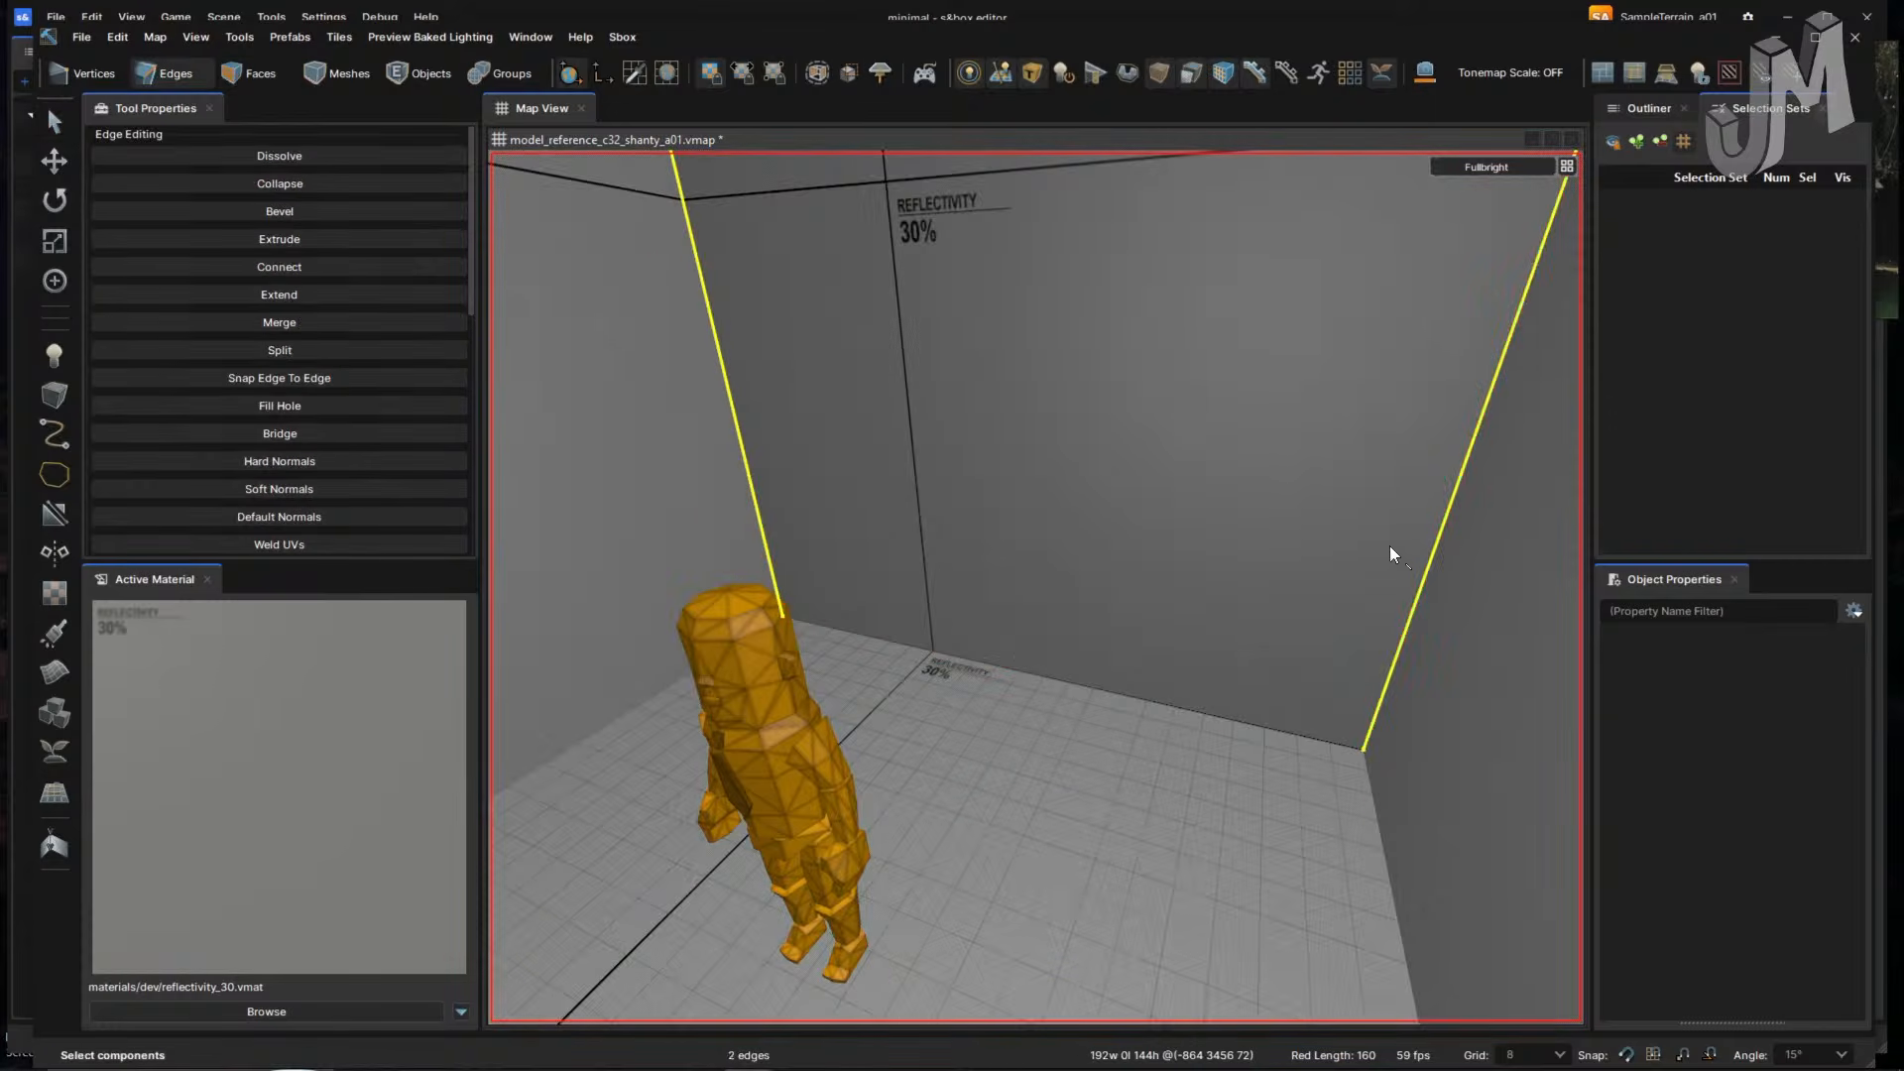
{"action": "key", "text": "v"}
{"action": "right_click_drag", "start_coordinate": [1296, 583], "coordinate": [1355, 598]}
{"action": "key", "text": "ctrl+z"}
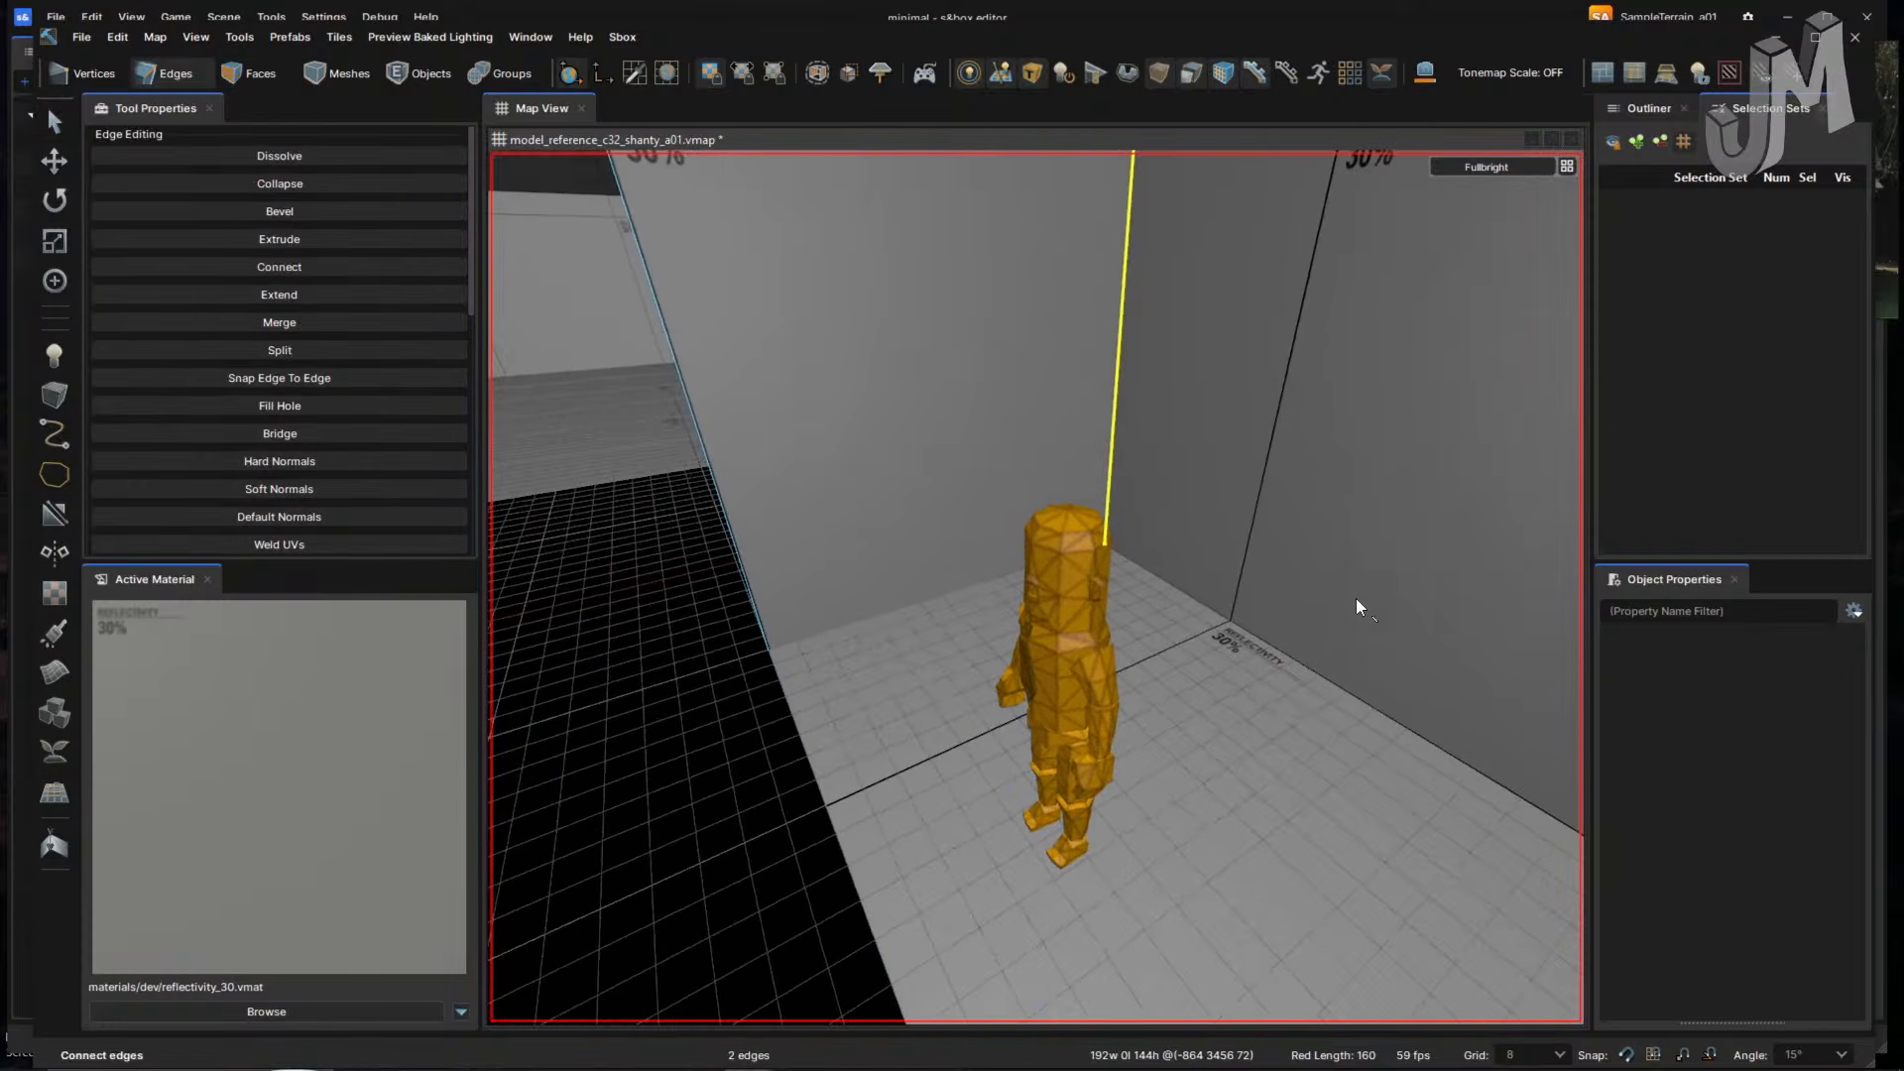
- Split the wall with a vertical edge and try selecting its loops, then undo it away
{"action": "right_click_drag", "start_coordinate": [1300, 675], "coordinate": [1122, 617]}
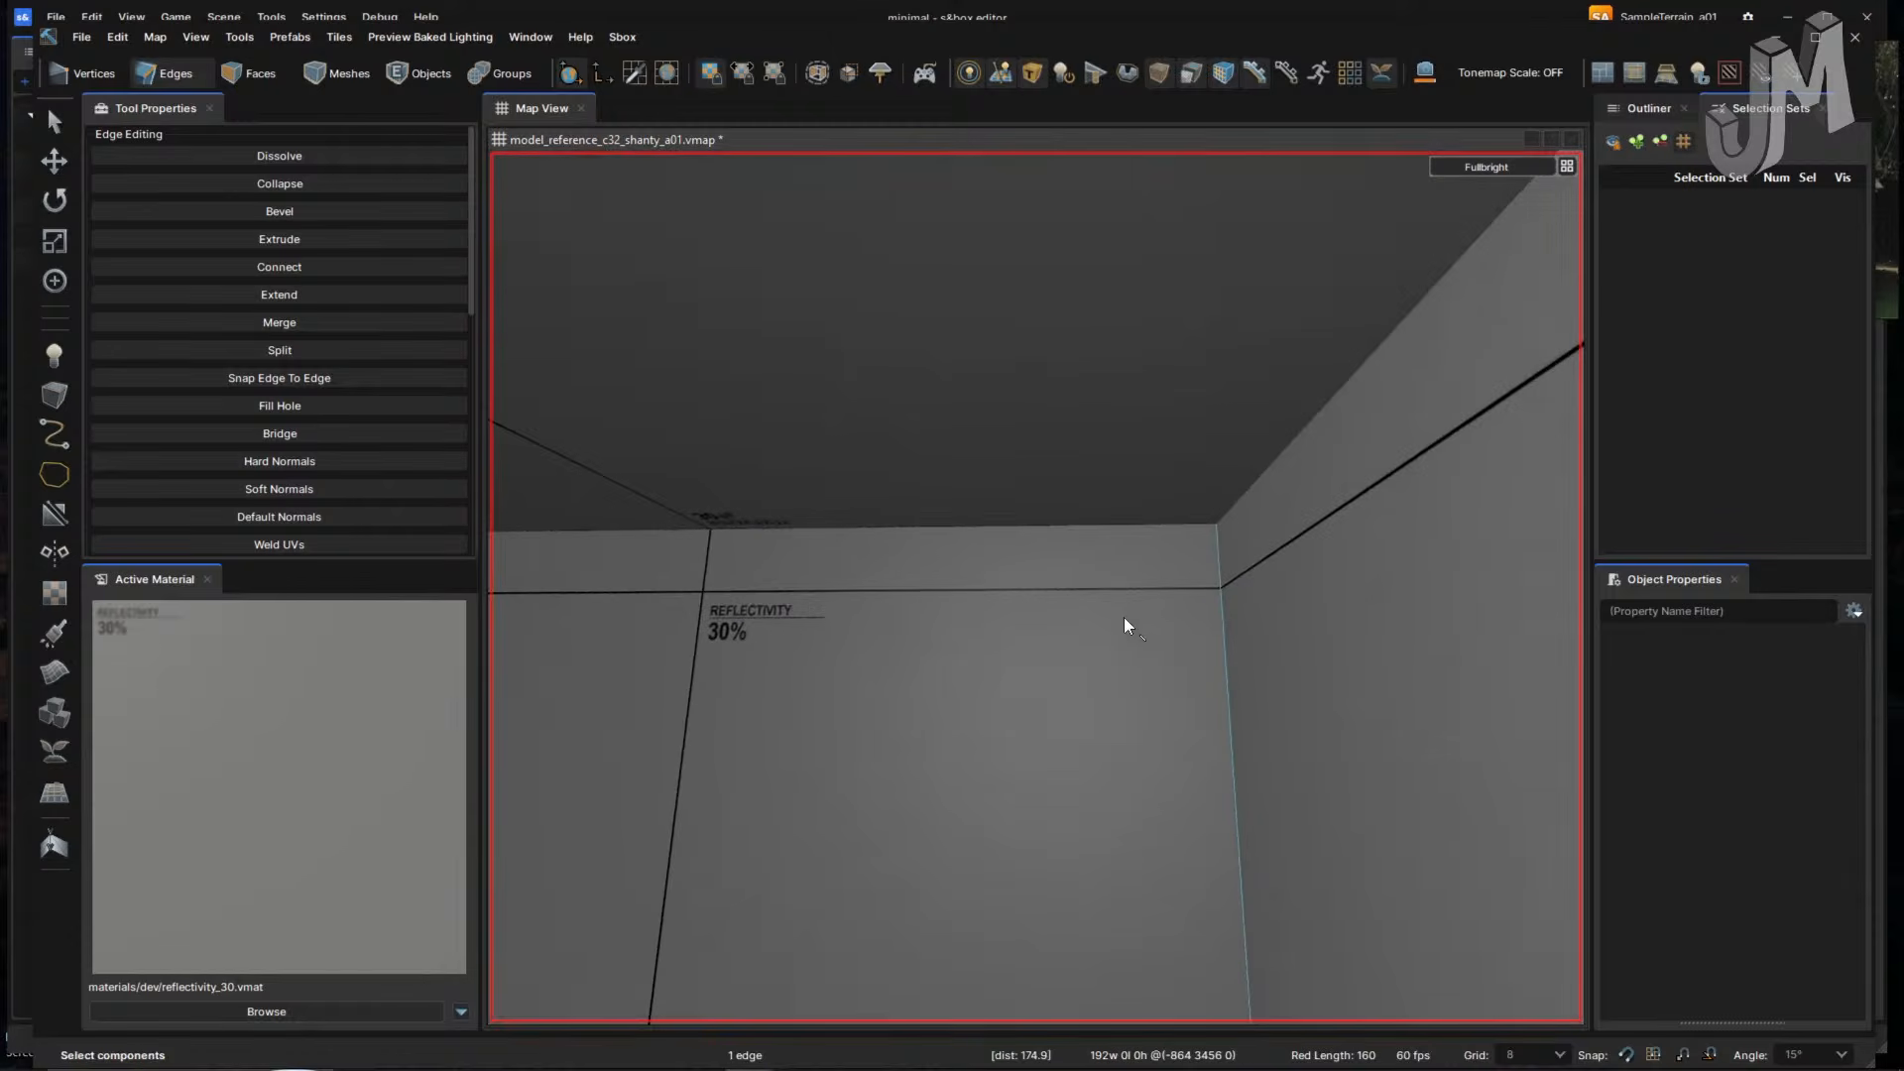
{"action": "left_click", "coordinate": [1073, 532]}
{"action": "key", "text": "v"}
{"action": "right_click_drag", "start_coordinate": [1028, 695], "coordinate": [1039, 701]}
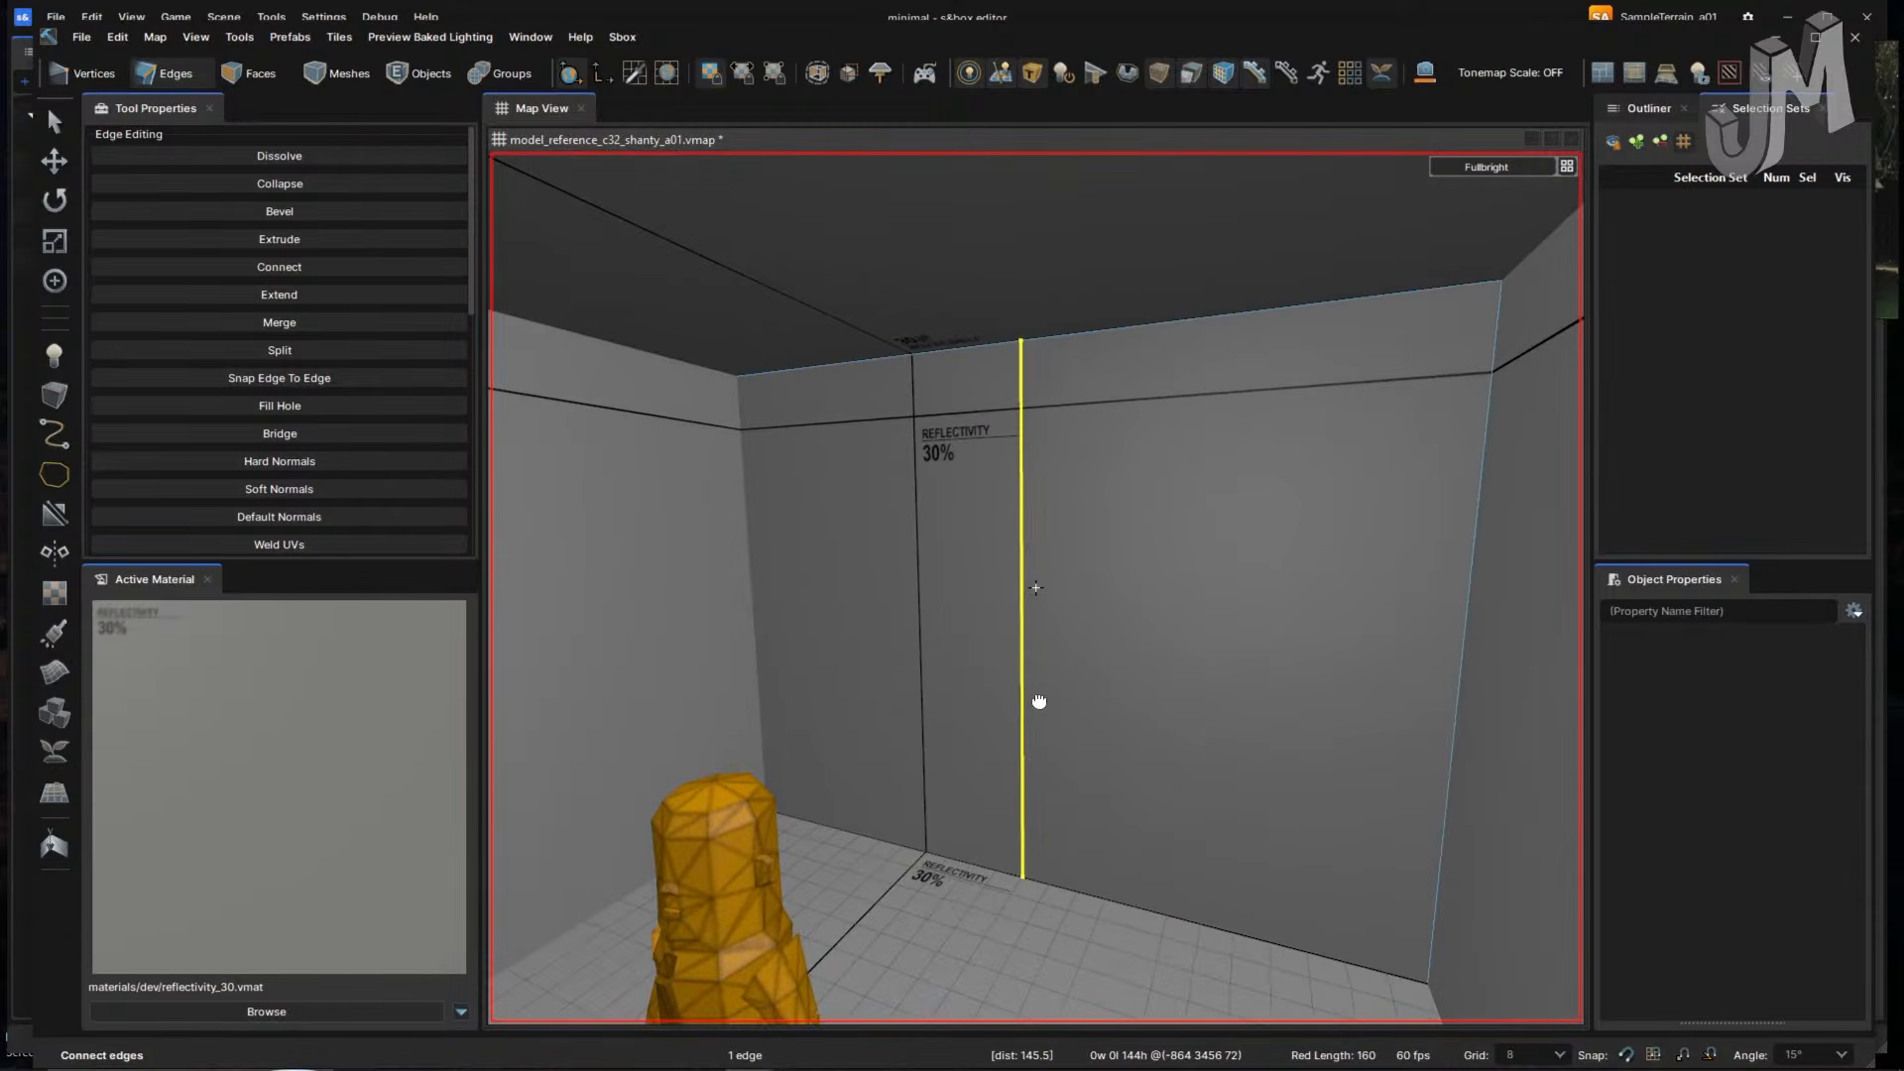
{"action": "left_click", "coordinate": [1021, 646]}
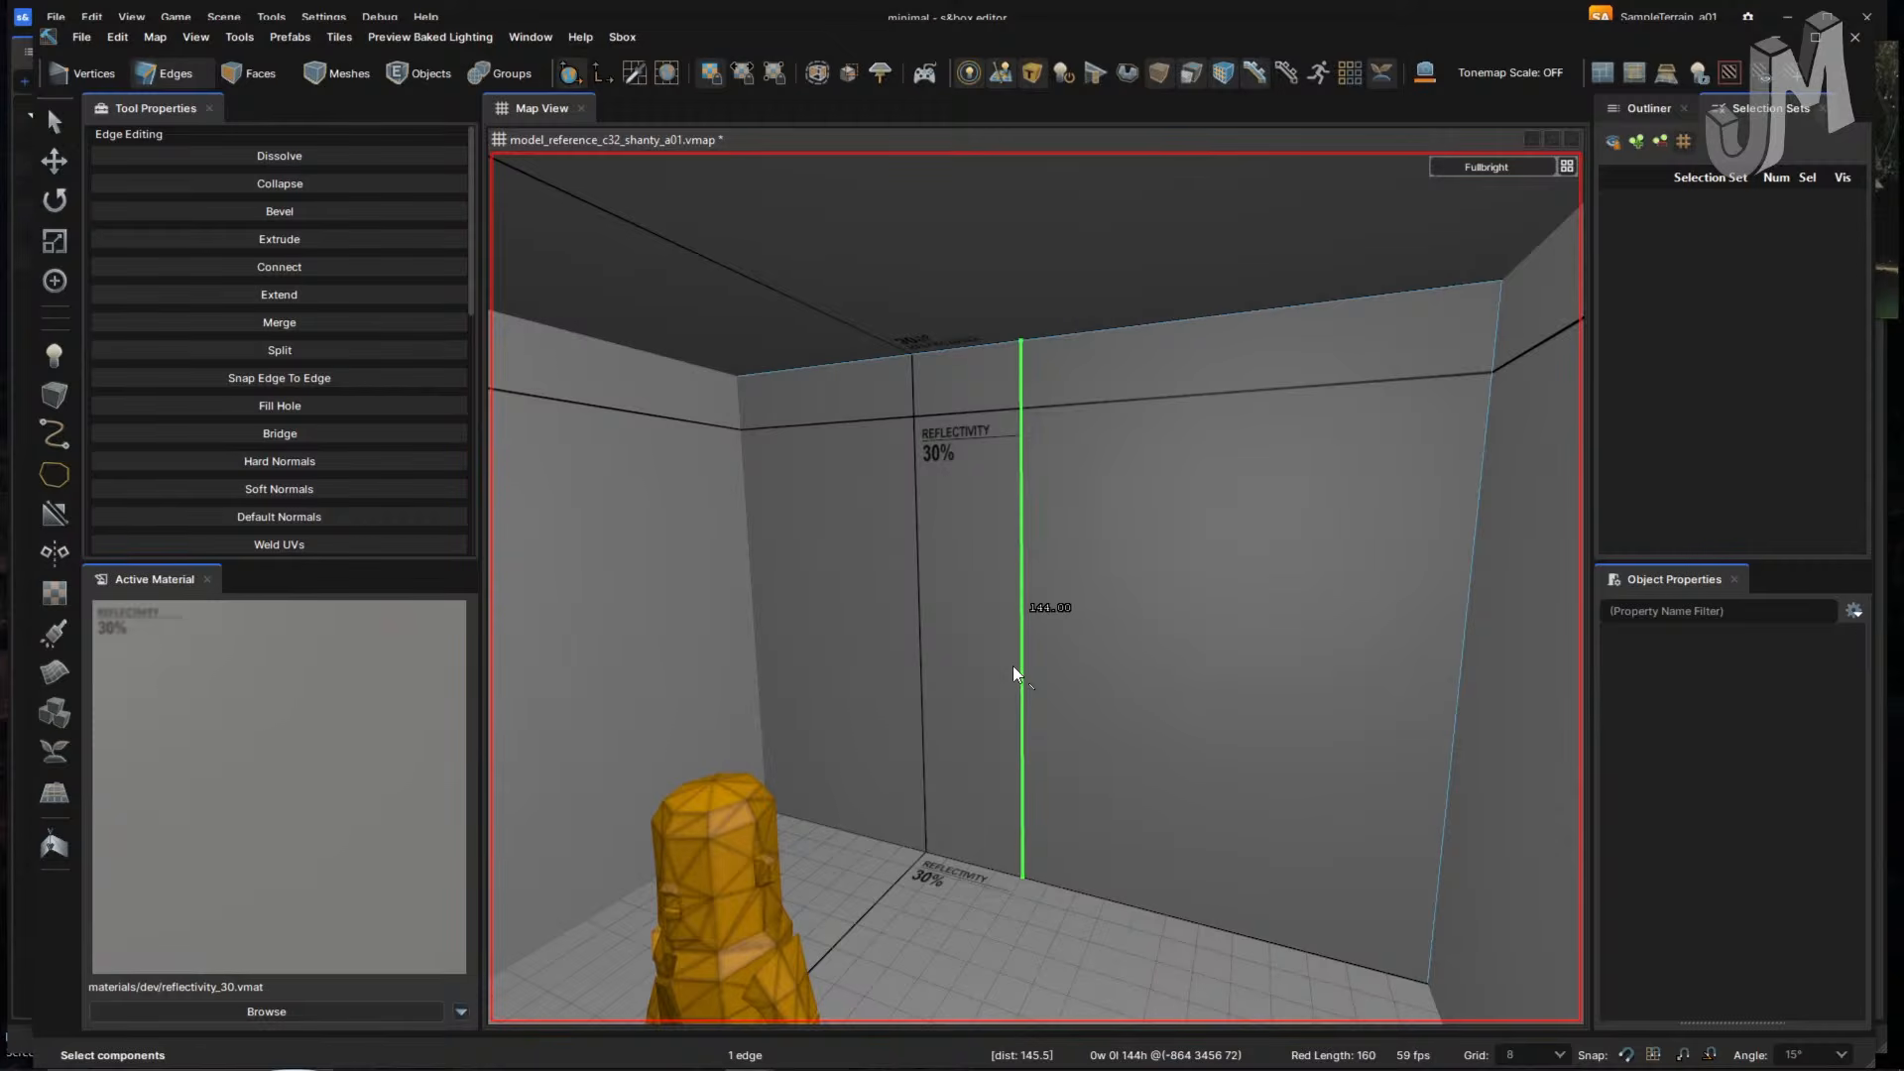
{"action": "double_click", "coordinate": [1013, 664]}
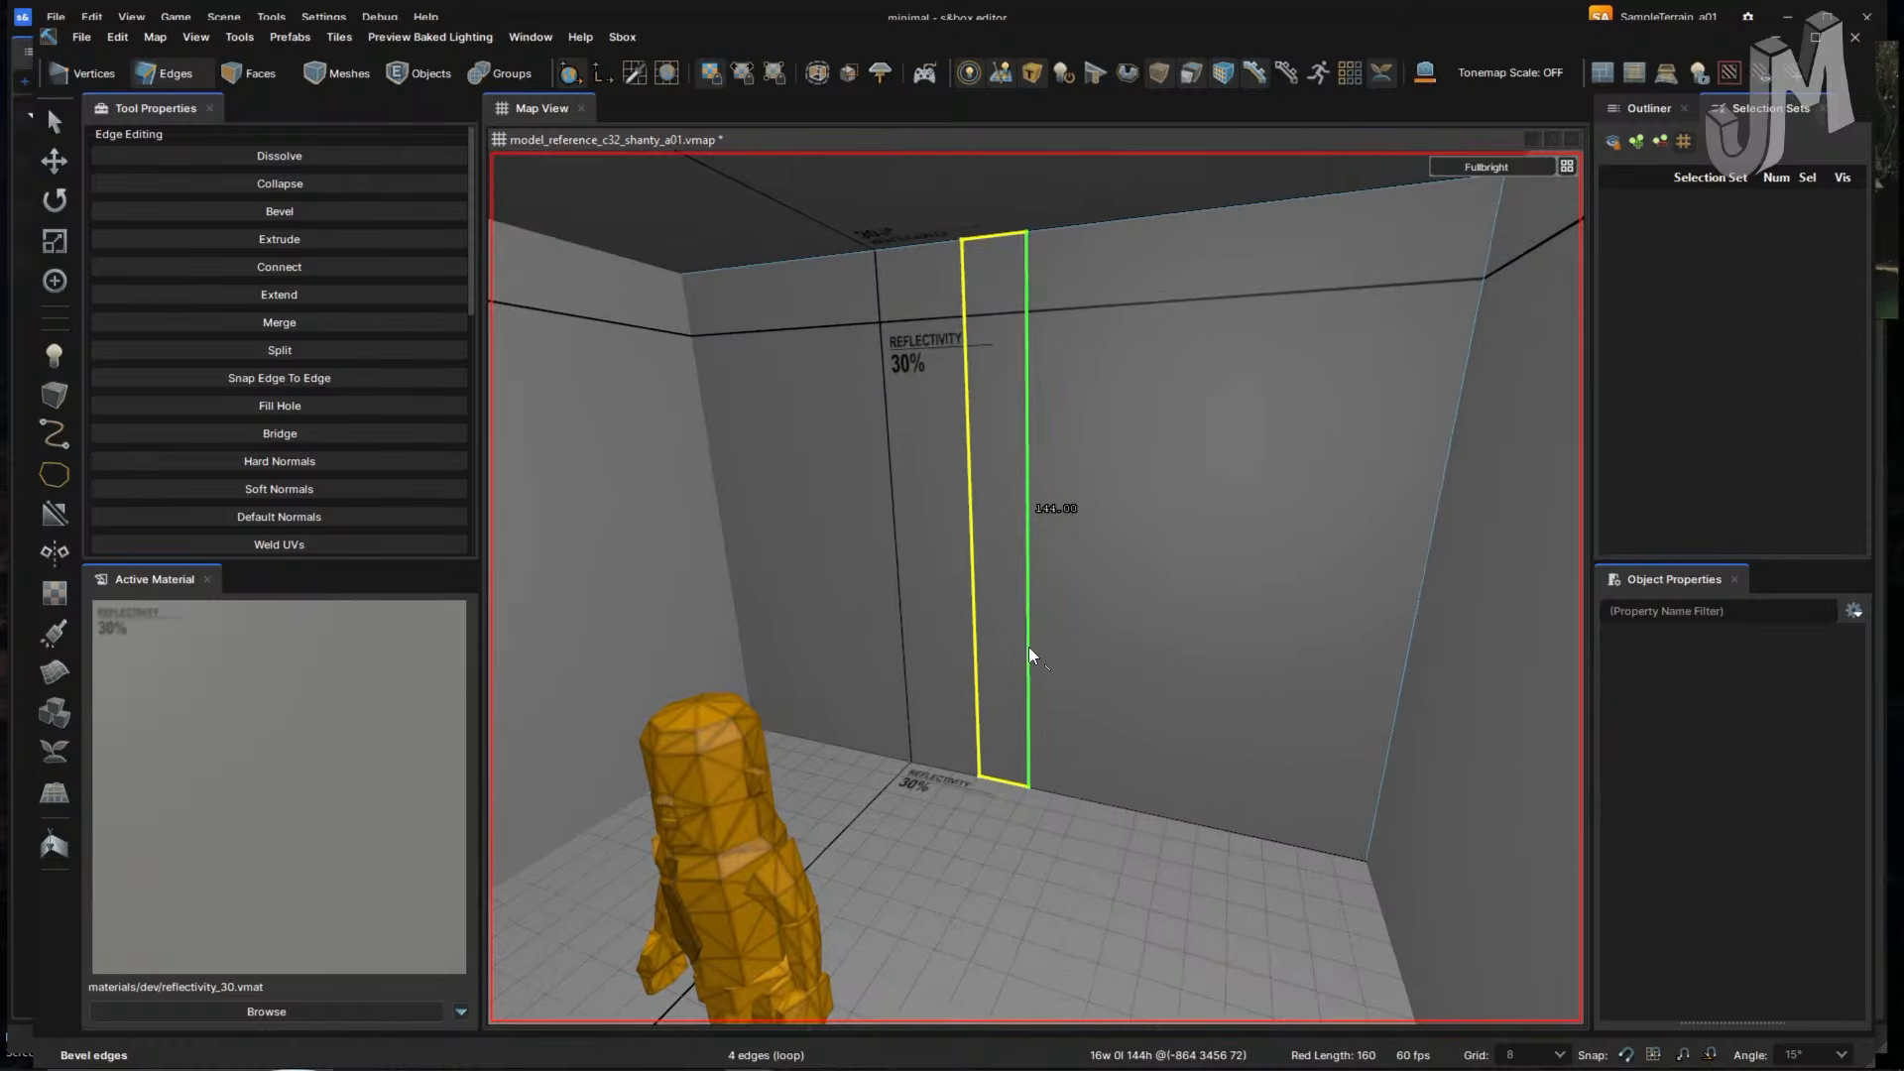
{"action": "left_click", "coordinate": [973, 635], "text": "ctrl"}
{"action": "double_click", "coordinate": [1028, 636]}
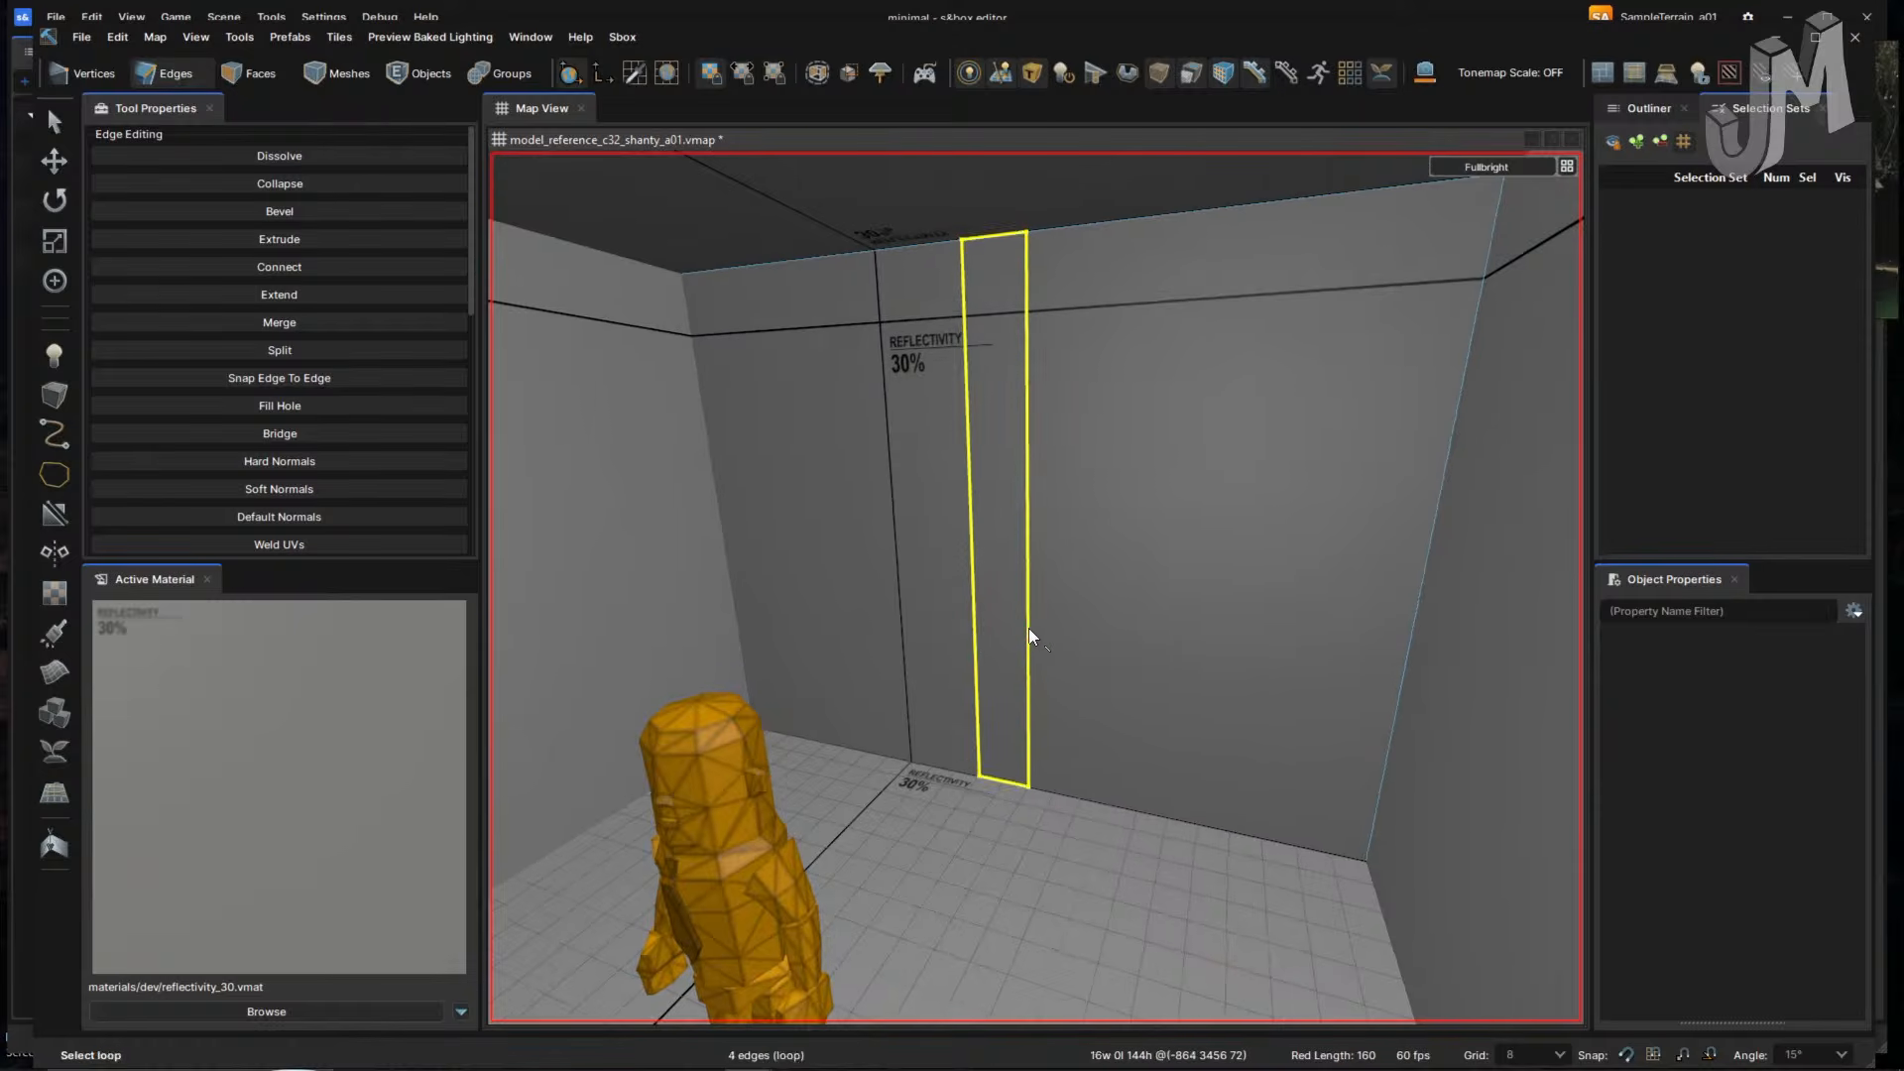
{"action": "right_click_drag", "start_coordinate": [1150, 652], "coordinate": [1150, 653]}
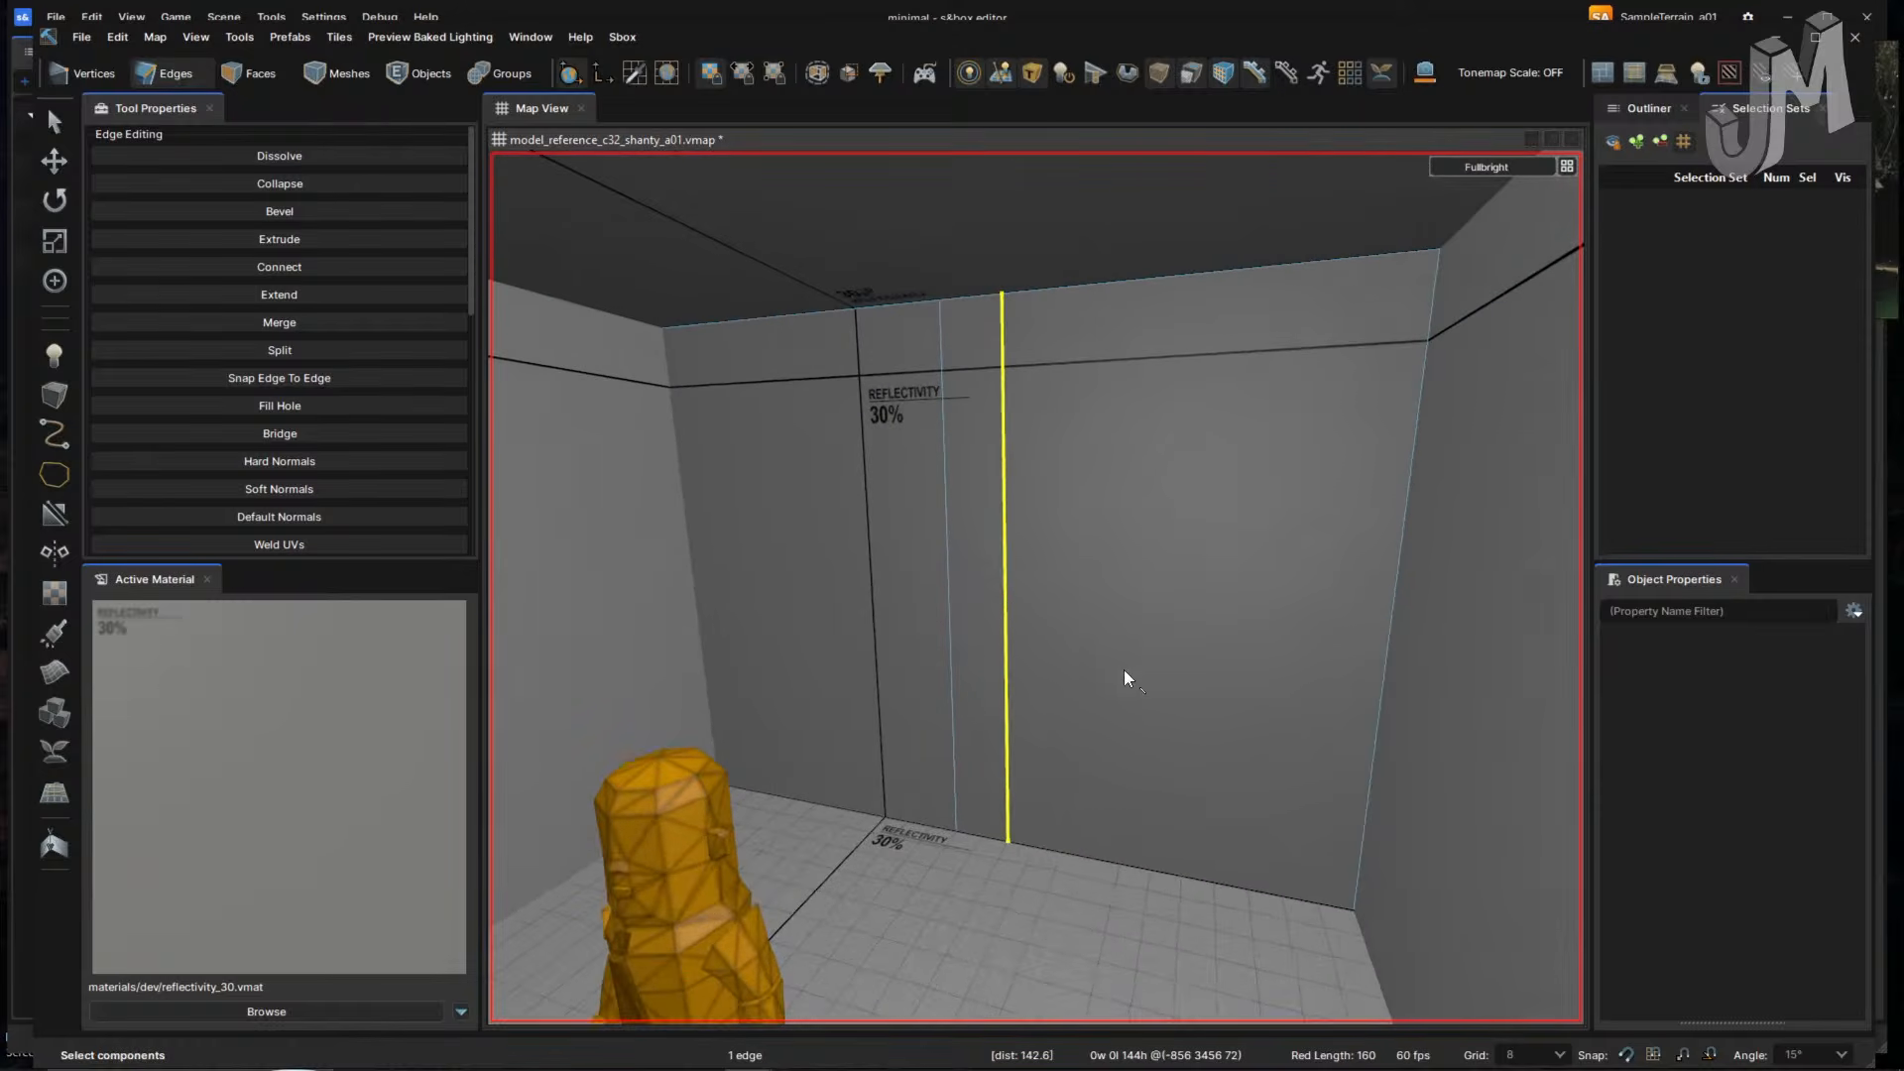
{"action": "key", "text": "ctrl+z"}
{"action": "key", "text": "ctrl+z"}
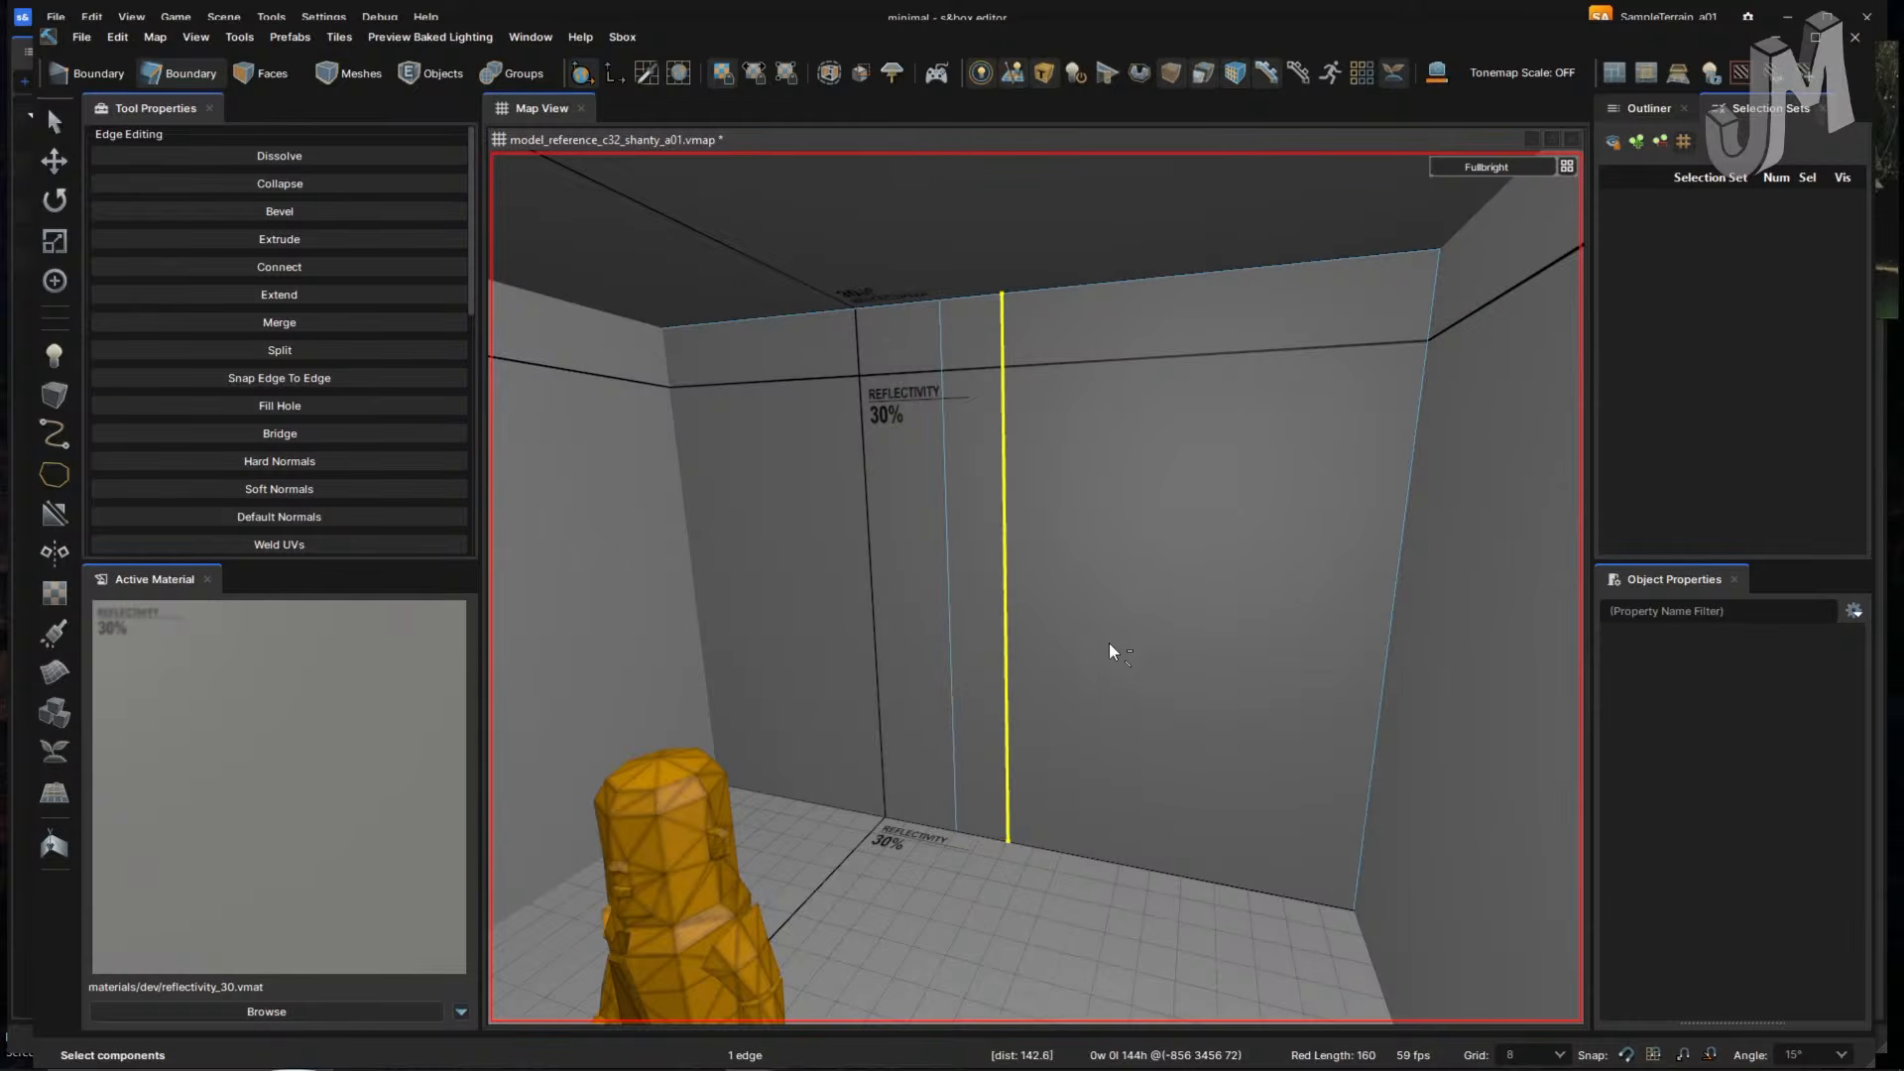
{"action": "key", "text": "ctrl+z"}
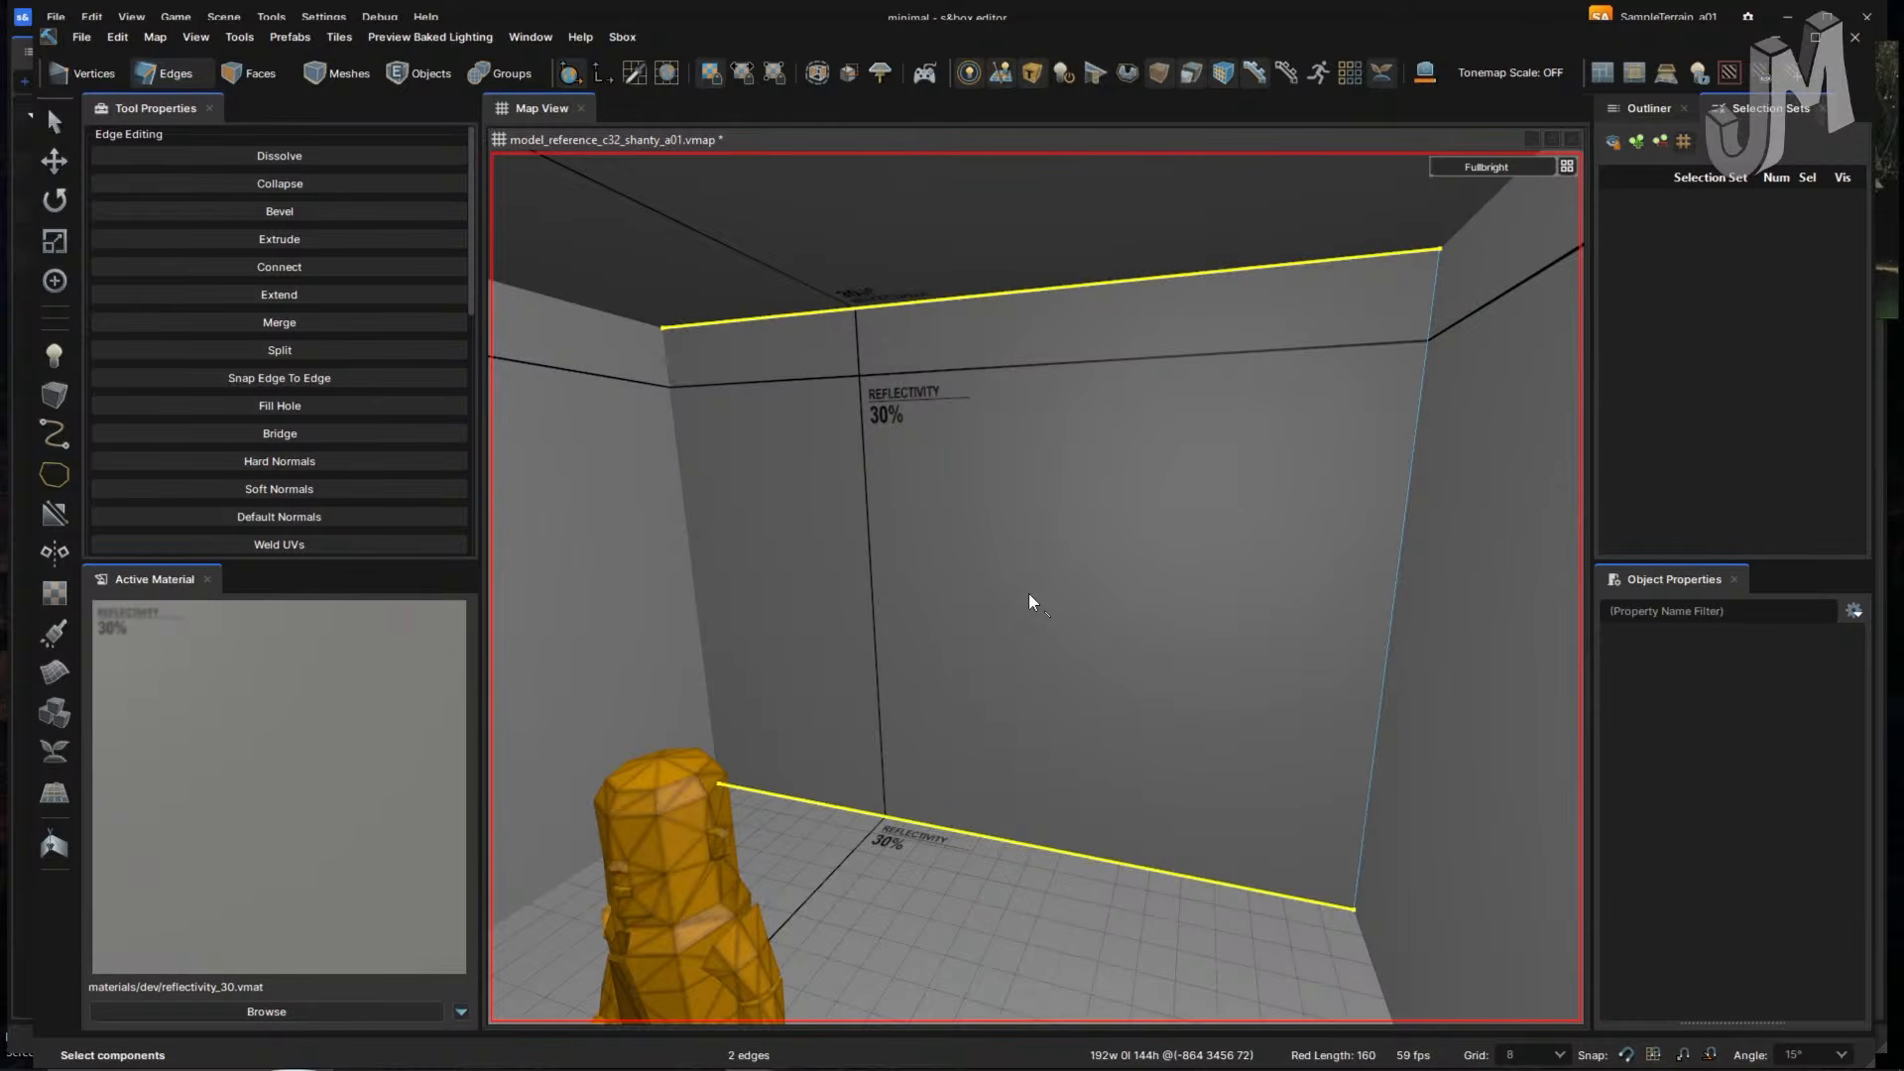
{"action": "key", "text": "ctrl+y"}
{"action": "key", "text": "ctrl+z"}
- Connect the two corner edges into a horizontal edge with Alt+C and raise it up the wall
{"action": "left_click", "coordinate": [1393, 658]}
{"action": "left_click", "coordinate": [684, 557], "text": "ctrl"}
{"action": "key", "text": "alt+c"}
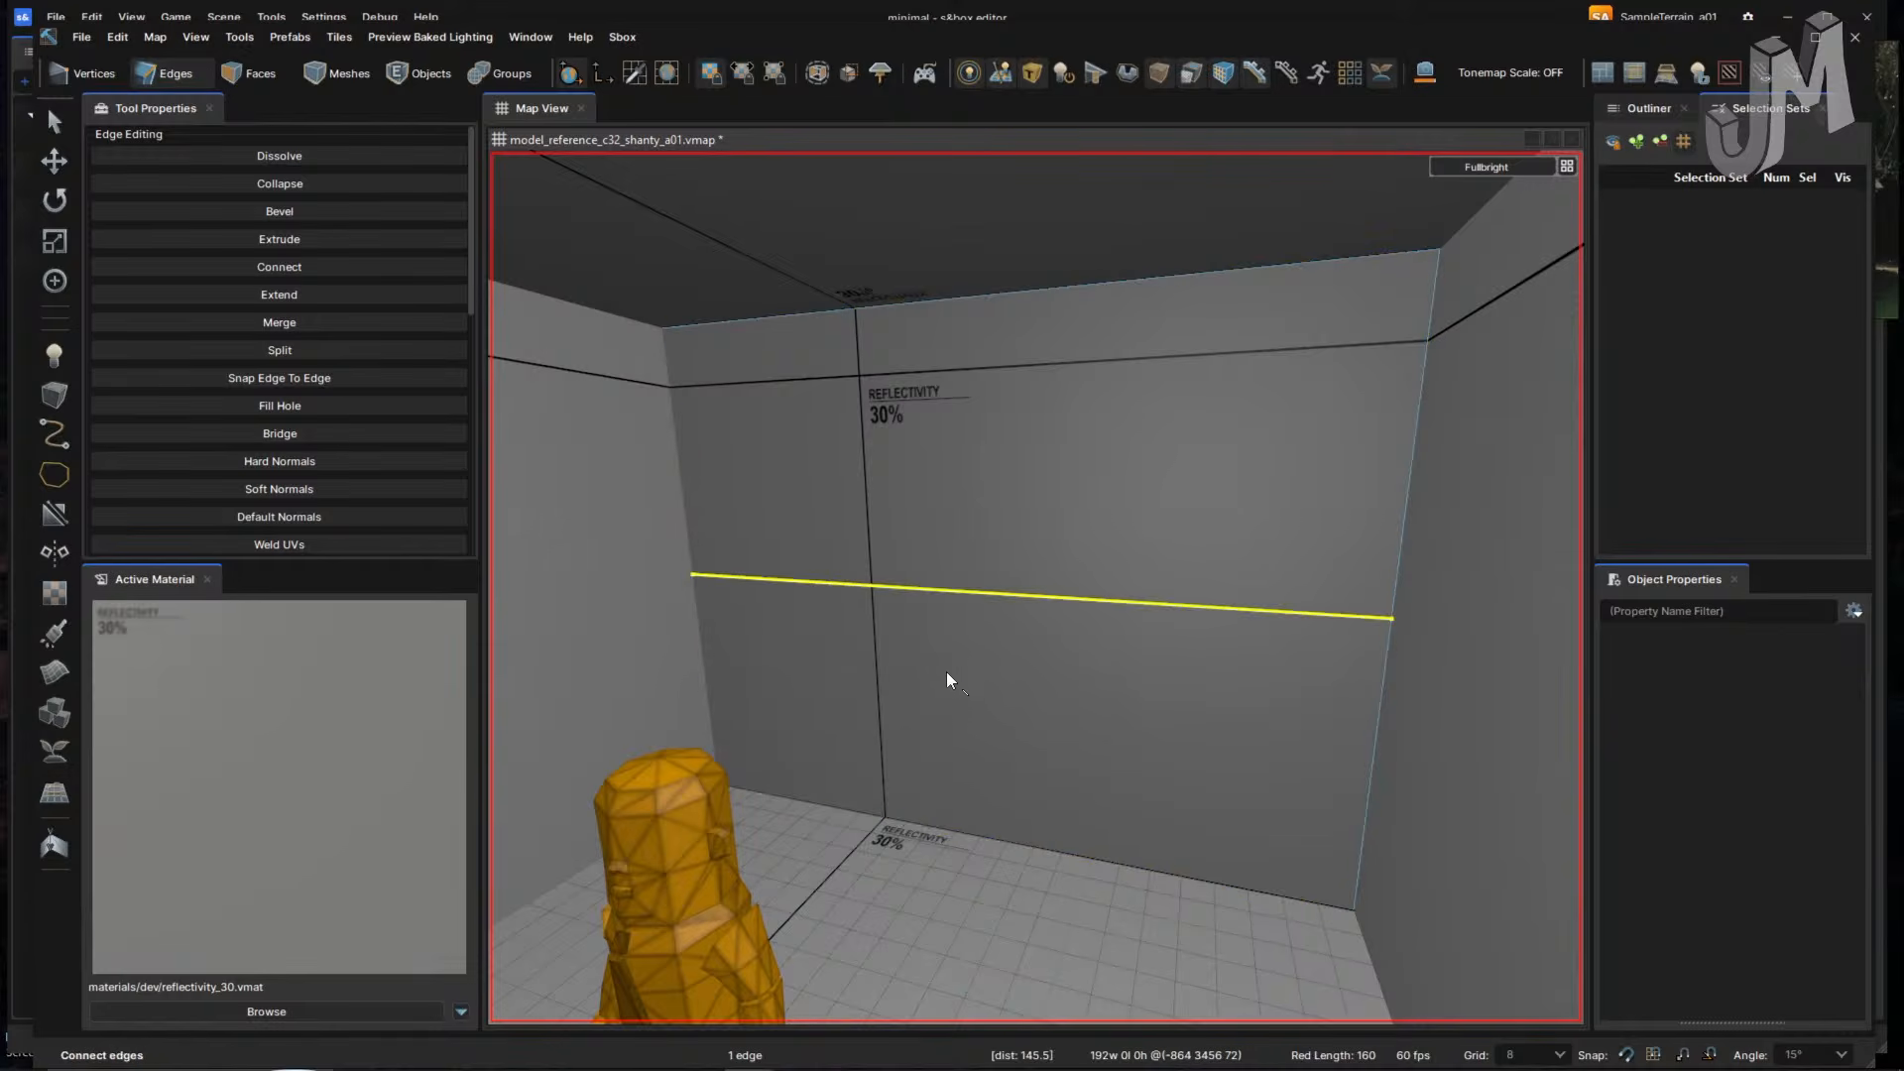
{"action": "key", "text": "3"}
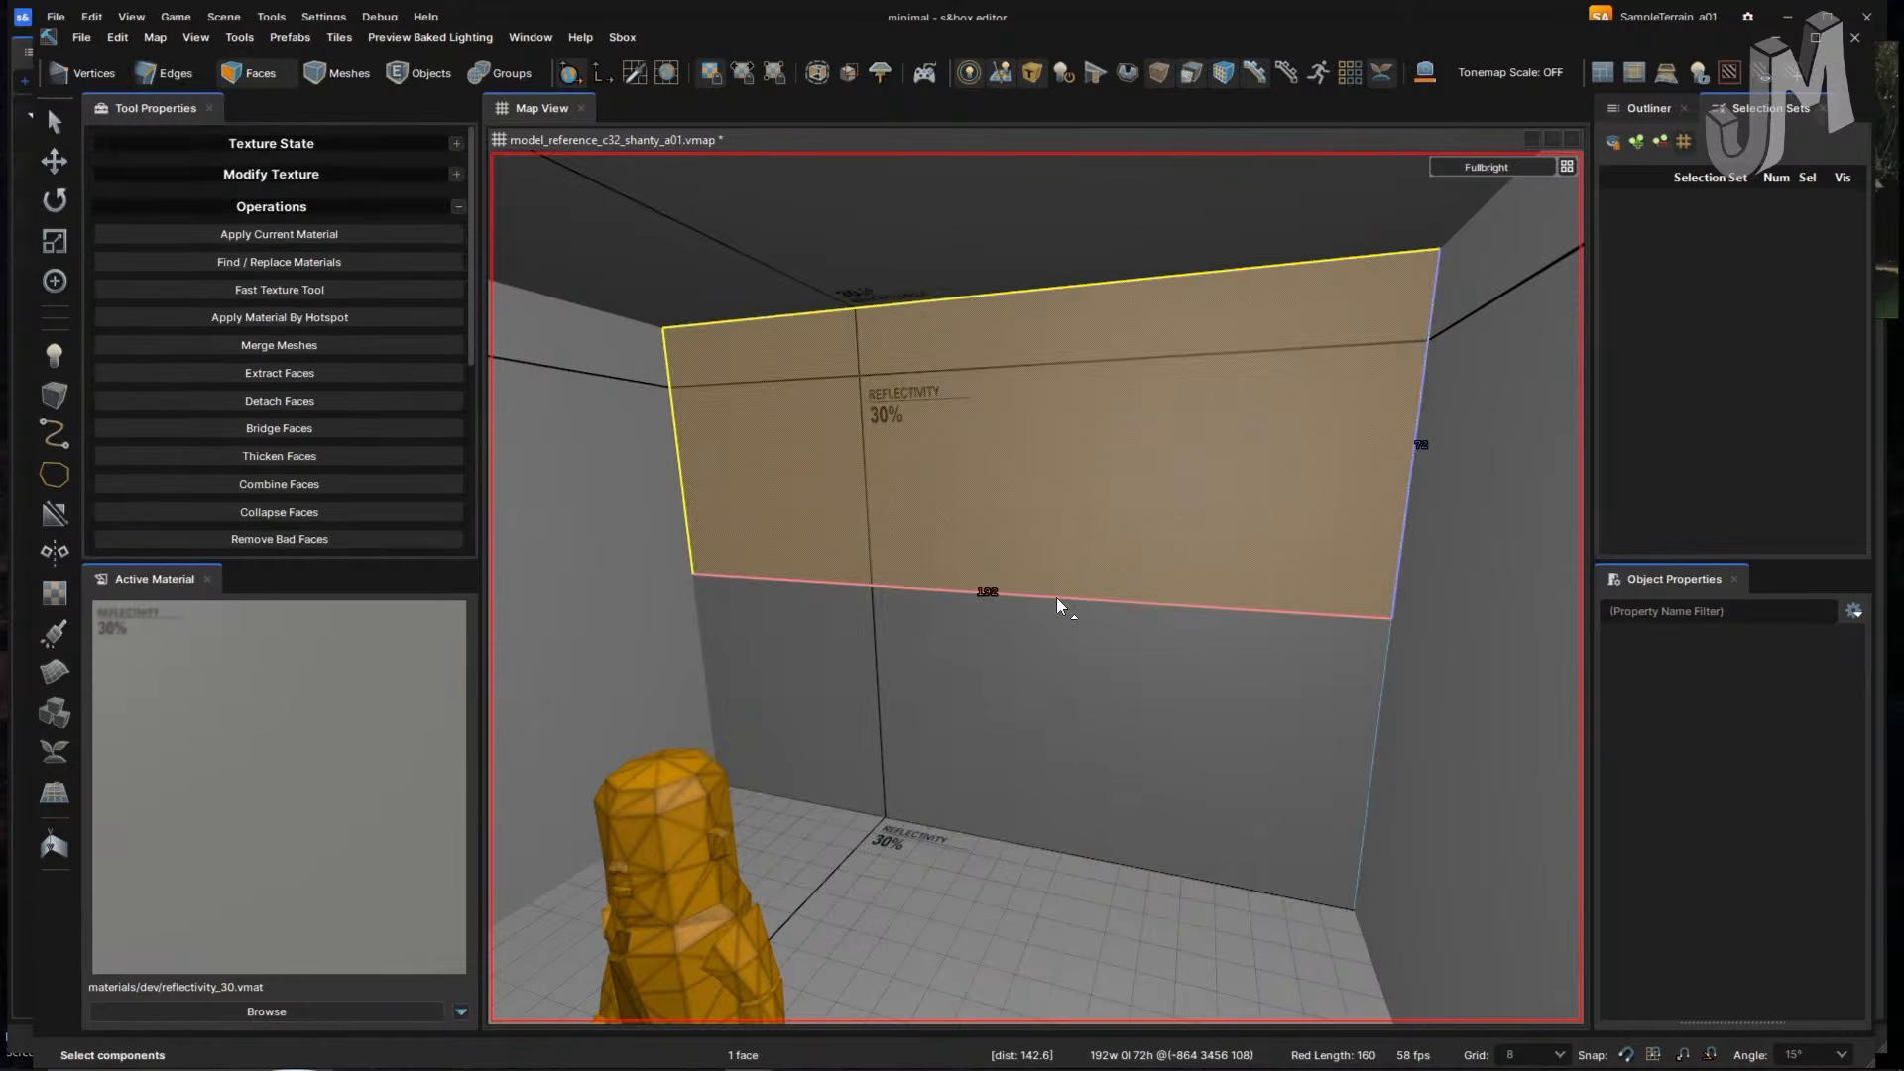
{"action": "left_click", "coordinate": [1056, 598]}
{"action": "key", "text": "2"}
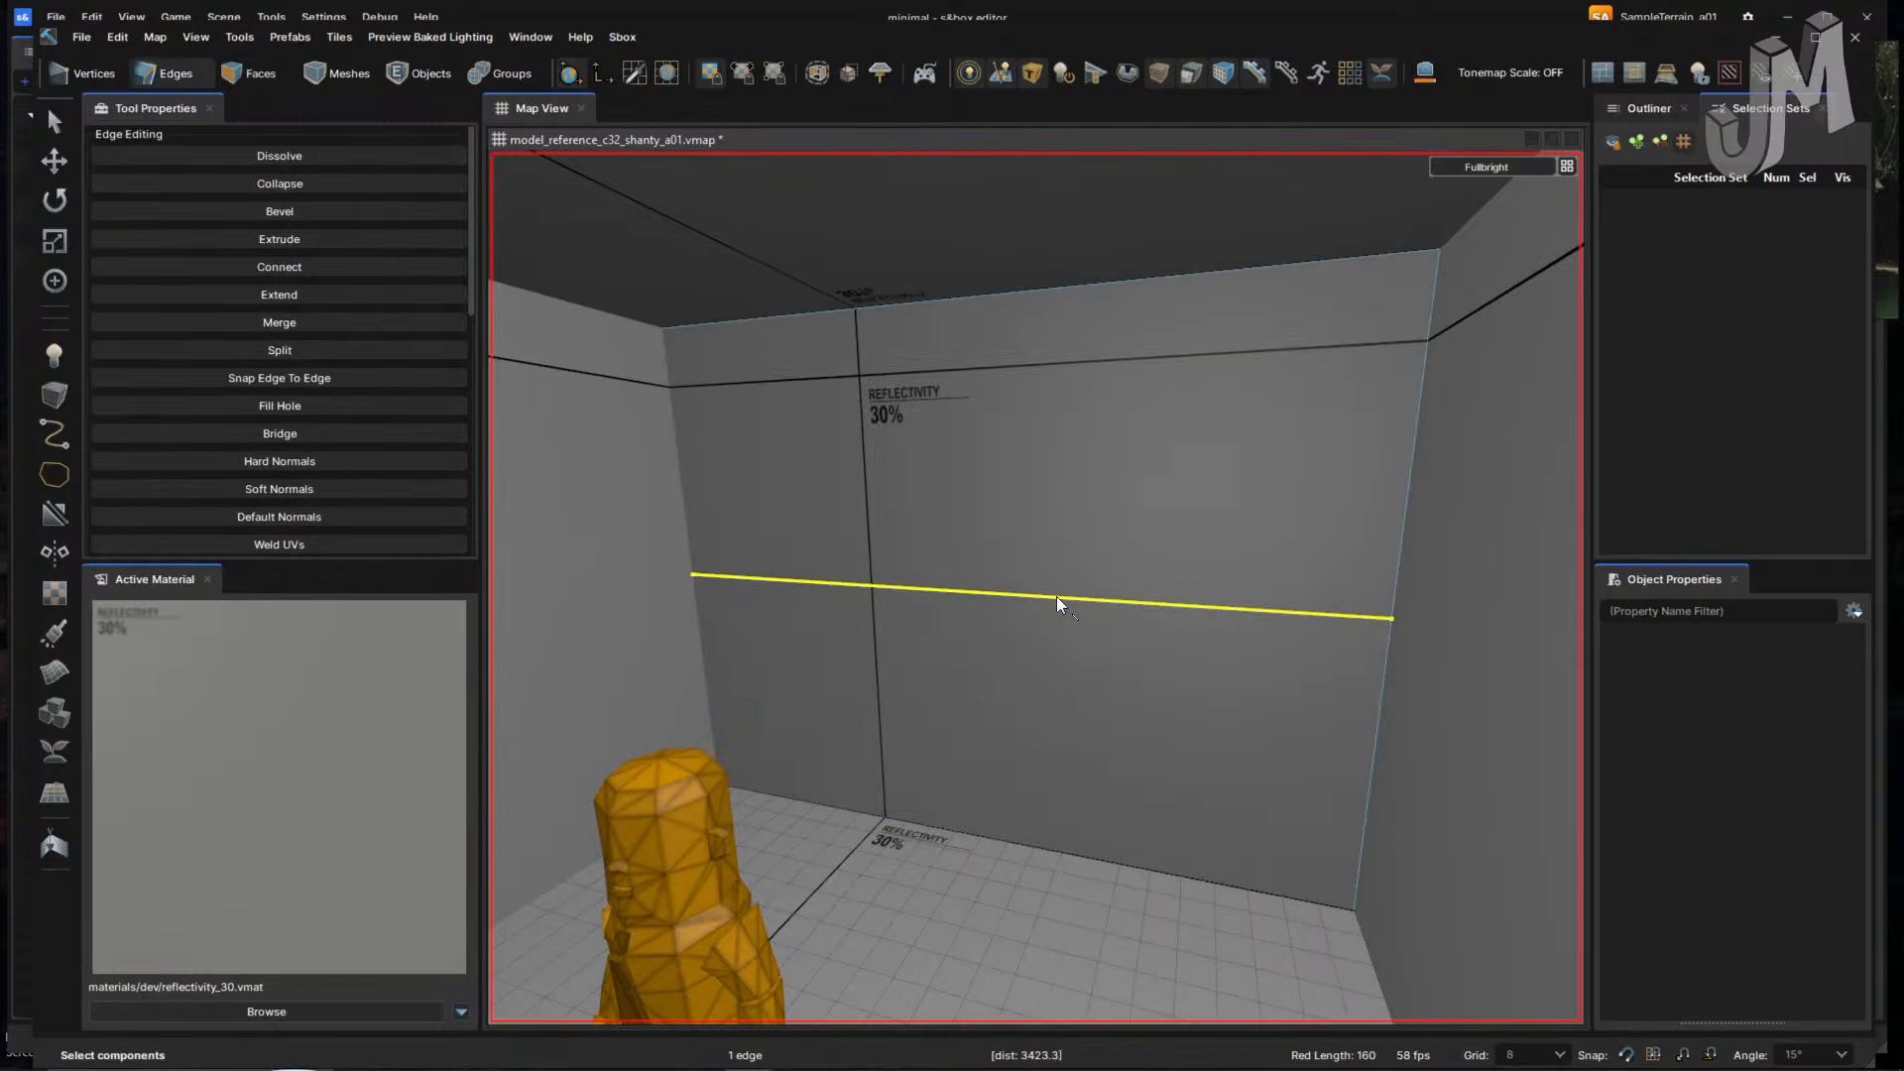
{"action": "key", "text": "w"}
{"action": "left_click_drag", "start_coordinate": [975, 593], "coordinate": [981, 438]}
{"action": "left_click", "coordinate": [1402, 643]}
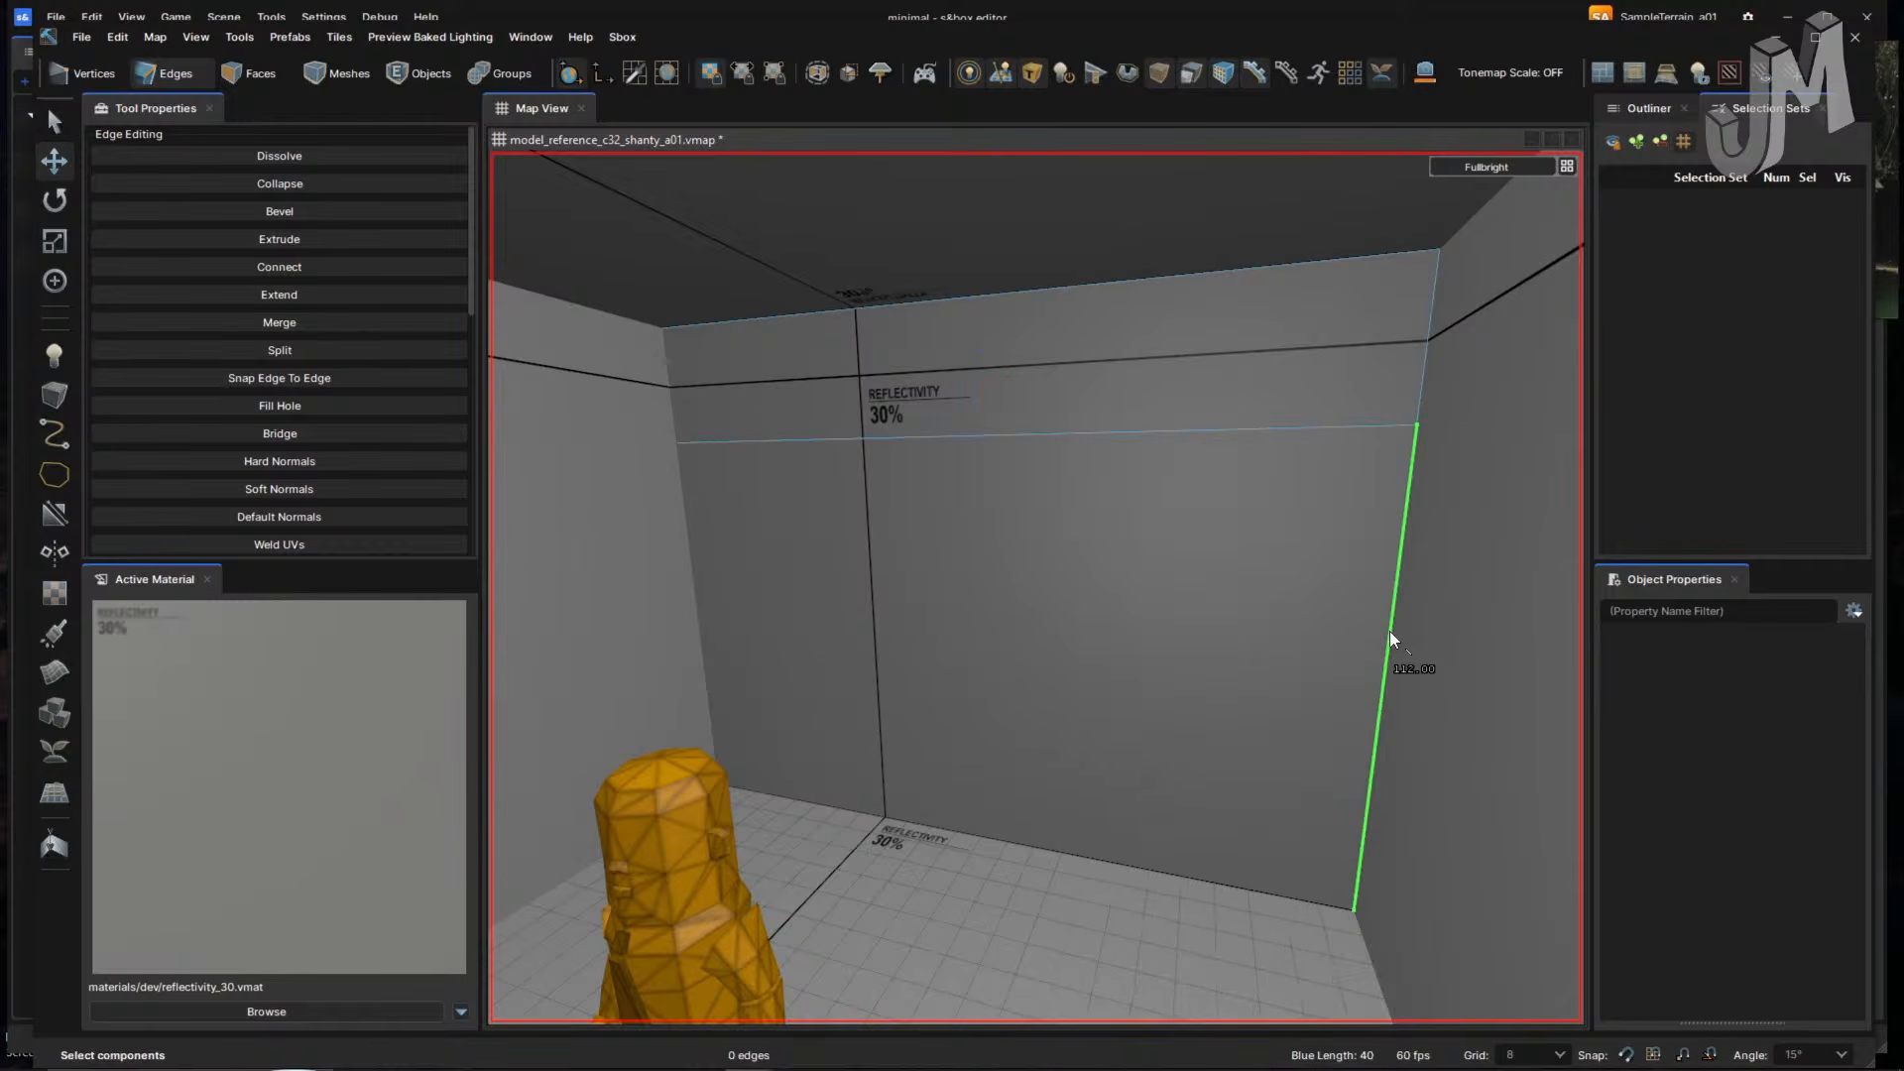
{"action": "scroll", "coordinate": [1061, 716], "scroll_direction": "down", "scroll_amount": 6}
{"action": "right_click_drag", "start_coordinate": [1053, 718], "coordinate": [1083, 688]}
{"action": "key", "text": "w"}
{"action": "key", "text": "w"}
- Save the map, then select the right wall's vertical edges and undo the stray cuts
{"action": "left_click", "coordinate": [82, 37]}
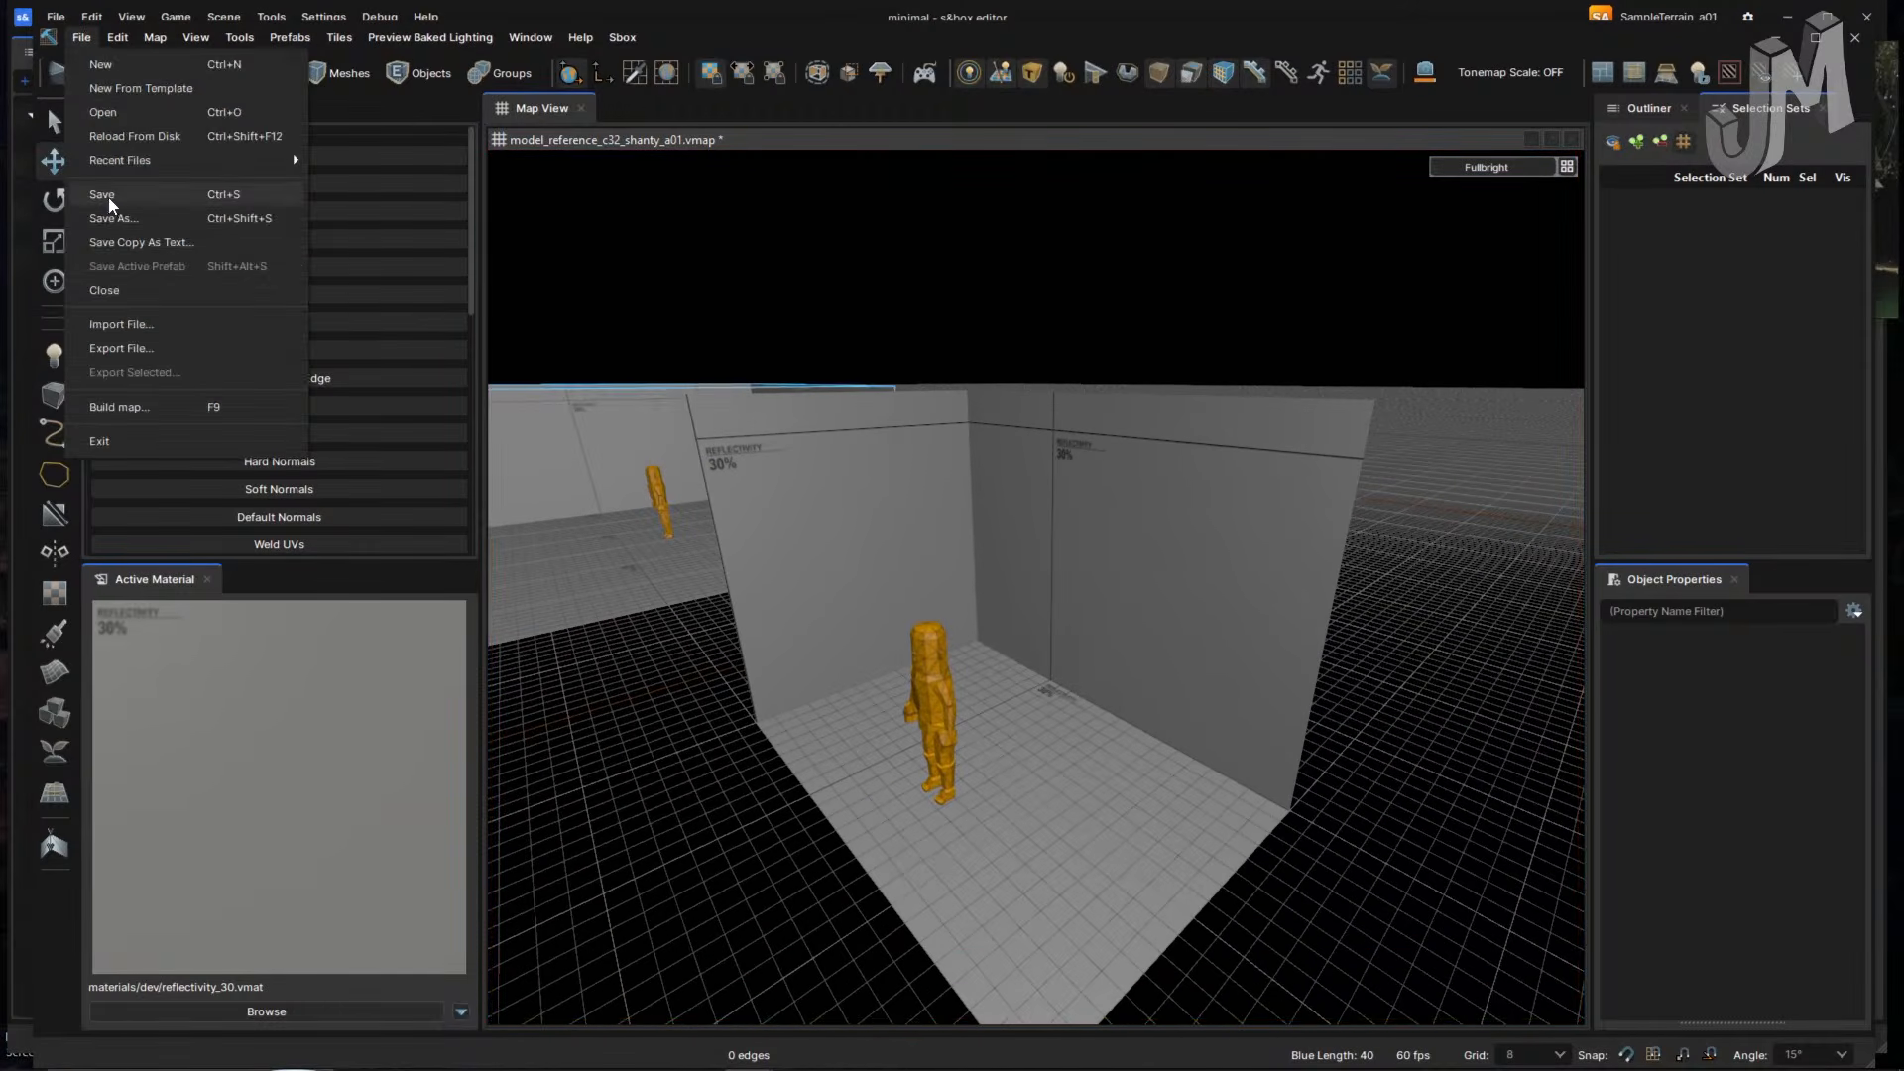
{"action": "left_click", "coordinate": [109, 101]}
{"action": "right_click_drag", "start_coordinate": [727, 416], "coordinate": [725, 410]}
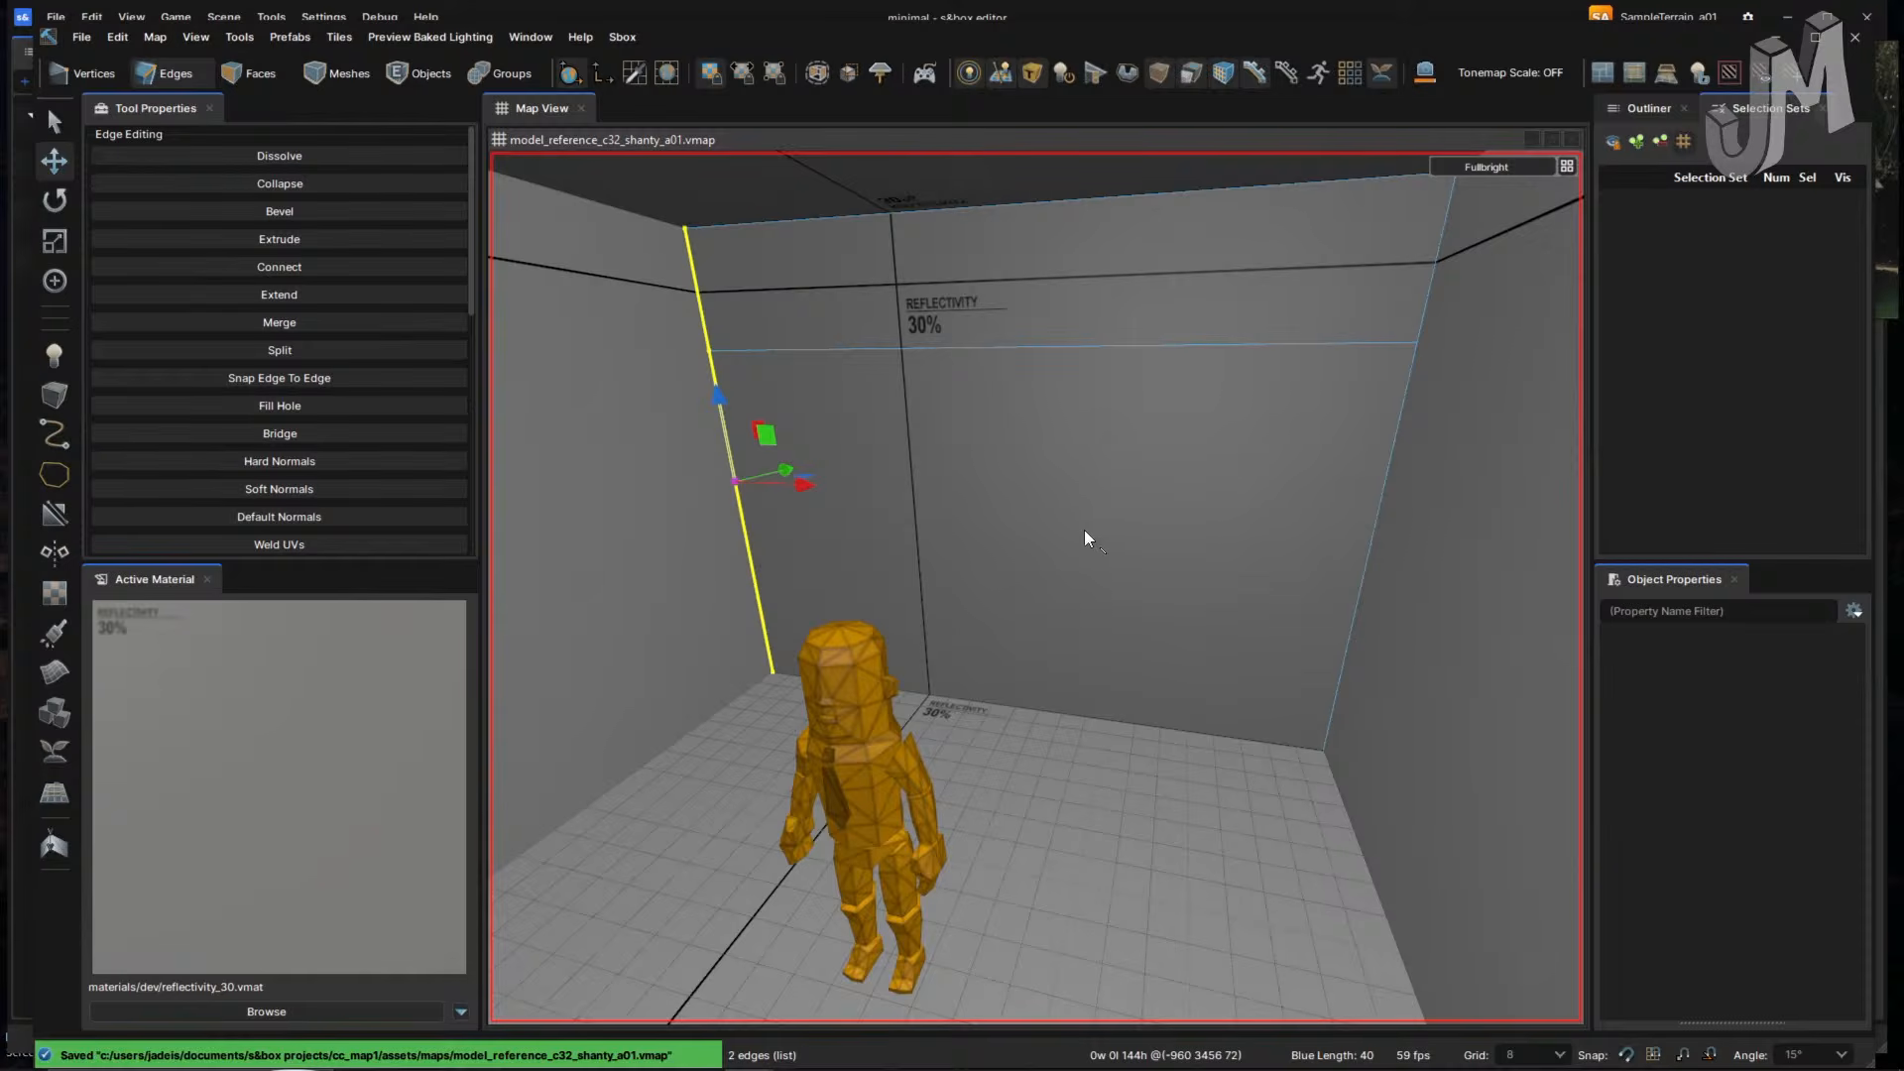
{"action": "left_click", "coordinate": [1366, 569], "text": "shift"}
{"action": "left_click", "coordinate": [1432, 269], "text": "shift"}
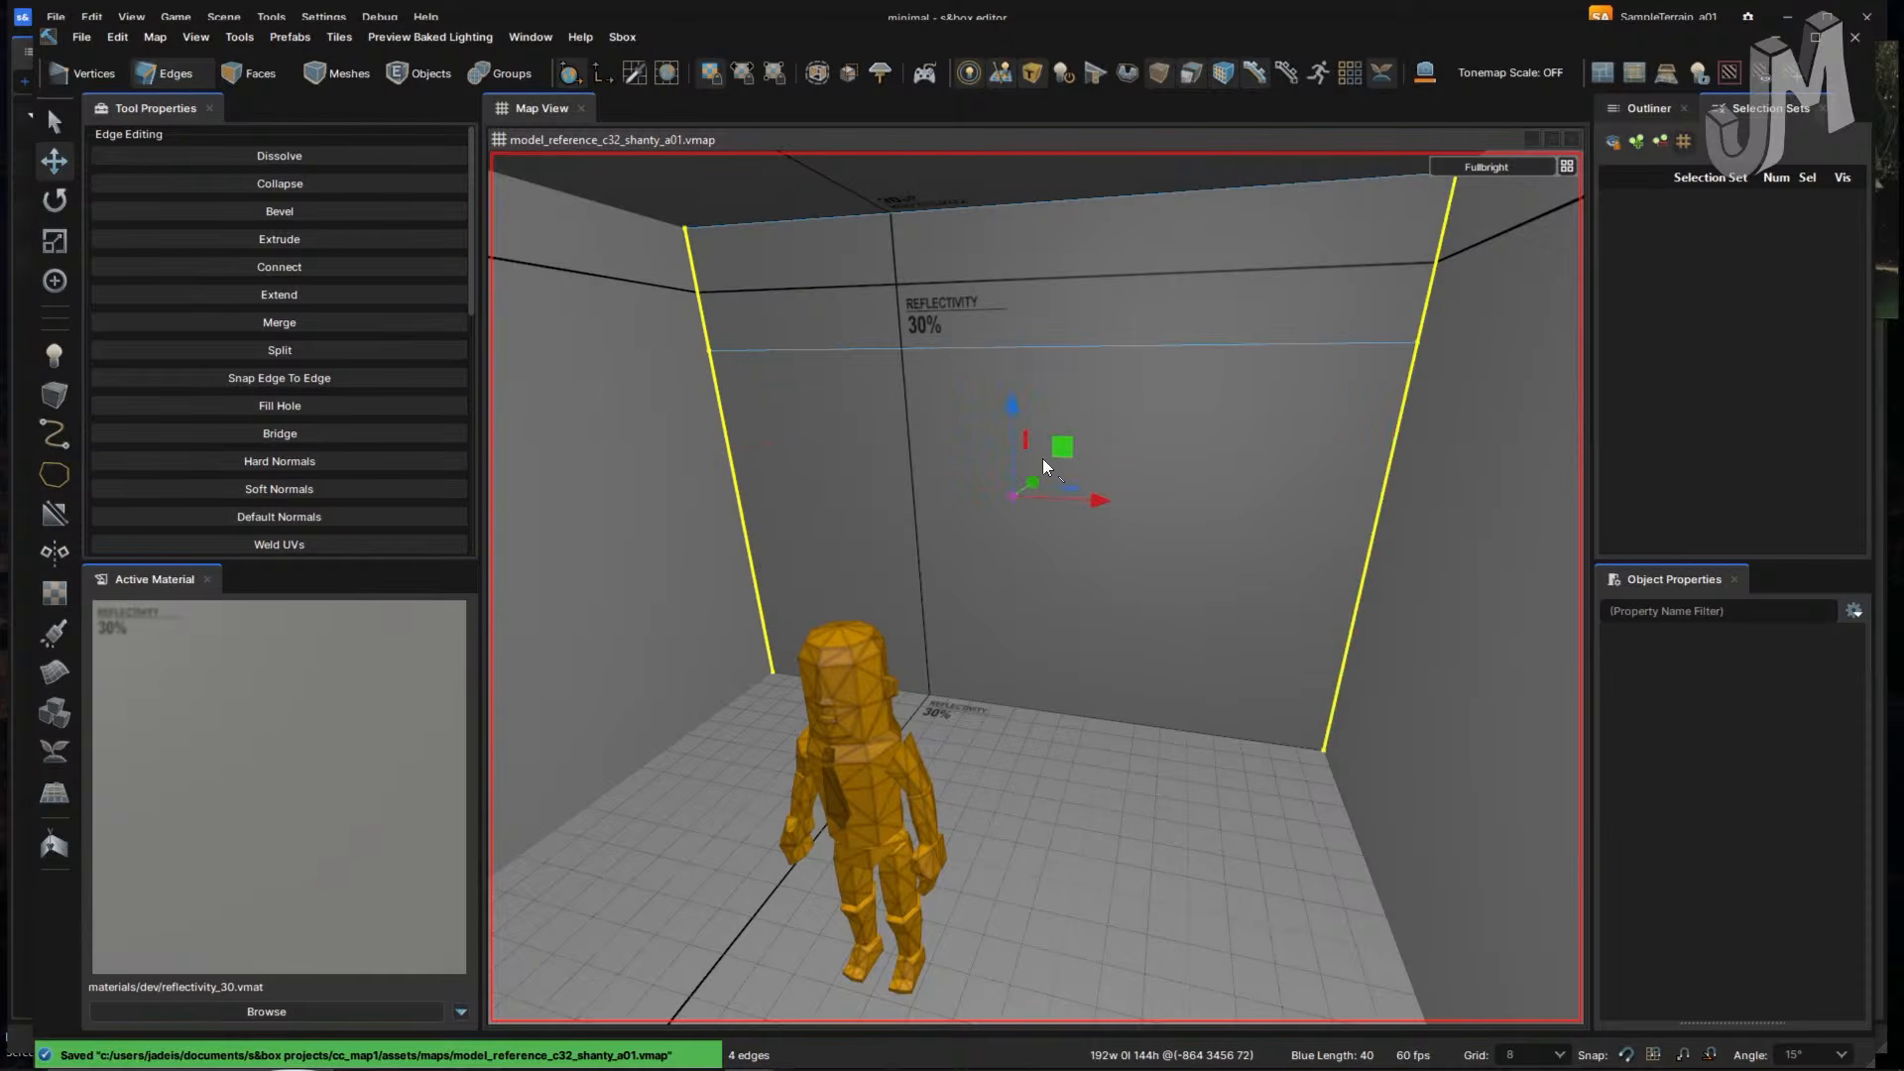
{"action": "key", "text": "ctrl+z"}
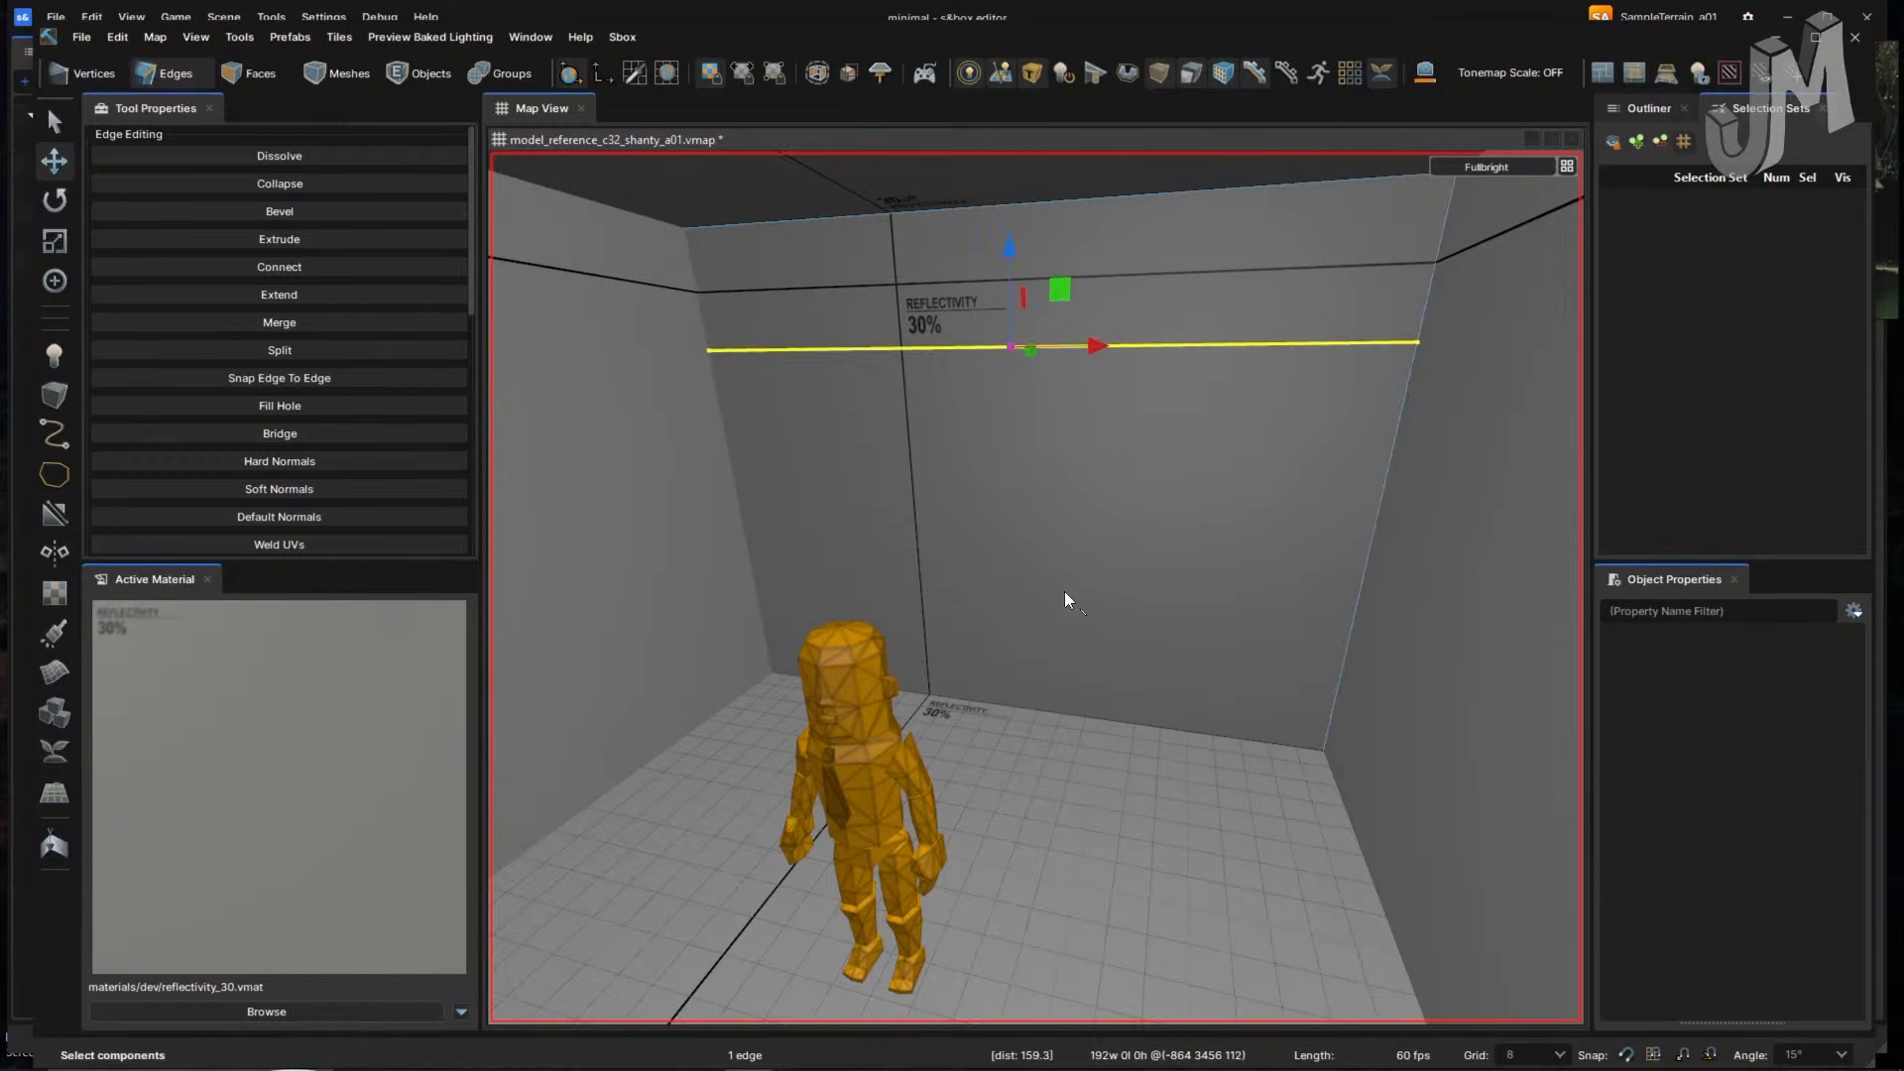
- Connect two back-wall horizontal edges with a vertical cut, bevel it, and slide the edges 16 units
{"action": "left_click", "coordinate": [1103, 192], "text": "ctrl"}
{"action": "left_click", "coordinate": [1205, 589]}
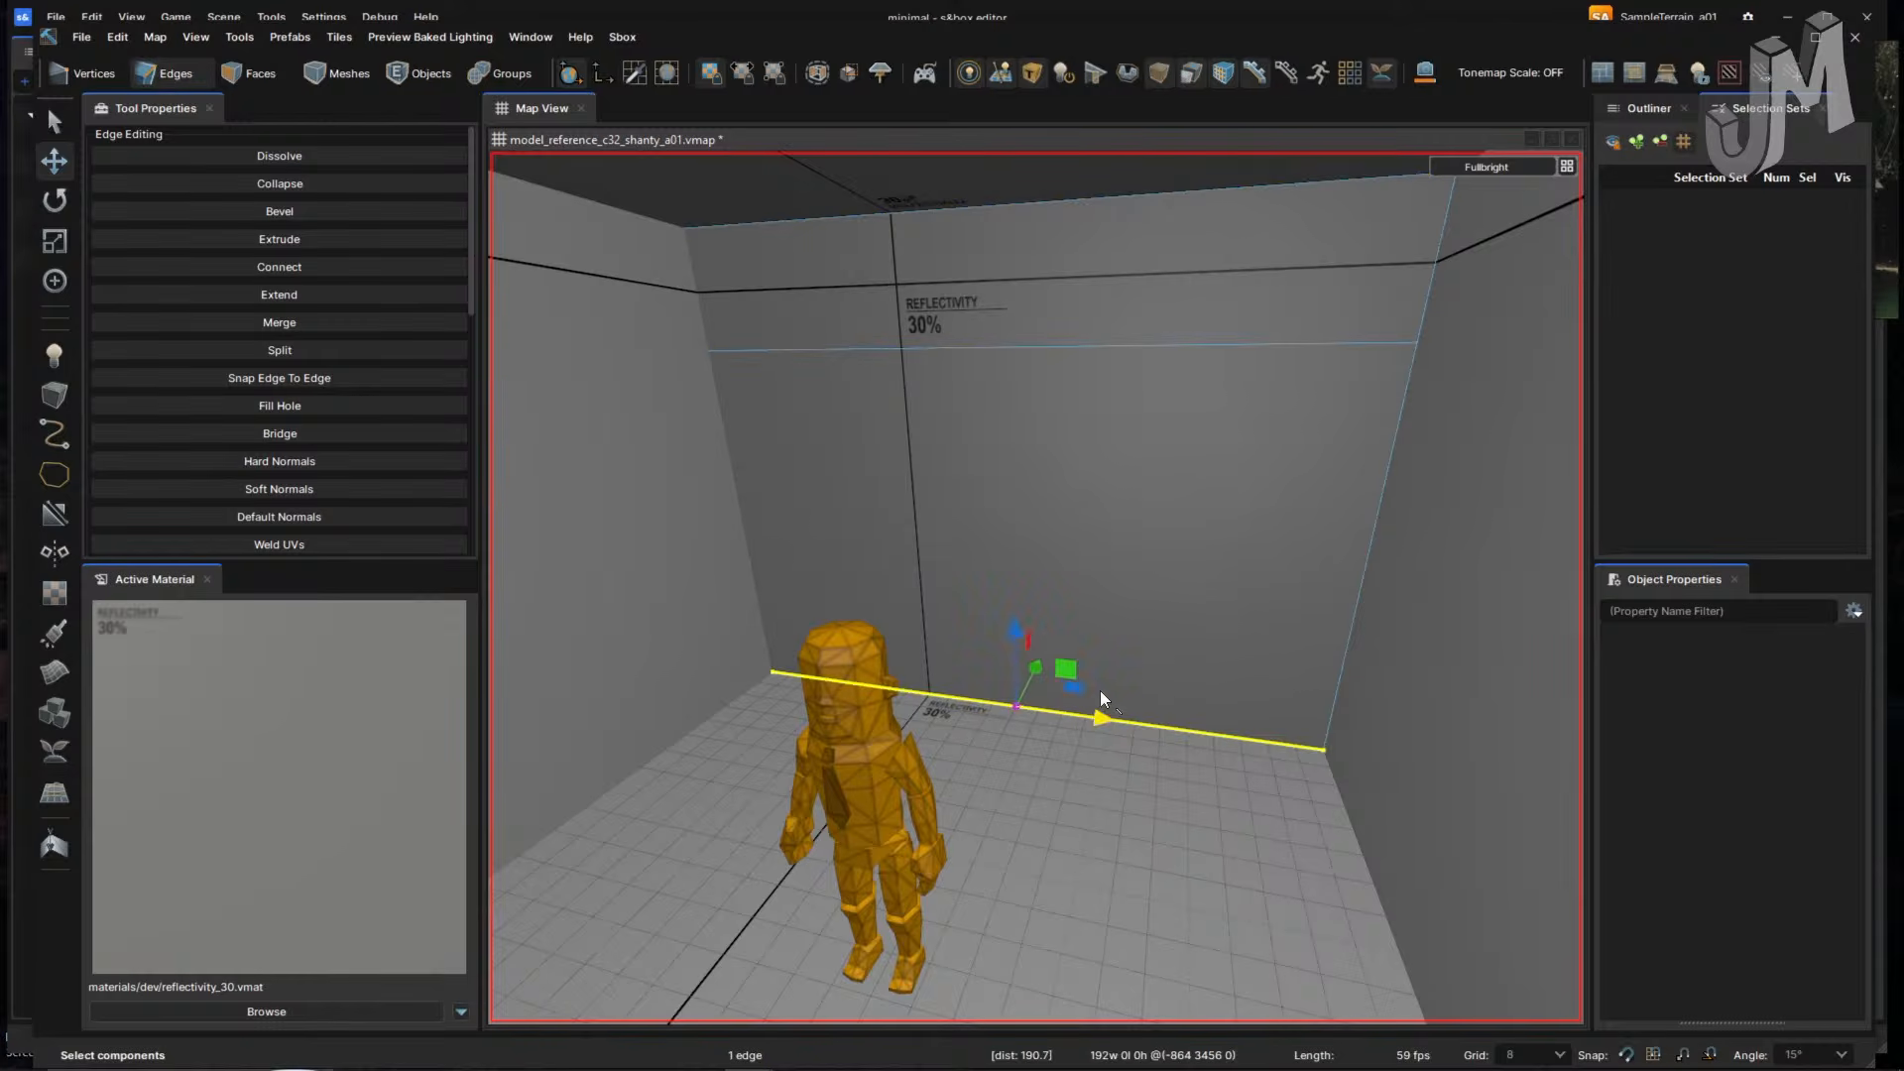
{"action": "left_click", "coordinate": [1131, 343], "text": "ctrl"}
{"action": "left_click", "coordinate": [1090, 200], "text": "ctrl"}
{"action": "key", "text": "v"}
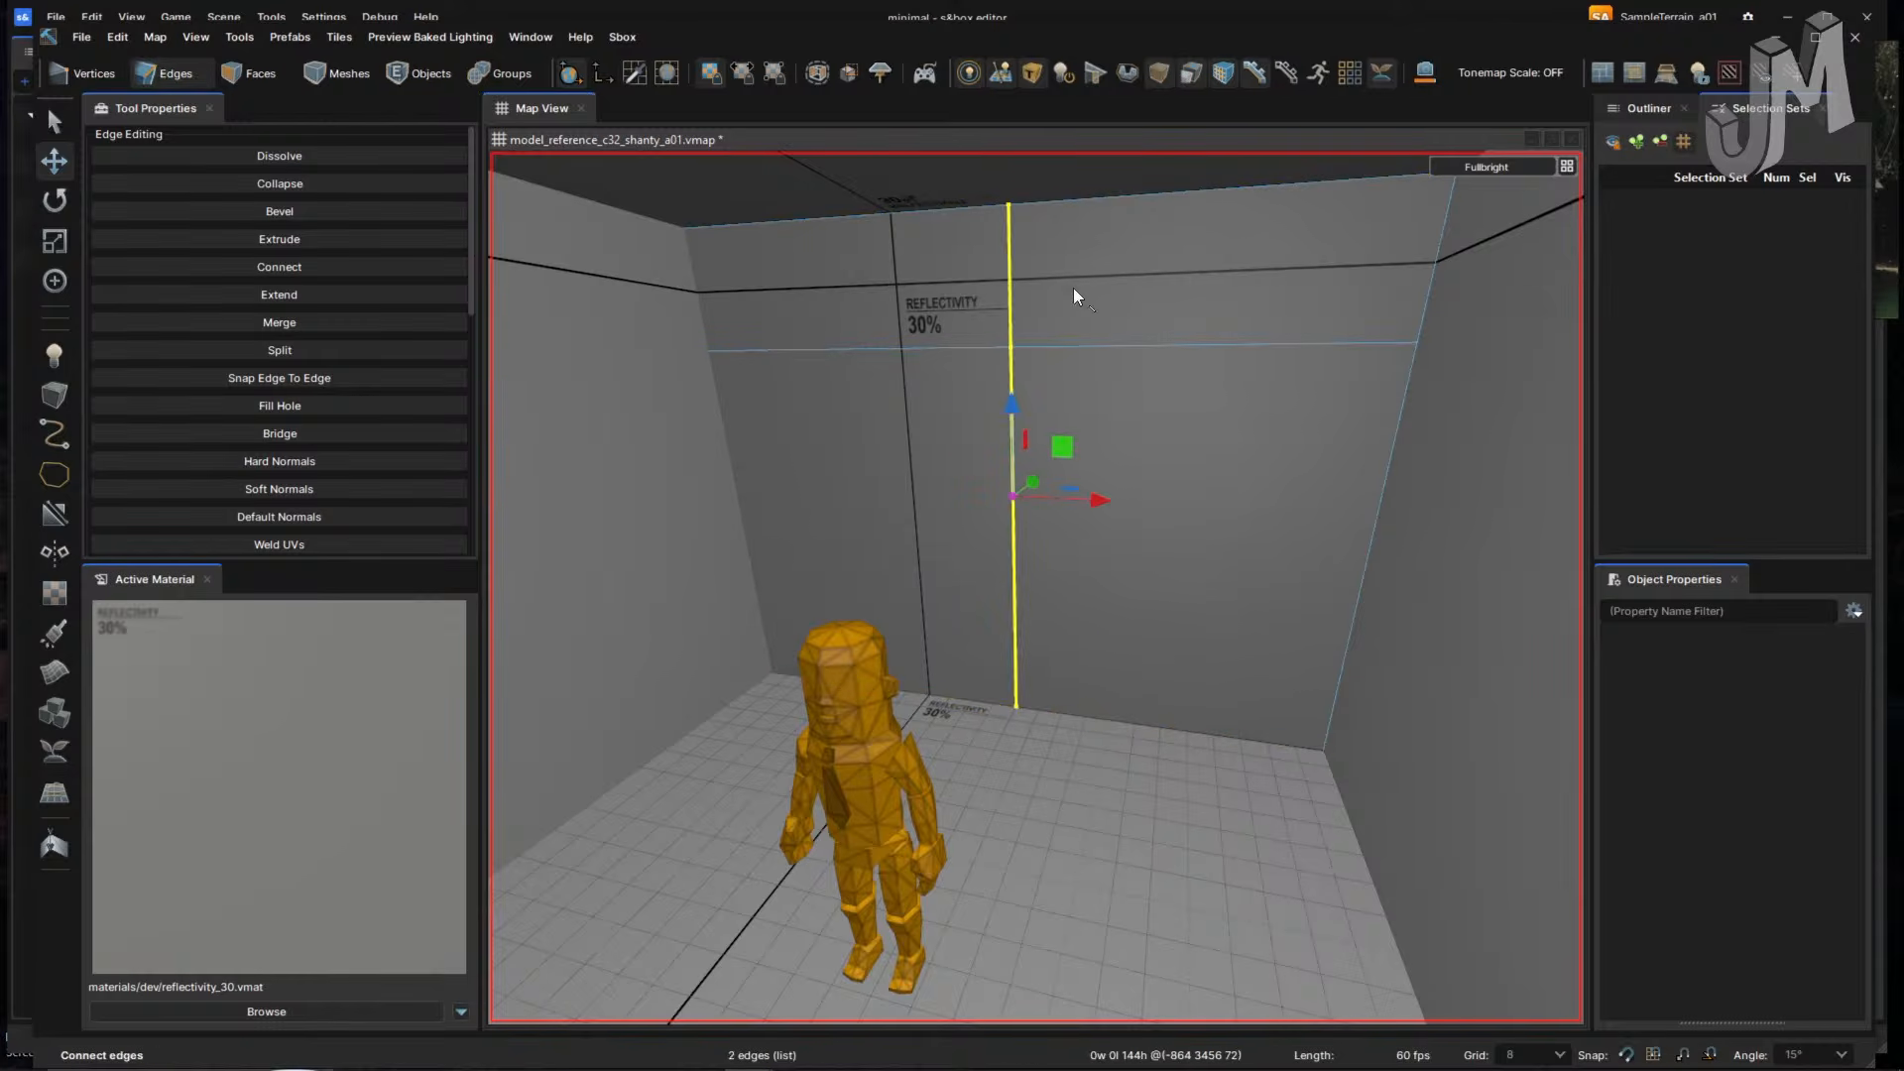
{"action": "key", "text": "f"}
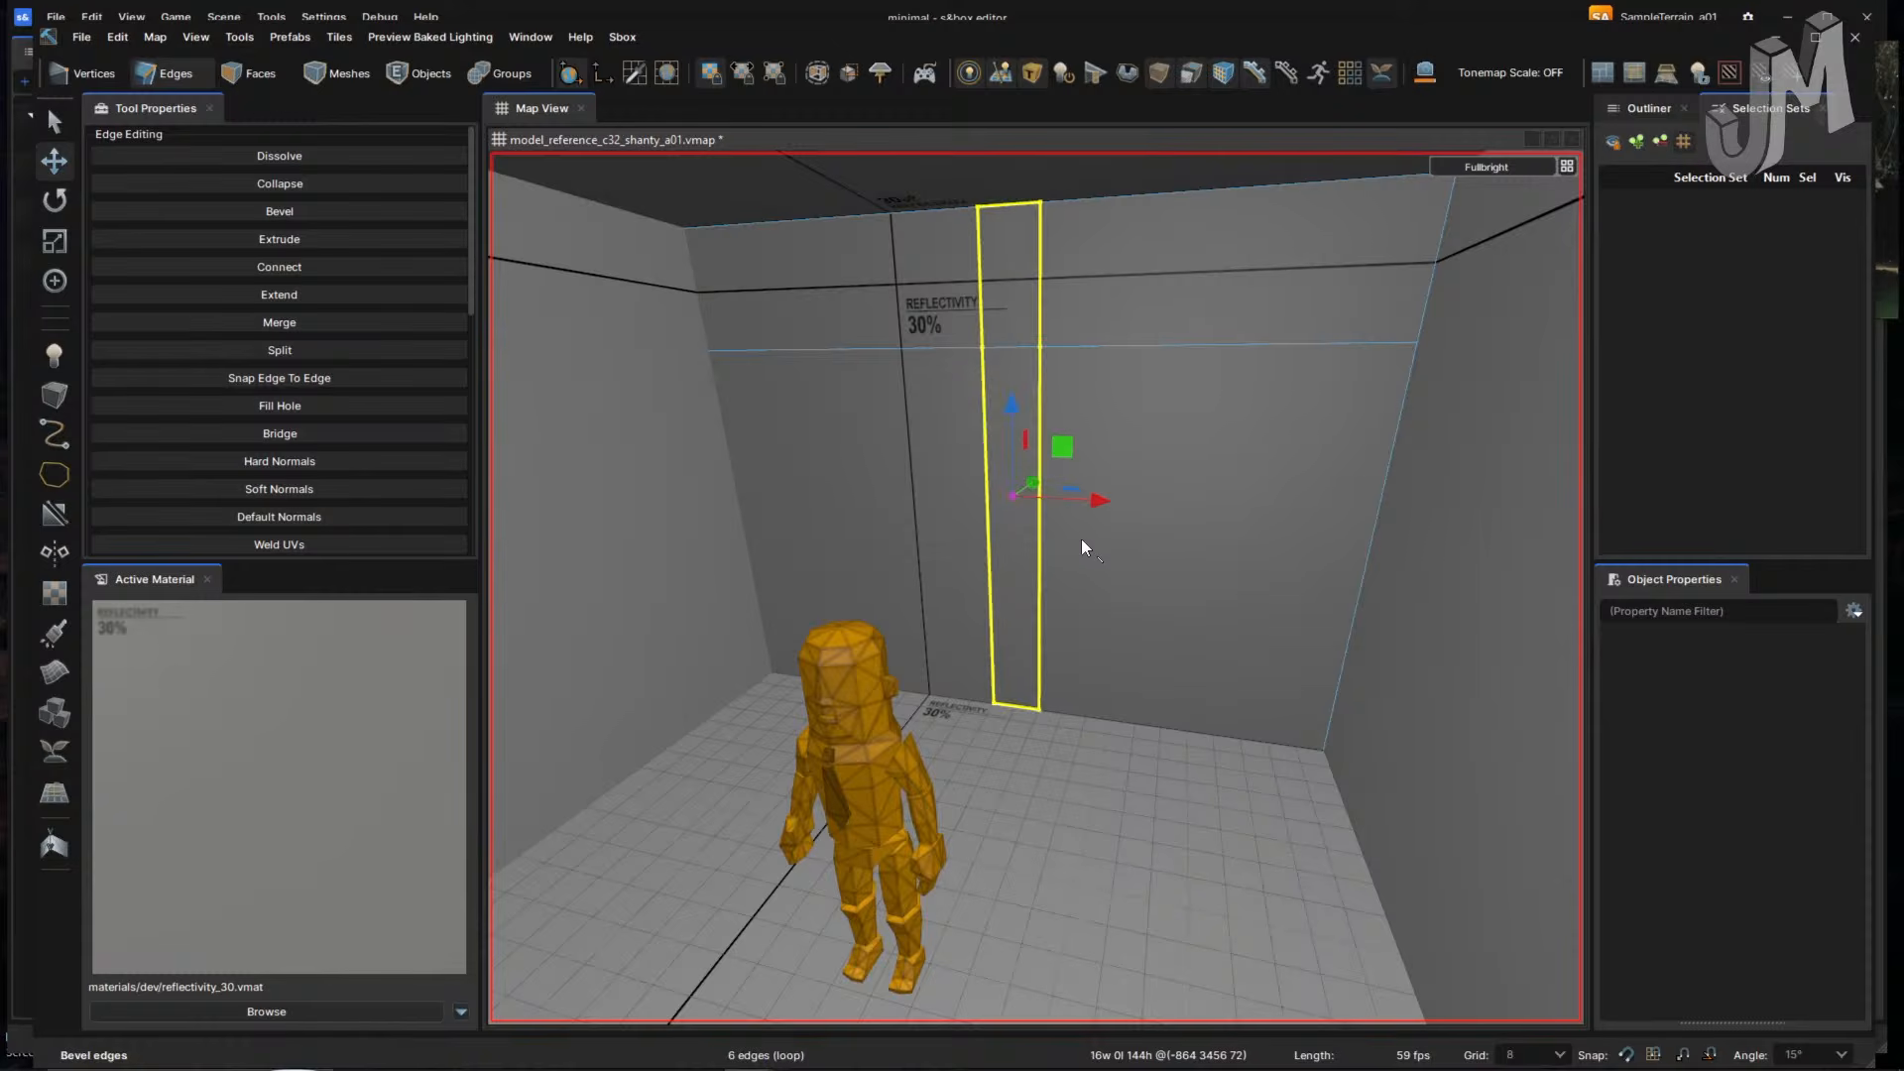
{"action": "left_click_drag", "start_coordinate": [1103, 498], "coordinate": [1039, 497]}
- Select a vertical edge loop on the back wall and slide it left toward the middle
{"action": "double_click", "coordinate": [1014, 384]}
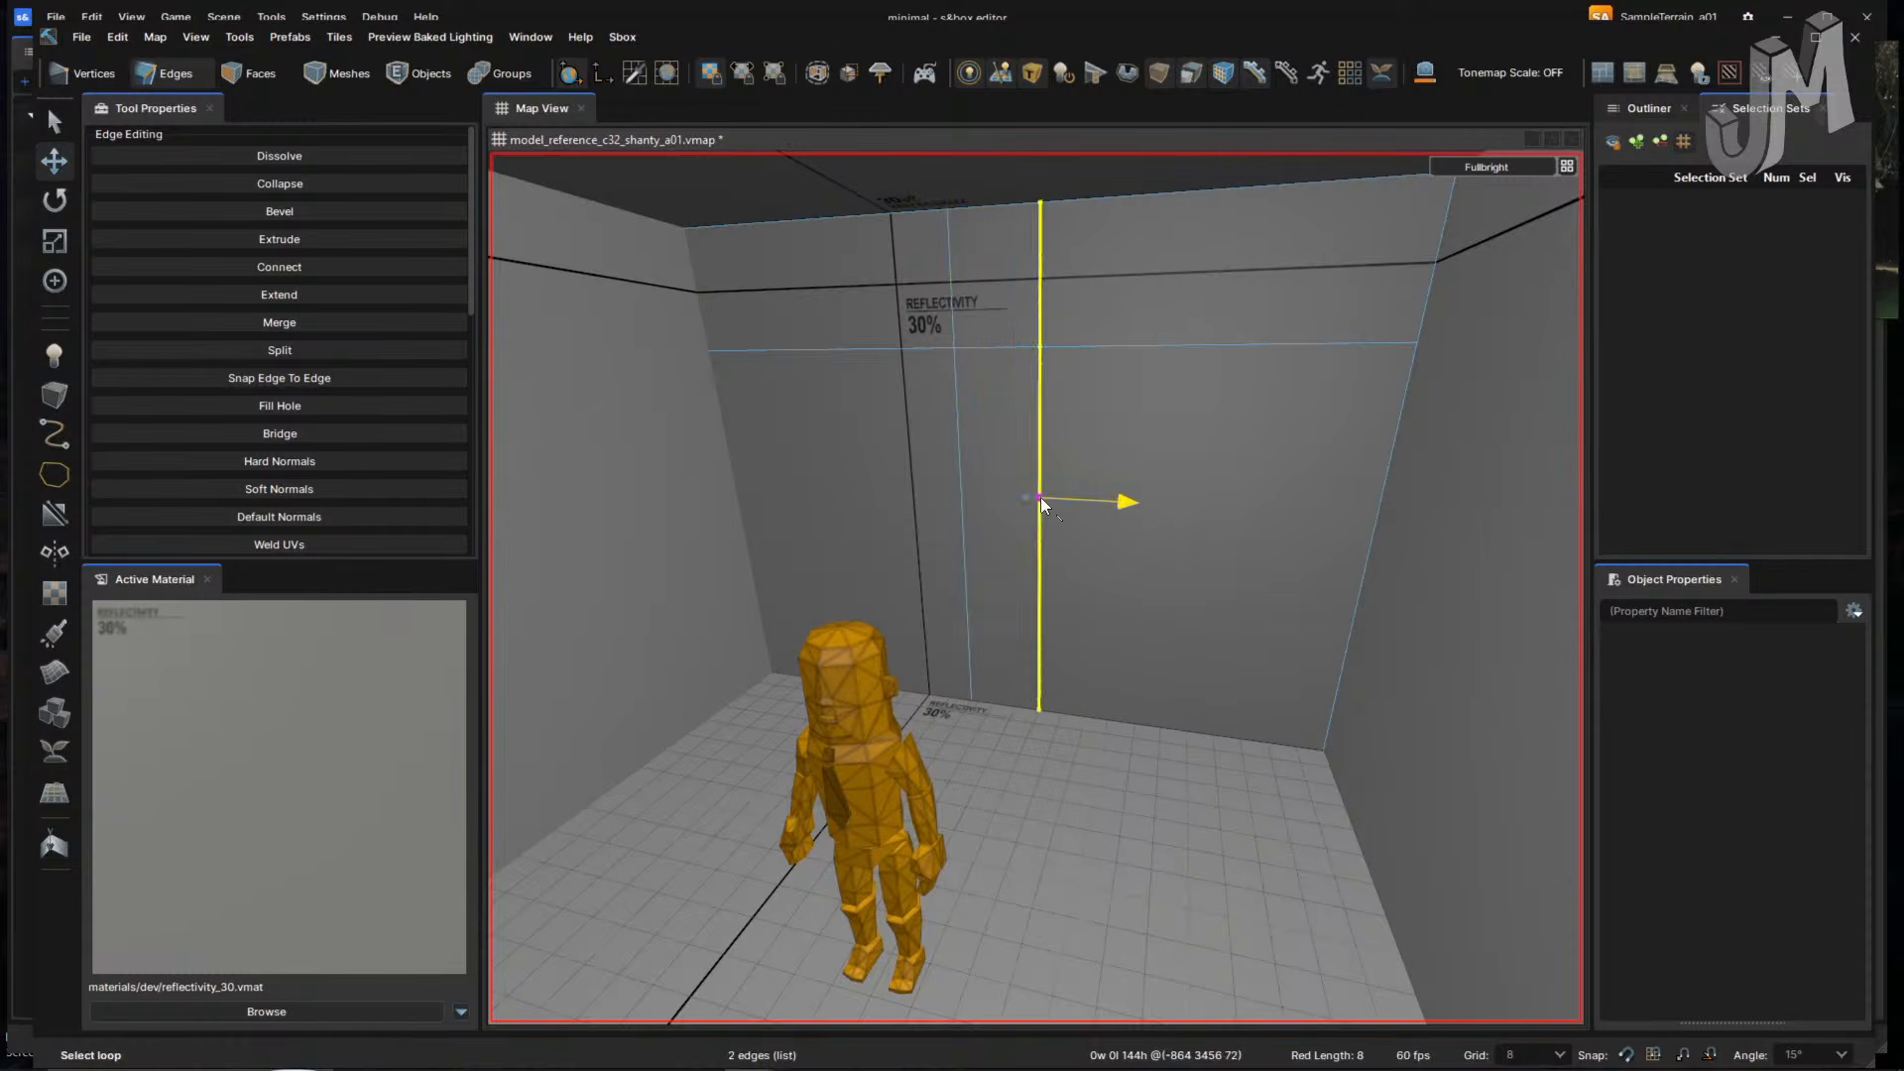
{"action": "double_click", "coordinate": [953, 453]}
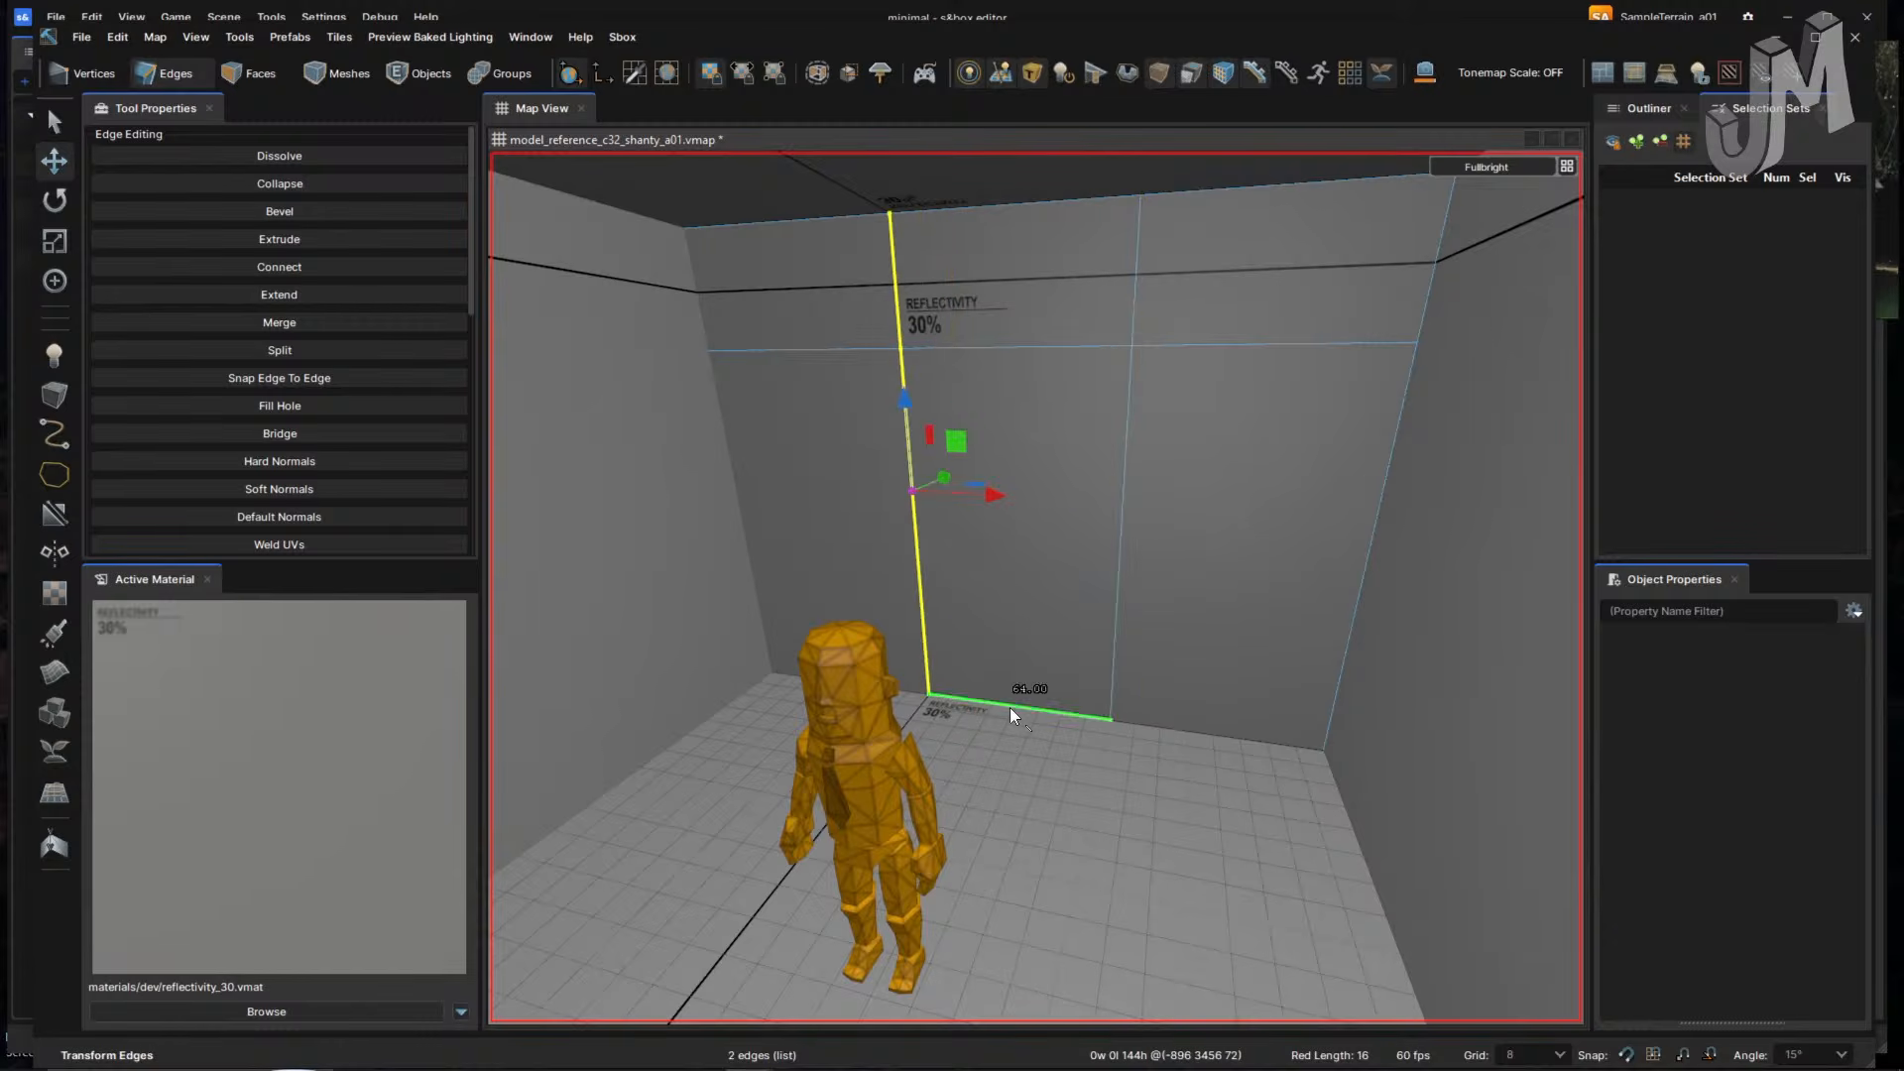
{"action": "left_click", "coordinate": [1112, 545]}
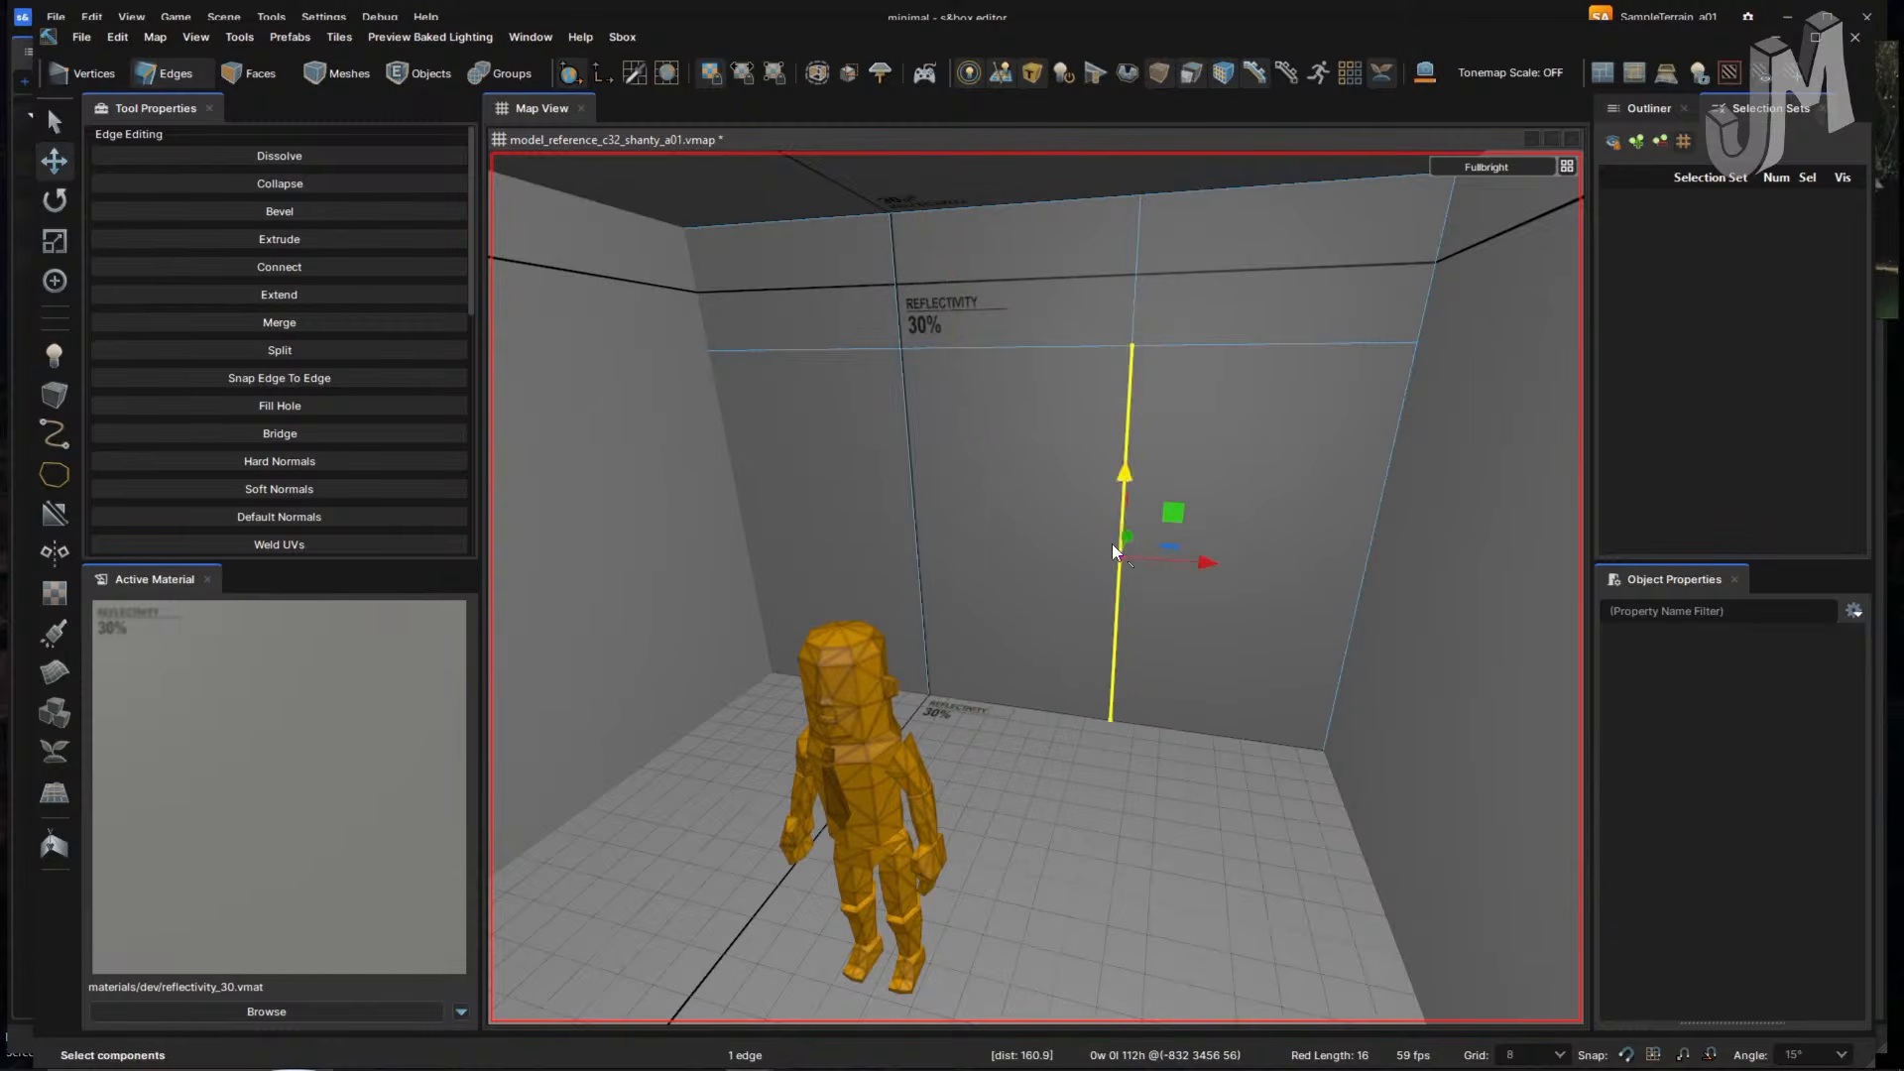
{"action": "double_click", "coordinate": [1133, 387]}
{"action": "left_click_drag", "start_coordinate": [1209, 518], "coordinate": [1087, 503]}
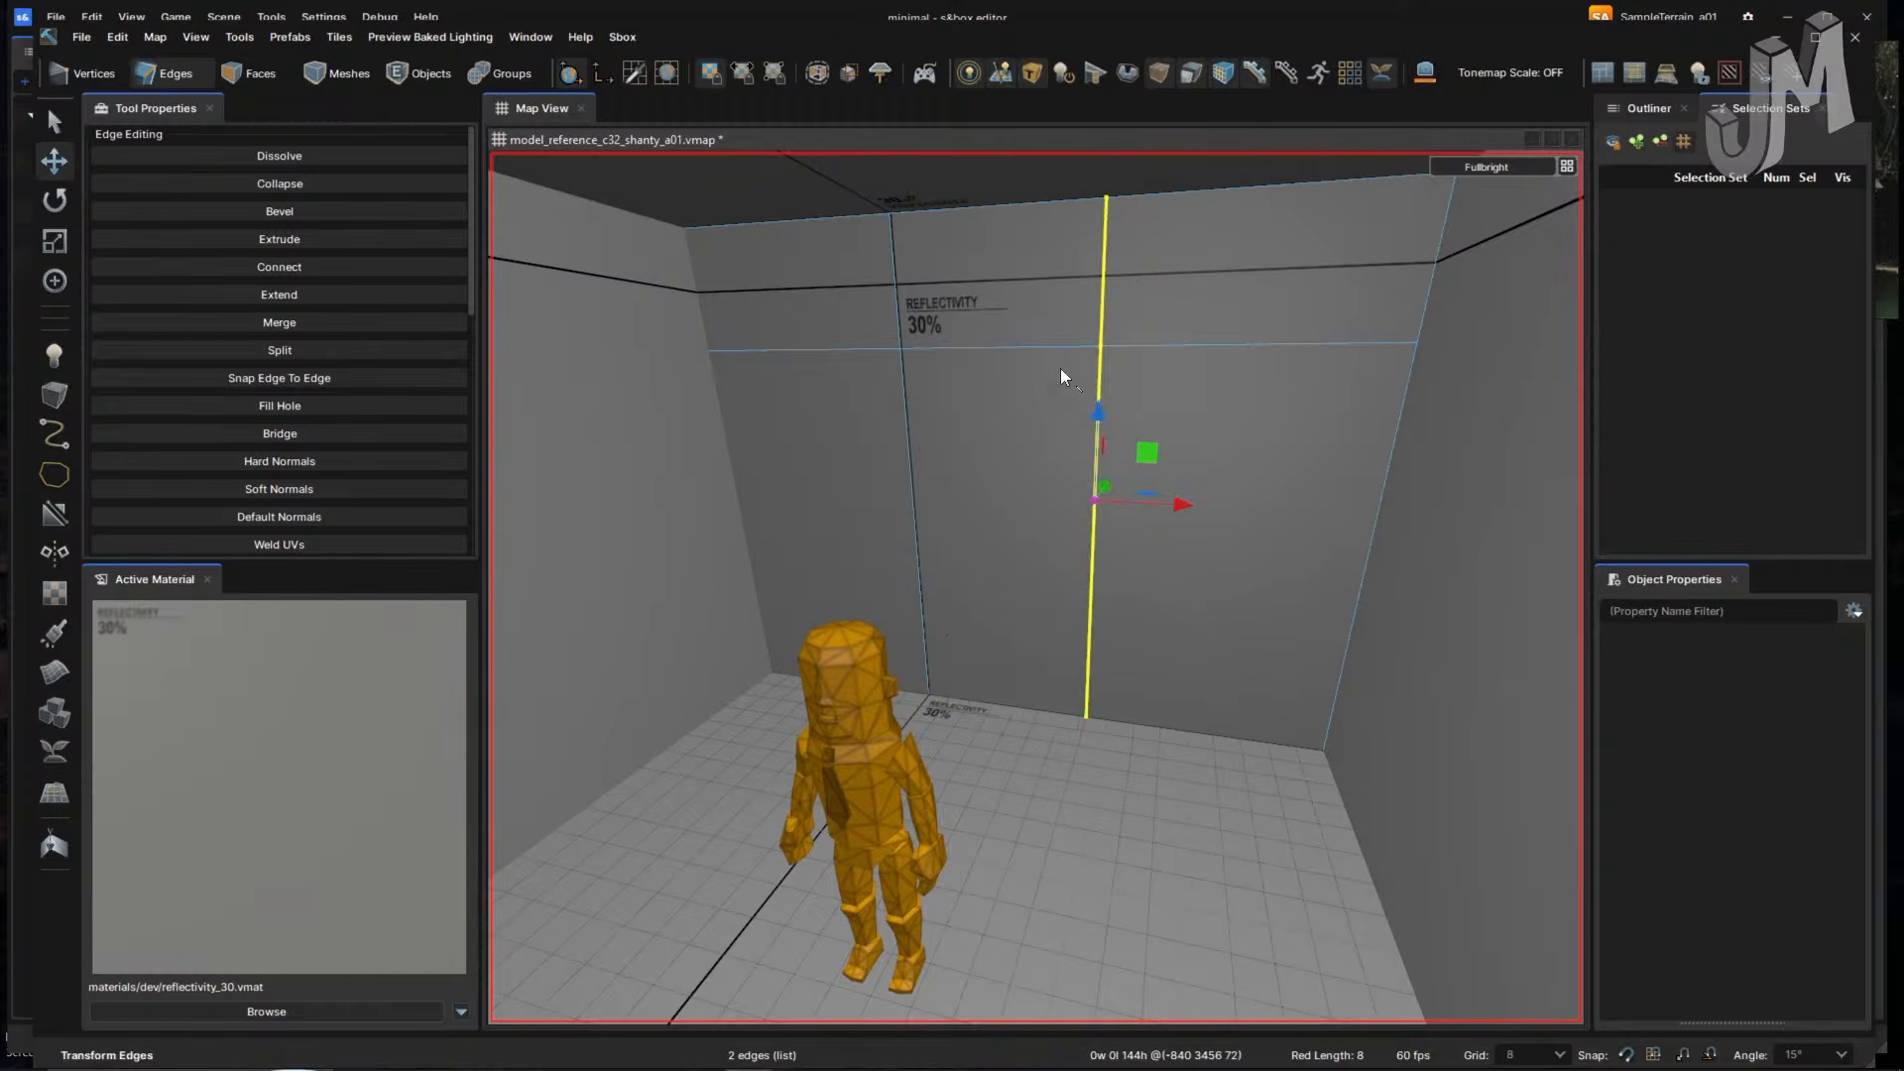
{"action": "right_click_drag", "start_coordinate": [989, 484], "coordinate": [1001, 499]}
{"action": "key", "text": "w"}
{"action": "key", "text": "s"}
{"action": "key", "text": "alt+Tab"}
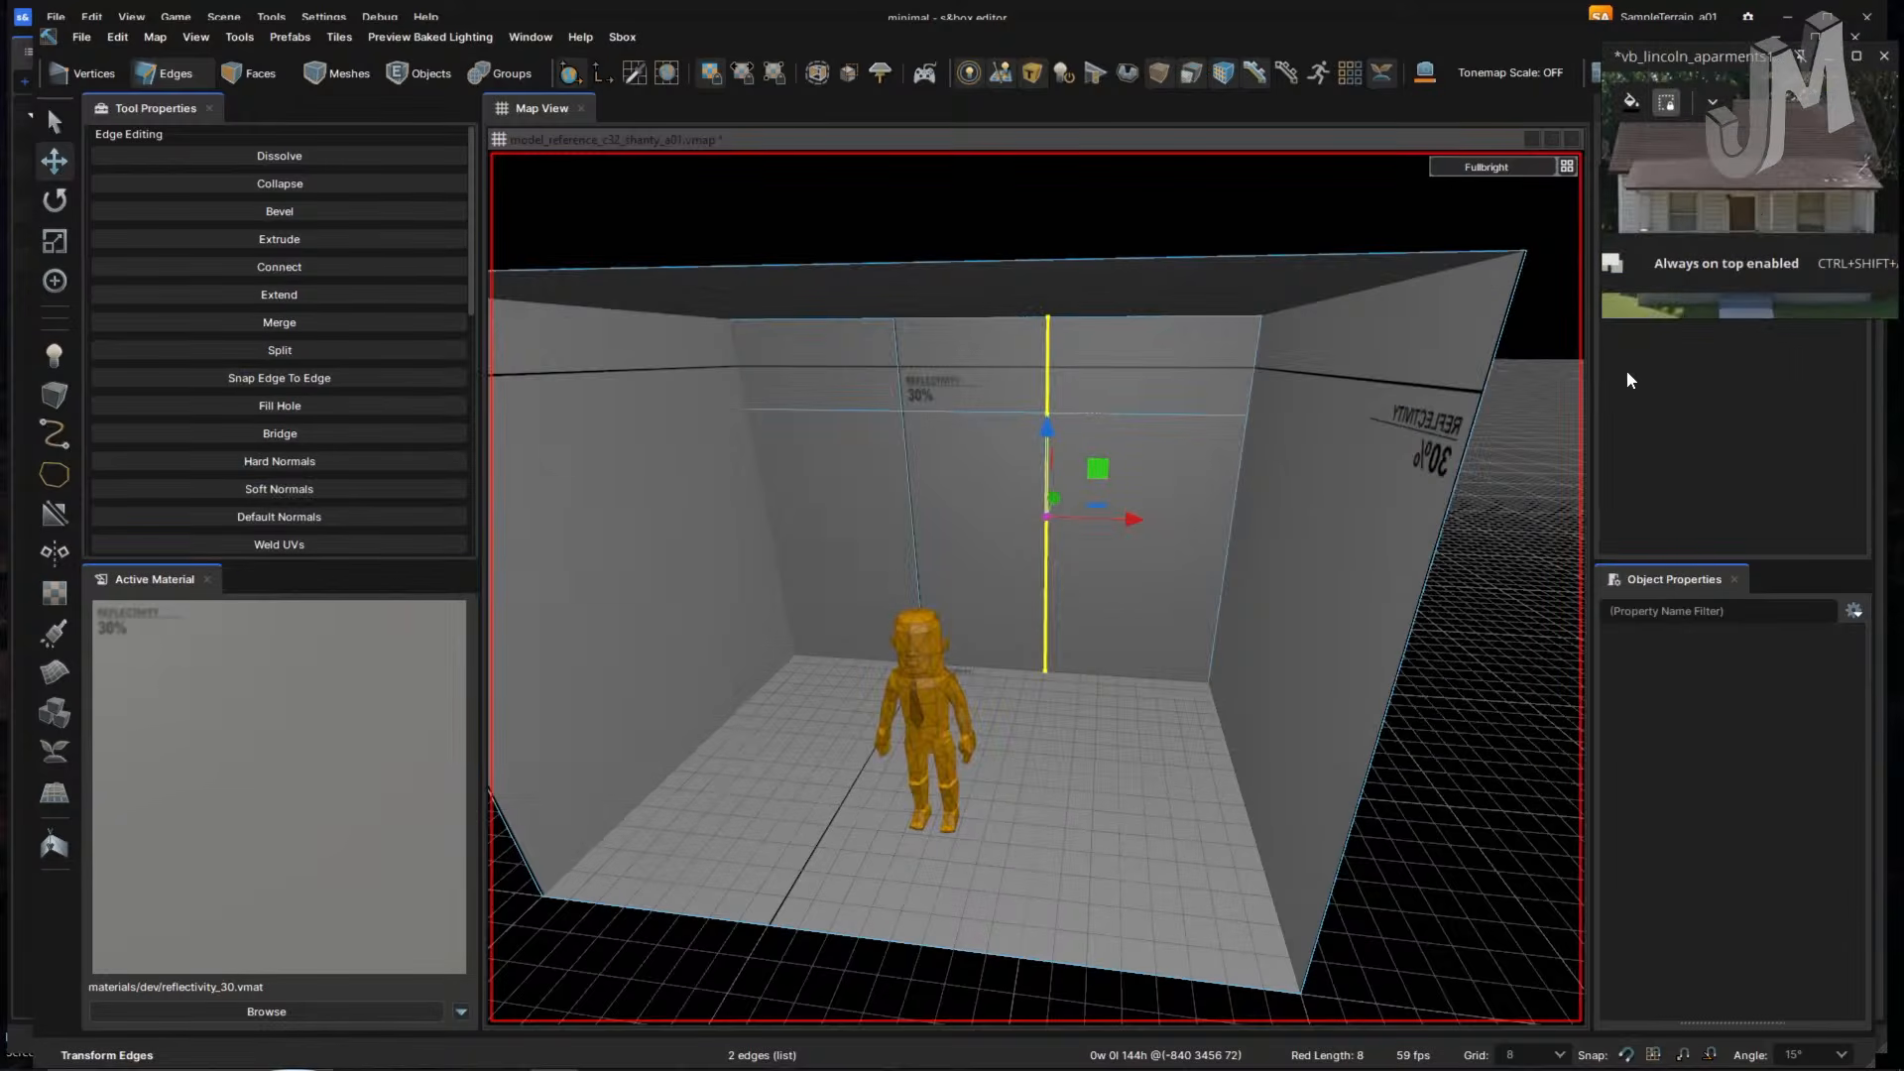
- Select the right wall face in Faces mode and push it back 48 units
{"action": "scroll", "coordinate": [1721, 192], "scroll_direction": "up", "scroll_amount": 4}
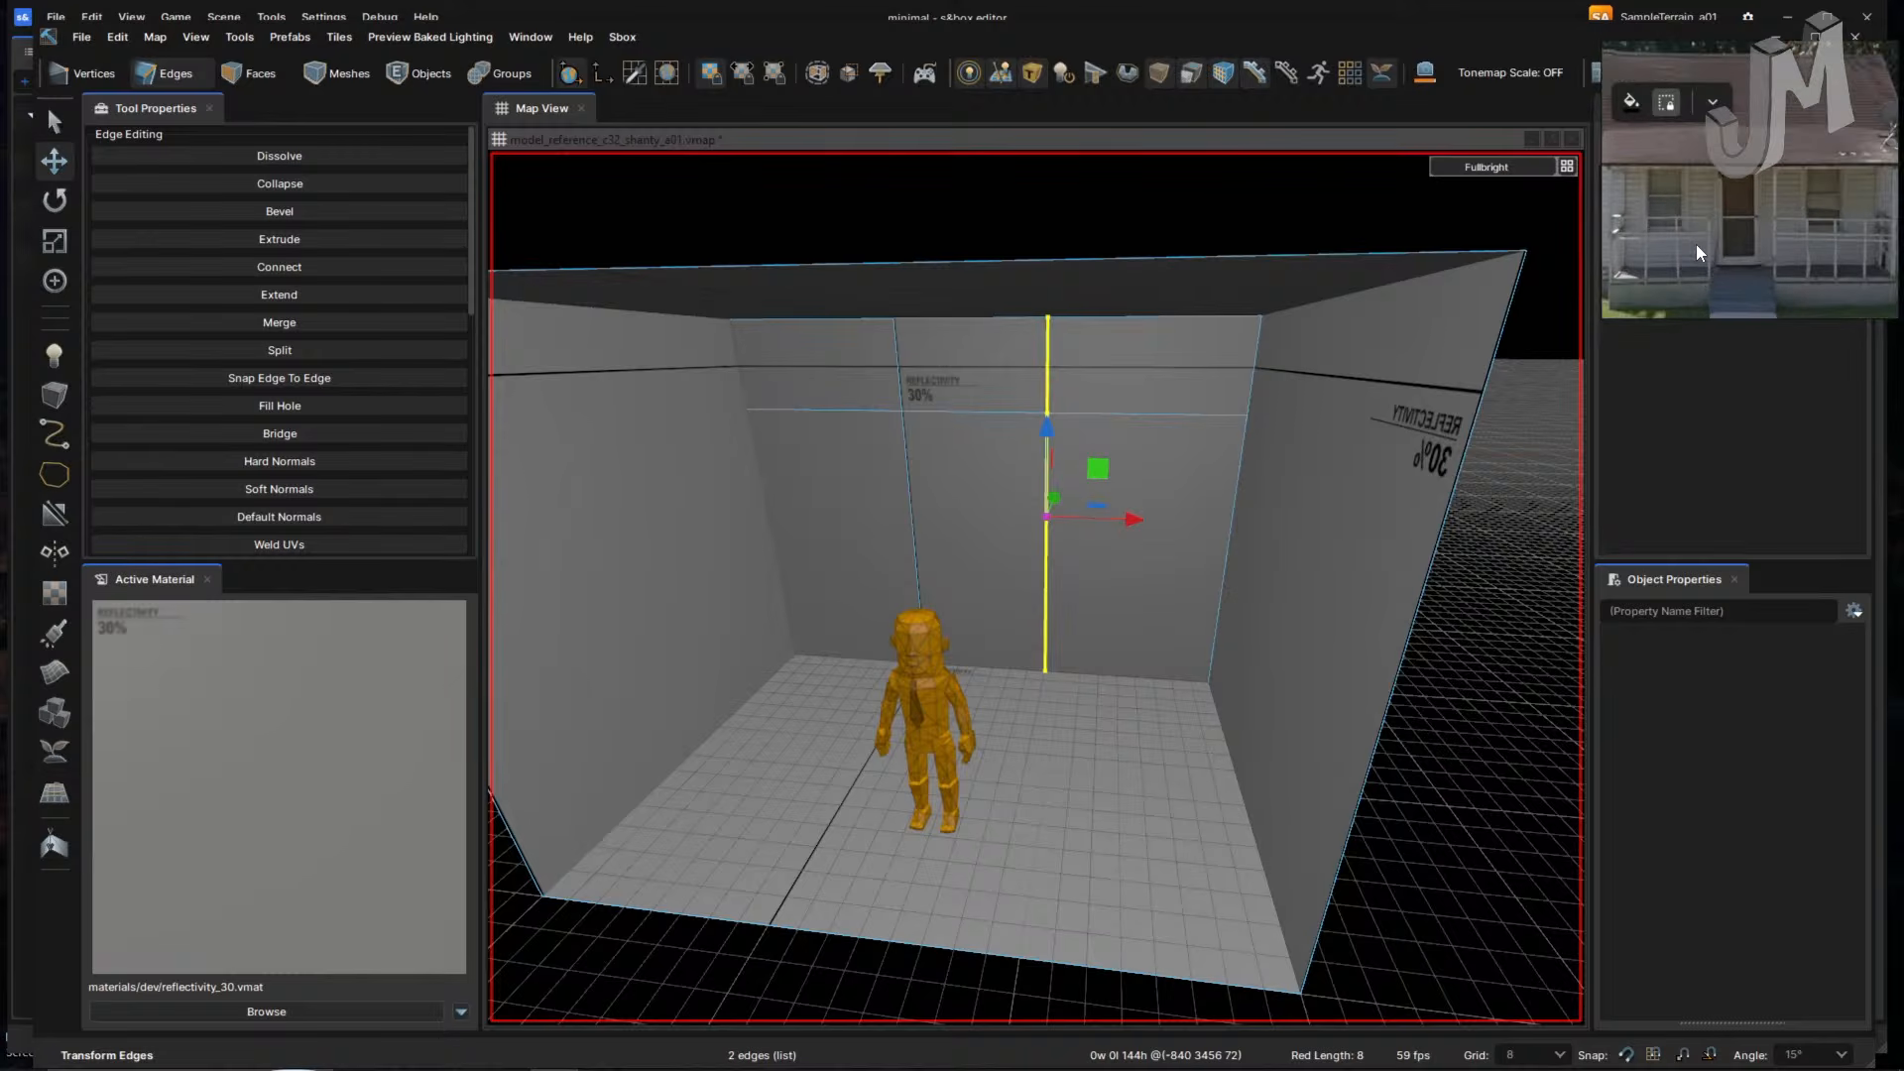
{"action": "right_click_drag", "start_coordinate": [1243, 518], "coordinate": [1139, 542]}
{"action": "key", "text": "a"}
{"action": "key", "text": "s"}
{"action": "key", "text": "w"}
{"action": "left_click", "coordinate": [1091, 543]}
{"action": "right_click_drag", "start_coordinate": [1079, 544], "coordinate": [1059, 537]}
{"action": "key", "text": "3"}
{"action": "left_click", "coordinate": [1102, 520]}
{"action": "key", "text": "s"}
{"action": "left_click_drag", "start_coordinate": [1231, 626], "coordinate": [1535, 506]}
- Move the right wall face out to 72 units, then pull it back 16 units
{"action": "right_click_drag", "start_coordinate": [1295, 569], "coordinate": [1109, 544]}
{"action": "key", "text": "w"}
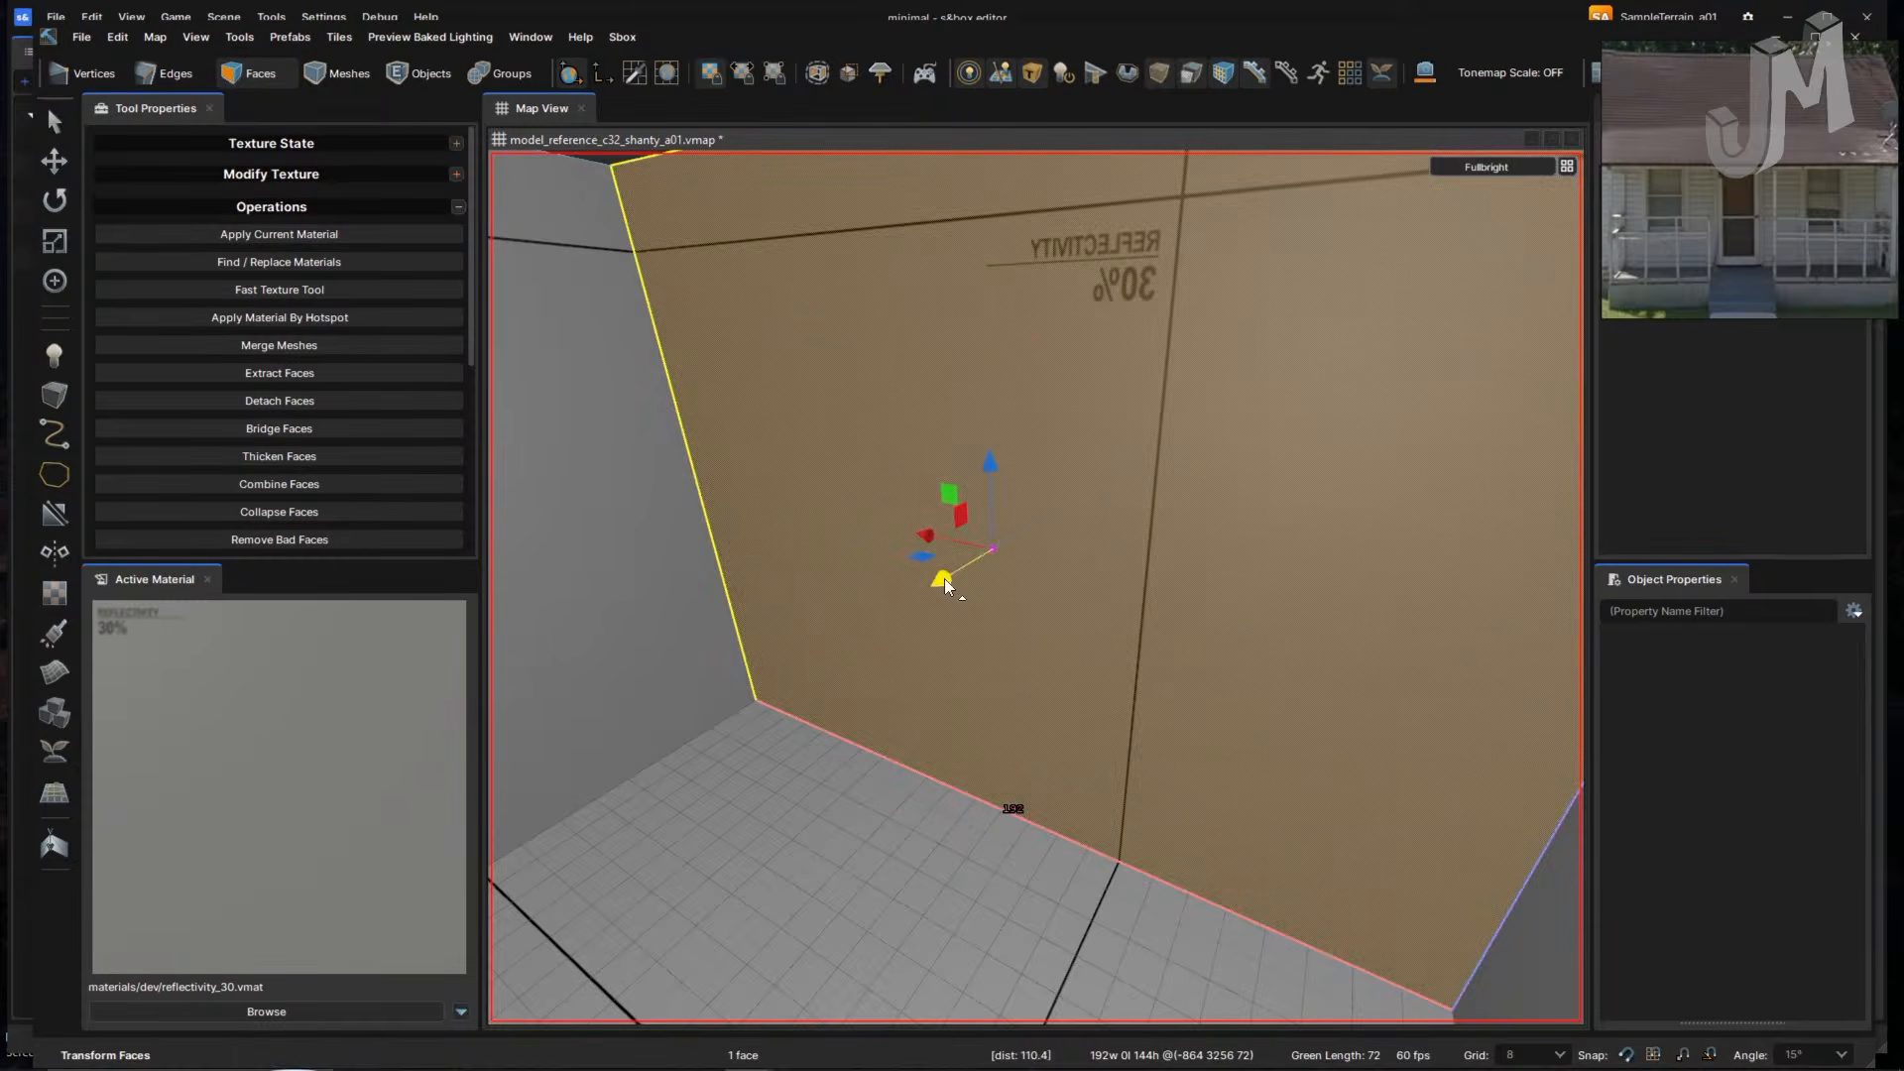
{"action": "left_click_drag", "start_coordinate": [943, 579], "coordinate": [1098, 506]}
{"action": "right_click_drag", "start_coordinate": [1103, 531], "coordinate": [1083, 546]}
{"action": "left_click", "coordinate": [1126, 518]}
- Slide the right wall face outward to 40 units, then push the selected face out to 72
{"action": "key", "text": "alt+Tab"}
{"action": "key", "text": "alt+Tab"}
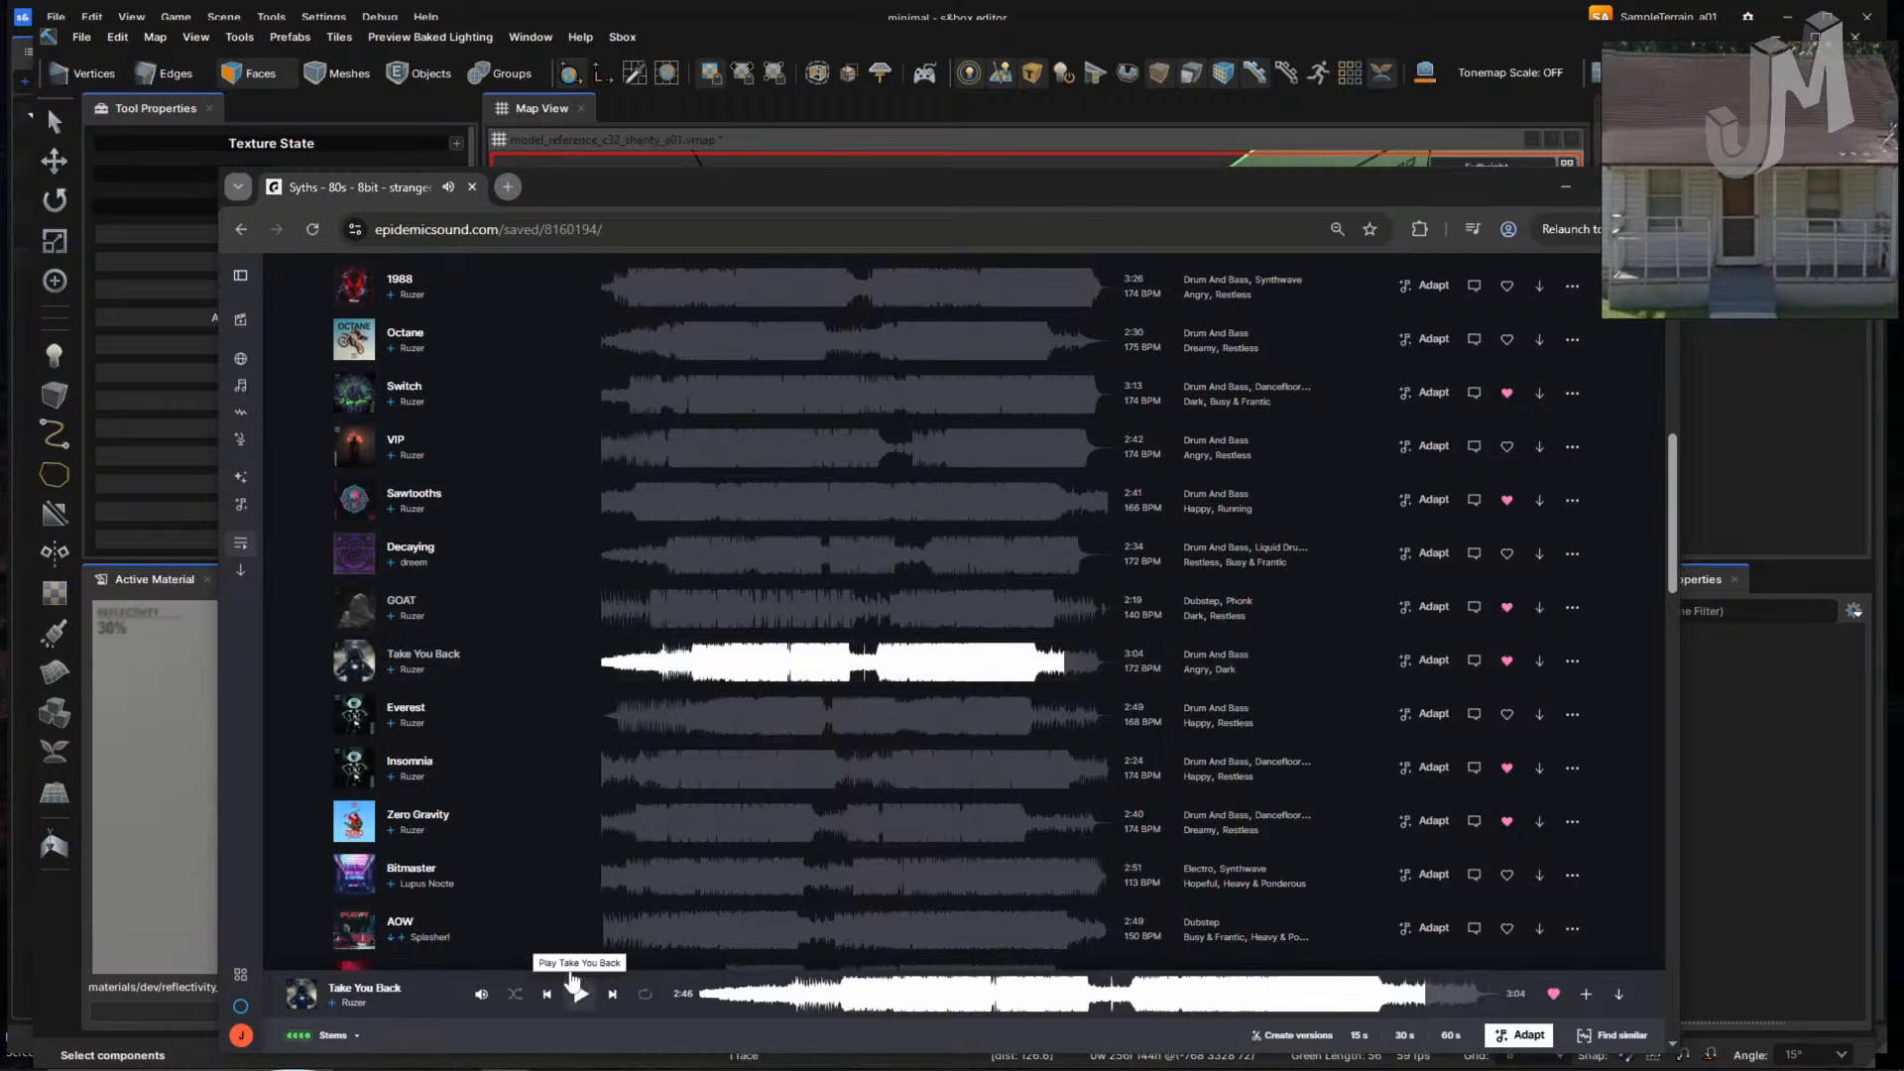
{"action": "key", "text": "alt+Tab"}
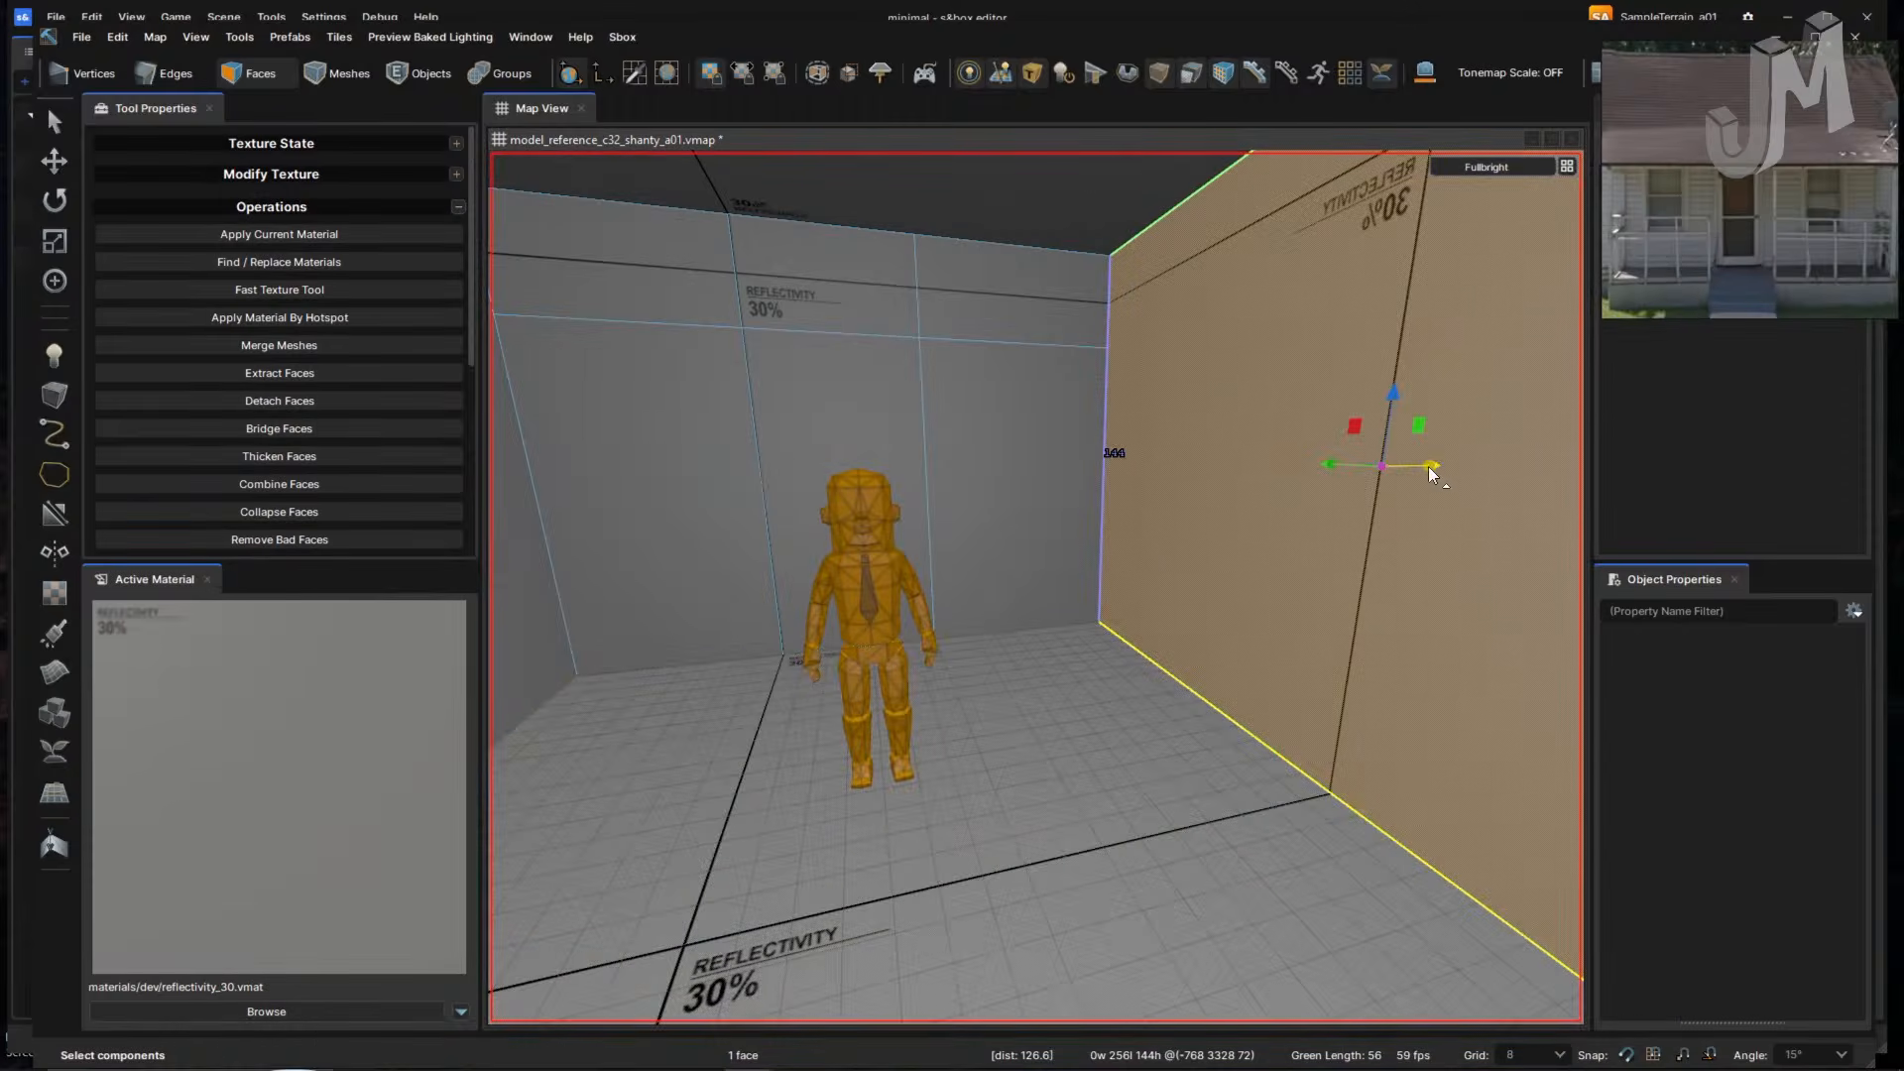
{"action": "left_click_drag", "start_coordinate": [1430, 465], "coordinate": [1541, 420]}
{"action": "right_click_drag", "start_coordinate": [1167, 582], "coordinate": [1166, 582]}
{"action": "right_click_drag", "start_coordinate": [1265, 646], "coordinate": [1264, 645]}
{"action": "right_click_drag", "start_coordinate": [1139, 680], "coordinate": [1127, 664]}
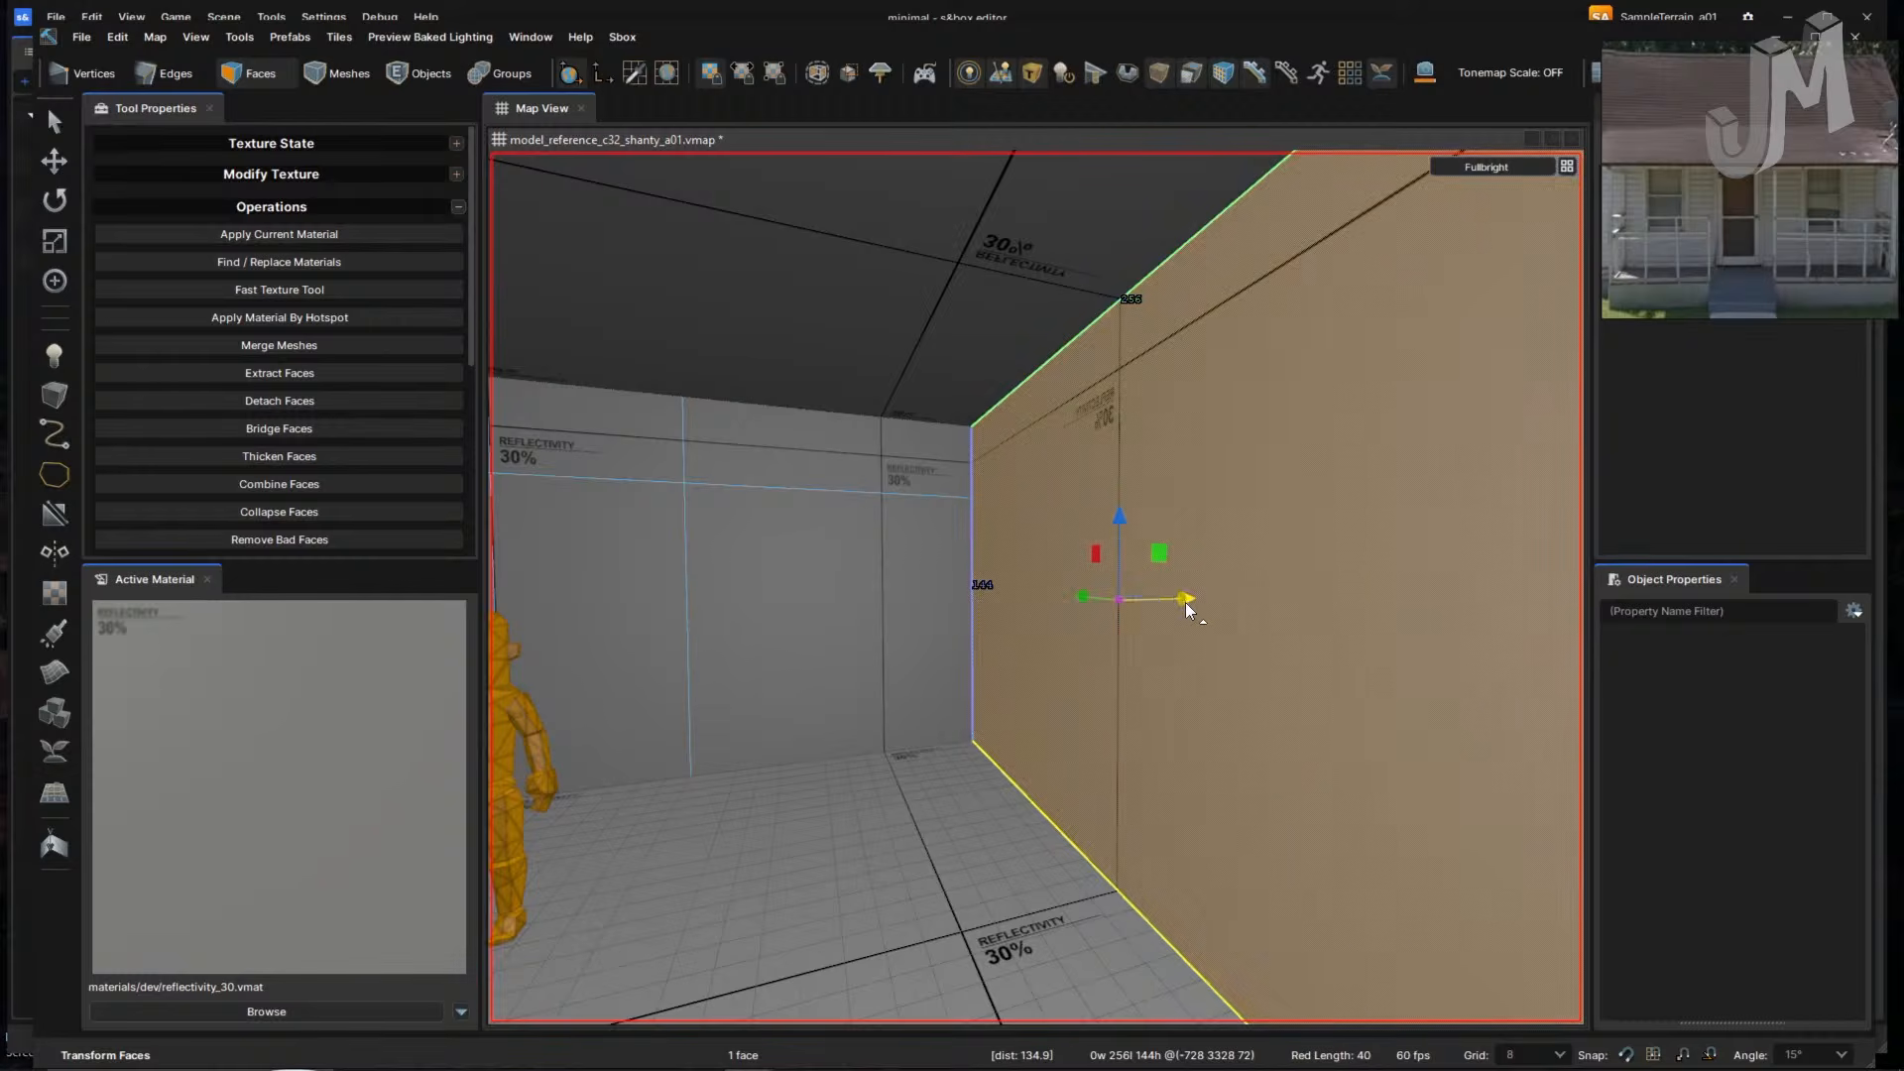
{"action": "left_click_drag", "start_coordinate": [1186, 603], "coordinate": [1307, 580]}
{"action": "right_click_drag", "start_coordinate": [1029, 654], "coordinate": [1029, 658]}
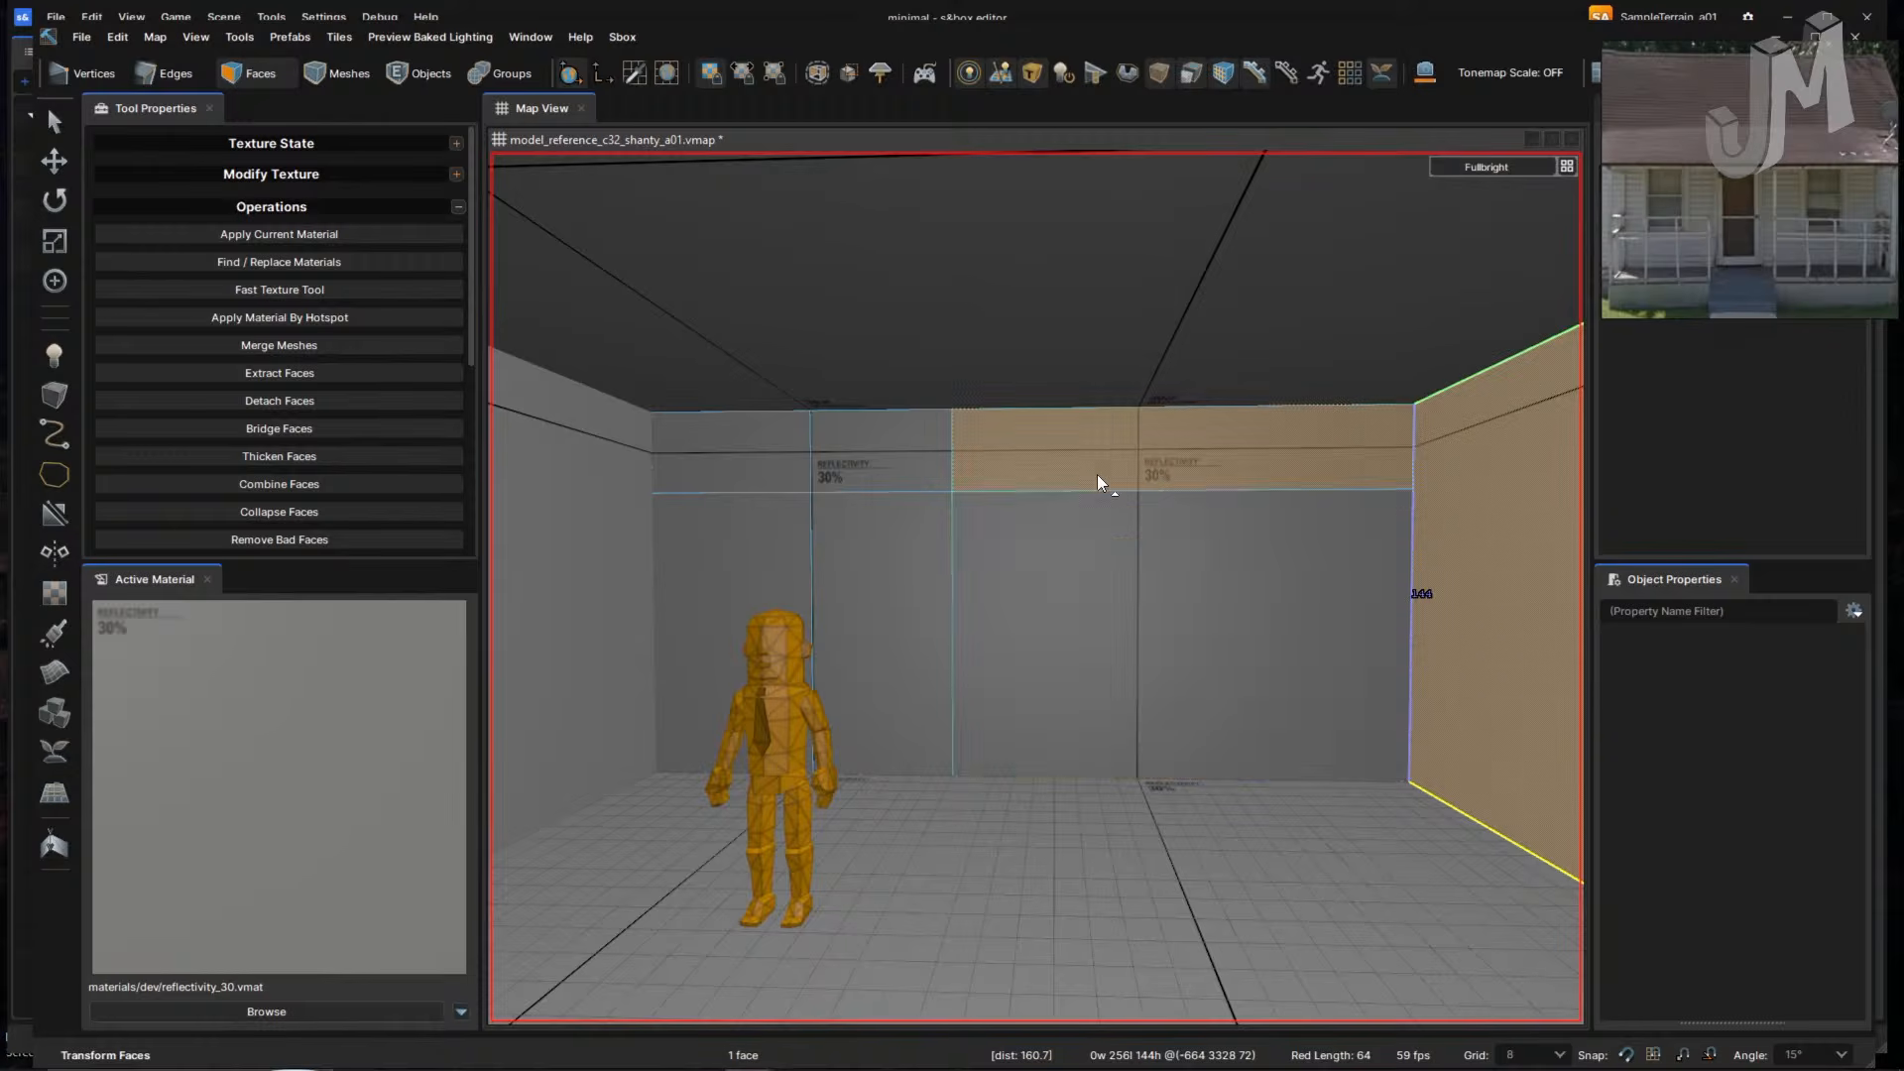
- Push the left wall face outward, then select the narrow door face
{"action": "right_click_drag", "start_coordinate": [1168, 696], "coordinate": [1150, 682]}
{"action": "left_click", "coordinate": [1135, 684]}
{"action": "left_click_drag", "start_coordinate": [1224, 656], "coordinate": [1083, 662]}
{"action": "right_click_drag", "start_coordinate": [1082, 662], "coordinate": [1083, 666]}
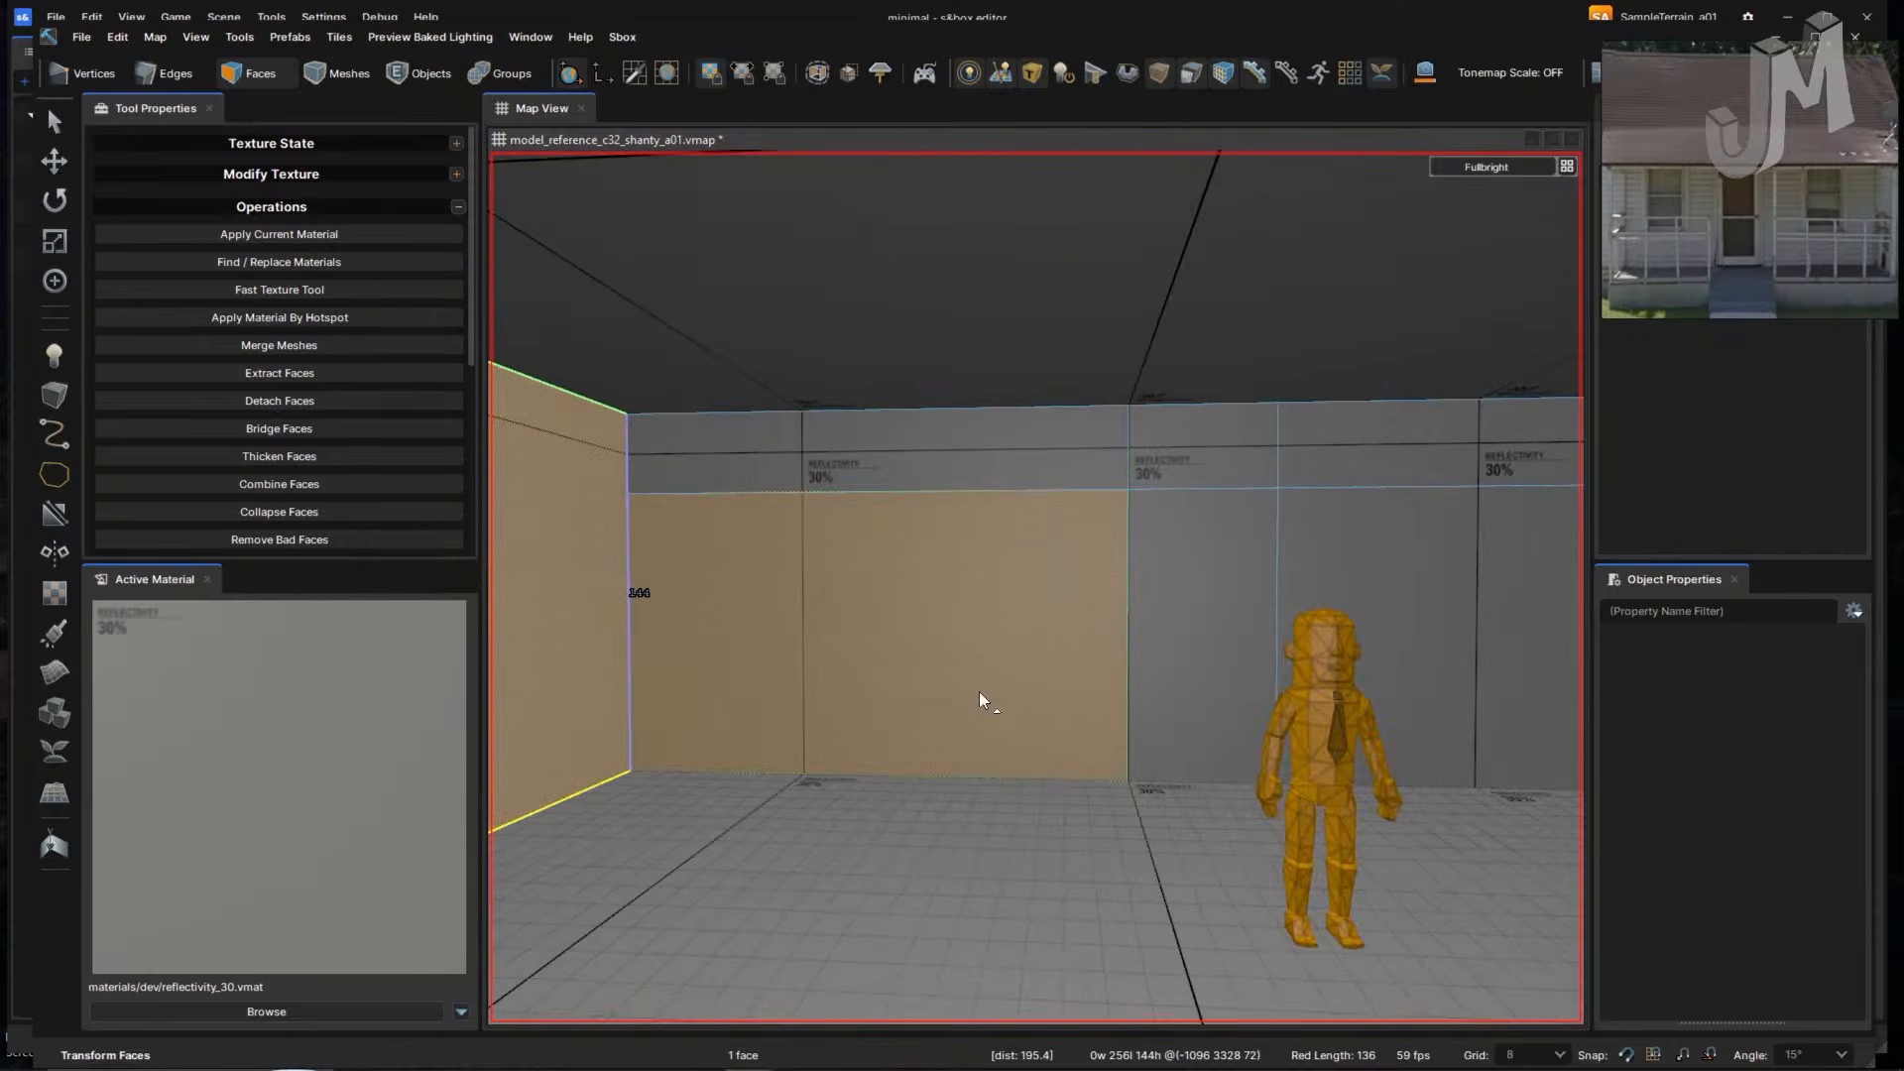
{"action": "right_click_drag", "start_coordinate": [829, 727], "coordinate": [1186, 739]}
{"action": "left_click", "coordinate": [1316, 668]}
{"action": "right_click_drag", "start_coordinate": [1114, 678], "coordinate": [912, 793]}
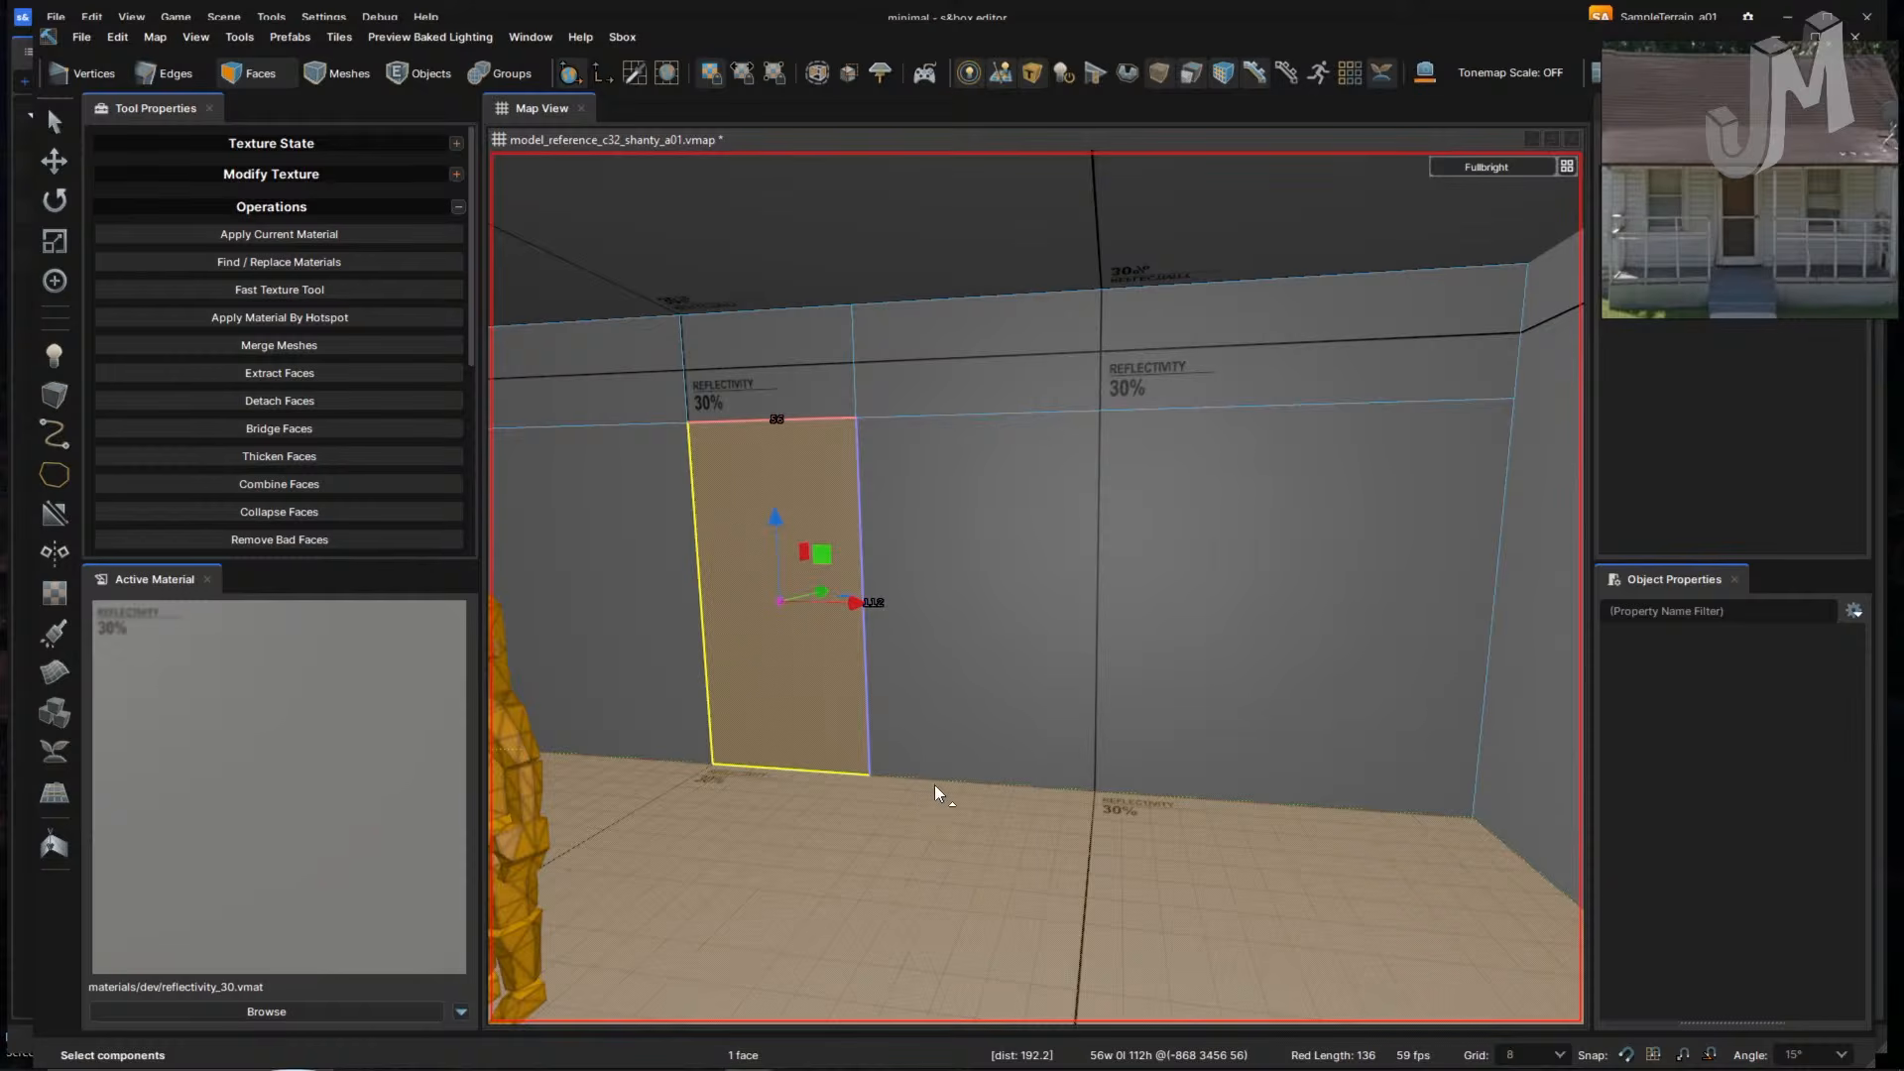
{"action": "scroll", "coordinate": [1710, 218], "scroll_direction": "down", "scroll_amount": 2}
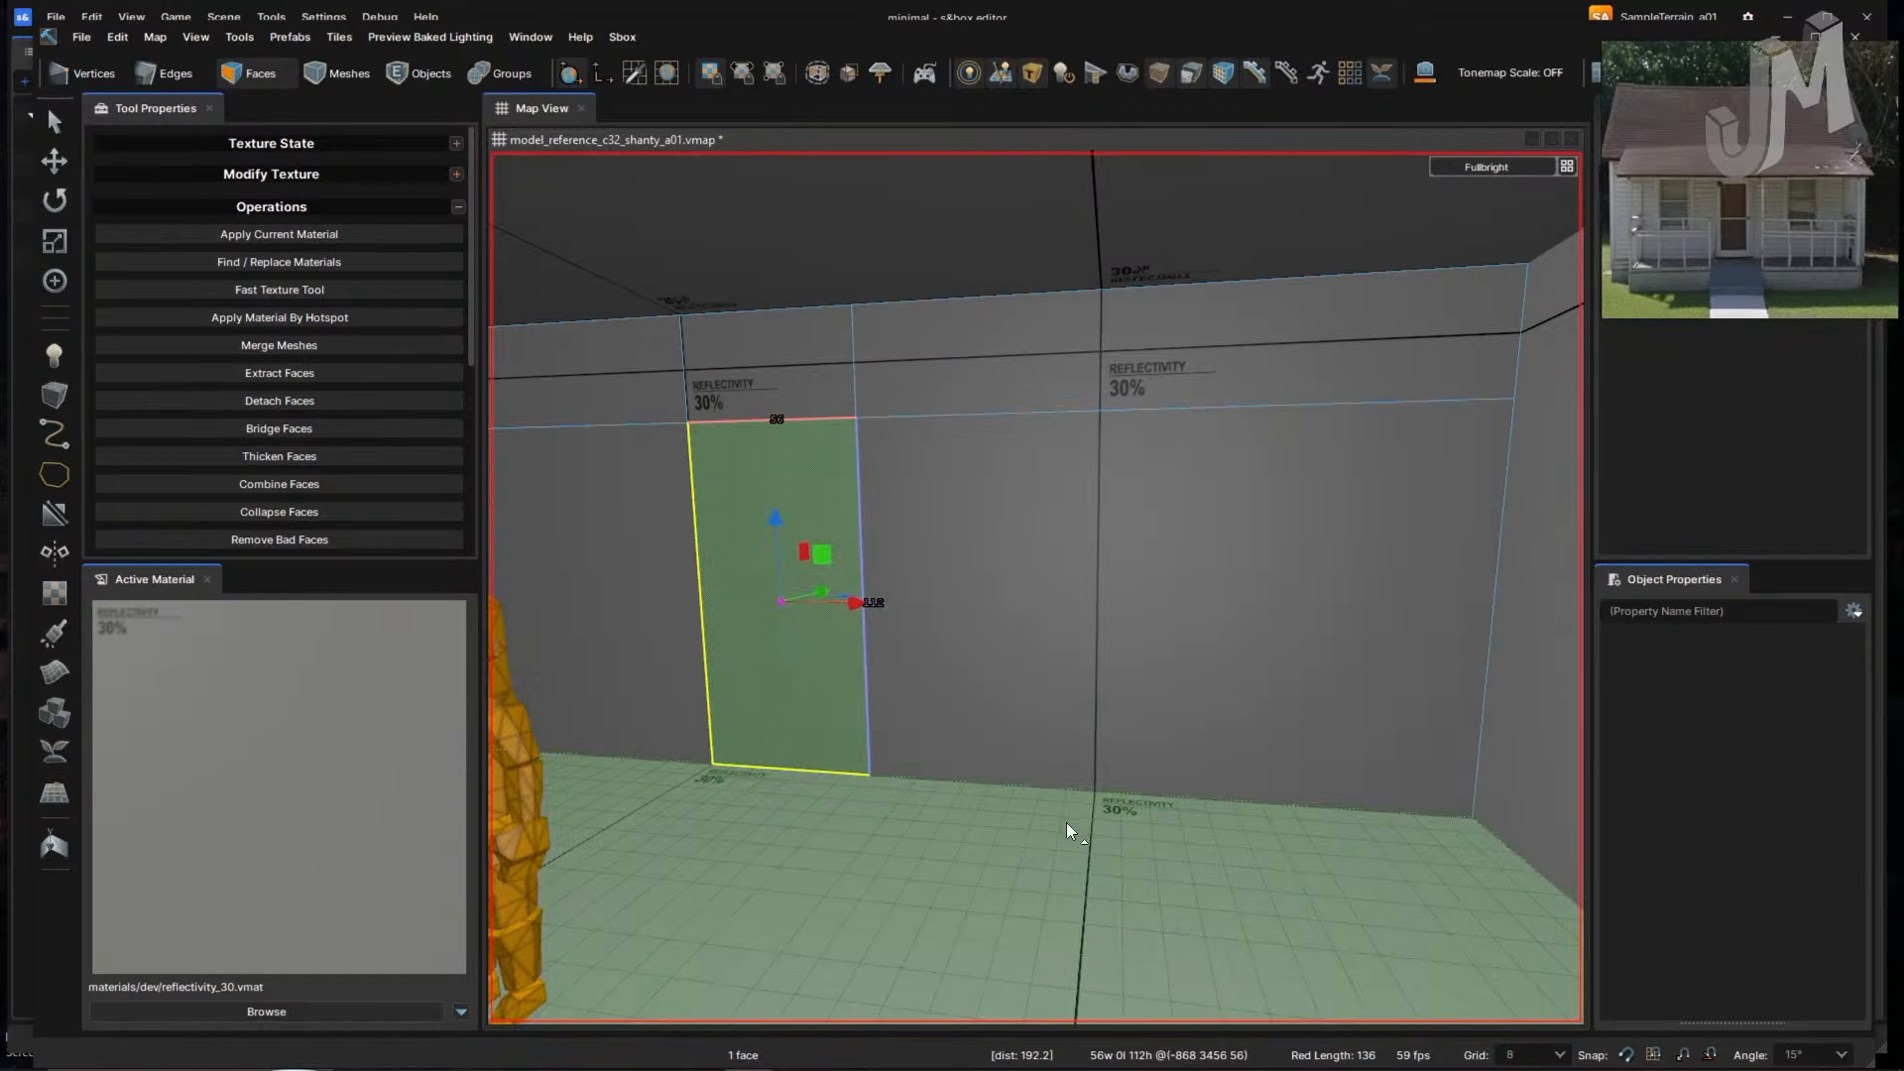
- Play Everest, then switch the Epidemic Sound playlist to the Insomnia track
{"action": "key", "text": "alt+Tab"}
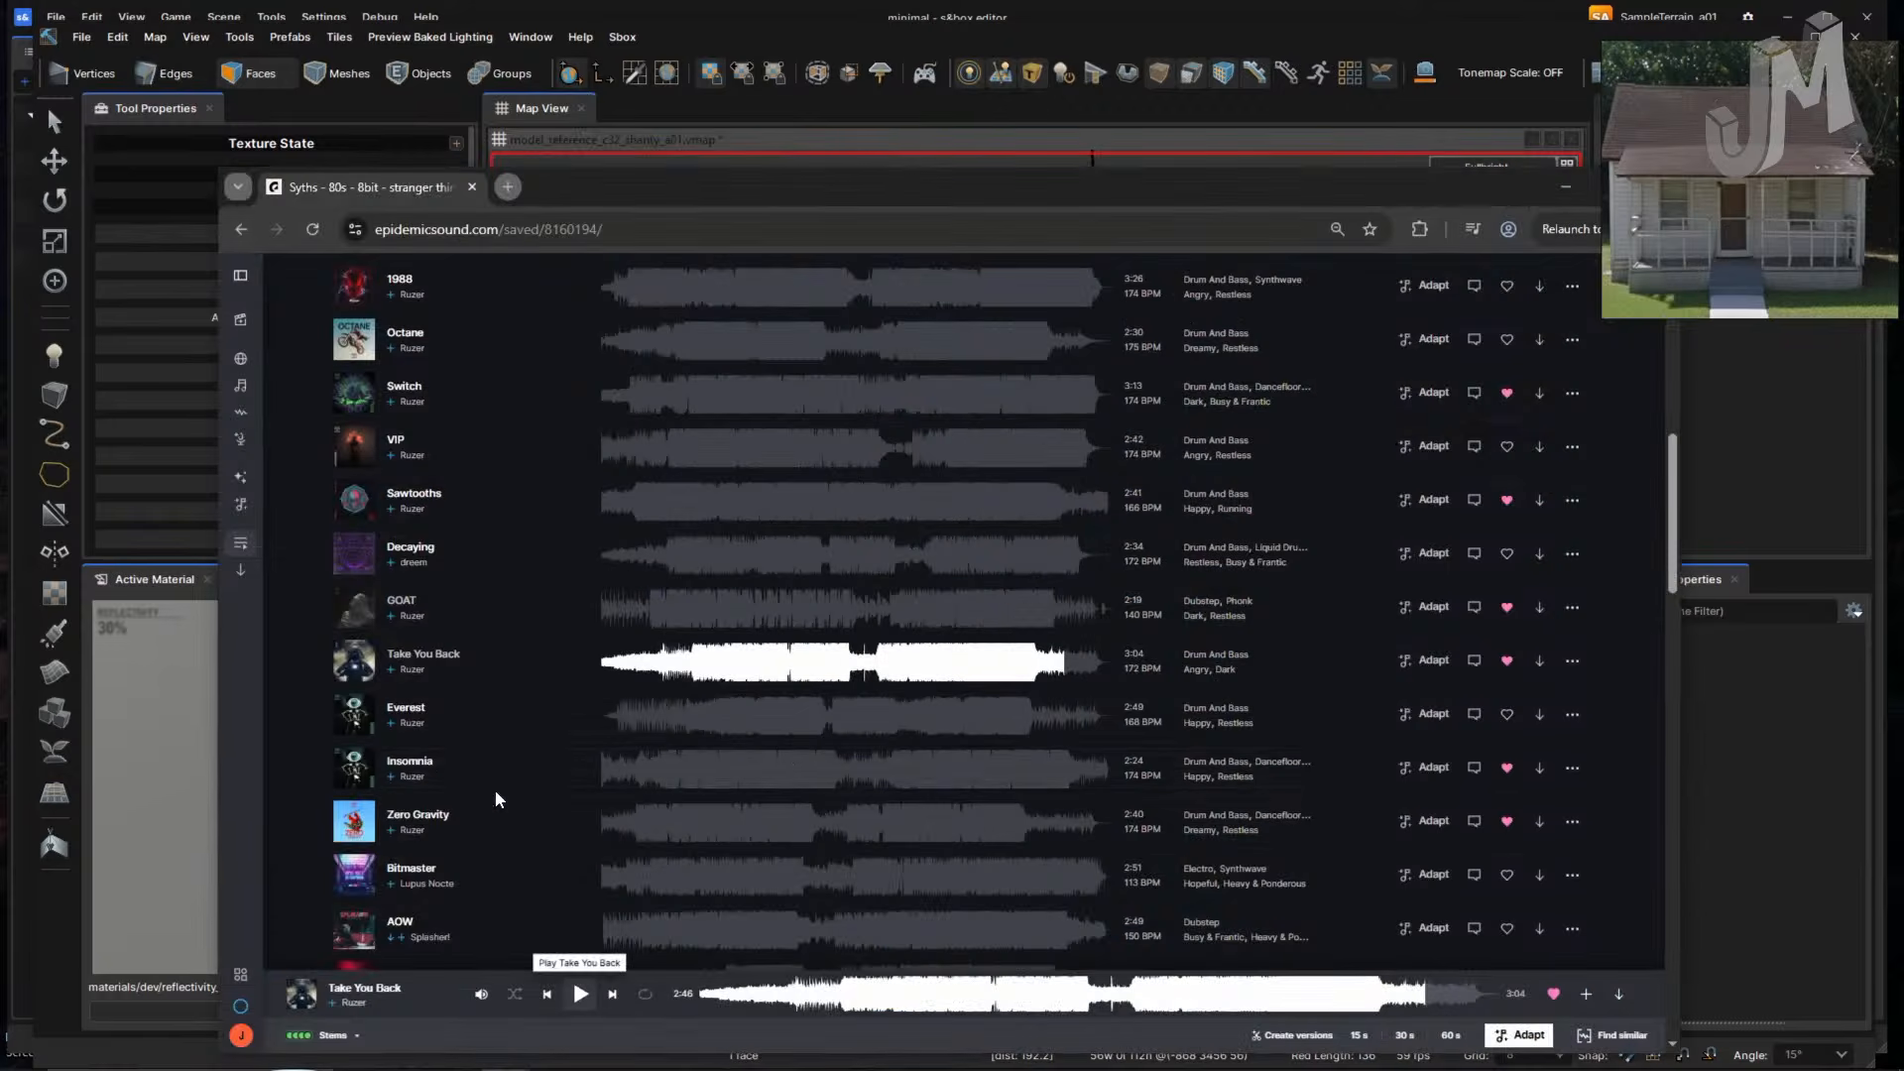
{"action": "left_click", "coordinate": [356, 721]}
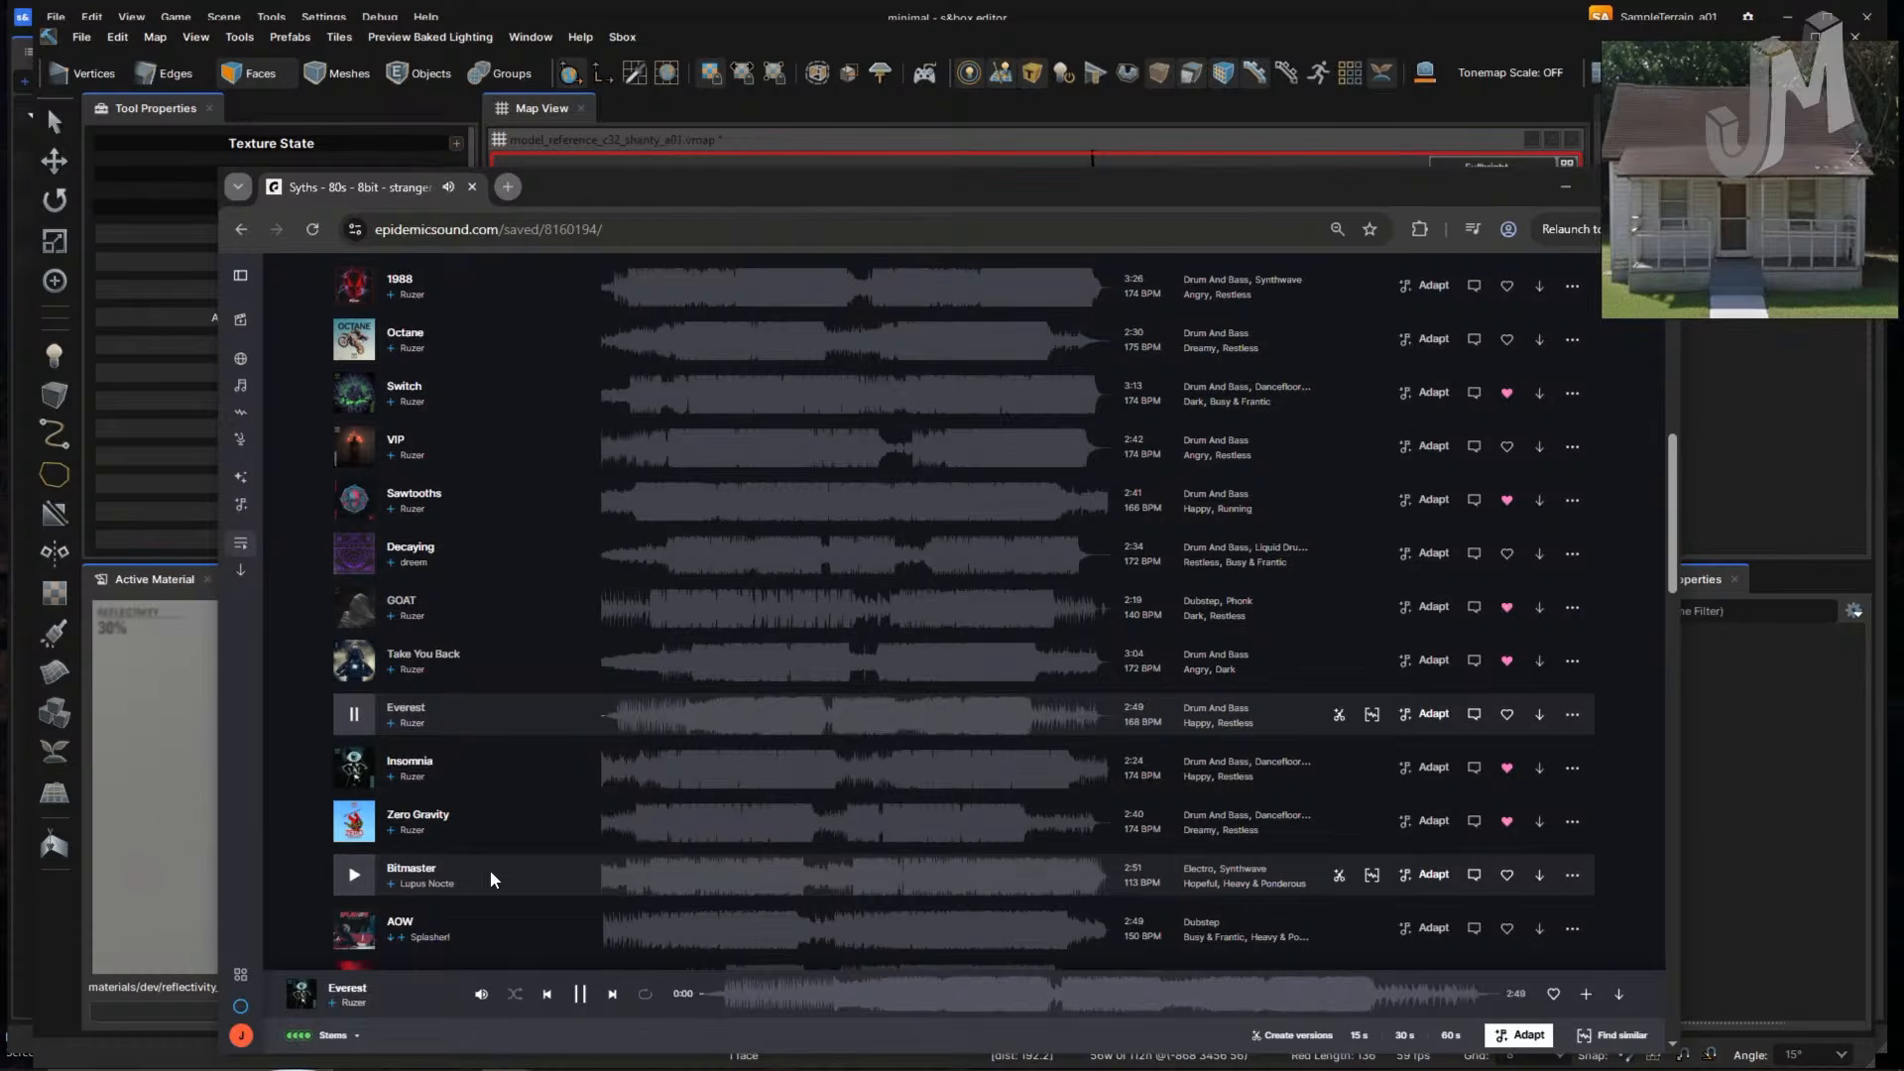
{"action": "key", "text": "alt+Tab"}
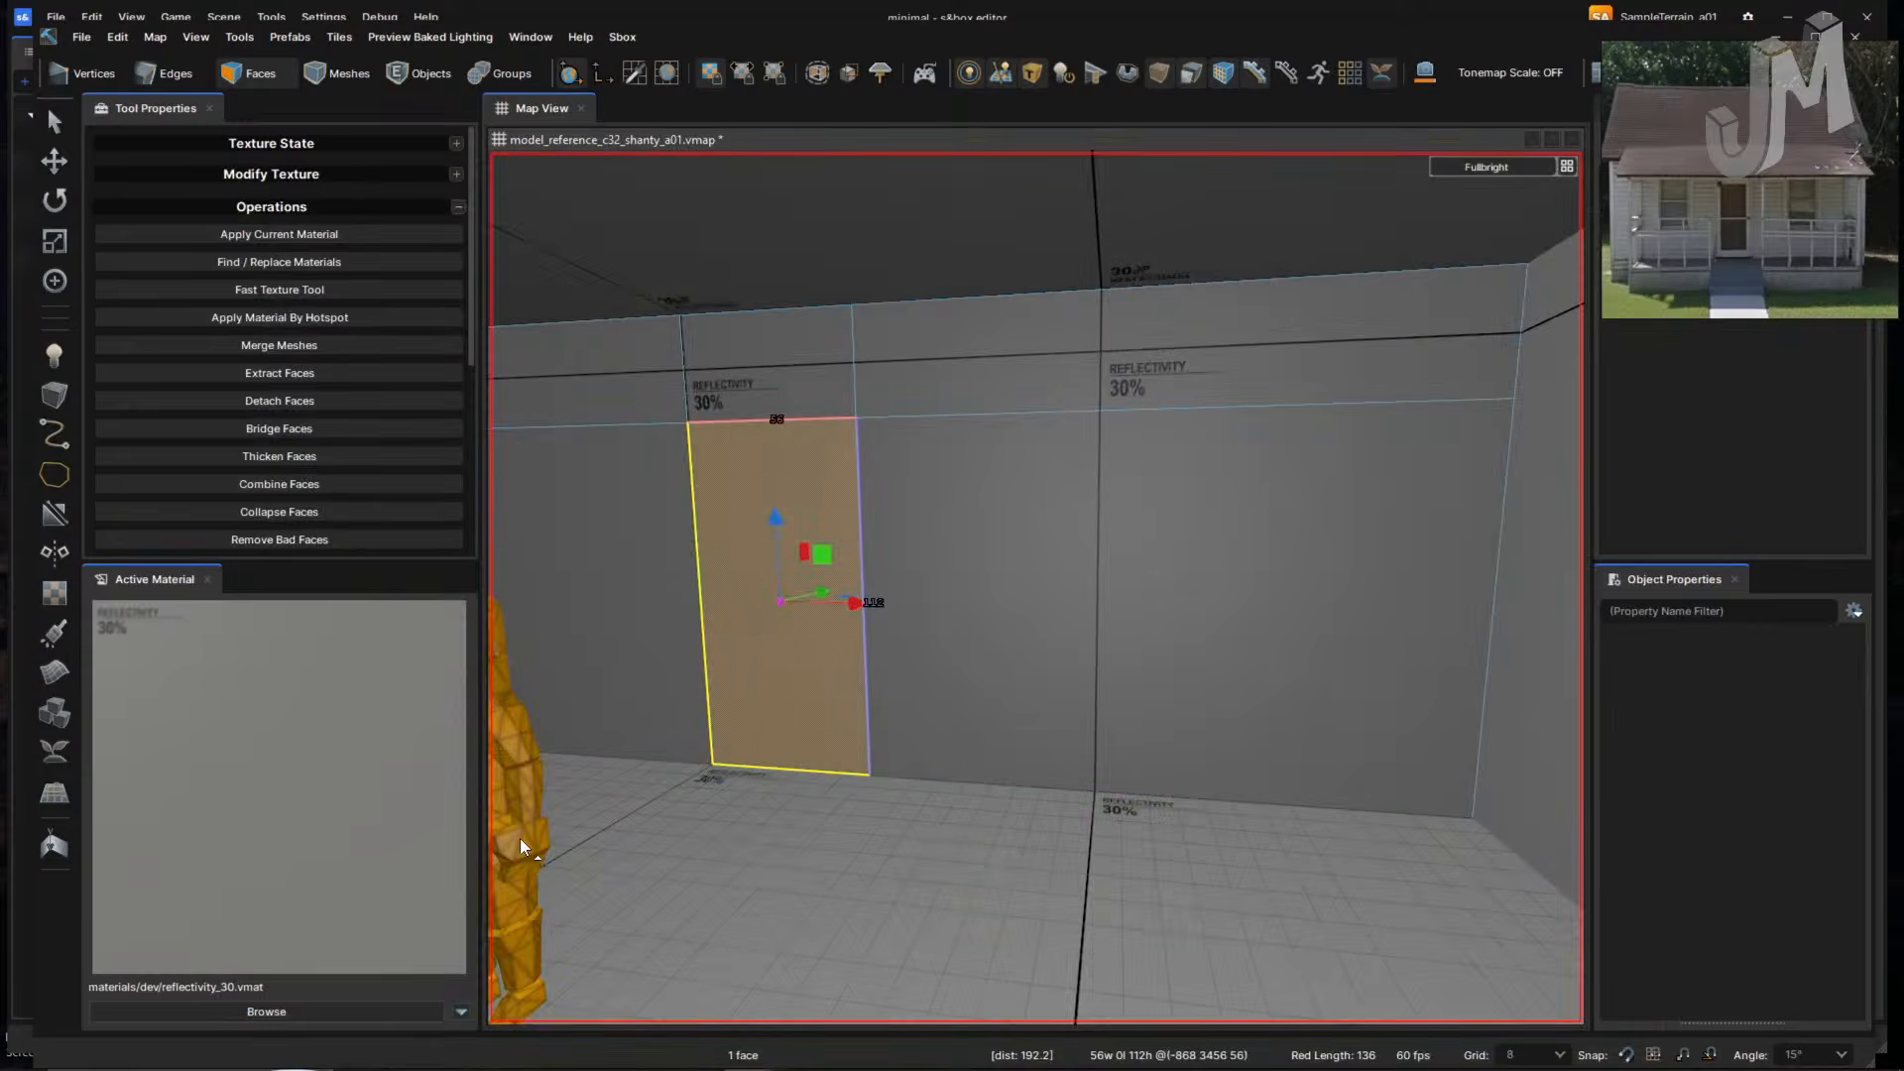
{"action": "key", "text": "alt+Tab"}
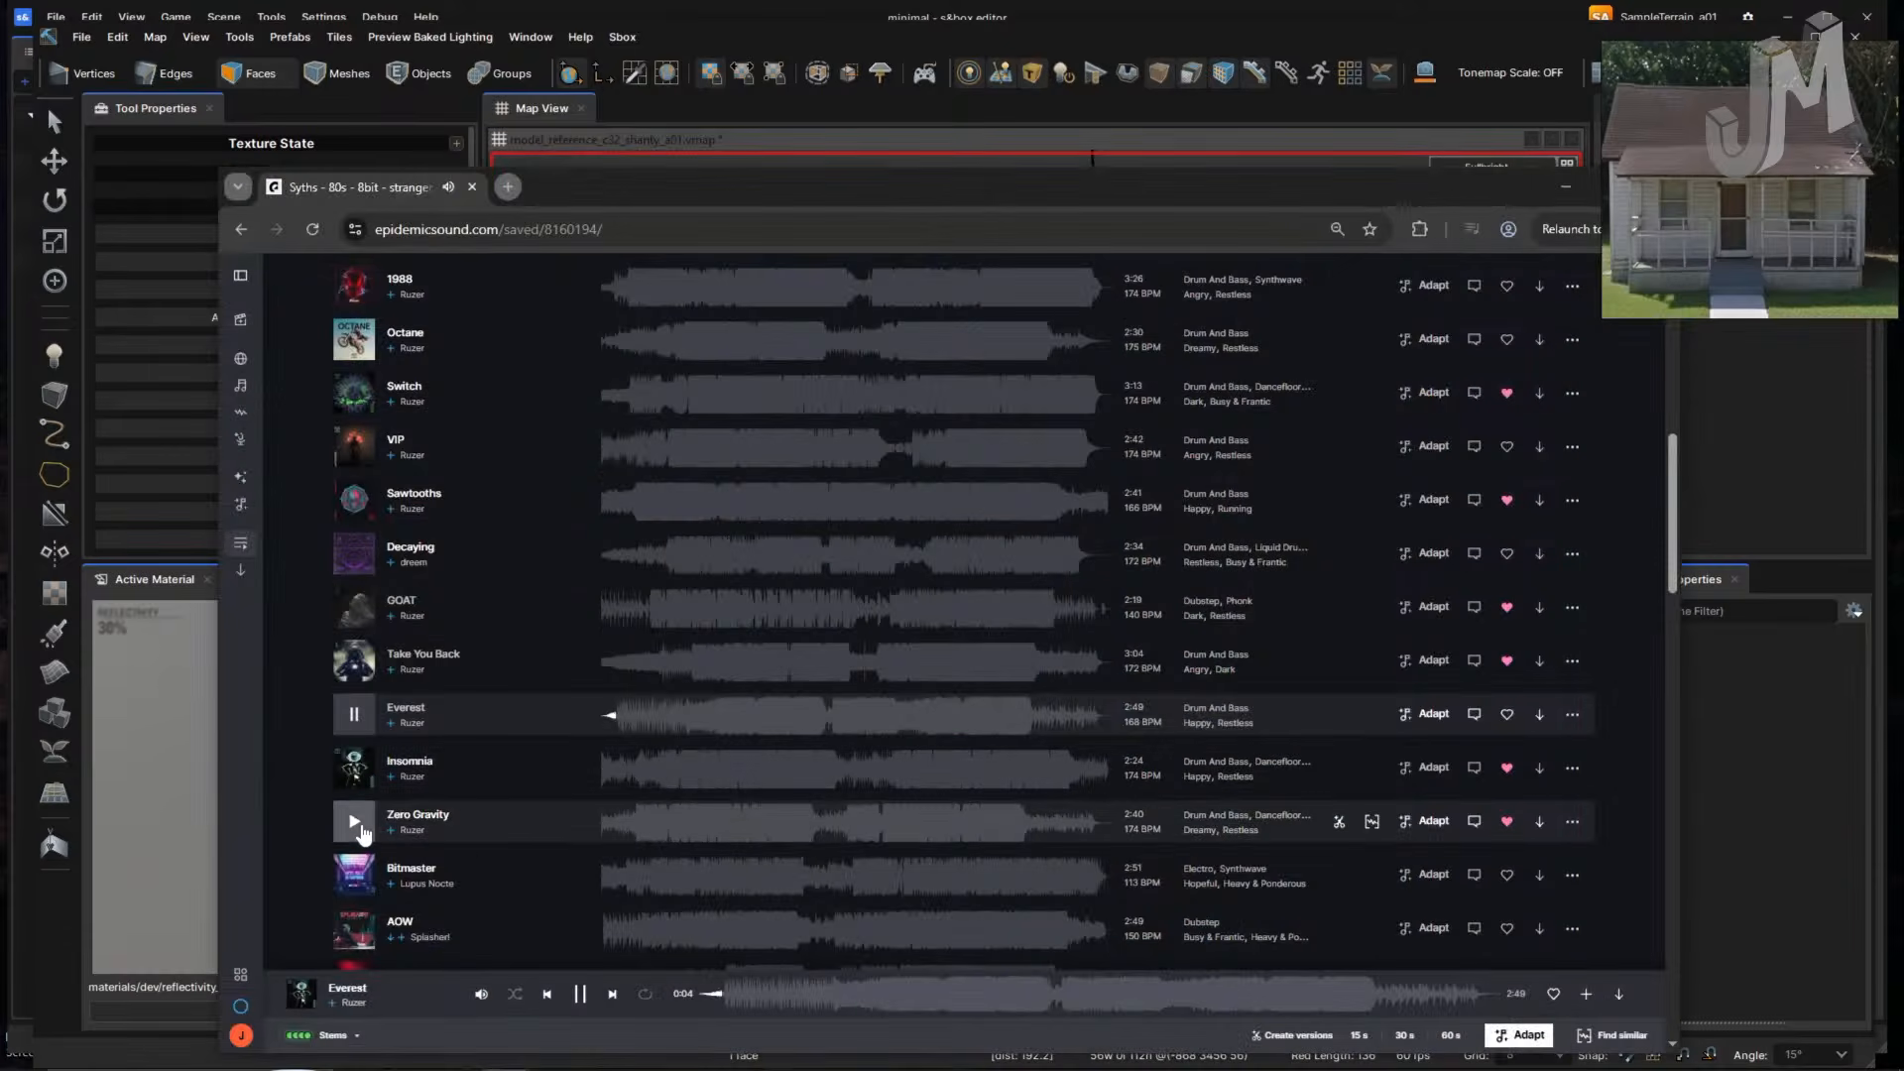
{"action": "left_click", "coordinate": [354, 767]}
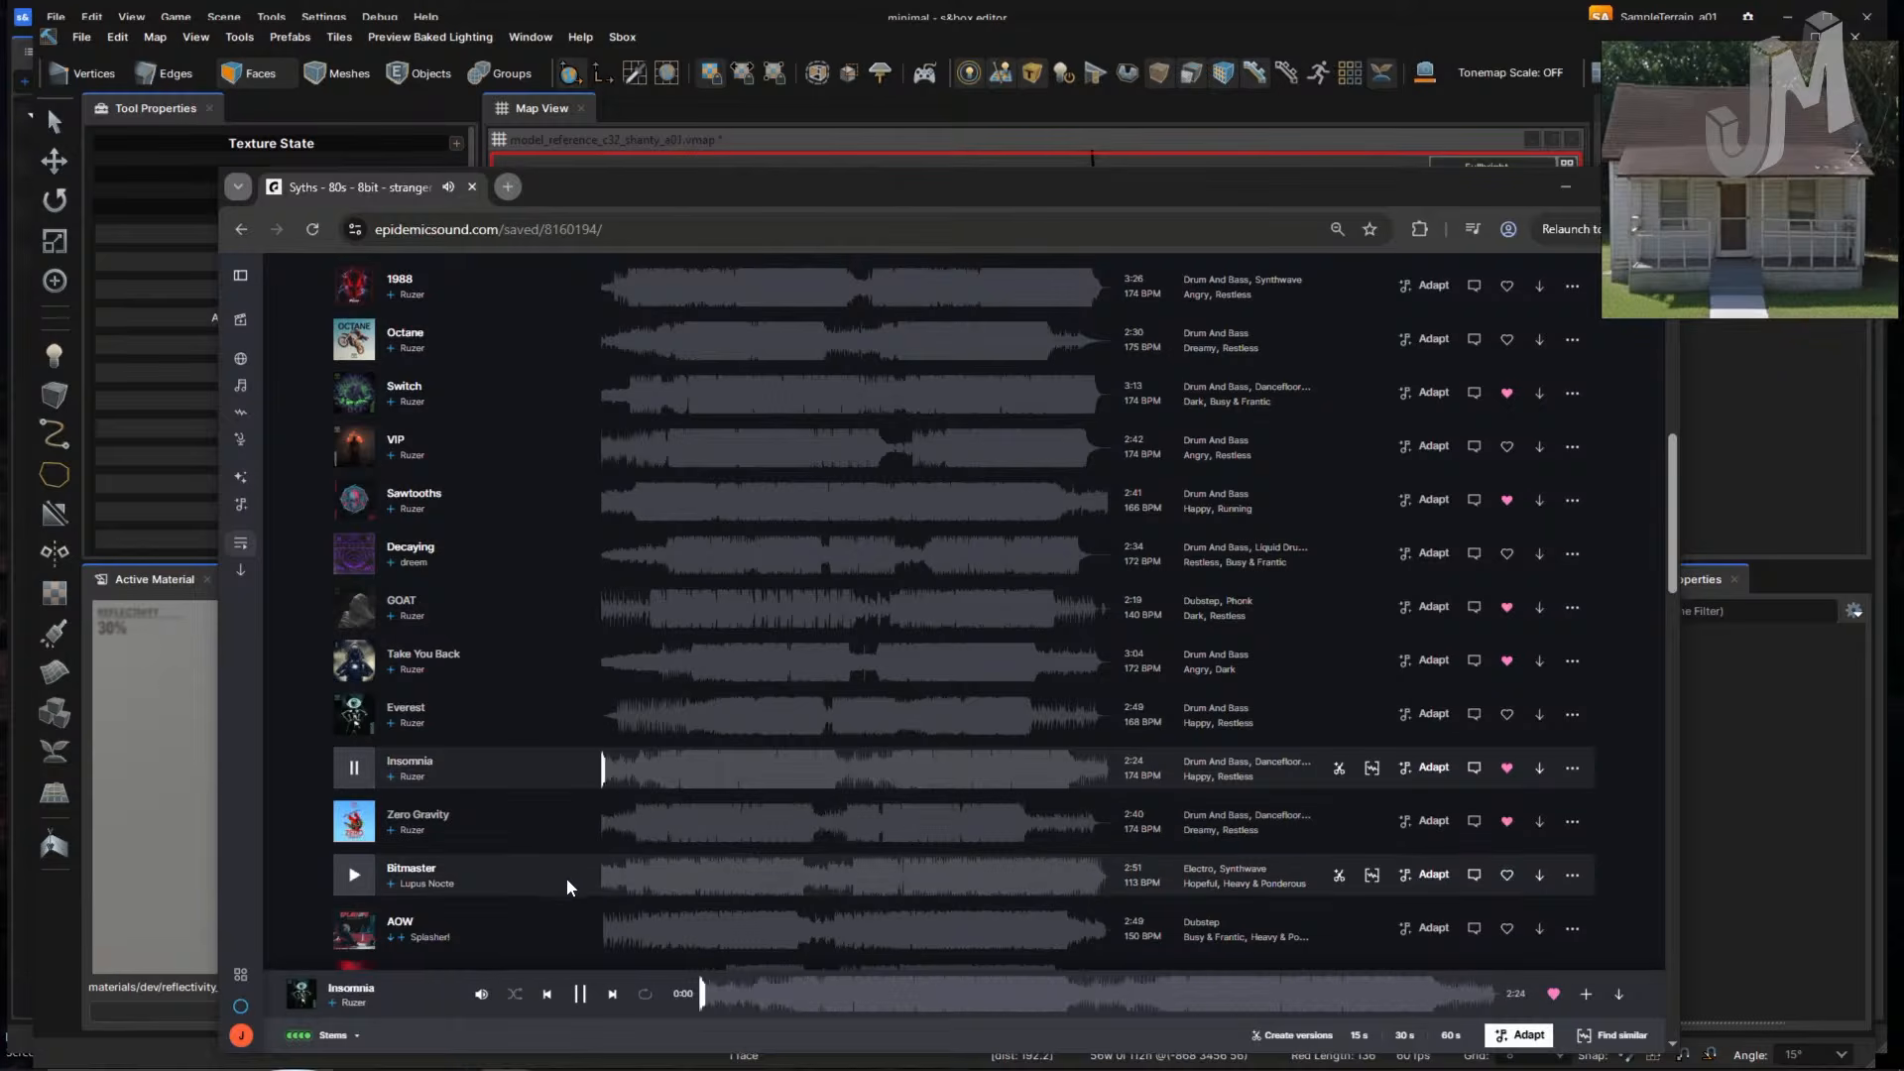
{"action": "key", "text": "alt+Tab"}
{"action": "right_click_drag", "start_coordinate": [930, 862], "coordinate": [988, 905]}
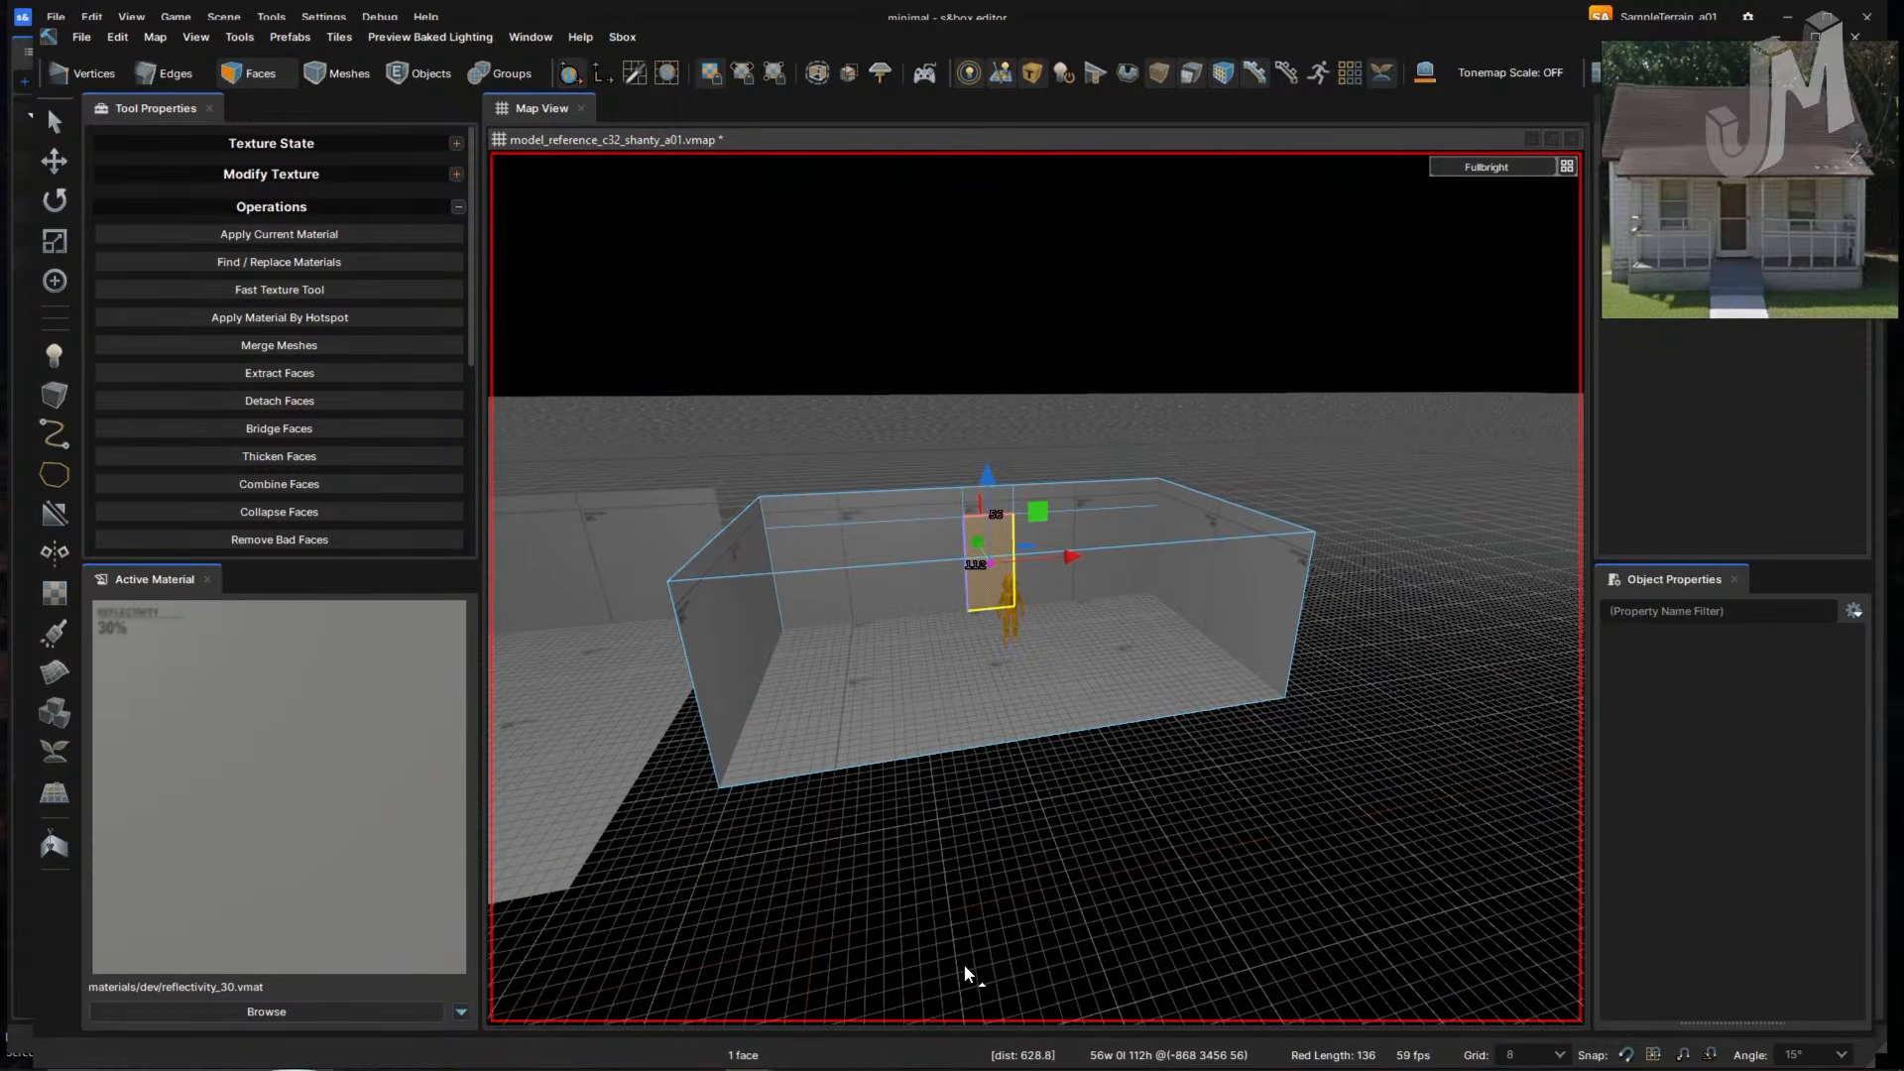
- Duplicate the room box and slide the copy right to X 272 on a 16-unit grid
{"action": "key", "text": "4"}
{"action": "right_click_drag", "start_coordinate": [1077, 838], "coordinate": [1072, 628]}
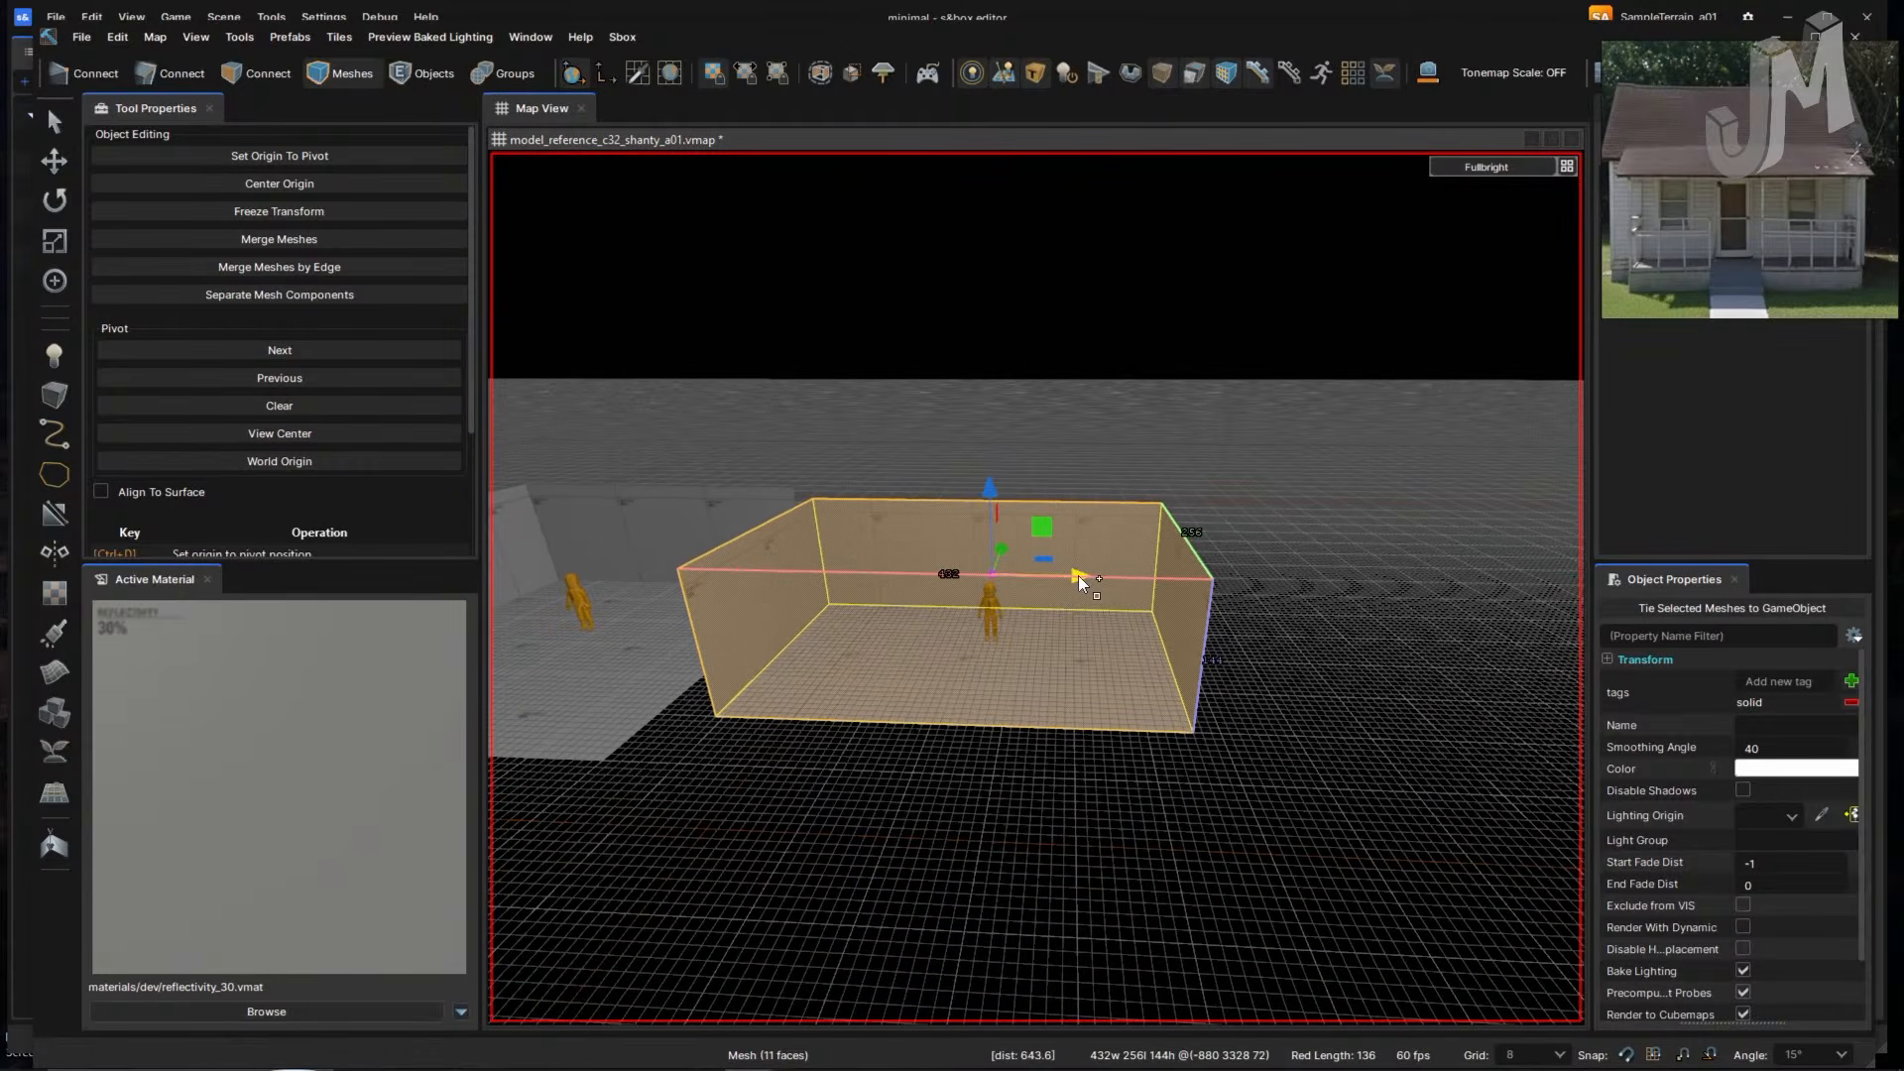
{"action": "left_click_drag", "start_coordinate": [1078, 575], "coordinate": [1318, 567], "text": "shift"}
{"action": "right_click_drag", "start_coordinate": [933, 833], "coordinate": [1015, 689]}
{"action": "left_click_drag", "start_coordinate": [973, 637], "coordinate": [1352, 651], "text": "shift"}
{"action": "right_click_drag", "start_coordinate": [1352, 650], "coordinate": [1188, 657]}
{"action": "key", "text": "bracketright"}
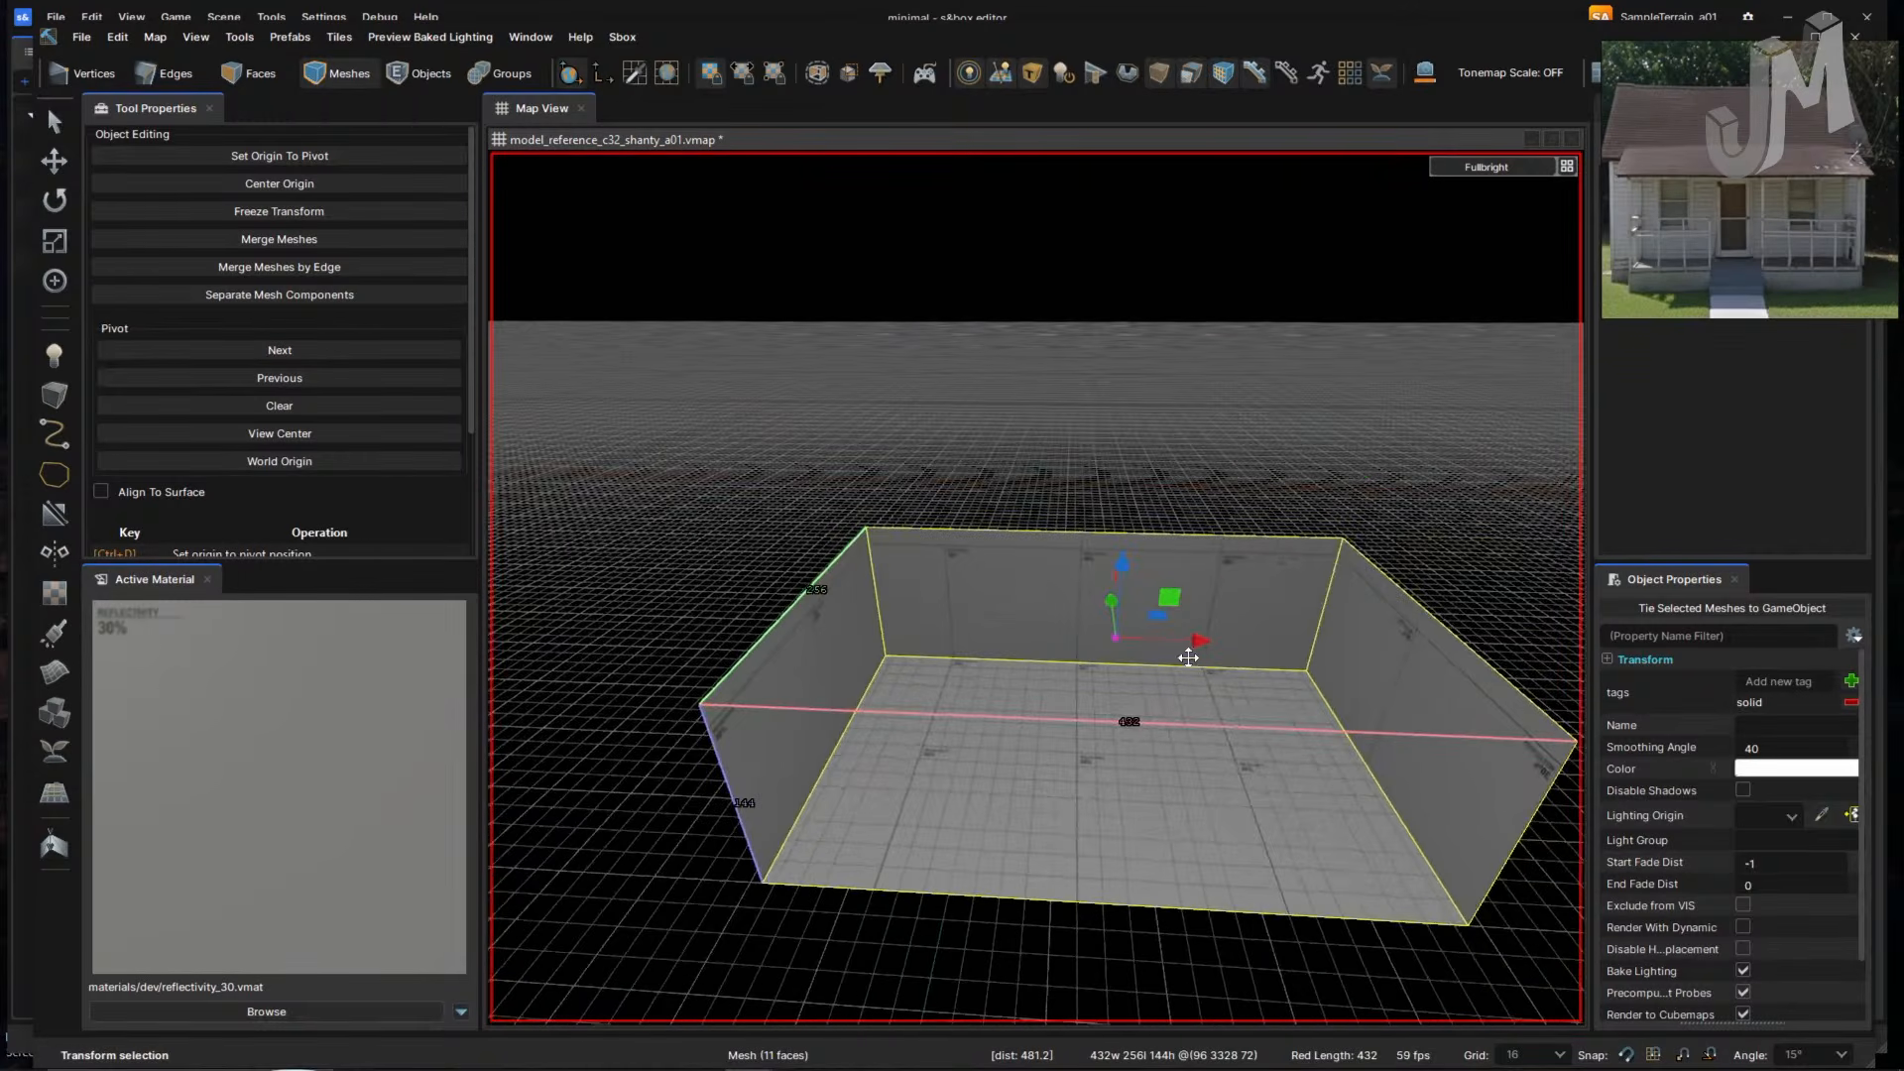
{"action": "left_click_drag", "start_coordinate": [1115, 639], "coordinate": [1363, 646]}
{"action": "right_click_drag", "start_coordinate": [811, 694], "coordinate": [819, 706]}
{"action": "key", "text": "w"}
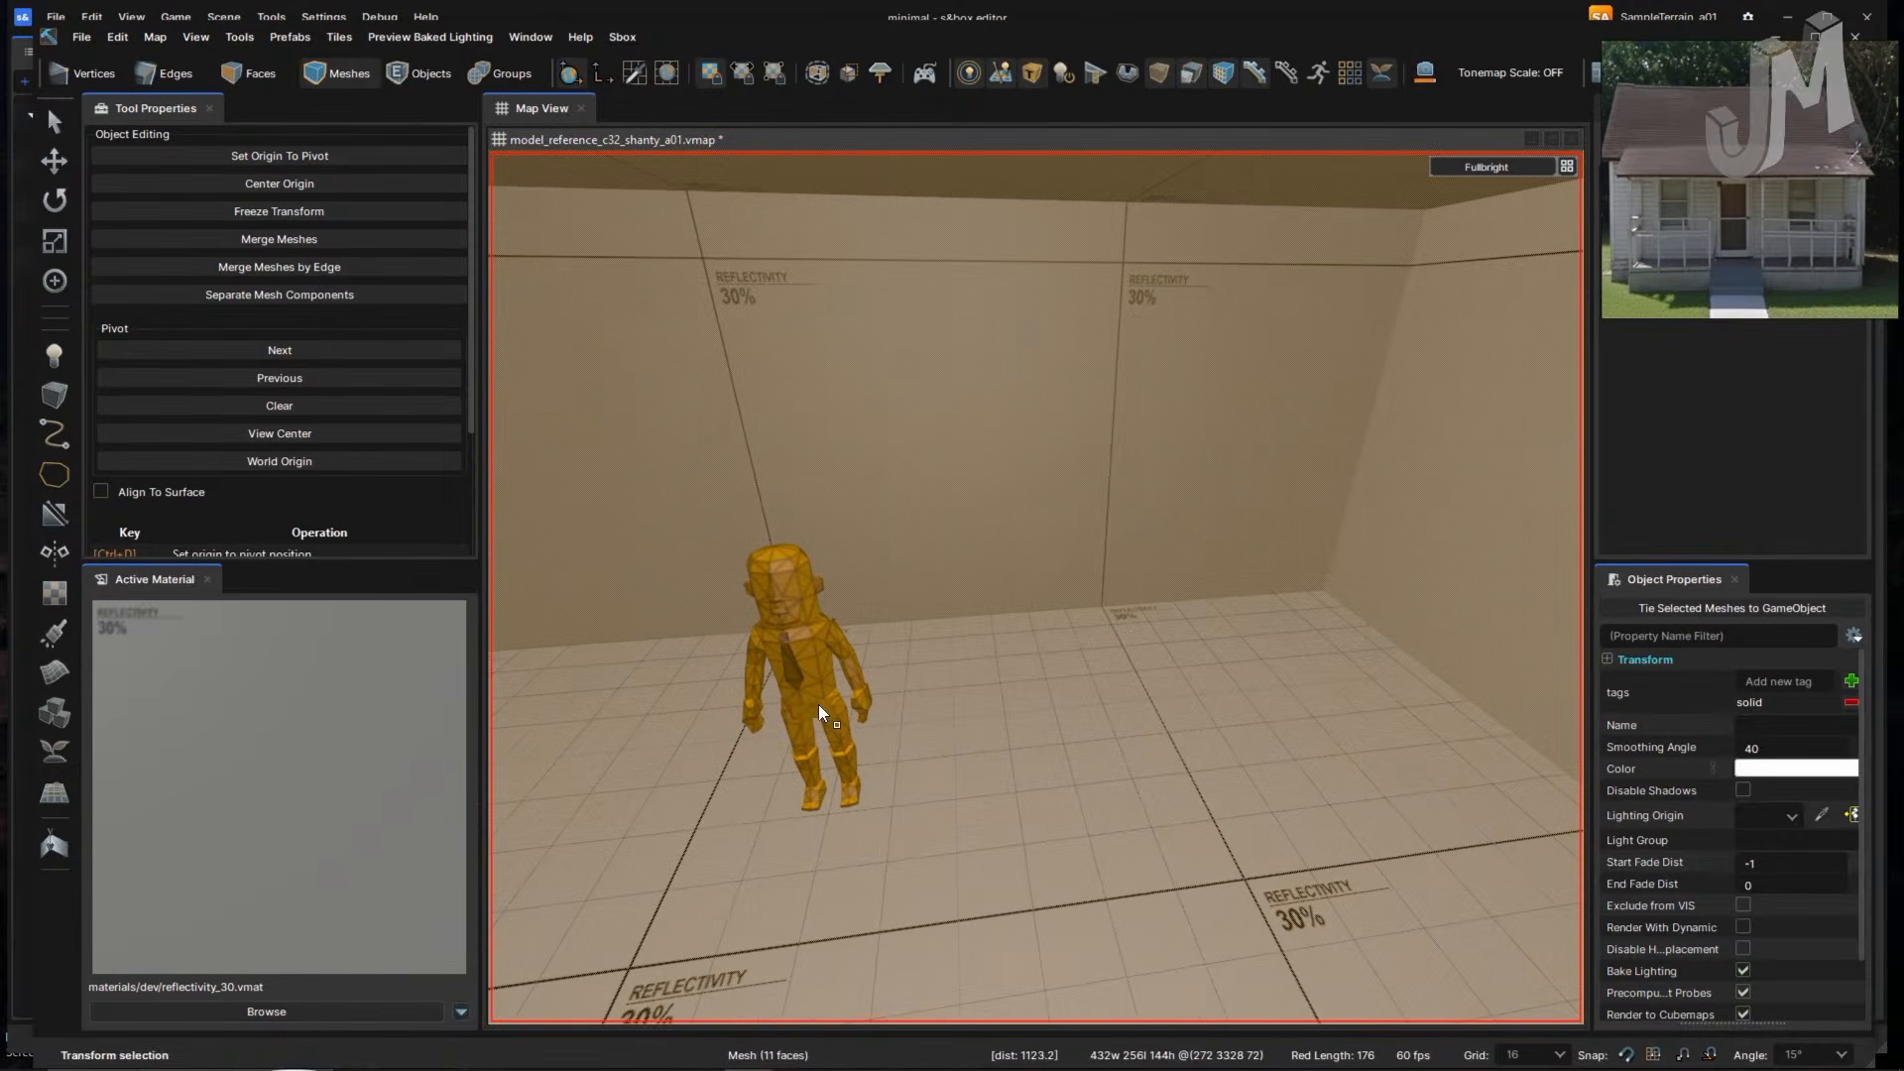
- In Faces mode, push the right-hand wall inward from 176 to 88, then the back wall
{"action": "key", "text": "3"}
{"action": "left_click", "coordinate": [1037, 735]}
{"action": "right_click_drag", "start_coordinate": [1037, 739], "coordinate": [1165, 820]}
{"action": "key", "text": "w"}
{"action": "left_click", "coordinate": [1282, 588]}
{"action": "right_click_drag", "start_coordinate": [1256, 670], "coordinate": [1255, 668]}
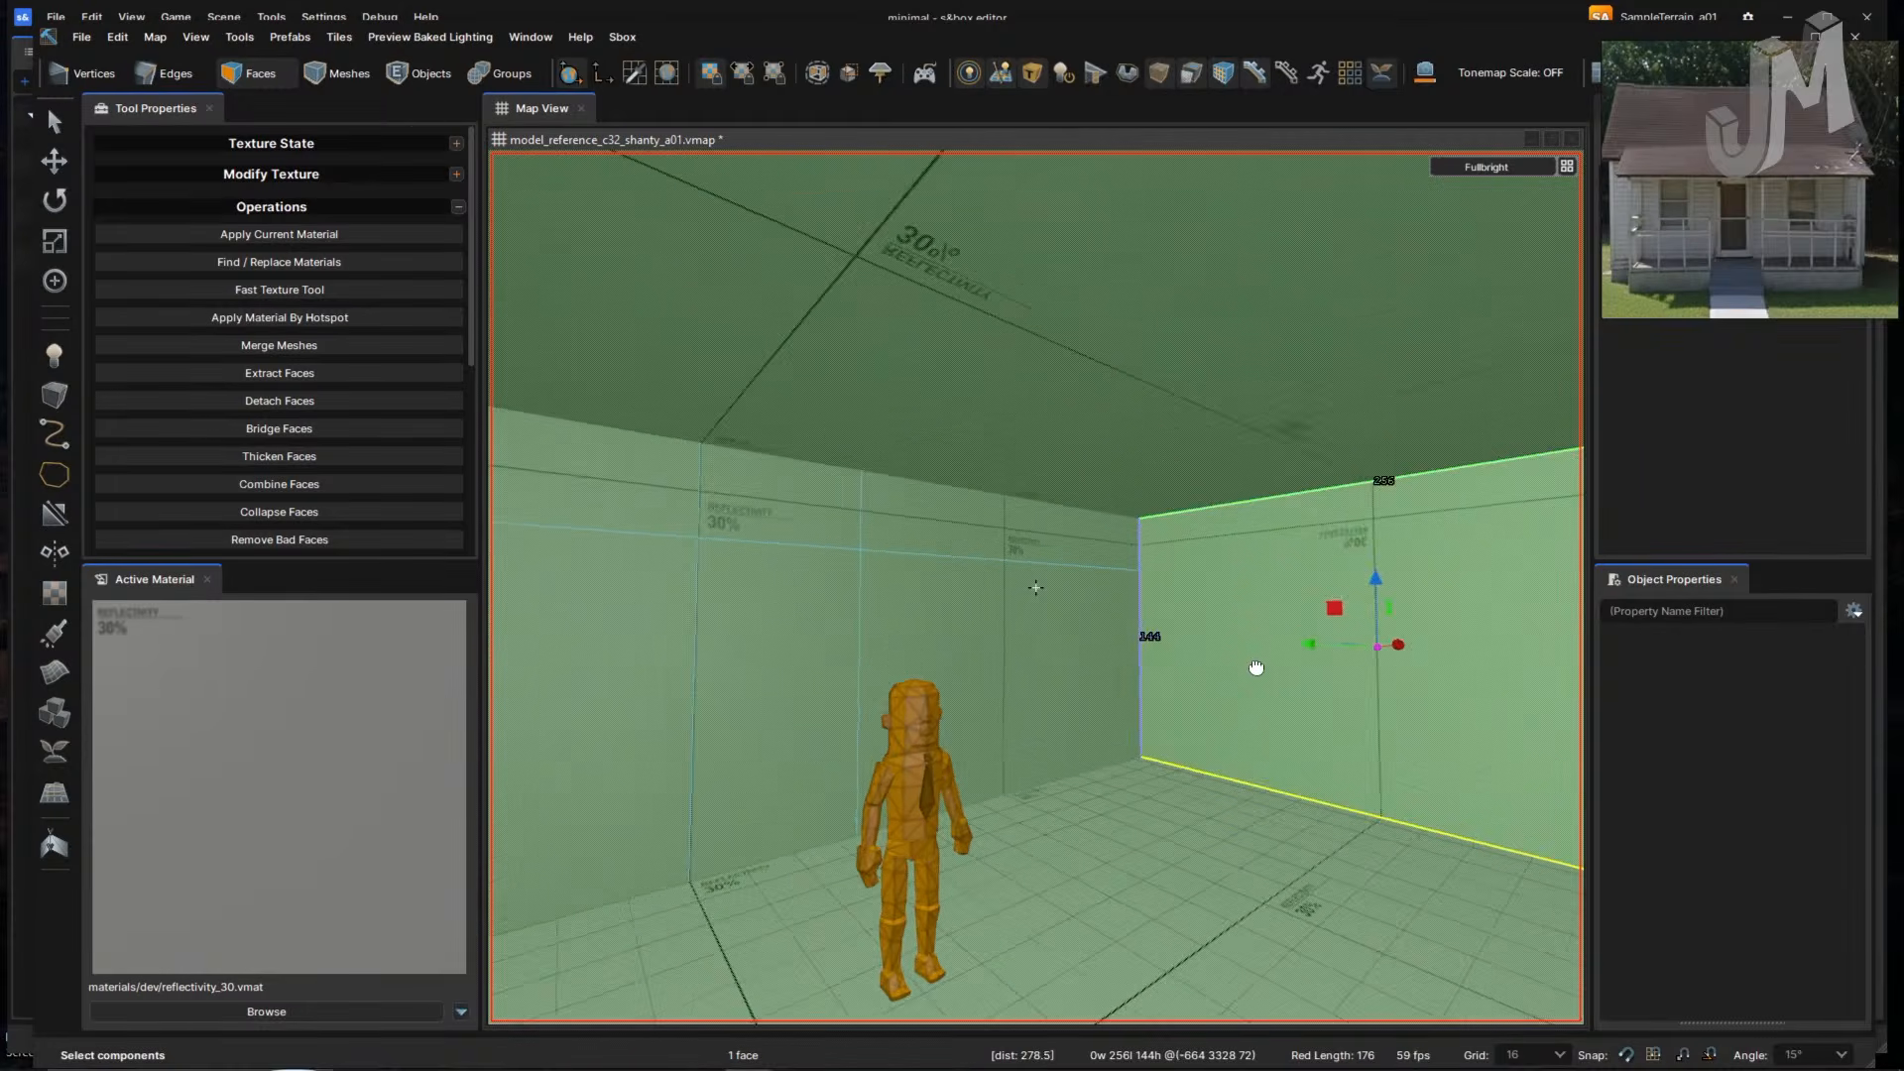
{"action": "right_click_drag", "start_coordinate": [1344, 710], "coordinate": [1343, 709]}
{"action": "left_click_drag", "start_coordinate": [1484, 634], "coordinate": [1283, 662]}
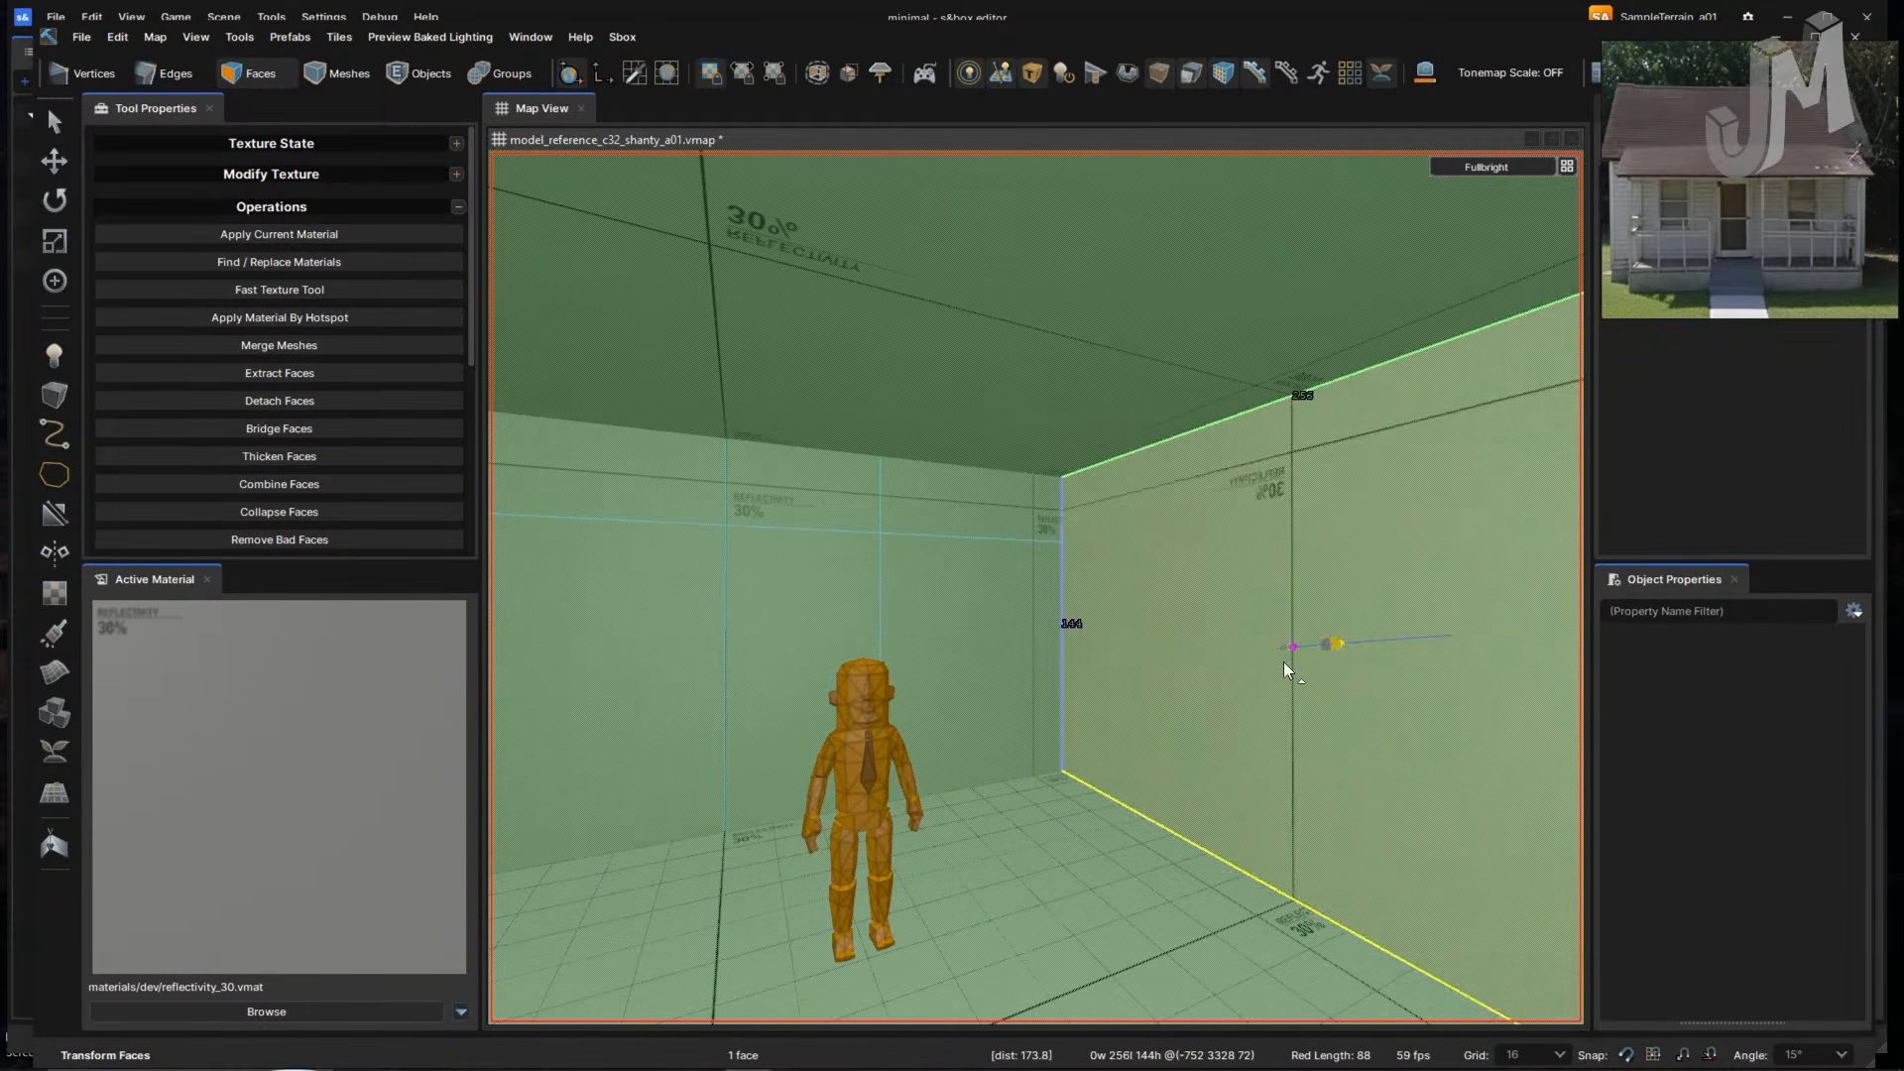
{"action": "right_click_drag", "start_coordinate": [1220, 693], "coordinate": [1218, 691]}
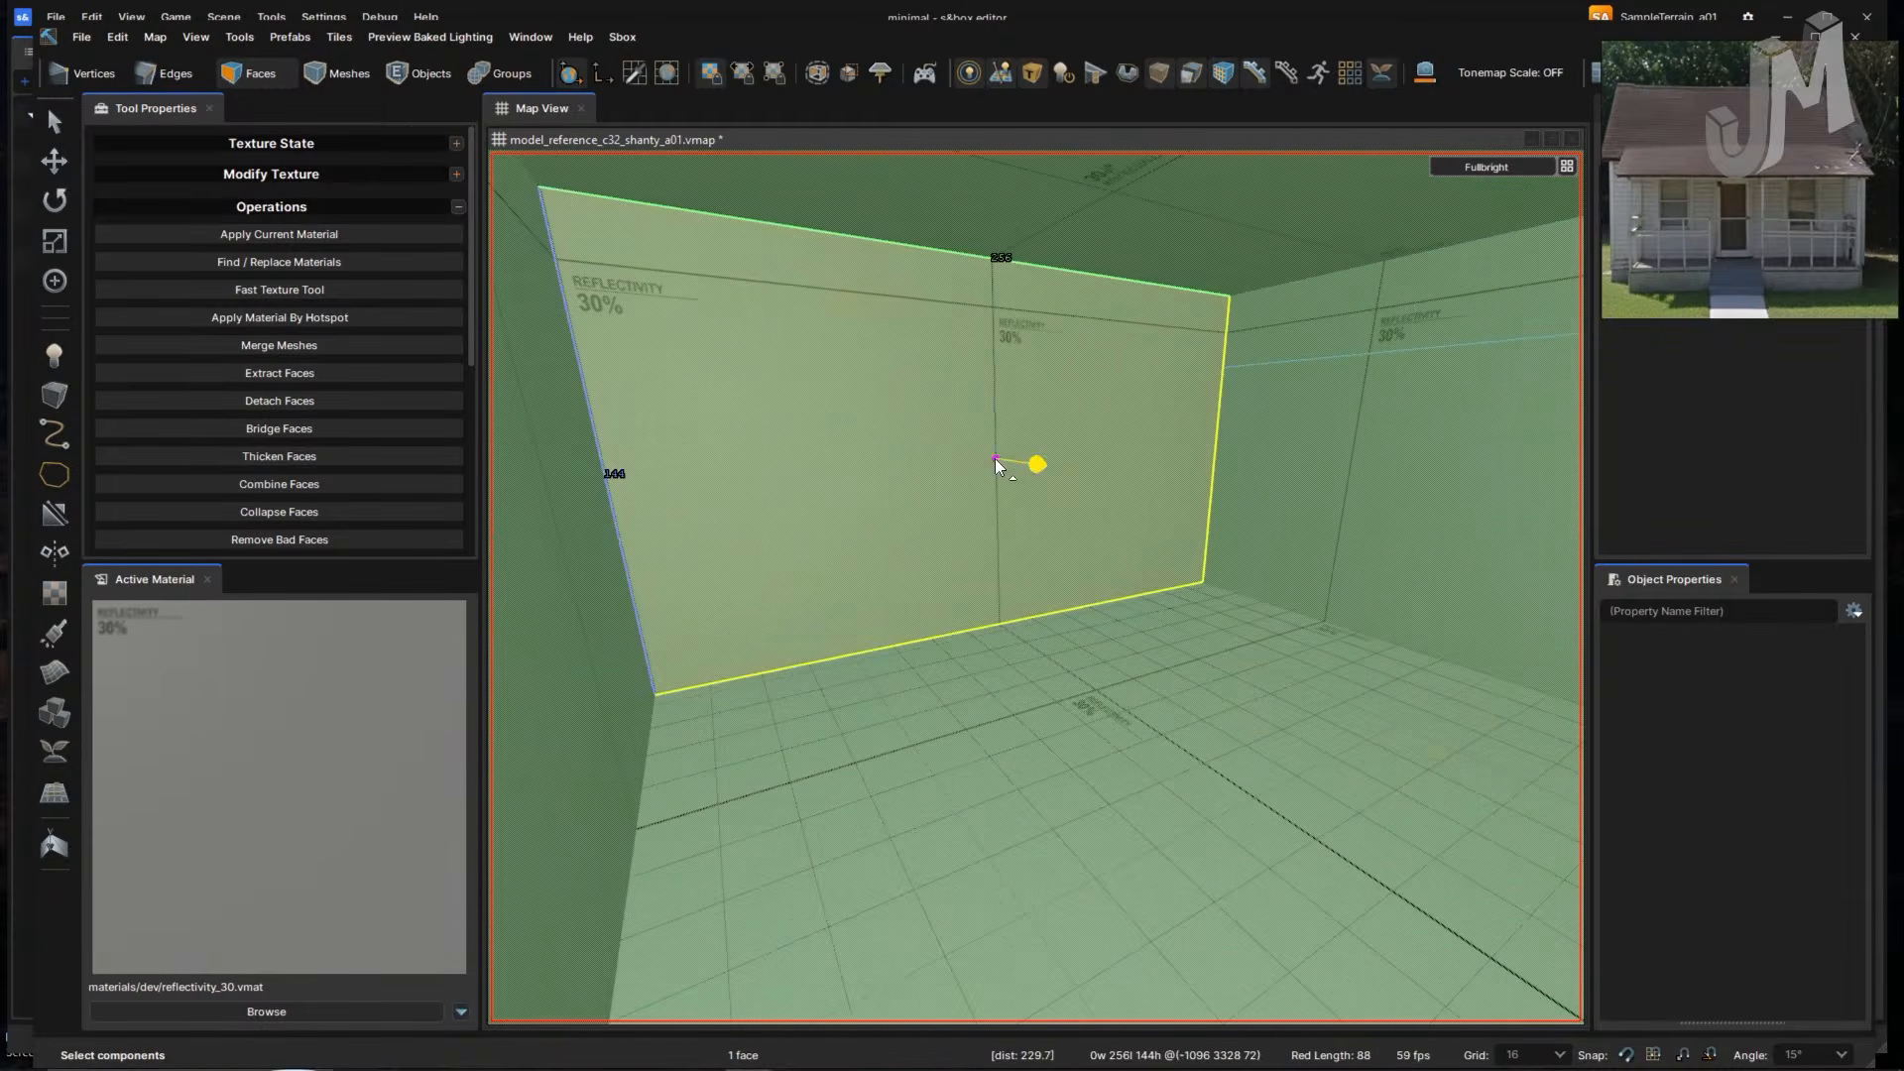
{"action": "left_click_drag", "start_coordinate": [996, 458], "coordinate": [1146, 540]}
{"action": "right_click_drag", "start_coordinate": [1146, 539], "coordinate": [1157, 562]}
{"action": "left_click", "coordinate": [1153, 565]}
{"action": "left_click", "coordinate": [976, 708]}
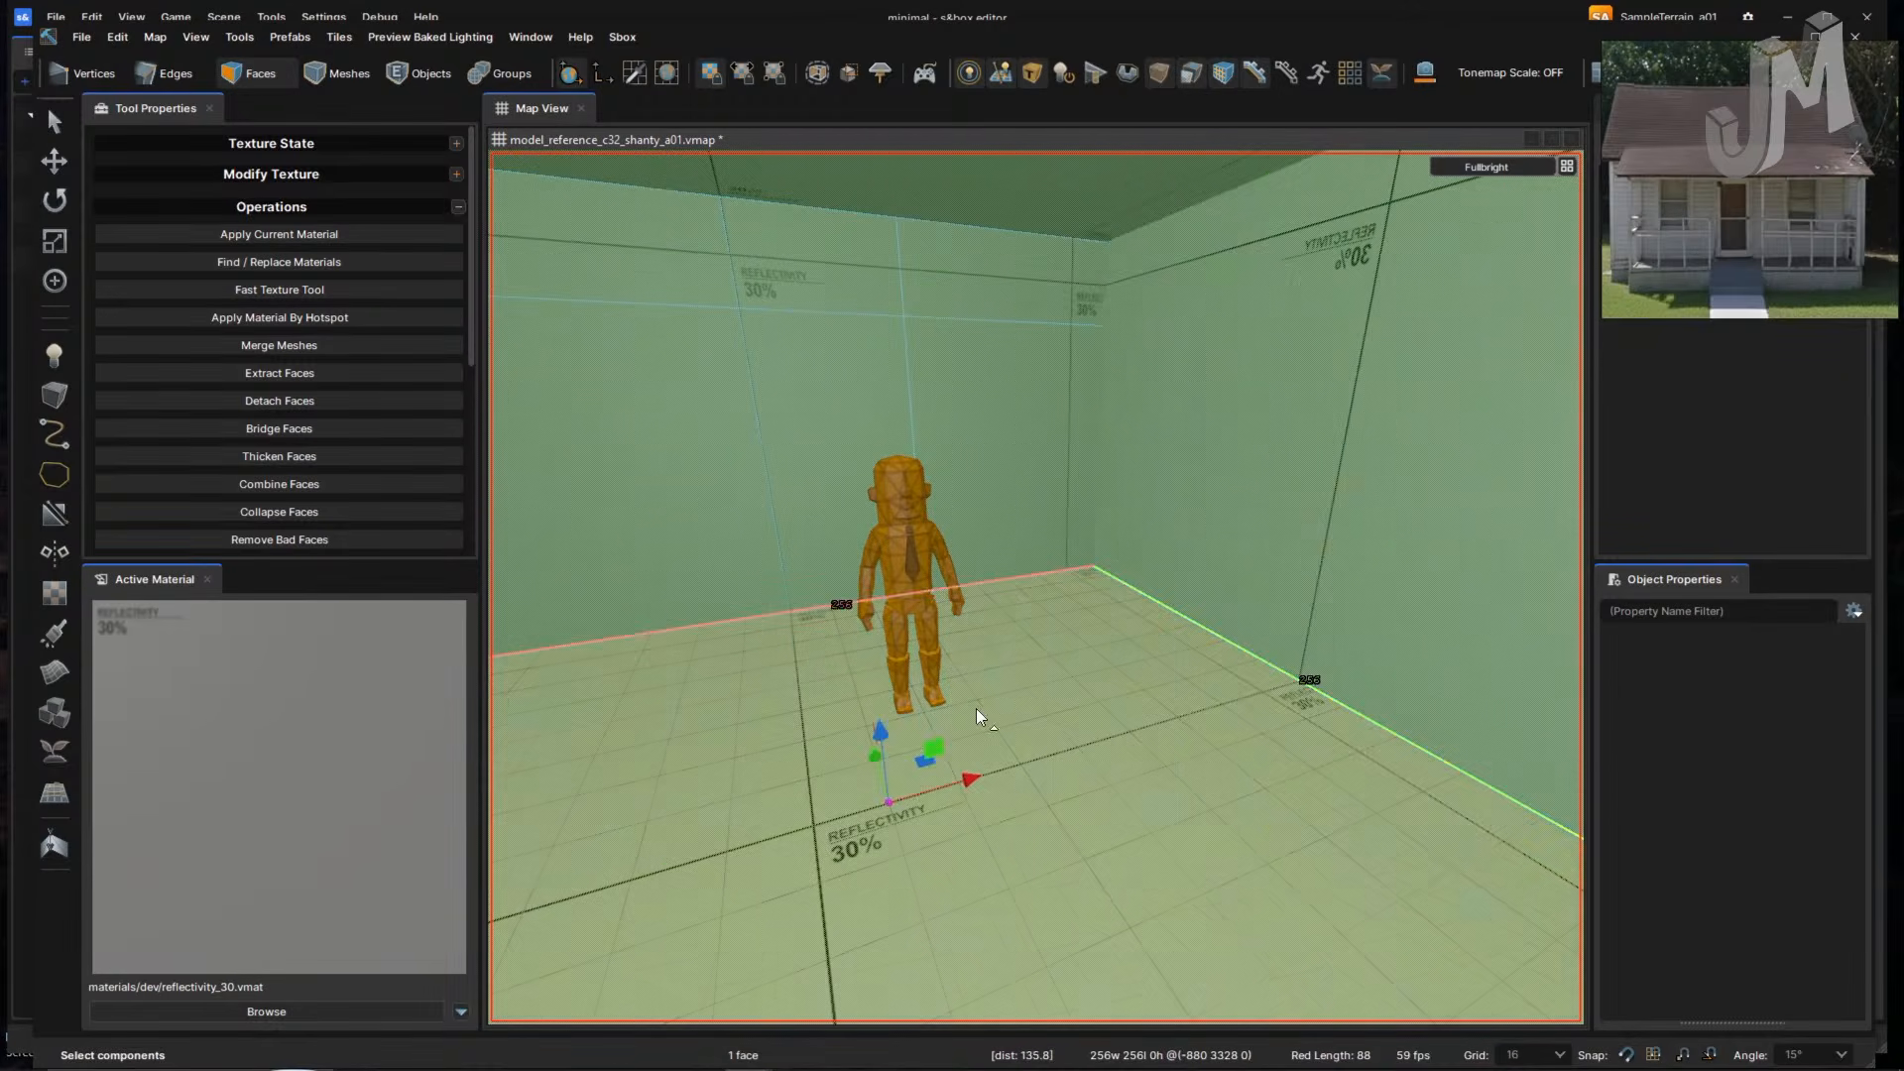
{"action": "right_click_drag", "start_coordinate": [975, 708], "coordinate": [975, 709]}
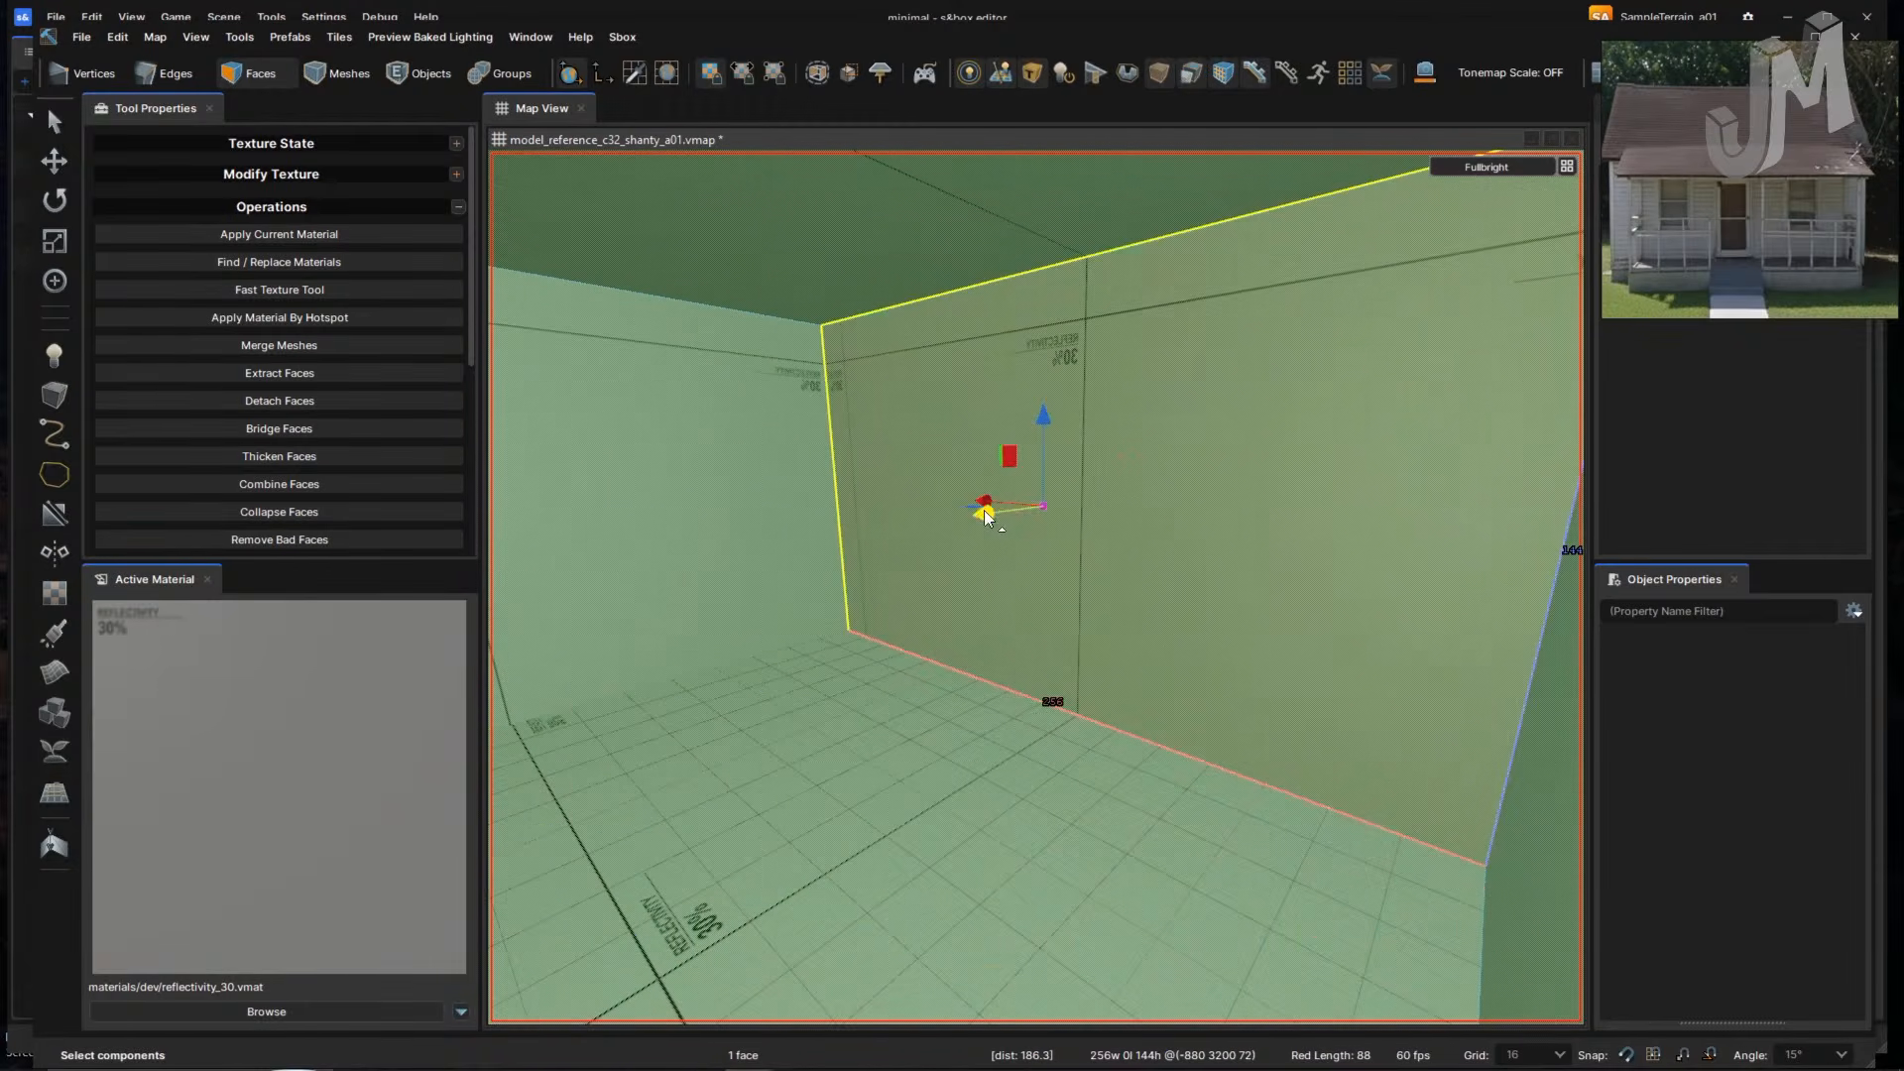
- Move the far wall face 48 units closer to the room's centre
{"action": "right_click_drag", "start_coordinate": [1060, 637], "coordinate": [1060, 636]}
{"action": "key", "text": "w"}
{"action": "right_click_drag", "start_coordinate": [1064, 637], "coordinate": [1062, 638]}
{"action": "key", "text": "s"}
{"action": "key", "text": "w"}
{"action": "key", "text": "s"}
{"action": "key", "text": "s"}
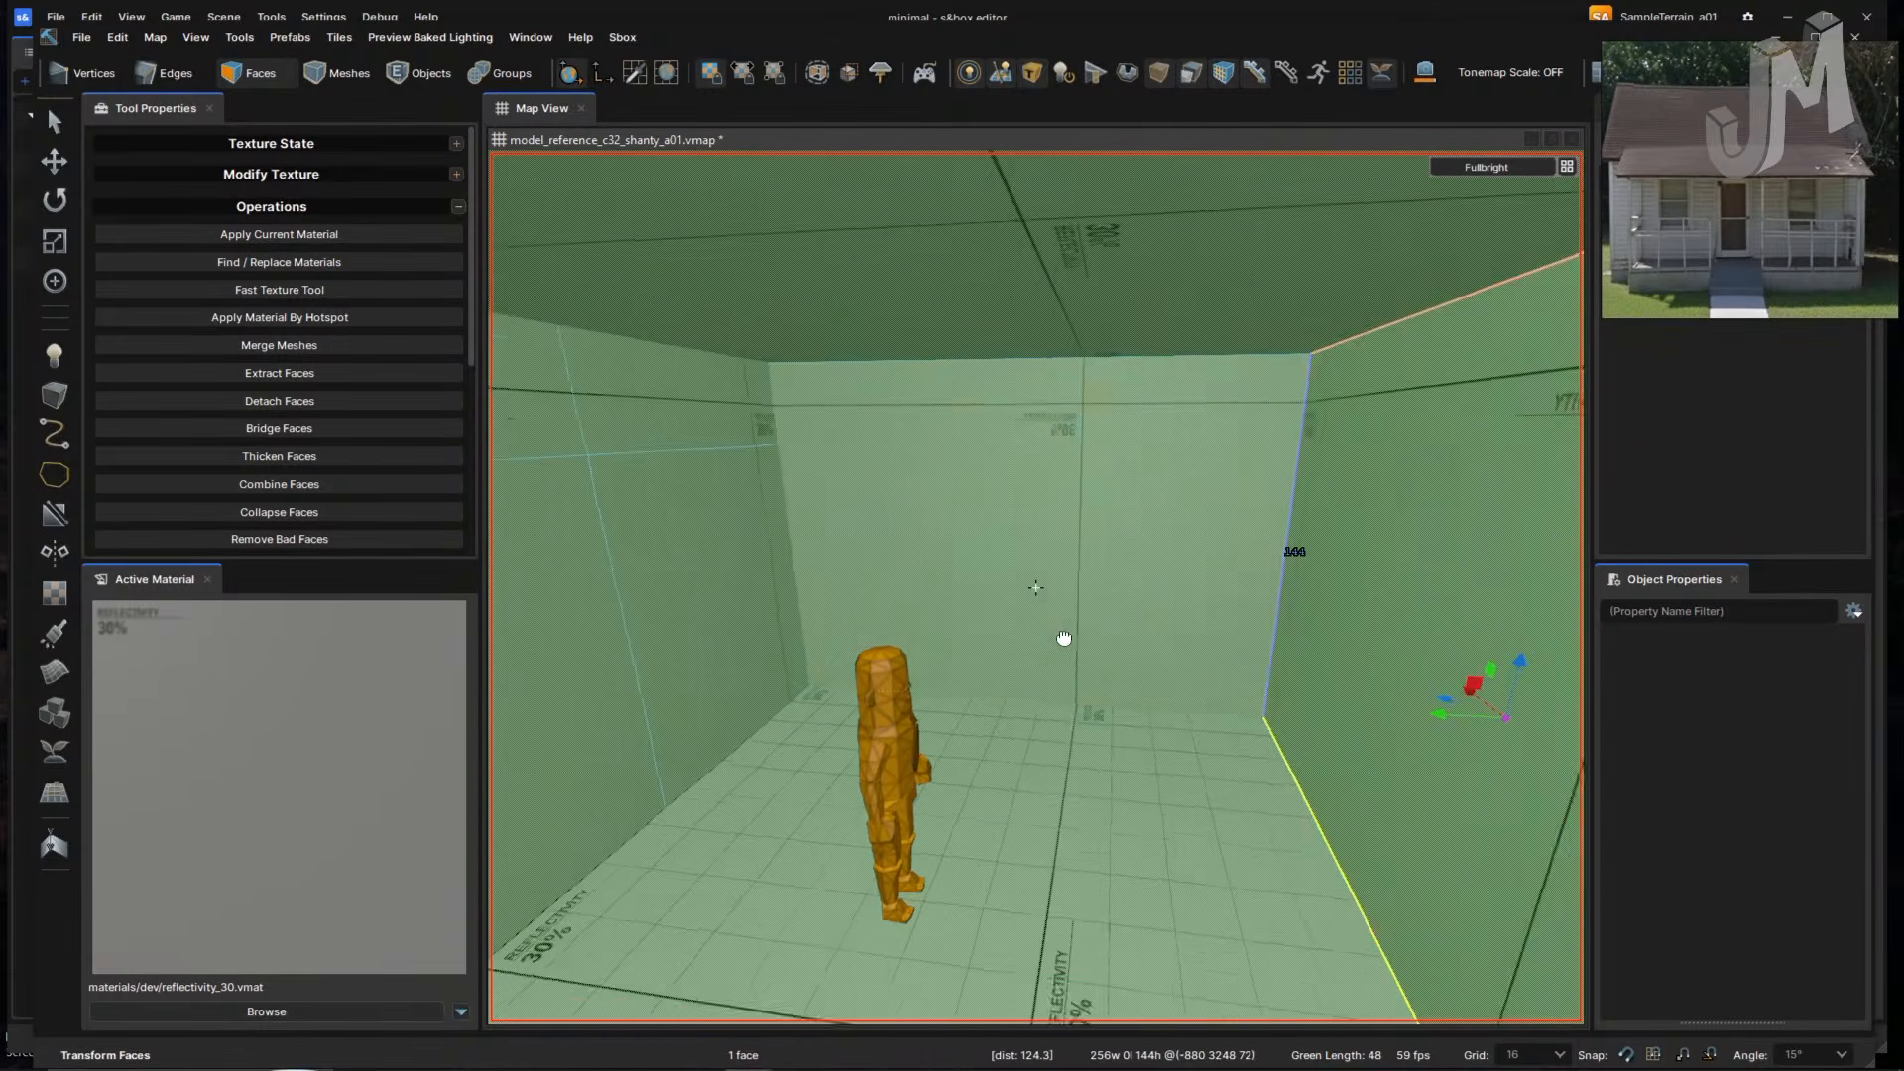
{"action": "left_click", "coordinate": [1056, 628]}
{"action": "left_click_drag", "start_coordinate": [1049, 560], "coordinate": [1001, 603]}
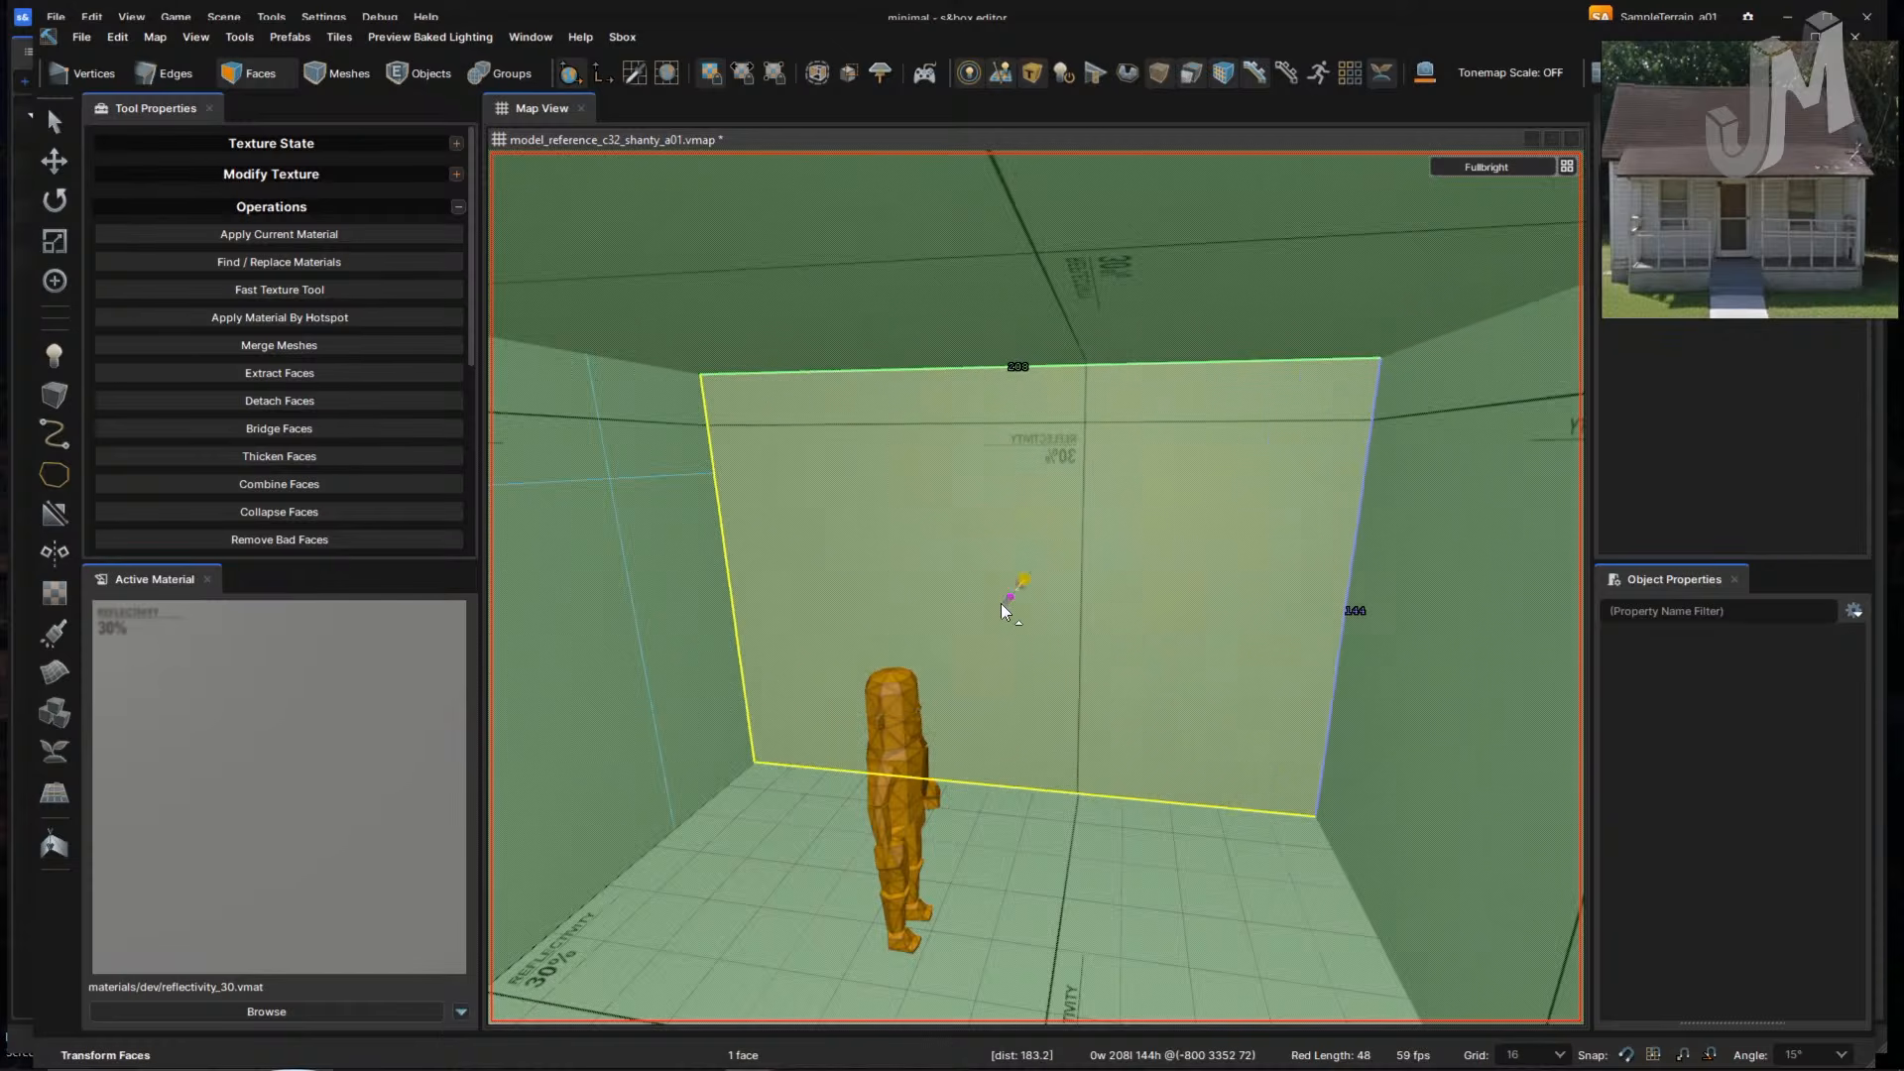
{"action": "right_click_drag", "start_coordinate": [1054, 693], "coordinate": [1056, 693]}
{"action": "key", "text": "w"}
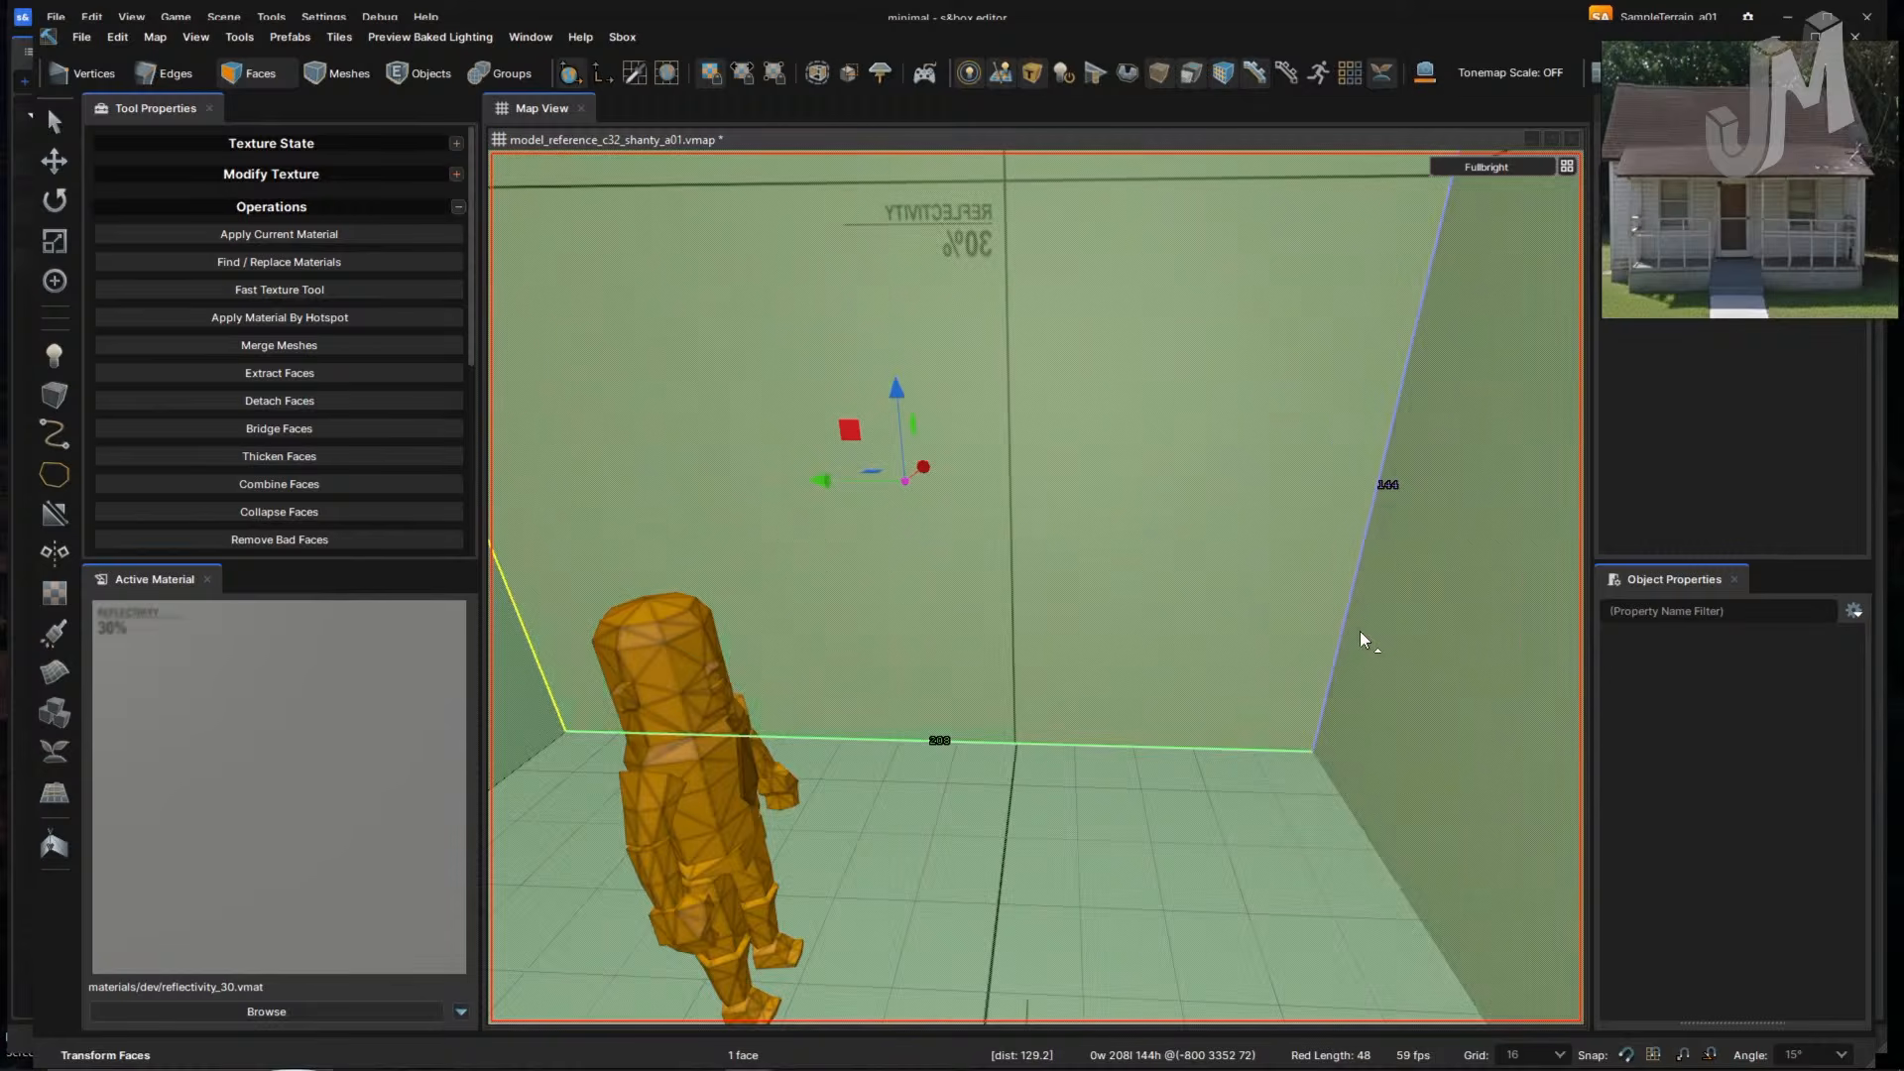
{"action": "right_click_drag", "start_coordinate": [1347, 639], "coordinate": [1348, 641]}
- In Edges mode select the edge loop around the wall, then switch to Vertices mode
{"action": "key", "text": "2"}
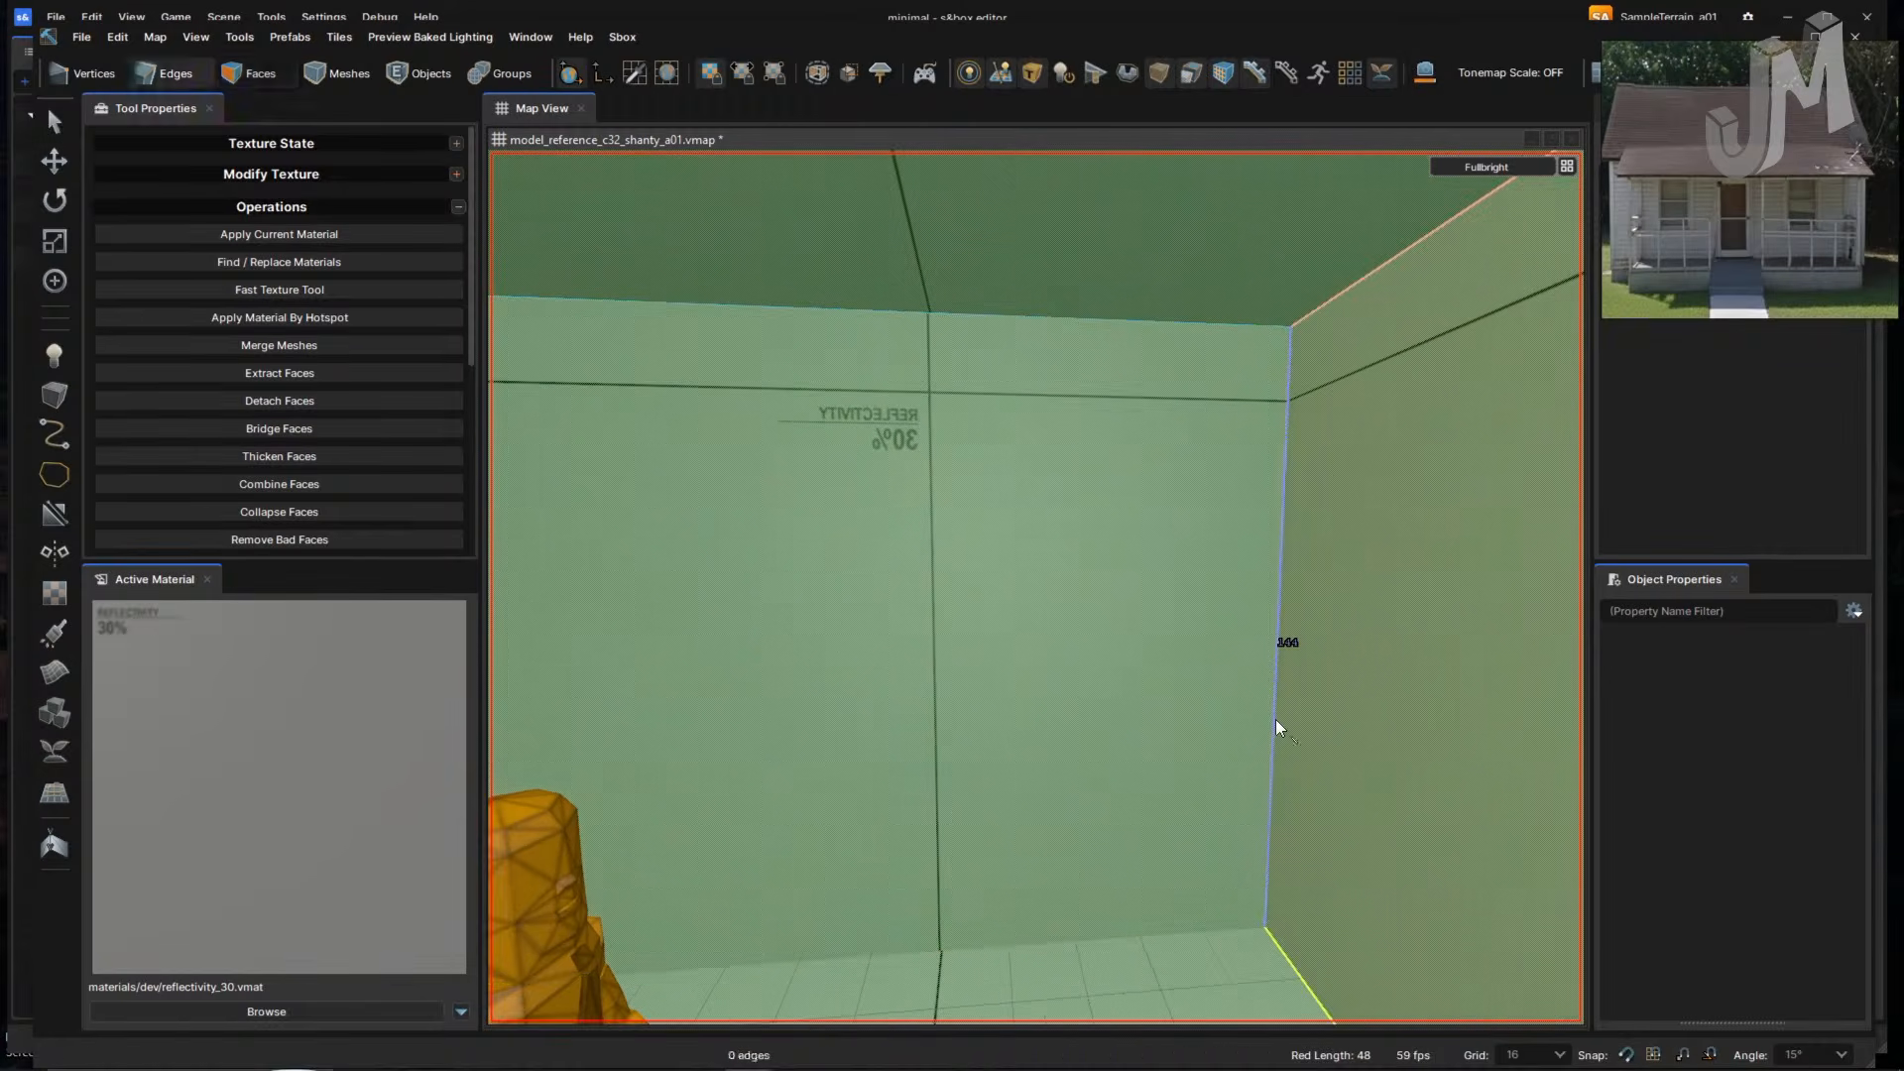
{"action": "double_click", "coordinate": [1272, 718]}
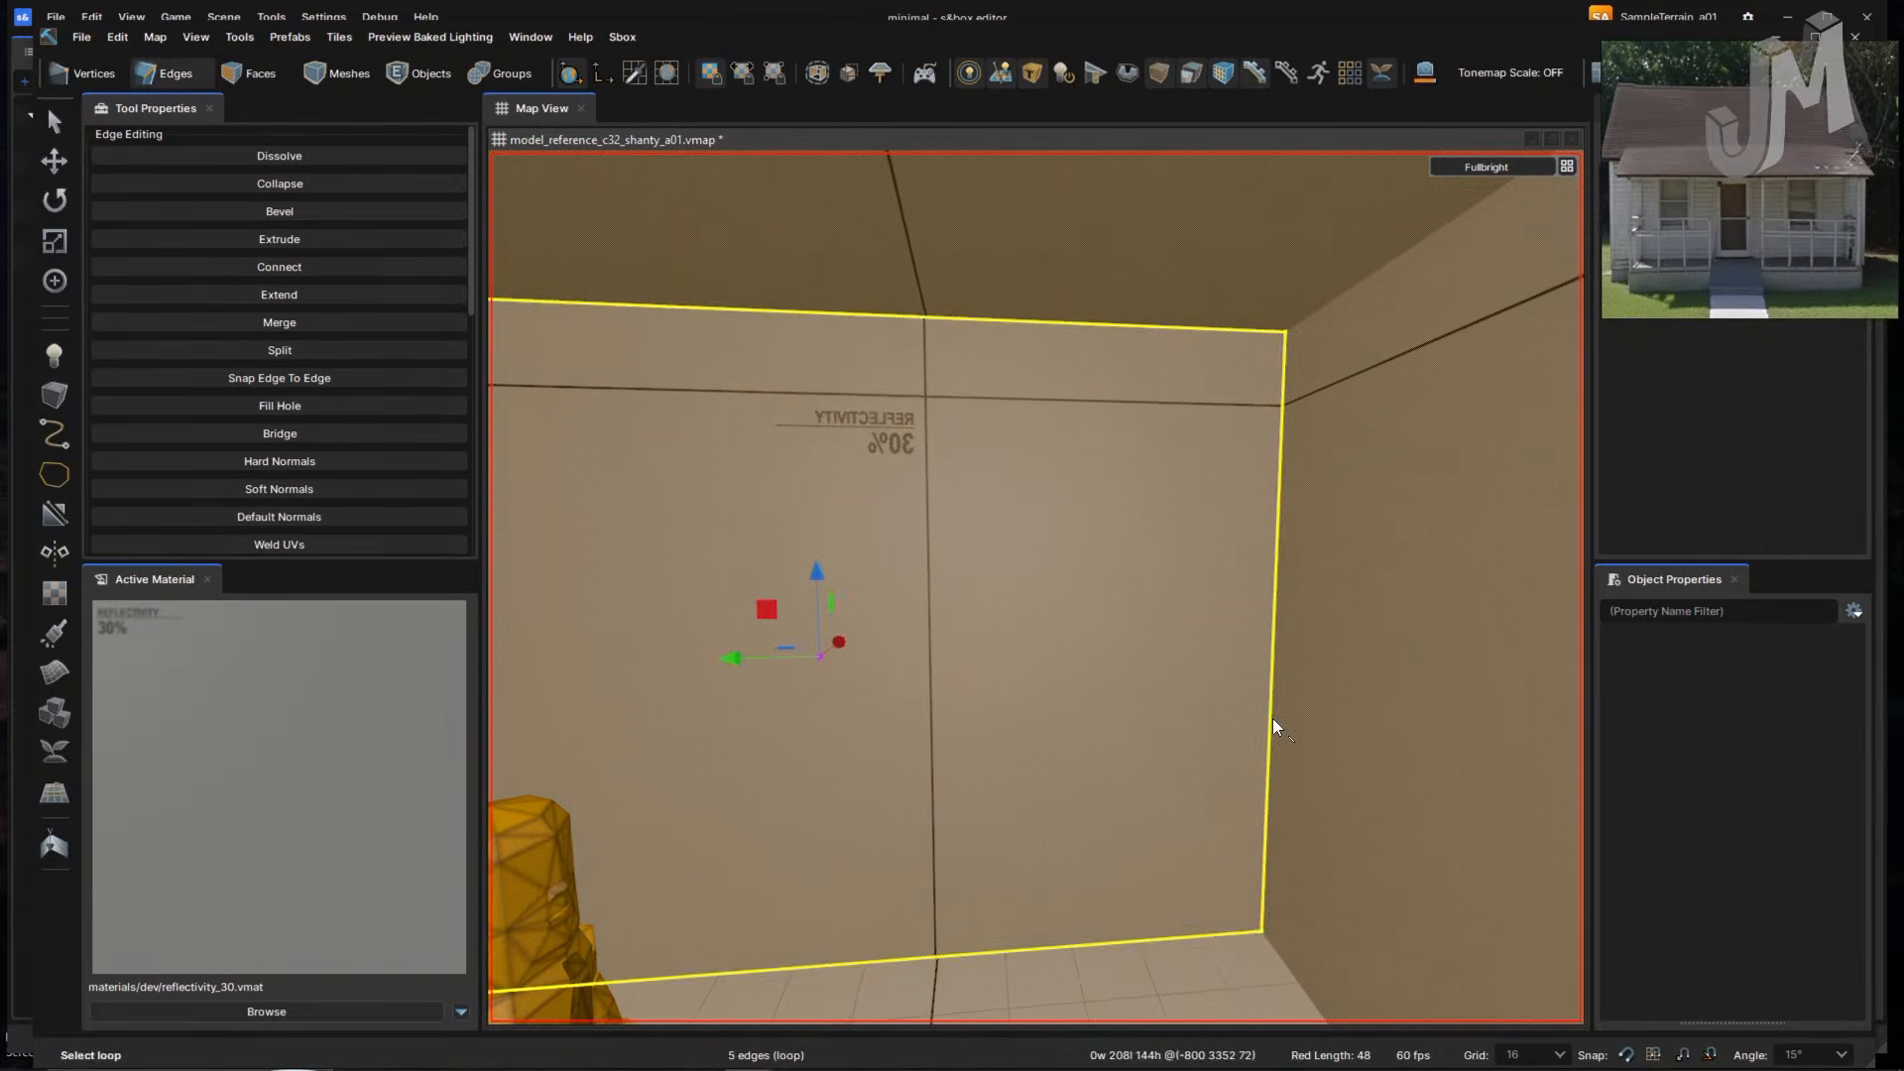
{"action": "right_click_drag", "start_coordinate": [1271, 718], "coordinate": [1266, 720]}
{"action": "key", "text": "1"}
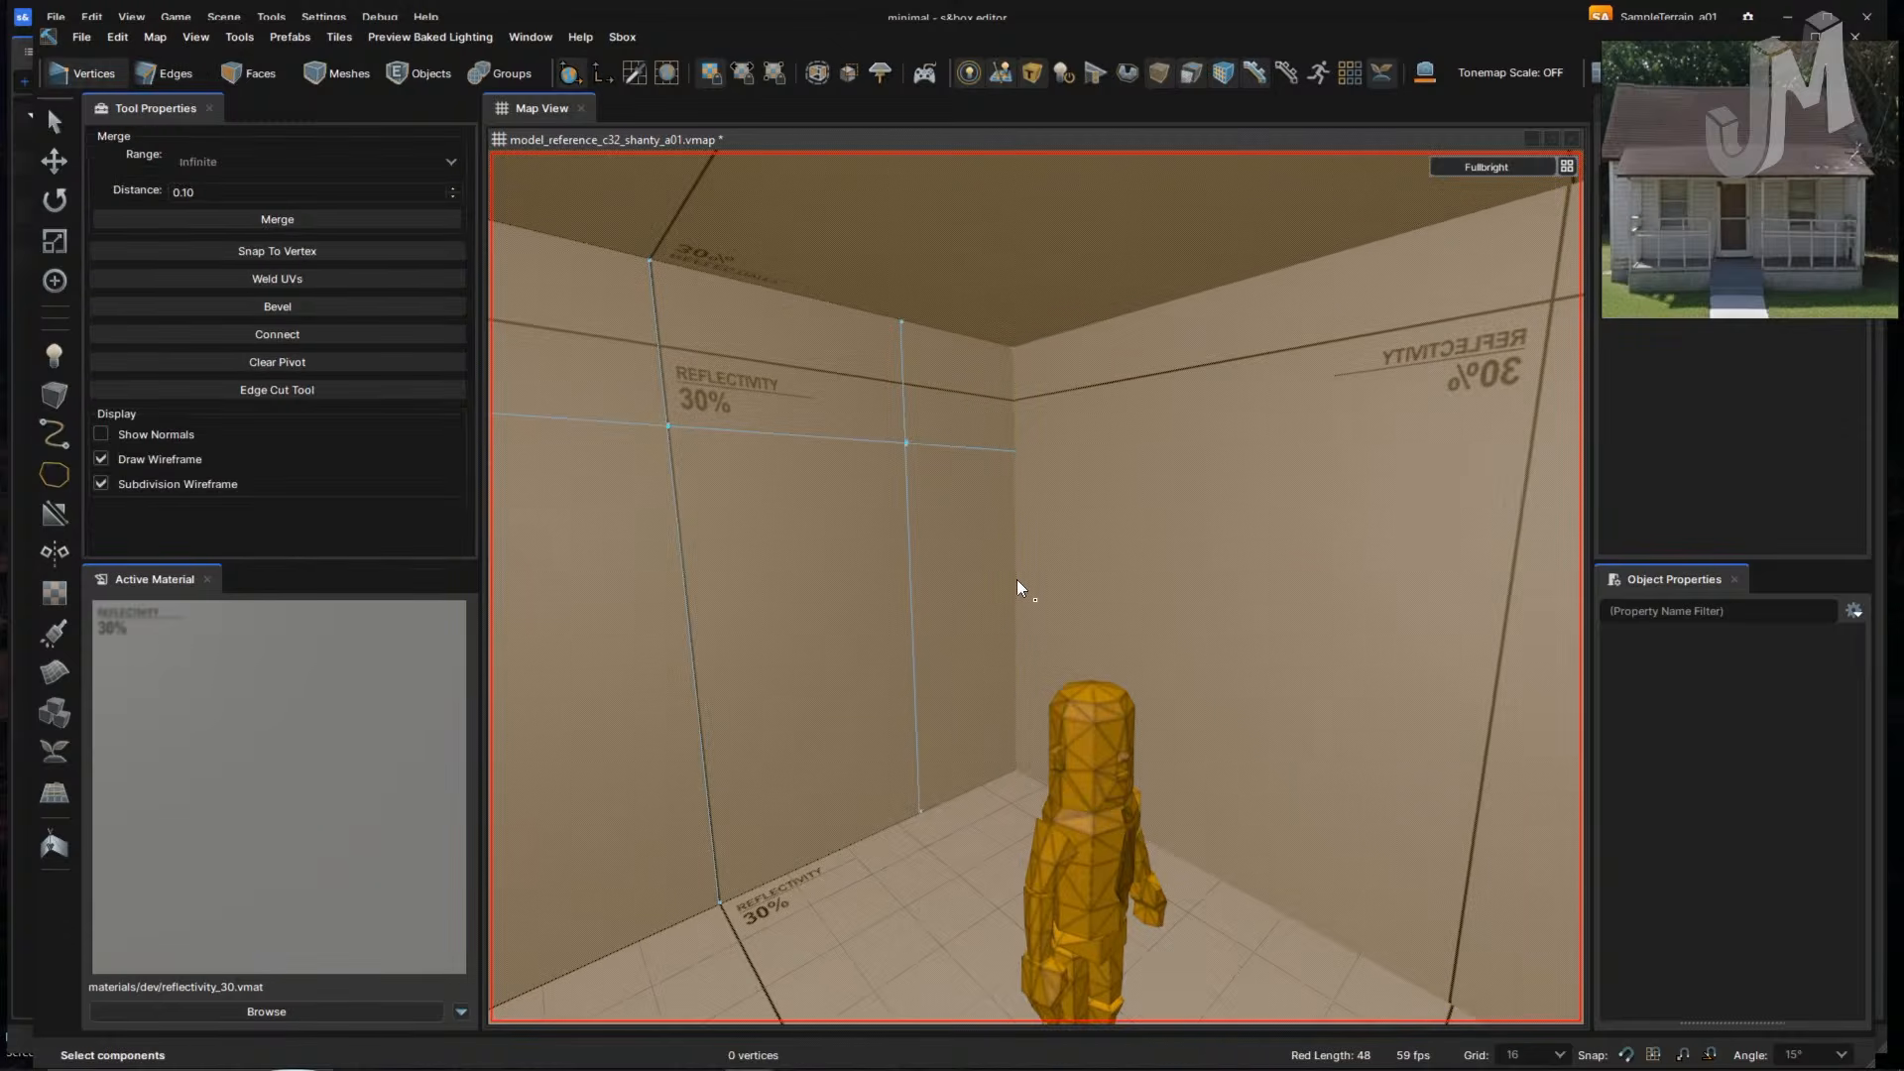
- Save As, changing the file name's version from a01 to a02
{"action": "left_click", "coordinate": [77, 37]}
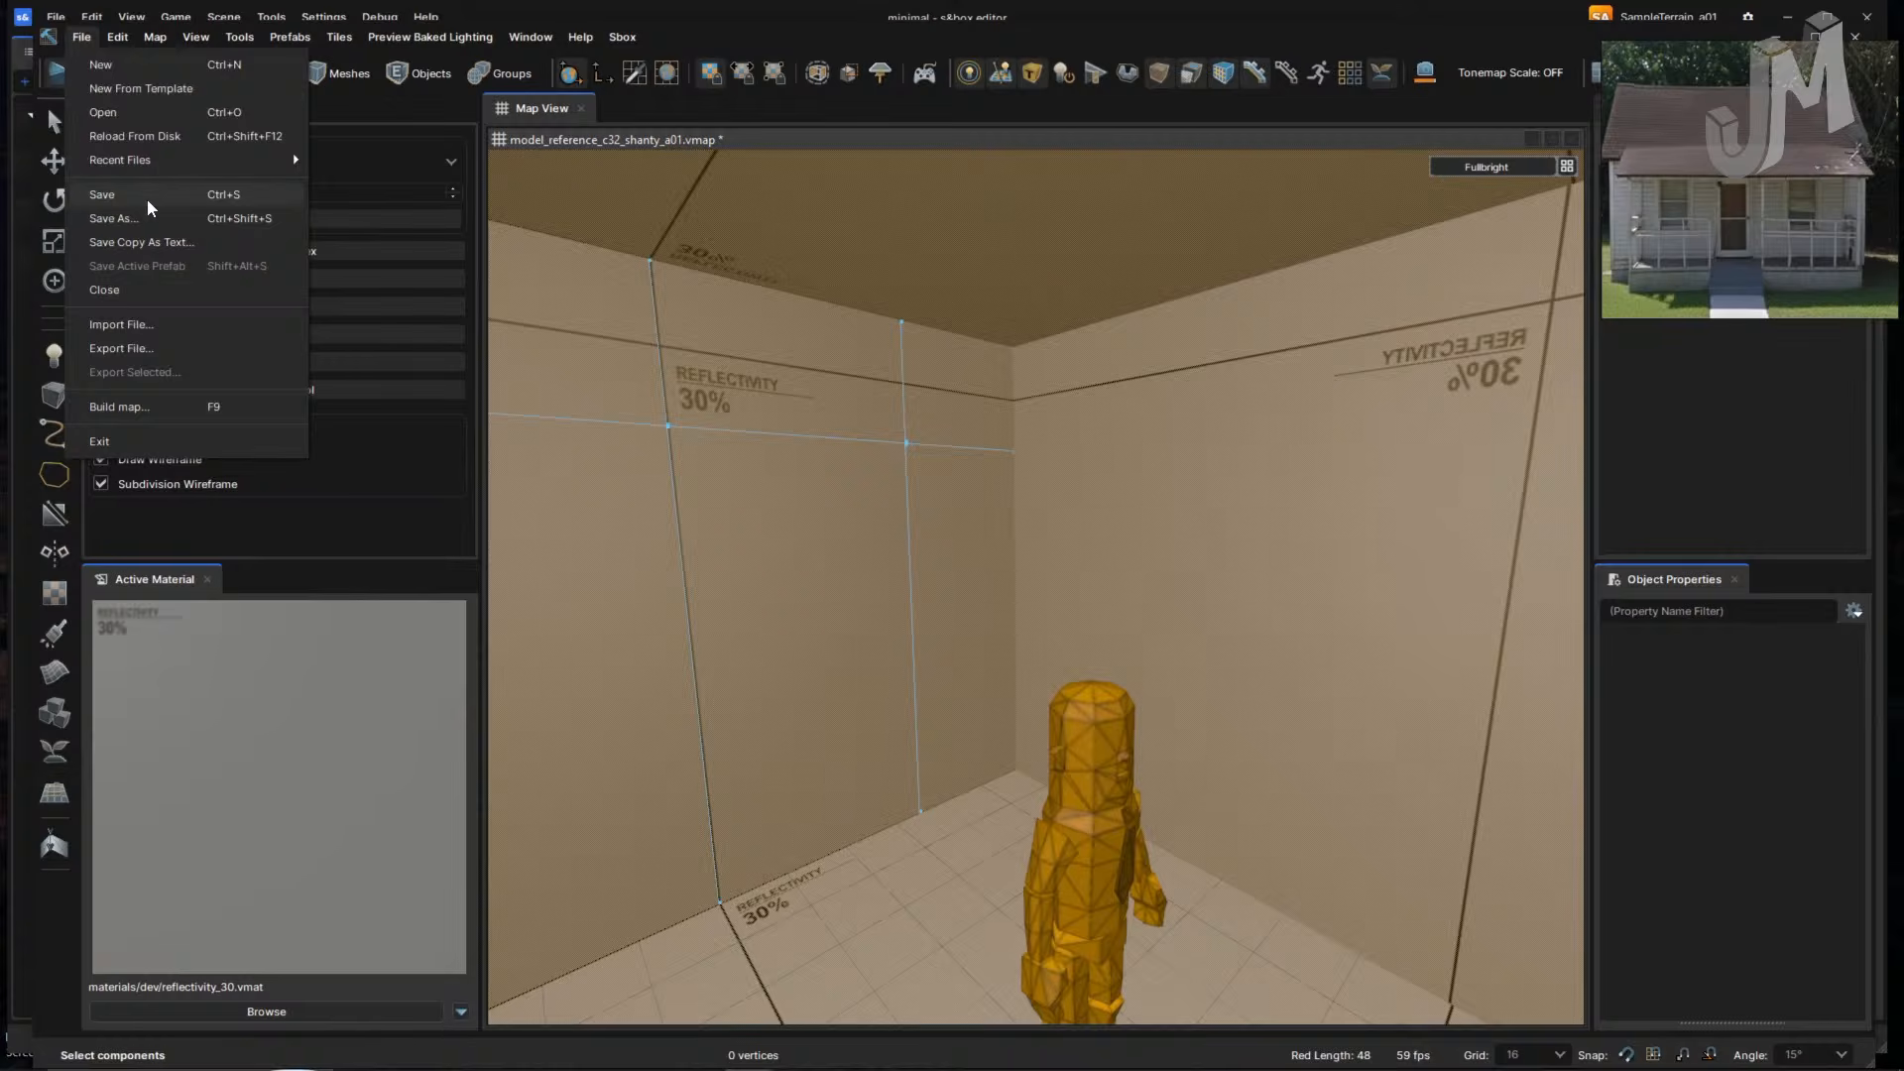
{"action": "left_click", "coordinate": [109, 212]}
{"action": "left_click", "coordinate": [344, 453]}
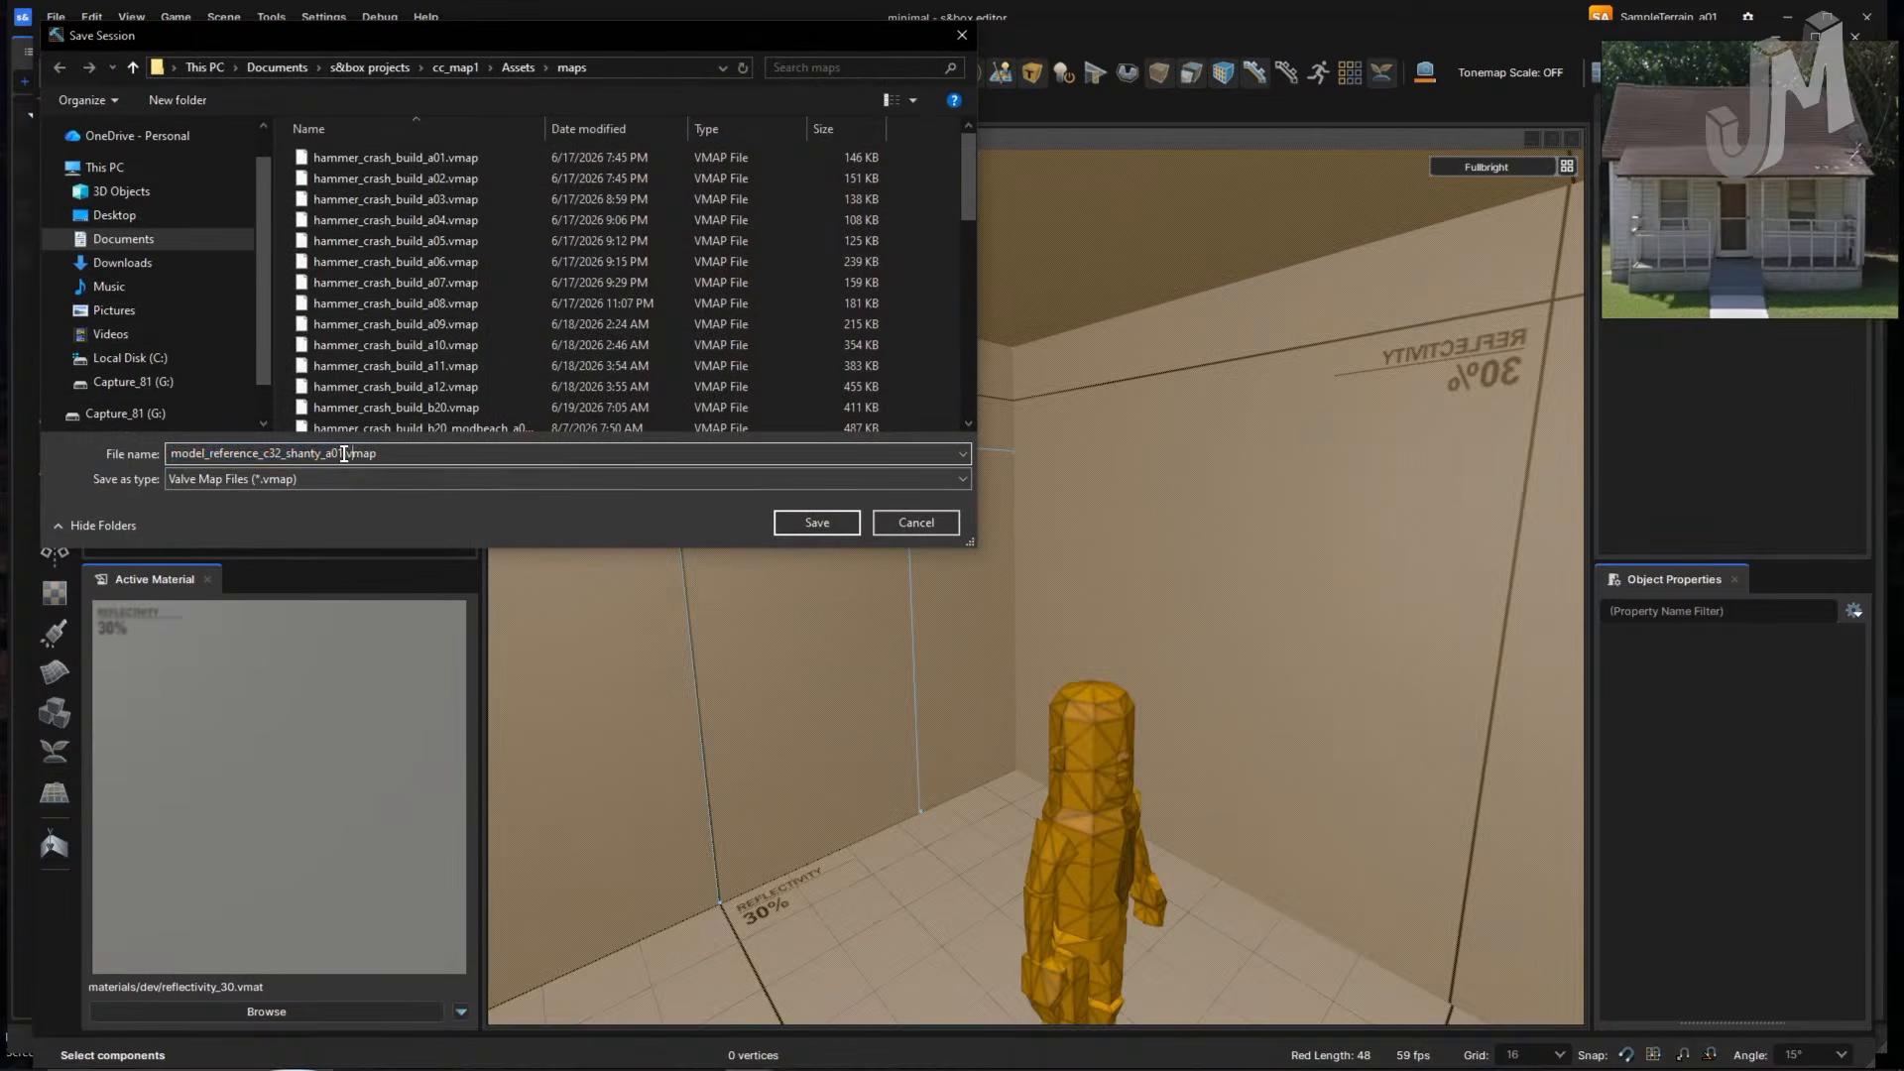
{"action": "key", "text": "BackSpace"}
{"action": "type", "text": "2"}
{"action": "key", "text": "Return"}
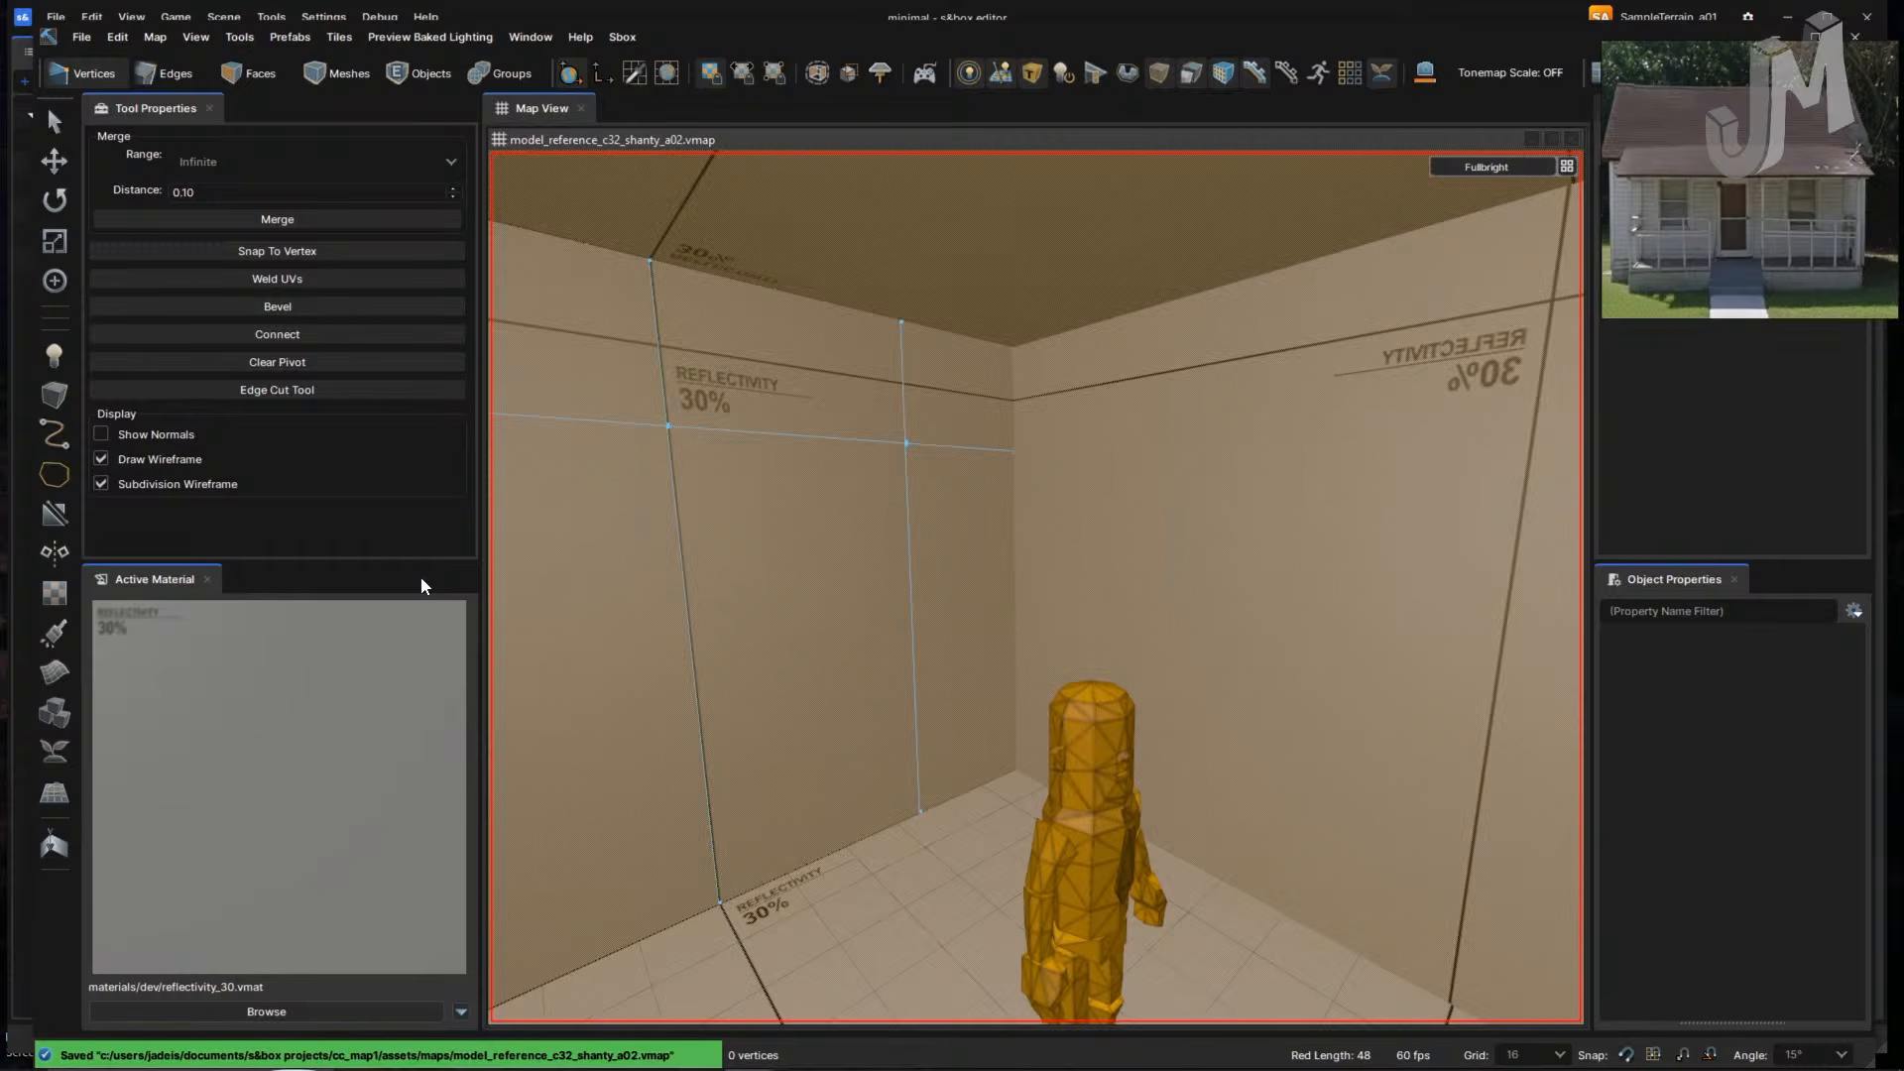
{"action": "right_click_drag", "start_coordinate": [955, 635], "coordinate": [989, 664]}
{"action": "key", "text": "3"}
{"action": "left_click", "coordinate": [998, 633]}
{"action": "left_click", "coordinate": [1447, 565]}
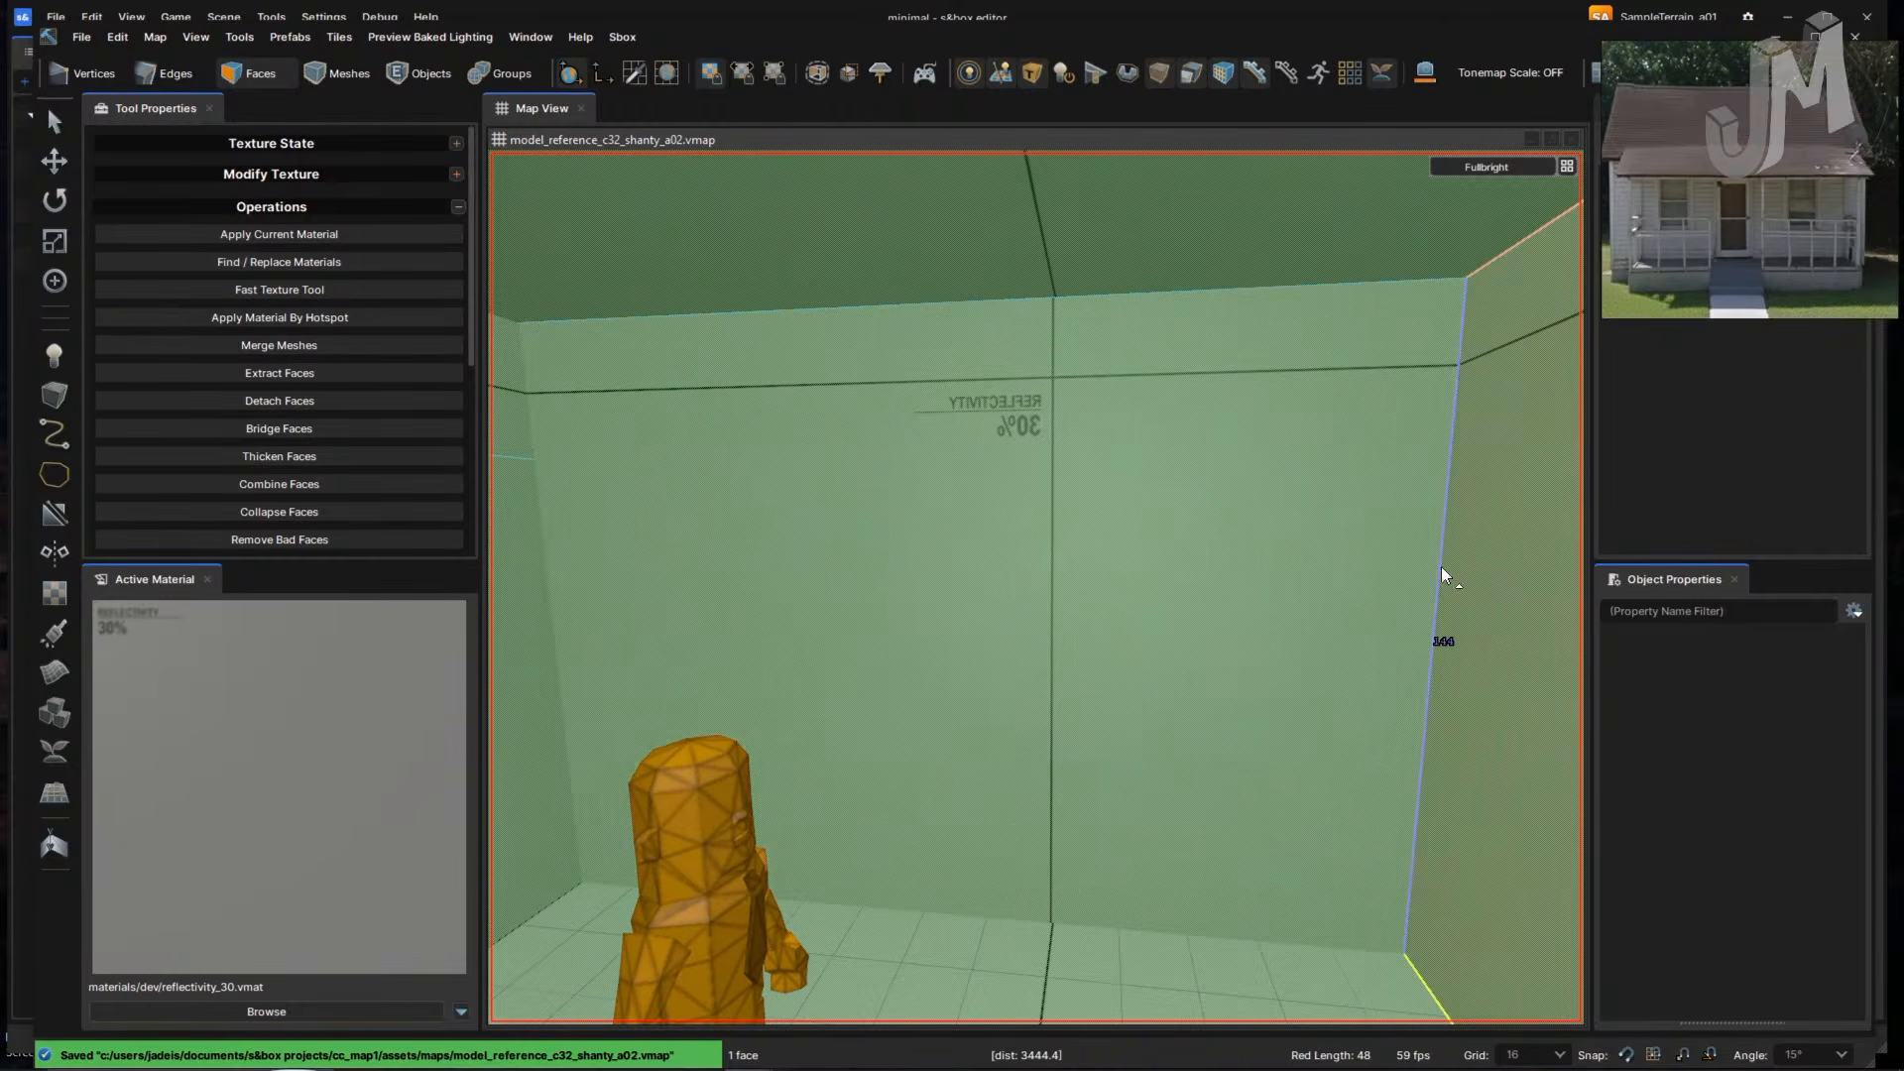
{"action": "double_click", "coordinate": [1438, 567]}
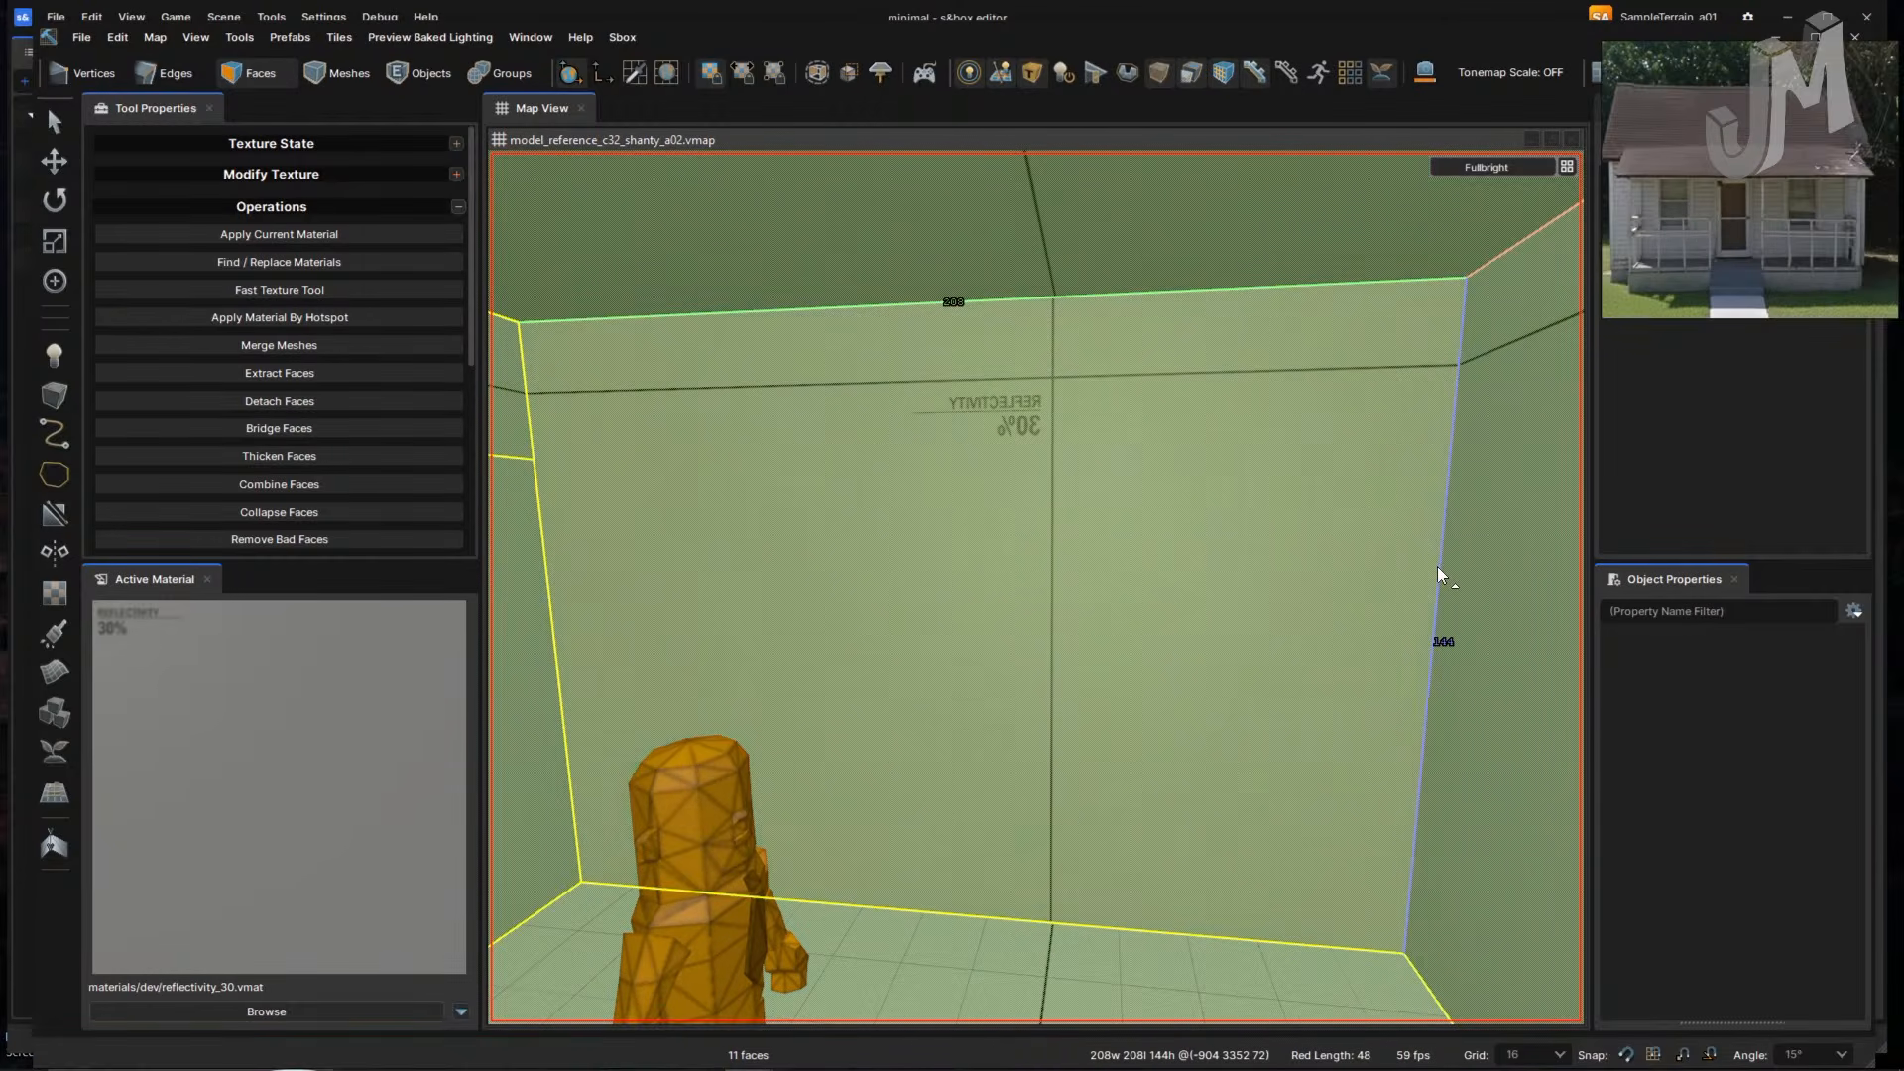
{"action": "key", "text": "2"}
{"action": "double_click", "coordinate": [1437, 567]}
{"action": "left_click", "coordinate": [1436, 573]}
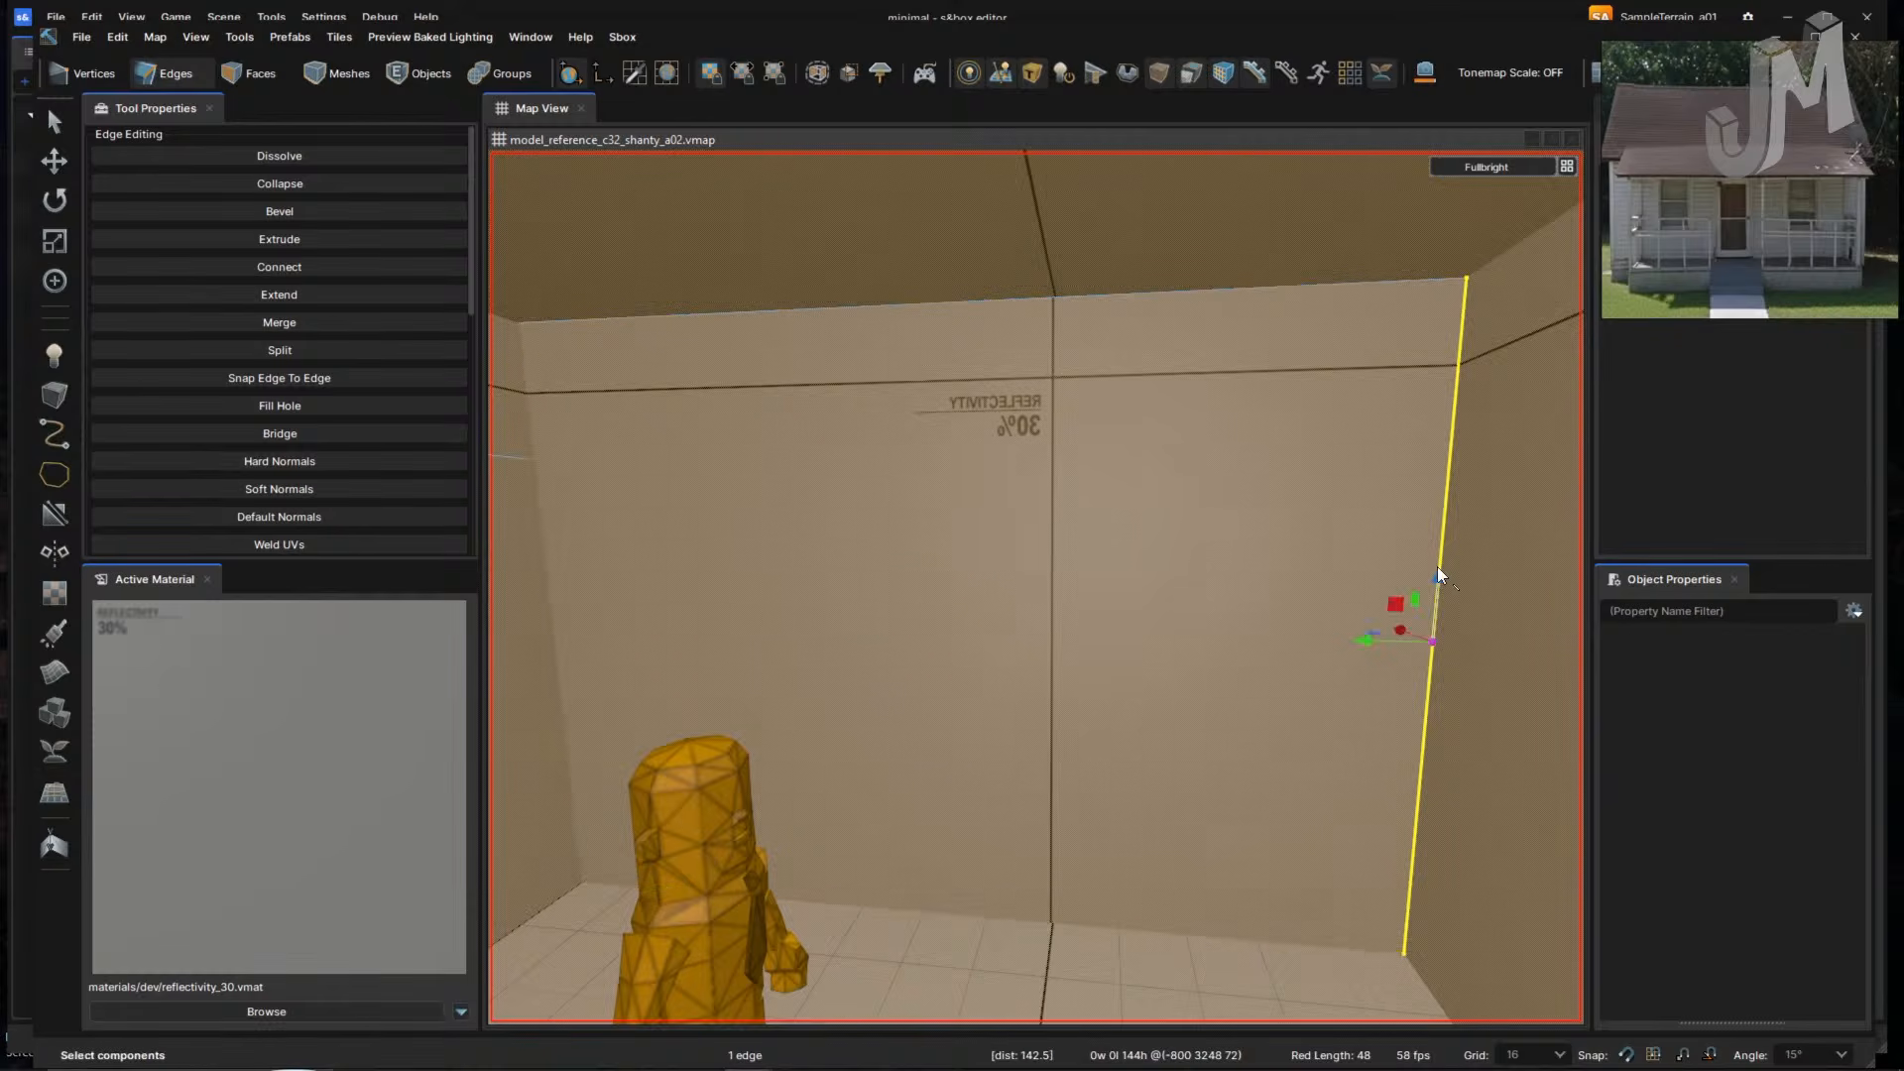
{"action": "double_click", "coordinate": [551, 583]}
{"action": "left_click", "coordinate": [537, 437]}
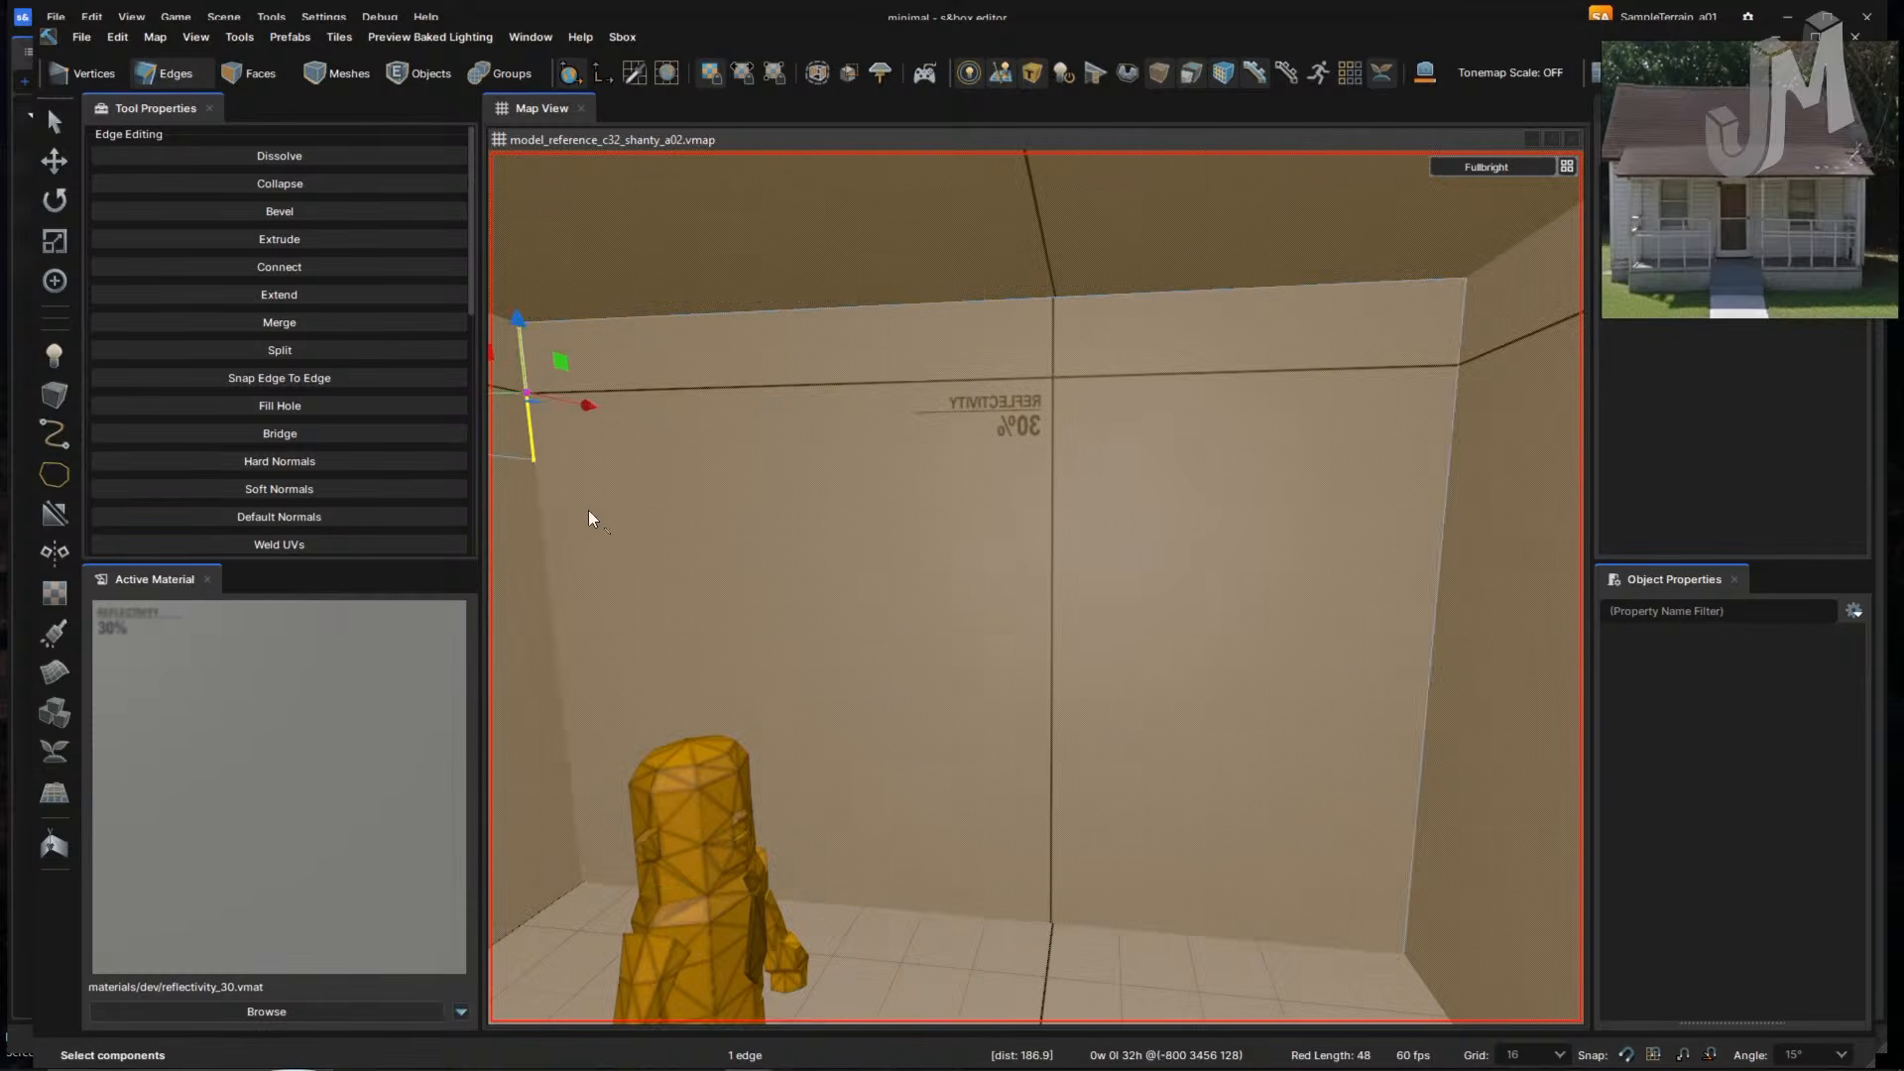
{"action": "middle_click_drag", "start_coordinate": [587, 509], "coordinate": [785, 614]}
{"action": "scroll", "coordinate": [786, 614], "scroll_direction": "down", "scroll_amount": 3}
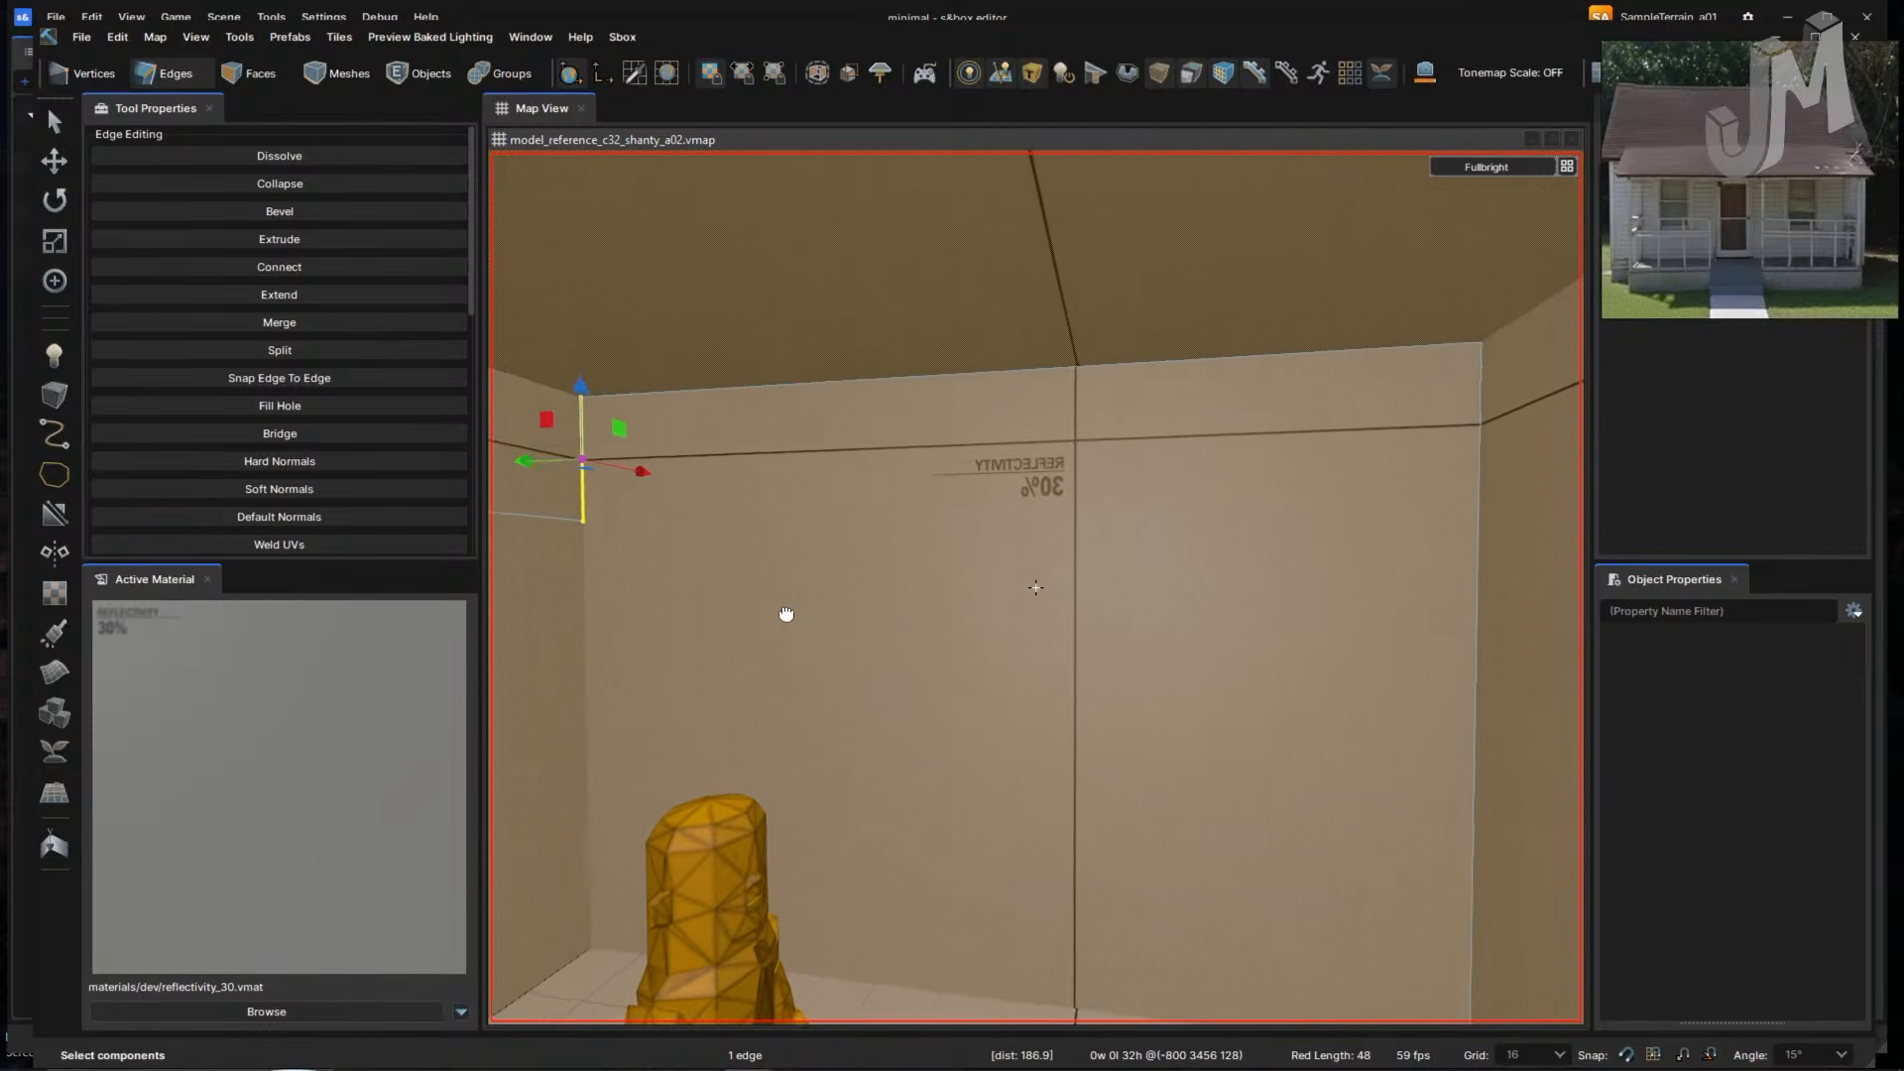
{"action": "key", "text": "3"}
{"action": "left_click", "coordinate": [968, 696]}
{"action": "right_click_drag", "start_coordinate": [1017, 726], "coordinate": [1016, 726]}
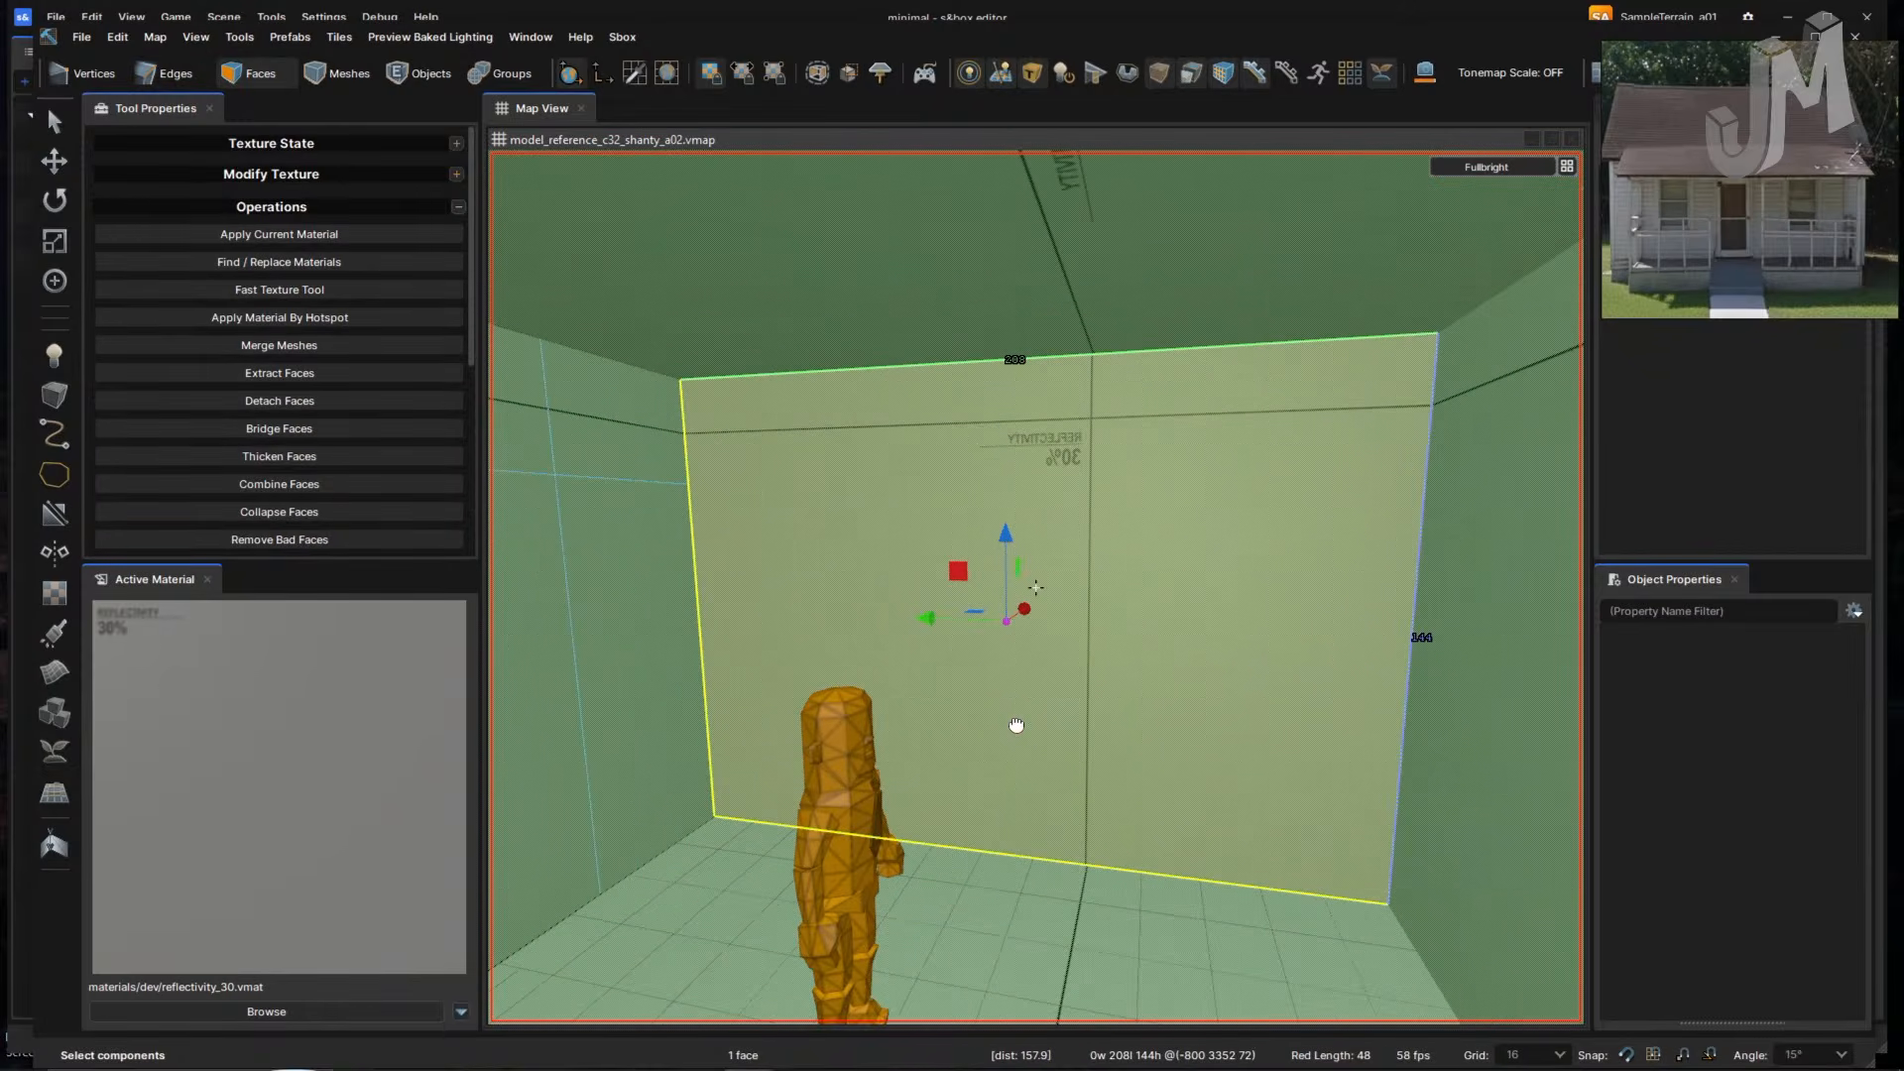
{"action": "key", "text": "ctrl+d"}
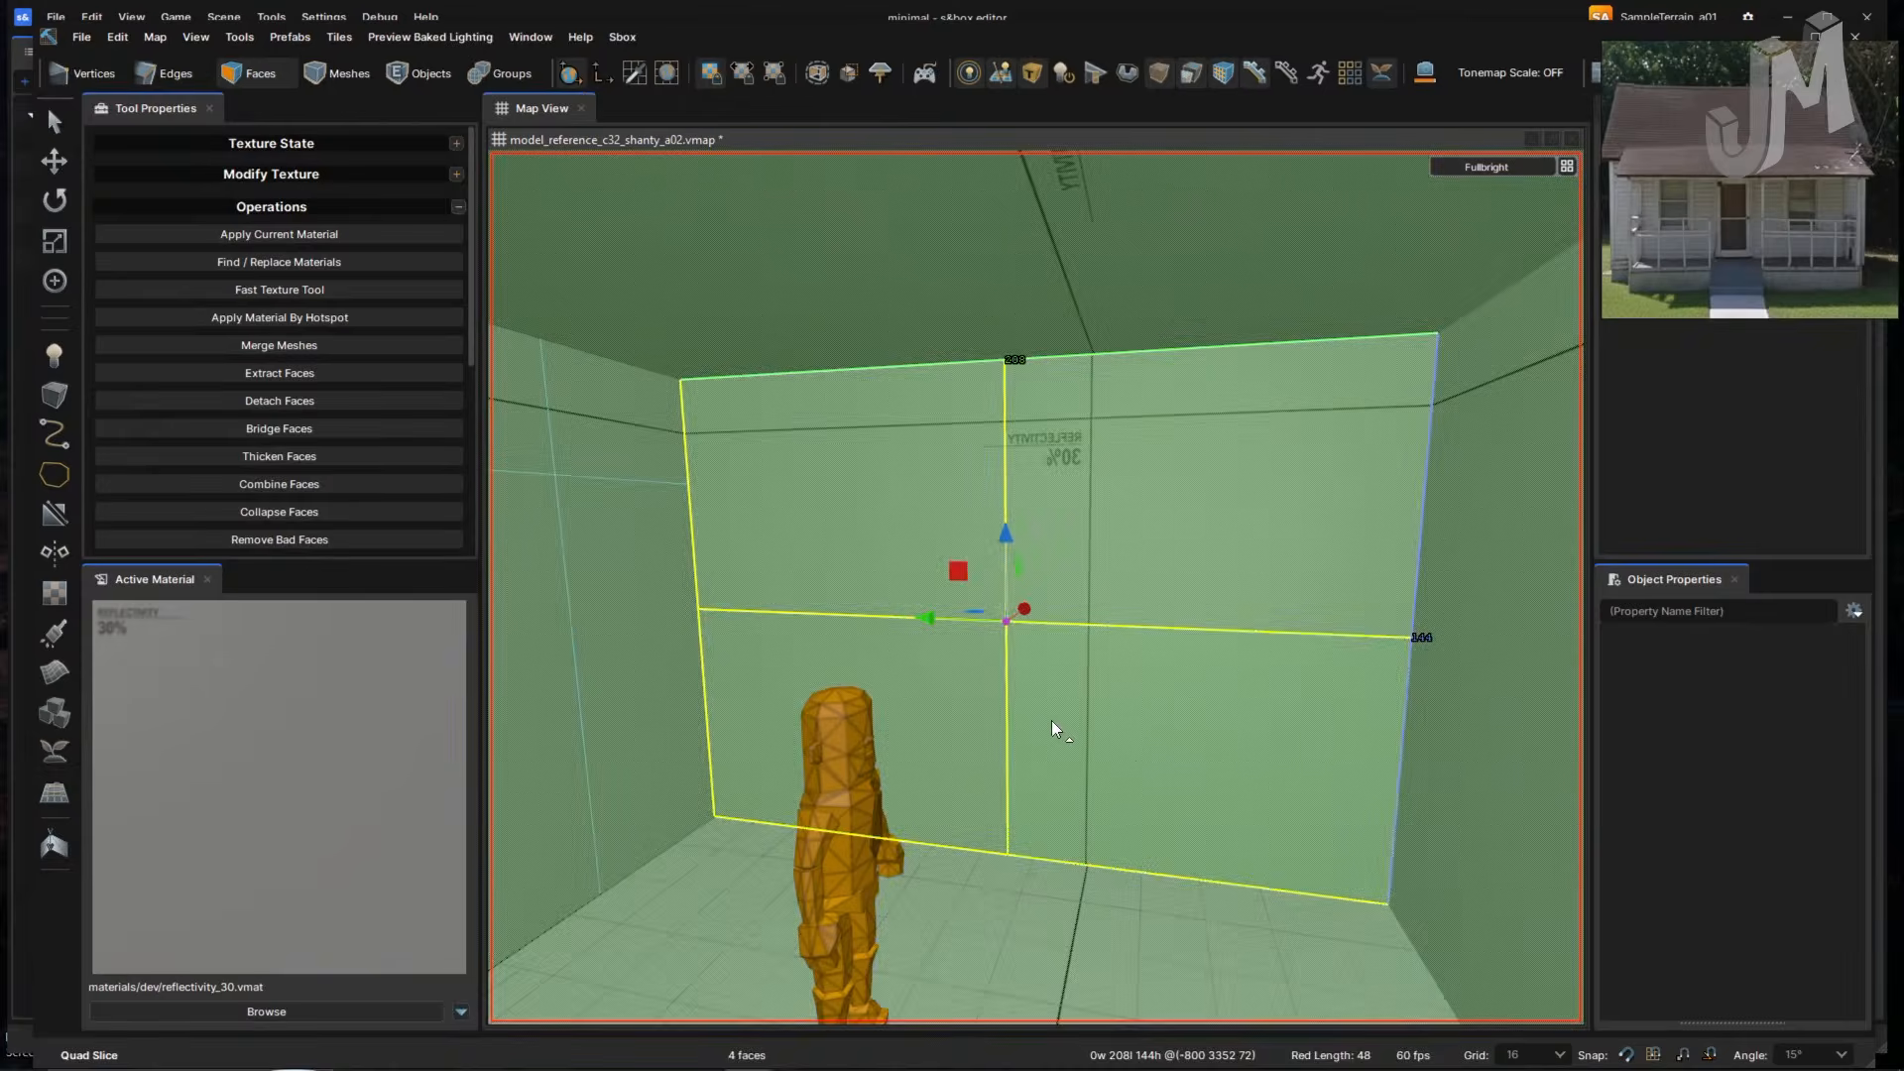
{"action": "right_click_drag", "start_coordinate": [1133, 744], "coordinate": [1133, 743]}
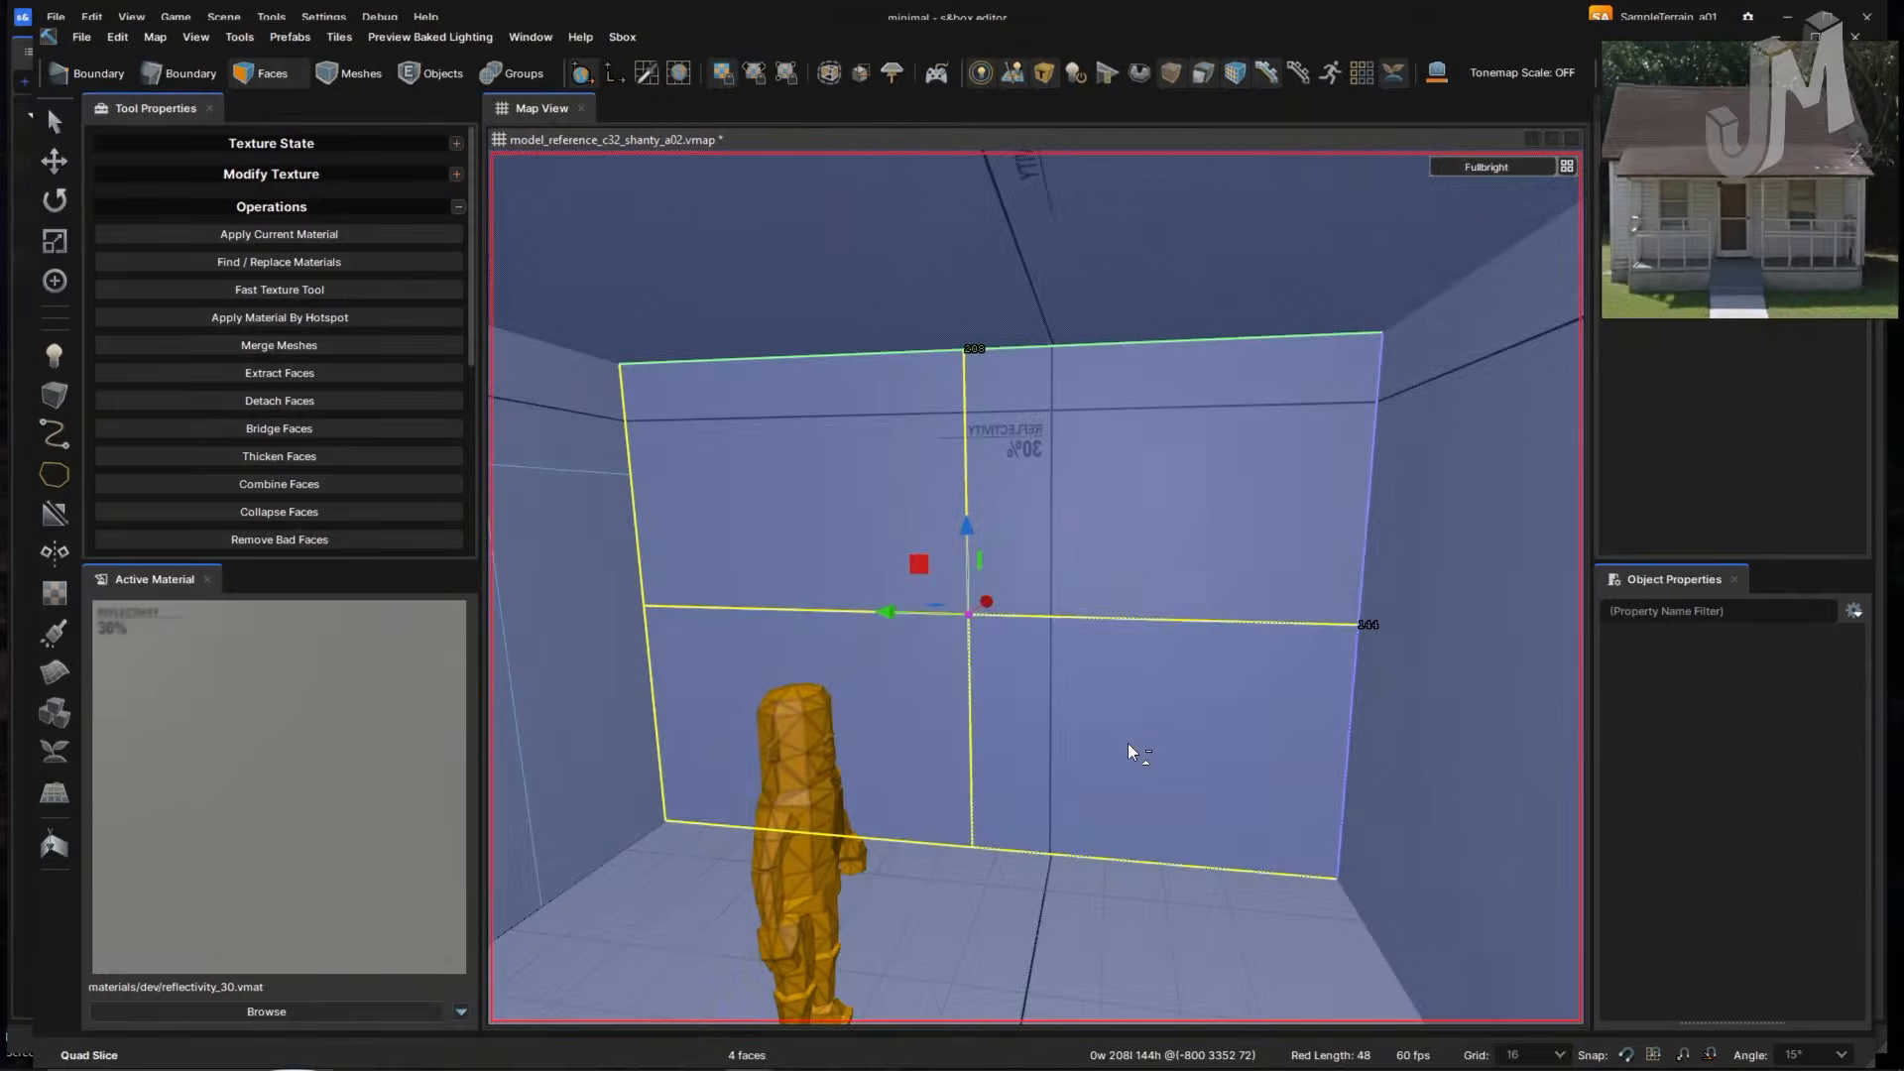
{"action": "key", "text": "ctrl+z"}
{"action": "right_click_drag", "start_coordinate": [1128, 744], "coordinate": [1128, 744]}
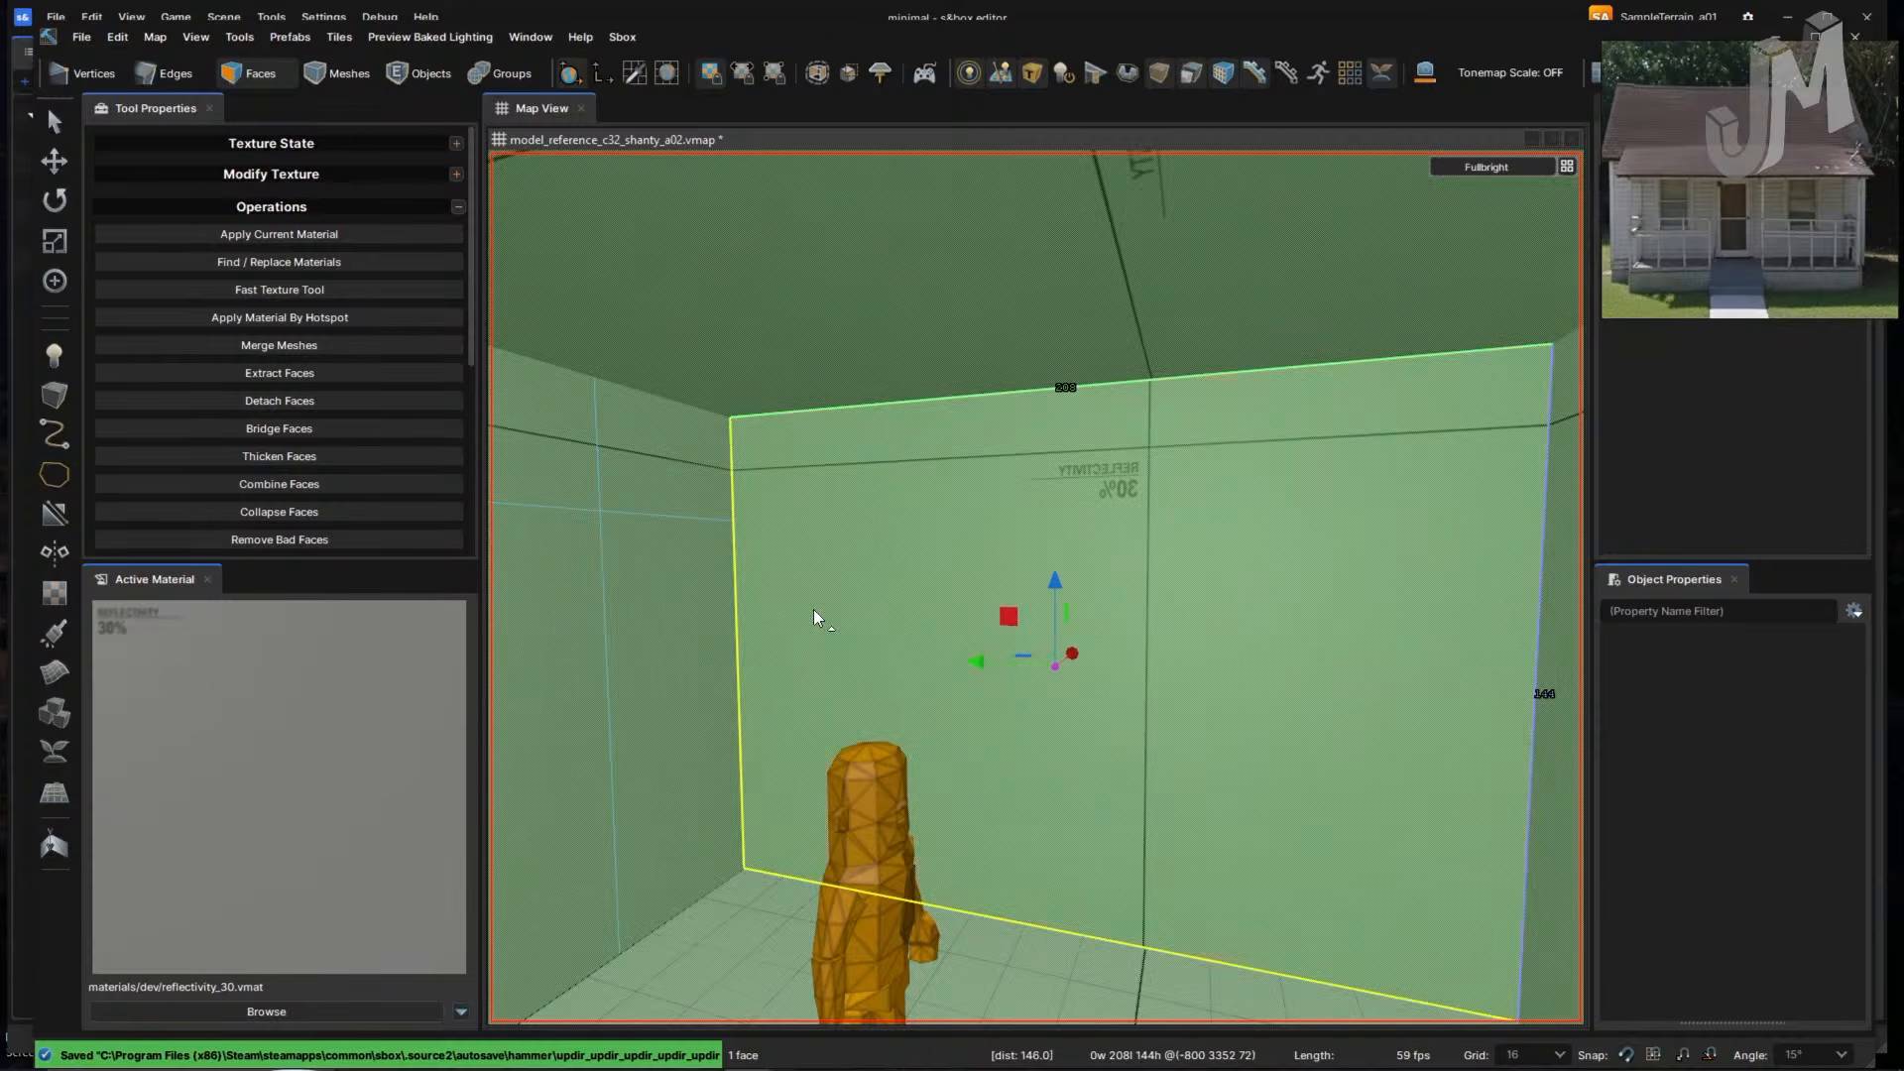
{"action": "right_click_drag", "start_coordinate": [714, 612], "coordinate": [739, 626]}
{"action": "scroll", "coordinate": [1721, 218], "scroll_direction": "up", "scroll_amount": 3}
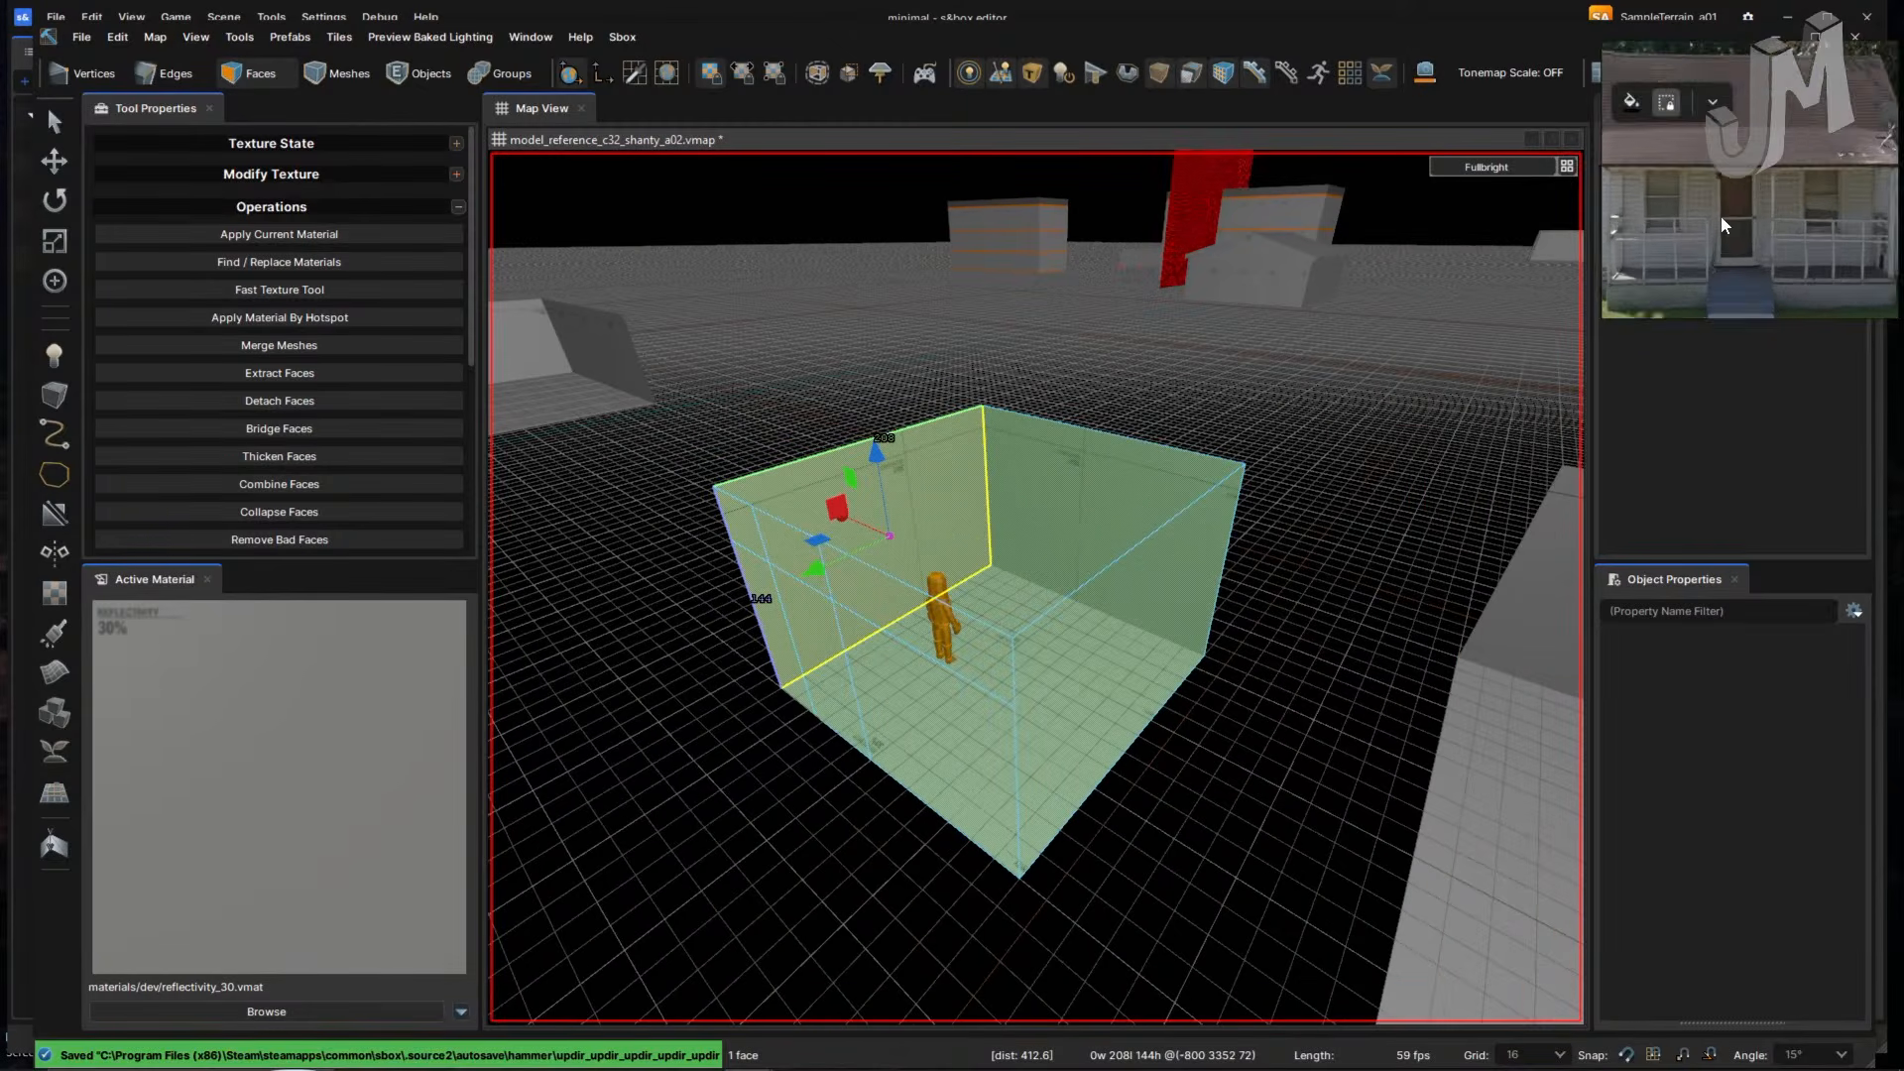
{"action": "scroll", "coordinate": [1697, 232], "scroll_direction": "down", "scroll_amount": 4}
{"action": "scroll", "coordinate": [1675, 215], "scroll_direction": "down", "scroll_amount": 1}
{"action": "middle_click_drag", "start_coordinate": [1675, 220], "coordinate": [1799, 235]}
{"action": "middle_click_drag", "start_coordinate": [1618, 236], "coordinate": [1716, 246]}
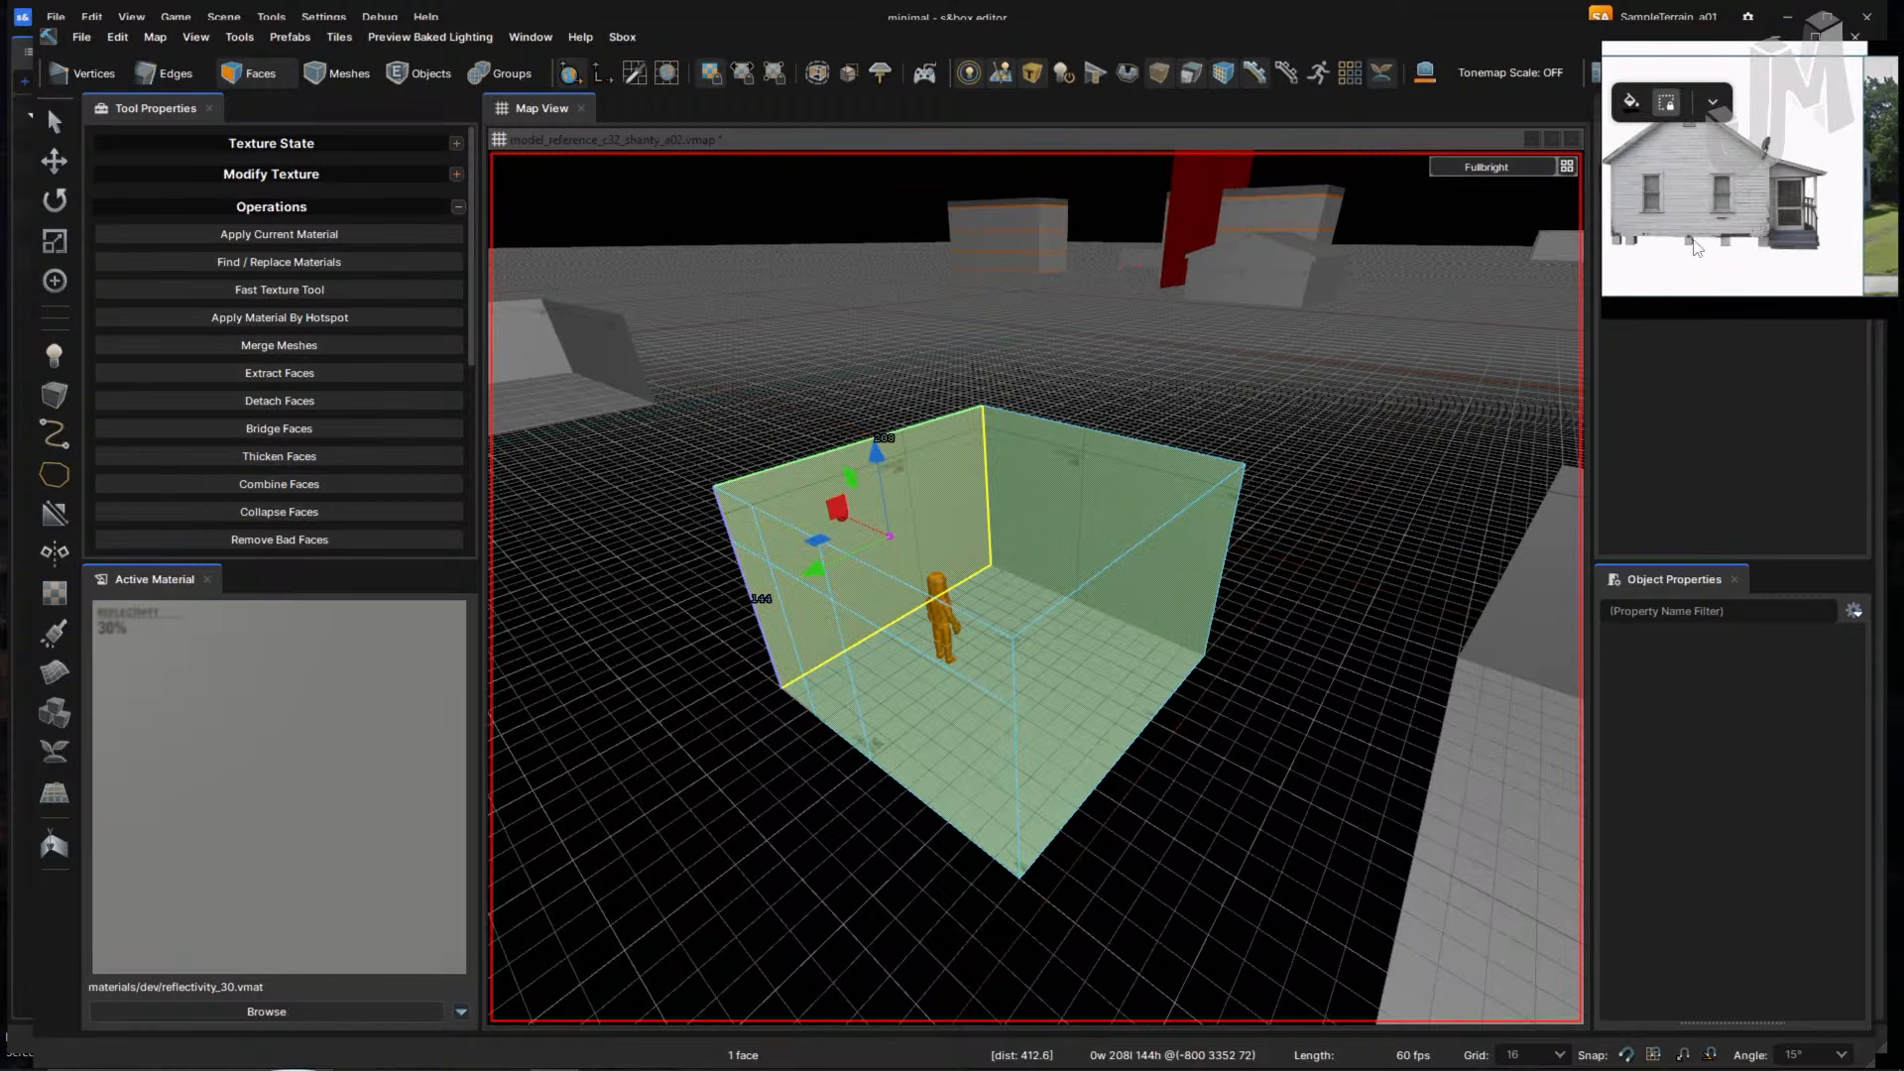
{"action": "right_click_drag", "start_coordinate": [1275, 545], "coordinate": [1278, 543]}
{"action": "key", "text": "d"}
{"action": "right_click_drag", "start_coordinate": [1173, 569], "coordinate": [1173, 569]}
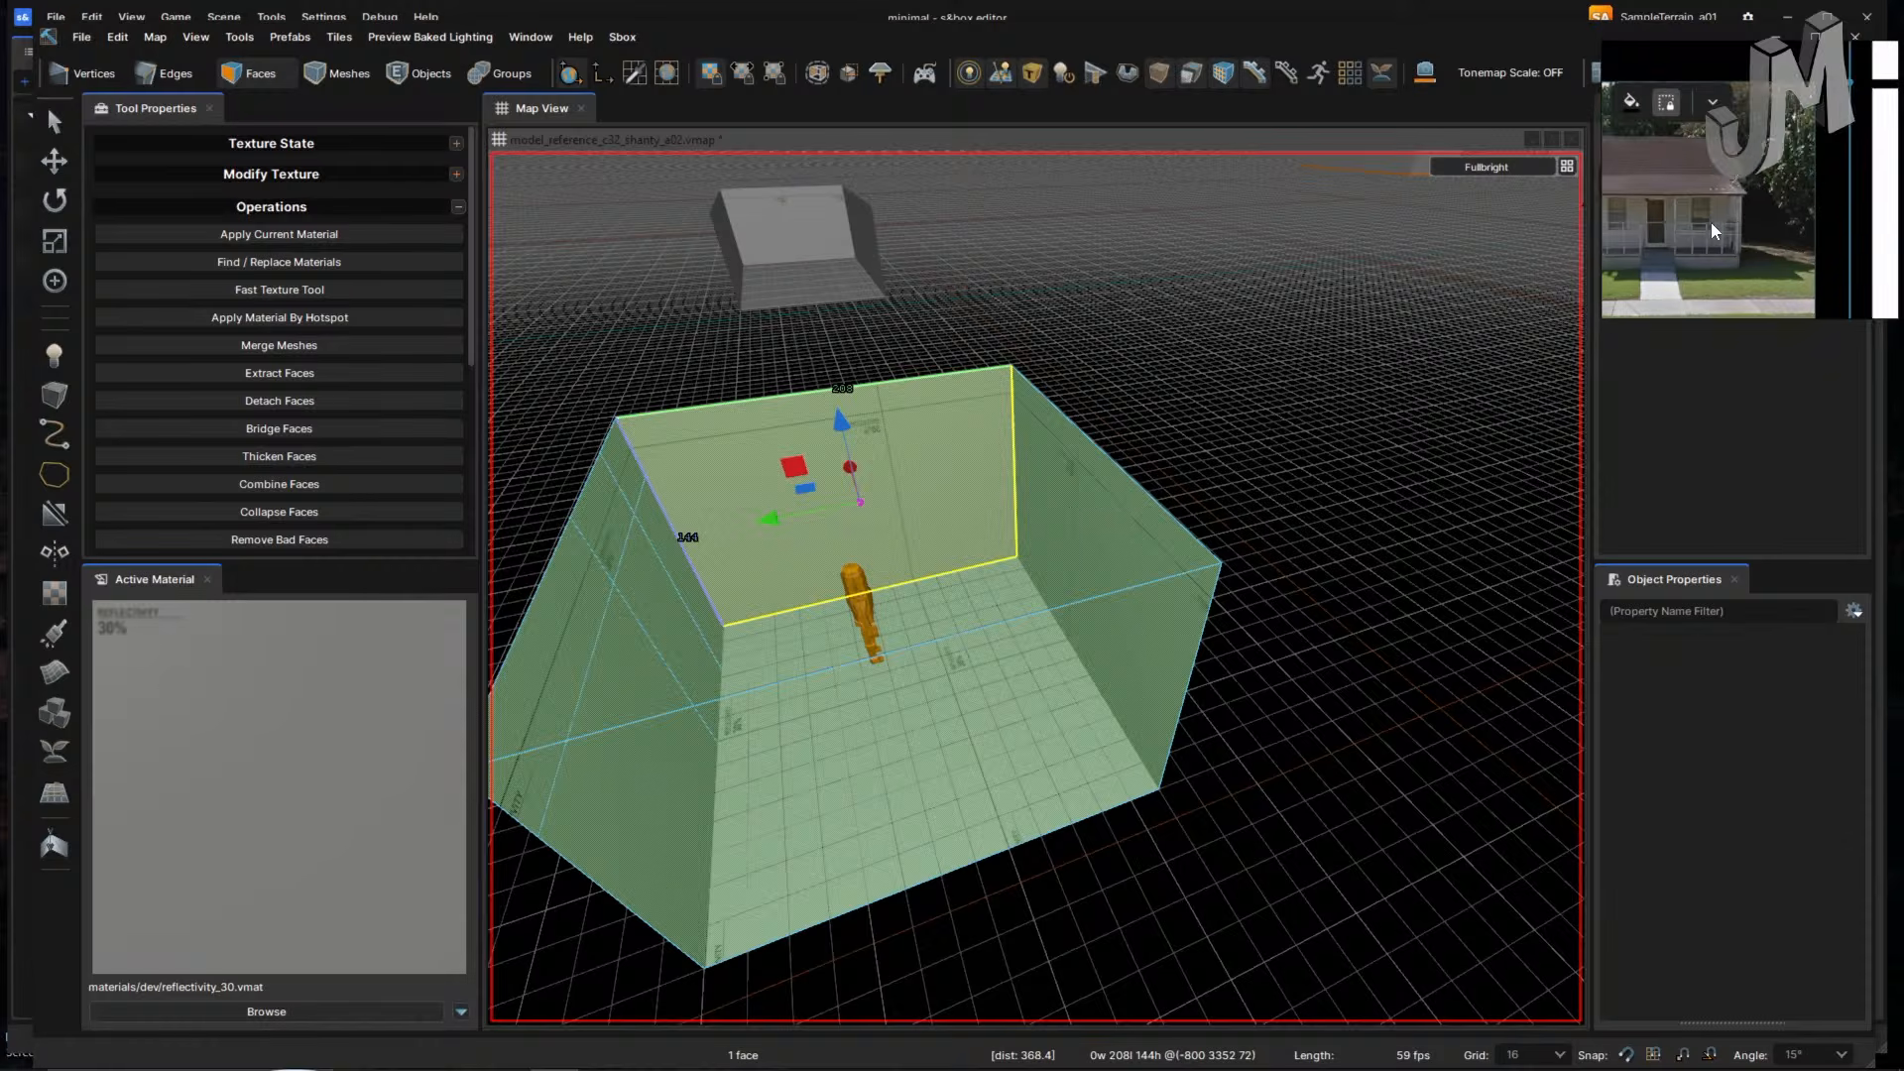
{"action": "scroll", "coordinate": [1685, 223], "scroll_direction": "down", "scroll_amount": 5}
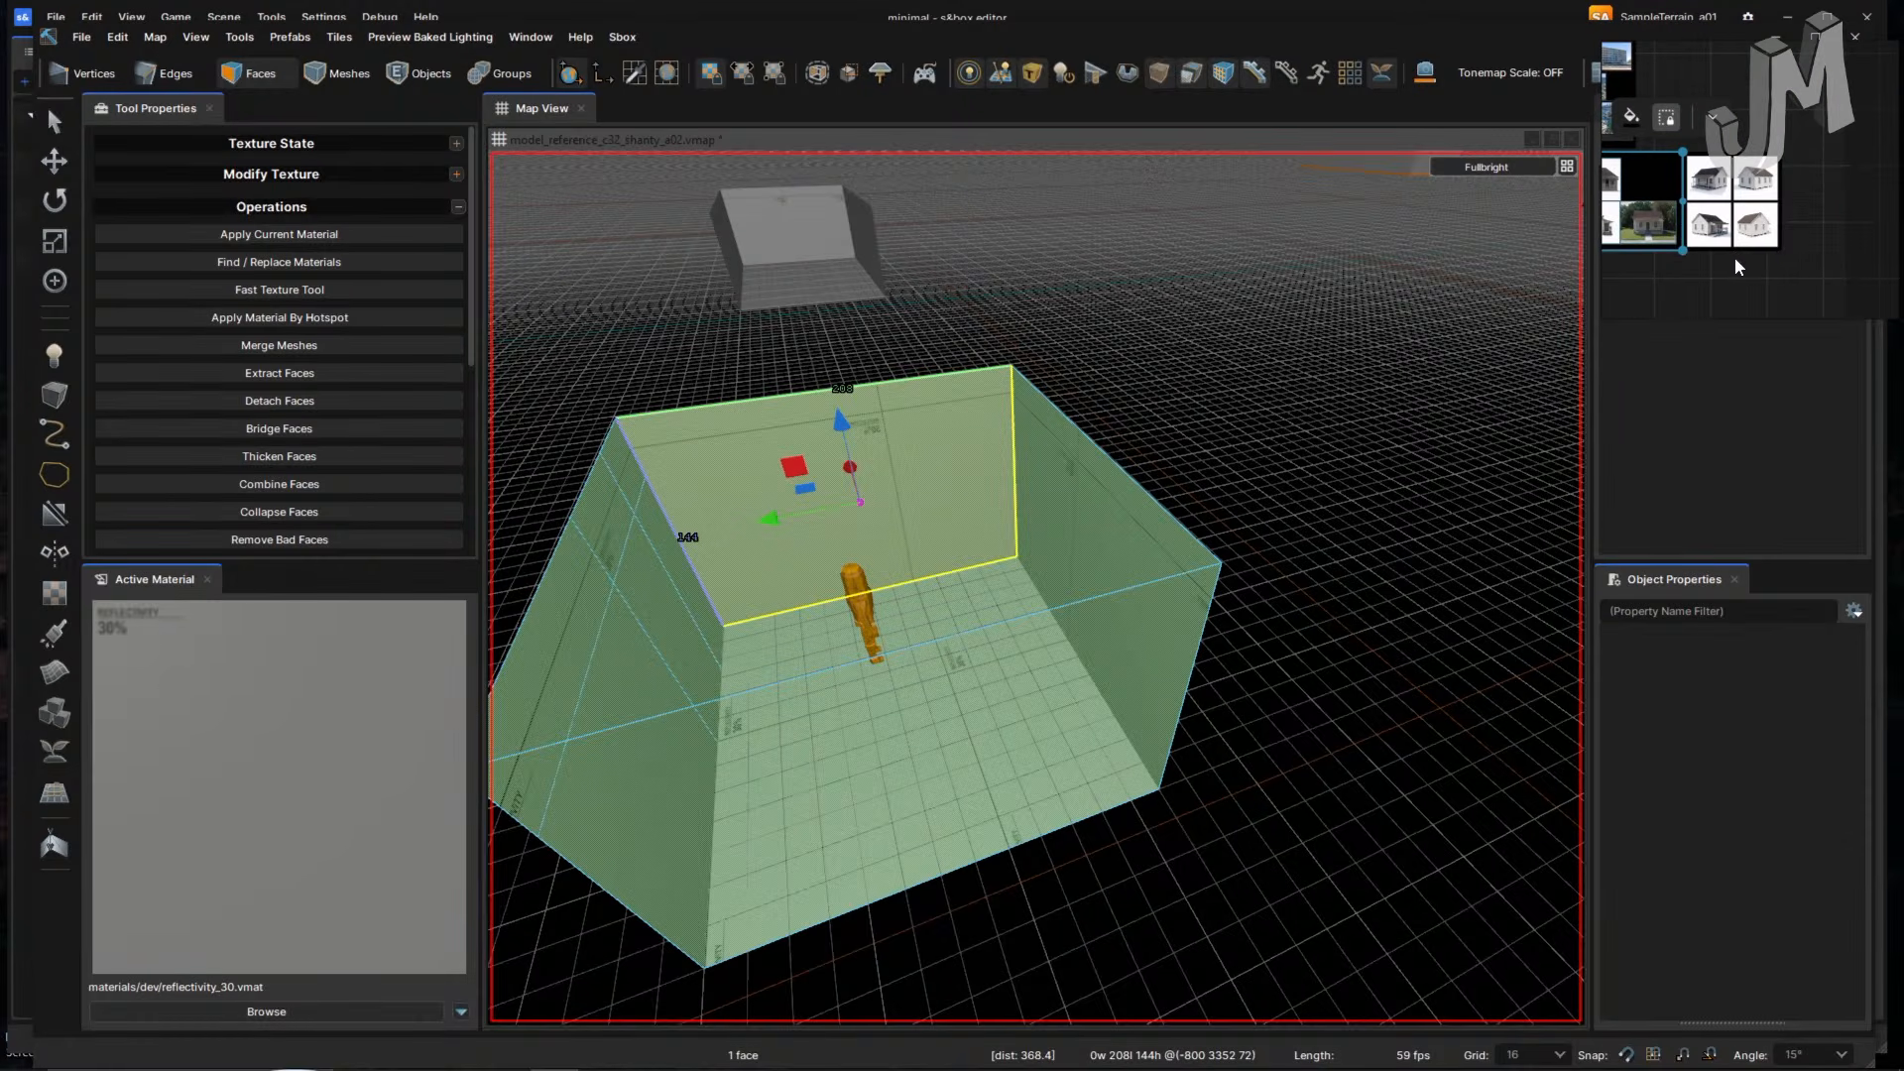
{"action": "scroll", "coordinate": [1746, 243], "scroll_direction": "up", "scroll_amount": 5}
{"action": "middle_click_drag", "start_coordinate": [1795, 217], "coordinate": [1878, 220]}
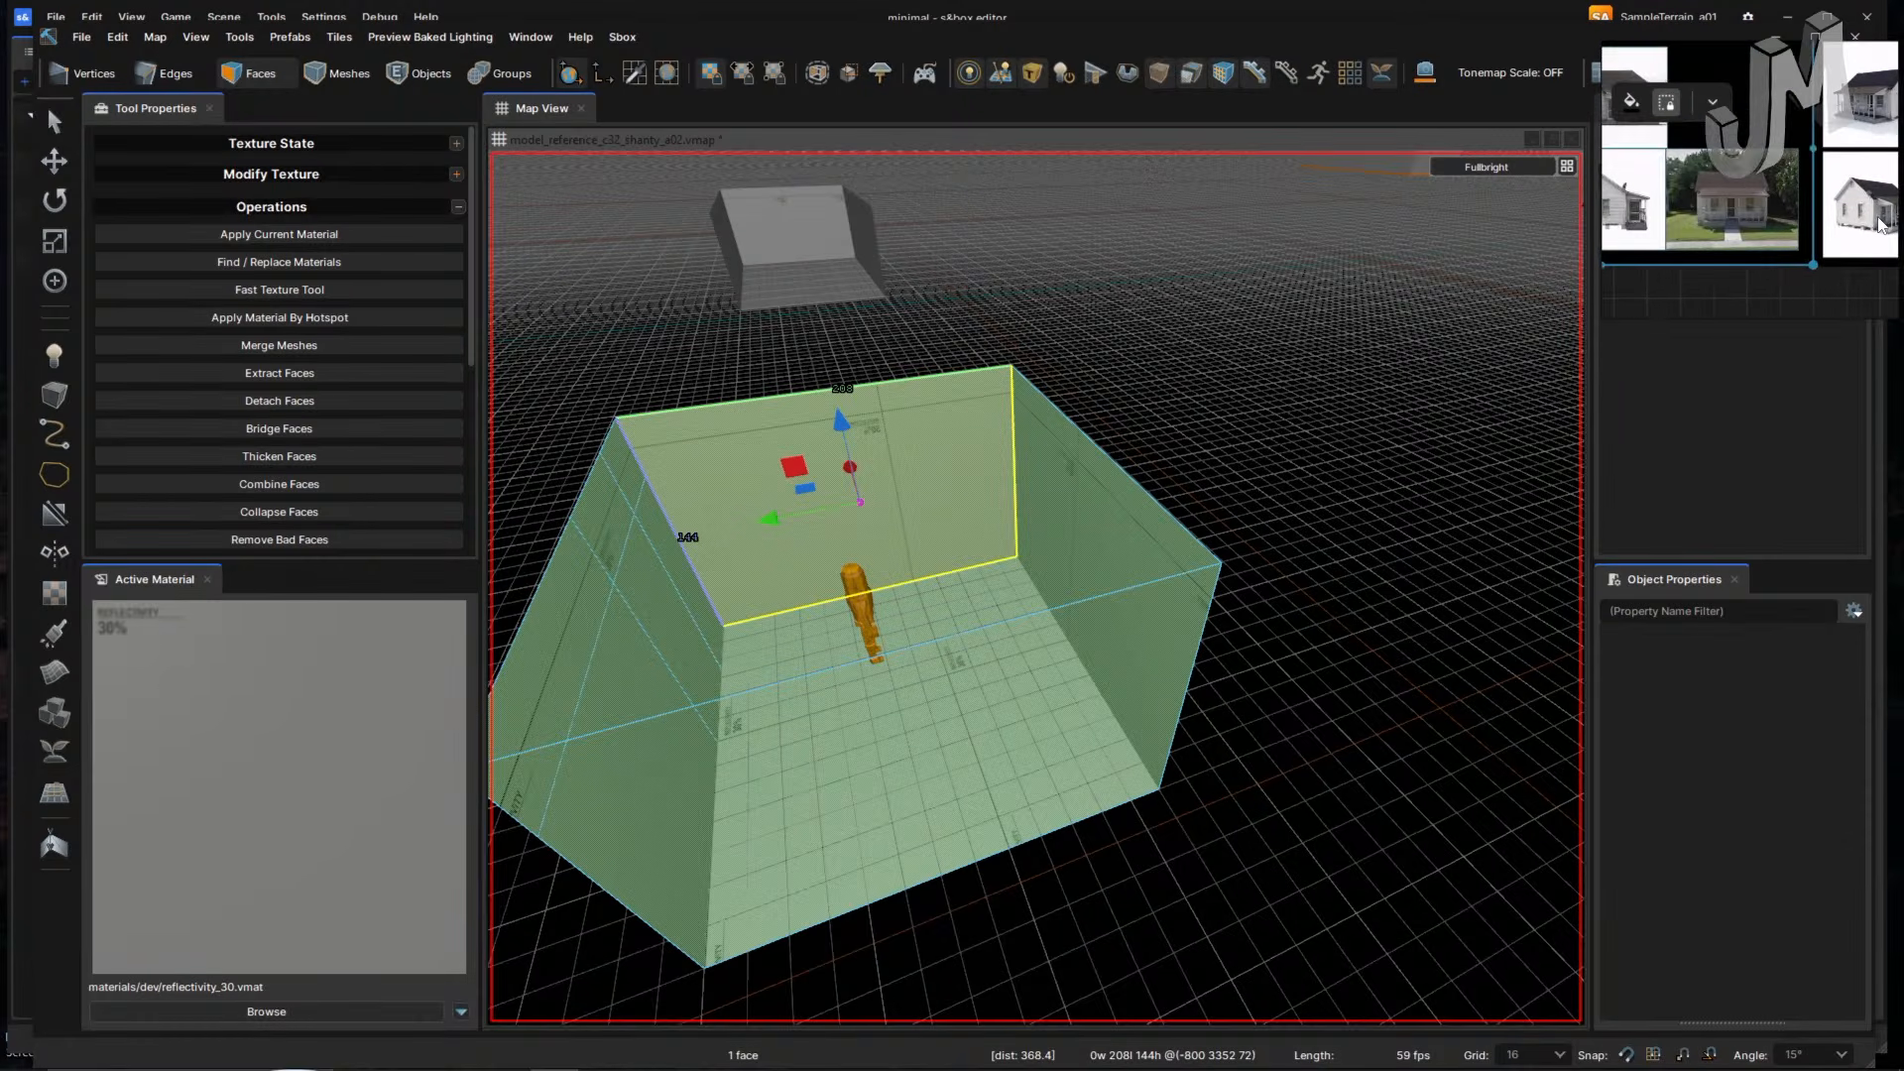
{"action": "mouse_move", "coordinate": [1635, 209]}
{"action": "middle_mouse_down"}
{"action": "mouse_move", "coordinate": [1759, 215]}
{"action": "mouse_move", "coordinate": [1741, 249]}
{"action": "mouse_move", "coordinate": [1705, 175]}
{"action": "mouse_move", "coordinate": [1709, 121]}
{"action": "middle_mouse_up"}
{"action": "scroll", "coordinate": [1721, 233], "scroll_direction": "up", "scroll_amount": 5}
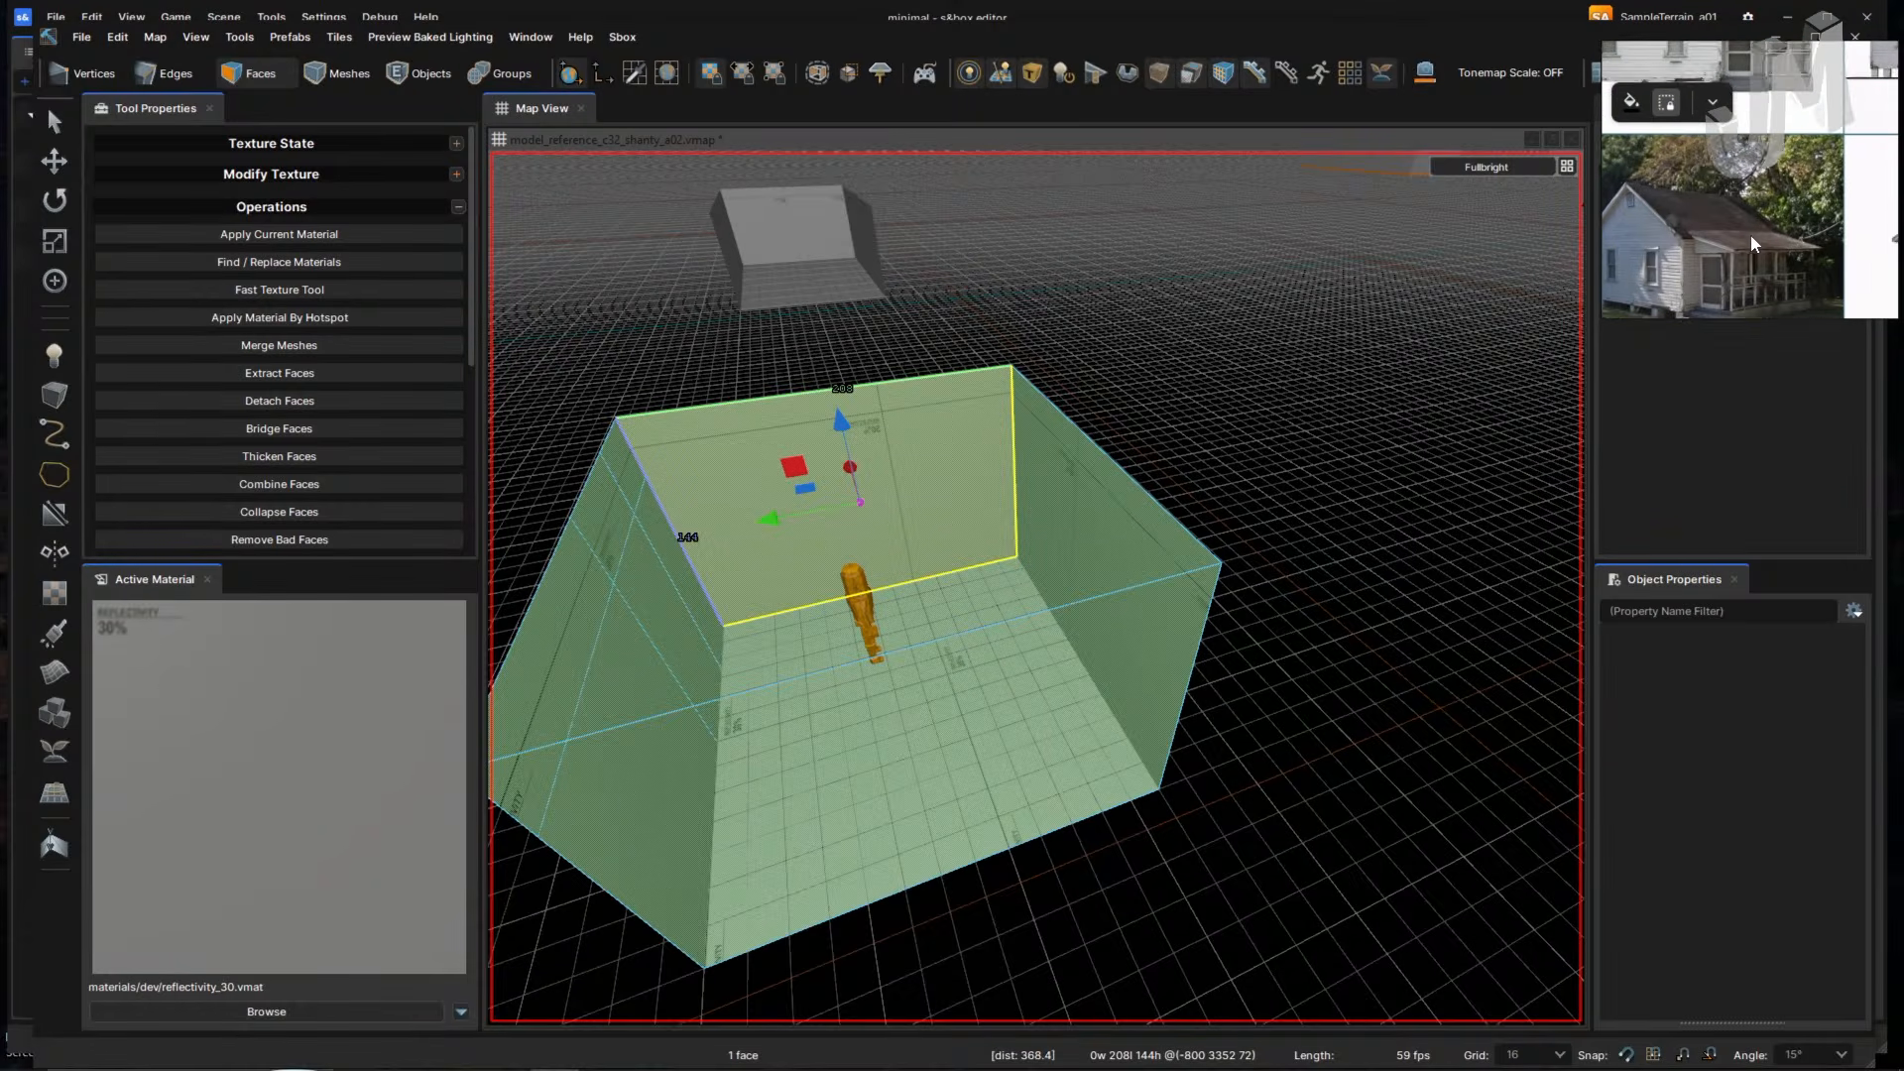
{"action": "scroll", "coordinate": [1743, 220], "scroll_direction": "up", "scroll_amount": 4}
{"action": "middle_click_drag", "start_coordinate": [1696, 229], "coordinate": [1762, 230]}
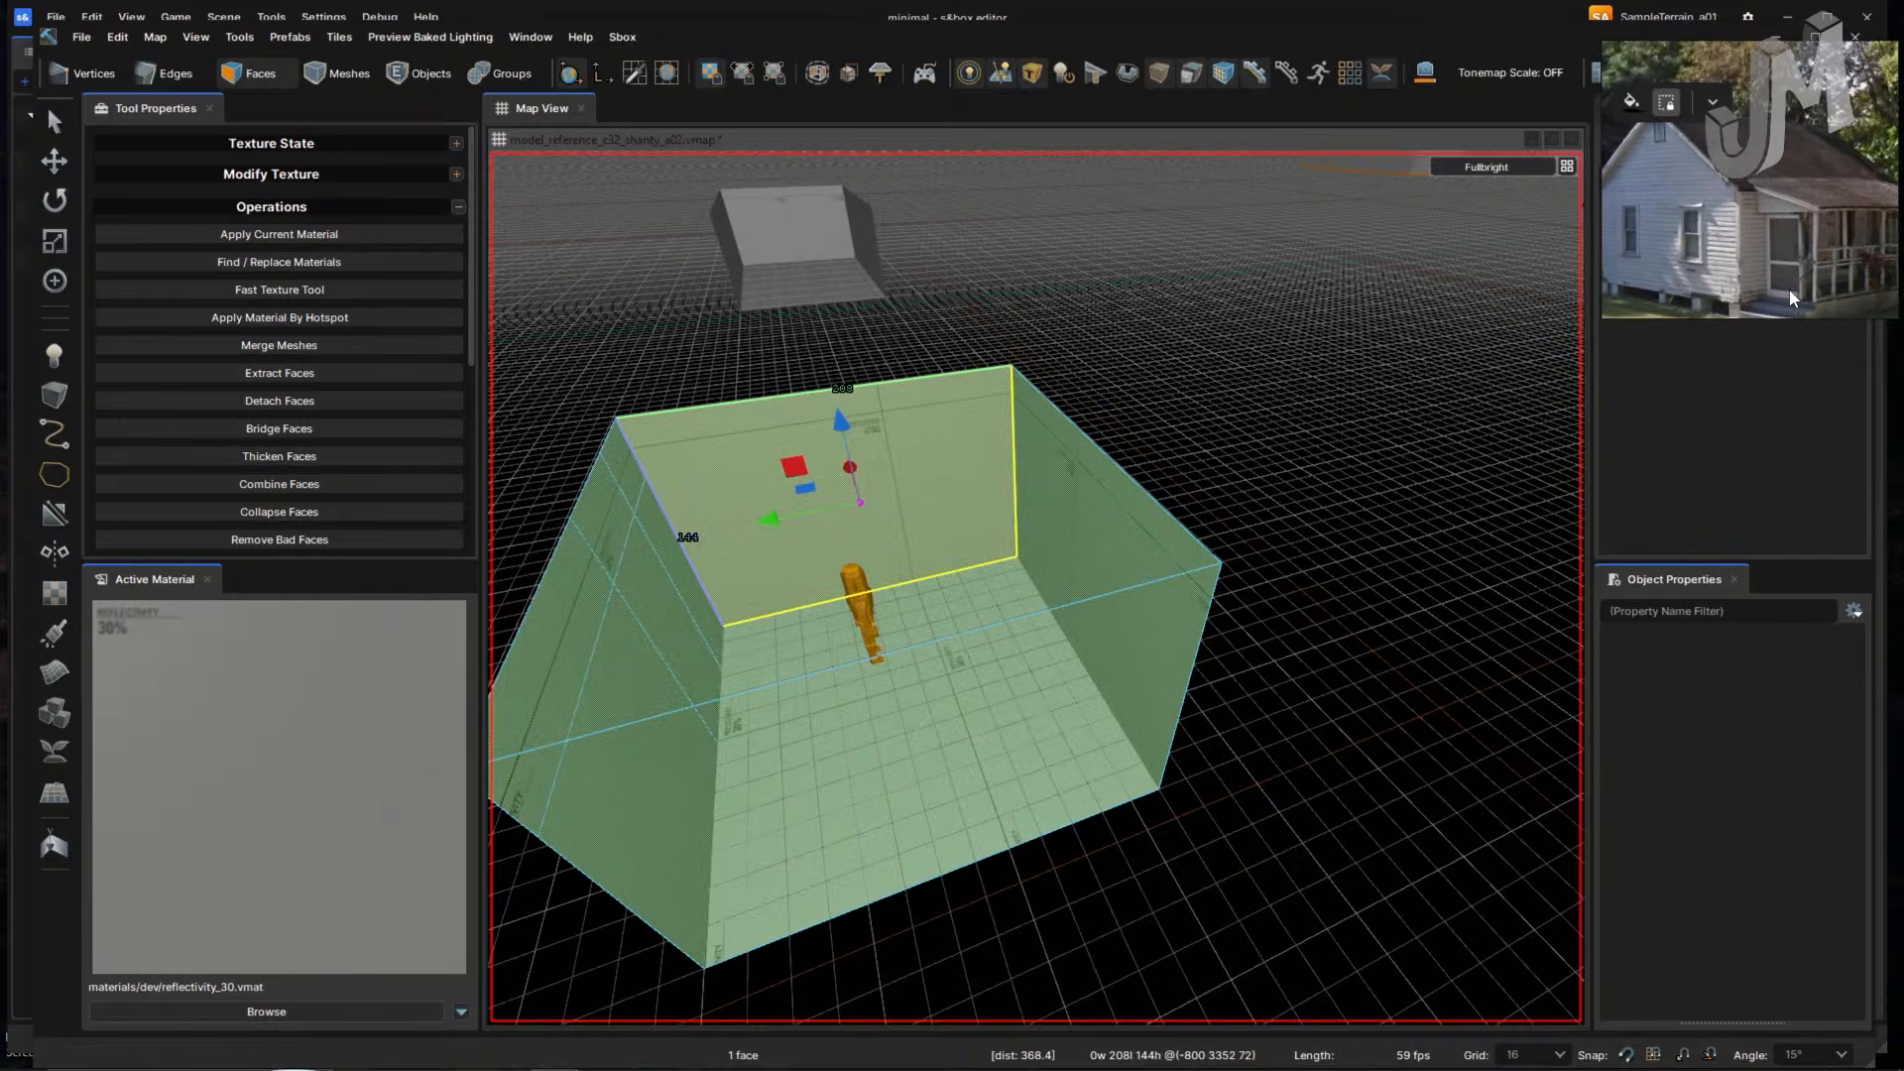
{"action": "scroll", "coordinate": [1716, 251], "scroll_direction": "down", "scroll_amount": 5}
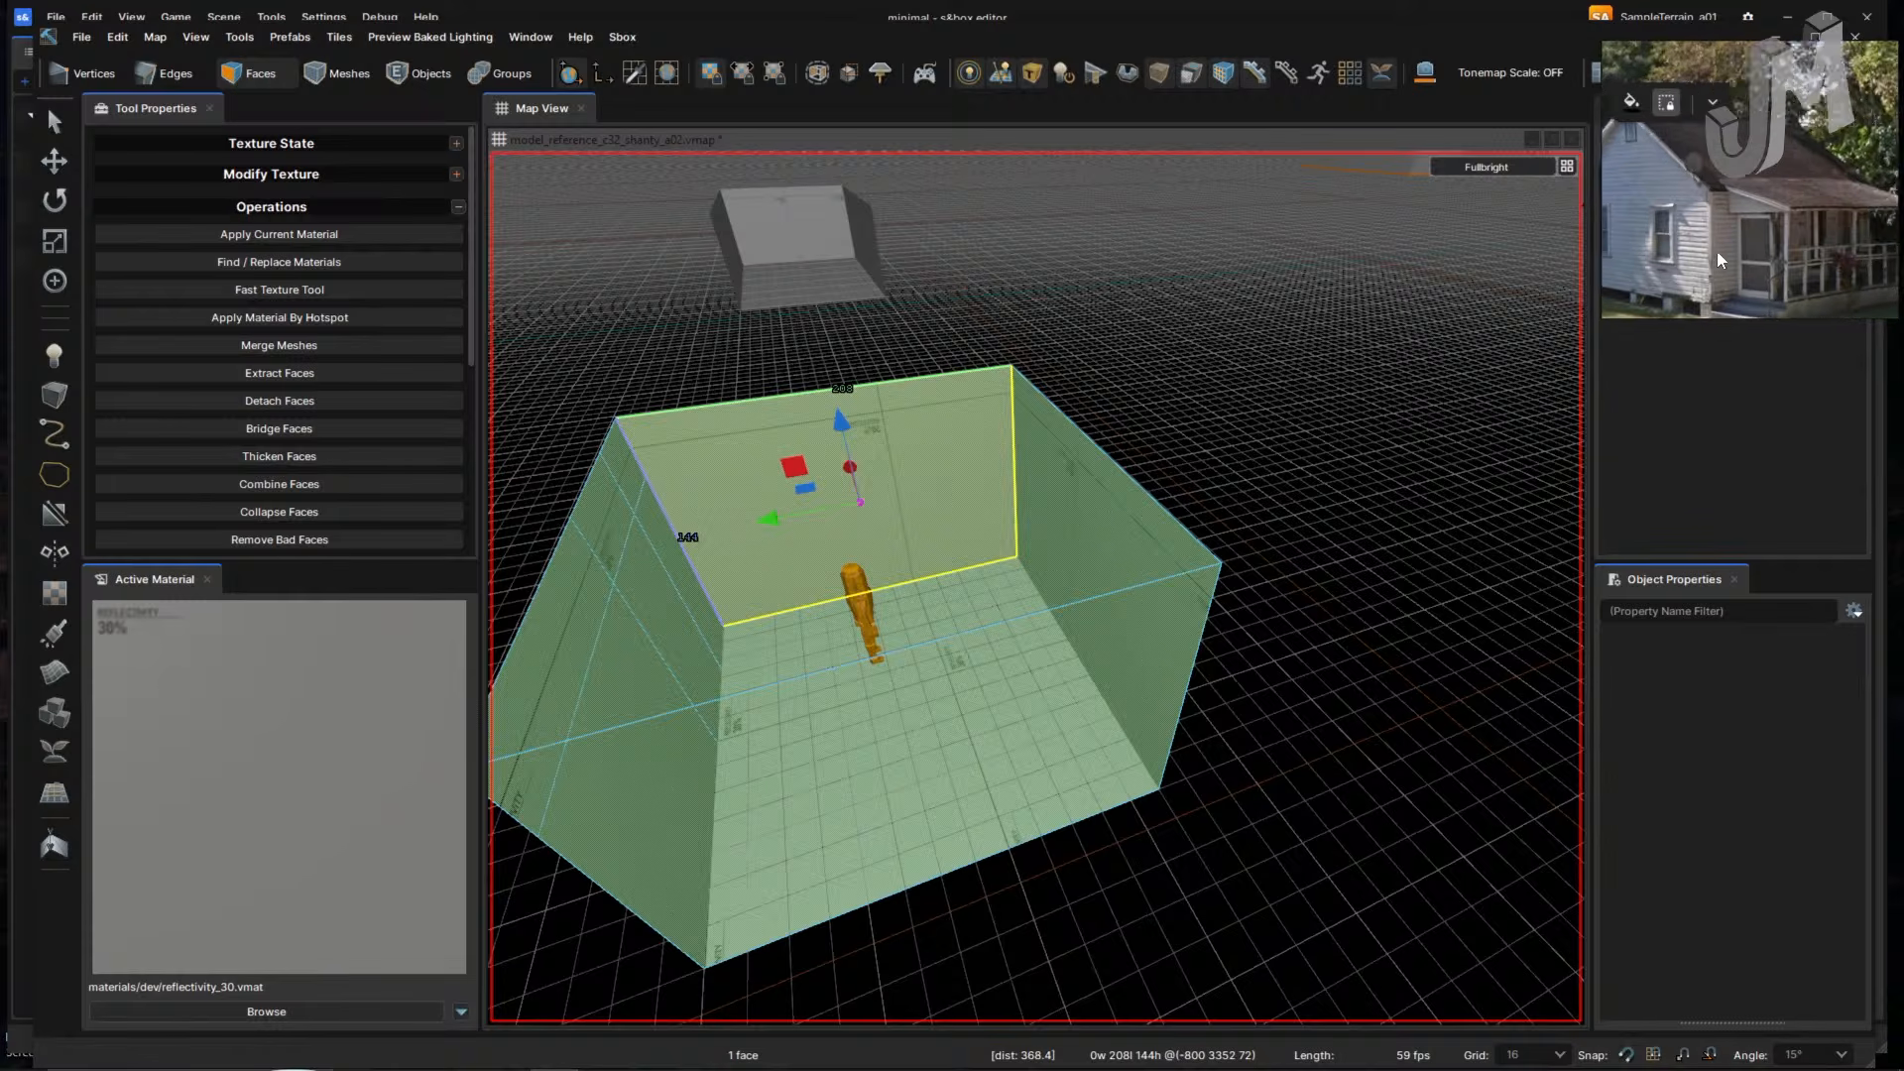
{"action": "scroll", "coordinate": [1745, 246], "scroll_direction": "up", "scroll_amount": 4}
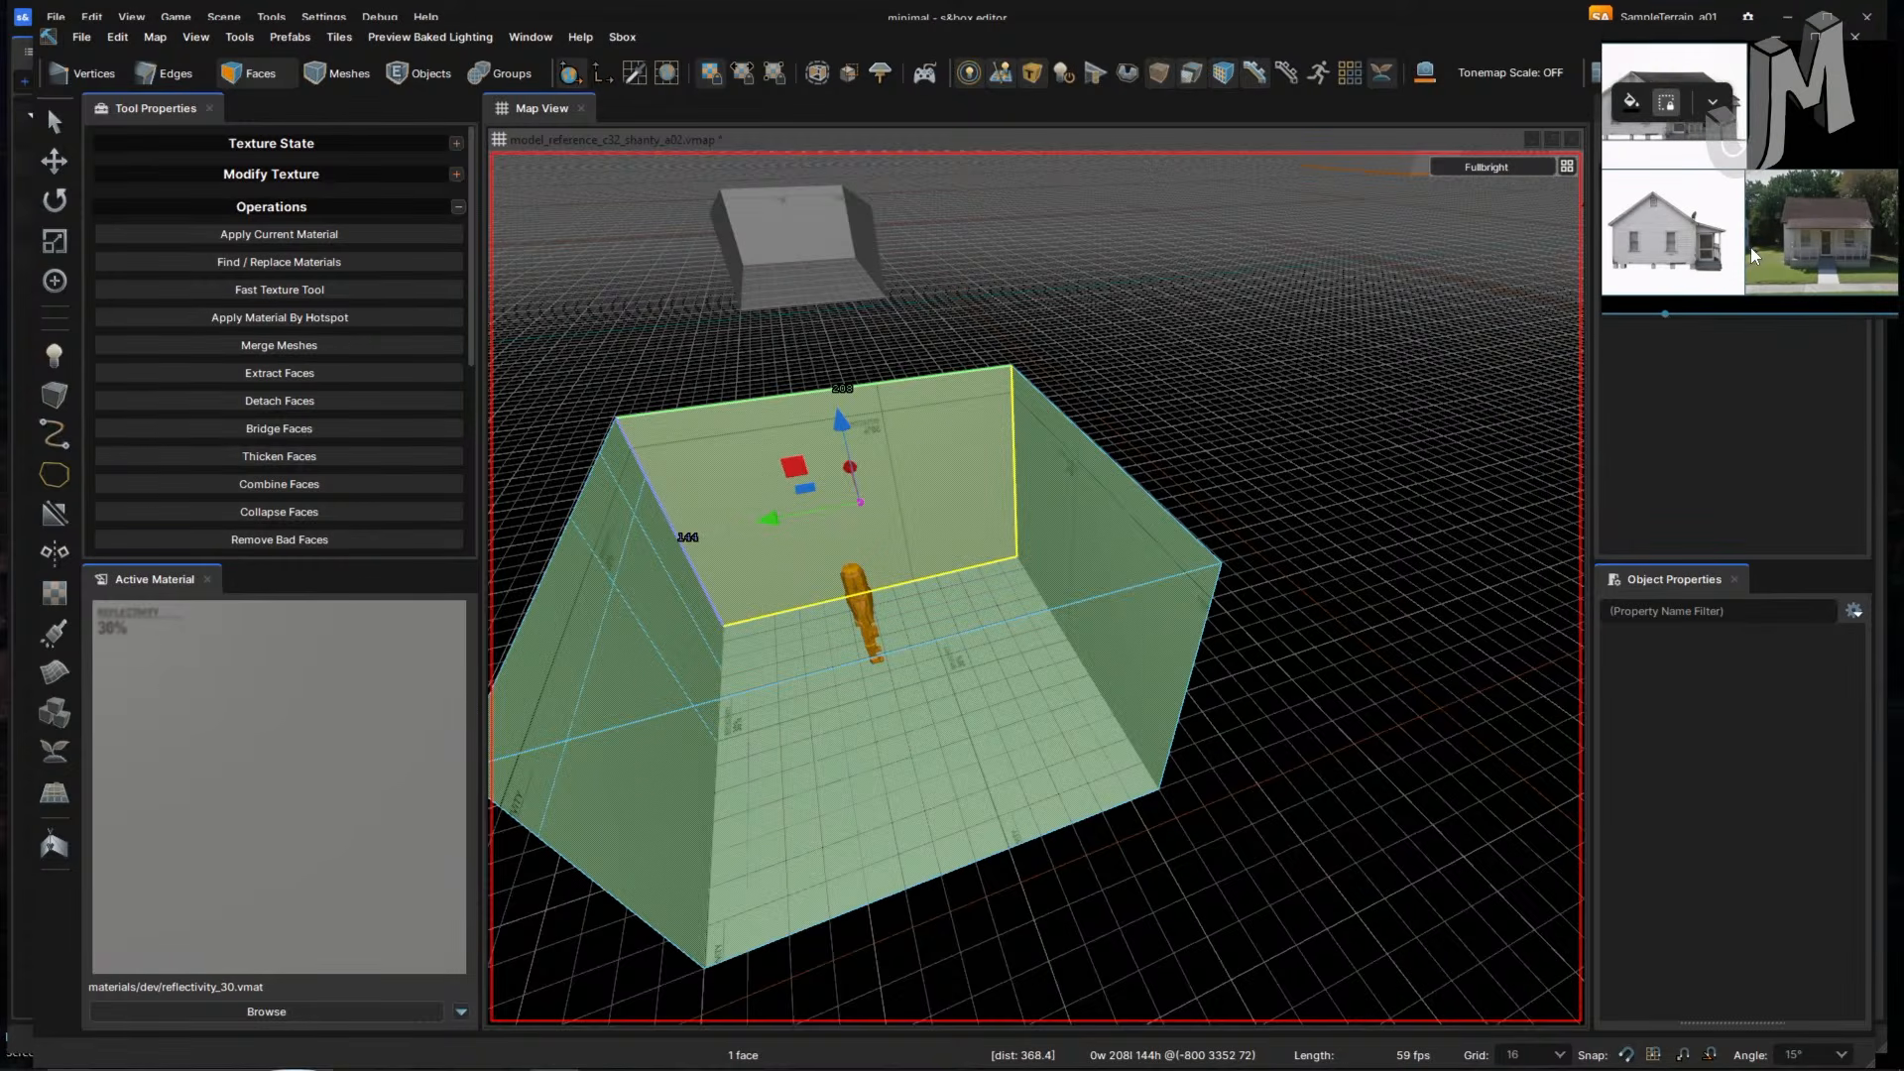
{"action": "scroll", "coordinate": [1726, 251], "scroll_direction": "down", "scroll_amount": 4}
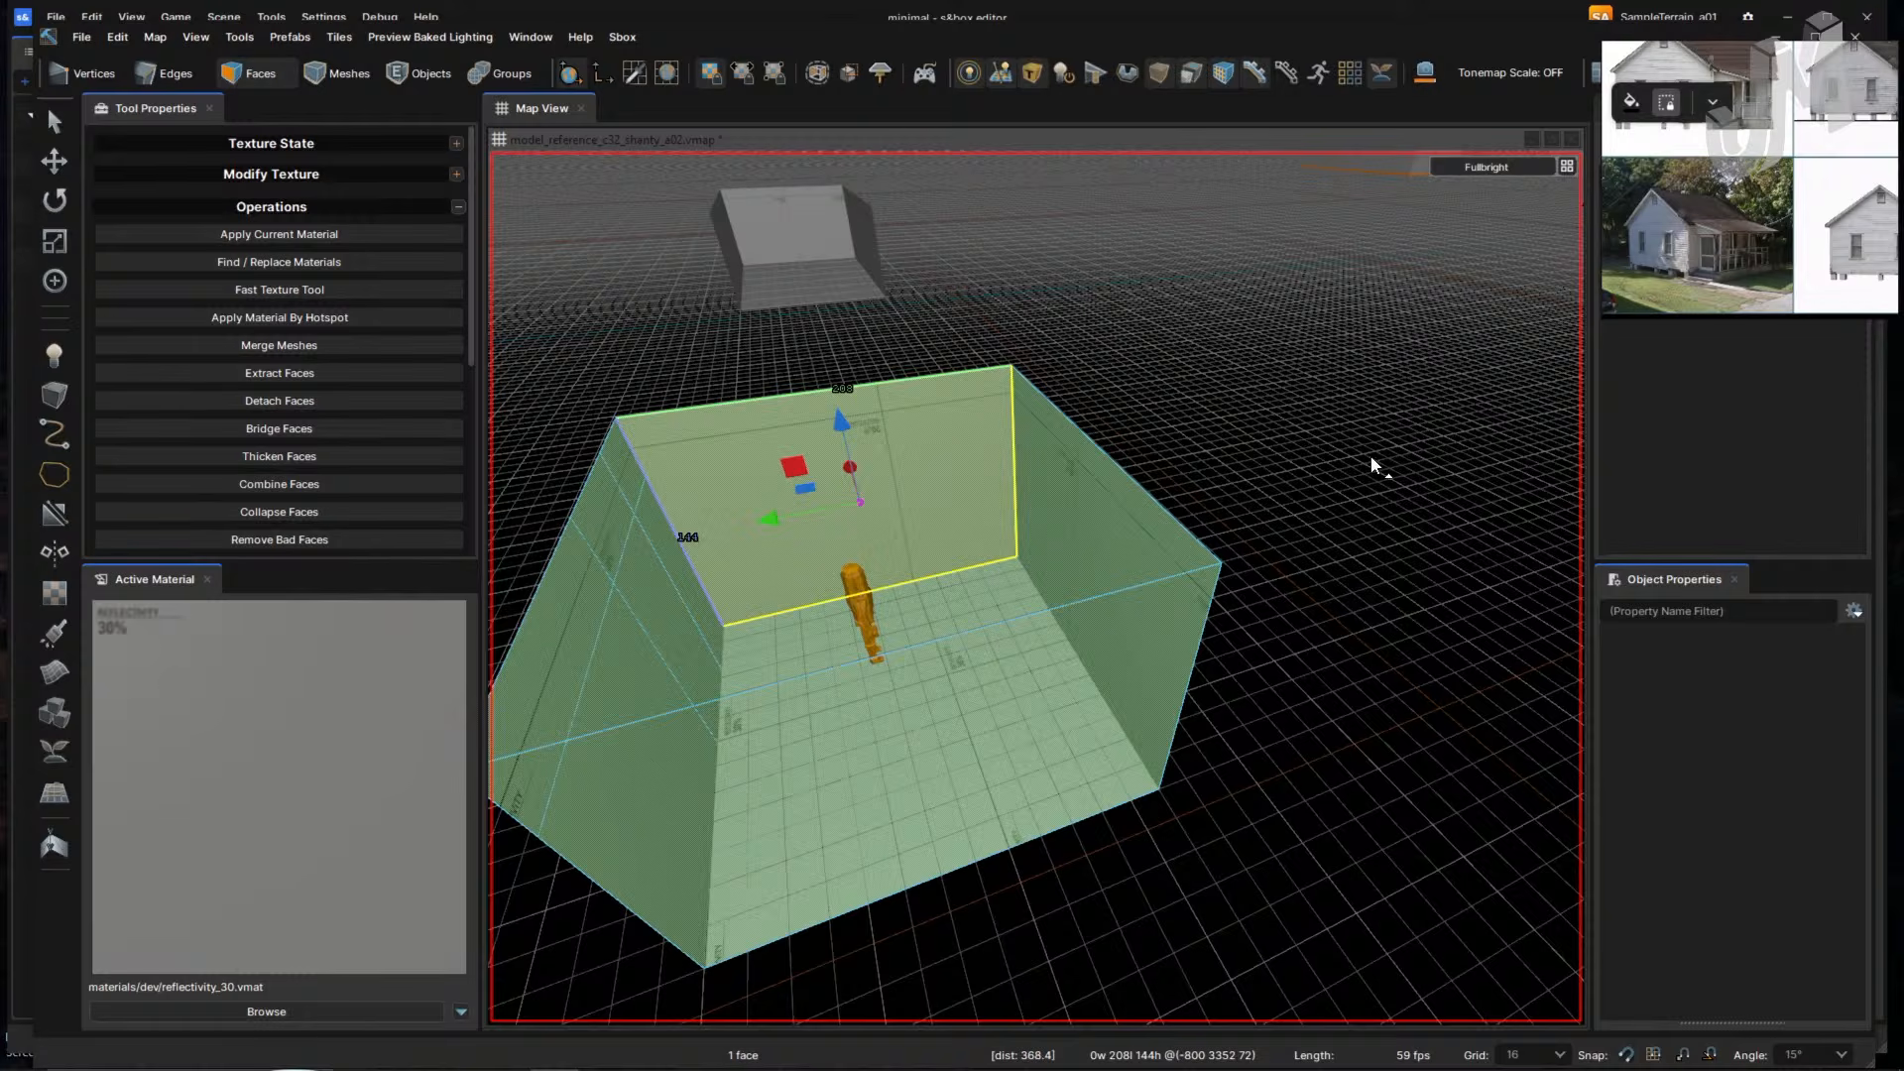
- Play Bitmaster, Decaying, Panic Attack and then Sawtooths from the Epidemic Sound playlist
{"action": "key", "text": "alt+Tab"}
{"action": "left_click", "coordinate": [898, 486]}
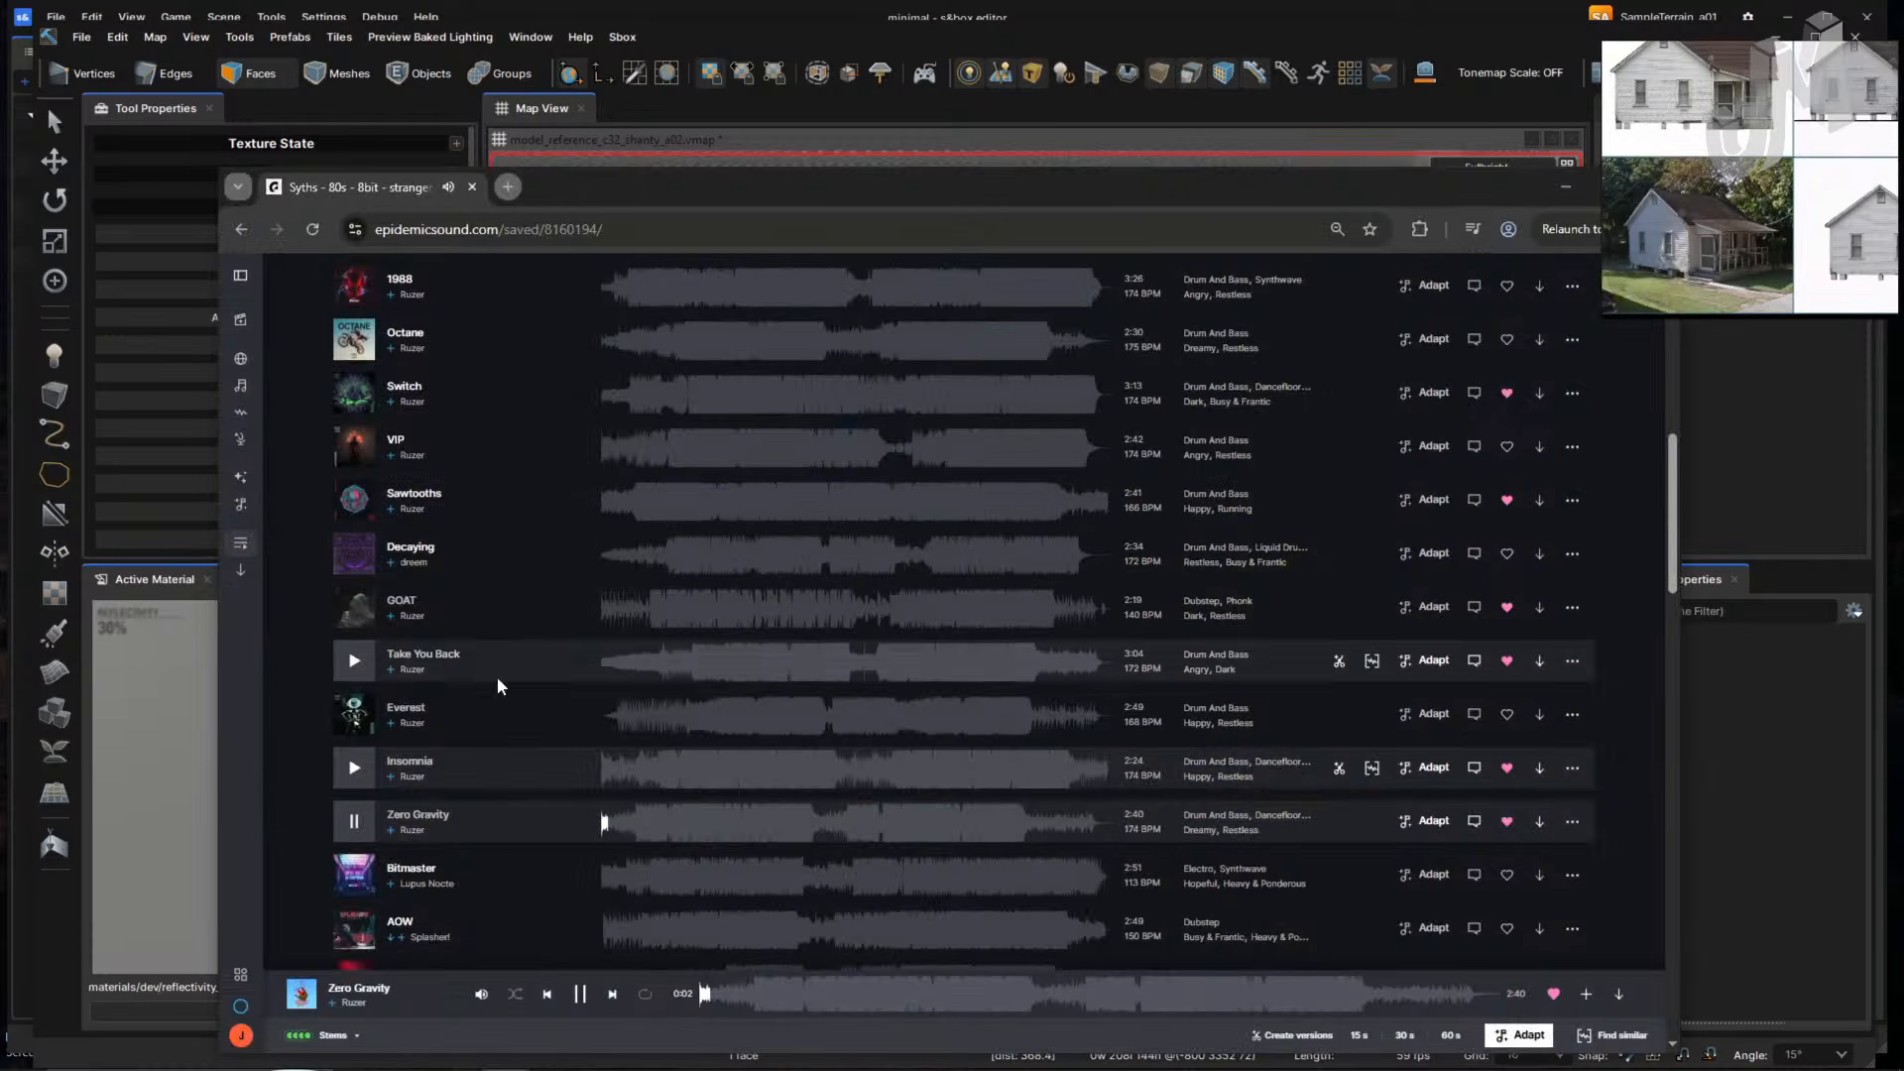
{"action": "left_click", "coordinate": [353, 875]}
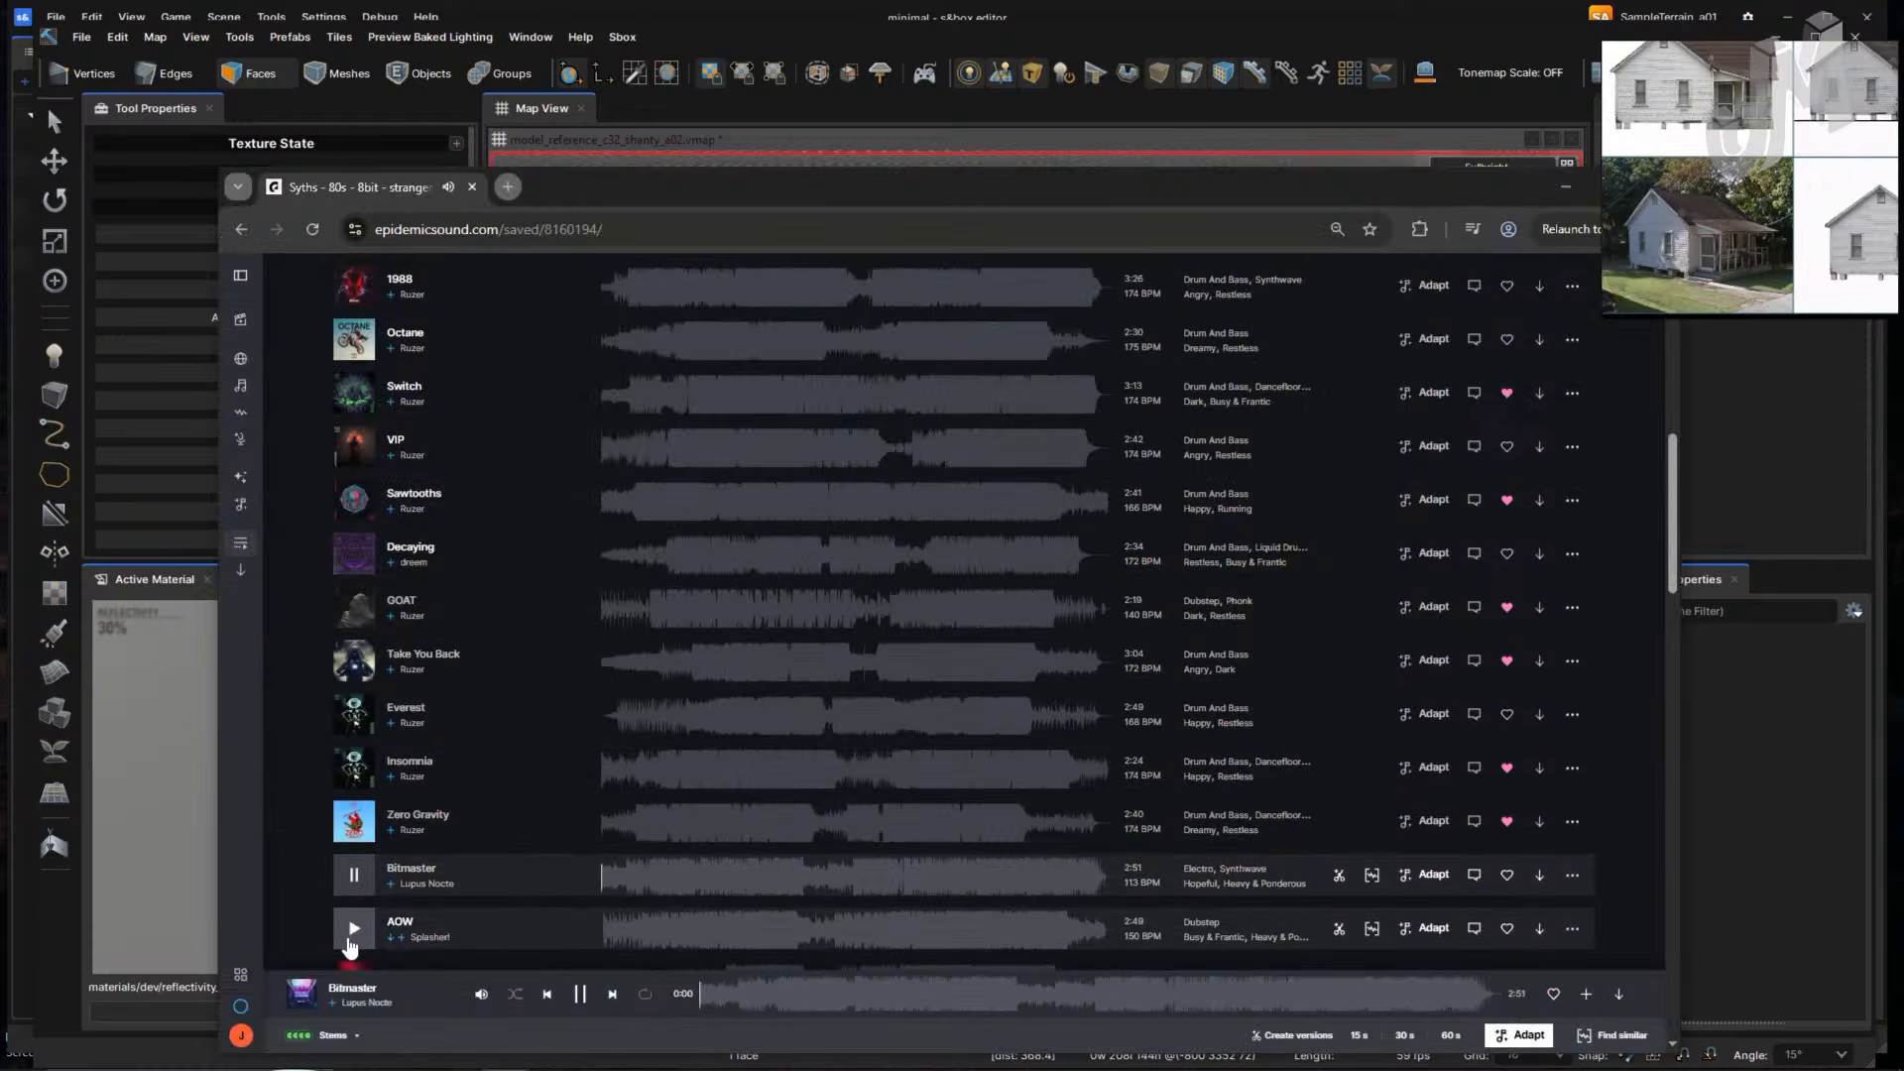
{"action": "left_click", "coordinate": [354, 555]}
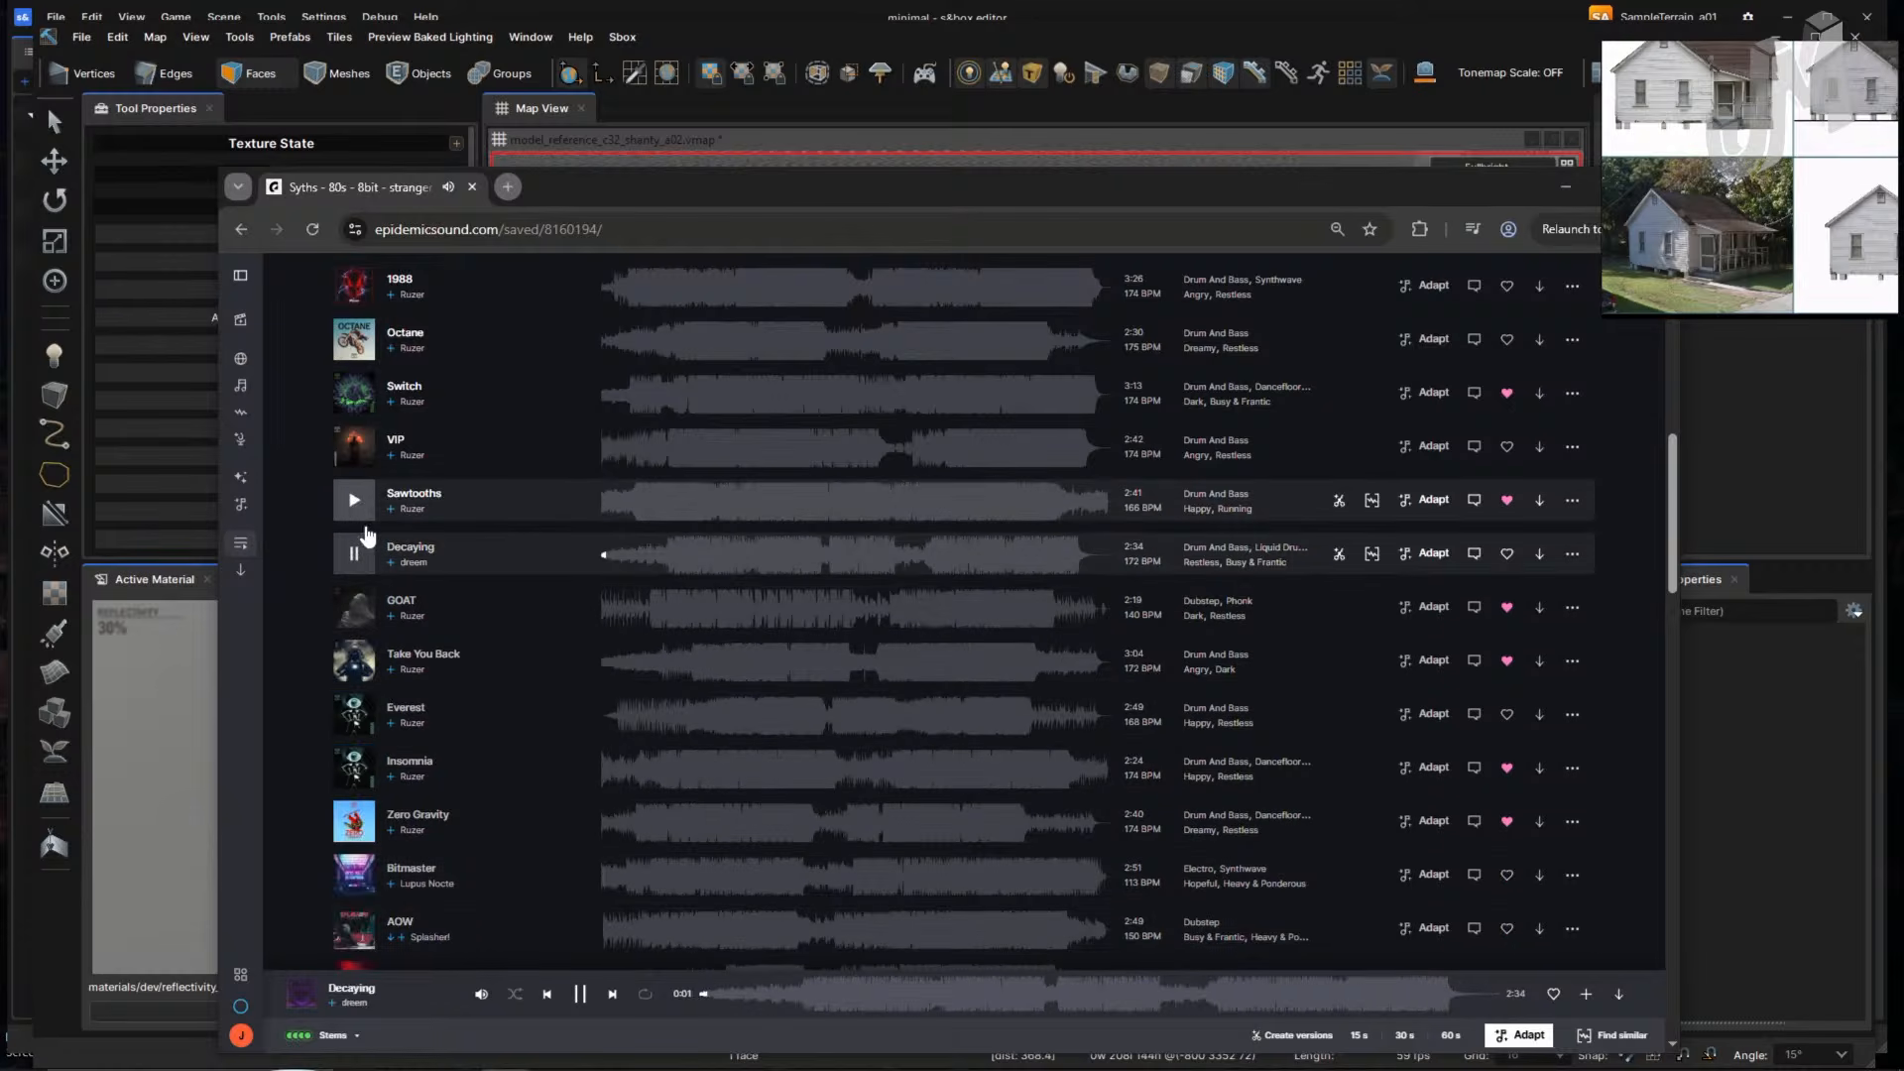
{"action": "left_click", "coordinate": [805, 994]}
{"action": "scroll", "coordinate": [517, 824], "scroll_direction": "down", "scroll_amount": 1}
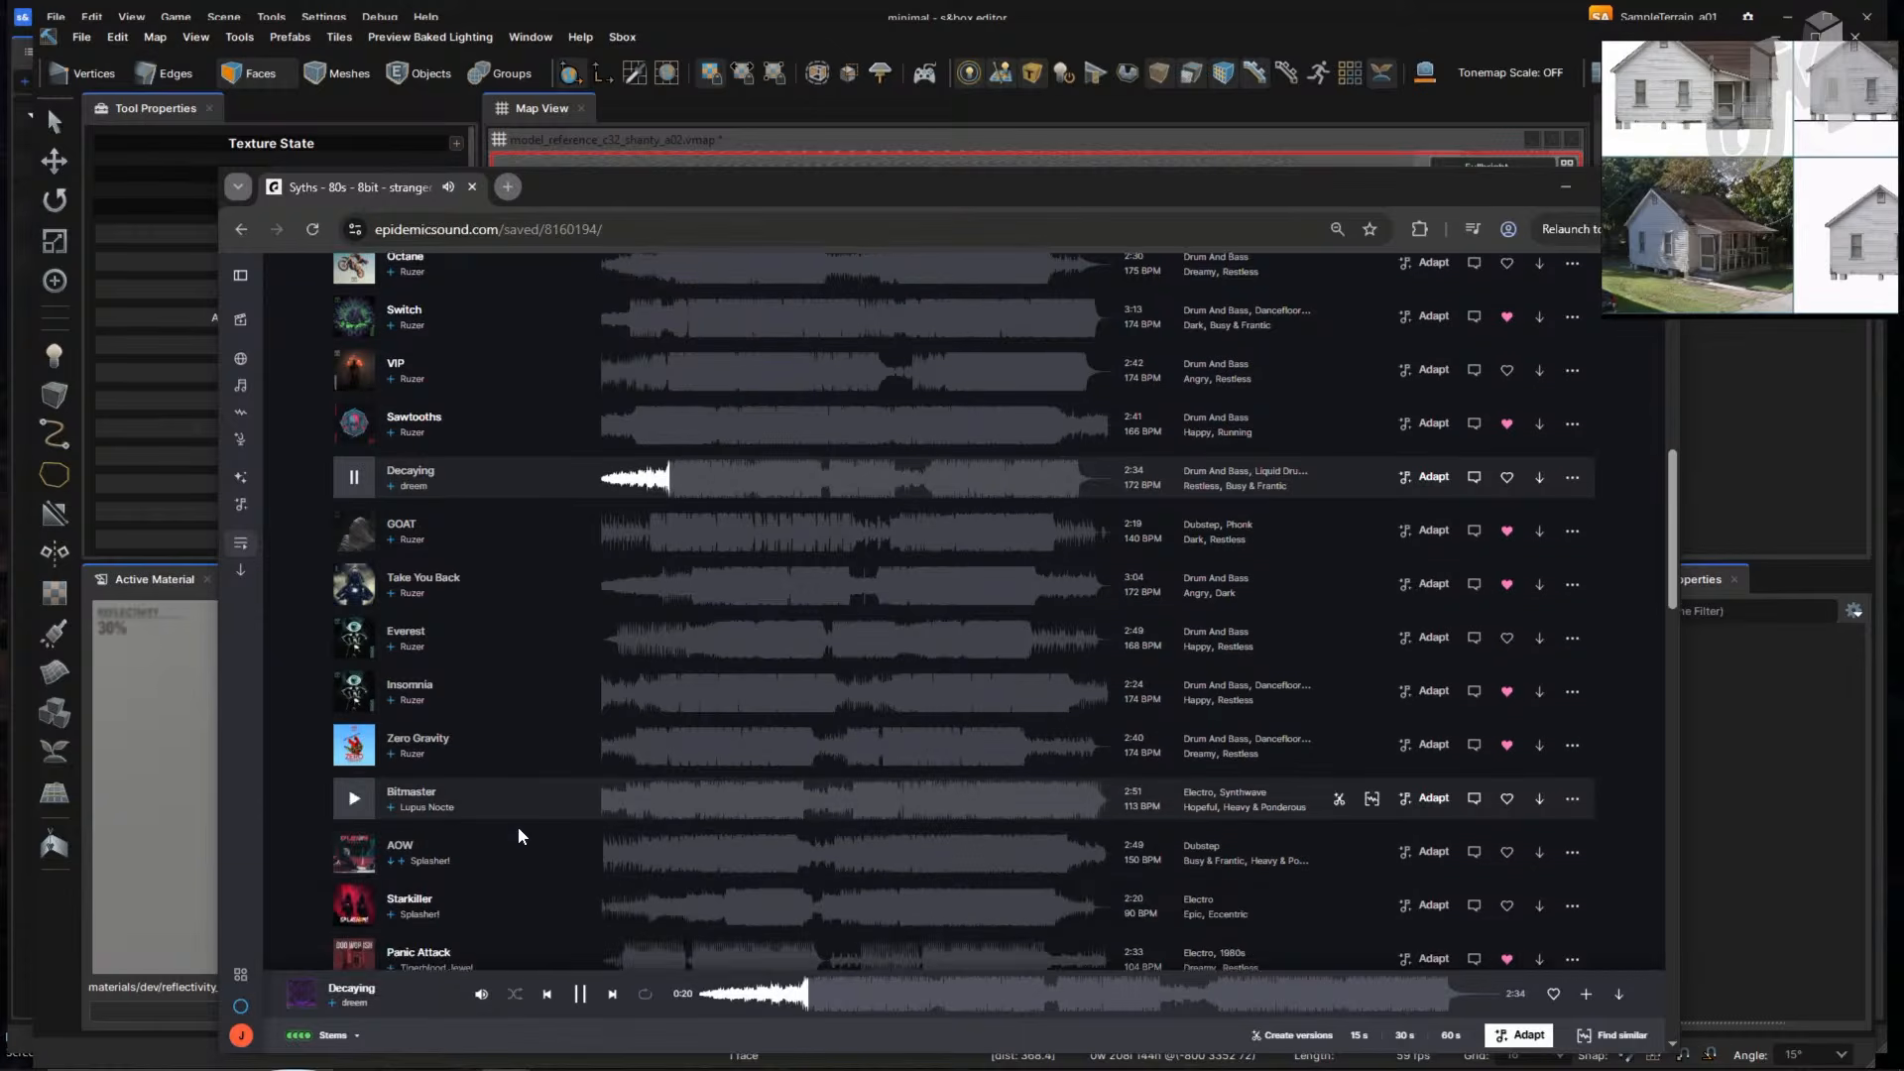
{"action": "left_click", "coordinate": [354, 936]}
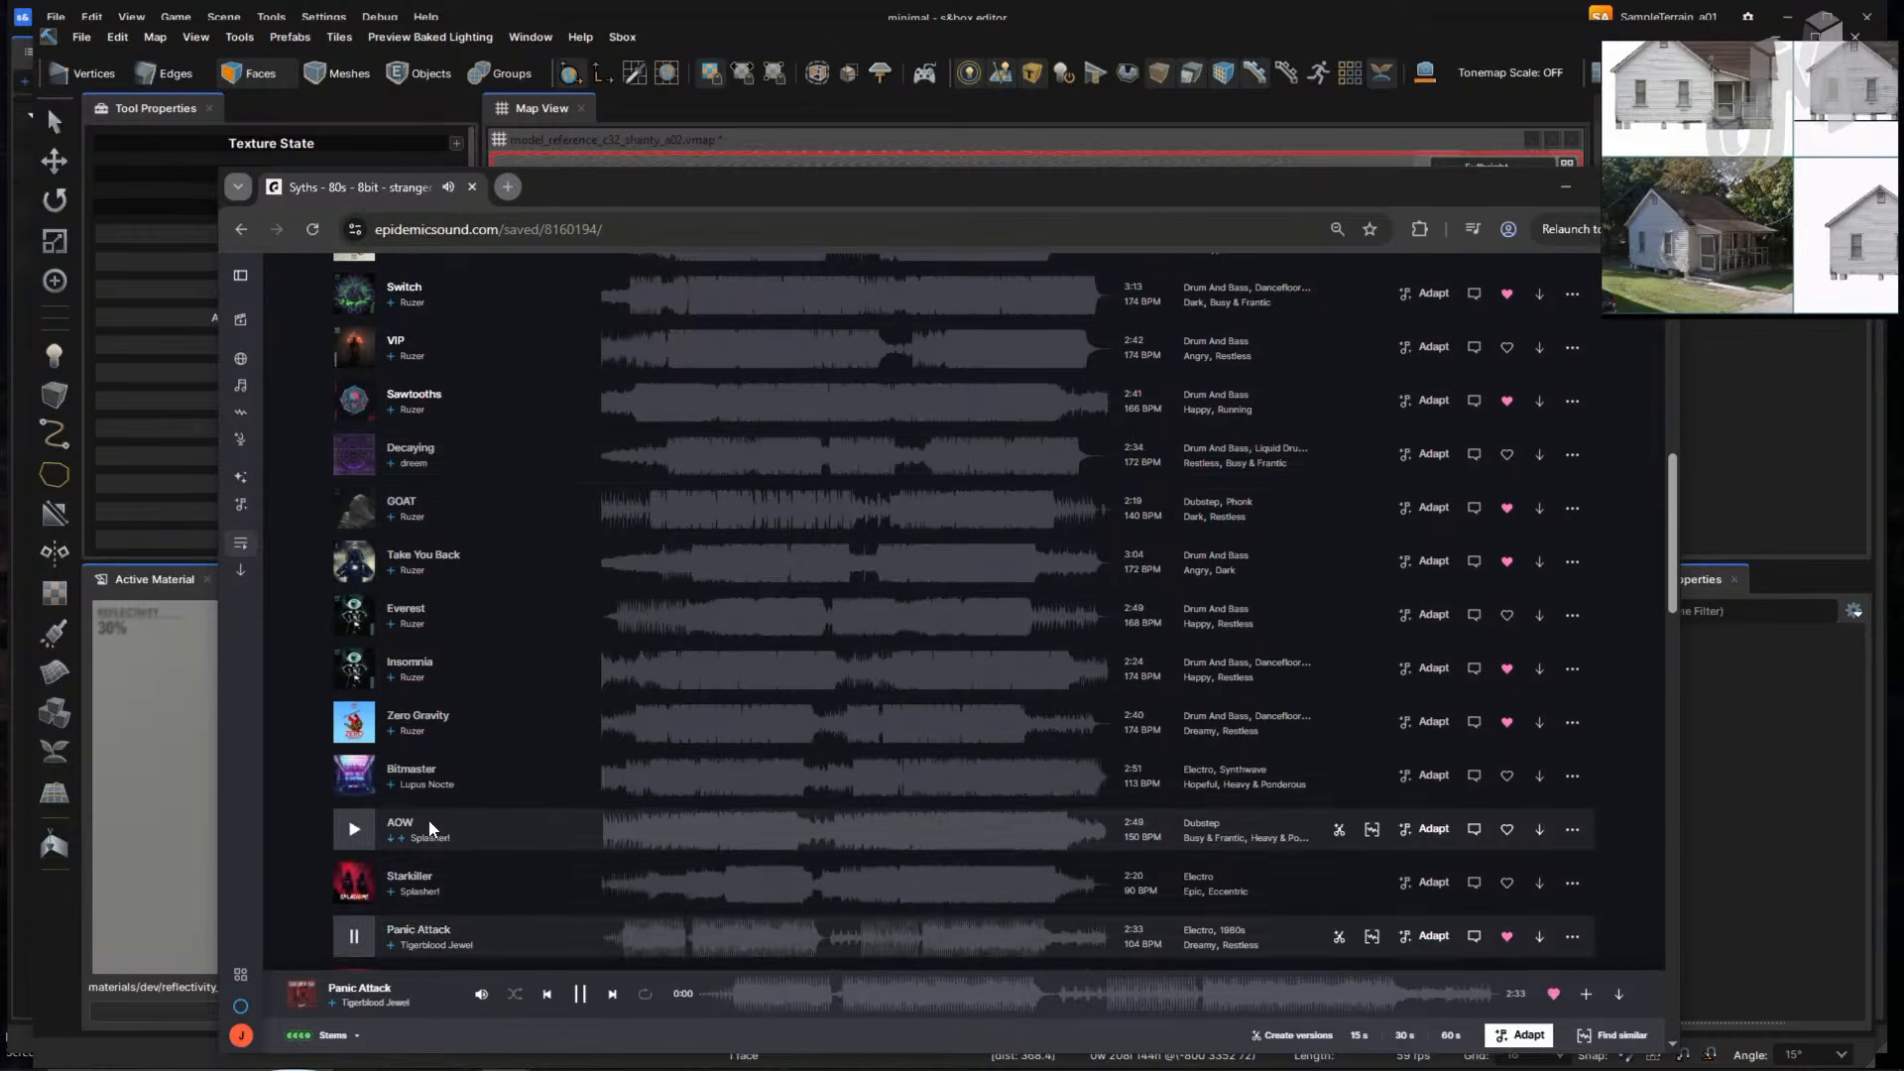
{"action": "scroll", "coordinate": [428, 819], "scroll_direction": "up", "scroll_amount": 1}
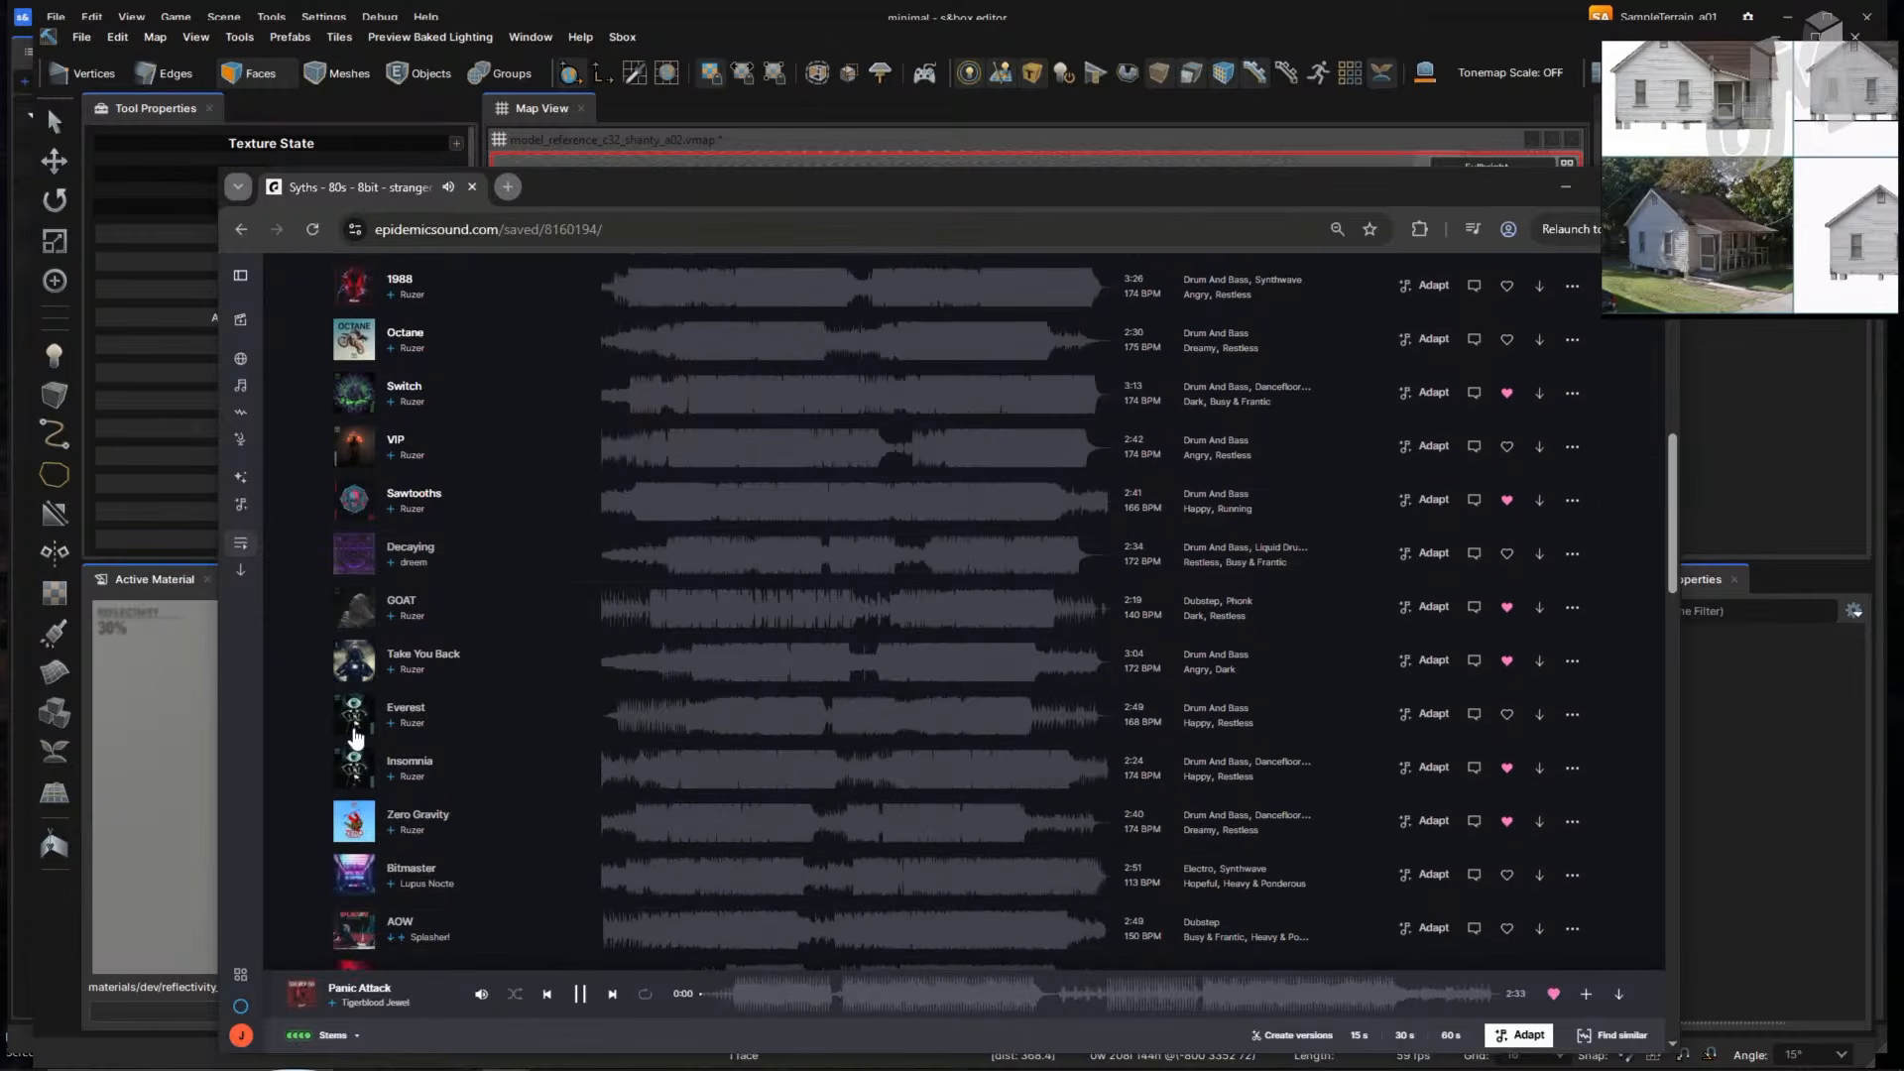
{"action": "left_click", "coordinate": [354, 499]}
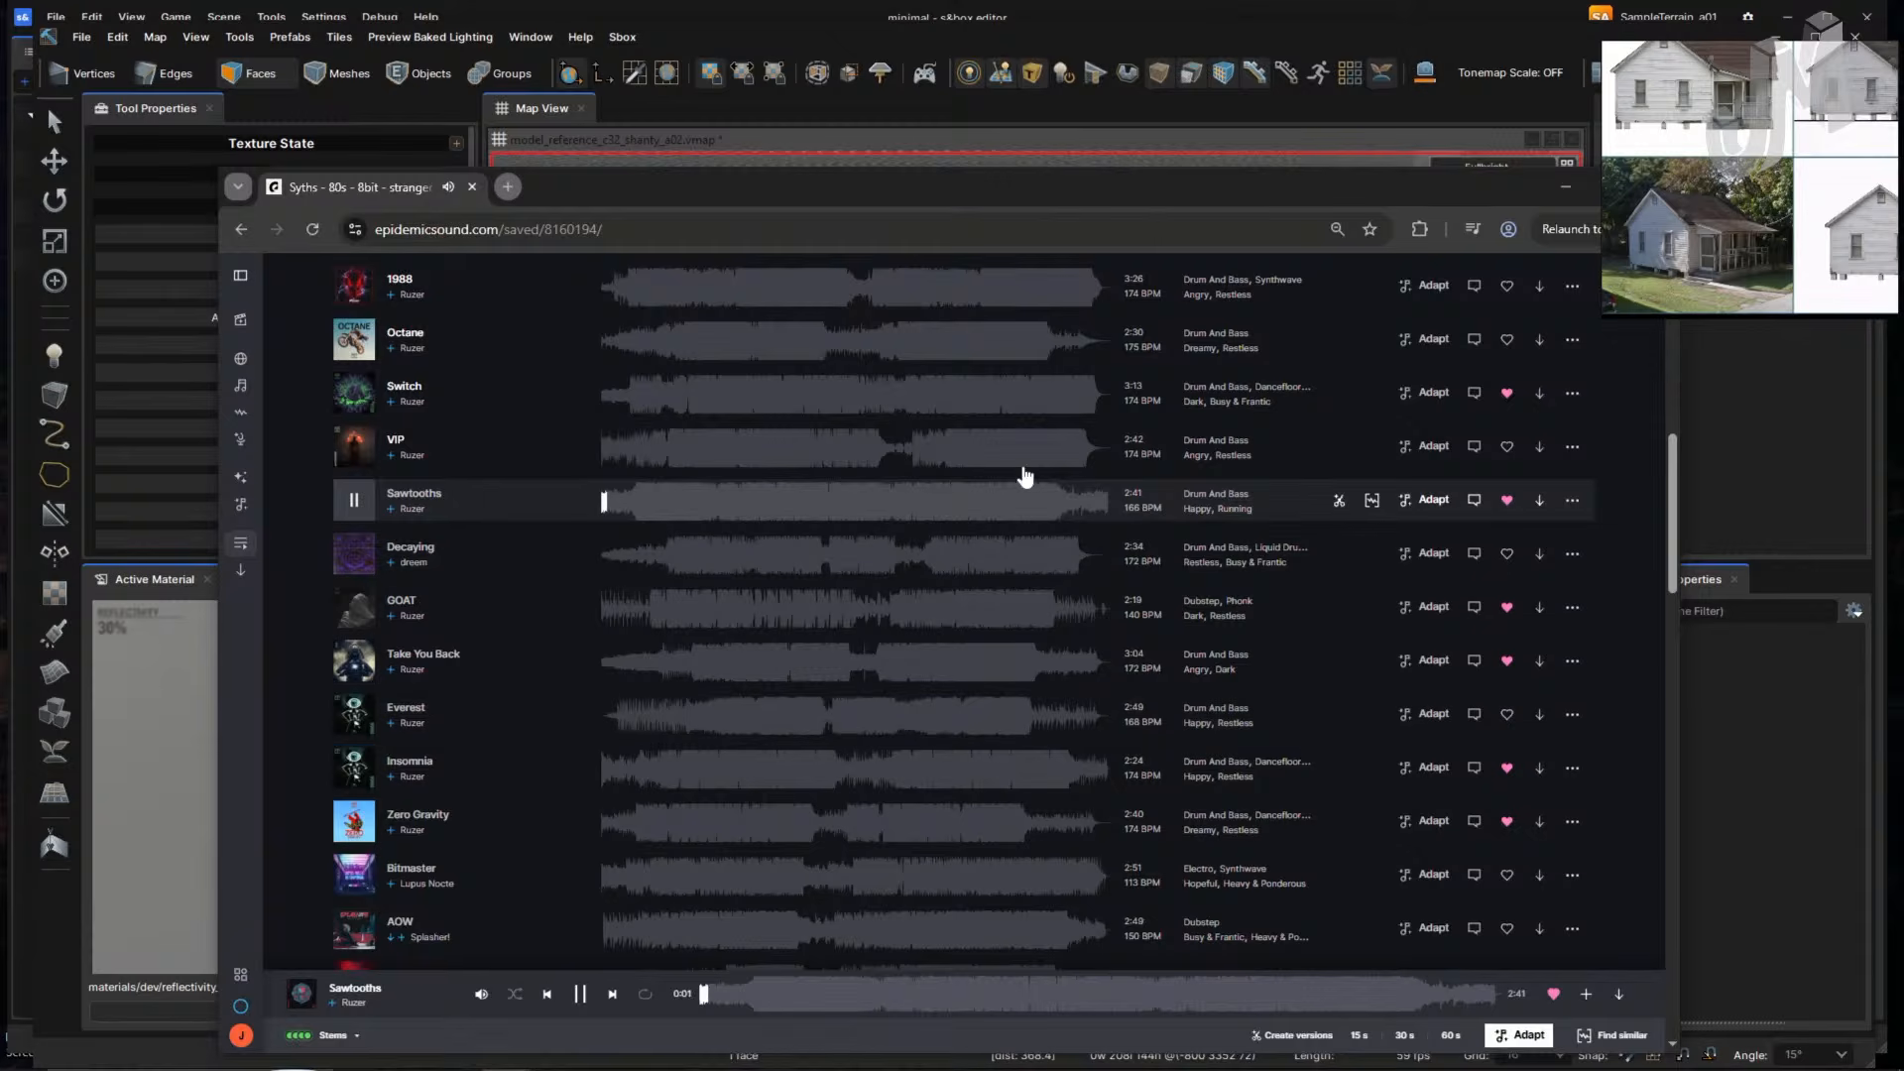
- Pause Sawtooths and return to the s&box editor
{"action": "key", "text": "alt+Tab"}
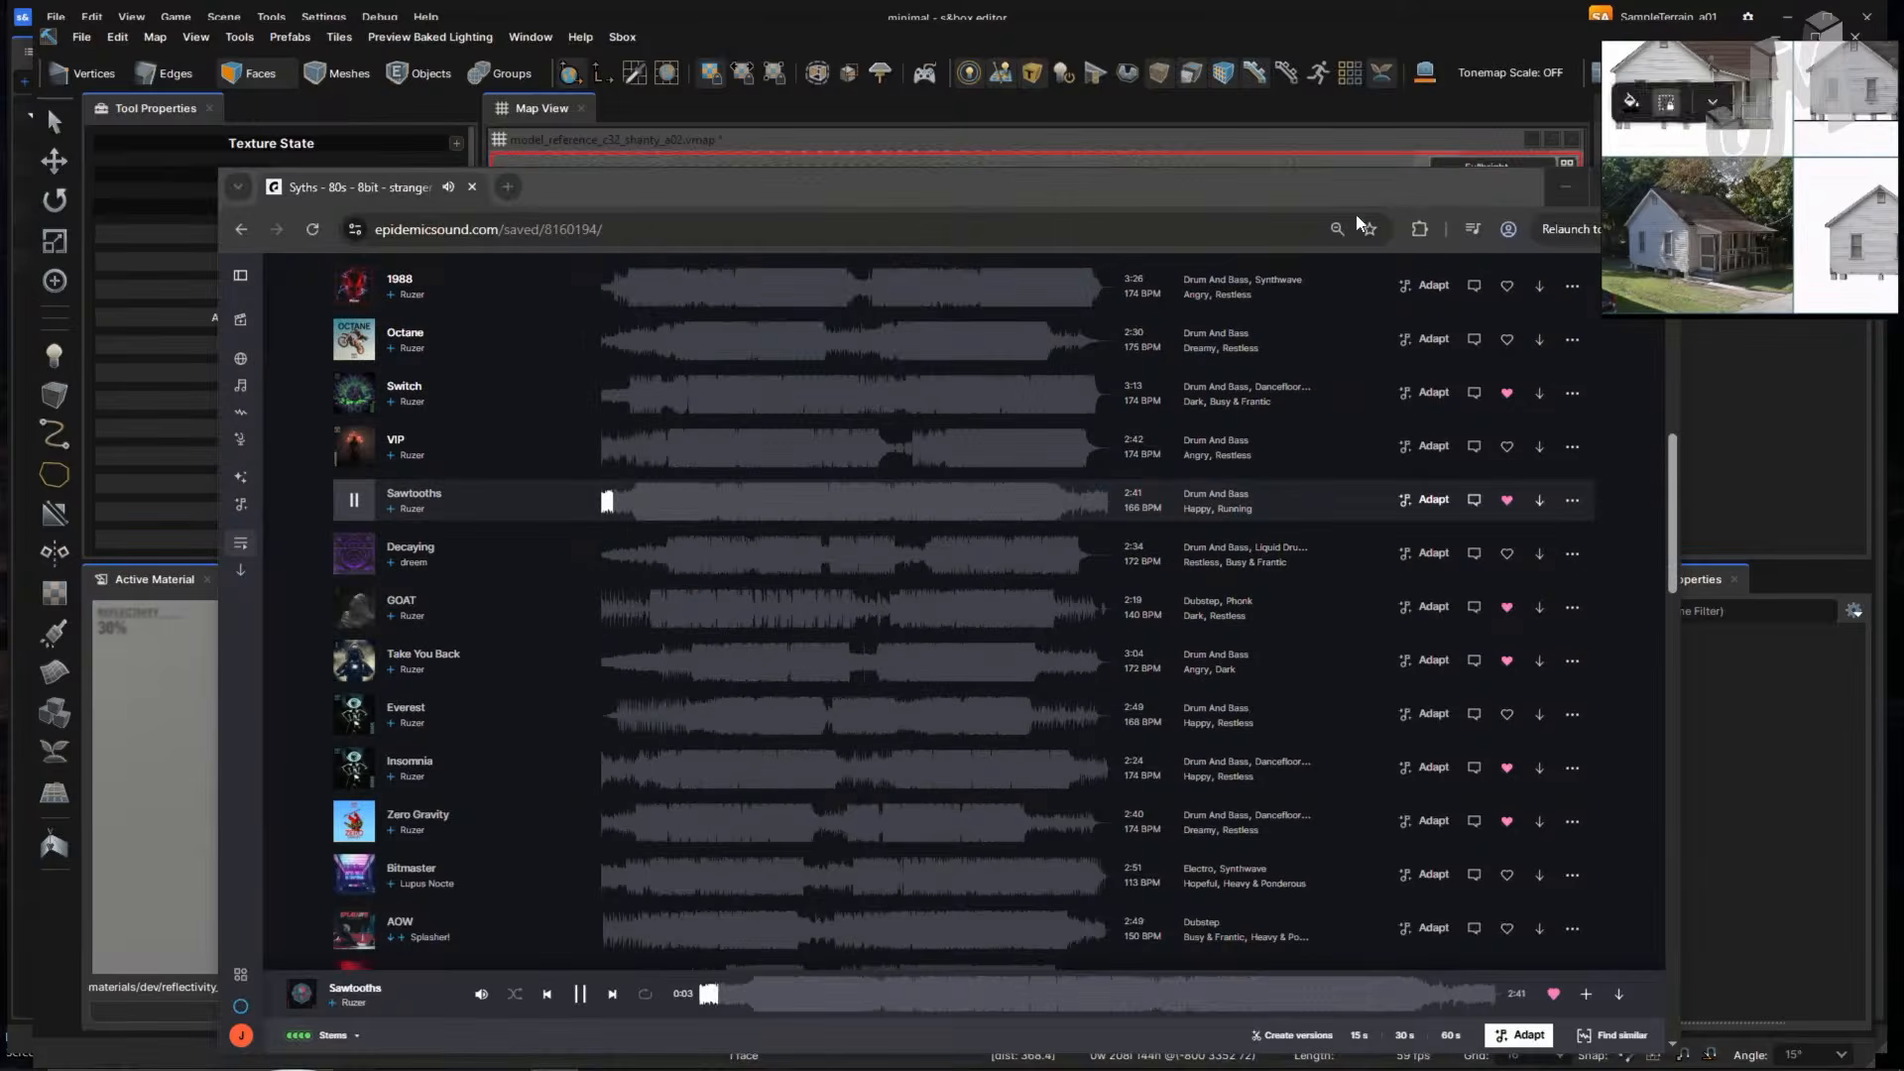
{"action": "left_click", "coordinate": [1164, 396]}
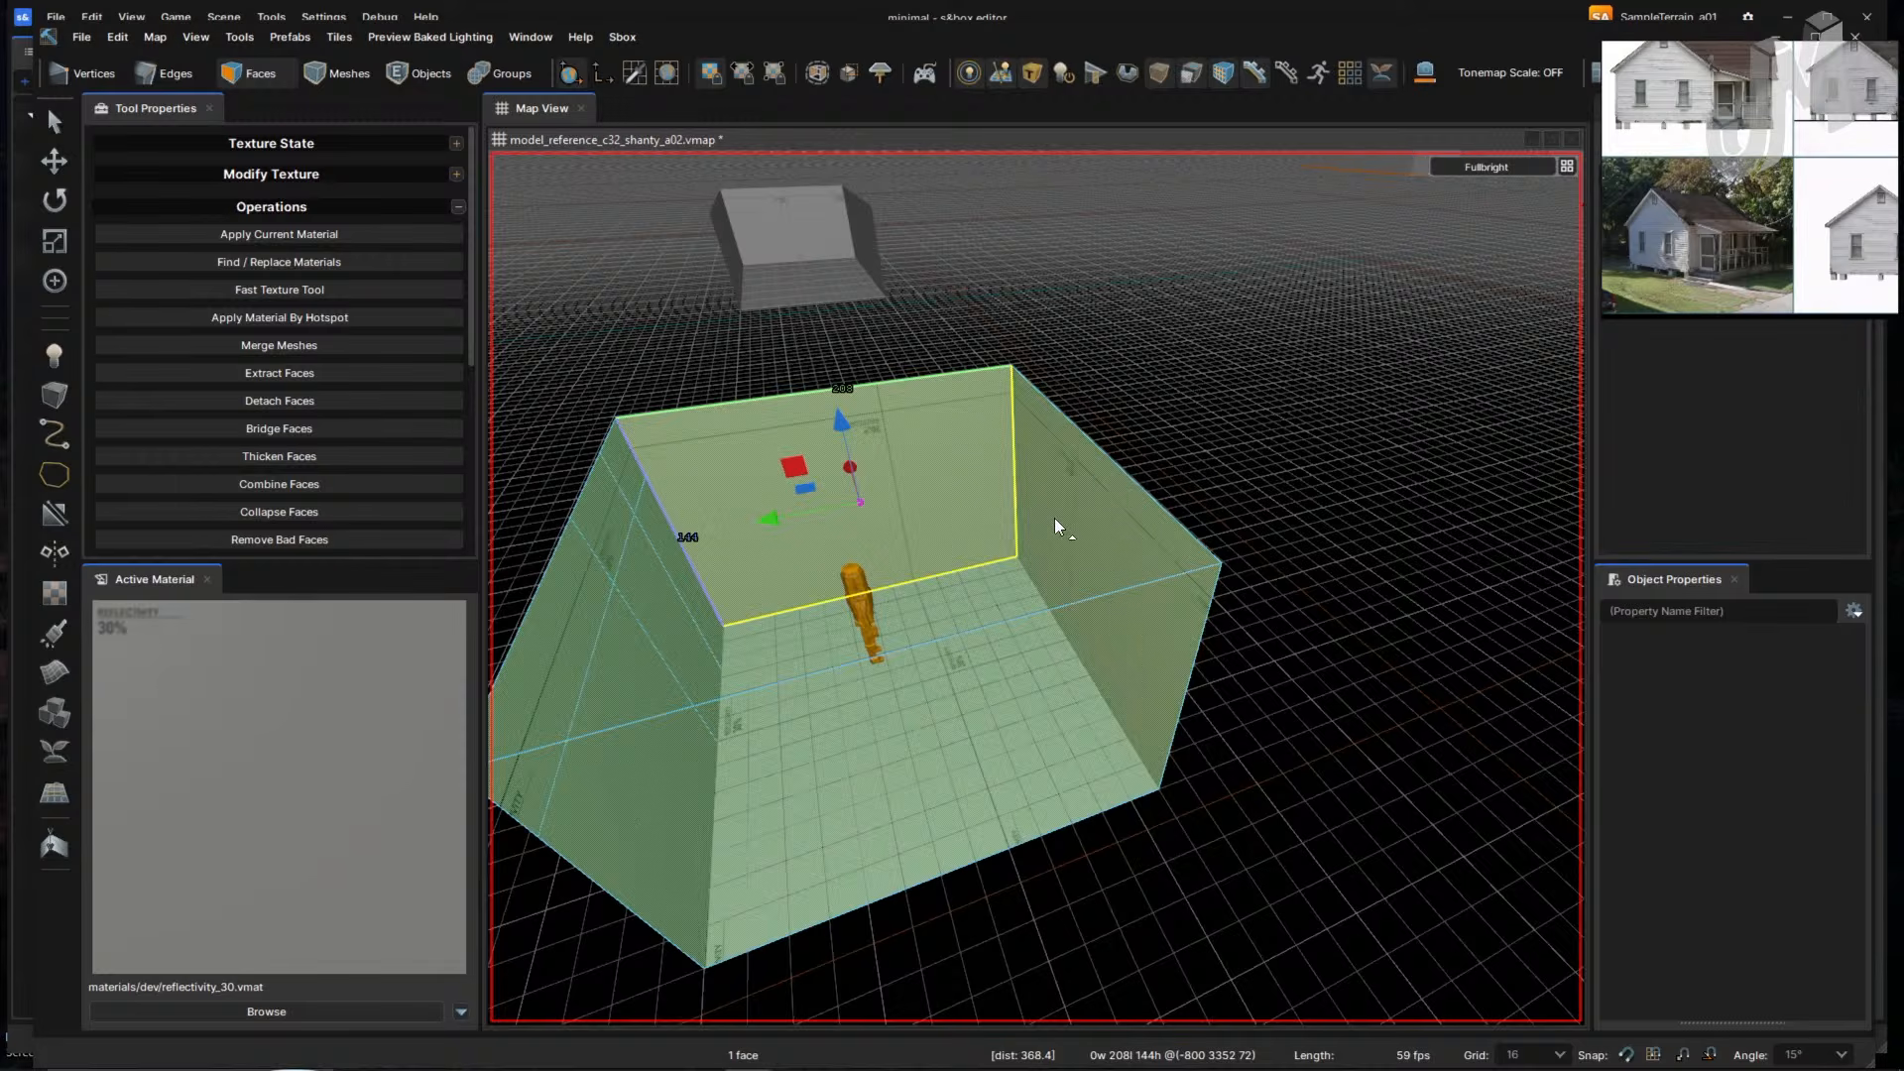
{"action": "key", "text": "alt+Tab"}
{"action": "left_click", "coordinate": [813, 591]}
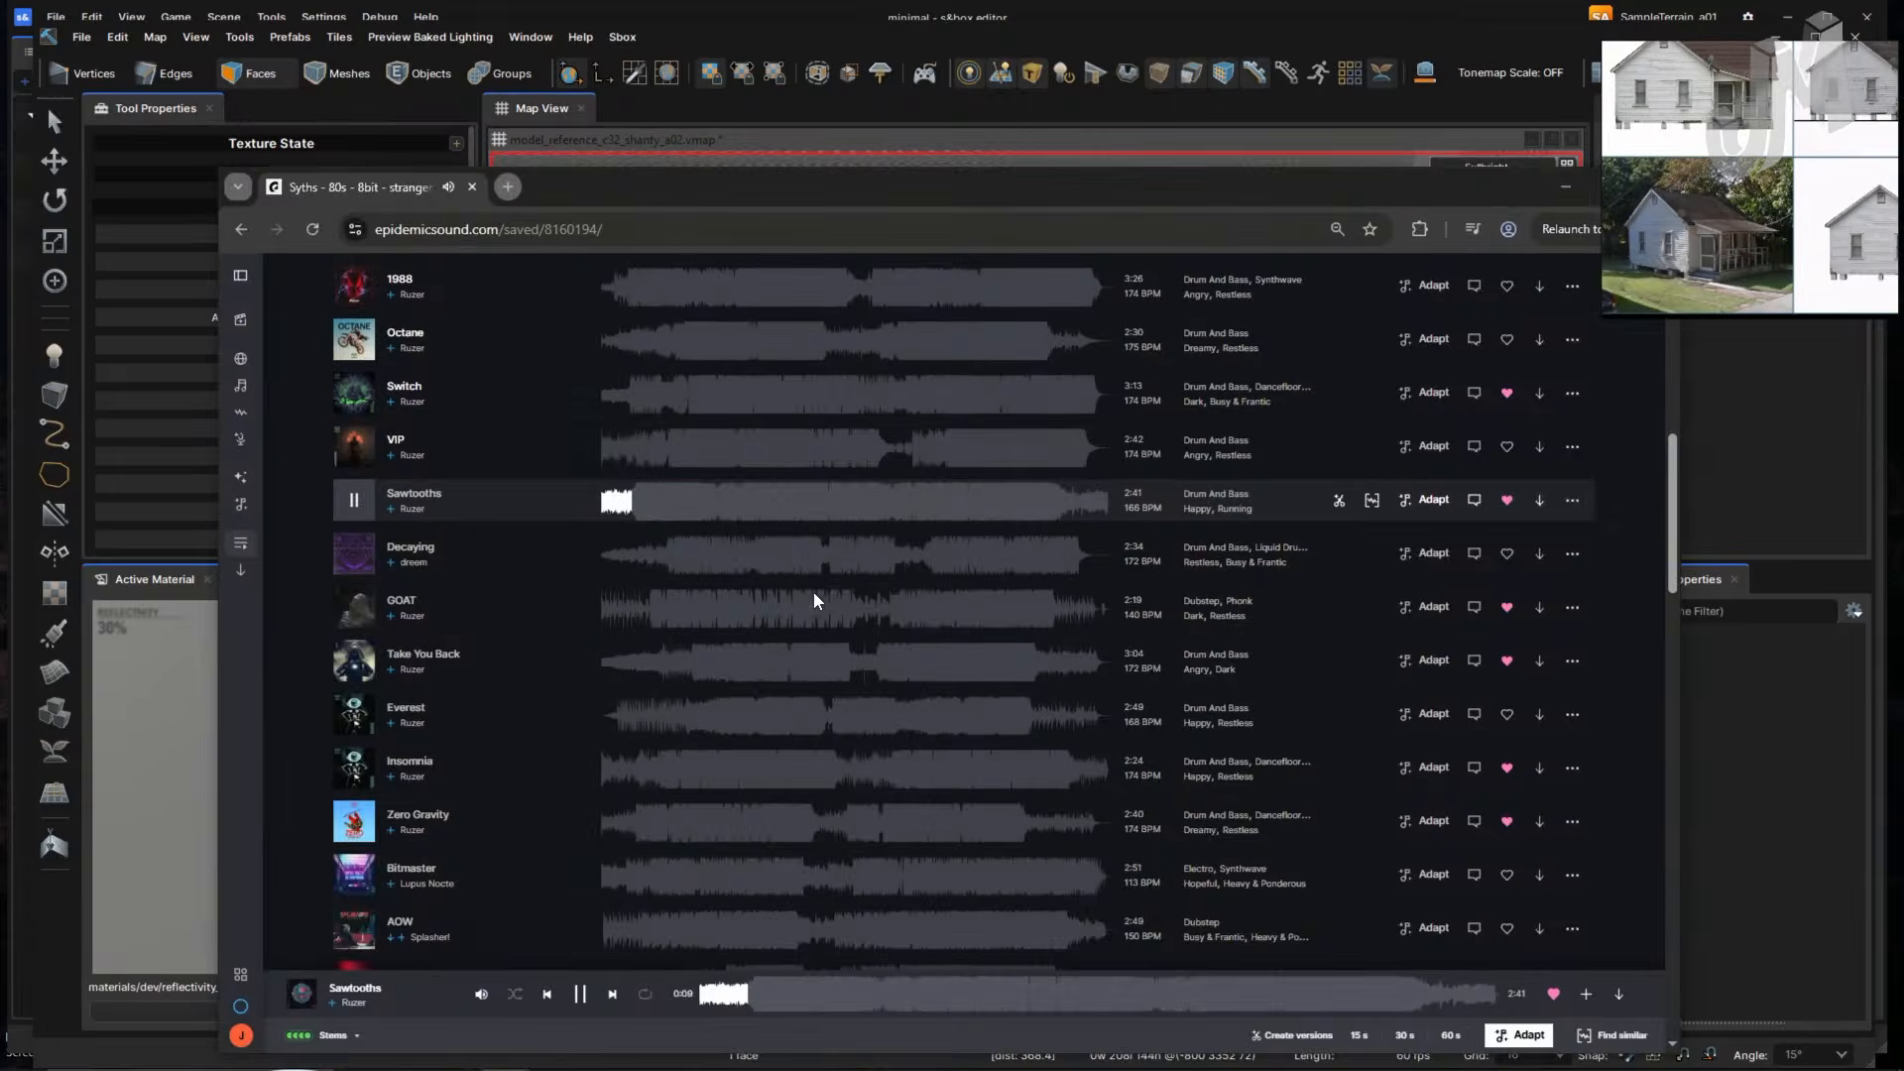
{"action": "left_click", "coordinate": [580, 993]}
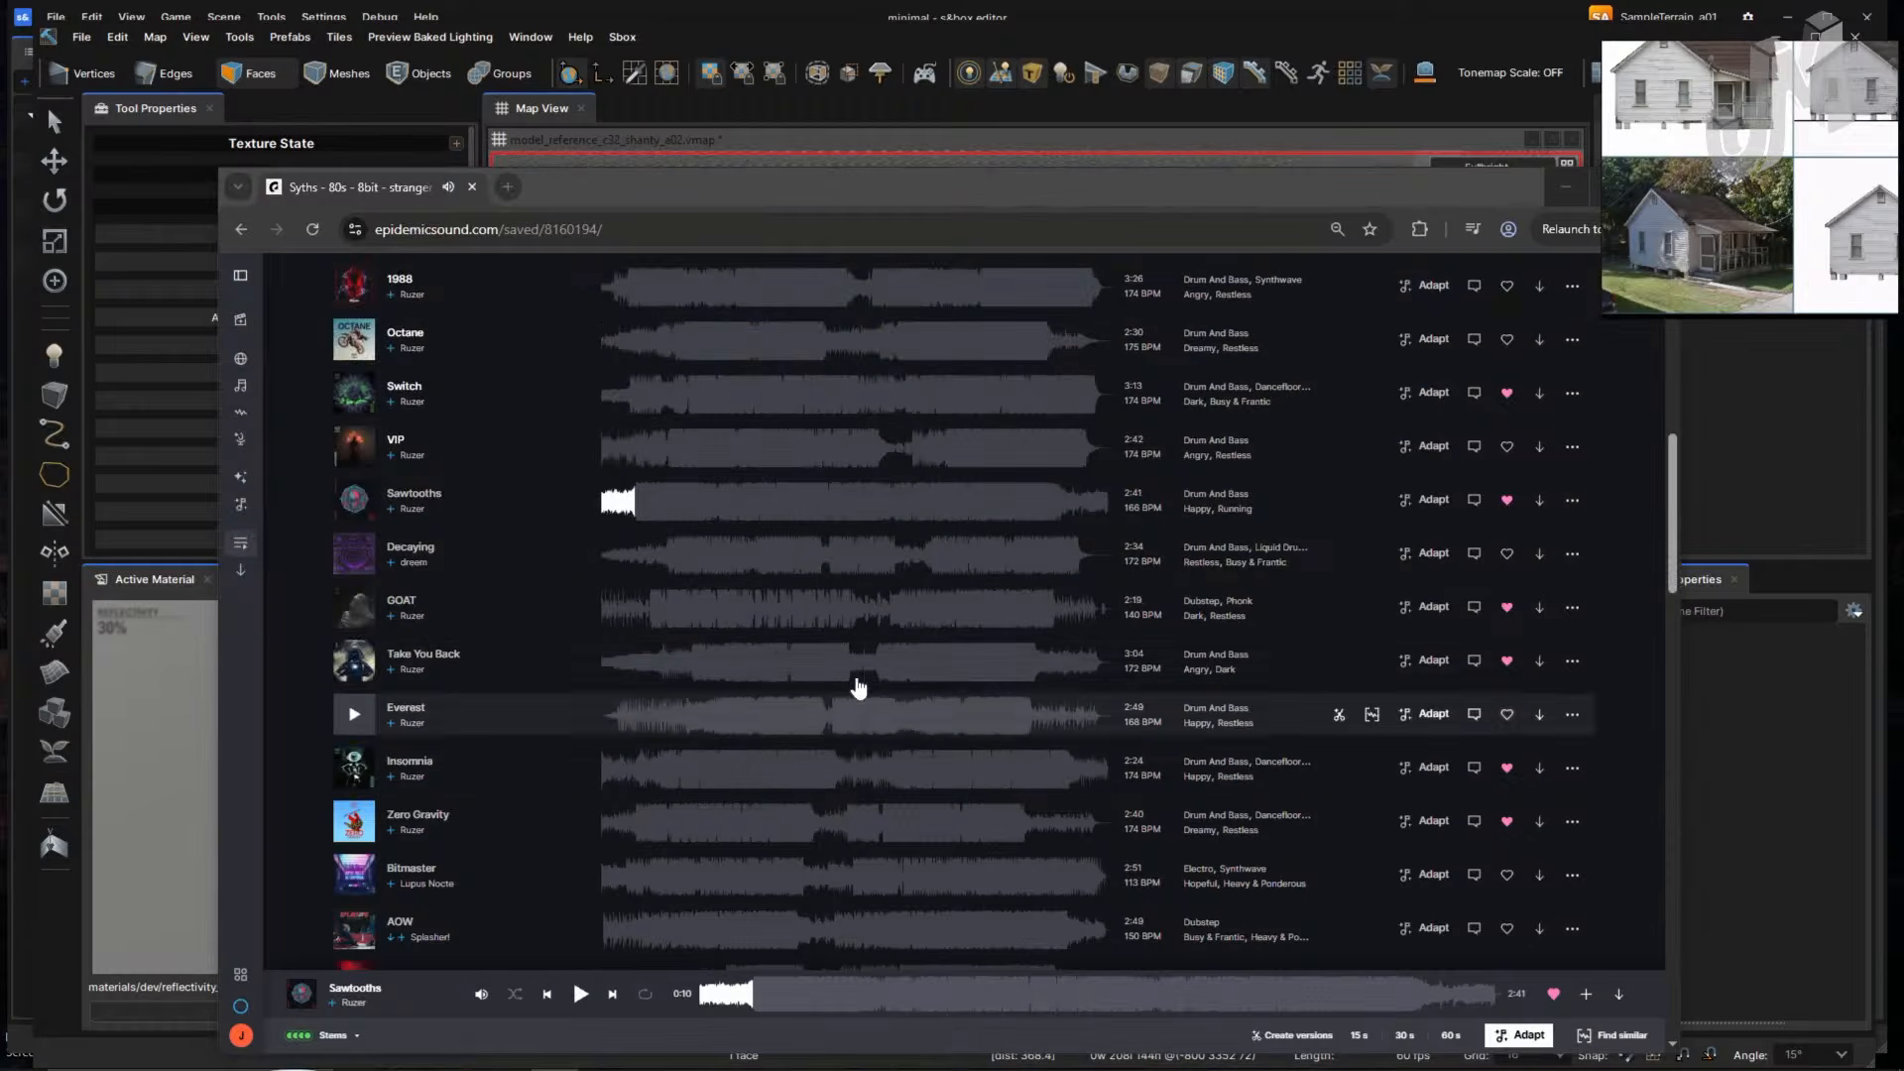
{"action": "key", "text": "alt+Tab"}
{"action": "key", "text": "alt+Tab"}
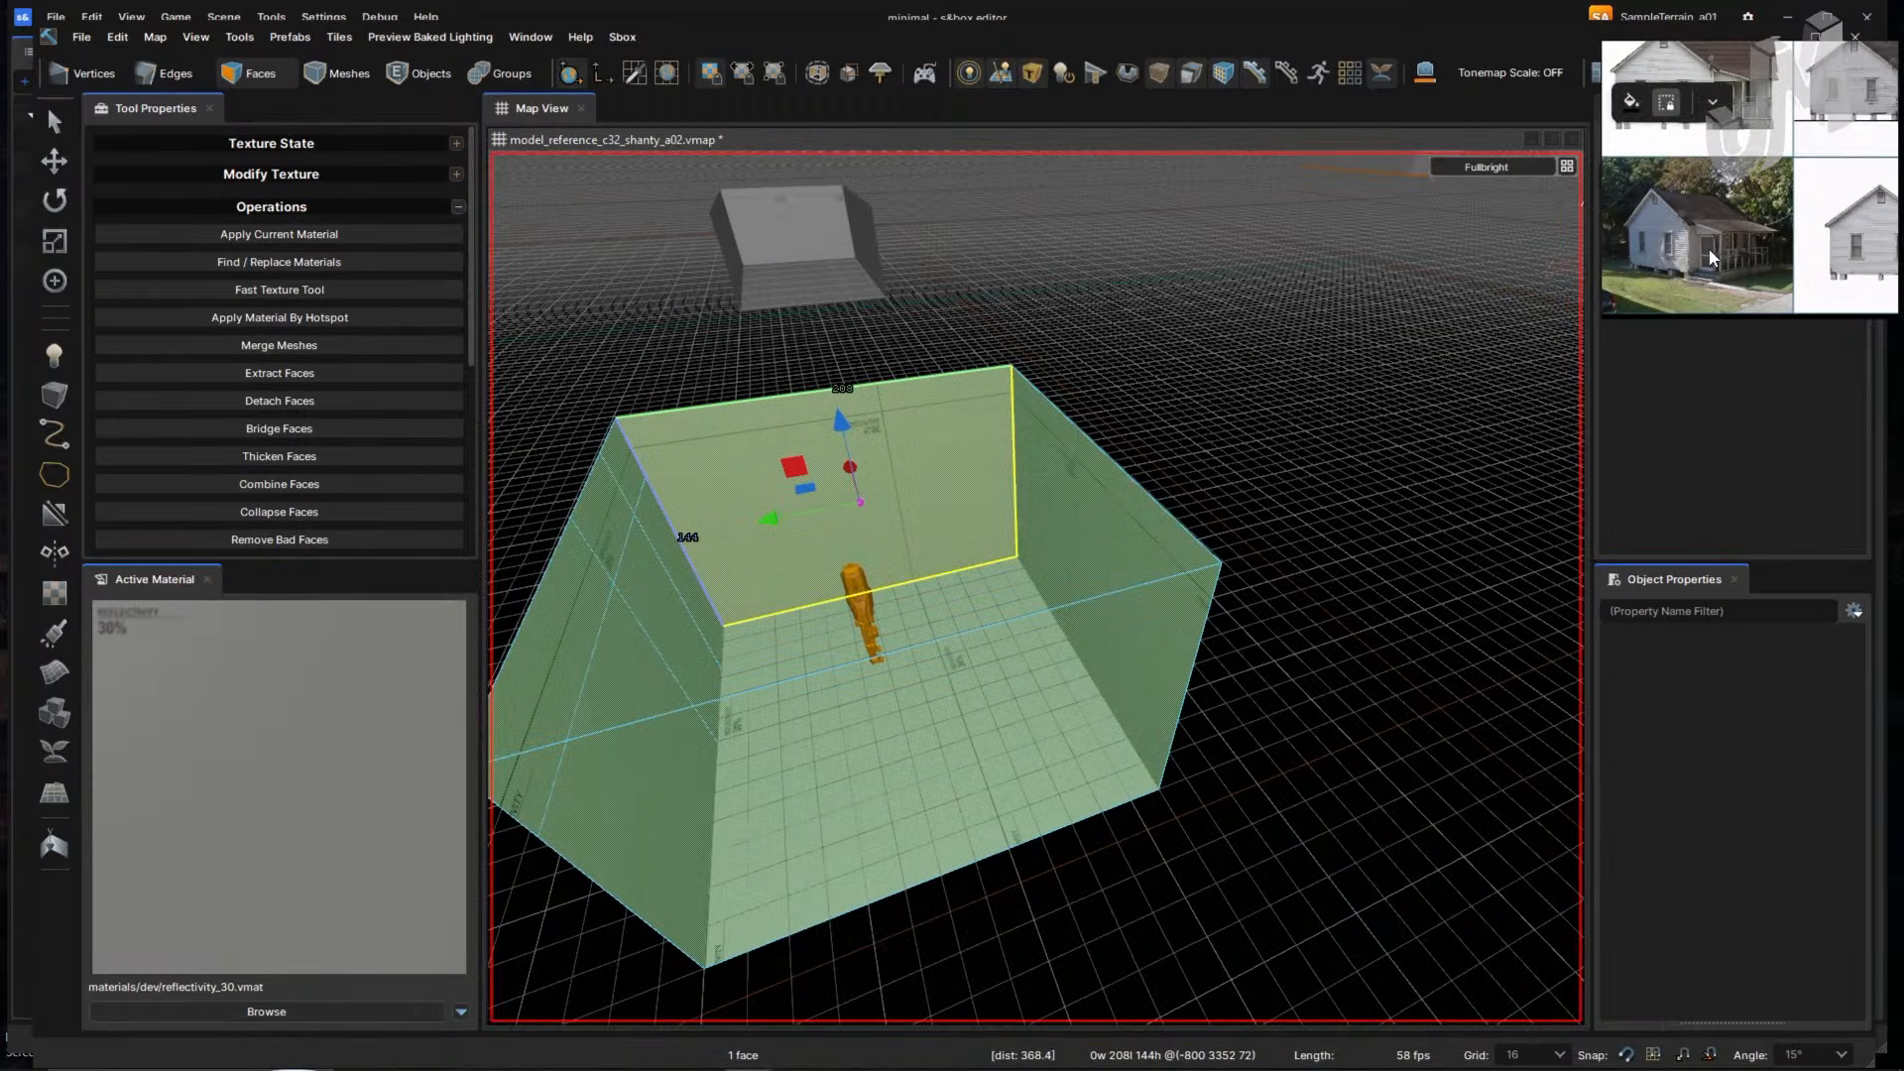
- Zoom and pan the reference photo onto the window and porch, then deselect the wall face
{"action": "middle_click_drag", "start_coordinate": [1712, 258], "coordinate": [1810, 234]}
{"action": "scroll", "coordinate": [1771, 261], "scroll_direction": "up", "scroll_amount": 5}
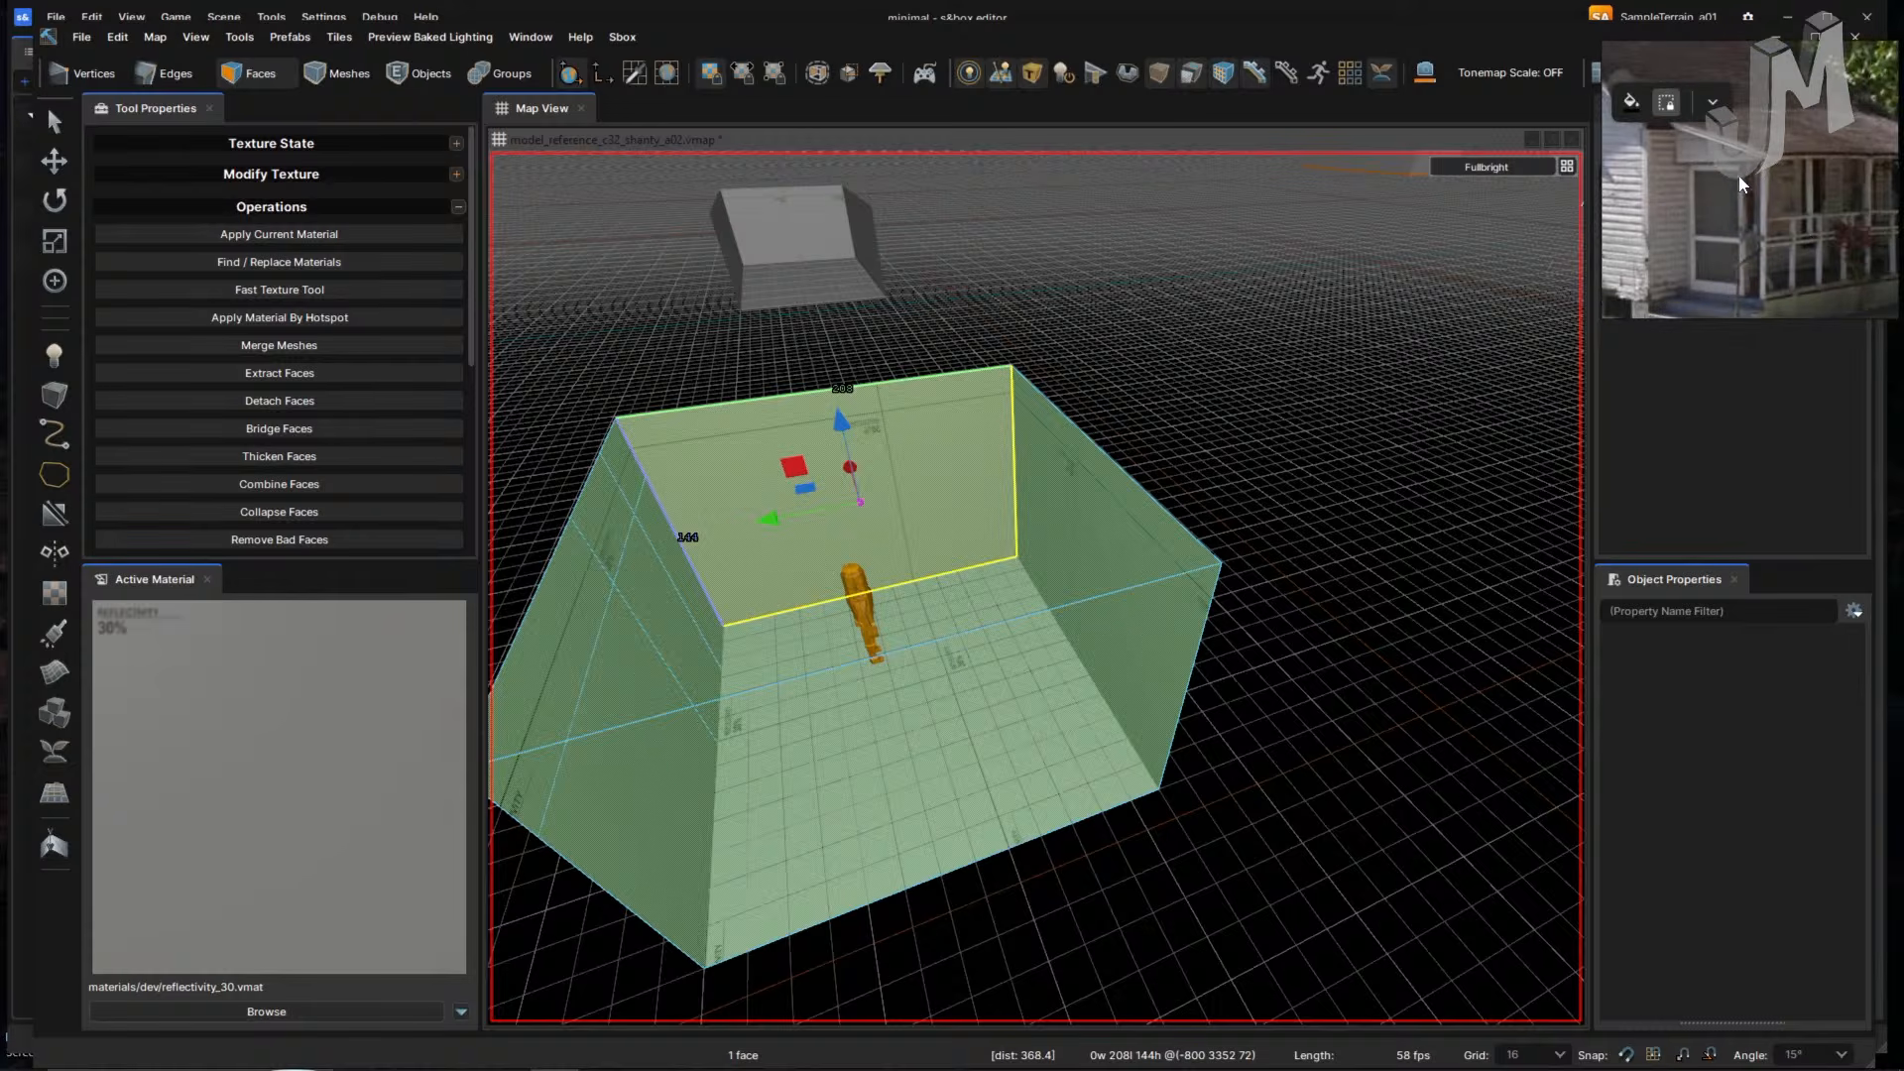
{"action": "scroll", "coordinate": [1761, 230], "scroll_direction": "down", "scroll_amount": 3}
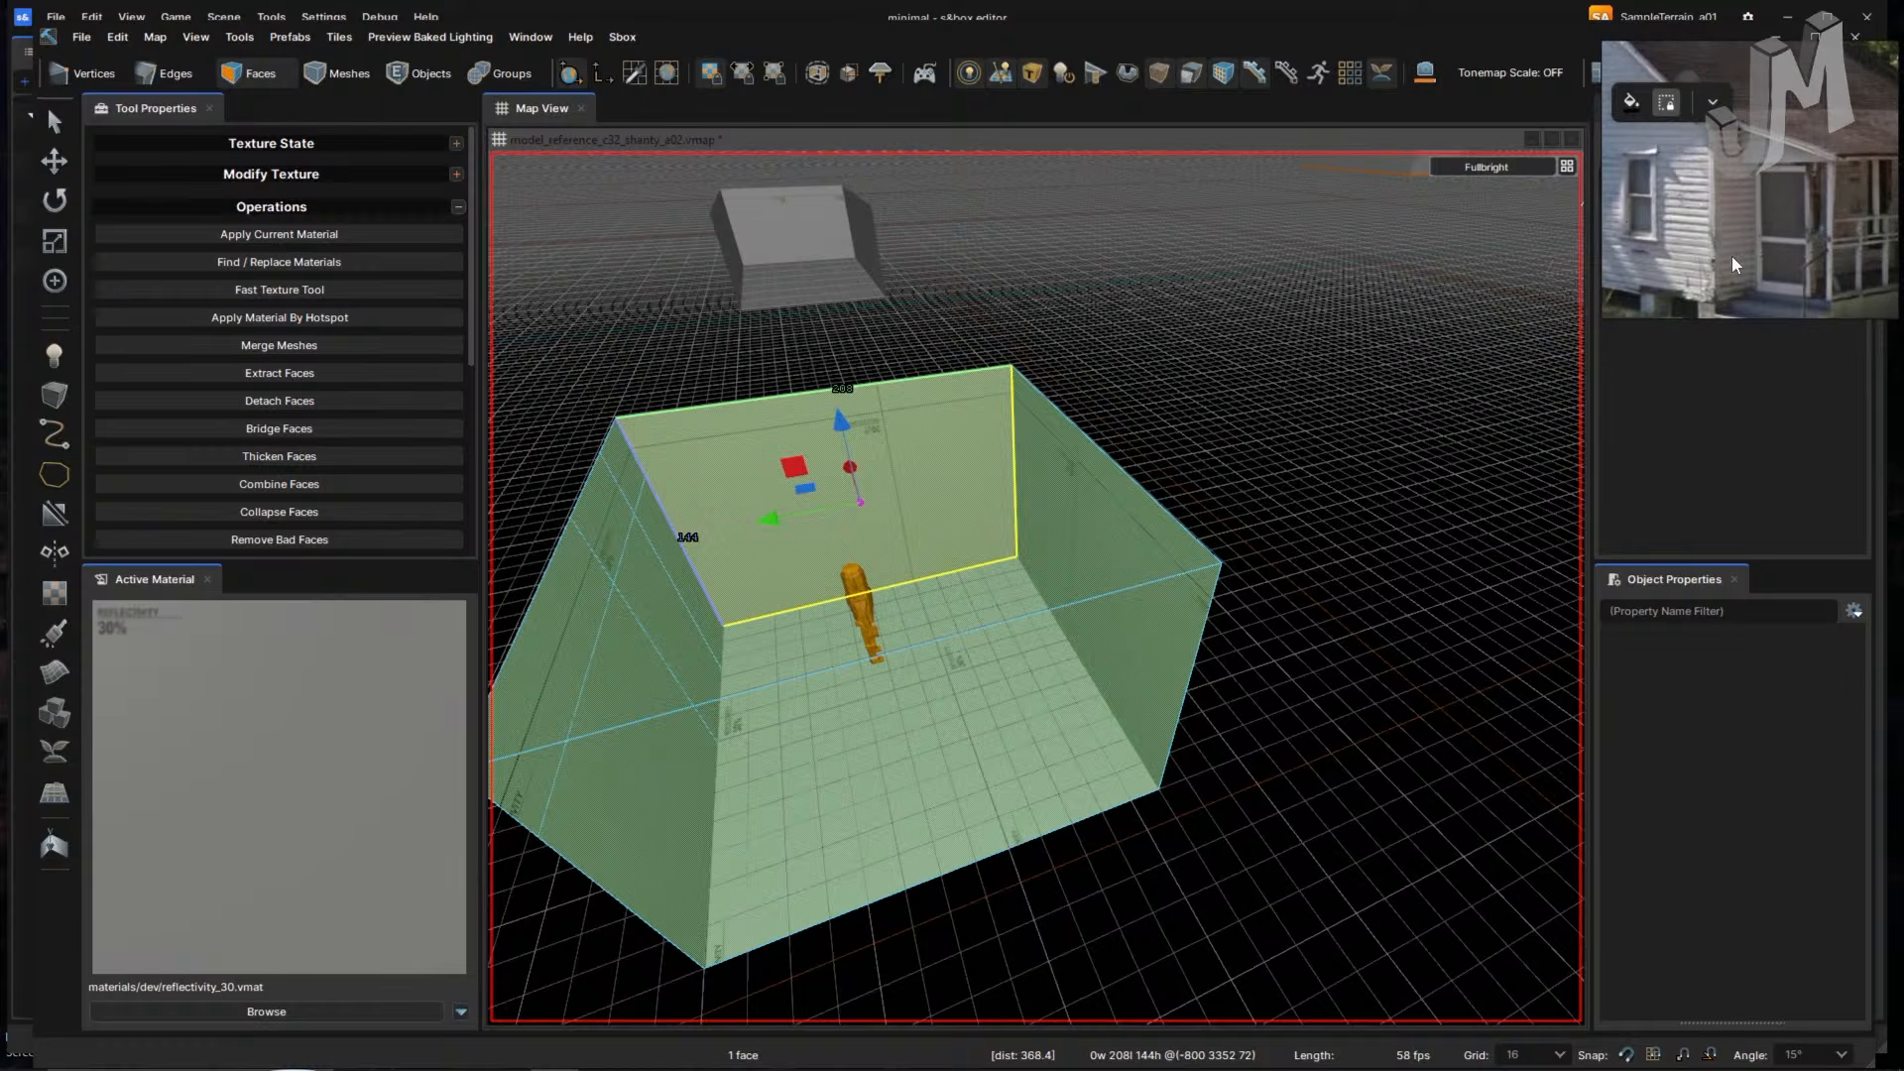
{"action": "mouse_move", "coordinate": [1795, 216]}
{"action": "left_mouse_down"}
{"action": "mouse_move", "coordinate": [1713, 226]}
{"action": "mouse_move", "coordinate": [1828, 203]}
{"action": "left_mouse_up"}
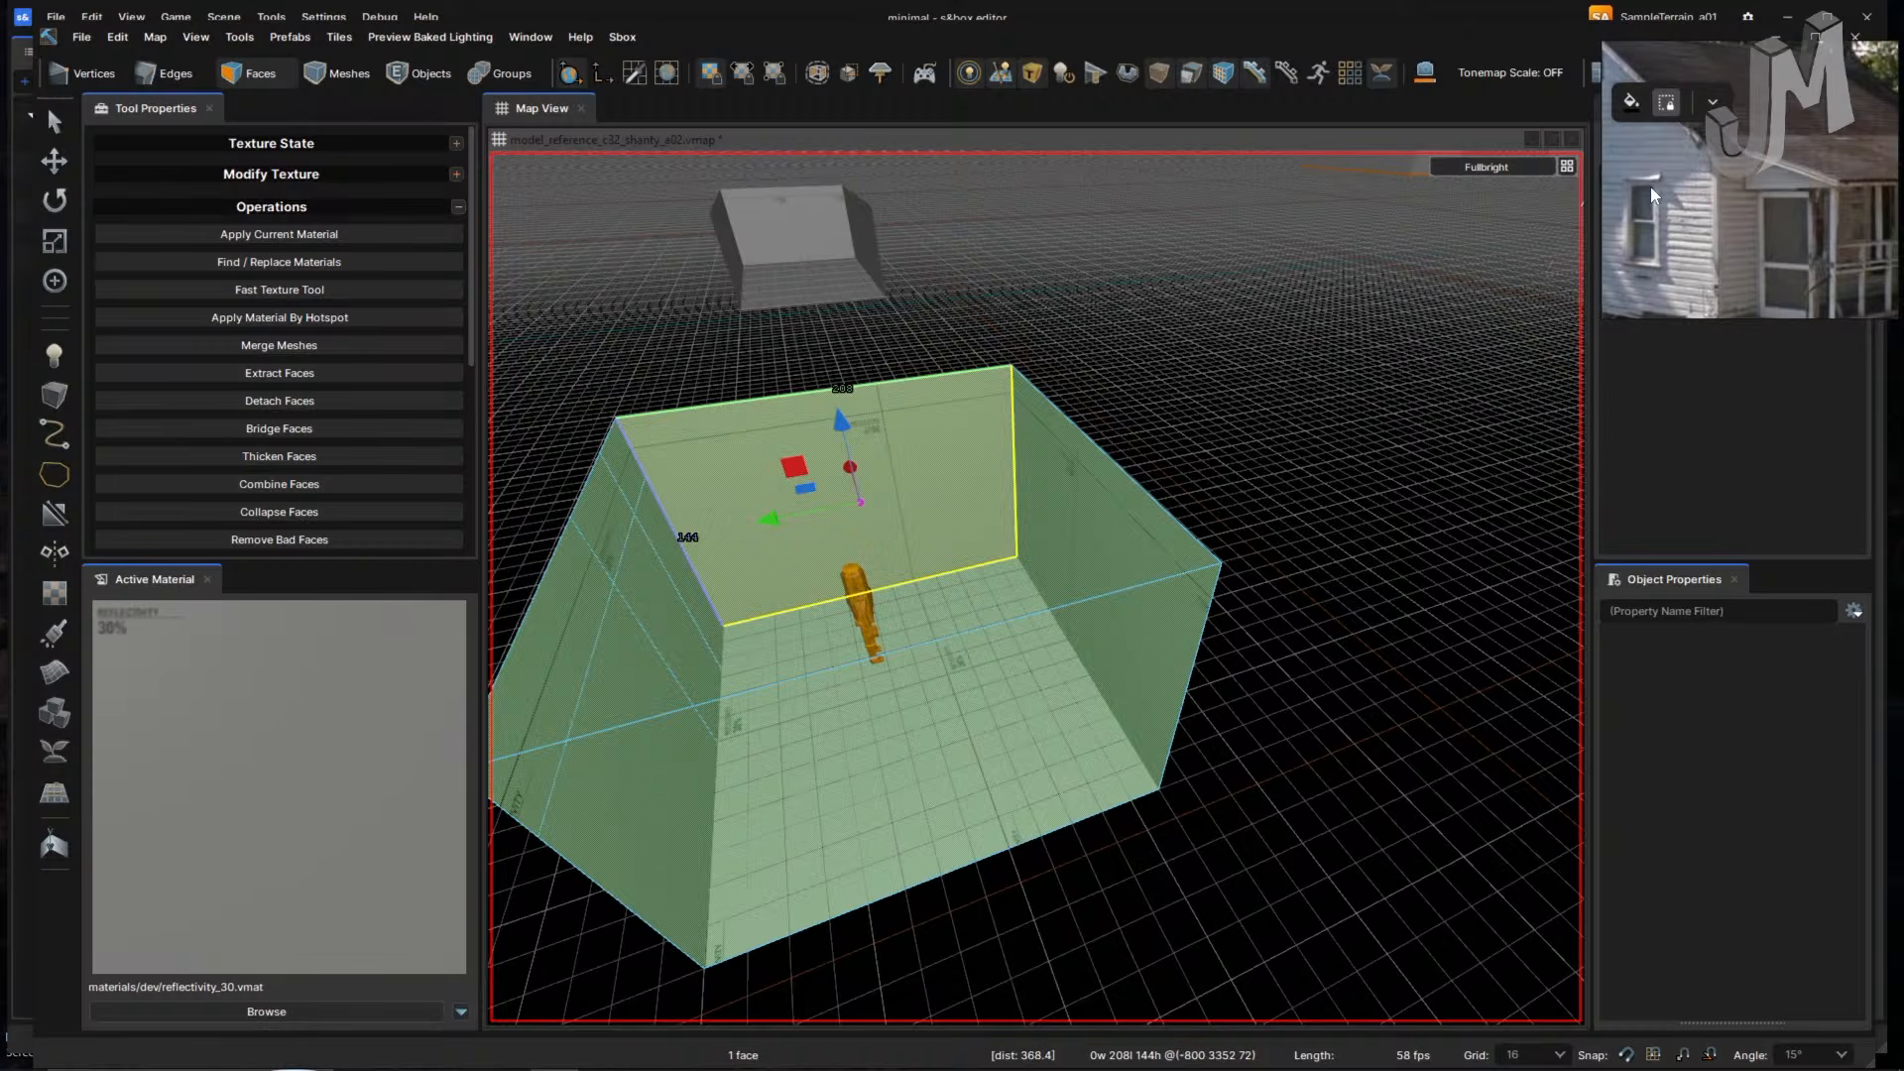
{"action": "left_click_drag", "start_coordinate": [1196, 555], "coordinate": [1158, 556]}
{"action": "right_click_drag", "start_coordinate": [1247, 557], "coordinate": [1120, 562]}
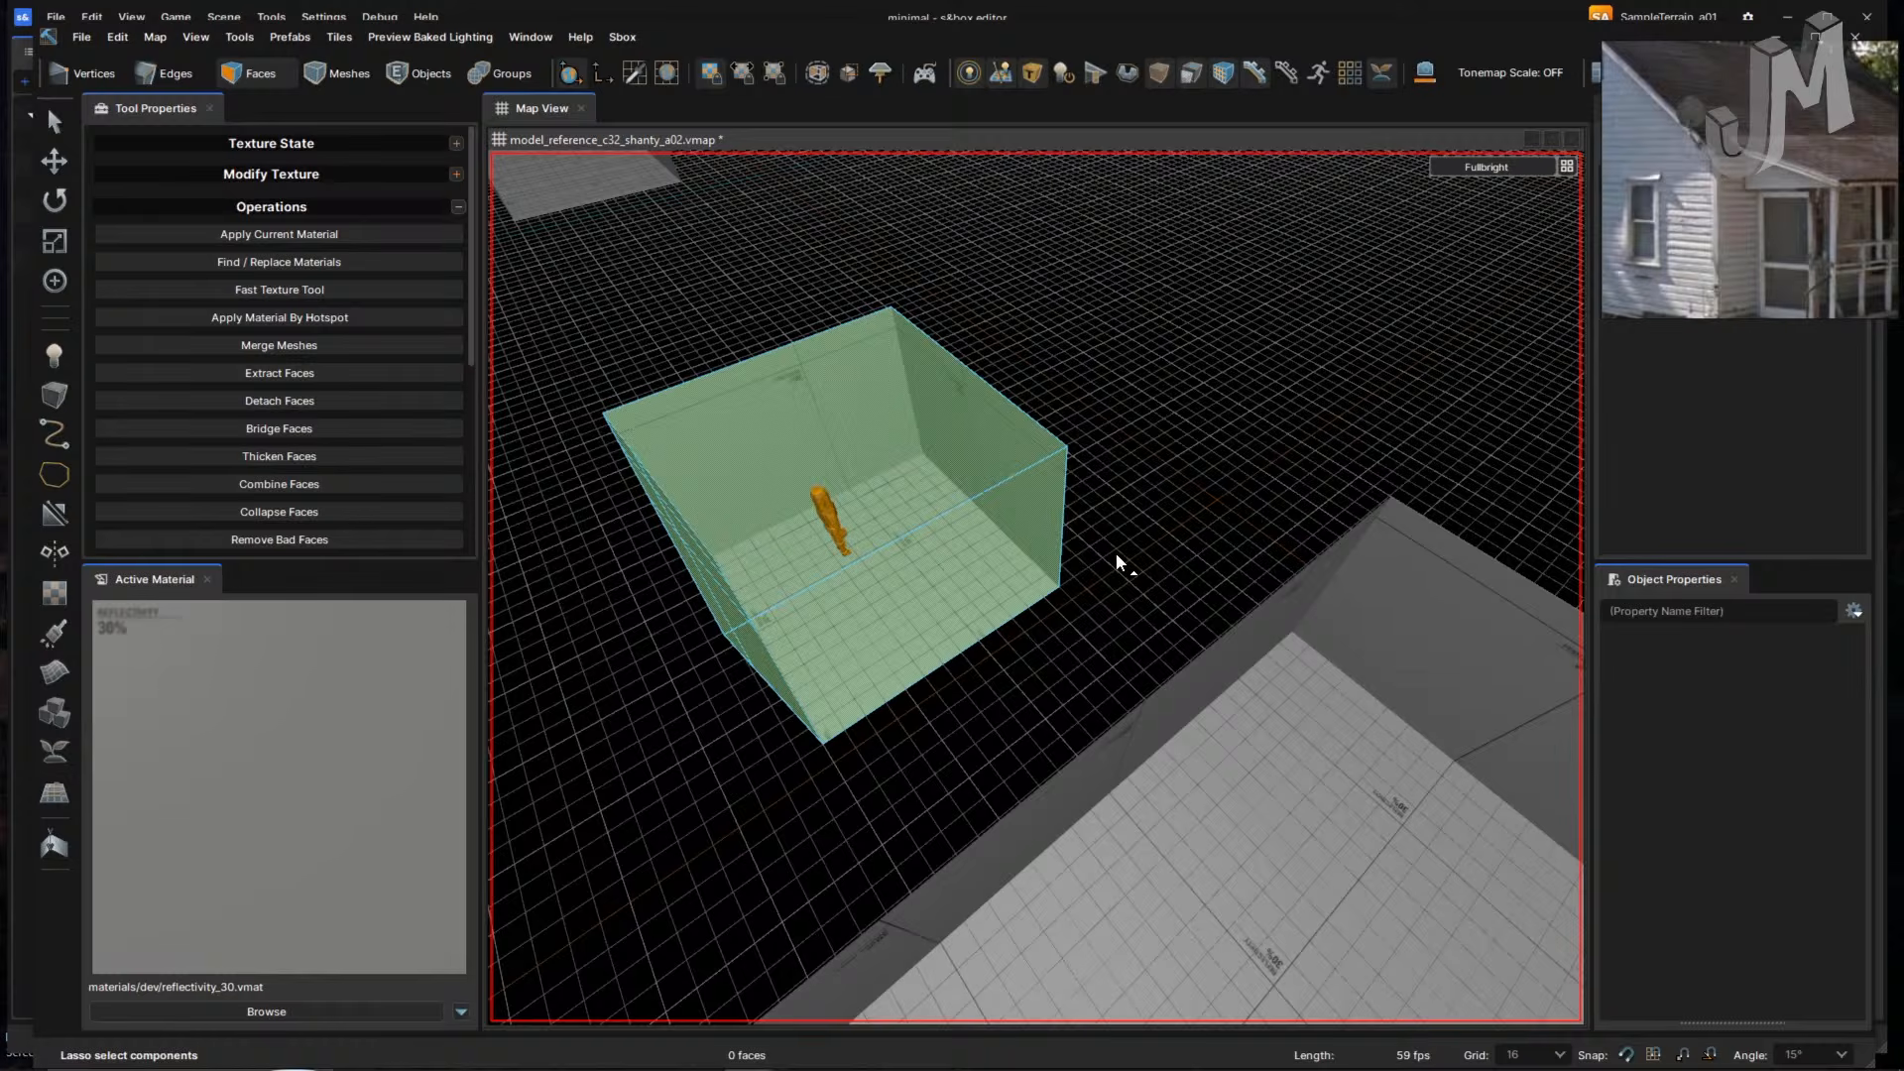
- Resume Sawtooths in the music browser and come back to the editor
{"action": "key", "text": "alt+Tab"}
{"action": "key", "text": "alt+Tab"}
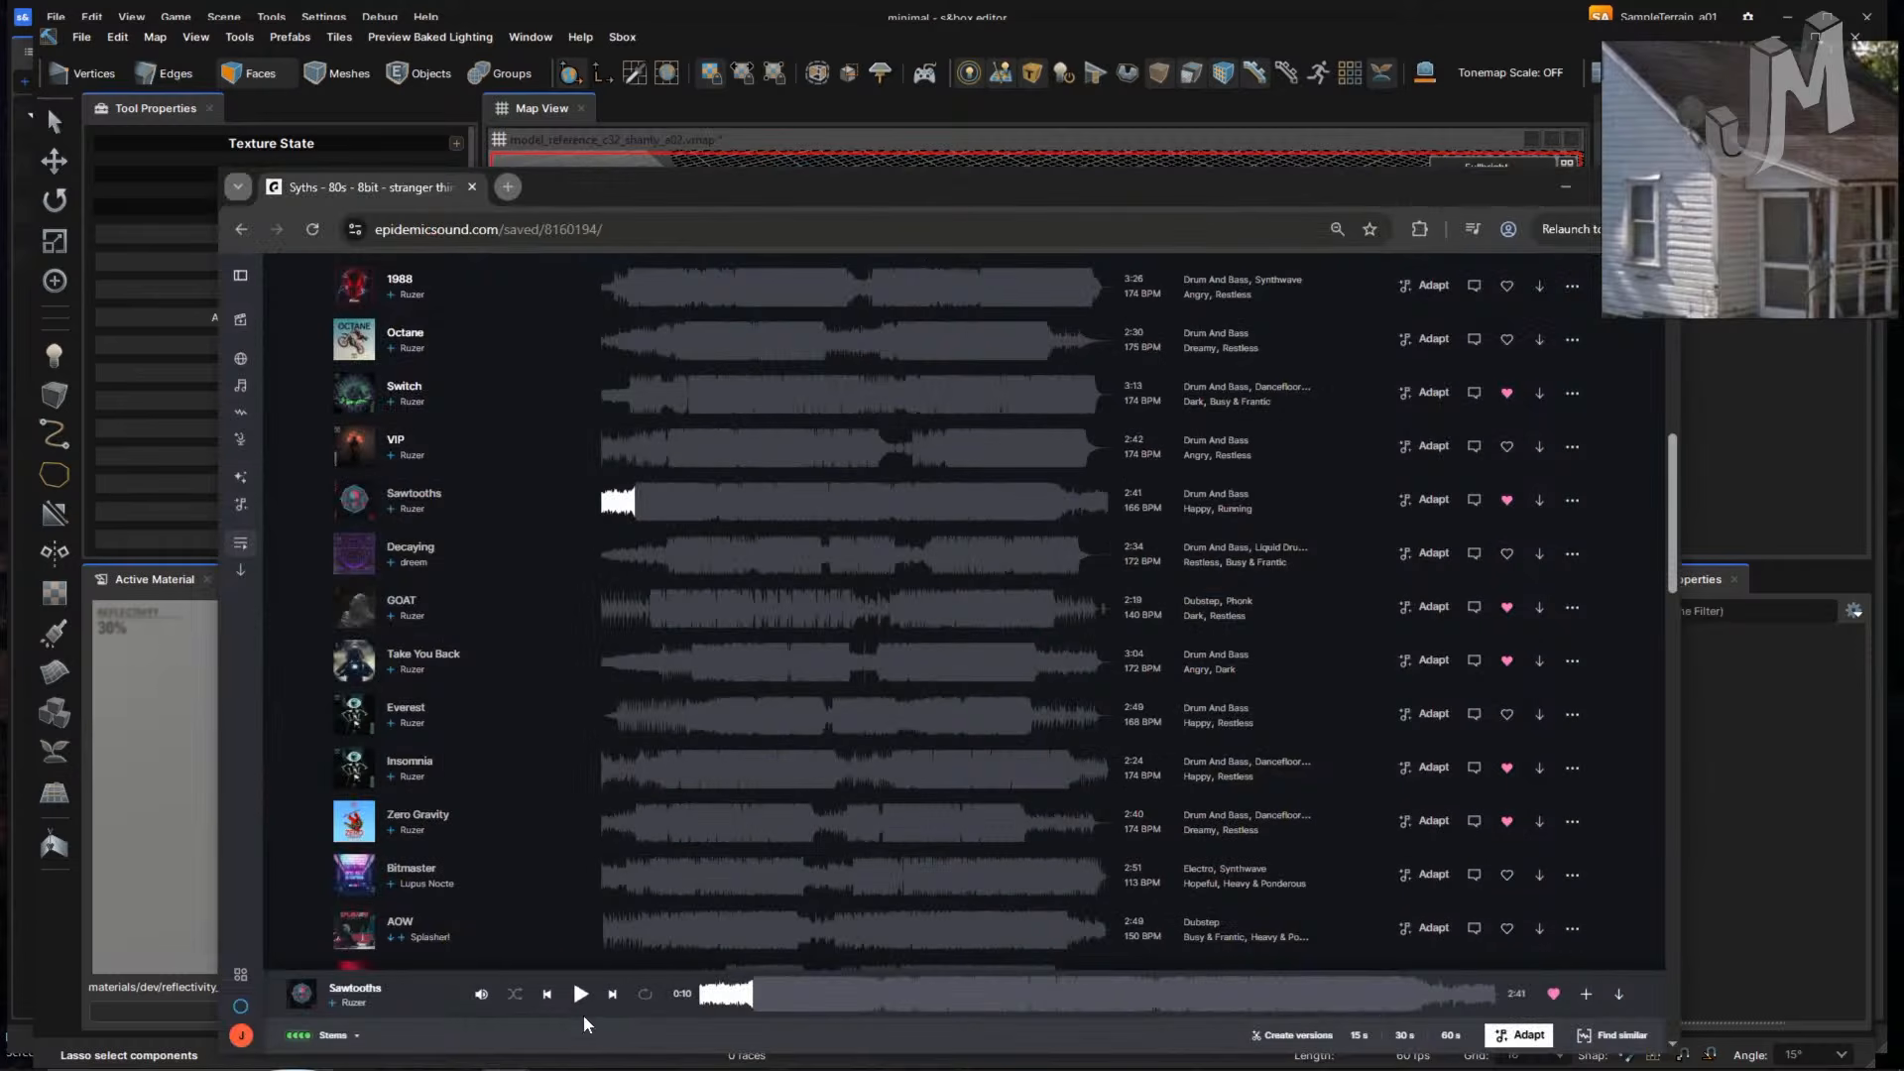
{"action": "left_click", "coordinate": [581, 994]}
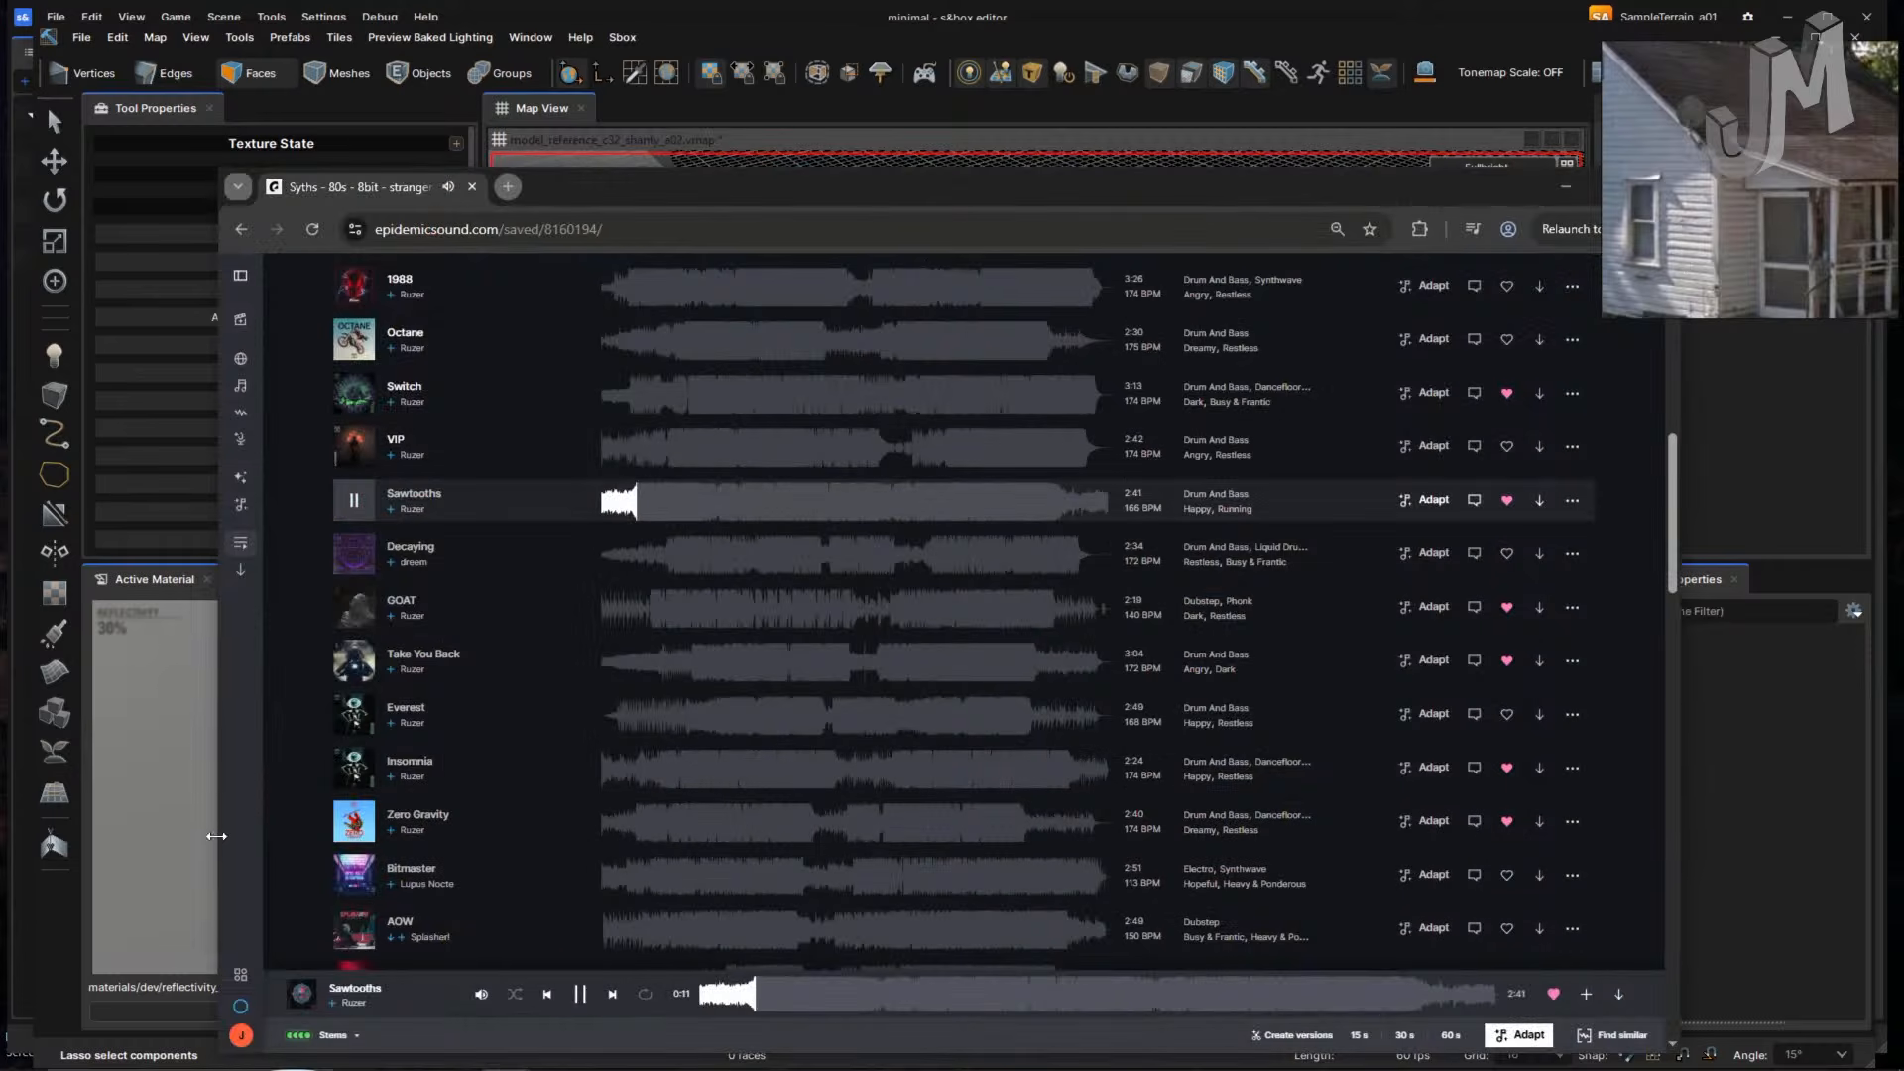
{"action": "left_click", "coordinate": [163, 789]}
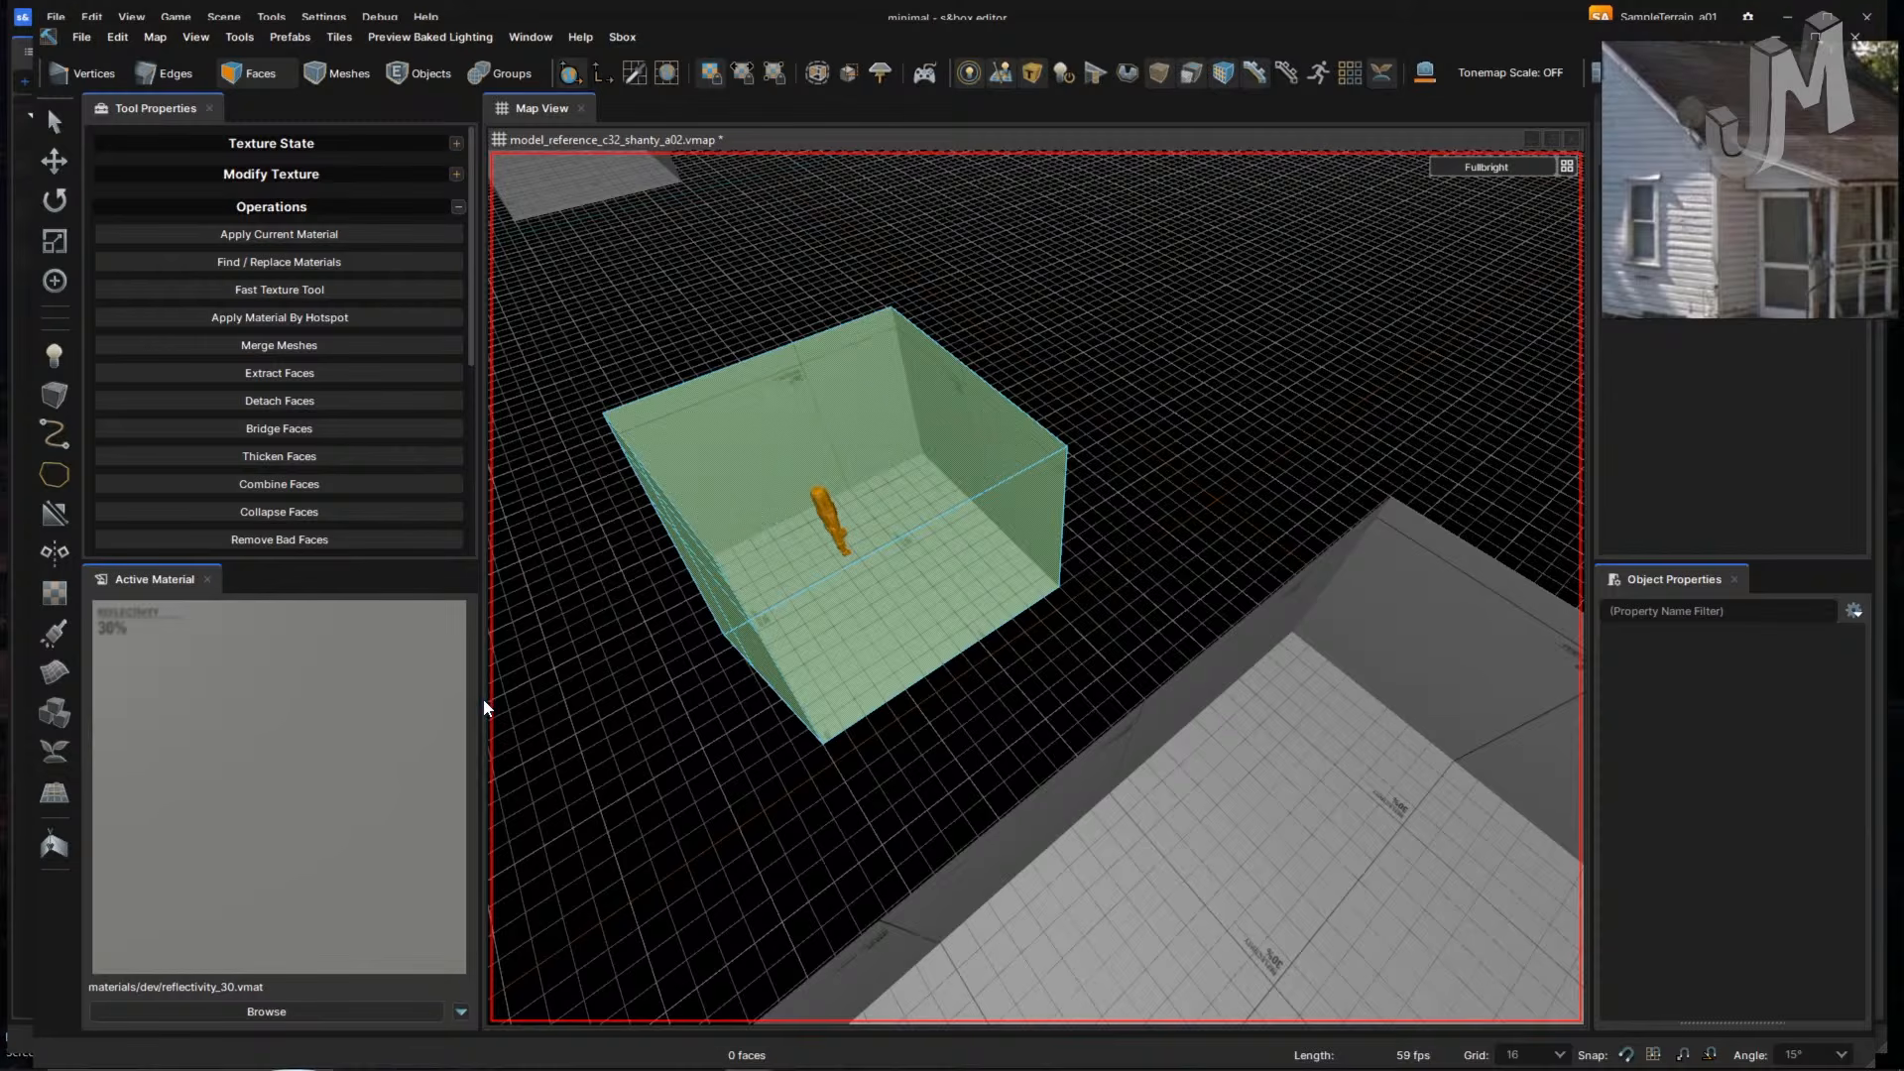
- Narrow the side panels and move the reference photo window to the right edge
{"action": "left_click_drag", "start_coordinate": [481, 701], "coordinate": [351, 699]}
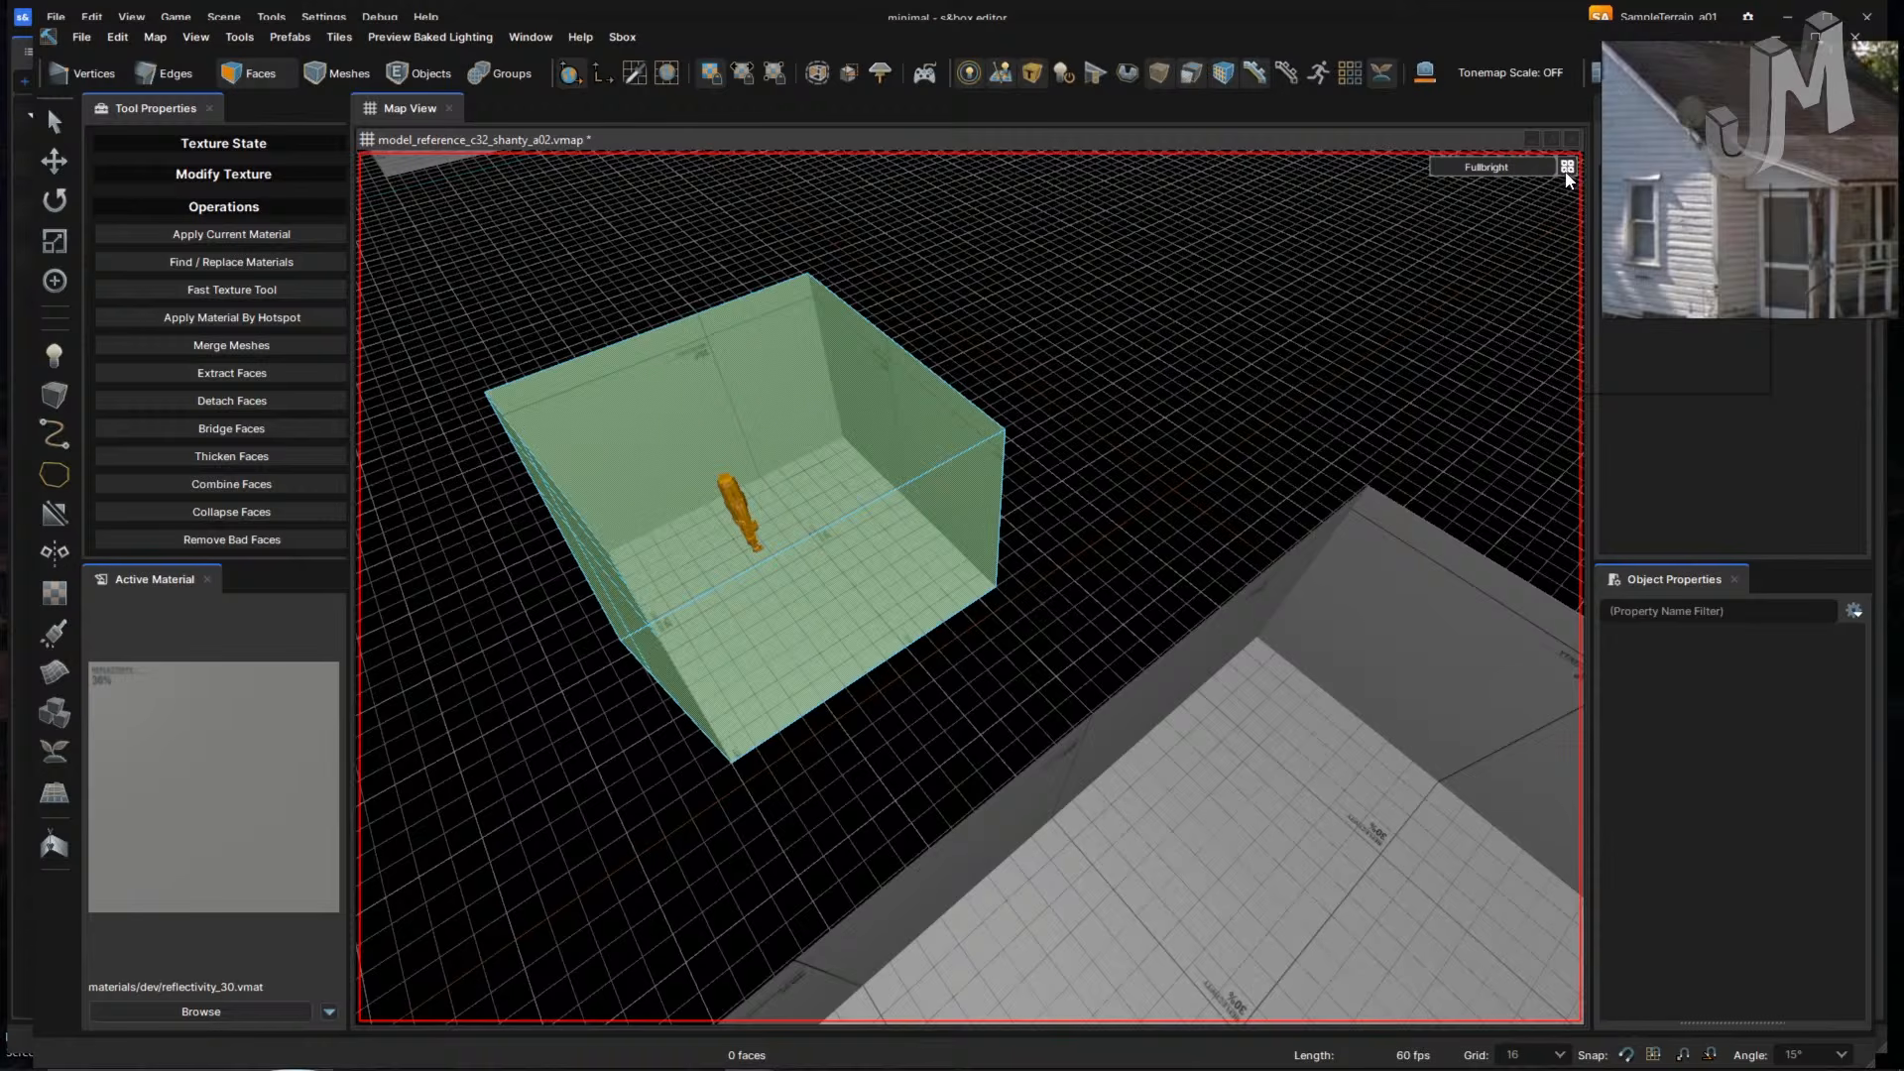
{"action": "mouse_move", "coordinate": [1551, 176]}
{"action": "left_mouse_down"}
{"action": "mouse_move", "coordinate": [1339, 371]}
{"action": "mouse_move", "coordinate": [1266, 390]}
{"action": "left_mouse_up"}
{"action": "mouse_move", "coordinate": [1640, 184]}
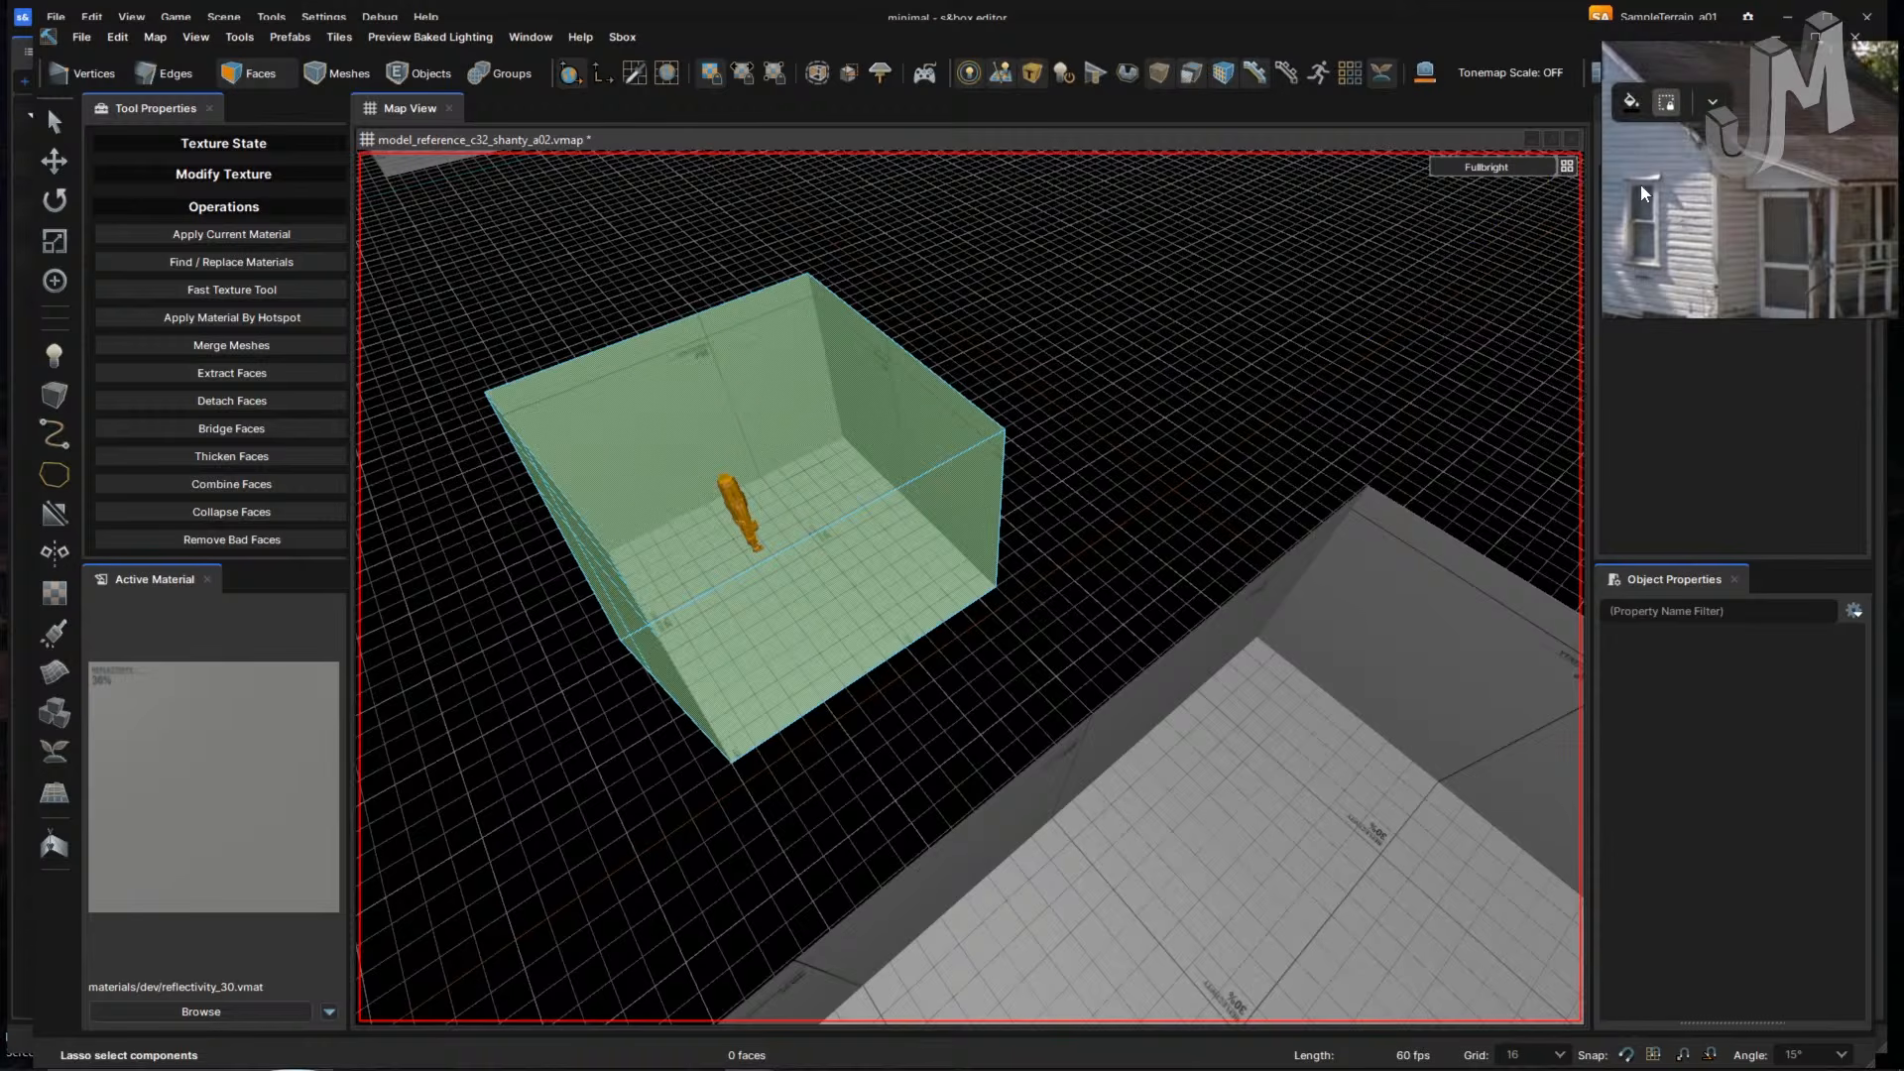
{"action": "left_click_drag", "start_coordinate": [1755, 58], "coordinate": [1898, 85]}
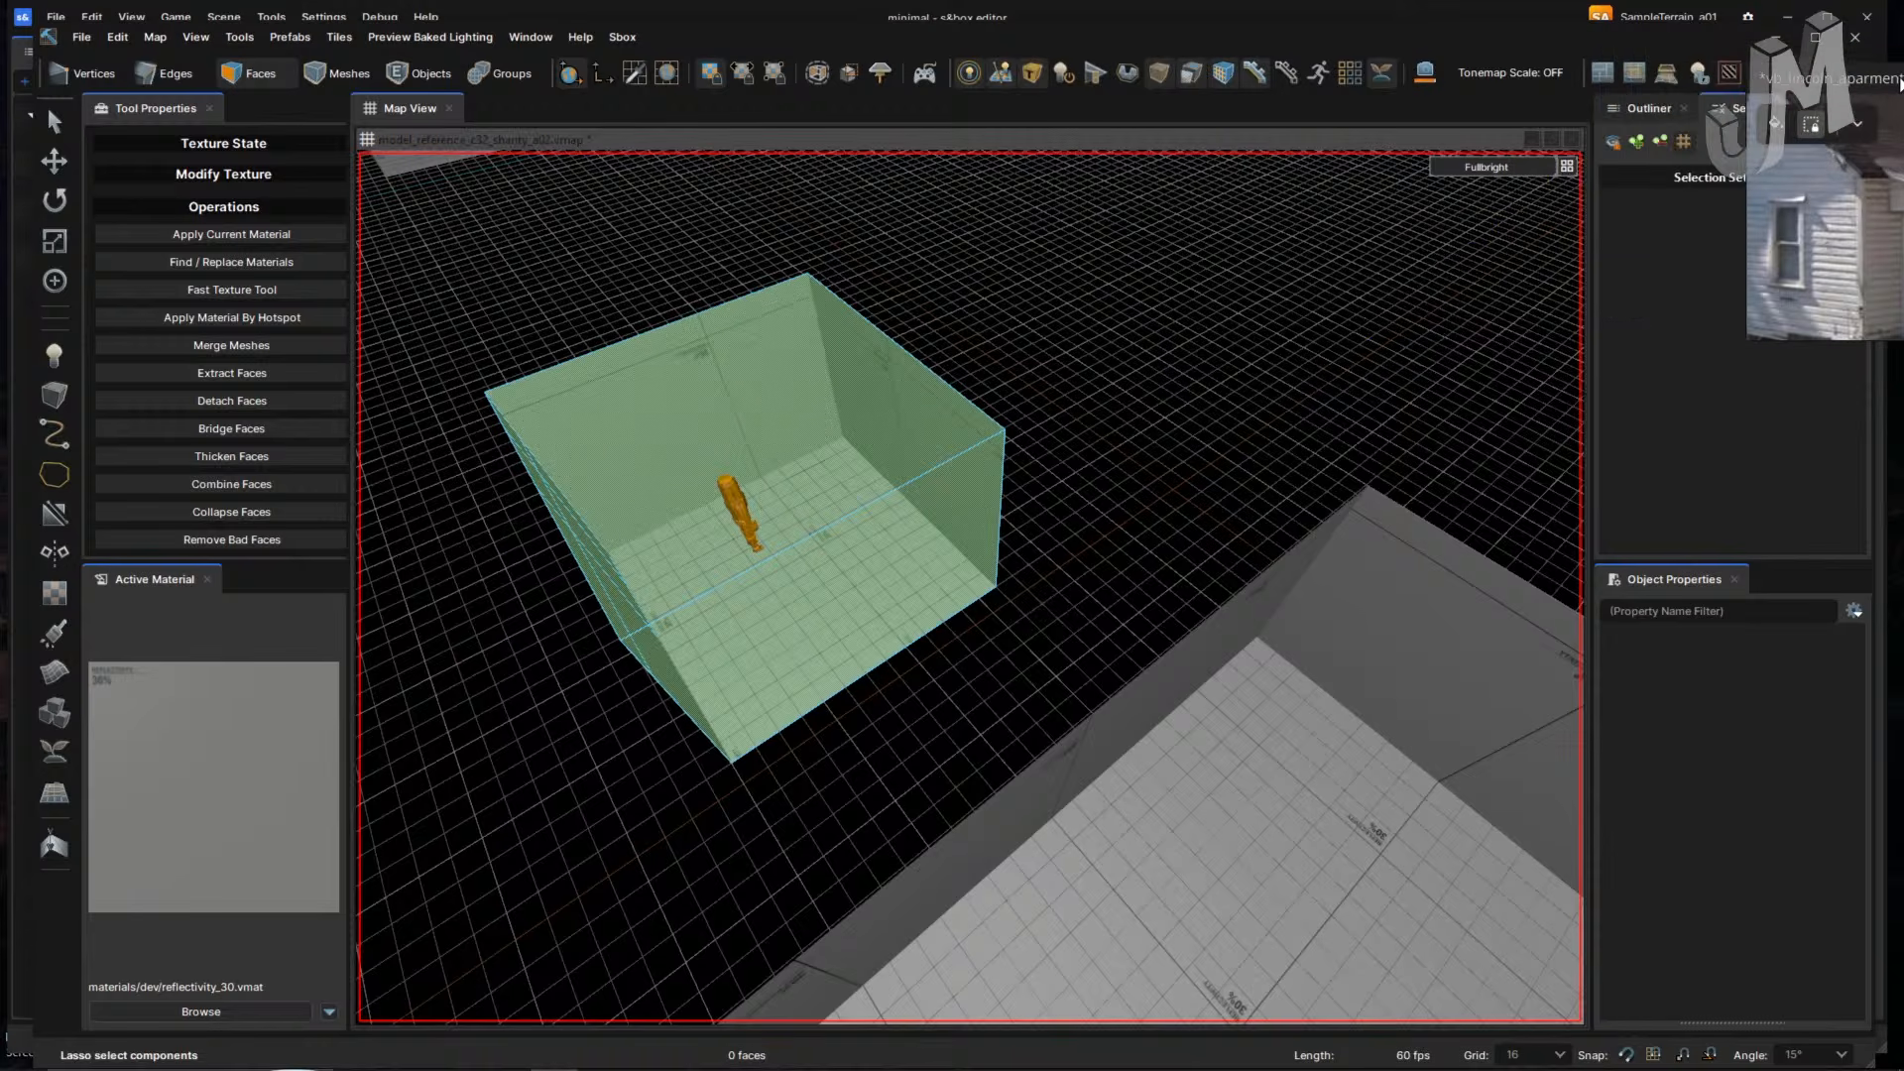
{"action": "left_click", "coordinate": [1567, 166]}
- Split the map view in two, set the right pane to 2D Top (x/y), centred on the box
{"action": "left_click", "coordinate": [1652, 222]}
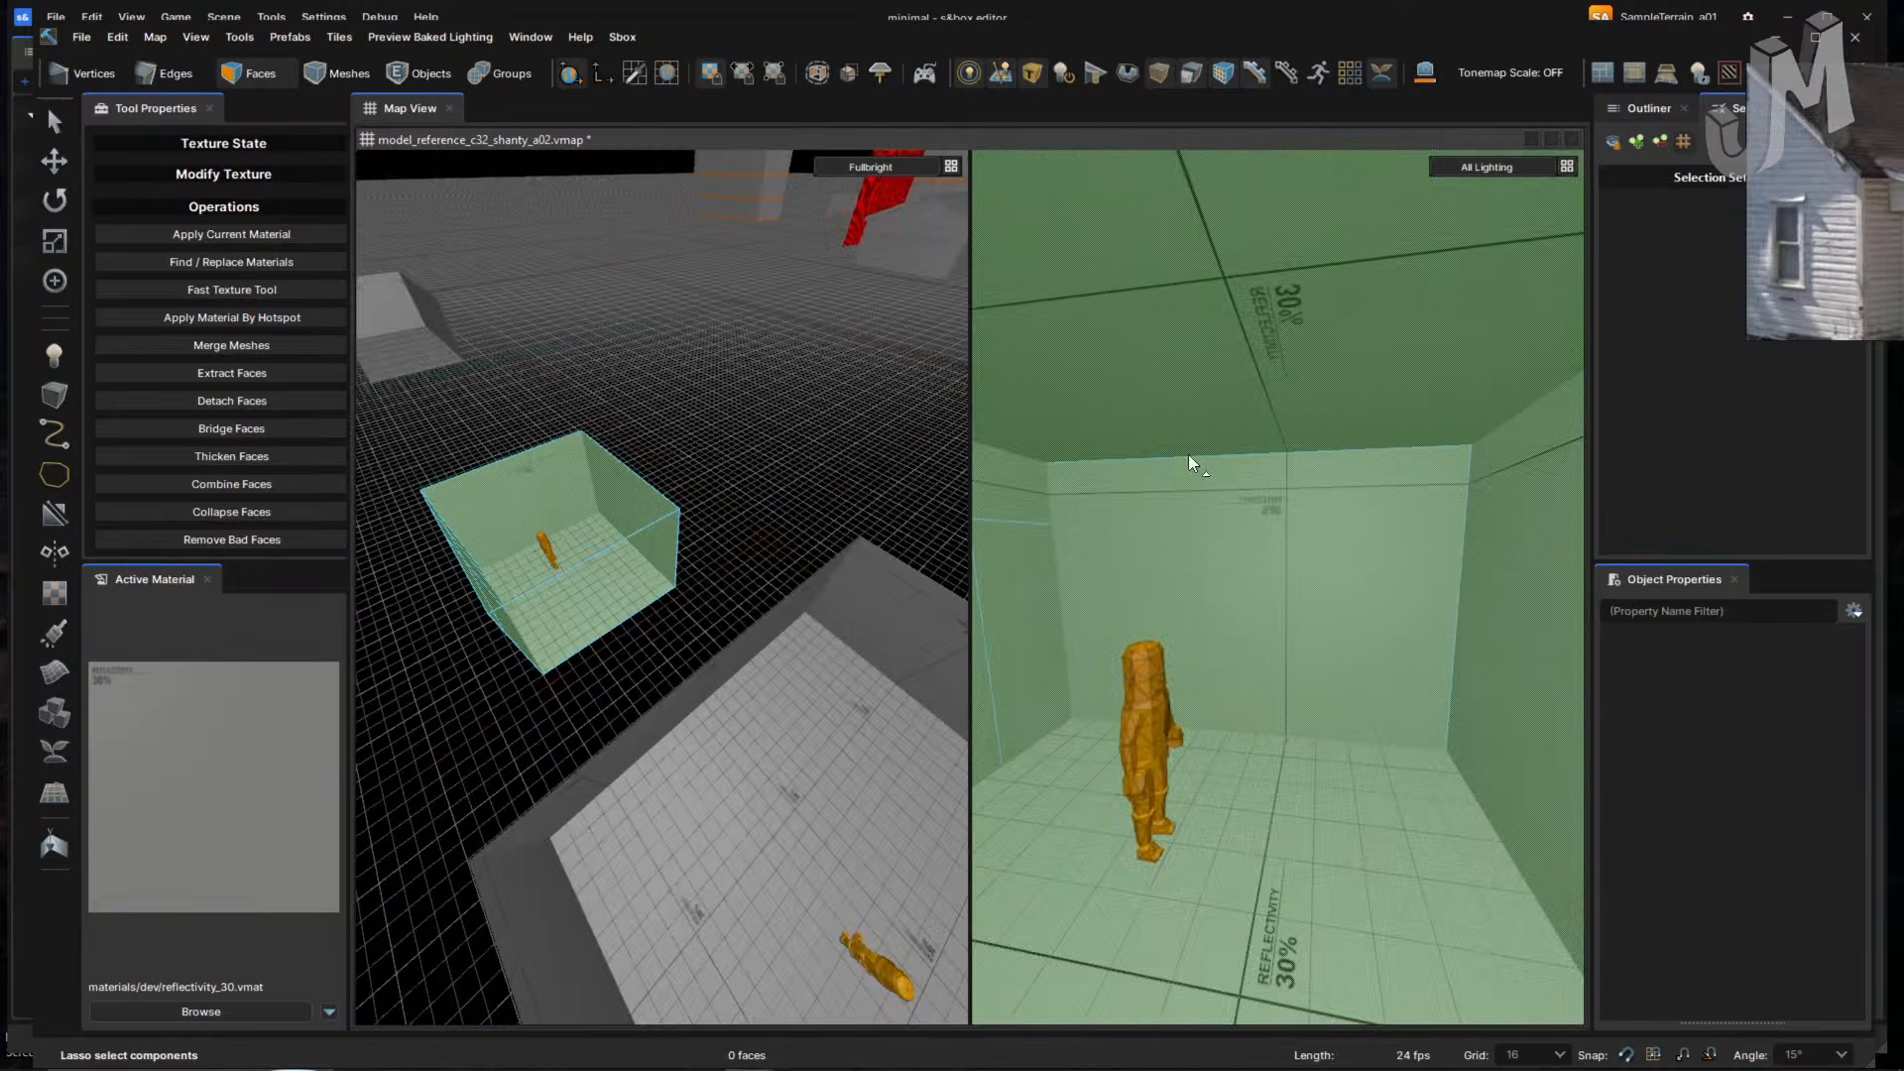
{"action": "mouse_move", "coordinate": [849, 448]}
{"action": "right_mouse_down"}
{"action": "mouse_move", "coordinate": [833, 463]}
{"action": "mouse_move", "coordinate": [855, 460]}
{"action": "right_mouse_up"}
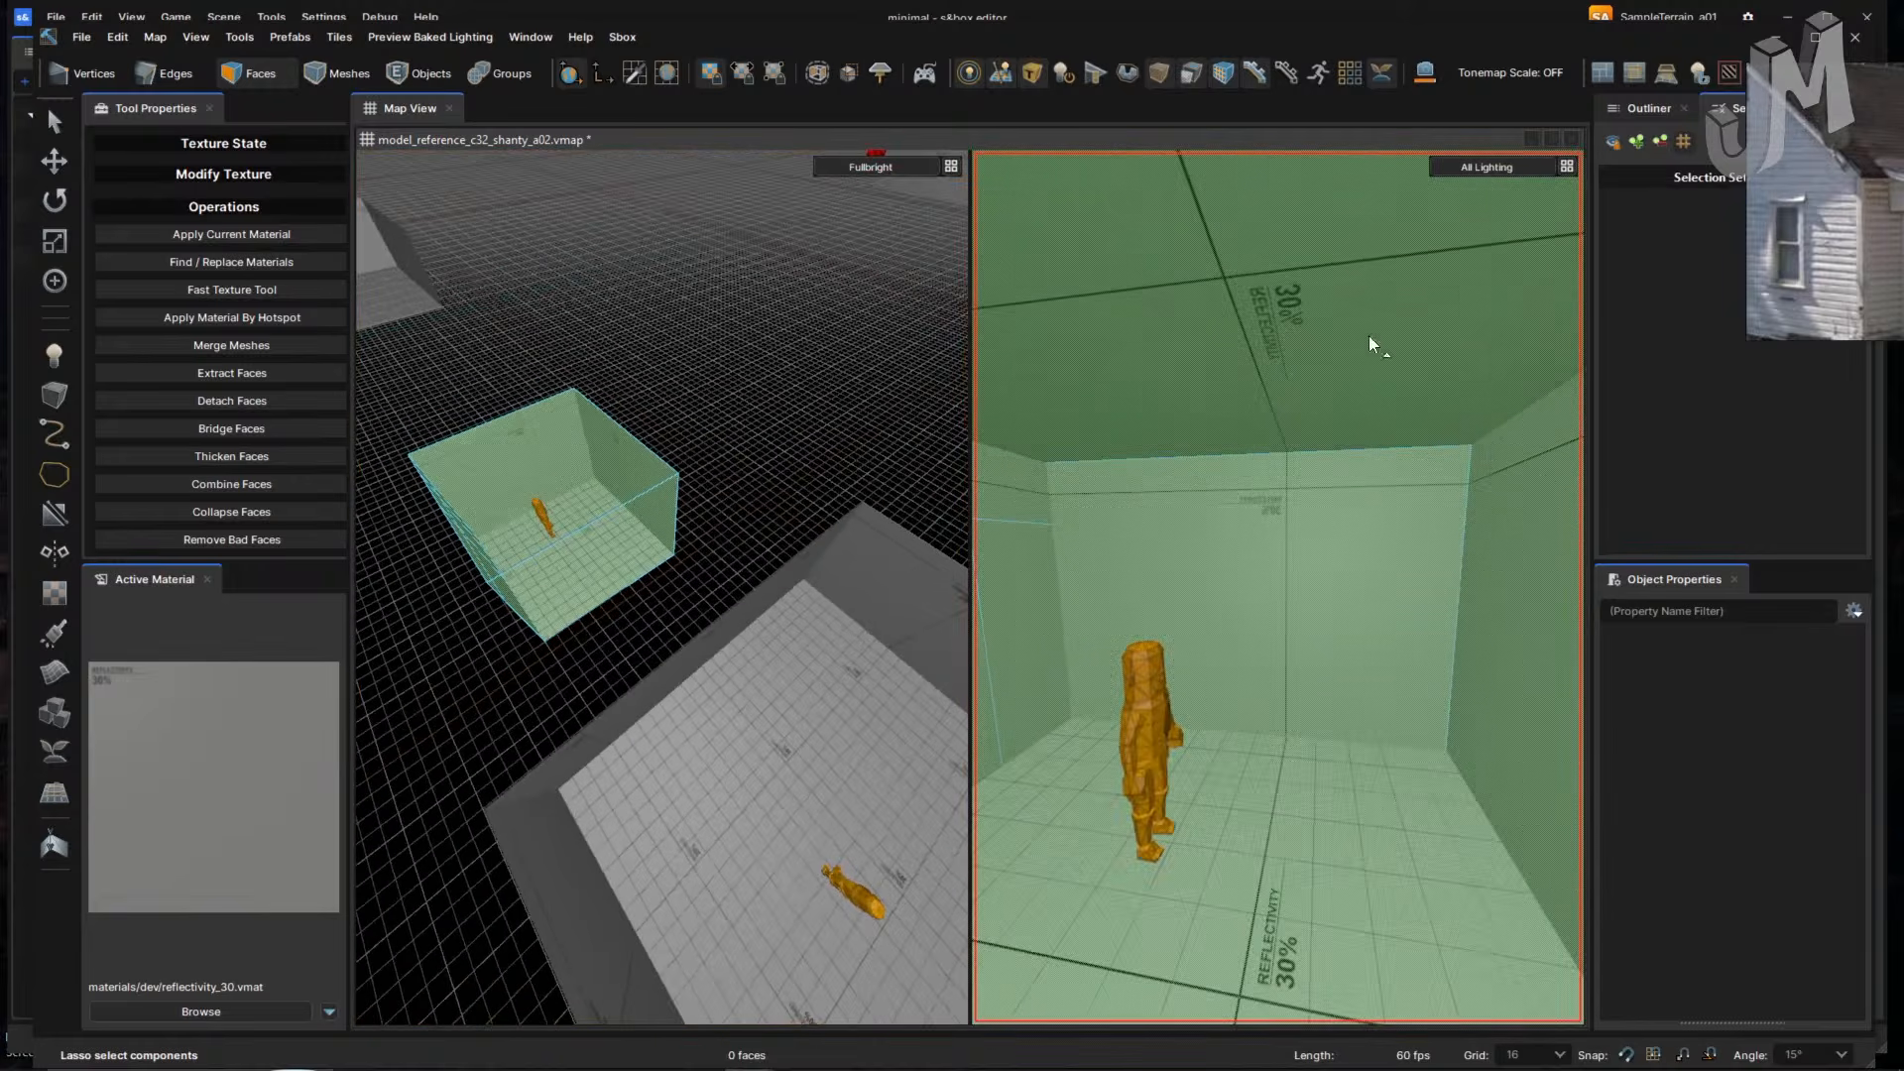
{"action": "left_click", "coordinate": [1489, 168]}
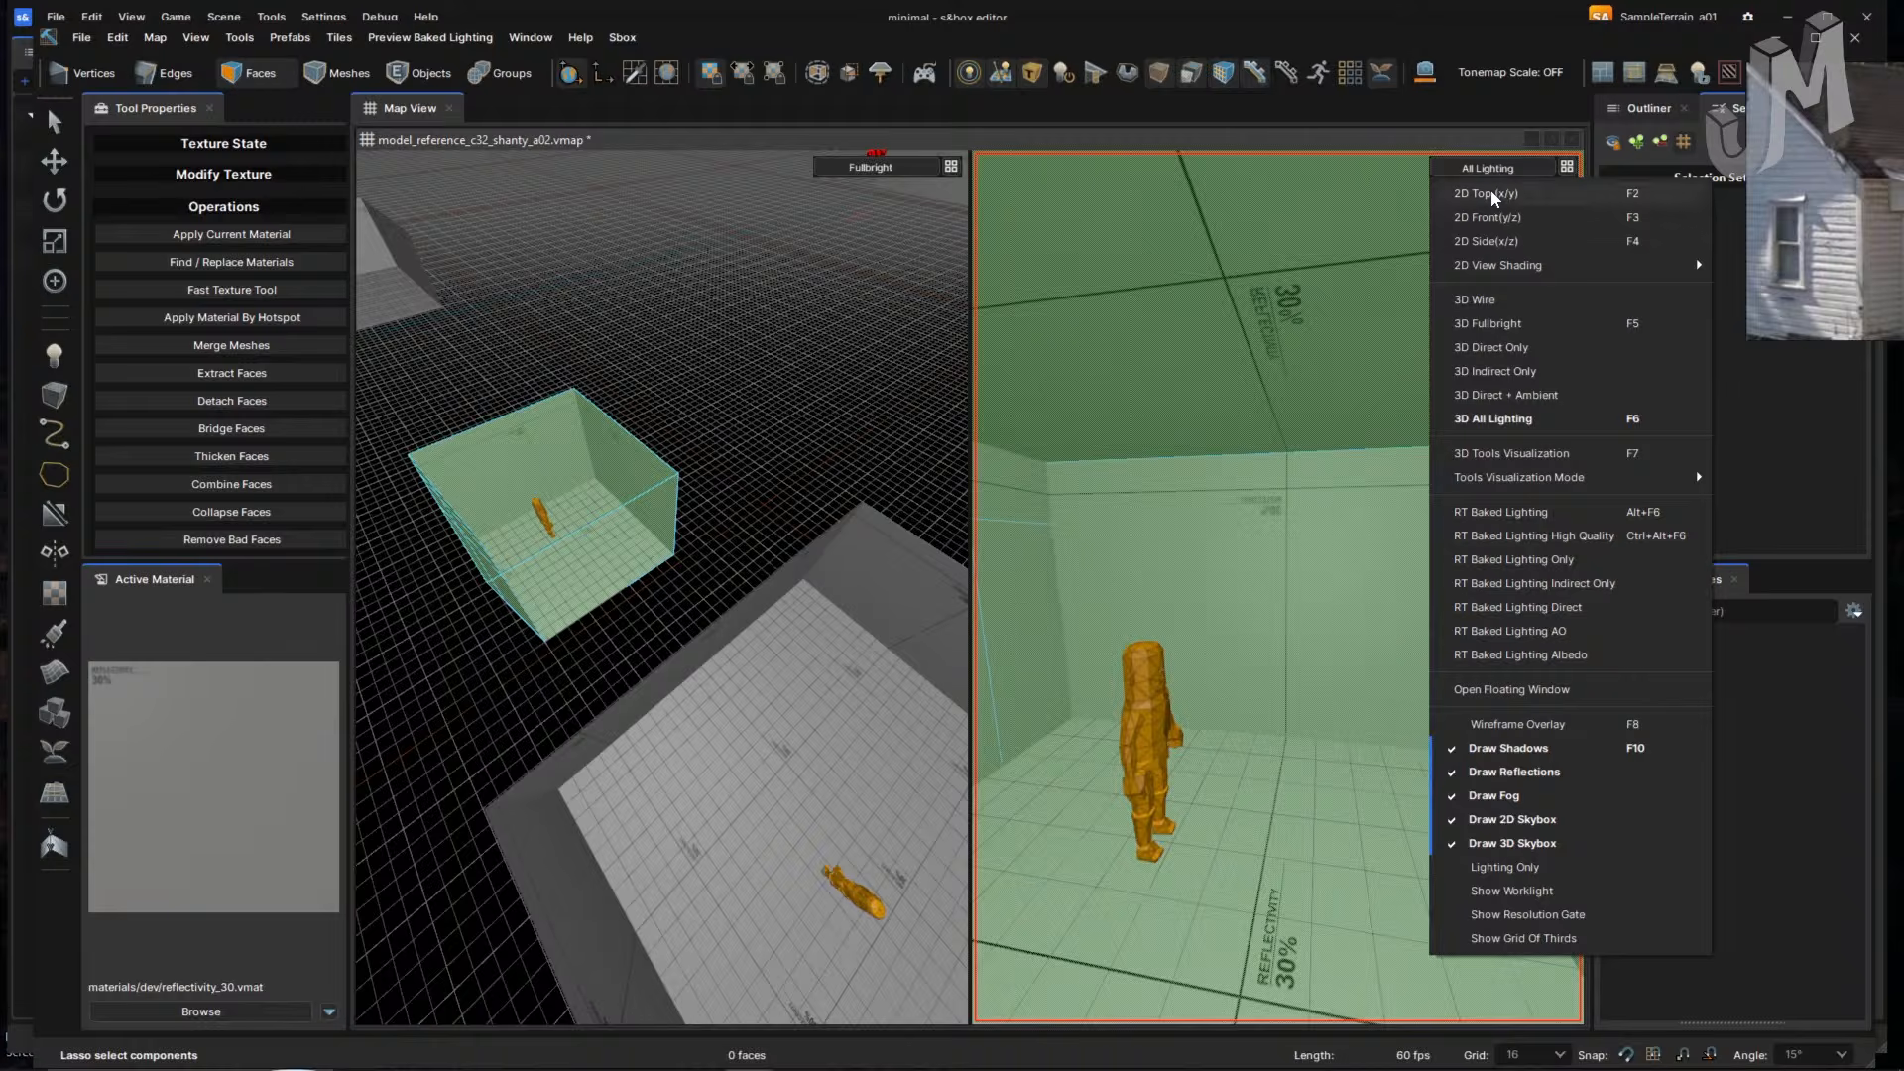
{"action": "left_click", "coordinate": [1492, 194]}
{"action": "scroll", "coordinate": [1296, 523], "scroll_direction": "up", "scroll_amount": 2}
{"action": "scroll", "coordinate": [1283, 534], "scroll_direction": "down", "scroll_amount": 5}
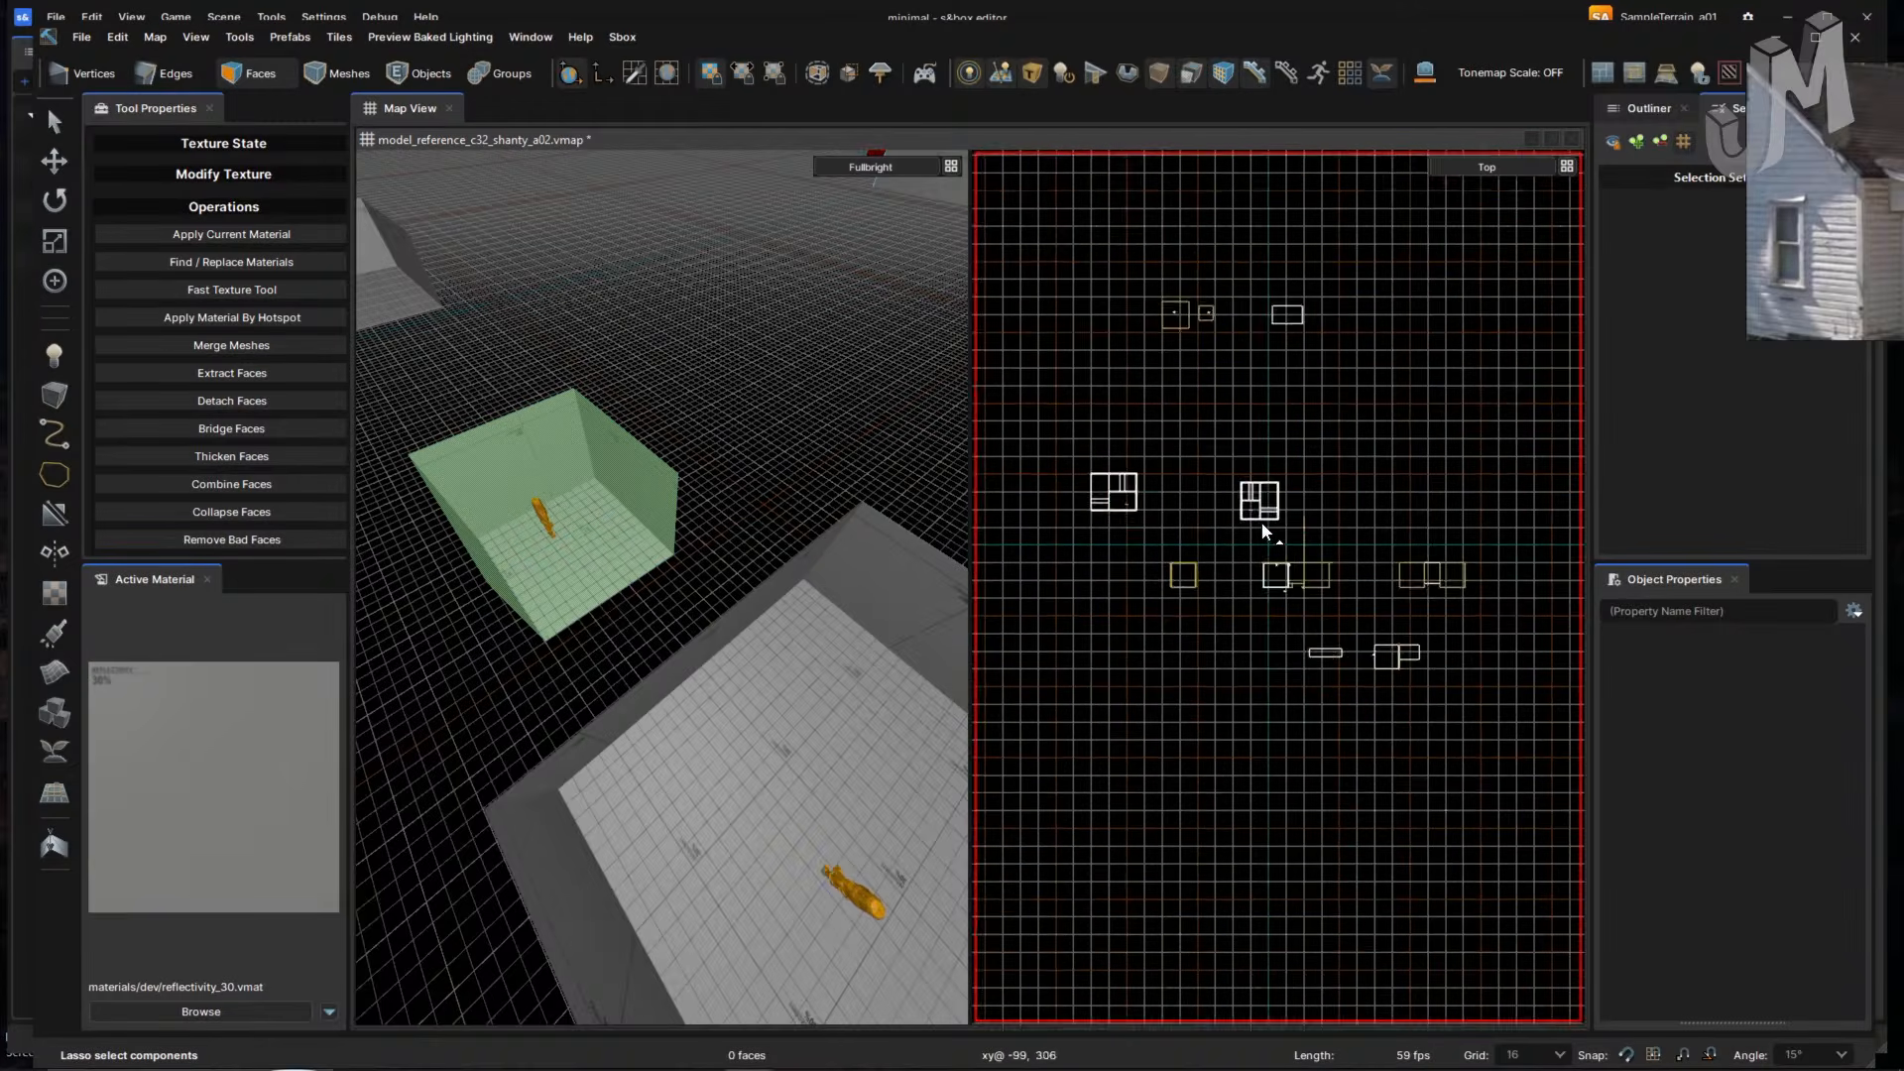
{"action": "scroll", "coordinate": [1254, 530], "scroll_direction": "up", "scroll_amount": 3}
{"action": "left_click_drag", "start_coordinate": [1180, 372], "coordinate": [1210, 519]}
{"action": "scroll", "coordinate": [1210, 519], "scroll_direction": "up", "scroll_amount": 1}
{"action": "left_click", "coordinate": [866, 649]}
{"action": "left_click_drag", "start_coordinate": [1262, 446], "coordinate": [1232, 601]}
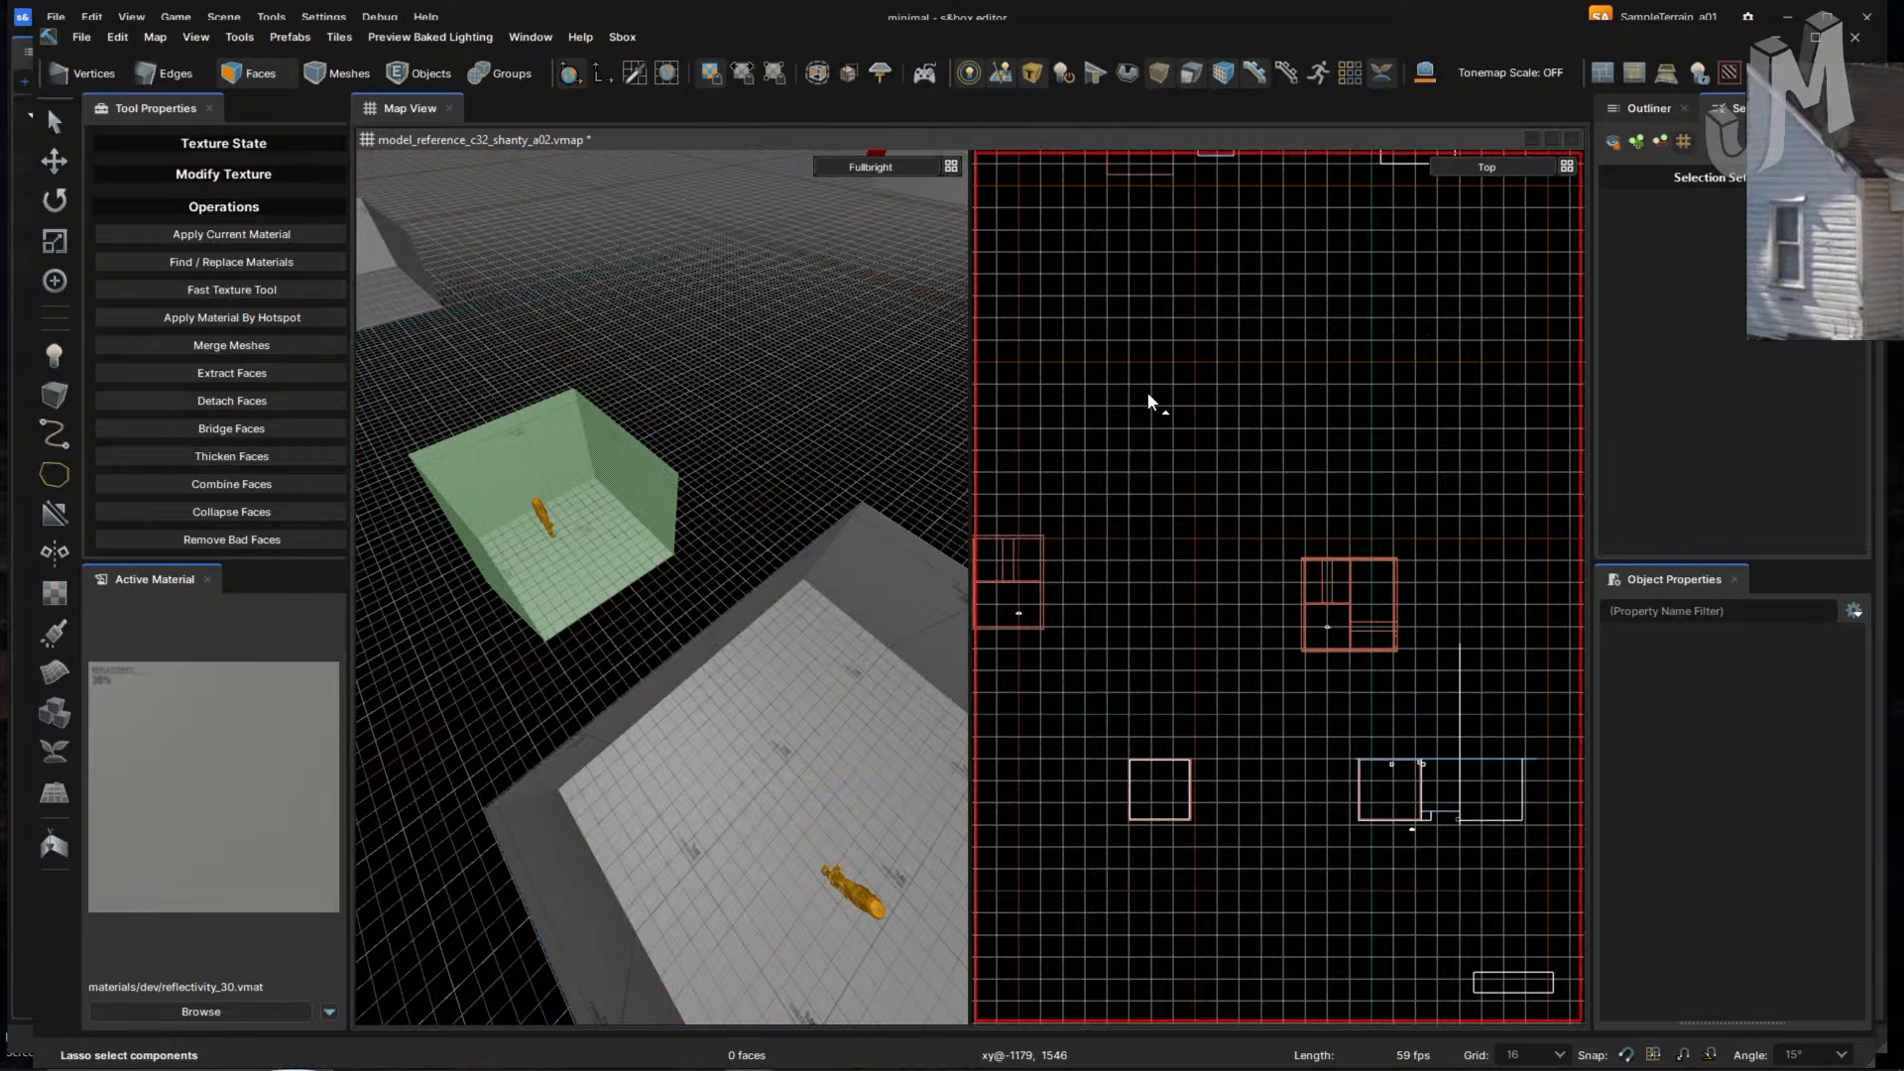
{"action": "scroll", "coordinate": [1160, 426], "scroll_direction": "down", "scroll_amount": 3}
{"action": "scroll", "coordinate": [1205, 550], "scroll_direction": "up", "scroll_amount": 3}
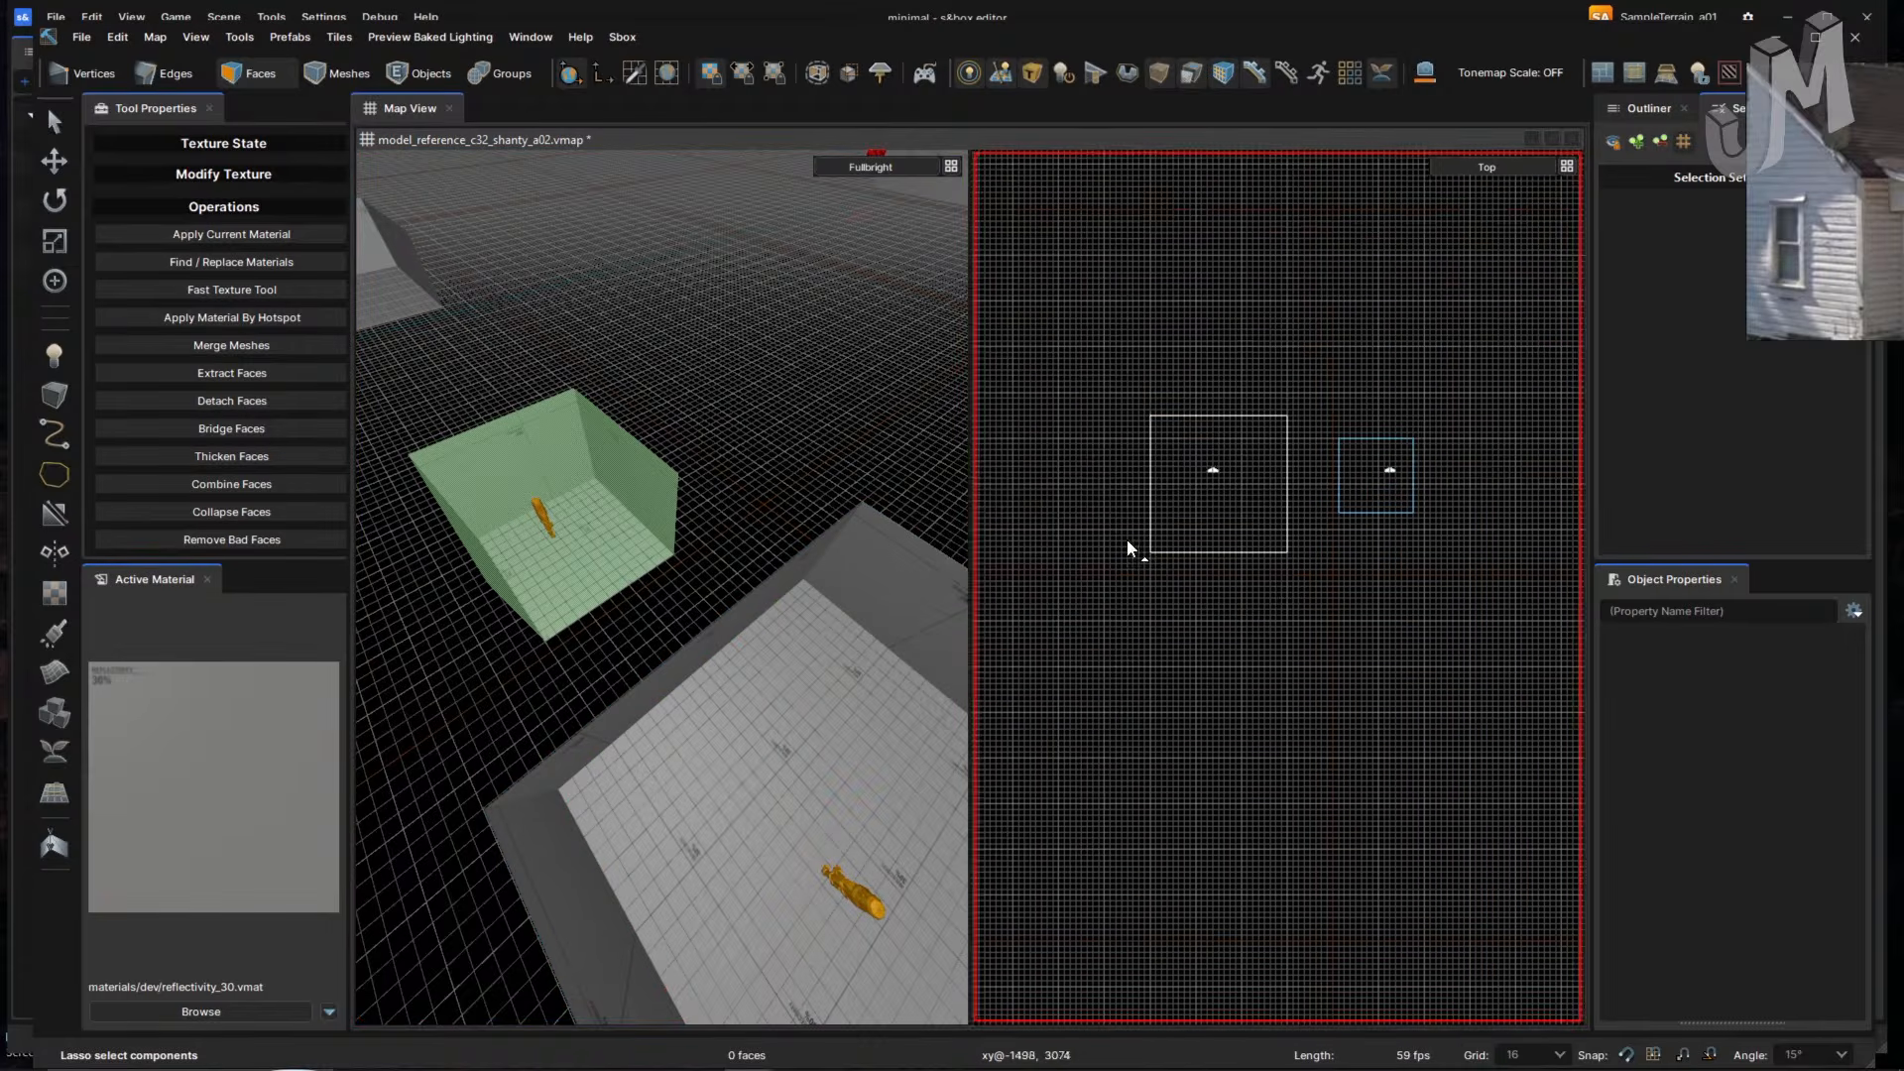
{"action": "scroll", "coordinate": [1157, 583], "scroll_direction": "up", "scroll_amount": 3}
{"action": "middle_click_drag", "start_coordinate": [1233, 556], "coordinate": [1108, 582]}
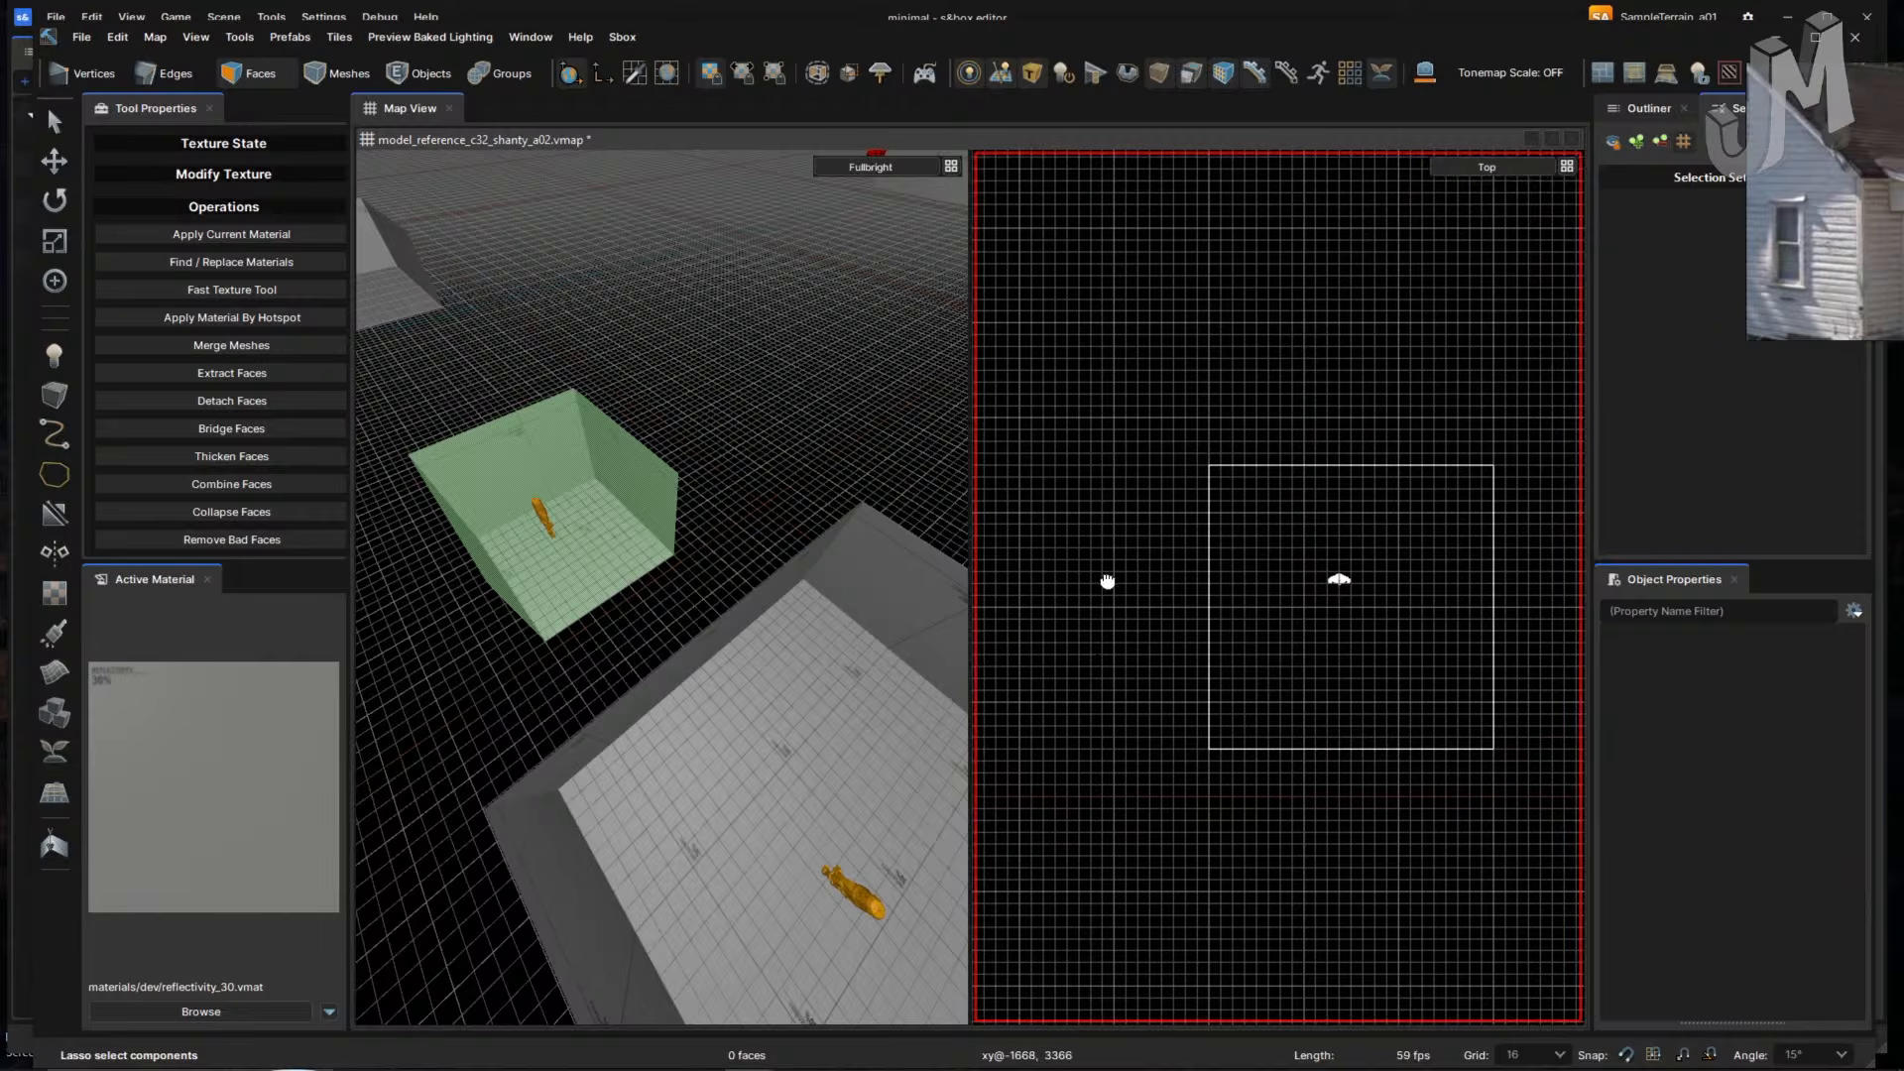
- Widen the 3D viewport and fly its camera inside the box room
{"action": "left_click_drag", "start_coordinate": [967, 463], "coordinate": [1158, 459]}
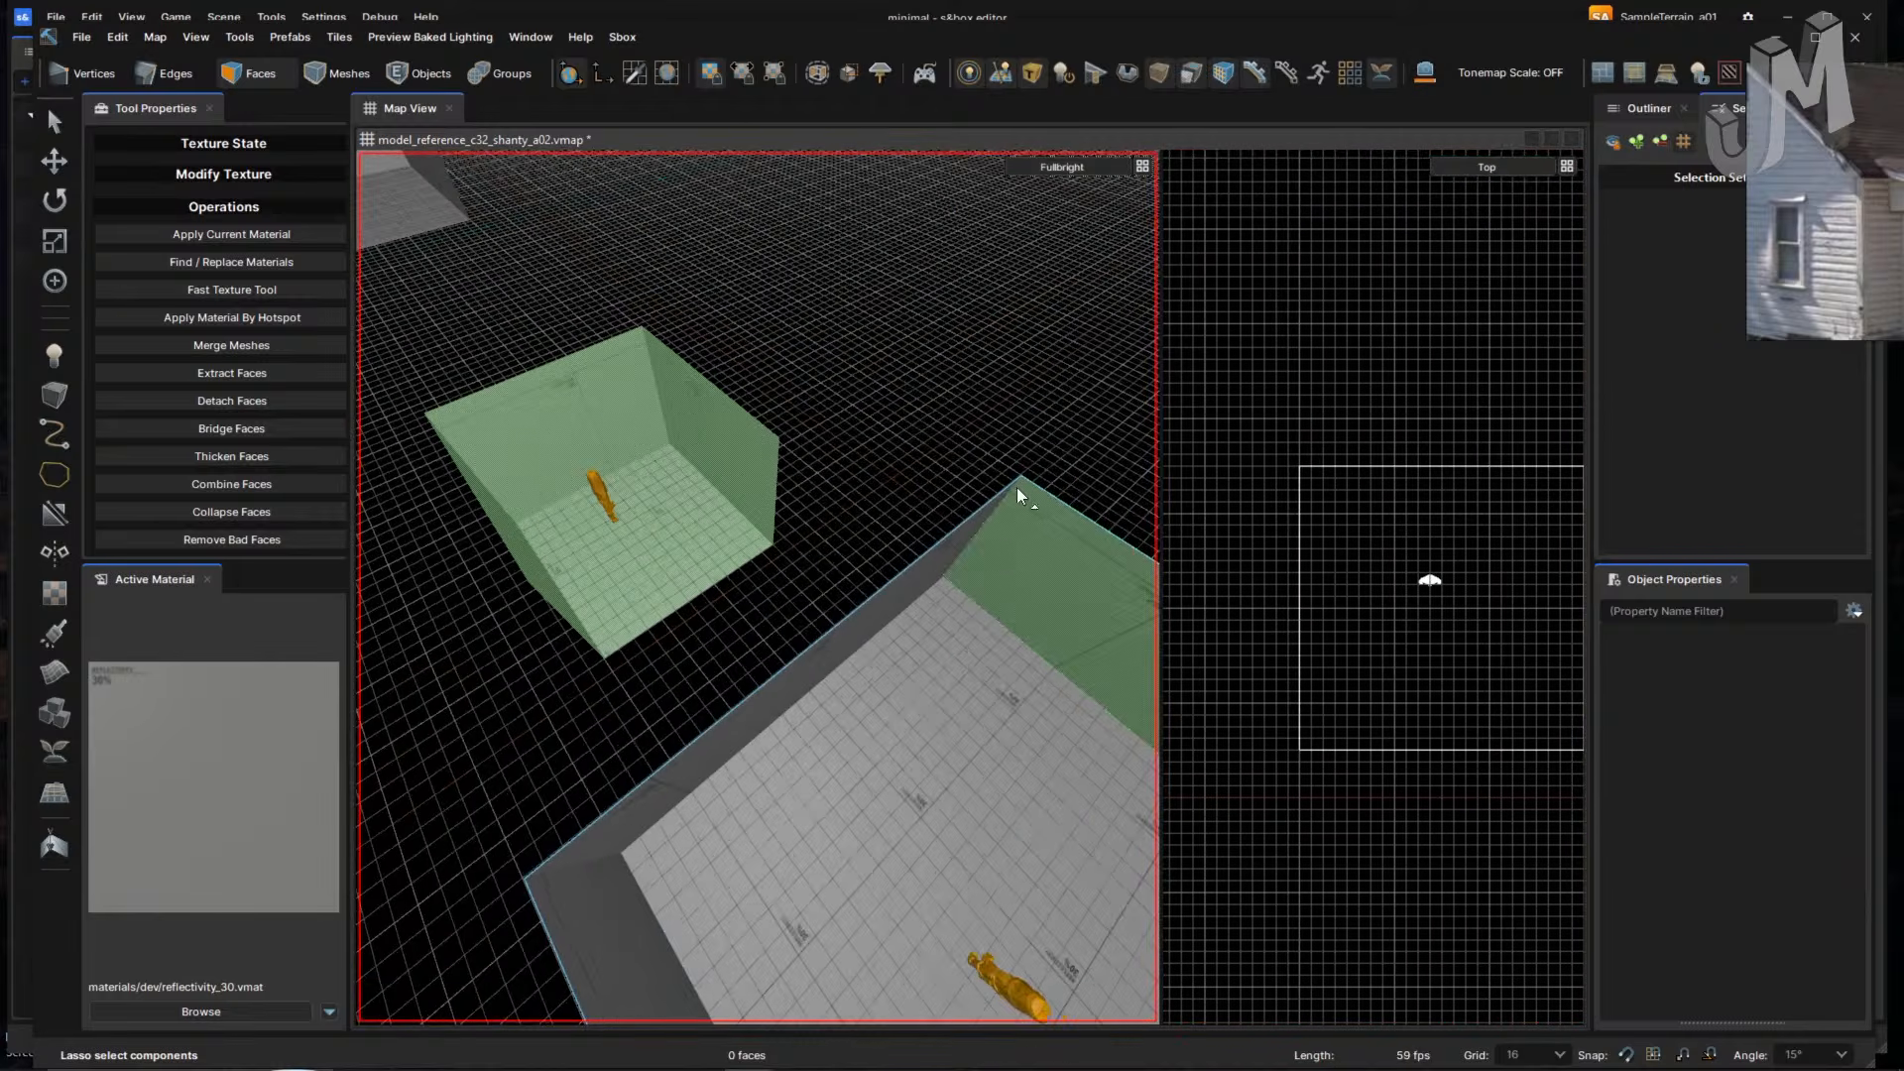
{"action": "middle_click_drag", "start_coordinate": [939, 510], "coordinate": [899, 475]}
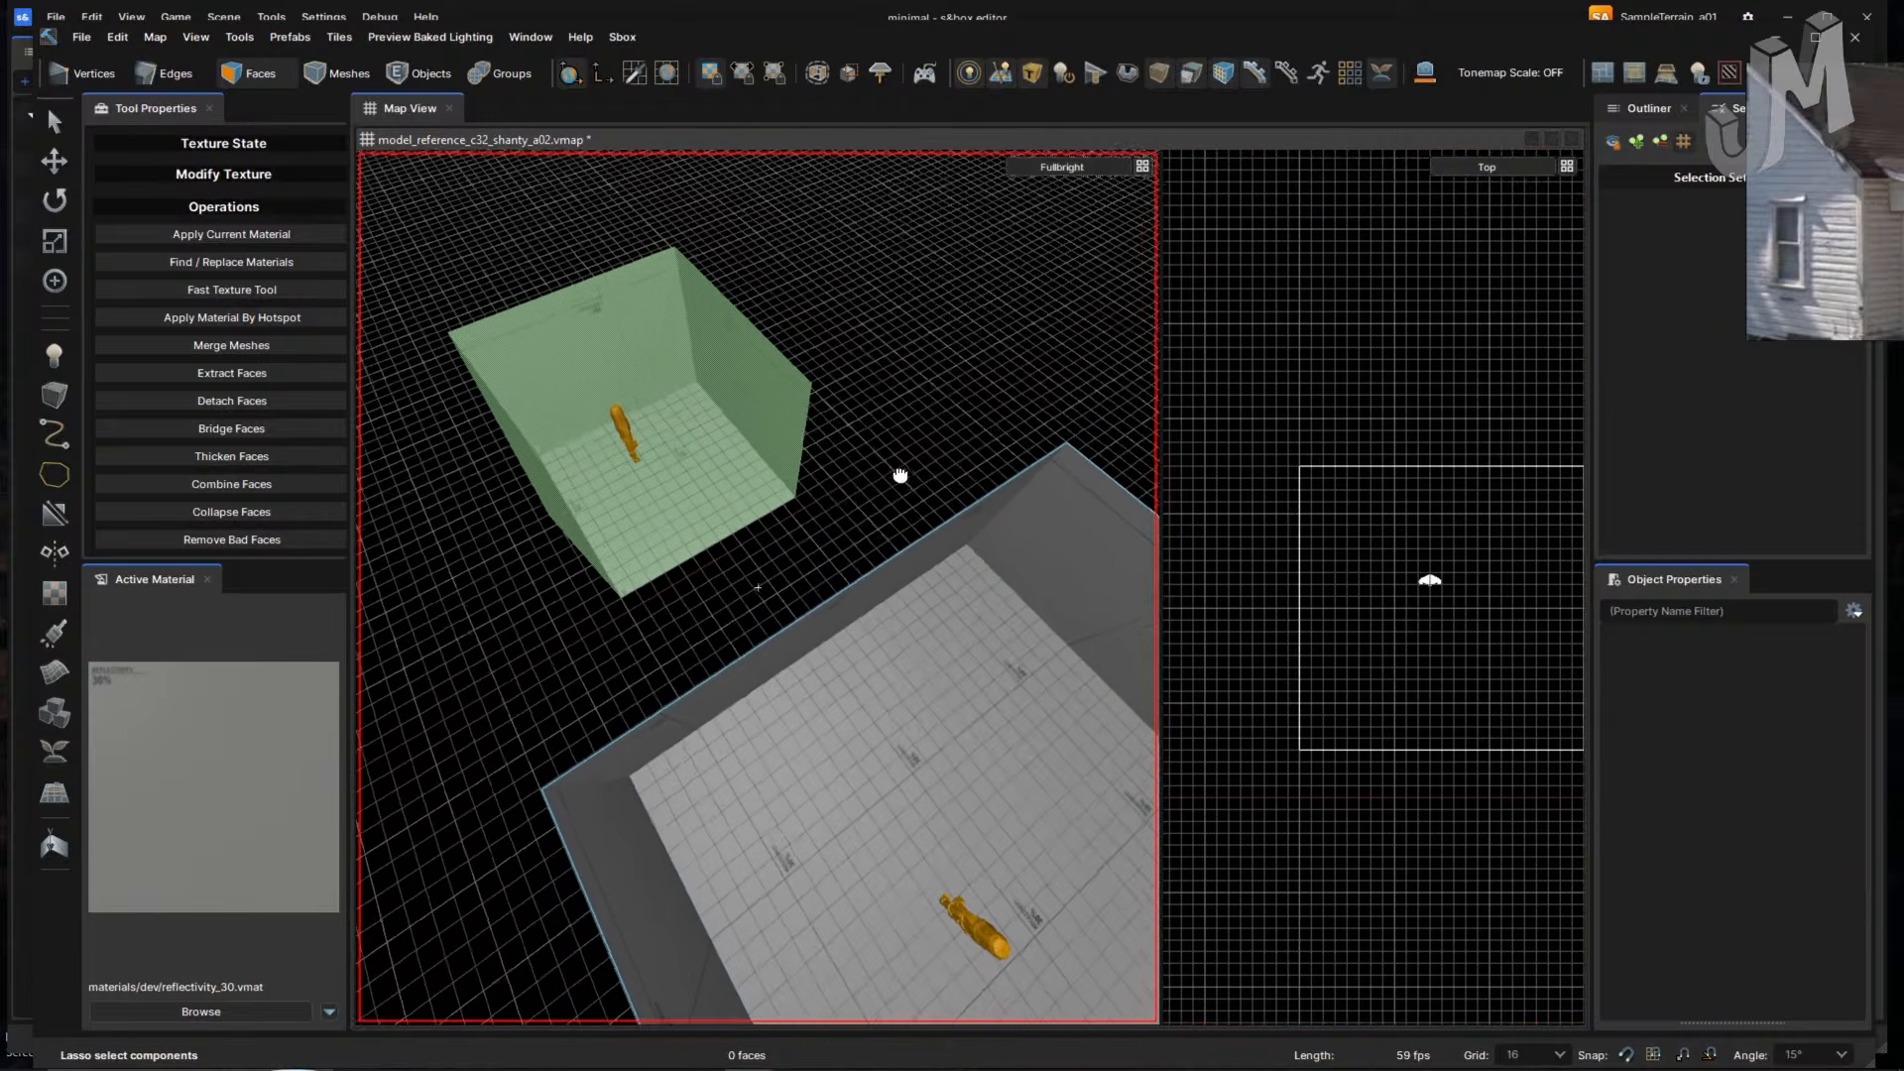
{"action": "right_click_drag", "start_coordinate": [900, 476], "coordinate": [897, 478]}
{"action": "mouse_move", "coordinate": [897, 476]}
{"action": "left_mouse_down"}
{"action": "mouse_move", "coordinate": [828, 493]}
{"action": "mouse_move", "coordinate": [887, 493]}
{"action": "left_mouse_up"}
{"action": "right_click_drag", "start_coordinate": [887, 492], "coordinate": [893, 494]}
{"action": "key", "text": "w"}
{"action": "key", "text": "s"}
{"action": "key", "text": "d"}
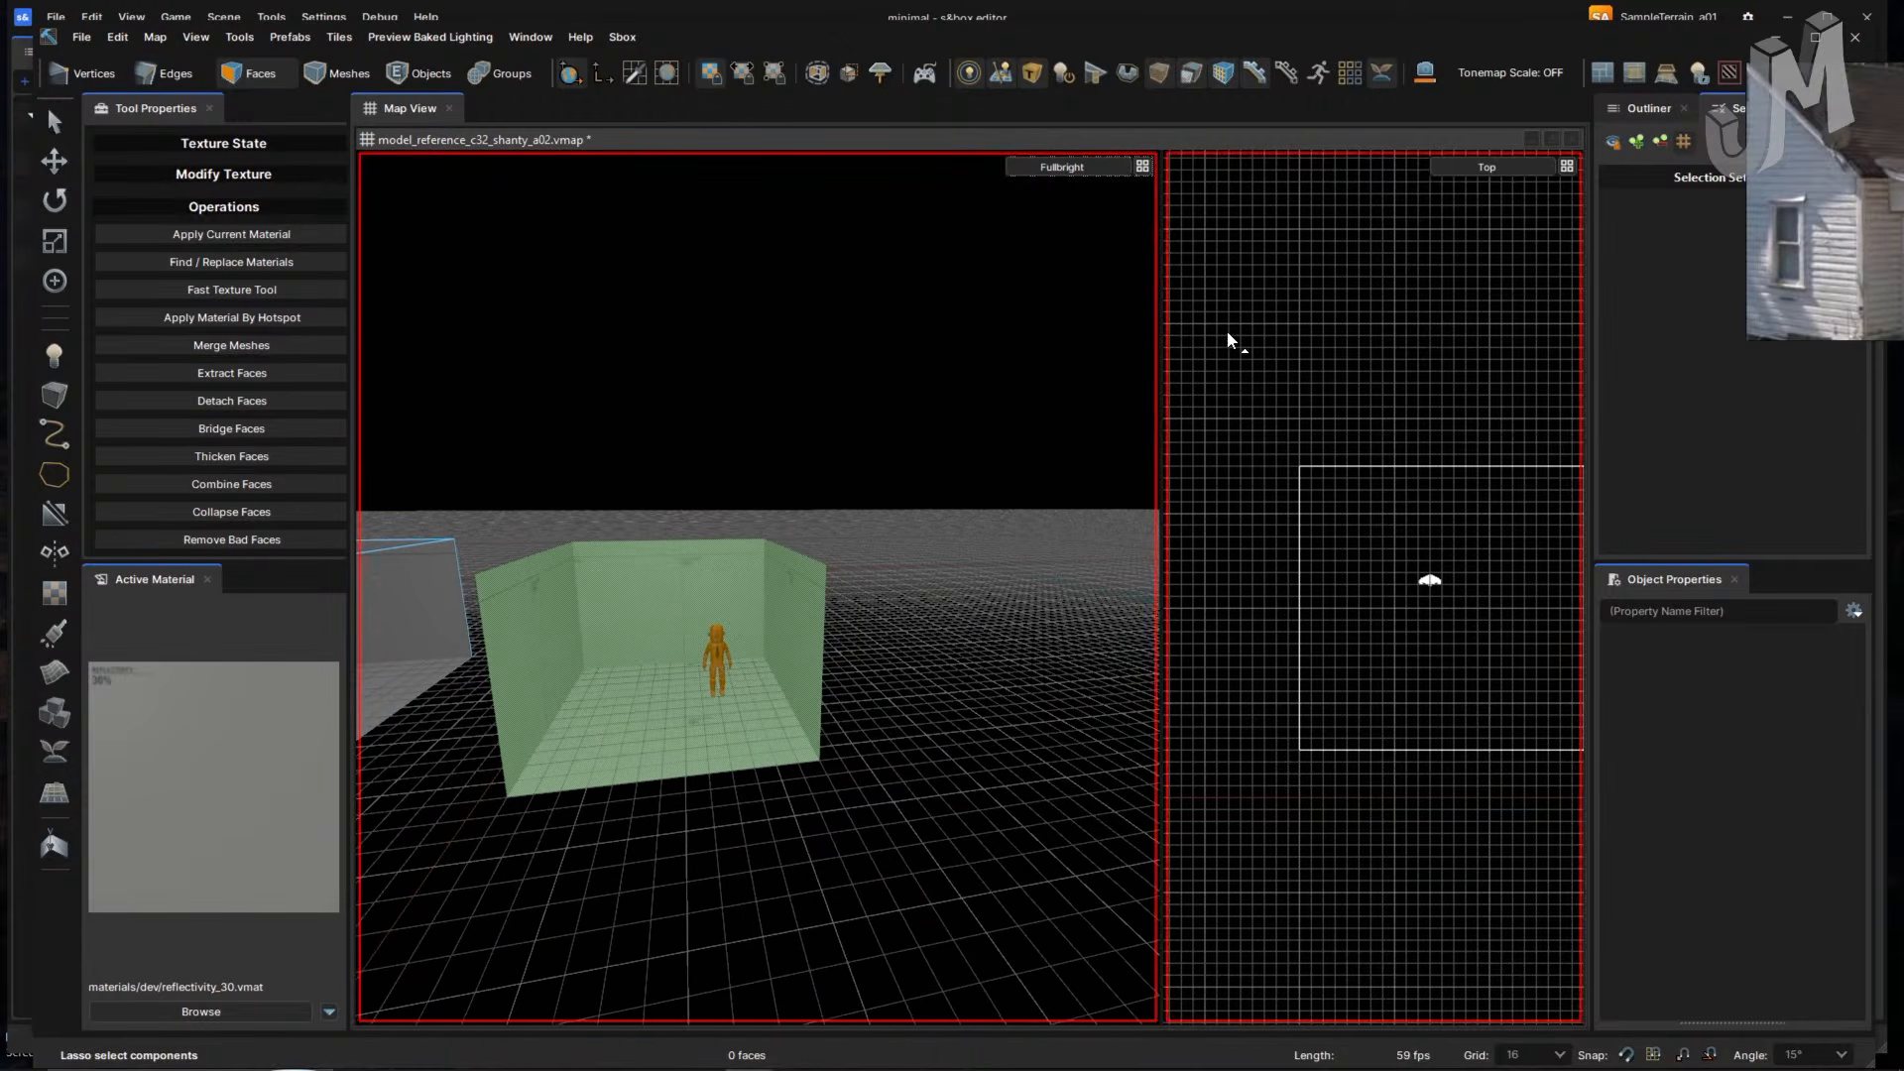
{"action": "middle_click_drag", "start_coordinate": [1275, 574], "coordinate": [1222, 550]}
{"action": "scroll", "coordinate": [1011, 613], "scroll_direction": "up", "scroll_amount": 3}
{"action": "right_click_drag", "start_coordinate": [1016, 612], "coordinate": [821, 588]}
{"action": "key", "text": "w"}
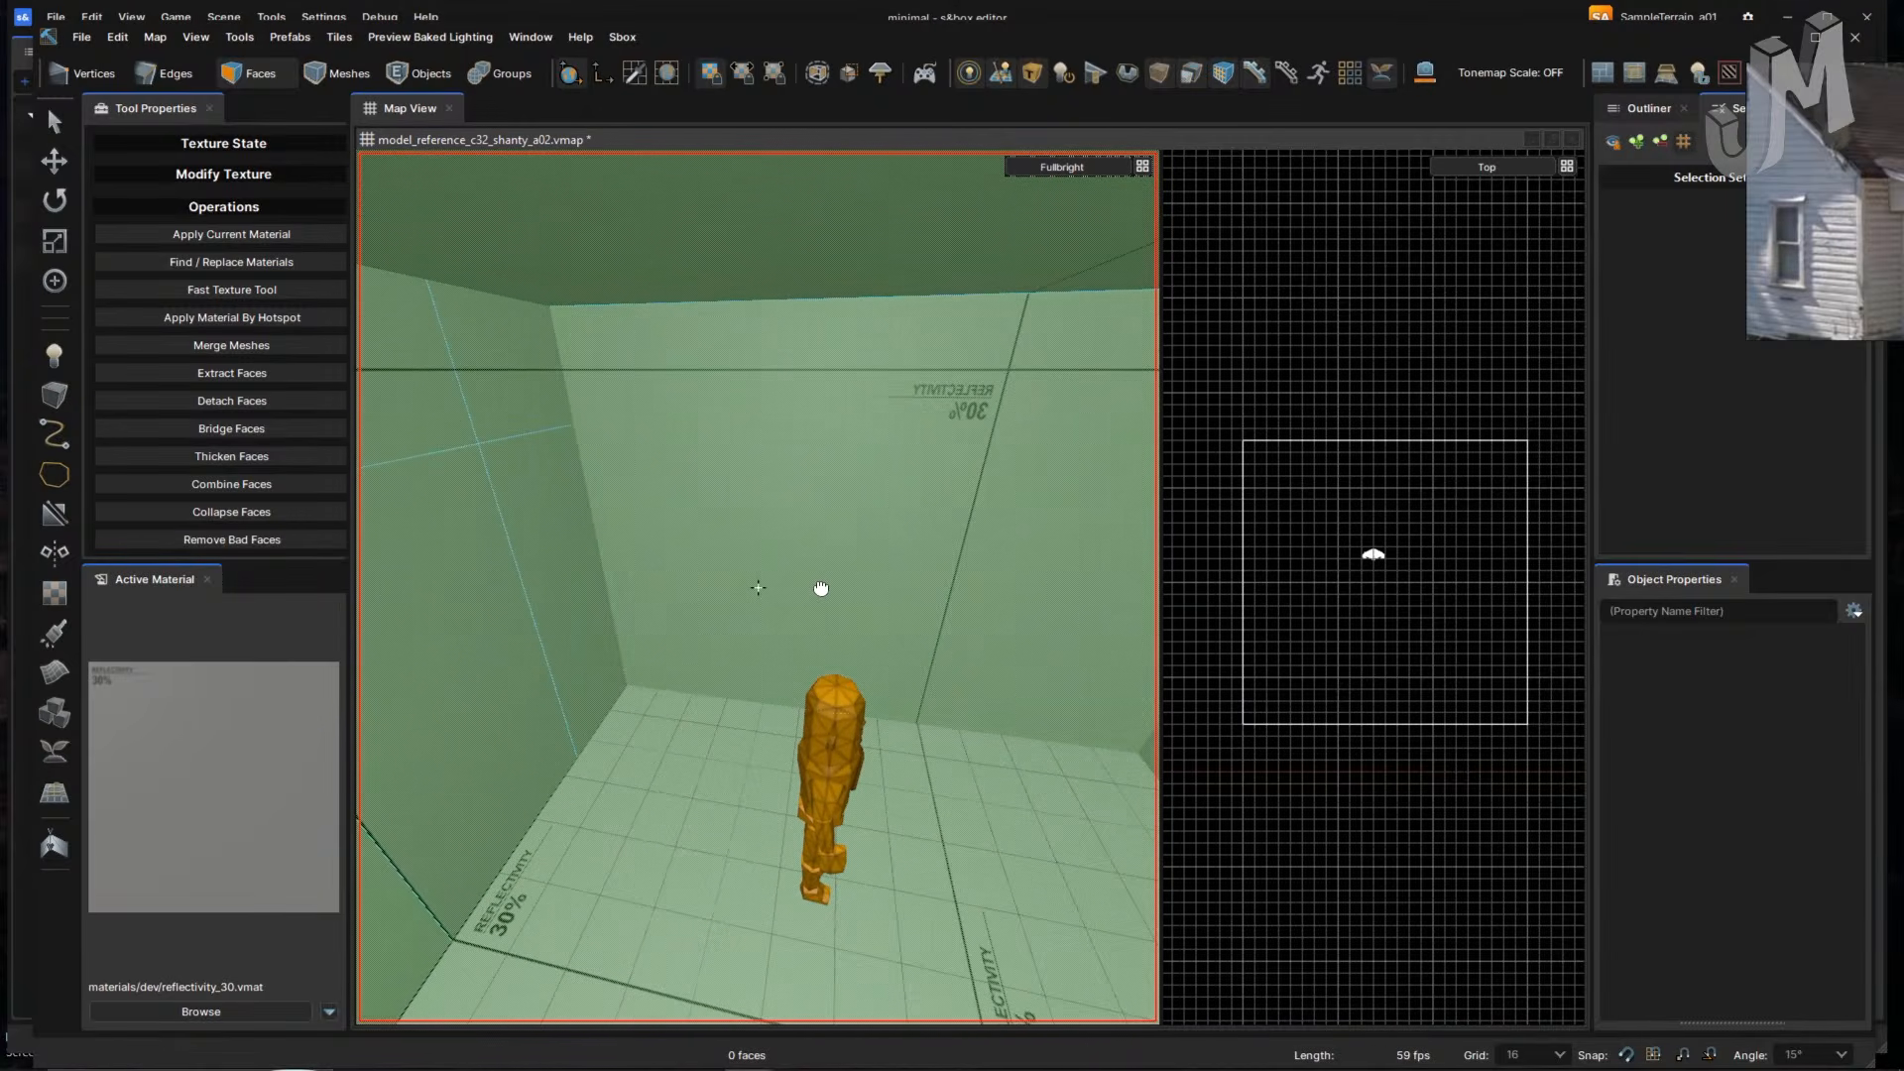
- Select the back wall and try Extract Faces, then undo the extraction
{"action": "double_click", "coordinate": [722, 687]}
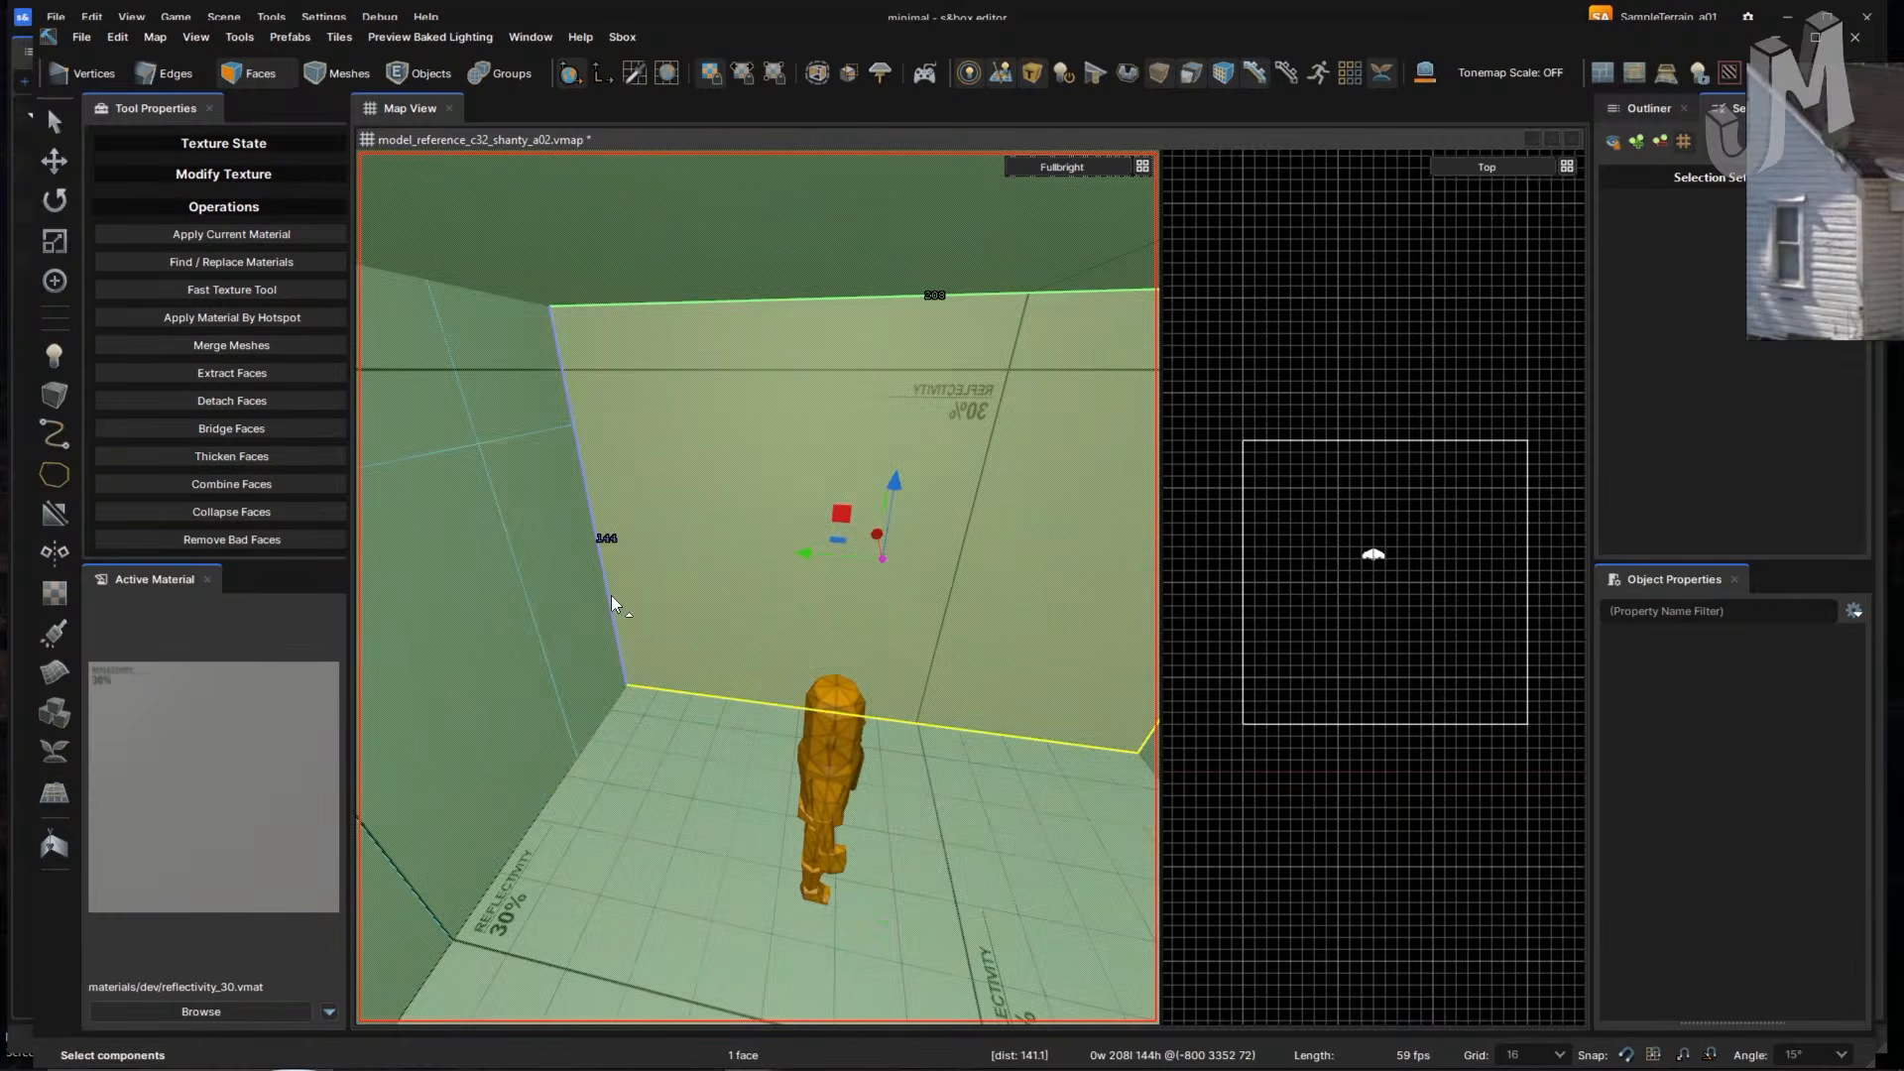
{"action": "left_click", "coordinate": [722, 591]}
{"action": "key", "text": "alt+n"}
{"action": "right_click_drag", "start_coordinate": [847, 616], "coordinate": [943, 634]}
{"action": "key", "text": "ctrl+z"}
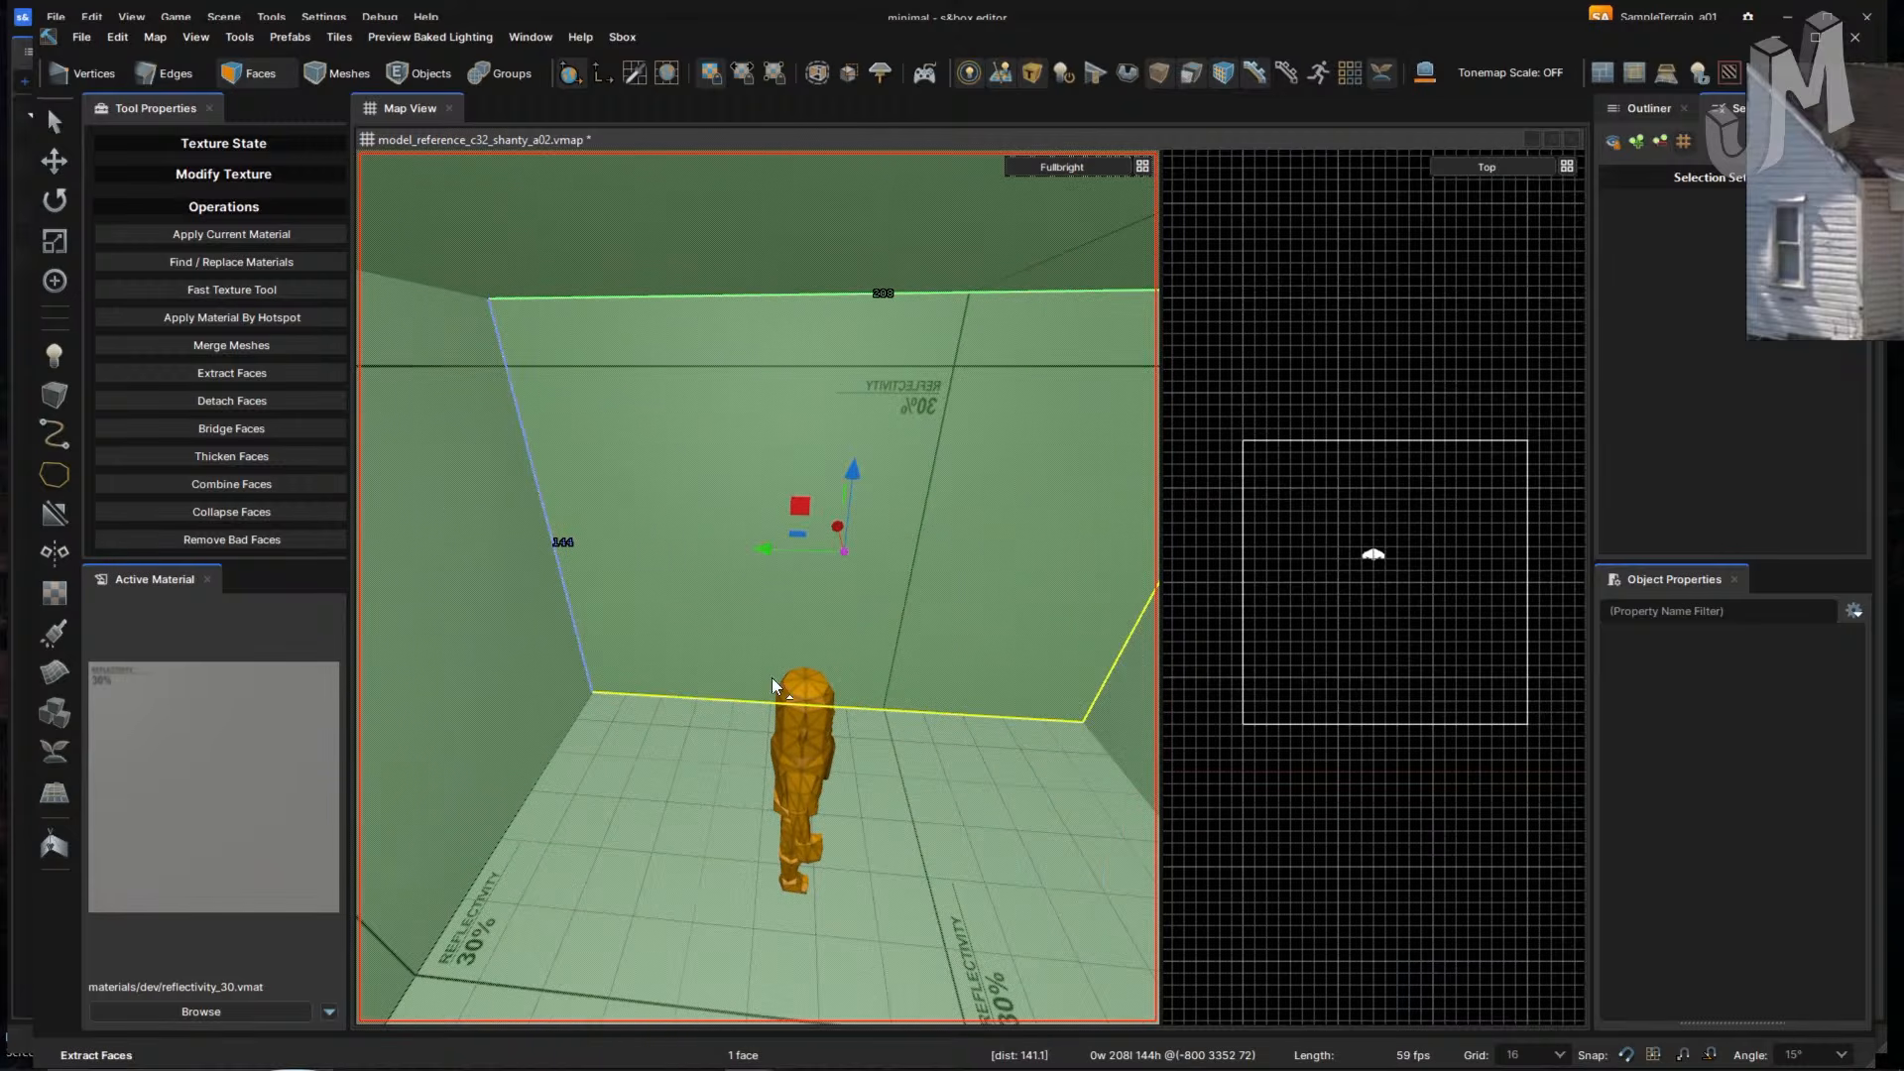
- Reselect just the back wall face after trying corner and left-wall selections
{"action": "left_click", "coordinate": [571, 624]}
{"action": "left_click", "coordinate": [576, 621]}
{"action": "left_click", "coordinate": [576, 621]}
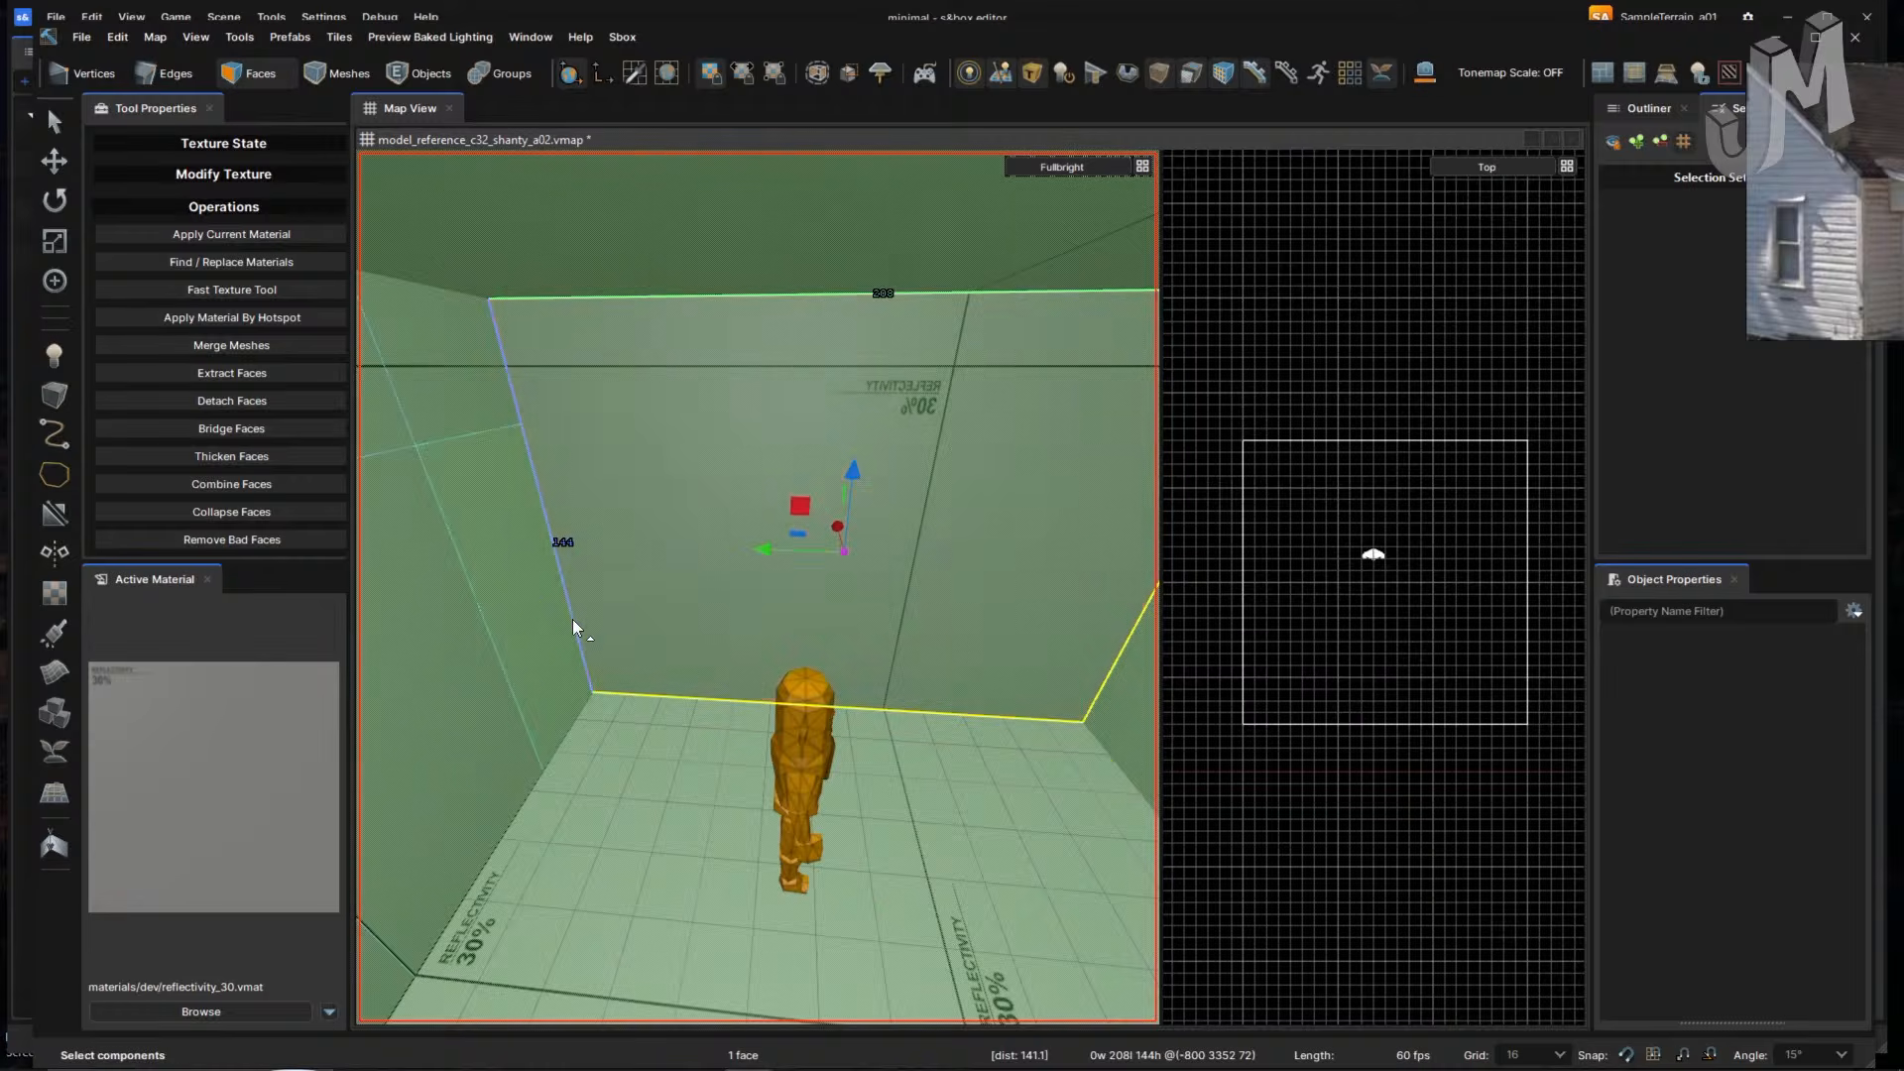
{"action": "double_click", "coordinate": [574, 619]}
{"action": "left_click", "coordinate": [599, 604]}
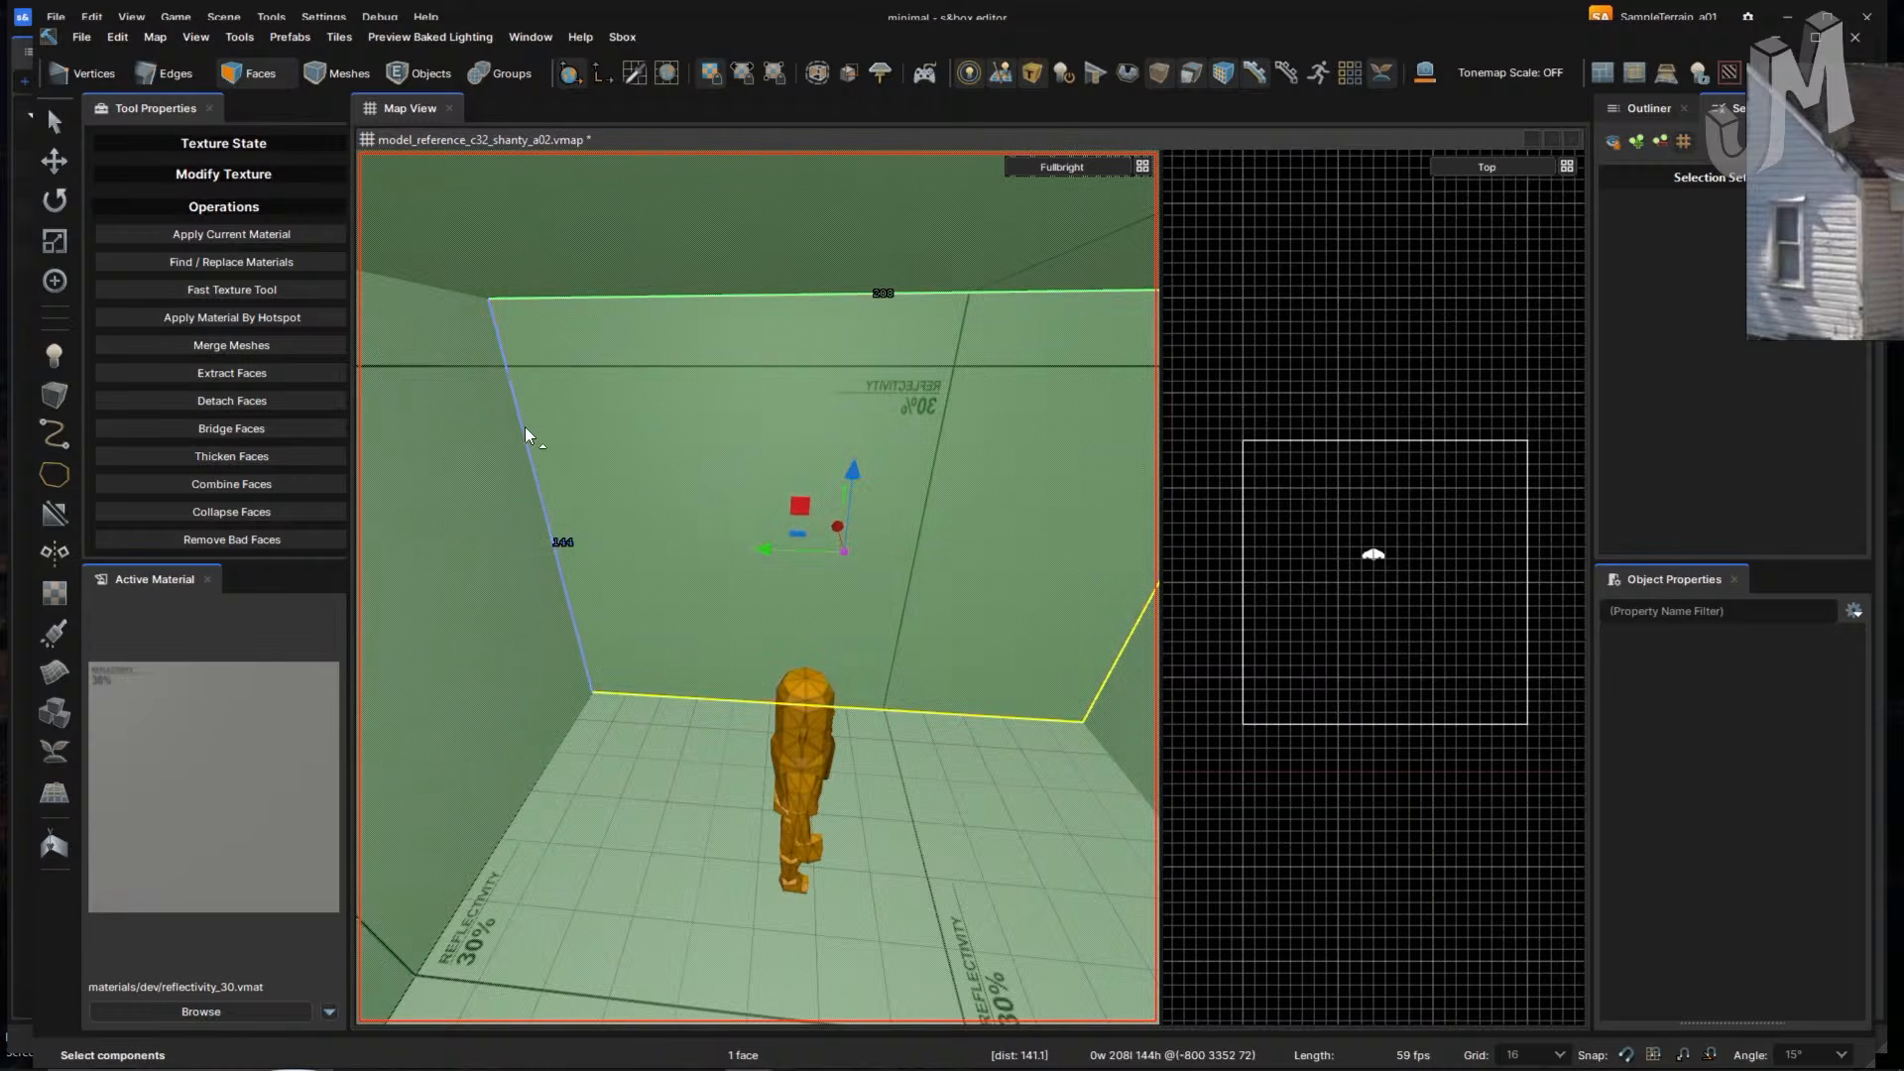
{"action": "left_click", "coordinate": [521, 426]}
{"action": "double_click", "coordinate": [542, 432]}
- Hide everything except the back wall with Quick Hide Unselected, then deselect
{"action": "key", "text": "h"}
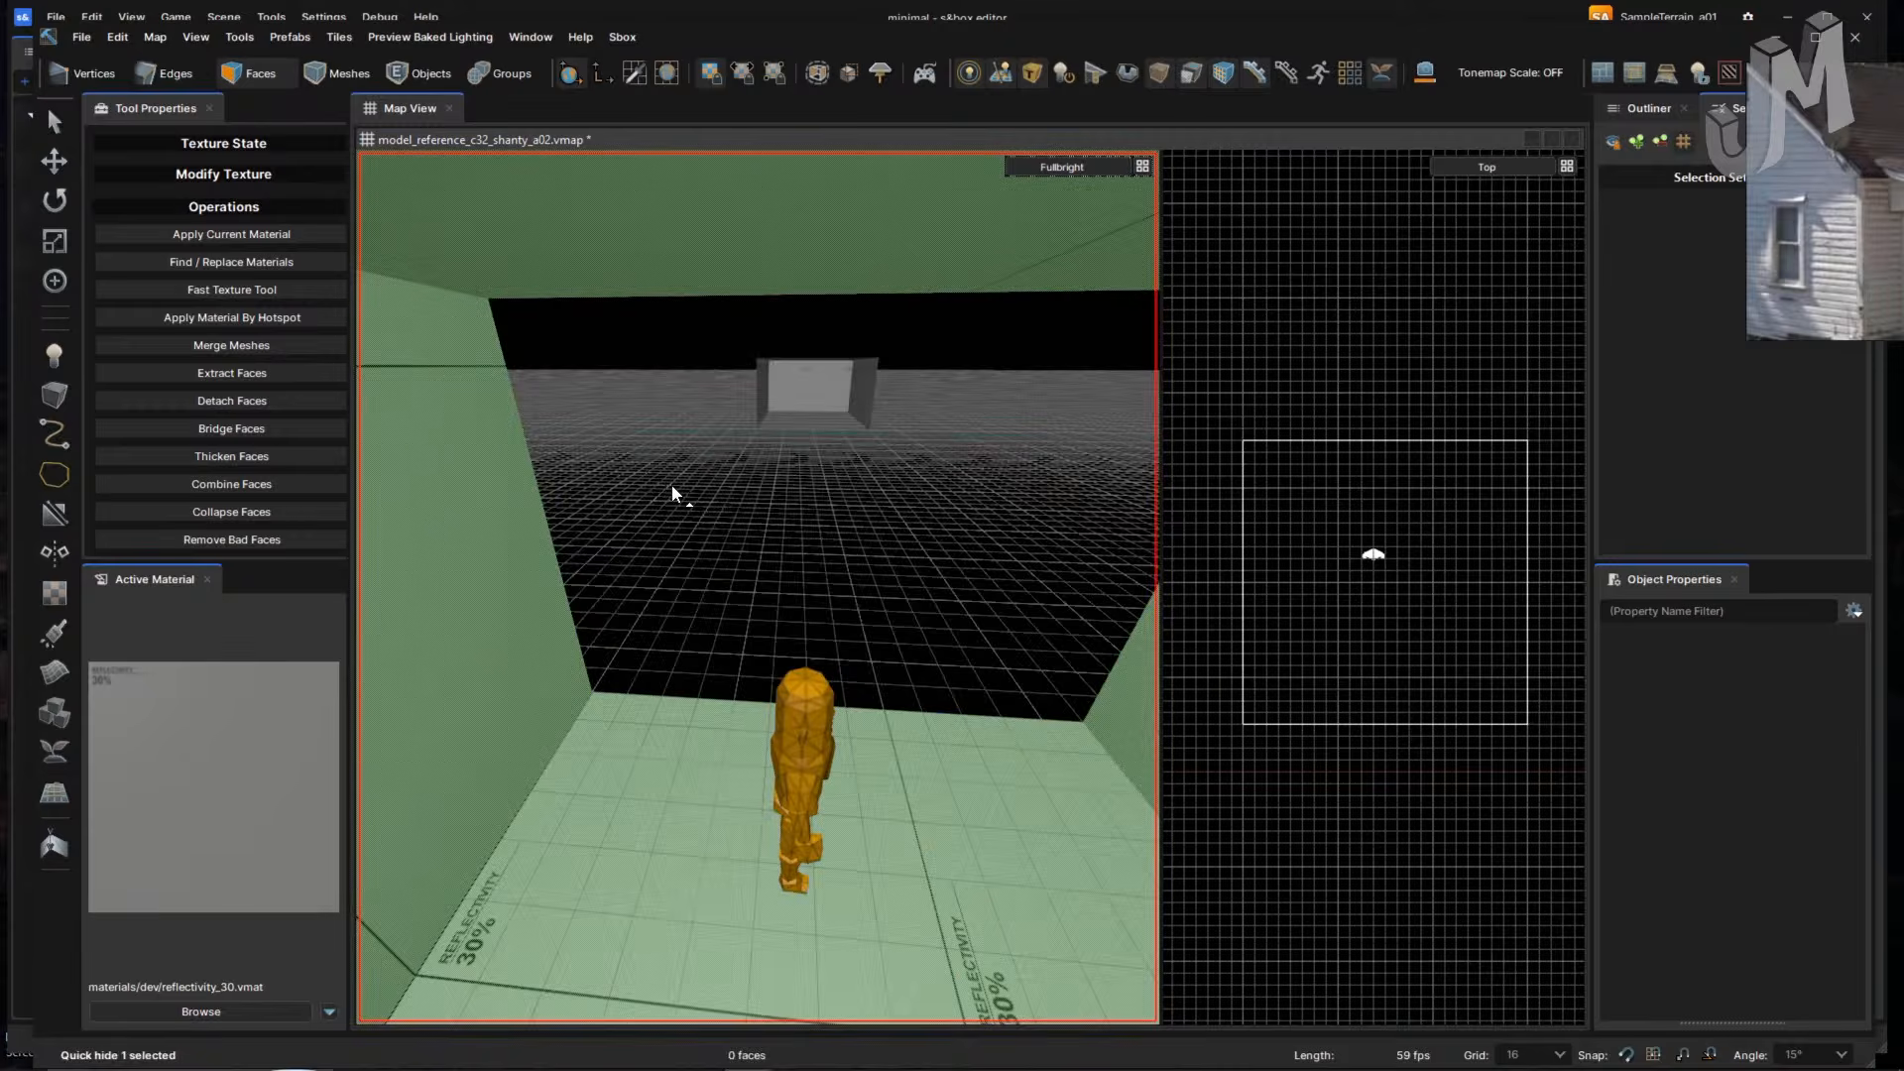
{"action": "key", "text": "u"}
{"action": "left_click", "coordinate": [690, 495]}
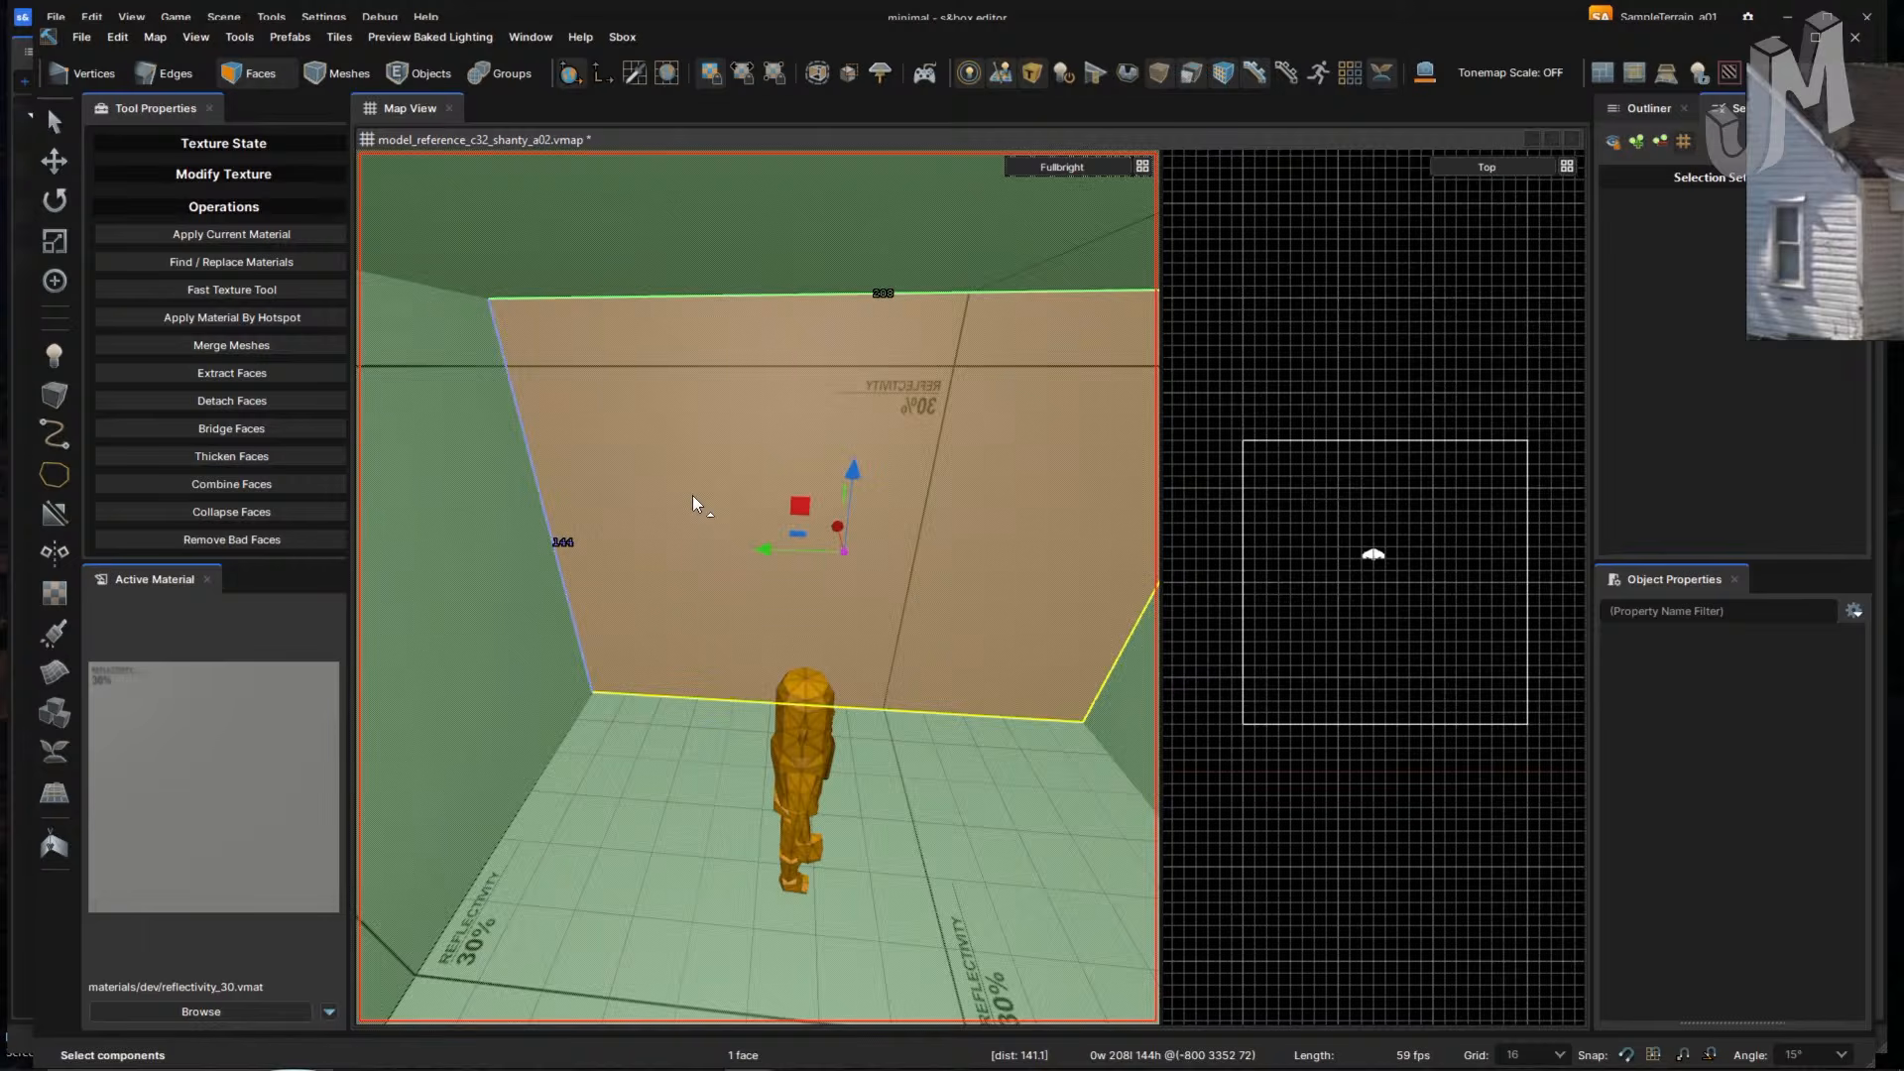
{"action": "key", "text": "shift+h"}
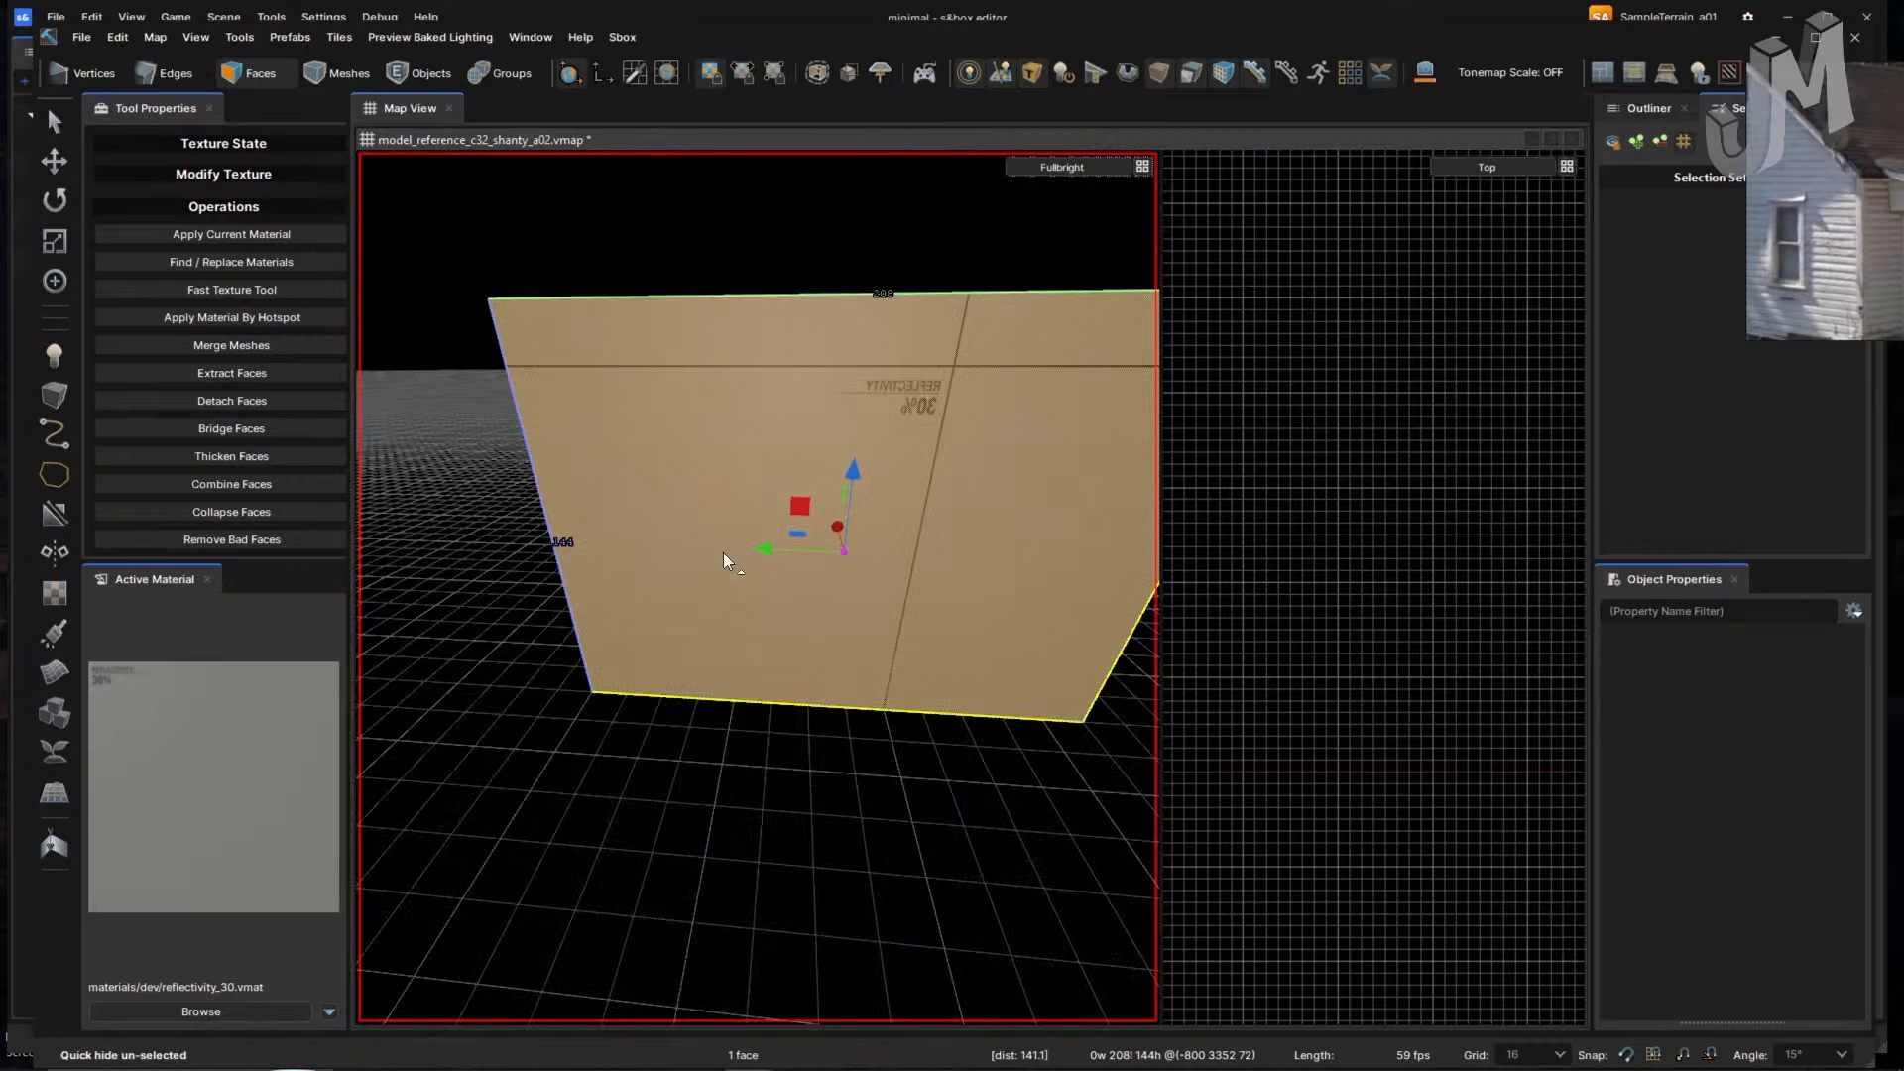
{"action": "right_click_drag", "start_coordinate": [723, 551], "coordinate": [723, 555]}
{"action": "left_click", "coordinate": [556, 533]}
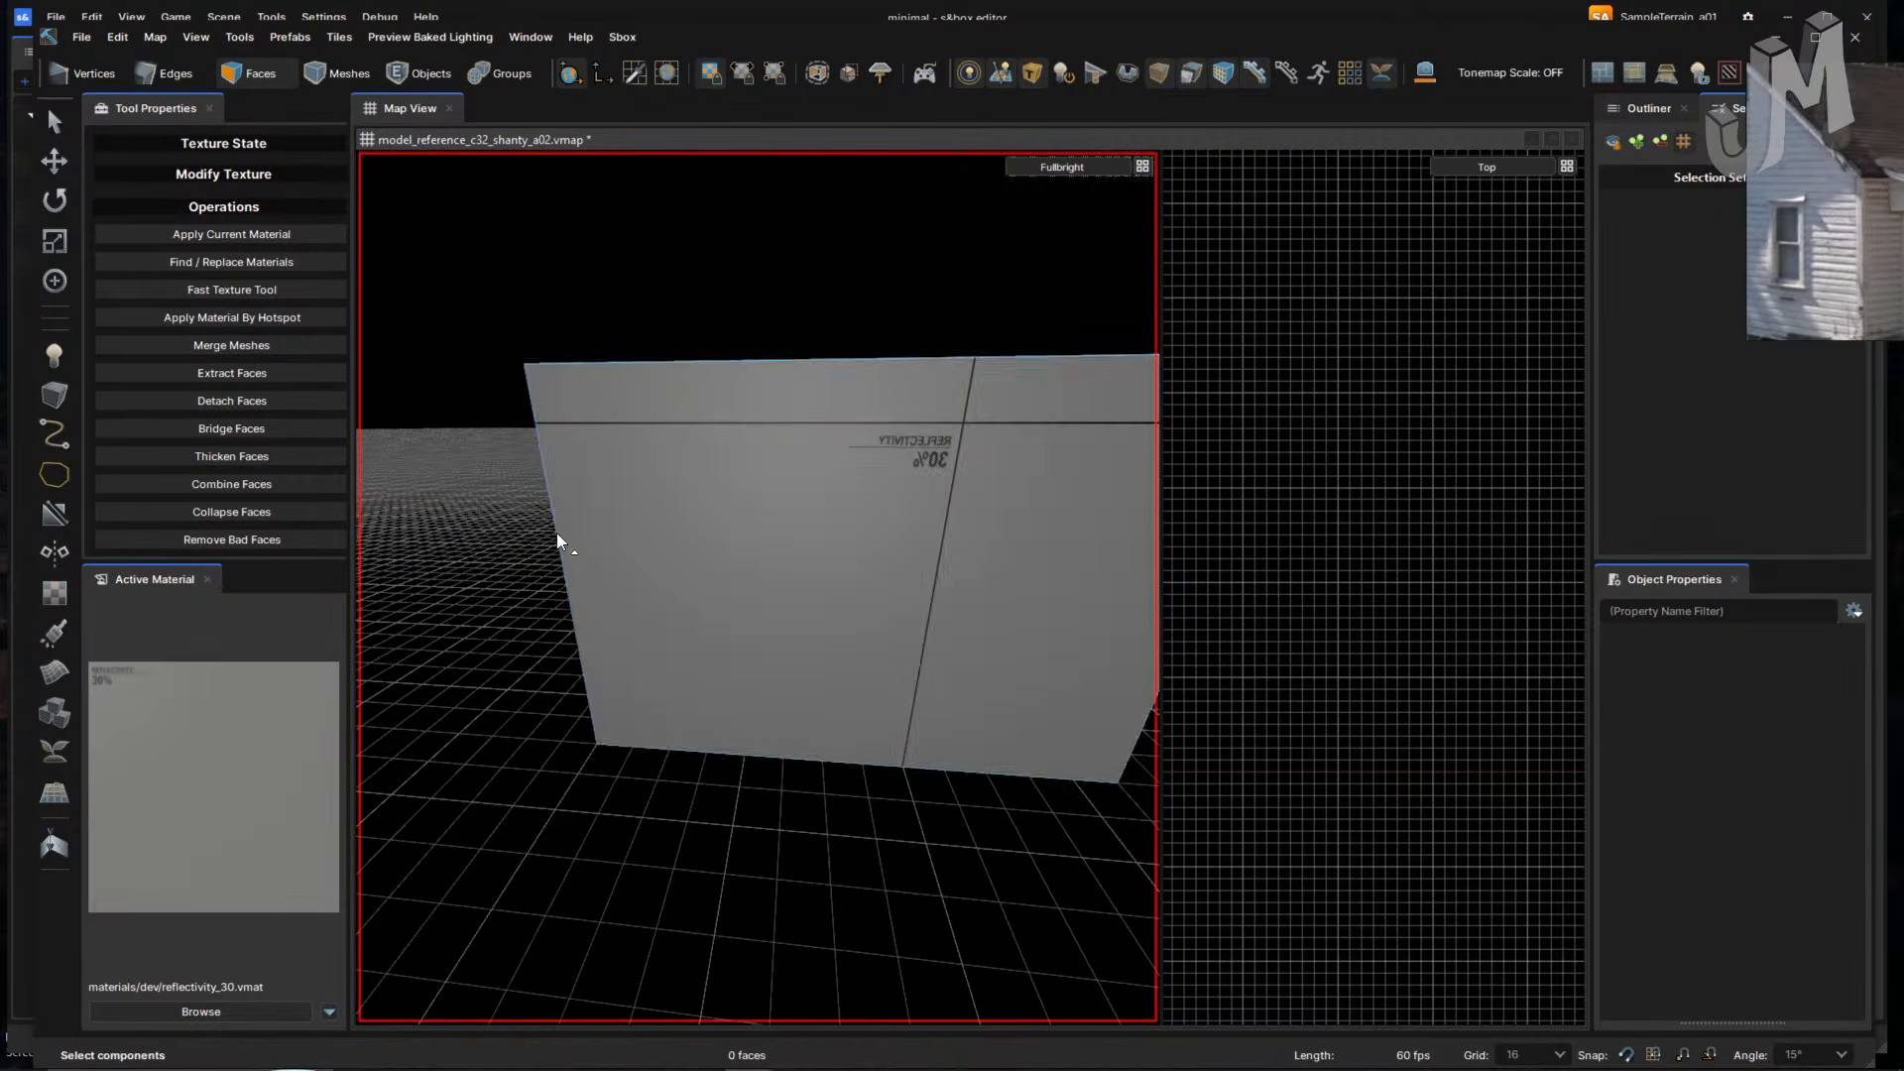
- In Edges mode, orbit around the back wall and select its upper-left edge
{"action": "key", "text": "2"}
{"action": "left_click", "coordinate": [556, 532]}
{"action": "right_click_drag", "start_coordinate": [556, 532], "coordinate": [572, 541]}
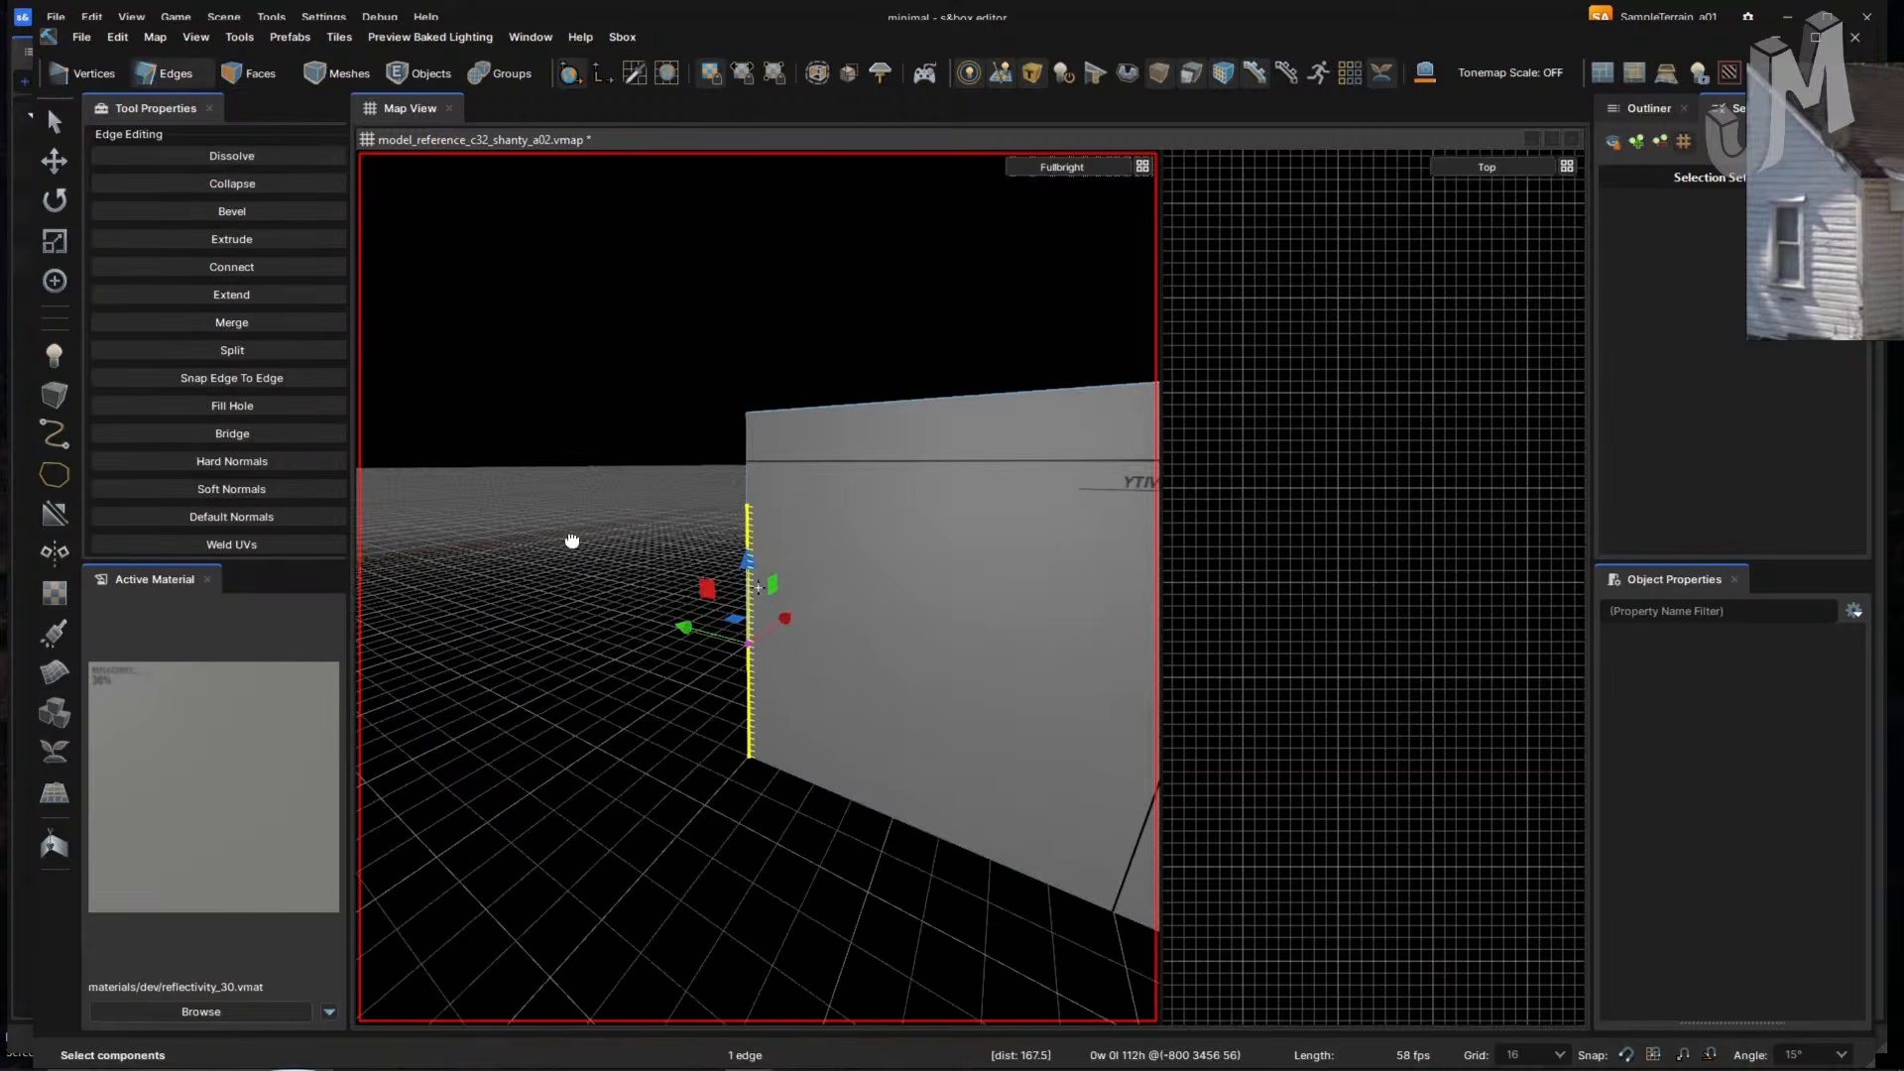
{"action": "double_click", "coordinate": [745, 521]}
{"action": "right_click_drag", "start_coordinate": [746, 521], "coordinate": [830, 547]}
{"action": "left_click", "coordinate": [810, 509]}
{"action": "right_click_drag", "start_coordinate": [803, 446], "coordinate": [567, 460]}
{"action": "left_click", "coordinate": [551, 385]}
{"action": "left_click", "coordinate": [567, 460]}
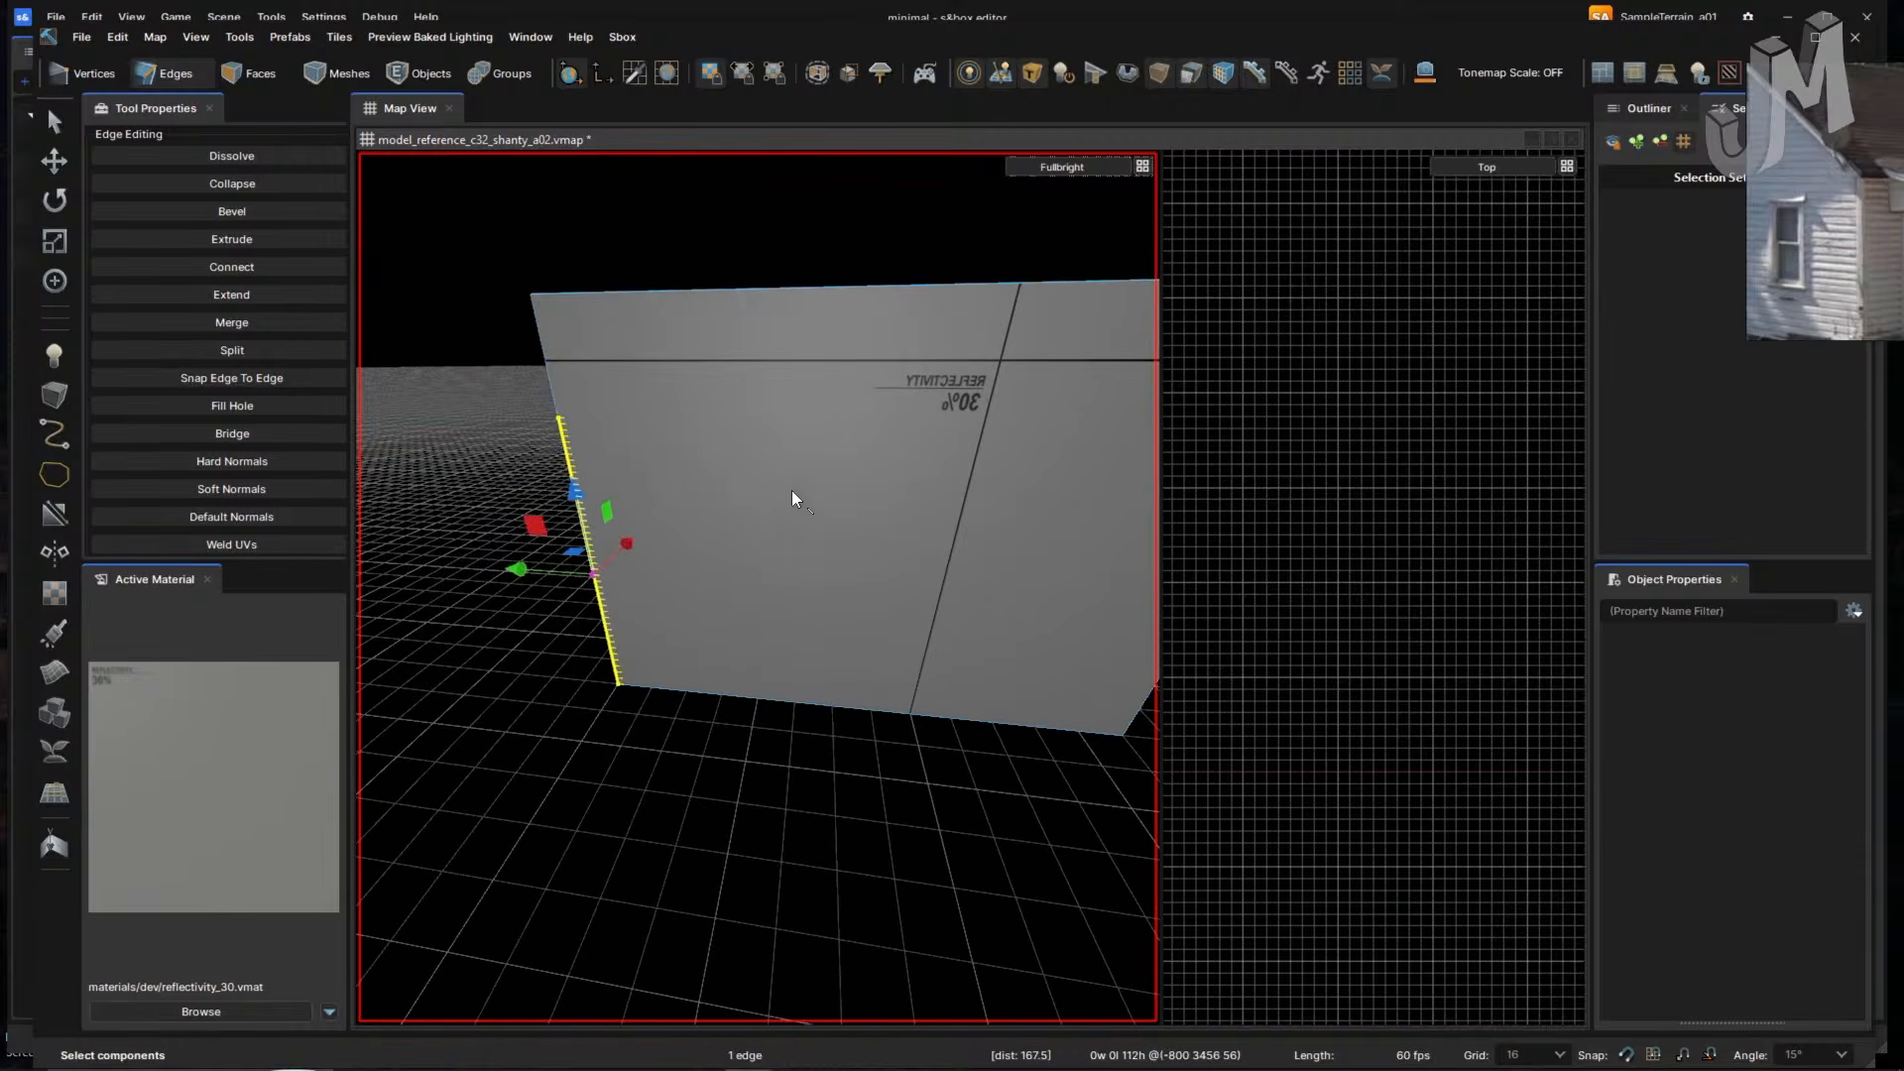
{"action": "right_click_drag", "start_coordinate": [791, 490], "coordinate": [793, 492]}
{"action": "right_click_drag", "start_coordinate": [662, 428], "coordinate": [570, 401]}
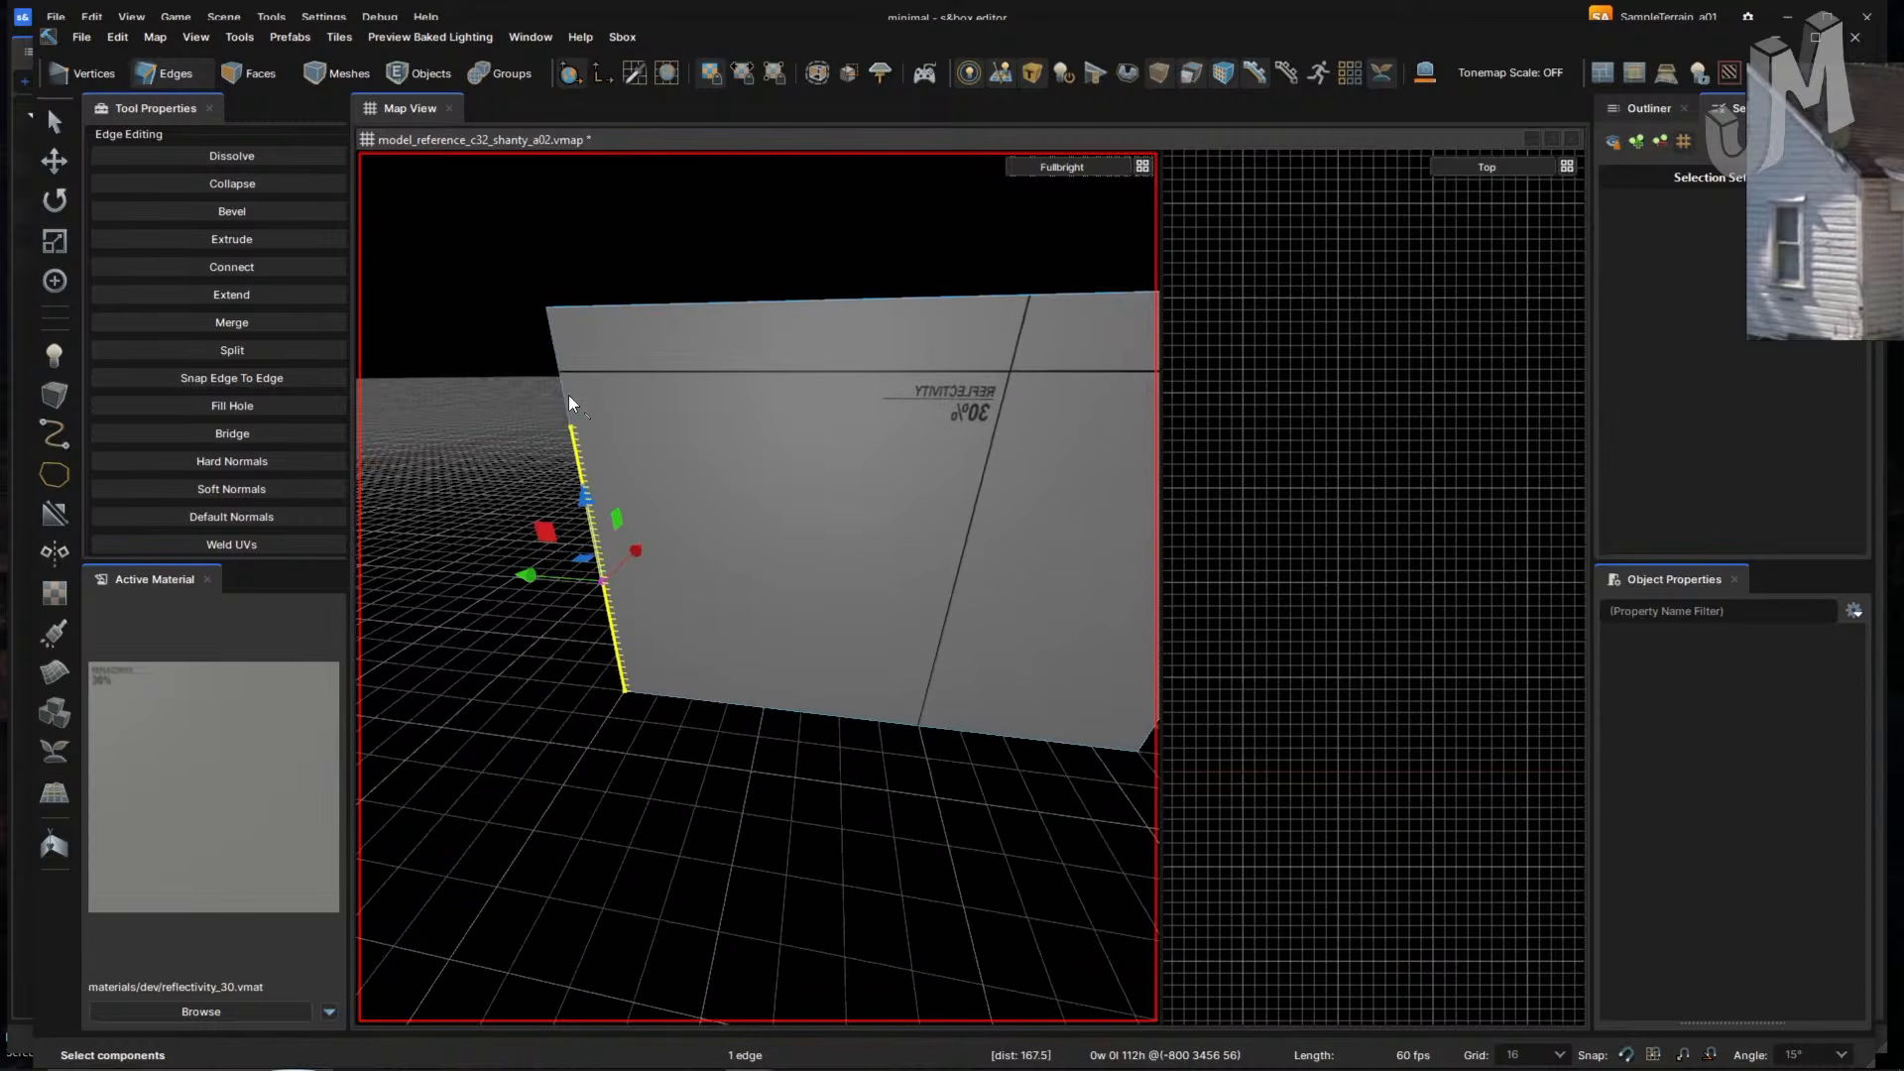
{"action": "left_click", "coordinate": [565, 395]}
- Cut a horizontal edge across the wall from the left edge to the right side
{"action": "key", "text": "c"}
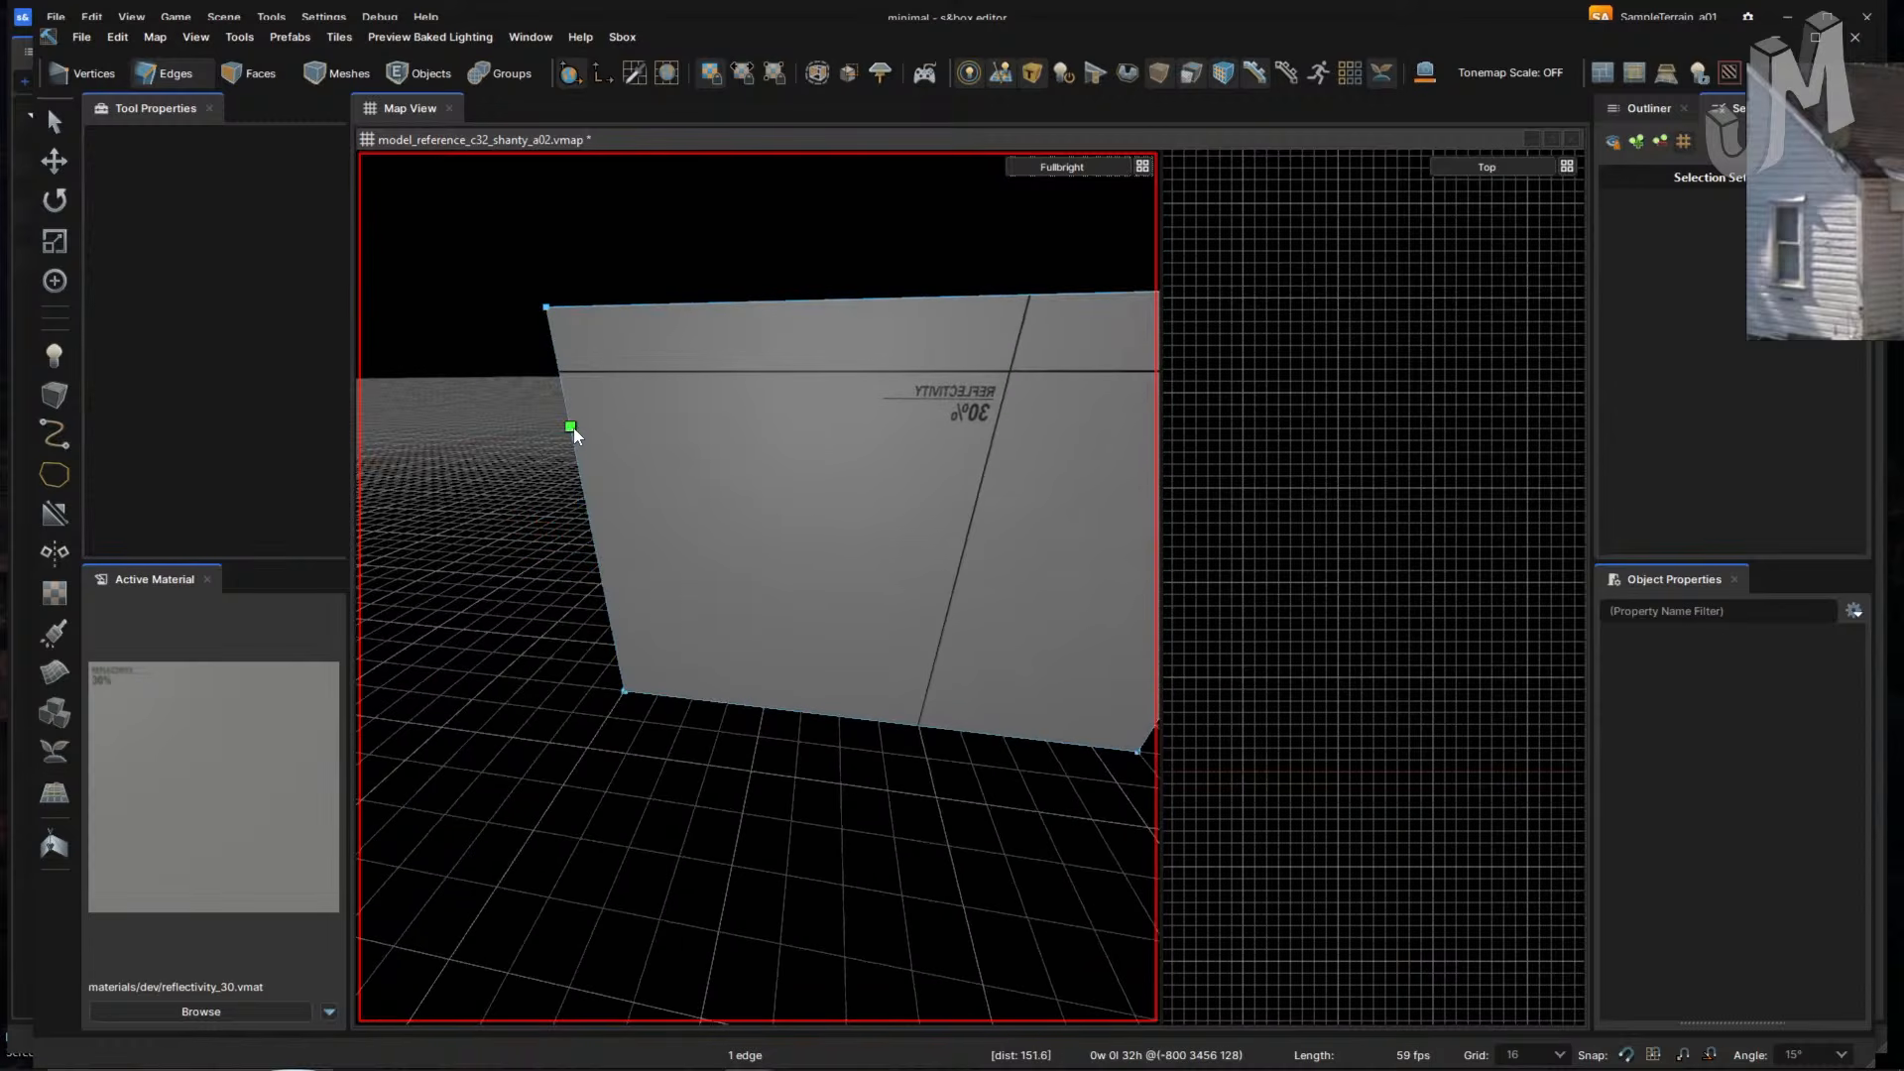
{"action": "left_click", "coordinate": [573, 427]}
{"action": "right_click_drag", "start_coordinate": [841, 473], "coordinate": [742, 462]}
{"action": "left_click", "coordinate": [827, 429]}
{"action": "key", "text": "Return"}
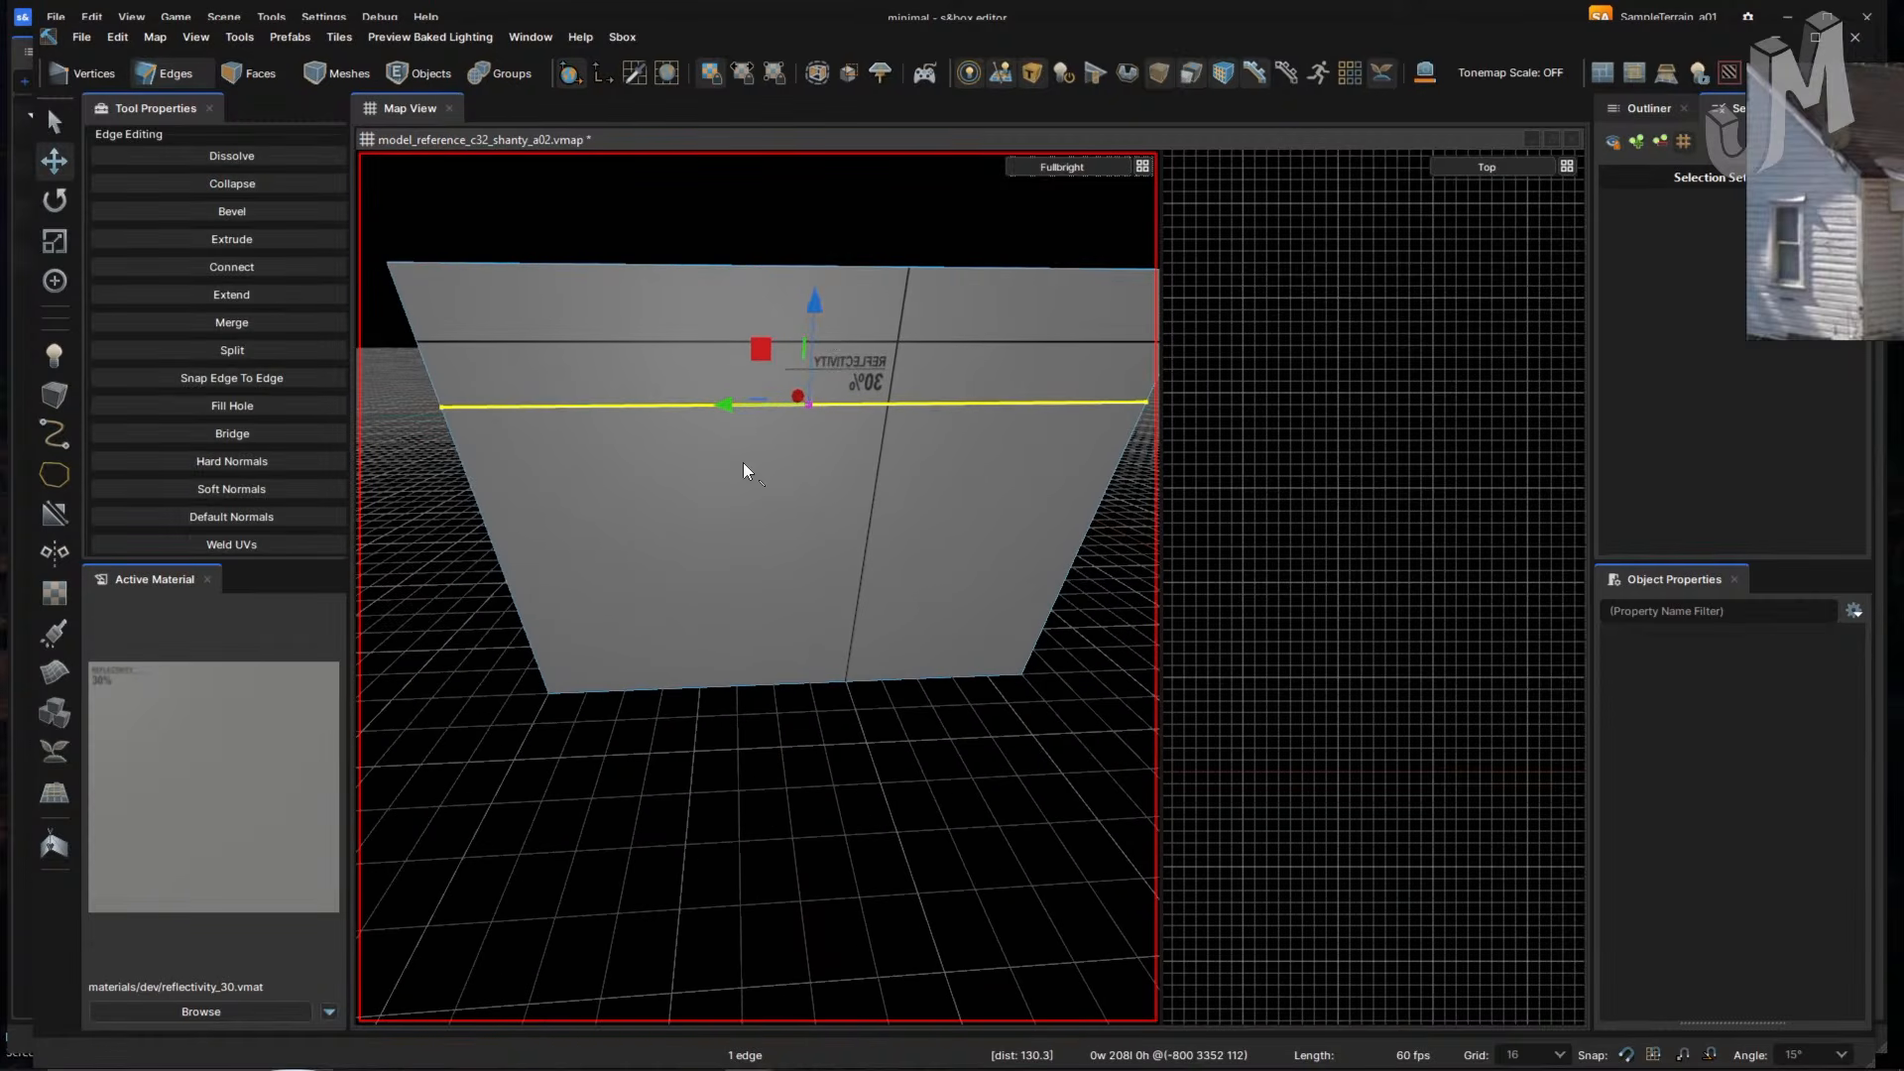
- Connect the wall's top, middle and bottom edges with a vertical edge
{"action": "left_click", "coordinate": [650, 263]}
{"action": "left_click", "coordinate": [738, 688], "text": "shift"}
{"action": "key", "text": "v"}
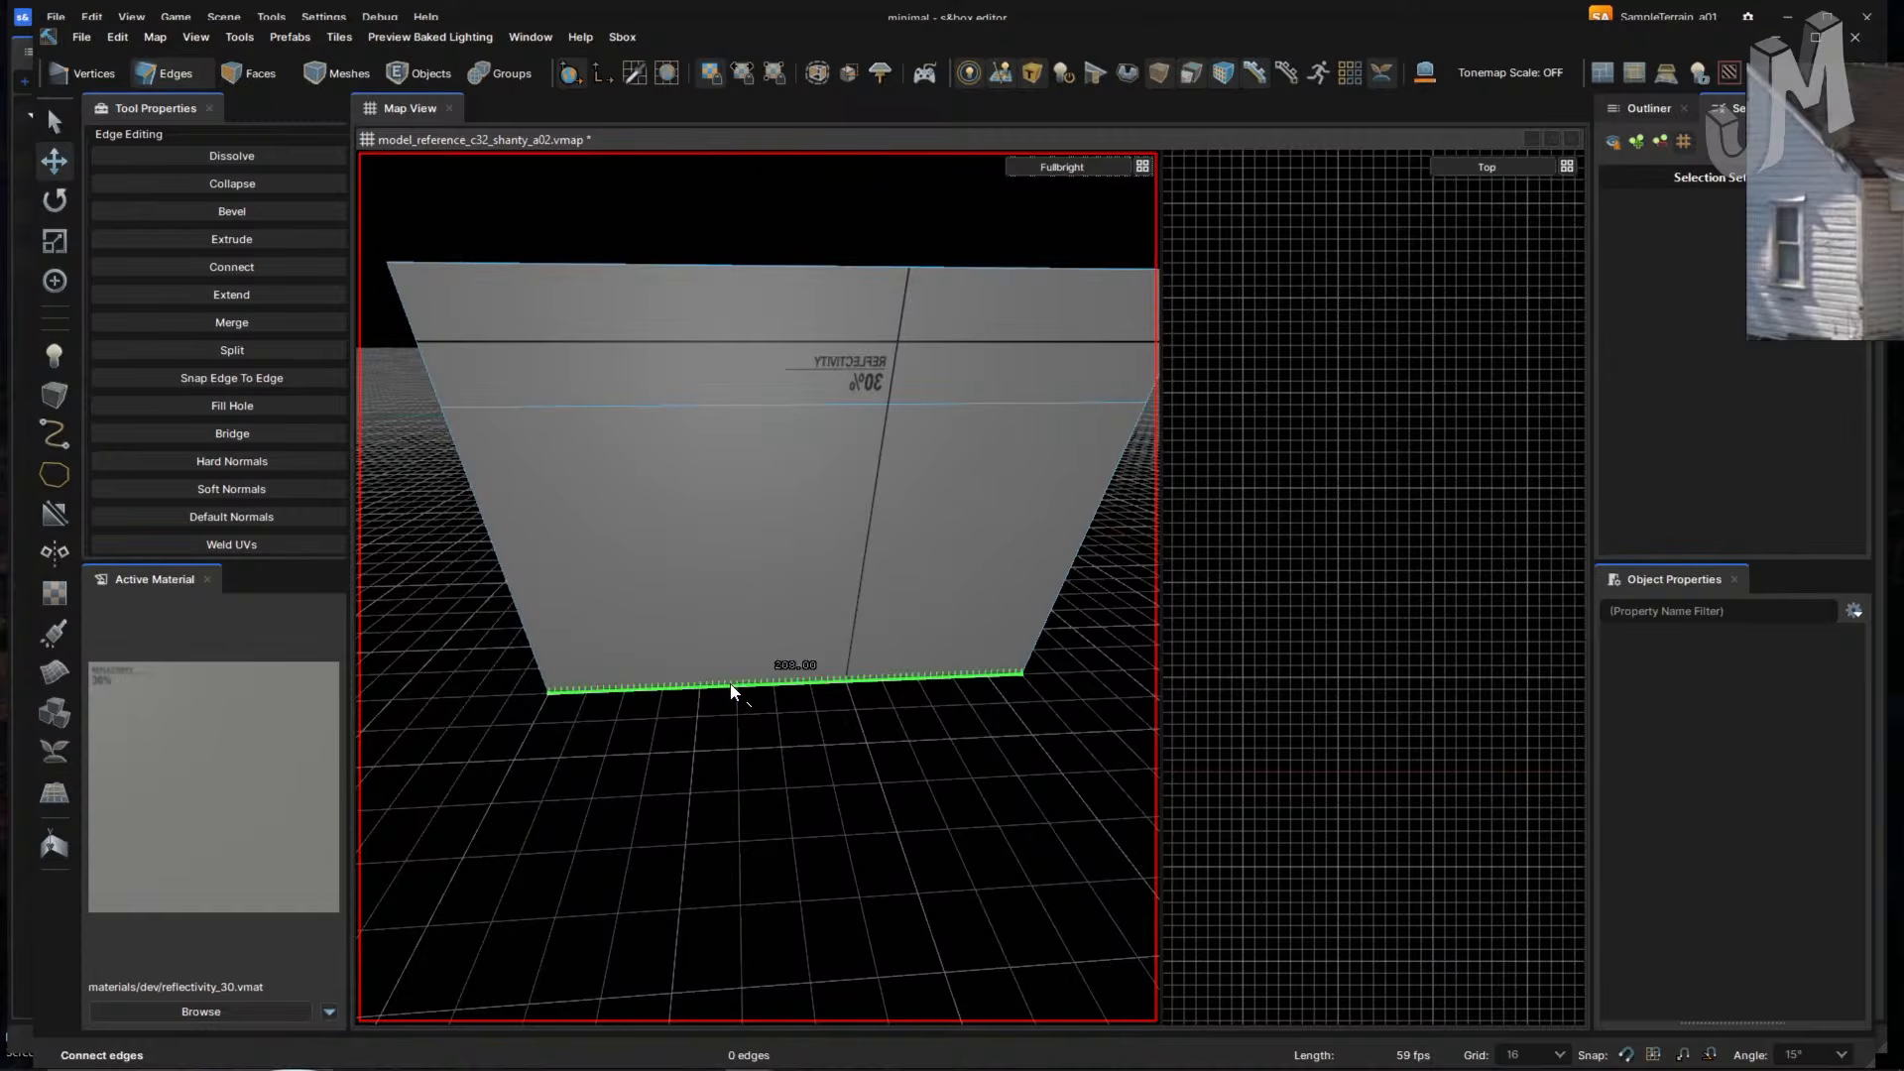
{"action": "key", "text": "ctrl+z"}
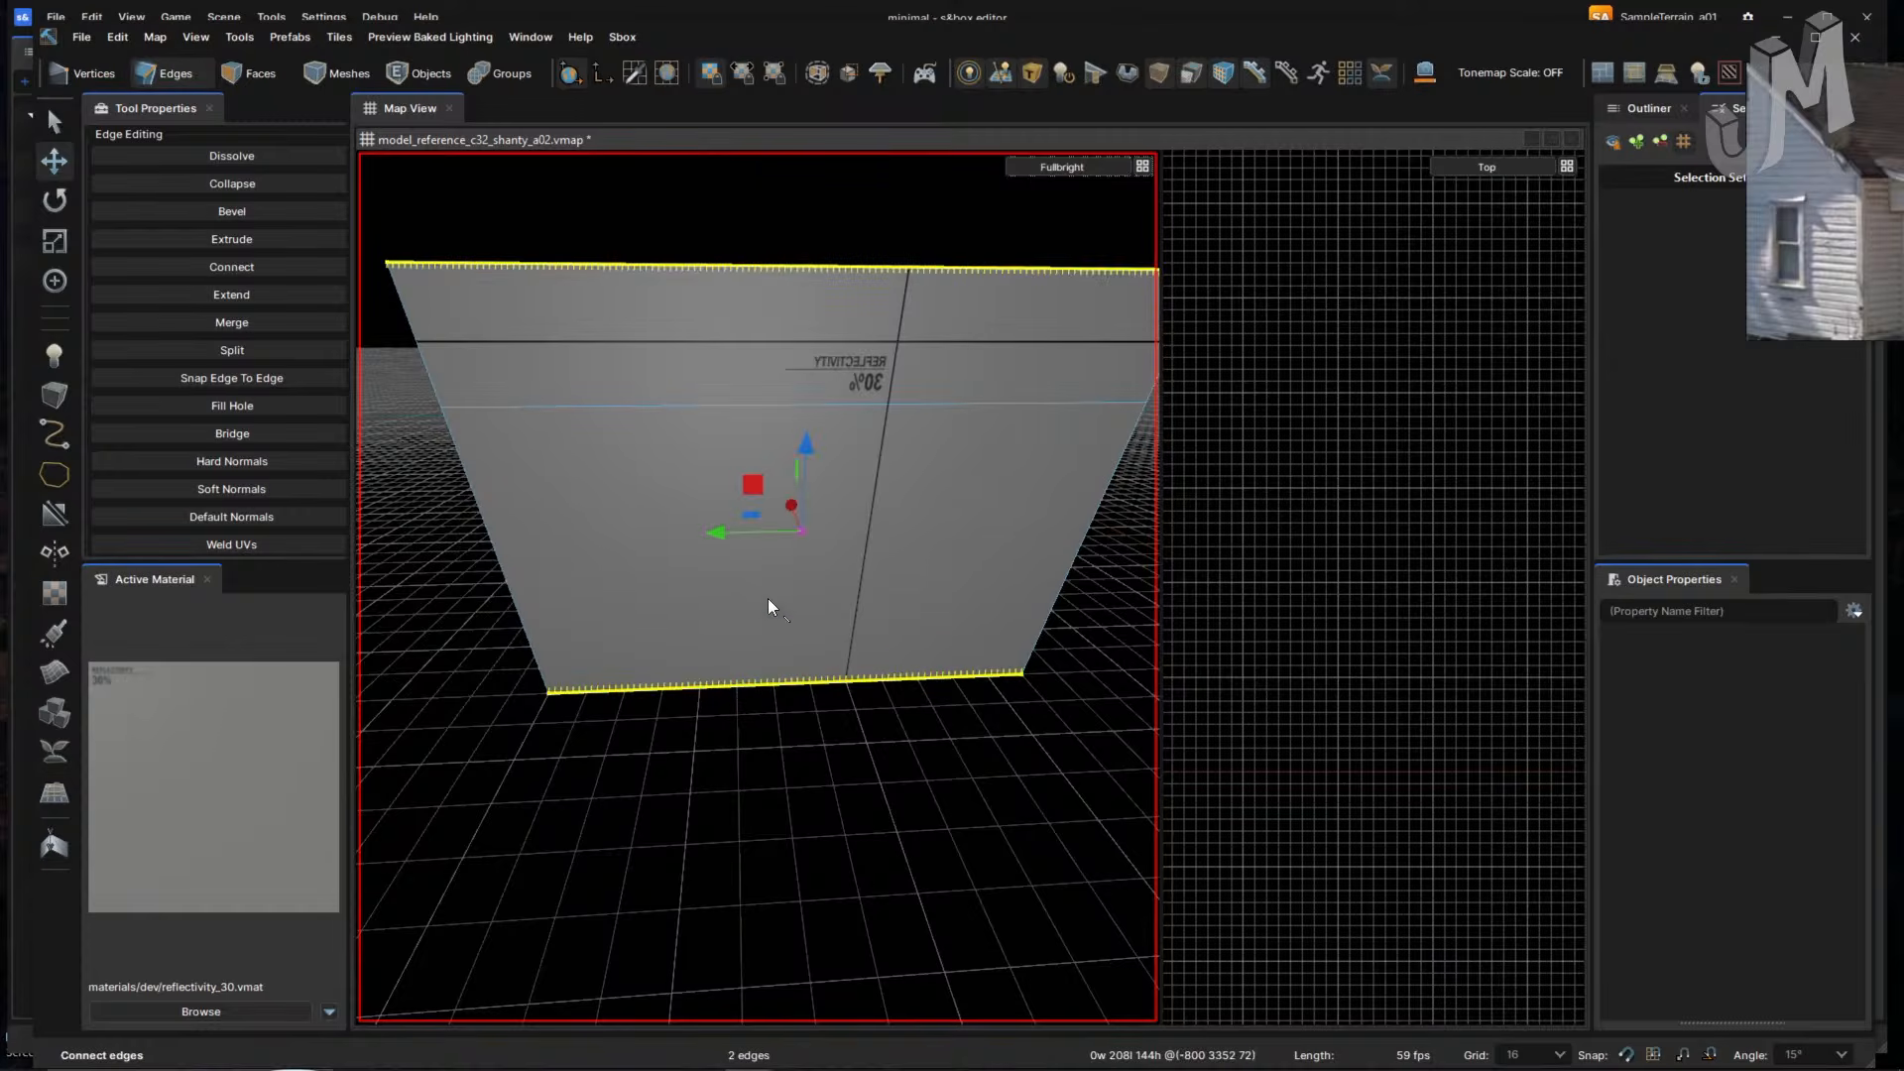
{"action": "left_click", "coordinate": [476, 494]}
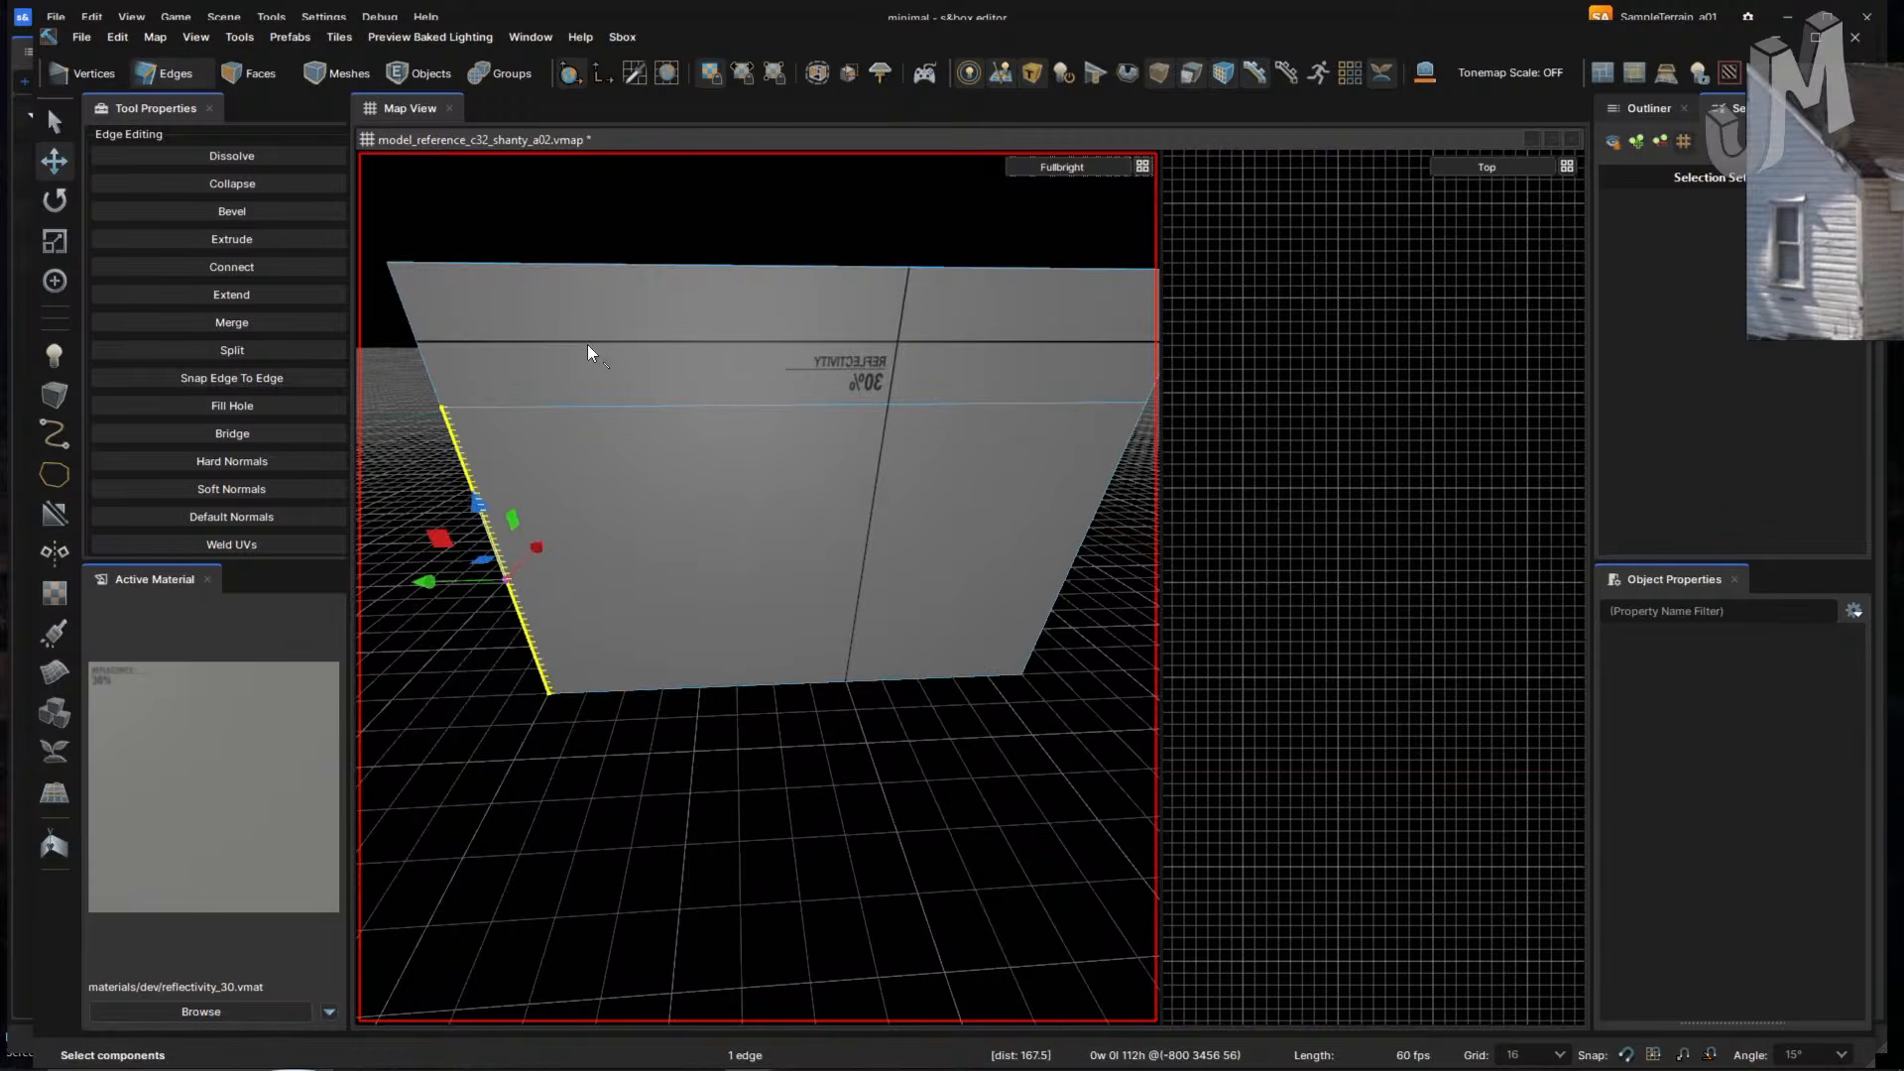
{"action": "left_click", "coordinate": [430, 374]}
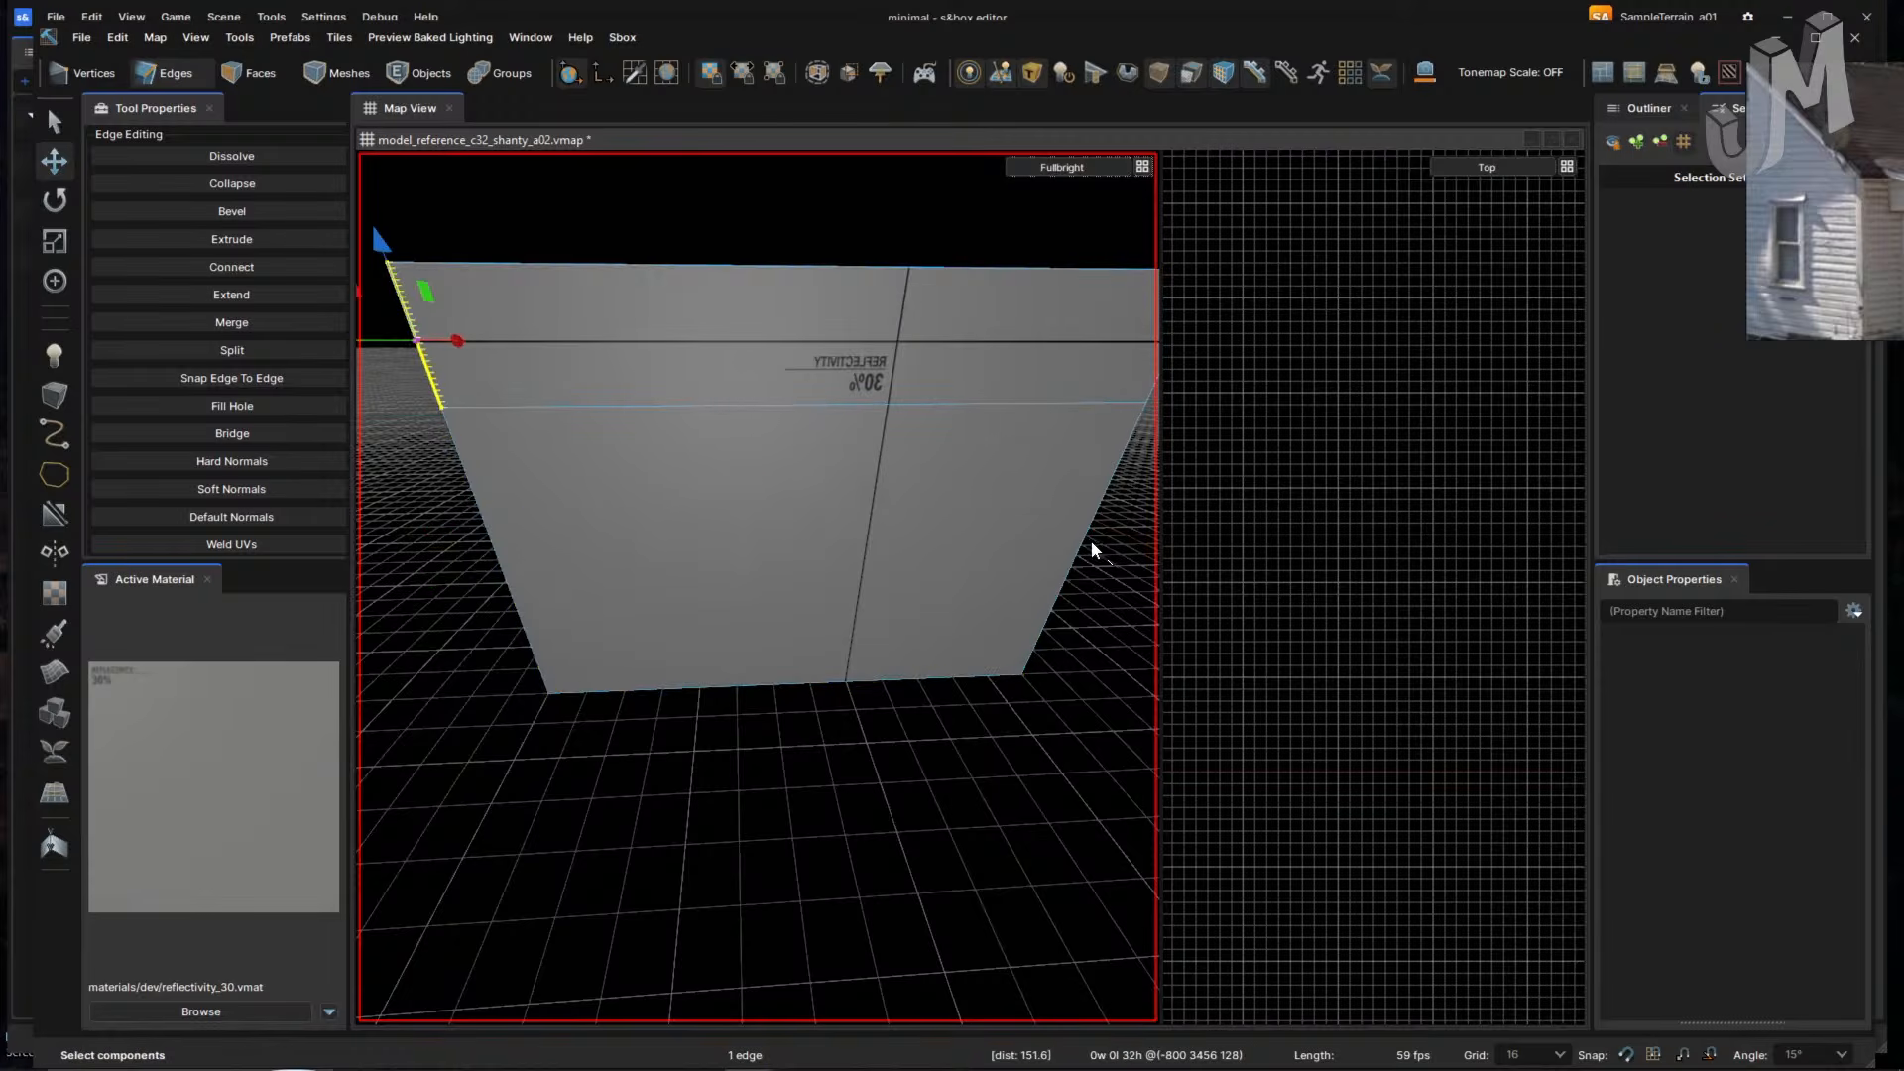
{"action": "left_click", "coordinate": [718, 404]}
{"action": "left_click", "coordinate": [704, 265], "text": "ctrl"}
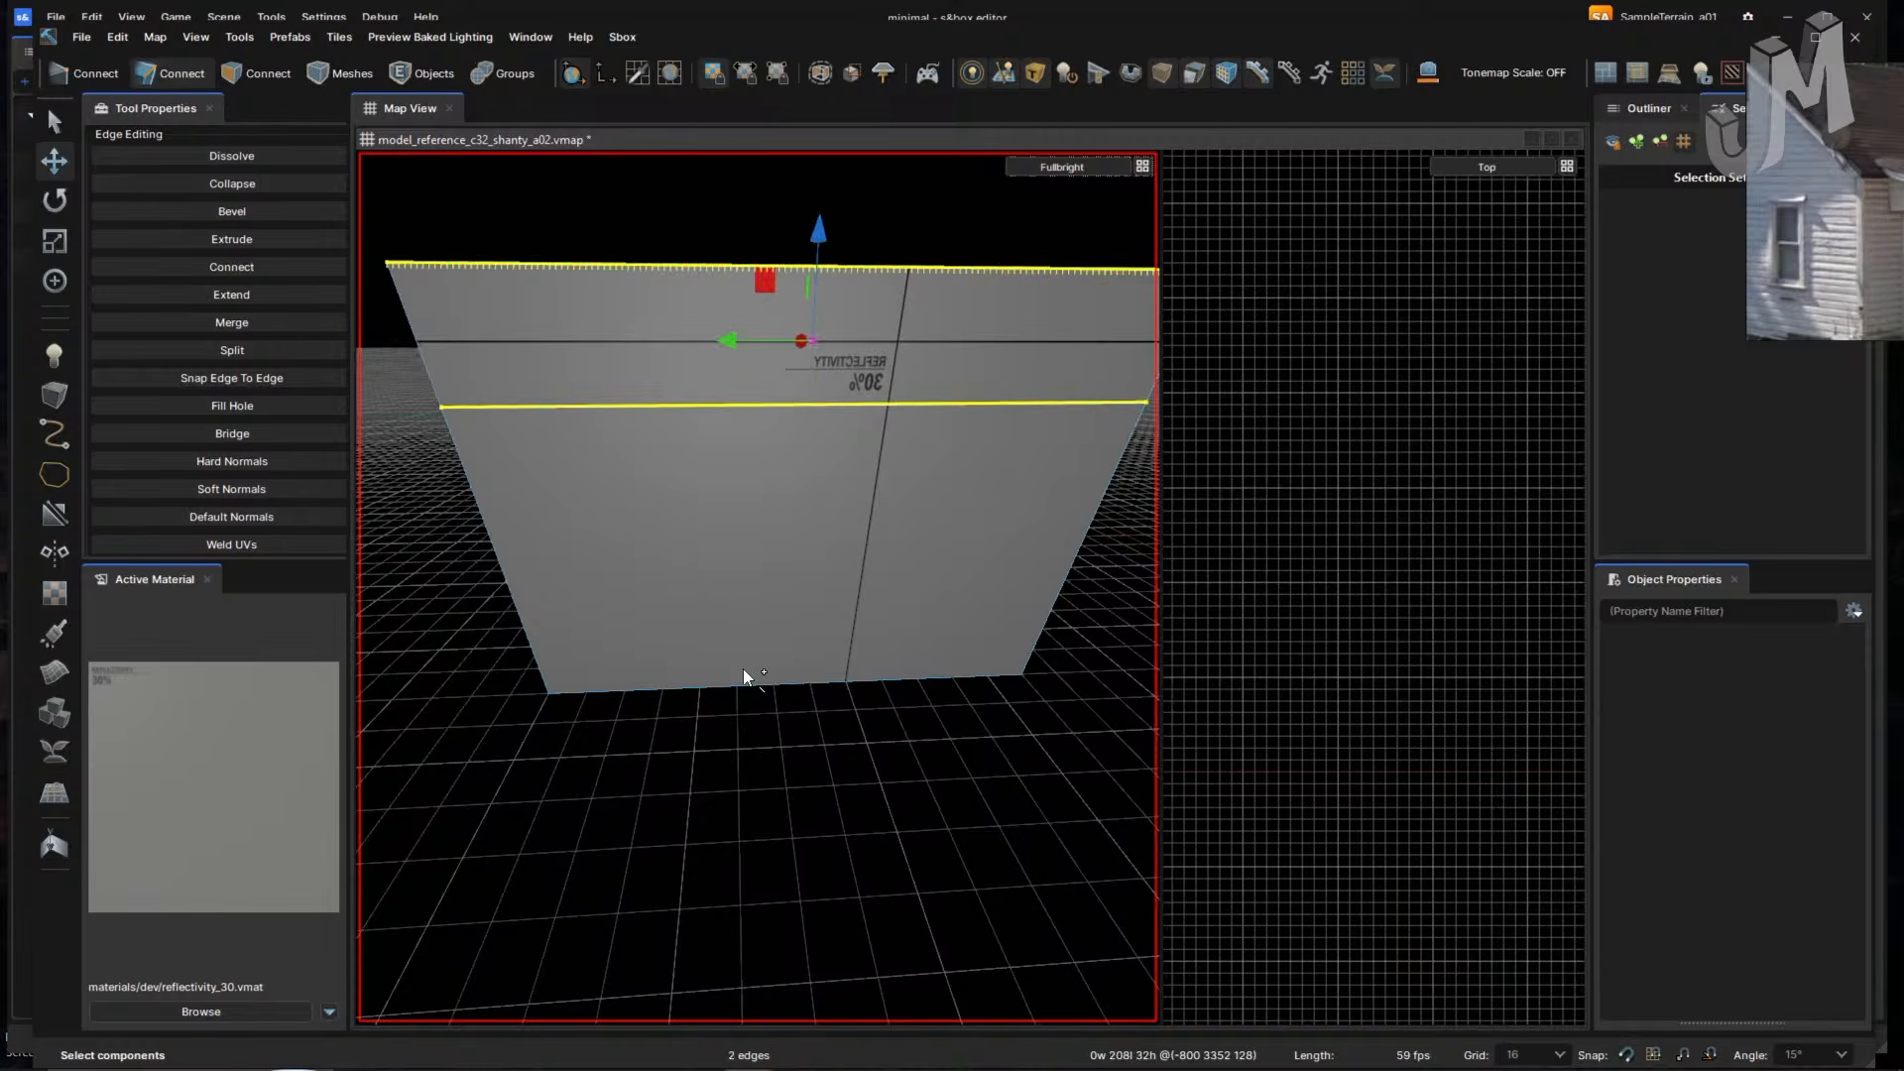
{"action": "left_click", "coordinate": [744, 680], "text": "ctrl"}
{"action": "key", "text": "alt+c"}
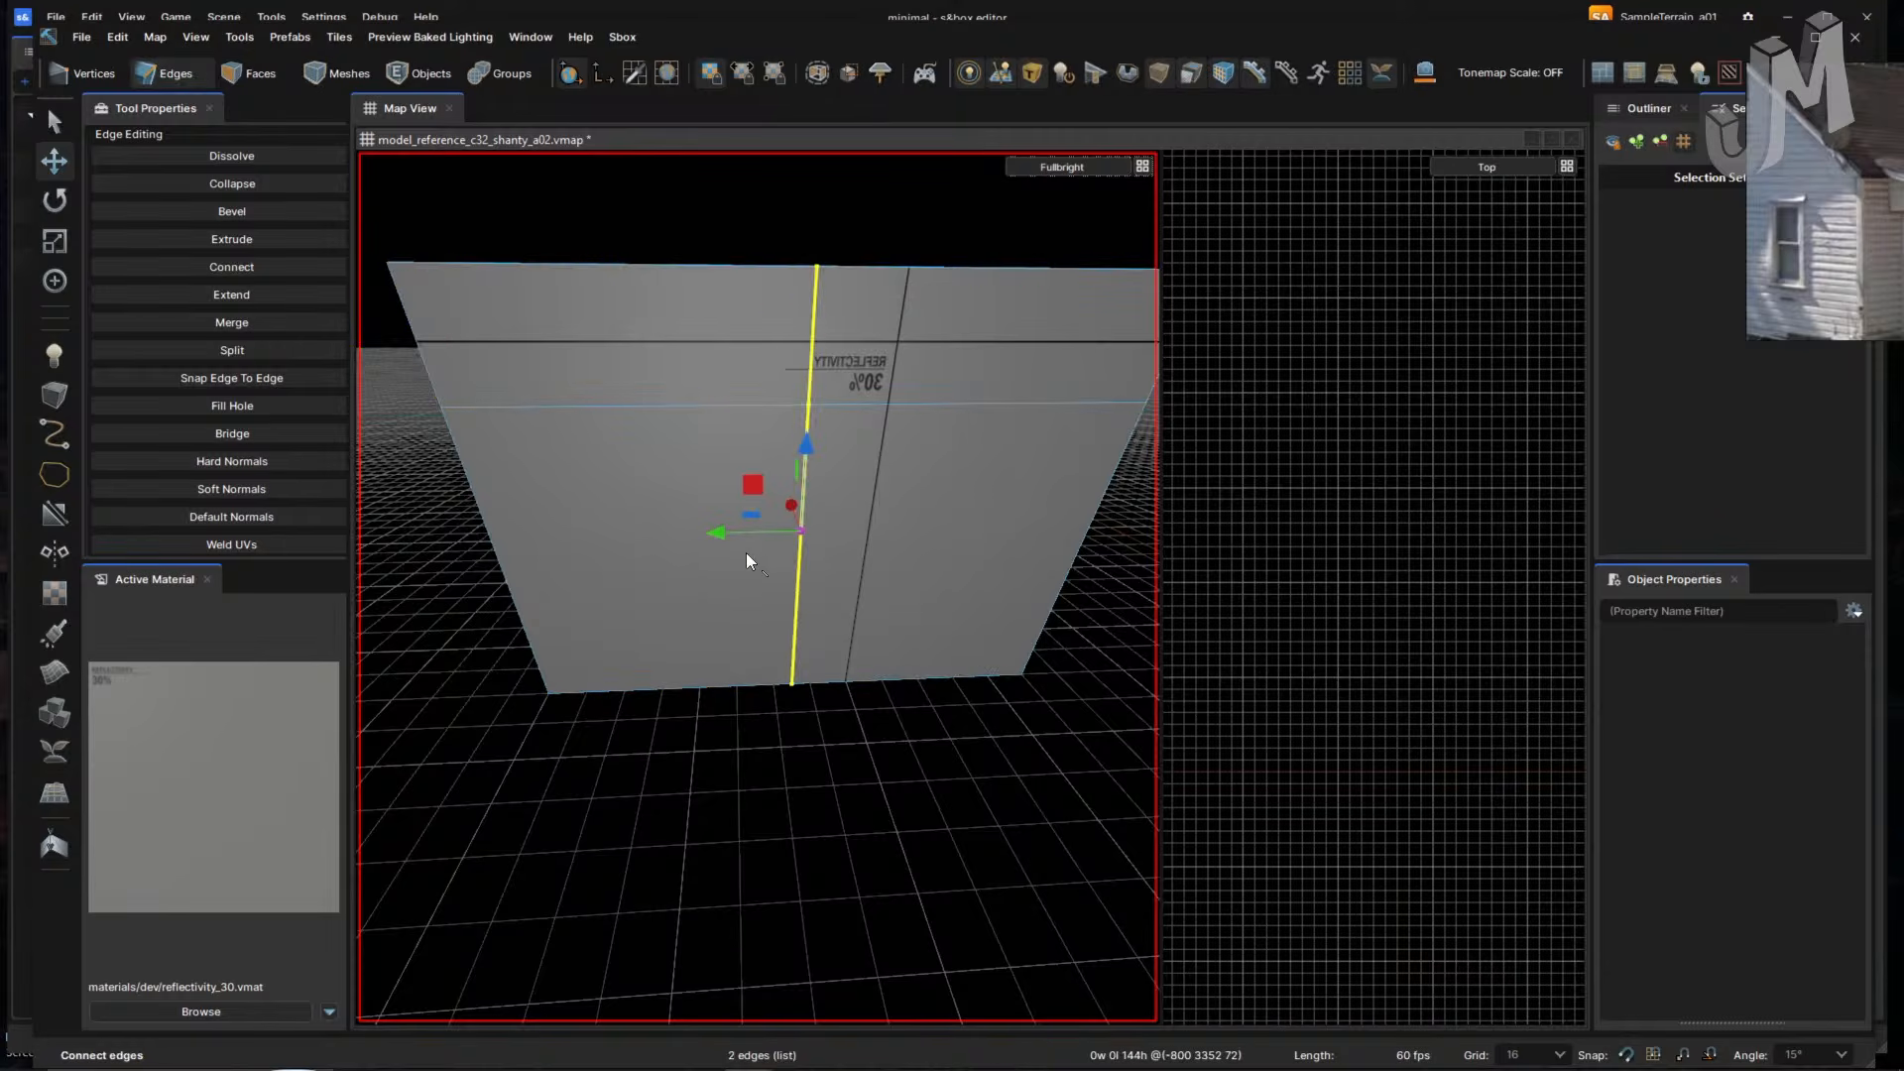
- Bevel the vertical edge into a strip and slide its left edge leftward to widen it
{"action": "key", "text": "alt+b"}
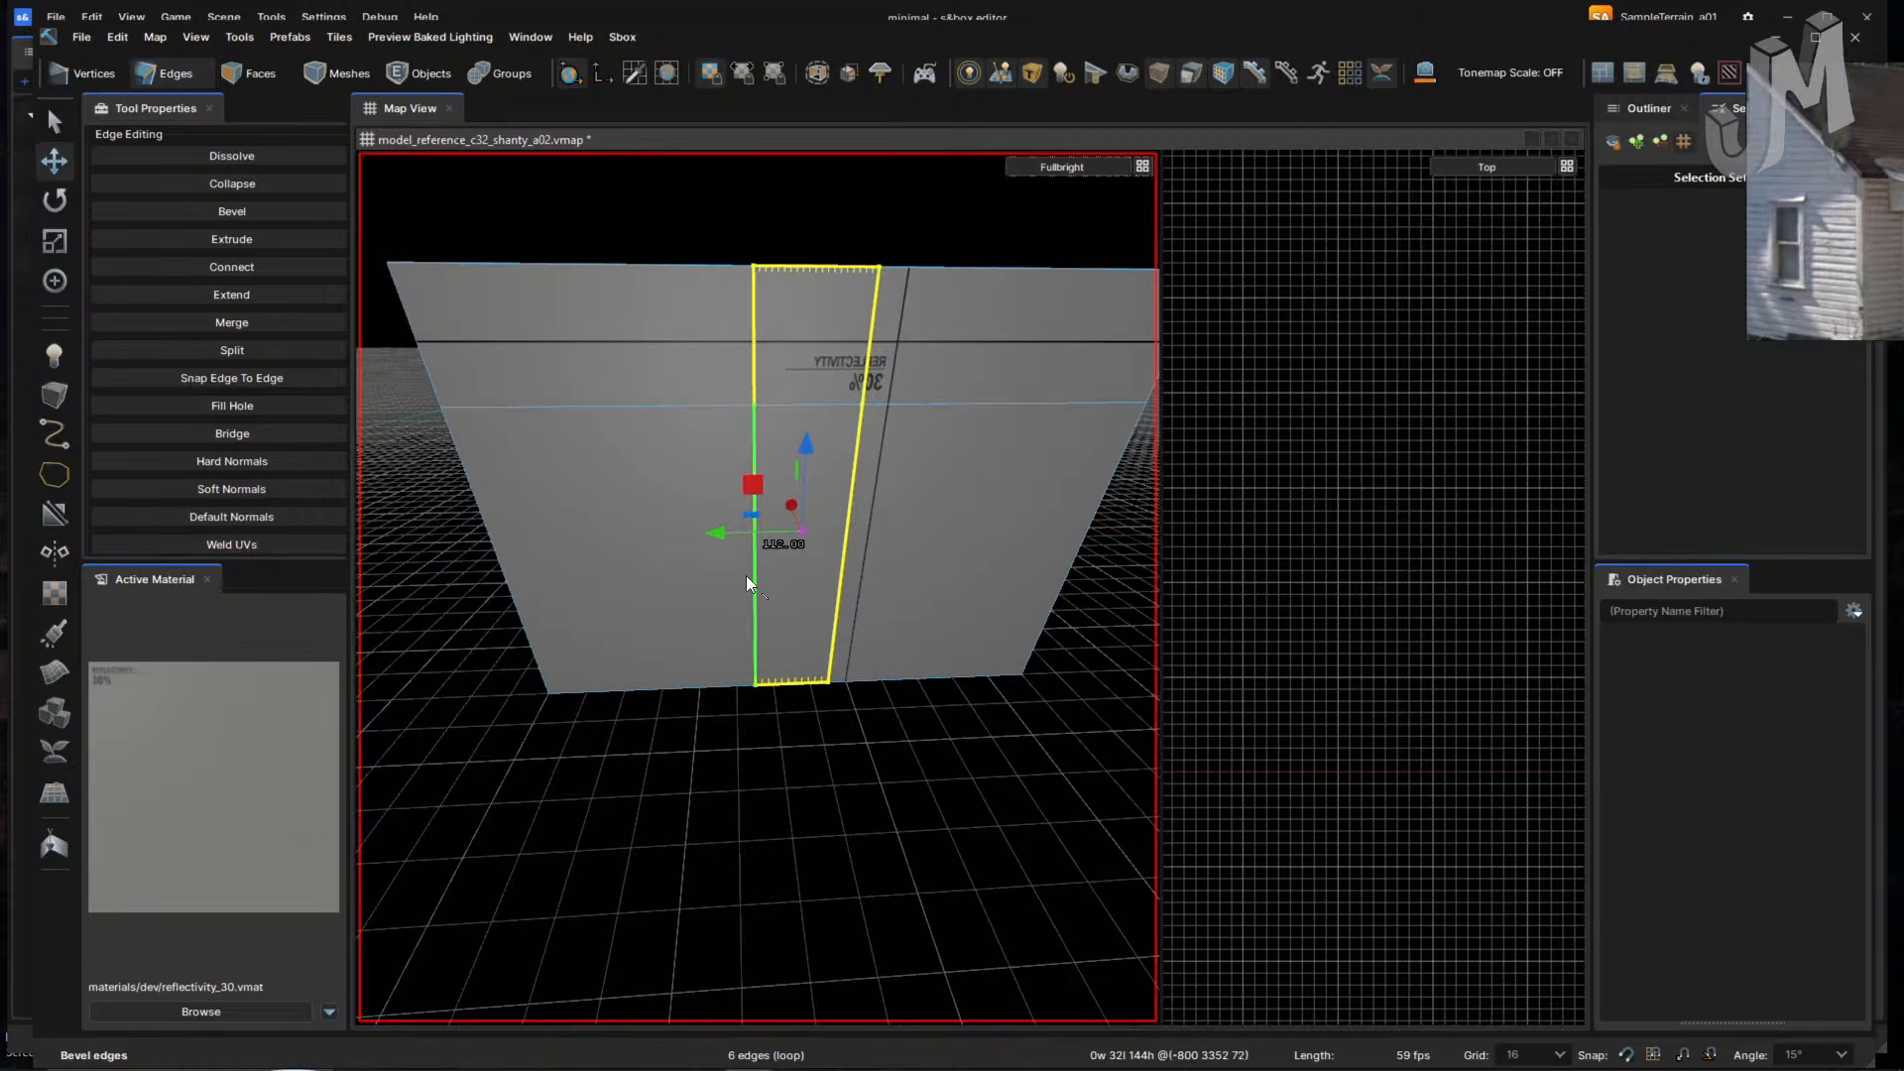
{"action": "key", "text": "3"}
{"action": "key", "text": "2"}
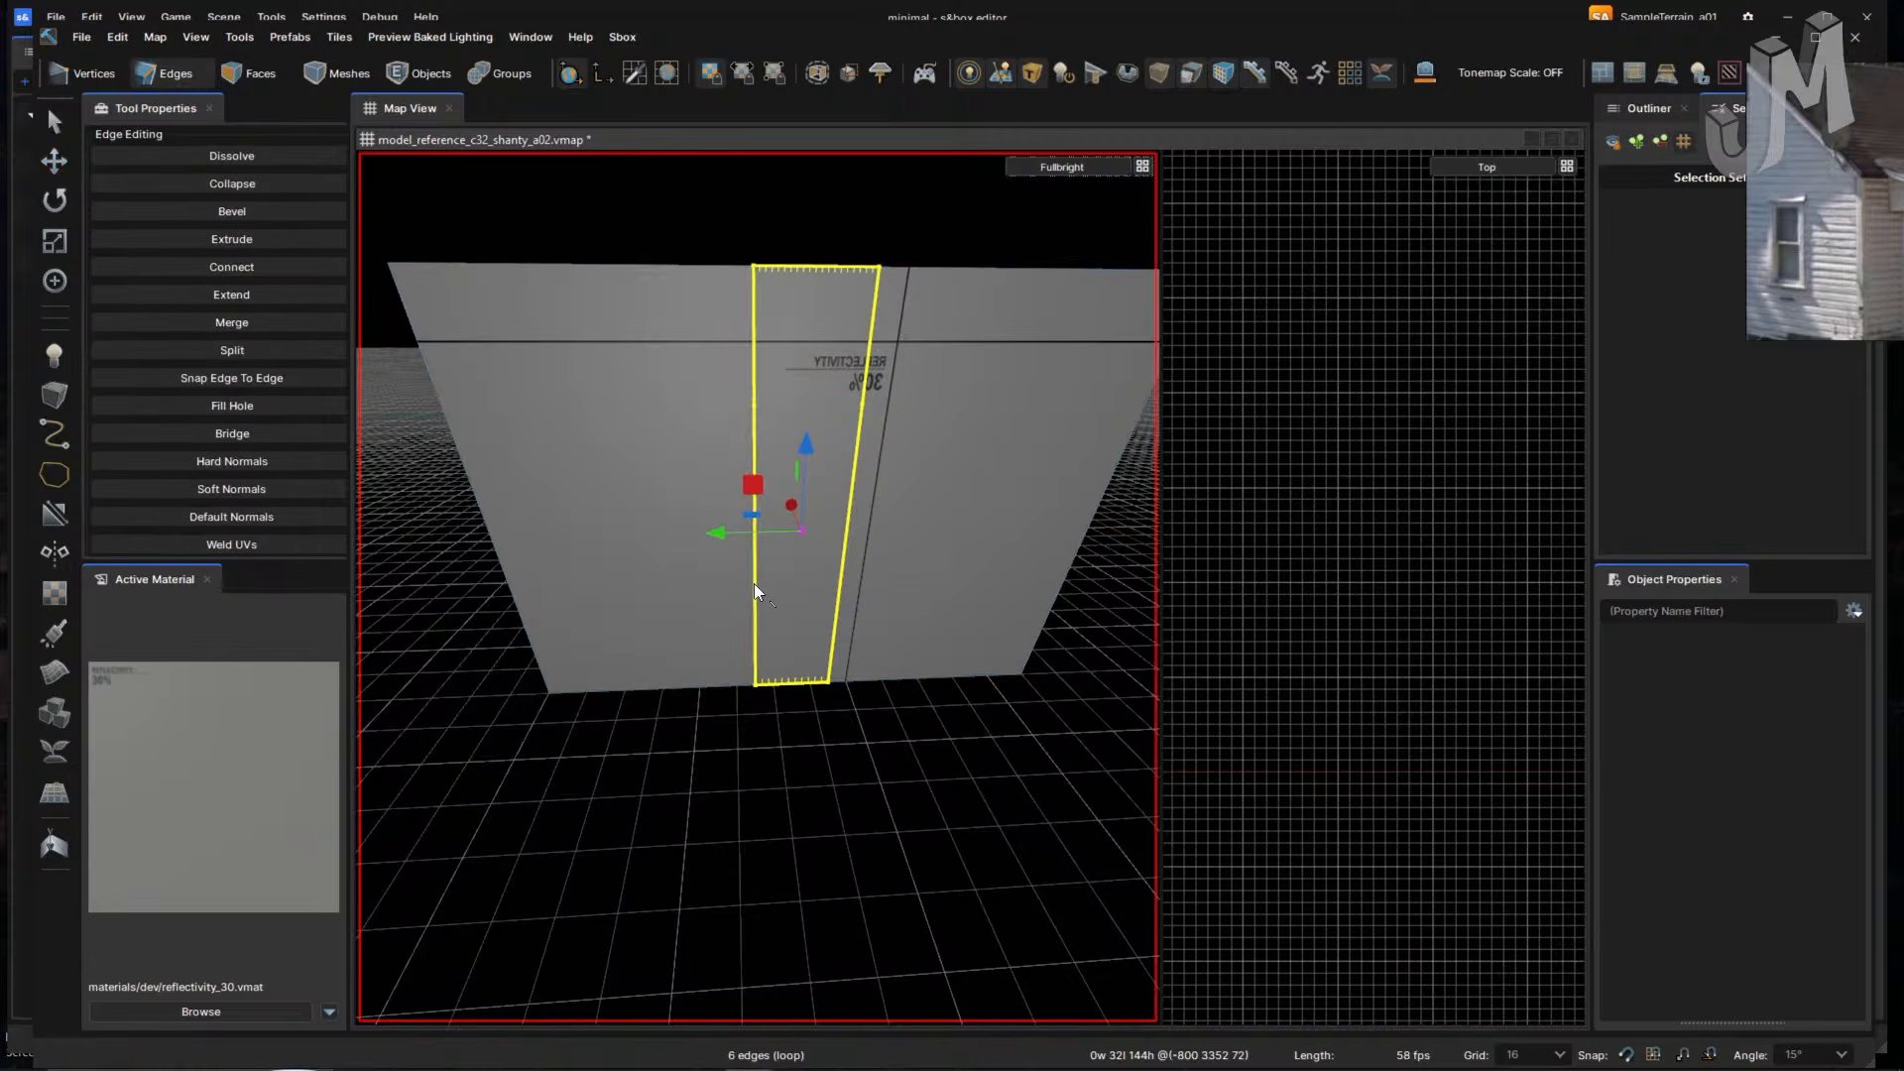
{"action": "left_click", "coordinate": [754, 582]}
{"action": "double_click", "coordinate": [753, 581]}
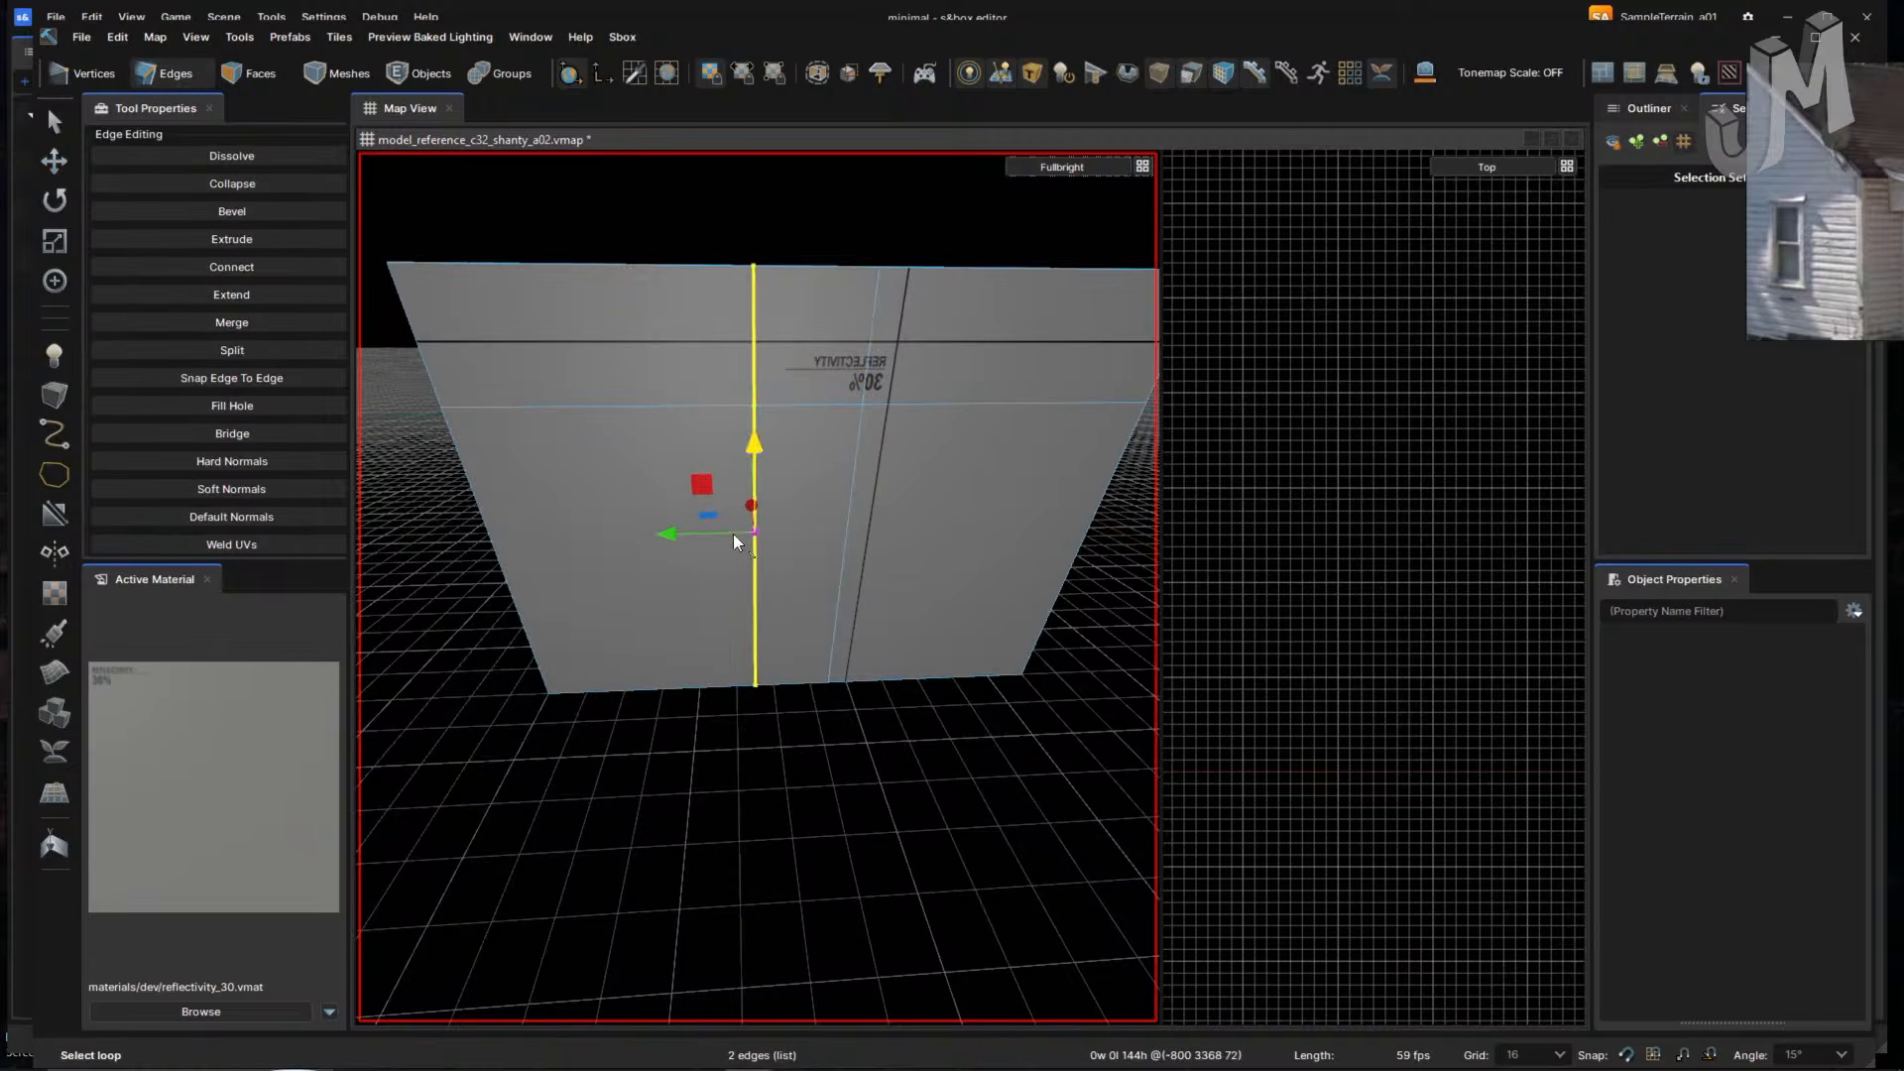
{"action": "left_click_drag", "start_coordinate": [754, 531], "coordinate": [645, 534]}
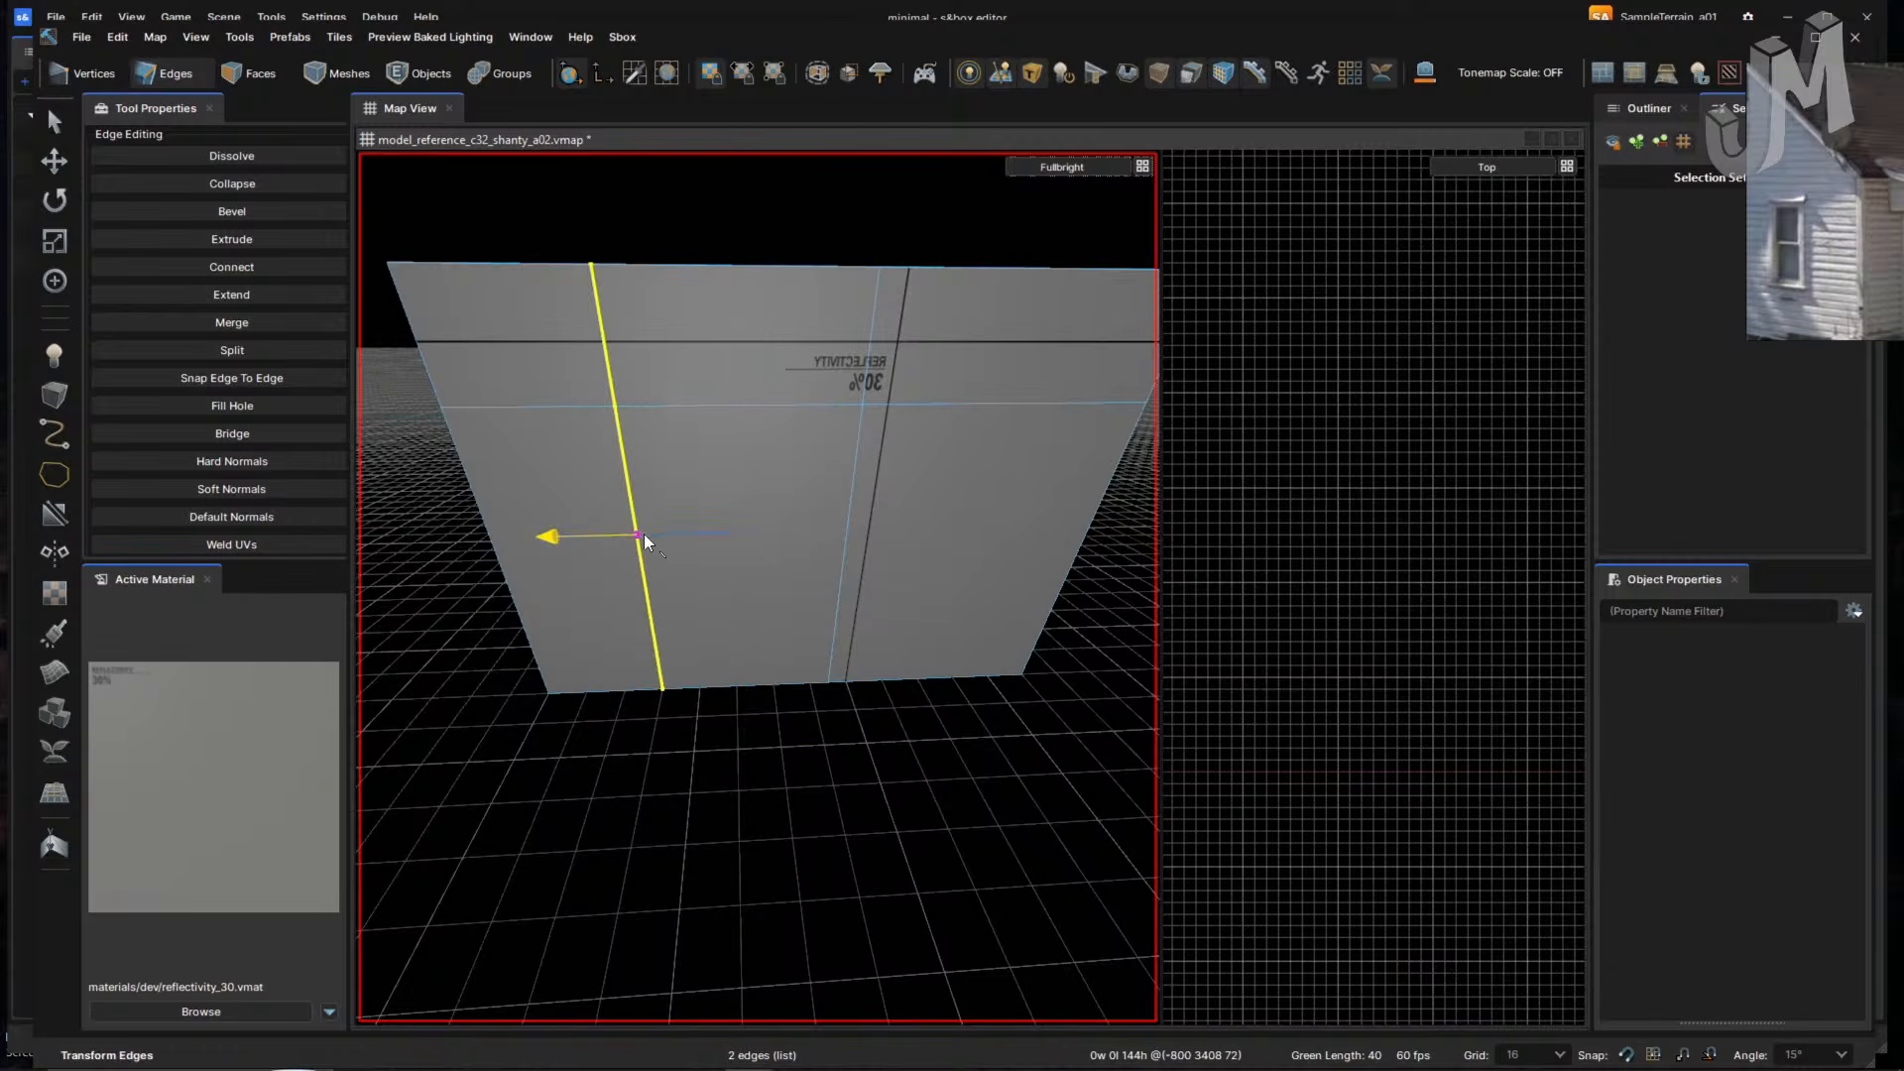
- Select the strip's right edge, move closer, and switch to a single viewport layout
{"action": "double_click", "coordinate": [849, 531]}
{"action": "right_click_drag", "start_coordinate": [848, 533], "coordinate": [914, 731]}
{"action": "key", "text": "w"}
{"action": "key", "text": "s"}
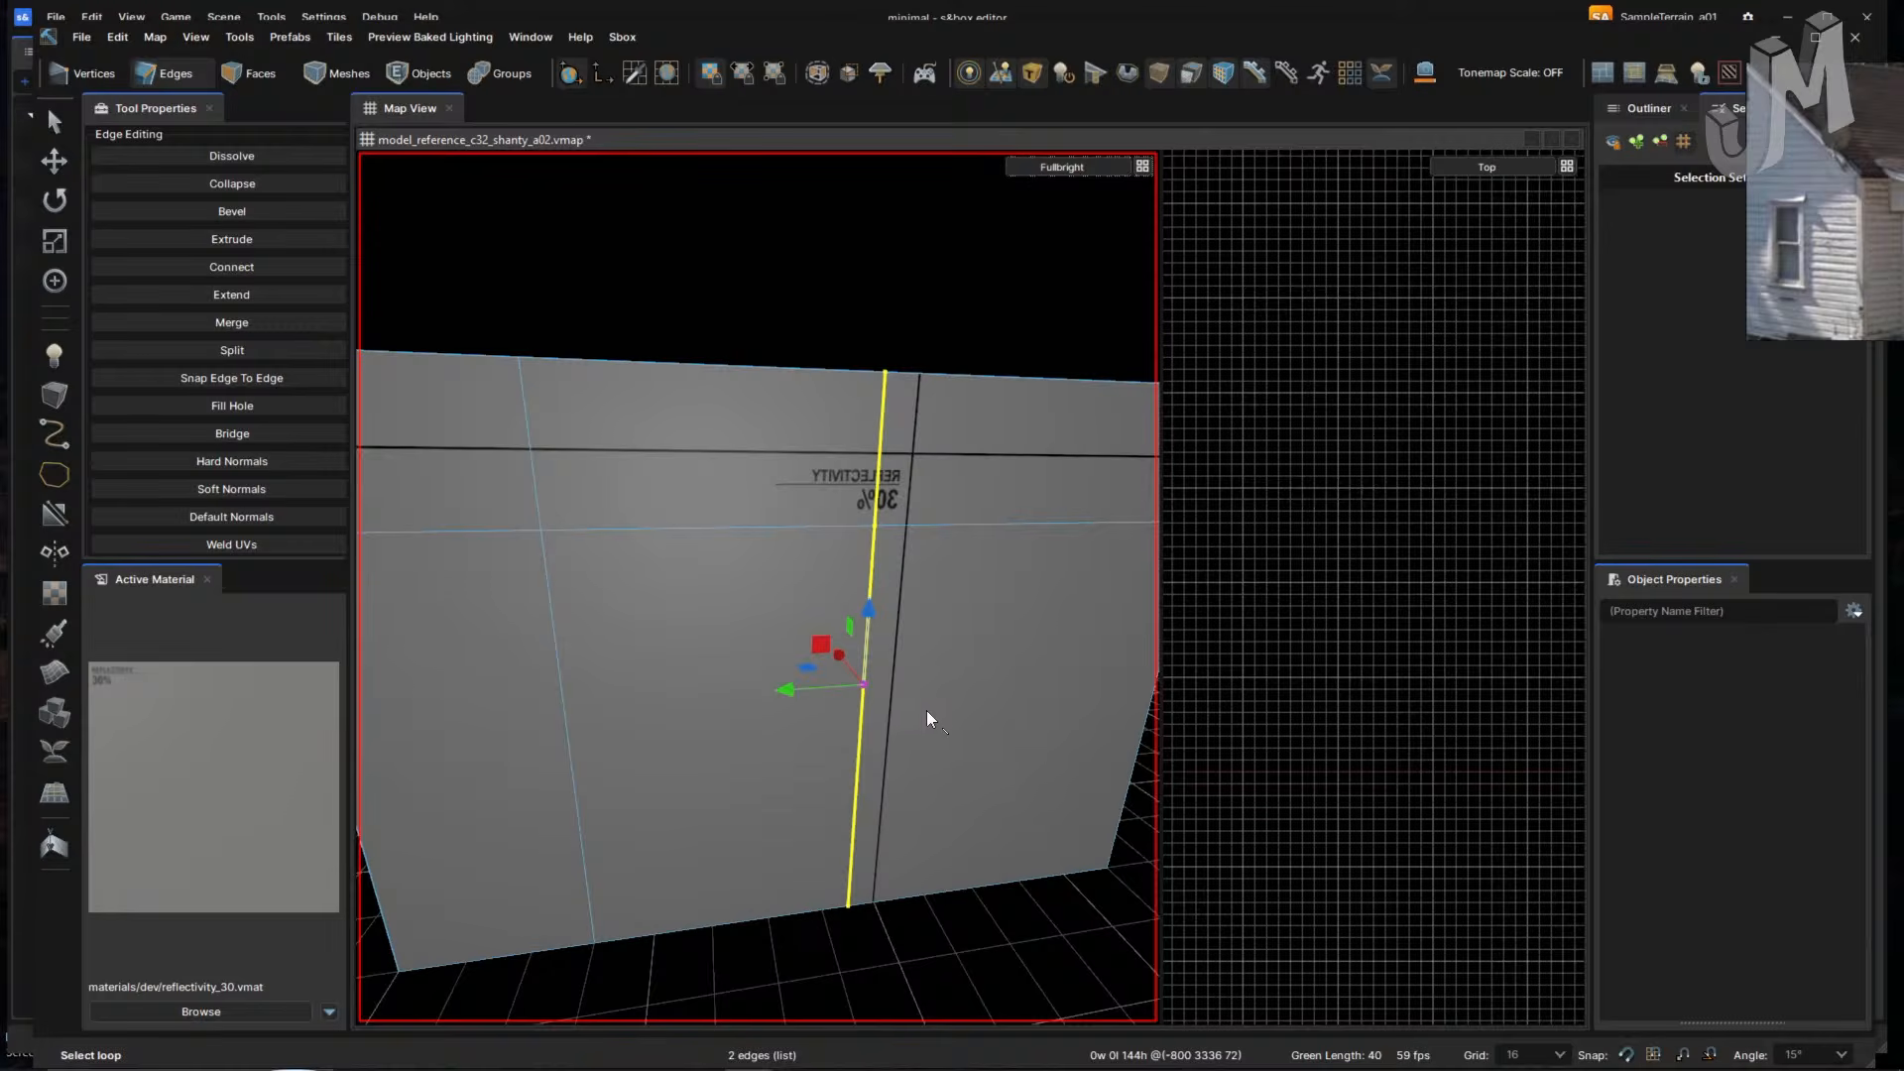
{"action": "right_click", "coordinate": [985, 715]}
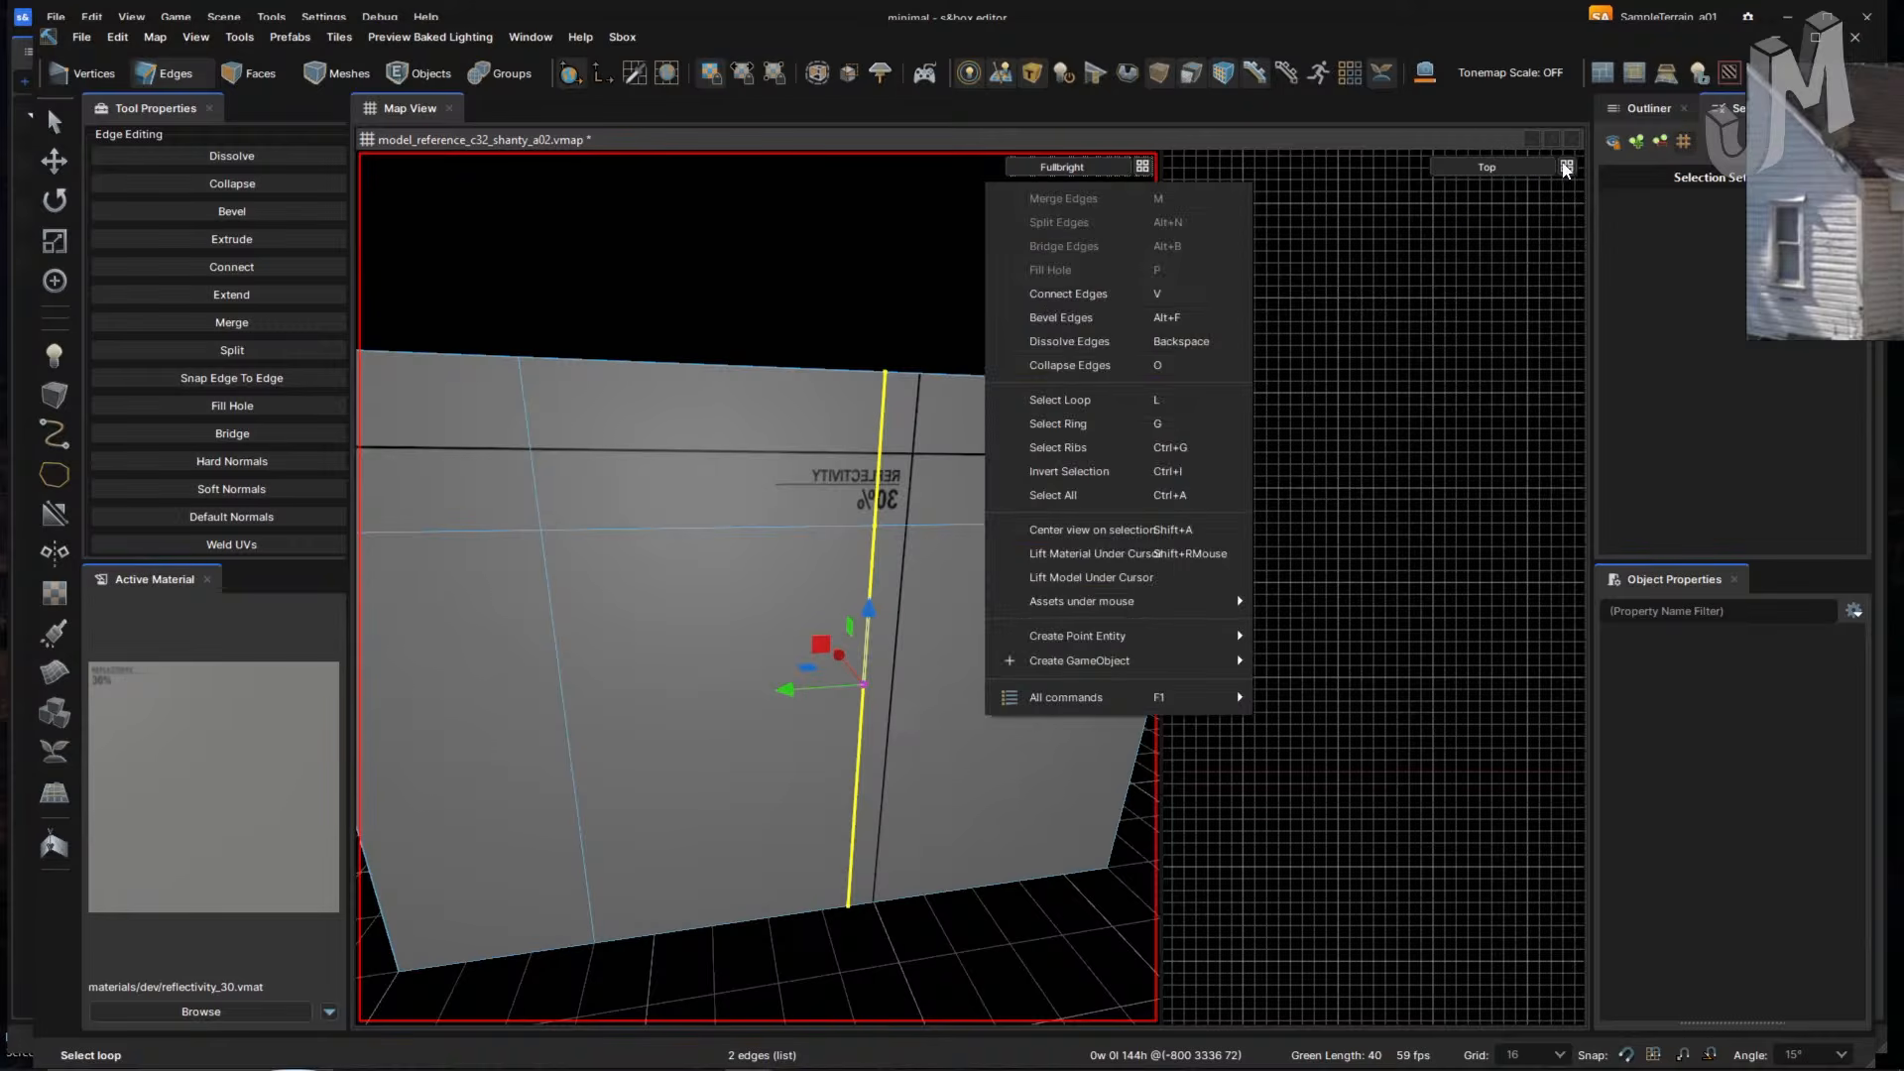
{"action": "left_click", "coordinate": [1566, 168]}
{"action": "left_click", "coordinate": [1598, 194]}
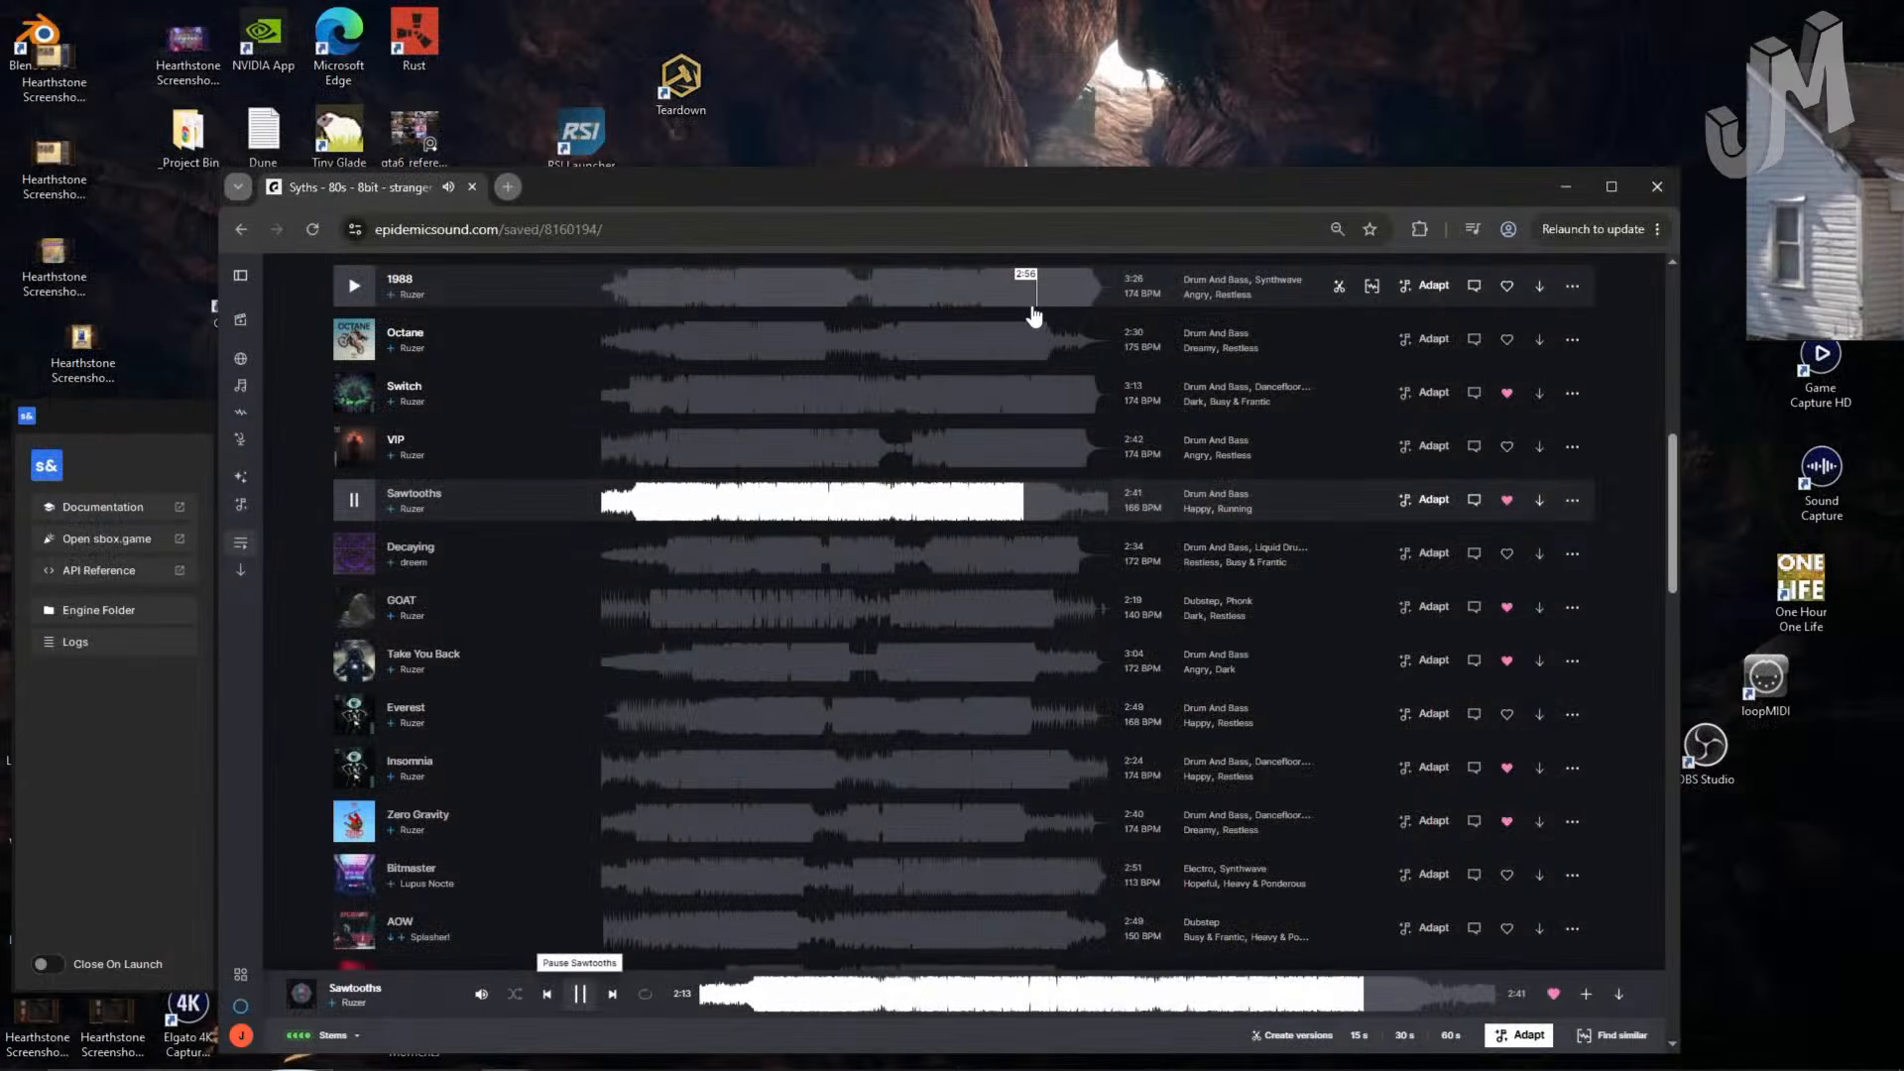
- Pause the Epidemic Sound track, return to the s&box launcher, and launch SampleTerrain_a01
{"action": "left_click", "coordinate": [580, 993]}
{"action": "key", "text": "alt+Tab"}
{"action": "key", "text": "alt+Tab"}
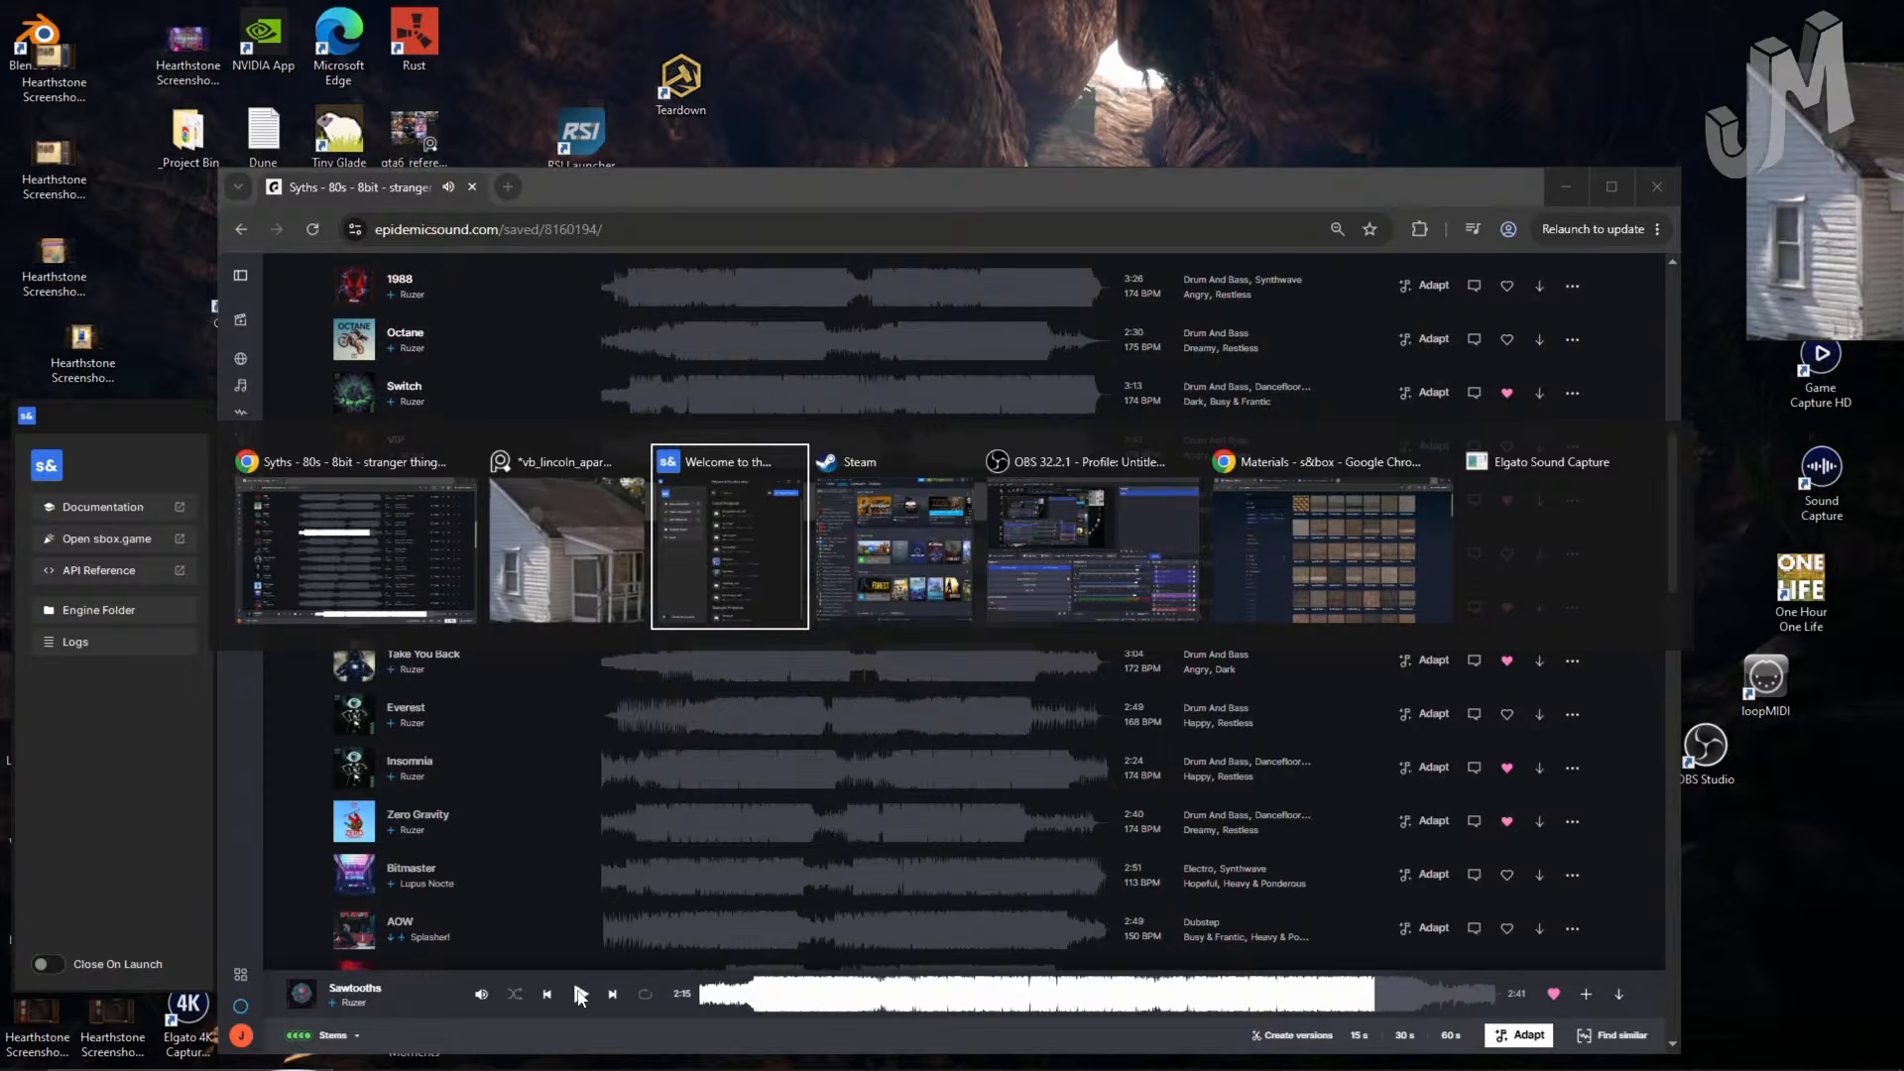
{"action": "key", "text": "alt+Tab"}
{"action": "key", "text": "alt+Tab"}
{"action": "key", "text": "alt+Tab"}
{"action": "key", "text": "alt+Tab"}
{"action": "key", "text": "alt+Tab"}
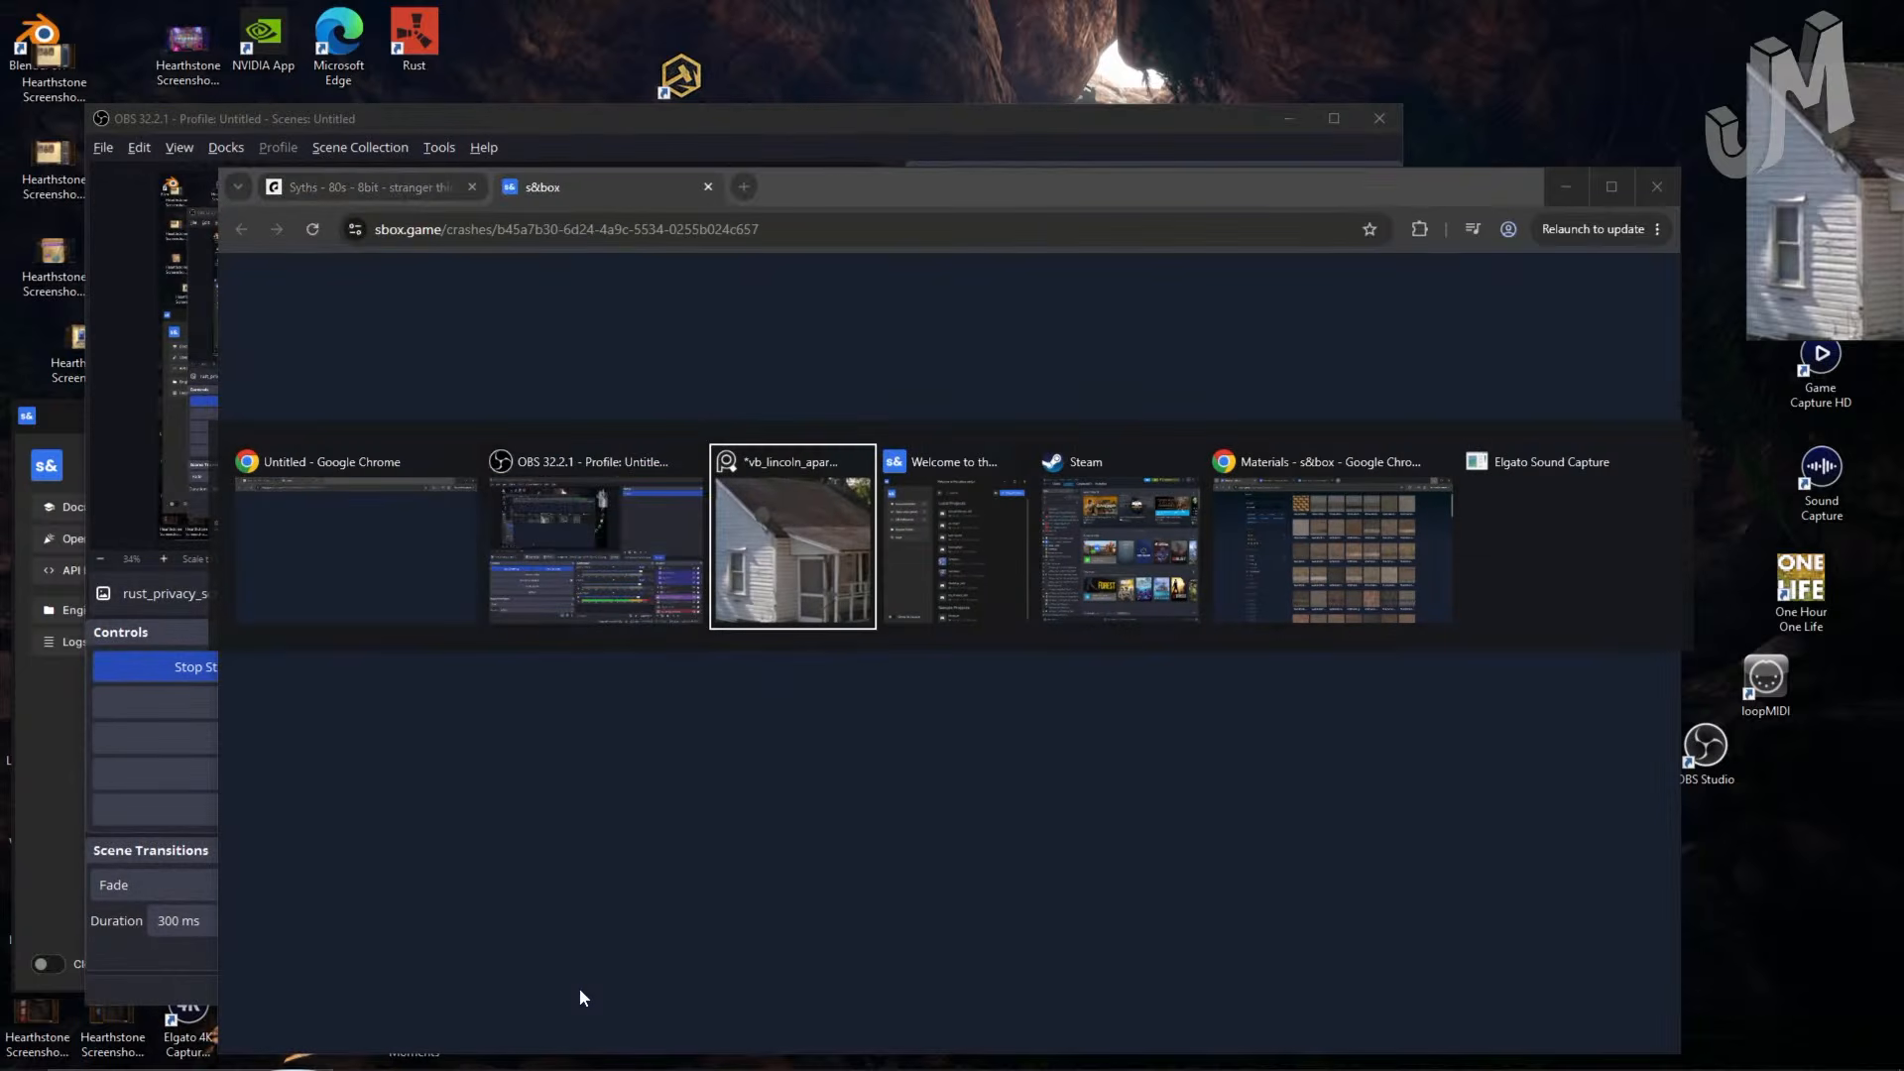
{"action": "key", "text": "alt+Tab"}
{"action": "key", "text": "alt+Tab"}
{"action": "key", "text": "alt+shift+Tab"}
{"action": "key", "text": "alt+shift+Tab"}
{"action": "key", "text": "alt+shift+Tab"}
{"action": "key", "text": "alt+Tab"}
{"action": "key", "text": "alt+Tab"}
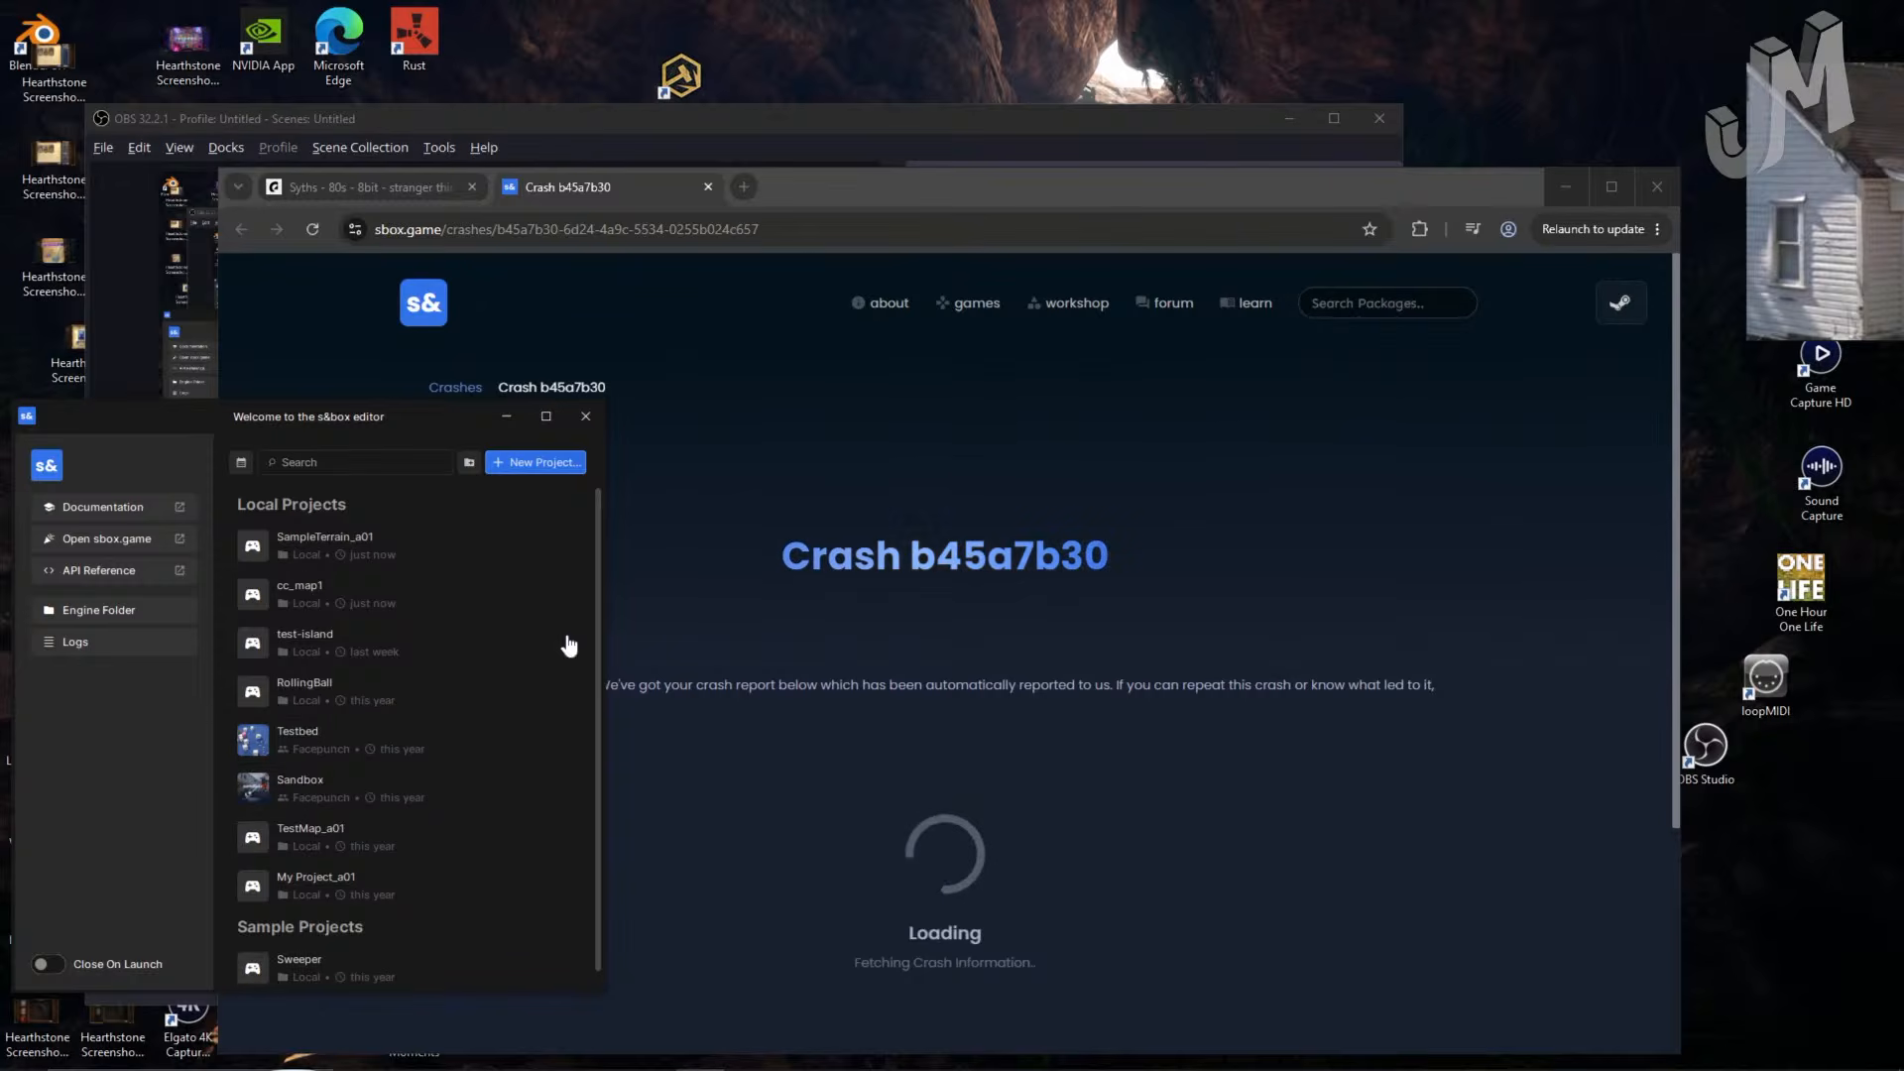
{"action": "left_click", "coordinate": [423, 557]}
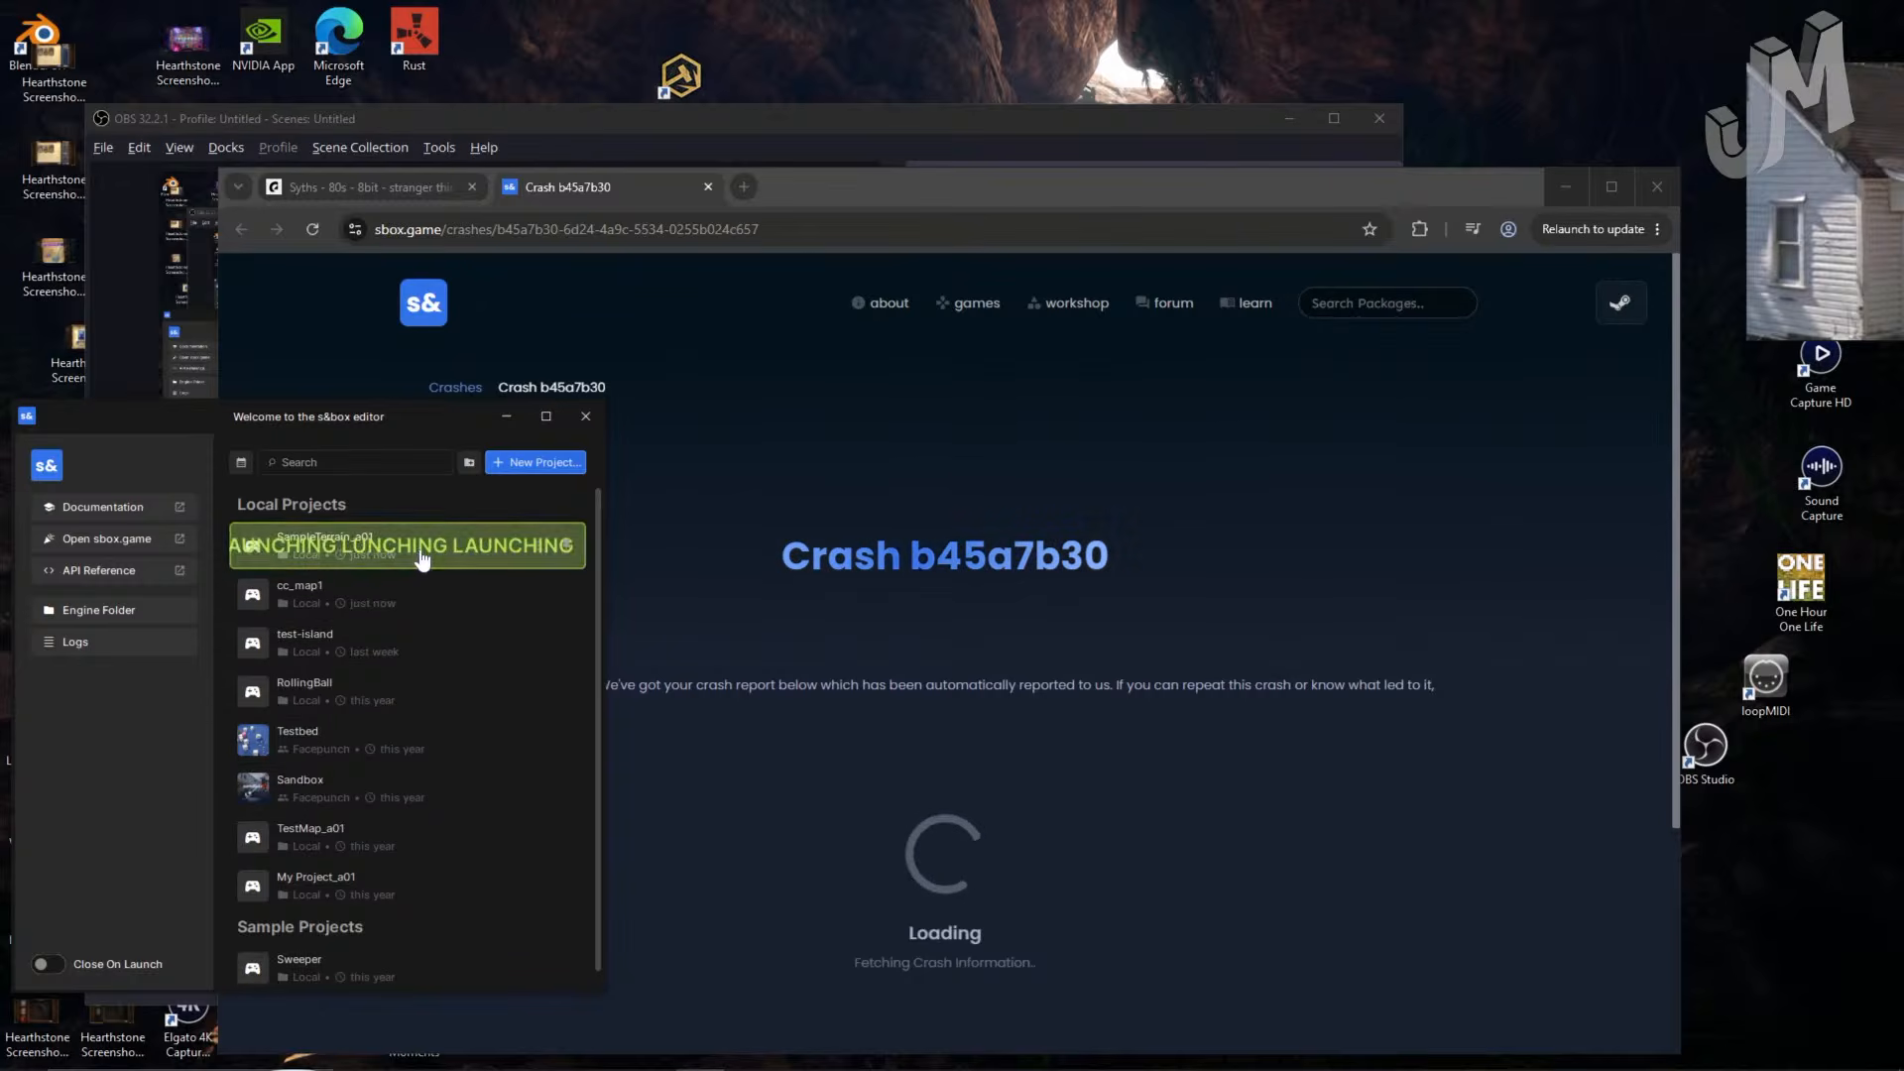
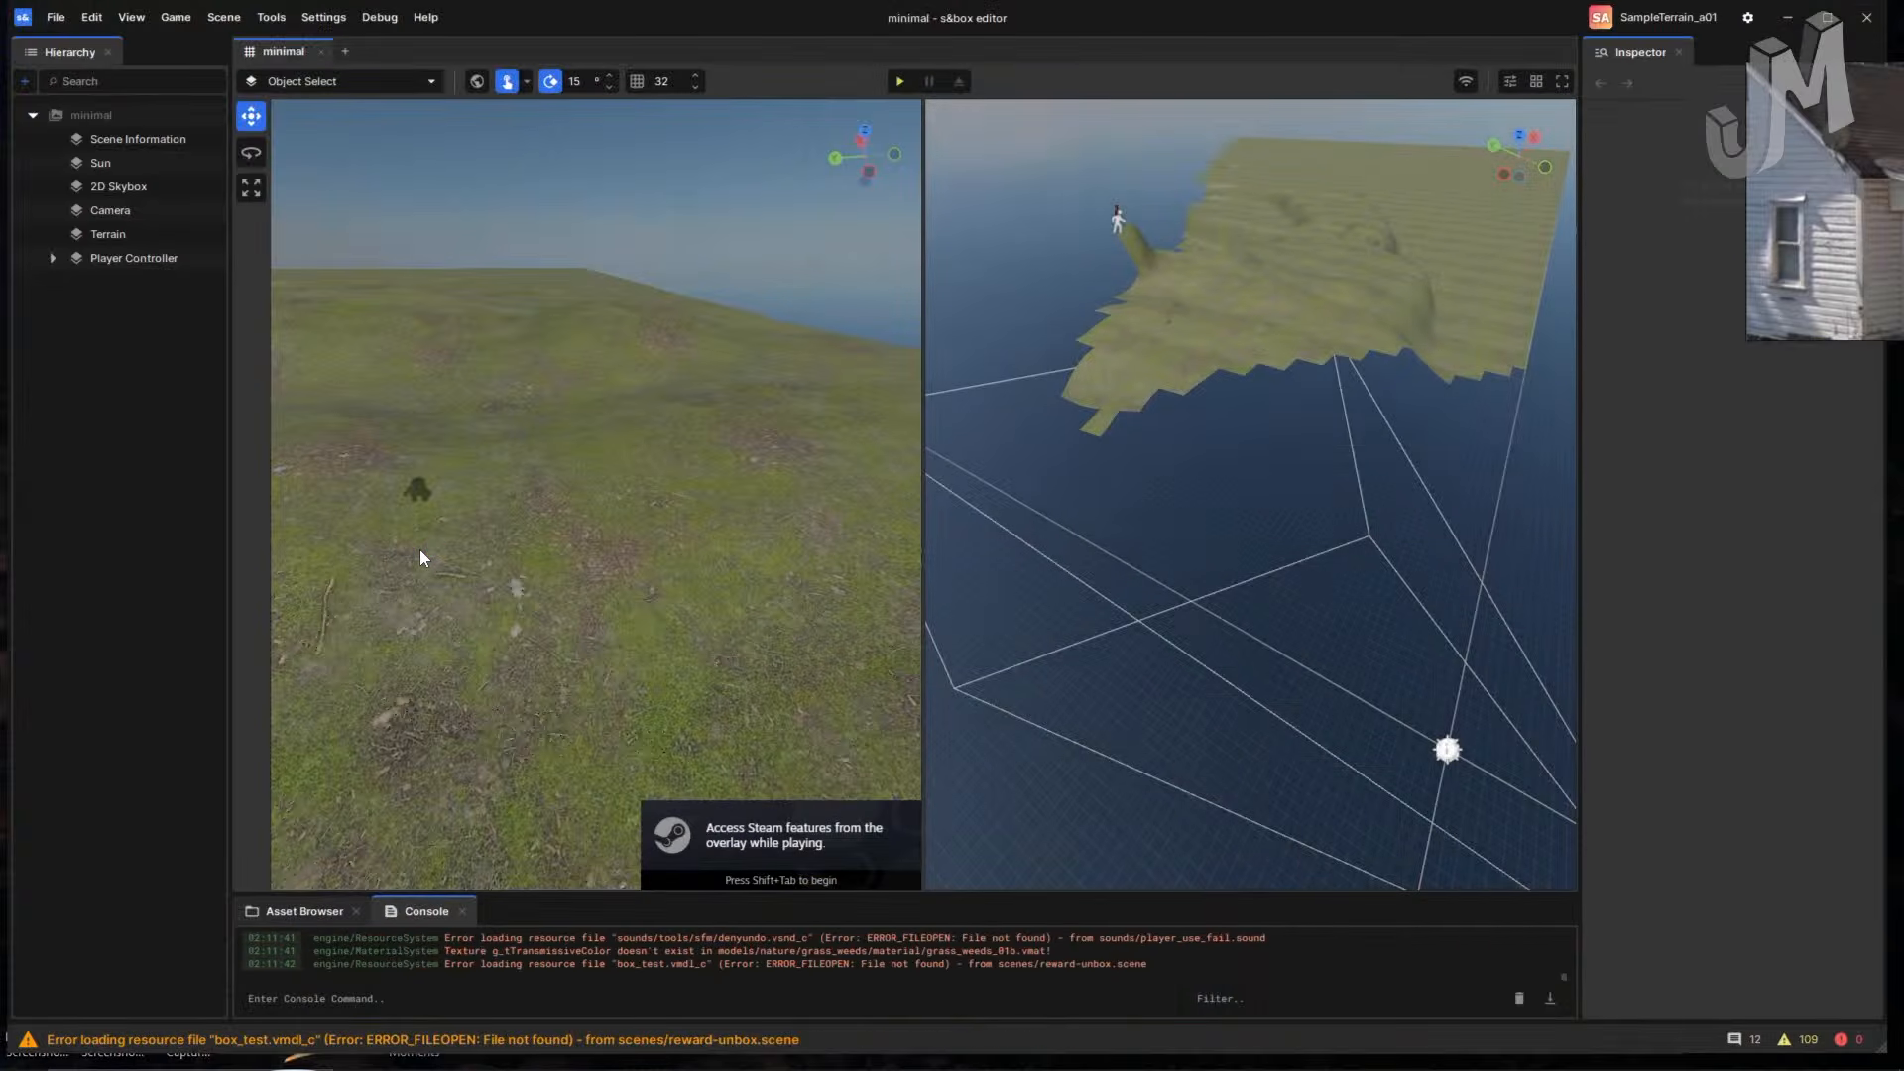
- Switch to one full-width viewport and look up across the grass terrain
{"action": "left_click", "coordinate": [1535, 81]}
{"action": "left_click", "coordinate": [1646, 95]}
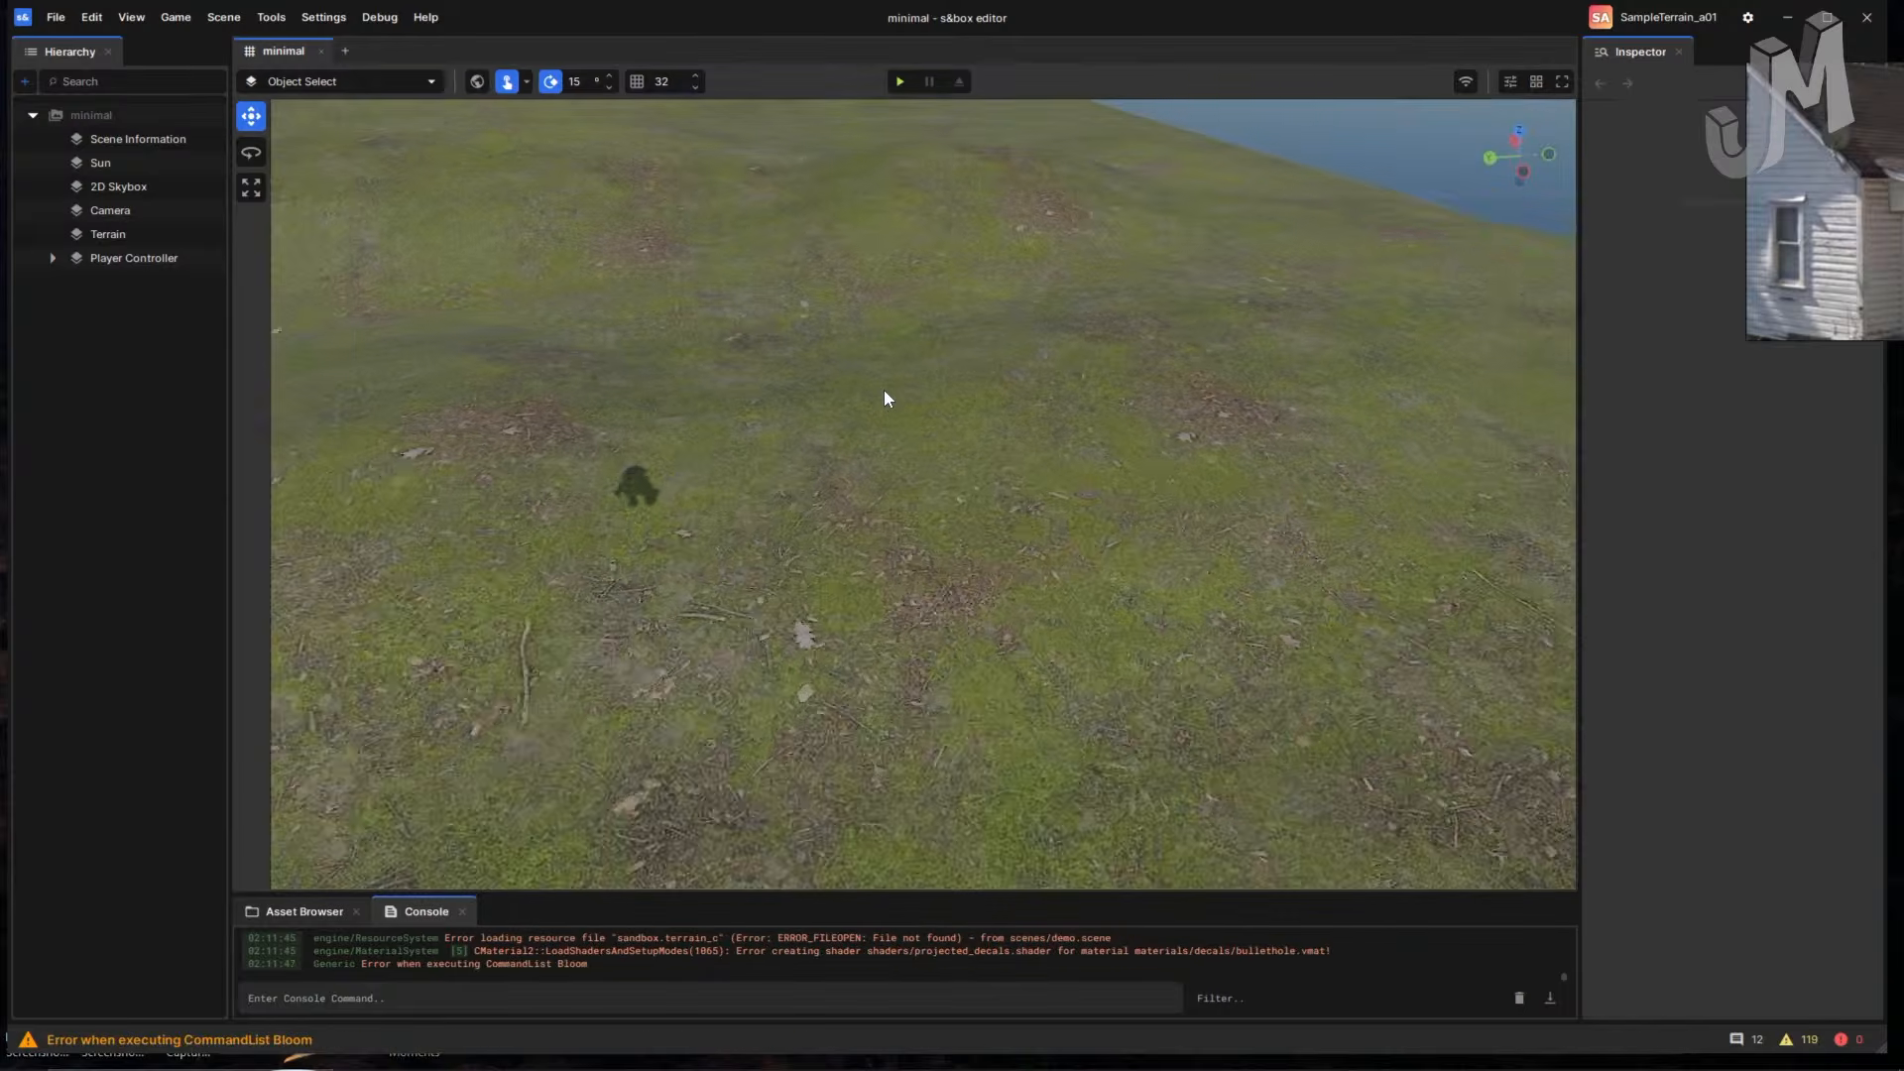
{"action": "scroll", "coordinate": [883, 389], "scroll_direction": "down", "scroll_amount": 3}
{"action": "right_click_drag", "start_coordinate": [1019, 405], "coordinate": [994, 375]}
{"action": "scroll", "coordinate": [960, 430], "scroll_direction": "up", "scroll_amount": 3}
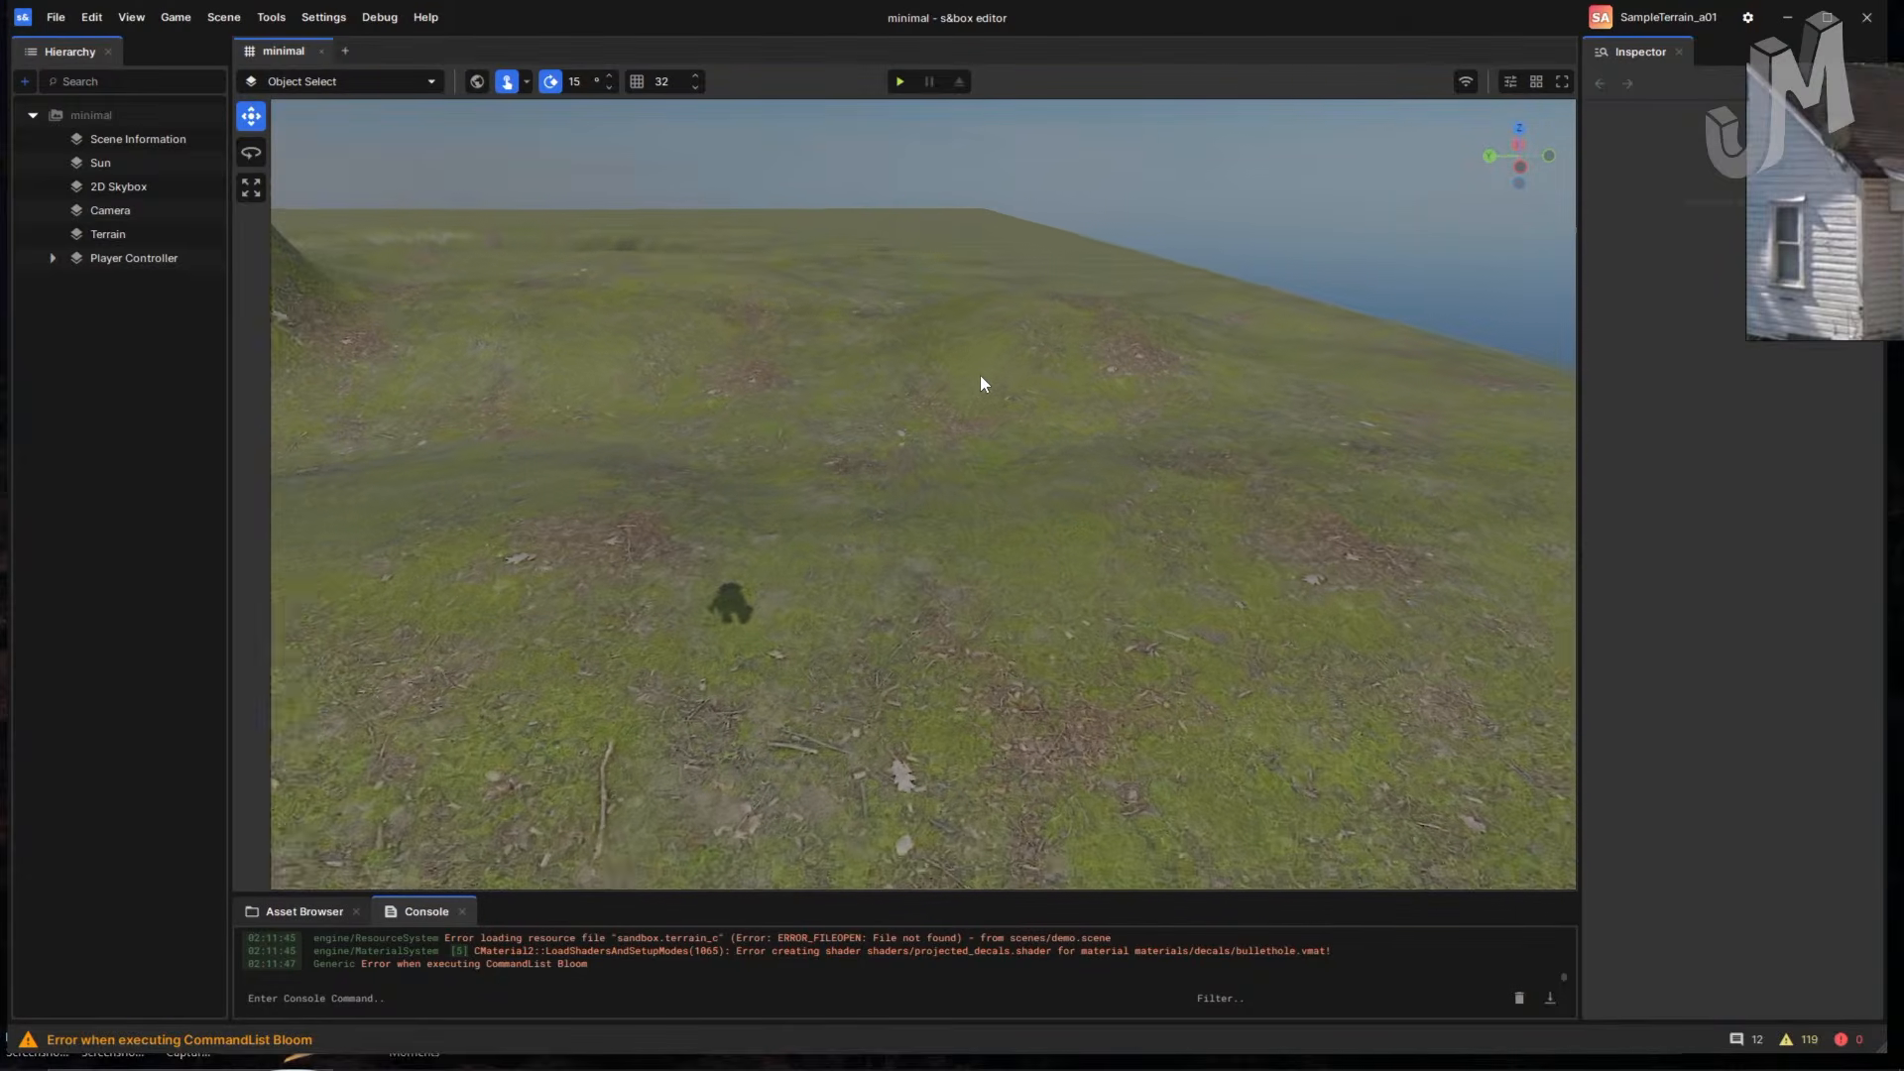
{"action": "scroll", "coordinate": [979, 375], "scroll_direction": "up", "scroll_amount": 2}
{"action": "left_click", "coordinate": [193, 15]}
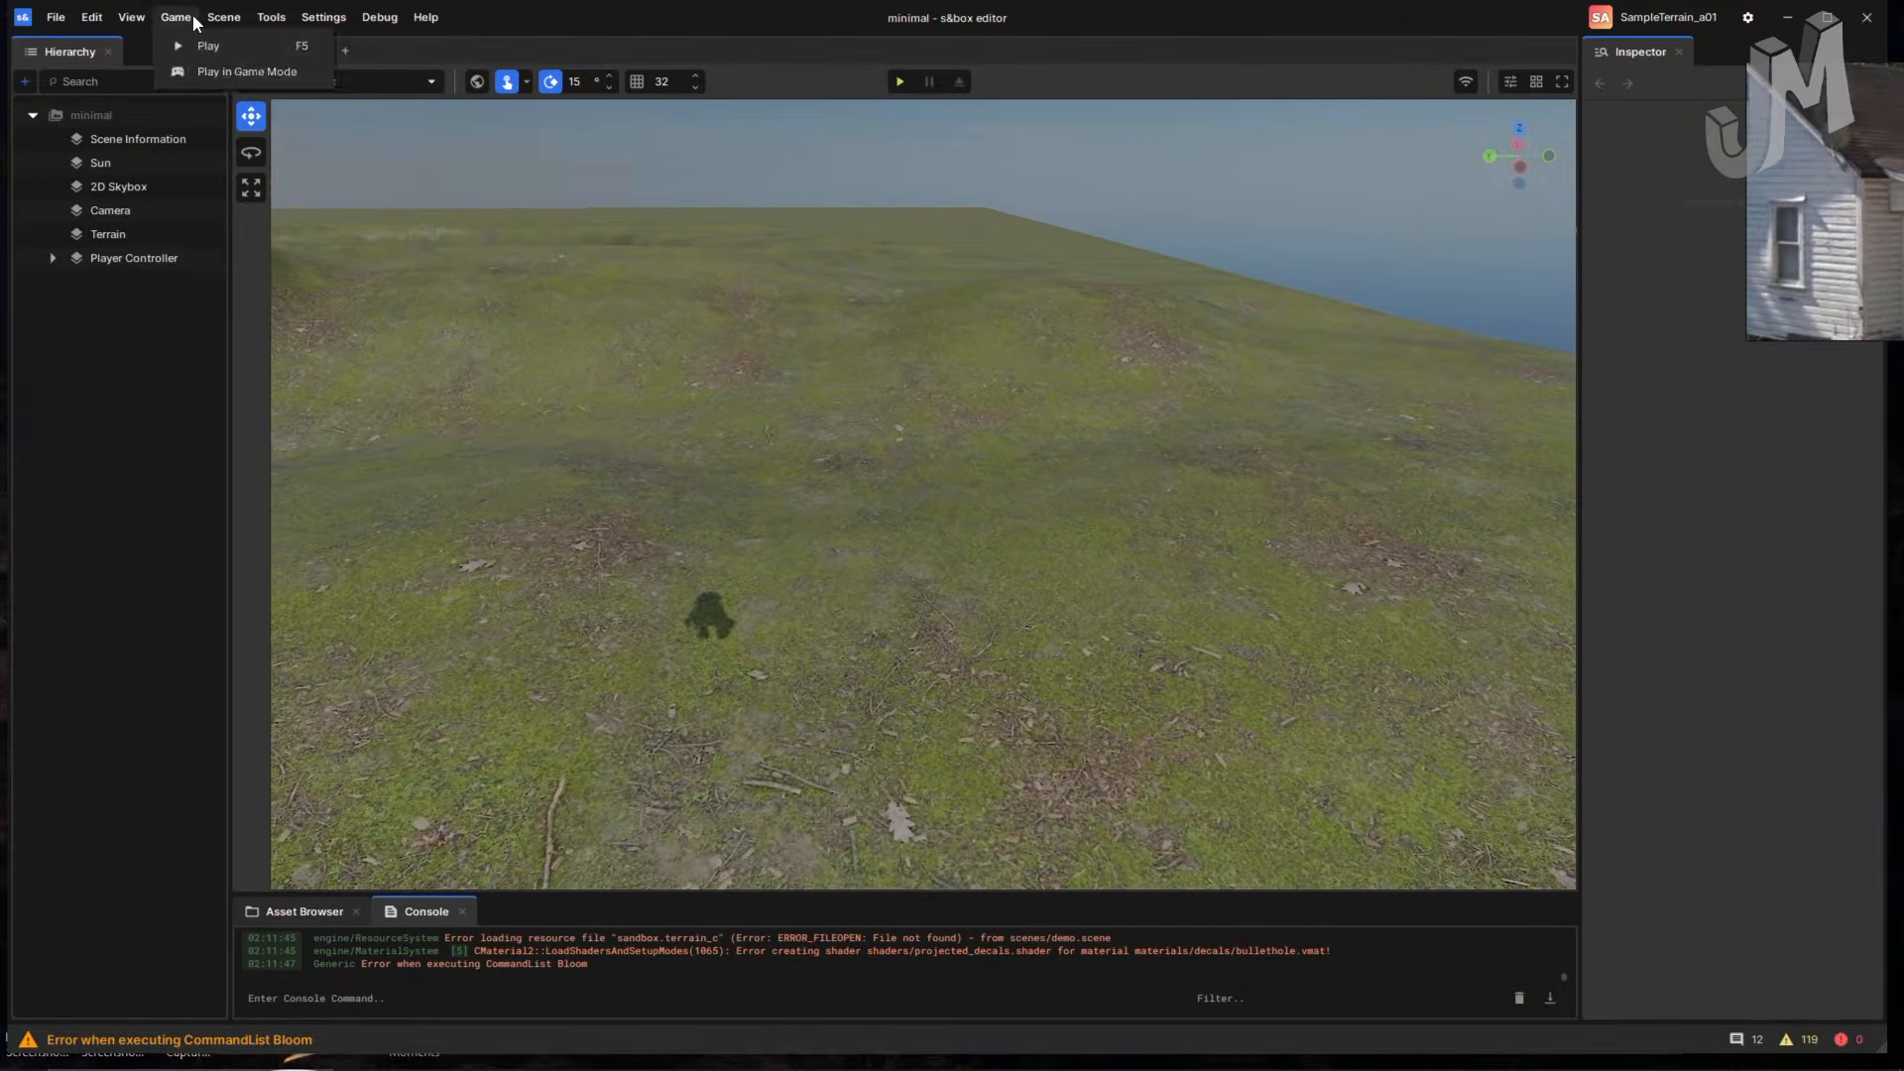
- Launch Hammer from Tools and recover the autosaved shanty map
{"action": "mouse_move", "coordinate": [274, 17]}
{"action": "left_click", "coordinate": [300, 45]}
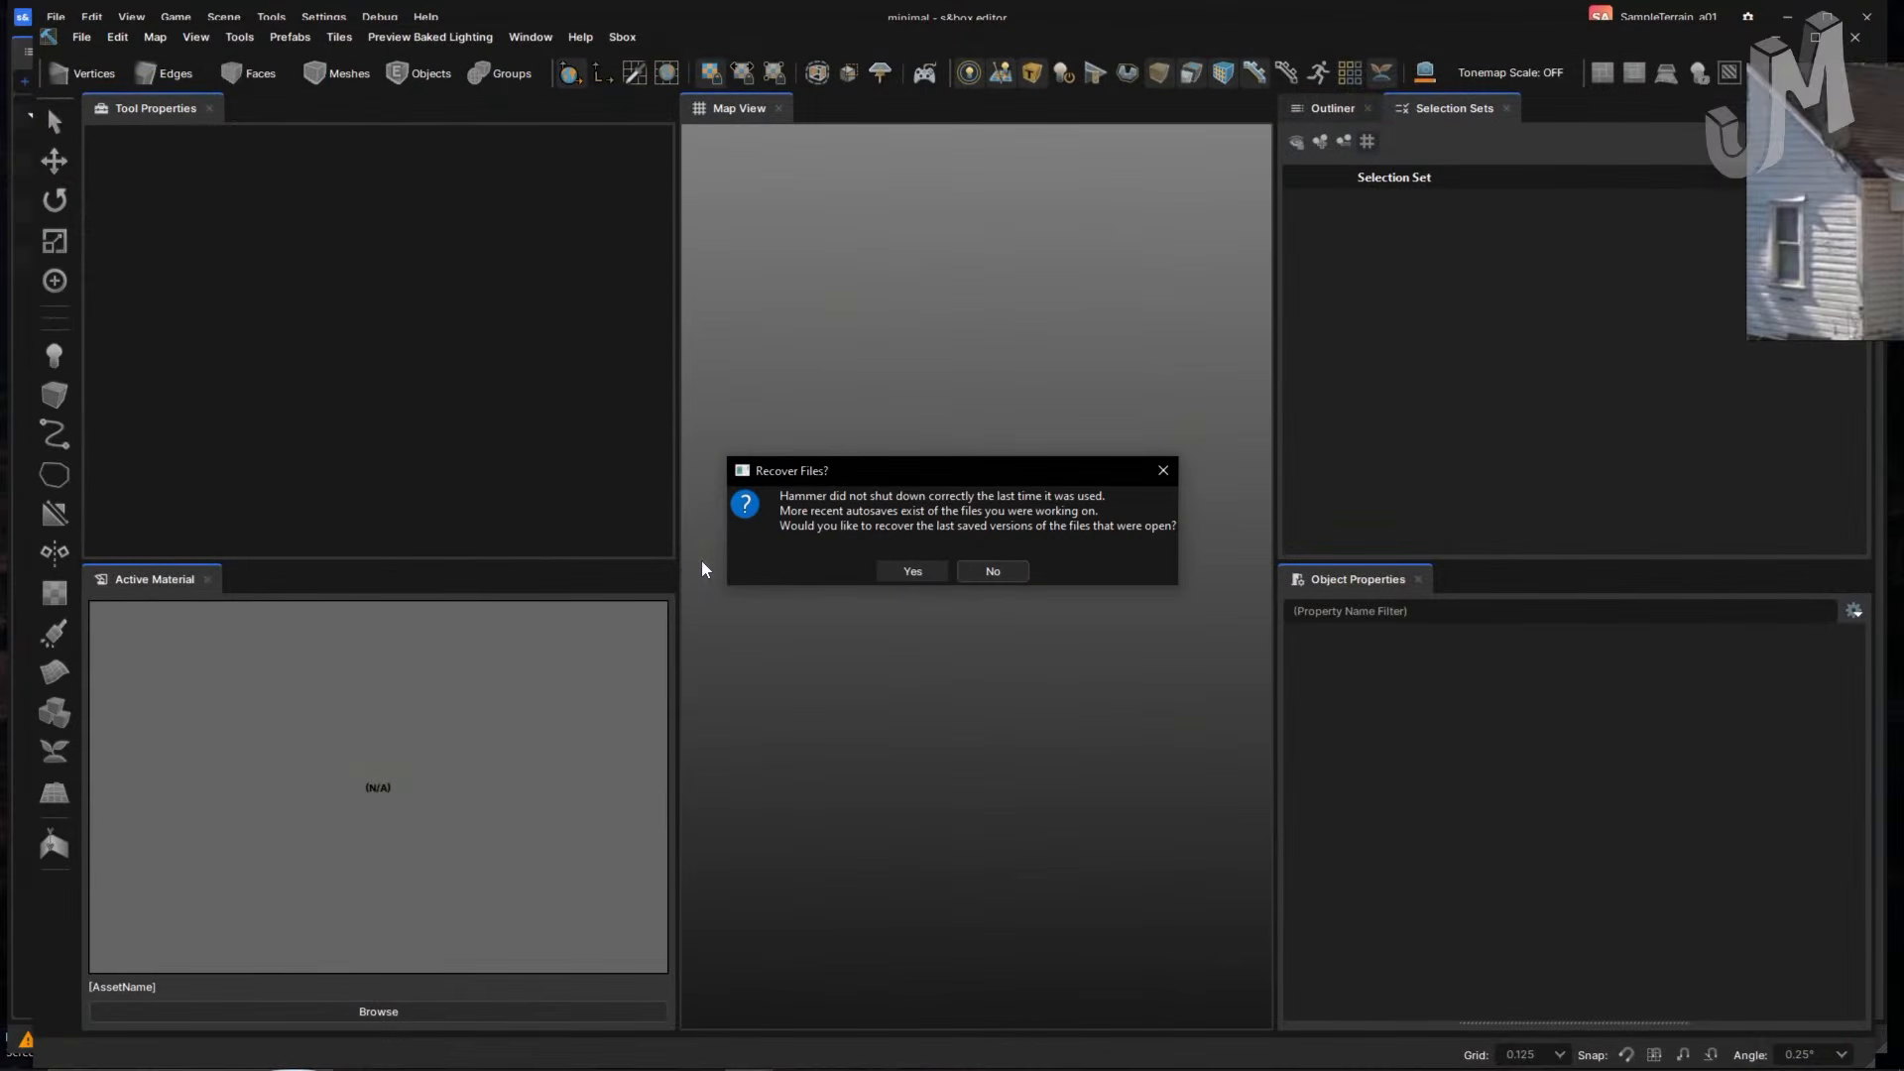
{"action": "left_click", "coordinate": [911, 572]}
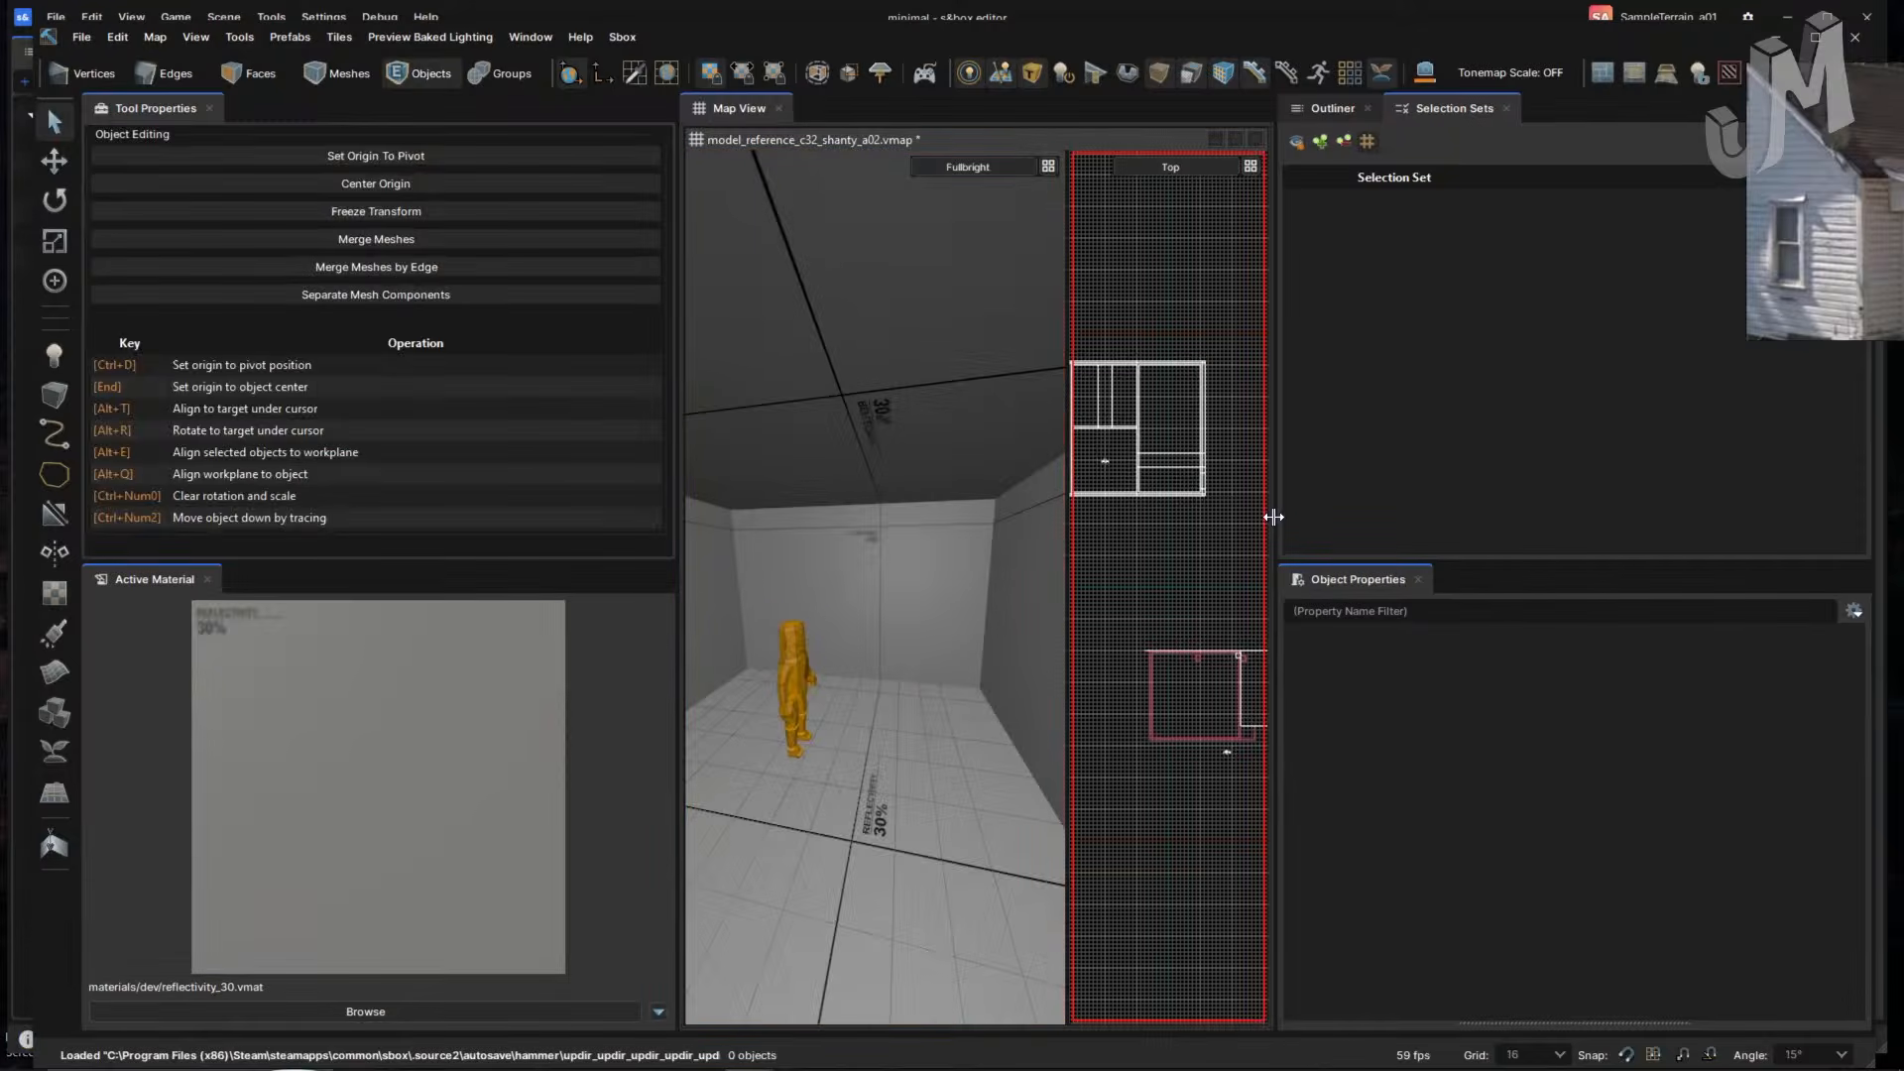
- Widen the map viewports and bring the reference photo fully on screen
{"action": "left_click_drag", "start_coordinate": [1273, 517], "coordinate": [1631, 516]}
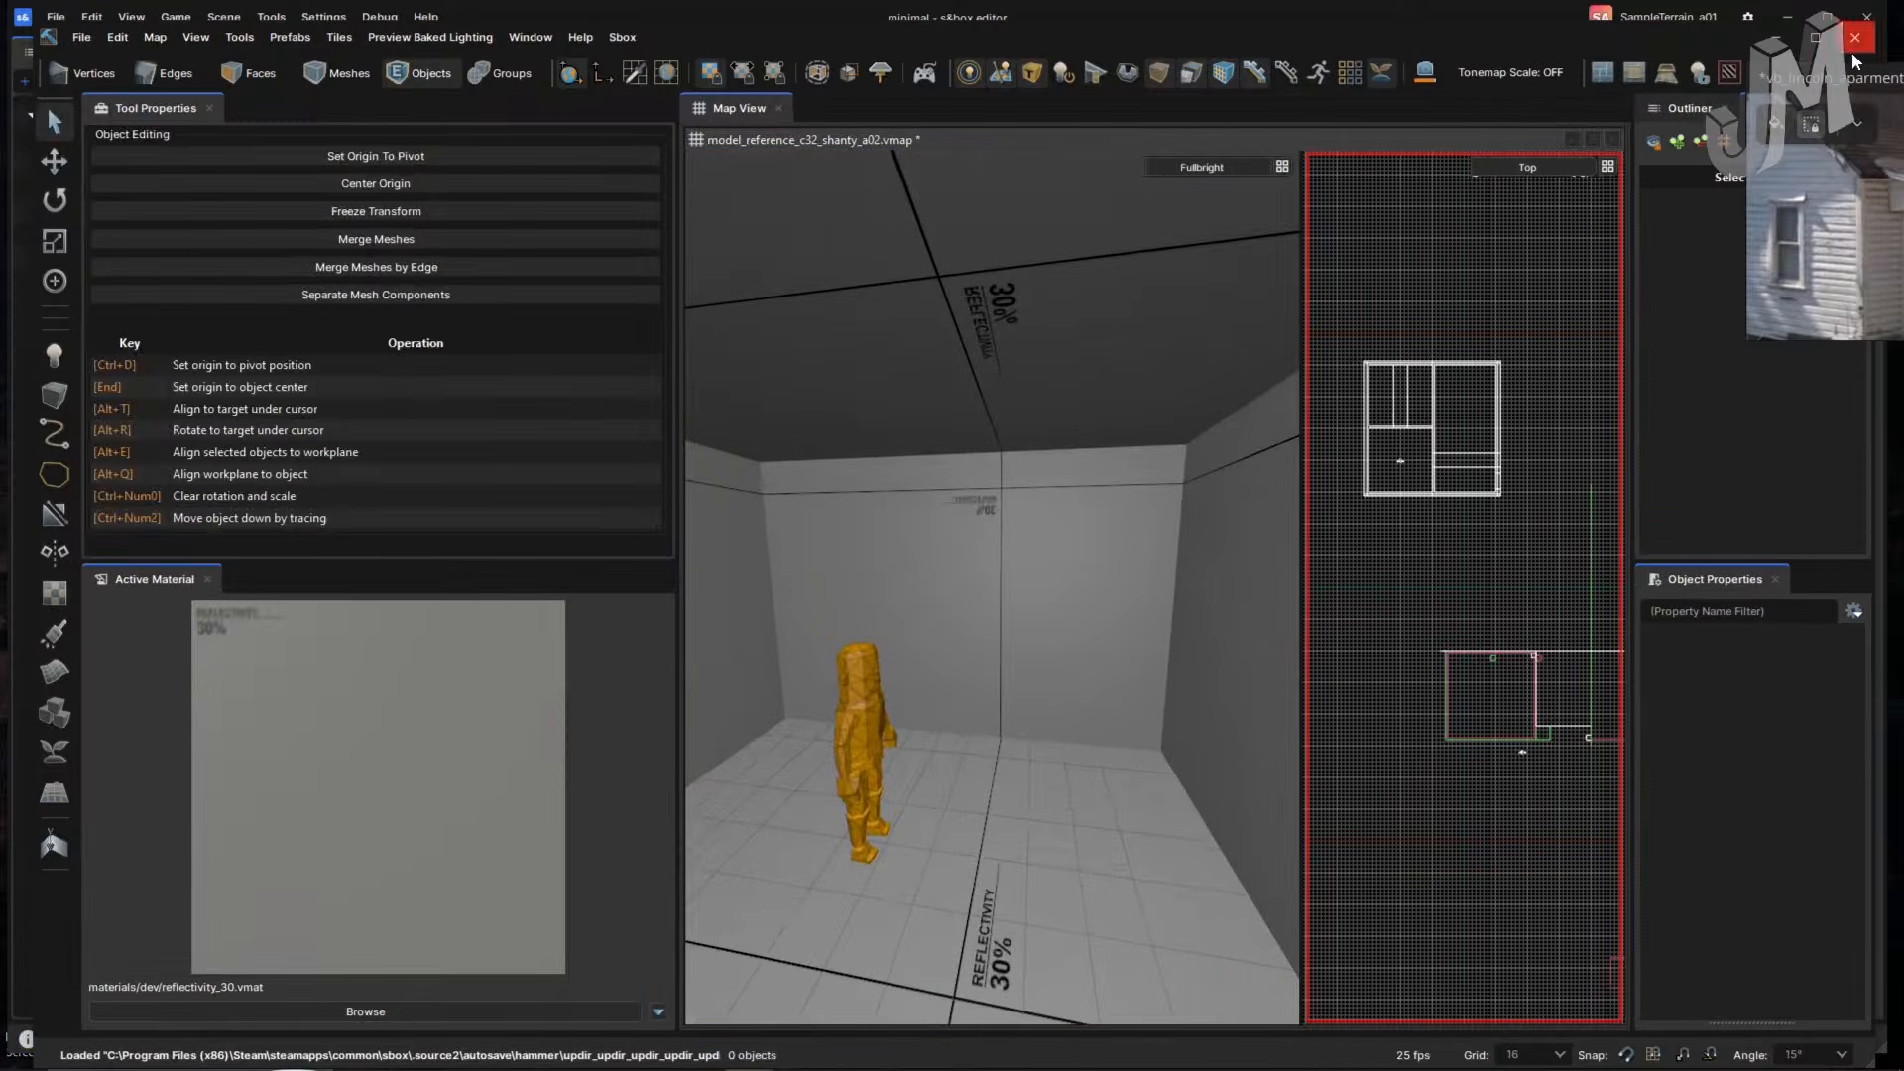
{"action": "left_click_drag", "start_coordinate": [1844, 76], "coordinate": [1698, 19]}
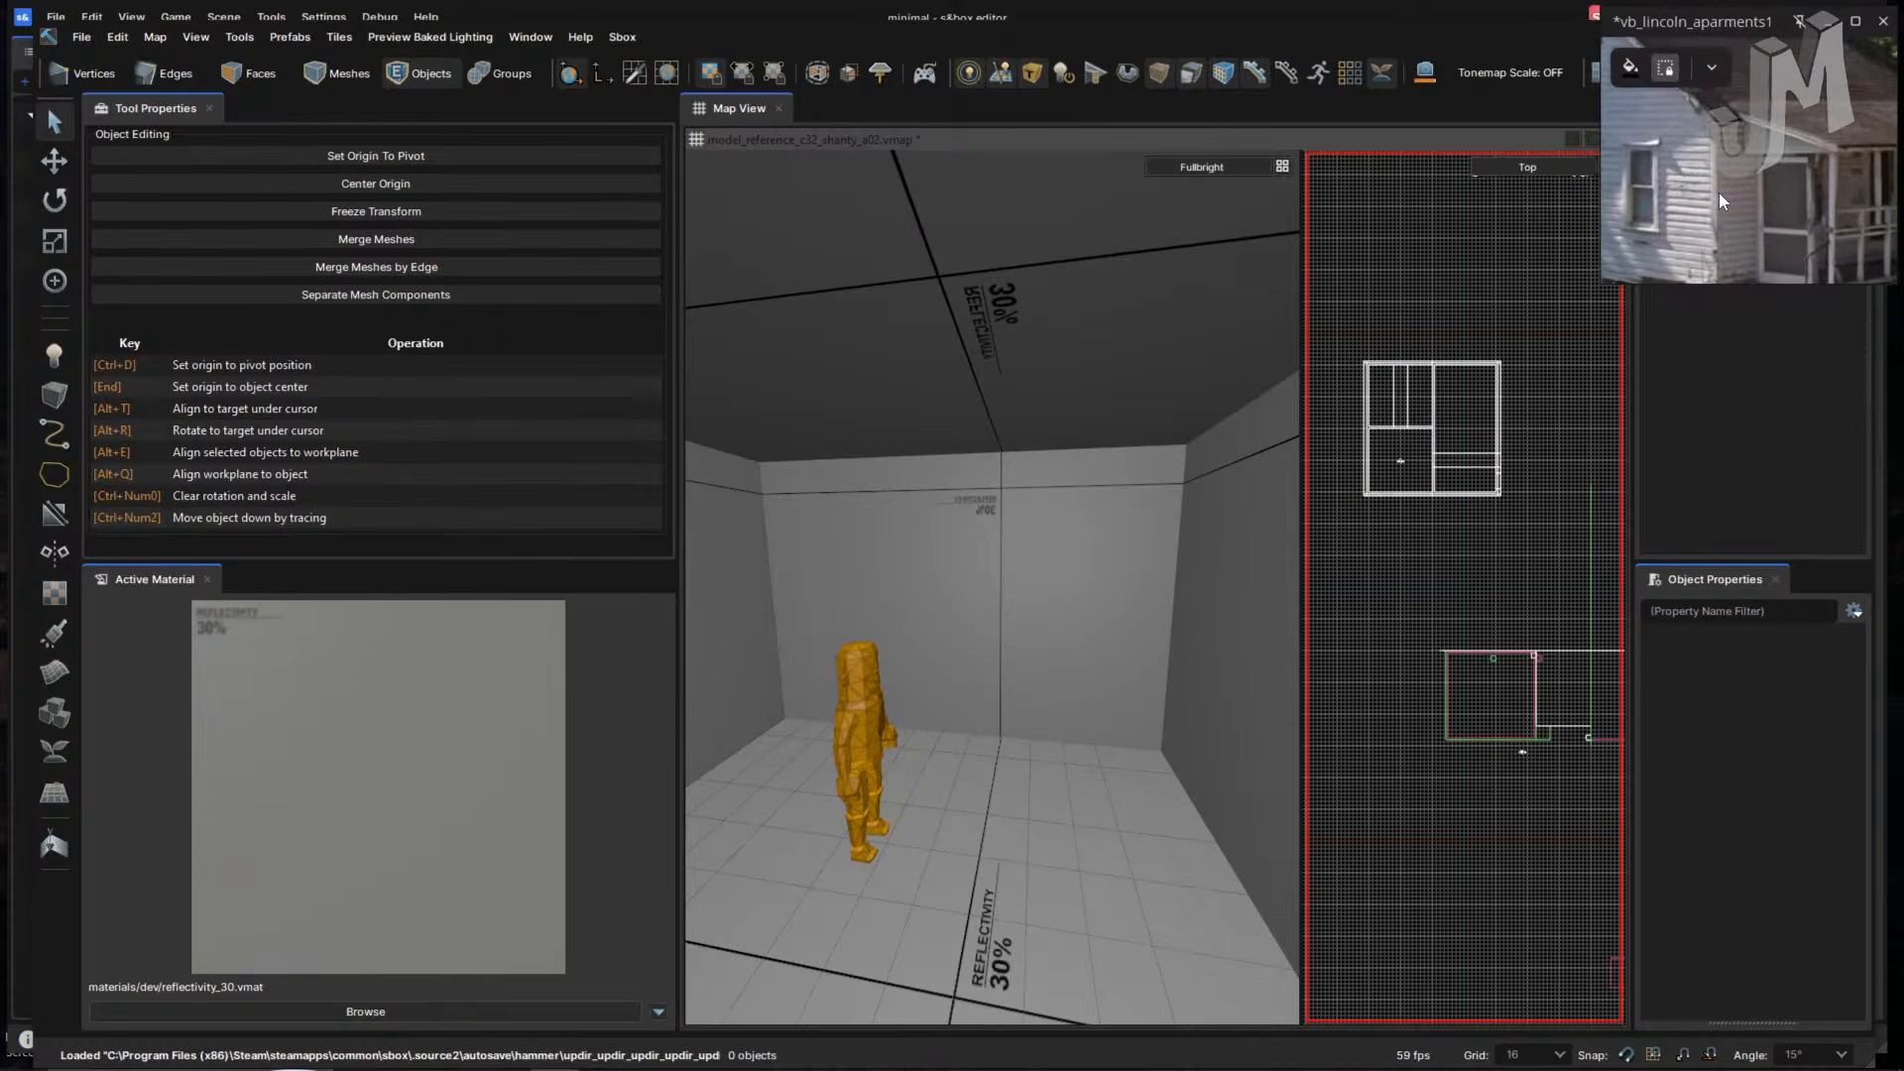
{"action": "scroll", "coordinate": [1720, 201], "scroll_direction": "down", "scroll_amount": 3}
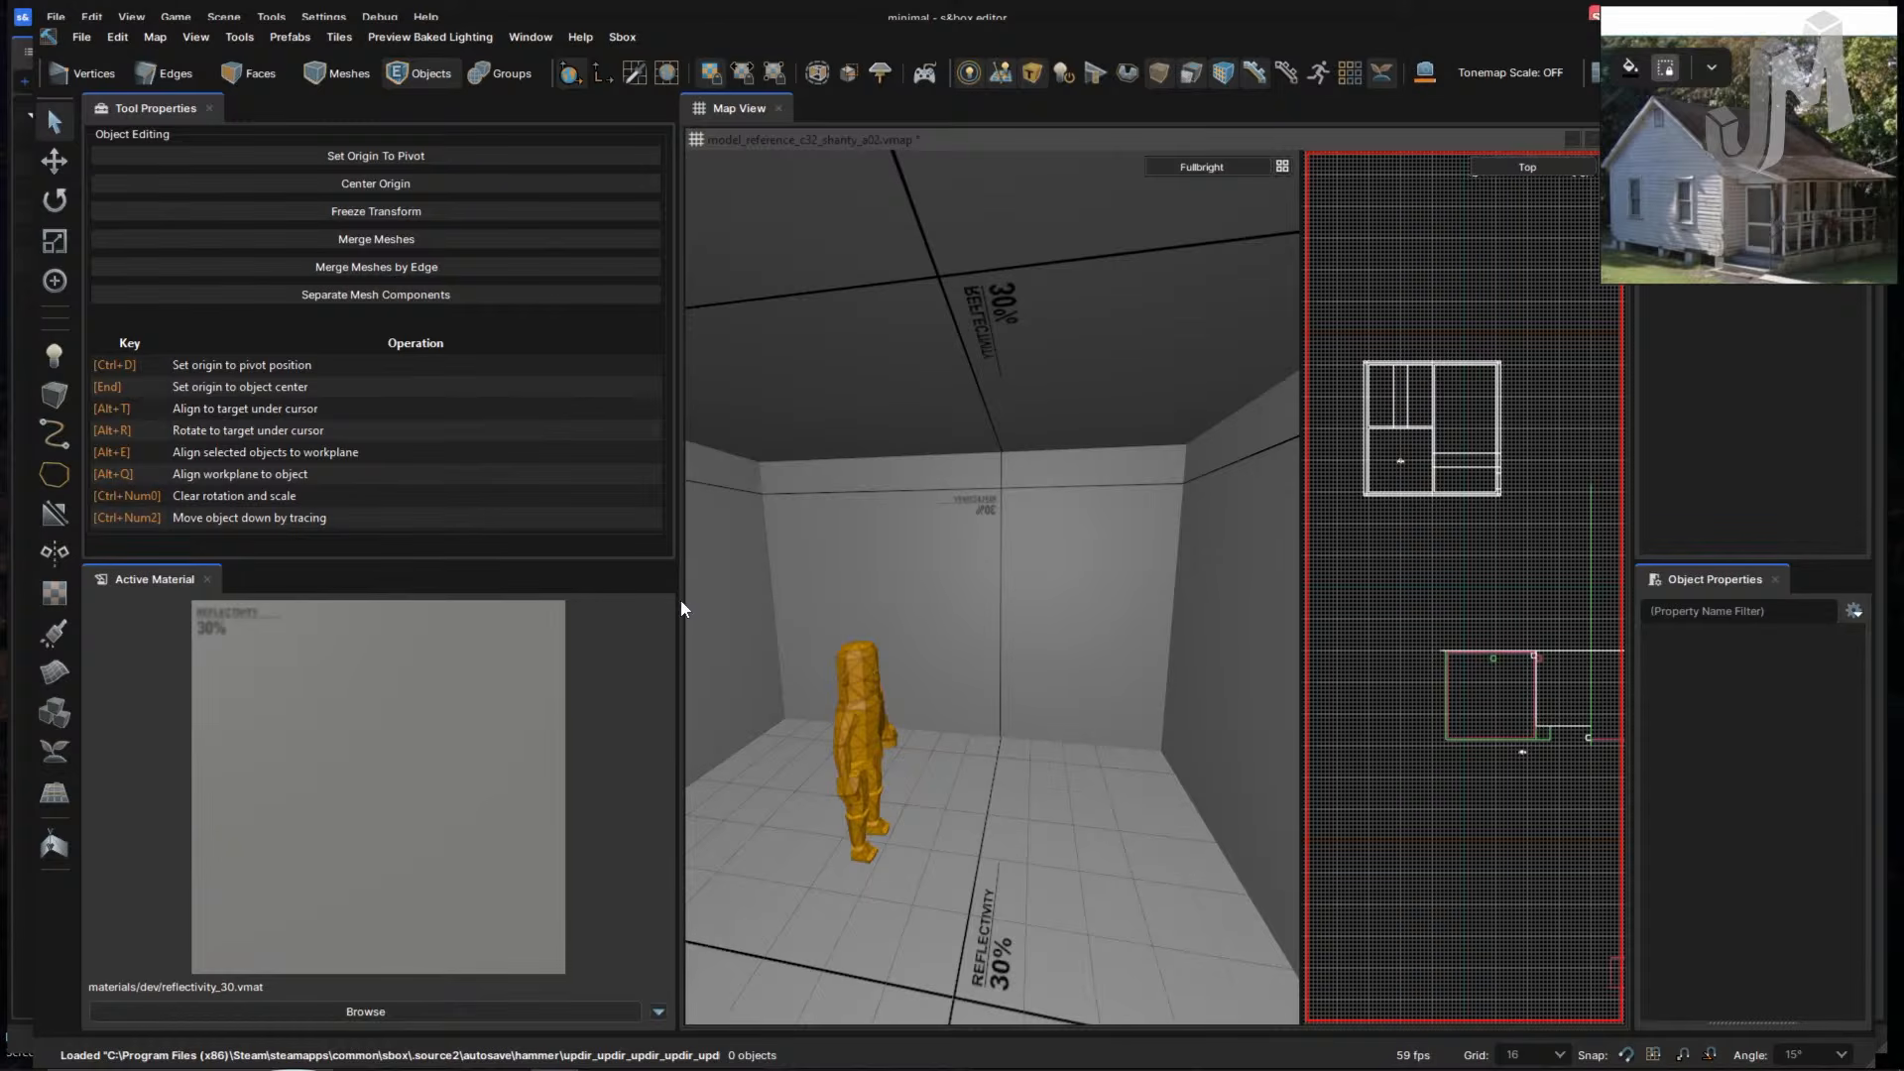
{"action": "left_click_drag", "start_coordinate": [678, 513], "coordinate": [392, 516]}
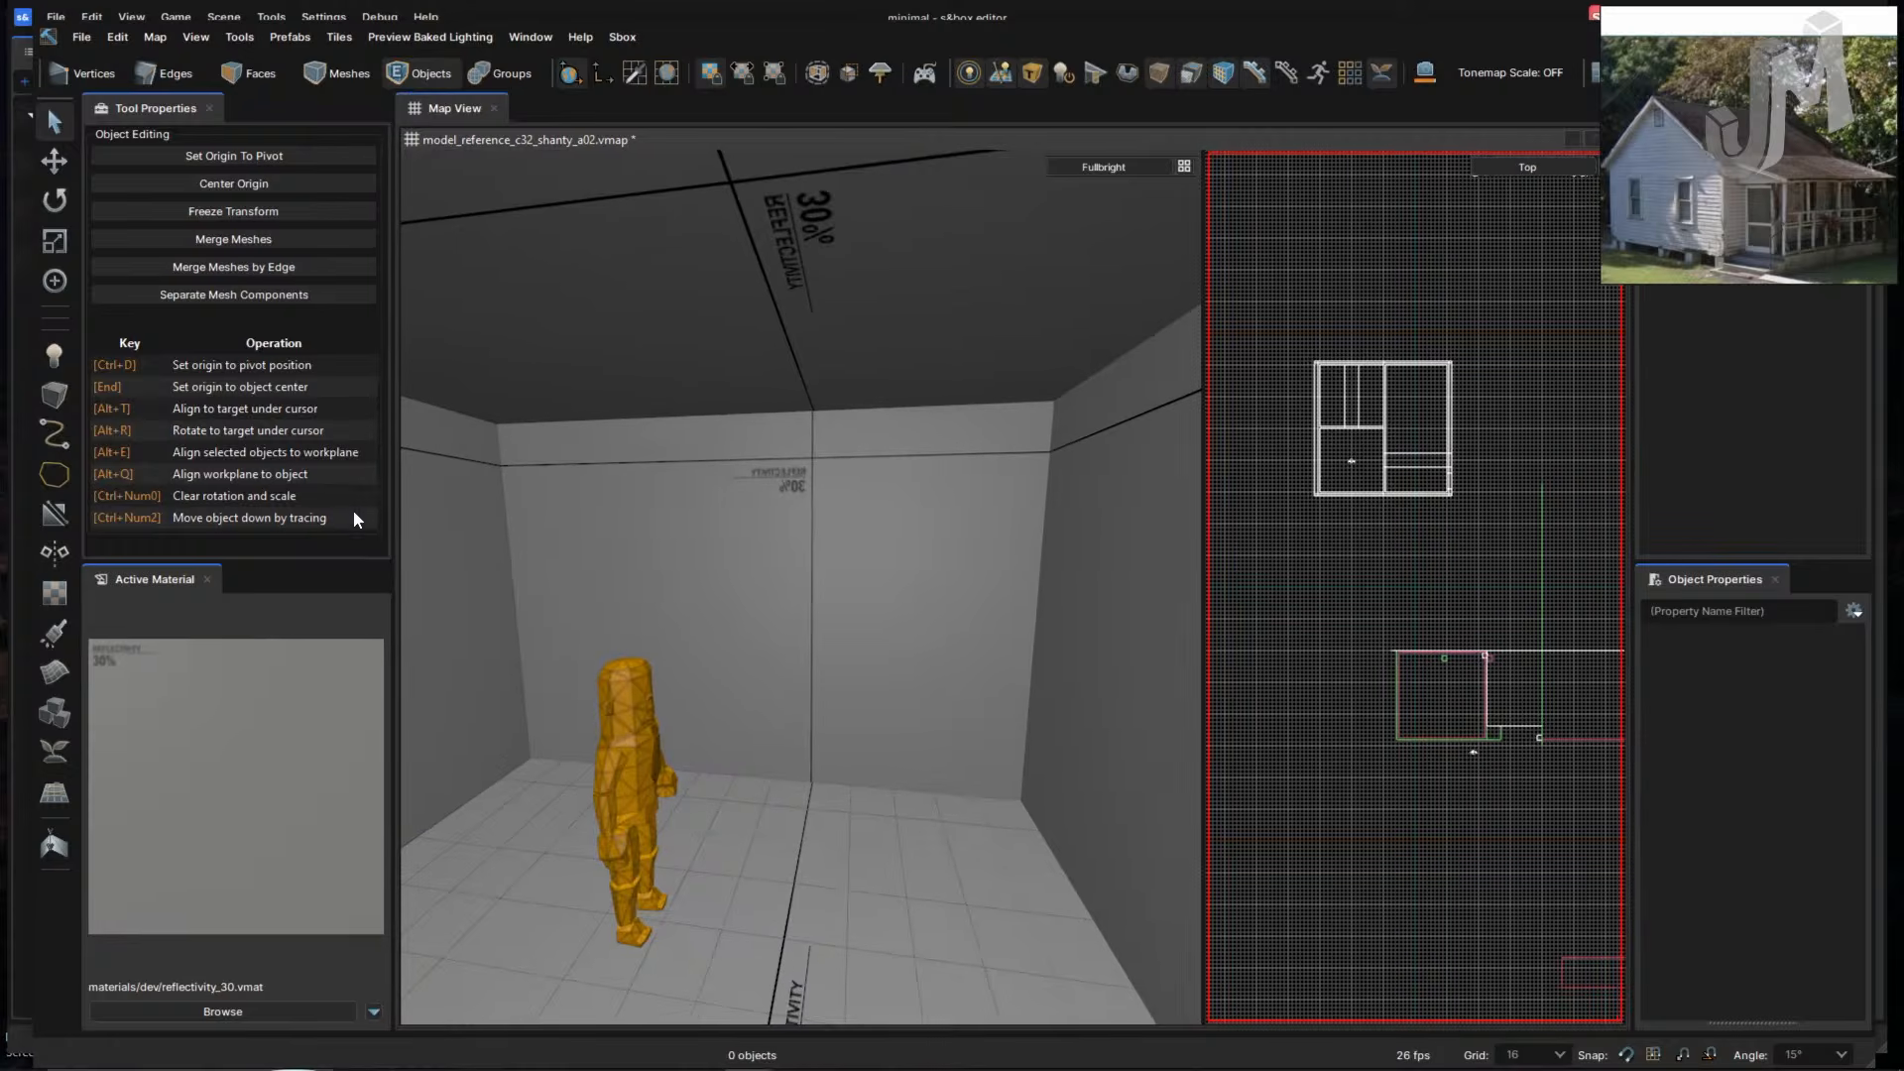
- Save the map as model_reference_c32_shanty_a03.vmap
{"action": "left_click", "coordinate": [82, 36]}
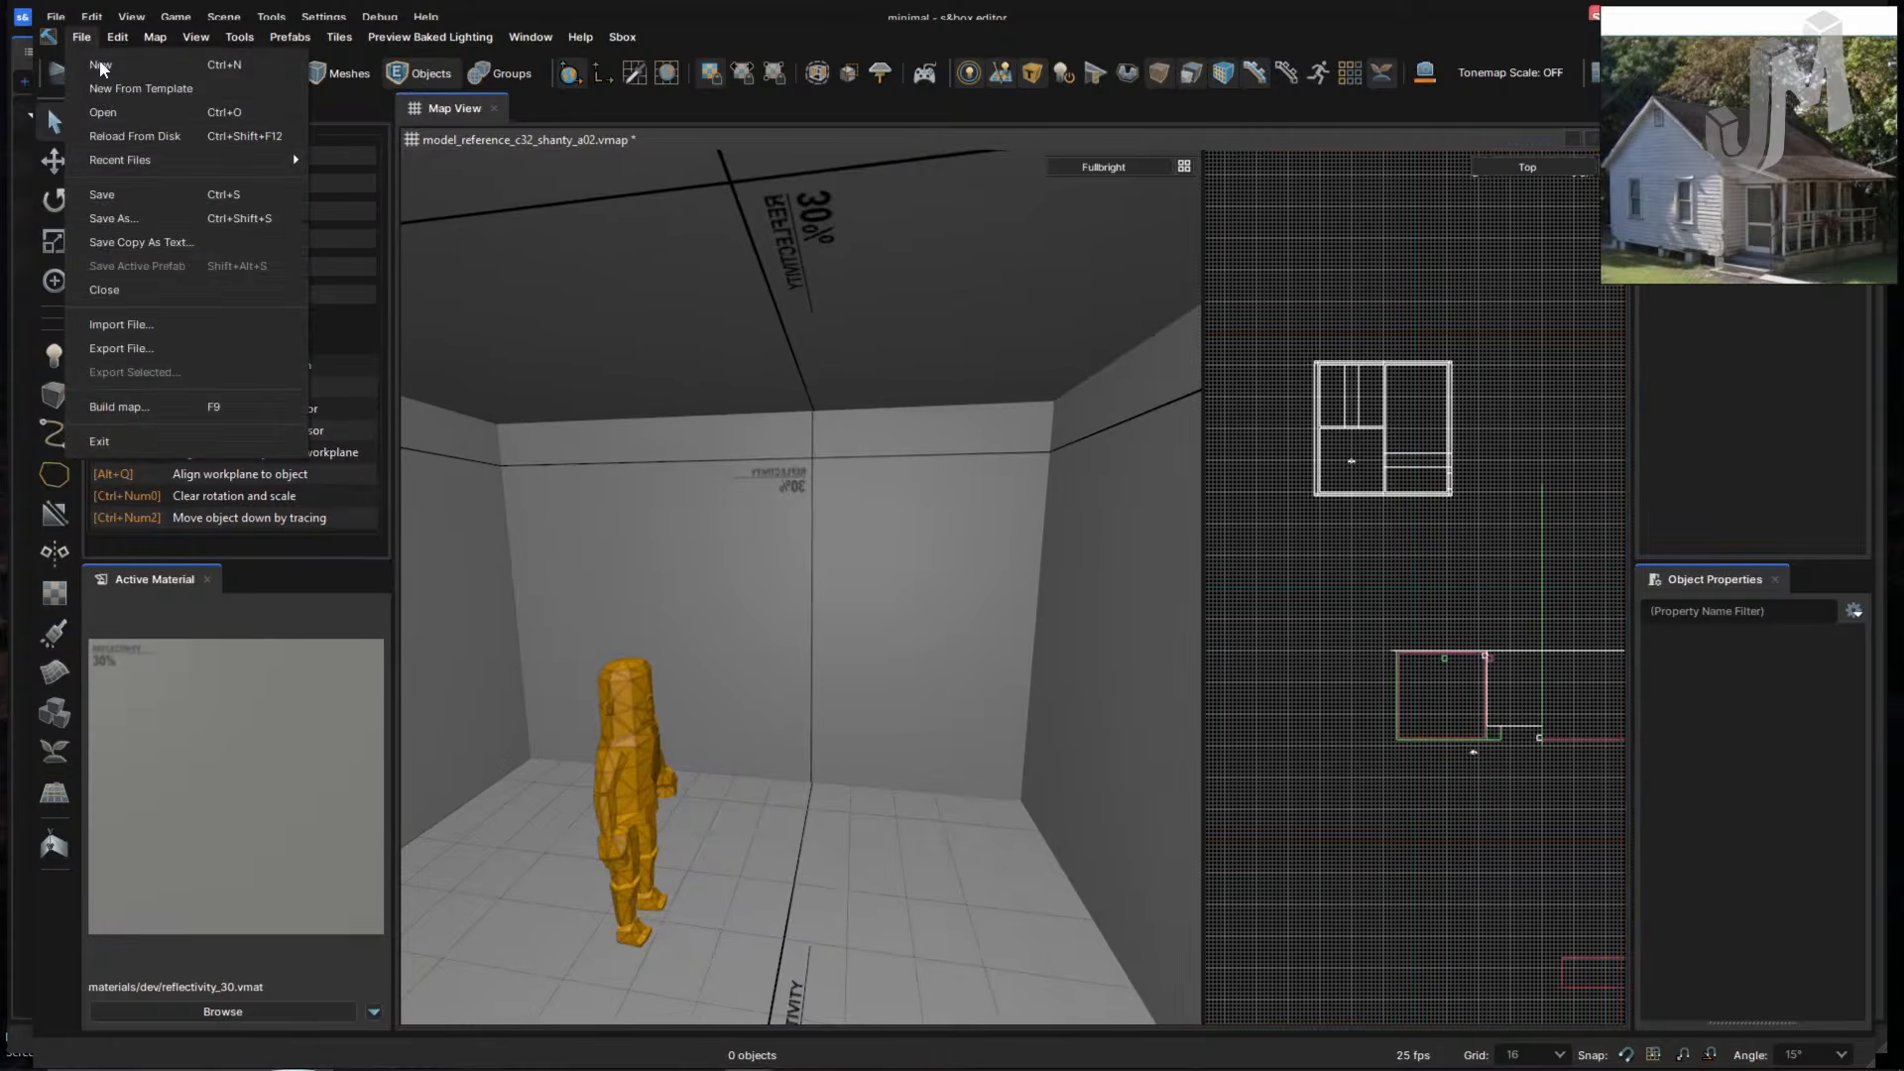
{"action": "left_click", "coordinate": [167, 214]}
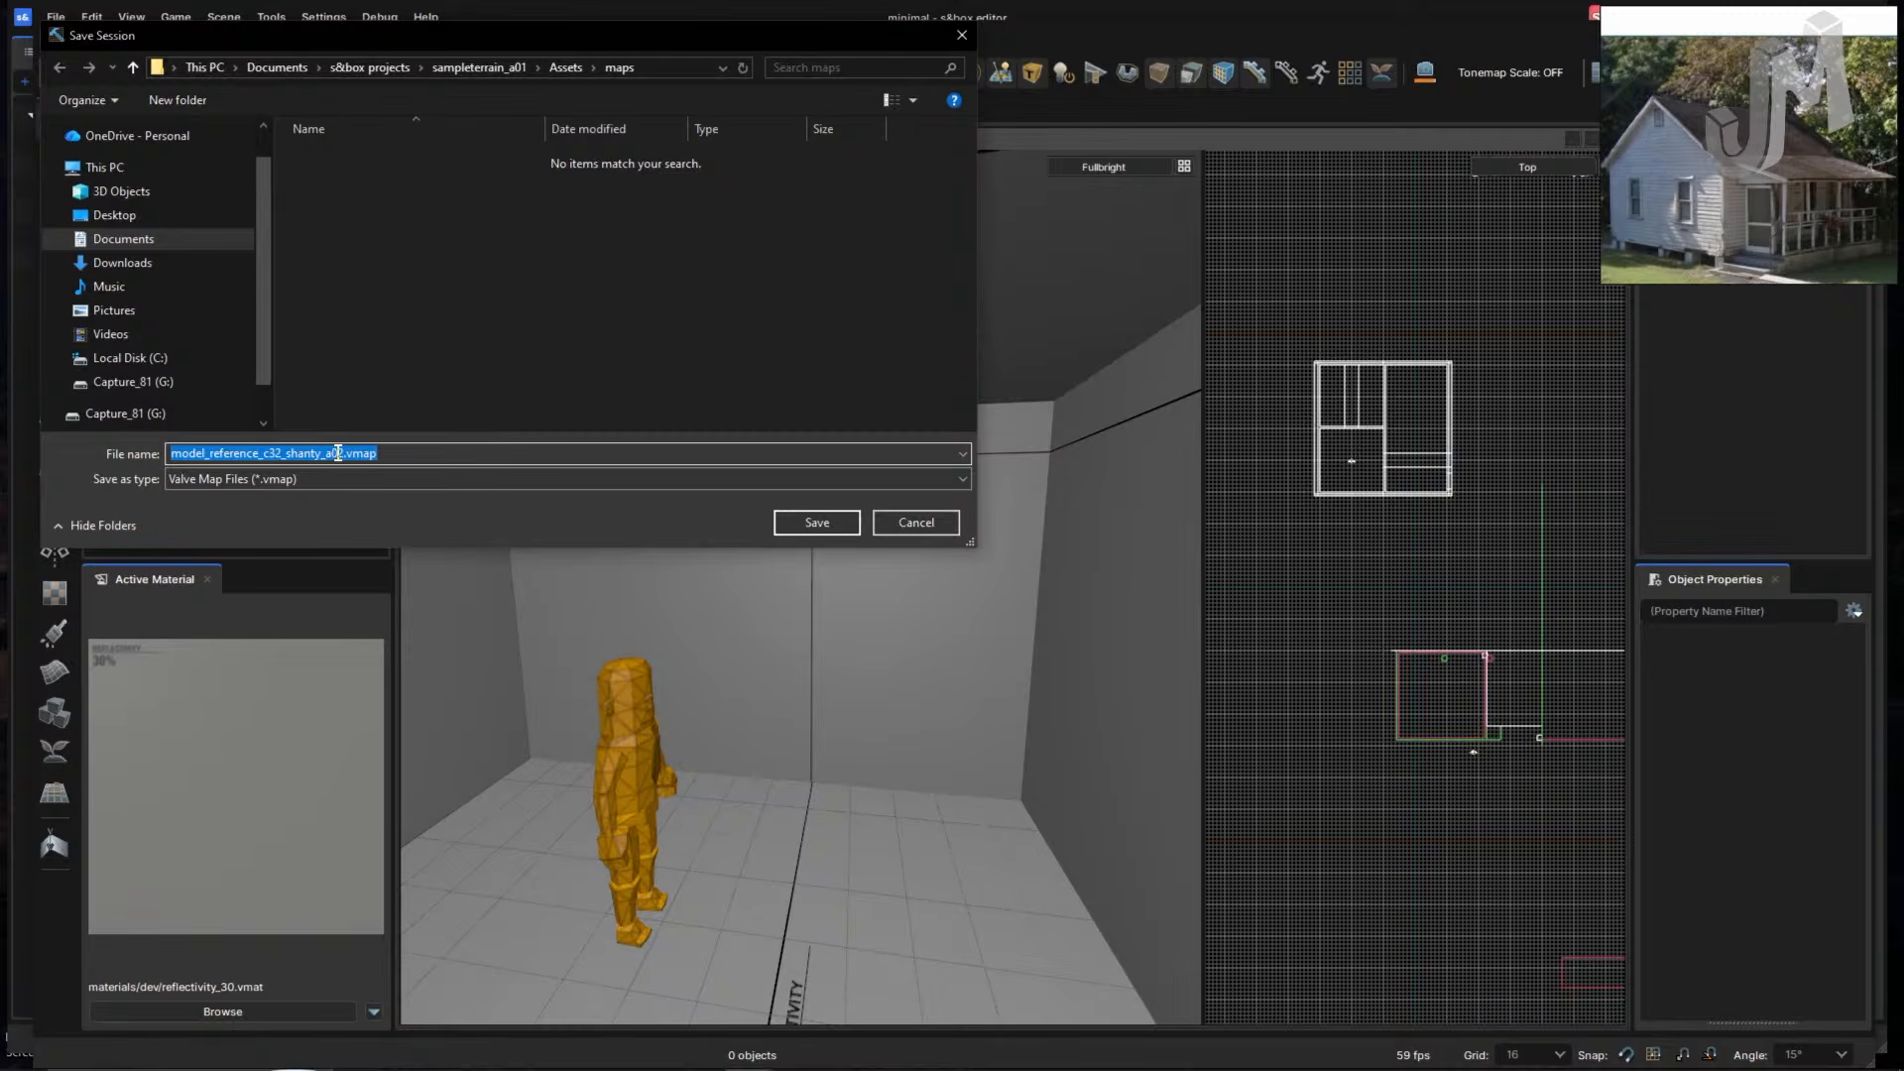
{"action": "left_click", "coordinate": [347, 454]}
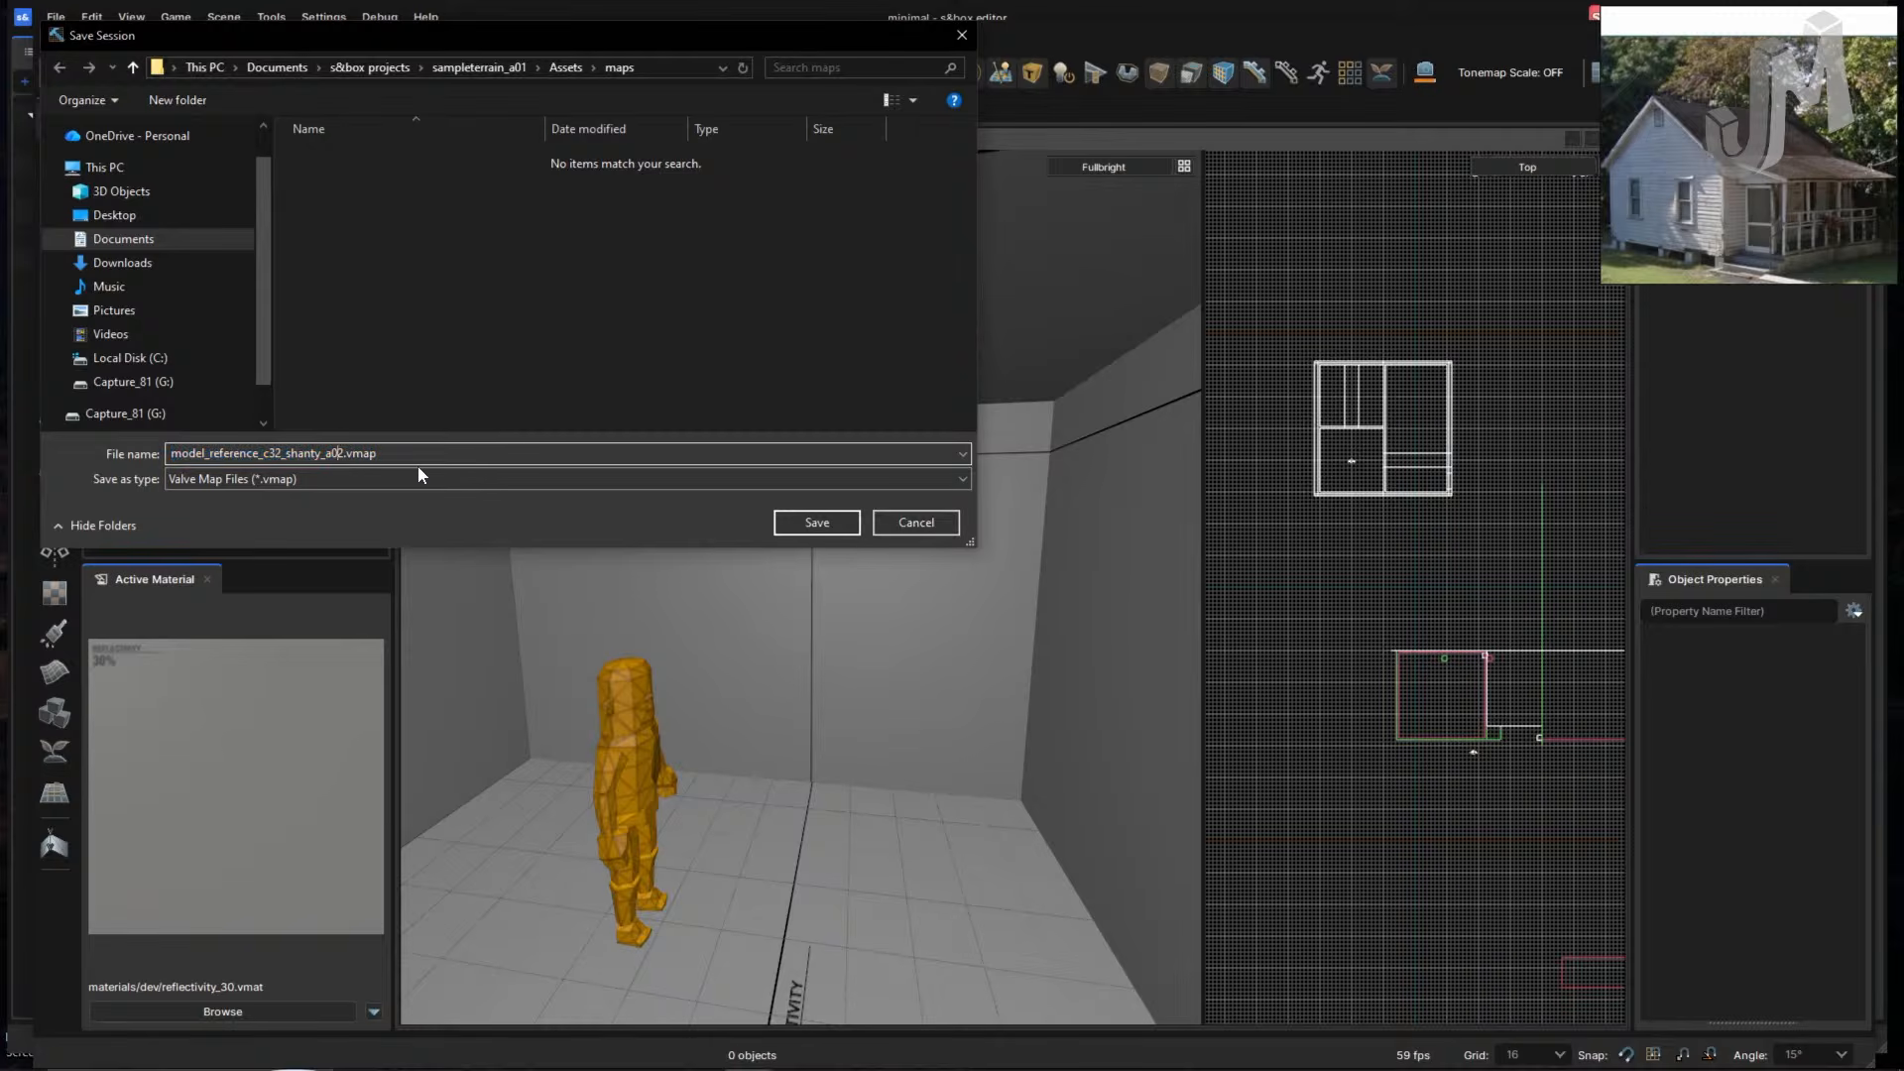
{"action": "key", "text": "Return"}
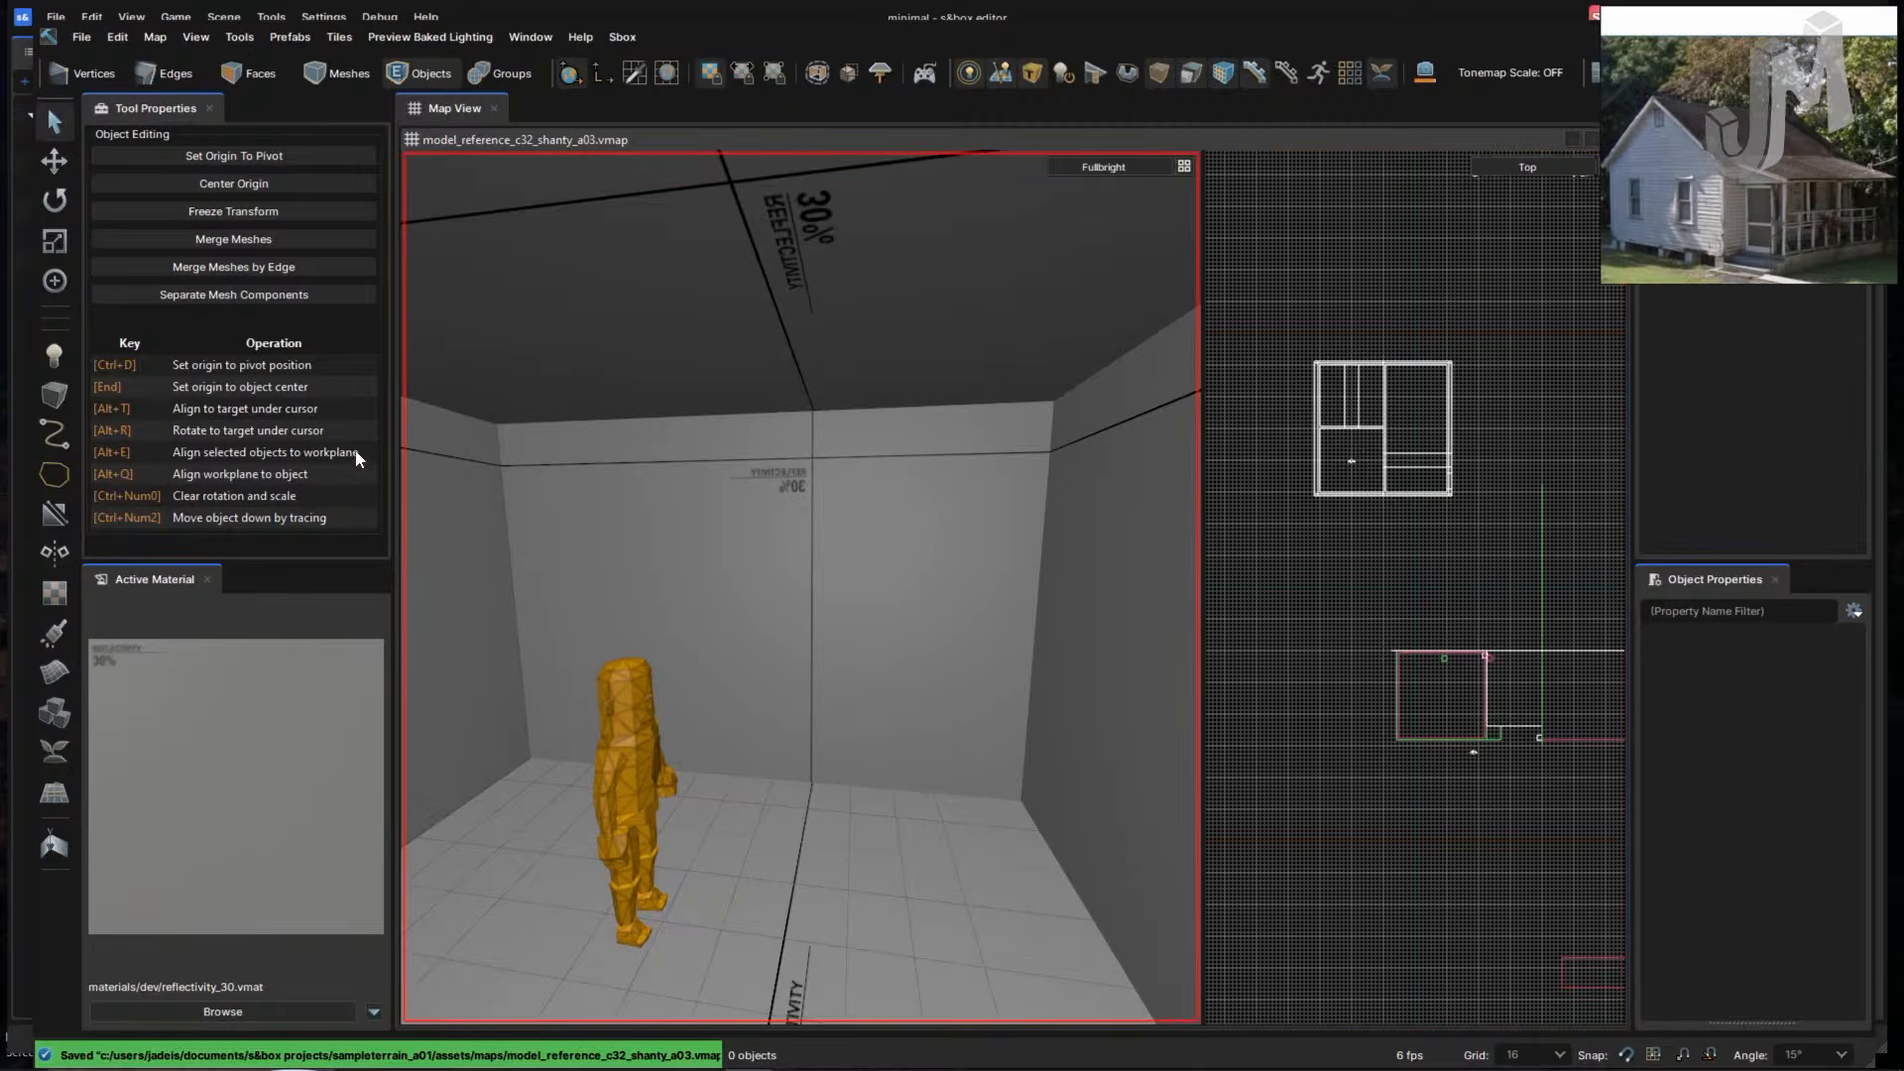
{"action": "key", "text": "alt+Tab"}
{"action": "key", "text": "alt+Tab"}
{"action": "key", "text": "alt+Tab"}
{"action": "key", "text": "alt+Tab"}
- Switch to Chrome and close the crash report tab
{"action": "key", "text": "alt+shift+Tab"}
{"action": "key", "text": "alt+shift+Tab"}
{"action": "key", "text": "alt+shift+Tab"}
{"action": "key", "text": "alt+shift+Tab"}
{"action": "key", "text": "alt+shift+Tab"}
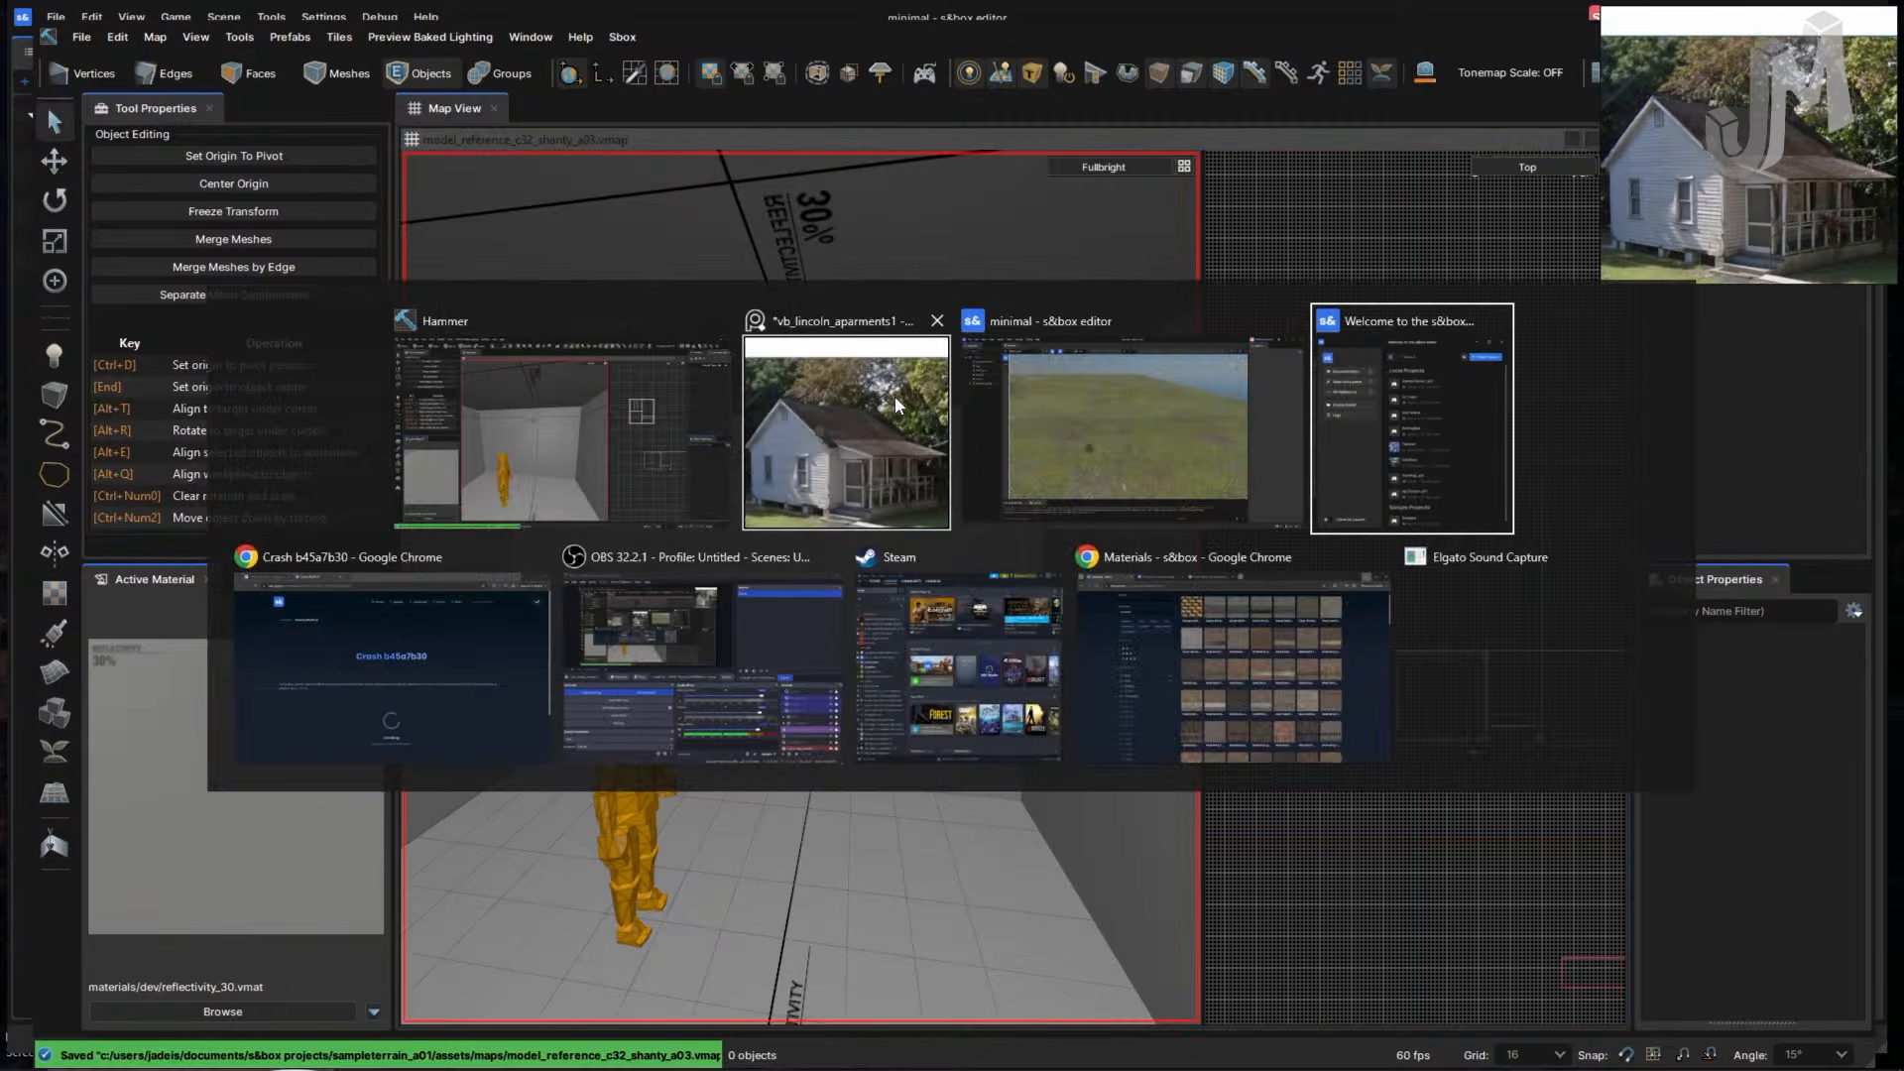
{"action": "key", "text": "alt+Tab"}
{"action": "key", "text": "alt+shift+Tab"}
{"action": "key", "text": "alt+shift+Tab"}
{"action": "key", "text": "alt+shift+Tab"}
{"action": "key", "text": "alt+shift+Tab"}
{"action": "key", "text": "alt+shift+Tab"}
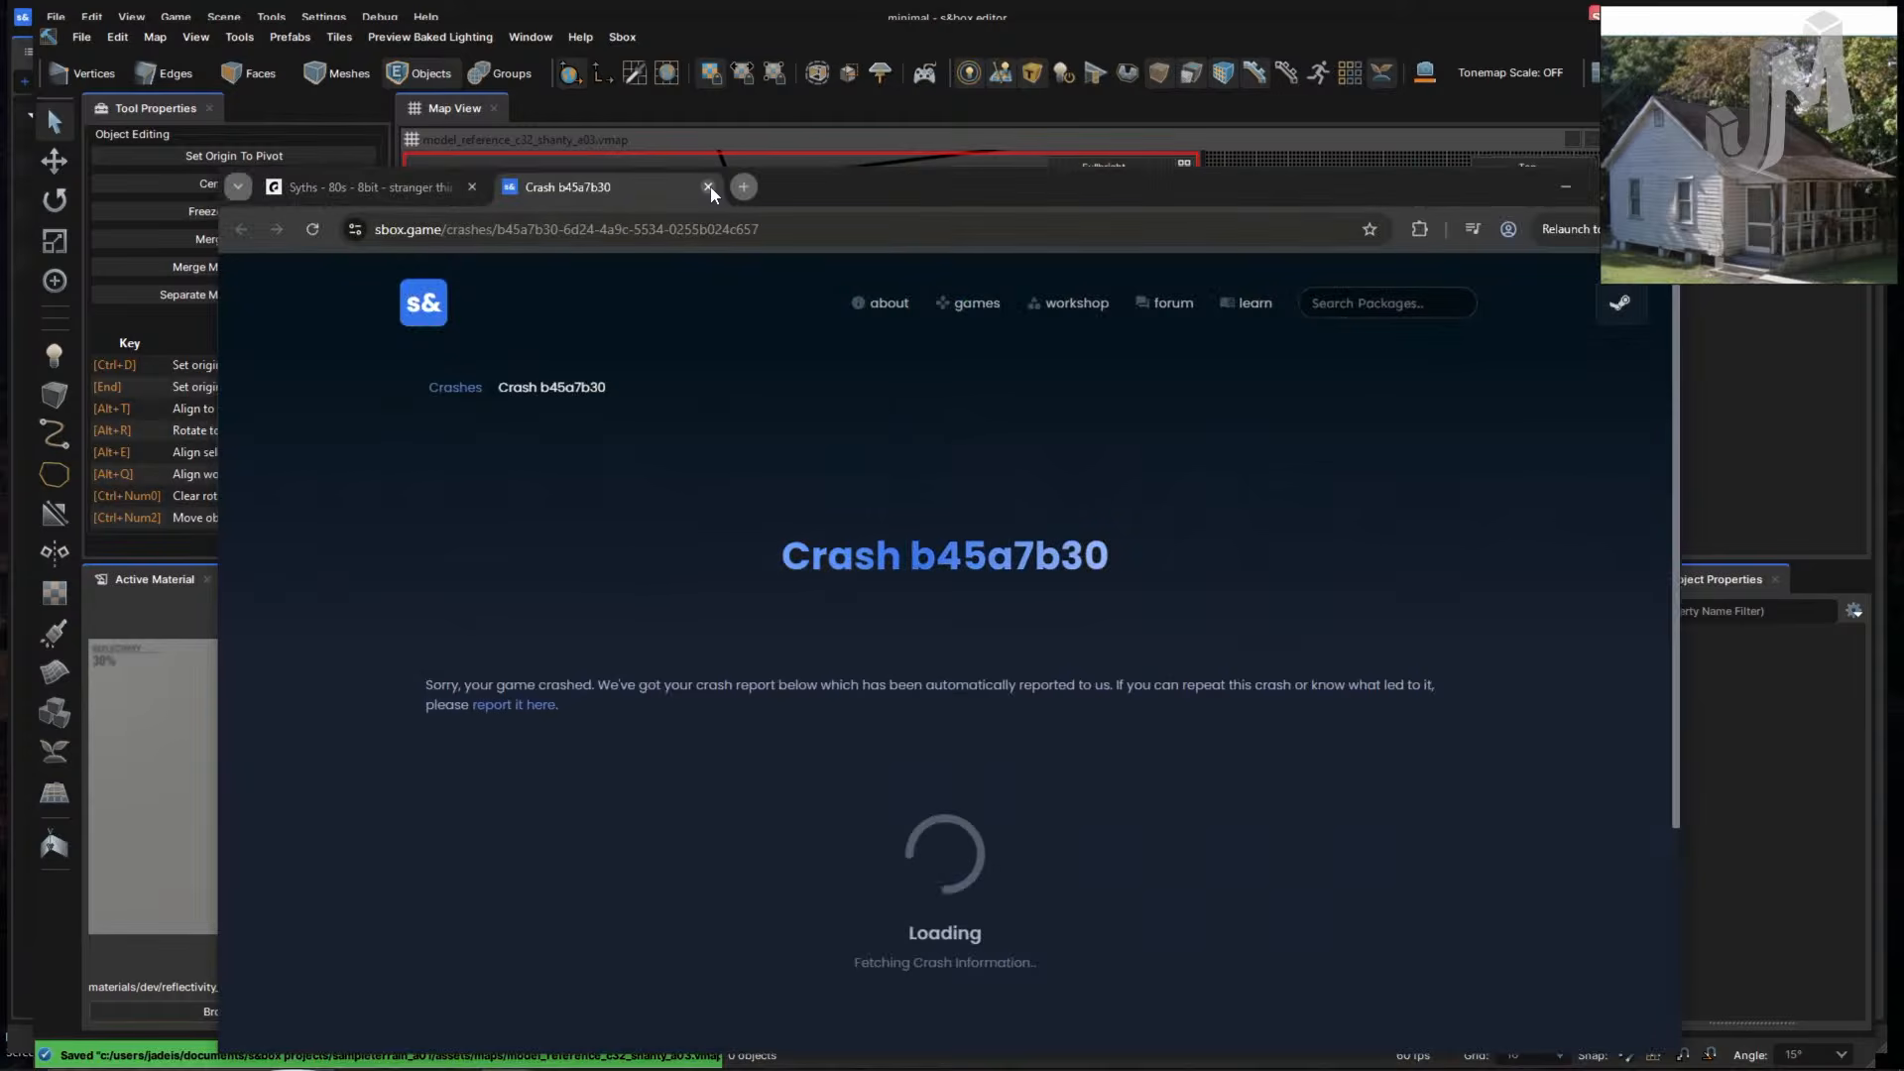
{"action": "key", "text": "ctrl+w"}
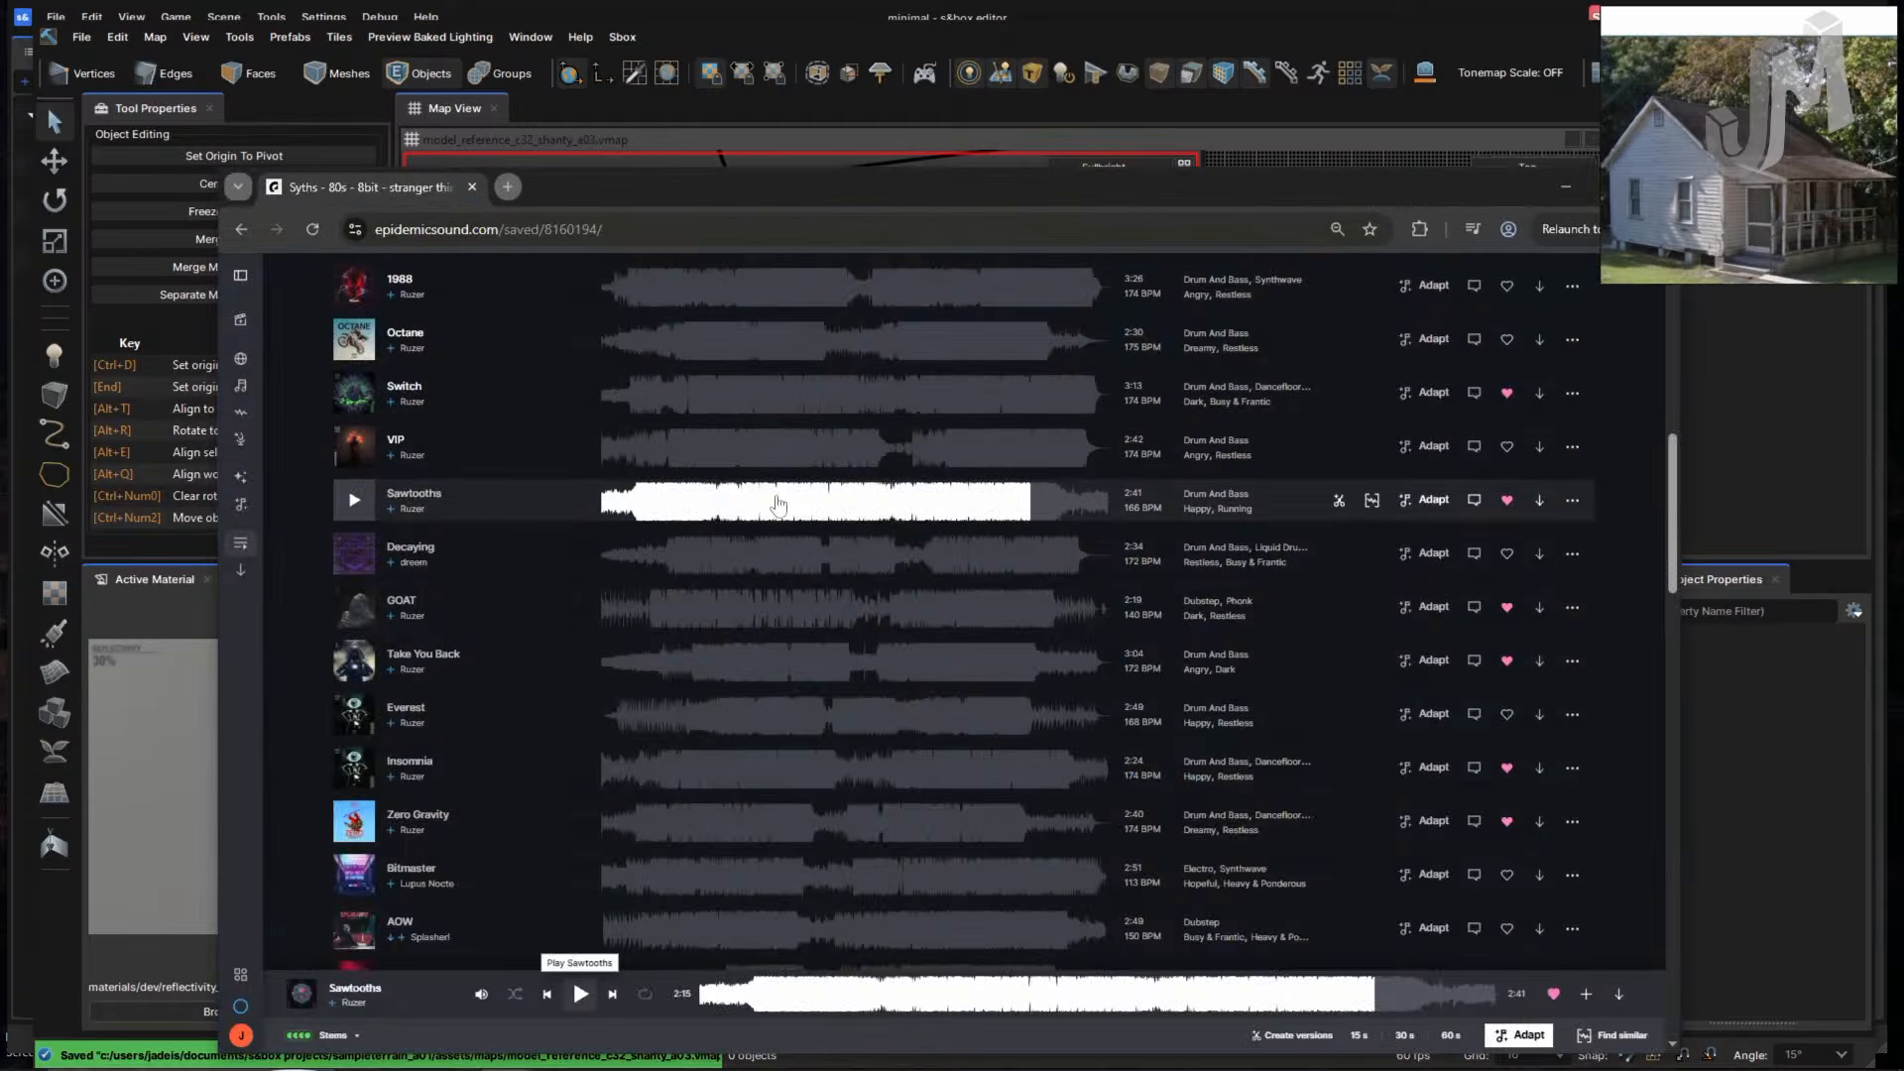
- Try playing the tracks VIP, Octane and 1988 on Epidemic Sound
{"action": "left_click", "coordinate": [353, 446]}
{"action": "scroll", "coordinate": [404, 605], "scroll_direction": "up", "scroll_amount": 1}
{"action": "left_click", "coordinate": [353, 438]}
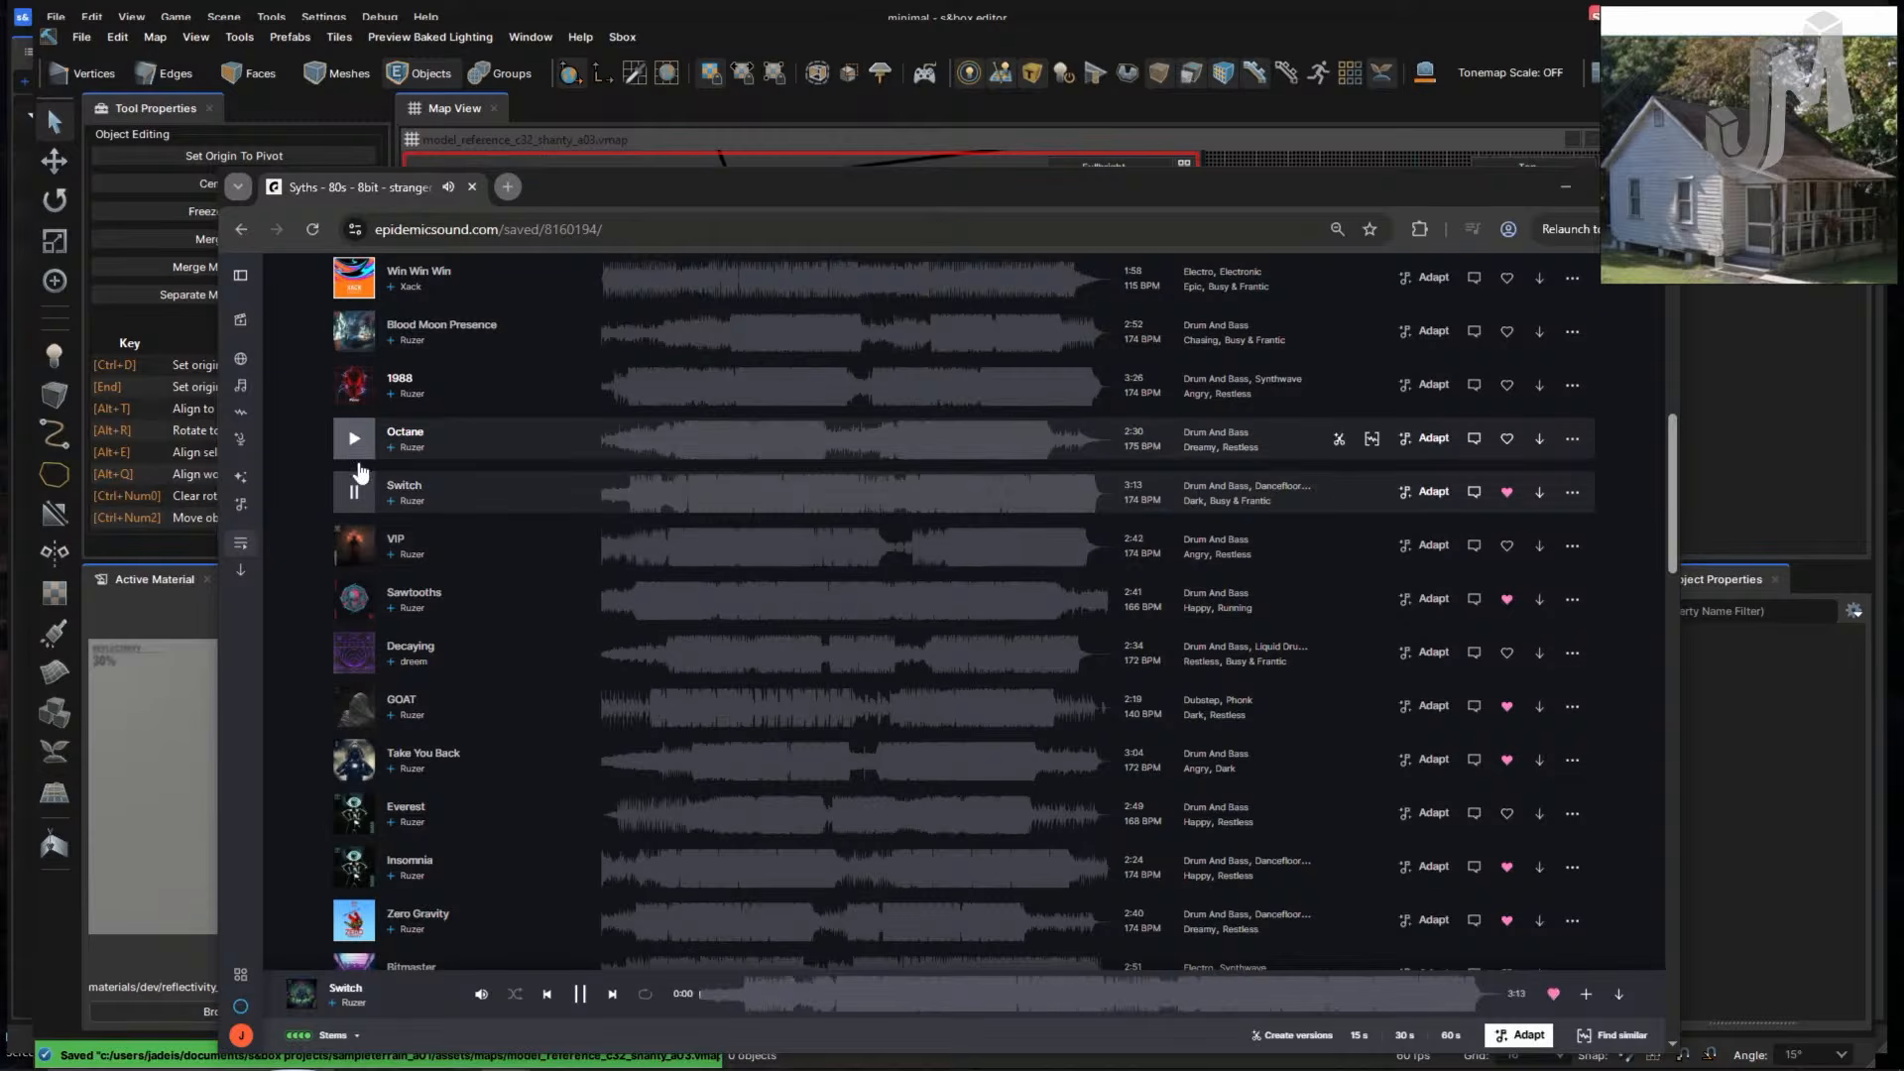
{"action": "scroll", "coordinate": [367, 595], "scroll_direction": "up", "scroll_amount": 4}
{"action": "left_click", "coordinate": [359, 587]}
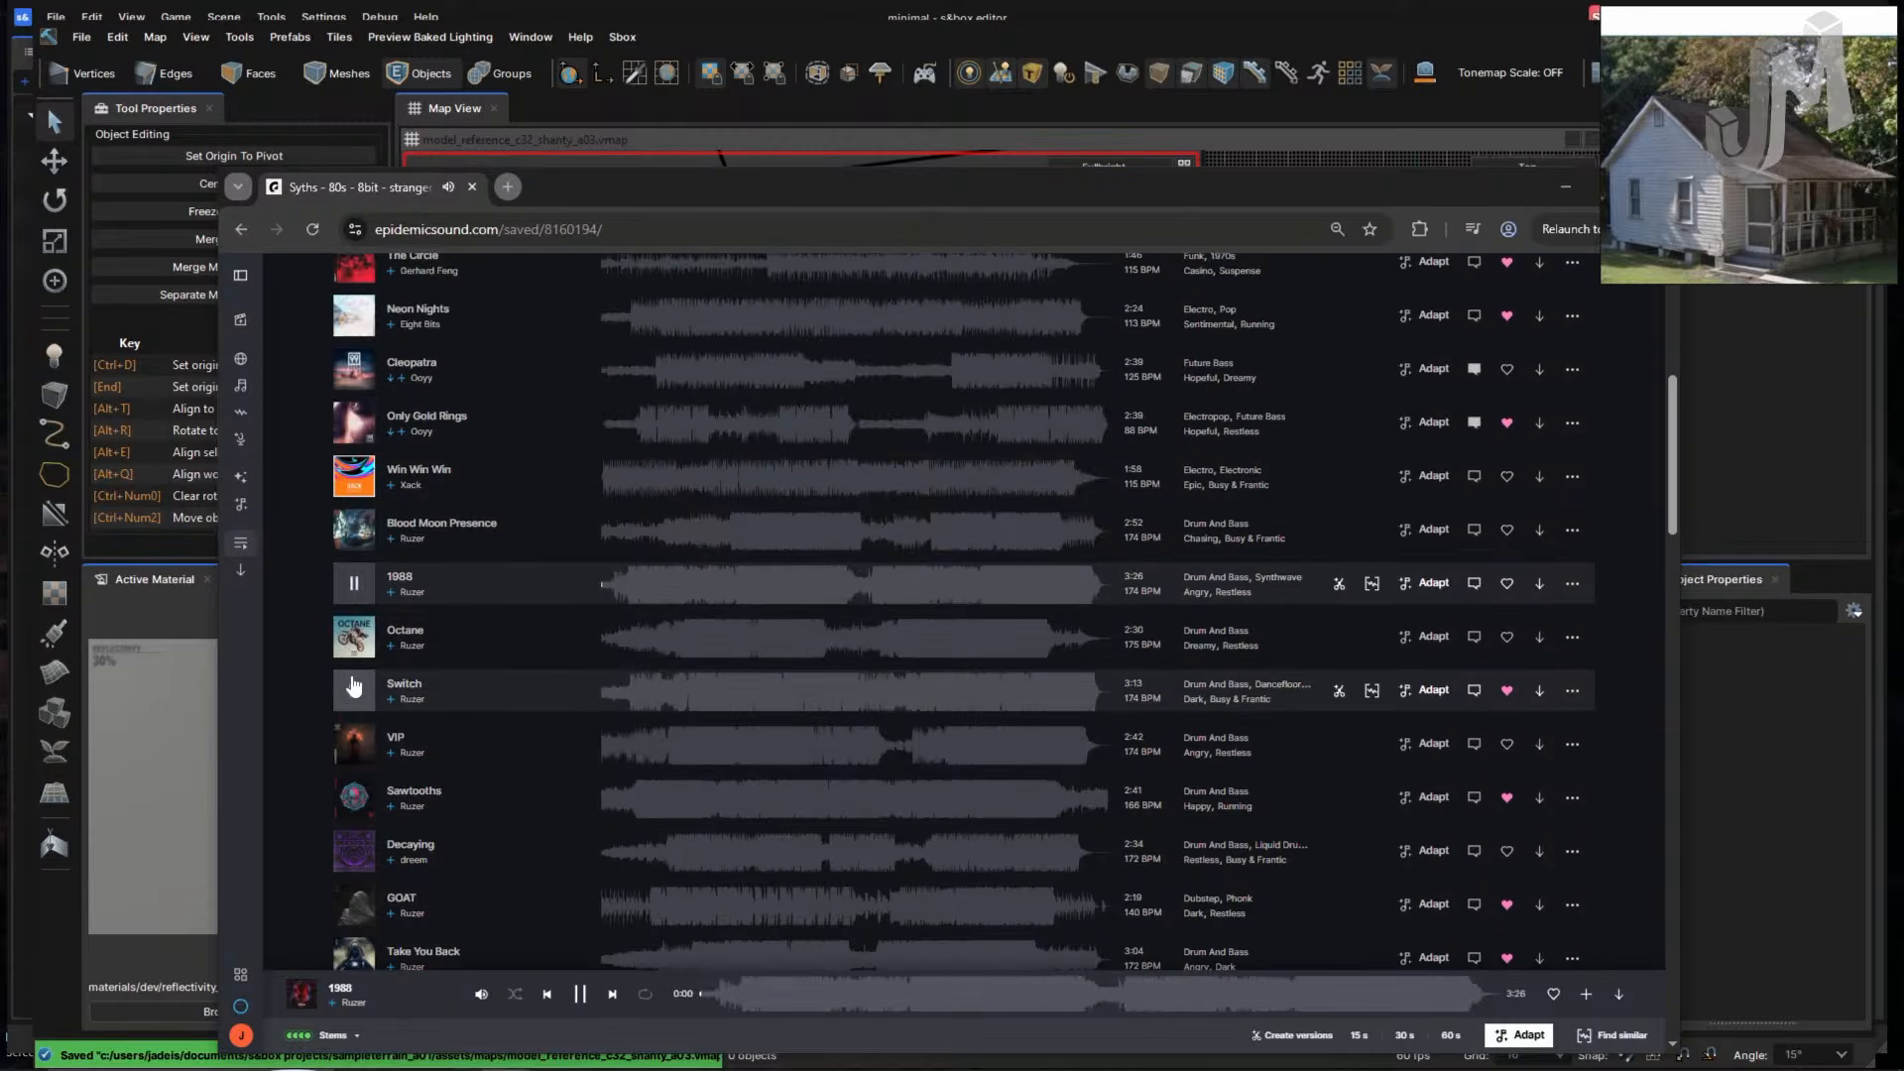
{"action": "left_click", "coordinate": [619, 602]}
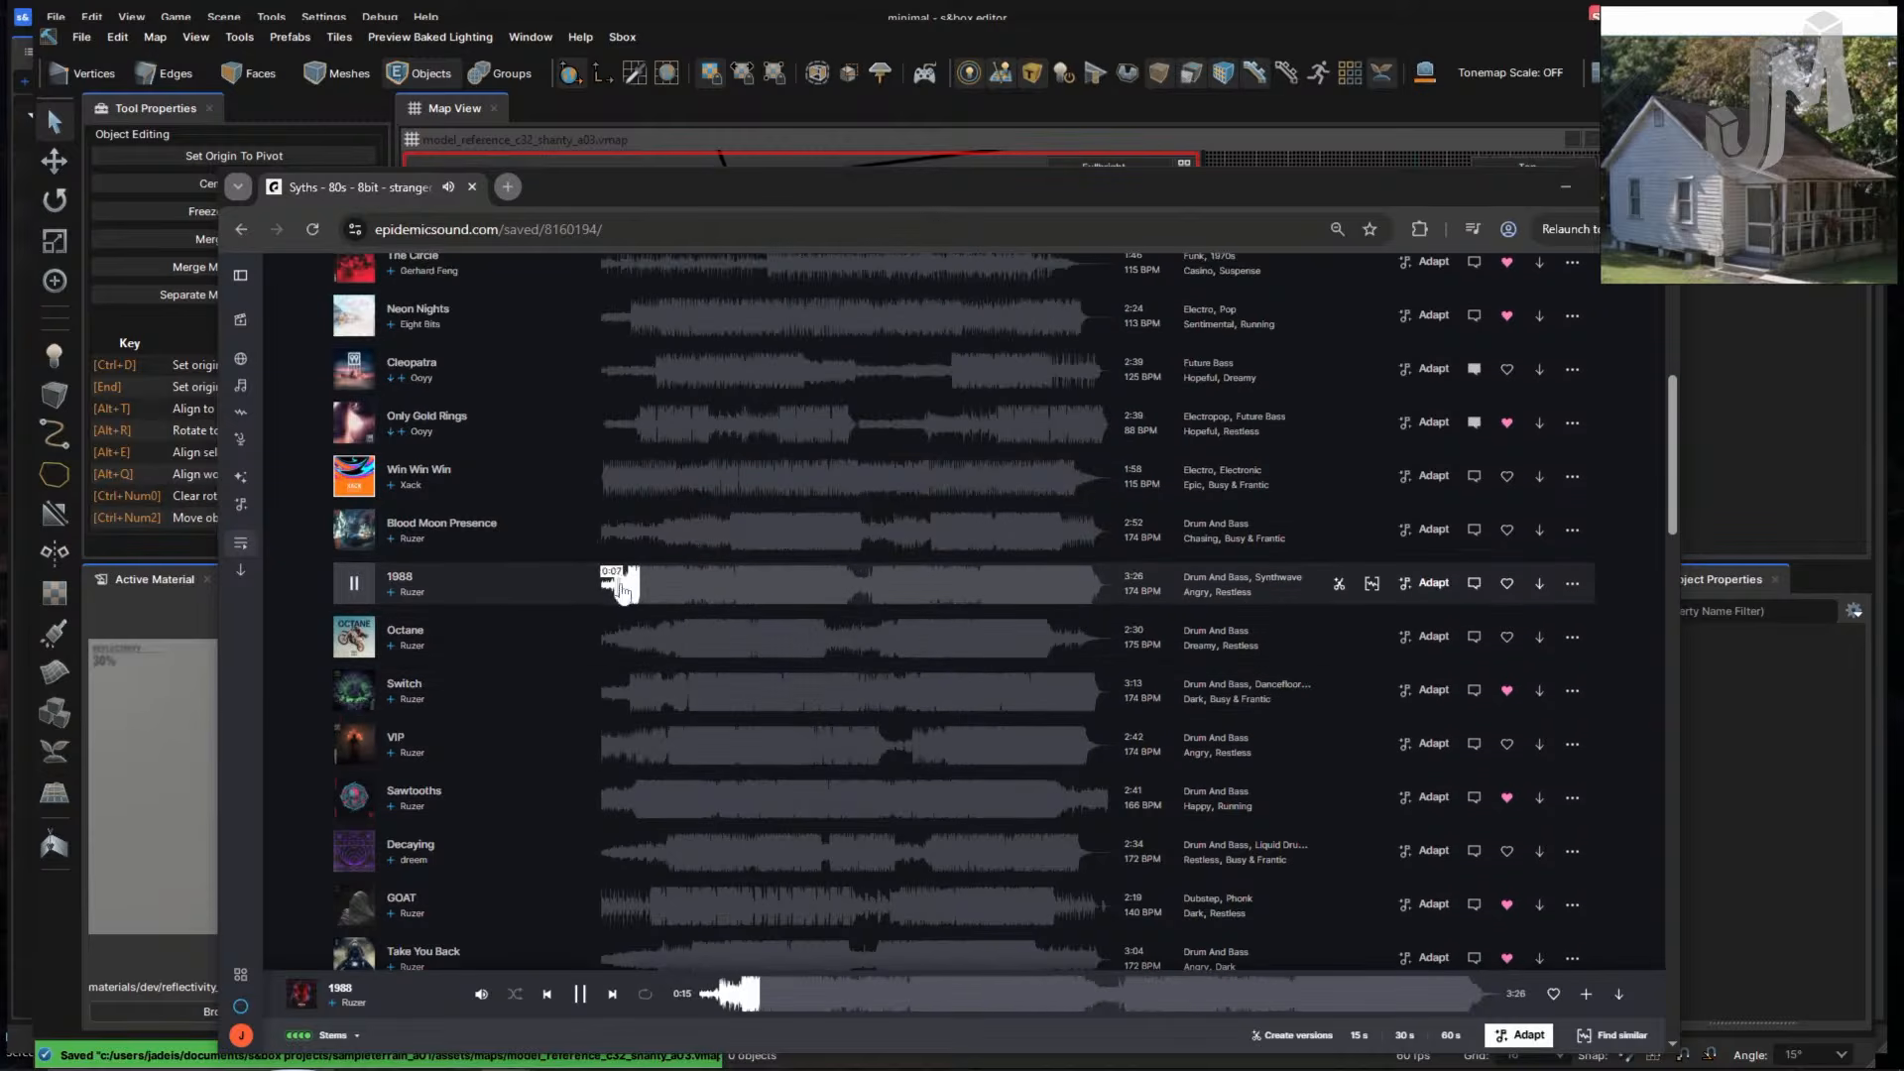
- Settle on playing the track Switch and minimise Chrome
{"action": "left_click", "coordinate": [640, 636]}
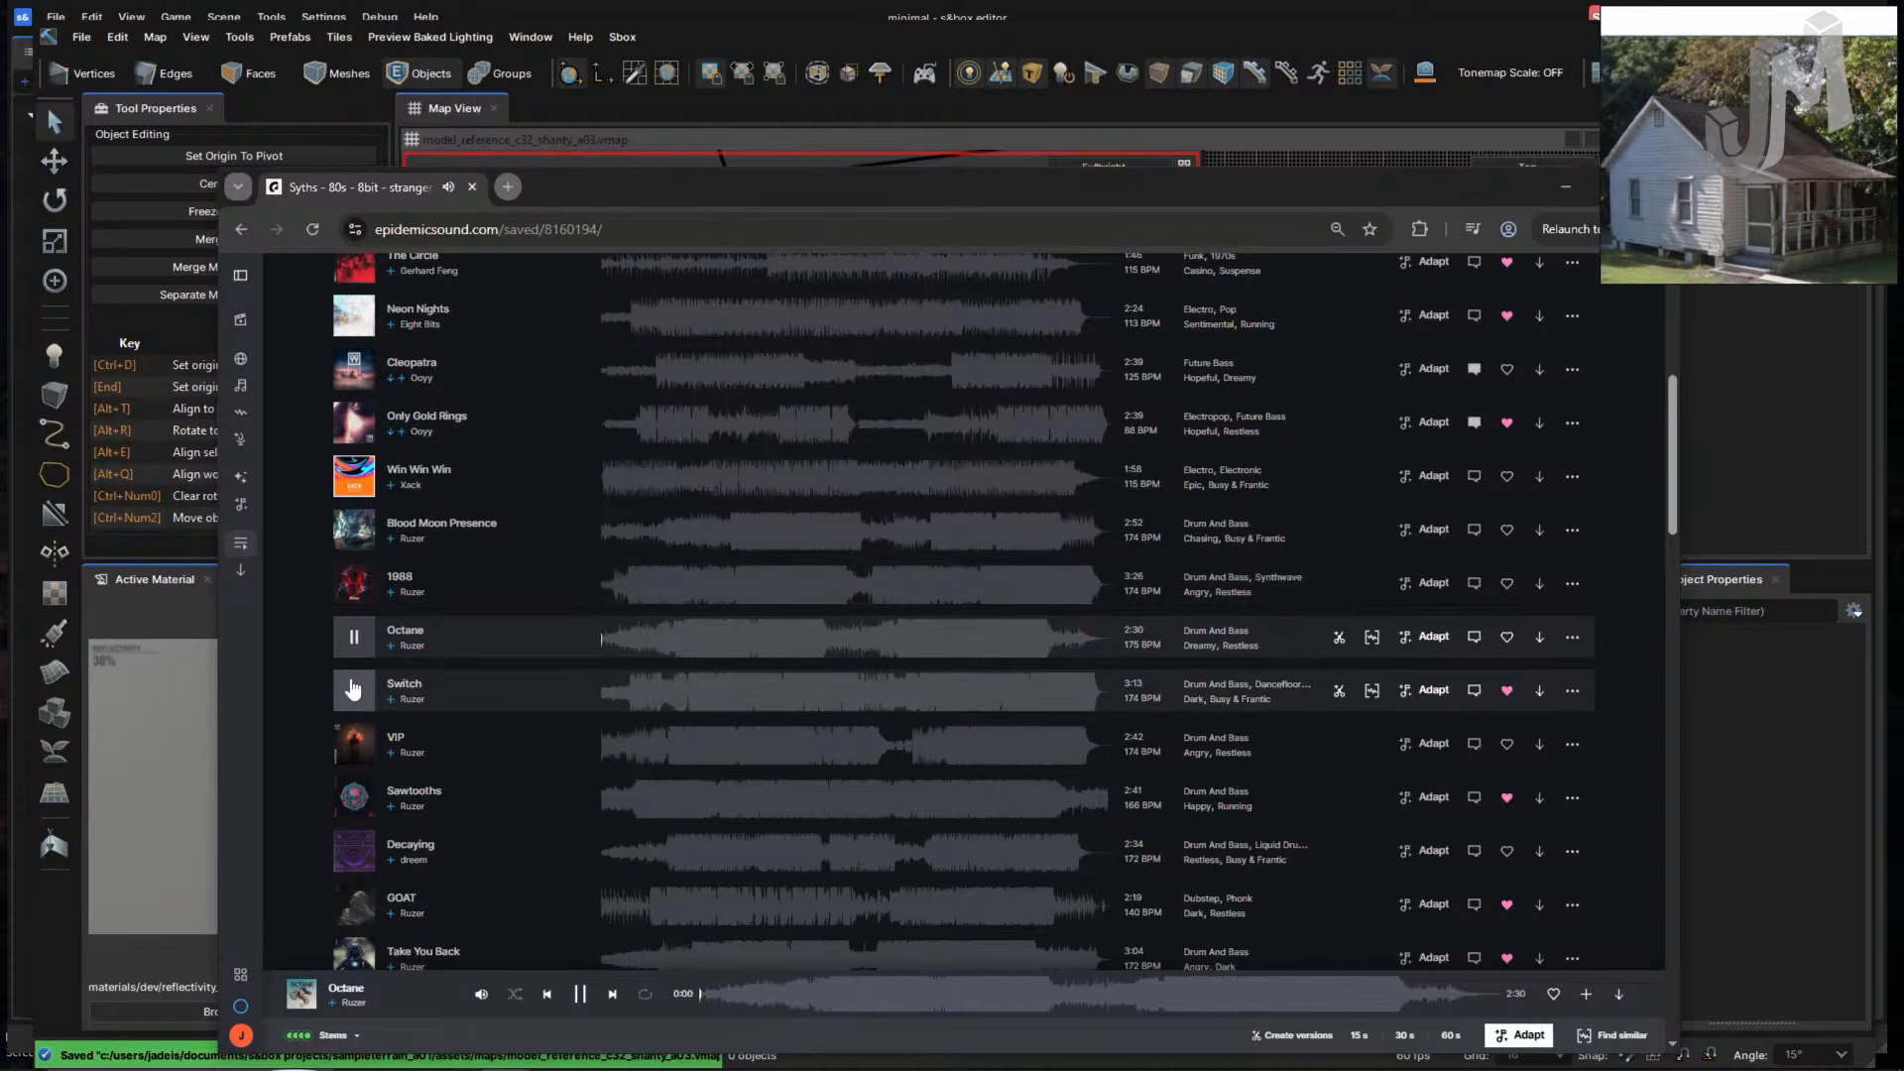
{"action": "left_click", "coordinate": [642, 638]}
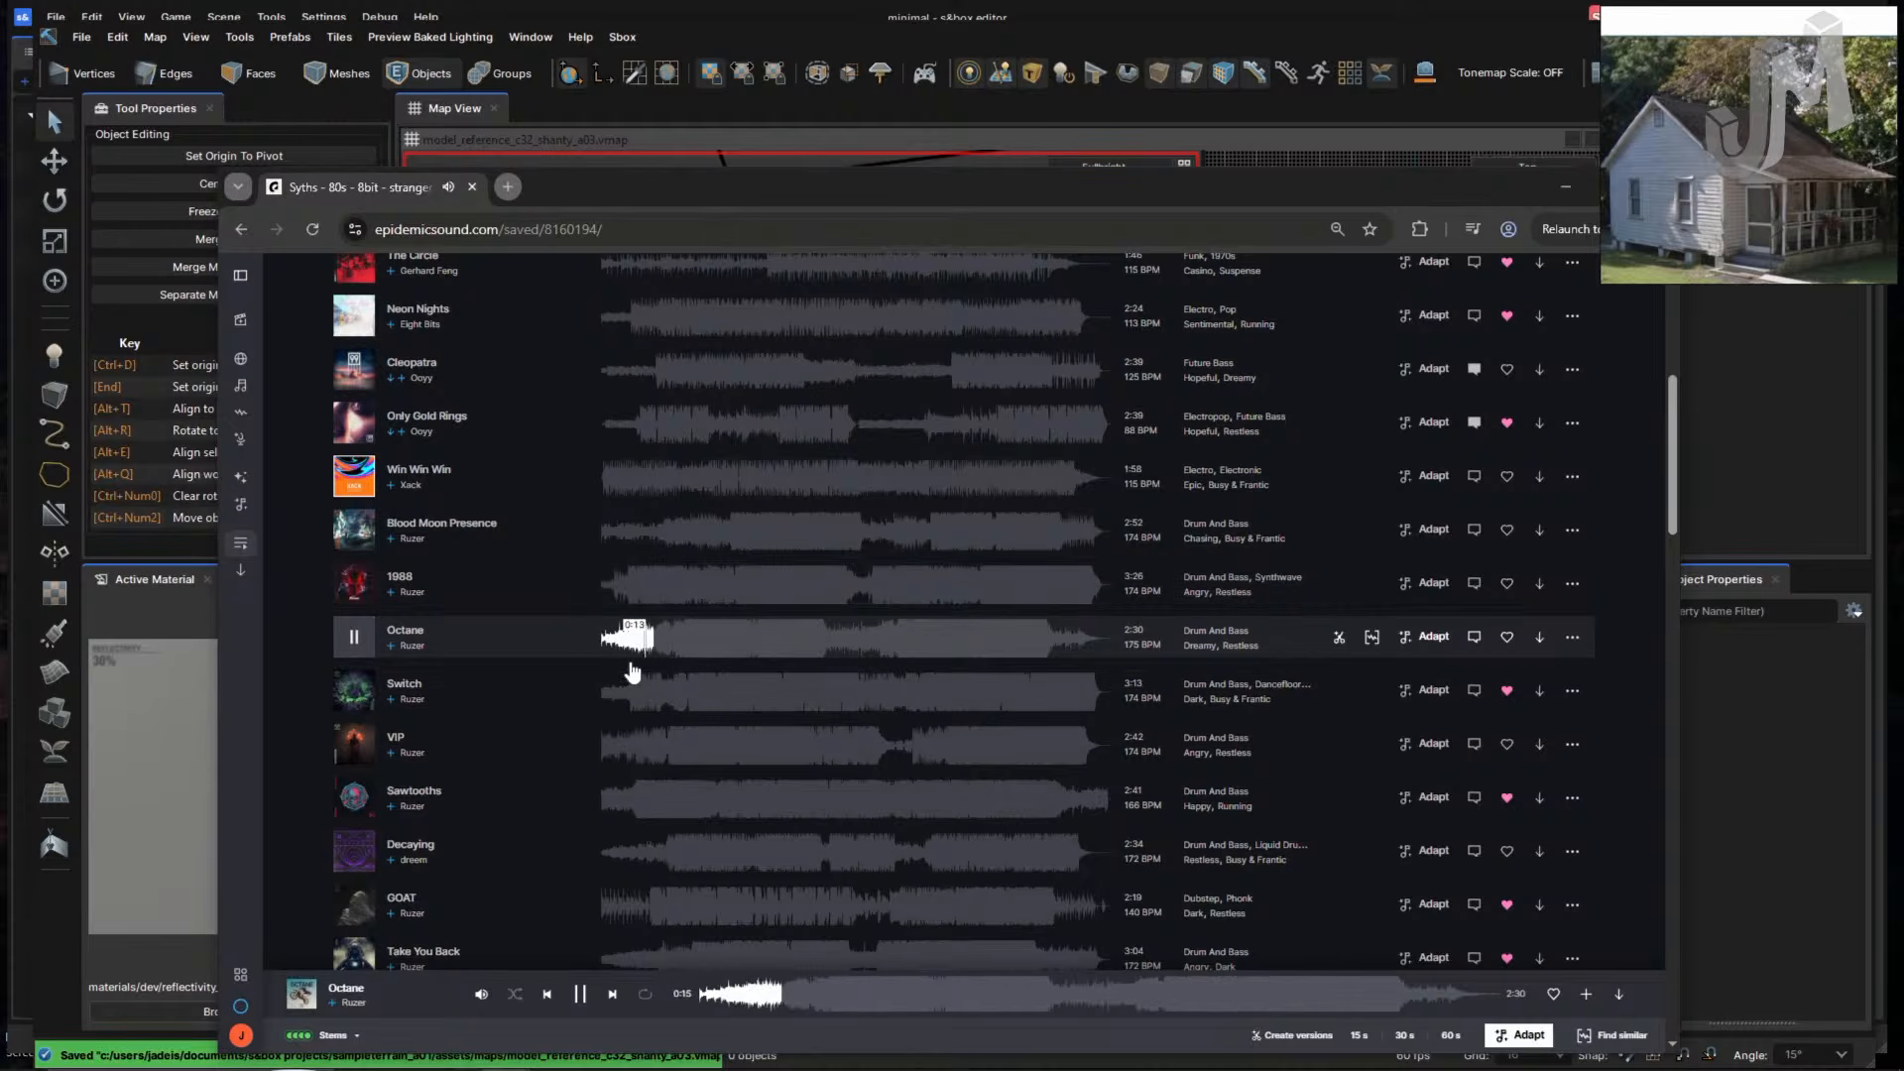
{"action": "left_click", "coordinate": [360, 698]}
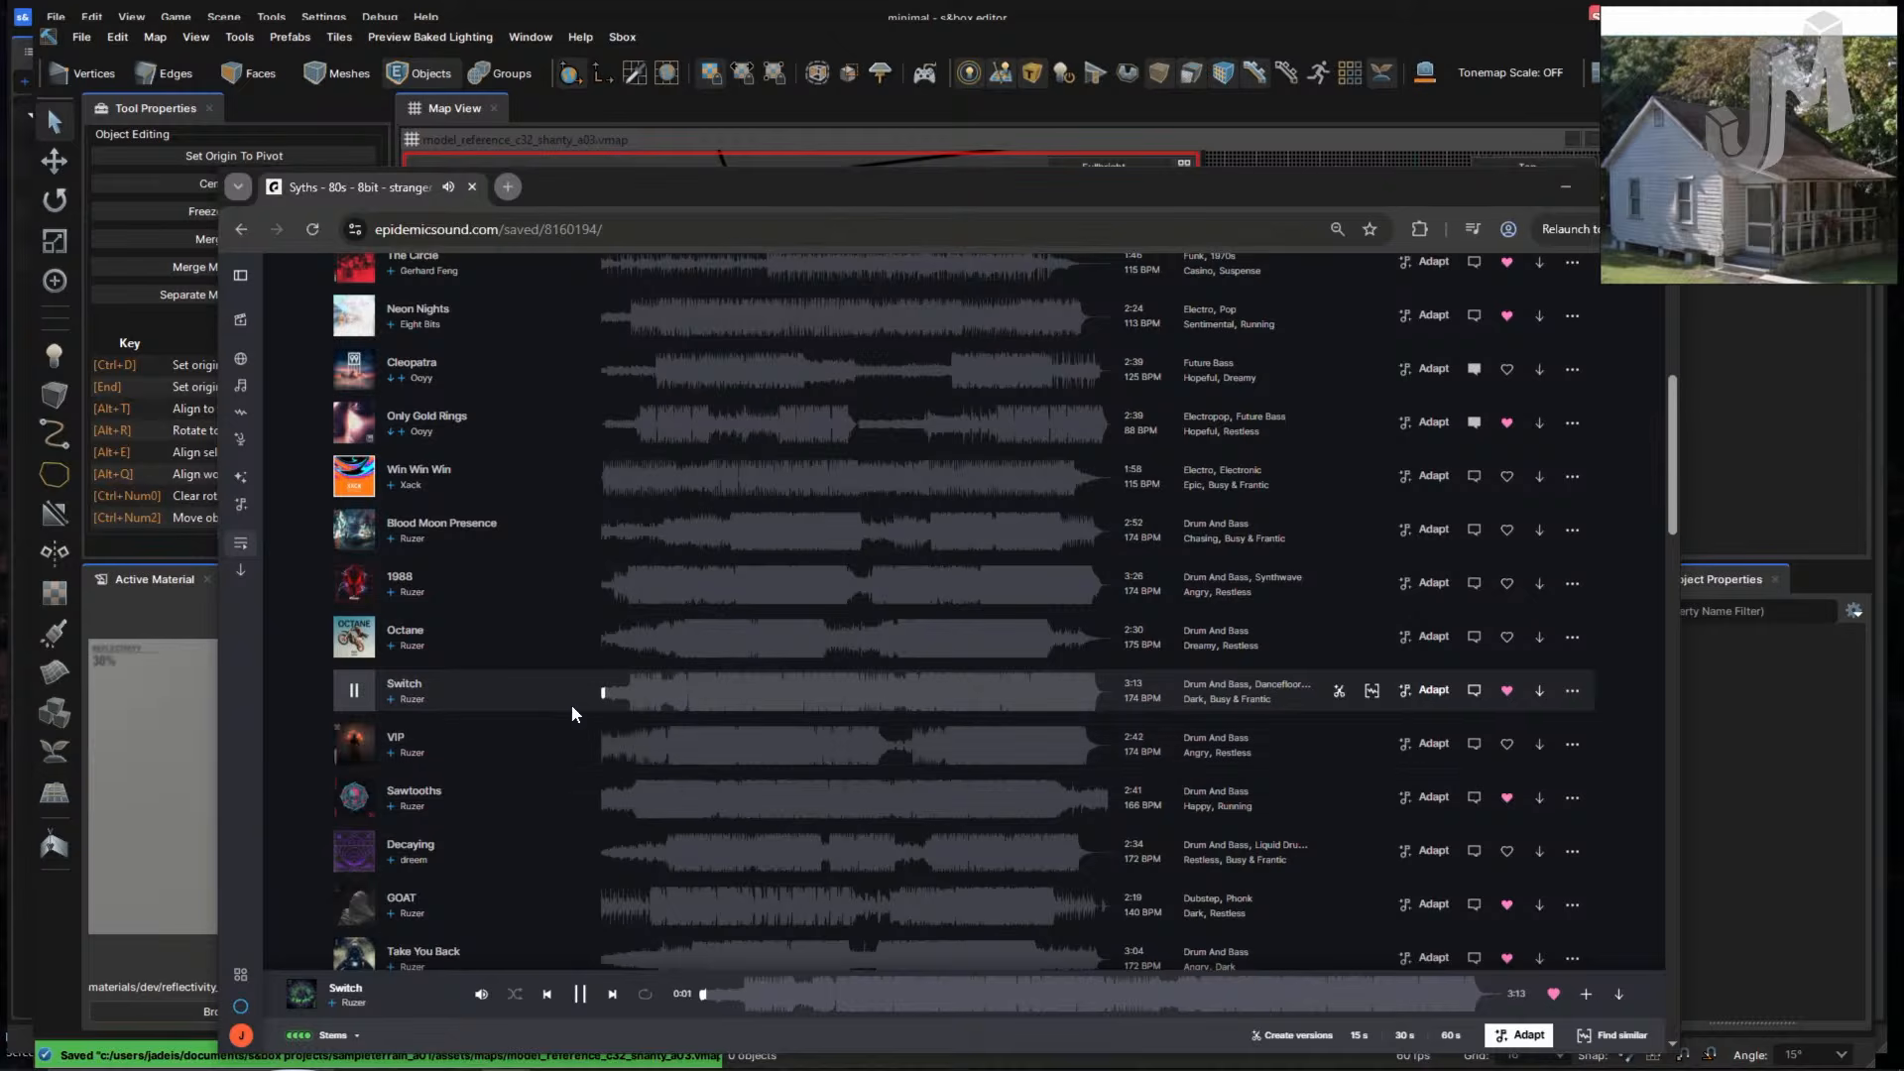
{"action": "left_click", "coordinate": [354, 744]}
{"action": "left_click", "coordinate": [356, 692]}
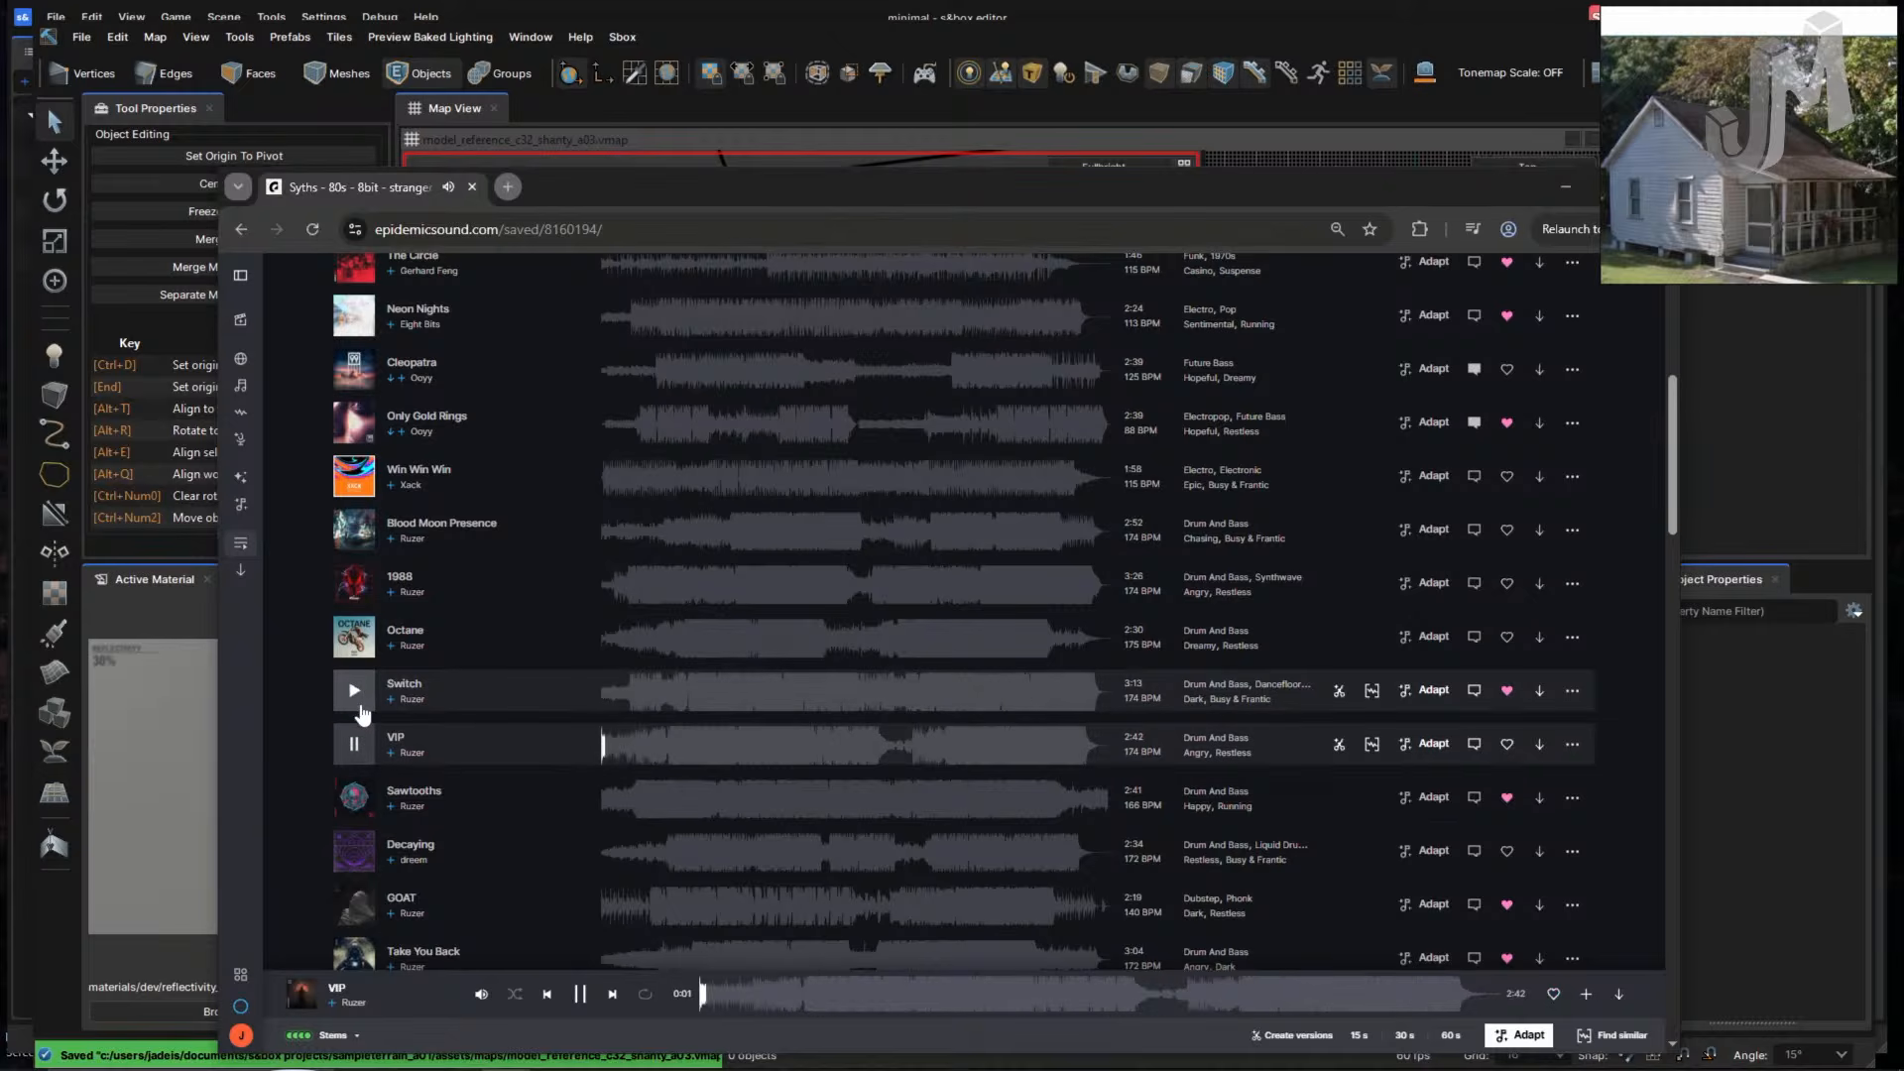
{"action": "scroll", "coordinate": [484, 585], "scroll_direction": "up", "scroll_amount": 1}
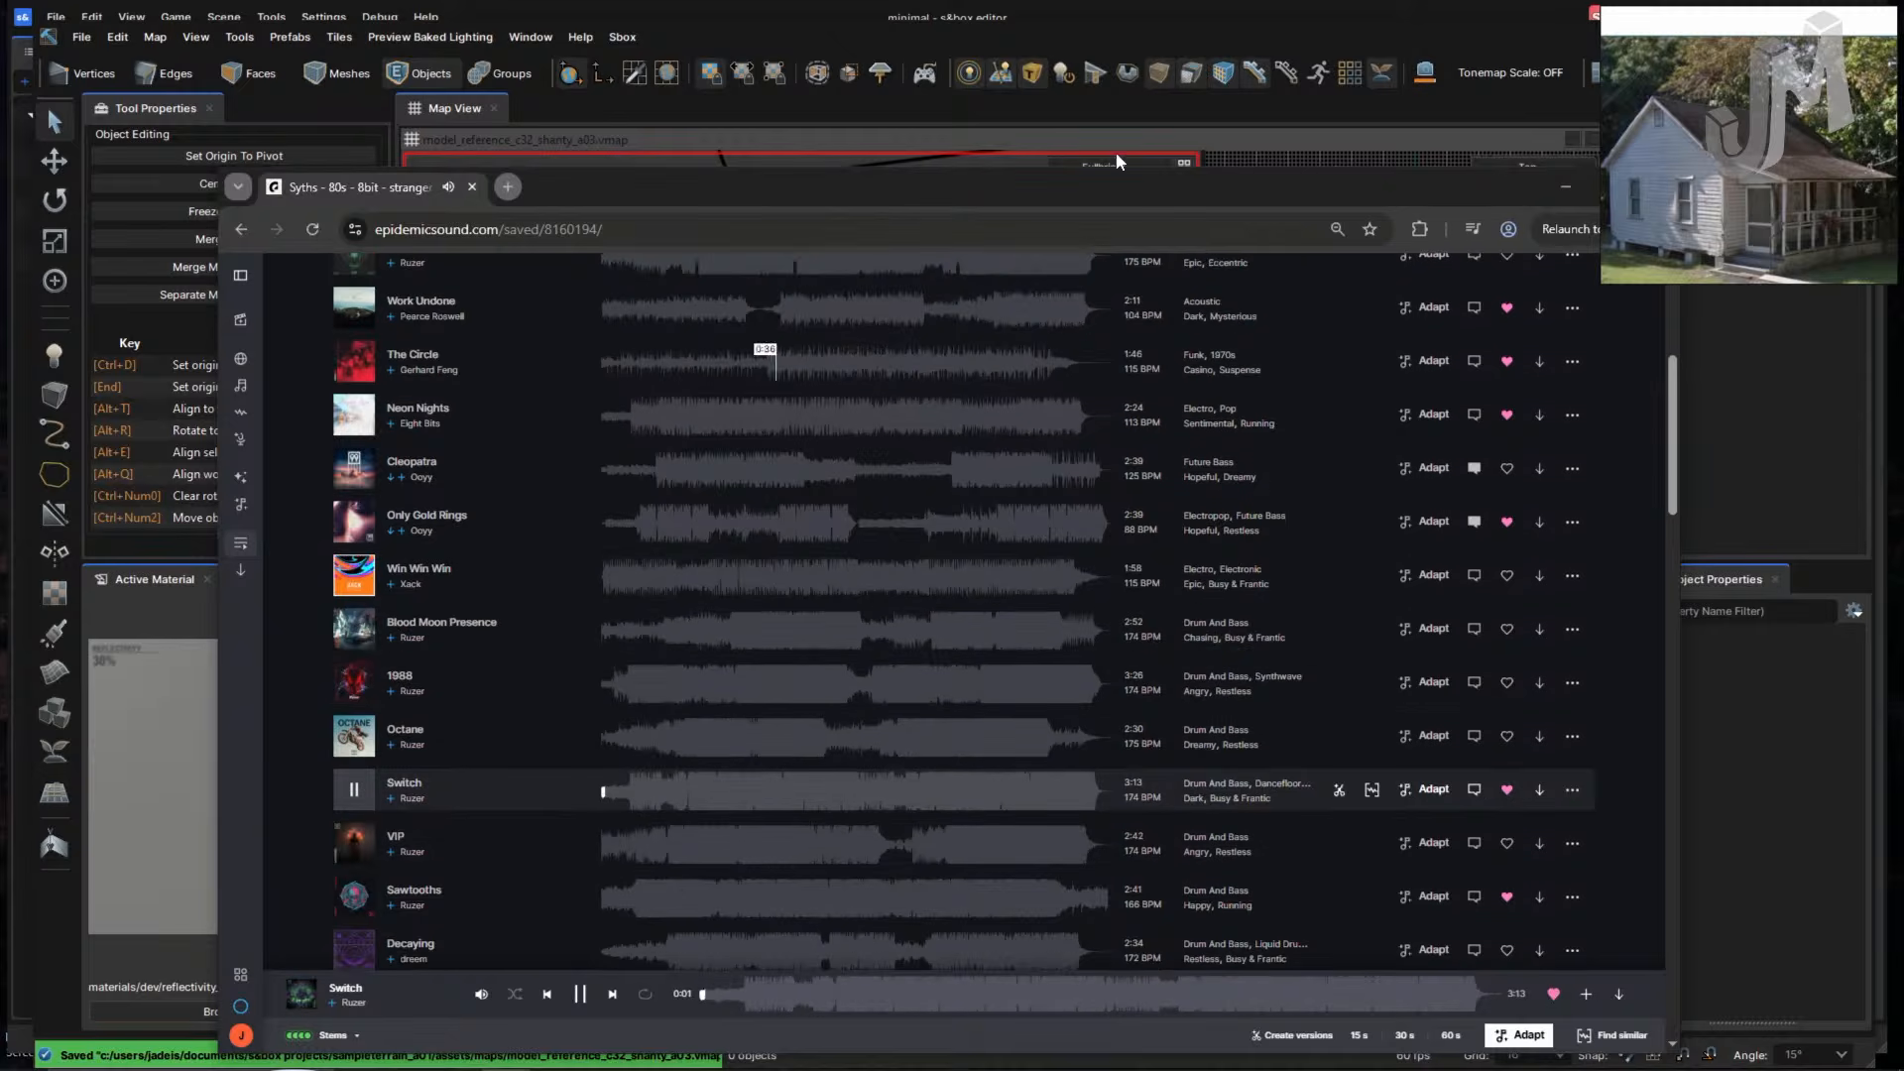
{"action": "left_click", "coordinate": [1565, 187]}
- Select the room mesh and fly the camera outside it, tilting toward the grid floor
{"action": "left_click", "coordinate": [918, 485]}
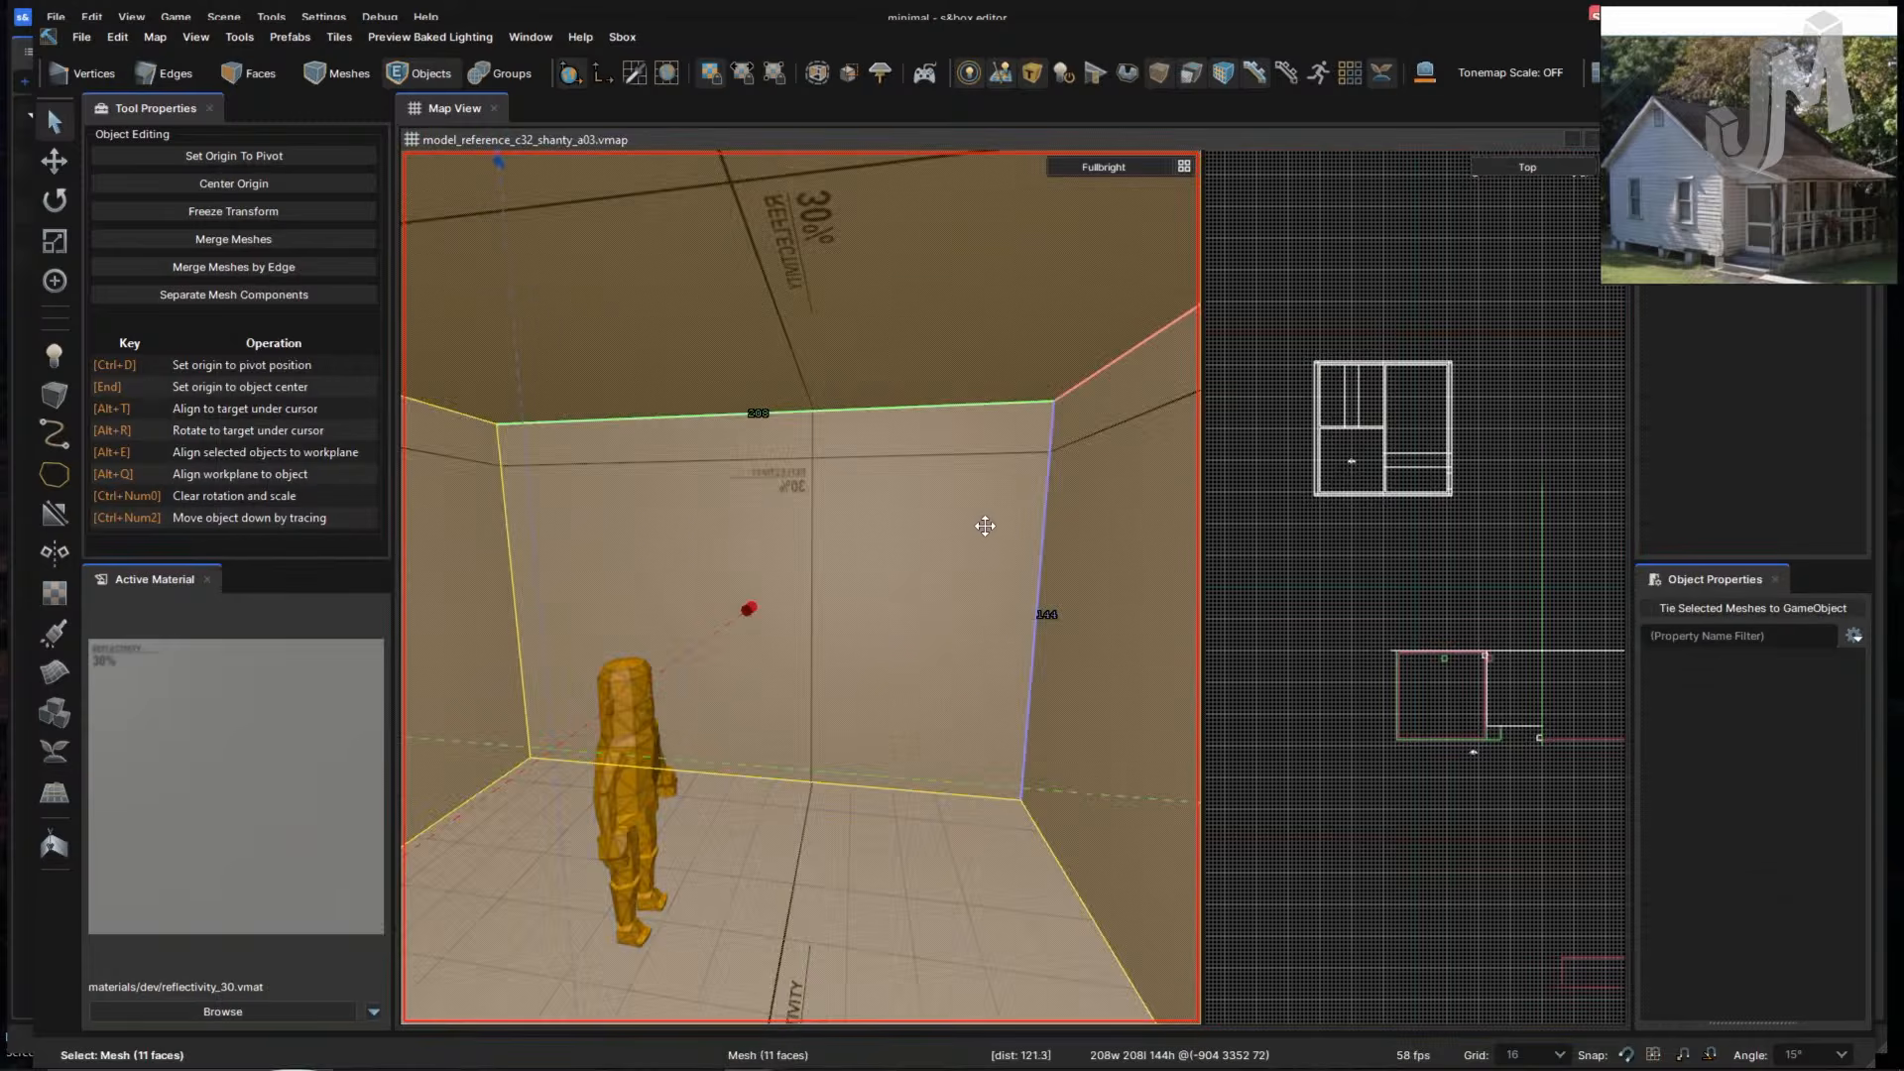
{"action": "key", "text": "s"}
{"action": "right_click_drag", "start_coordinate": [848, 518], "coordinate": [821, 531]}
{"action": "key", "text": "w"}
{"action": "key", "text": "s"}
{"action": "key", "text": "w"}
{"action": "key", "text": "w"}
{"action": "right_click_drag", "start_coordinate": [832, 533], "coordinate": [832, 533]}
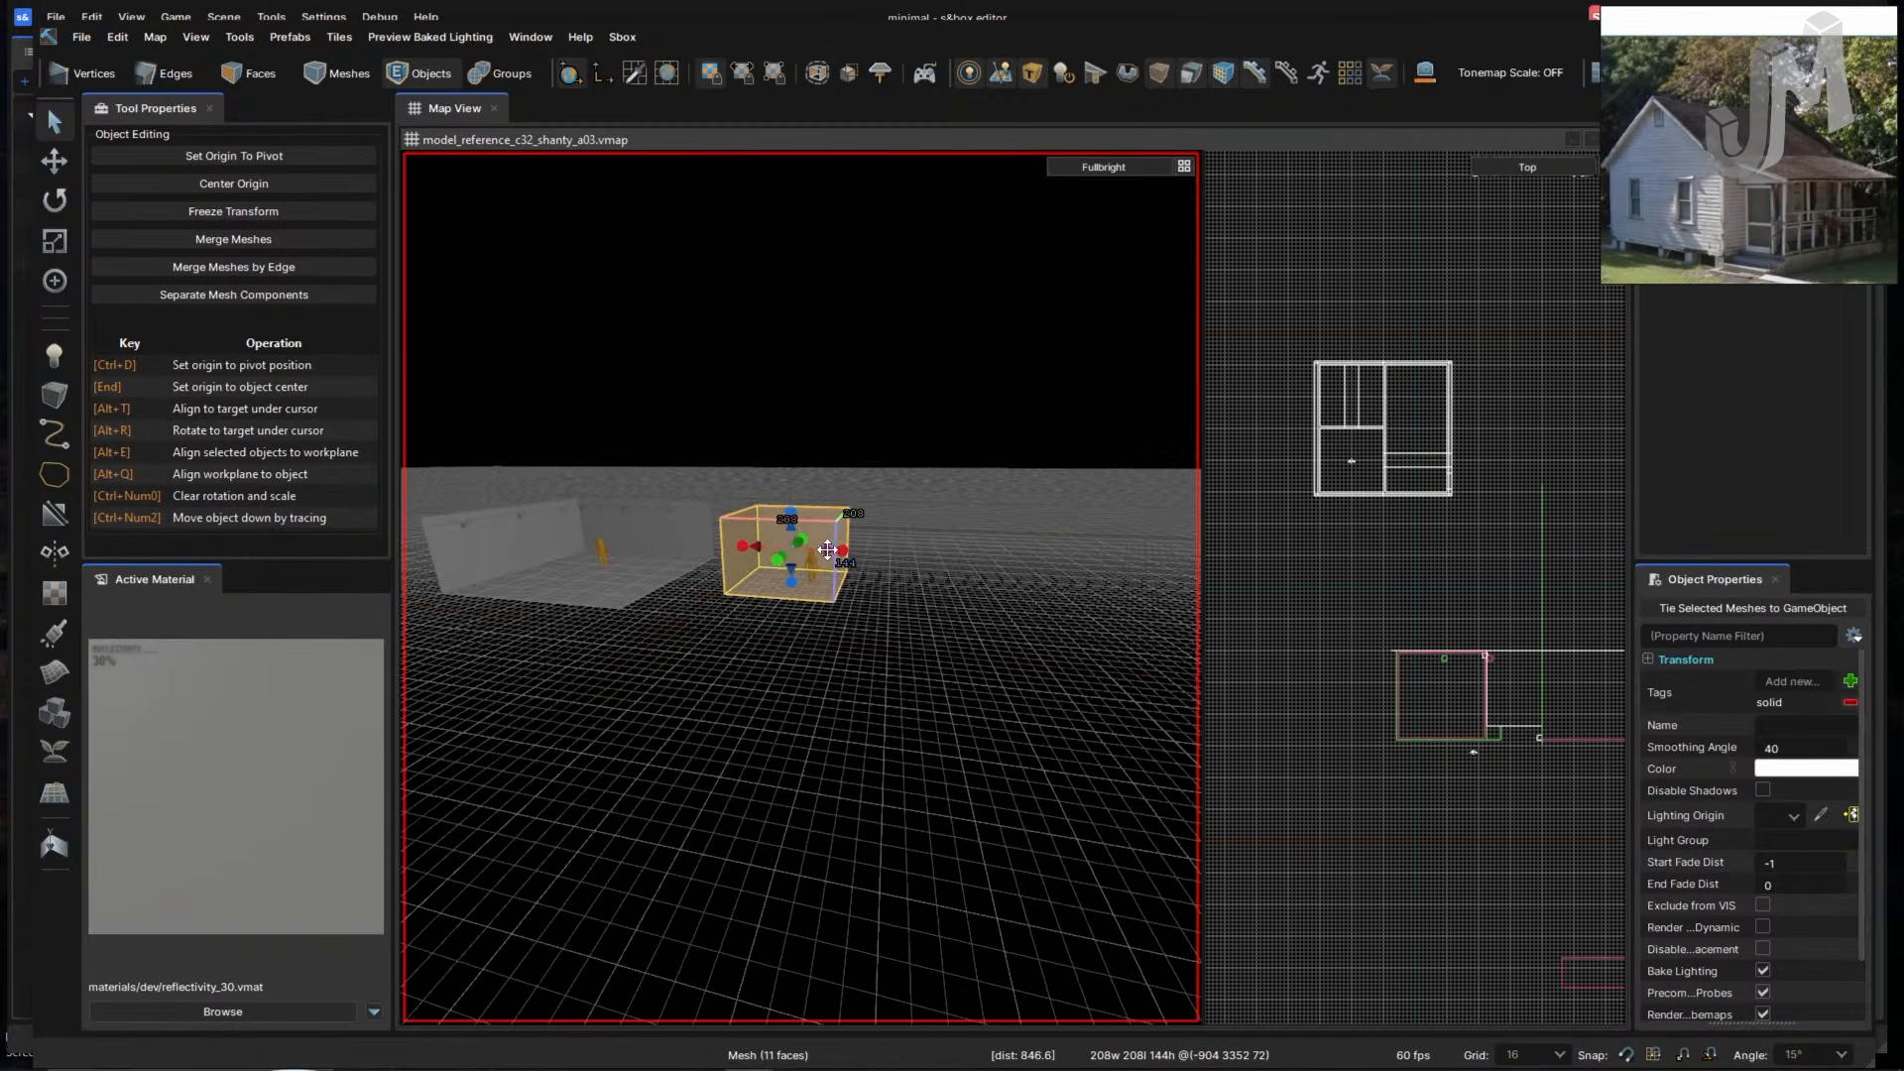
{"action": "scroll", "coordinate": [950, 600], "scroll_direction": "down", "scroll_amount": 6}
{"action": "right_click_drag", "start_coordinate": [989, 610], "coordinate": [1045, 583]}
- In face mode, select the back wall and side wall faces
{"action": "key", "text": "2"}
{"action": "key", "text": "3"}
{"action": "left_click", "coordinate": [986, 608]}
{"action": "left_click", "coordinate": [994, 599]}
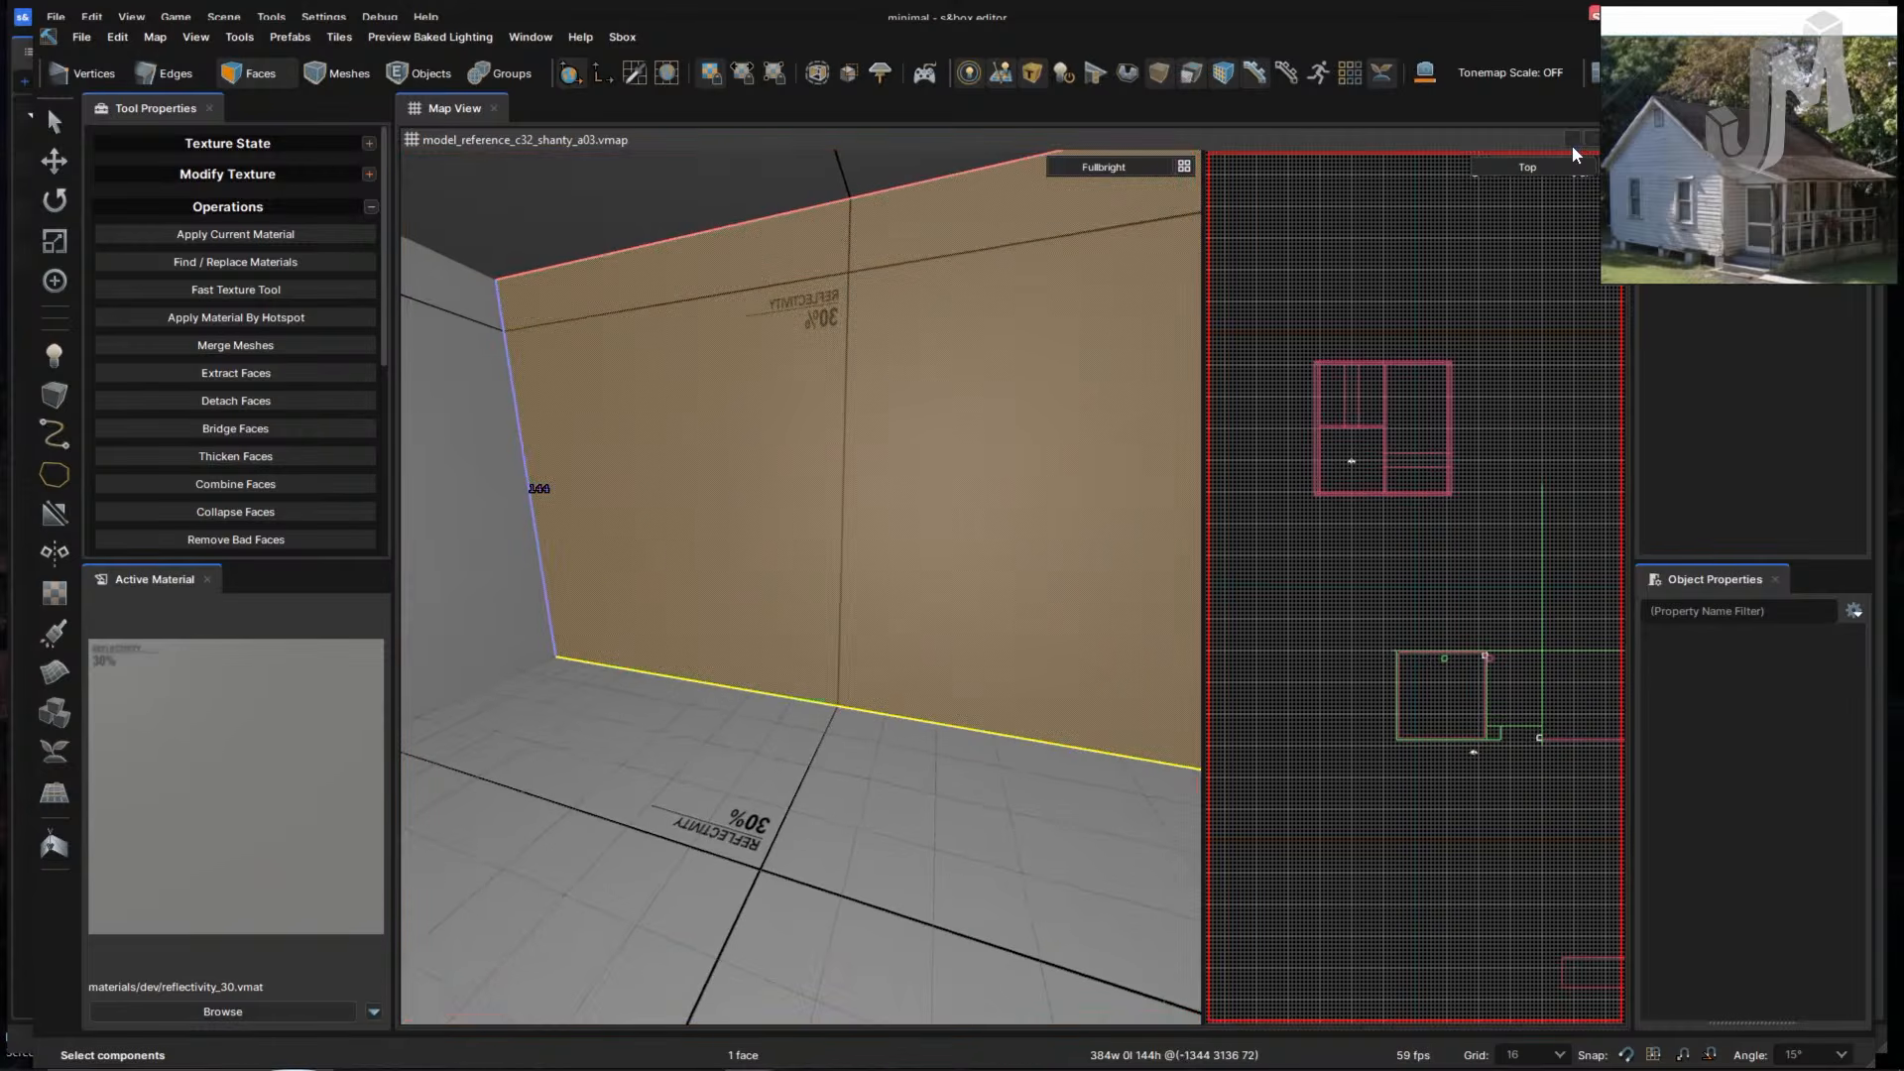
- Move the reference photo lower right and show only the 3D view
{"action": "left_click_drag", "start_coordinate": [1713, 22], "coordinate": [1760, 254]}
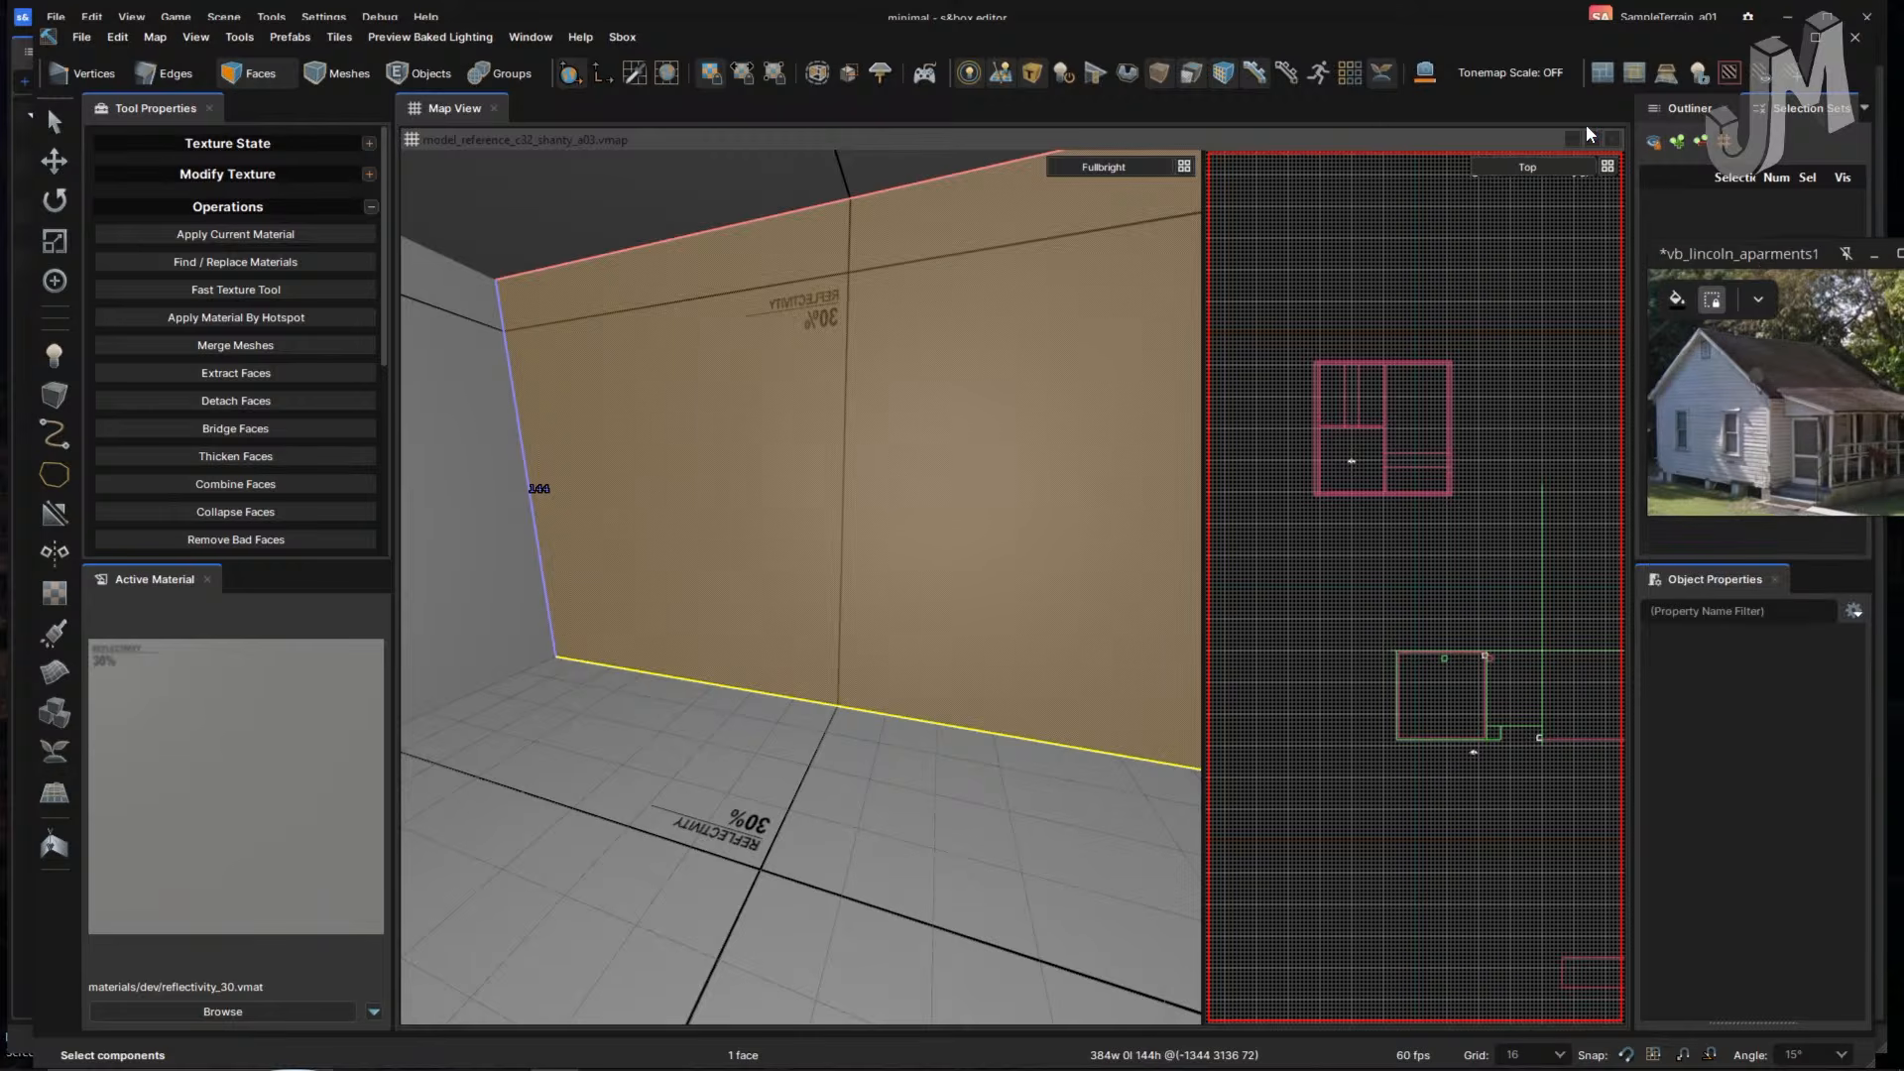
{"action": "left_click", "coordinate": [1608, 165]}
{"action": "left_click", "coordinate": [1184, 166]}
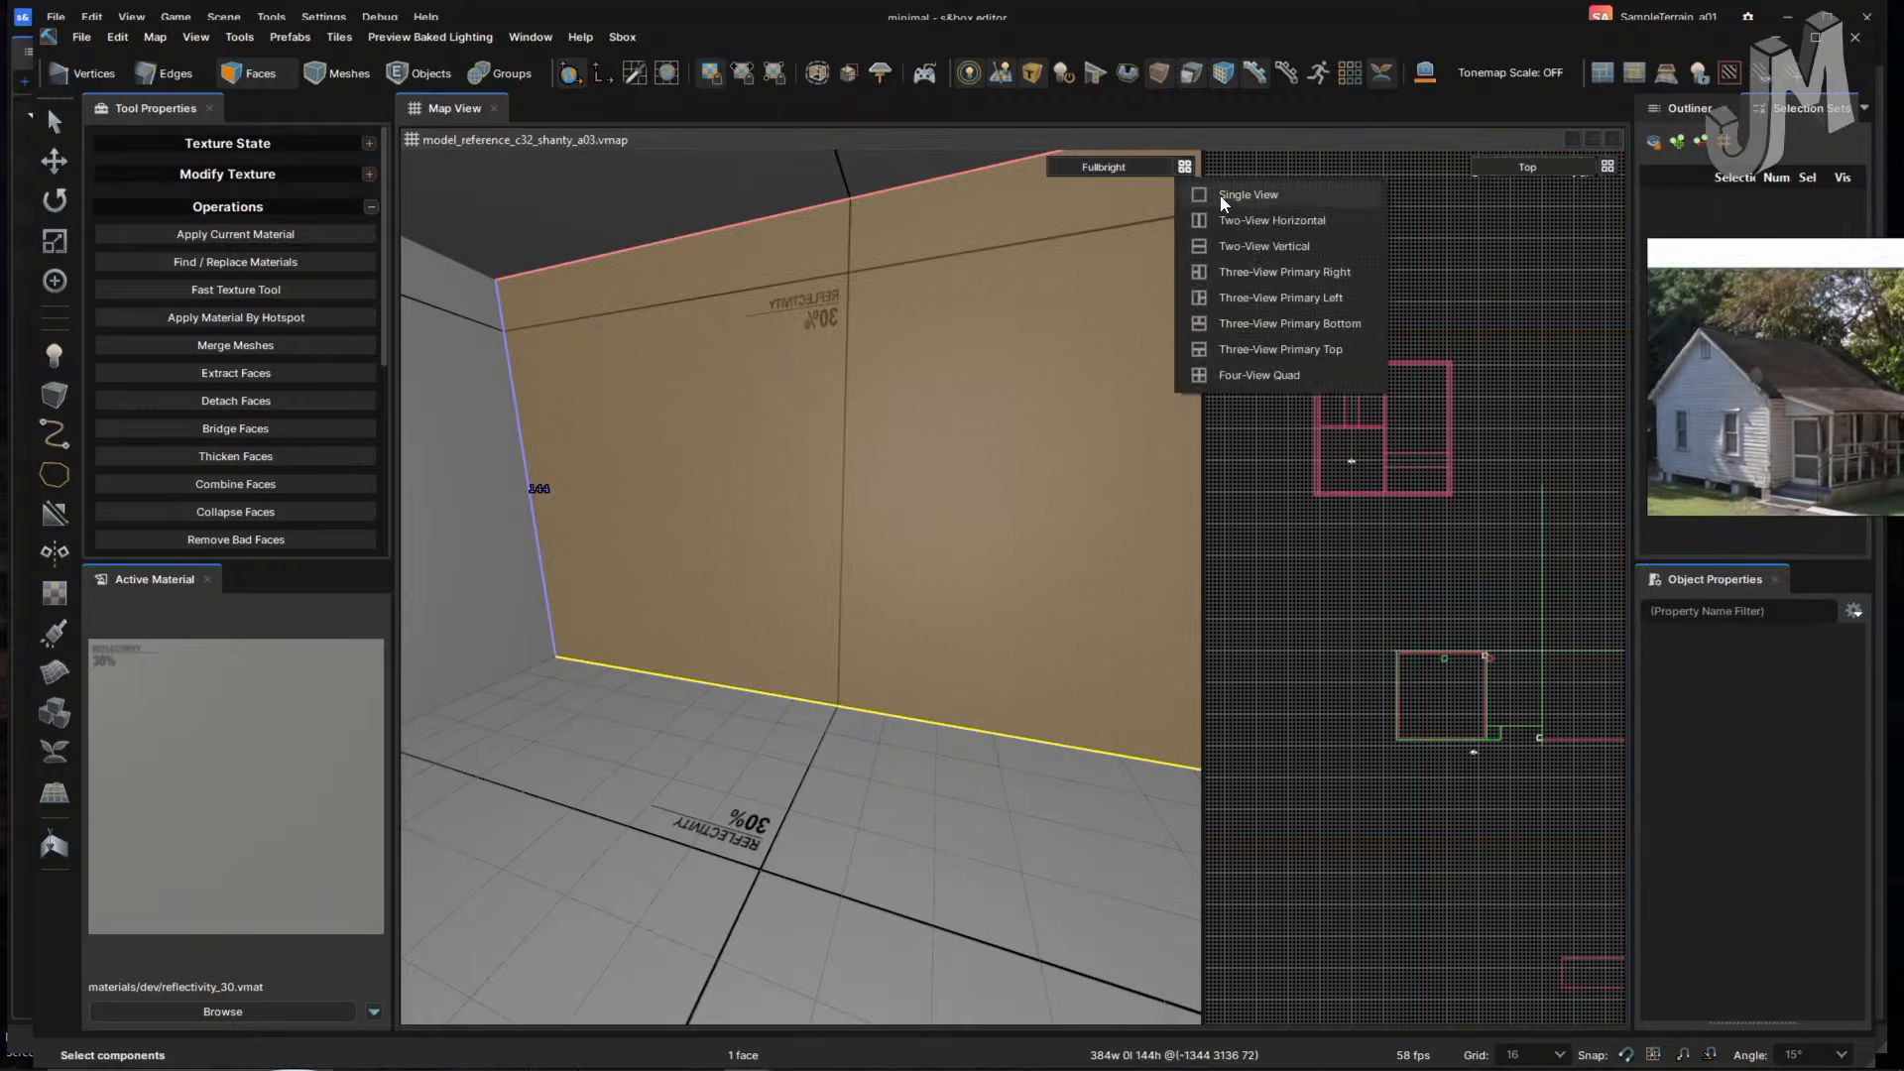
{"action": "left_click", "coordinate": [1221, 196]}
{"action": "scroll", "coordinate": [1351, 319], "scroll_direction": "down", "scroll_amount": 4}
{"action": "right_click_drag", "start_coordinate": [1193, 468], "coordinate": [1180, 492]}
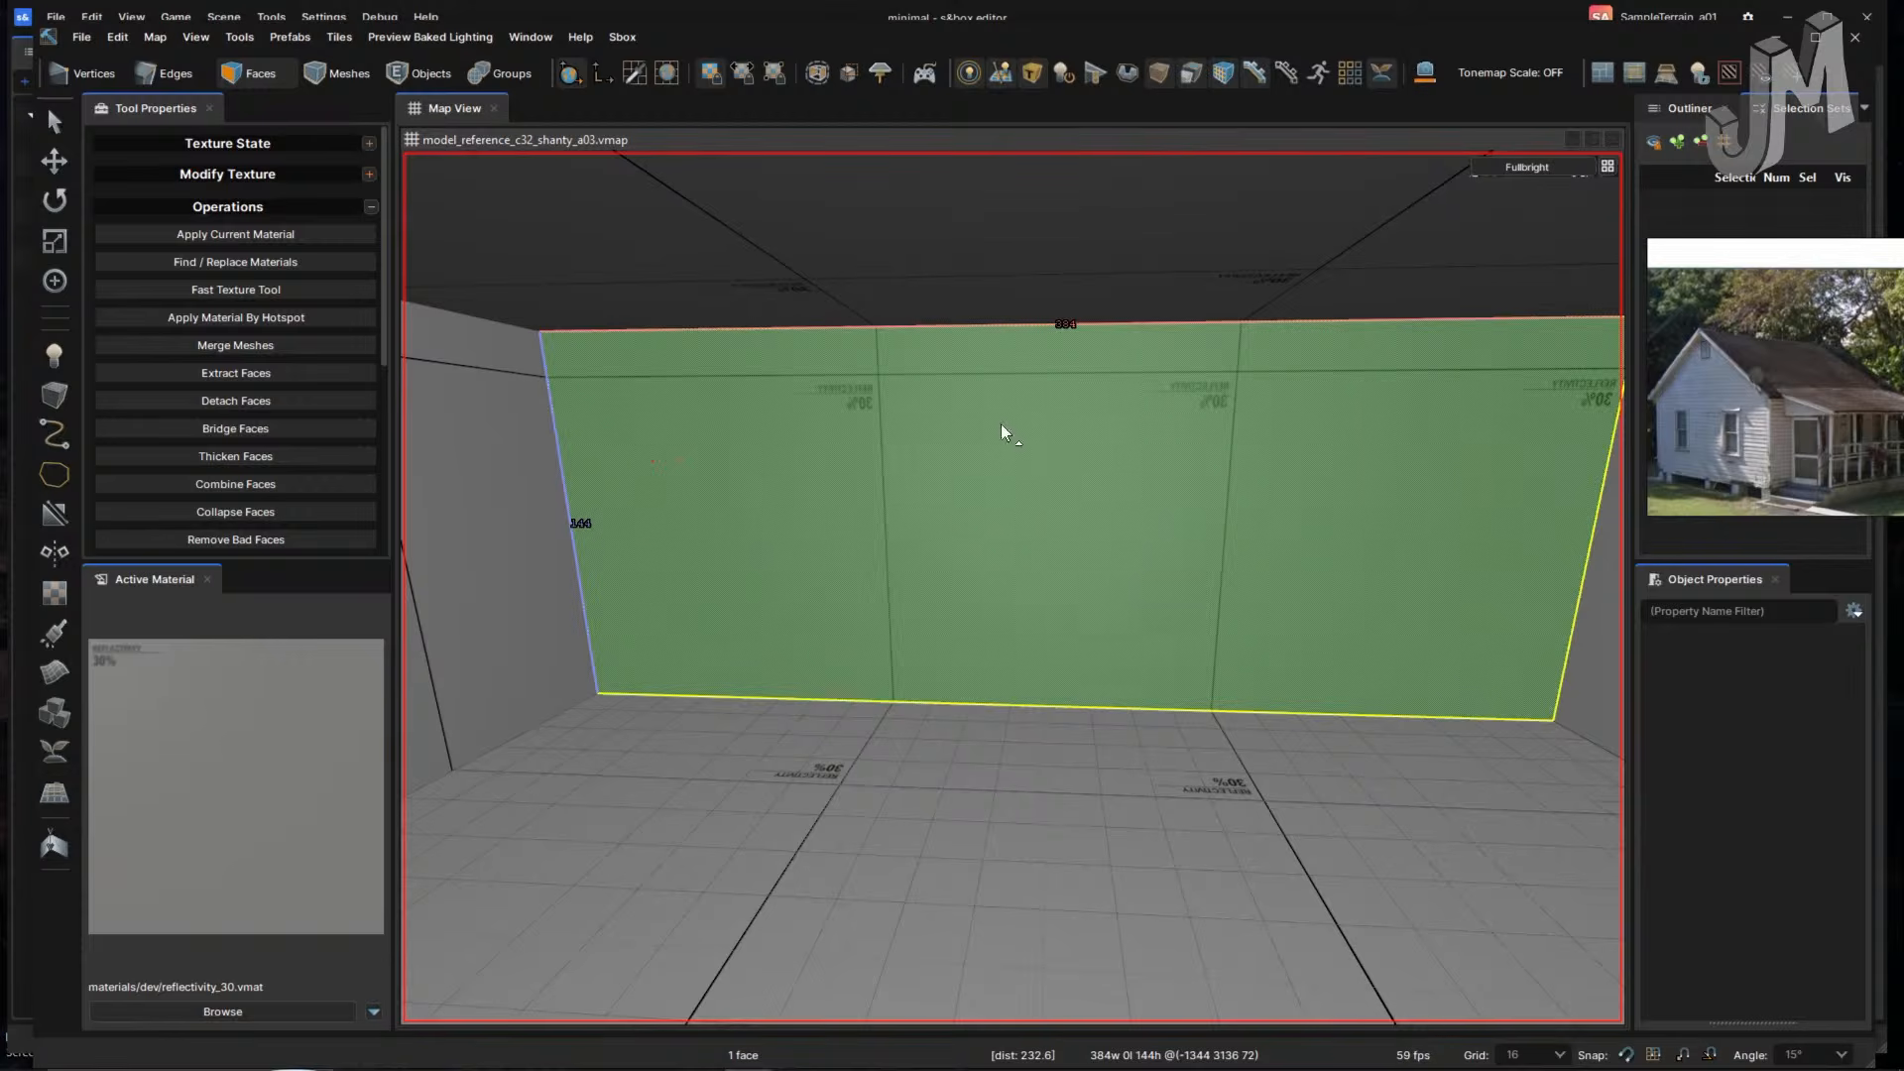
- Skip the music to the Sawtooths track and minimise Chrome
{"action": "key", "text": "alt+Tab"}
{"action": "key", "text": "alt+Tab"}
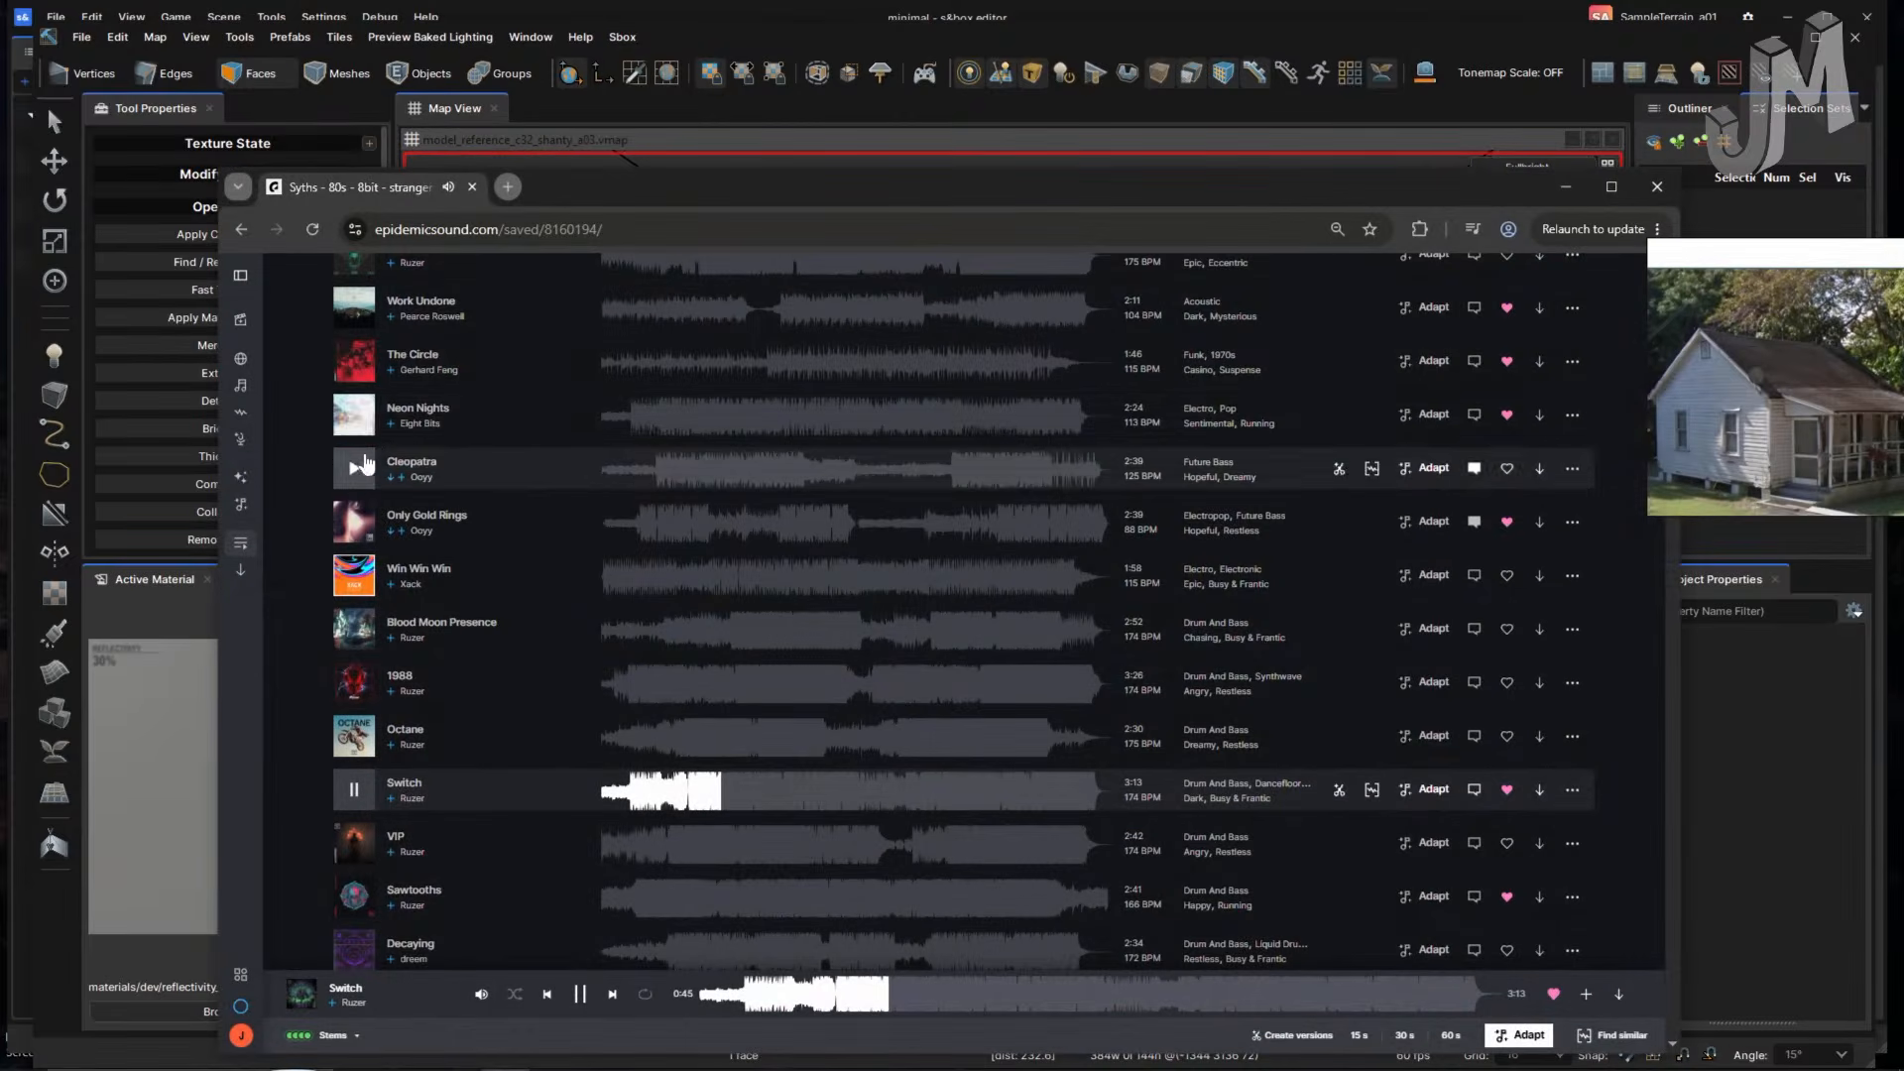
{"action": "left_click", "coordinate": [357, 845]}
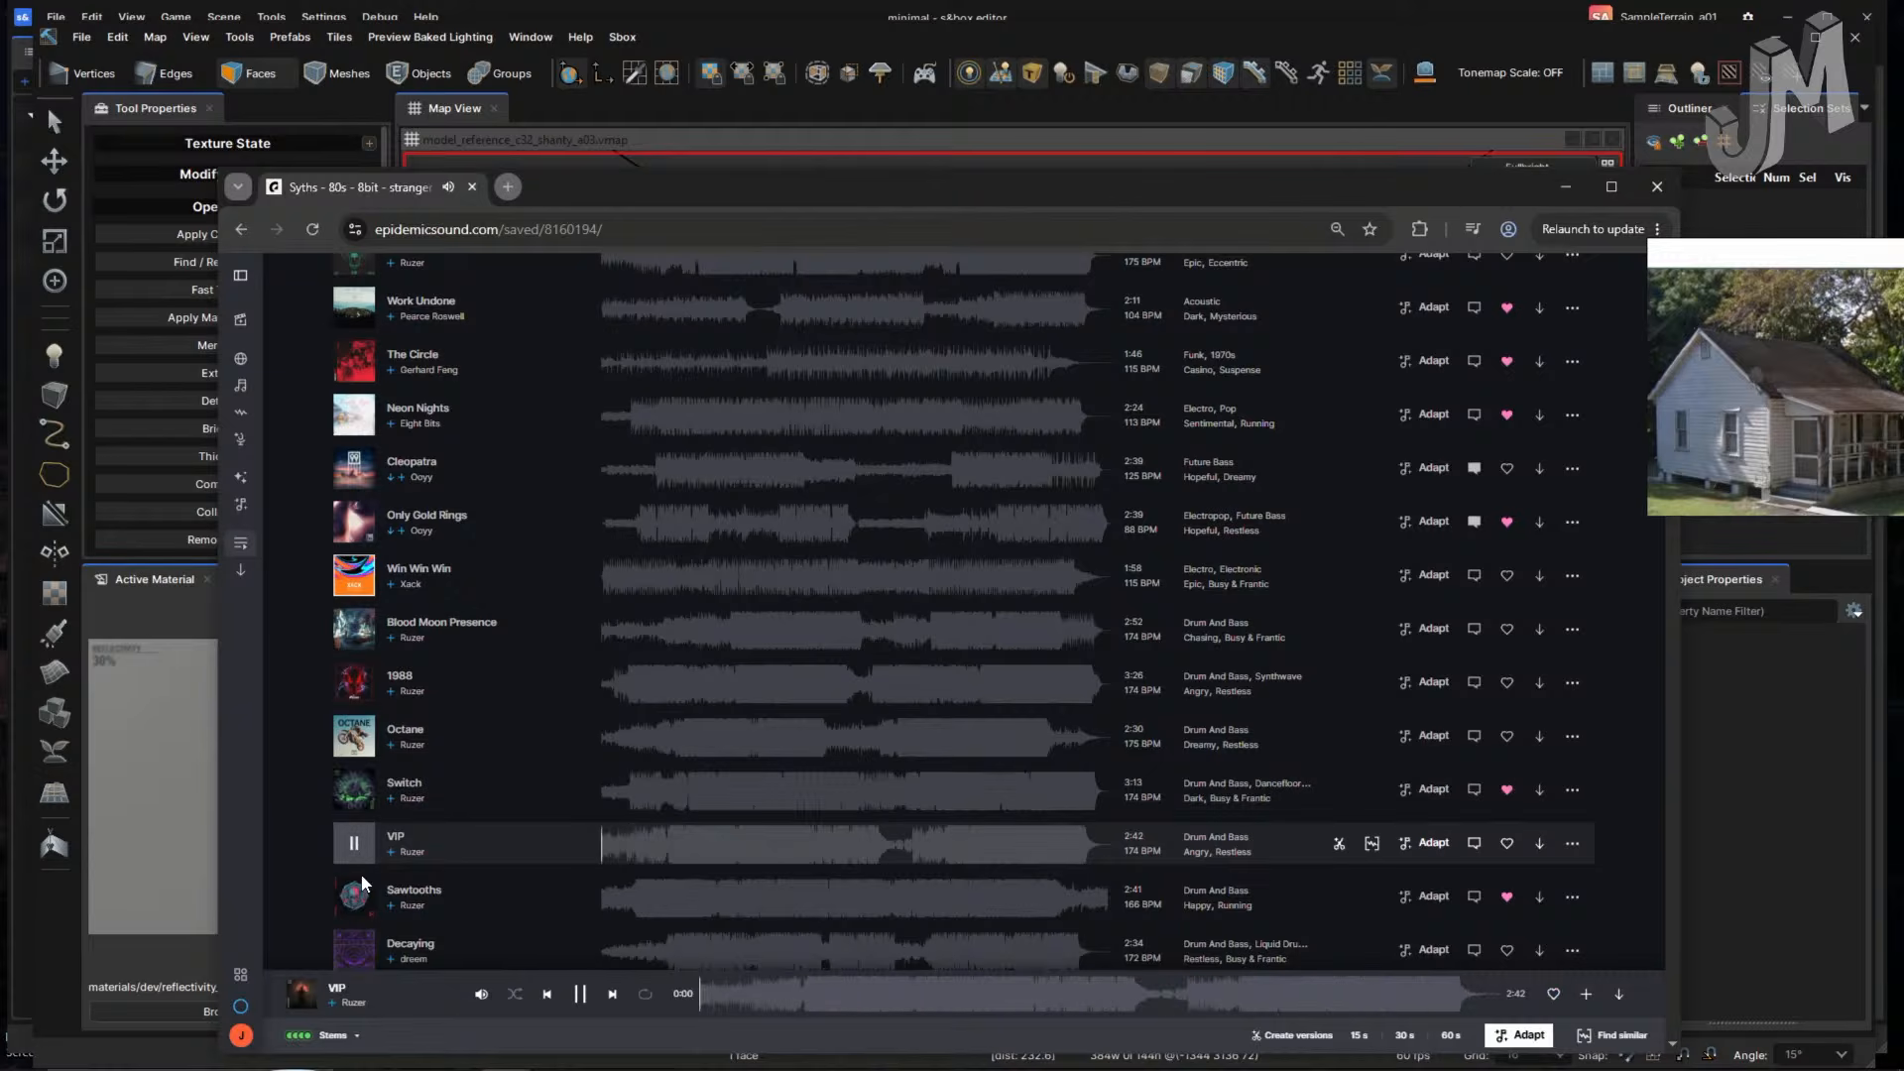
{"action": "left_click", "coordinate": [369, 902]}
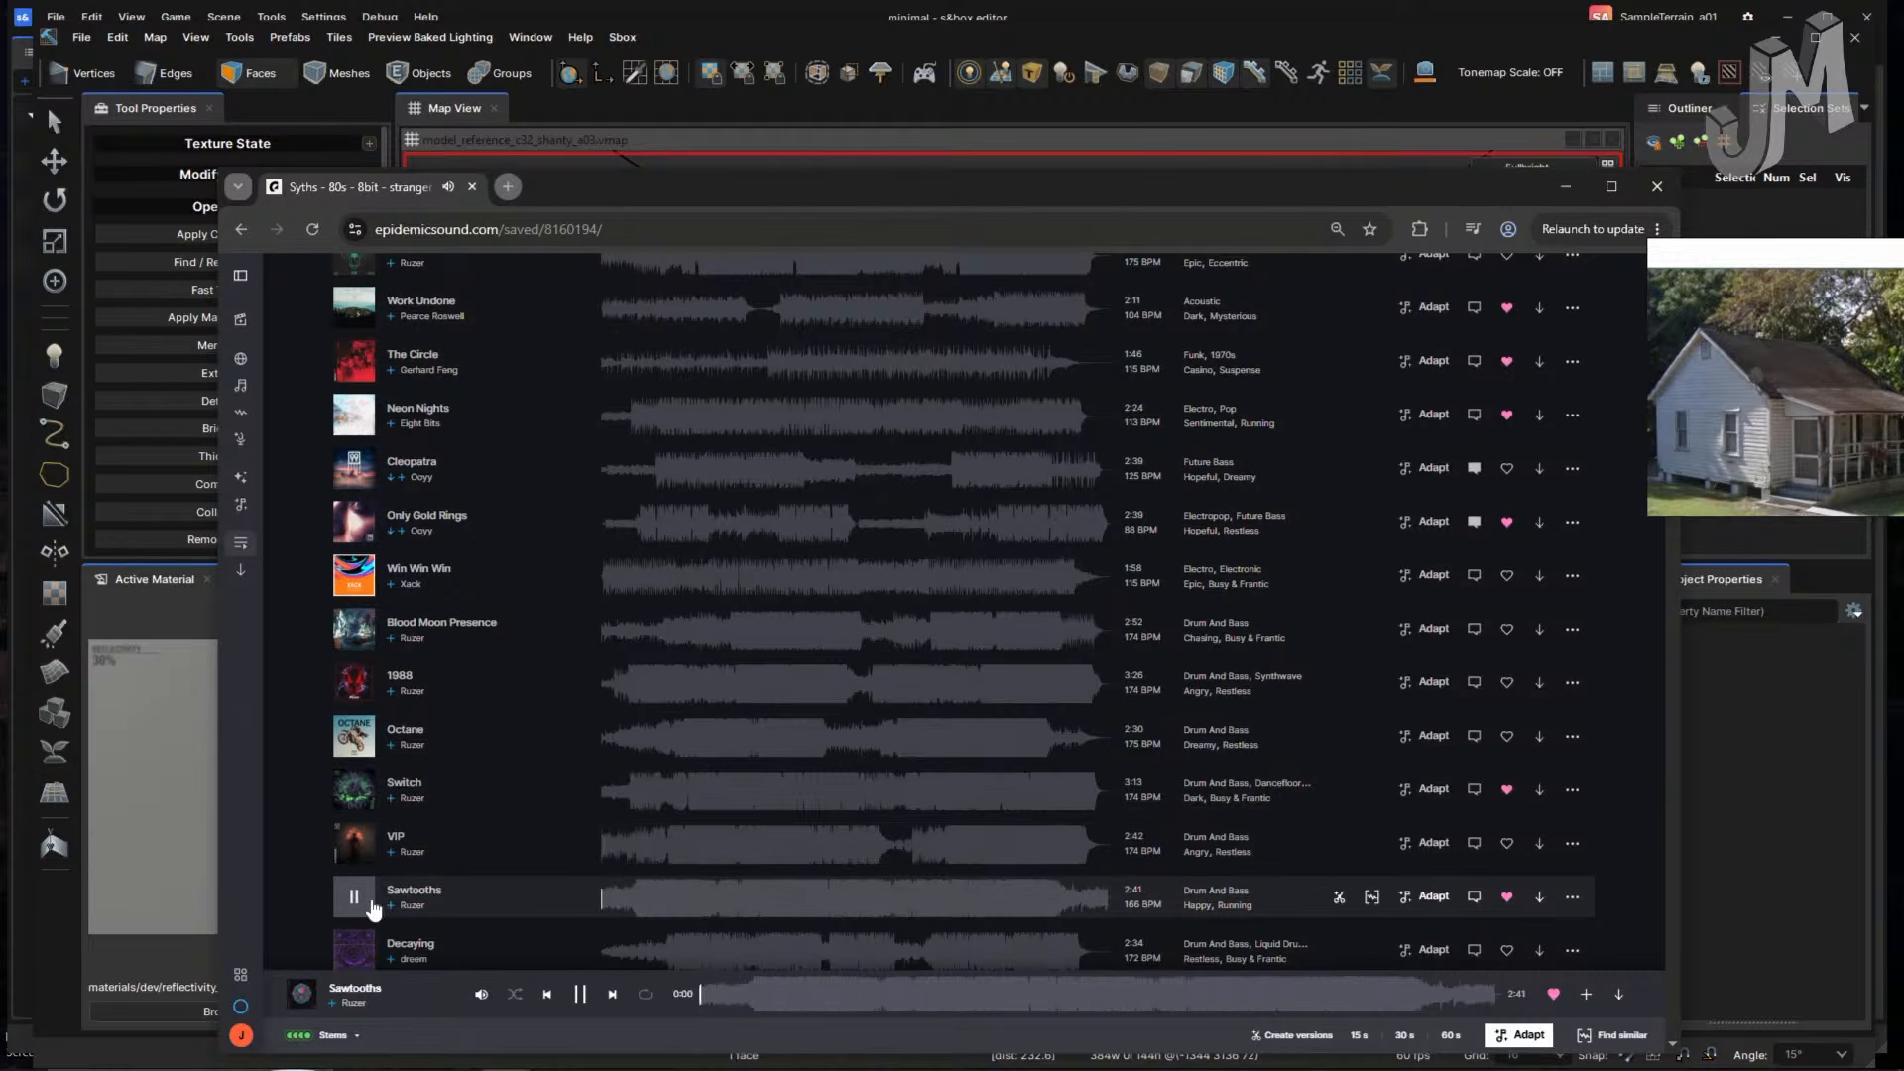
{"action": "left_click", "coordinate": [1565, 186]}
- Connect back-wall edges to add a vertical and a horizontal edge loop
{"action": "key", "text": "2"}
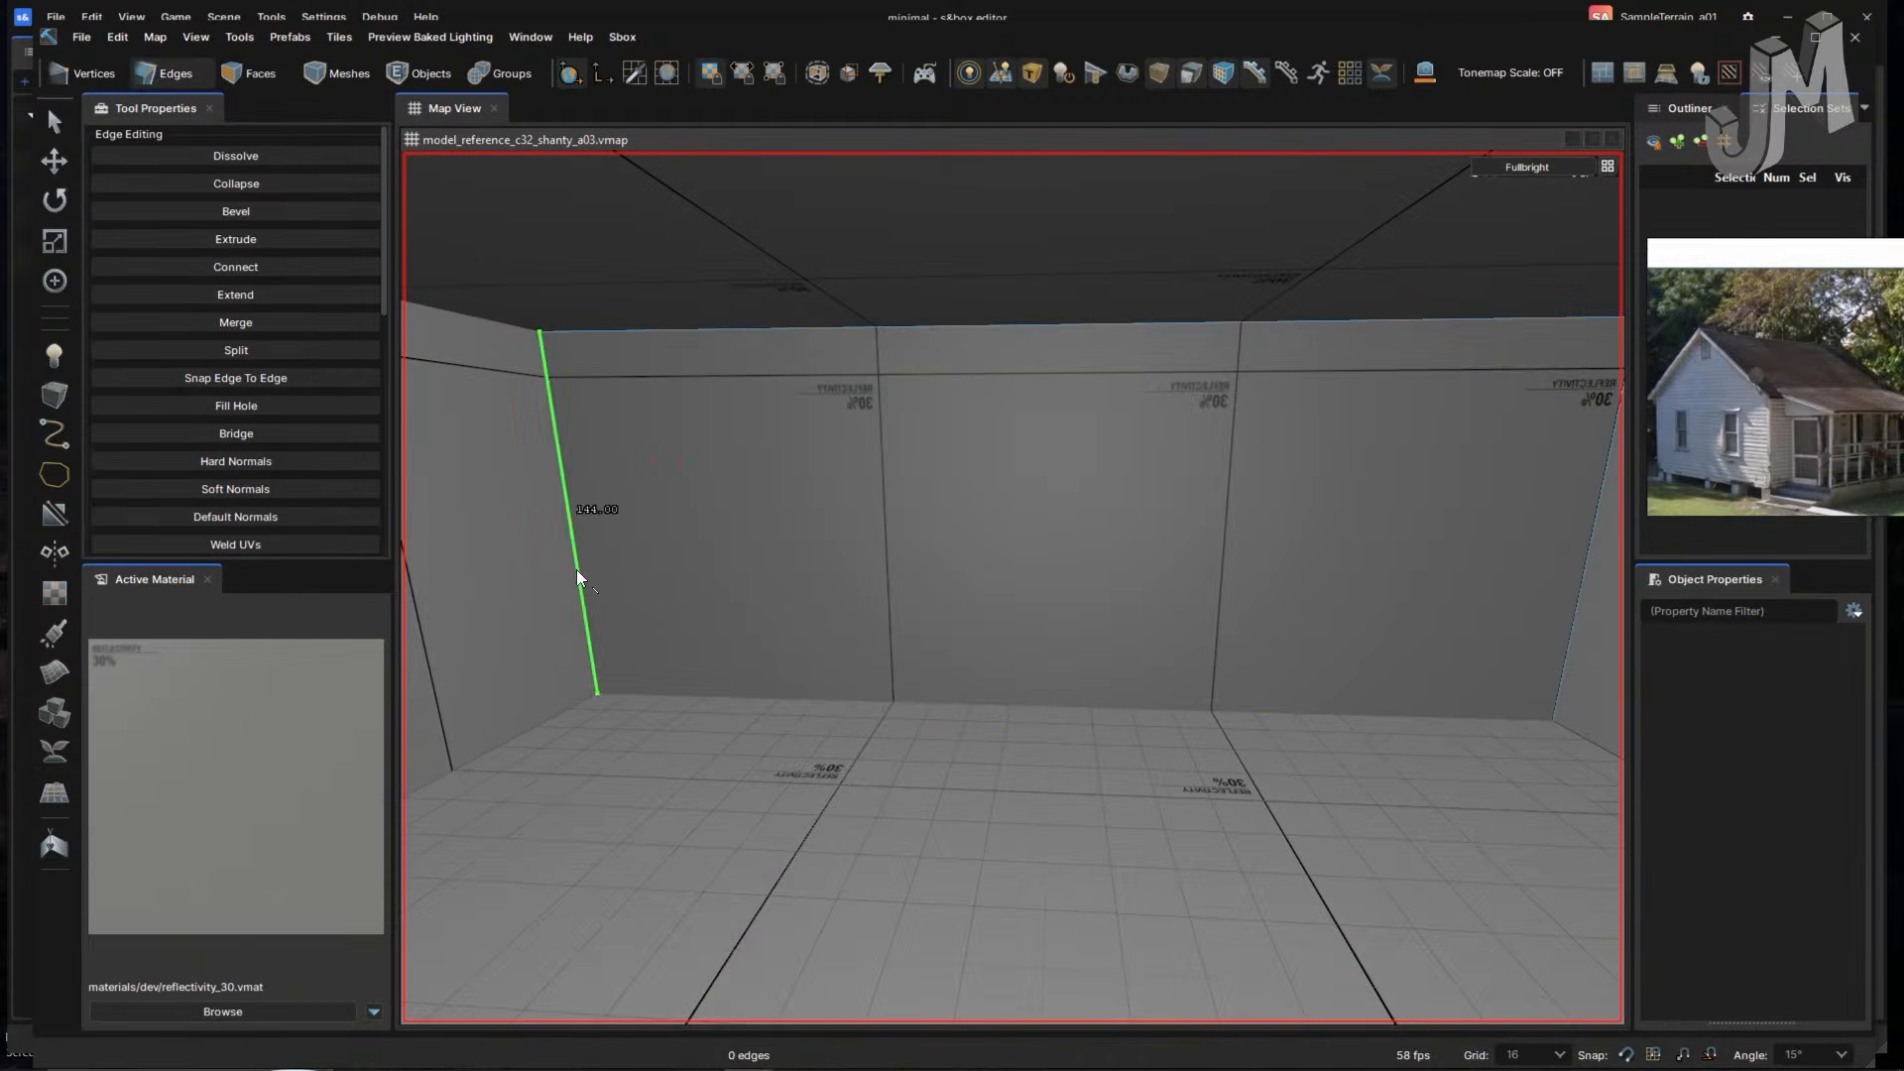
{"action": "left_click", "coordinate": [576, 569]}
{"action": "left_click", "coordinate": [1041, 327]}
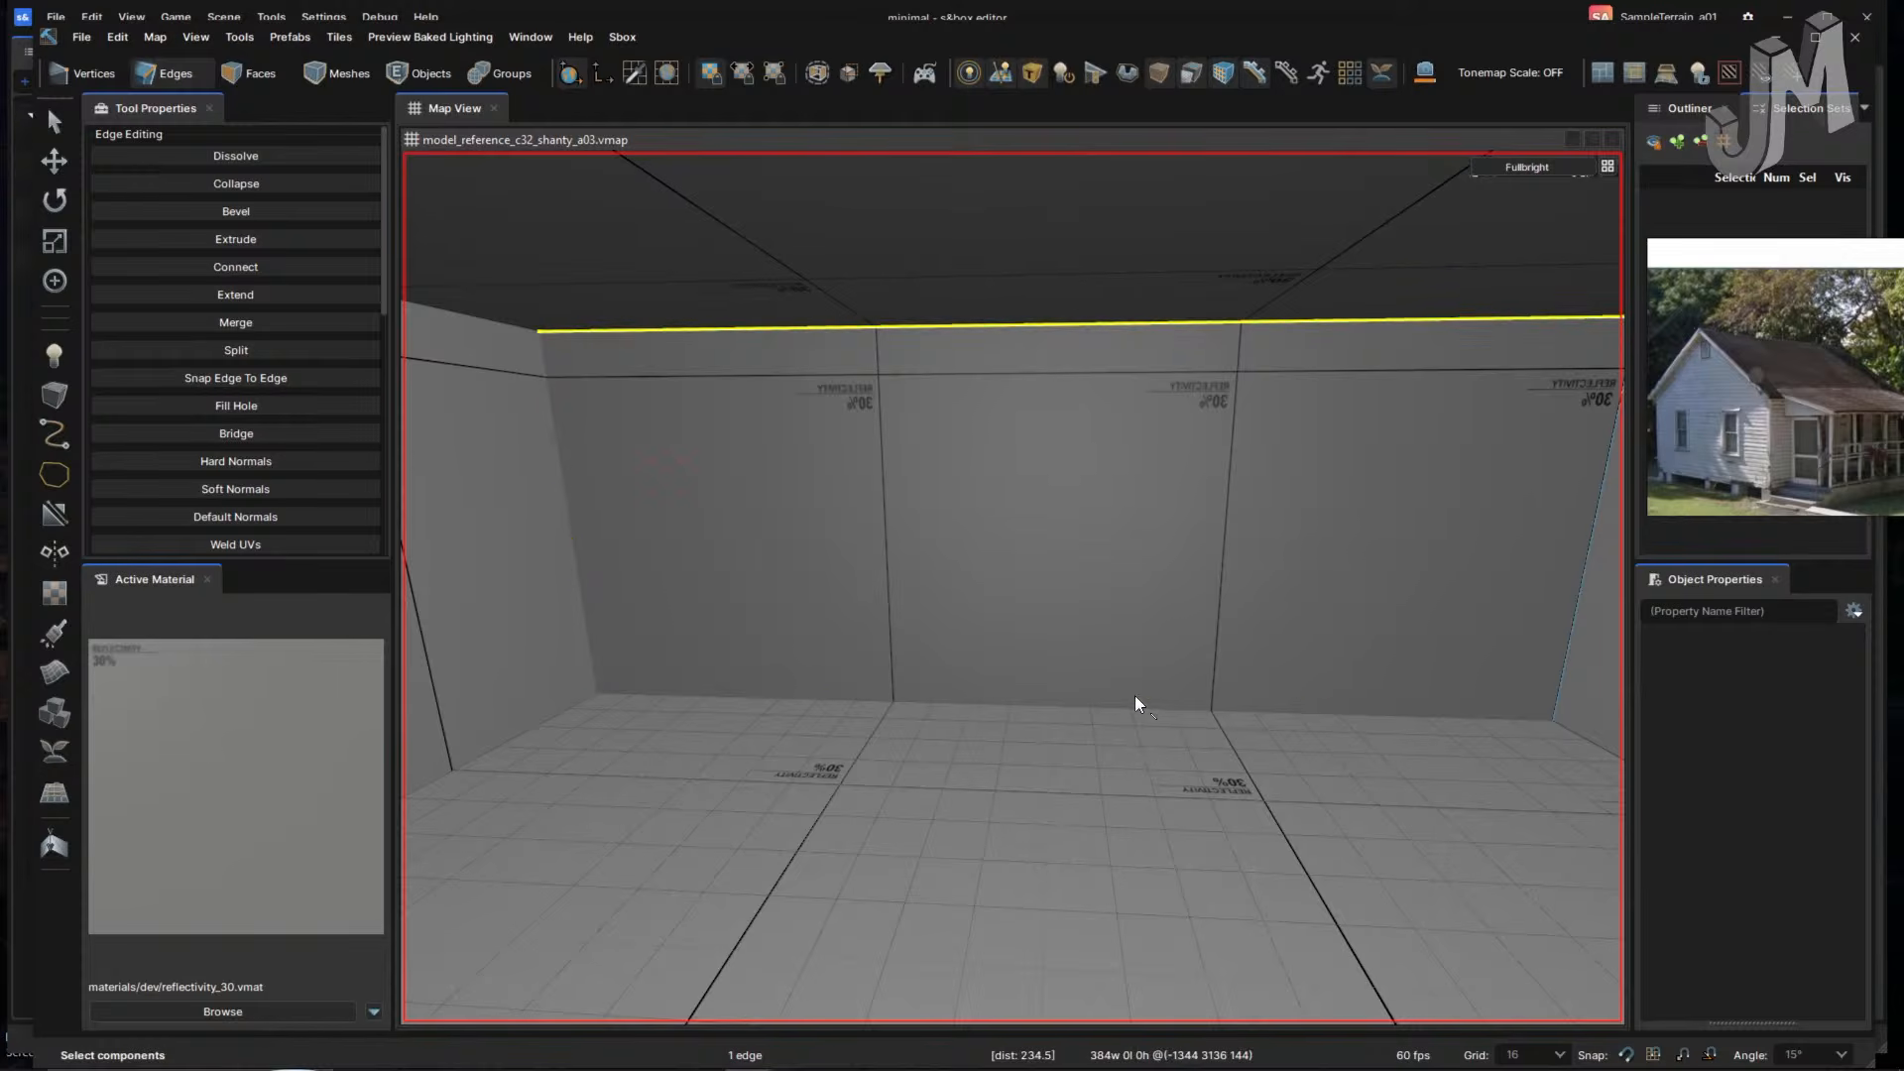
{"action": "left_click", "coordinate": [1146, 708], "text": "shift"}
{"action": "key", "text": "v"}
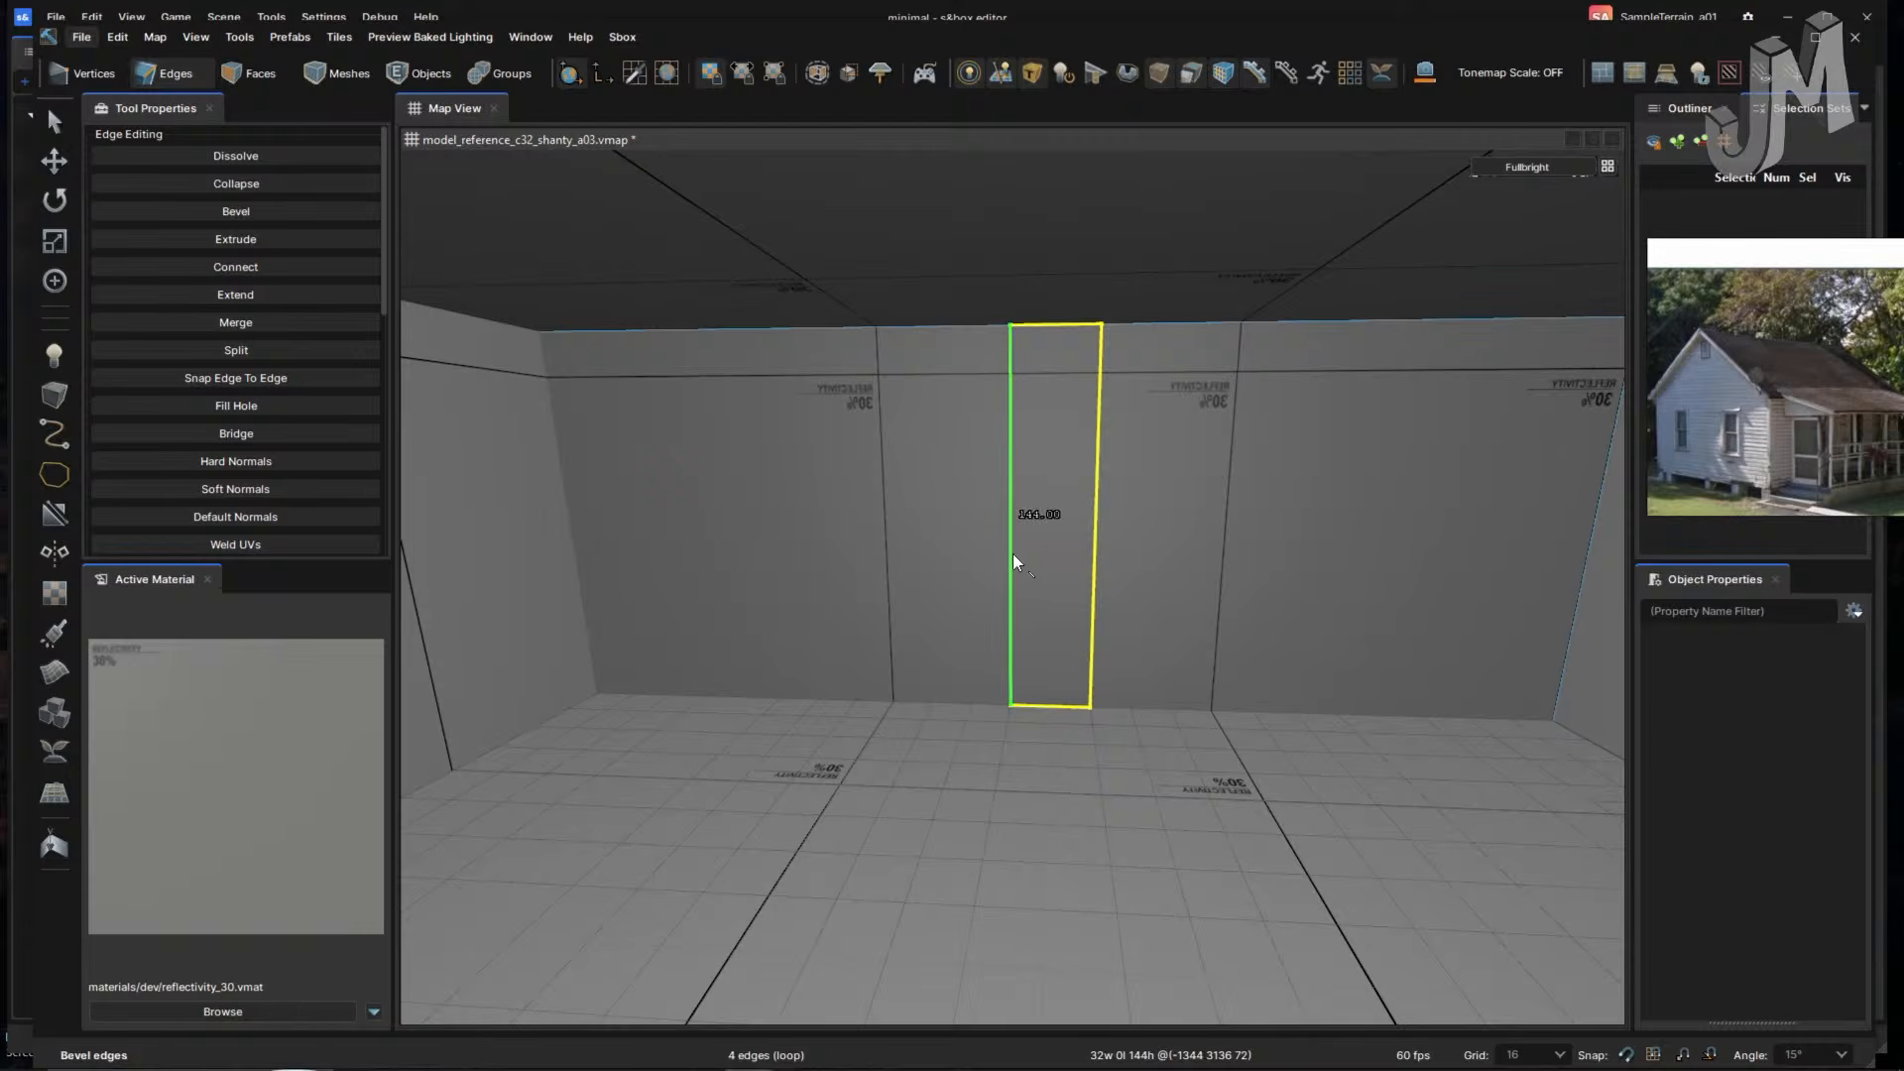
{"action": "left_click", "coordinate": [1009, 553]}
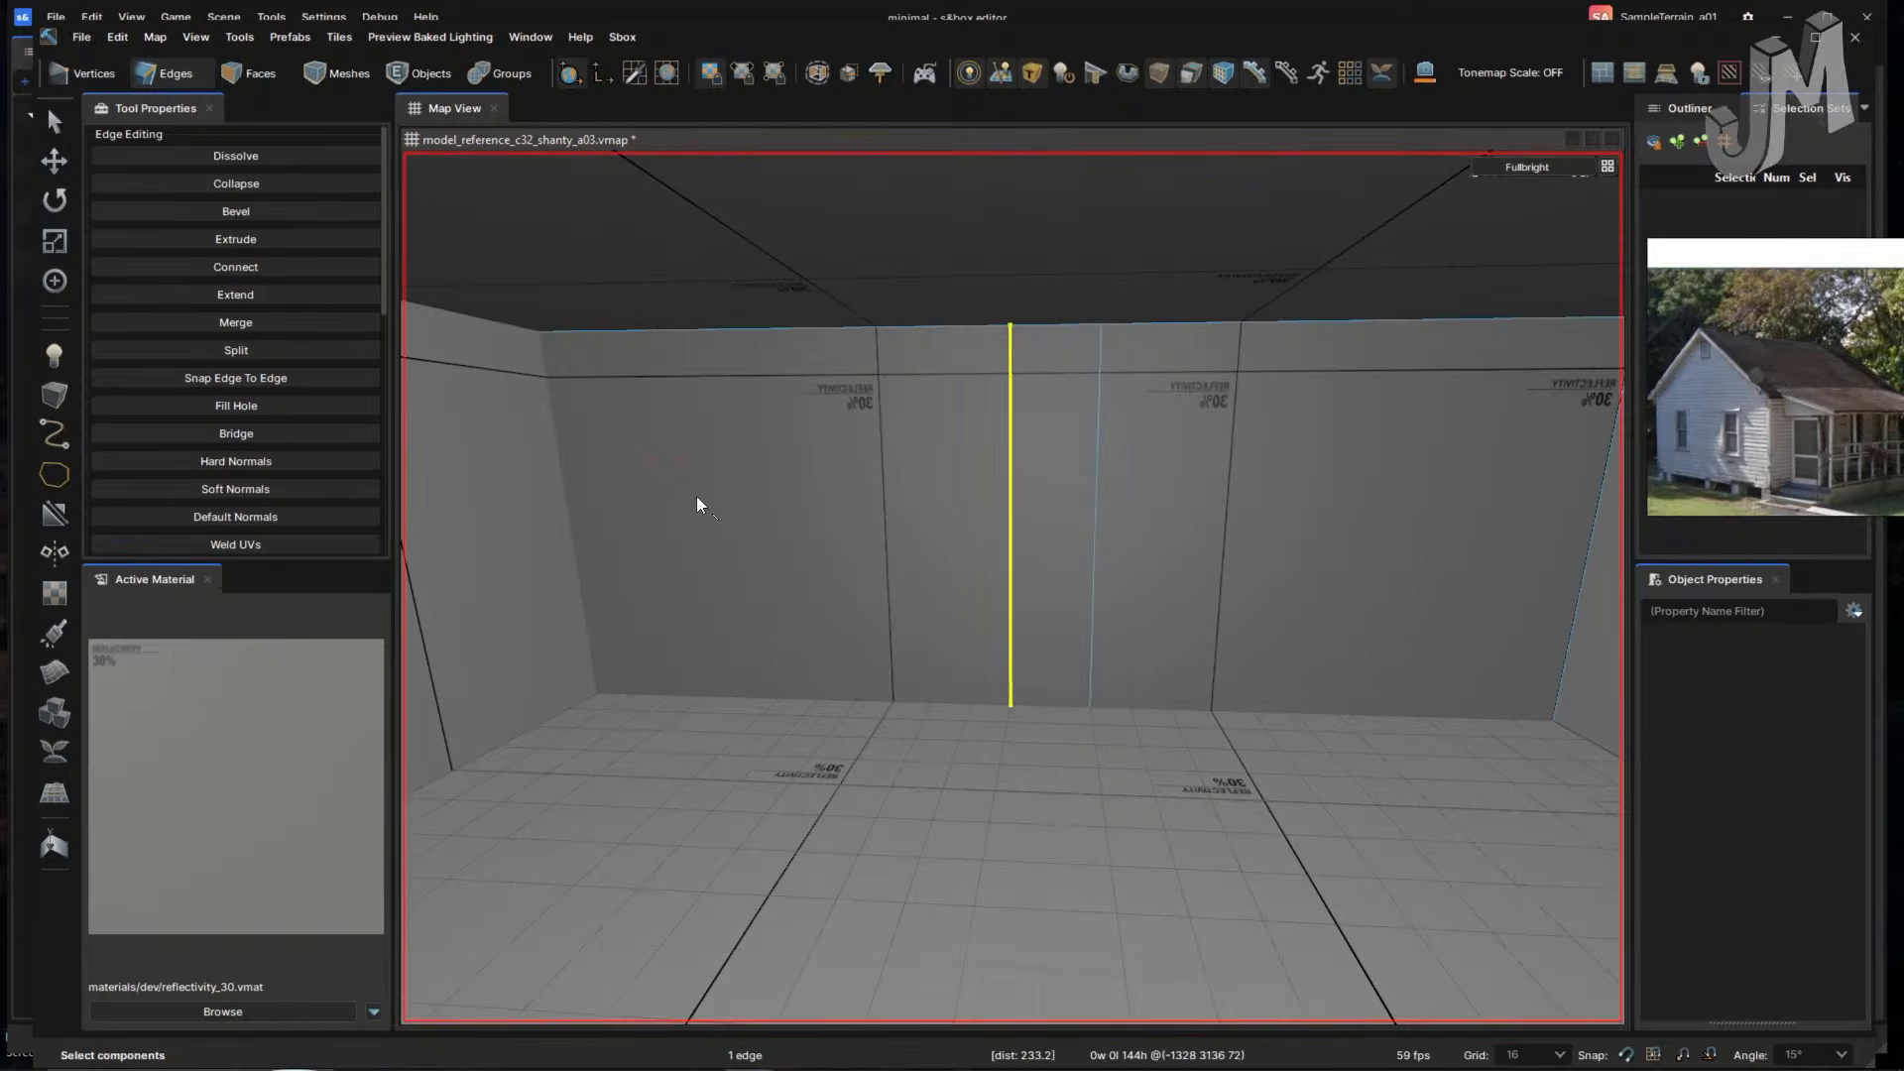
{"action": "left_click", "coordinate": [1095, 553], "text": "ctrl"}
{"action": "left_click", "coordinate": [1585, 573], "text": "ctrl"}
{"action": "key", "text": "v"}
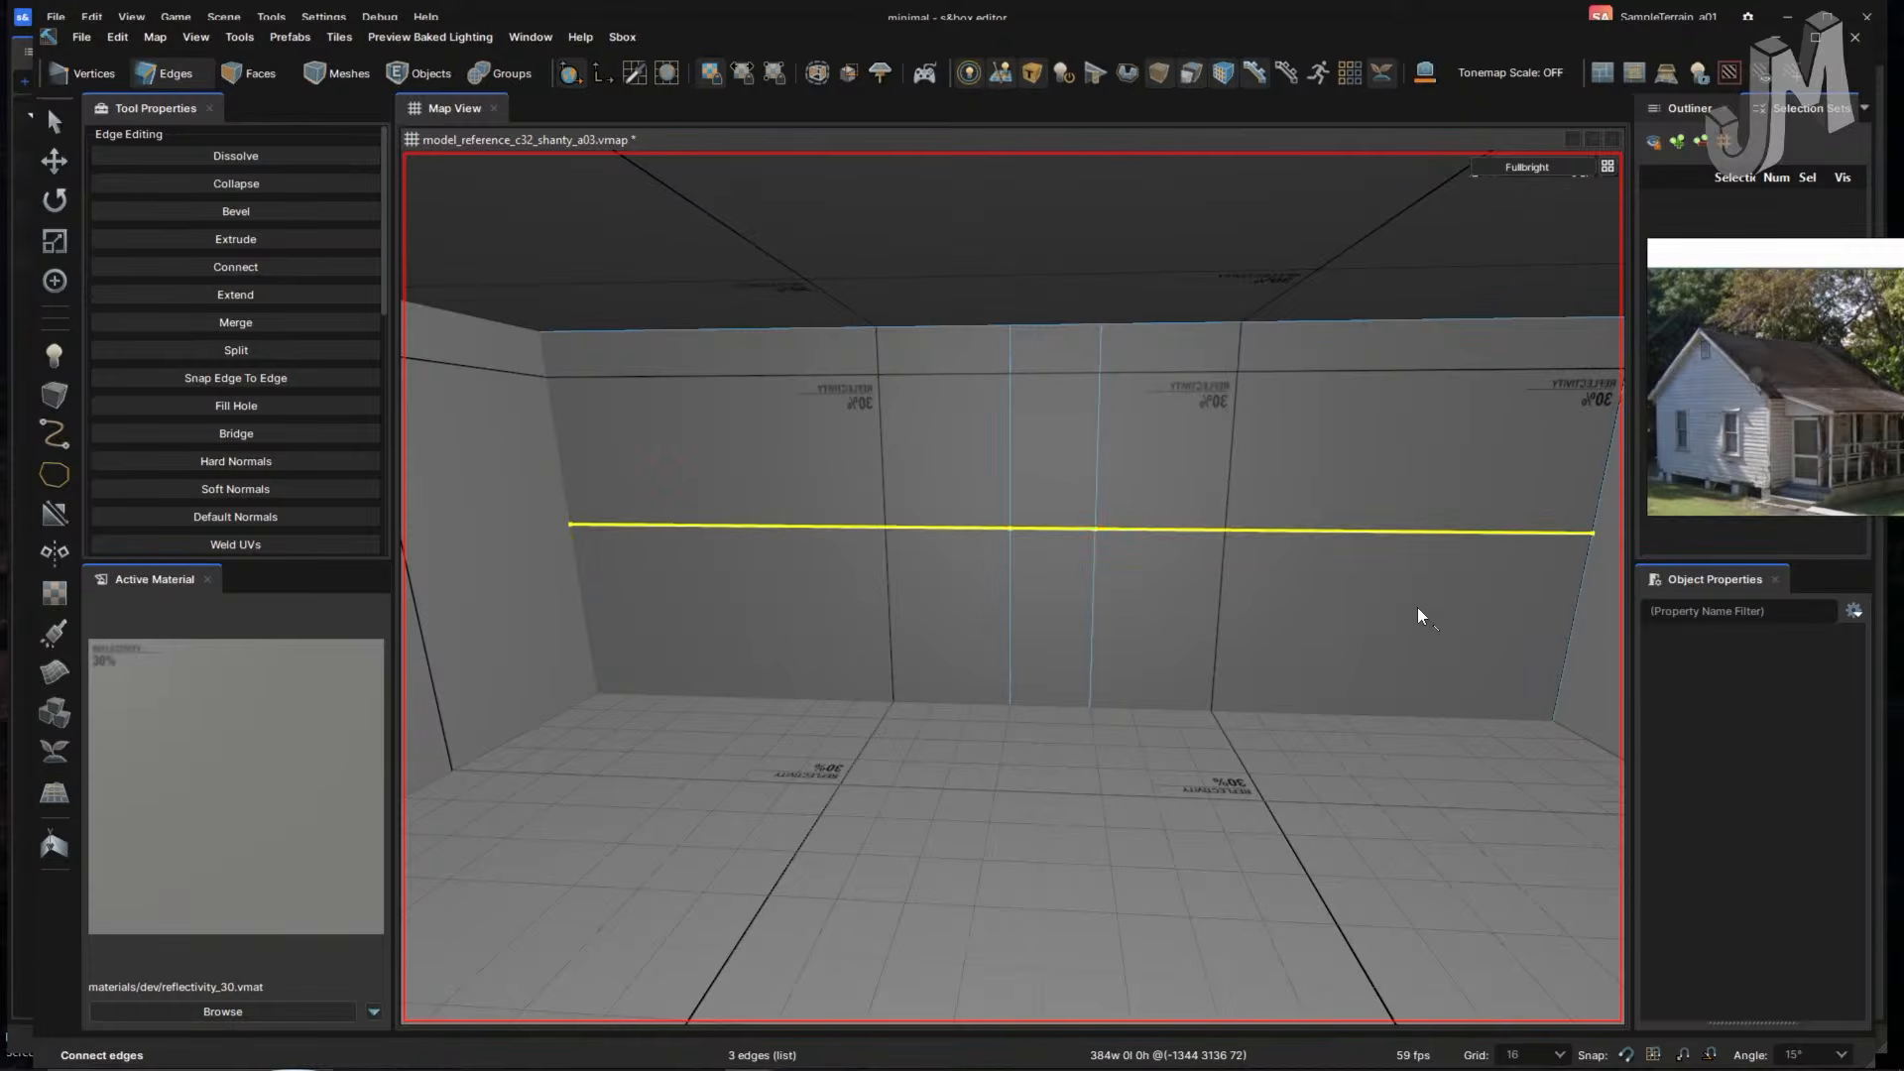
- Raise the horizontal loop 40 units and slide the vertical loop left on grid 8
{"action": "left_click", "coordinate": [1182, 531]}
{"action": "double_click", "coordinate": [1146, 532]}
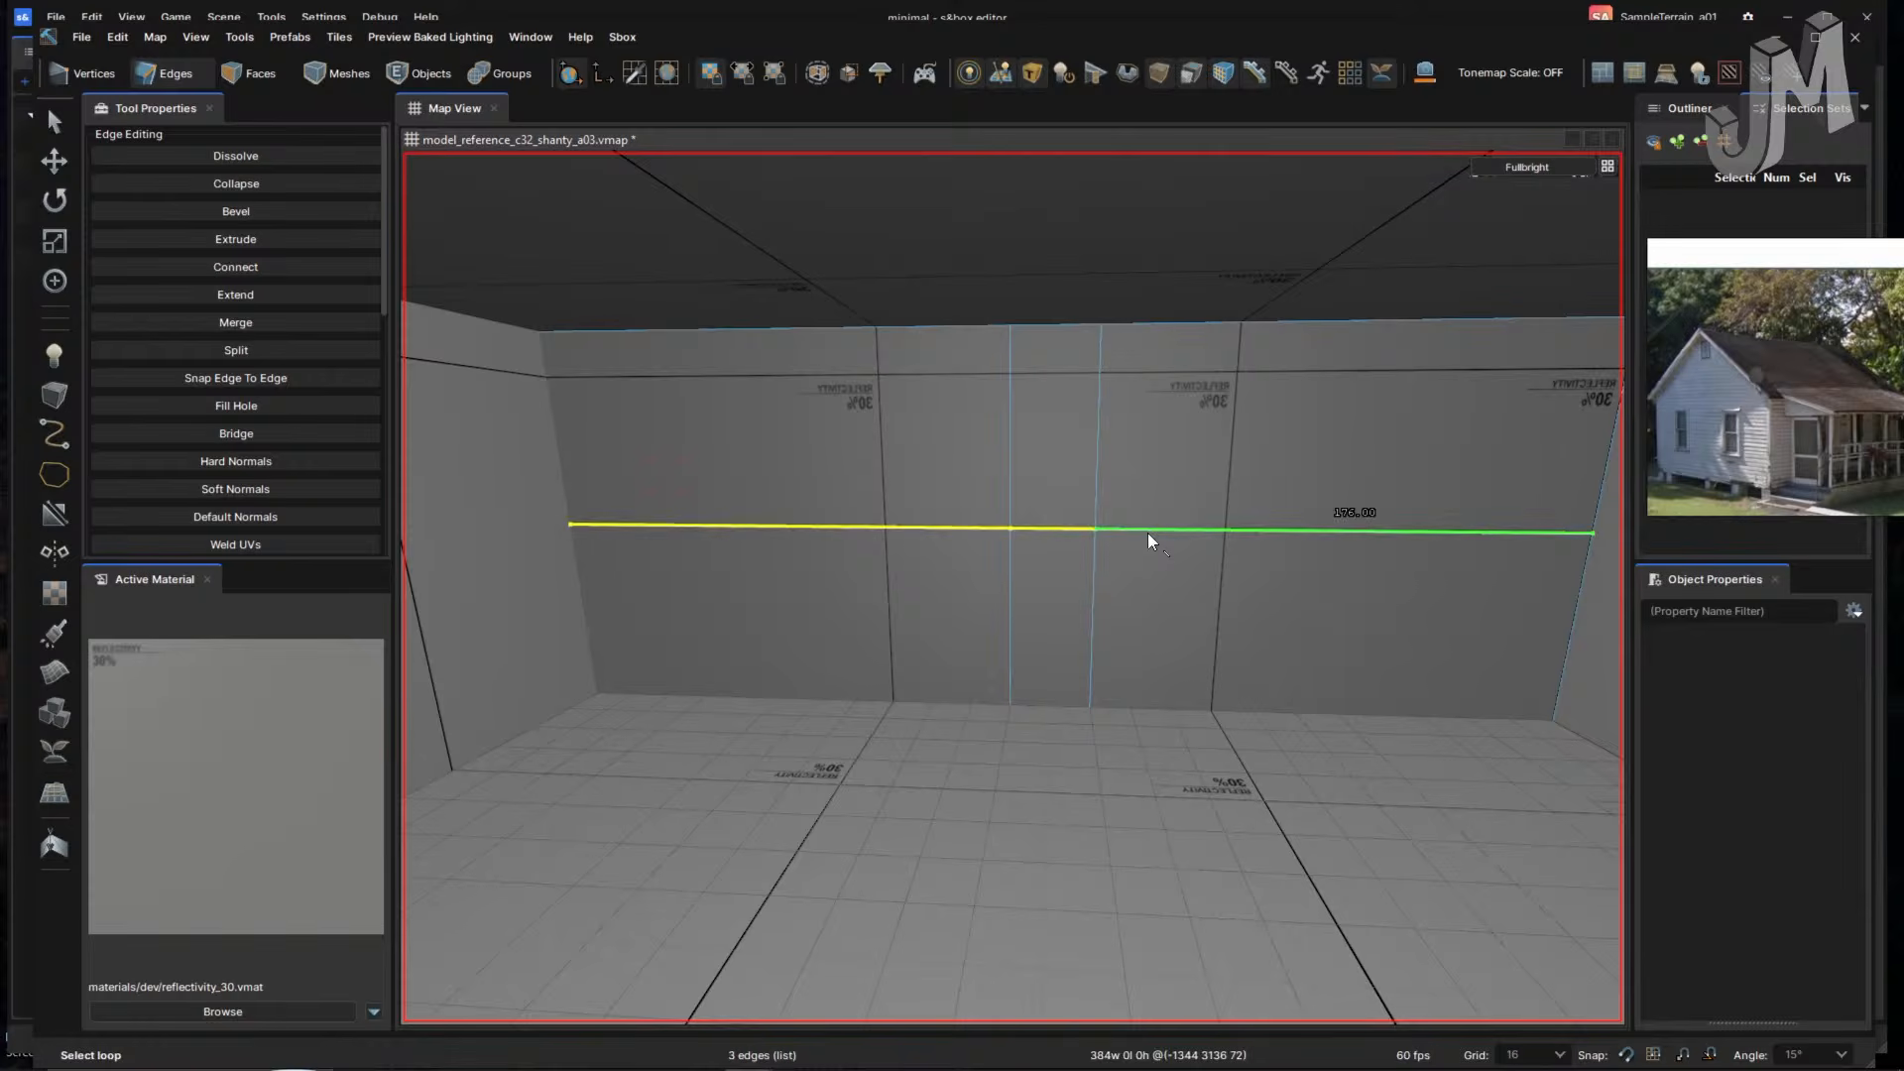
{"action": "key", "text": "w"}
{"action": "mouse_move", "coordinate": [1050, 440]}
{"action": "left_mouse_down"}
{"action": "mouse_move", "coordinate": [1043, 462]}
{"action": "mouse_move", "coordinate": [1055, 424]}
{"action": "left_mouse_up"}
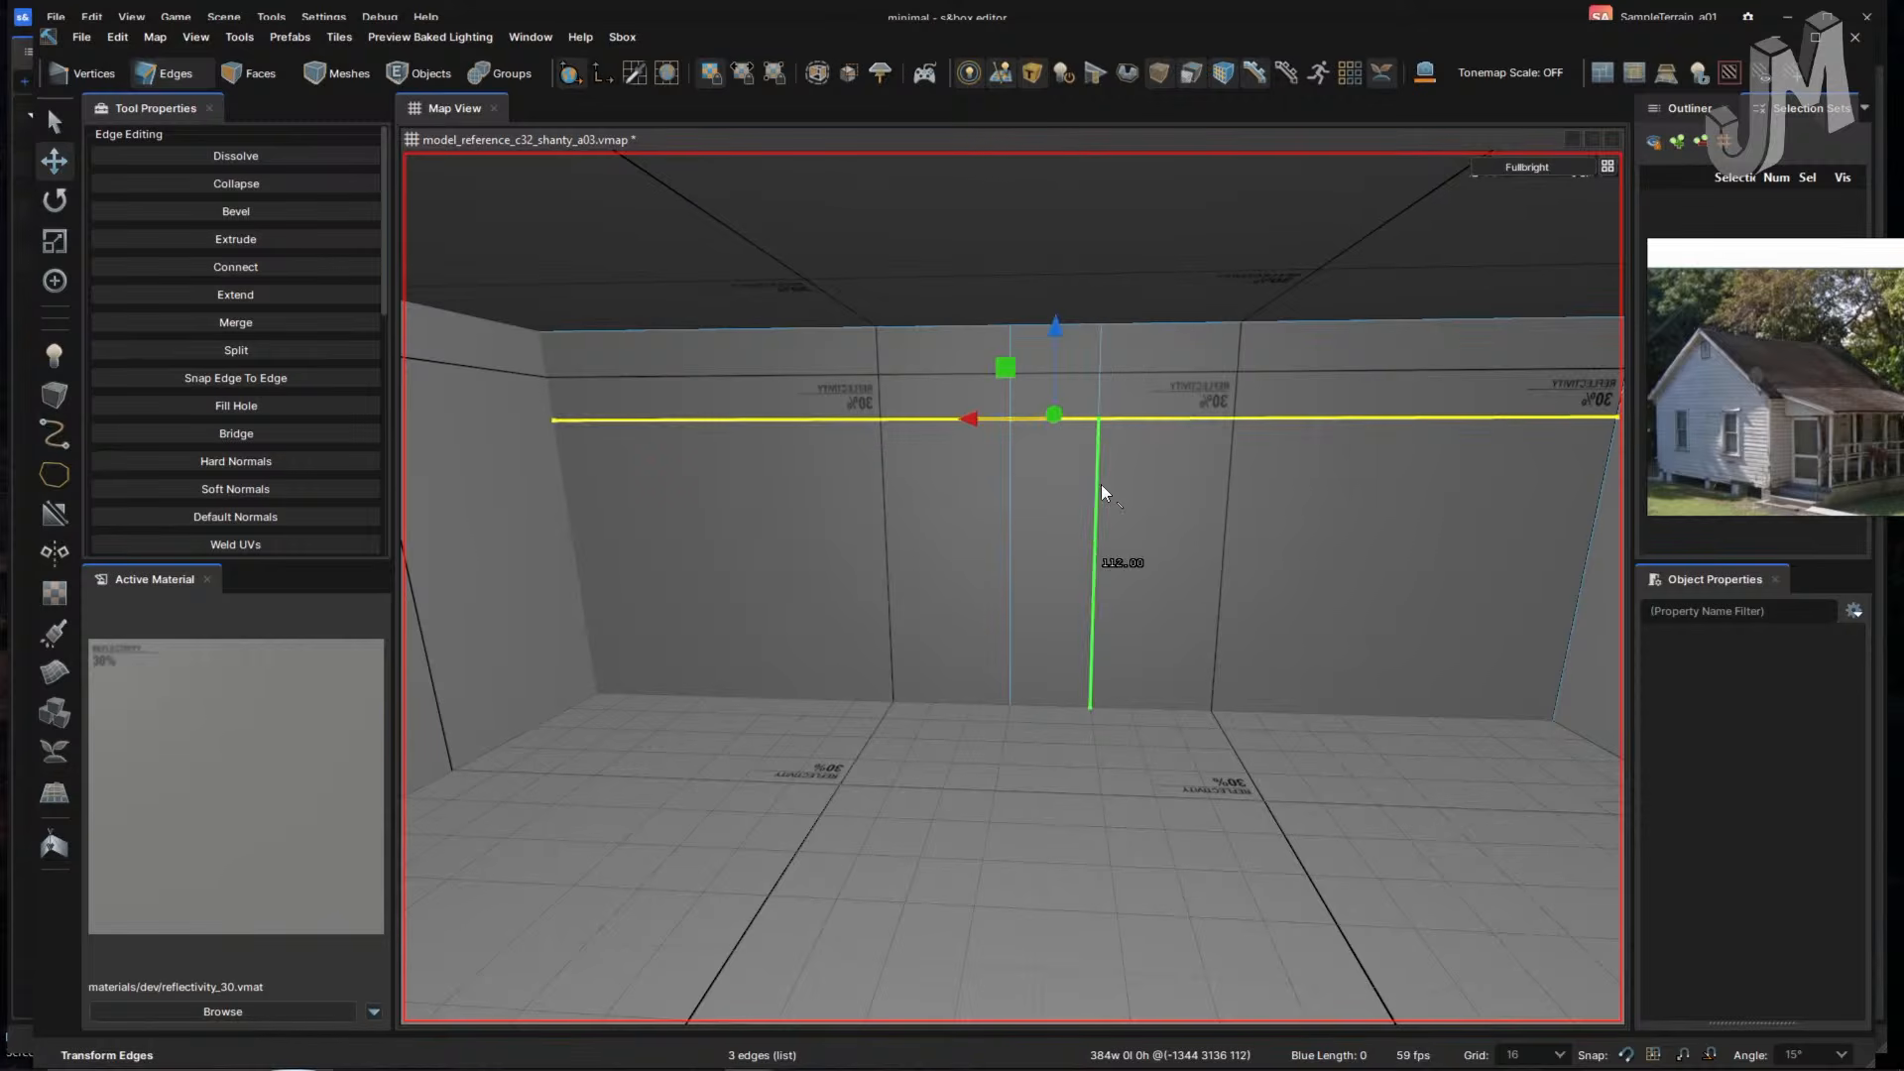
{"action": "double_click", "coordinate": [1010, 563]}
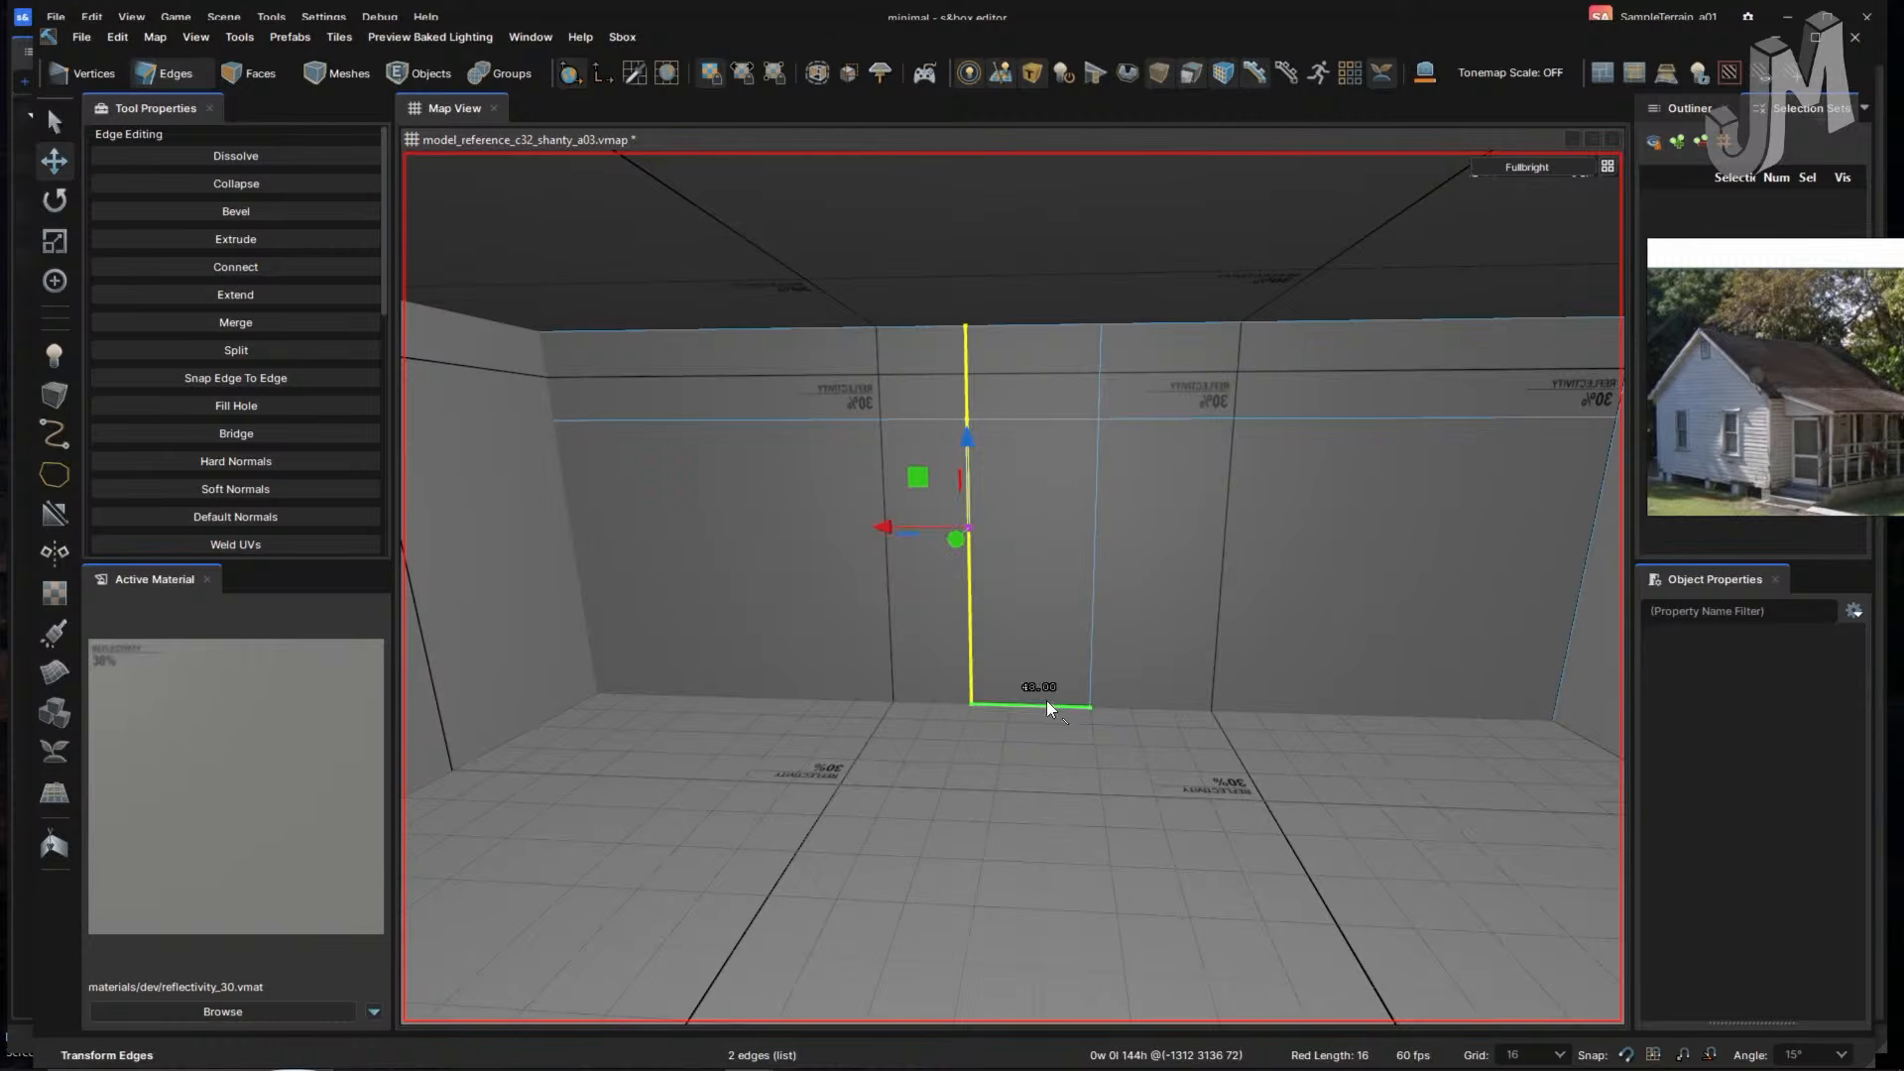
{"action": "left_click_drag", "start_coordinate": [968, 528], "coordinate": [942, 521]}
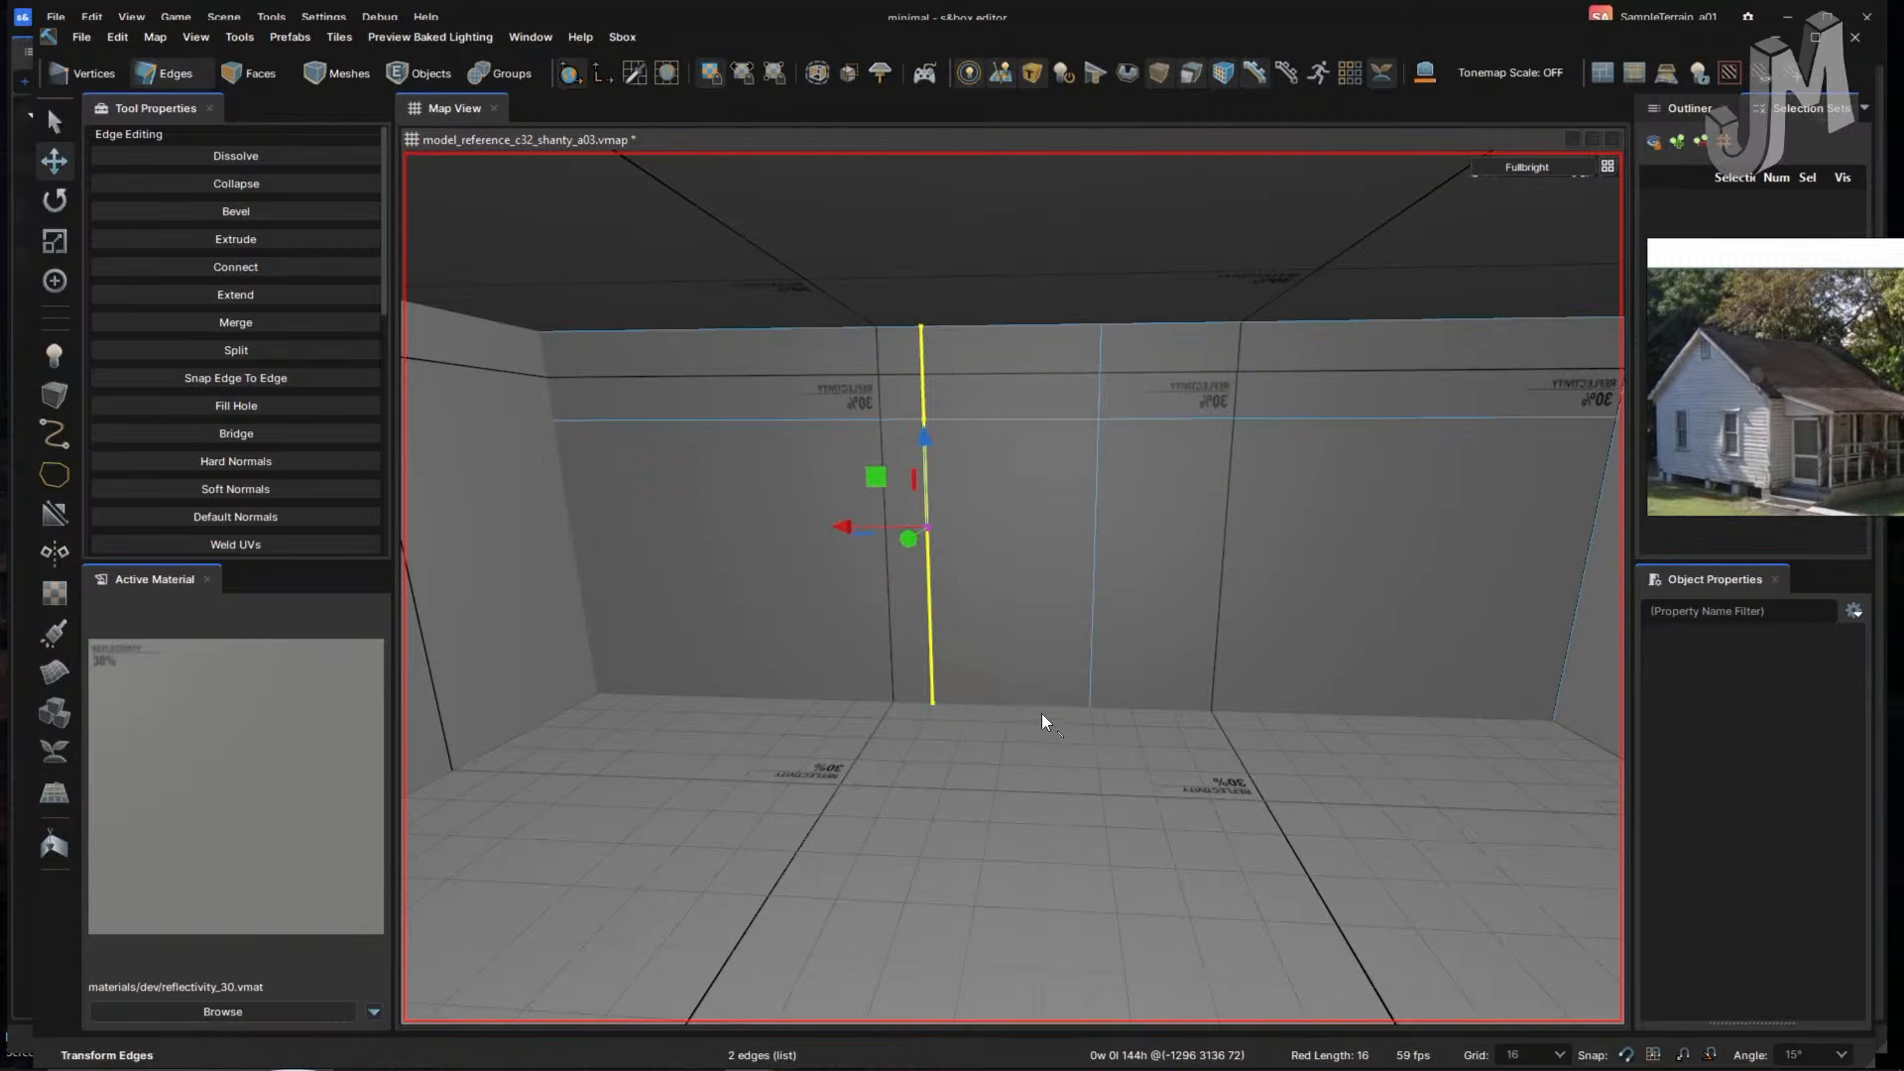
{"action": "key", "text": "["}
{"action": "left_click_drag", "start_coordinate": [950, 530], "coordinate": [955, 531]}
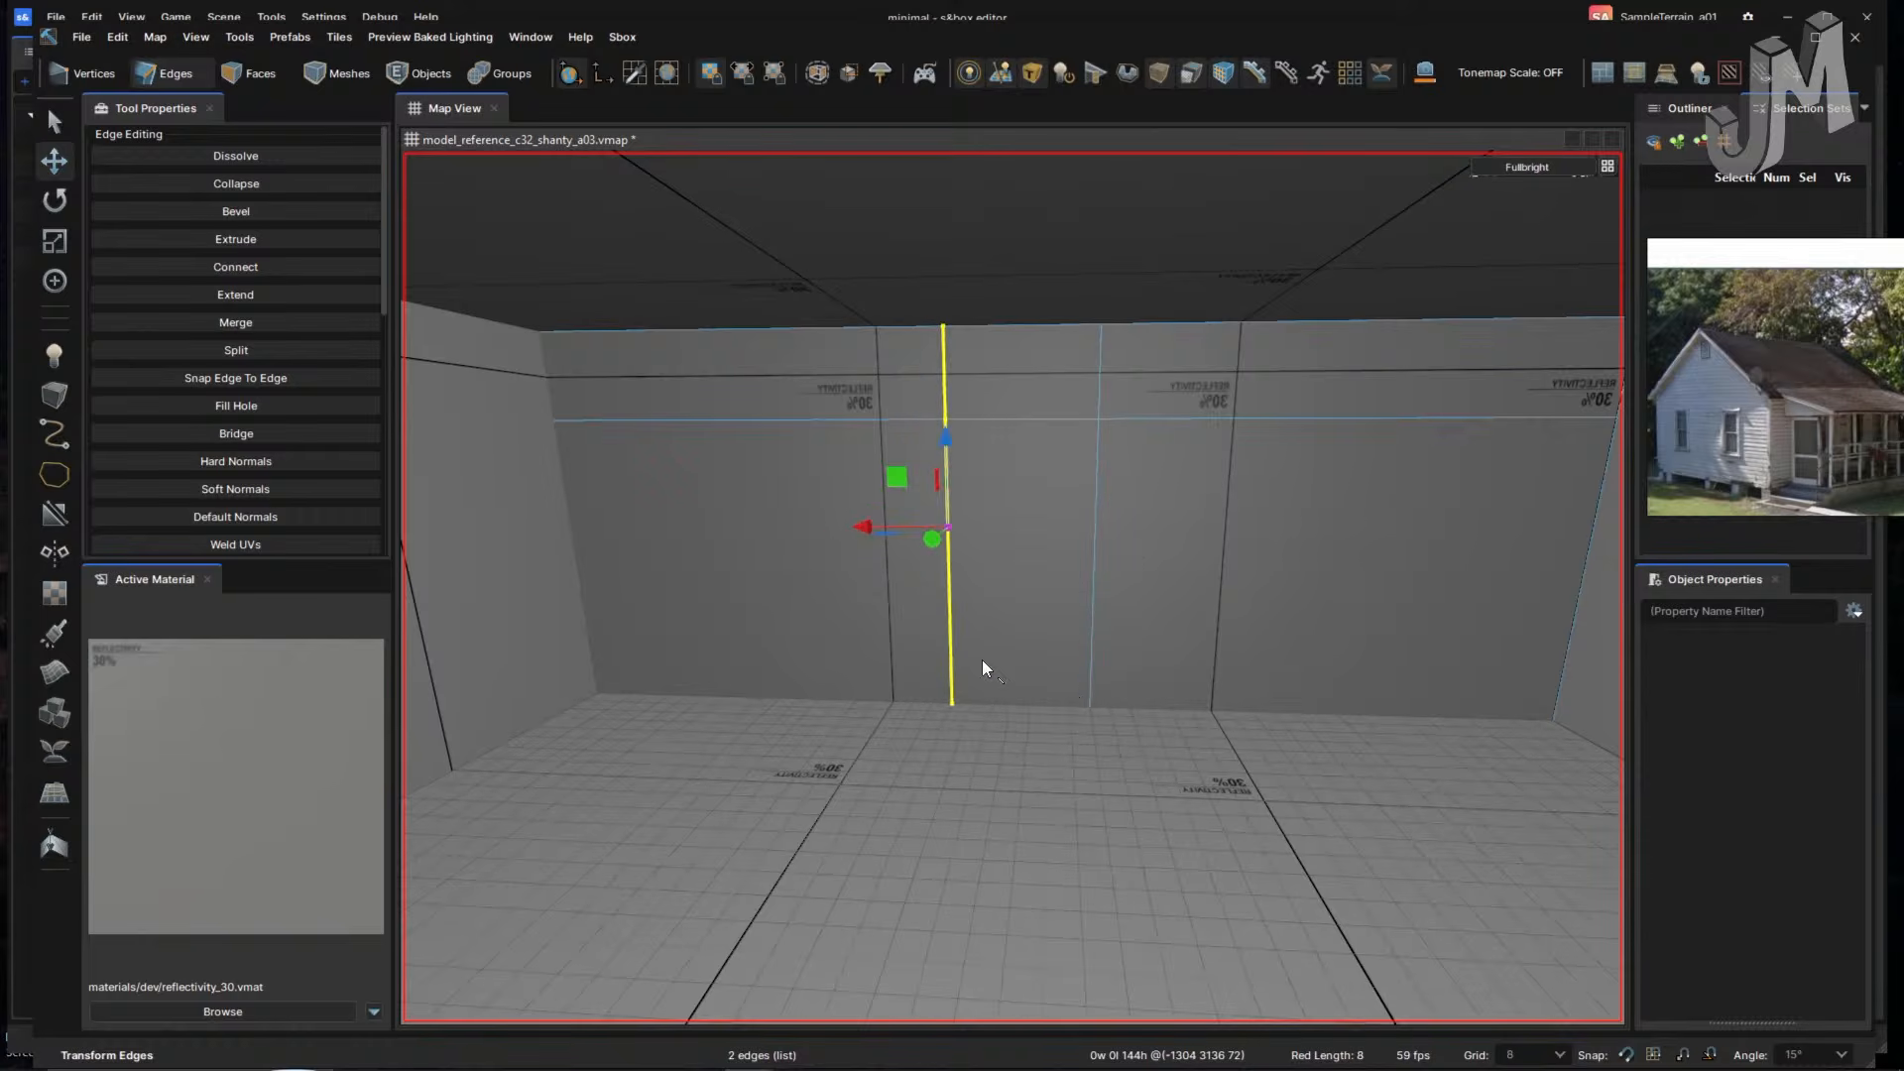
- Push the right wall face outward by 128 units
{"action": "right_click_drag", "start_coordinate": [1180, 654], "coordinate": [1112, 680]}
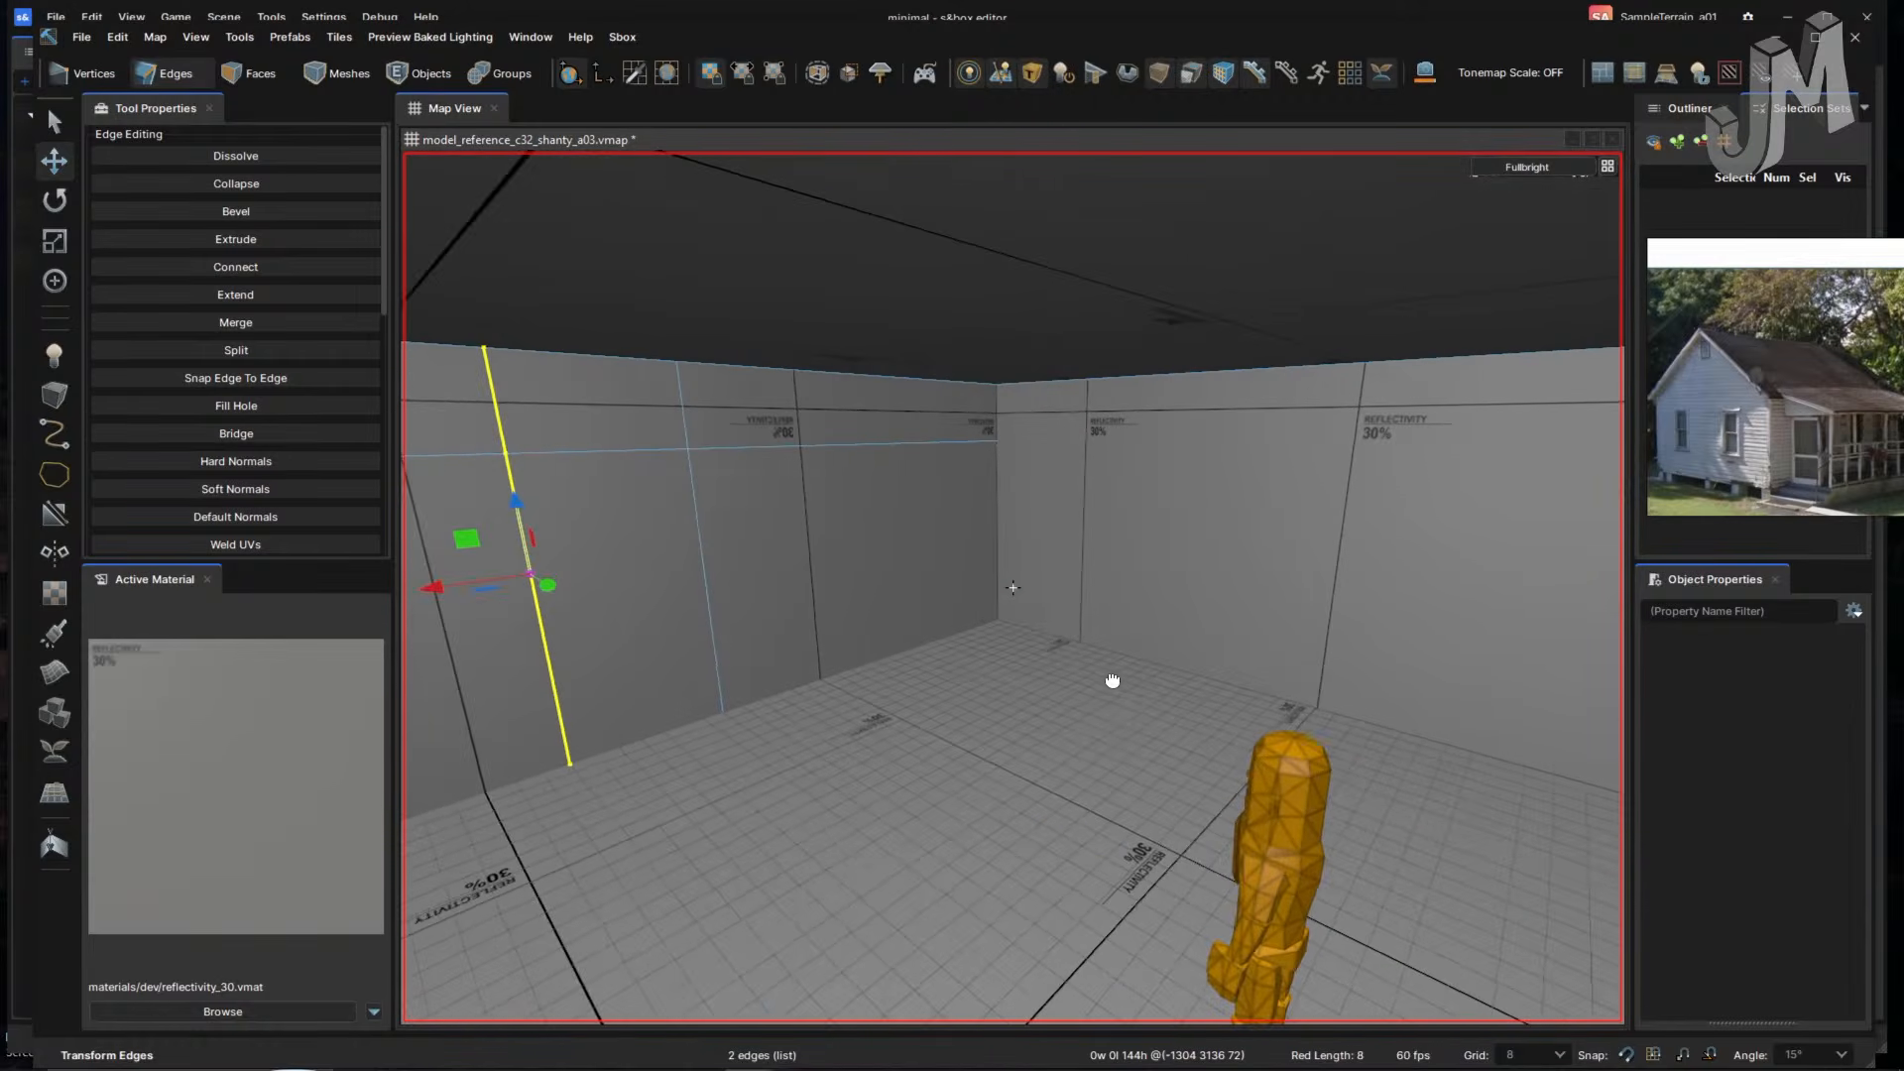
{"action": "key", "text": "3"}
{"action": "left_click", "coordinate": [1316, 535]}
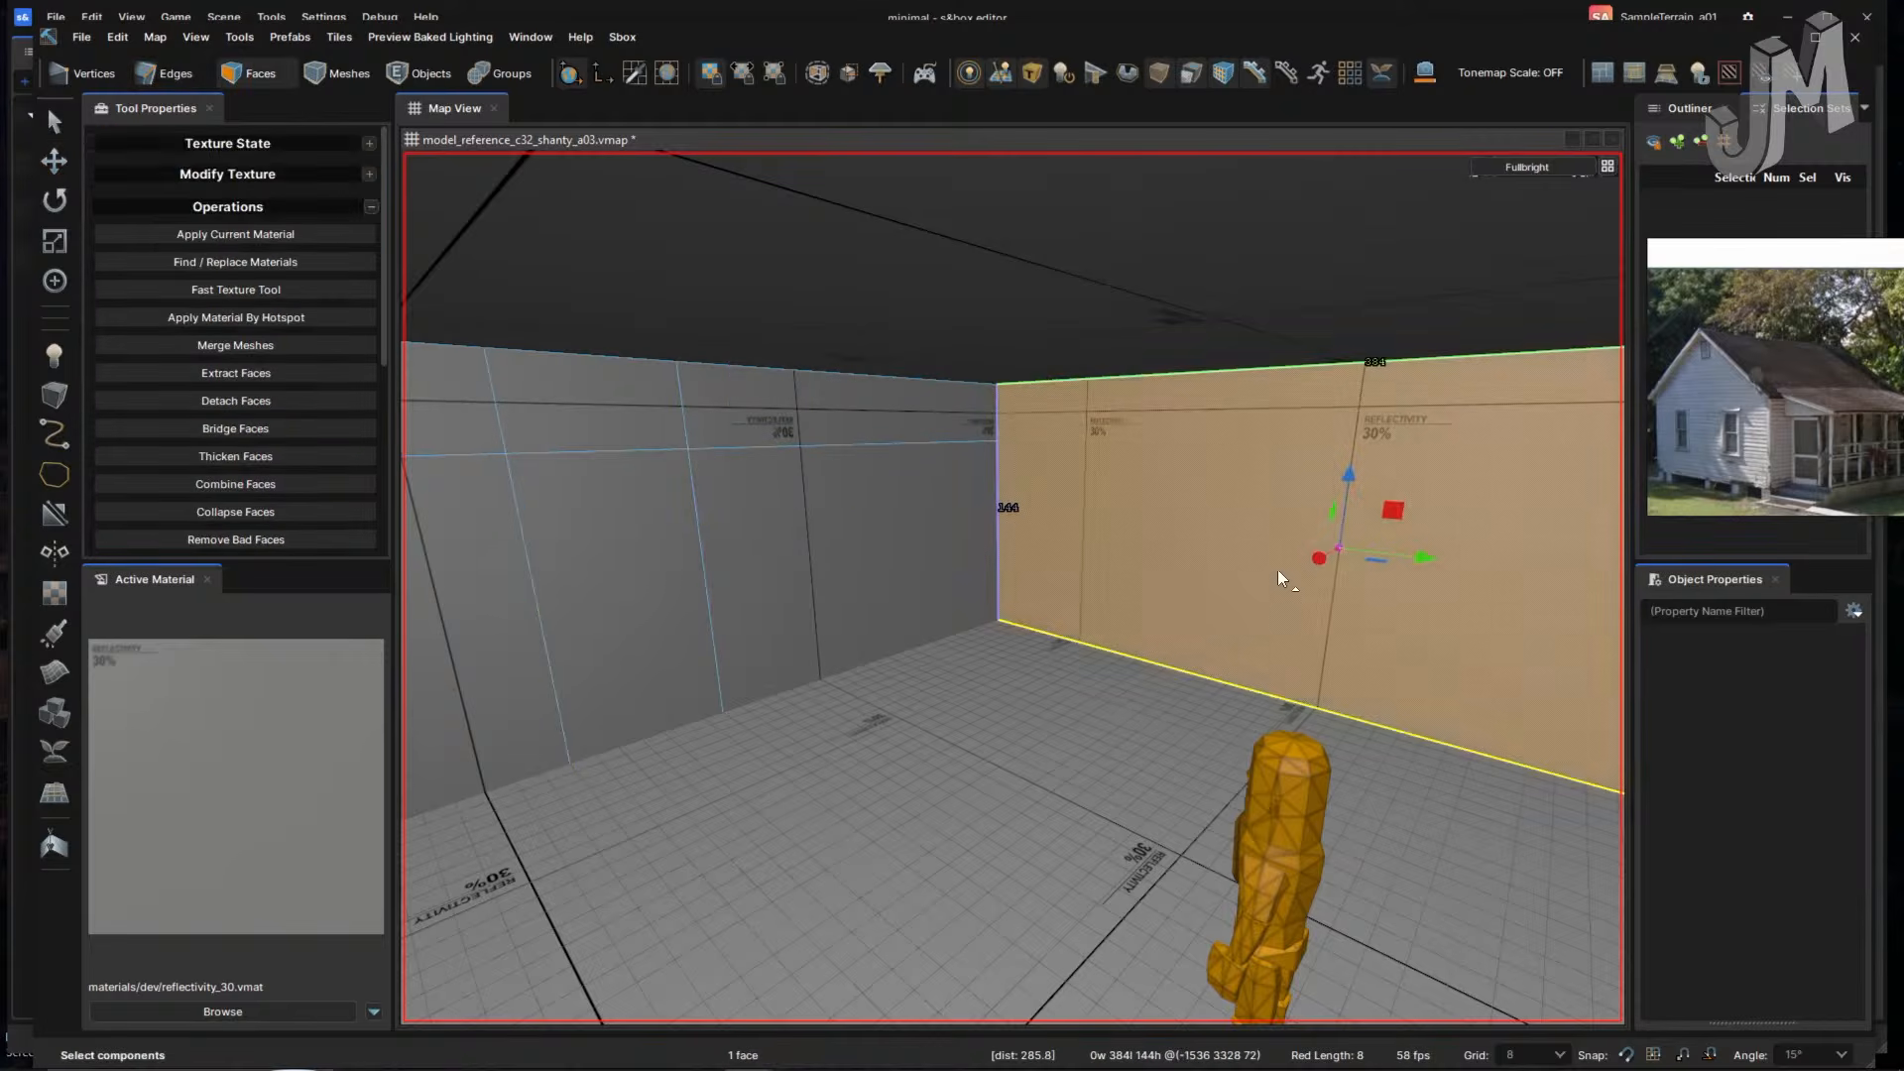
{"action": "left_click_drag", "start_coordinate": [1323, 562], "coordinate": [1164, 629]}
{"action": "right_click_drag", "start_coordinate": [1113, 660], "coordinate": [1113, 664]}
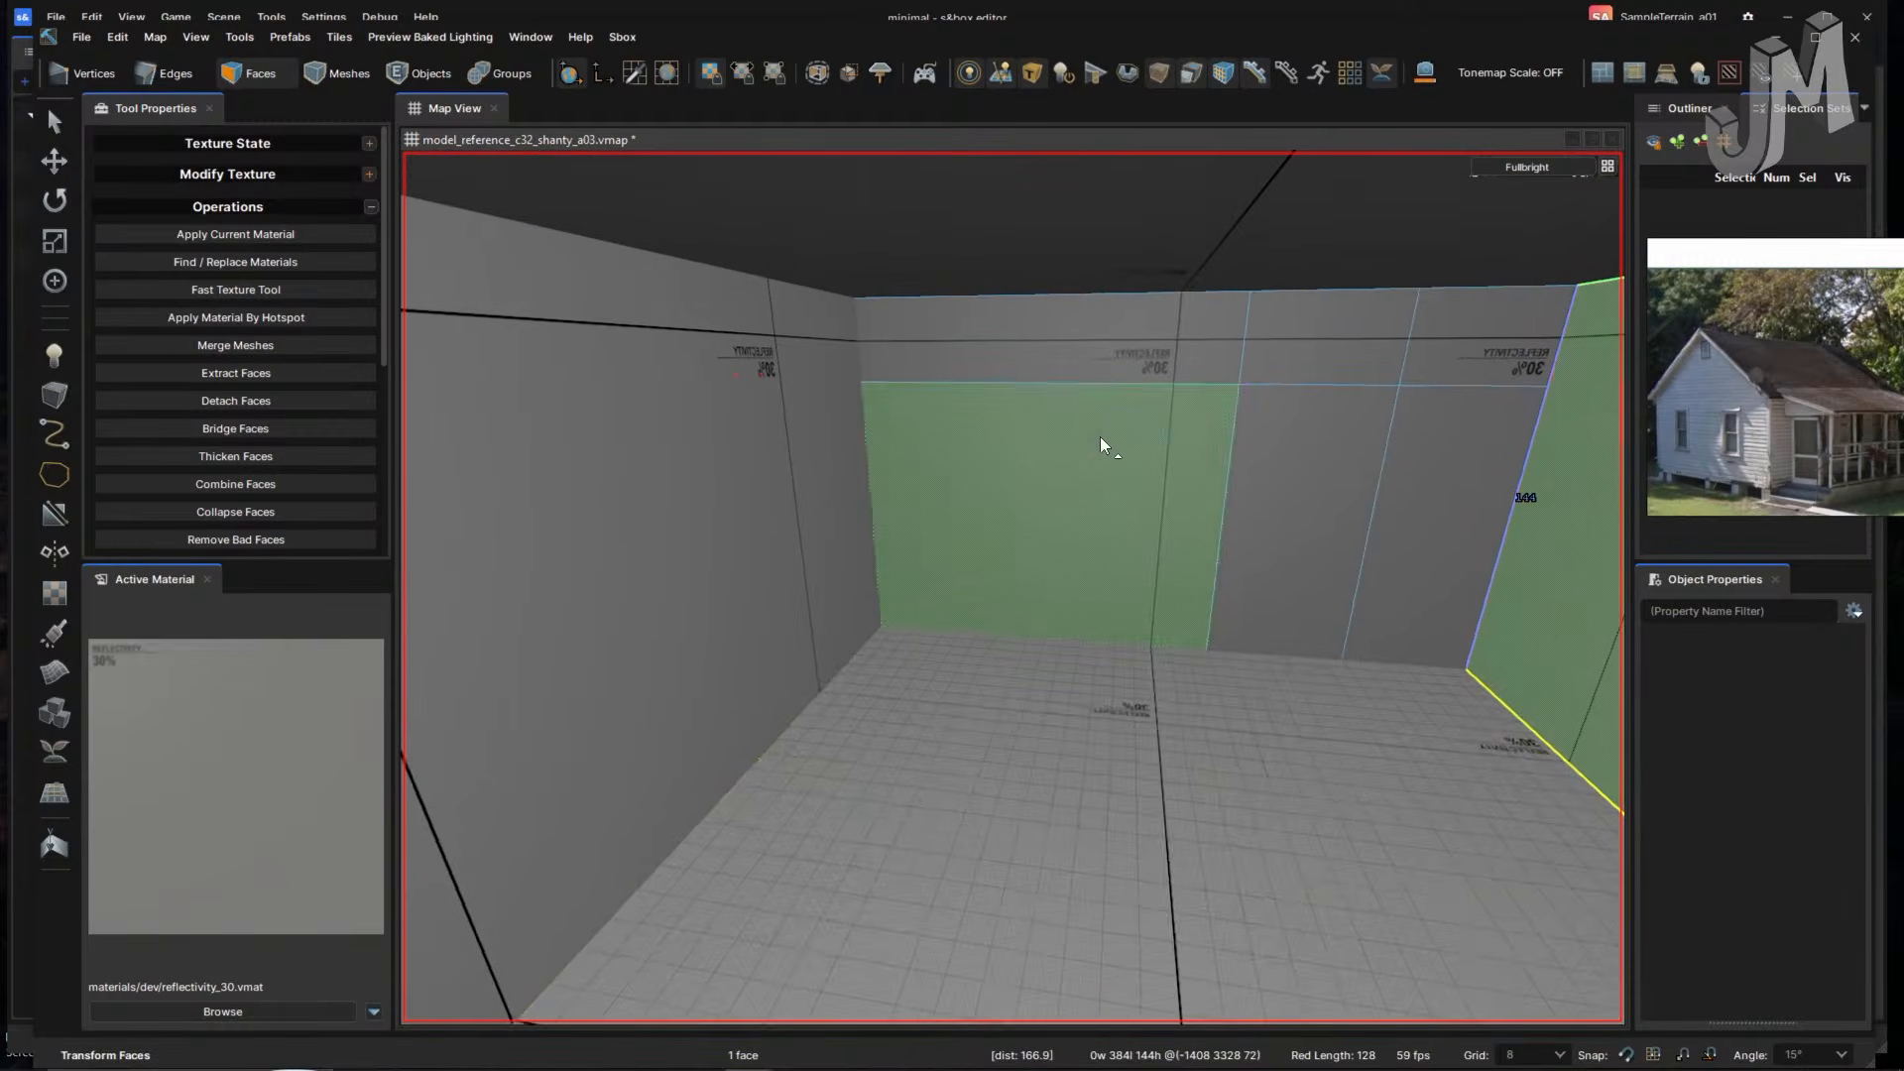
- Extrude the door-sized panel face out of the back wall
{"action": "right_click_drag", "start_coordinate": [1099, 436], "coordinate": [1078, 649]}
{"action": "left_click", "coordinate": [1077, 650]}
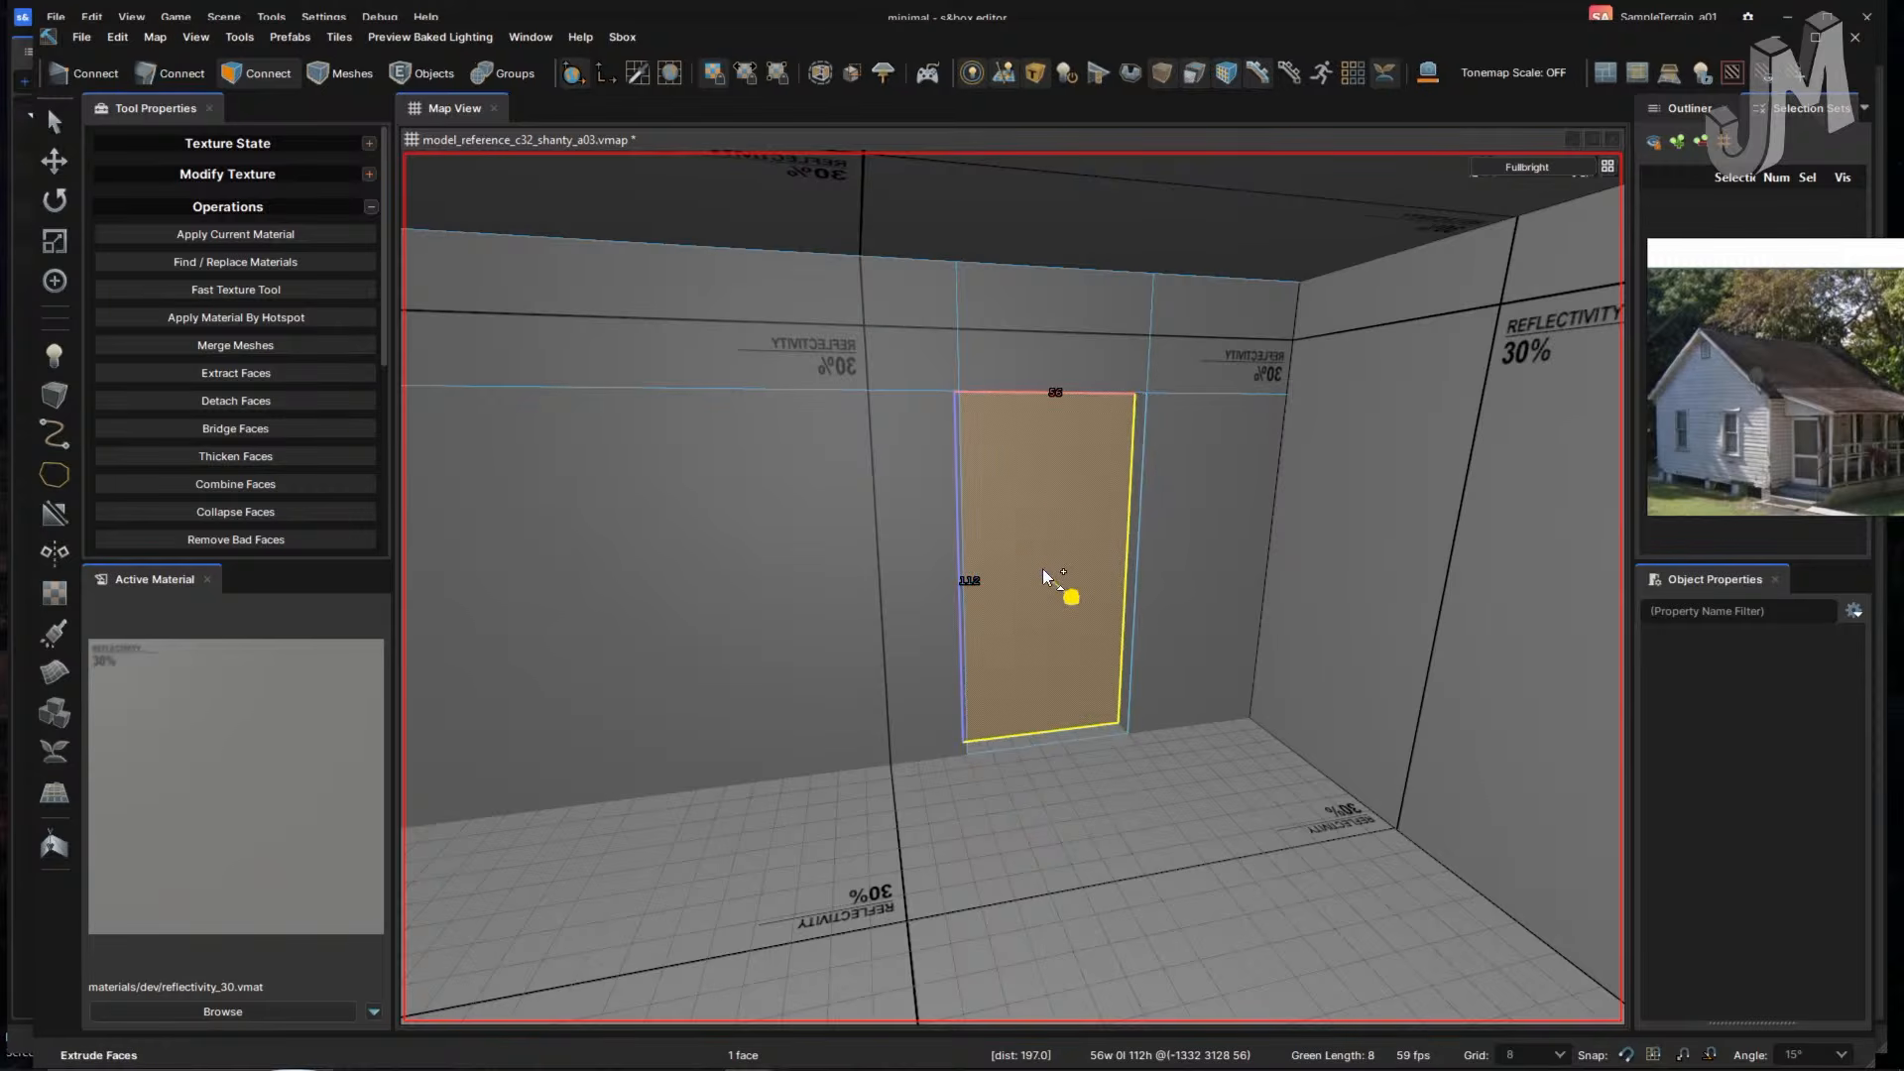
{"action": "left_click_drag", "start_coordinate": [1043, 568], "coordinate": [1043, 568], "text": "shift"}
{"action": "right_click_drag", "start_coordinate": [1104, 657], "coordinate": [1105, 656]}
{"action": "left_click", "coordinate": [1226, 530]}
- Move the player start figure along green and red axes into the room
{"action": "key", "text": "4"}
{"action": "left_click", "coordinate": [1228, 525]}
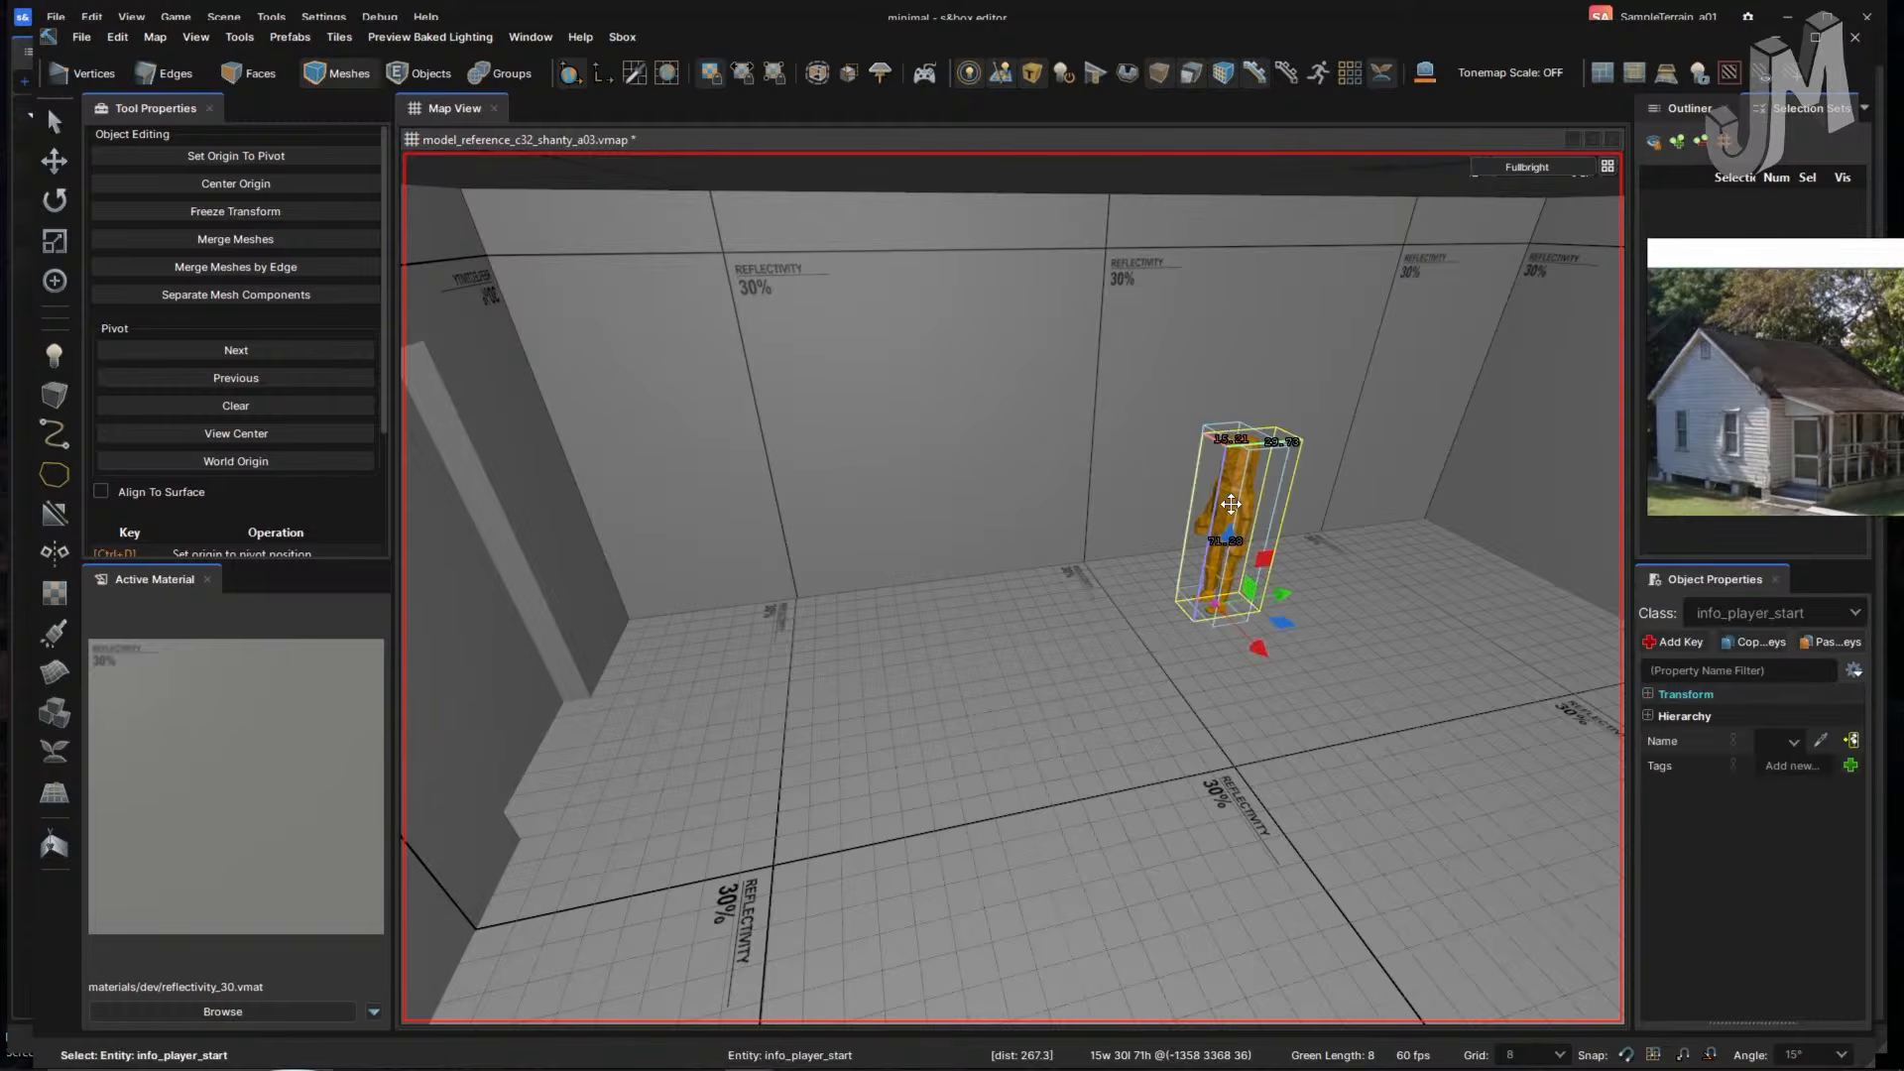
{"action": "left_click_drag", "start_coordinate": [1214, 603], "coordinate": [739, 763]}
{"action": "right_click_drag", "start_coordinate": [1075, 724], "coordinate": [1075, 727]}
{"action": "left_click", "coordinate": [1160, 627]}
{"action": "right_click_drag", "start_coordinate": [1140, 638], "coordinate": [1143, 638]}
- Push the right wall face 64 units inward
{"action": "key", "text": "3"}
{"action": "left_click", "coordinate": [1263, 563]}
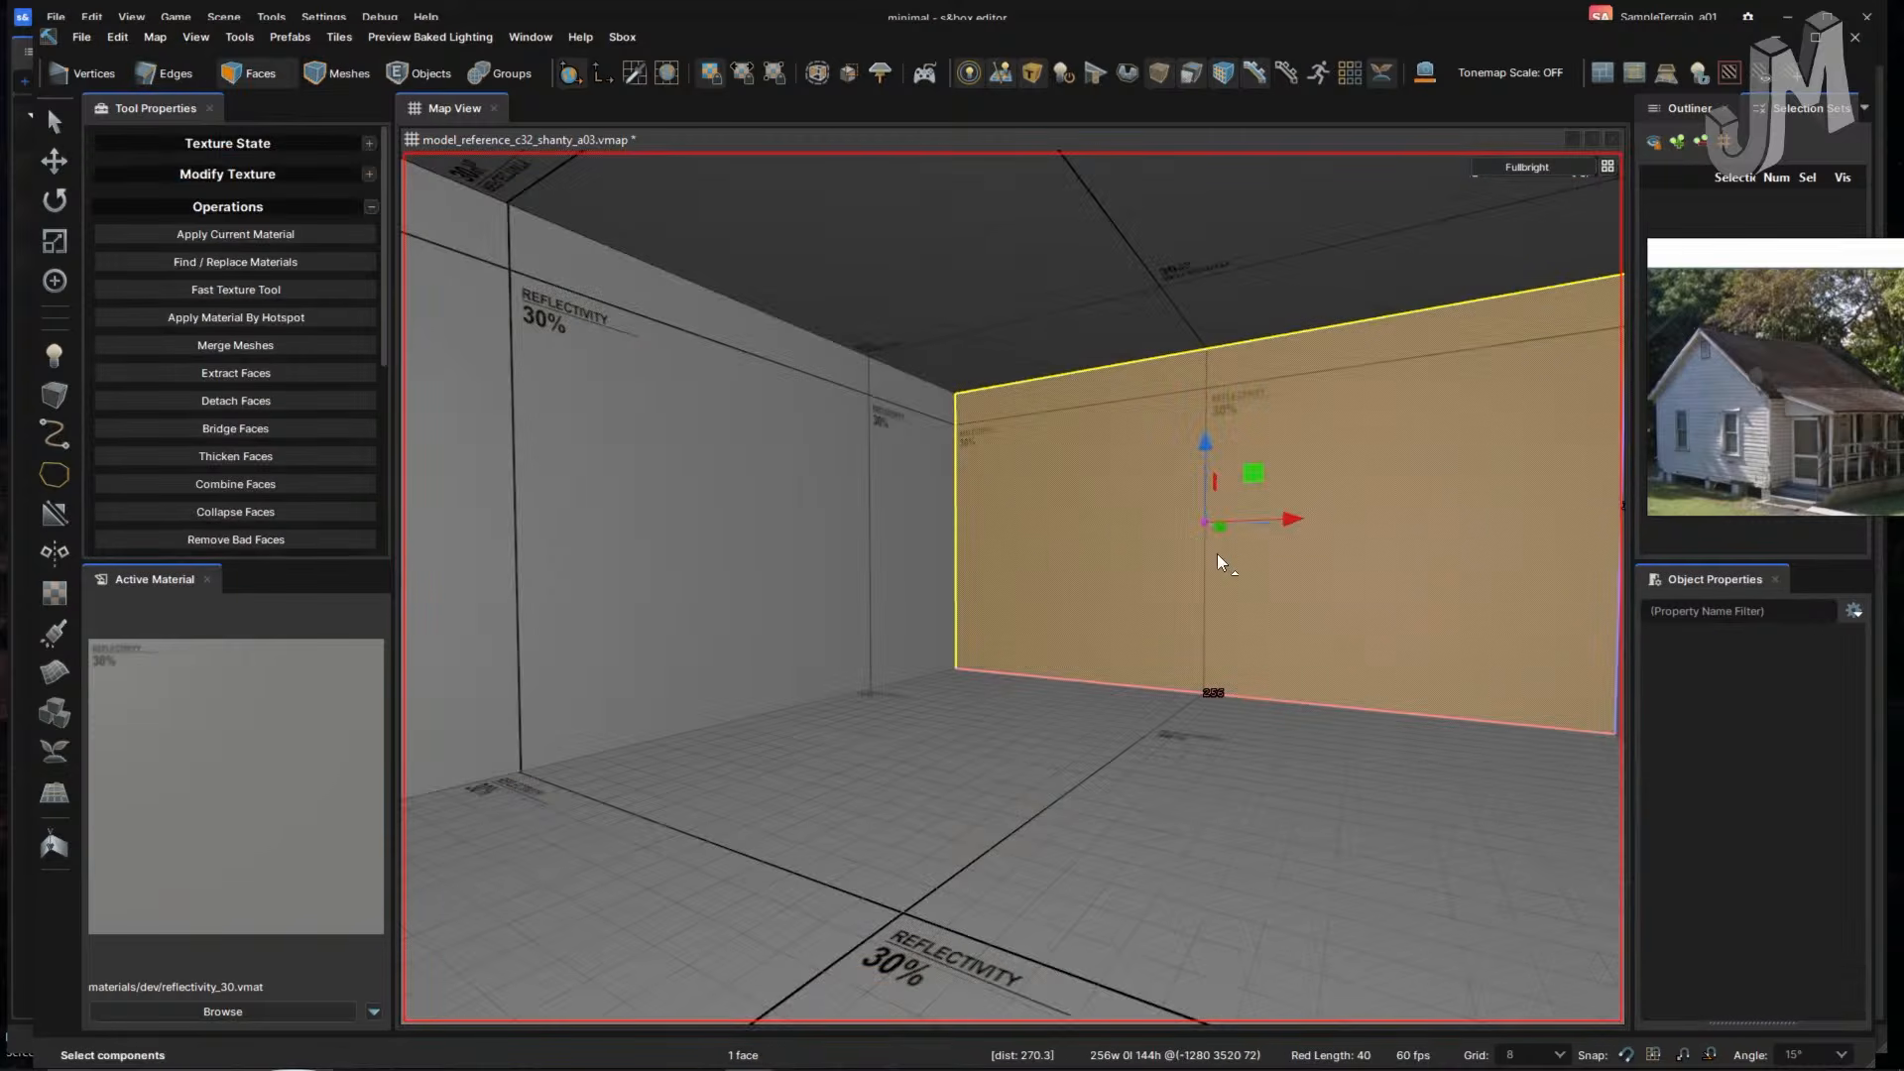
{"action": "right_click_drag", "start_coordinate": [1229, 557], "coordinate": [1236, 561]}
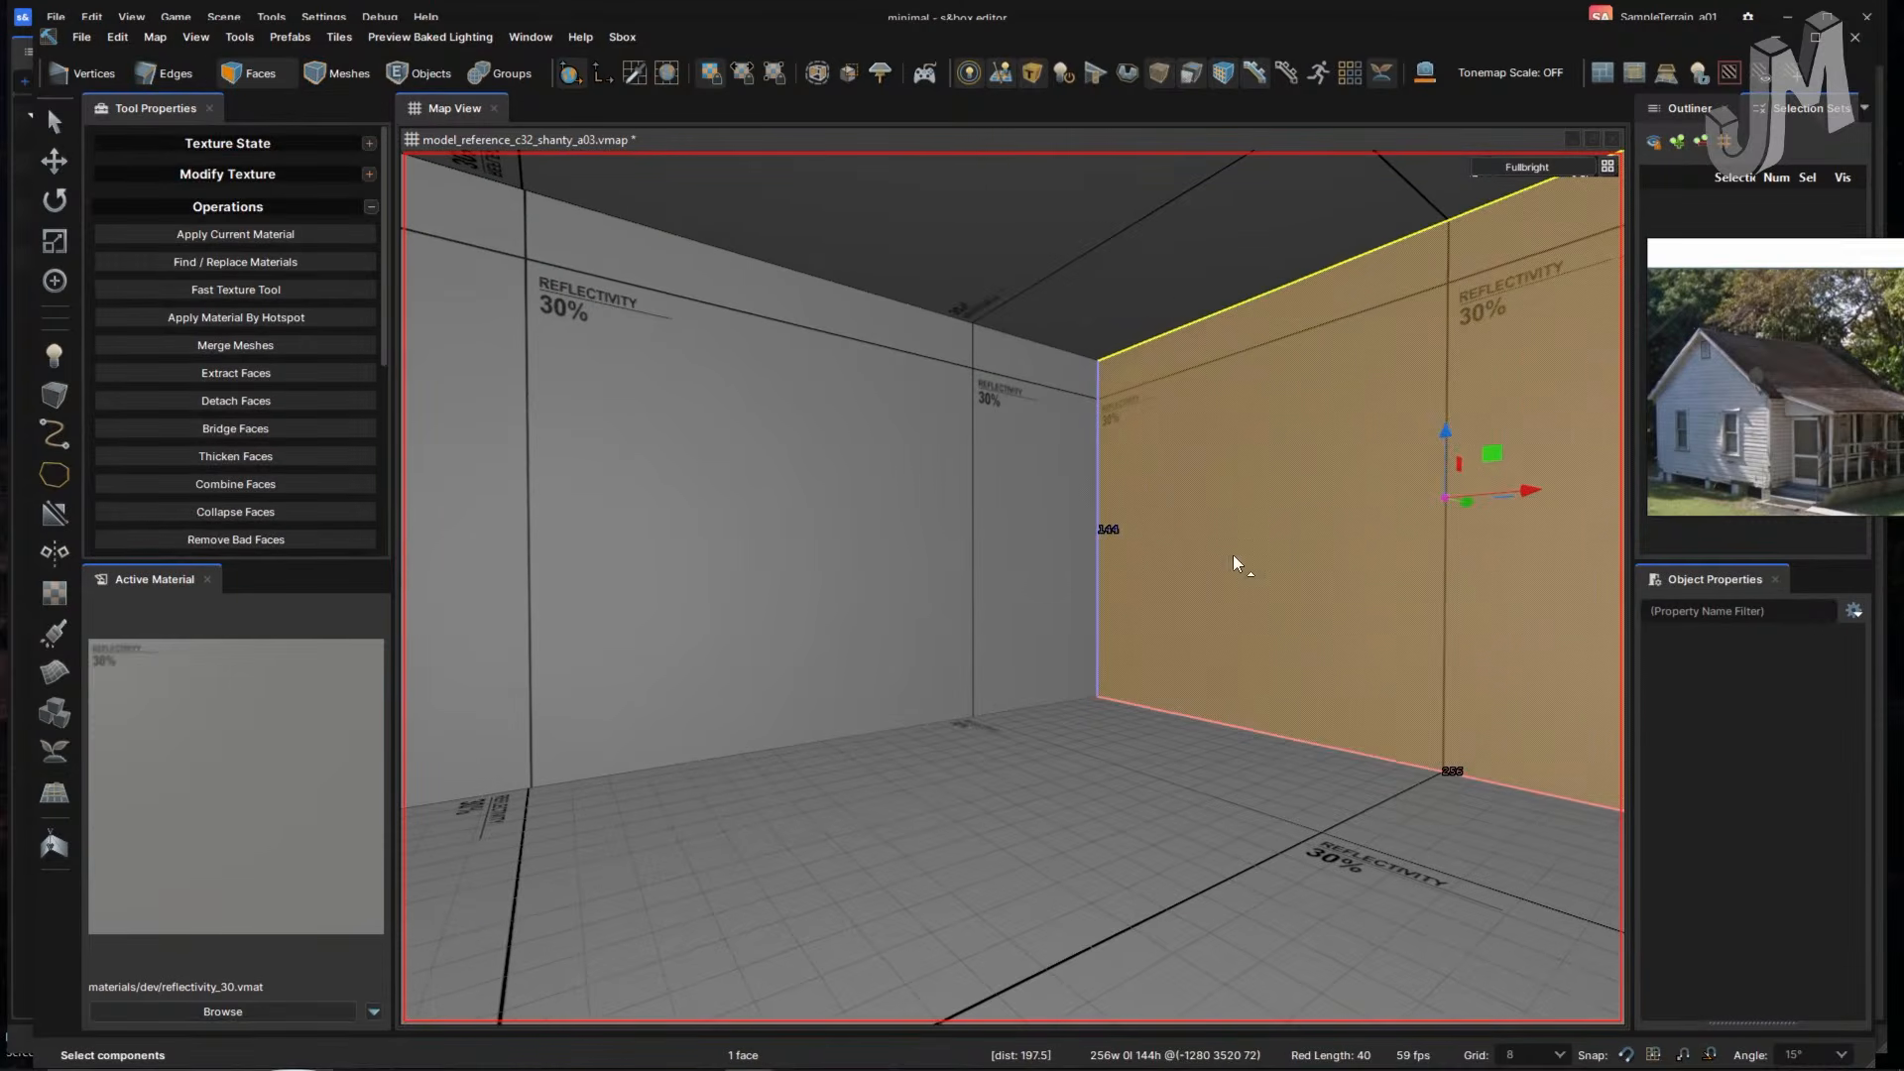
{"action": "left_click_drag", "start_coordinate": [1465, 506], "coordinate": [1317, 492]}
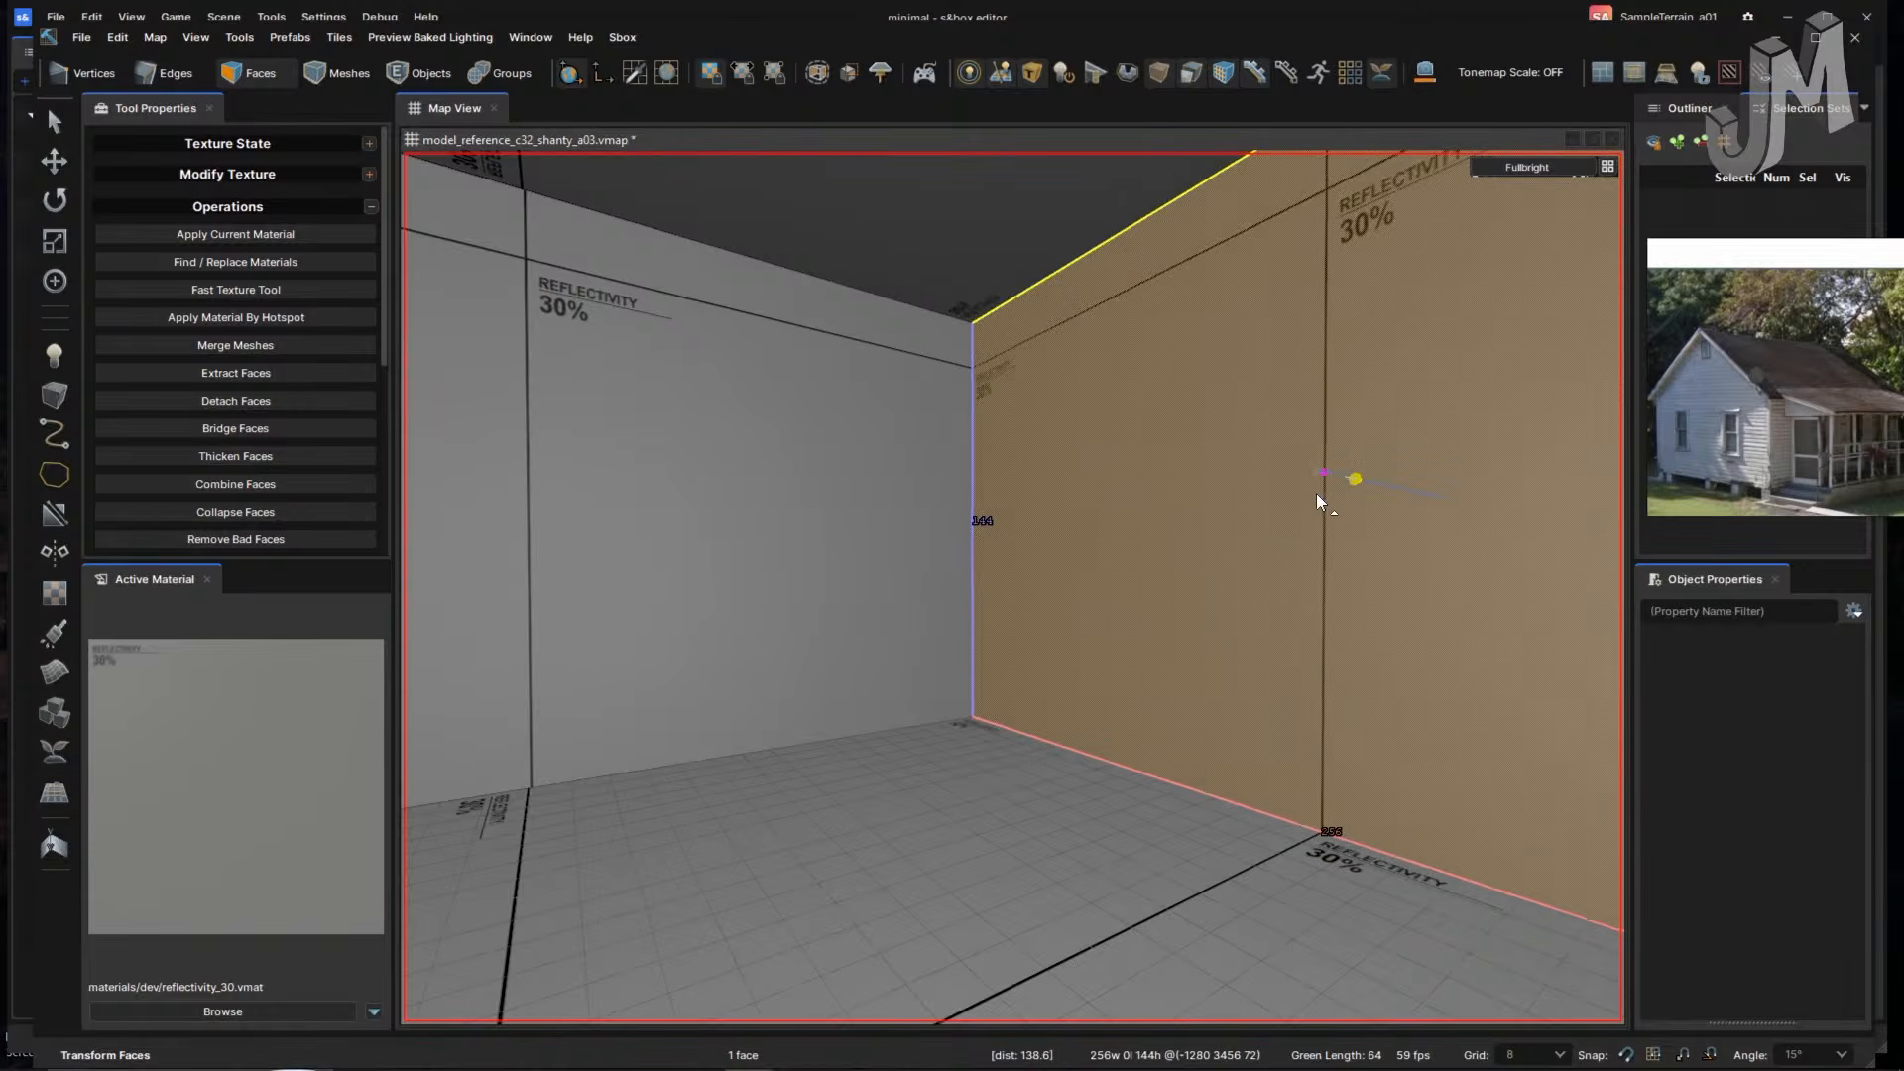
{"action": "right_click_drag", "start_coordinate": [1279, 507], "coordinate": [1156, 650]}
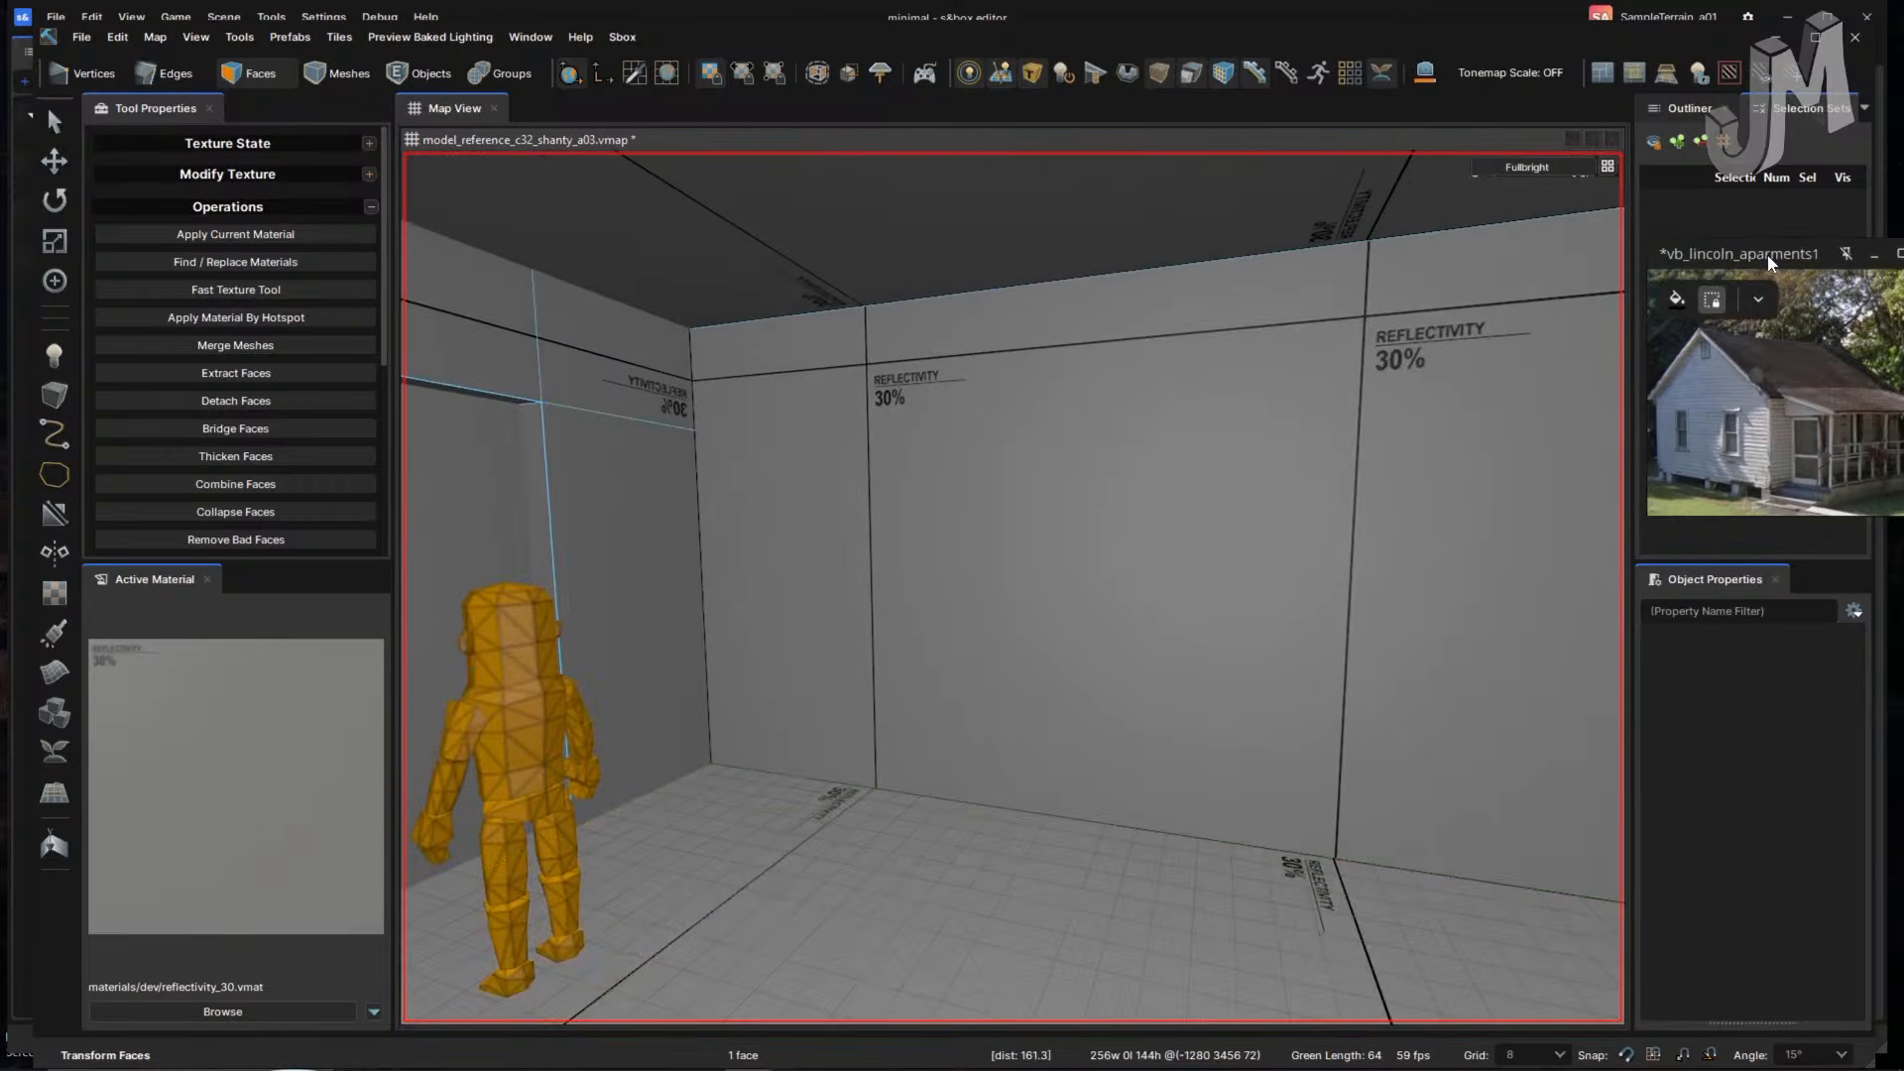
- Move the reference photo to the top-right and maximise the Hammer window
{"action": "left_click_drag", "start_coordinate": [1768, 260], "coordinate": [1755, 20]}
{"action": "left_click", "coordinate": [1815, 38]}
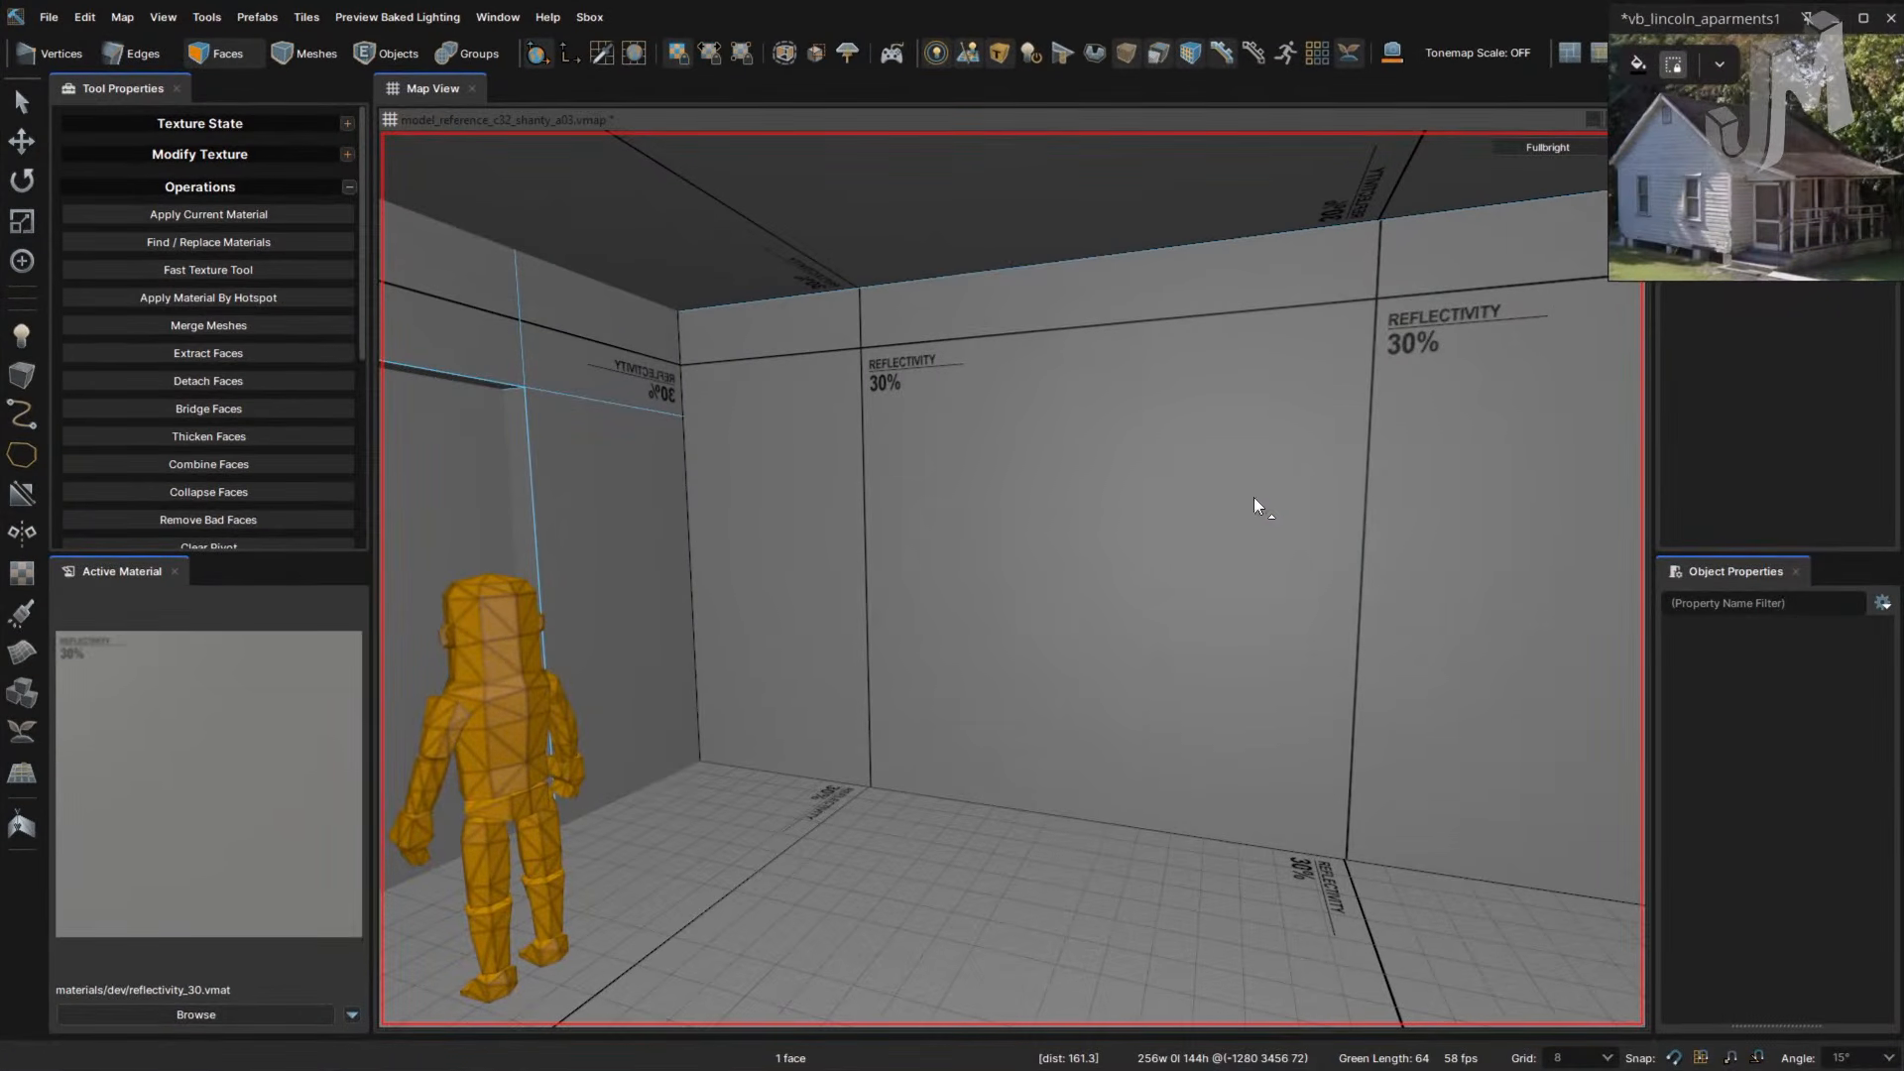
{"action": "left_click", "coordinate": [1142, 540]}
{"action": "right_click_drag", "start_coordinate": [1186, 530], "coordinate": [1123, 628]}
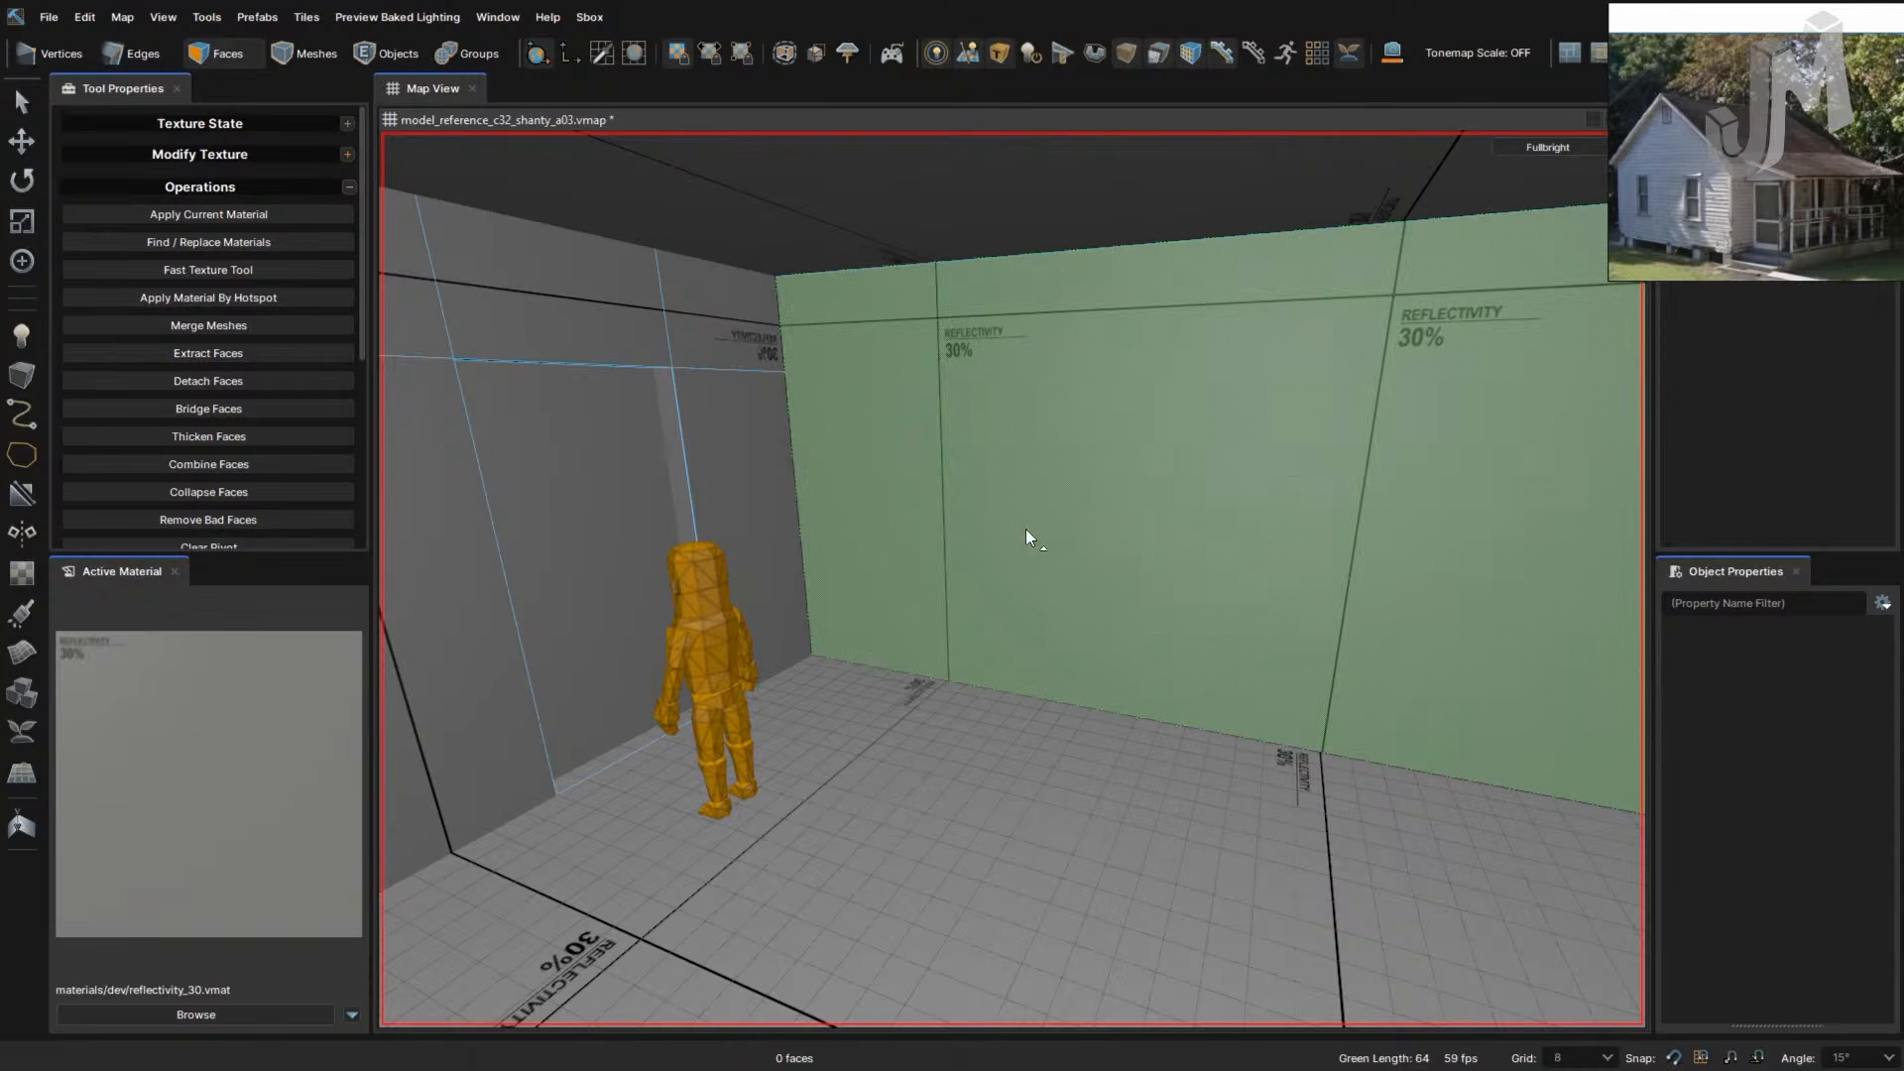
- Isolate the back wall with Ctrl+H and select its edge loop
{"action": "left_click", "coordinate": [1025, 537]}
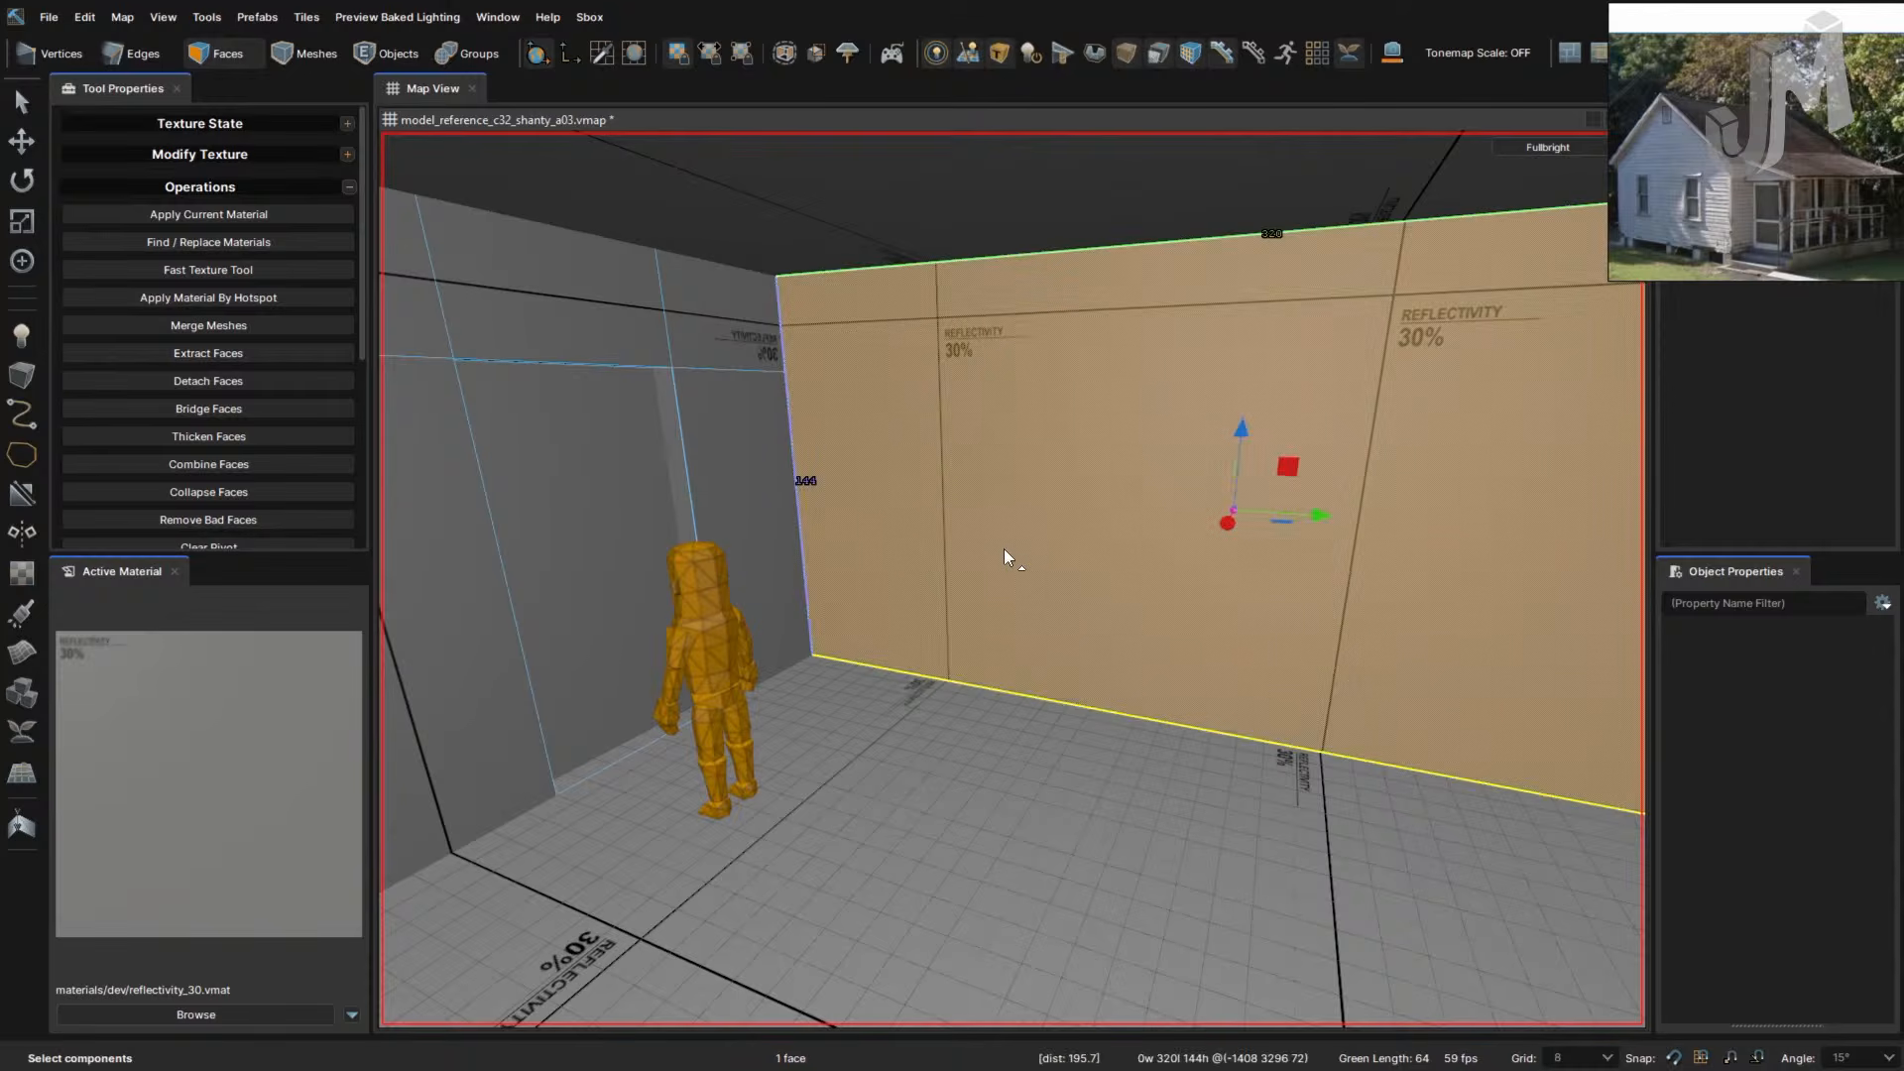
{"action": "key", "text": "ctrl+h"}
{"action": "right_click_drag", "start_coordinate": [1043, 543], "coordinate": [957, 555]}
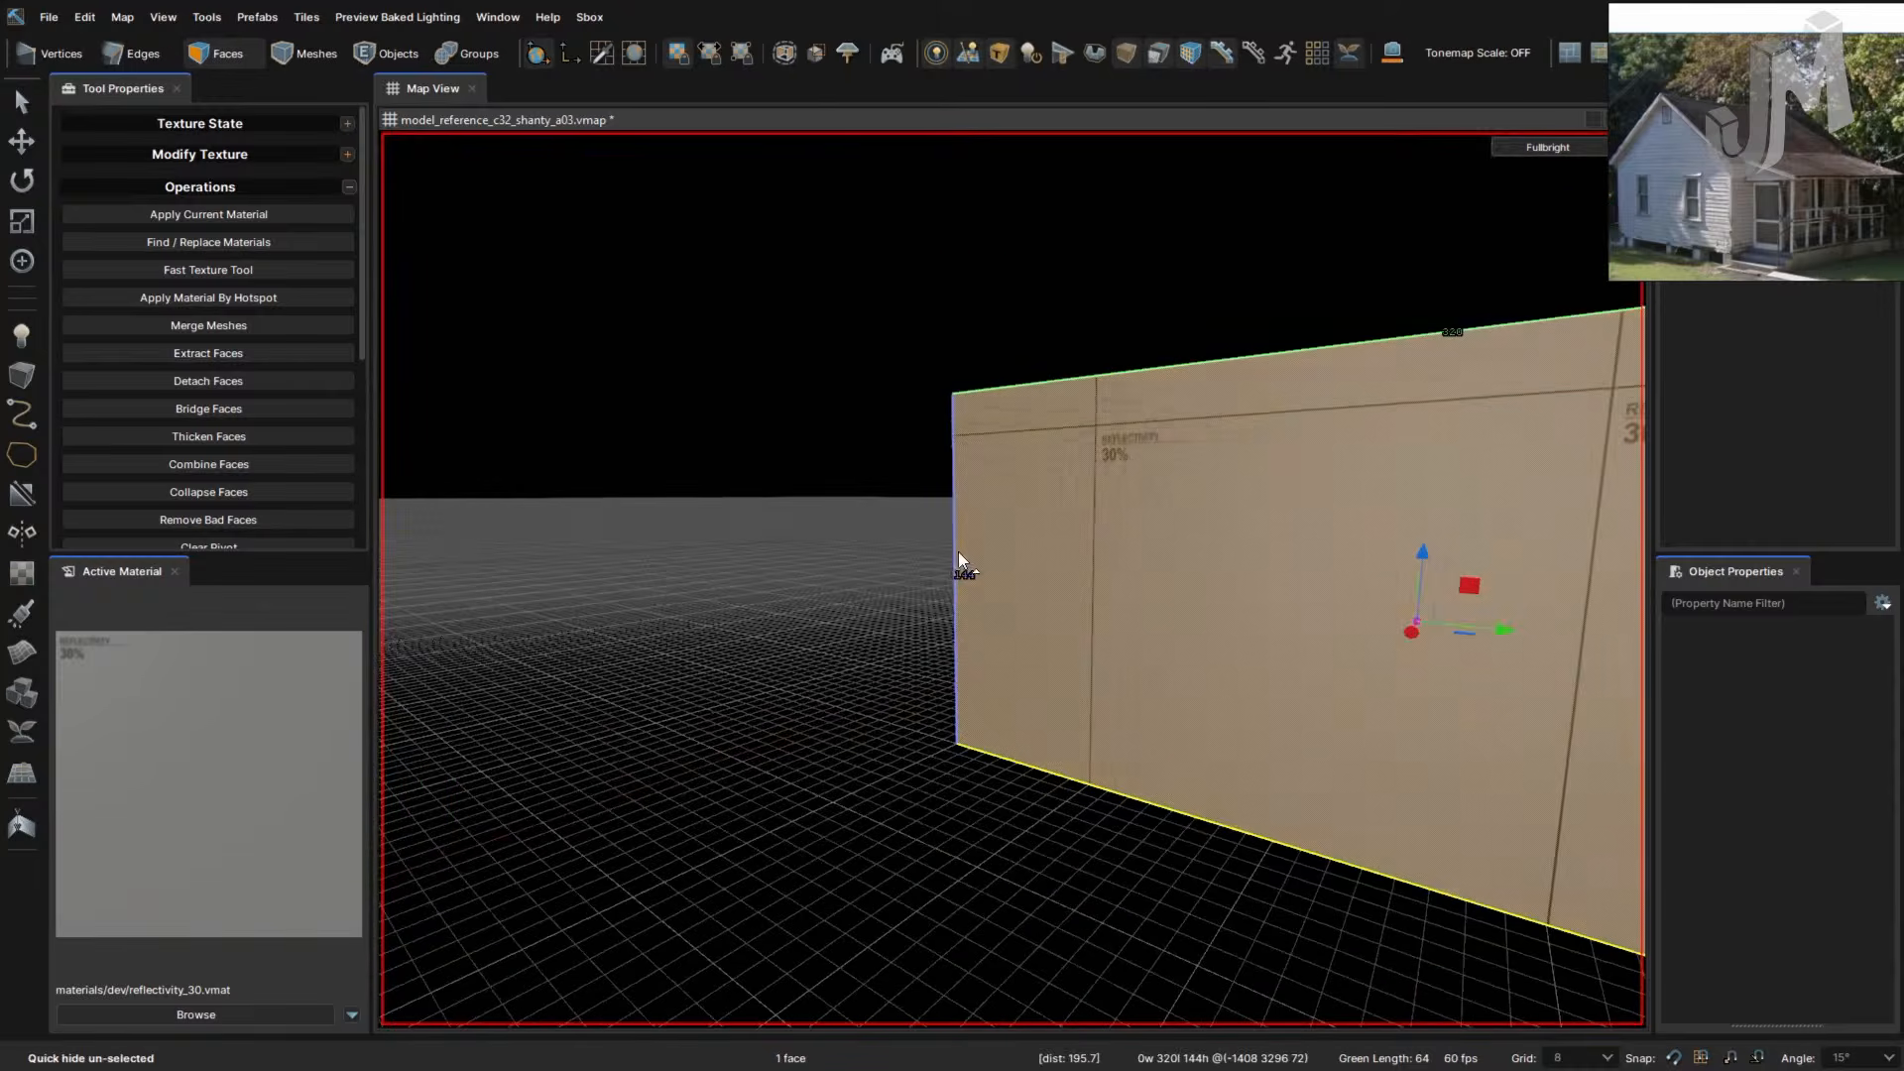
{"action": "key", "text": "2"}
{"action": "double_click", "coordinate": [955, 542]}
- Clear the edges, try extracting the wall face, then clear the selection again
{"action": "left_click", "coordinate": [1119, 539]}
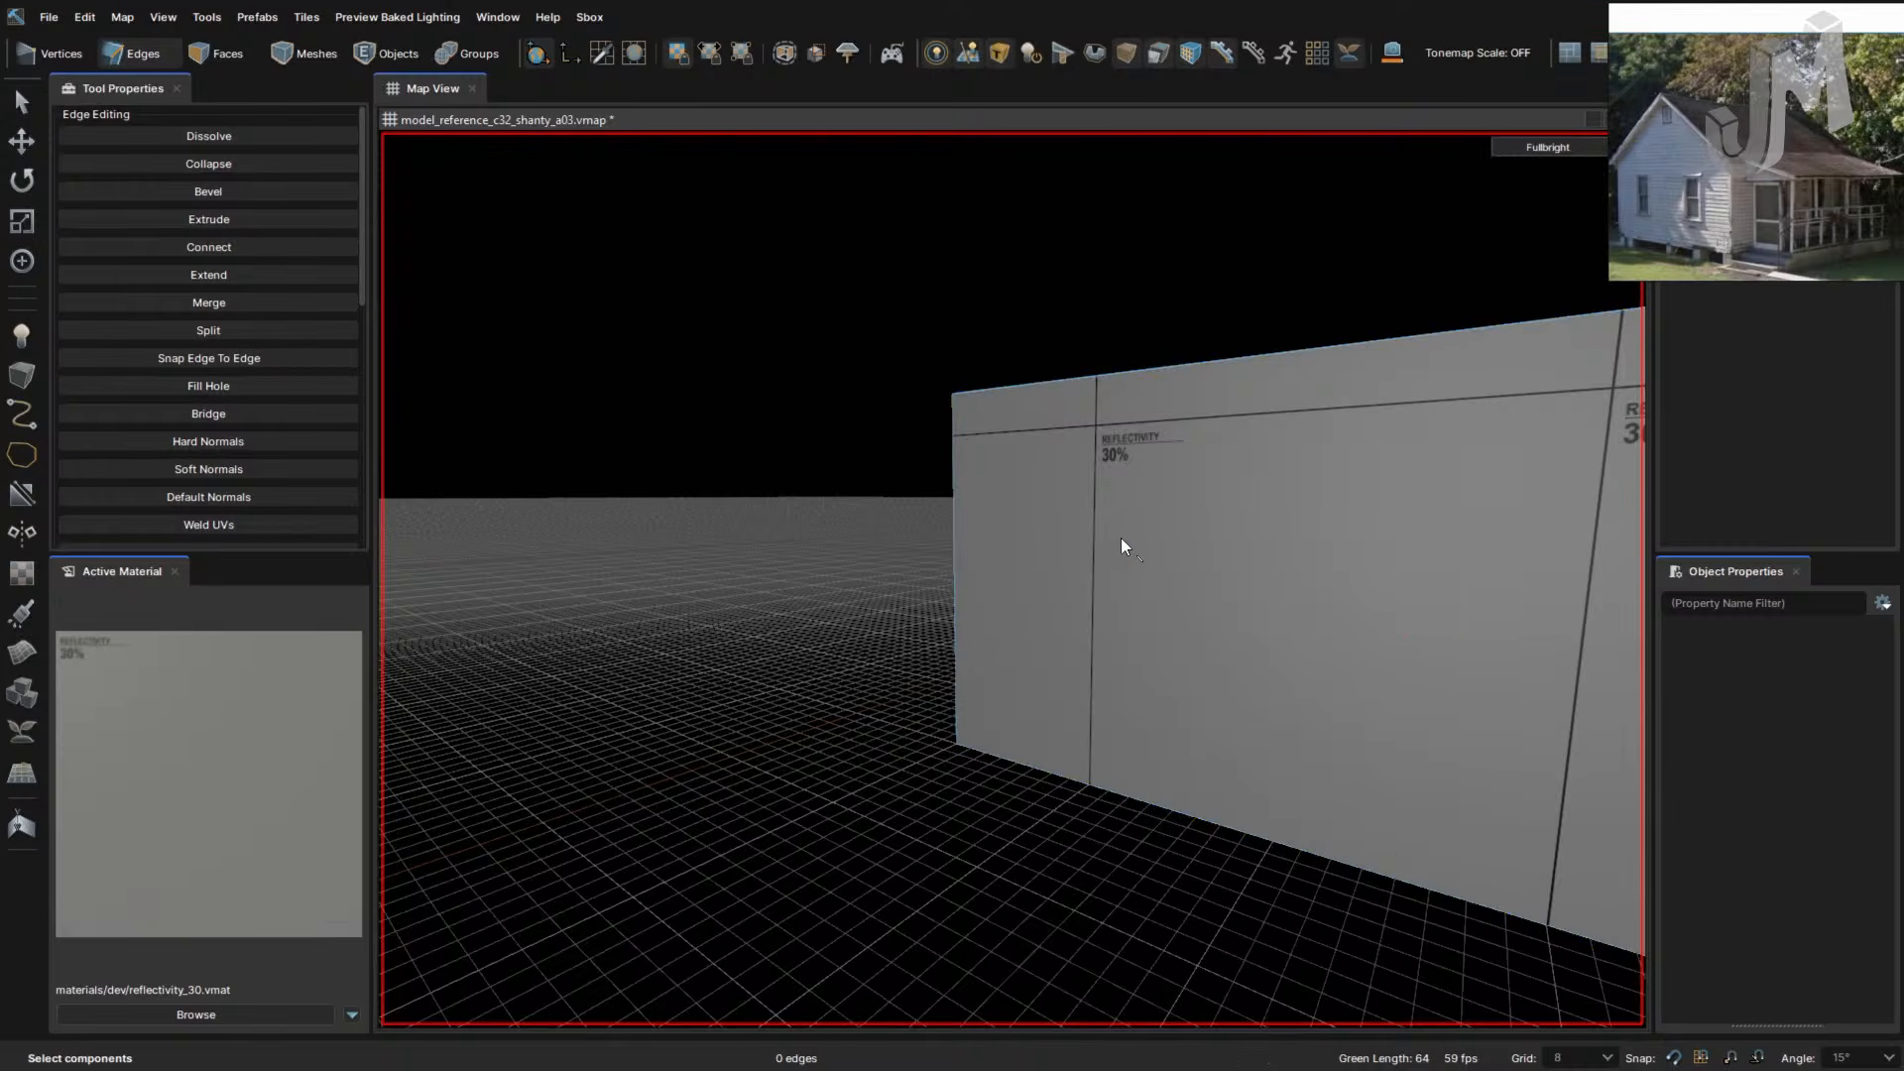
{"action": "key", "text": "3"}
{"action": "key", "text": "alt+n"}
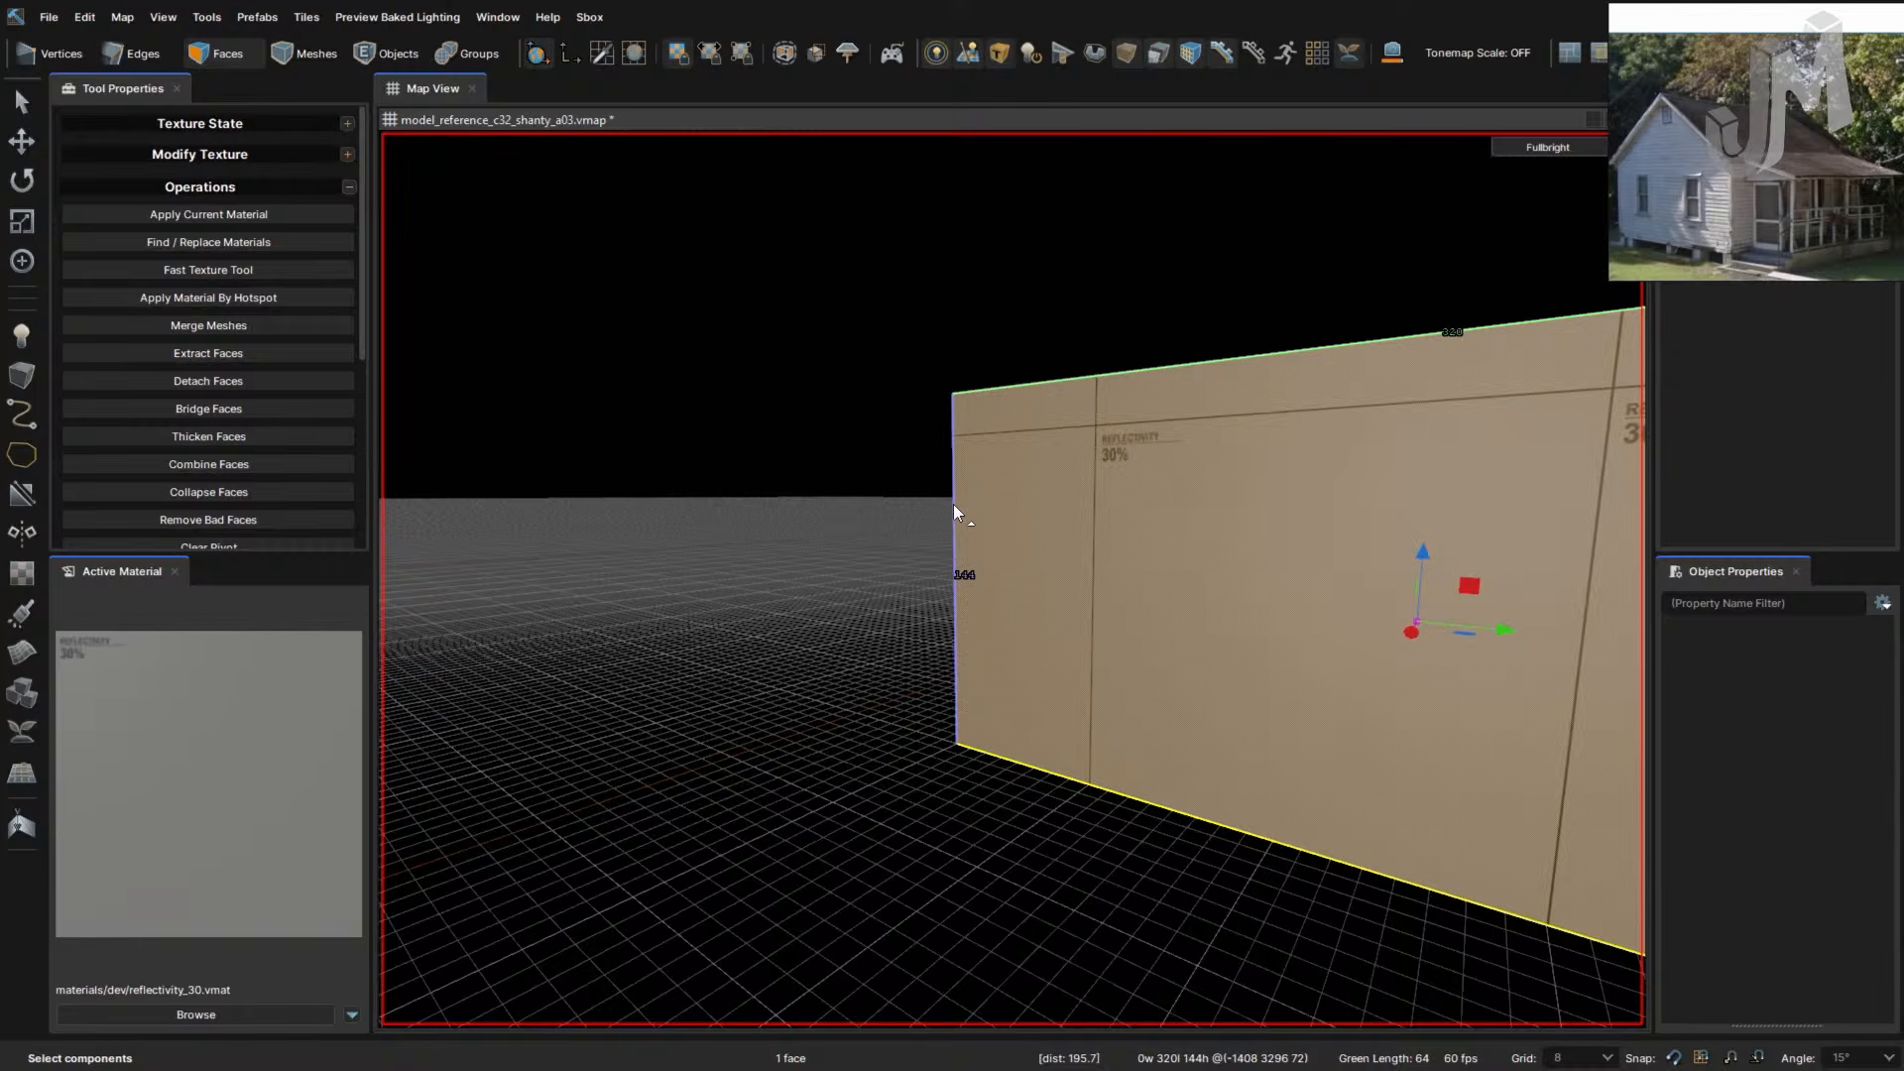
{"action": "key", "text": "4"}
{"action": "key", "text": "Escape"}
{"action": "key", "text": "2"}
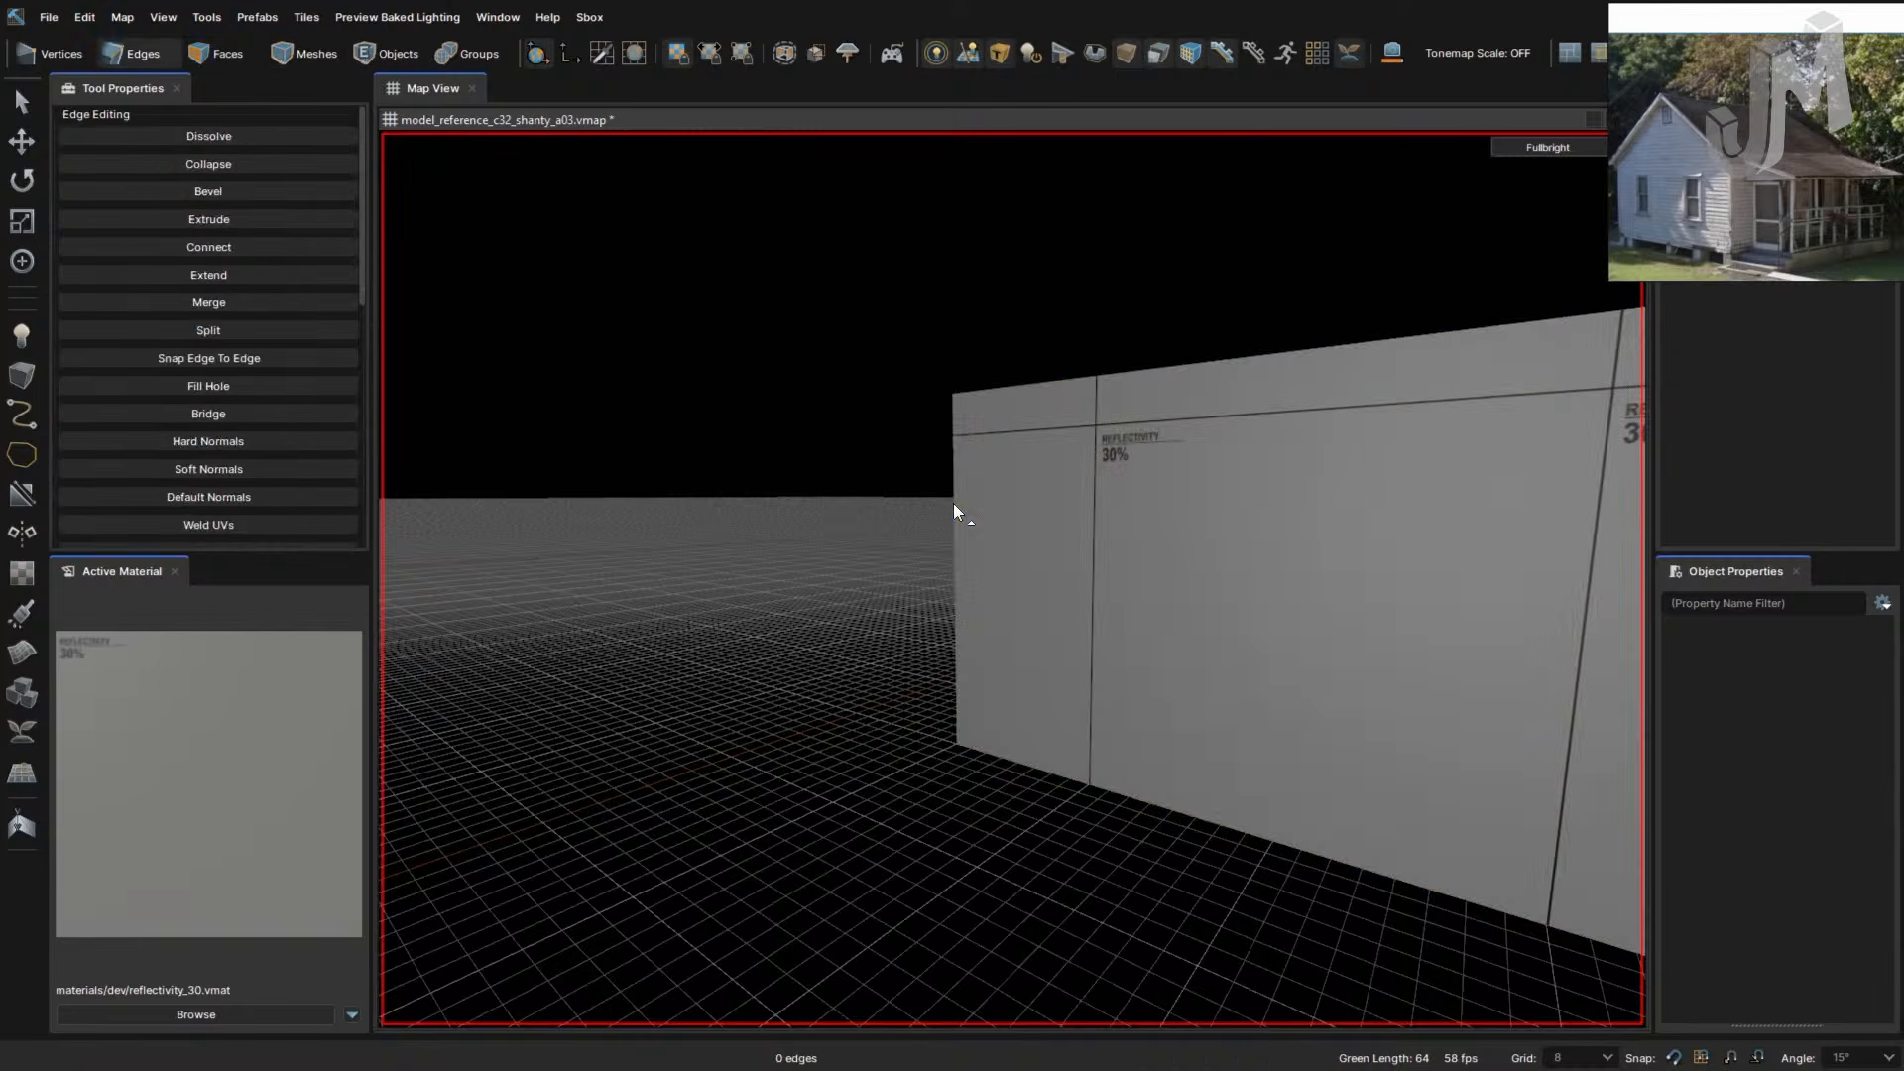
{"action": "key", "text": "3"}
- Select the wall's left edge, inspect it, then undo the selection
{"action": "left_click", "coordinate": [954, 503]}
{"action": "key", "text": "2"}
{"action": "double_click", "coordinate": [954, 503]}
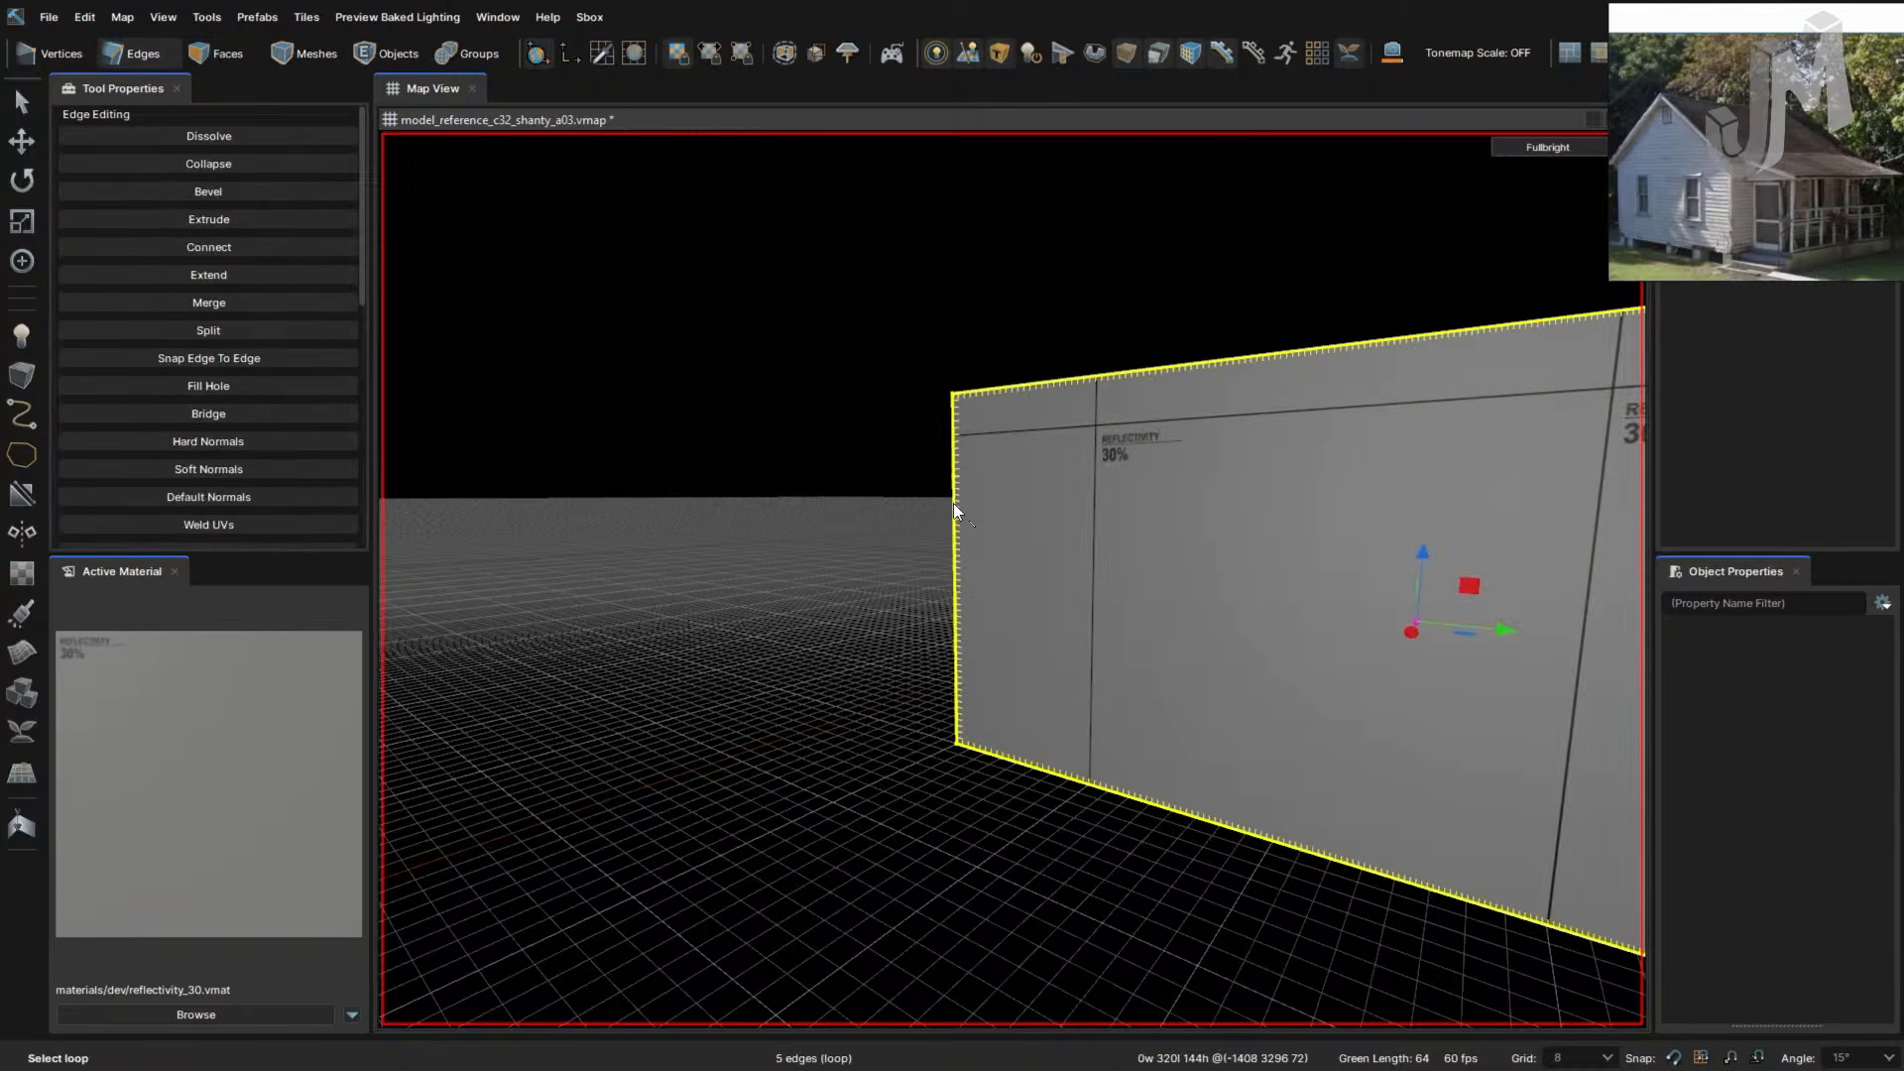
{"action": "left_click", "coordinate": [958, 503]}
{"action": "right_click_drag", "start_coordinate": [958, 503], "coordinate": [1000, 497]}
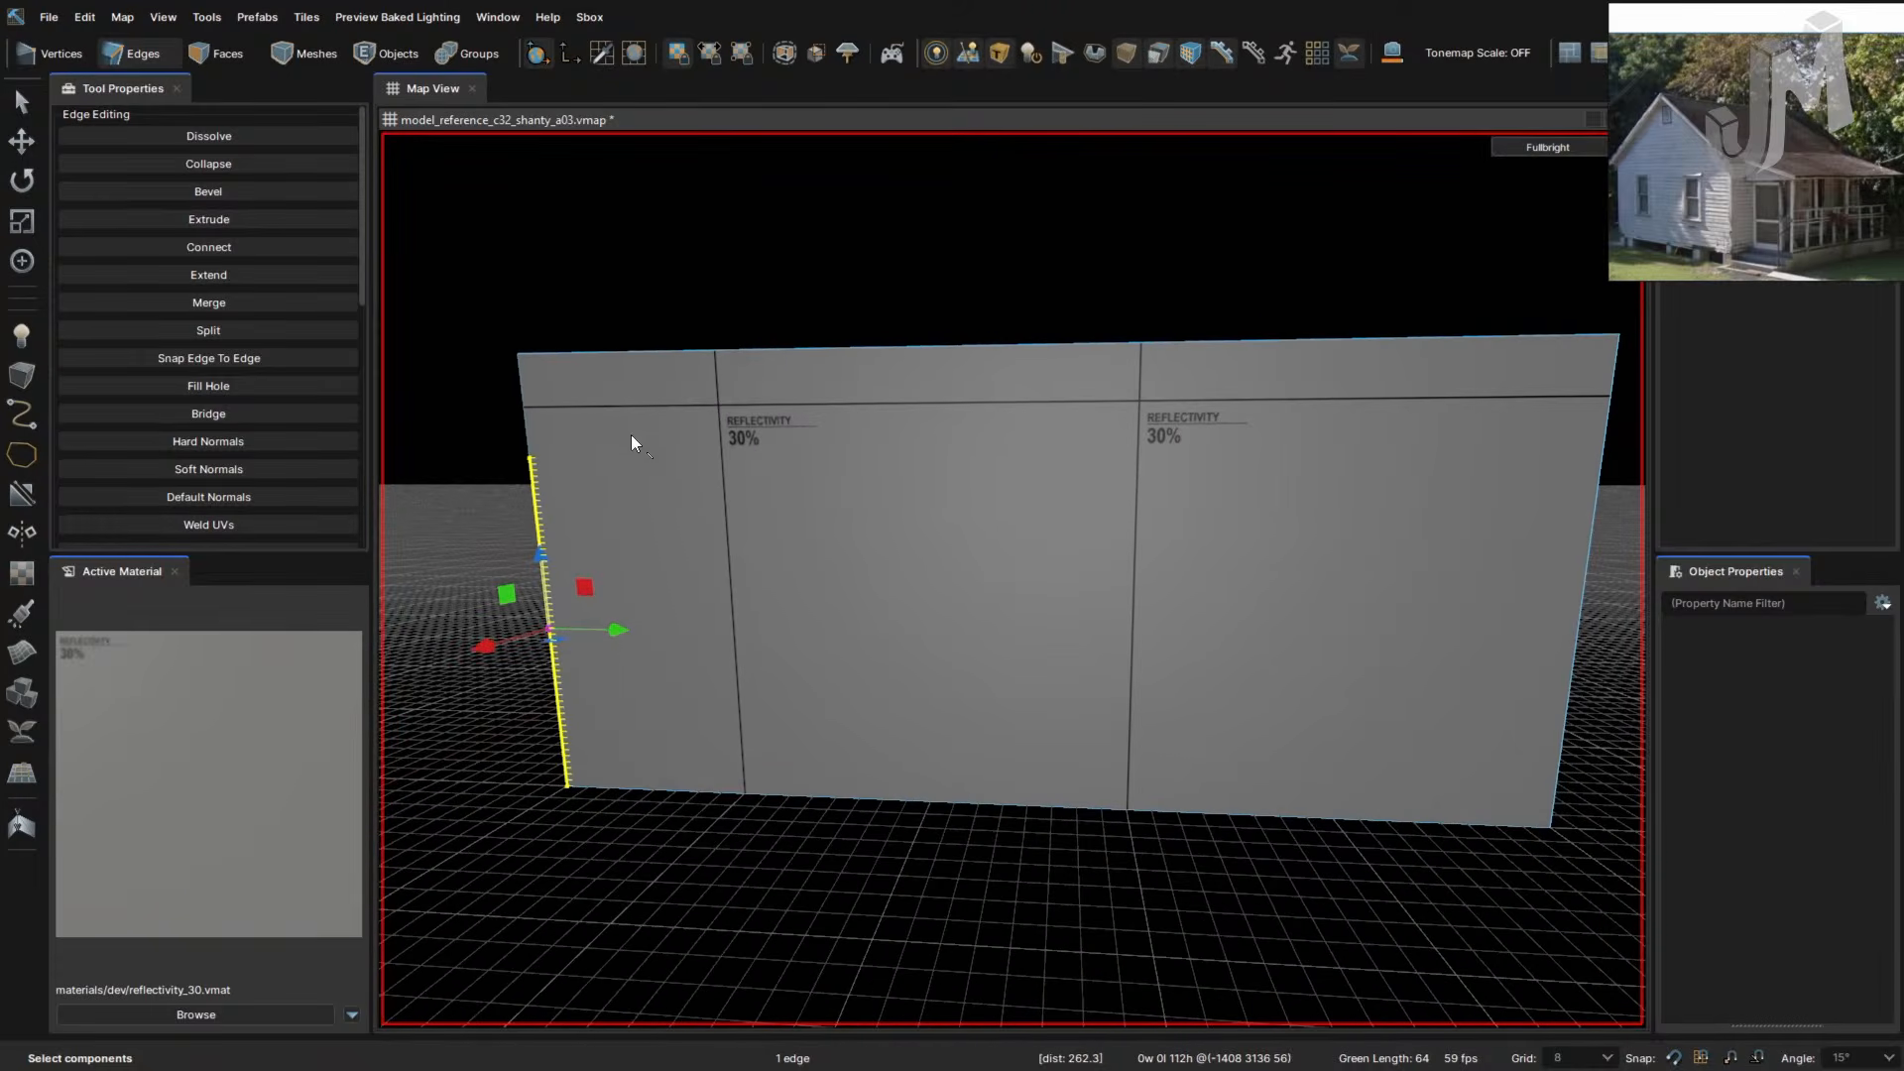
{"action": "right_click_drag", "start_coordinate": [870, 509], "coordinate": [871, 508]}
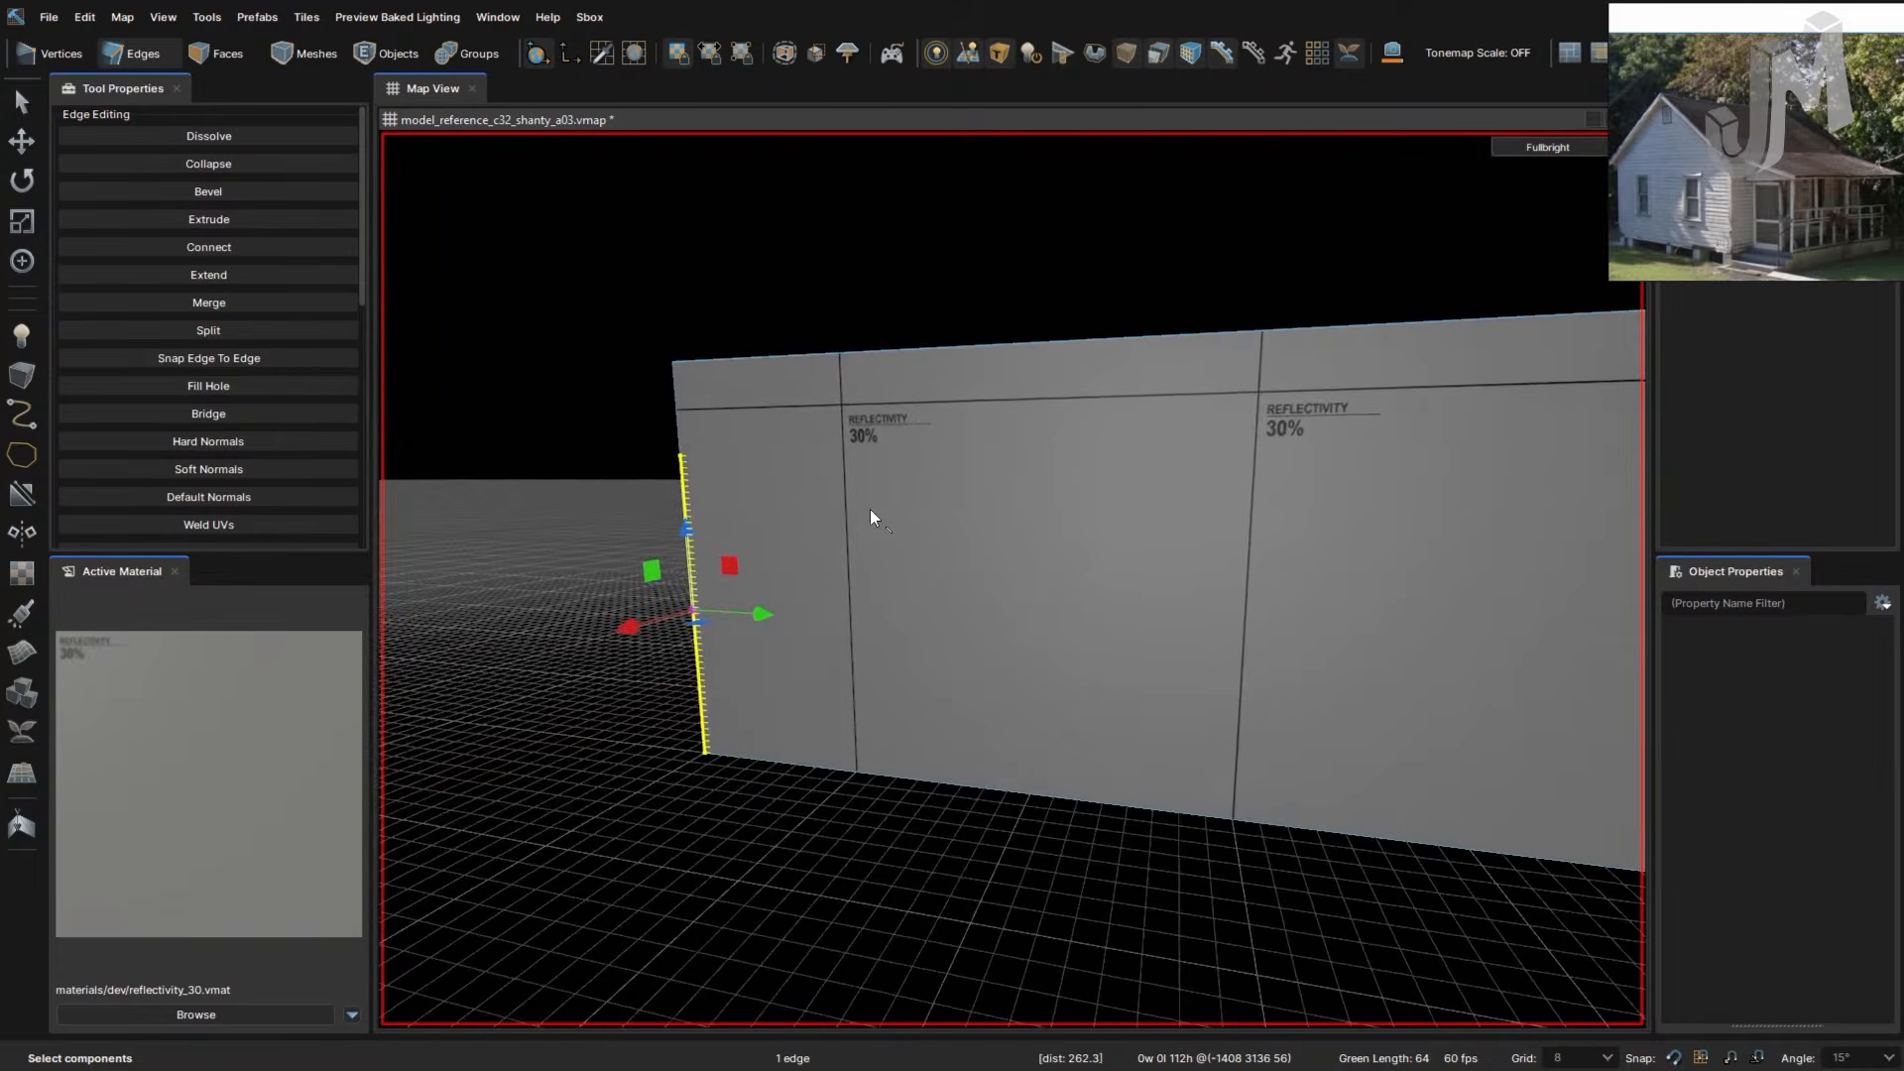
{"action": "key", "text": "ctrl+z"}
{"action": "key", "text": "ctrl+z"}
{"action": "key", "text": "ctrl+z"}
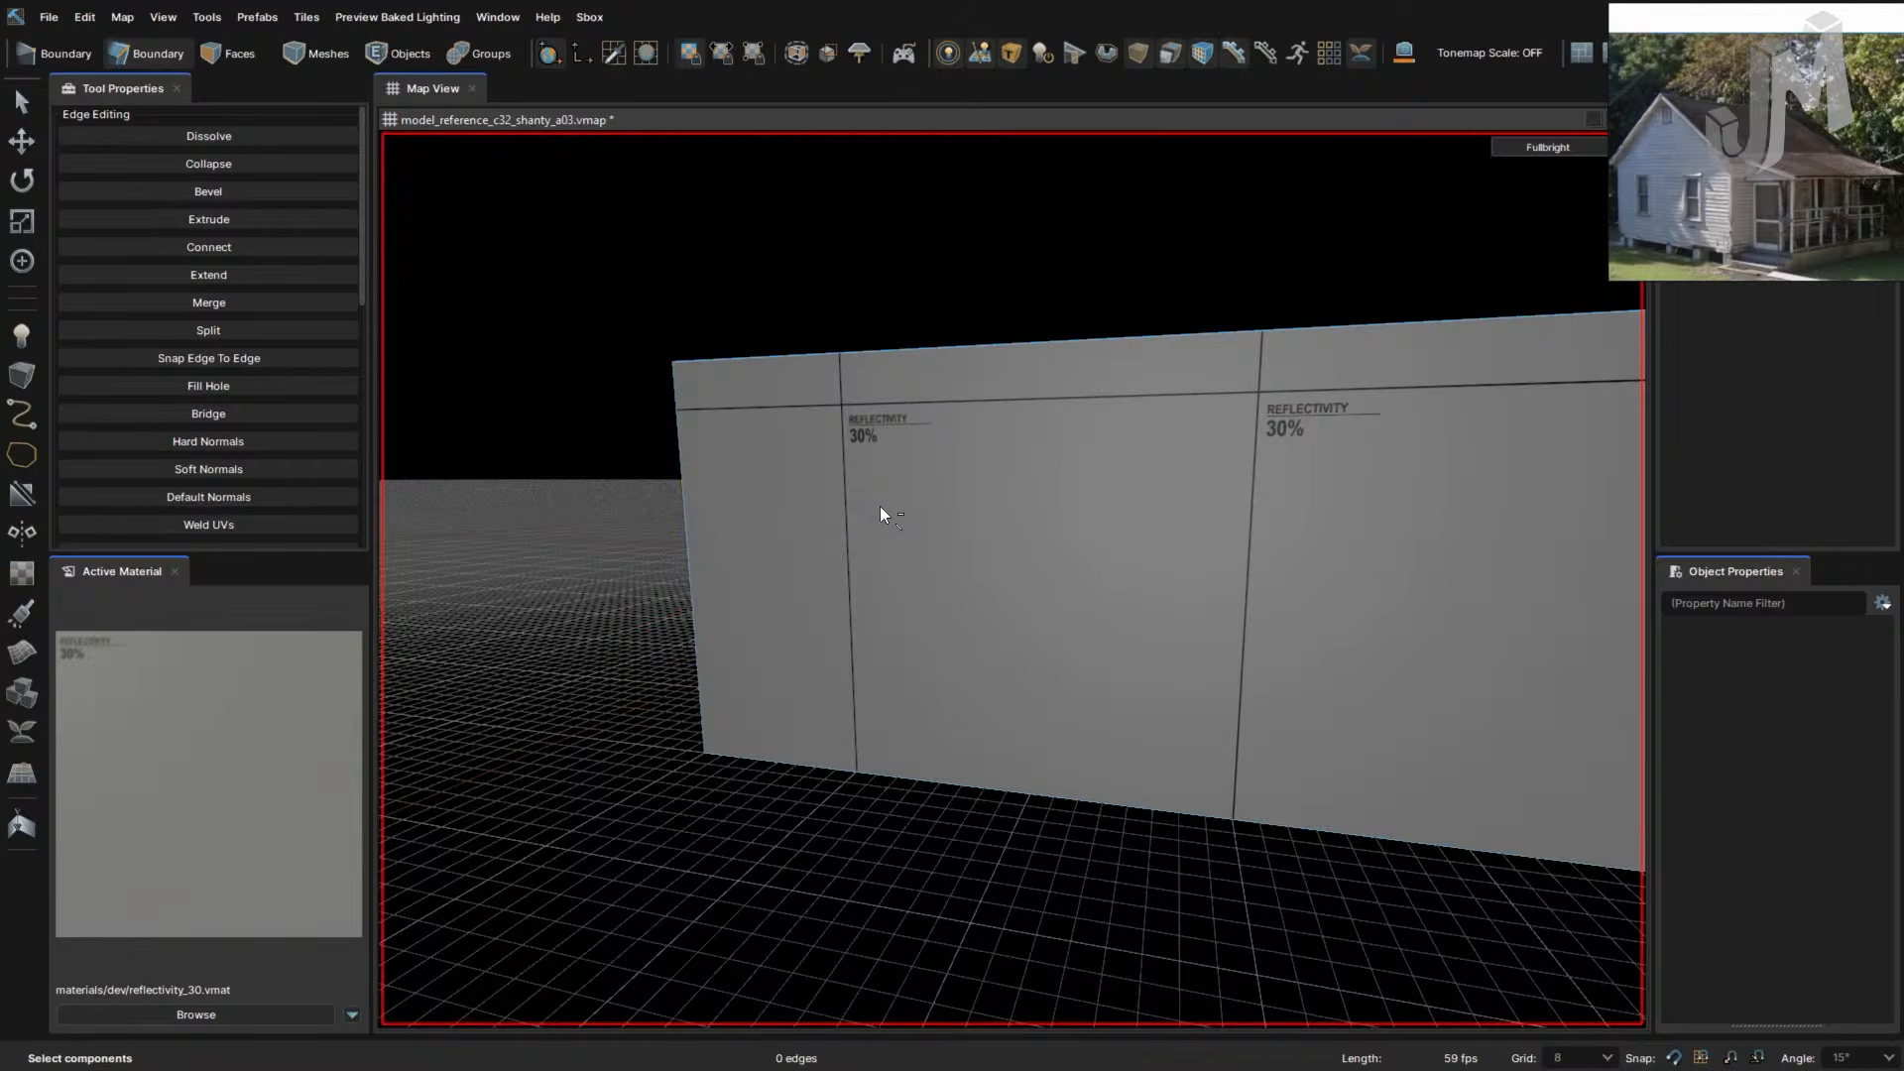
- Unhide the whole room and select the right wall face
{"action": "key", "text": "u"}
{"action": "right_click_drag", "start_coordinate": [885, 507], "coordinate": [942, 517]}
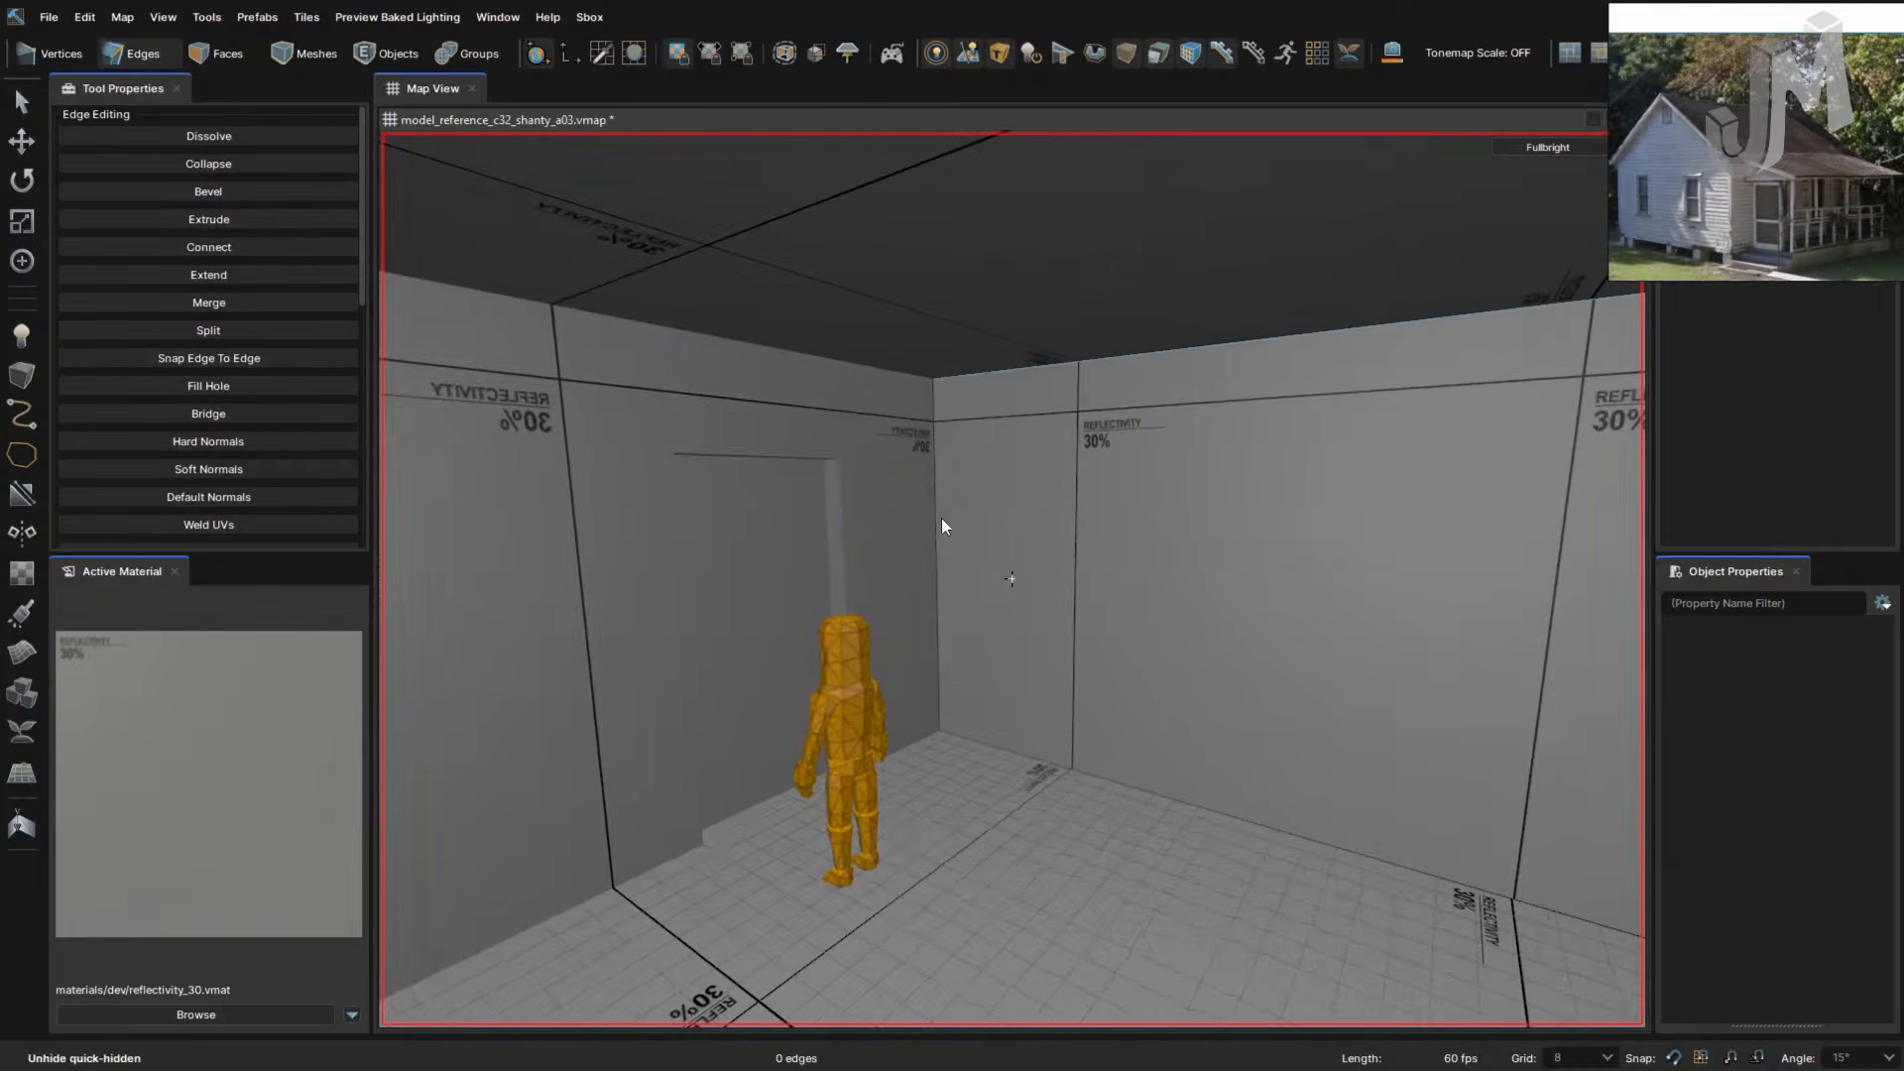
{"action": "key", "text": "3"}
{"action": "left_click", "coordinate": [1003, 478]}
- Cut a horizontal line across the right wall, splitting it in two
{"action": "key", "text": "c"}
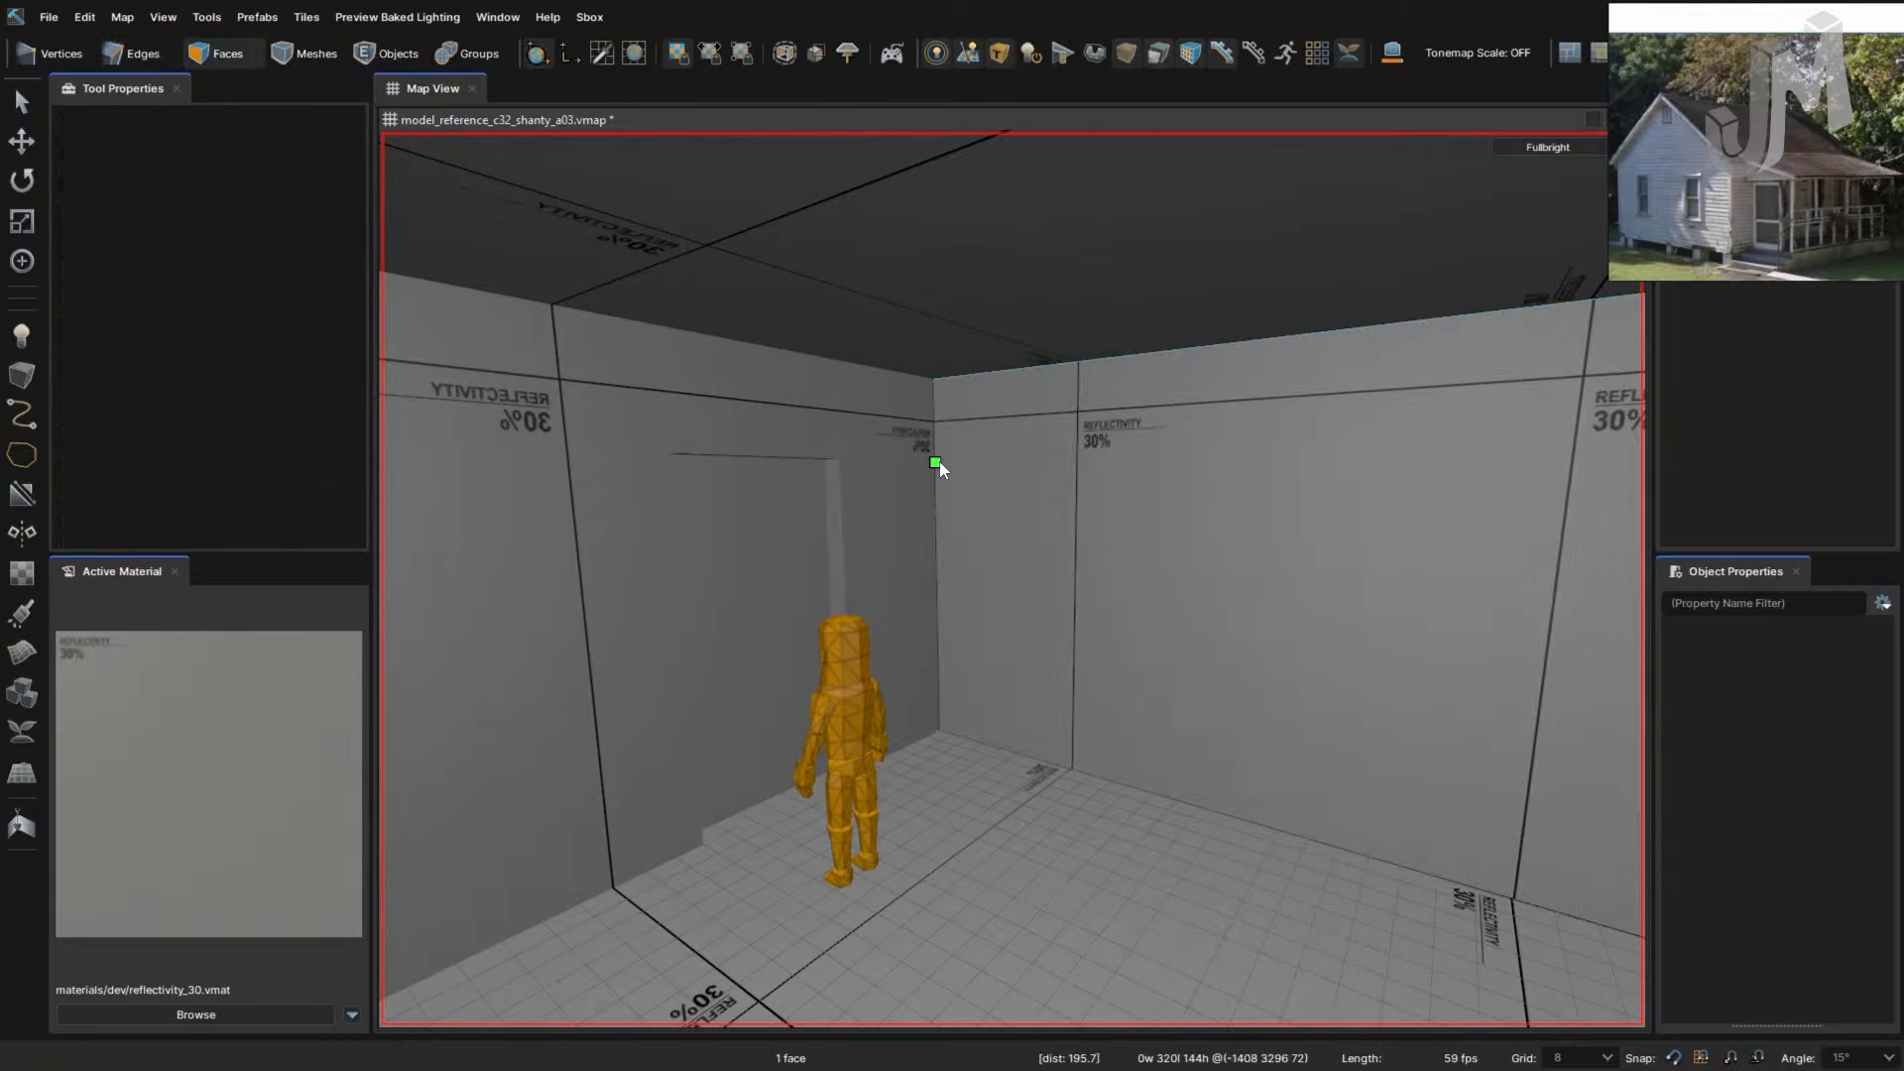
{"action": "left_click", "coordinate": [938, 462]}
{"action": "right_click_drag", "start_coordinate": [1226, 500], "coordinate": [1229, 501]}
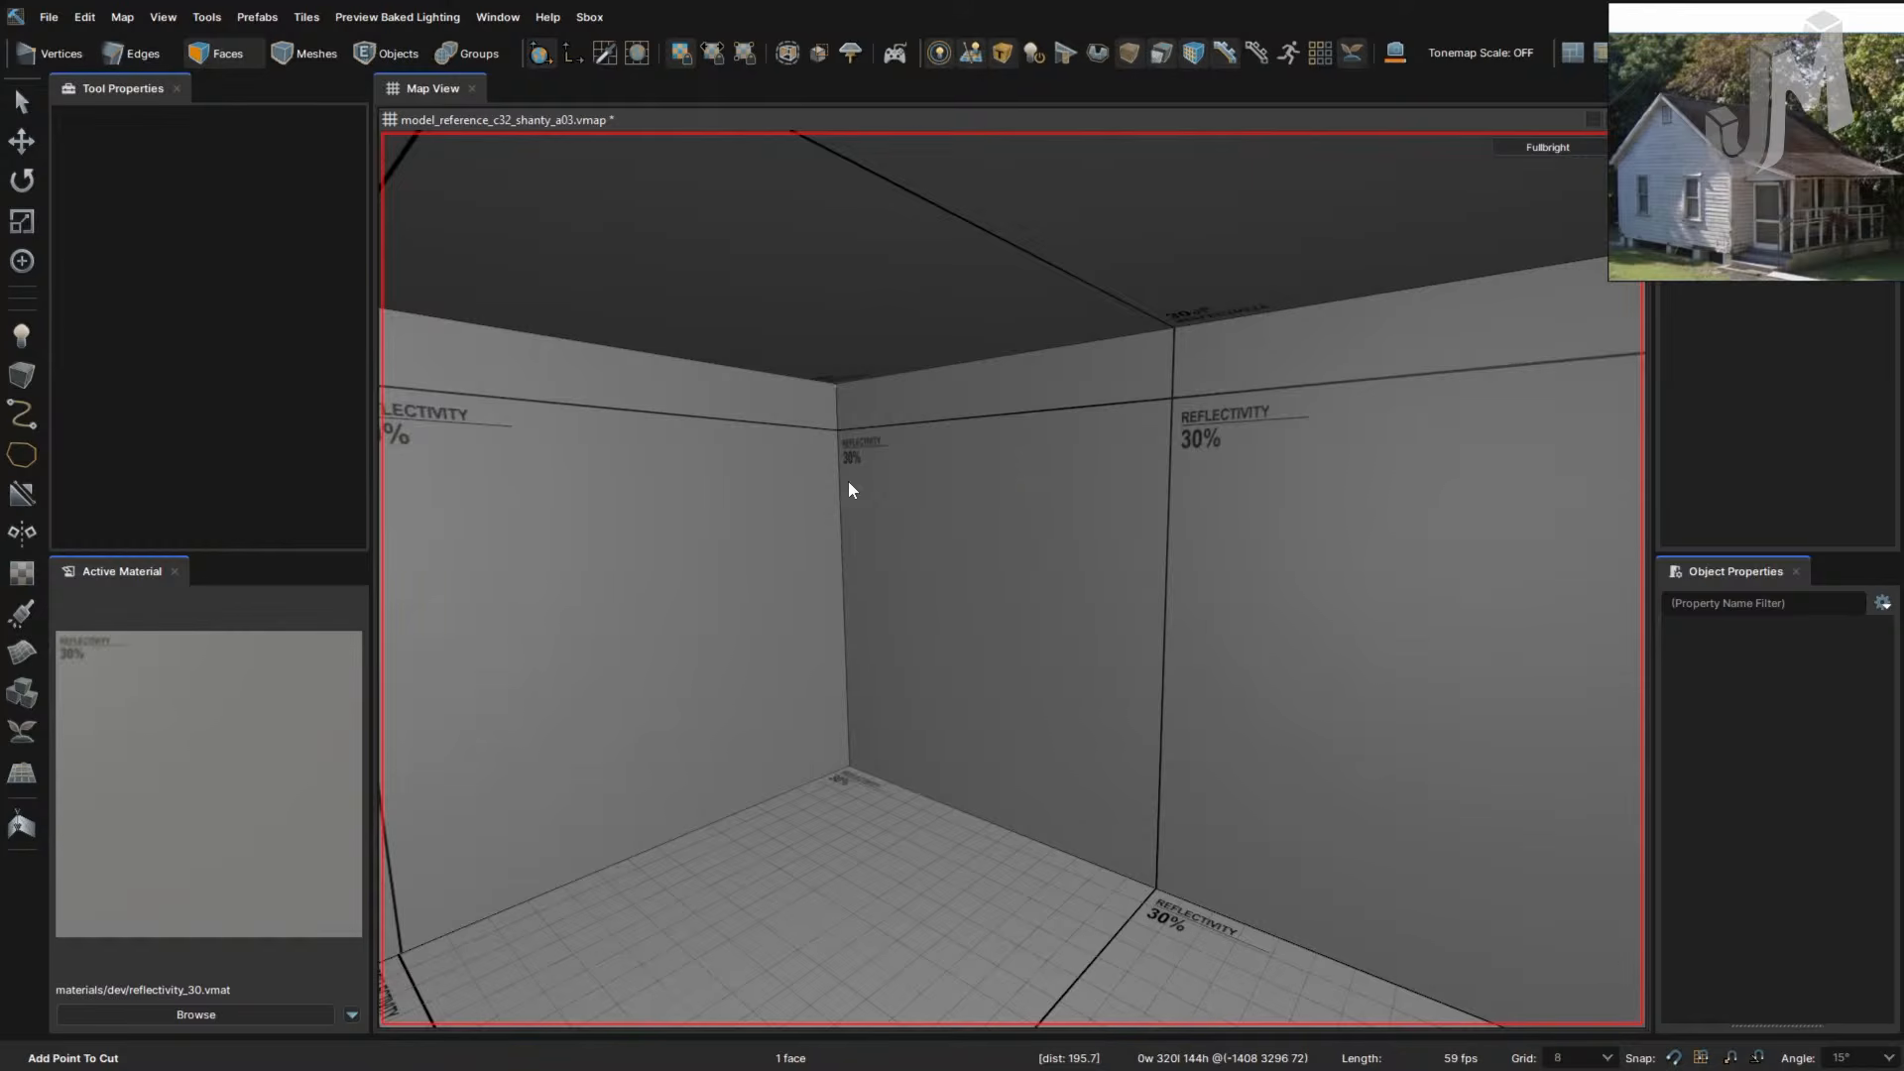
{"action": "right_click_drag", "start_coordinate": [924, 514], "coordinate": [1026, 533]}
{"action": "left_click", "coordinate": [1073, 513], "text": "shift"}
{"action": "key", "text": "Return"}
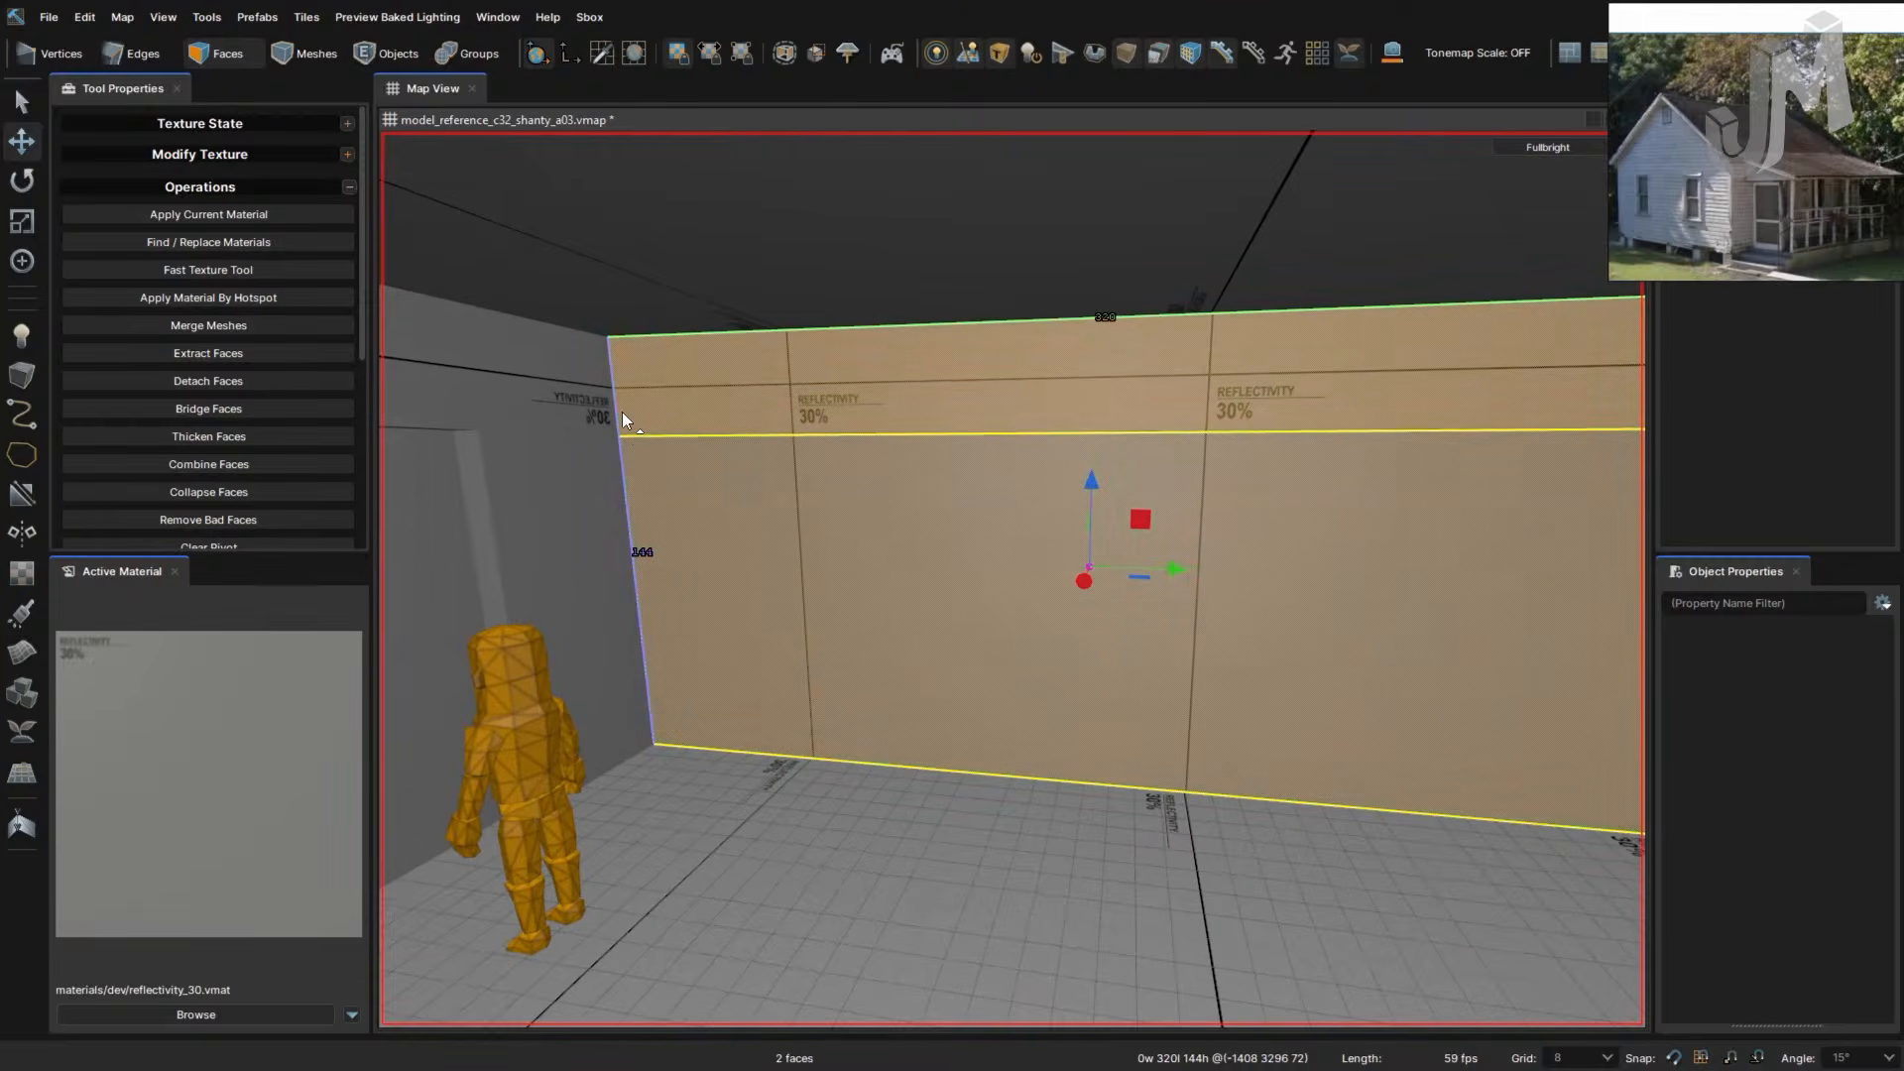
- Select the lower and upper corner edges, then undo them and the horizontal cut
{"action": "left_click", "coordinate": [627, 495]}
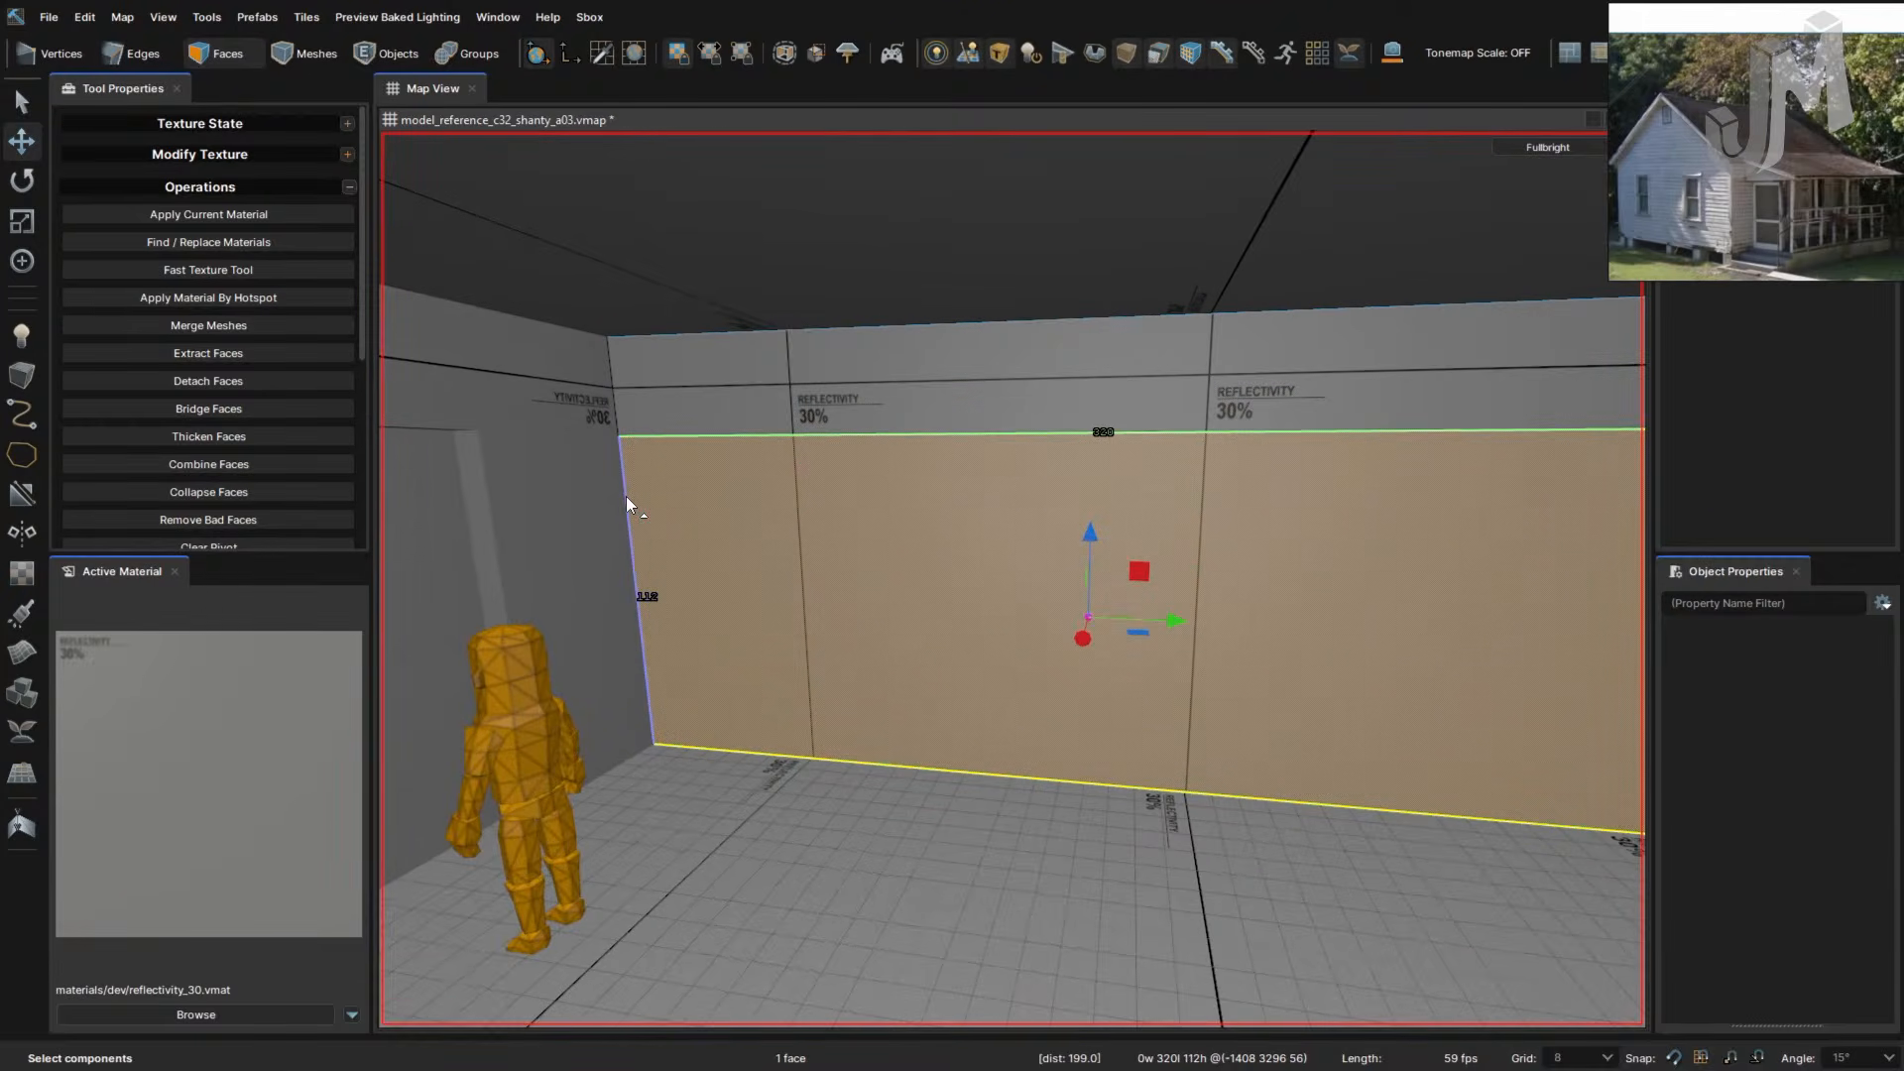
{"action": "key", "text": "4"}
{"action": "key", "text": "3"}
{"action": "key", "text": "4"}
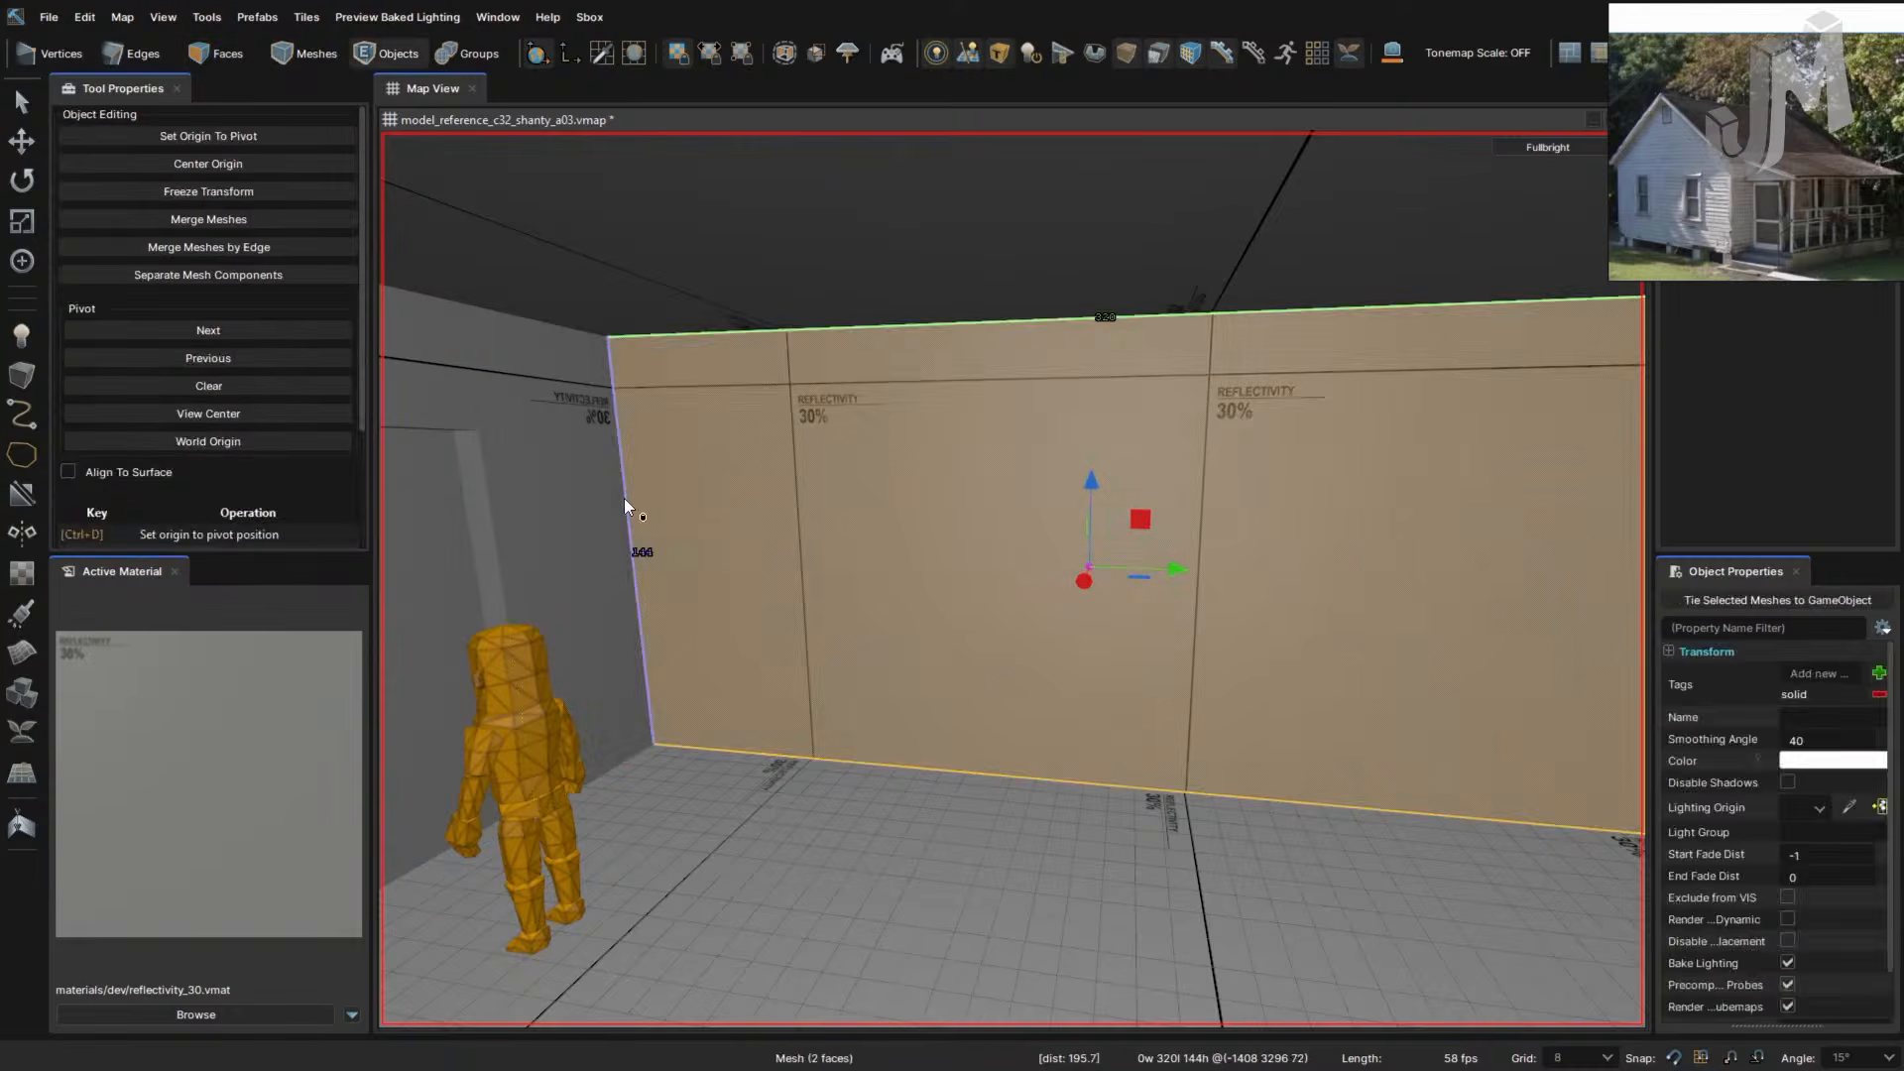
{"action": "key", "text": "2"}
{"action": "double_click", "coordinate": [622, 497]}
{"action": "left_click", "coordinate": [623, 497]}
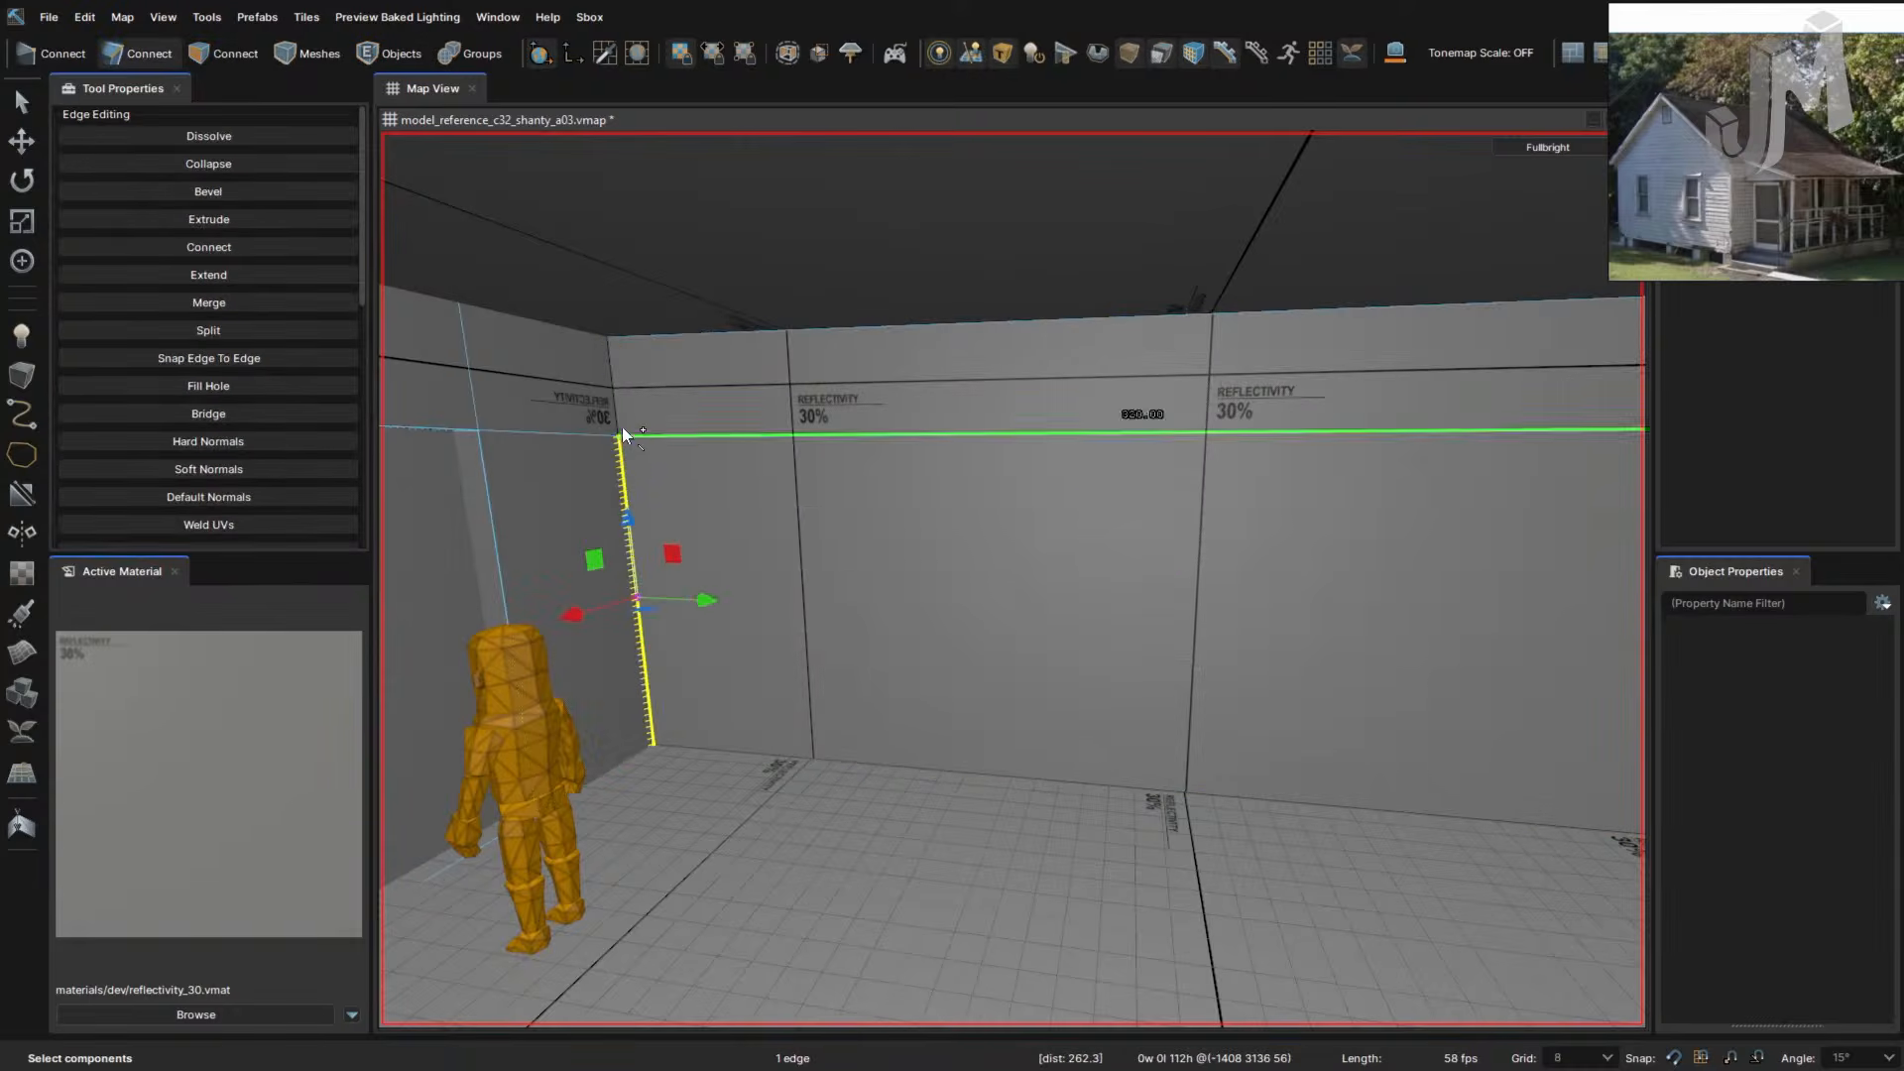
{"action": "left_click", "coordinate": [616, 413], "text": "ctrl"}
{"action": "key", "text": "ctrl+z"}
{"action": "key", "text": "ctrl+z"}
{"action": "key", "text": "ctrl+z"}
{"action": "key", "text": "ctrl+z"}
{"action": "key", "text": "ctrl+z"}
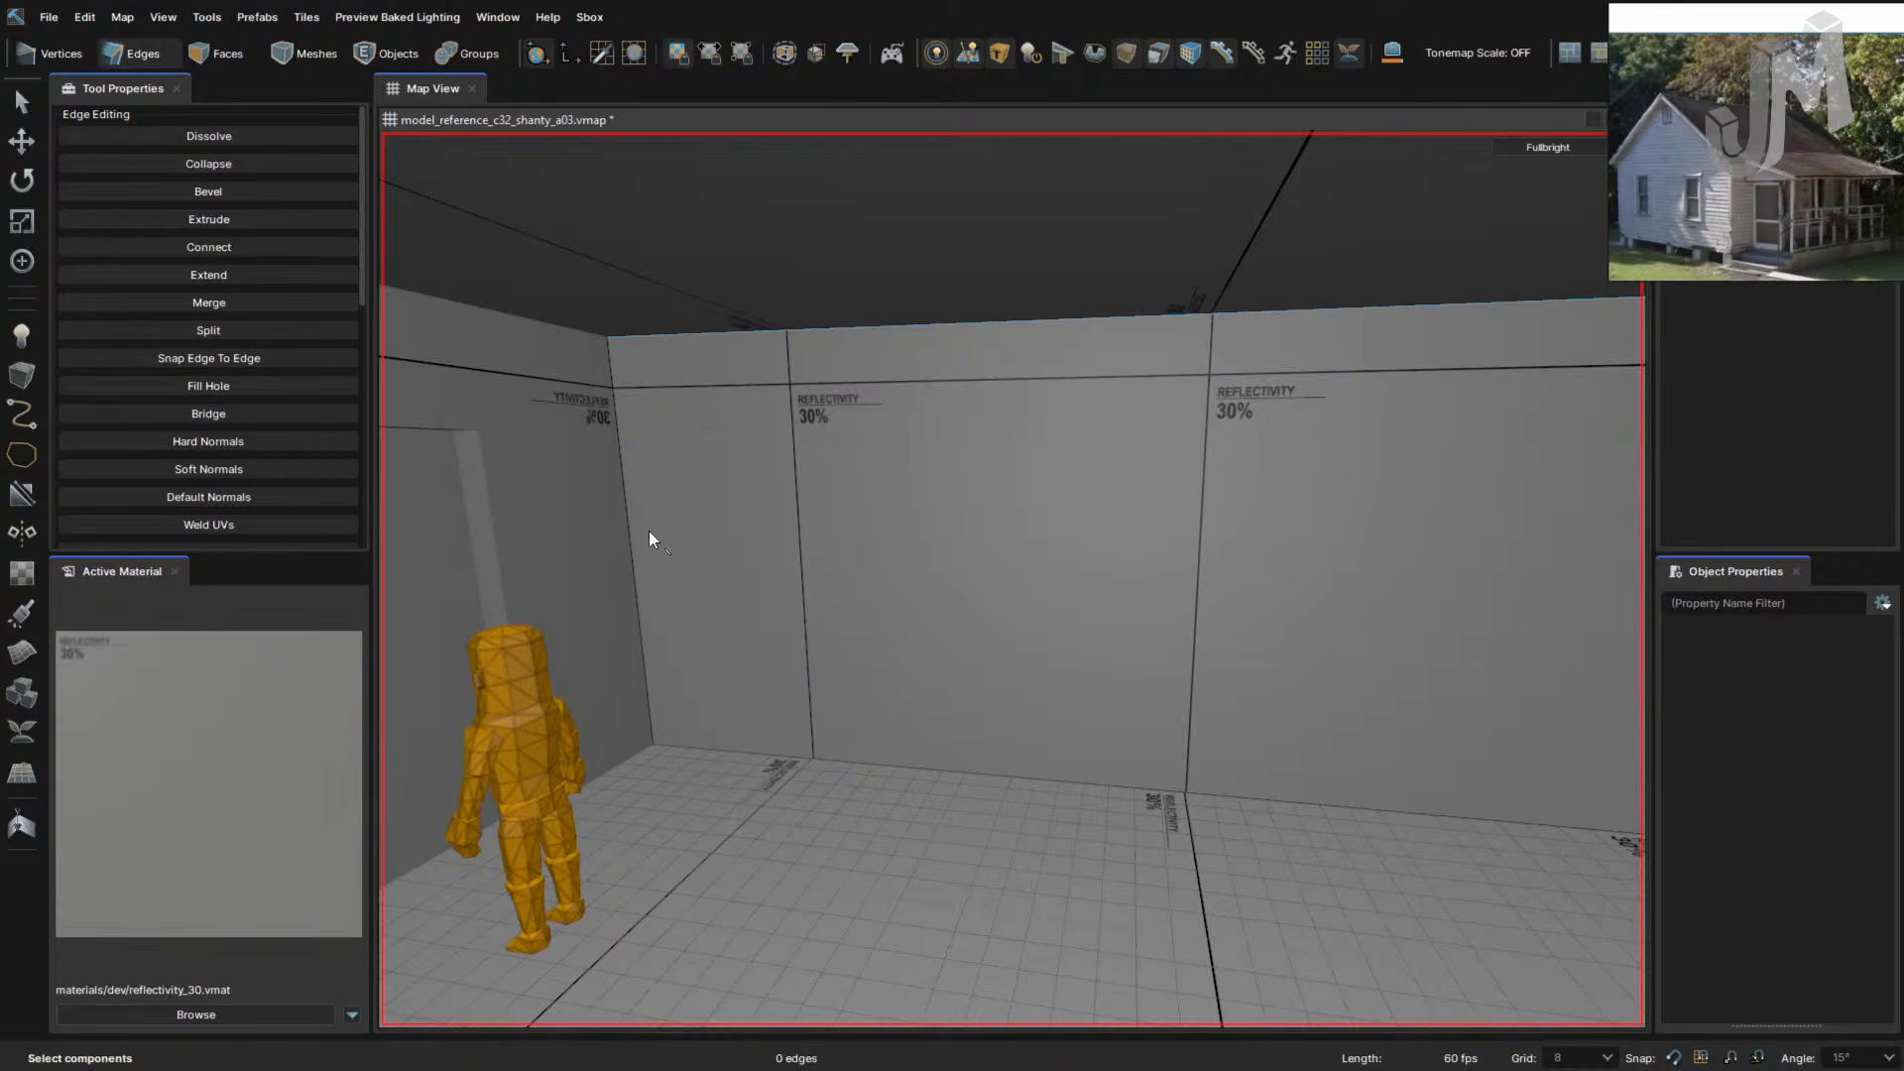
- Select the left corner's vertical edge, undo it, and briefly hide everything but the side wall
{"action": "left_click", "coordinate": [626, 504]}
{"action": "key", "text": "ctrl+z"}
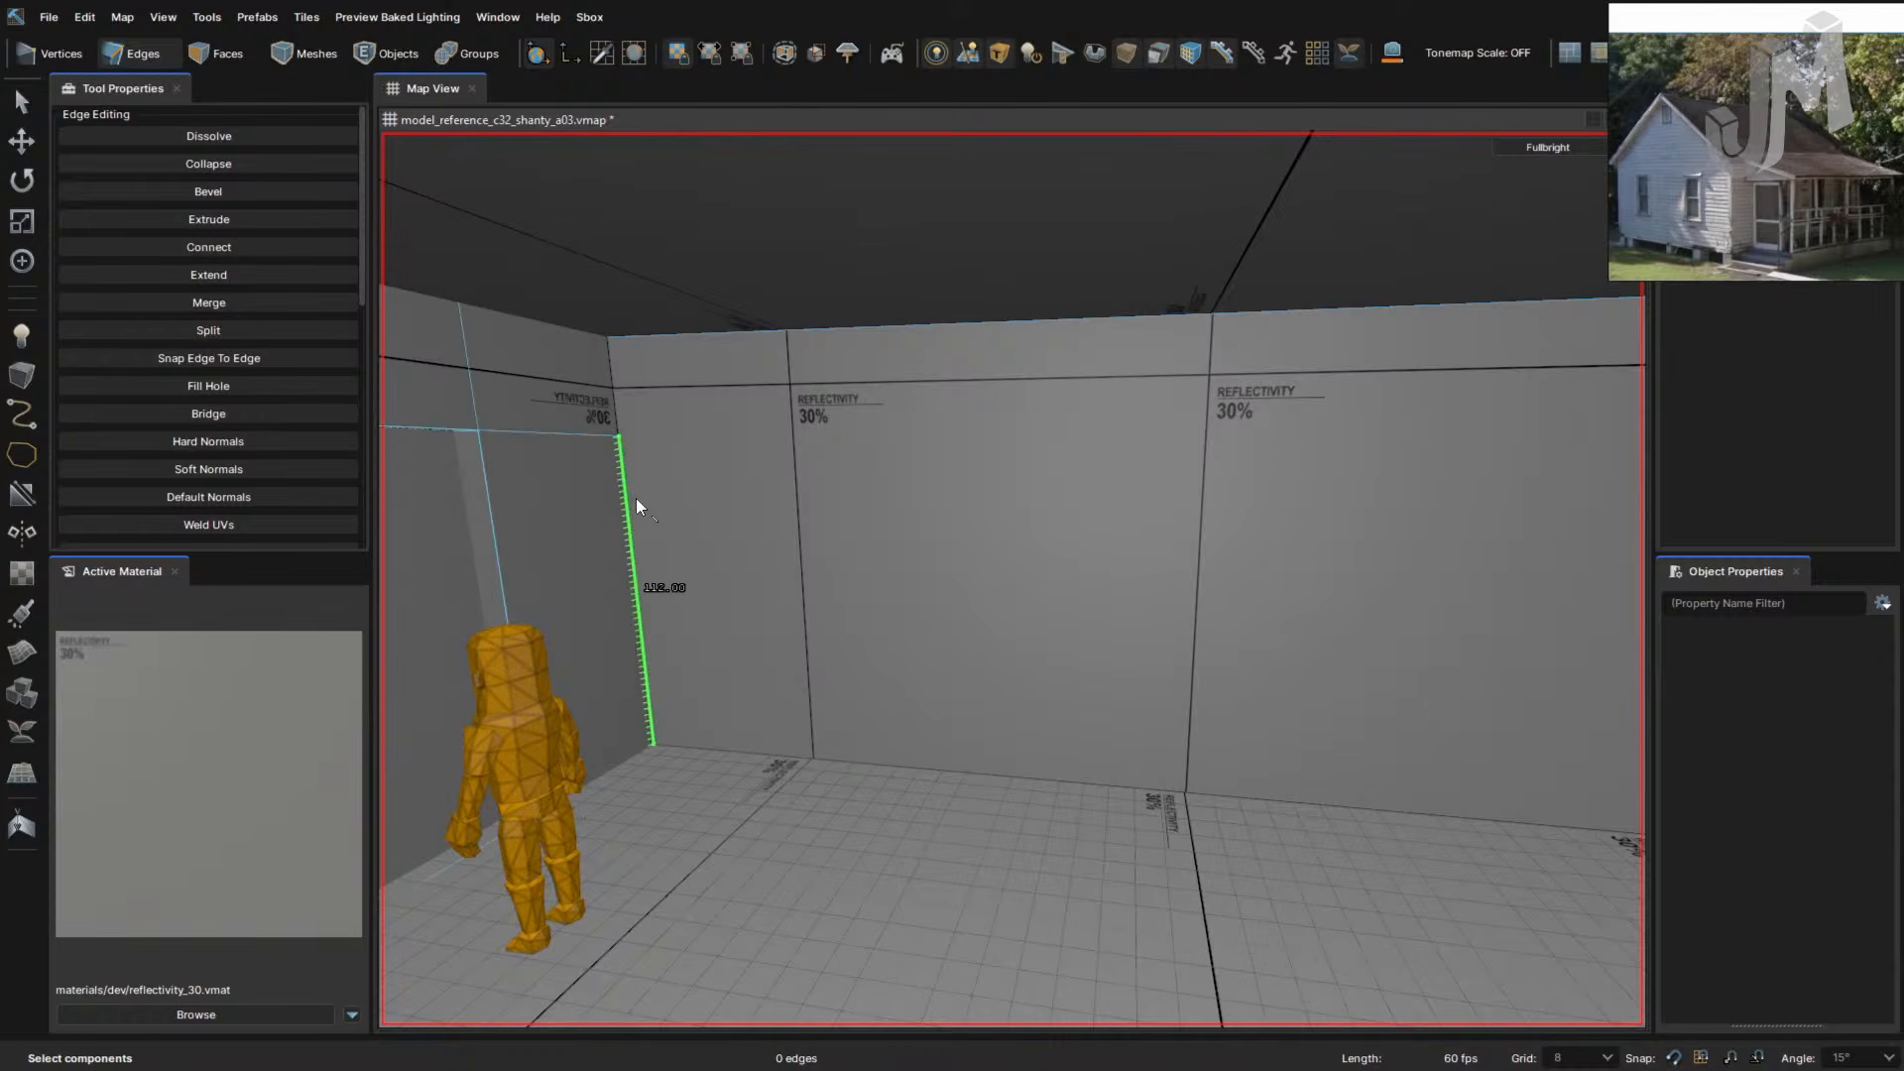
{"action": "key", "text": "ctrl"}
{"action": "key", "text": "ctrl"}
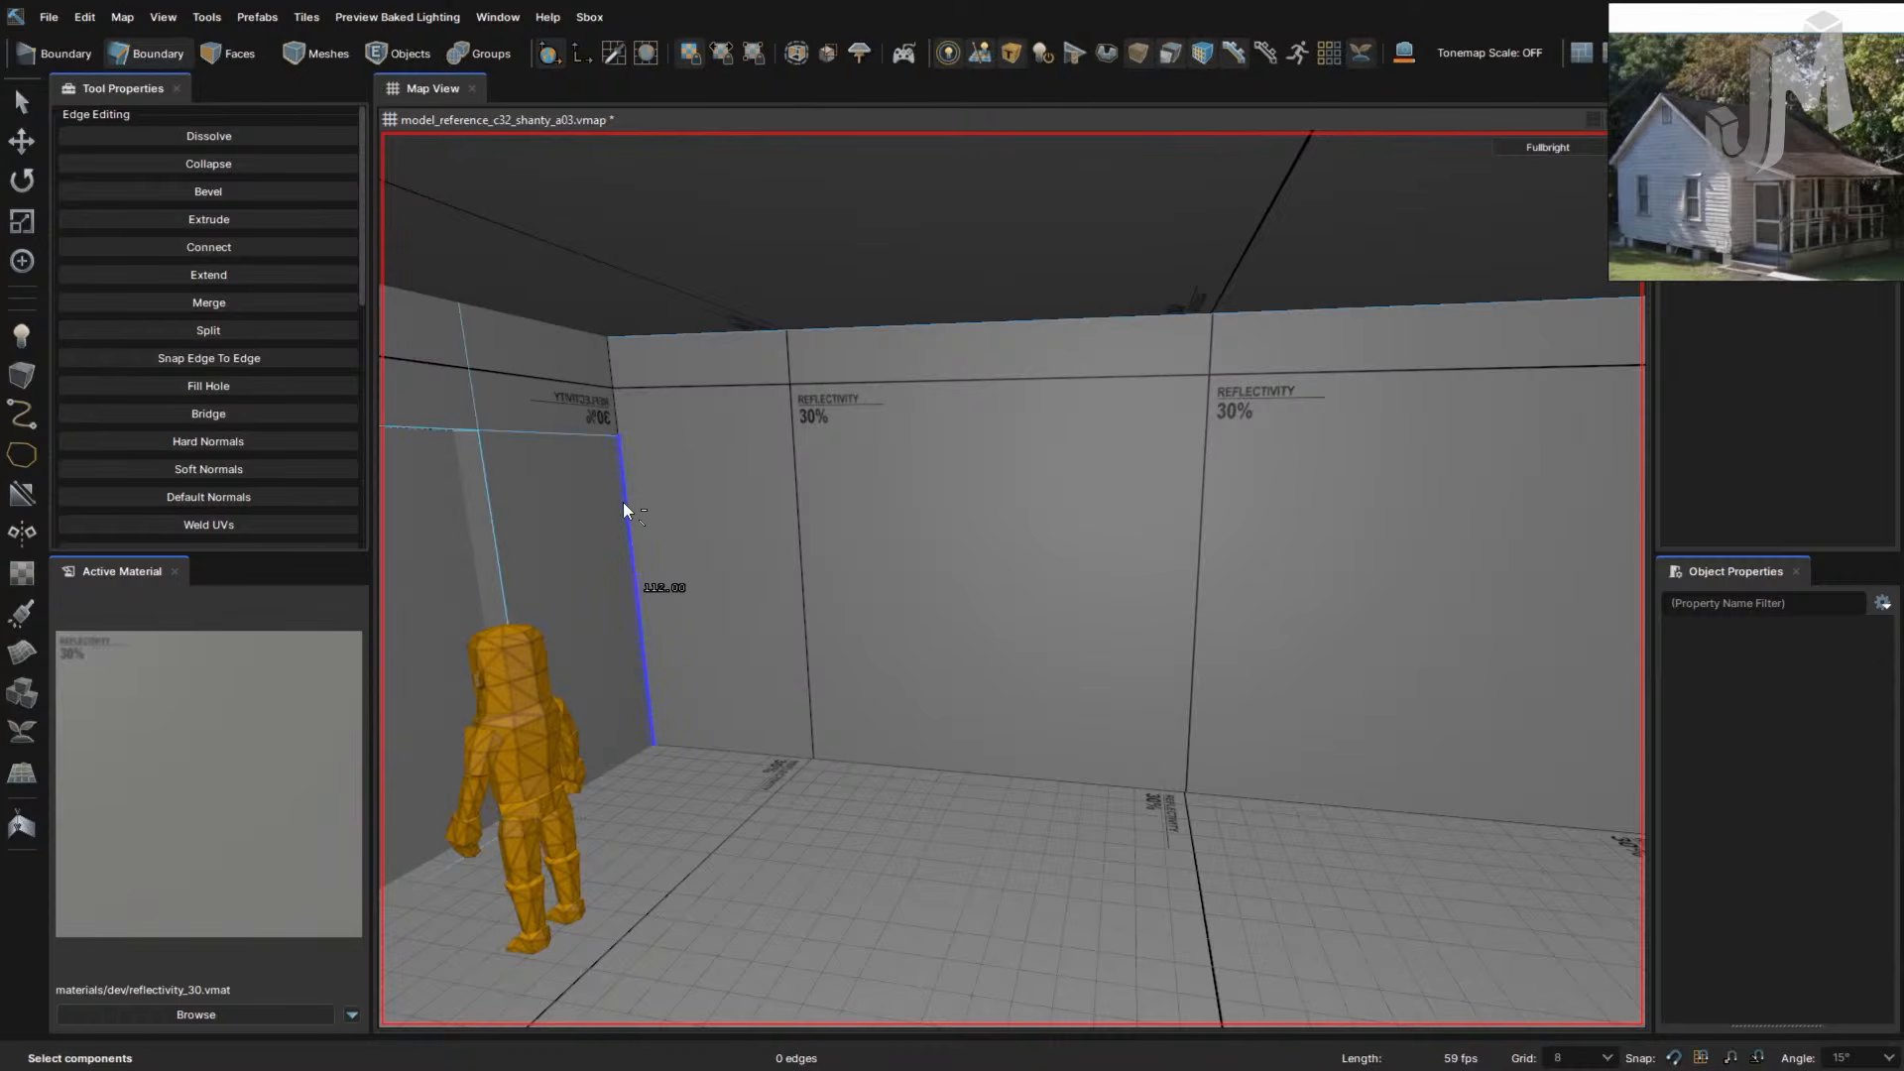
{"action": "key", "text": "ctrl+h"}
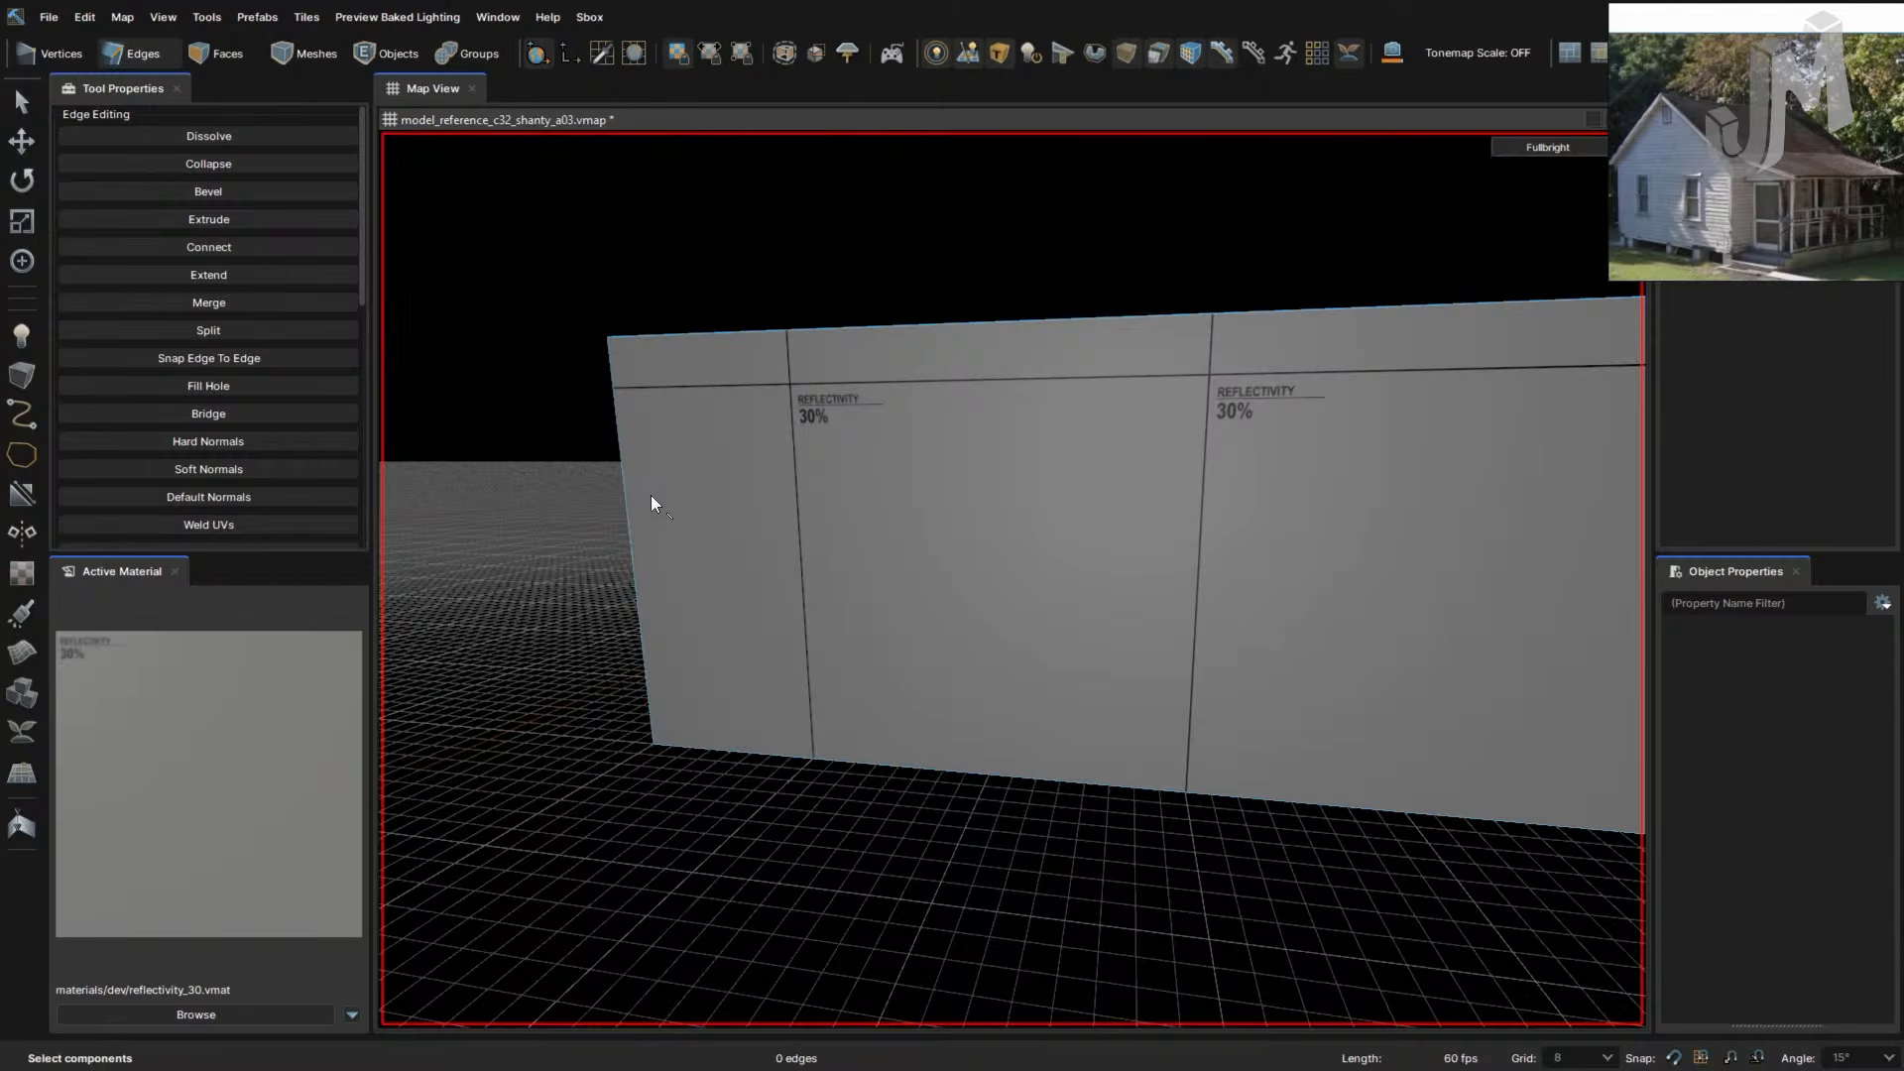
{"action": "key", "text": "u"}
- Select the upper and lower corner edges where the two walls meet
{"action": "left_click", "coordinate": [614, 412]}
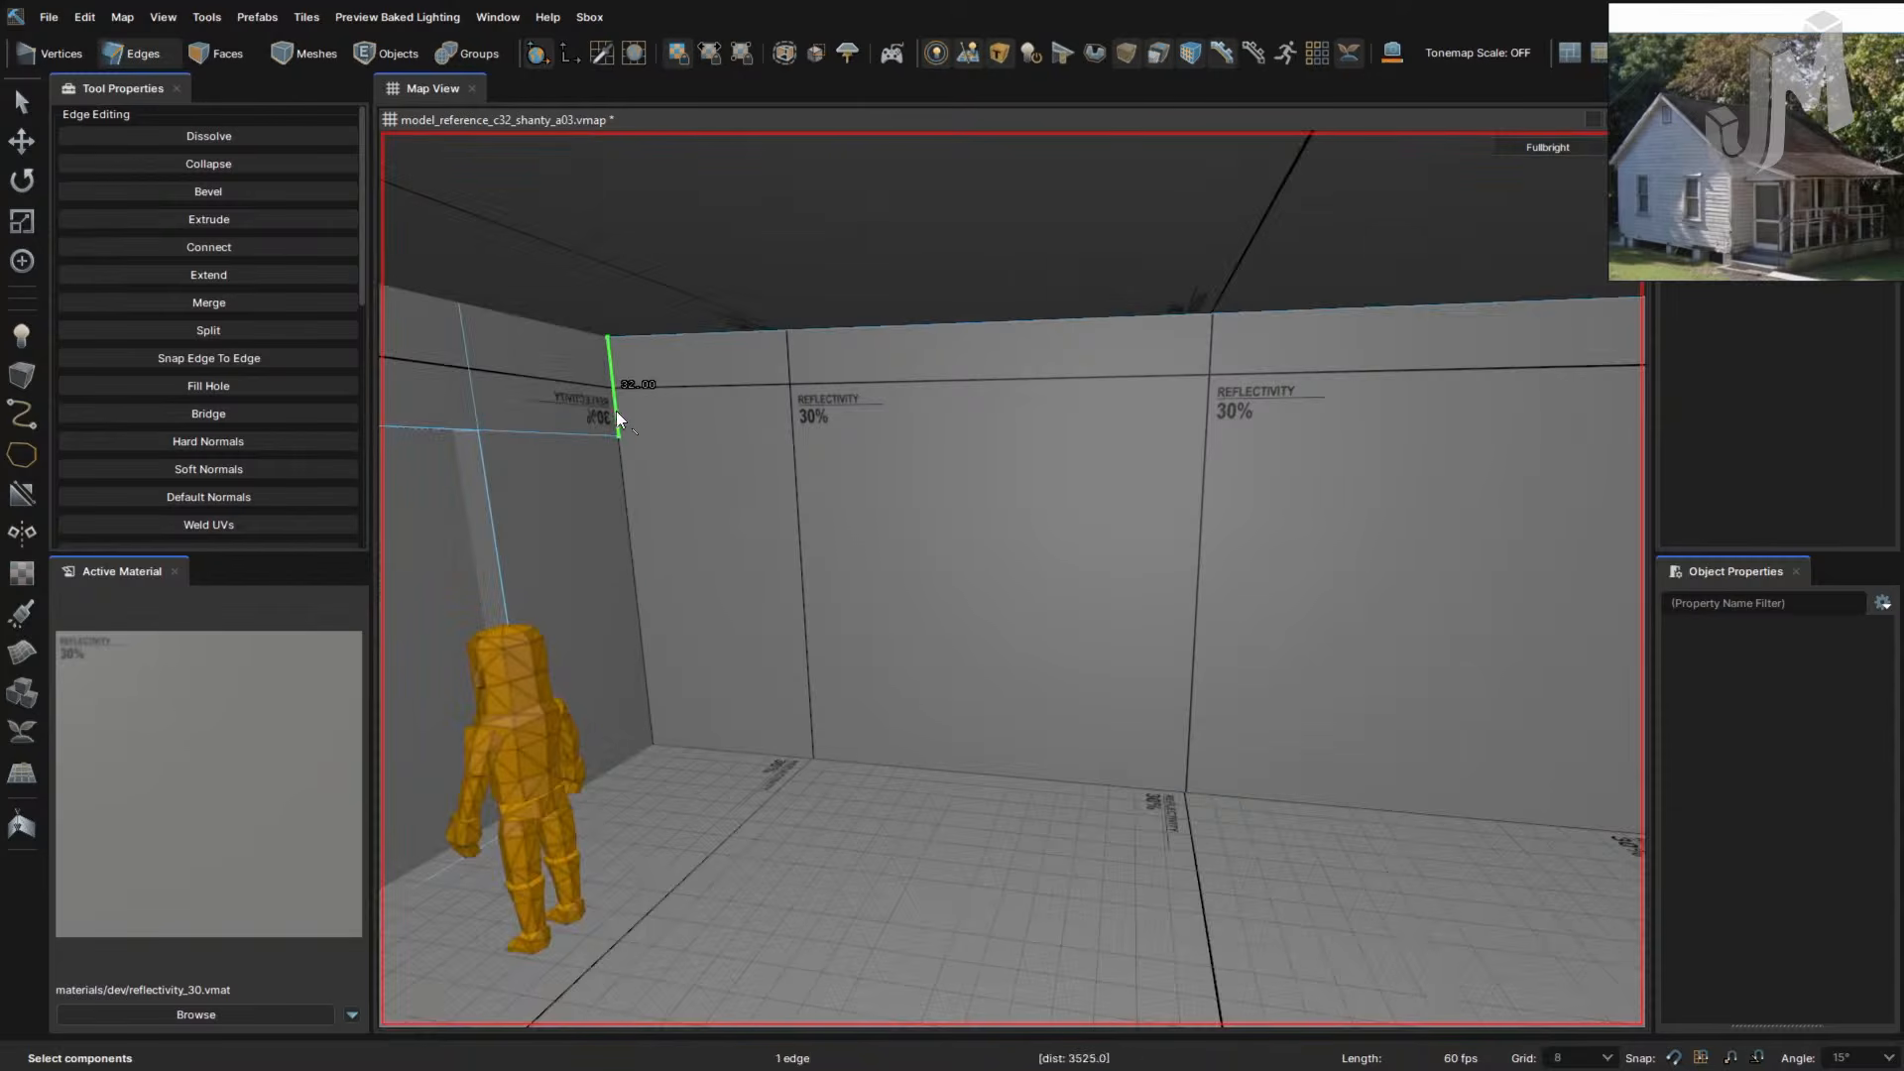
{"action": "left_click", "coordinate": [622, 487], "text": "shift"}
{"action": "right_click_drag", "start_coordinate": [685, 511], "coordinate": [707, 473]}
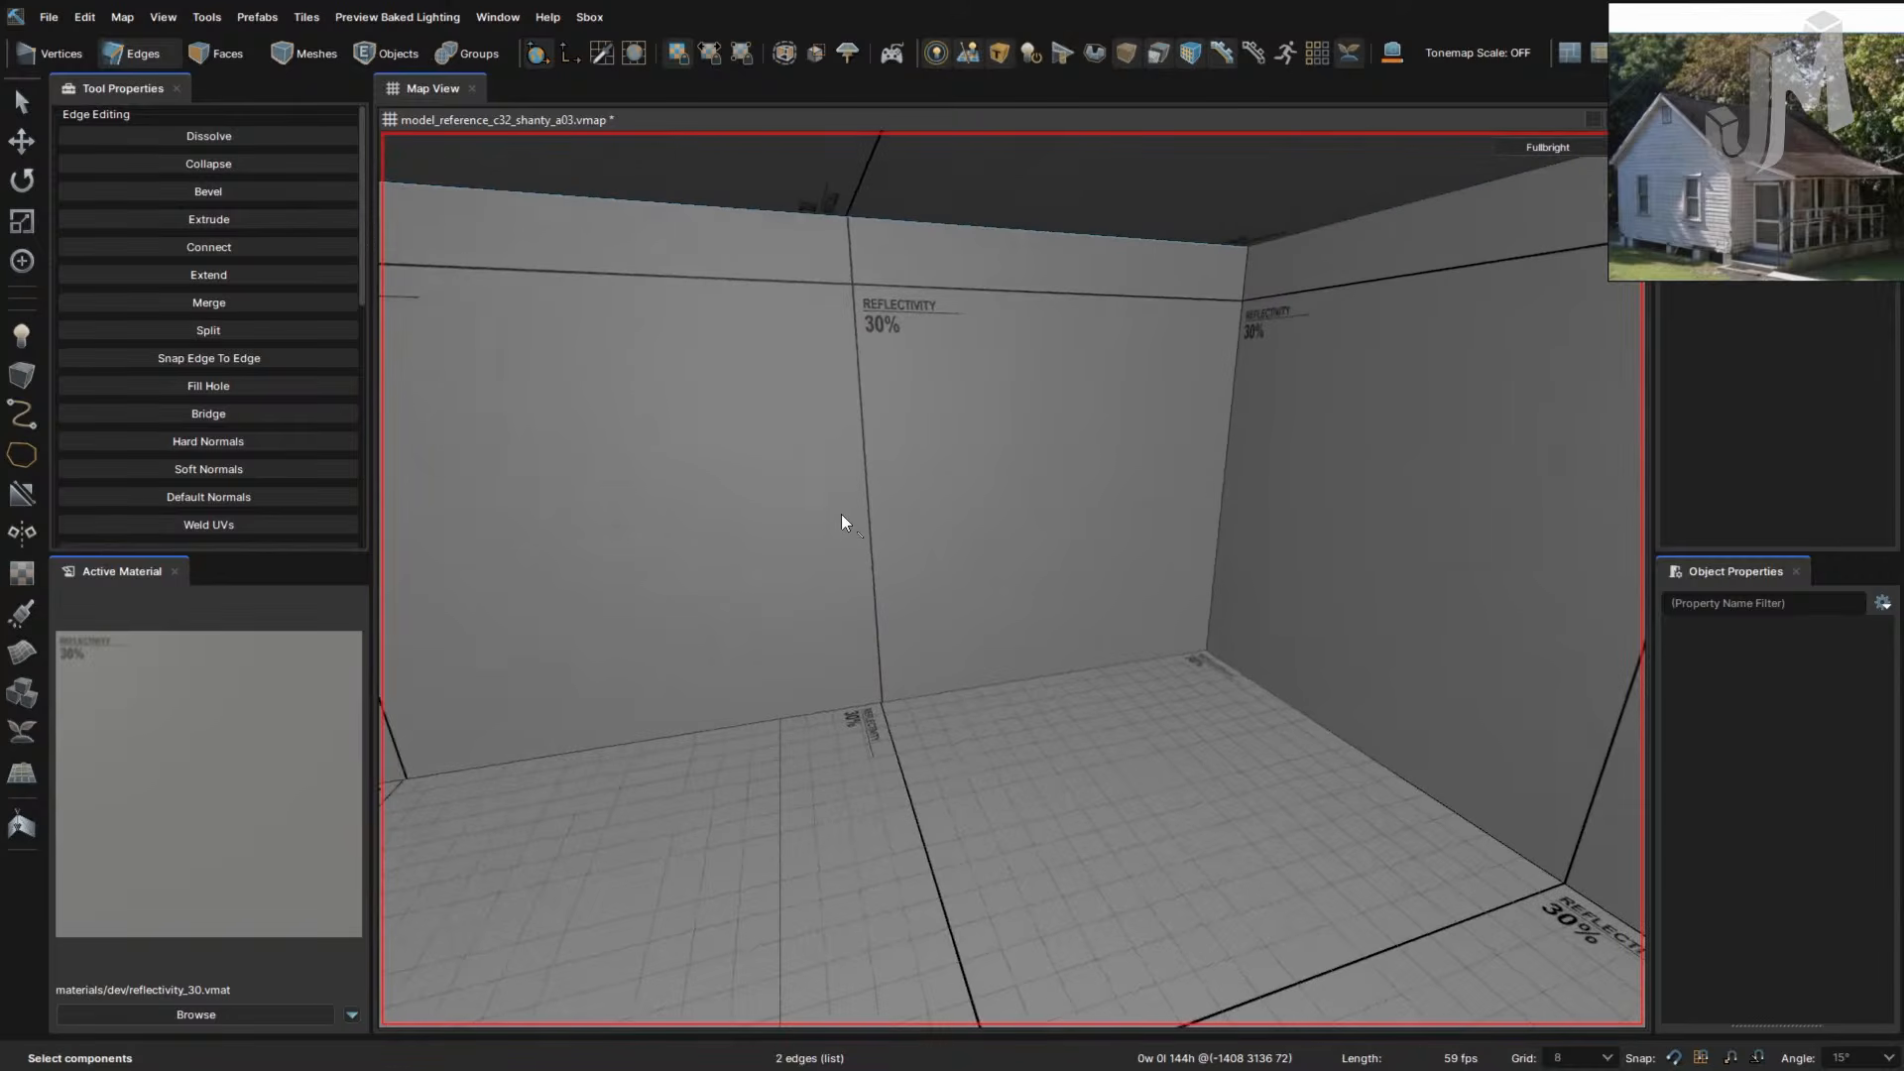
{"action": "right_click_drag", "start_coordinate": [841, 514], "coordinate": [844, 492]}
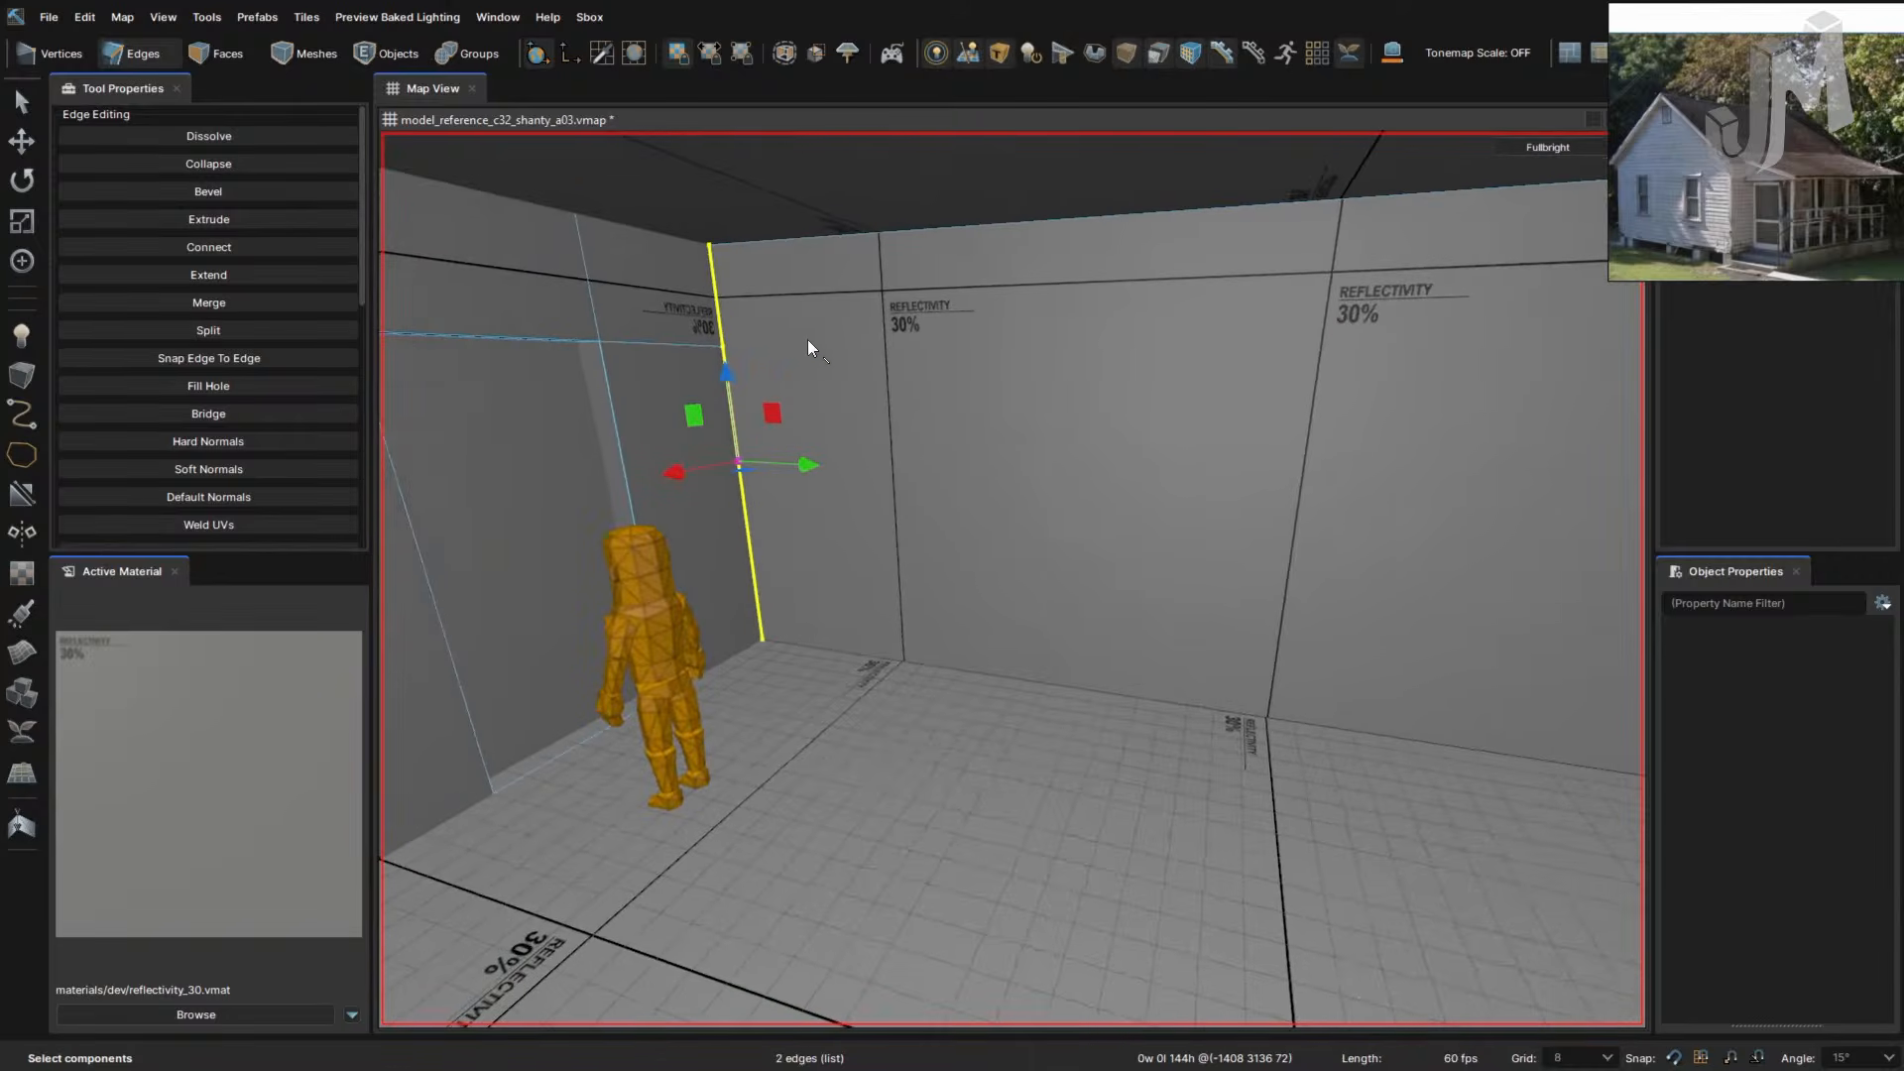
- Cut a line from the corner across the adjoining wall
{"action": "key", "text": "c"}
{"action": "left_click", "coordinate": [723, 347]}
{"action": "right_click_drag", "start_coordinate": [845, 361], "coordinate": [922, 377]}
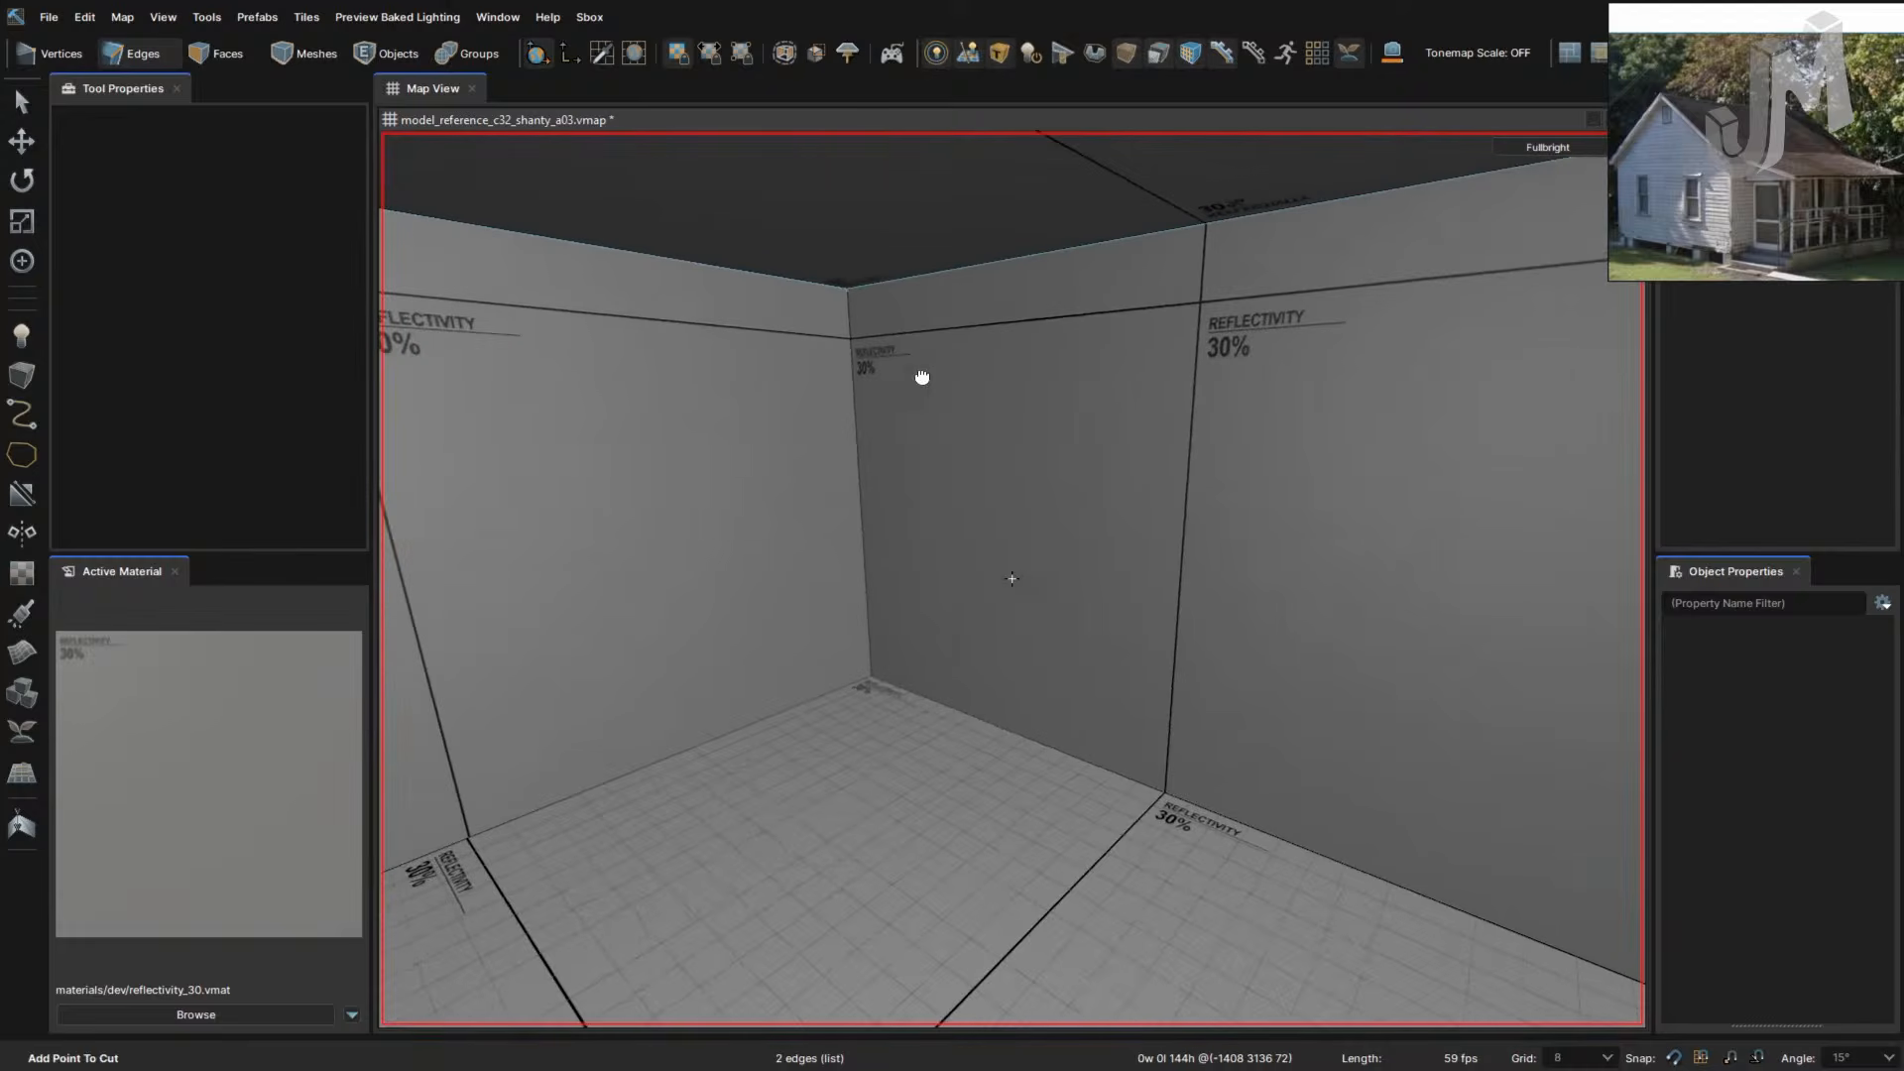
{"action": "left_click", "coordinate": [853, 386]}
{"action": "key", "text": "Return"}
{"action": "right_click_drag", "start_coordinate": [948, 454], "coordinate": [948, 452]}
- Connect the ceiling, middle and floor edges with a vertical edge
{"action": "right_click_drag", "start_coordinate": [1130, 415], "coordinate": [1198, 394]}
{"action": "right_click", "coordinate": [1198, 395]}
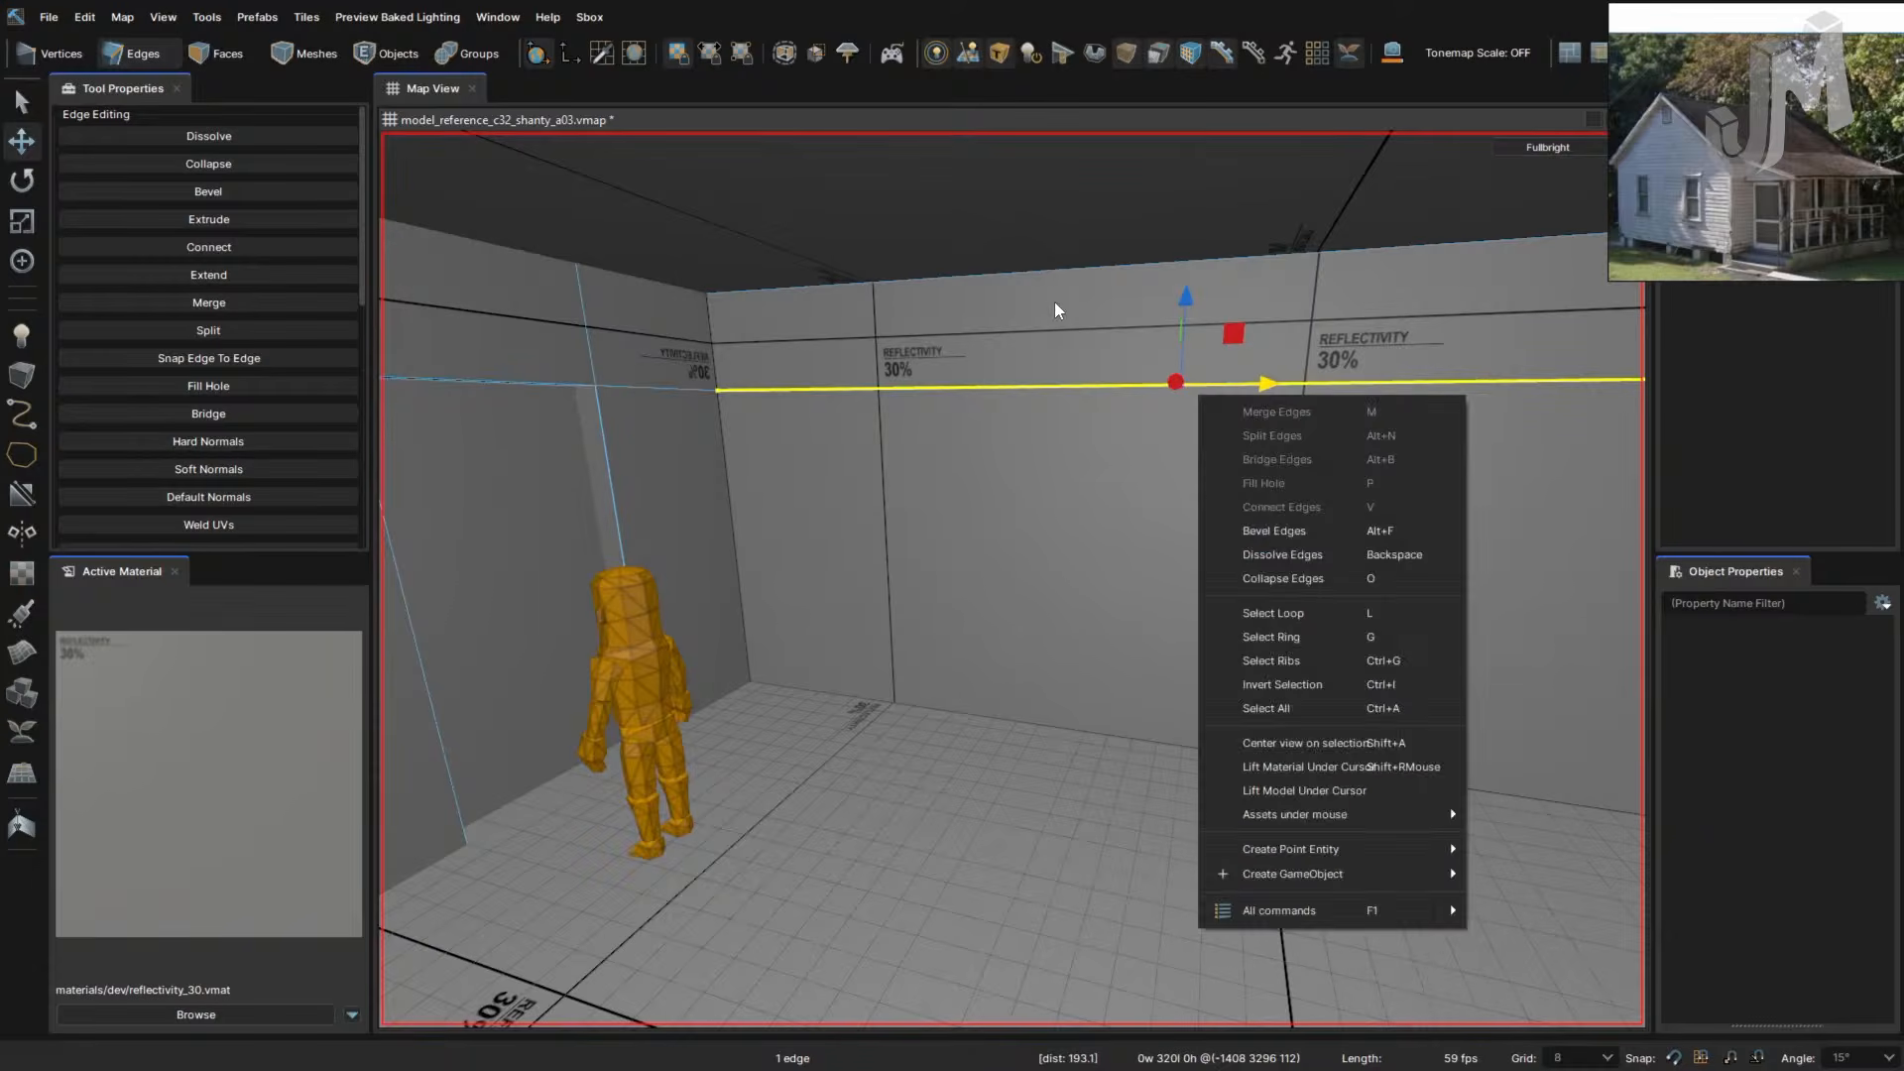
{"action": "left_click", "coordinate": [1055, 302]}
{"action": "left_click", "coordinate": [1041, 265]}
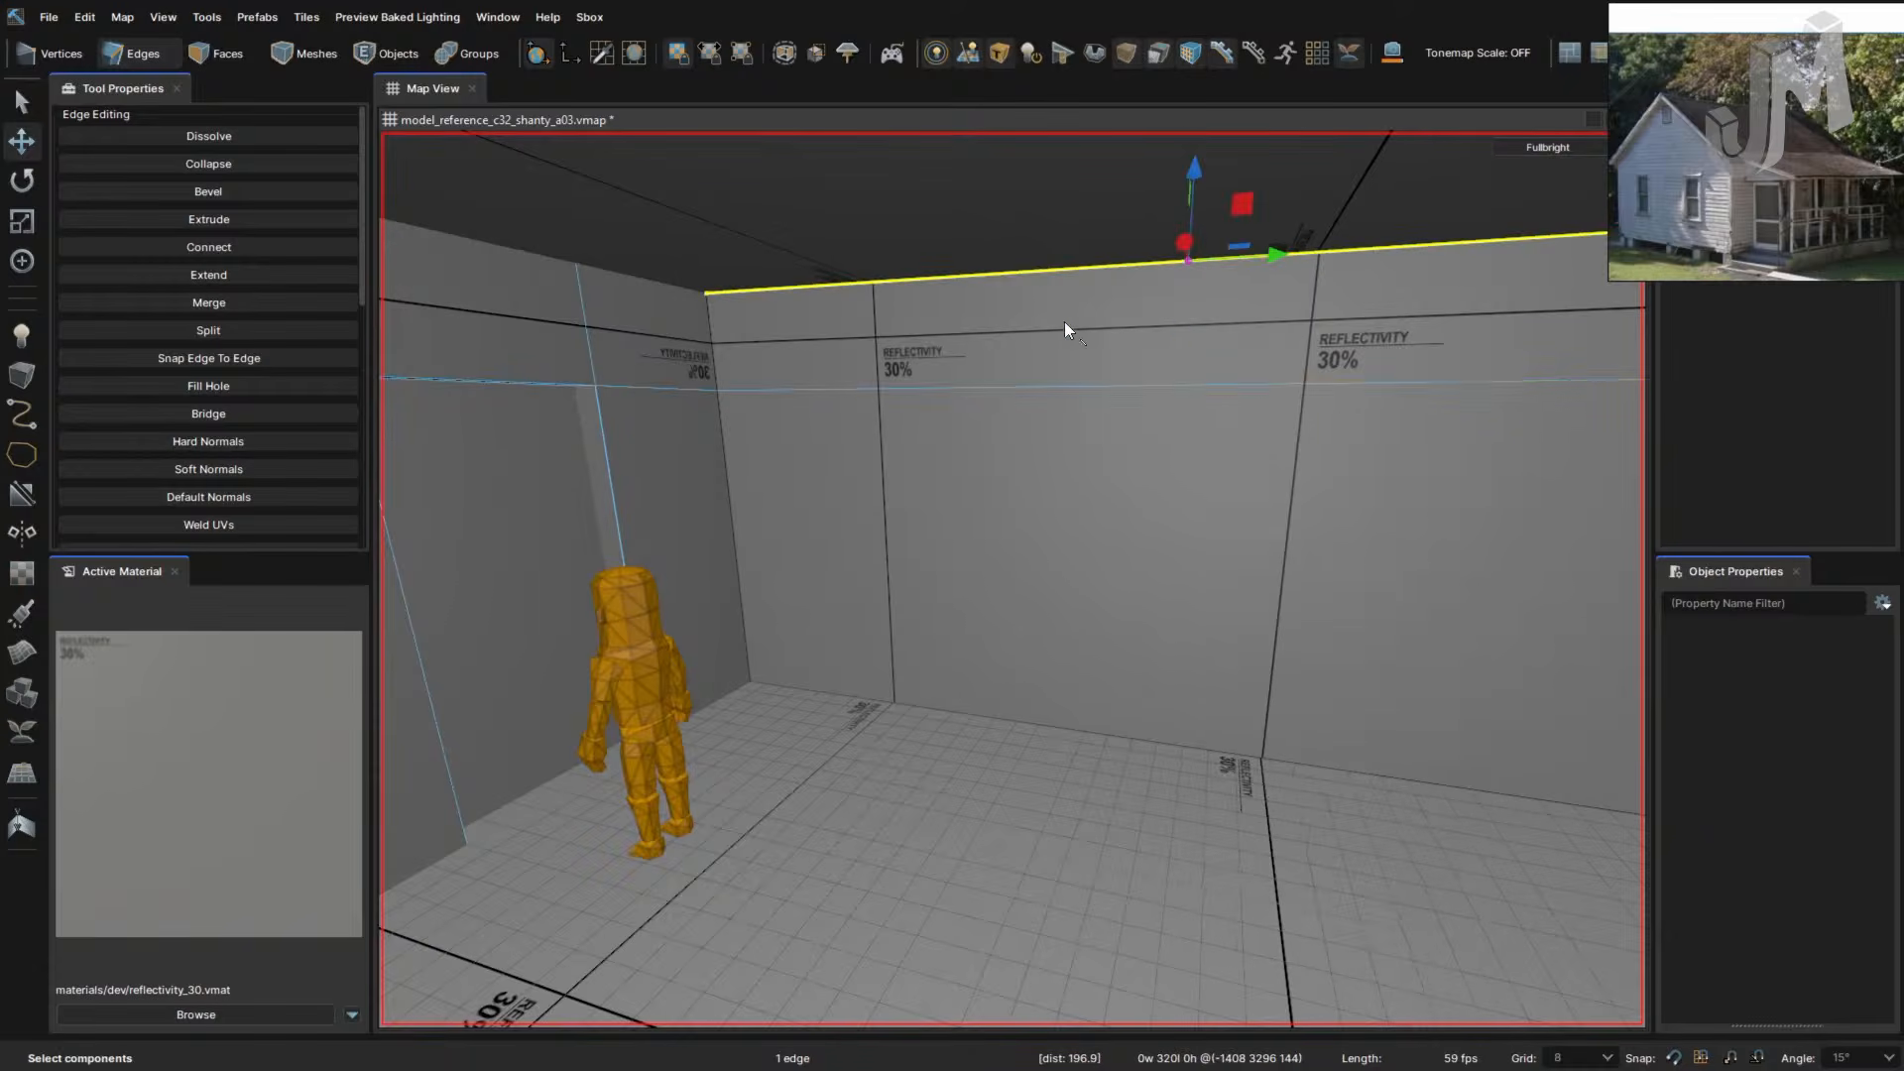
{"action": "left_click", "coordinate": [1067, 382], "text": "shift"}
{"action": "left_click", "coordinate": [1055, 723], "text": "shift"}
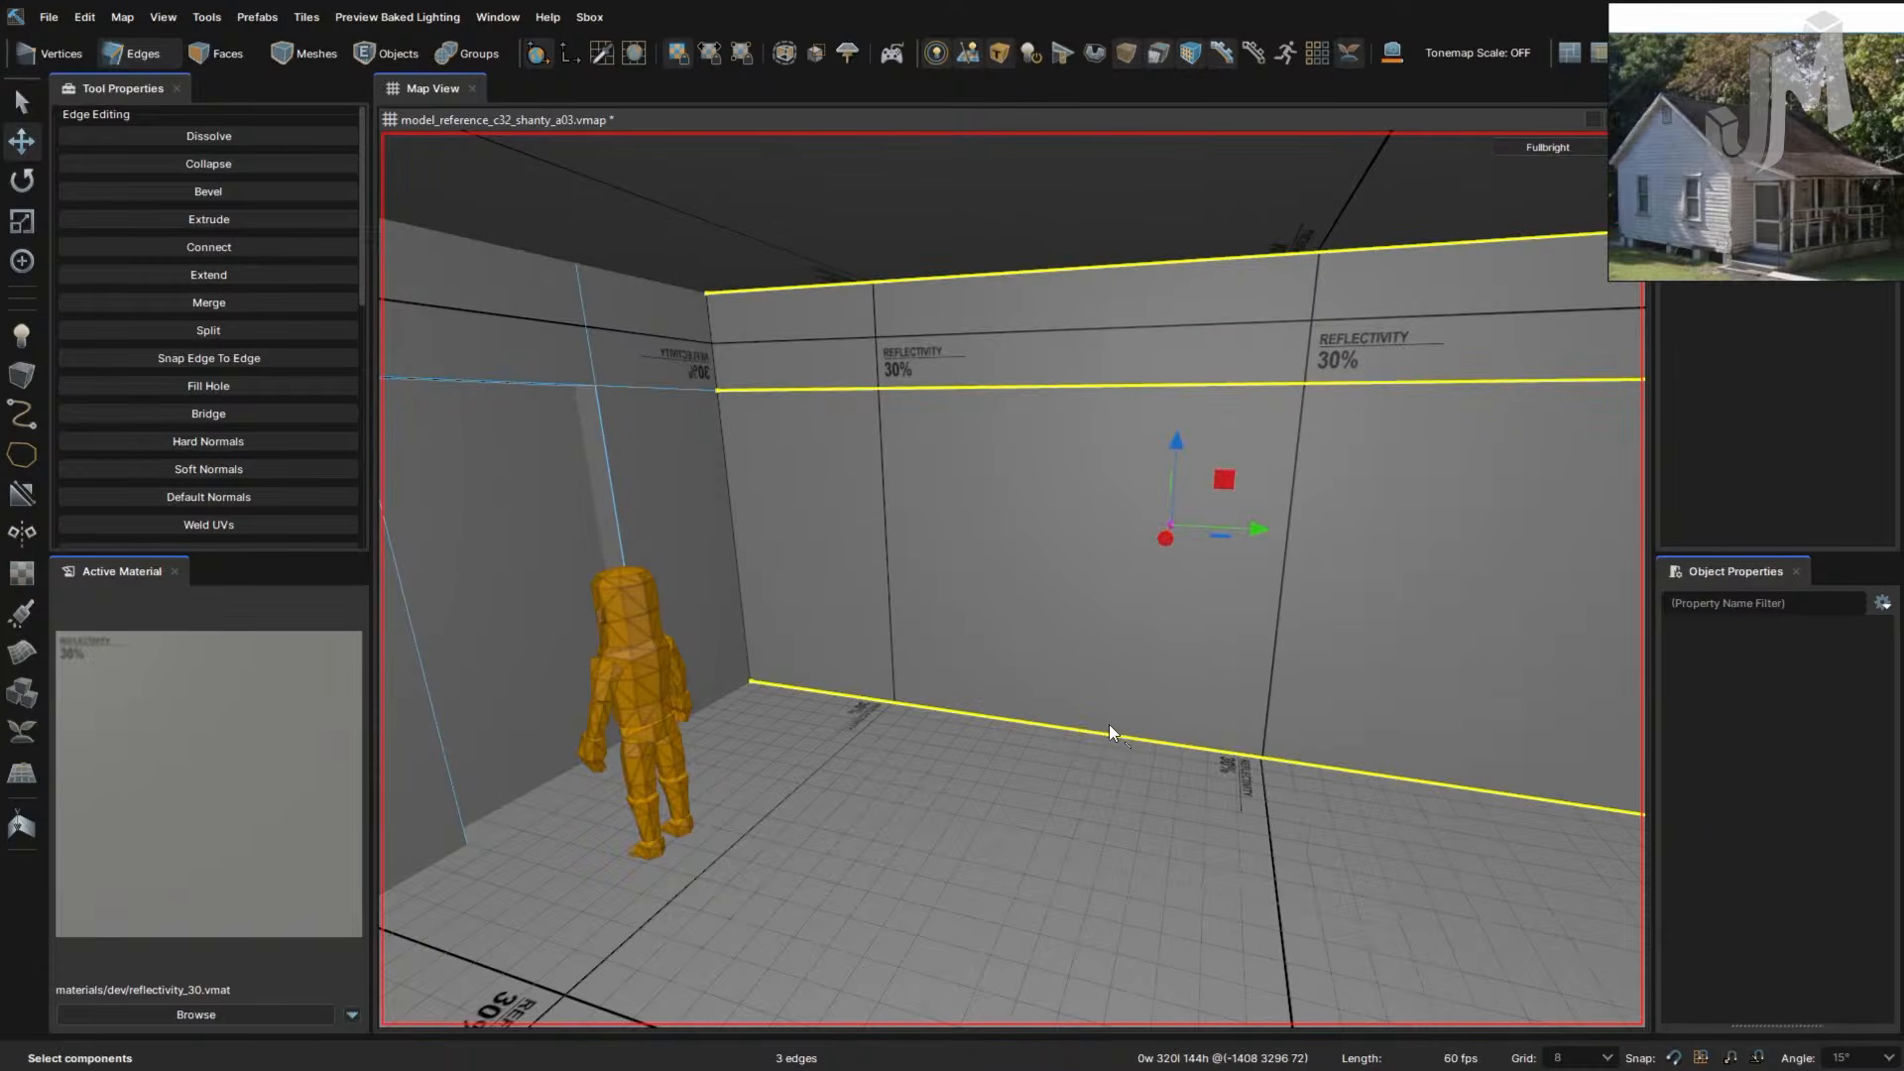
{"action": "key", "text": "v"}
- Bevel the vertical edge into two and slide both new edges left
{"action": "right_click_drag", "start_coordinate": [1109, 724], "coordinate": [1065, 702]}
{"action": "key", "text": "b"}
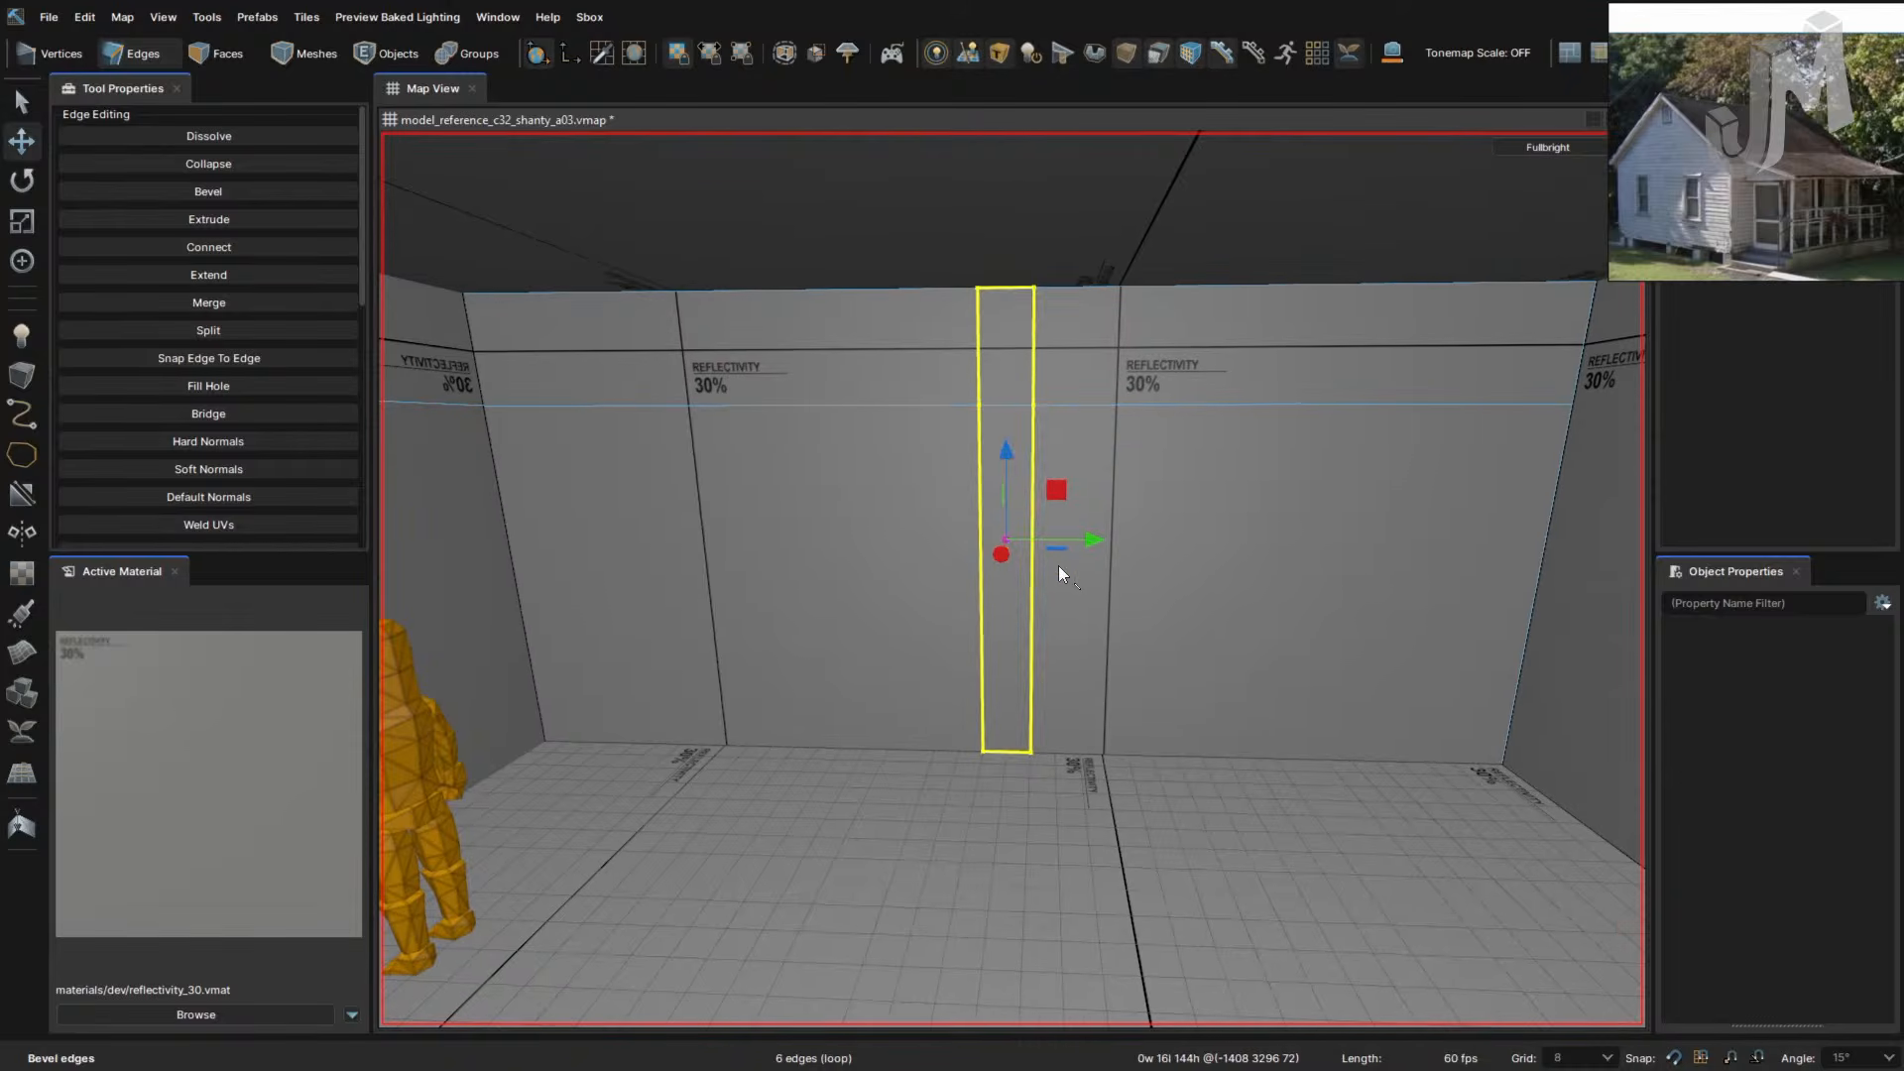
{"action": "left_click", "coordinate": [982, 597]}
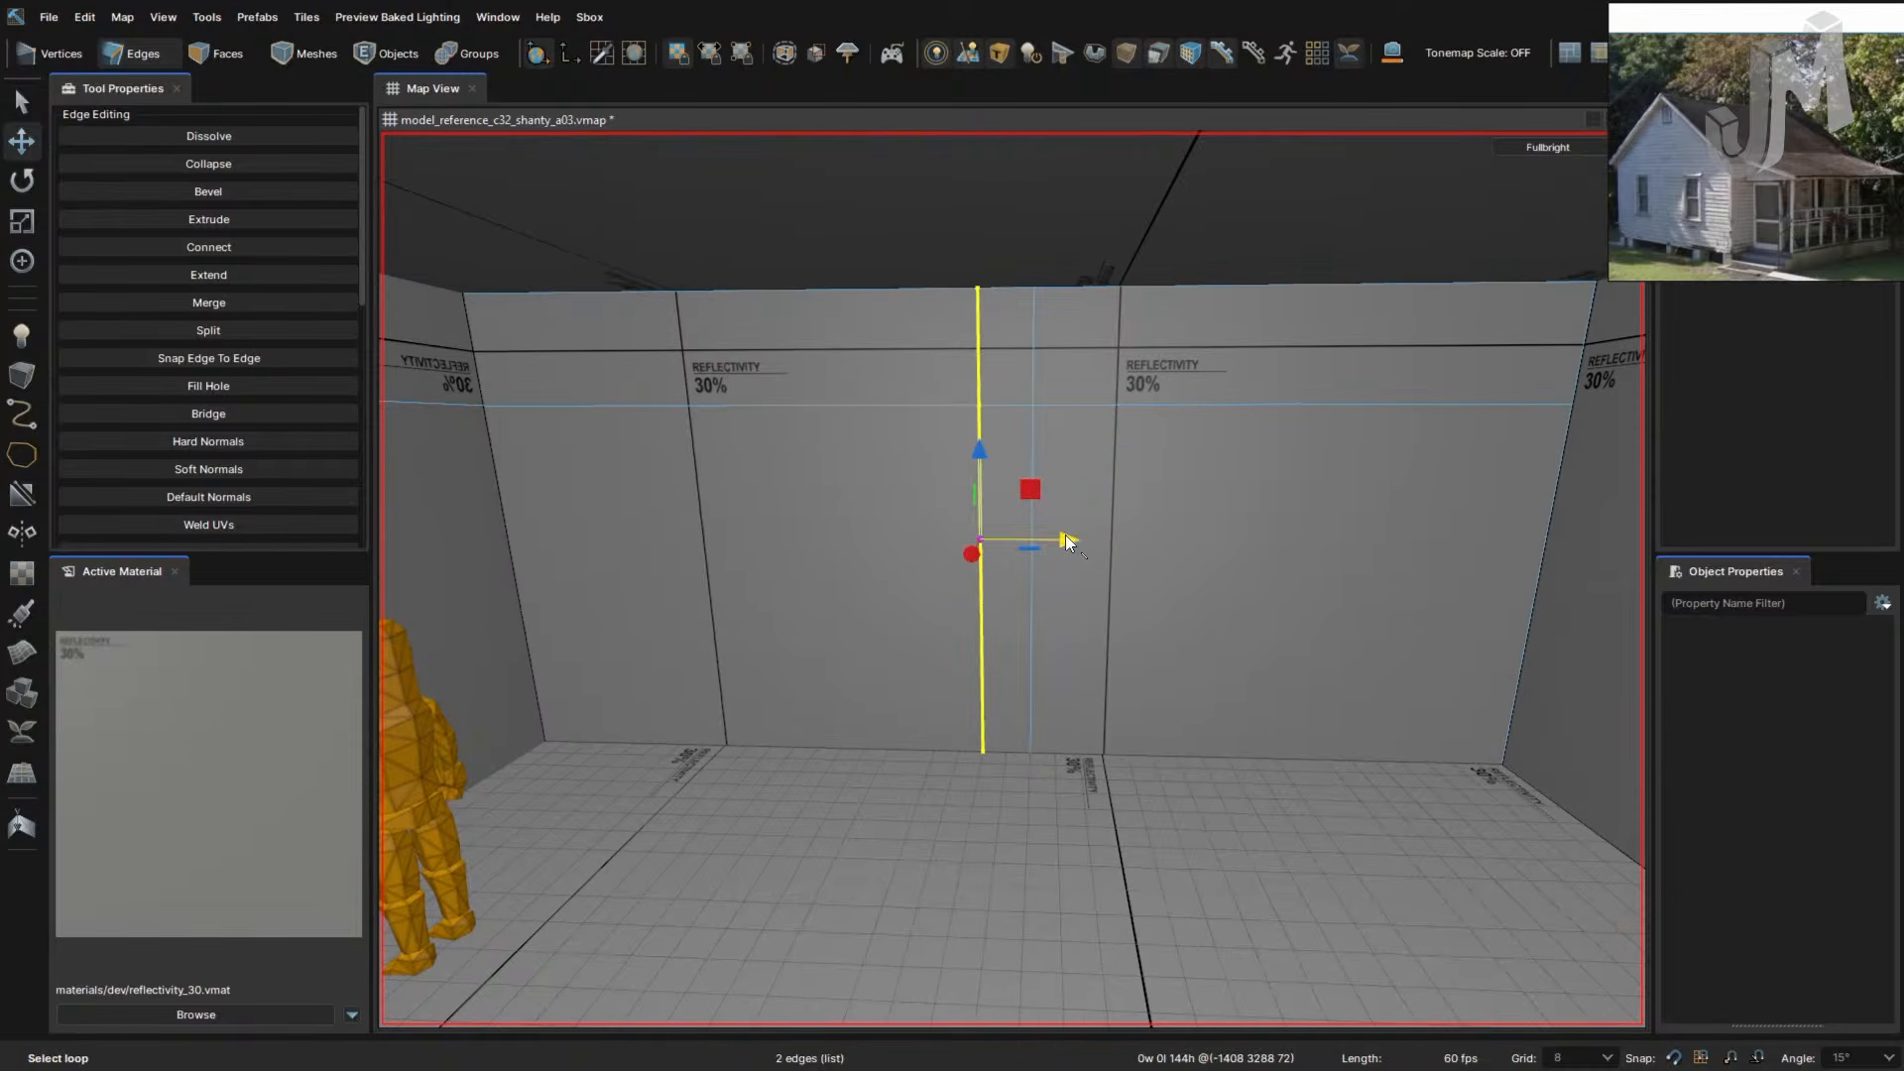
{"action": "left_click_drag", "start_coordinate": [1065, 533], "coordinate": [670, 547]}
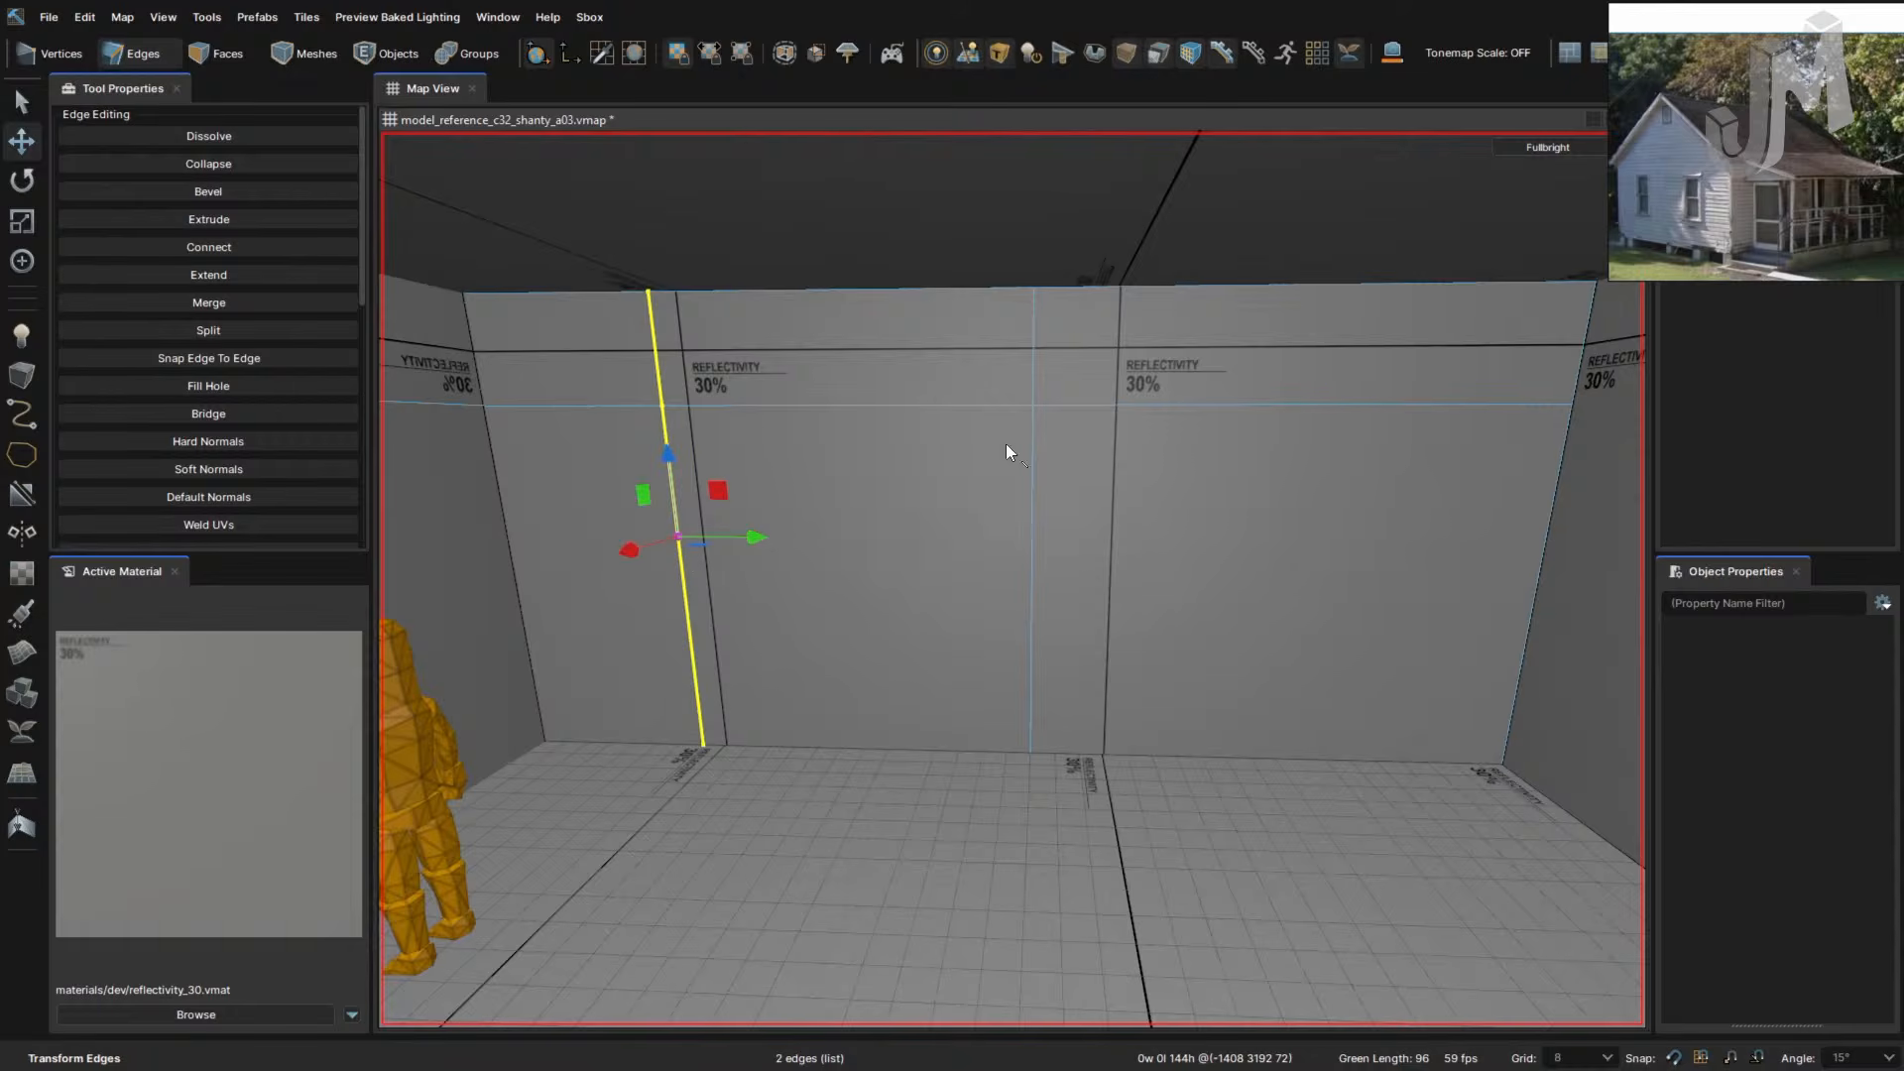
{"action": "left_click", "coordinate": [1033, 492]}
{"action": "left_click_drag", "start_coordinate": [1114, 541], "coordinate": [938, 541]}
- Slide both halves of the left vertical edge right to frame a narrow door panel
{"action": "right_click_drag", "start_coordinate": [980, 770], "coordinate": [979, 769]}
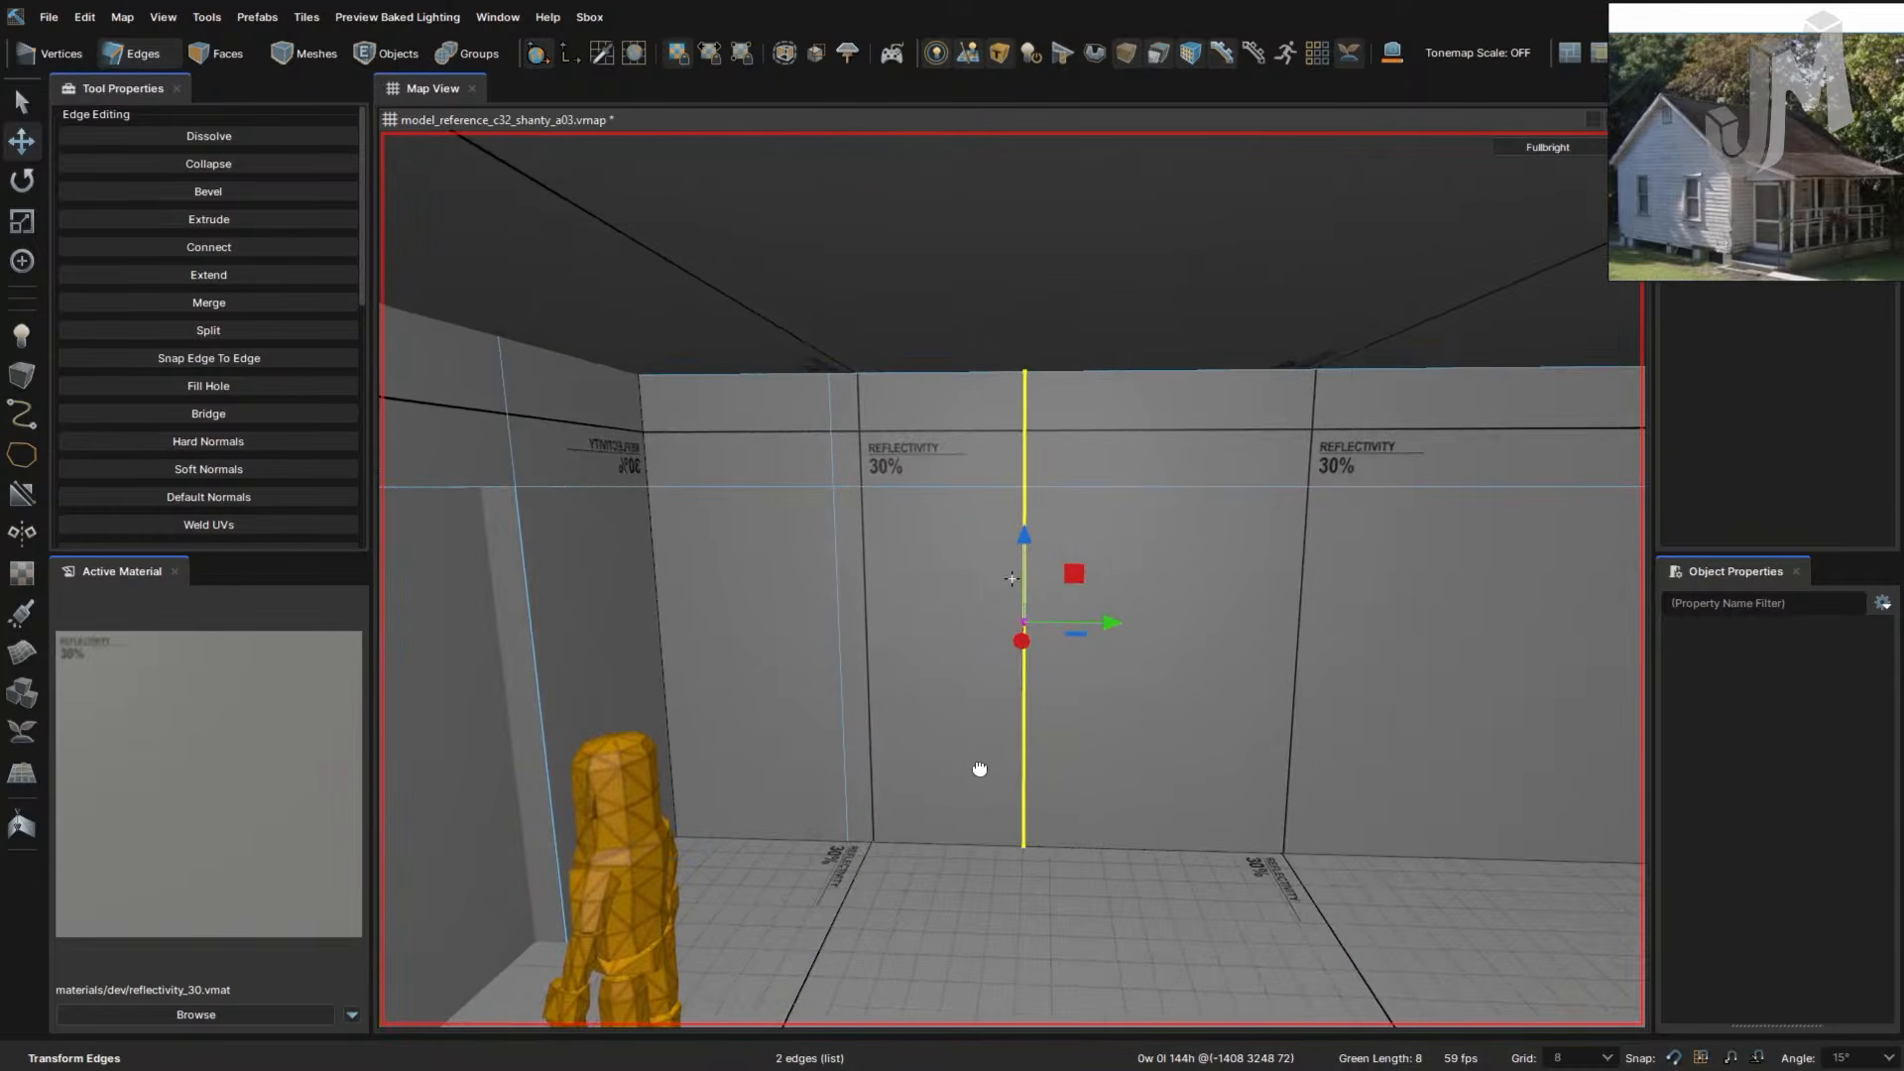
{"action": "right_click_drag", "start_coordinate": [1157, 849], "coordinate": [1156, 842]}
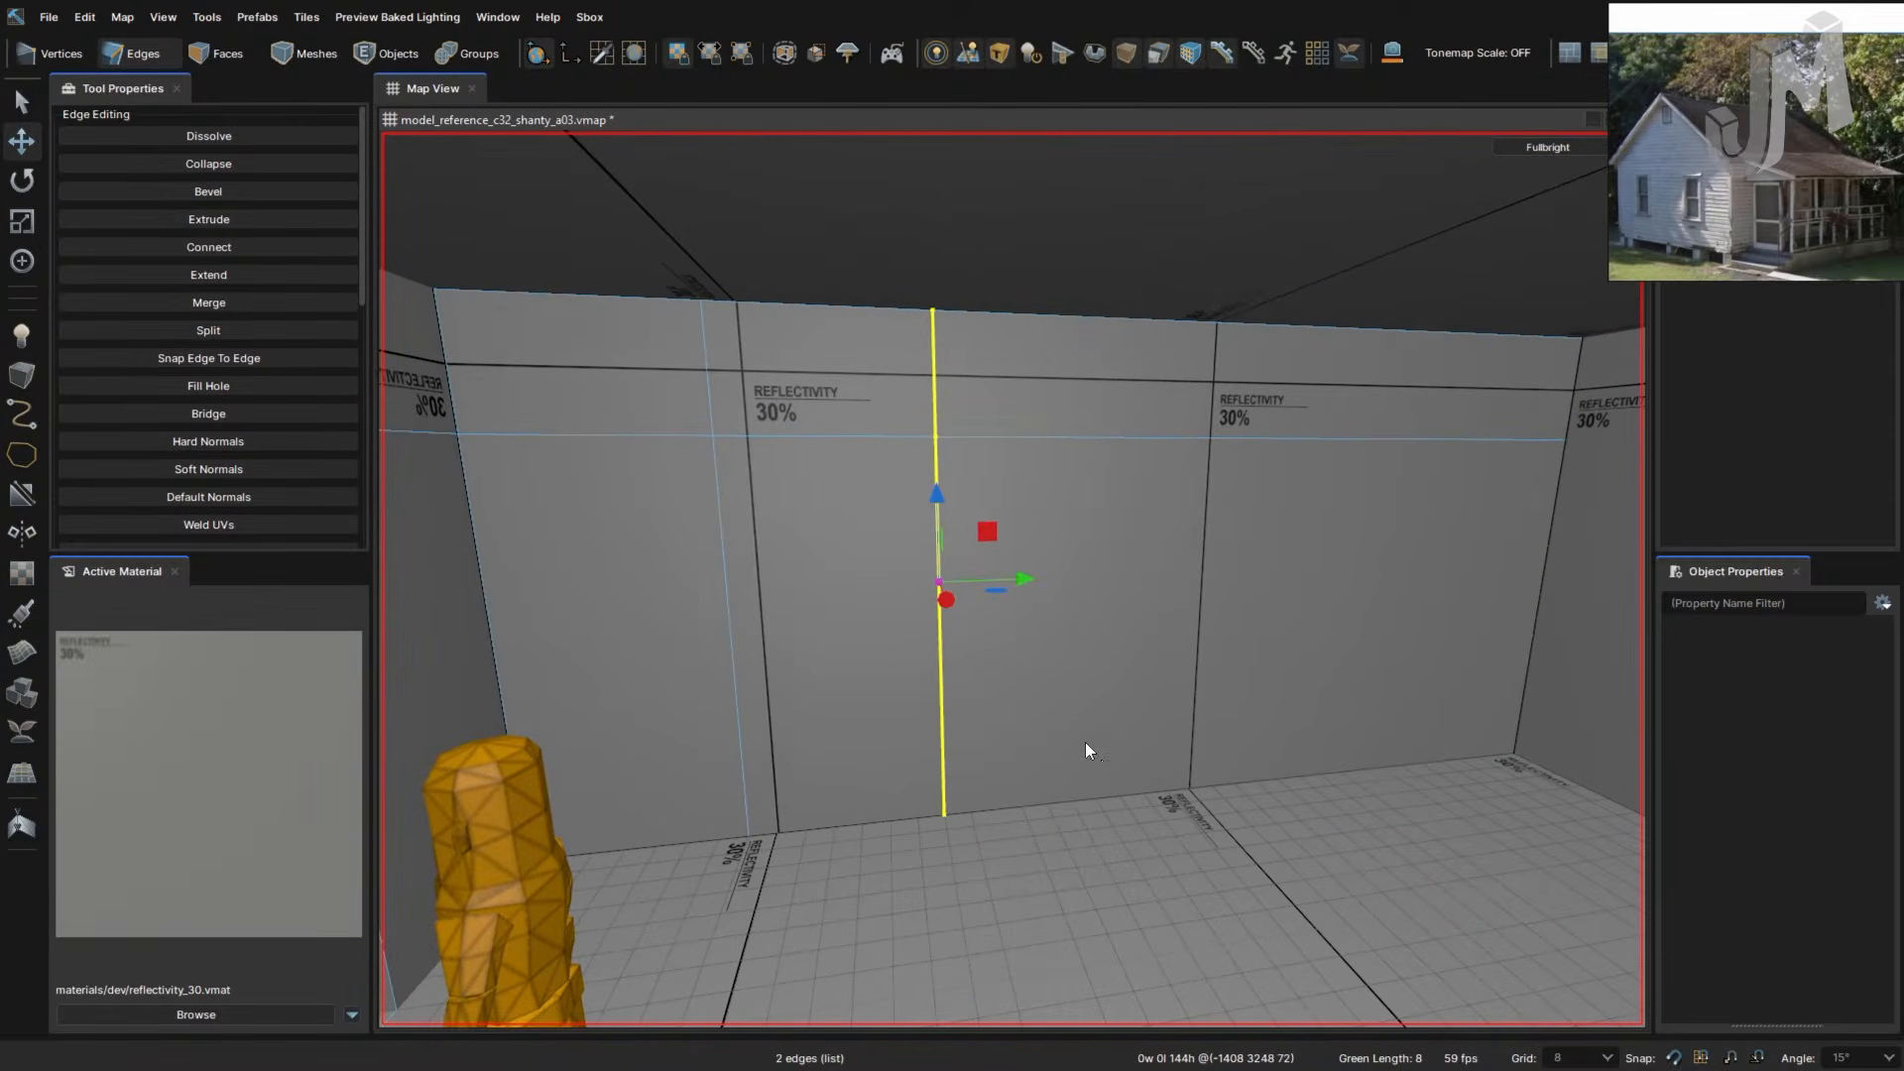
{"action": "left_click", "coordinate": [733, 636], "text": "ctrl"}
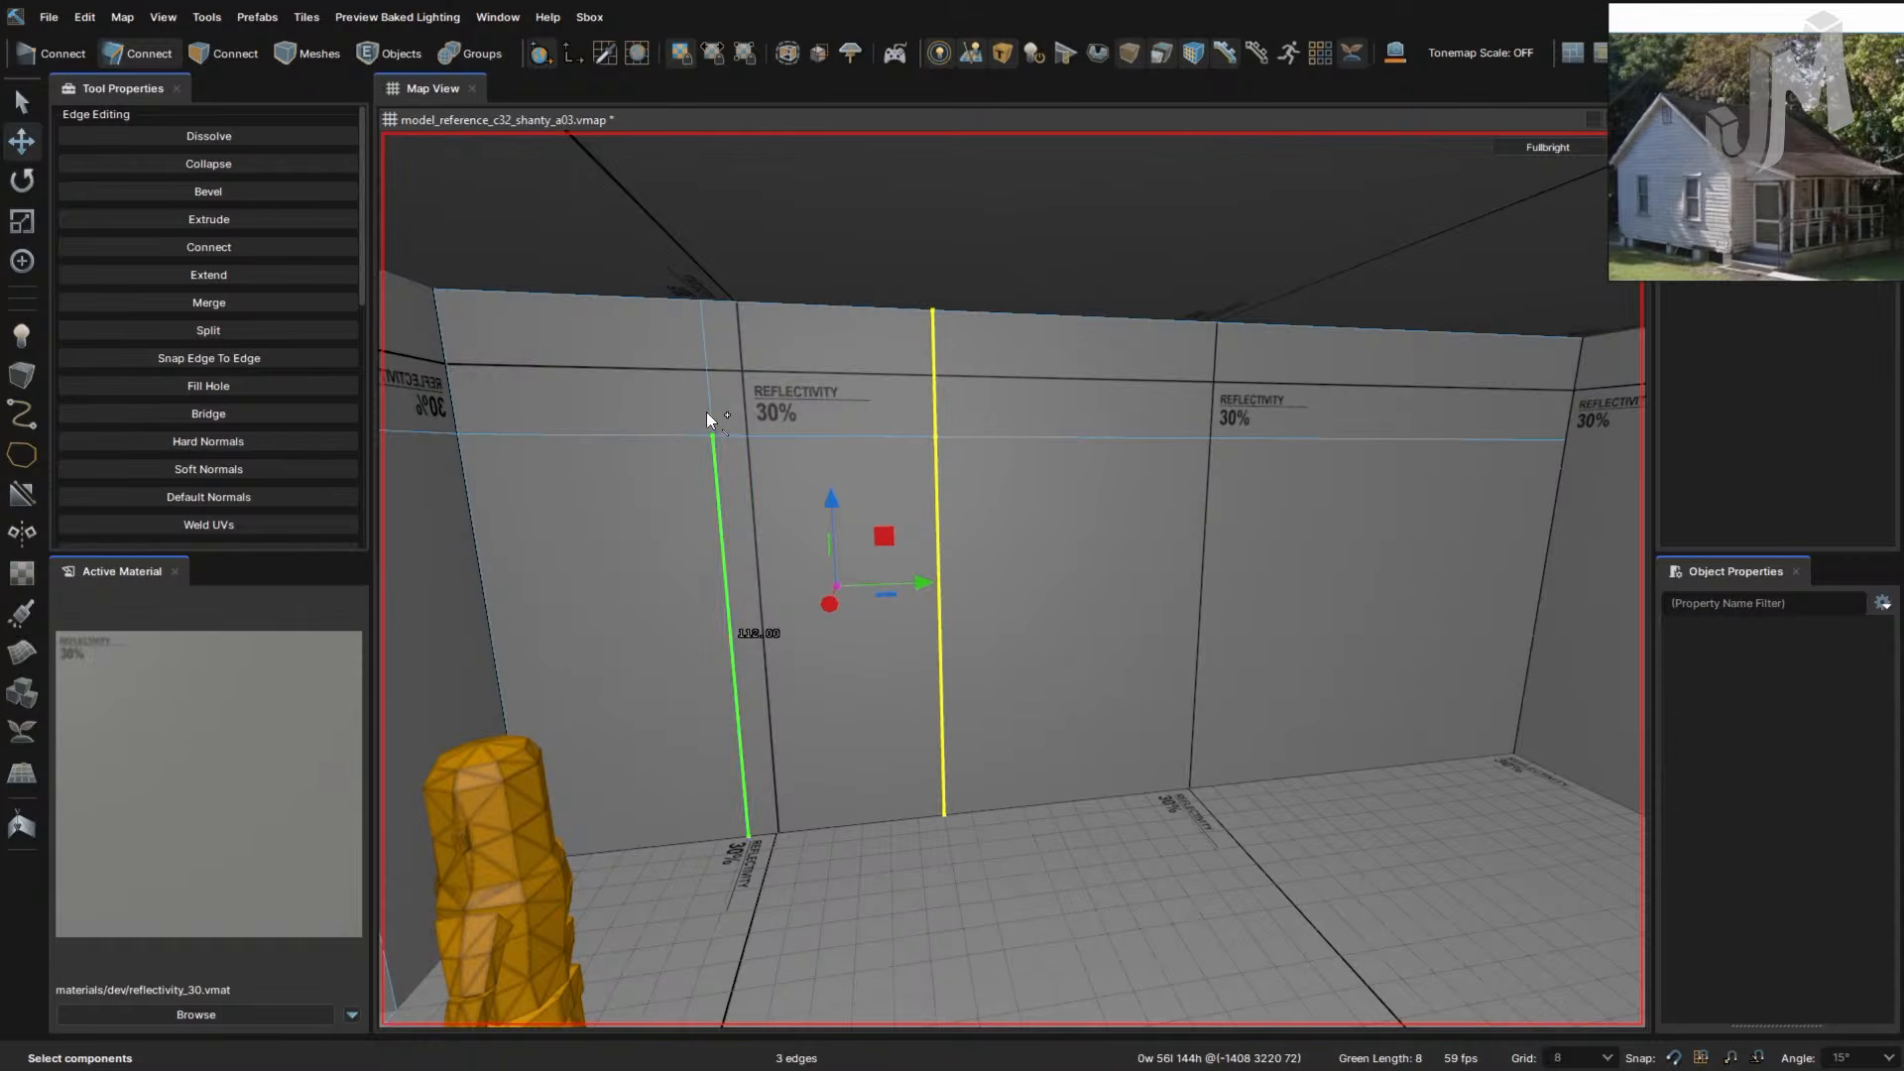
{"action": "left_click", "coordinate": [703, 384], "text": "ctrl"}
{"action": "left_click_drag", "start_coordinate": [919, 585], "coordinate": [1402, 591]}
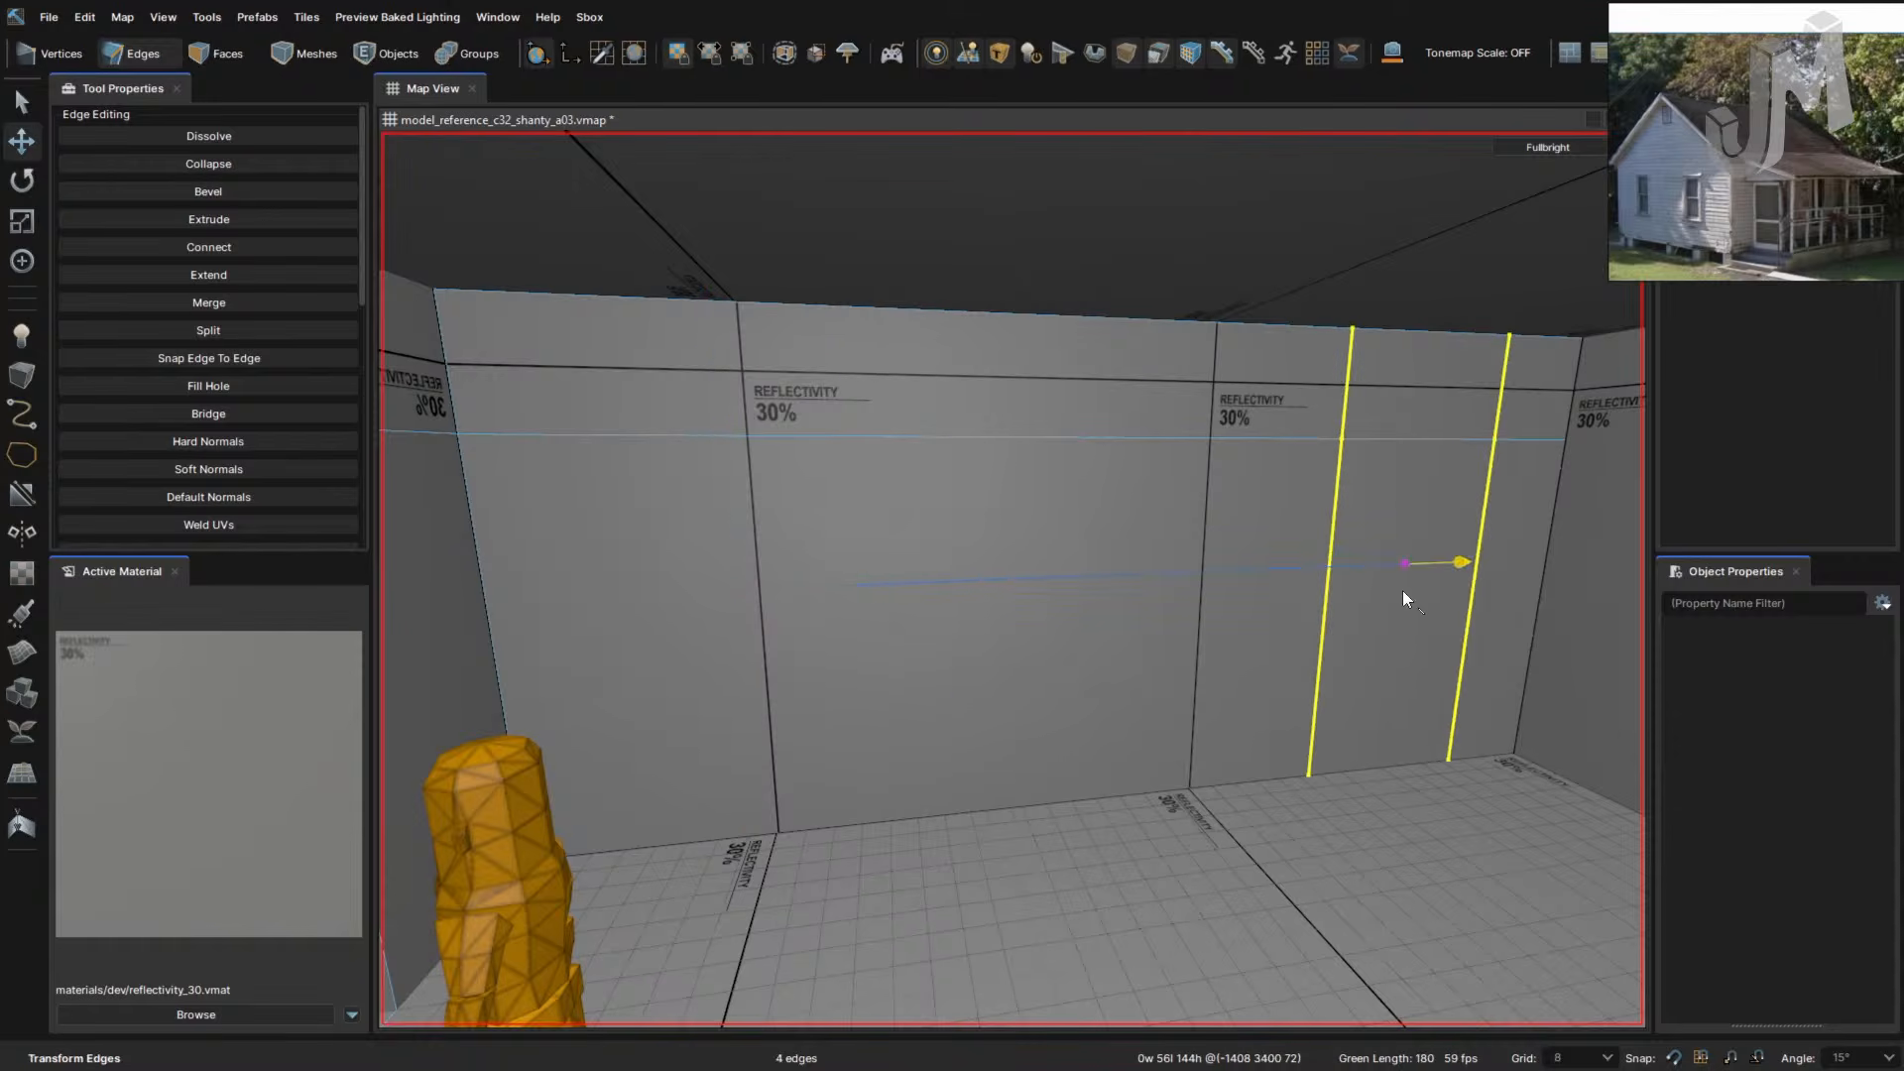
{"action": "right_click_drag", "start_coordinate": [1275, 688], "coordinate": [1278, 686]}
{"action": "key", "text": "BackSpace"}
- Extrude the door-shaped wall panel outward 64 units
{"action": "key", "text": "3"}
{"action": "left_click", "coordinate": [1097, 703]}
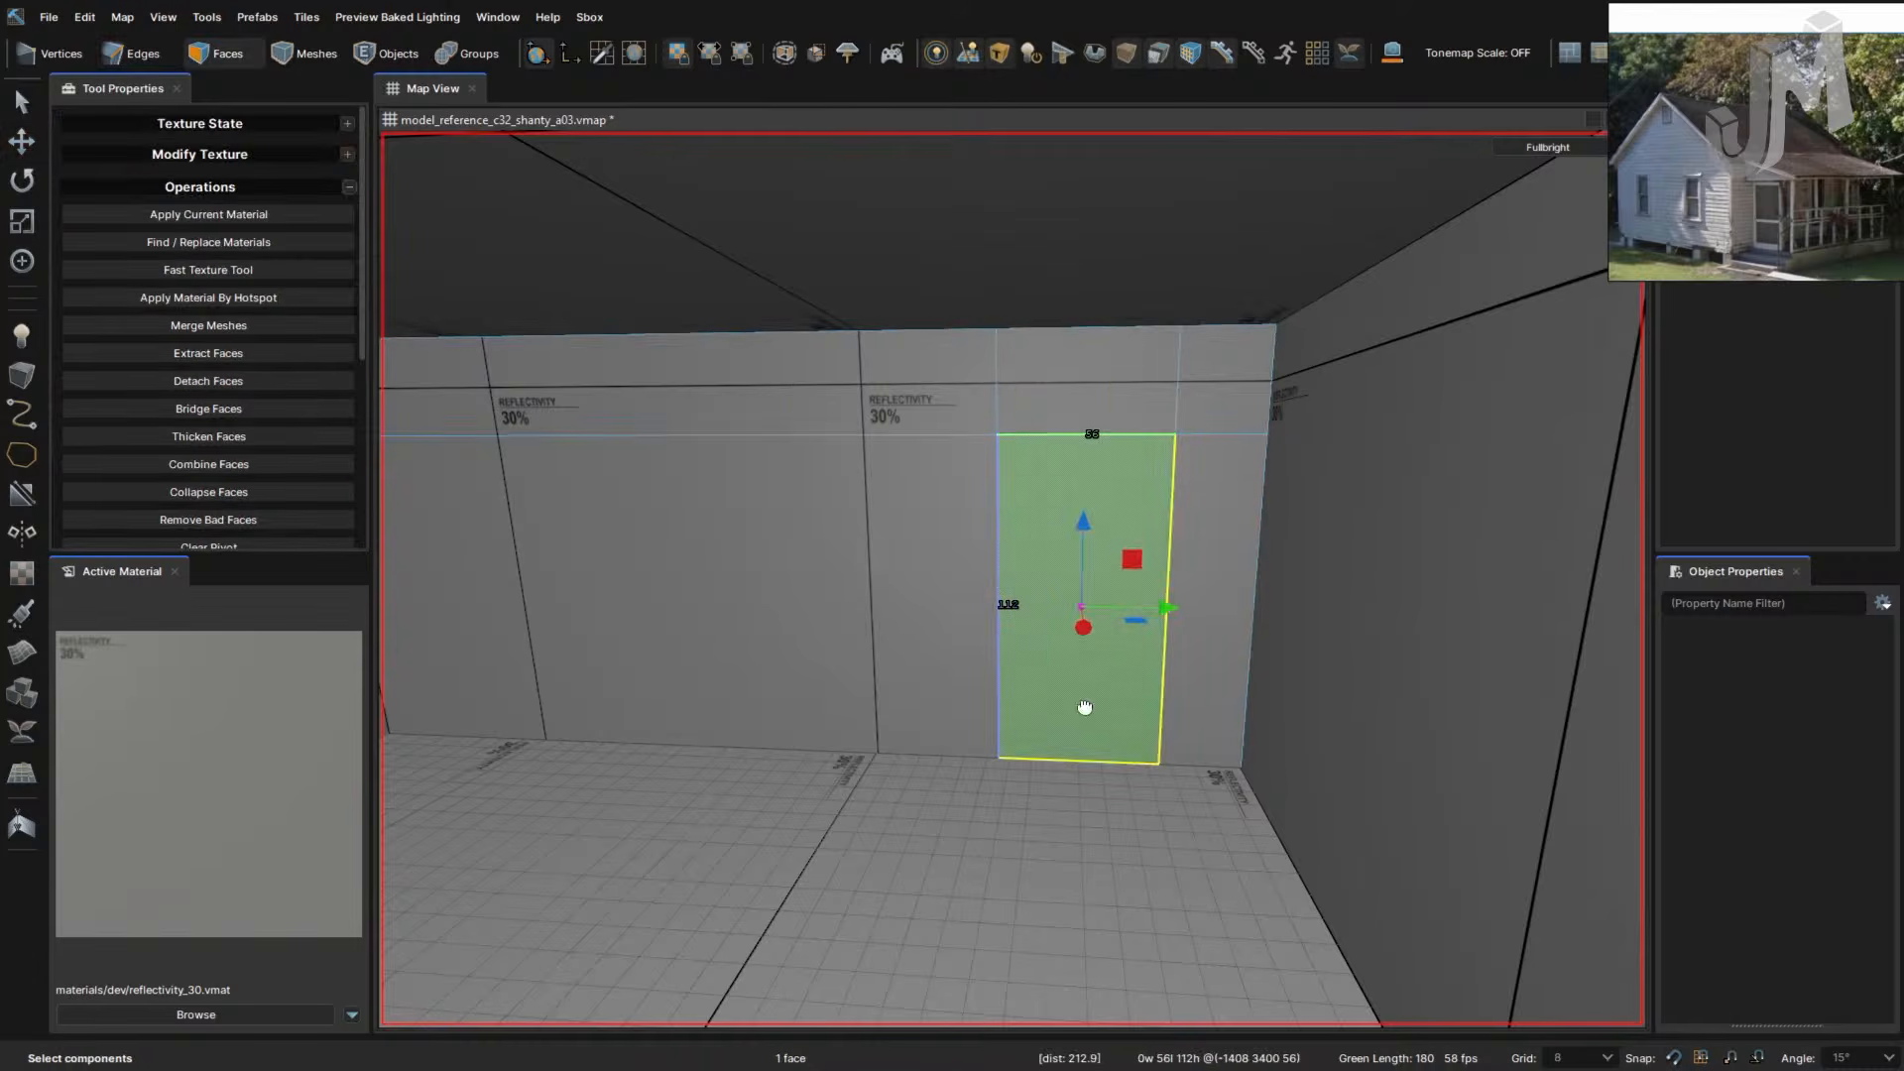
{"action": "right_click_drag", "start_coordinate": [1027, 716], "coordinate": [1023, 722]}
{"action": "left_click_drag", "start_coordinate": [1358, 696], "coordinate": [1400, 670]}
{"action": "key", "text": "ctrl+z"}
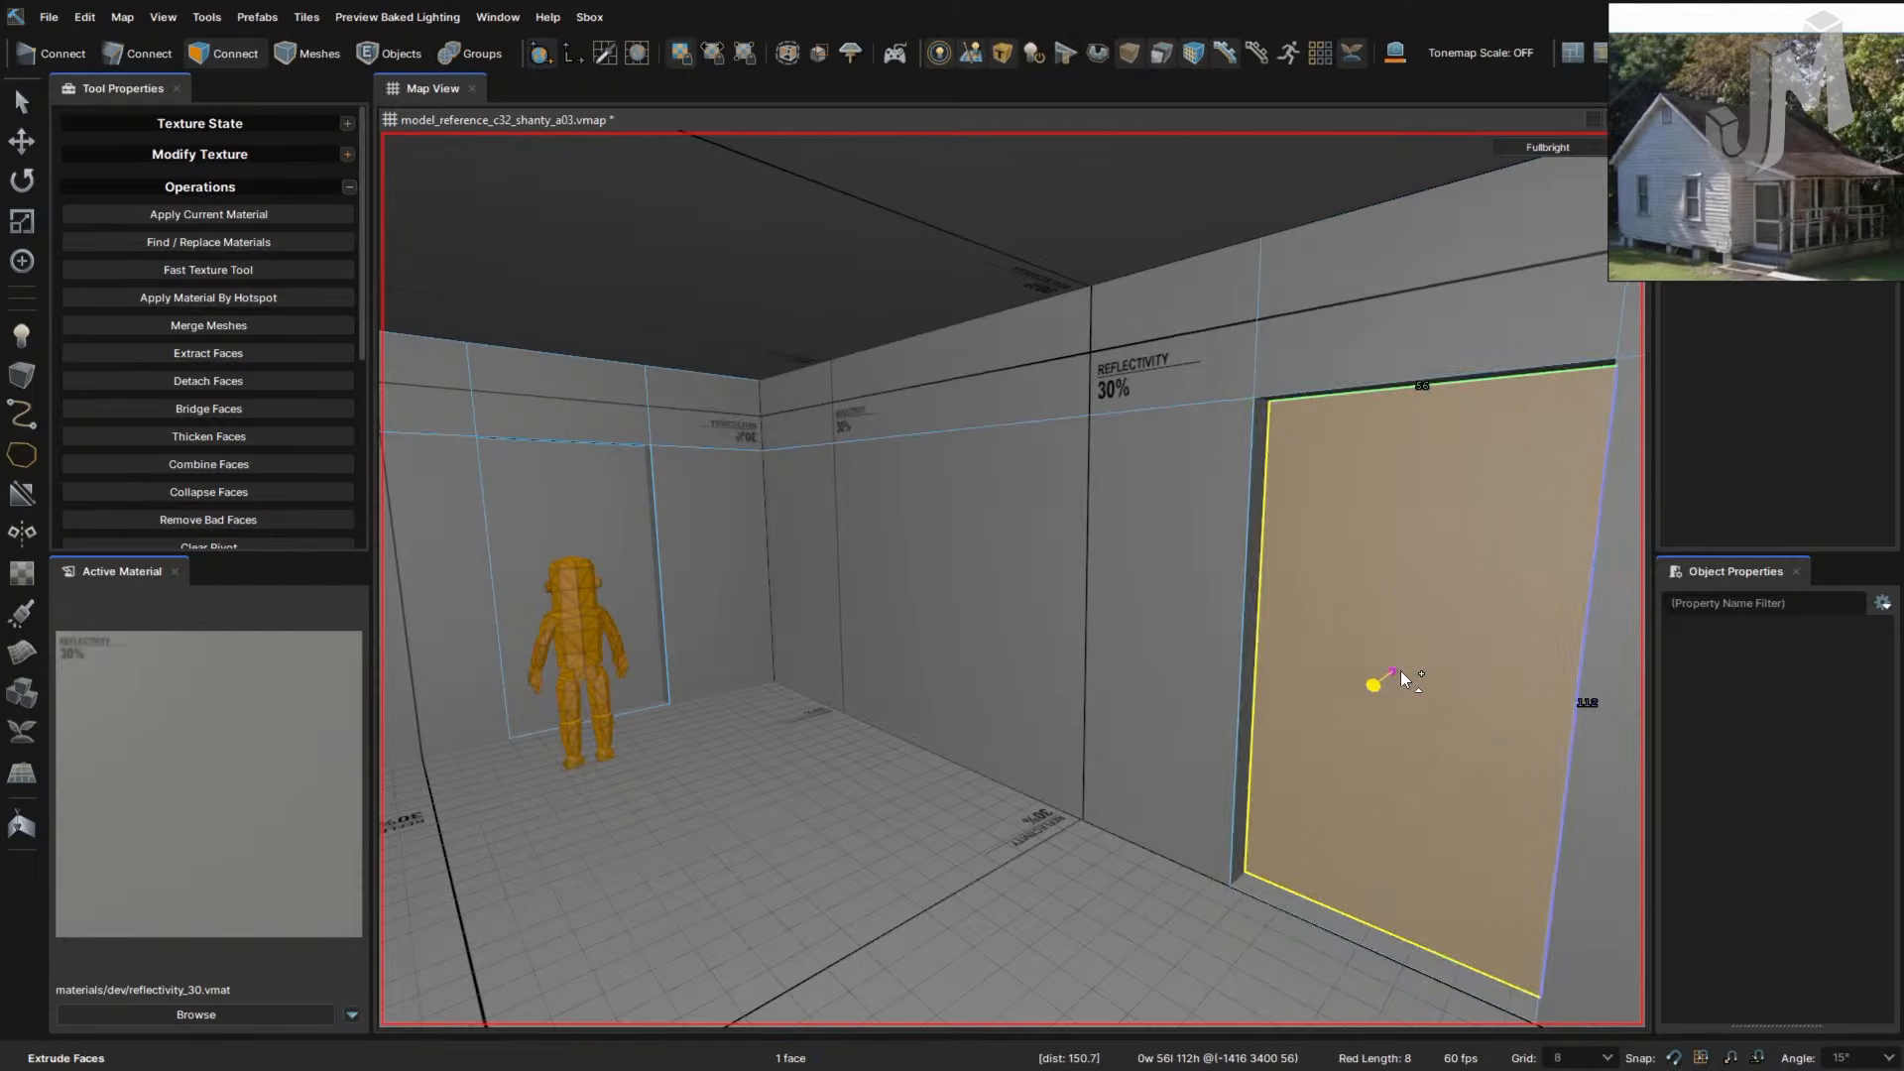
{"action": "right_click_drag", "start_coordinate": [1400, 670], "coordinate": [1402, 656]}
{"action": "left_click_drag", "start_coordinate": [1359, 567], "coordinate": [1614, 467]}
- Inspect the extruded block from outside and select its ceiling face
{"action": "right_click_drag", "start_coordinate": [1273, 633], "coordinate": [1267, 629]}
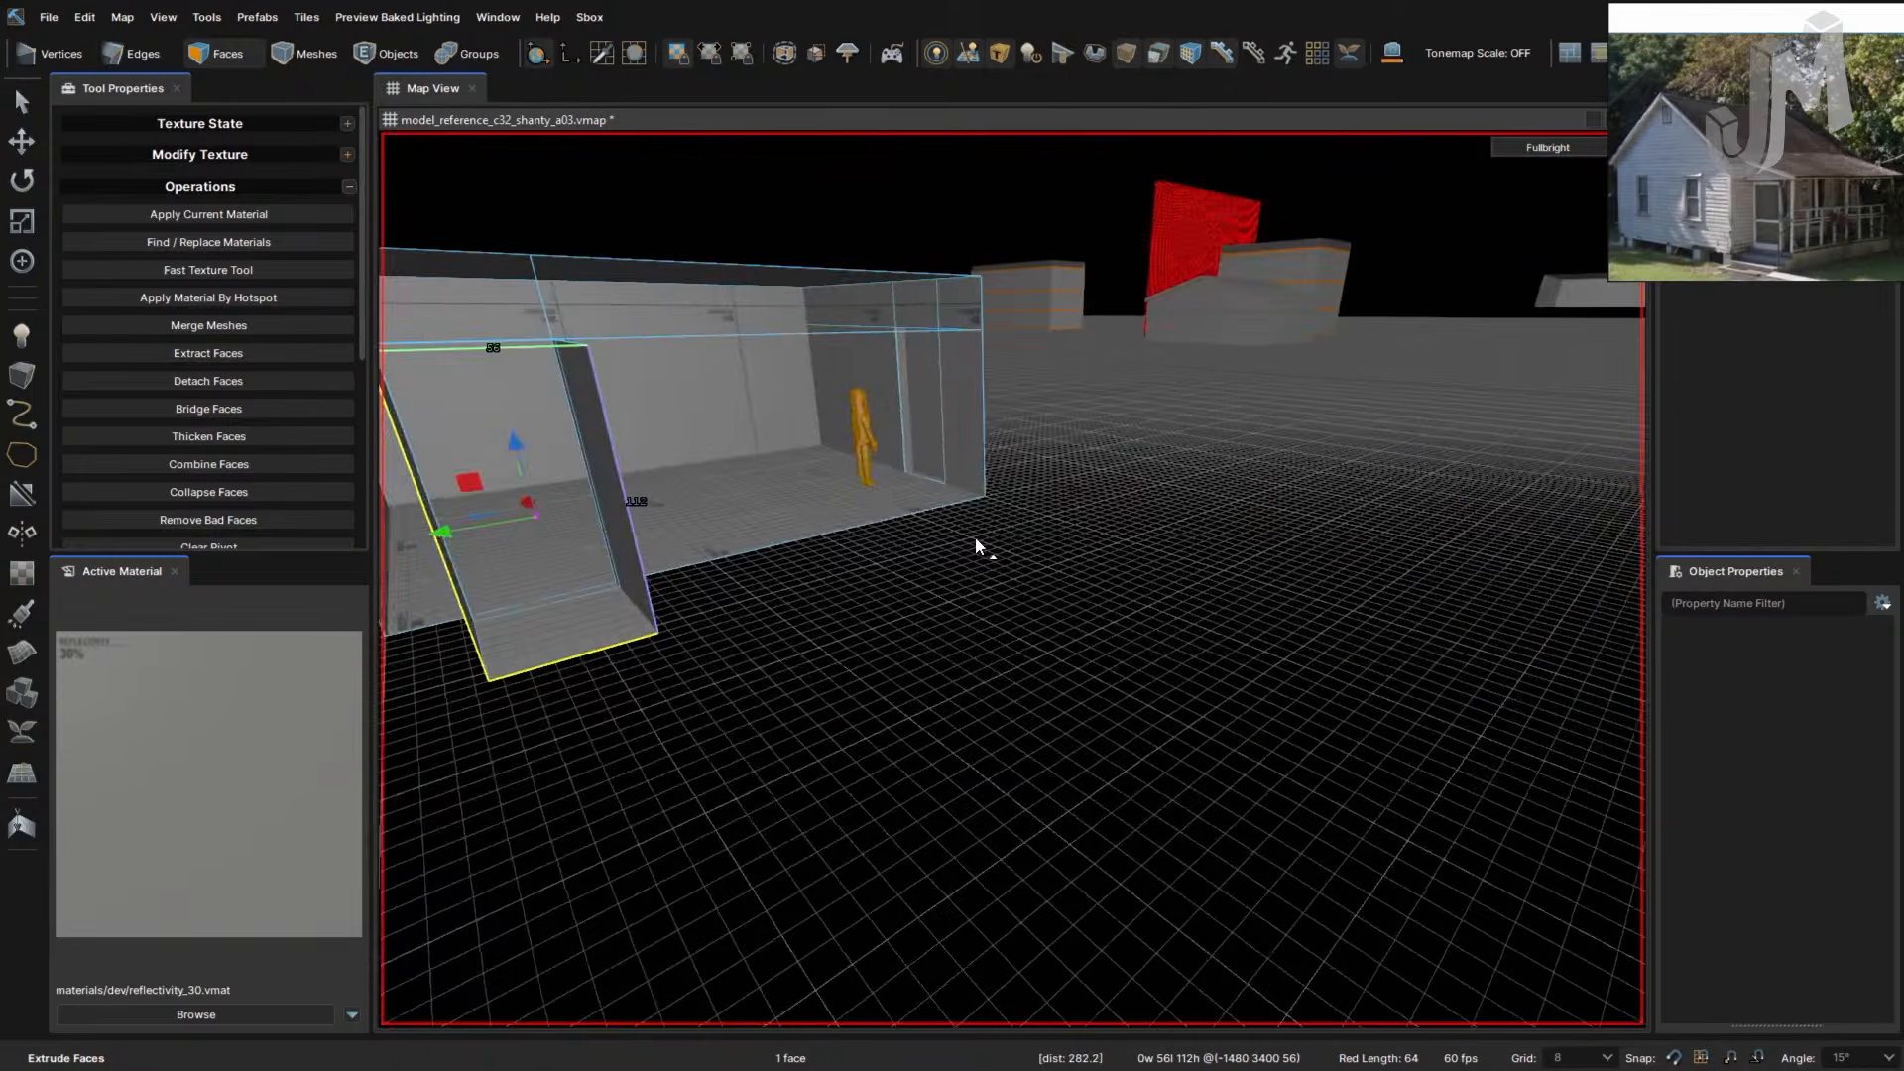
{"action": "right_click_drag", "start_coordinate": [973, 537], "coordinate": [965, 537]}
{"action": "left_click_drag", "start_coordinate": [1046, 545], "coordinate": [1158, 639]}
{"action": "right_click_drag", "start_coordinate": [1262, 662], "coordinate": [1255, 631]}
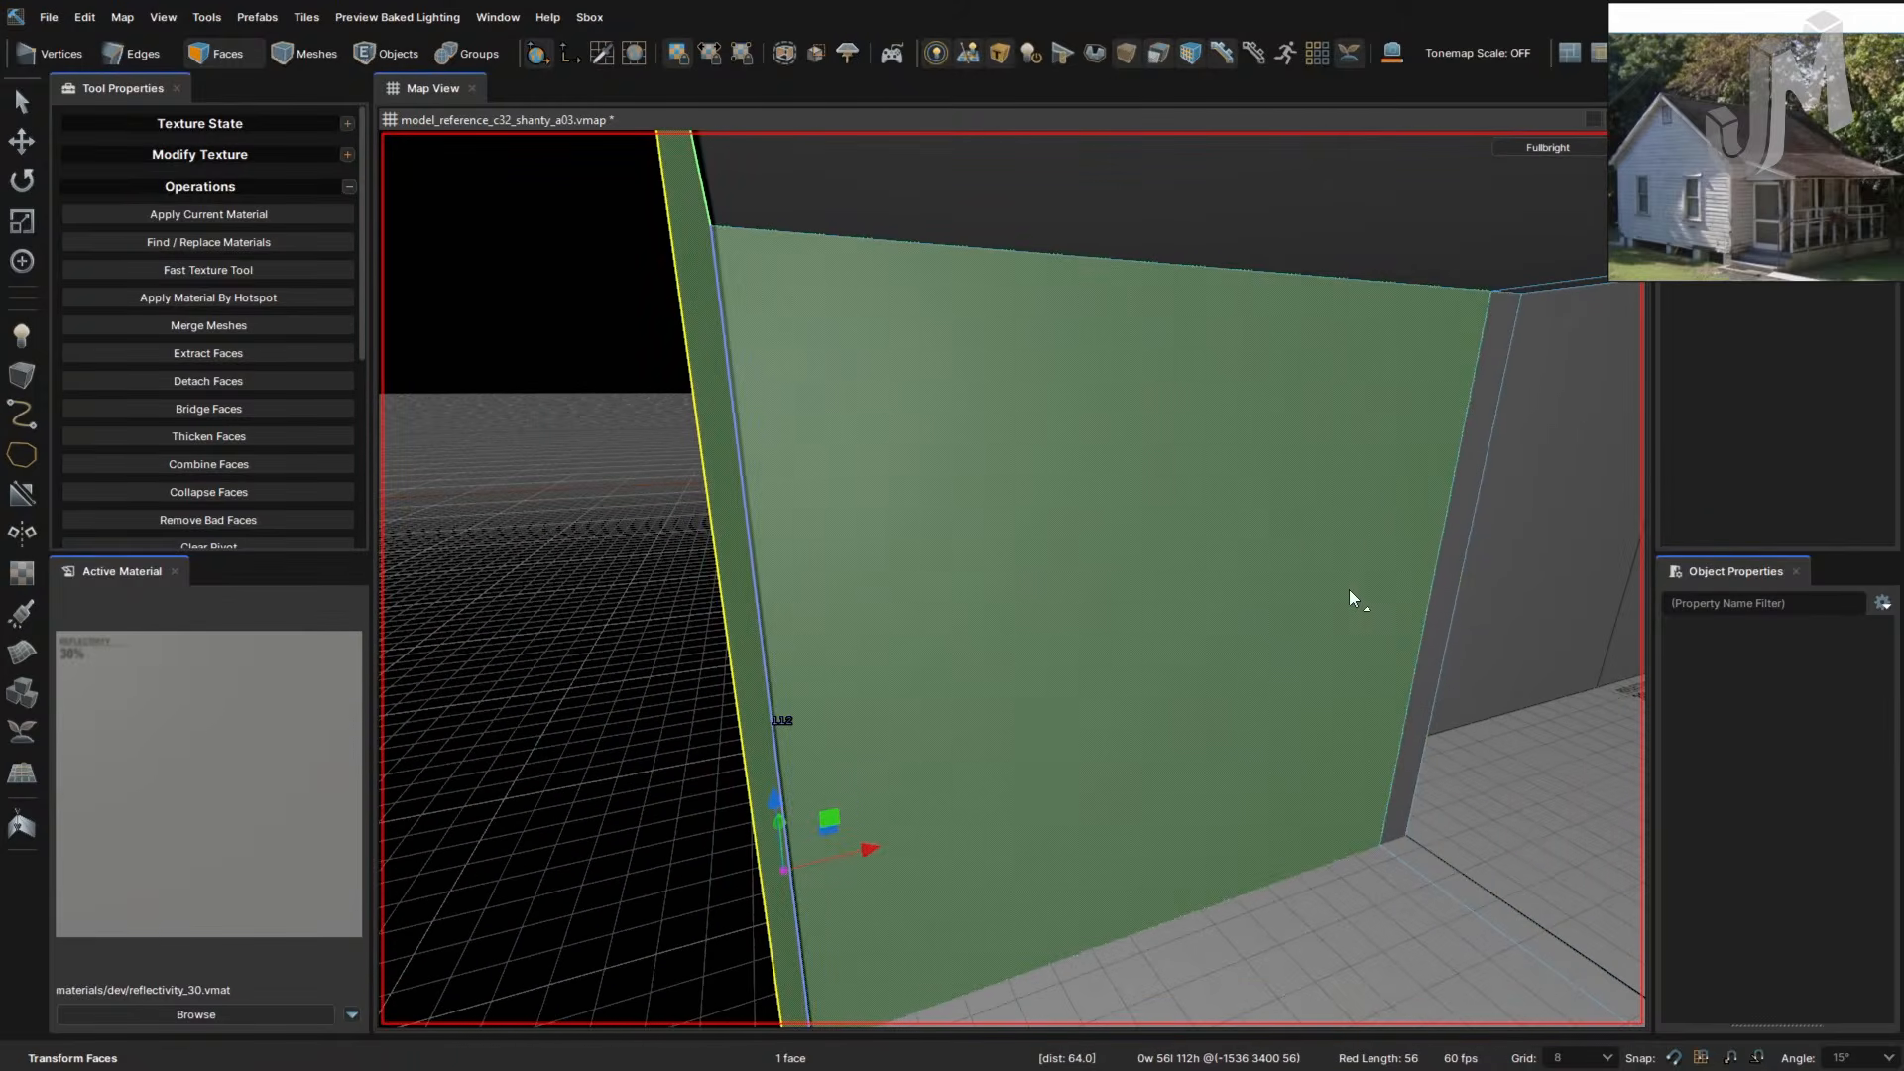
{"action": "left_click", "coordinate": [1452, 525]}
{"action": "right_click_drag", "start_coordinate": [1319, 558], "coordinate": [1321, 556]}
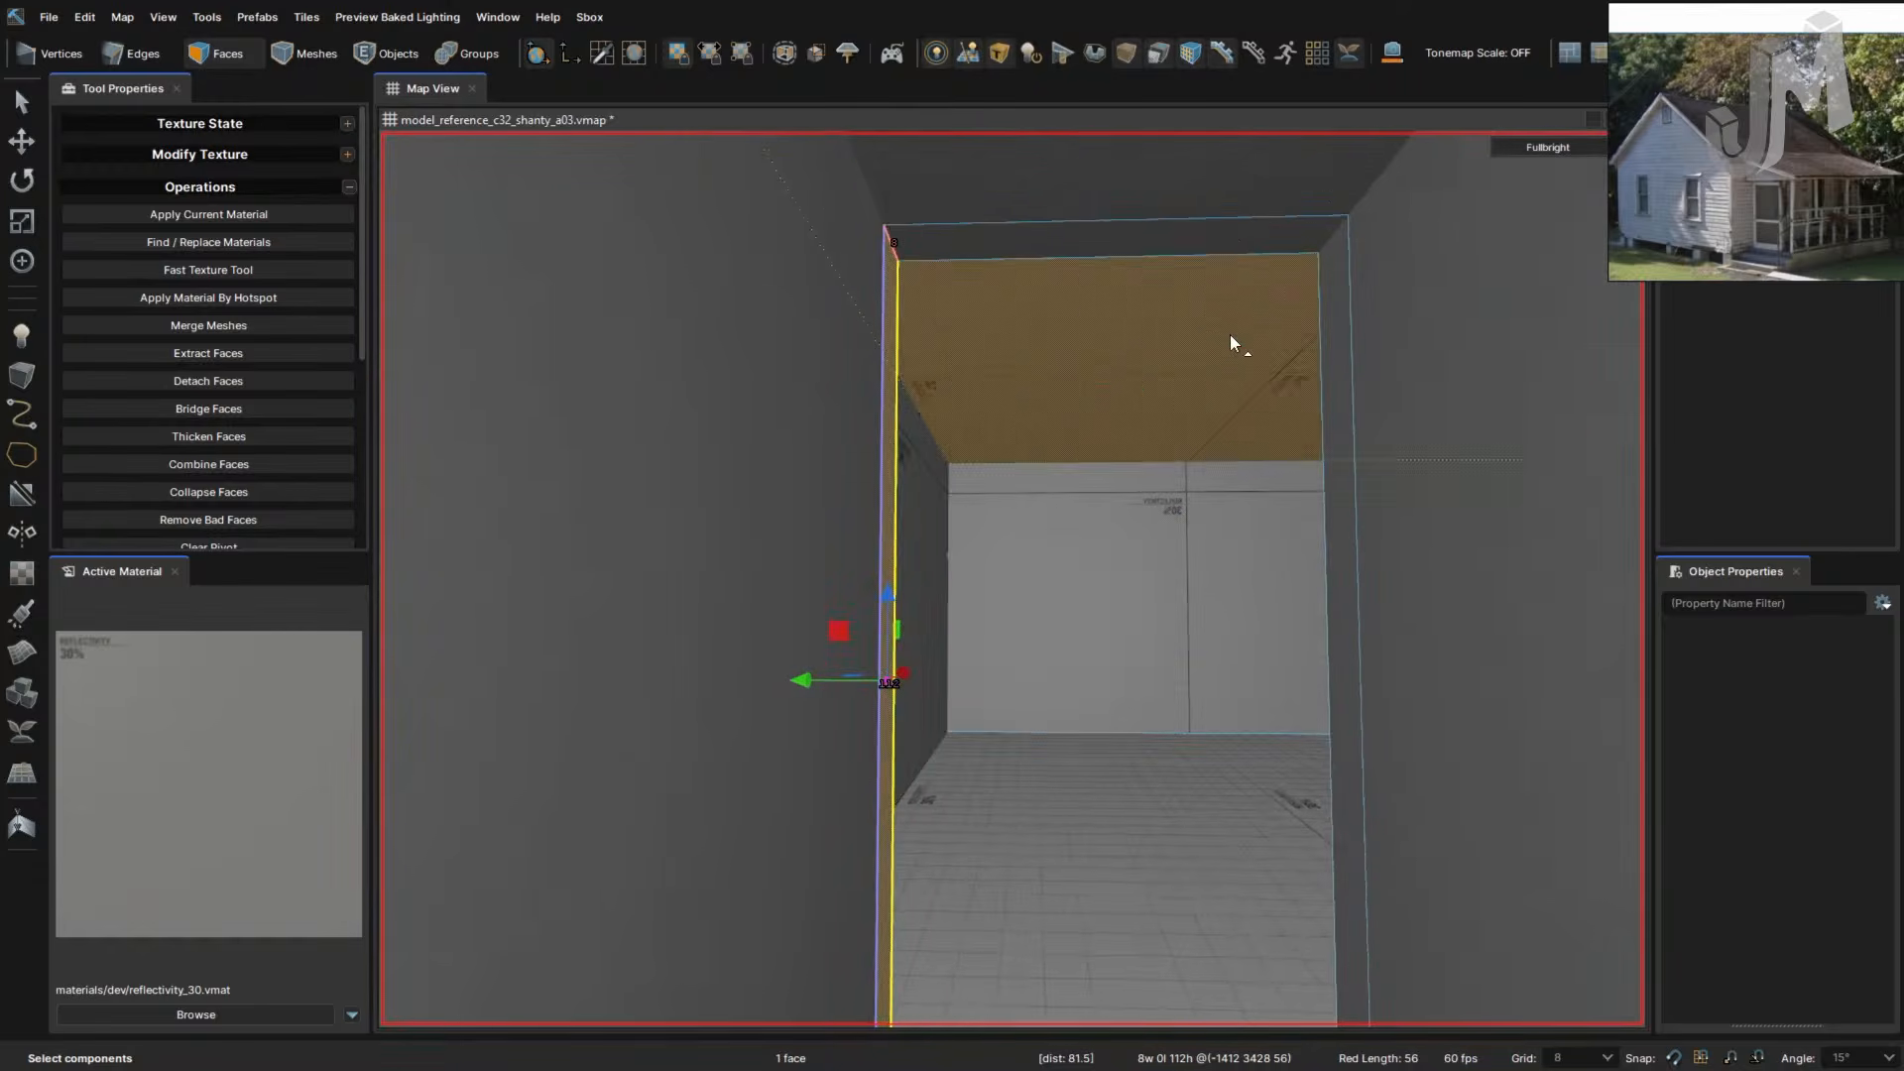
{"action": "left_click", "coordinate": [1124, 408]}
{"action": "right_click_drag", "start_coordinate": [1124, 407], "coordinate": [1227, 513]}
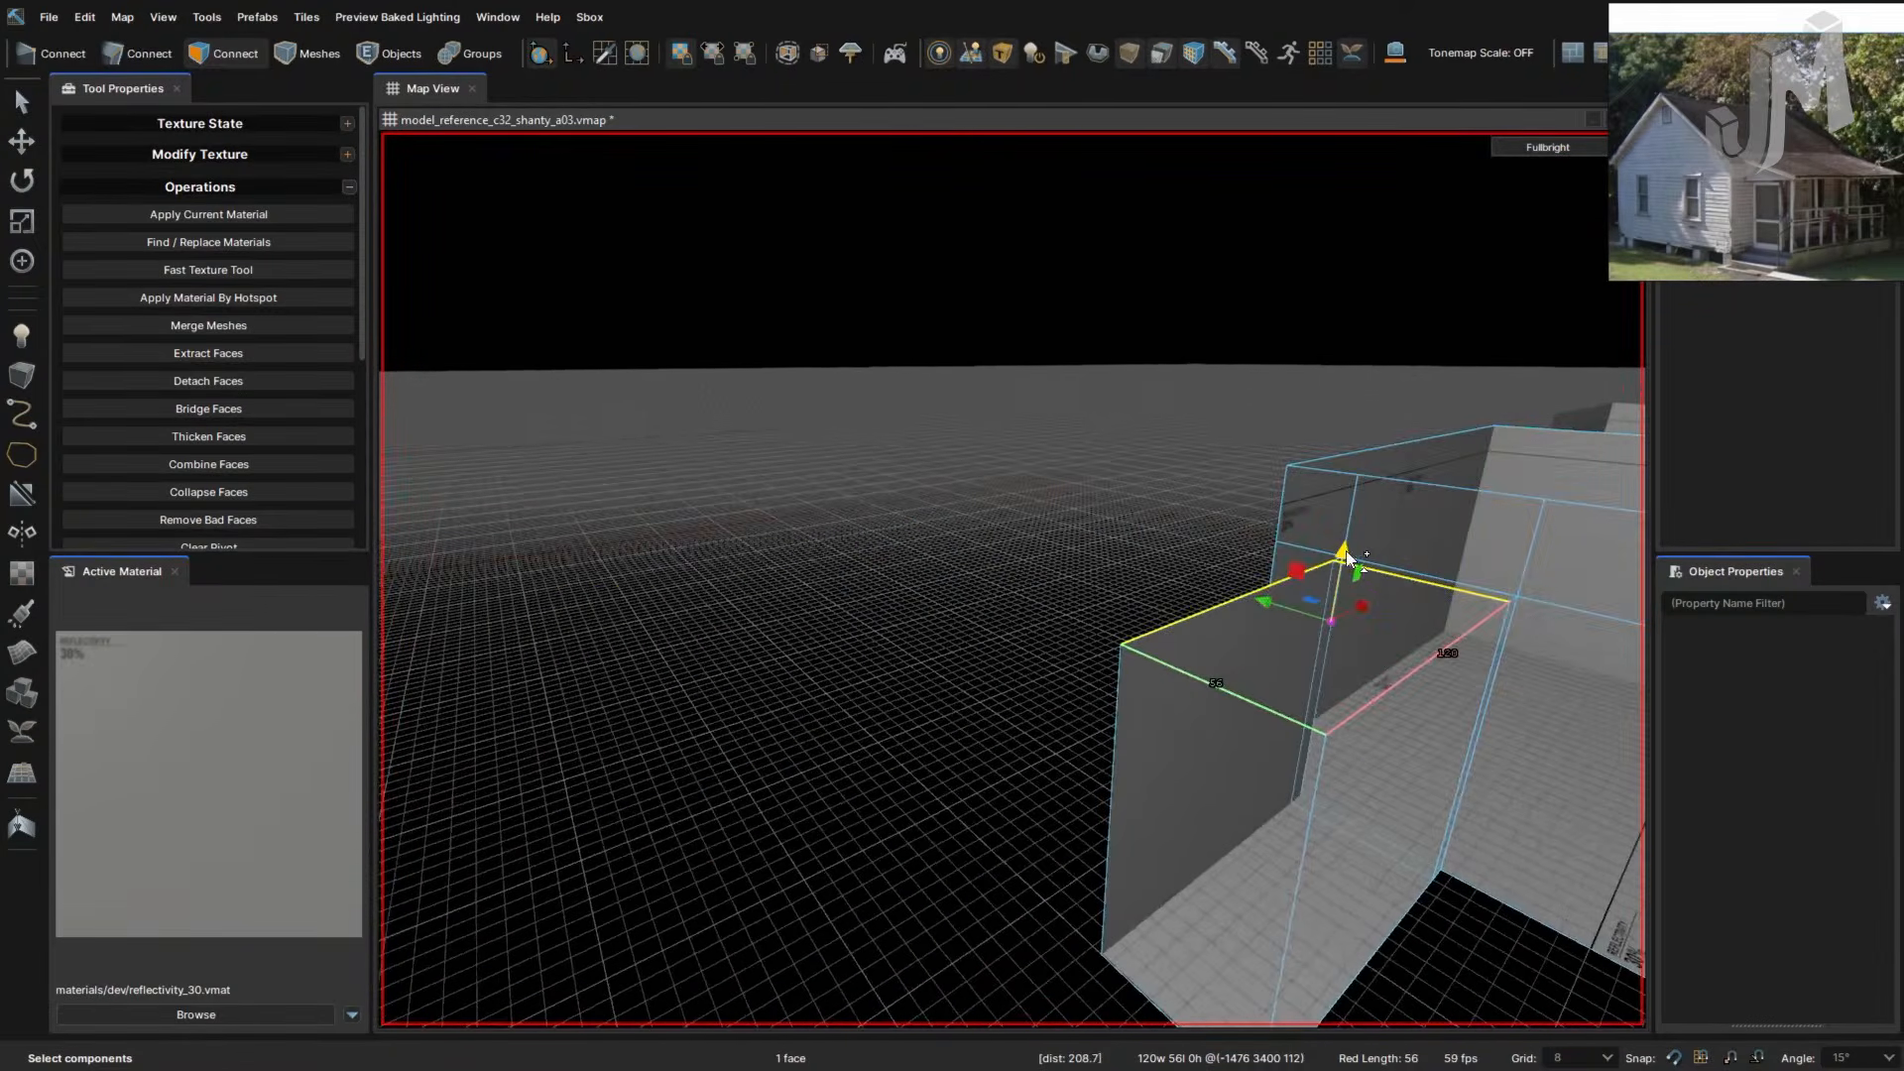
- Extrude the top face up, then extrude it with the upper wall strip to 52 units
{"action": "left_click_drag", "start_coordinate": [1338, 553], "coordinate": [1347, 516], "text": "shift"}
{"action": "right_click_drag", "start_coordinate": [1347, 516], "coordinate": [1351, 586]}
{"action": "left_click", "coordinate": [1209, 252], "text": "ctrl"}
{"action": "right_click_drag", "start_coordinate": [1270, 484], "coordinate": [1270, 485]}
{"action": "left_click_drag", "start_coordinate": [1093, 436], "coordinate": [1088, 496], "text": "shift"}
{"action": "right_click_drag", "start_coordinate": [1089, 497], "coordinate": [1088, 497]}
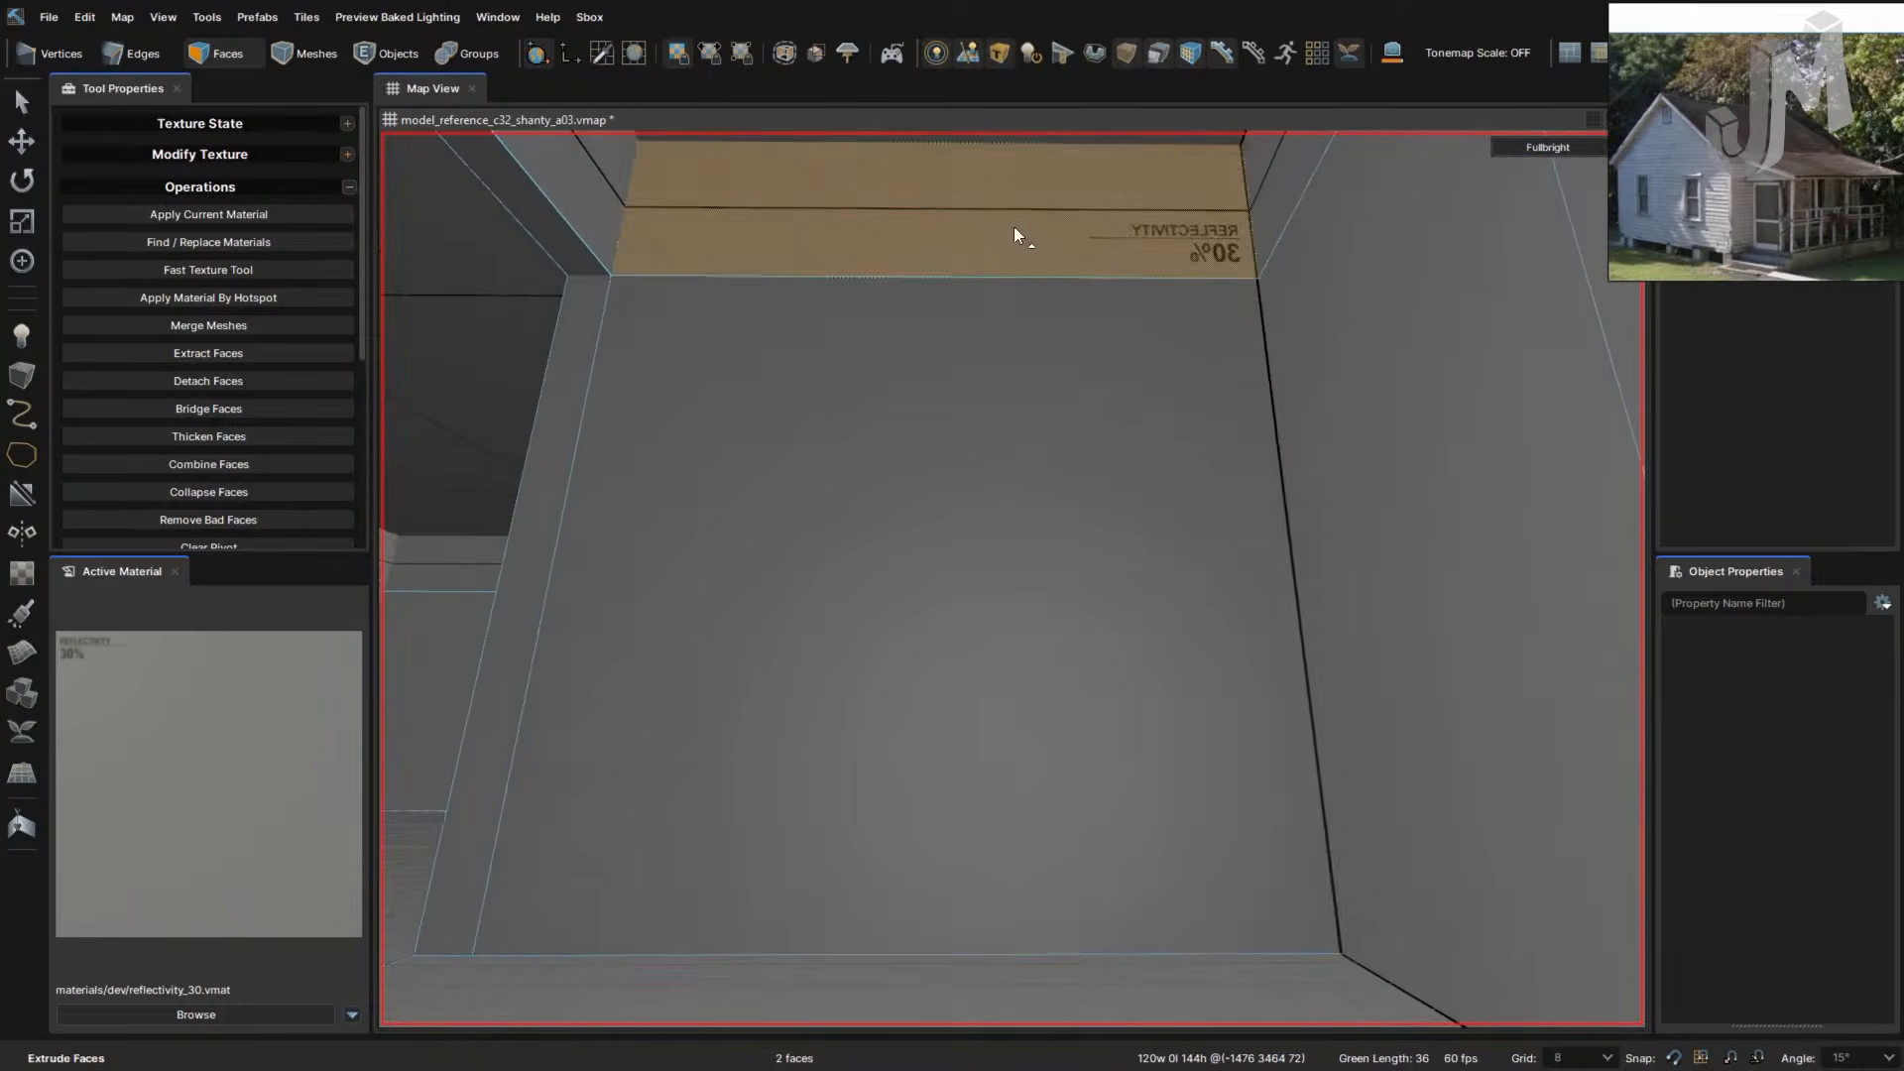
{"action": "left_click_drag", "start_coordinate": [915, 437], "coordinate": [972, 569], "text": "shift"}
{"action": "right_click_drag", "start_coordinate": [974, 570], "coordinate": [985, 575]}
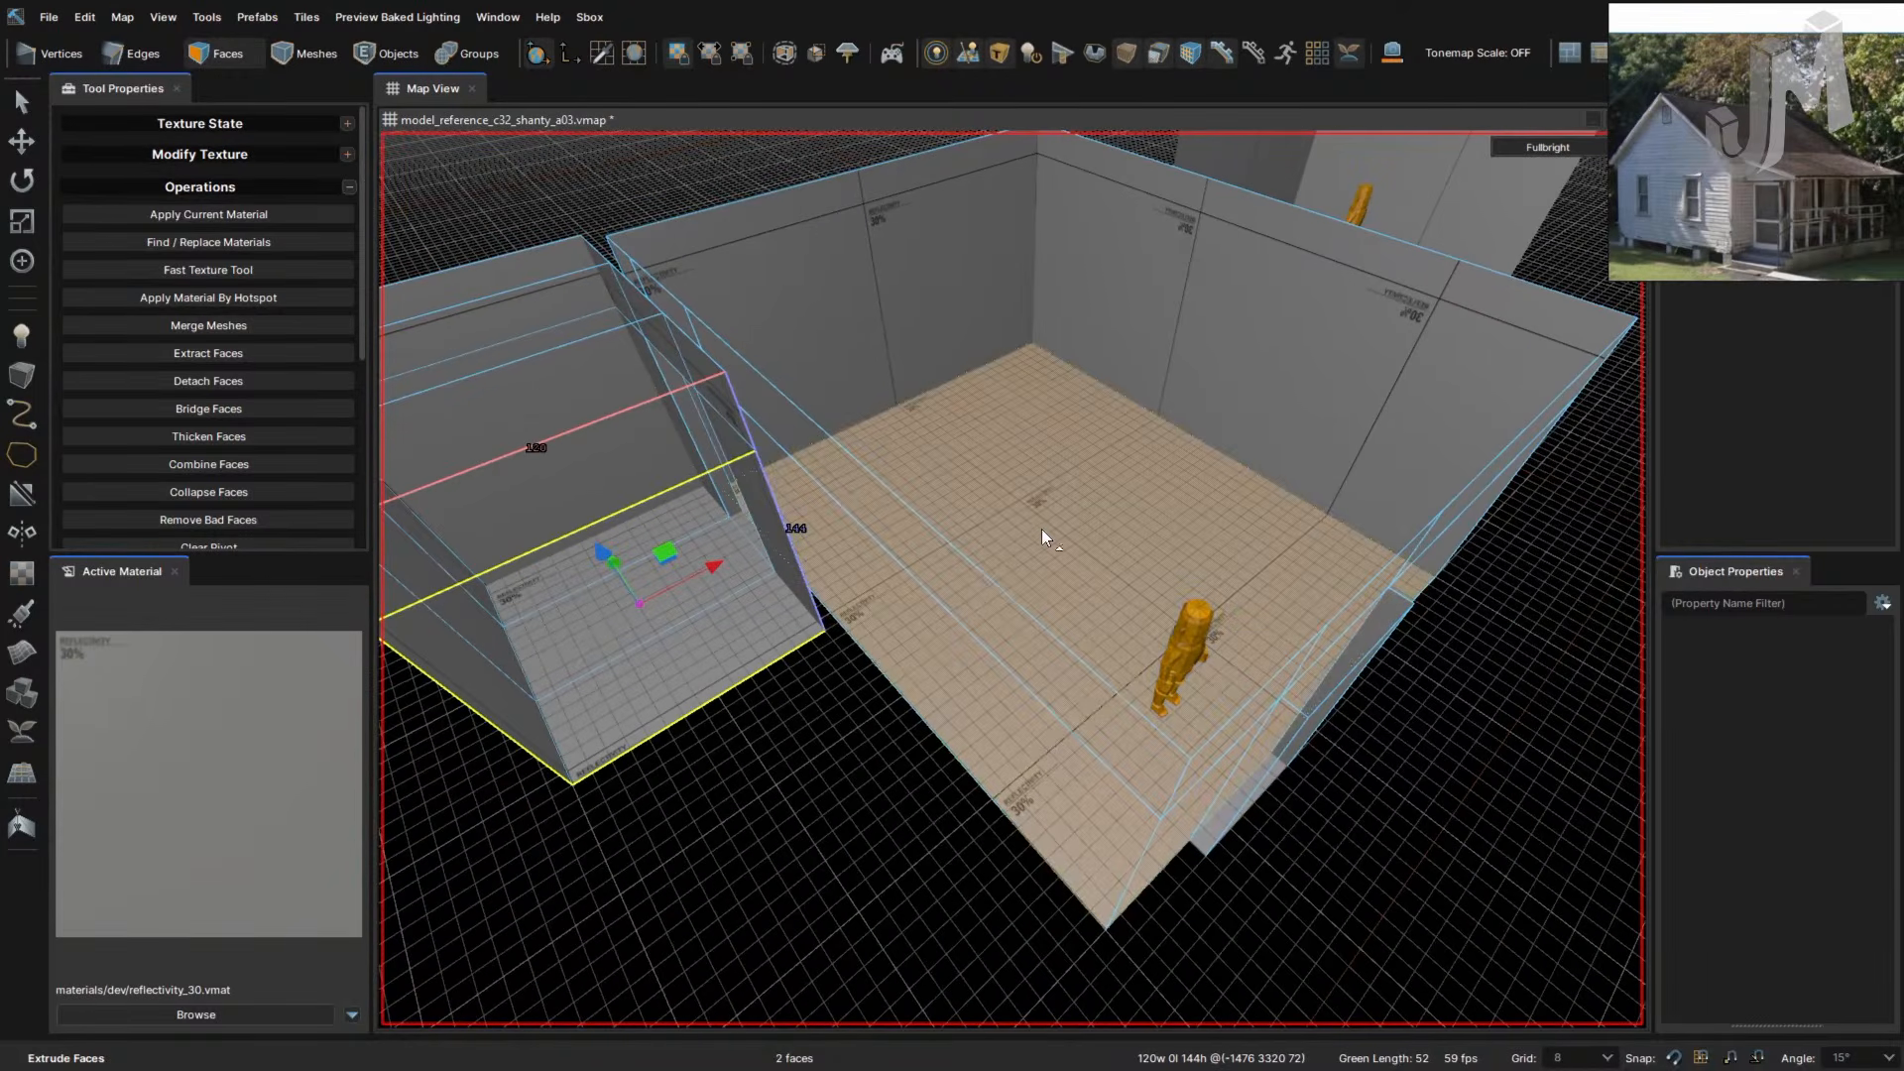
{"action": "right_click_drag", "start_coordinate": [1177, 506], "coordinate": [1178, 508]}
{"action": "right_click_drag", "start_coordinate": [992, 560], "coordinate": [986, 560]}
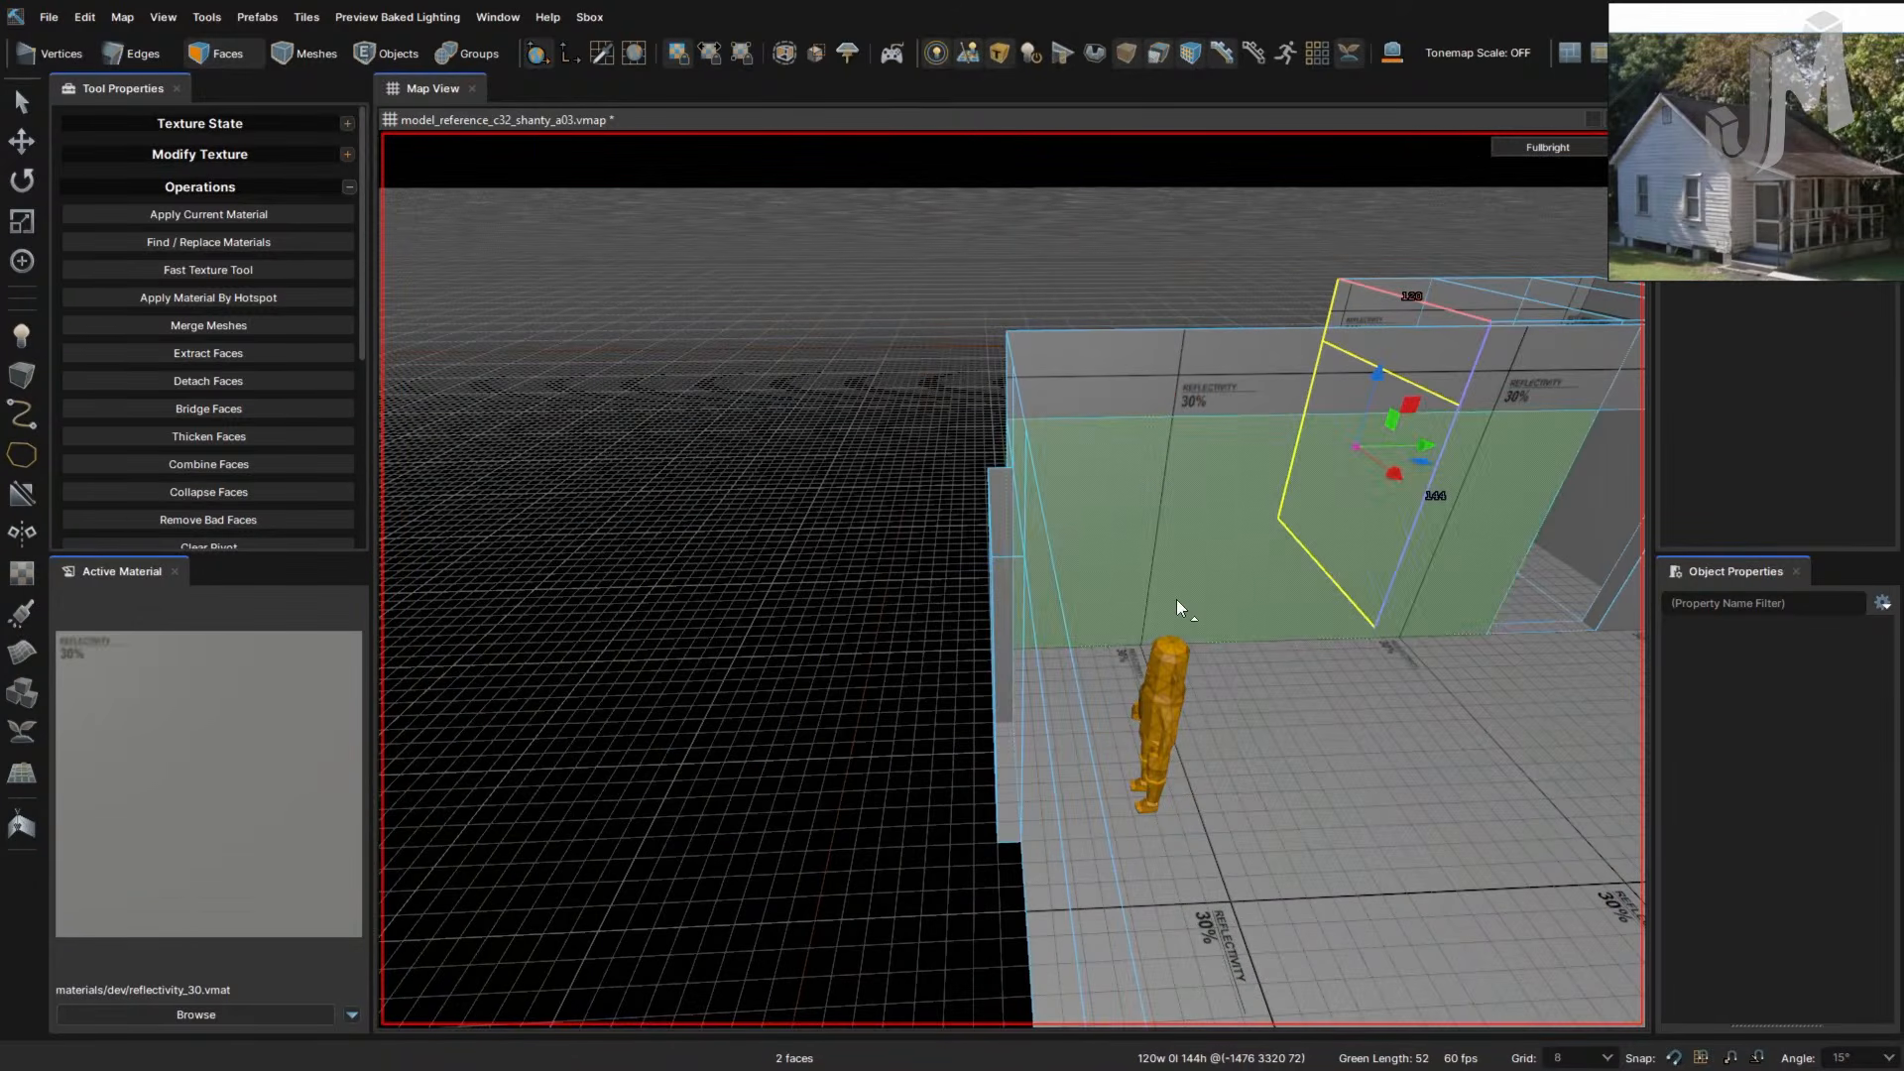
{"action": "right_click_drag", "start_coordinate": [1326, 629], "coordinate": [1323, 621]}
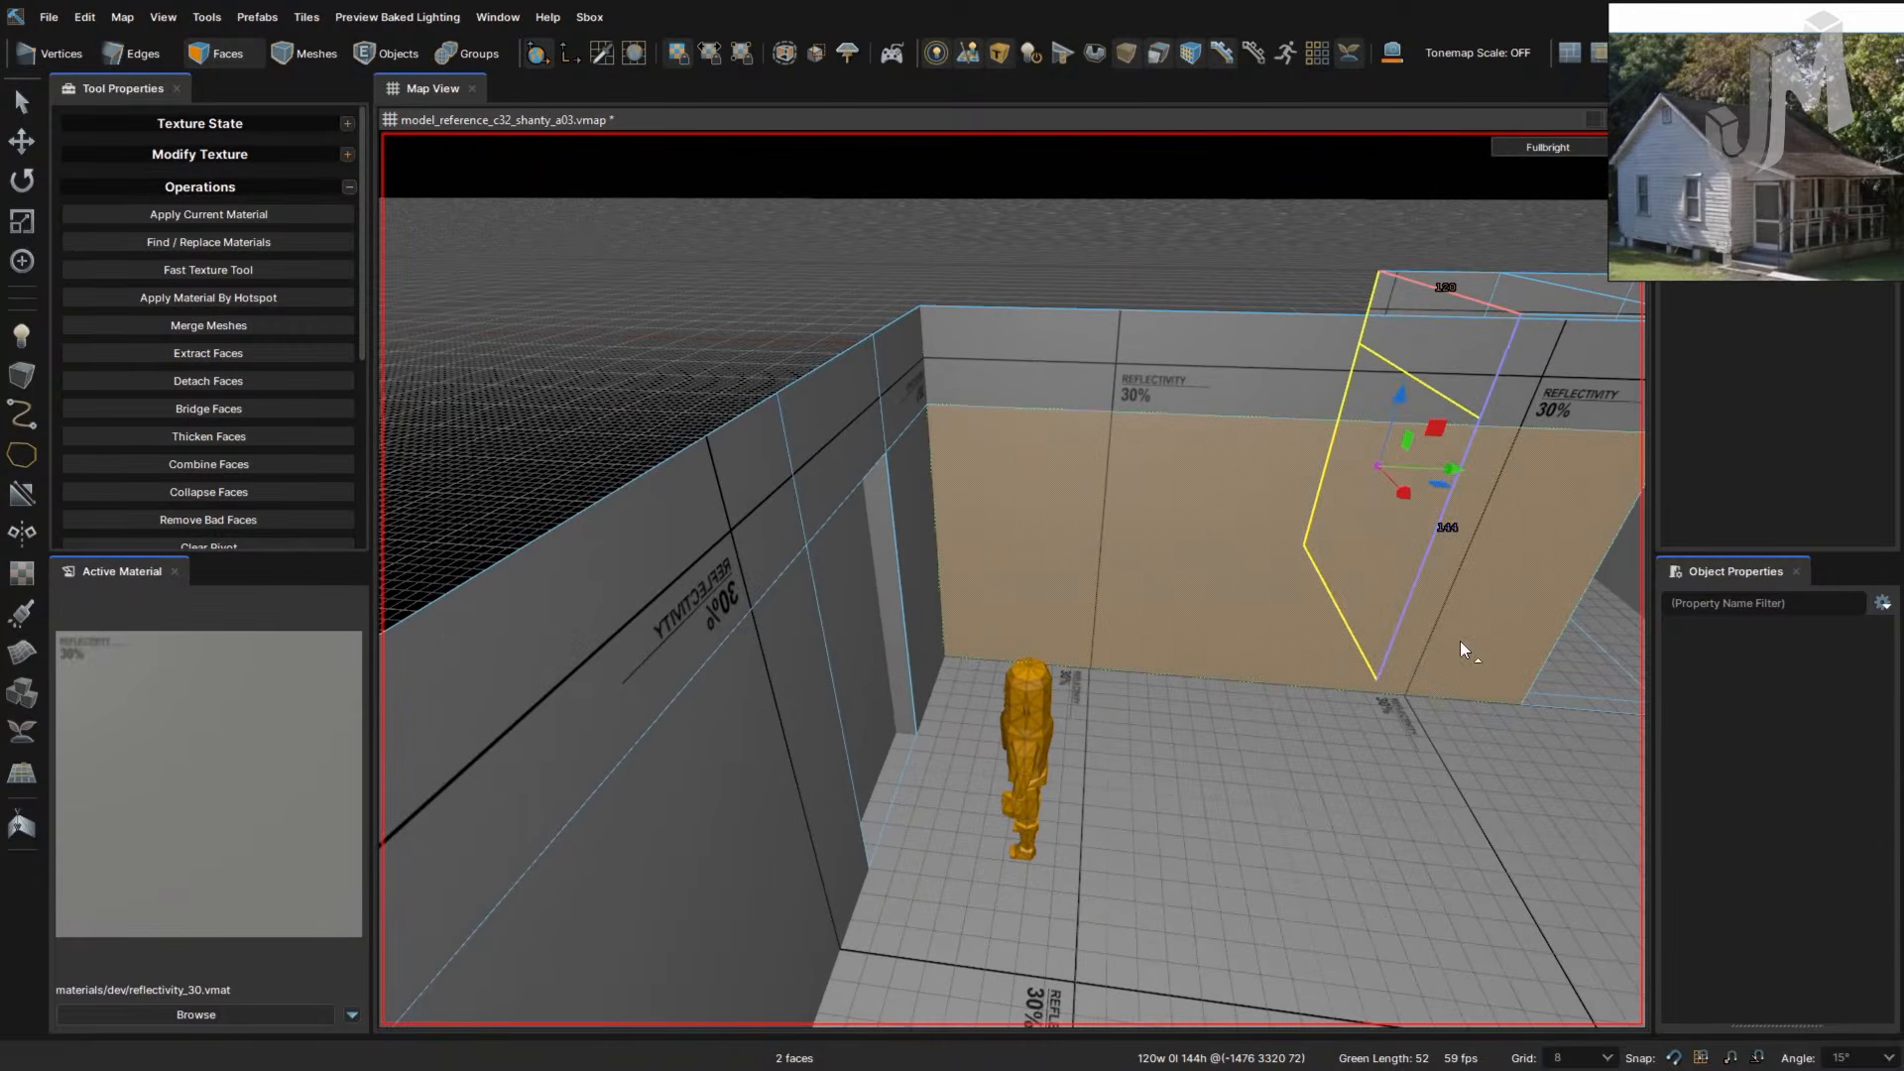
{"action": "right_click_drag", "start_coordinate": [1459, 641], "coordinate": [1454, 638]}
{"action": "left_click", "coordinate": [1358, 556]}
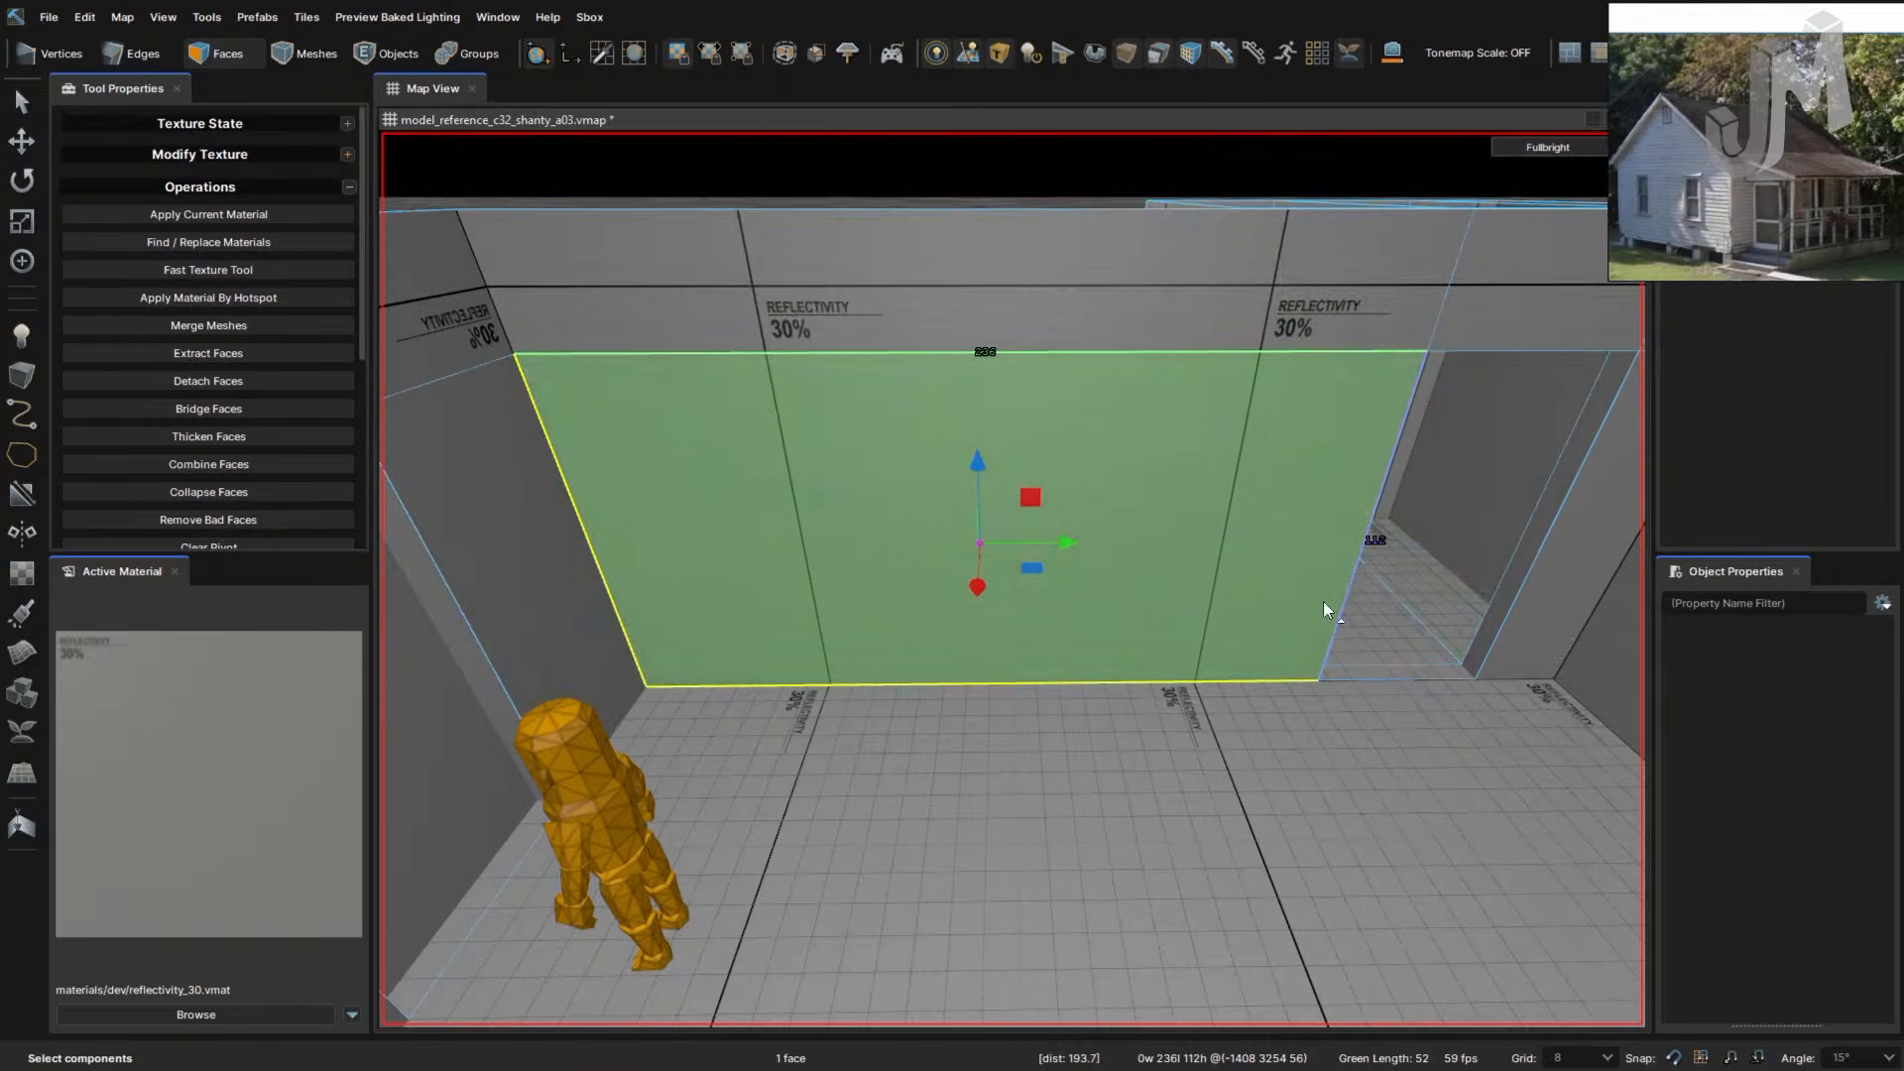
{"action": "right_click_drag", "start_coordinate": [1322, 601], "coordinate": [1299, 500]}
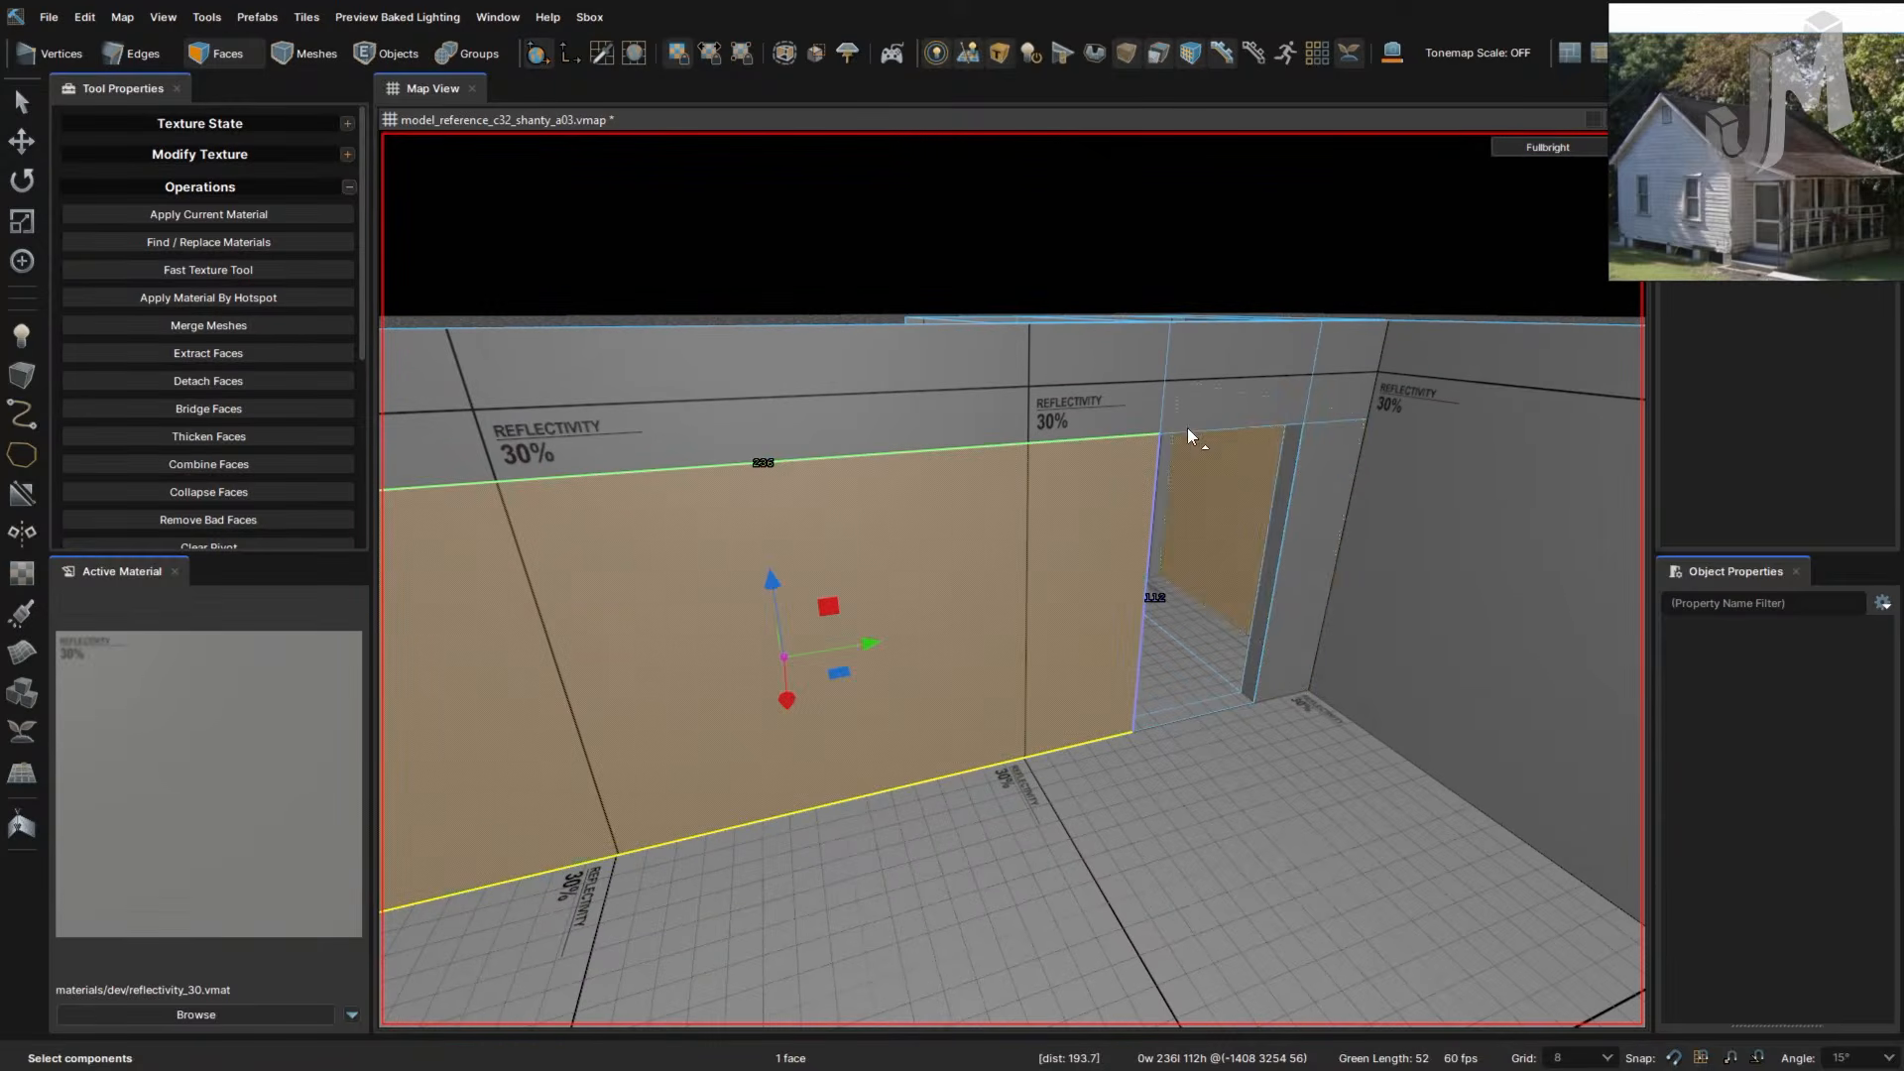
{"action": "right_click_drag", "start_coordinate": [1075, 485], "coordinate": [996, 490]}
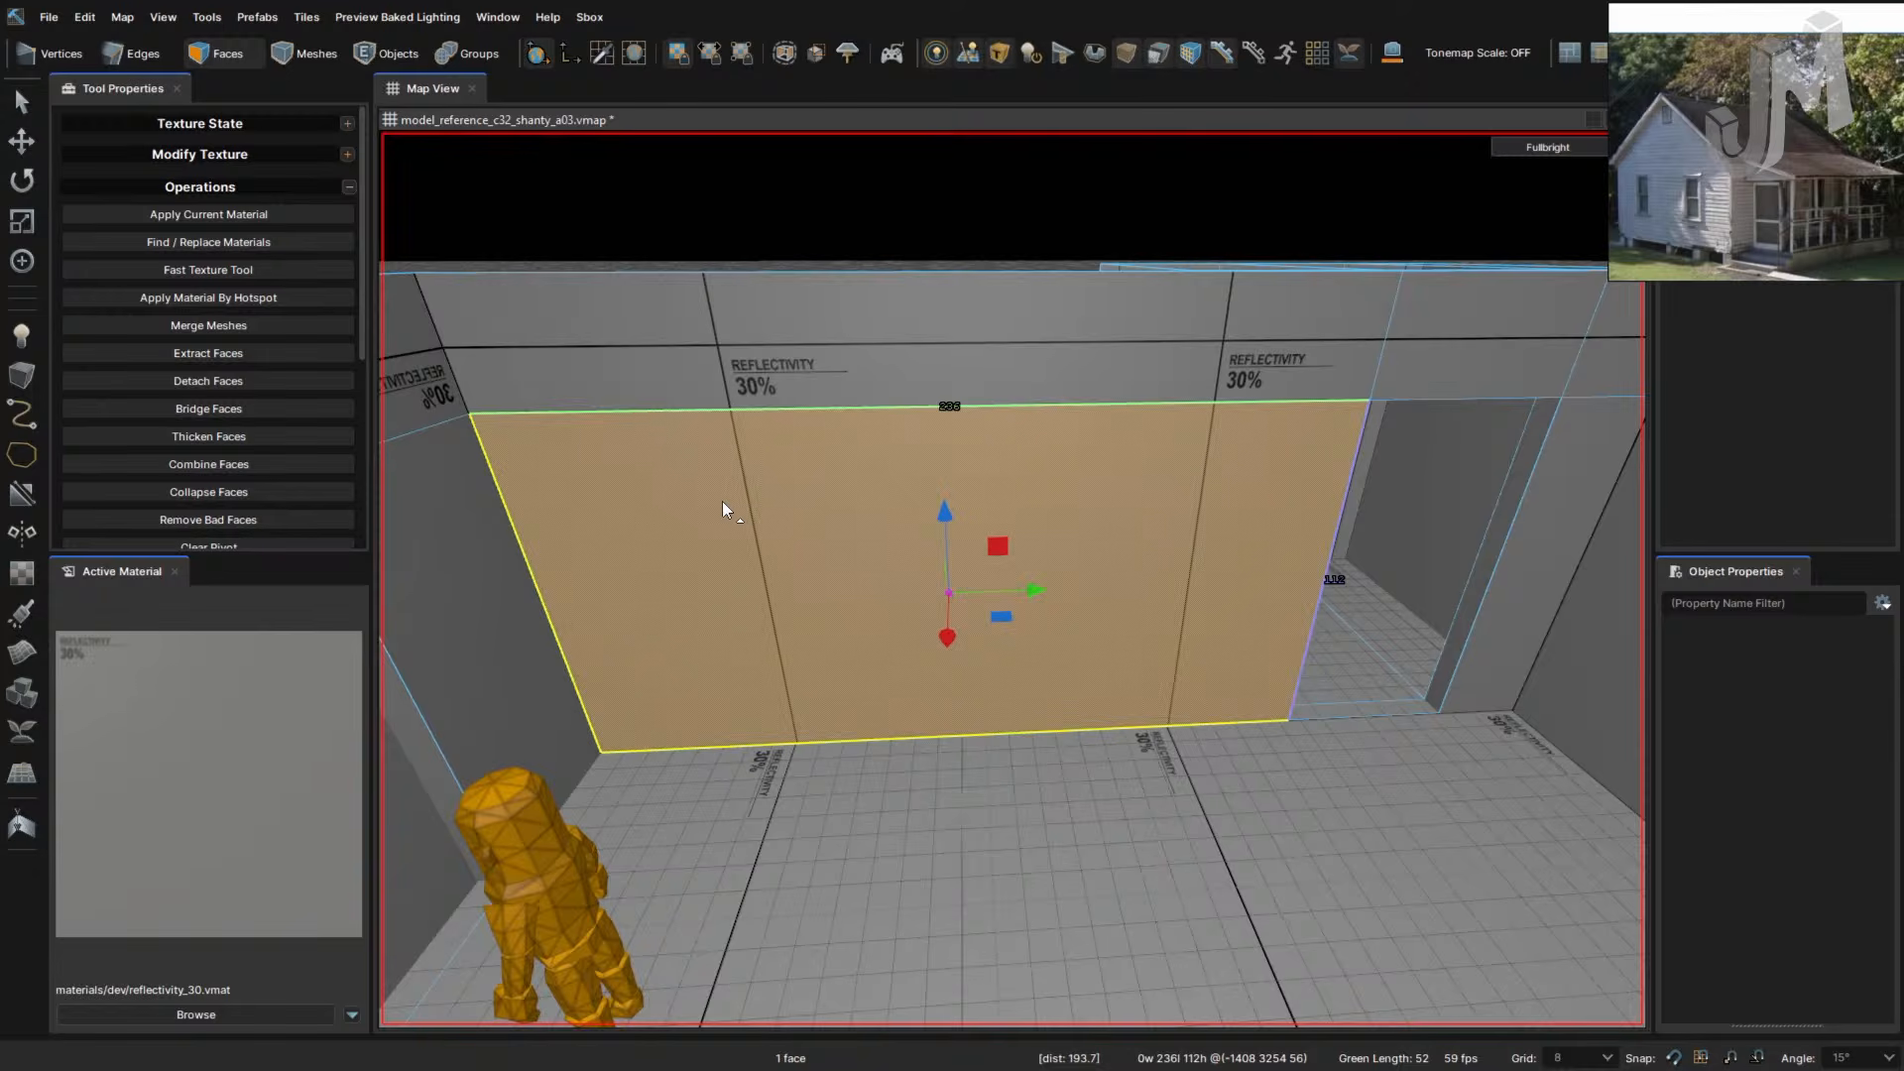
{"action": "right_click_drag", "start_coordinate": [801, 574], "coordinate": [1135, 602]}
{"action": "left_click", "coordinate": [783, 343]}
{"action": "left_click", "coordinate": [783, 436]}
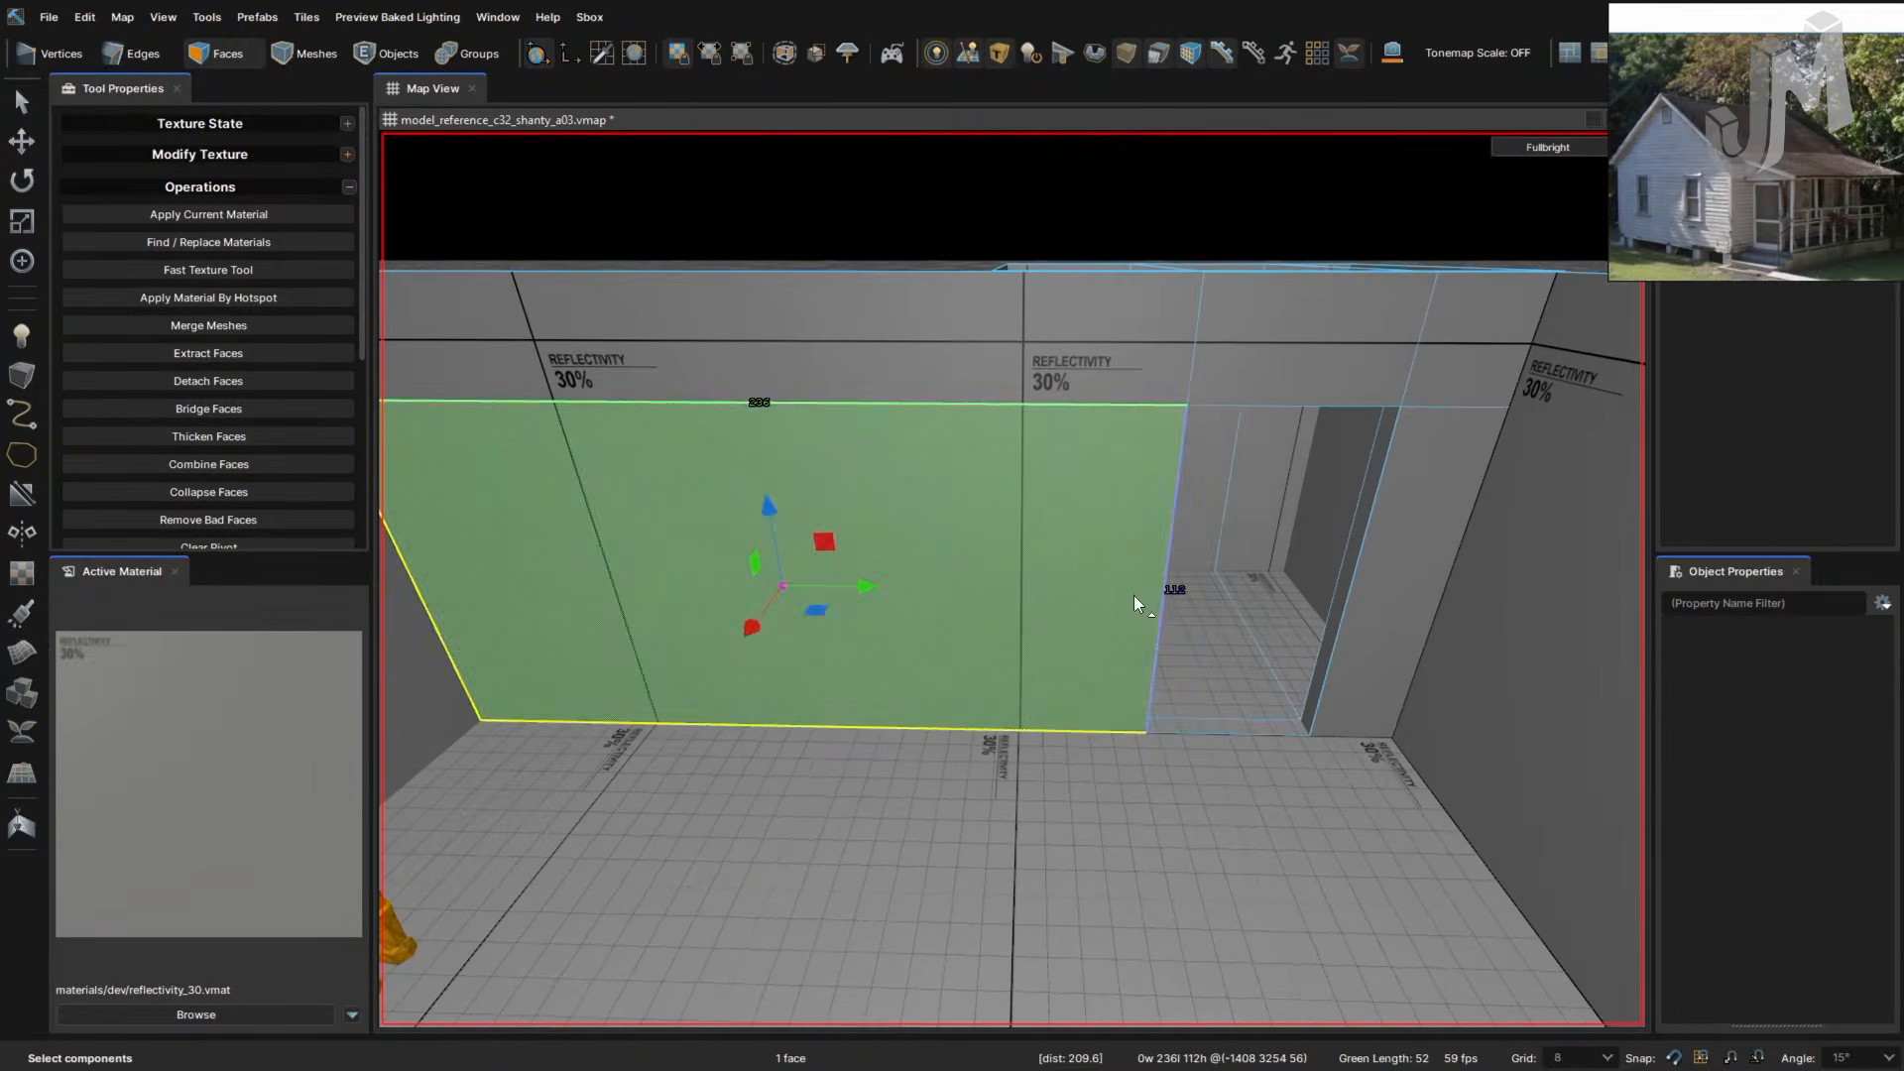
- Undo back past the earlier extrusions and move in toward the wall
{"action": "key", "text": "ctrl+z"}
{"action": "key", "text": "ctrl+z"}
{"action": "key", "text": "ctrl+z"}
{"action": "key", "text": "ctrl+z"}
{"action": "key", "text": "ctrl+z"}
{"action": "key", "text": "ctrl+z"}
{"action": "key", "text": "ctrl+z"}
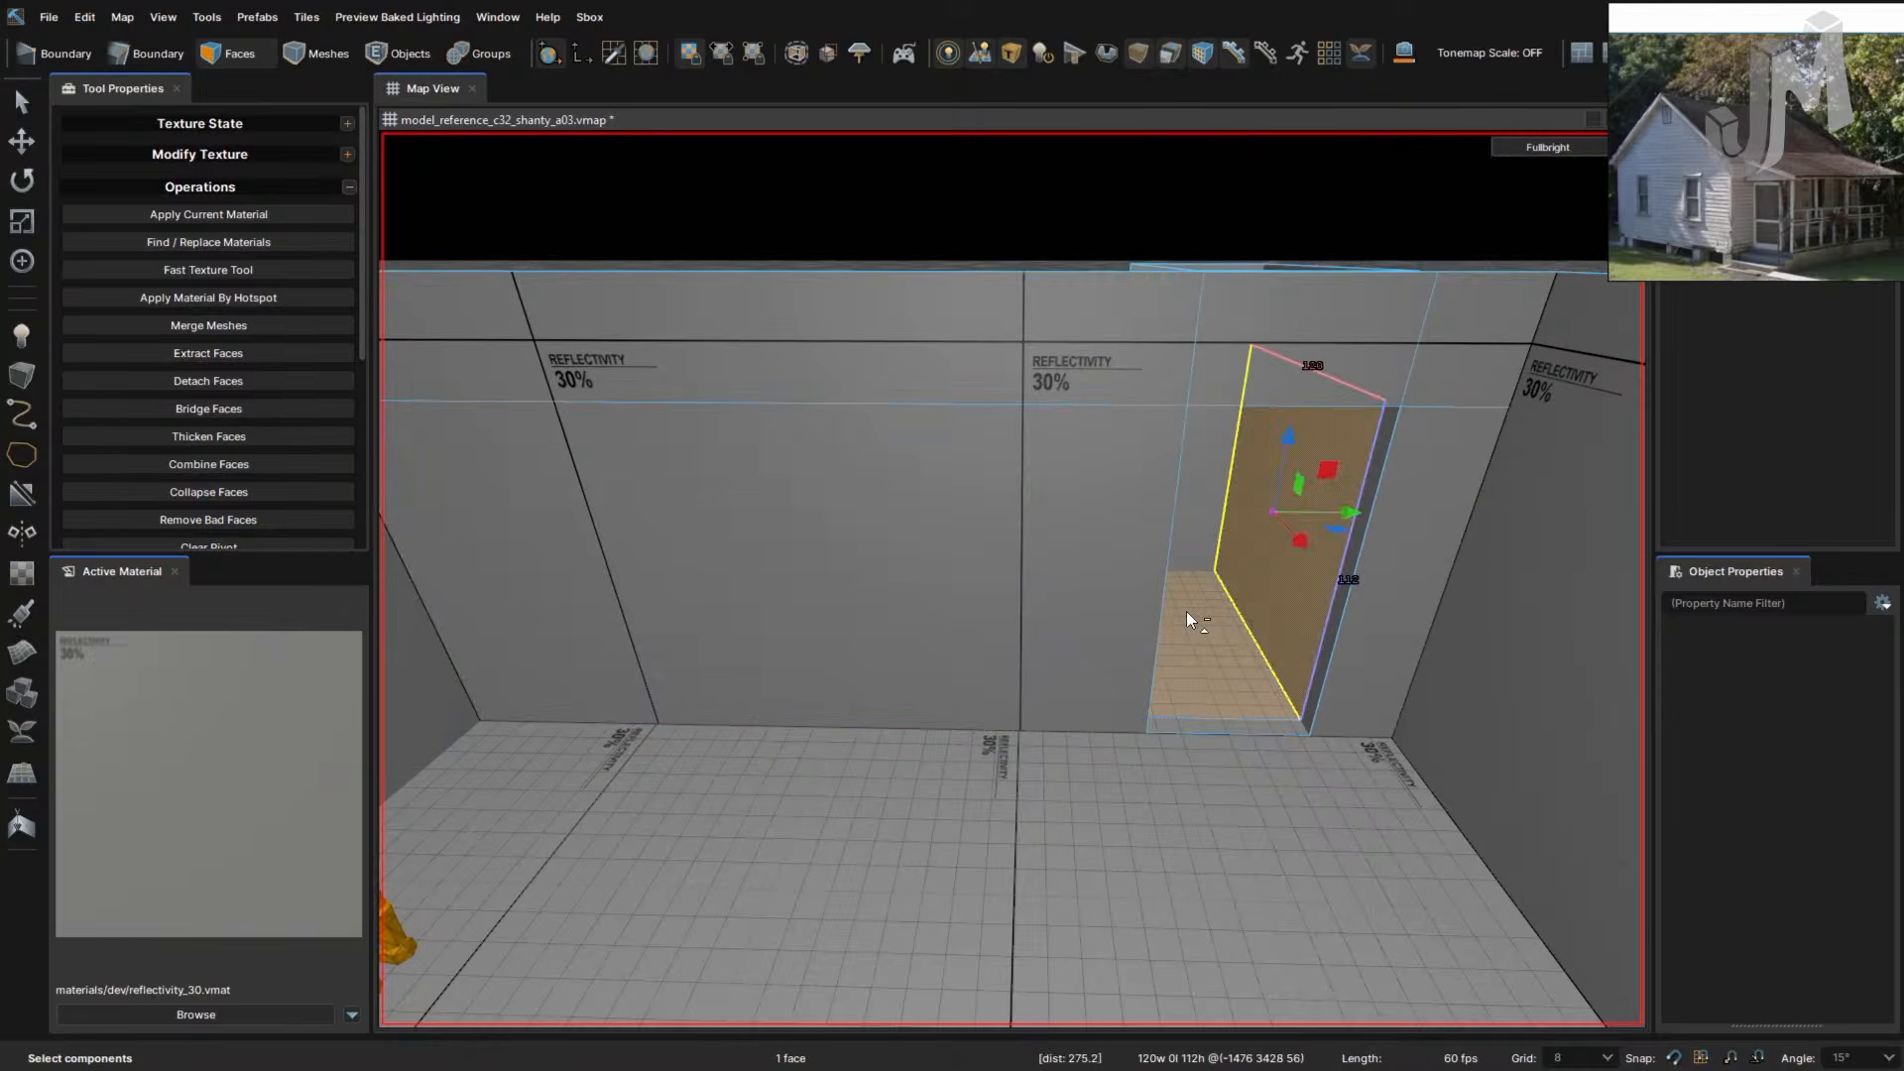
{"action": "key", "text": "ctrl+z"}
{"action": "key", "text": "ctrl+z"}
{"action": "key", "text": "ctrl+z"}
{"action": "key", "text": "ctrl+z"}
{"action": "key", "text": "ctrl+z"}
{"action": "key", "text": "ctrl+z"}
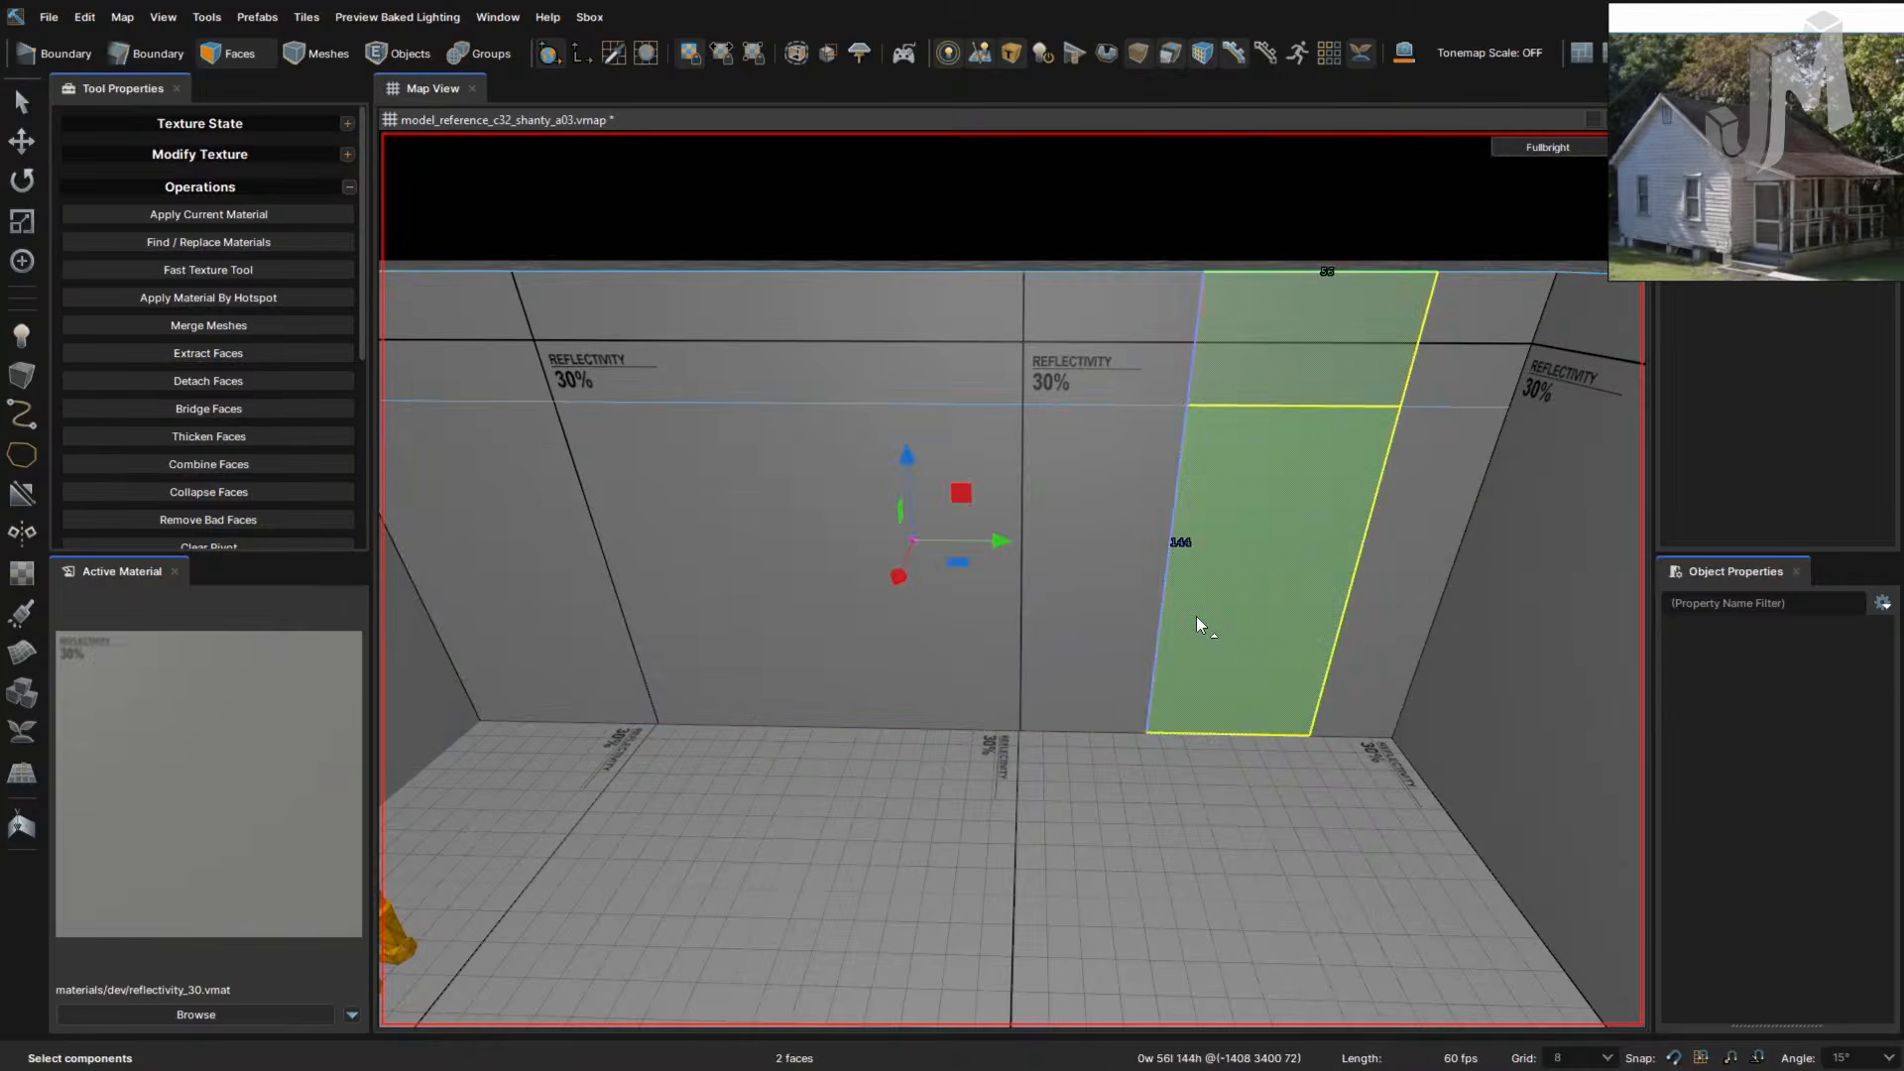
{"action": "key", "text": "ctrl+z"}
{"action": "key", "text": "ctrl+z"}
{"action": "key", "text": "ctrl+z"}
{"action": "key", "text": "ctrl+z"}
{"action": "key", "text": "ctrl+z"}
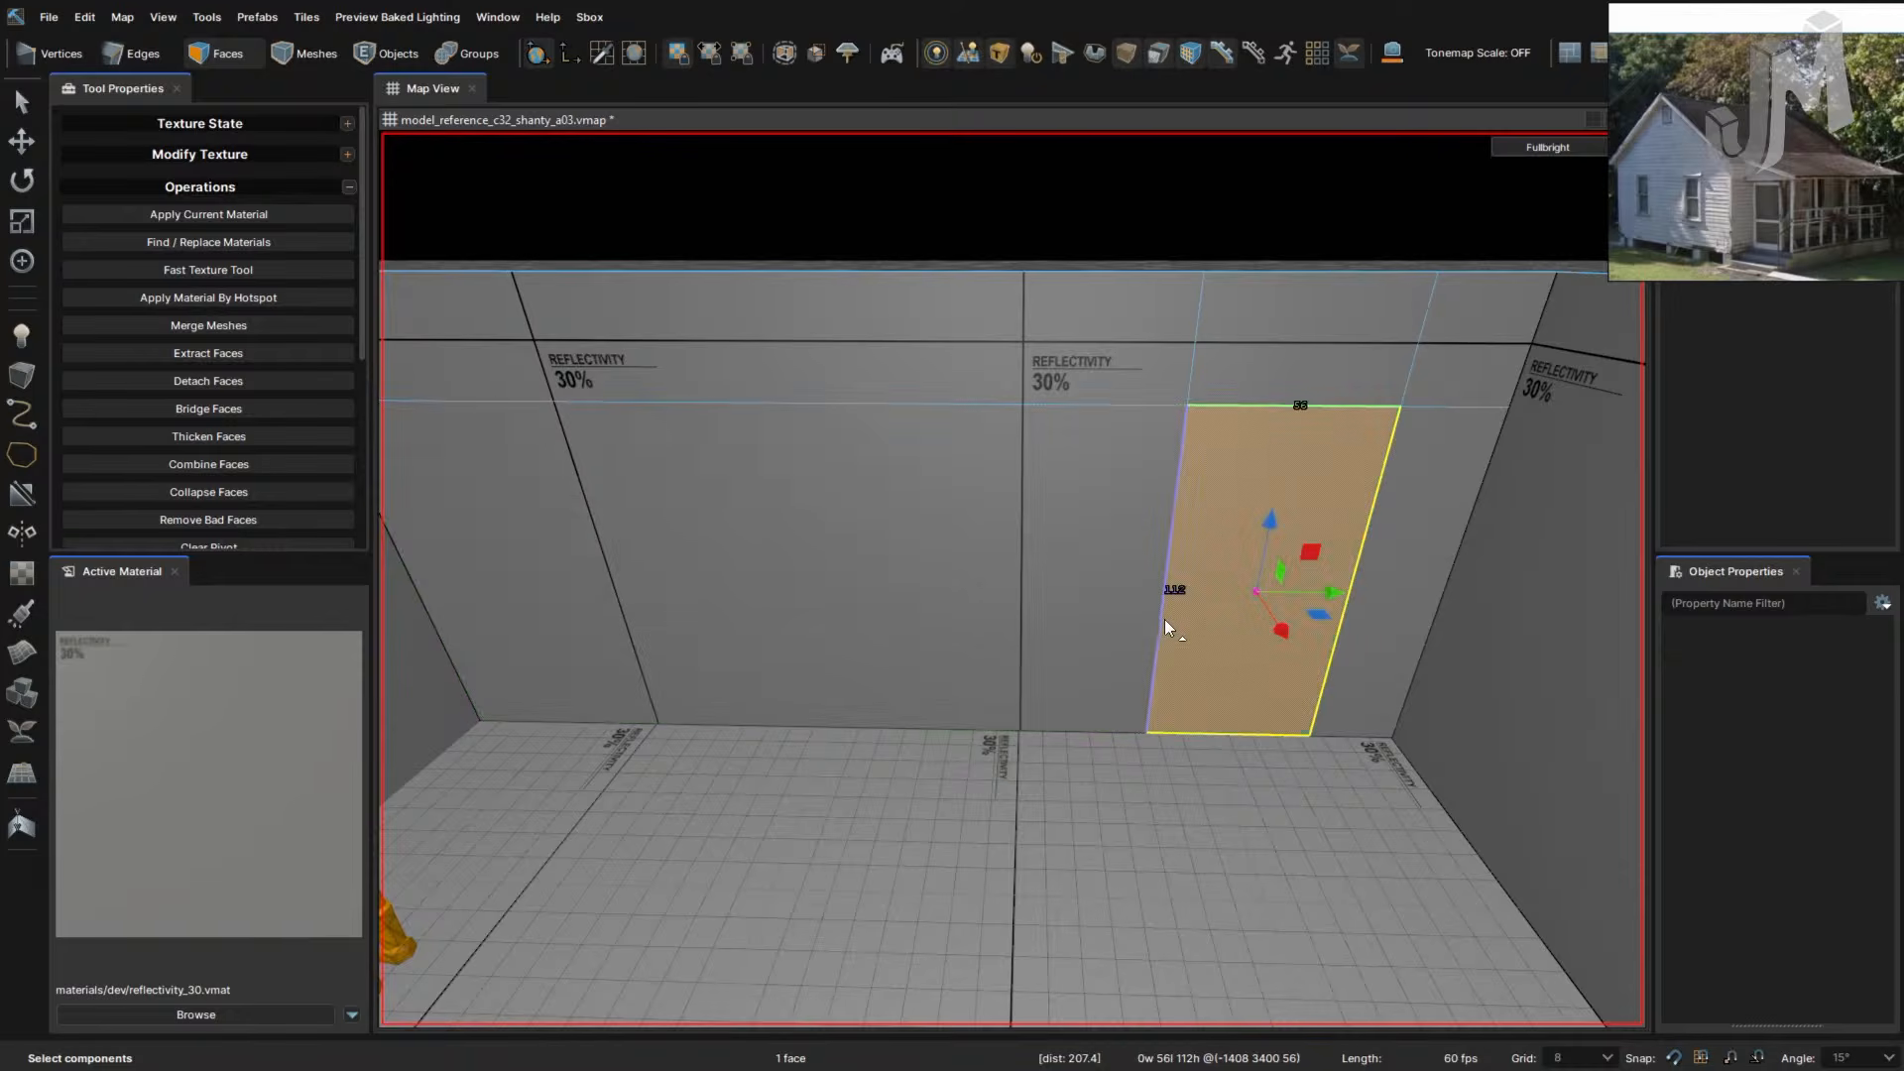
{"action": "key", "text": "ctrl+z"}
{"action": "key", "text": "ctrl+z"}
{"action": "key", "text": "ctrl+z"}
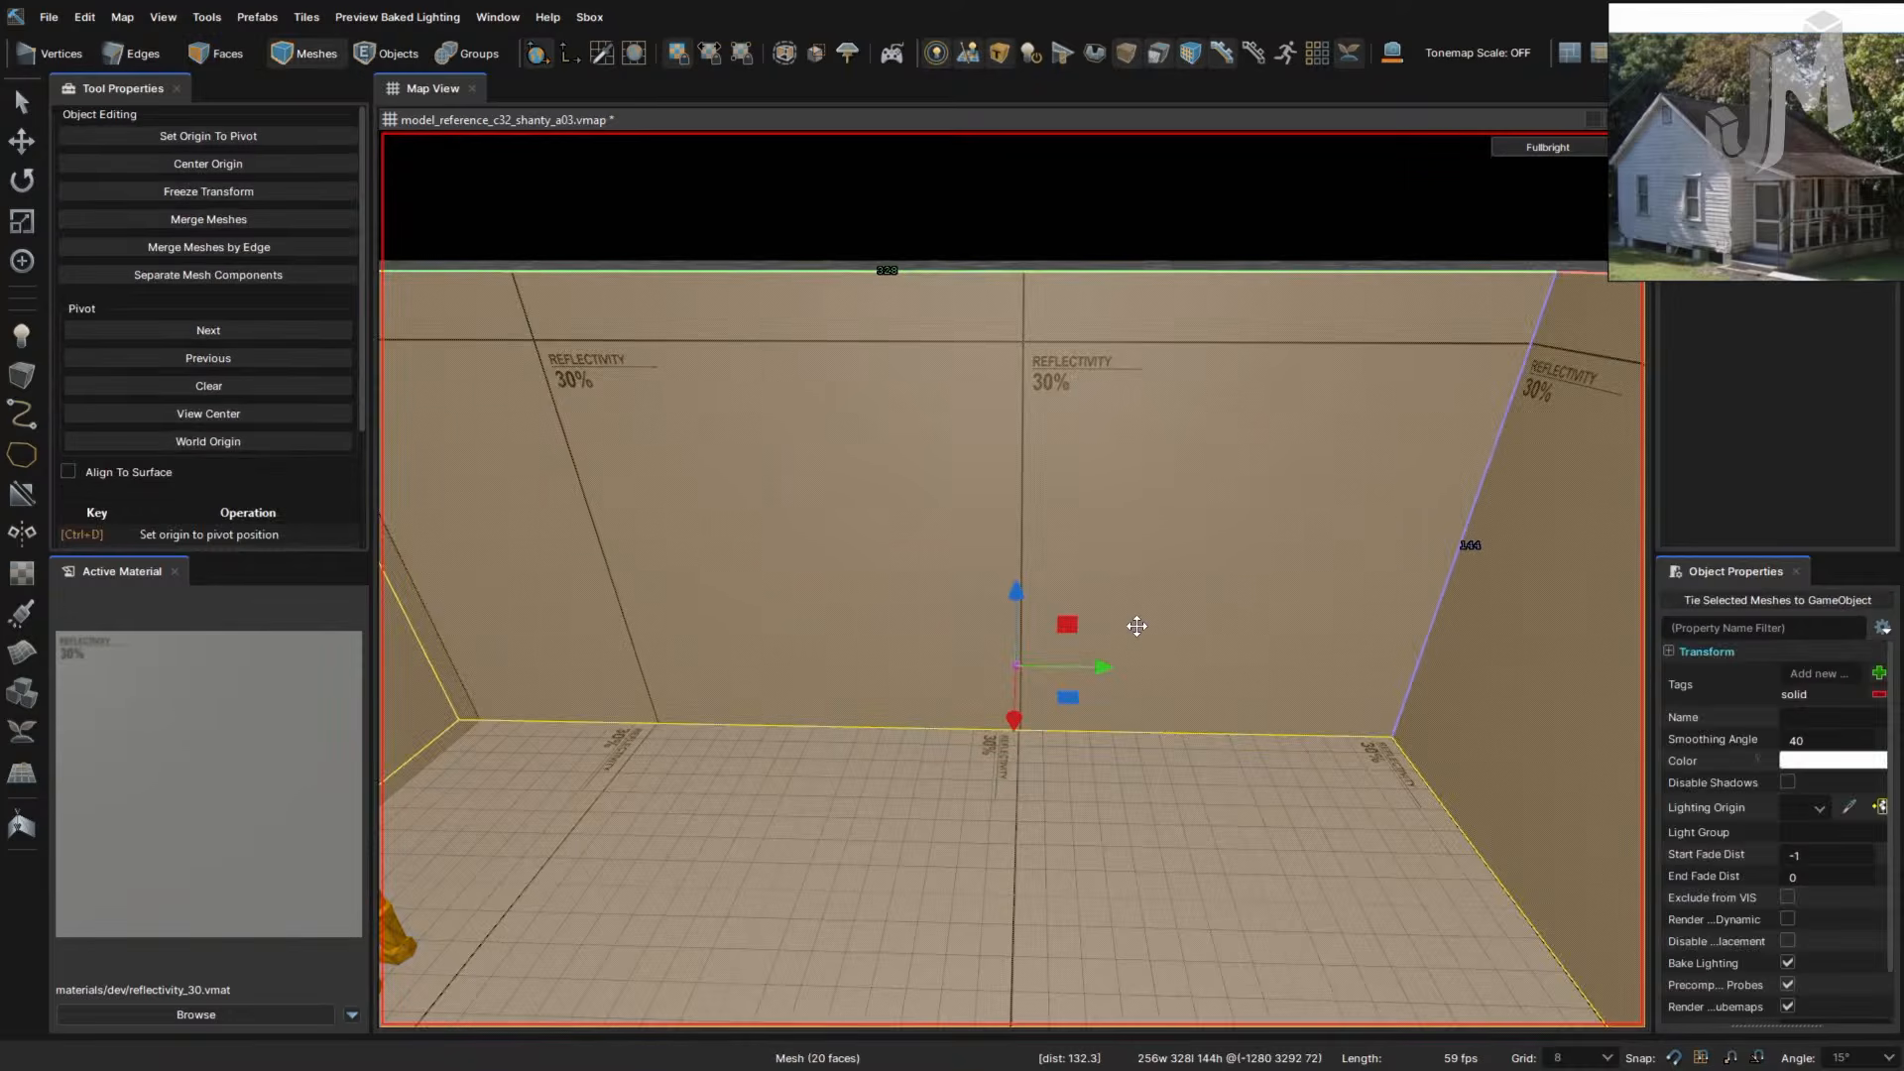
{"action": "right_click_drag", "start_coordinate": [1153, 630], "coordinate": [1154, 630]}
{"action": "key", "text": "w"}
{"action": "key", "text": "3"}
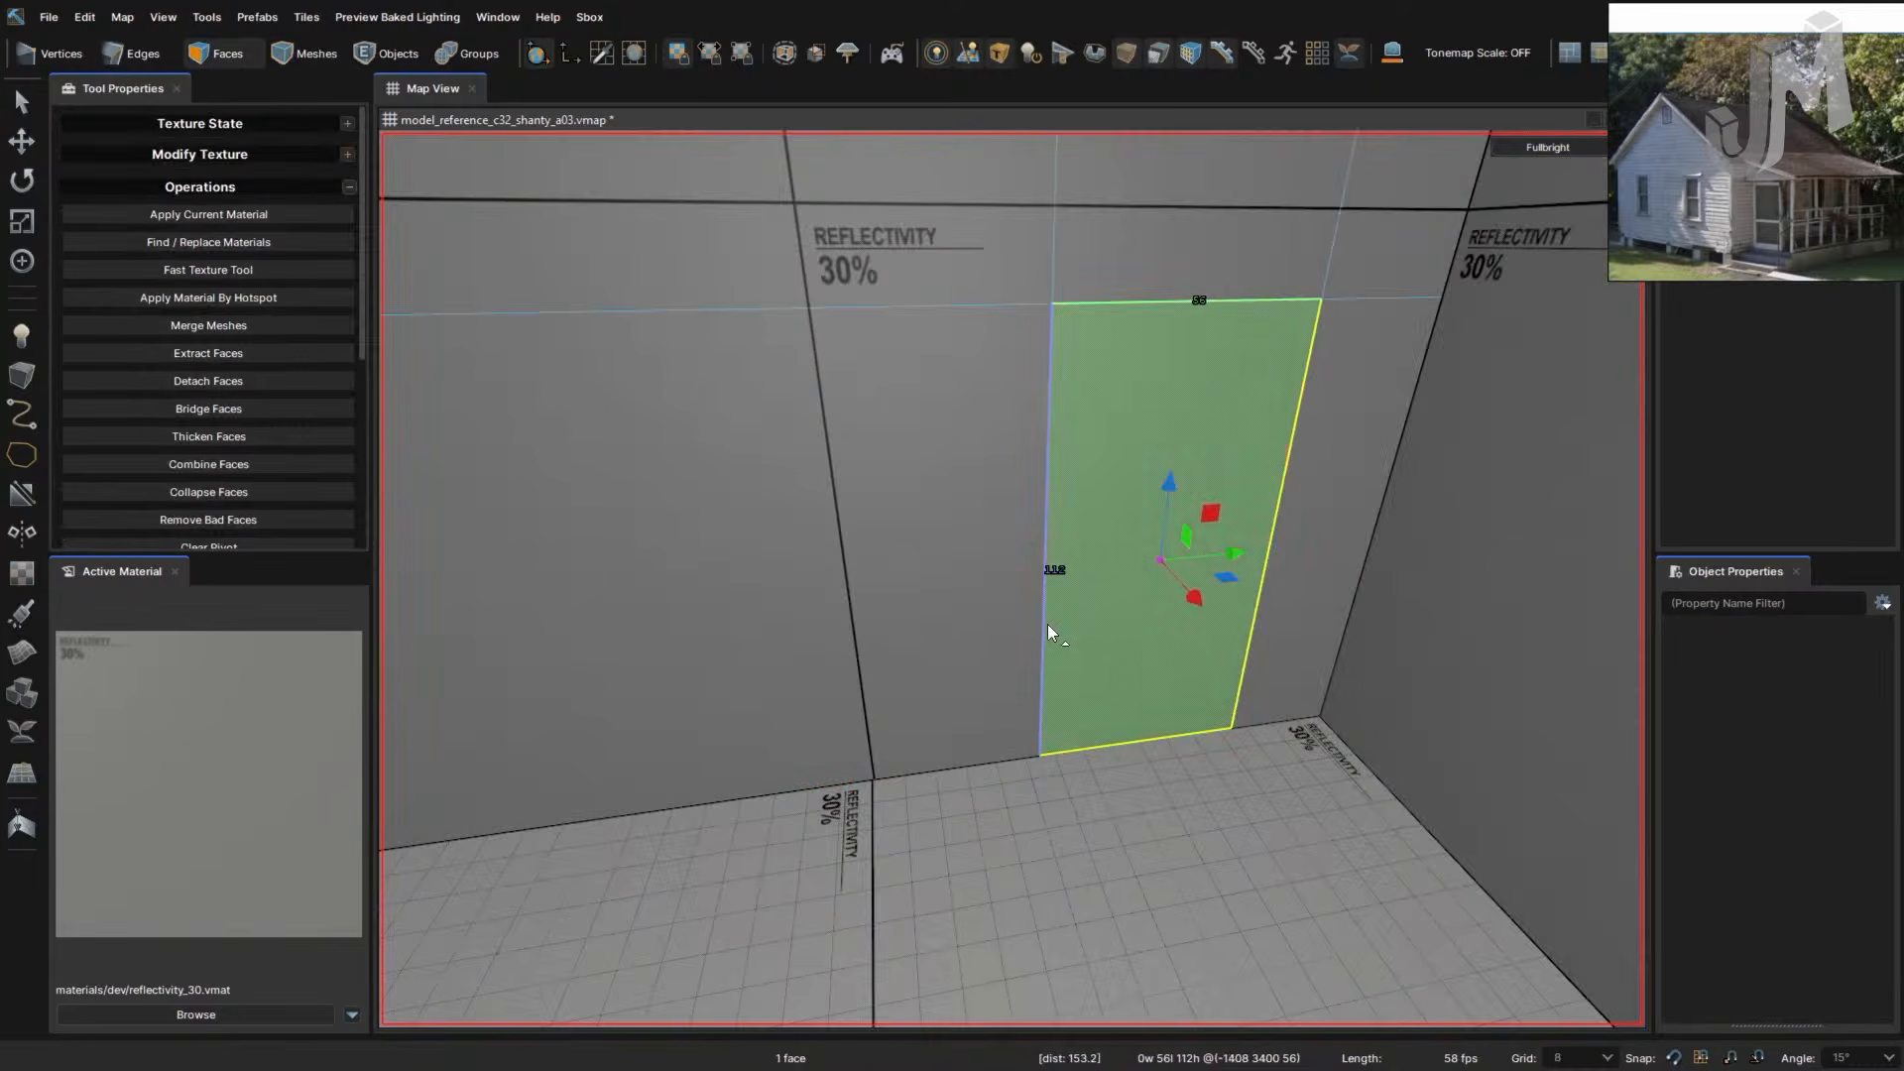
{"action": "key", "text": "2"}
- Bevel the wall's vertical edge loop and slide the new loops about 40 units left
{"action": "double_click", "coordinate": [1046, 623]}
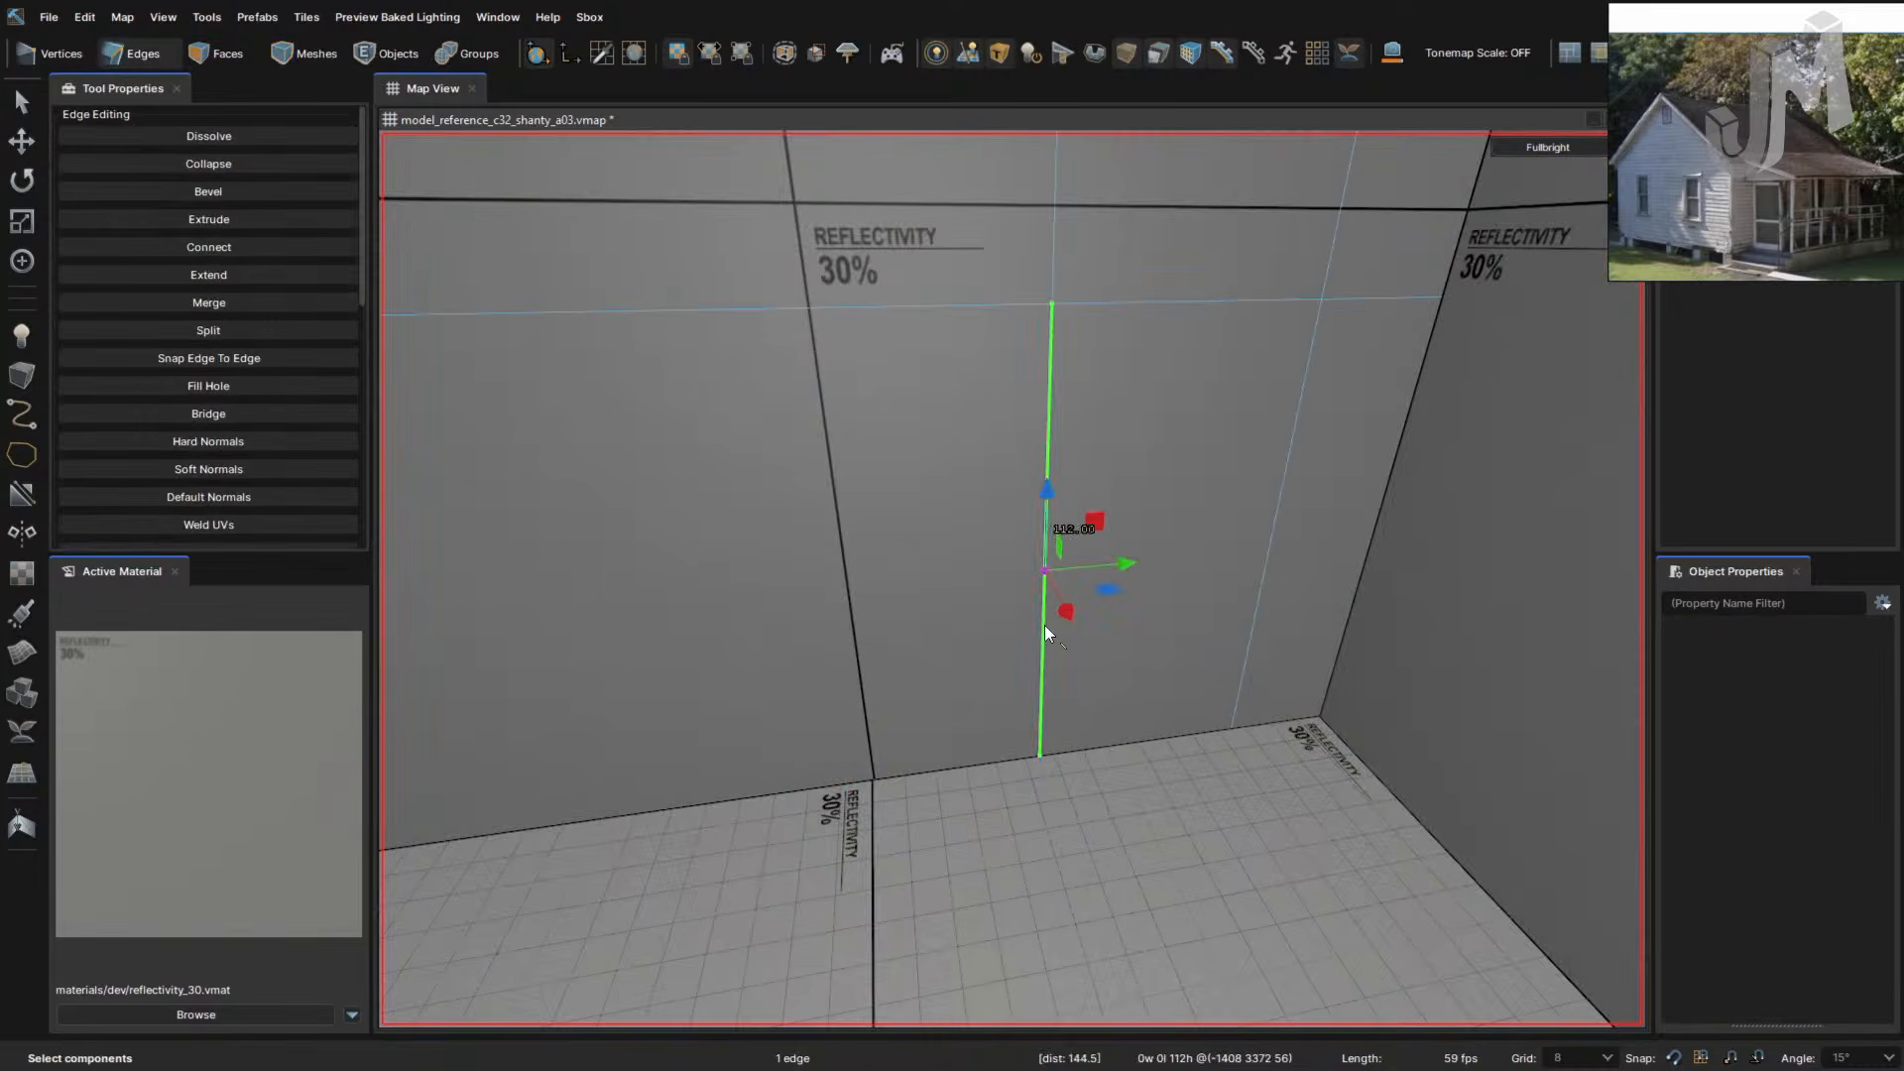
{"action": "key", "text": "f"}
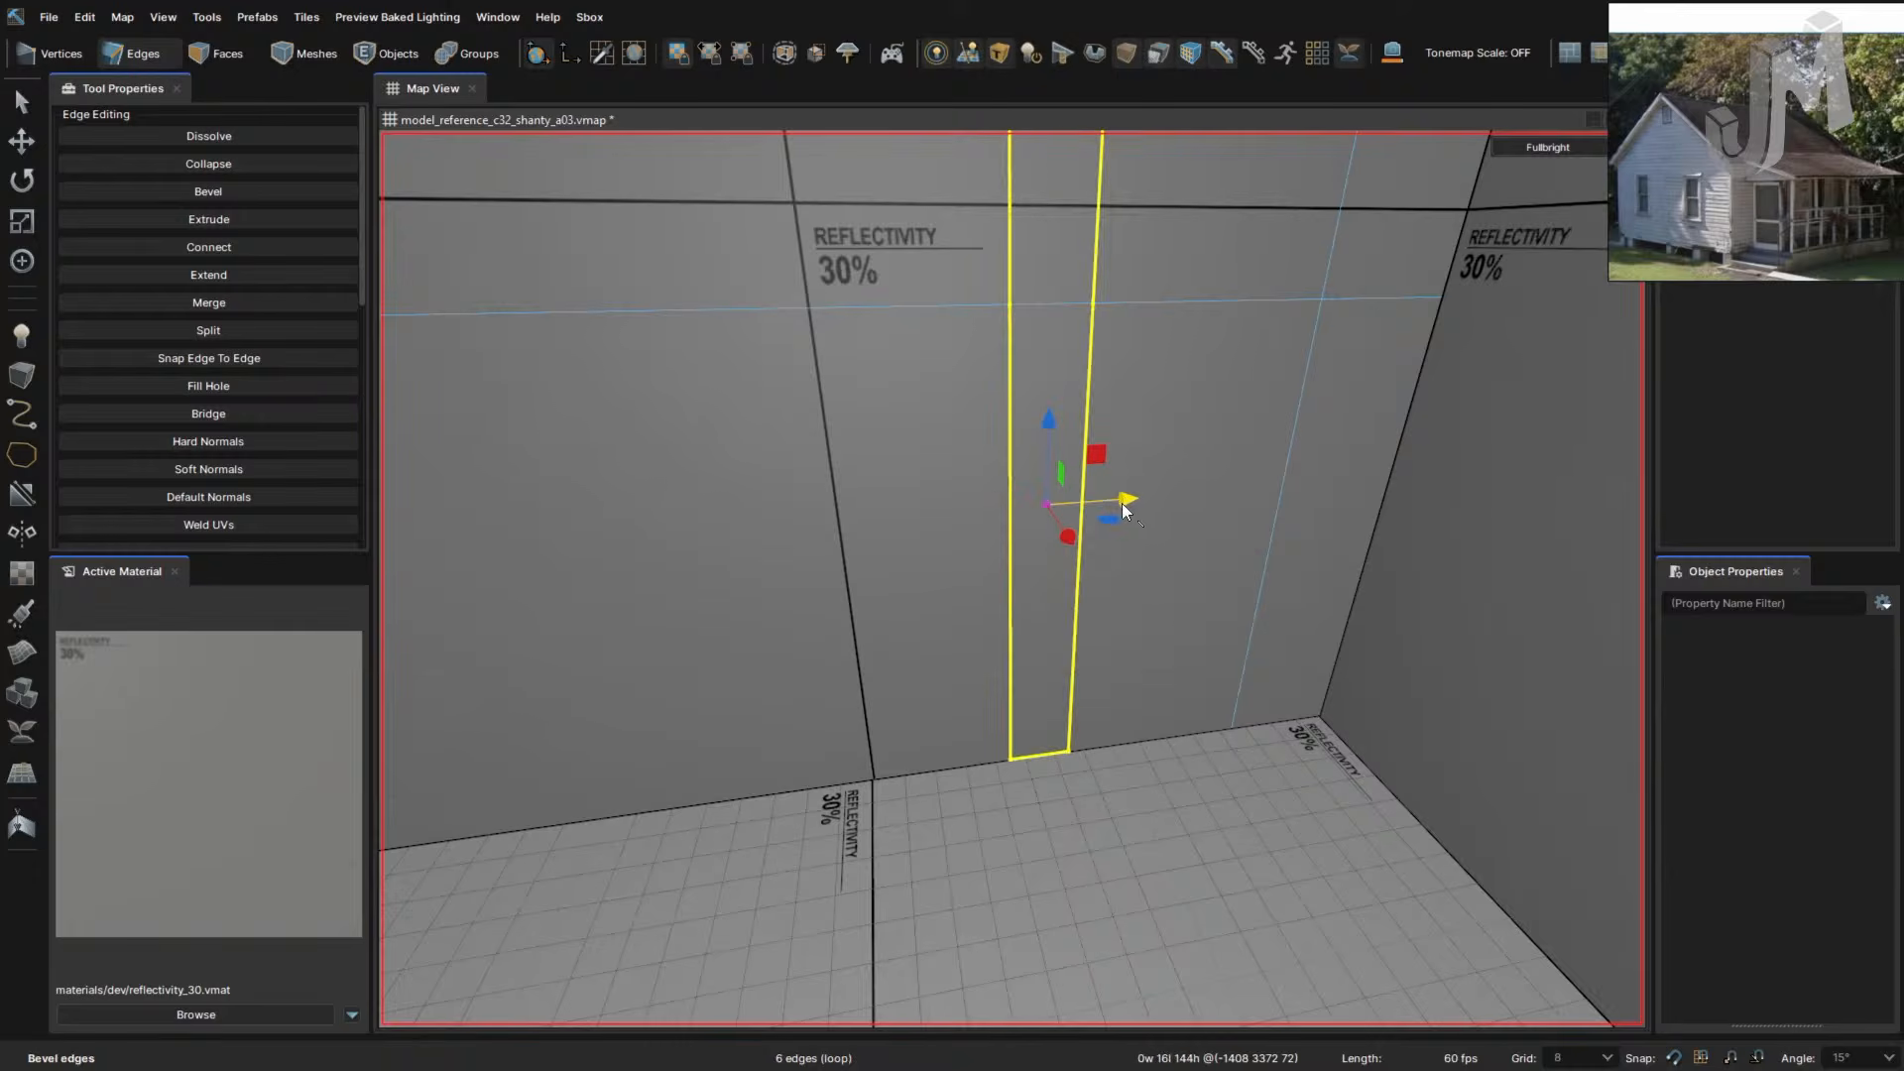
{"action": "double_click", "coordinate": [1012, 497]}
{"action": "left_click_drag", "start_coordinate": [1055, 502], "coordinate": [714, 528]}
{"action": "right_click_drag", "start_coordinate": [877, 573], "coordinate": [916, 566]}
{"action": "left_click_drag", "start_coordinate": [916, 565], "coordinate": [607, 586]}
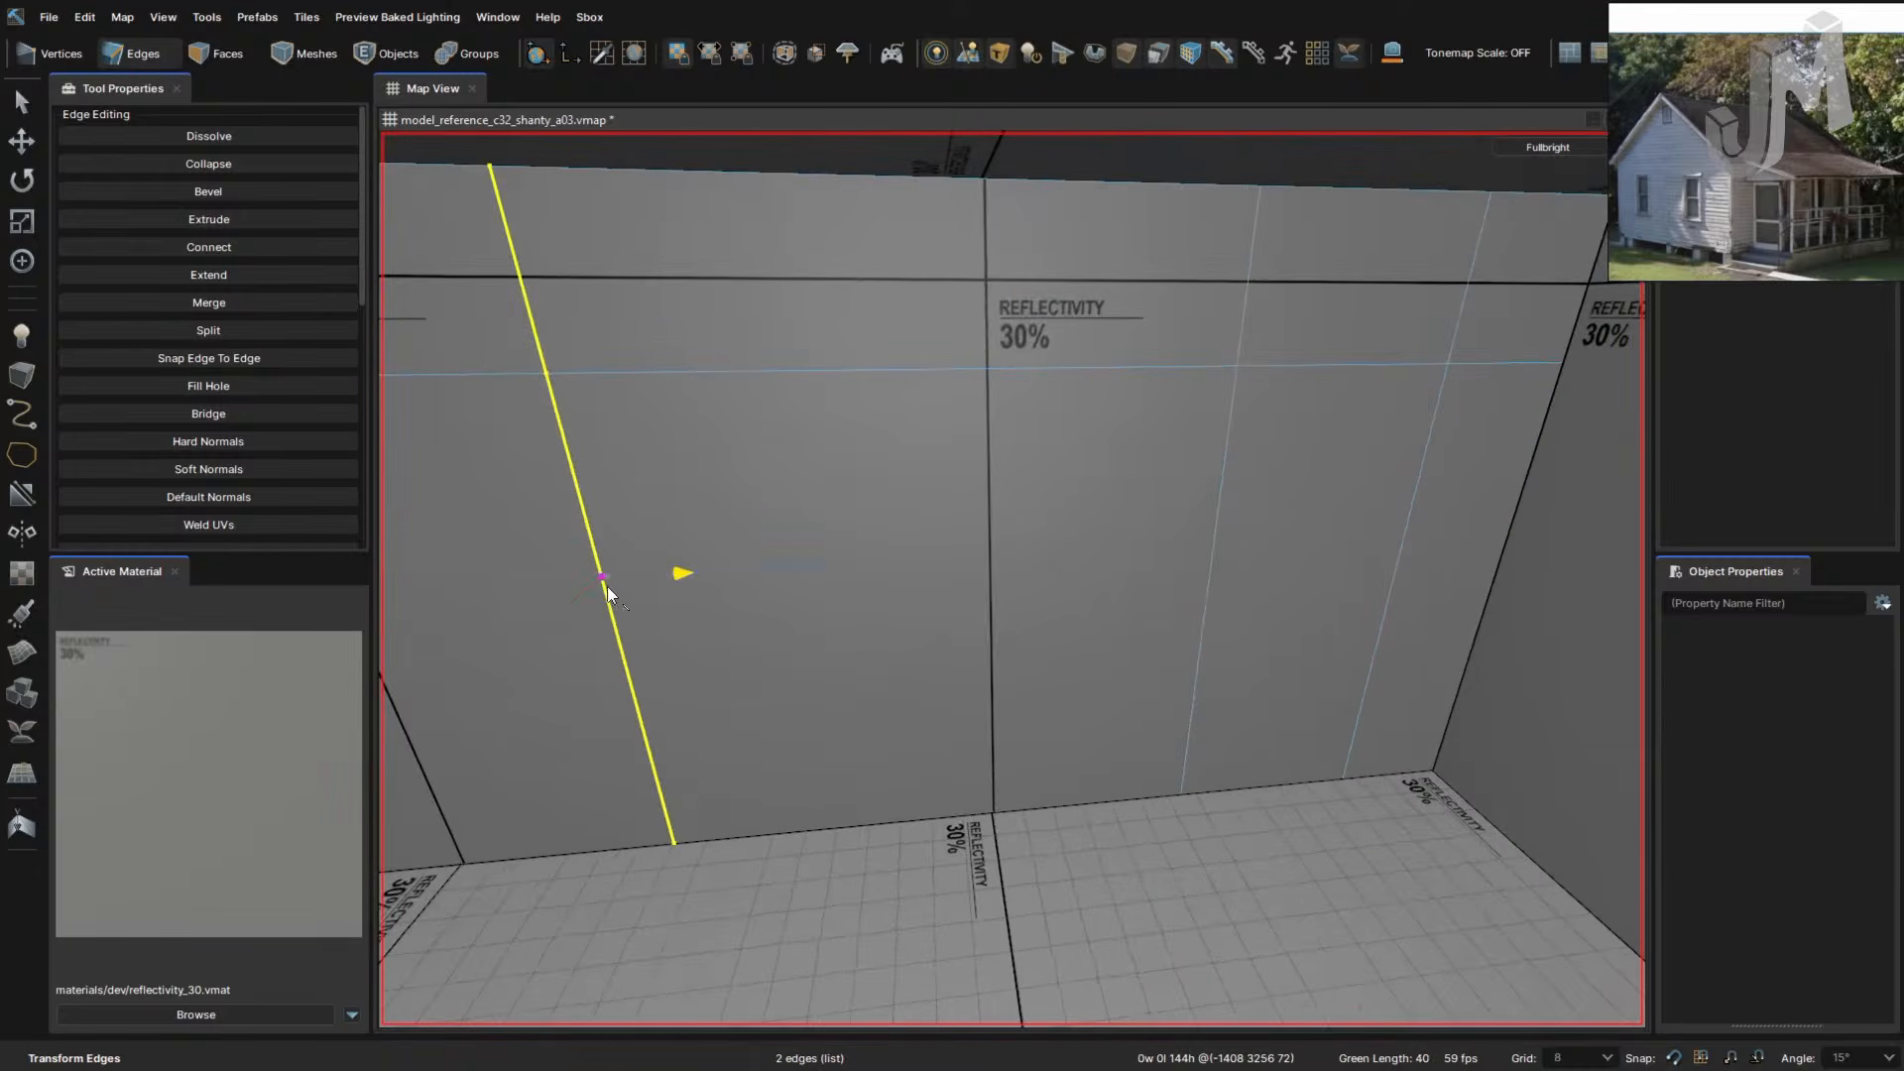
{"action": "key", "text": "f"}
{"action": "right_click_drag", "start_coordinate": [751, 627], "coordinate": [834, 600]}
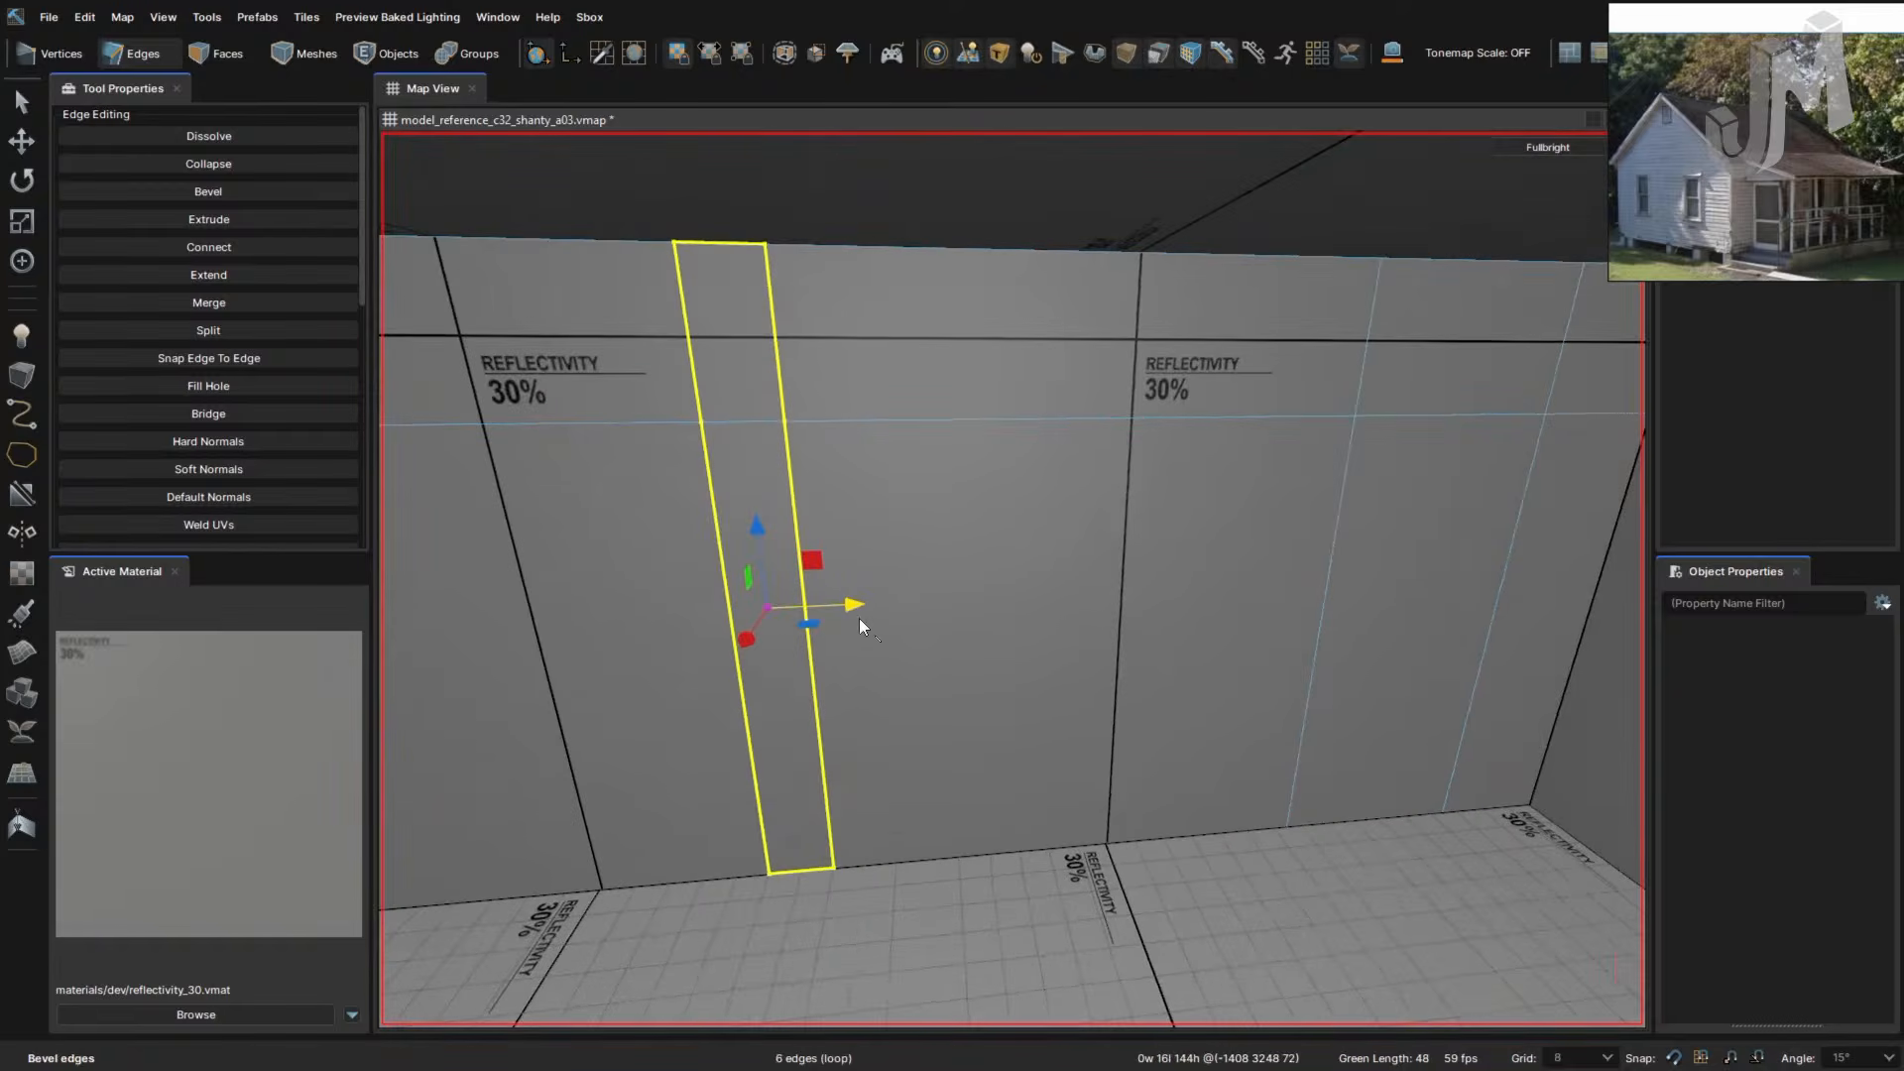
{"action": "left_click_drag", "start_coordinate": [765, 604], "coordinate": [654, 612]}
{"action": "right_click_drag", "start_coordinate": [1168, 709], "coordinate": [1164, 705]}
- Extrude the new door panel face outward to 128 units, forming a corridor
{"action": "key", "text": "3"}
{"action": "left_click", "coordinate": [1174, 708]}
{"action": "left_click_drag", "start_coordinate": [1142, 688], "coordinate": [1092, 640], "text": "shift"}
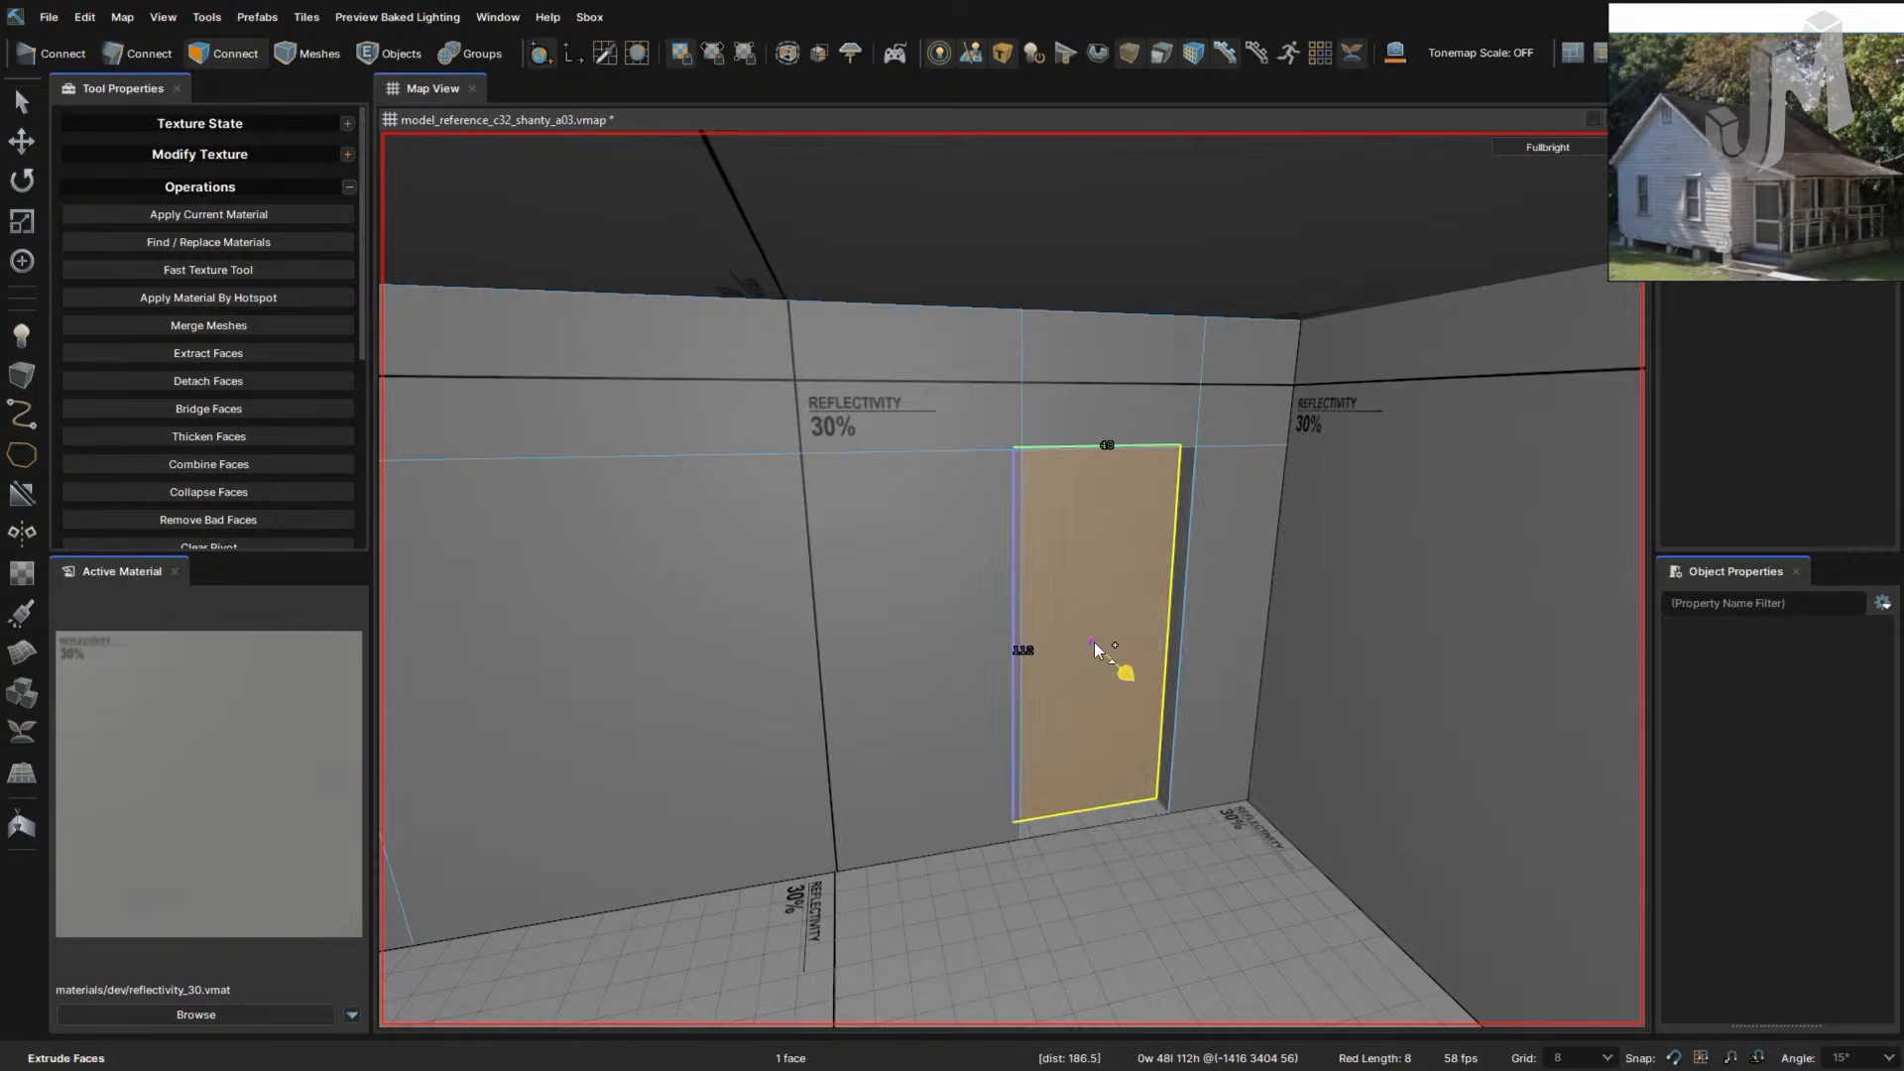
{"action": "right_click_drag", "start_coordinate": [1092, 640], "coordinate": [1094, 653]}
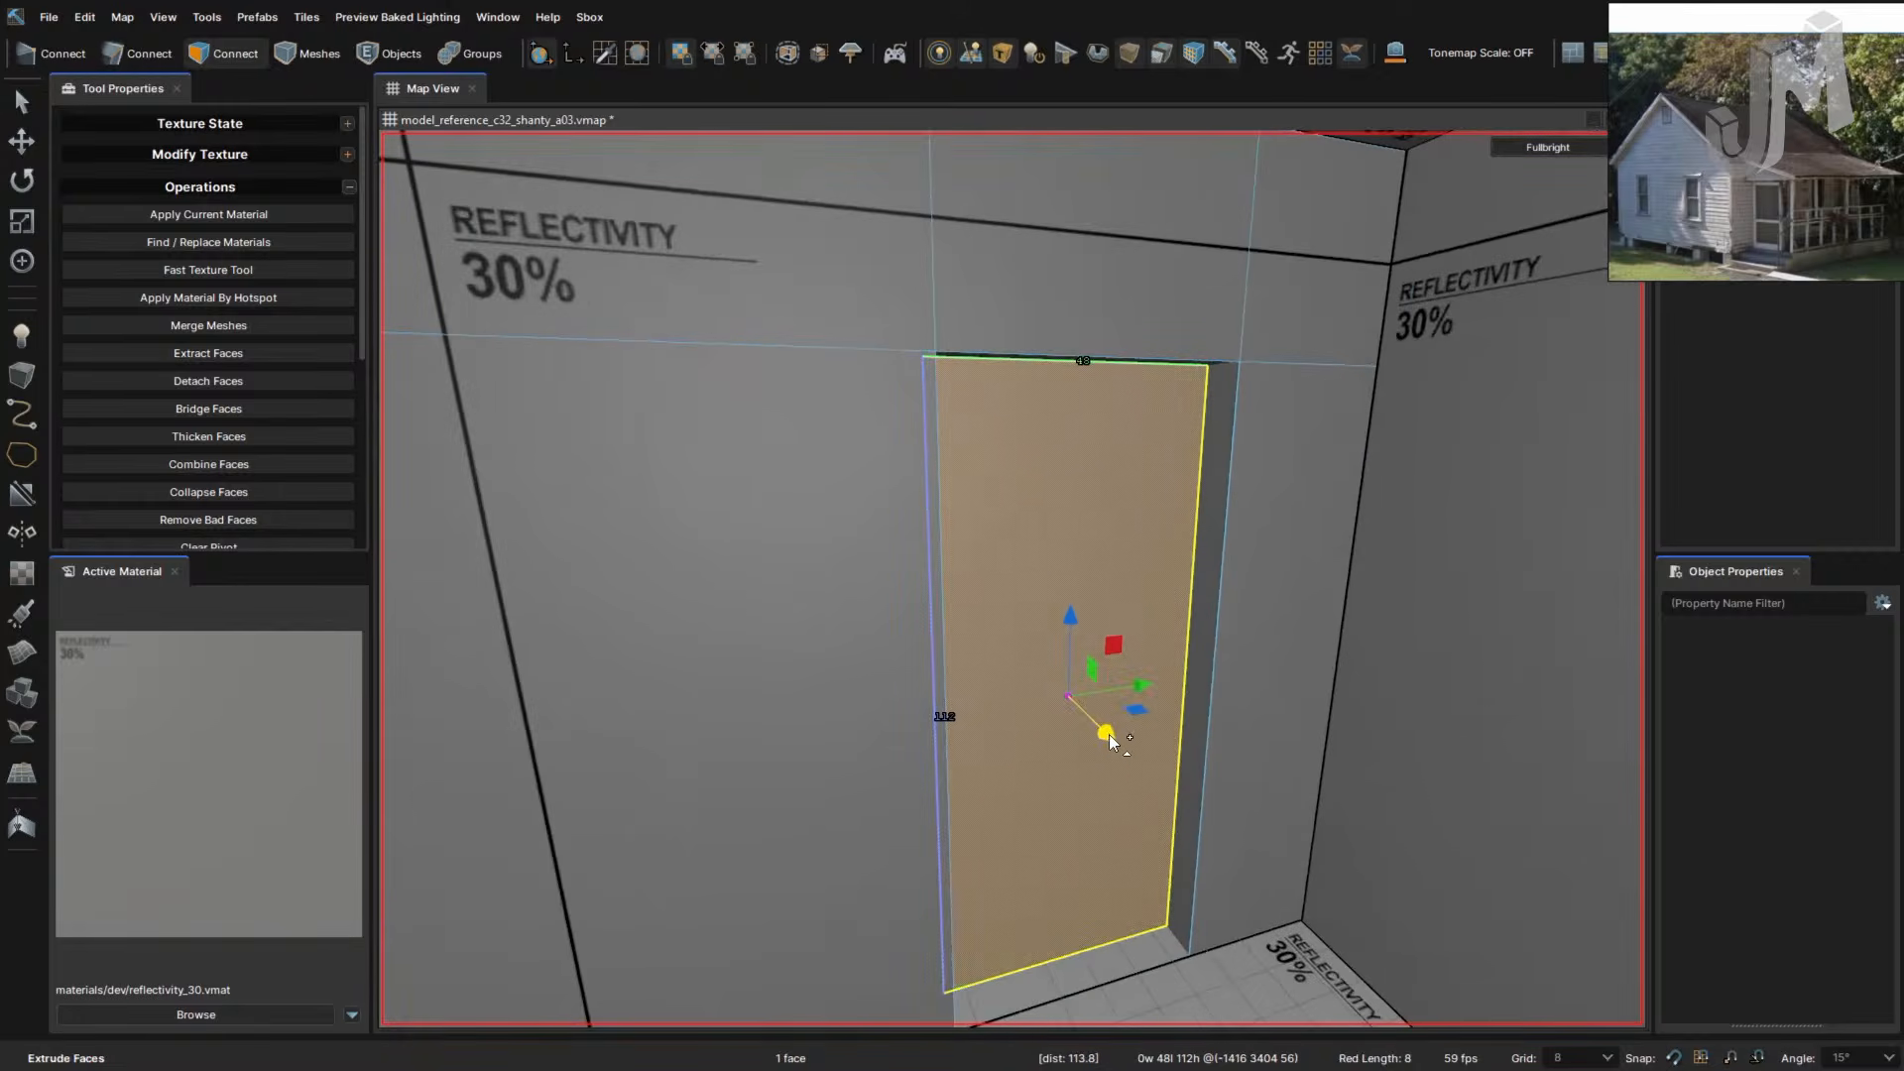
{"action": "left_click_drag", "start_coordinate": [1108, 733], "coordinate": [835, 559], "text": "shift"}
{"action": "right_click_drag", "start_coordinate": [835, 559], "coordinate": [880, 579]}
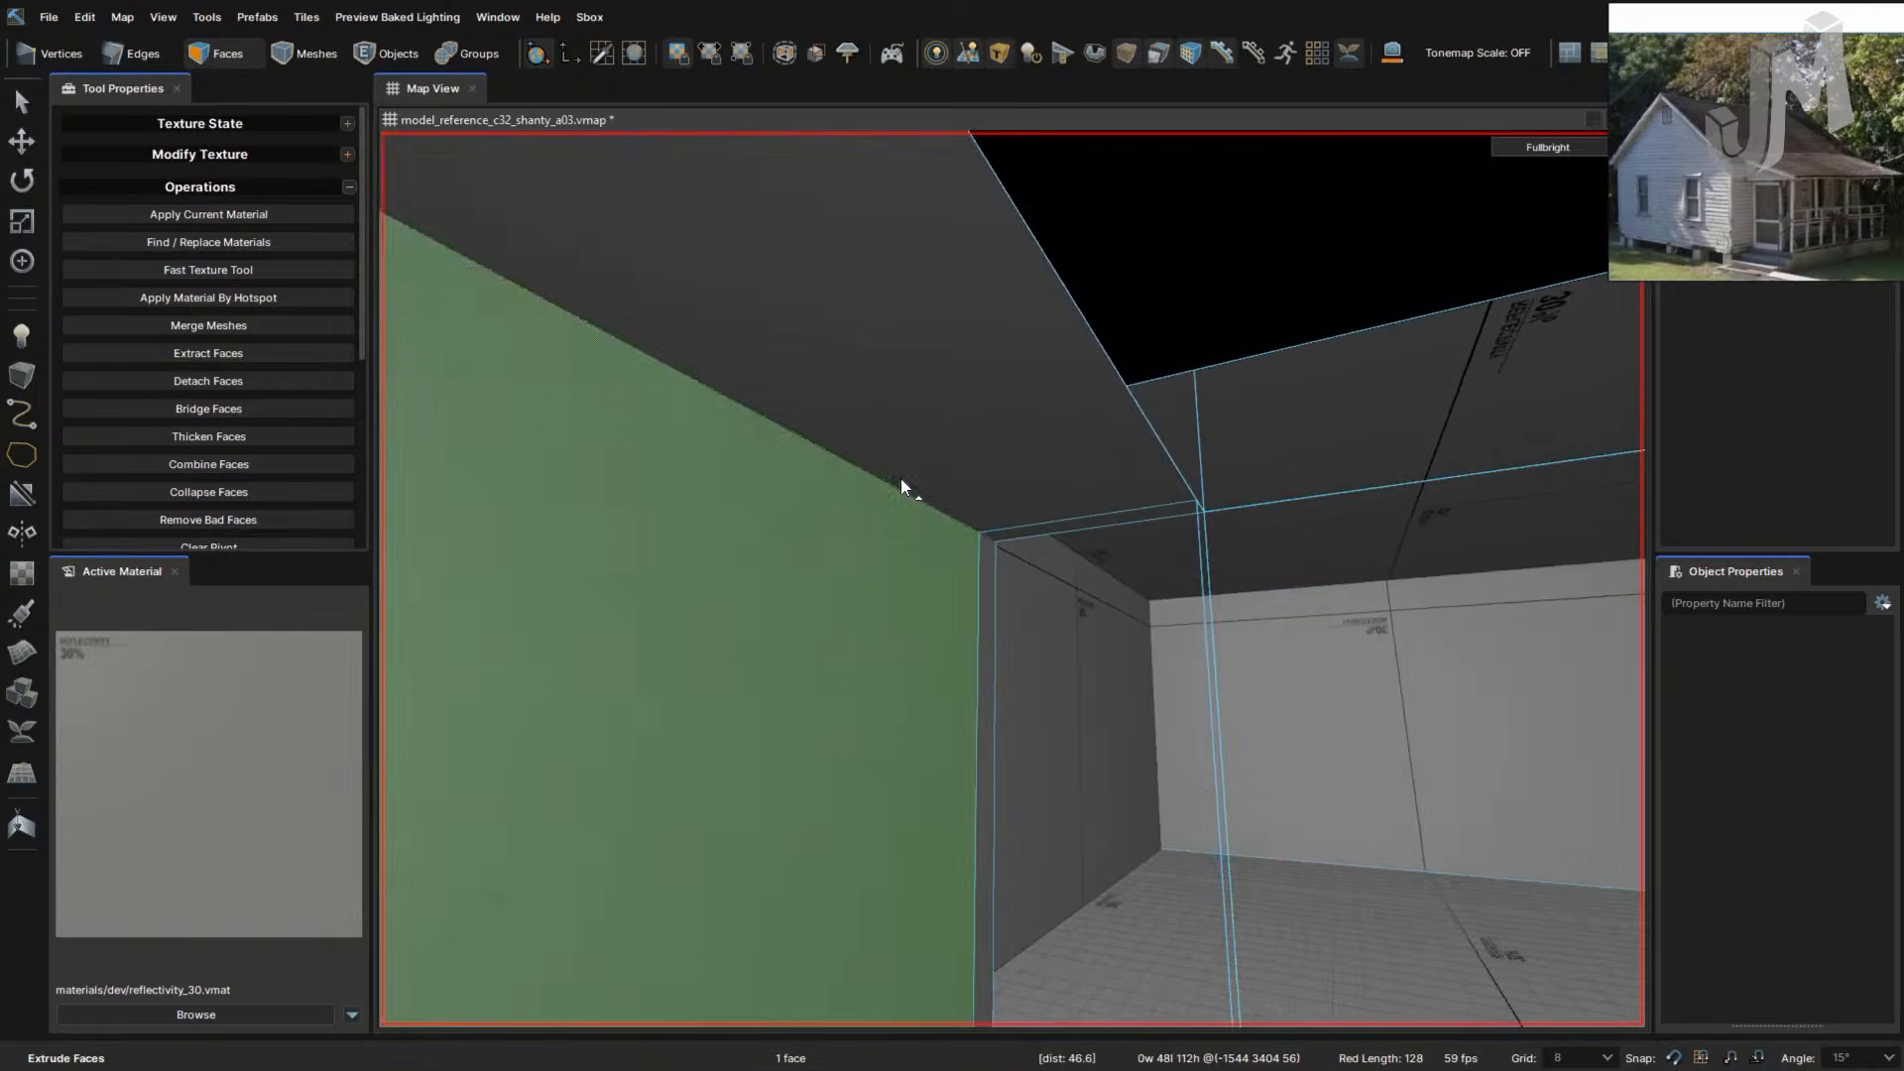
- Raise the wall's top face 32 units by extrusion
{"action": "left_click", "coordinate": [911, 438]}
{"action": "right_click_drag", "start_coordinate": [1173, 761], "coordinate": [1182, 769]}
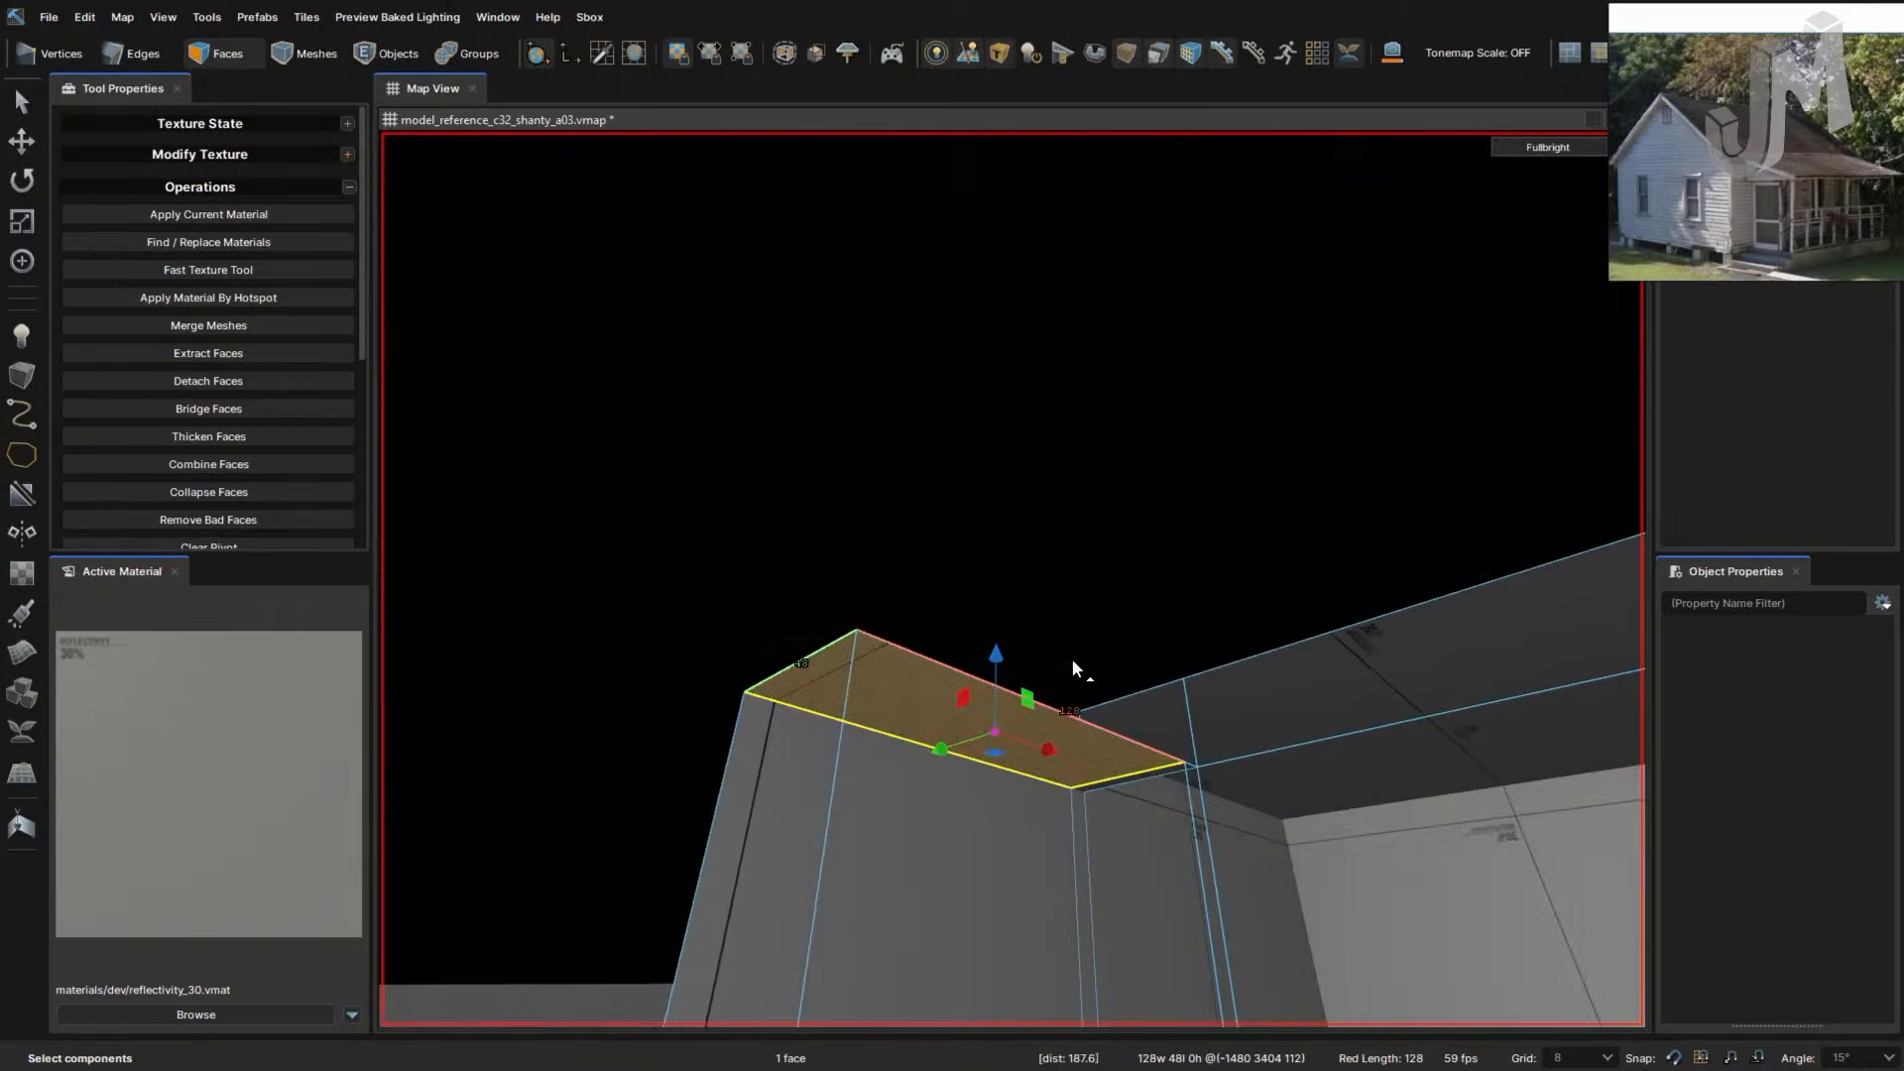
{"action": "right_click_drag", "start_coordinate": [1066, 654], "coordinate": [1063, 656]}
{"action": "scroll", "coordinate": [1040, 654], "scroll_direction": "up", "scroll_amount": 3}
{"action": "scroll", "coordinate": [1062, 547], "scroll_direction": "down", "scroll_amount": 2}
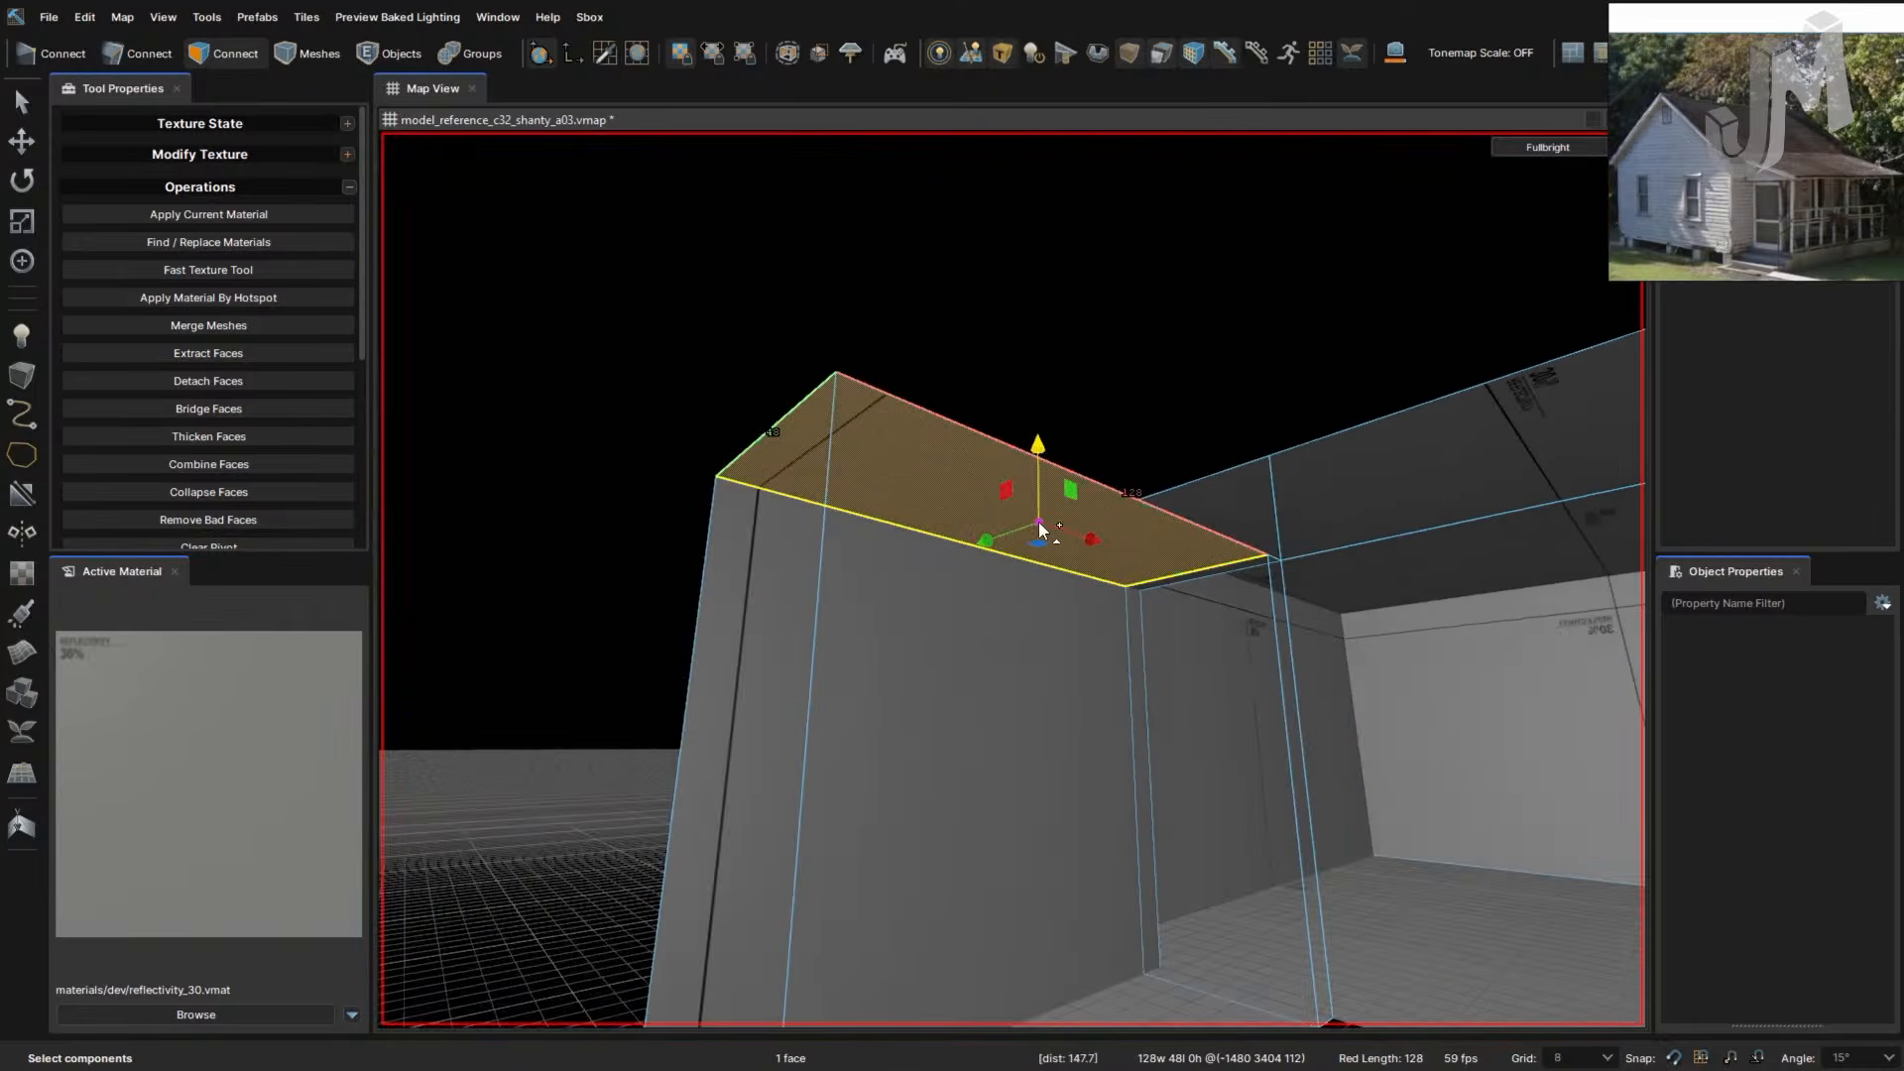
{"action": "left_click_drag", "start_coordinate": [1039, 522], "coordinate": [1044, 396], "text": "shift"}
{"action": "right_click_drag", "start_coordinate": [1204, 513], "coordinate": [1205, 513]}
- Save the map with Ctrl+S
{"action": "right_click_drag", "start_coordinate": [1286, 585], "coordinate": [1295, 584]}
{"action": "scroll", "coordinate": [1295, 583], "scroll_direction": "up", "scroll_amount": 2}
{"action": "key", "text": "ctrl+s"}
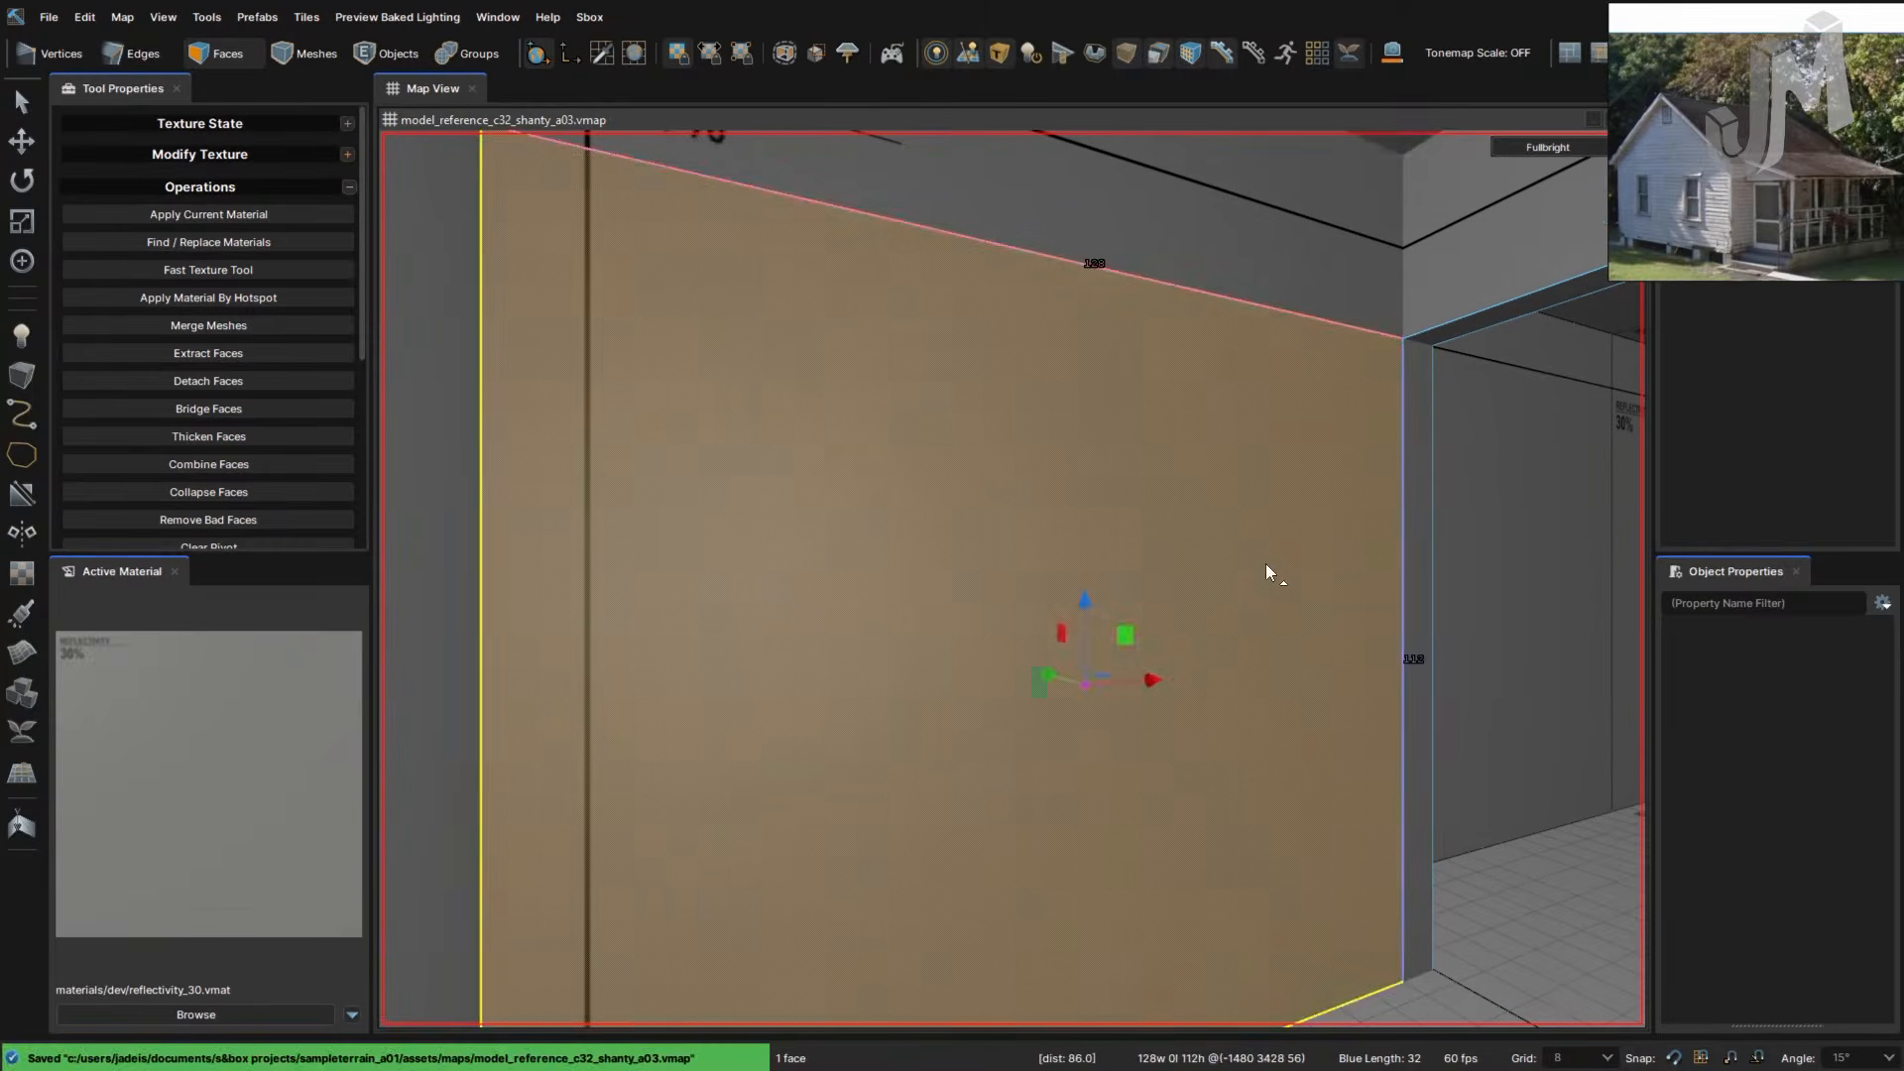
- Extrude two pairs of wall faces outward into slabs about 52 units thick
{"action": "left_click", "coordinate": [1257, 270], "text": "ctrl"}
{"action": "right_click_drag", "start_coordinate": [1195, 587], "coordinate": [1075, 509]}
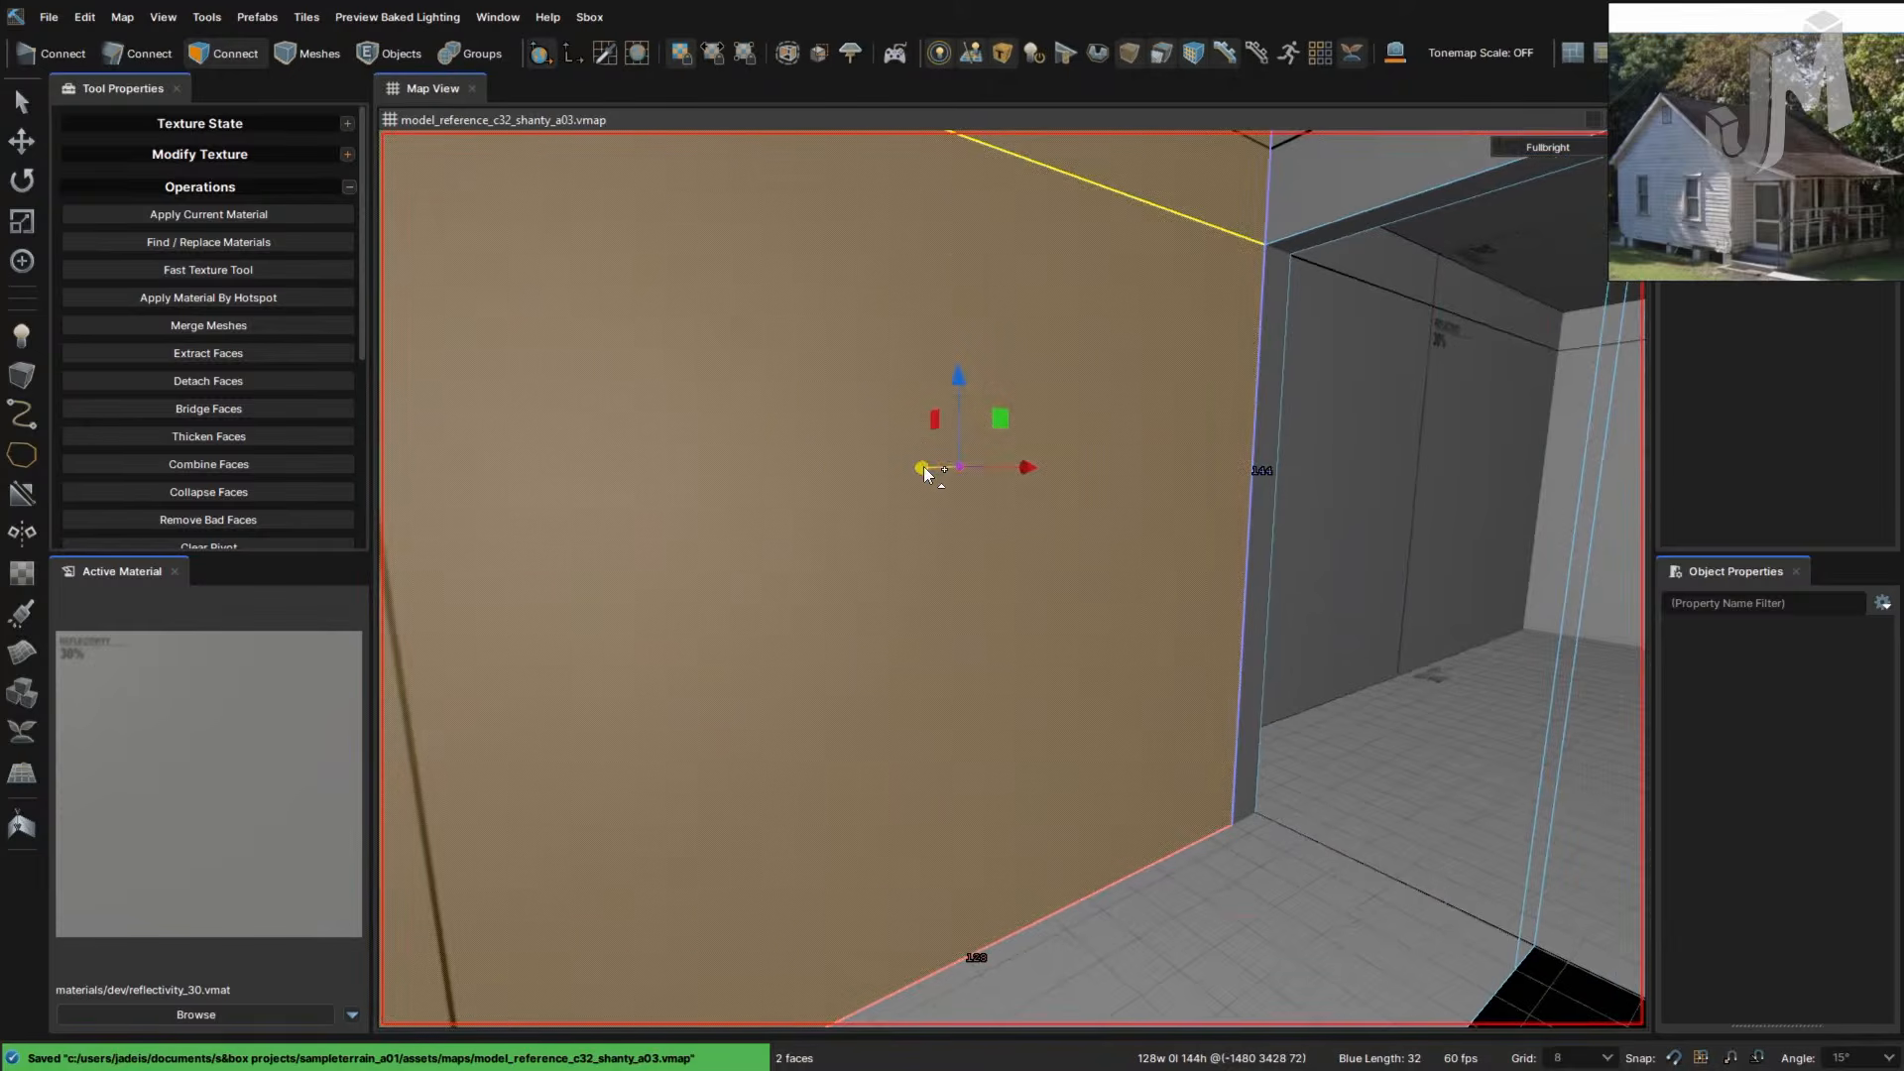
{"action": "left_click_drag", "start_coordinate": [923, 468], "coordinate": [838, 469], "text": "shift"}
{"action": "right_click_drag", "start_coordinate": [992, 590], "coordinate": [986, 587]}
{"action": "left_click", "coordinate": [986, 587]}
{"action": "left_click", "coordinate": [955, 319], "text": "ctrl"}
{"action": "right_click_drag", "start_coordinate": [1115, 620], "coordinate": [1118, 620]}
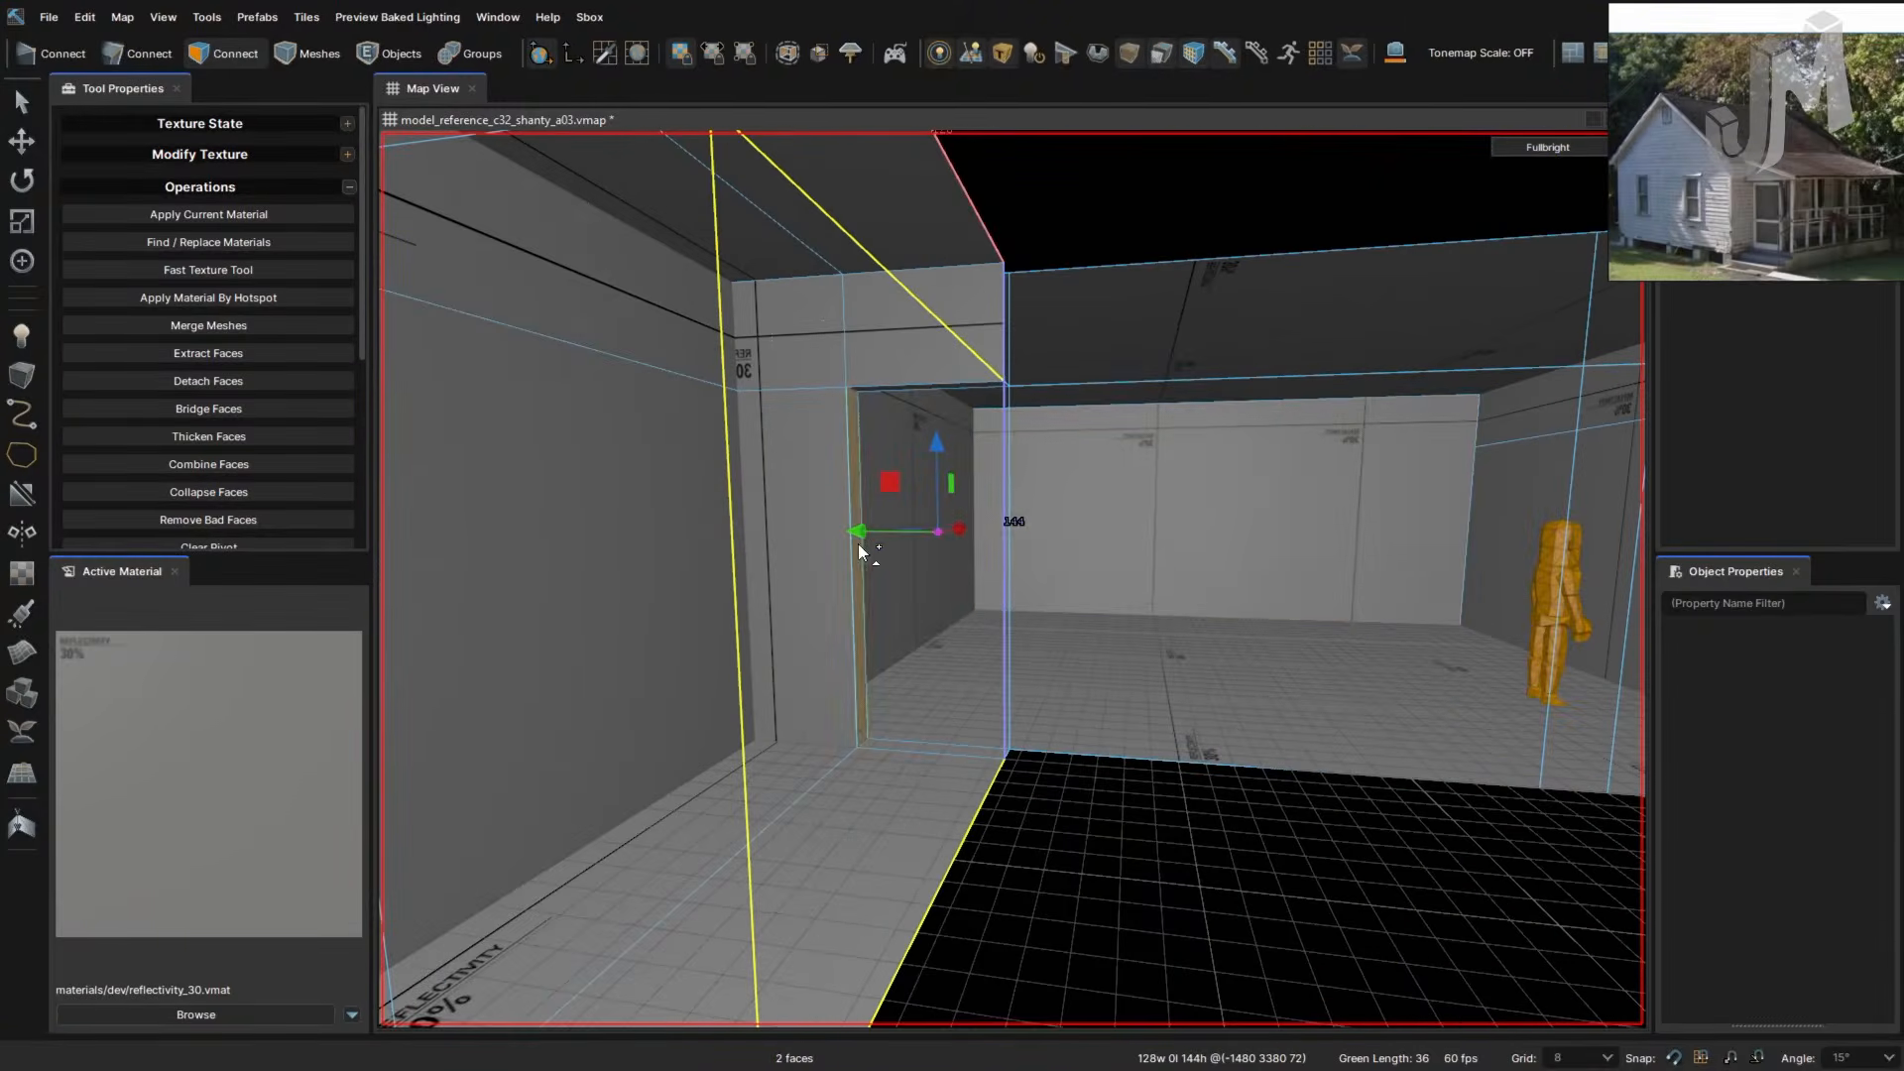
{"action": "left_click_drag", "start_coordinate": [860, 534], "coordinate": [1215, 575], "text": "shift"}
{"action": "right_click_drag", "start_coordinate": [1269, 620], "coordinate": [1275, 620]}
- In Edges mode, pick a vertical wall edge, slide it along the wall, then nudge it back
{"action": "right_click_drag", "start_coordinate": [1269, 620], "coordinate": [1257, 620]}
{"action": "key", "text": "2"}
{"action": "double_click", "coordinate": [992, 636]}
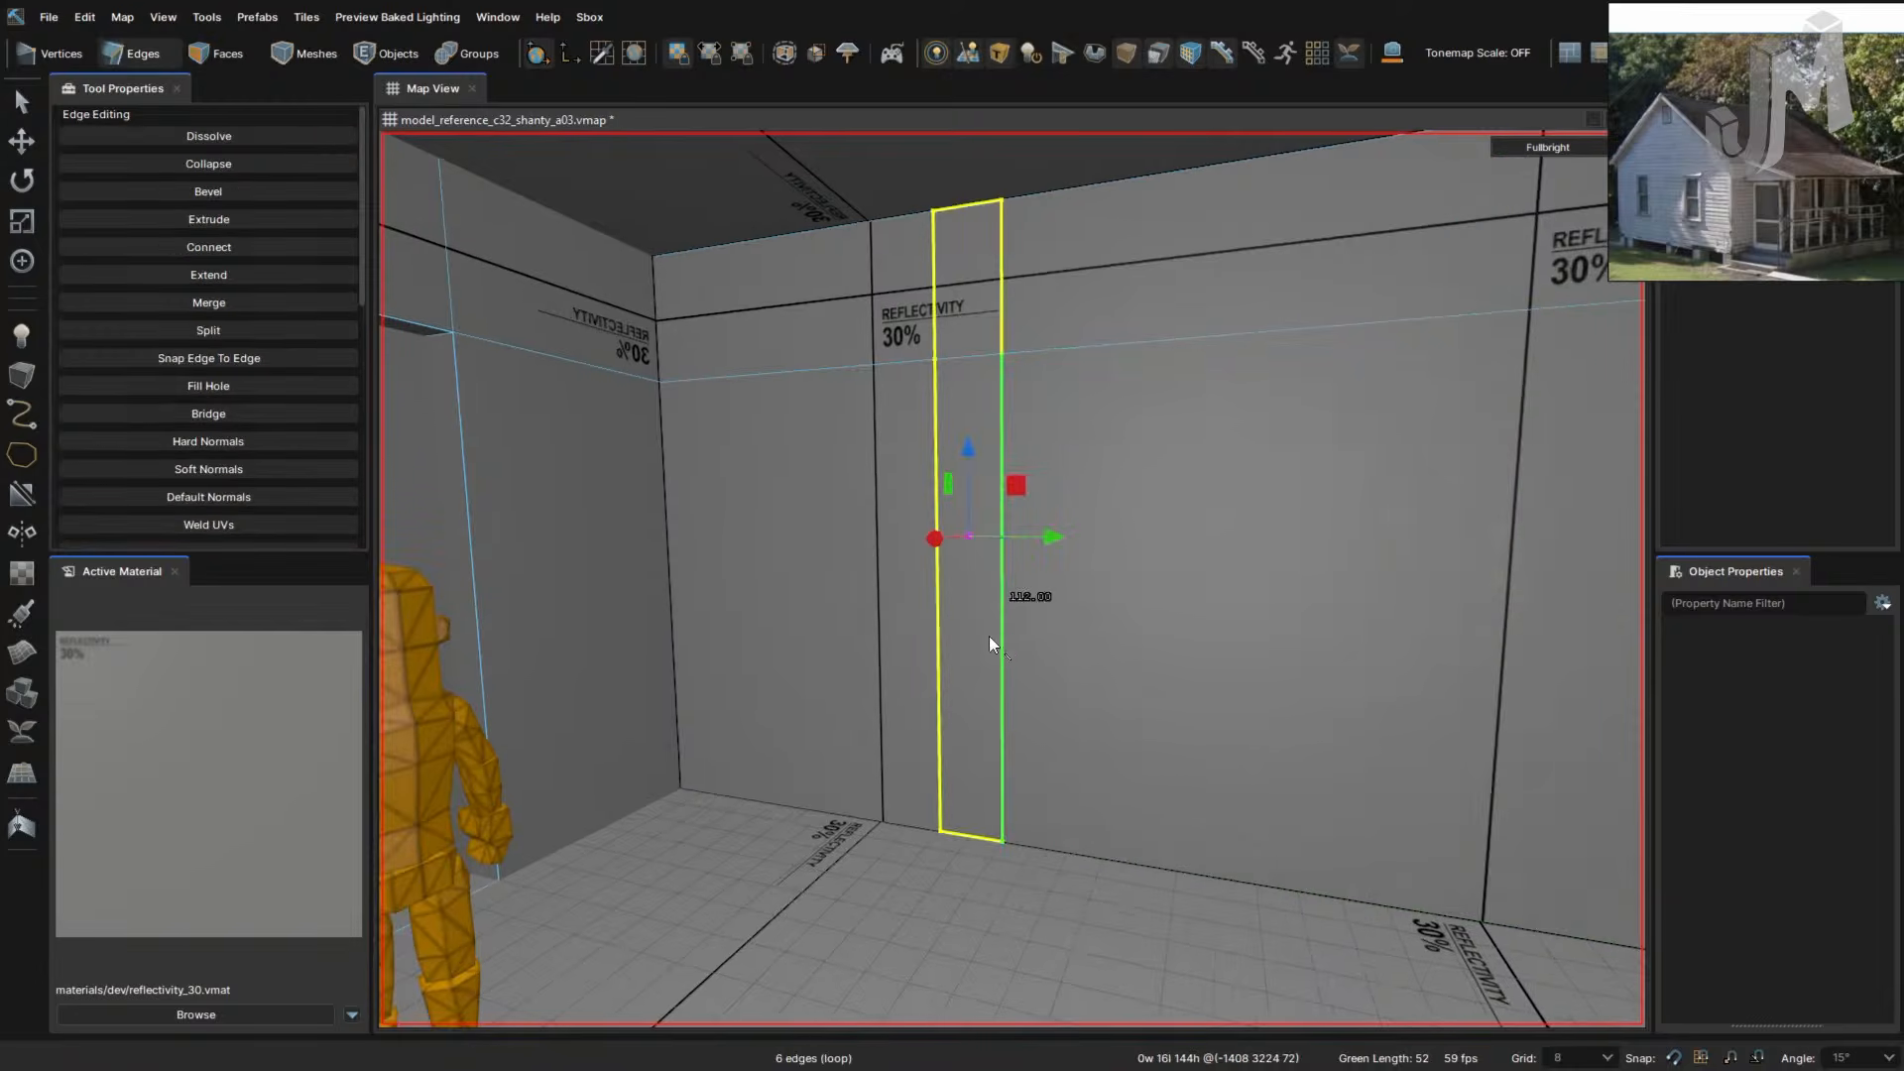
{"action": "key", "text": "3"}
{"action": "key", "text": "2"}
{"action": "double_click", "coordinate": [1001, 636]}
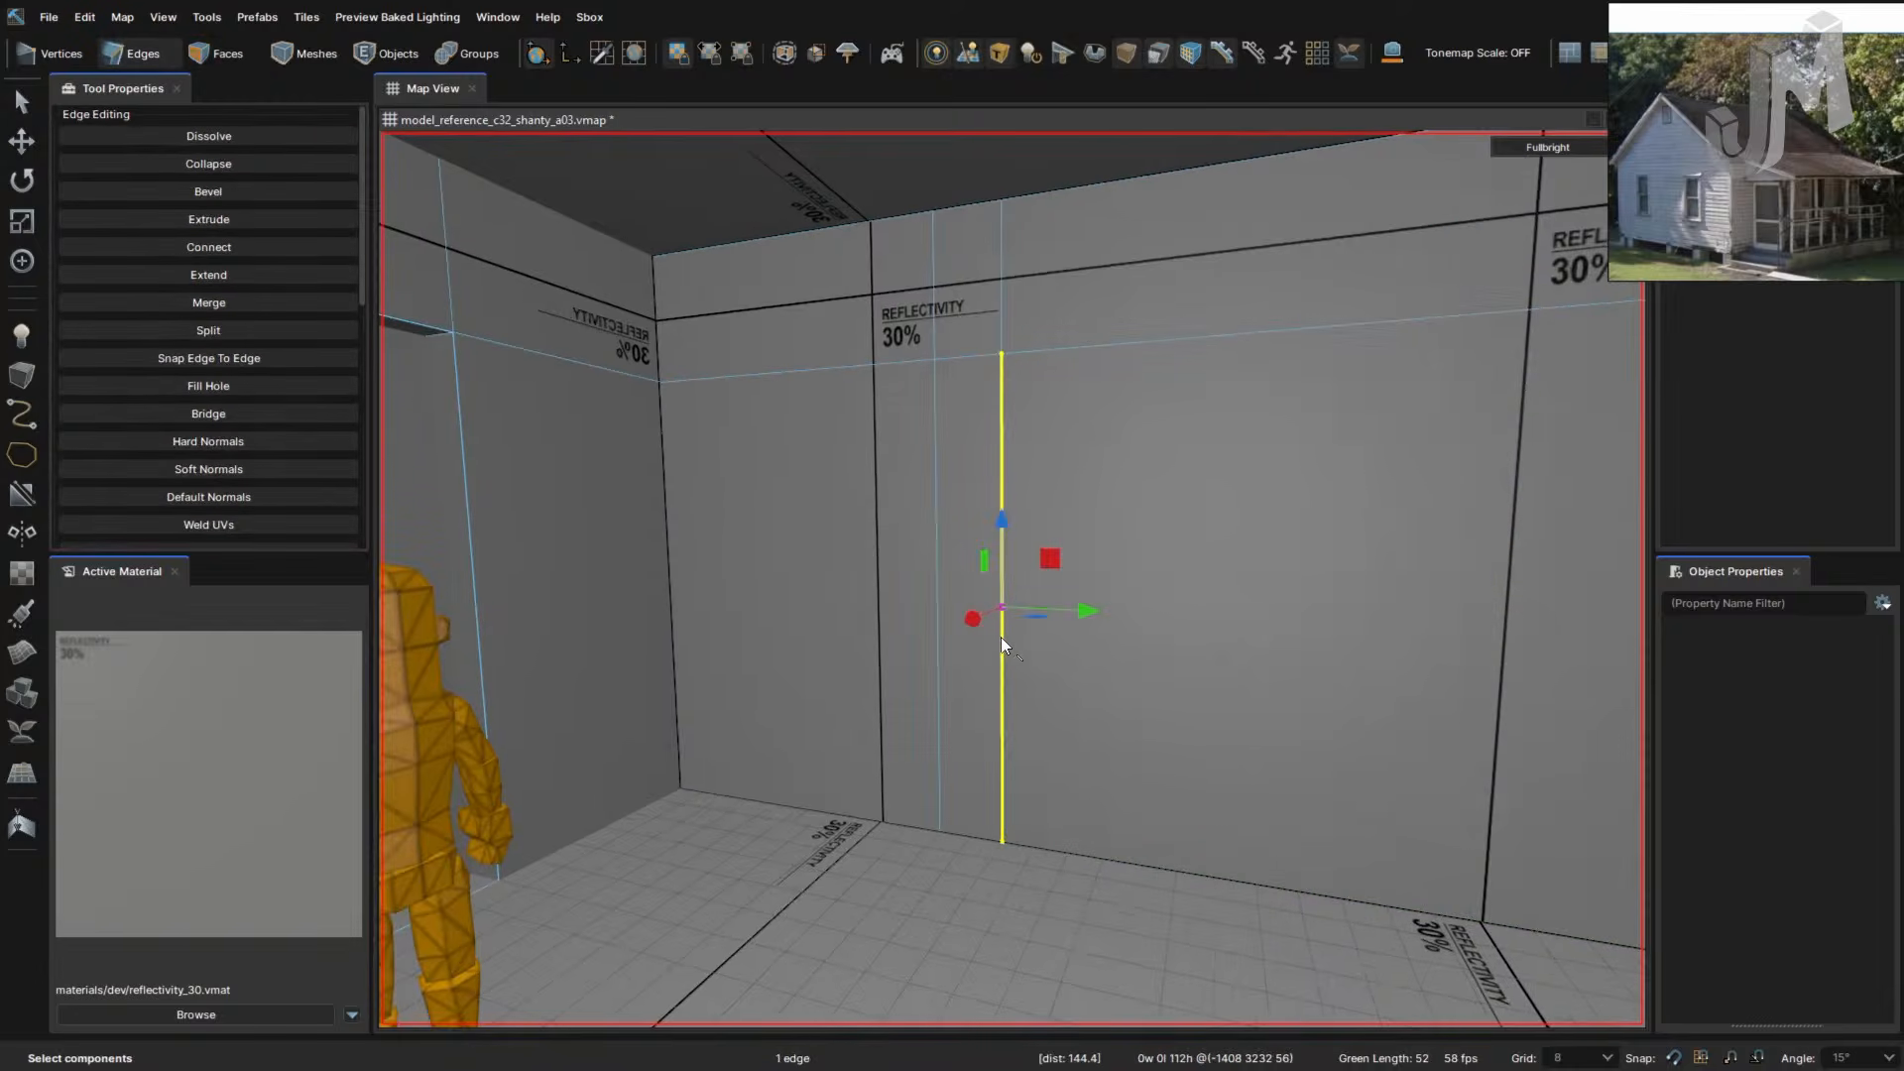
{"action": "left_click", "coordinate": [1002, 637]}
{"action": "double_click", "coordinate": [1003, 626]}
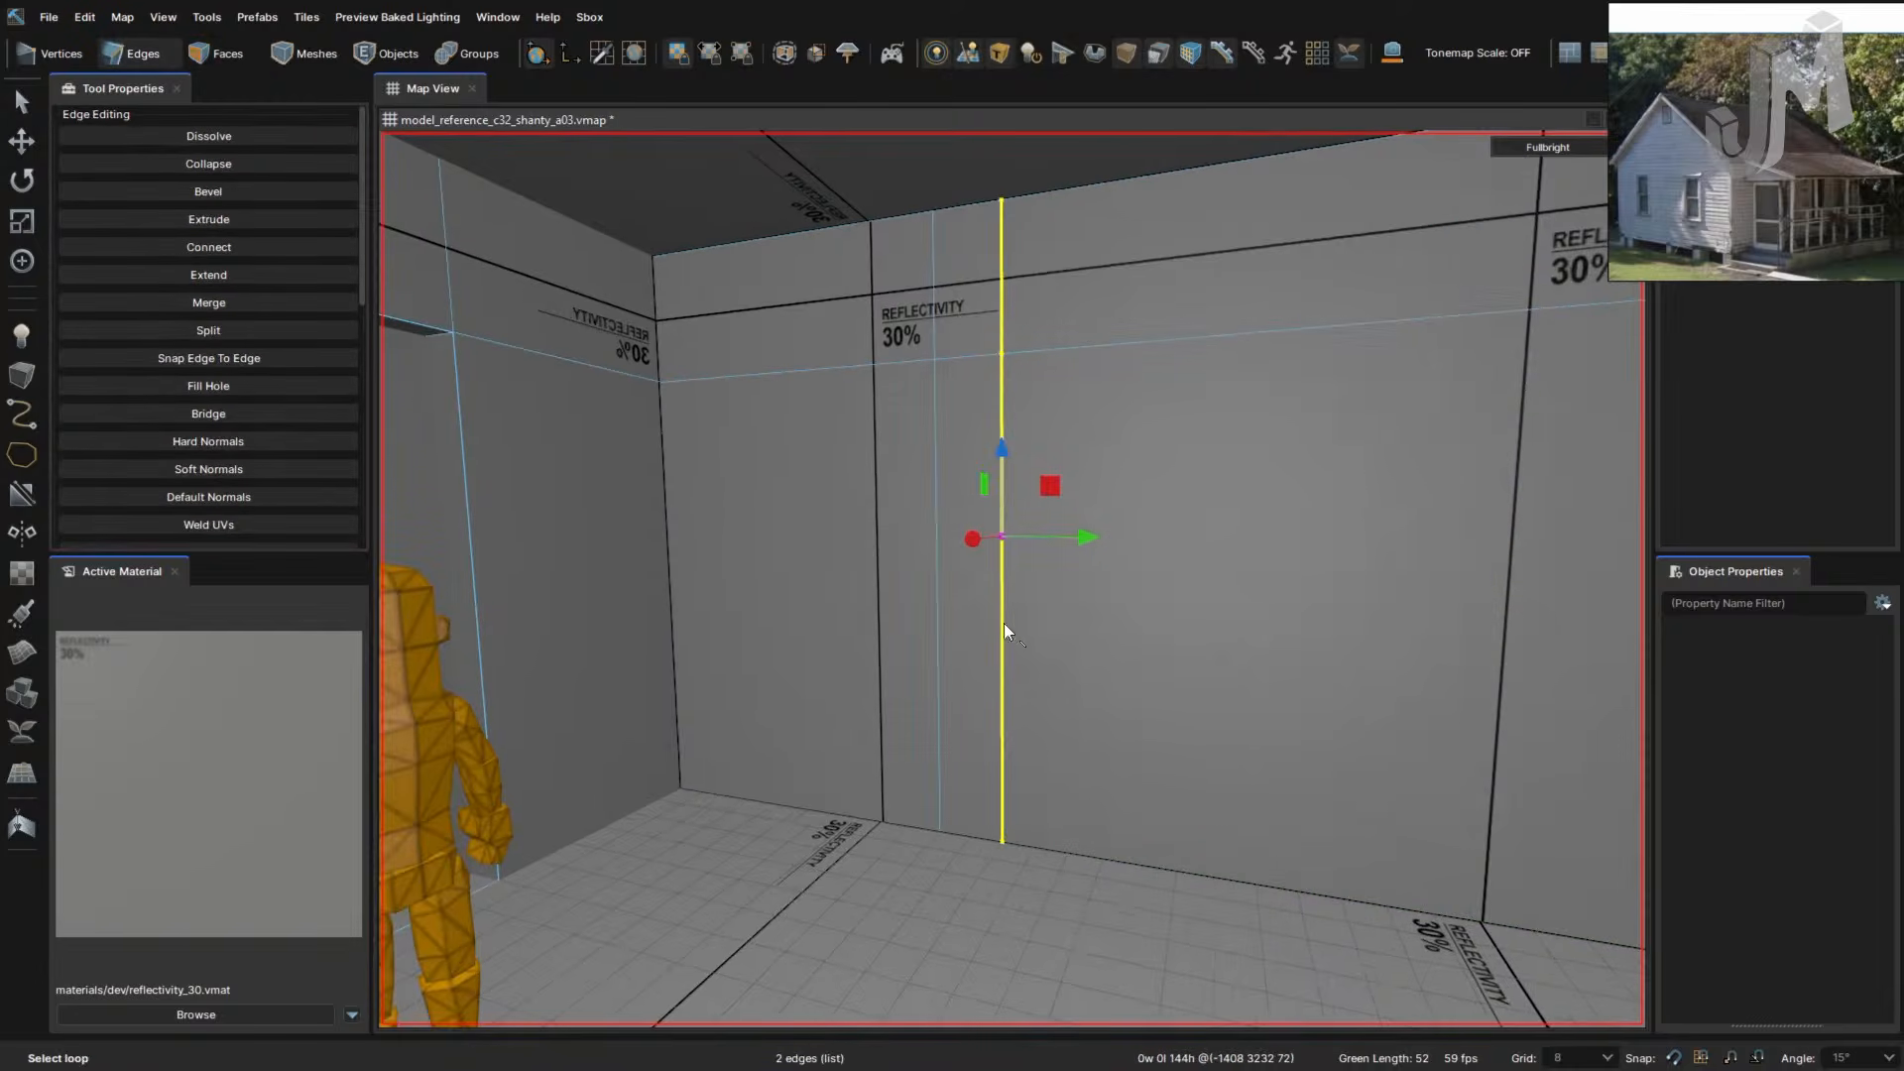
{"action": "double_click", "coordinate": [942, 581]}
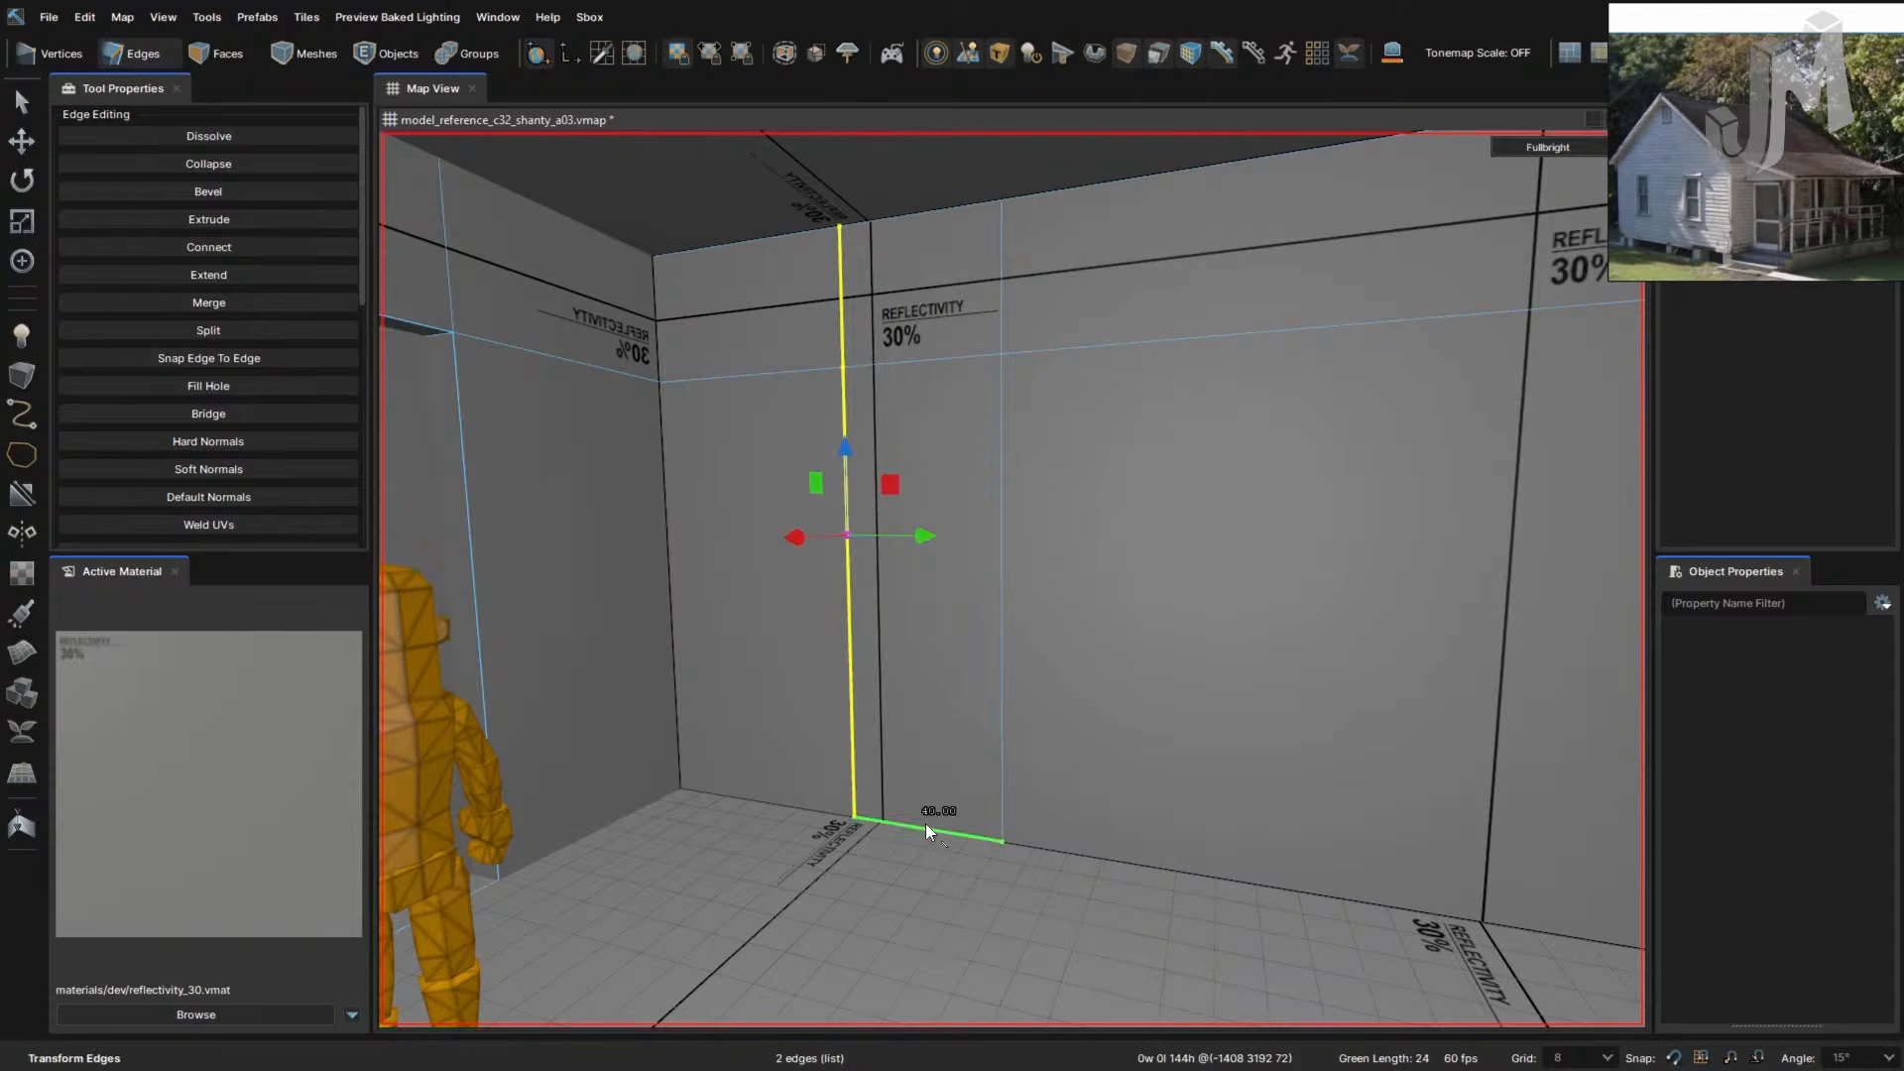
{"action": "left_click_drag", "start_coordinate": [829, 535], "coordinate": [809, 533]}
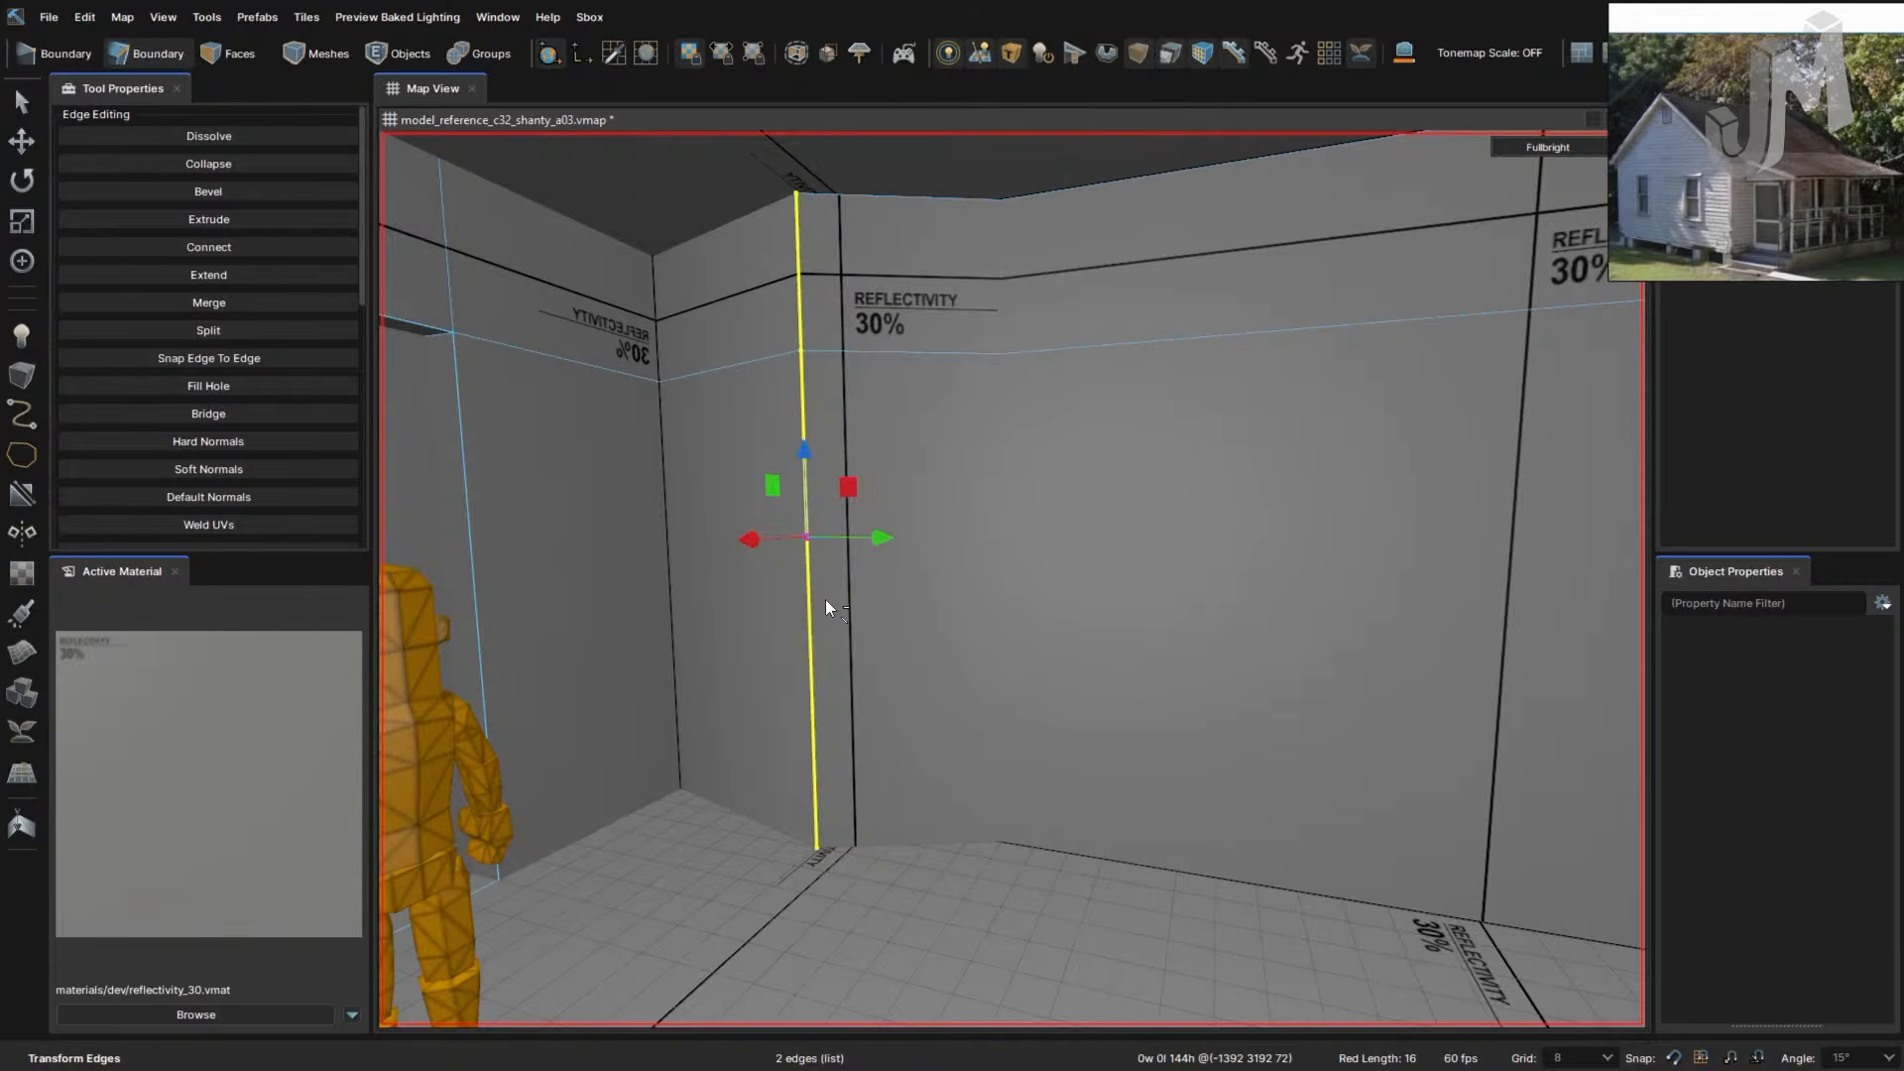
{"action": "key", "text": "Right"}
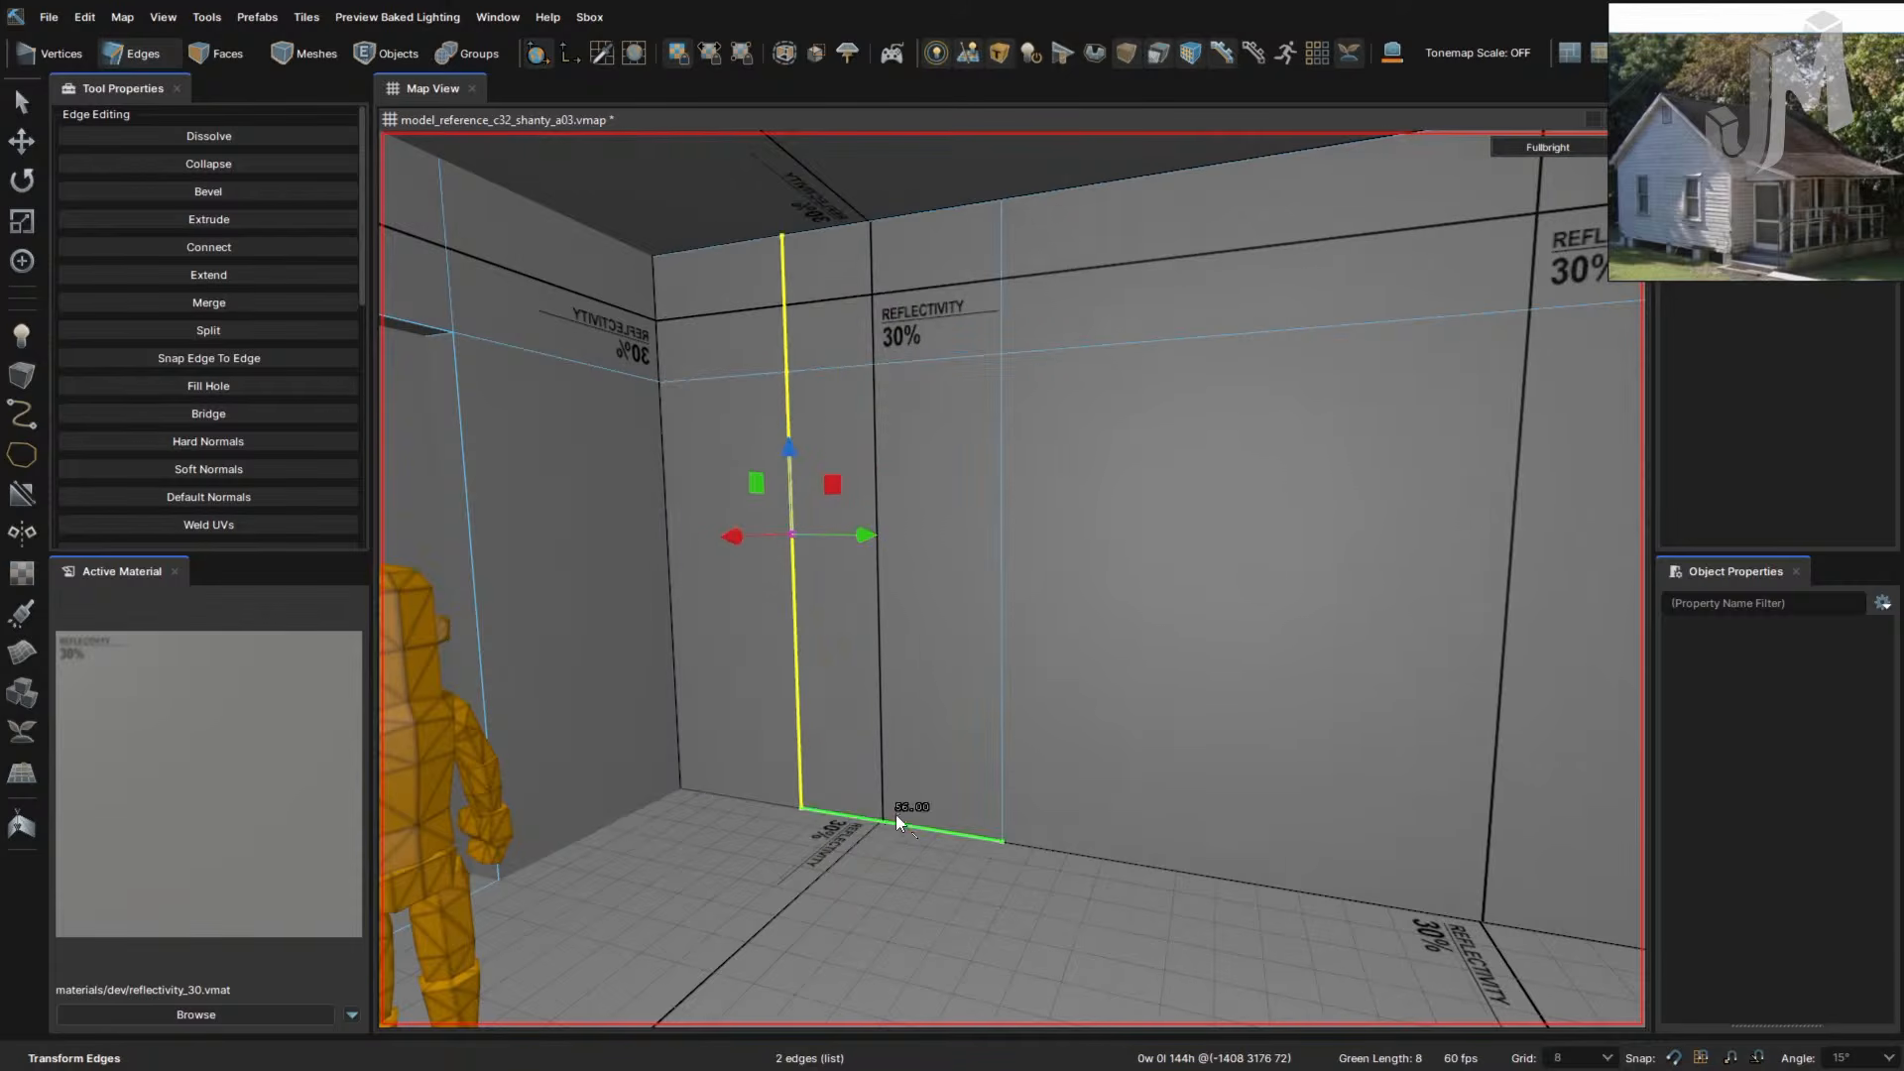
{"action": "right_click_drag", "start_coordinate": [1015, 721], "coordinate": [1102, 729]}
- In Faces mode, select the lower and upper wall faces and push them 24 units
{"action": "left_click", "coordinate": [979, 671]}
{"action": "key", "text": "3"}
{"action": "left_click", "coordinate": [1039, 712]}
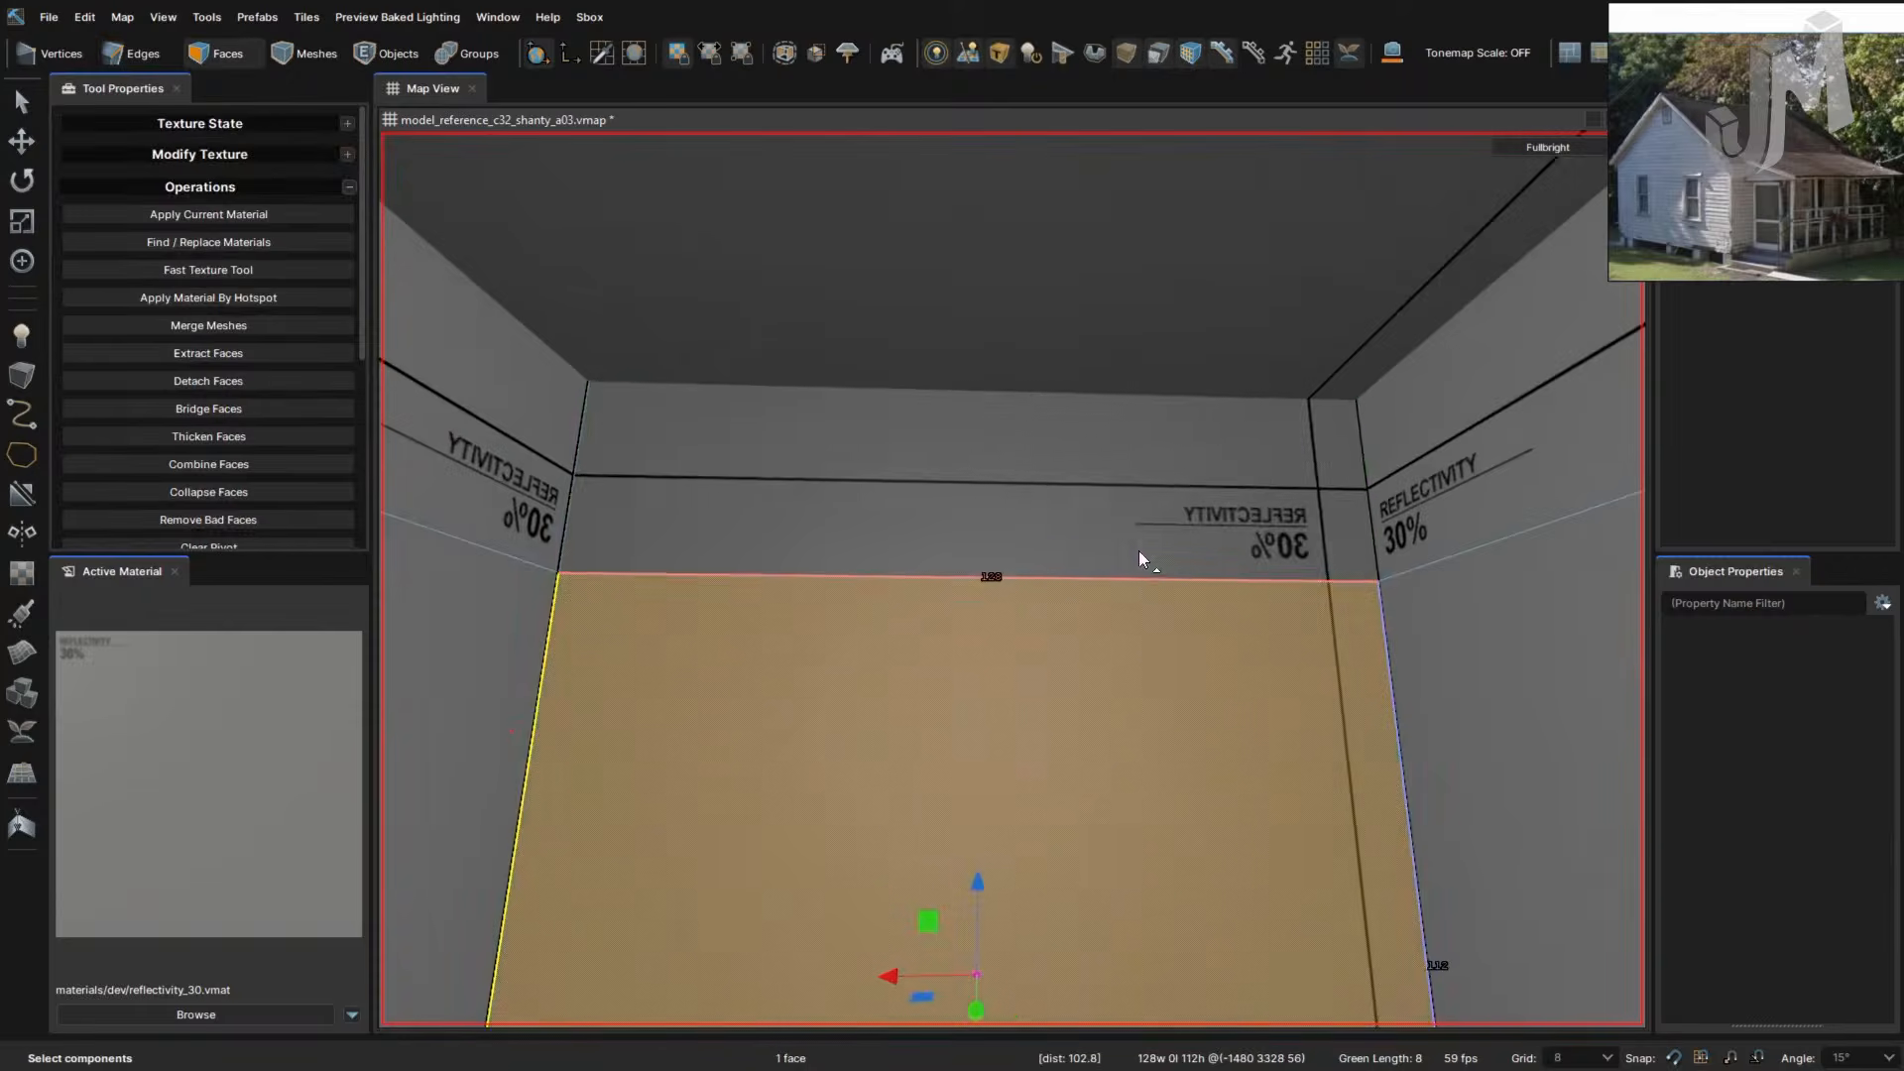
{"action": "left_click", "coordinate": [1139, 550], "text": "ctrl"}
{"action": "right_click_drag", "start_coordinate": [1114, 650], "coordinate": [1114, 651]}
{"action": "left_click_drag", "start_coordinate": [836, 632], "coordinate": [854, 653]}
{"action": "mouse_move", "coordinate": [854, 654]}
{"action": "right_mouse_down"}
{"action": "mouse_move", "coordinate": [868, 660]}
{"action": "mouse_move", "coordinate": [854, 655]}
{"action": "right_mouse_up"}
- Extrude the back-wall door face outward 8 units
{"action": "right_click_drag", "start_coordinate": [1041, 683], "coordinate": [1049, 674]}
{"action": "left_click", "coordinate": [1049, 674]}
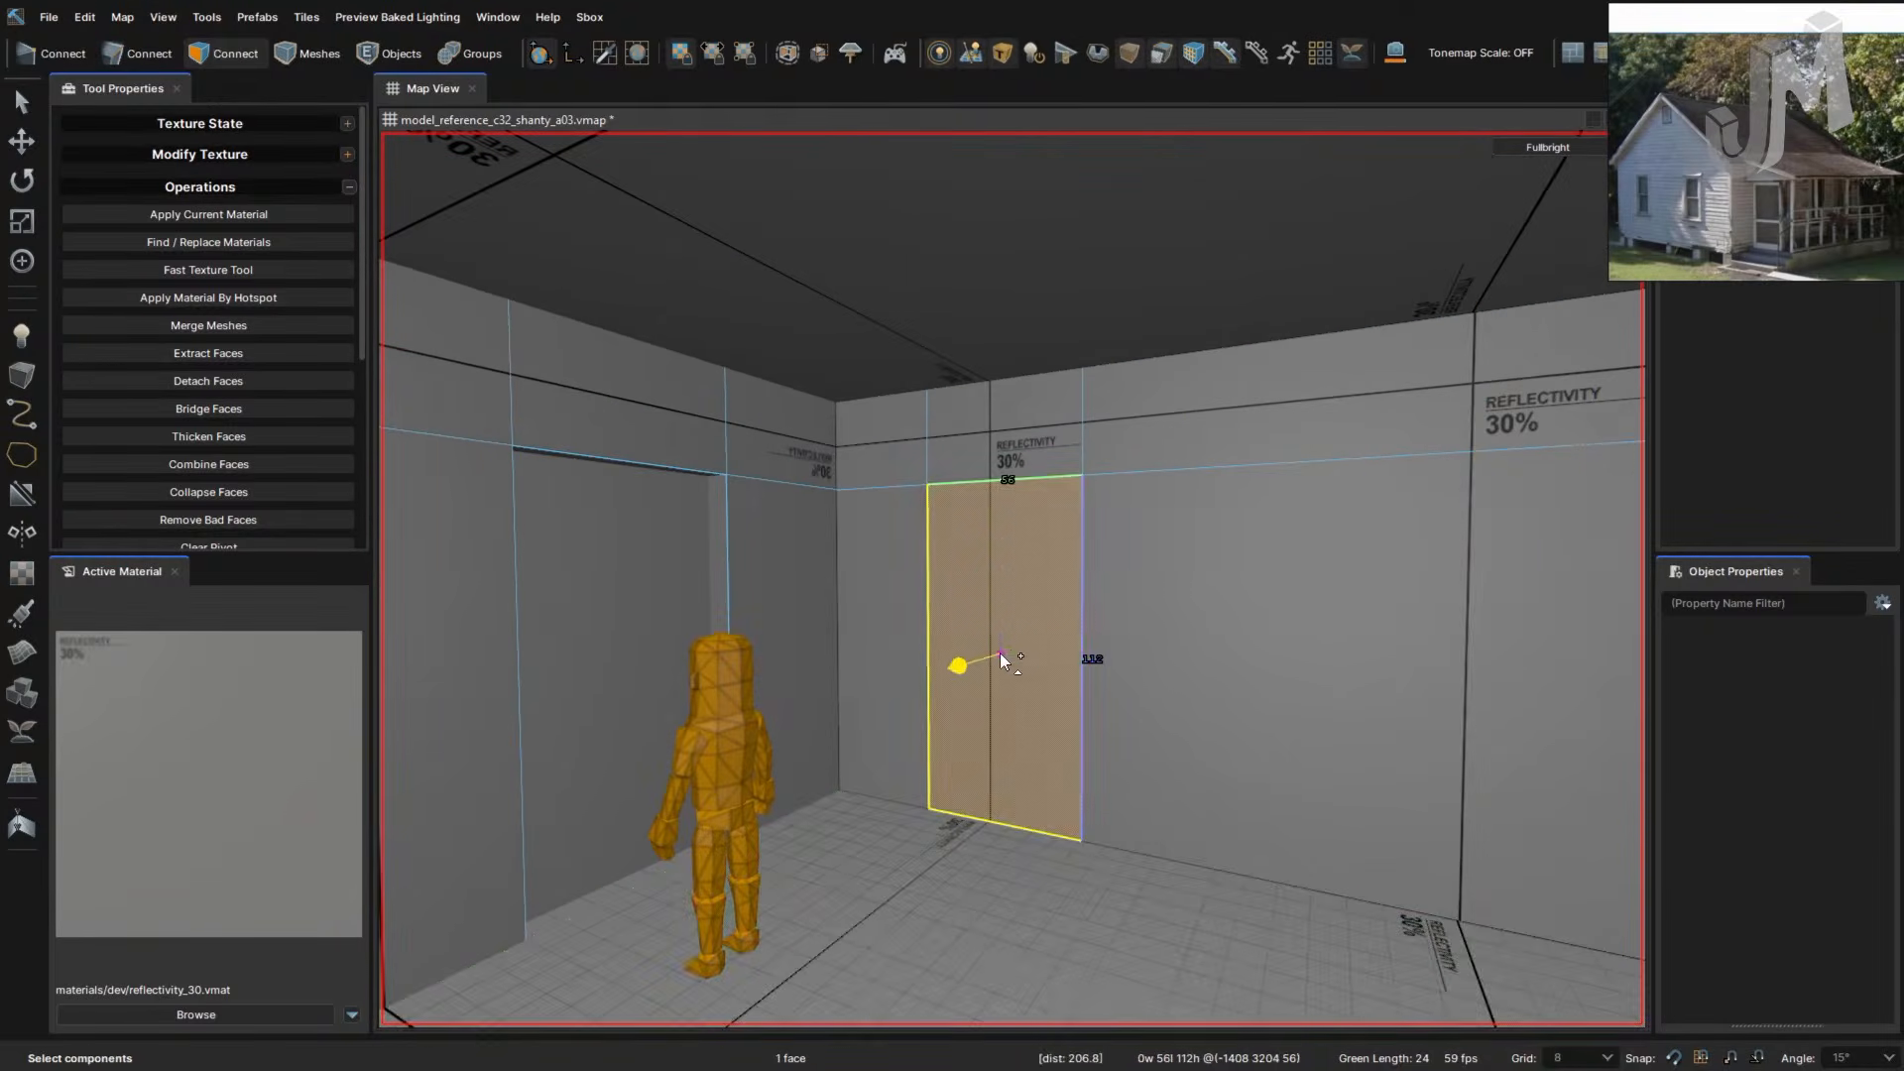
{"action": "left_click_drag", "start_coordinate": [1020, 645], "coordinate": [1011, 651], "text": "shift"}
{"action": "right_click_drag", "start_coordinate": [1063, 680], "coordinate": [1063, 680]}
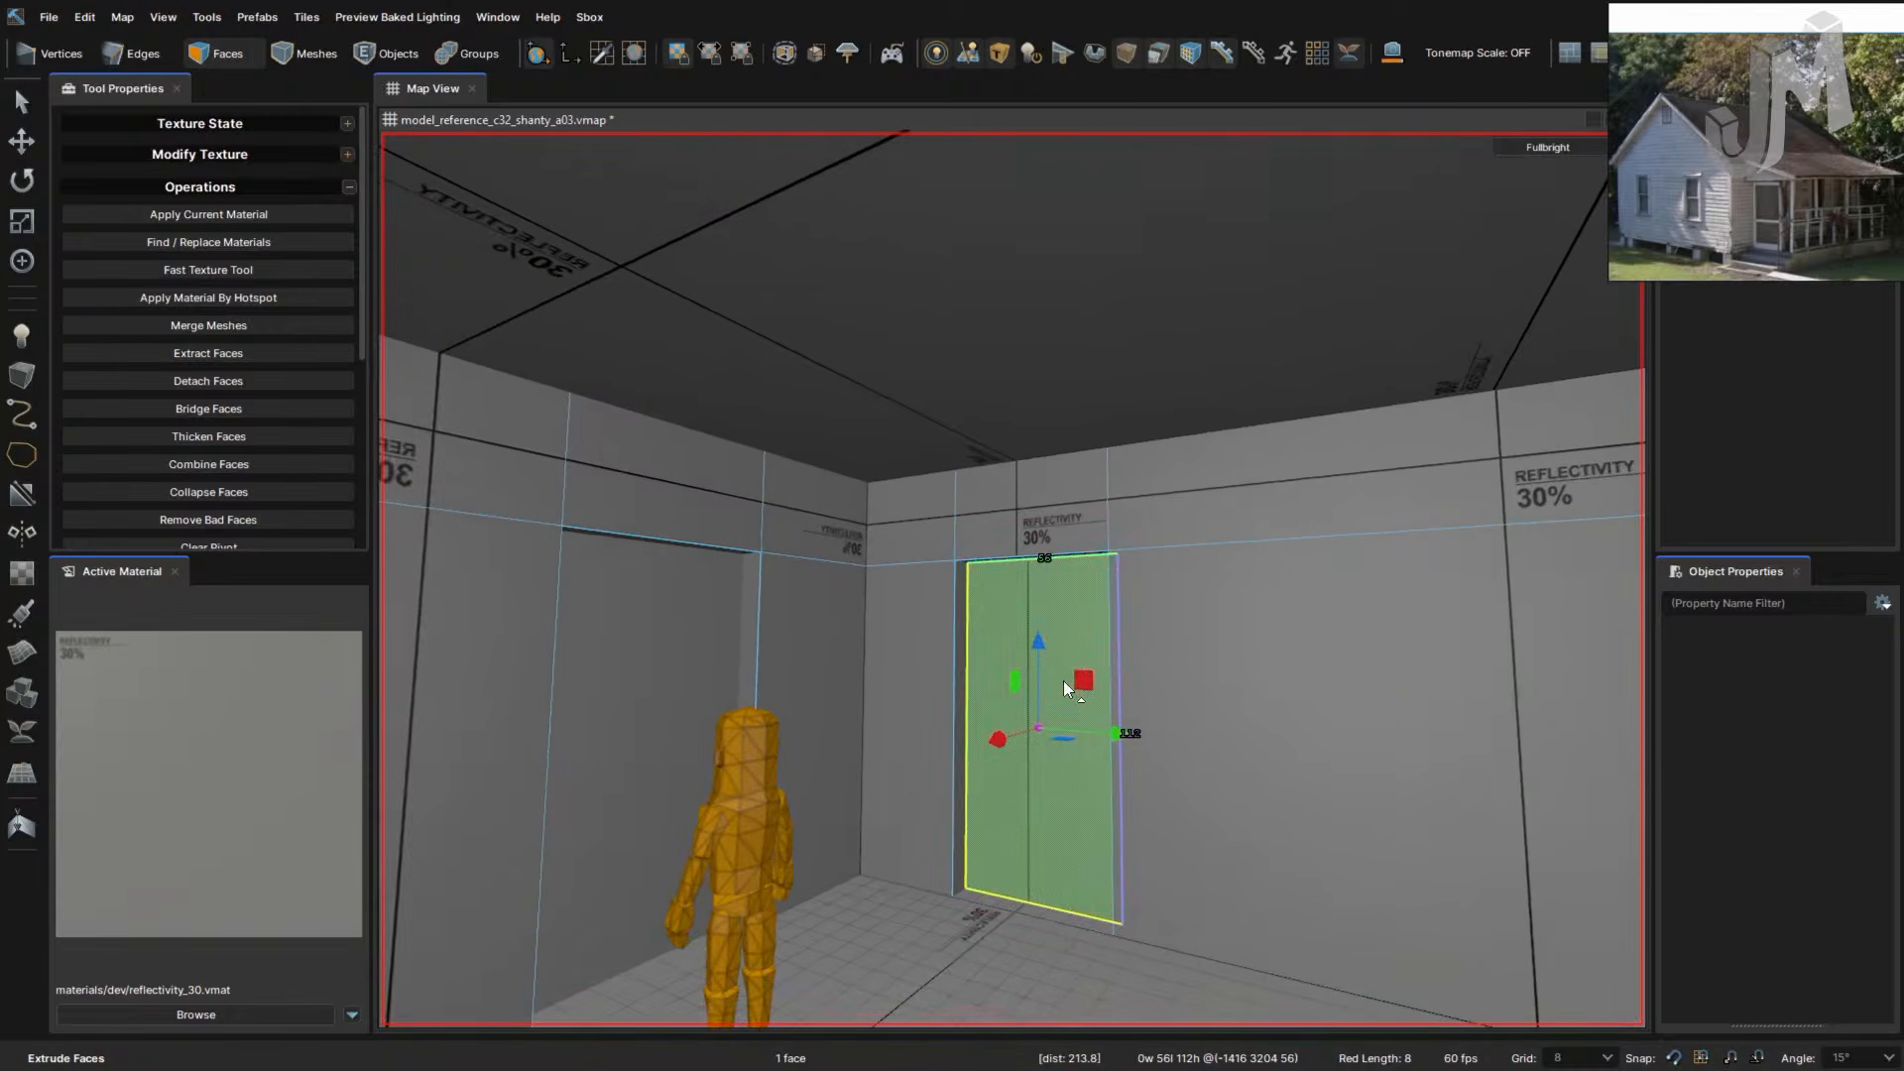
{"action": "right_click_drag", "start_coordinate": [1110, 767], "coordinate": [1097, 750]}
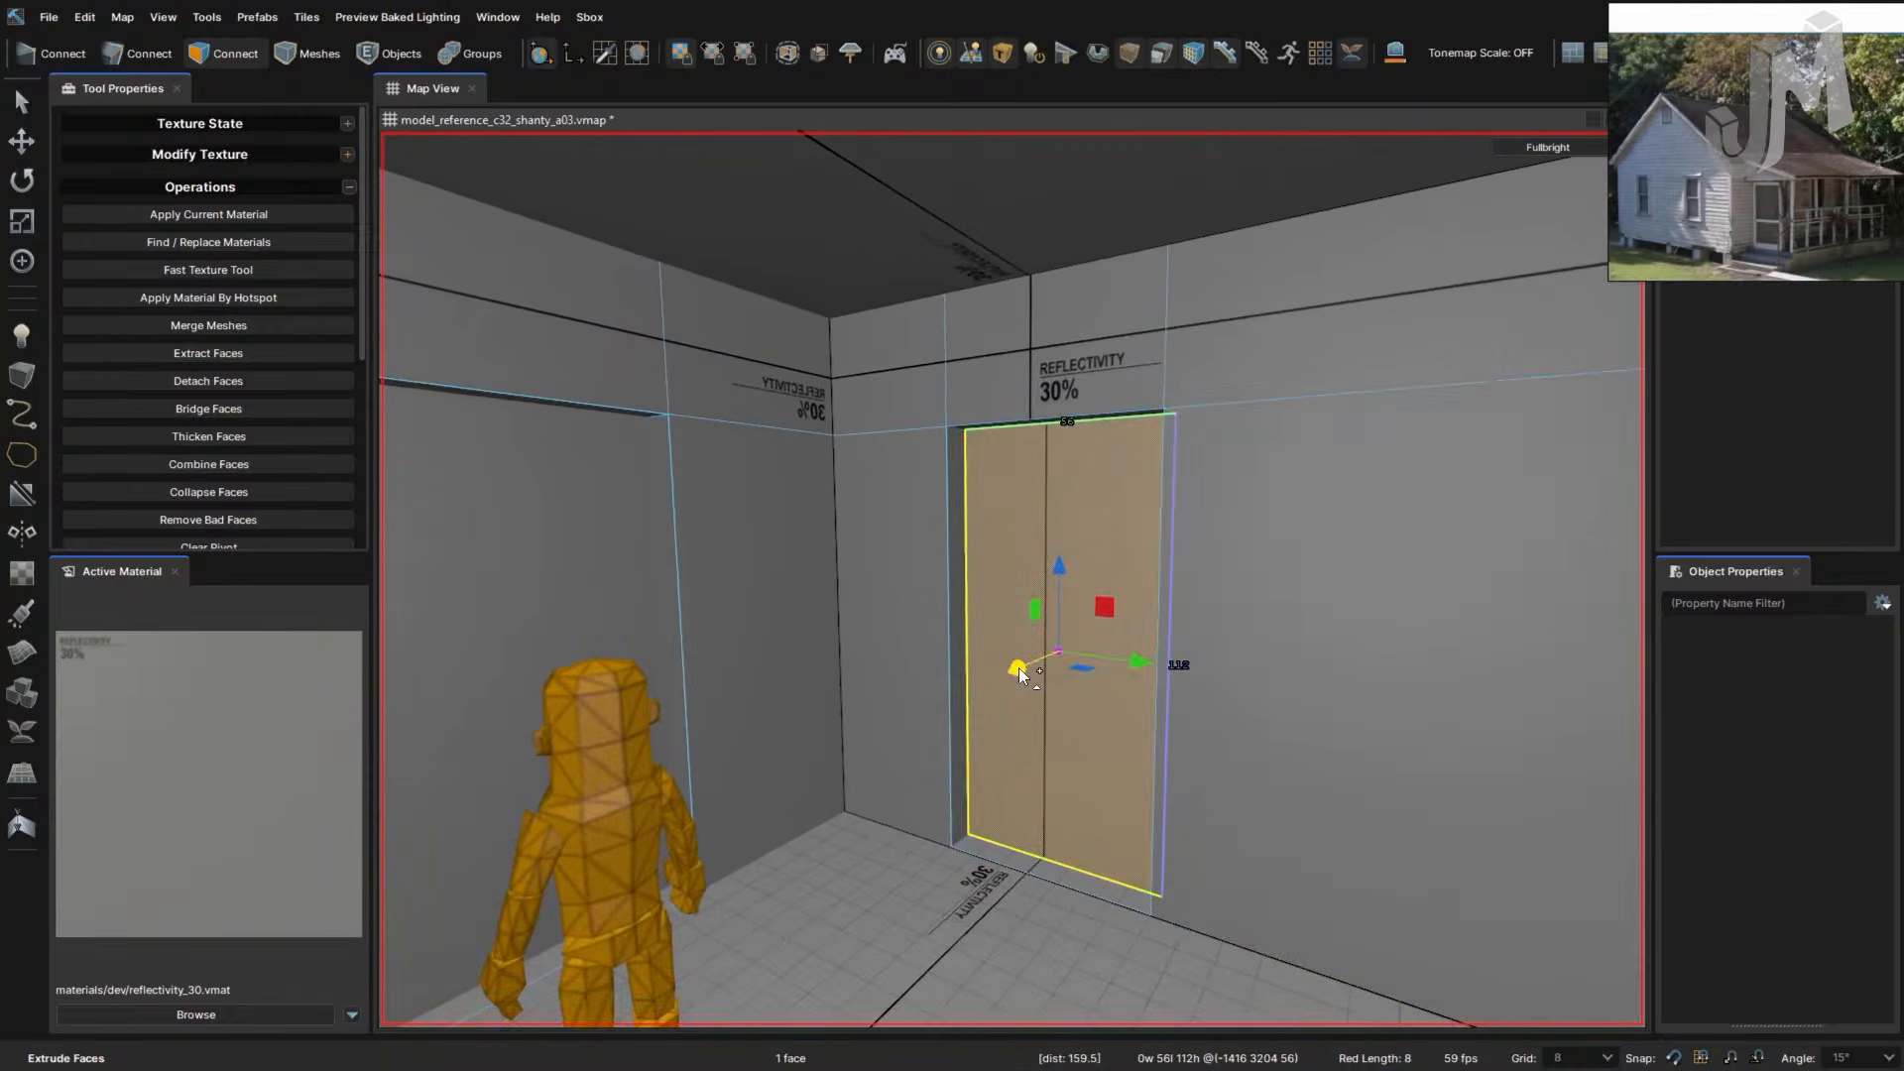
{"action": "right_click_drag", "start_coordinate": [1174, 611], "coordinate": [1022, 593]}
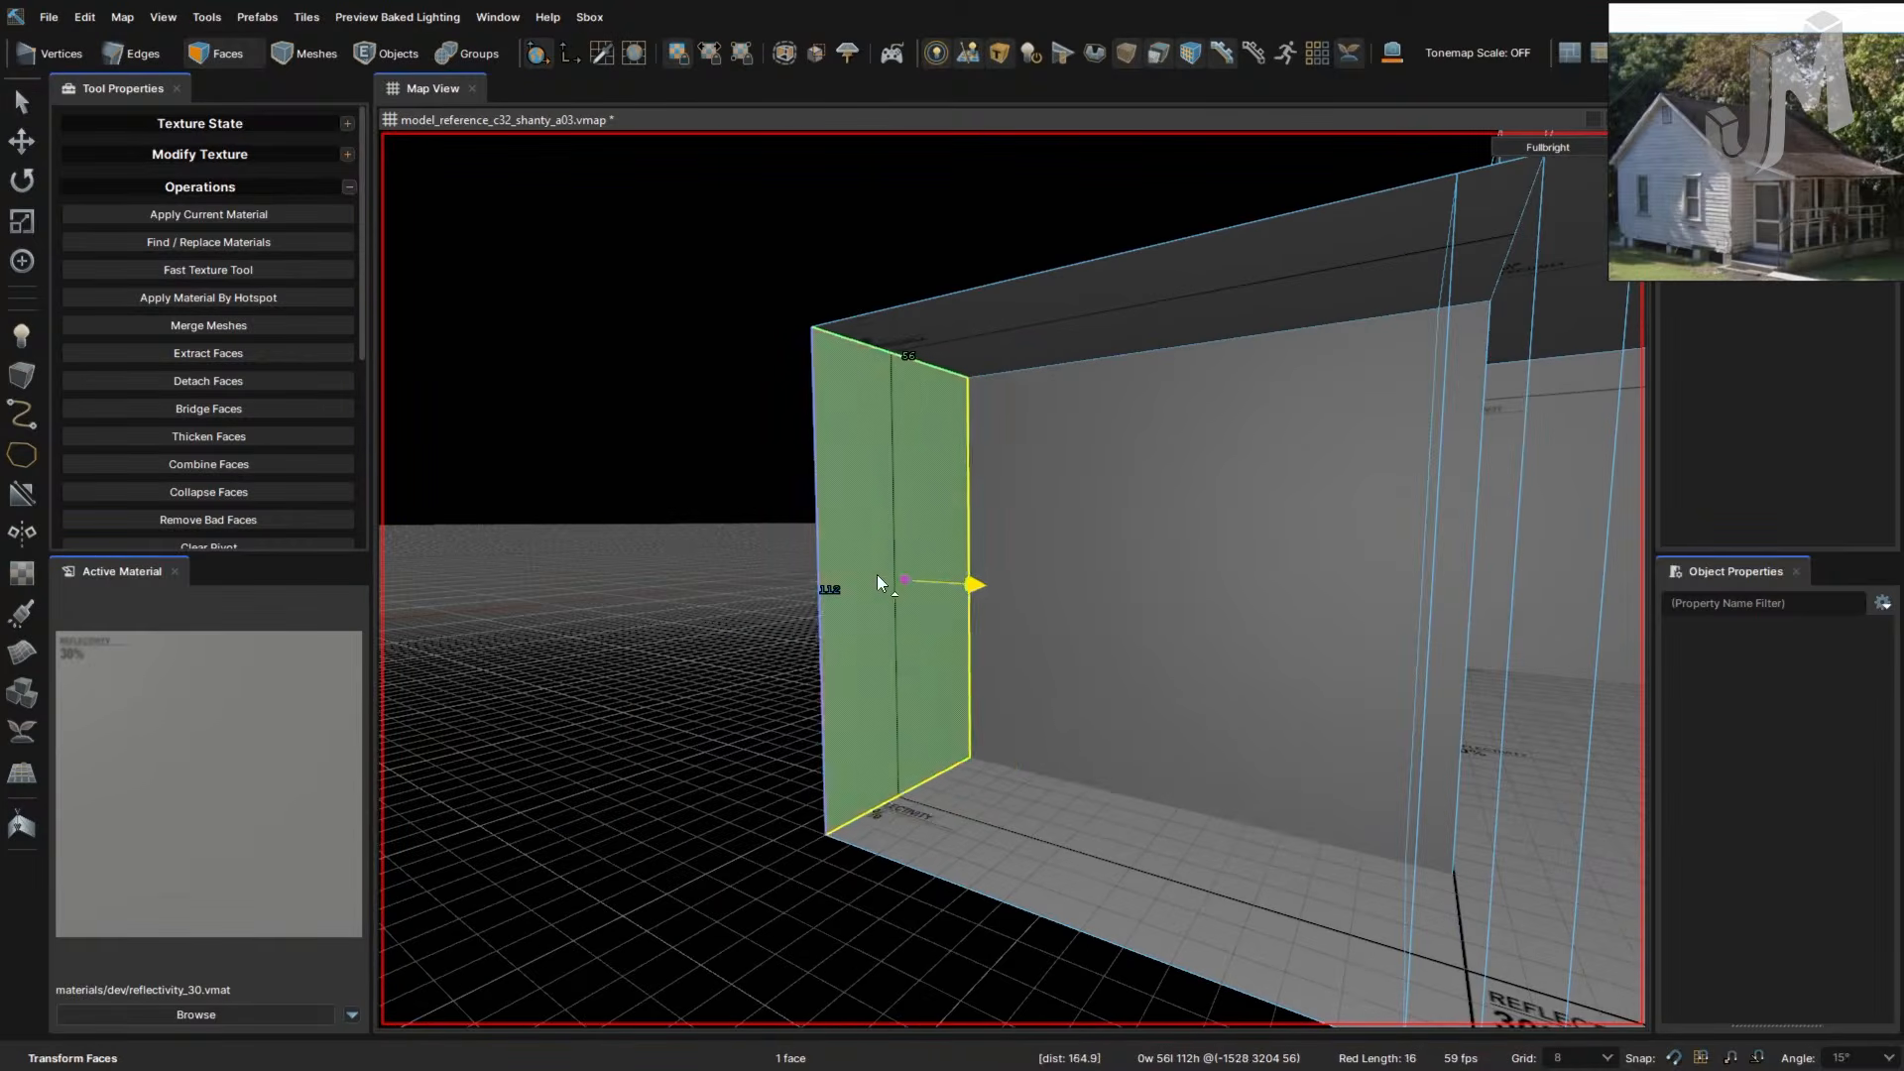
- Shift-drag the ceiling face to extrude it upward
{"action": "right_click_drag", "start_coordinate": [877, 582], "coordinate": [1031, 634]}
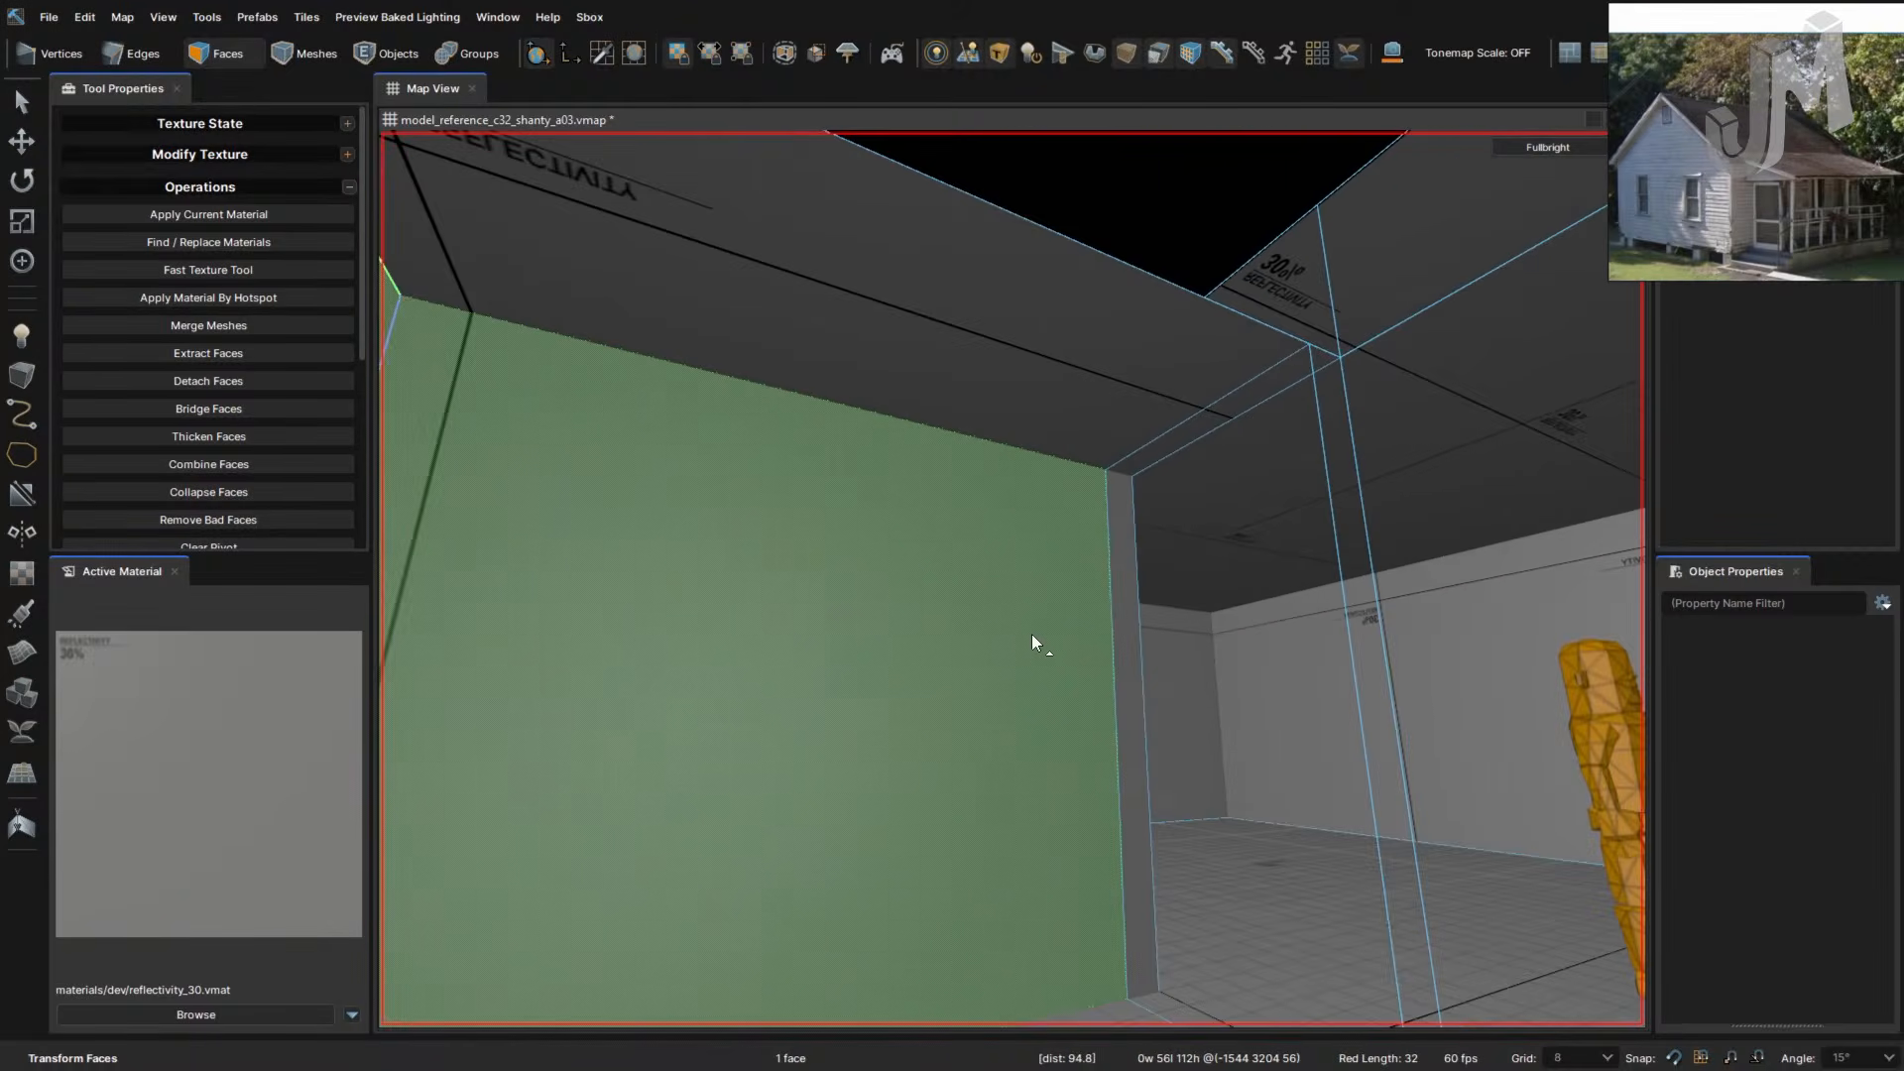
{"action": "left_click", "coordinate": [994, 394]}
{"action": "key", "text": "shift"}
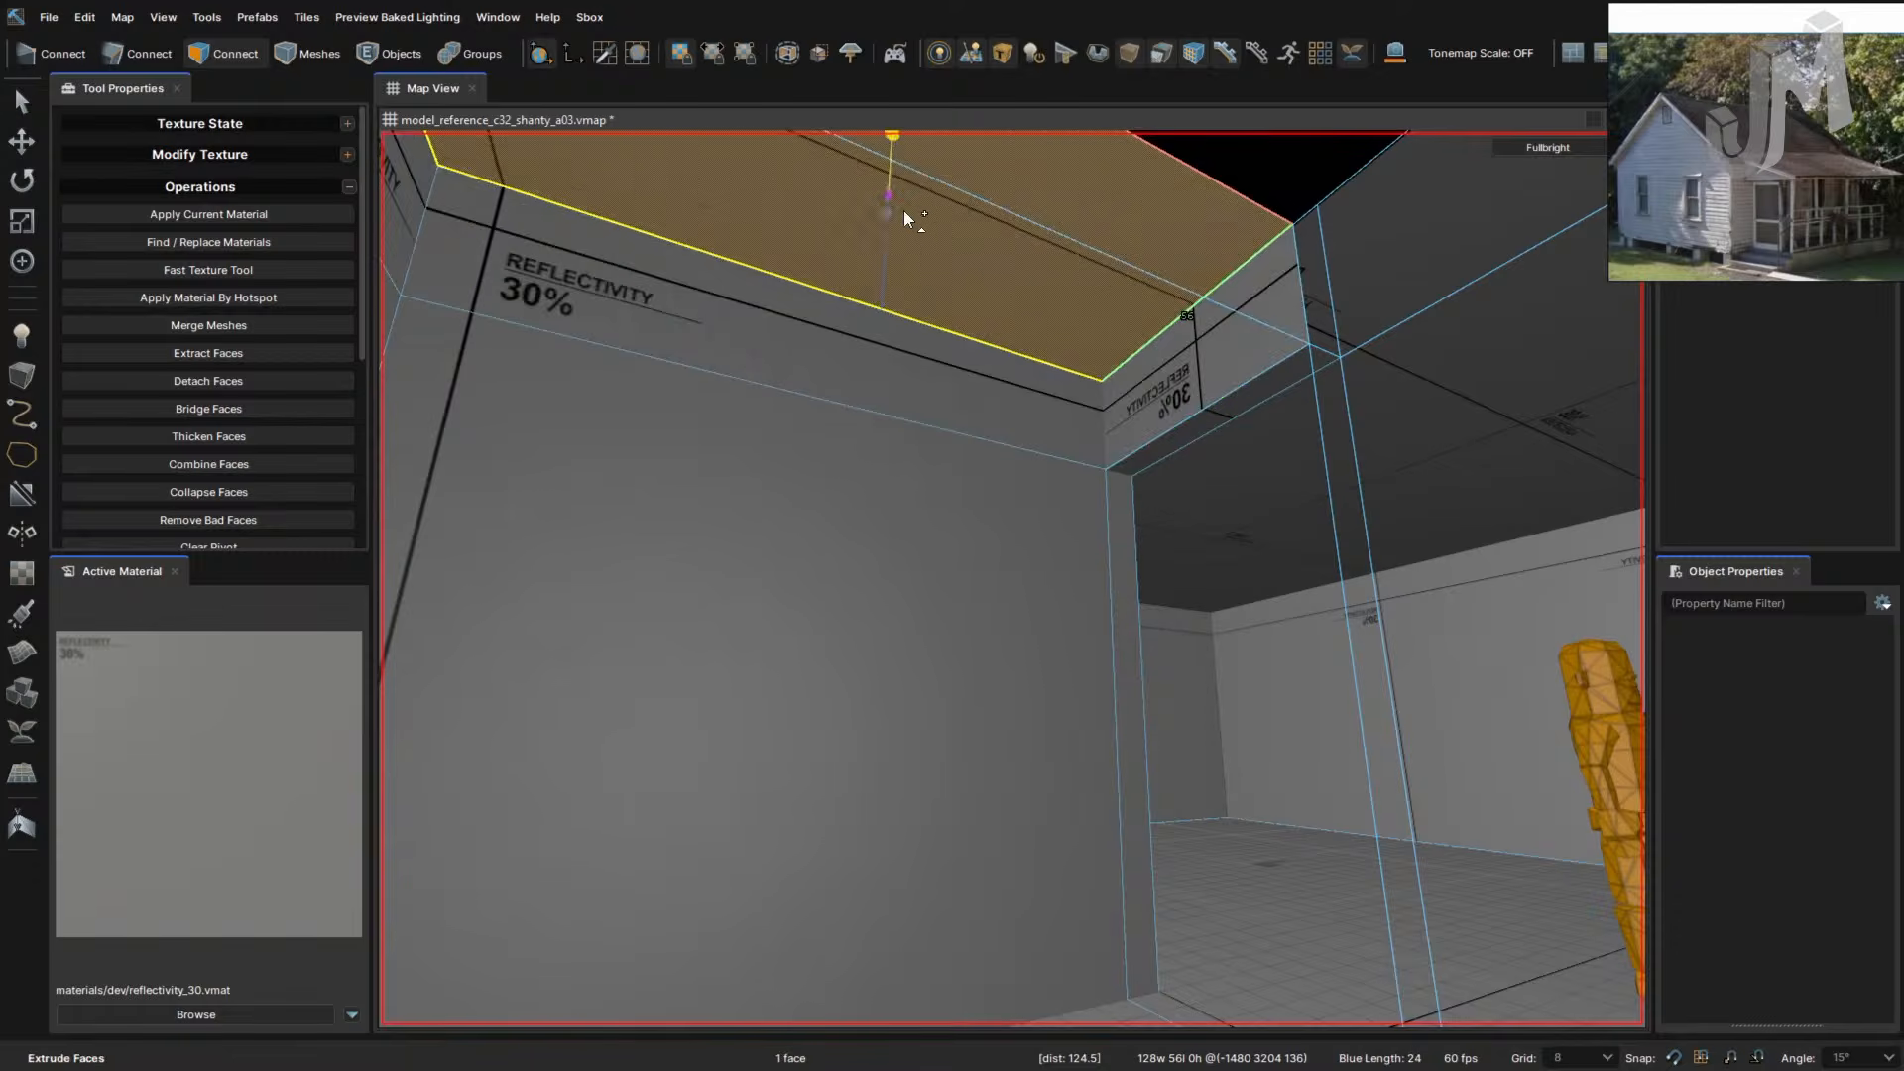
{"action": "left_click_drag", "start_coordinate": [903, 219], "coordinate": [904, 220], "text": "shift"}
{"action": "right_click_drag", "start_coordinate": [1062, 499], "coordinate": [1062, 498]}
{"action": "left_click_drag", "start_coordinate": [966, 429], "coordinate": [966, 429]}
- Extrude the upper and lower front faces outward, then undo that extrusion
{"action": "right_click_drag", "start_coordinate": [996, 578], "coordinate": [1025, 577]}
{"action": "left_click", "coordinate": [987, 327], "text": "shift"}
{"action": "left_click", "coordinate": [1032, 470], "text": "shift"}
{"action": "left_click_drag", "start_coordinate": [966, 550], "coordinate": [775, 521], "text": "shift"}
{"action": "key", "text": "ctrl+z"}
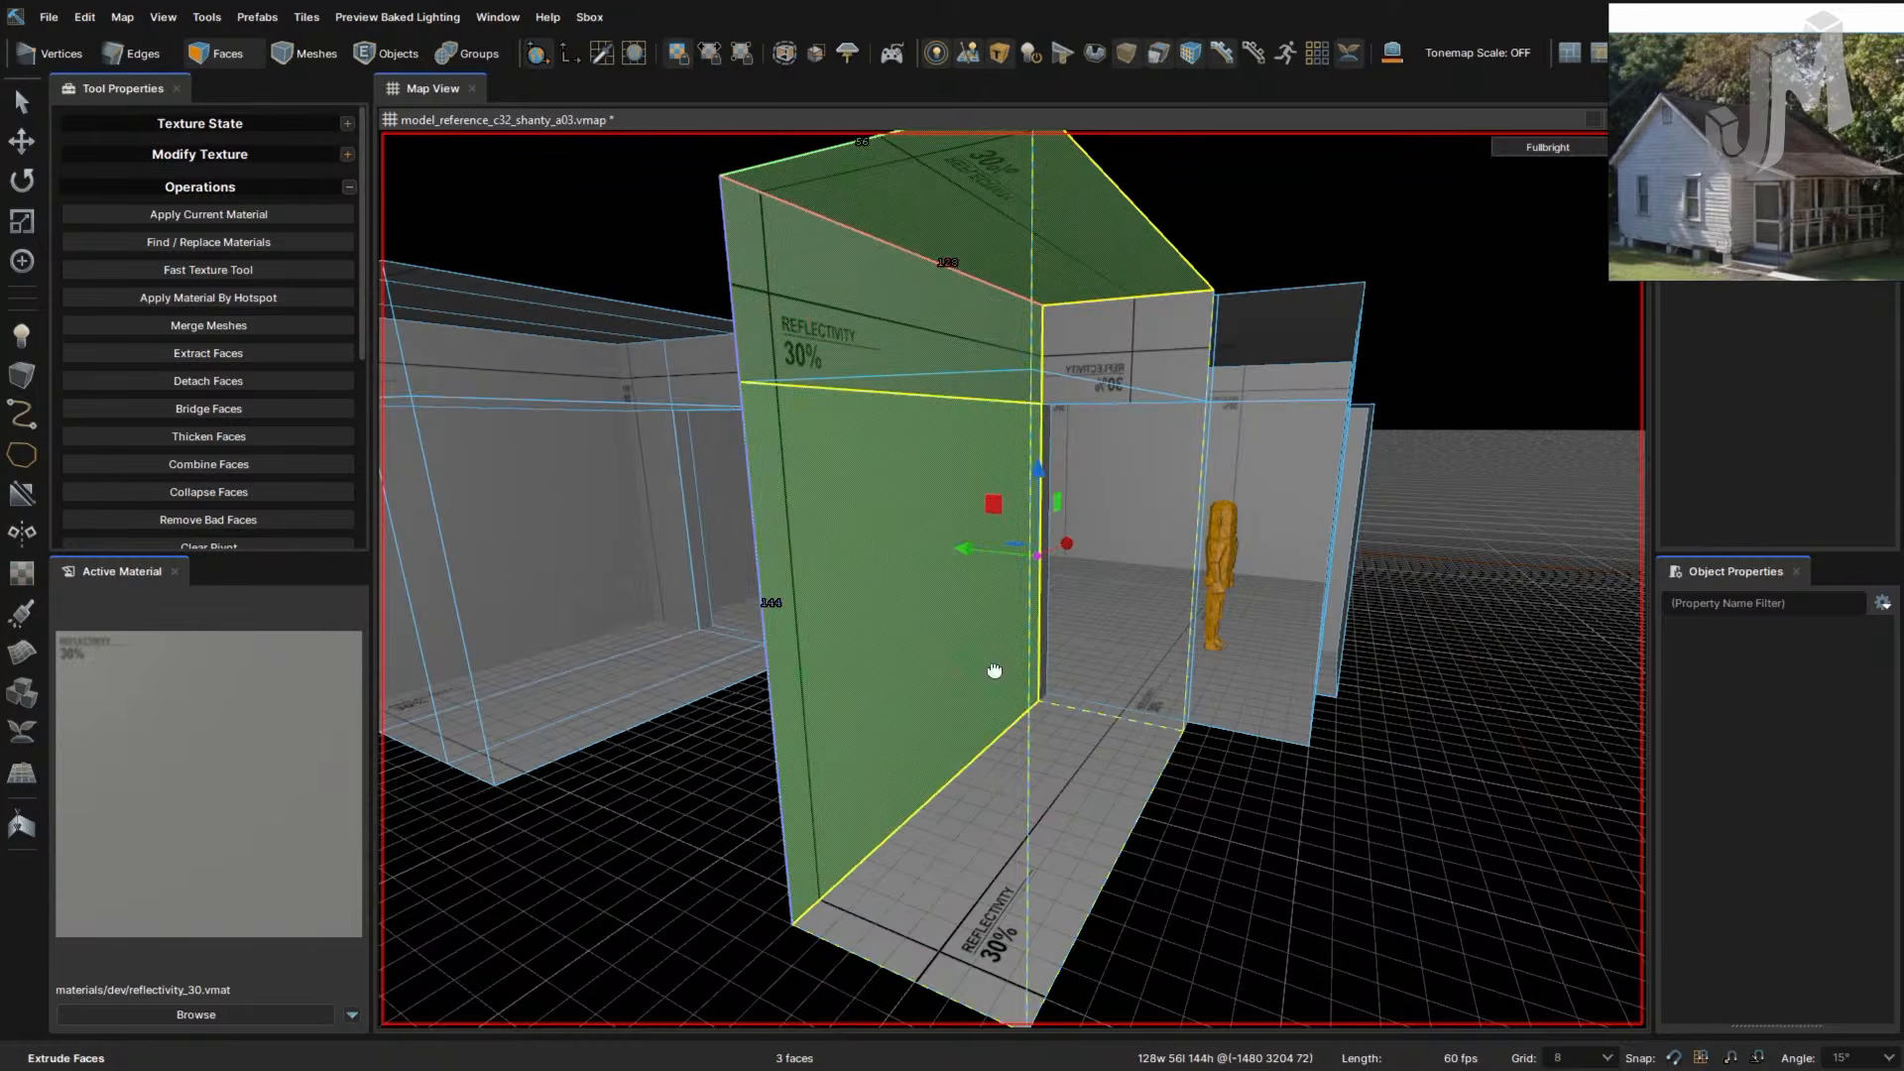
- Extrude the lower and upper wall faces 48 units, then push them 64 units further
{"action": "right_click_drag", "start_coordinate": [995, 667], "coordinate": [1067, 696]}
{"action": "left_click", "coordinate": [1003, 778]}
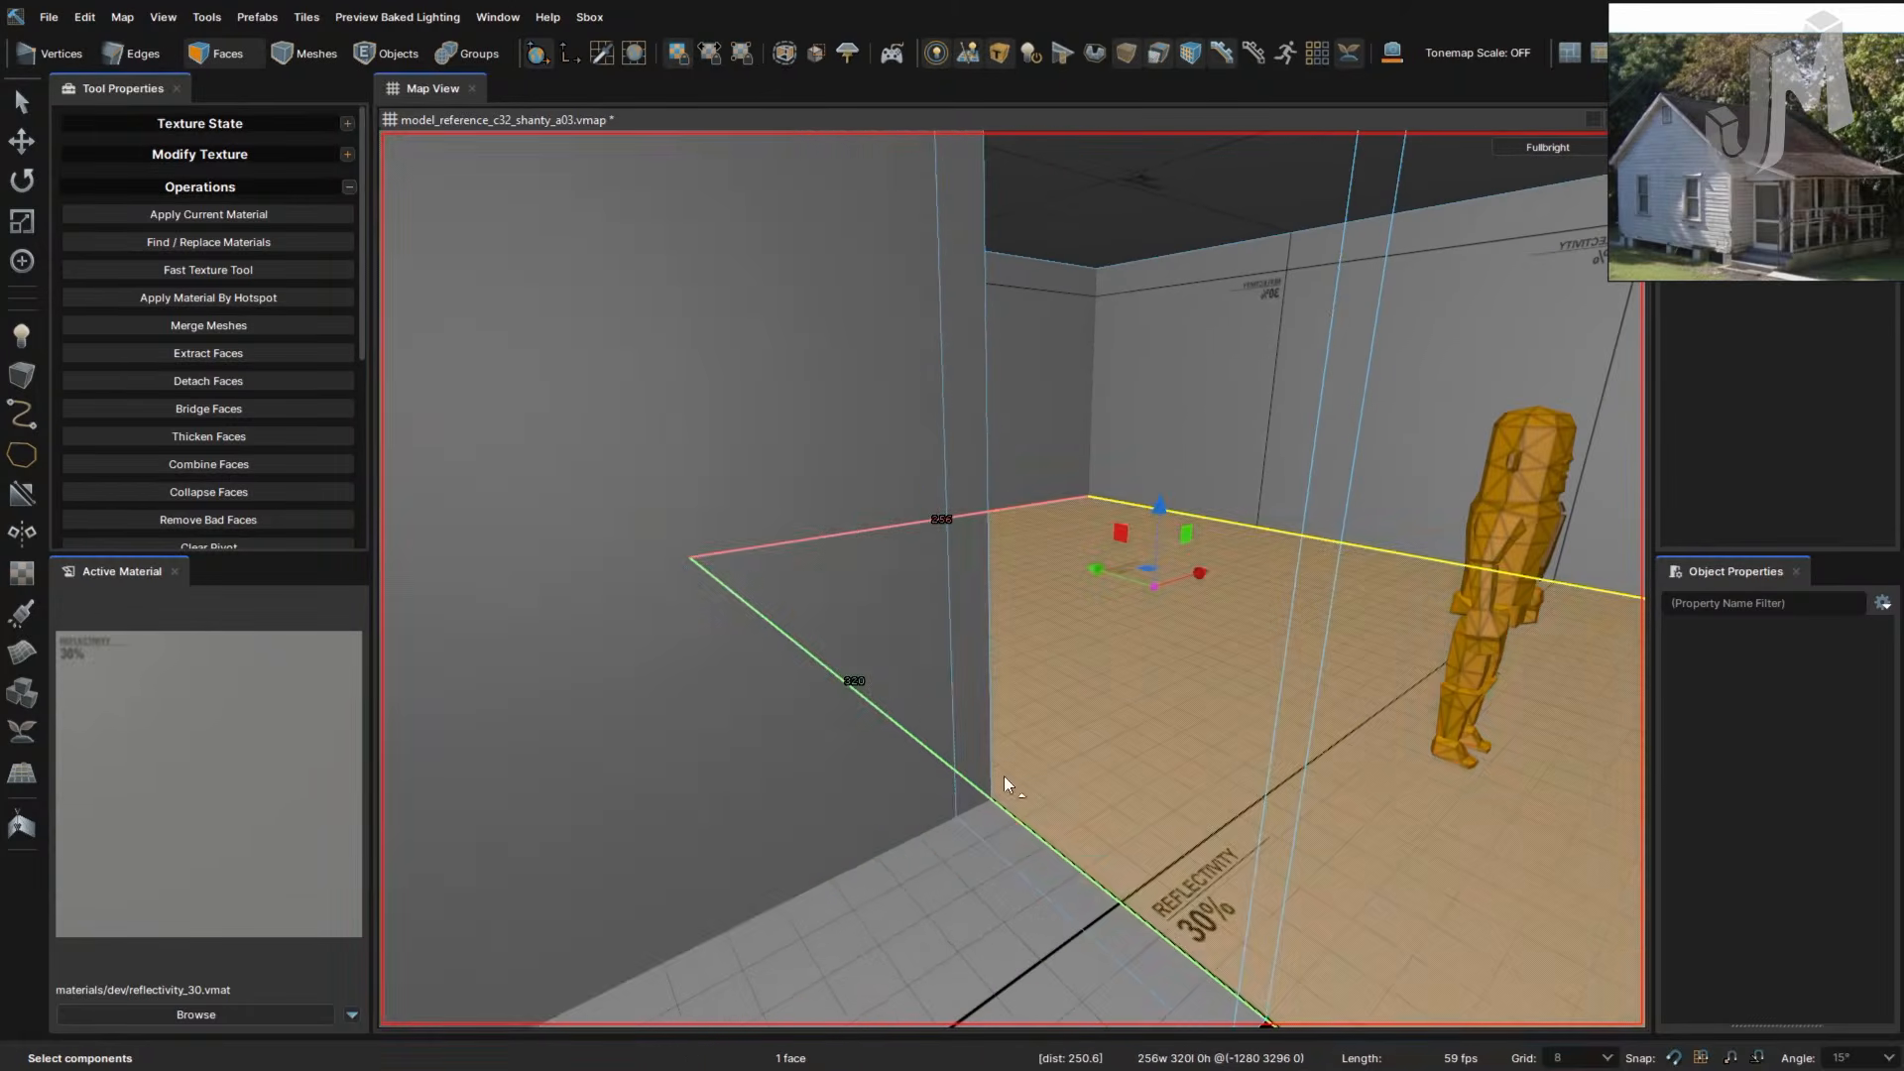
{"action": "left_click", "coordinate": [937, 785]}
{"action": "right_click_drag", "start_coordinate": [1005, 812], "coordinate": [1006, 812]}
{"action": "left_click", "coordinate": [888, 474], "text": "ctrl"}
{"action": "right_click_drag", "start_coordinate": [947, 672], "coordinate": [947, 671]}
{"action": "left_click_drag", "start_coordinate": [924, 614], "coordinate": [782, 634], "text": "shift"}
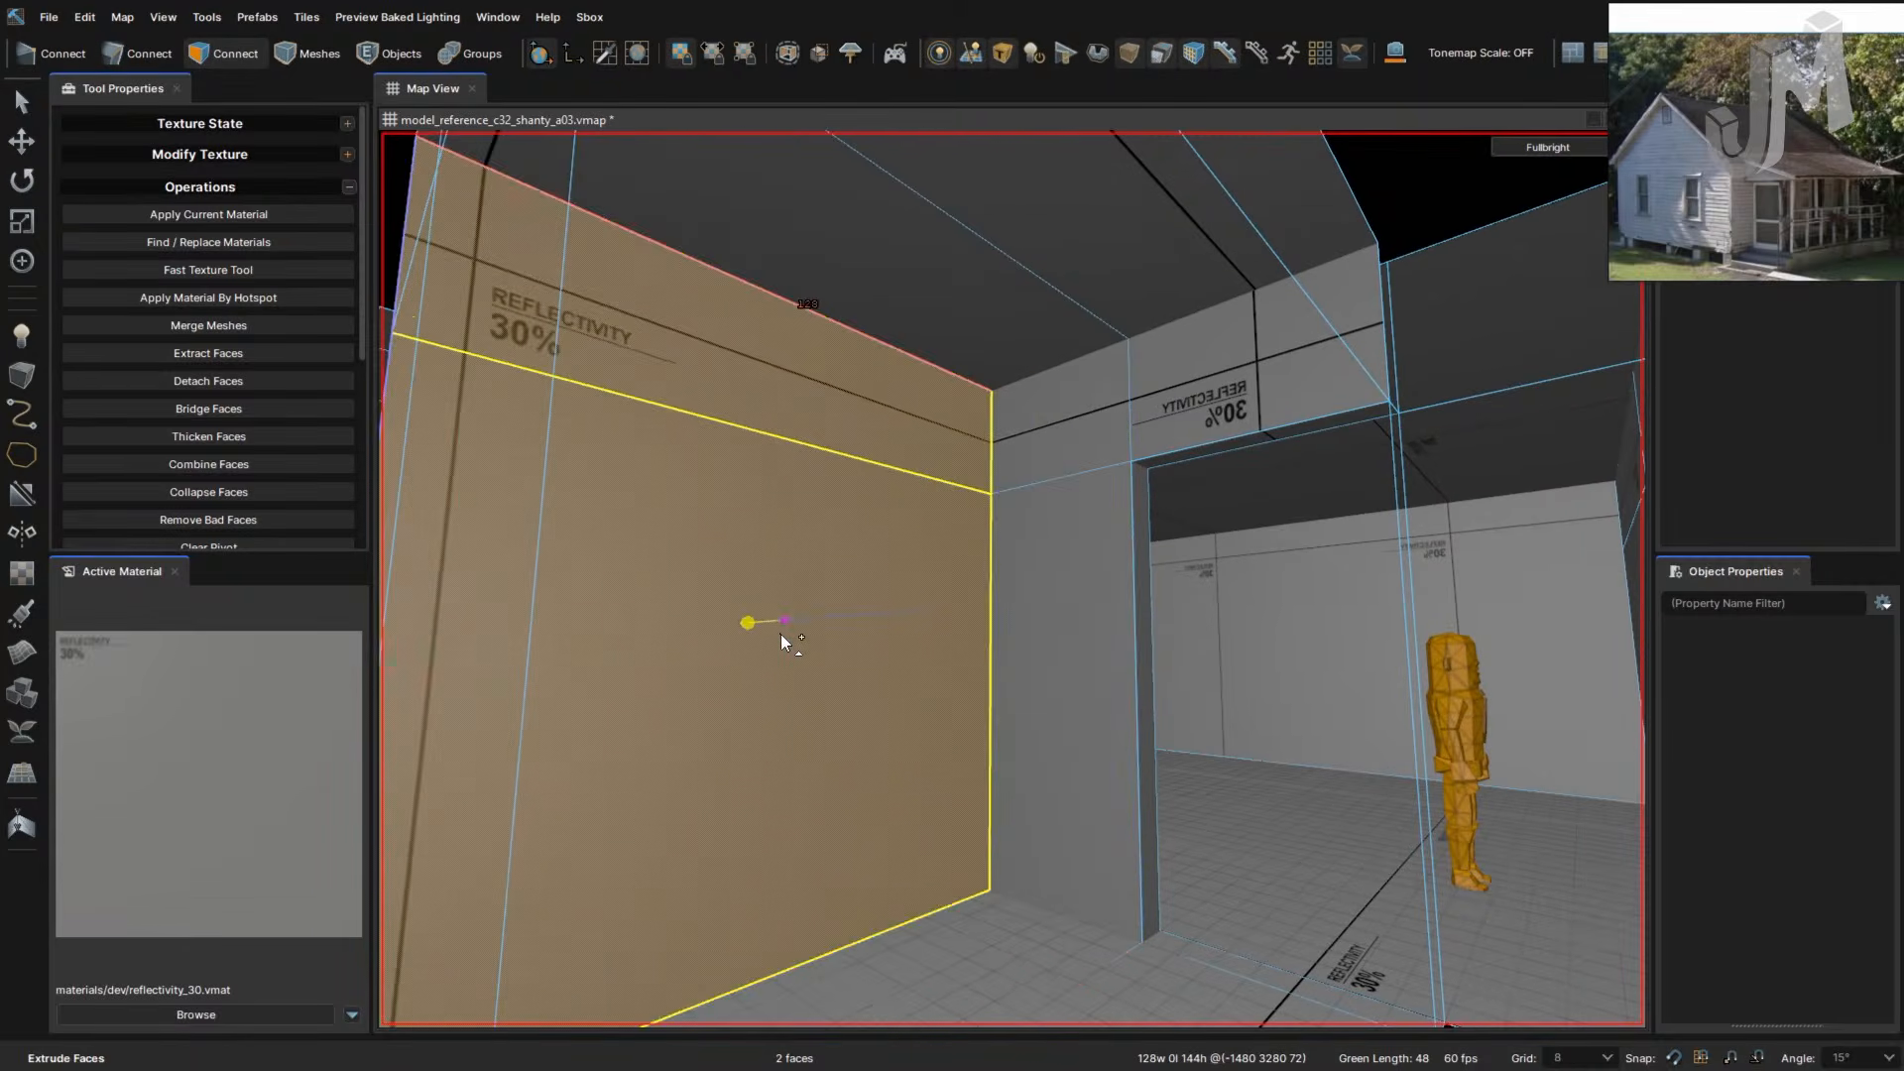
{"action": "right_click_drag", "start_coordinate": [881, 692], "coordinate": [859, 558]}
{"action": "left_click_drag", "start_coordinate": [900, 573], "coordinate": [692, 587]}
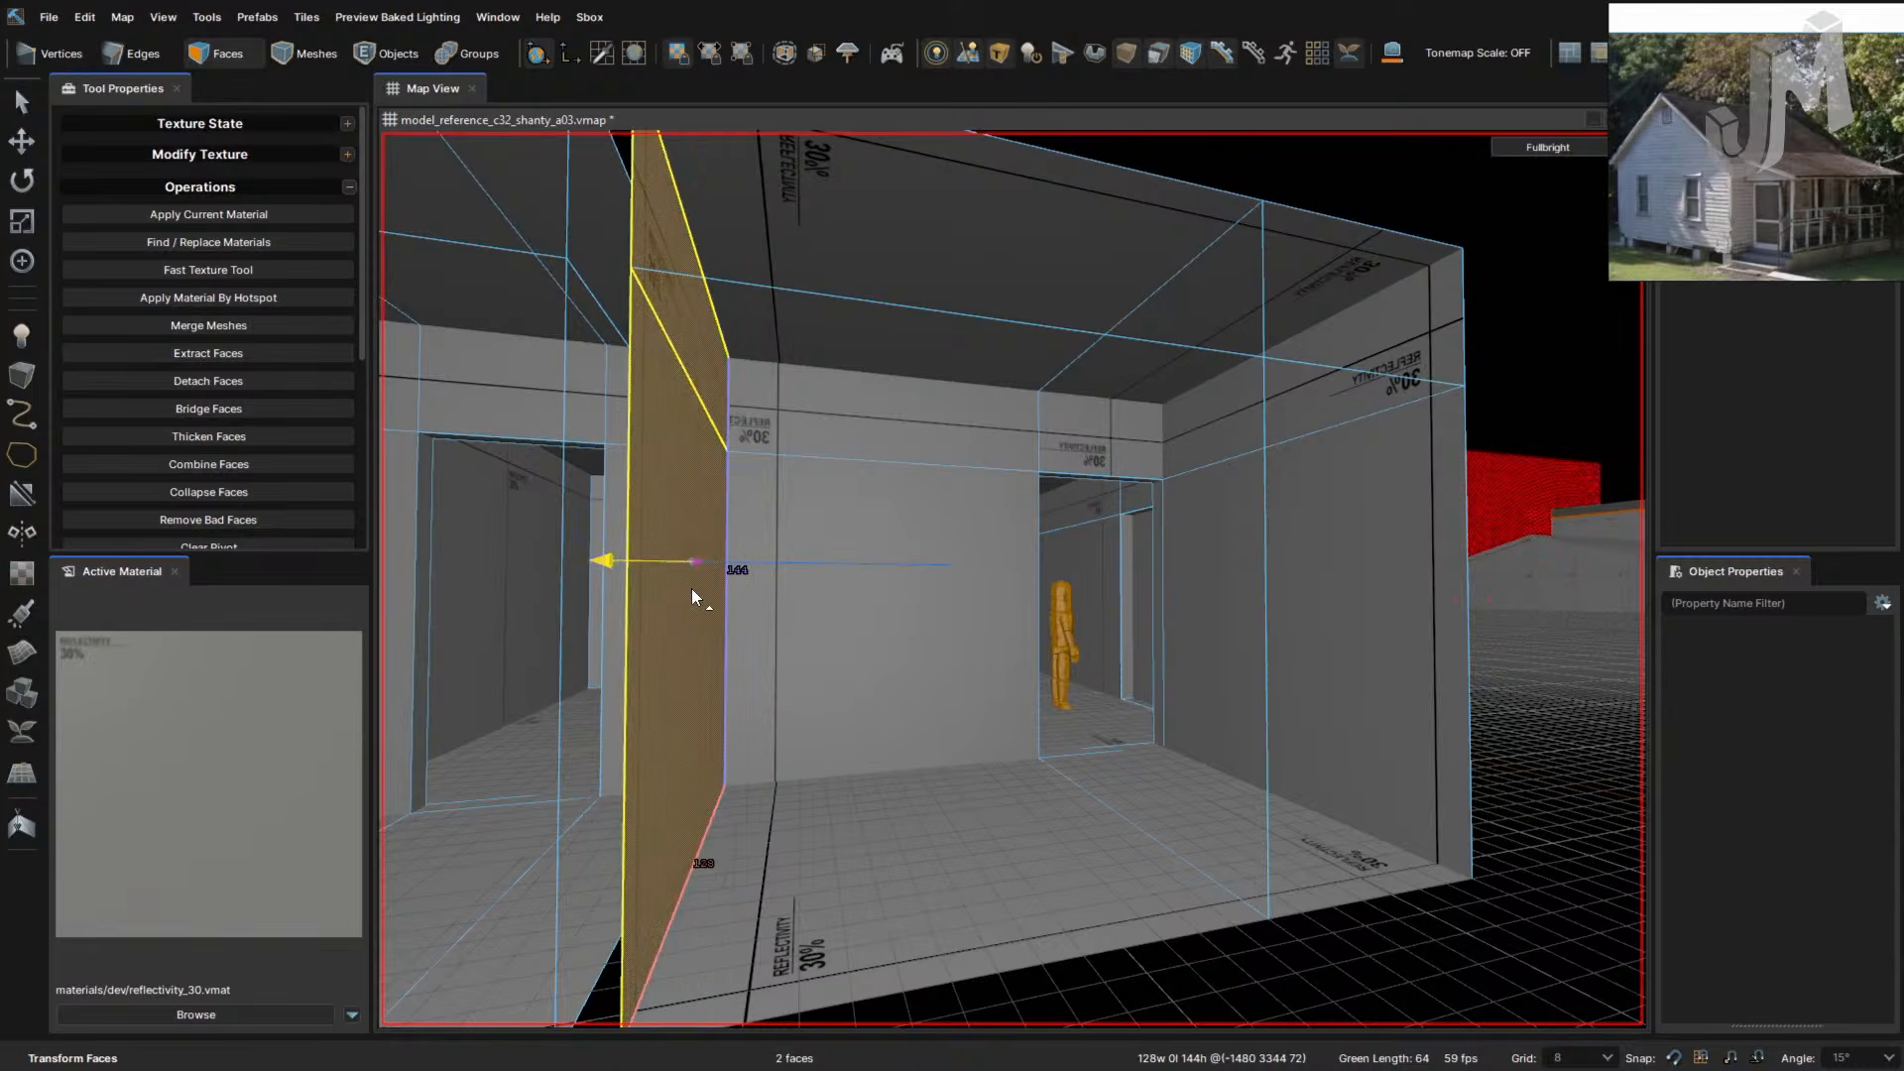
{"action": "right_click_drag", "start_coordinate": [785, 640], "coordinate": [761, 624]}
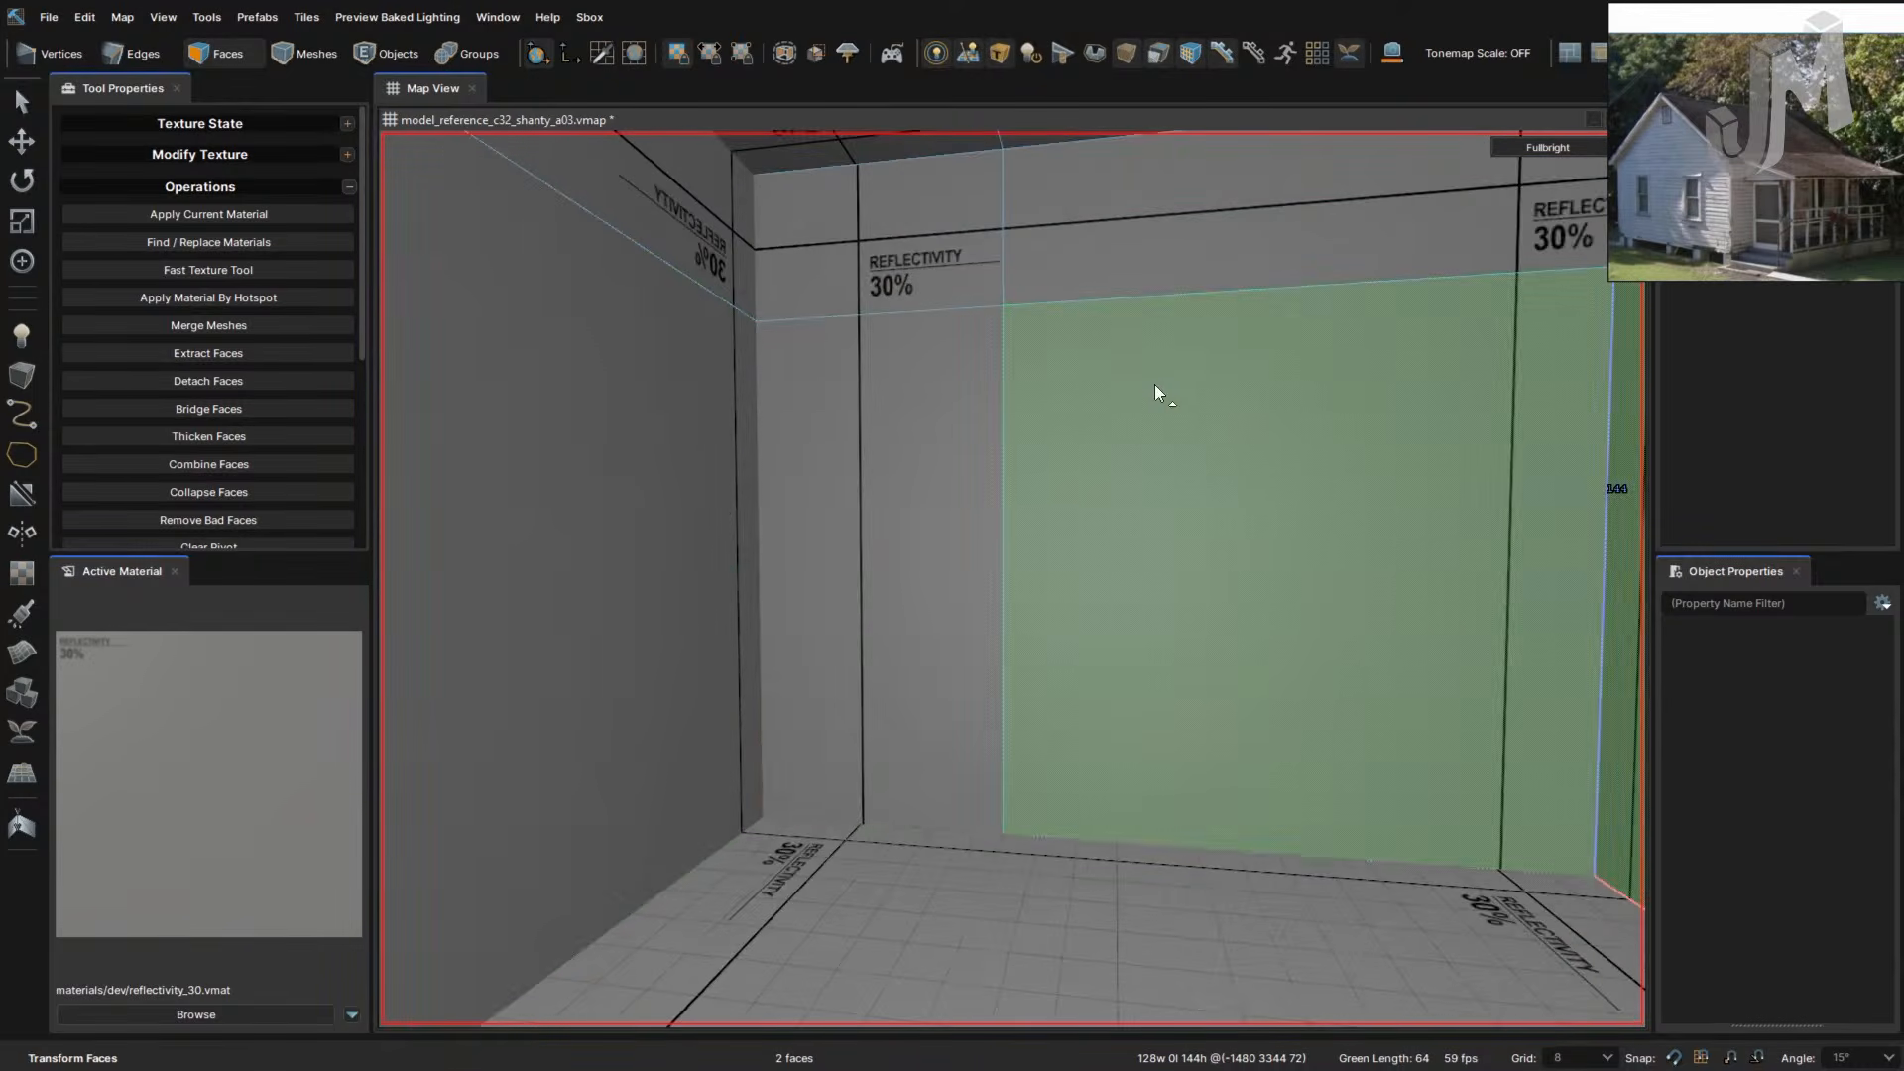
- Select the upper-right, upper-left and lower-left wall faces, then the inner left wall face
{"action": "right_click_drag", "start_coordinate": [1179, 394], "coordinate": [1179, 393]}
{"action": "left_click", "coordinate": [1071, 279]}
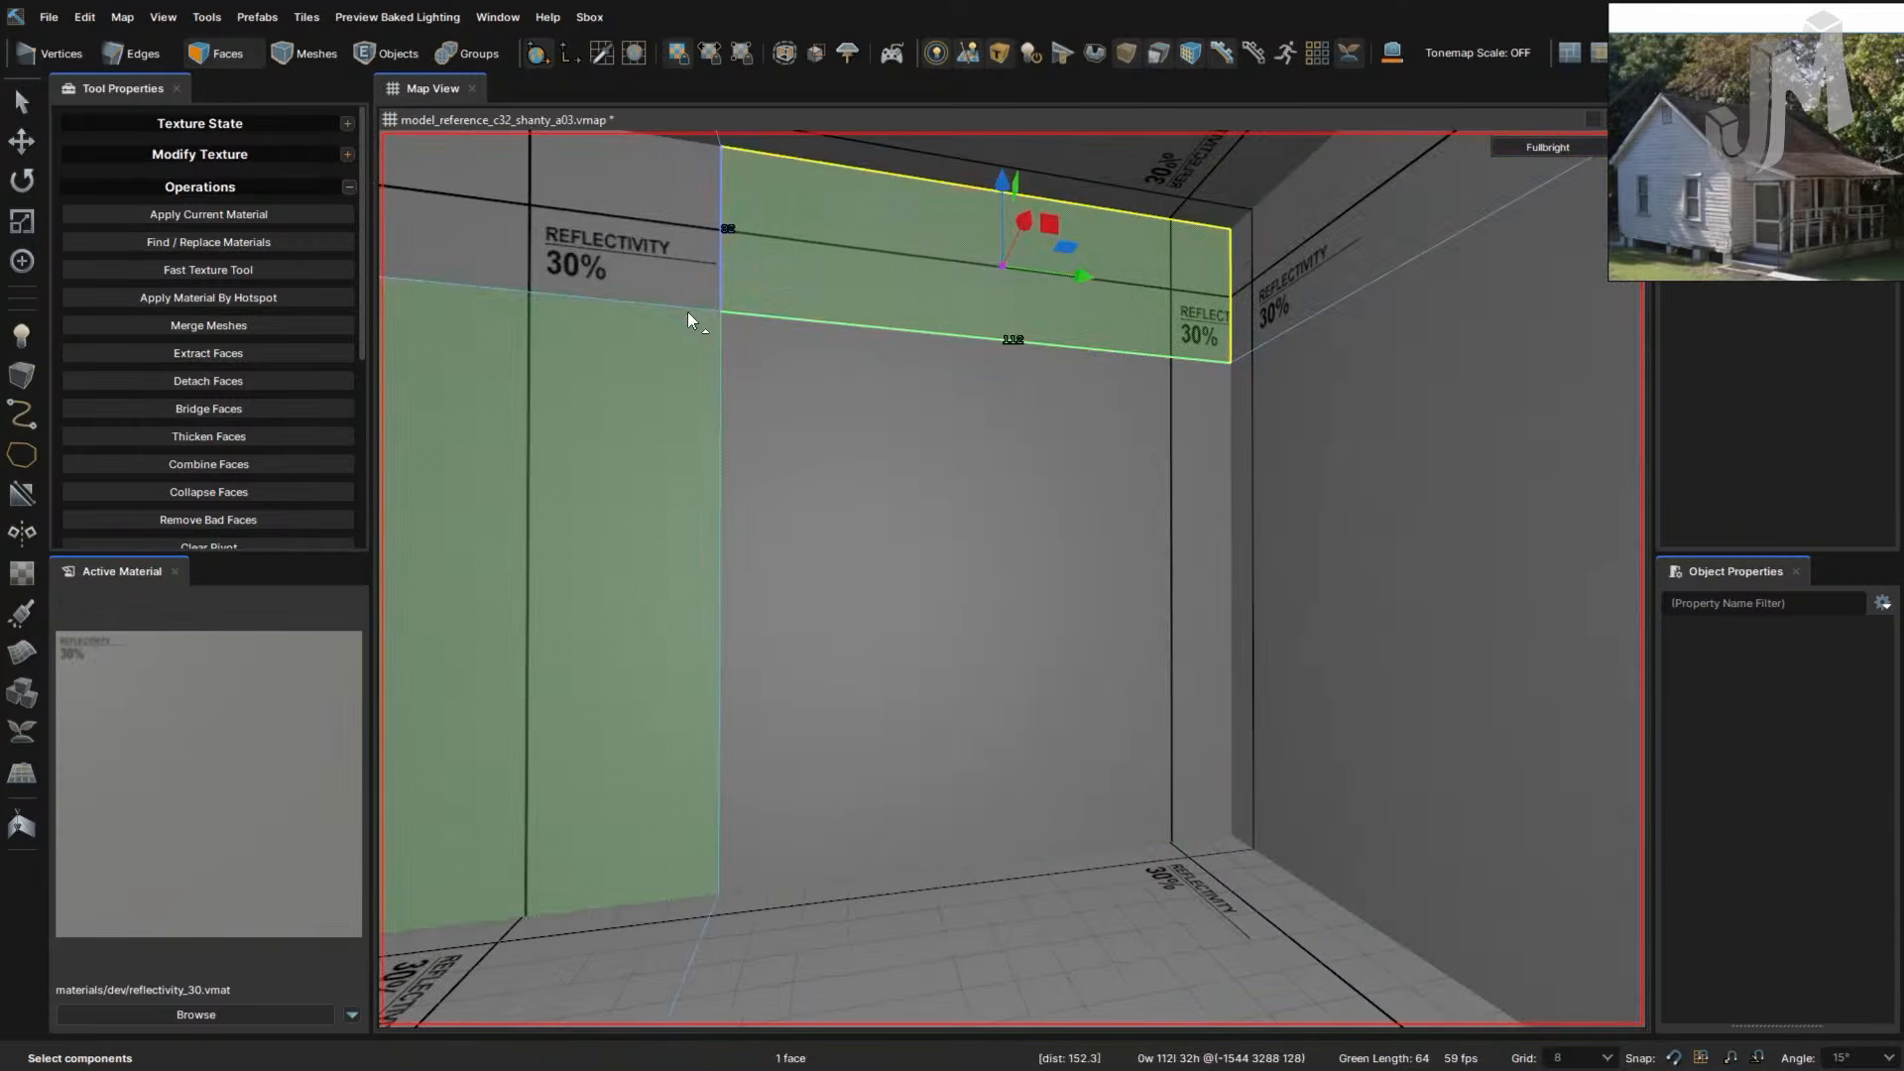
{"action": "left_click", "coordinate": [678, 285], "text": "ctrl"}
{"action": "left_click", "coordinate": [672, 409], "text": "ctrl"}
{"action": "right_click_drag", "start_coordinate": [956, 598], "coordinate": [1053, 576]}
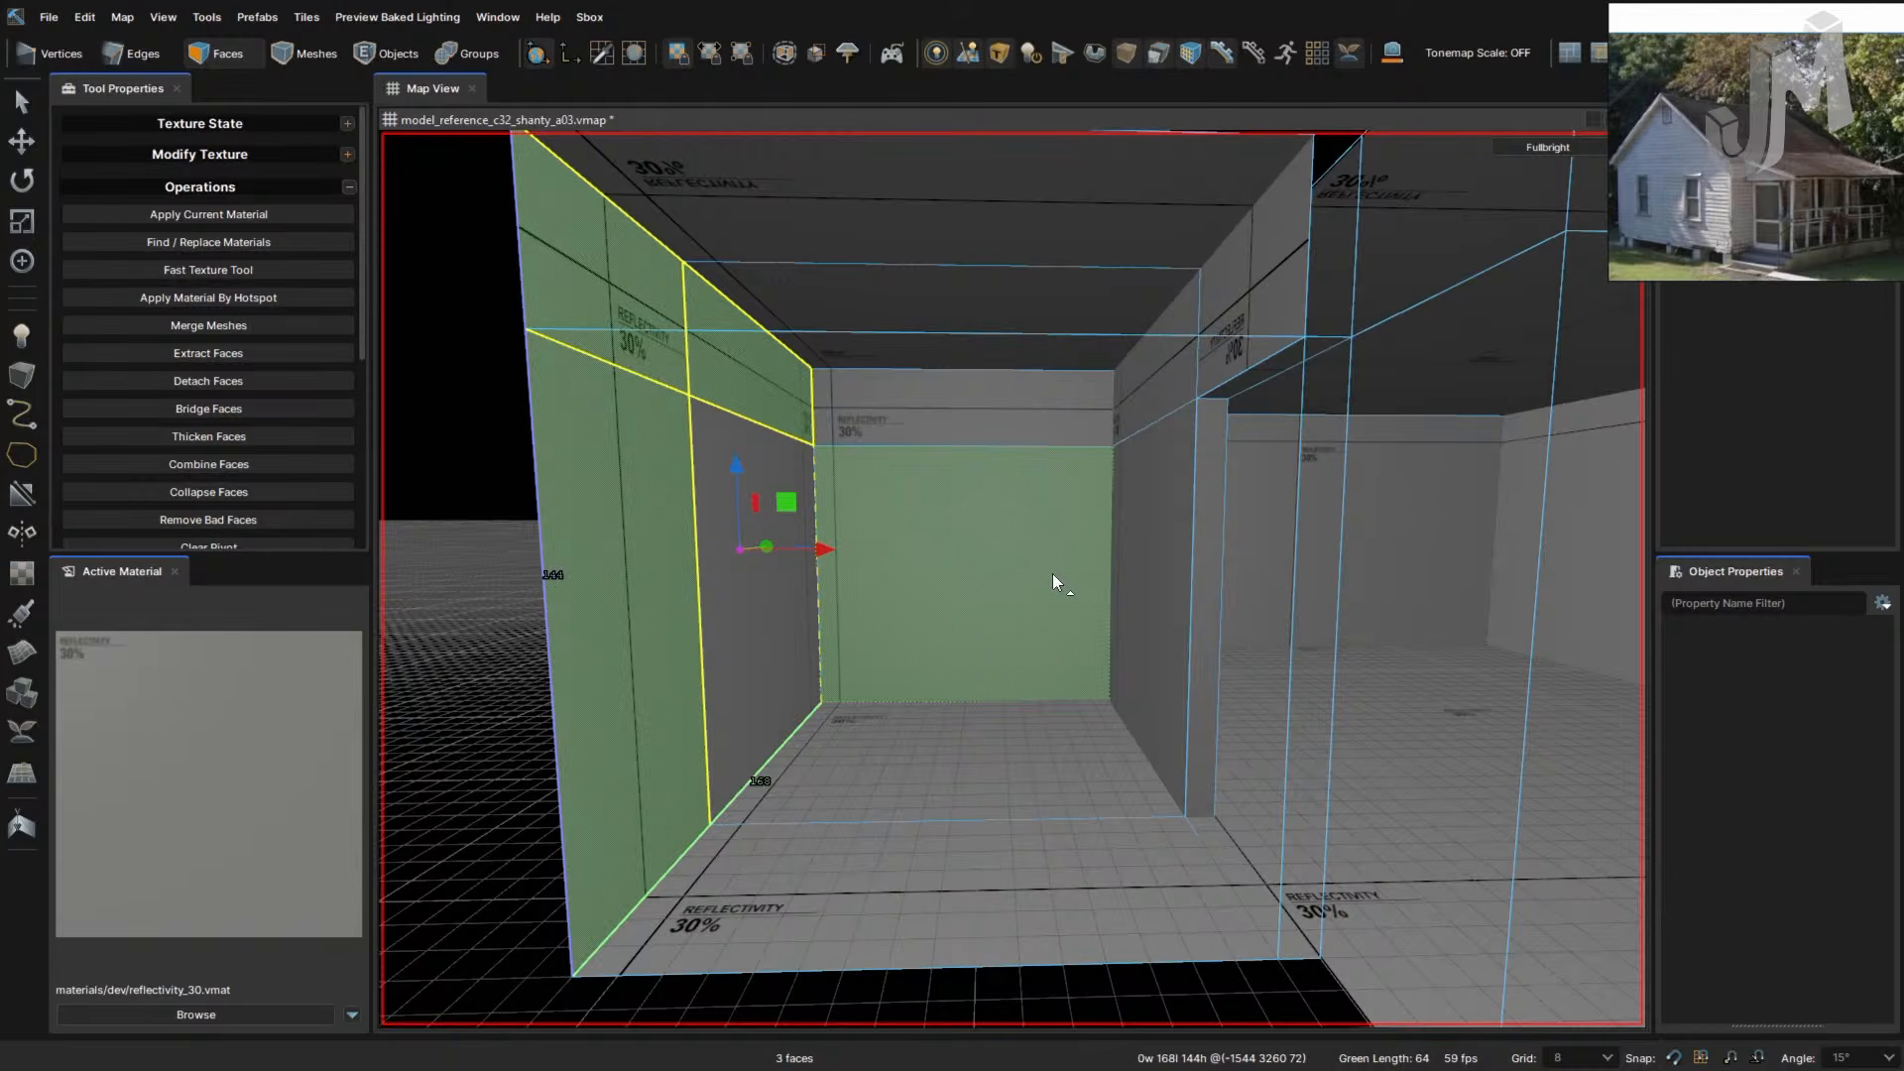
{"action": "scroll", "coordinate": [1025, 644], "scroll_direction": "up", "scroll_amount": 1}
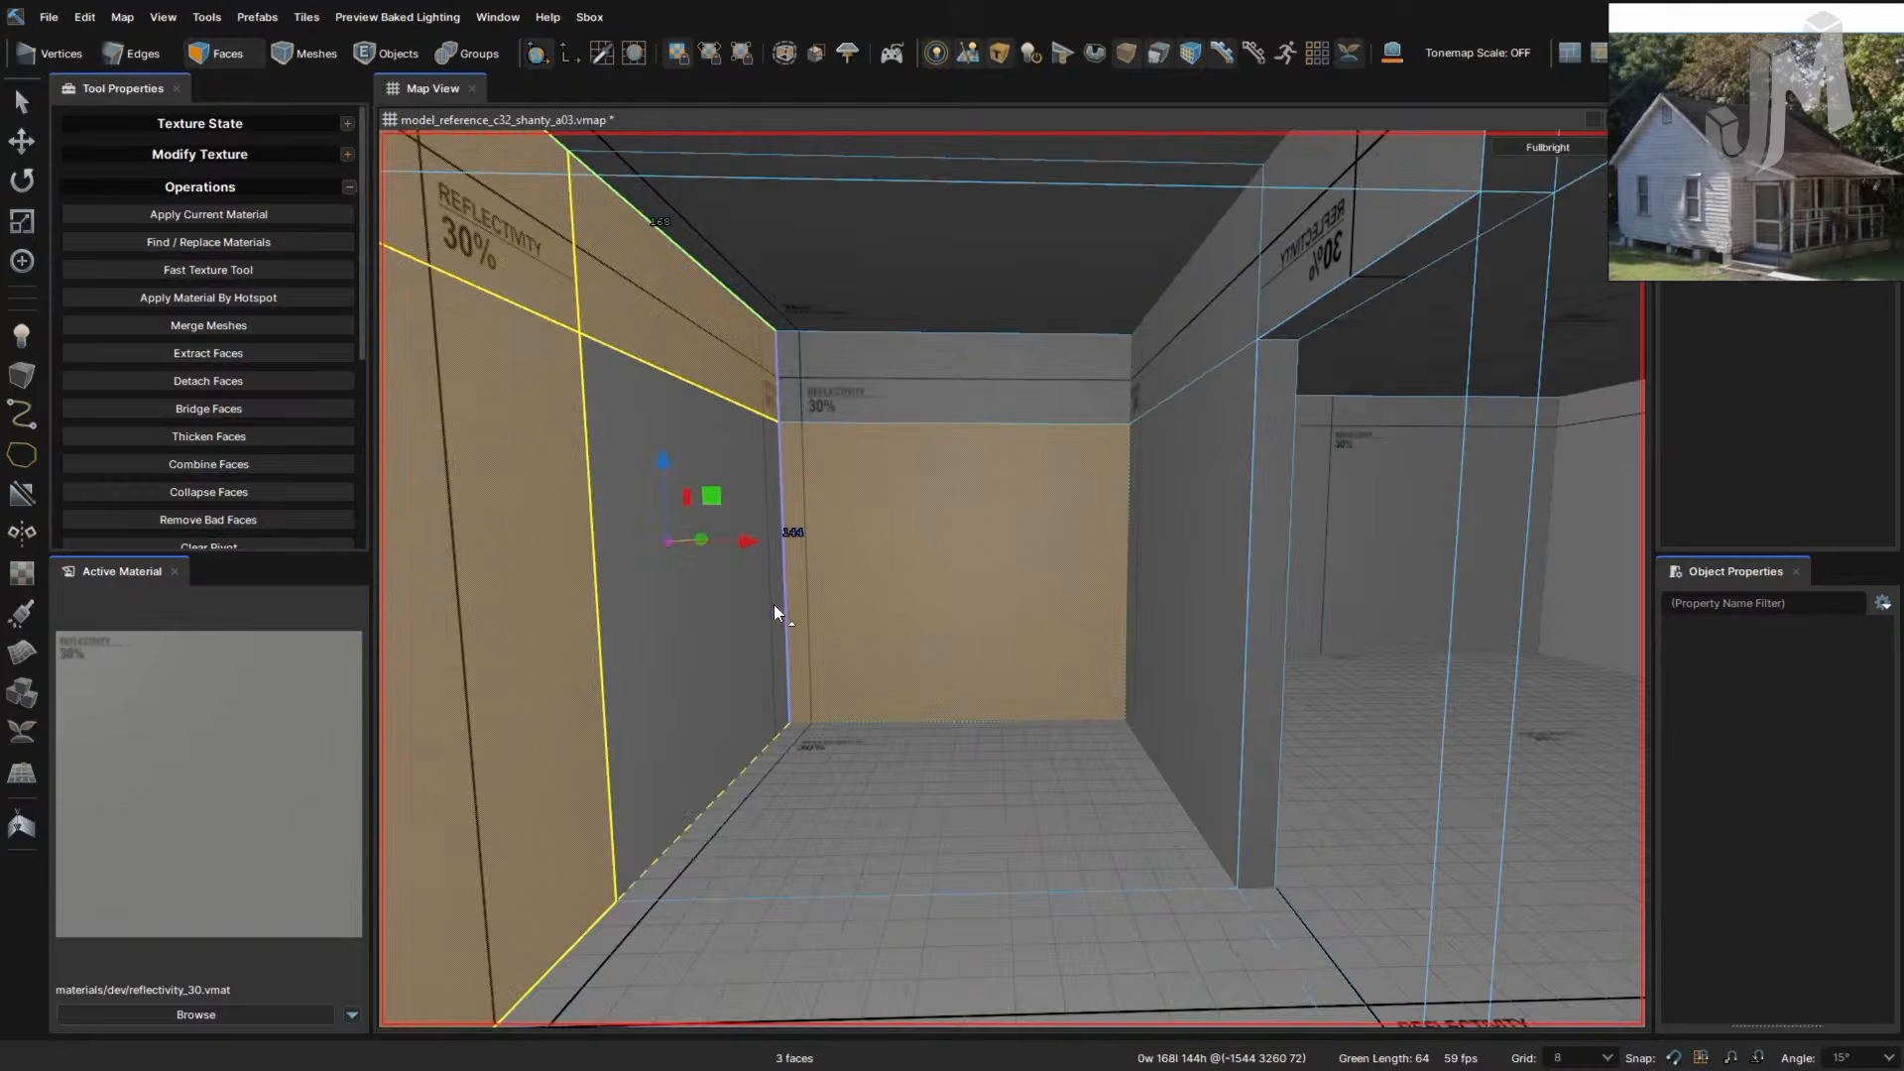
{"action": "left_click", "coordinate": [773, 603]}
{"action": "right_click_drag", "start_coordinate": [1039, 662], "coordinate": [1040, 663]}
- Reselect four wall faces together, undoing a stray selection along the way
{"action": "left_click", "coordinate": [1078, 314]}
{"action": "left_click", "coordinate": [686, 313], "text": "shift"}
{"action": "left_click", "coordinate": [706, 540], "text": "shift"}
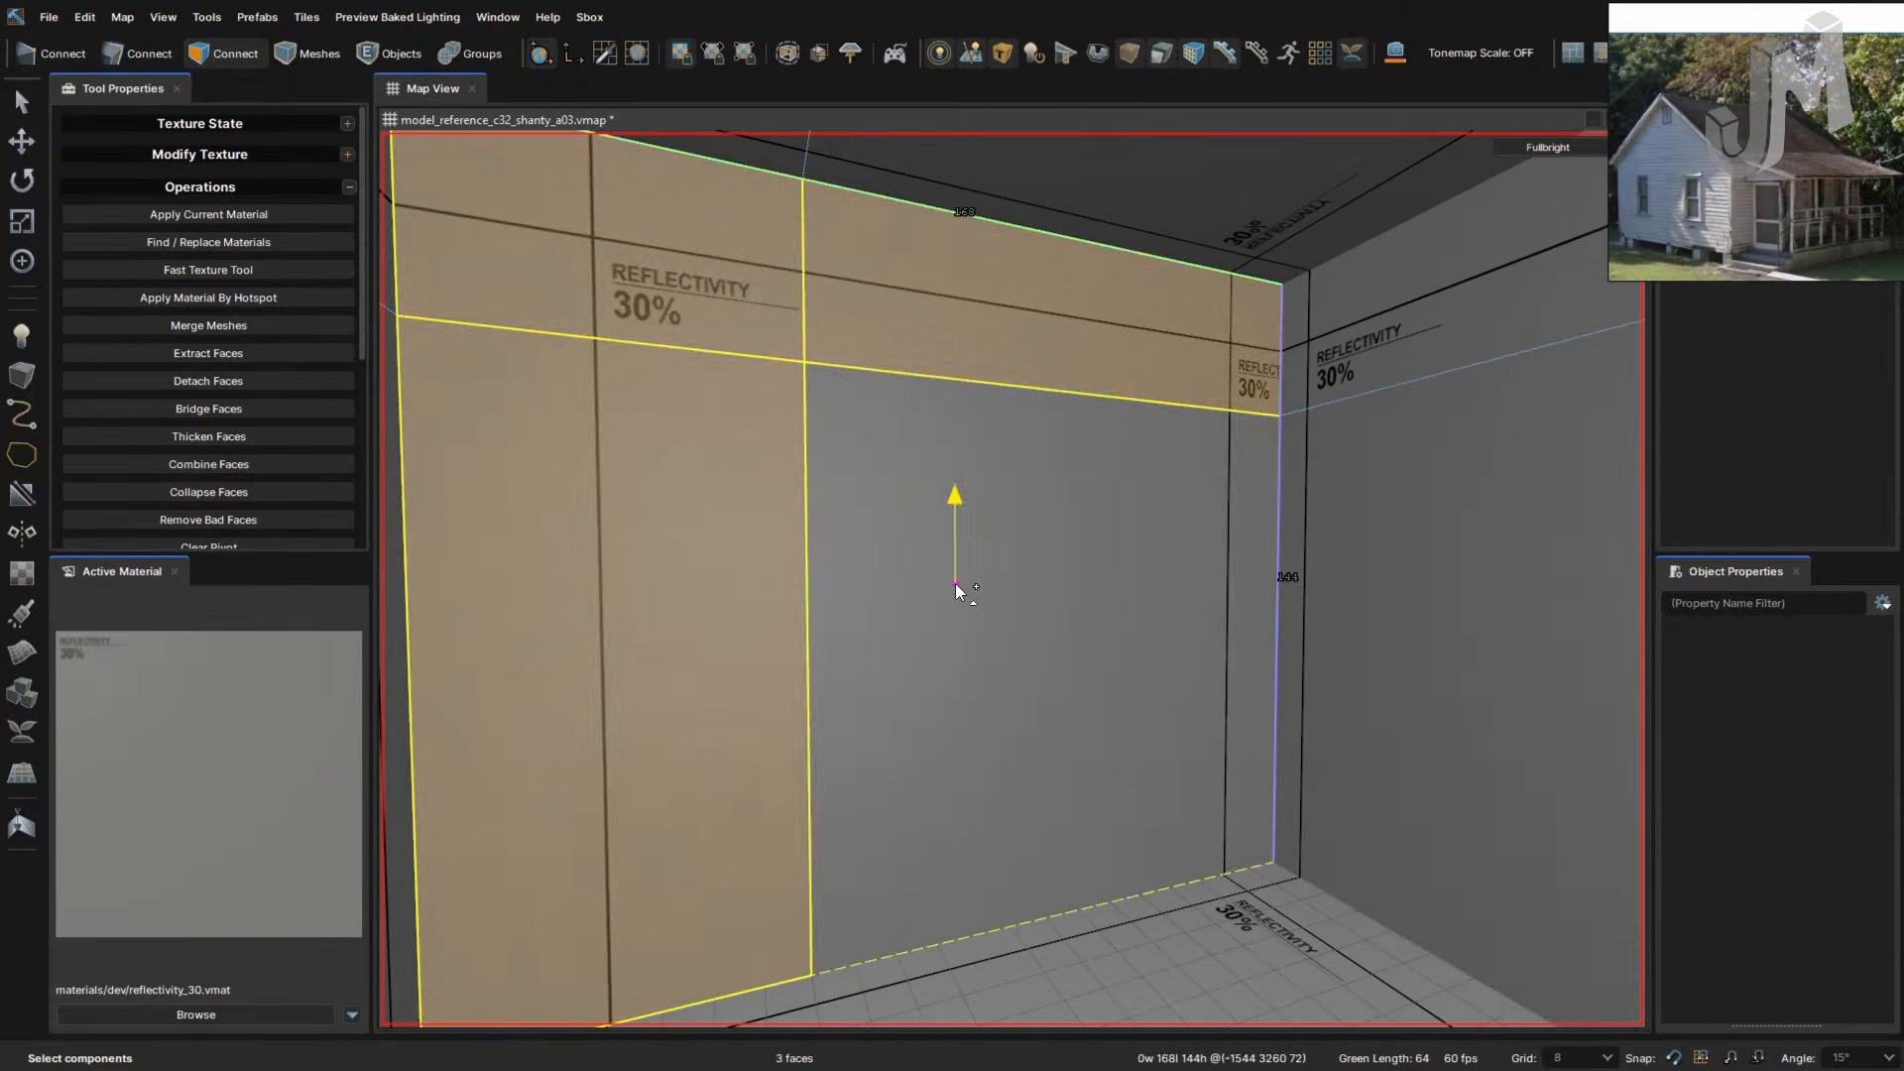
{"action": "key", "text": "ctrl+z"}
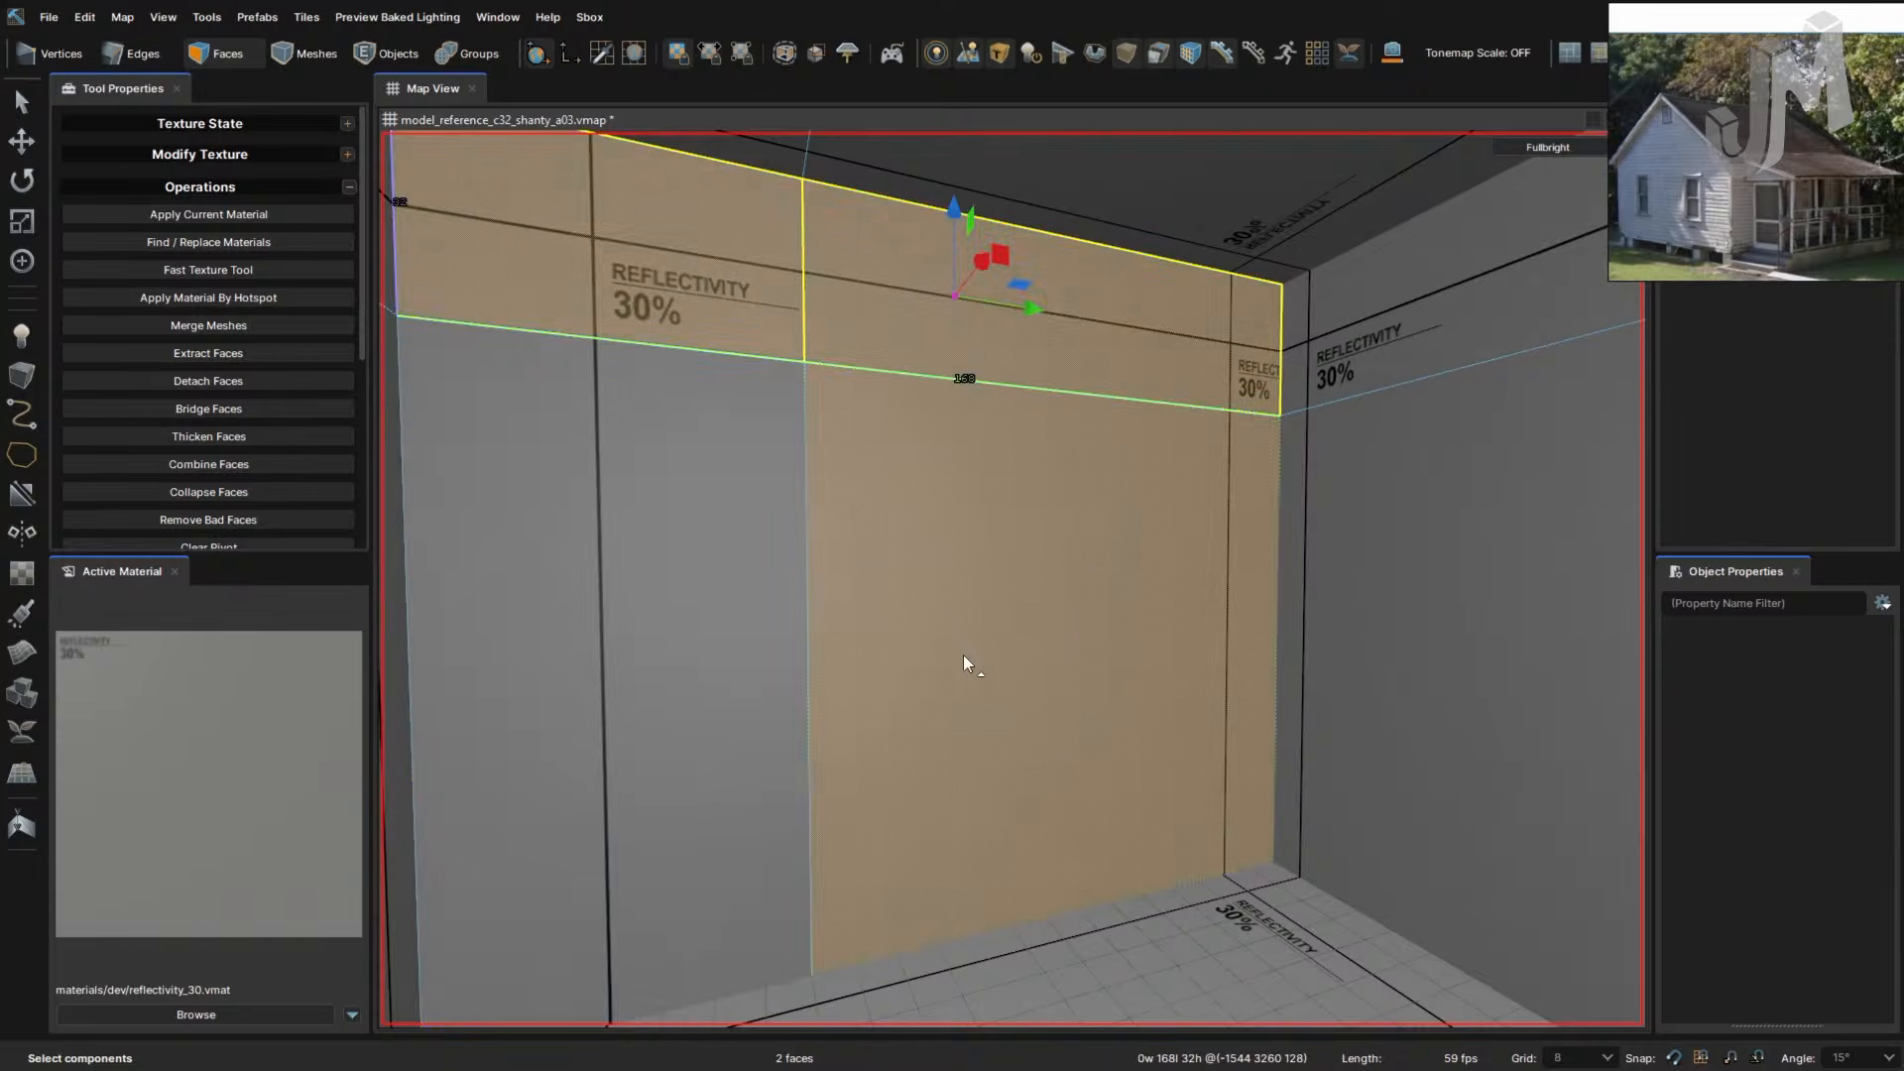
{"action": "left_click", "coordinate": [771, 581]}
{"action": "left_click", "coordinate": [887, 505]}
{"action": "left_click", "coordinate": [931, 288]}
{"action": "left_click", "coordinate": [728, 276], "text": "shift"}
{"action": "left_click", "coordinate": [738, 426], "text": "shift"}
{"action": "left_click", "coordinate": [950, 455], "text": "shift"}
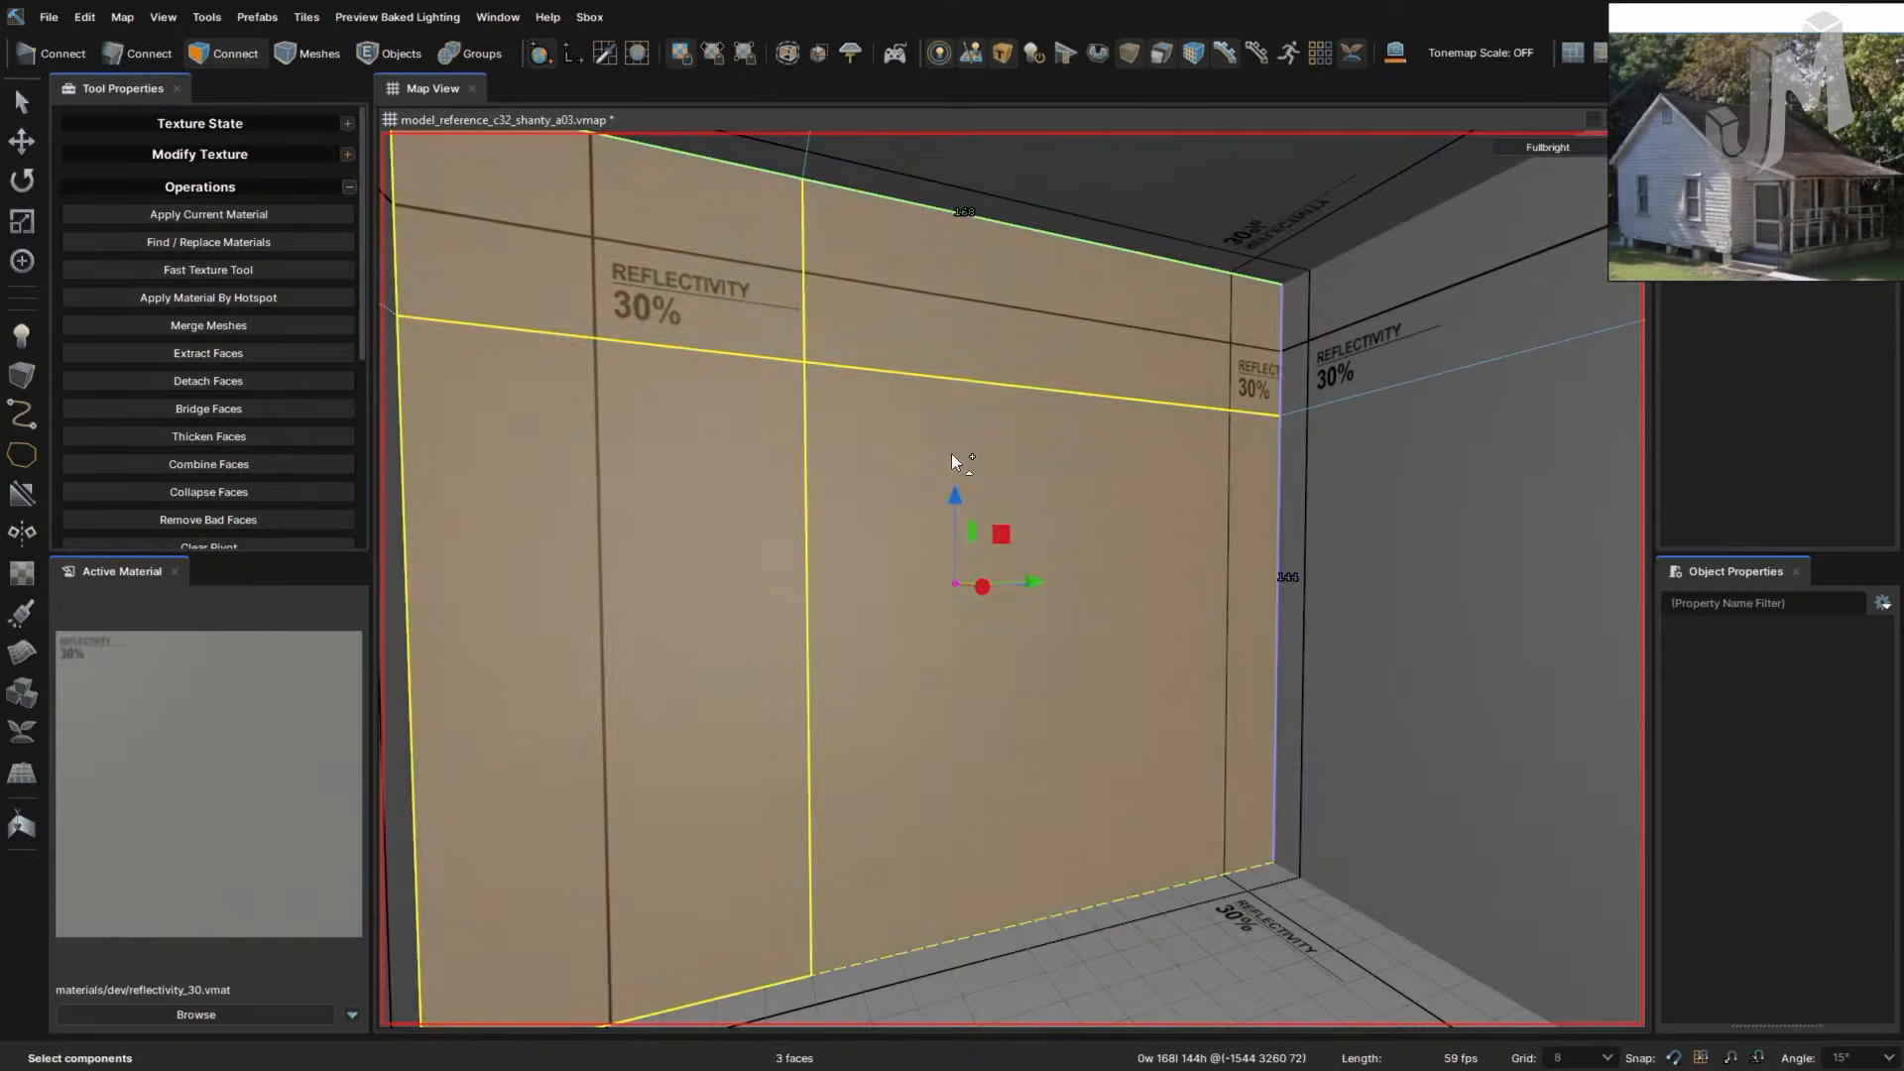
- Fly through the selected wall and back out to inspect the building
{"action": "scroll", "coordinate": [1101, 563], "scroll_direction": "down", "scroll_amount": 6}
{"action": "key", "text": "w"}
{"action": "right_click_drag", "start_coordinate": [1116, 574], "coordinate": [1124, 584]}
{"action": "key", "text": "w"}
{"action": "key", "text": "s"}
{"action": "key", "text": "j"}
{"action": "key", "text": "s"}
{"action": "right_click_drag", "start_coordinate": [1130, 650], "coordinate": [1132, 654]}
{"action": "key", "text": "w"}
{"action": "key", "text": "w"}
- Select the large wall face and the upper wall face and extrude them 40 units
{"action": "key", "text": "s"}
{"action": "left_click", "coordinate": [1185, 228]}
{"action": "left_click", "coordinate": [1277, 515]}
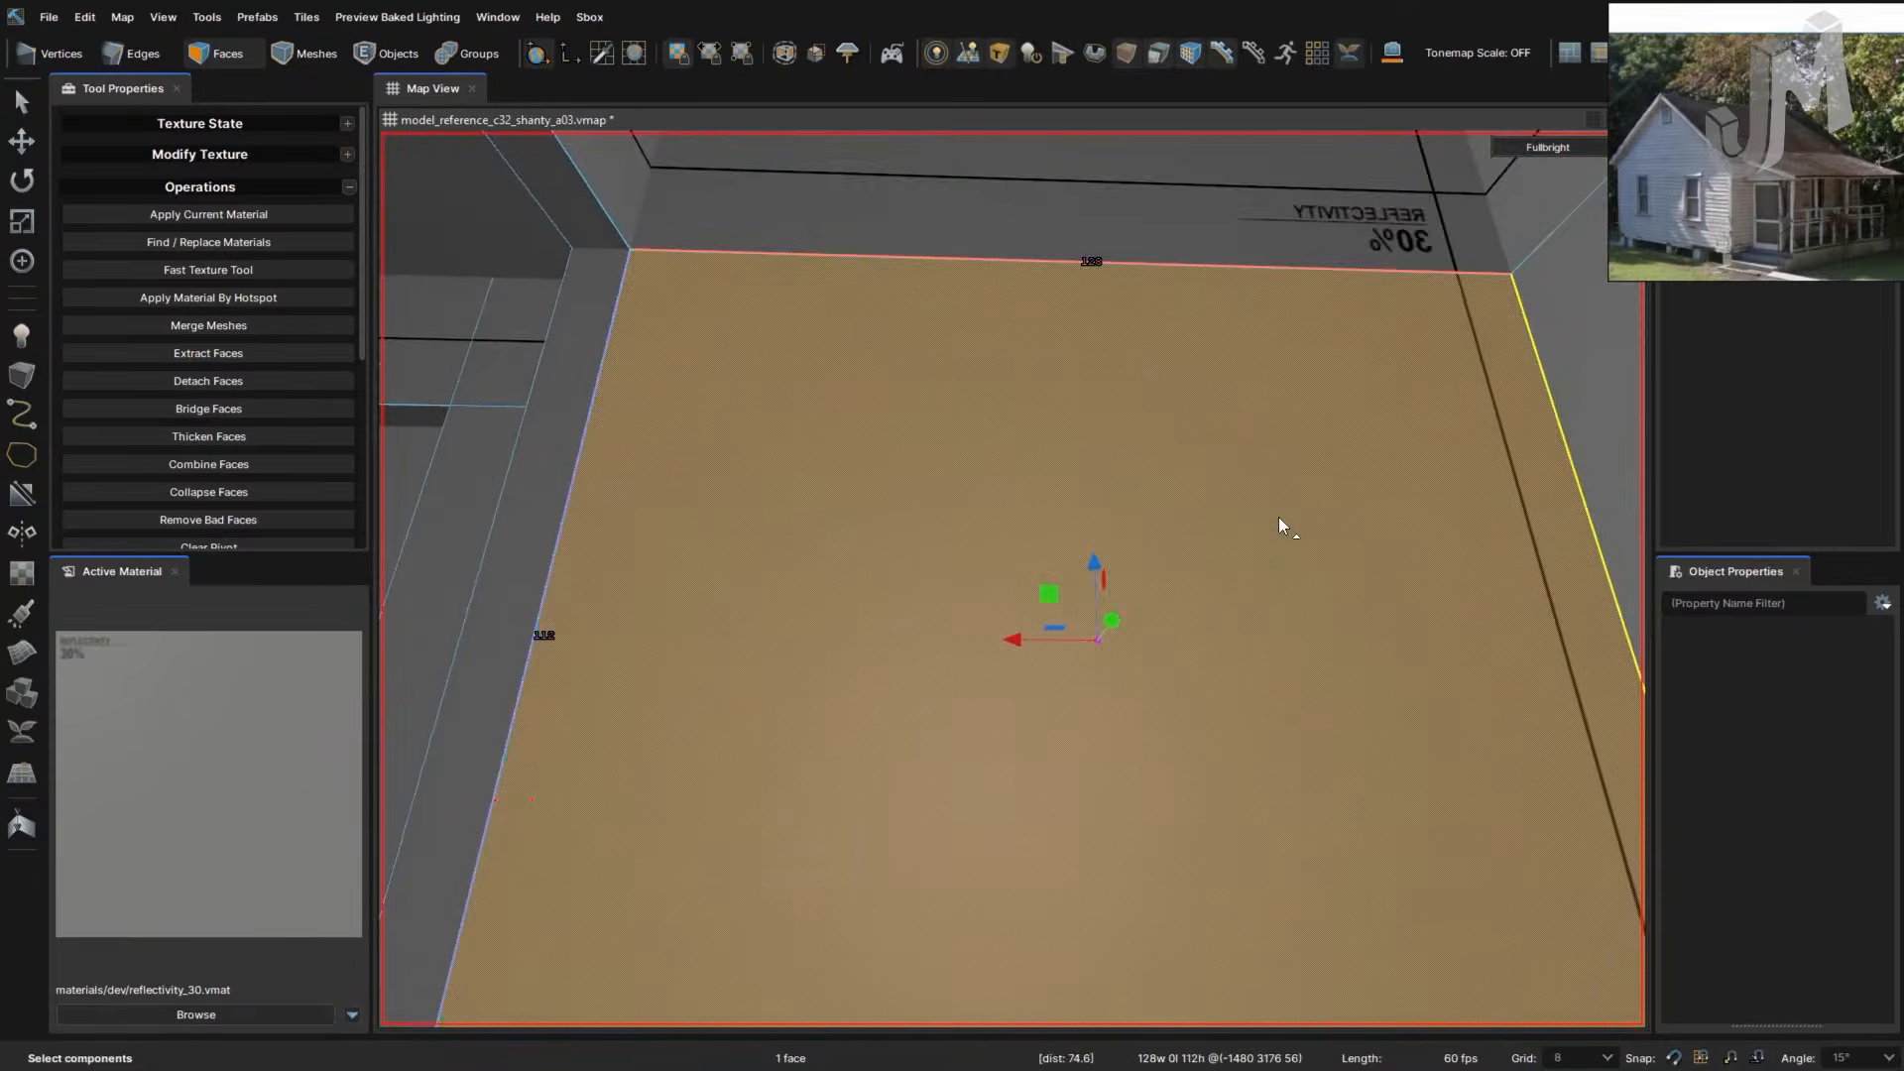
{"action": "left_click", "coordinate": [1215, 238], "text": "ctrl"}
{"action": "right_click_drag", "start_coordinate": [1385, 625], "coordinate": [1365, 646]}
{"action": "key", "text": "s"}
{"action": "key", "text": "s"}
{"action": "left_click_drag", "start_coordinate": [882, 694], "coordinate": [1033, 764], "text": "shift"}
{"action": "right_click_drag", "start_coordinate": [1250, 820], "coordinate": [1250, 818]}
{"action": "key", "text": "d"}
{"action": "key", "text": "w"}
{"action": "key", "text": "s"}
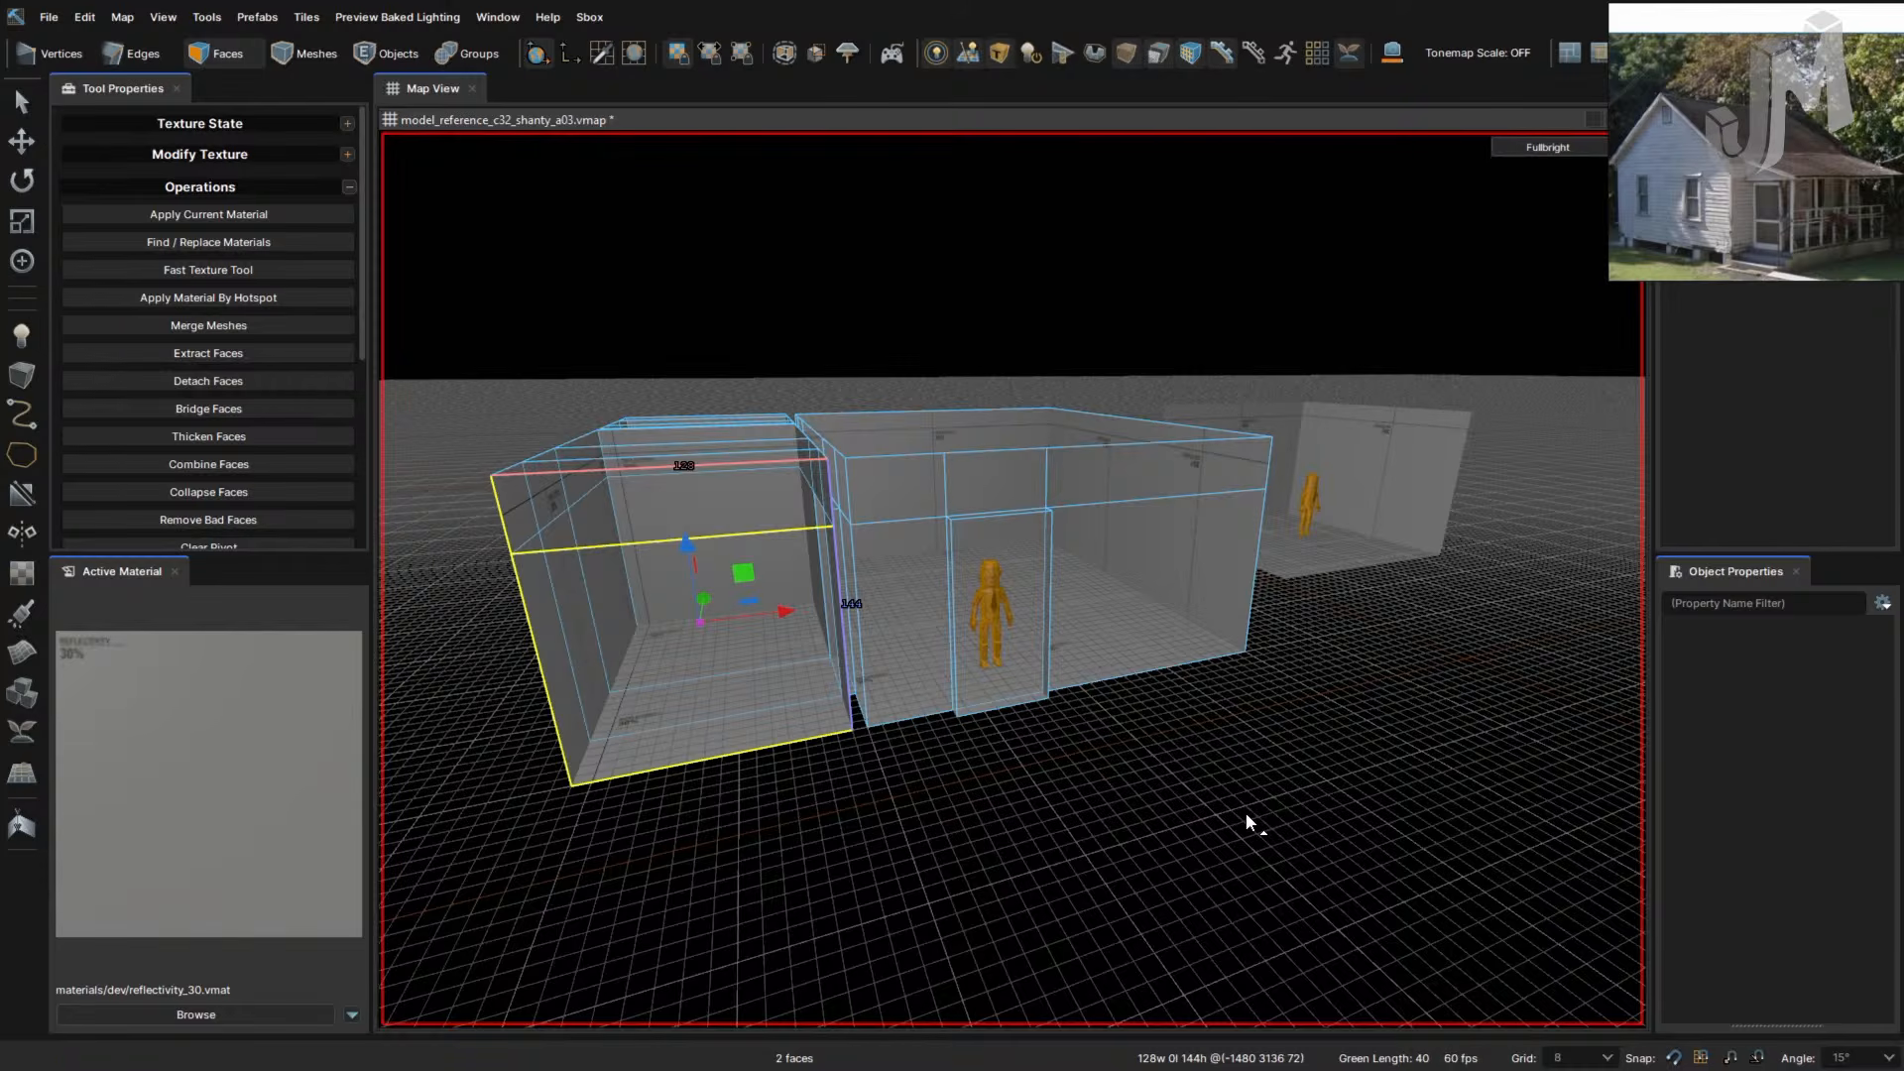
- Fly the camera above the building and switch to the Front 2D view with F3
{"action": "scroll", "coordinate": [1150, 455], "scroll_direction": "up", "scroll_amount": 1}
{"action": "right_click_drag", "start_coordinate": [1131, 330], "coordinate": [1130, 331]}
{"action": "key", "text": "w"}
{"action": "key", "text": "F3"}
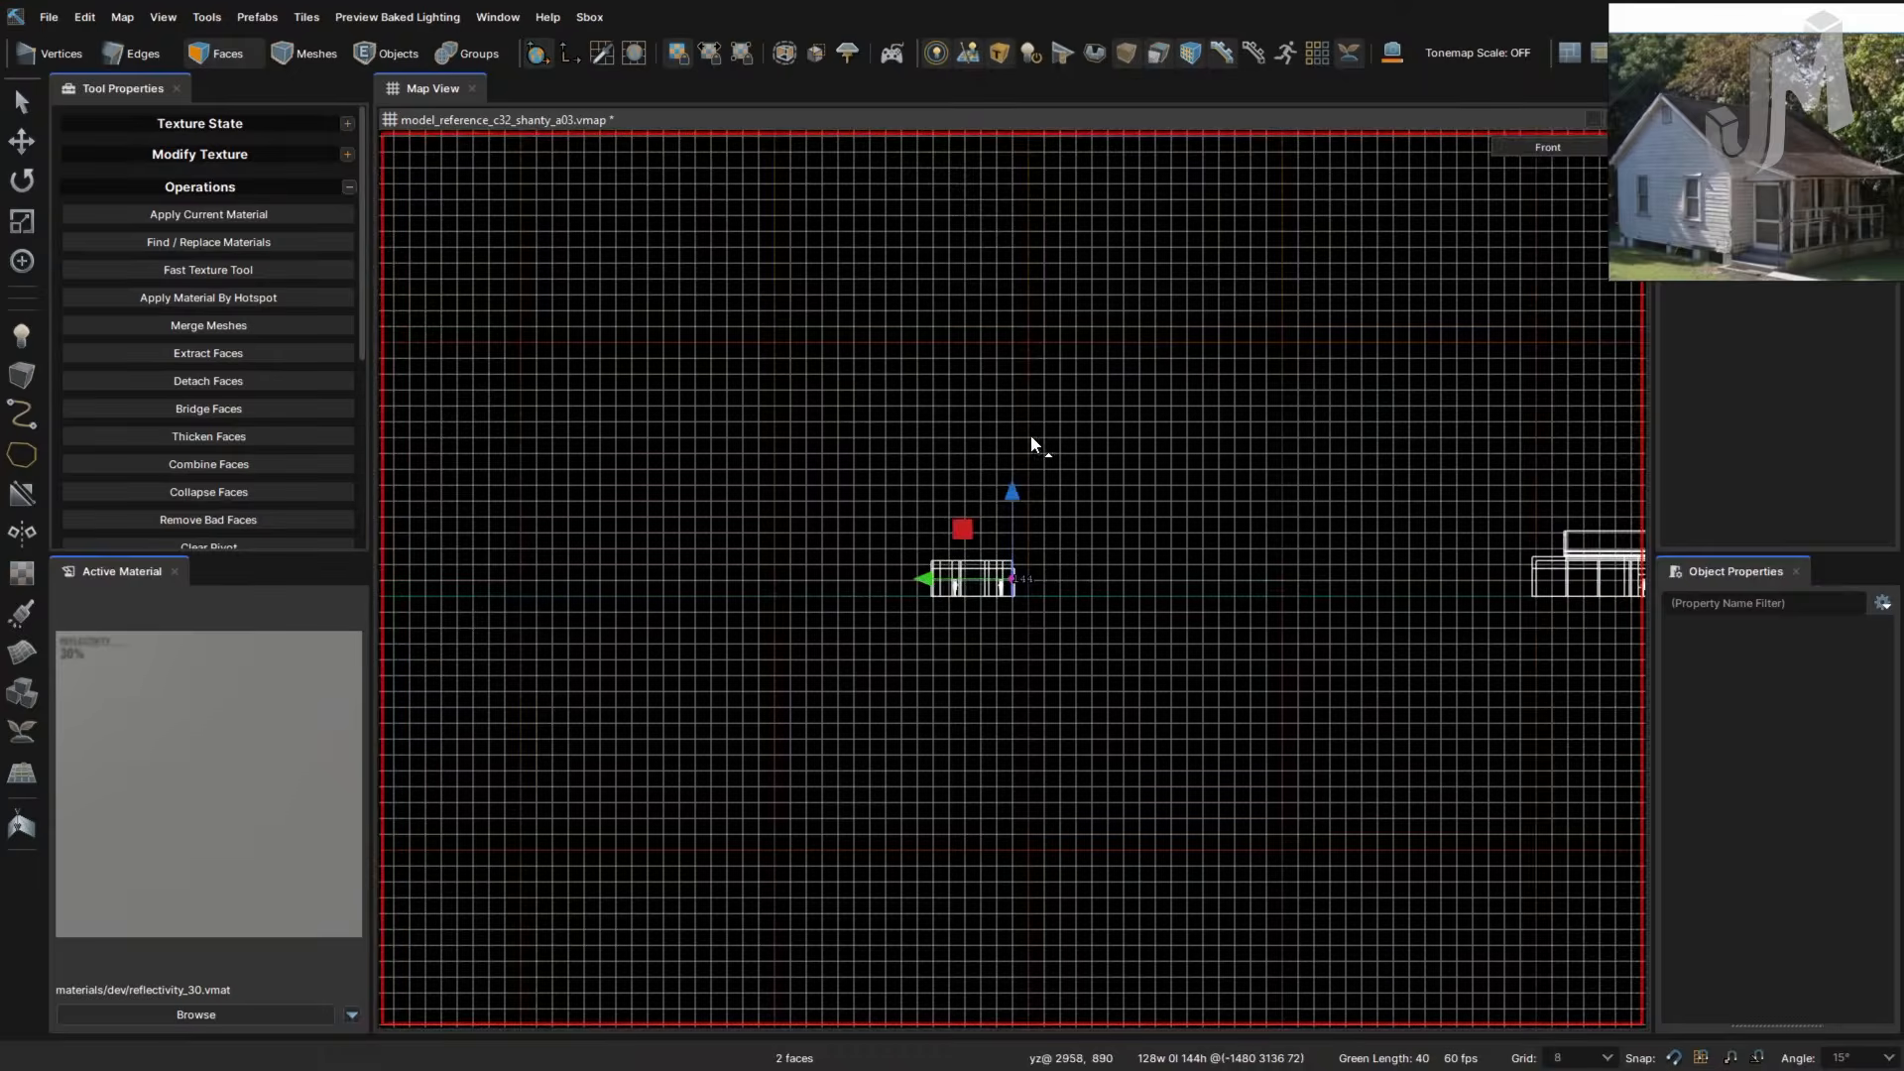
- Clear the face selection and centre the building in the Front view
{"action": "scroll", "coordinate": [996, 496], "scroll_direction": "up", "scroll_amount": 4}
{"action": "left_click_drag", "start_coordinate": [991, 476], "coordinate": [993, 470]}
{"action": "mouse_move", "coordinate": [907, 650]}
{"action": "right_mouse_down"}
{"action": "mouse_move", "coordinate": [961, 522]}
{"action": "mouse_move", "coordinate": [1151, 336]}
{"action": "right_mouse_up"}
{"action": "right_click_drag", "start_coordinate": [1038, 482], "coordinate": [1071, 454]}
{"action": "right_click_drag", "start_coordinate": [1039, 526], "coordinate": [1063, 406]}
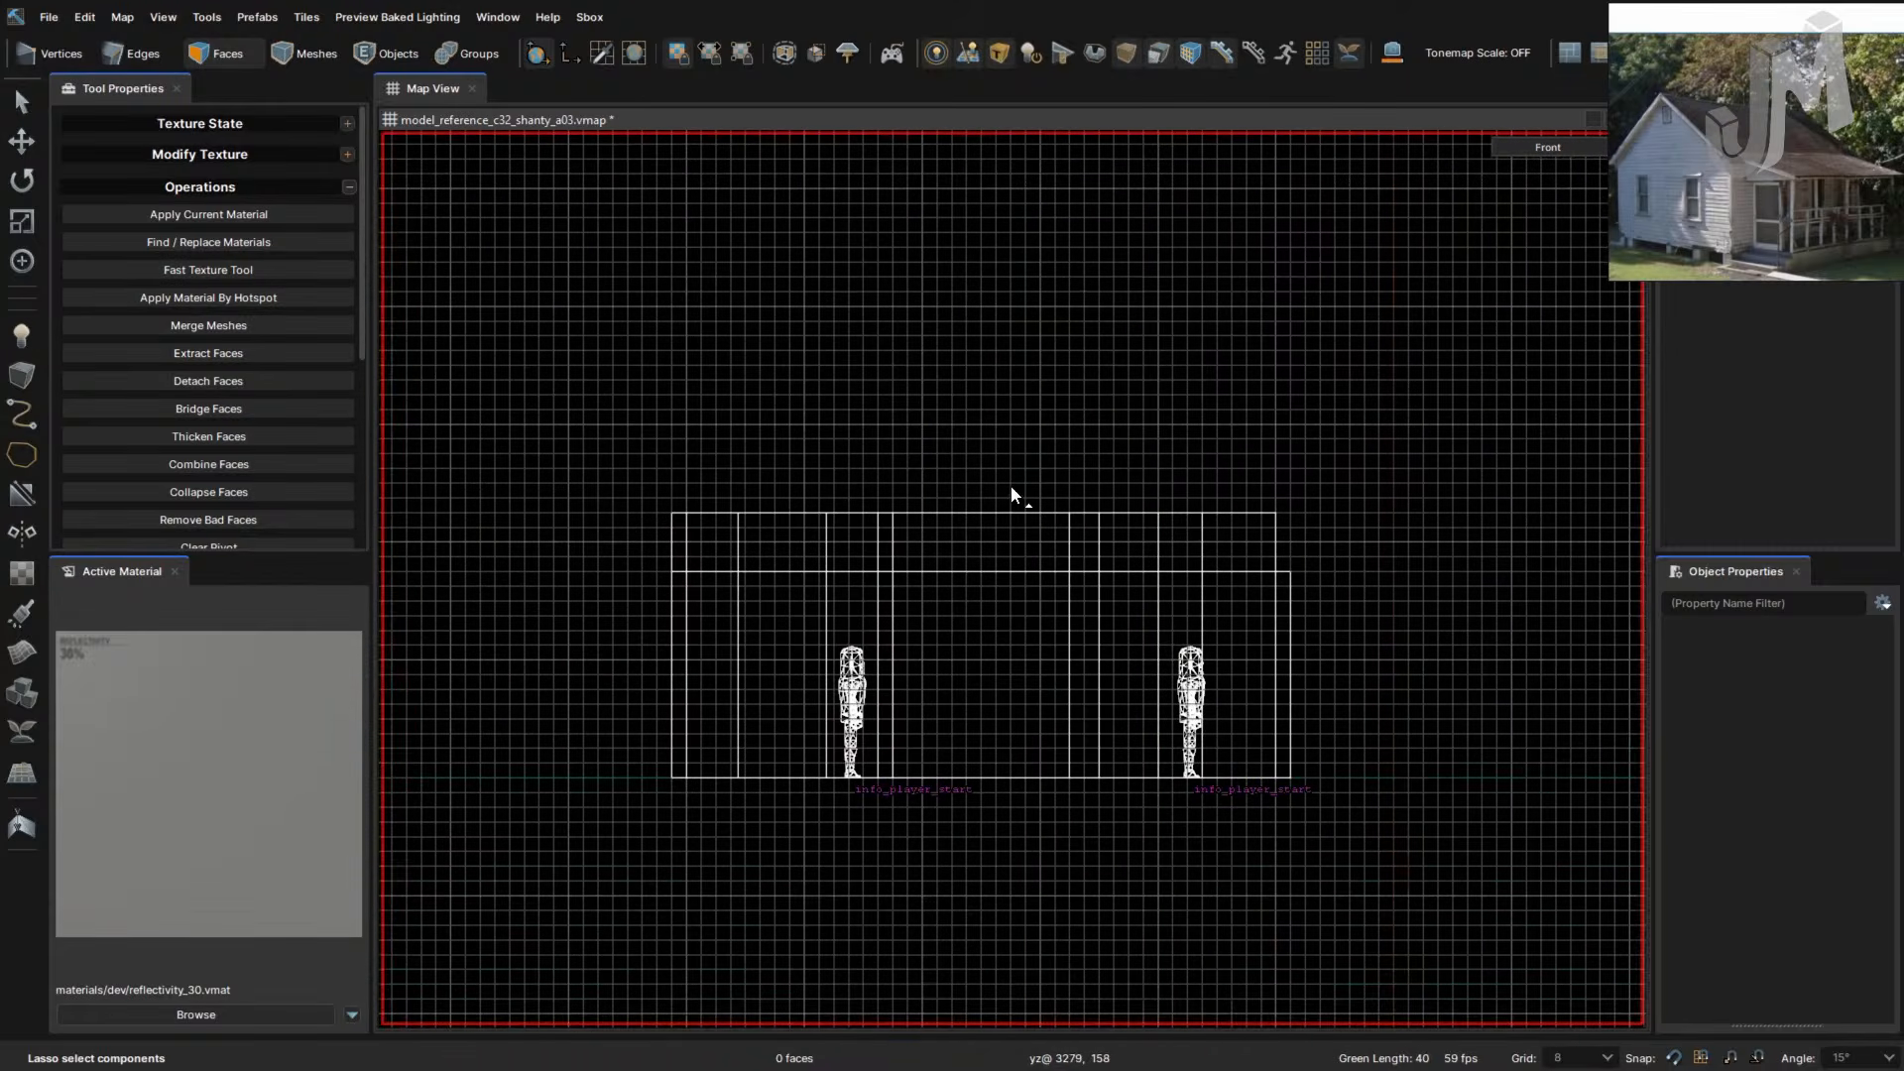
- Switch to the Side view and pan until the neighbouring building outline is visible
{"action": "key", "text": "F4"}
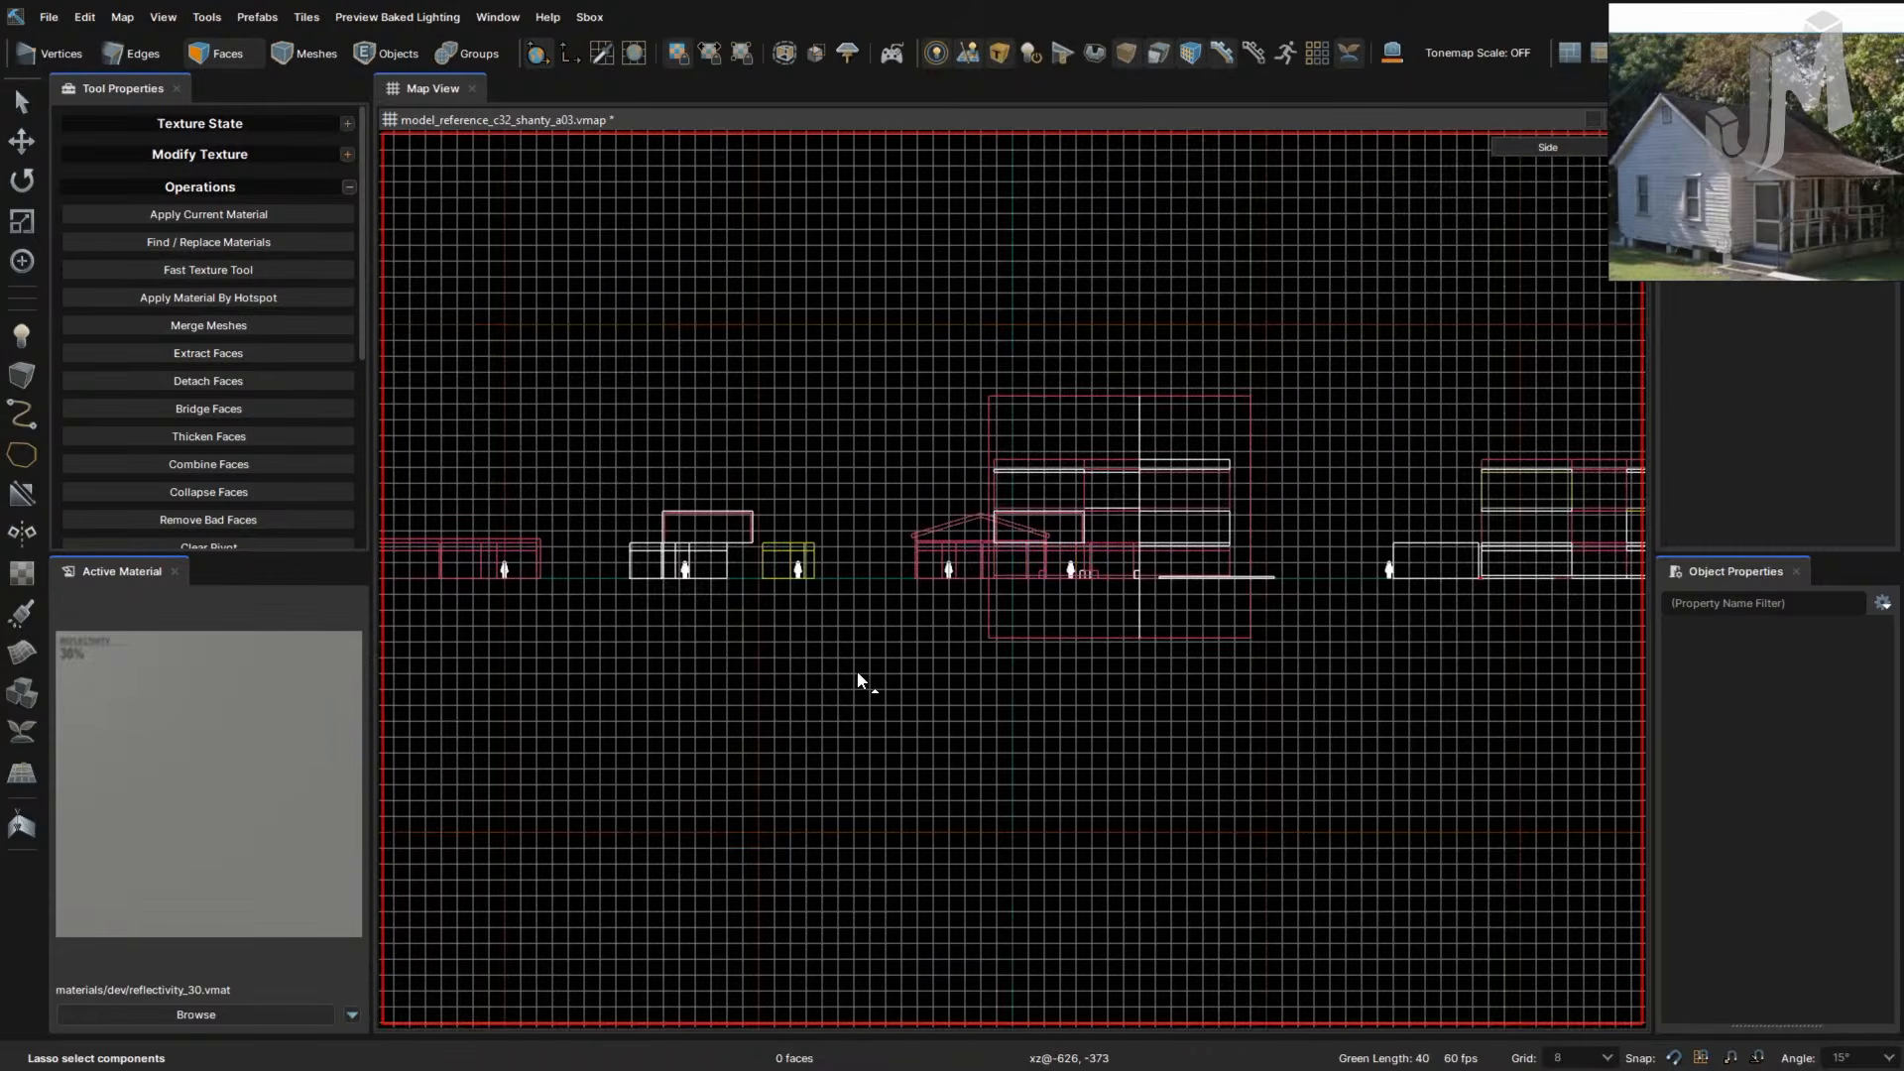
{"action": "scroll", "coordinate": [801, 595], "scroll_direction": "up", "scroll_amount": 5}
{"action": "right_click", "coordinate": [805, 607]}
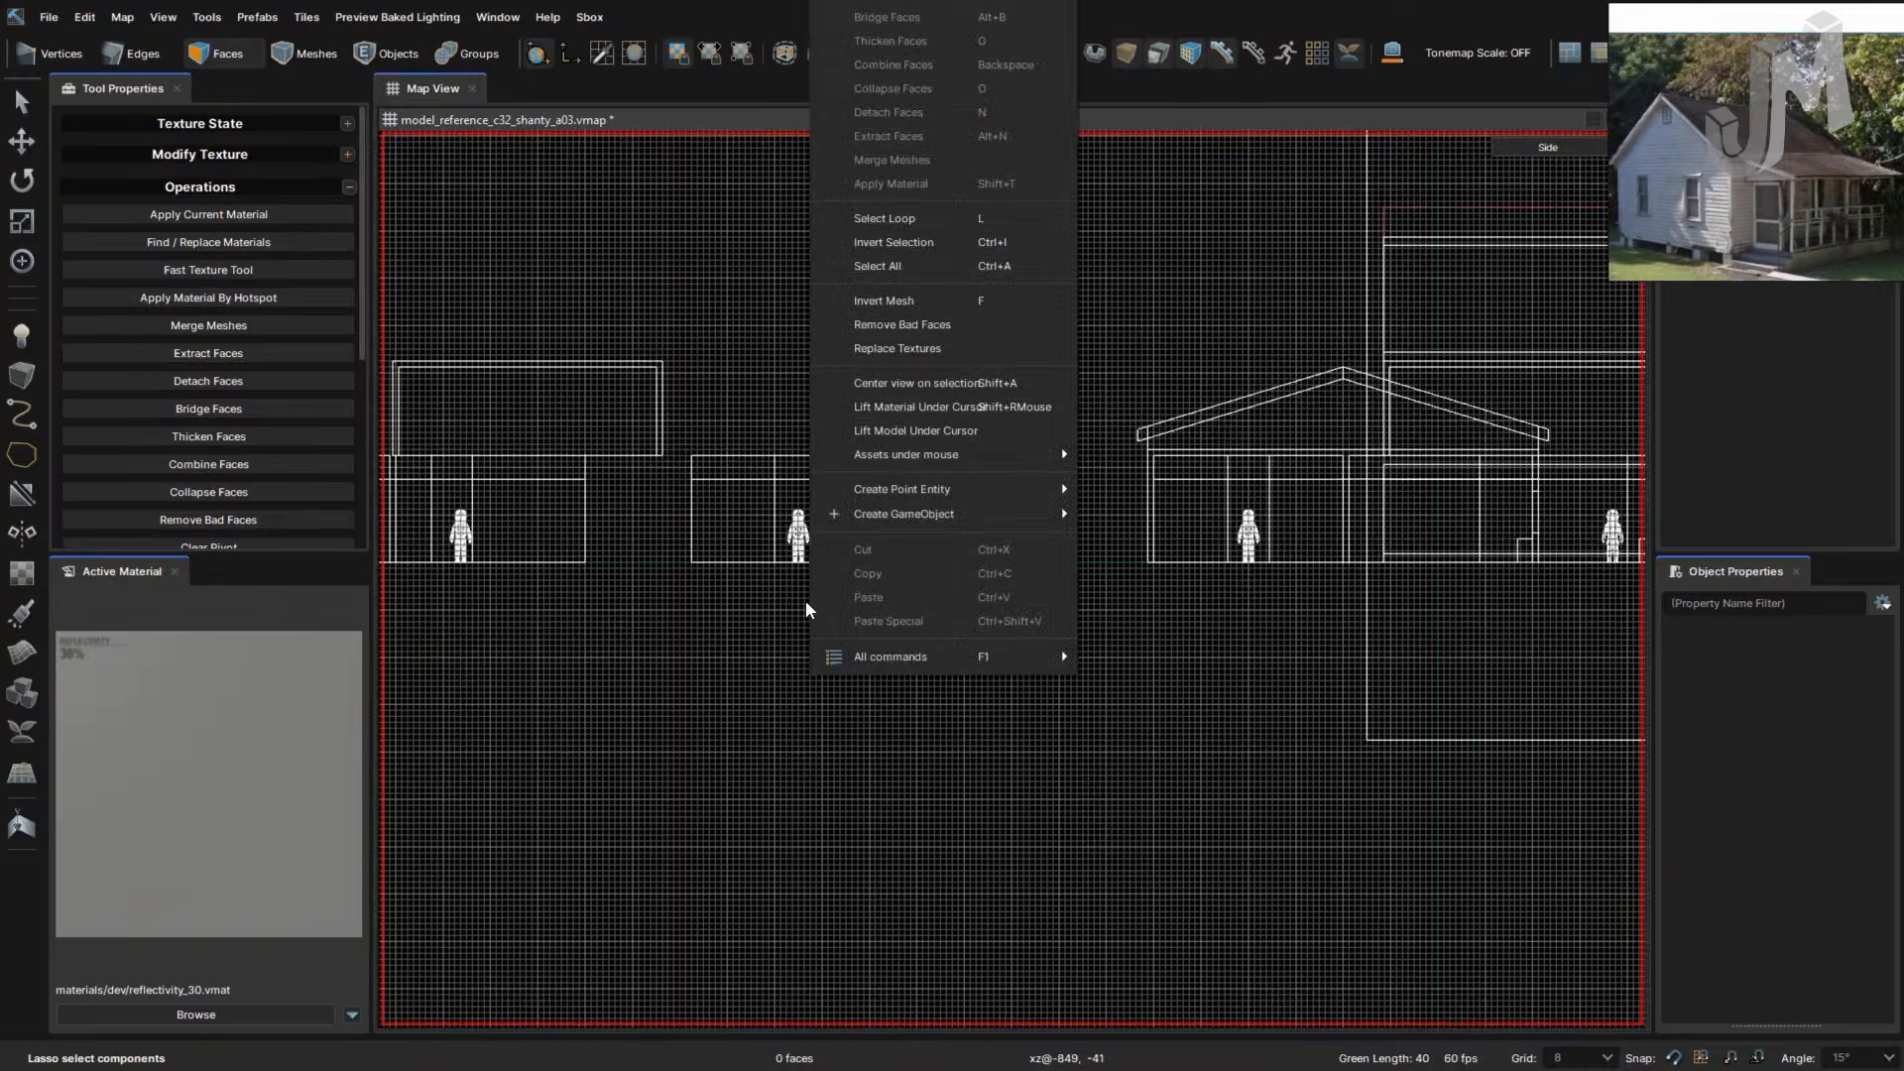
{"action": "left_click", "coordinate": [669, 607]}
{"action": "left_click_drag", "start_coordinate": [961, 620], "coordinate": [799, 621]}
{"action": "right_click_drag", "start_coordinate": [920, 646], "coordinate": [385, 613]}
{"action": "scroll", "coordinate": [739, 672], "scroll_direction": "down", "scroll_amount": 13}
{"action": "scroll", "coordinate": [650, 674], "scroll_direction": "up", "scroll_amount": 6}
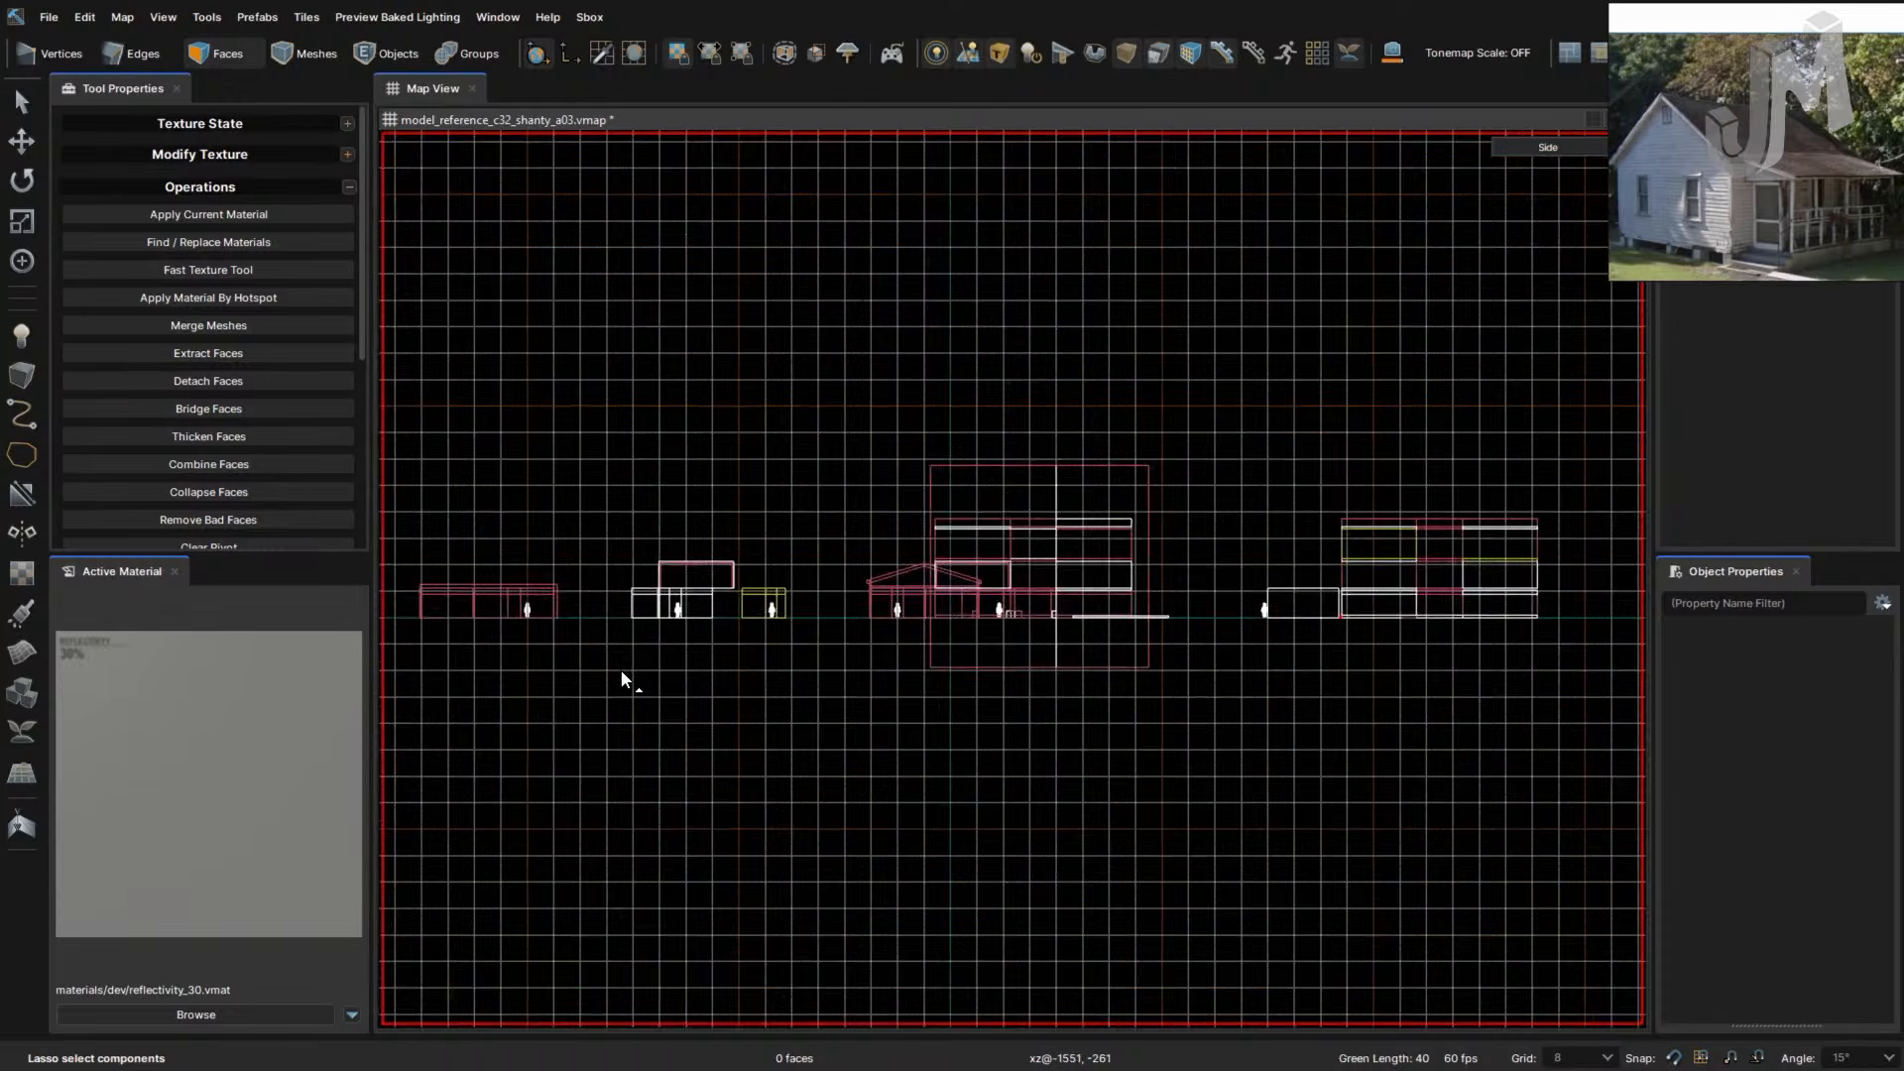
{"action": "scroll", "coordinate": [624, 672], "scroll_direction": "up", "scroll_amount": 5}
{"action": "right_click_drag", "start_coordinate": [724, 632], "coordinate": [1081, 833]}
{"action": "scroll", "coordinate": [986, 713], "scroll_direction": "up", "scroll_amount": 5}
- Check the Front and Top views, then return to the 3D perspective view
{"action": "key", "text": "F3"}
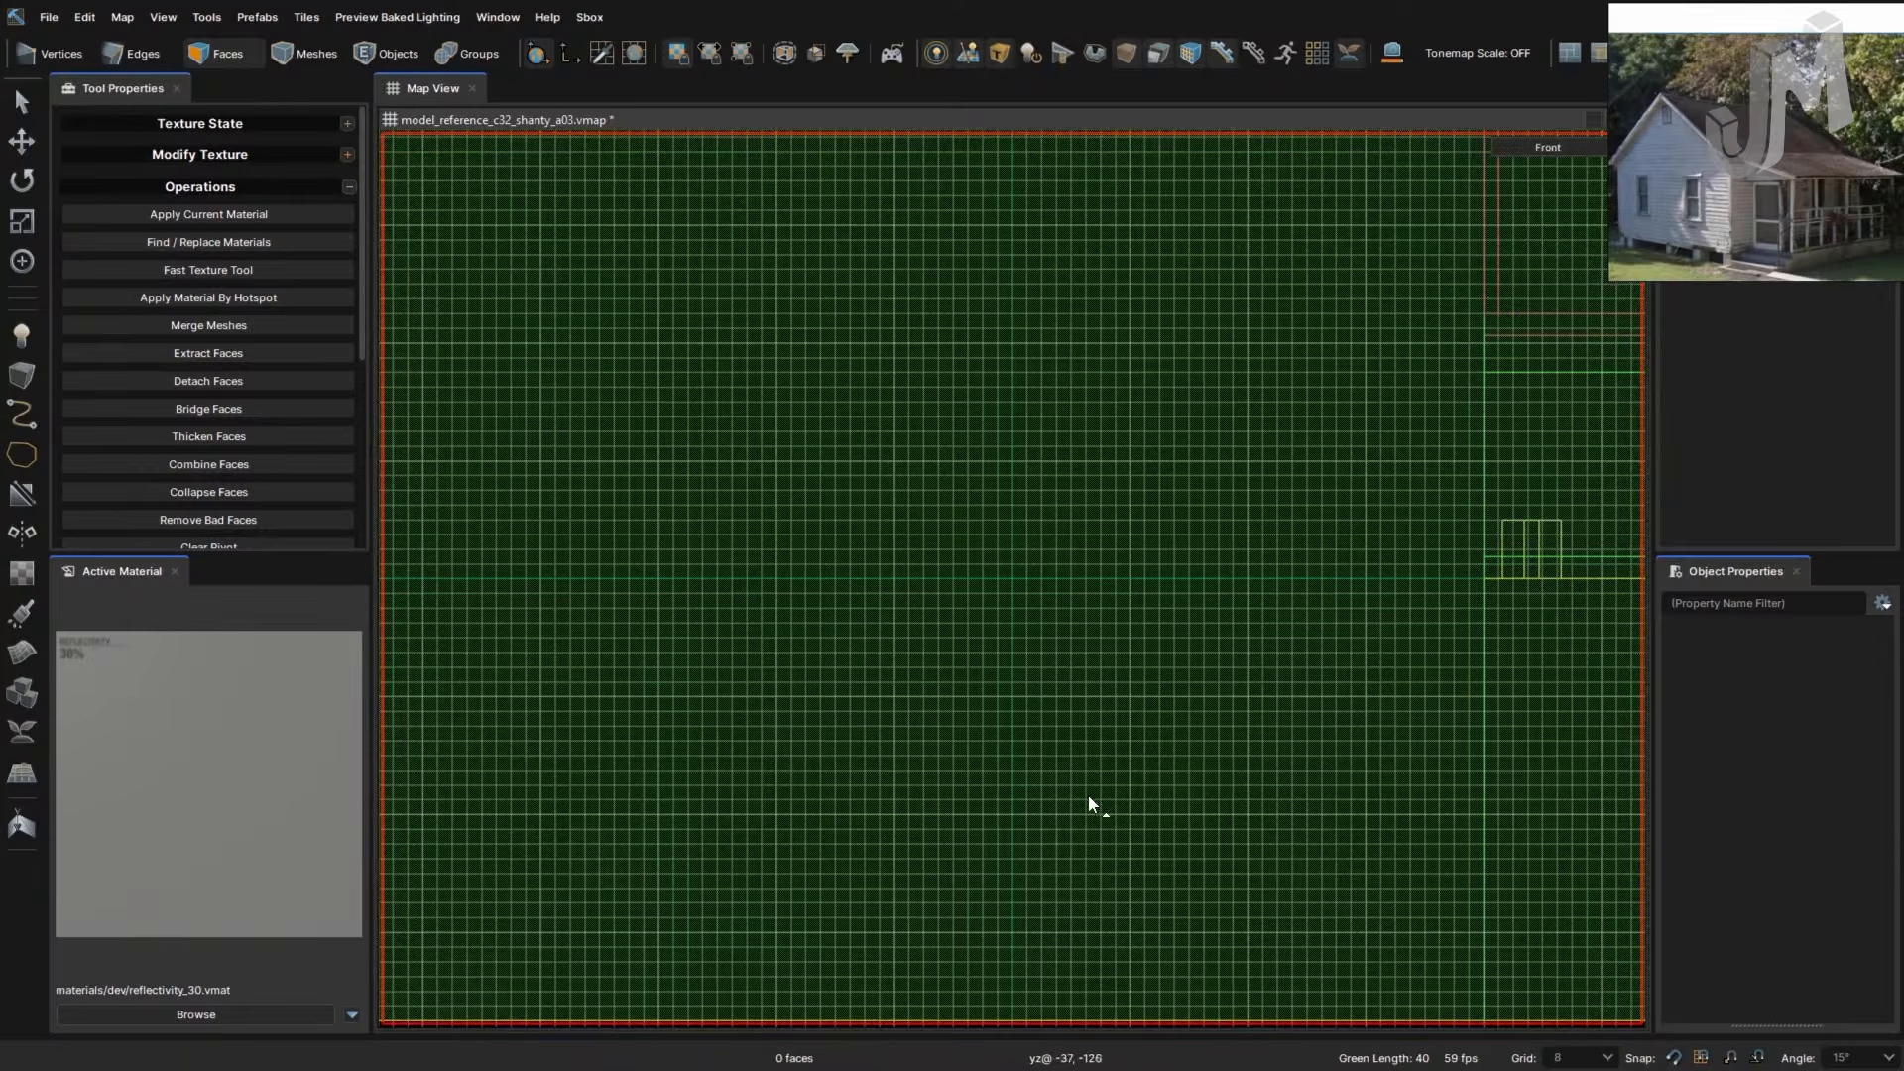
{"action": "scroll", "coordinate": [1133, 728], "scroll_direction": "down", "scroll_amount": 8}
{"action": "key", "text": "F2"}
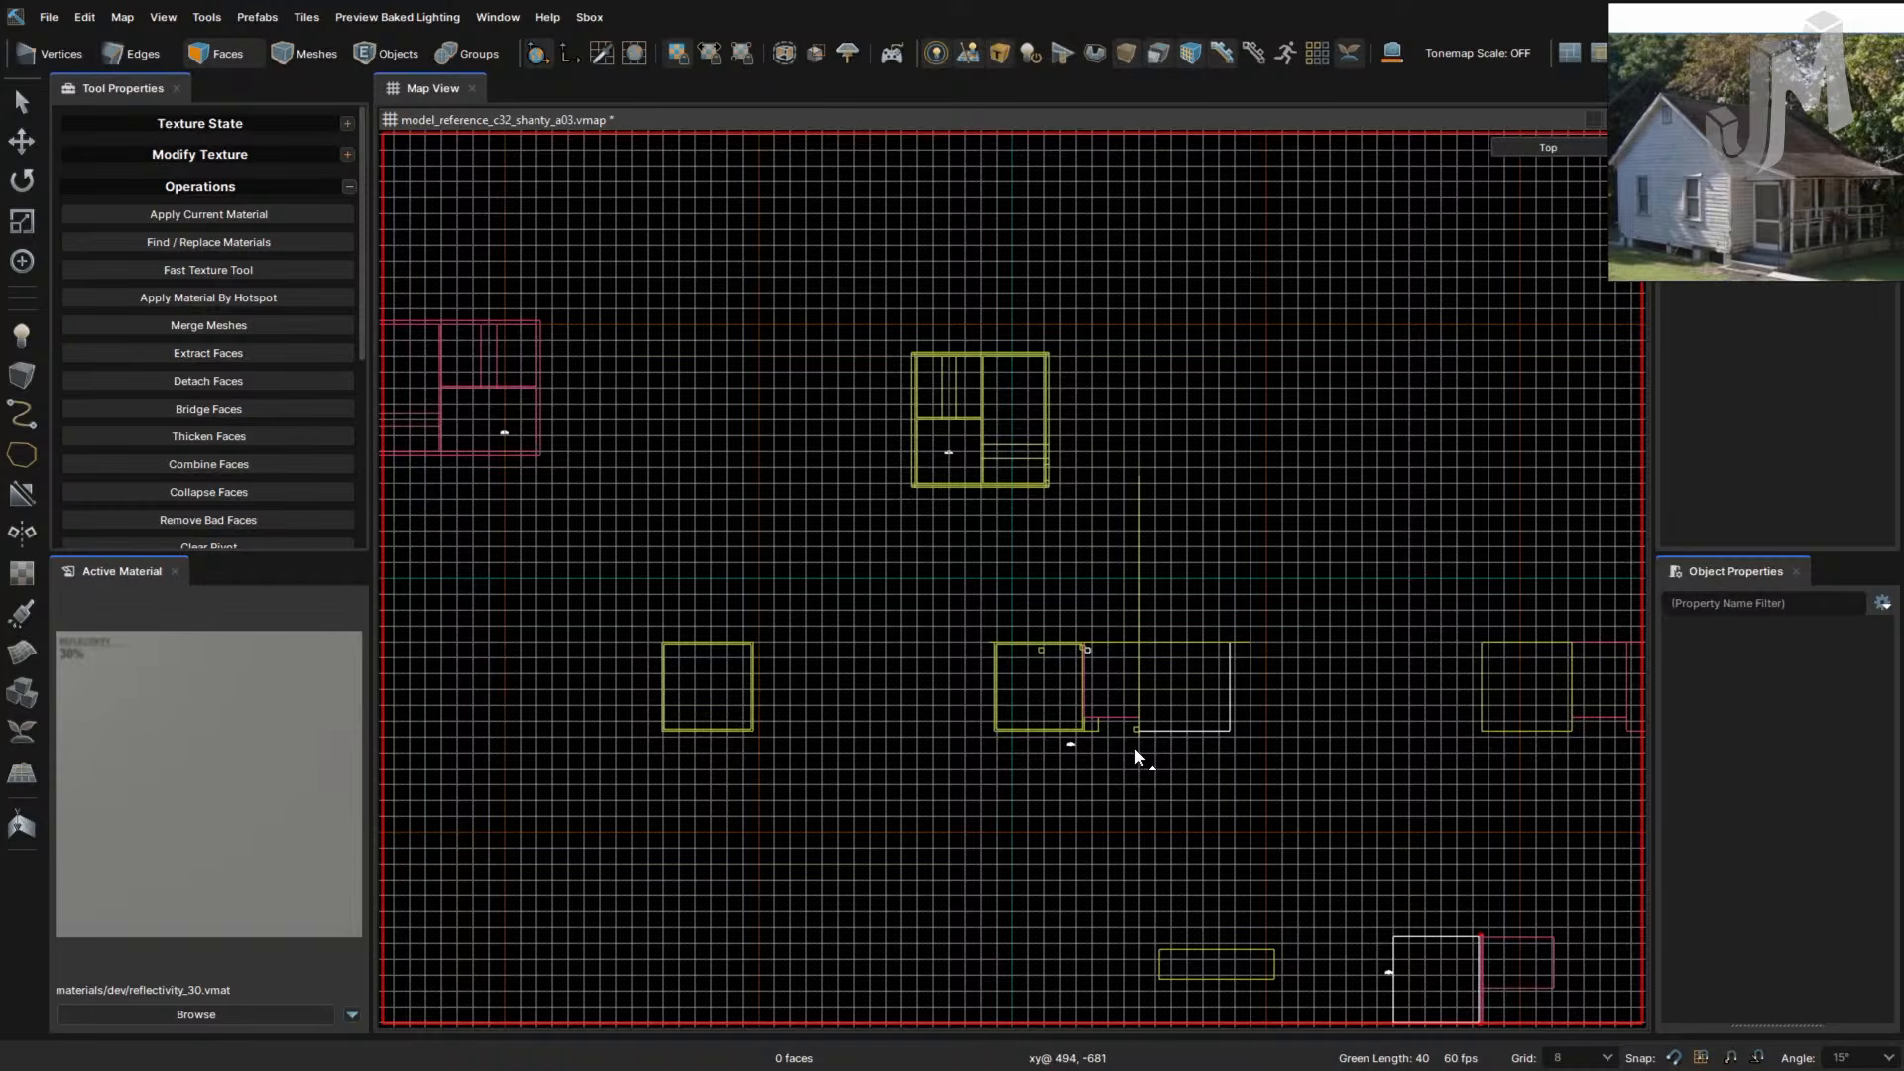
{"action": "key", "text": "F1"}
{"action": "right_click_drag", "start_coordinate": [1134, 747], "coordinate": [1241, 811]}
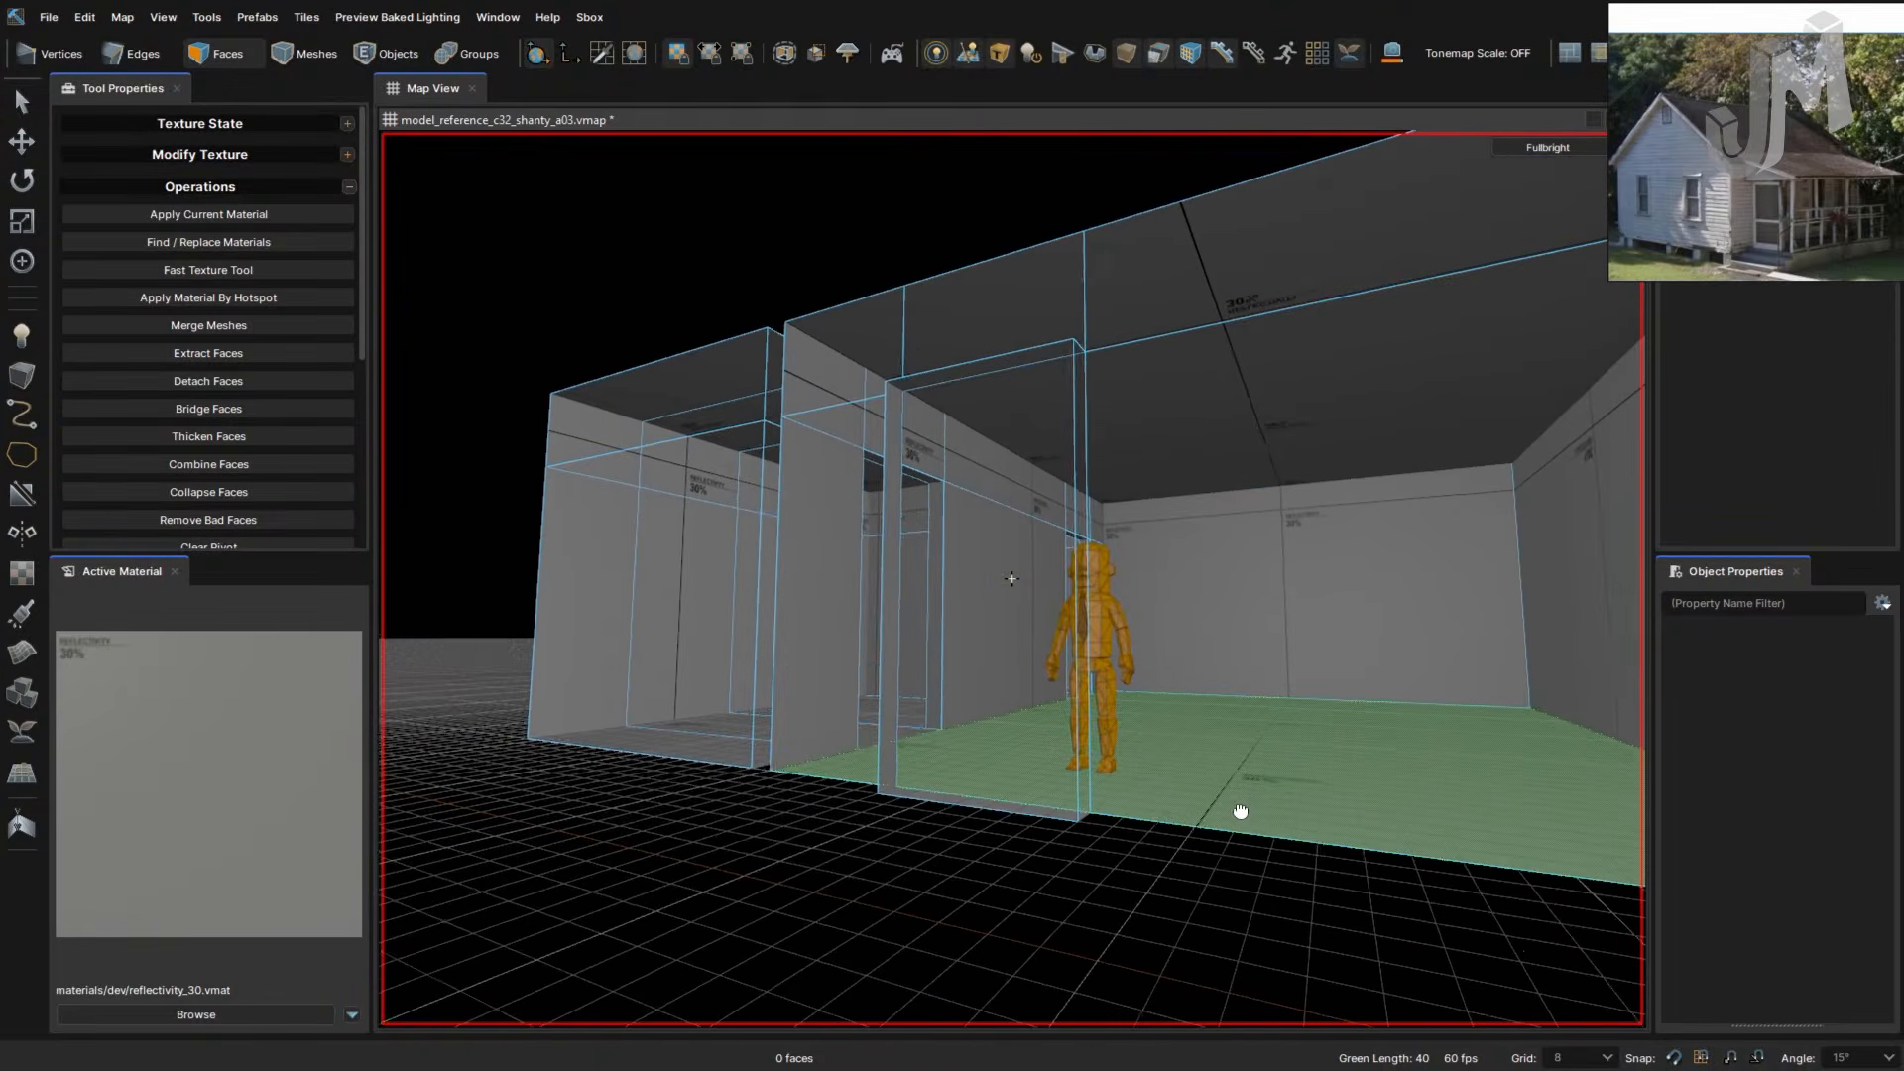
- Fly the 3D camera into the shanty room and select its back wall face
{"action": "right_click_drag", "start_coordinate": [1063, 879], "coordinate": [1059, 880]}
{"action": "key", "text": "alt+Tab"}
{"action": "key", "text": "alt+Tab"}
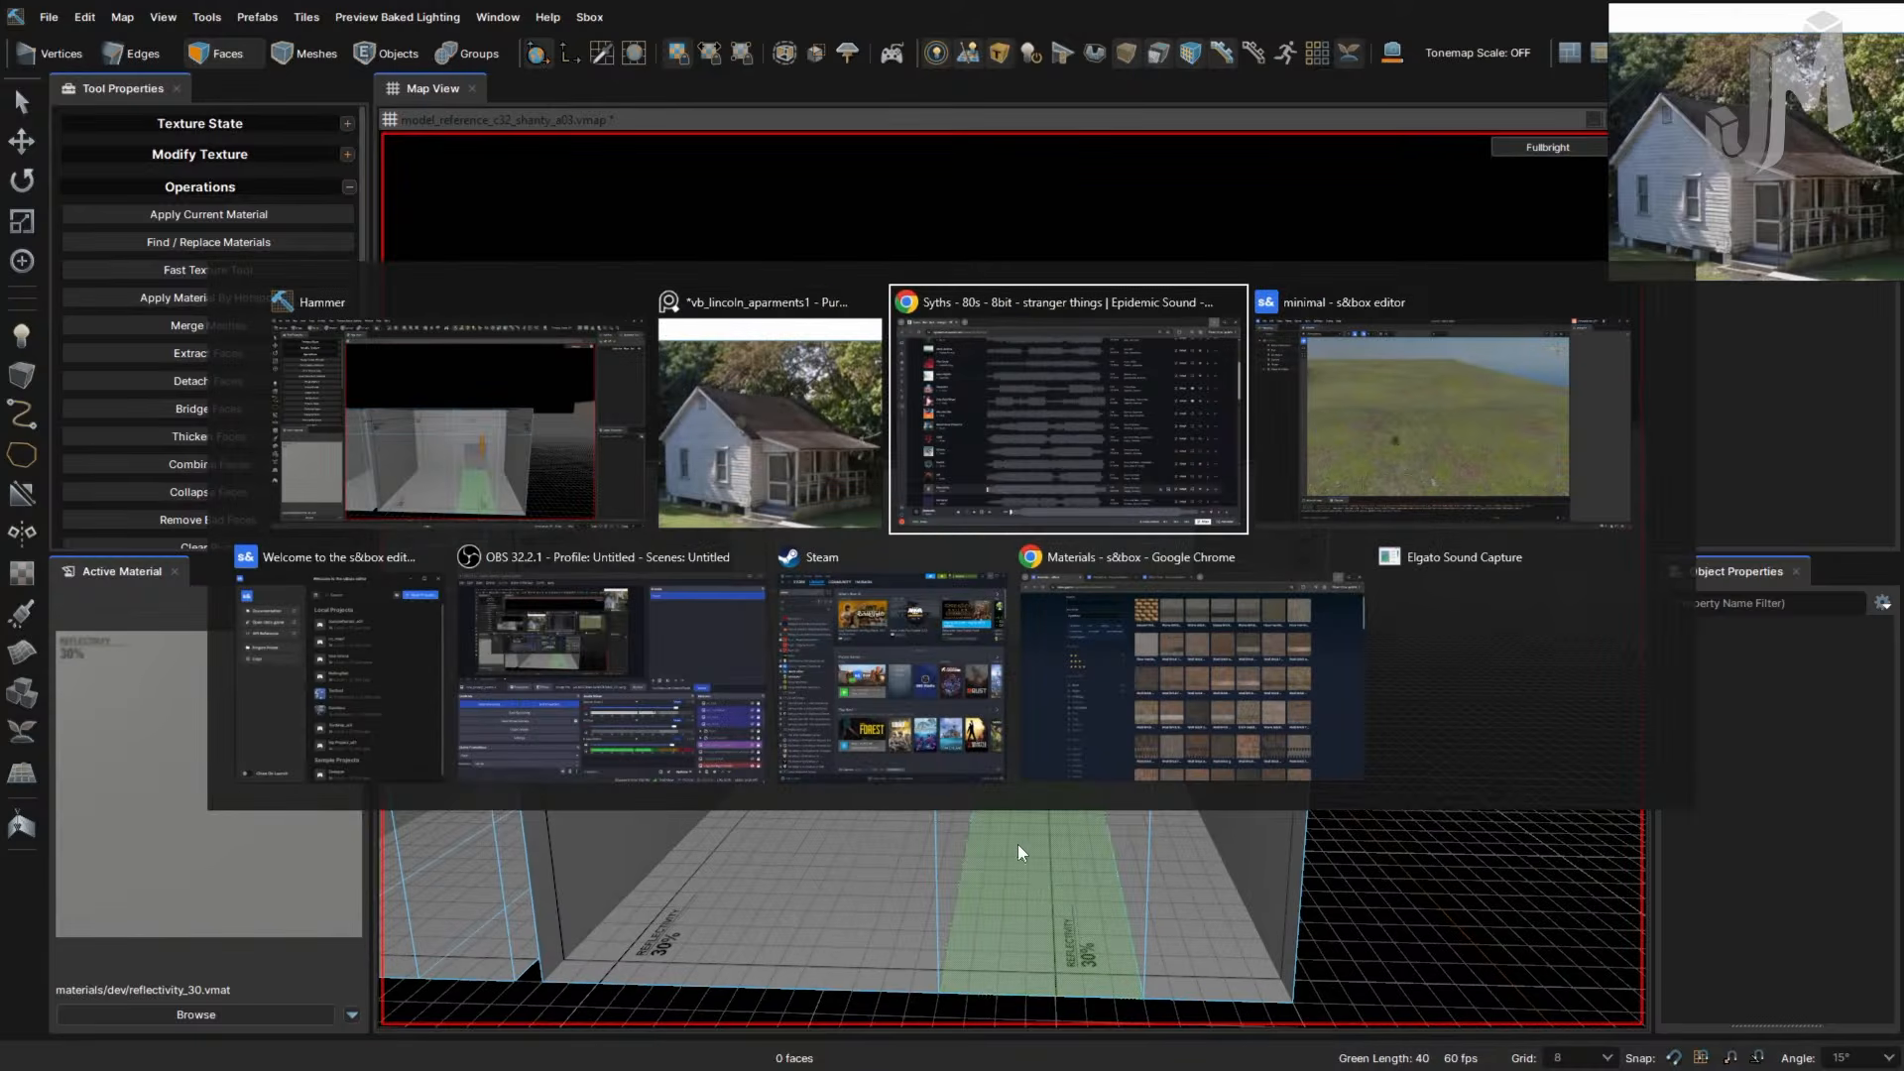
{"action": "key", "text": "alt+Tab"}
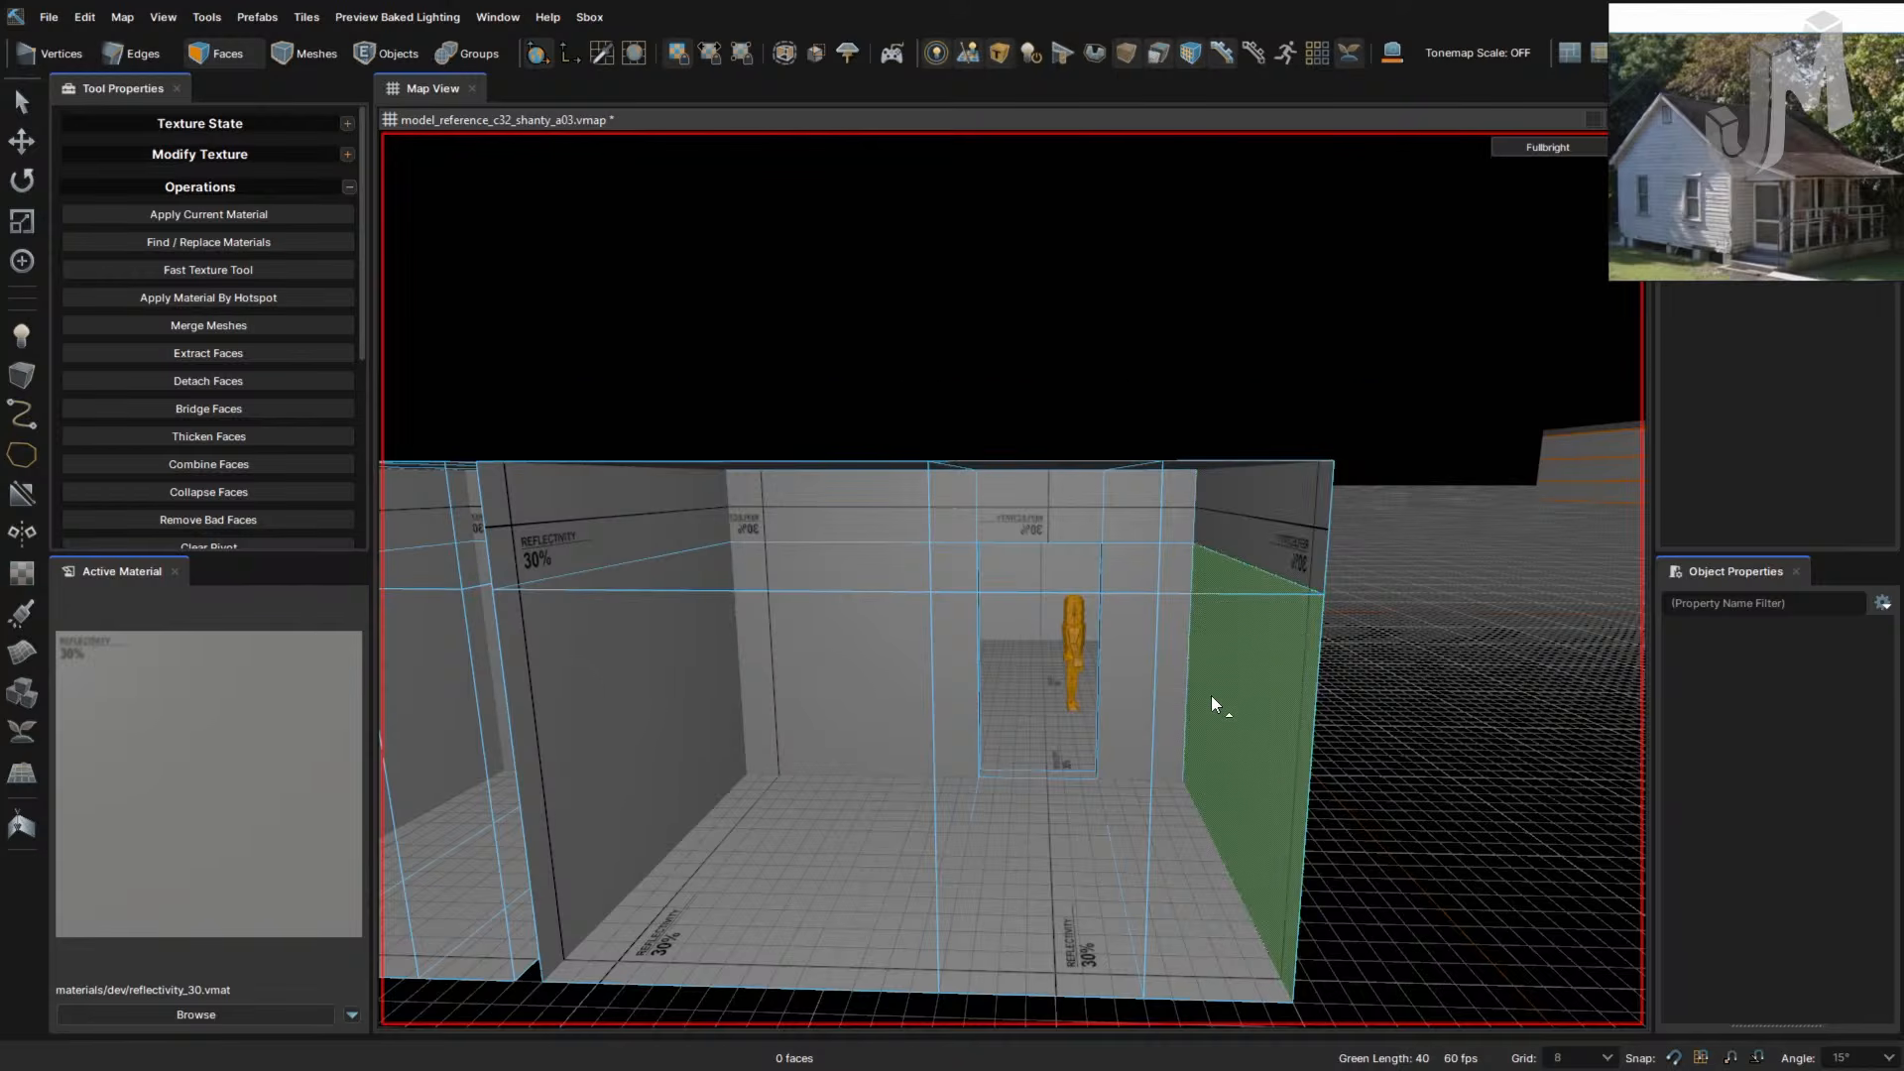
{"action": "right_click_drag", "start_coordinate": [1211, 698], "coordinate": [1212, 698]}
{"action": "right_click_drag", "start_coordinate": [1039, 694], "coordinate": [1039, 694]}
{"action": "left_click", "coordinate": [1099, 617]}
{"action": "right_click_drag", "start_coordinate": [1099, 616], "coordinate": [1136, 642]}
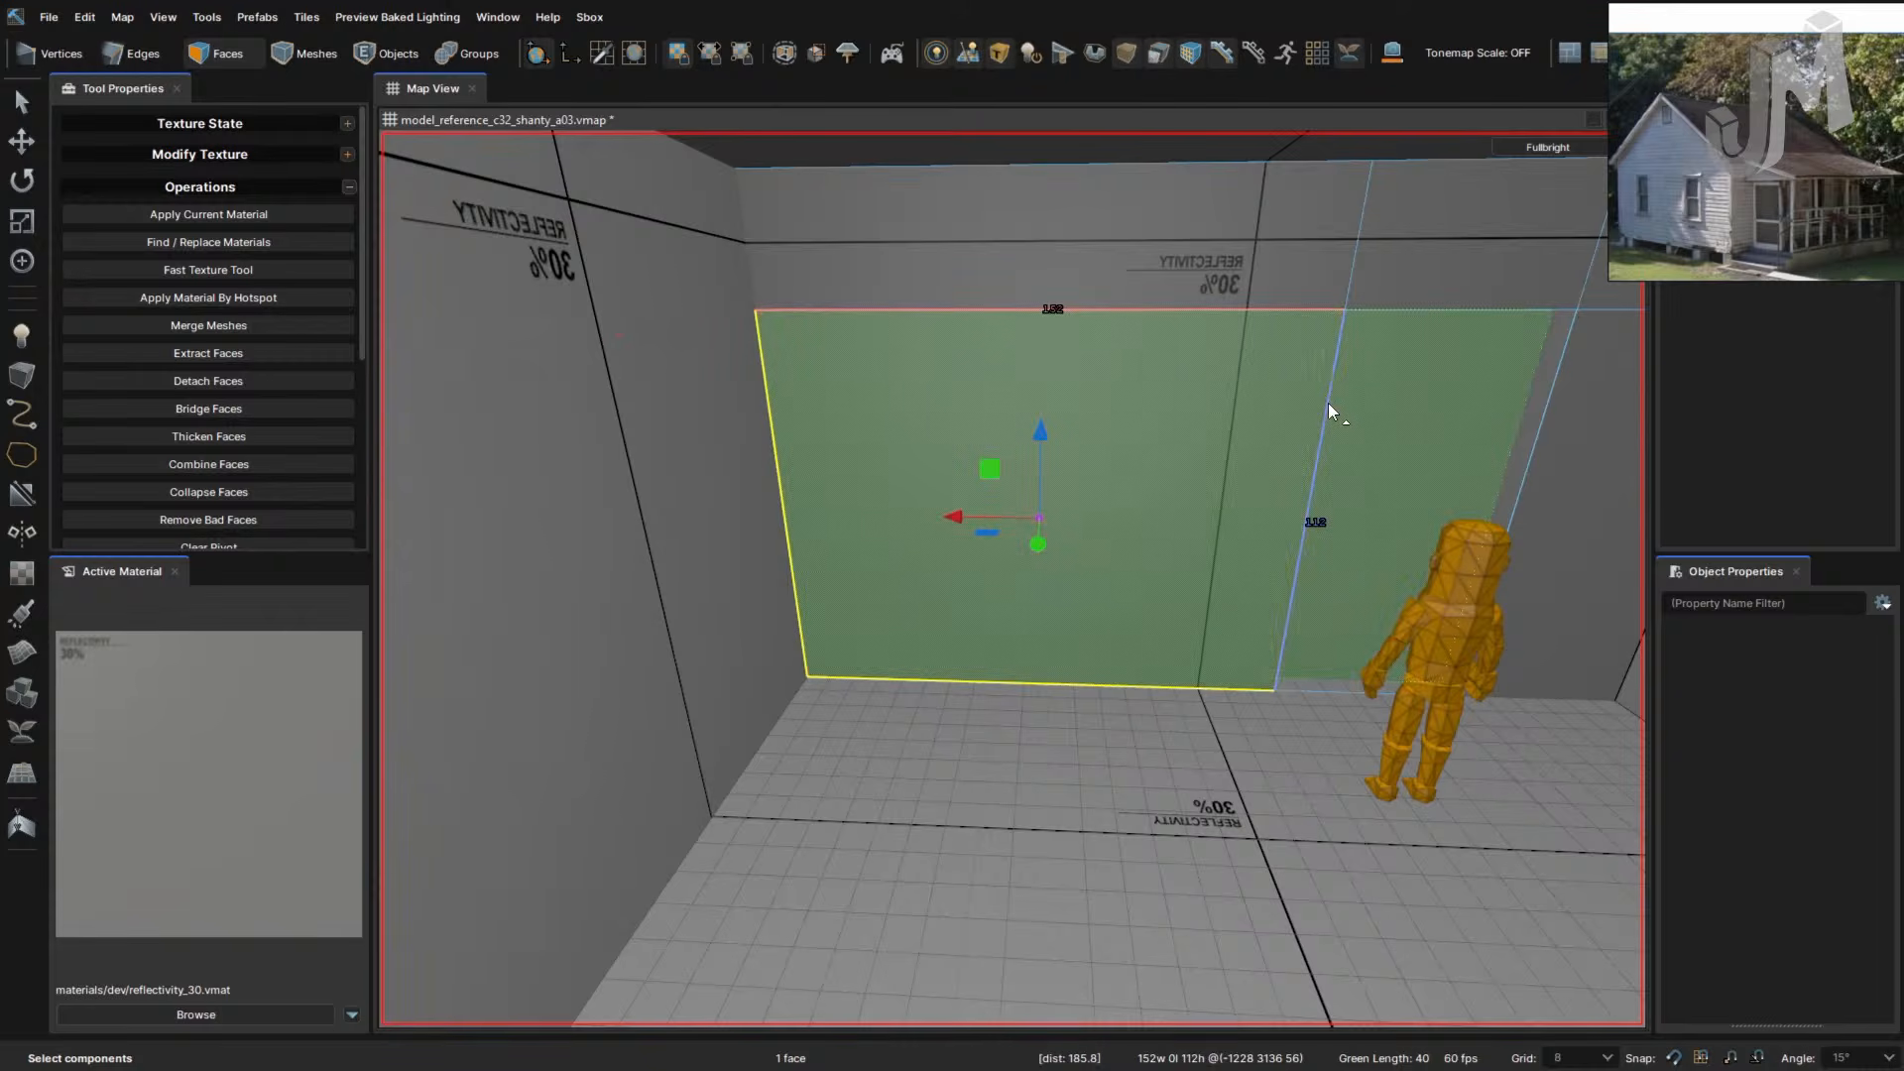
- Select the connected wall faces and the vertical edge loop beside the door
{"action": "key", "text": "2"}
{"action": "key", "text": "3"}
{"action": "double_click", "coordinate": [1329, 403]}
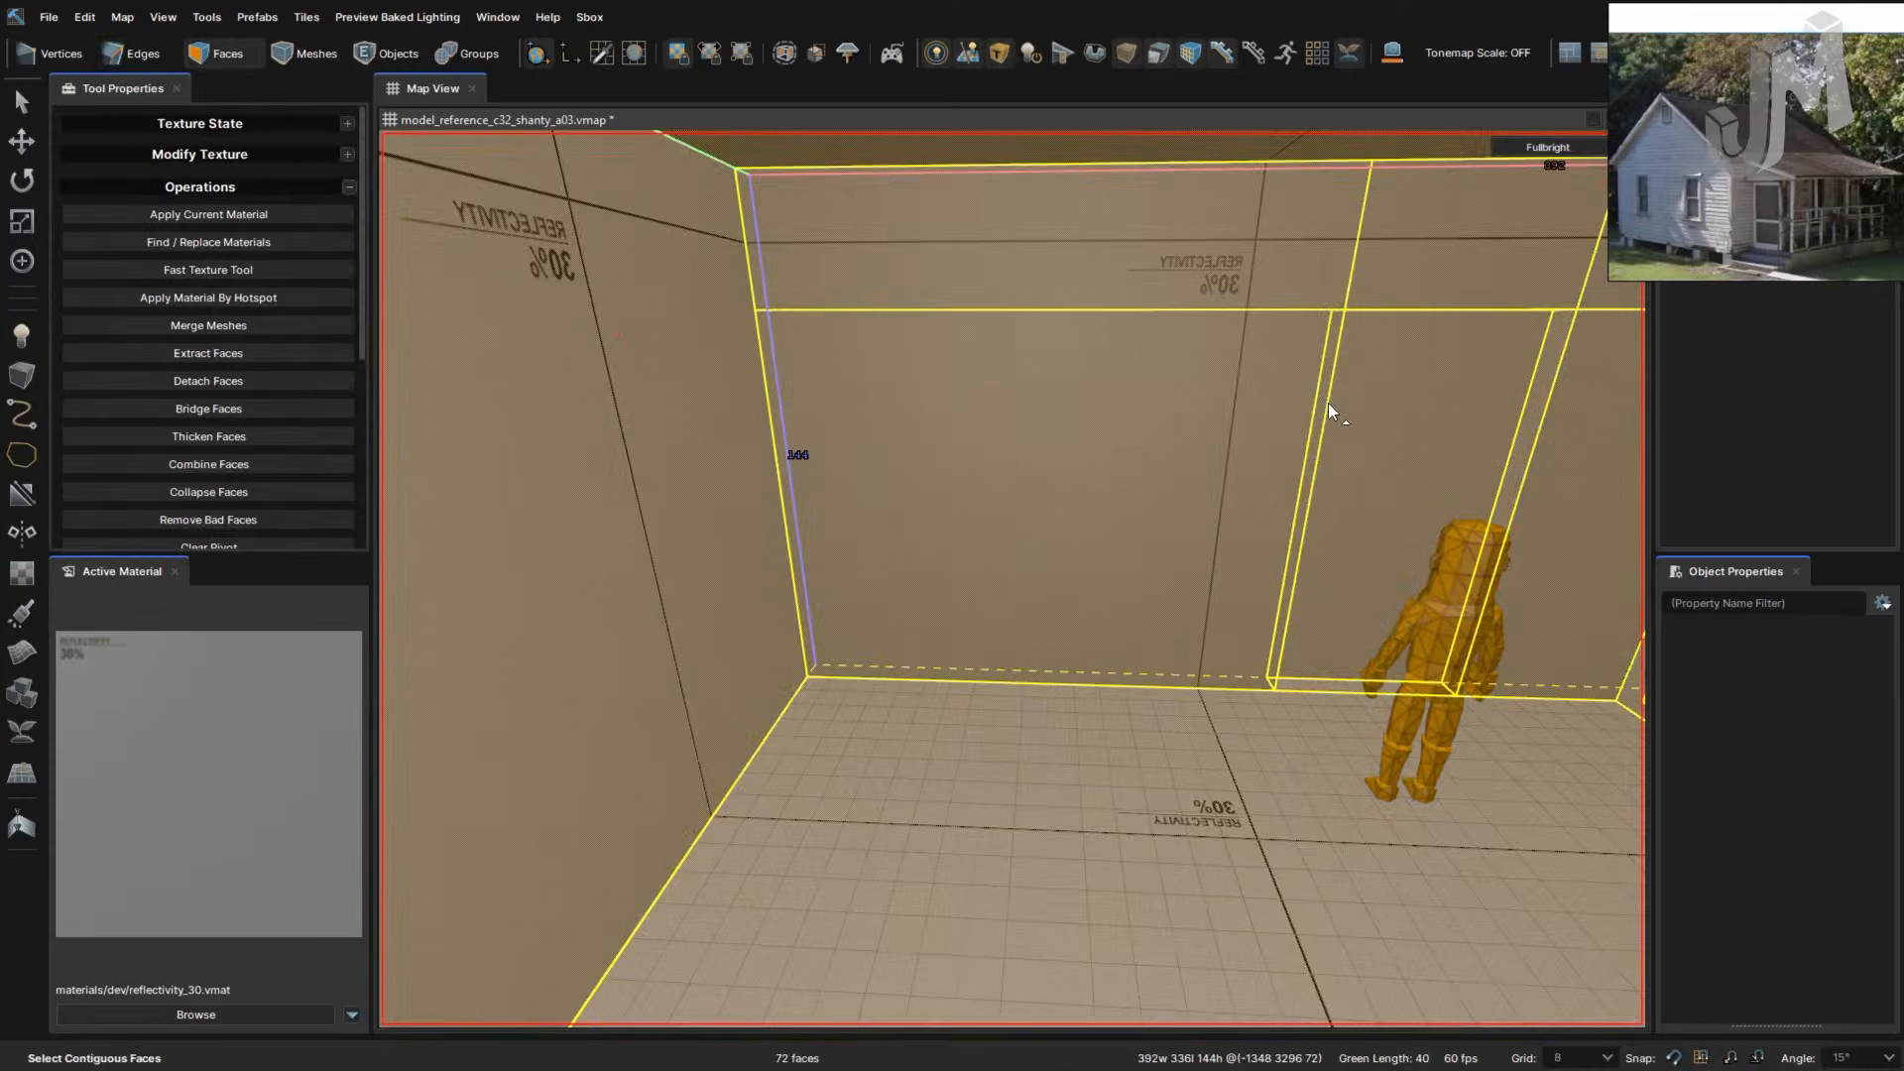
{"action": "key", "text": "2"}
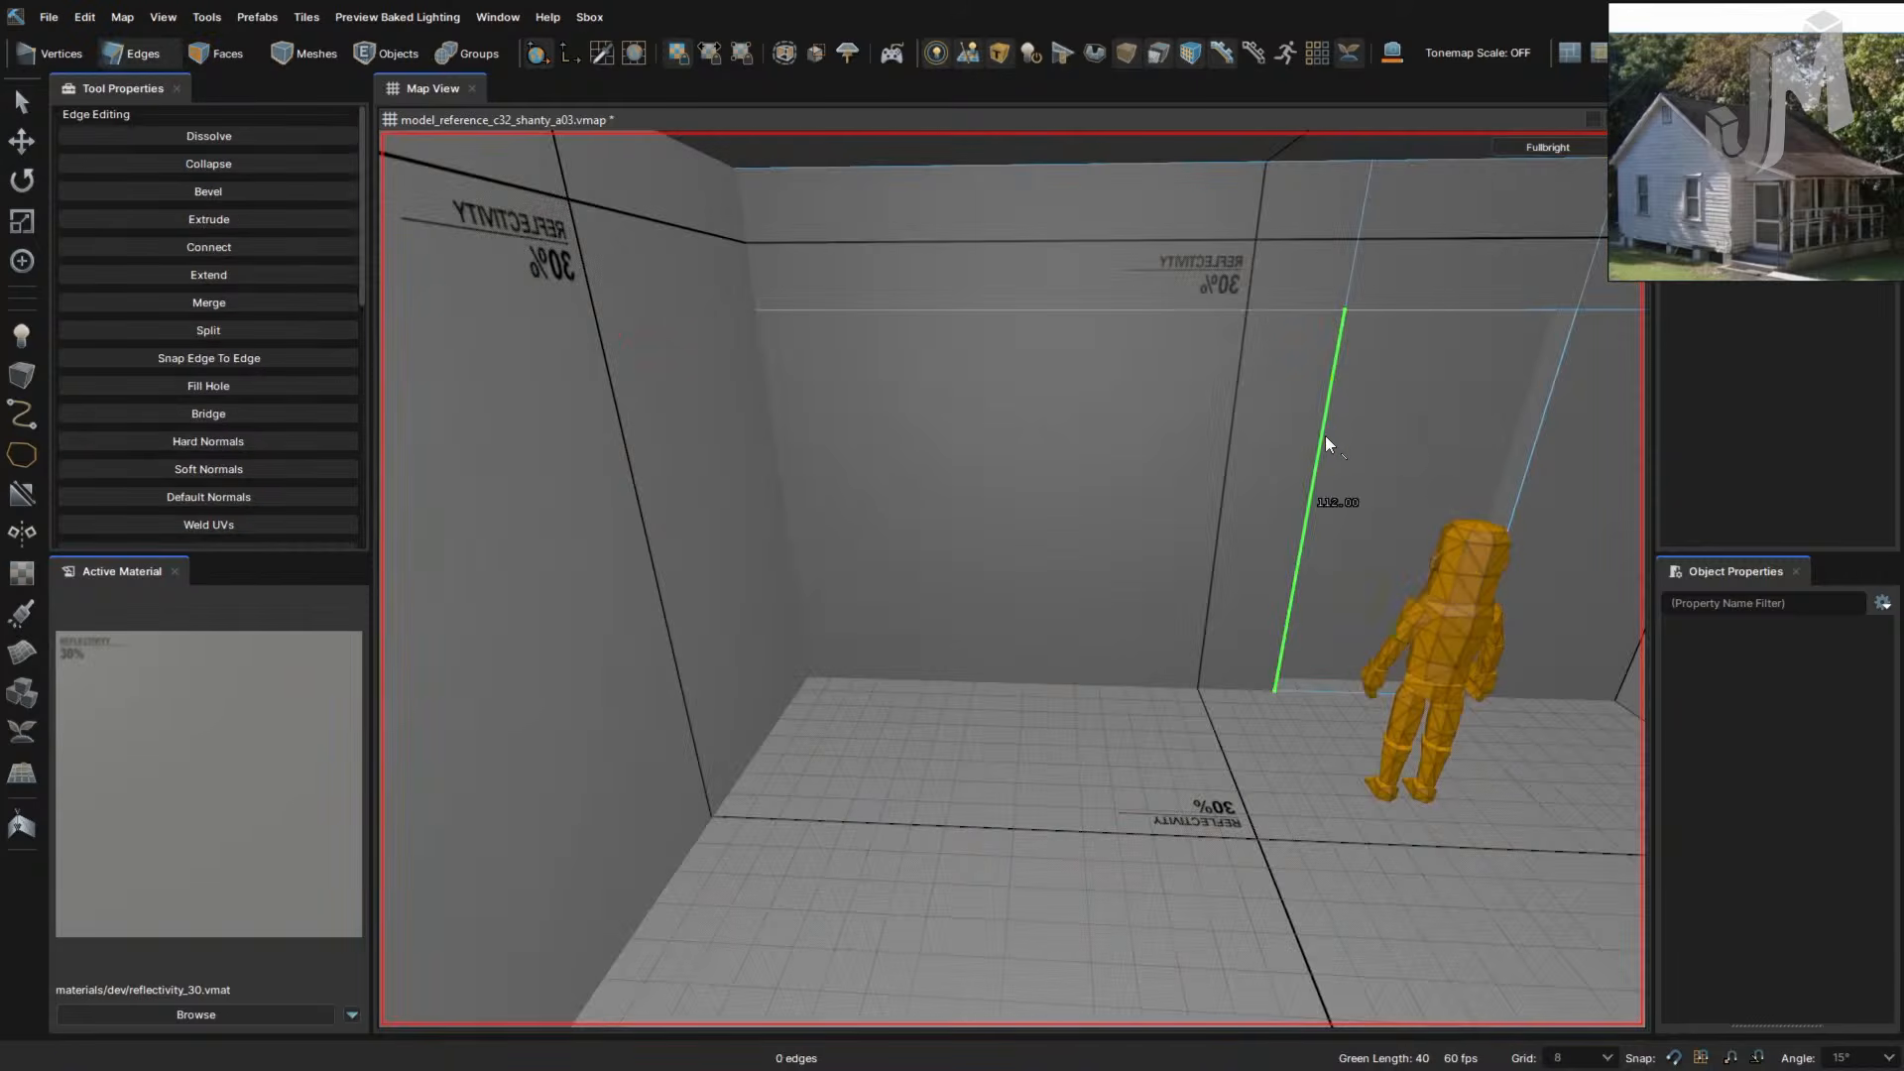
{"action": "double_click", "coordinate": [1324, 436]}
{"action": "left_click", "coordinate": [1352, 280]}
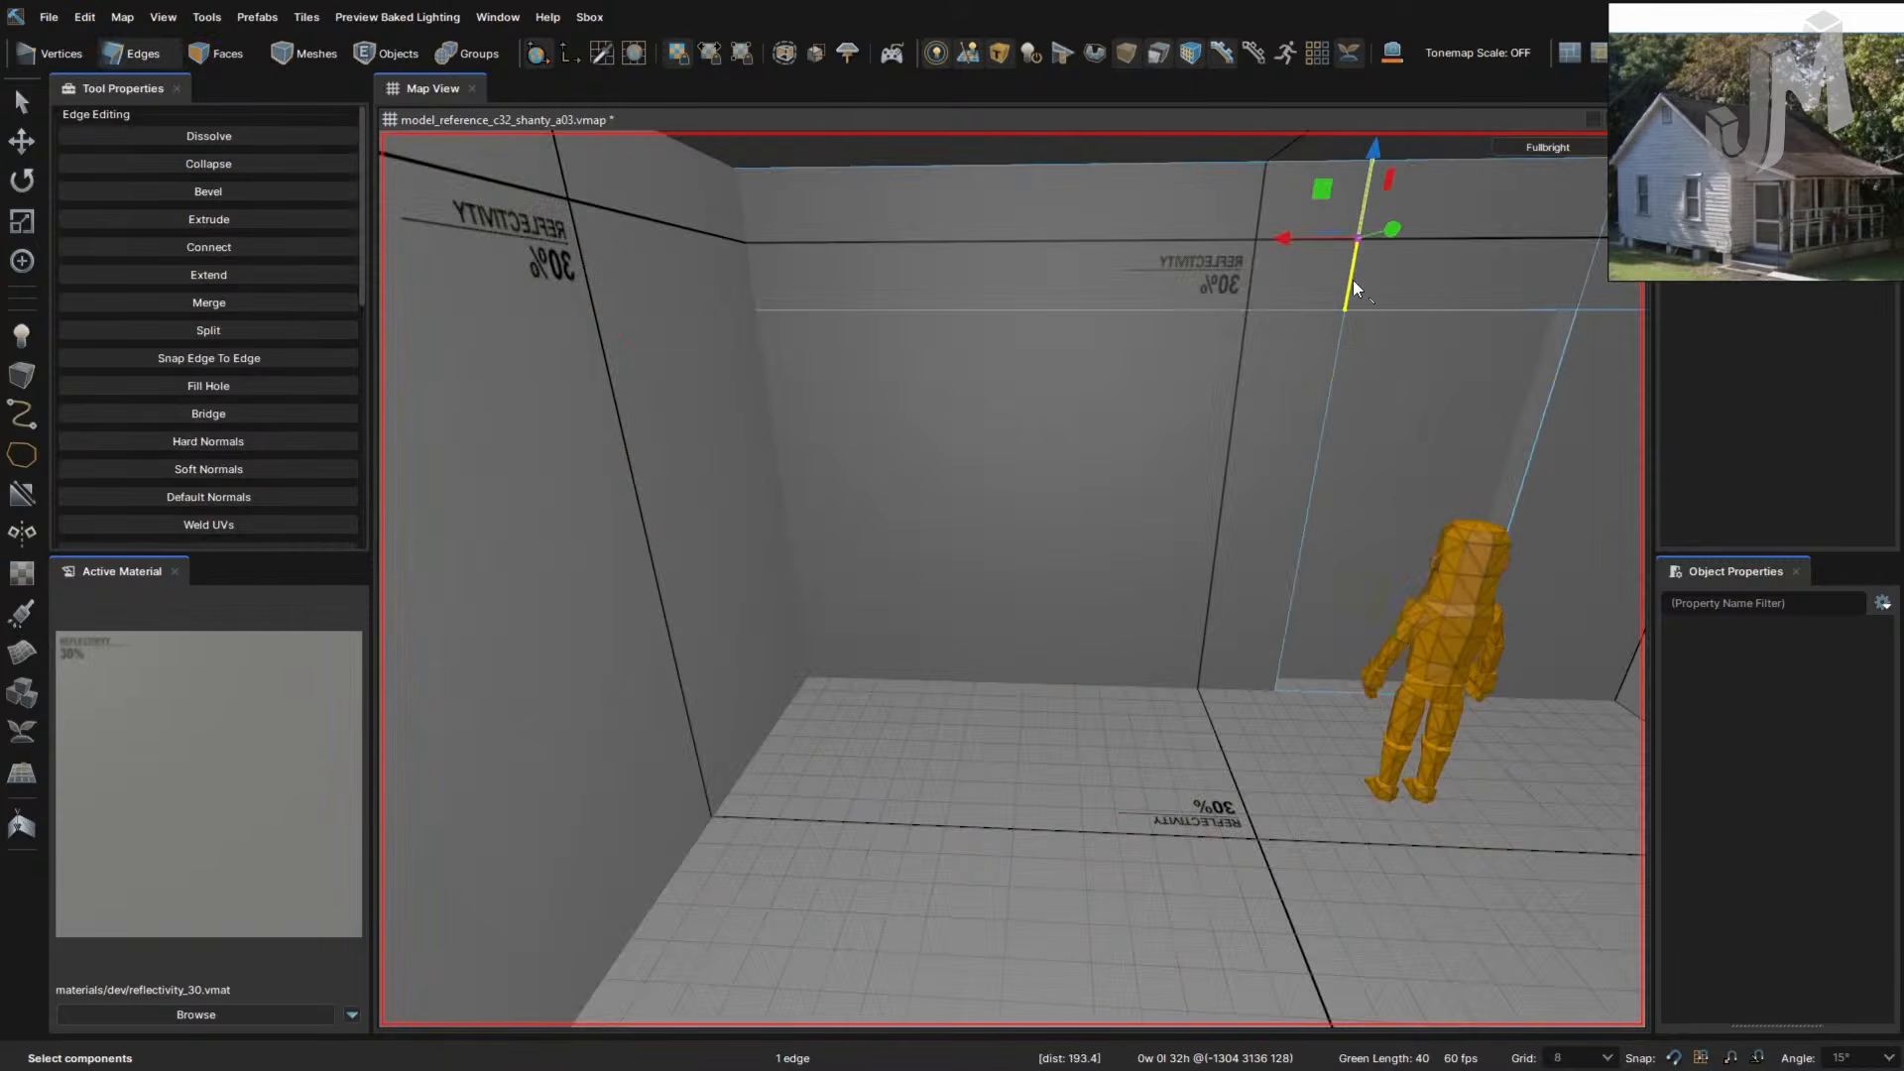
{"action": "right_click_drag", "start_coordinate": [1352, 280], "coordinate": [1228, 331]}
- Select the door's vertical edges, undoing an accidental extrusion
{"action": "double_click", "coordinate": [1182, 353]}
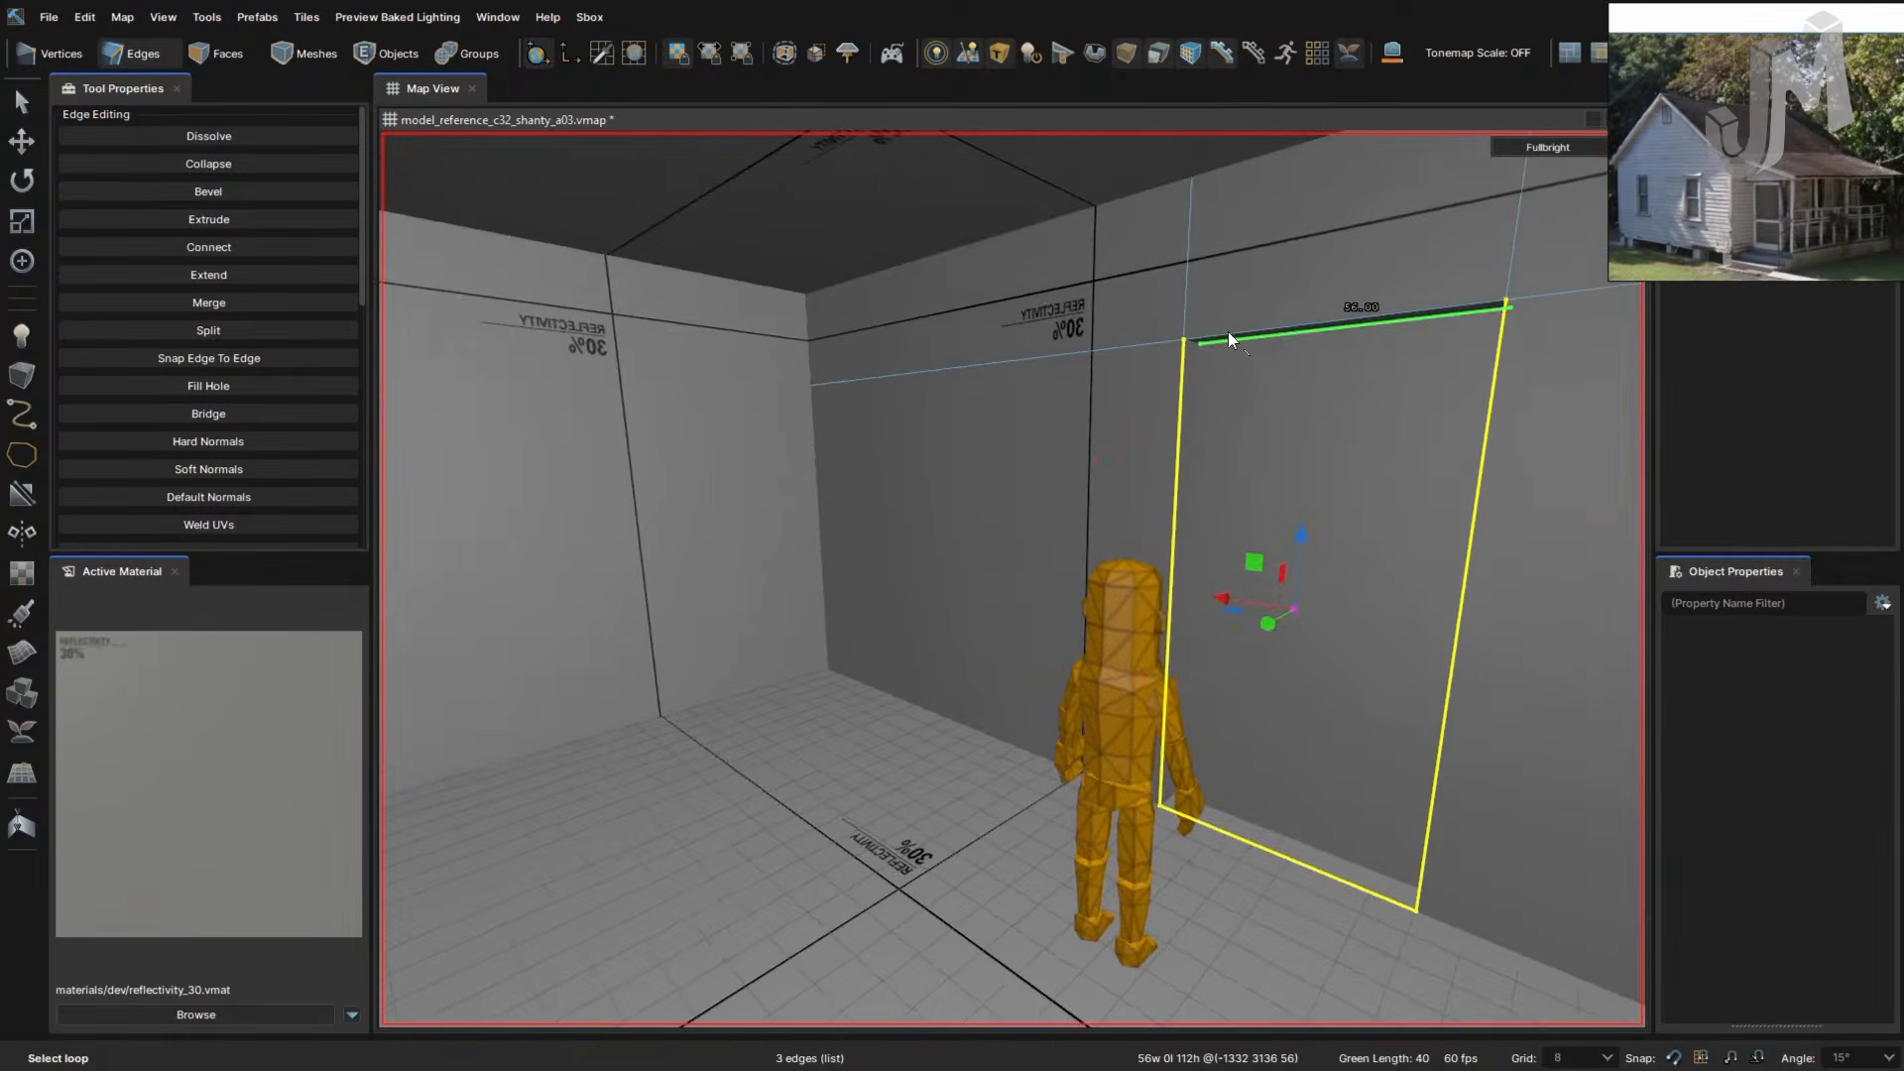
{"action": "left_click", "coordinate": [1186, 289]}
{"action": "left_click", "coordinate": [1185, 381], "text": "shift"}
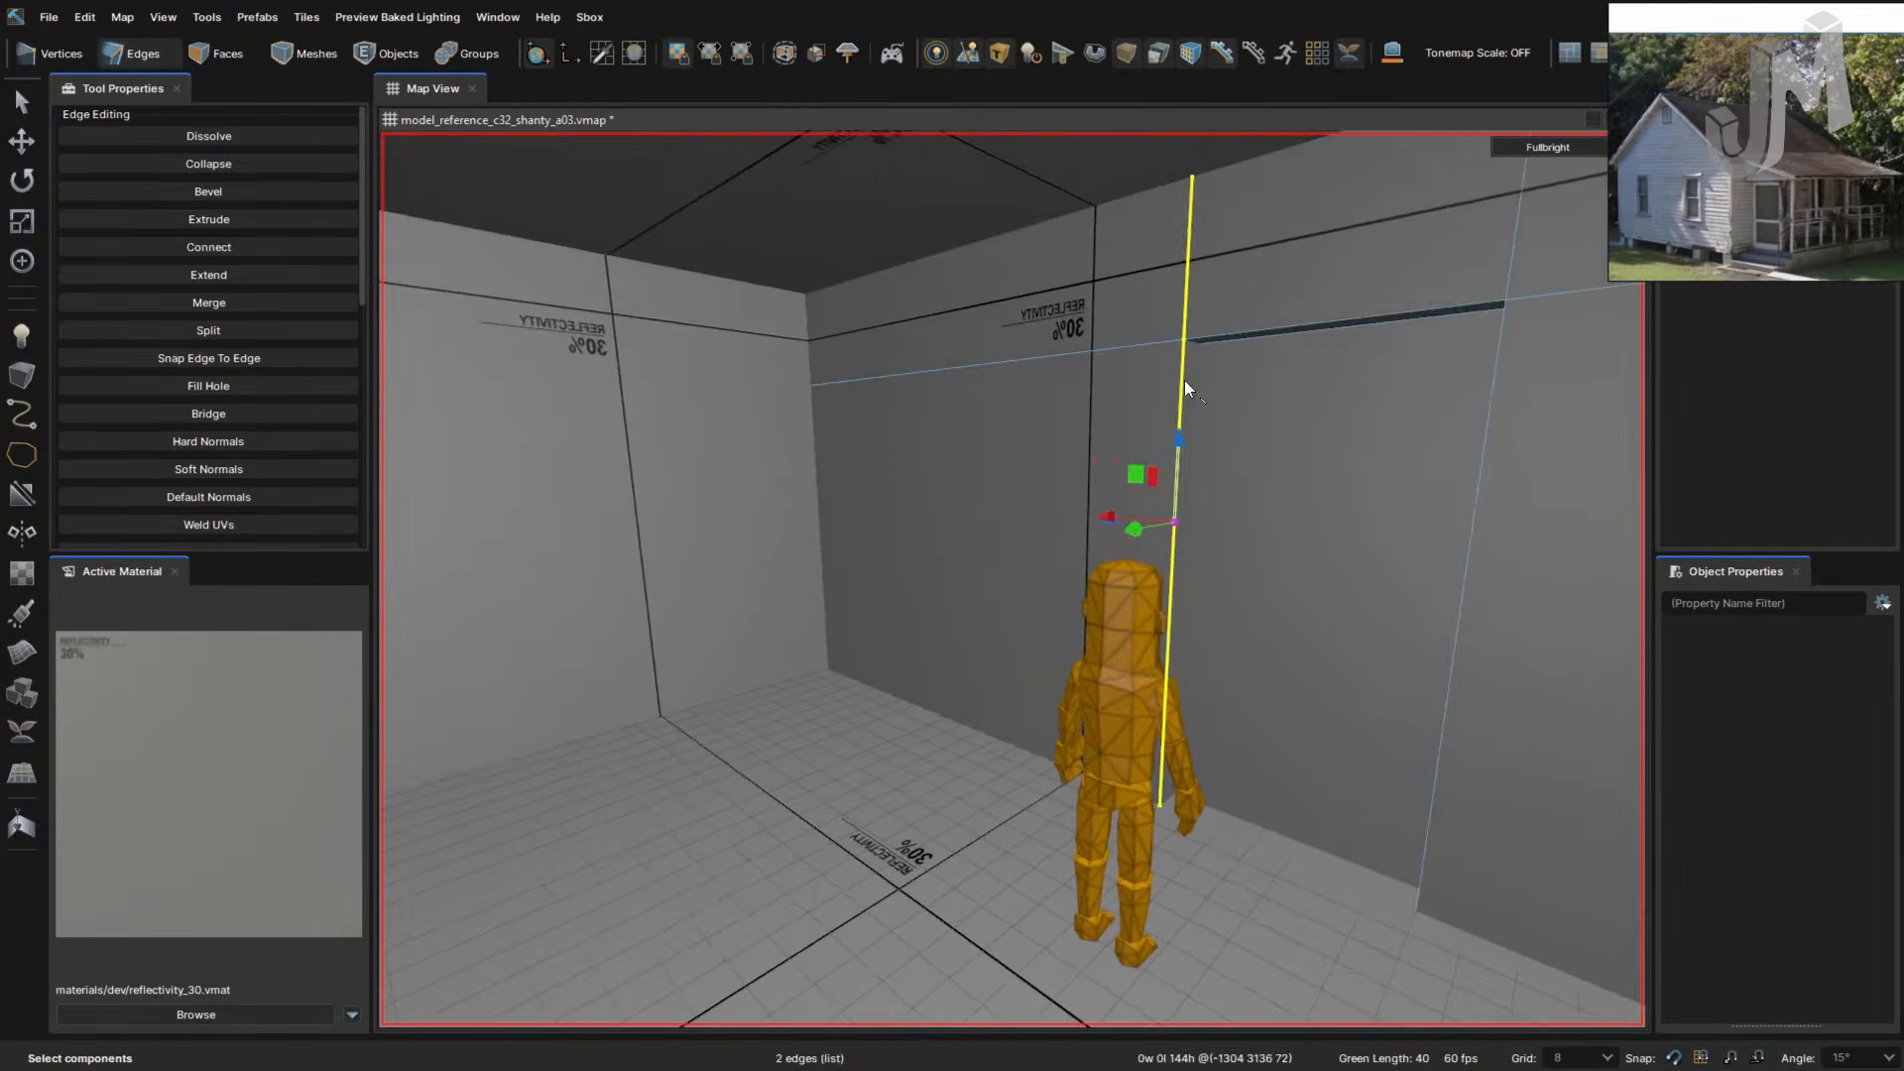
{"action": "left_click_drag", "start_coordinate": [1174, 522], "coordinate": [960, 508], "text": "shift"}
{"action": "key", "text": "ctrl+z"}
{"action": "right_click_drag", "start_coordinate": [1124, 529], "coordinate": [1123, 529]}
- Connect the back wall's ceiling, mid-wall and floor edges with a new vertical edge, cancelling a bevel
{"action": "left_click", "coordinate": [753, 486]}
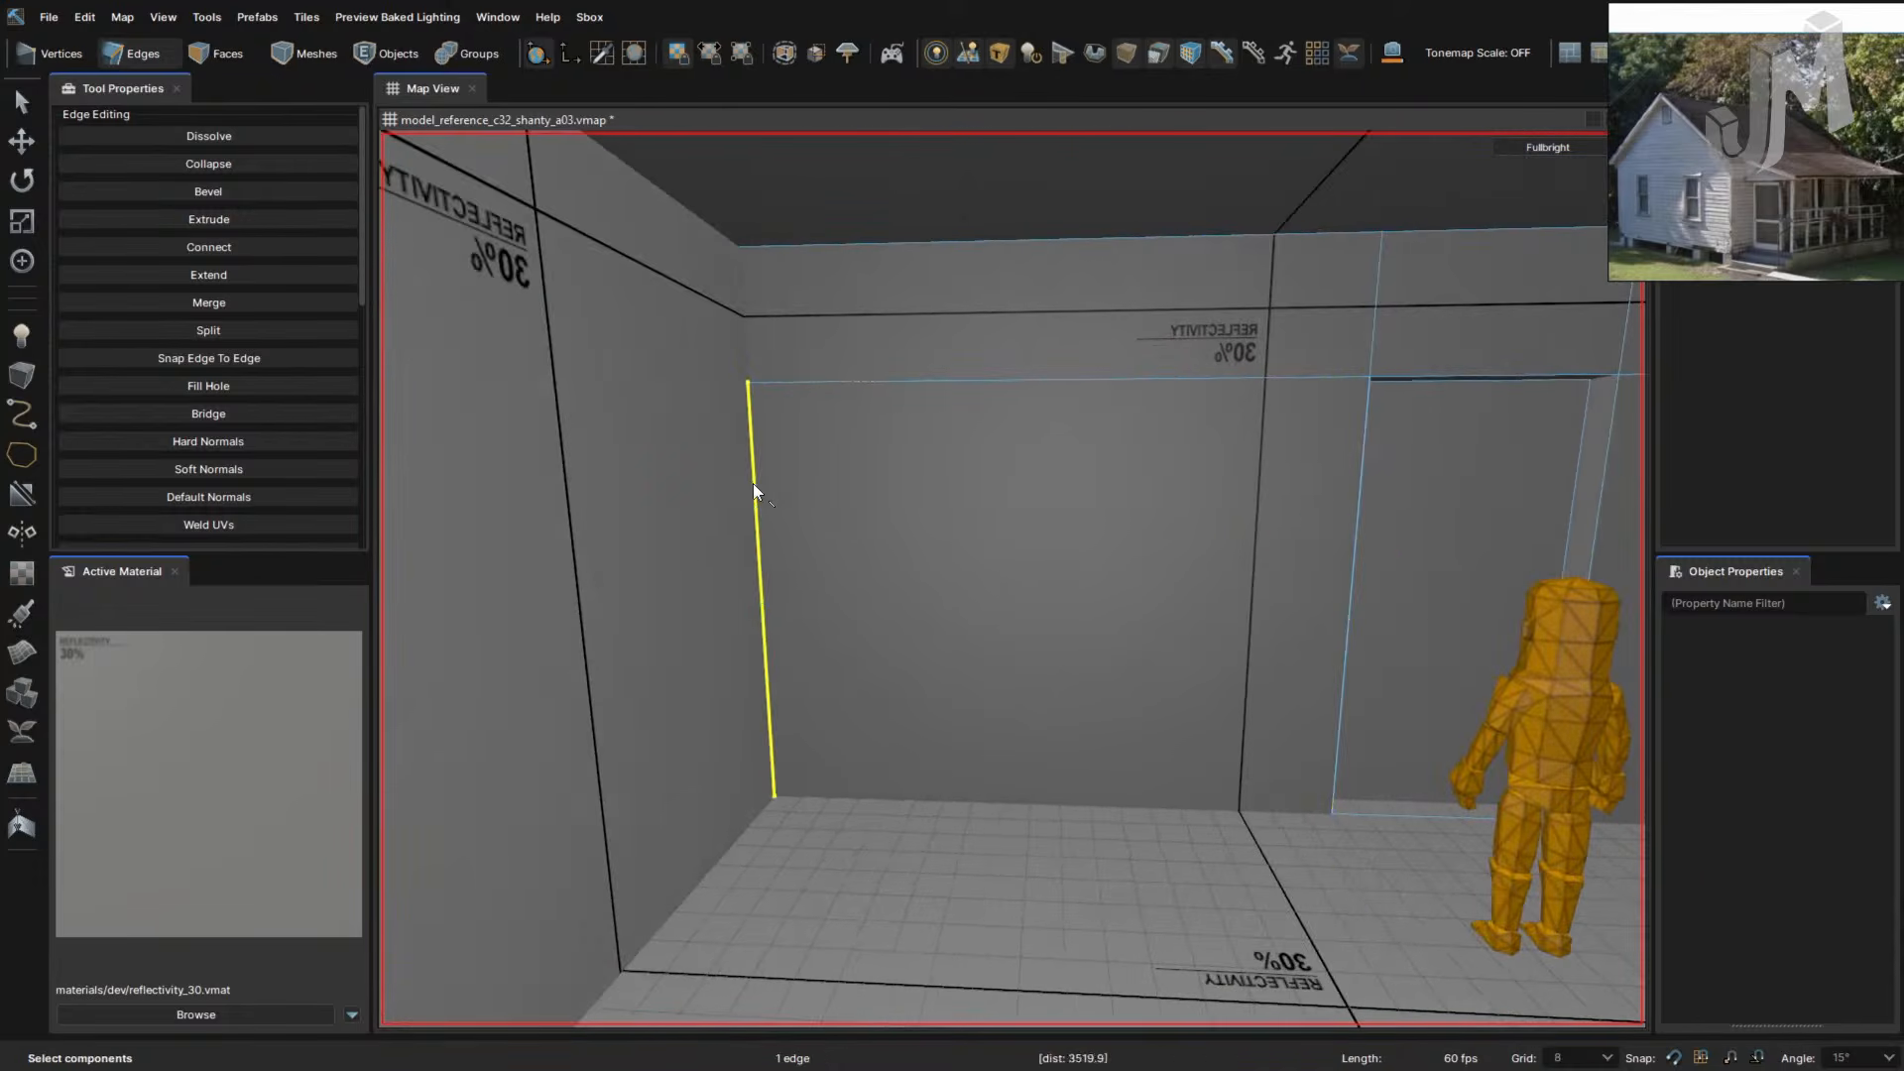
{"action": "left_click", "coordinate": [741, 335], "text": "ctrl"}
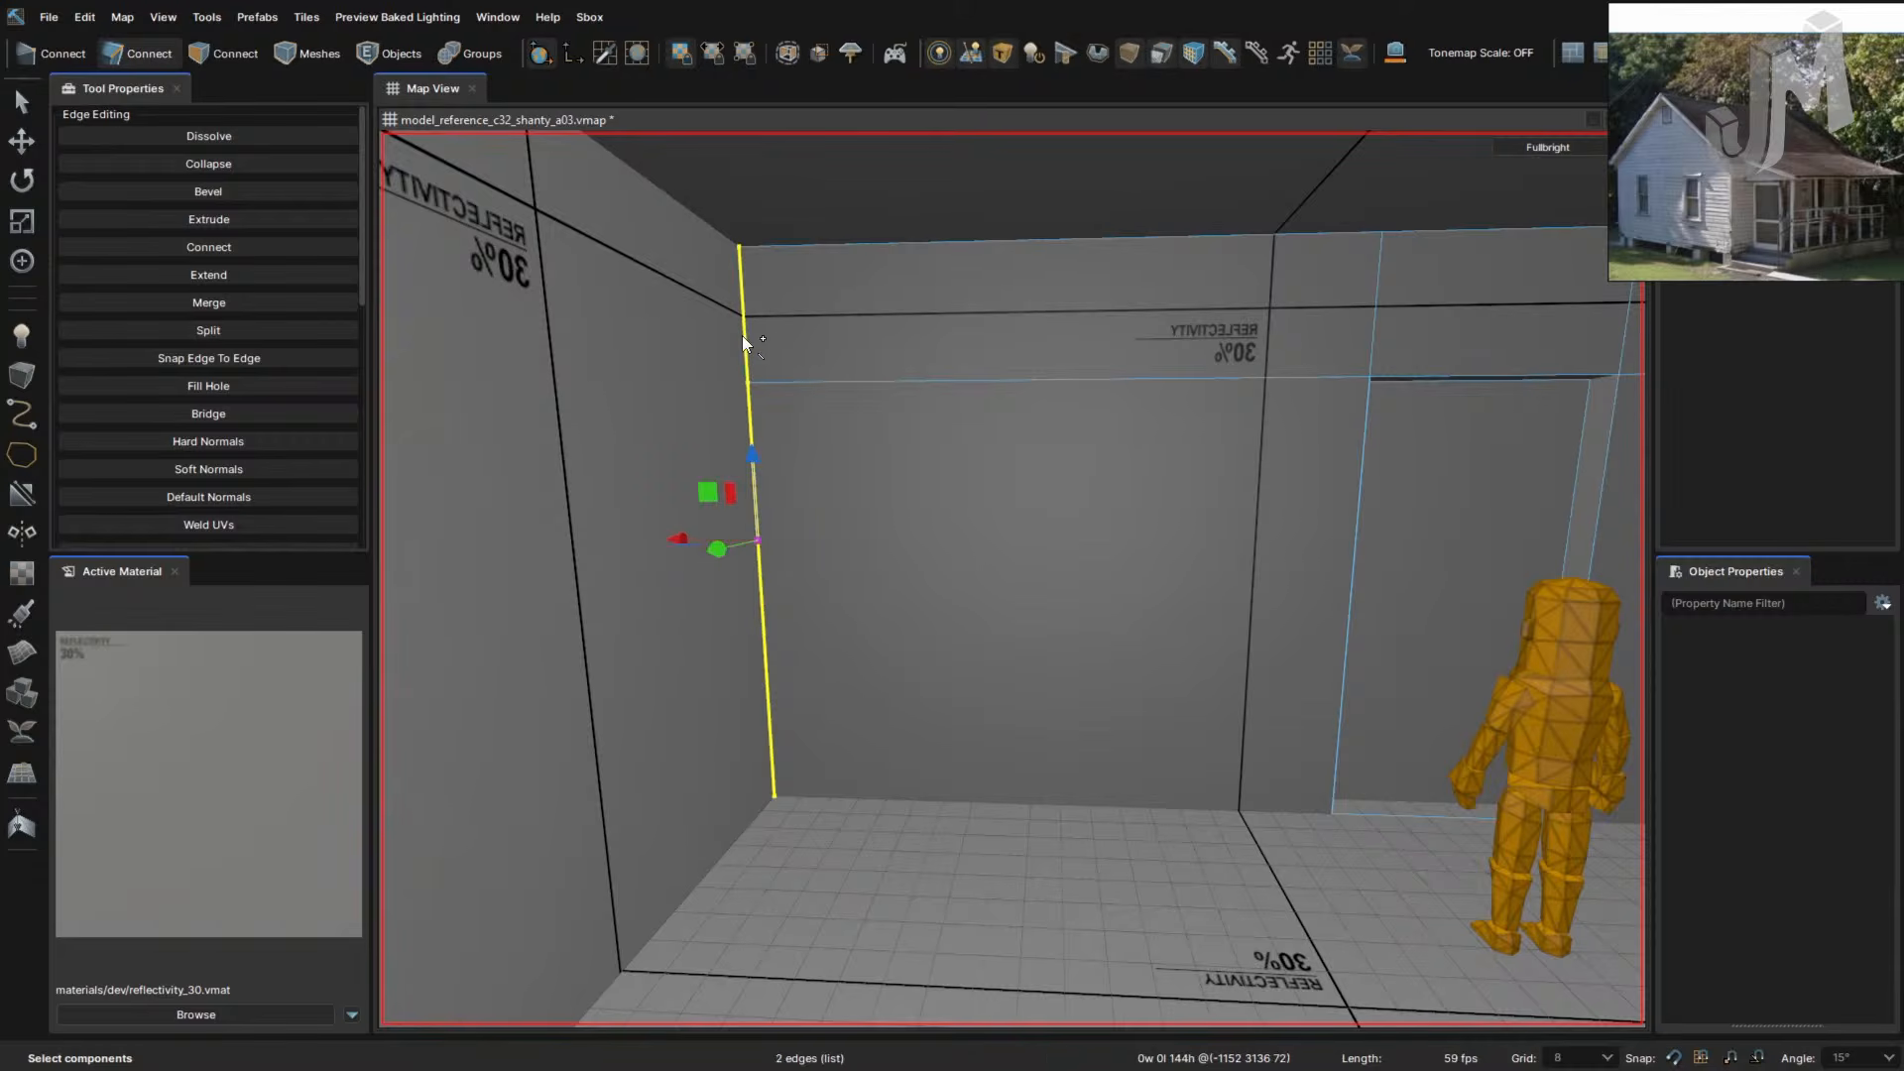
{"action": "left_click", "coordinate": [1010, 240]}
{"action": "left_click", "coordinate": [1031, 380], "text": "ctrl"}
{"action": "left_click", "coordinate": [1045, 801], "text": "ctrl"}
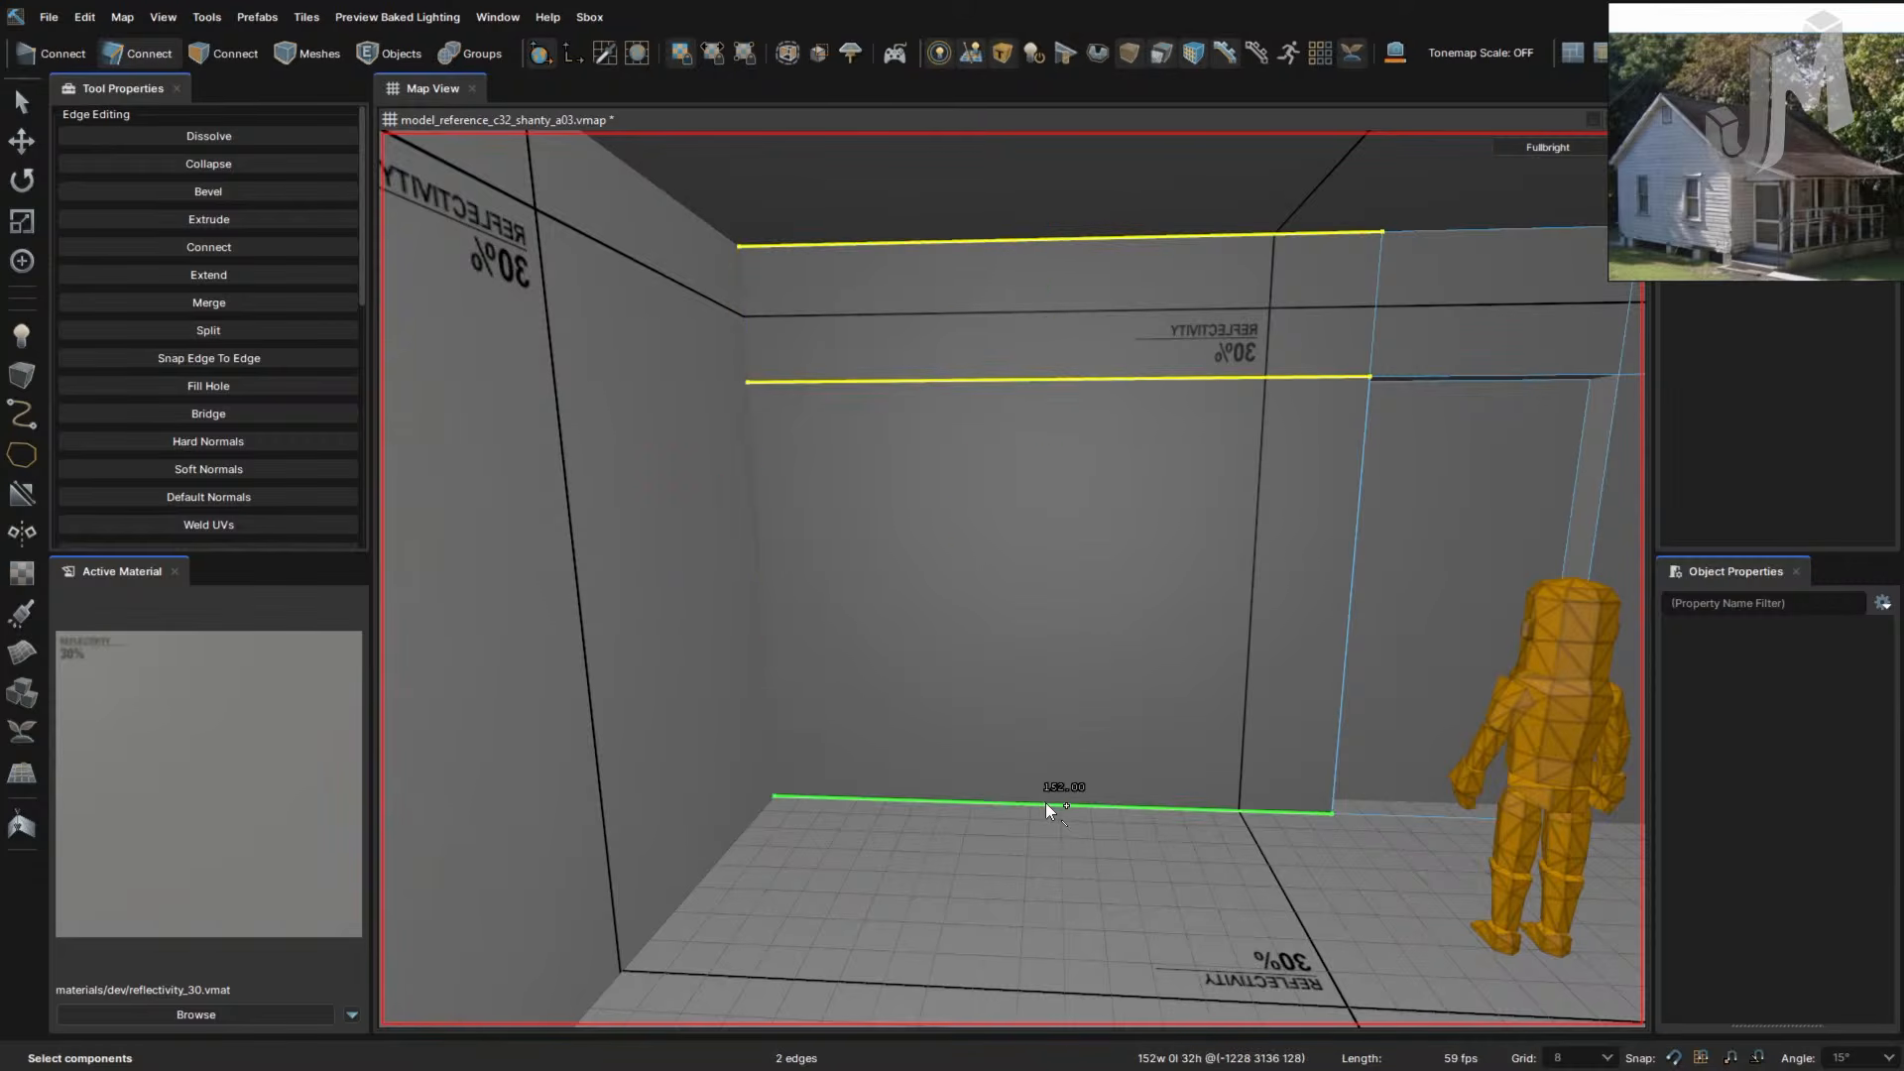
{"action": "key", "text": "alt+c"}
{"action": "key", "text": "ctrl+b"}
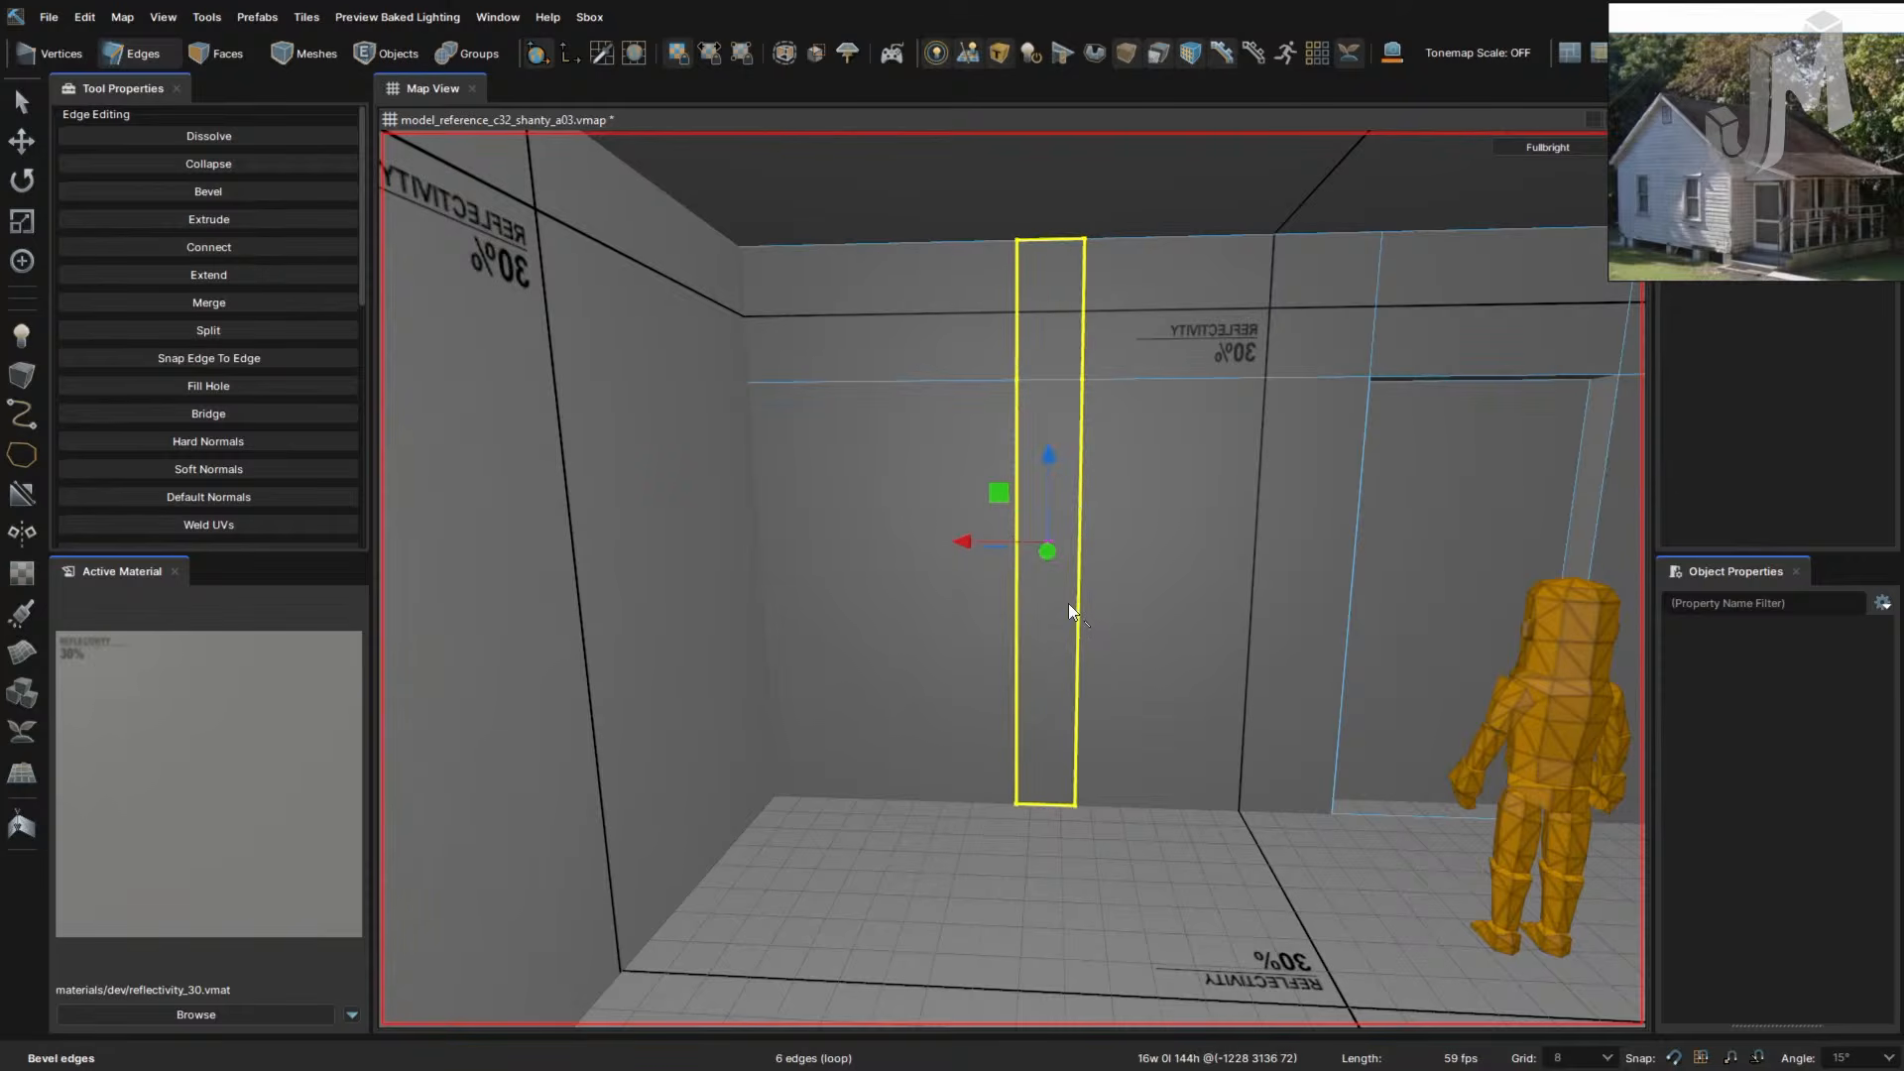
{"action": "key", "text": "Escape"}
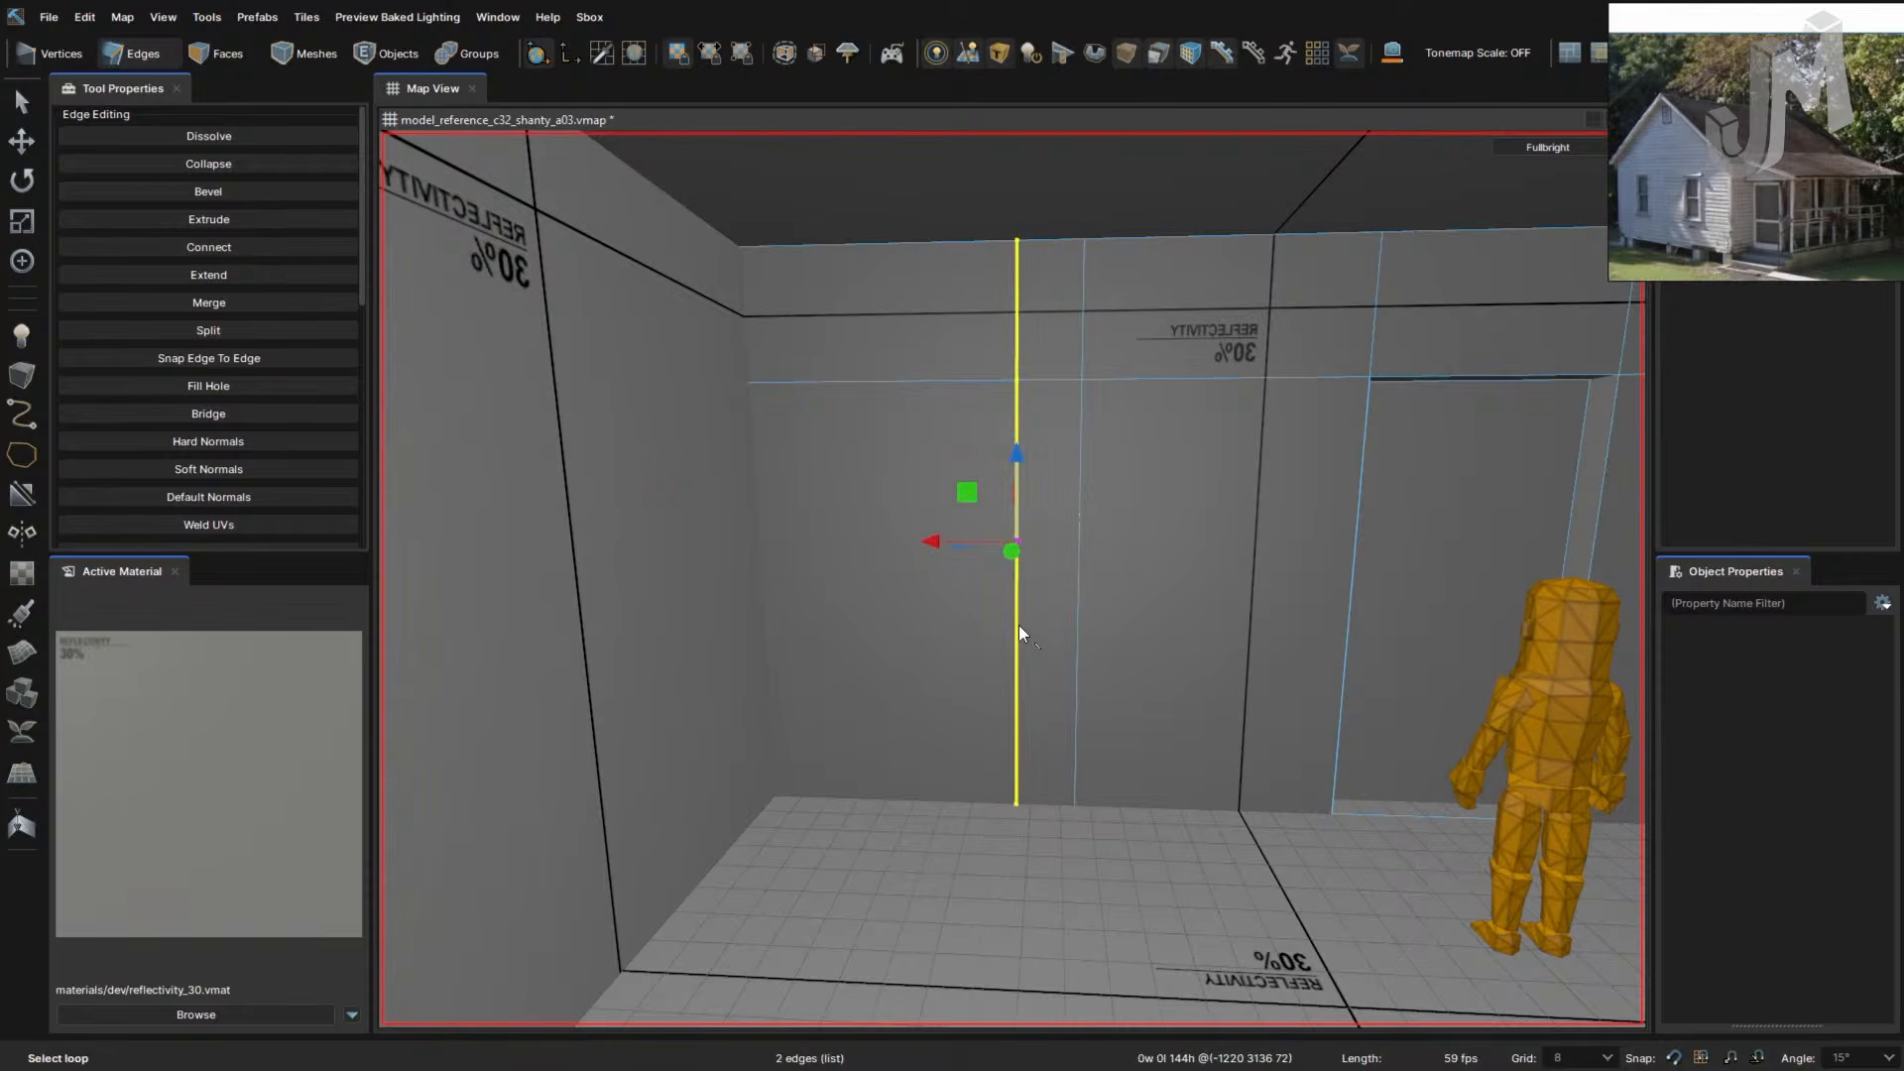
- Slide the vertical edge loops left and right along the wall, then undo the moves
{"action": "left_click_drag", "start_coordinate": [954, 551], "coordinate": [888, 551]}
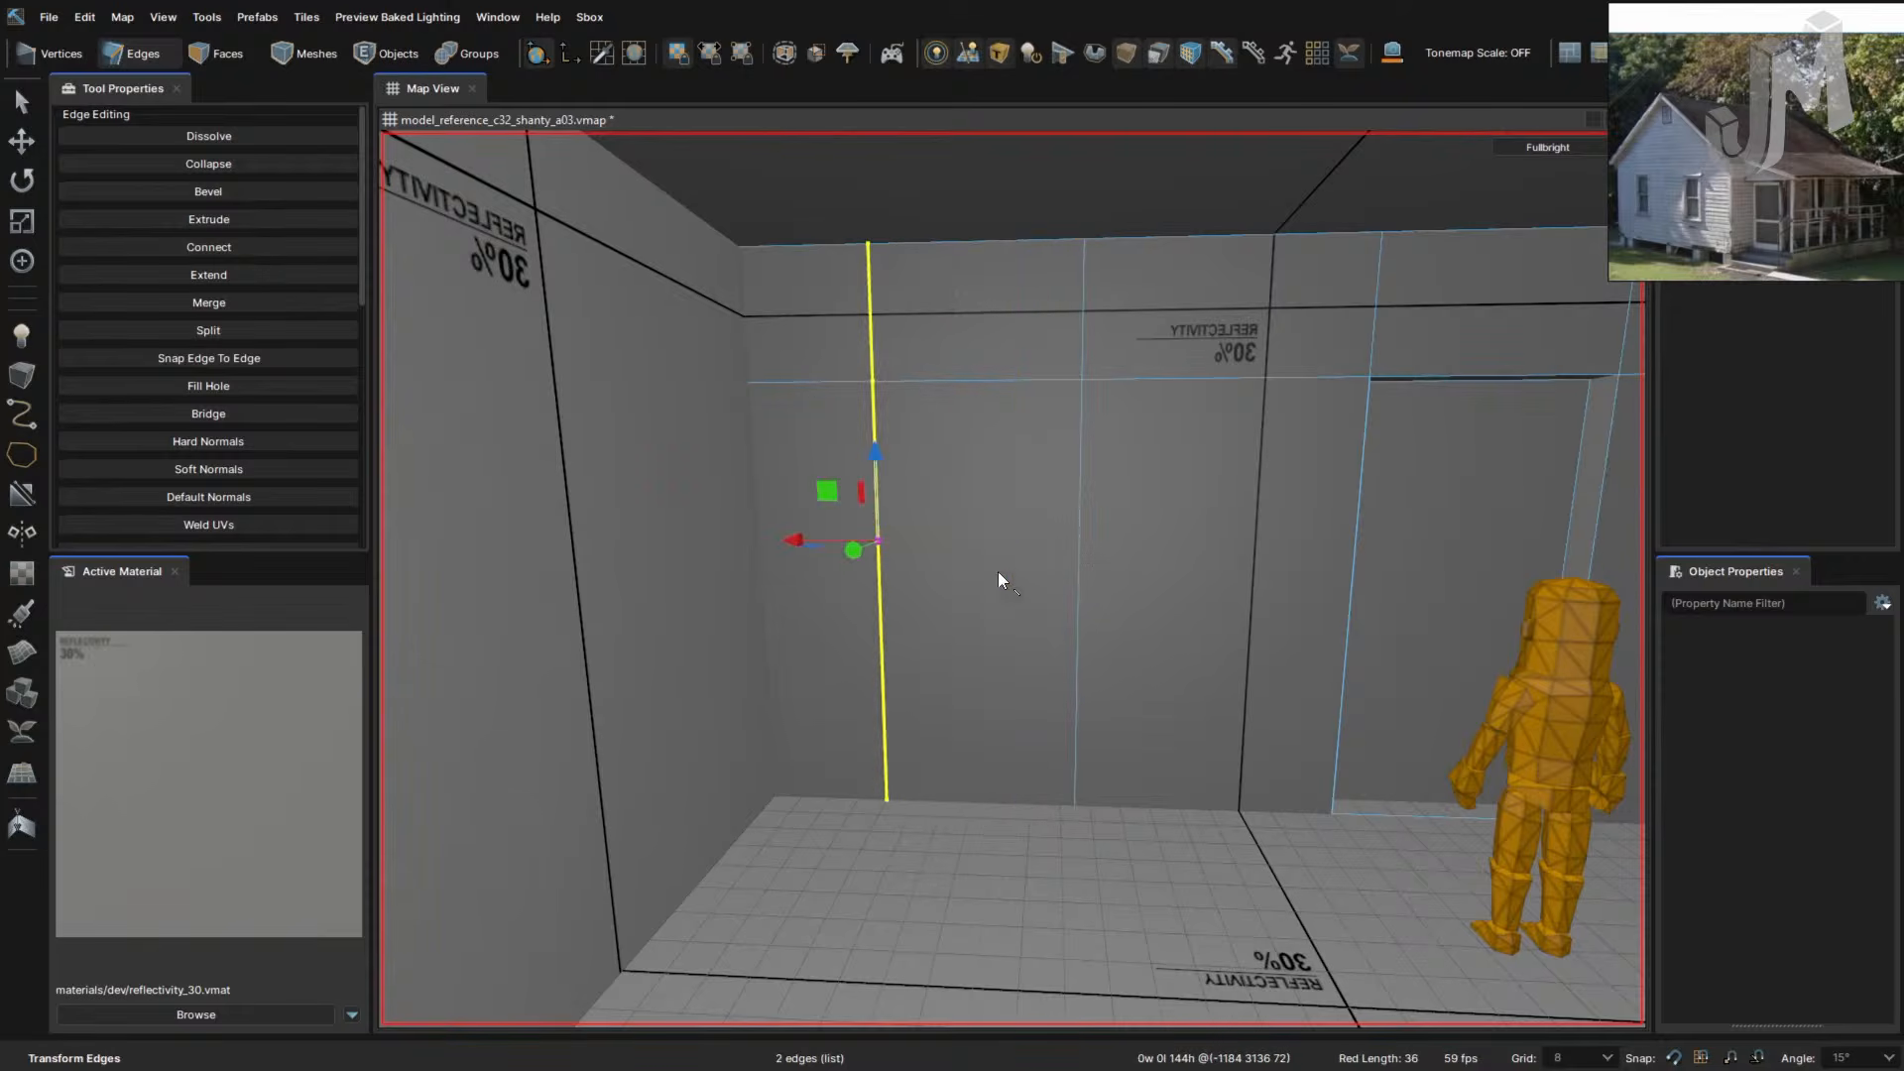
{"action": "double_click", "coordinate": [1081, 545]}
{"action": "left_click", "coordinate": [980, 540]}
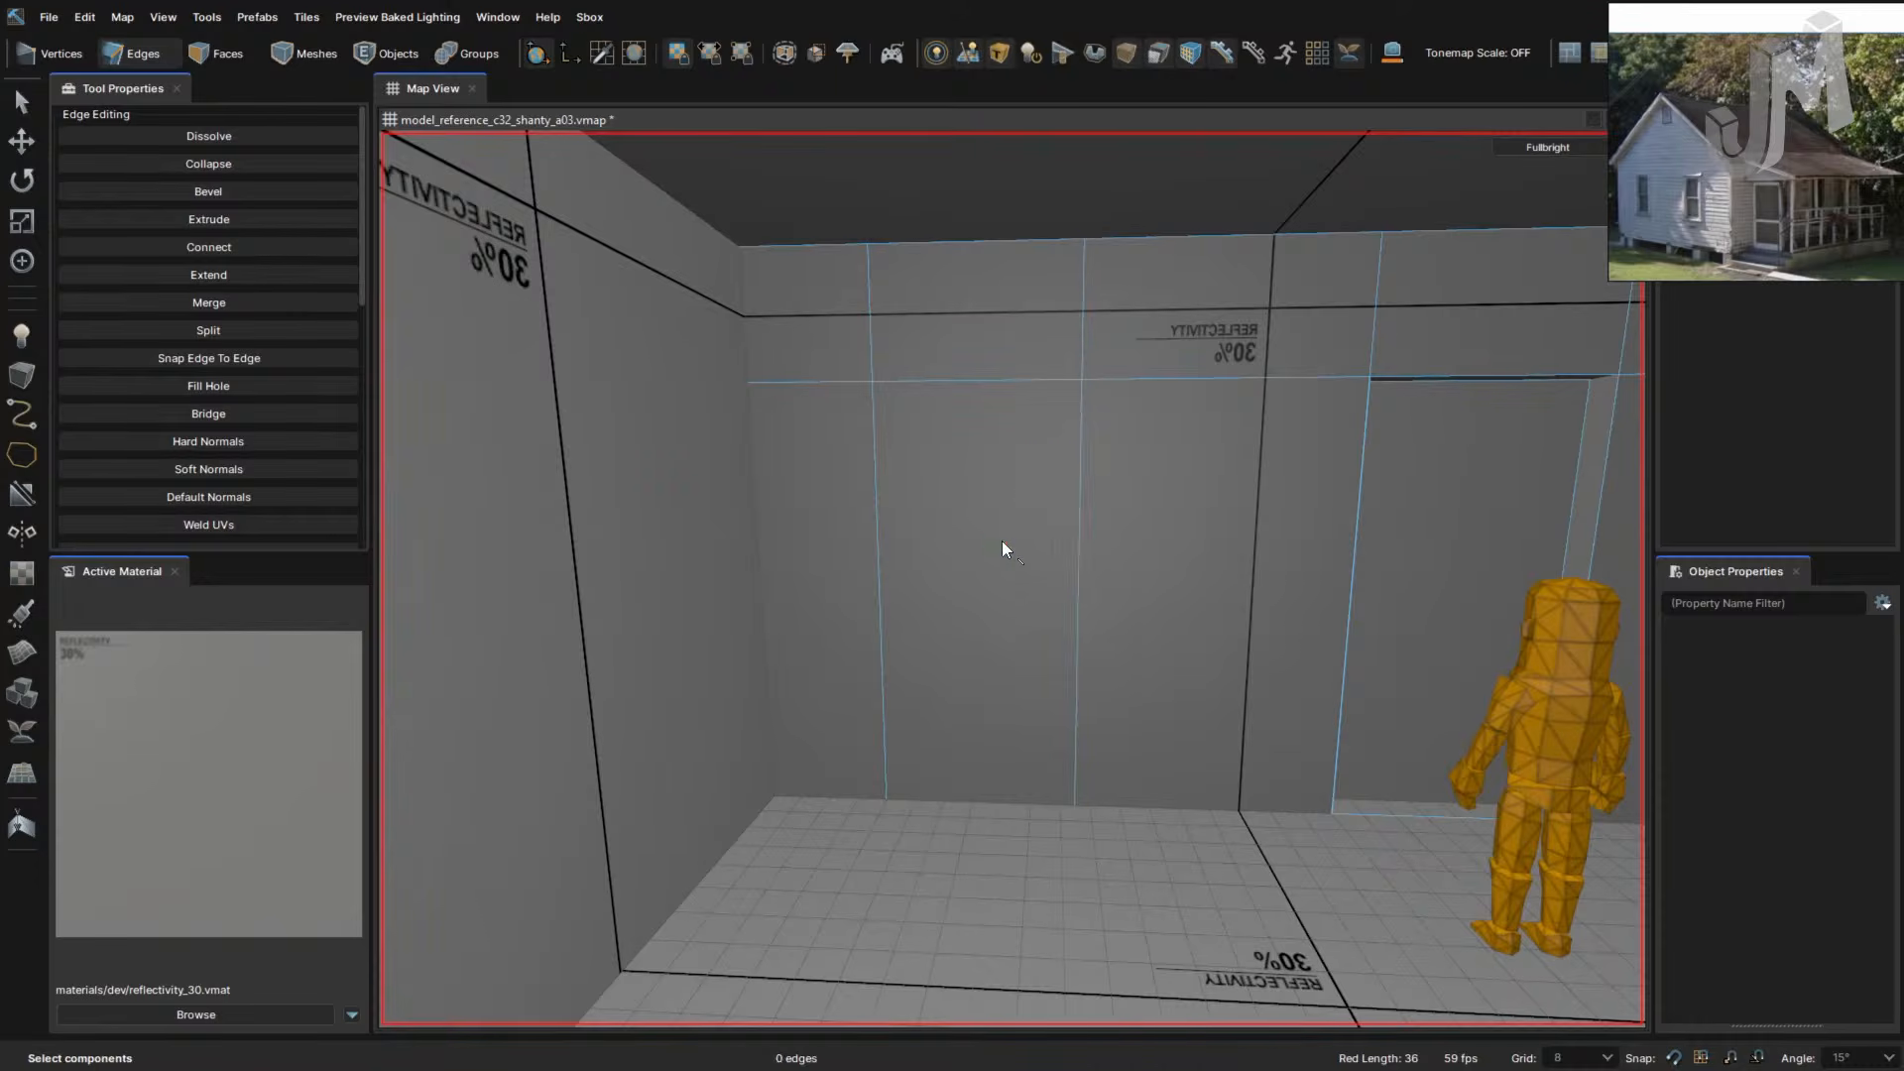
{"action": "double_click", "coordinate": [1079, 527]}
{"action": "left_click_drag", "start_coordinate": [1019, 544], "coordinate": [1124, 543]}
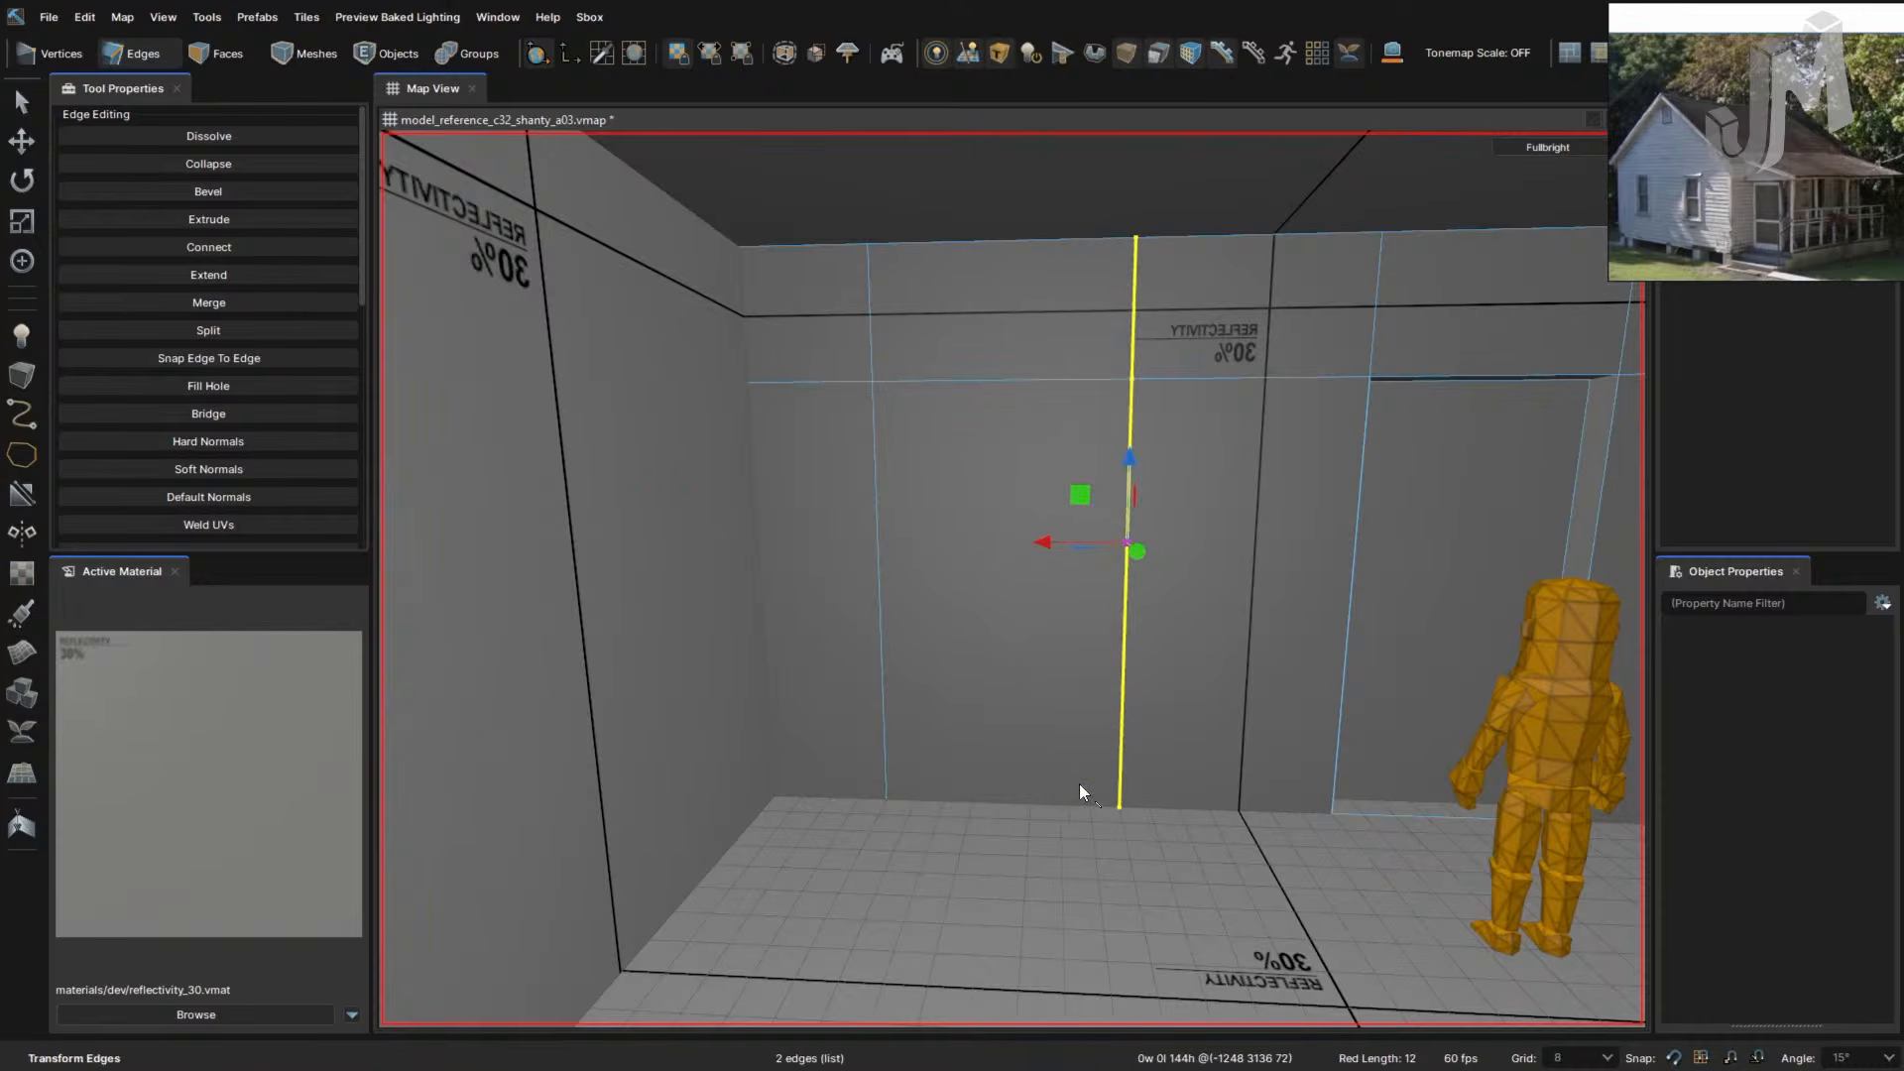
{"action": "left_click", "coordinate": [985, 491]}
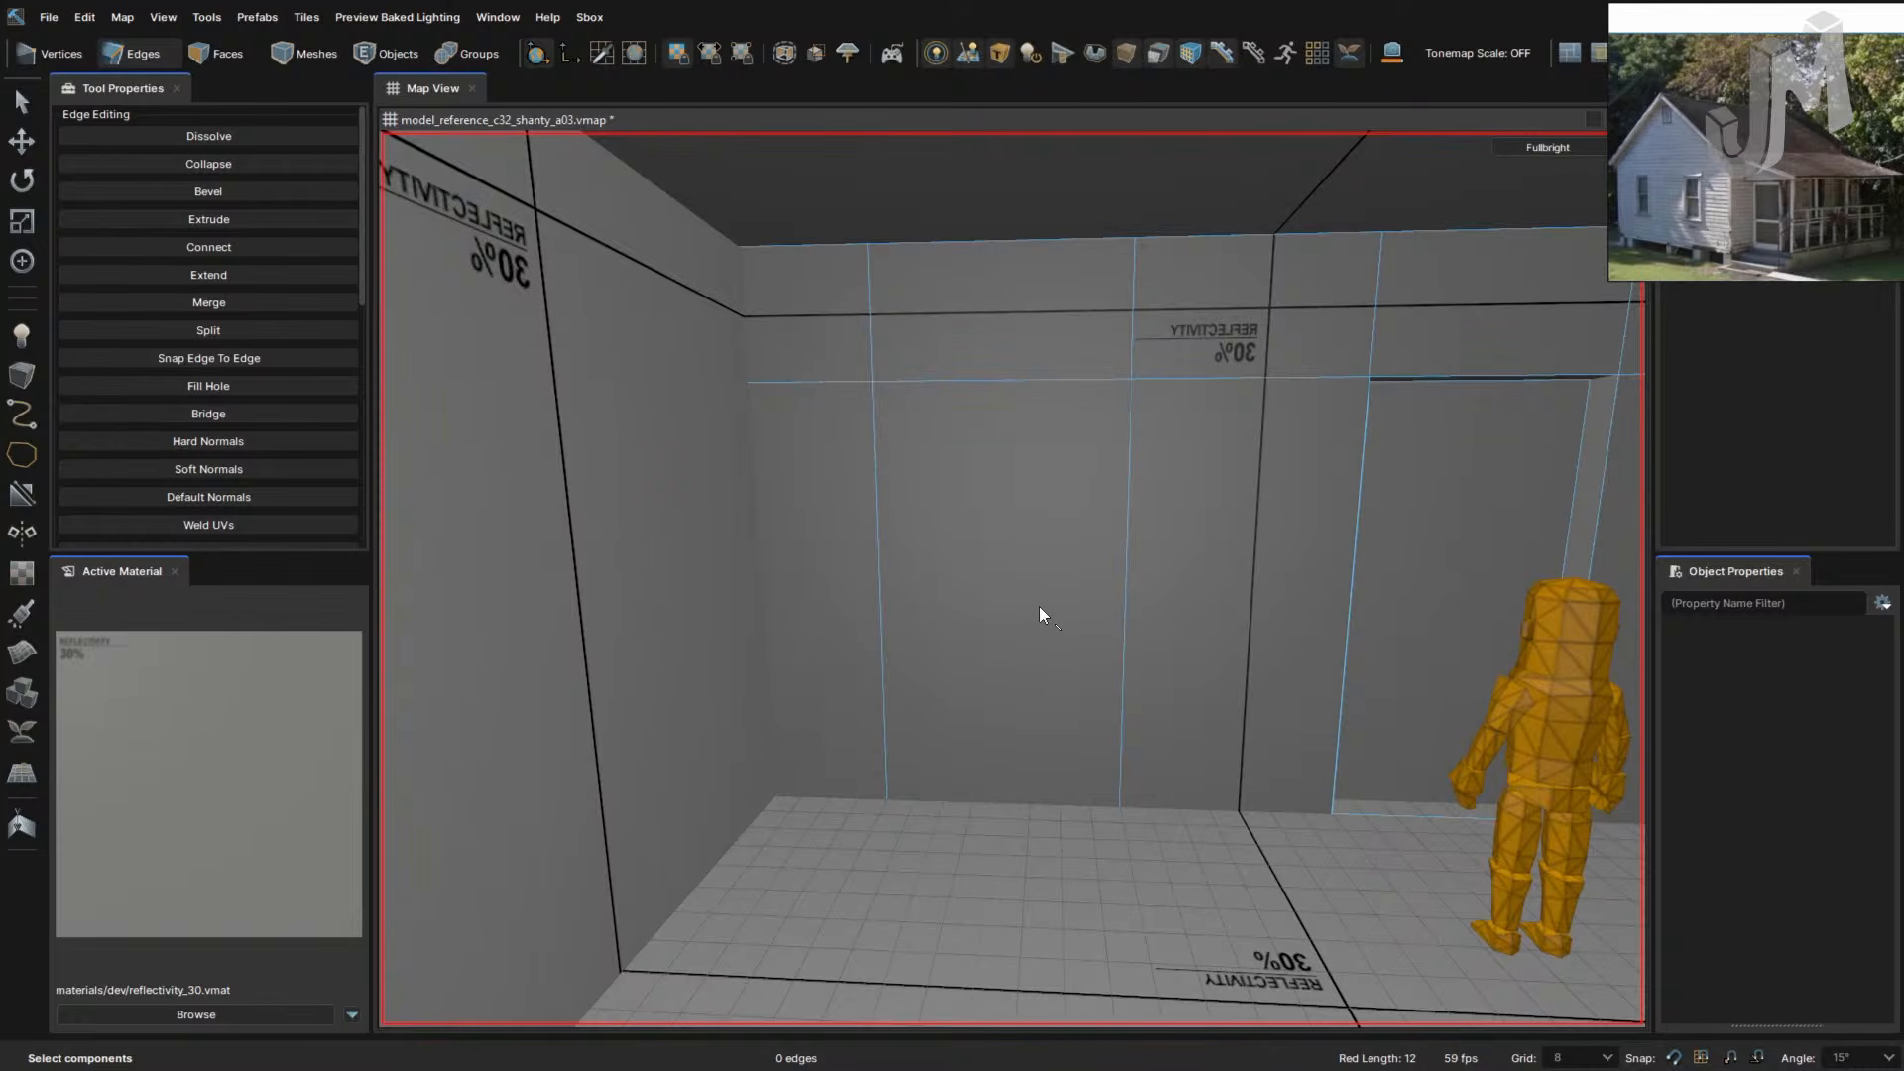
{"action": "key", "text": "ctrl+z"}
{"action": "key", "text": "ctrl+z"}
{"action": "key", "text": "ctrl+z"}
{"action": "key", "text": "ctrl+z"}
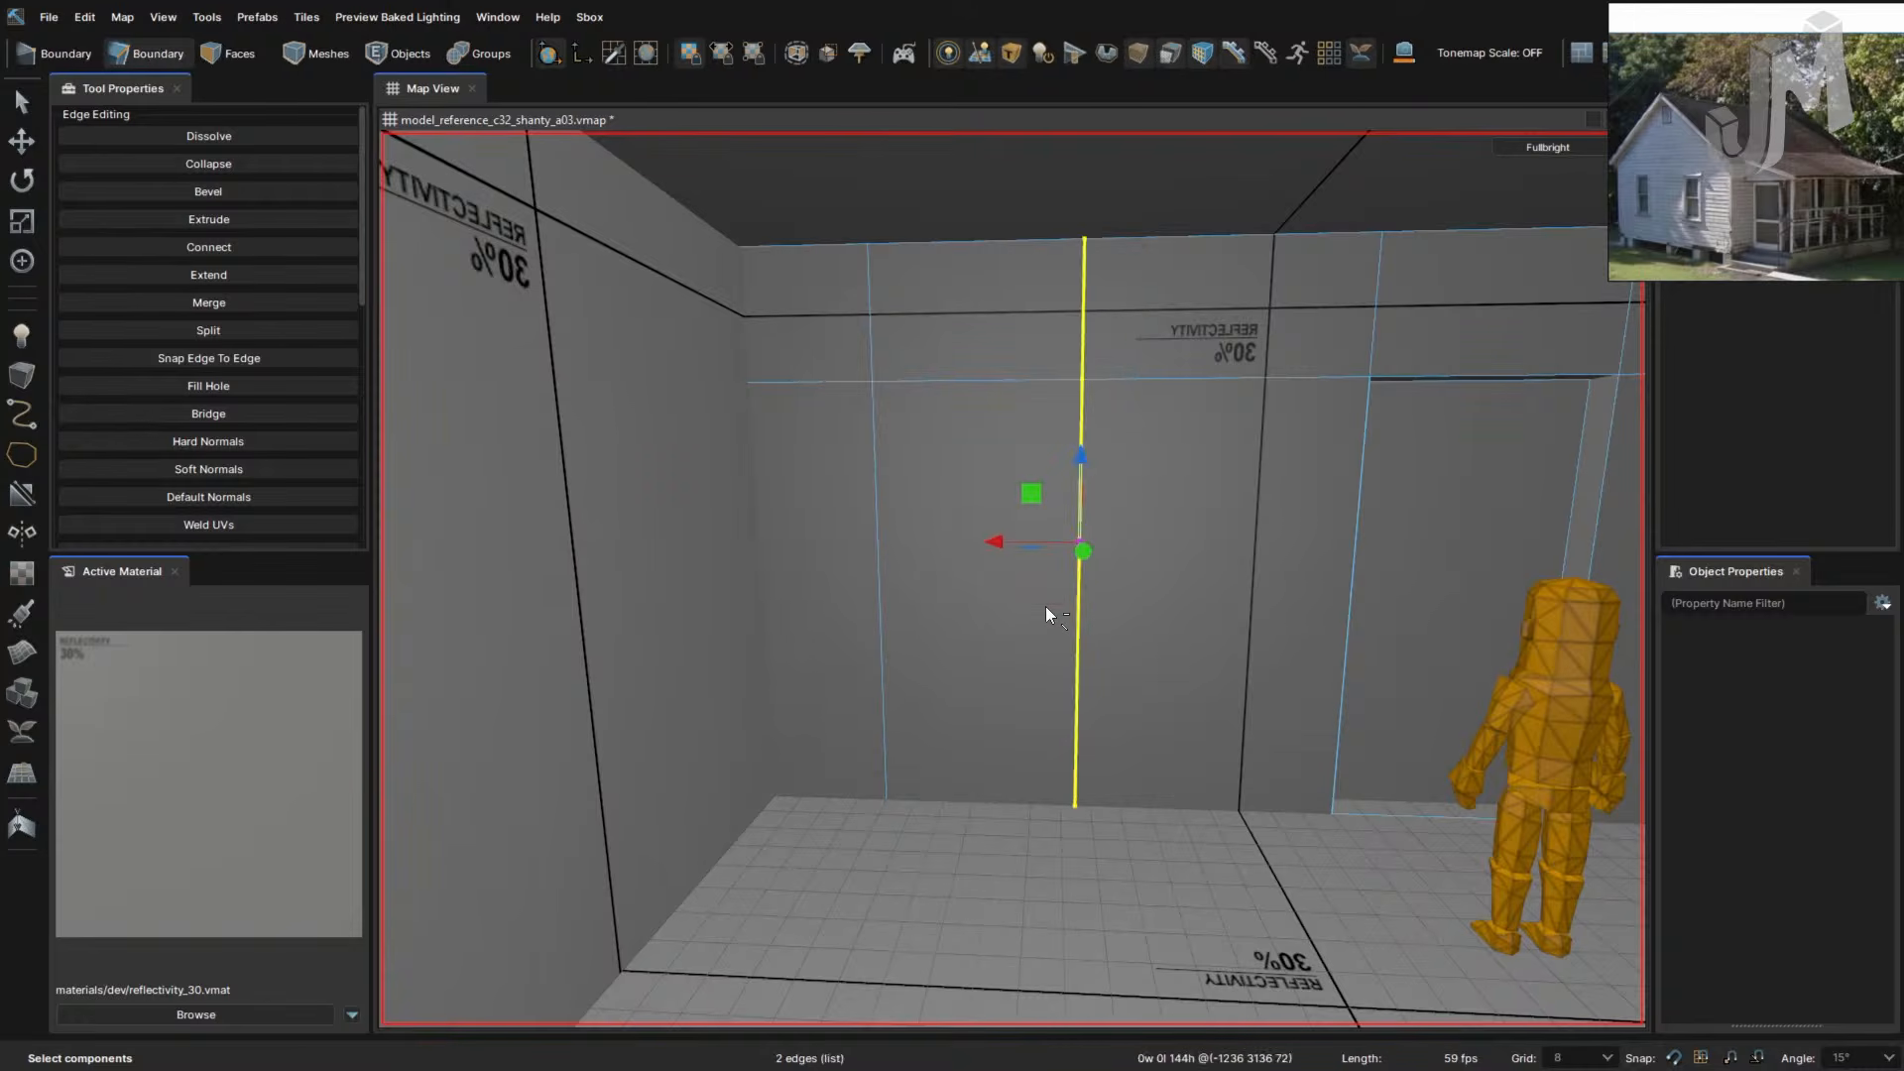
{"action": "key", "text": "ctrl+z"}
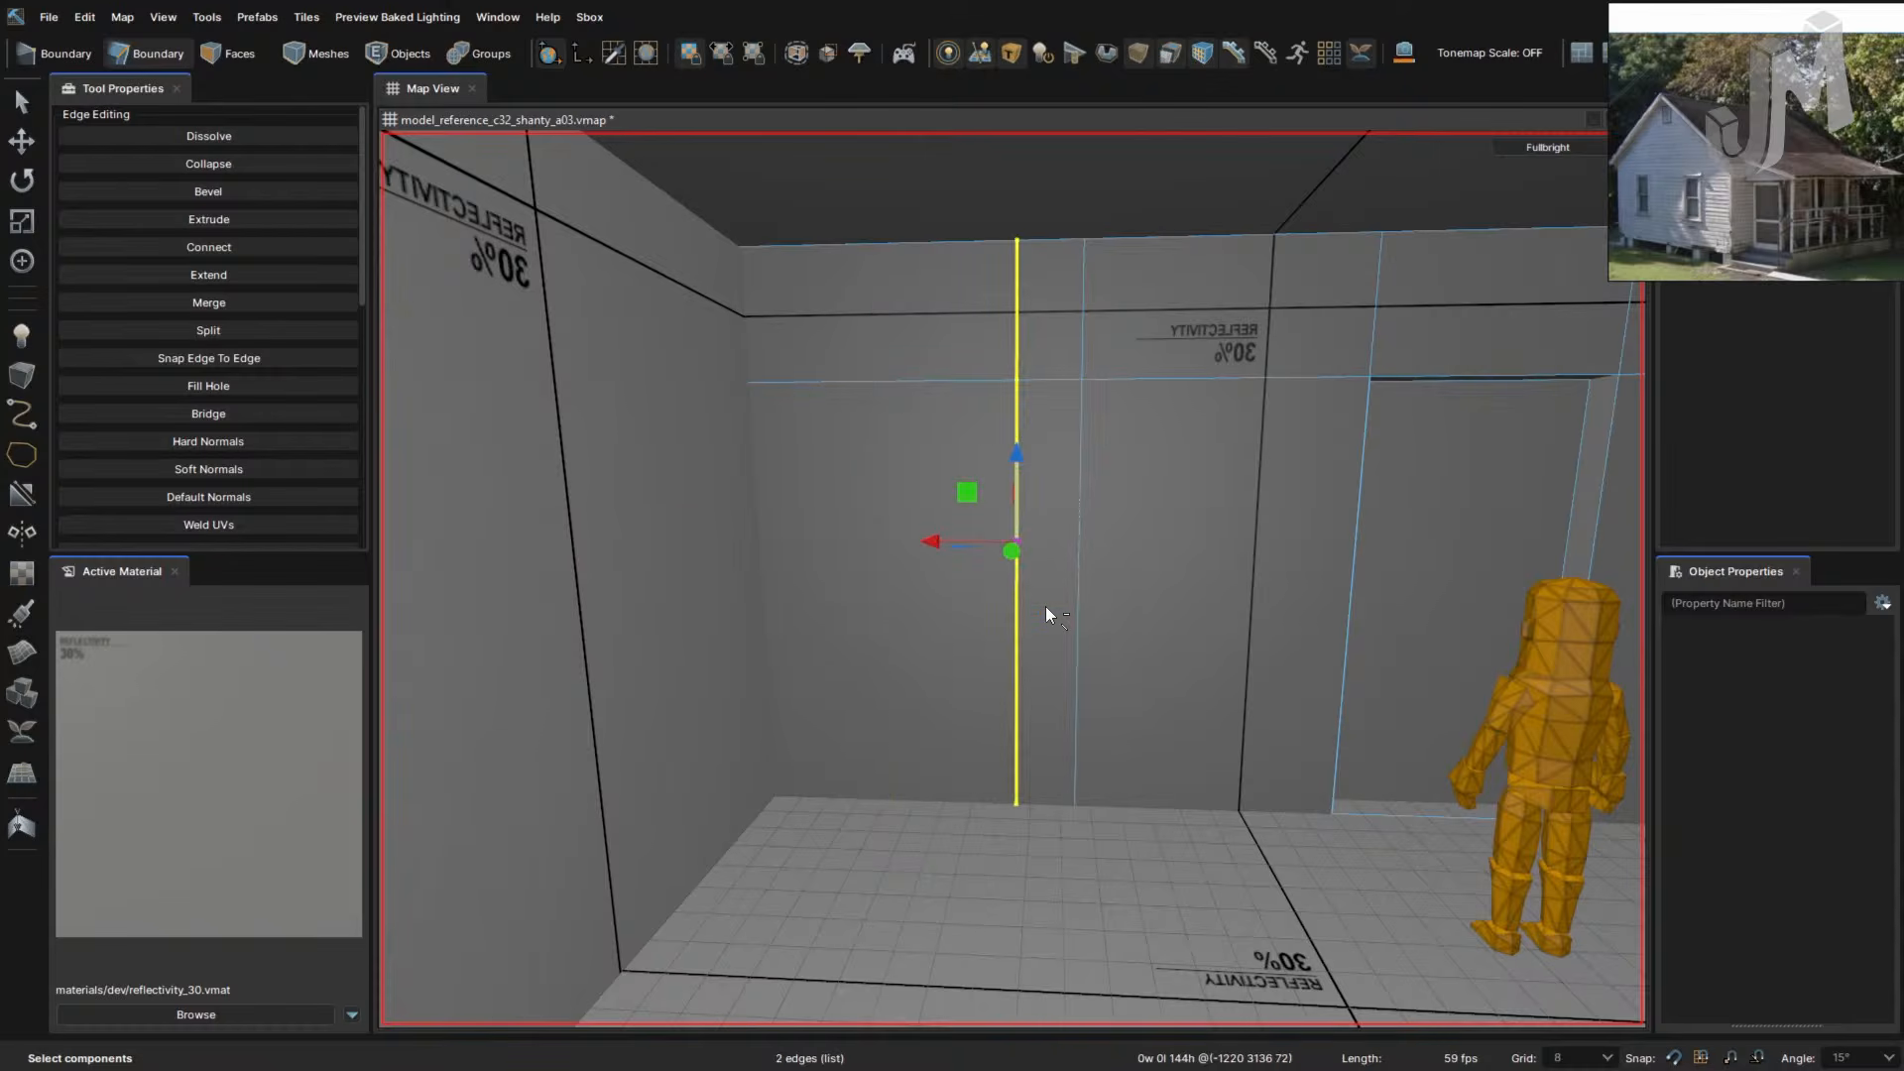
- Select the floor edge loop and then the doorway's bottom edge
{"action": "left_click", "coordinate": [1224, 809]}
{"action": "left_click", "coordinate": [961, 800]}
{"action": "right_click_drag", "start_coordinate": [1177, 788], "coordinate": [1176, 788]}
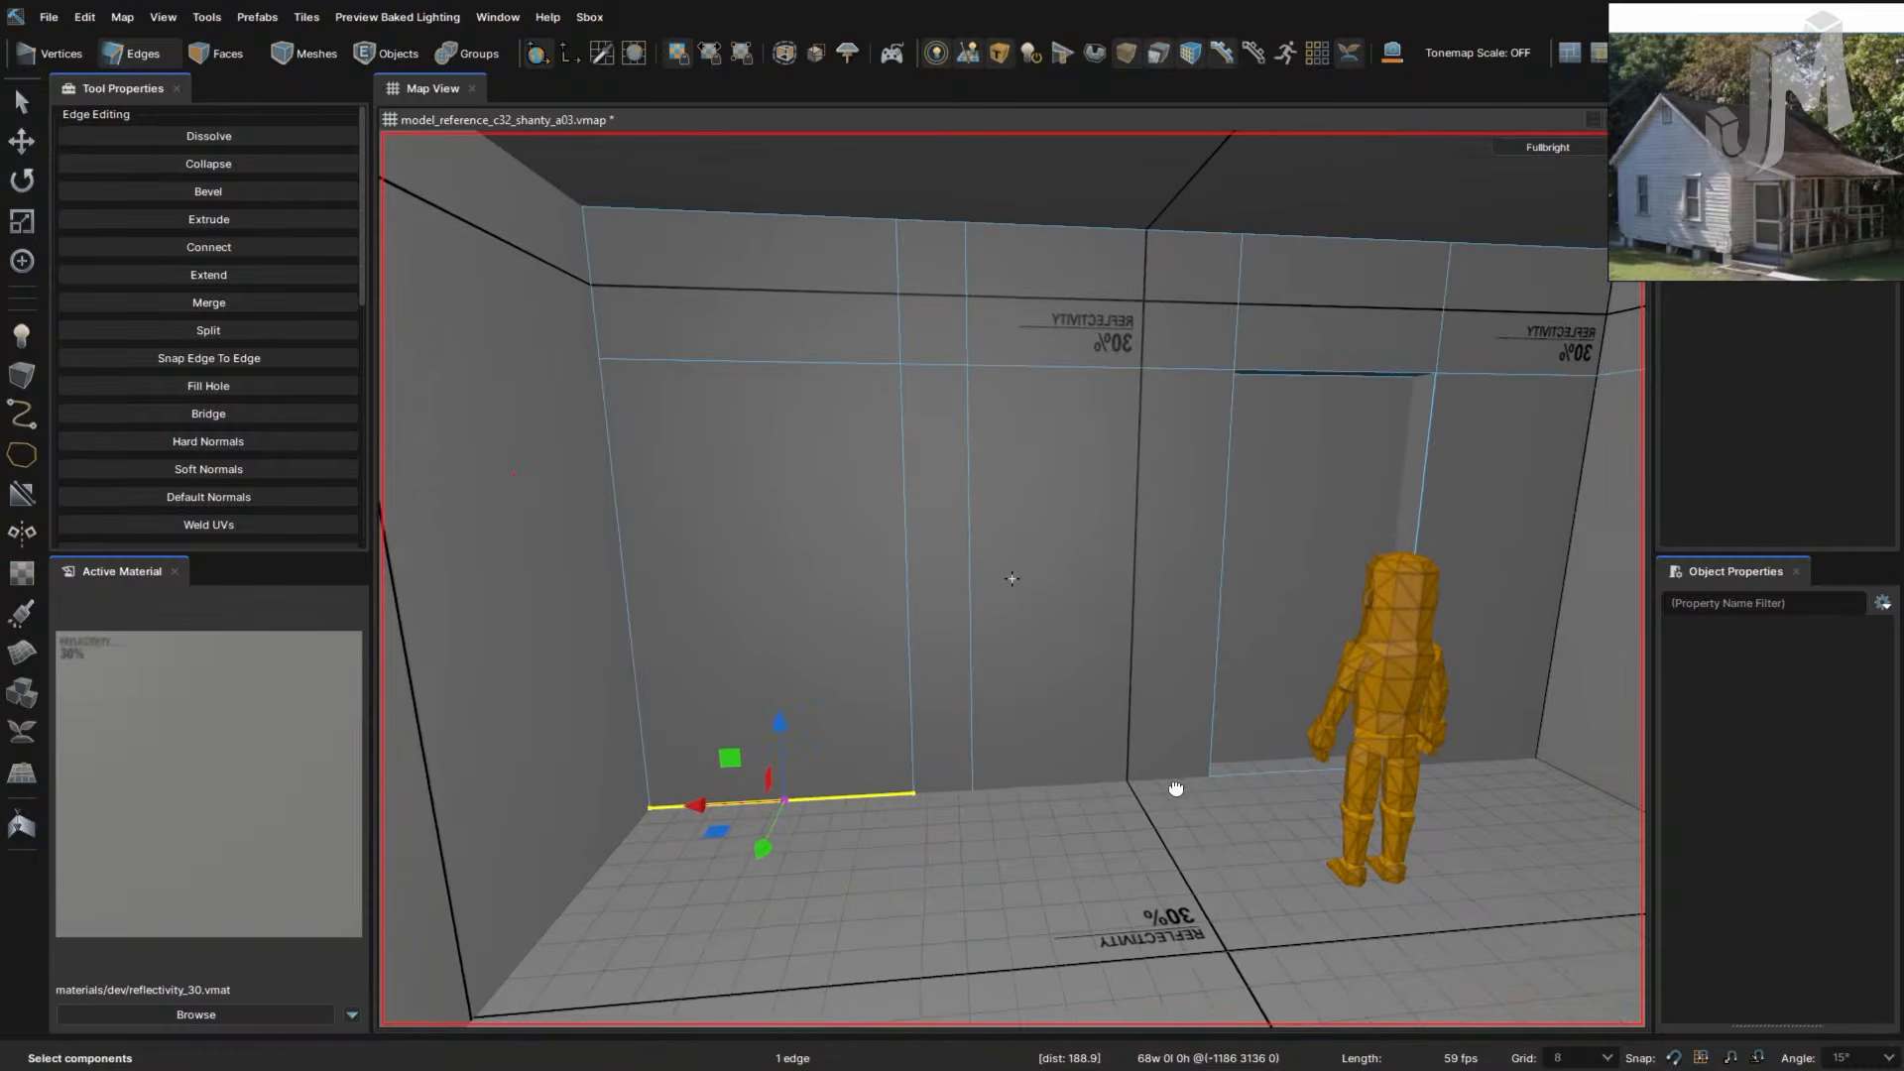
{"action": "double_click", "coordinate": [1080, 782]}
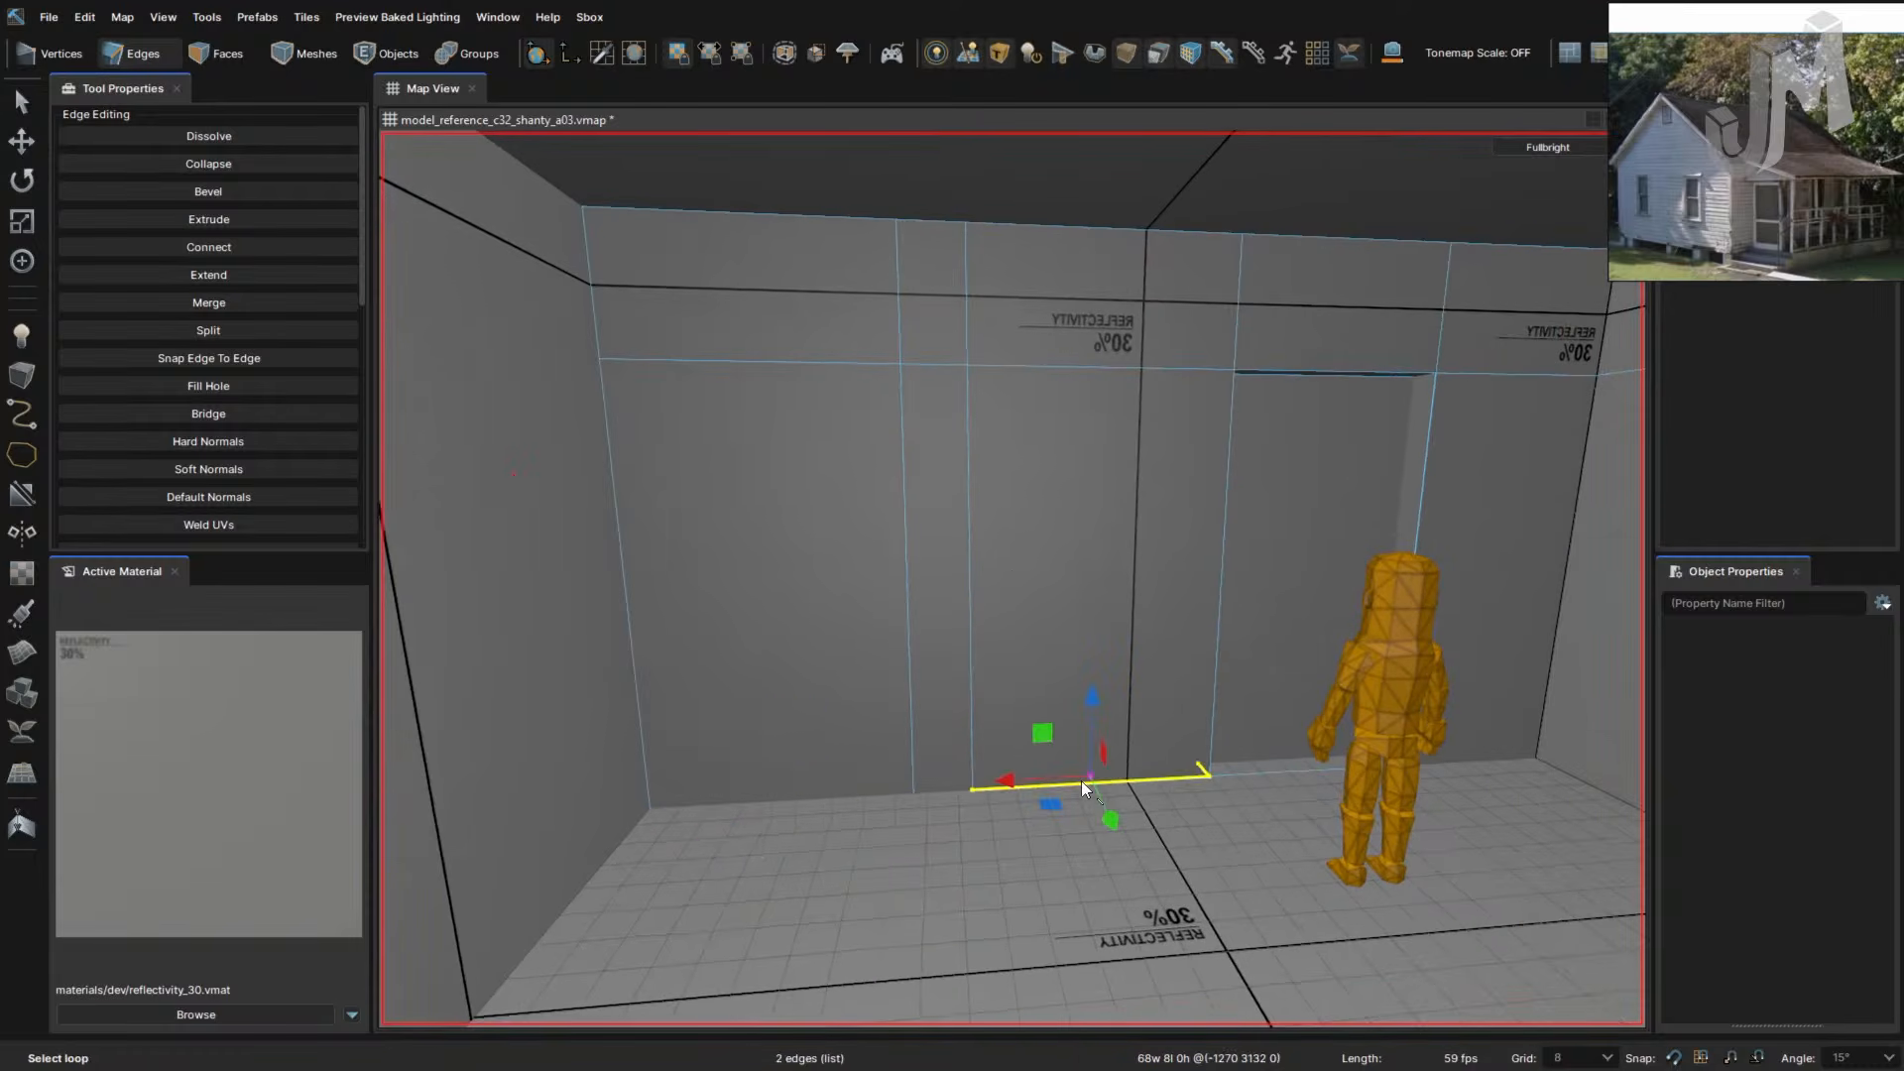
{"action": "double_click", "coordinate": [930, 789]}
{"action": "right_click_drag", "start_coordinate": [1192, 789], "coordinate": [1207, 752]}
{"action": "left_click", "coordinate": [1204, 747]}
- Select the doorway's left jamb, lintel, sill and right jamb faces and extract them
{"action": "key", "text": "3"}
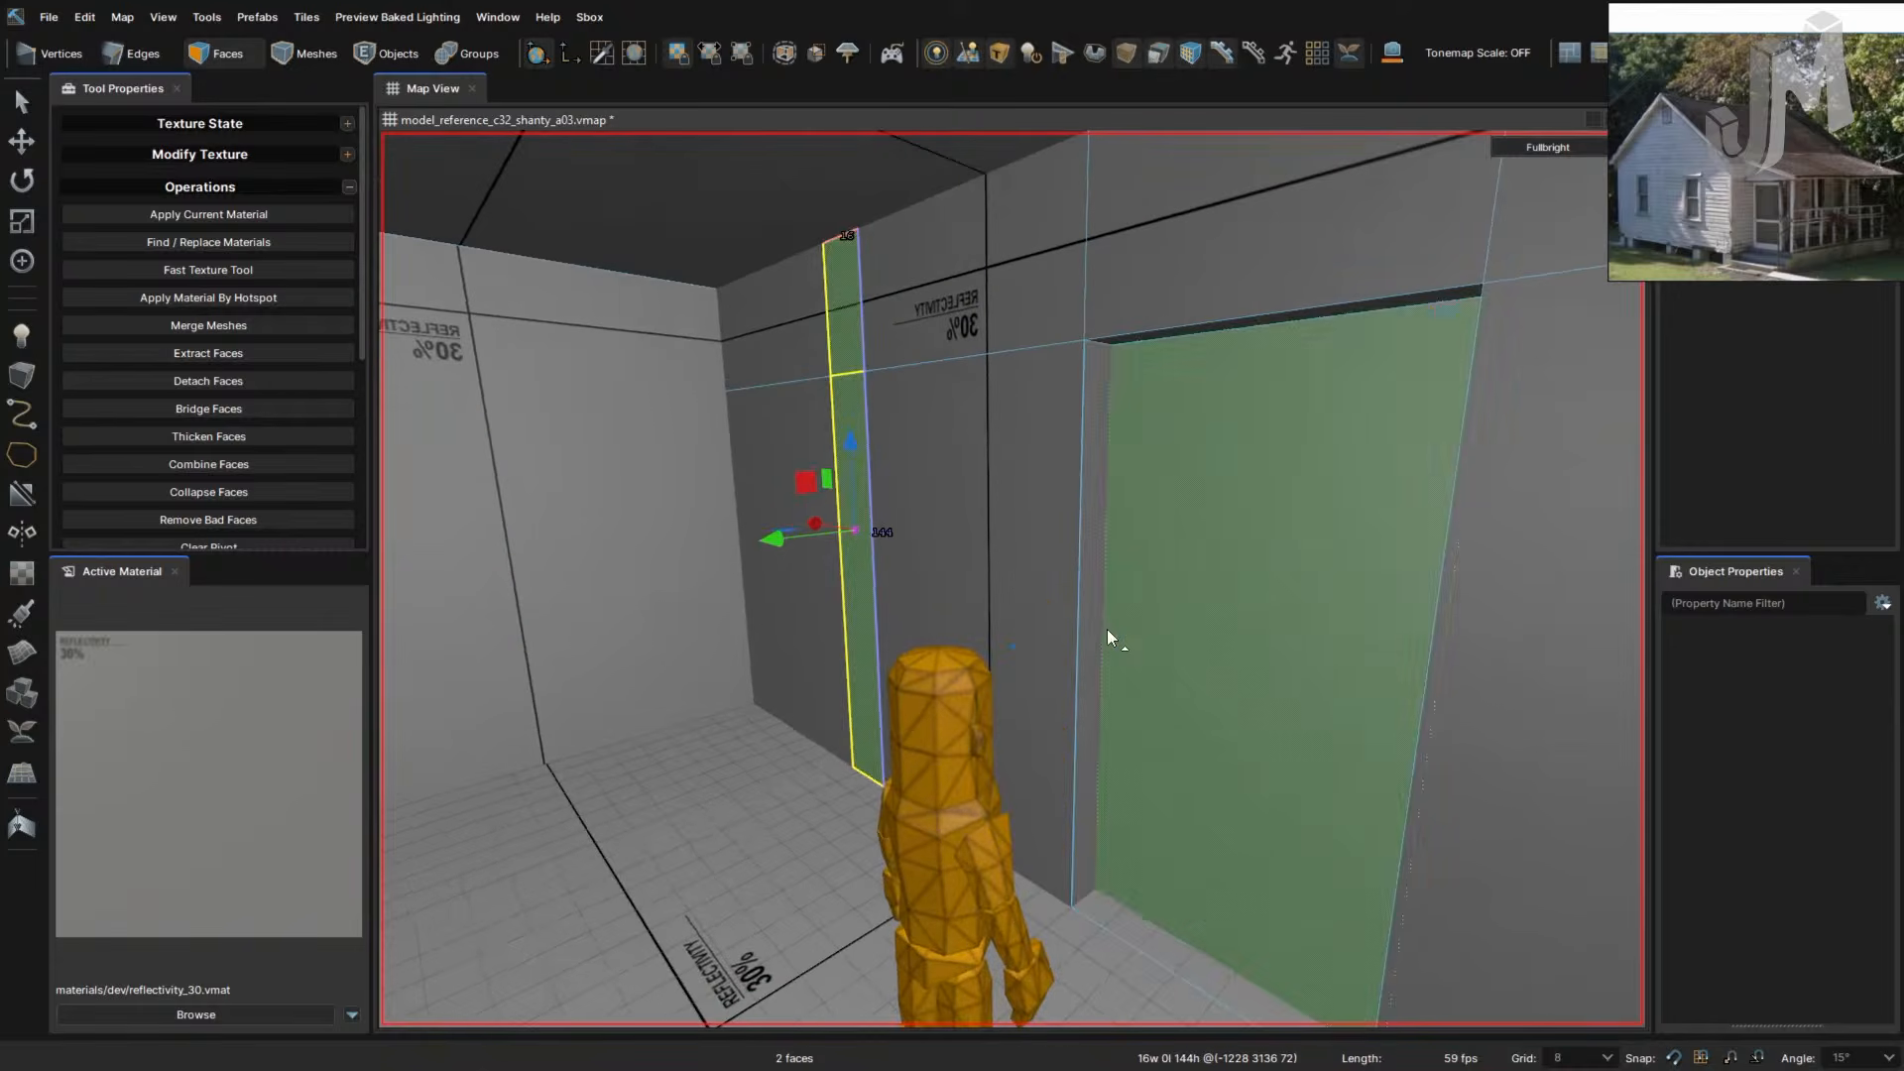
{"action": "left_click", "coordinate": [1080, 617]}
{"action": "left_click", "coordinate": [1176, 323], "text": "ctrl"}
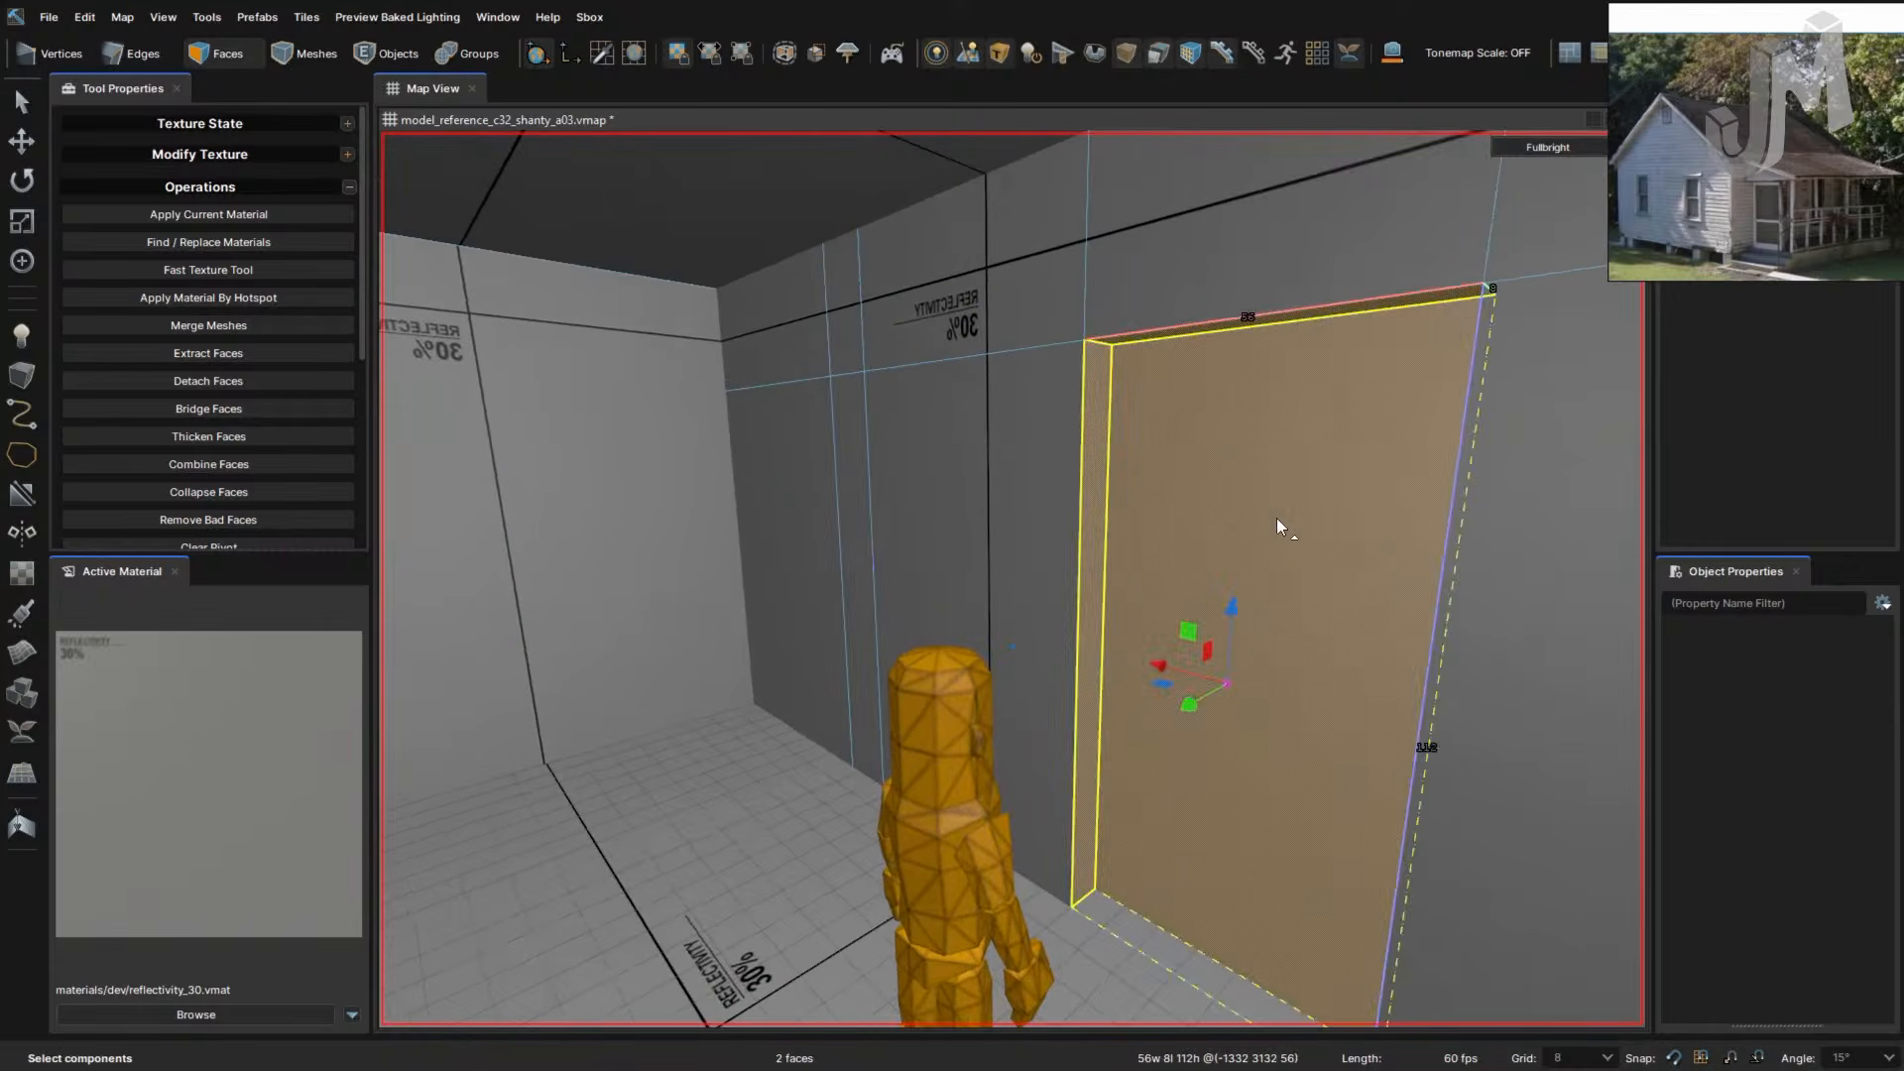
{"action": "key", "text": "a"}
{"action": "left_click", "coordinate": [1256, 950], "text": "shift"}
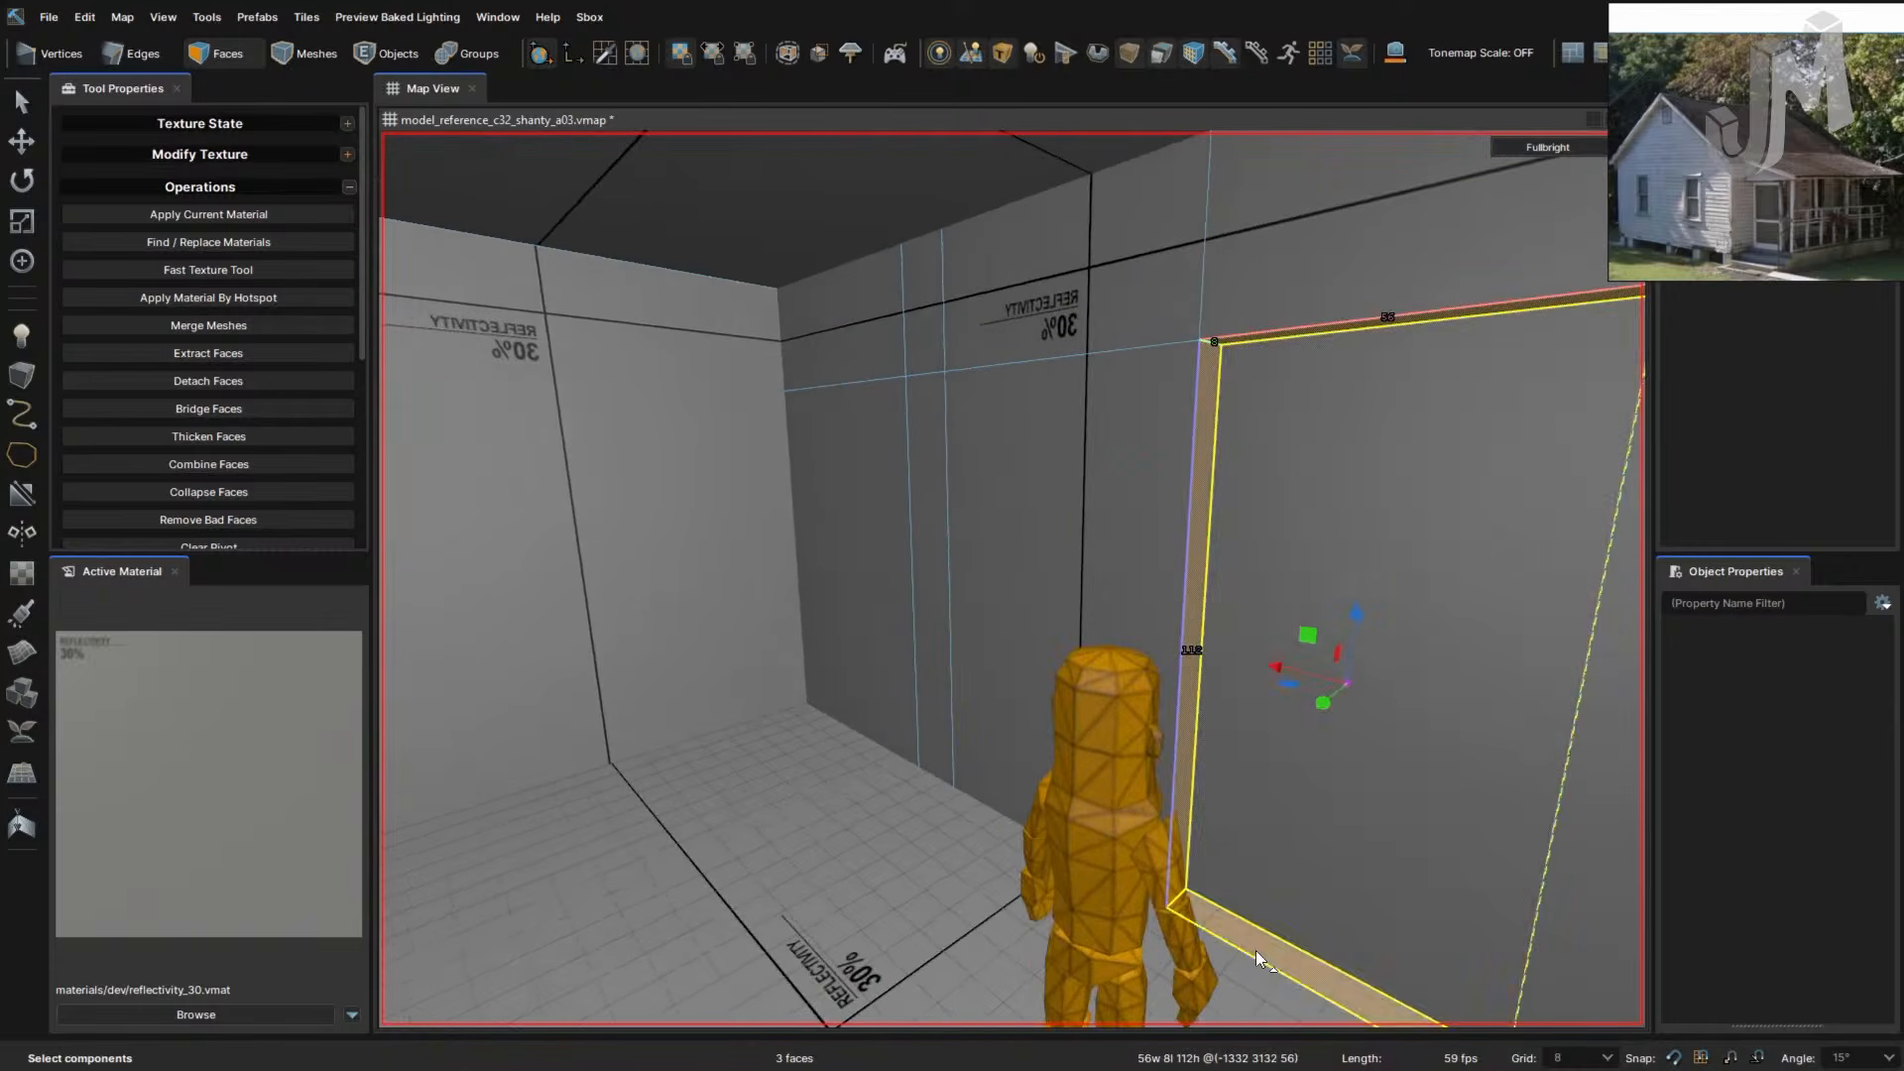
{"action": "right_click_drag", "start_coordinate": [1256, 950], "coordinate": [1256, 951]}
{"action": "key", "text": "a"}
{"action": "left_click", "coordinate": [1444, 765], "text": "shift"}
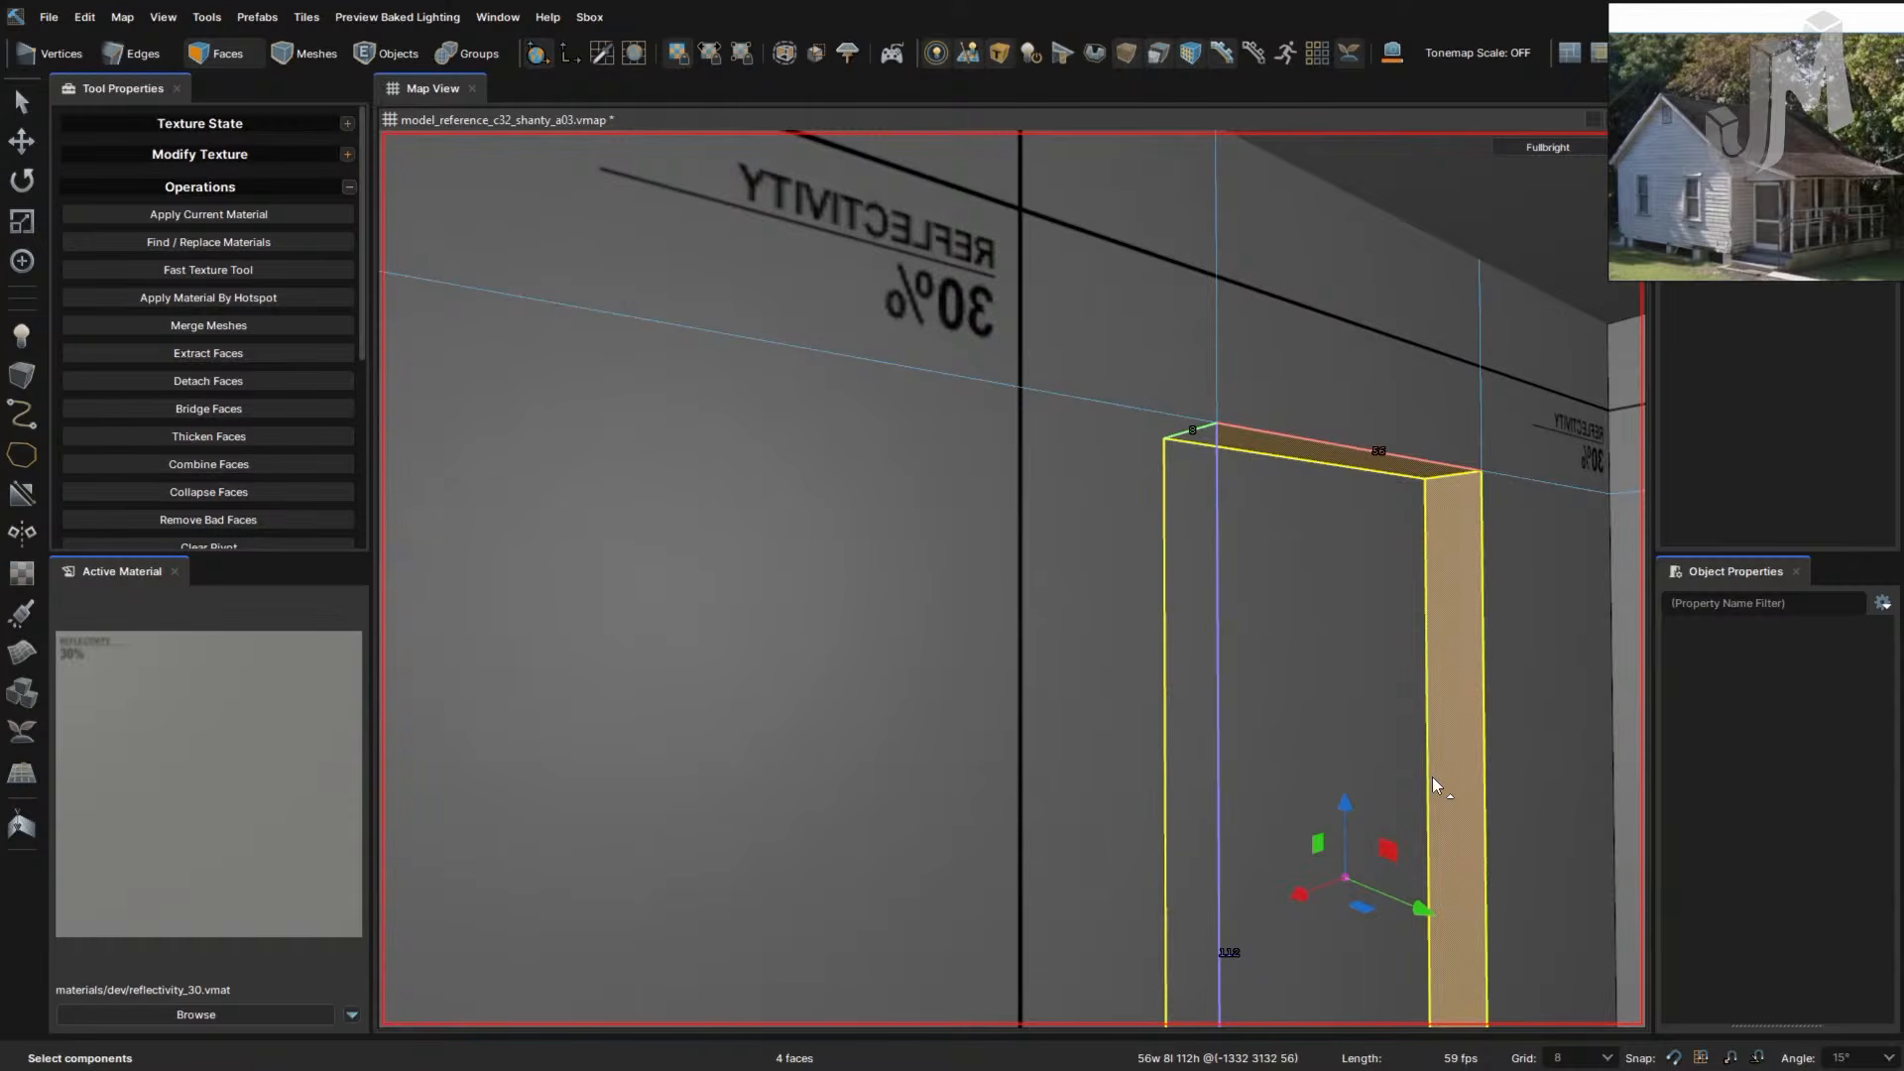
{"action": "key", "text": "alt+n"}
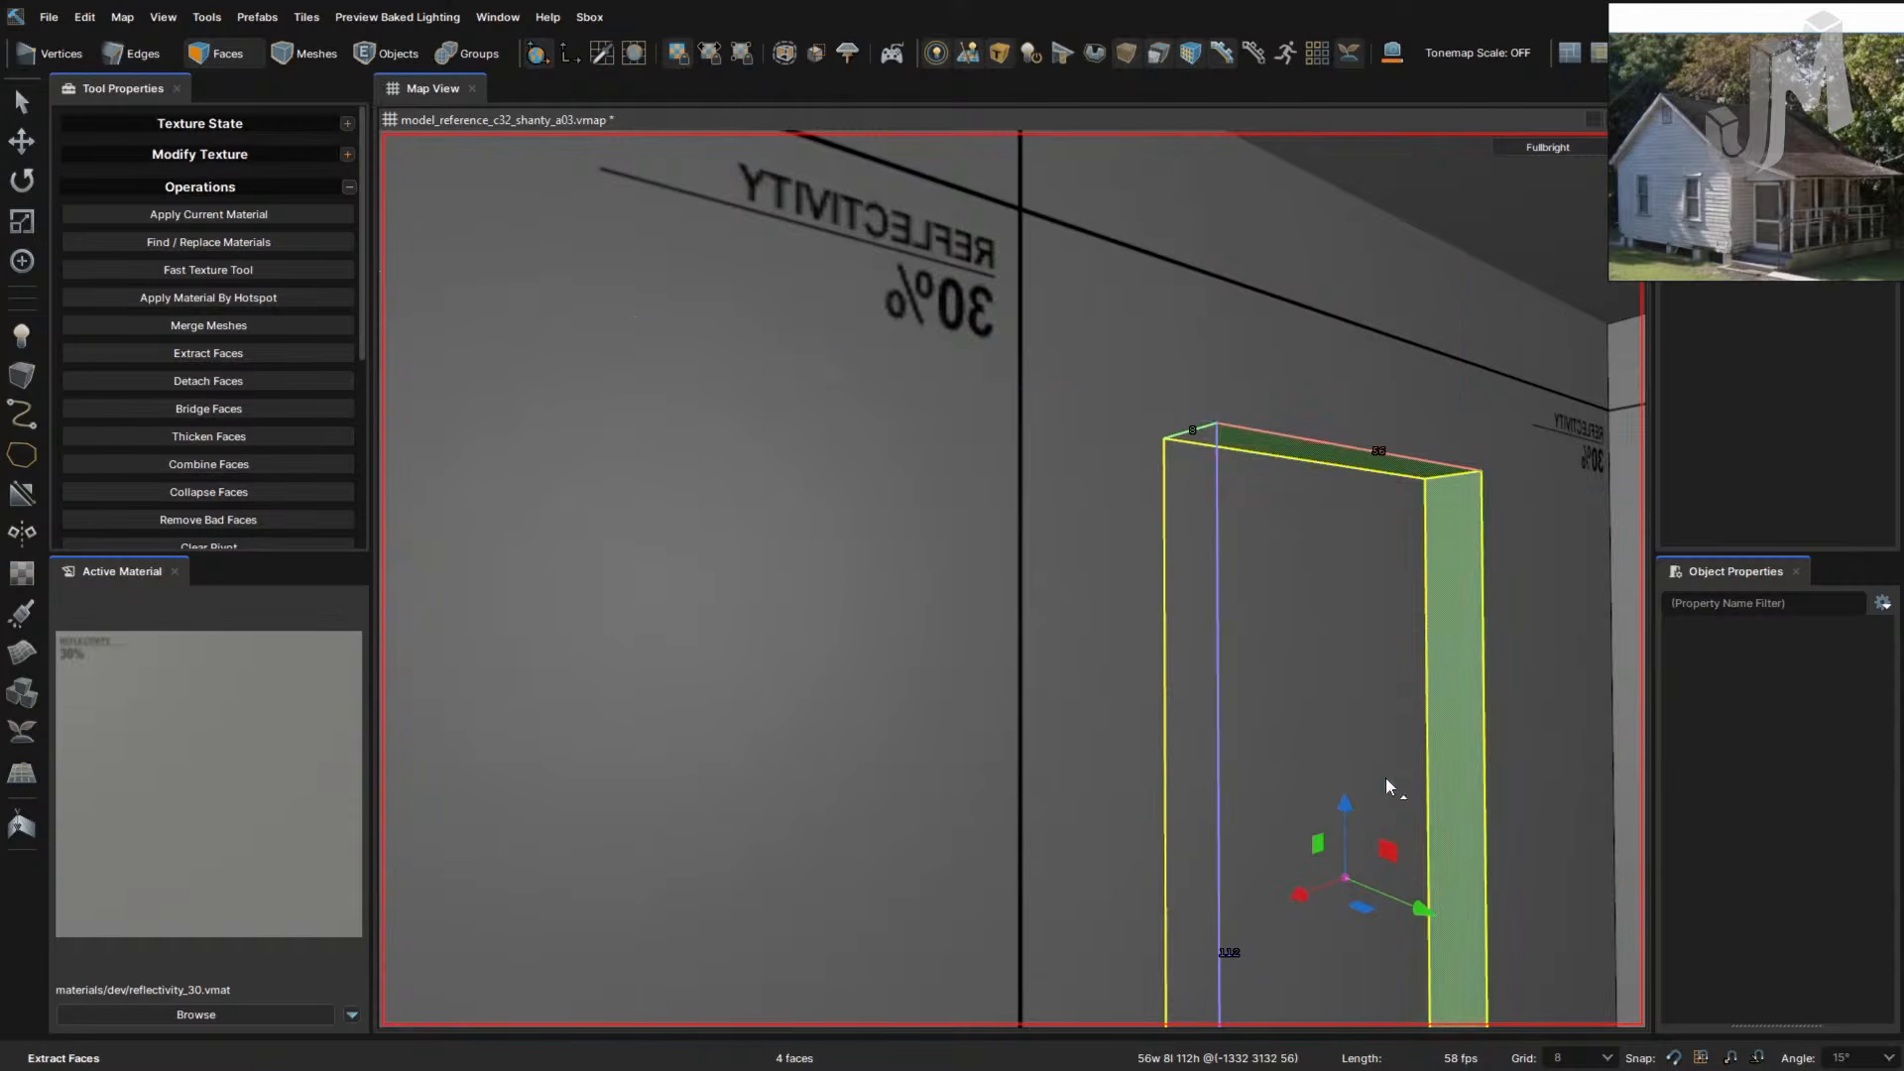
- Select the wall face left of the doorway
{"action": "key", "text": "s"}
{"action": "right_click_drag", "start_coordinate": [1178, 756], "coordinate": [1234, 716]}
{"action": "left_click", "coordinate": [1164, 724]}
{"action": "key", "text": "d"}
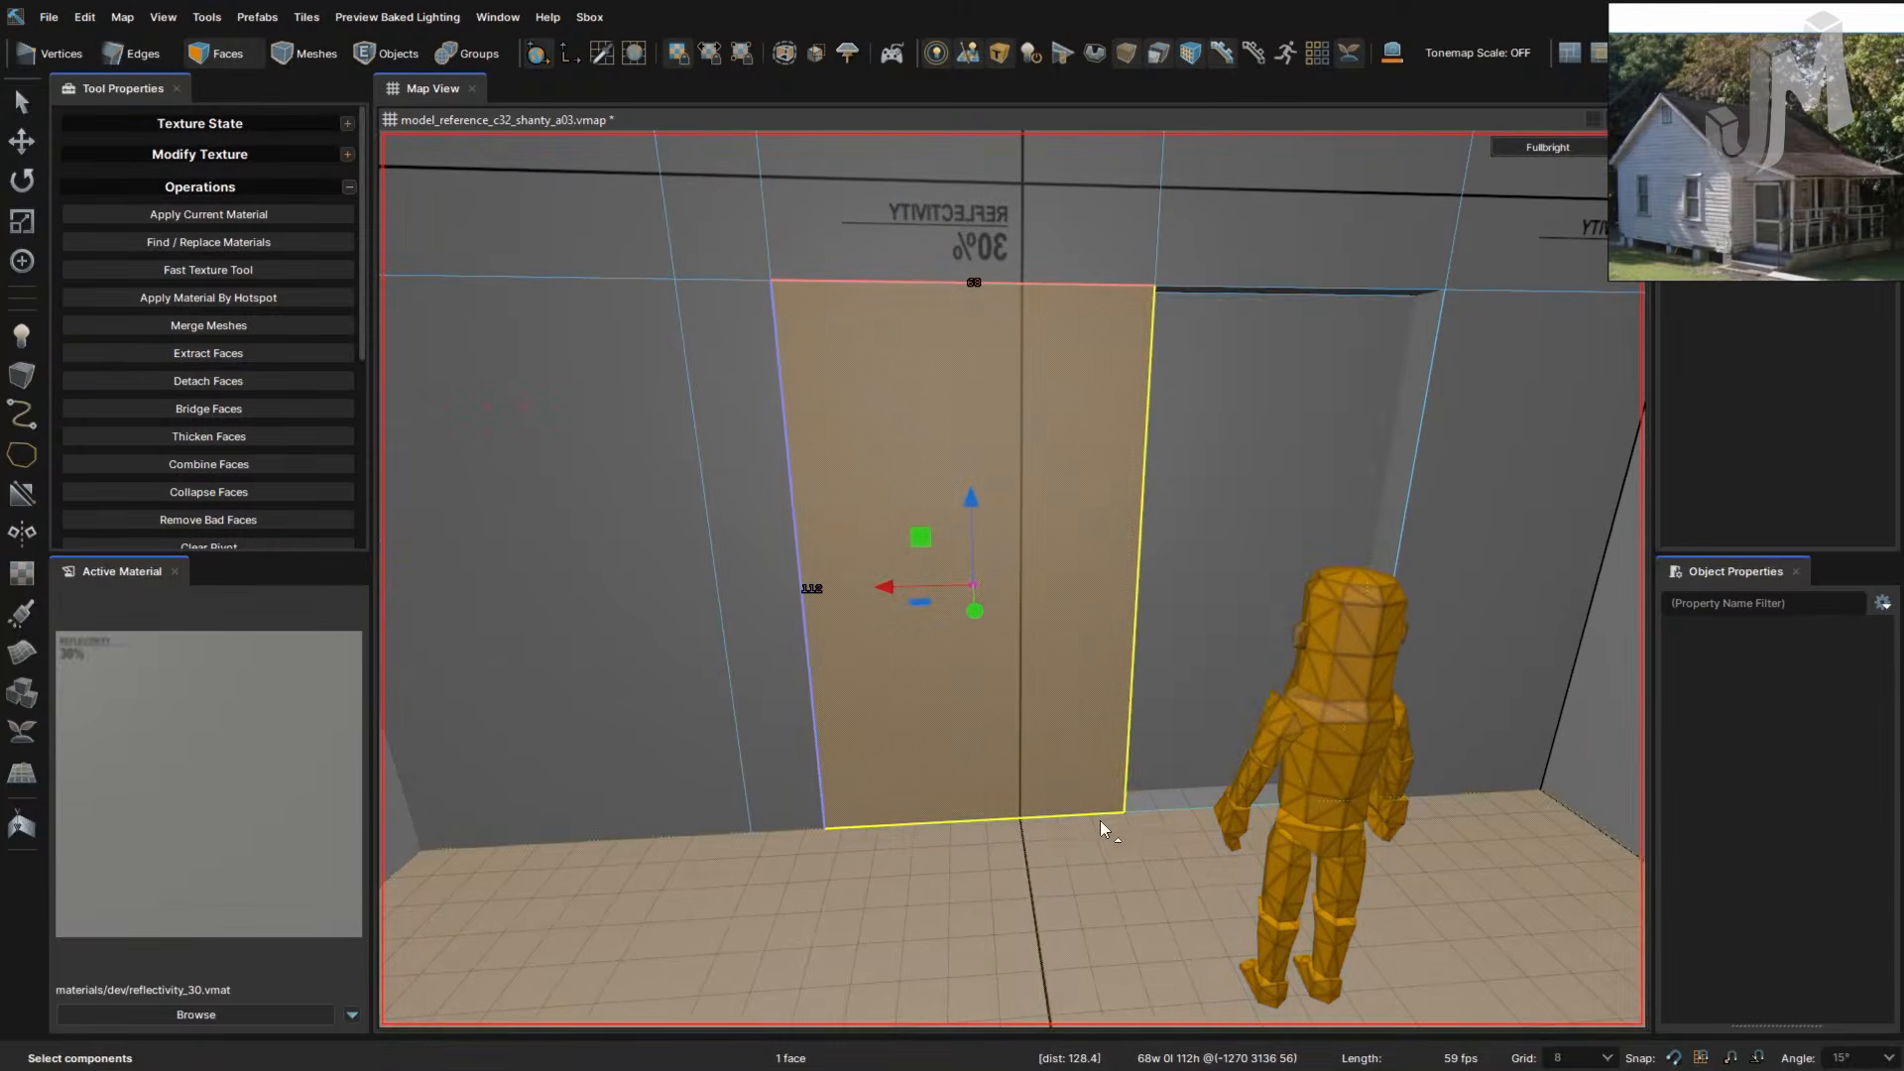
- Select the floor edge loop, then the doorway's vertical edge
{"action": "double_click", "coordinate": [1098, 813]}
{"action": "key", "text": "2"}
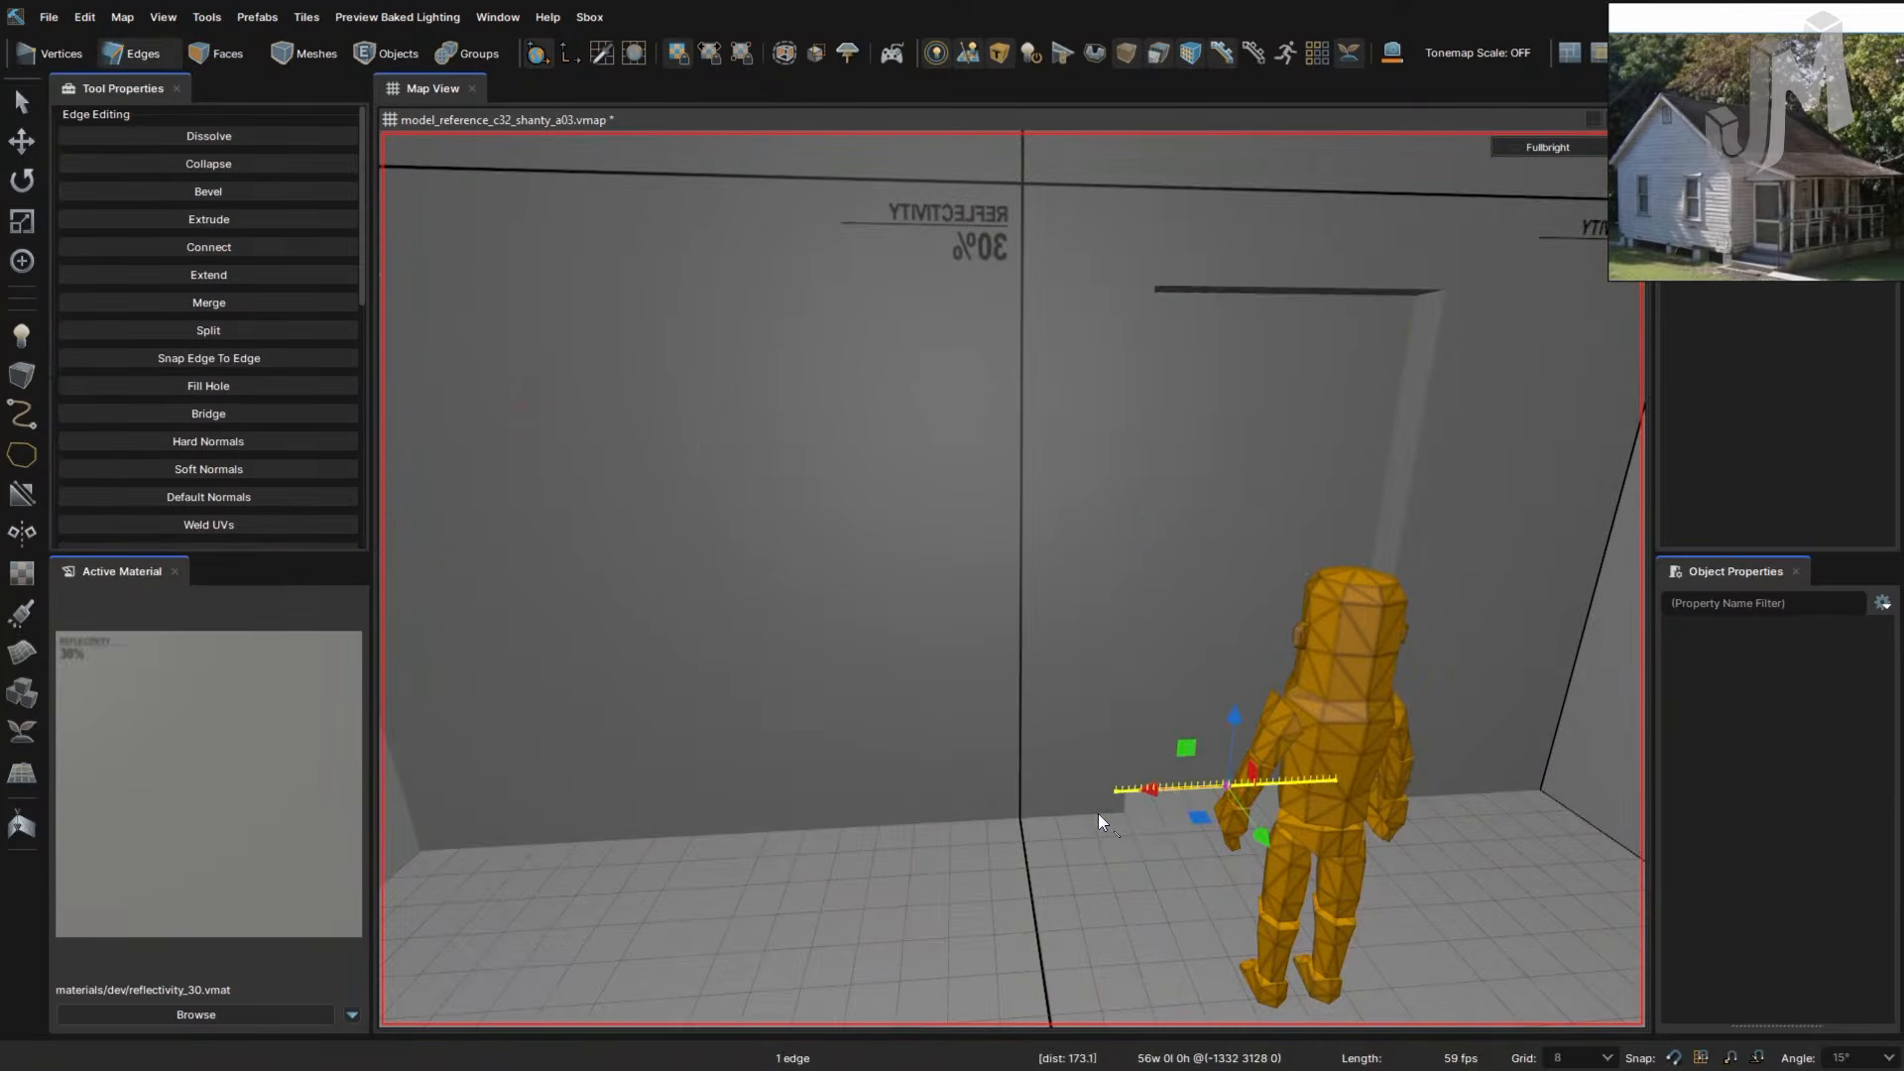
{"action": "double_click", "coordinate": [1098, 813]}
{"action": "left_click", "coordinate": [1158, 795]}
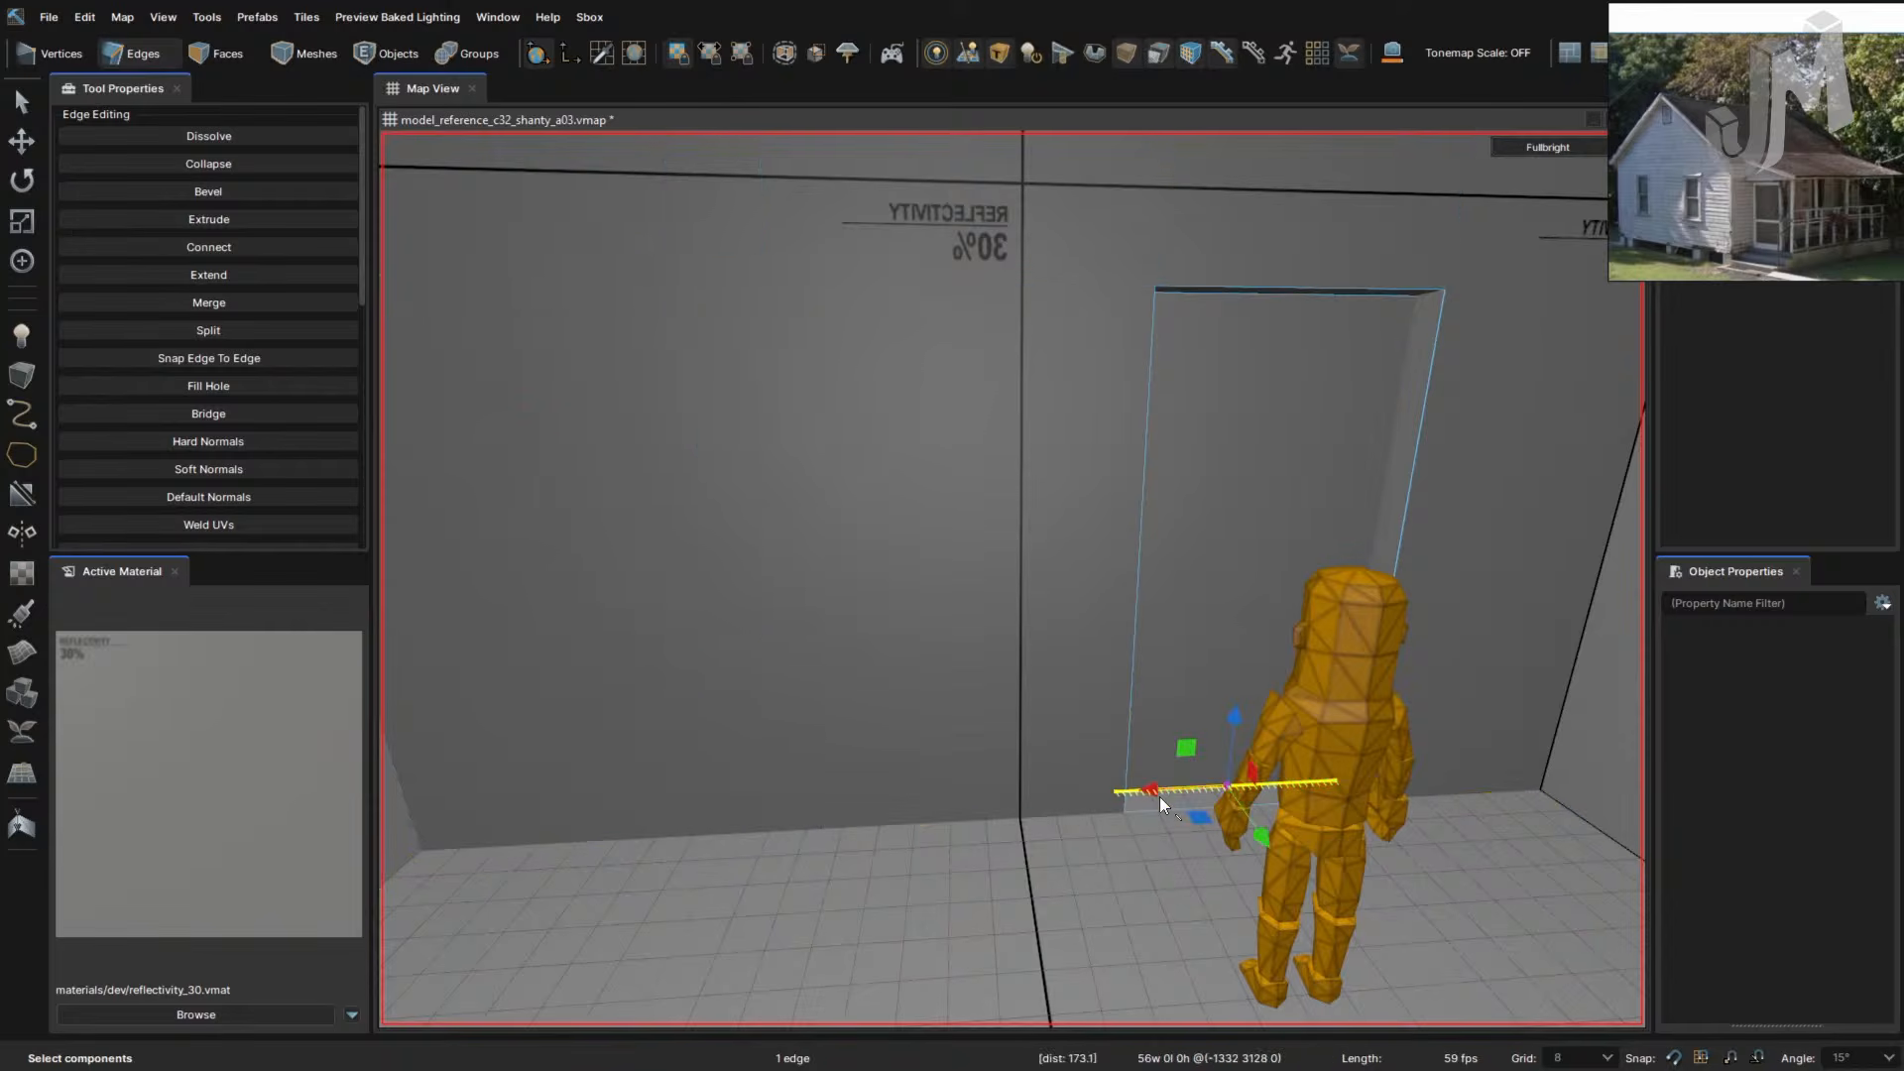
{"action": "right_click_drag", "start_coordinate": [1199, 630], "coordinate": [1198, 667]}
{"action": "left_click", "coordinate": [1195, 633]}
{"action": "left_click", "coordinate": [1047, 613]}
{"action": "right_click_drag", "start_coordinate": [1055, 619], "coordinate": [1055, 620]}
{"action": "key", "text": "s"}
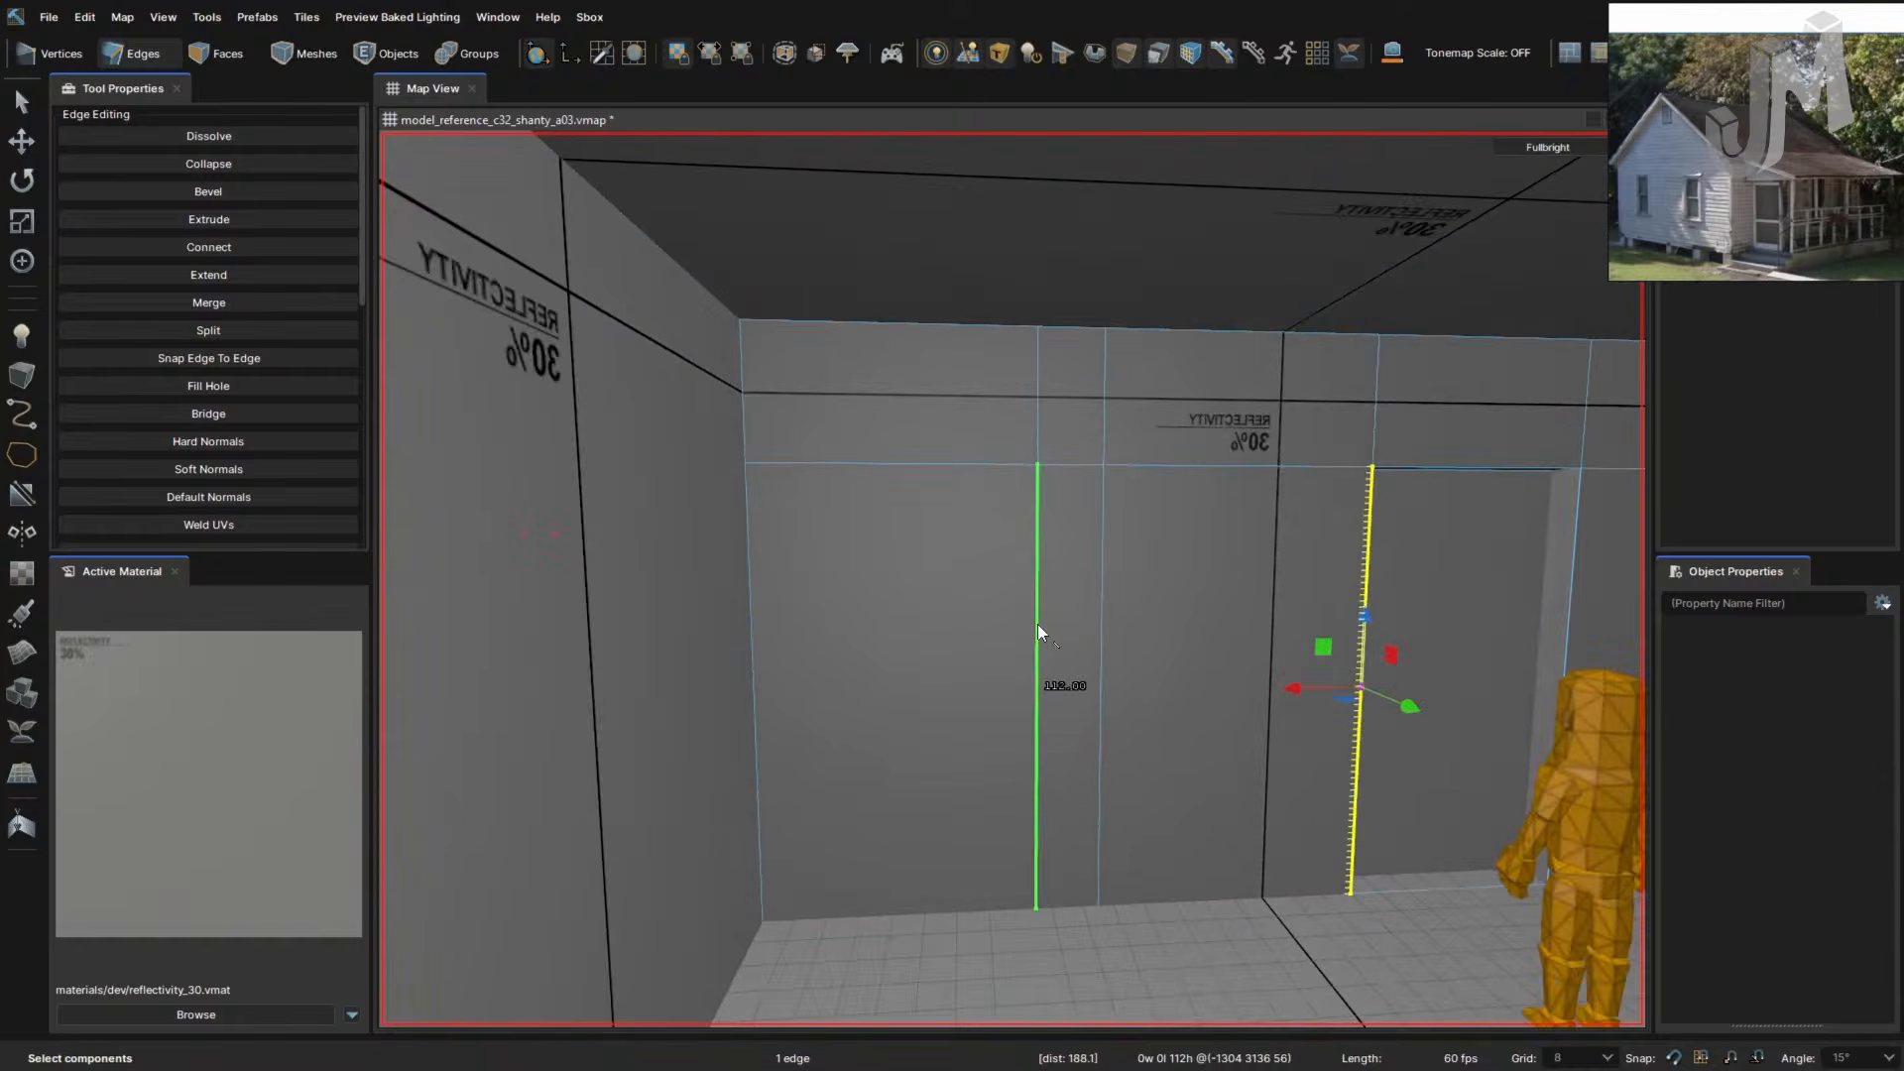
- Slide the left vertical edge loop further left and the loop near the doorway to the right
{"action": "double_click", "coordinate": [1037, 628]}
{"action": "left_click_drag", "start_coordinate": [948, 629], "coordinate": [763, 631]}
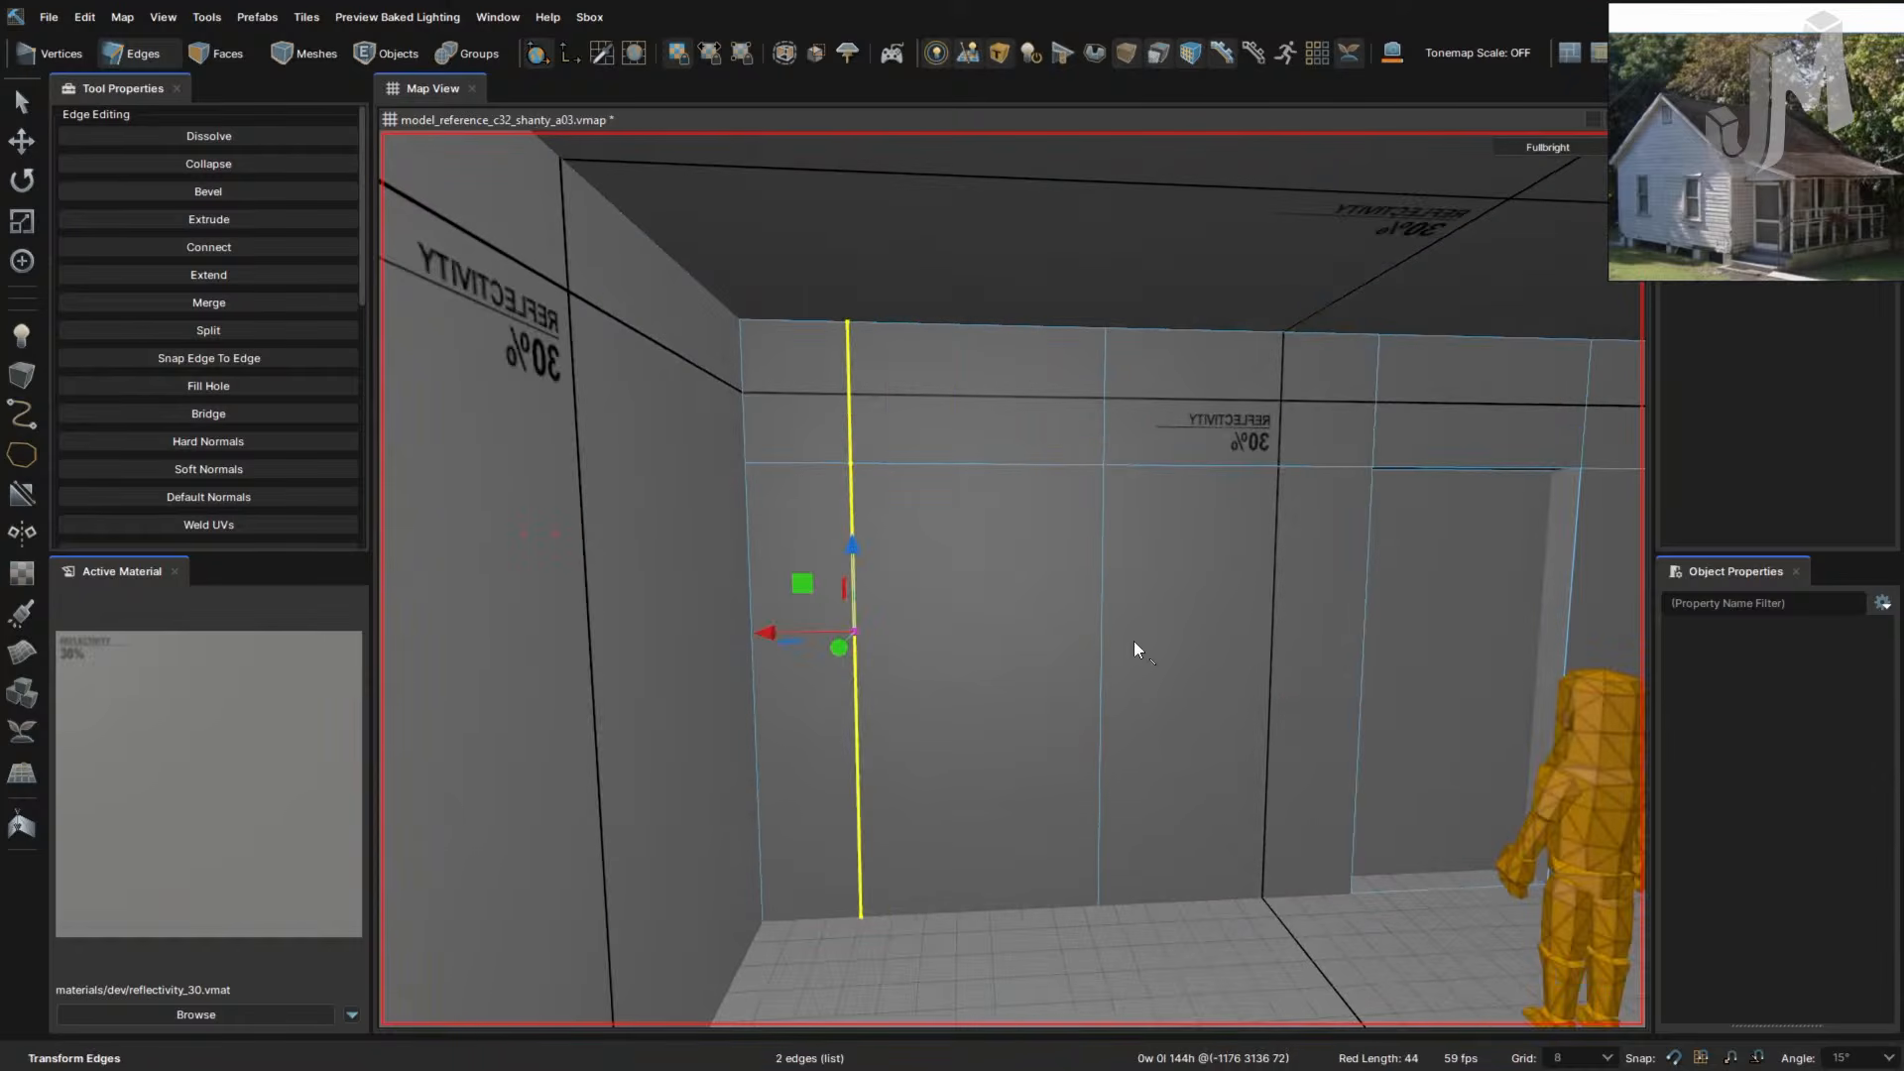
{"action": "double_click", "coordinate": [1098, 633]}
{"action": "left_click_drag", "start_coordinate": [1011, 628], "coordinate": [1243, 635]}
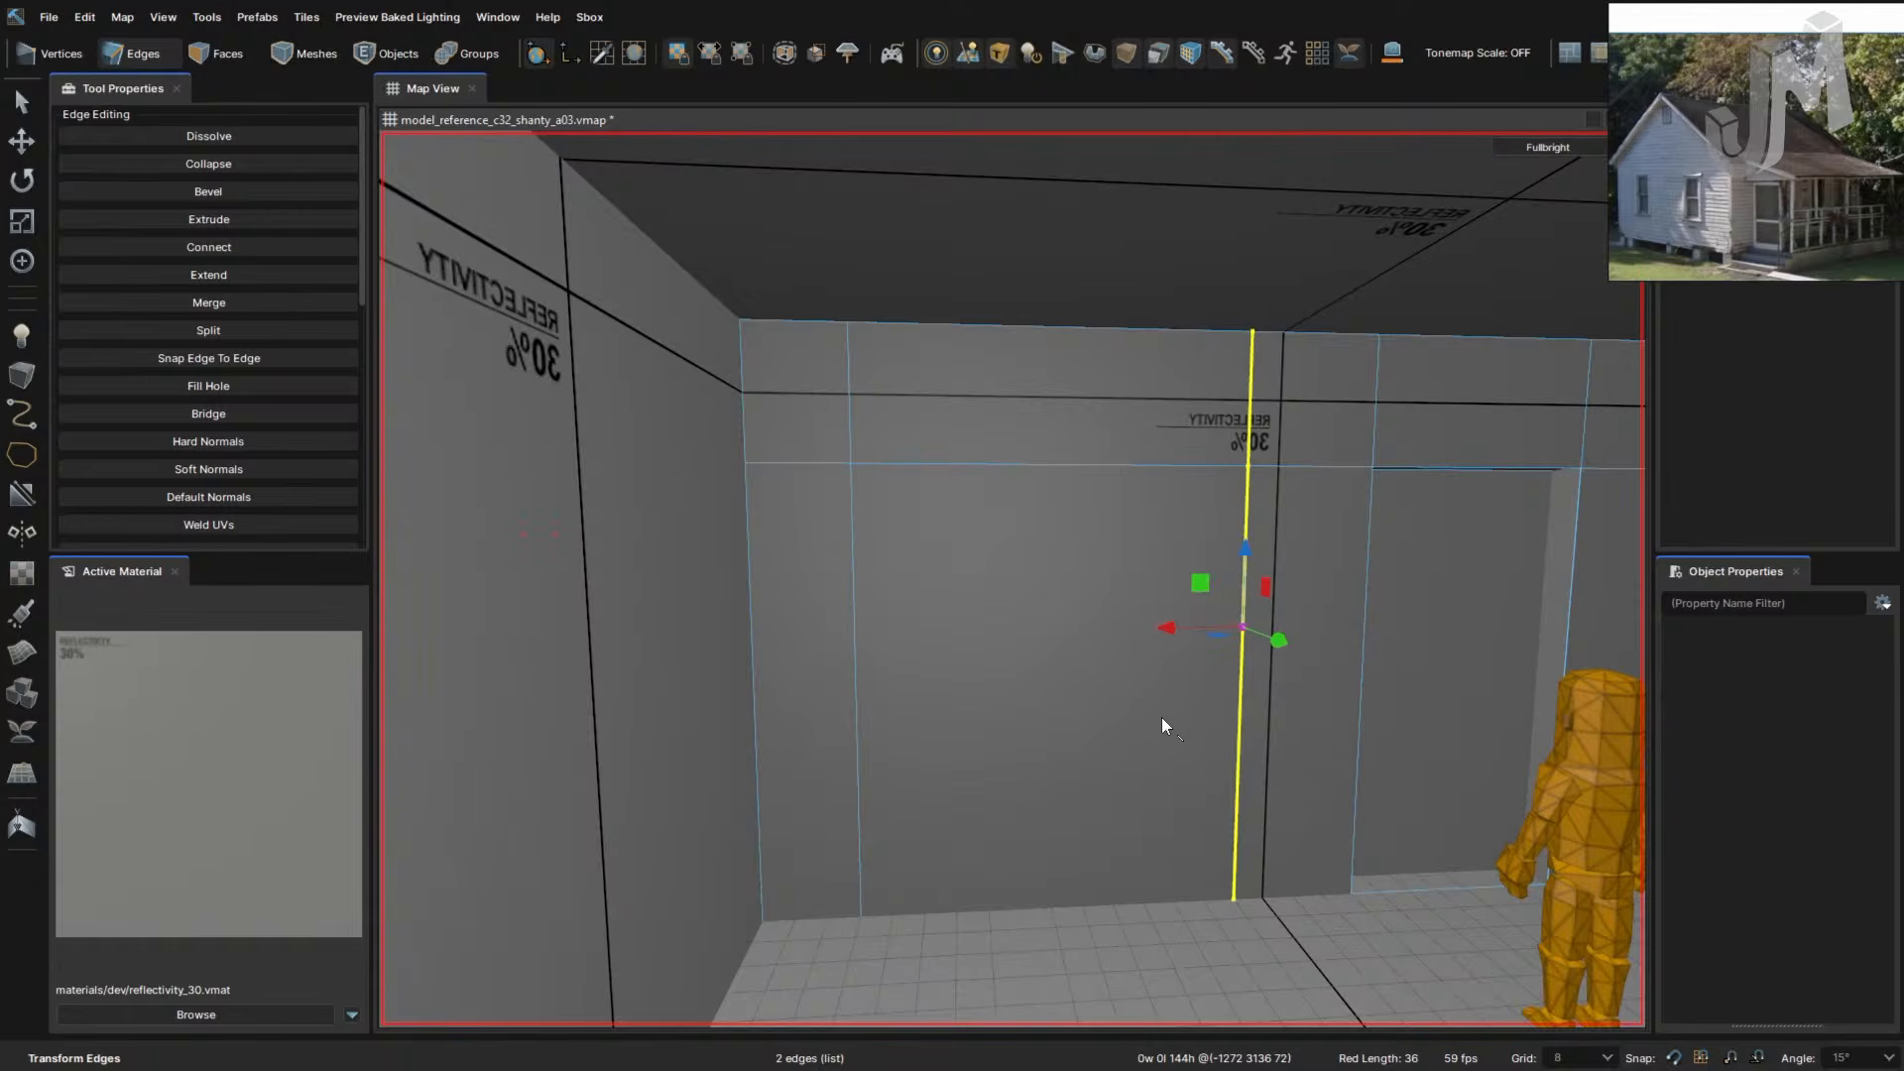
- Select six vertical wall edge segments and trial-connect them horizontally, then undo
{"action": "right_click_drag", "start_coordinate": [1195, 728], "coordinate": [1160, 705]}
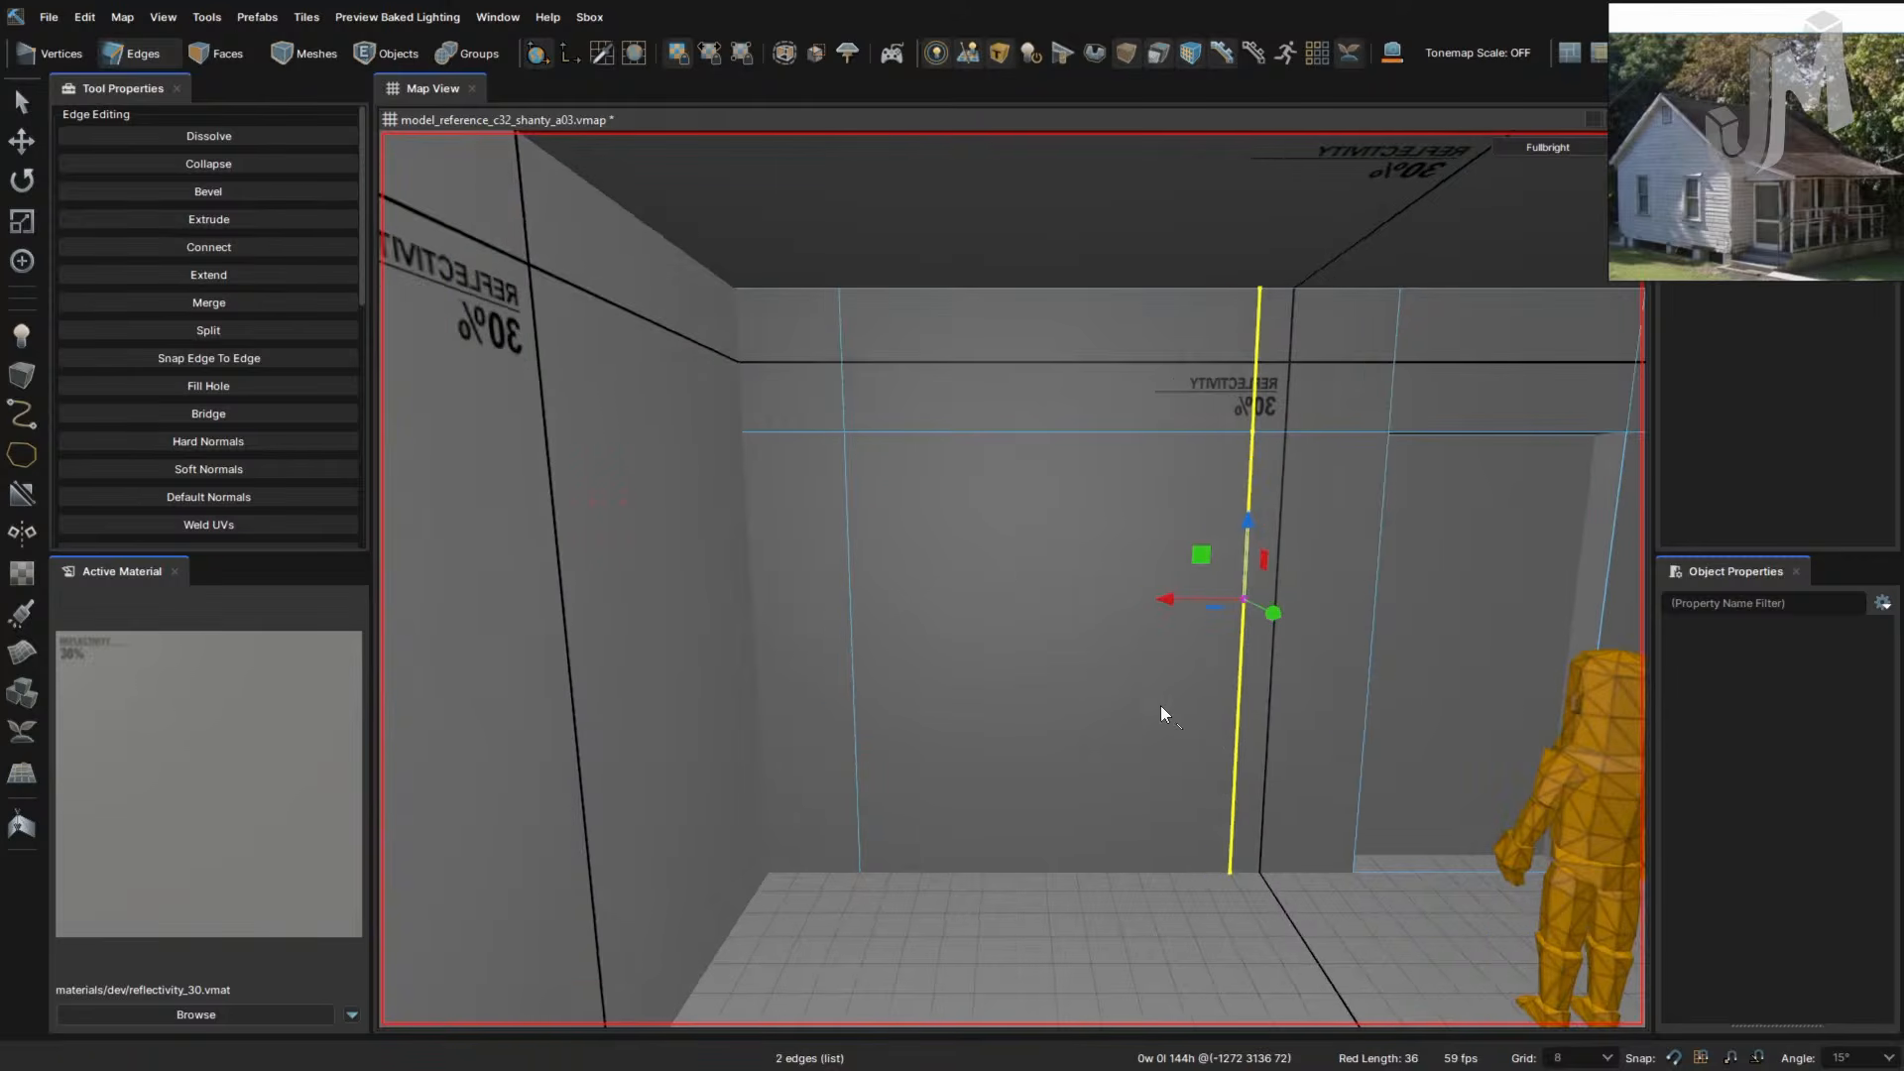
{"action": "double_click", "coordinate": [1366, 682]}
{"action": "left_click", "coordinate": [1391, 367]}
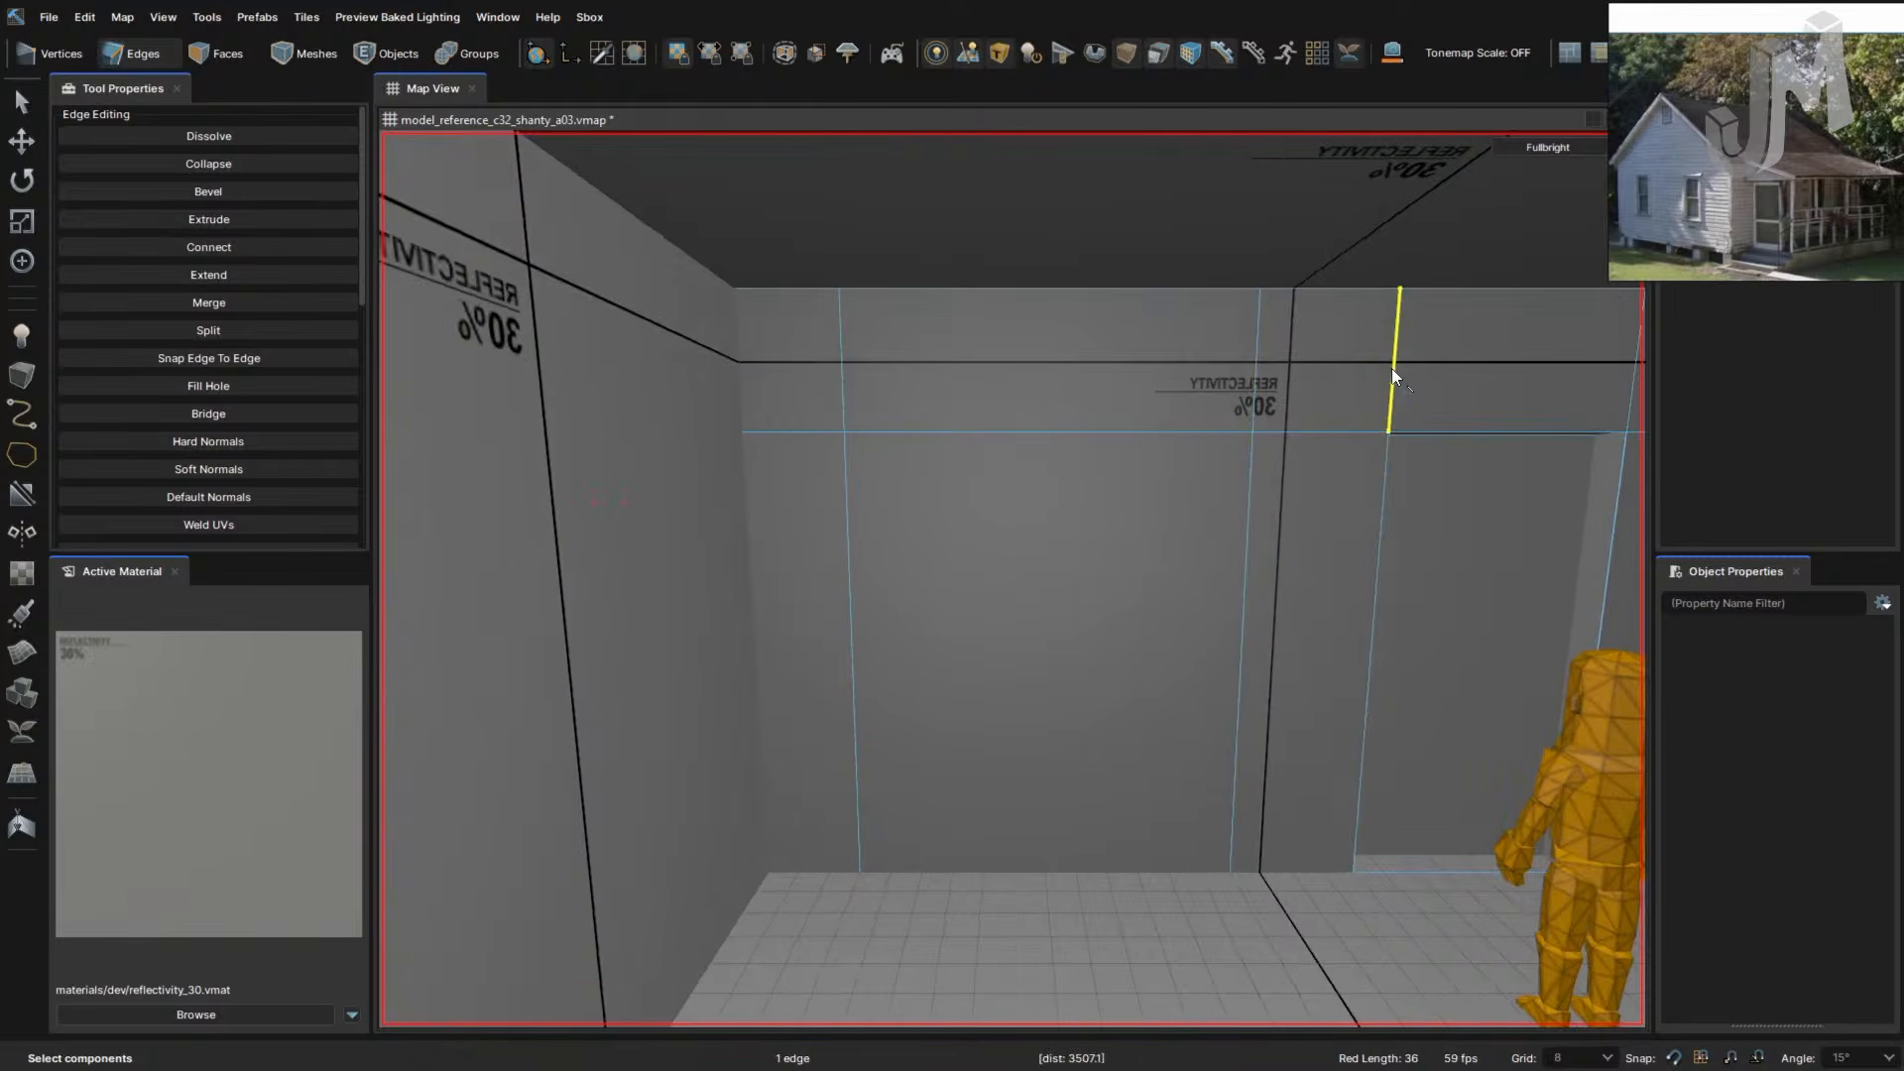
{"action": "left_click", "coordinate": [1384, 490], "text": "shift"}
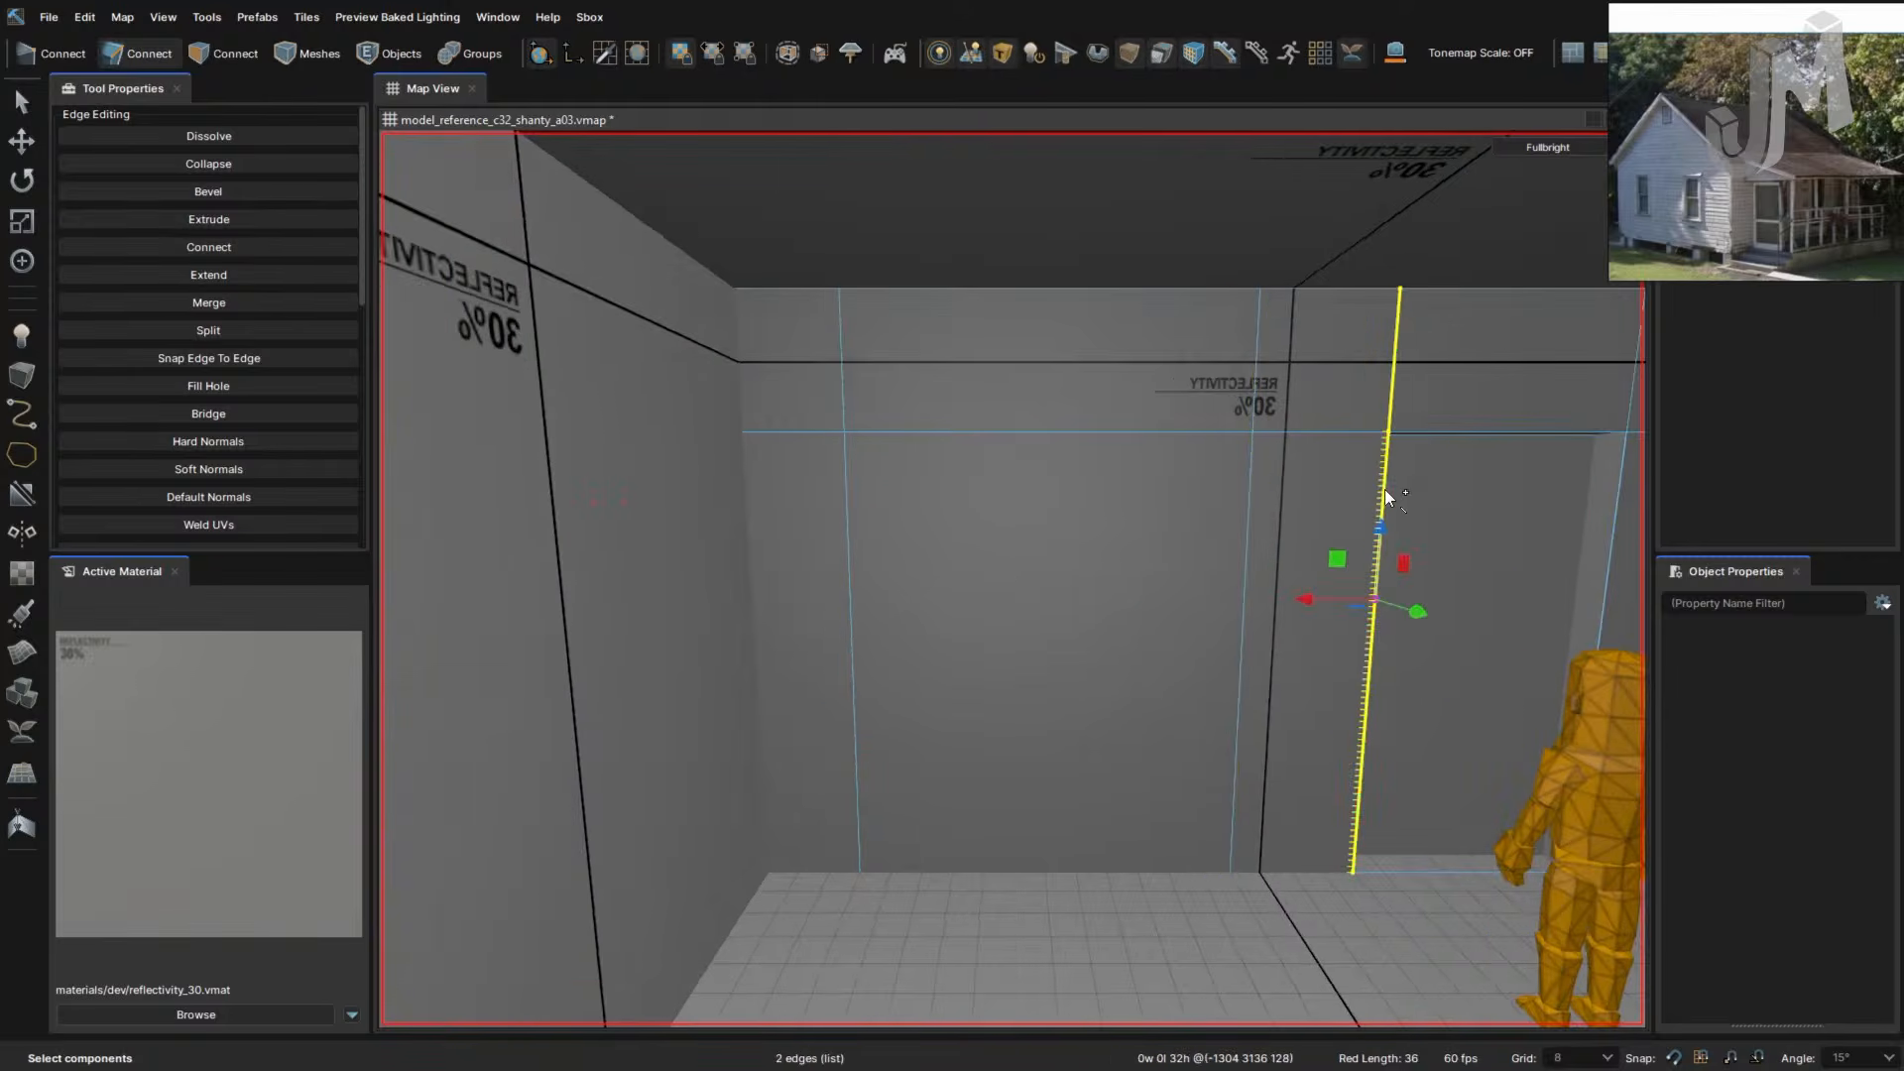
{"action": "left_click", "coordinate": [1242, 514], "text": "shift"}
{"action": "left_click", "coordinate": [1260, 337], "text": "shift"}
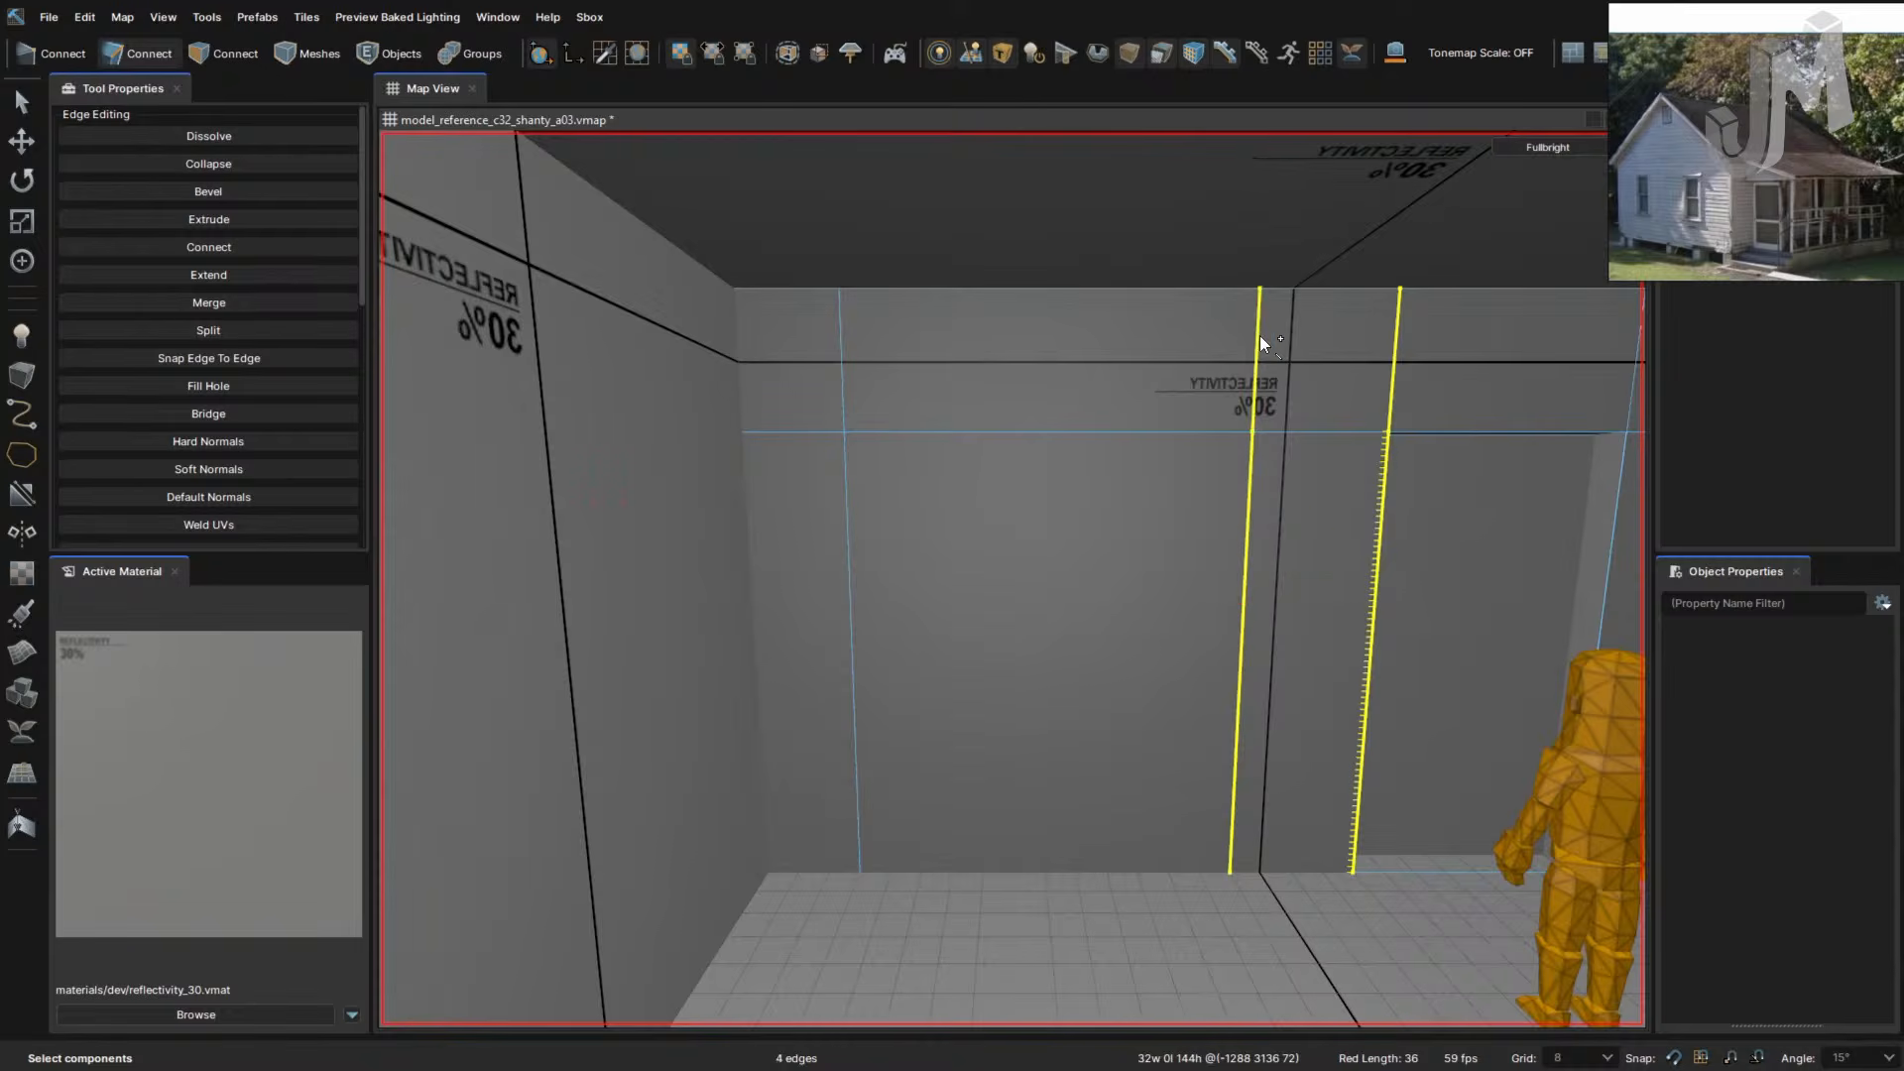
{"action": "left_click", "coordinate": [840, 378], "text": "shift"}
{"action": "left_click", "coordinate": [846, 513], "text": "shift"}
{"action": "key", "text": "v"}
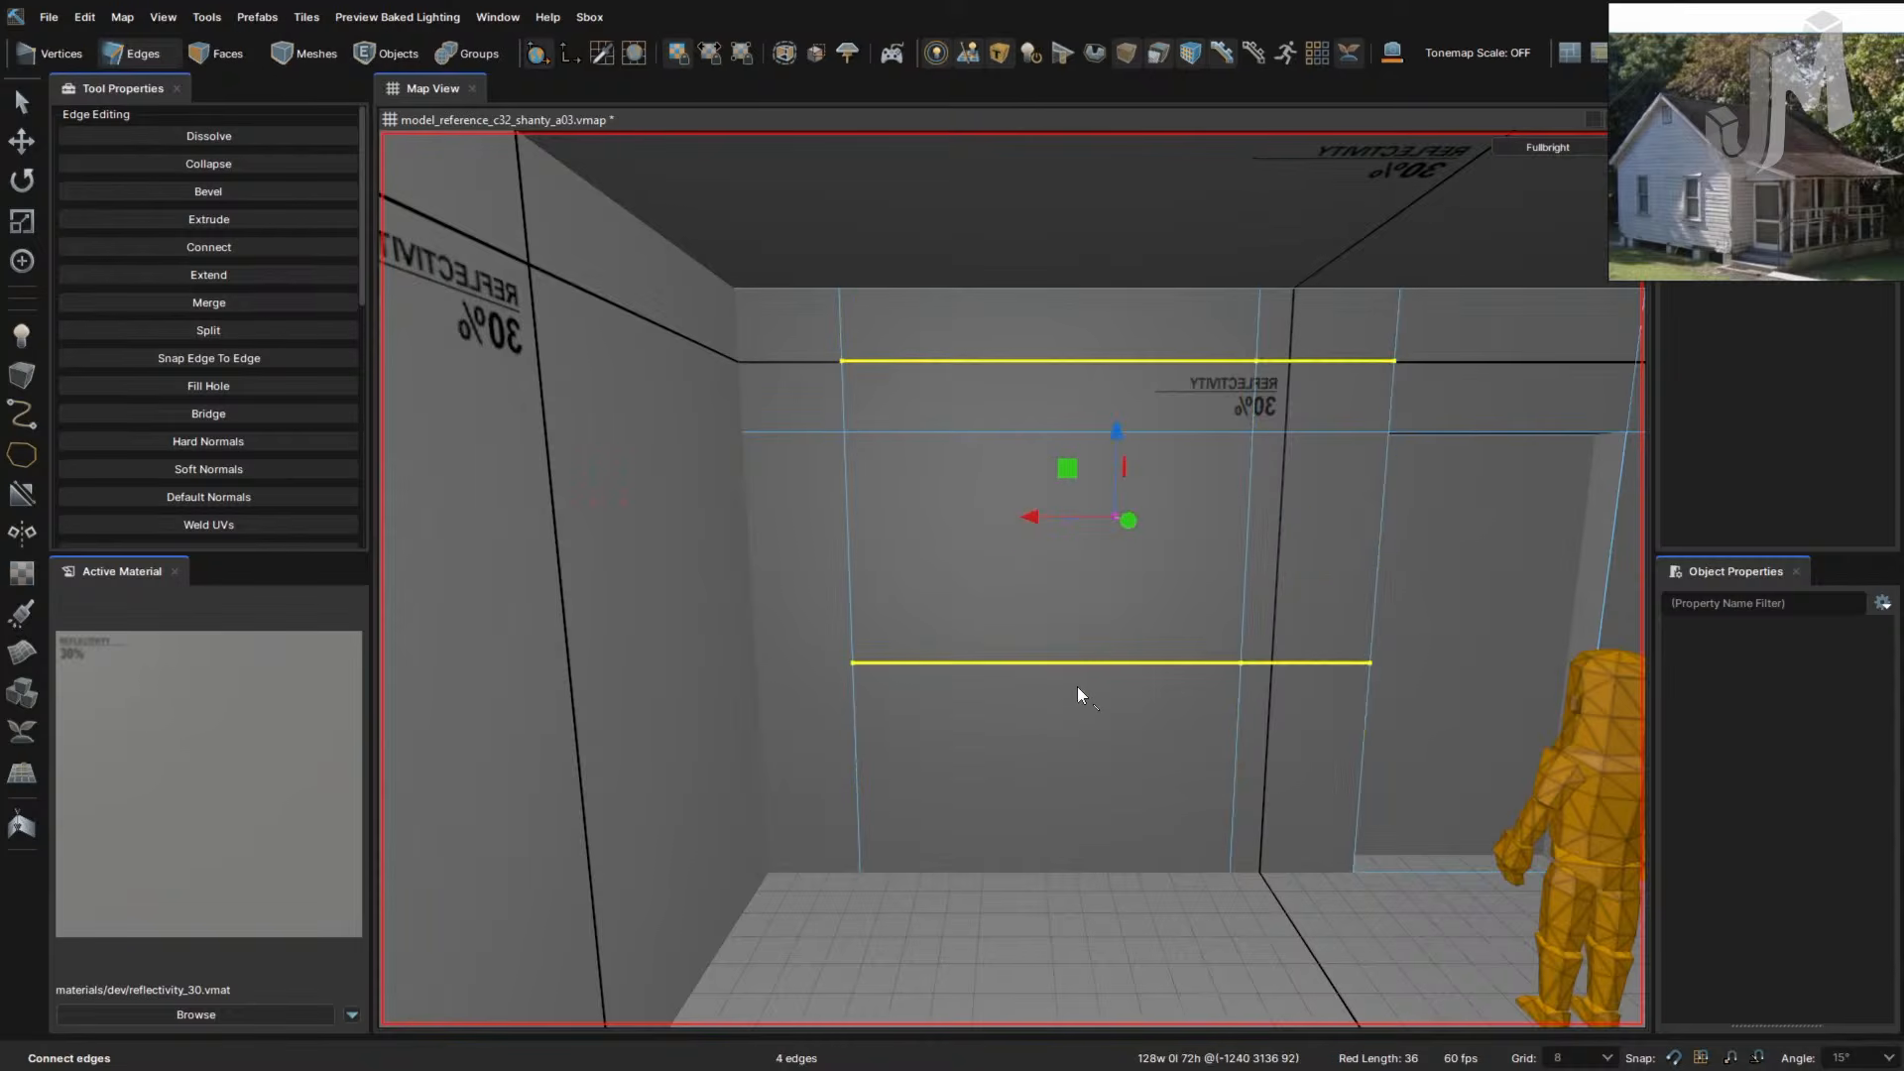
{"action": "key", "text": "ctrl+z"}
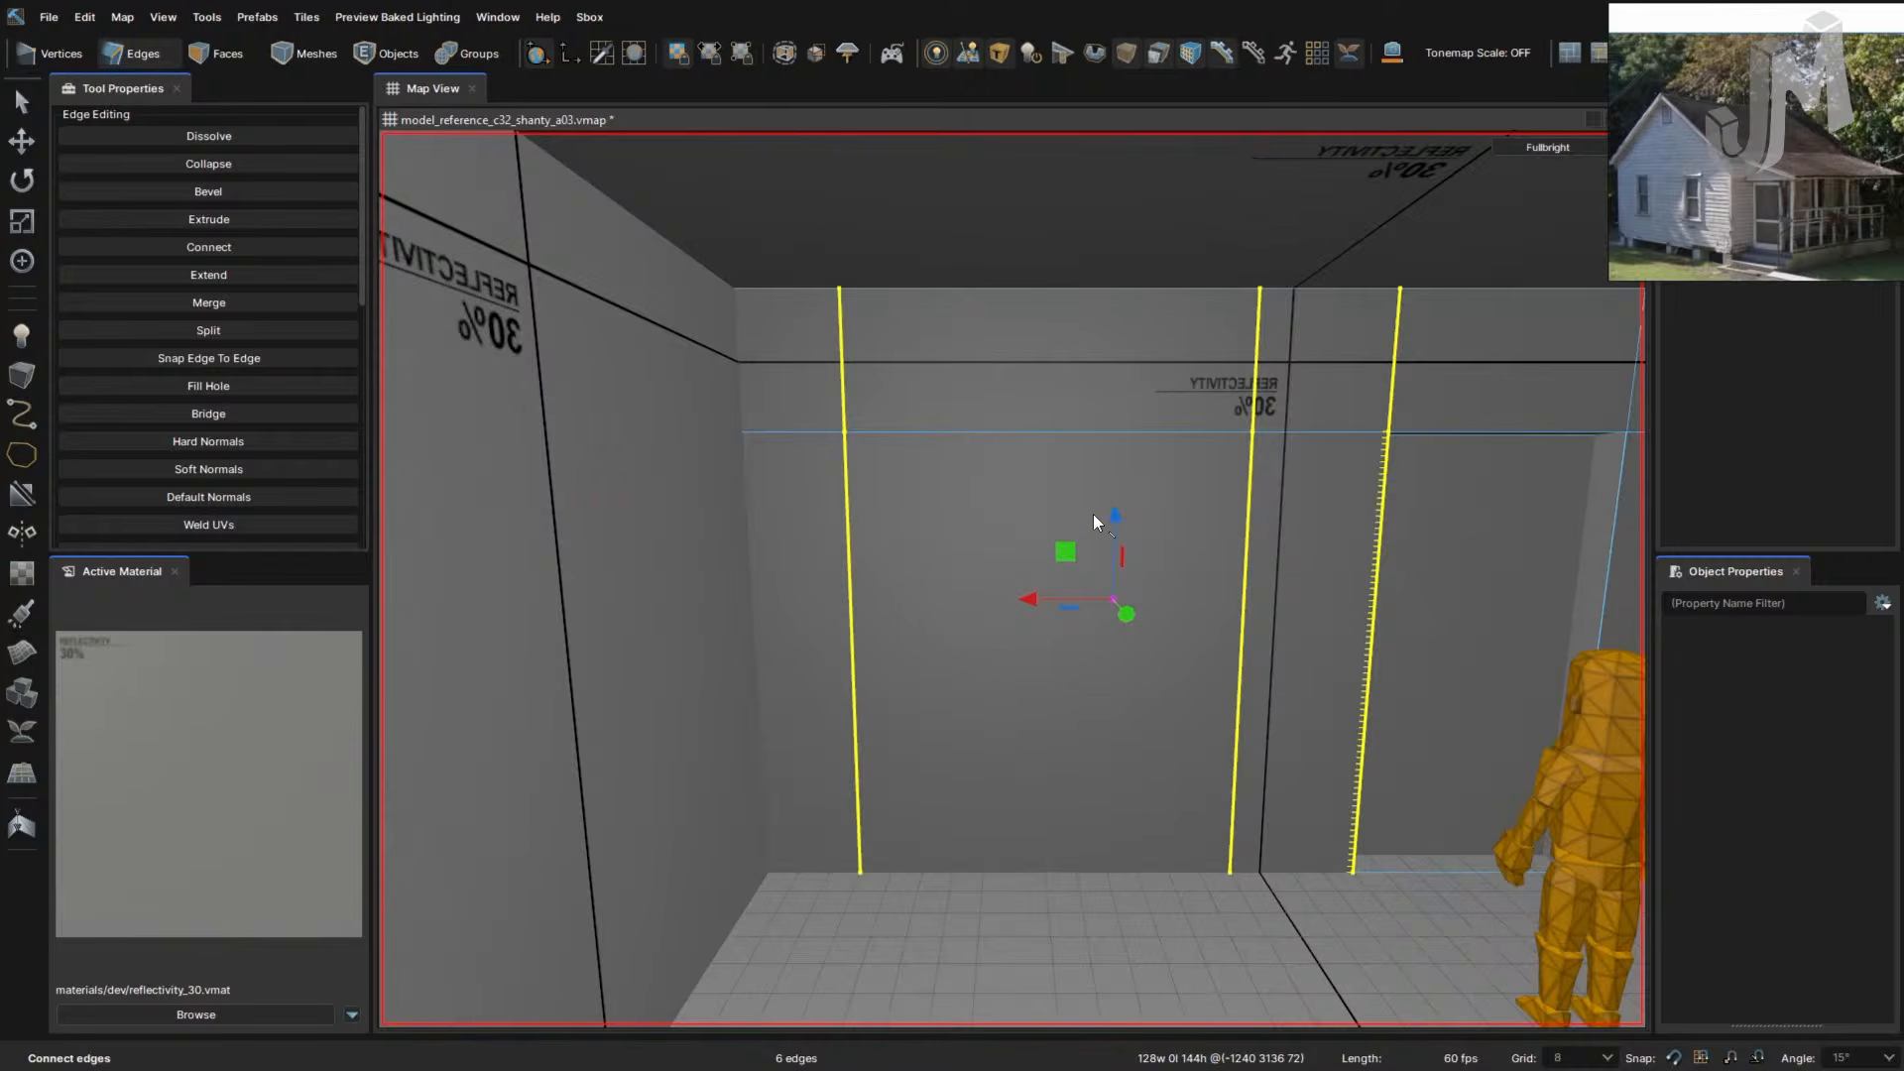
- Select the horizontal edge loop across the wall and try a bevel, then undo it
{"action": "double_click", "coordinate": [1033, 429]}
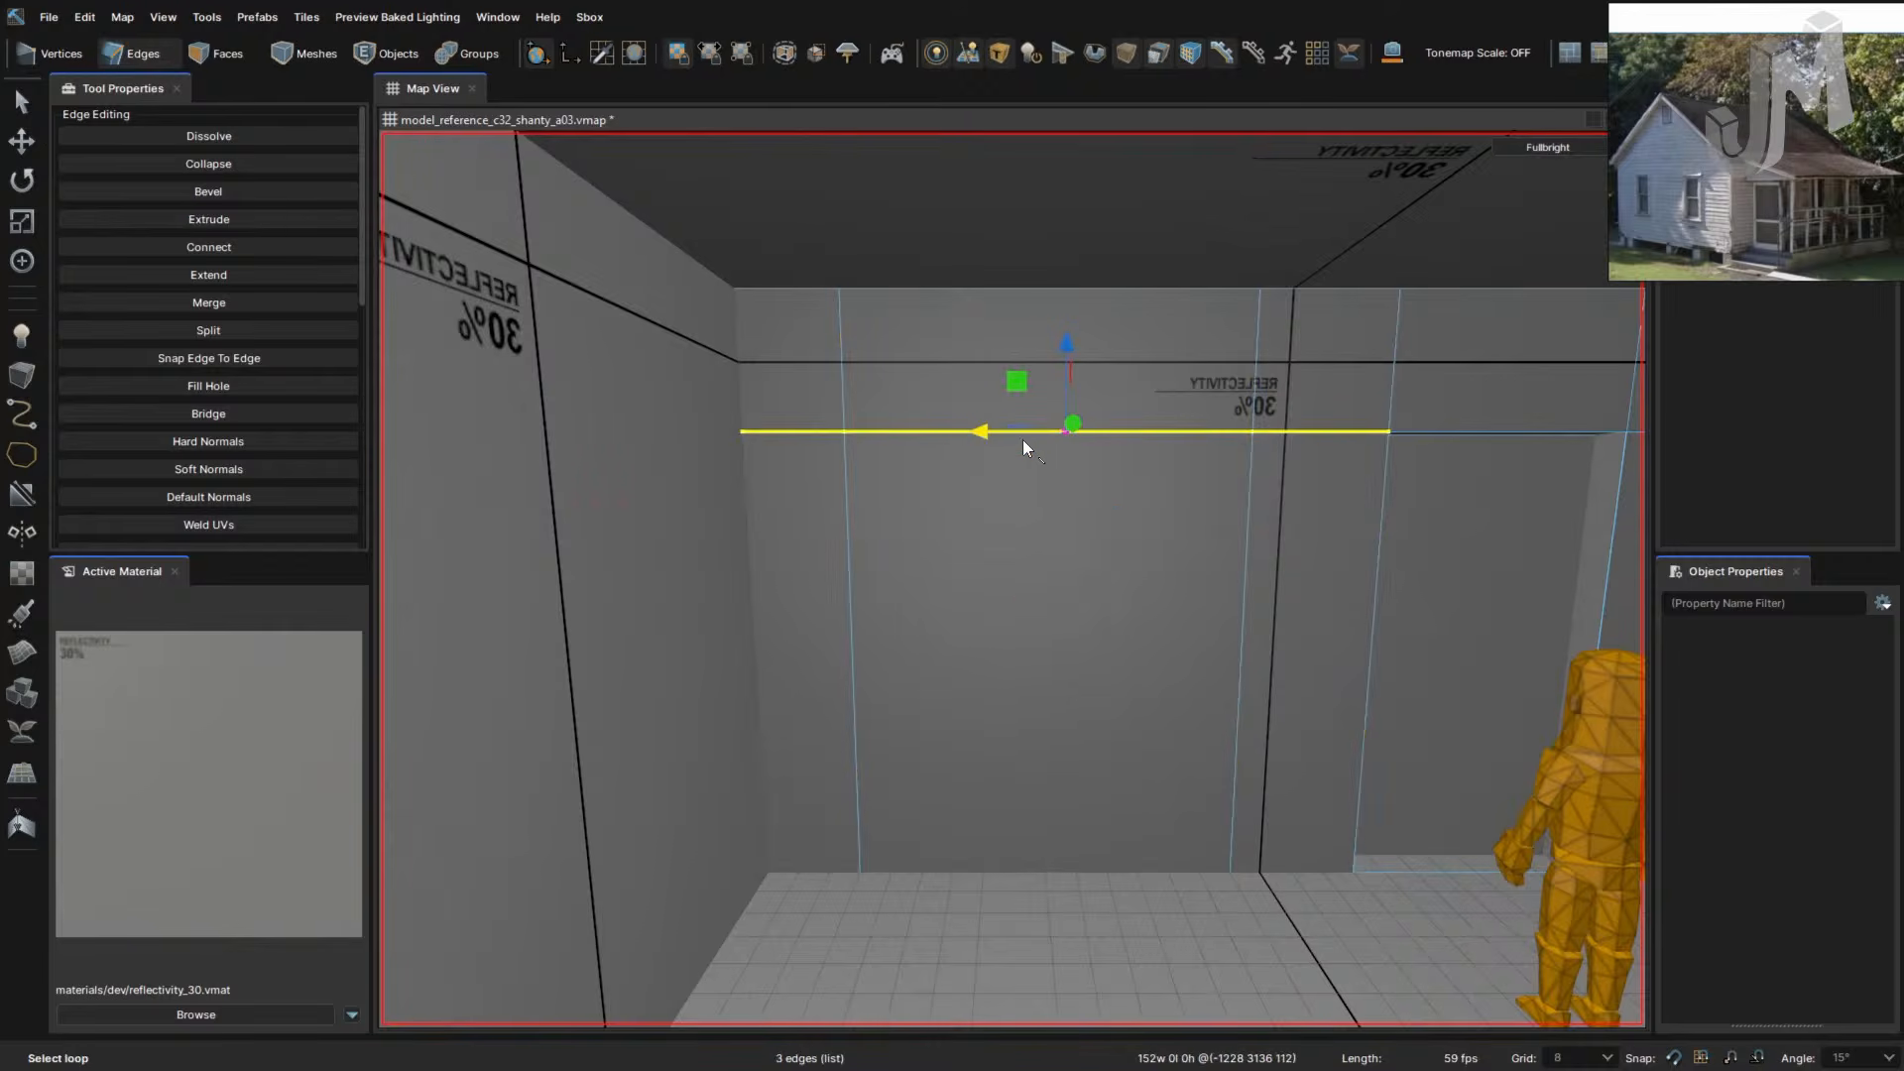
{"action": "key", "text": "f"}
{"action": "key", "text": "ctrl+z"}
{"action": "right_click_drag", "start_coordinate": [1236, 588], "coordinate": [1237, 588]}
- Reposition the camera, clear the selection and pick a vertical wall edge
{"action": "key", "text": "w"}
{"action": "key", "text": "s"}
{"action": "left_click", "coordinate": [887, 698]}
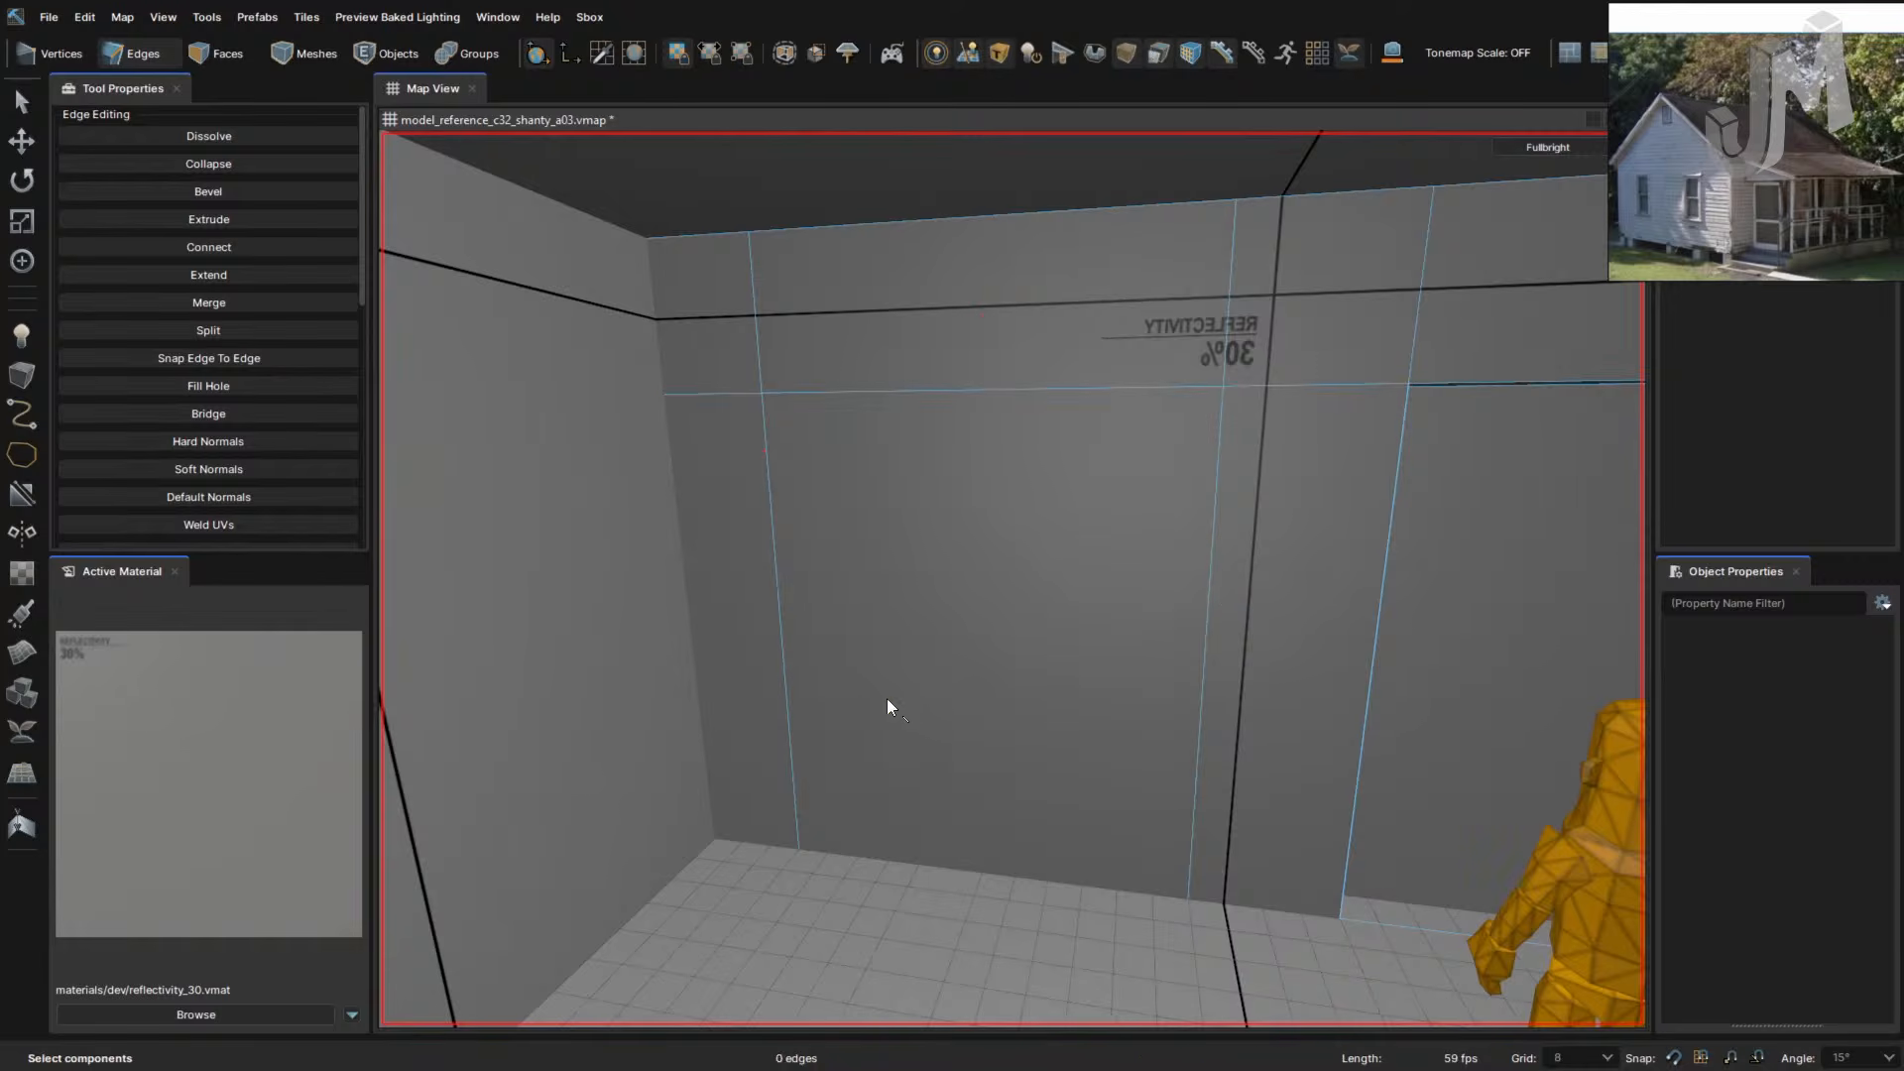
{"action": "left_click", "coordinate": [787, 696]}
{"action": "key", "text": "a"}
{"action": "right_click_drag", "start_coordinate": [976, 714], "coordinate": [978, 716]}
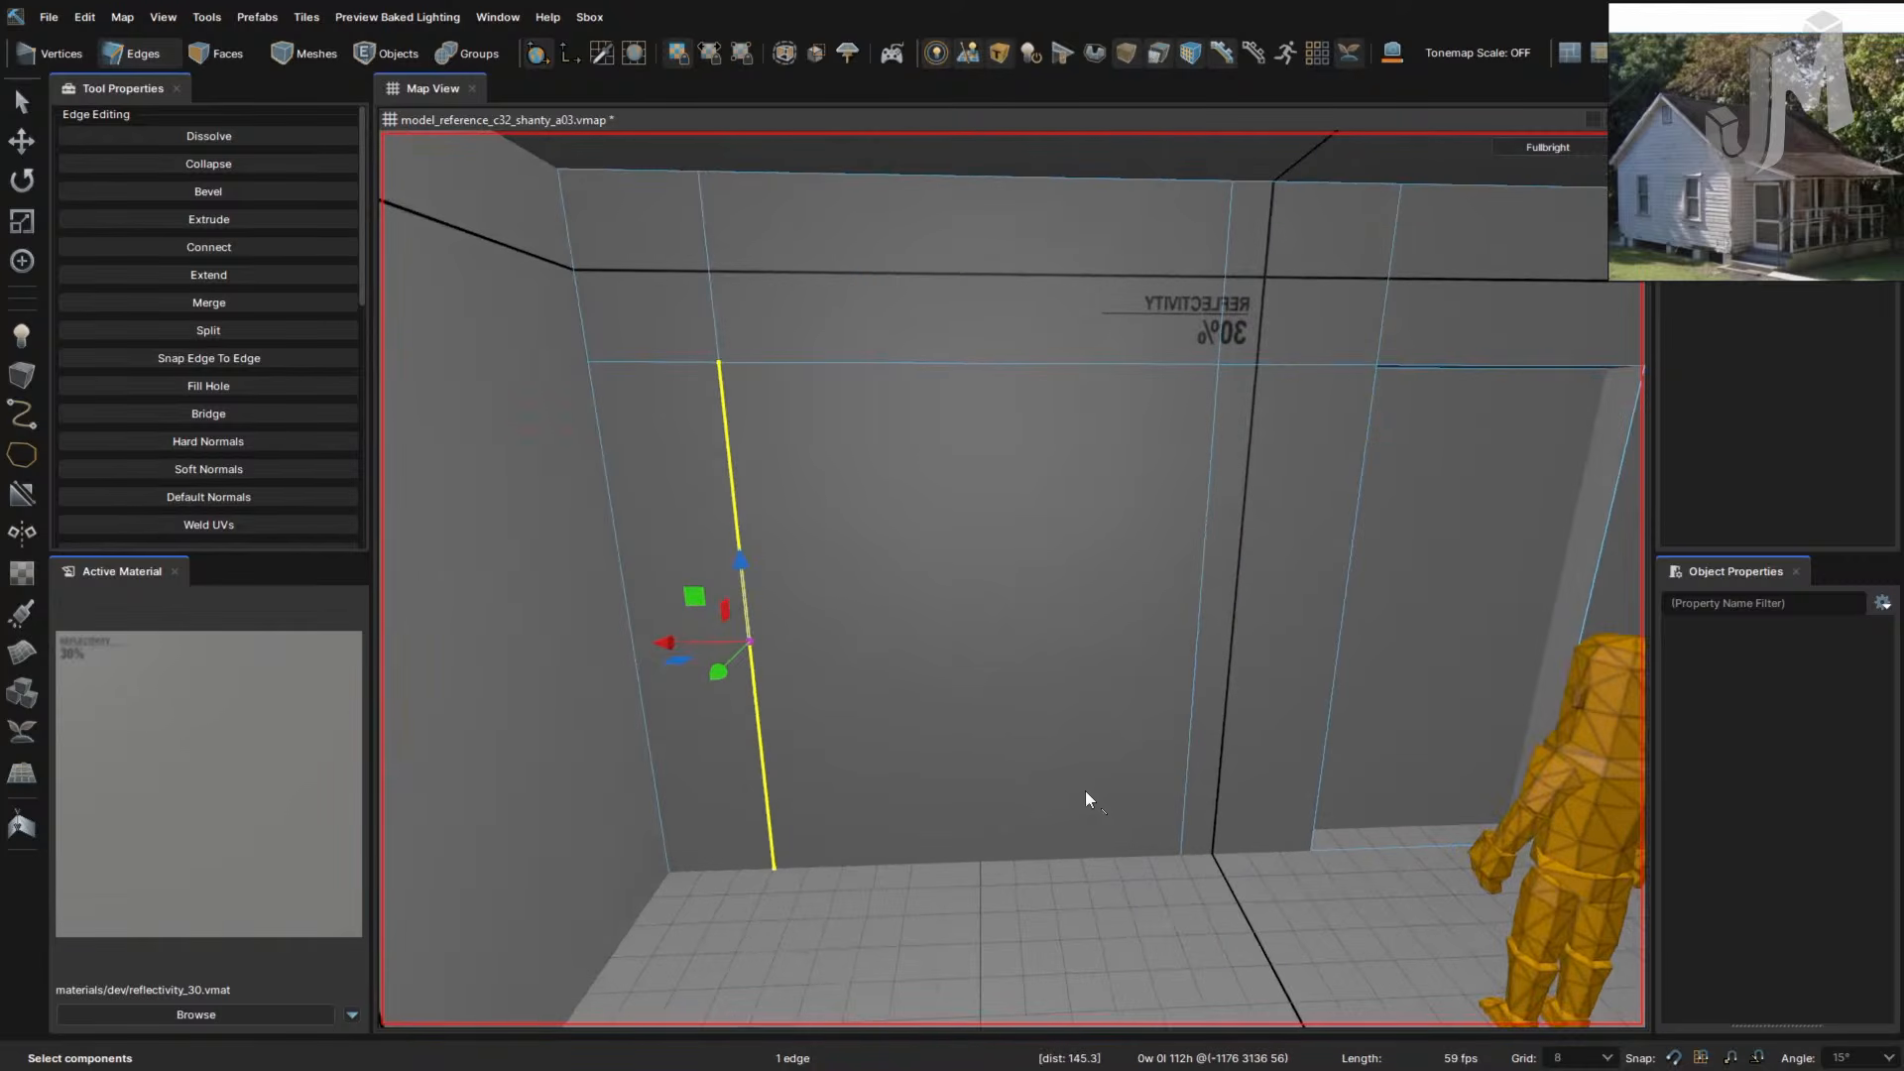
- Select three top and three floor edge segments, trial-connect them vertically, then undo
{"action": "left_click", "coordinate": [1082, 367]}
{"action": "left_click", "coordinate": [1294, 367], "text": "ctrl"}
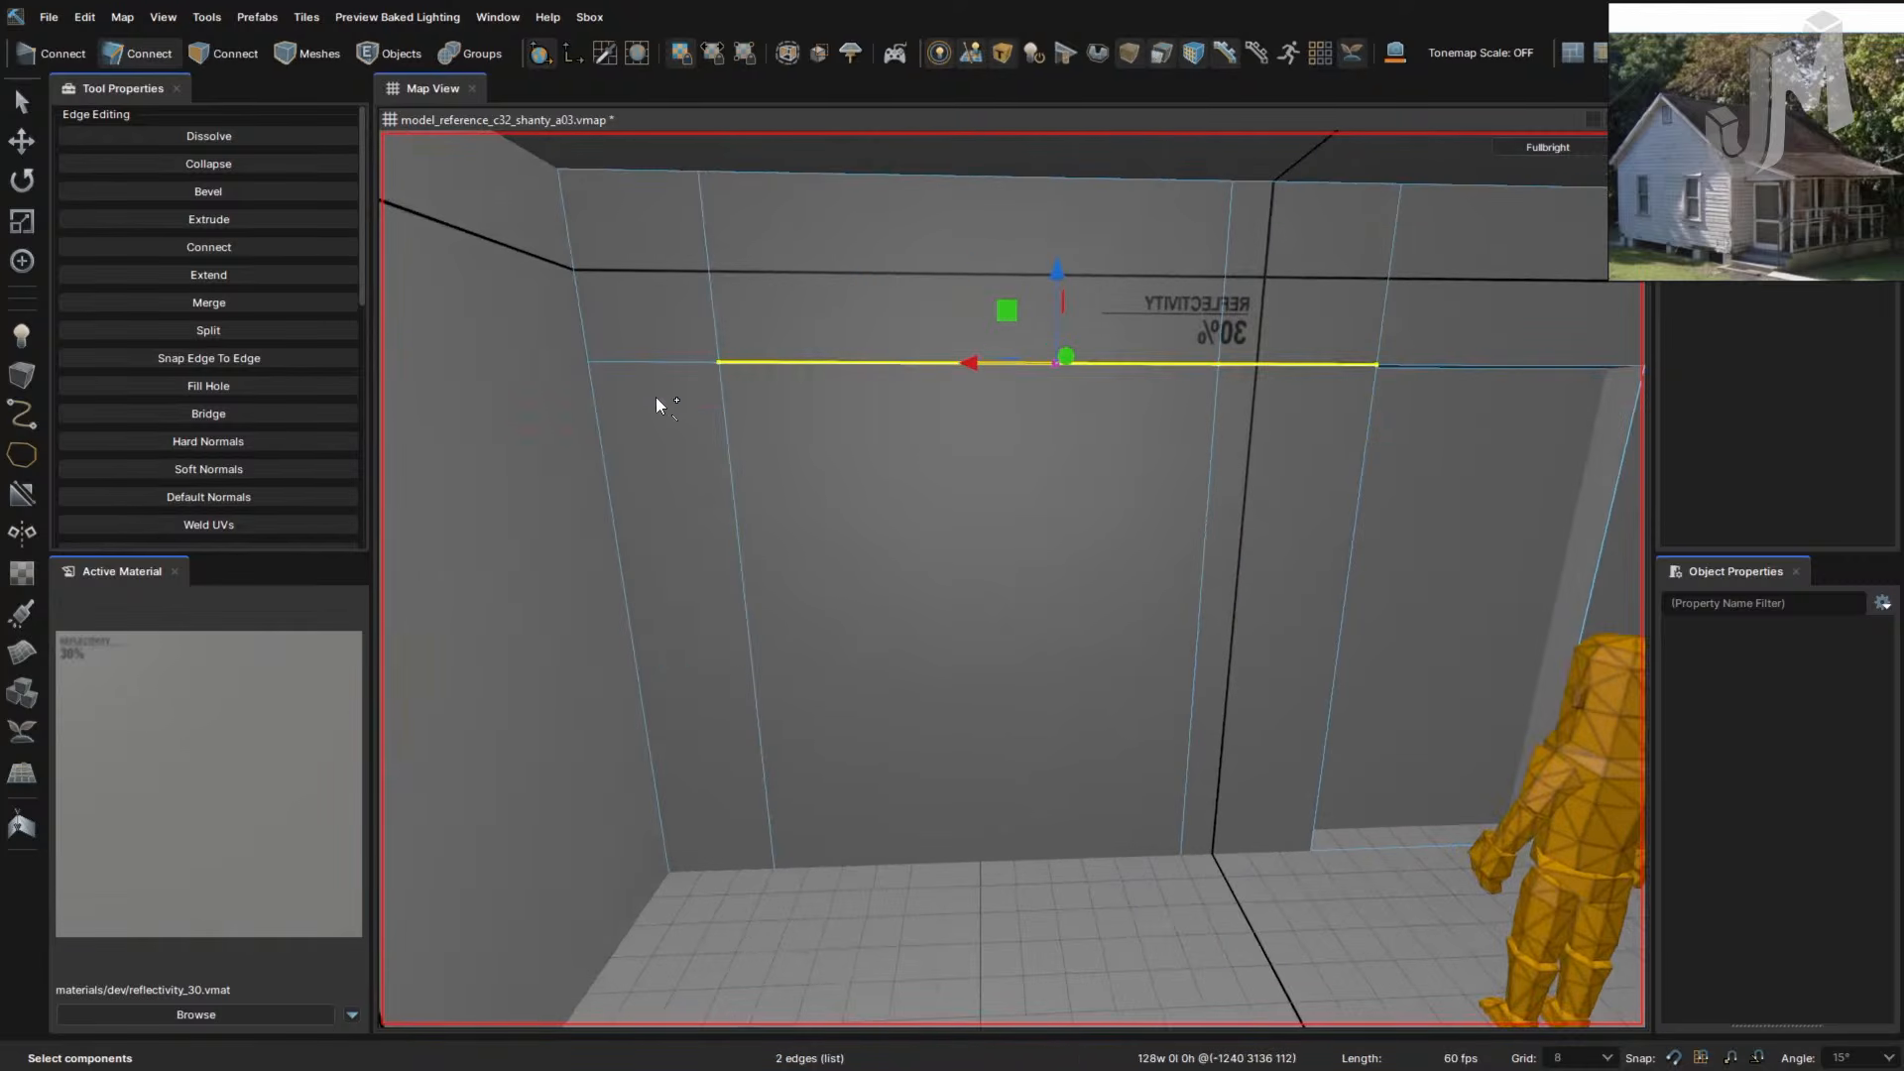
{"action": "left_click", "coordinate": [657, 361], "text": "ctrl"}
{"action": "left_click", "coordinate": [739, 867], "text": "ctrl"}
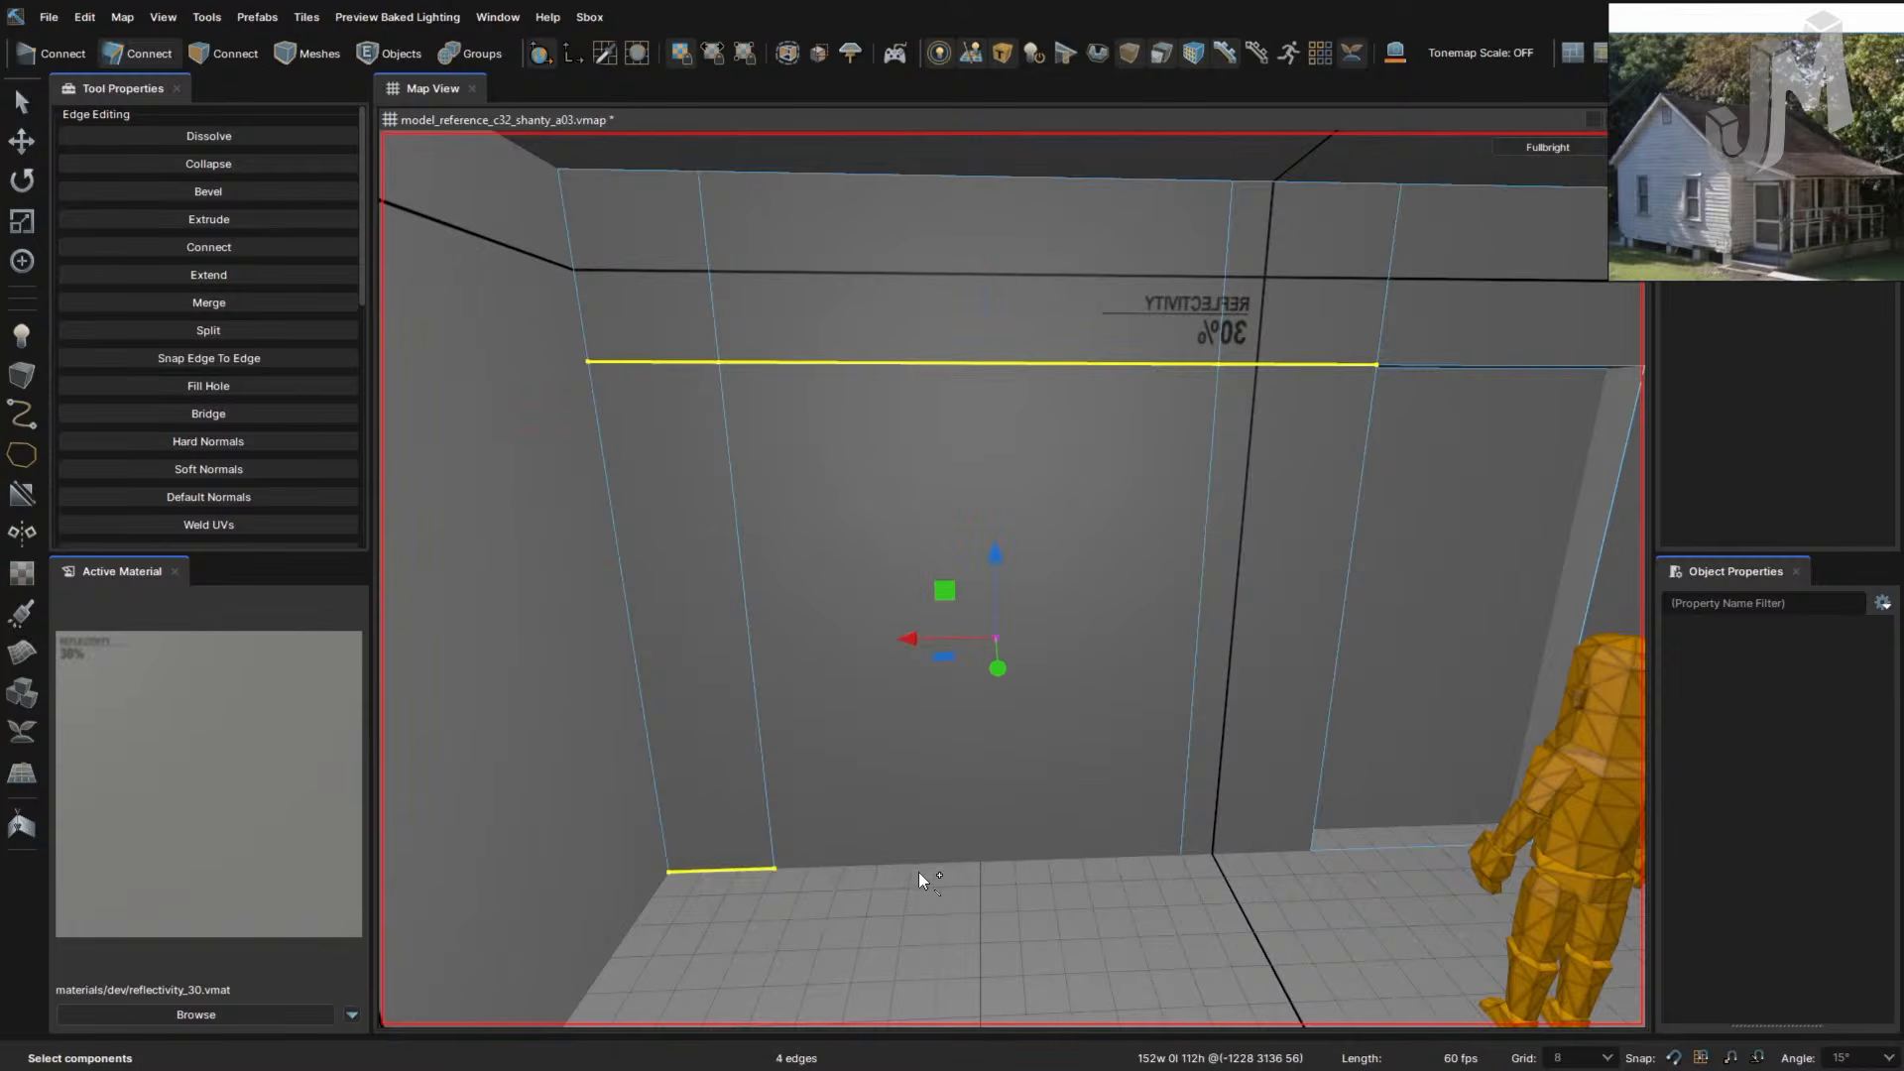
{"action": "left_click", "coordinate": [1134, 859], "text": "ctrl"}
{"action": "left_click", "coordinate": [1230, 849], "text": "ctrl"}
{"action": "key", "text": "alt+c"}
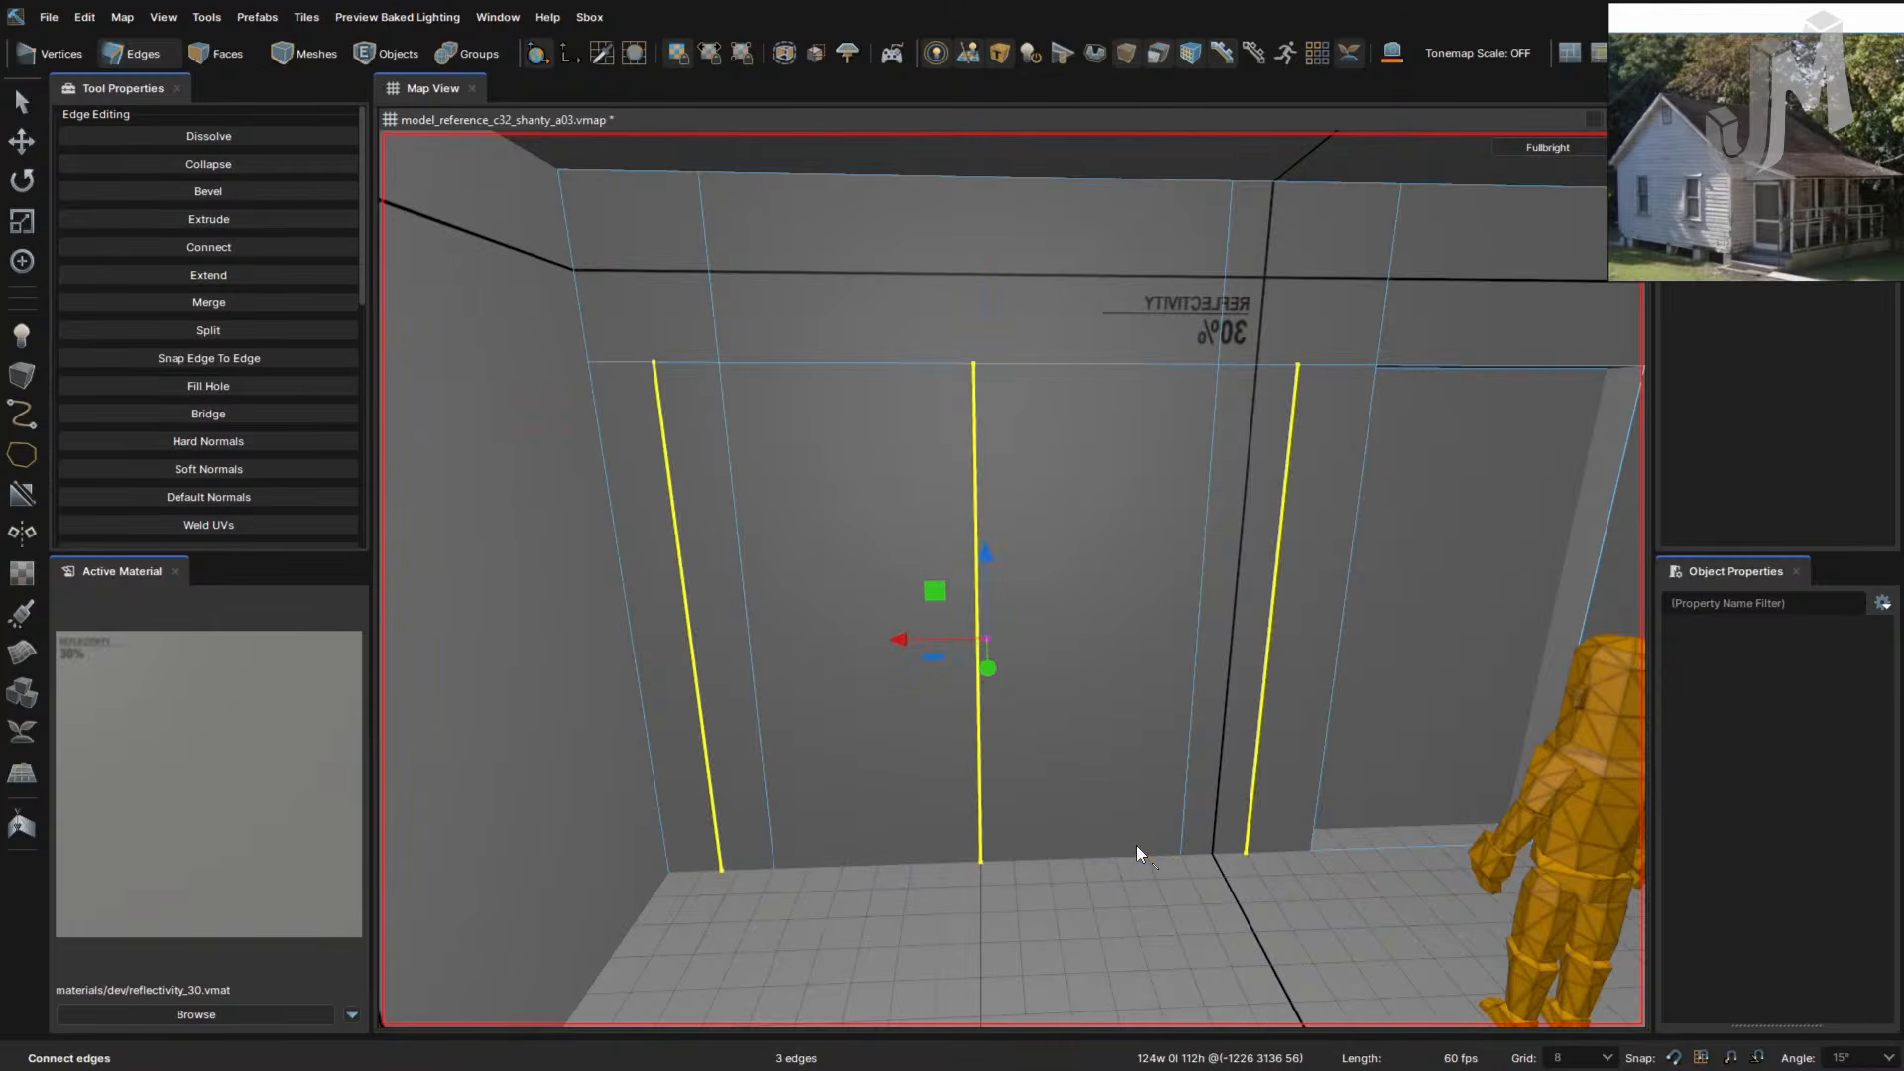
{"action": "key", "text": "ctrl+z"}
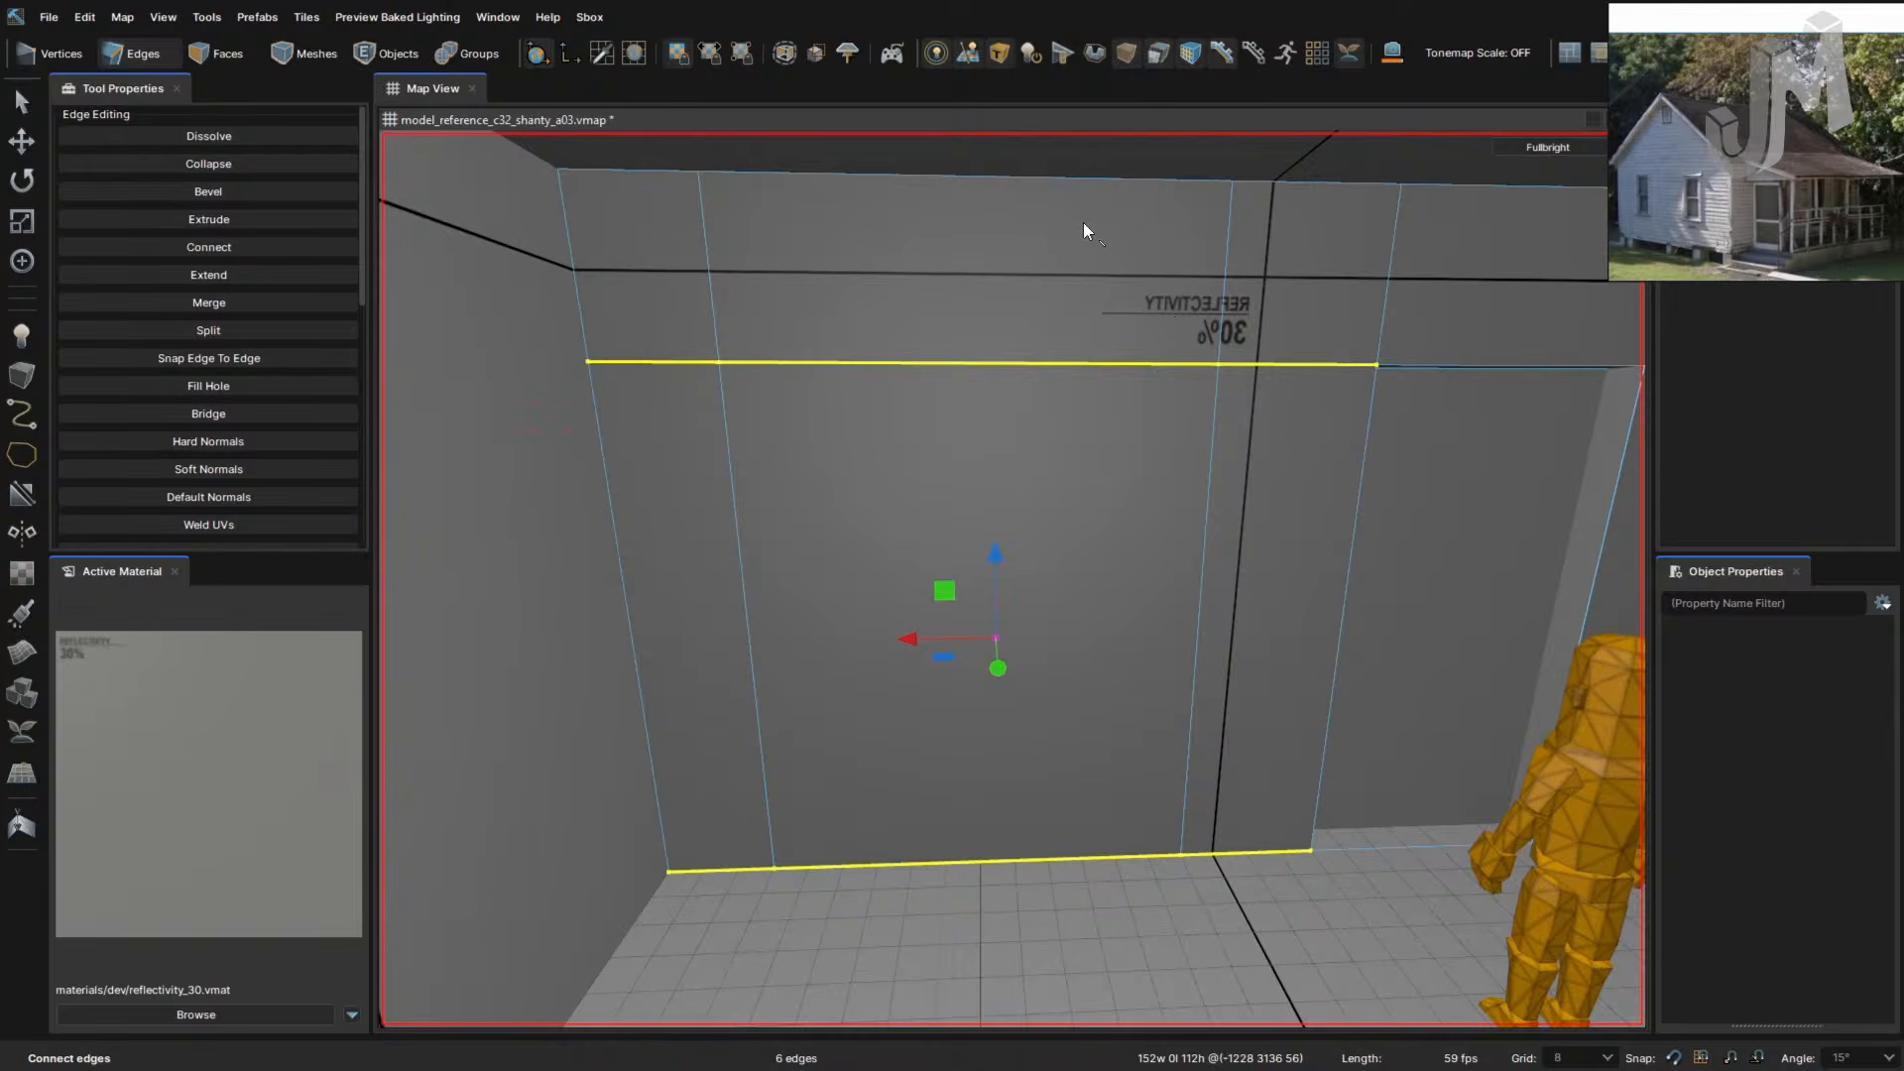
- Select four vertical edge segments and trial-connect them horizontally, then undo
{"action": "left_click", "coordinate": [1218, 462]}
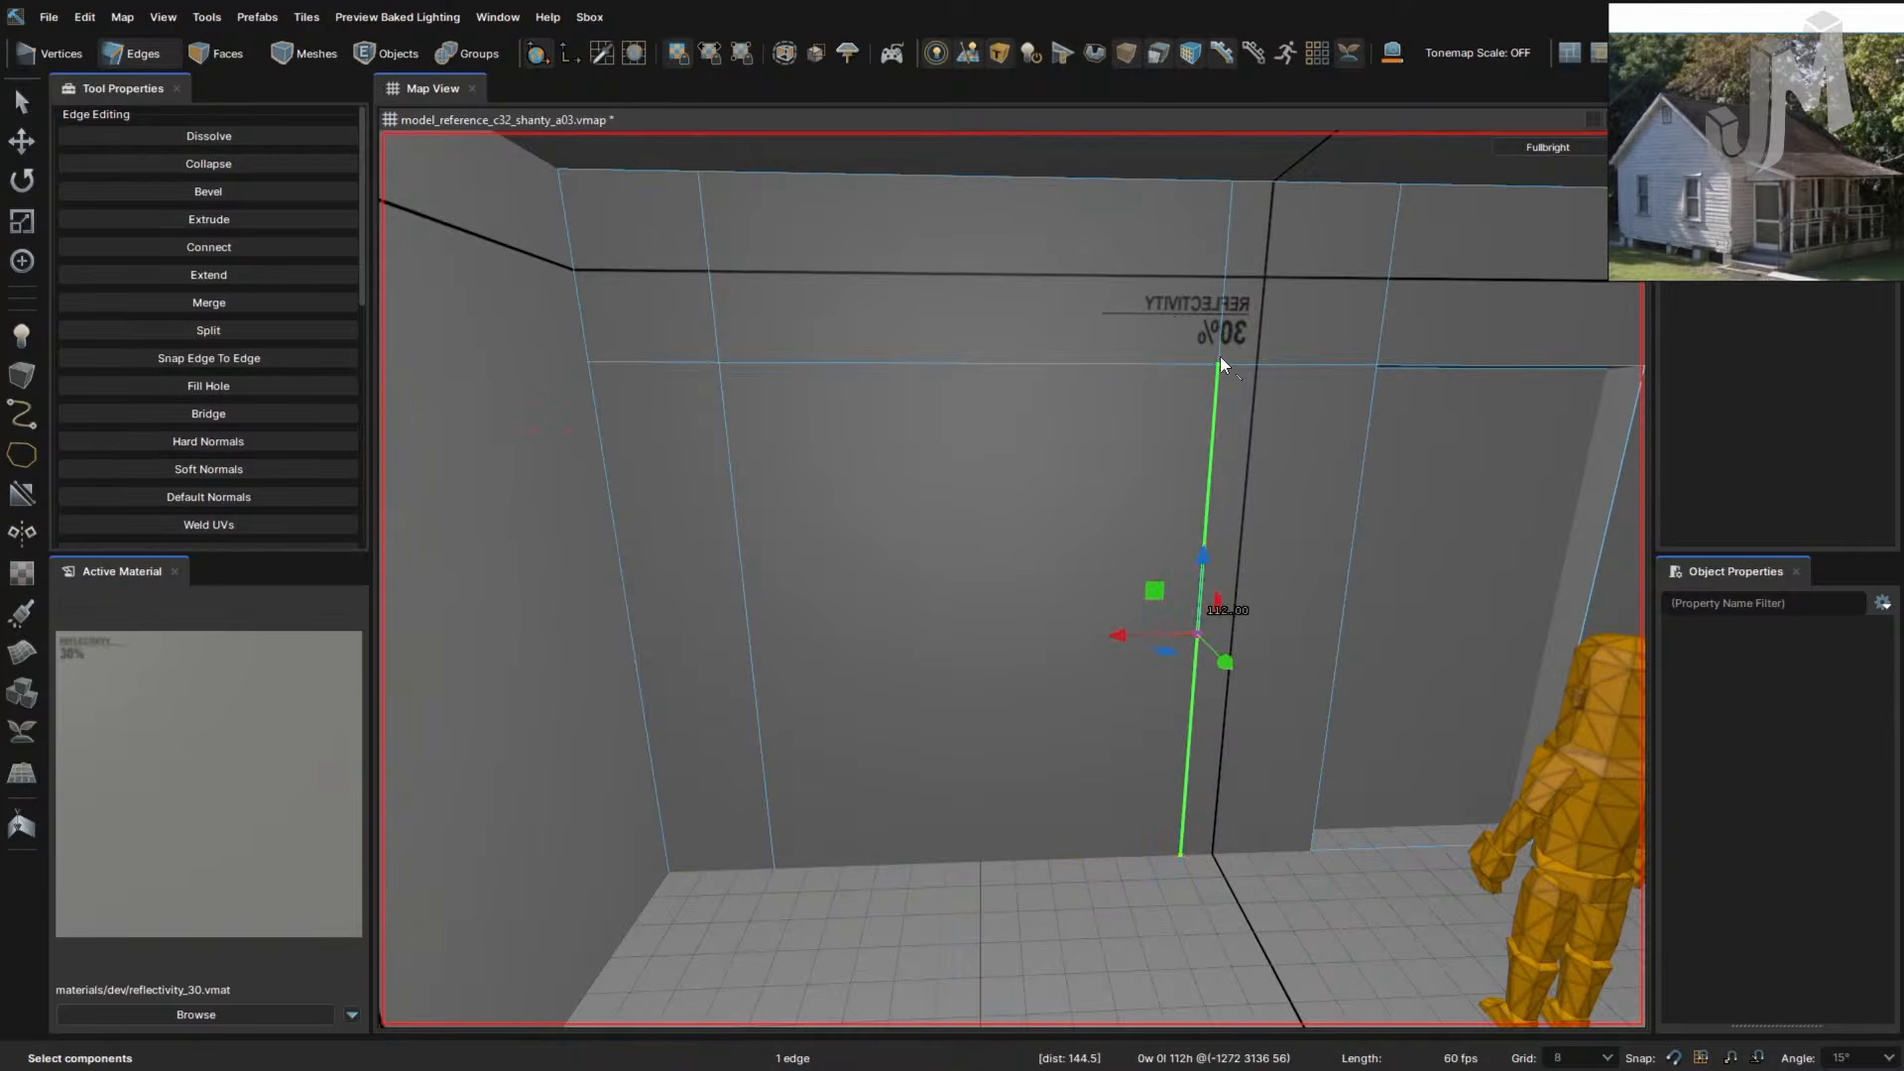
{"action": "left_click", "coordinate": [1222, 281], "text": "shift"}
{"action": "left_click", "coordinate": [734, 496], "text": "shift"}
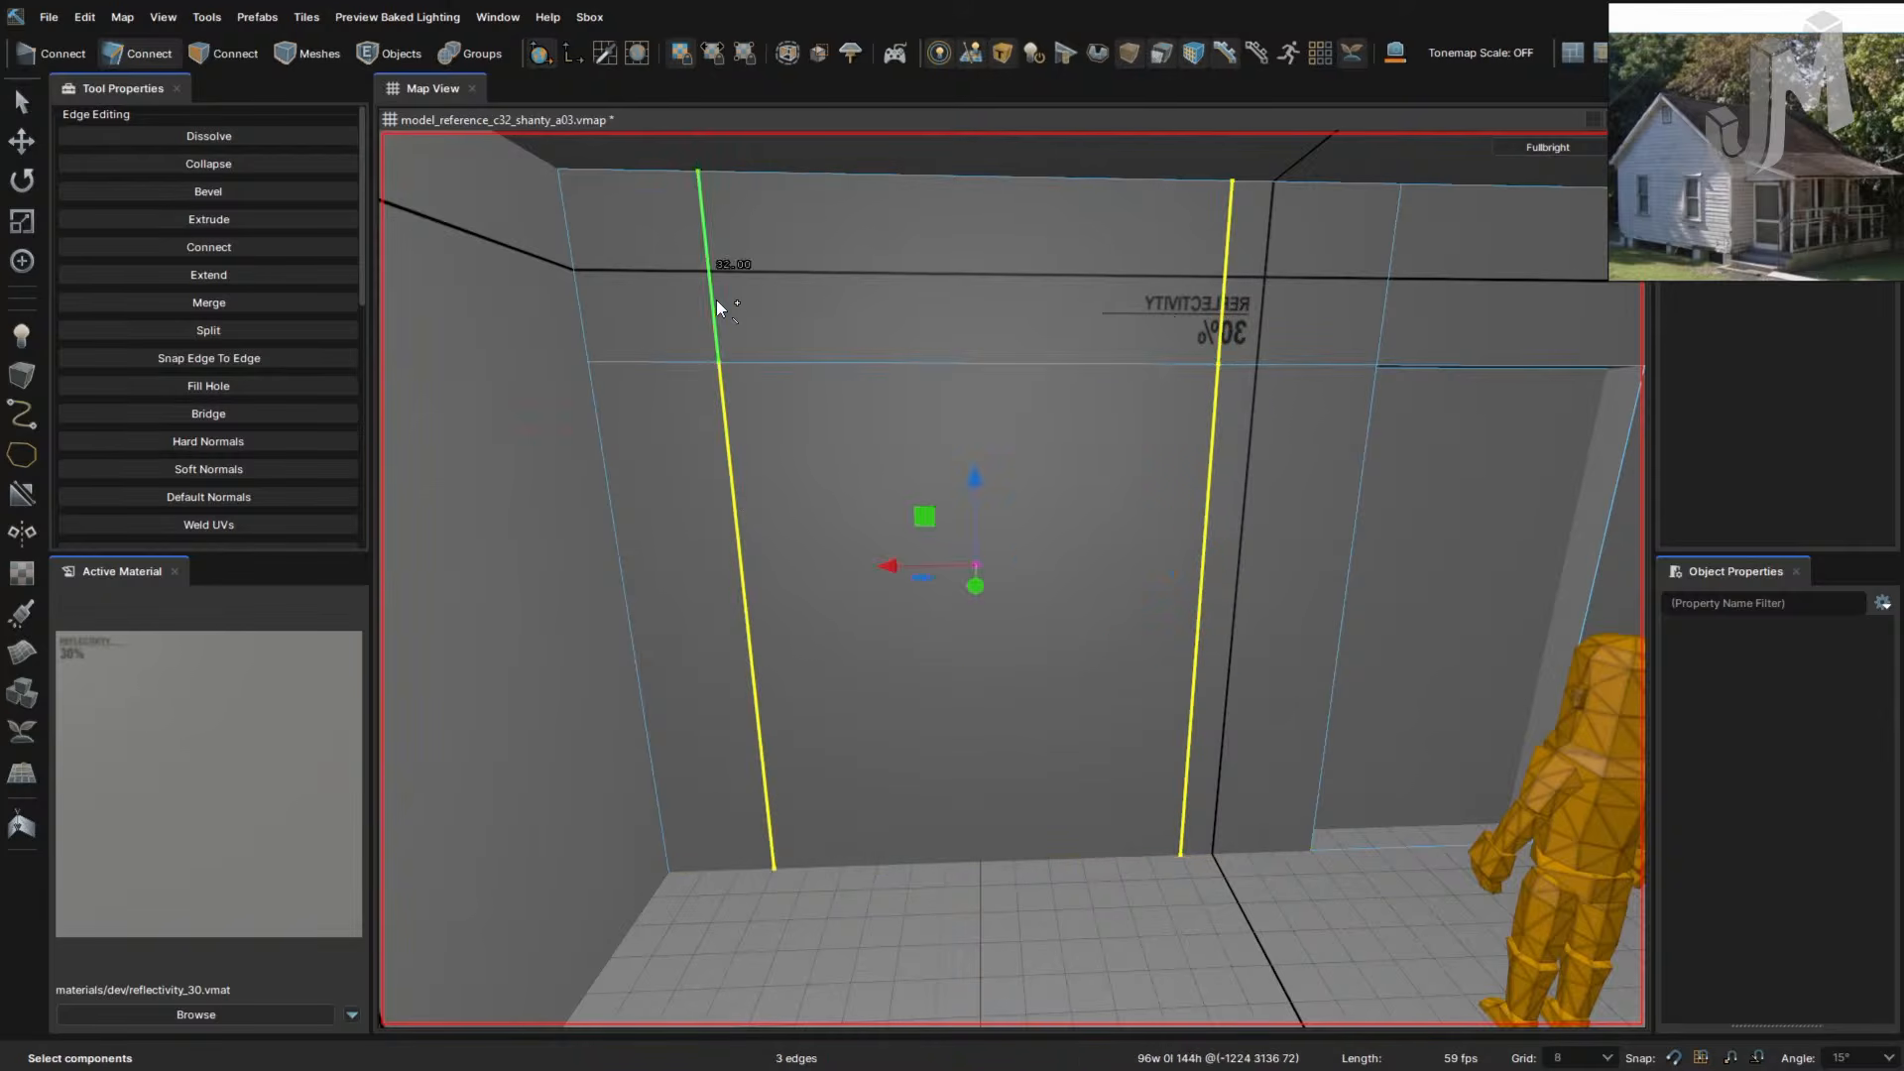
{"action": "left_click", "coordinate": [714, 298], "text": "shift"}
{"action": "key", "text": "alt+c"}
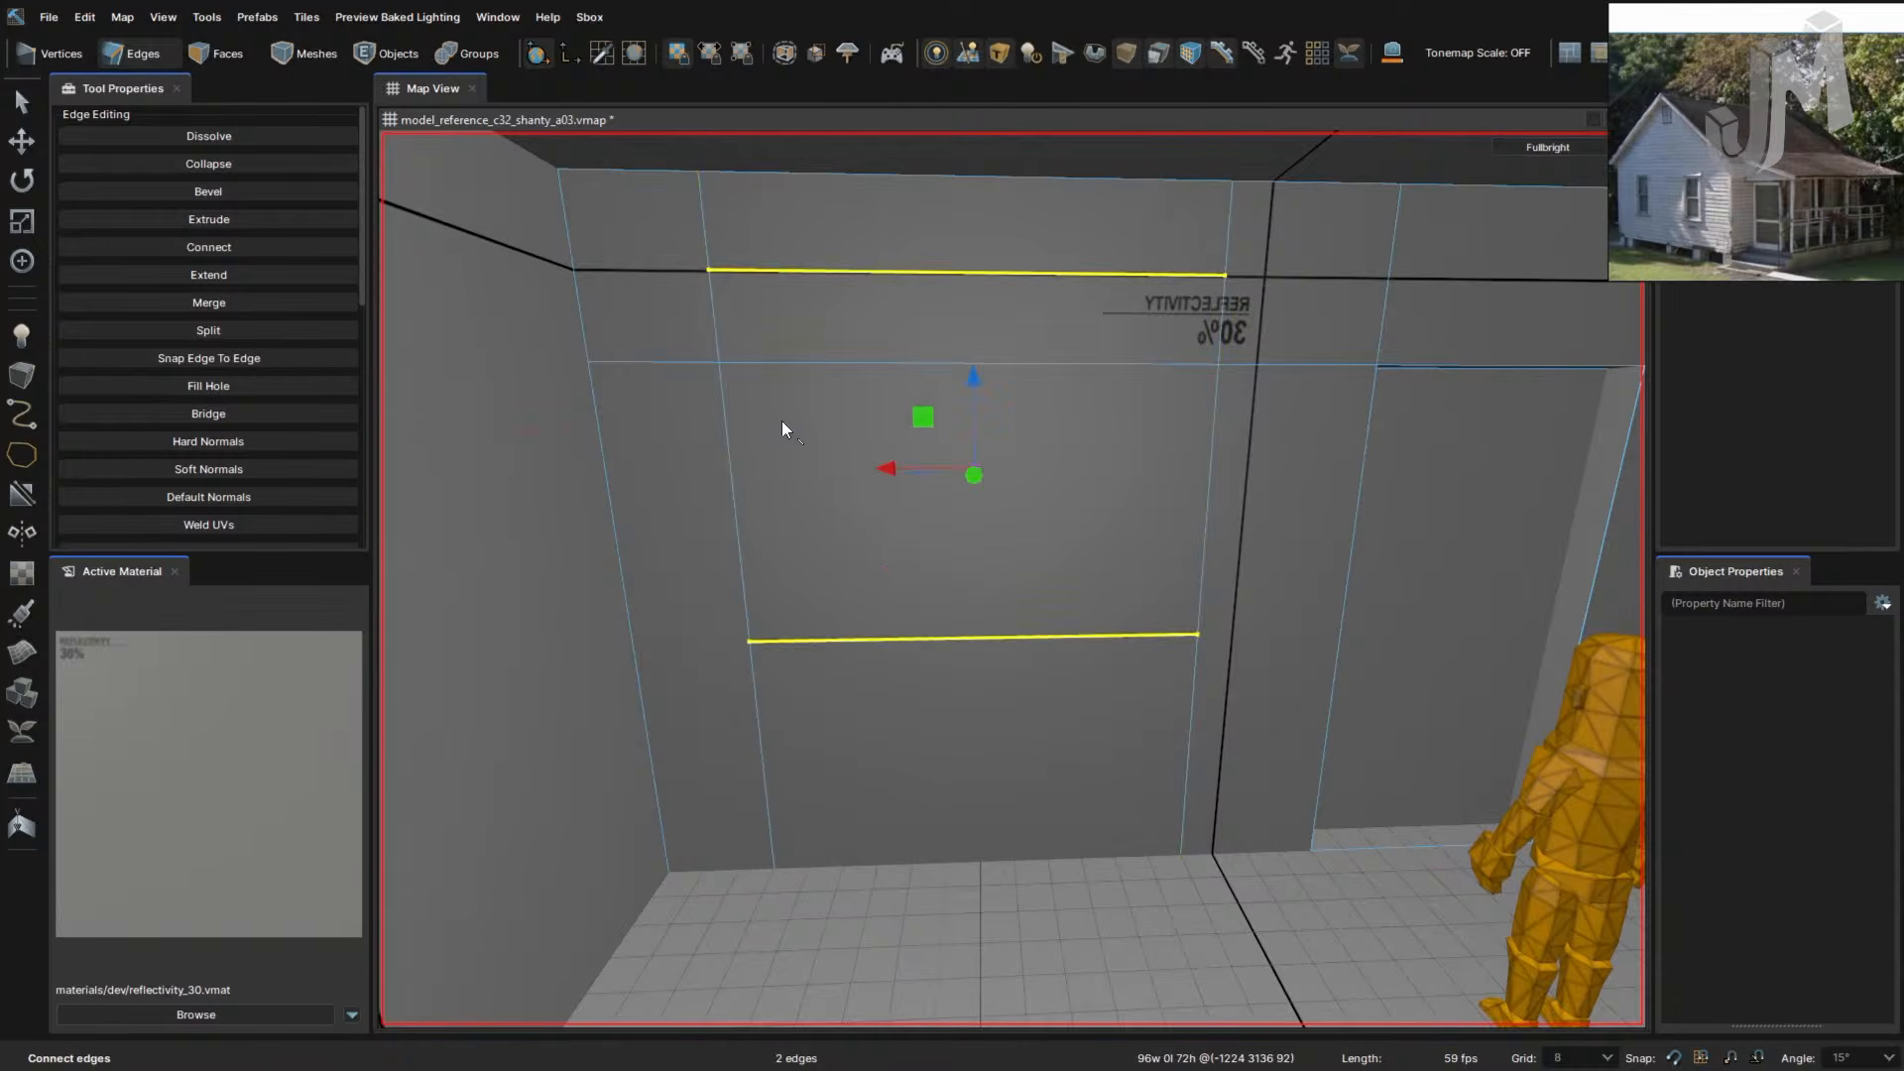
{"action": "key", "text": "ctrl+z"}
- Add four more vertical edges, connect them horizontally, then undo the two new edges
{"action": "left_click", "coordinate": [1348, 585], "text": "shift"}
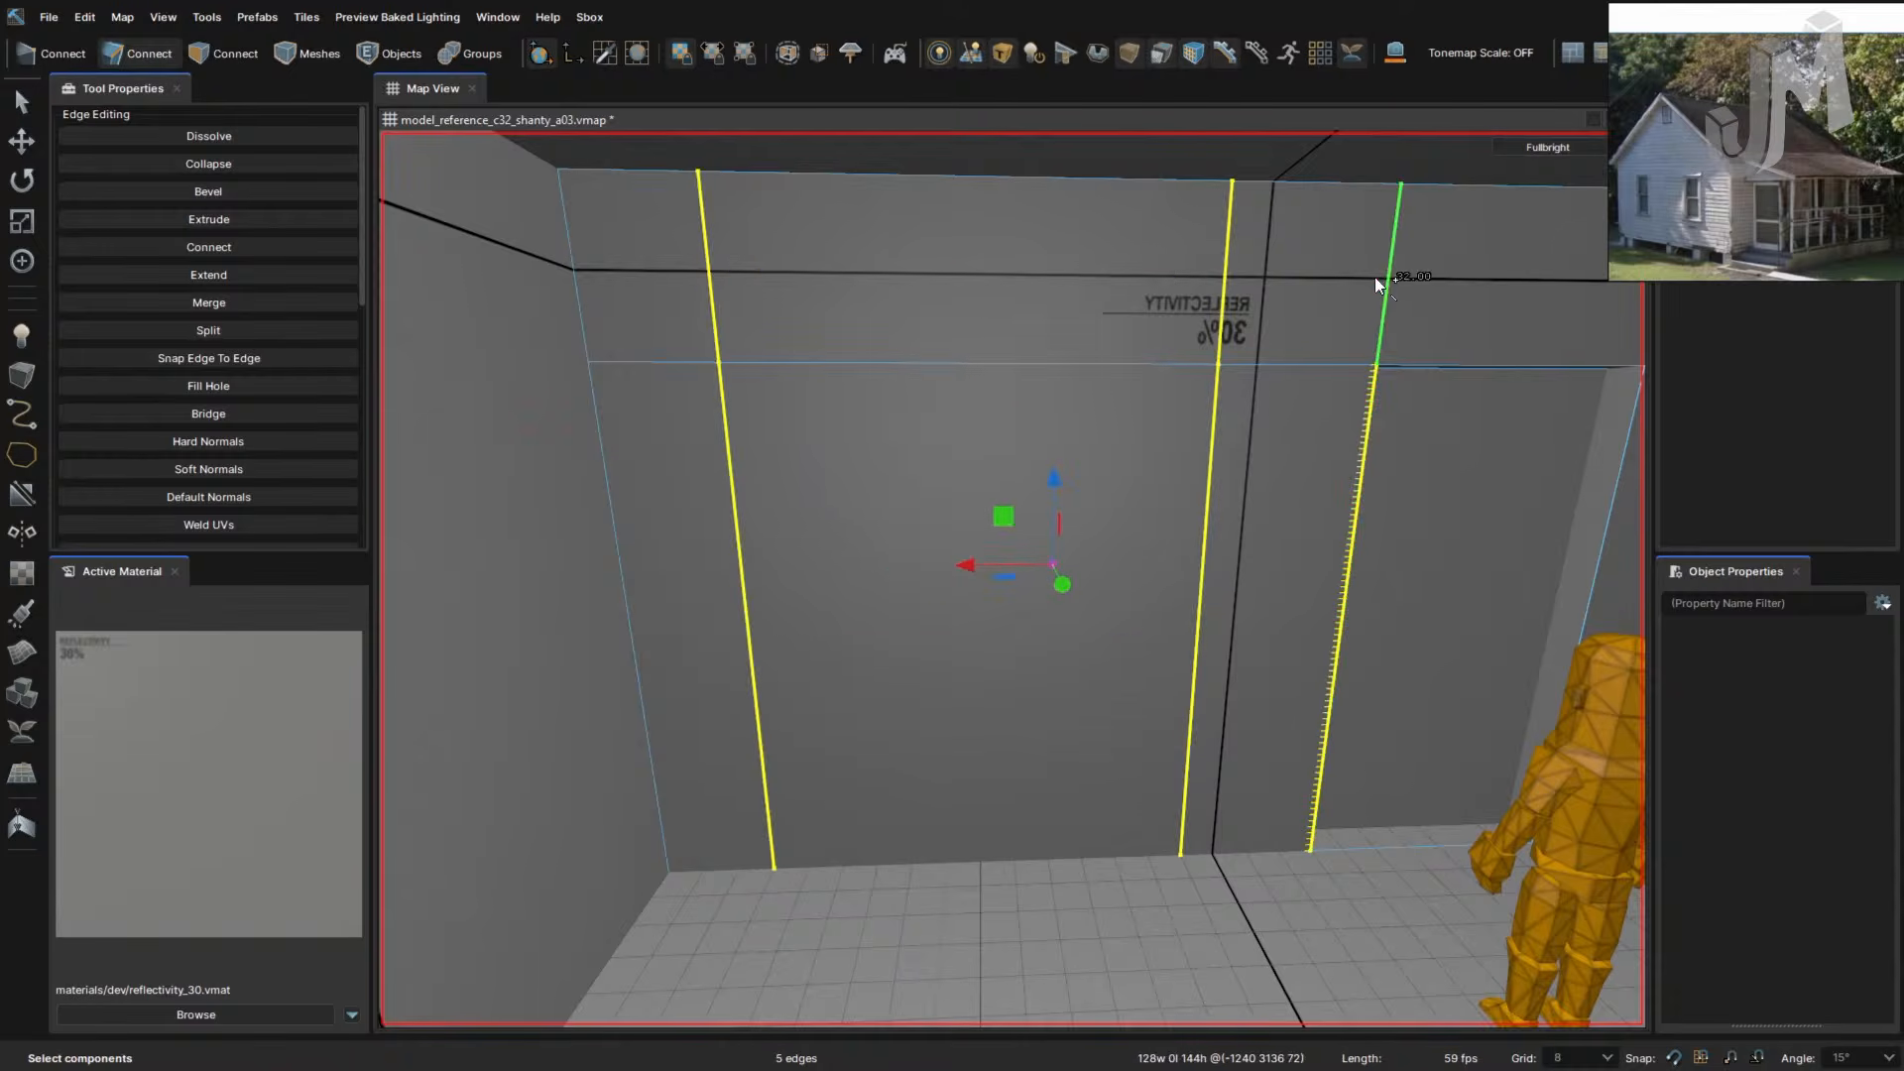
{"action": "left_click", "coordinate": [1380, 281], "text": "shift"}
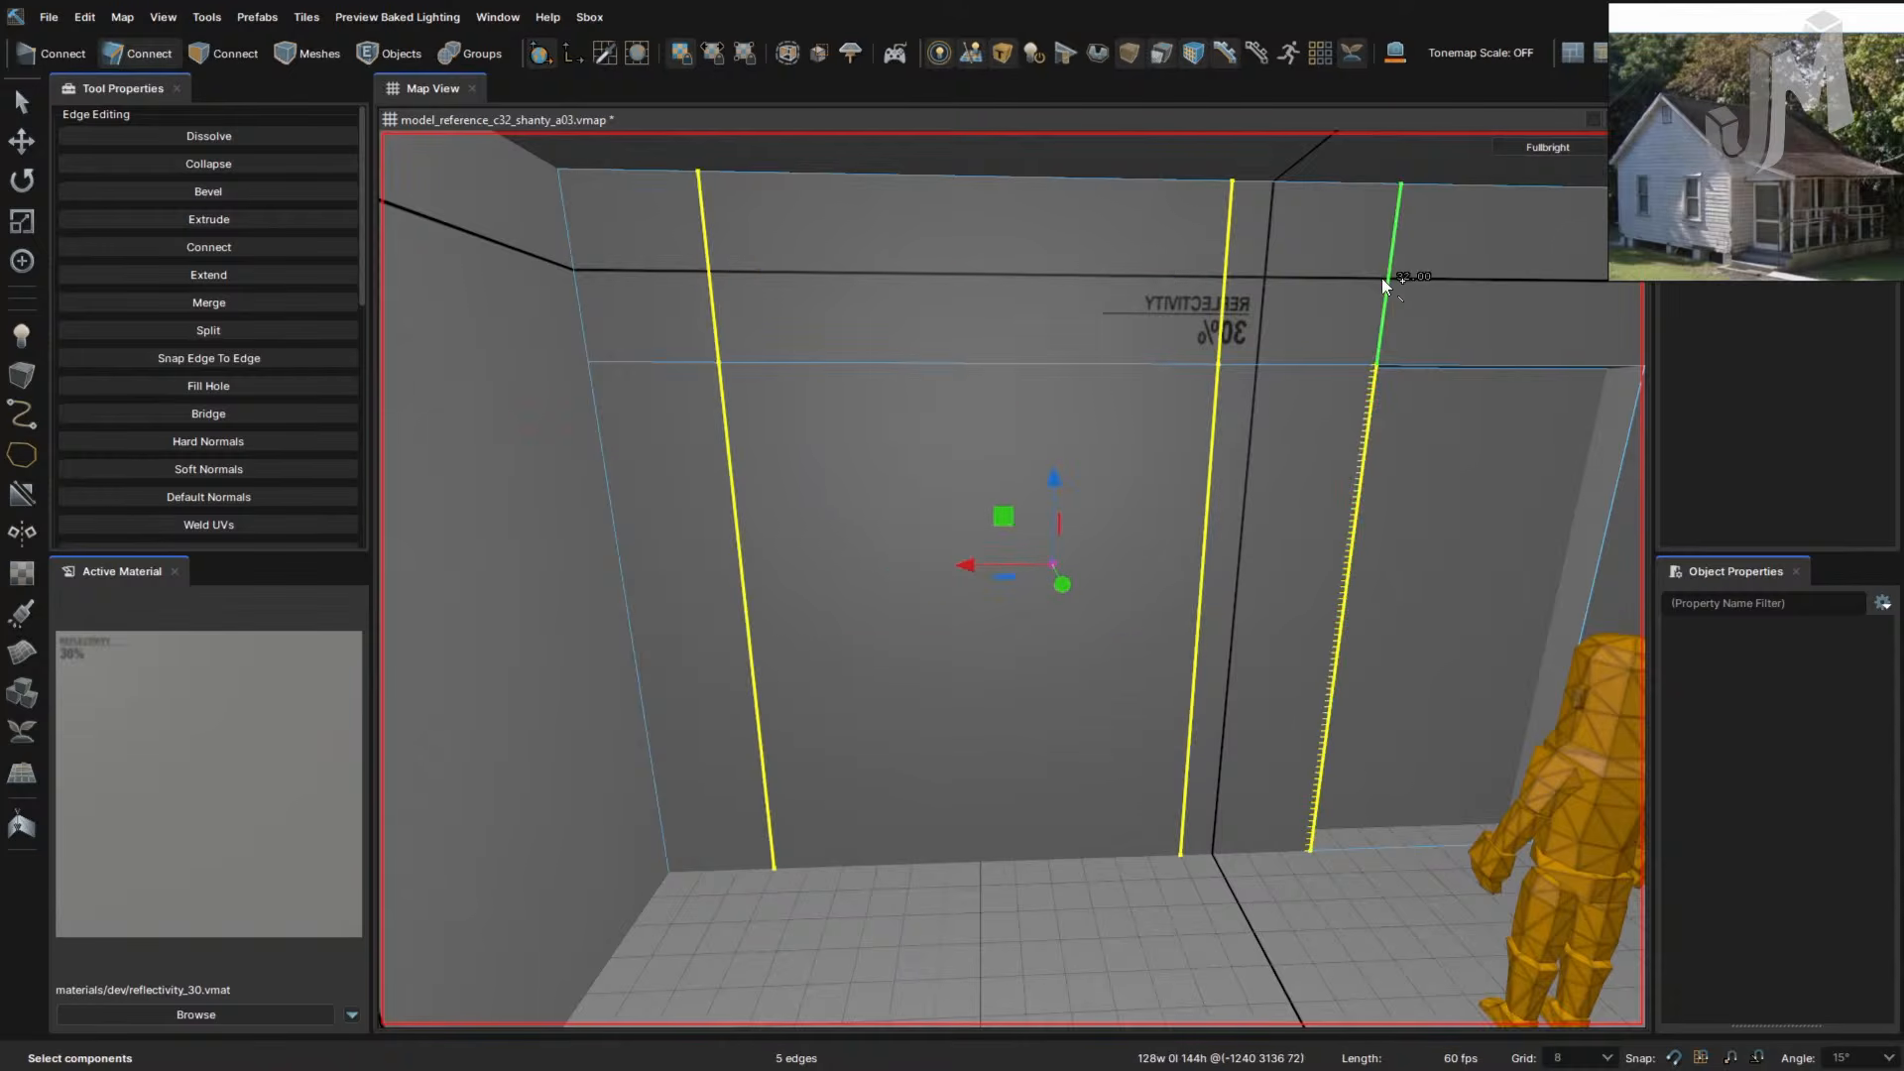
{"action": "left_click", "coordinate": [591, 327], "text": "shift"}
{"action": "left_click", "coordinate": [599, 426], "text": "shift"}
{"action": "key", "text": "alt+c"}
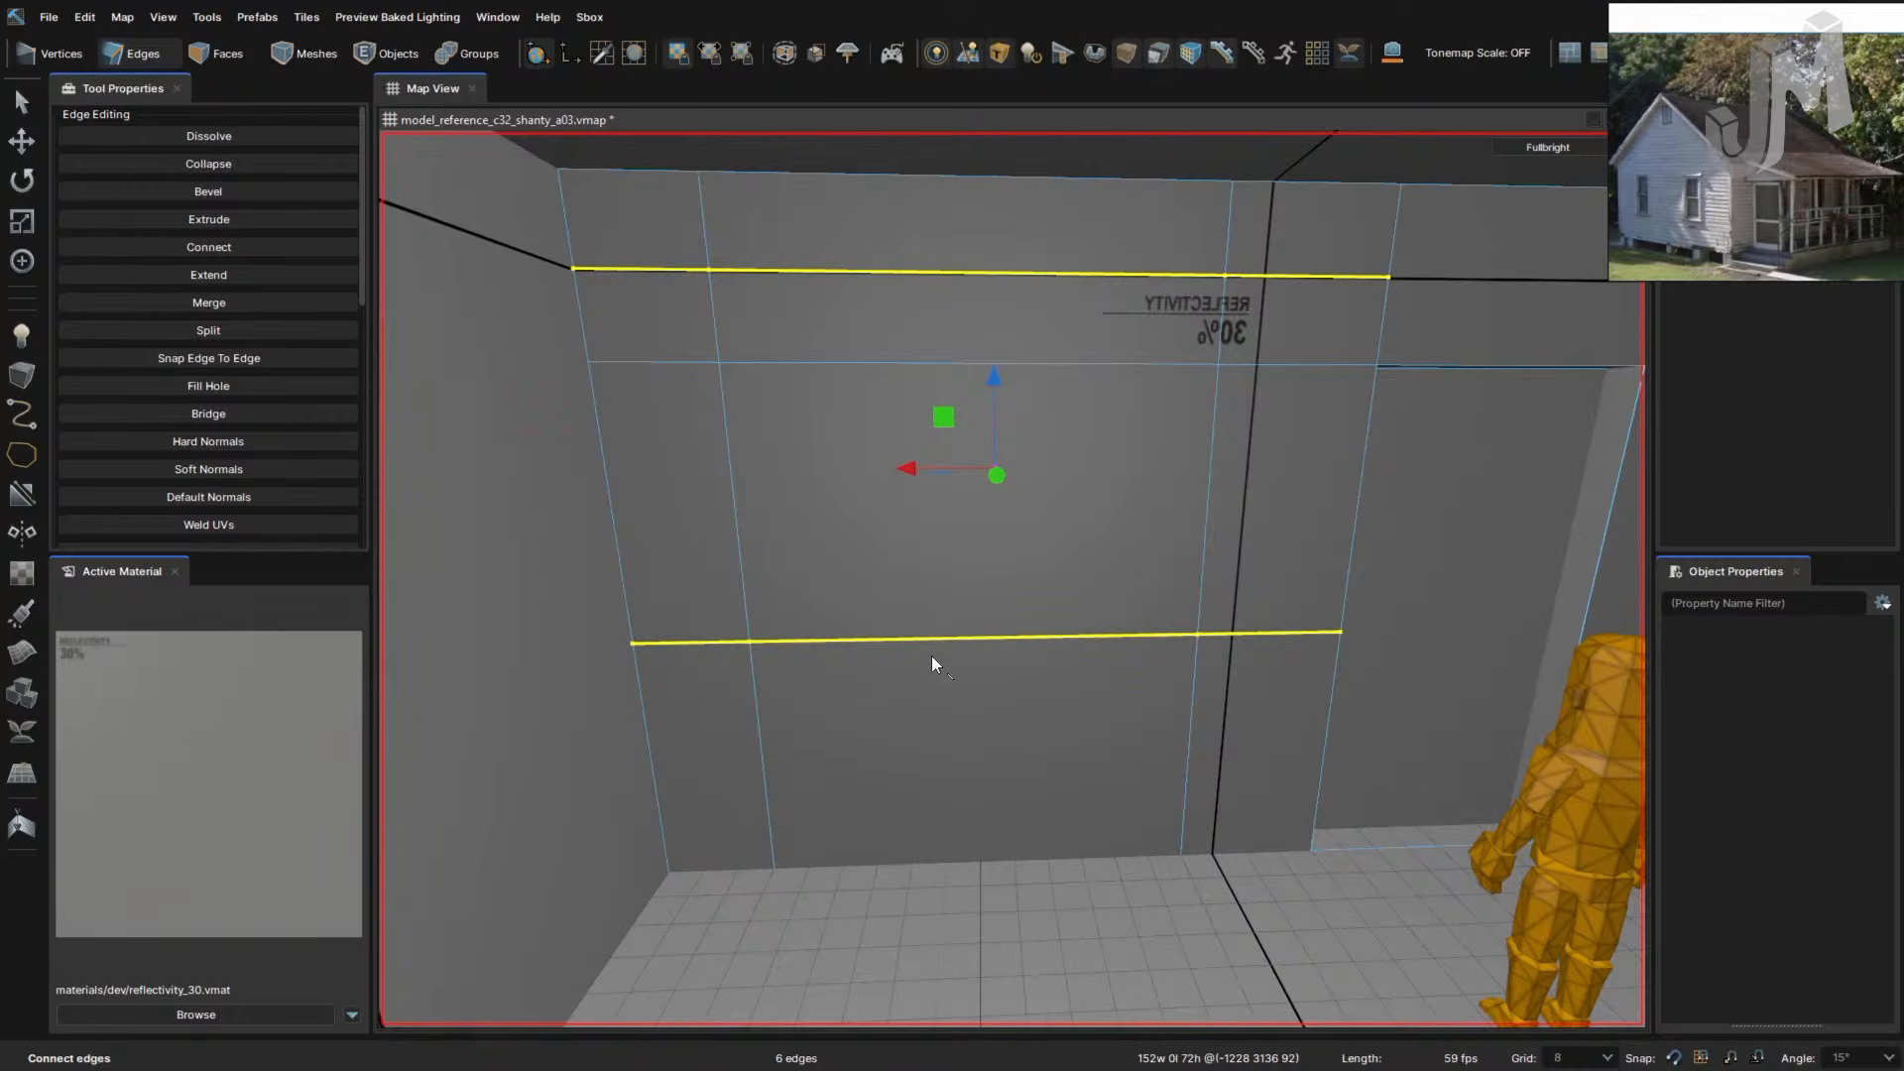
{"action": "key", "text": "ctrl+z"}
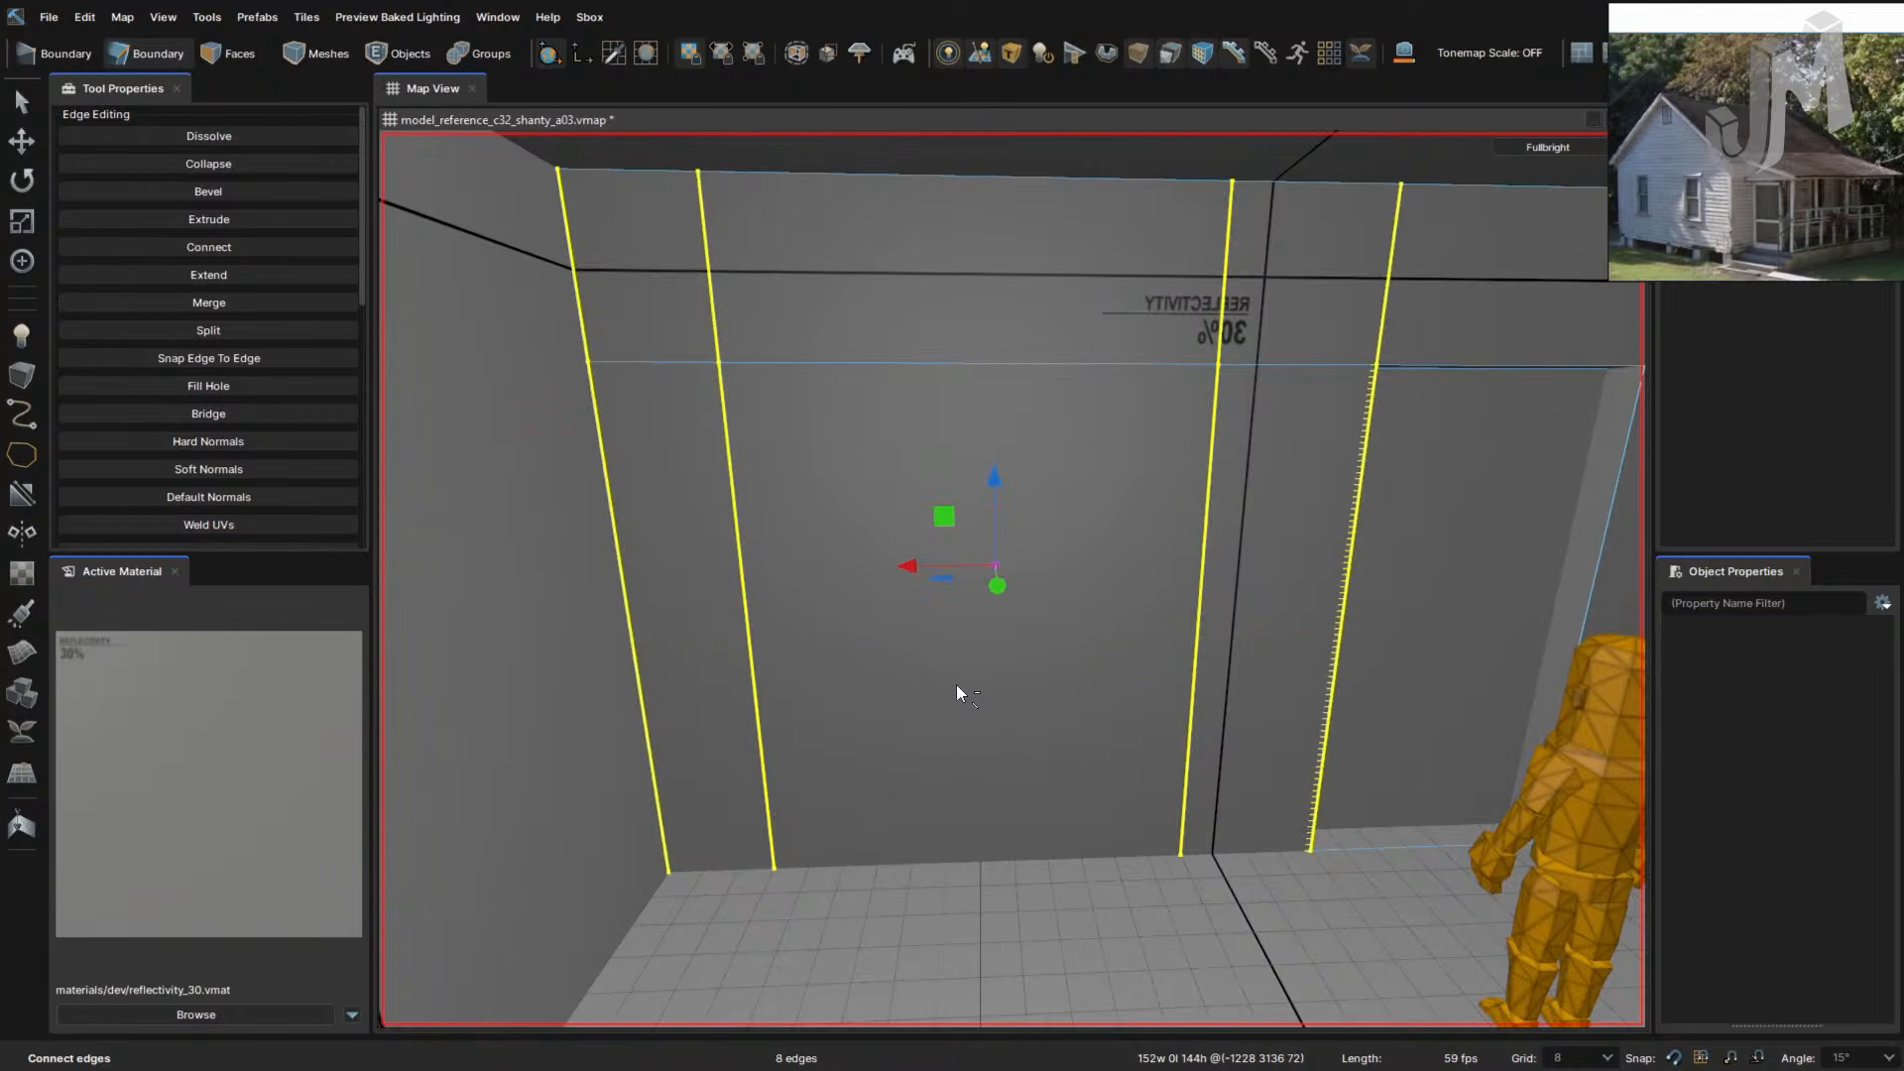
- Clear the edge selection and fly the view out of and back into the room
{"action": "right_click_drag", "start_coordinate": [1048, 676], "coordinate": [1047, 675]}
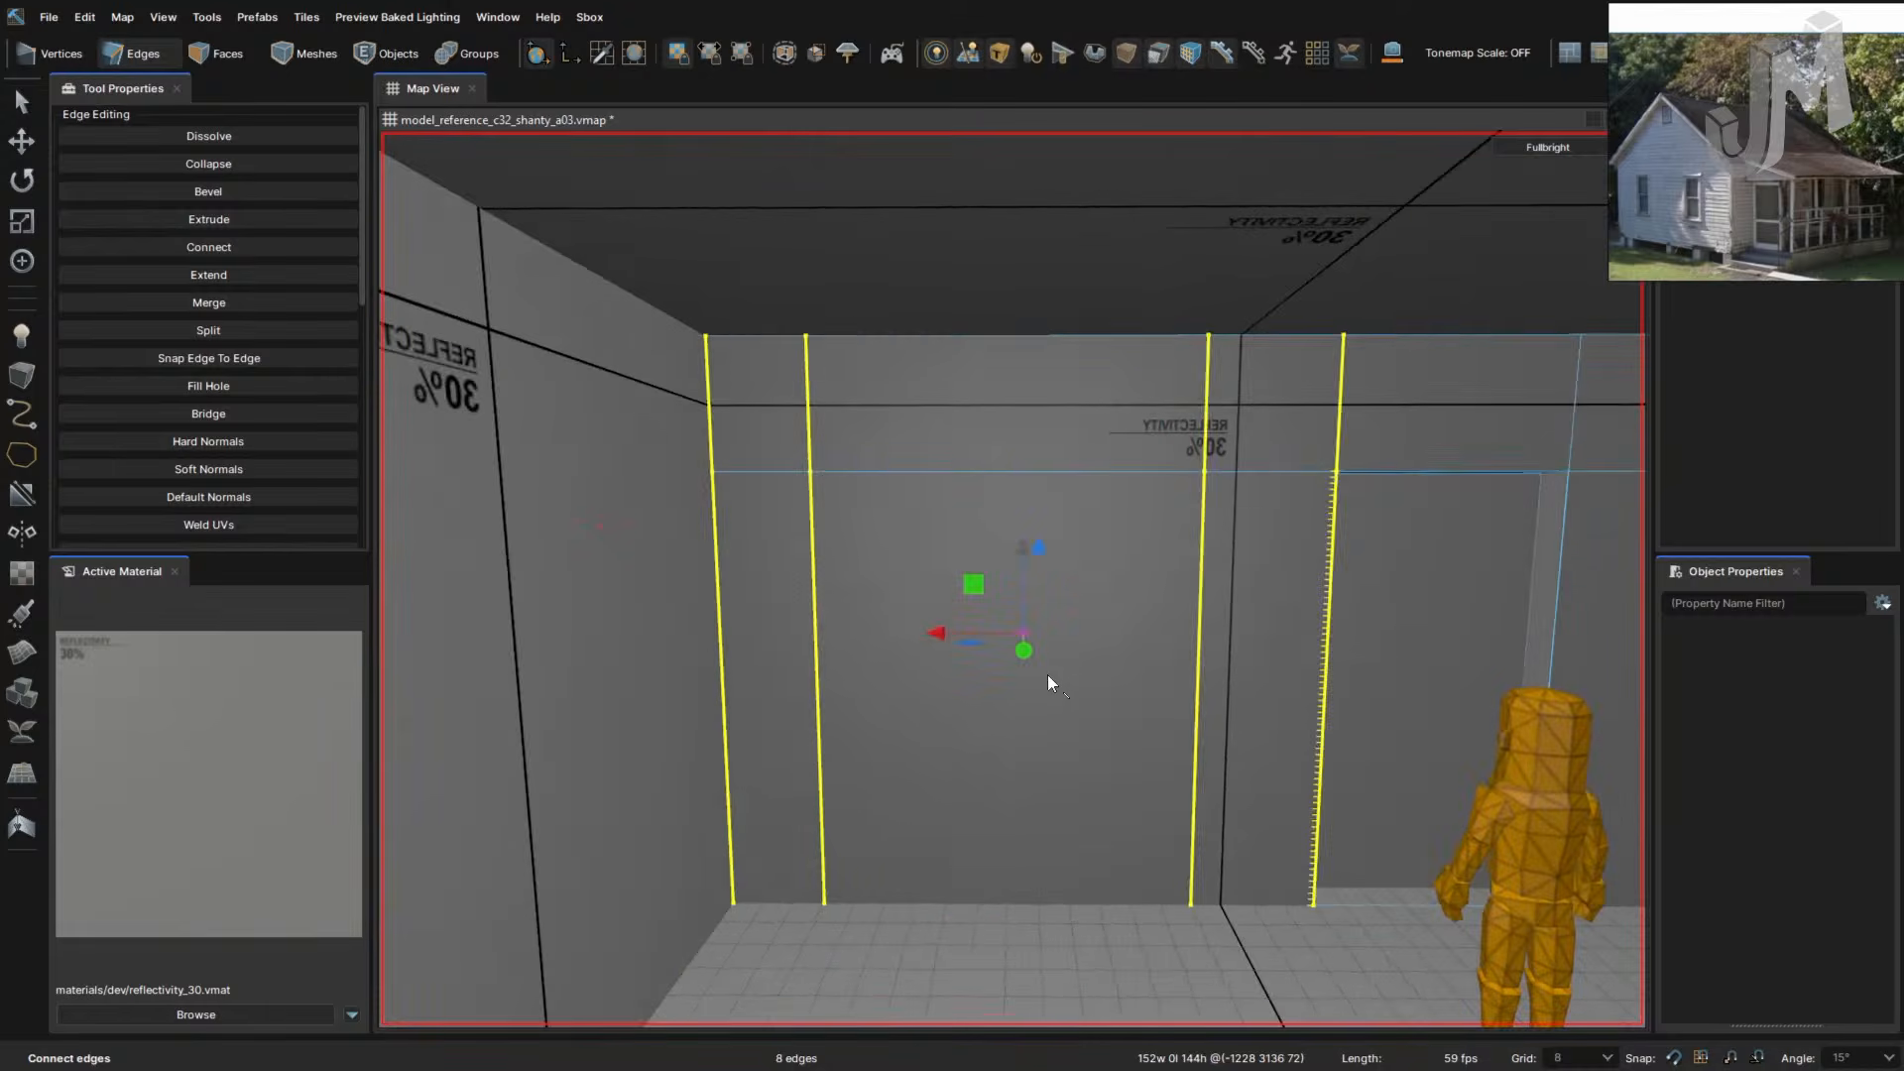
{"action": "left_click", "coordinate": [1068, 714]}
{"action": "key", "text": "s"}
{"action": "right_click_drag", "start_coordinate": [1112, 603], "coordinate": [1084, 651]}
{"action": "key", "text": "w"}
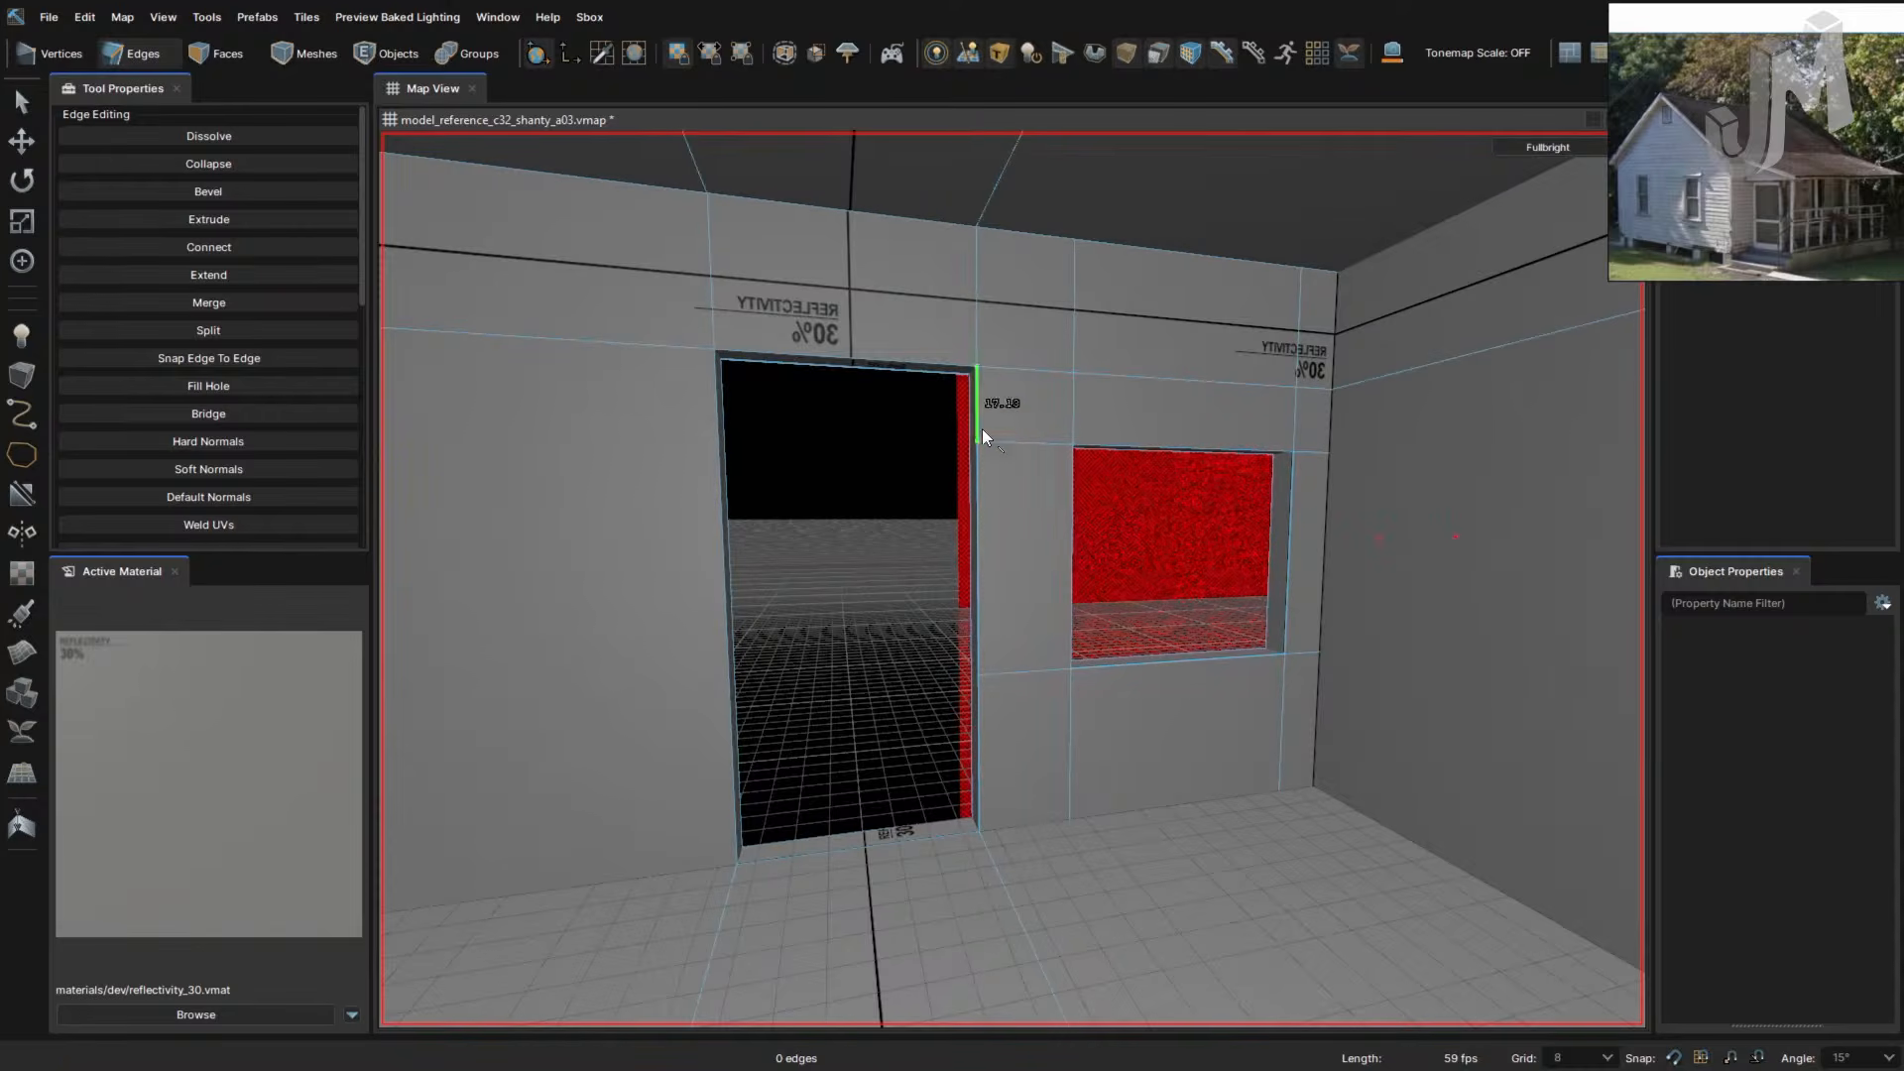
- In vertex then face mode, fly past the doorway and window to the wall by the second doorway
{"action": "key", "text": "1"}
{"action": "key", "text": "a"}
{"action": "right_click_drag", "start_coordinate": [990, 453], "coordinate": [992, 456]}
{"action": "key", "text": "d"}
{"action": "scroll", "coordinate": [931, 587], "scroll_direction": "down", "scroll_amount": 5}
{"action": "scroll", "coordinate": [952, 590], "scroll_direction": "up", "scroll_amount": 6}
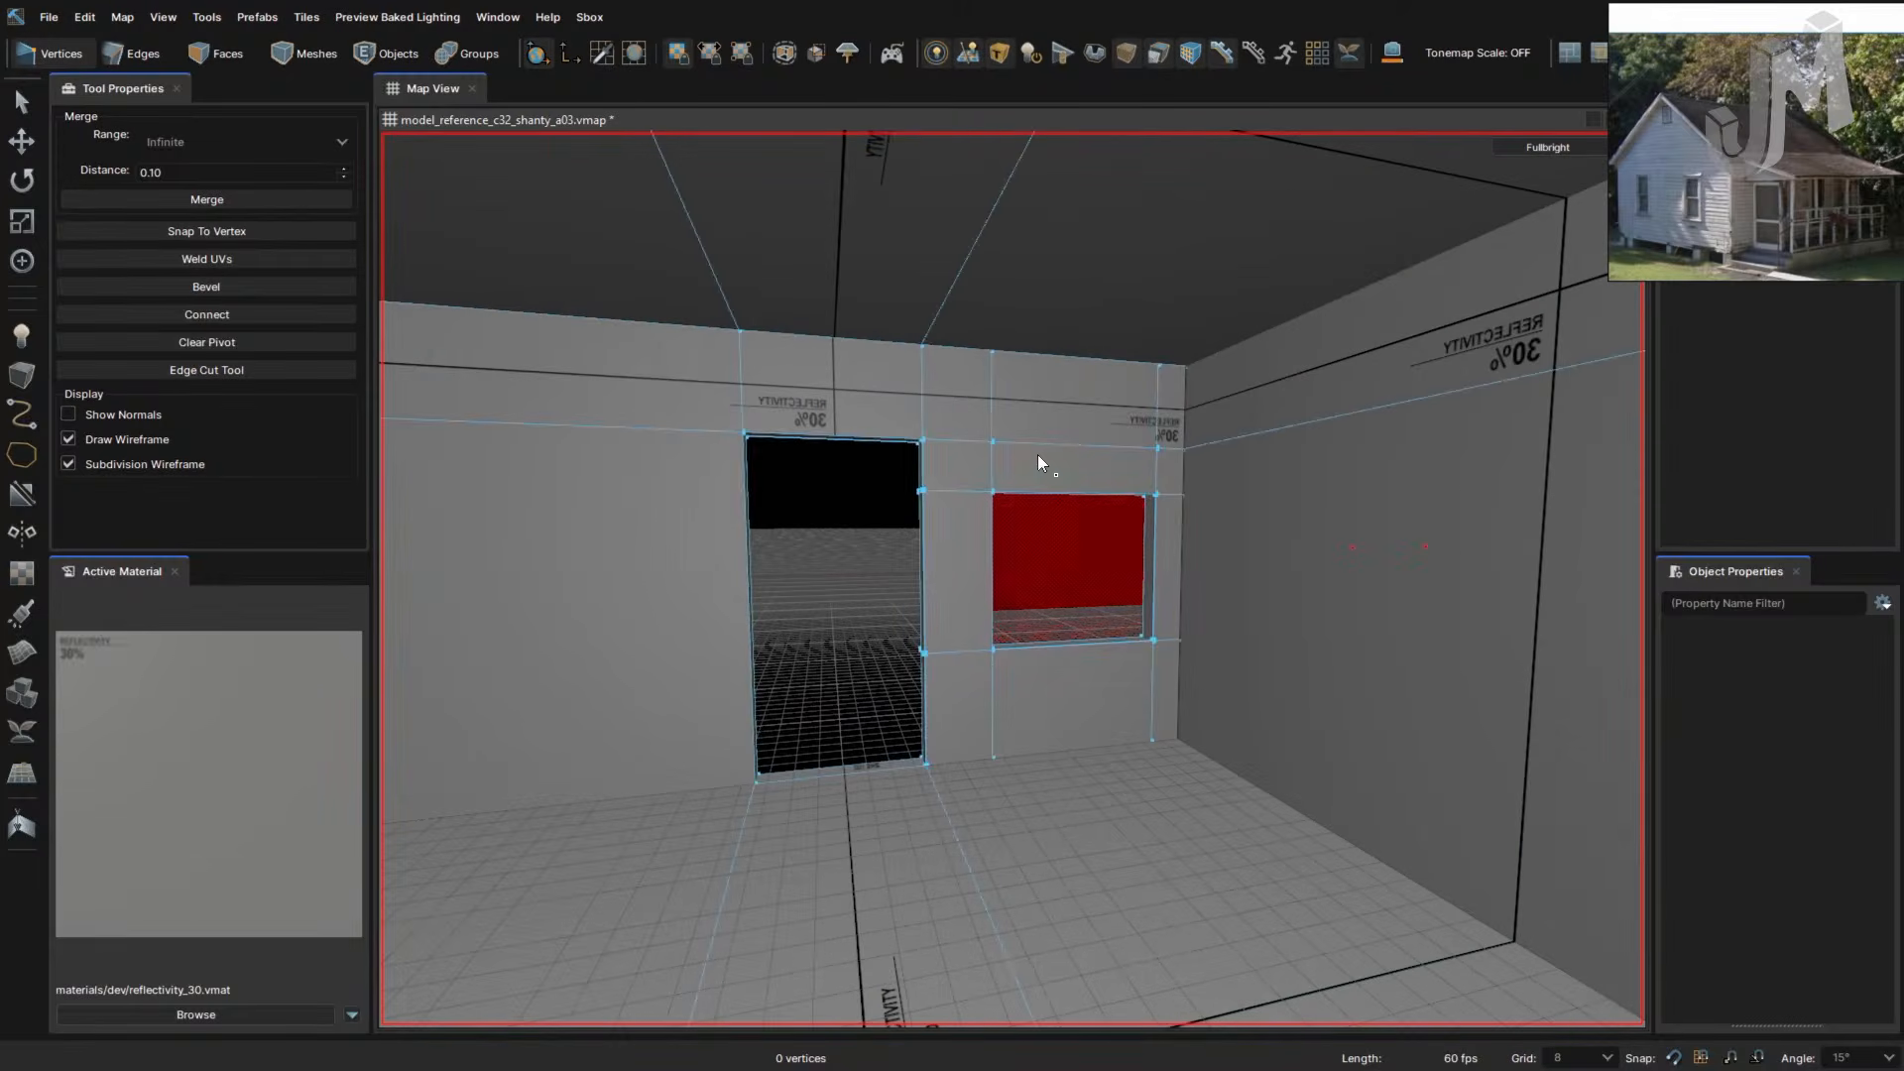
{"action": "key", "text": "3"}
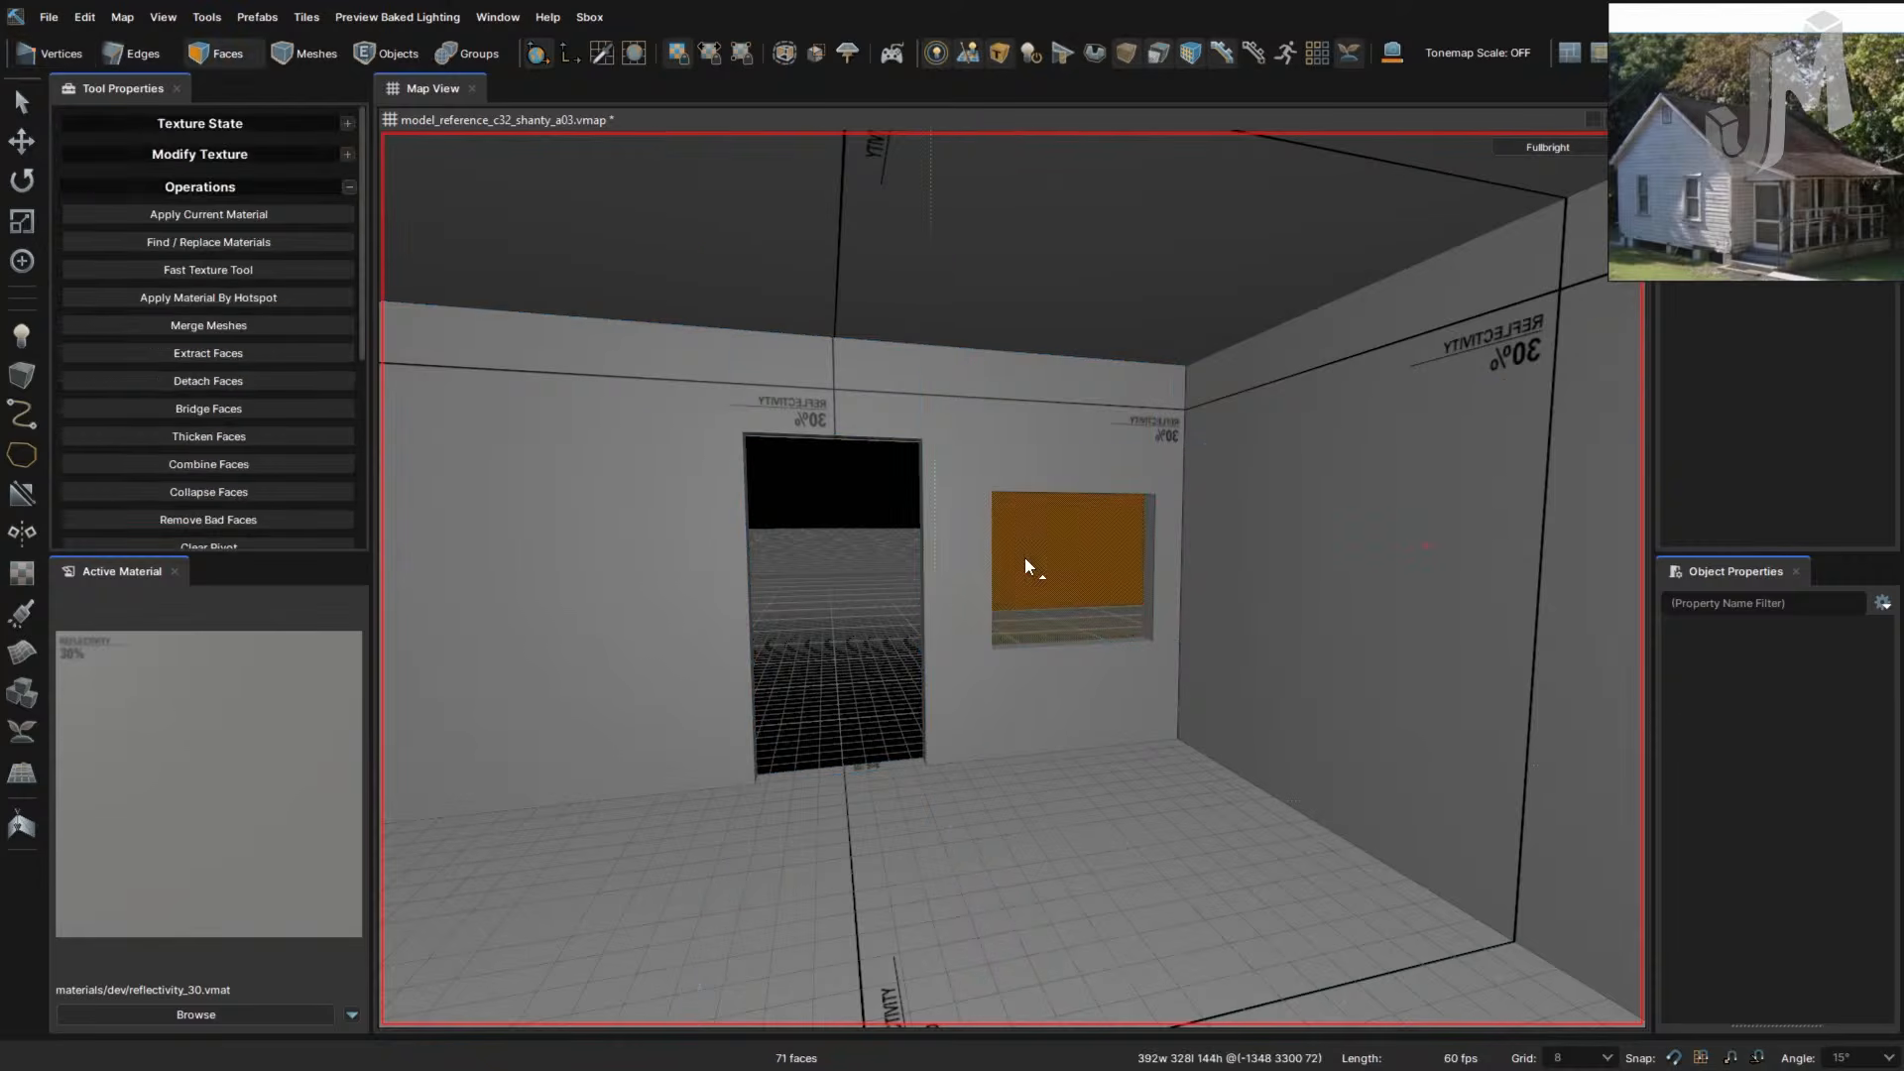
{"action": "right_click_drag", "start_coordinate": [1025, 559], "coordinate": [1027, 563]}
- Select the wall face left of the doorway and its bottom edges, then clear the selection
{"action": "left_click", "coordinate": [1027, 563]}
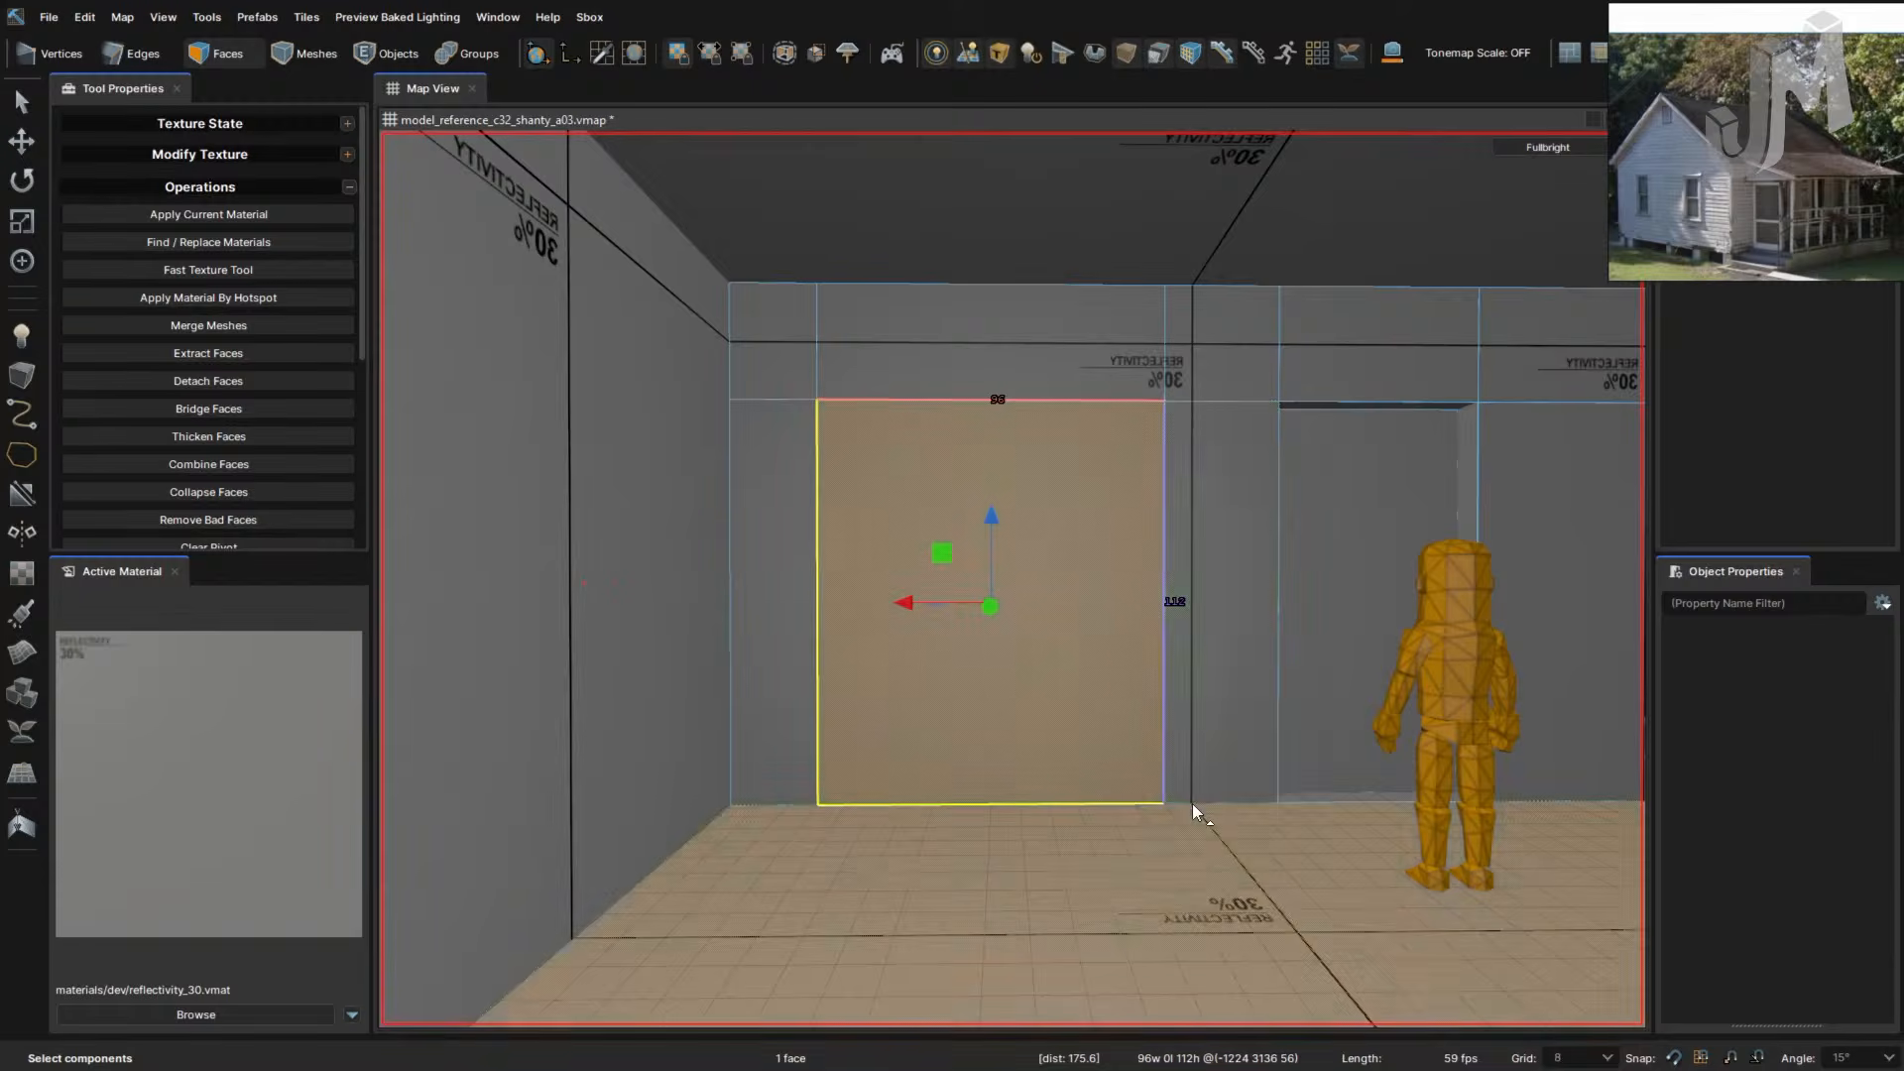
{"action": "key", "text": "2"}
{"action": "left_click", "coordinate": [1098, 802]}
{"action": "left_click", "coordinate": [787, 803]}
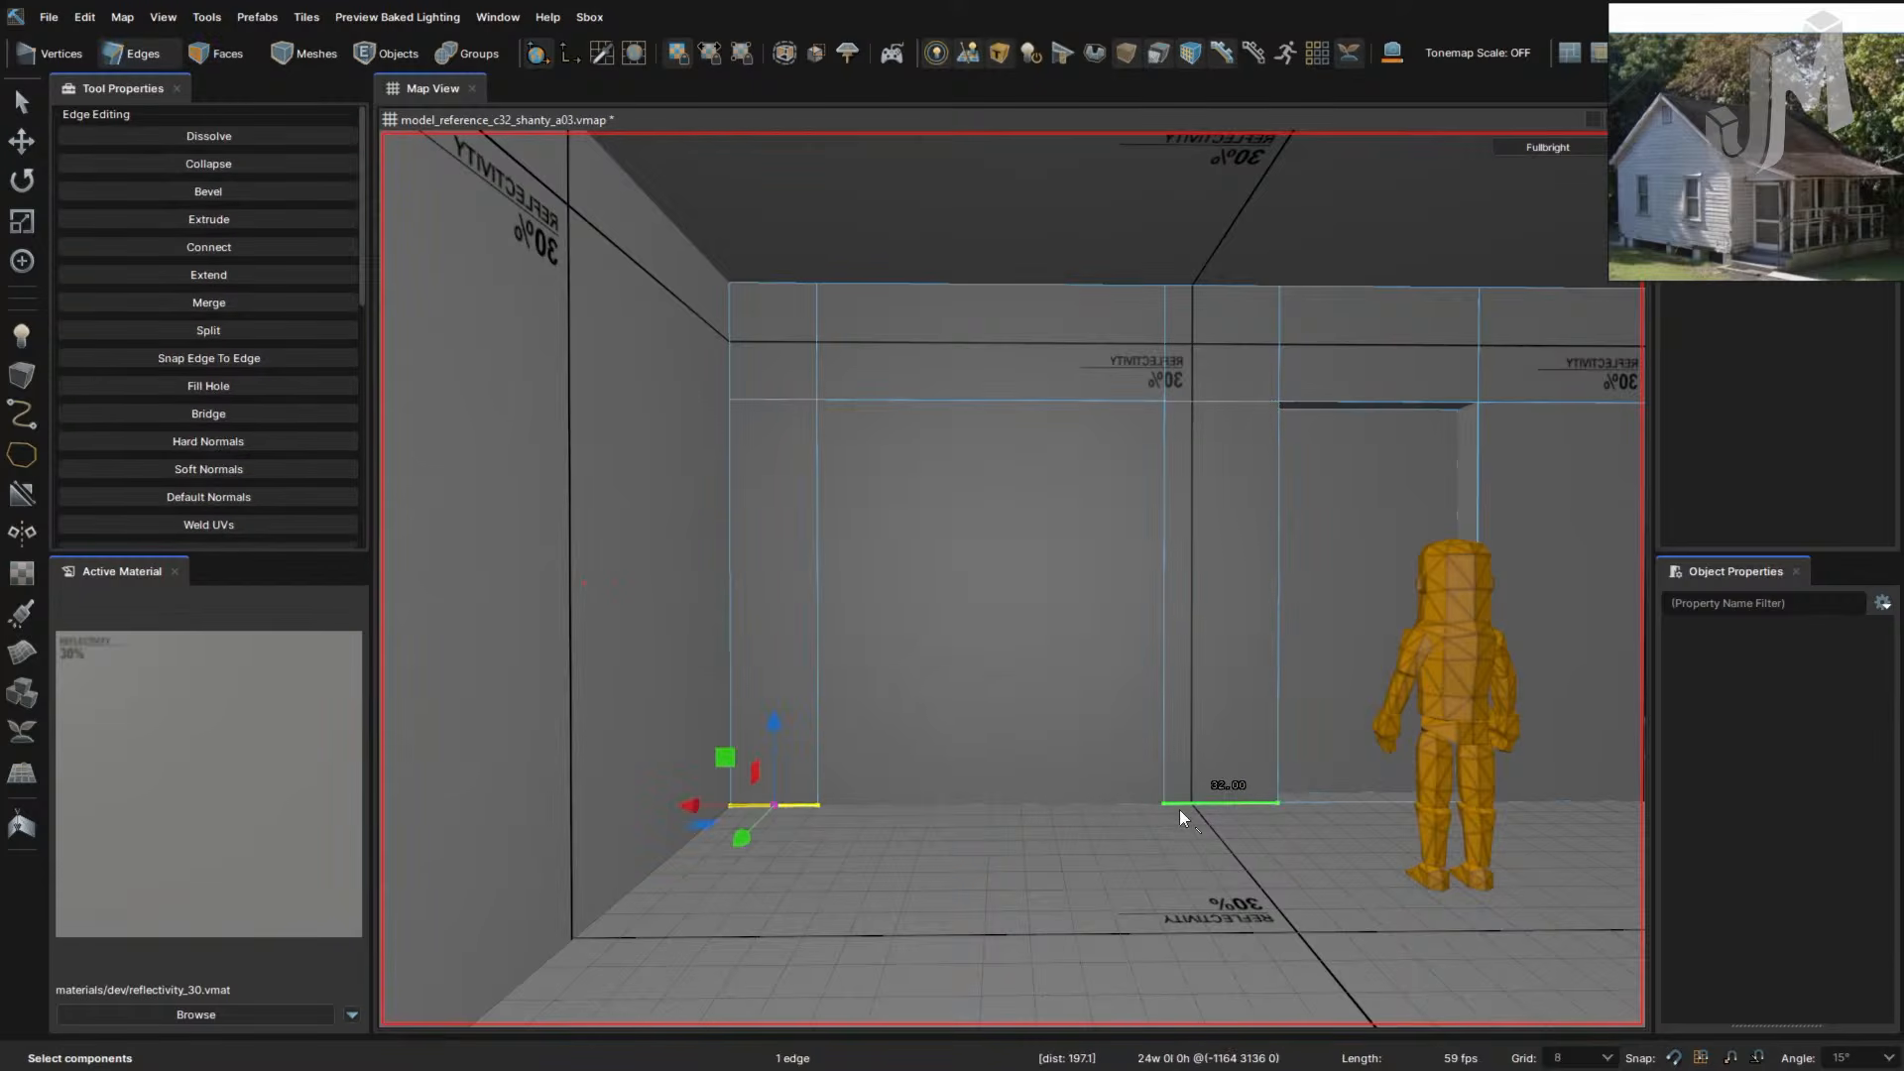
{"action": "left_click", "coordinate": [1127, 803]}
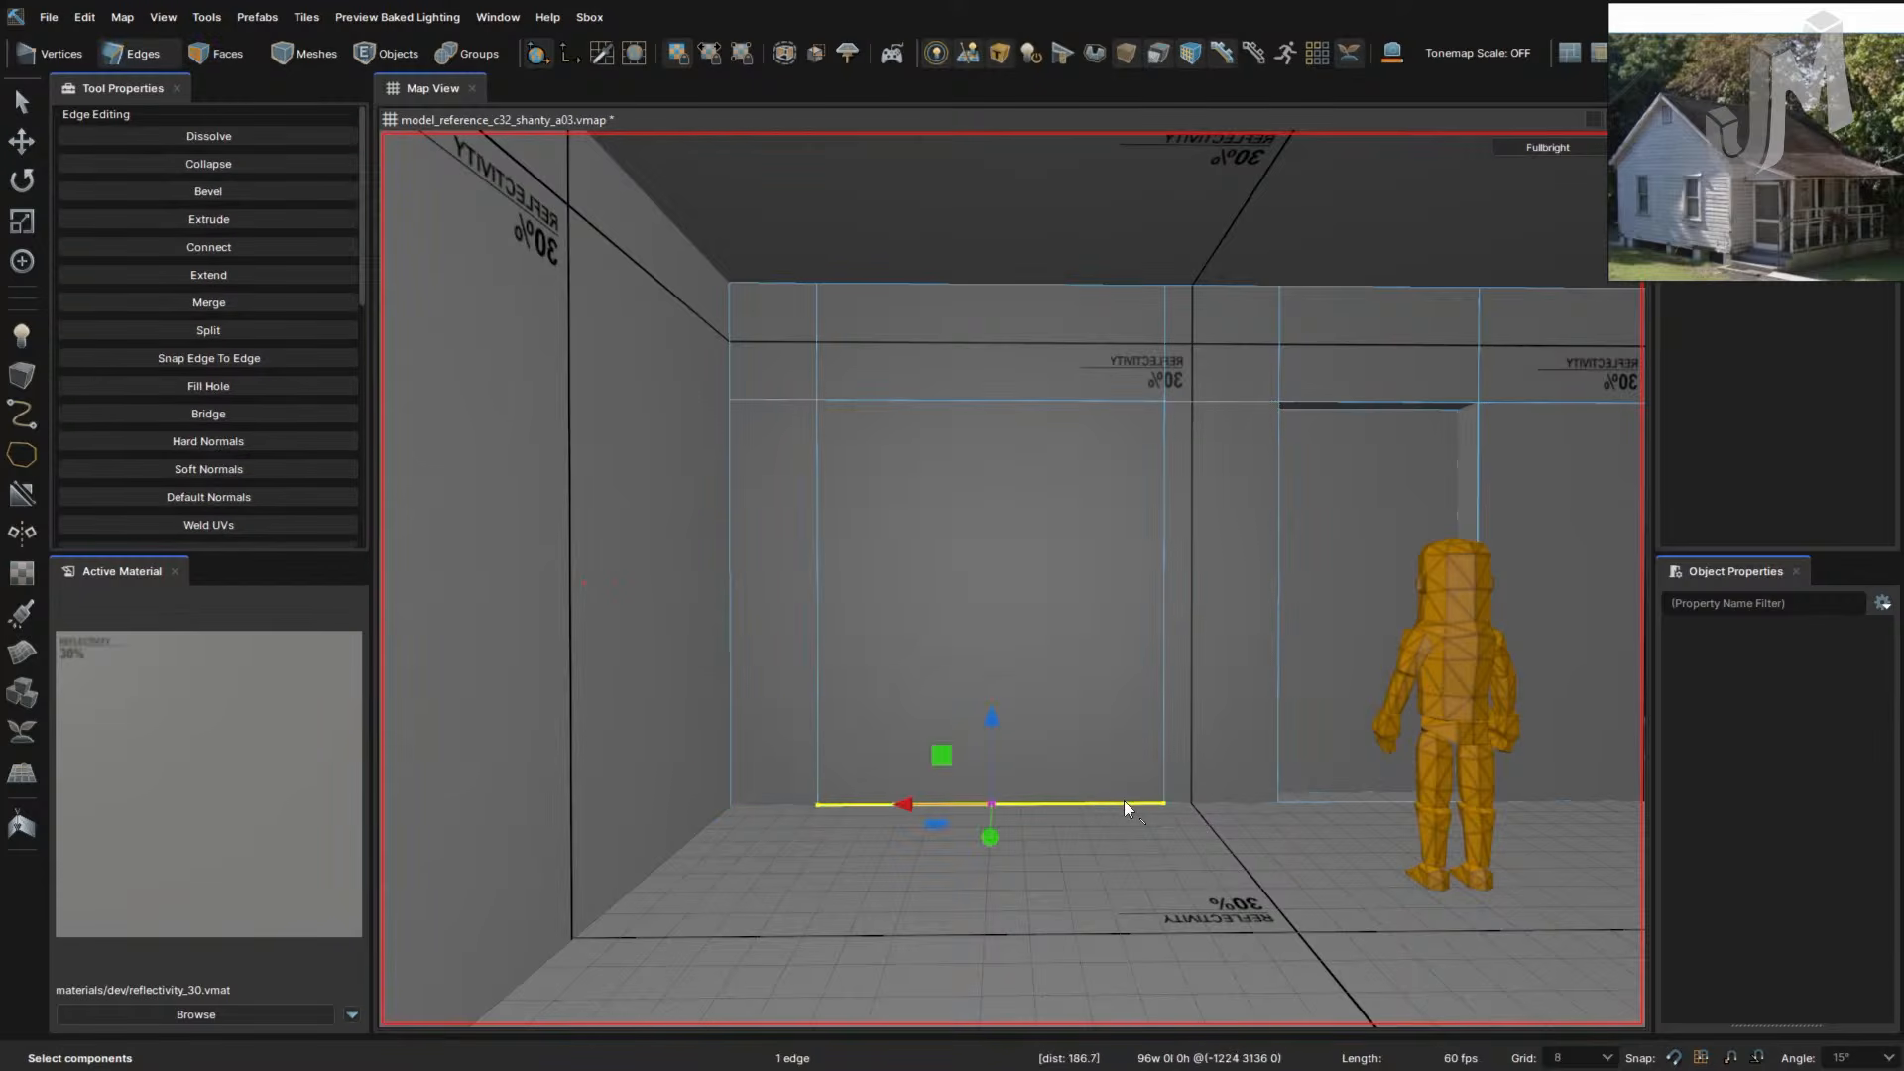
{"action": "left_click", "coordinate": [1128, 698]}
- Undo thirteen edits to remove the vertical cuts left of the door panel
{"action": "key", "text": "ctrl+z"}
{"action": "key", "text": "ctrl+z"}
{"action": "key", "text": "ctrl+z"}
{"action": "key", "text": "ctrl+z"}
{"action": "key", "text": "ctrl+z"}
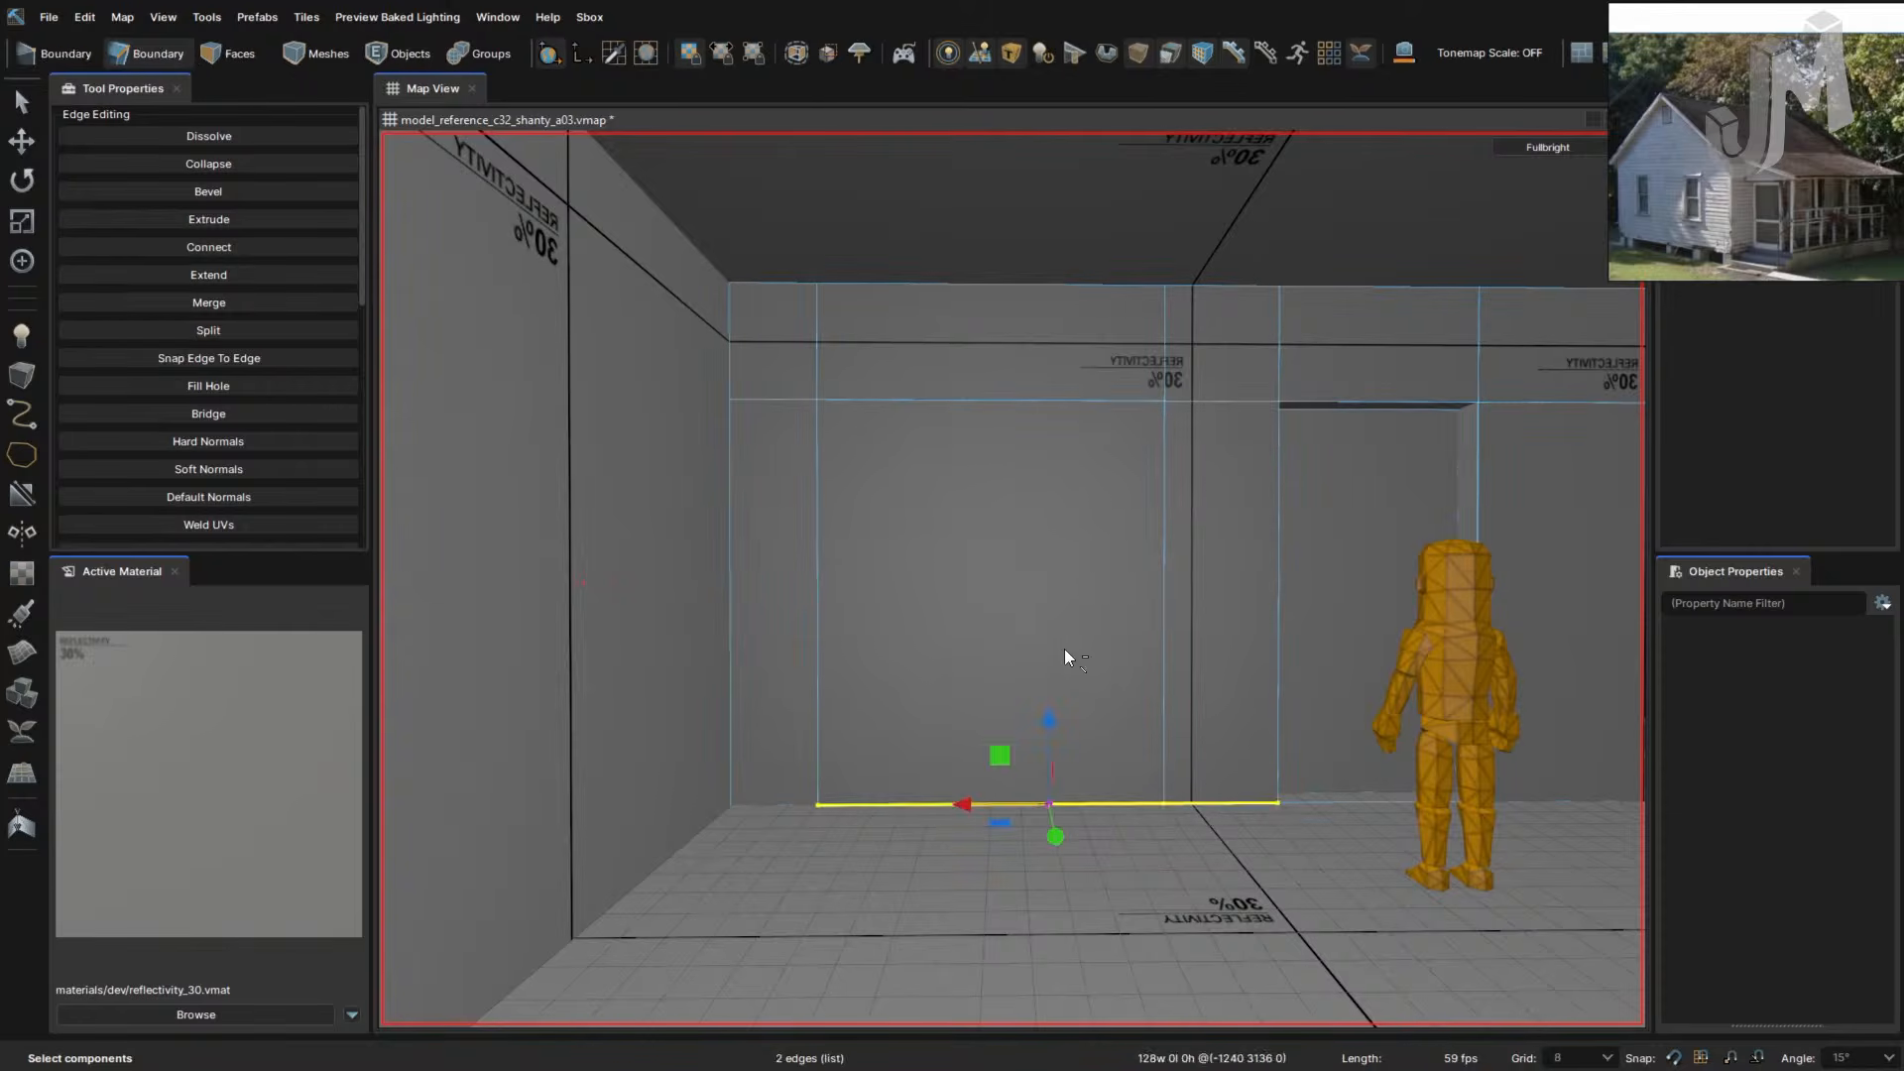
{"action": "key", "text": "ctrl+z"}
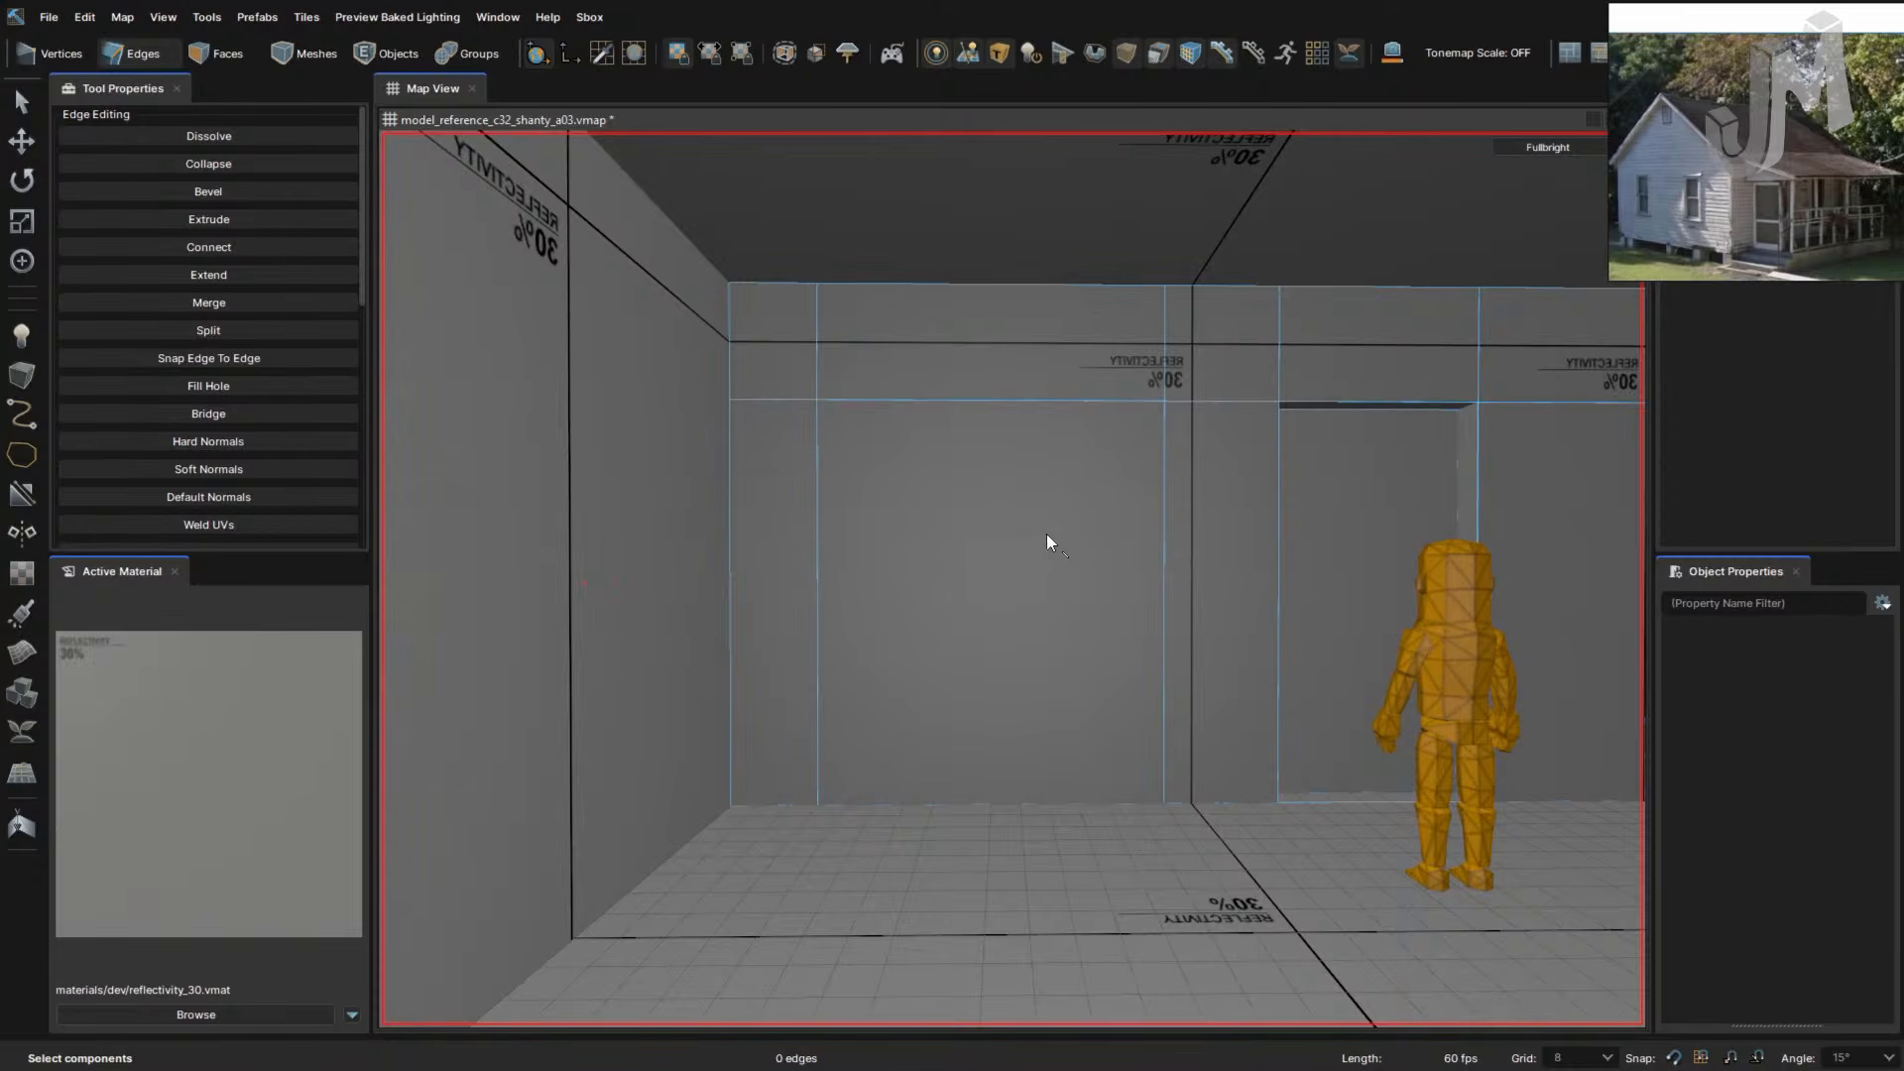
{"action": "key", "text": "ctrl+z"}
{"action": "key", "text": "ctrl+z"}
{"action": "key", "text": "ctrl+z"}
{"action": "key", "text": "ctrl+z"}
{"action": "key", "text": "ctrl+z"}
{"action": "key", "text": "ctrl+z"}
{"action": "key", "text": "ctrl+z"}
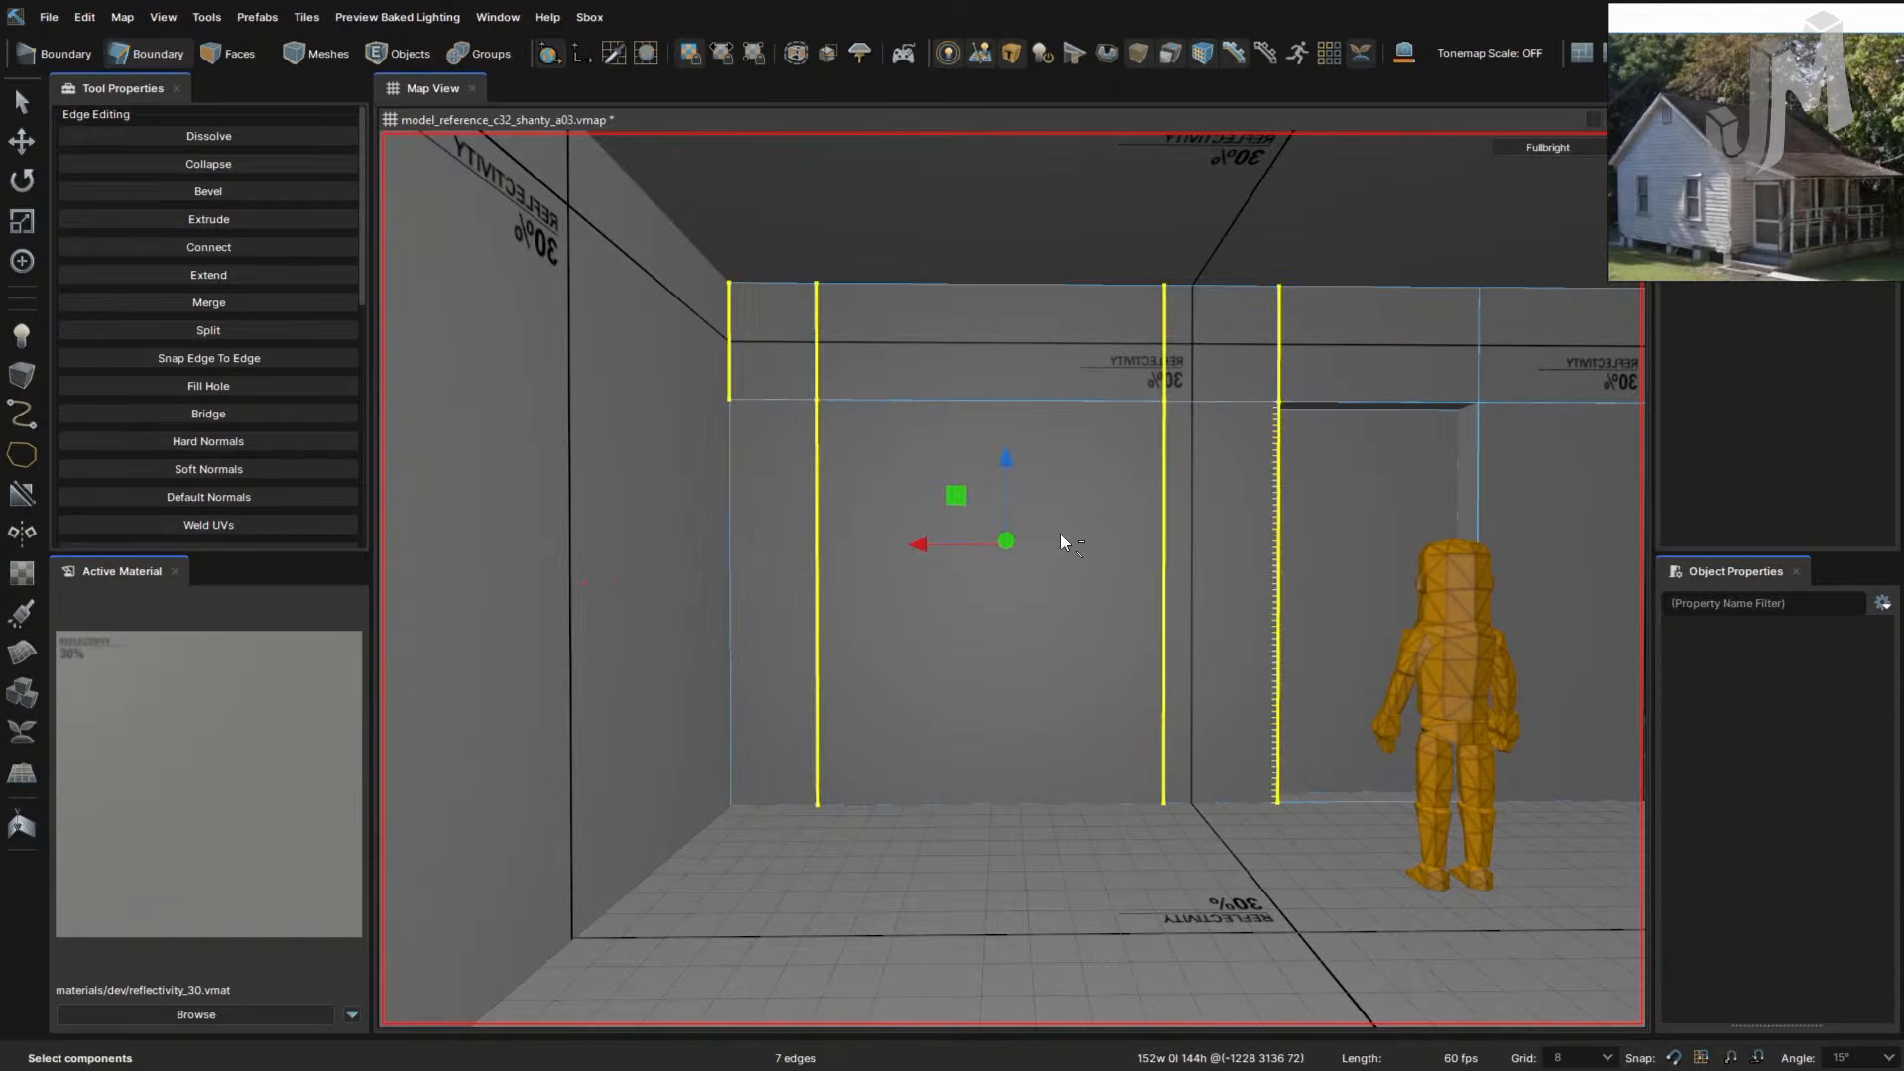
{"action": "key", "text": "ctrl+z"}
{"action": "key", "text": "ctrl+z"}
{"action": "key", "text": "ctrl+z"}
{"action": "key", "text": "ctrl+z"}
{"action": "key", "text": "ctrl+z"}
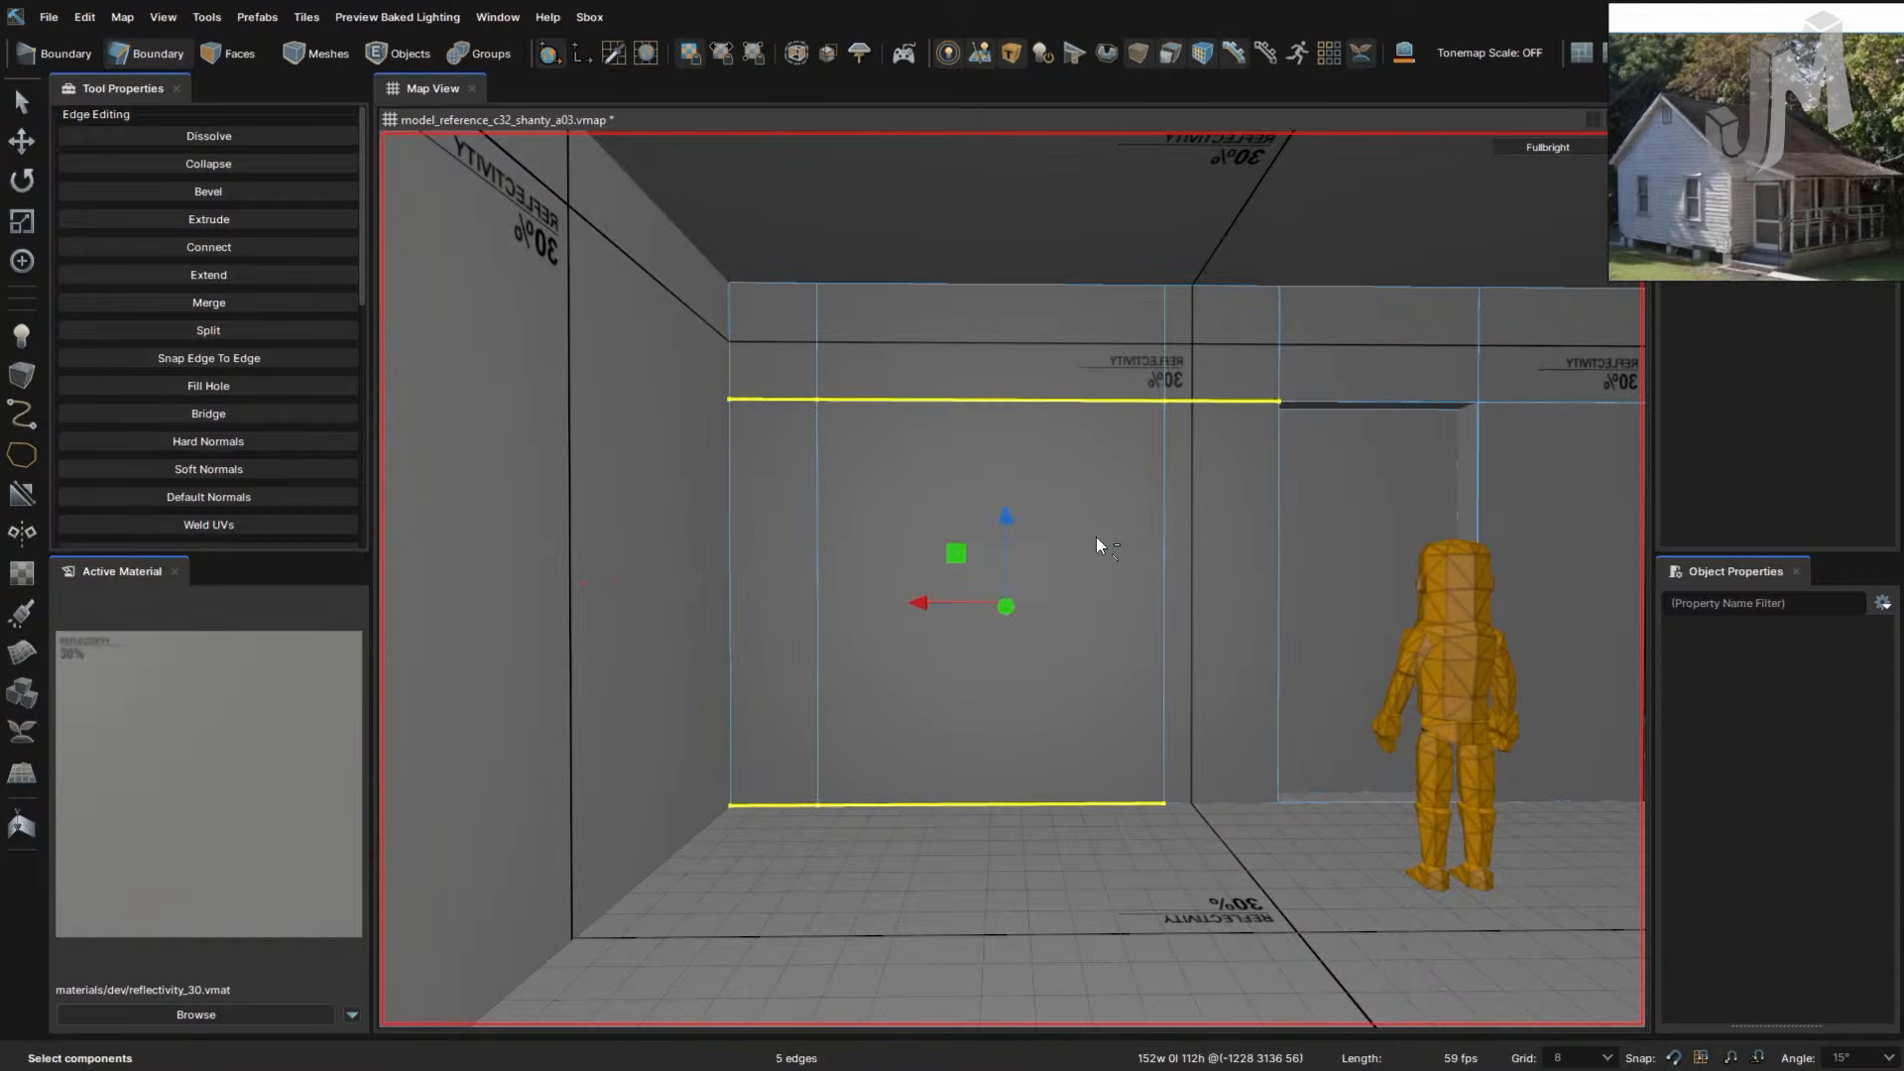
{"action": "key", "text": "ctrl+z"}
{"action": "key", "text": "ctrl+z"}
{"action": "key", "text": "ctrl+z"}
{"action": "key", "text": "ctrl+z"}
{"action": "key", "text": "ctrl+z"}
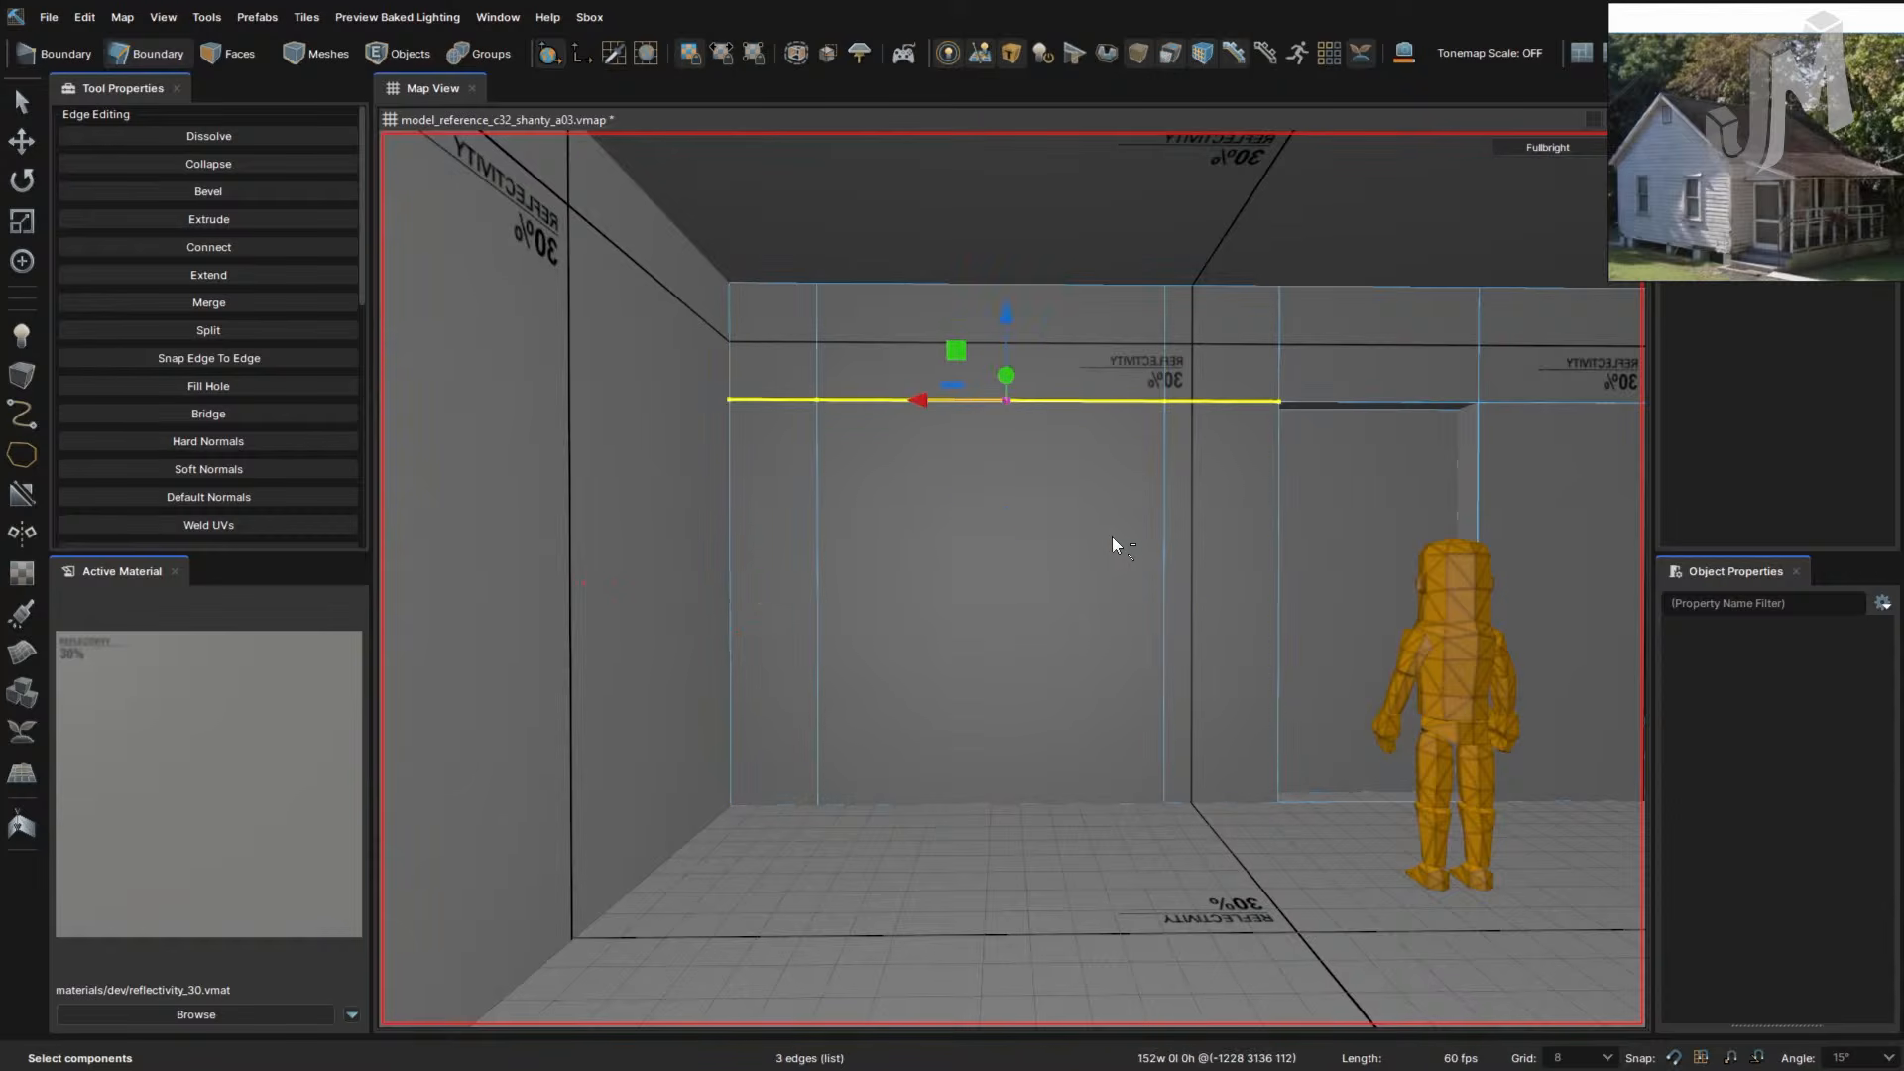
{"action": "key", "text": "ctrl+z"}
{"action": "key", "text": "ctrl+z"}
{"action": "key", "text": "ctrl+z"}
{"action": "key", "text": "ctrl+z"}
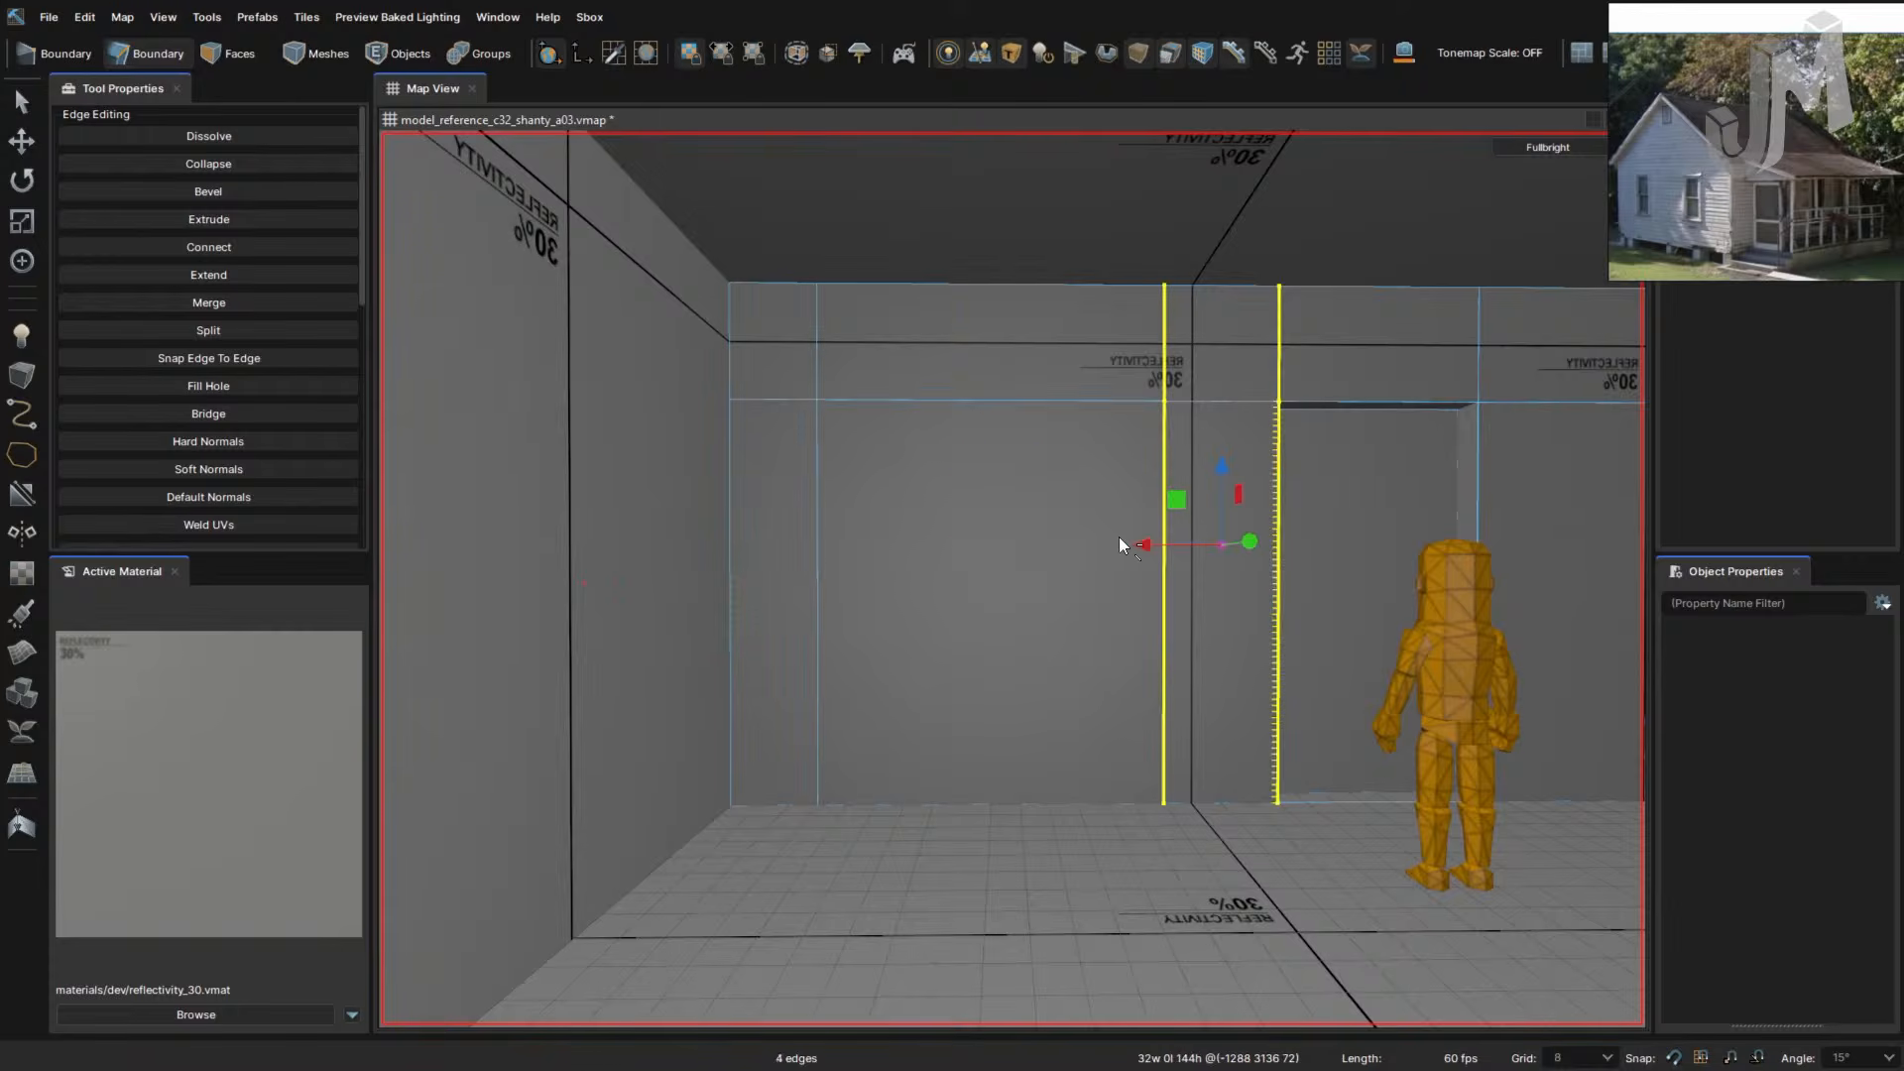
{"action": "key", "text": "ctrl+z"}
{"action": "key", "text": "ctrl+z"}
{"action": "key", "text": "ctrl+z"}
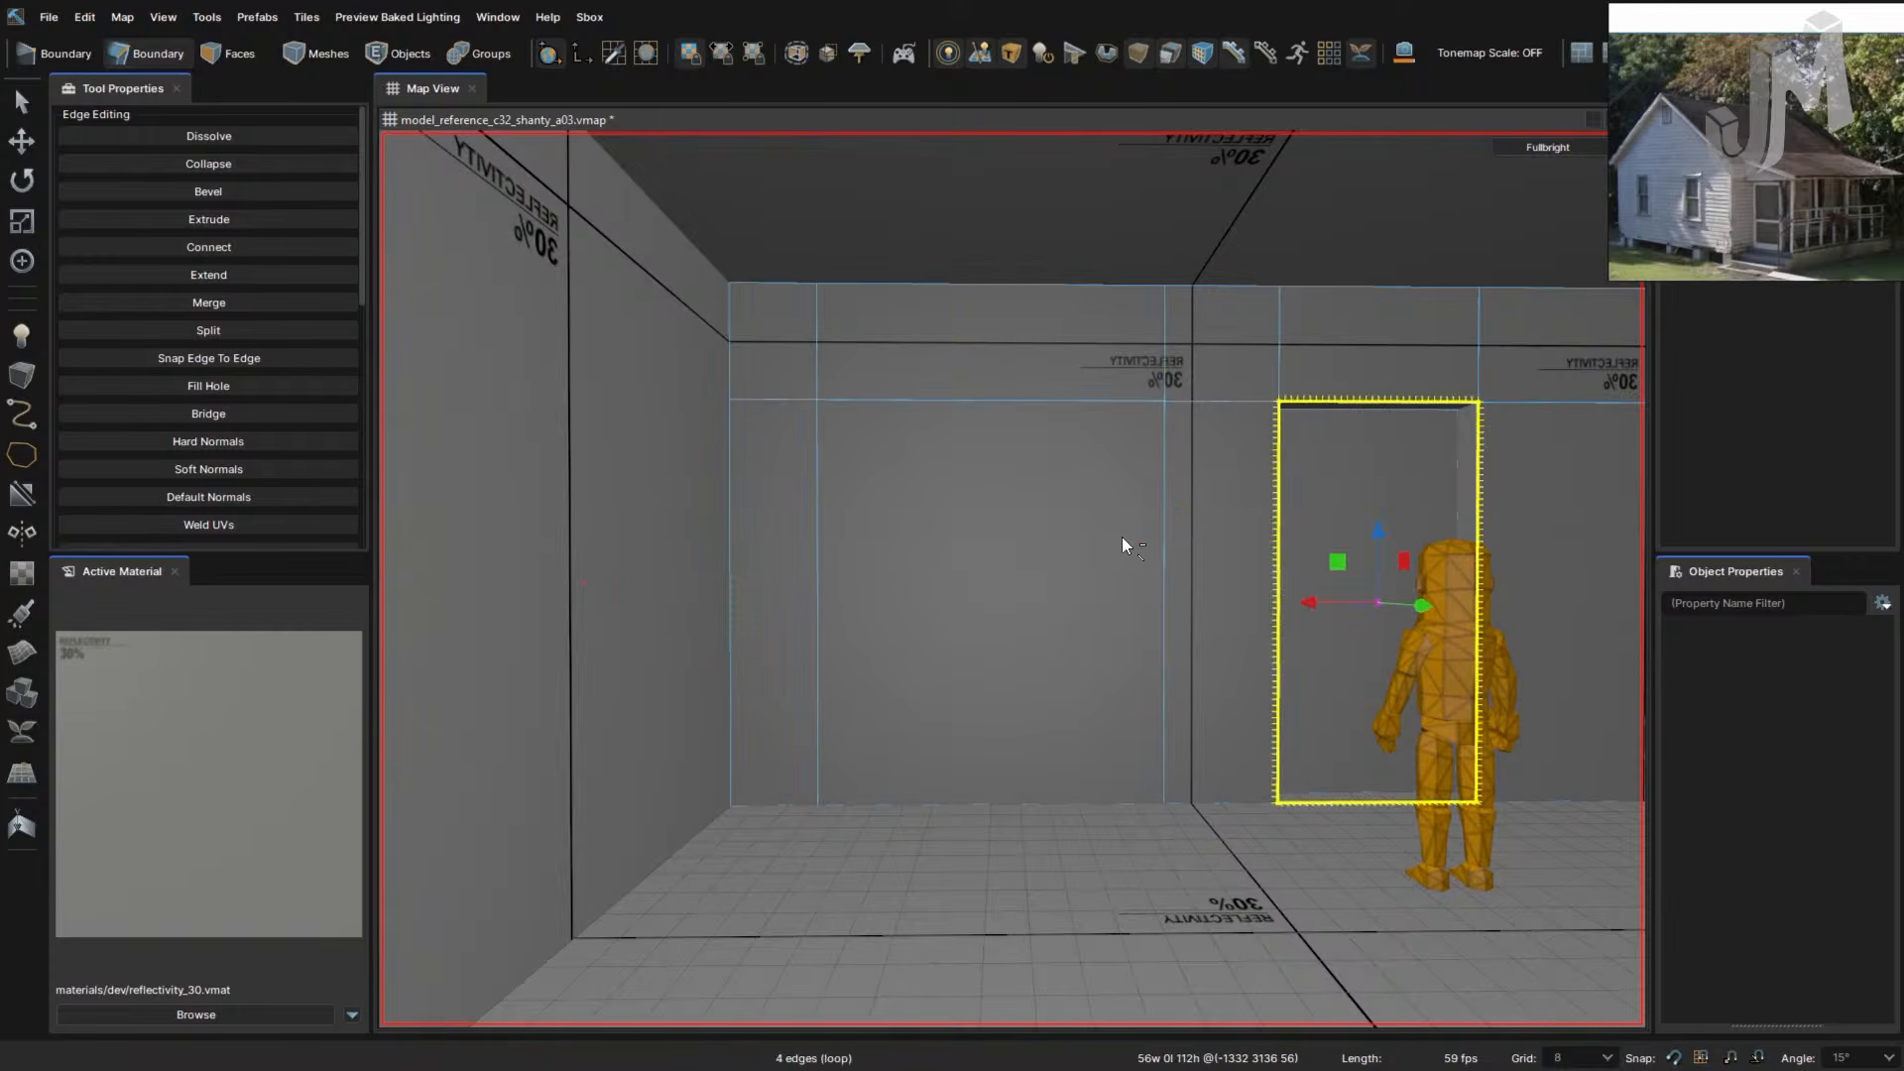
{"action": "key", "text": "ctrl+z"}
{"action": "key", "text": "ctrl+z"}
{"action": "key", "text": "ctrl+z"}
{"action": "key", "text": "ctrl+z"}
{"action": "key", "text": "ctrl+z"}
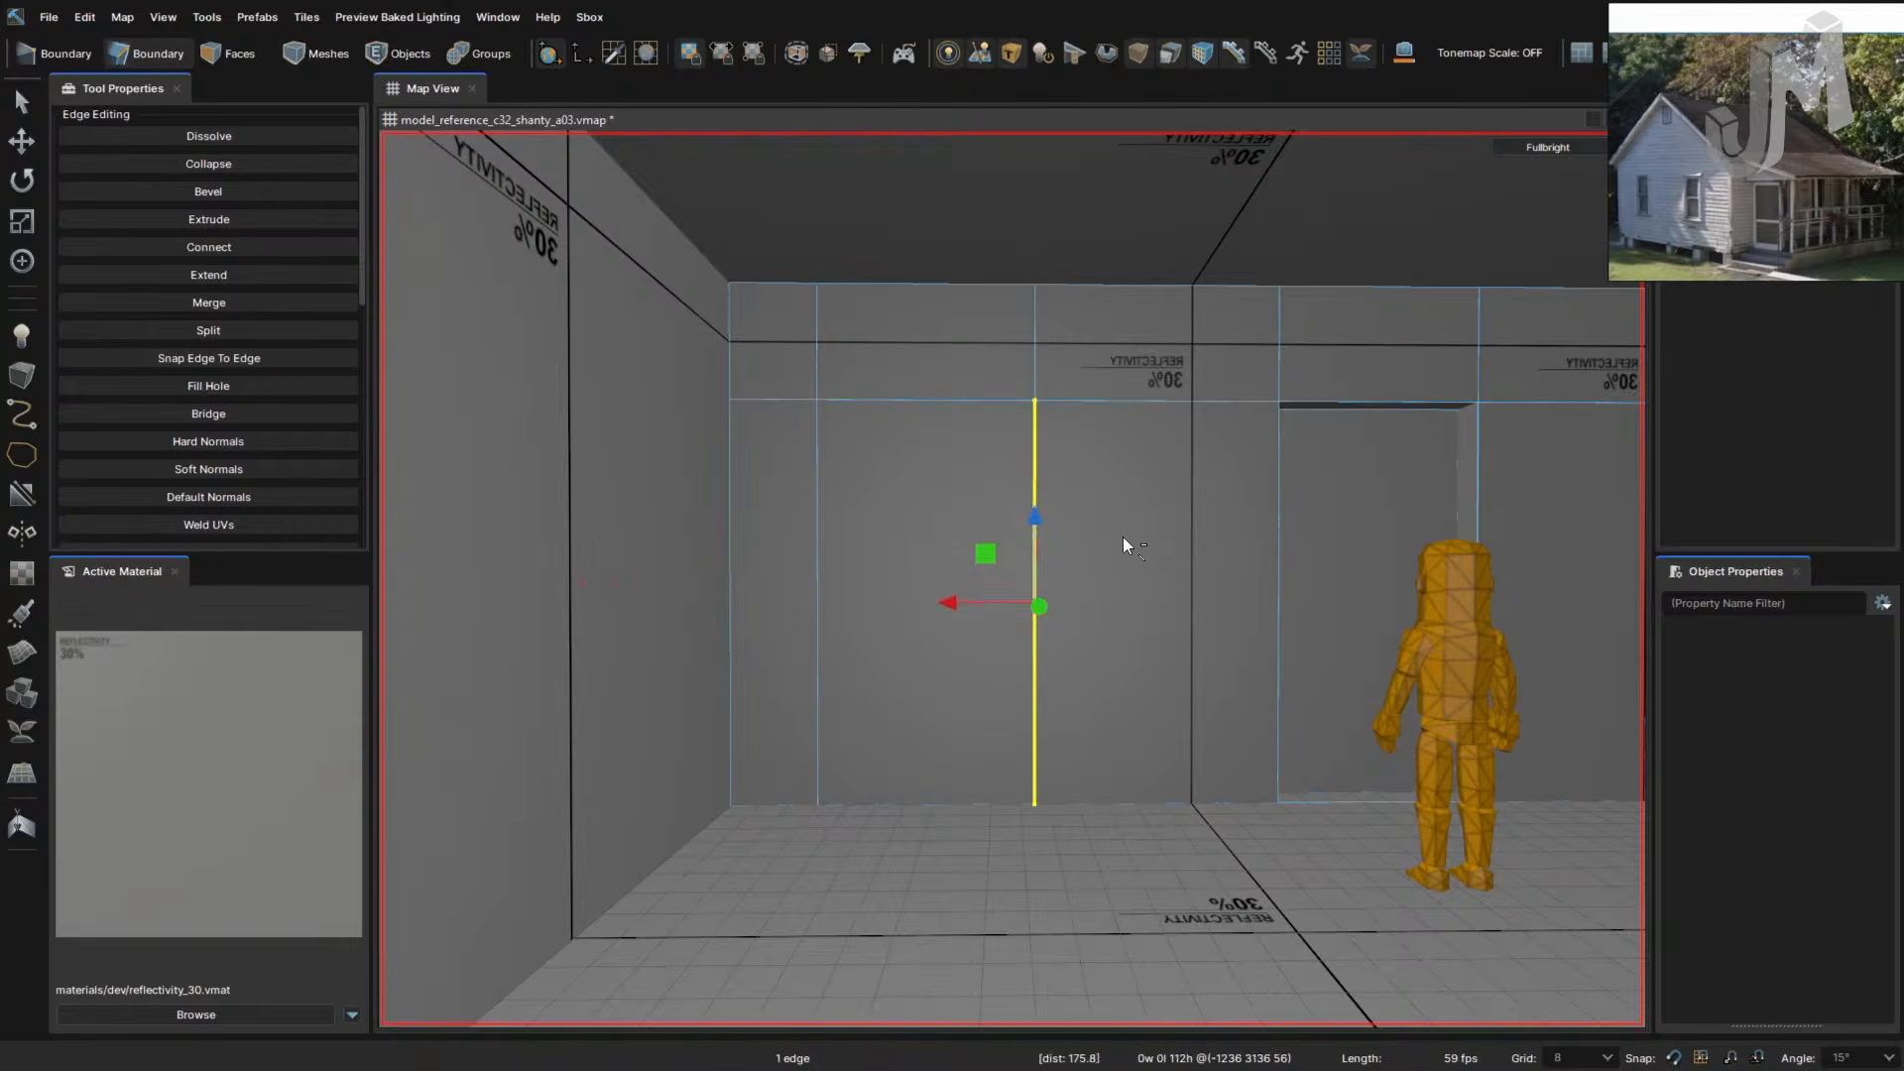
{"action": "key", "text": "ctrl+z"}
{"action": "key", "text": "ctrl+z"}
{"action": "key", "text": "ctrl+z"}
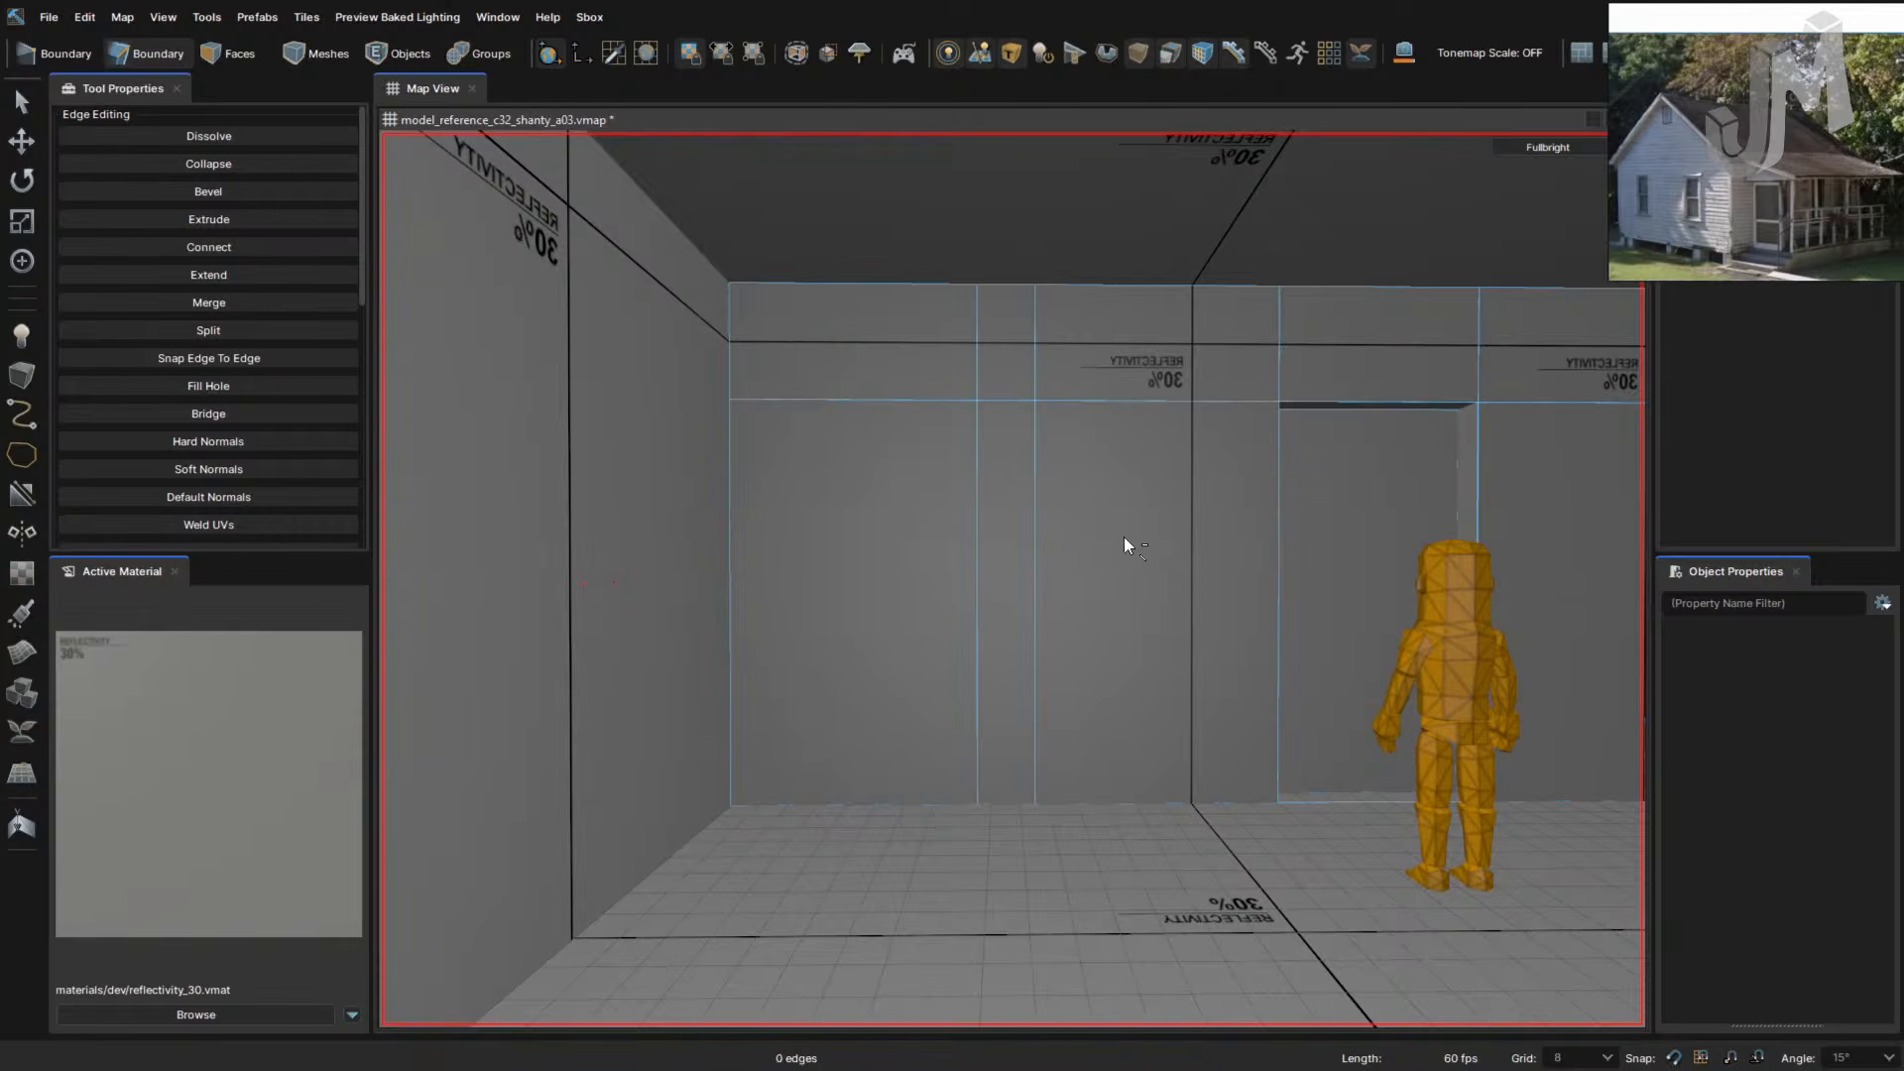
{"action": "key", "text": "ctrl+z"}
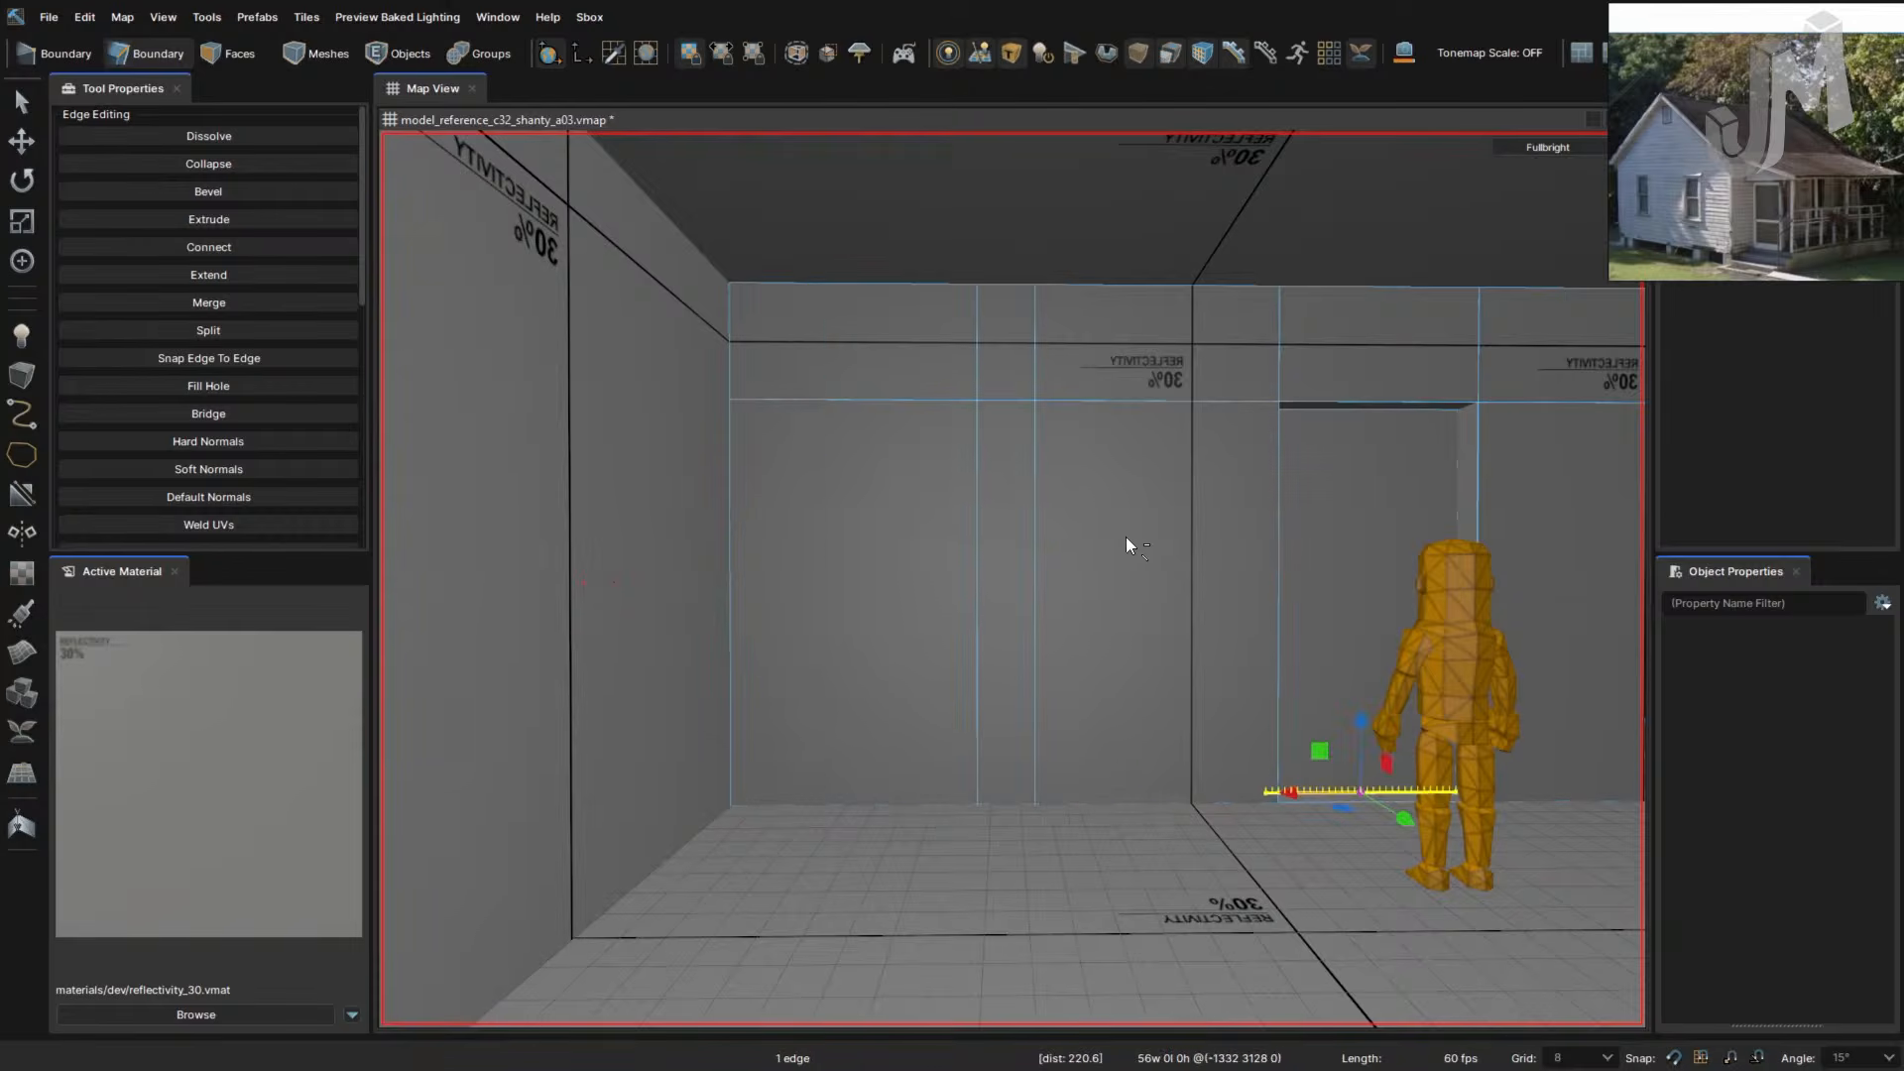
{"action": "key", "text": "ctrl+z"}
{"action": "key", "text": "ctrl+z"}
{"action": "key", "text": "ctrl+z"}
{"action": "key", "text": "ctrl+z"}
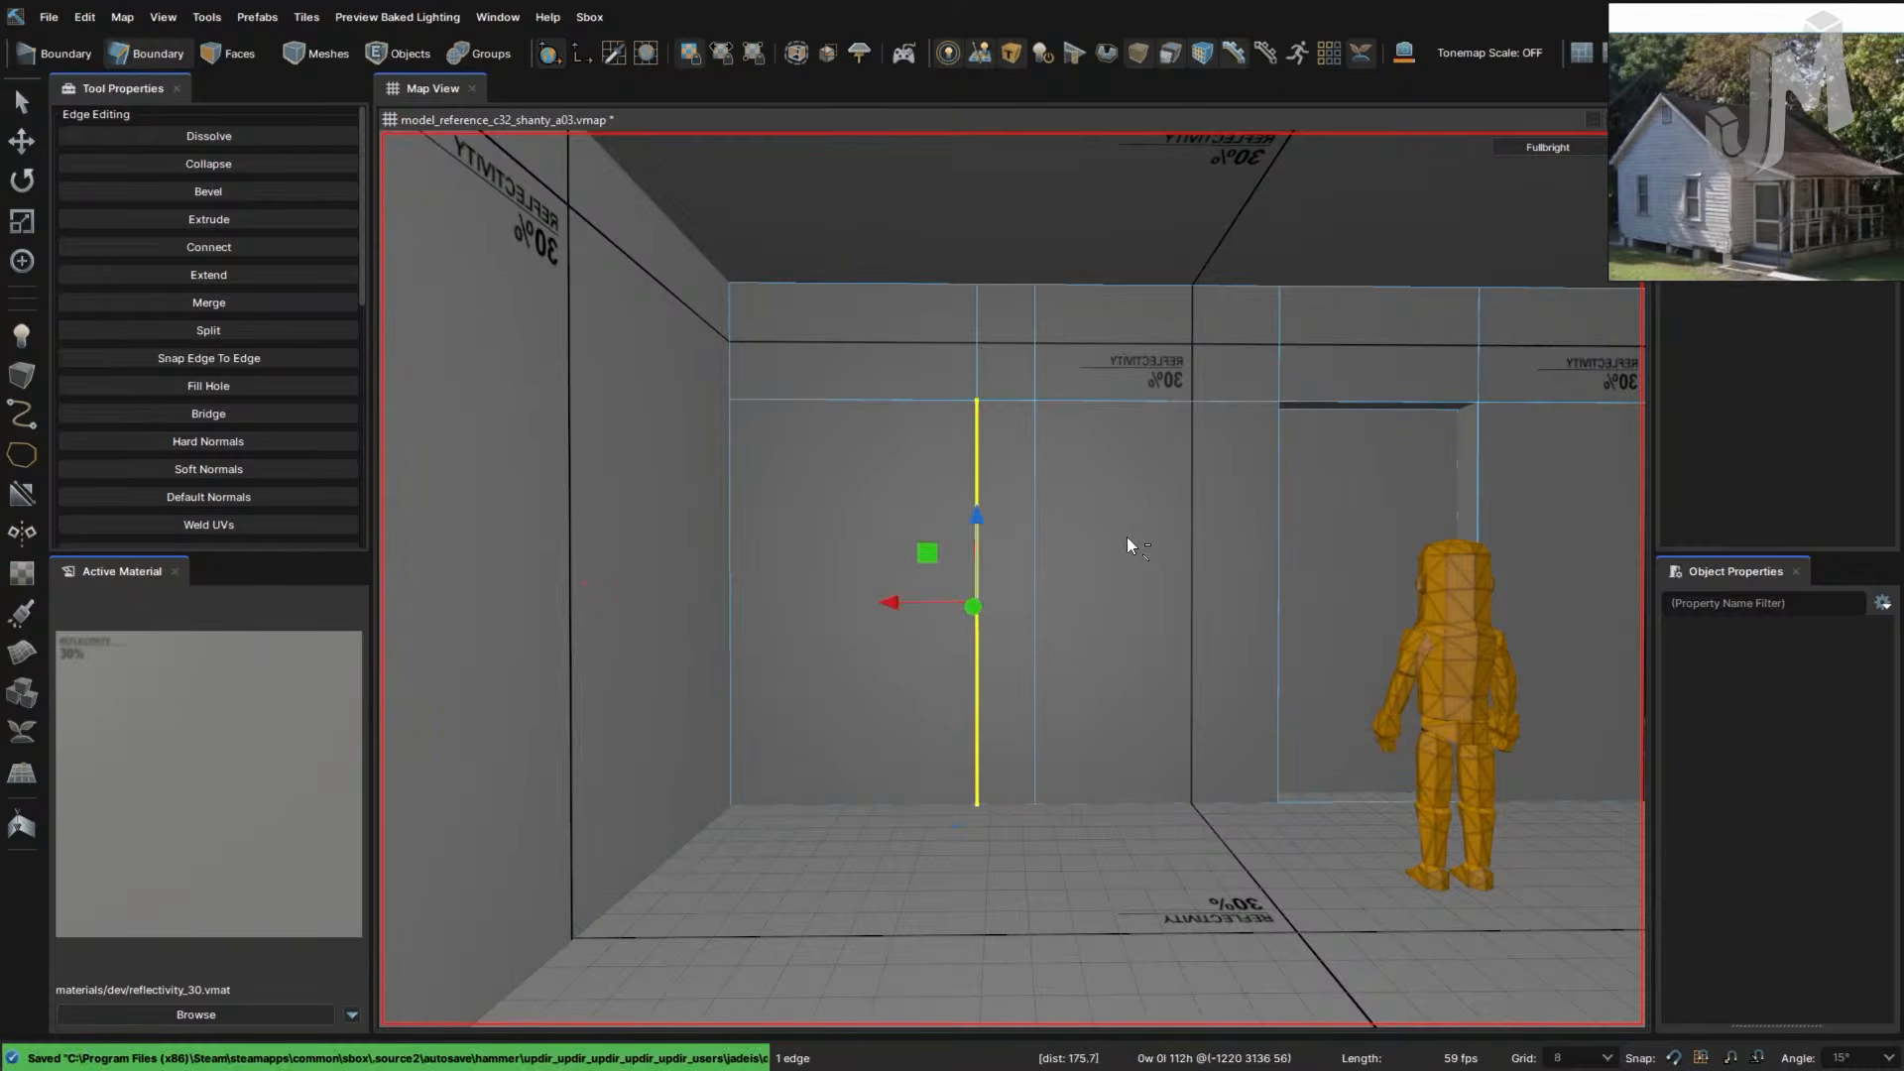
{"action": "key", "text": "ctrl+z"}
{"action": "key", "text": "ctrl+z"}
{"action": "key", "text": "ctrl+z"}
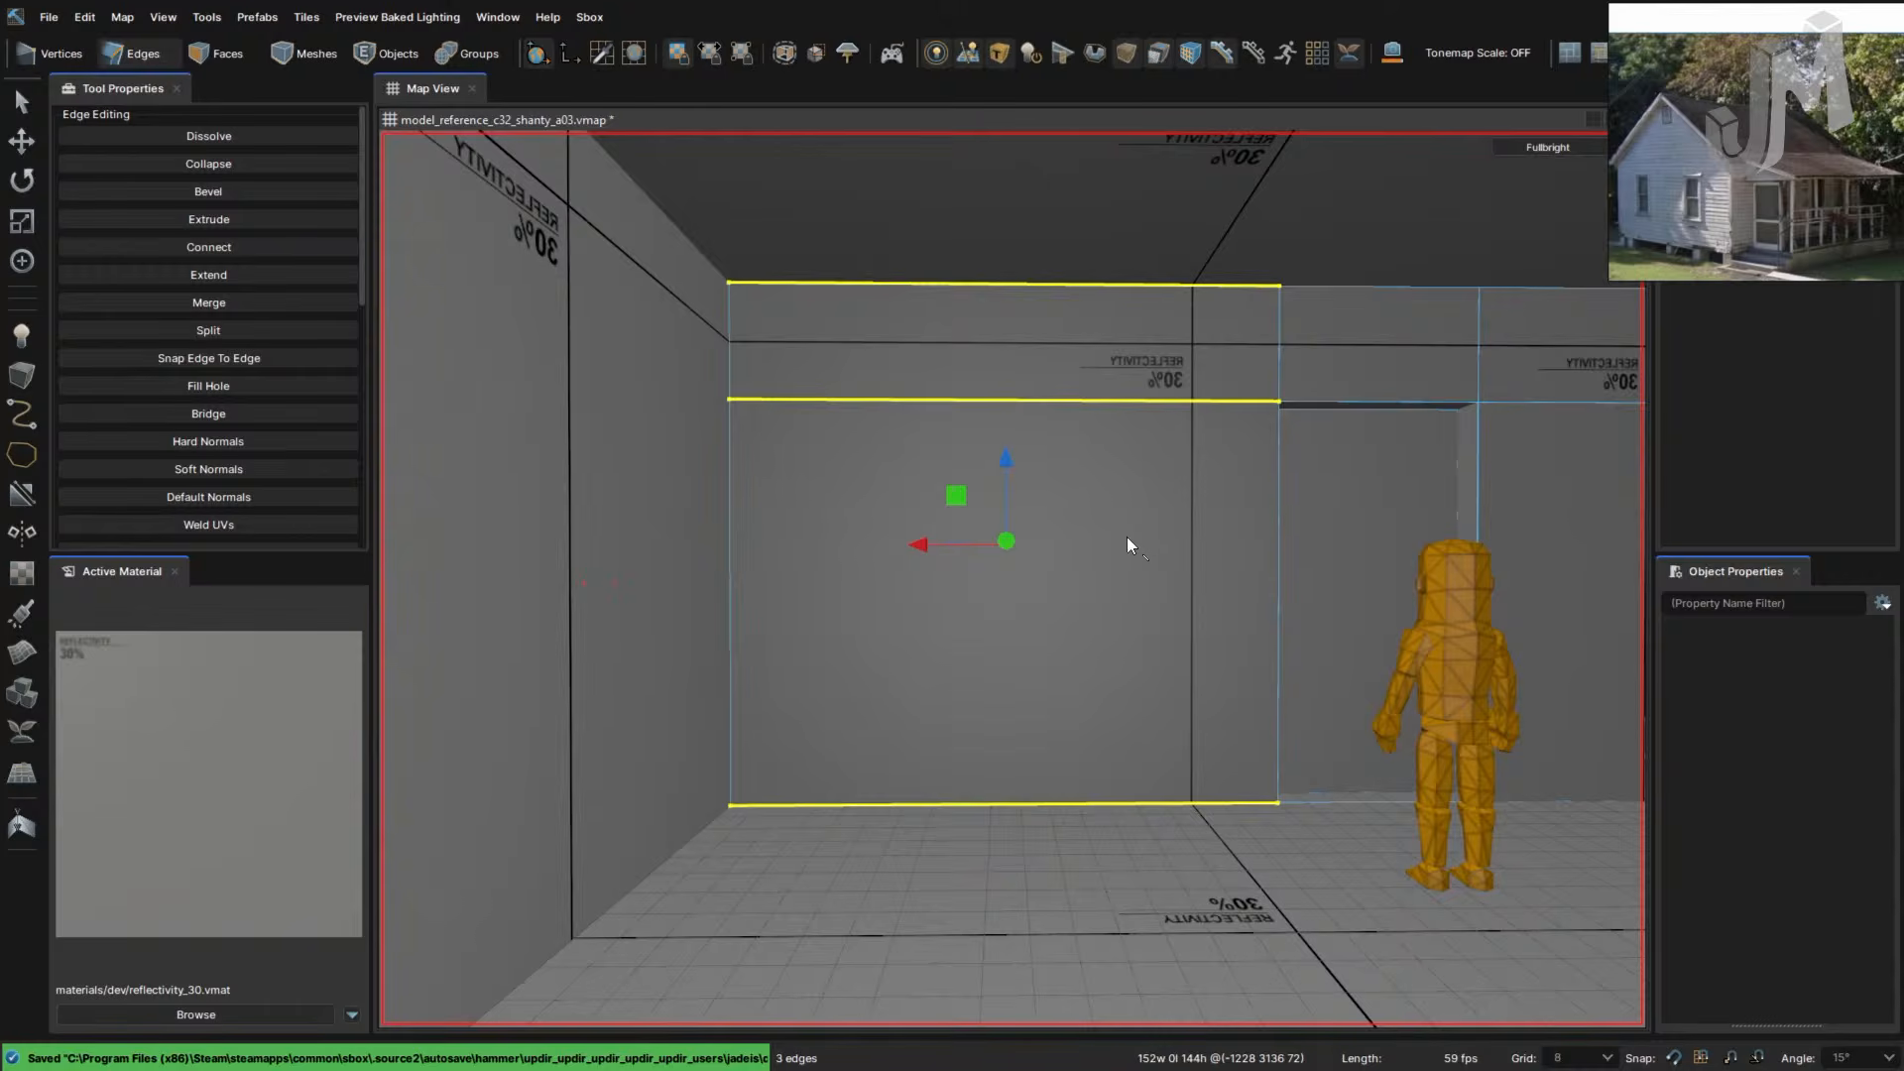
- Quarter the back-wall panel left of the doorway with crossing cuts, then fly in to inspect the four faces
{"action": "key", "text": "ctrl+z"}
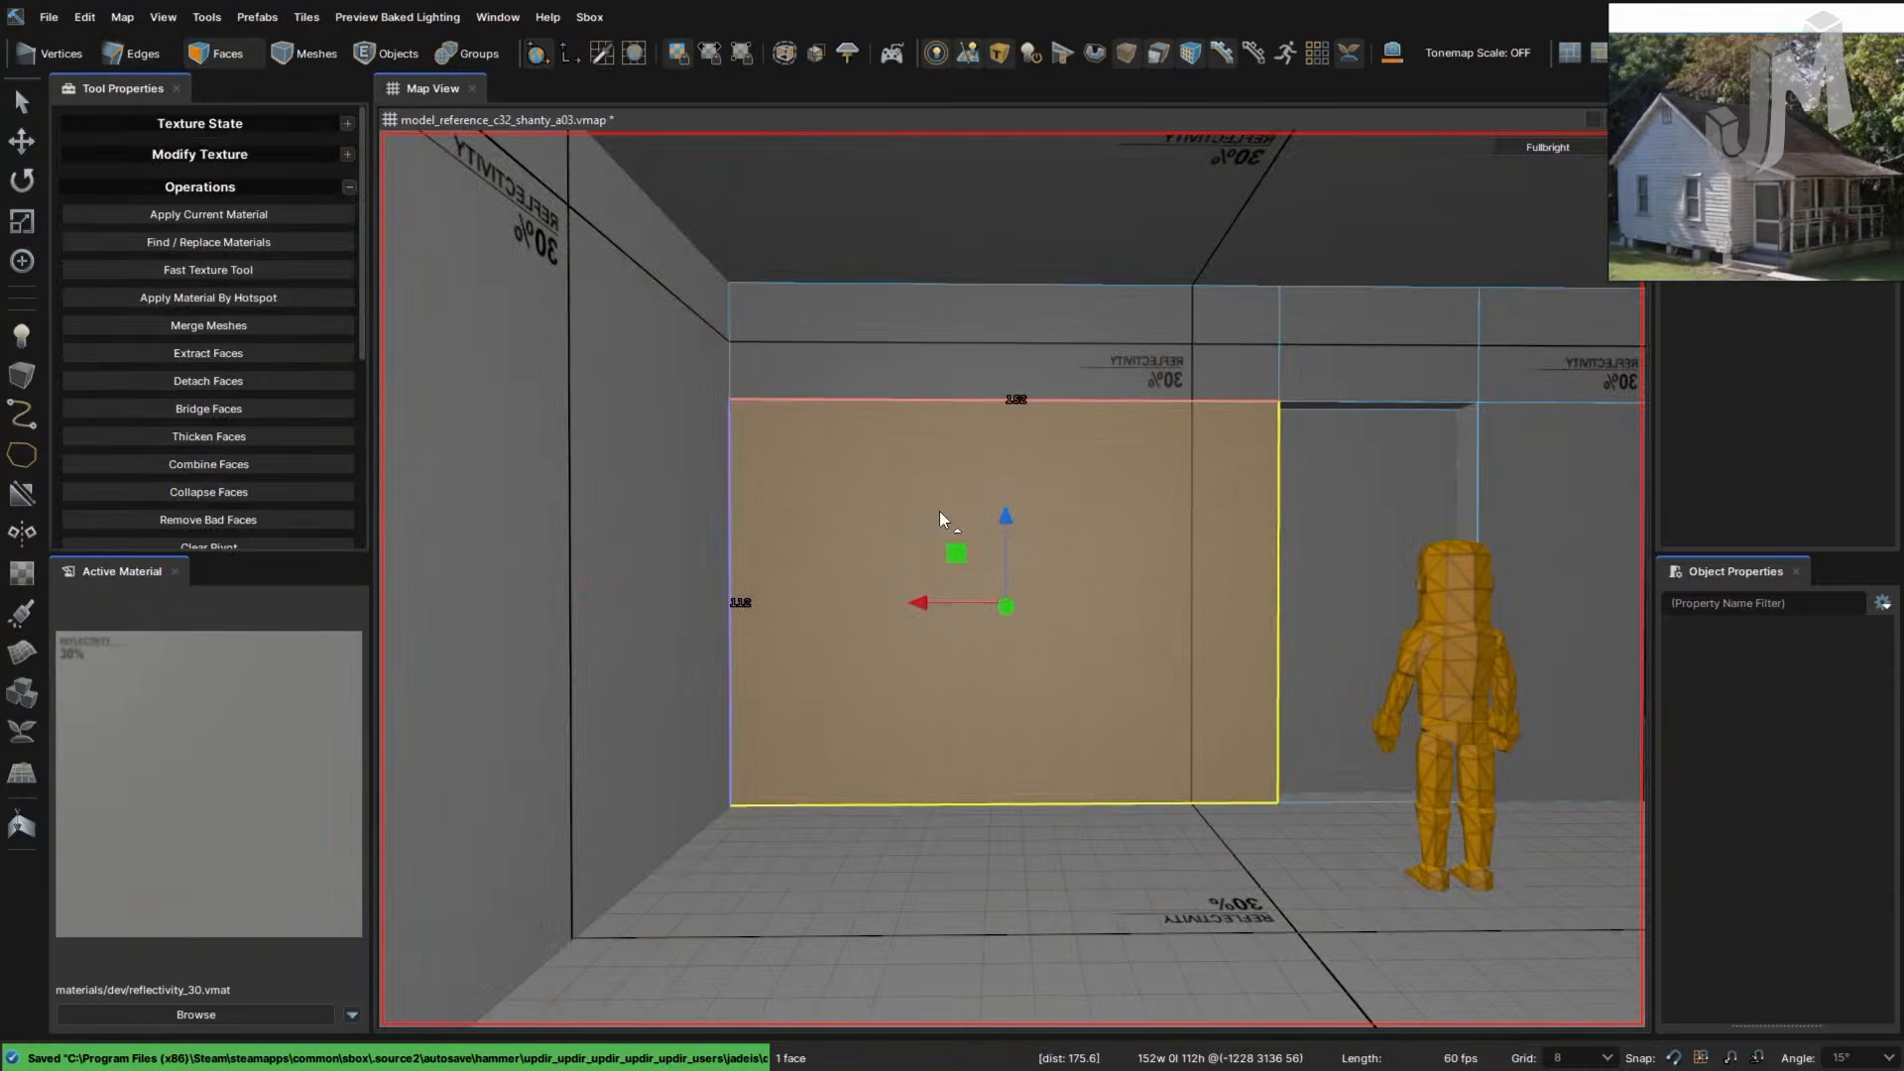
{"action": "key", "text": "ctrl+z"}
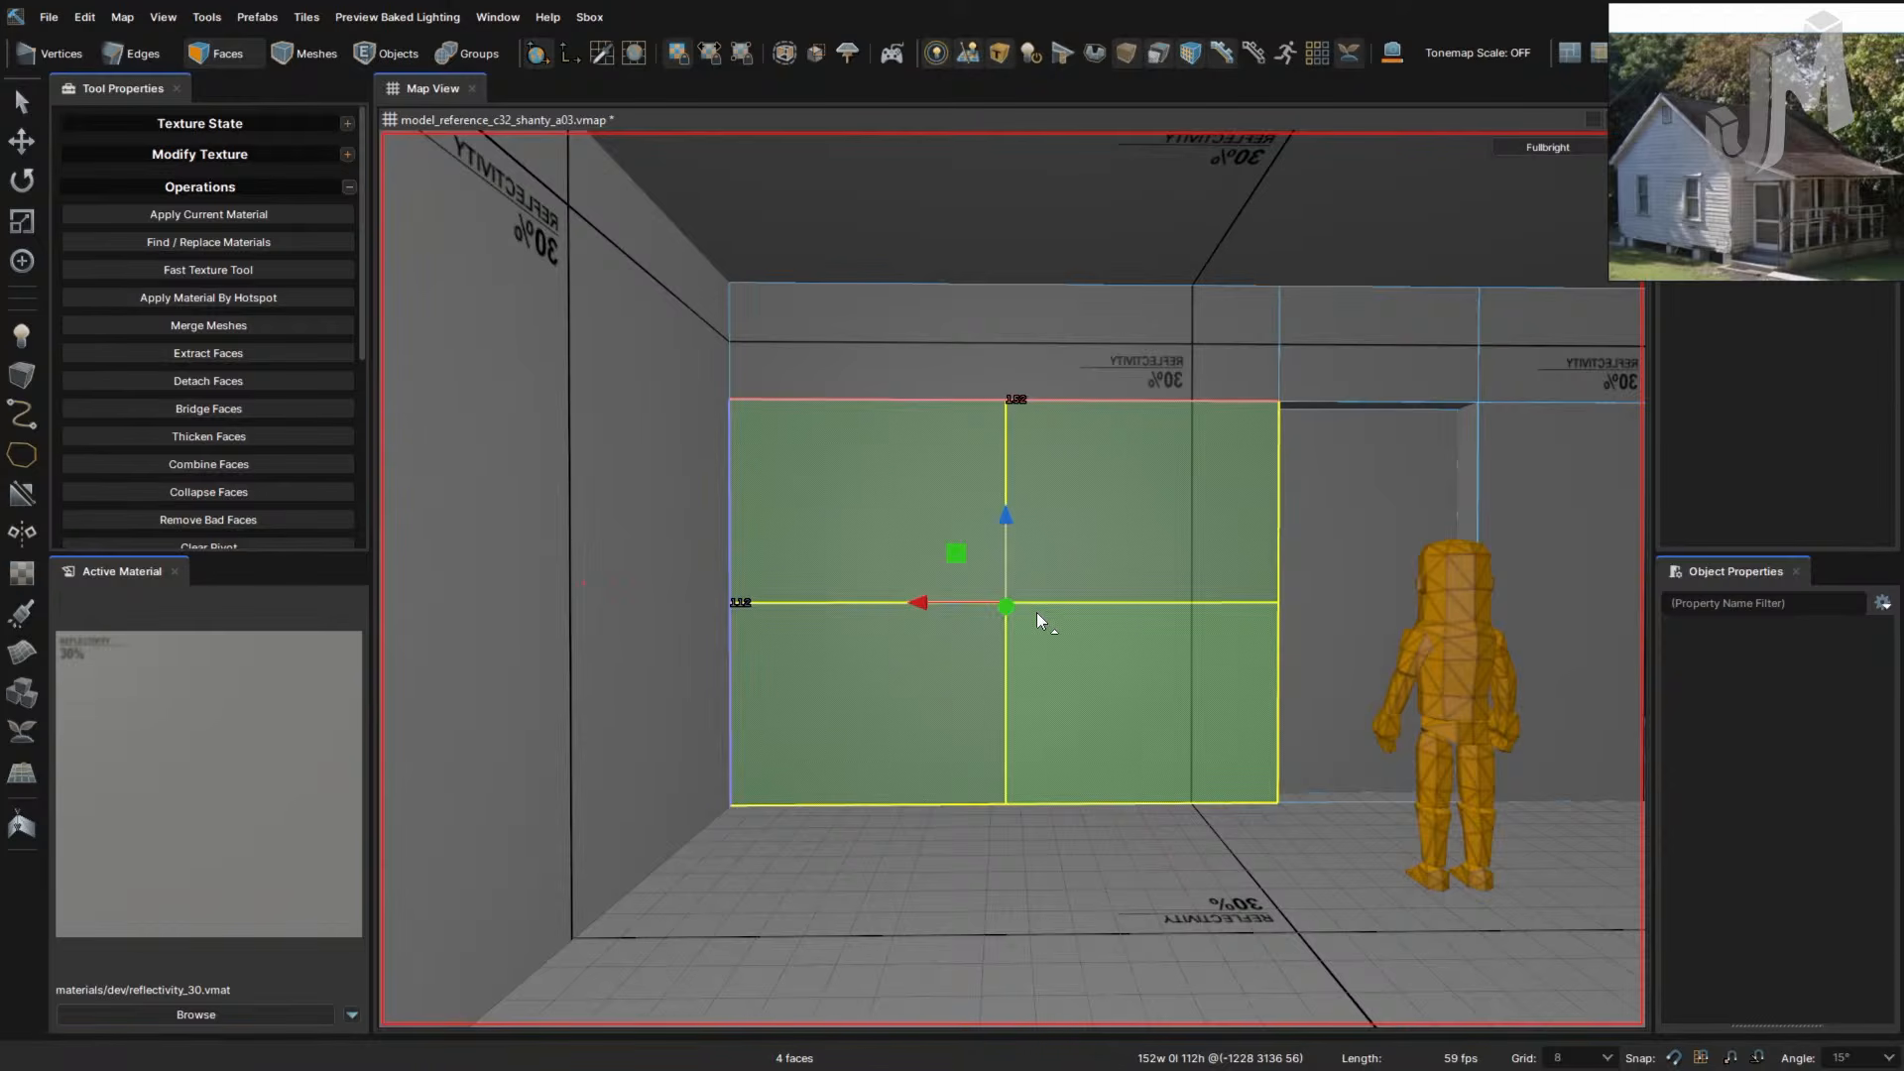
{"action": "scroll", "coordinate": [1070, 589], "scroll_direction": "up", "scroll_amount": 1}
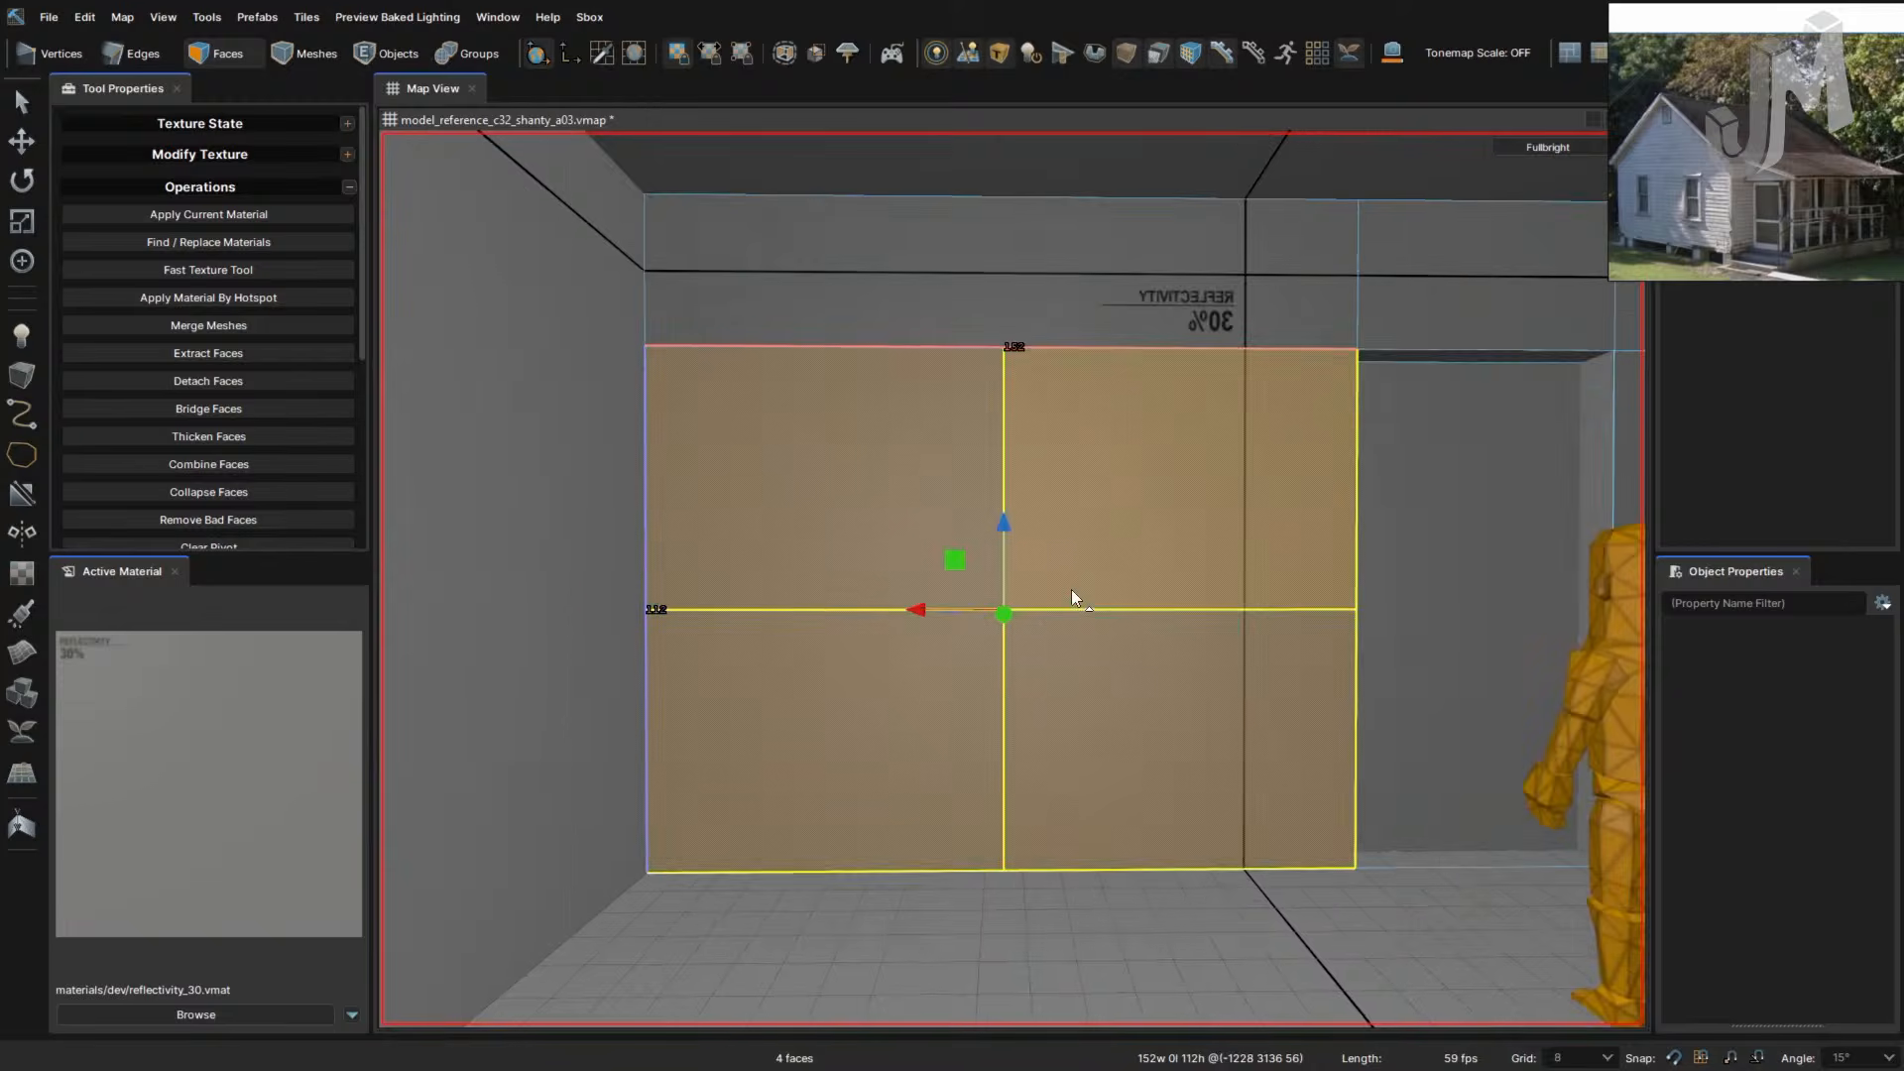
{"action": "scroll", "coordinate": [1067, 592], "scroll_direction": "down", "scroll_amount": 3}
{"action": "scroll", "coordinate": [1059, 596], "scroll_direction": "up", "scroll_amount": 2}
{"action": "right_click_drag", "start_coordinate": [1139, 603], "coordinate": [1132, 605]}
{"action": "key", "text": "w"}
{"action": "key", "text": "s"}
{"action": "key", "text": "w"}
{"action": "key", "text": "s"}
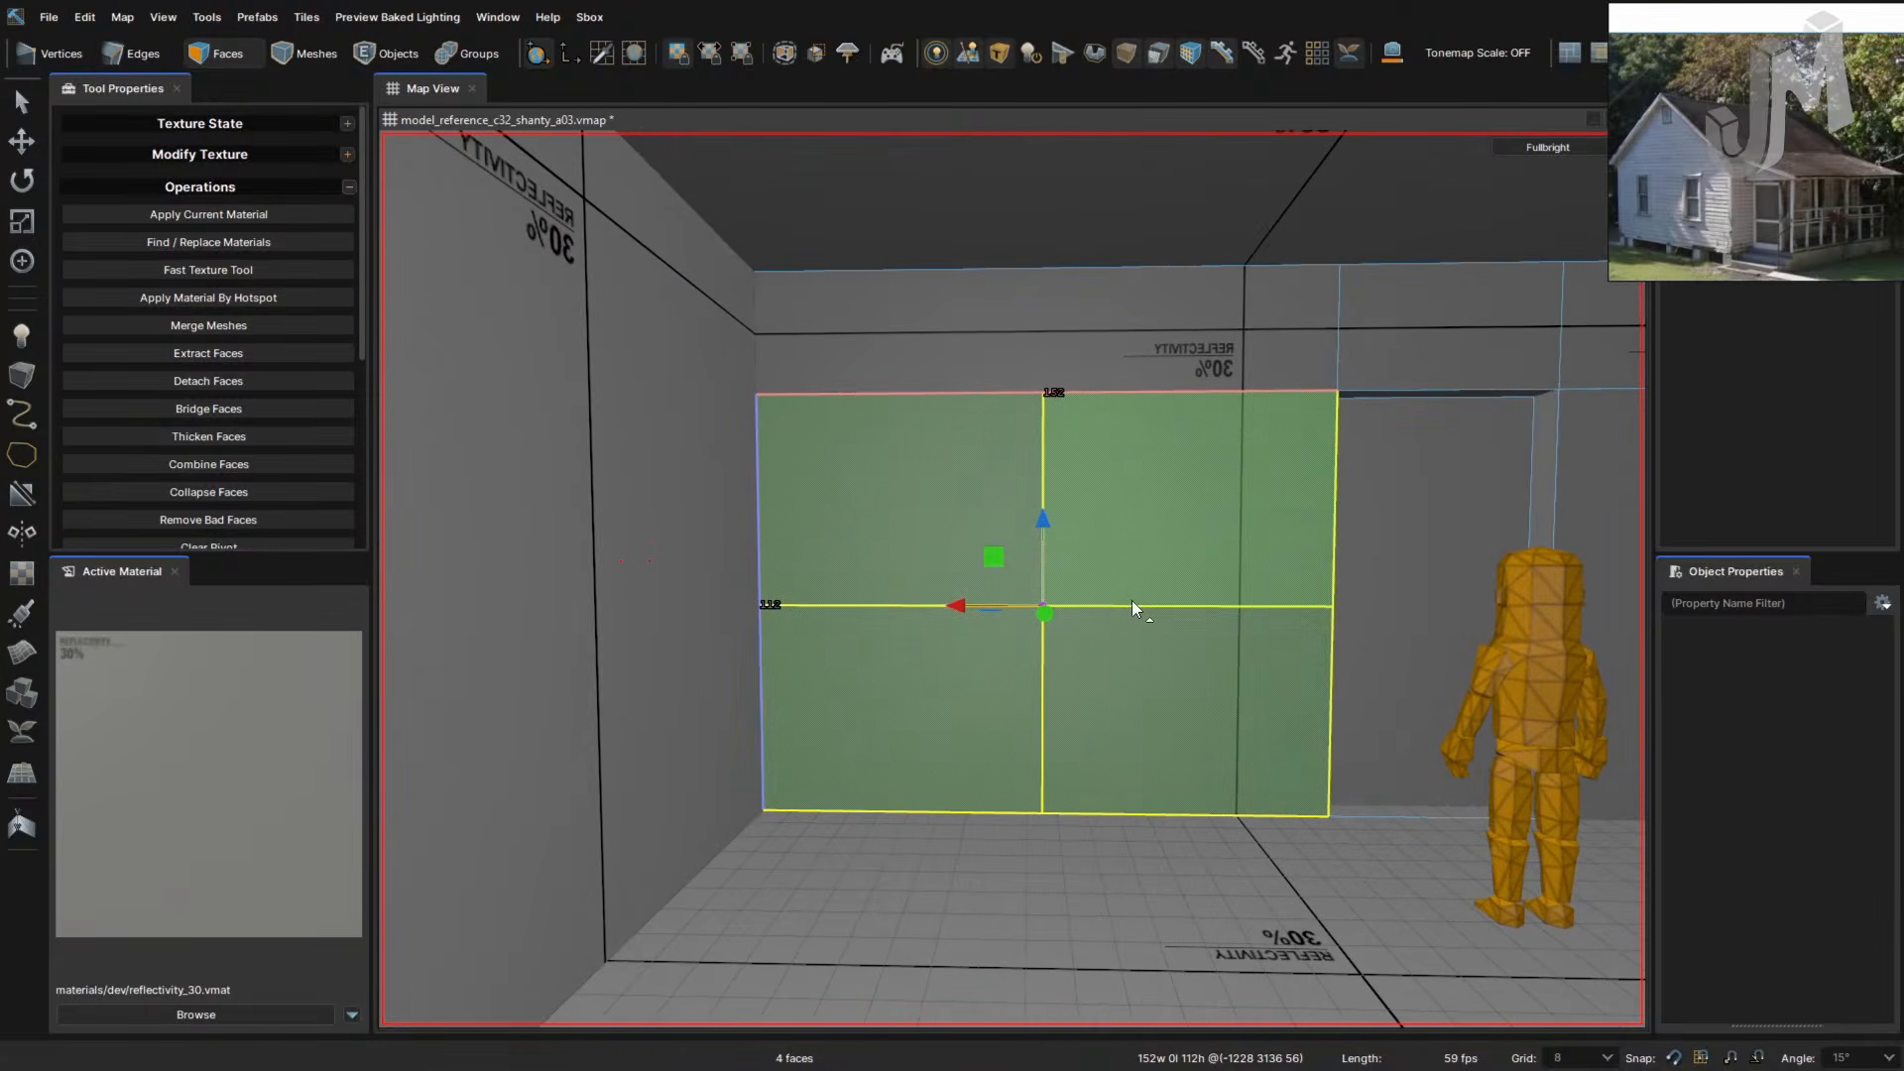
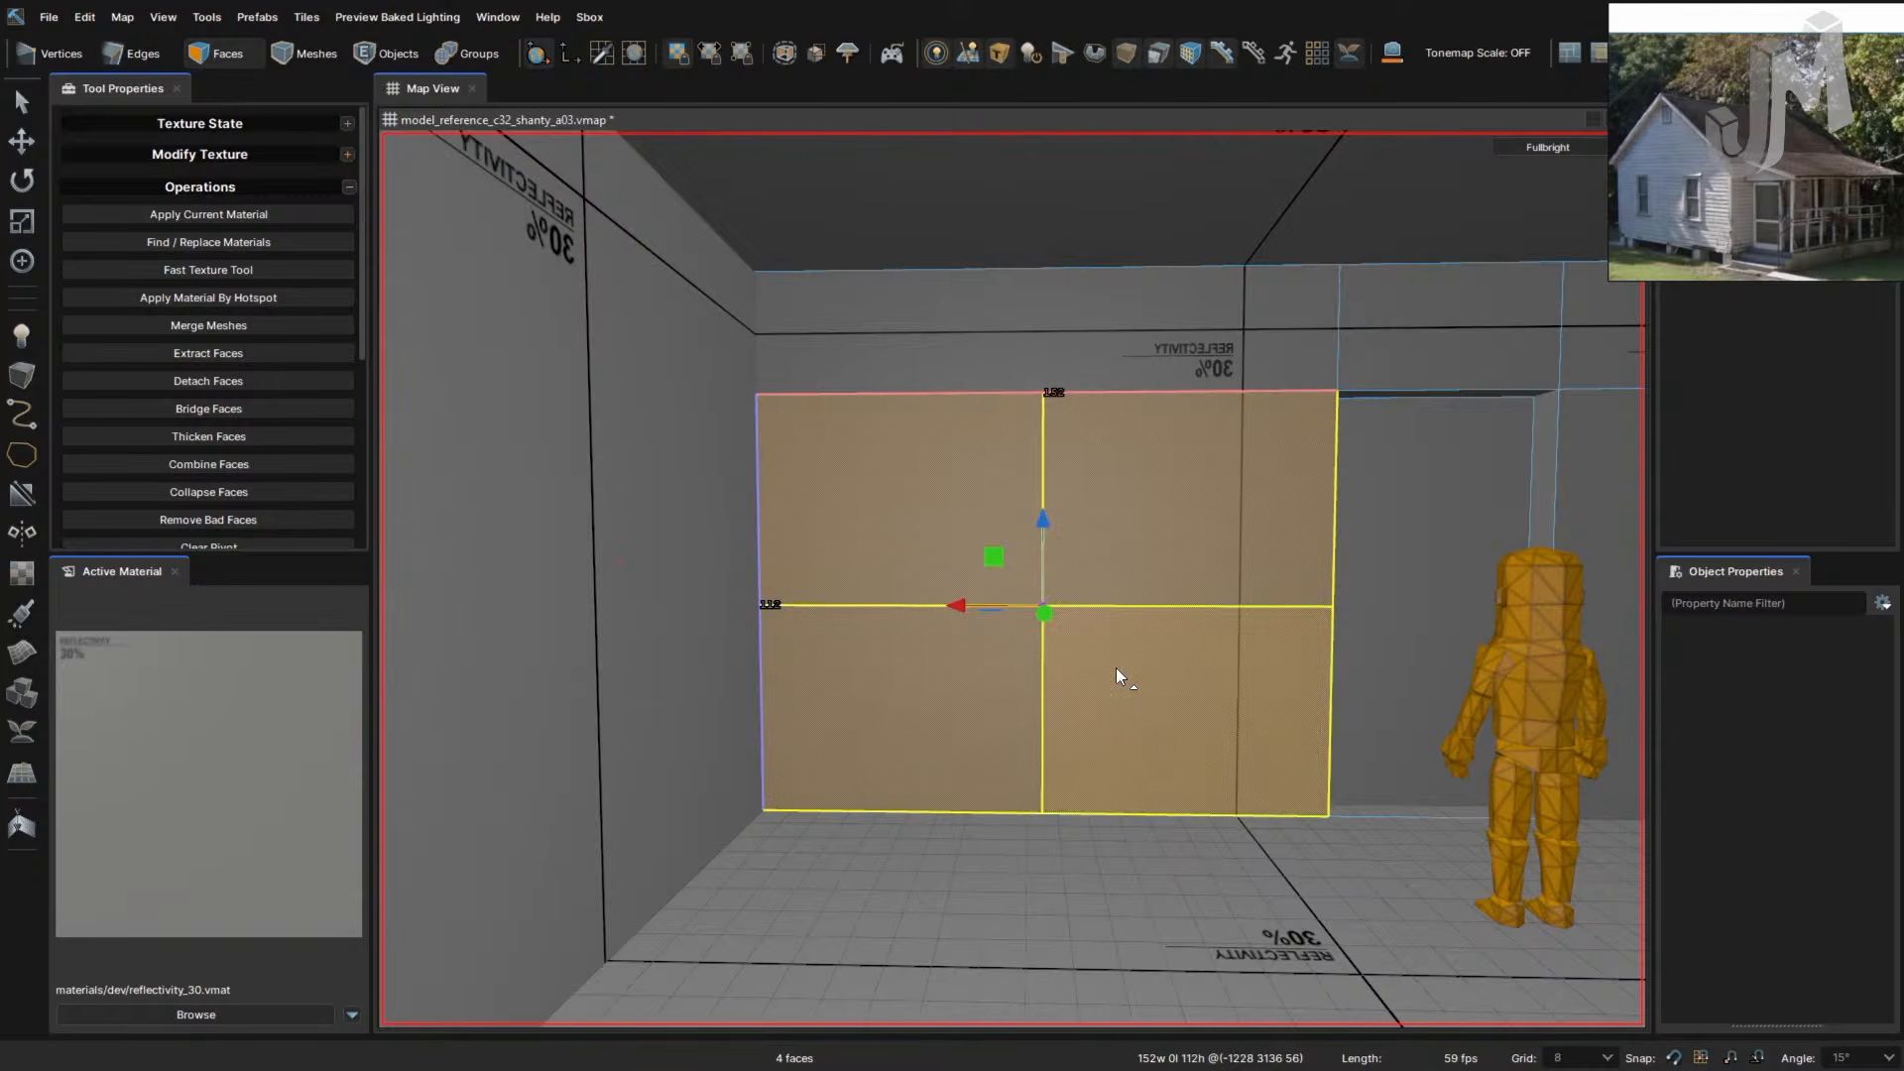
- Merge the four wall panels into one face and cut two ceiling-to-floor vertical lines across it
{"action": "key", "text": "ctrl+z"}
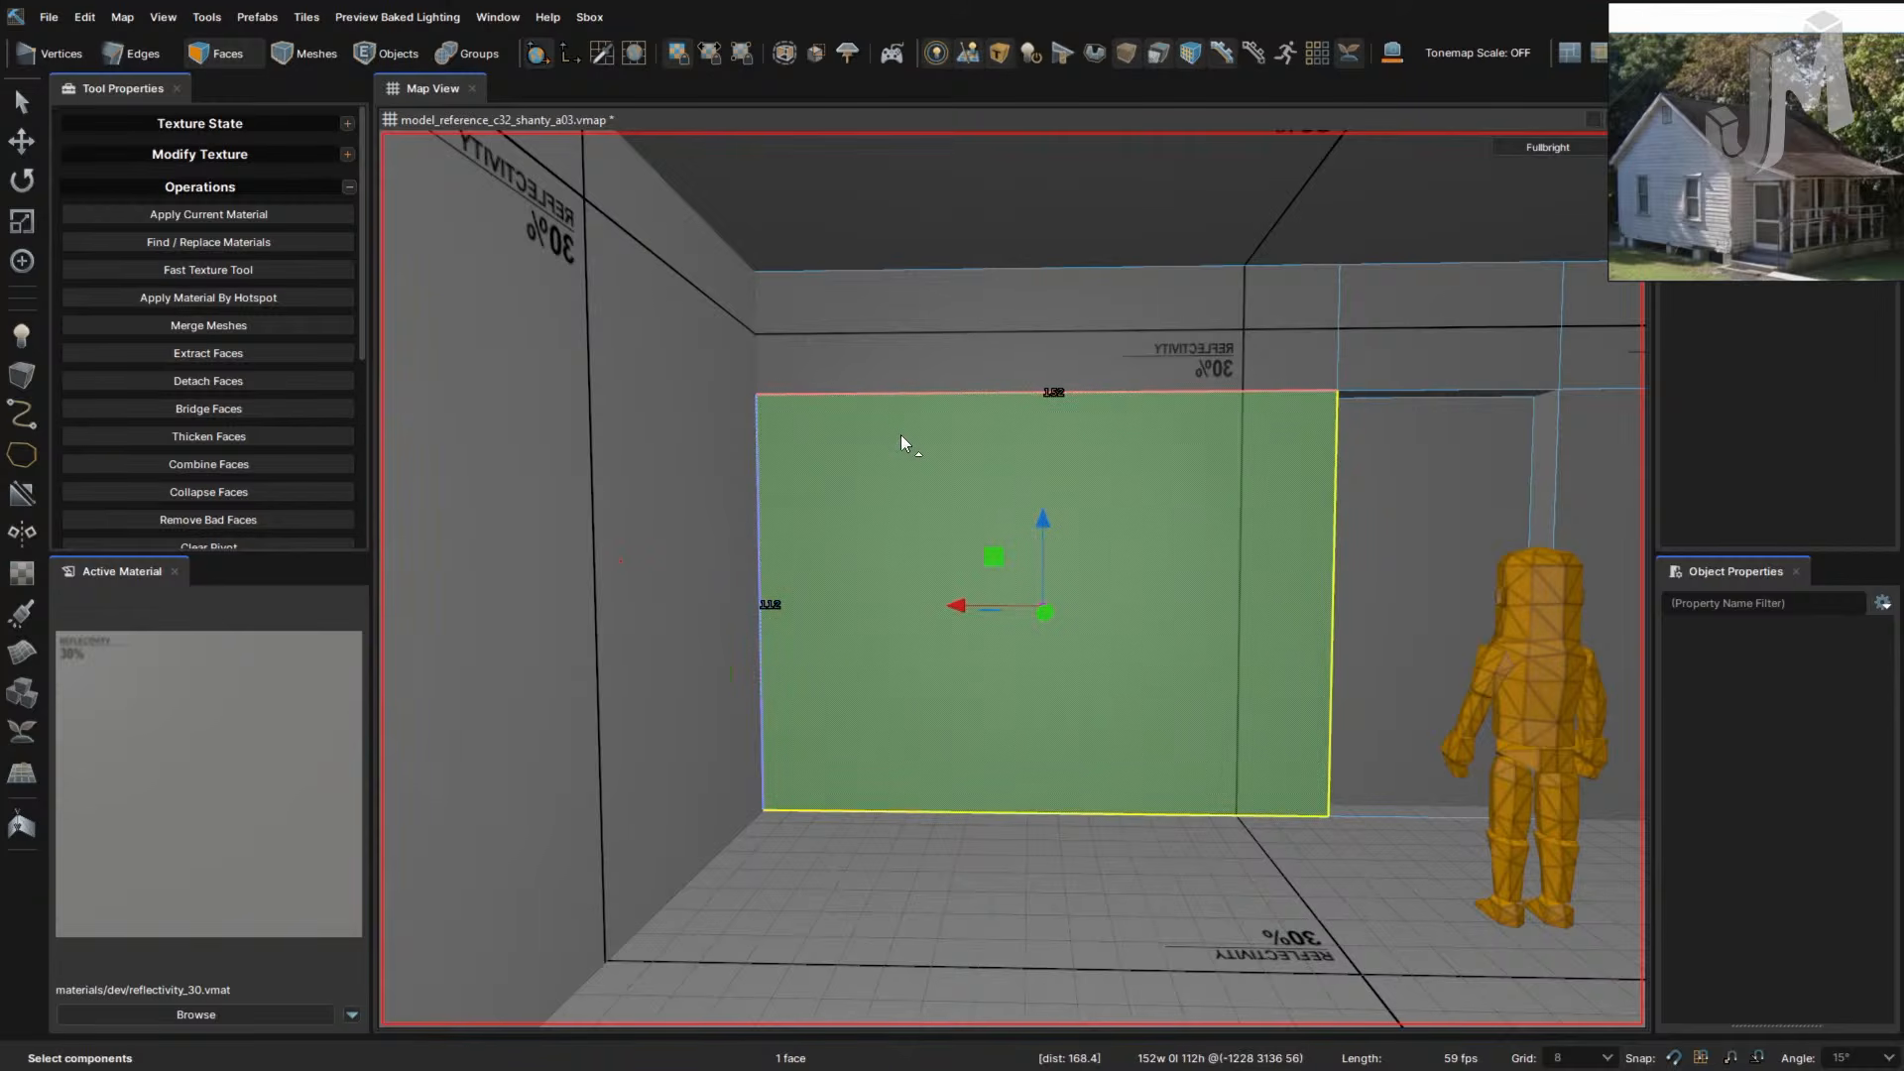
{"action": "key", "text": "c"}
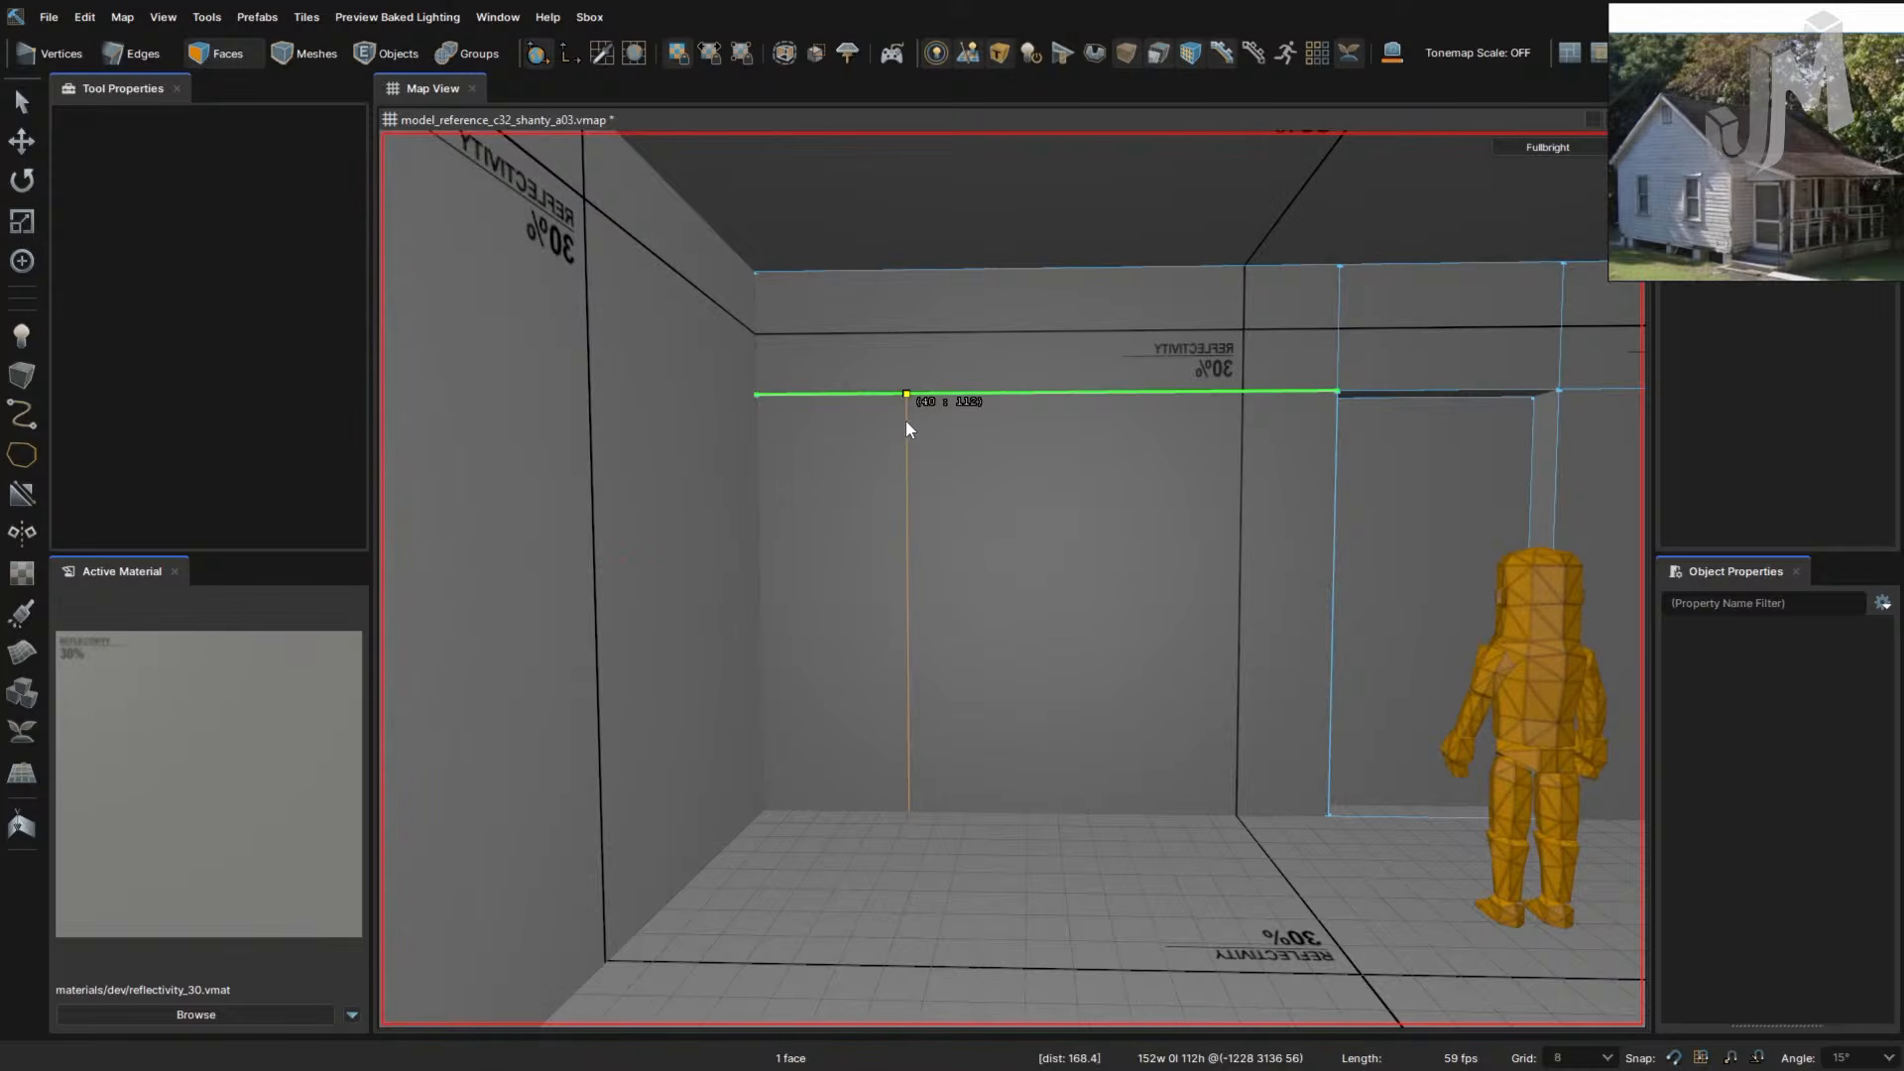
{"action": "left_click", "coordinate": [904, 270]}
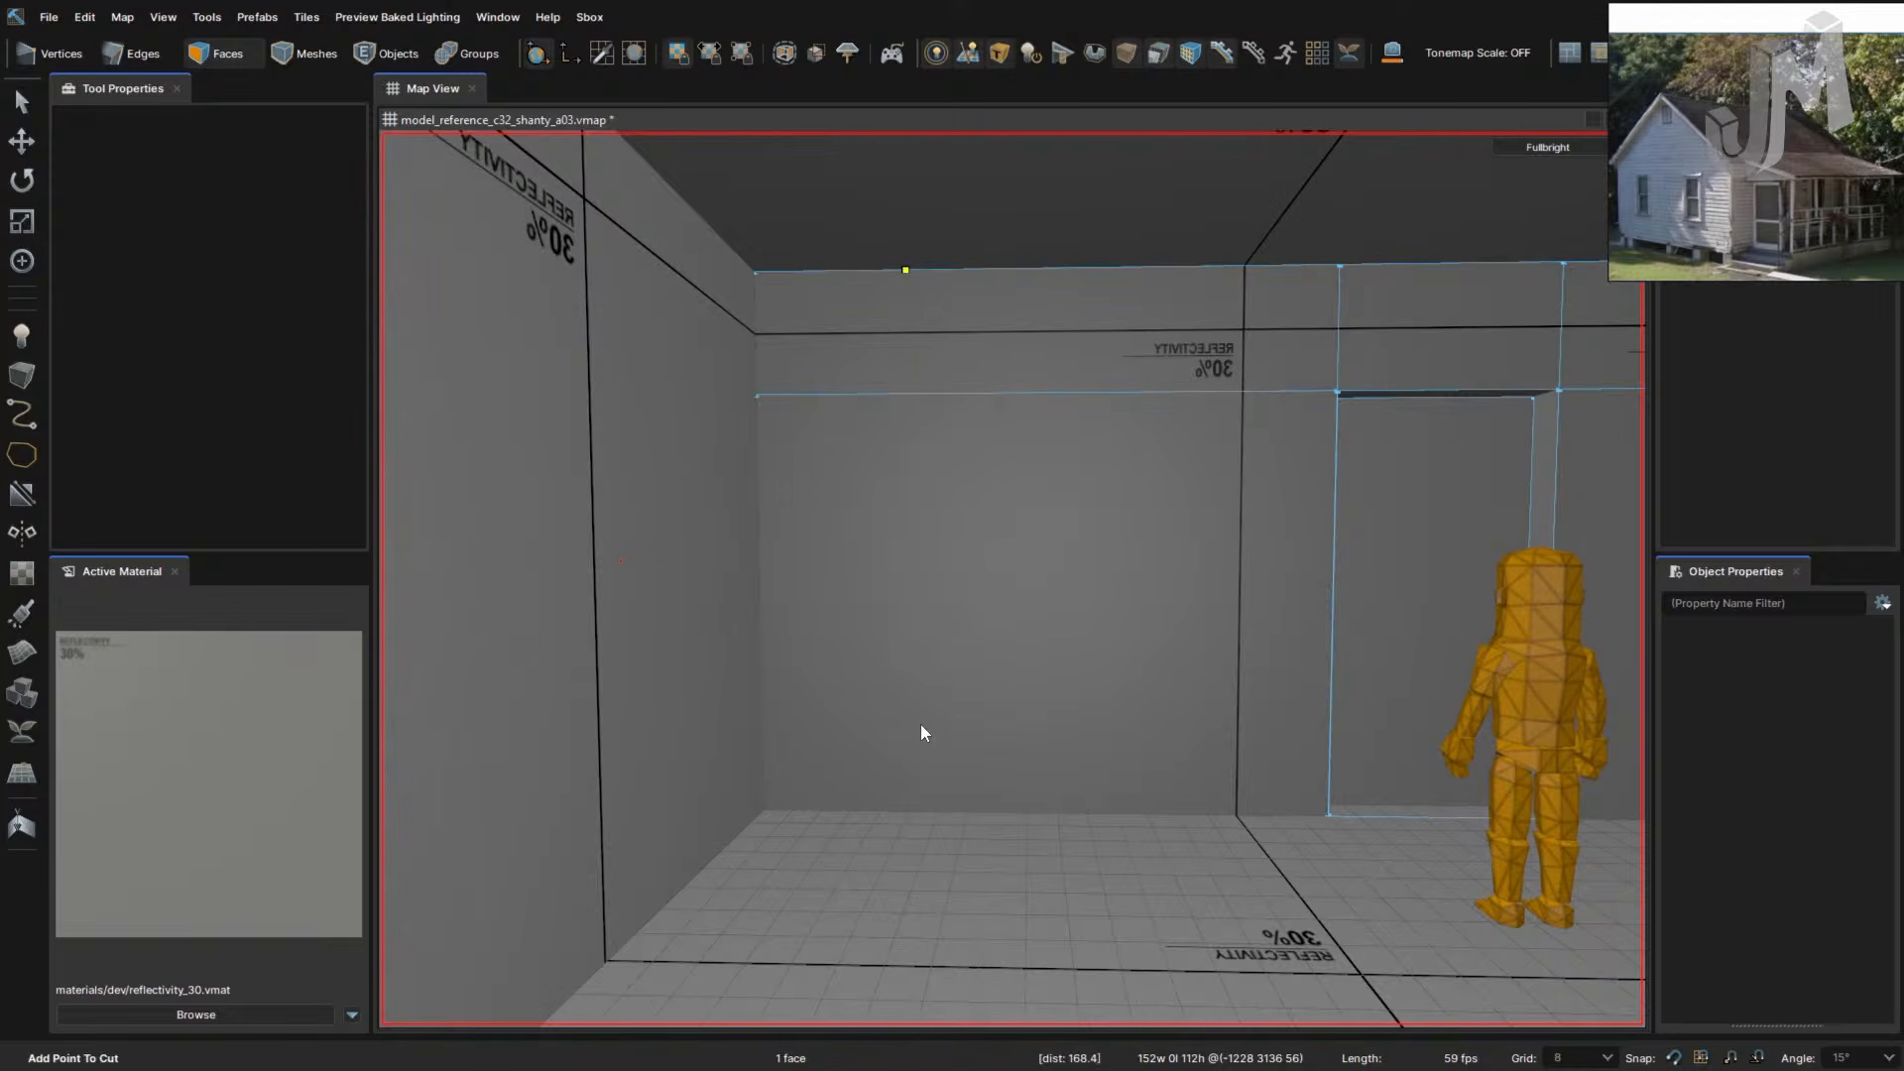
{"action": "left_click", "coordinate": [906, 394]}
{"action": "left_click", "coordinate": [906, 811]}
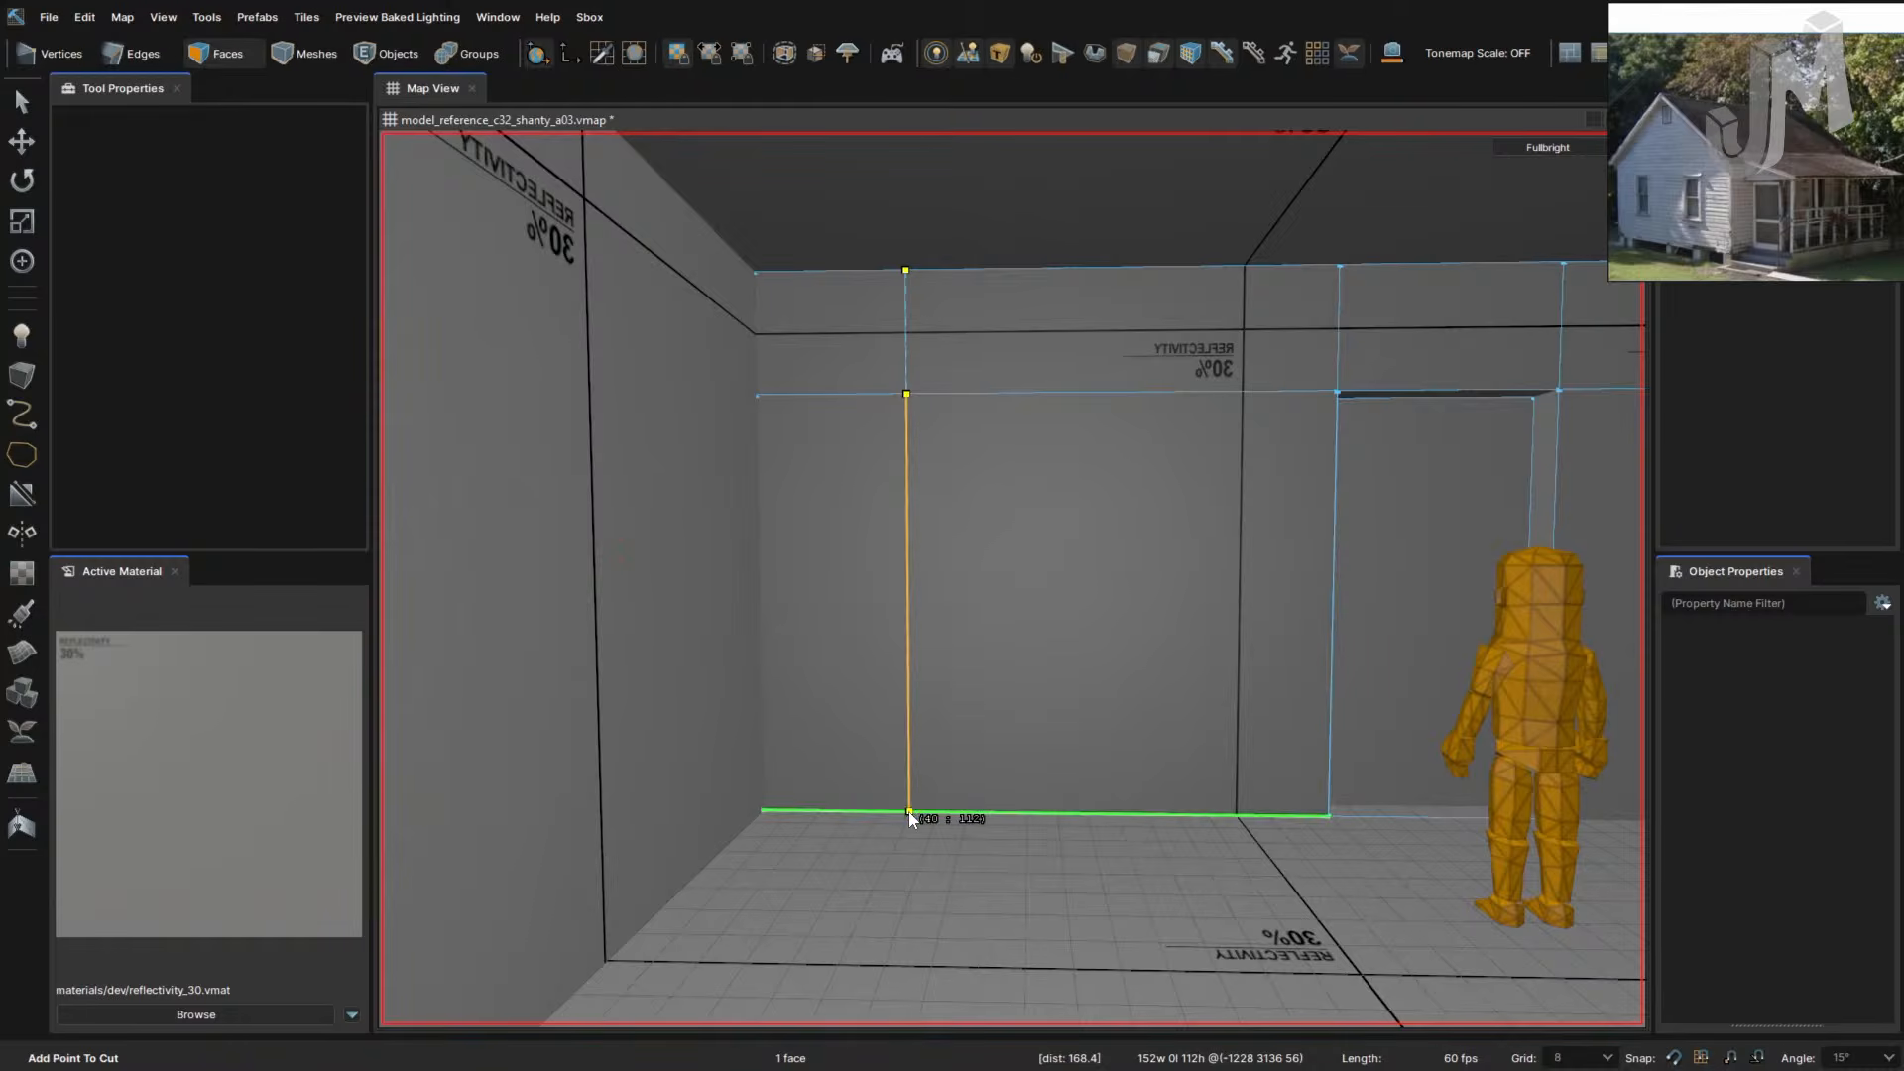
{"action": "key", "text": "Return"}
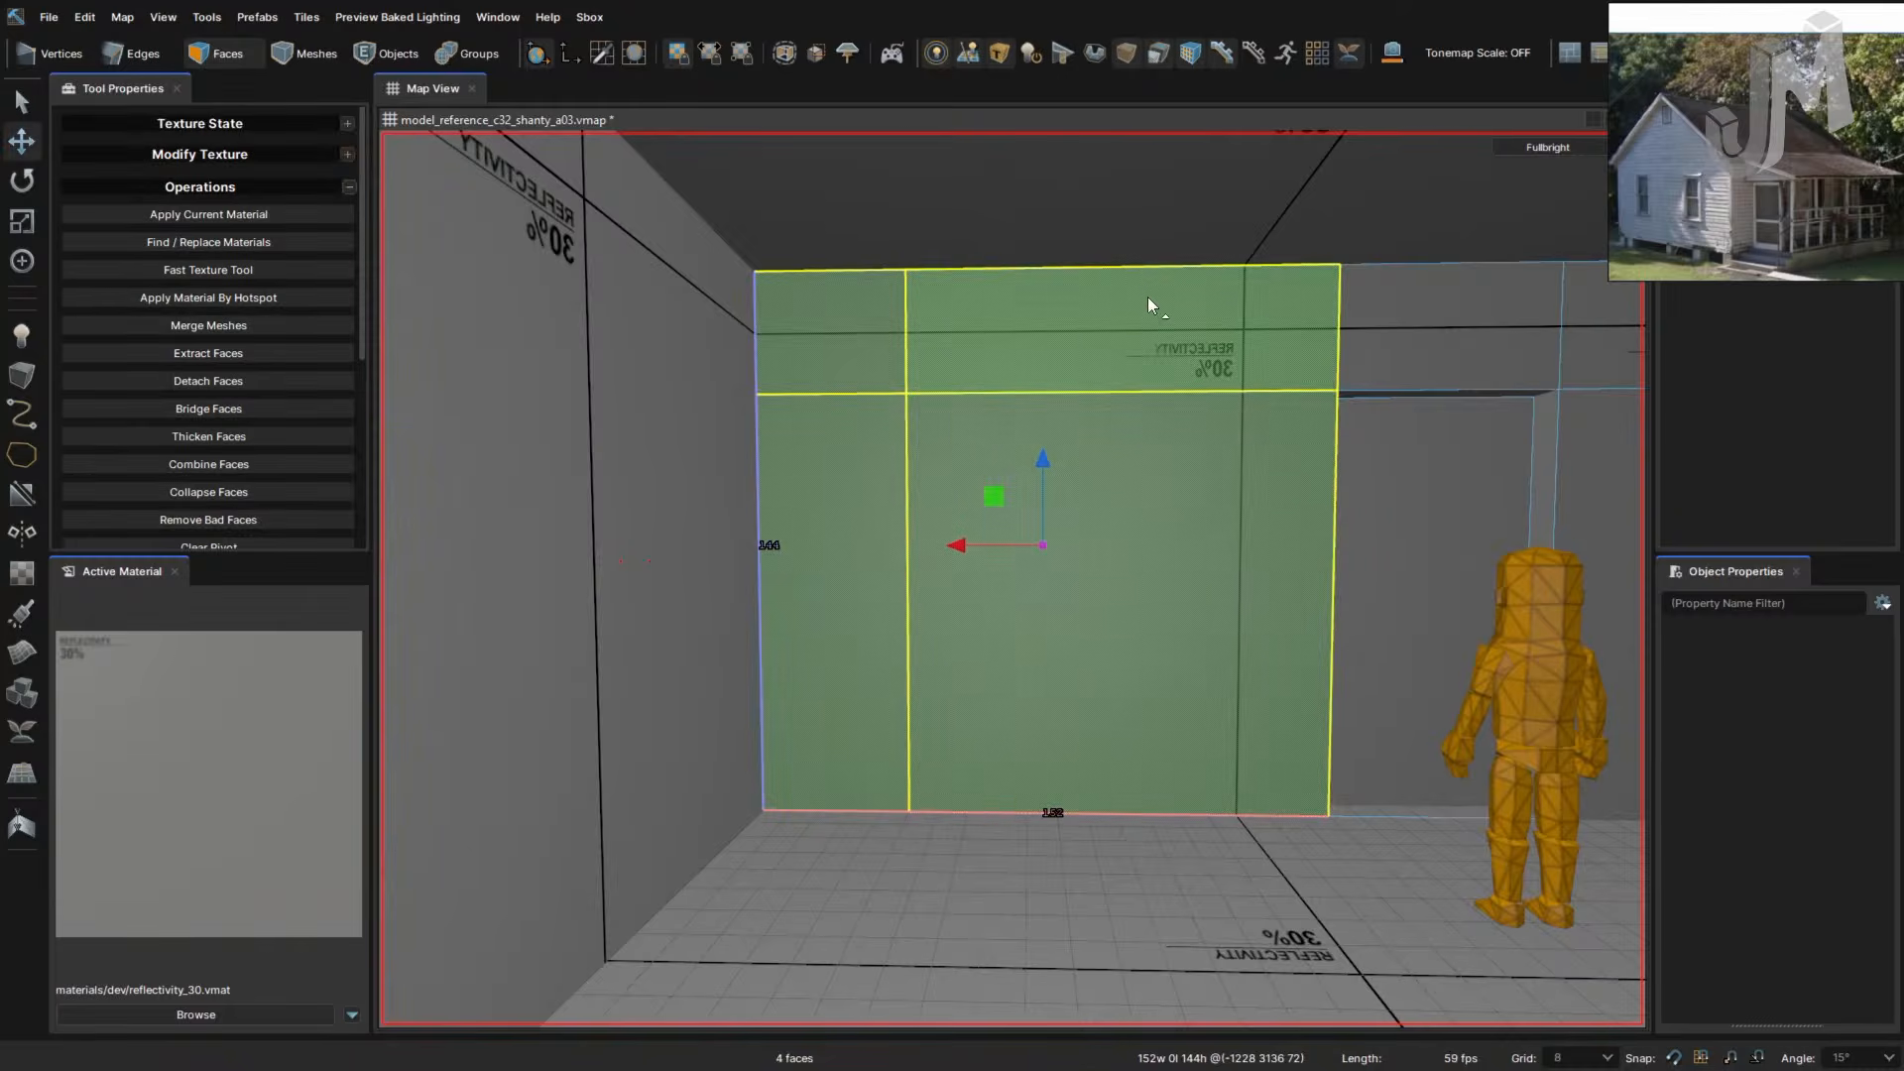
{"action": "key", "text": "c"}
{"action": "left_click", "coordinate": [1151, 266]}
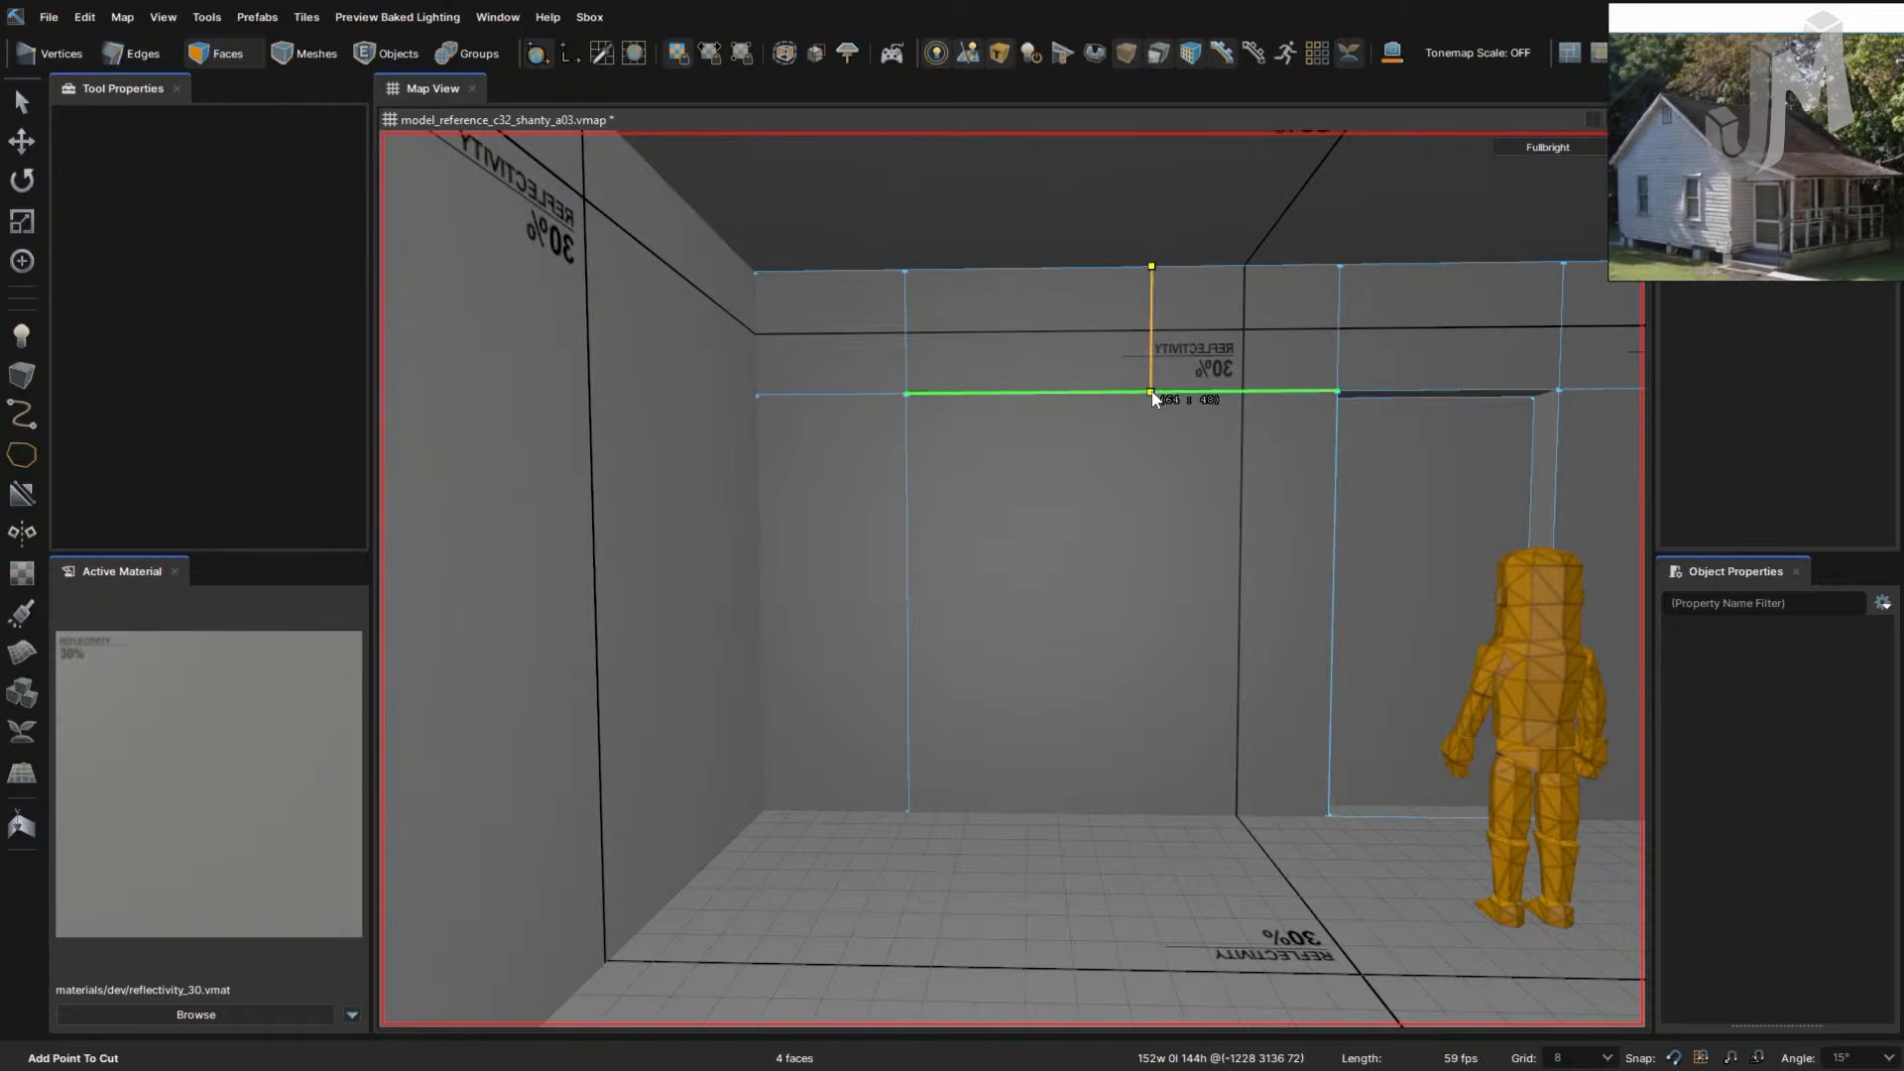
{"action": "left_click", "coordinate": [1150, 393]}
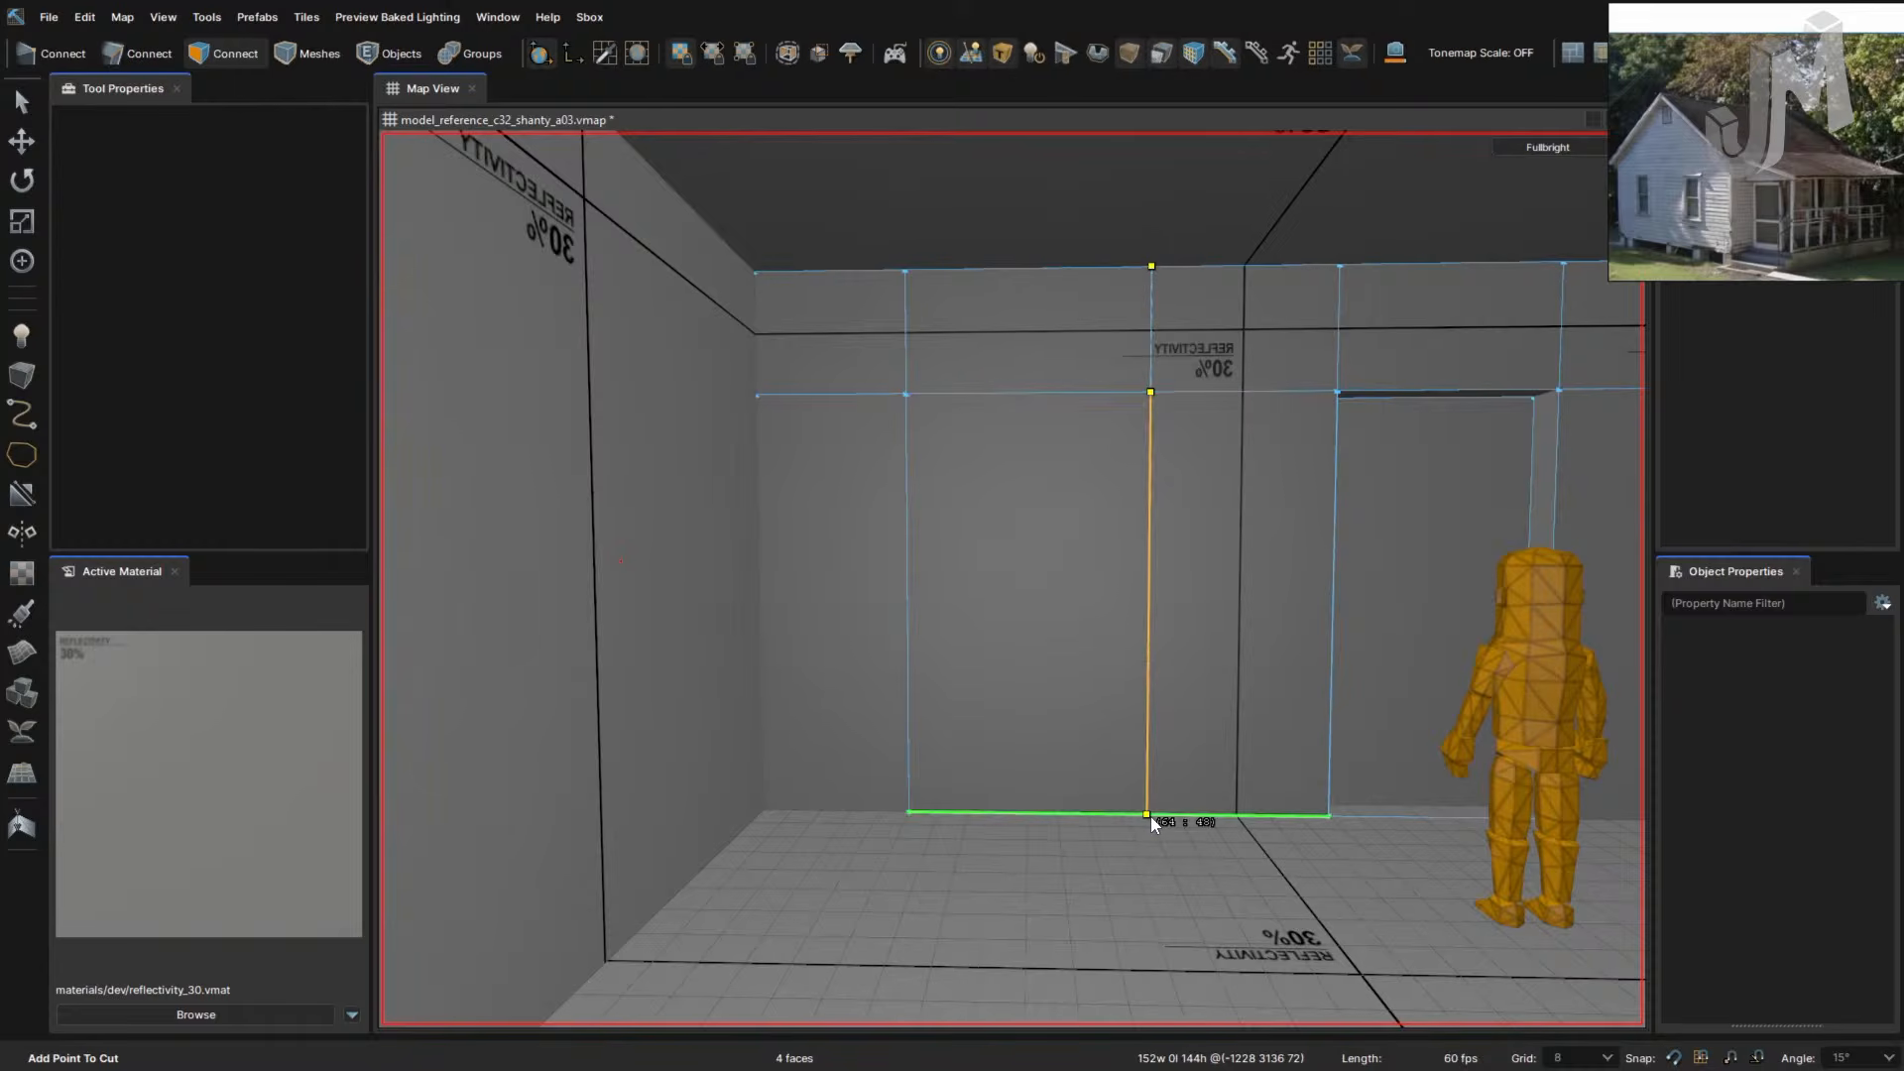
{"action": "left_click", "coordinate": [1148, 815]}
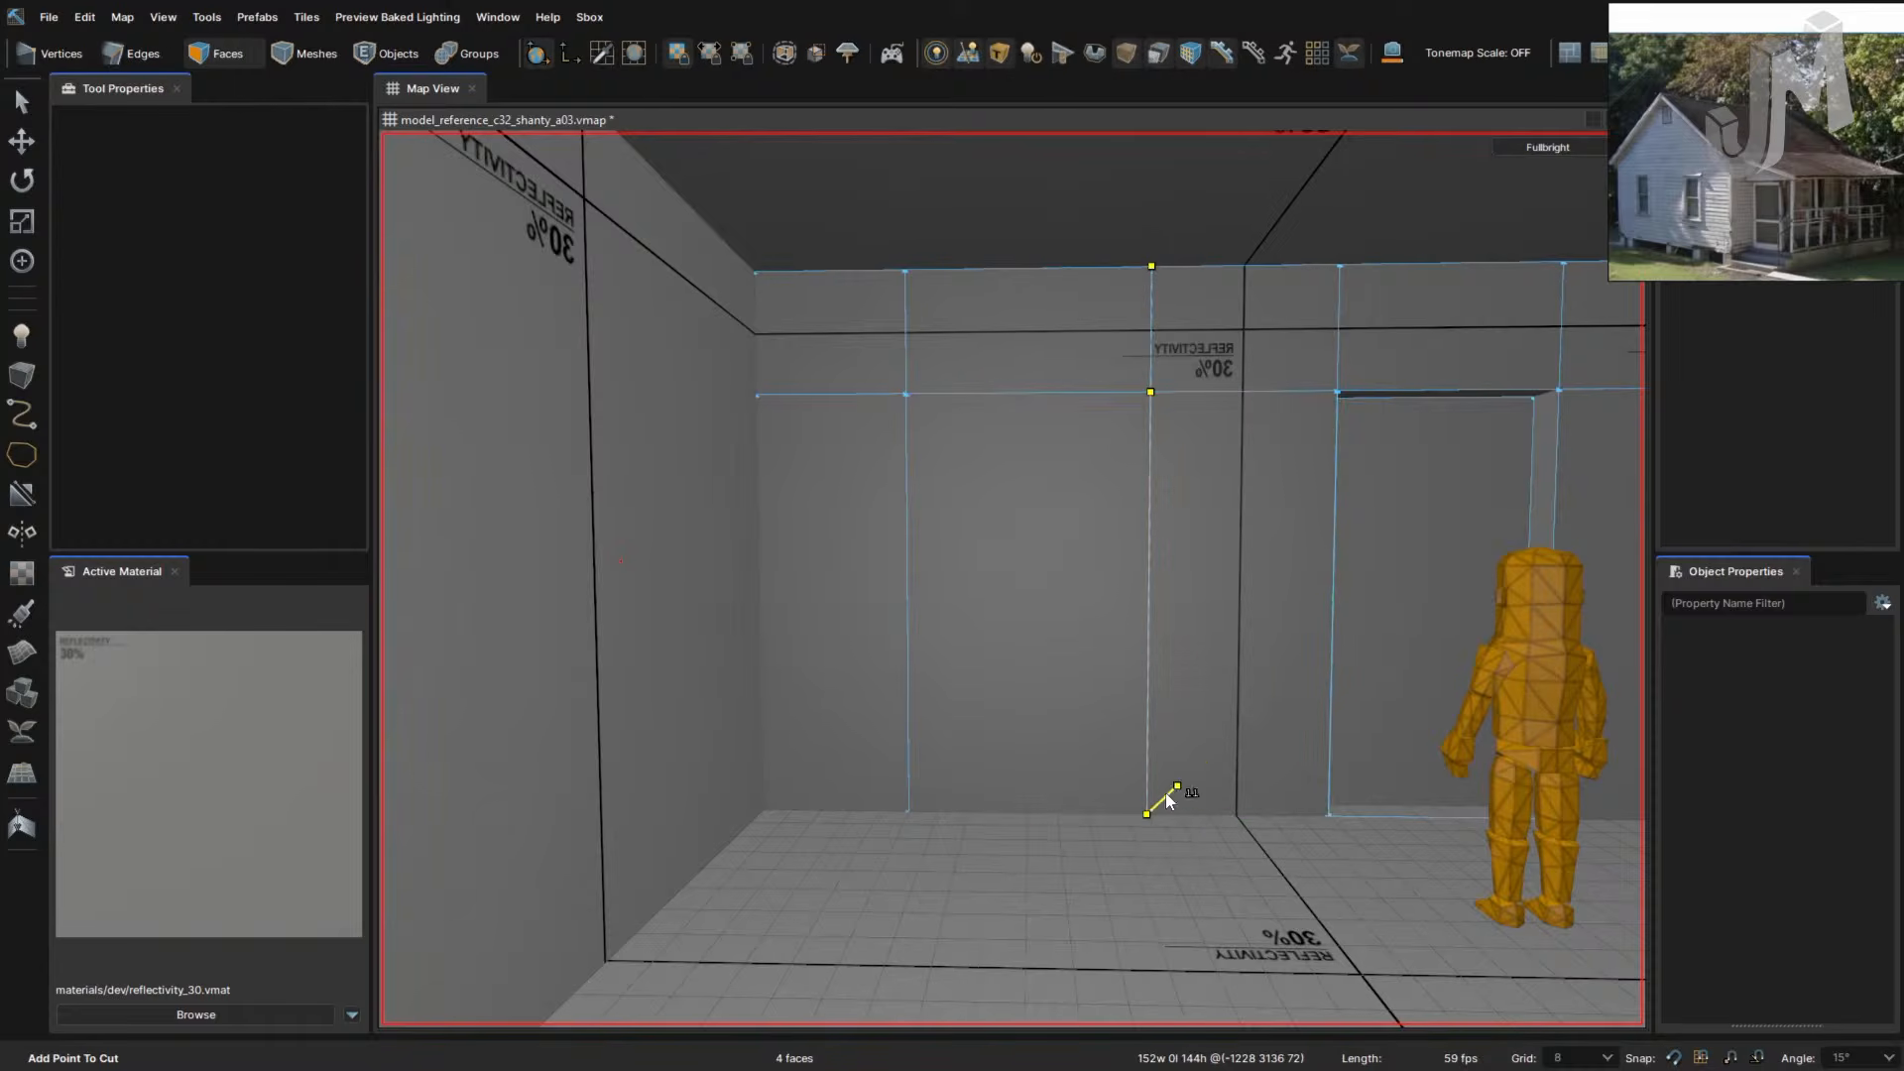
{"action": "key", "text": "Return"}
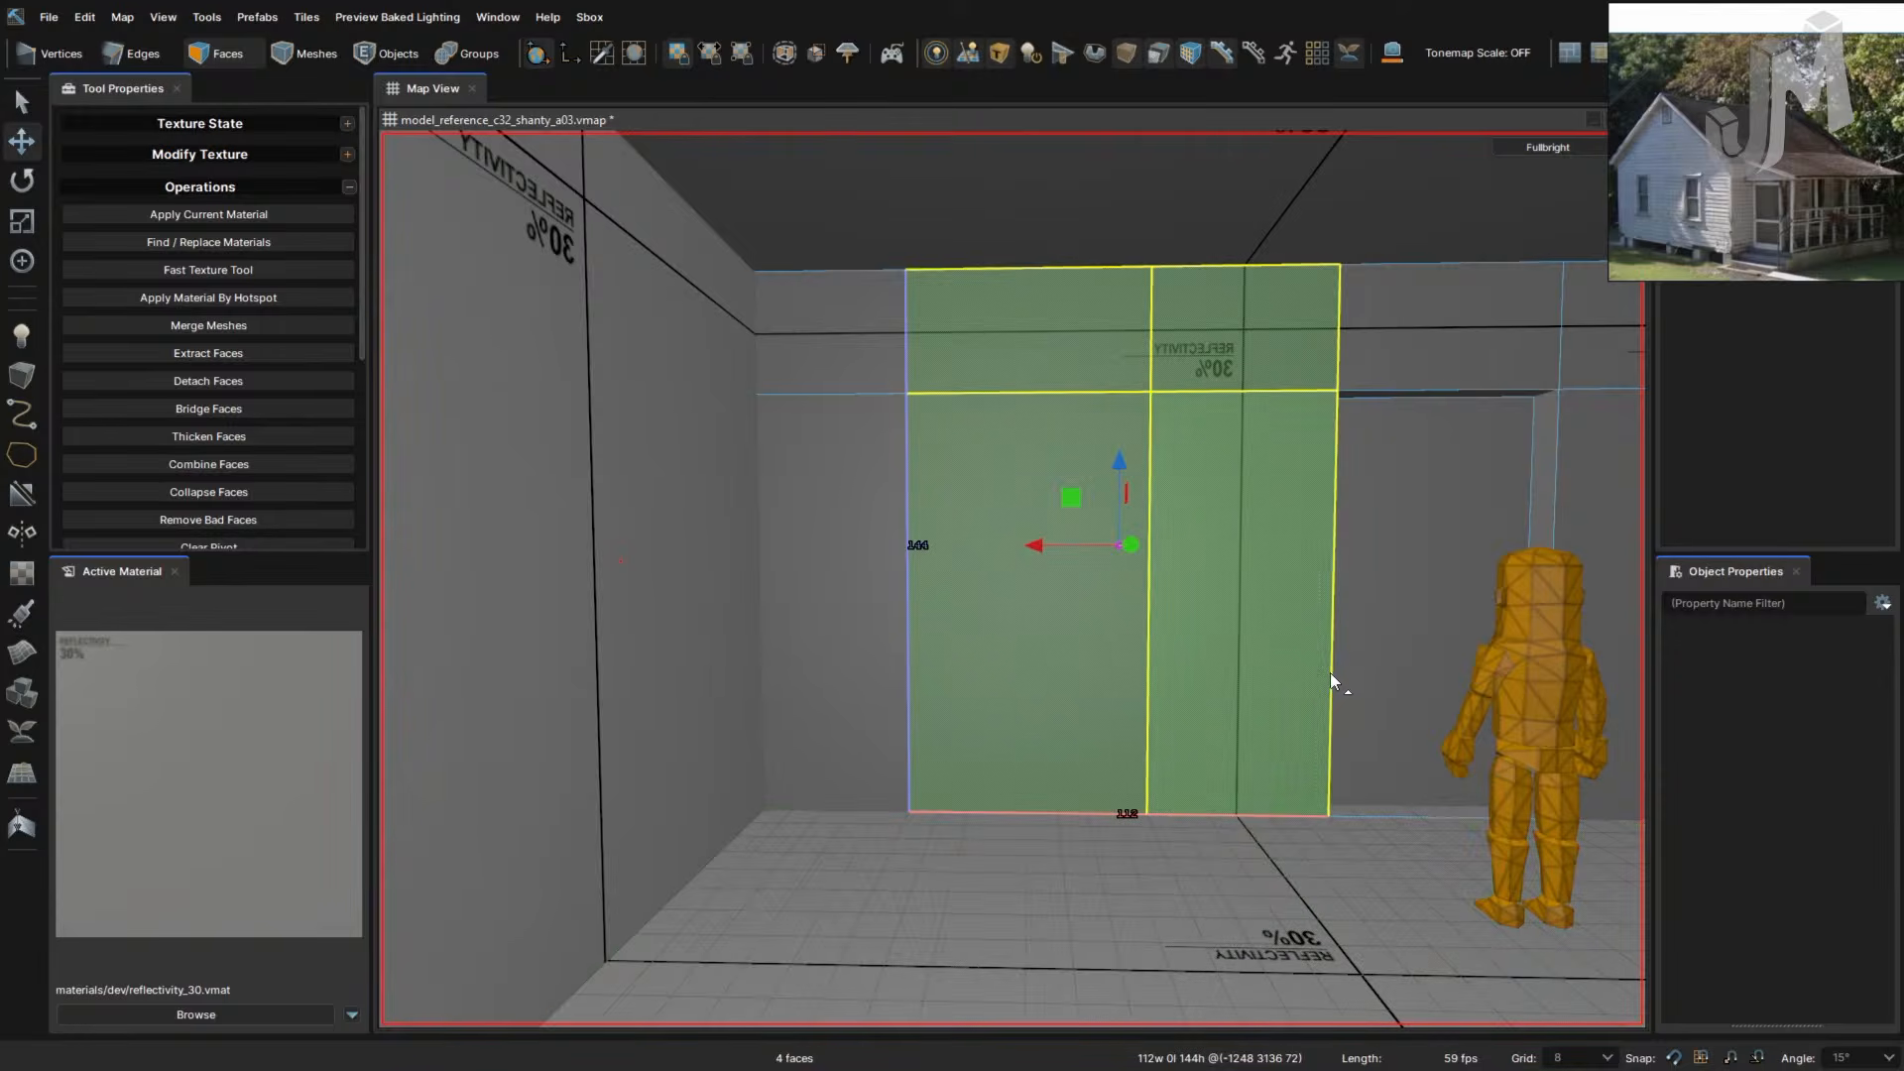
- Cut a horizontal line across the wall from right edge to left edge, making six faces
{"action": "key", "text": "c"}
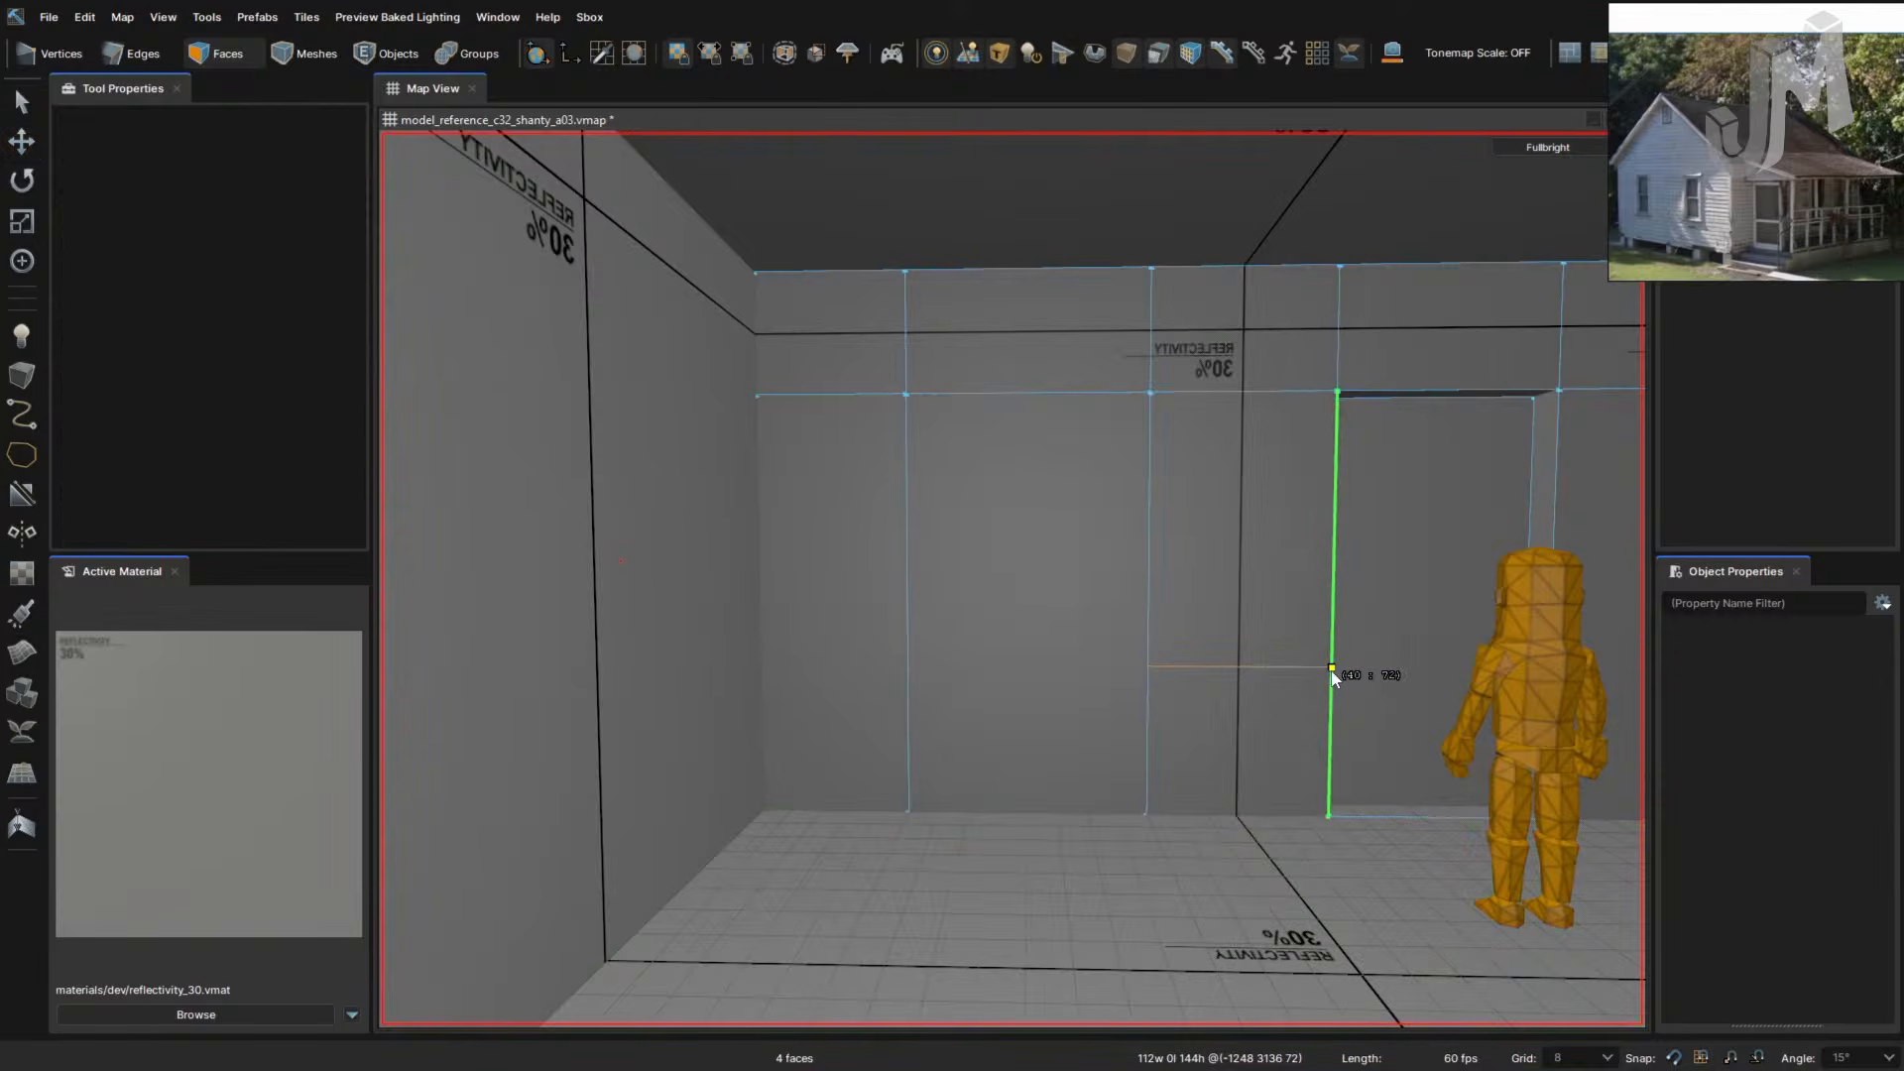
{"action": "left_click", "coordinate": [1332, 667]}
{"action": "left_click", "coordinate": [1147, 666]}
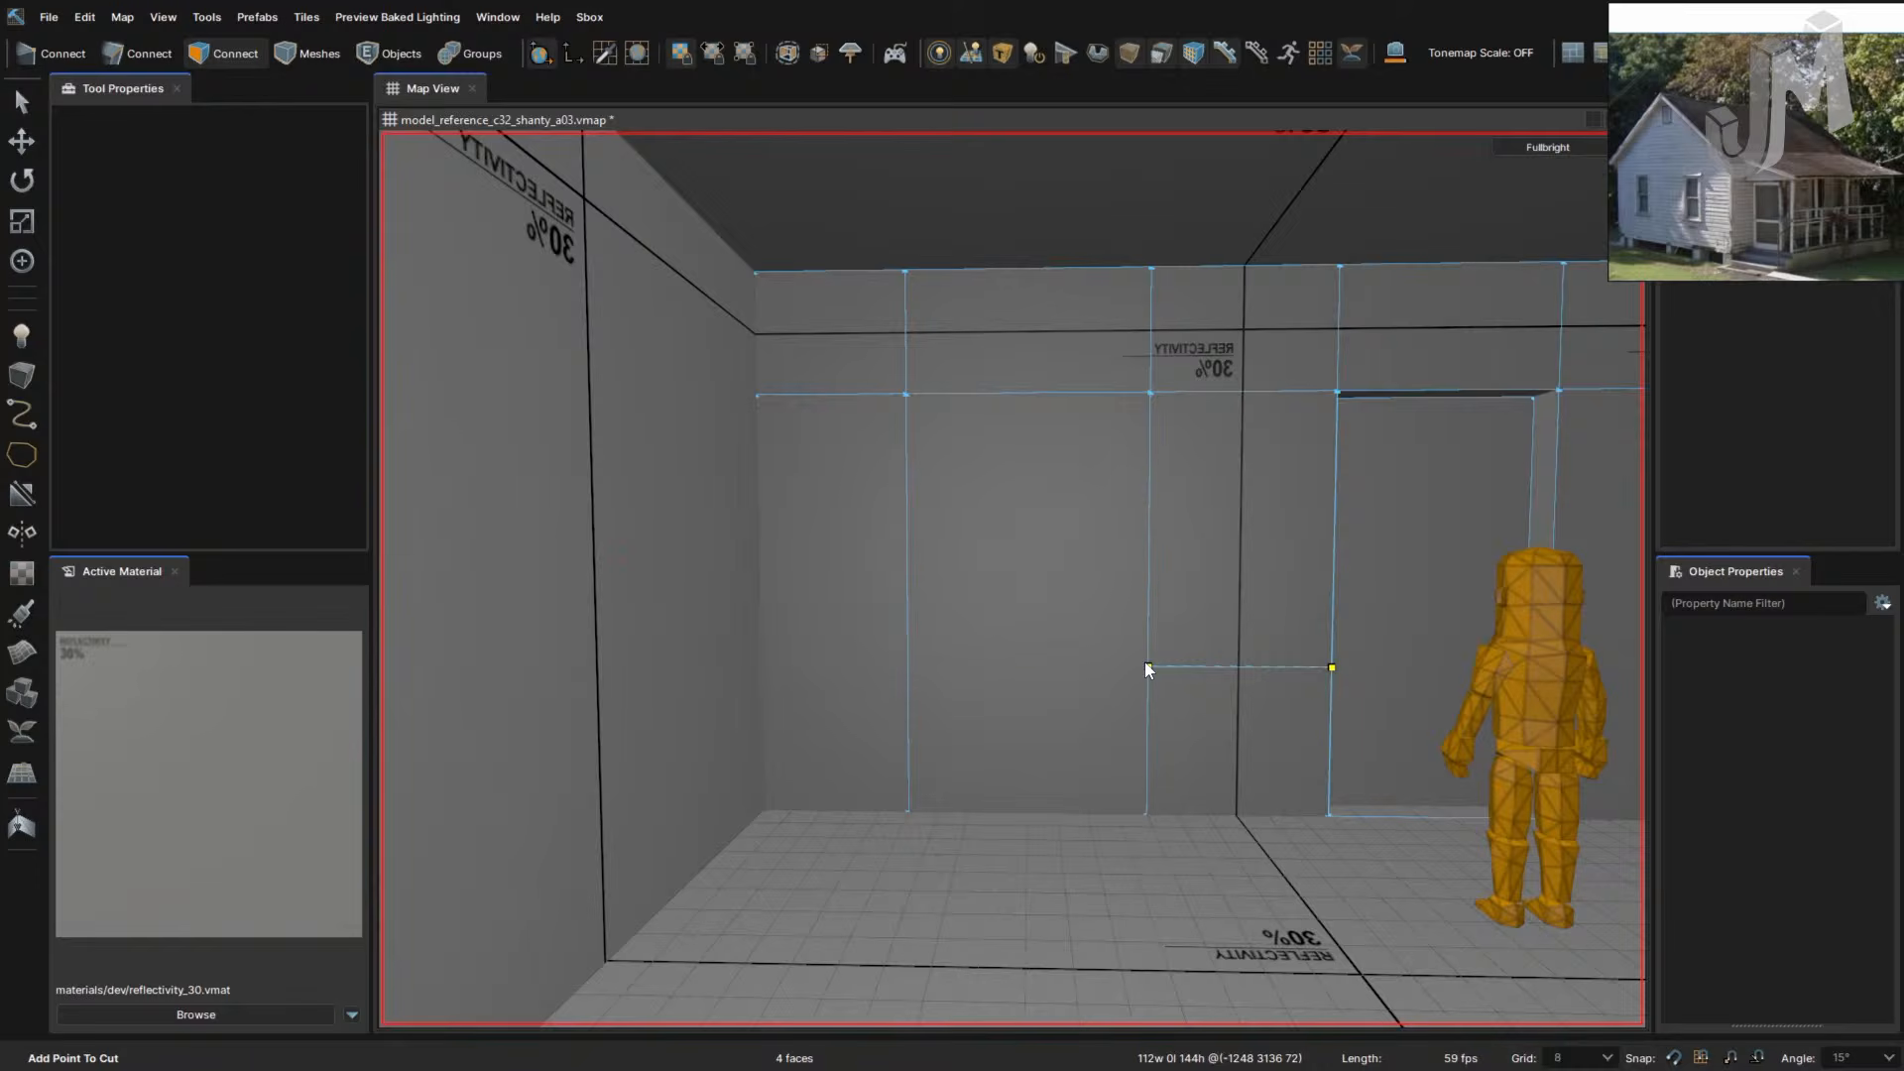
{"action": "left_click", "coordinate": [907, 665]}
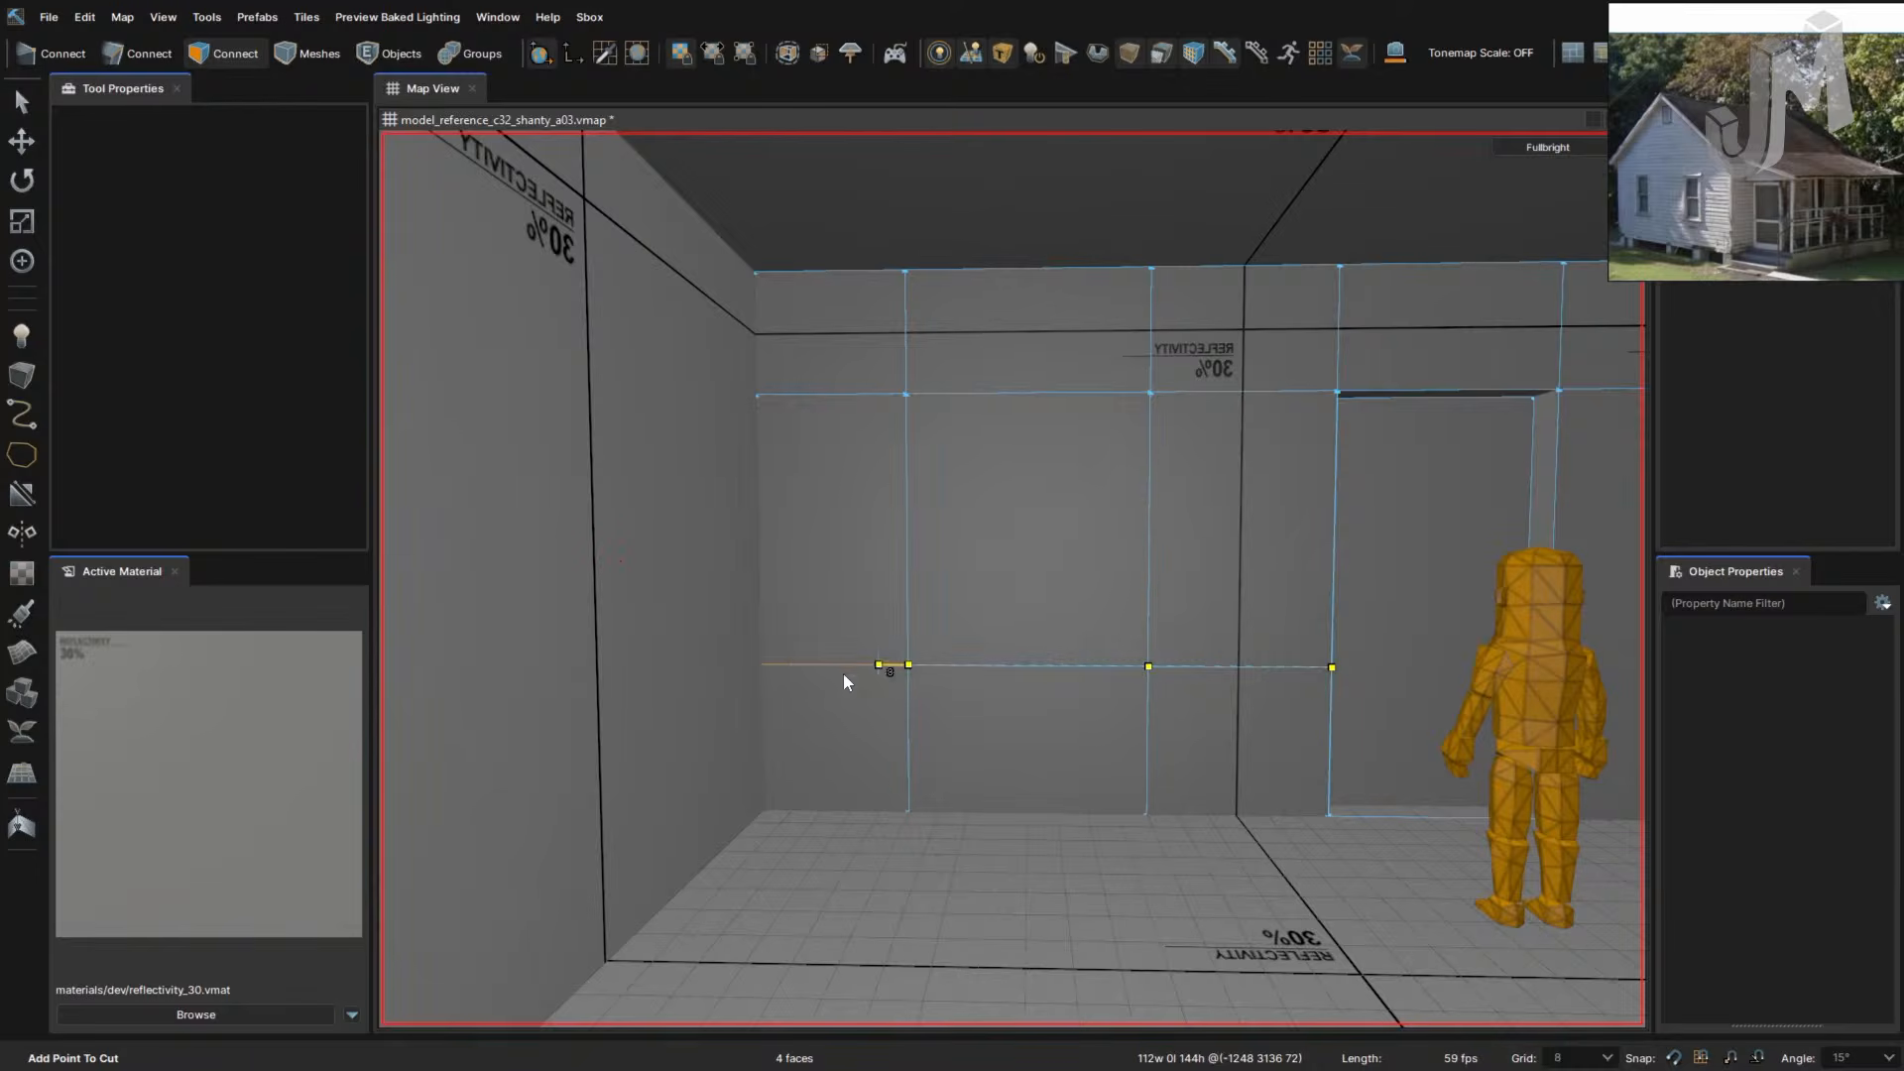
{"action": "left_click", "coordinate": [761, 666]}
{"action": "key", "text": "Return"}
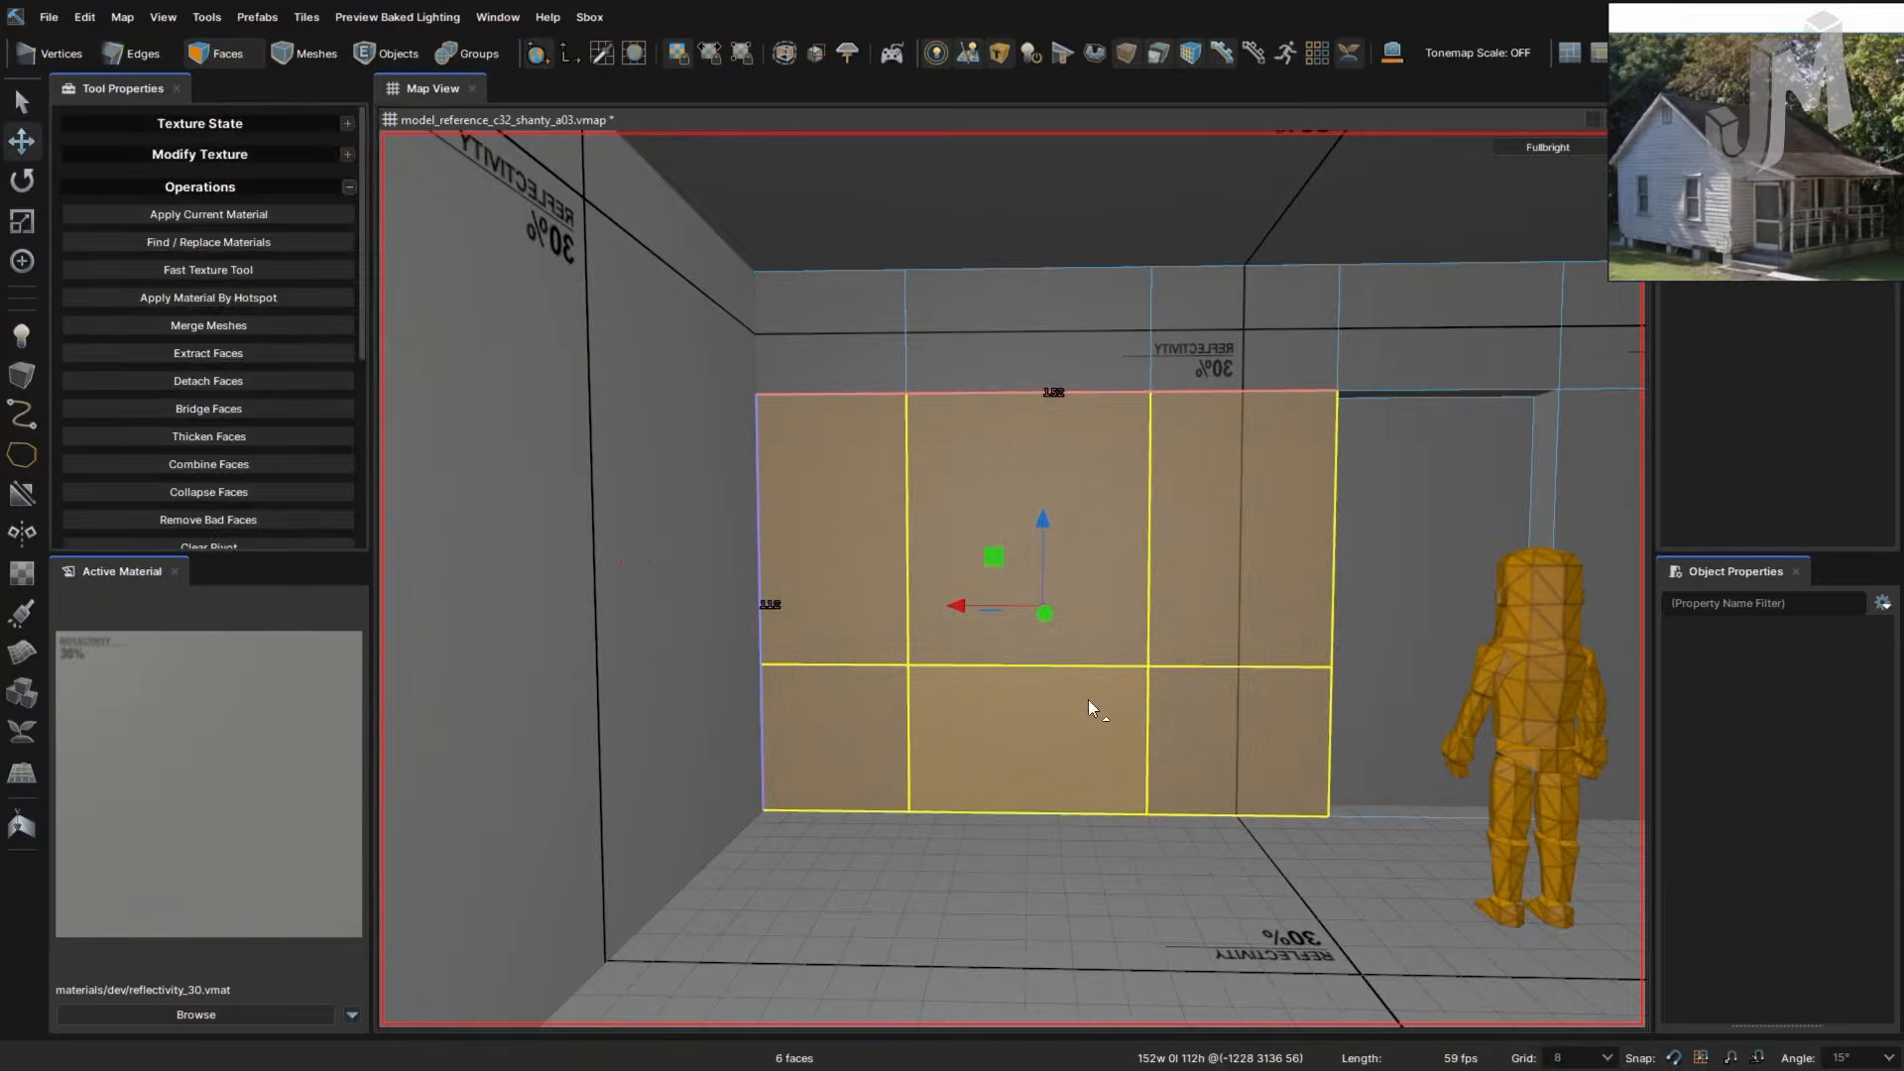
{"action": "right_click_drag", "start_coordinate": [1193, 724], "coordinate": [1194, 723]}
- Raise the lower horizontal edge loop slightly and slide the inner vertical loop 16 units left
{"action": "key", "text": "2"}
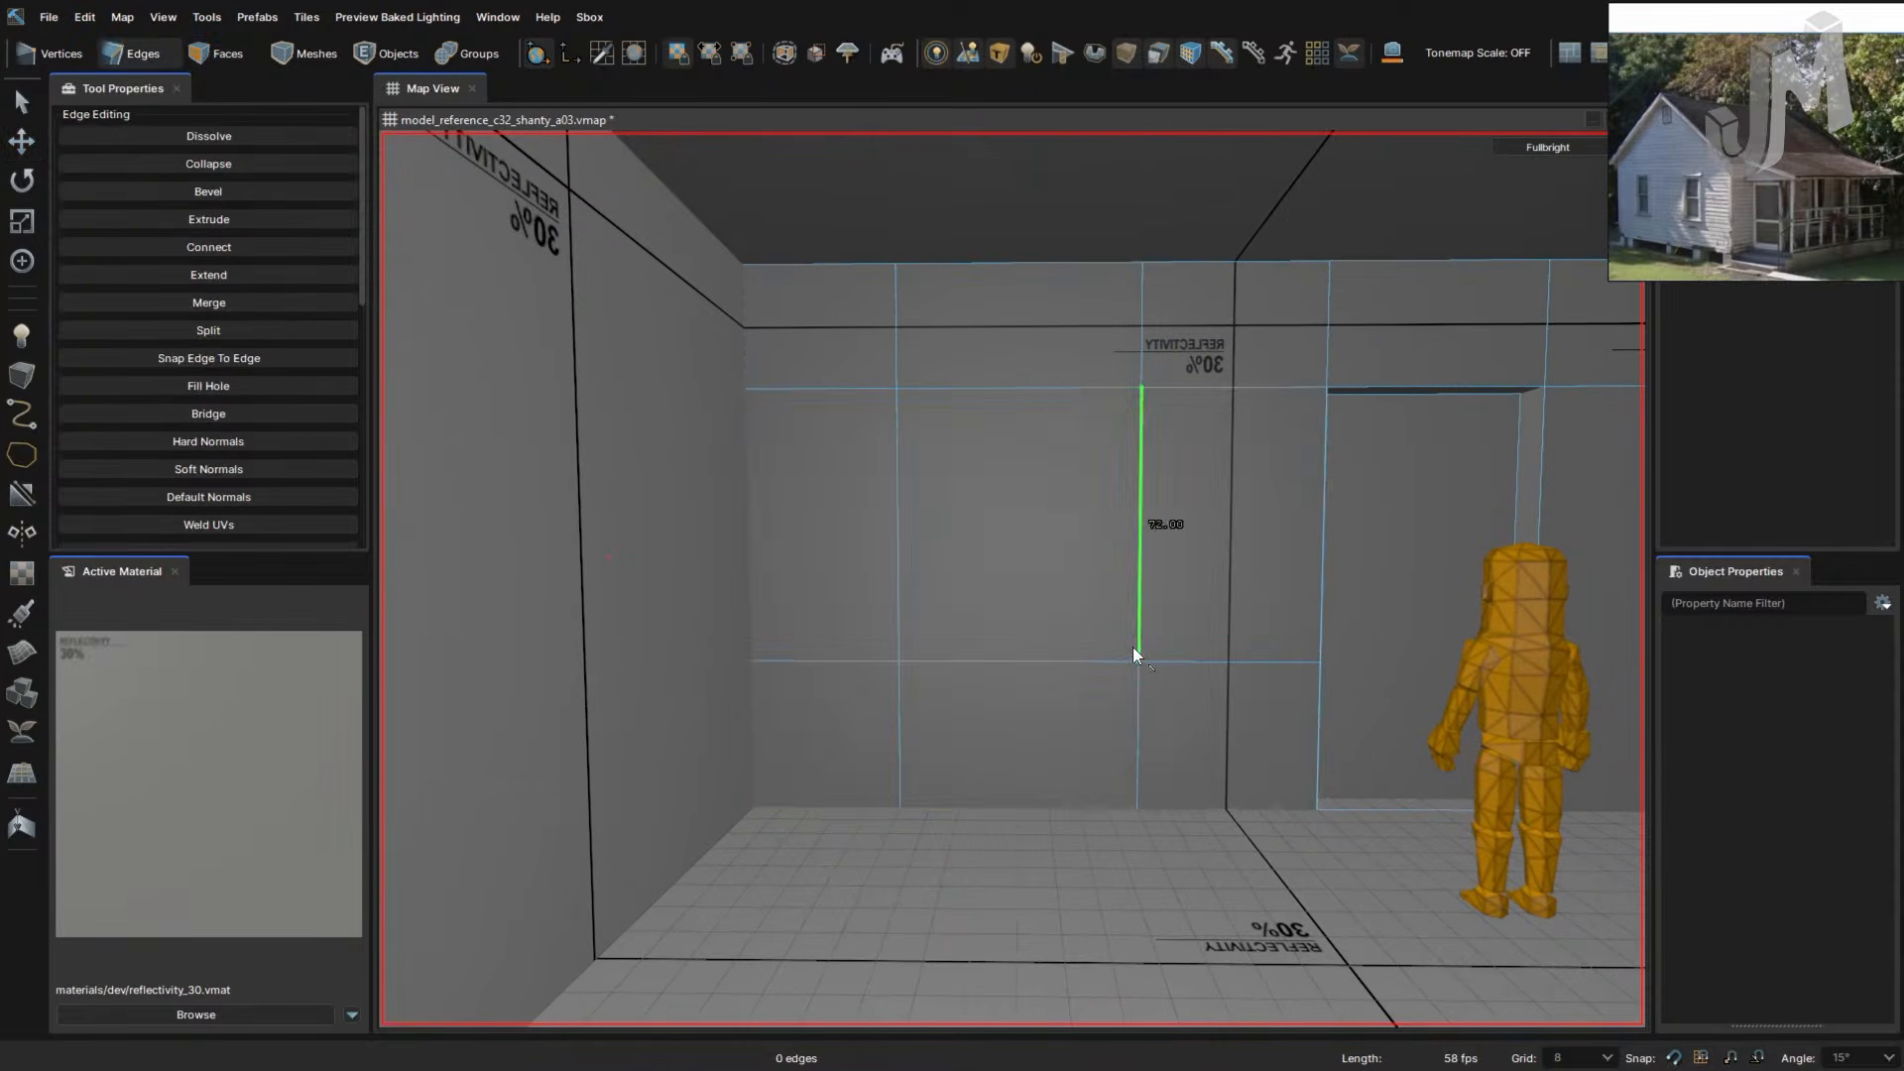
{"action": "double_click", "coordinate": [1043, 385]}
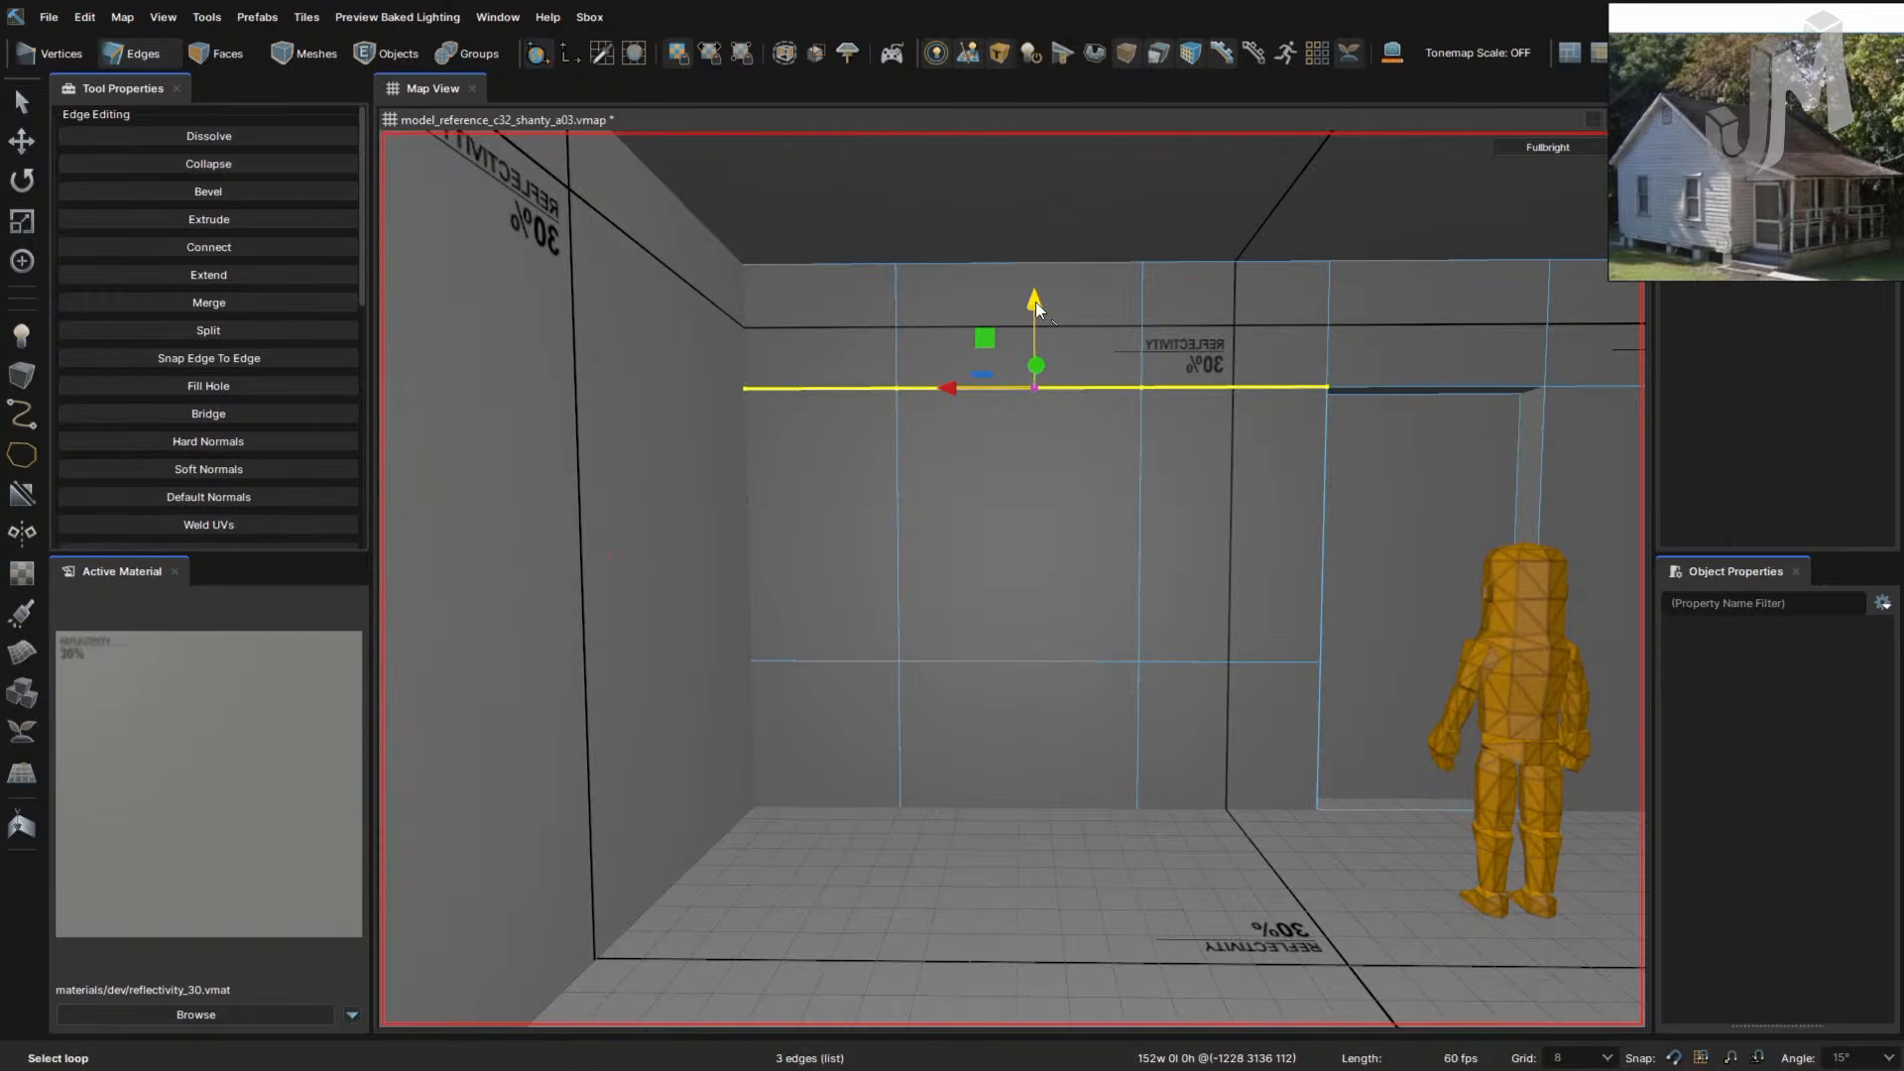
{"action": "double_click", "coordinate": [1044, 661]}
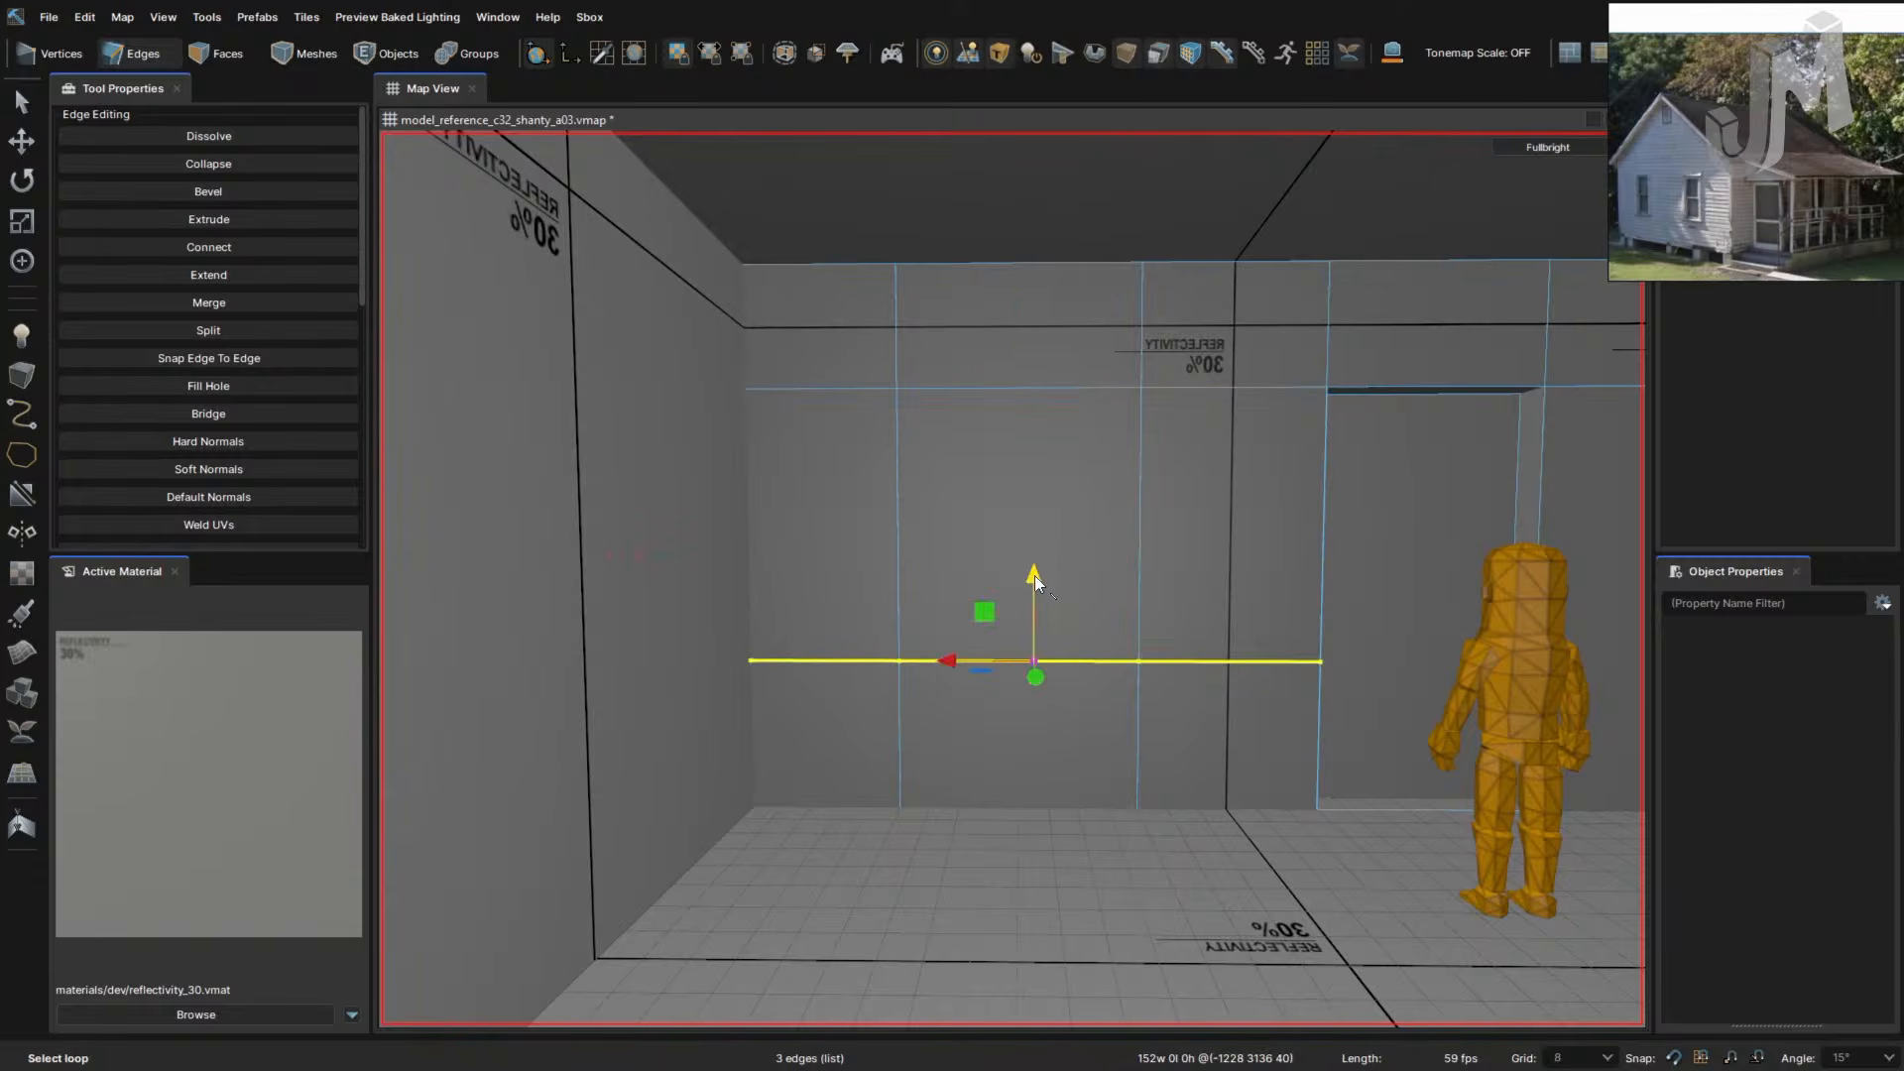
{"action": "mouse_move", "coordinate": [1035, 656]}
{"action": "left_mouse_down"}
{"action": "mouse_move", "coordinate": [1037, 629]}
{"action": "mouse_move", "coordinate": [1038, 666]}
{"action": "left_mouse_up"}
{"action": "double_click", "coordinate": [1140, 550]}
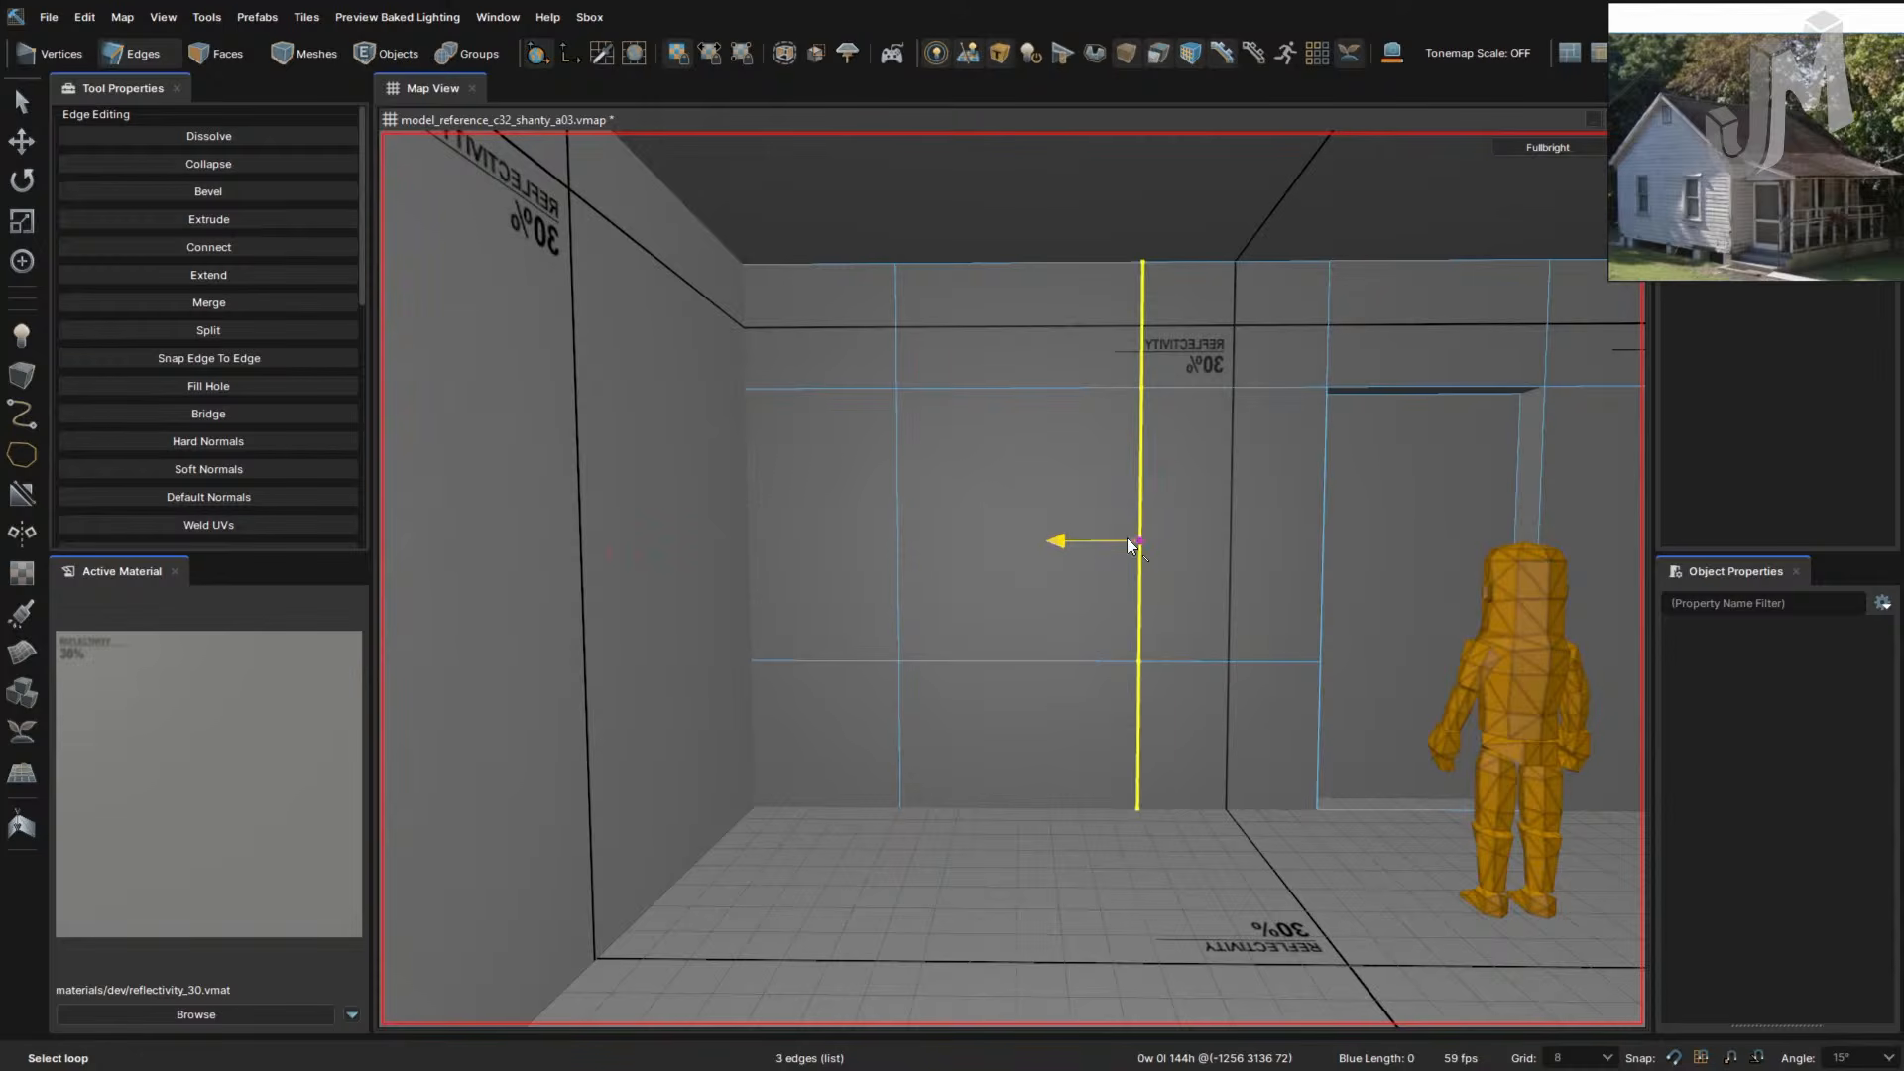
{"action": "left_click_drag", "start_coordinate": [1126, 539], "coordinate": [1085, 539]}
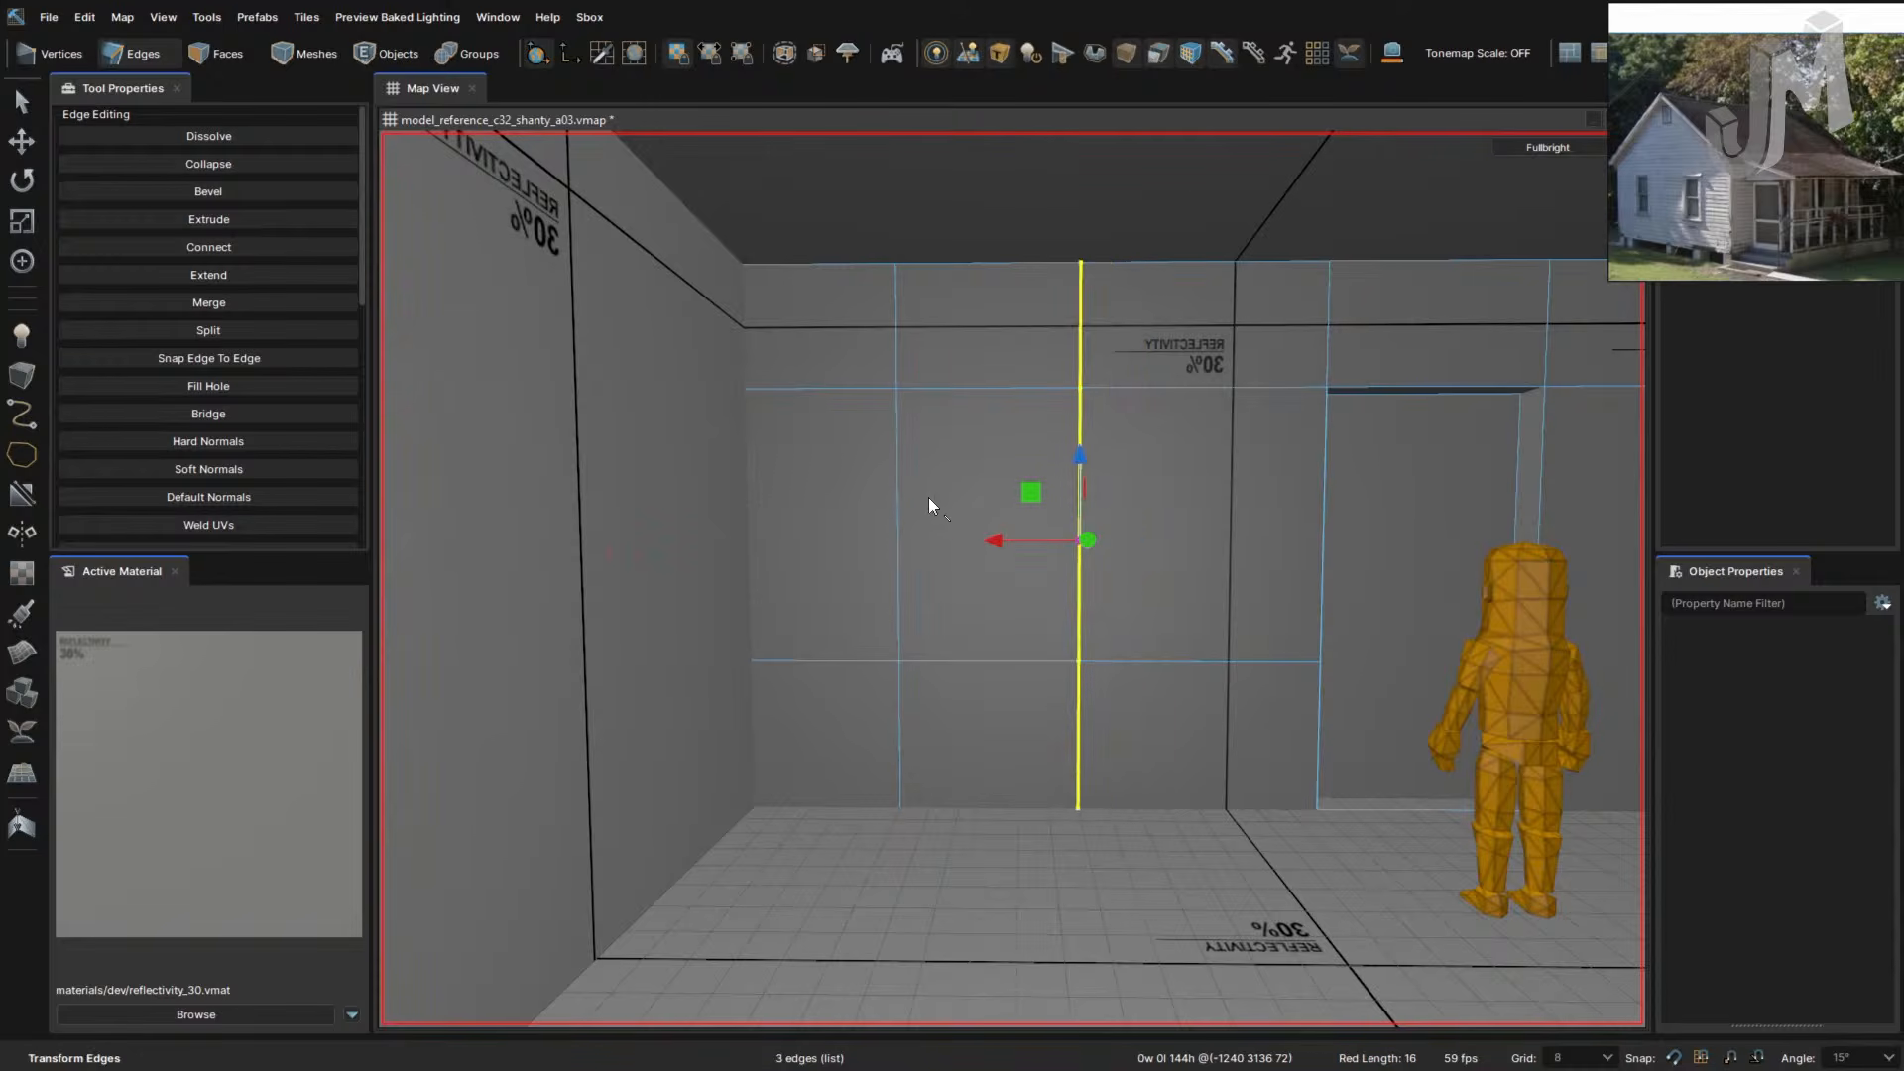
{"action": "left_click", "coordinate": [964, 462]}
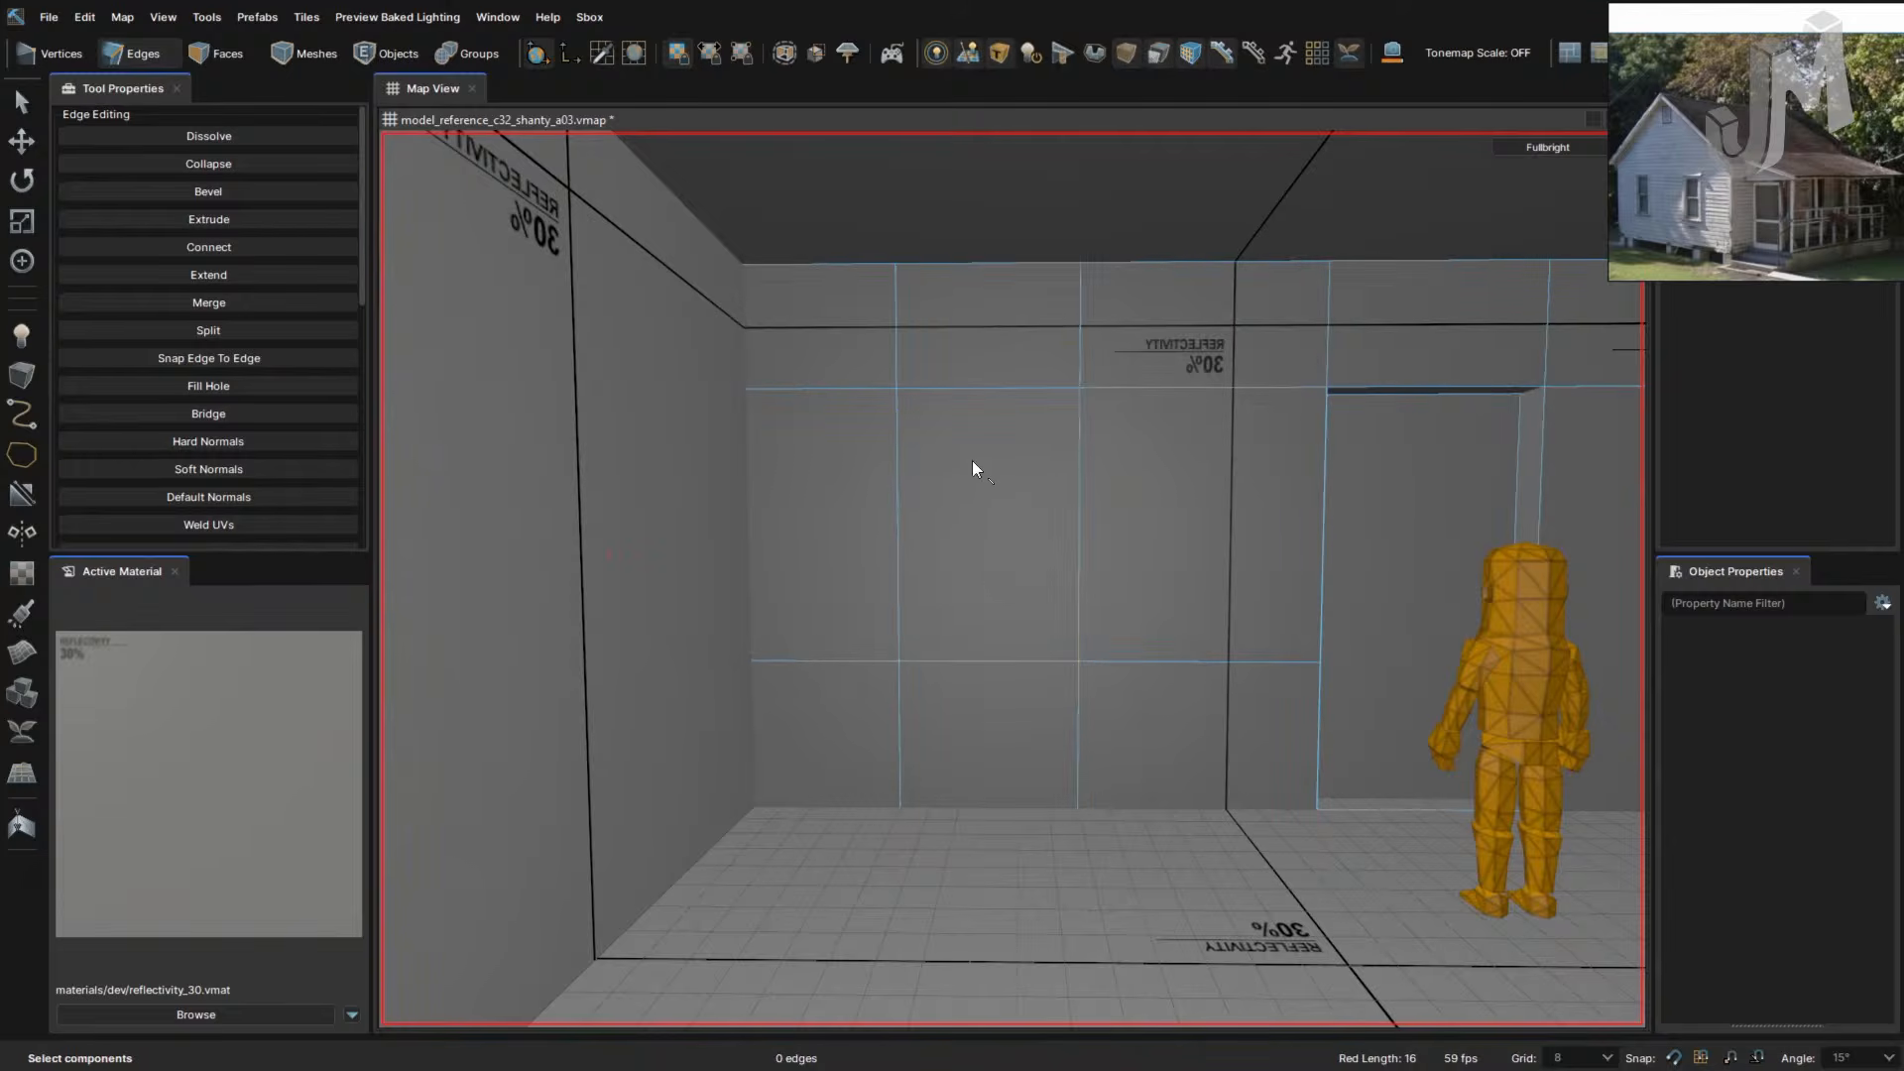
- Extrude the upper middle wall panel 8 units inward and delete it to open a window
{"action": "key", "text": "3"}
{"action": "key", "text": "2"}
{"action": "key", "text": "3"}
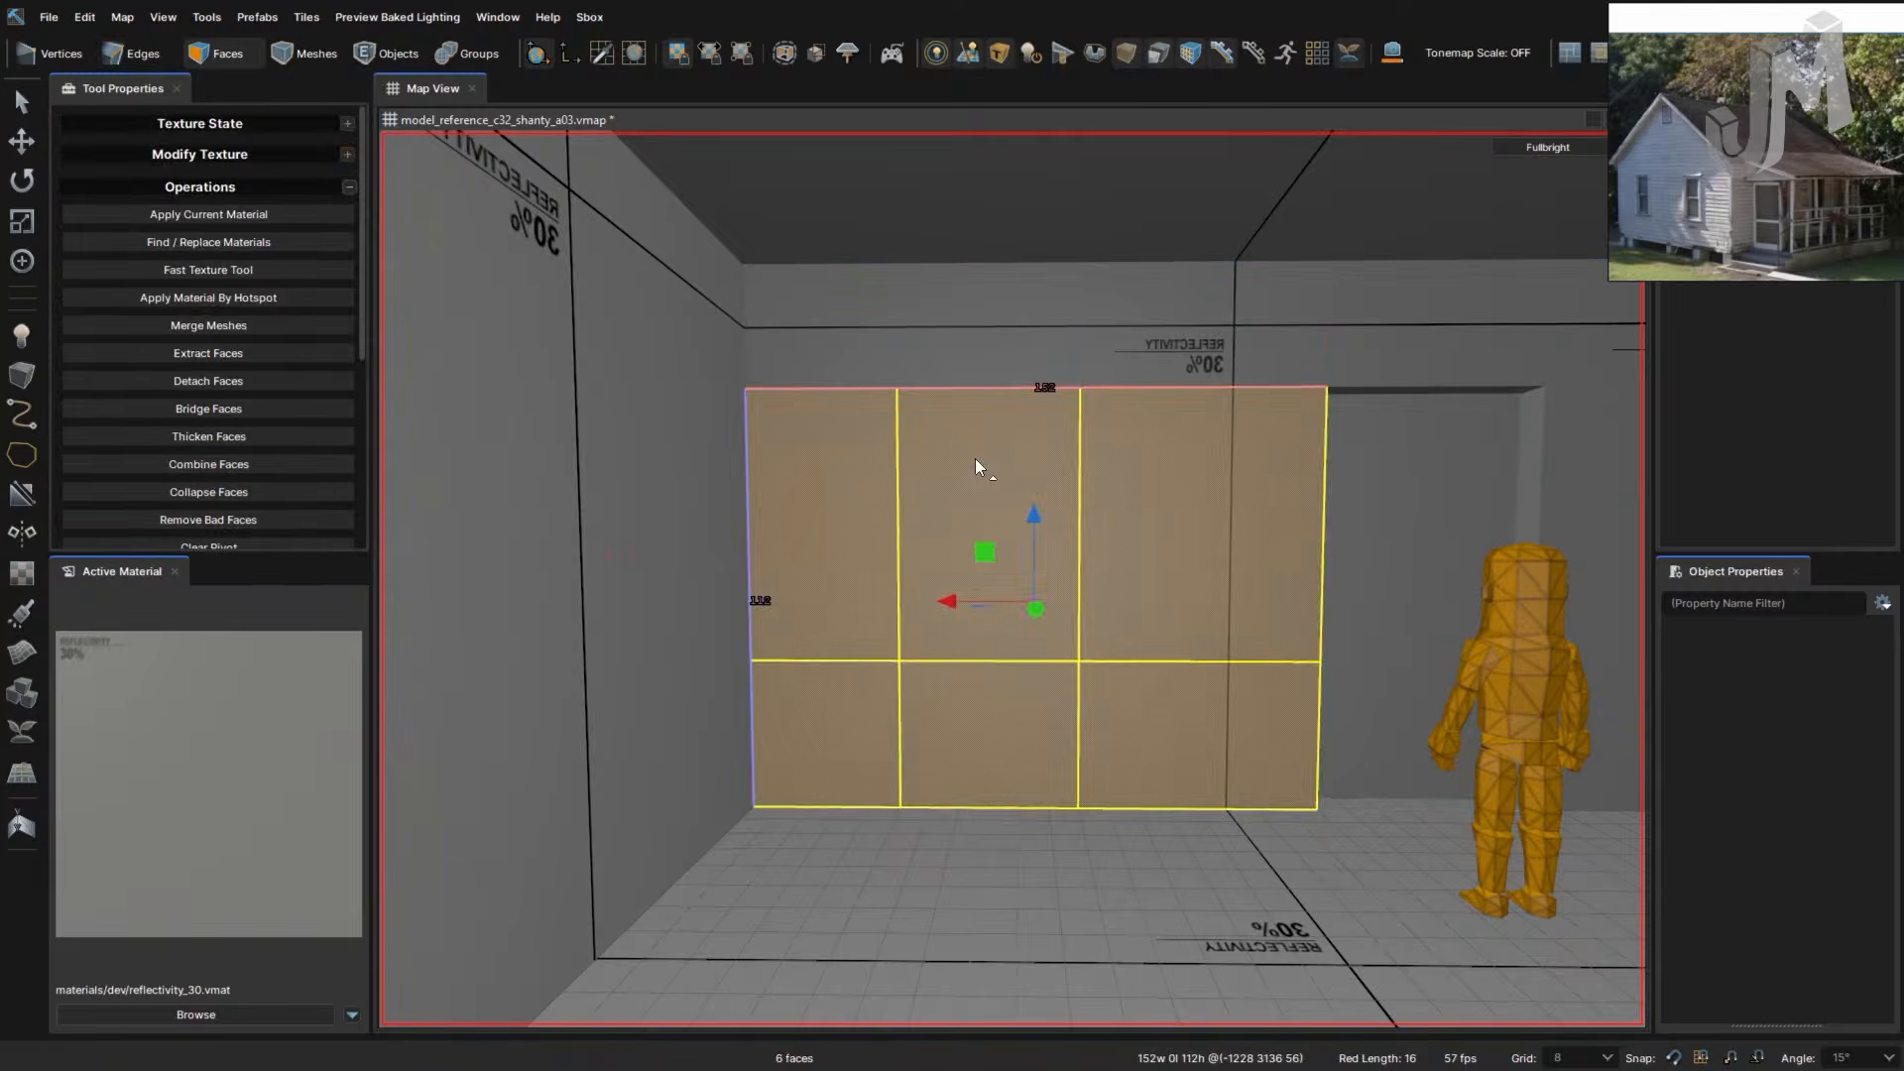
{"action": "left_click", "coordinate": [974, 458]}
{"action": "right_click_drag", "start_coordinate": [1093, 535], "coordinate": [1093, 534]}
{"action": "key", "text": "d"}
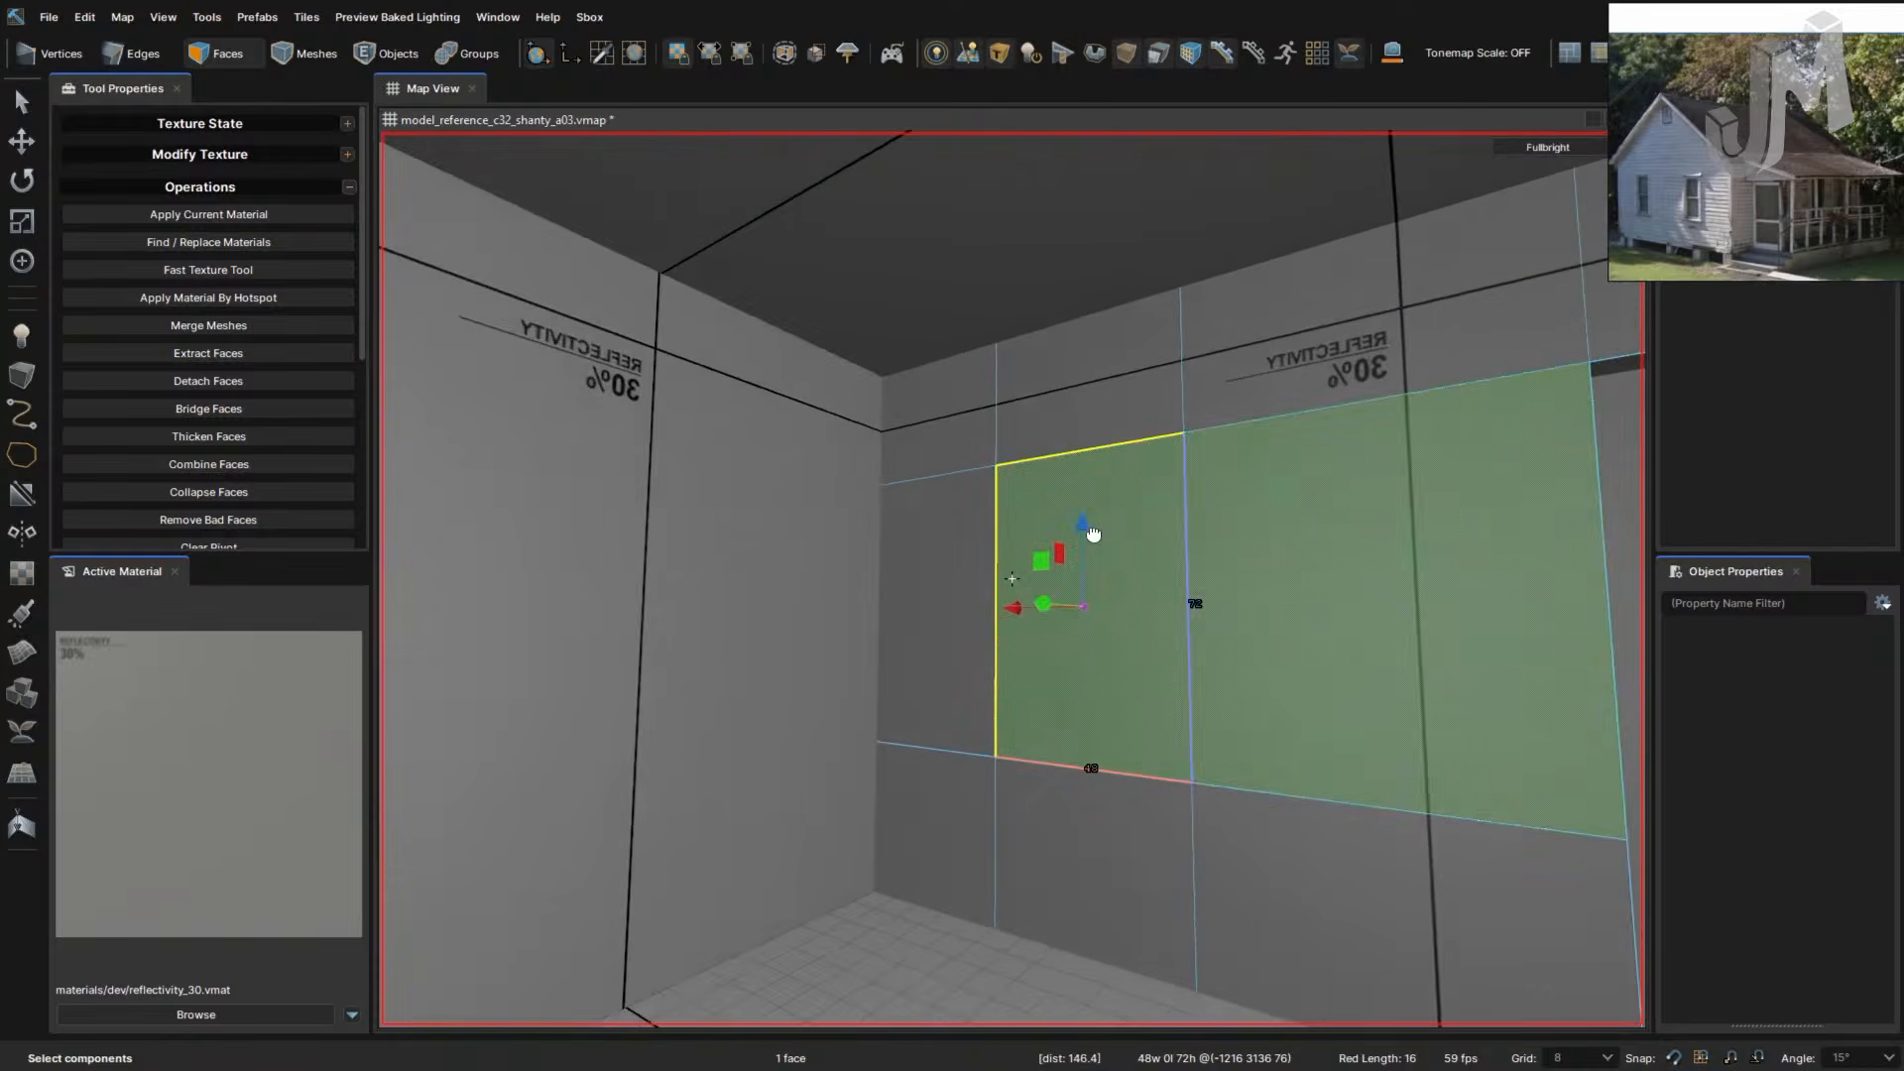
{"action": "left_click_drag", "start_coordinate": [1049, 610], "coordinate": [1096, 607], "text": "shift"}
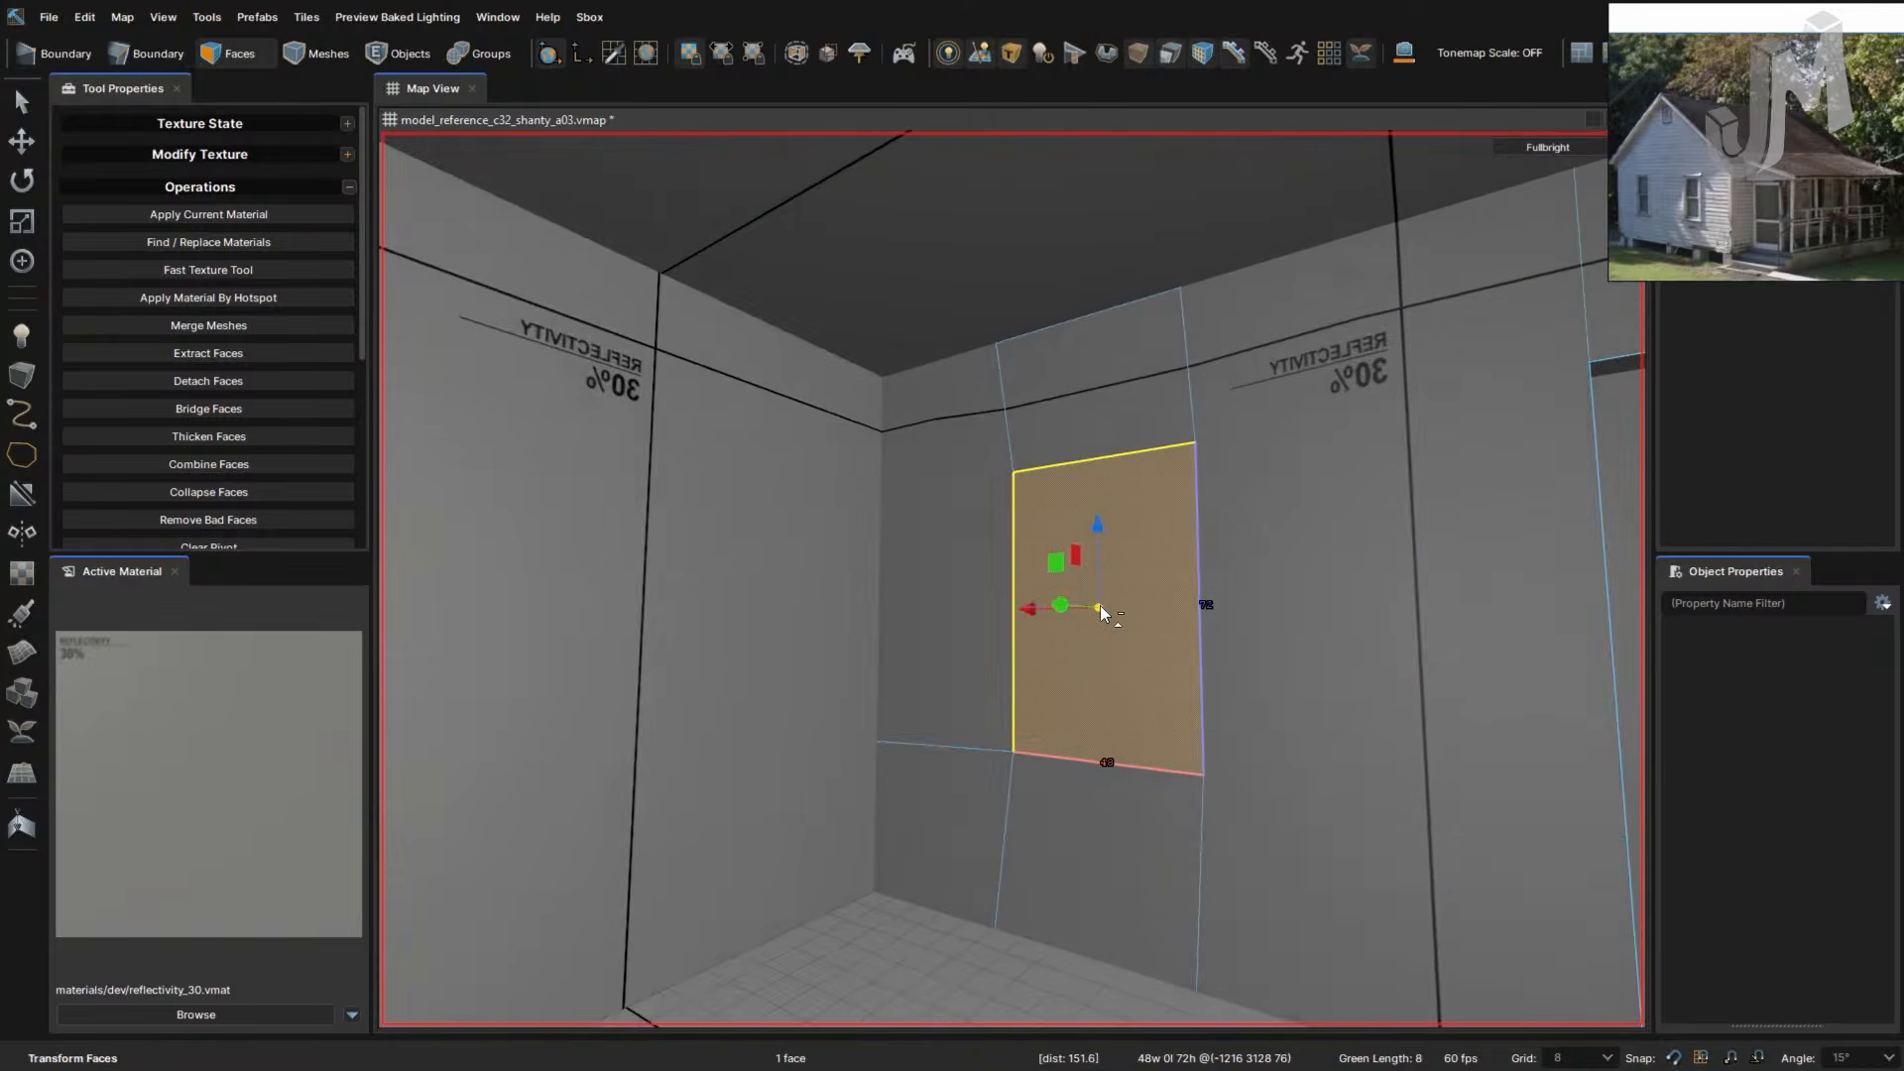
{"action": "key", "text": "d"}
{"action": "right_click_drag", "start_coordinate": [1097, 607], "coordinate": [1181, 620]}
{"action": "left_click_drag", "start_coordinate": [1256, 603], "coordinate": [1282, 601], "text": "shift"}
{"action": "right_click_drag", "start_coordinate": [1246, 627], "coordinate": [999, 581]}
{"action": "key", "text": "s"}
{"action": "key", "text": "w"}
{"action": "key", "text": "Delete"}
- Fly toward the new window, switch to Edges mode, and turn toward the room's right corner
{"action": "key", "text": "w"}
{"action": "key", "text": "s"}
{"action": "key", "text": "w"}
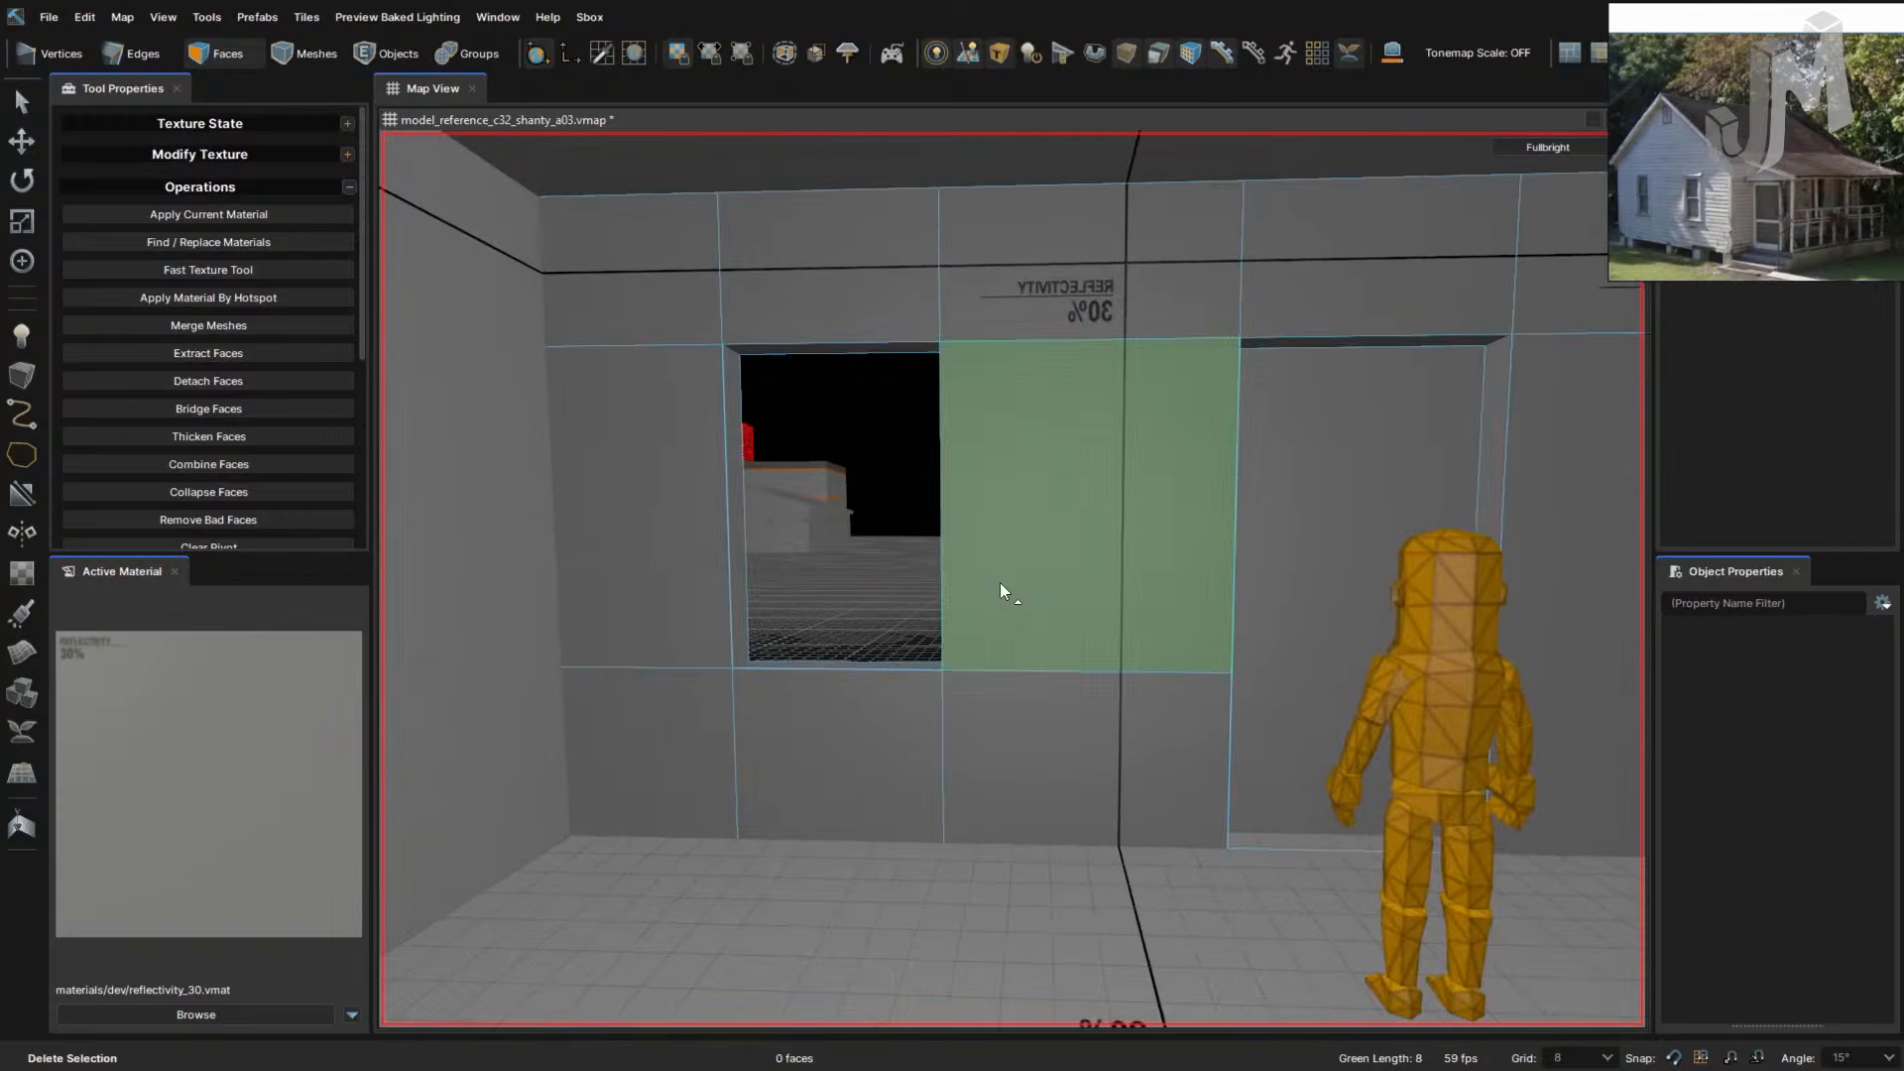
{"action": "key", "text": "2"}
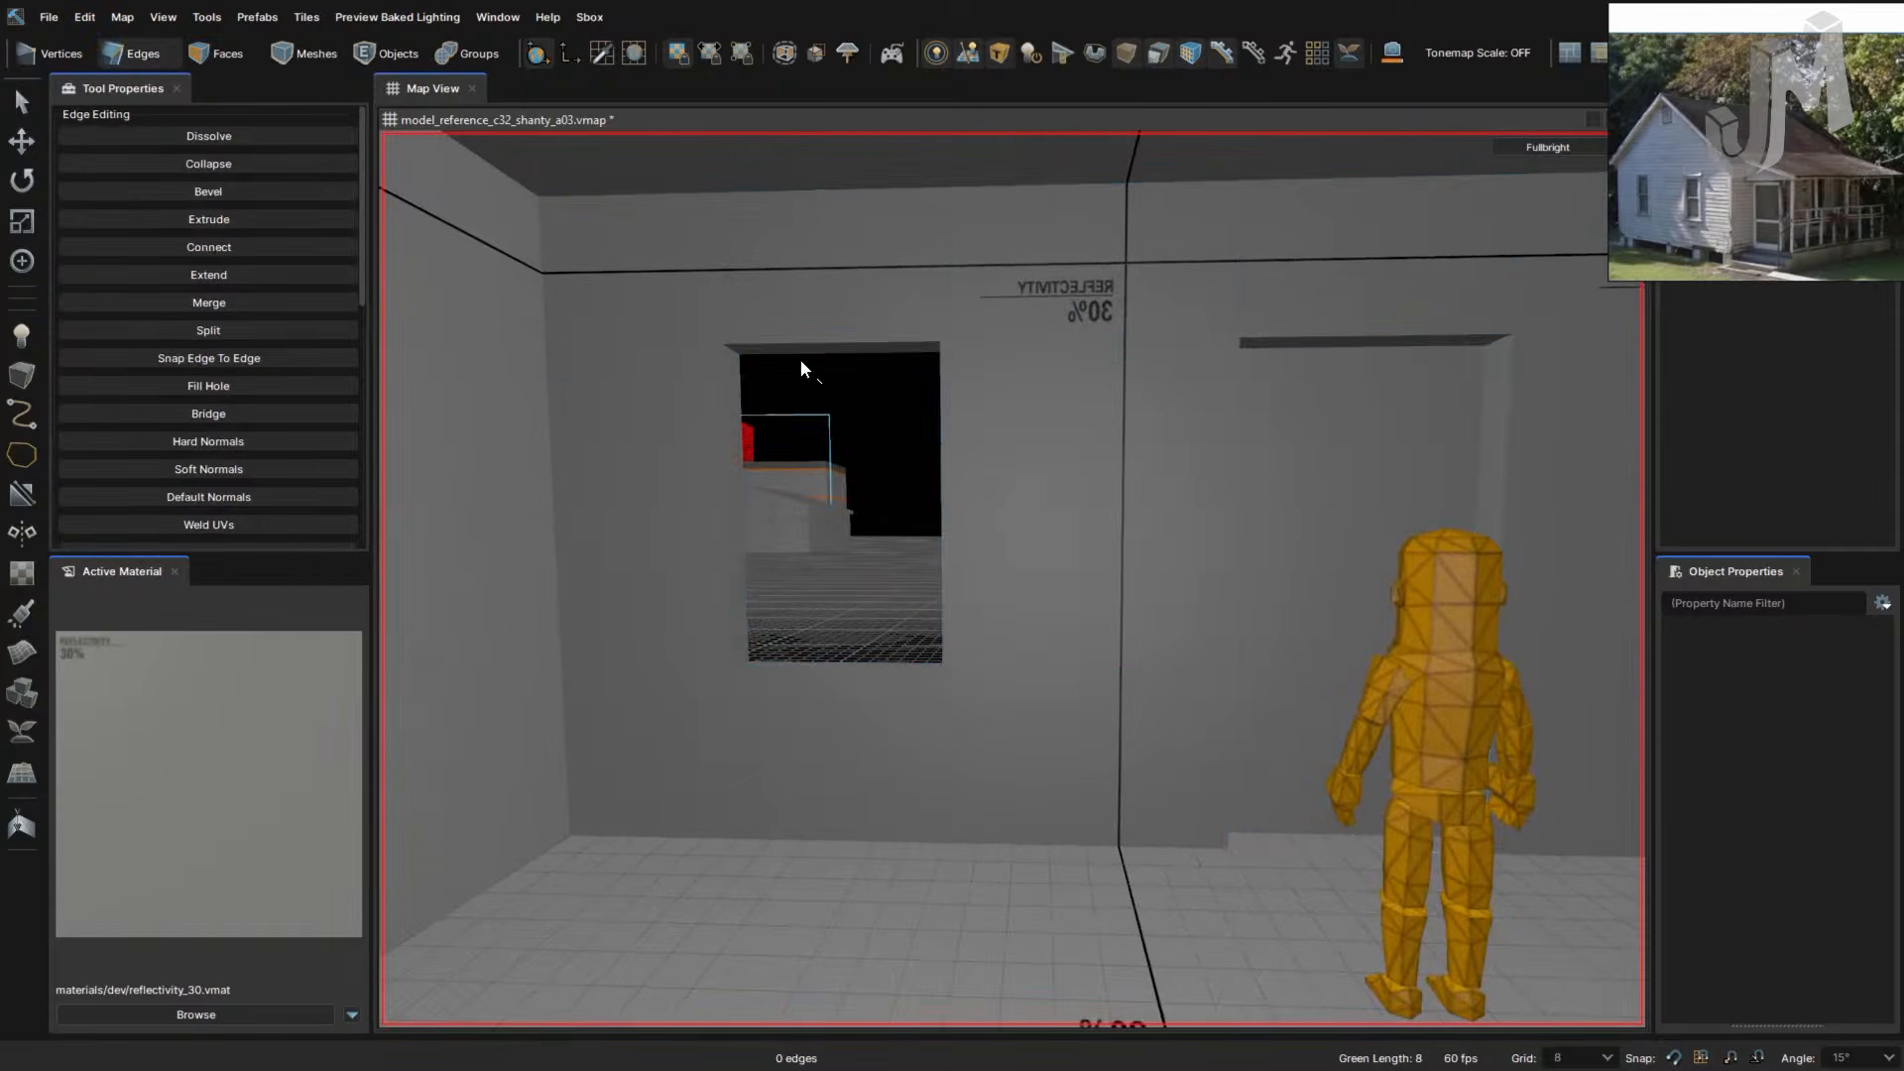
{"action": "right_click_drag", "start_coordinate": [940, 437], "coordinate": [940, 436]}
{"action": "right_click_drag", "start_coordinate": [1032, 514], "coordinate": [1031, 595]}
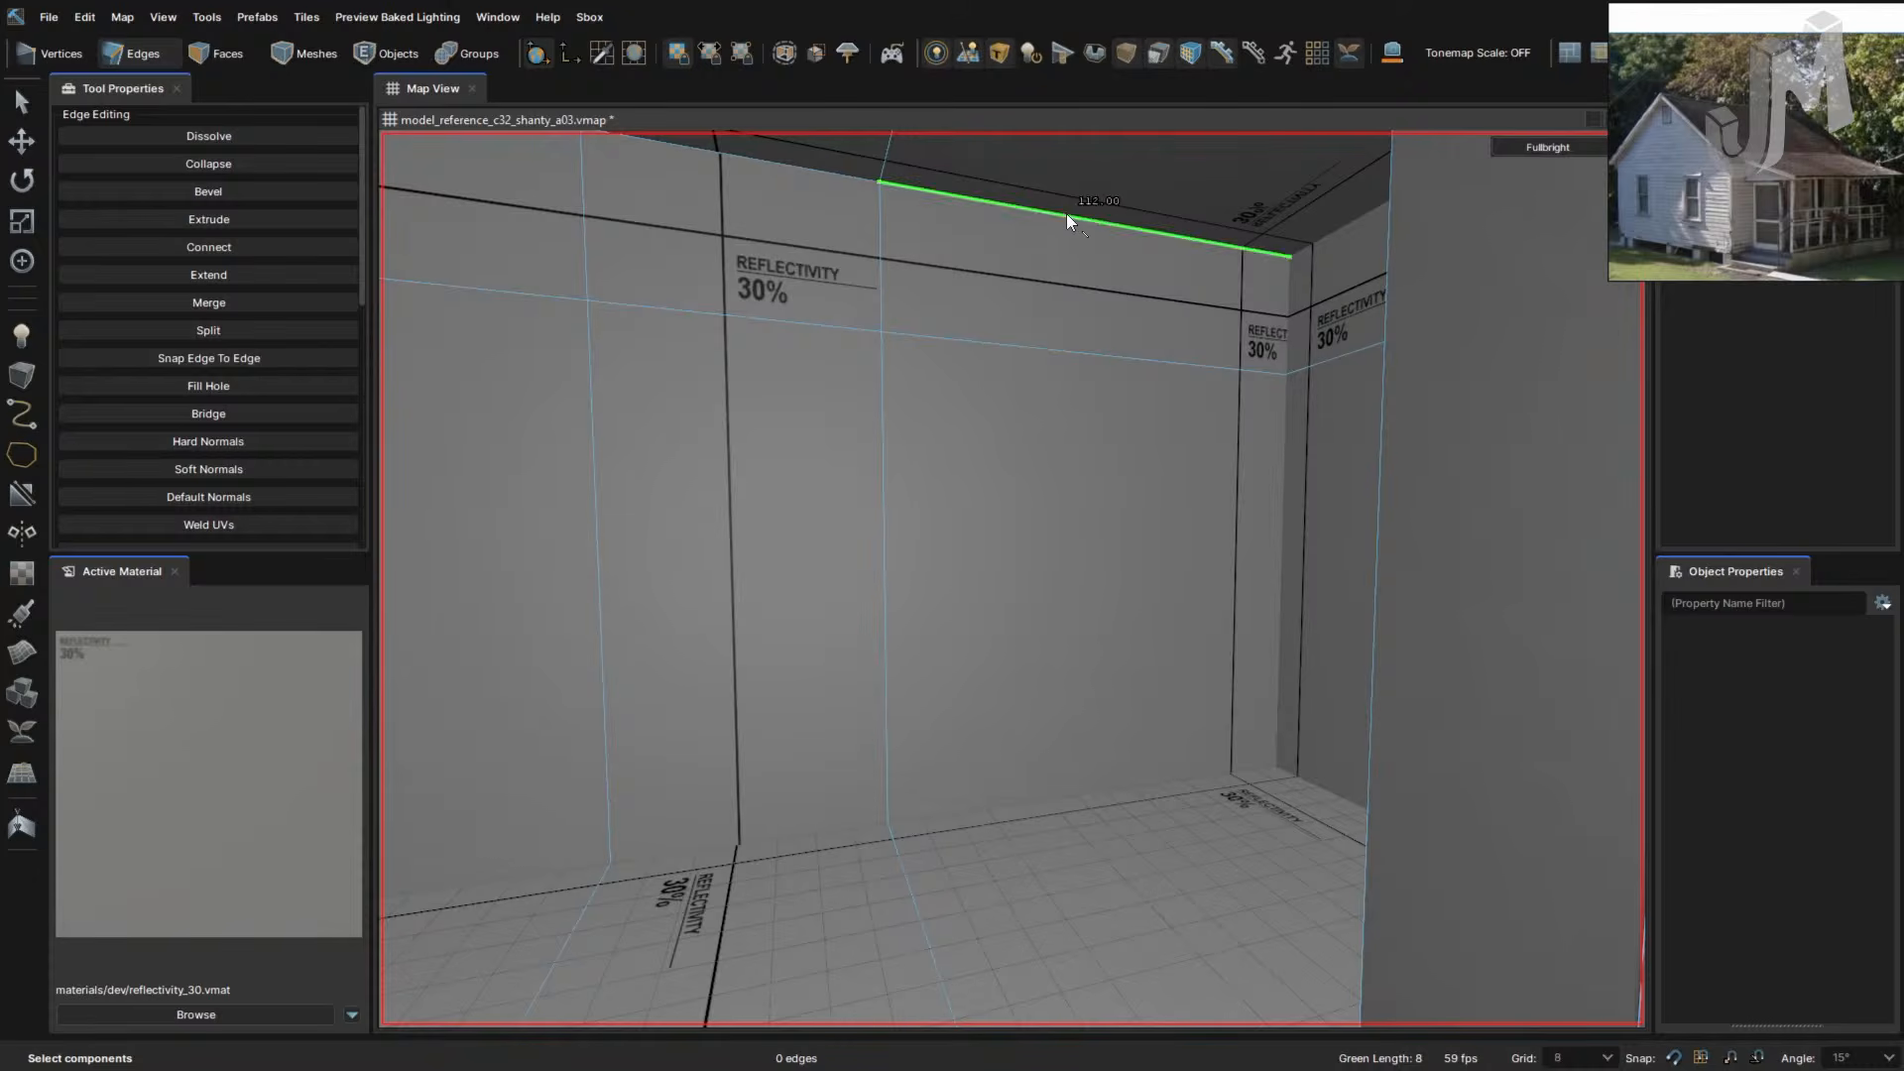
- Select the adjoining wall's vertical edges and connect them, then undo the connection
{"action": "left_click", "coordinate": [1282, 593]}
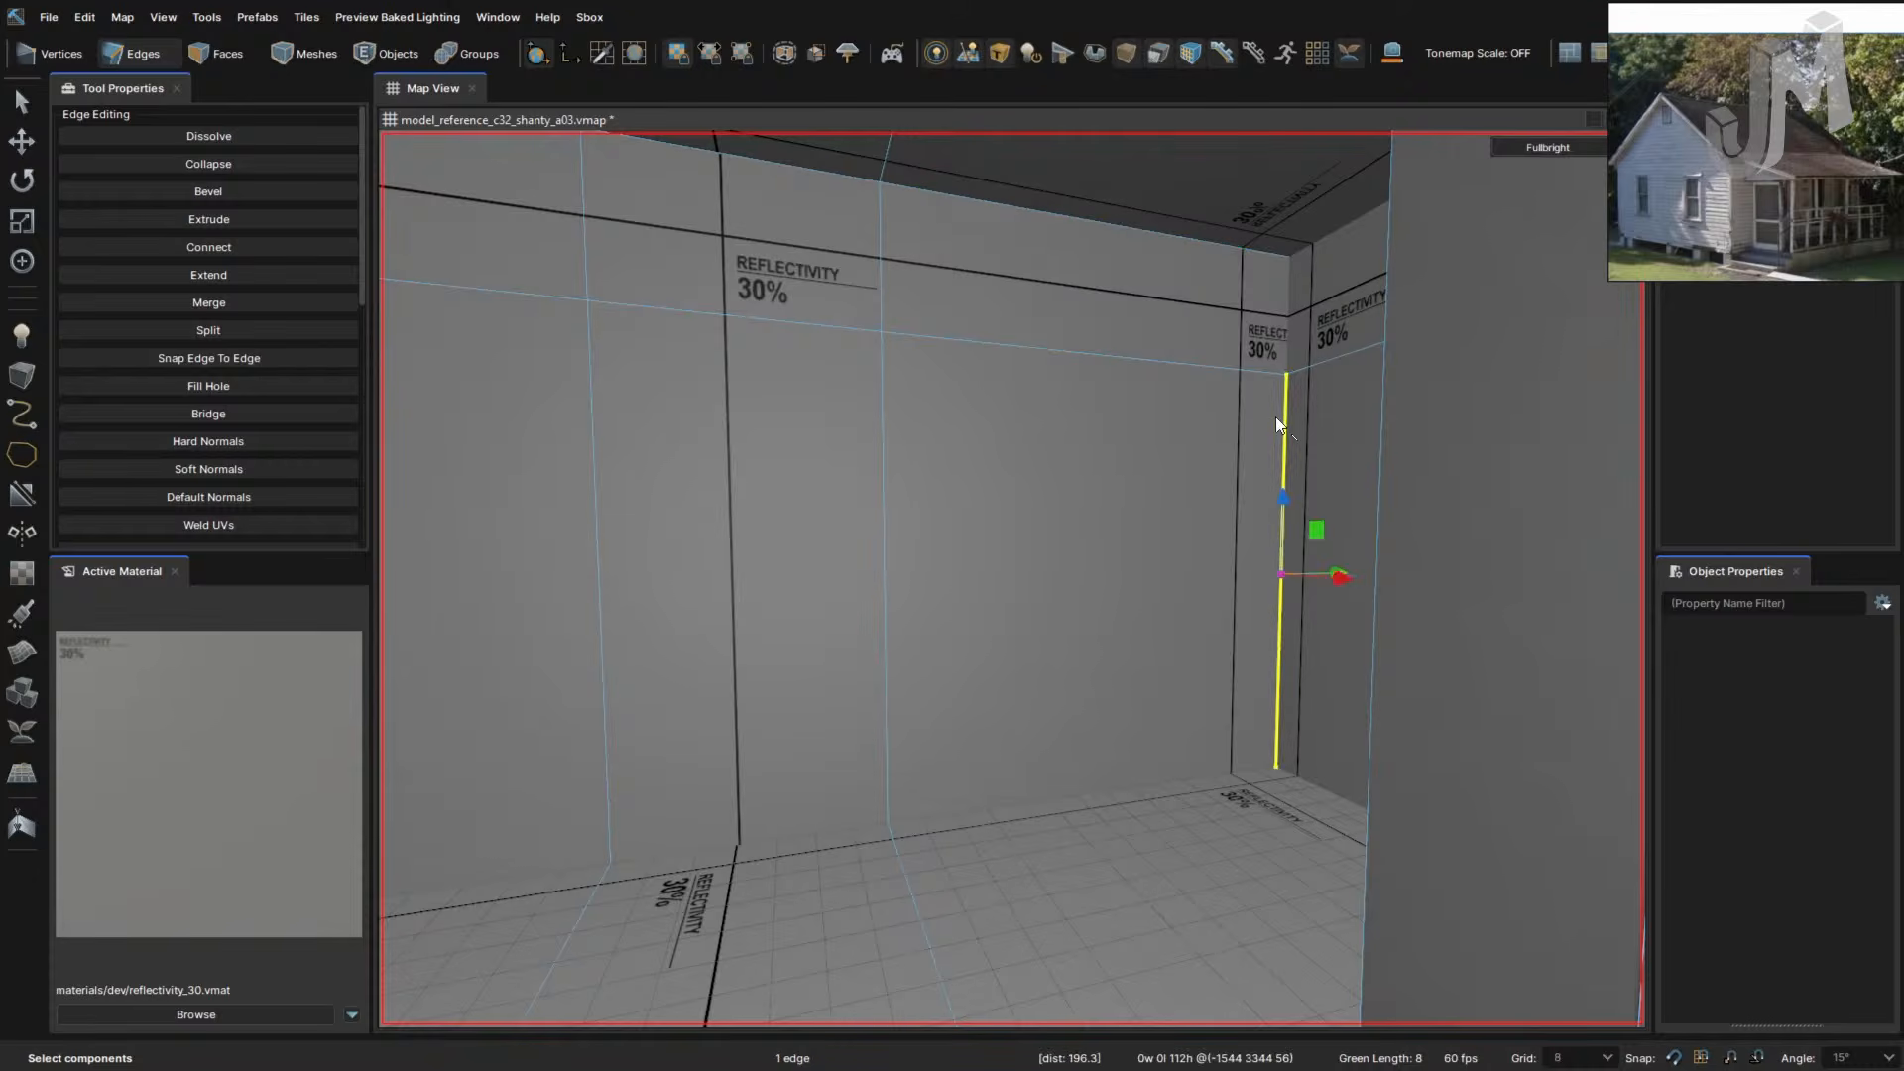
{"action": "left_click", "coordinate": [1289, 323], "text": "ctrl"}
{"action": "left_click", "coordinate": [880, 288], "text": "ctrl"}
{"action": "left_click", "coordinate": [882, 382], "text": "ctrl"}
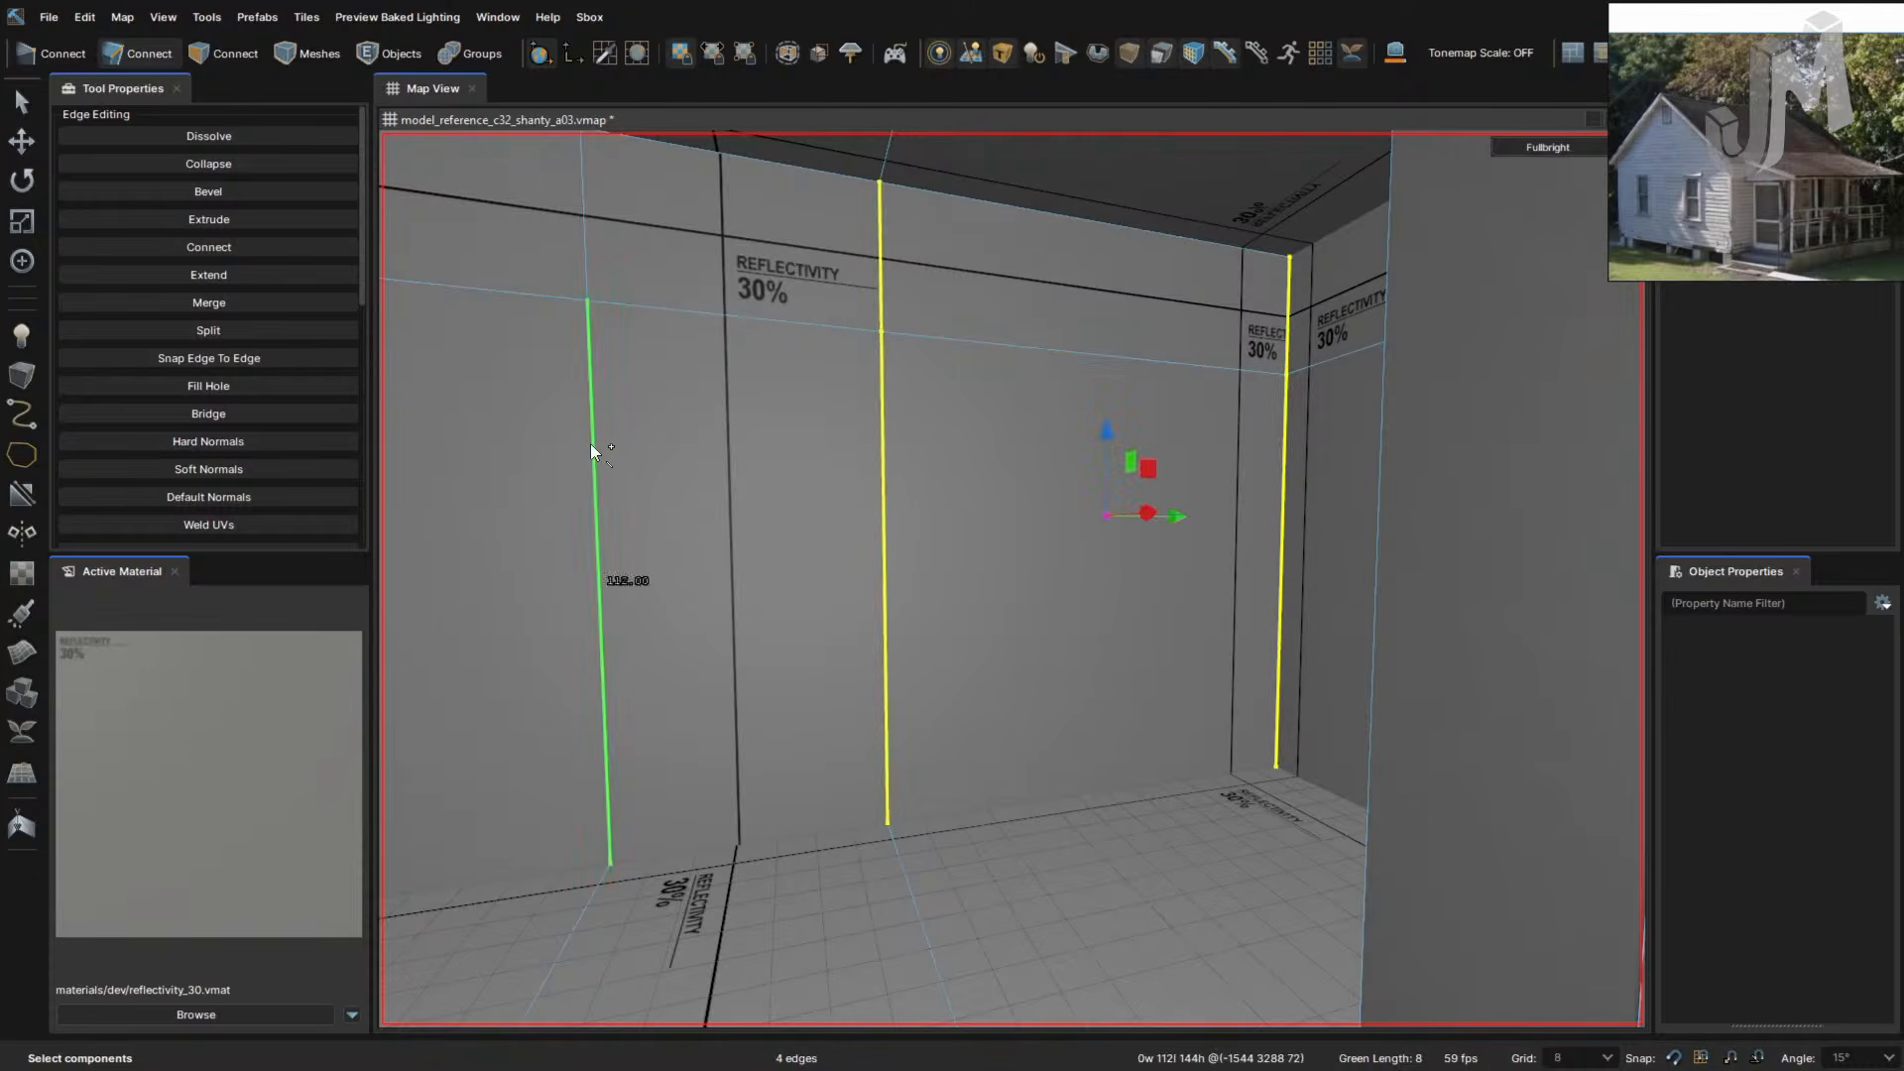
{"action": "left_click", "coordinate": [591, 443], "text": "ctrl"}
{"action": "left_click", "coordinate": [590, 218], "text": "ctrl"}
{"action": "right_click_drag", "start_coordinate": [591, 218], "coordinate": [842, 417]}
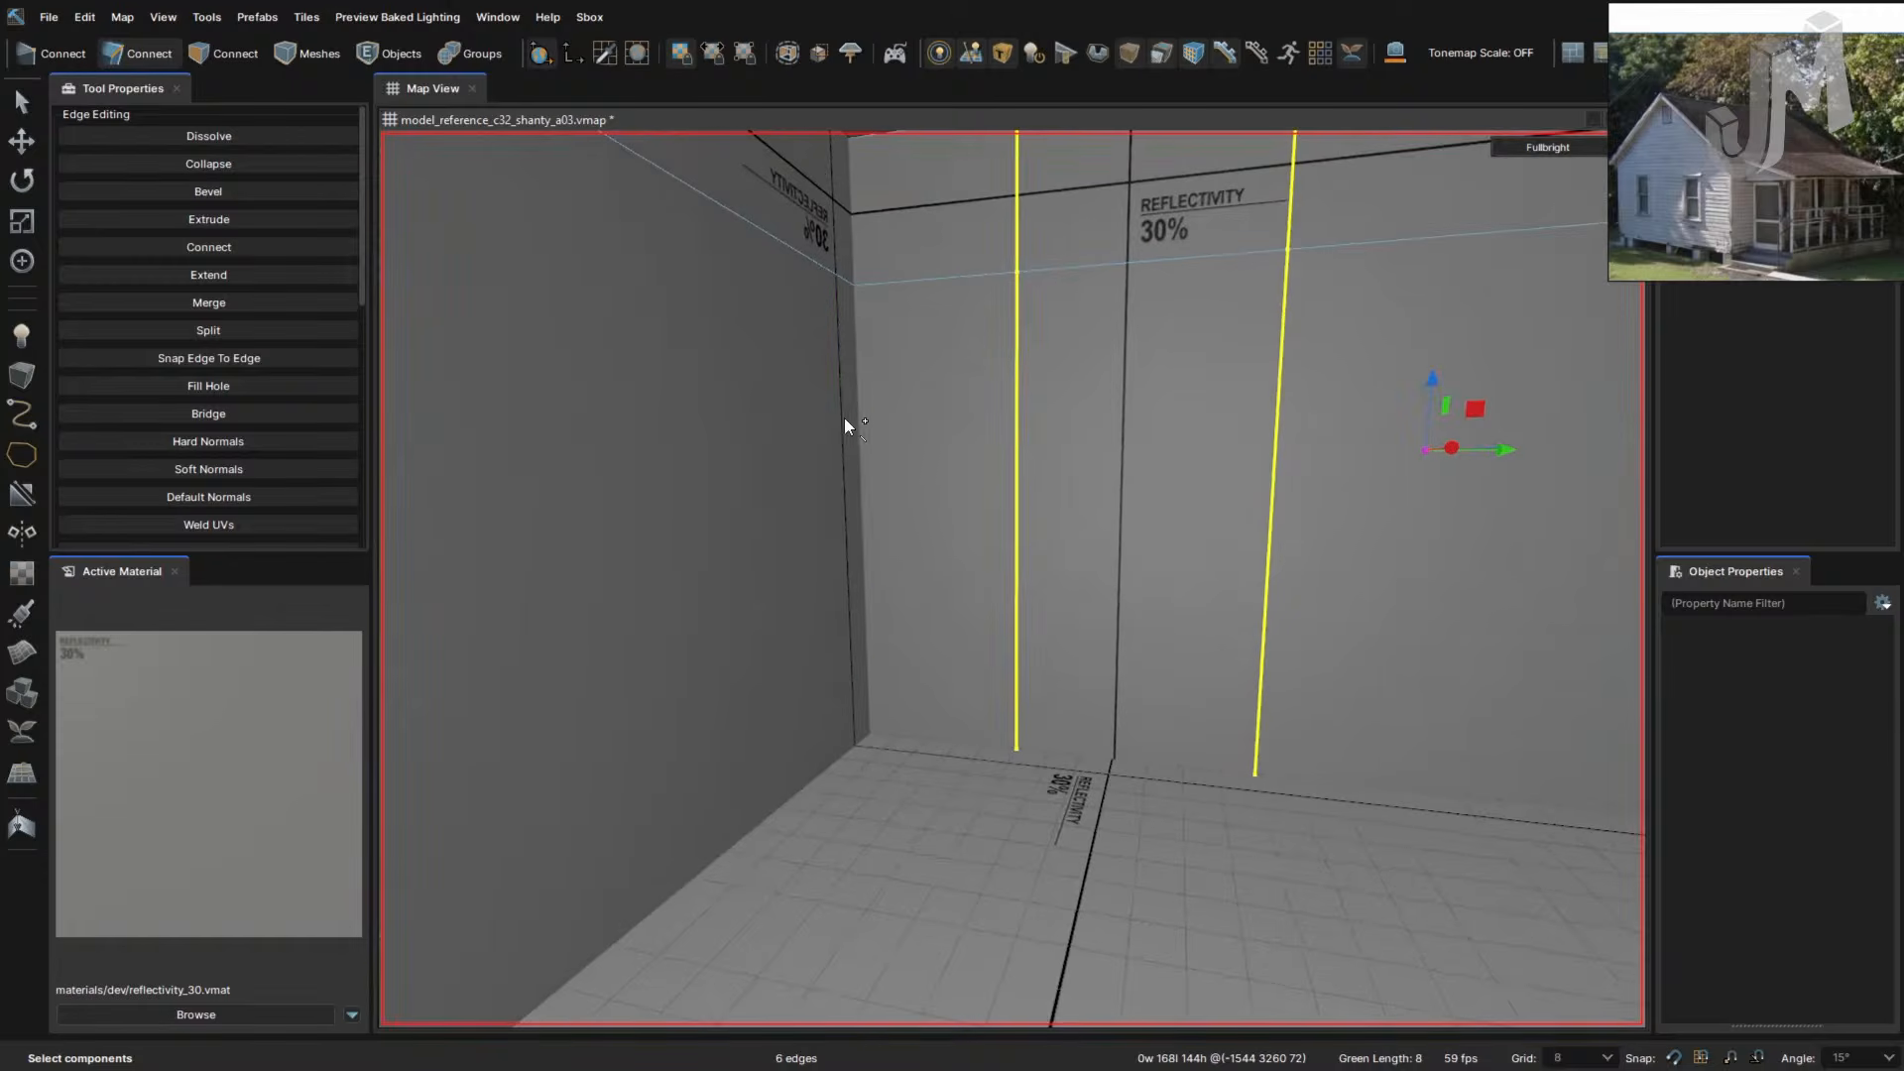
{"action": "left_click", "coordinate": [859, 391], "text": "ctrl"}
{"action": "left_click", "coordinate": [849, 242], "text": "ctrl"}
{"action": "key", "text": "v"}
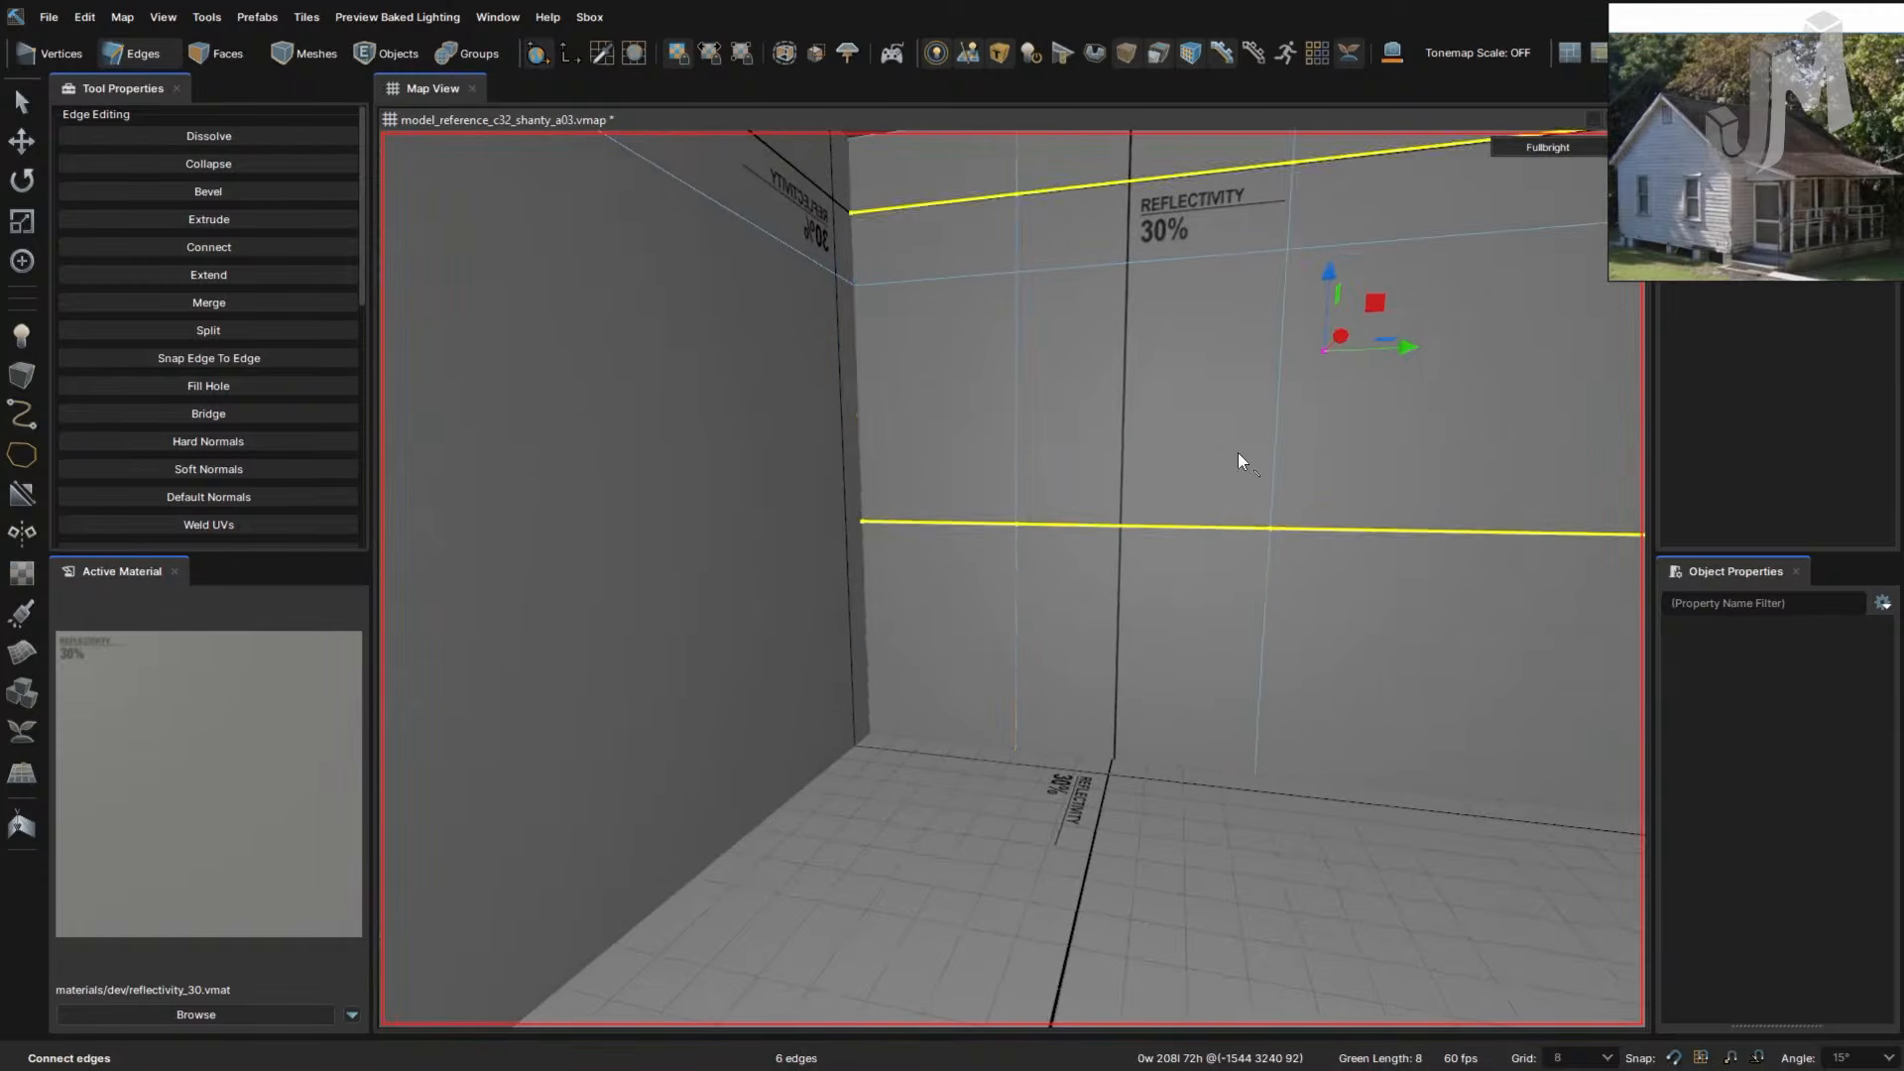
{"action": "right_click_drag", "start_coordinate": [1237, 456], "coordinate": [1220, 498]}
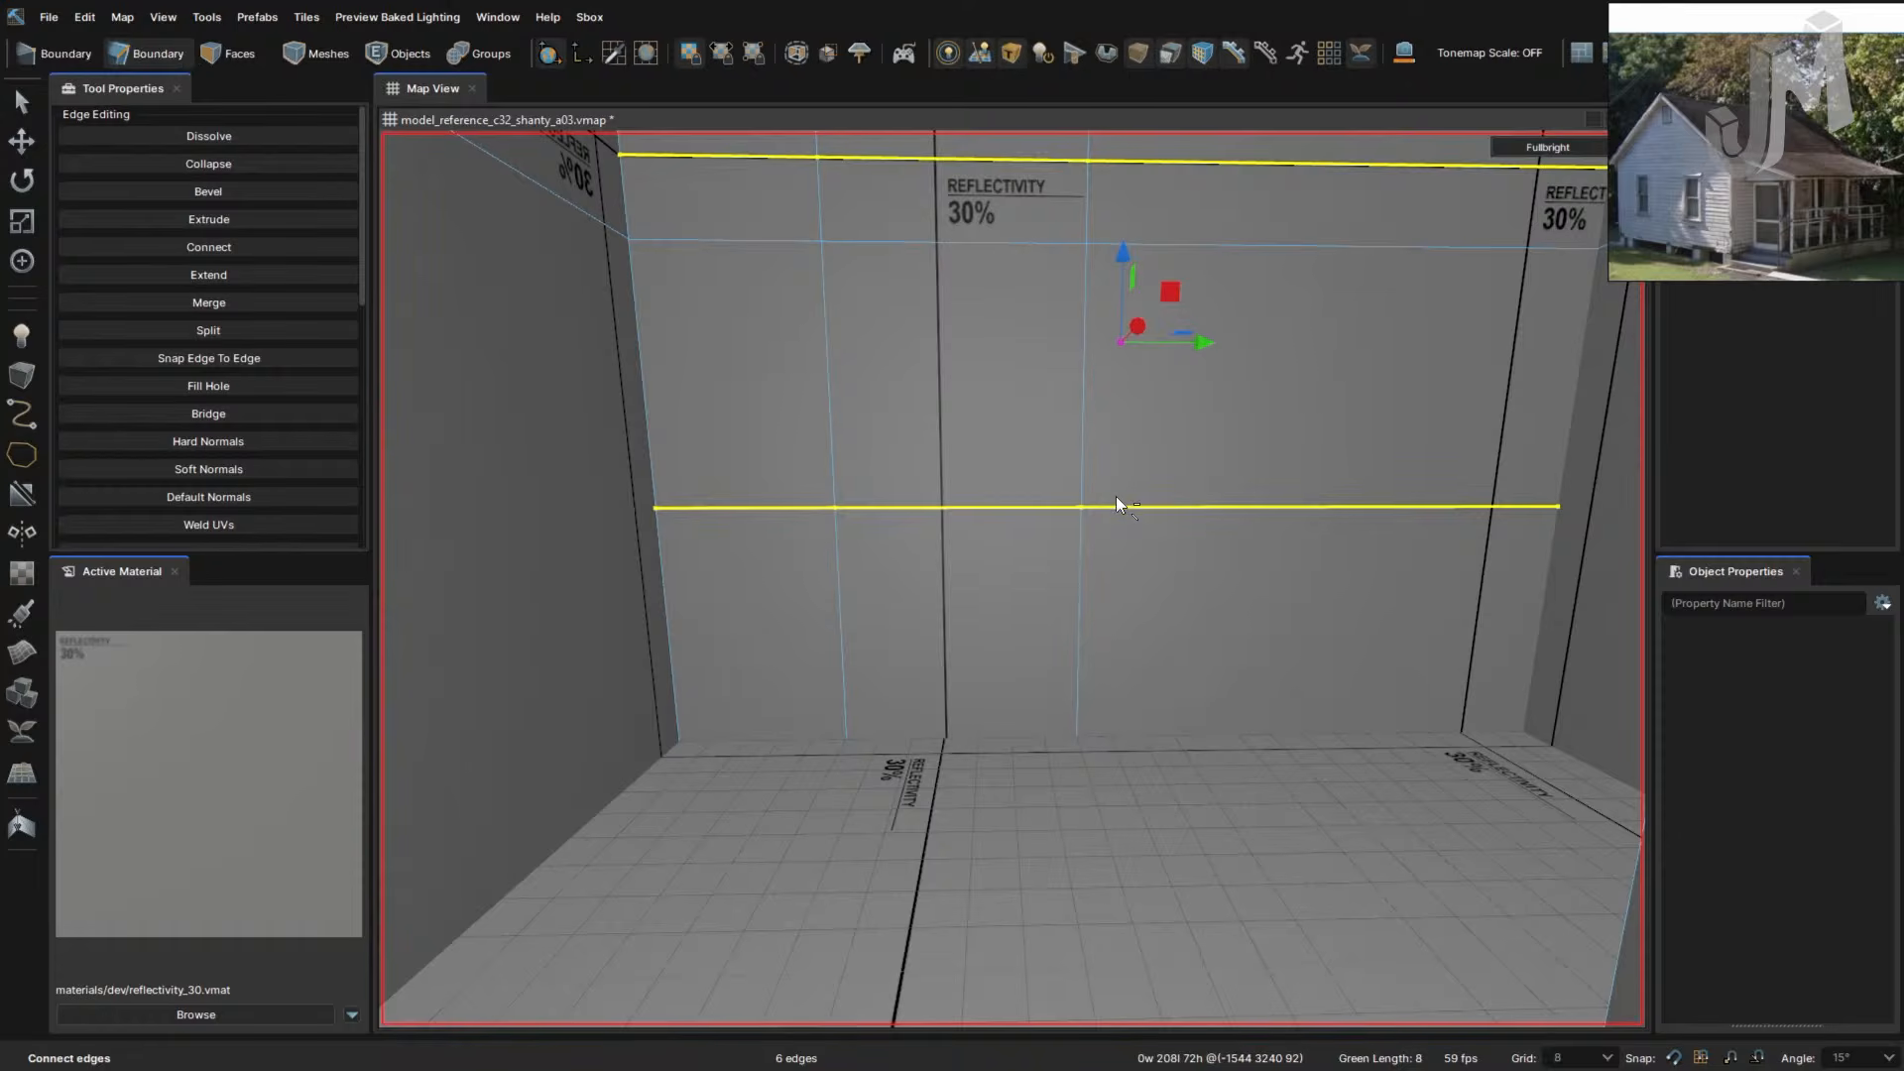
{"action": "key", "text": "ctrl+z"}
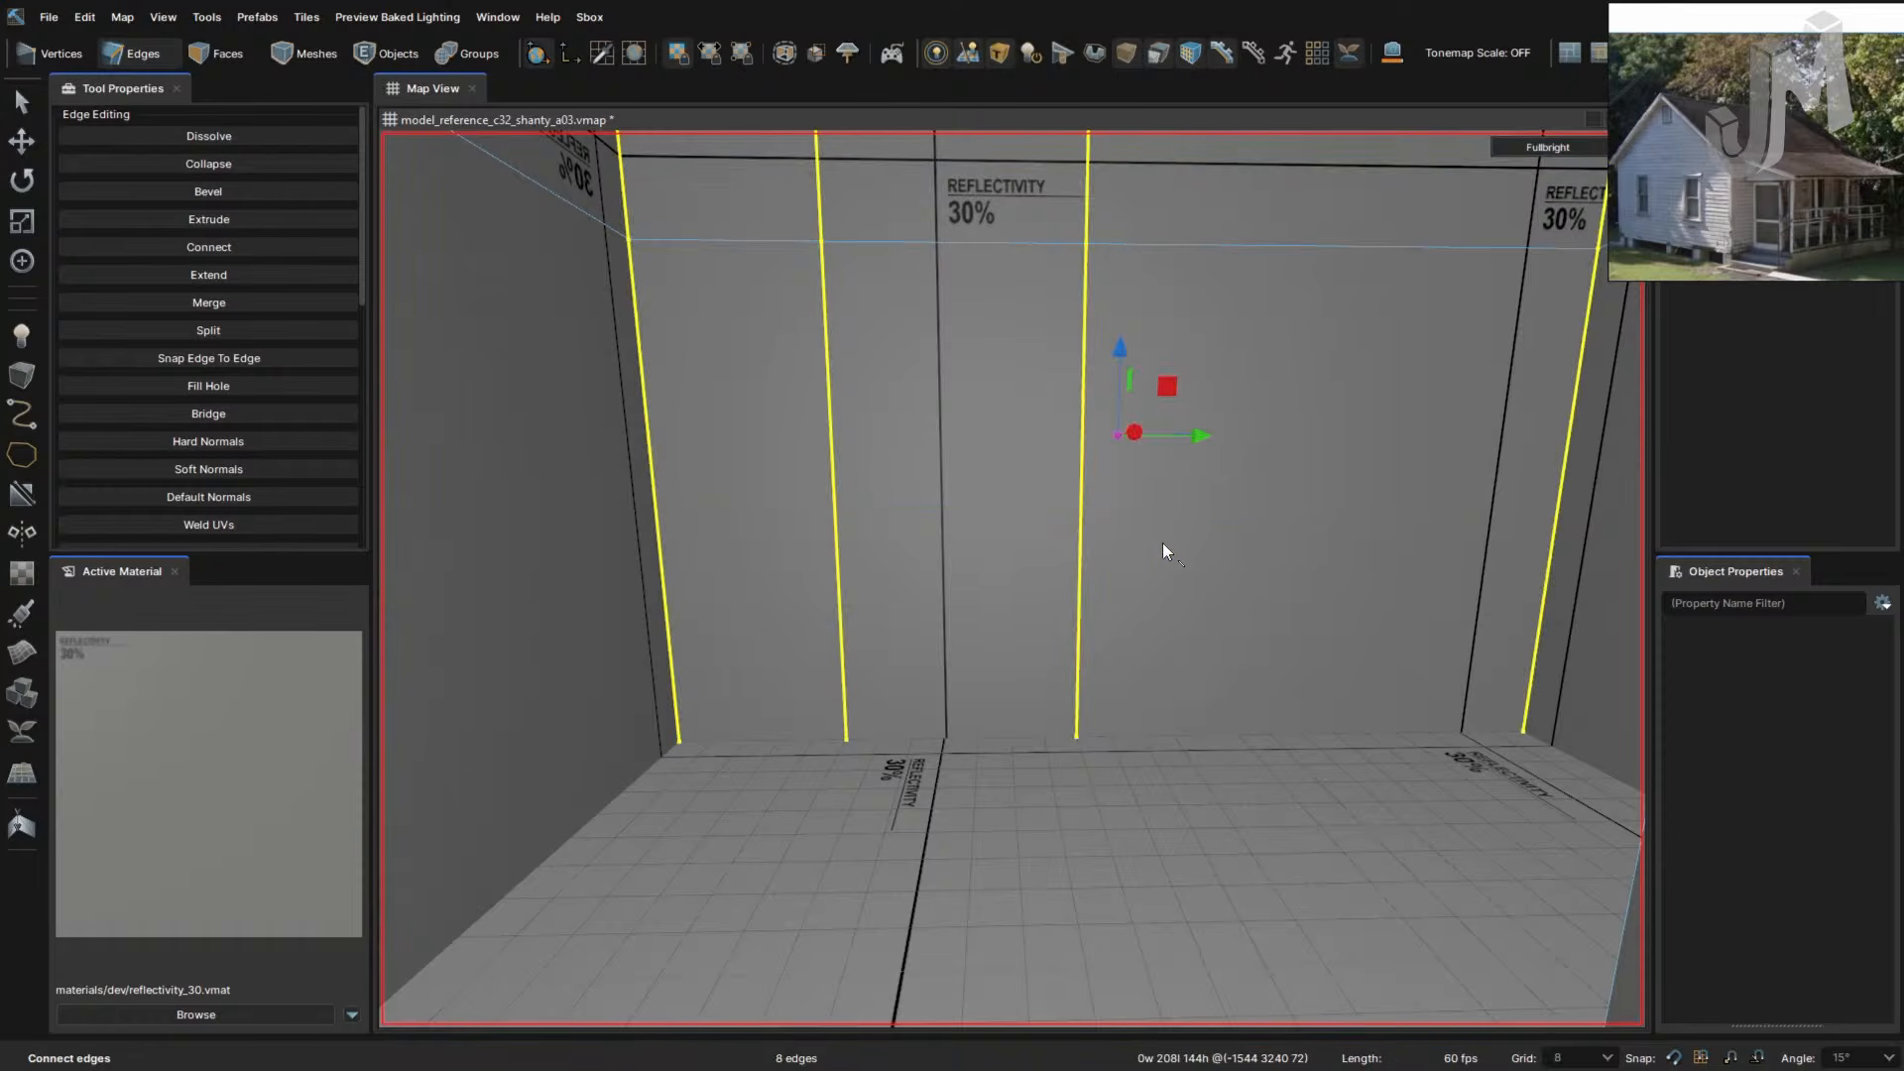
- Cut a horizontal edge line across the wall and lower it down the wall
{"action": "key", "text": "c"}
{"action": "left_click", "coordinate": [1552, 541]}
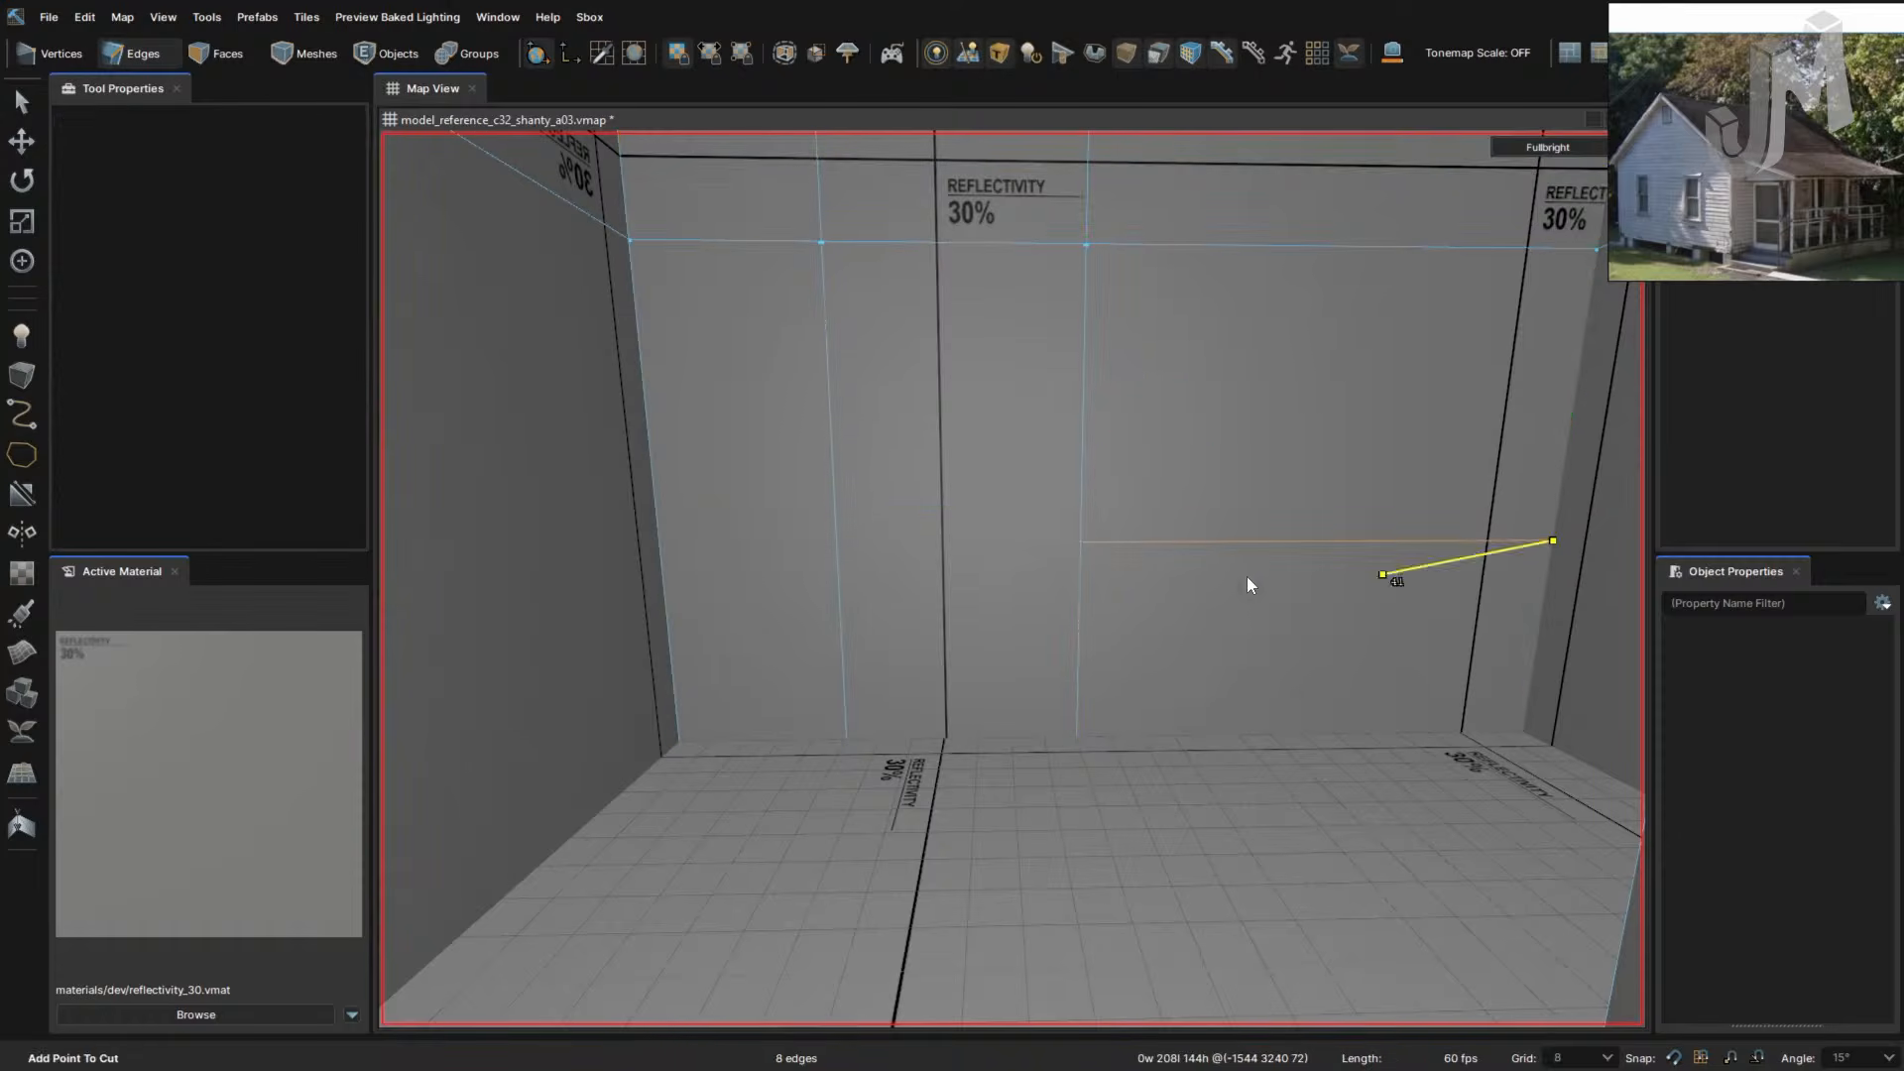
{"action": "left_click", "coordinate": [1080, 541]}
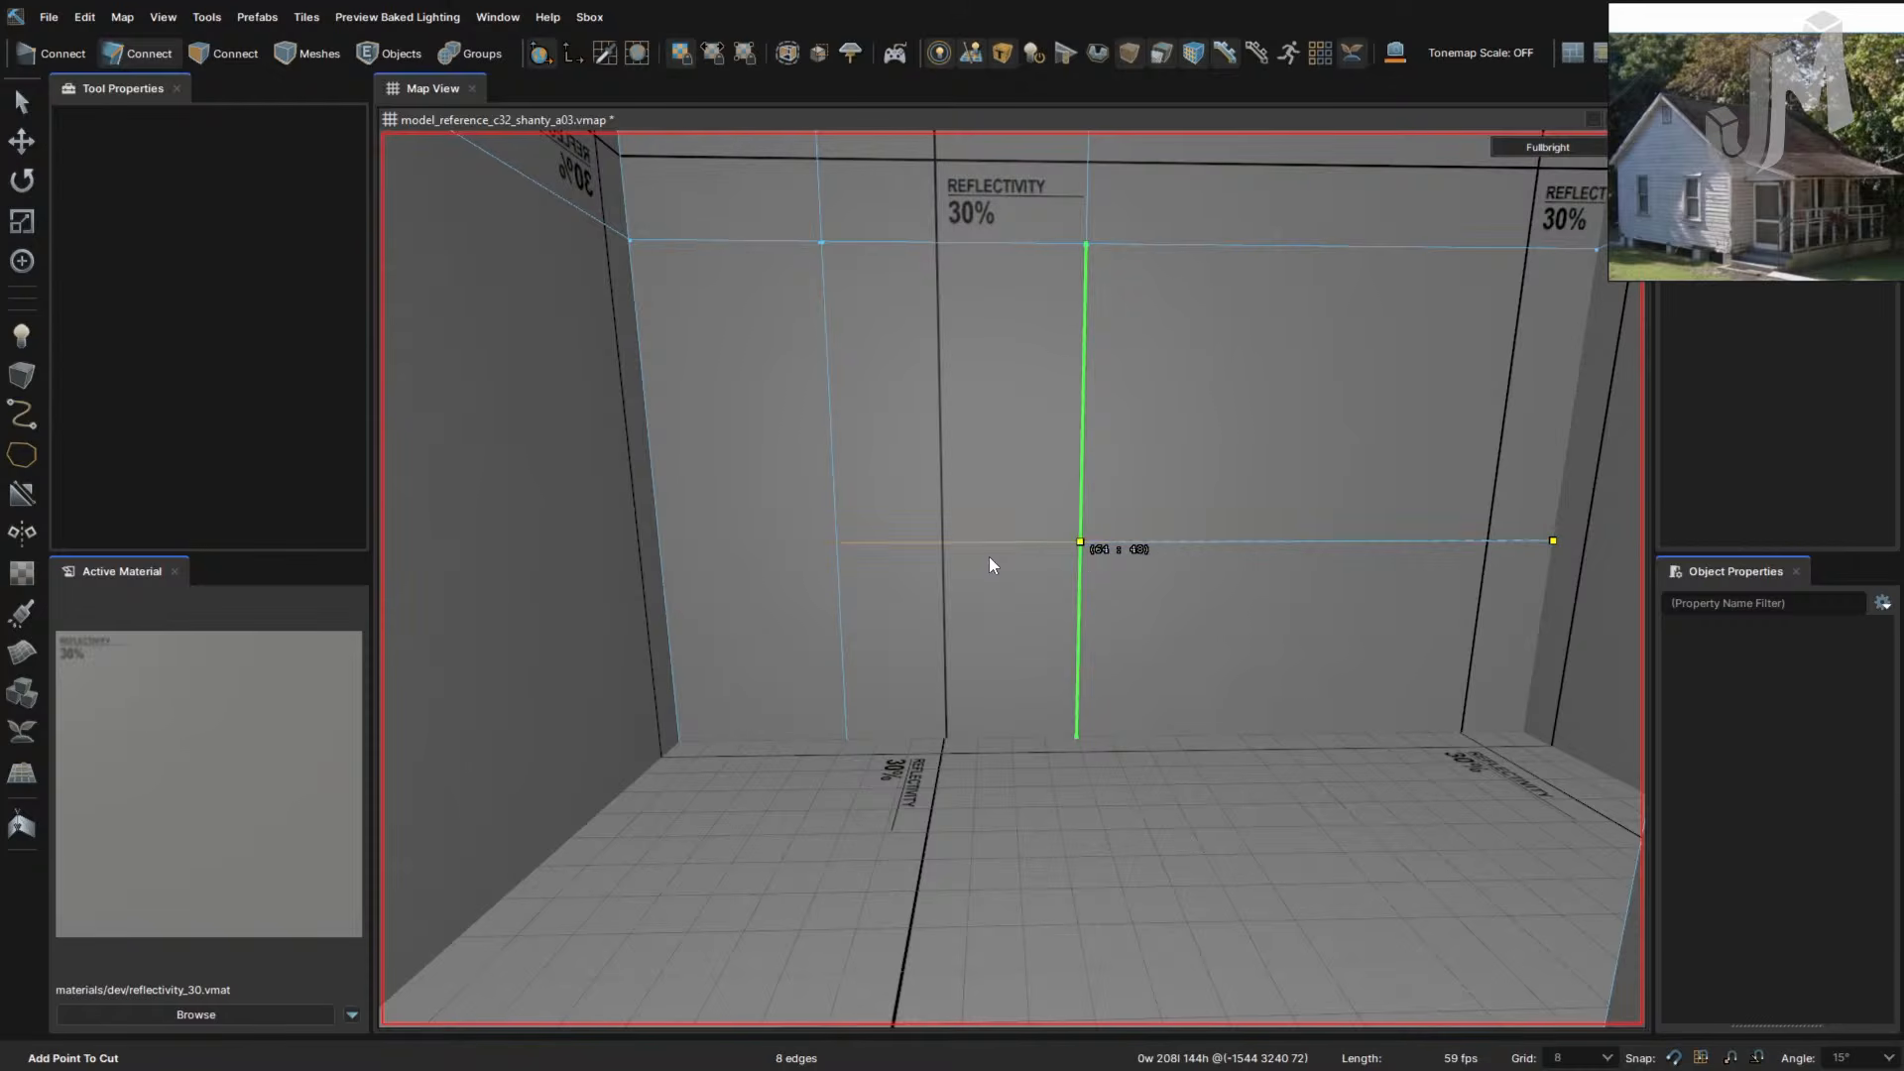
{"action": "left_click", "coordinate": [836, 542]}
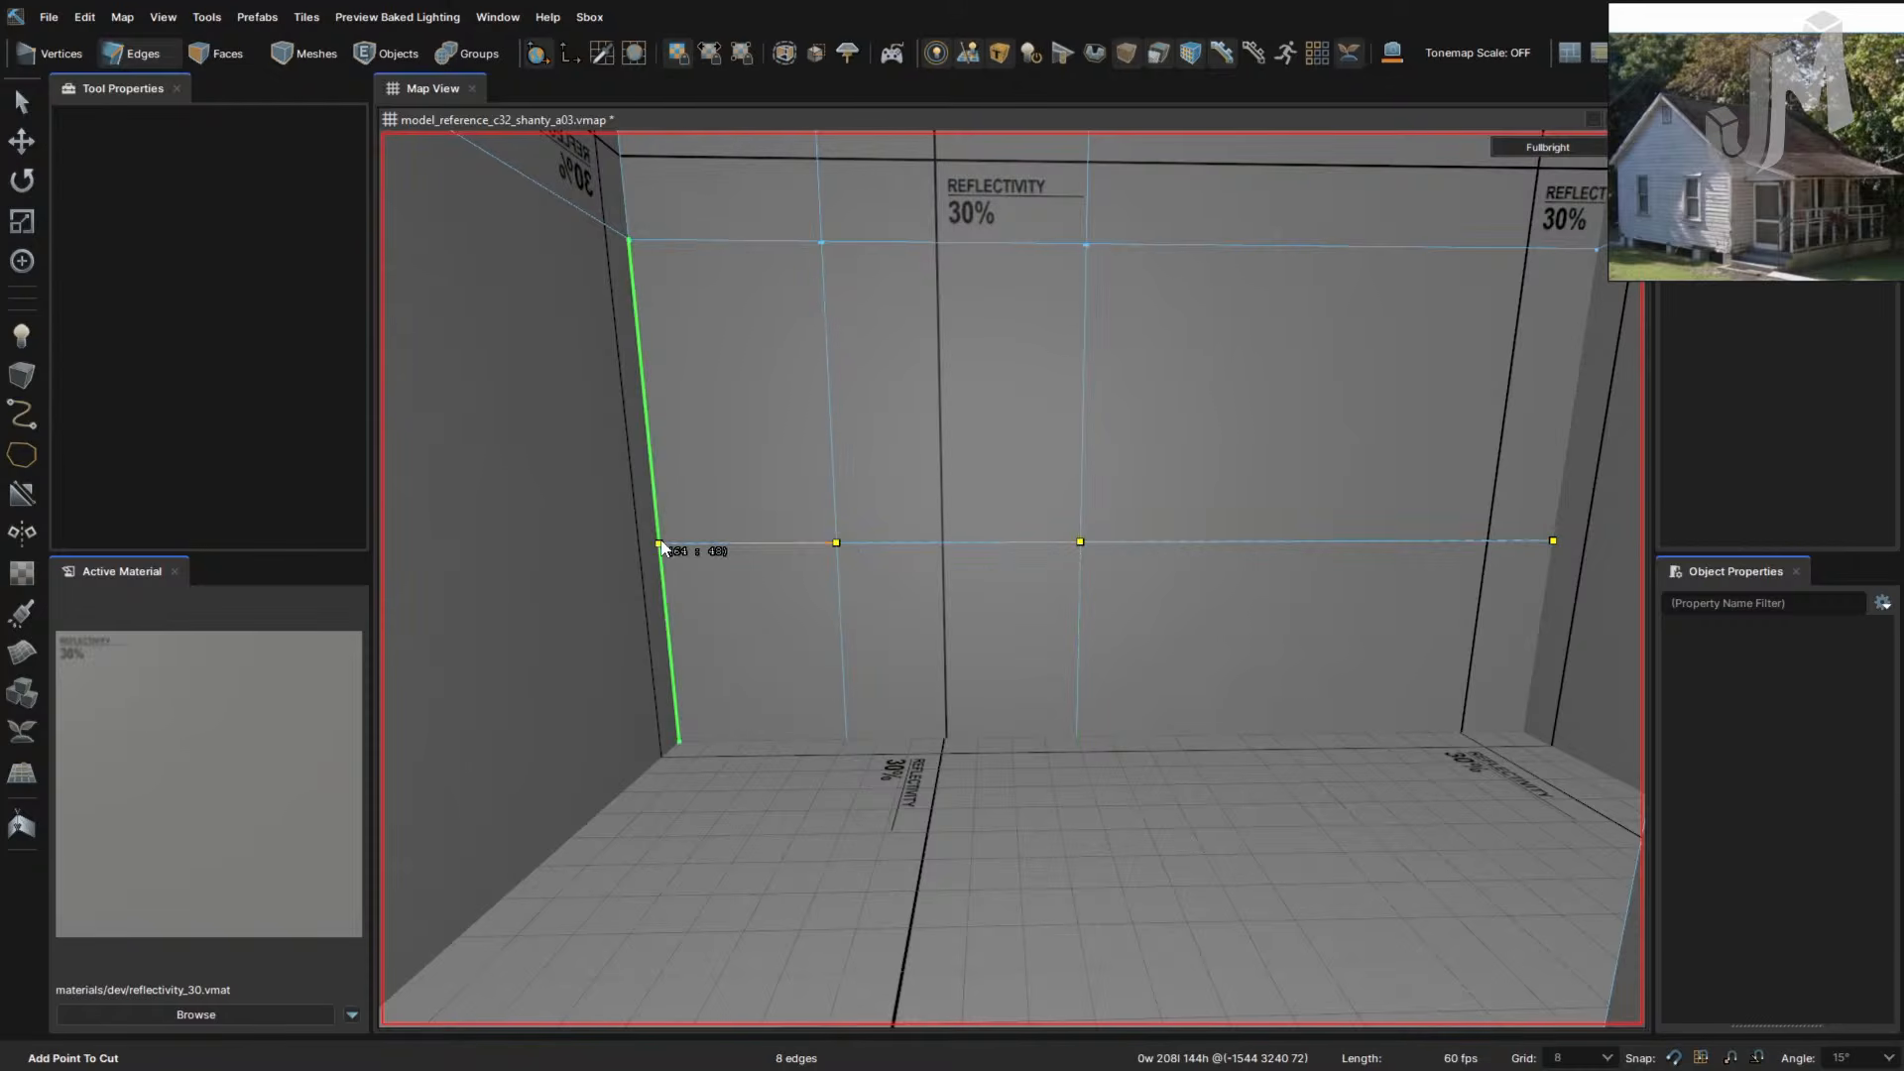
{"action": "left_click", "coordinate": [661, 543]}
{"action": "key", "text": "Return"}
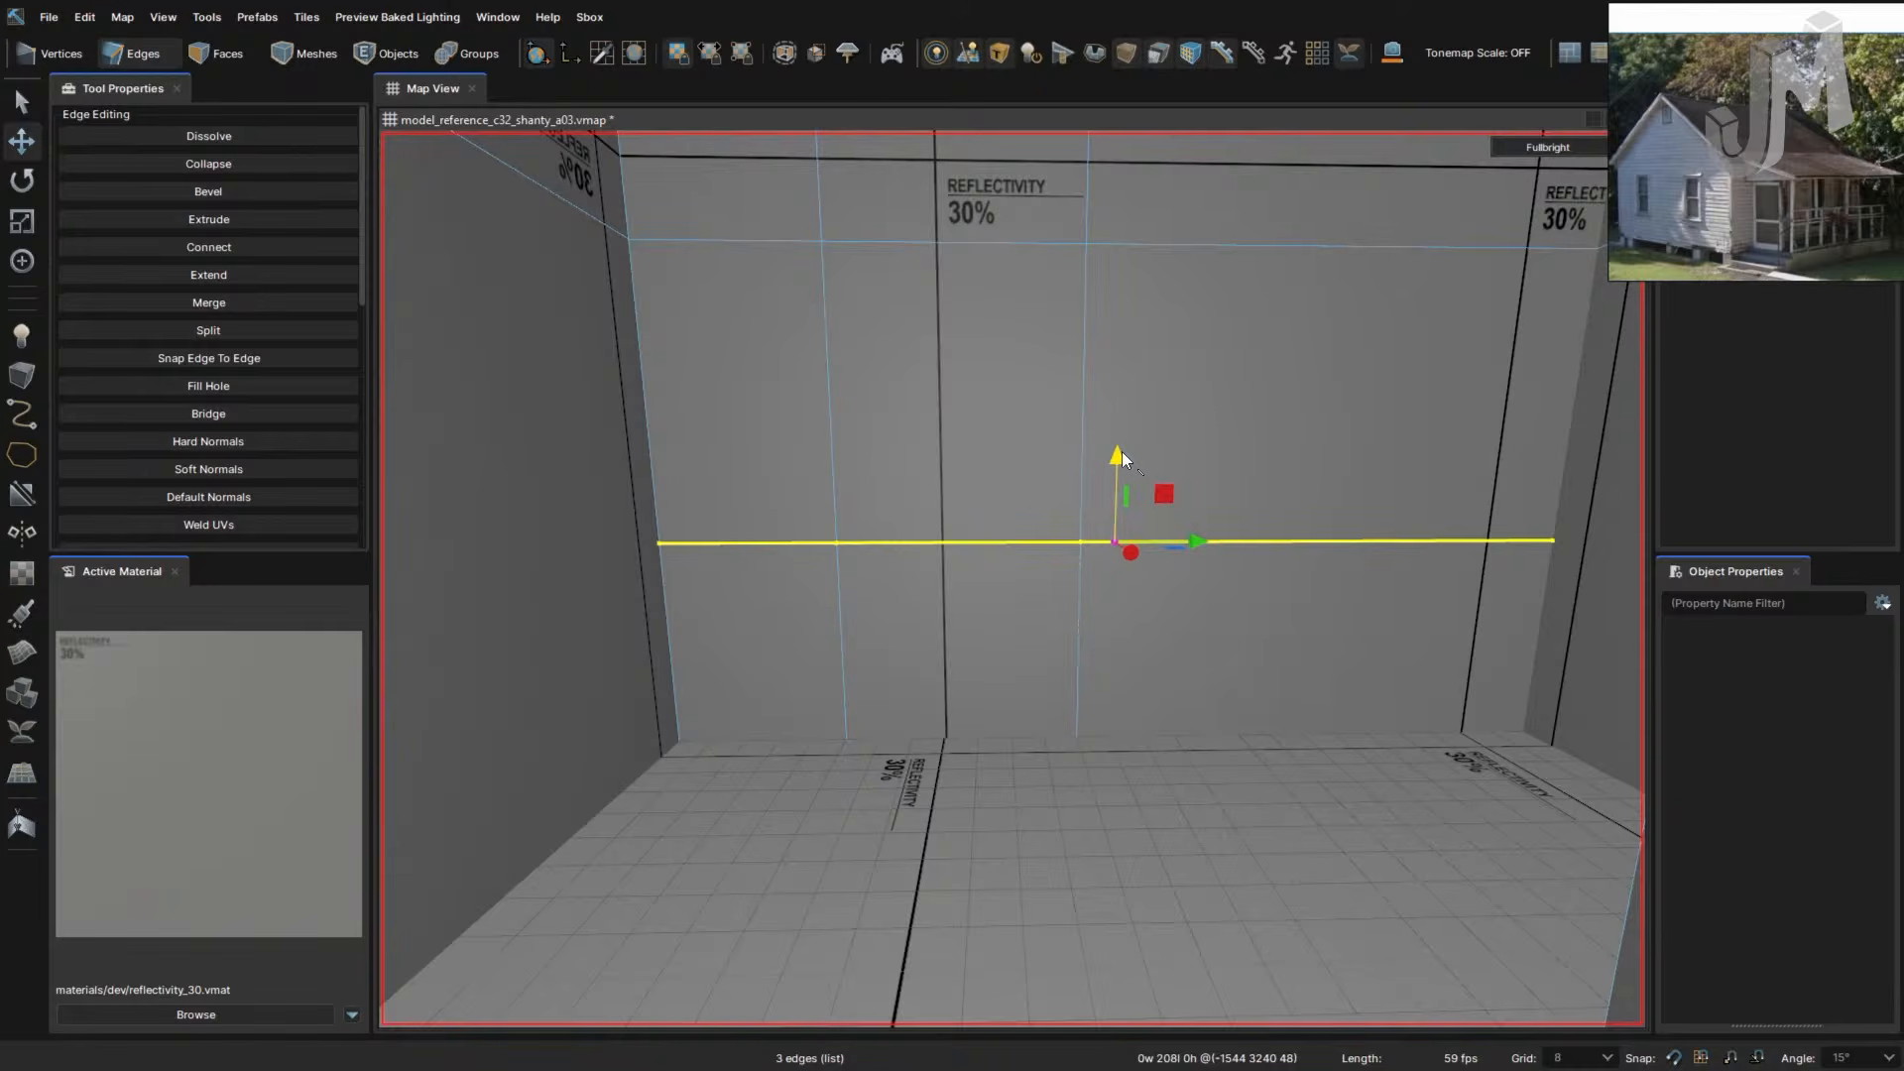
{"action": "left_click_drag", "start_coordinate": [1121, 450], "coordinate": [1104, 585]}
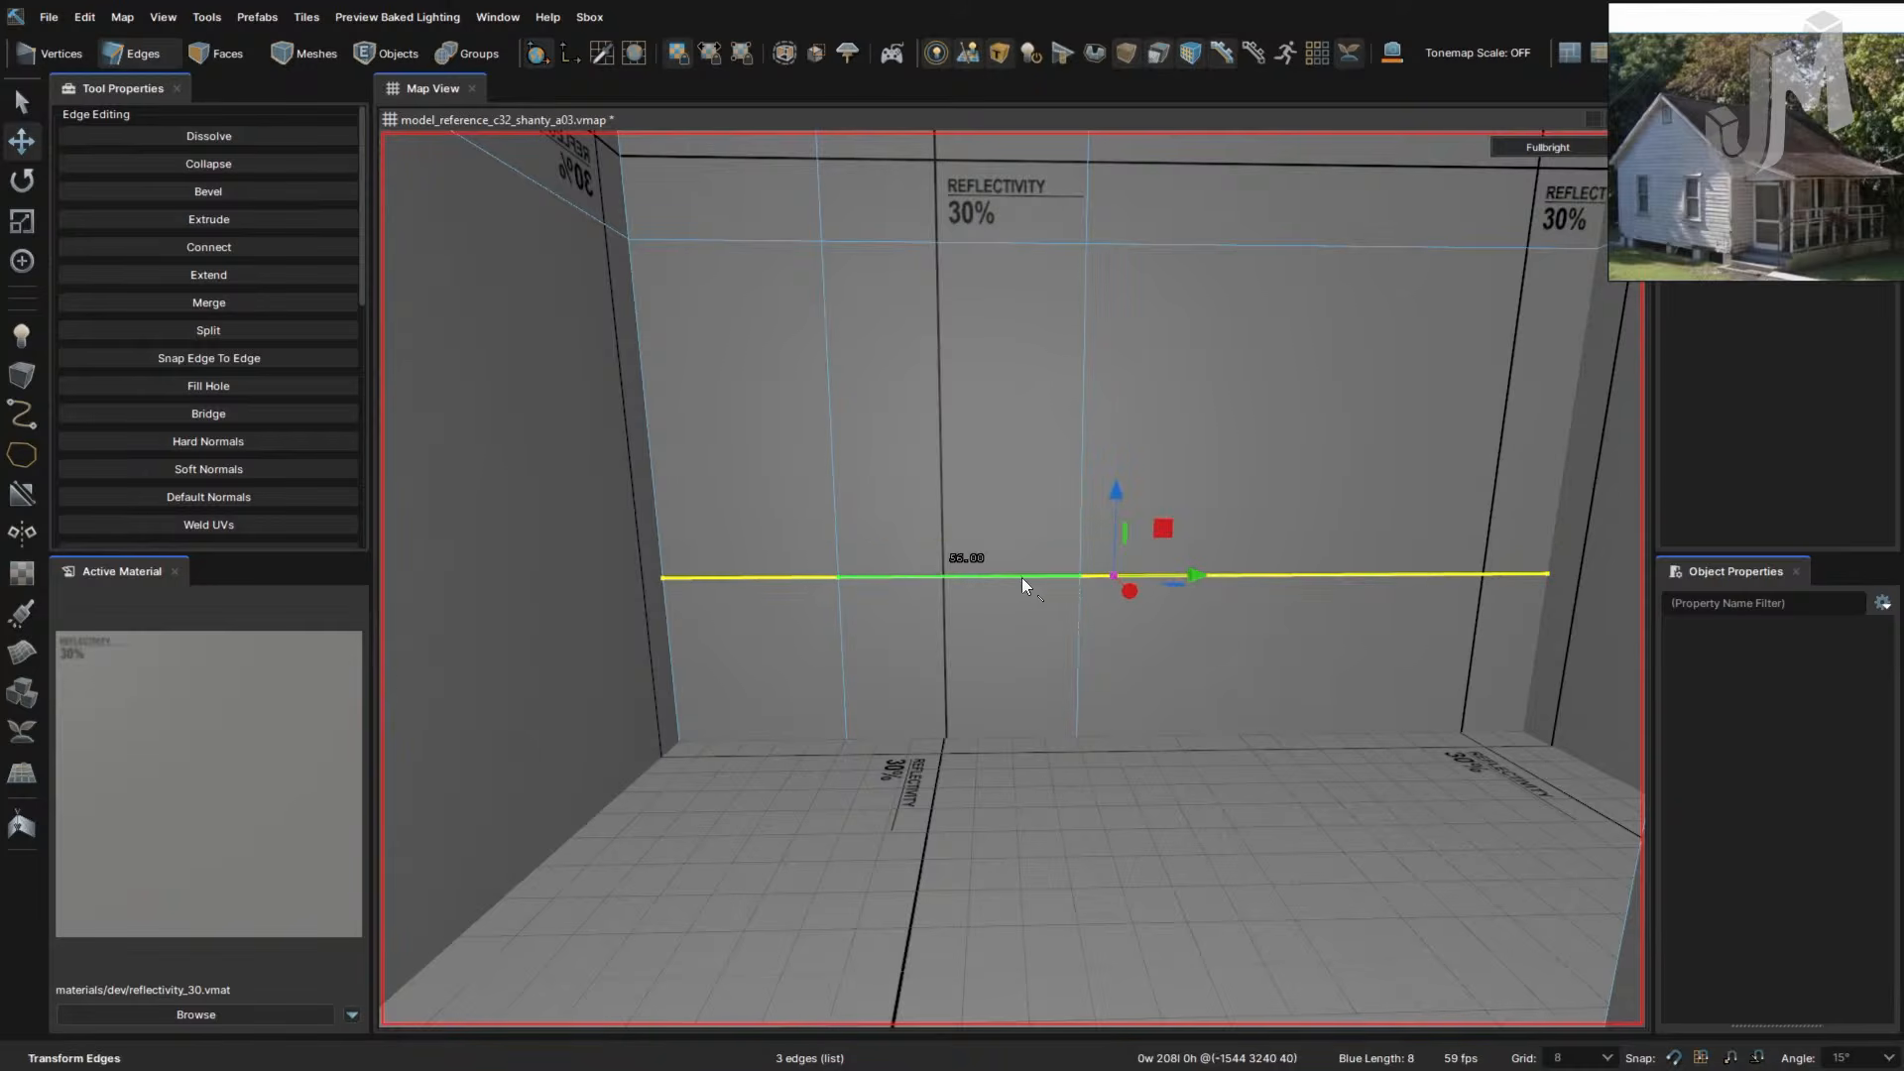
{"action": "right_click_drag", "start_coordinate": [1021, 577], "coordinate": [1186, 542]}
- Select vertical wall edges and edge loops around the room, then clear the selection
{"action": "double_click", "coordinate": [1211, 498]}
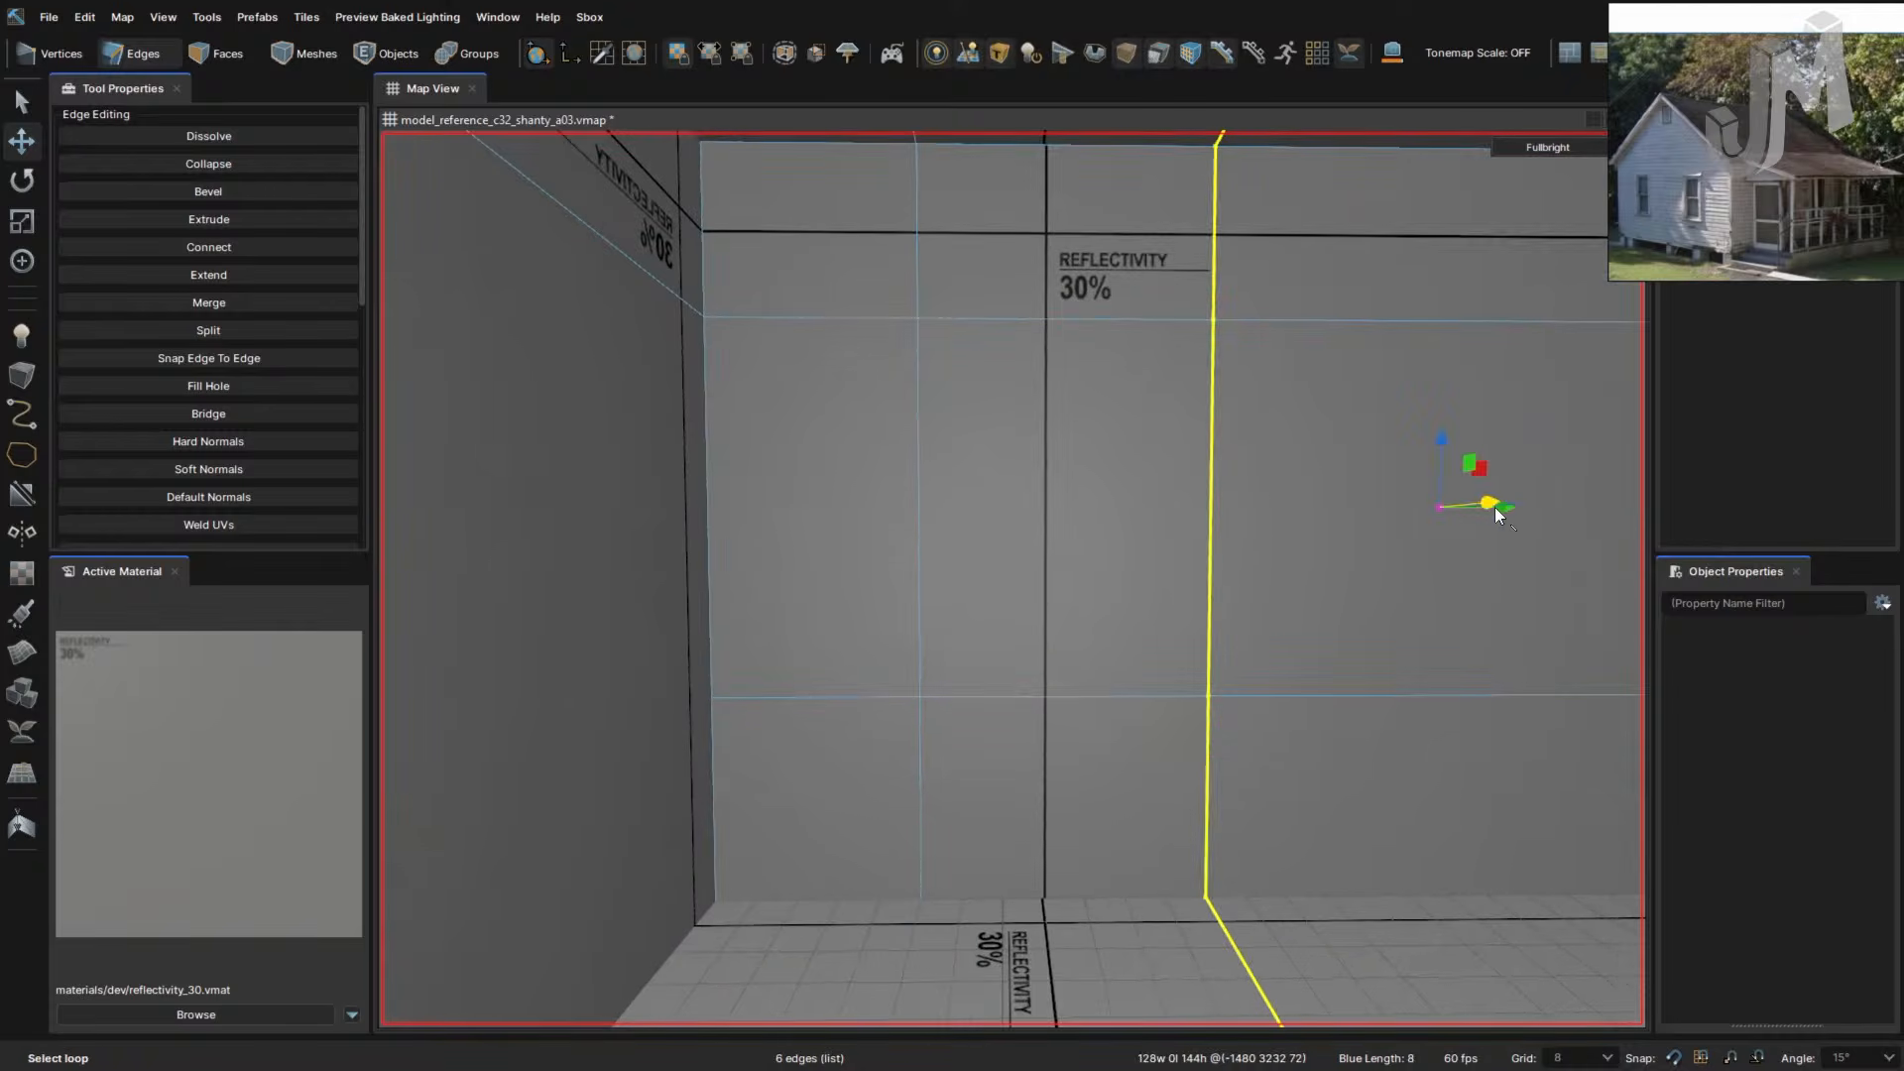
{"action": "right_click_drag", "start_coordinate": [1503, 508], "coordinate": [1093, 526]}
{"action": "left_click", "coordinate": [1079, 511]}
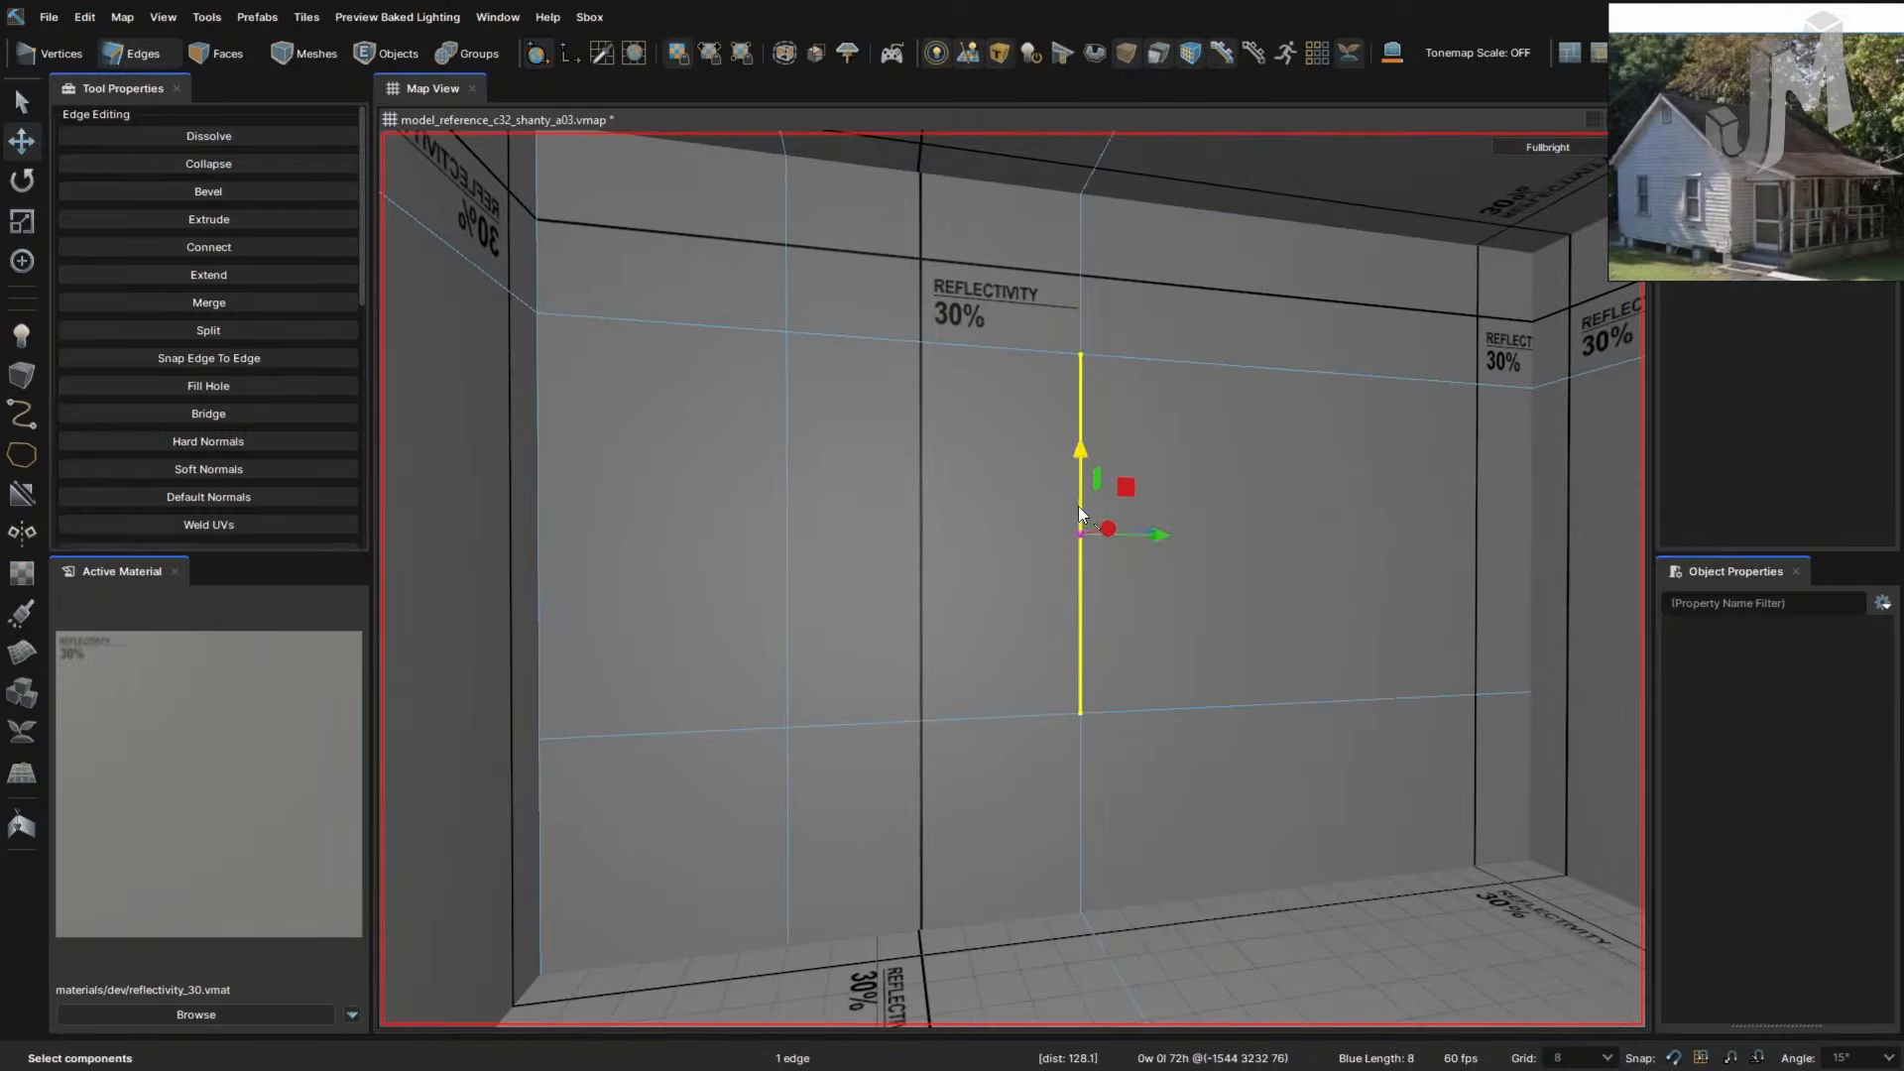
{"action": "left_click", "coordinate": [1080, 308], "text": "ctrl"}
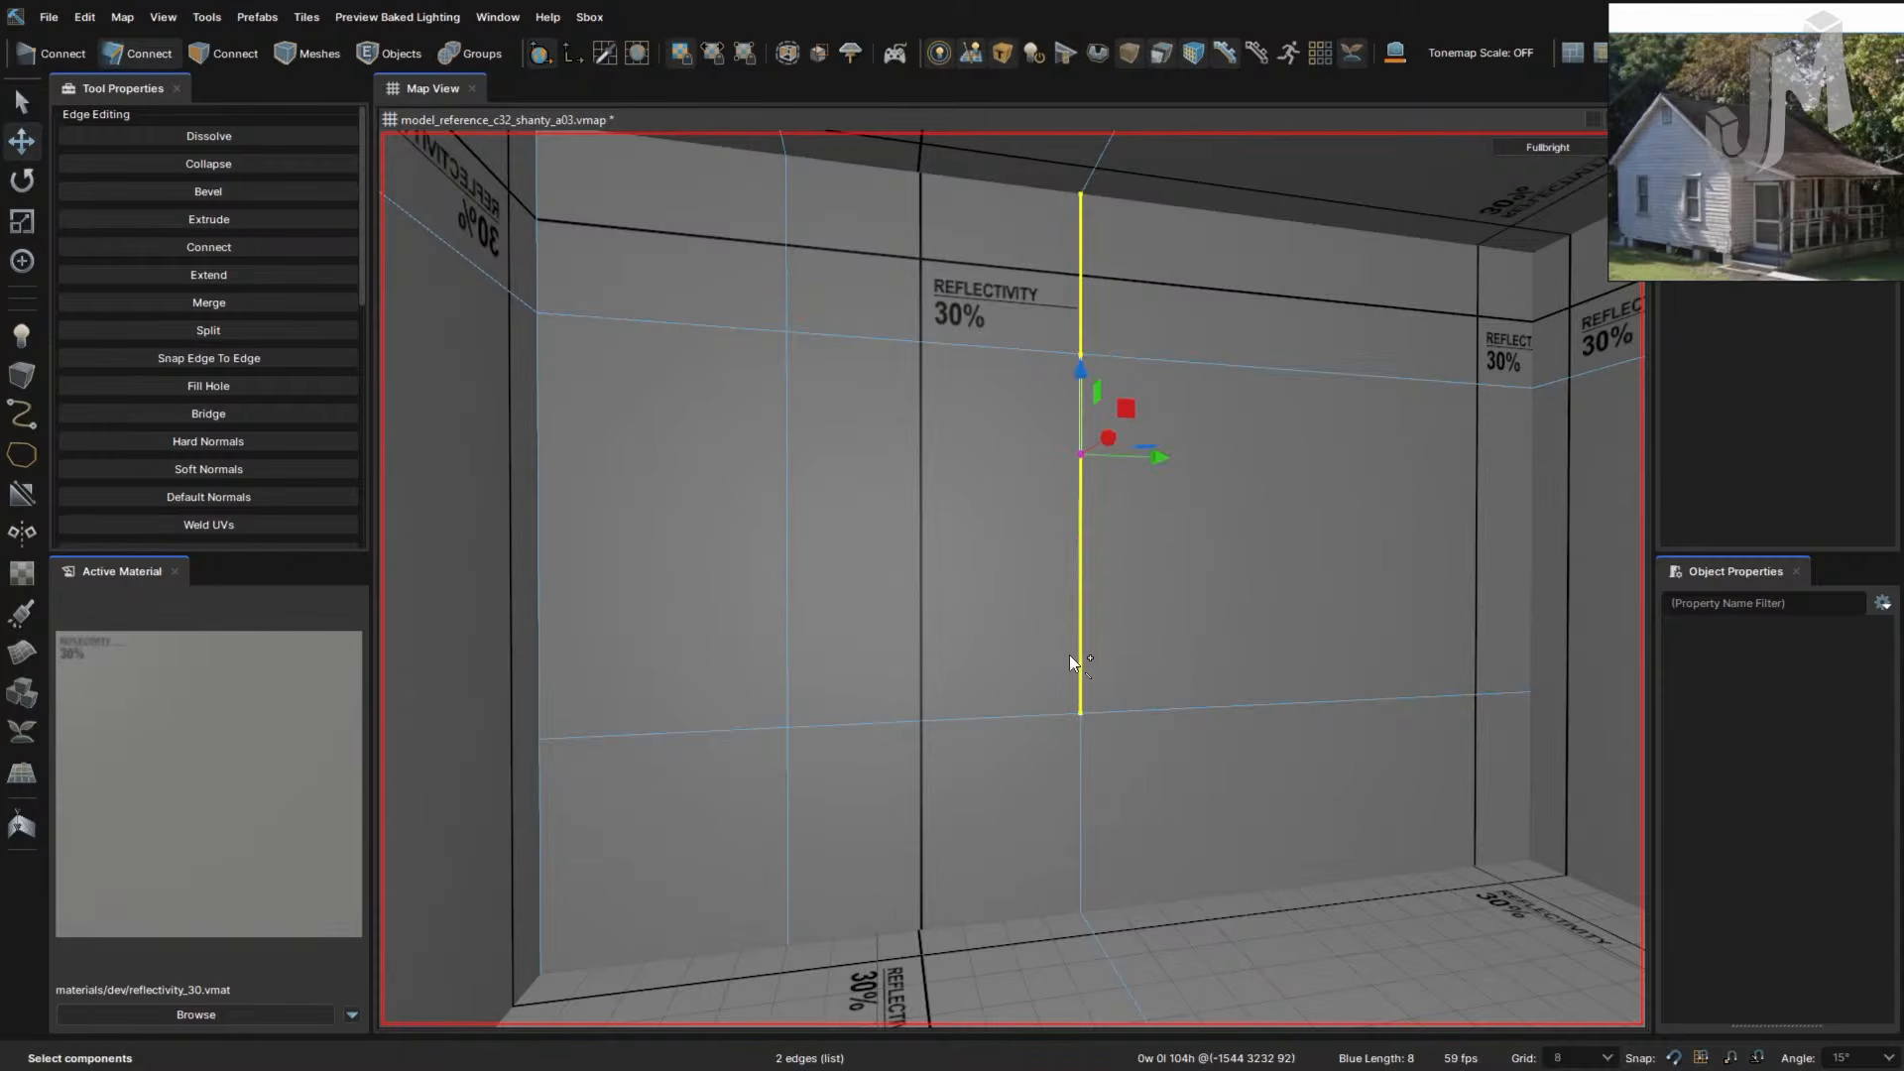
{"action": "left_click", "coordinate": [1092, 751], "text": "ctrl"}
{"action": "right_click_drag", "start_coordinate": [1091, 754], "coordinate": [1049, 785]}
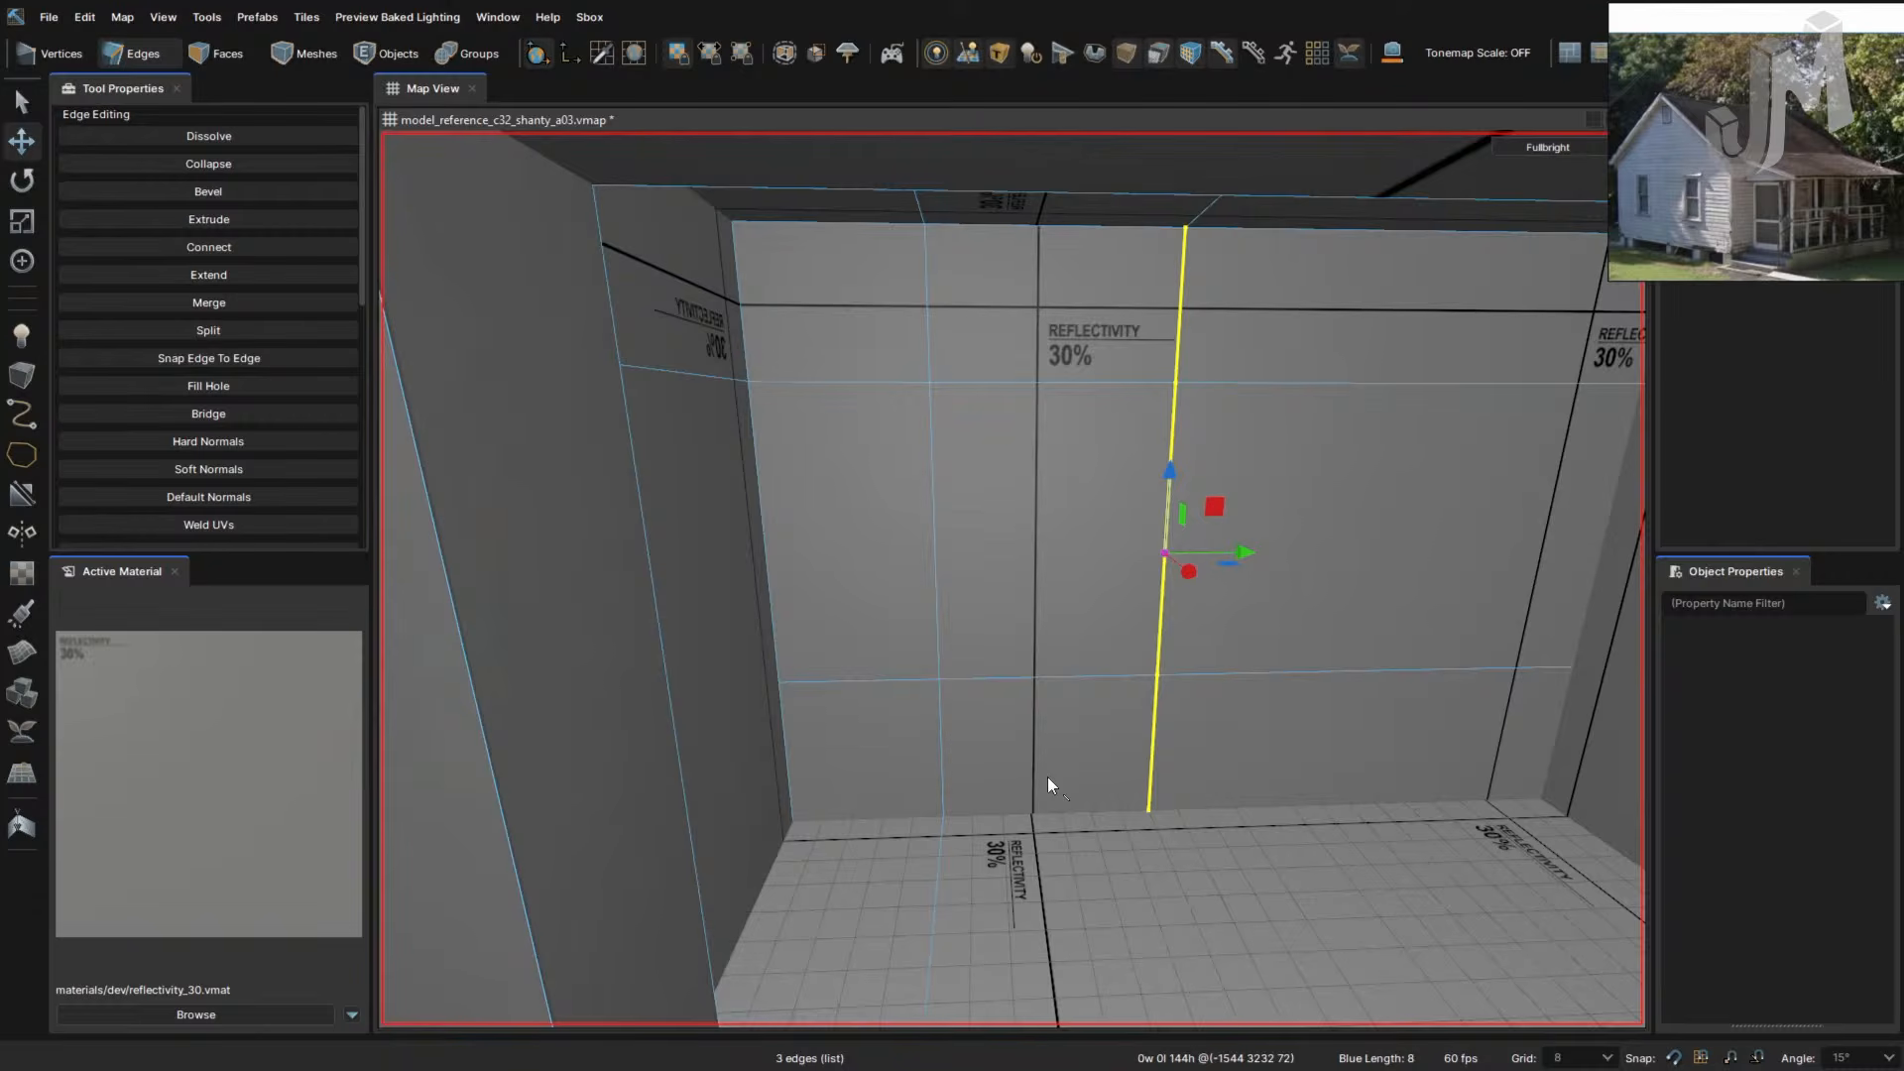
{"action": "left_click", "coordinate": [940, 717]}
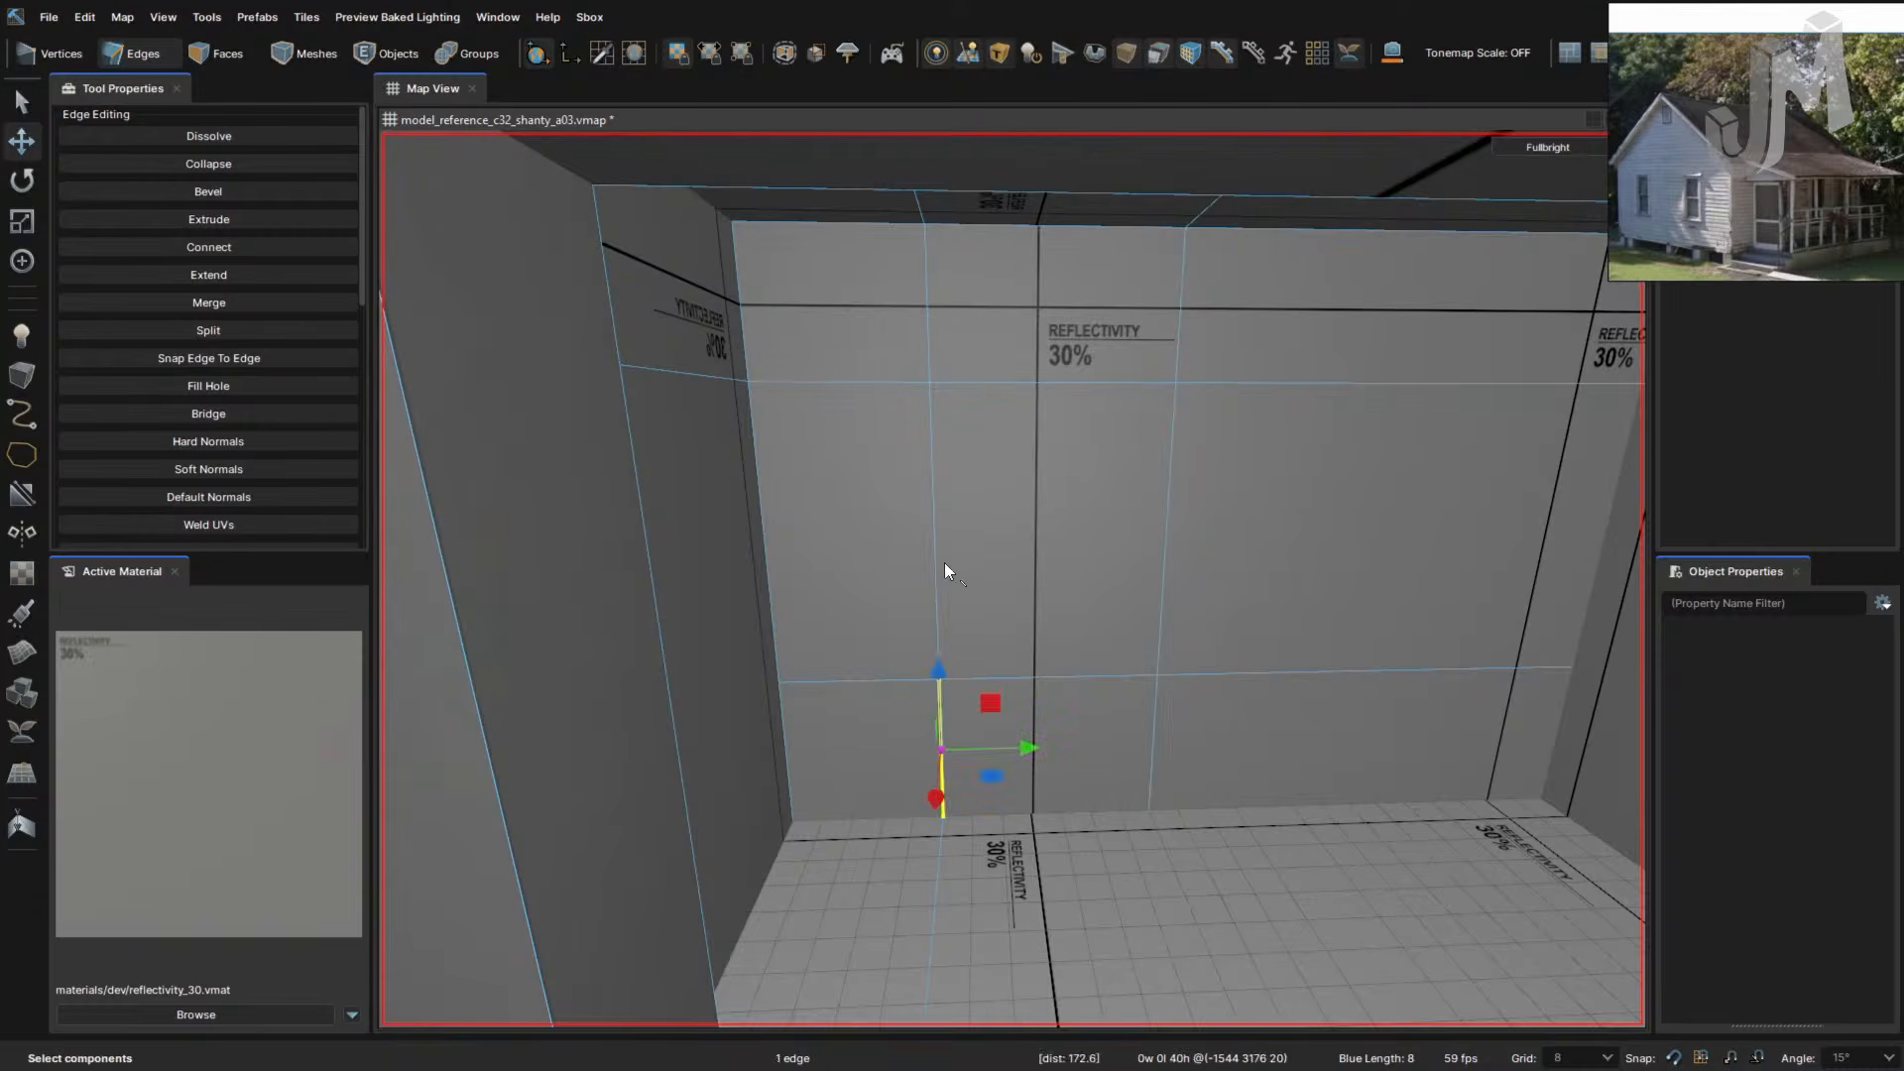
{"action": "double_click", "coordinate": [931, 569]}
{"action": "right_click_drag", "start_coordinate": [1066, 595], "coordinate": [1074, 589]}
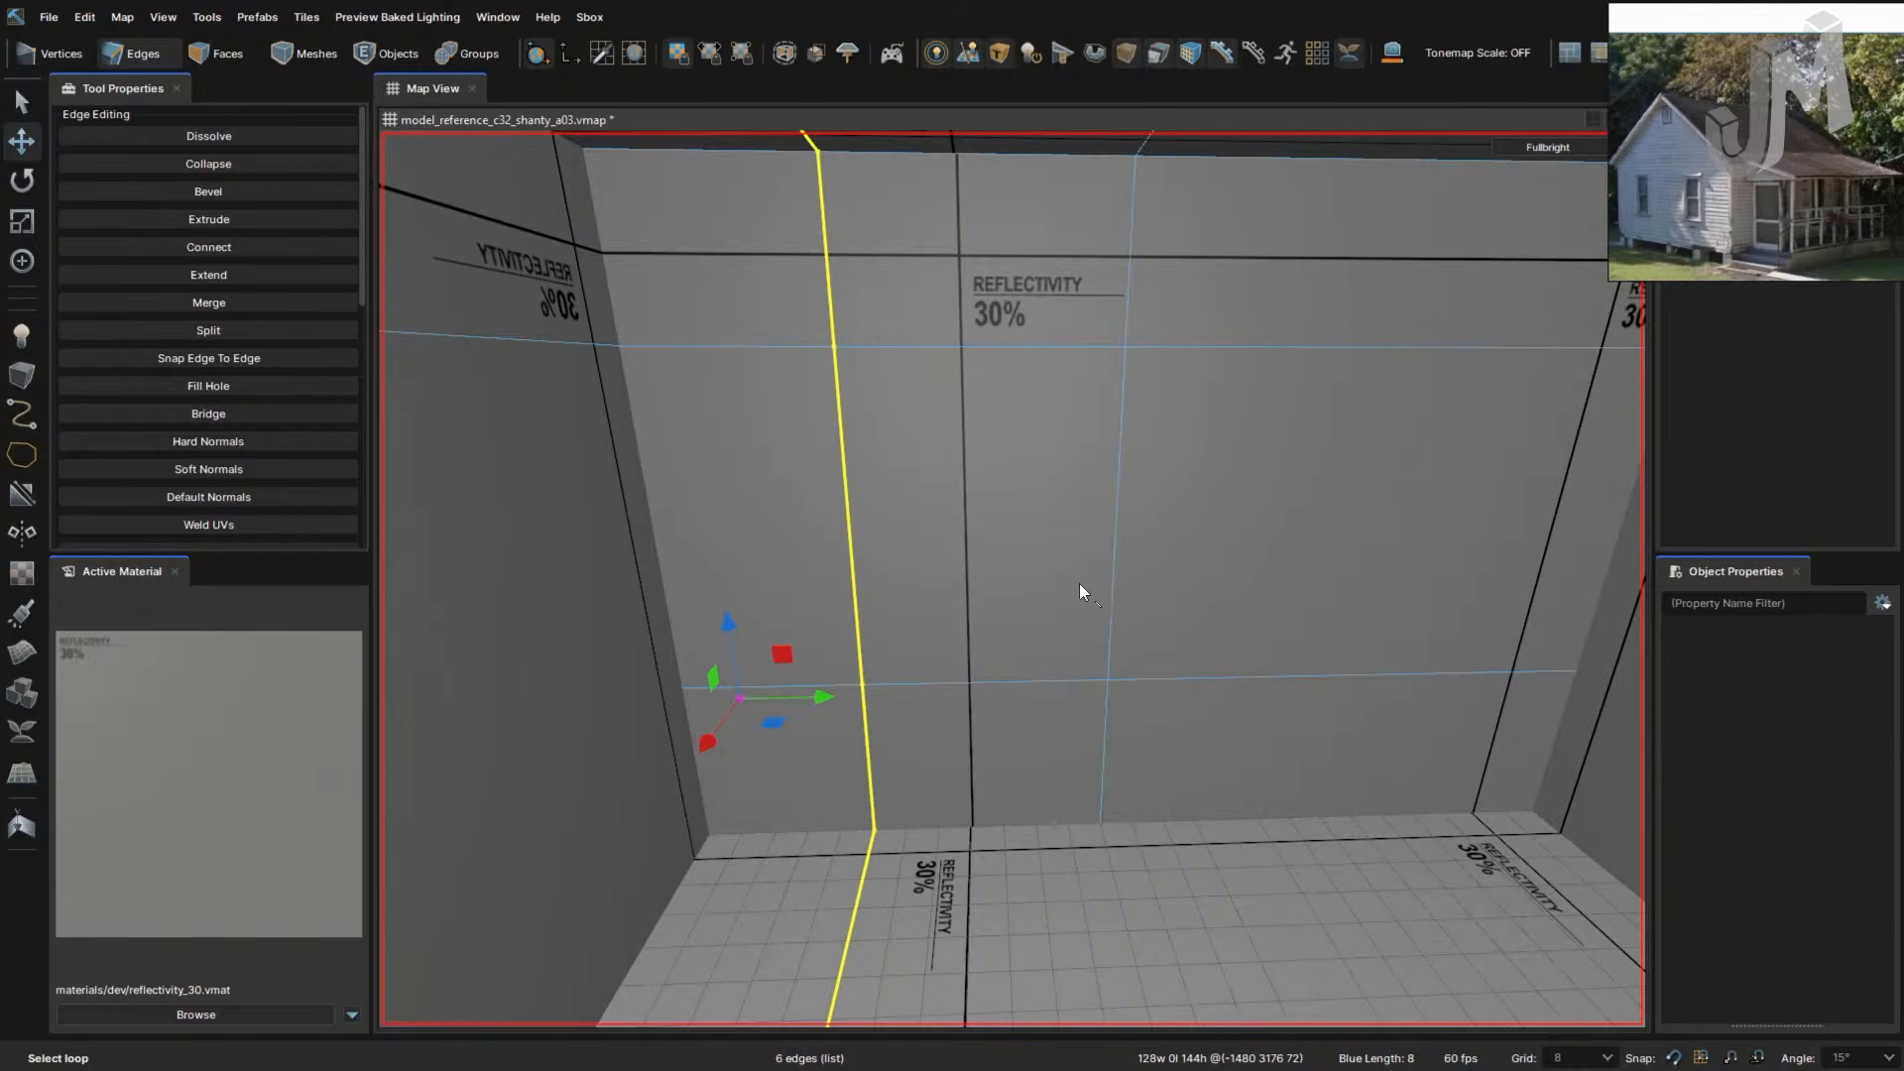
{"action": "left_click", "coordinate": [1201, 610]}
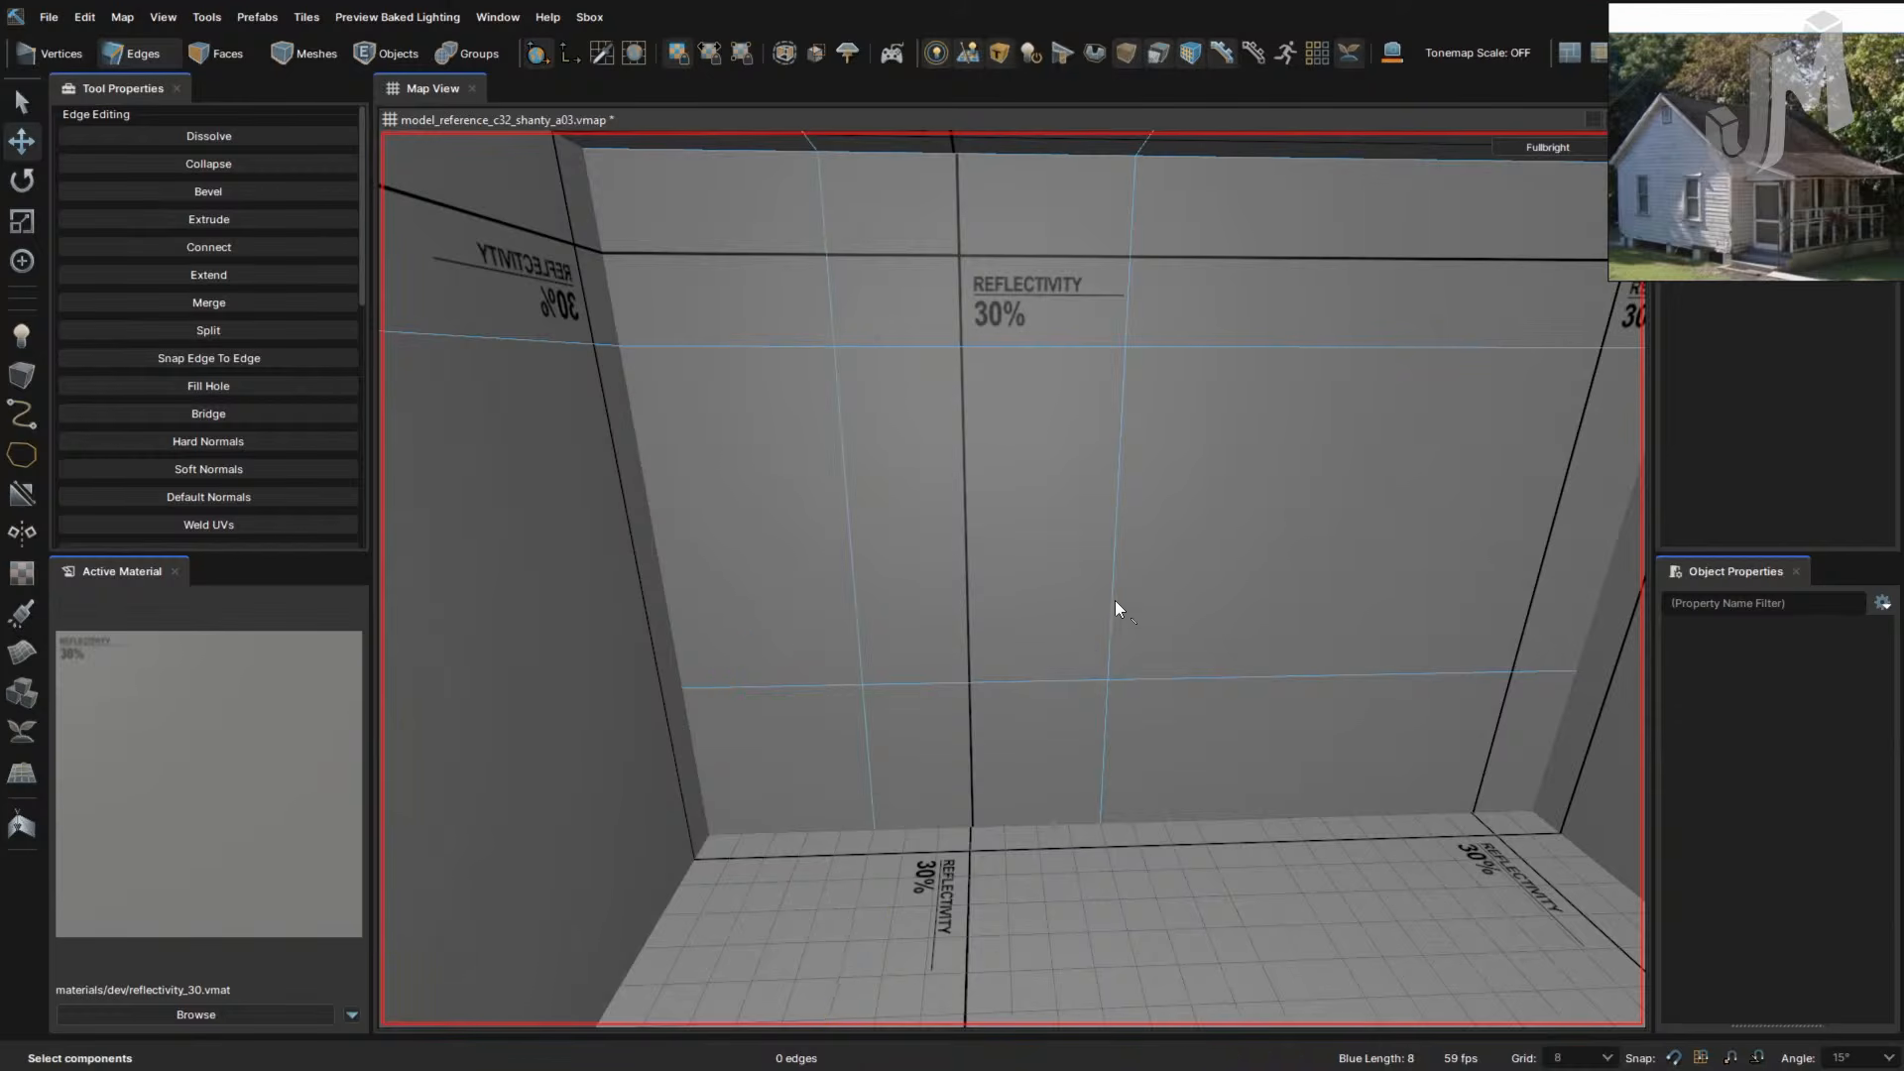
{"action": "right_click_drag", "start_coordinate": [1194, 684], "coordinate": [1252, 650]}
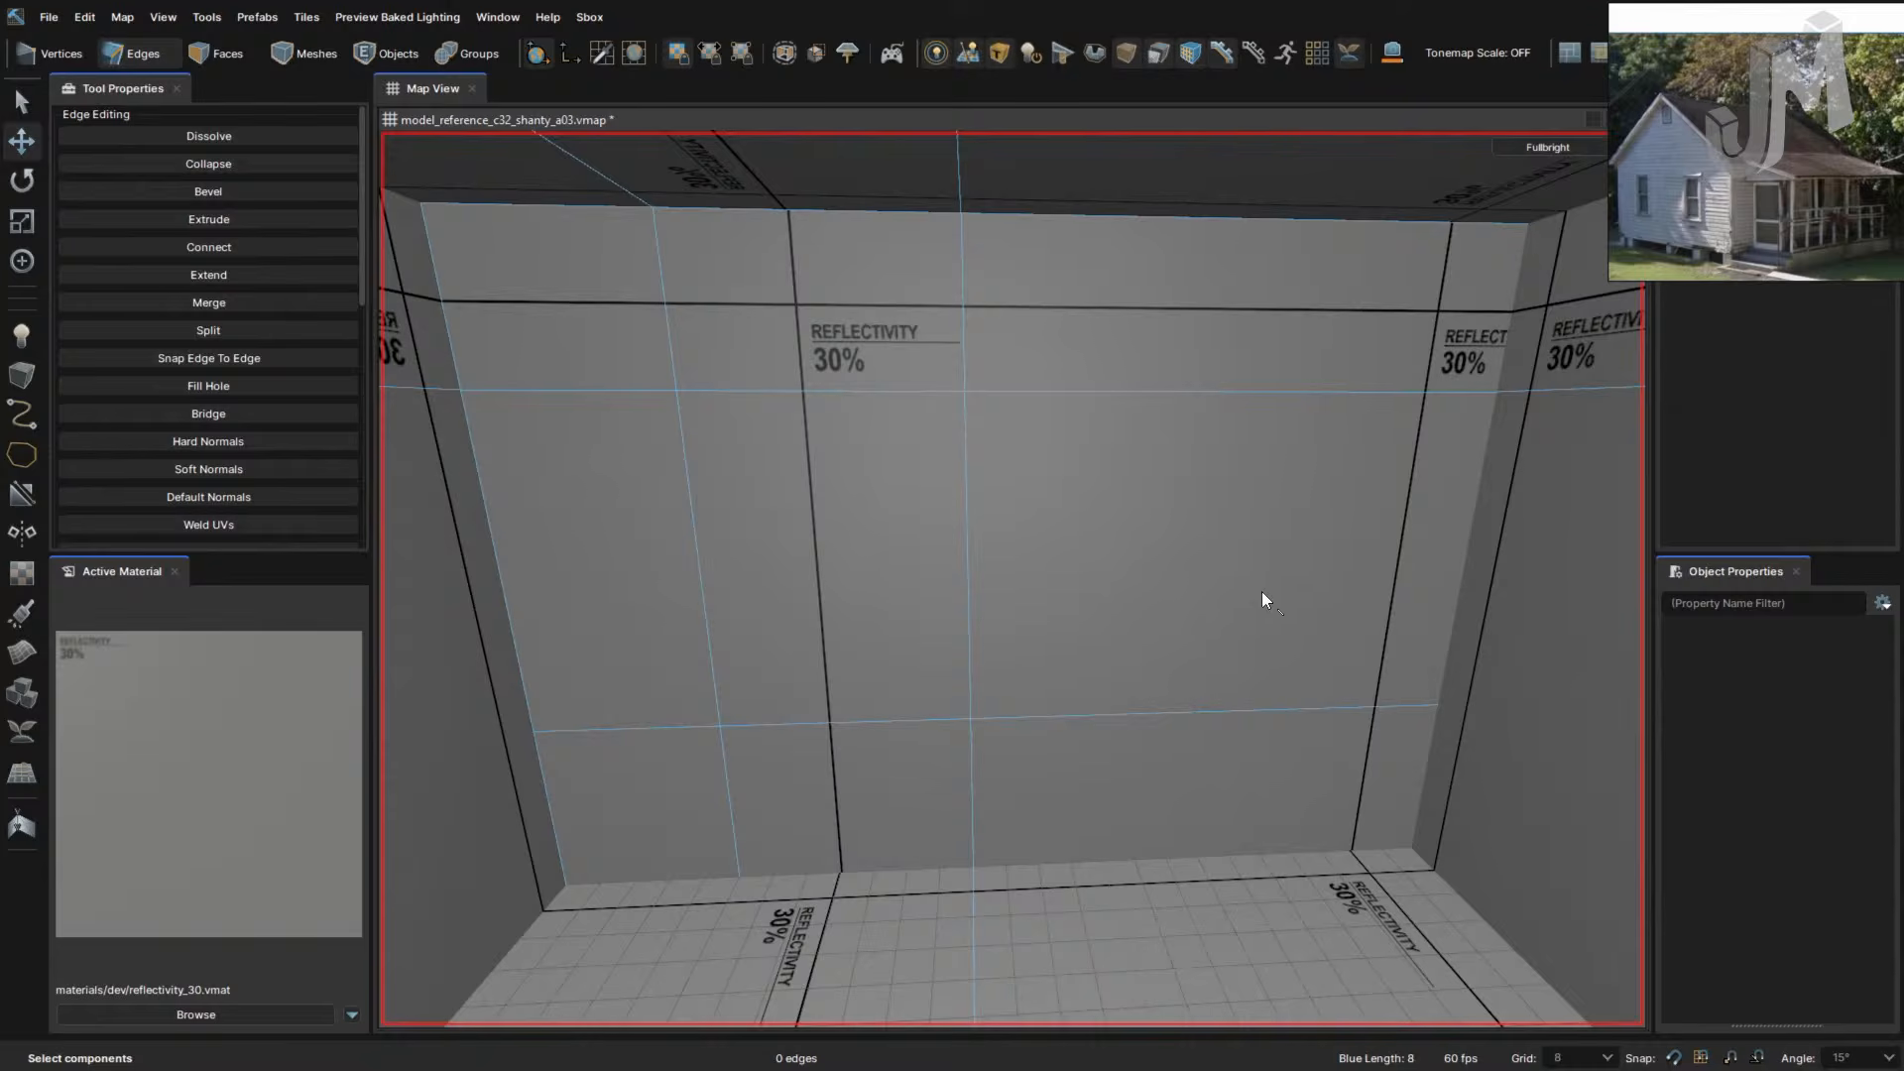
- Cut a vertical edge line from ceiling to floor and shift it left
{"action": "key", "text": "c"}
{"action": "left_click", "coordinate": [1293, 219]}
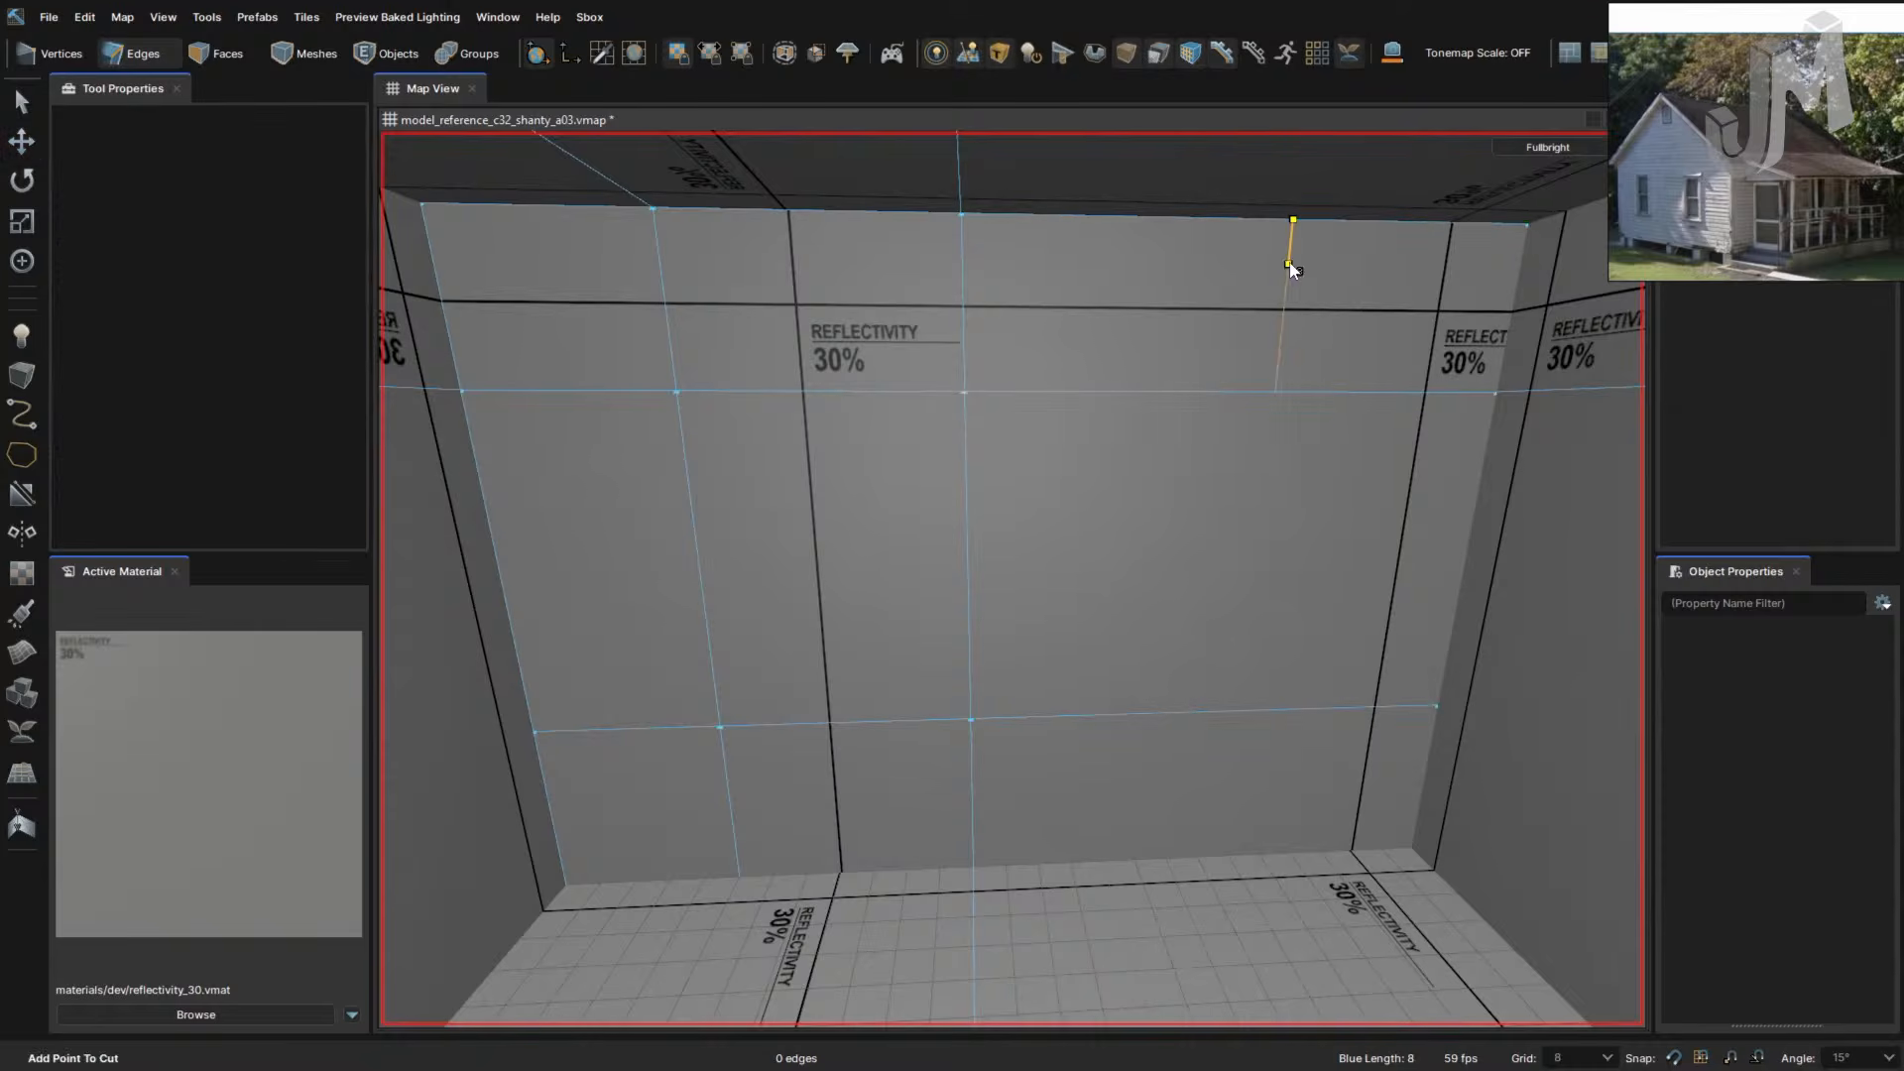
{"action": "left_click", "coordinate": [1275, 392]}
{"action": "left_click", "coordinate": [1256, 712]}
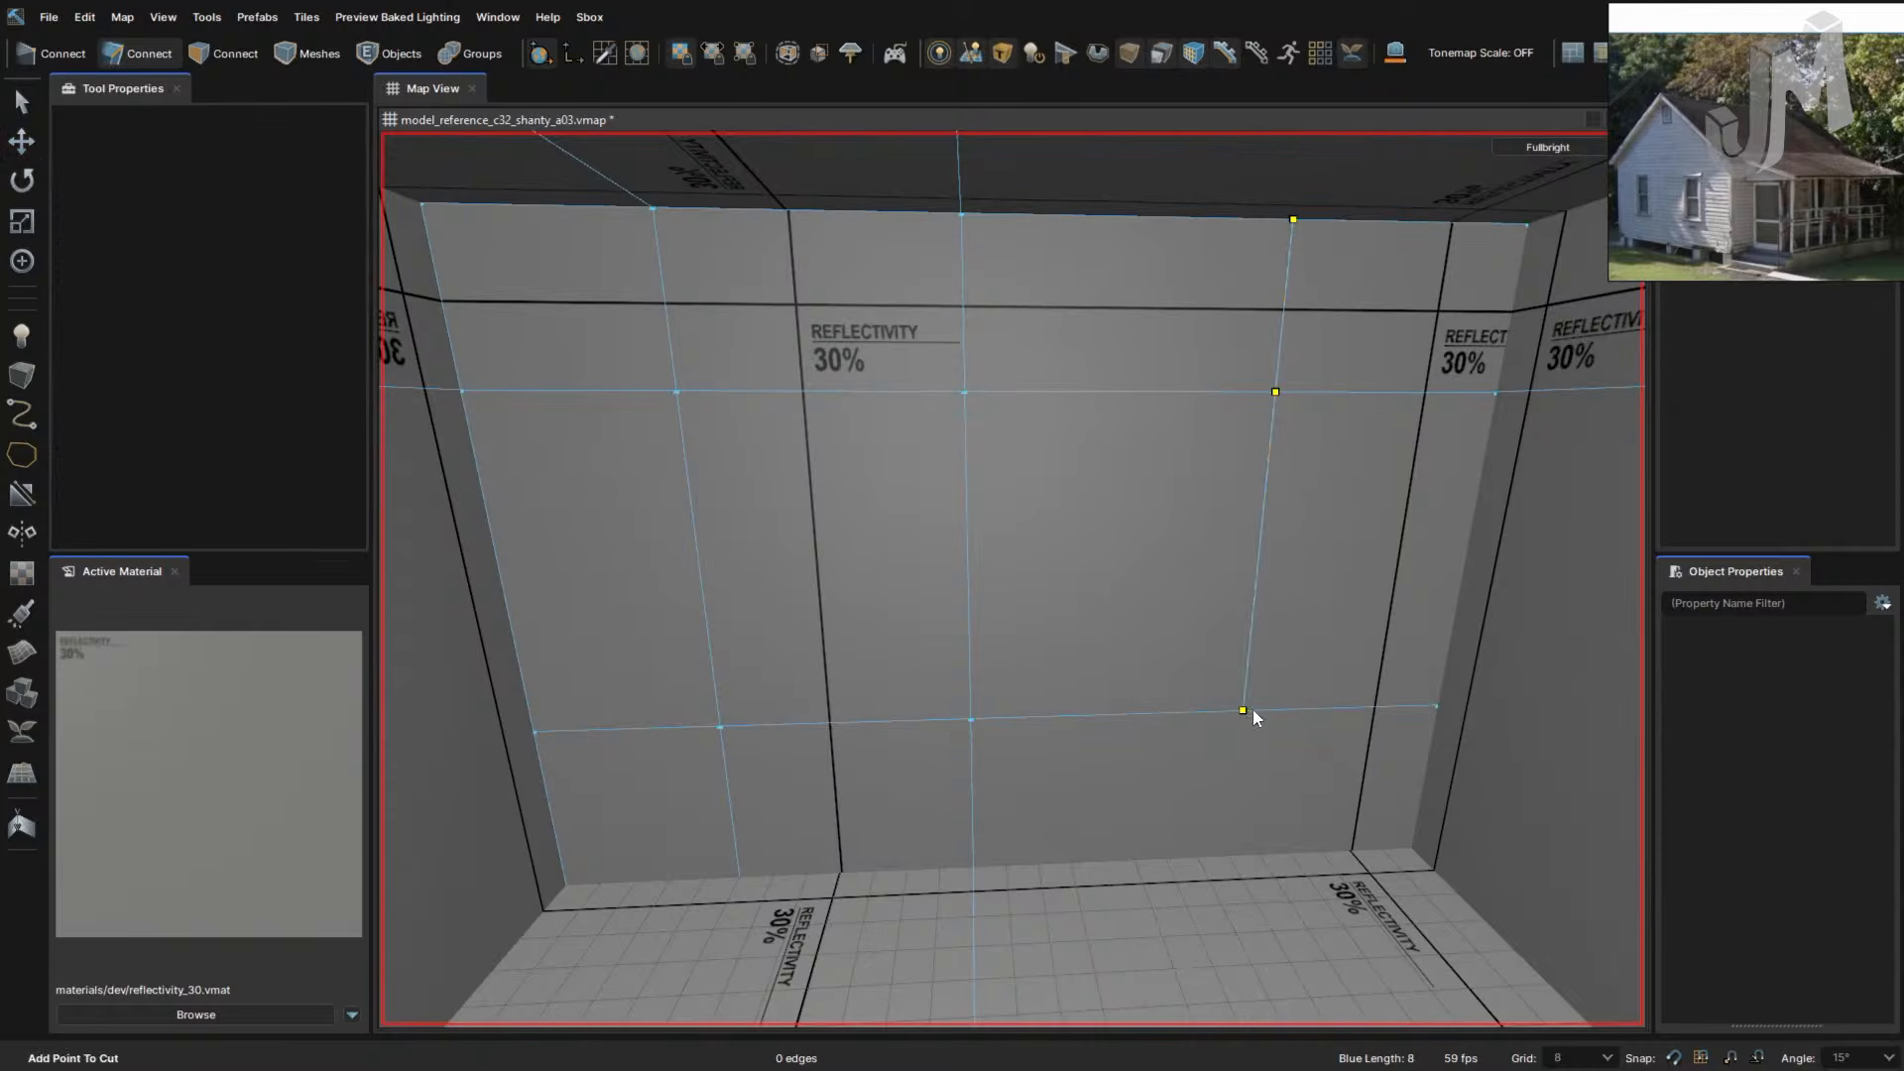
{"action": "left_click", "coordinate": [1230, 856]}
{"action": "key", "text": "Return"}
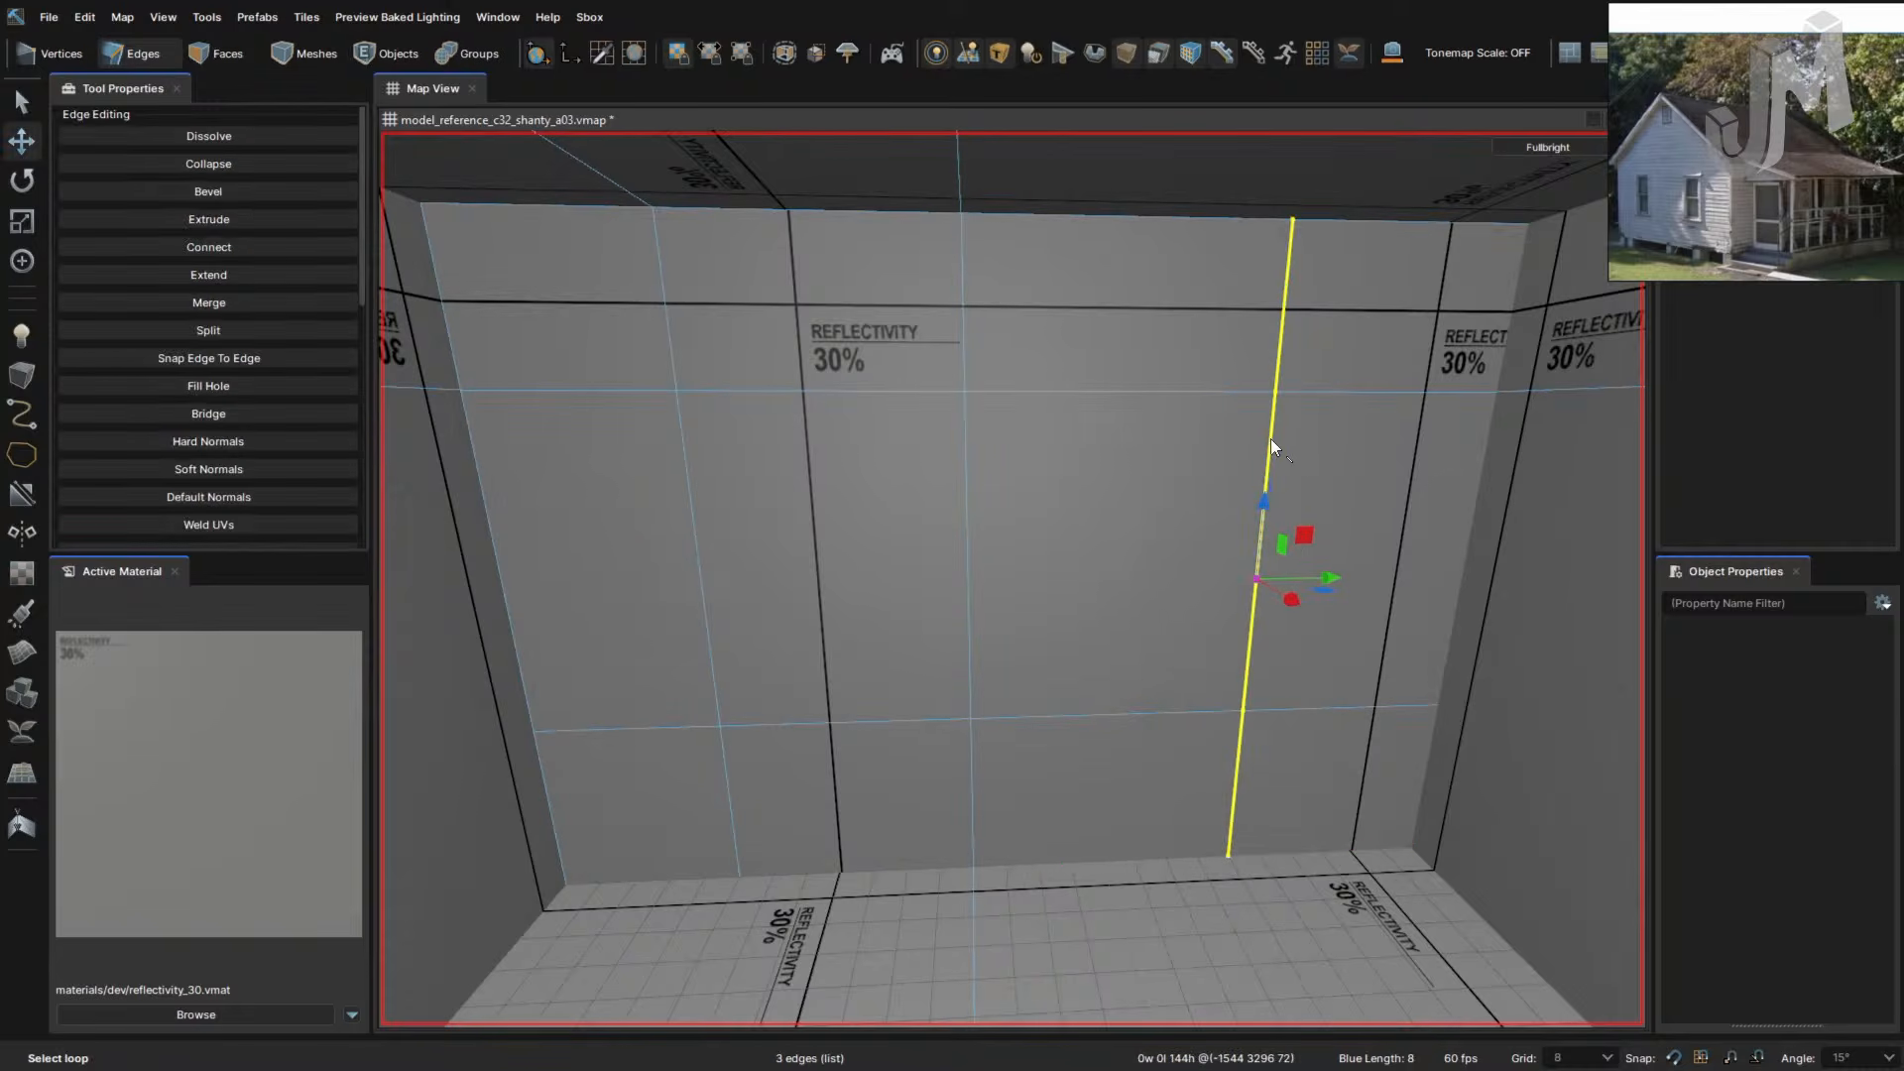
{"action": "left_click_drag", "start_coordinate": [1333, 583], "coordinate": [1180, 579]}
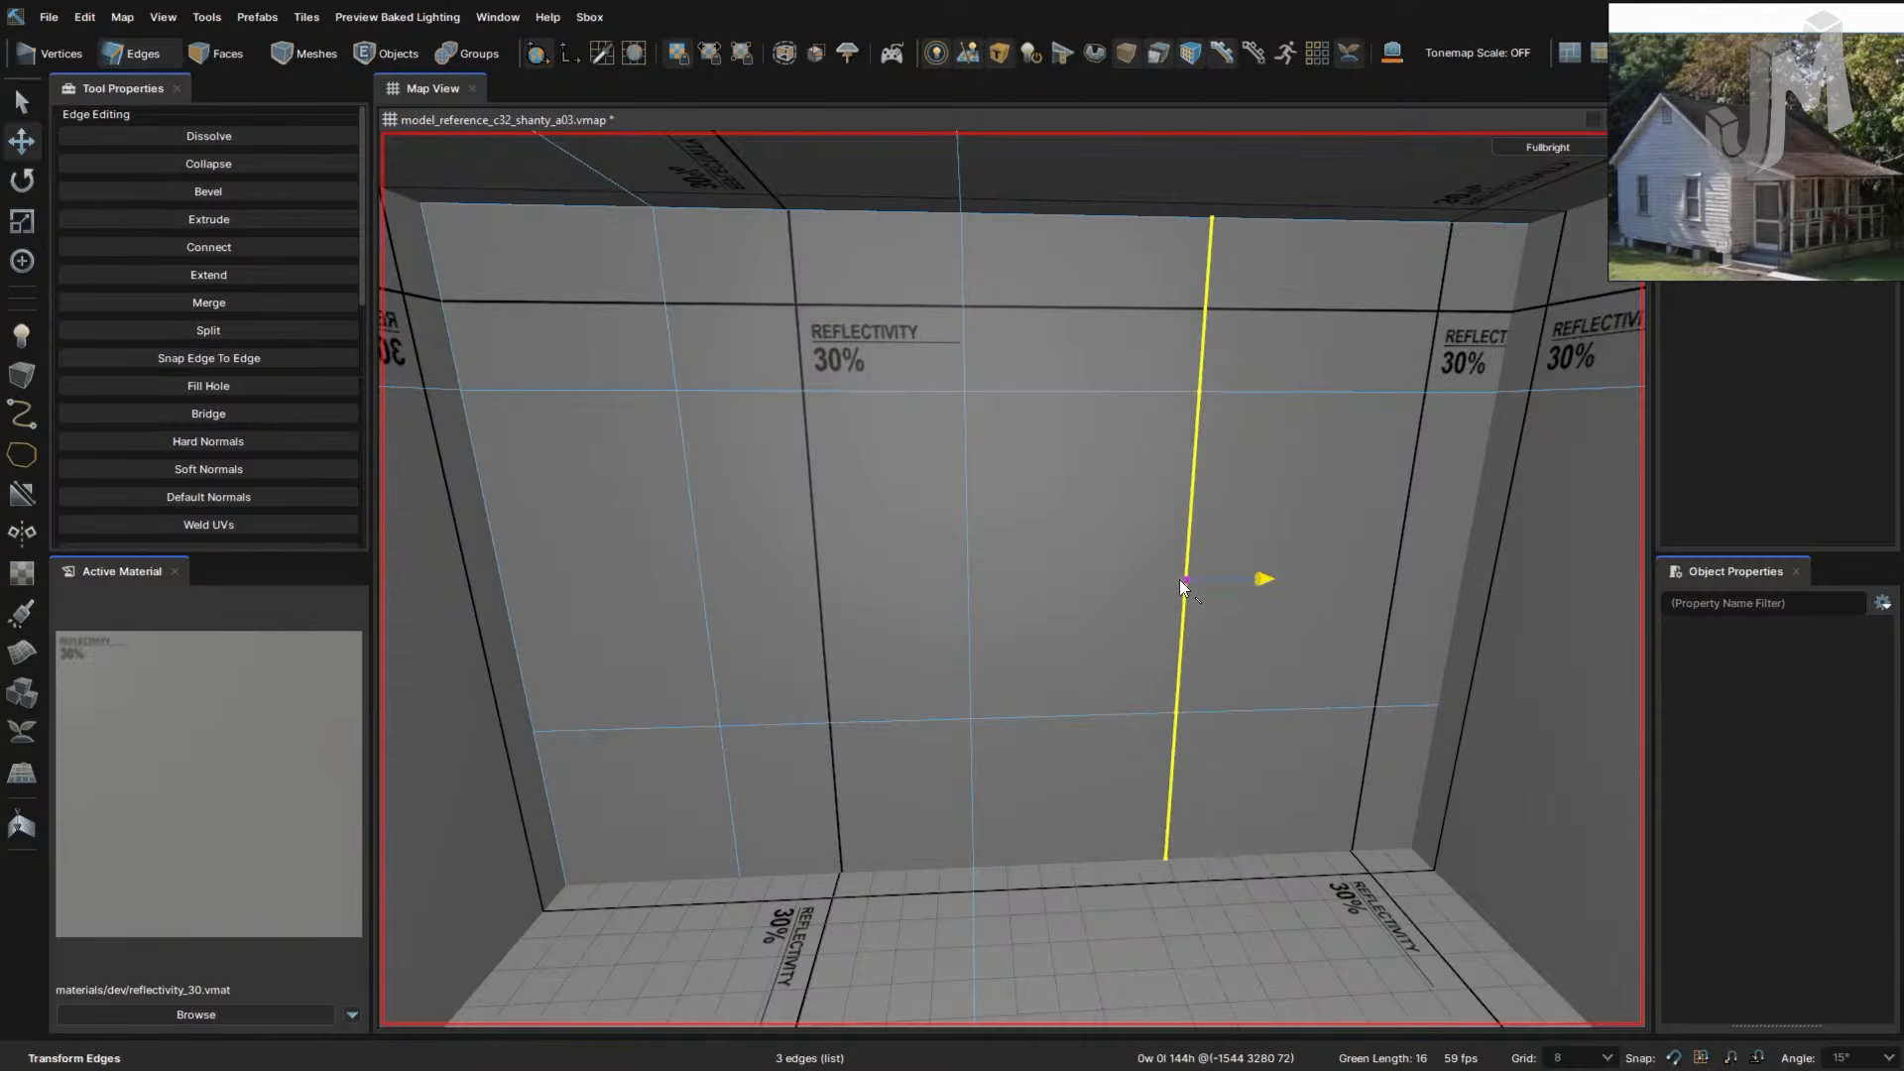
{"action": "right_click_drag", "start_coordinate": [1083, 786], "coordinate": [1166, 757]}
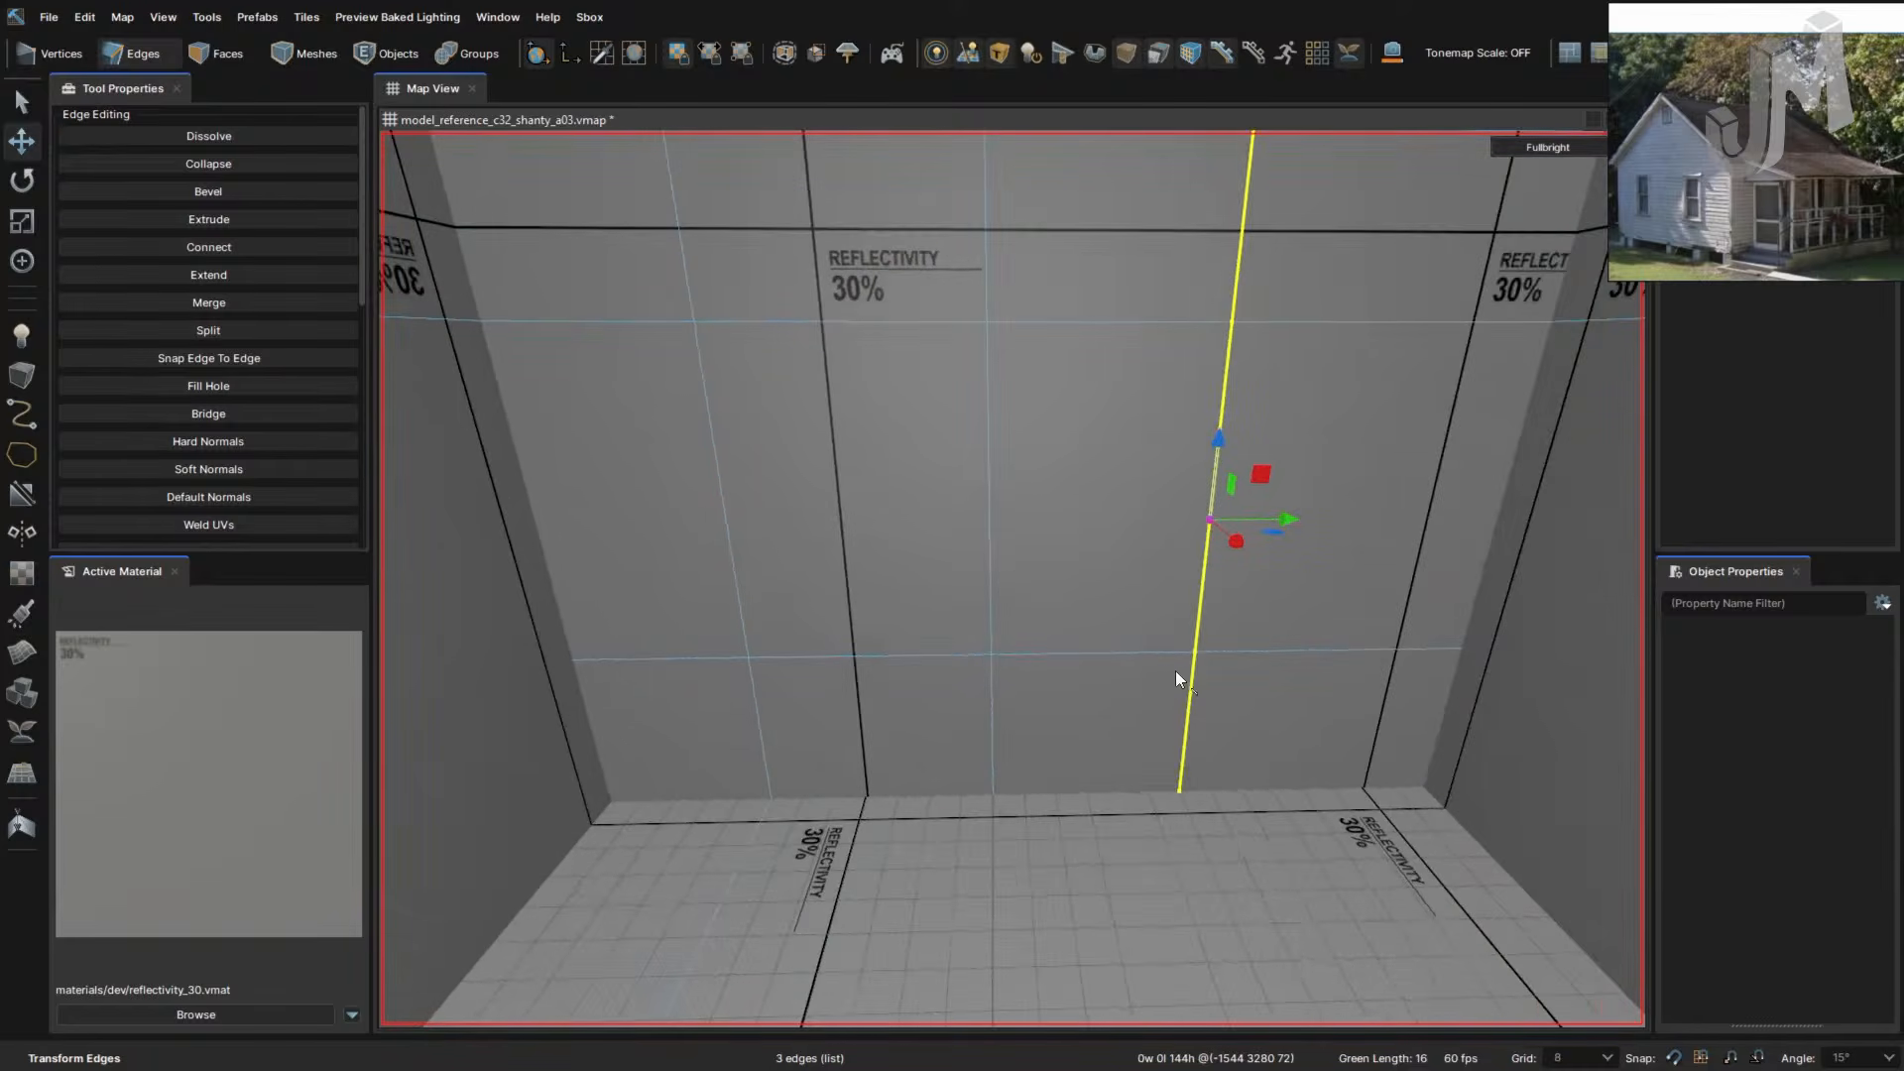
{"action": "right_click", "coordinate": [1128, 648]}
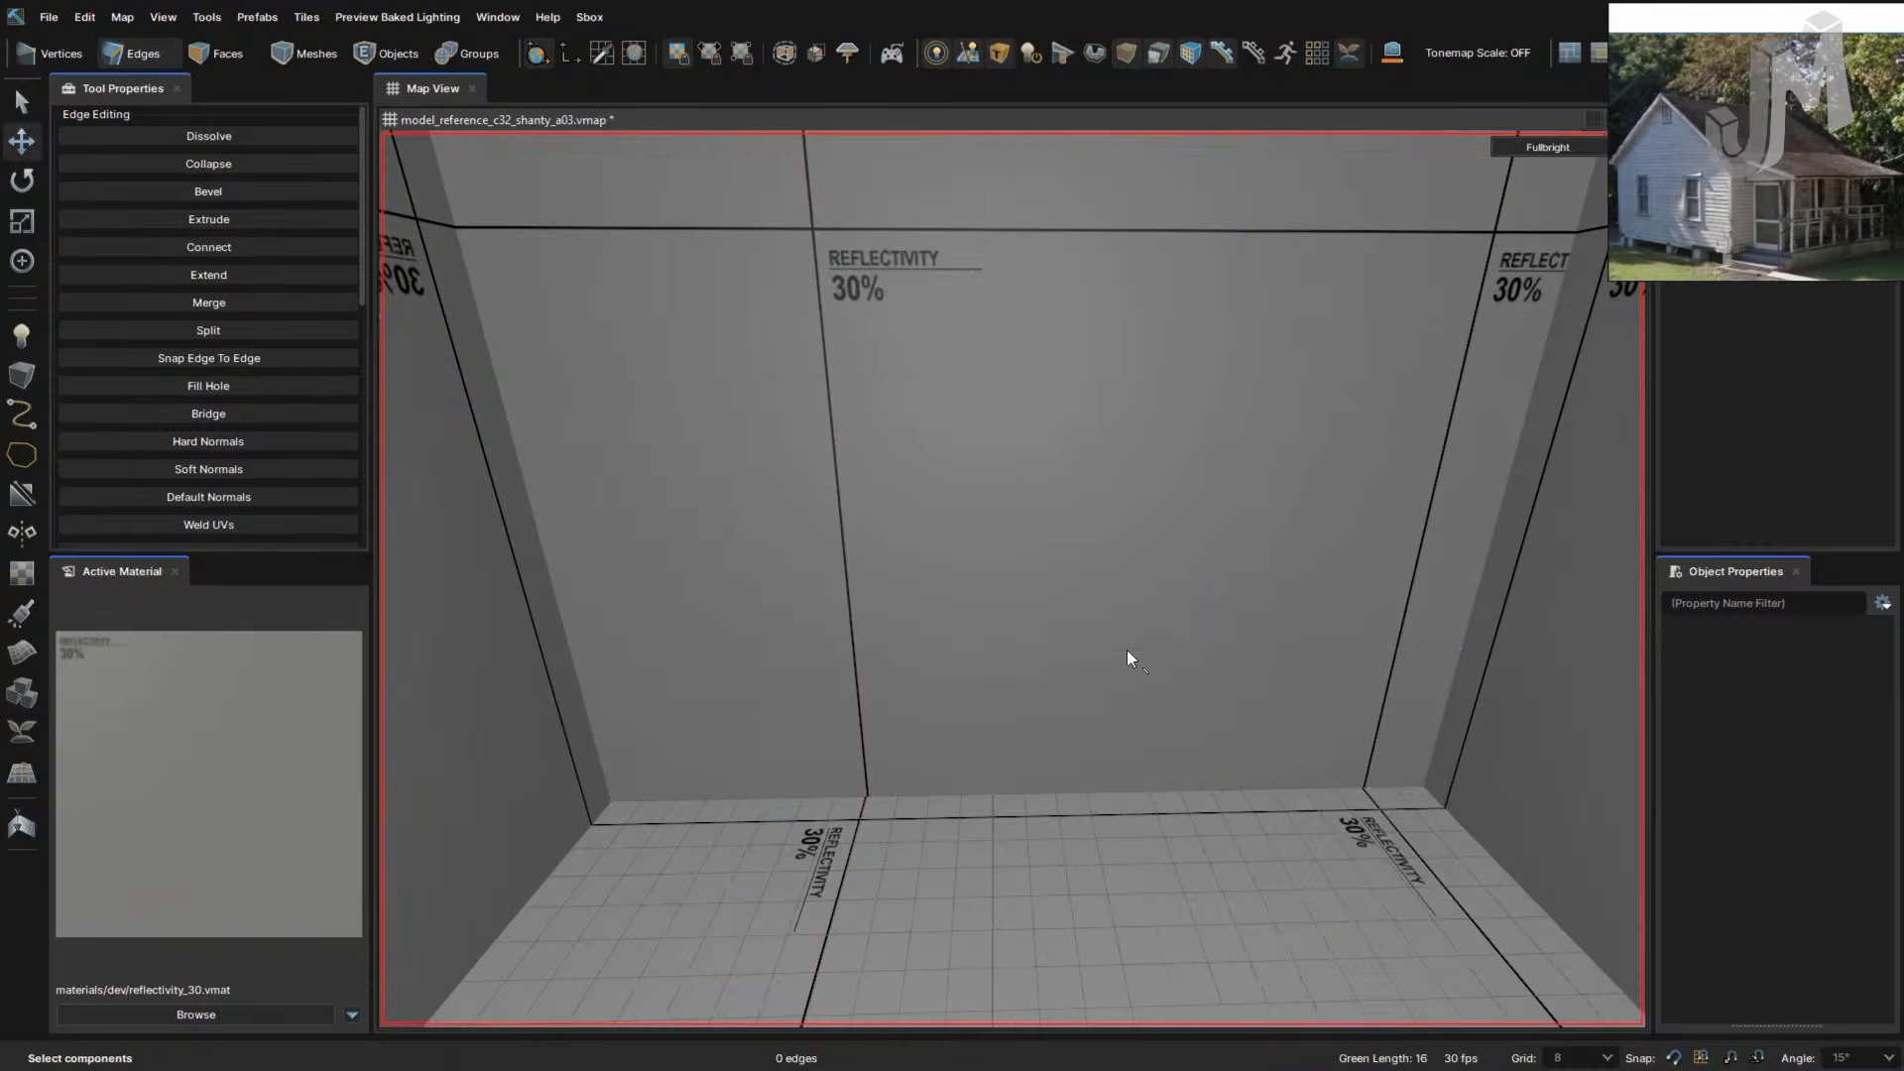
{"action": "left_click", "coordinate": [1127, 651]}
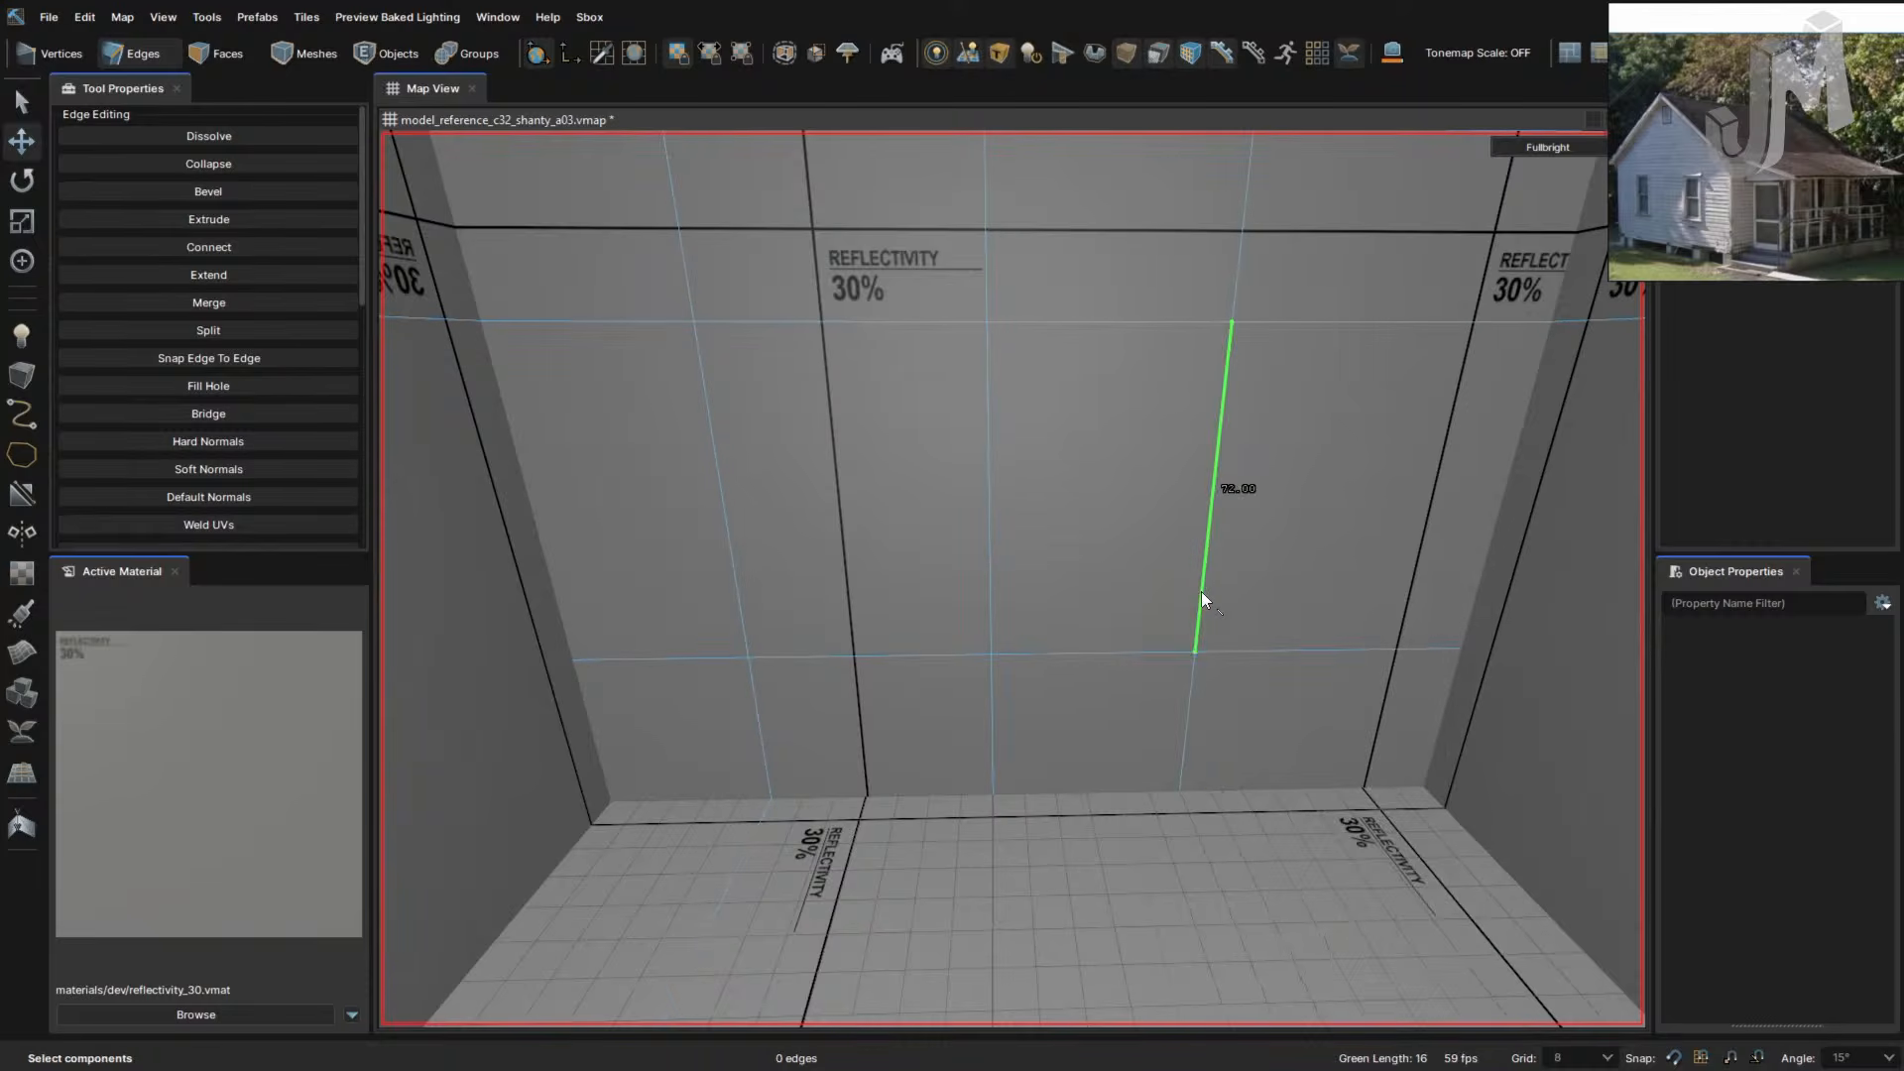
{"action": "right_click_drag", "start_coordinate": [1210, 587], "coordinate": [1274, 542]}
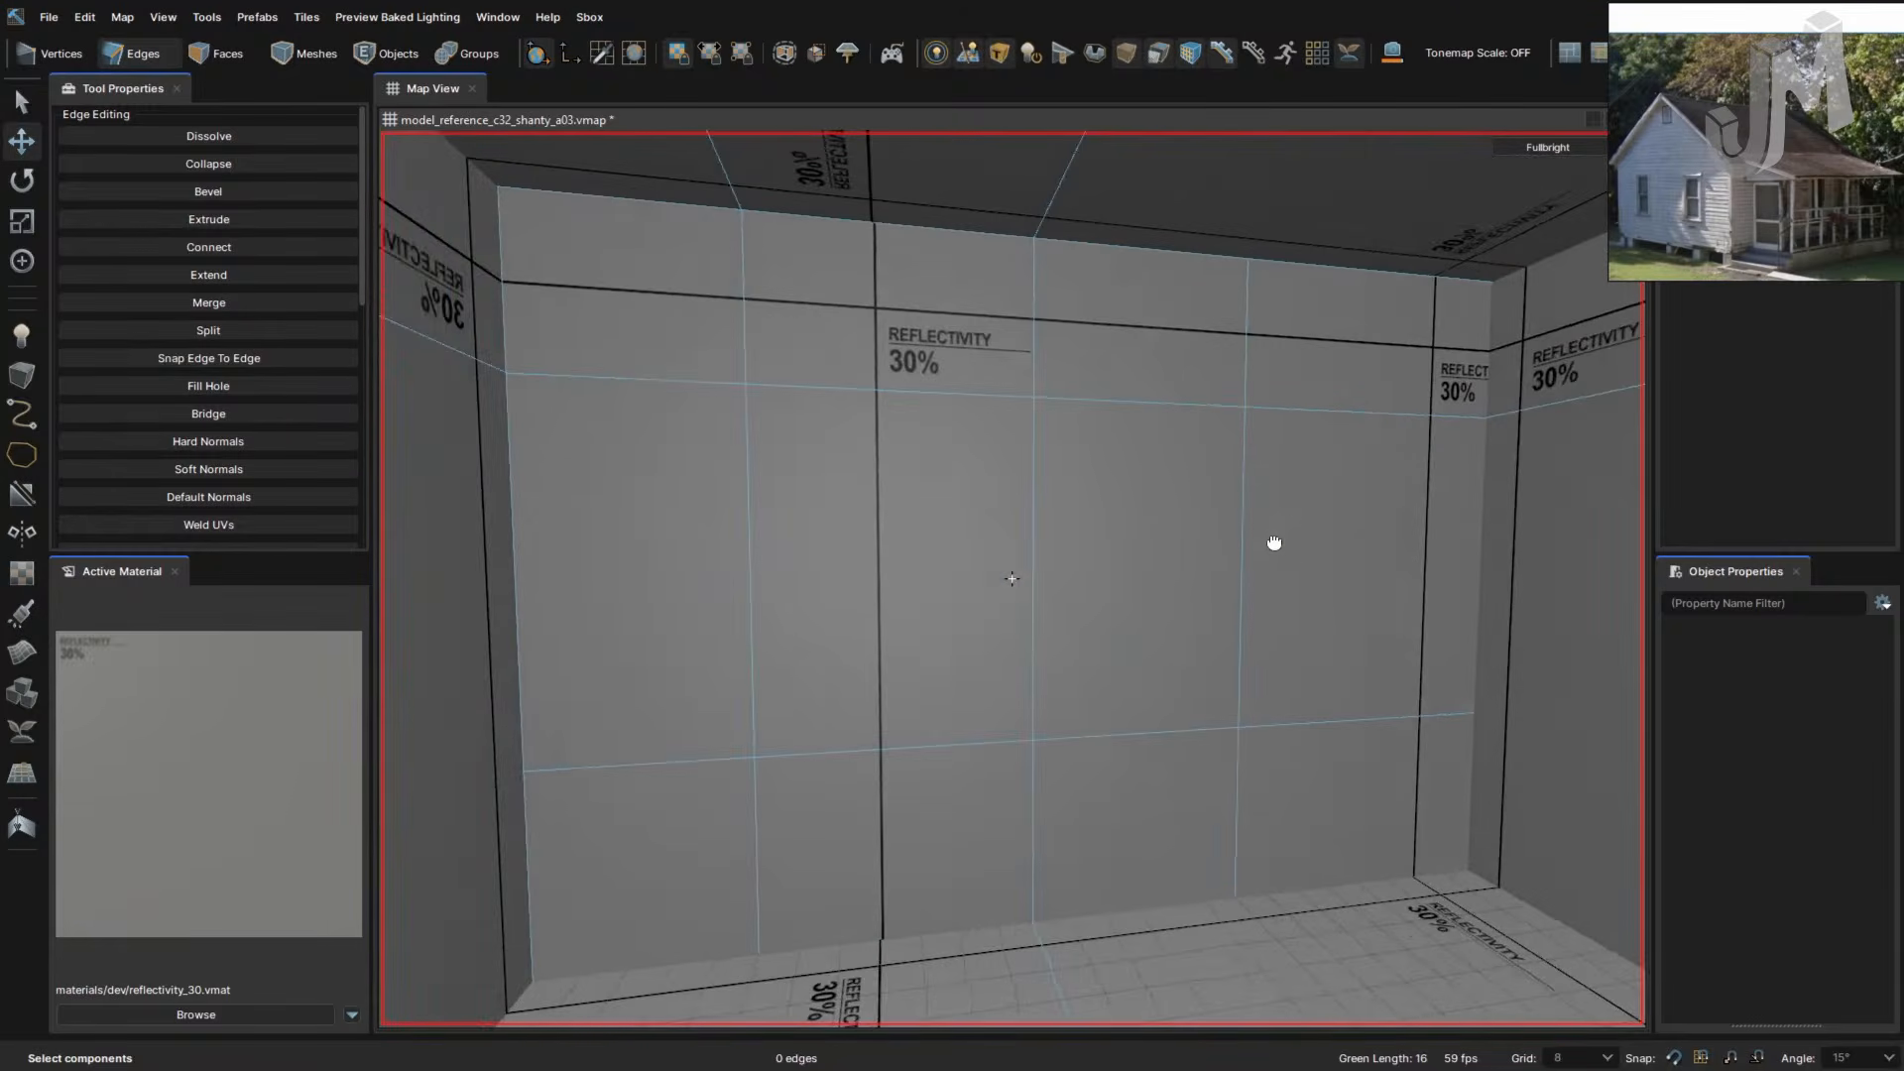
- Push the framed wall face inward and delete it to open a window hole
{"action": "key", "text": "3"}
{"action": "key", "text": "4"}
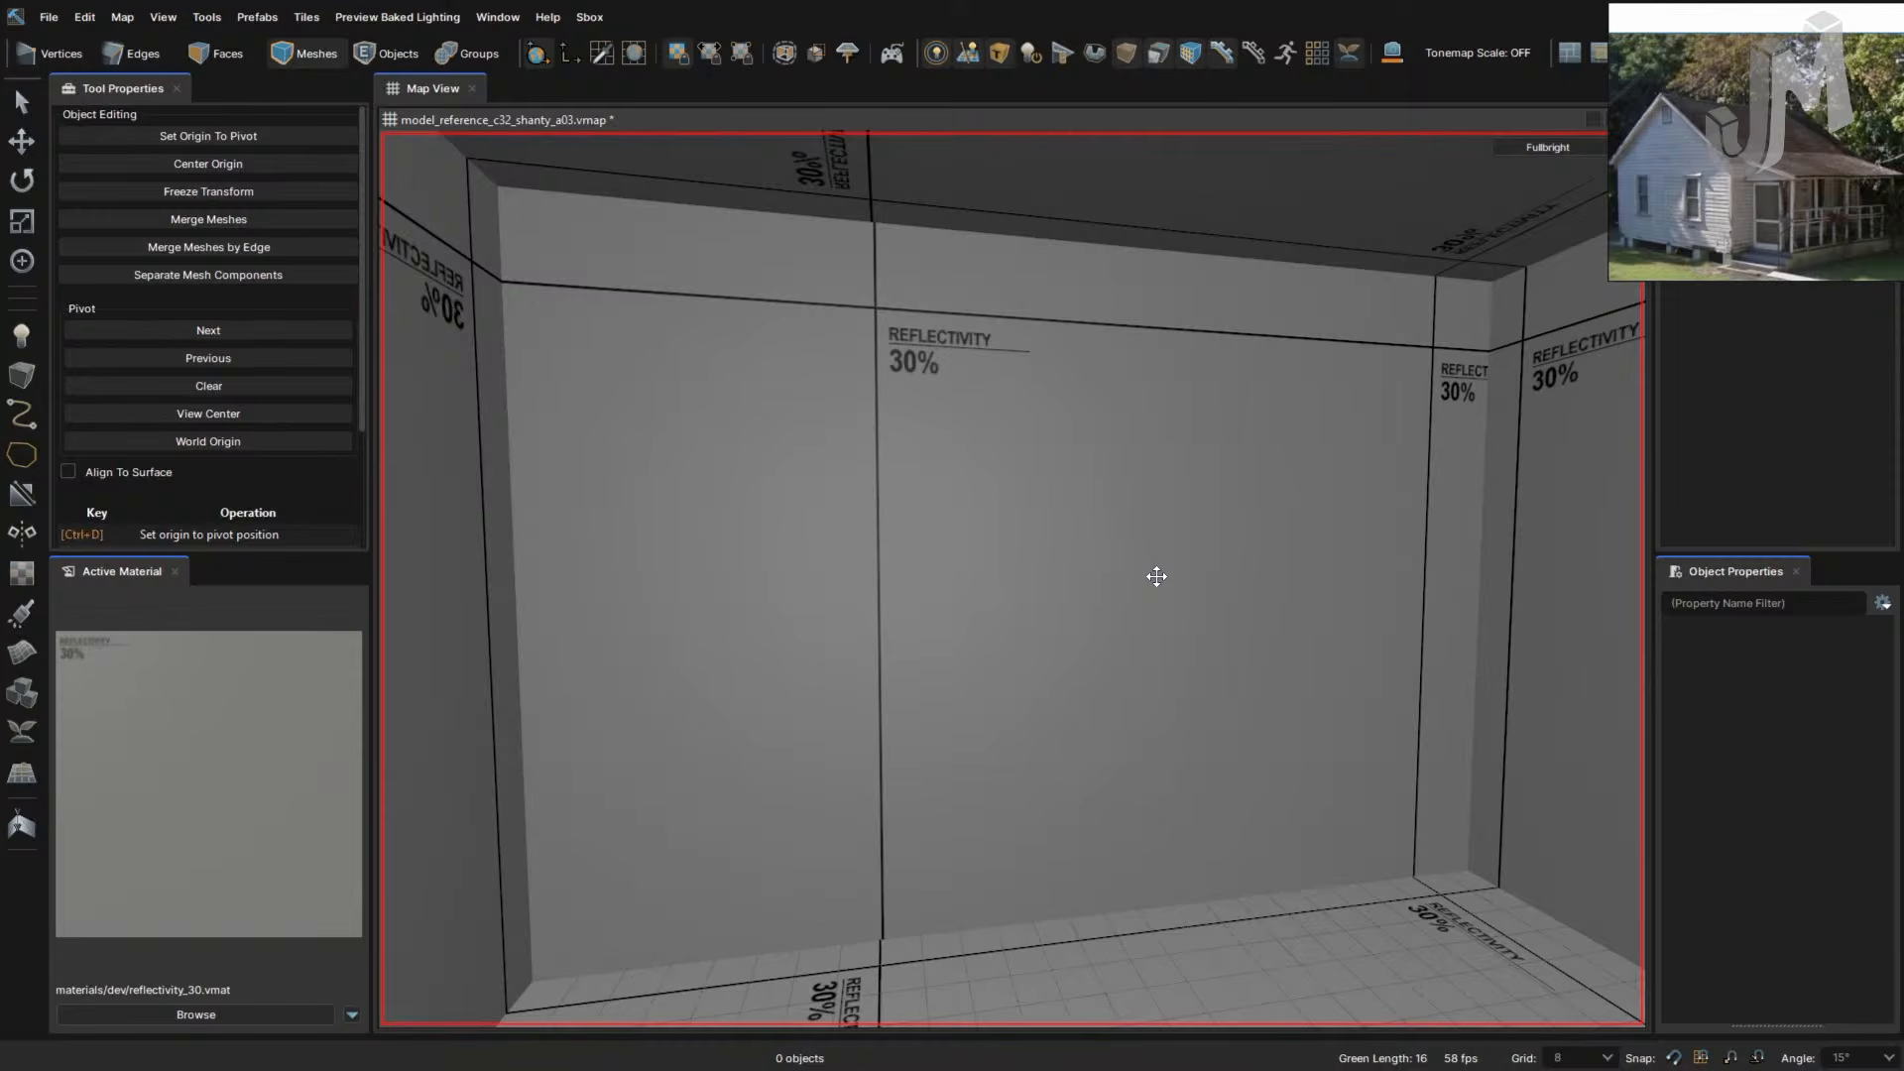
{"action": "key", "text": "3"}
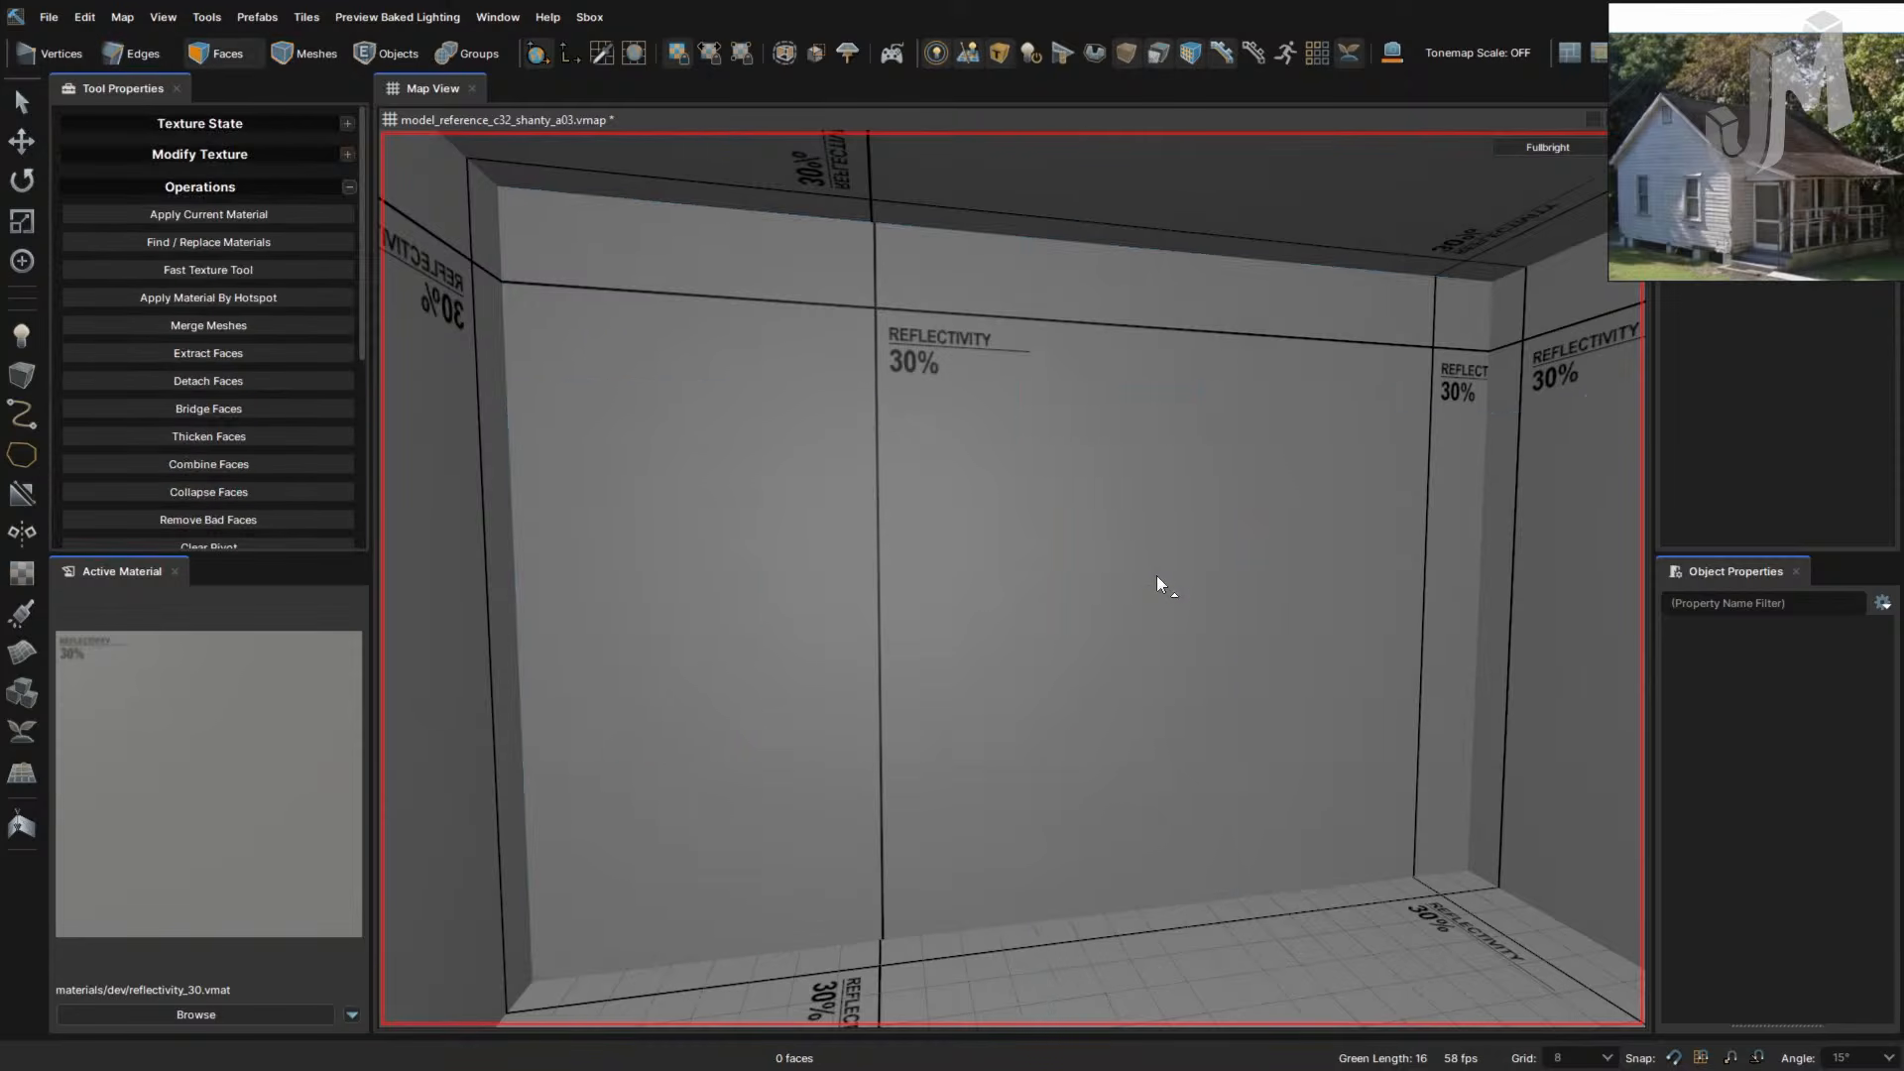
{"action": "left_click", "coordinate": [1156, 575]}
{"action": "left_click_drag", "start_coordinate": [1168, 585], "coordinate": [1130, 569], "text": "shift"}
{"action": "key", "text": "Delete"}
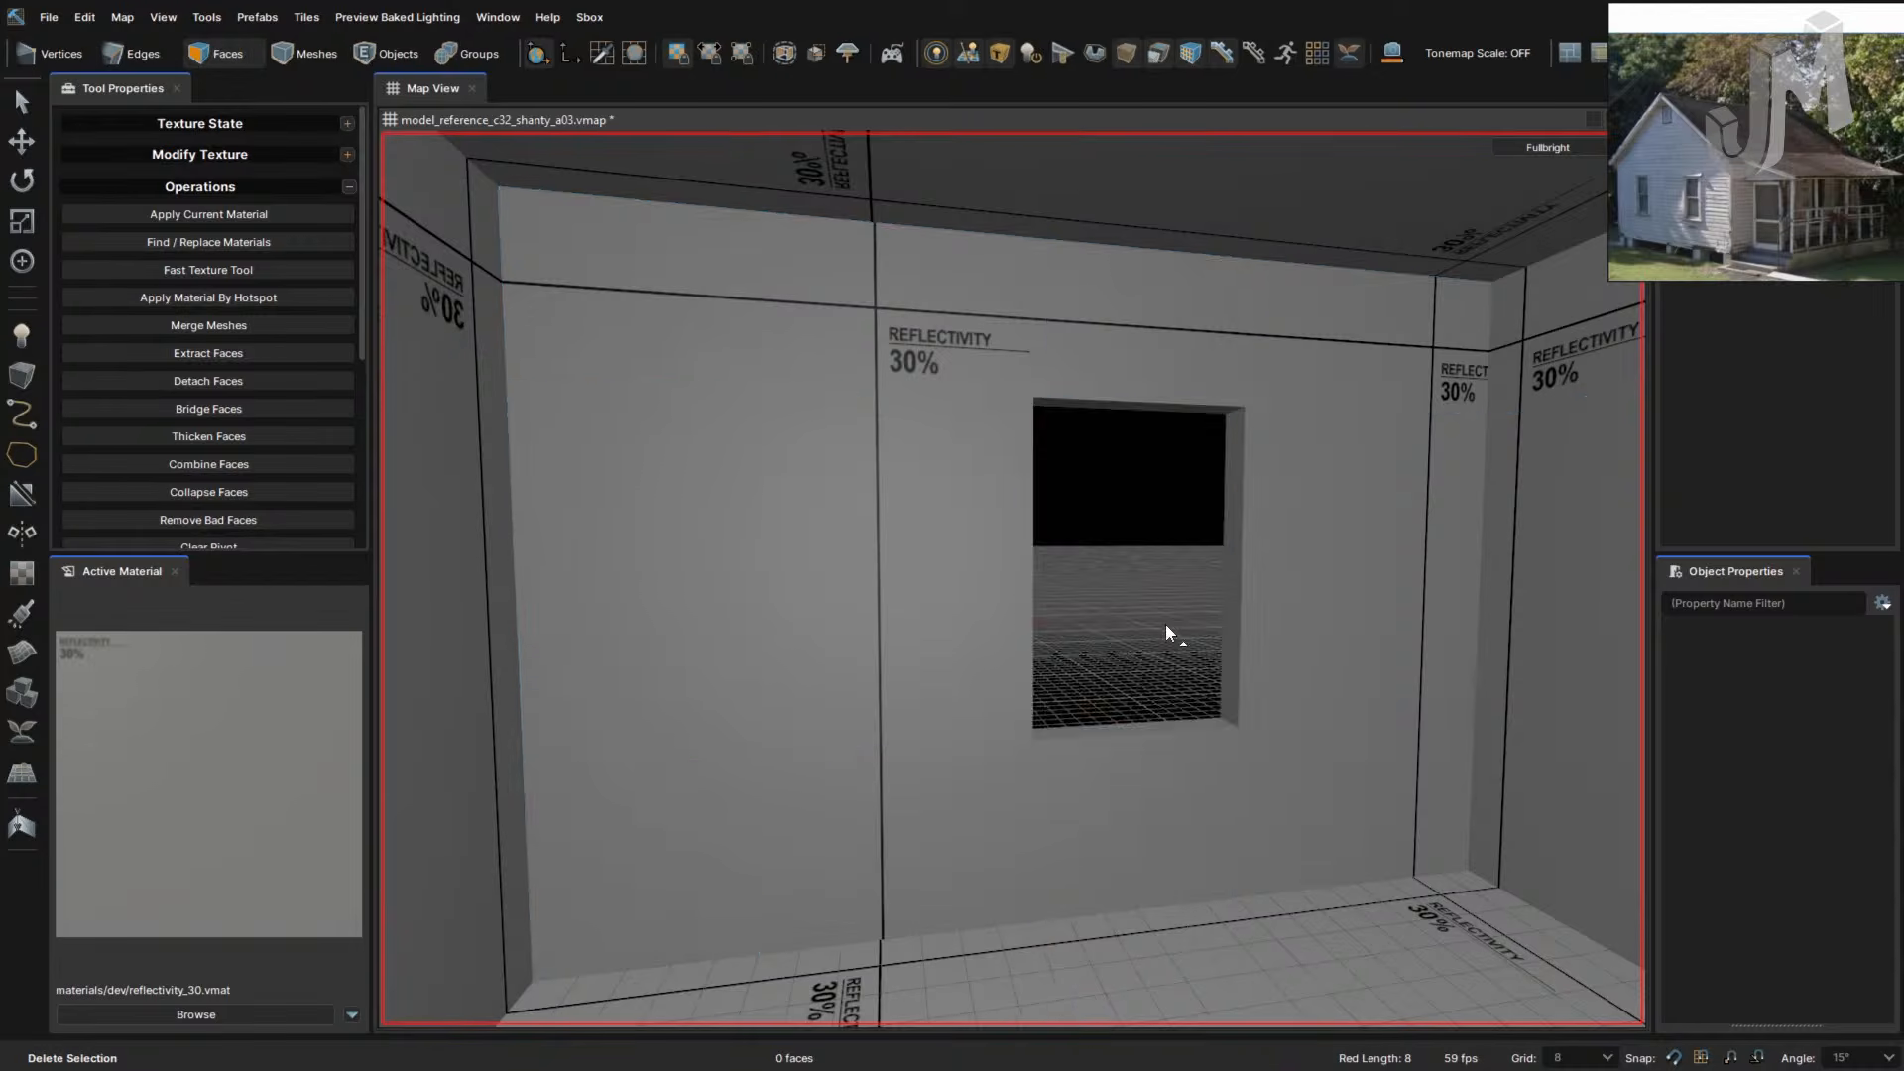
- Select the other wall's face, then return to Edges mode facing the corner wall
{"action": "right_click_drag", "start_coordinate": [1166, 626], "coordinate": [1180, 632]}
{"action": "left_click", "coordinate": [1152, 542]}
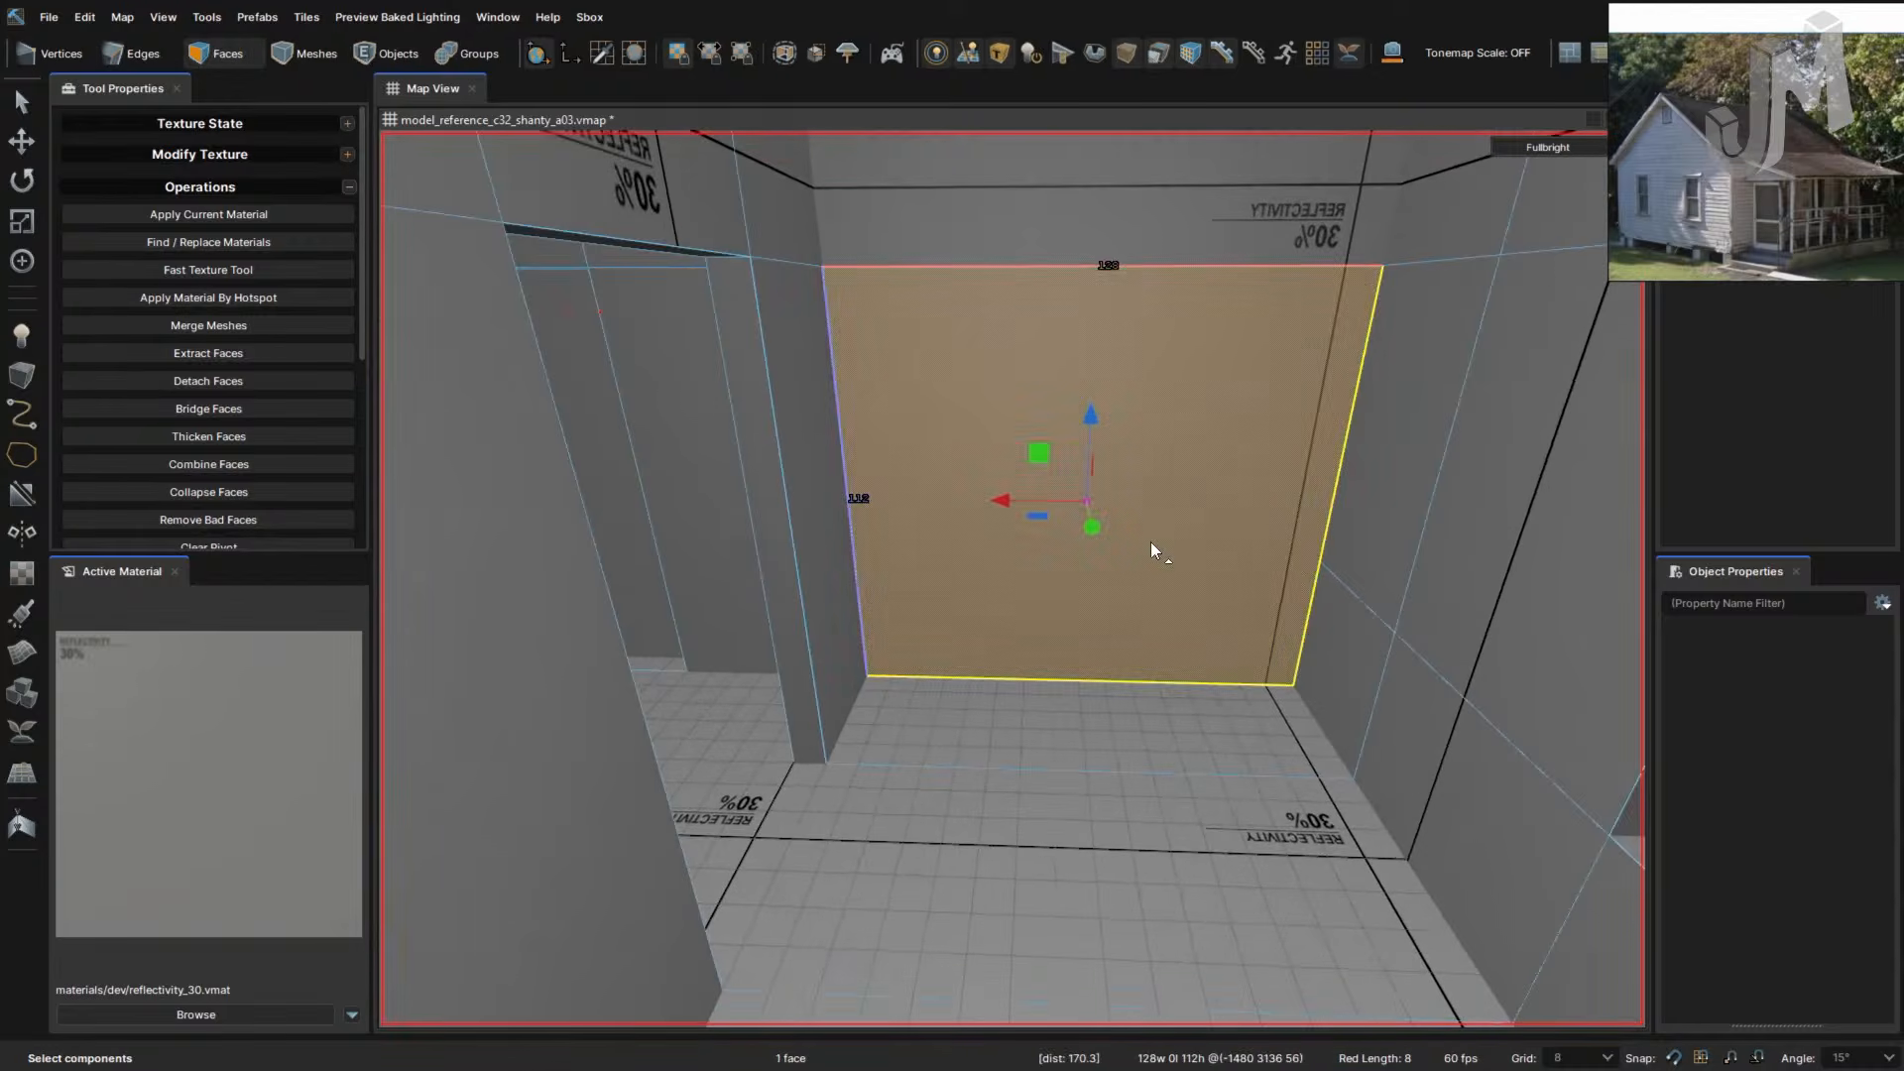
{"action": "right_click_drag", "start_coordinate": [1212, 510], "coordinate": [1261, 533]}
{"action": "key", "text": "2"}
{"action": "right_click_drag", "start_coordinate": [1139, 616], "coordinate": [1139, 611]}
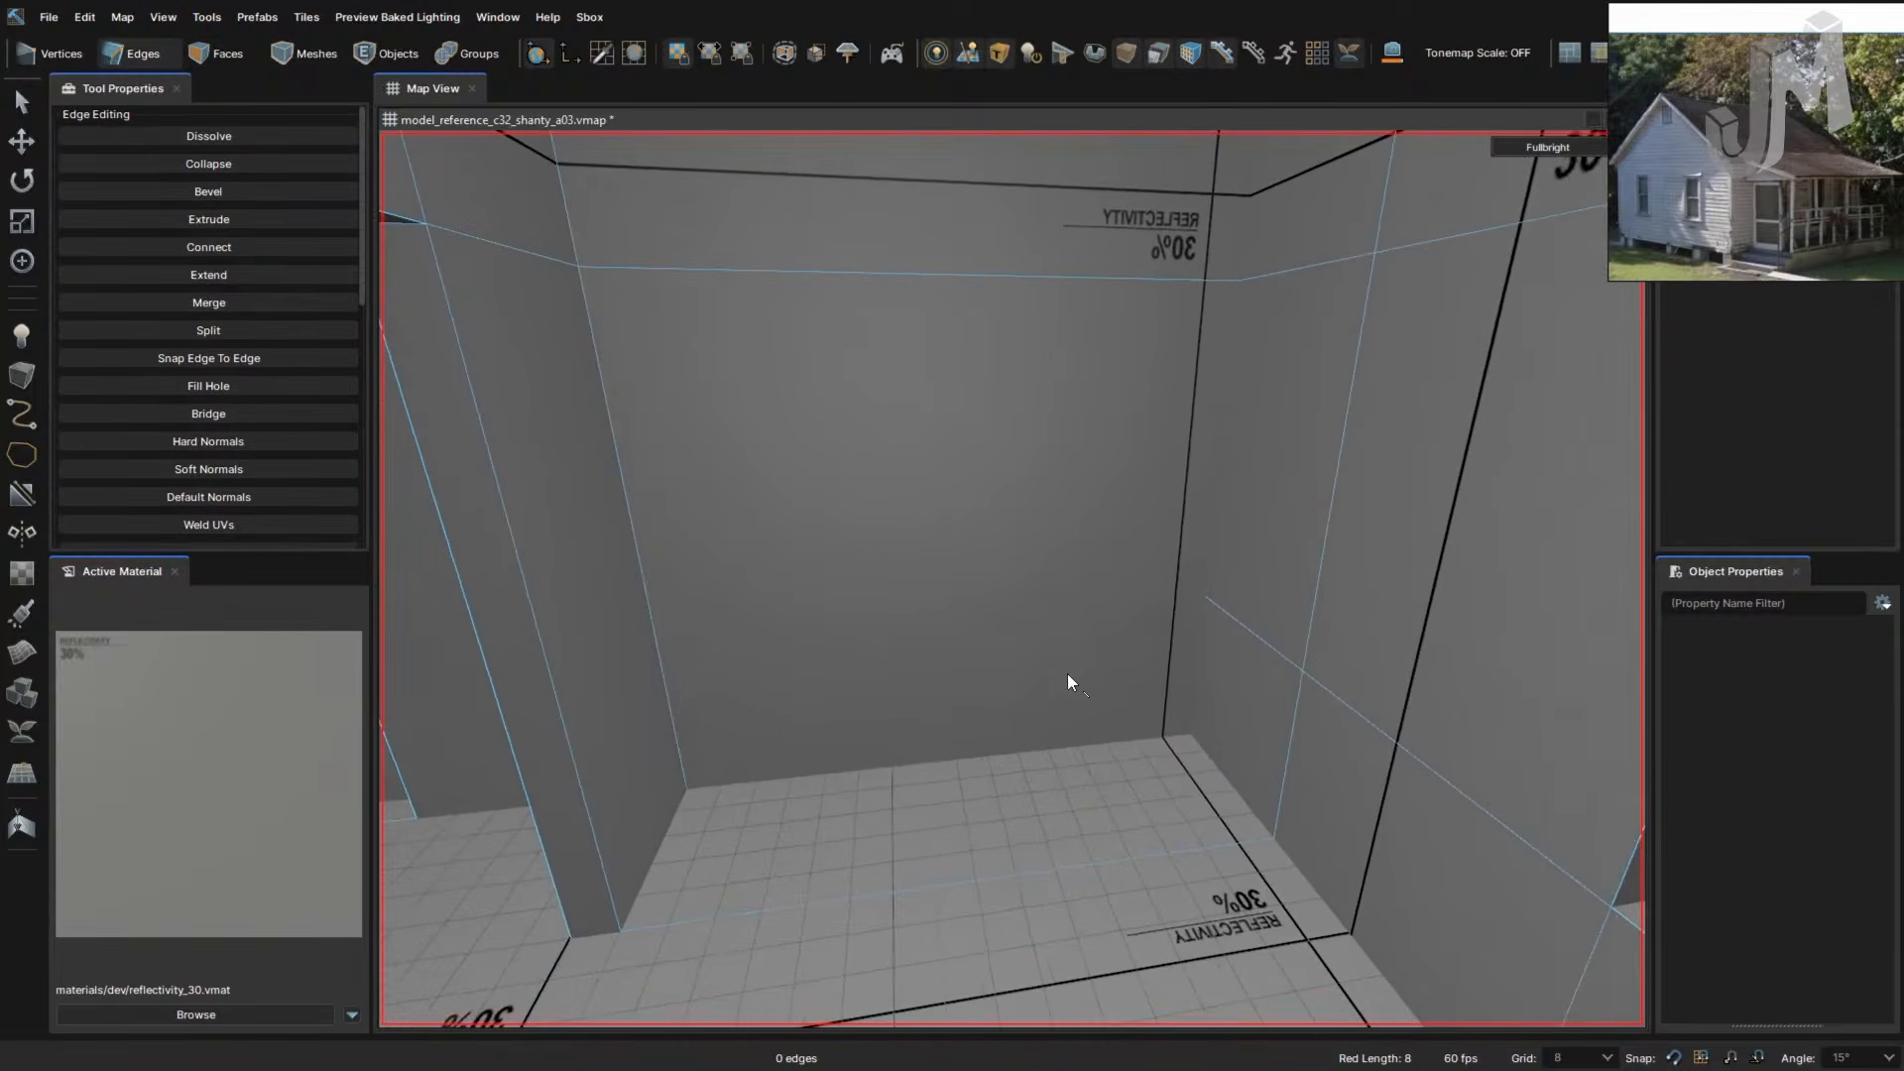
{"action": "right_click_drag", "start_coordinate": [1067, 674], "coordinate": [1068, 674]}
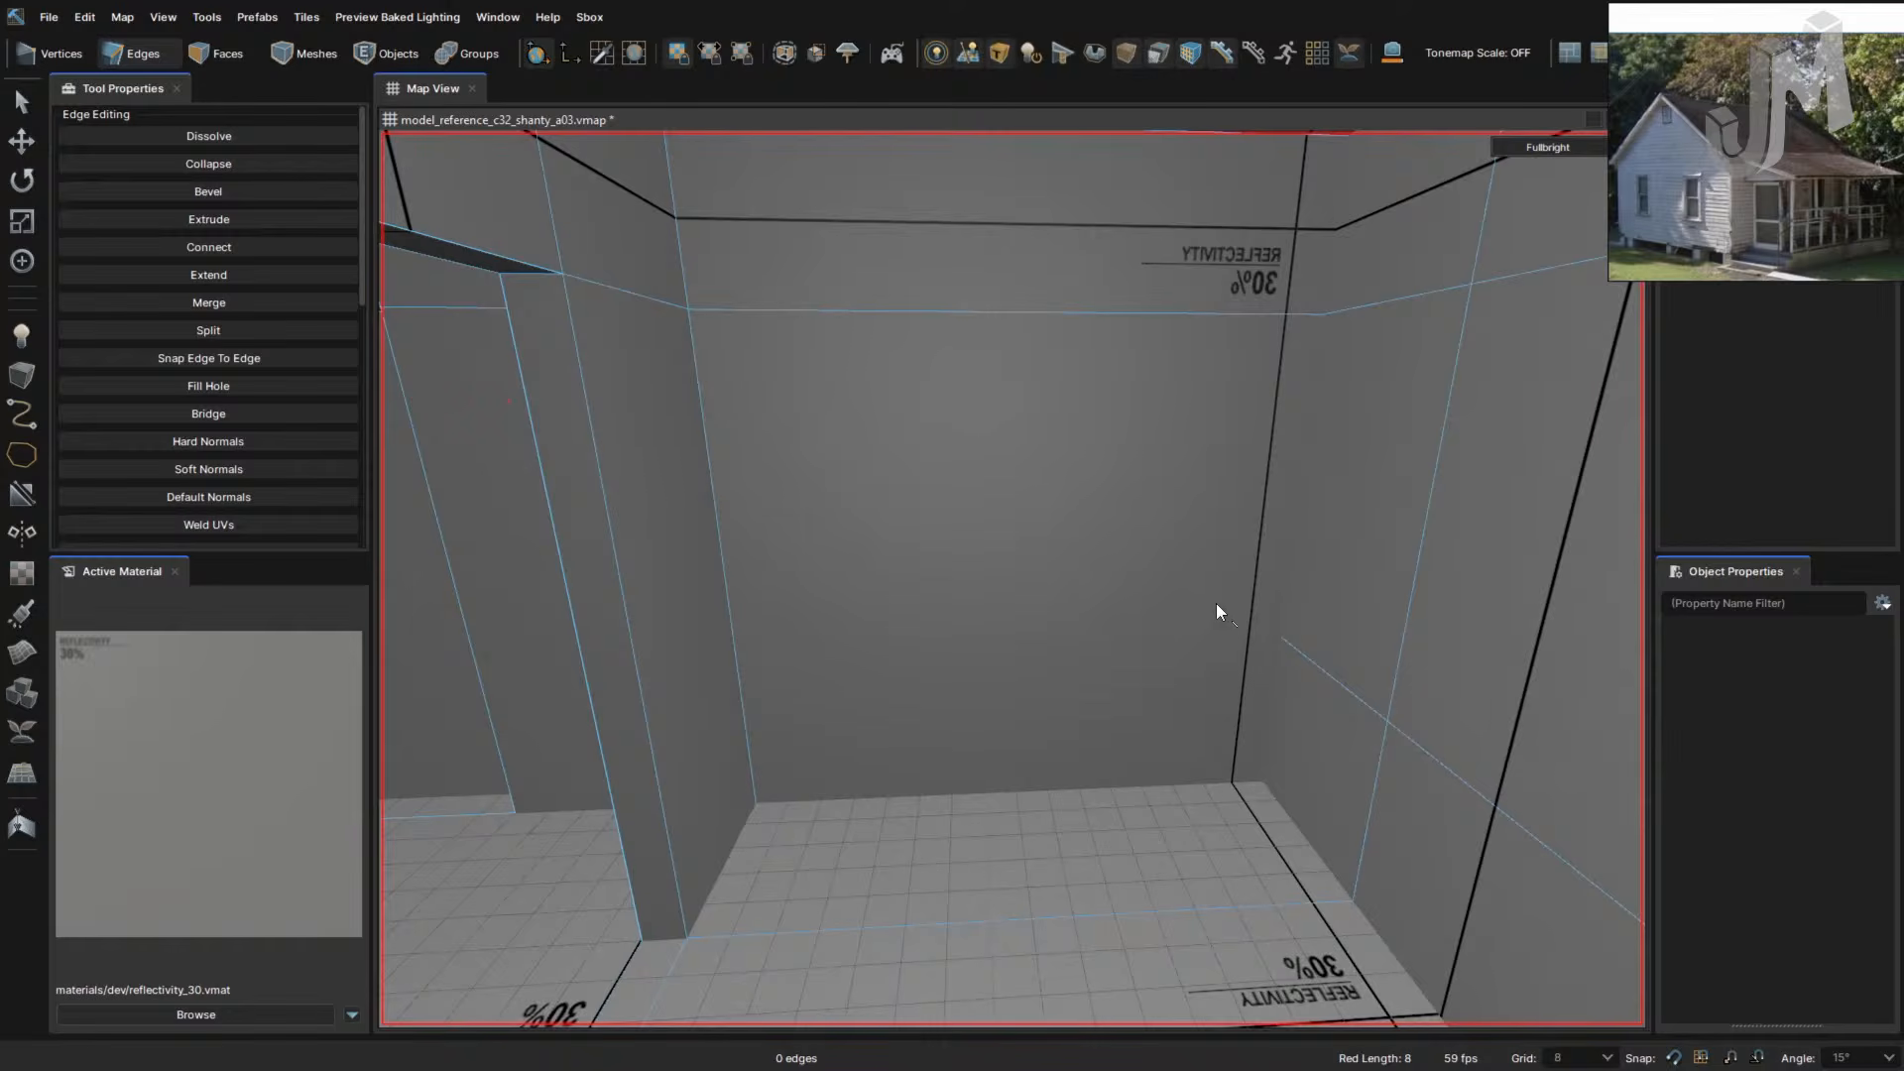
- Cut a horizontal line across the back wall, then try bevelling and connecting its vertical edges, undoing both
{"action": "key", "text": "c"}
{"action": "left_click", "coordinate": [1281, 637]}
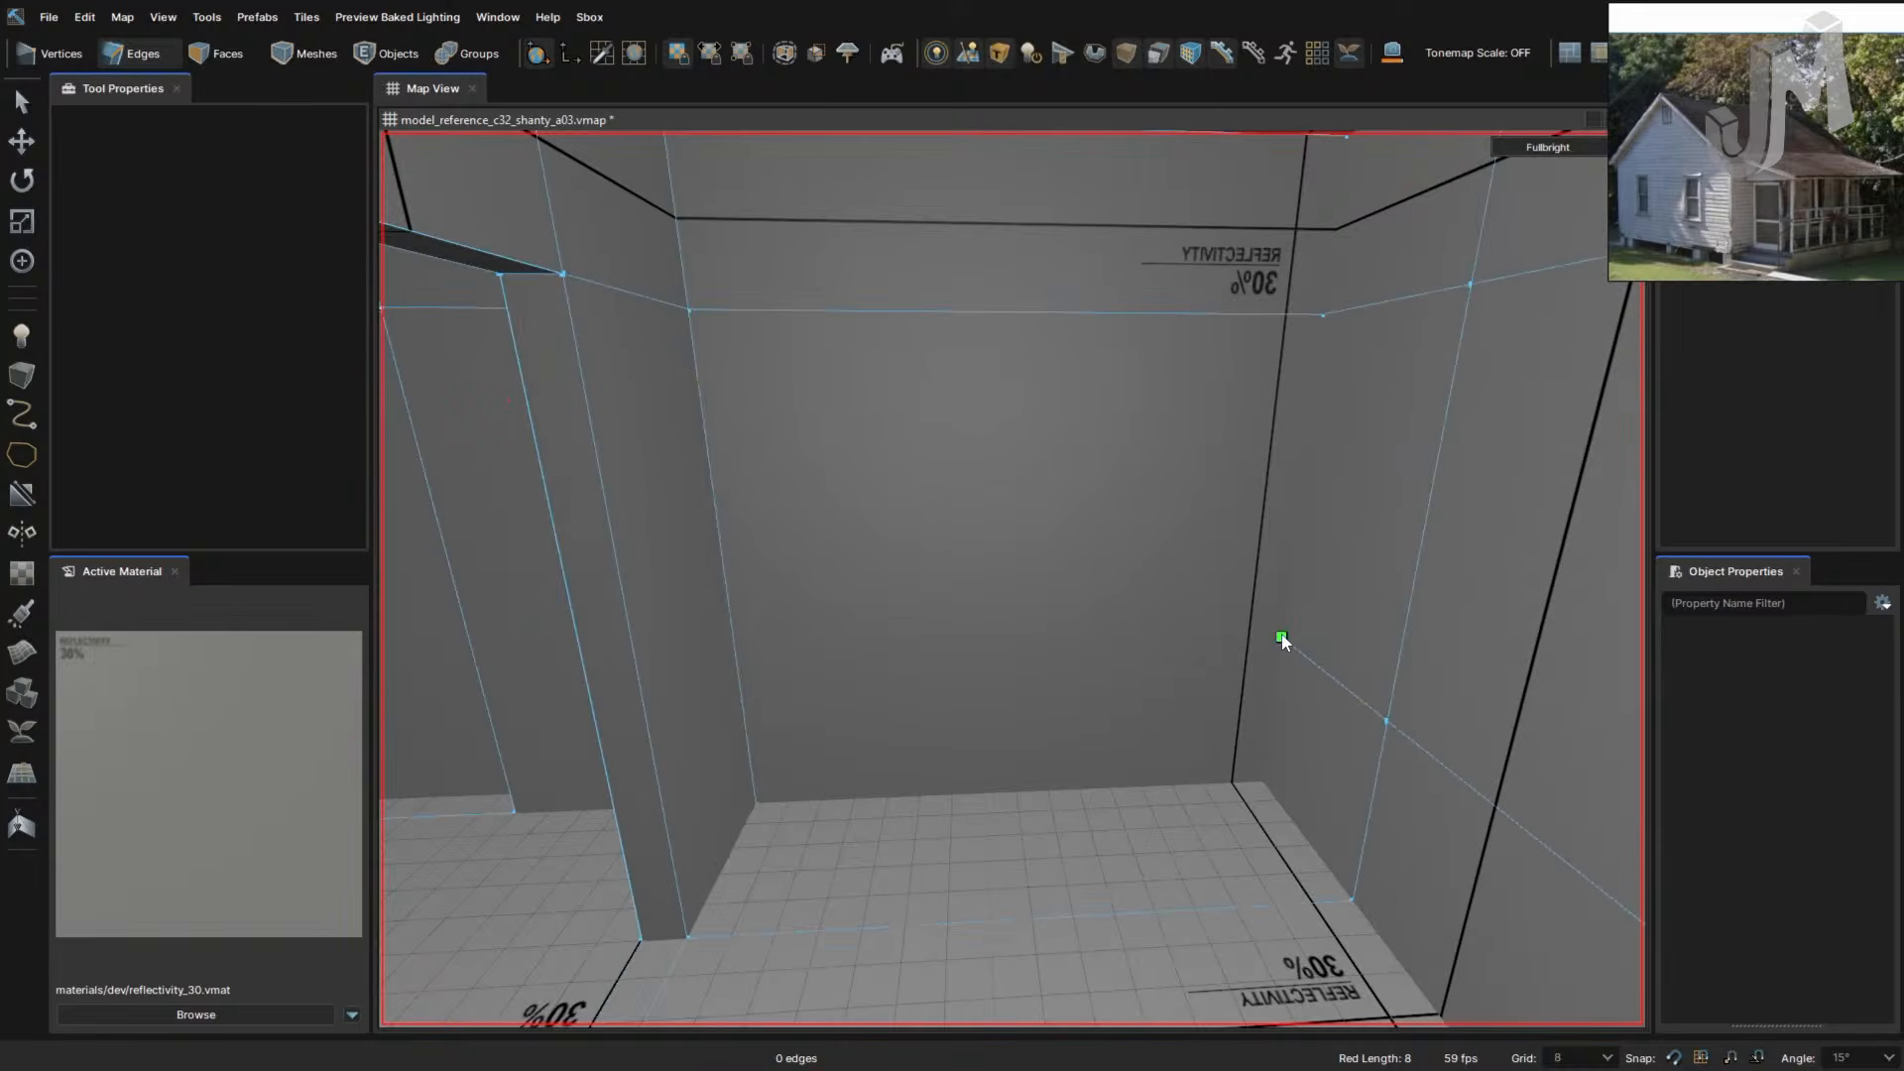
{"action": "left_click", "coordinate": [735, 655]}
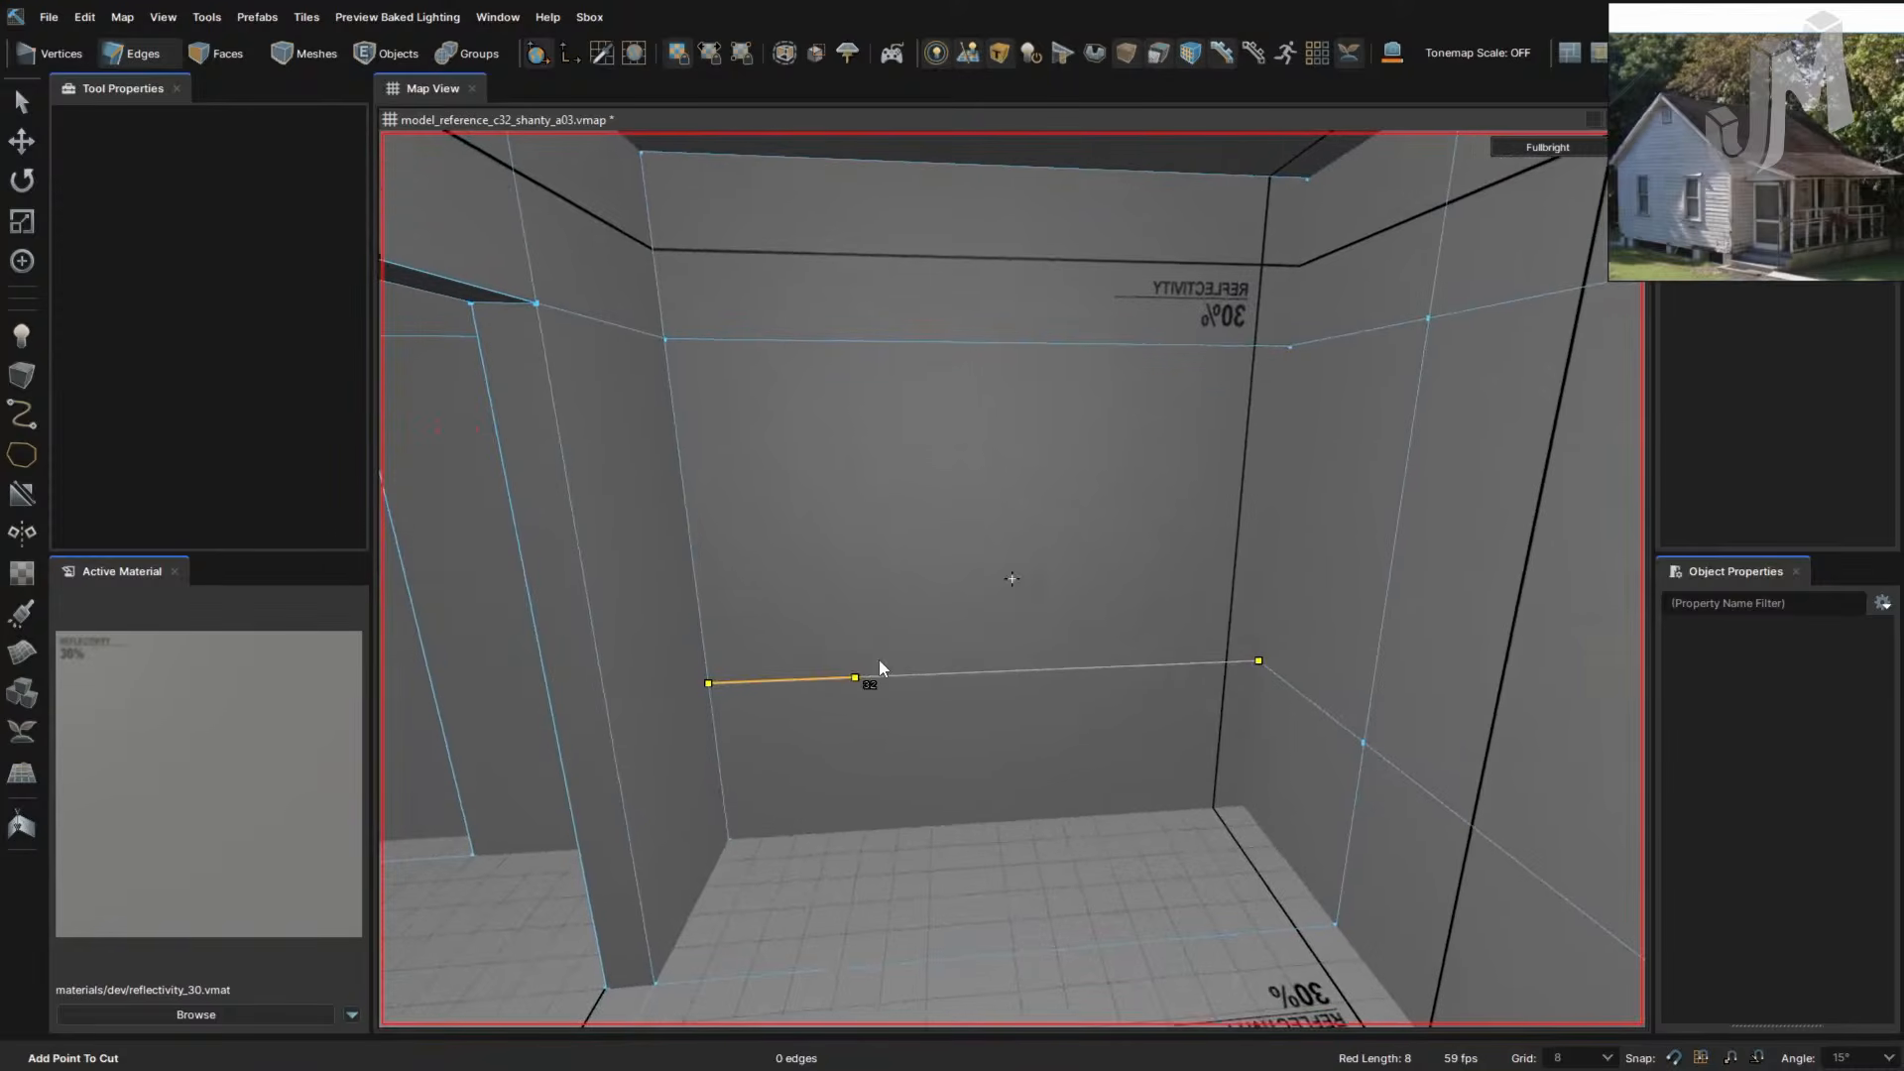
{"action": "key", "text": "Return"}
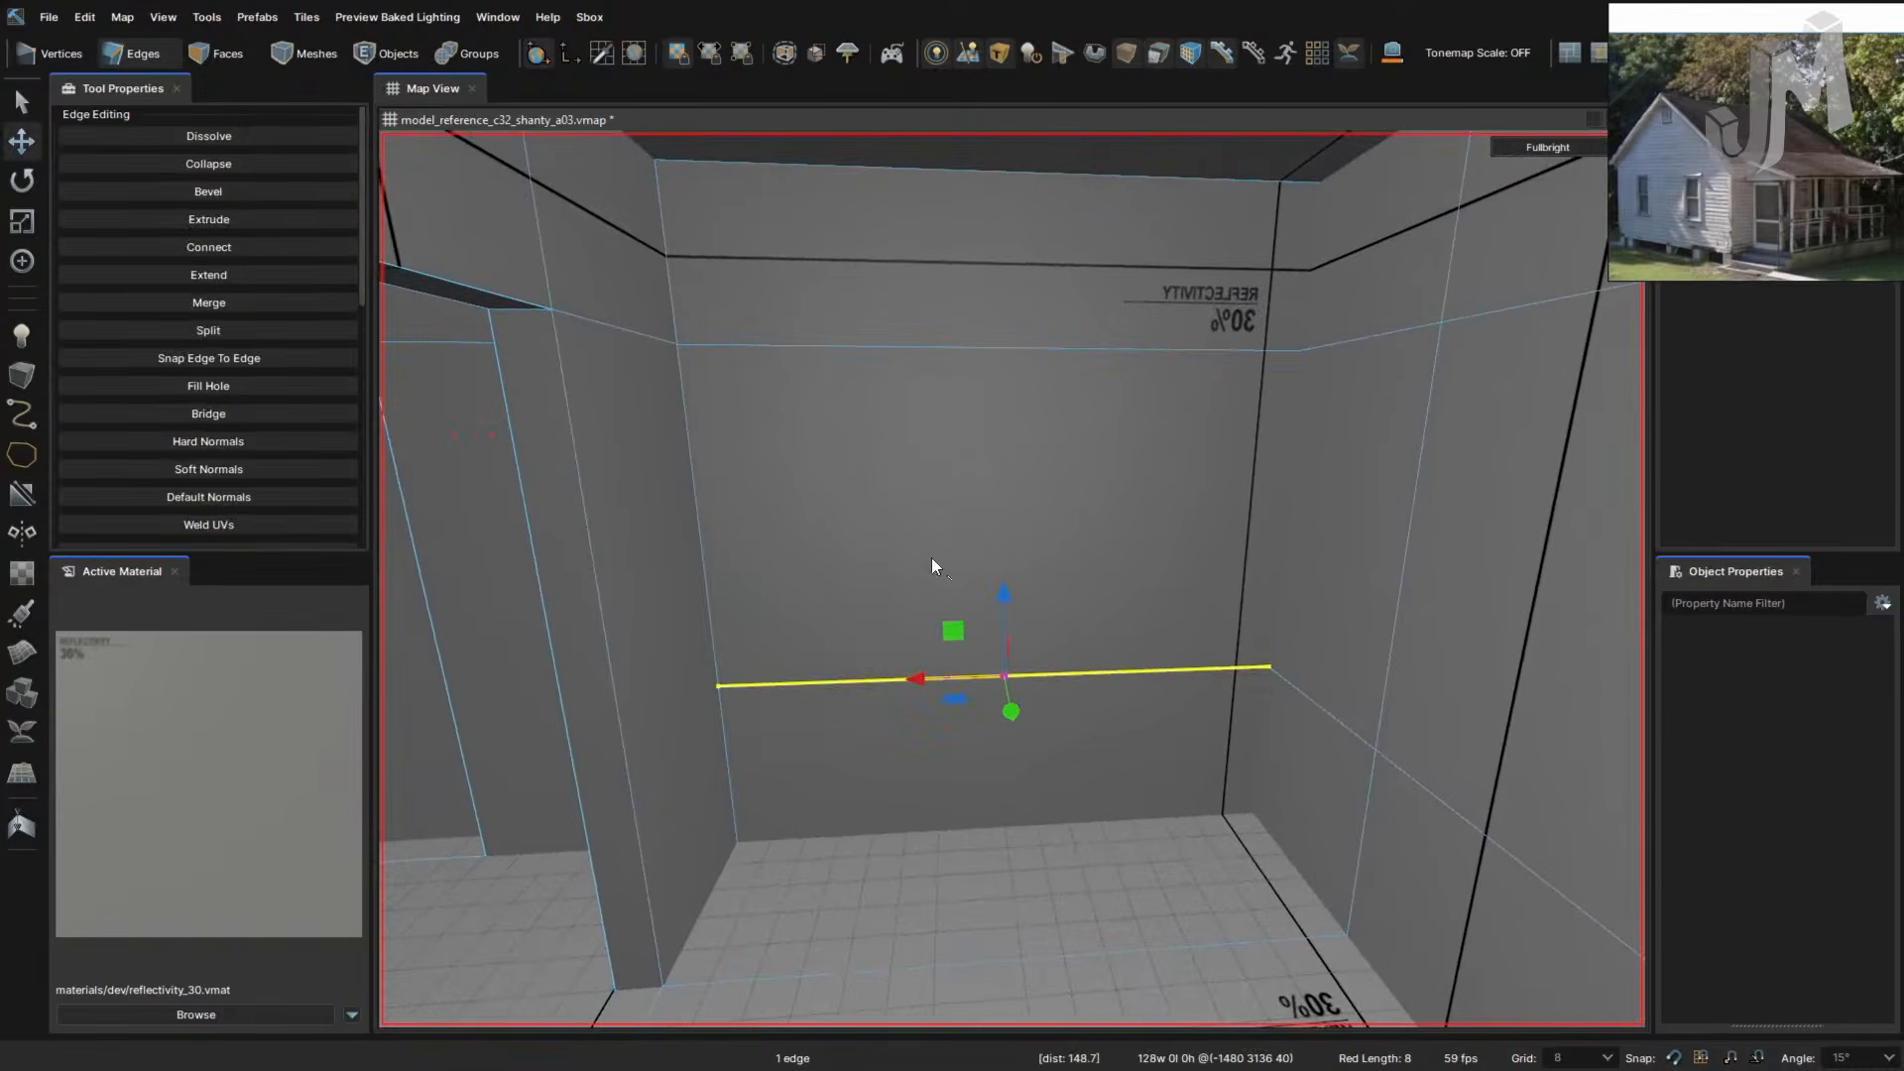
{"action": "left_click", "coordinate": [694, 468]}
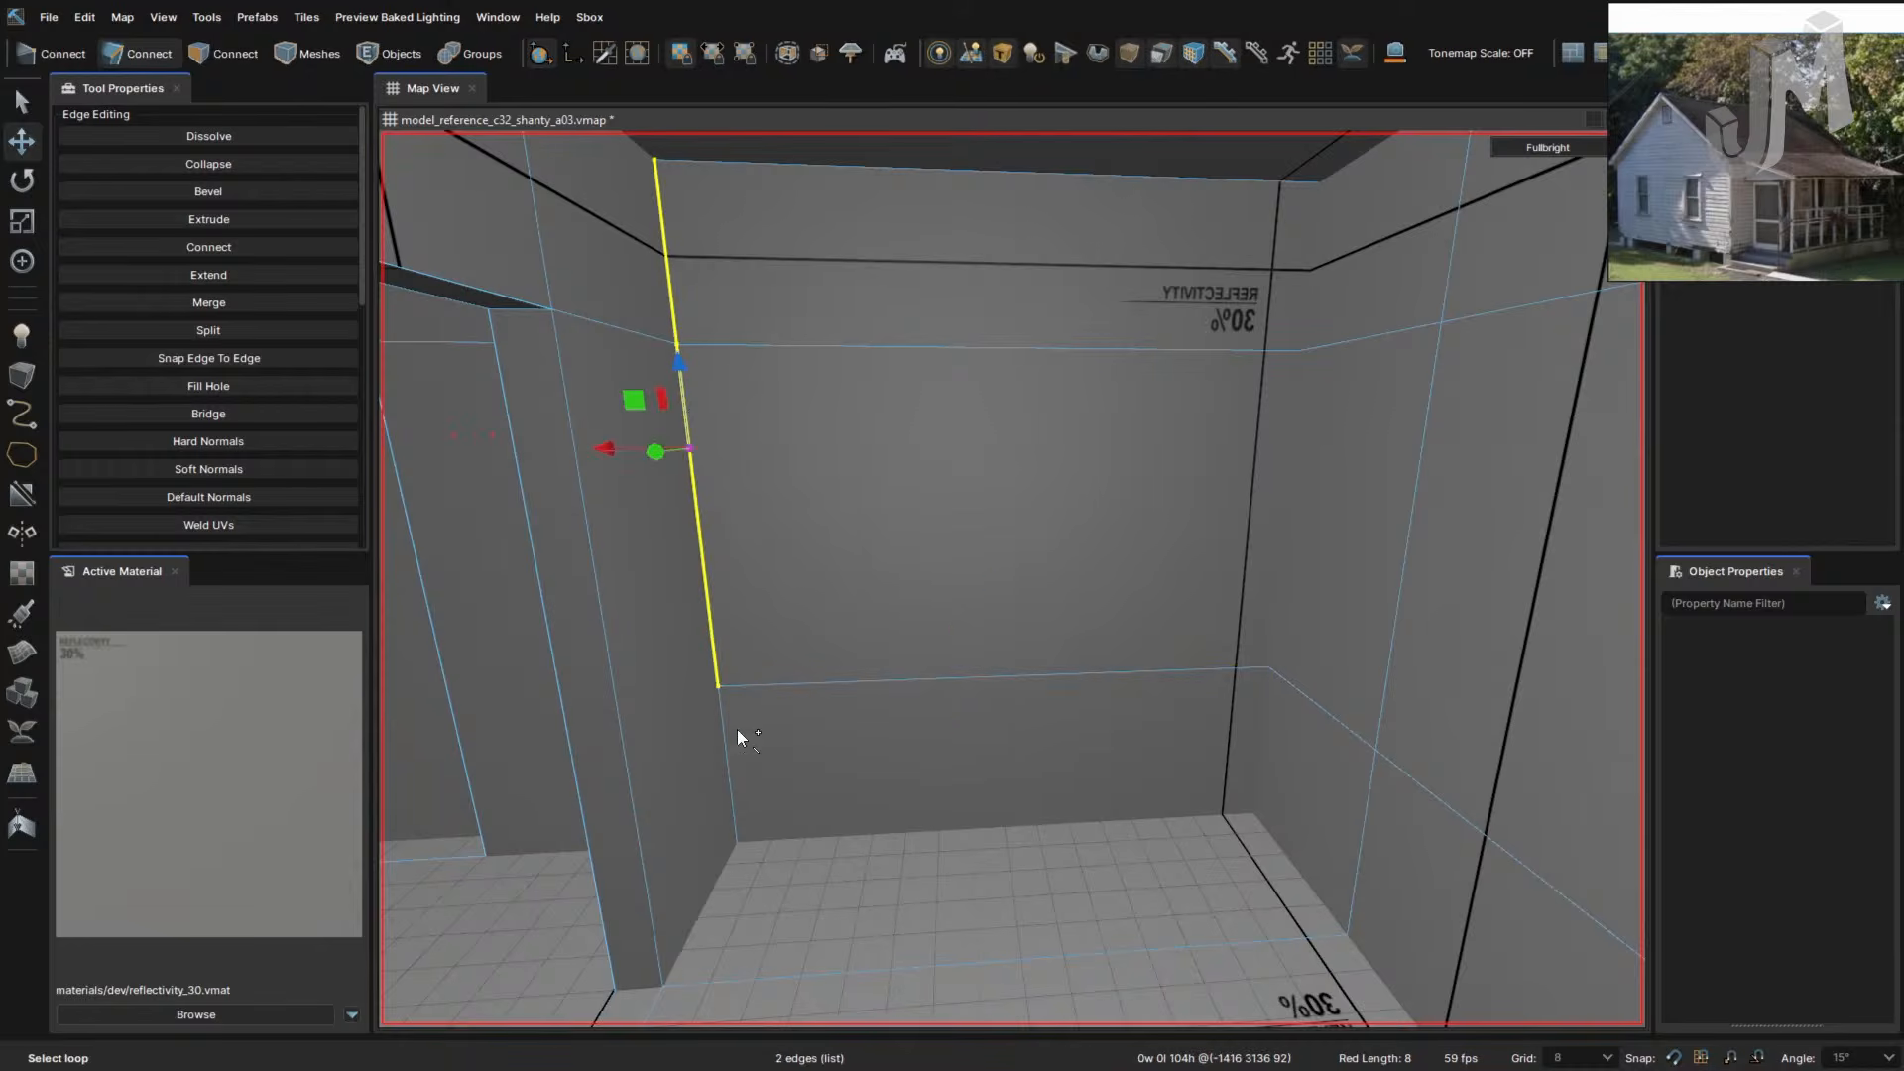
{"action": "left_click", "coordinate": [1271, 581], "text": "shift"}
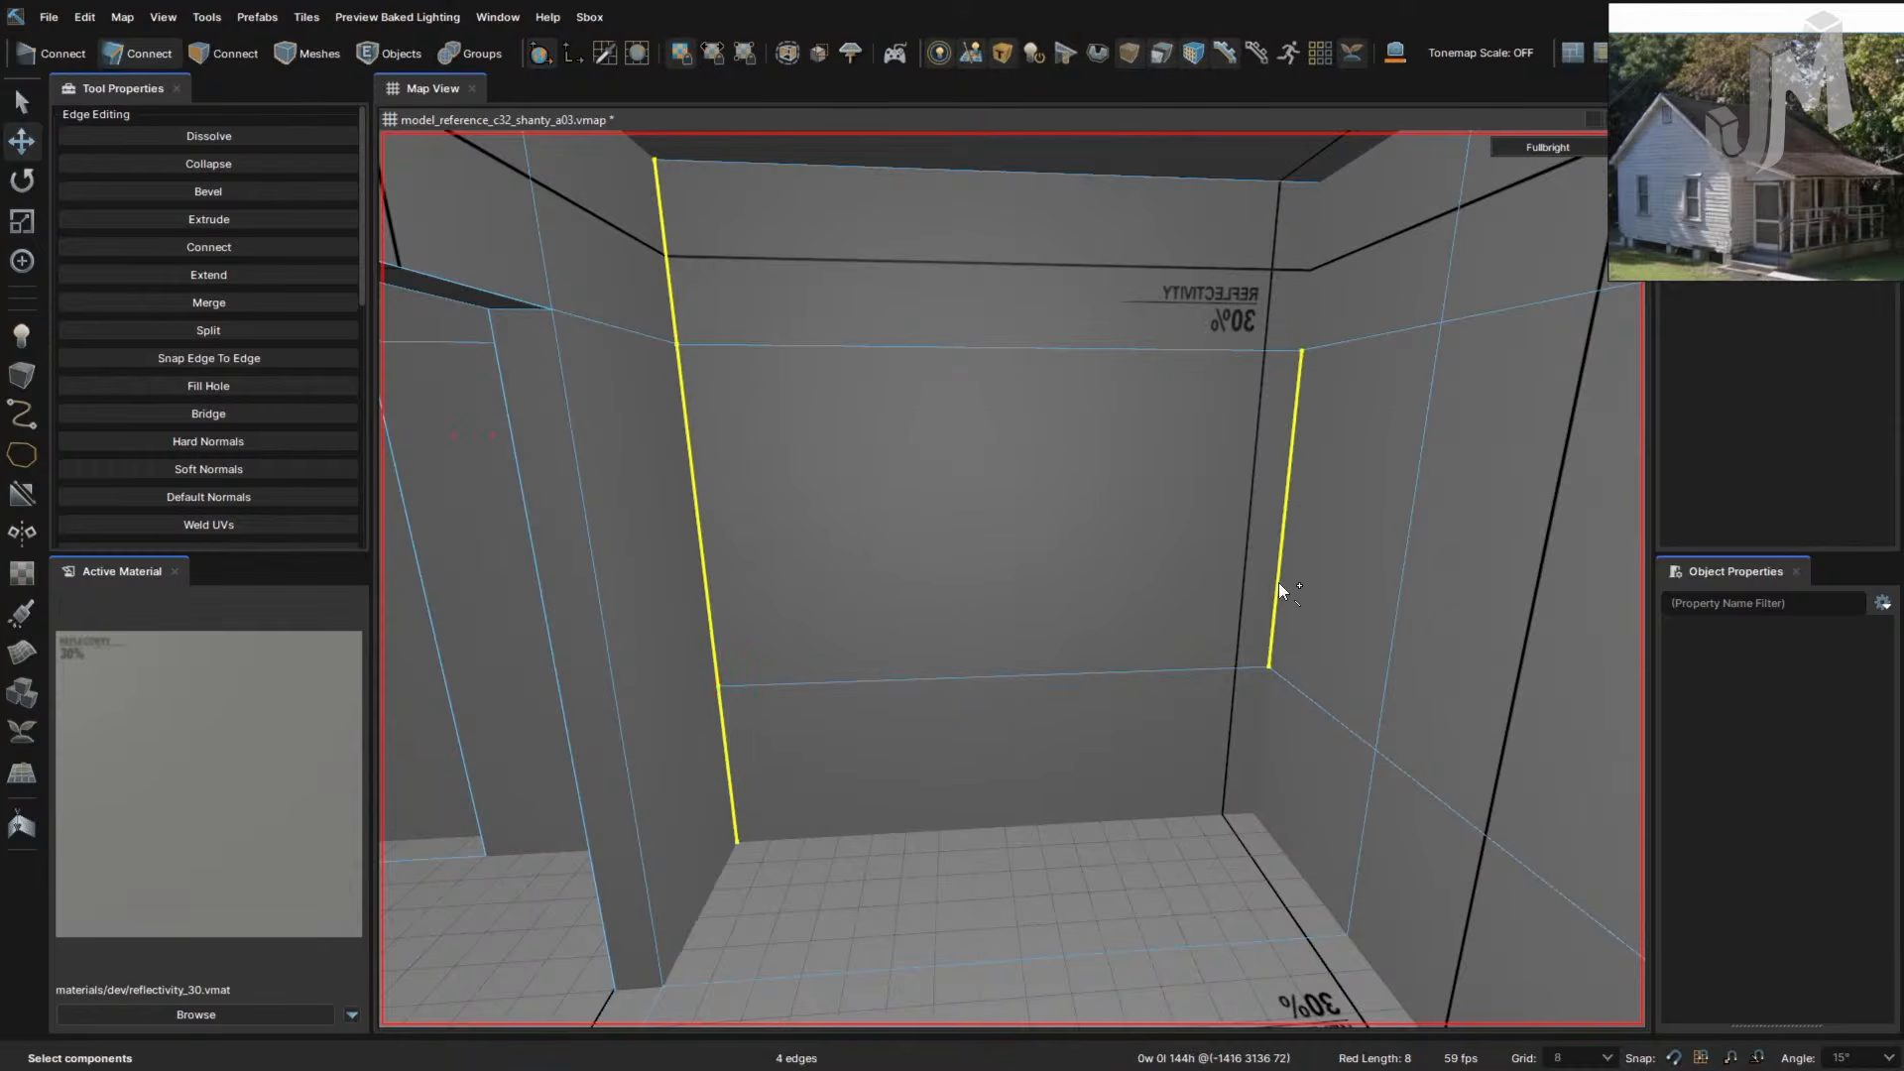
{"action": "left_click", "coordinate": [1309, 305], "text": "shift"}
{"action": "left_click", "coordinate": [1257, 741], "text": "shift"}
{"action": "key", "text": "b"}
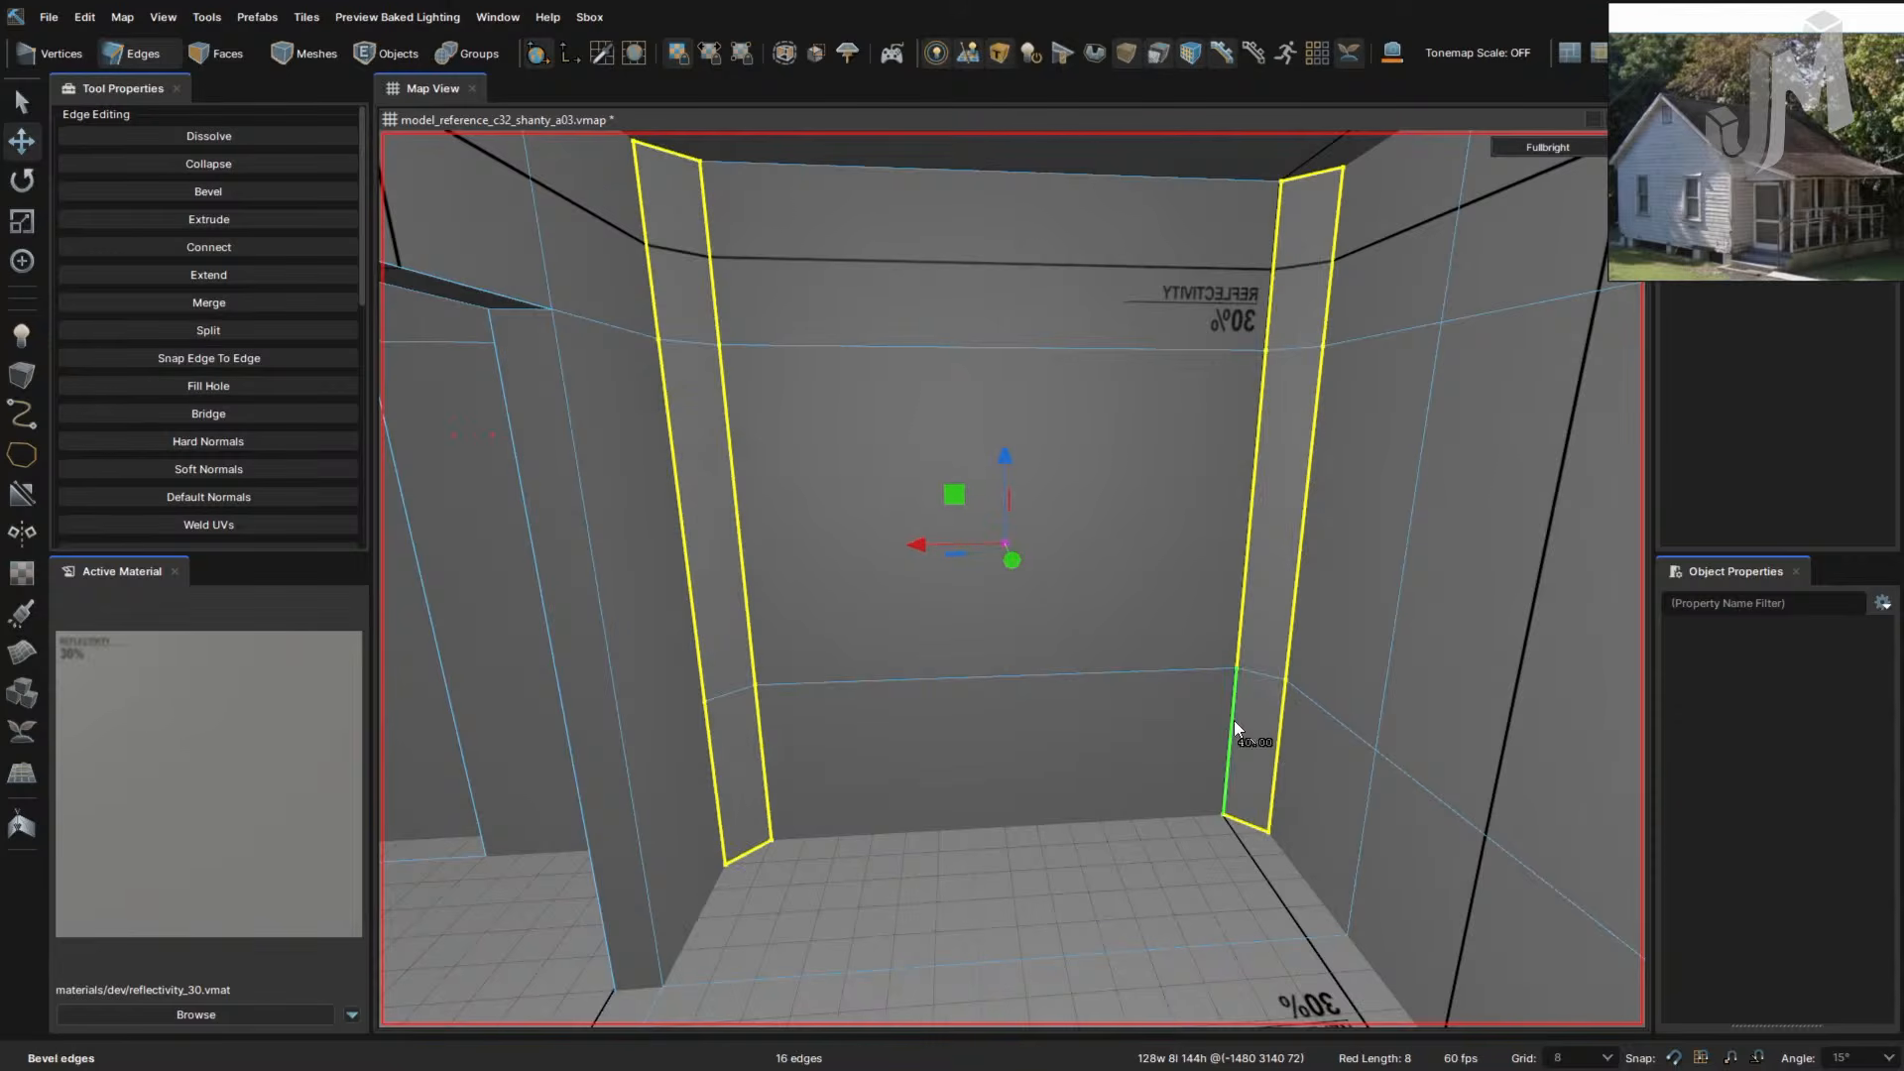
{"action": "key", "text": "ctrl+z"}
{"action": "key", "text": "v"}
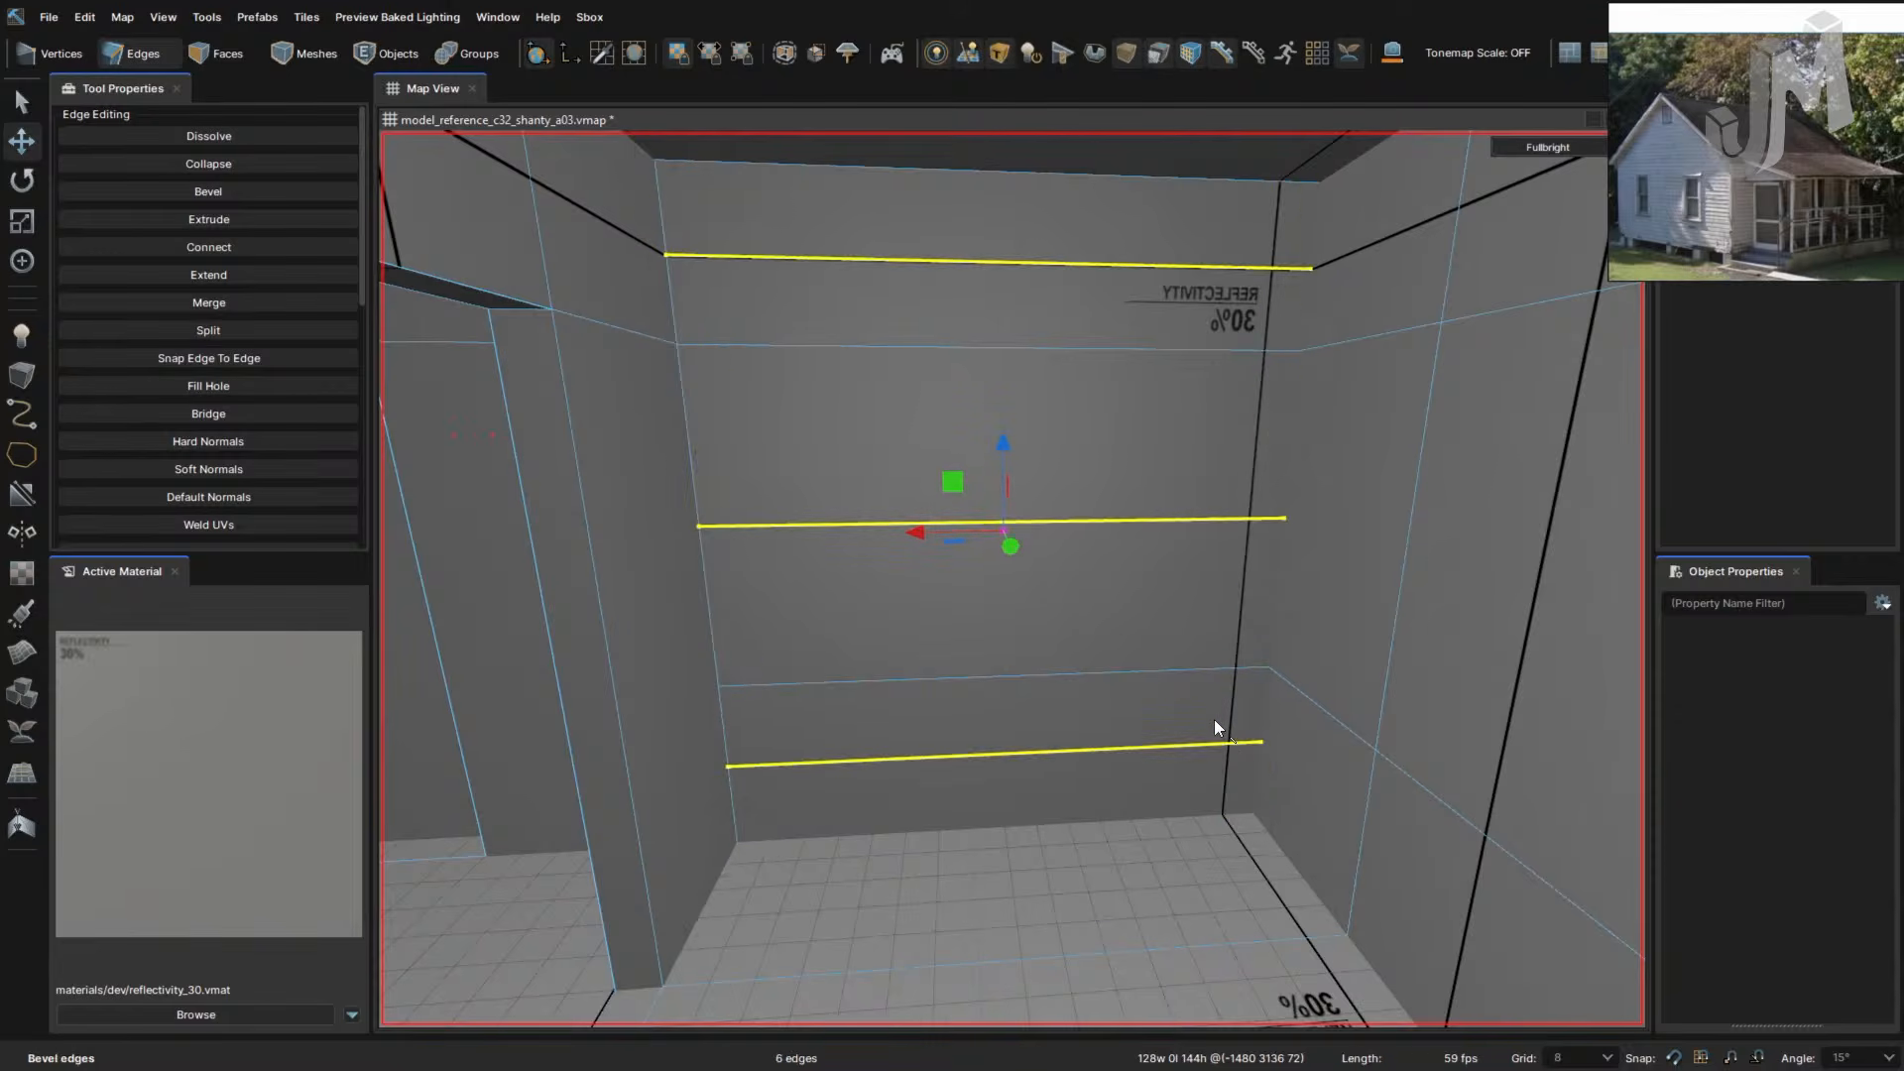
{"action": "key", "text": "ctrl+z"}
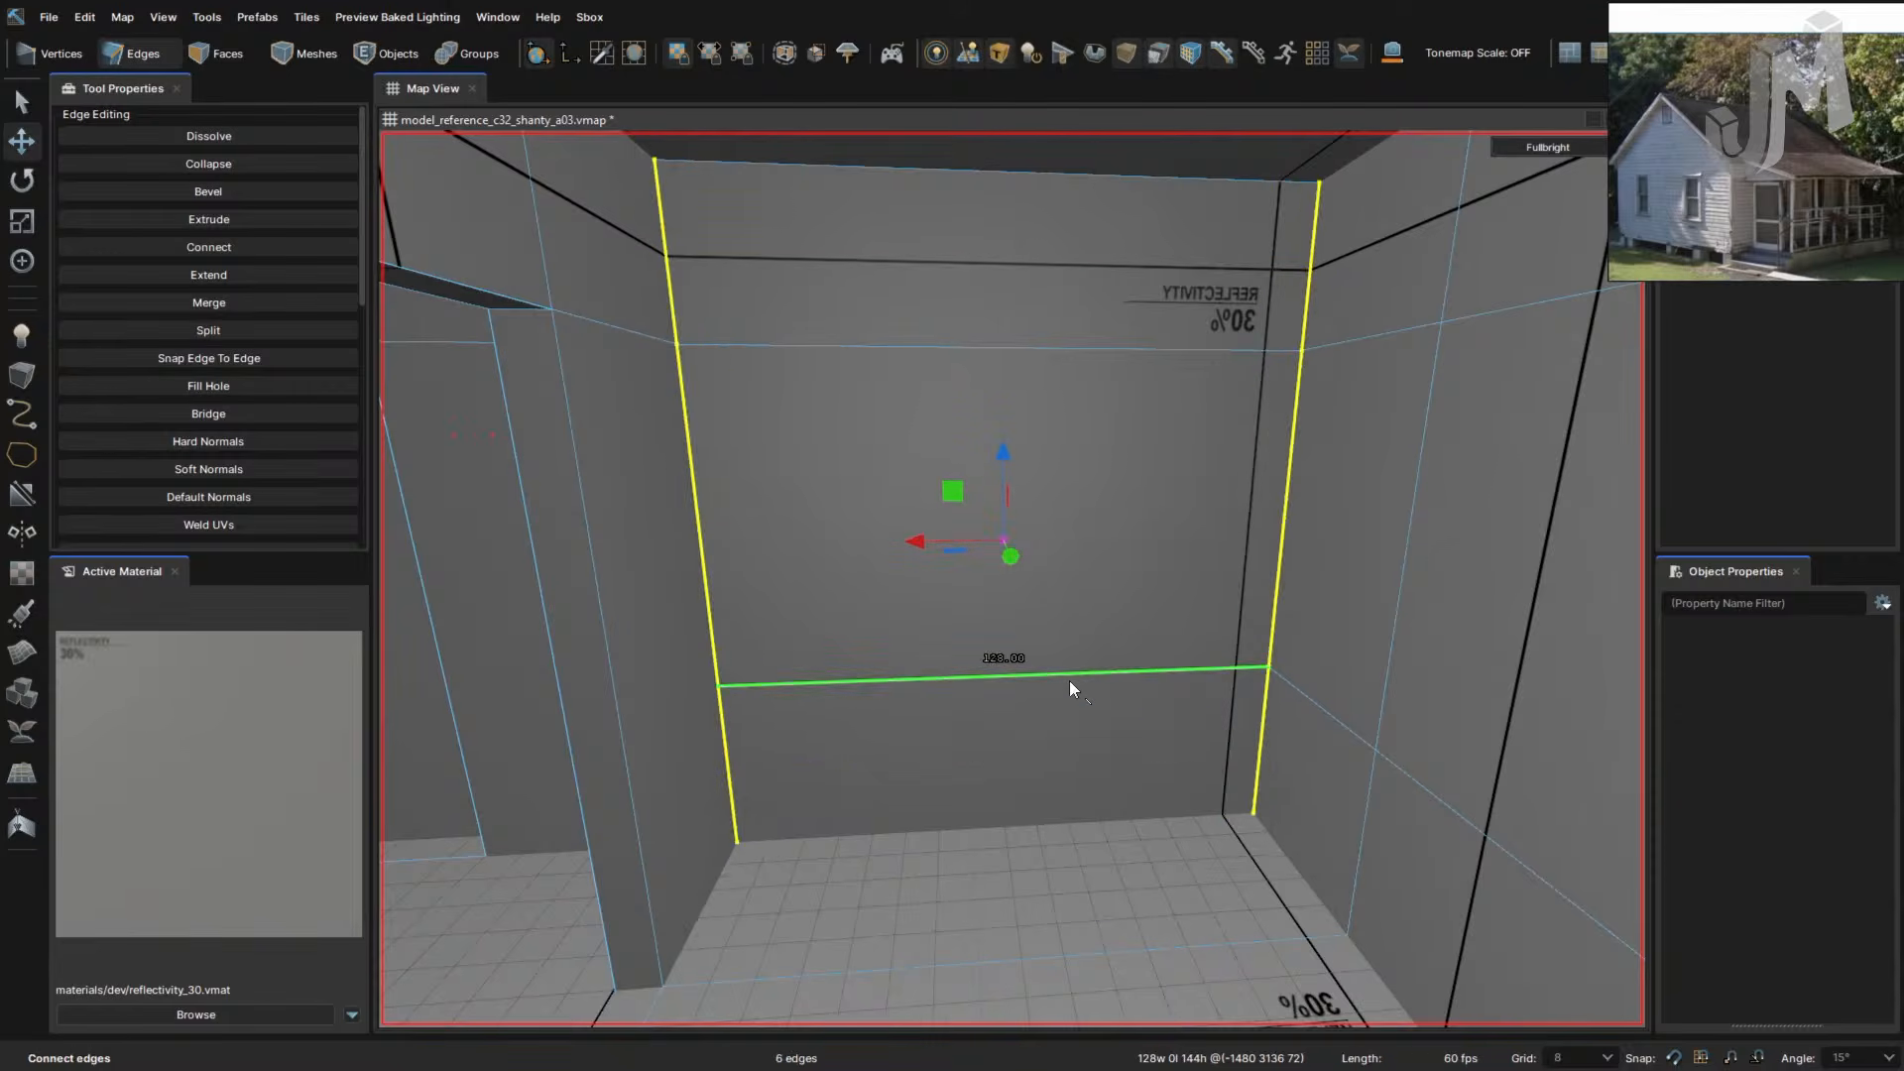
- Connect the wall's horizontal edges with a vertical edge and bevel it into a 24-unit strip
{"action": "left_click", "coordinate": [1068, 175]}
{"action": "left_click", "coordinate": [1085, 348], "text": "shift"}
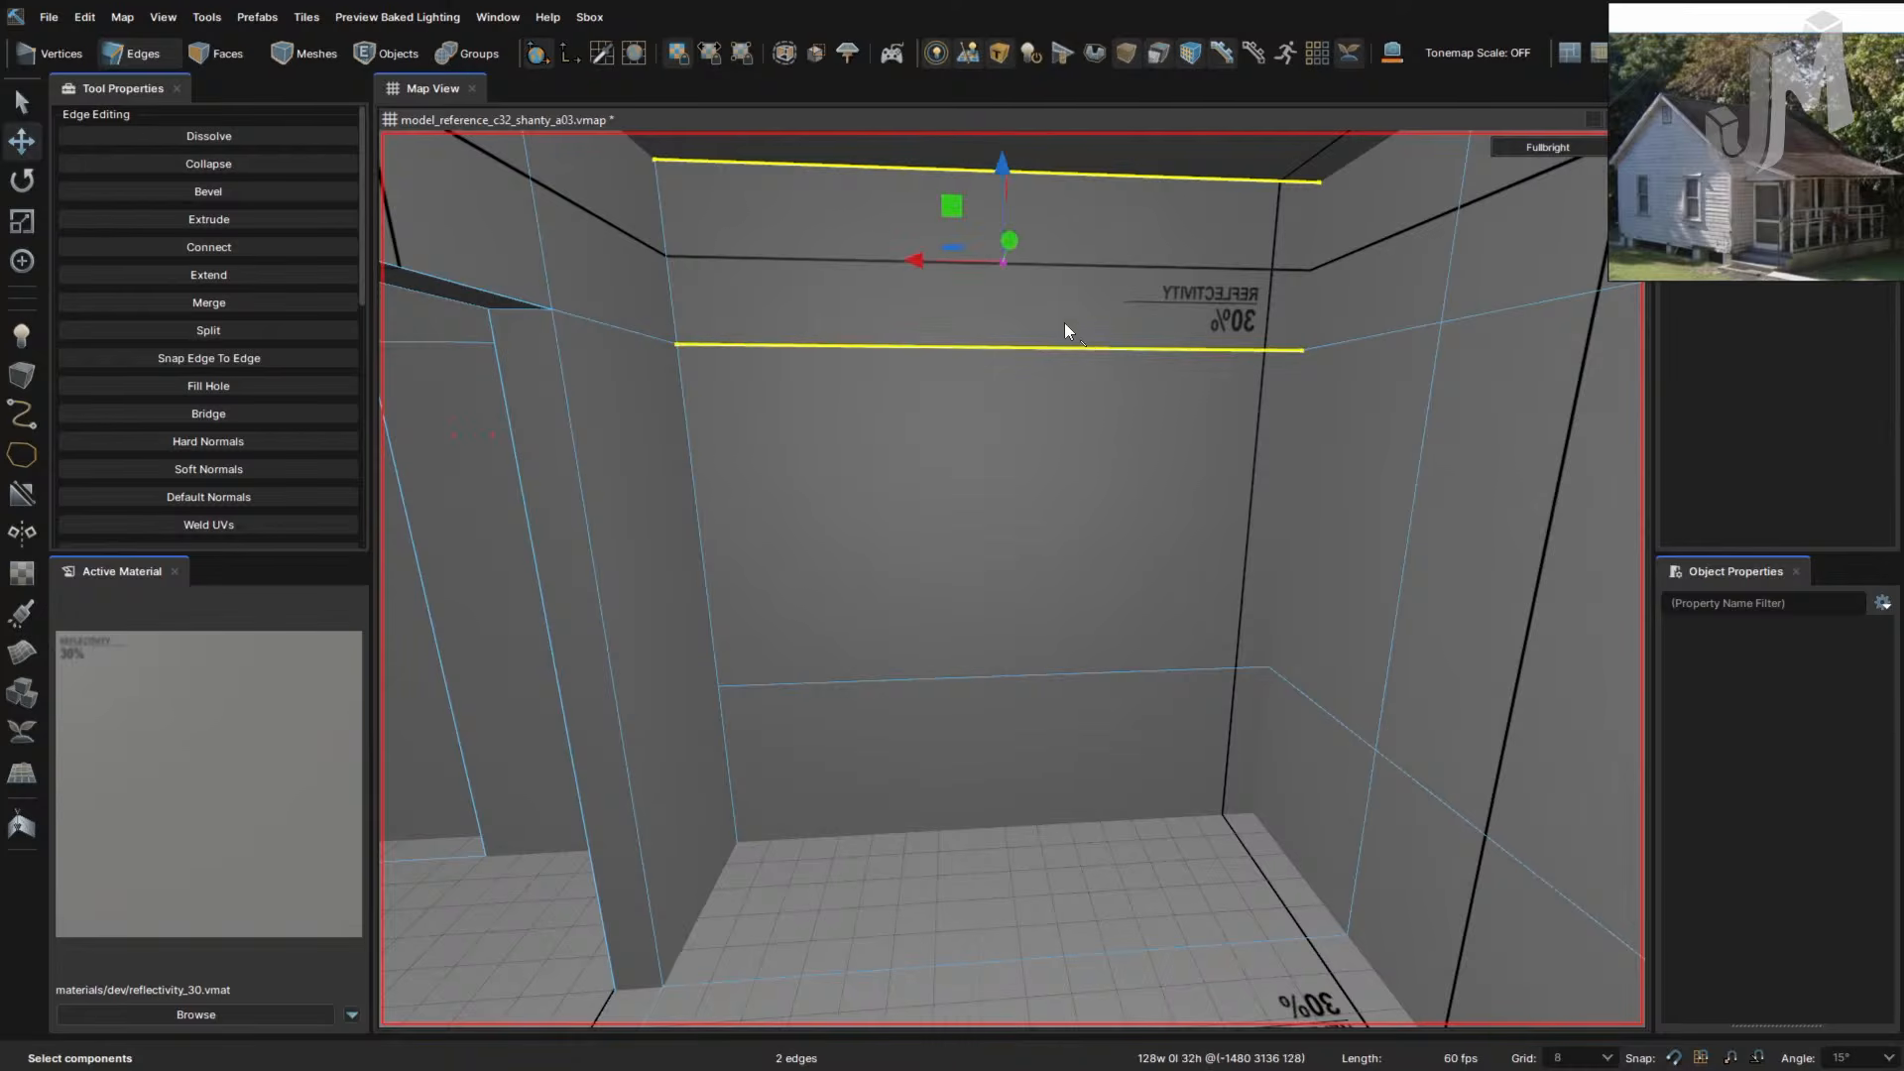
{"action": "left_click", "coordinate": [1063, 319]}
{"action": "left_click", "coordinate": [1079, 174]}
{"action": "left_click", "coordinate": [1079, 348], "text": "shift"}
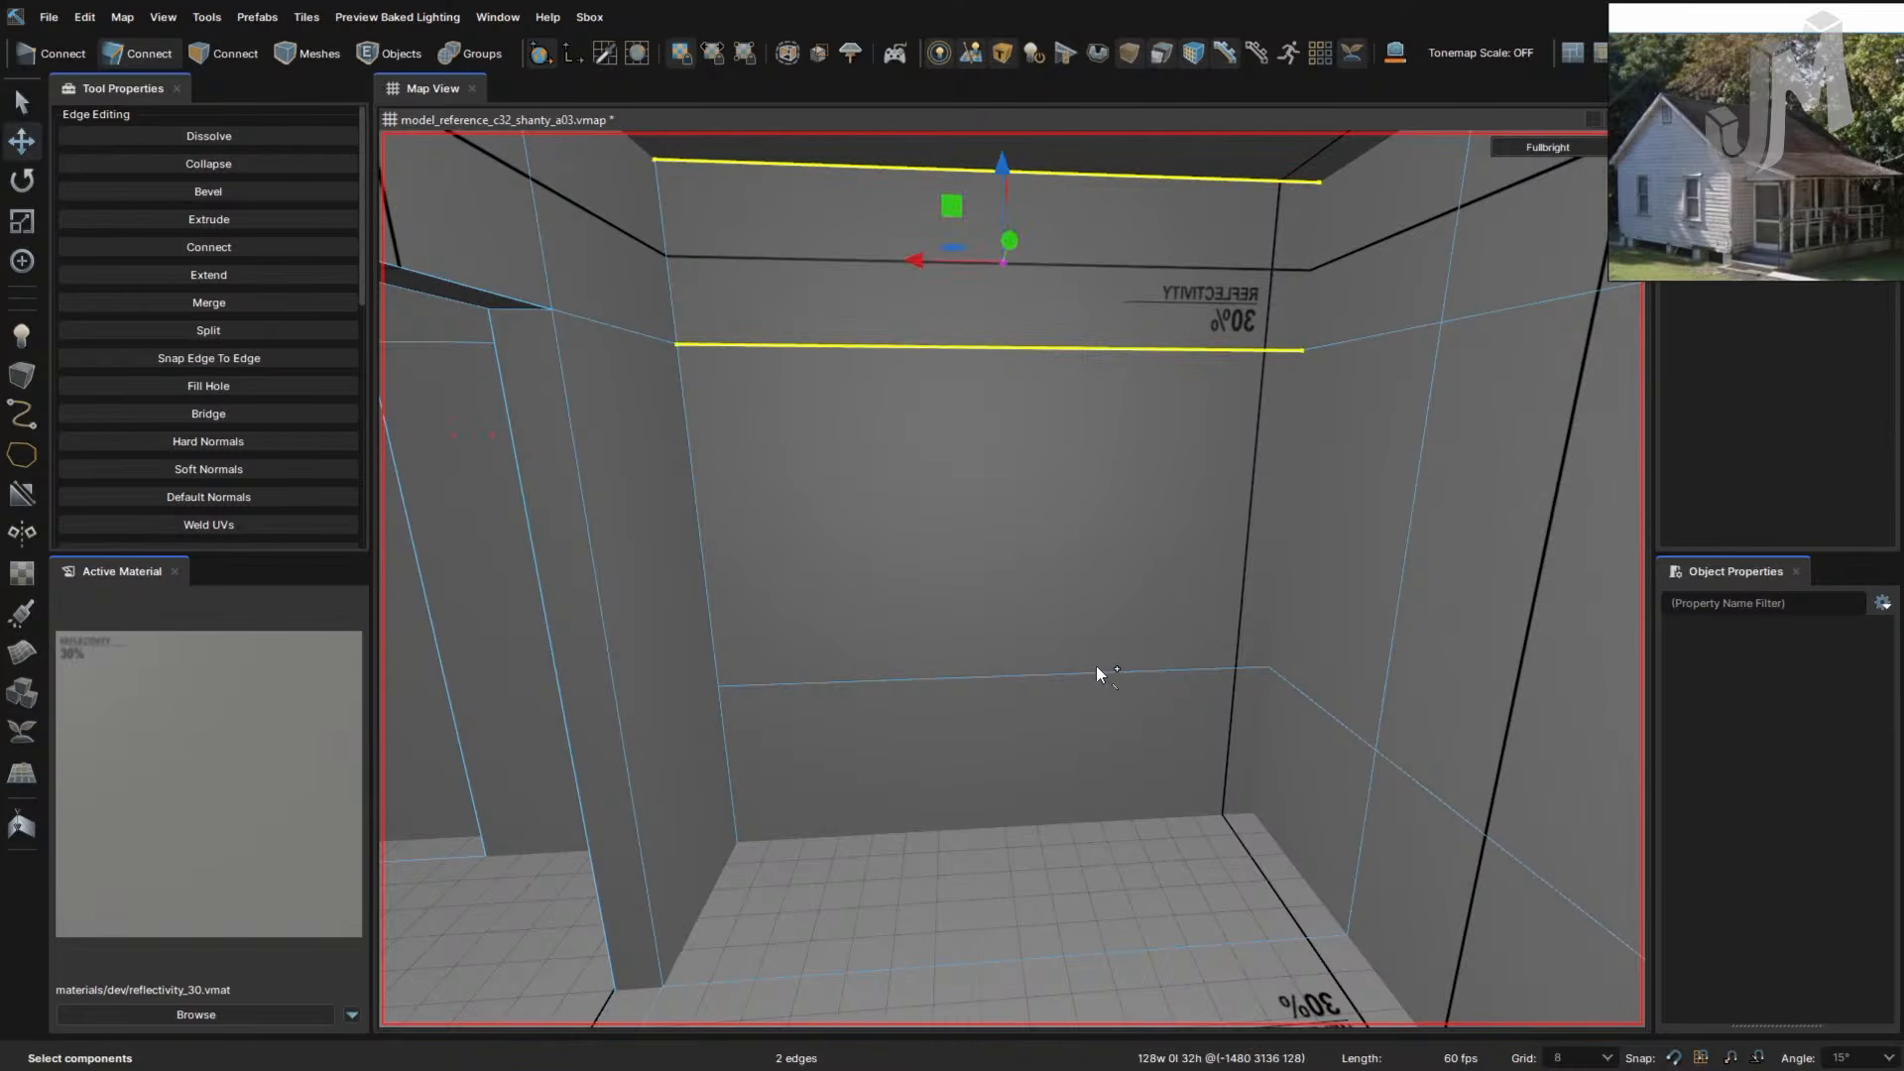
{"action": "left_click", "coordinate": [1094, 672], "text": "shift"}
{"action": "left_click", "coordinate": [1112, 819], "text": "shift"}
{"action": "key", "text": "v"}
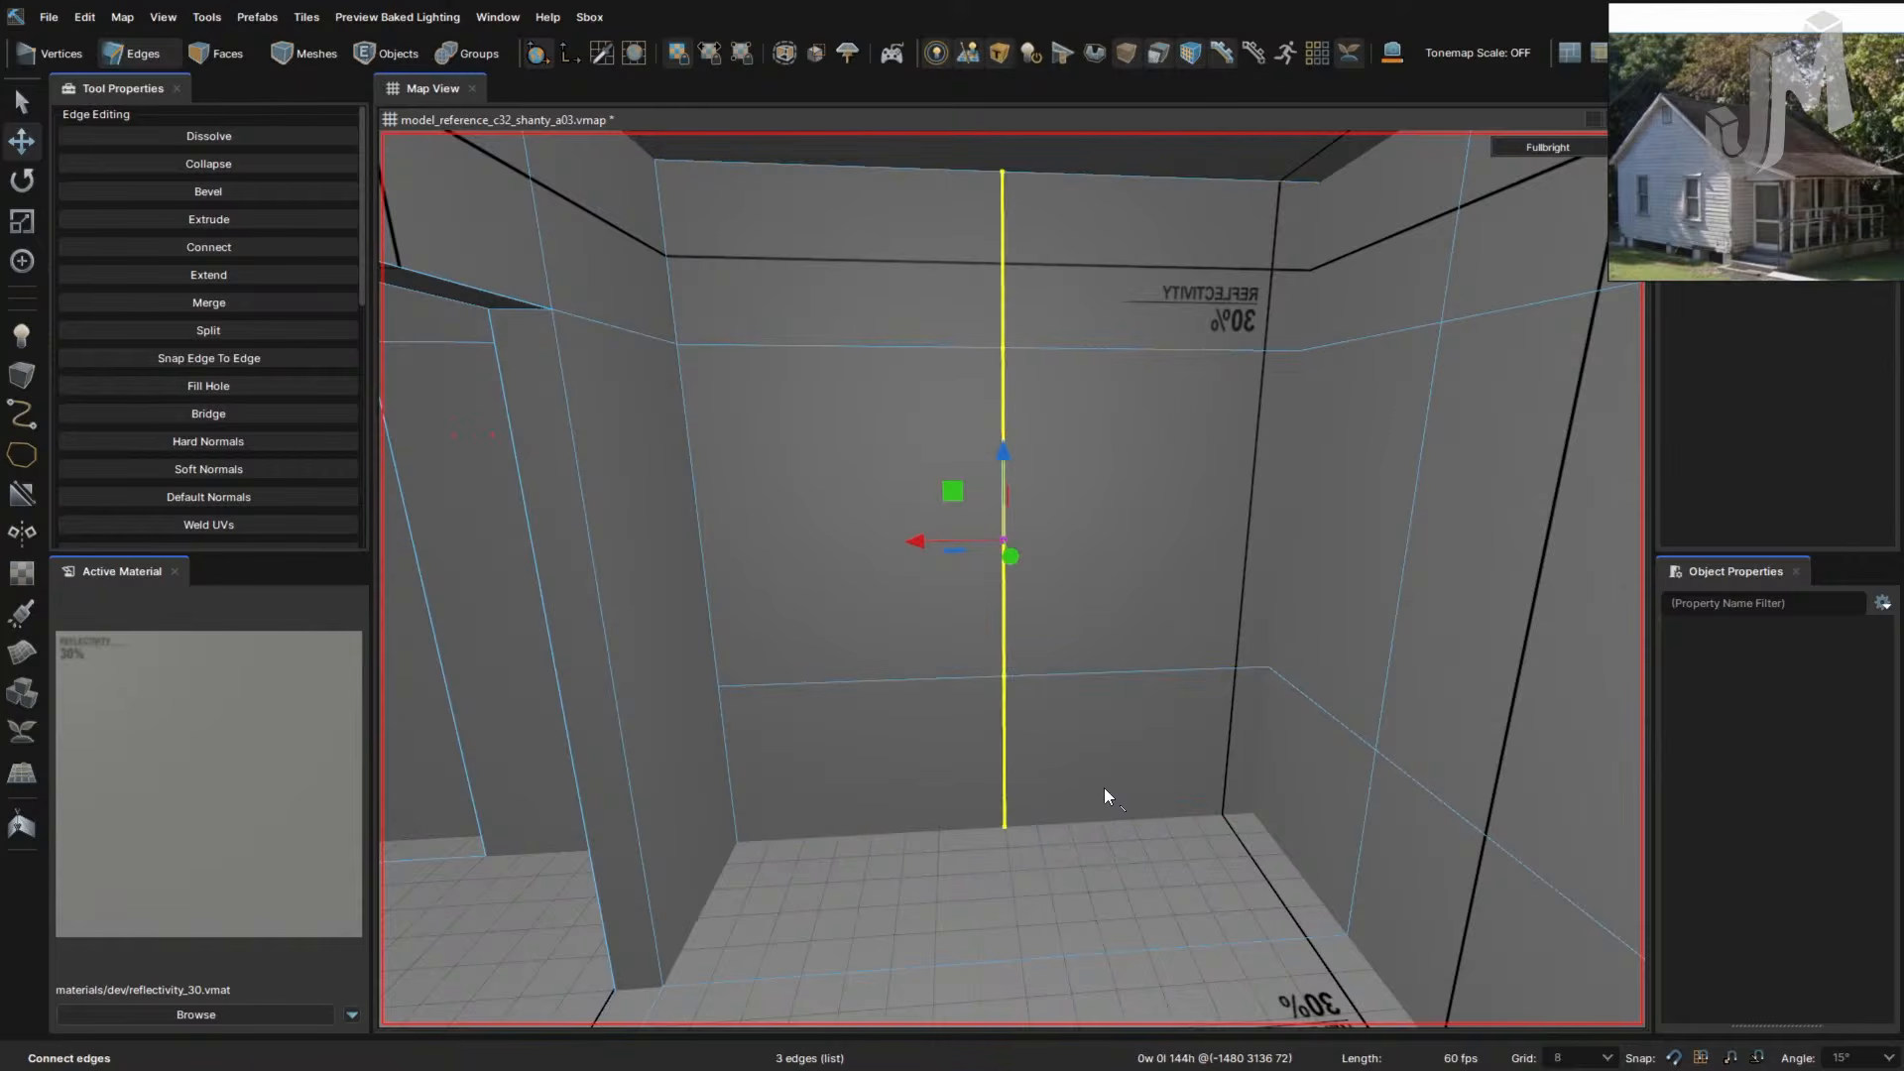
{"action": "key", "text": "f"}
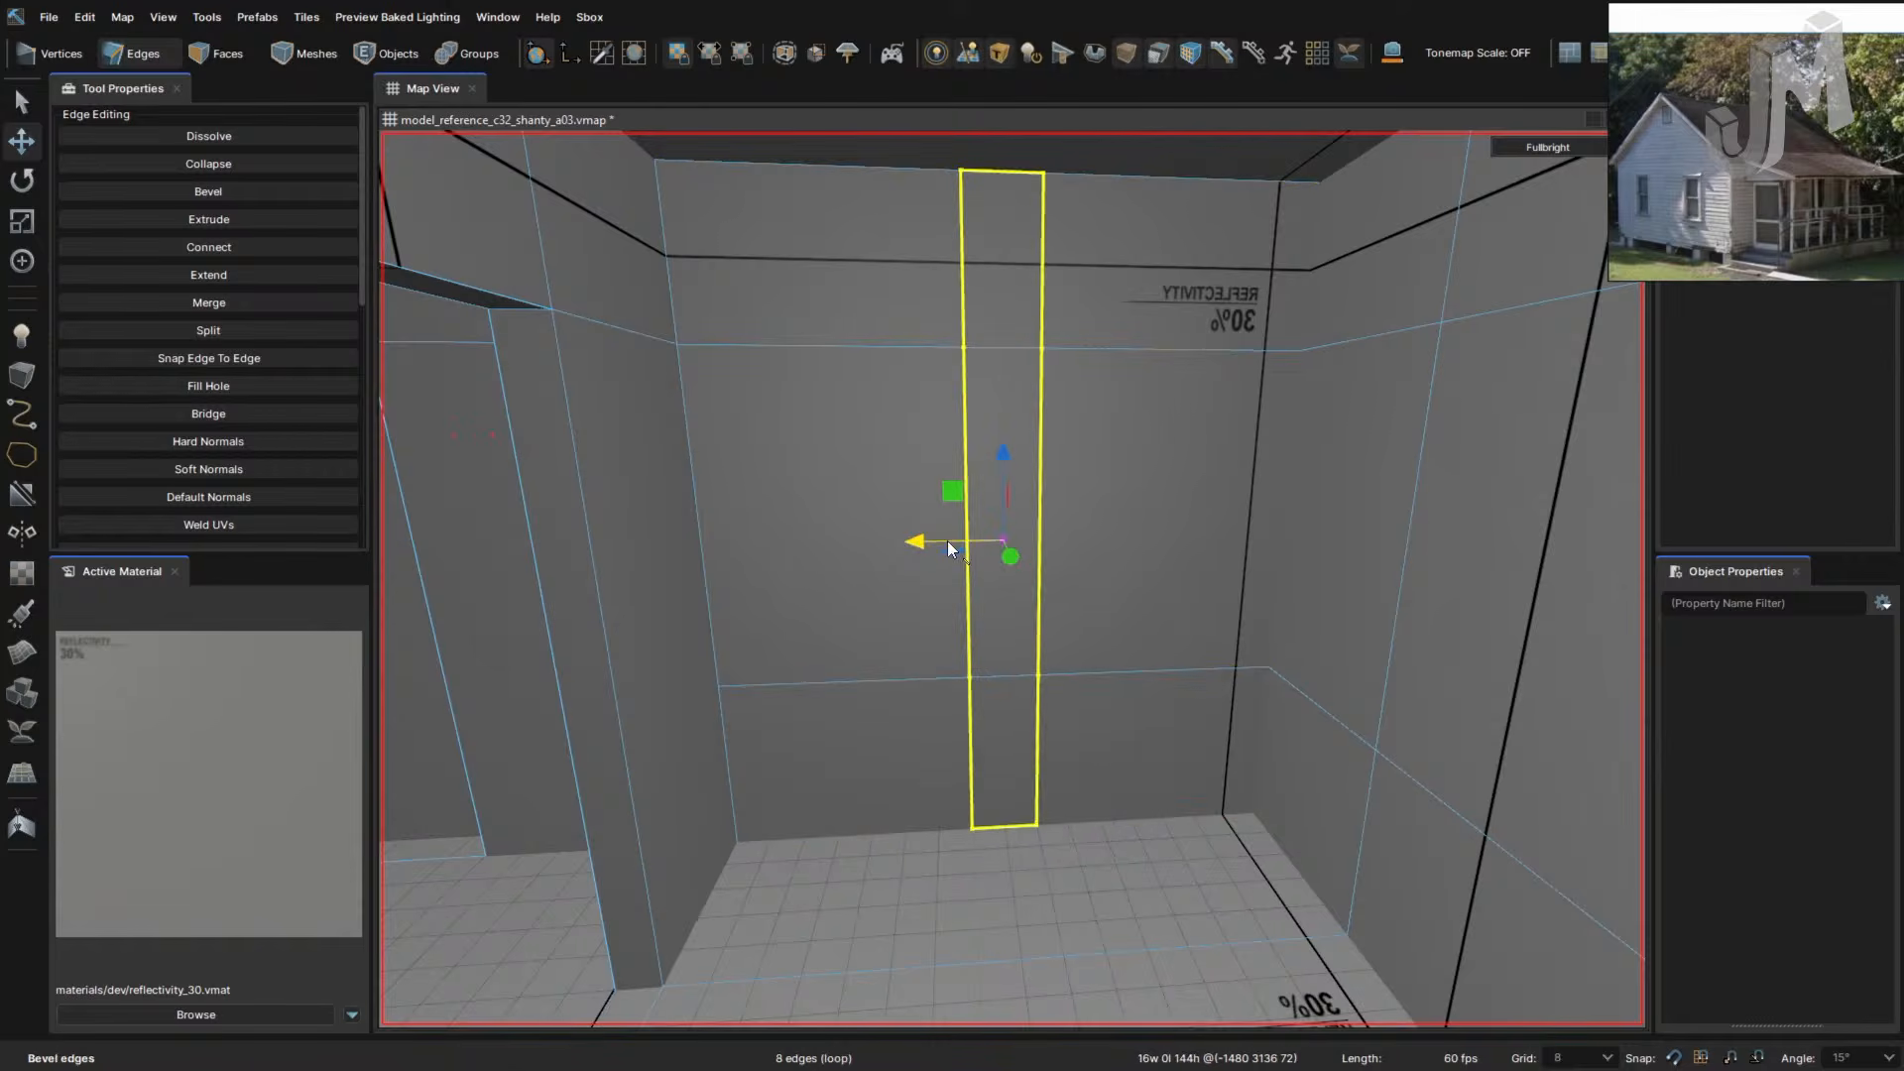
{"action": "left_click_drag", "start_coordinate": [977, 543], "coordinate": [1070, 544]}
- Move the right vertical edge loop right, then shift both loops left together
{"action": "double_click", "coordinate": [1000, 591]}
{"action": "right_click_drag", "start_coordinate": [1075, 680], "coordinate": [1118, 688]}
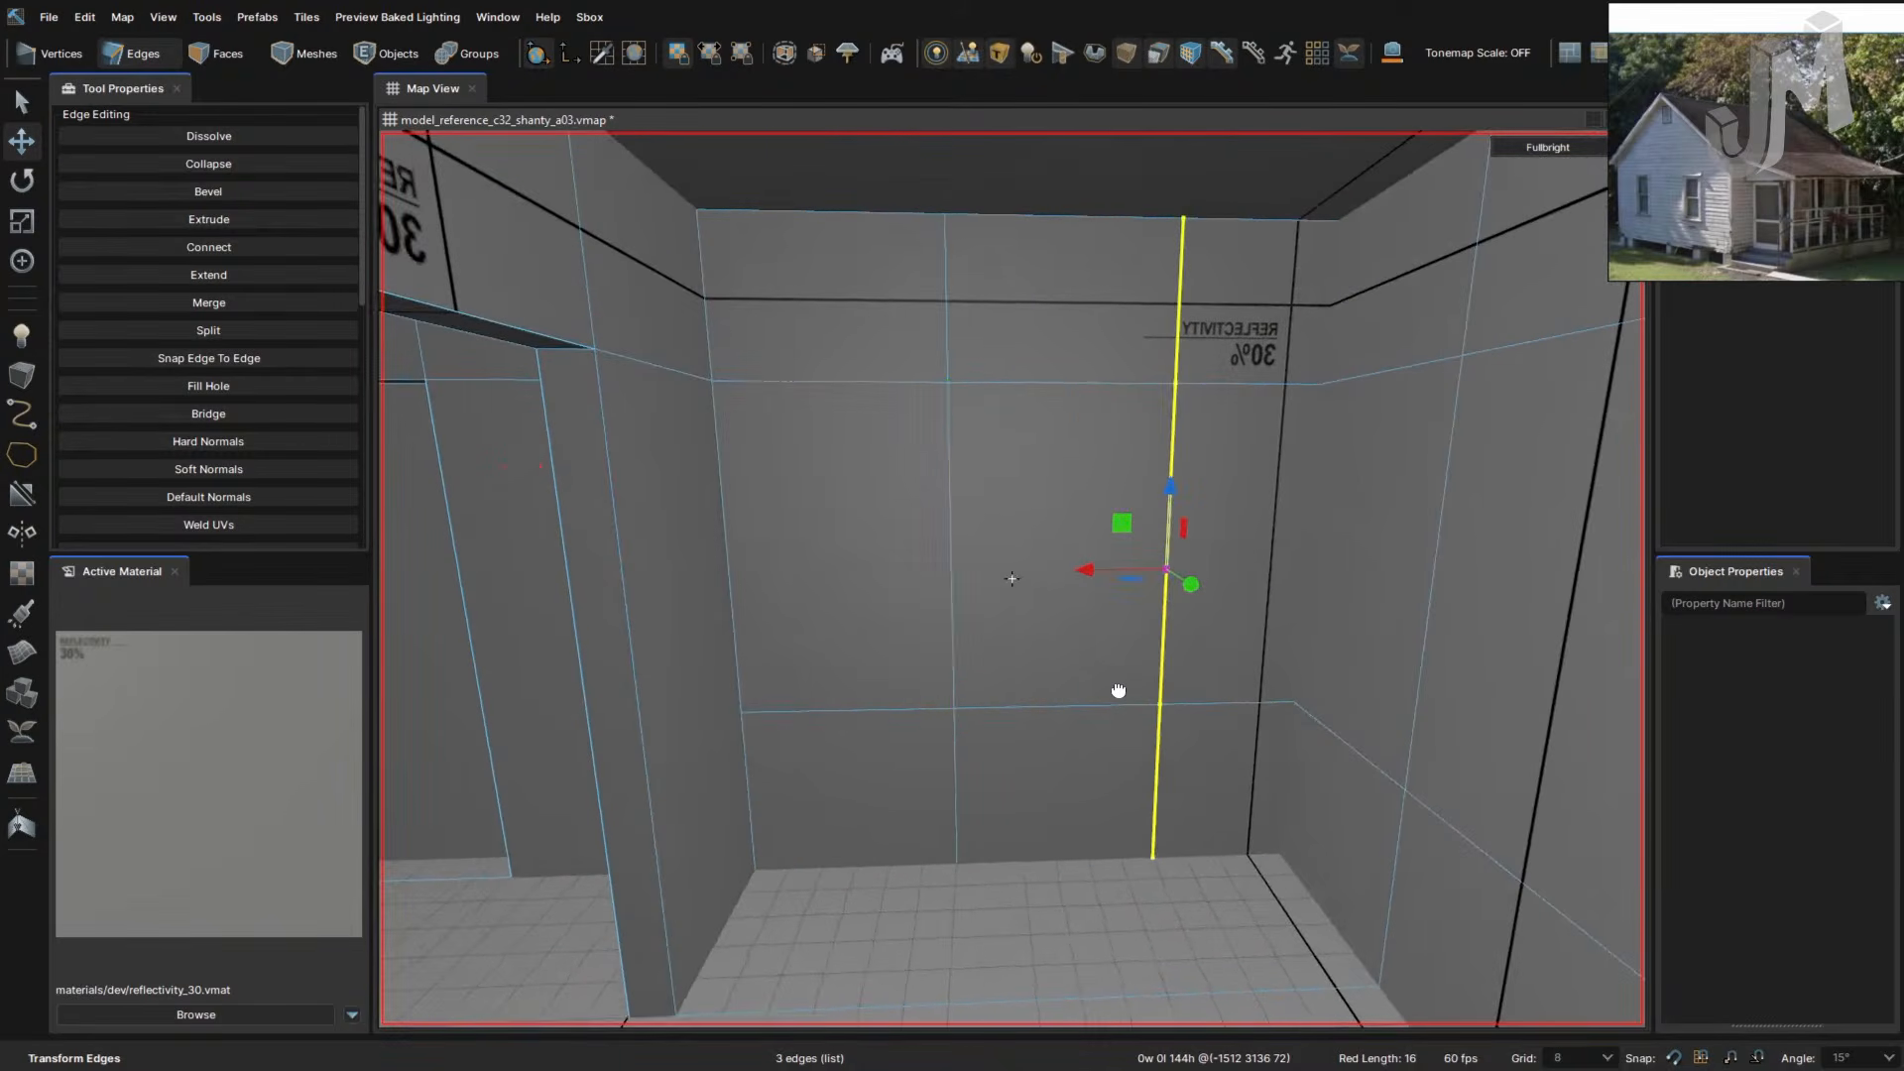
{"action": "left_click", "coordinate": [952, 643], "text": "ctrl"}
{"action": "double_click", "coordinate": [955, 639], "text": "shift"}
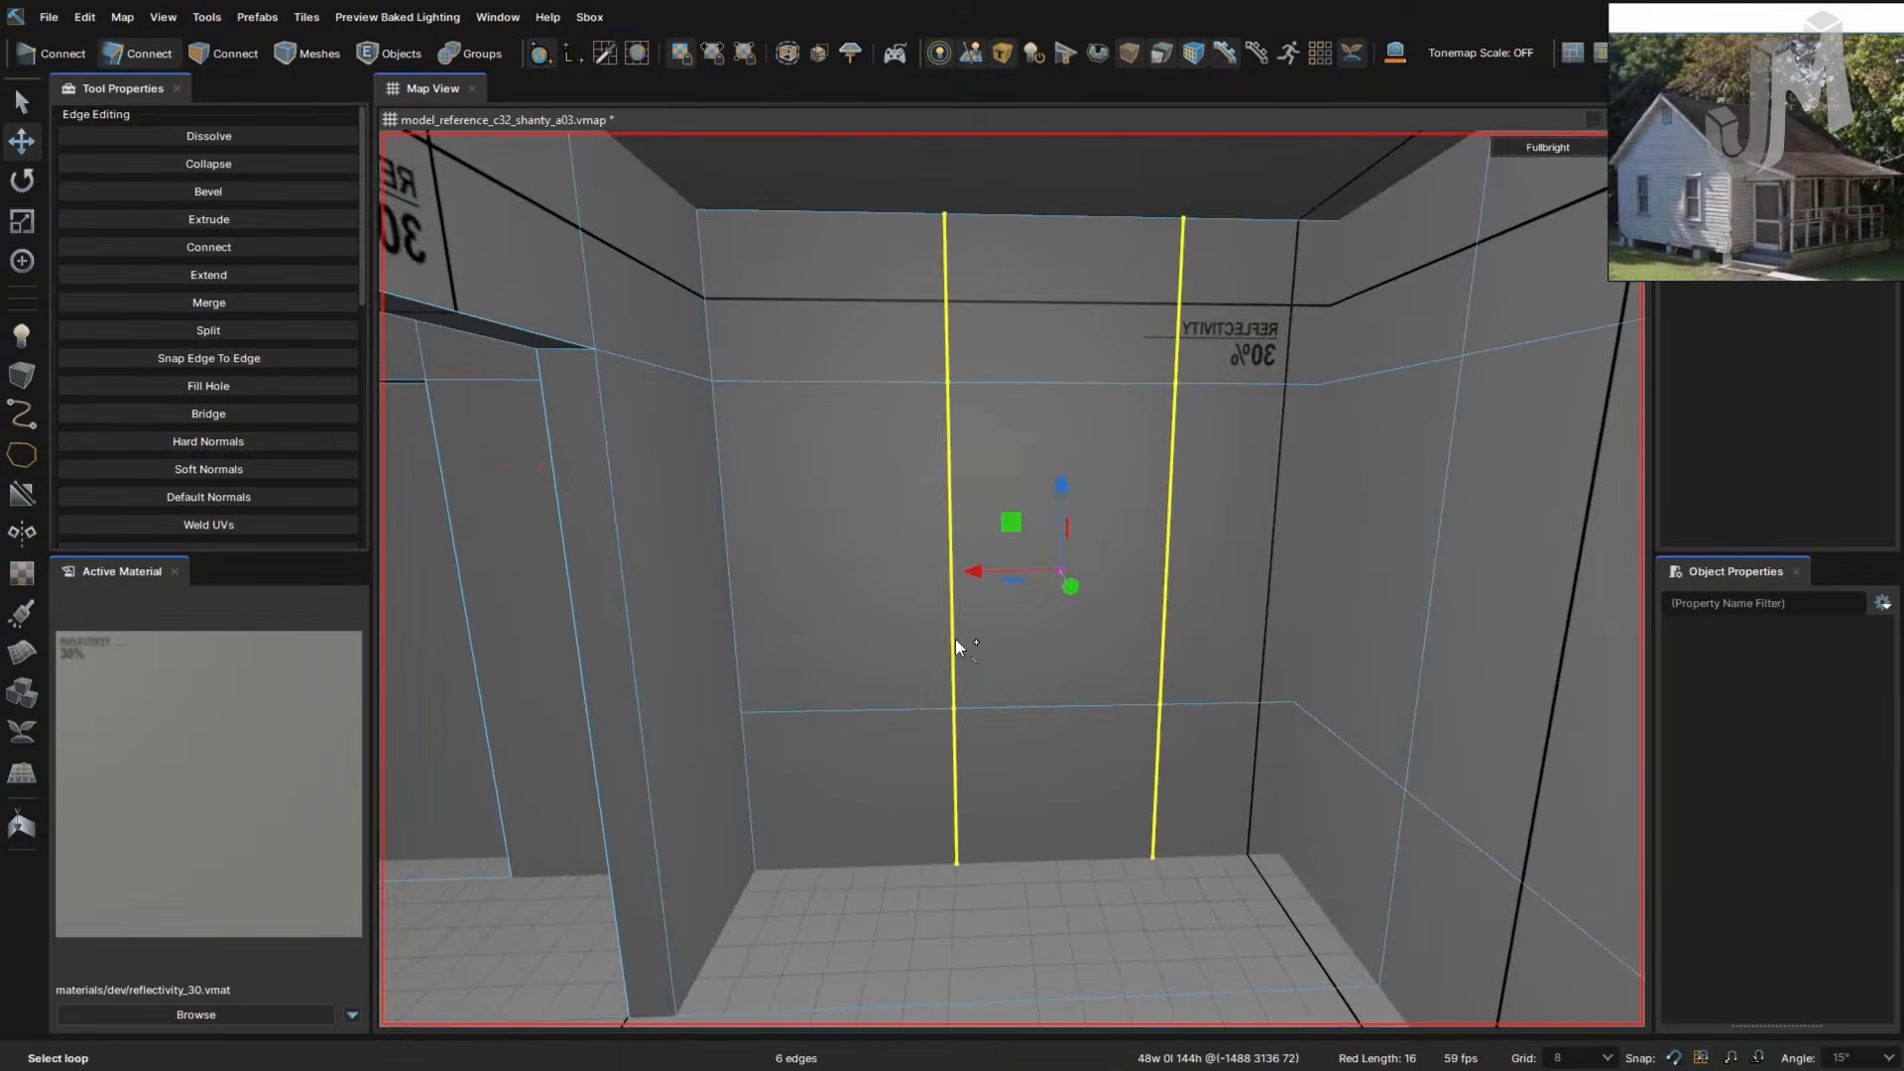
{"action": "left_click_drag", "start_coordinate": [978, 571], "coordinate": [1037, 571]}
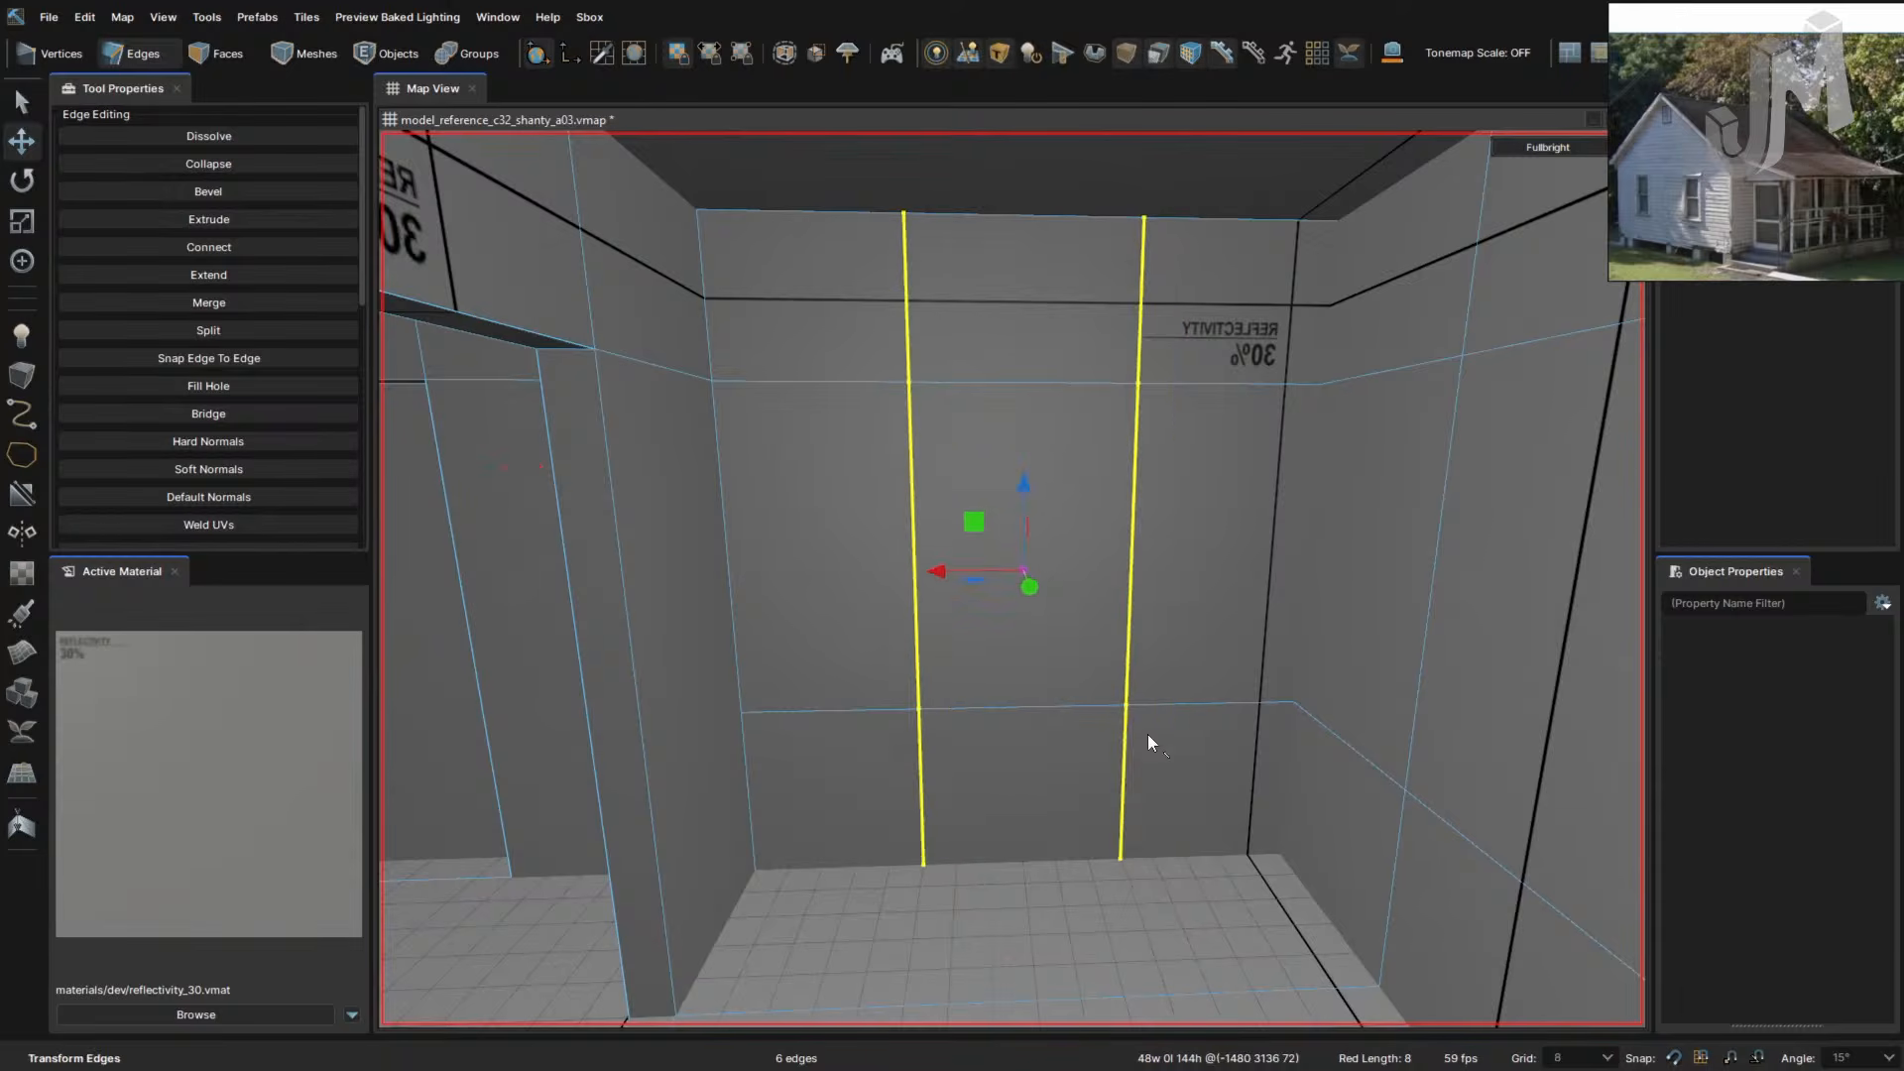
{"action": "right_click_drag", "start_coordinate": [1170, 790], "coordinate": [1173, 789]}
{"action": "key", "text": "Escape"}
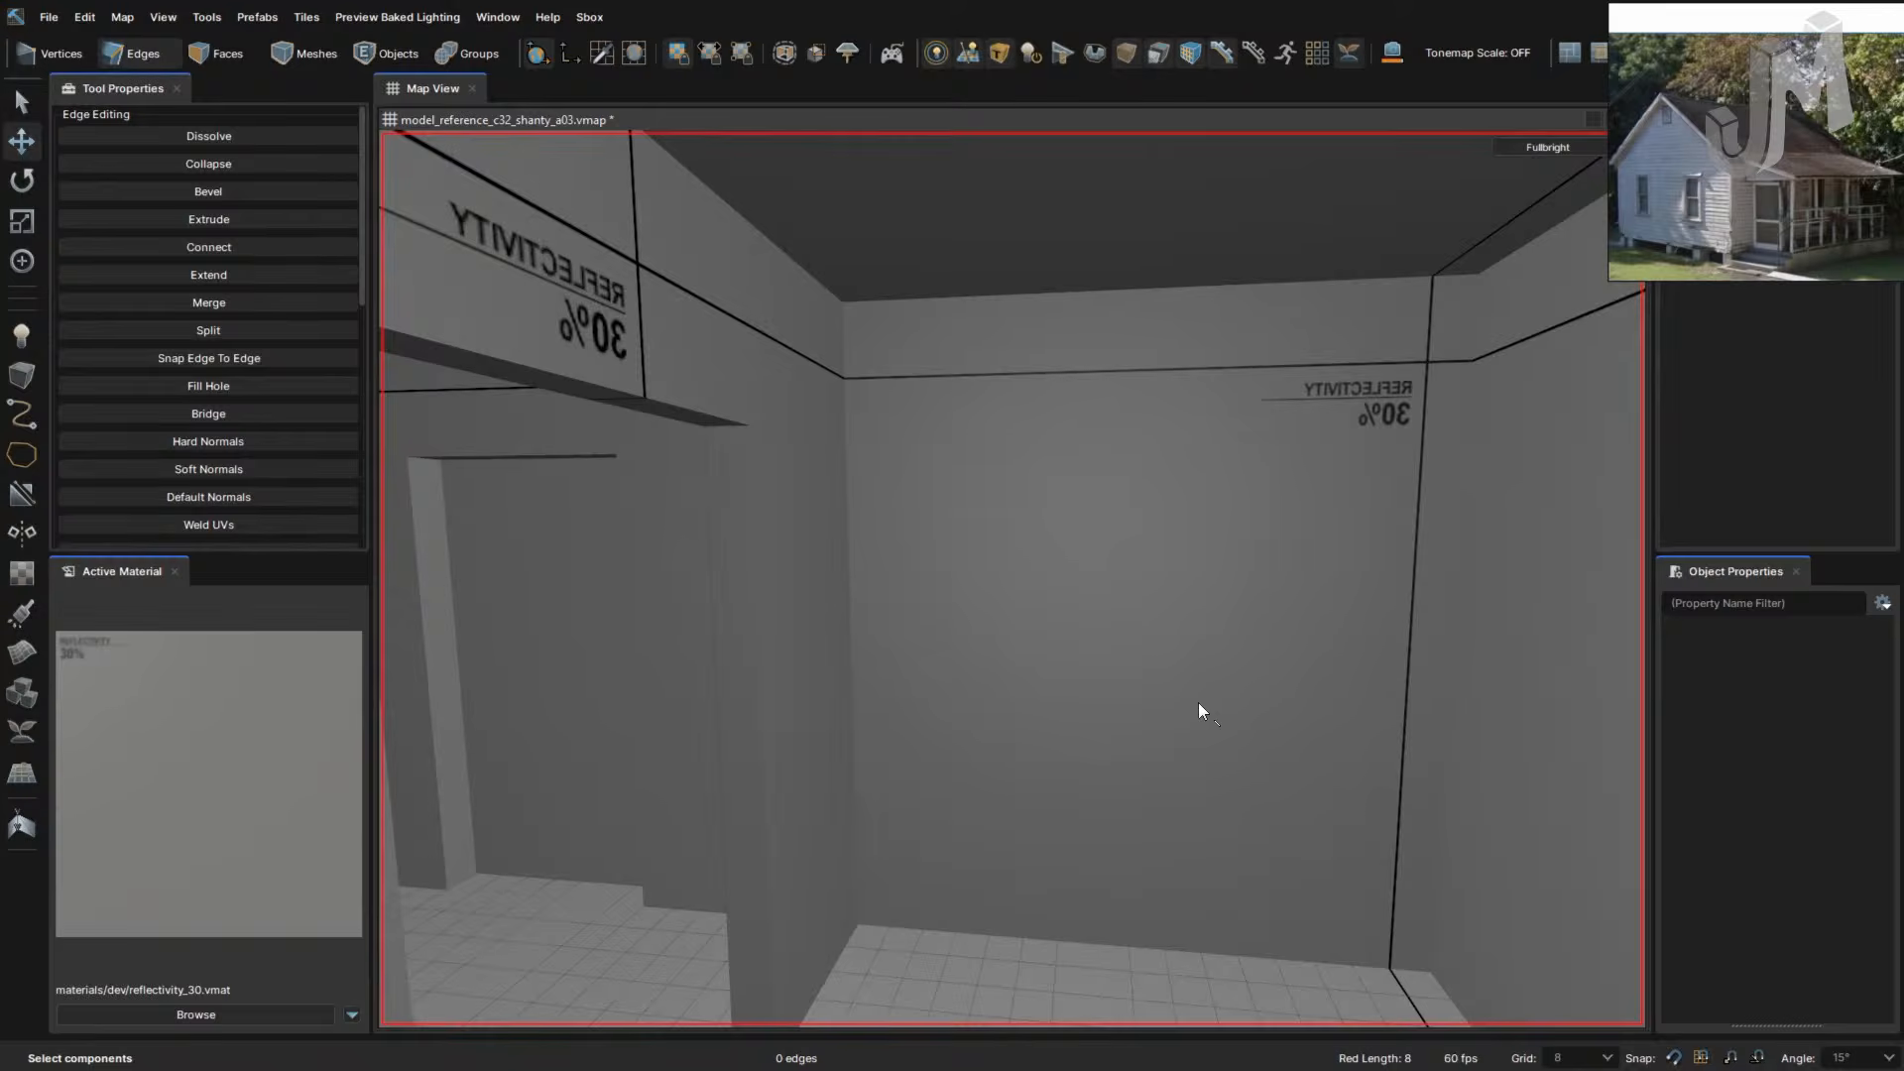
- Extrude the side wall's window face 8 units into the wall
{"action": "key", "text": "3"}
{"action": "left_click", "coordinate": [1198, 702]}
{"action": "right_click_drag", "start_coordinate": [1097, 645], "coordinate": [1208, 651]}
{"action": "mouse_move", "coordinate": [1205, 619]}
{"action": "left_mouse_down", "text": "shift"}
{"action": "mouse_move", "coordinate": [1254, 590]}
{"action": "mouse_move", "coordinate": [1234, 596]}
{"action": "left_mouse_up", "text": "shift"}
{"action": "right_click_drag", "start_coordinate": [1200, 663], "coordinate": [1216, 663]}
- Delete the window face to open a hole, then select the wall's vertical edge loop
{"action": "key", "text": "Delete"}
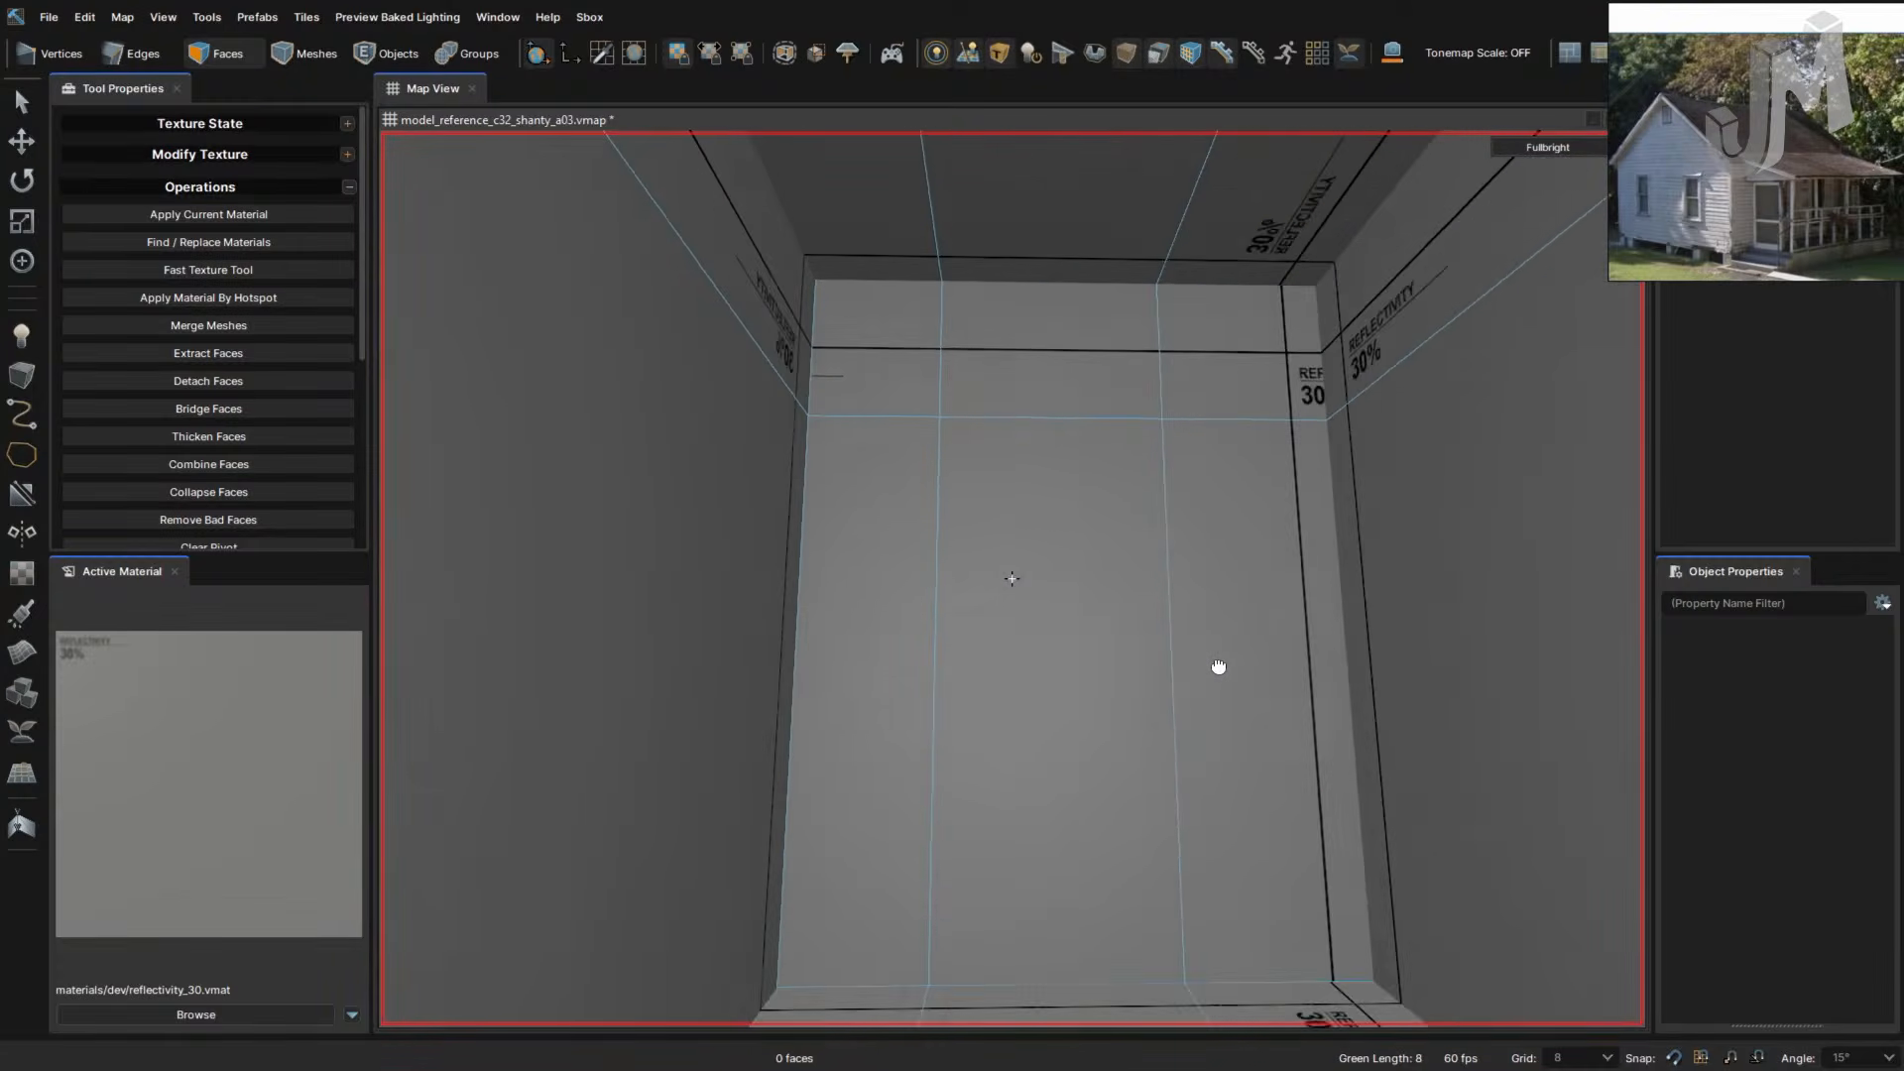
{"action": "key", "text": "2"}
{"action": "key", "text": "3"}
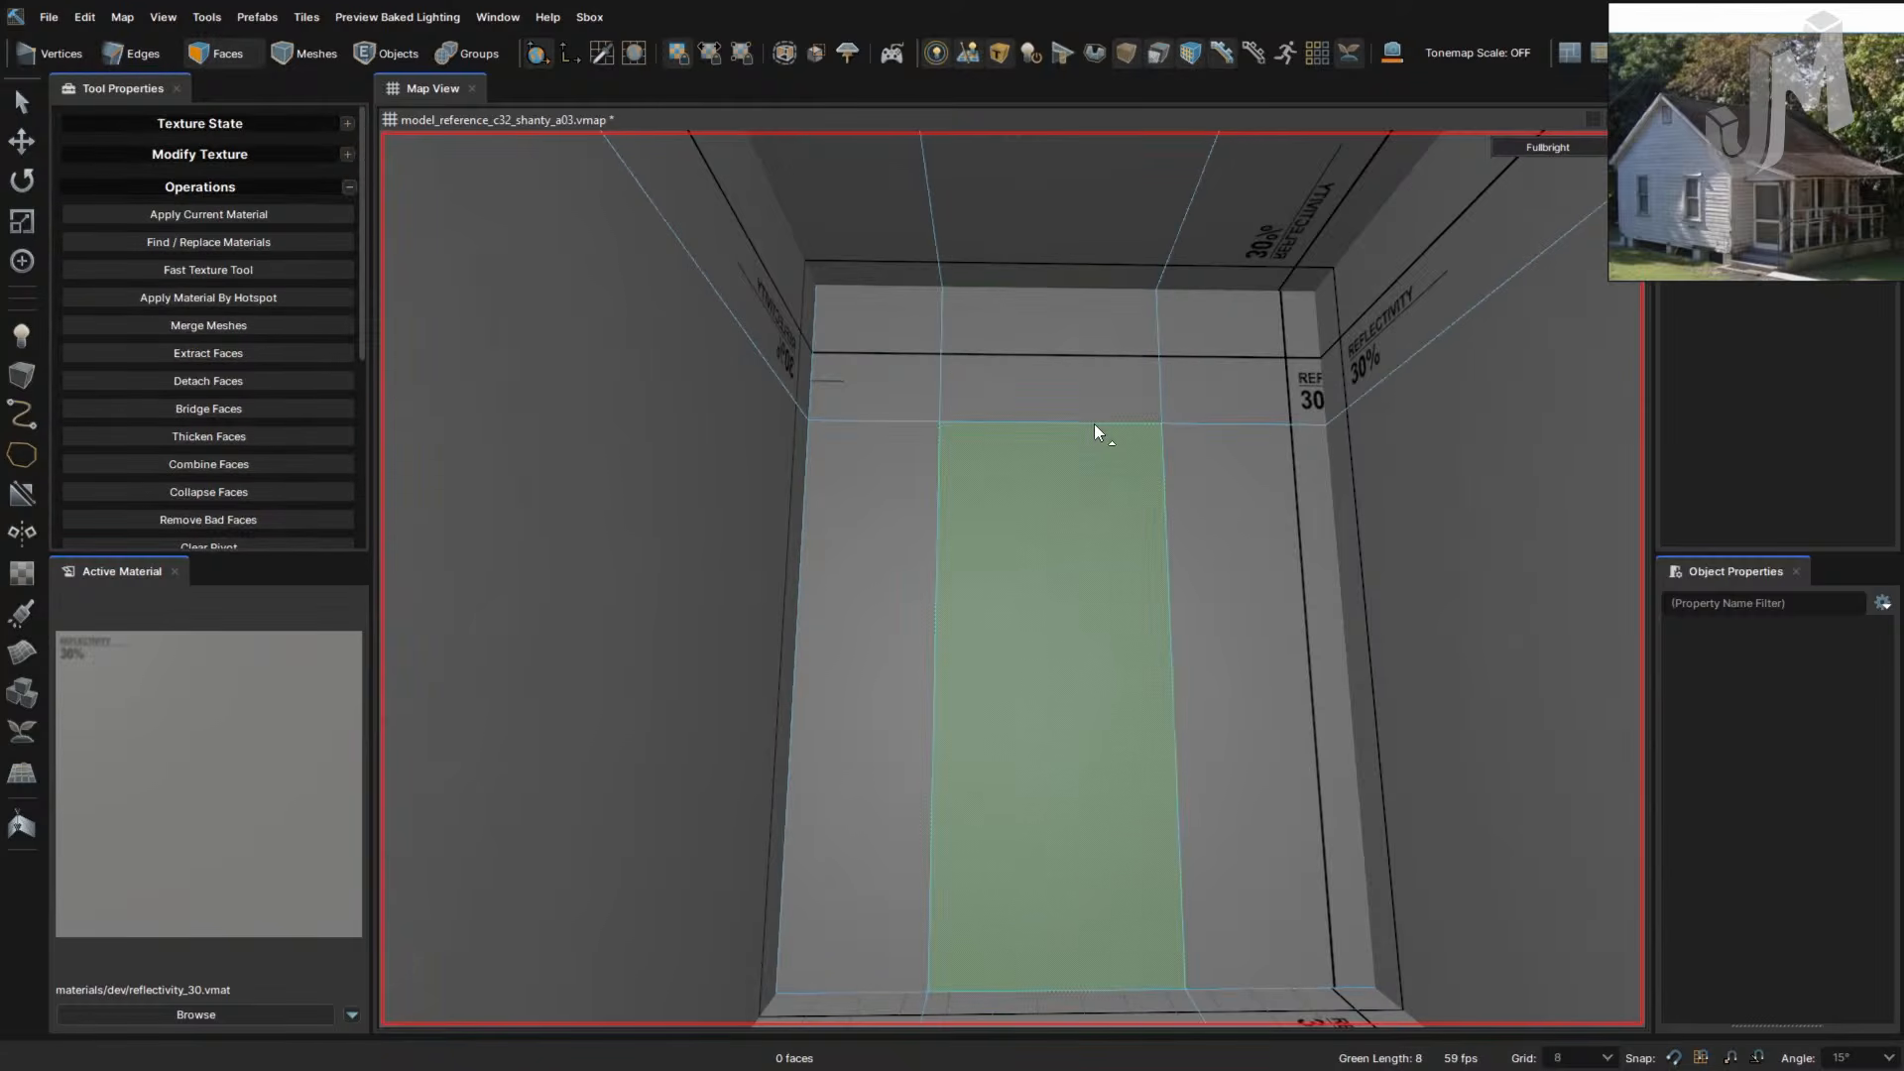
{"action": "left_click", "coordinate": [940, 496]}
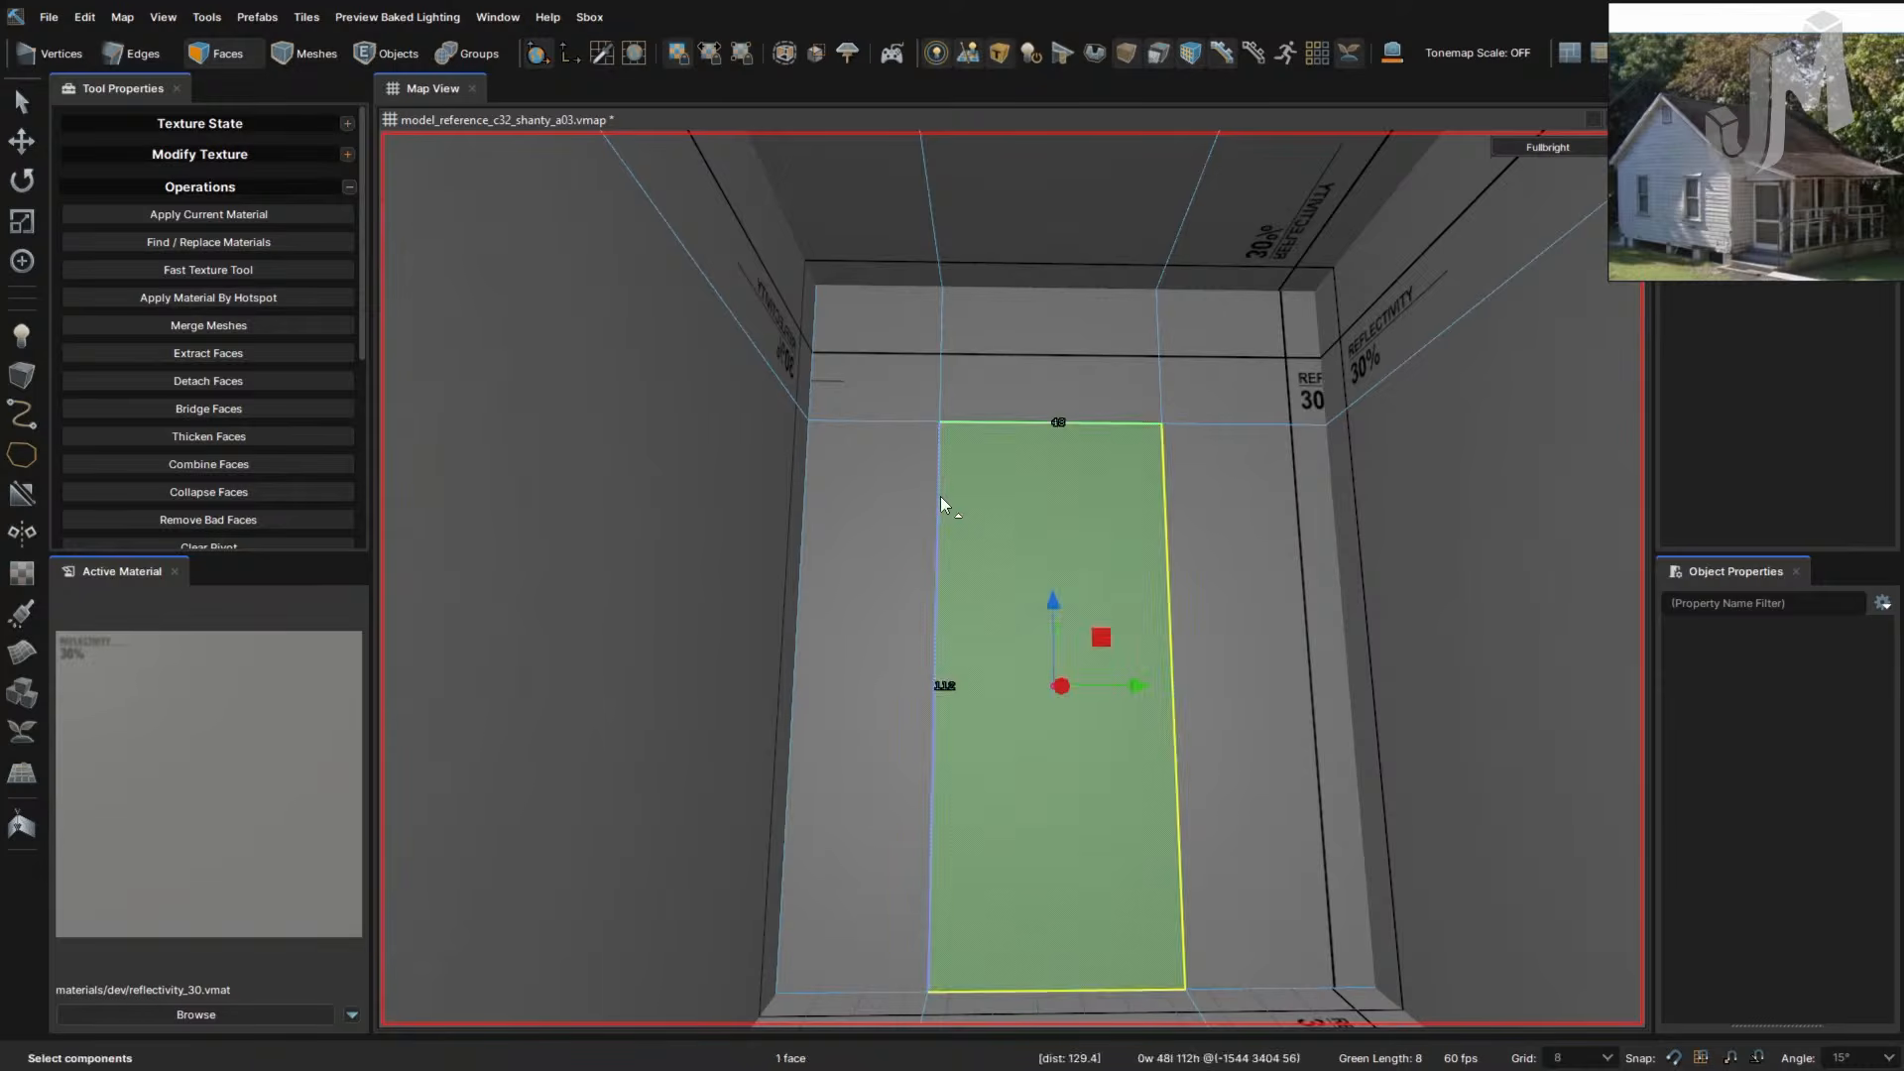
{"action": "key", "text": "2"}
{"action": "double_click", "coordinate": [938, 501]}
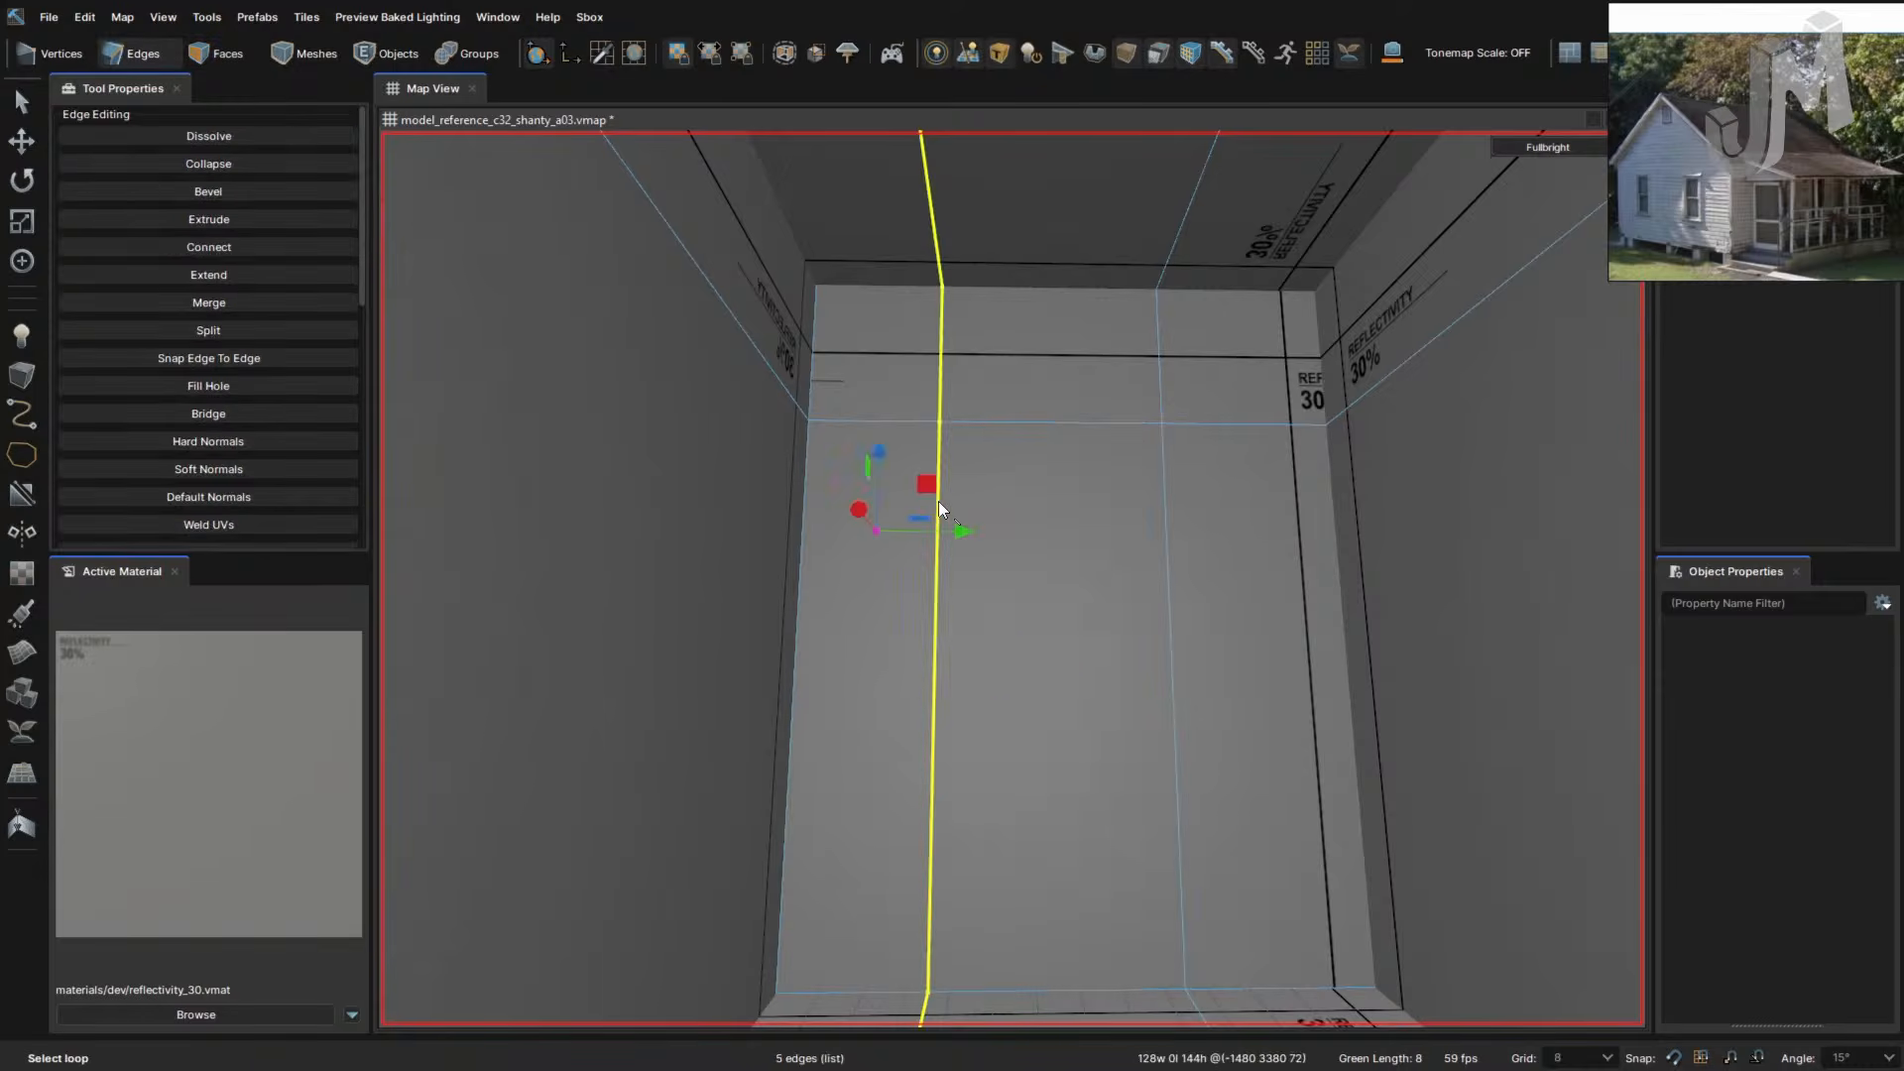
{"action": "right_click", "coordinate": [1063, 519]}
{"action": "left_click", "coordinate": [1050, 468]}
{"action": "right_click_drag", "start_coordinate": [1051, 468], "coordinate": [1051, 467]}
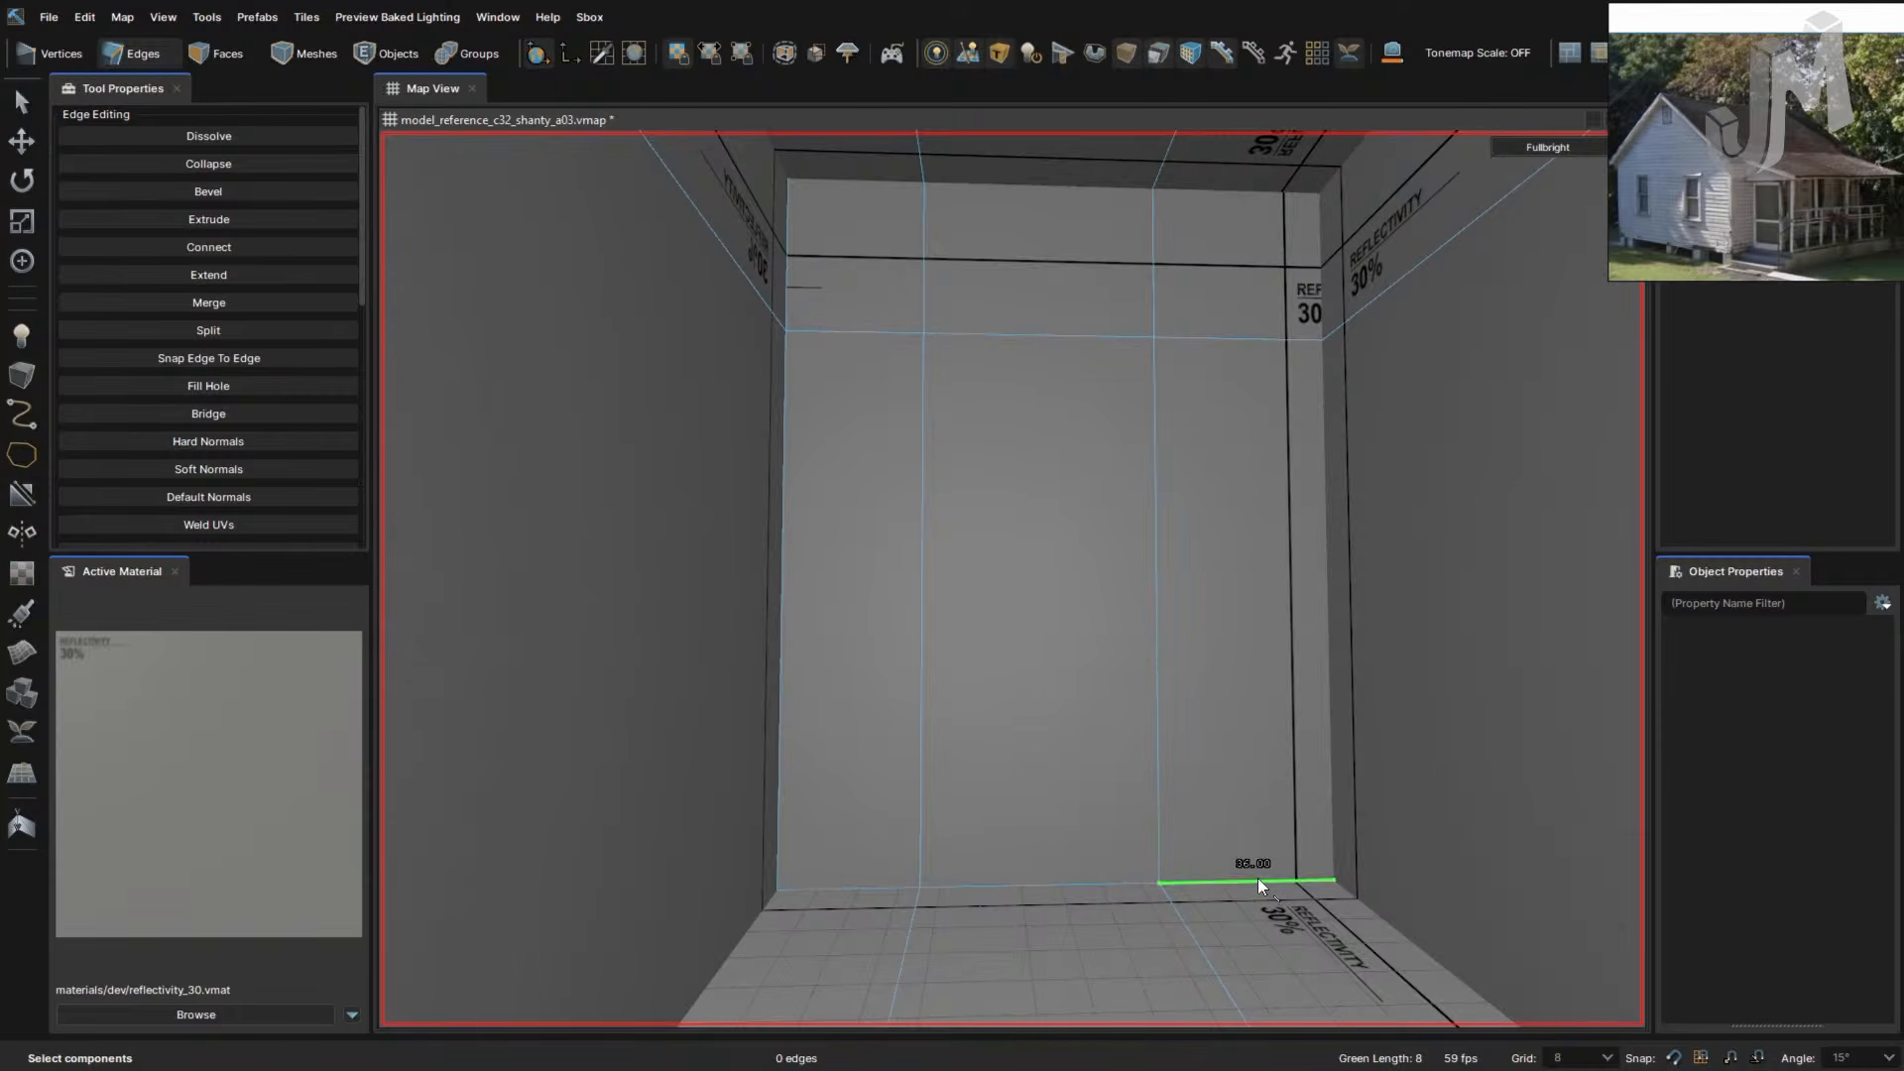
- Select the back wall's vertical edges and try connecting them, undoing the connection
{"action": "left_click", "coordinate": [783, 652]}
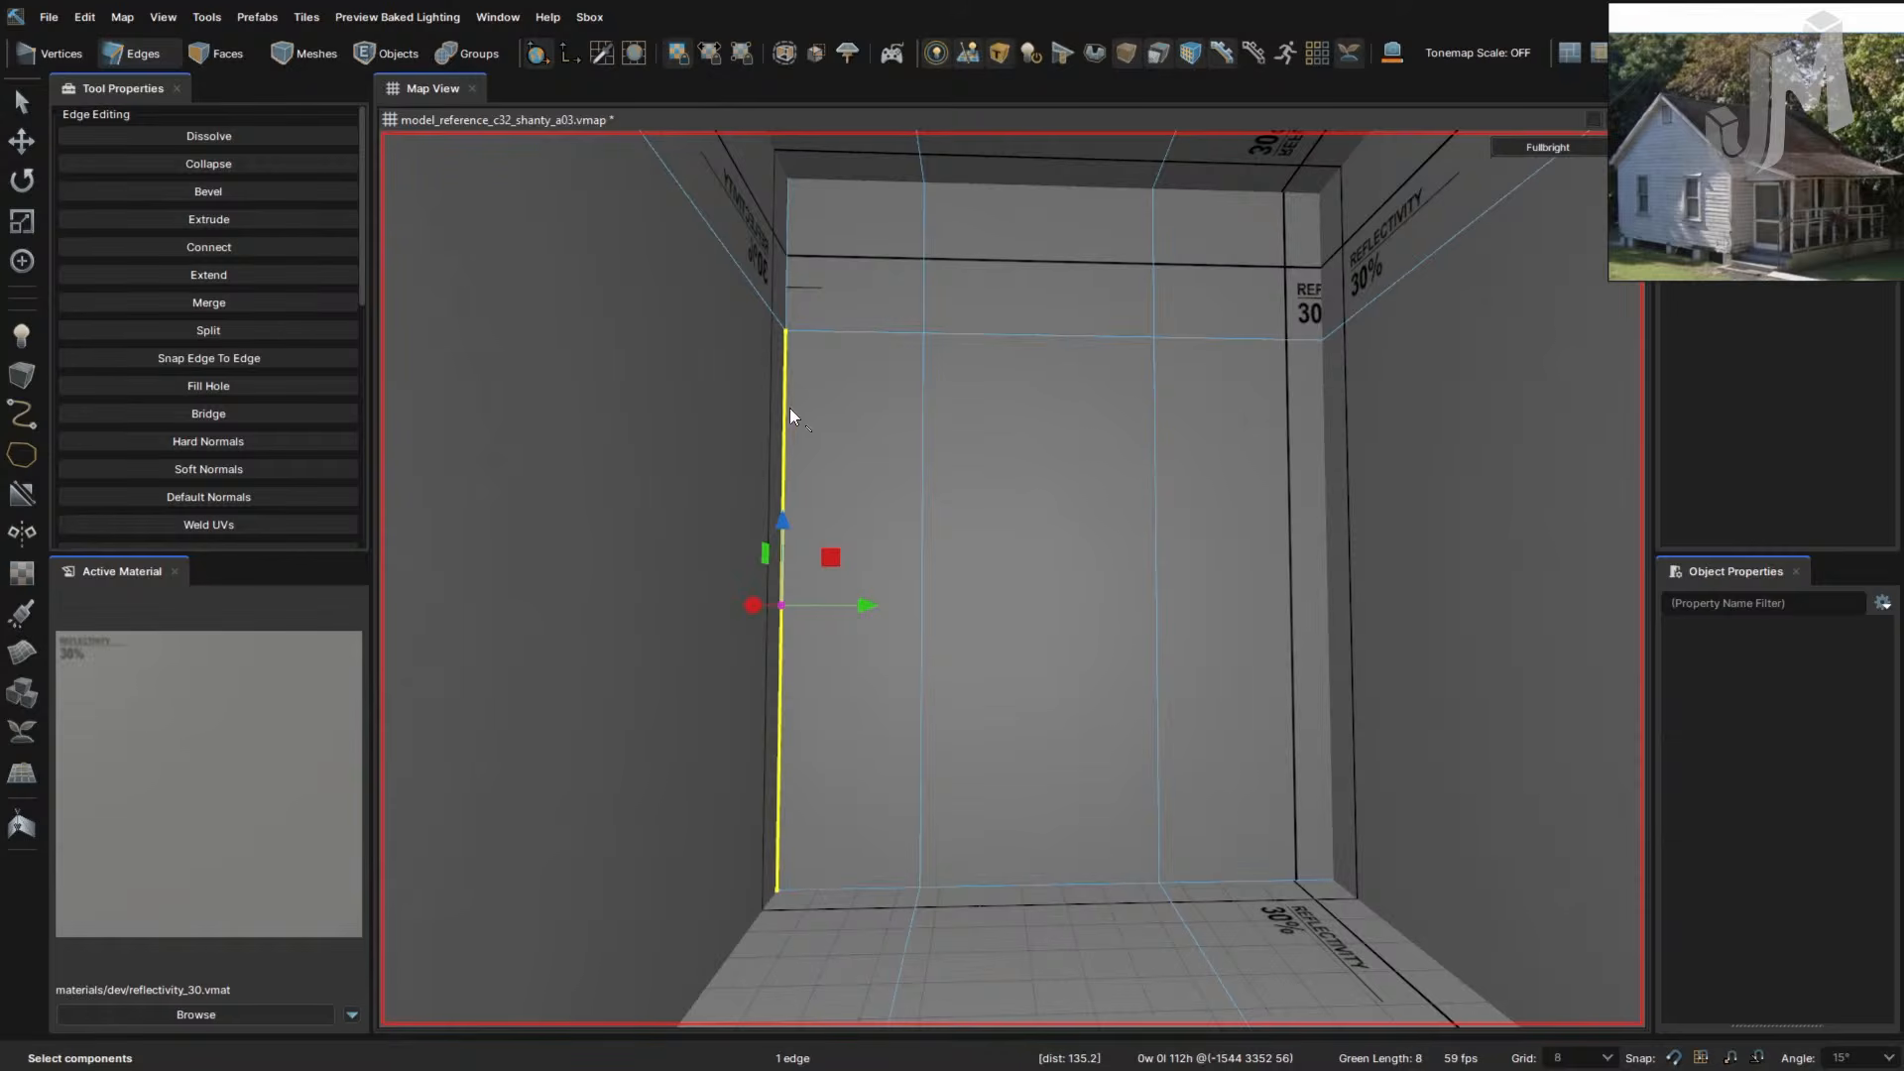
{"action": "left_click", "coordinate": [924, 310], "text": "ctrl"}
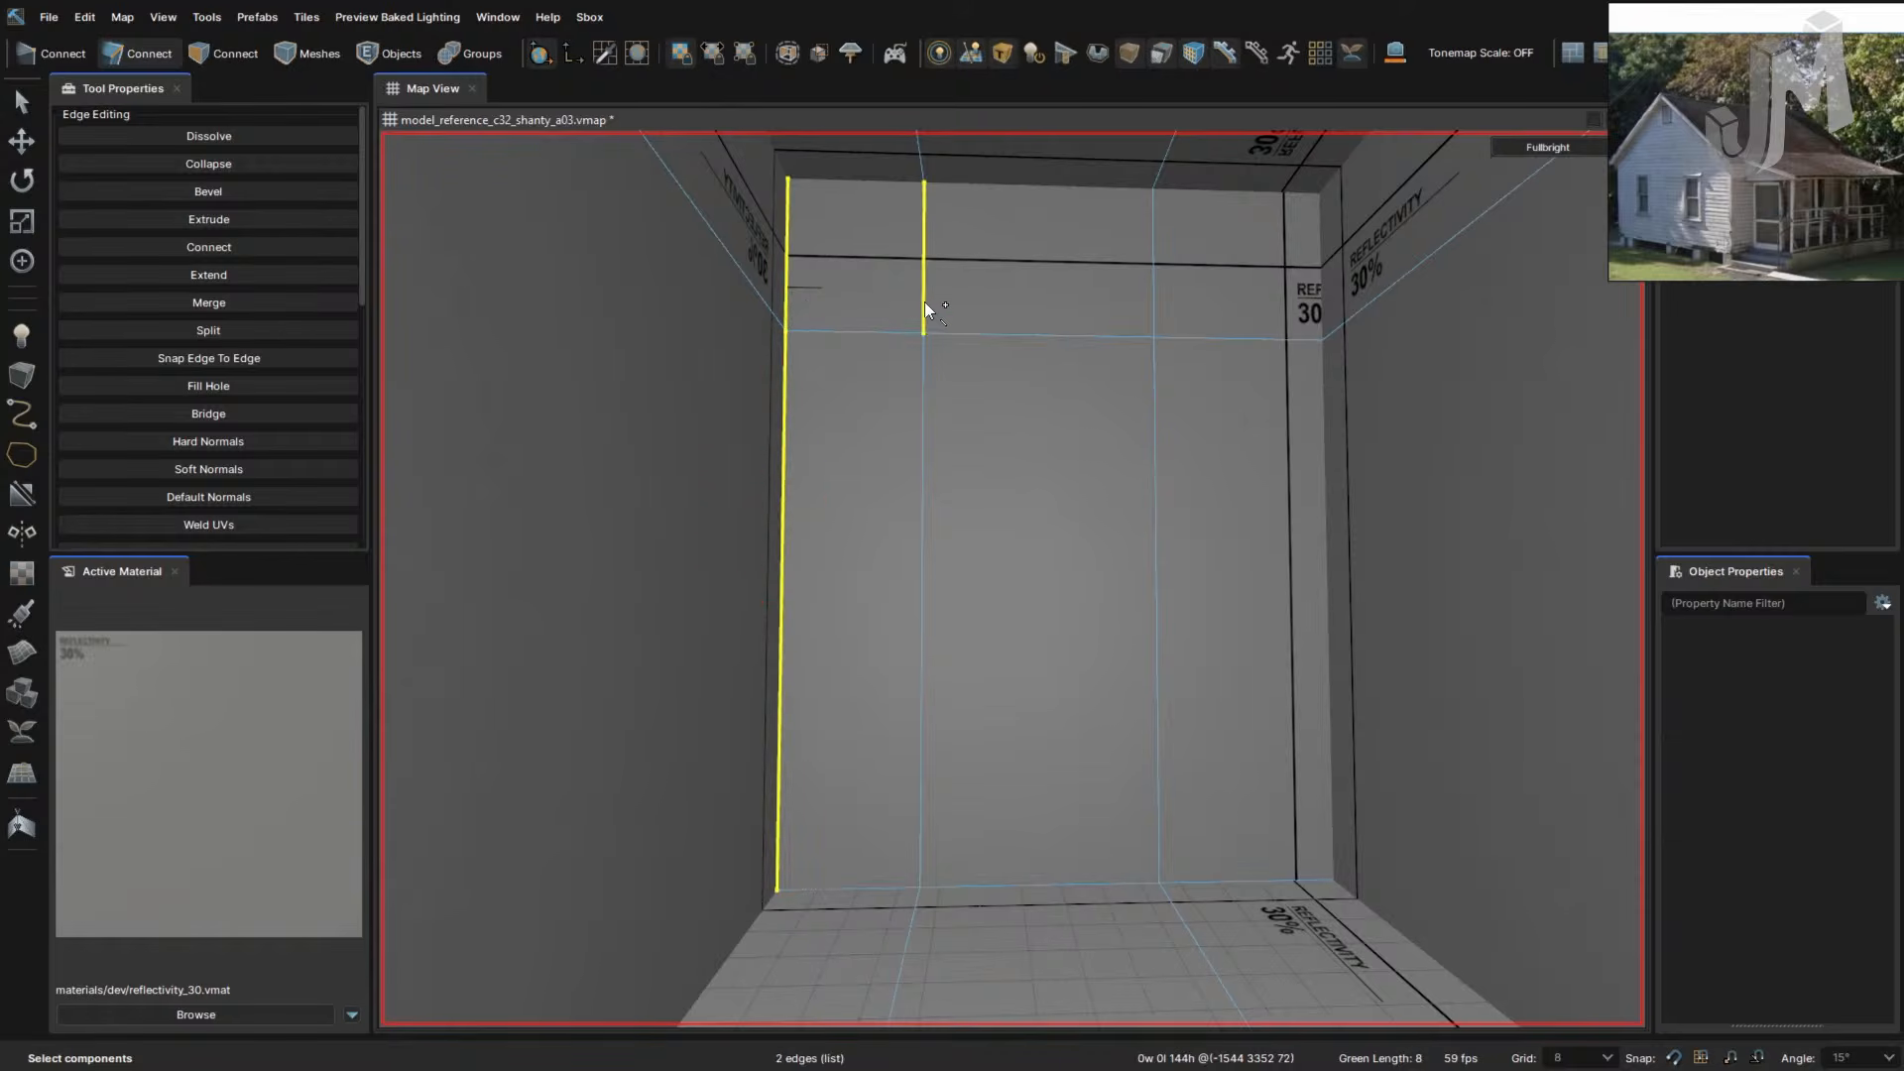
{"action": "left_click", "coordinate": [928, 407], "text": "ctrl"}
{"action": "left_click", "coordinate": [1160, 269], "text": "ctrl"}
{"action": "left_click", "coordinate": [1162, 439], "text": "ctrl"}
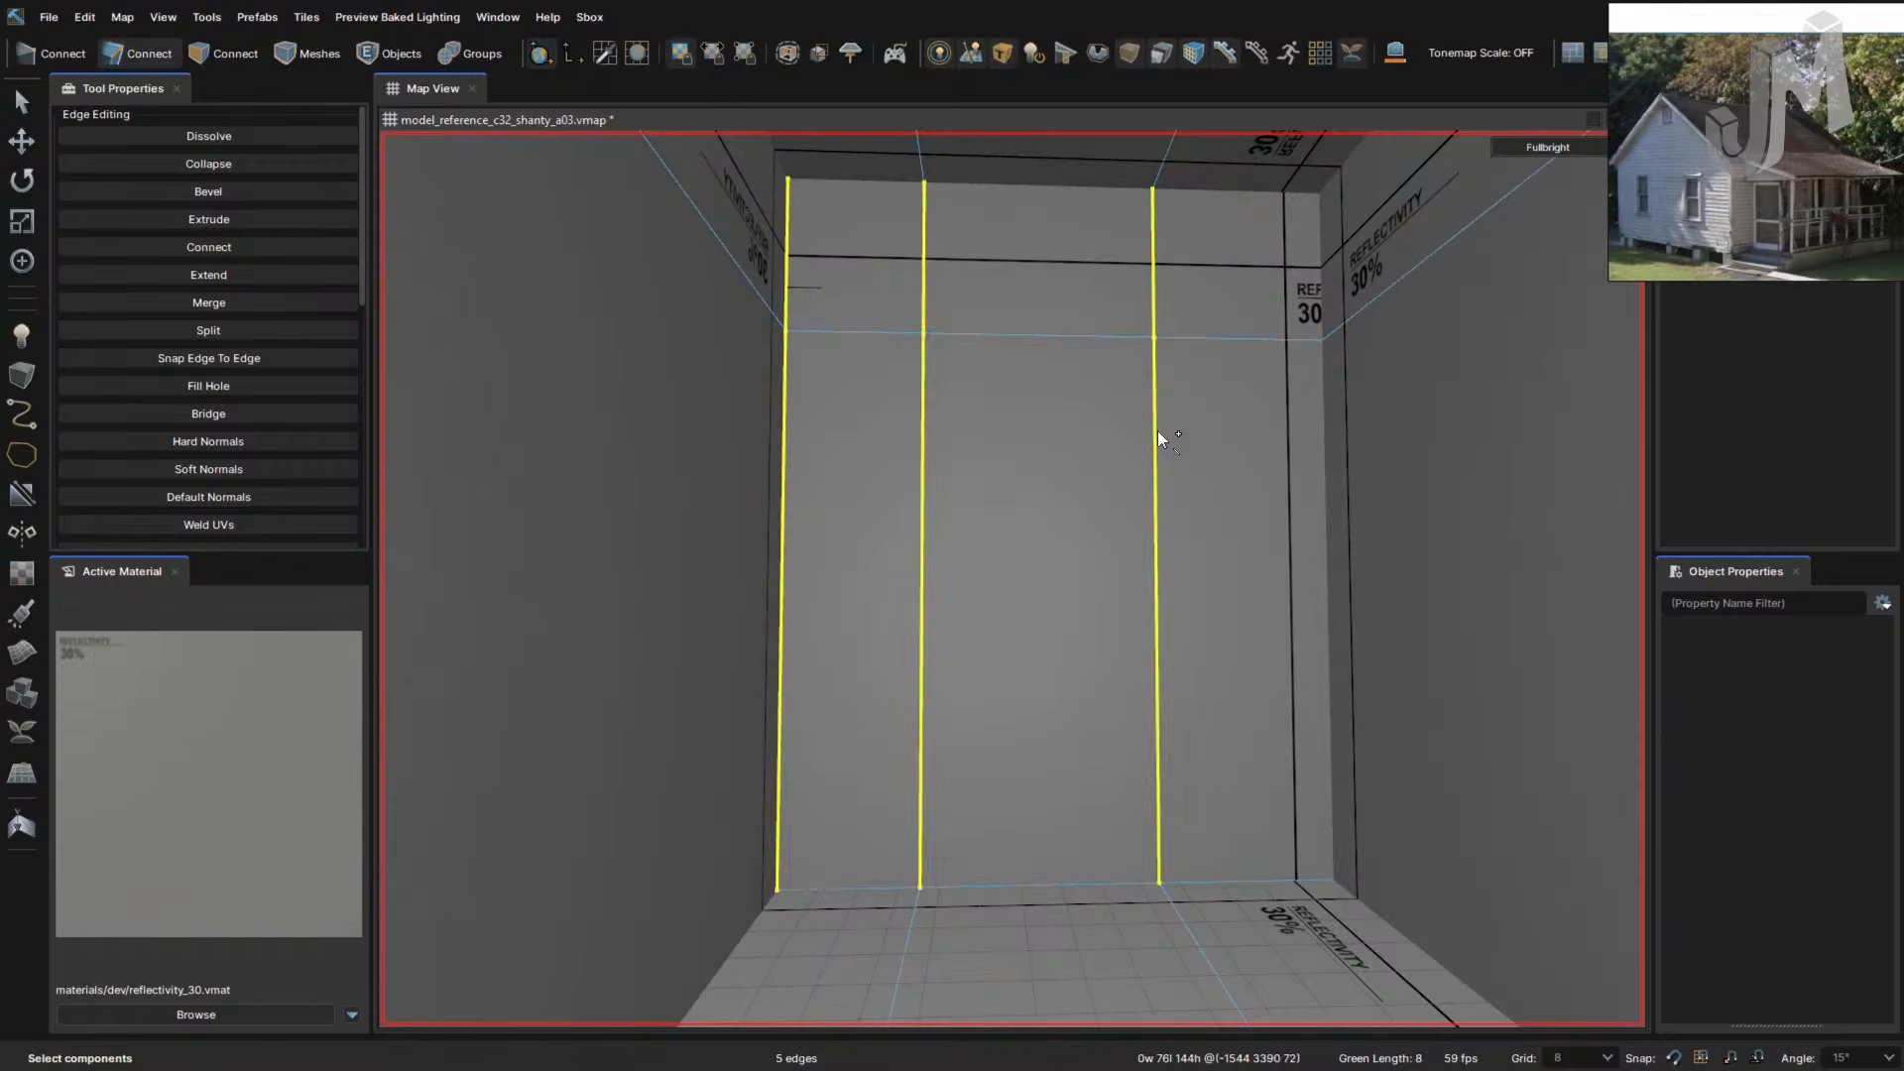
{"action": "left_click", "coordinate": [1329, 432], "text": "ctrl"}
{"action": "left_click", "coordinate": [1319, 285], "text": "ctrl"}
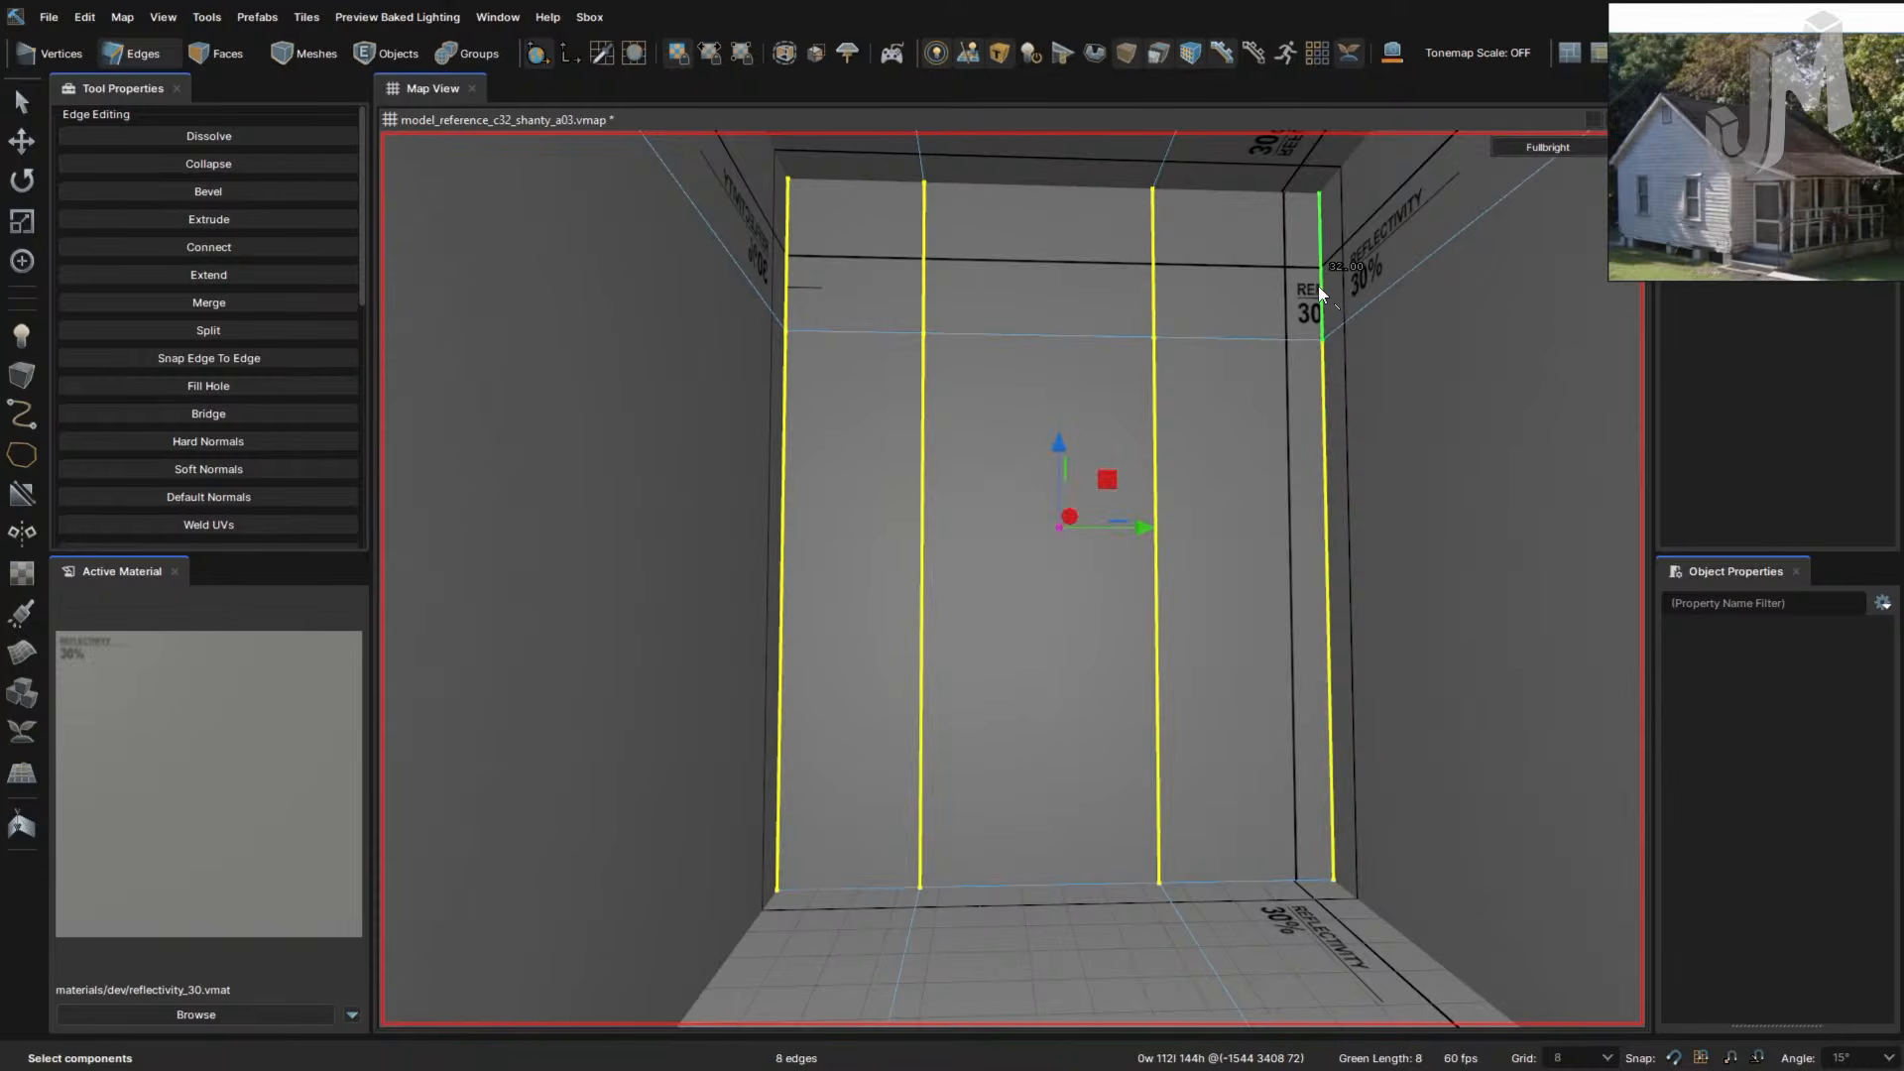
{"action": "key", "text": "alt+c"}
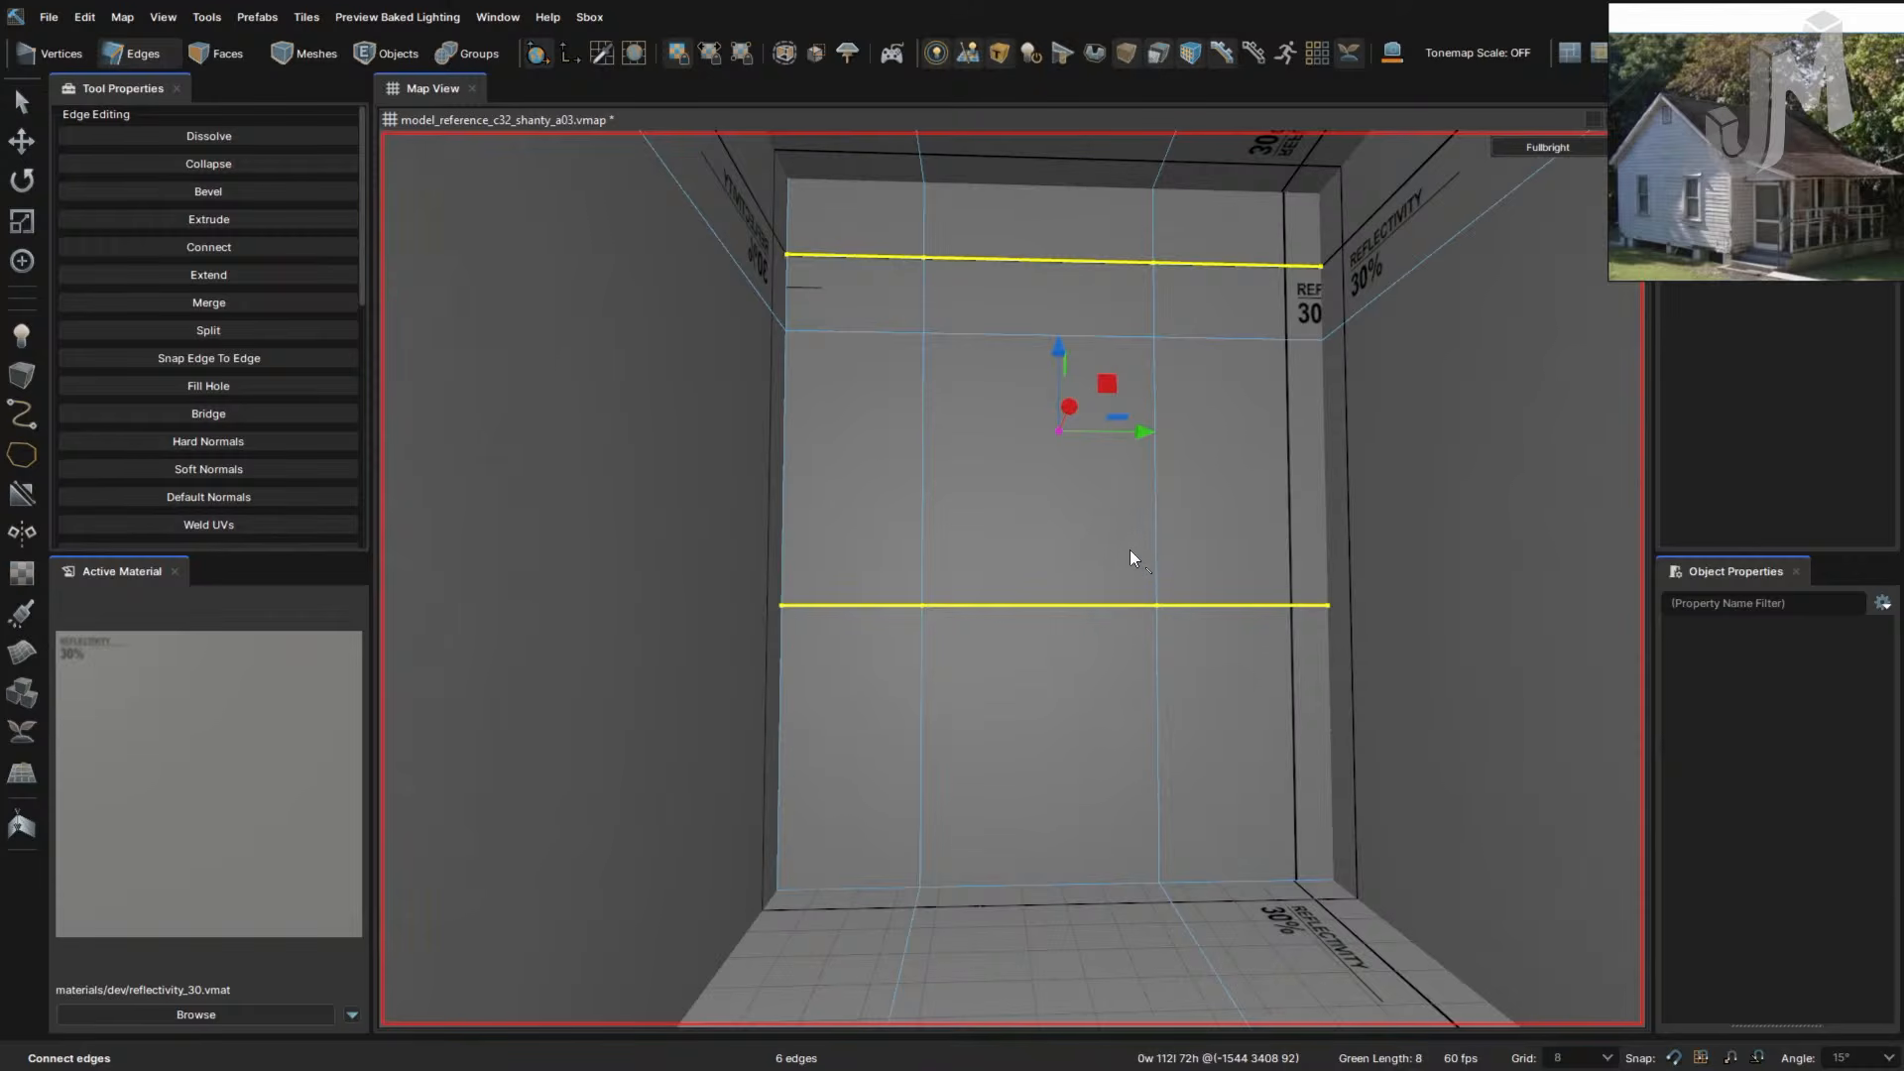
{"action": "key", "text": "ctrl+z"}
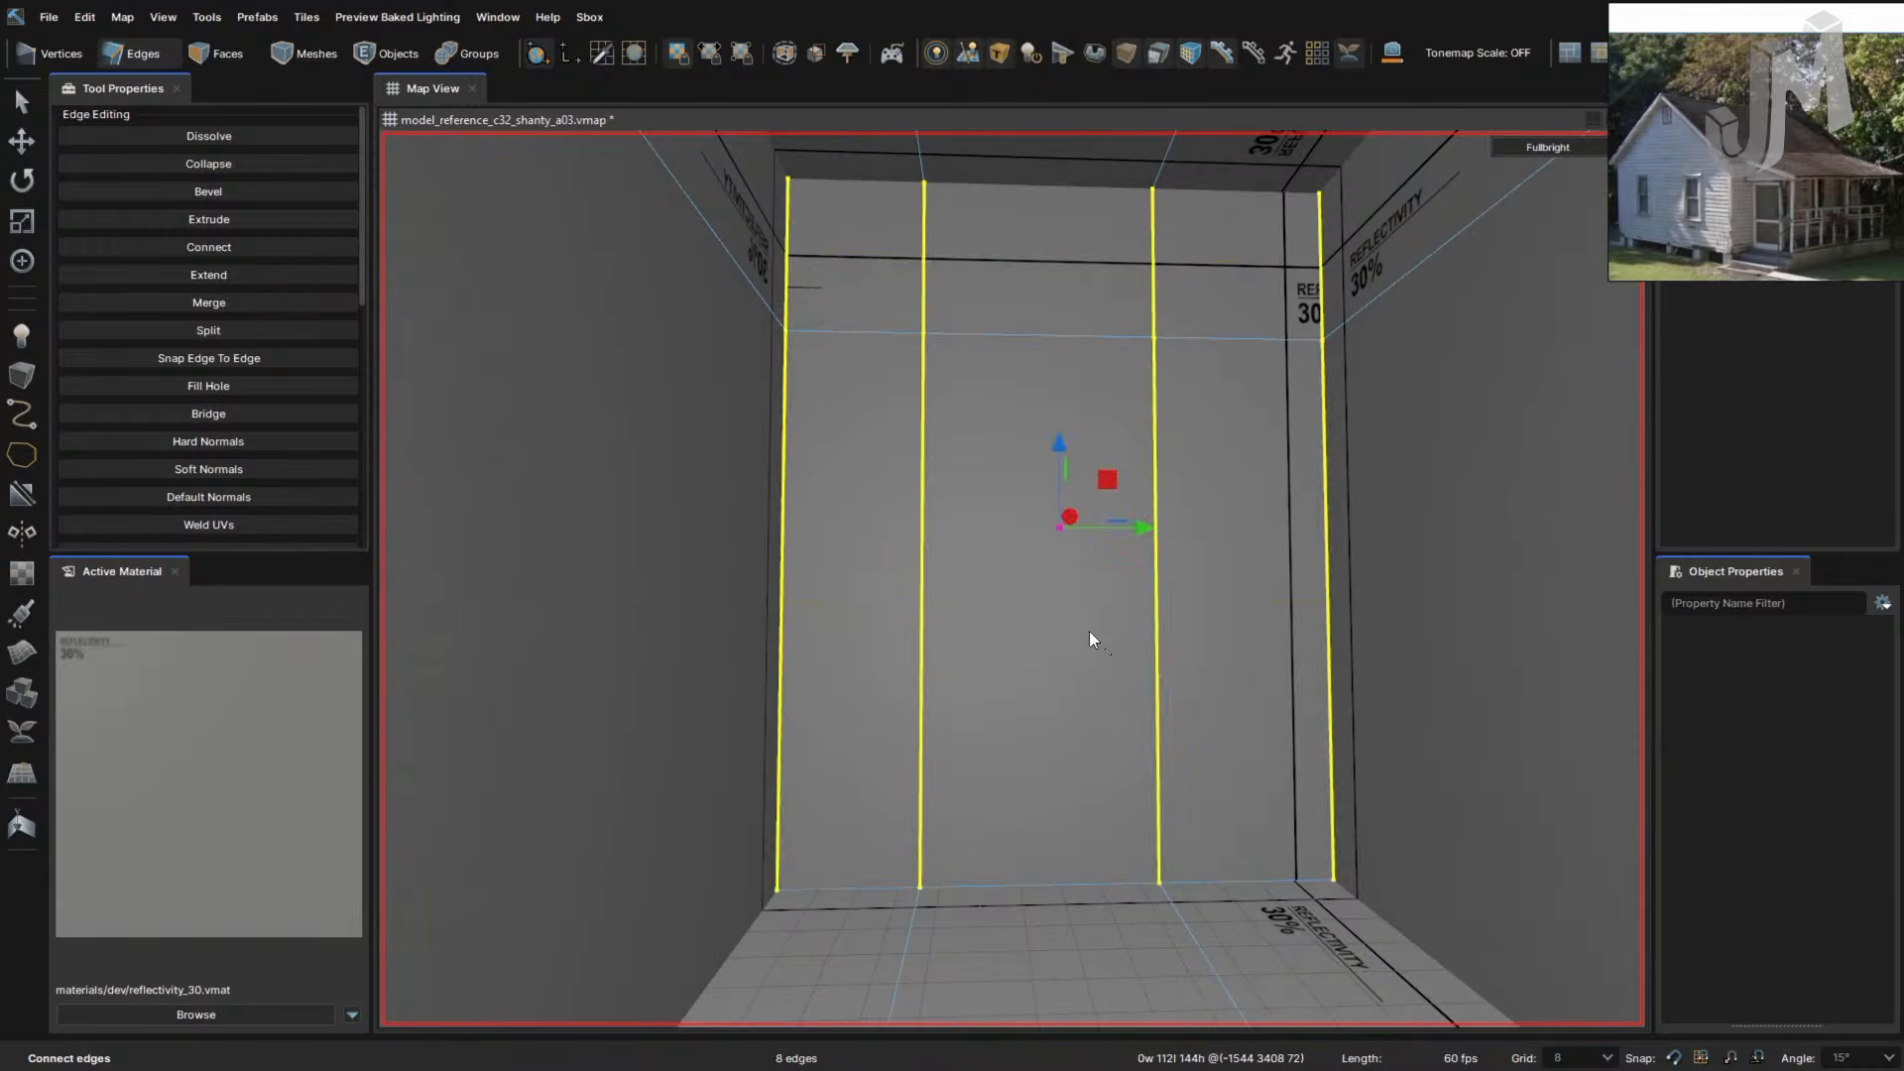
- Cut a horizontal edge line across the back wall through its four vertical edges
{"action": "key", "text": "c"}
{"action": "right_click_drag", "start_coordinate": [883, 718], "coordinate": [764, 688]}
{"action": "key", "text": "s"}
{"action": "key", "text": "d"}
{"action": "left_click", "coordinate": [744, 680]}
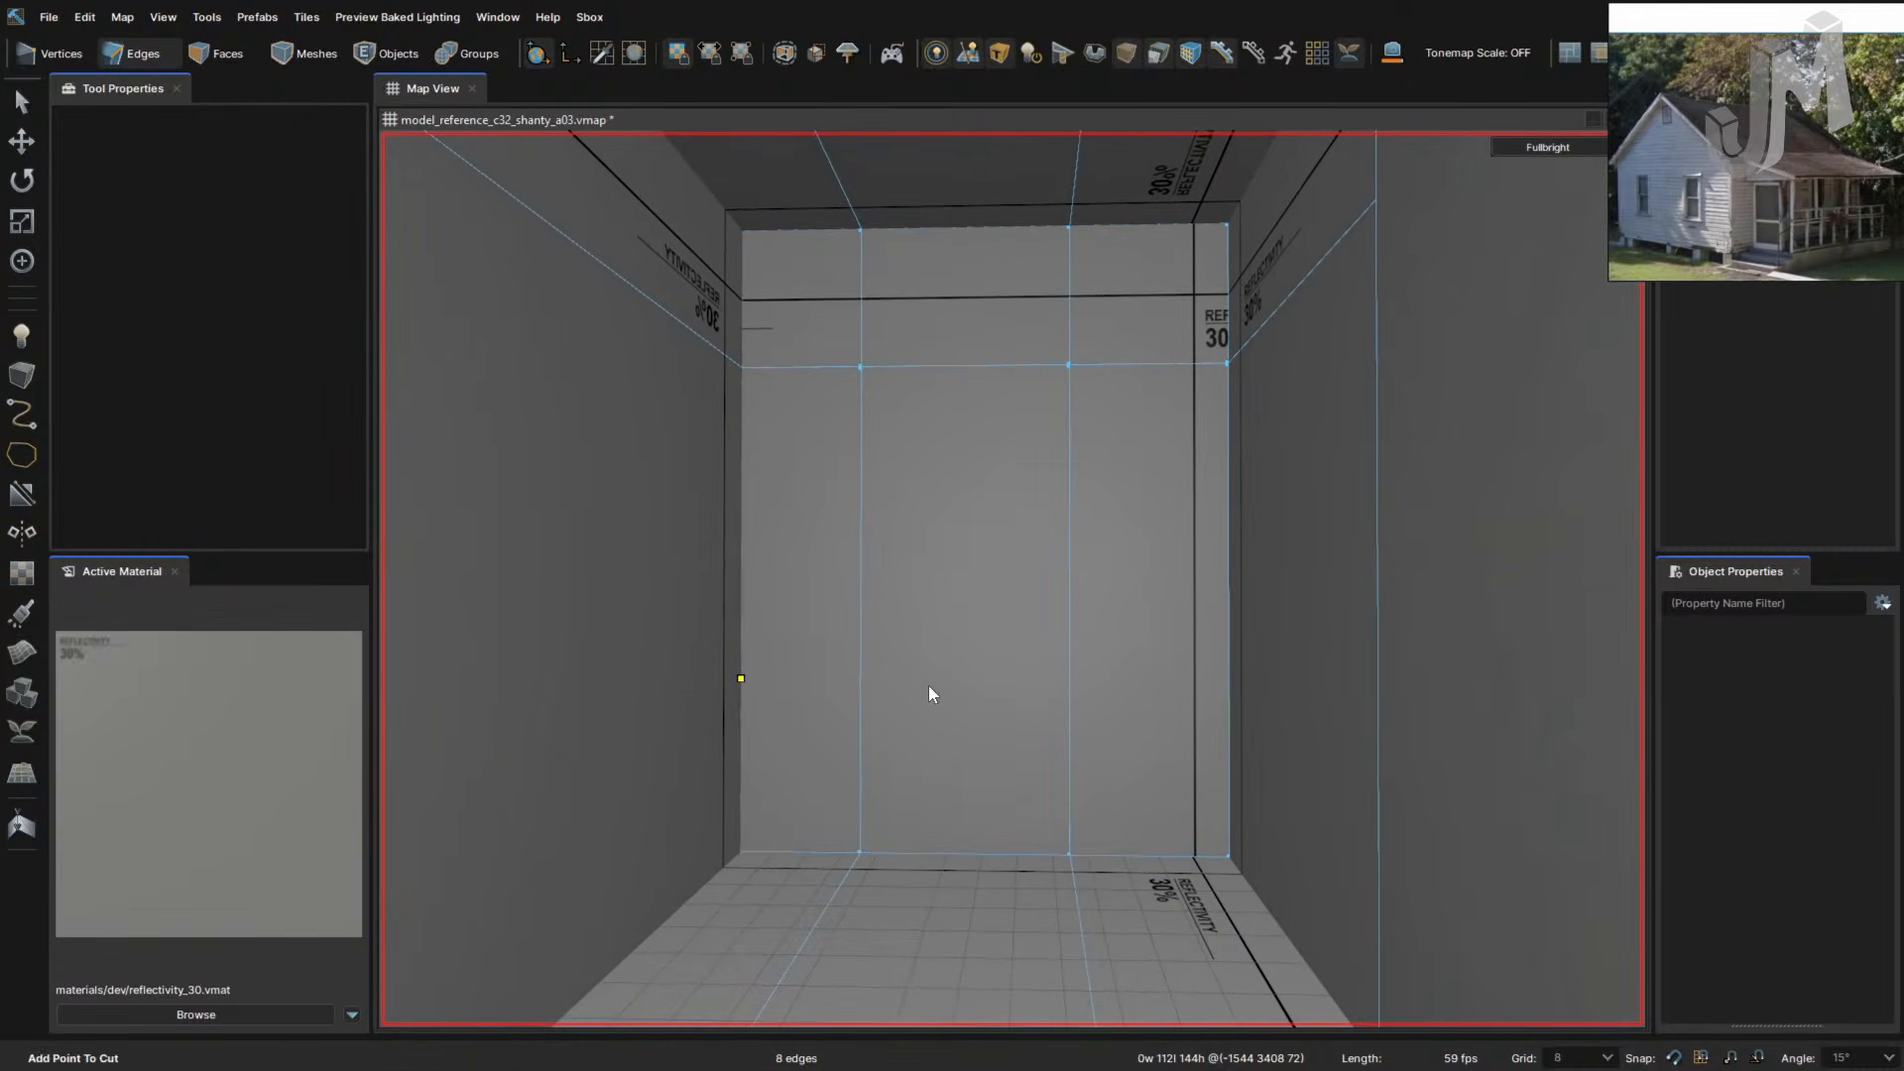
{"action": "left_click", "coordinate": [860, 679]}
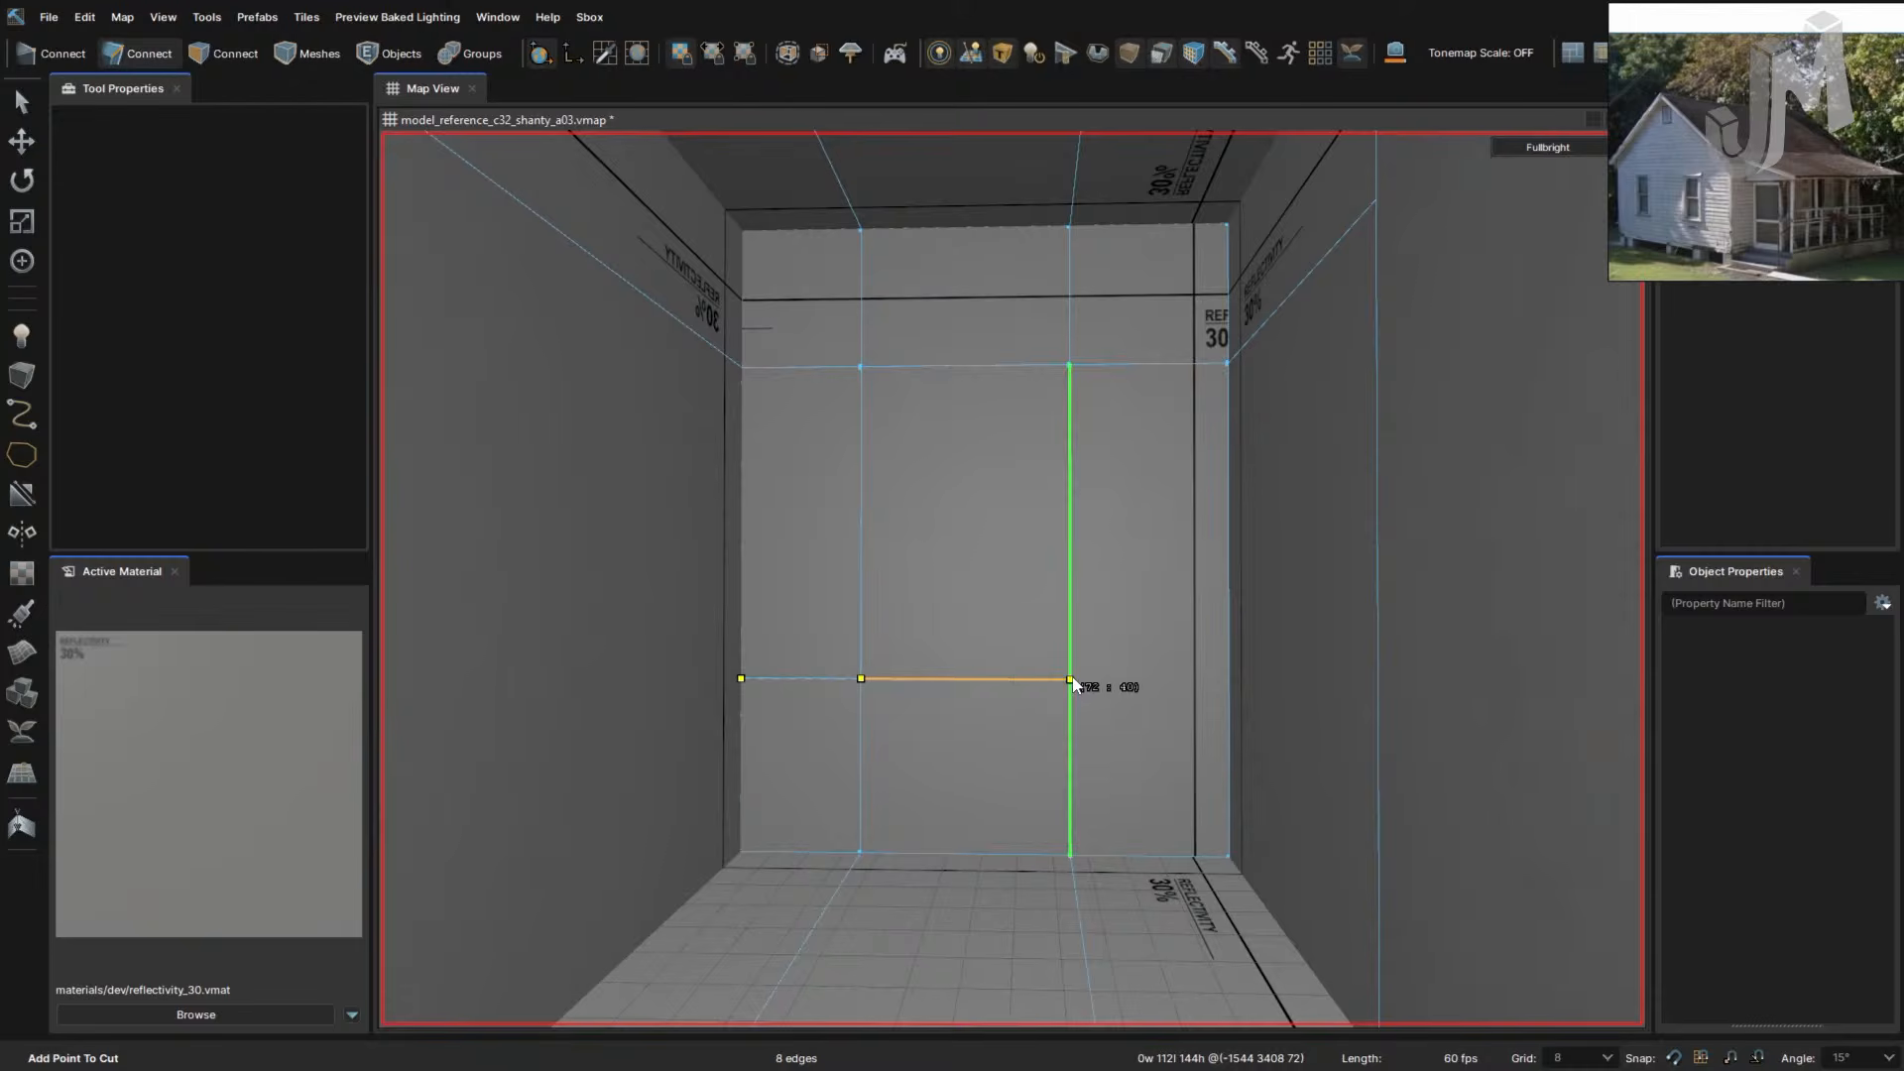
{"action": "left_click", "coordinate": [1069, 679]}
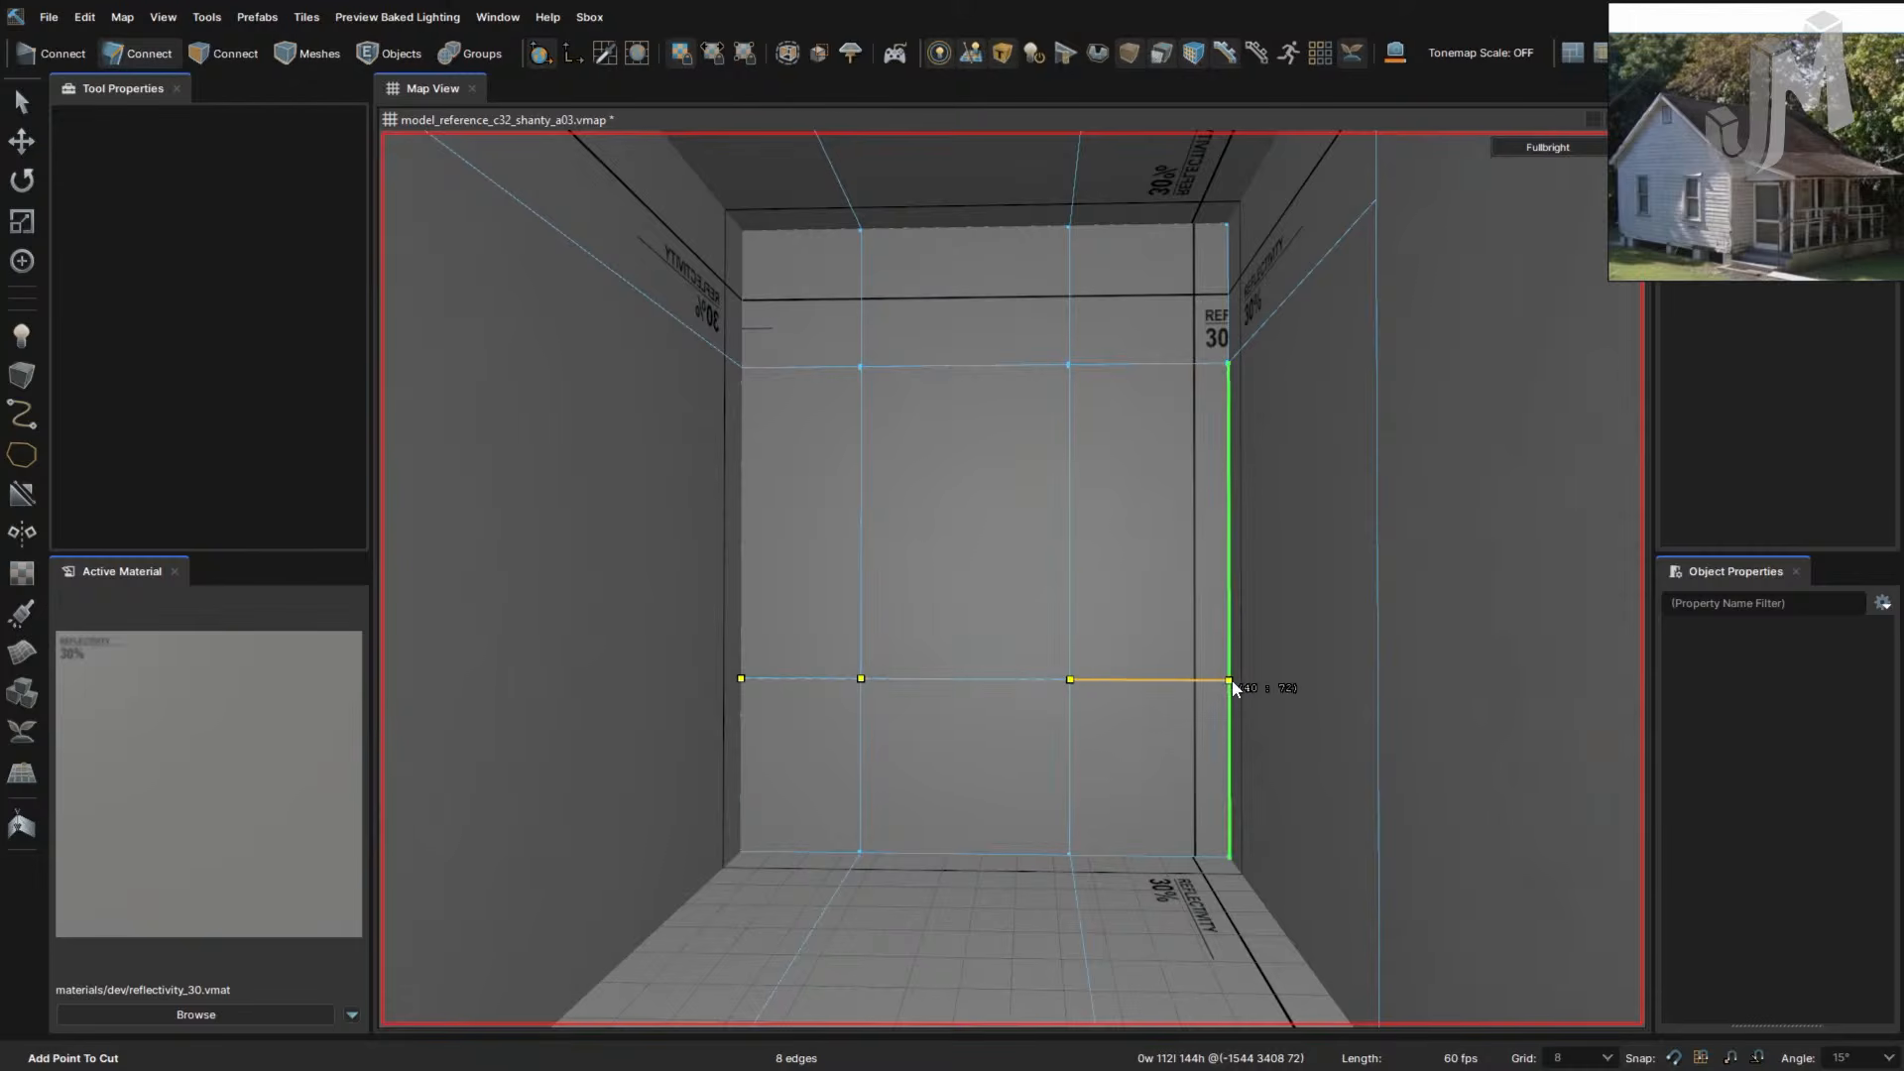
{"action": "left_click", "coordinate": [1230, 680]}
{"action": "key", "text": "Return"}
{"action": "right_click_drag", "start_coordinate": [1102, 700], "coordinate": [1101, 698]}
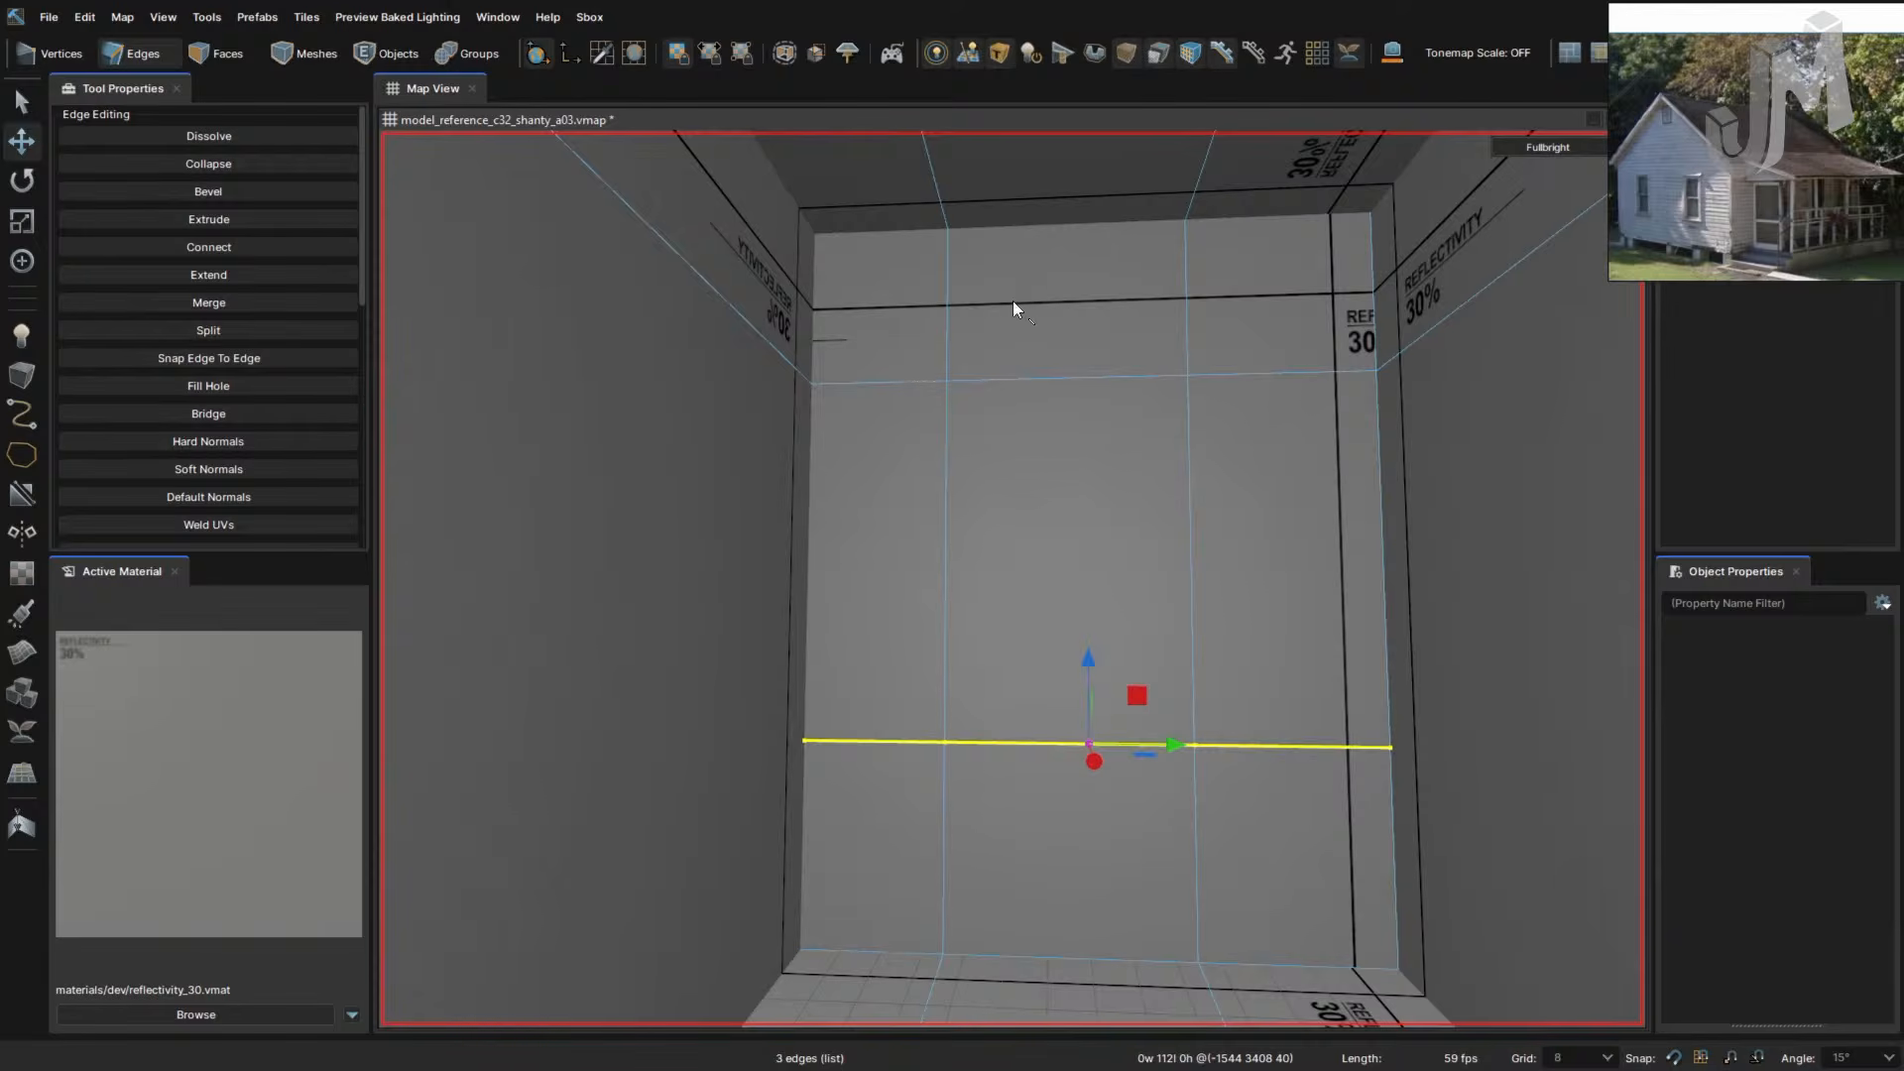
- Select the vertical edge left of centre and try bevelling and sliding it, undoing both
{"action": "left_click", "coordinate": [948, 479]}
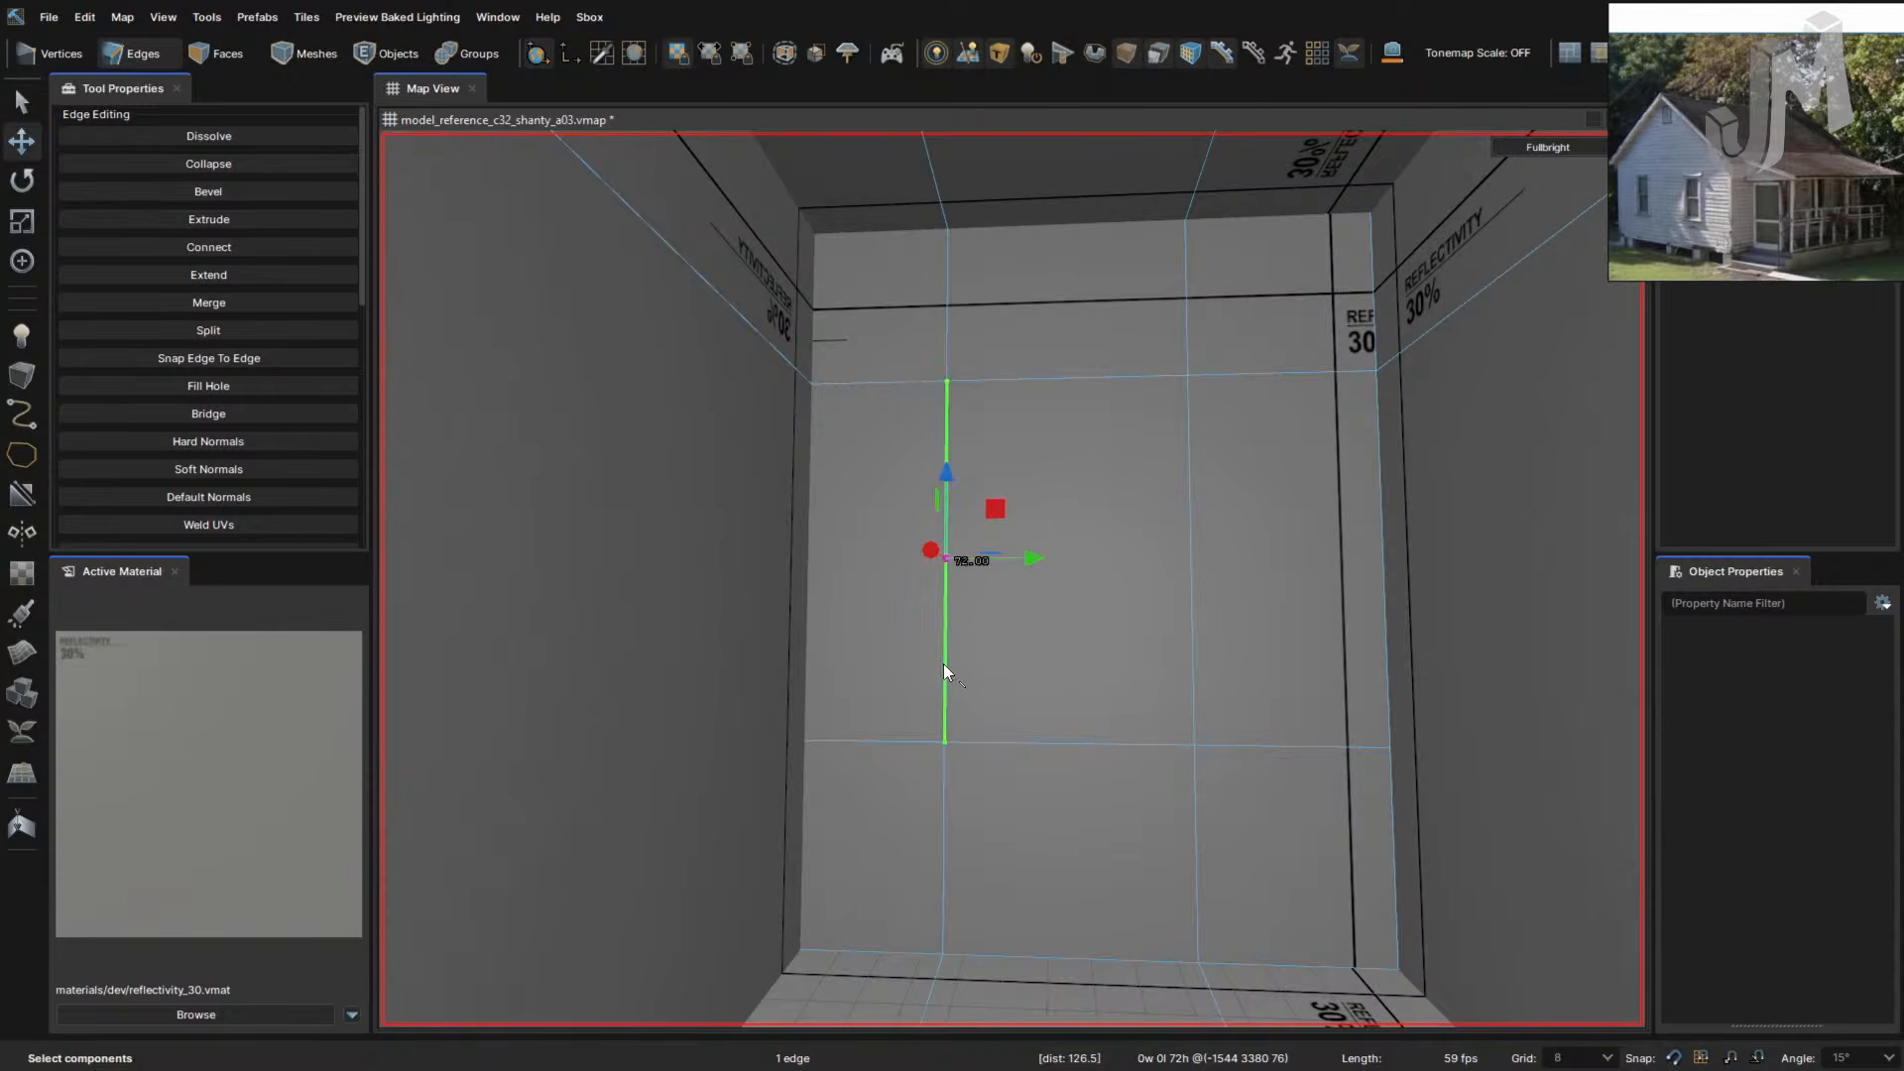
{"action": "left_click", "coordinate": [944, 778], "text": "ctrl"}
{"action": "left_click", "coordinate": [949, 349], "text": "ctrl"}
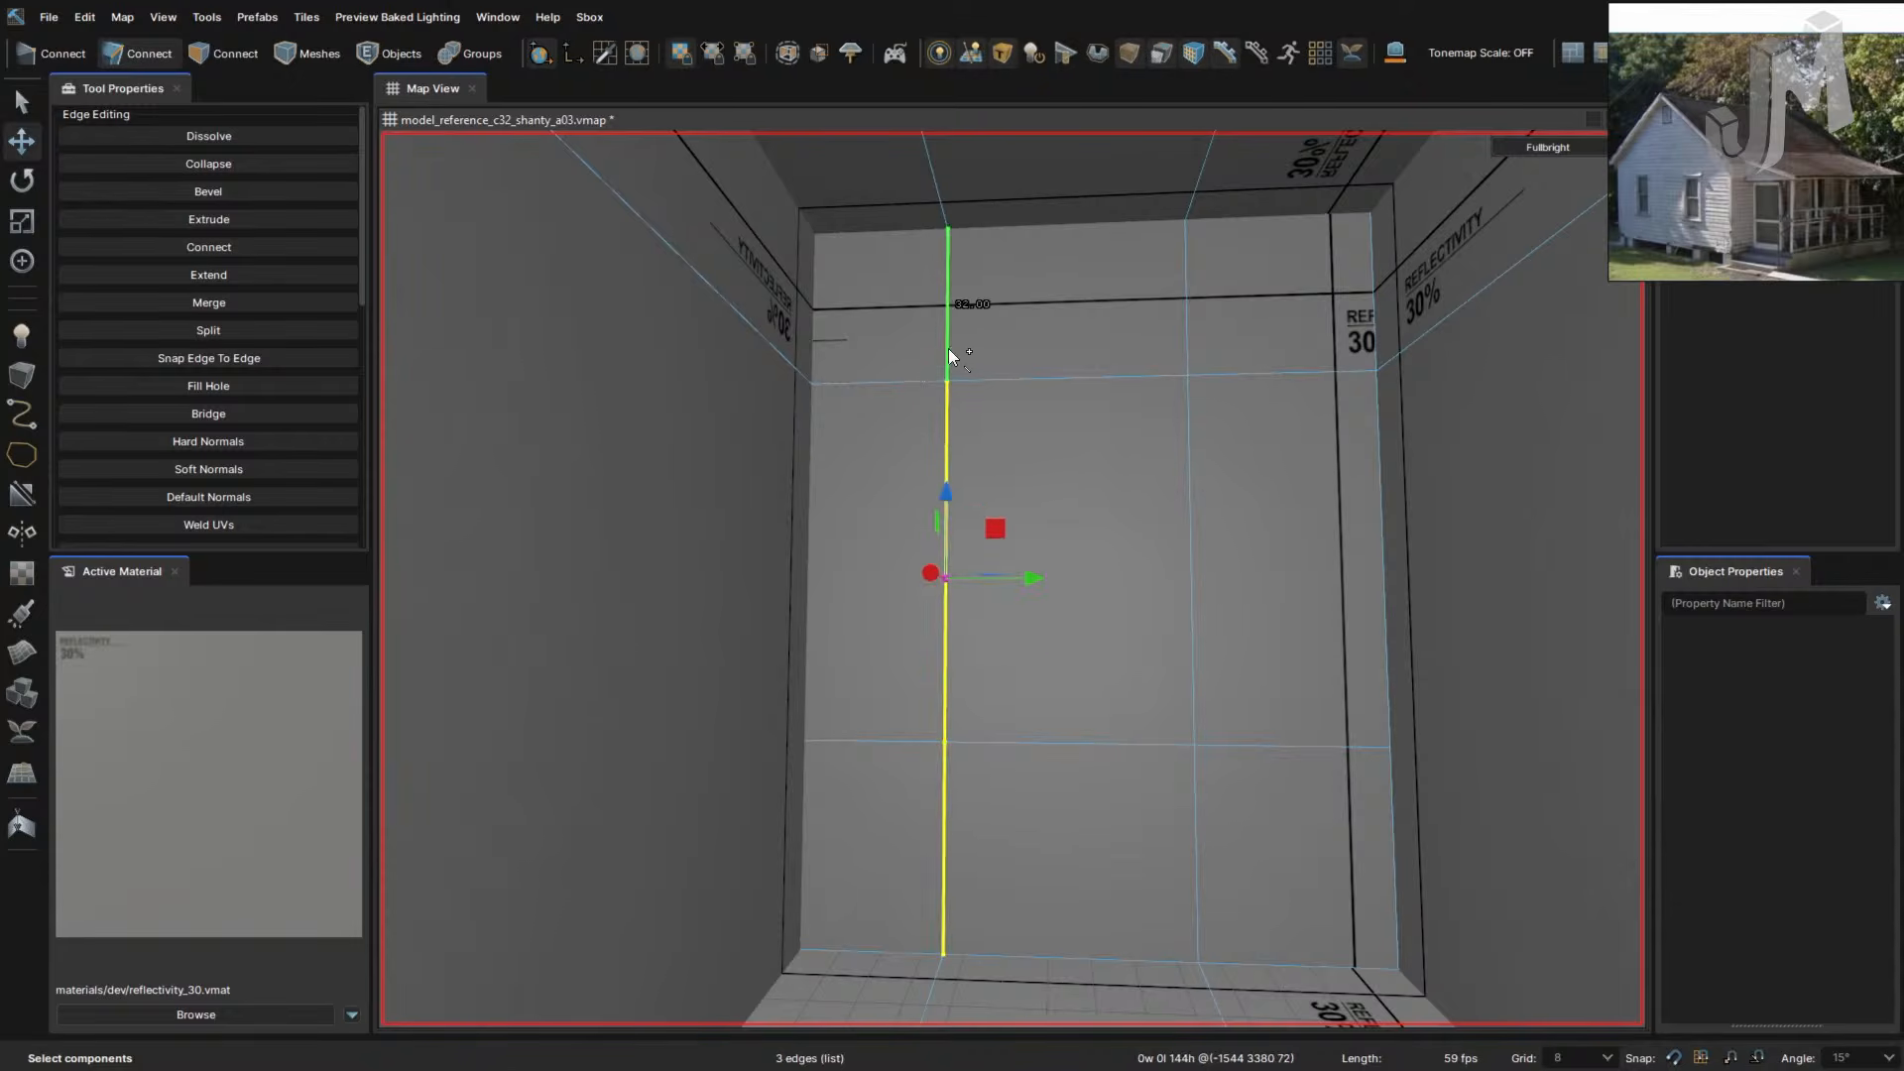
{"action": "key", "text": "ctrl+b"}
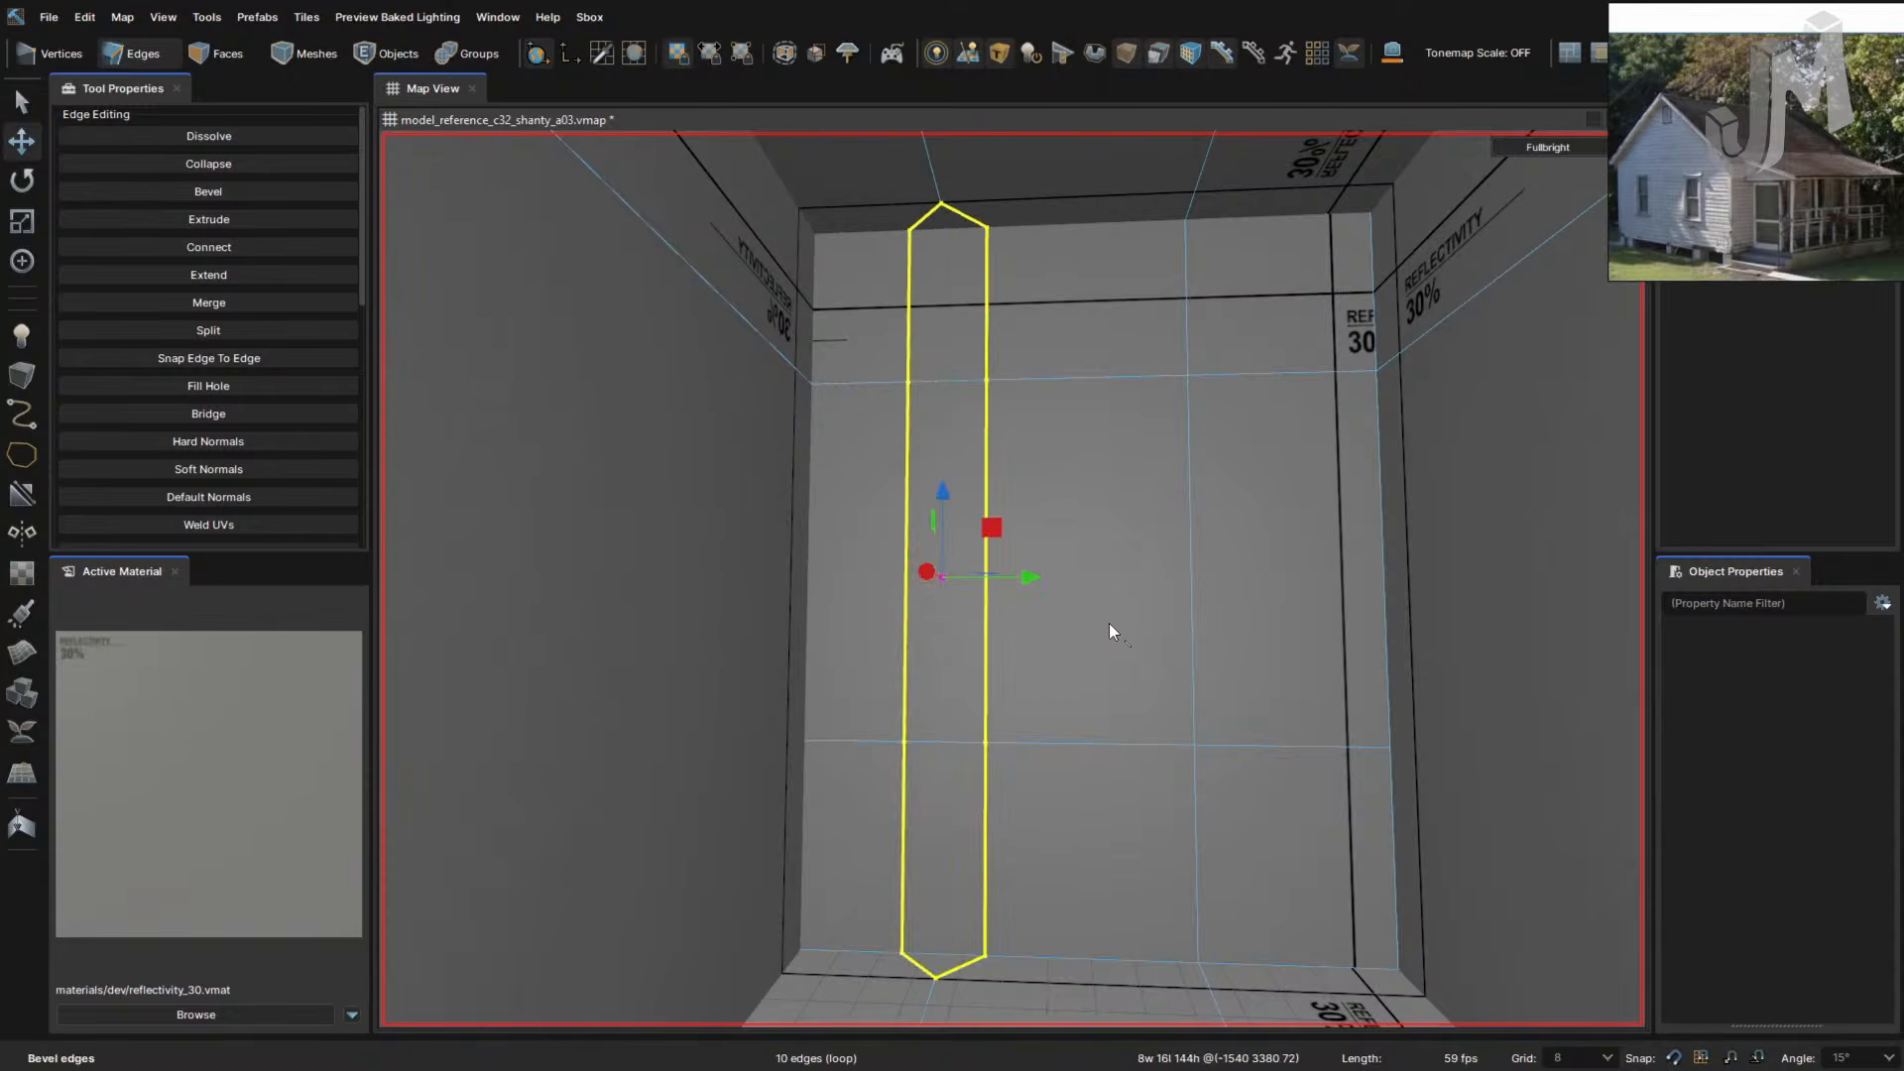
{"action": "key", "text": "ctrl+z"}
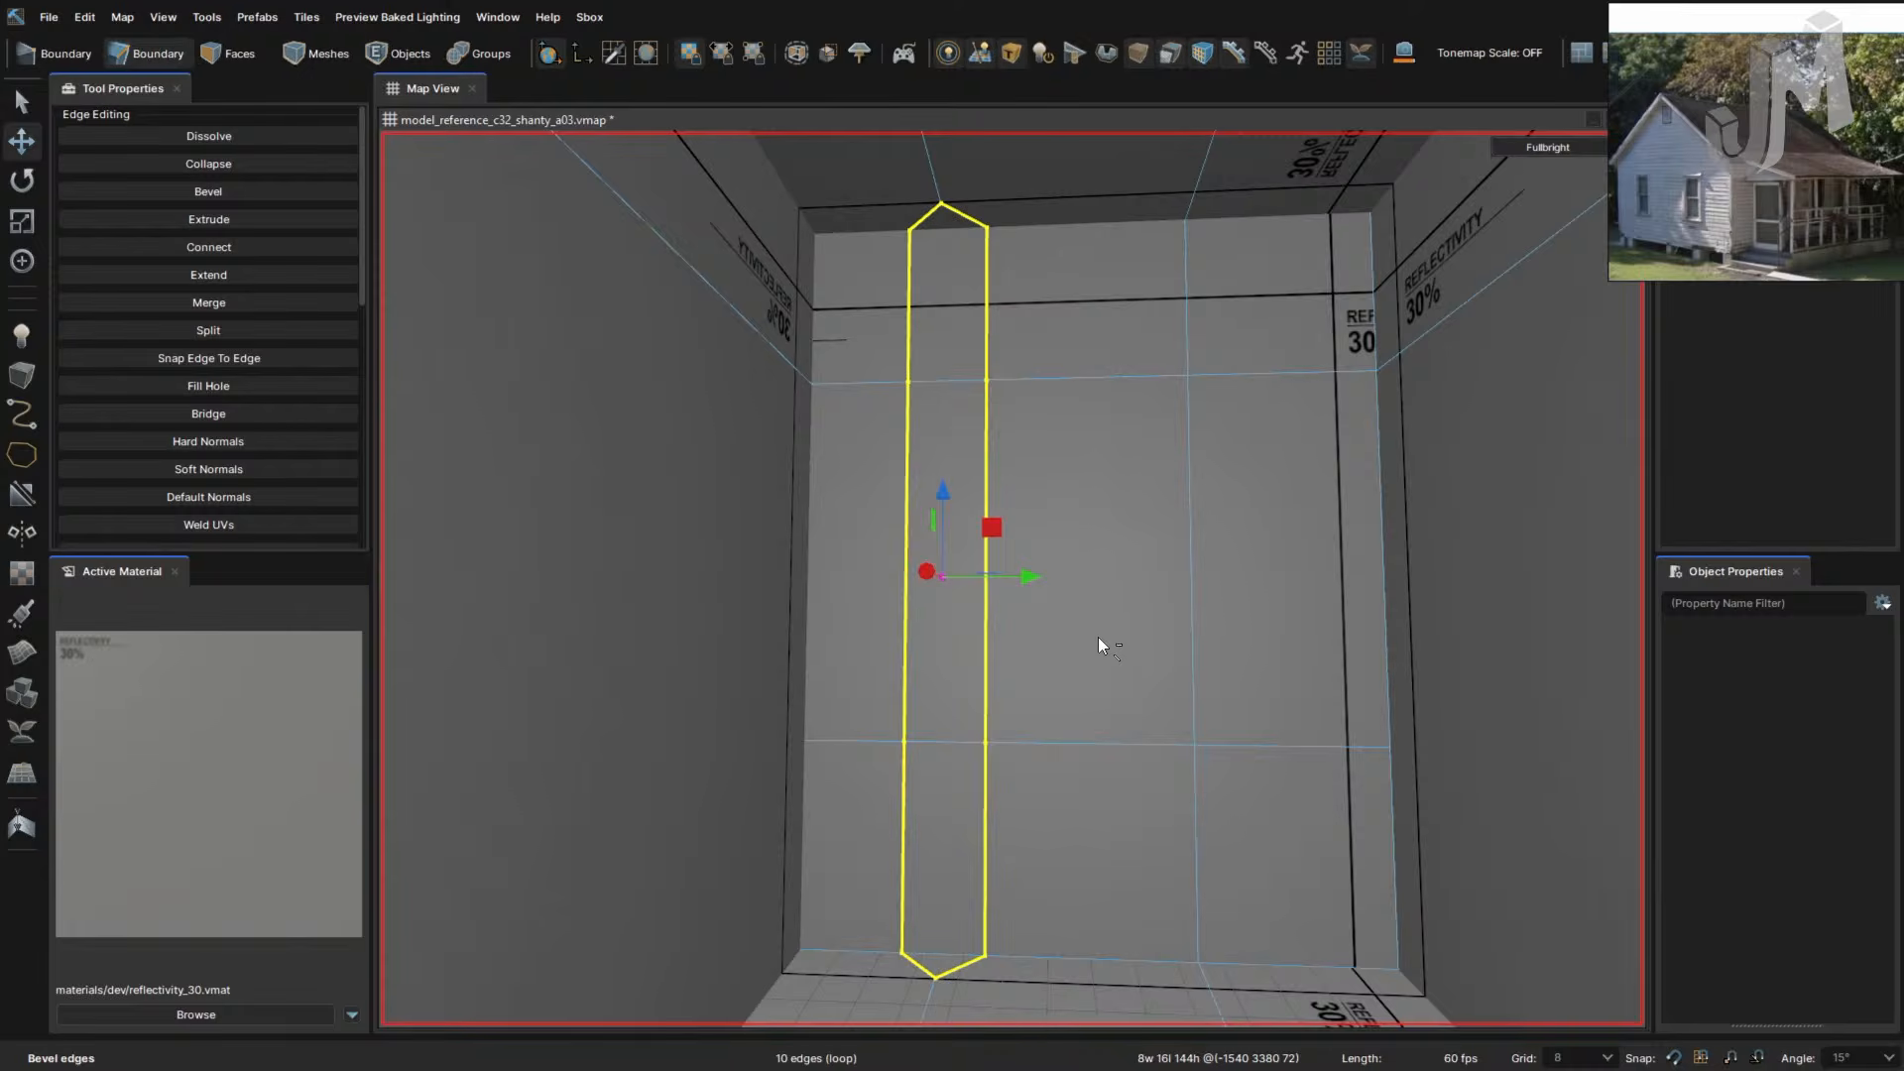
{"action": "key", "text": "ctrl+z"}
{"action": "right_click_drag", "start_coordinate": [1092, 622], "coordinate": [978, 585]}
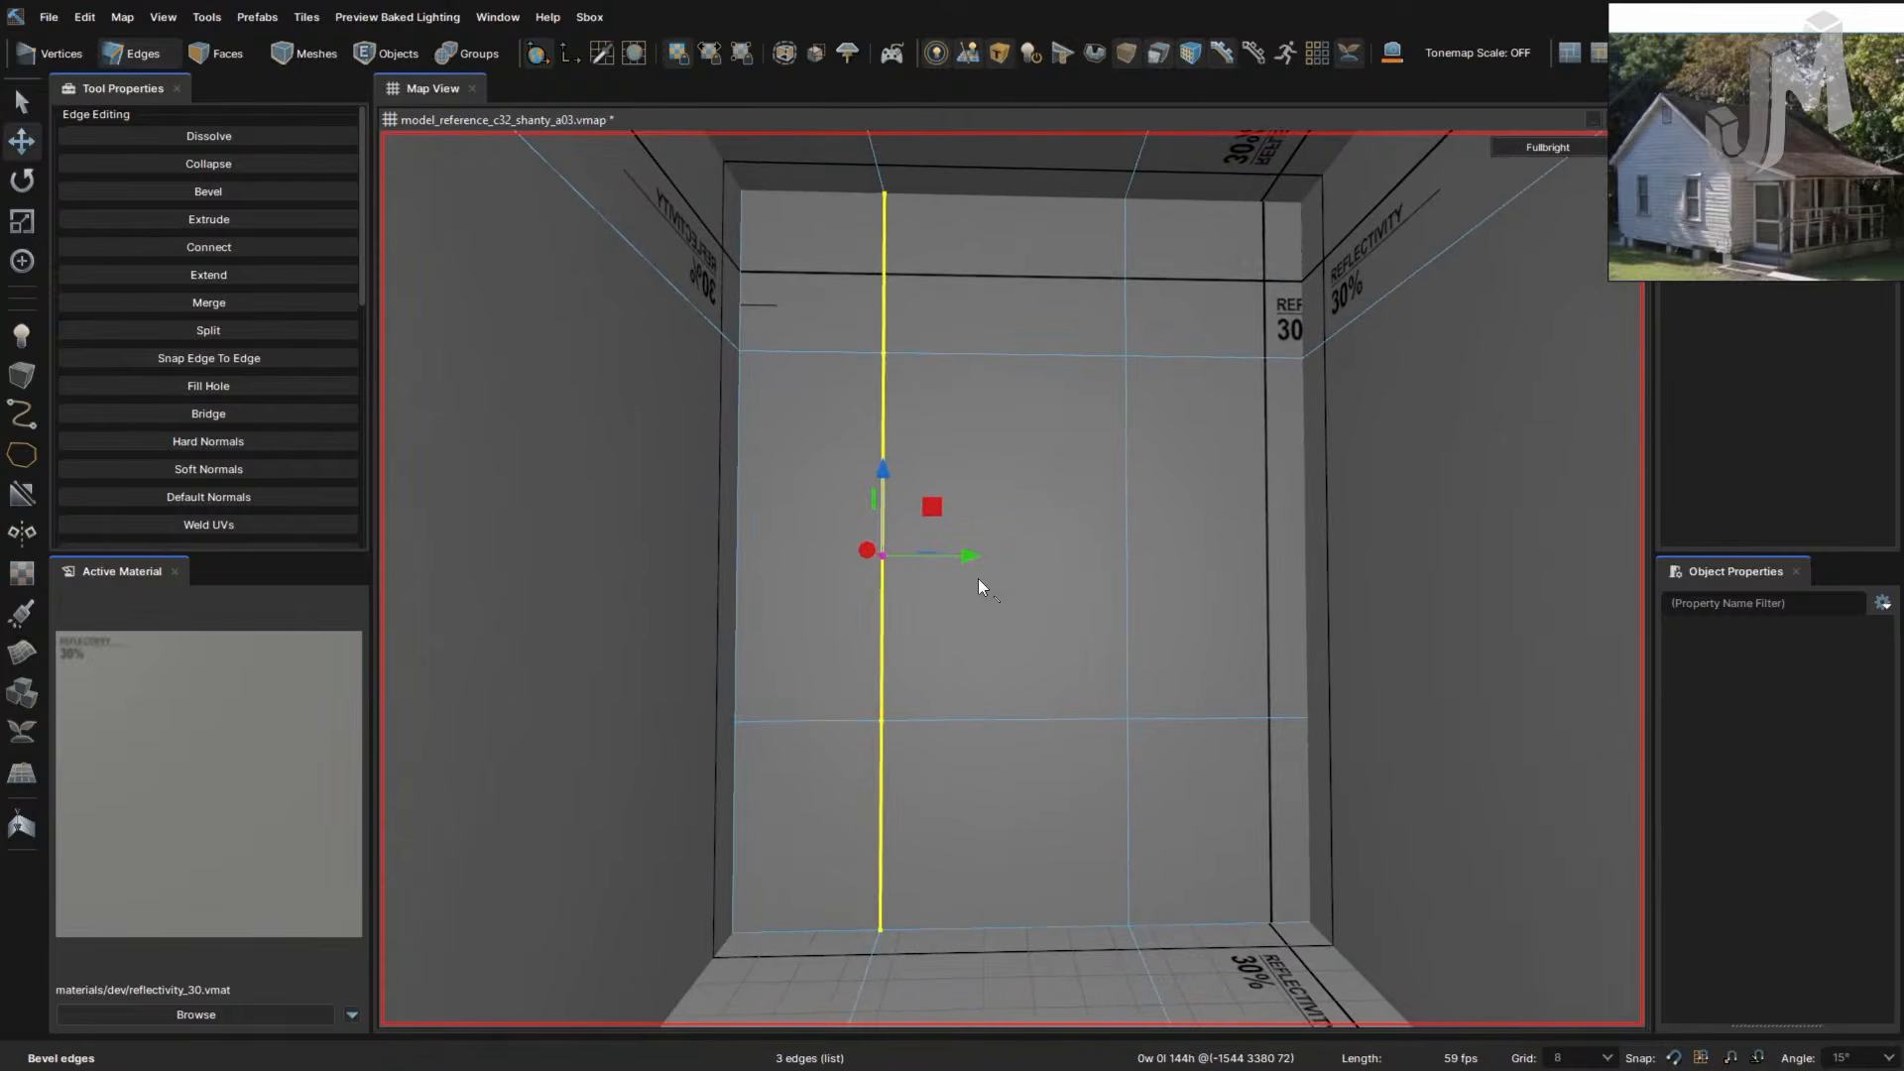
{"action": "left_click_drag", "start_coordinate": [893, 555], "coordinate": [952, 574]}
{"action": "key", "text": "ctrl+z"}
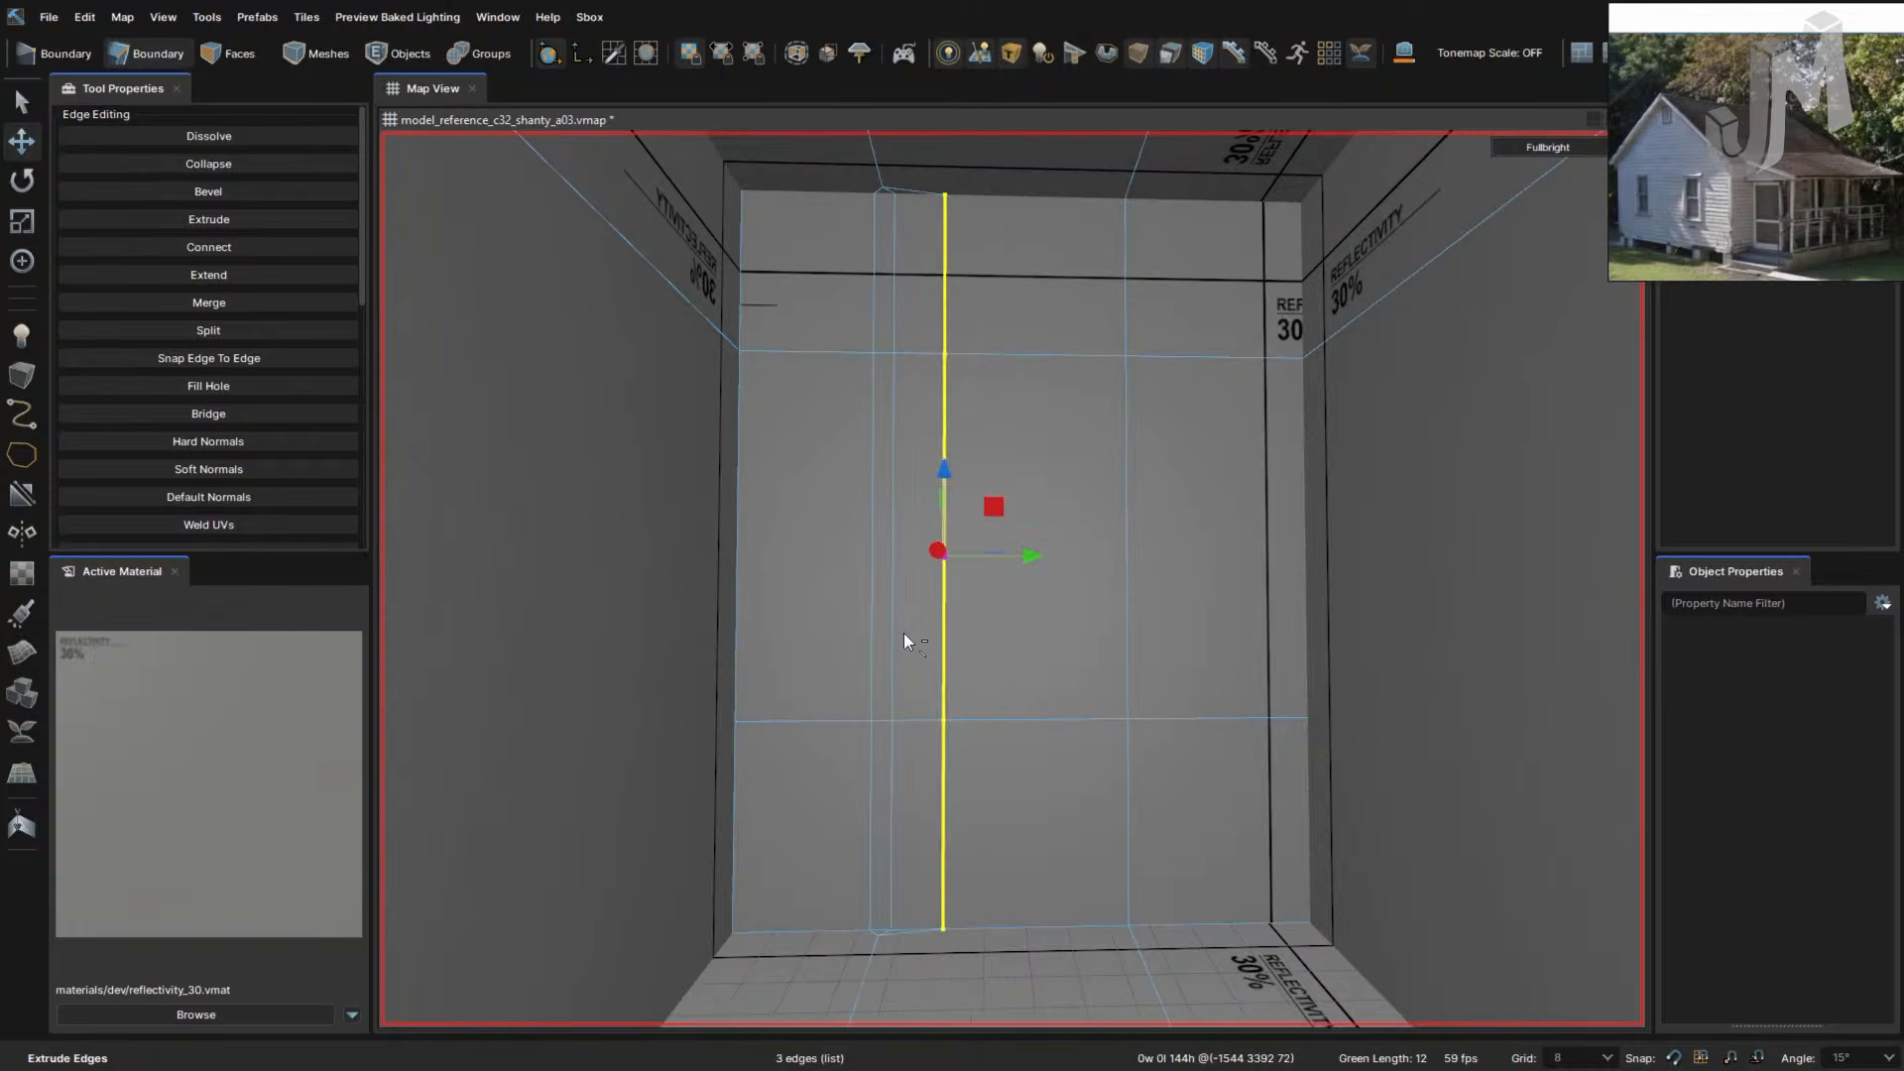
{"action": "key", "text": "ctrl+z"}
{"action": "right_click_drag", "start_coordinate": [897, 615], "coordinate": [932, 614]}
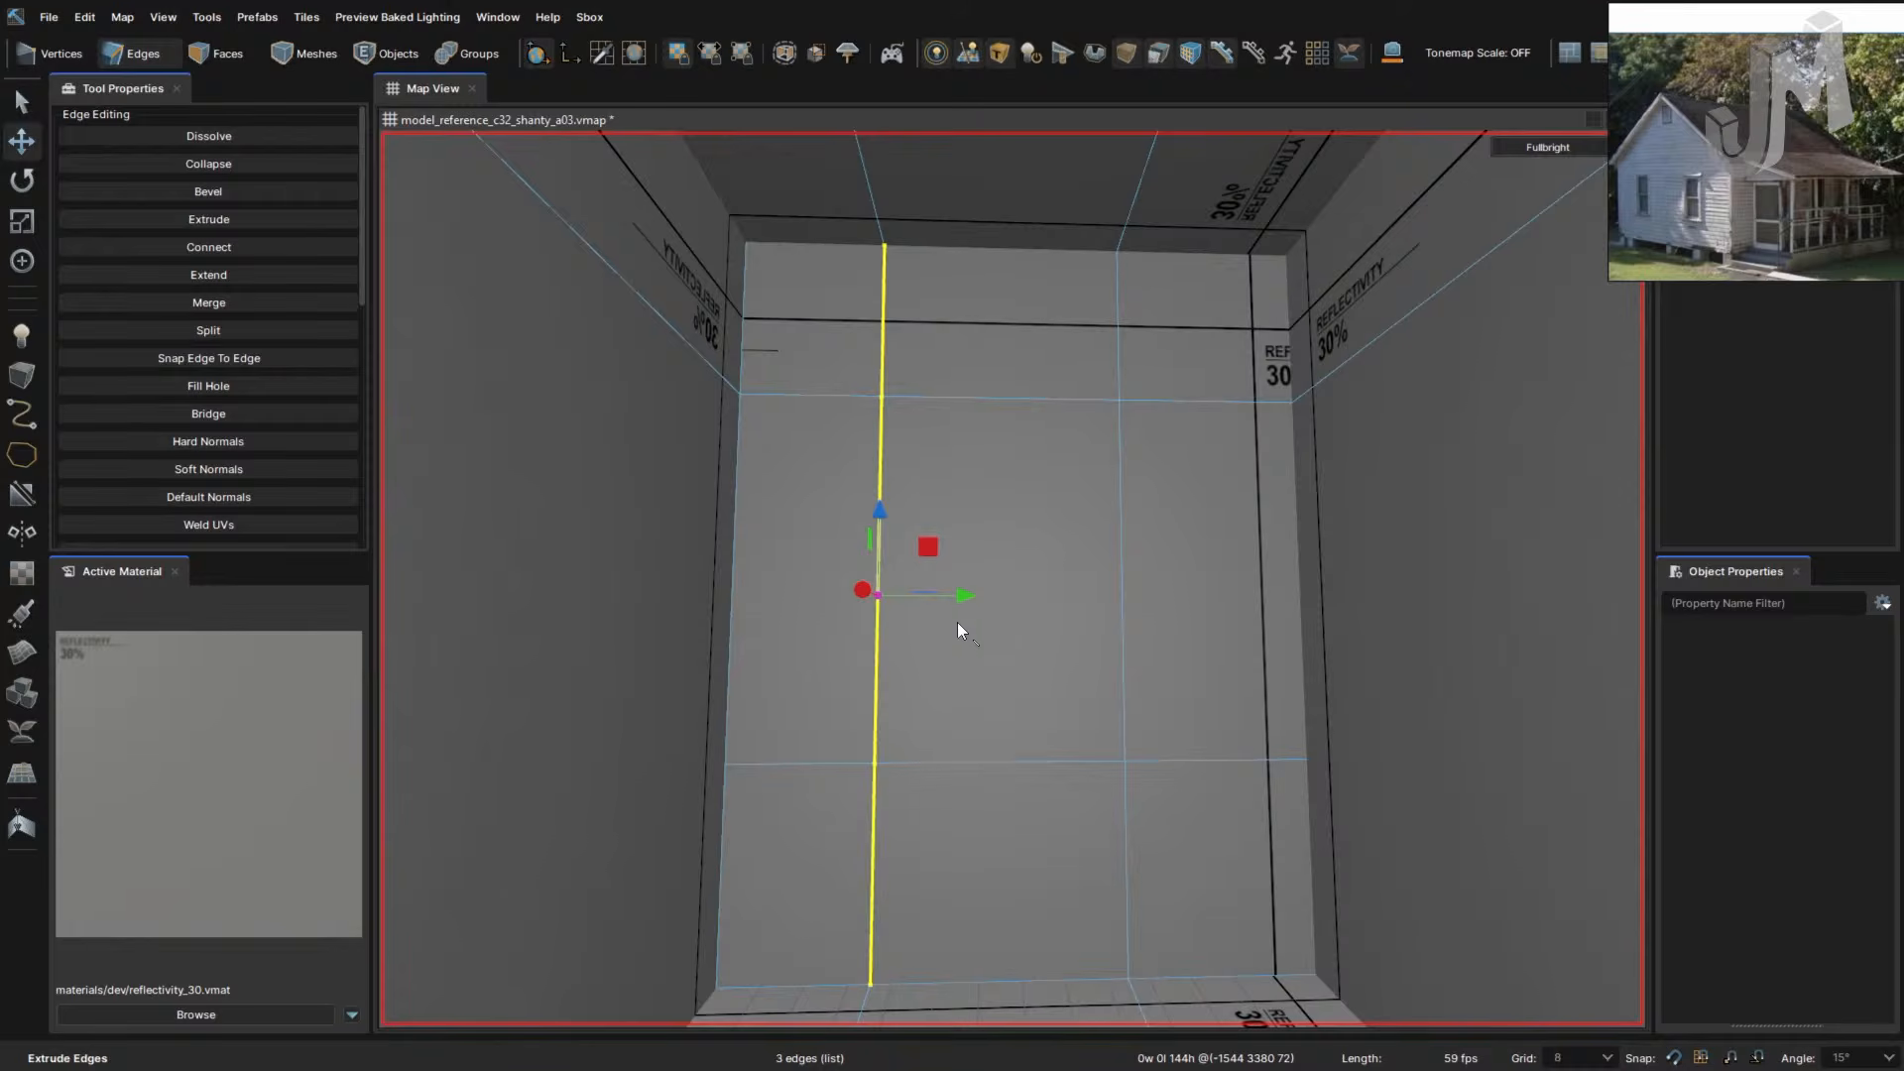
- Select the floor edge of the opening, then look around the room toward the doorway
{"action": "left_click", "coordinate": [1042, 978]}
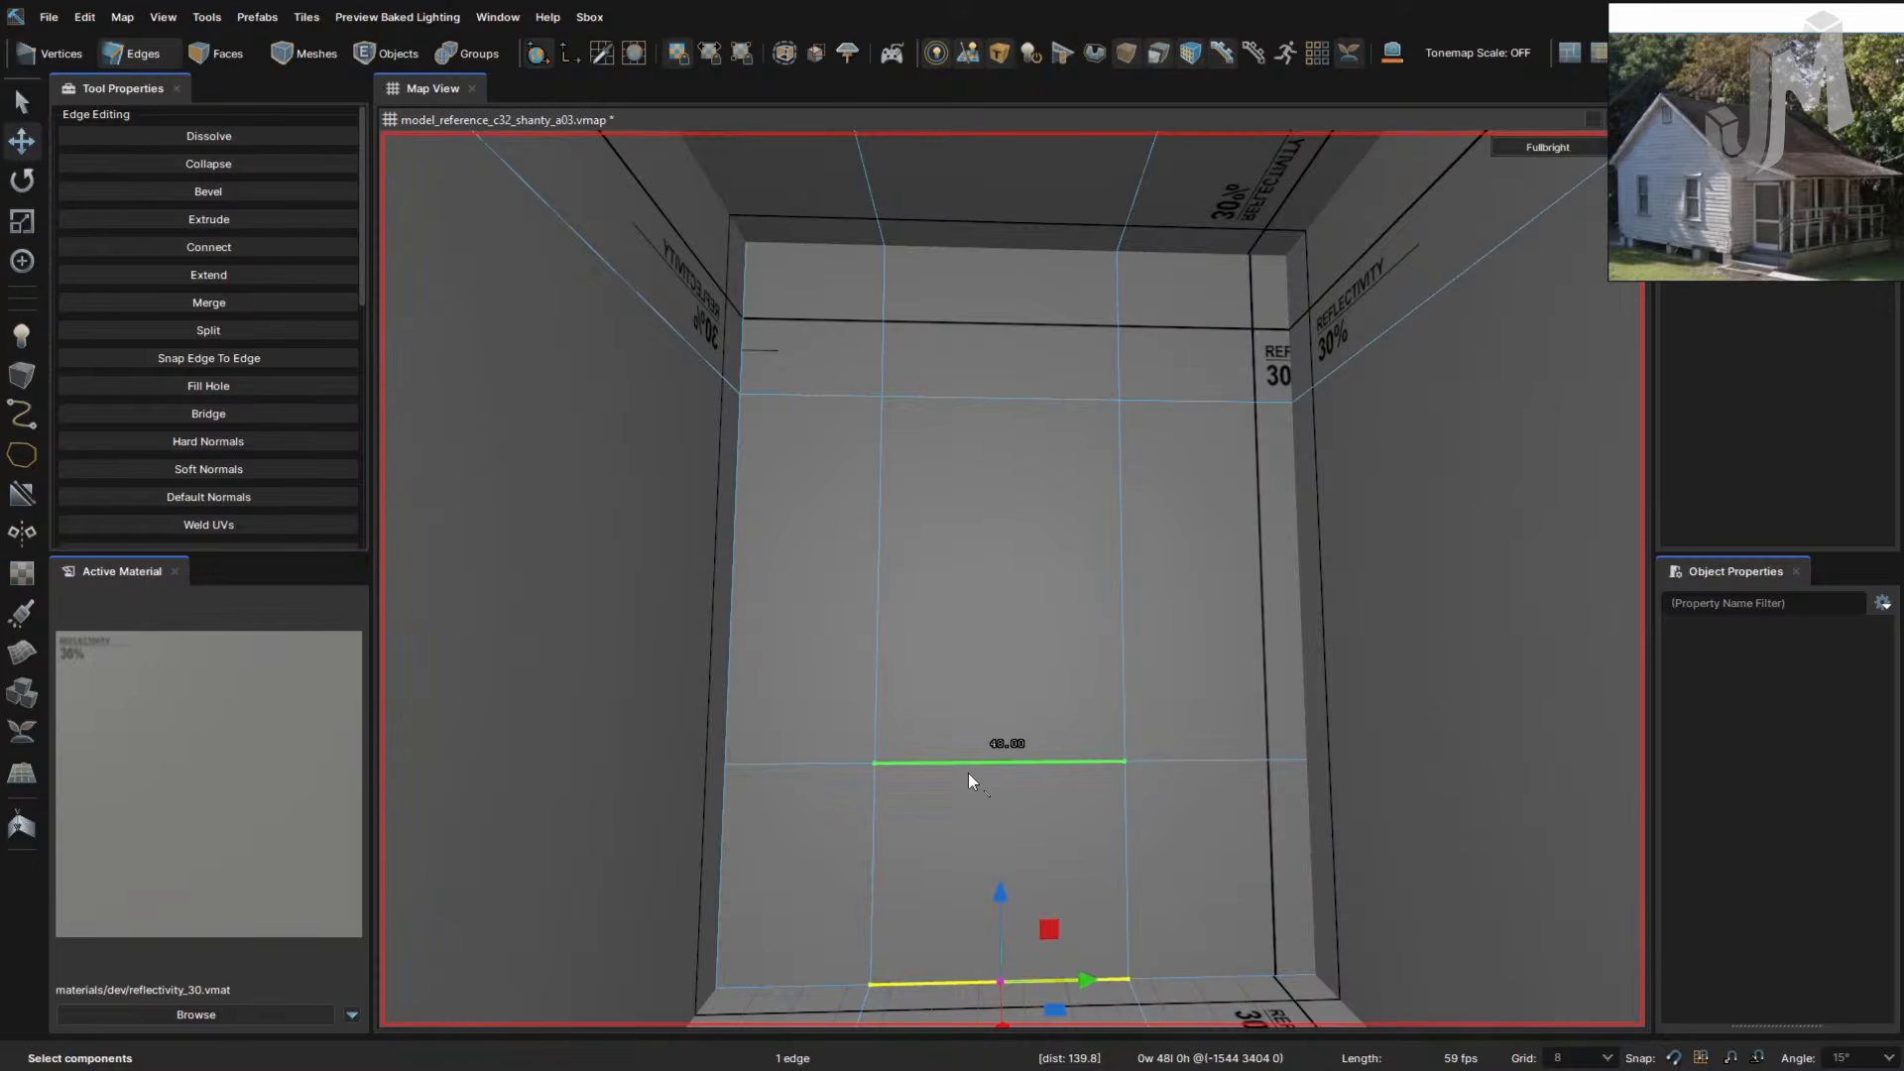
{"action": "scroll", "coordinate": [1013, 770], "scroll_direction": "down", "scroll_amount": 3}
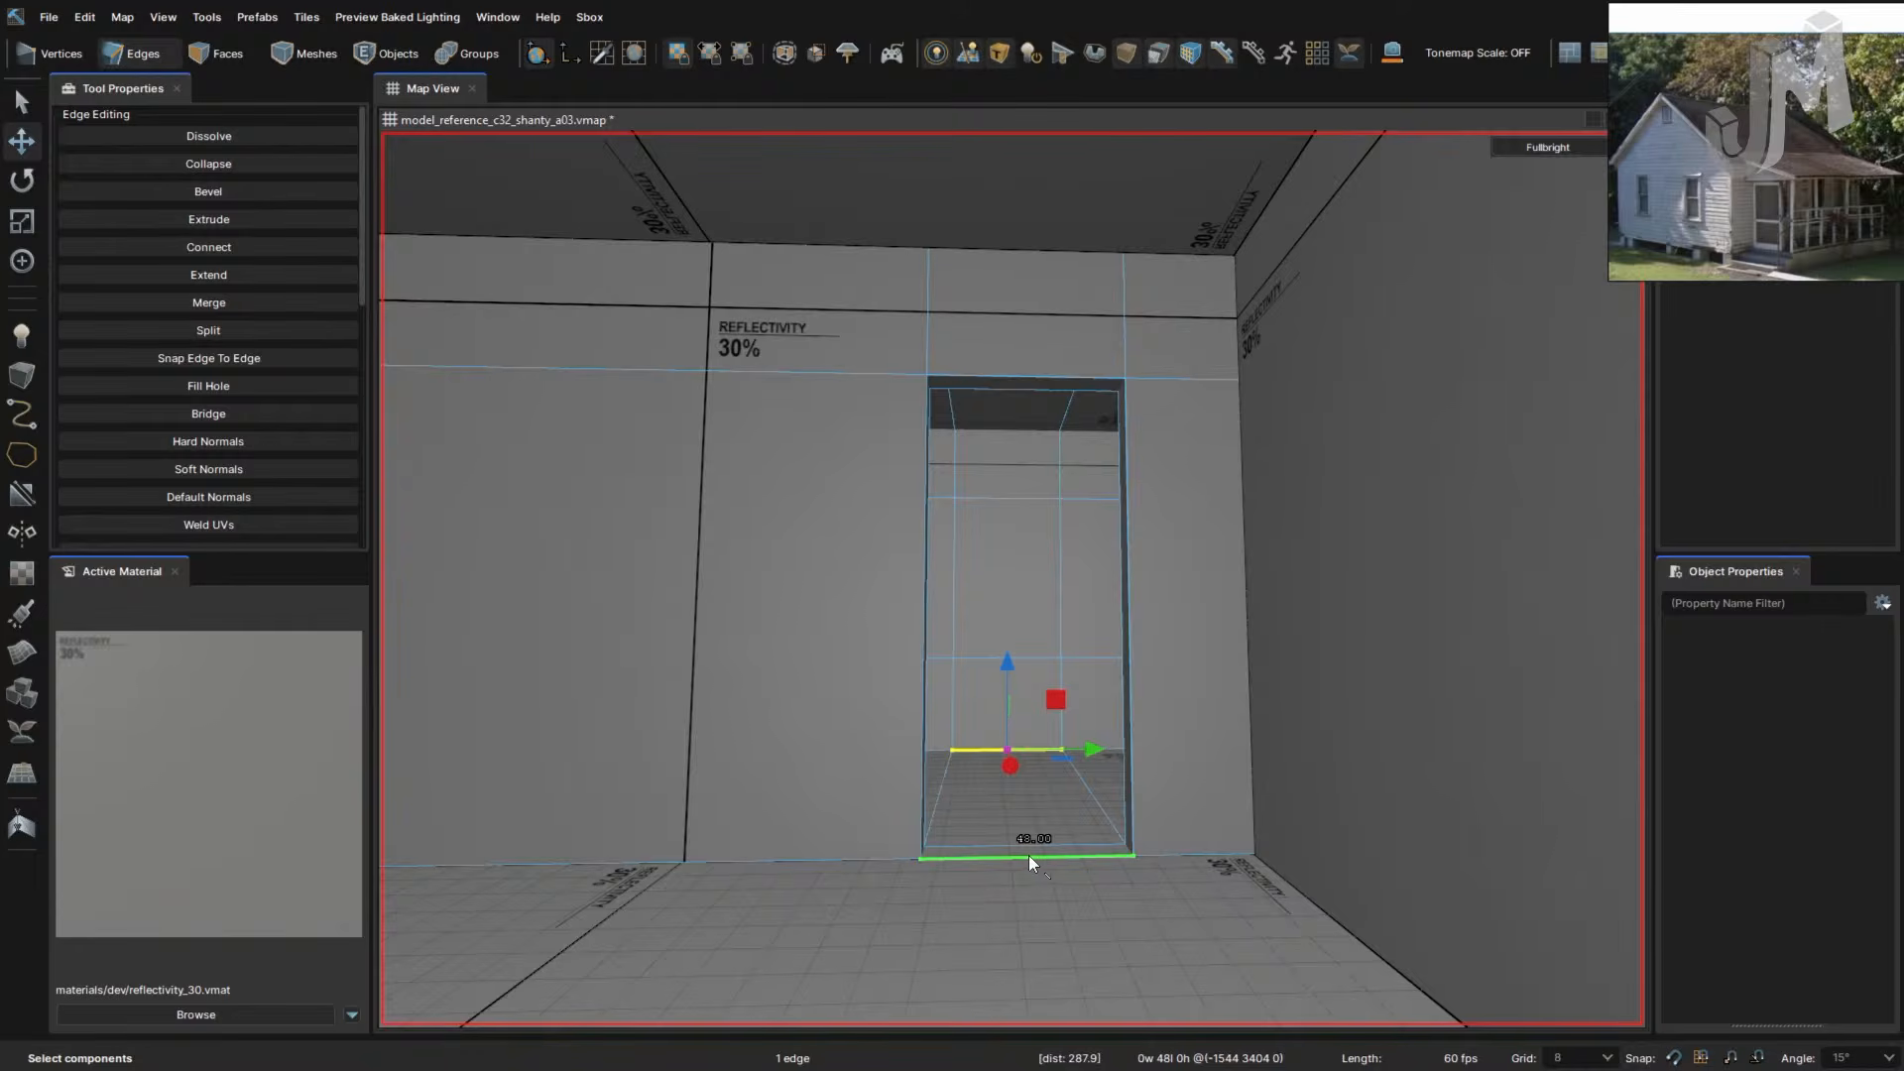
{"action": "right_click_drag", "start_coordinate": [1023, 850], "coordinate": [1021, 850]}
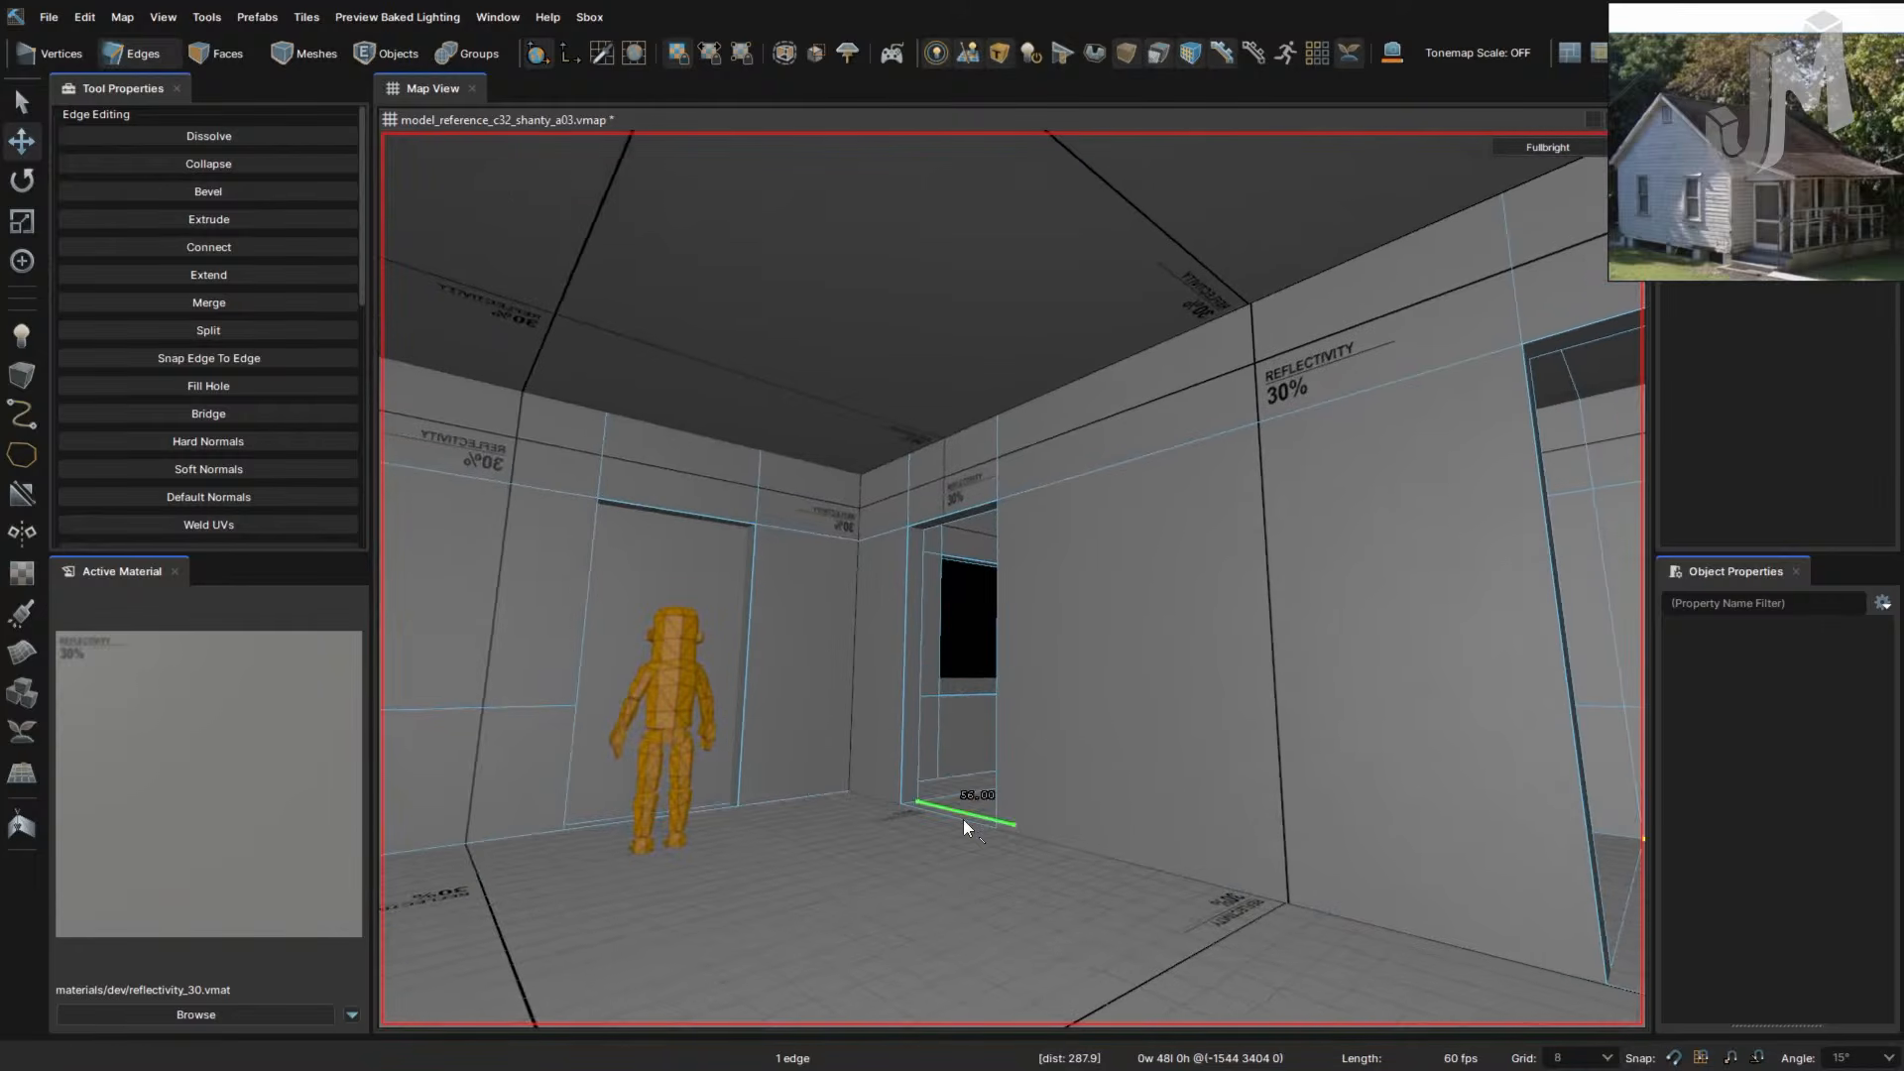
{"action": "right_click_drag", "start_coordinate": [1235, 860], "coordinate": [1234, 861]}
{"action": "key", "text": "w"}
{"action": "left_click", "coordinate": [1144, 651]}
{"action": "right_click_drag", "start_coordinate": [1145, 650], "coordinate": [1145, 653]}
- Select the wall's middle face, push it in and delete it to open the doorway
{"action": "key", "text": "s"}
{"action": "key", "text": "3"}
{"action": "left_click", "coordinate": [1055, 605]}
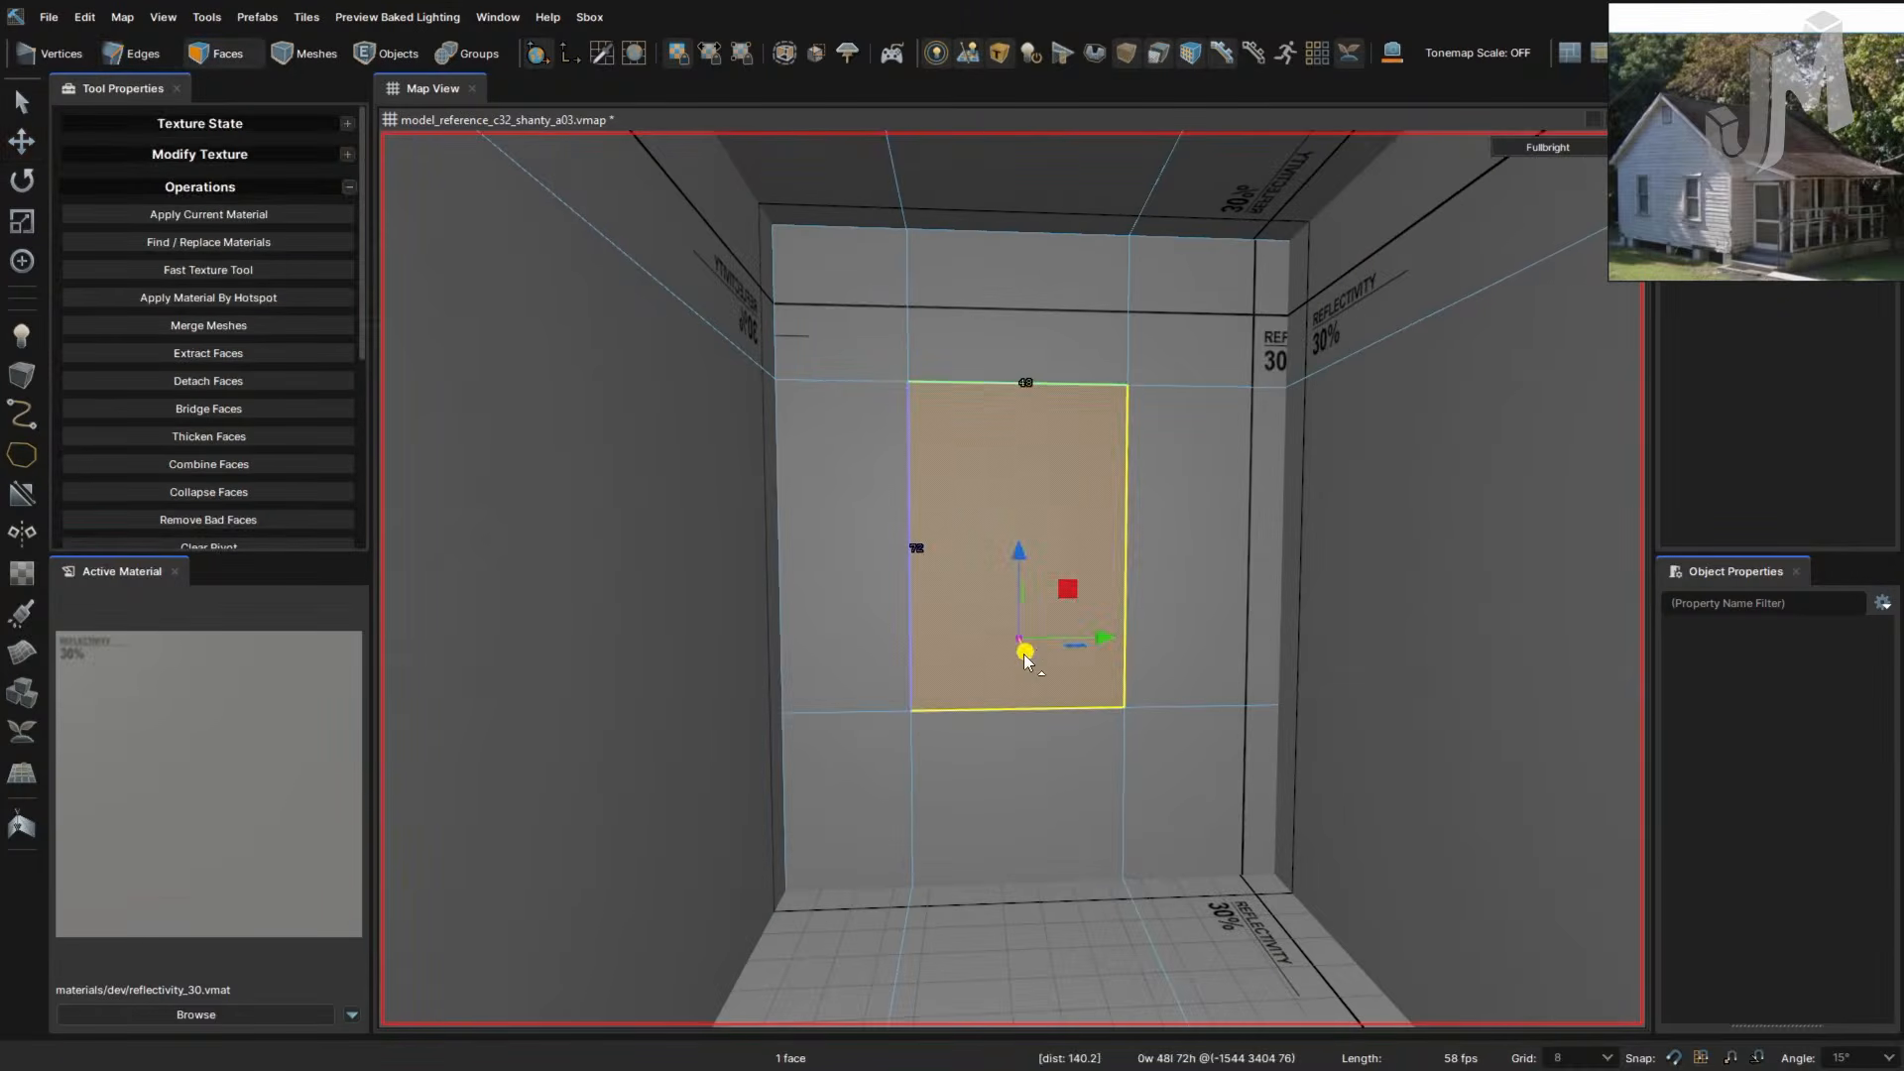
{"action": "left_click_drag", "start_coordinate": [1023, 650], "coordinate": [1019, 634], "text": "shift"}
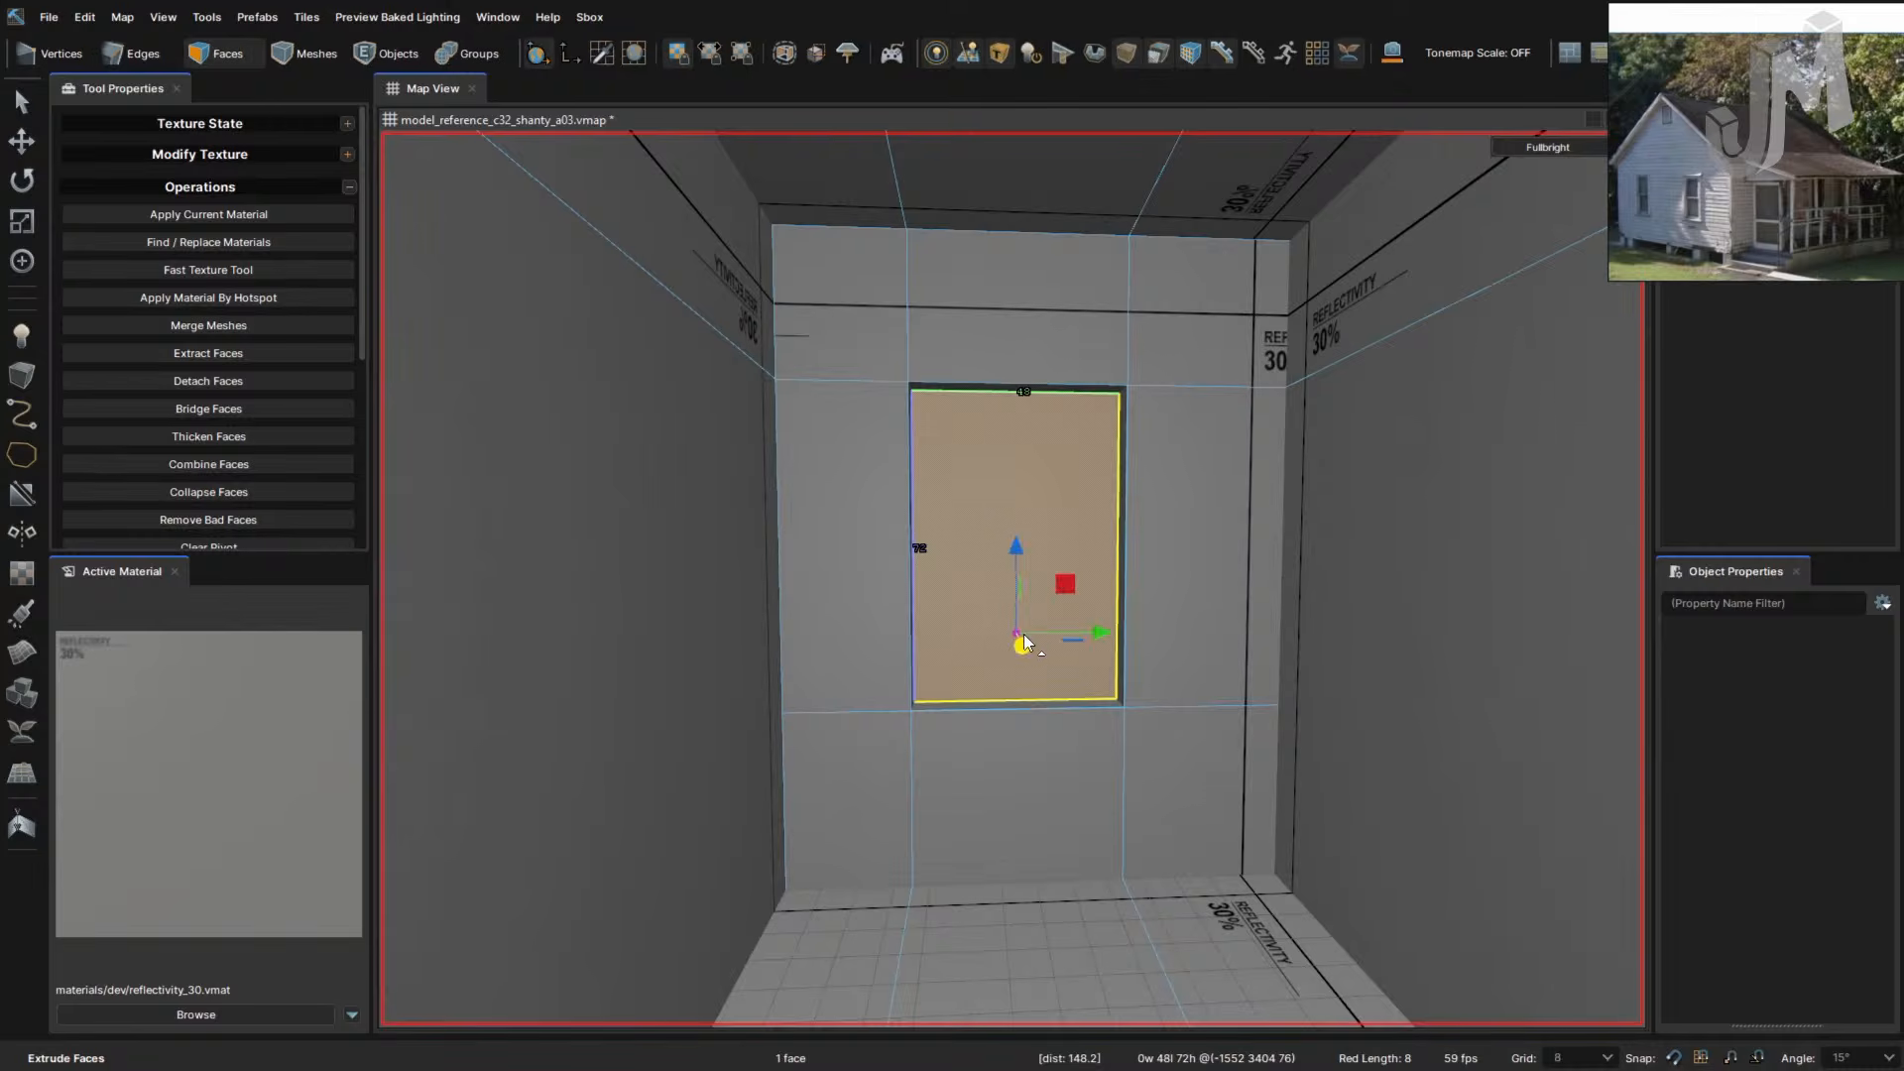
{"action": "key", "text": "Delete"}
{"action": "right_click_drag", "start_coordinate": [1034, 638], "coordinate": [990, 734]}
{"action": "key", "text": "s"}
{"action": "key", "text": "w"}
{"action": "key", "text": "w"}
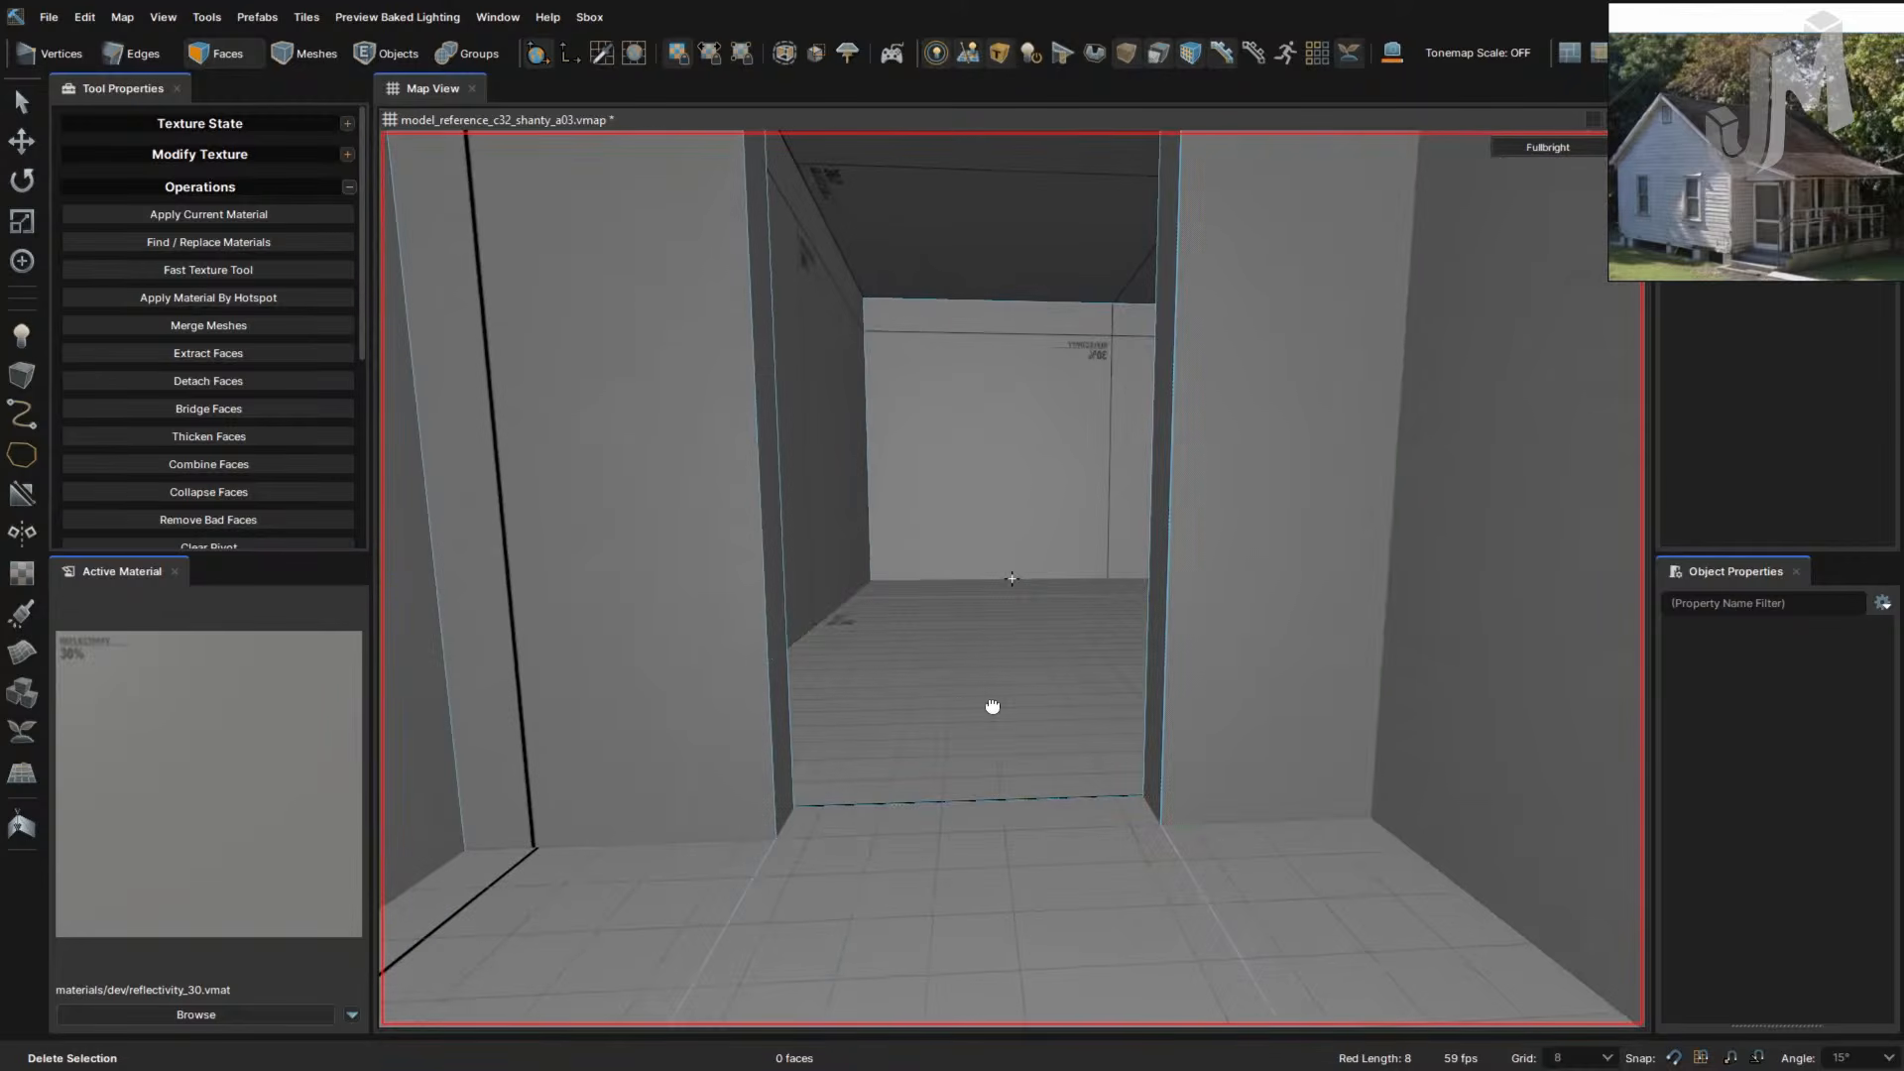
- Select the long back wall and cut a lower and an upper horizontal line across it
{"action": "left_click", "coordinate": [1239, 714]}
{"action": "right_click_drag", "start_coordinate": [1237, 713], "coordinate": [1235, 738]}
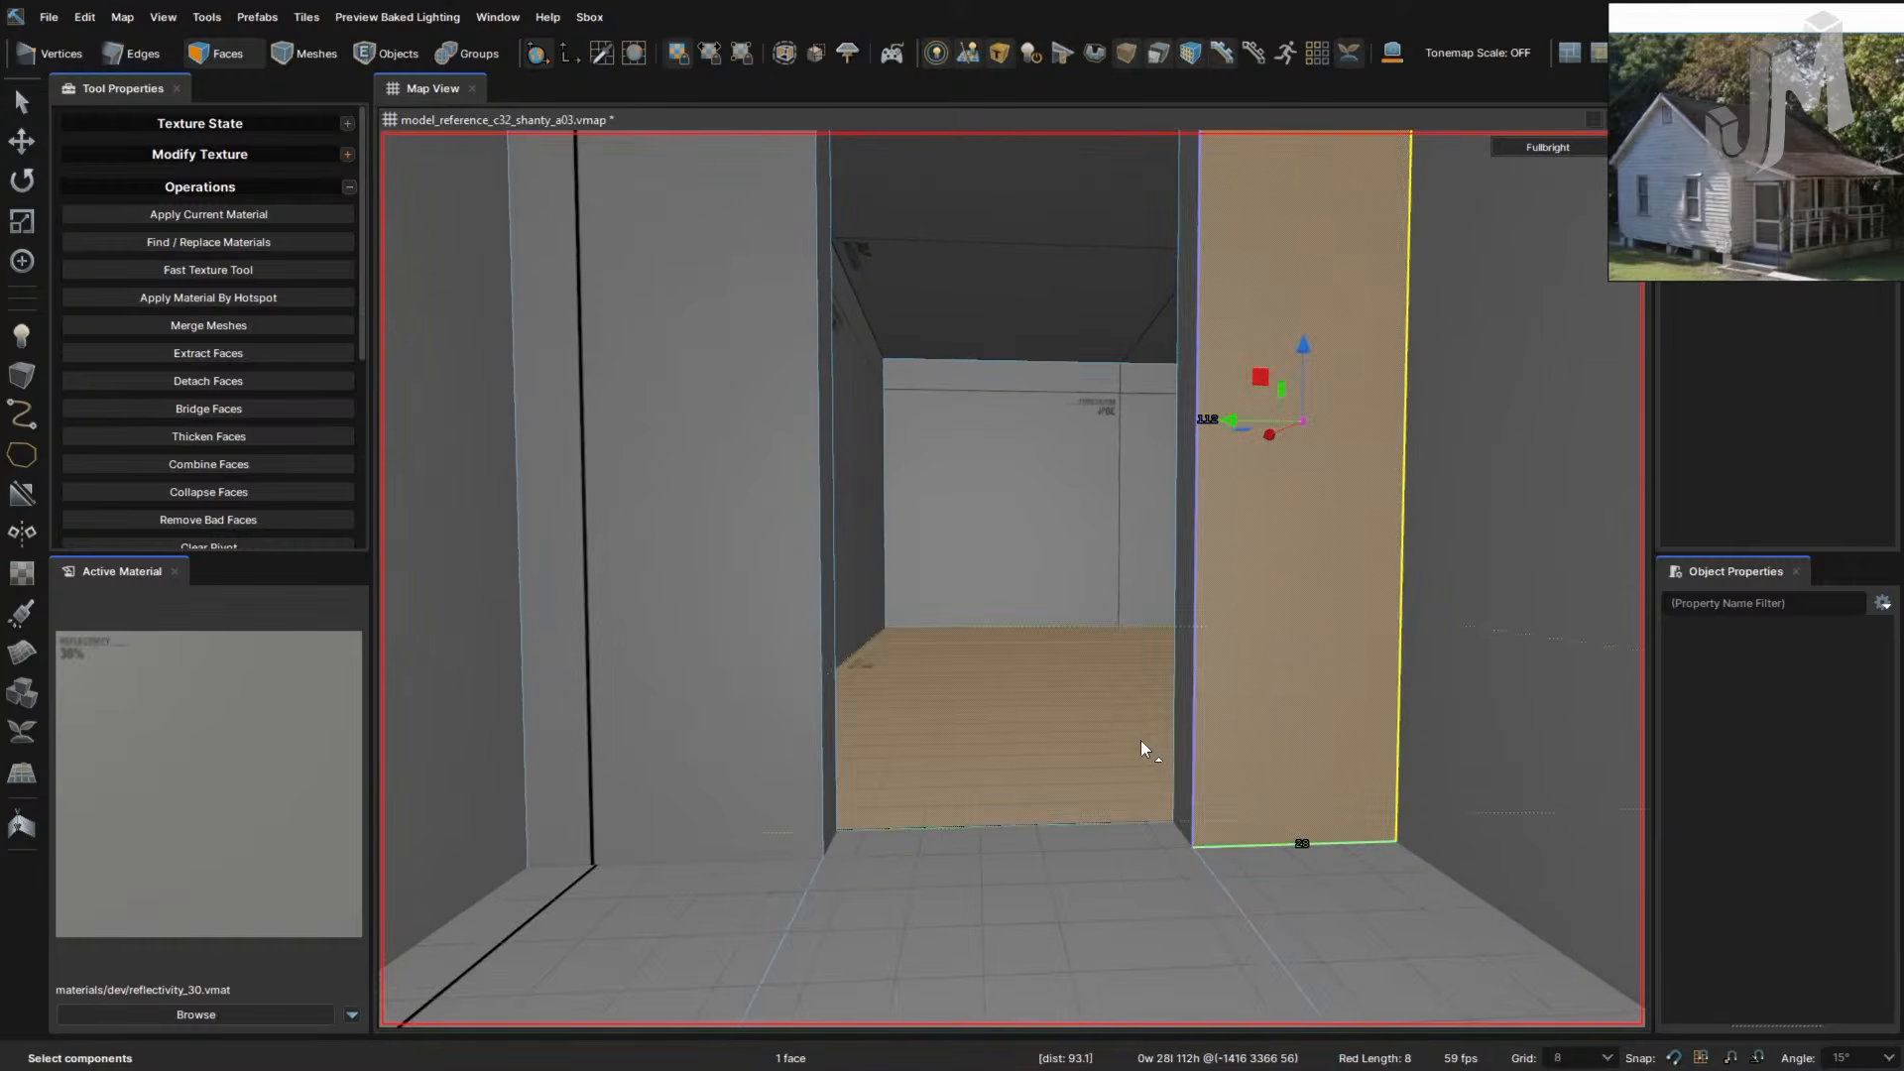
{"action": "right_click_drag", "start_coordinate": [1110, 807], "coordinate": [1097, 765]}
{"action": "right_click_drag", "start_coordinate": [1093, 686], "coordinate": [1085, 686]}
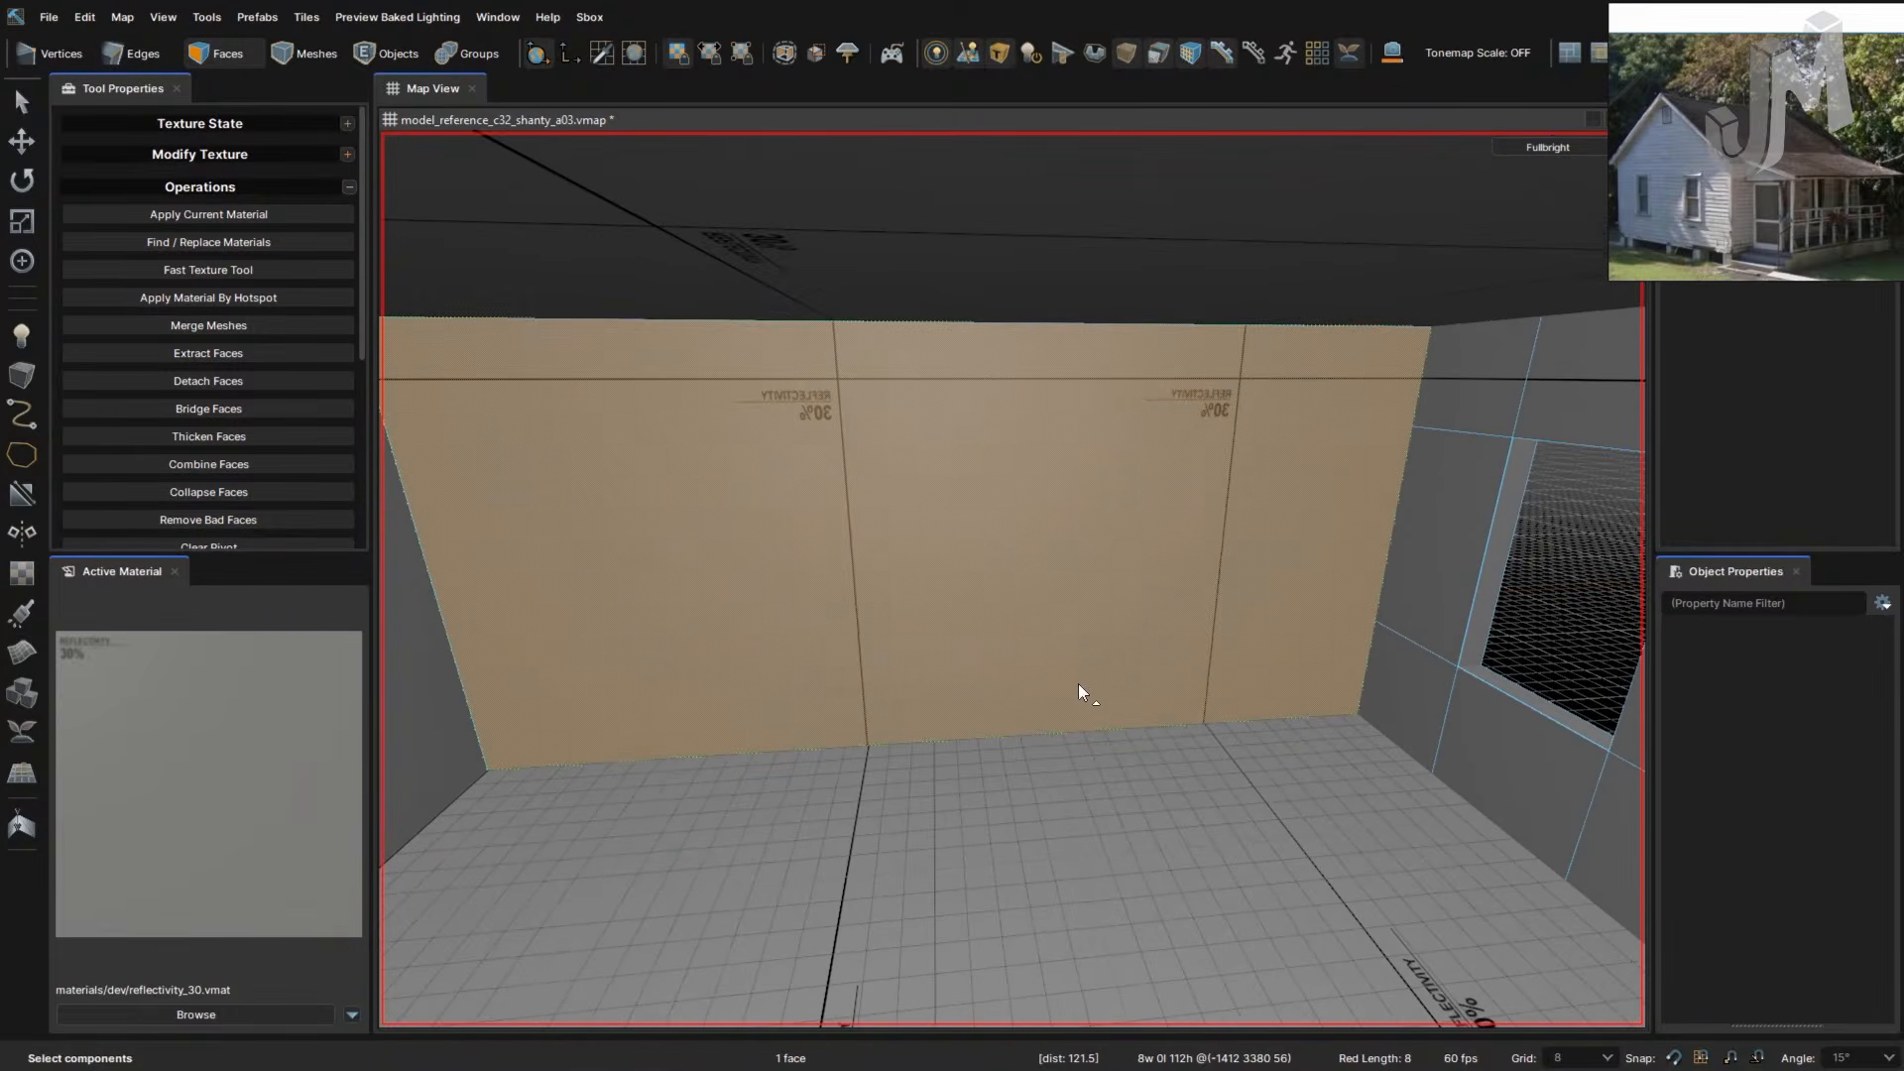
{"action": "left_click", "coordinate": [1317, 626]}
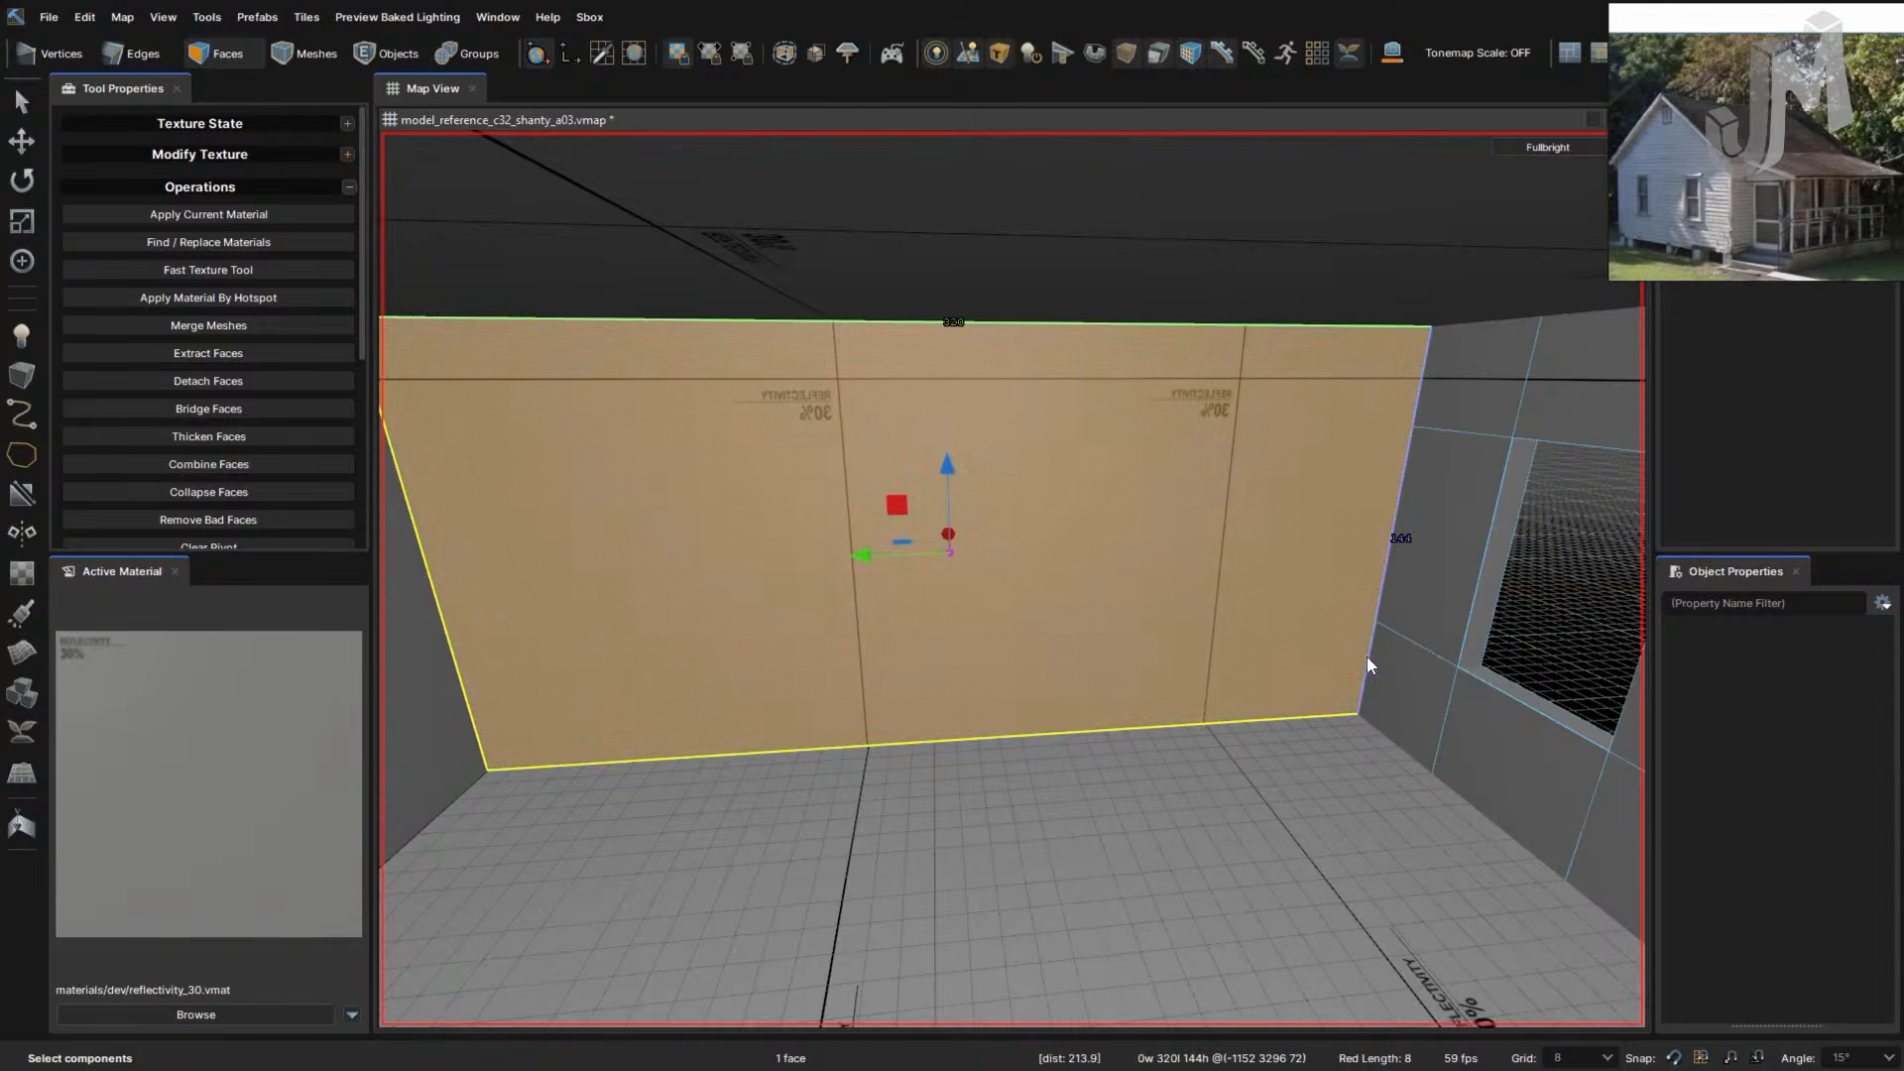
{"action": "key", "text": "c"}
{"action": "left_click", "coordinate": [1360, 625]}
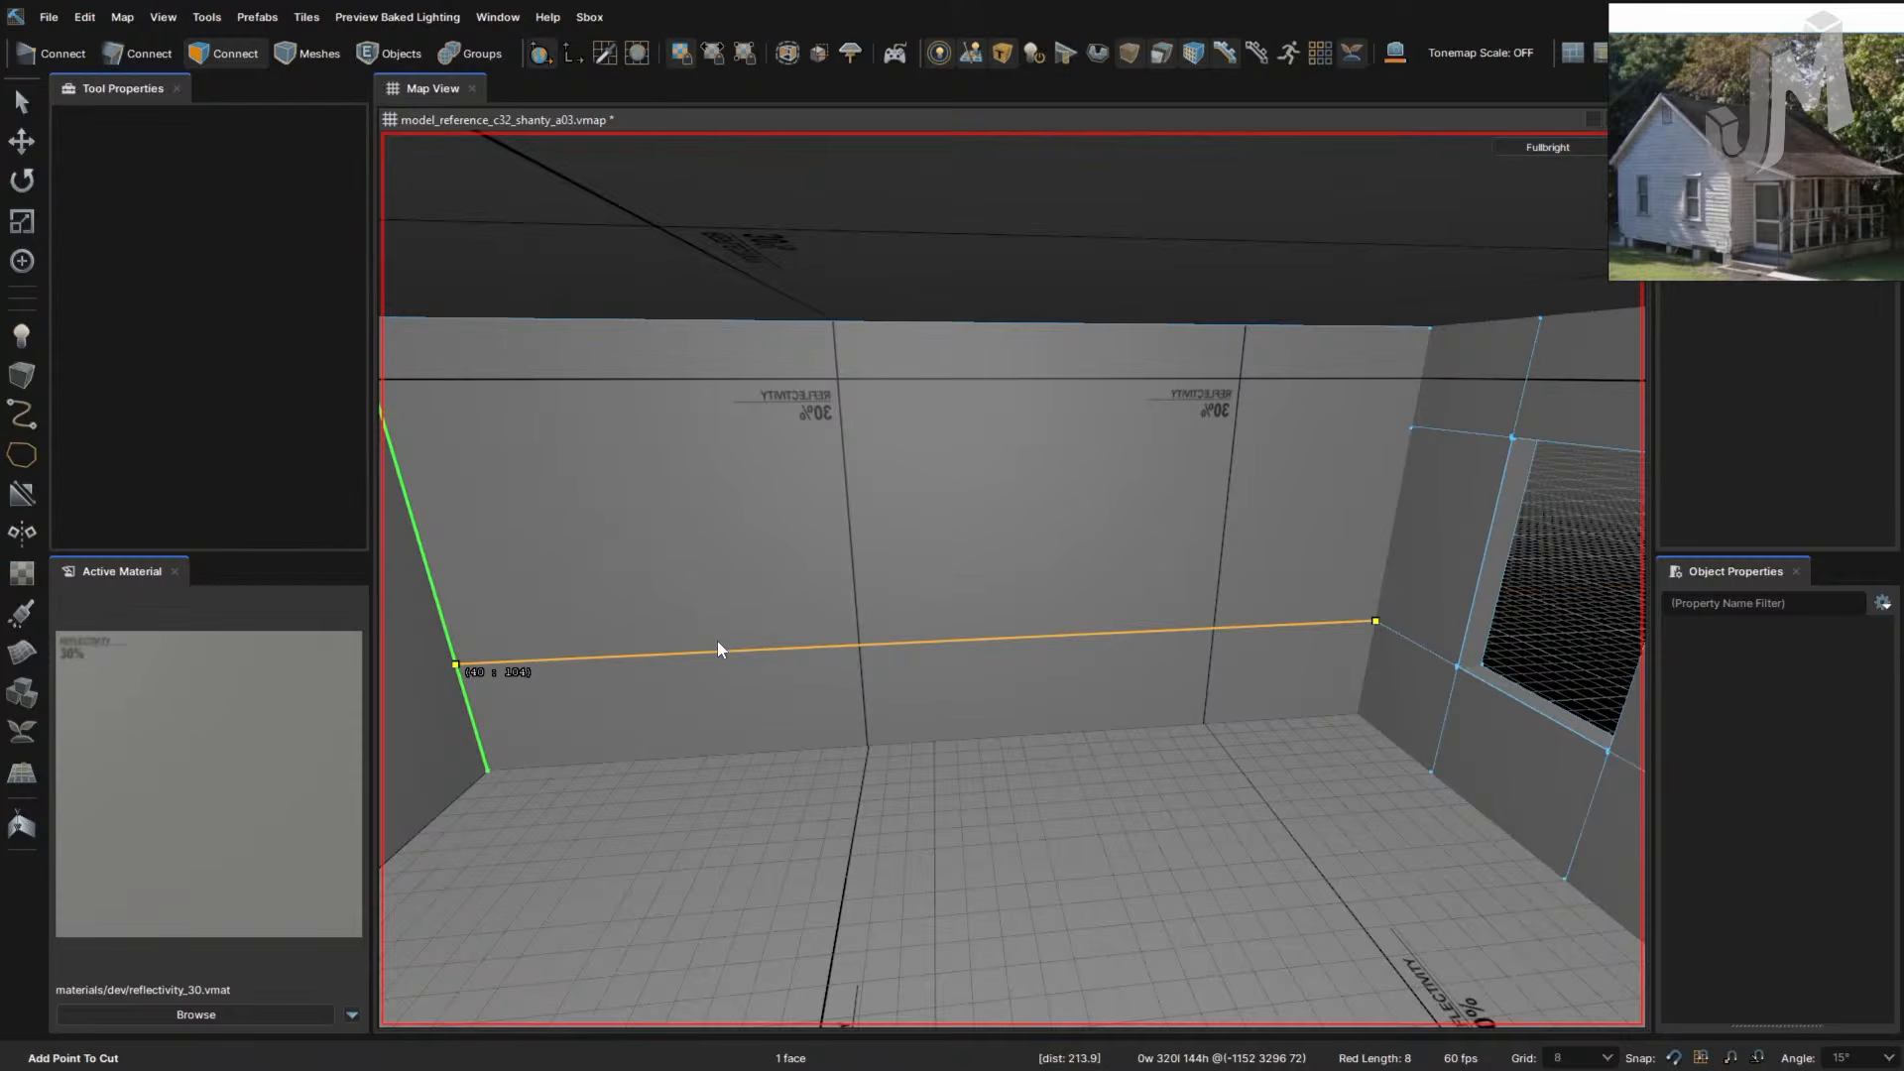
{"action": "left_click", "coordinate": [455, 668]}
{"action": "key", "text": "Return"}
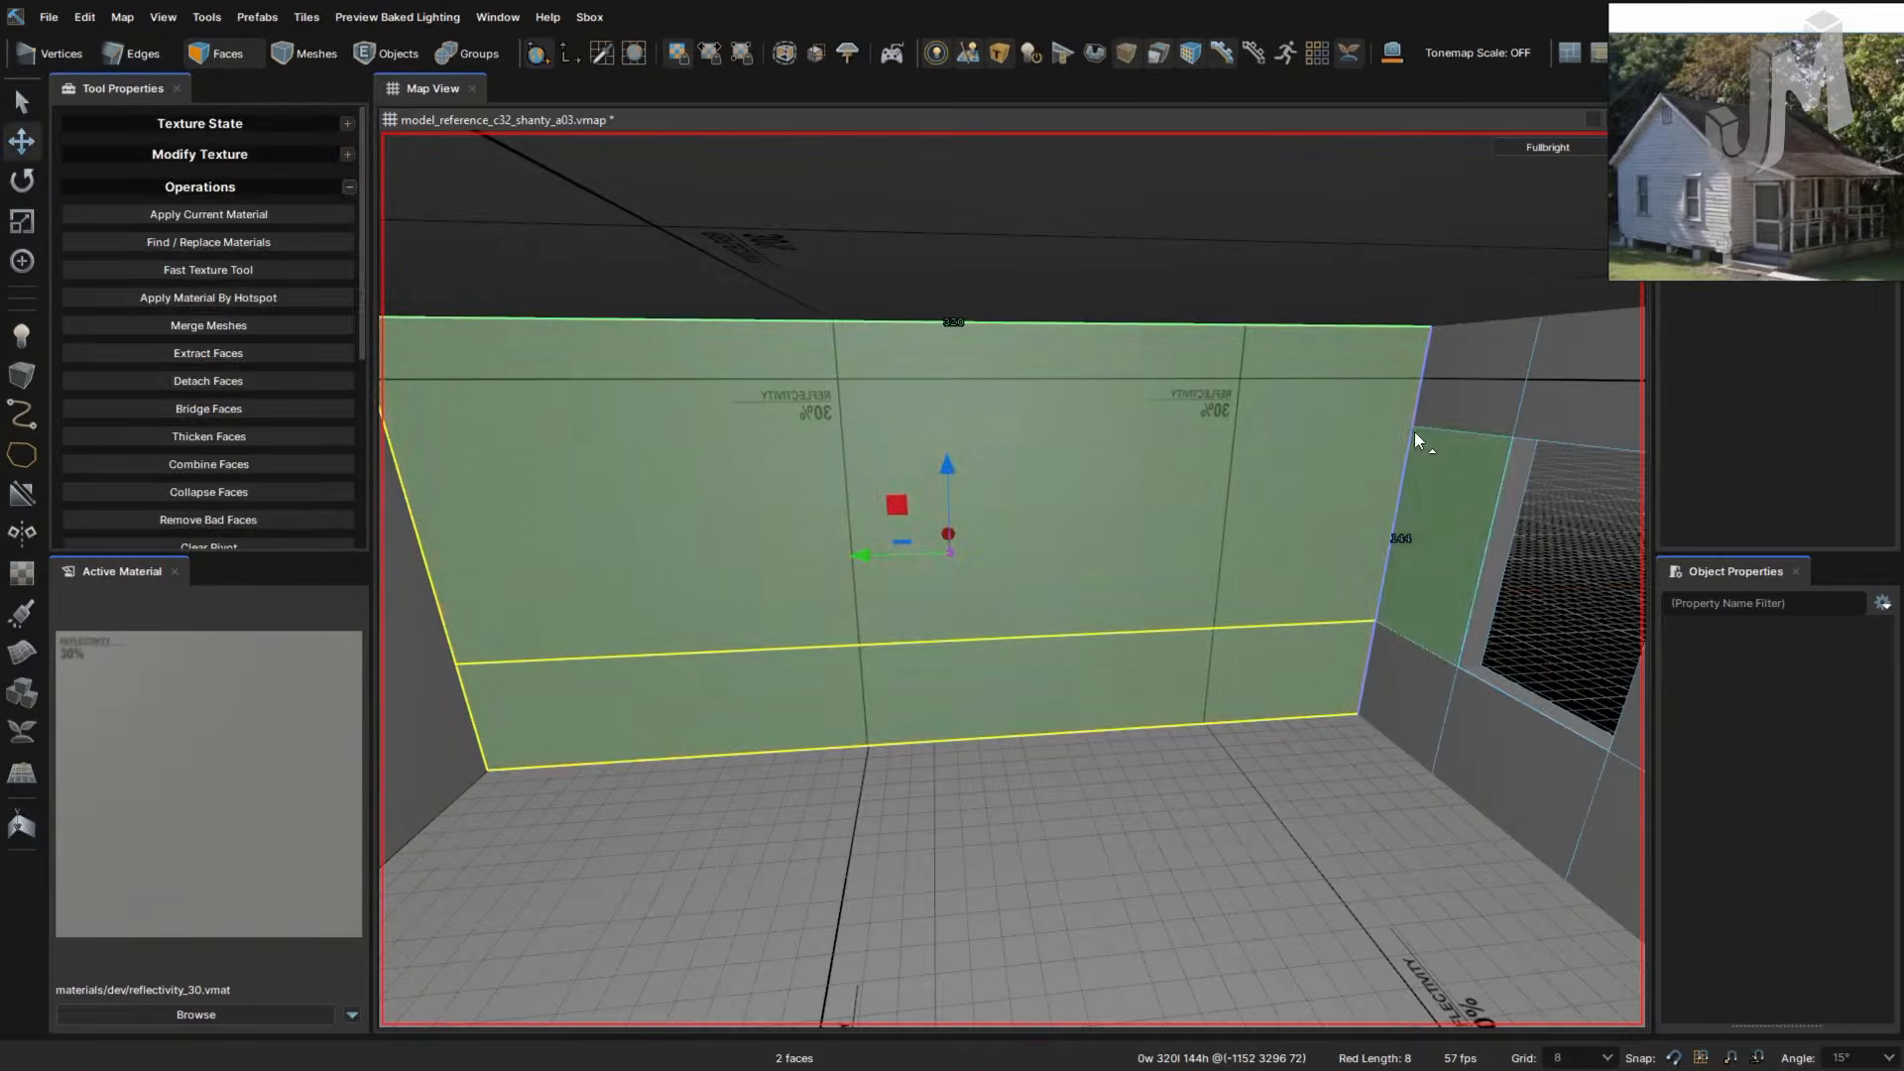
{"action": "key", "text": "c"}
{"action": "left_click", "coordinate": [1413, 426]}
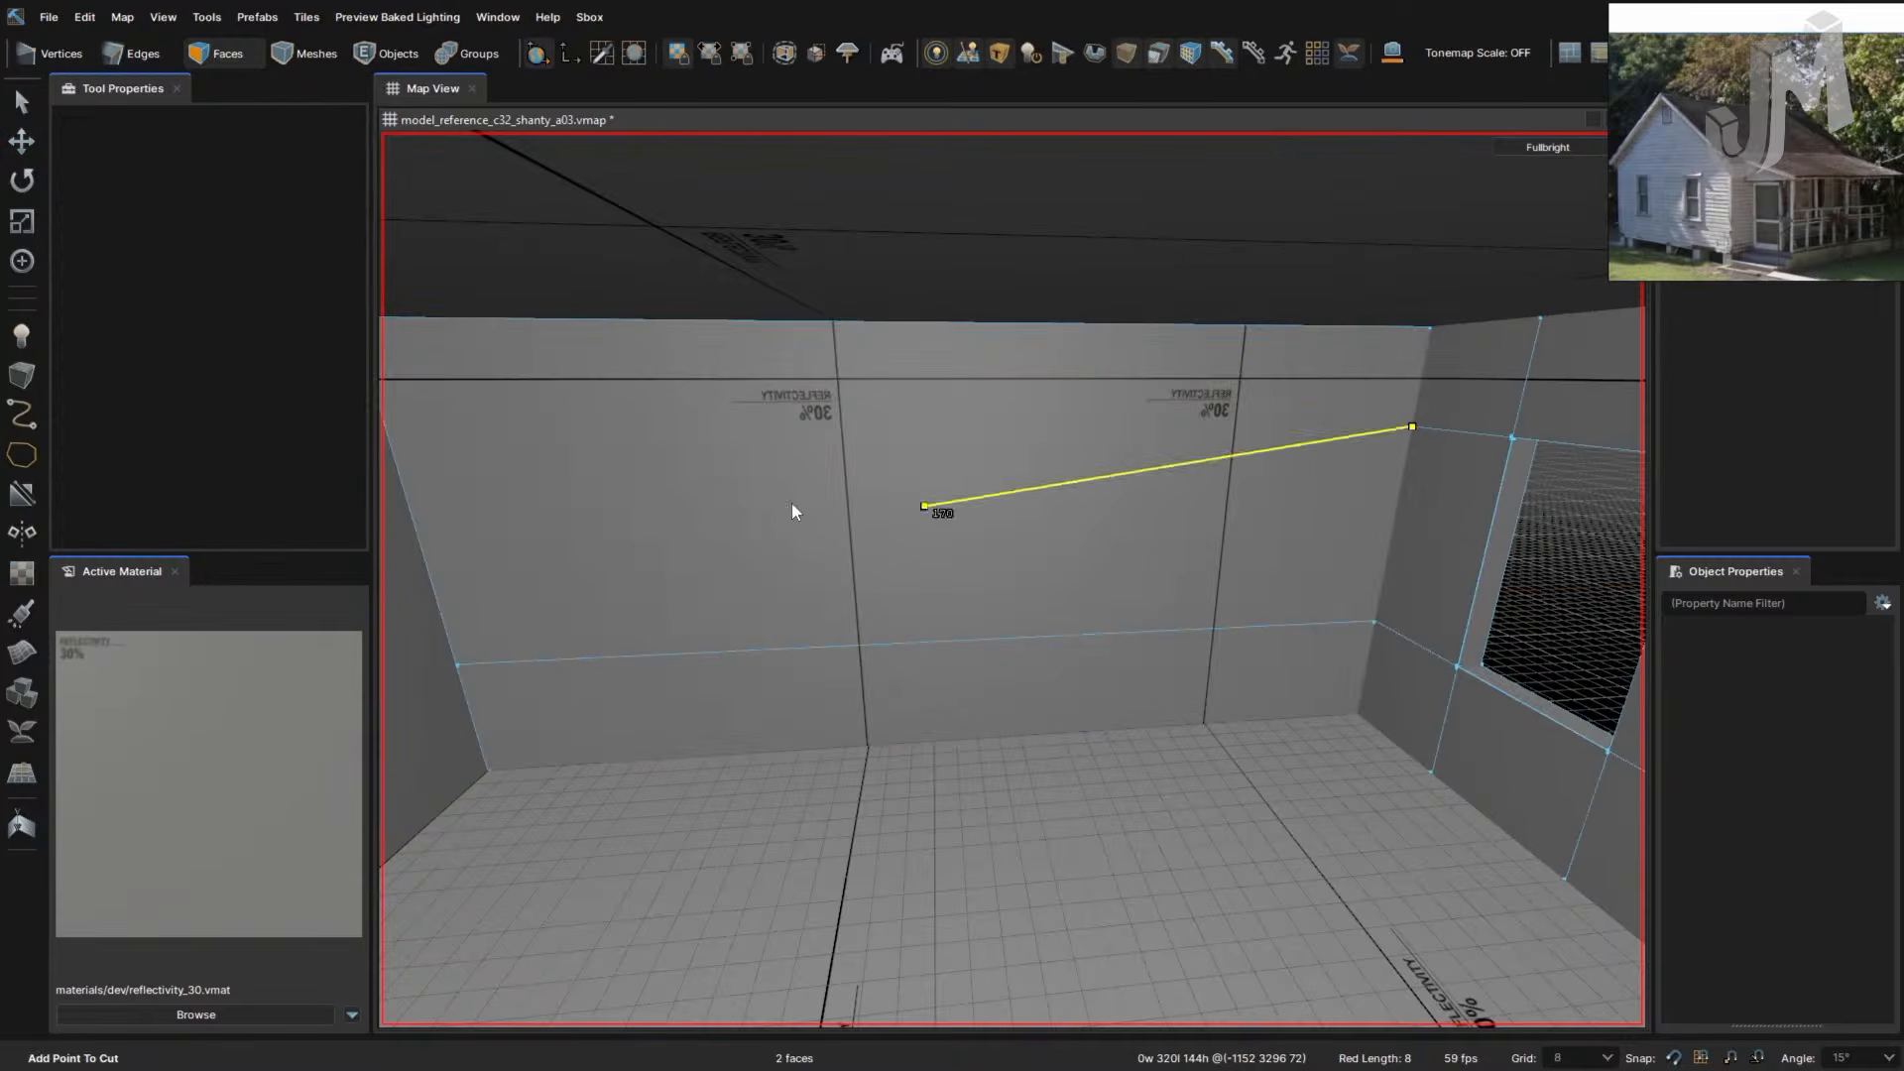
{"action": "left_click", "coordinate": [388, 436]}
{"action": "key", "text": "Return"}
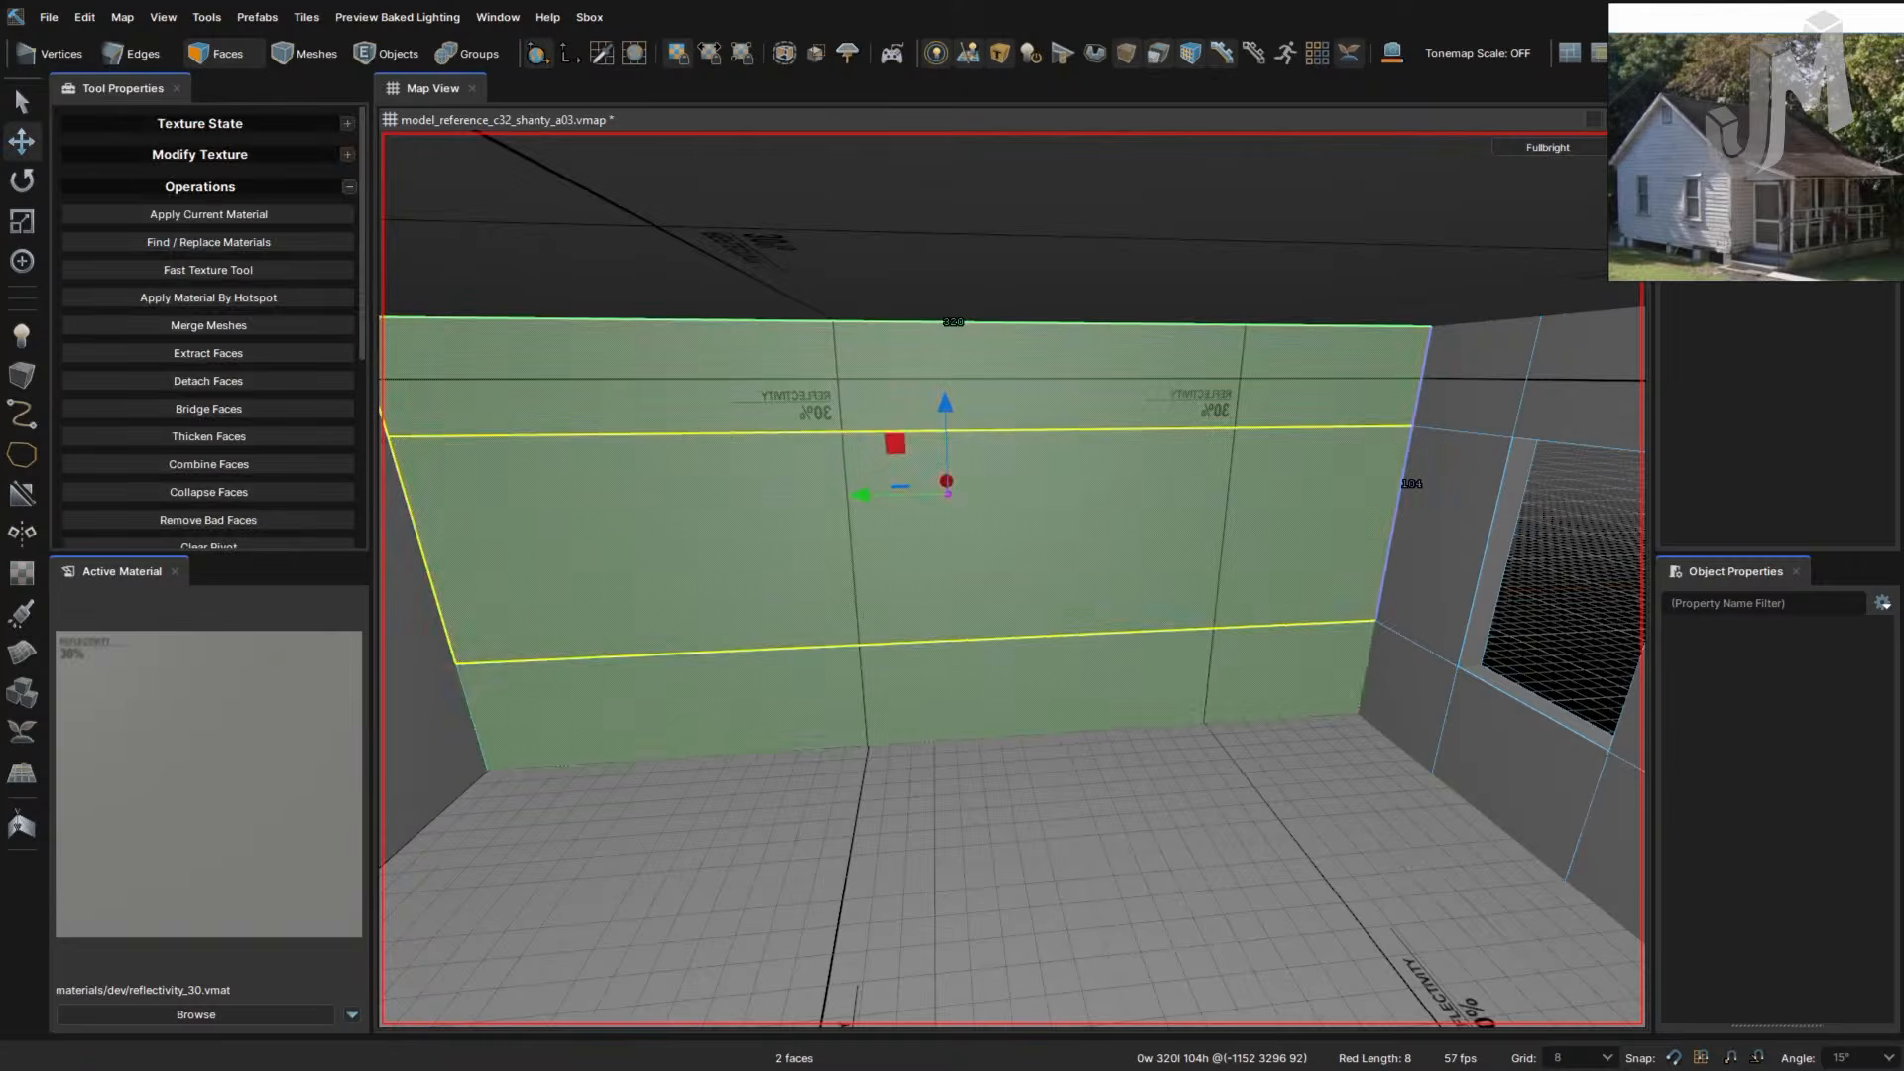
- Cut a first vertical line from the wall's top edge down to the lower horizontal line
{"action": "right_click_drag", "start_coordinate": [1197, 653], "coordinate": [1170, 609]}
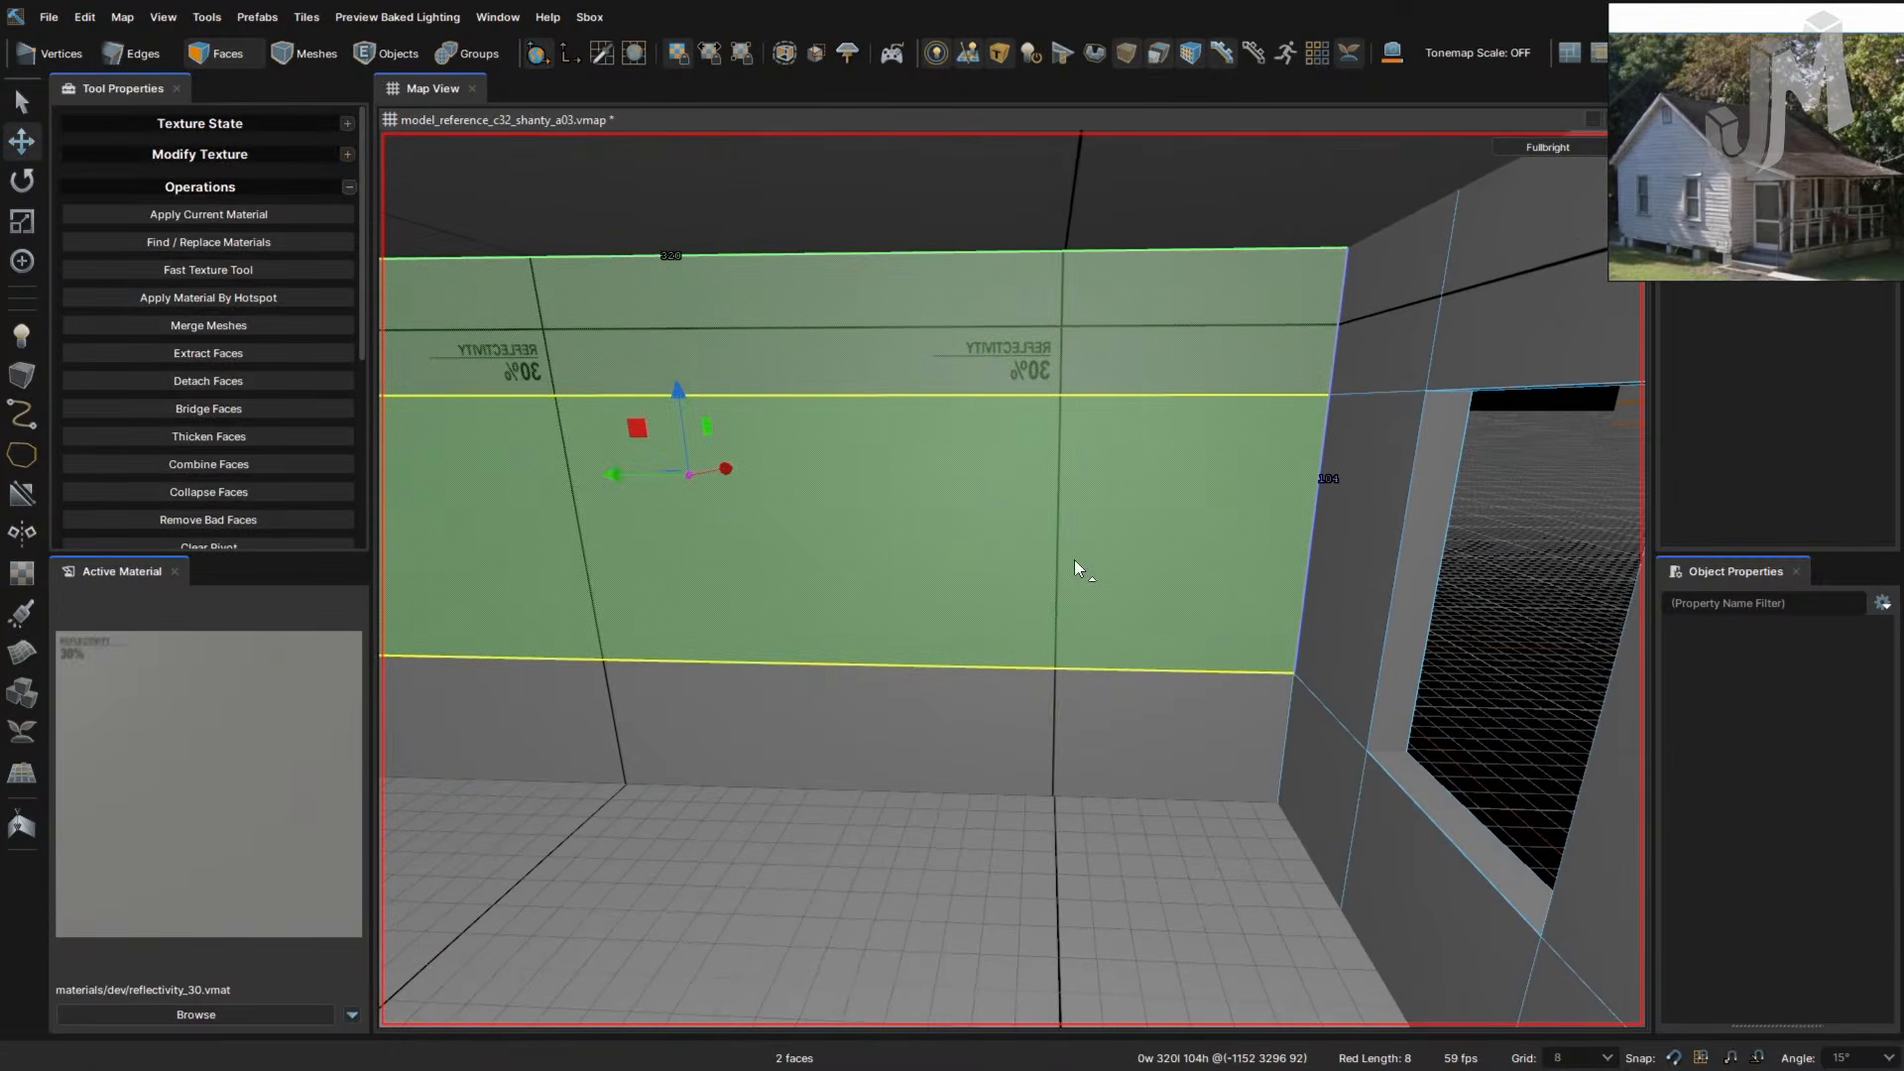
{"action": "left_click", "coordinate": [1113, 264]}
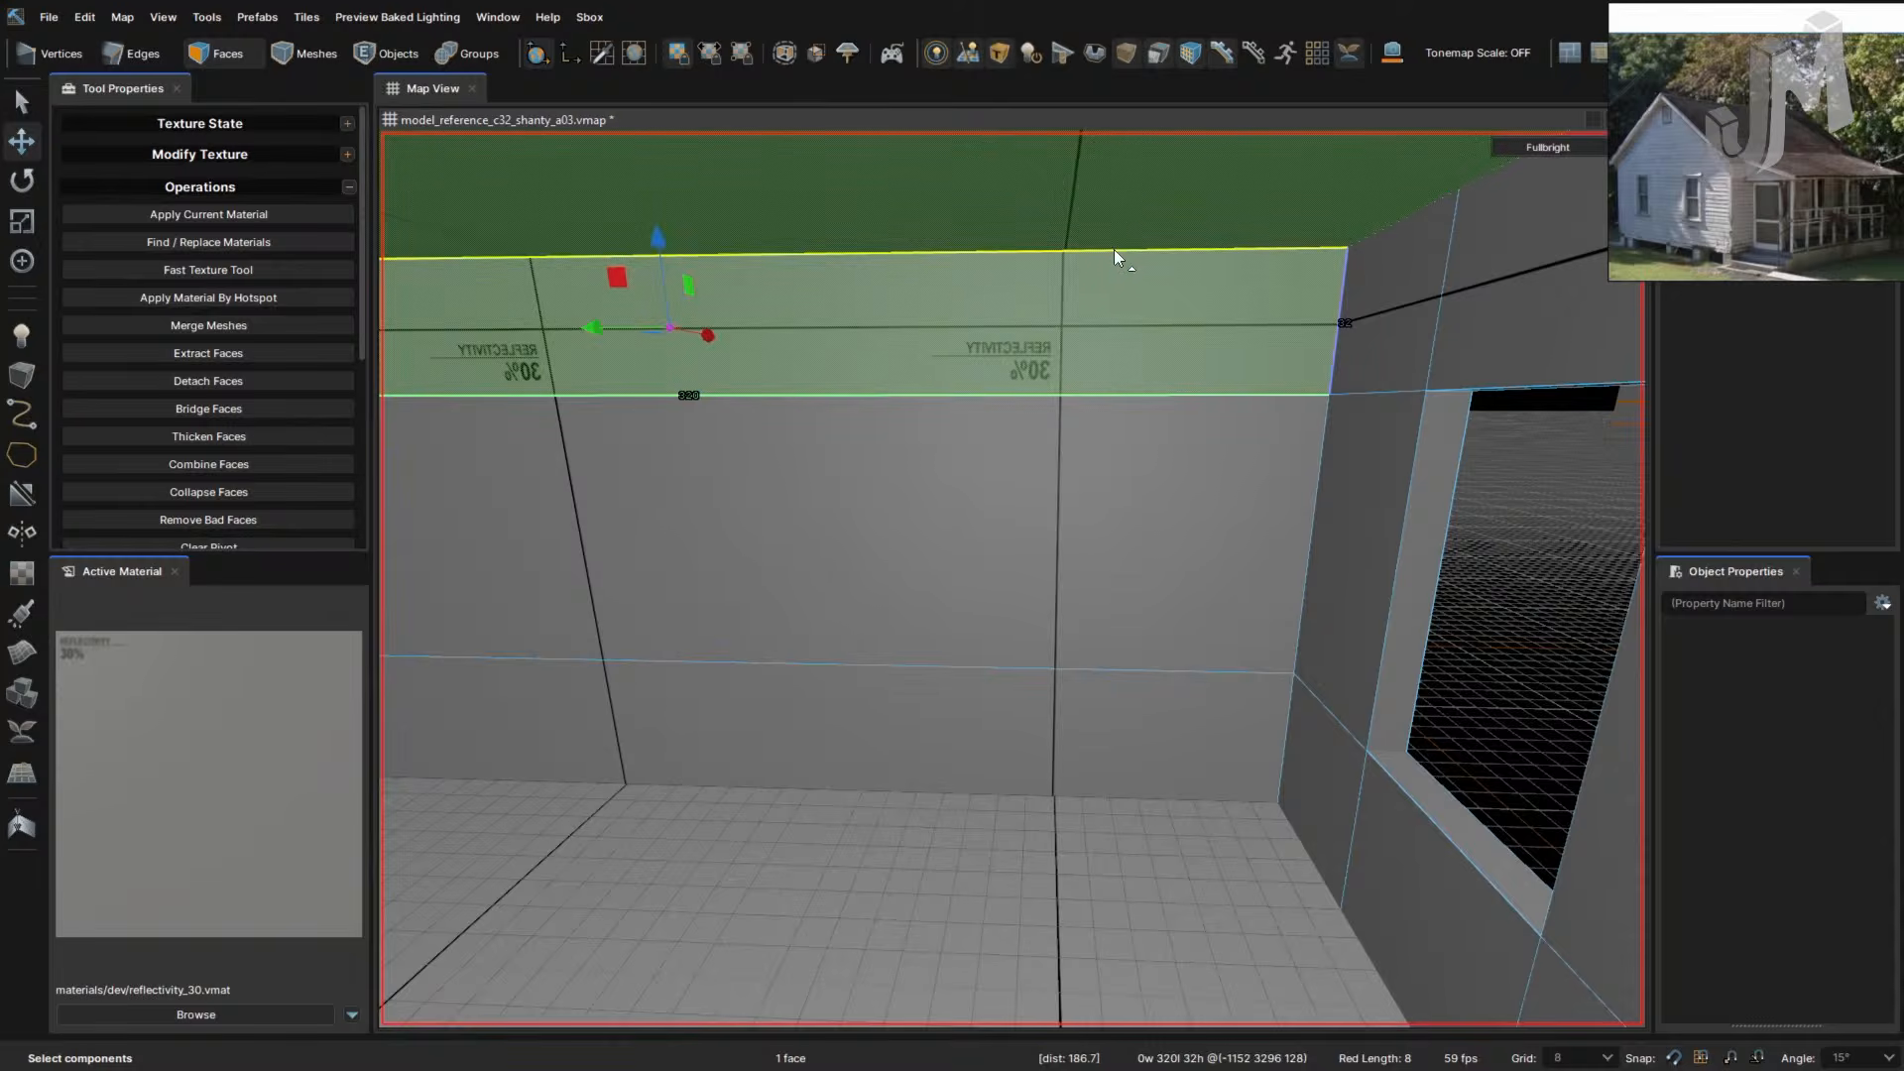
{"action": "key", "text": "c"}
{"action": "left_click", "coordinate": [1099, 250]}
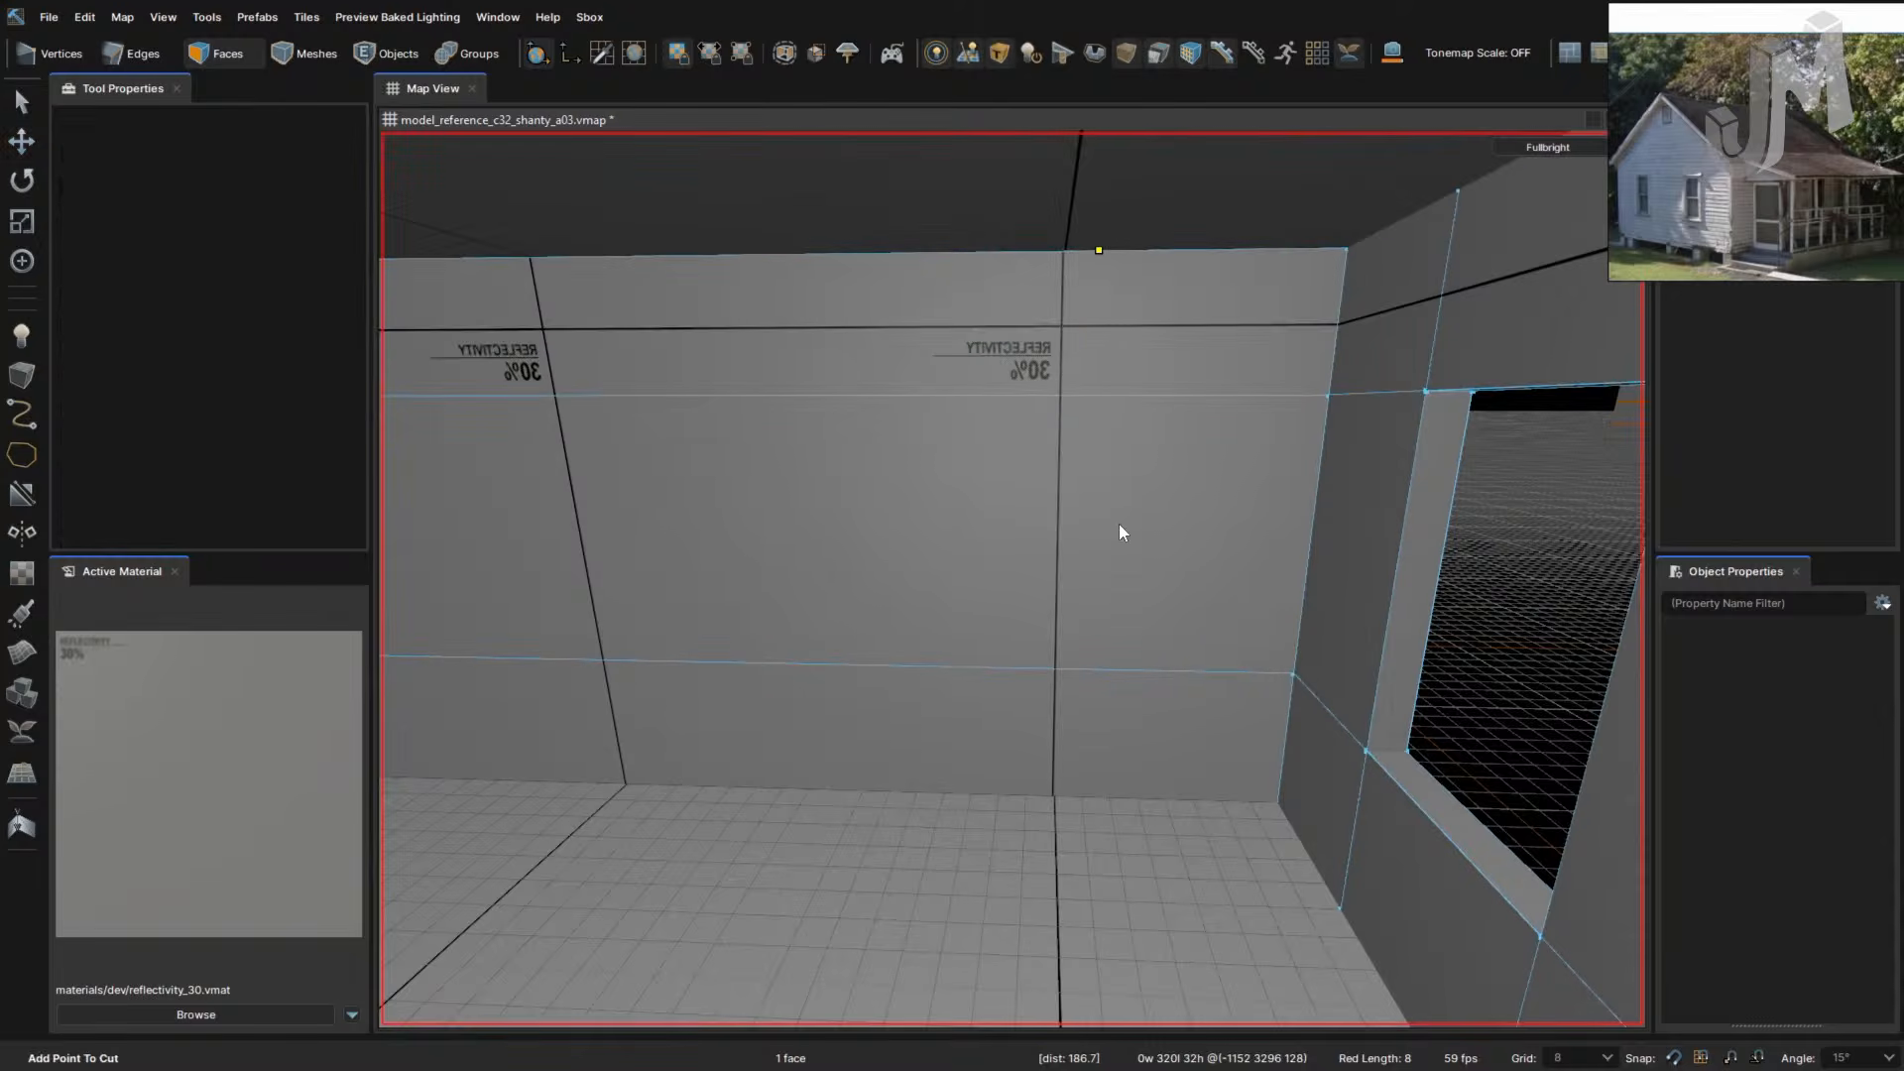
{"action": "left_click", "coordinate": [1093, 395]}
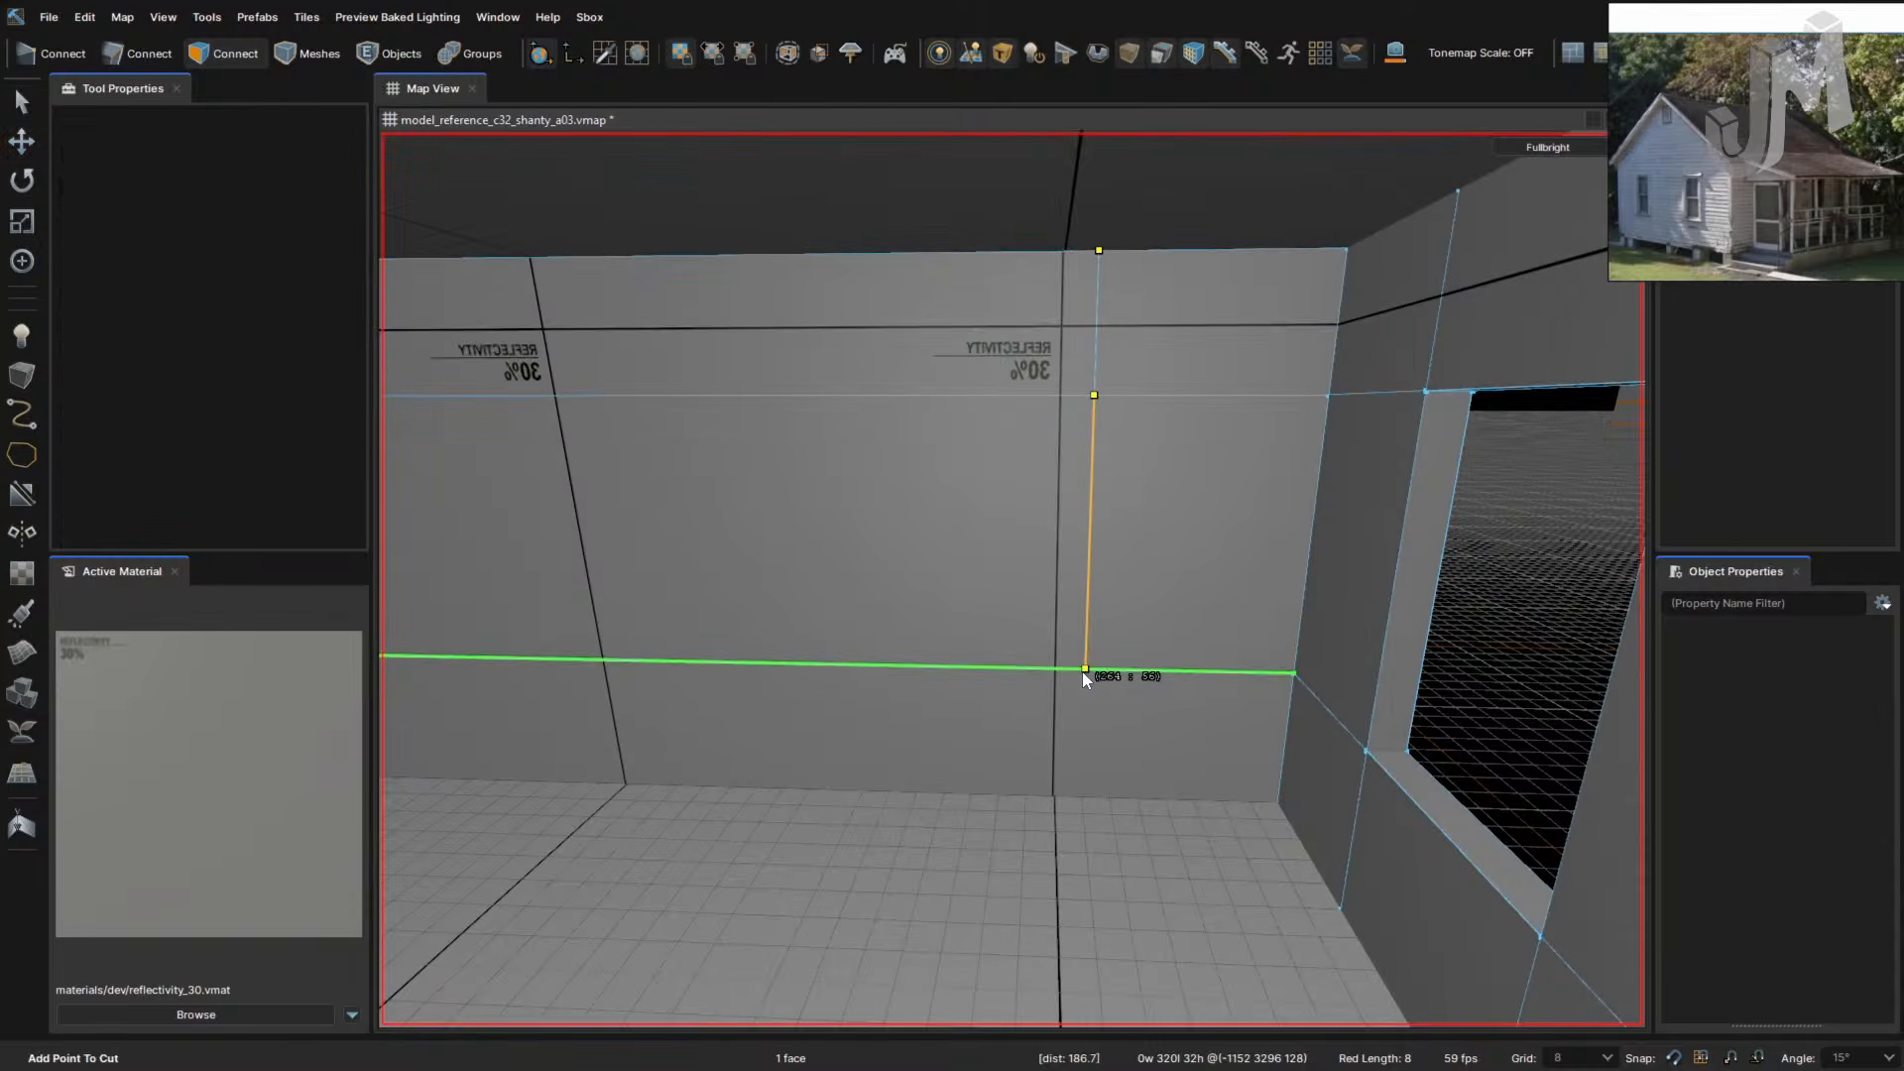
{"action": "left_click", "coordinate": [1084, 668]}
{"action": "key", "text": "Return"}
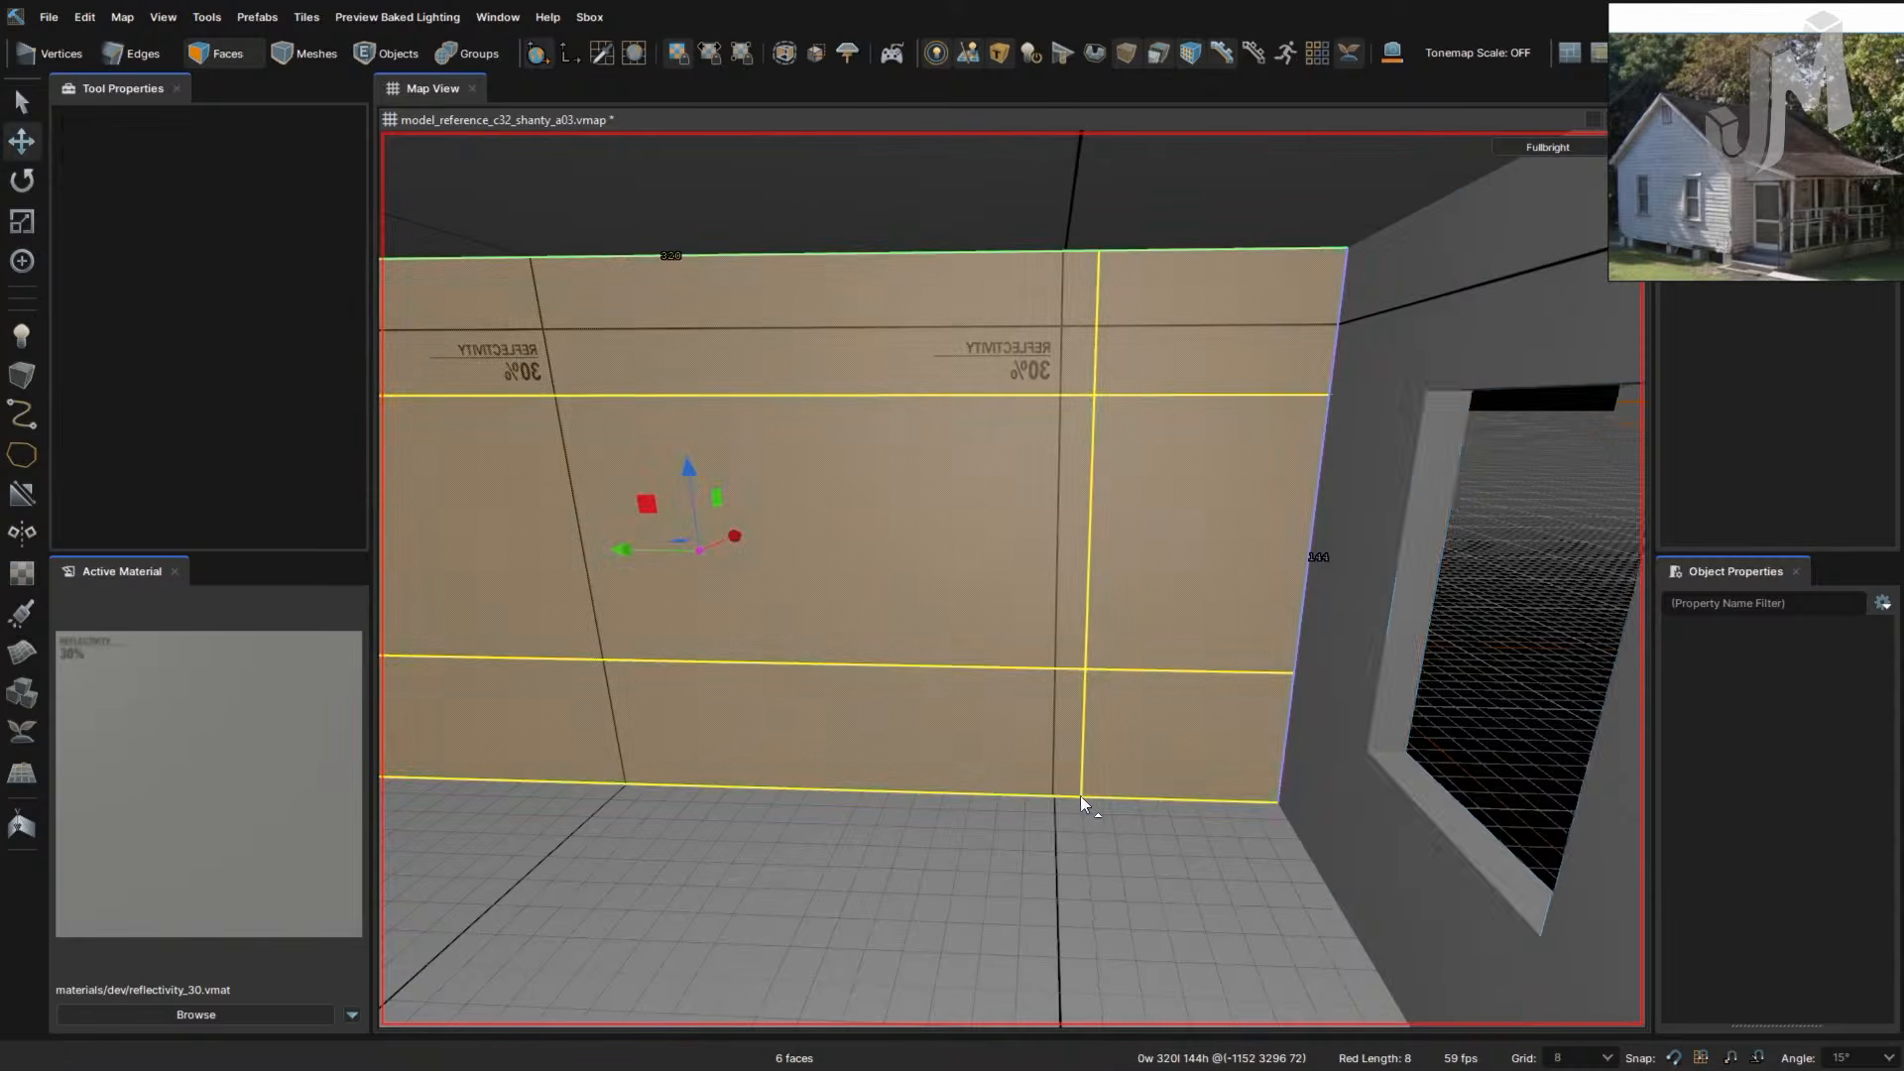
- Cut a second vertical line from the top edge through both horizontal lines to the floor
{"action": "right_click_drag", "start_coordinate": [1114, 758], "coordinate": [1115, 757]}
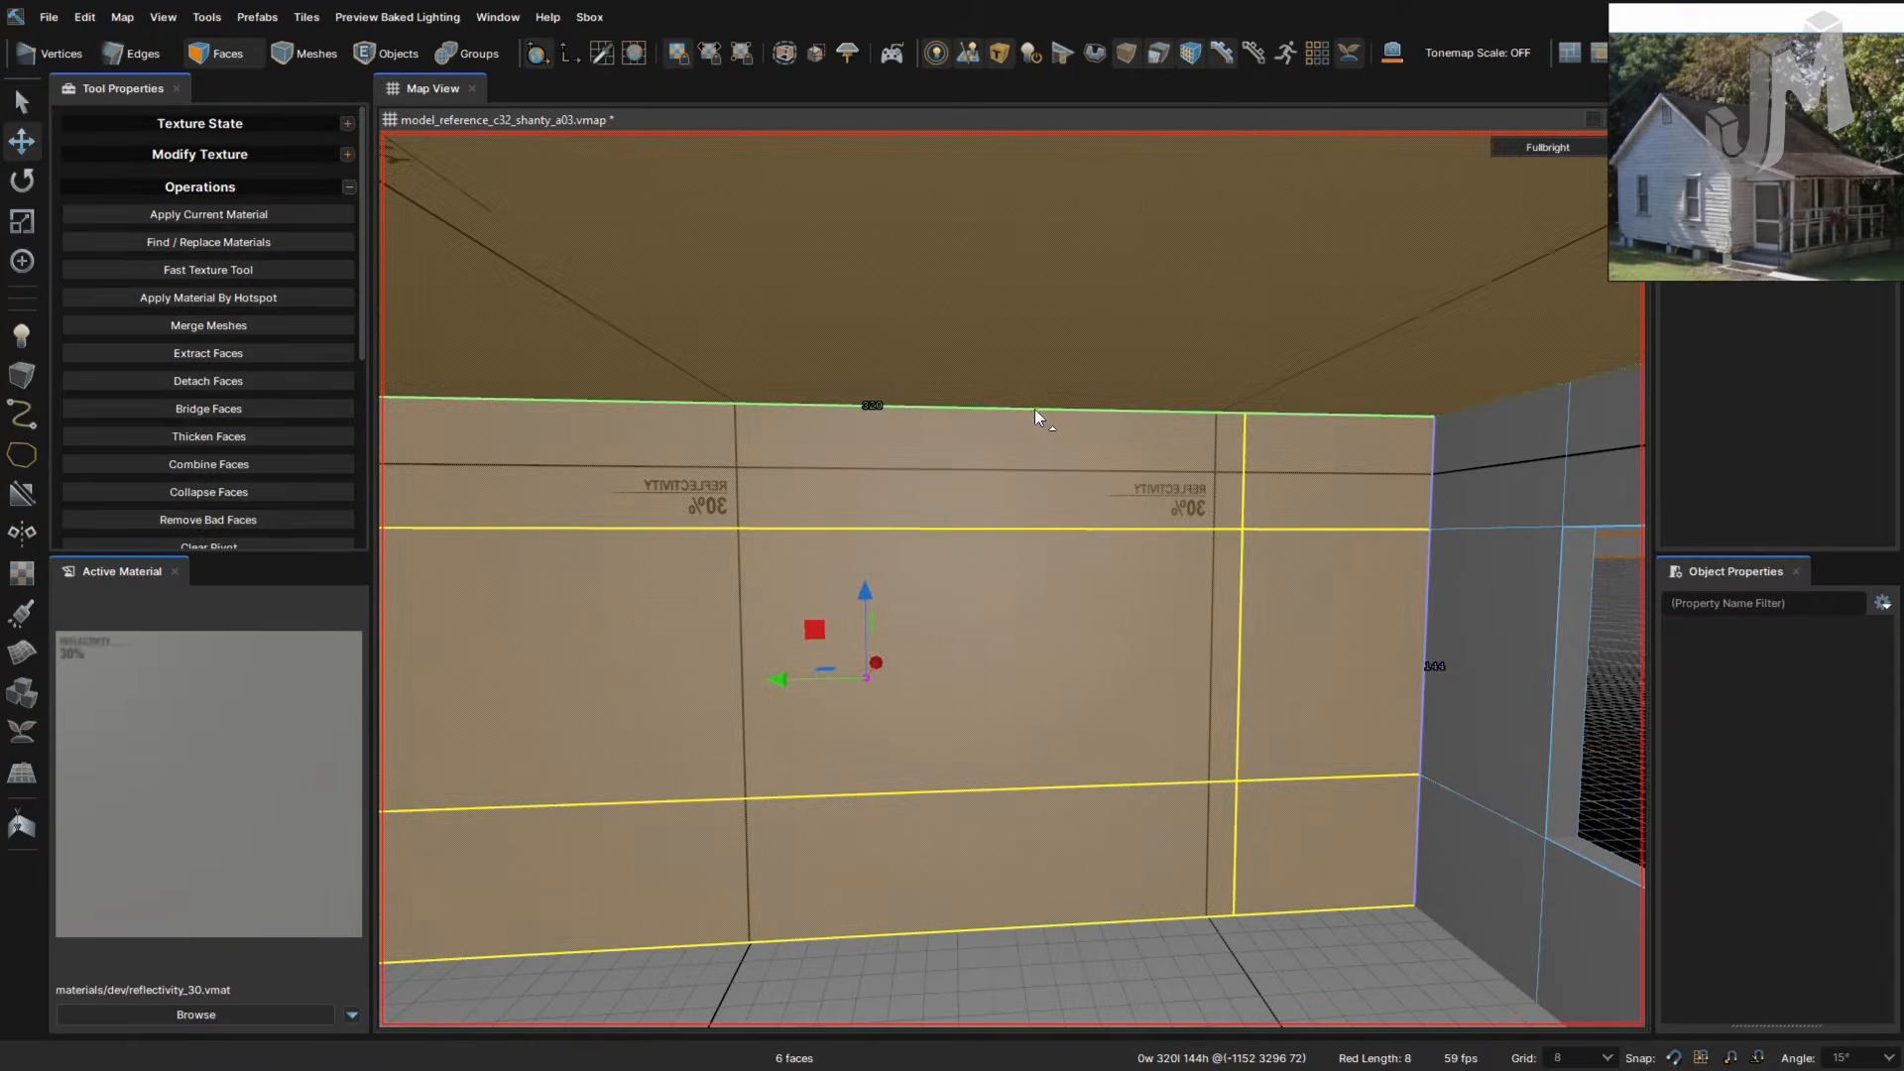
{"action": "key", "text": "c"}
{"action": "left_click", "coordinate": [1043, 409]}
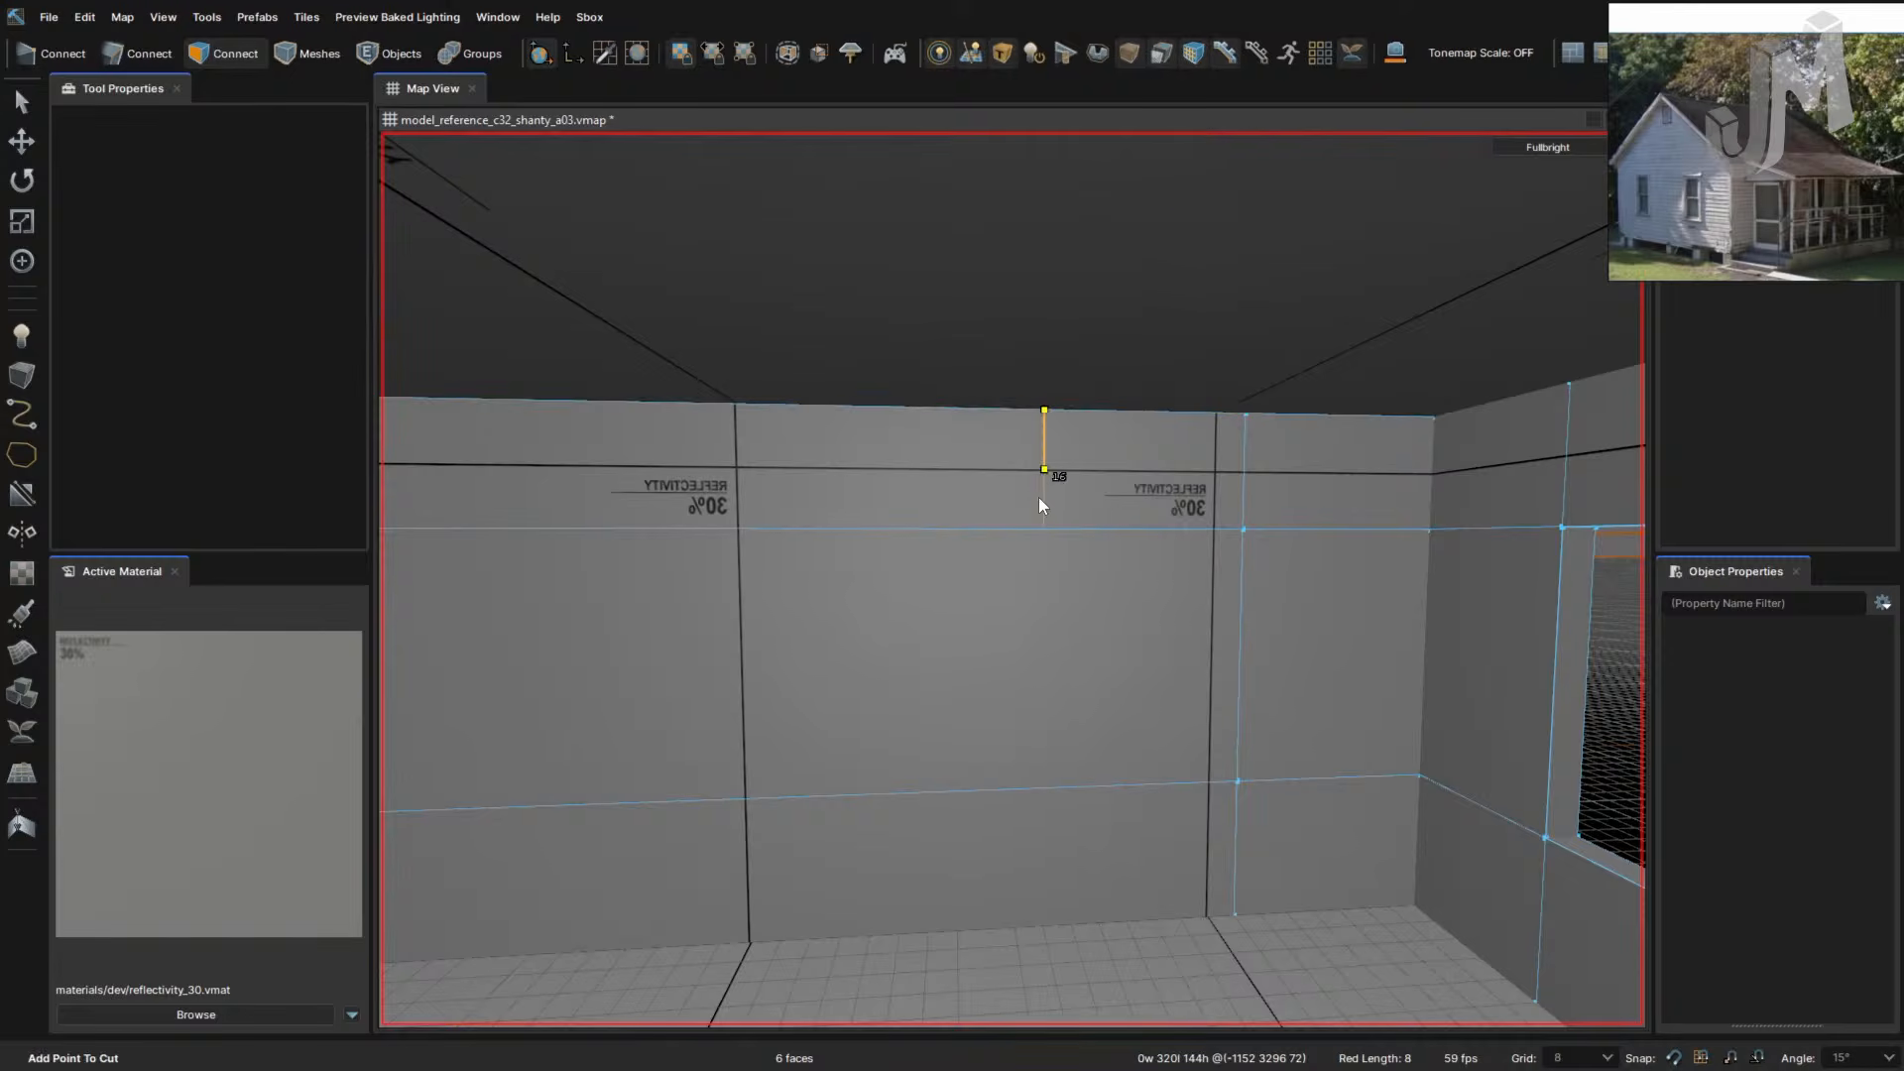
{"action": "left_click", "coordinate": [1043, 529]}
{"action": "left_click", "coordinate": [1036, 791]}
{"action": "left_click", "coordinate": [1043, 927]}
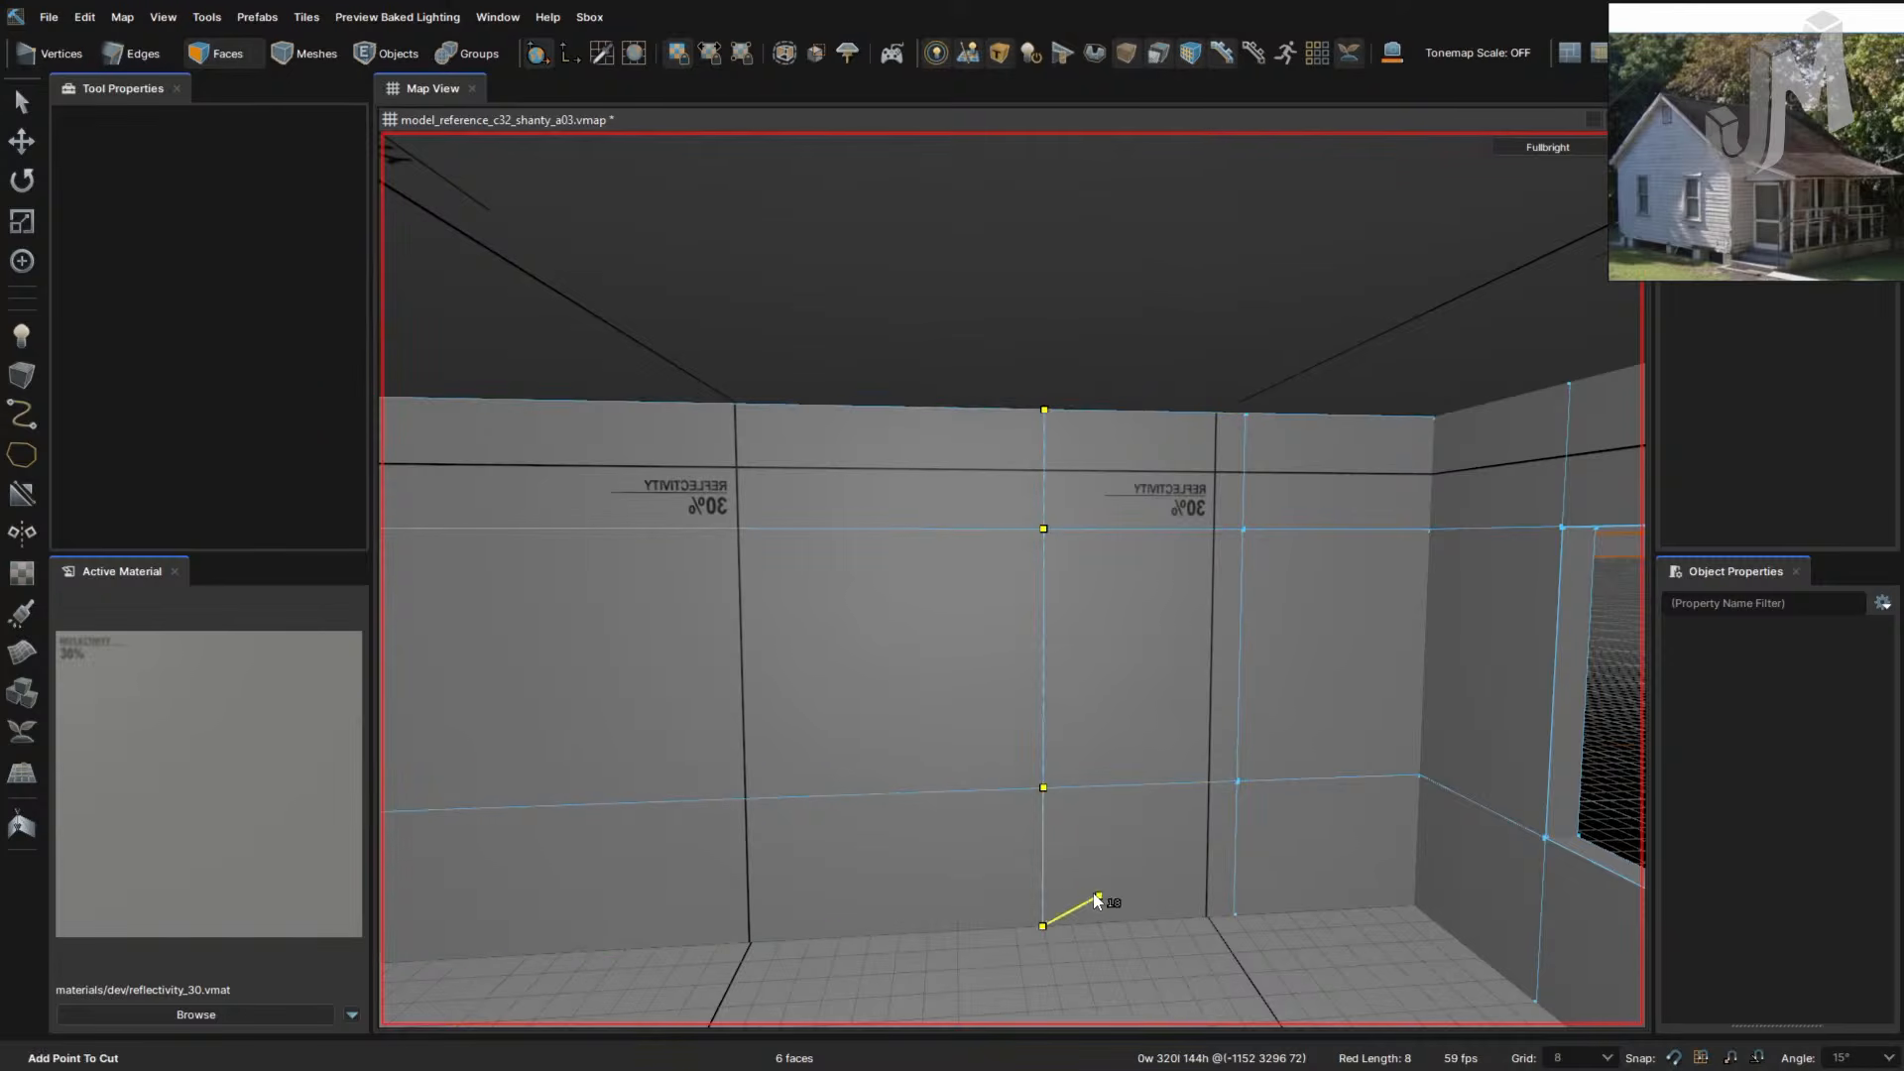
{"action": "key", "text": "Return"}
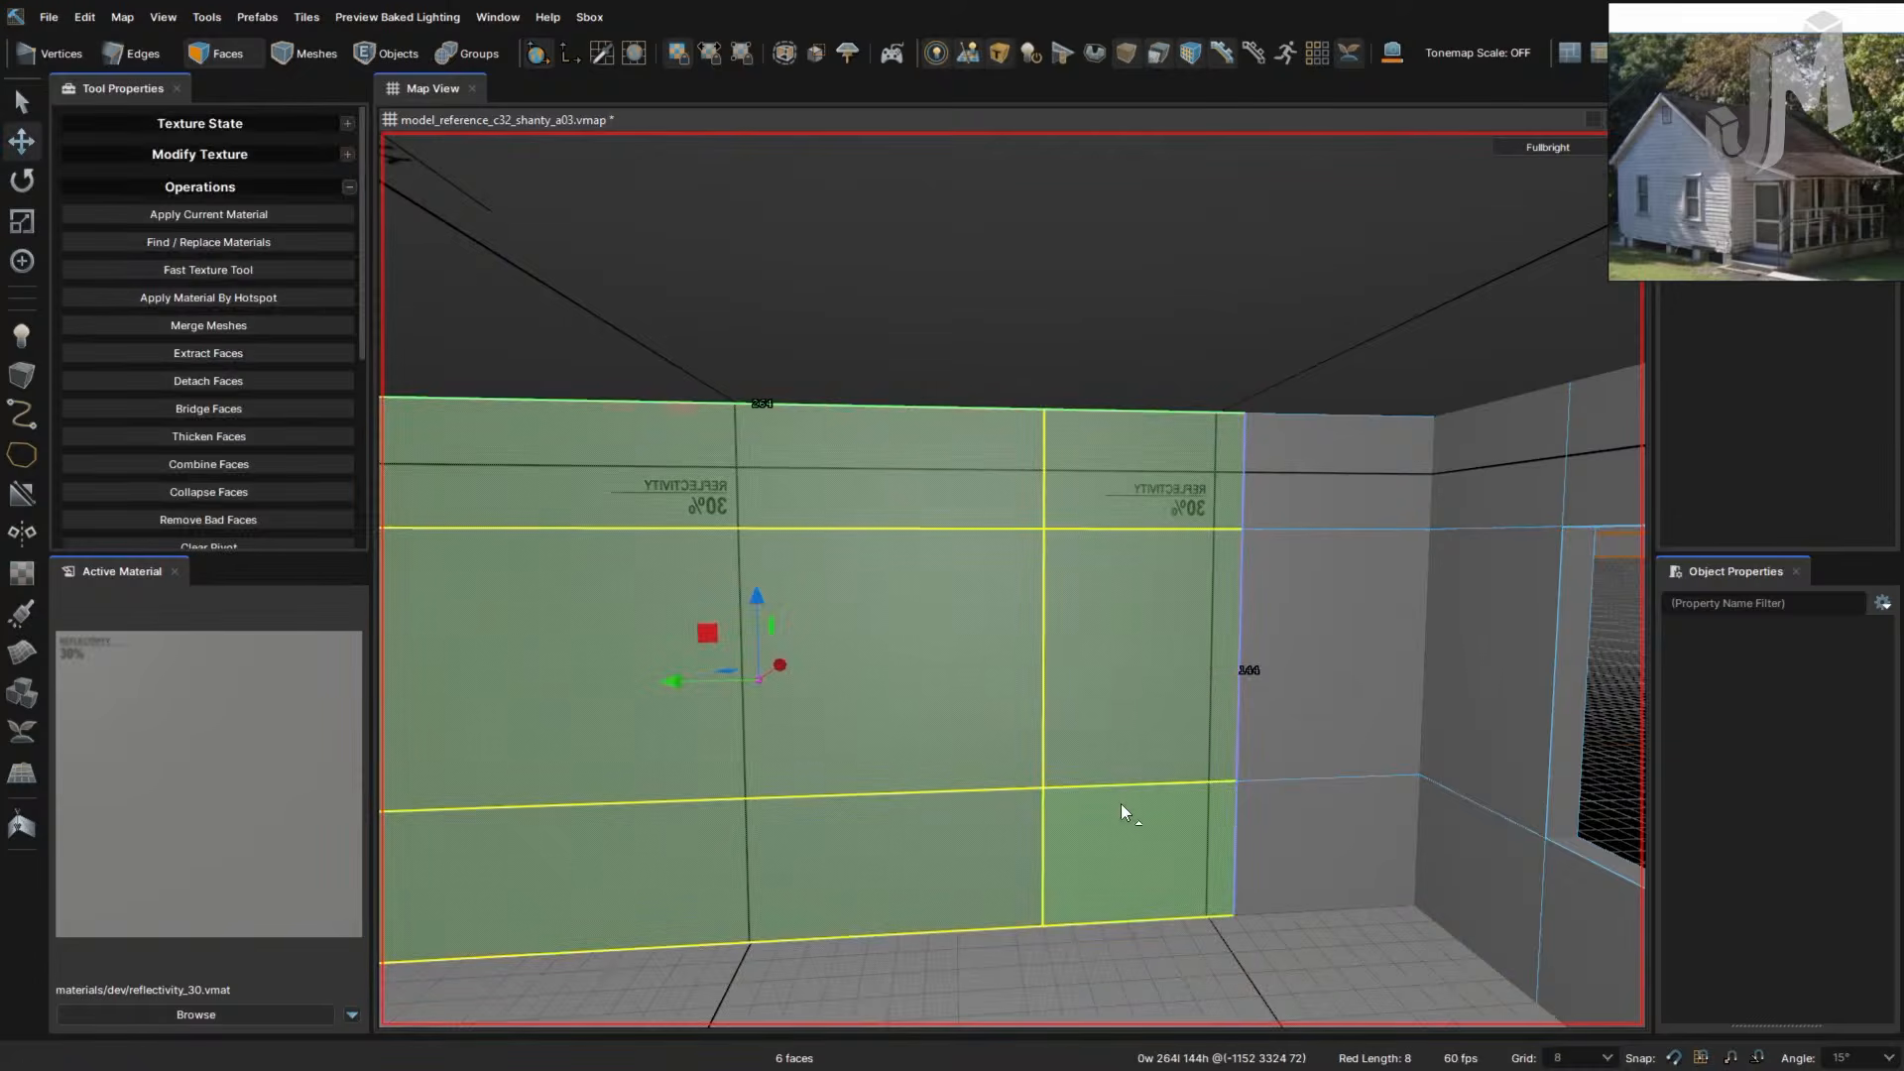
- Nudge the vertical edge loop one grid step right, then bevel it and move the copy left
{"action": "key", "text": "2"}
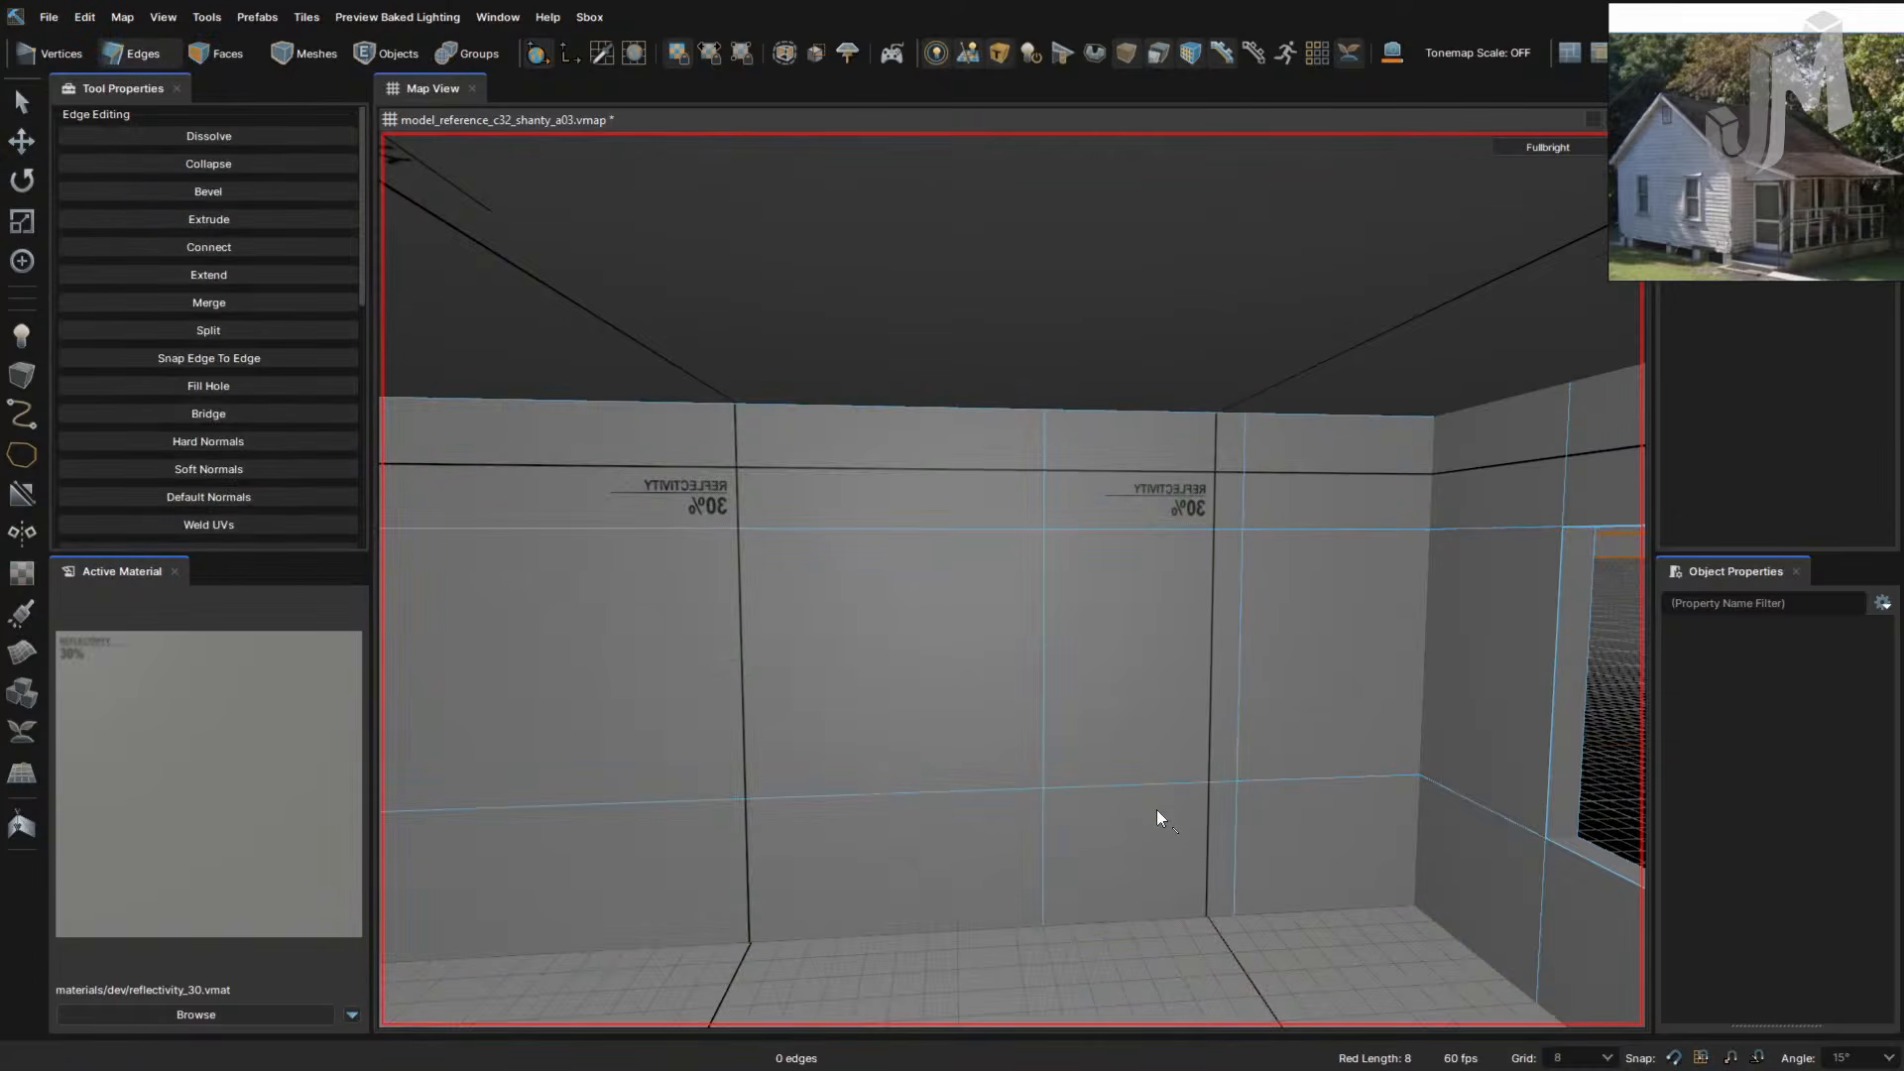
{"action": "double_click", "coordinate": [1043, 624]}
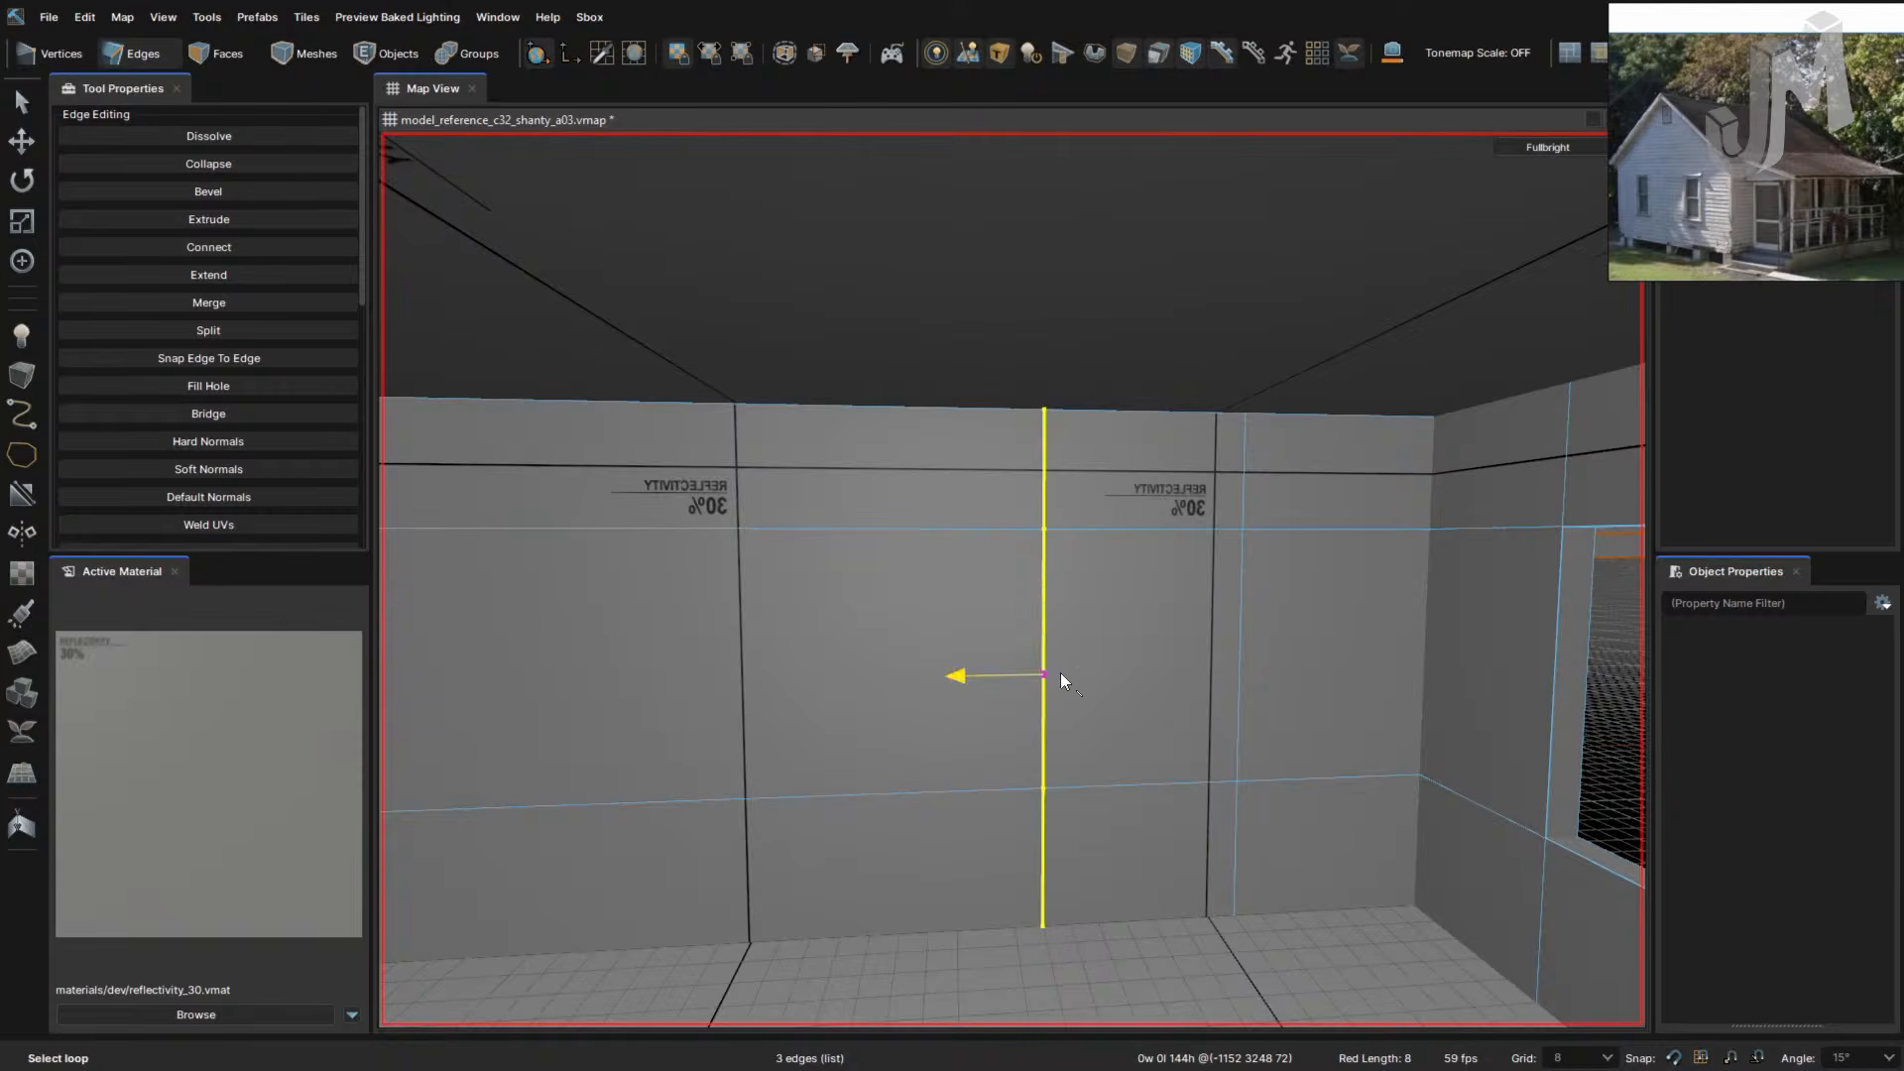
{"action": "left_click_drag", "start_coordinate": [1061, 675], "coordinate": [1077, 685]}
{"action": "right_click_drag", "start_coordinate": [1152, 781], "coordinate": [1152, 780]}
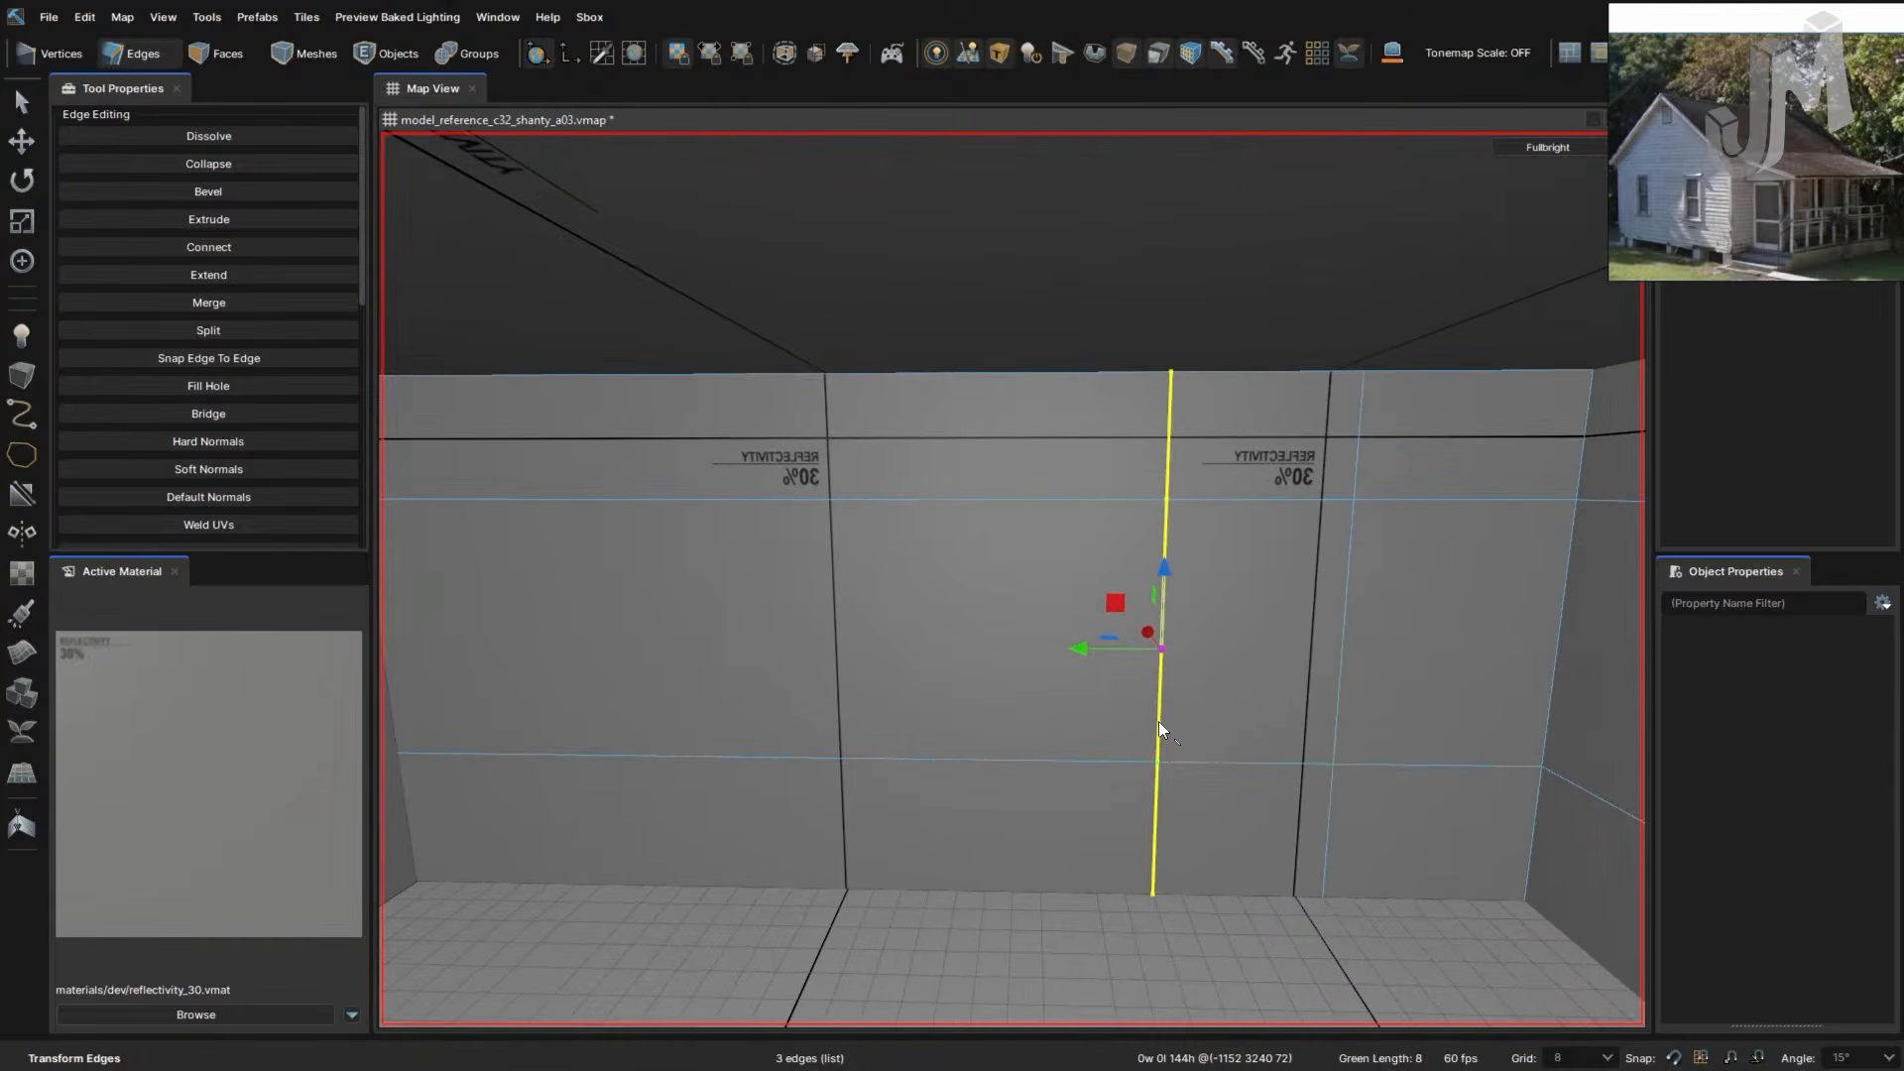
{"action": "key", "text": "ctrl+b"}
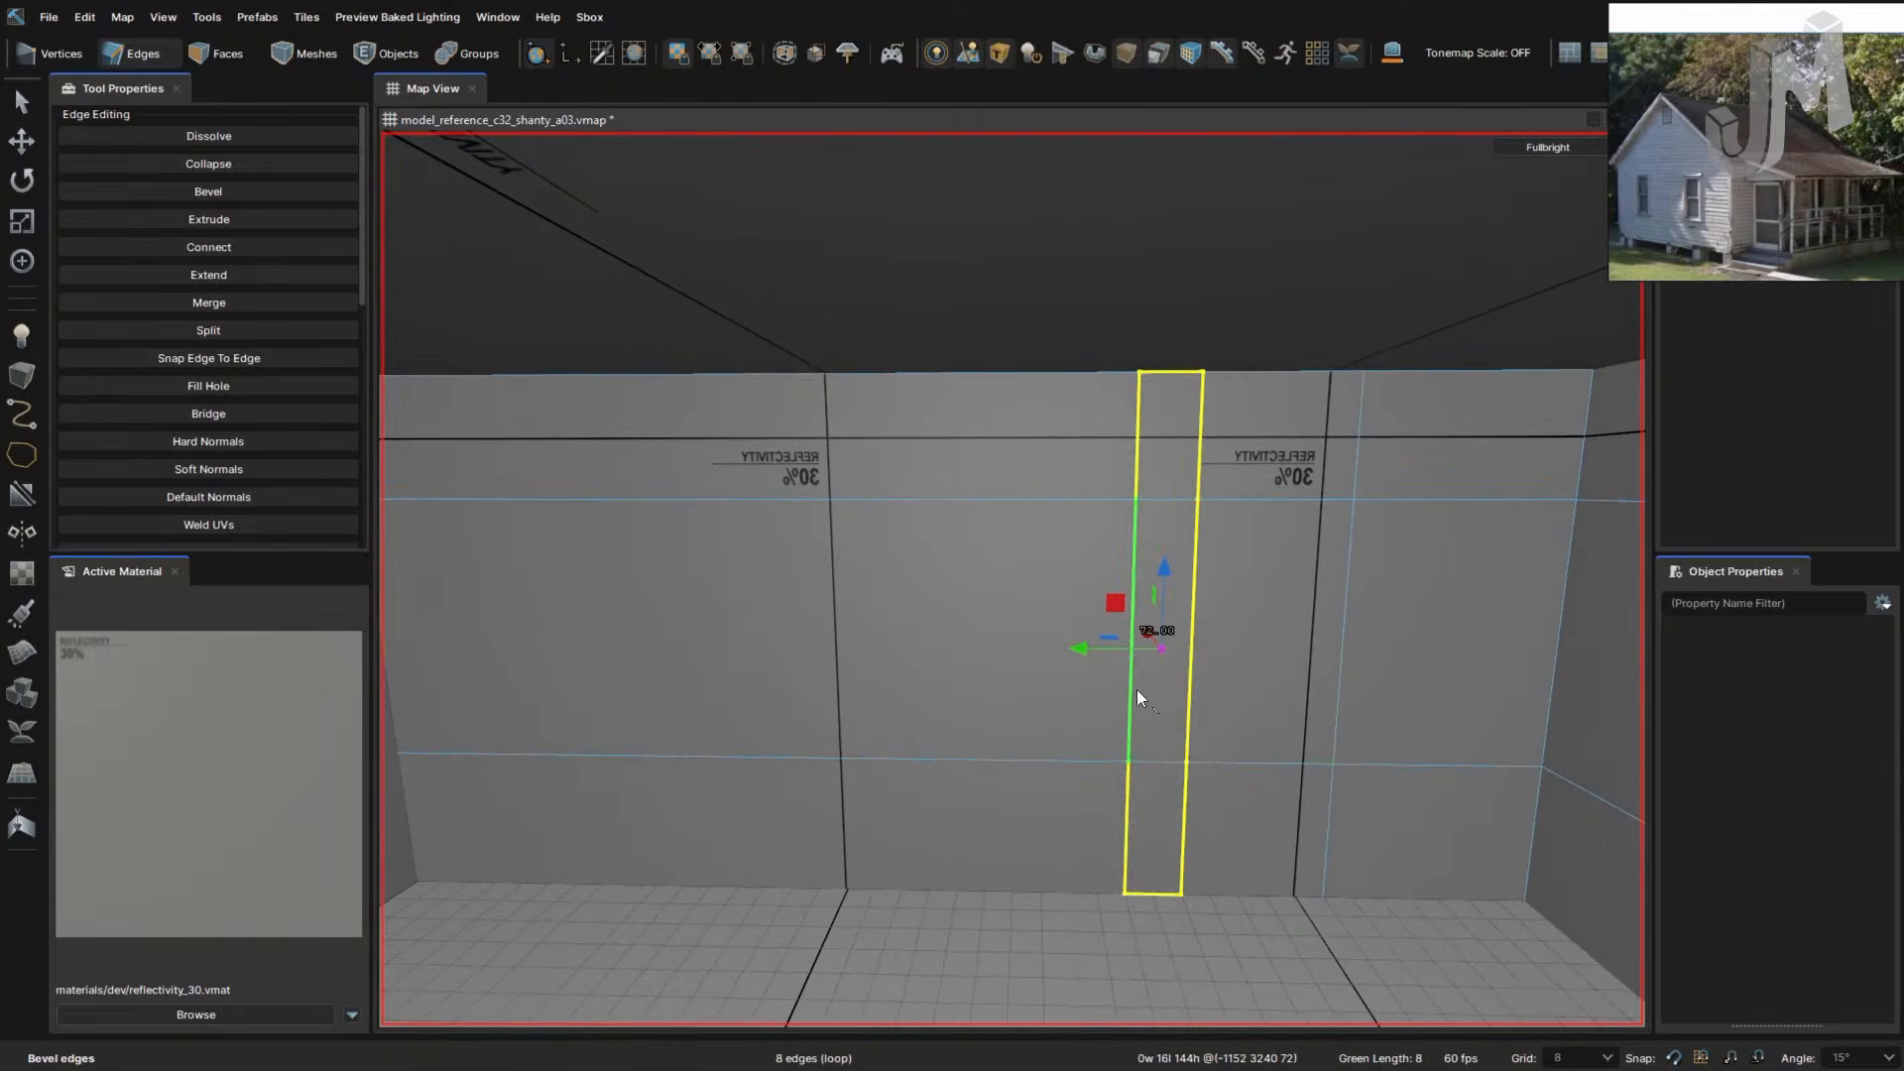
{"action": "left_click_drag", "start_coordinate": [1085, 651], "coordinate": [650, 684]}
- Bevel the other vertical edge and shift both vertical loops one grid step right
{"action": "left_click", "coordinate": [1343, 670]}
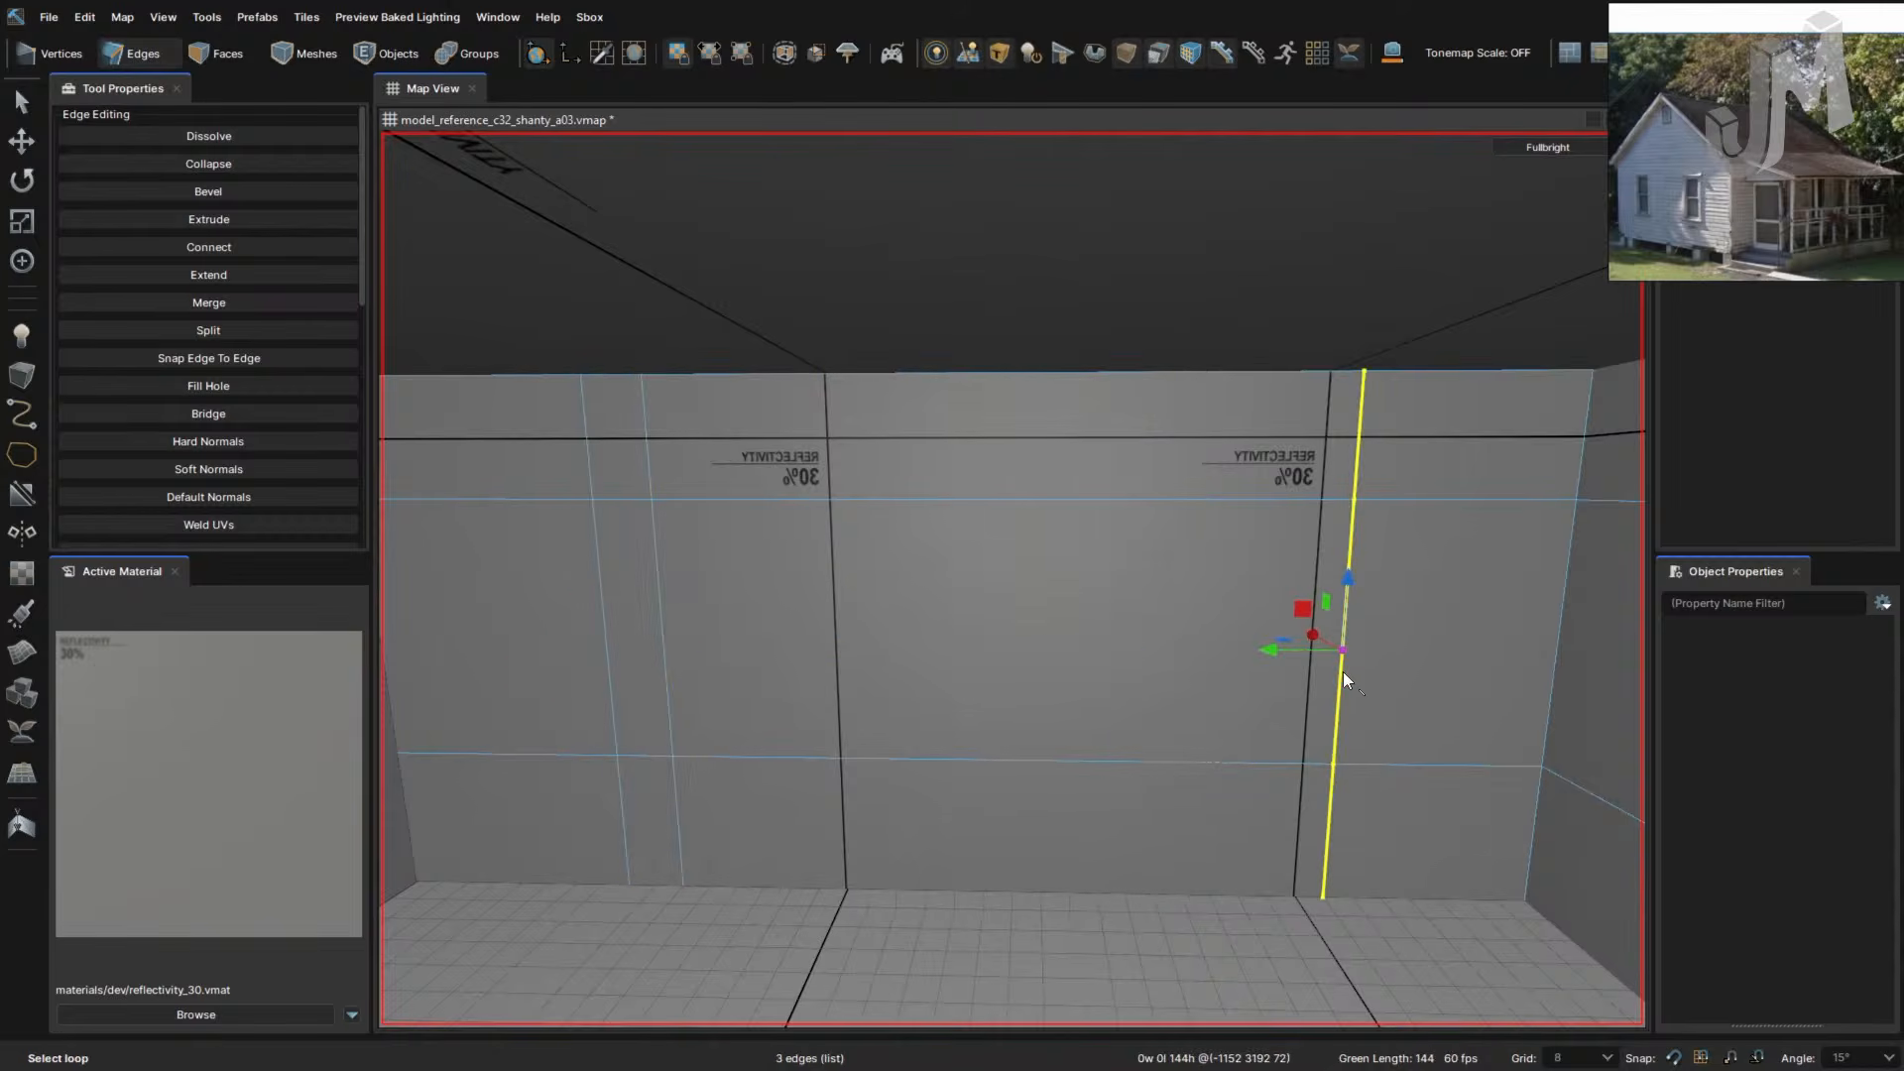
{"action": "key", "text": "ctrl+b"}
{"action": "mouse_move", "coordinate": [1264, 646]}
{"action": "left_mouse_down"}
{"action": "mouse_move", "coordinate": [1240, 664]}
{"action": "mouse_move", "coordinate": [1255, 667]}
{"action": "left_mouse_up"}
{"action": "double_click", "coordinate": [1216, 710]}
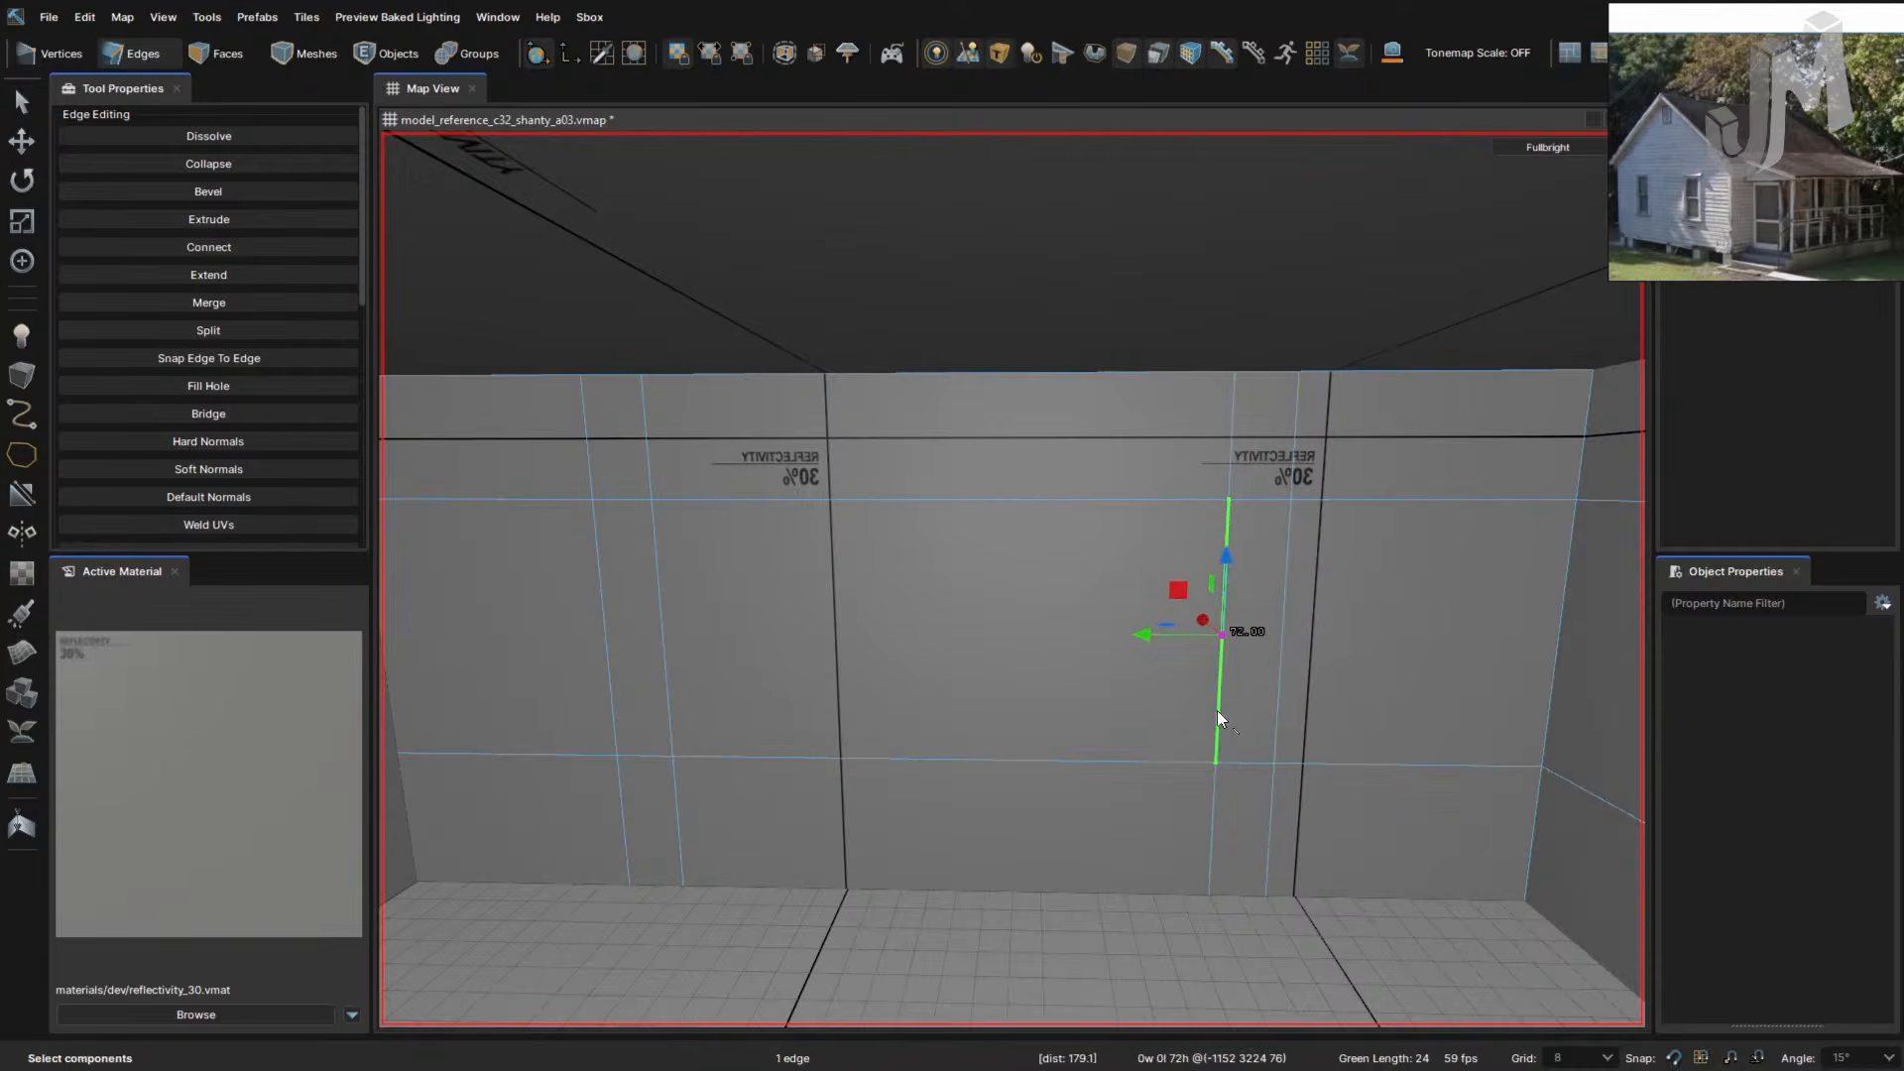
{"action": "mouse_move", "coordinate": [1145, 645]}
{"action": "left_mouse_down"}
{"action": "mouse_move", "coordinate": [1152, 658]}
{"action": "mouse_move", "coordinate": [1112, 651]}
{"action": "left_mouse_up"}
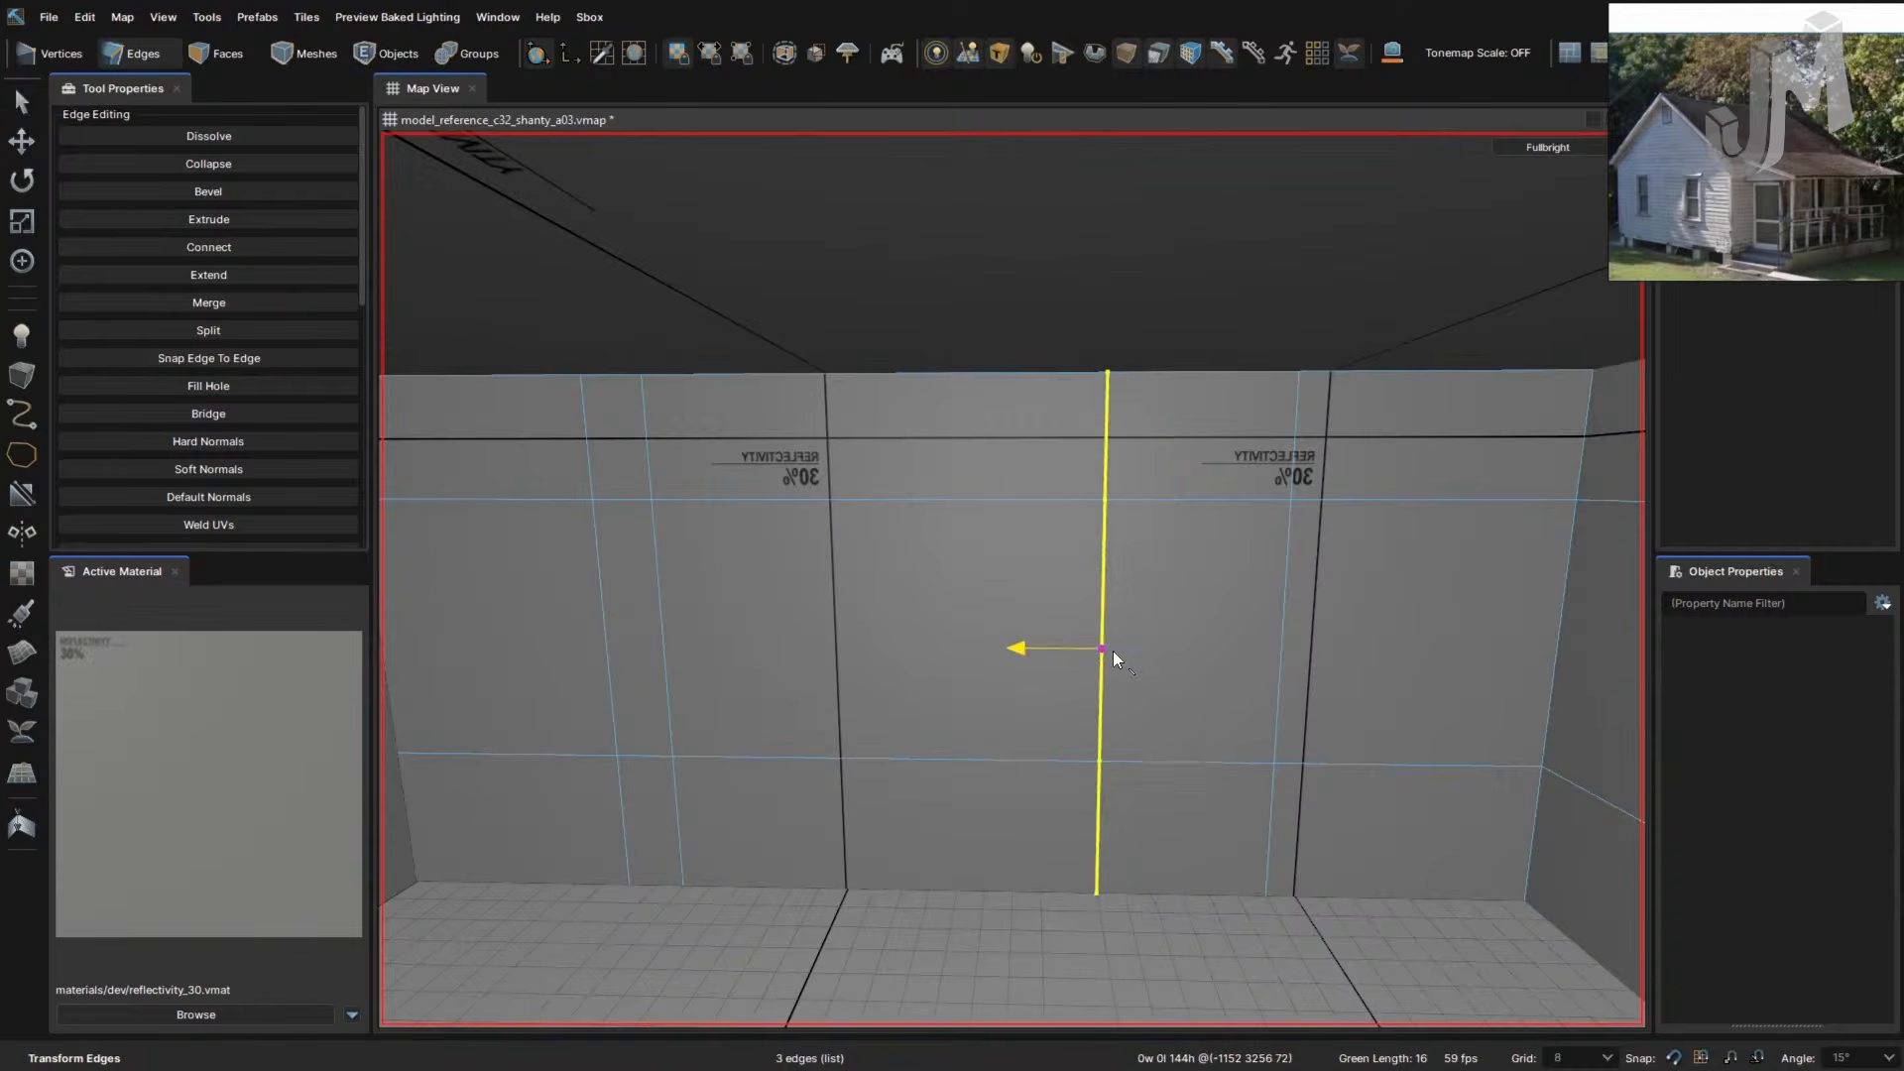
{"action": "double_click", "coordinate": [1285, 681], "text": "shift"}
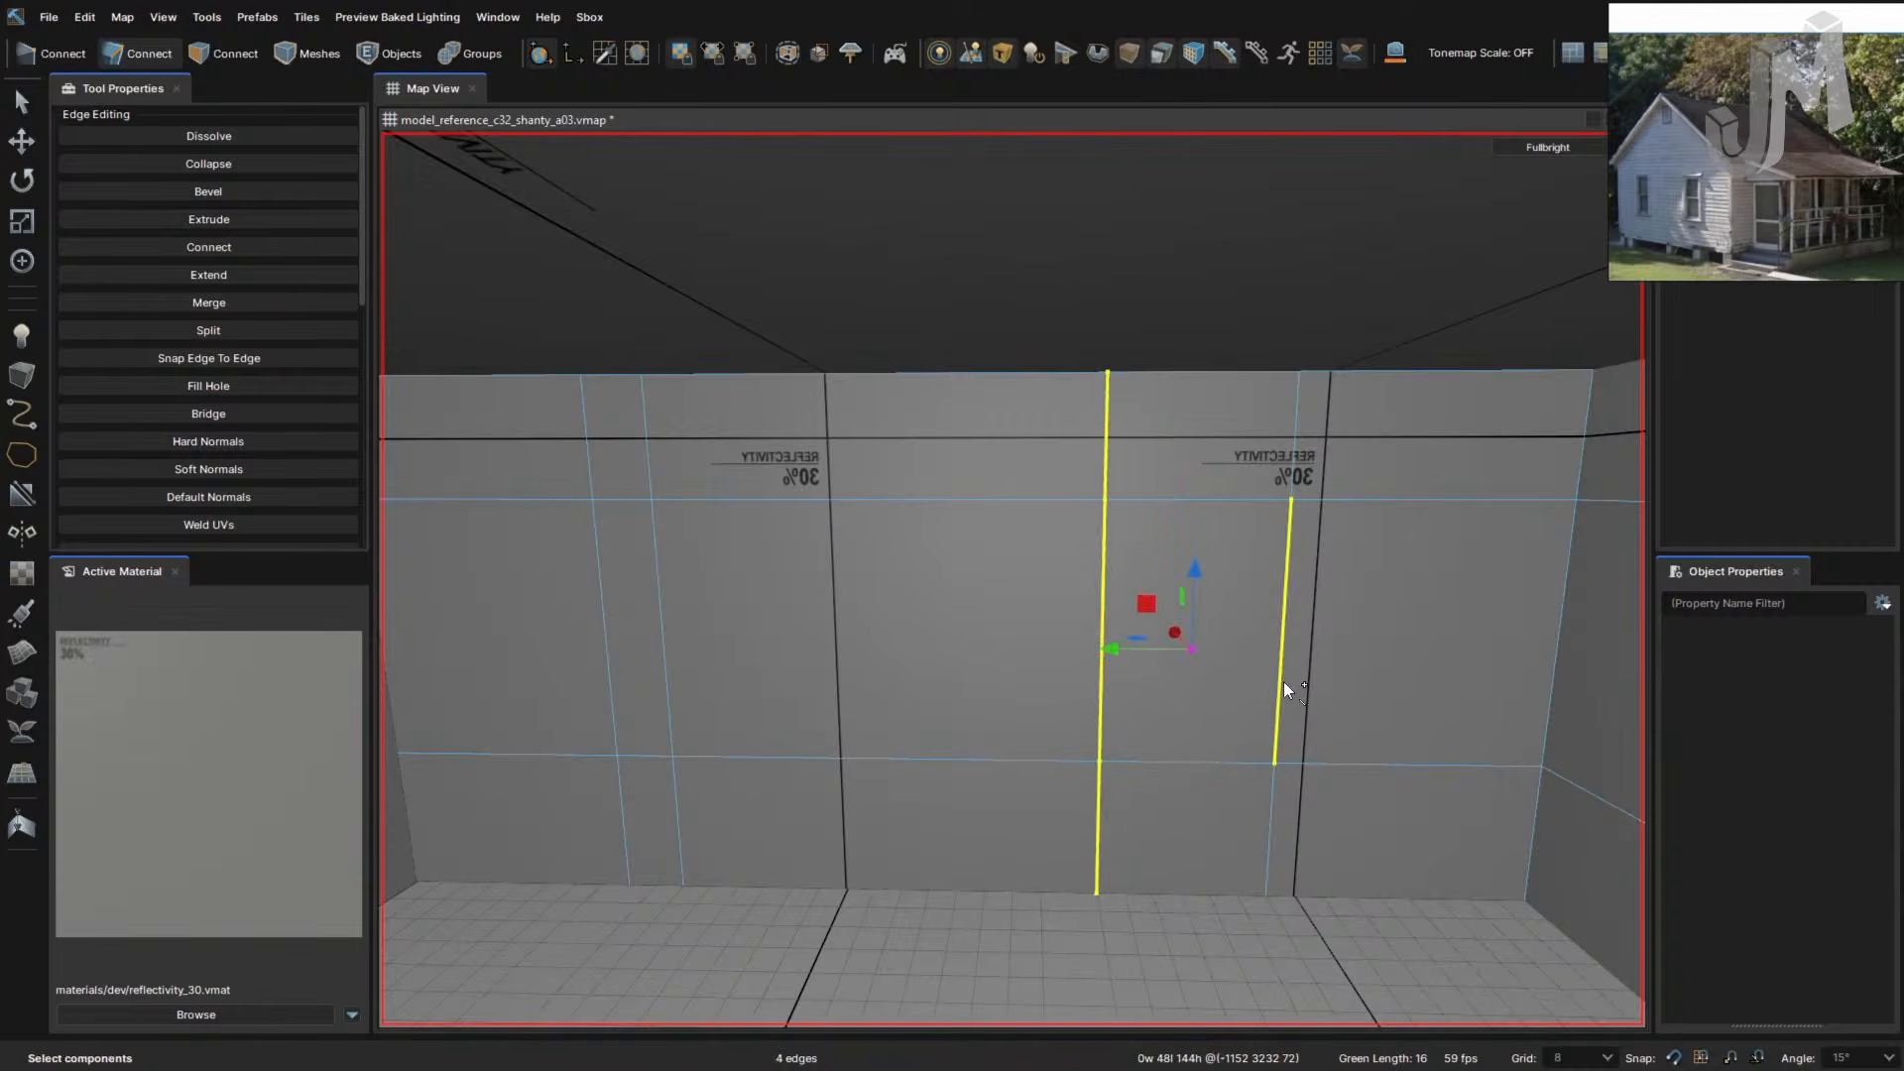
{"action": "left_click_drag", "start_coordinate": [1110, 652], "coordinate": [1226, 651]}
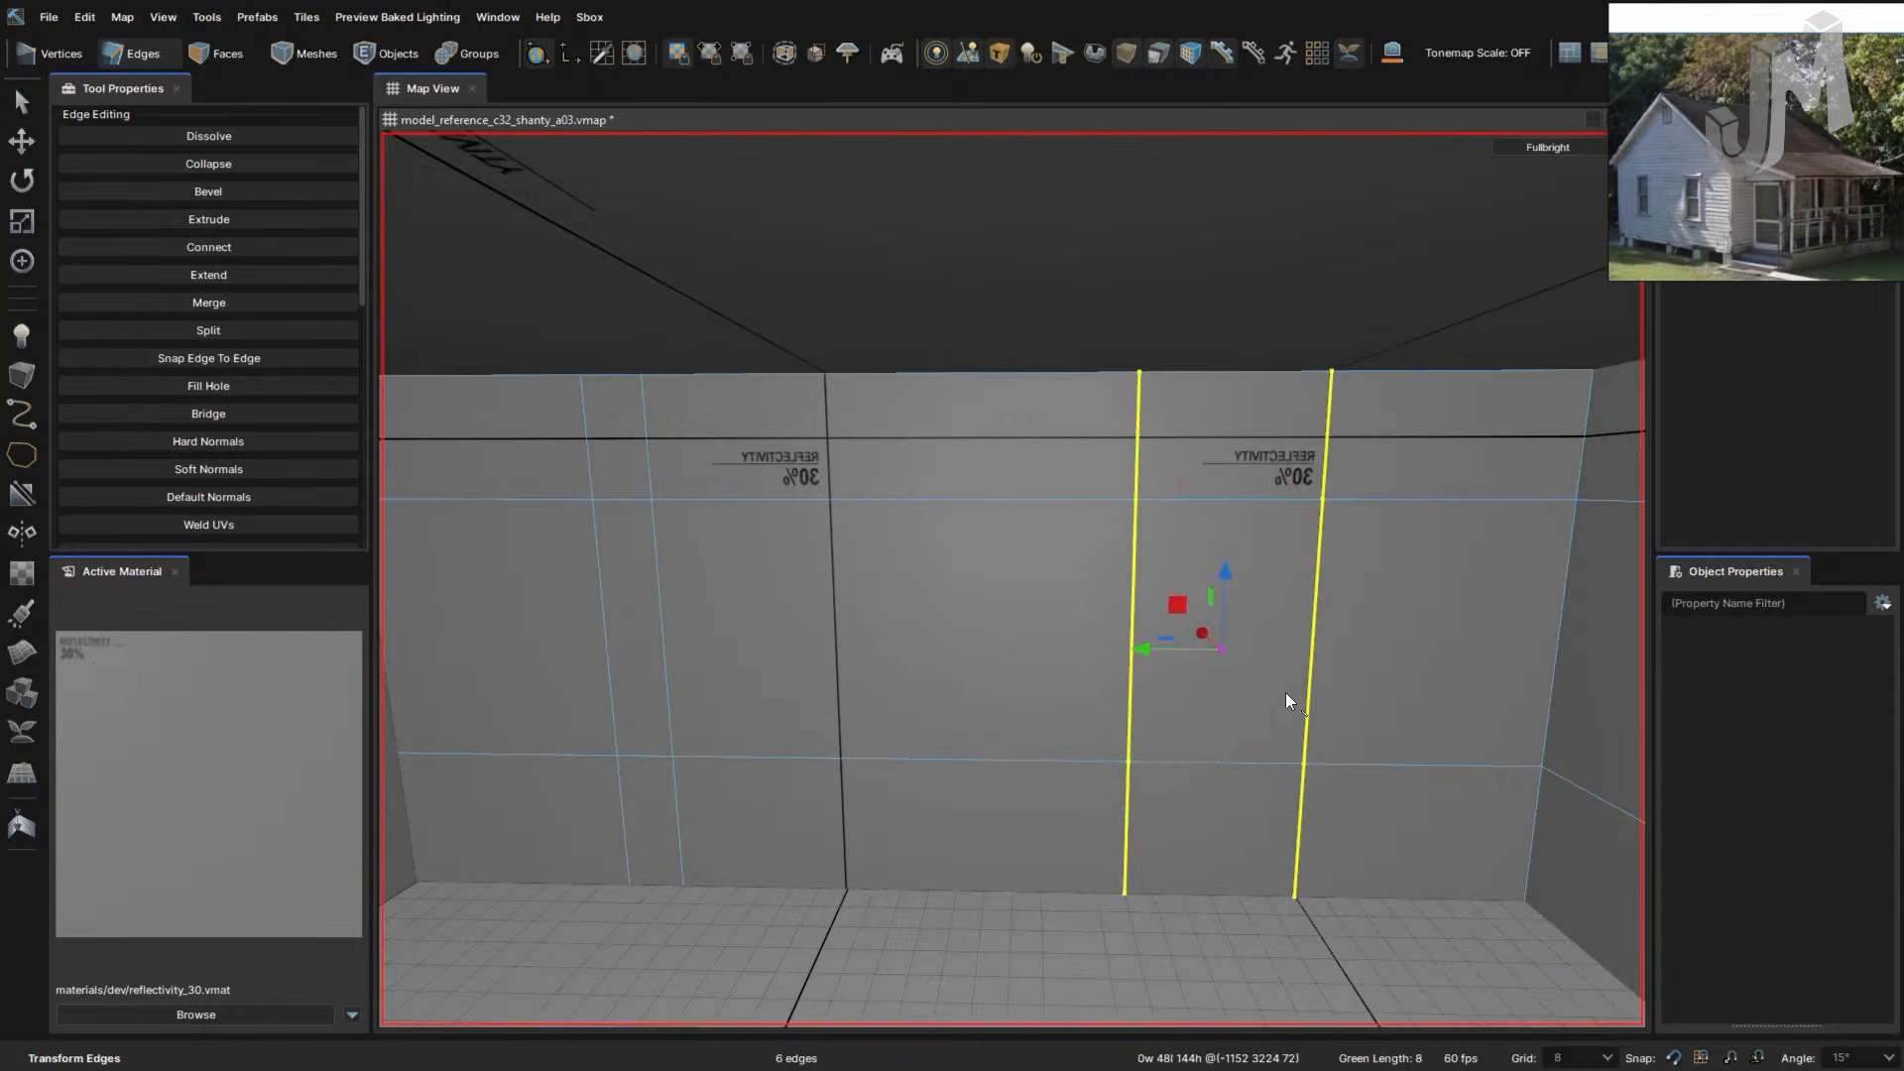
- Slide another vertical edge loop right into the window position beside the first
{"action": "right_click_drag", "start_coordinate": [1285, 692], "coordinate": [1284, 692]}
{"action": "left_click", "coordinate": [1181, 662]}
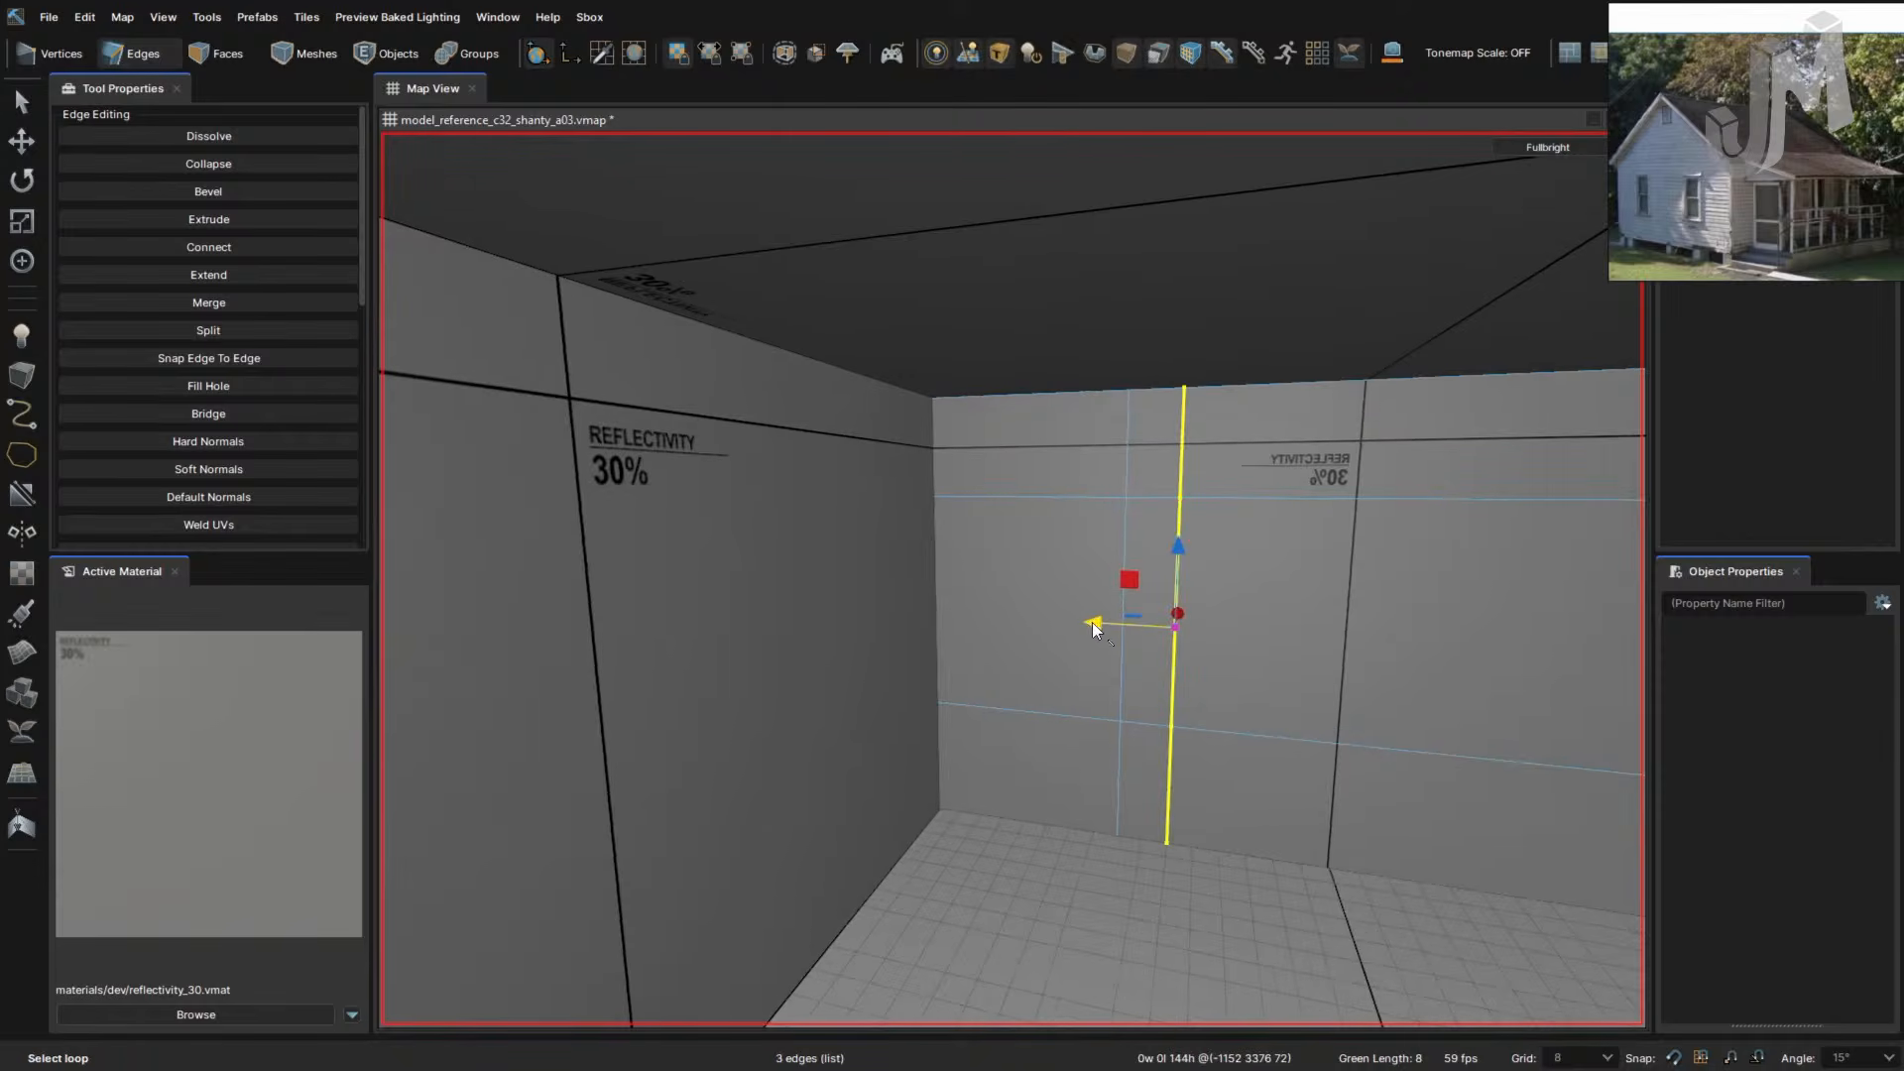
{"action": "left_click_drag", "start_coordinate": [1092, 622], "coordinate": [1228, 635], "text": "shift"}
{"action": "key", "text": "ctrl+z"}
{"action": "left_click_drag", "start_coordinate": [1088, 617], "coordinate": [1259, 640]}
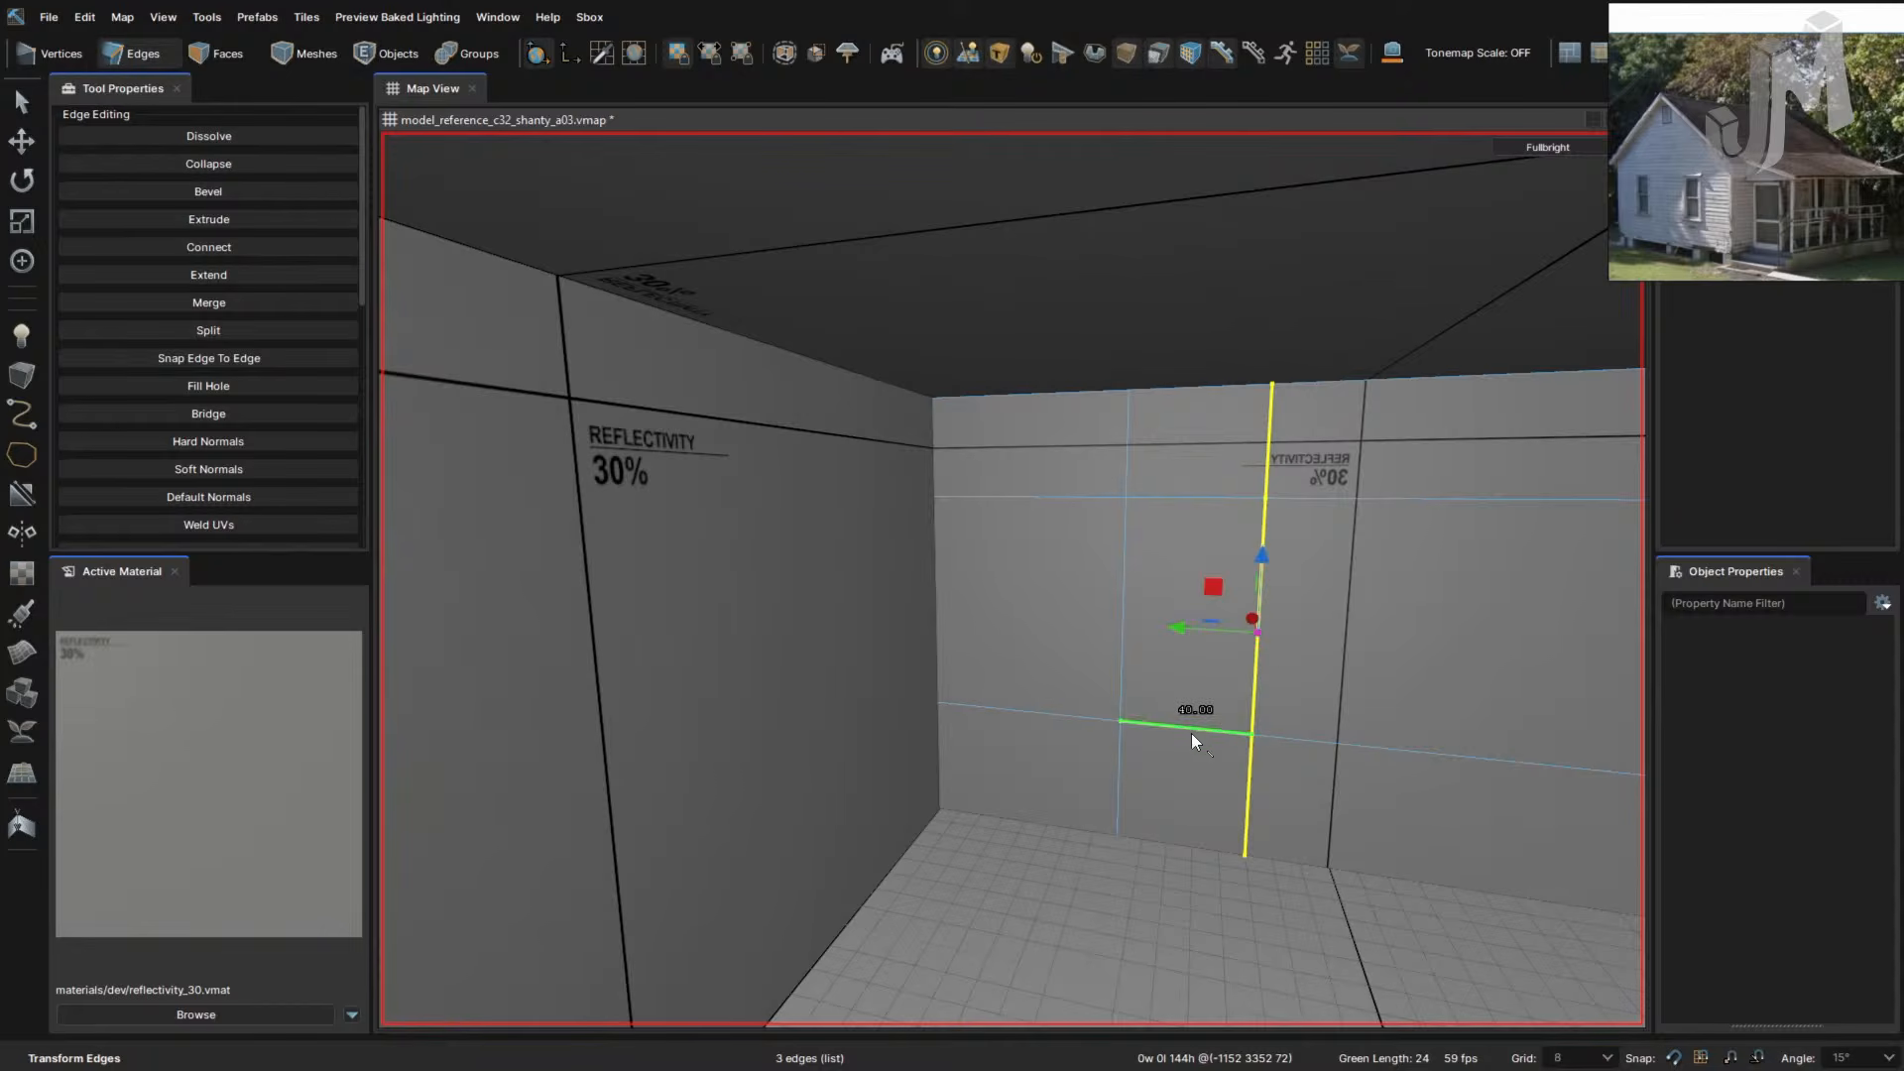
{"action": "left_click_drag", "start_coordinate": [1191, 734], "coordinate": [1220, 724]}
{"action": "left_click_drag", "start_coordinate": [1180, 625], "coordinate": [1206, 629]}
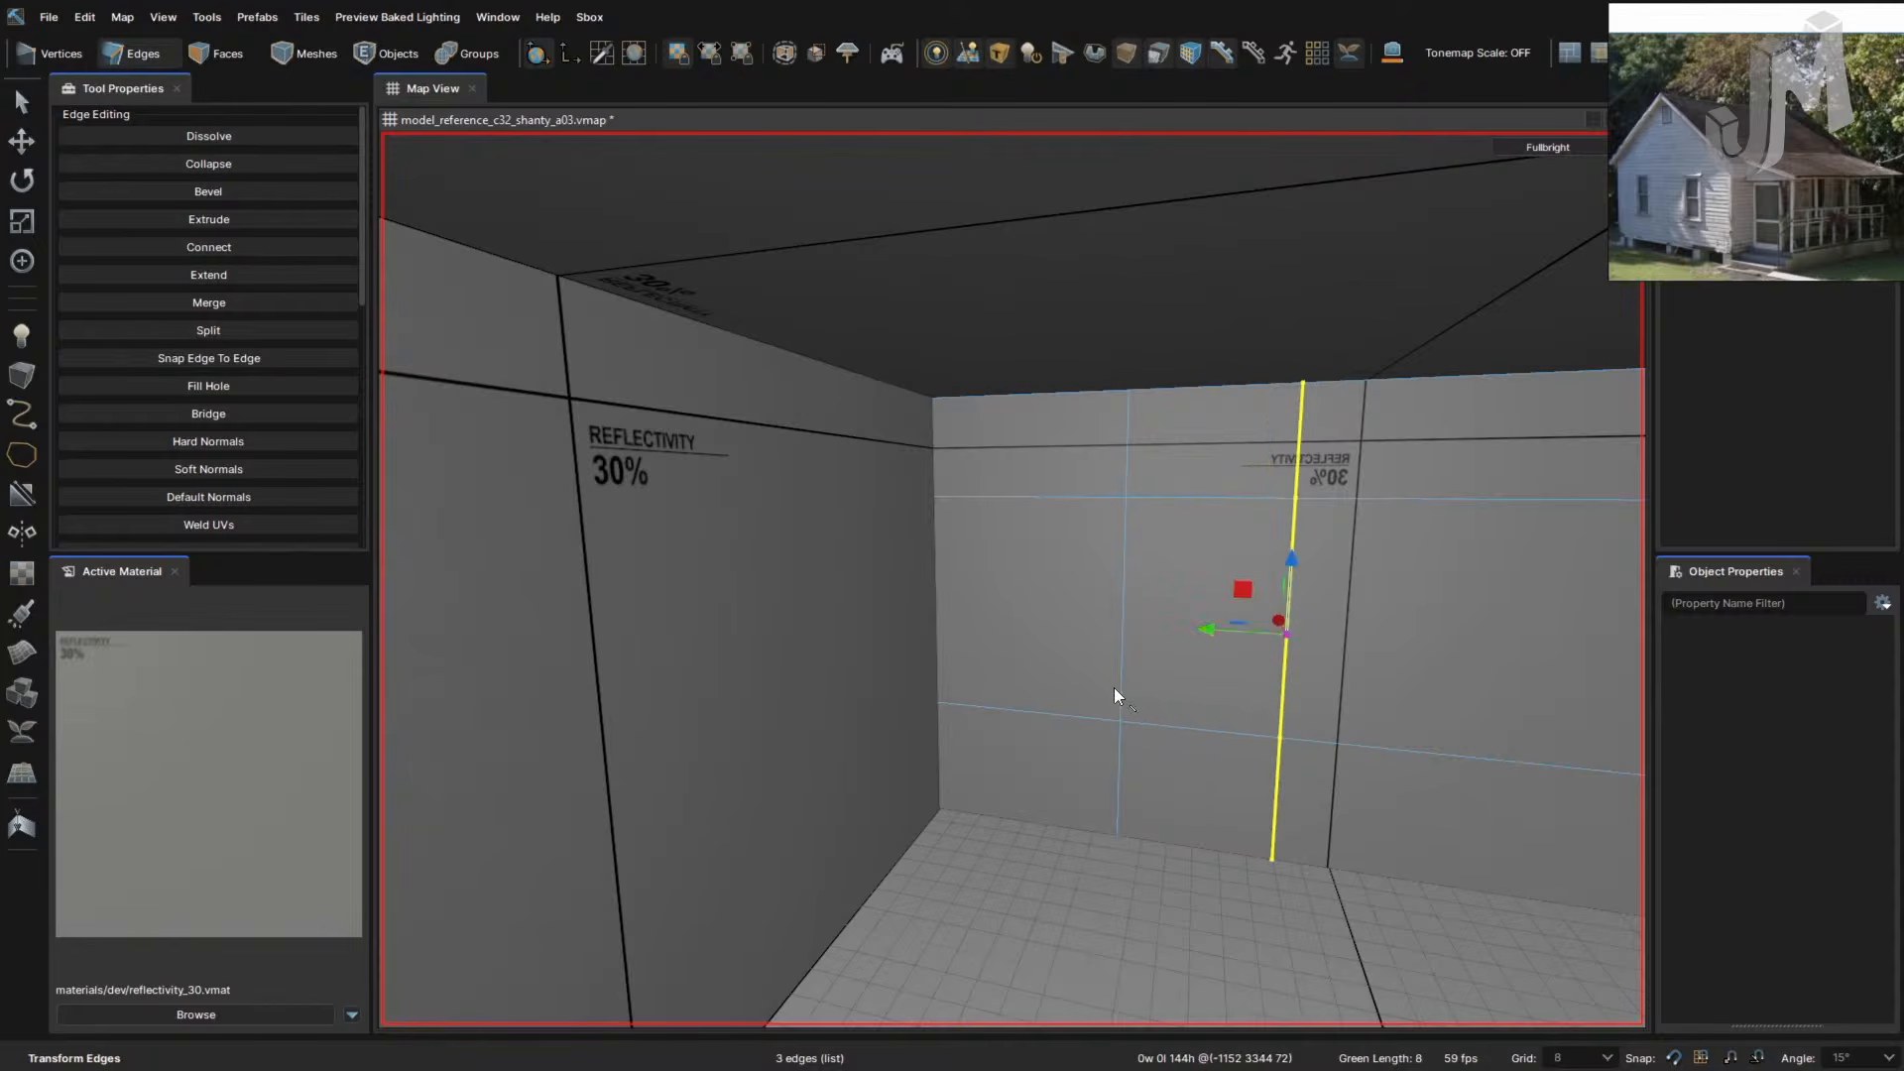
{"action": "double_click", "coordinate": [1121, 648], "text": "ctrl"}
{"action": "right_click_drag", "start_coordinate": [1287, 710], "coordinate": [1286, 712]}
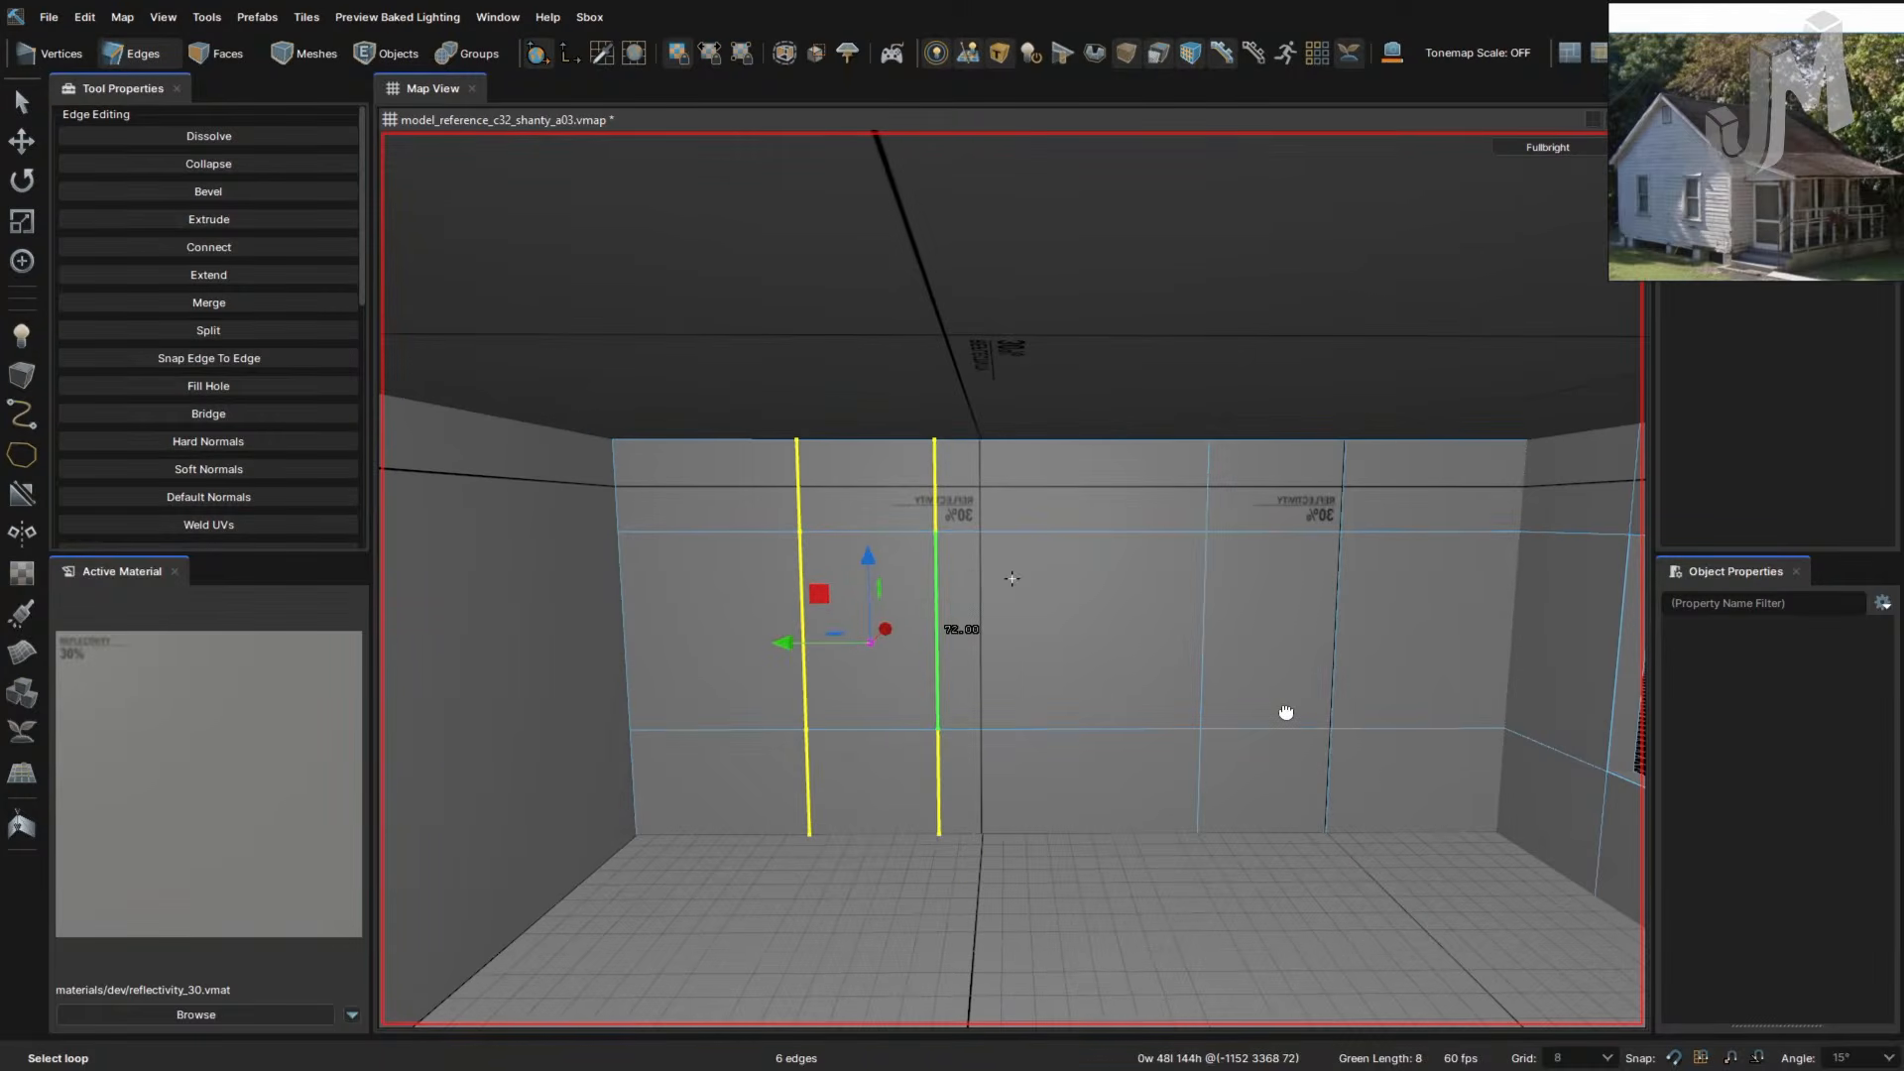
{"action": "mouse_move", "coordinate": [871, 645]}
{"action": "left_mouse_down"}
{"action": "mouse_move", "coordinate": [894, 644]}
{"action": "mouse_move", "coordinate": [868, 645]}
{"action": "left_mouse_up"}
- Select the face between the two loops and extrude it 8 units
{"action": "key", "text": "3"}
{"action": "left_click", "coordinate": [876, 658]}
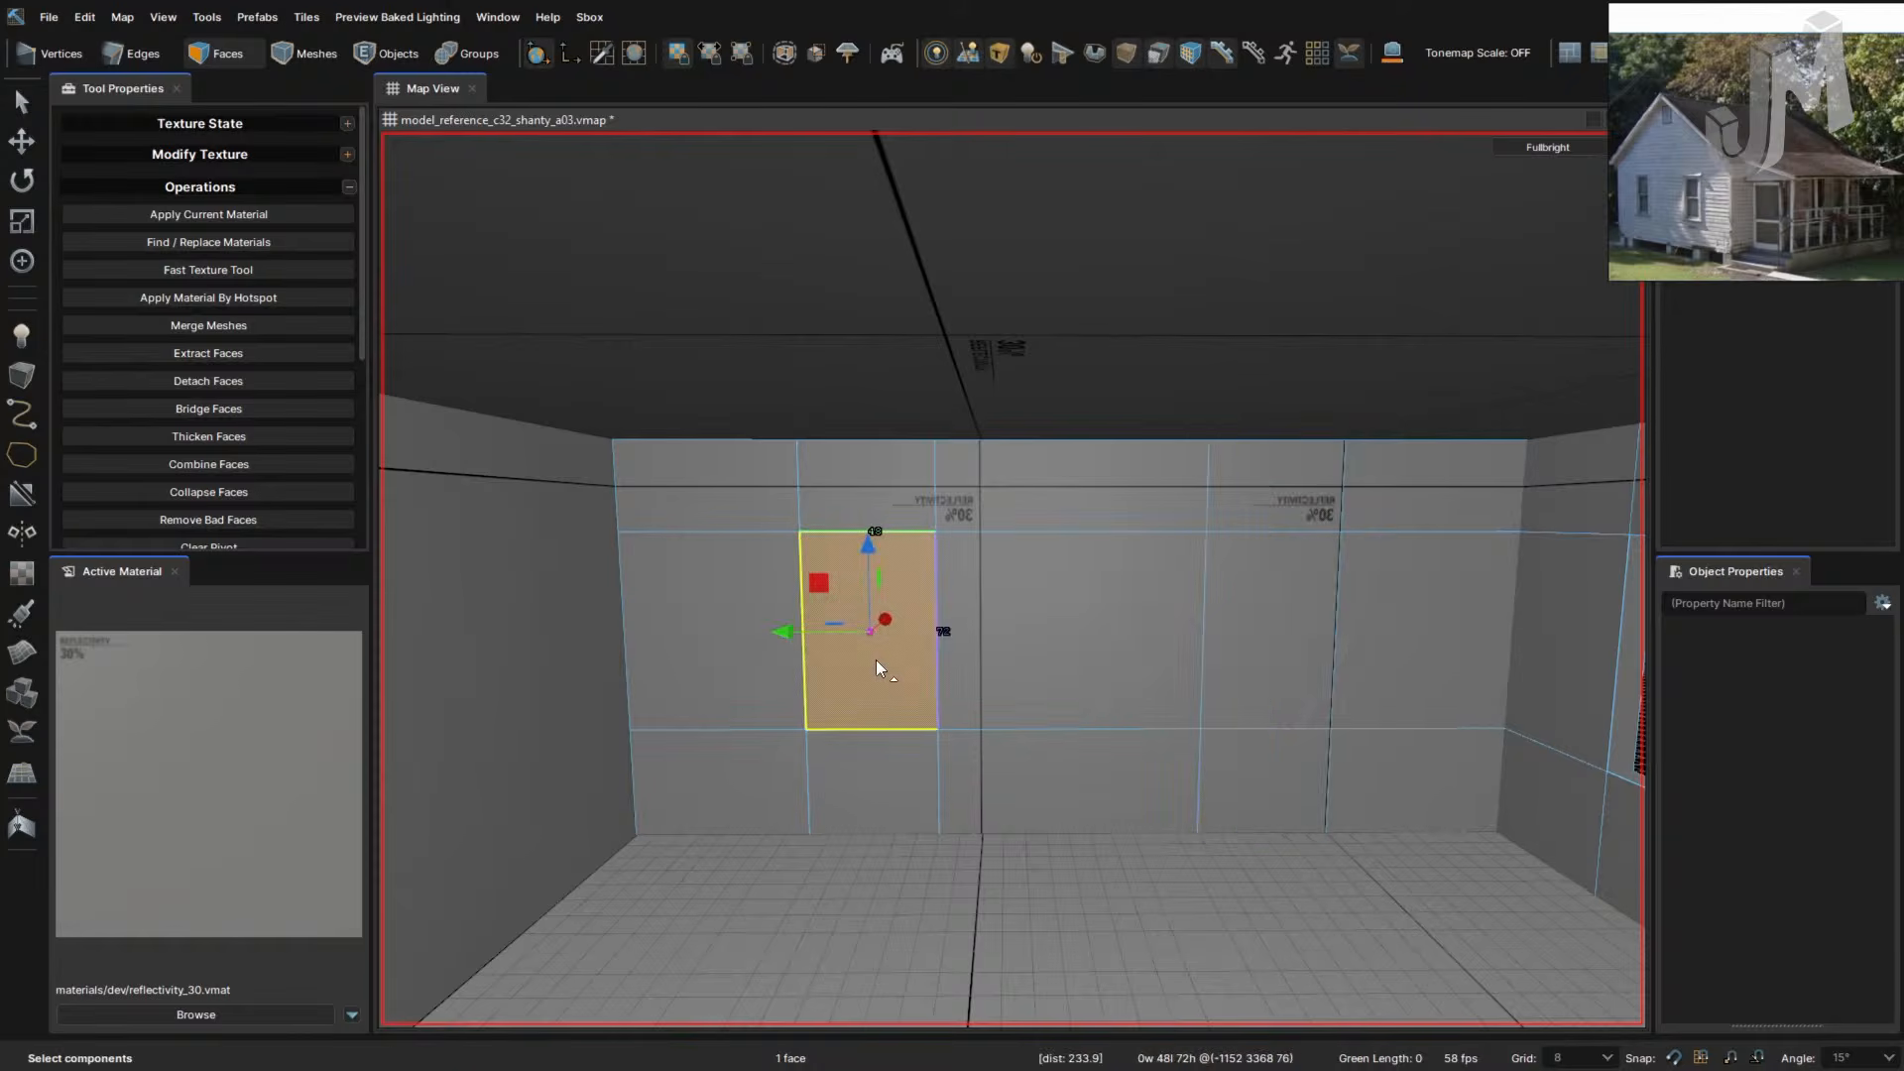
{"action": "left_click_drag", "start_coordinate": [868, 633], "coordinate": [874, 628]}
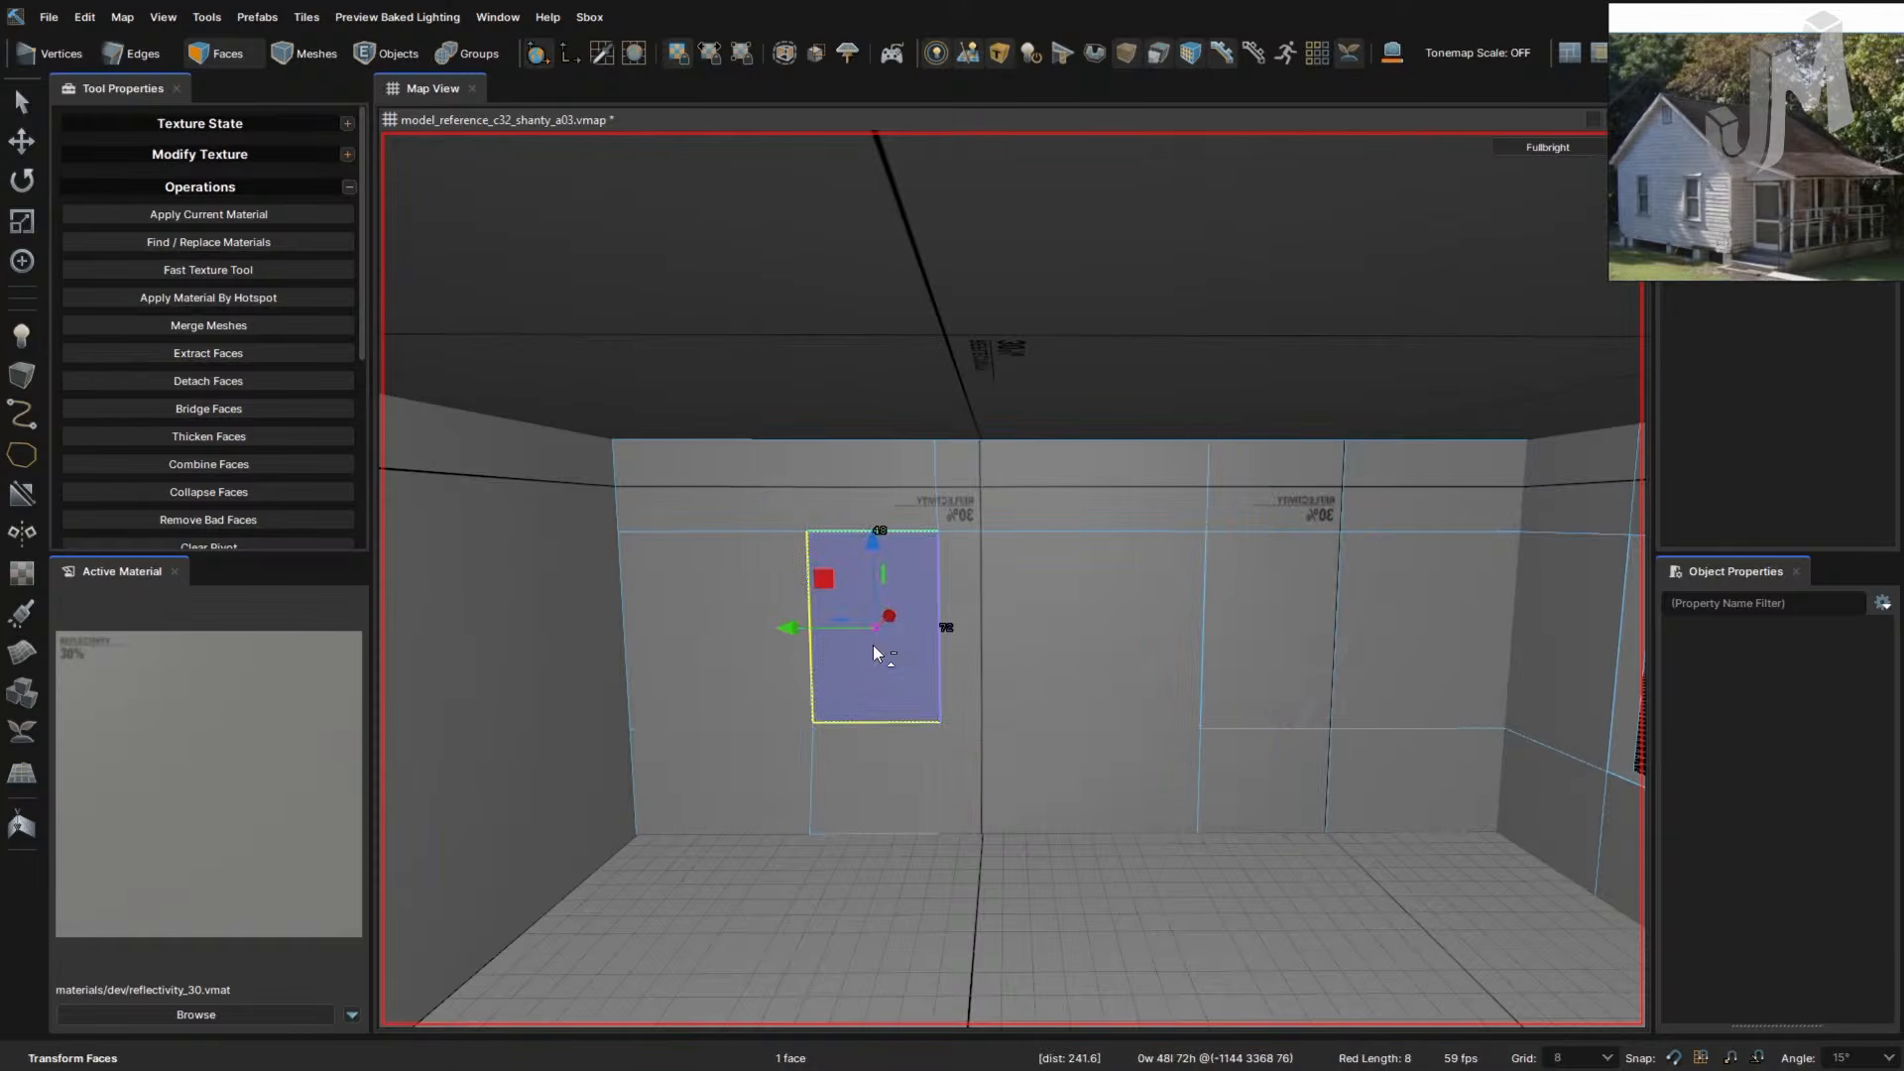
{"action": "key", "text": "ctrl+z"}
{"action": "right_click_drag", "start_coordinate": [937, 647], "coordinate": [937, 640]}
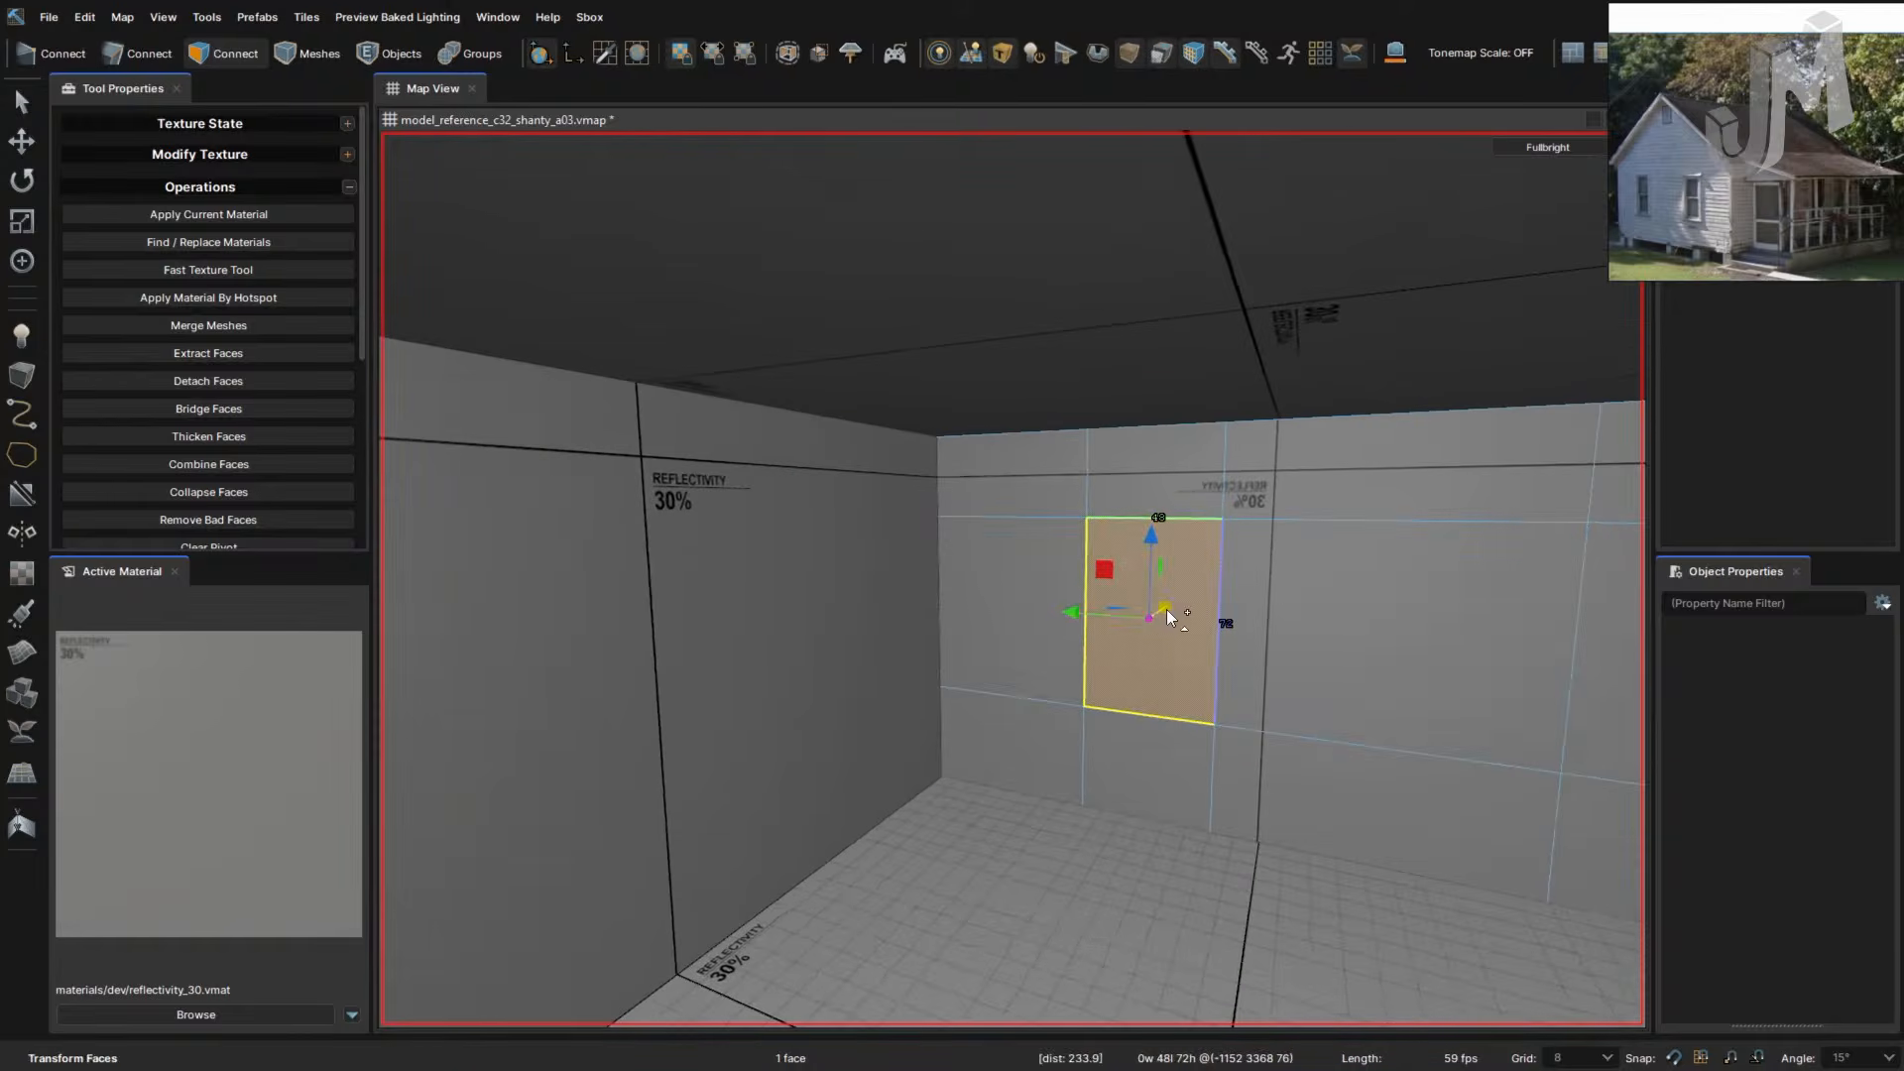
{"action": "left_click_drag", "start_coordinate": [1154, 616], "coordinate": [1157, 614], "text": "shift"}
{"action": "right_click_drag", "start_coordinate": [1137, 670], "coordinate": [1133, 672]}
- Extrude the second window face 8 units, delete both window faces, and save the map
{"action": "left_click", "coordinate": [1154, 672]}
{"action": "left_click_drag", "start_coordinate": [1120, 664], "coordinate": [1128, 669], "text": "shift"}
{"action": "key", "text": "Delete"}
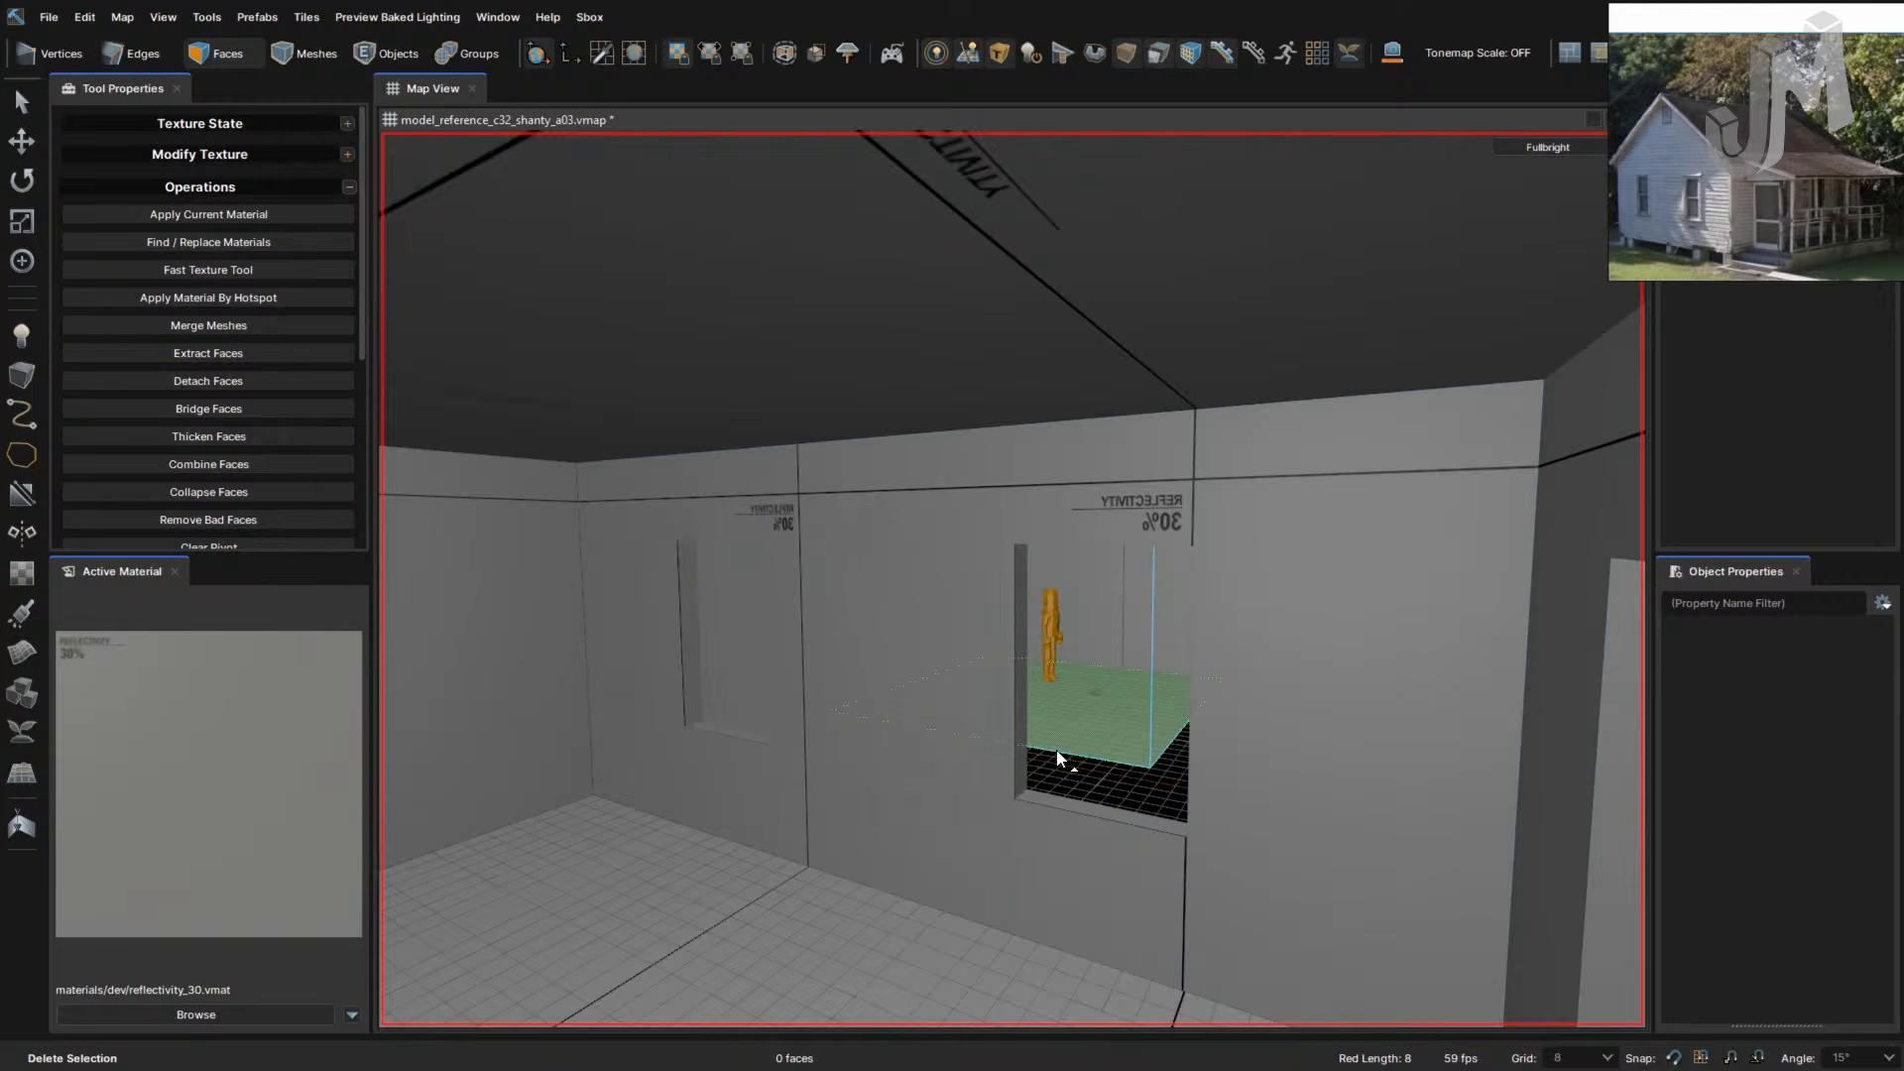
{"action": "left_click", "coordinate": [726, 655]}
{"action": "key", "text": "Delete"}
{"action": "key", "text": "ctrl+s"}
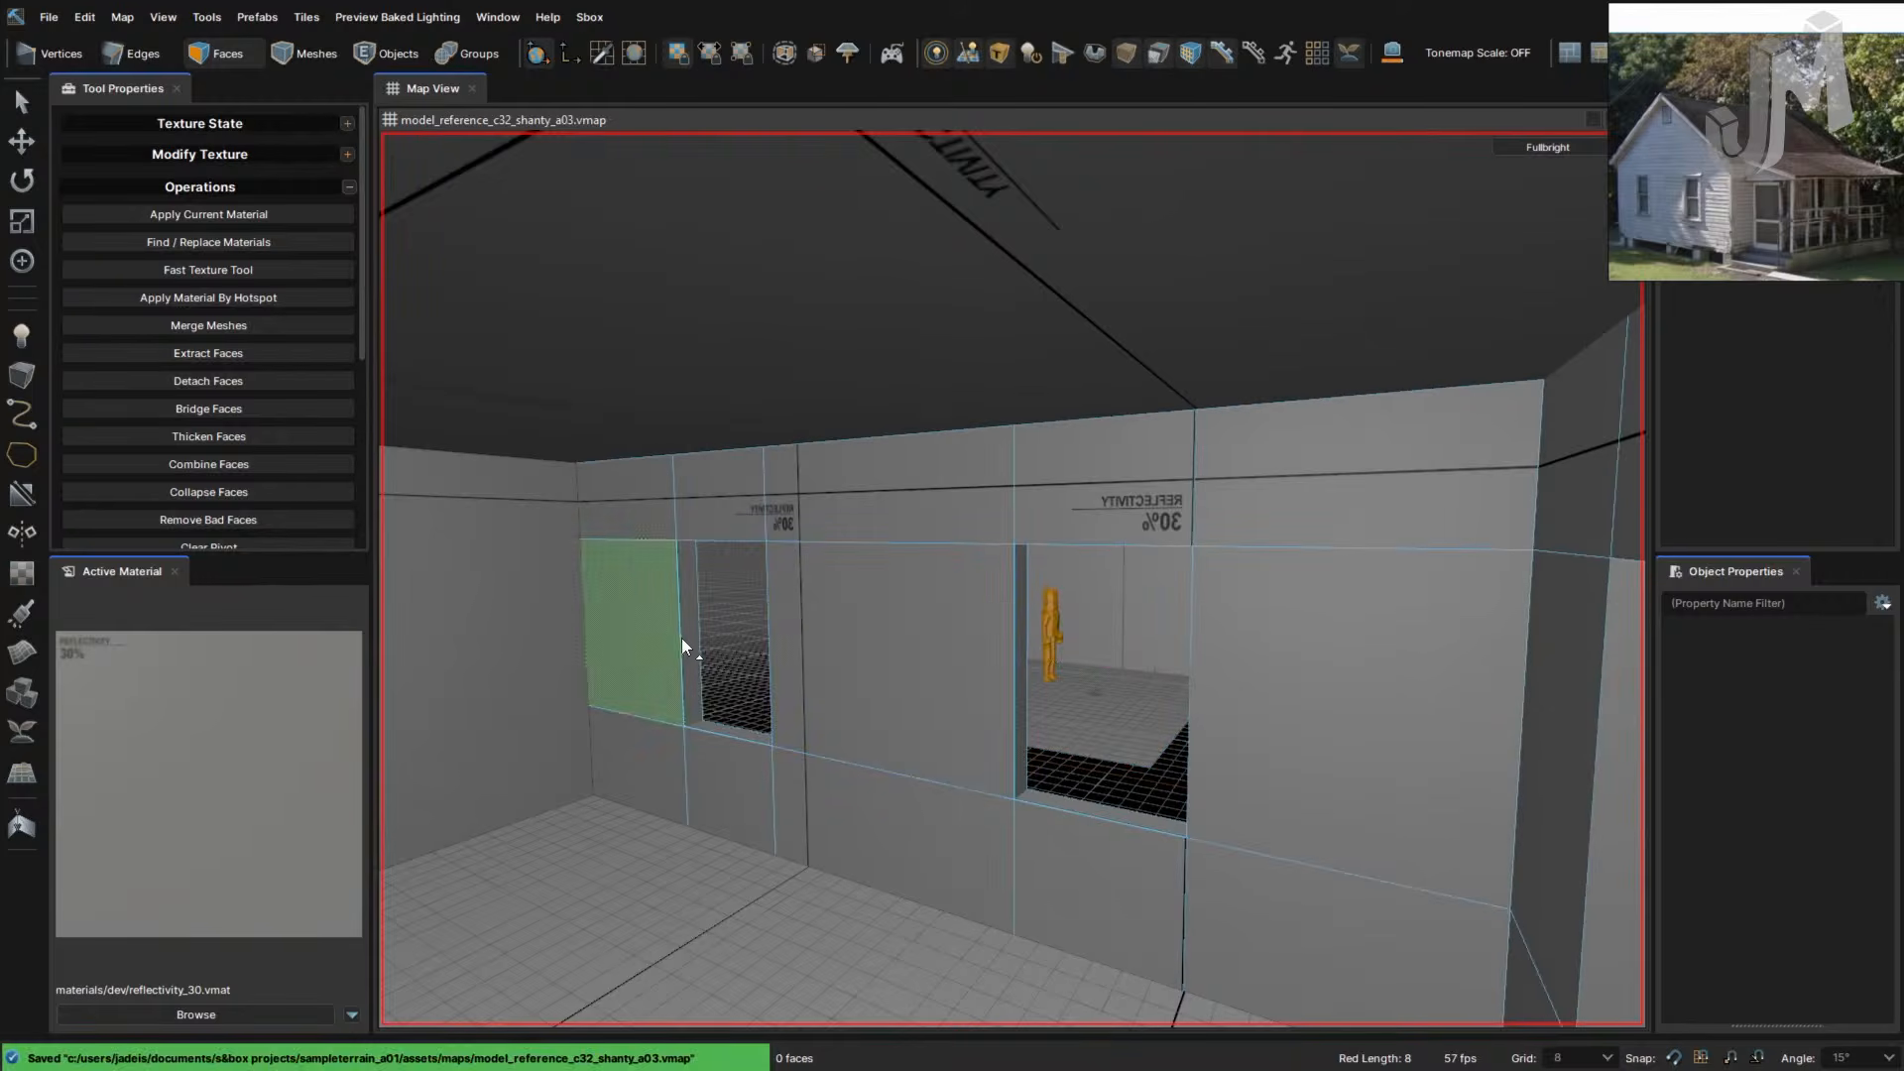
{"action": "right_click_drag", "start_coordinate": [912, 736], "coordinate": [1059, 767]}
- Switch to the Top 2D view and centre the house outlines on screen
{"action": "key", "text": "F2"}
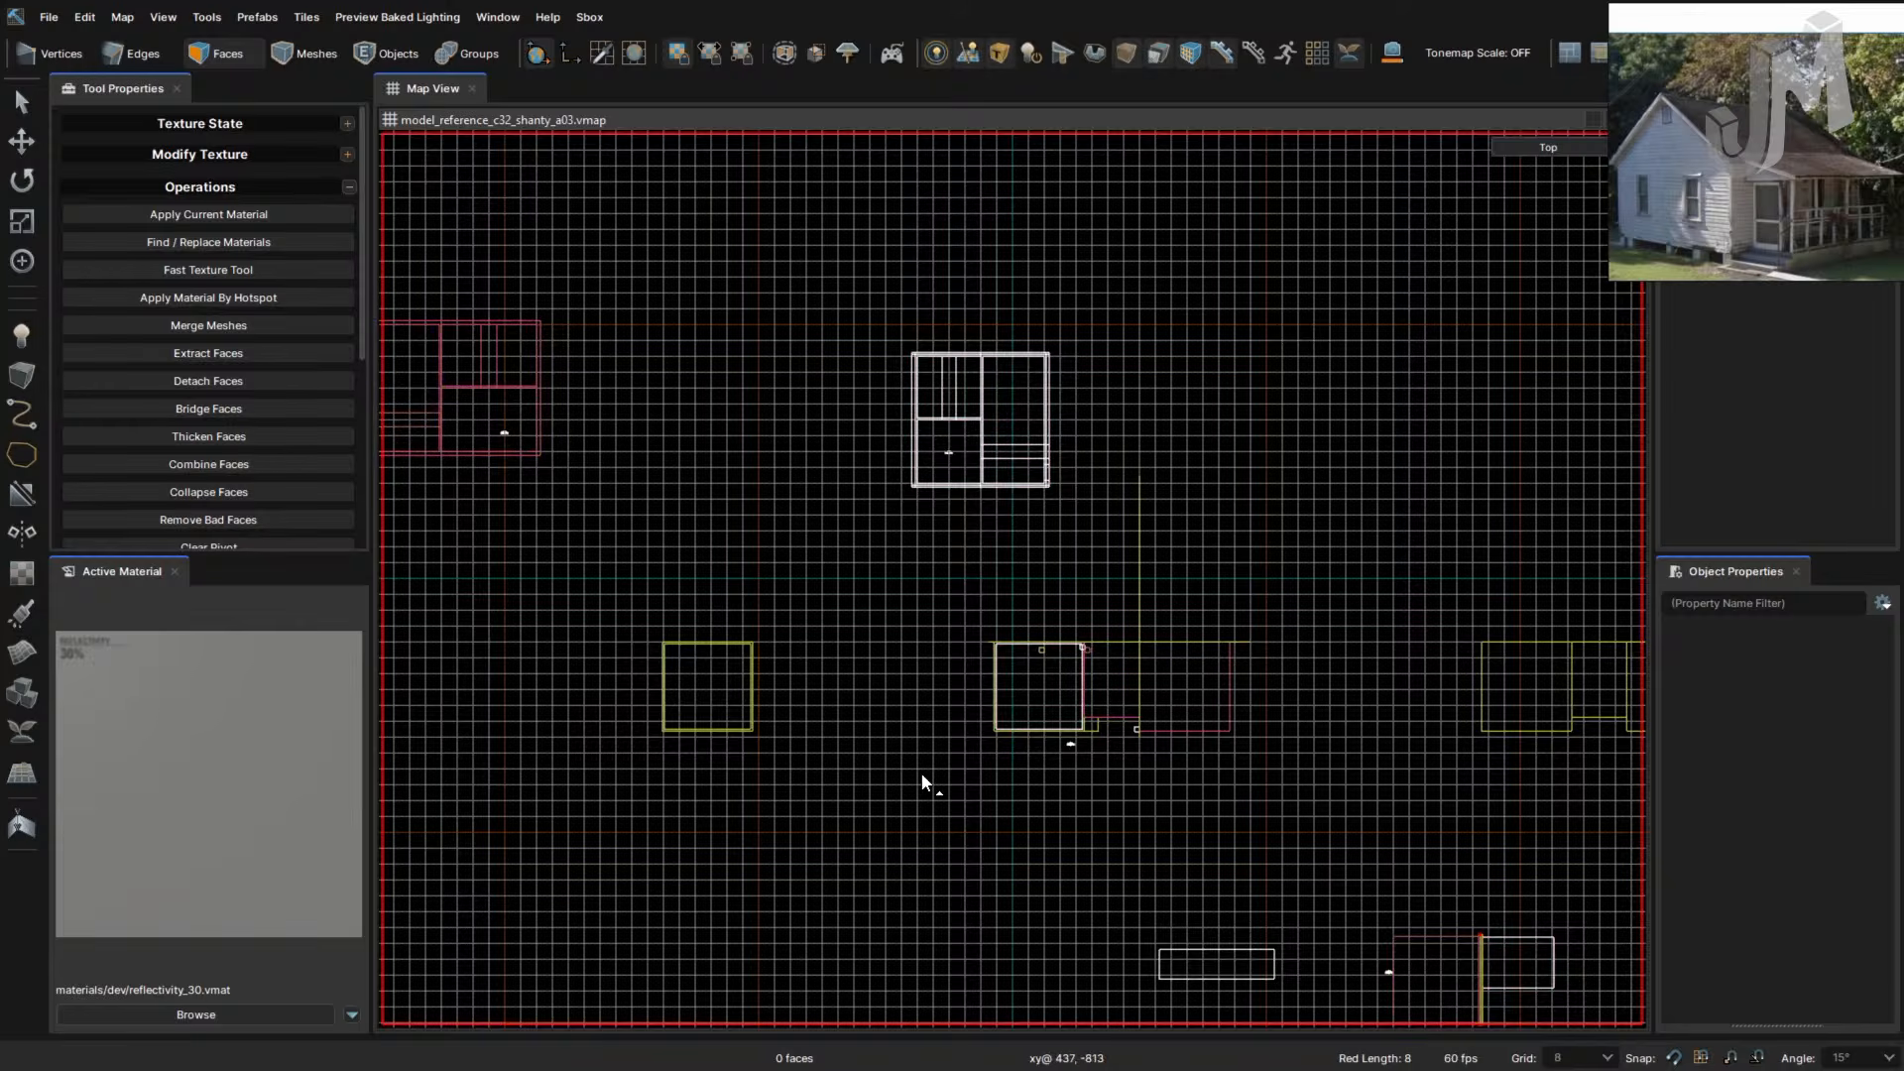
{"action": "right_click_drag", "start_coordinate": [860, 751], "coordinate": [1230, 756]}
{"action": "right_click_drag", "start_coordinate": [799, 728], "coordinate": [1165, 714]}
{"action": "scroll", "coordinate": [1014, 737], "scroll_direction": "down", "scroll_amount": 8}
{"action": "scroll", "coordinate": [1045, 734], "scroll_direction": "down", "scroll_amount": 2}
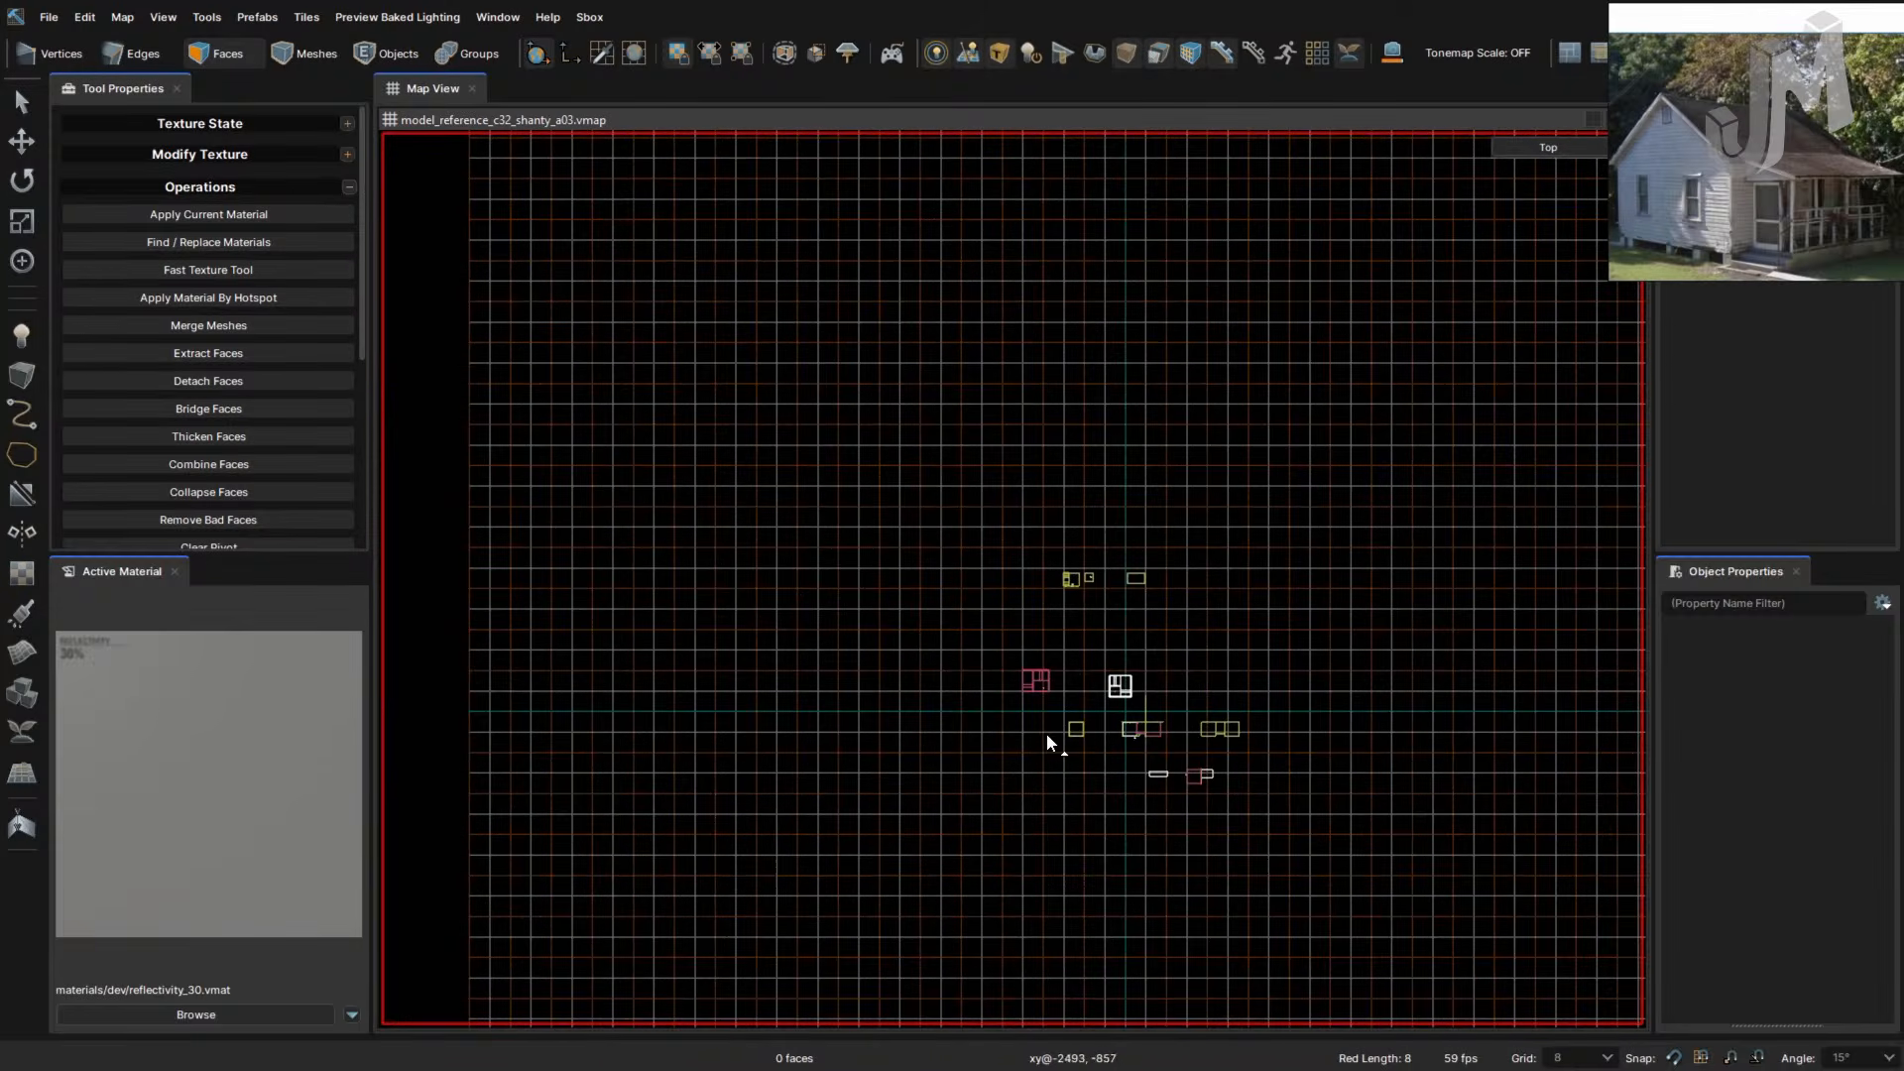
{"action": "scroll", "coordinate": [1108, 583], "scroll_direction": "up", "scroll_amount": 13}
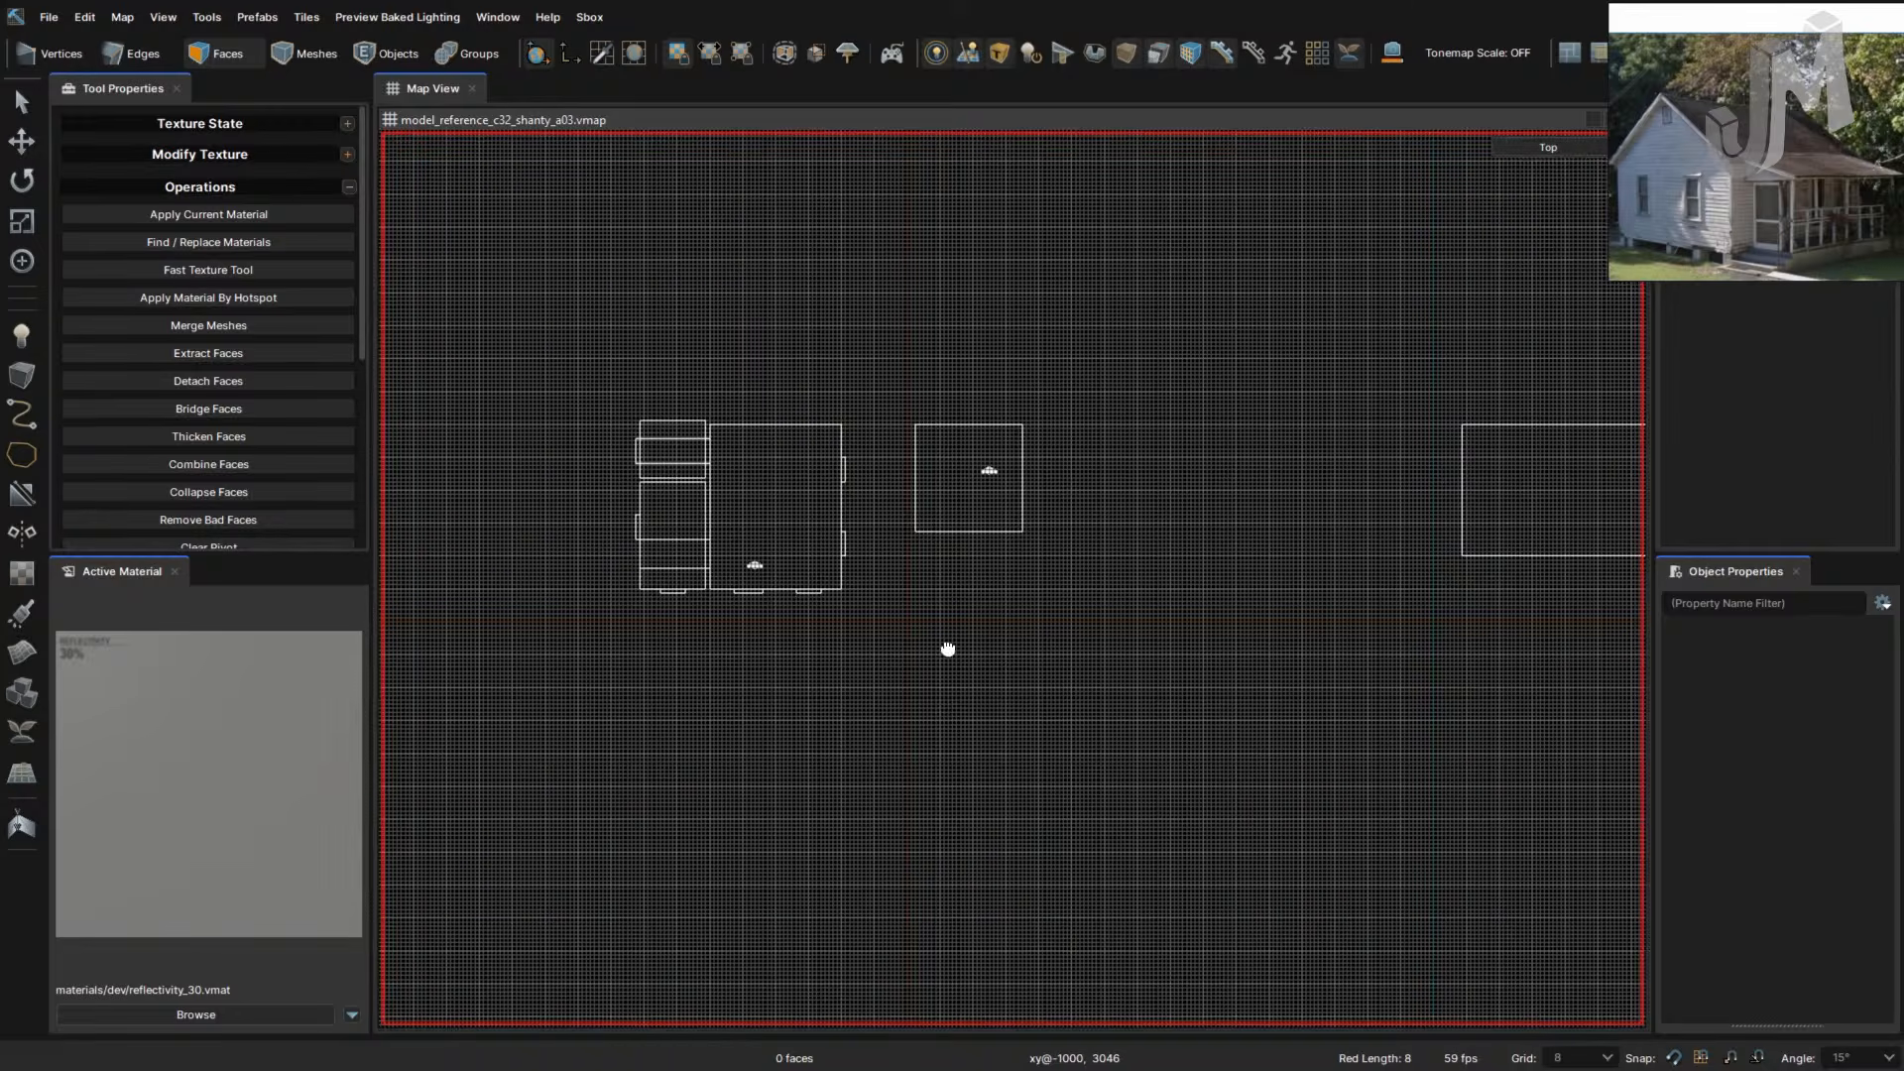
{"action": "right_click_drag", "start_coordinate": [948, 651], "coordinate": [1062, 740]}
{"action": "scroll", "coordinate": [1058, 743], "scroll_direction": "up", "scroll_amount": 5}
{"action": "right_click_drag", "start_coordinate": [1012, 600], "coordinate": [1120, 714]}
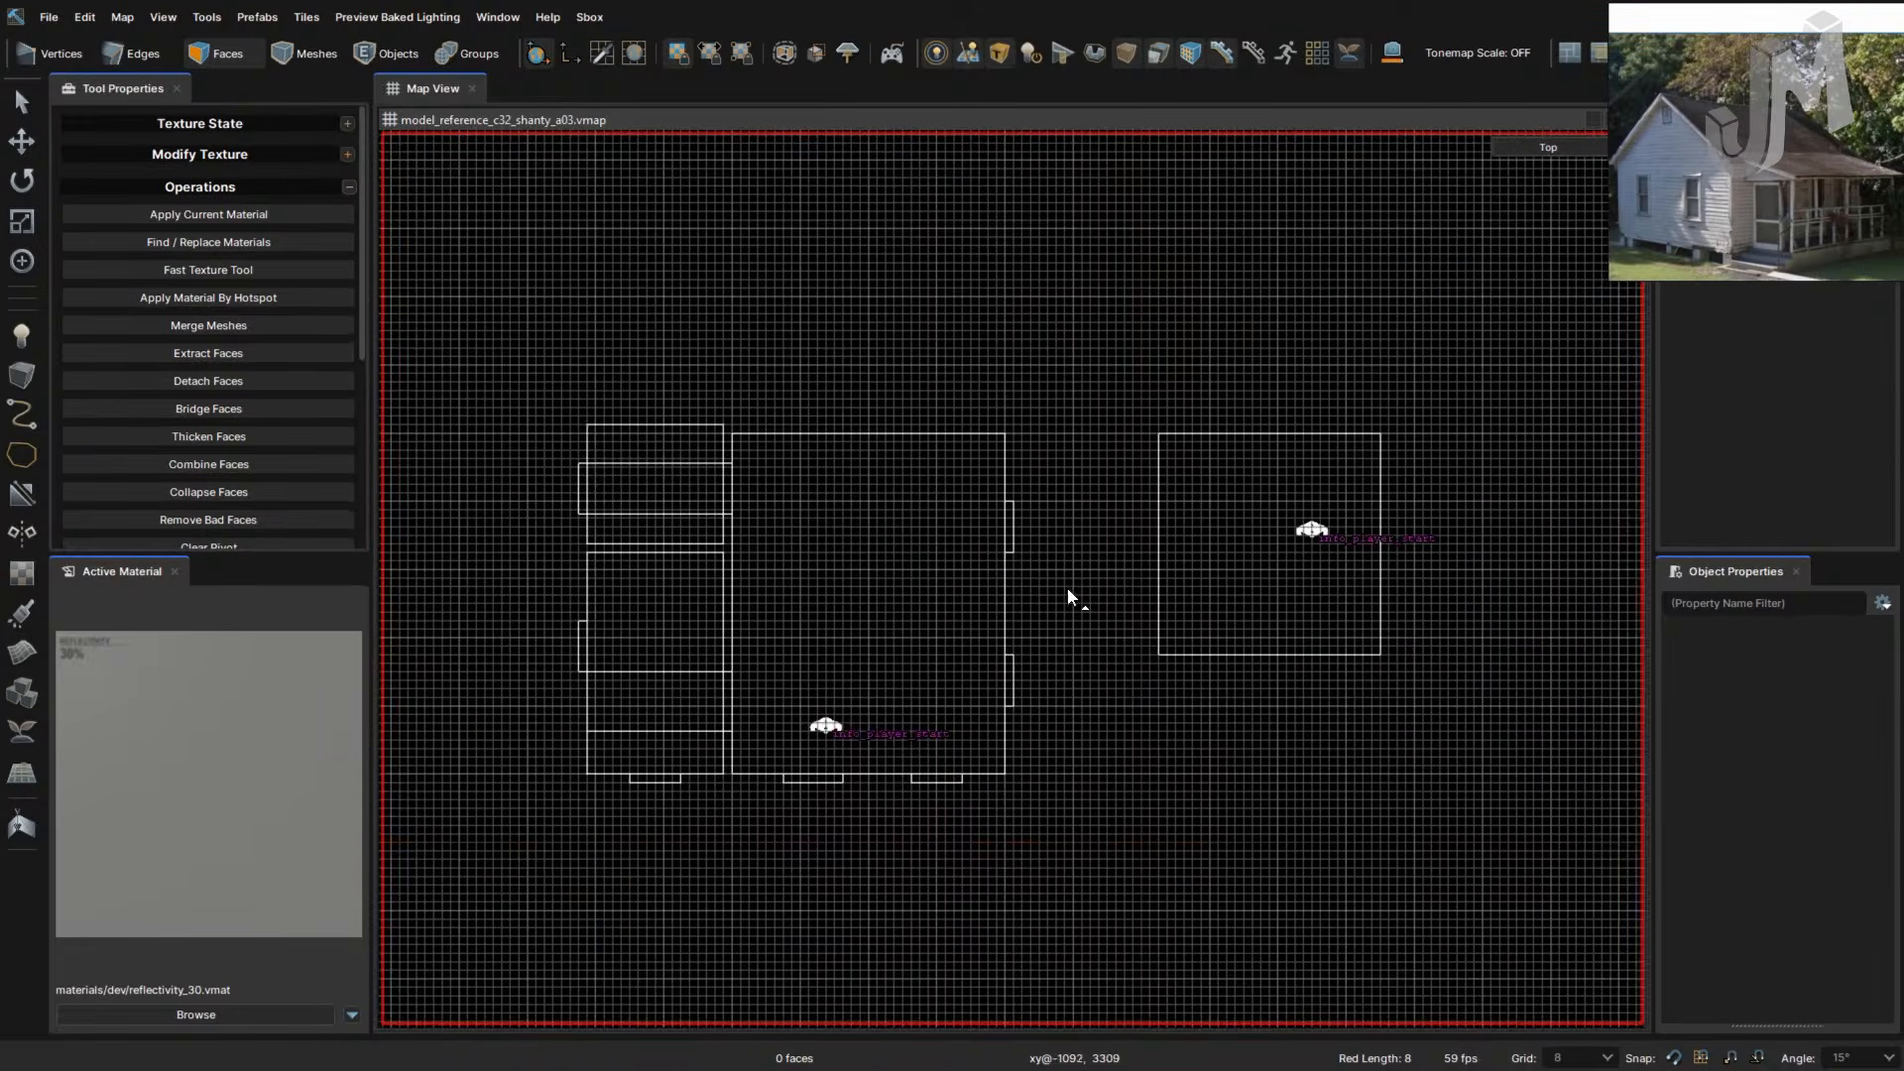
{"action": "right_click_drag", "start_coordinate": [1001, 556], "coordinate": [1066, 641]}
- Drag a 408 × 344 block box over the whole house footprint
{"action": "left_click", "coordinate": [31, 373]}
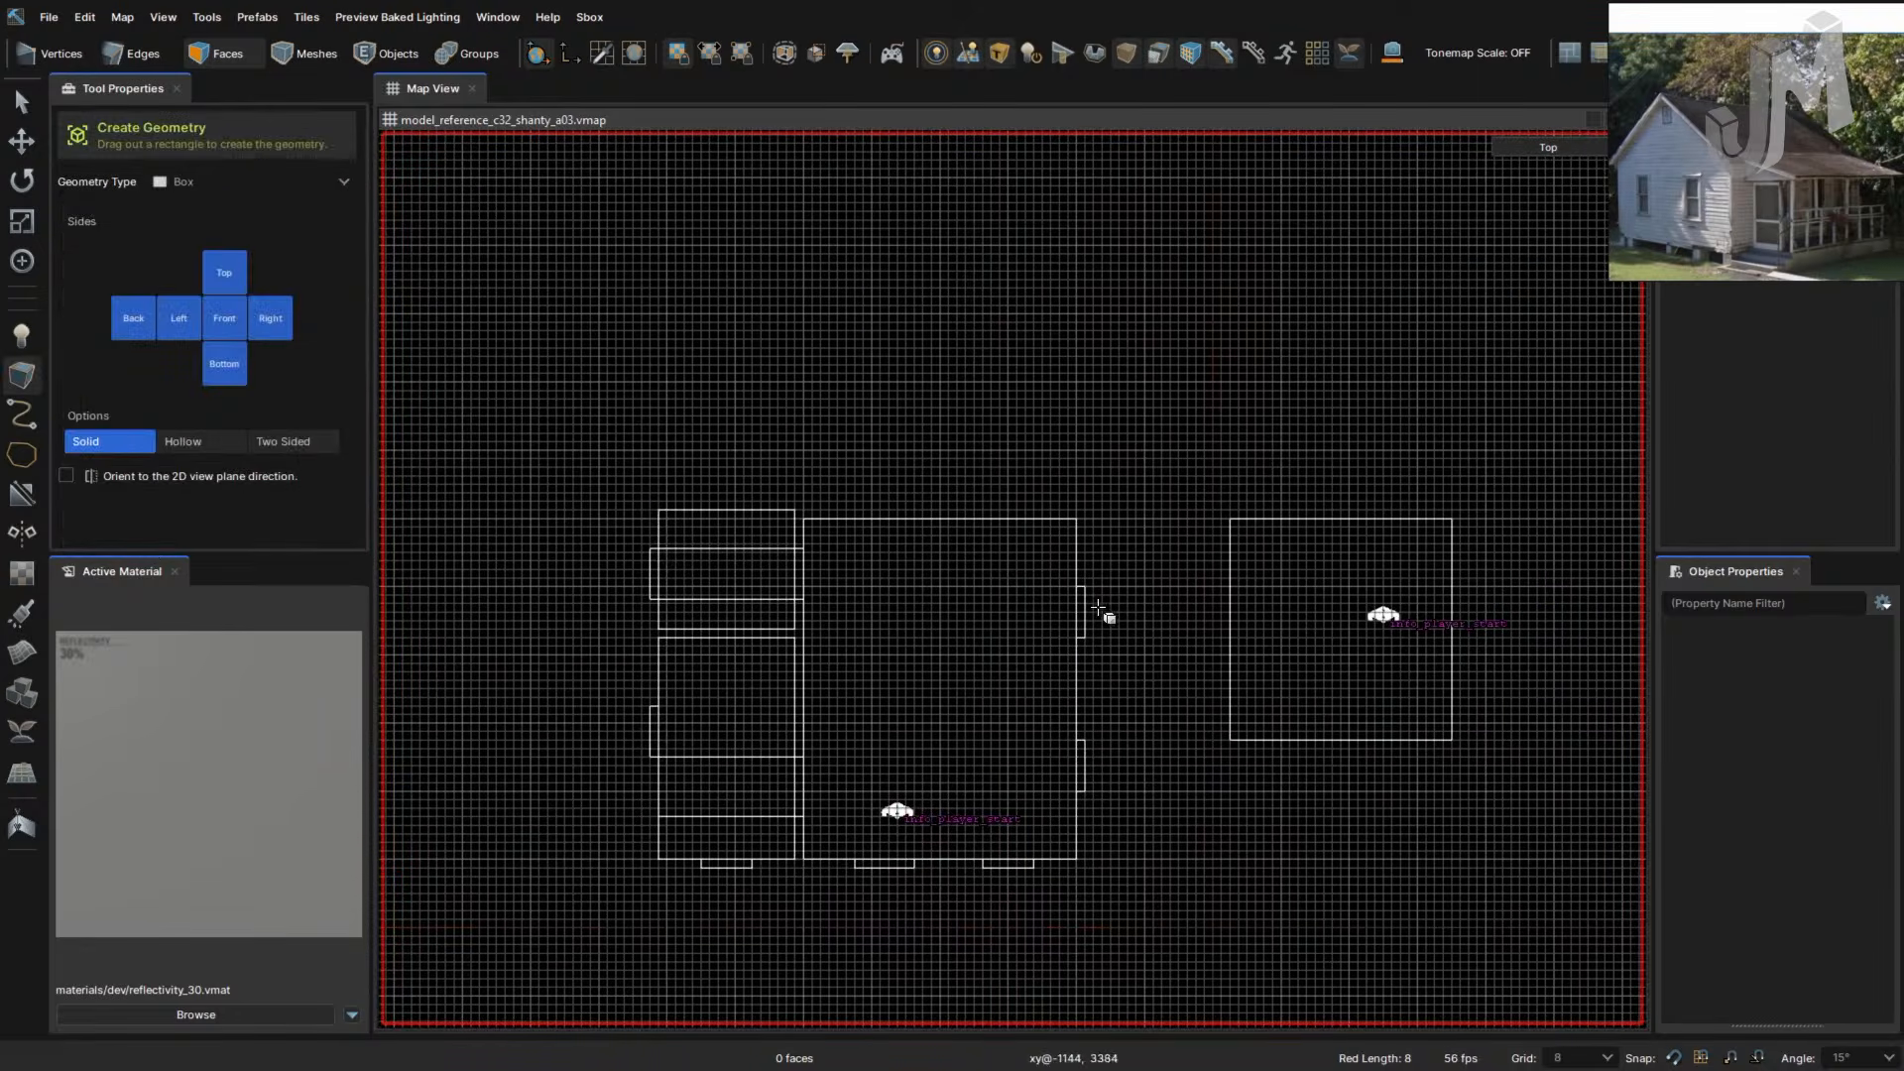
{"action": "scroll", "coordinate": [1115, 538], "scroll_direction": "up", "scroll_amount": 2}
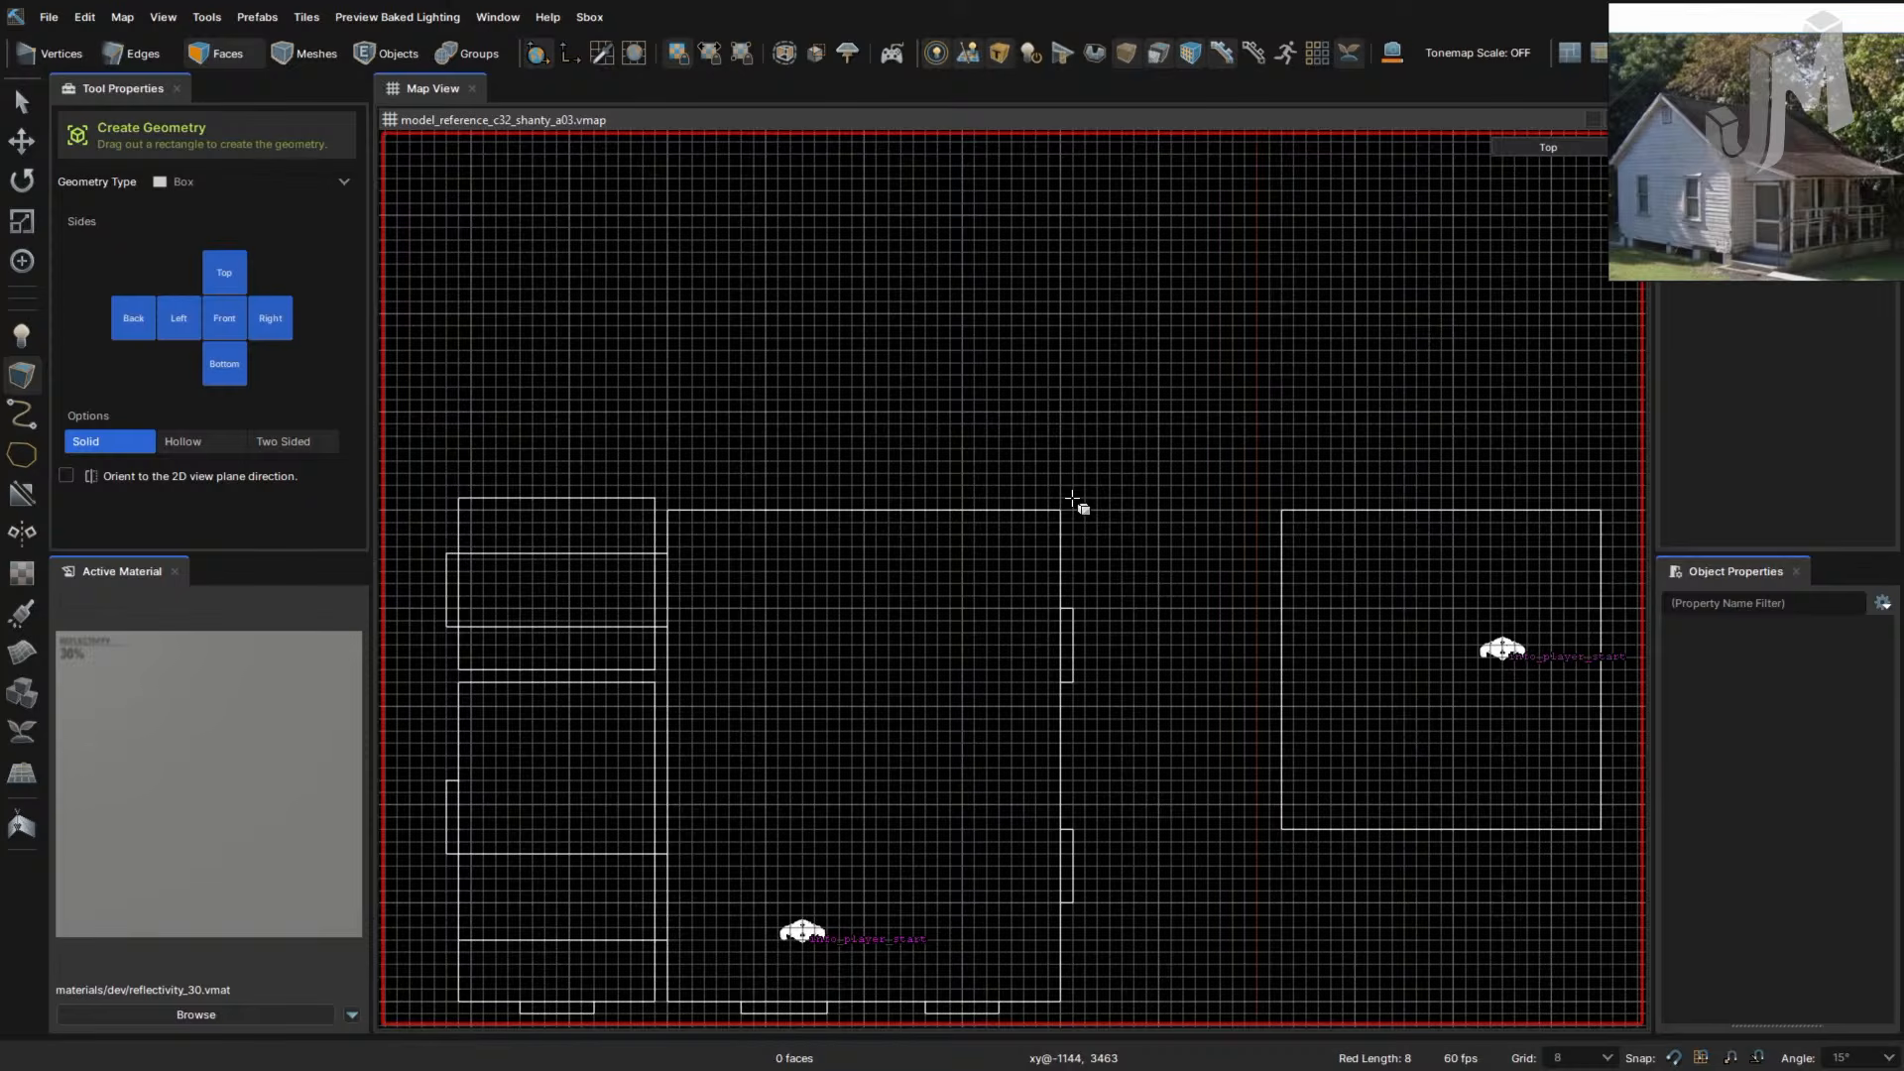
{"action": "left_click_drag", "start_coordinate": [1057, 507], "coordinate": [467, 846]}
{"action": "scroll", "coordinate": [474, 844], "scroll_direction": "down", "scroll_amount": 2}
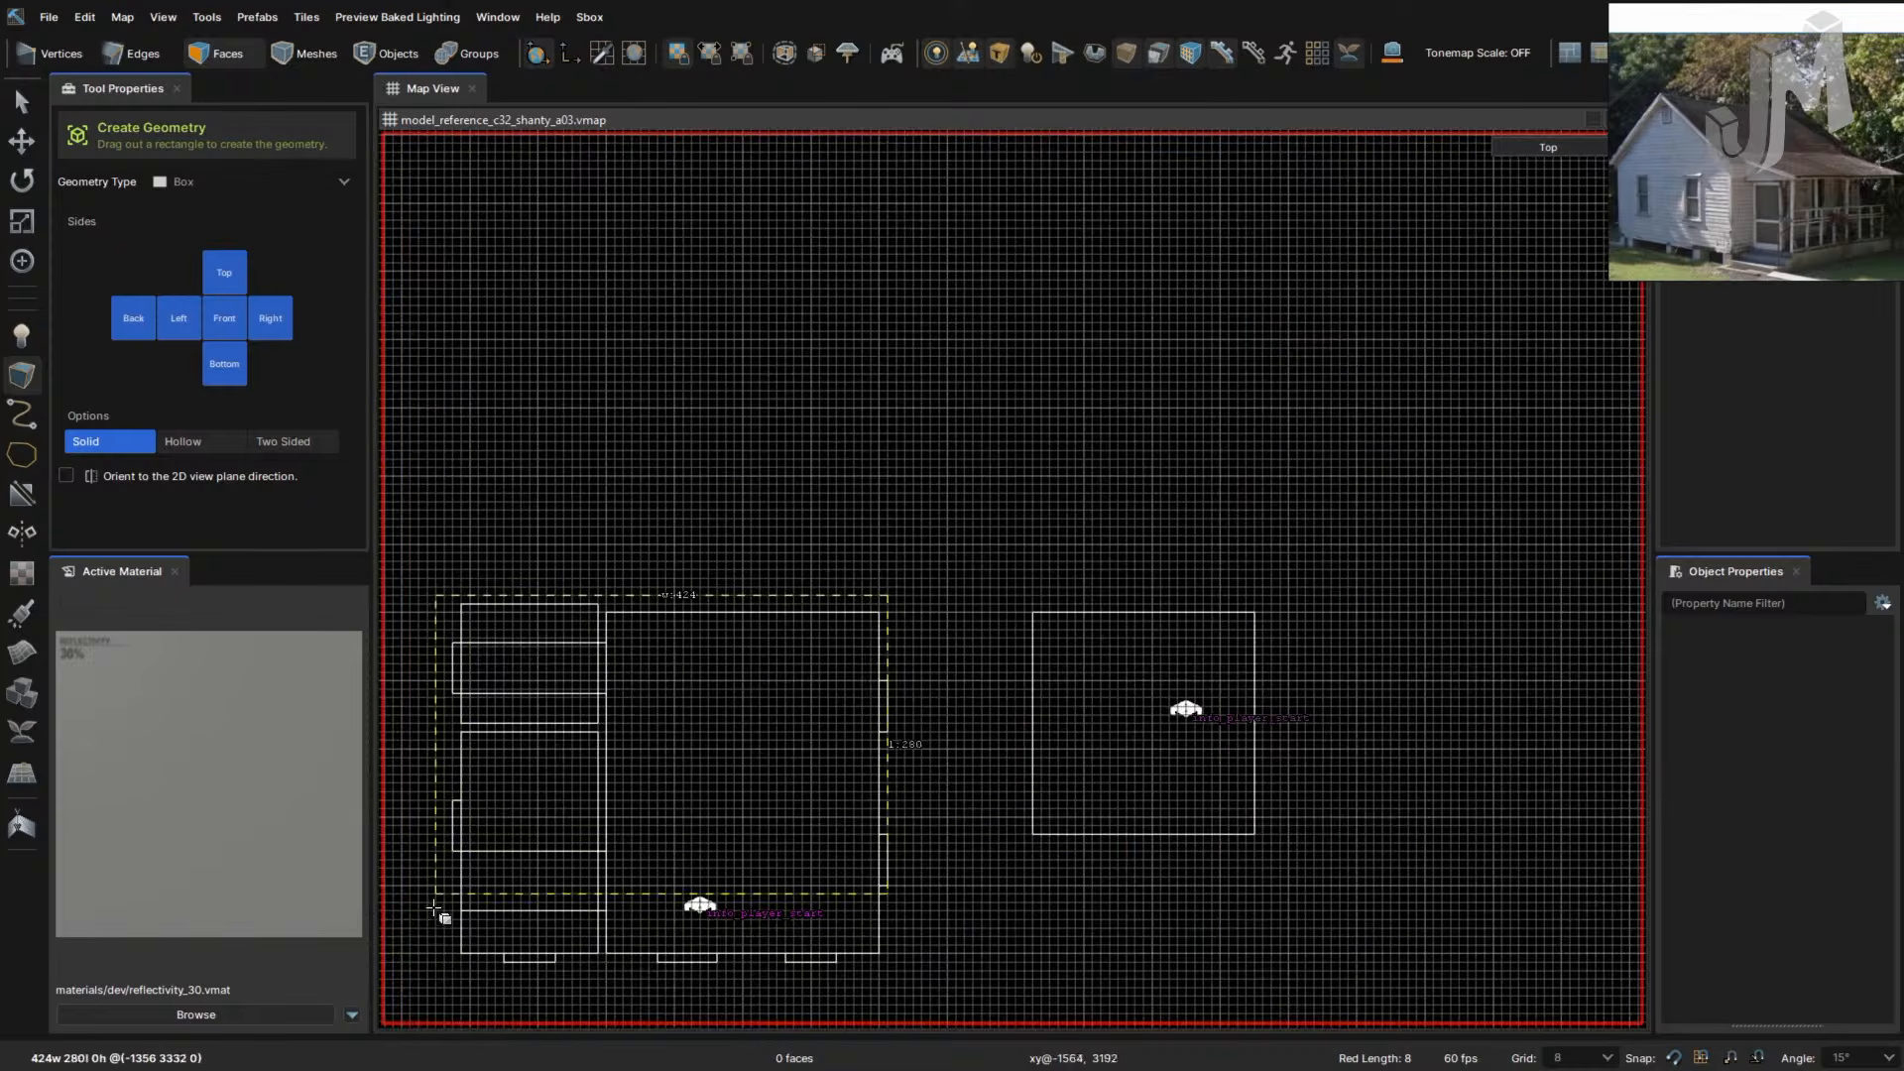
{"action": "left_click_drag", "start_coordinate": [458, 961], "coordinate": [454, 962]}
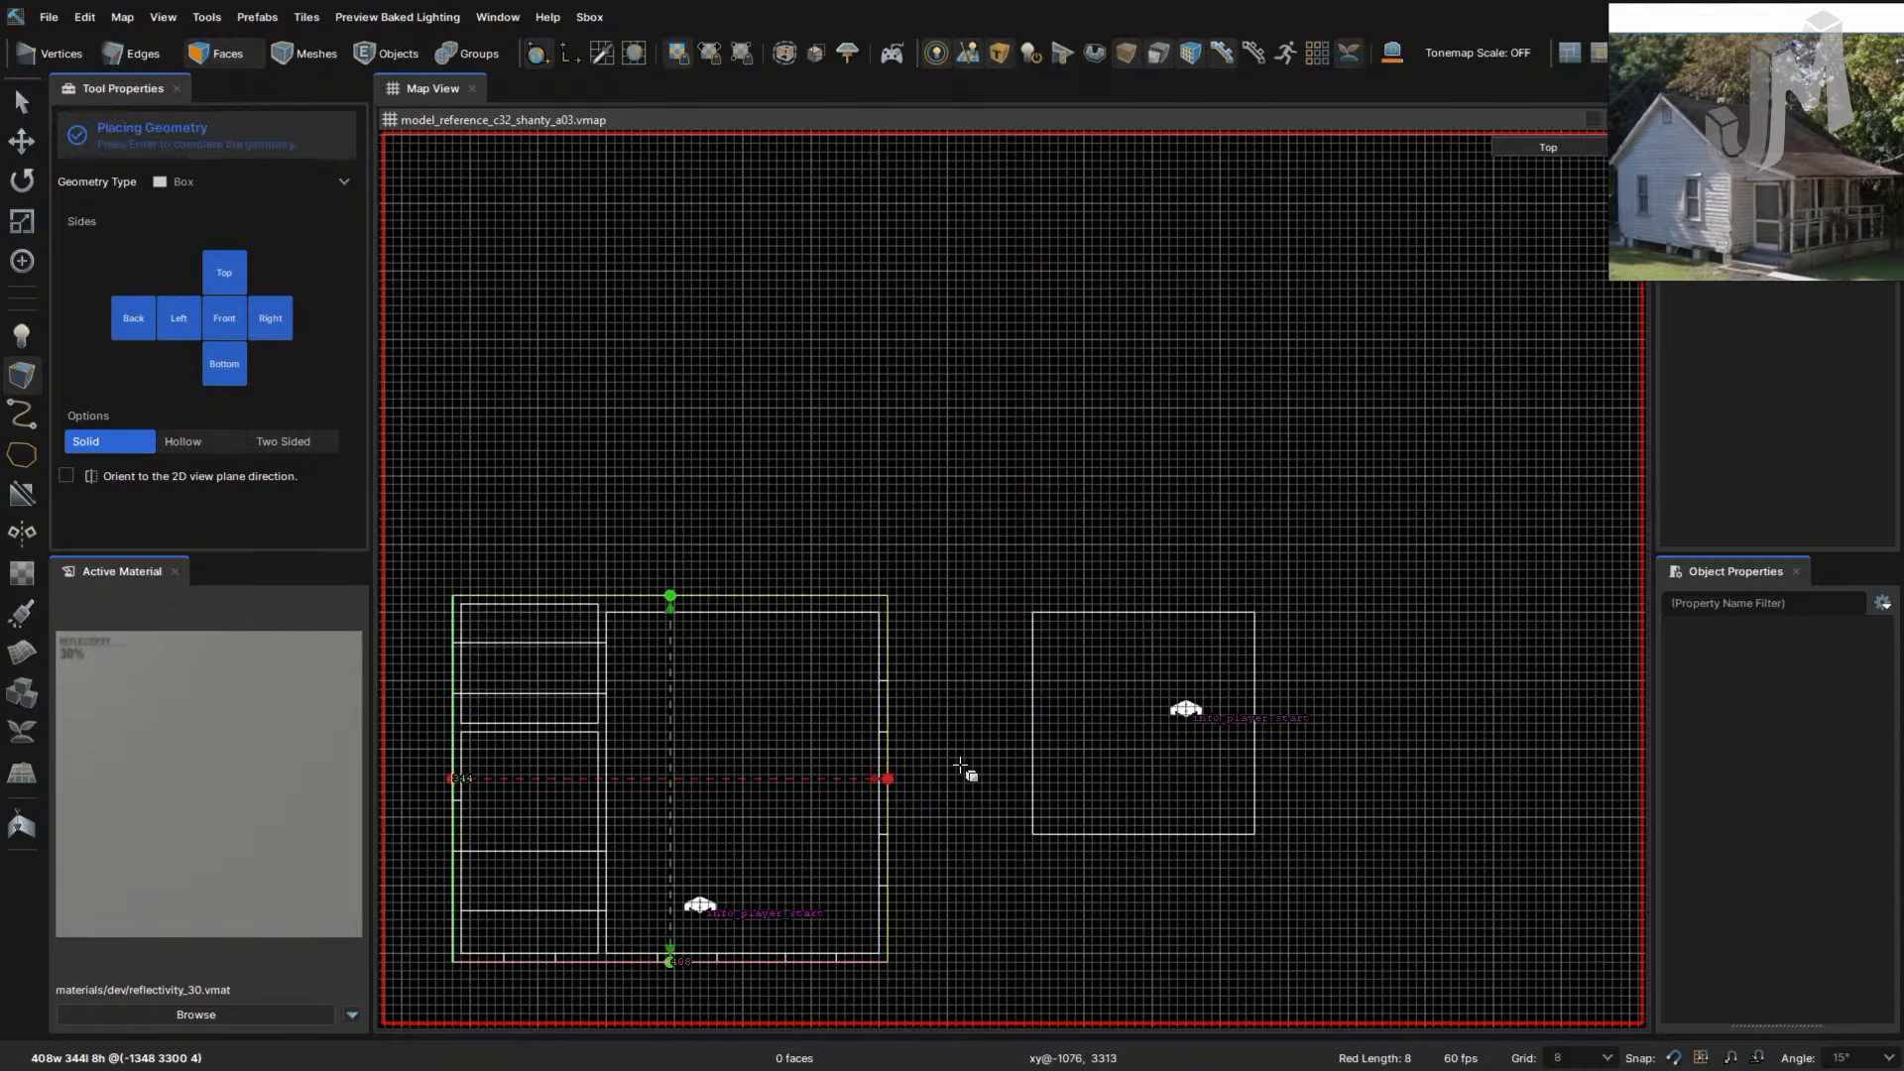
- Raise the placed box to 152 units high and create it
{"action": "key", "text": "F5"}
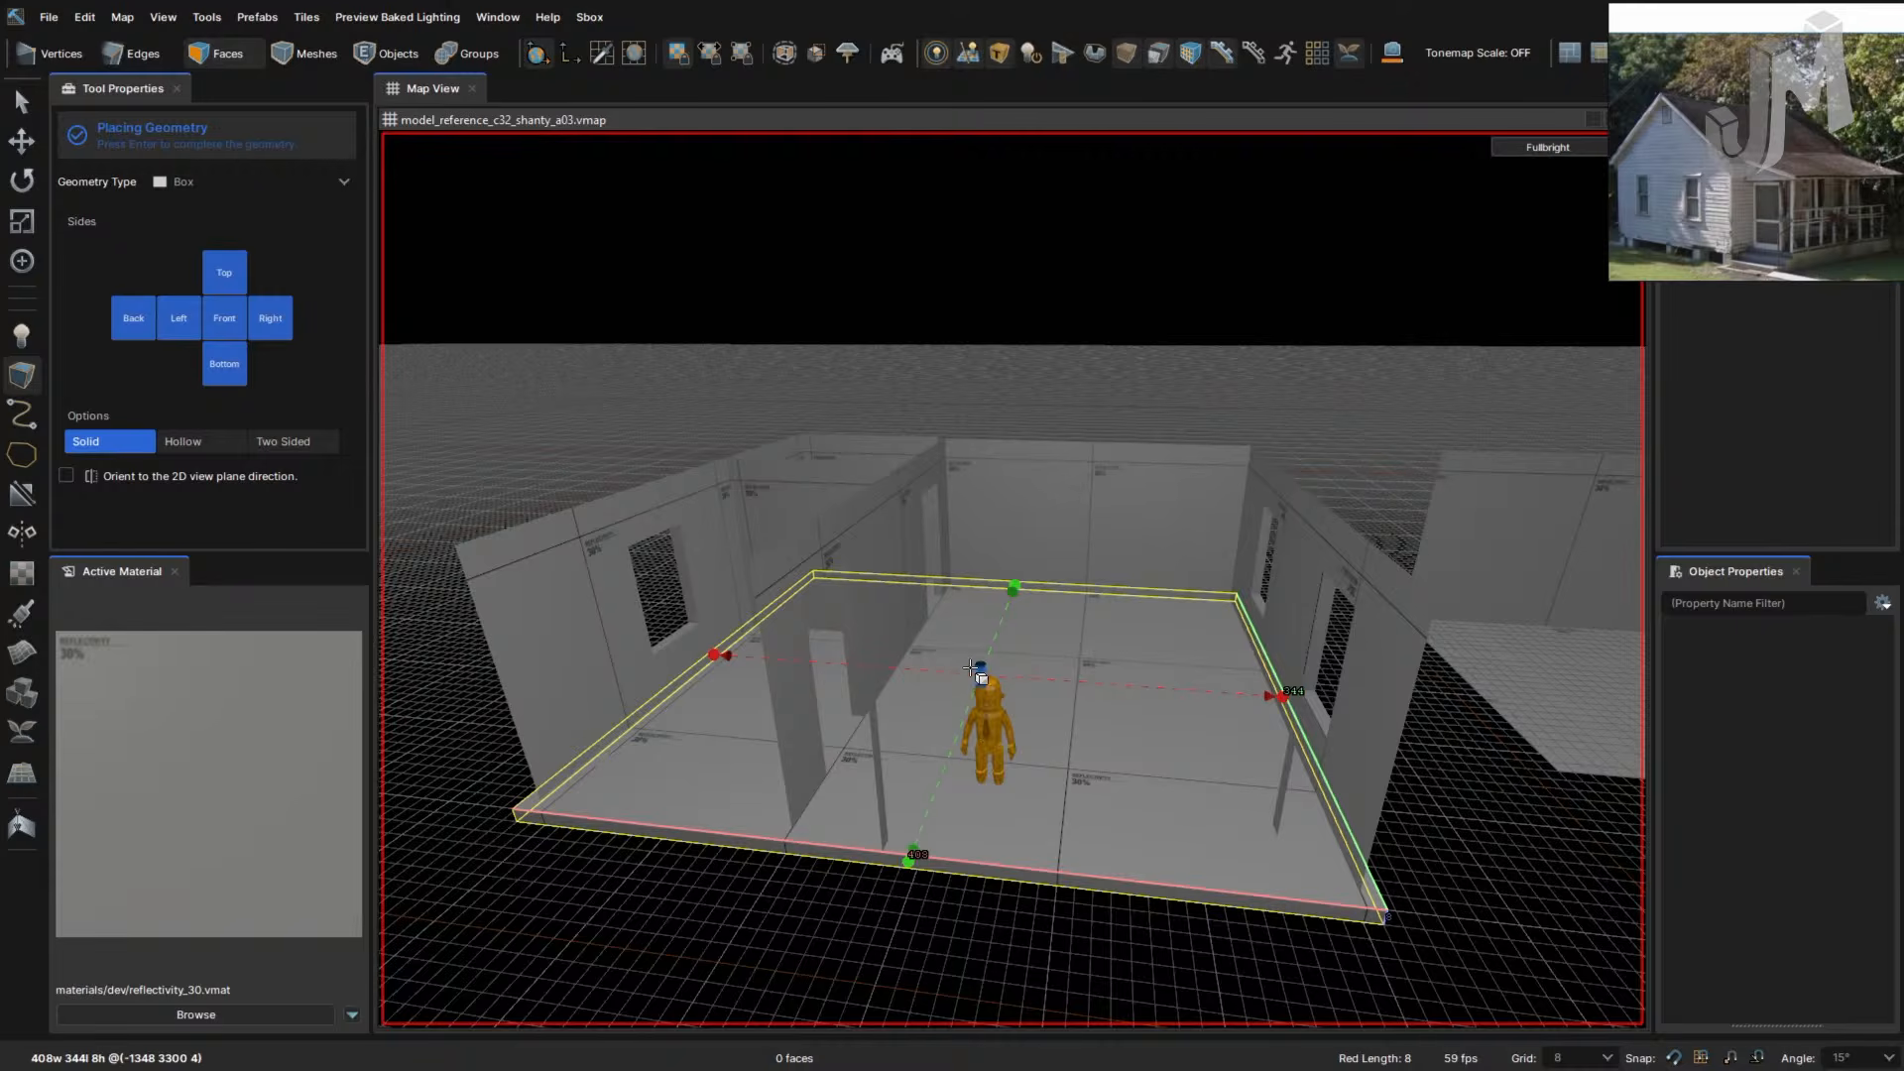
{"action": "right_click_drag", "start_coordinate": [928, 727], "coordinate": [977, 712]}
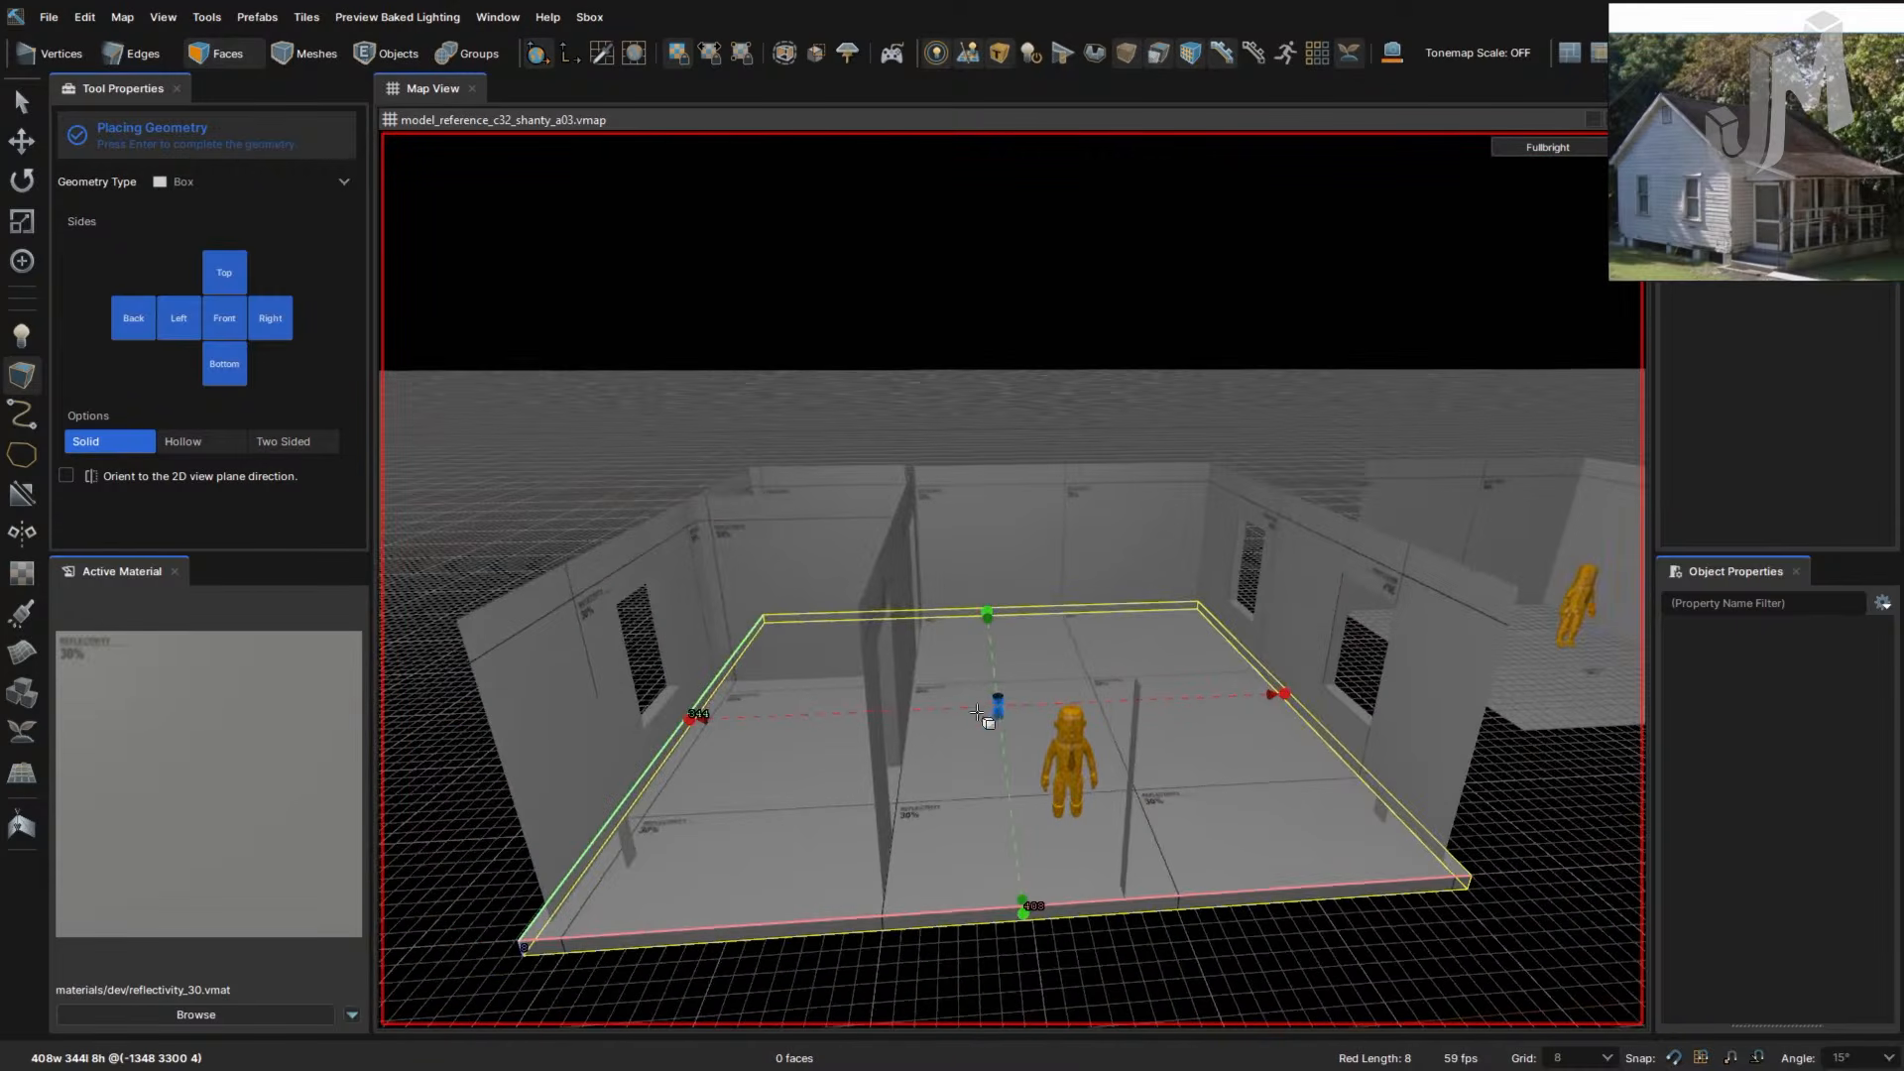
{"action": "left_click_drag", "start_coordinate": [999, 704], "coordinate": [950, 508]}
{"action": "right_click_drag", "start_coordinate": [951, 509], "coordinate": [943, 511]}
{"action": "right_click_drag", "start_coordinate": [943, 516], "coordinate": [945, 513]}
{"action": "key", "text": "s"}
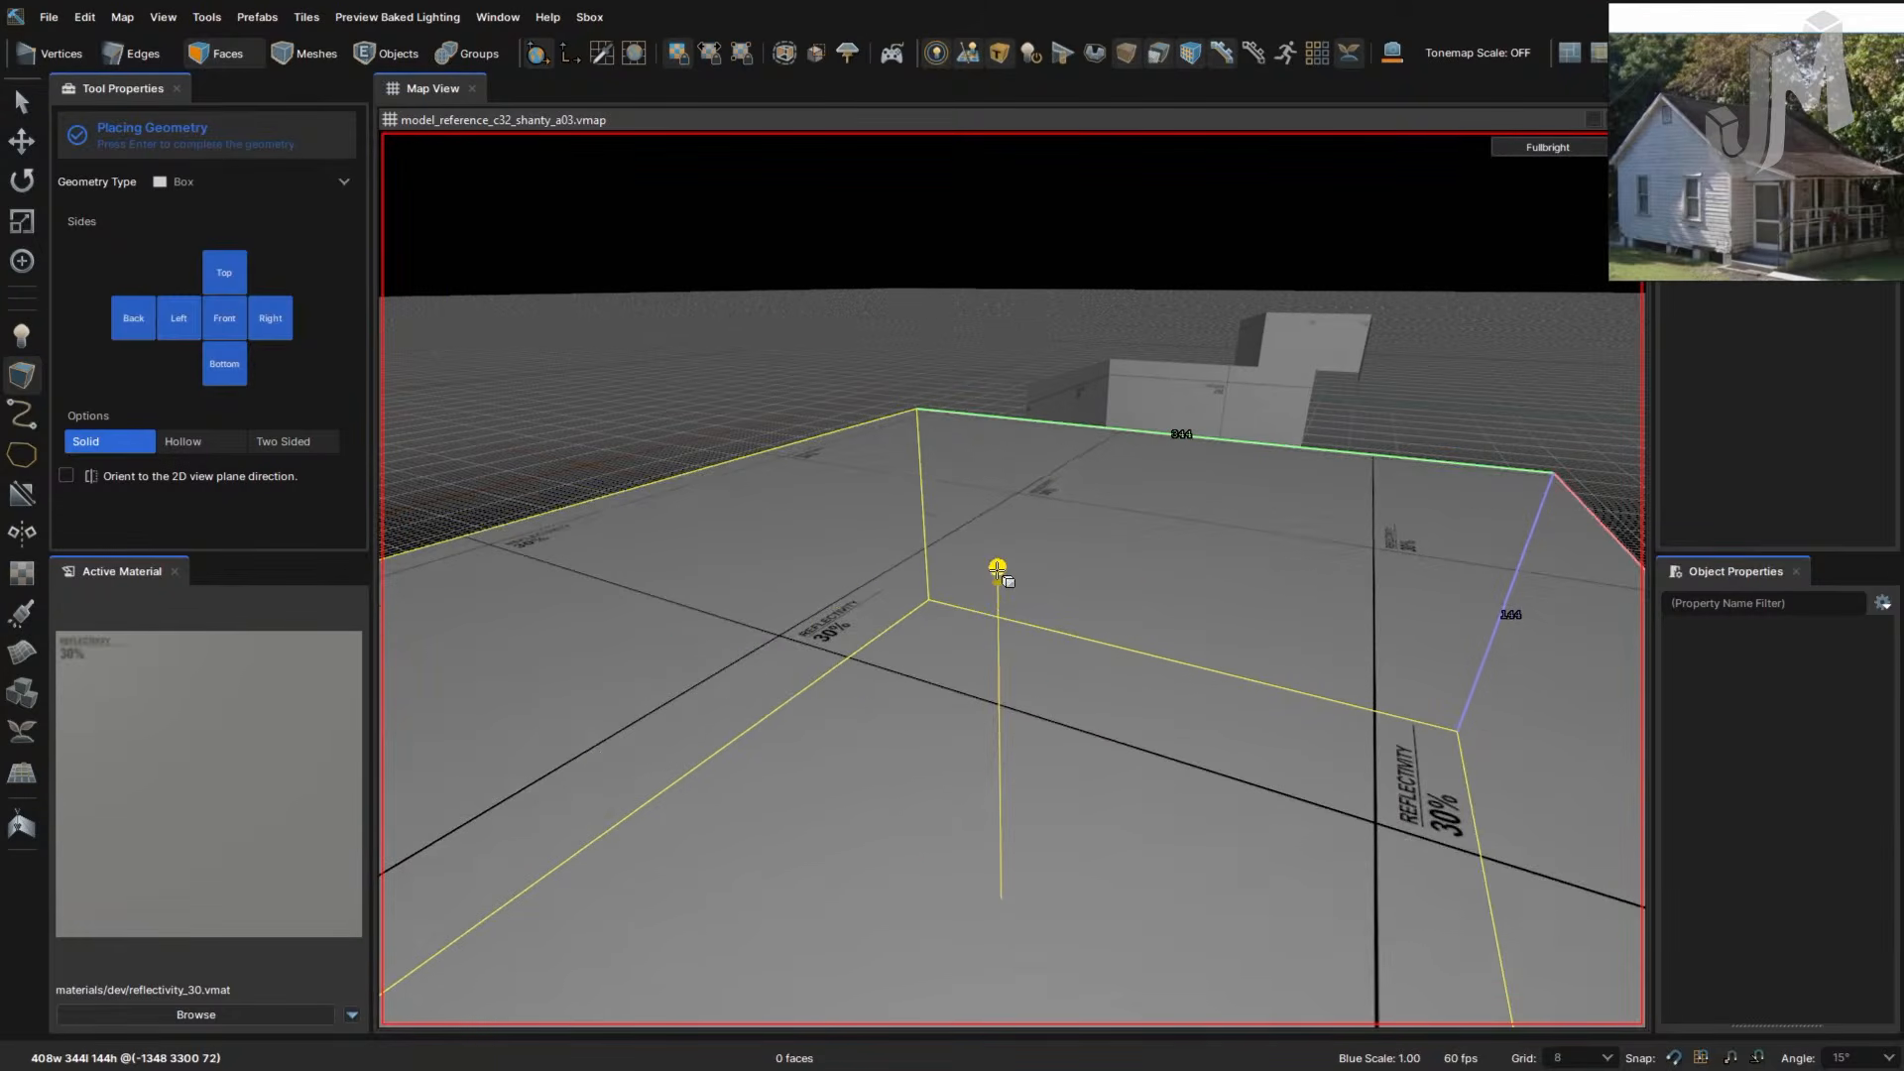
{"action": "left_click_drag", "start_coordinate": [998, 568], "coordinate": [998, 544]}
{"action": "right_click_drag", "start_coordinate": [1076, 595], "coordinate": [1084, 629]}
{"action": "key", "text": "d"}
{"action": "key", "text": "Return"}
- Flip the box's faces inward and switch to Edges mode with nothing selected
{"action": "key", "text": "f"}
{"action": "key", "text": "s"}
{"action": "key", "text": "d"}
{"action": "key", "text": "w"}
{"action": "key", "text": "s"}
{"action": "key", "text": "2"}
{"action": "key", "text": "w"}
{"action": "right_click_drag", "start_coordinate": [997, 527], "coordinate": [948, 549]}
{"action": "left_click", "coordinate": [993, 525]}
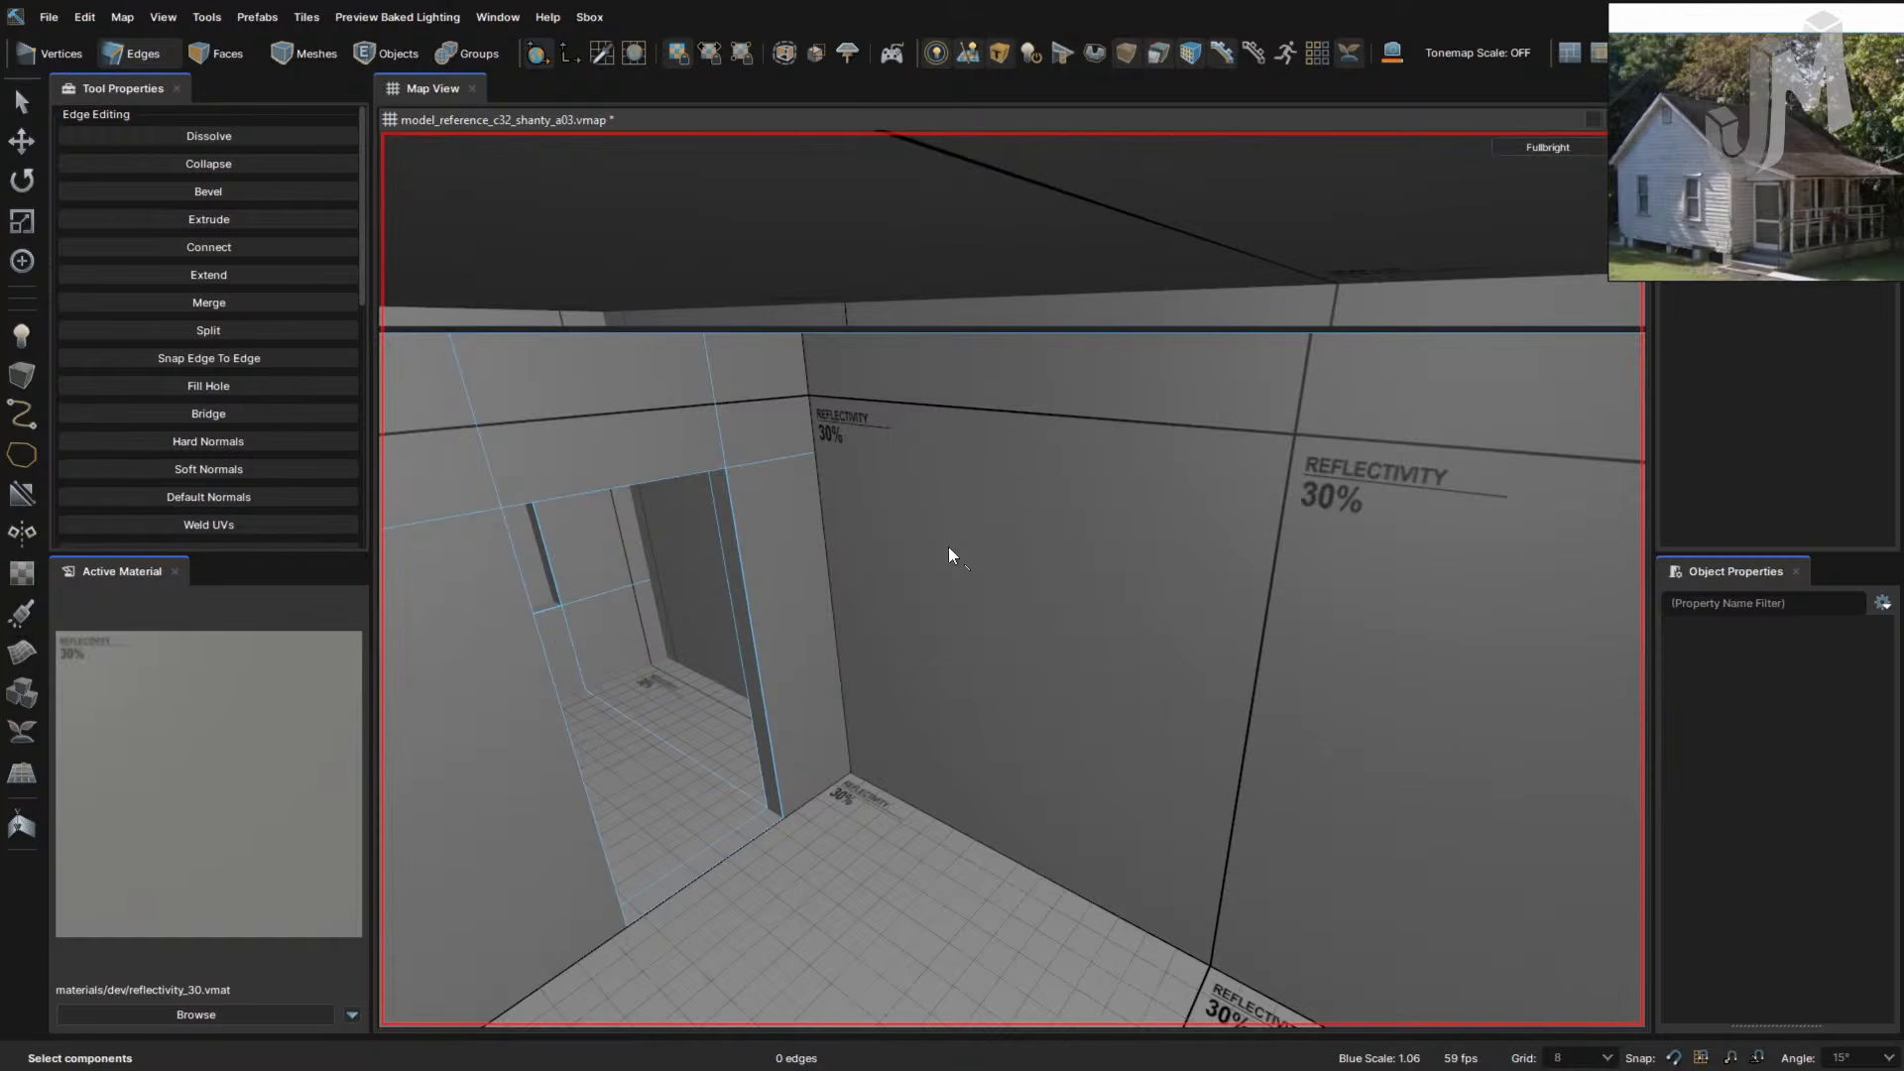
- In Faces mode, select the back wall face and push it 8 units outward
{"action": "right_click_drag", "start_coordinate": [948, 546], "coordinate": [950, 545]}
{"action": "right_click_drag", "start_coordinate": [926, 424], "coordinate": [1037, 408]}
{"action": "key", "text": "3"}
{"action": "left_click", "coordinate": [1005, 402]}
{"action": "right_click_drag", "start_coordinate": [1021, 473], "coordinate": [1025, 472]}
{"action": "left_click_drag", "start_coordinate": [886, 402], "coordinate": [928, 423]}
{"action": "right_click_drag", "start_coordinate": [932, 425], "coordinate": [929, 436]}
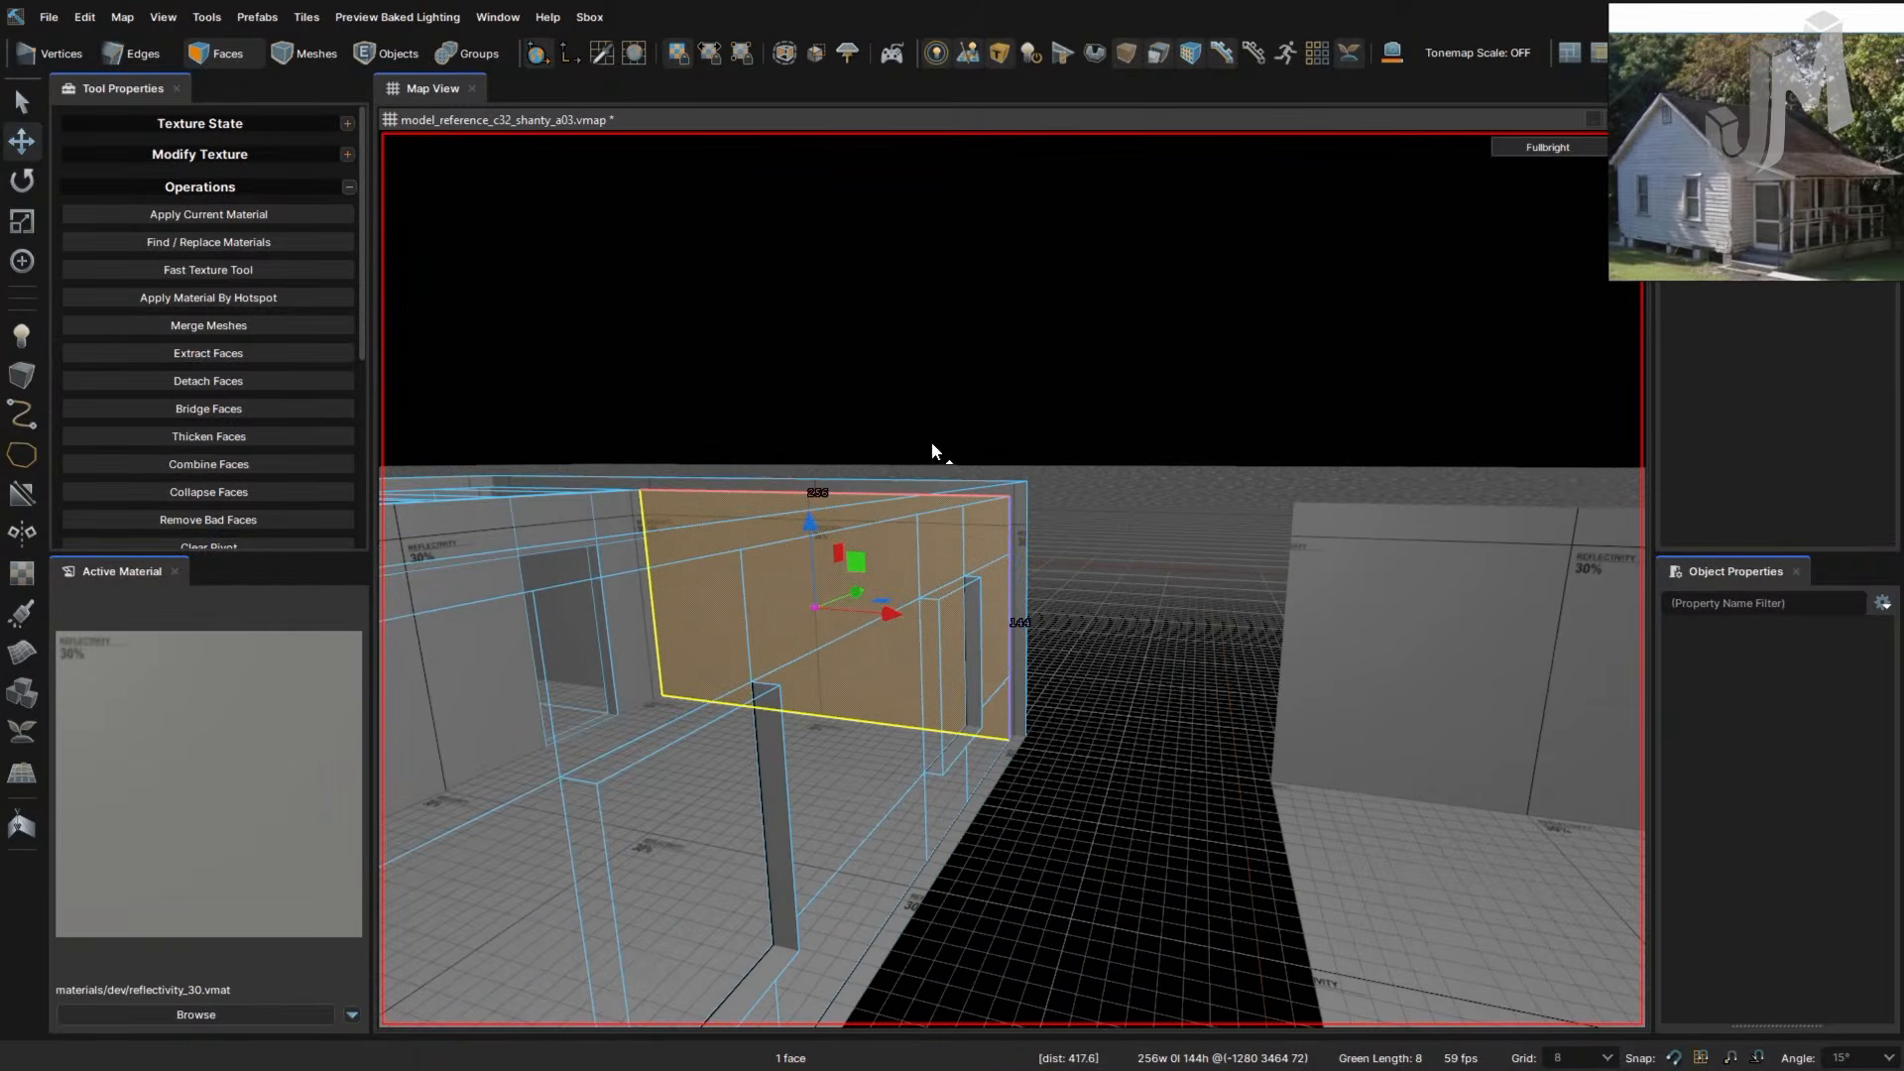
- Select the loop of top wall edges in Edges mode
{"action": "key", "text": "2"}
{"action": "right_click_drag", "start_coordinate": [1011, 484], "coordinate": [1011, 485]}
{"action": "double_click", "coordinate": [1029, 636]}
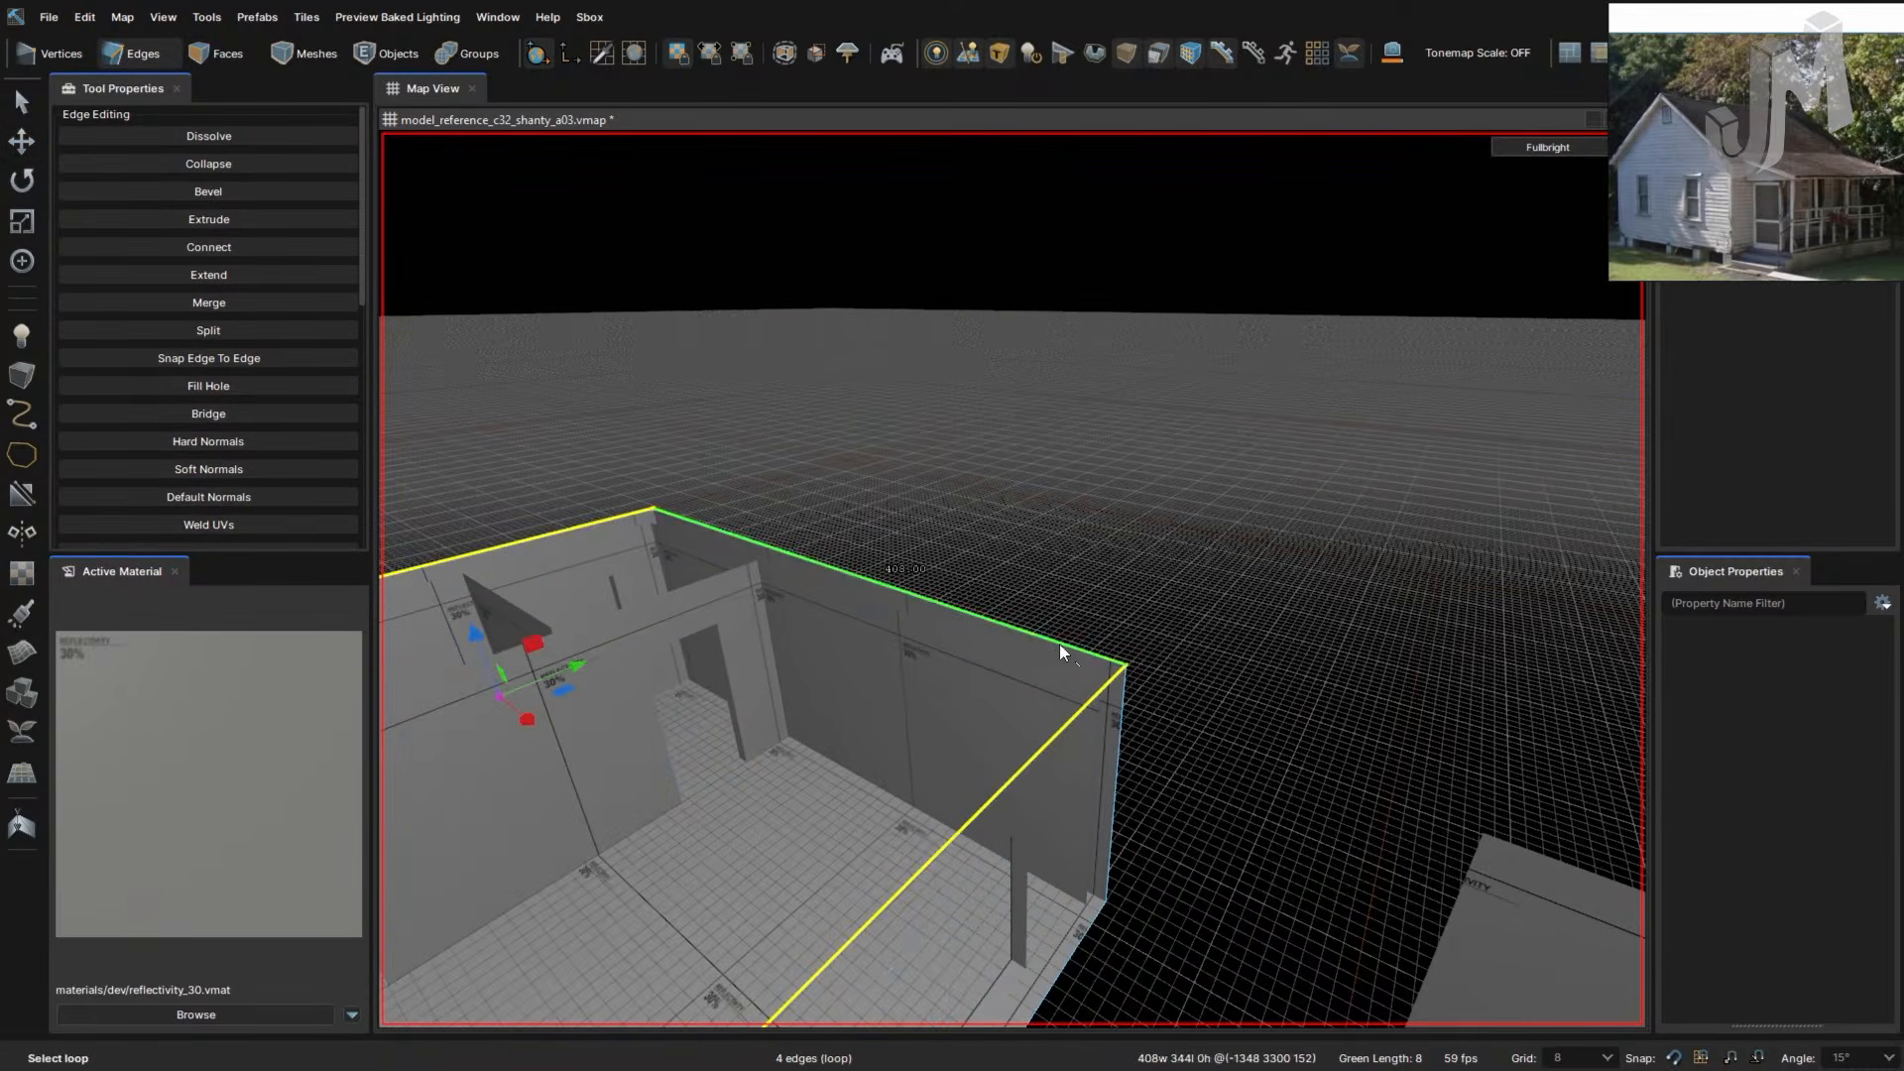
{"action": "right_click_drag", "start_coordinate": [1126, 645], "coordinate": [1125, 643]}
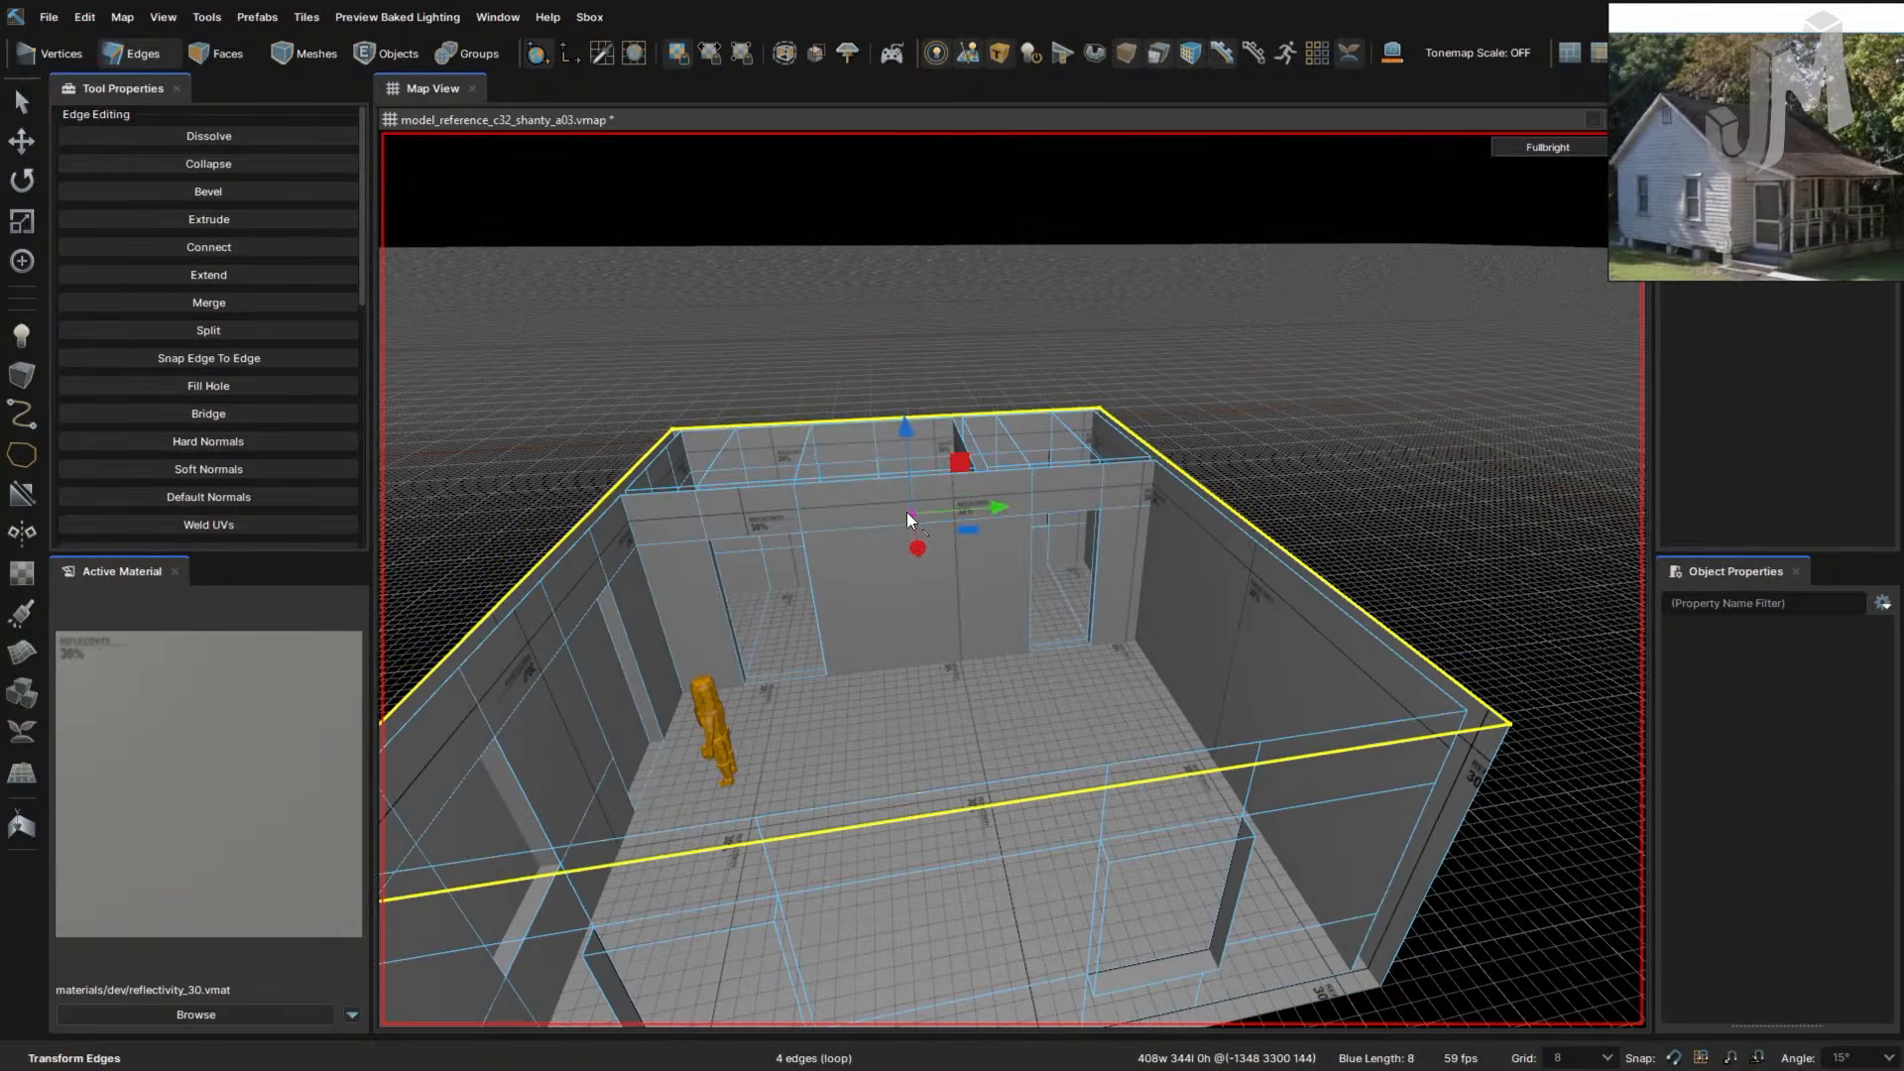
{"action": "right_click_drag", "start_coordinate": [906, 511], "coordinate": [868, 508]}
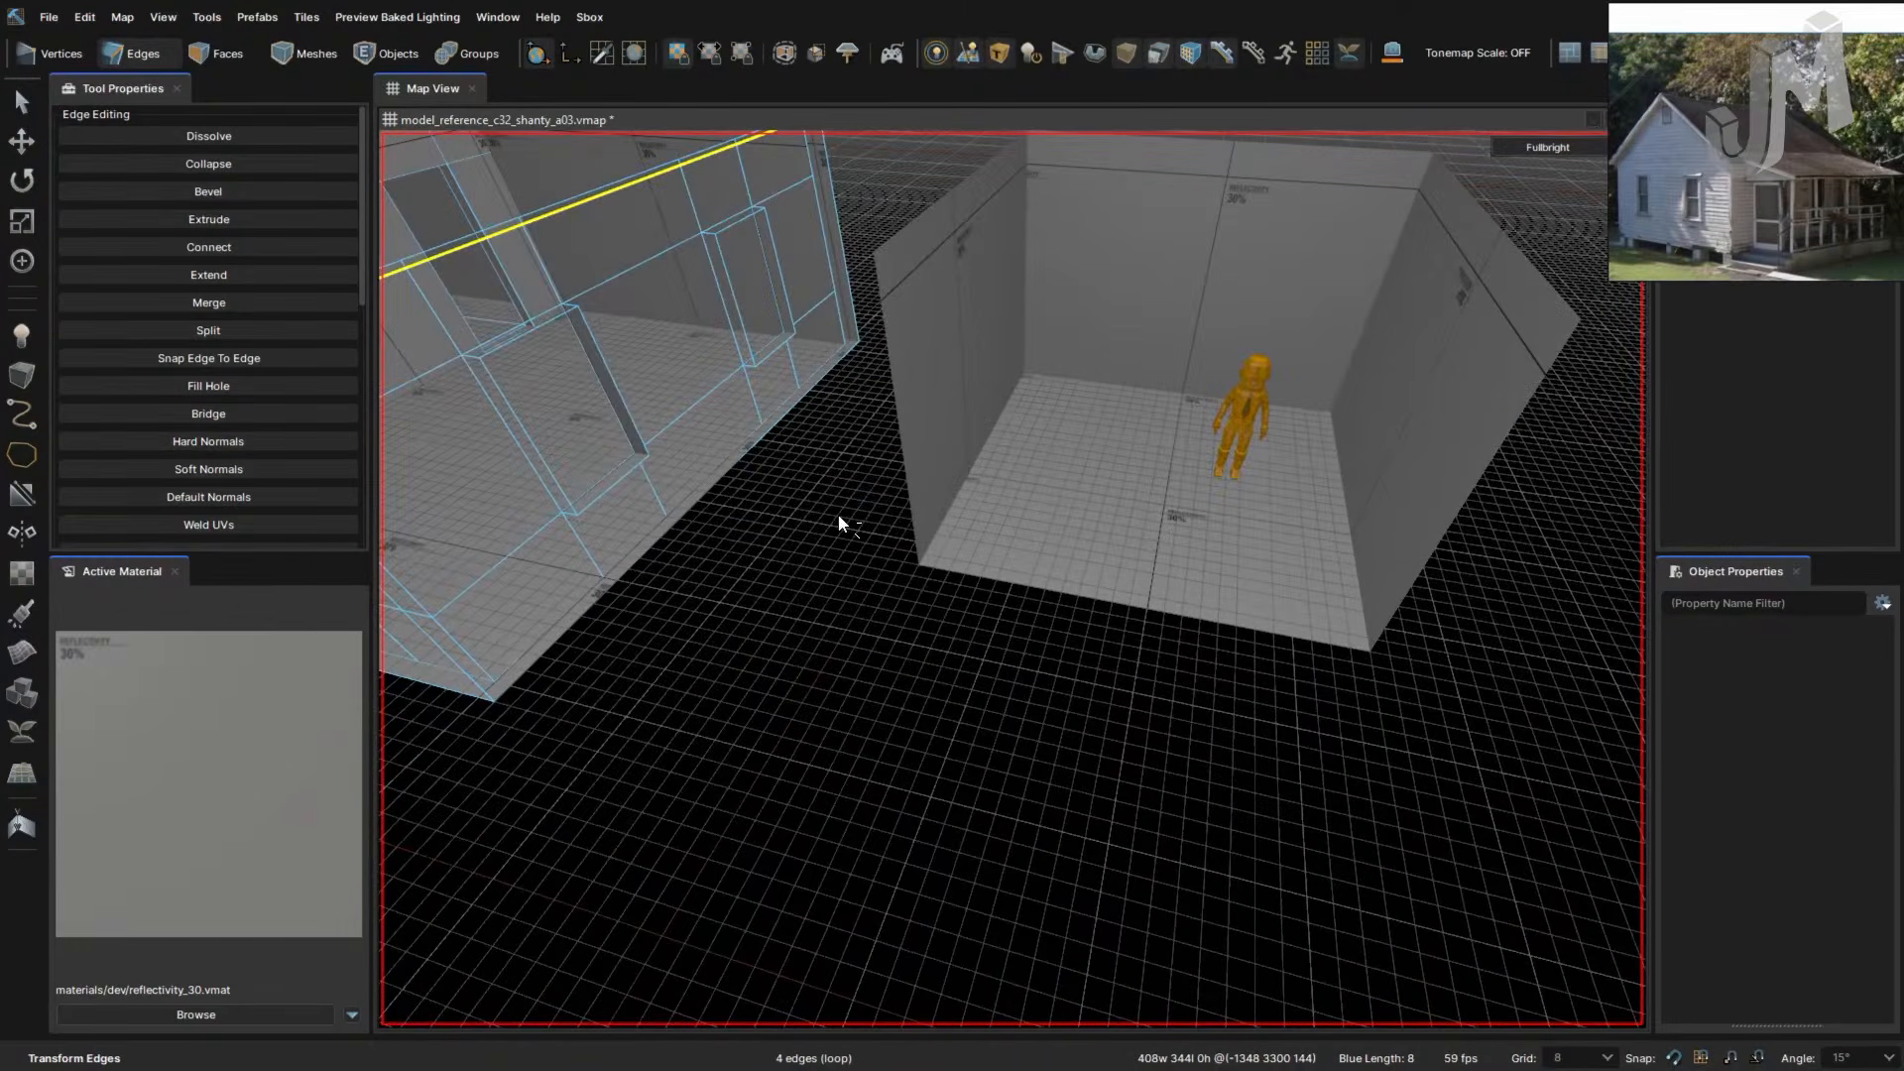
- Save the map, then save it as model_reference_c32_shanty_a04.vmap
{"action": "key", "text": "ctrl+s"}
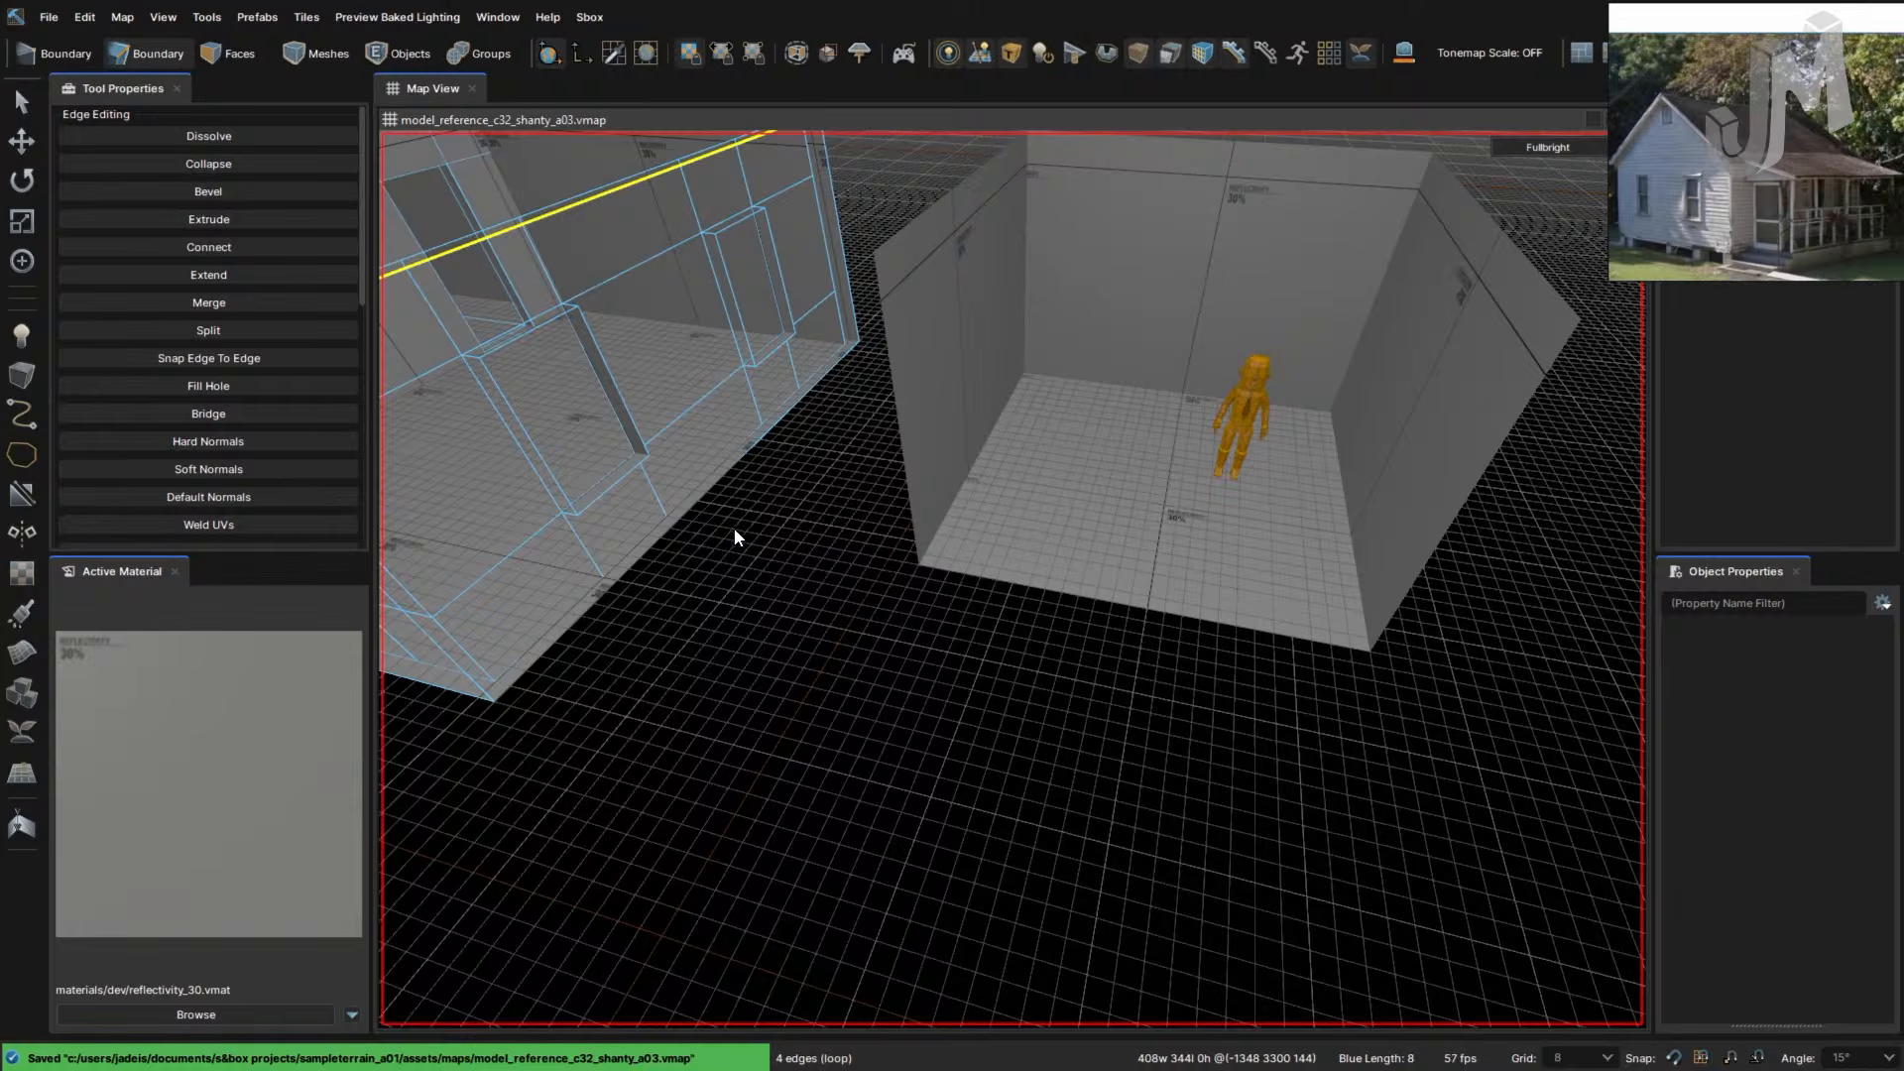
{"action": "key", "text": "ctrl+shift+s"}
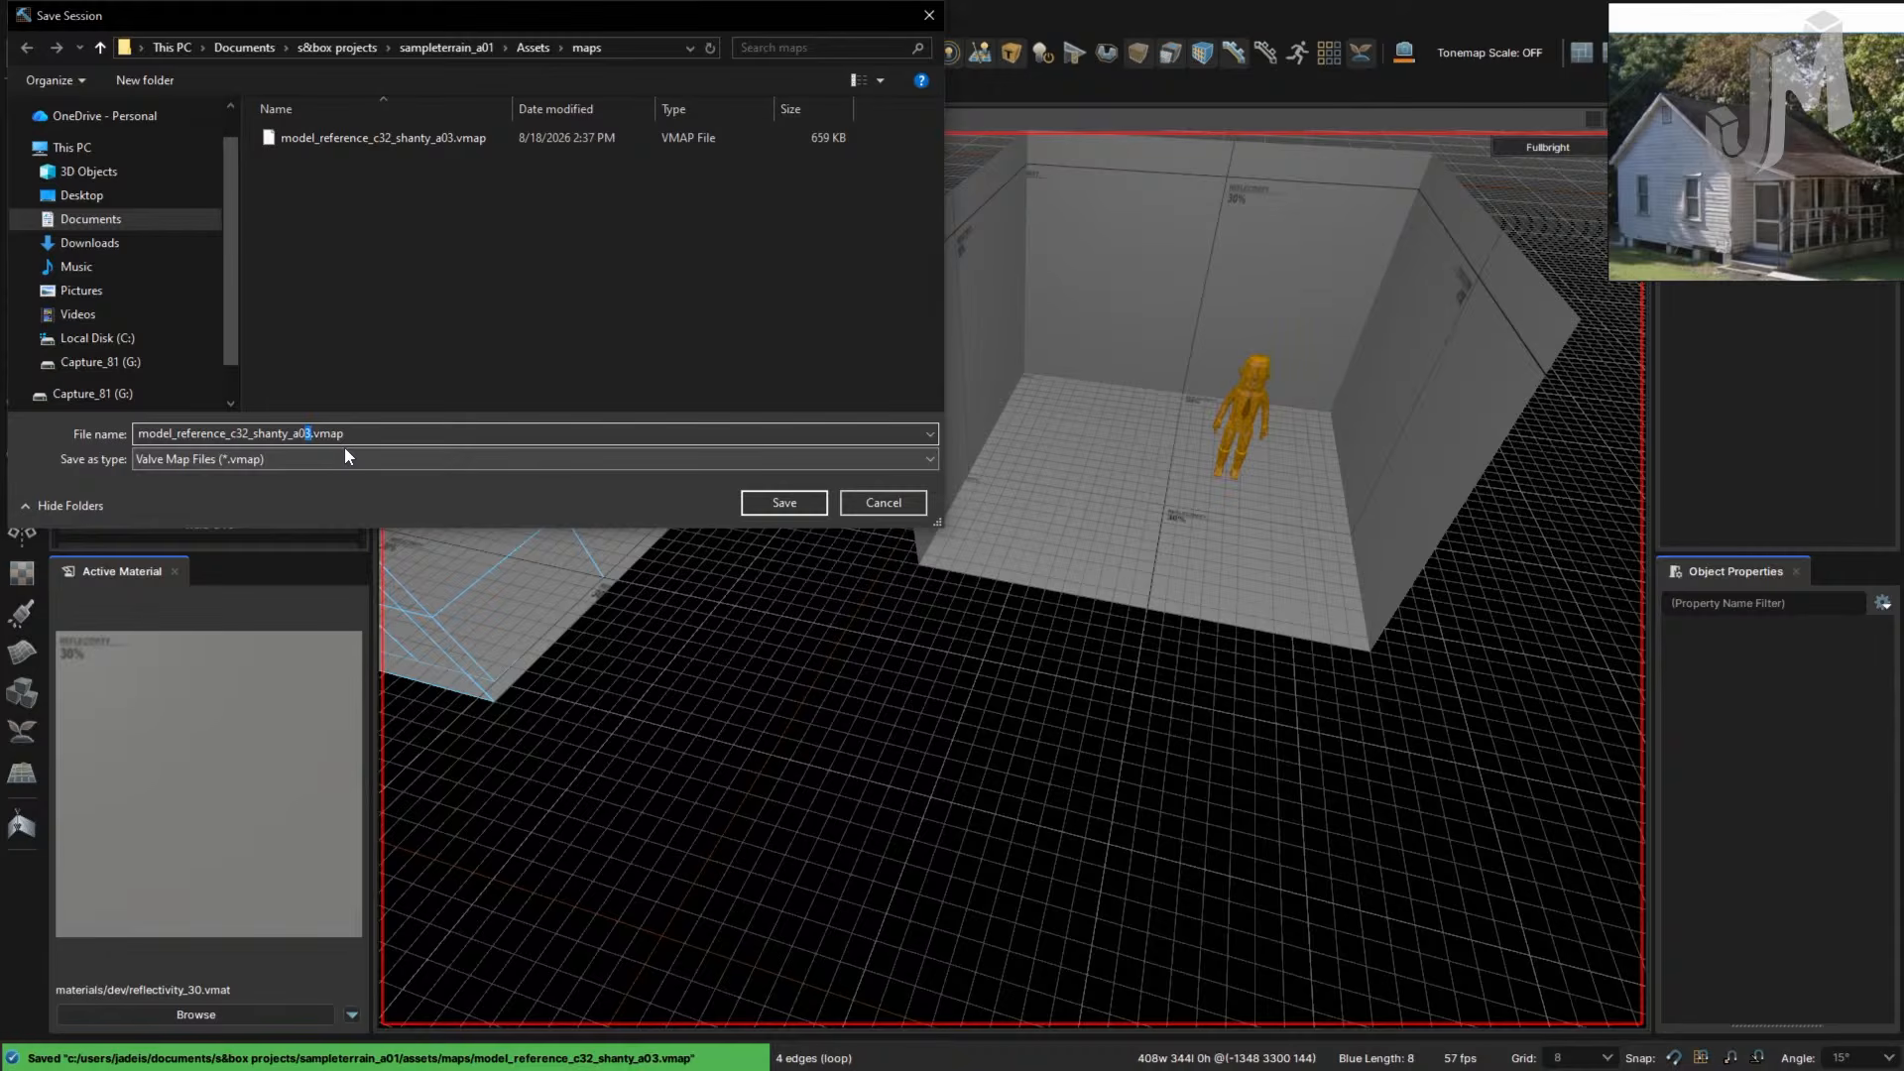
{"action": "type", "text": "4"}
{"action": "key", "text": "Return"}
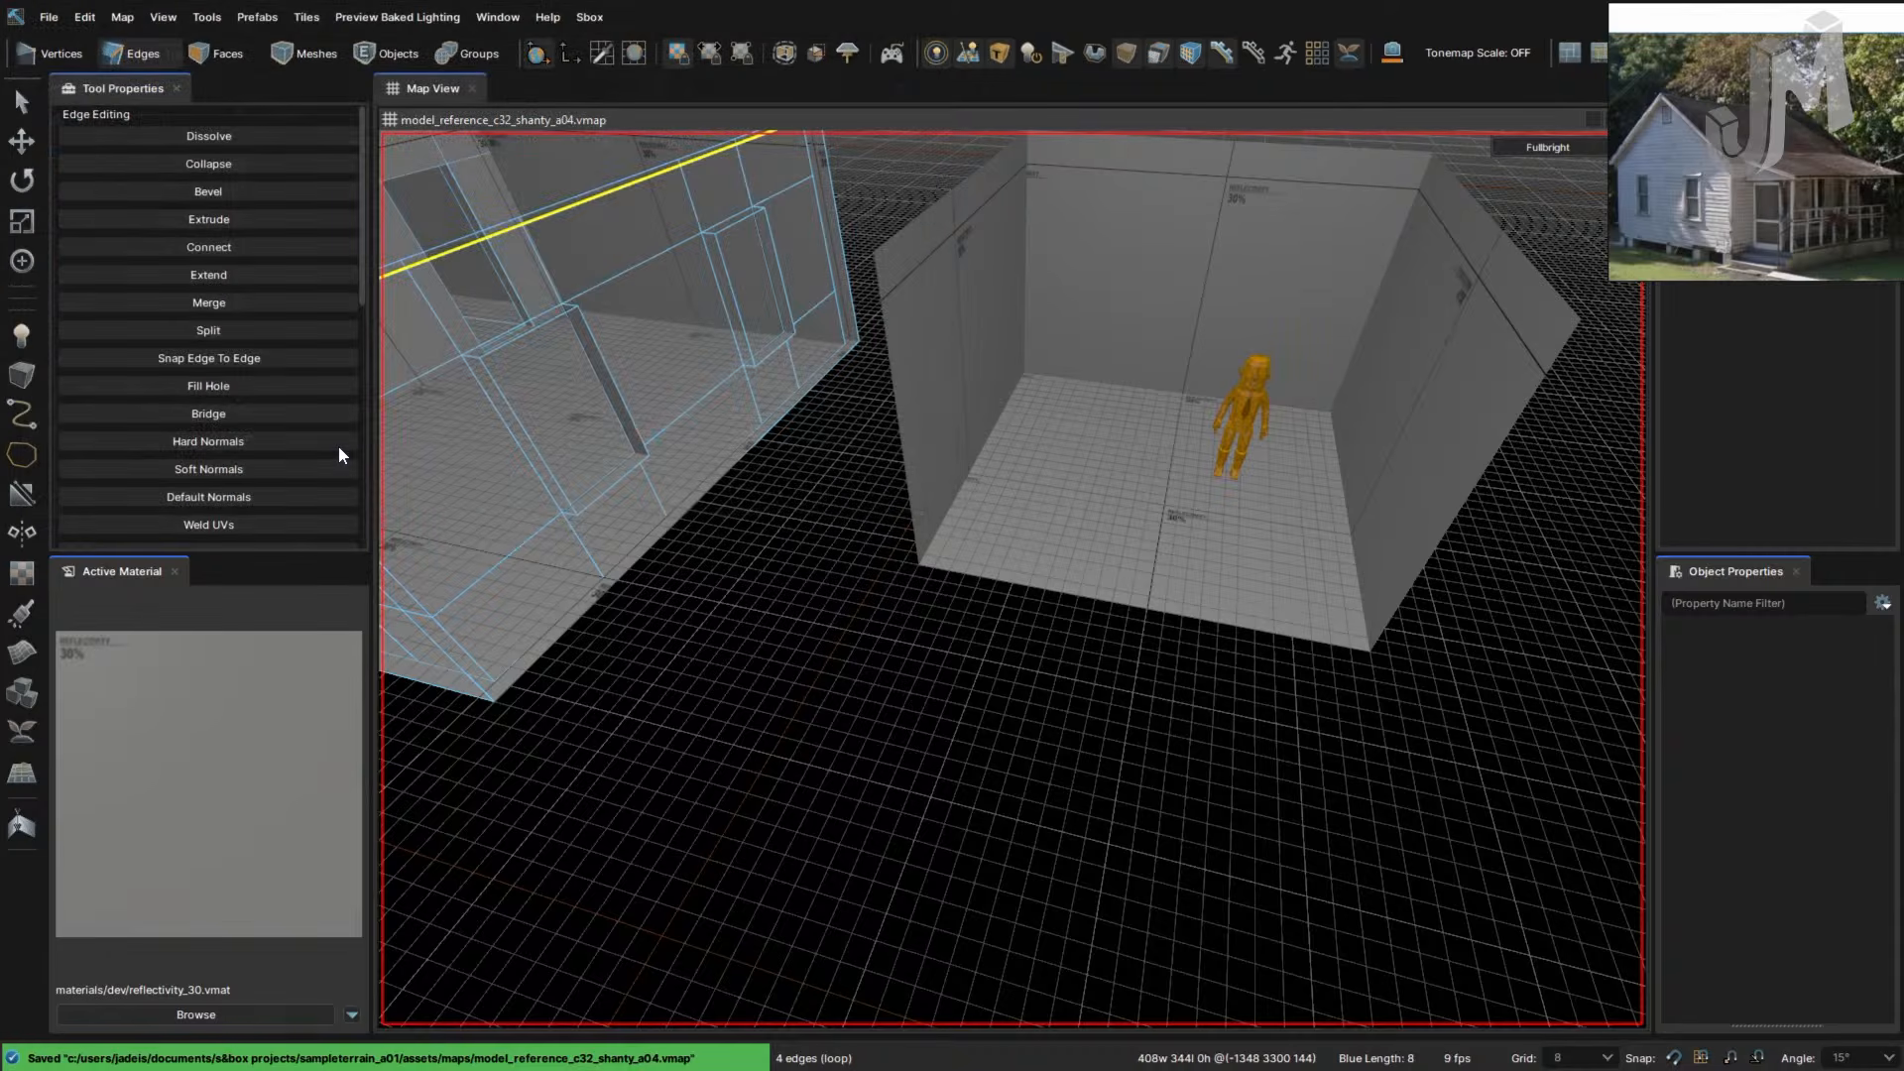
{"action": "right_click_drag", "start_coordinate": [784, 579], "coordinate": [758, 595]}
{"action": "key", "text": "4"}
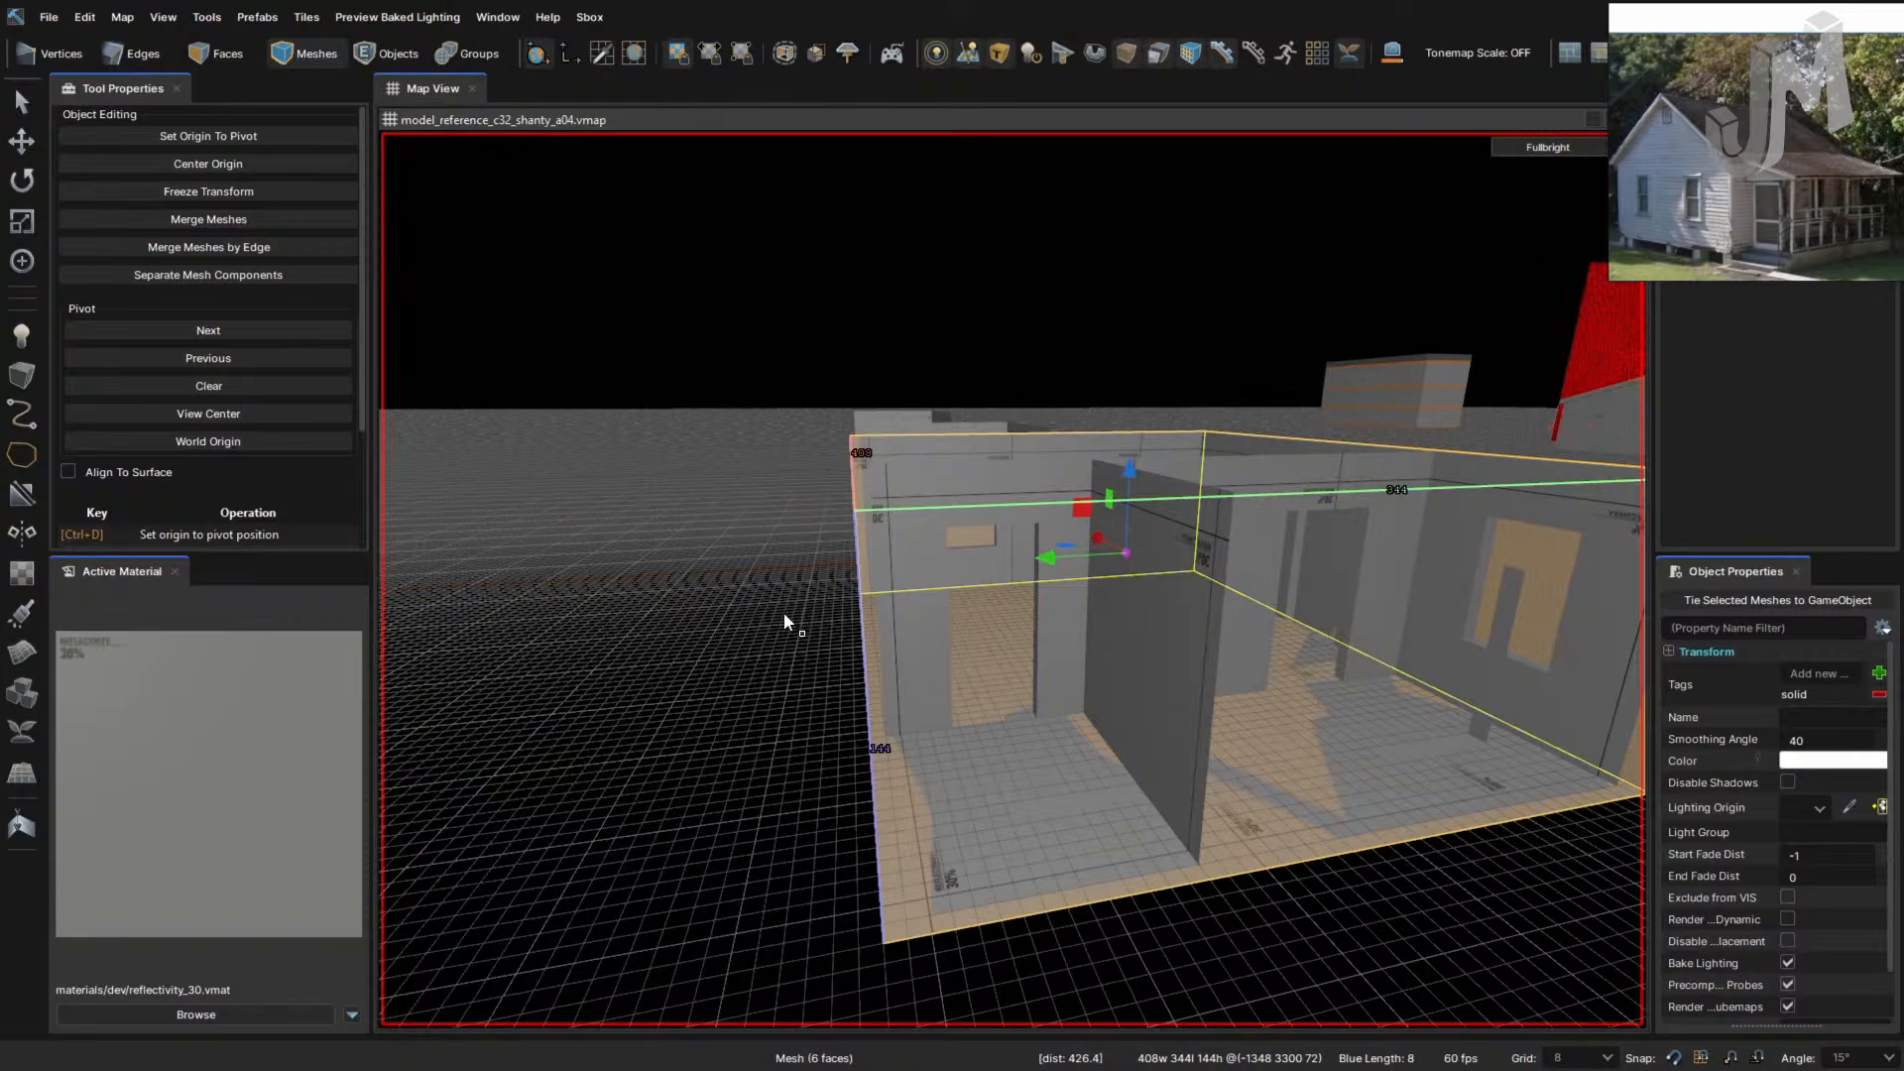
{"action": "right_click_drag", "start_coordinate": [891, 643], "coordinate": [900, 630]}
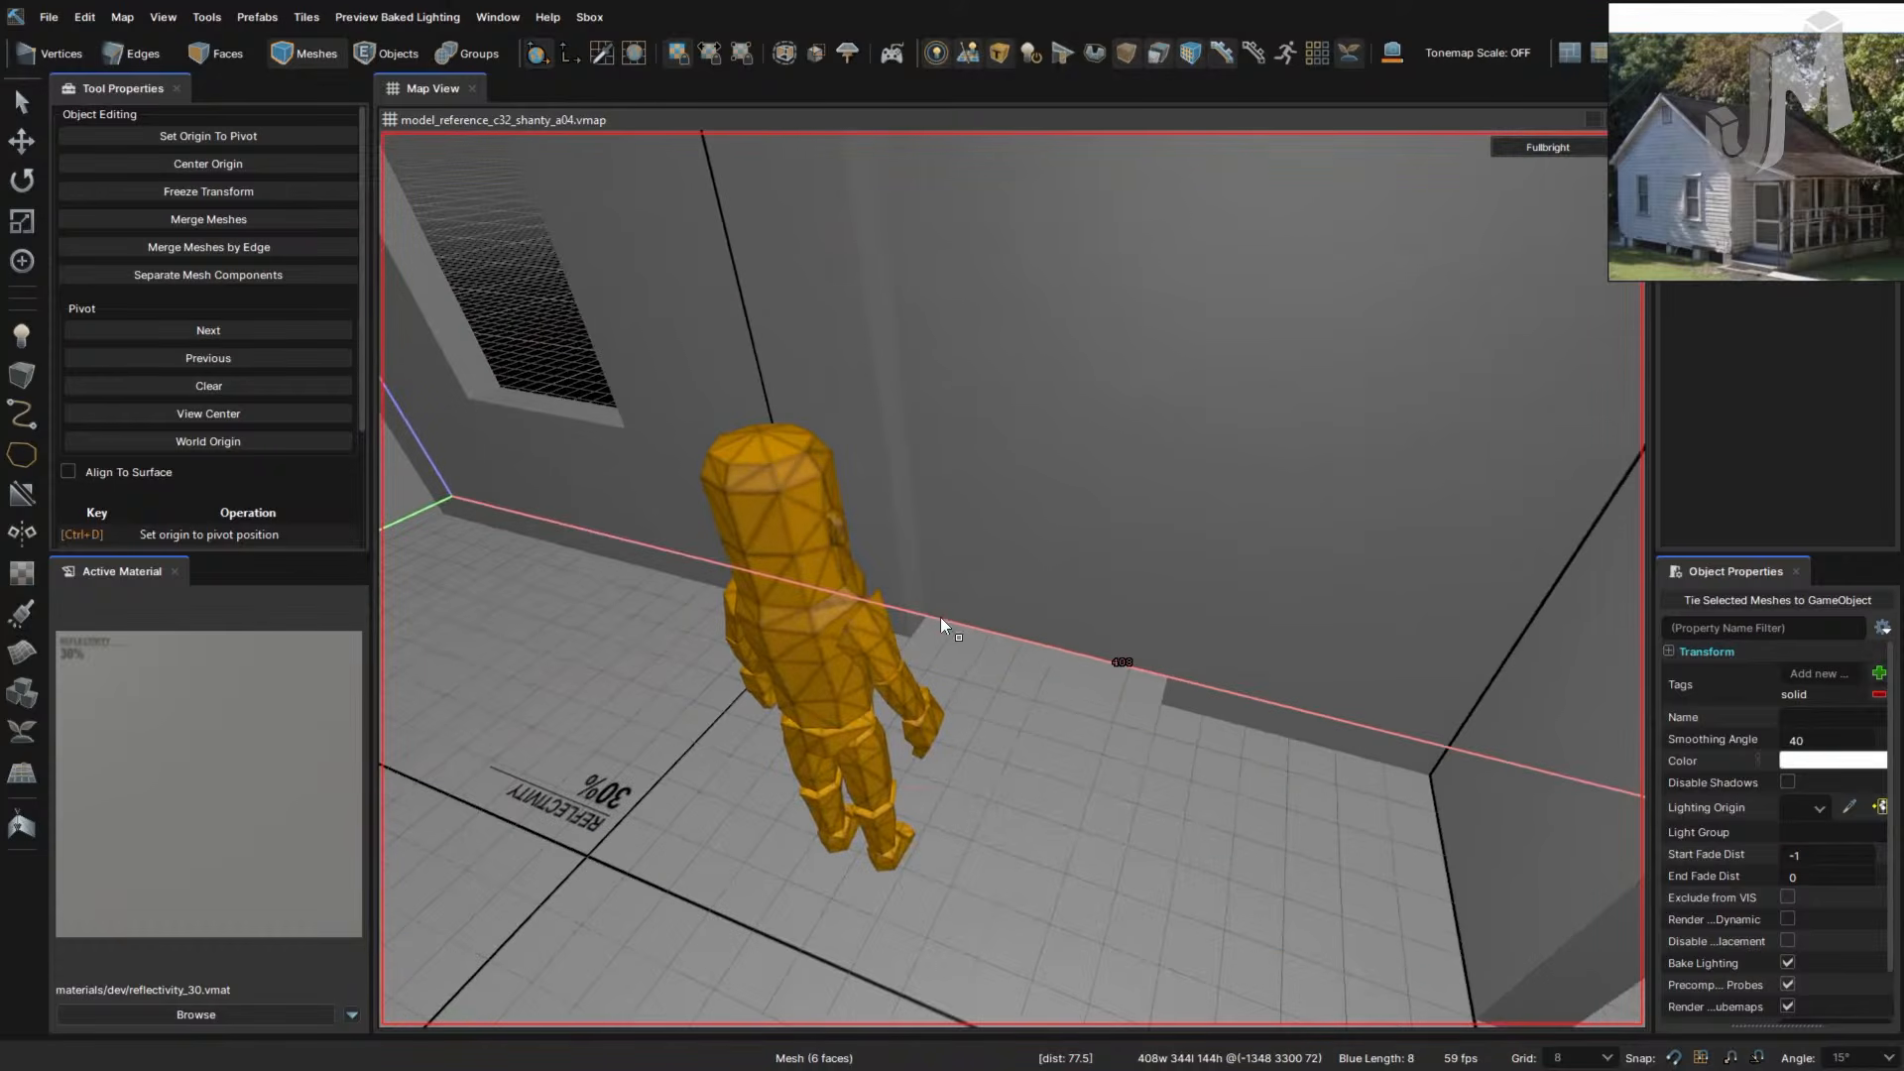
{"action": "left_click", "coordinate": [972, 564]}
{"action": "key", "text": "3"}
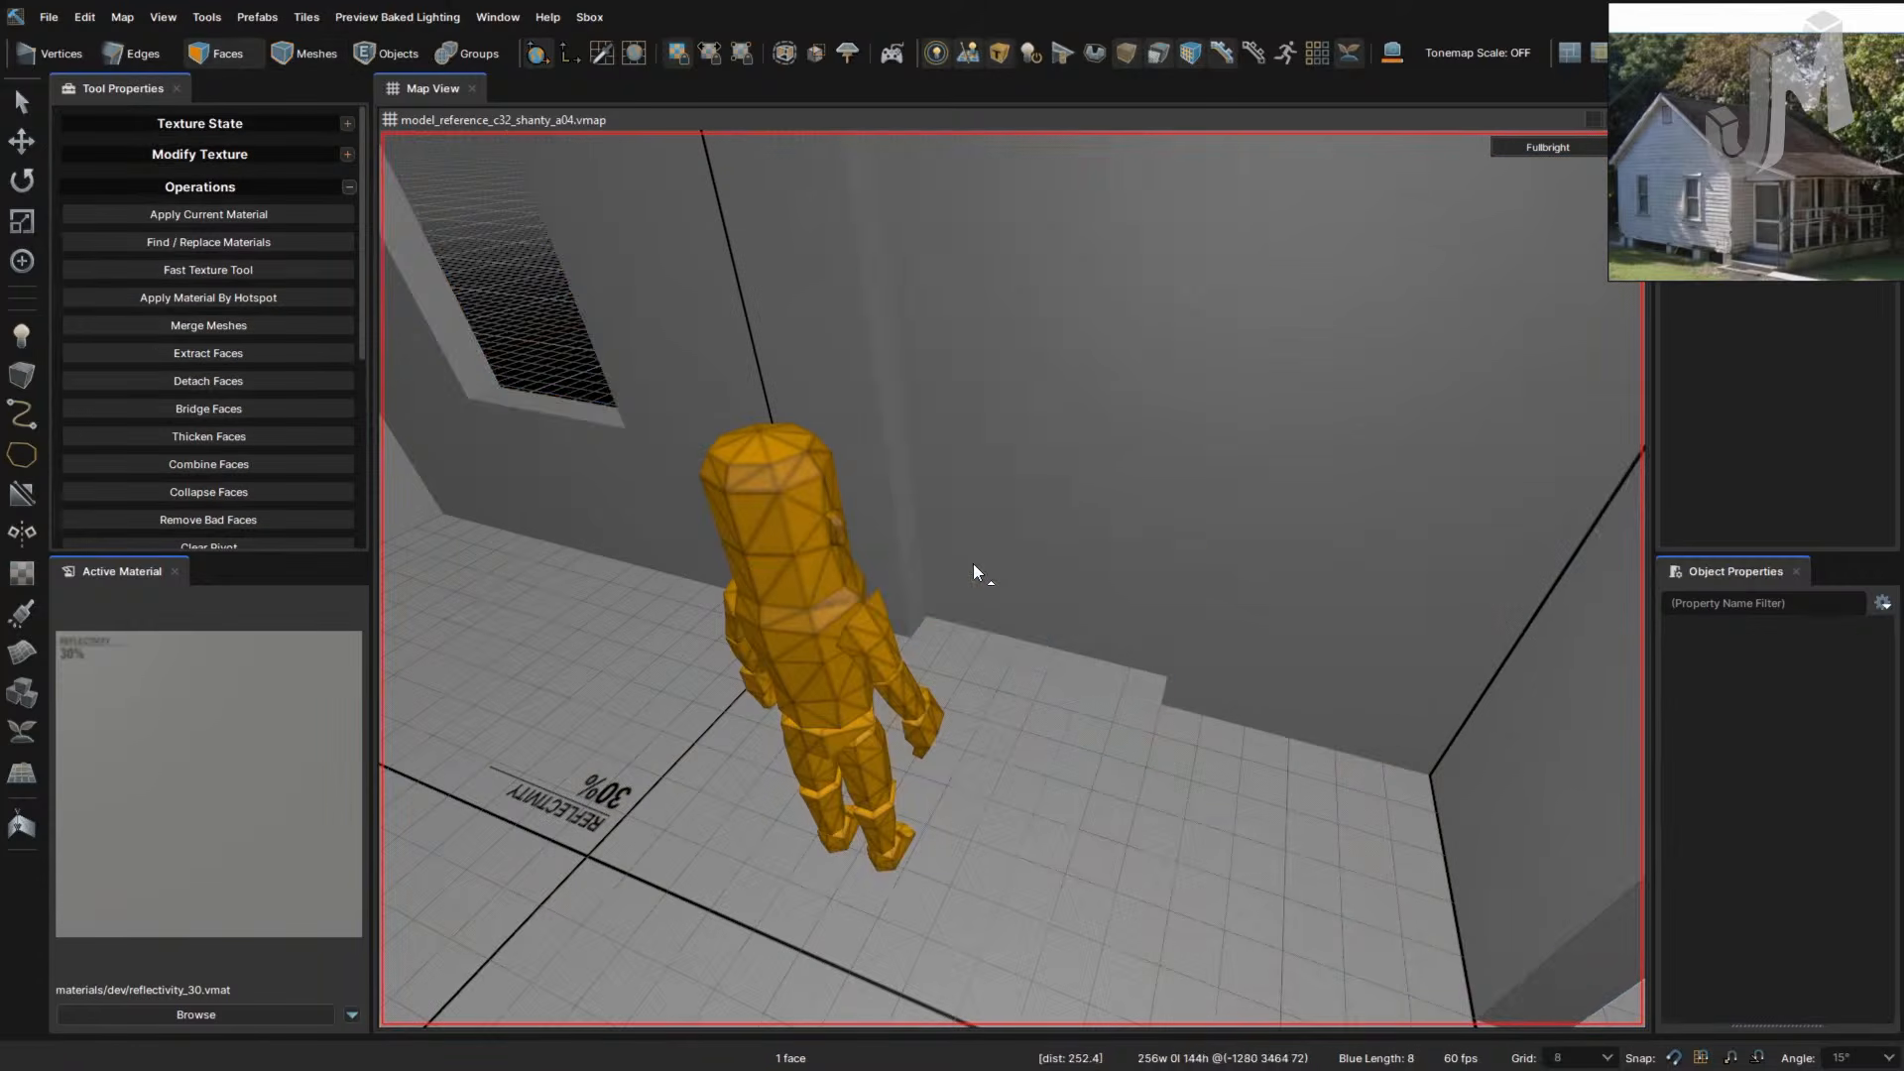
{"action": "left_click", "coordinate": [982, 597]}
{"action": "right_click_drag", "start_coordinate": [971, 610], "coordinate": [997, 600]}
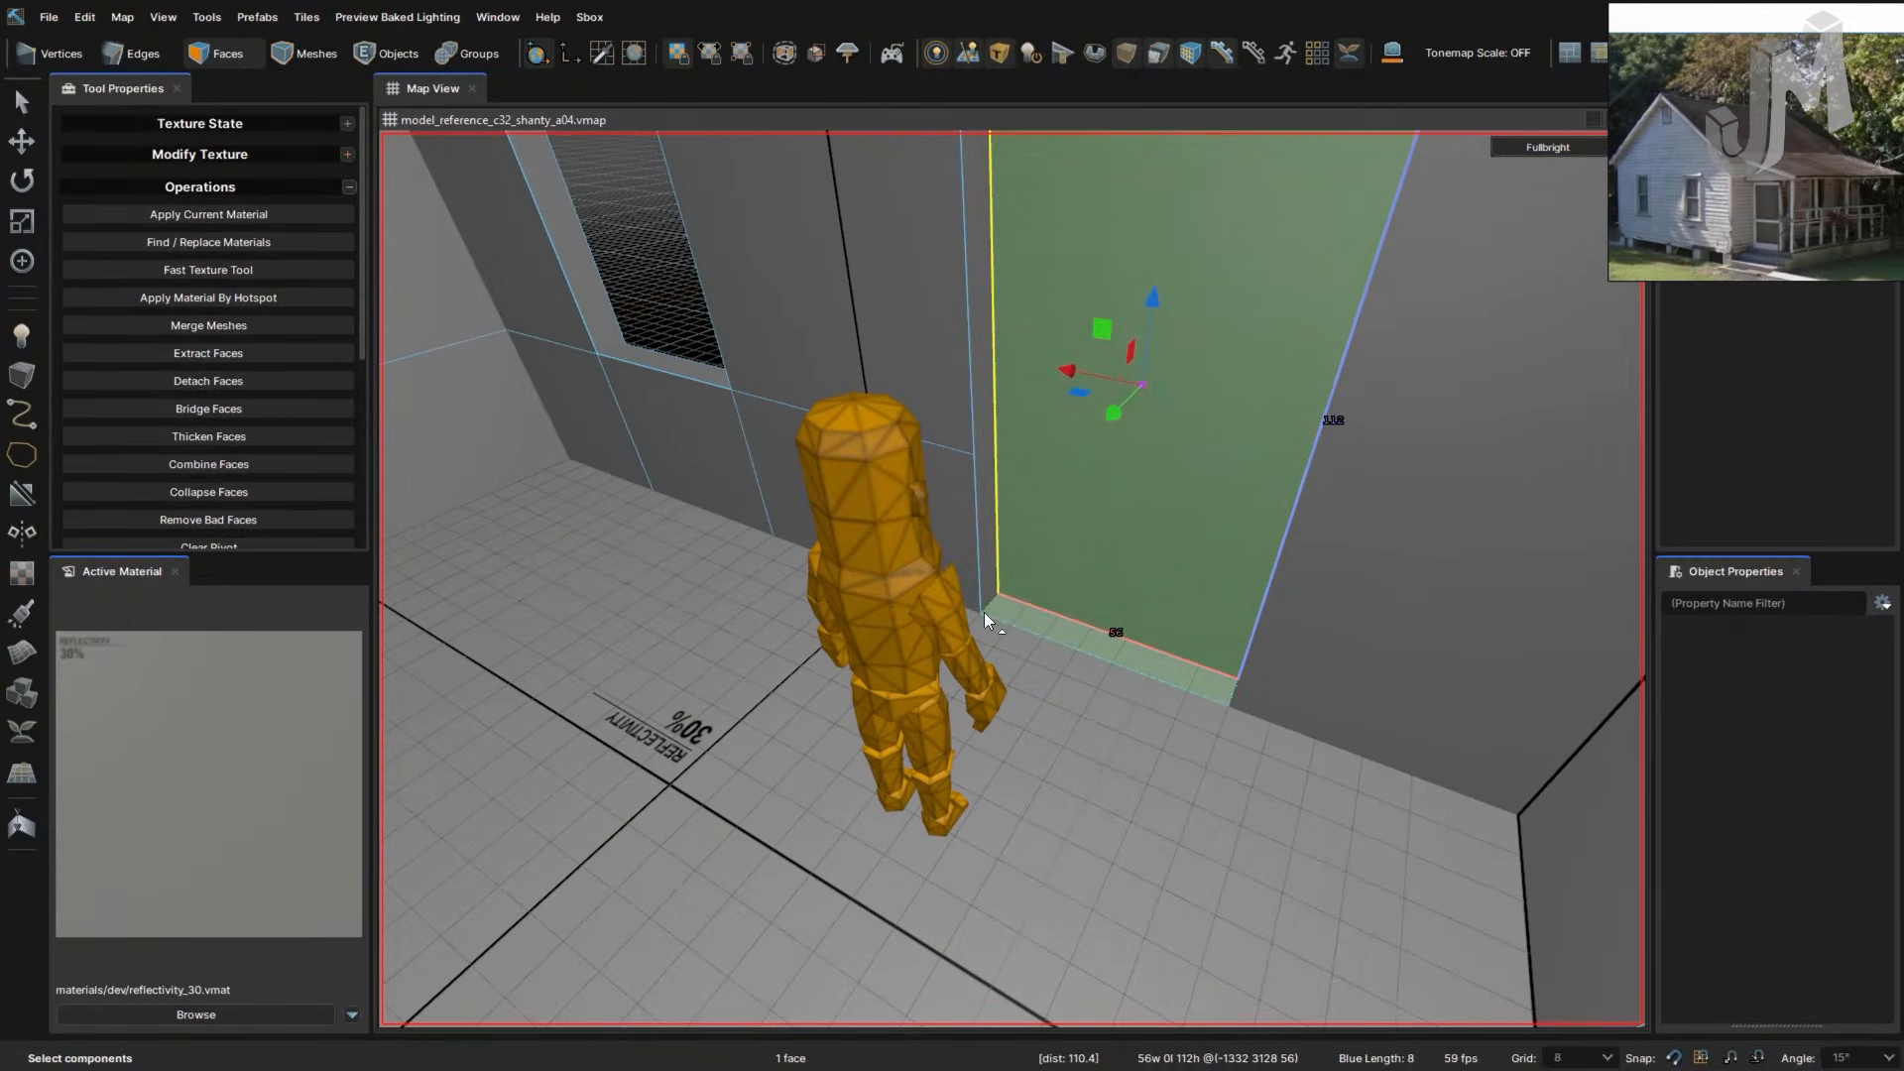
- Cut a vertical edge into the wall from a point at its top edge
{"action": "key", "text": "c"}
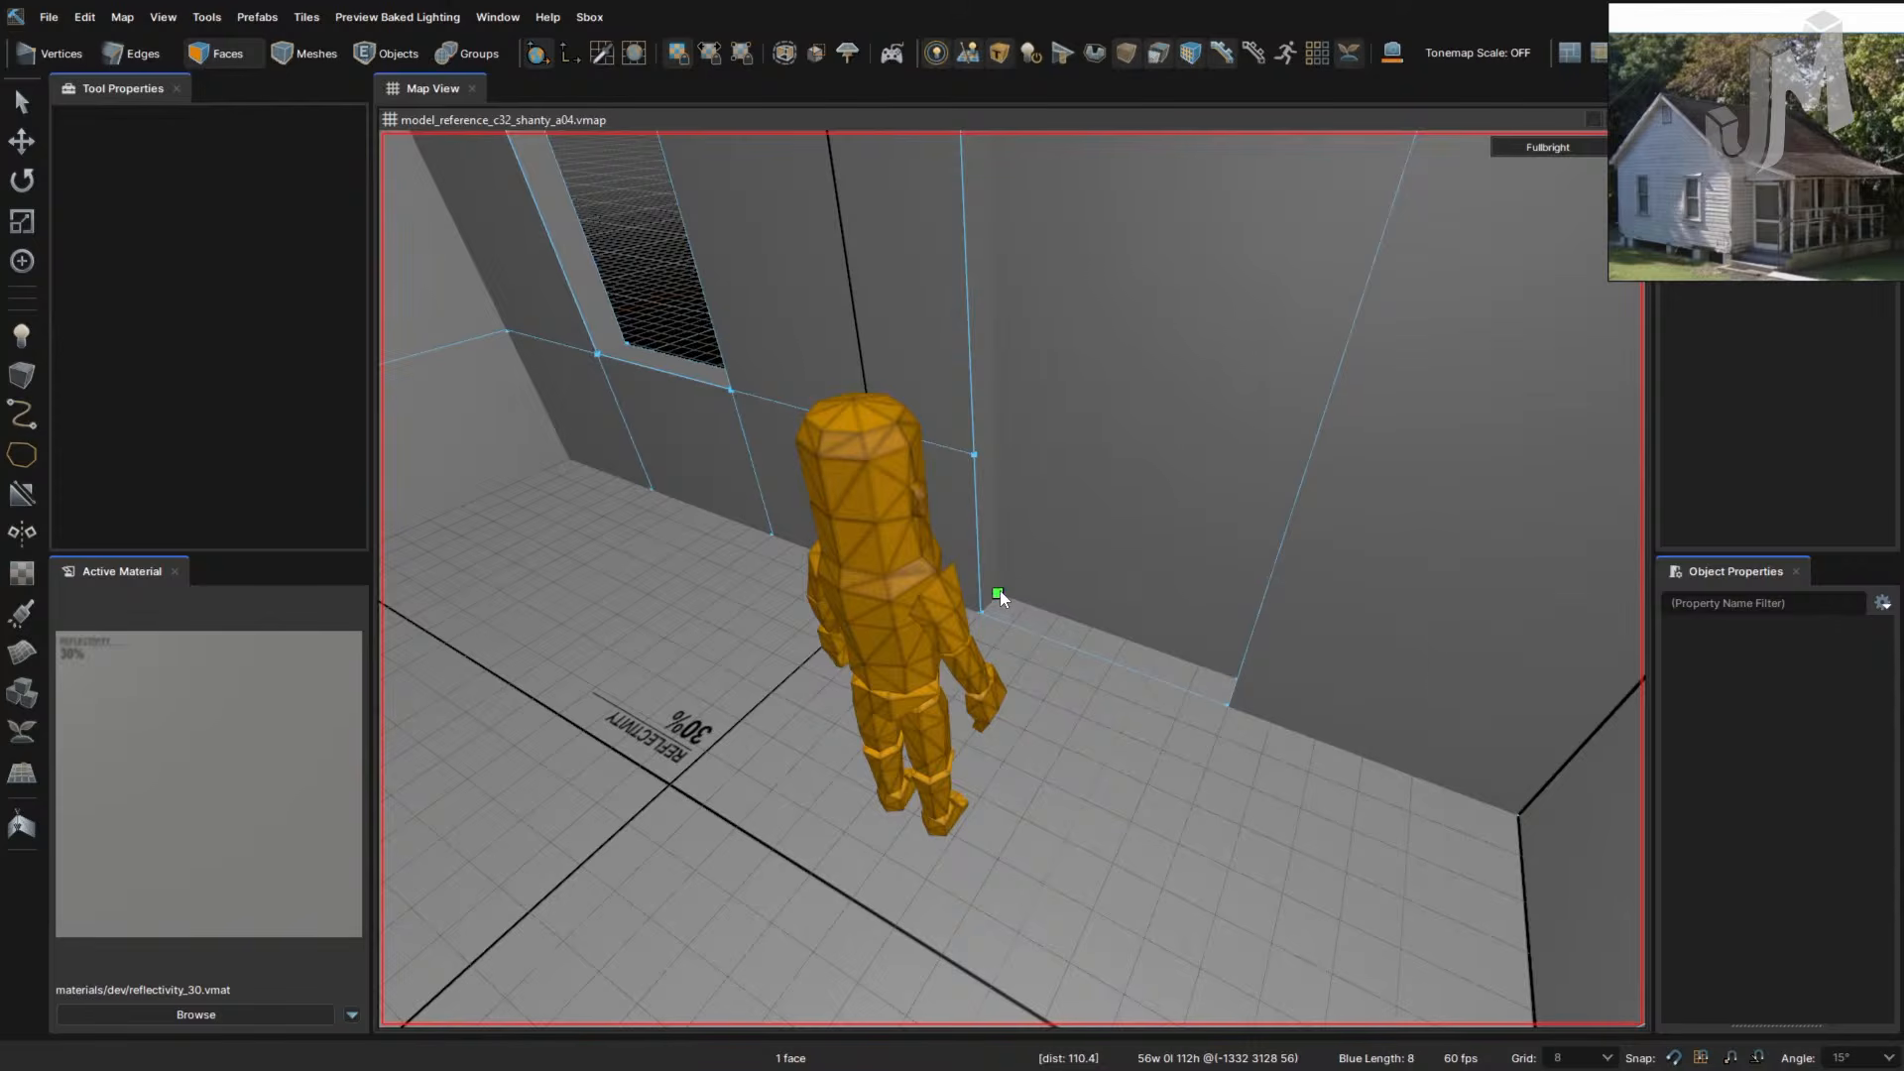
{"action": "mouse_move", "coordinate": [994, 311]}
{"action": "right_mouse_down"}
{"action": "mouse_move", "coordinate": [1042, 407]}
{"action": "mouse_move", "coordinate": [980, 335]}
{"action": "right_mouse_up"}
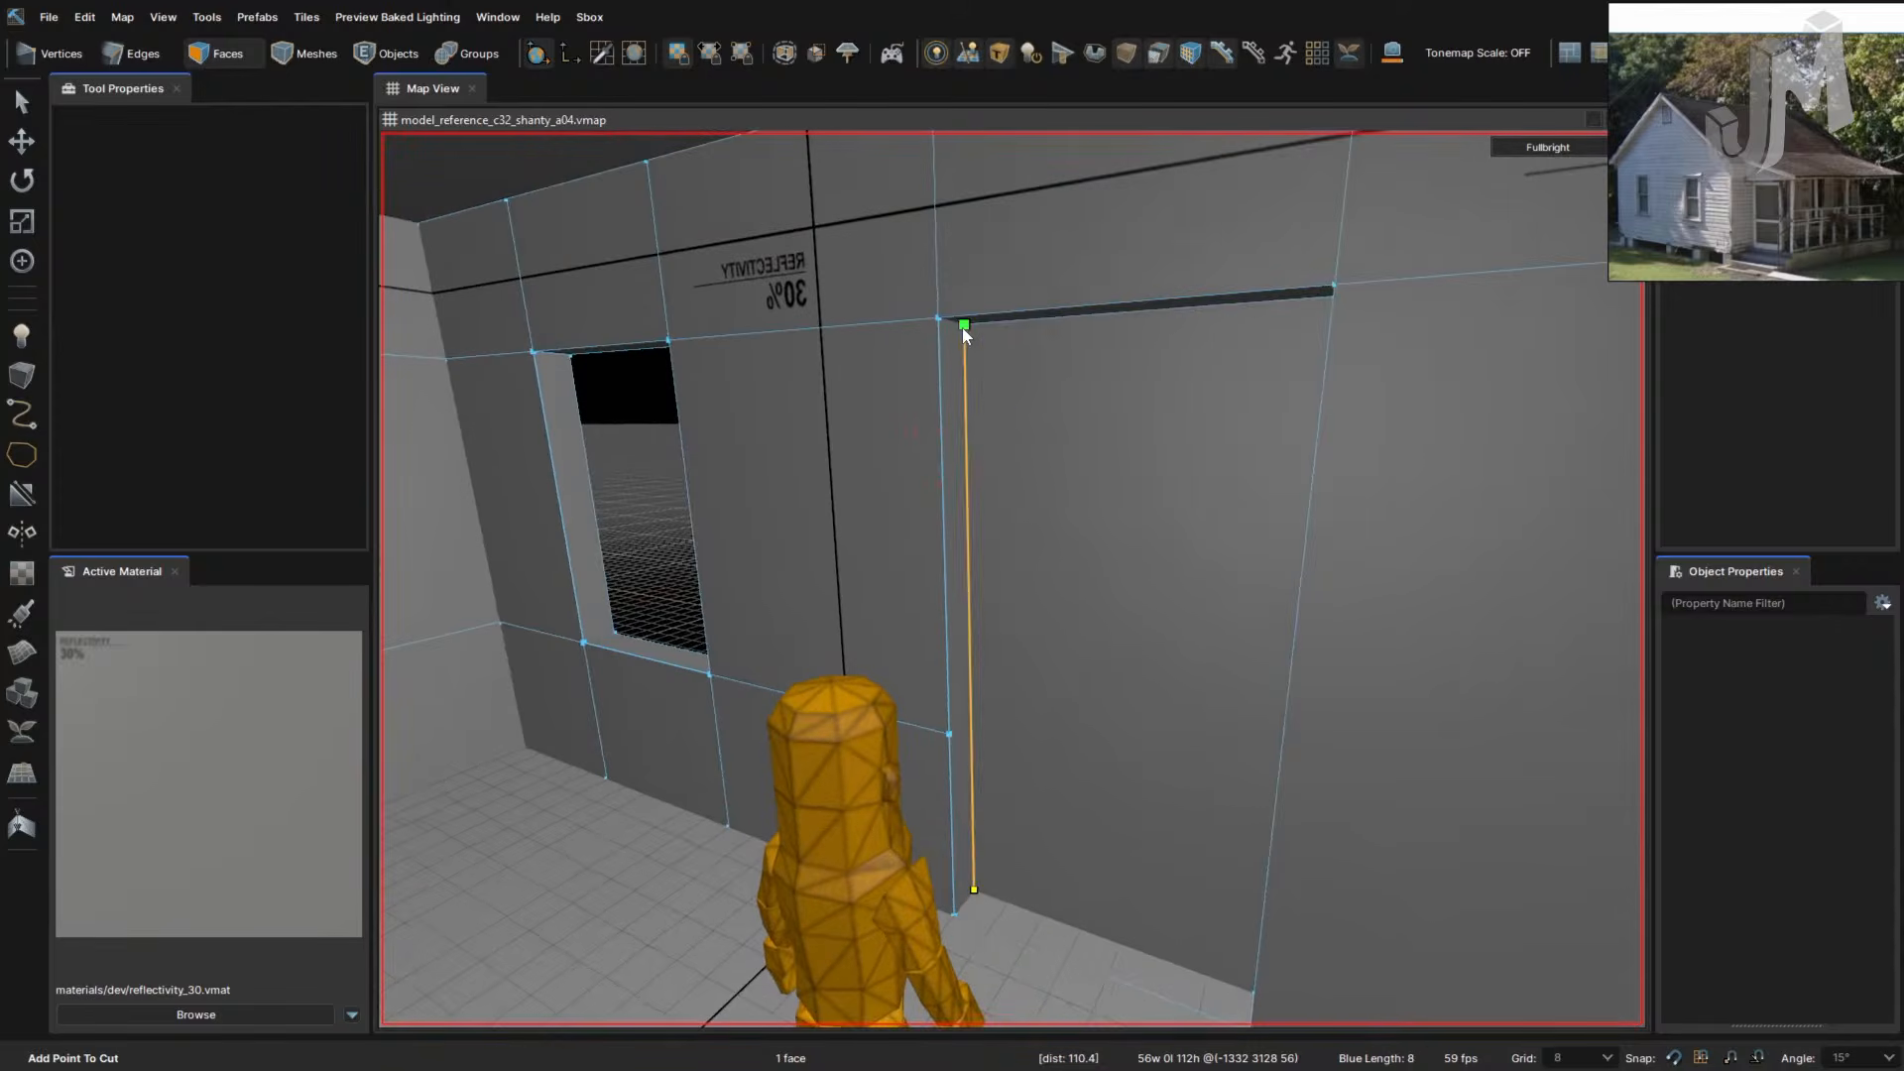
{"action": "left_click", "coordinate": [961, 327]}
{"action": "mouse_move", "coordinate": [1077, 374]}
{"action": "right_mouse_down"}
{"action": "mouse_move", "coordinate": [1062, 370]}
{"action": "mouse_move", "coordinate": [1103, 352]}
{"action": "right_mouse_up"}
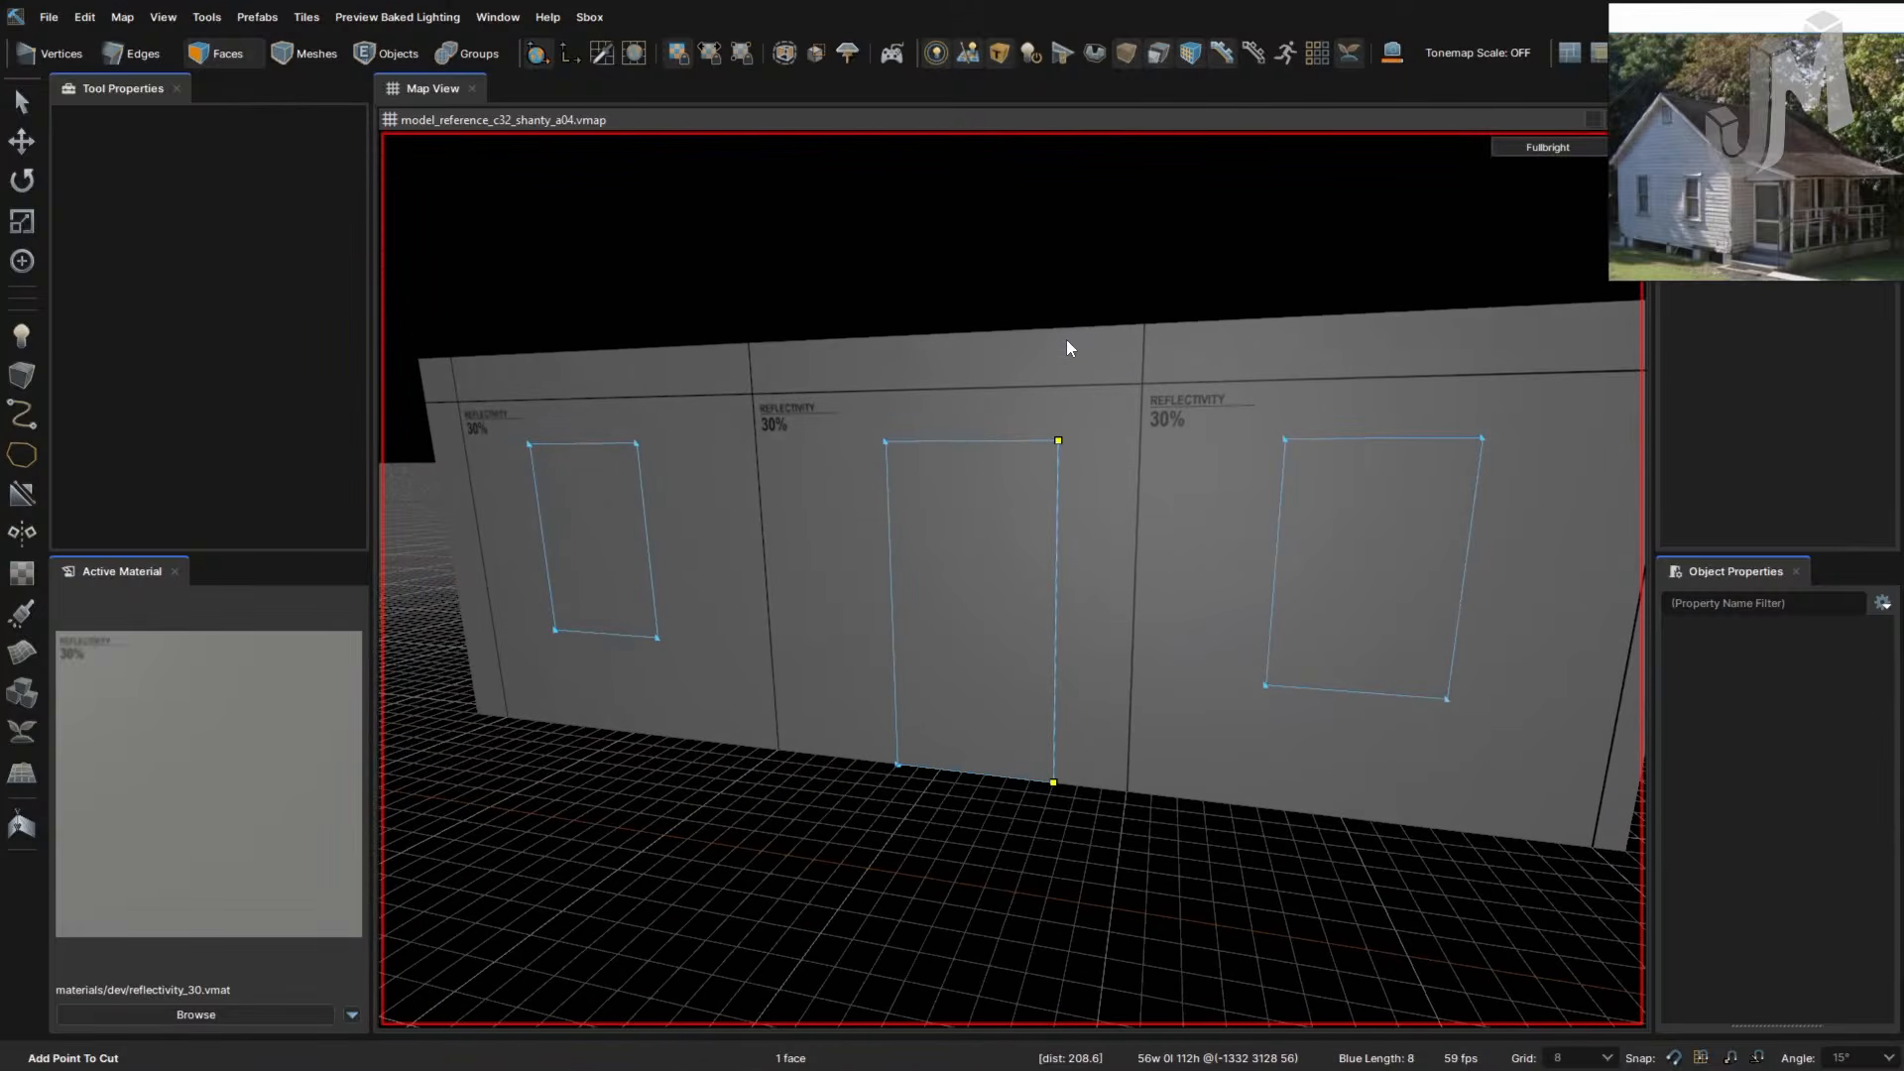
{"action": "right_click_drag", "start_coordinate": [1047, 480], "coordinate": [1047, 476]}
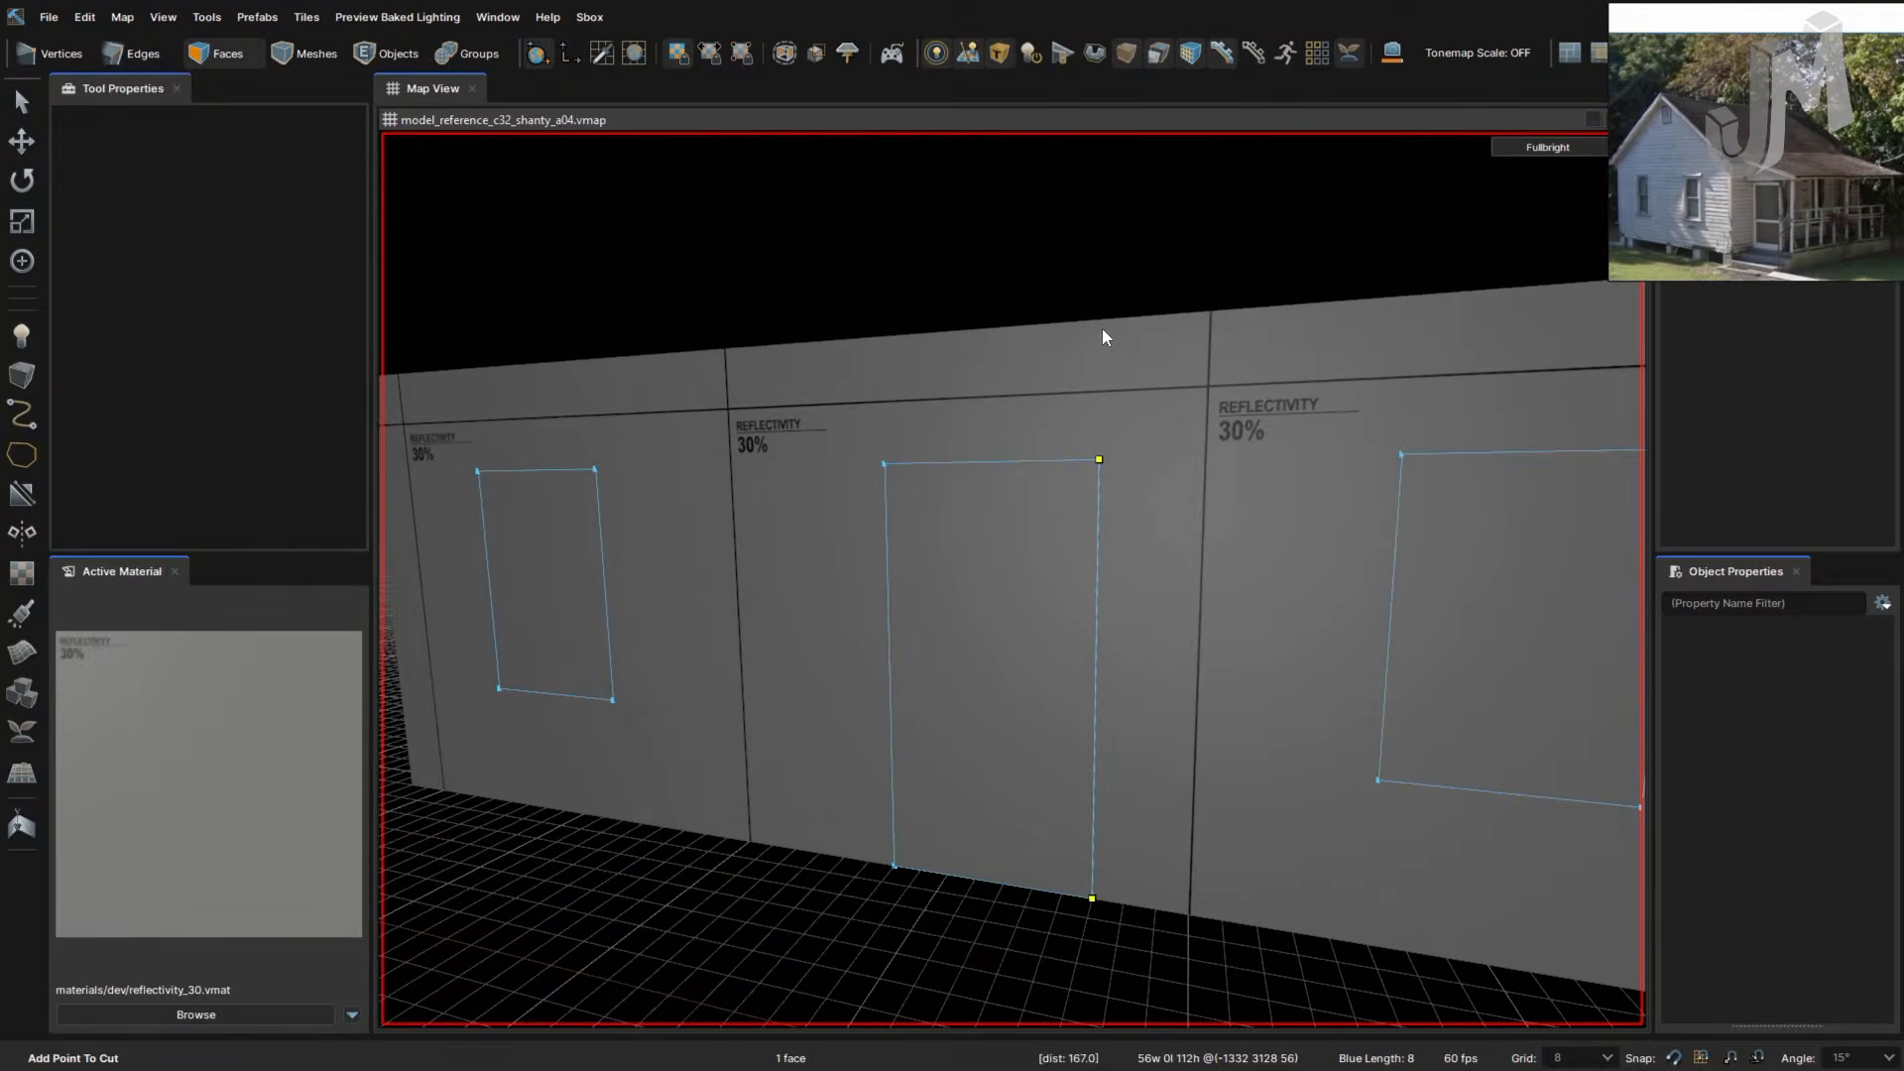
{"action": "key", "text": "Return"}
- Select the door face on the wall
{"action": "right_click_drag", "start_coordinate": [1119, 530], "coordinate": [1098, 674]}
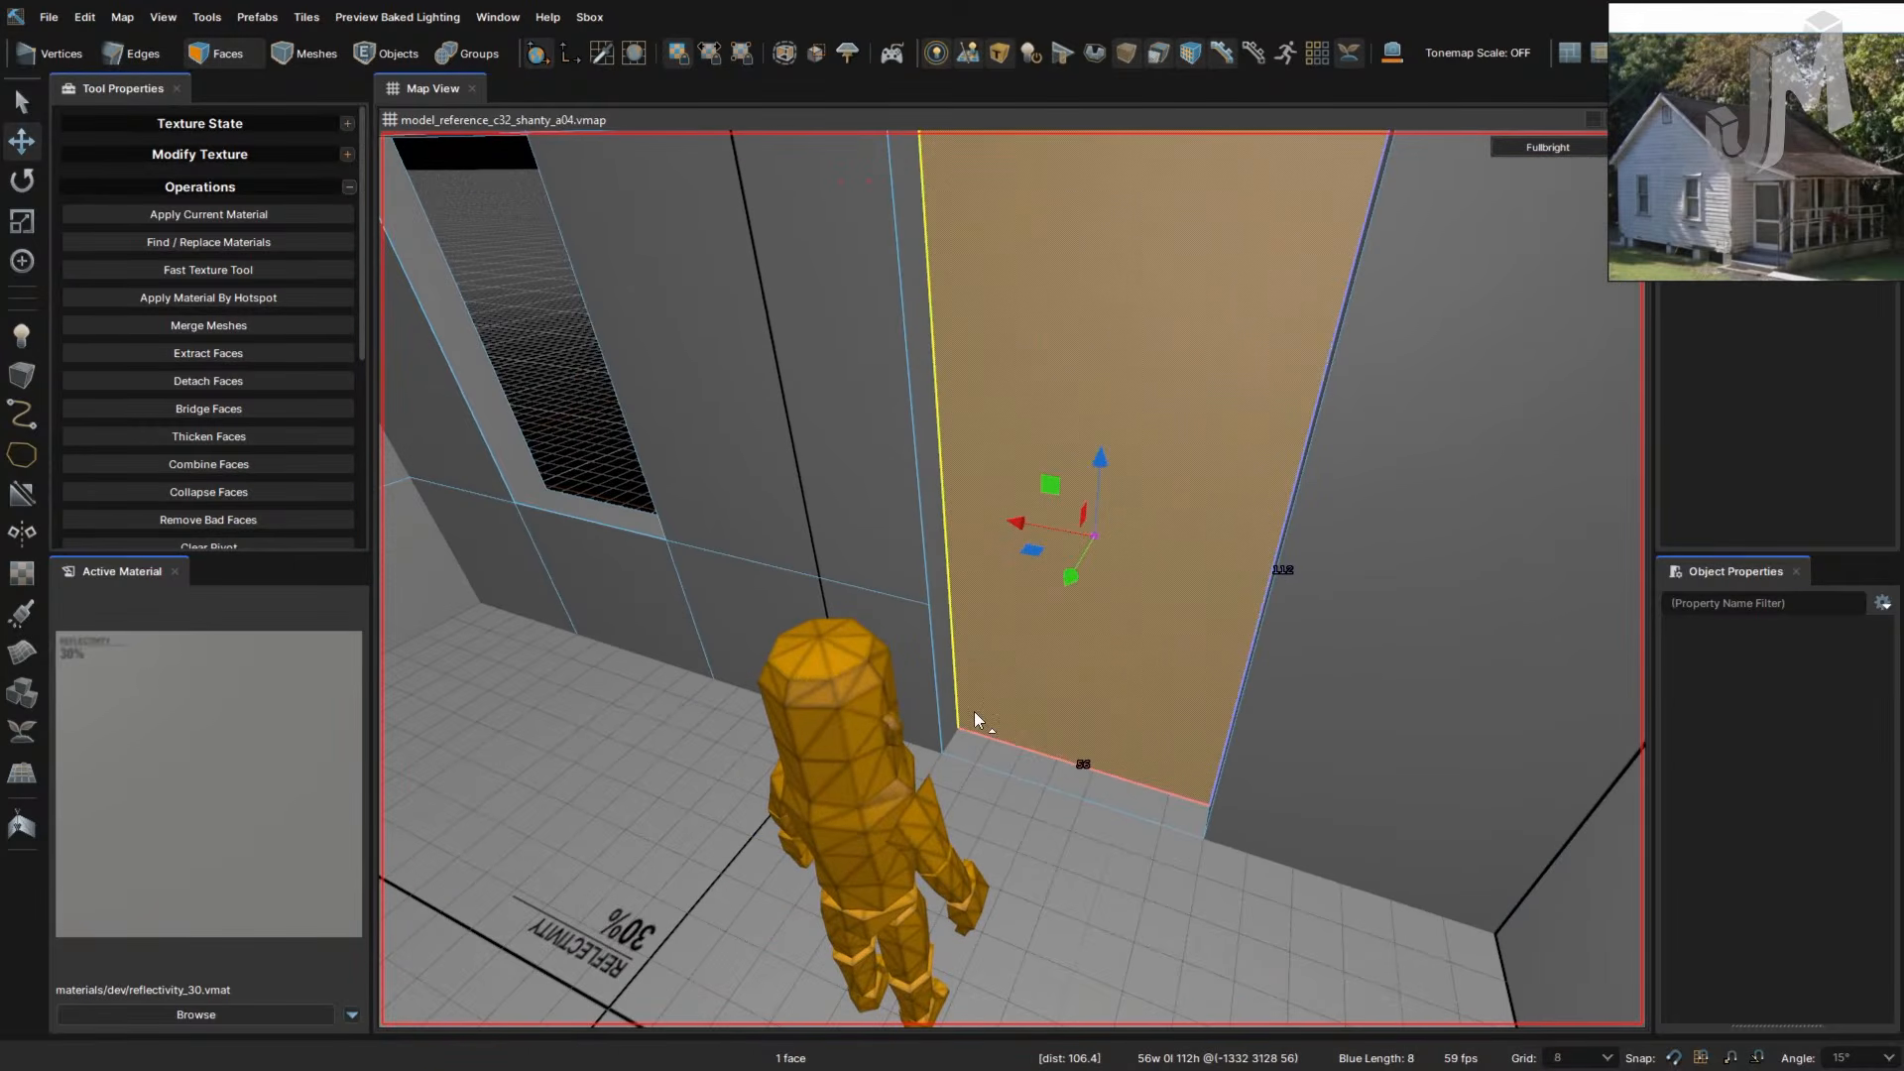
{"action": "left_click", "coordinate": [997, 758]}
{"action": "left_click", "coordinate": [1051, 597]}
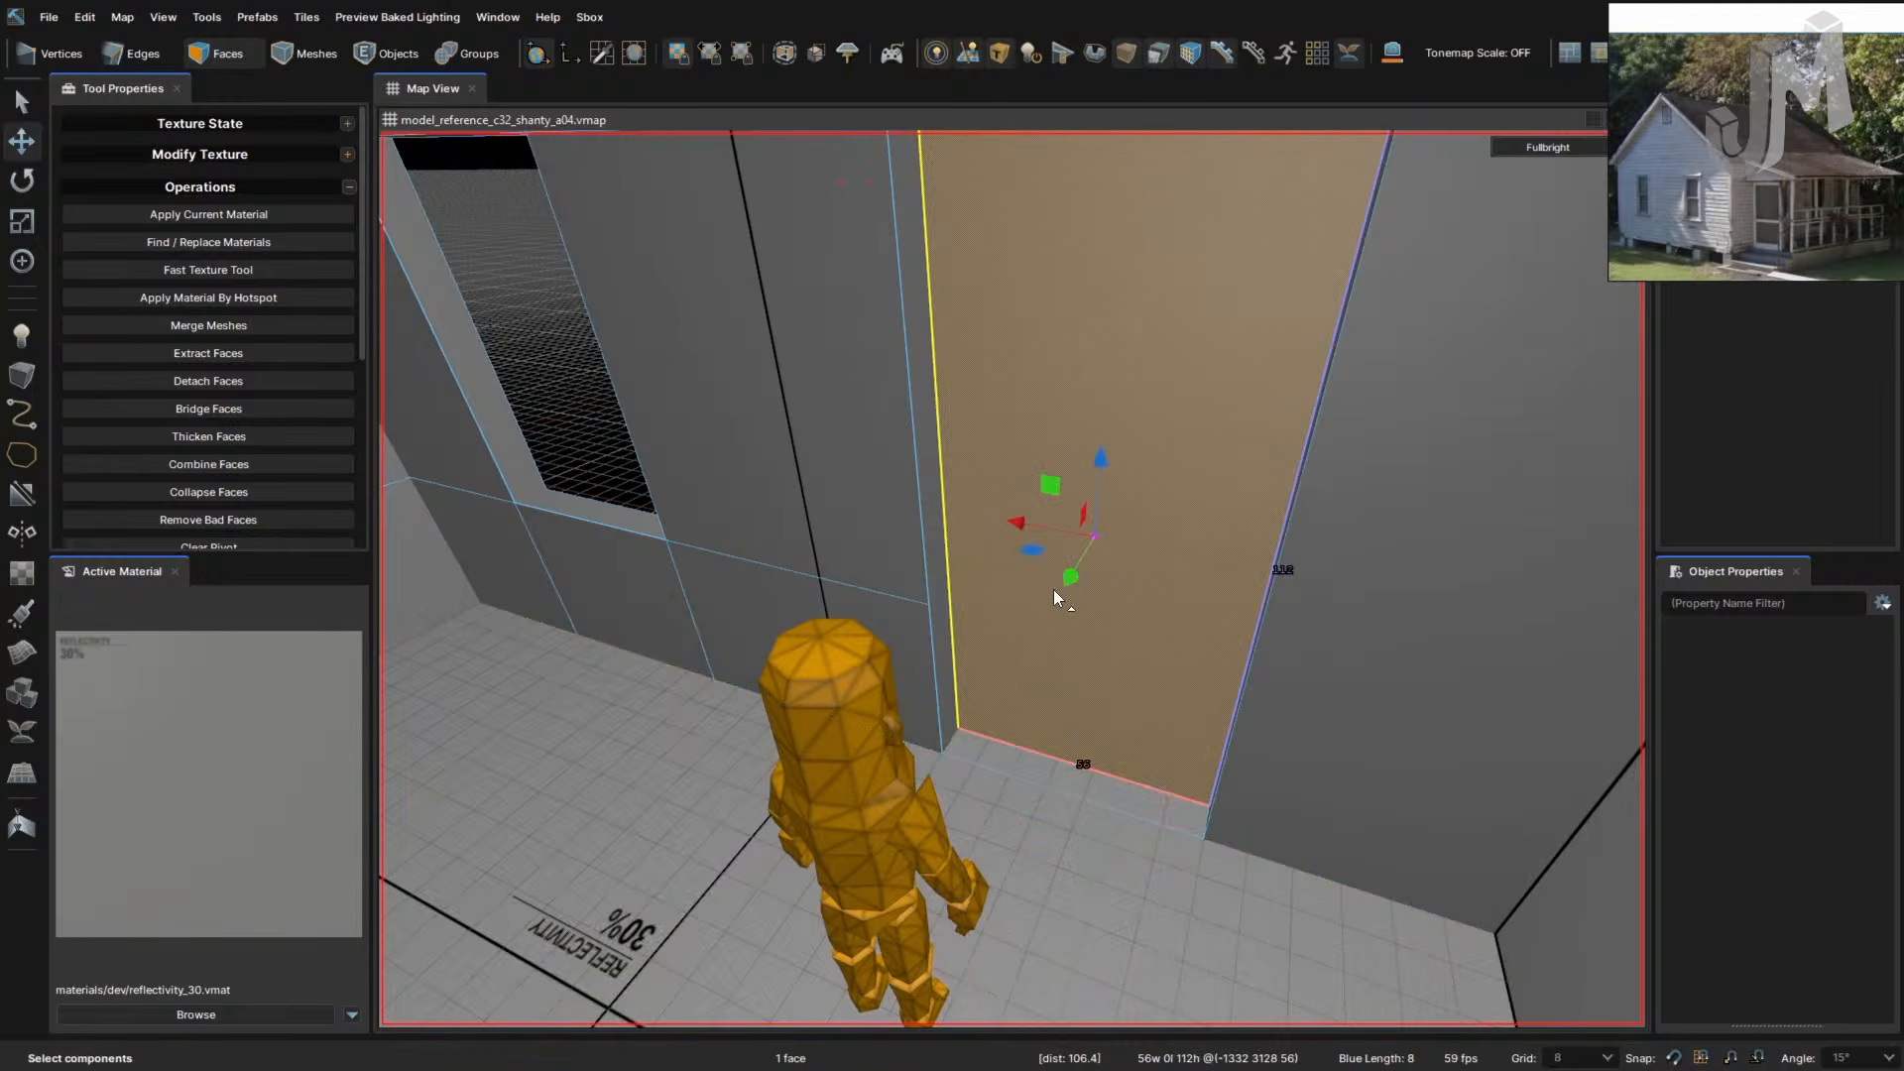
{"action": "right_click_drag", "start_coordinate": [1063, 583], "coordinate": [1093, 590]}
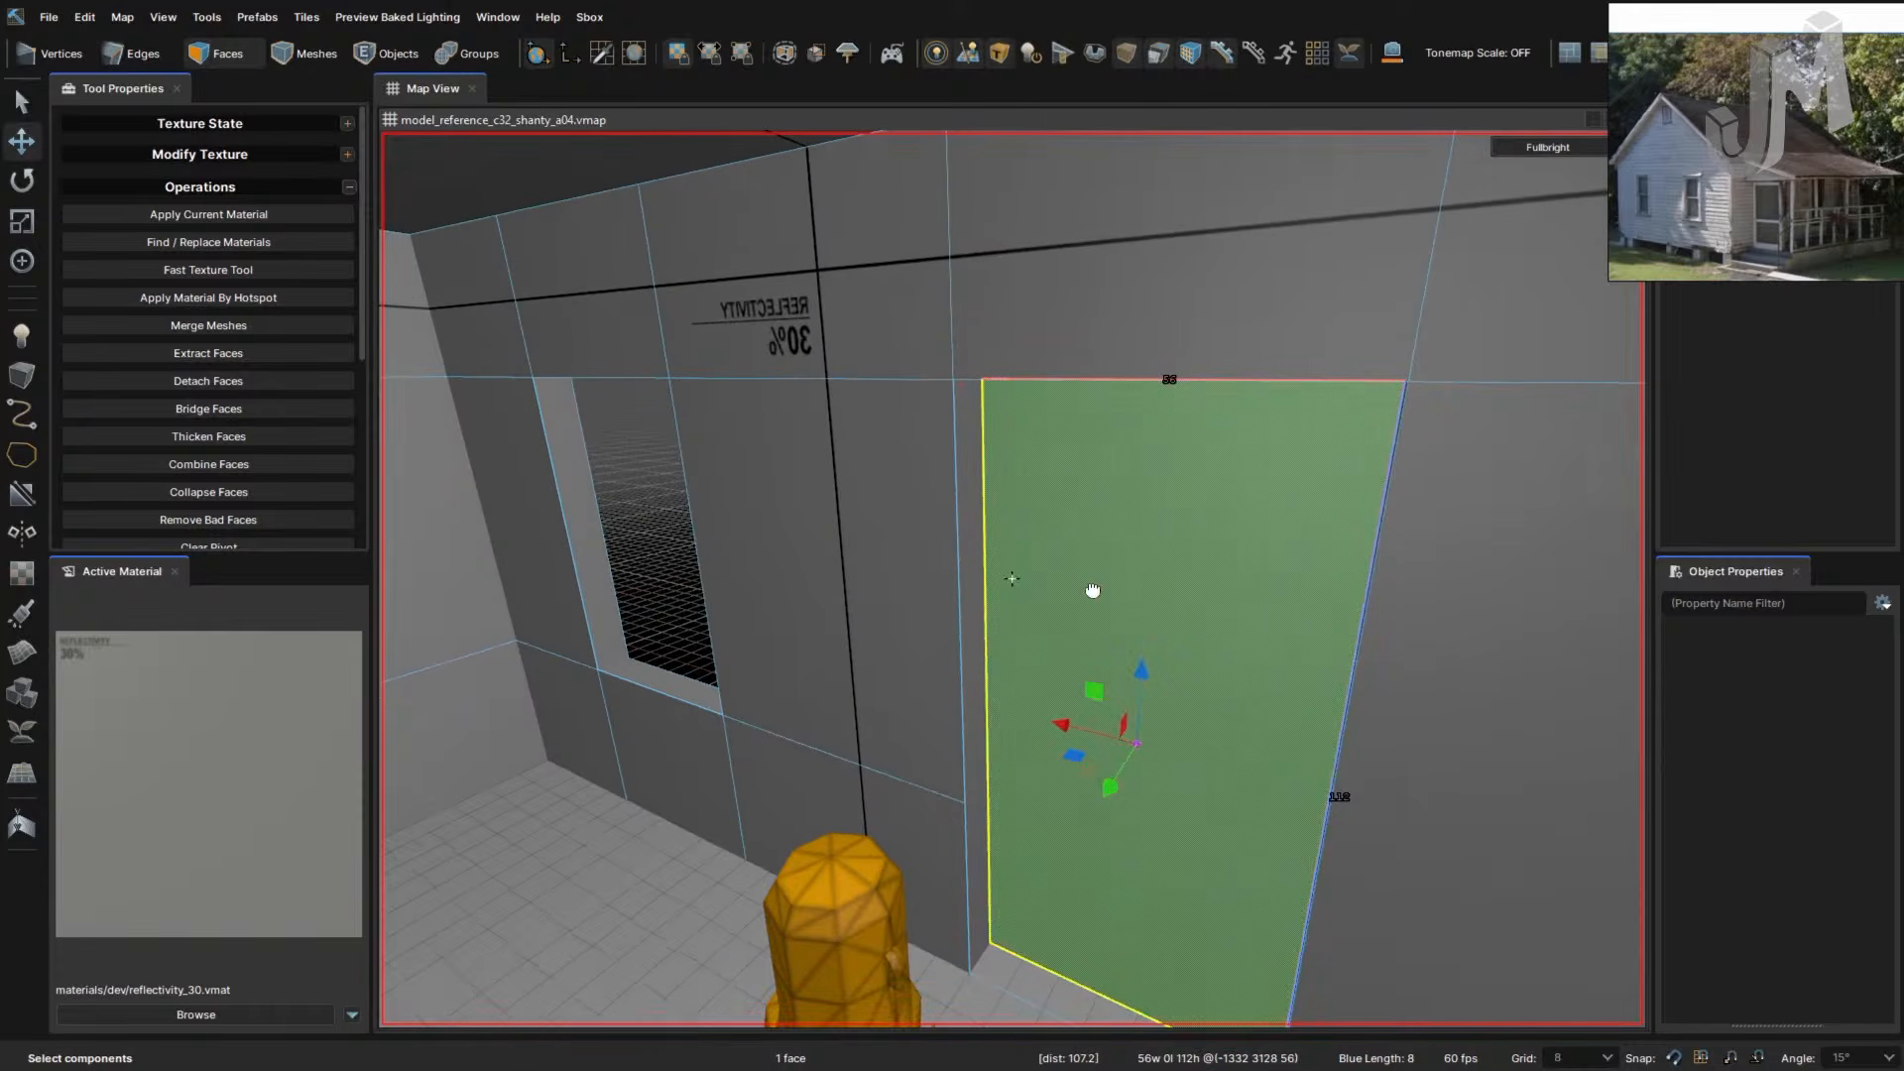
{"action": "right_click_drag", "start_coordinate": [1097, 700], "coordinate": [1287, 704]}
- Cut a vertical edge from the wall's bottom edge up to its top edge
{"action": "key", "text": "c"}
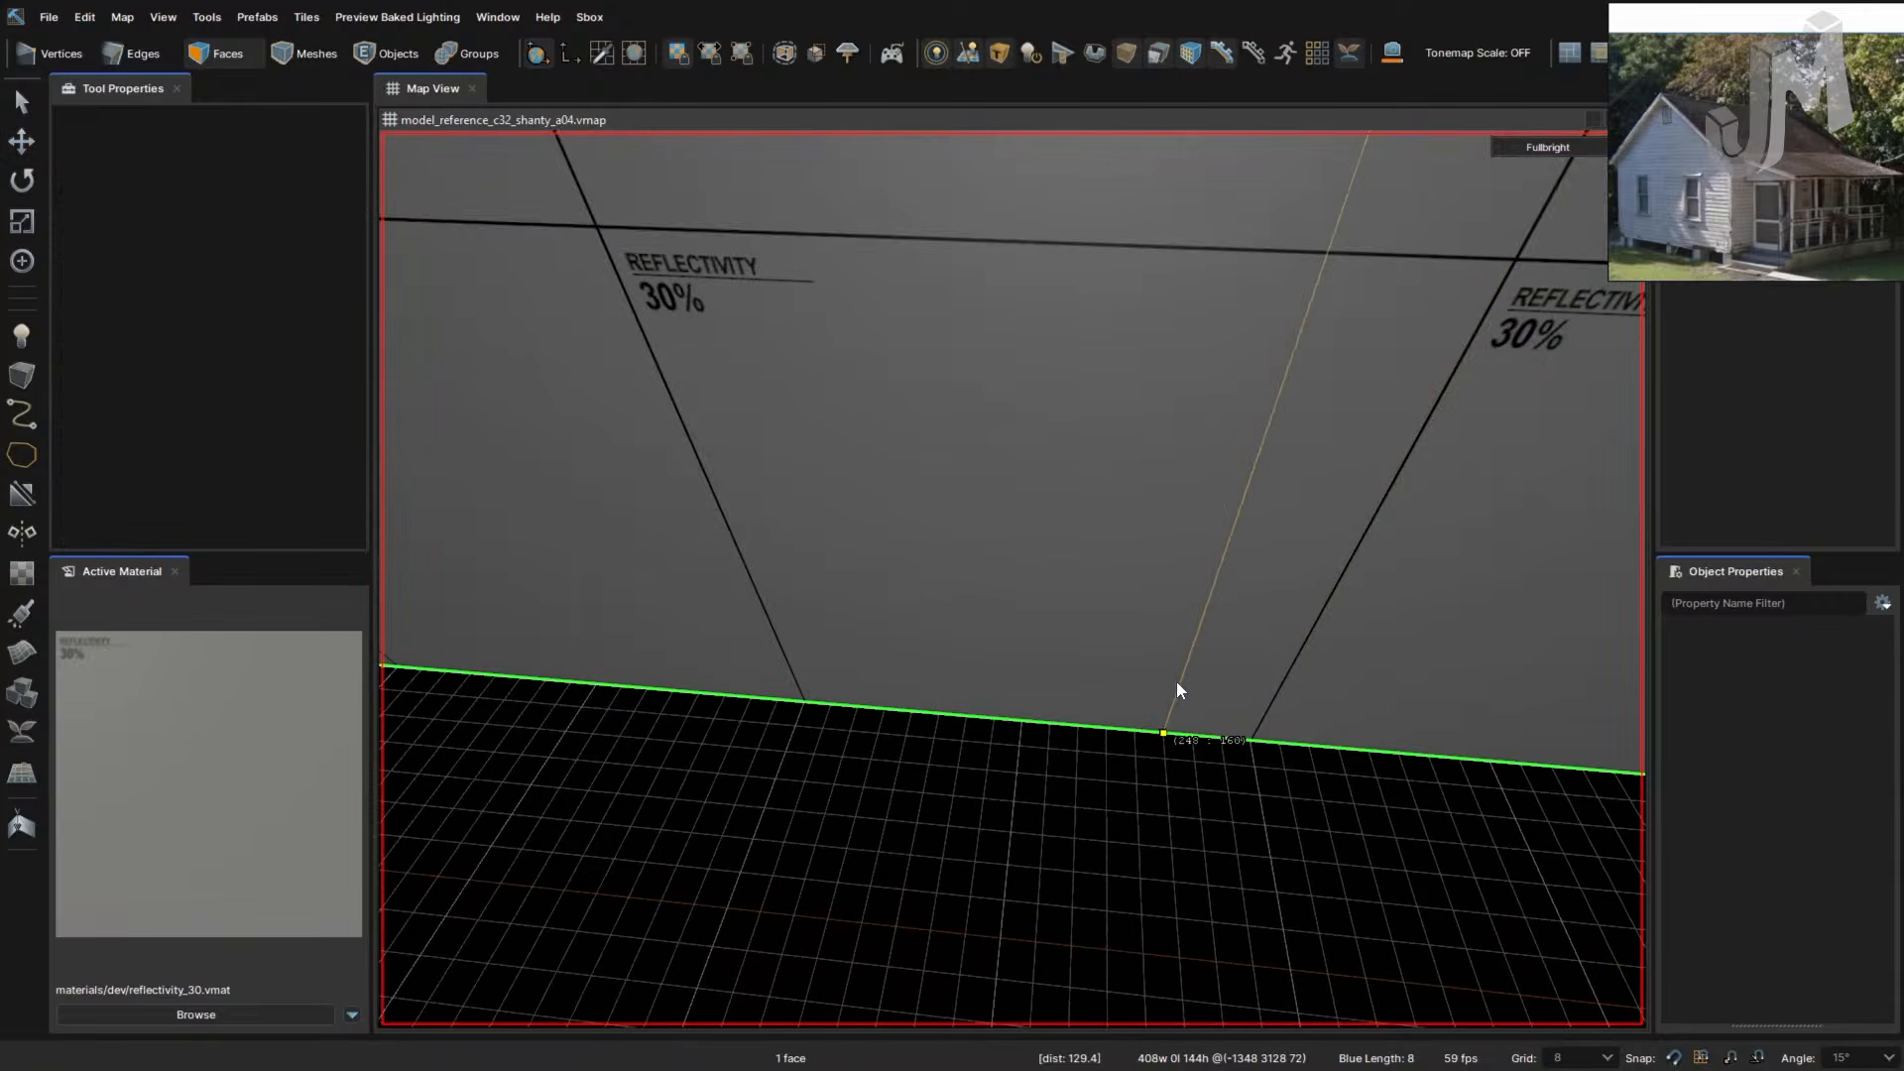
{"action": "right_click_drag", "start_coordinate": [1131, 724], "coordinate": [1094, 581]}
{"action": "left_click", "coordinate": [1115, 675]}
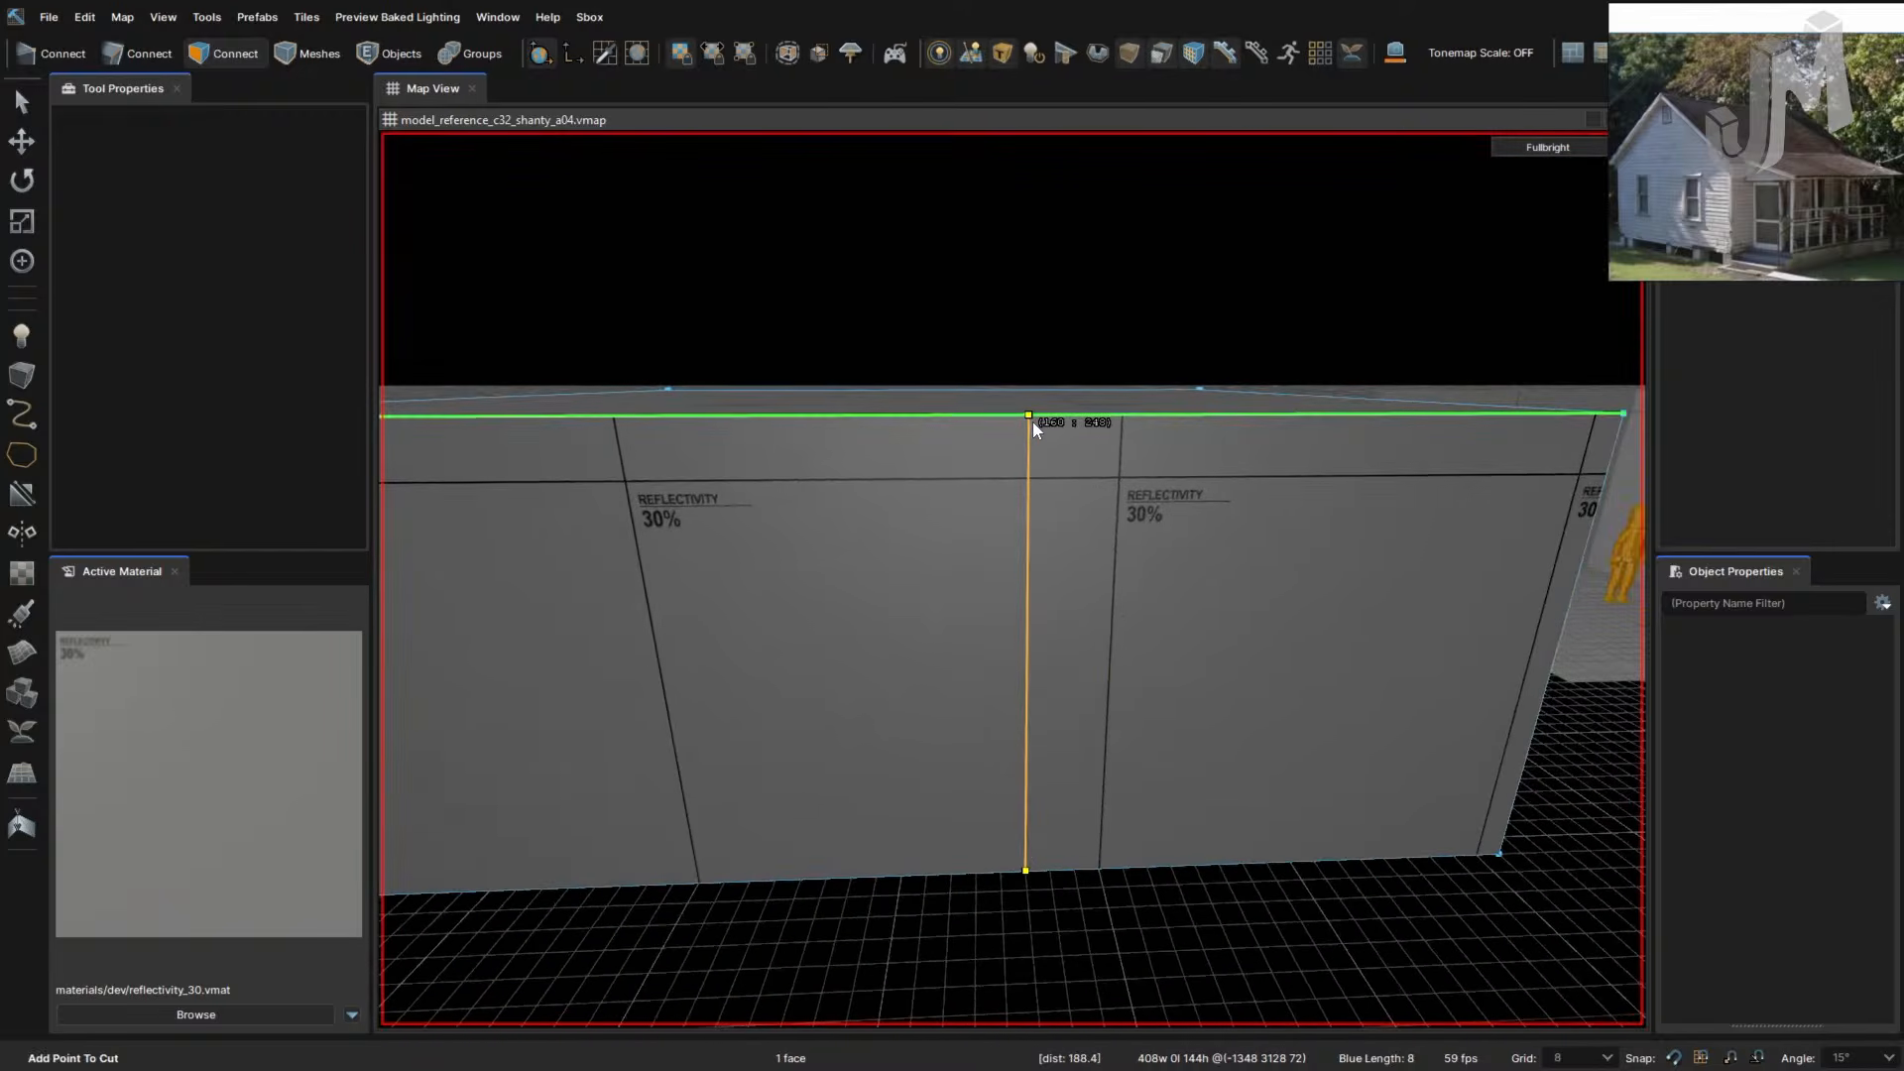
{"action": "right_click_drag", "start_coordinate": [1085, 577], "coordinate": [1290, 584]}
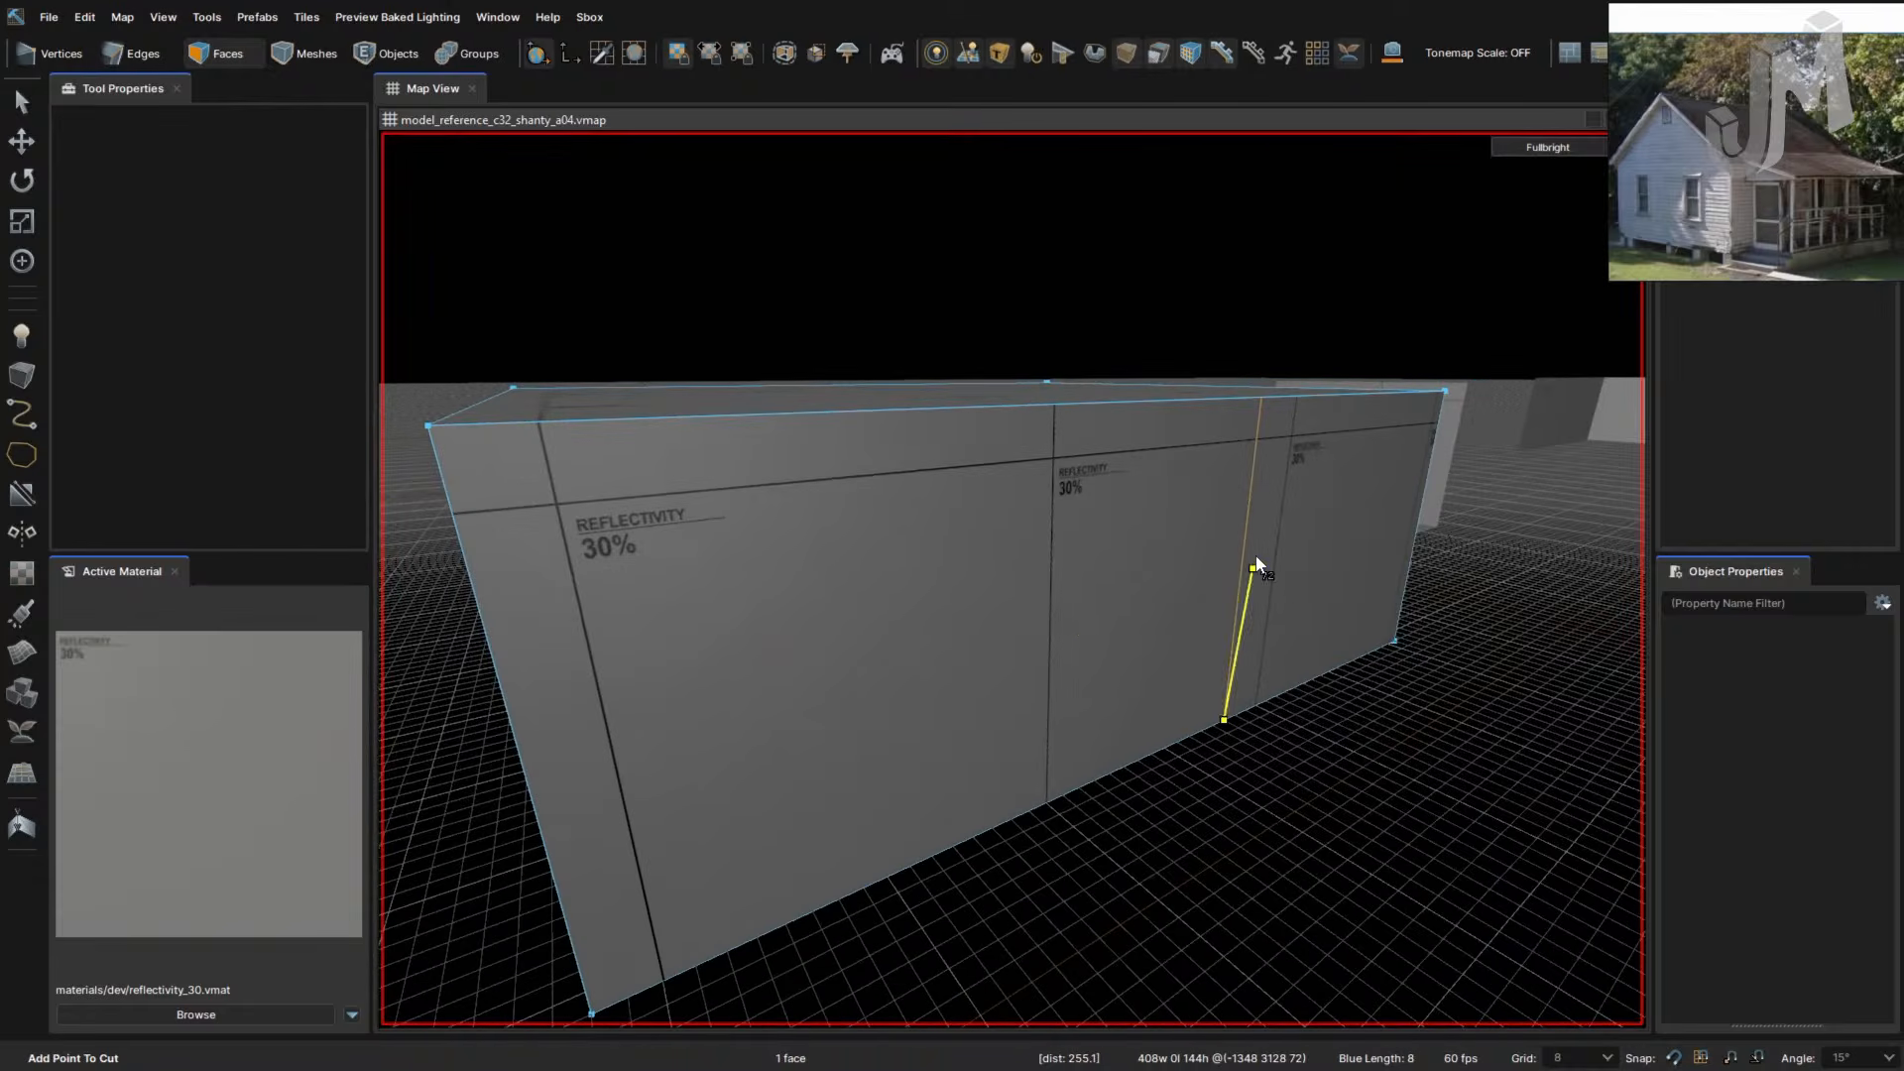
{"action": "key", "text": "d"}
{"action": "key", "text": "w"}
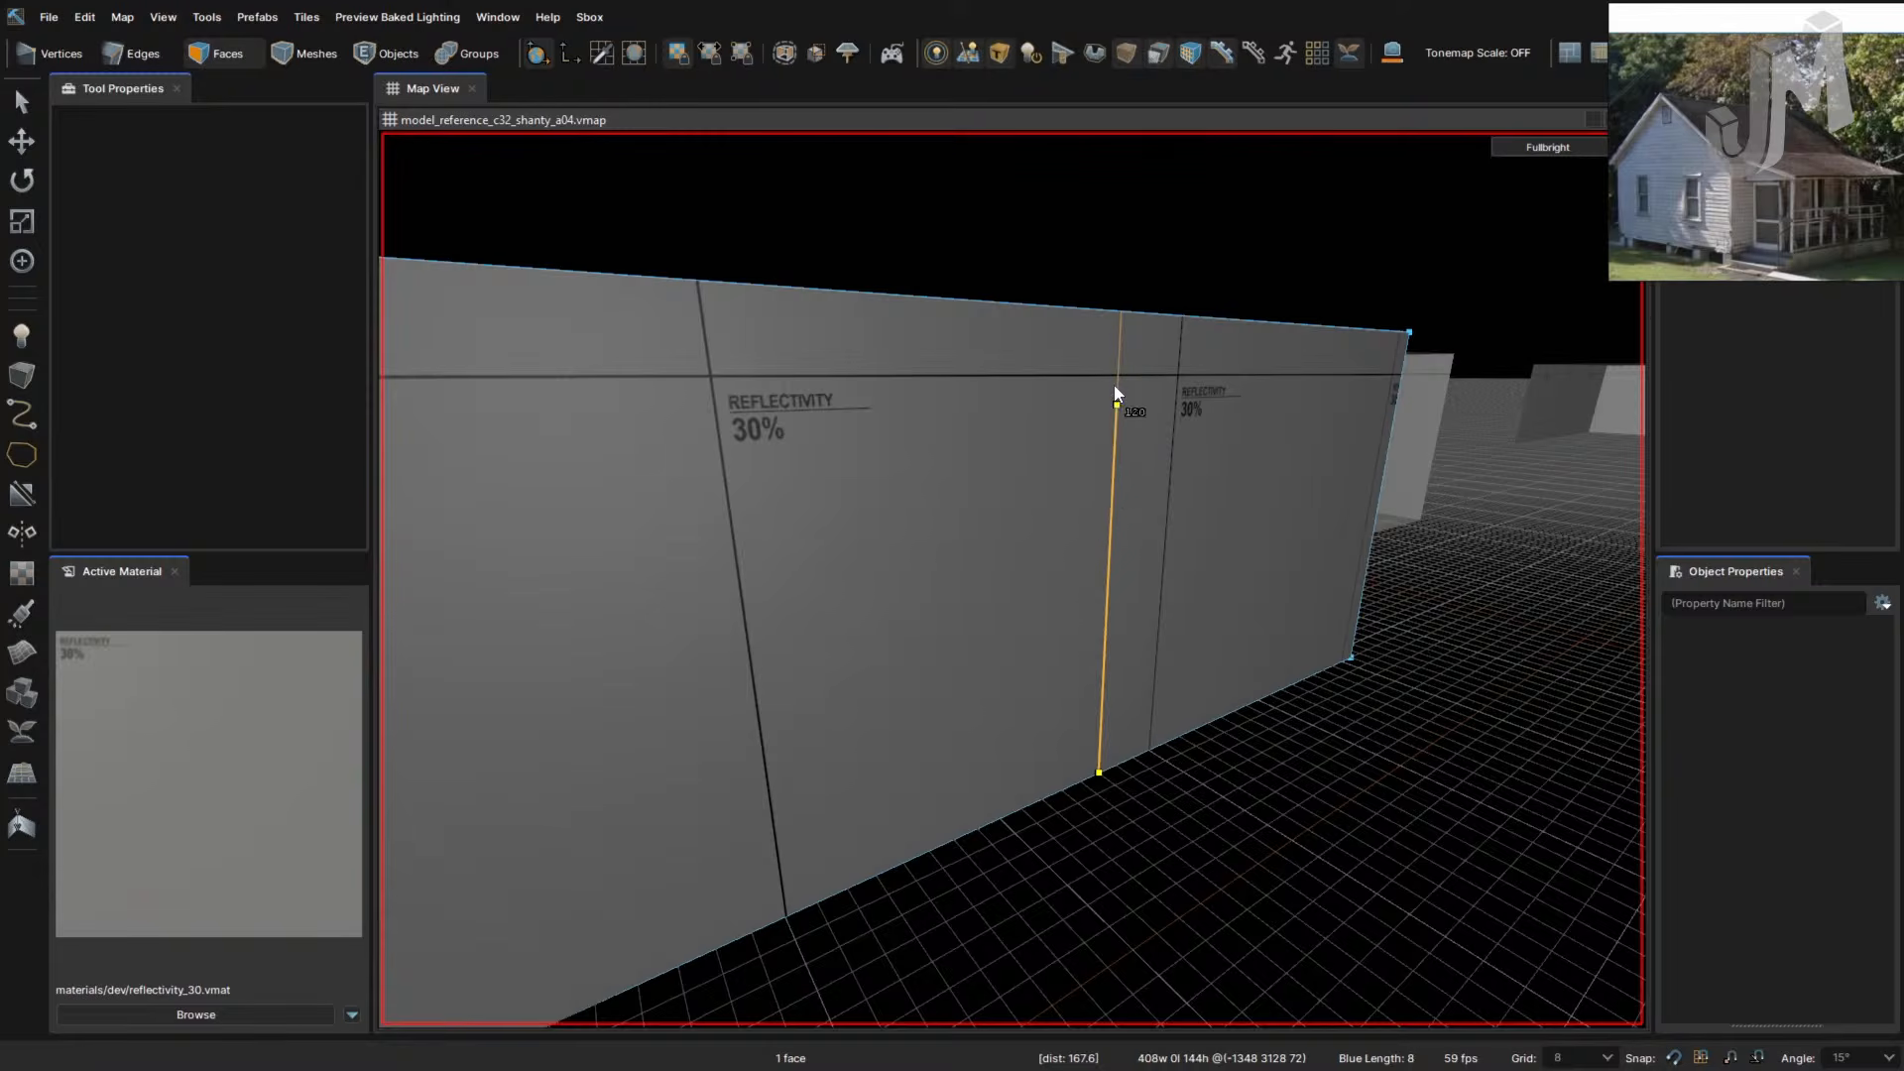
{"action": "left_click", "coordinate": [1122, 313]}
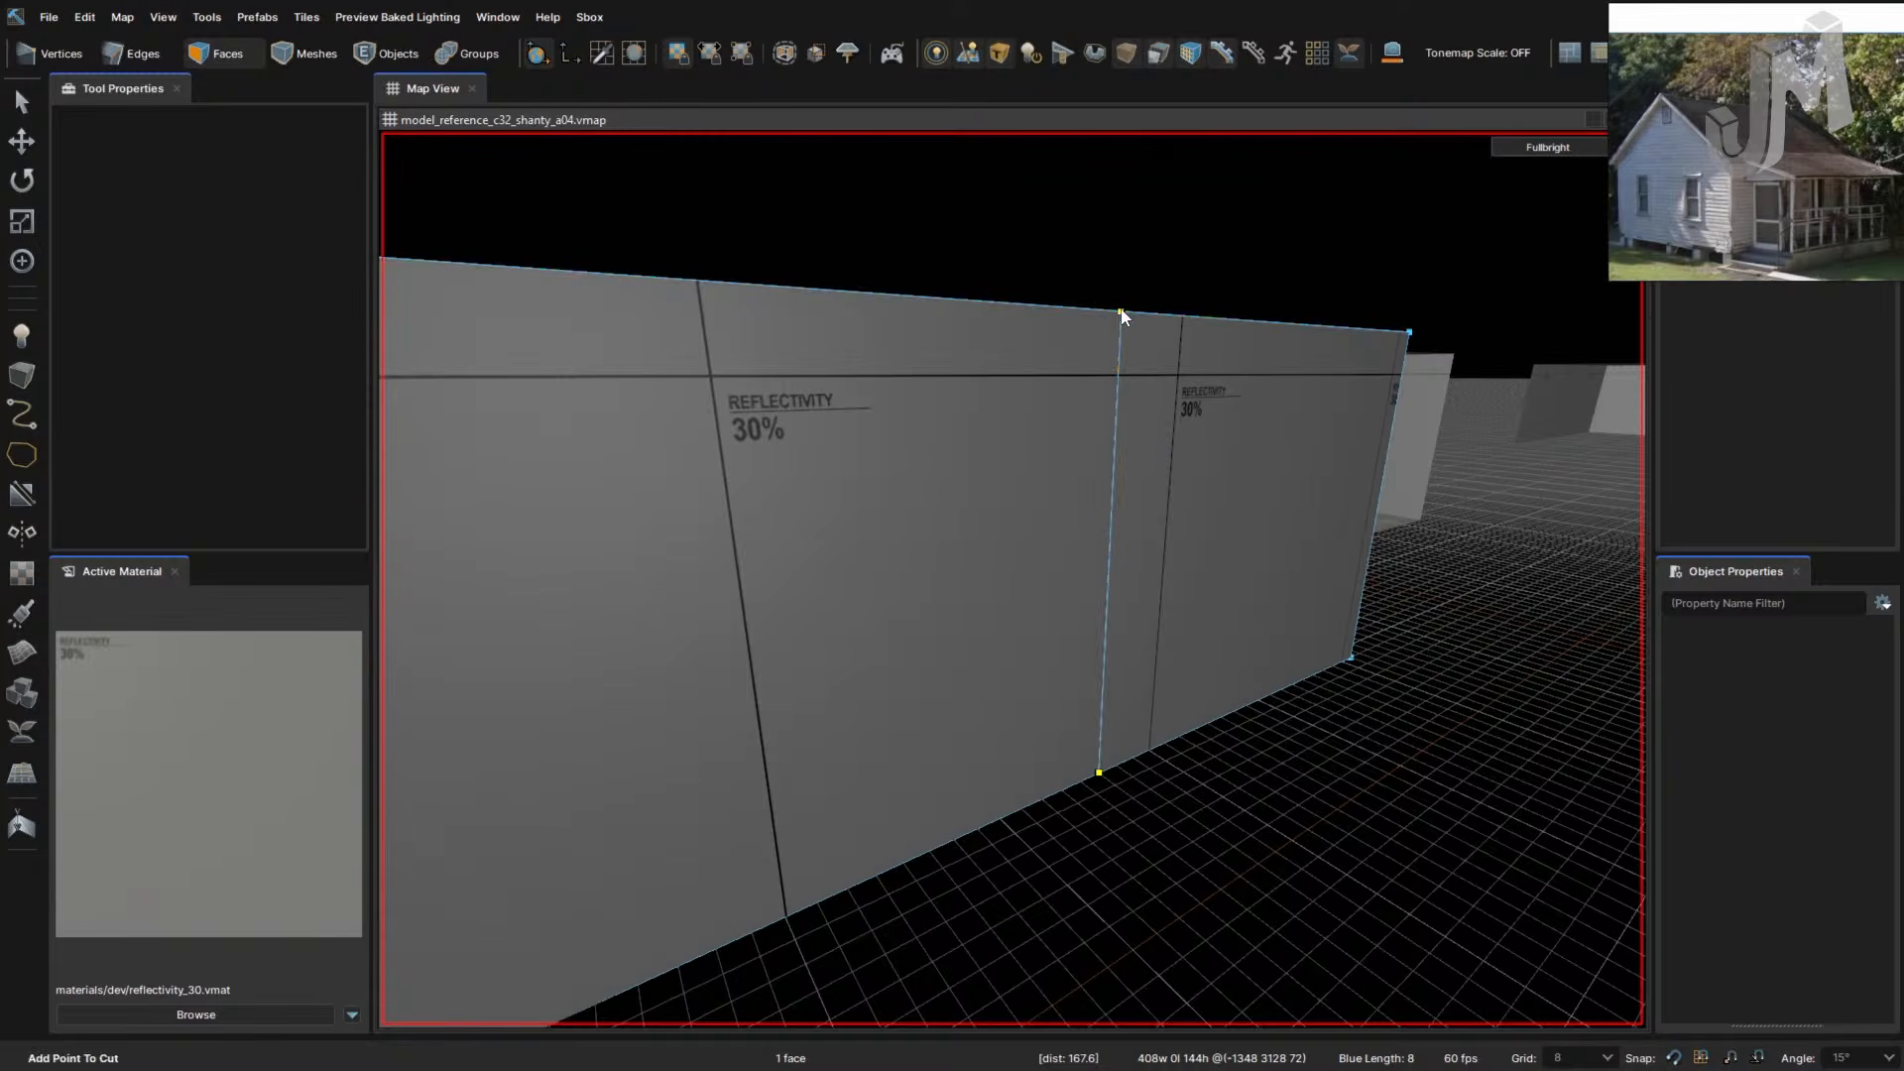
{"action": "key", "text": "Return"}
- Cut another vertical edge along the door side up to the wall's top corner
{"action": "key", "text": "w"}
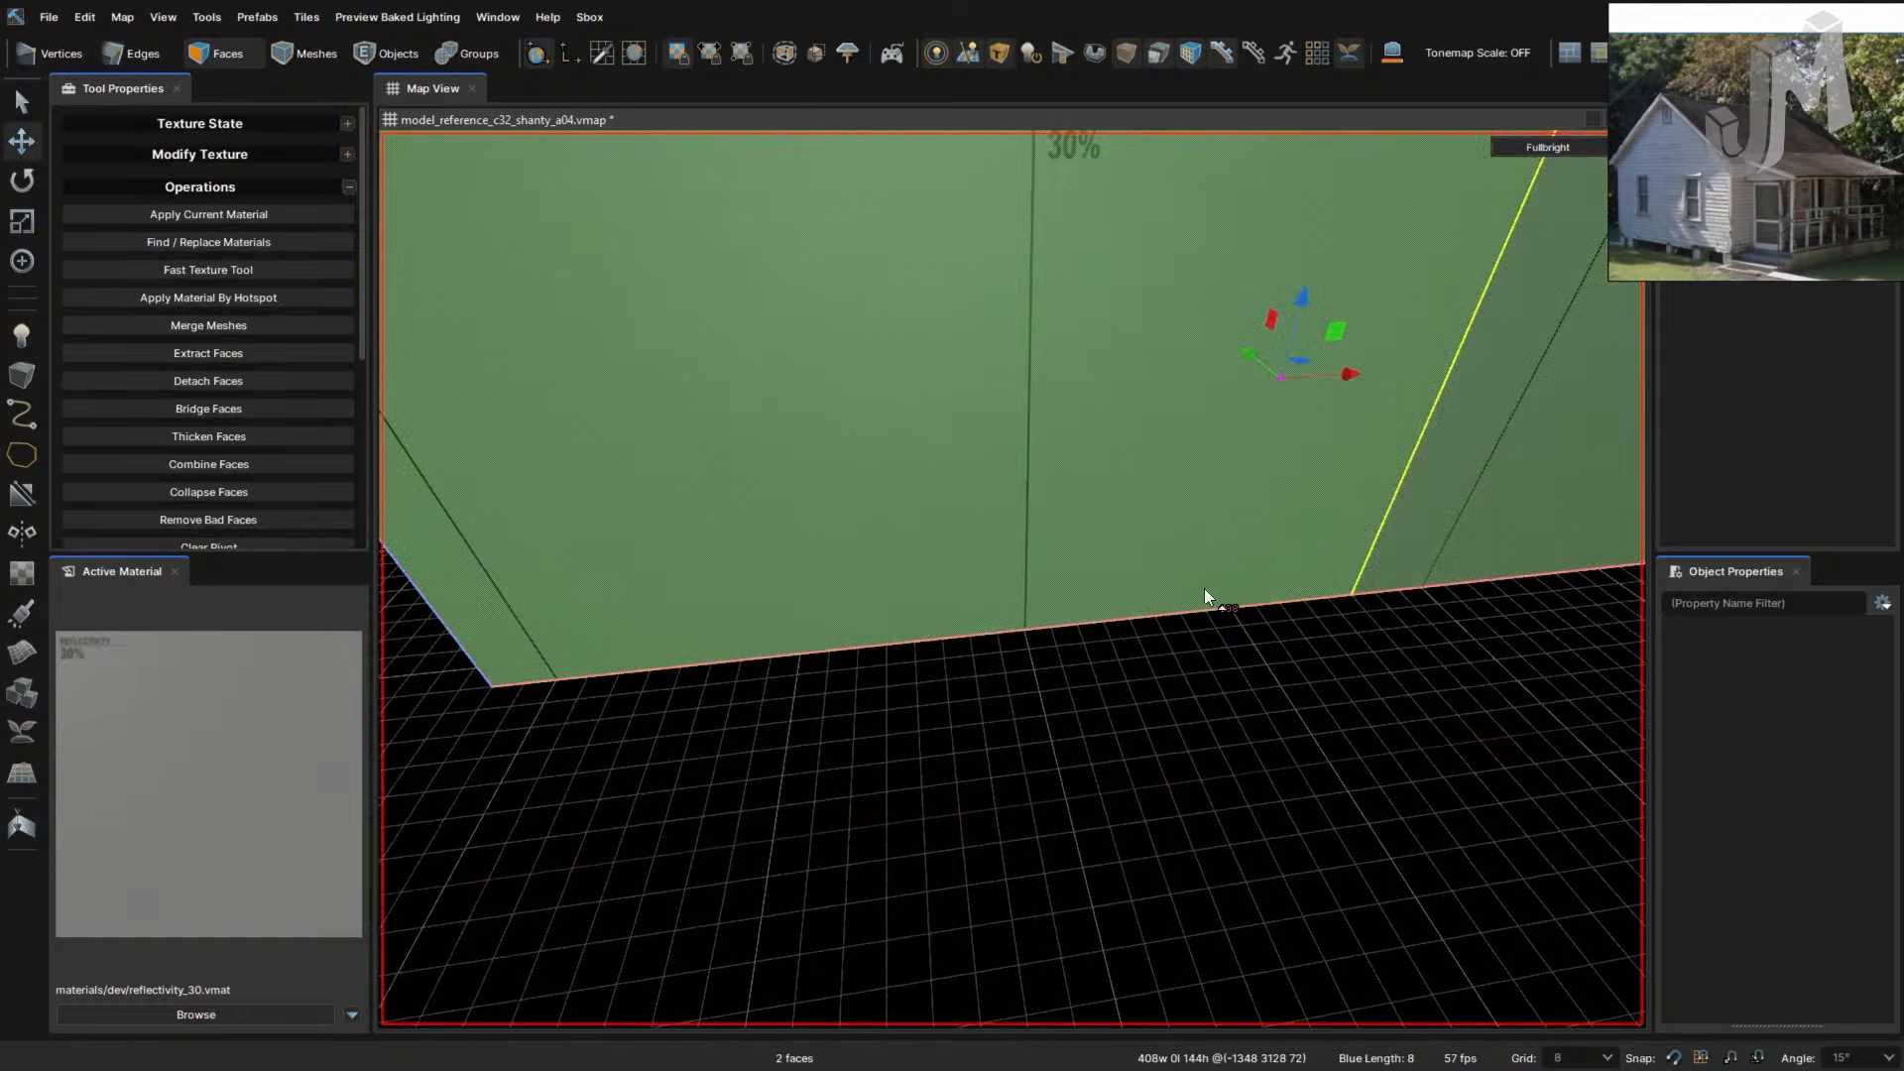
{"action": "right_click_drag", "start_coordinate": [1203, 589], "coordinate": [1166, 579]}
{"action": "key", "text": "c"}
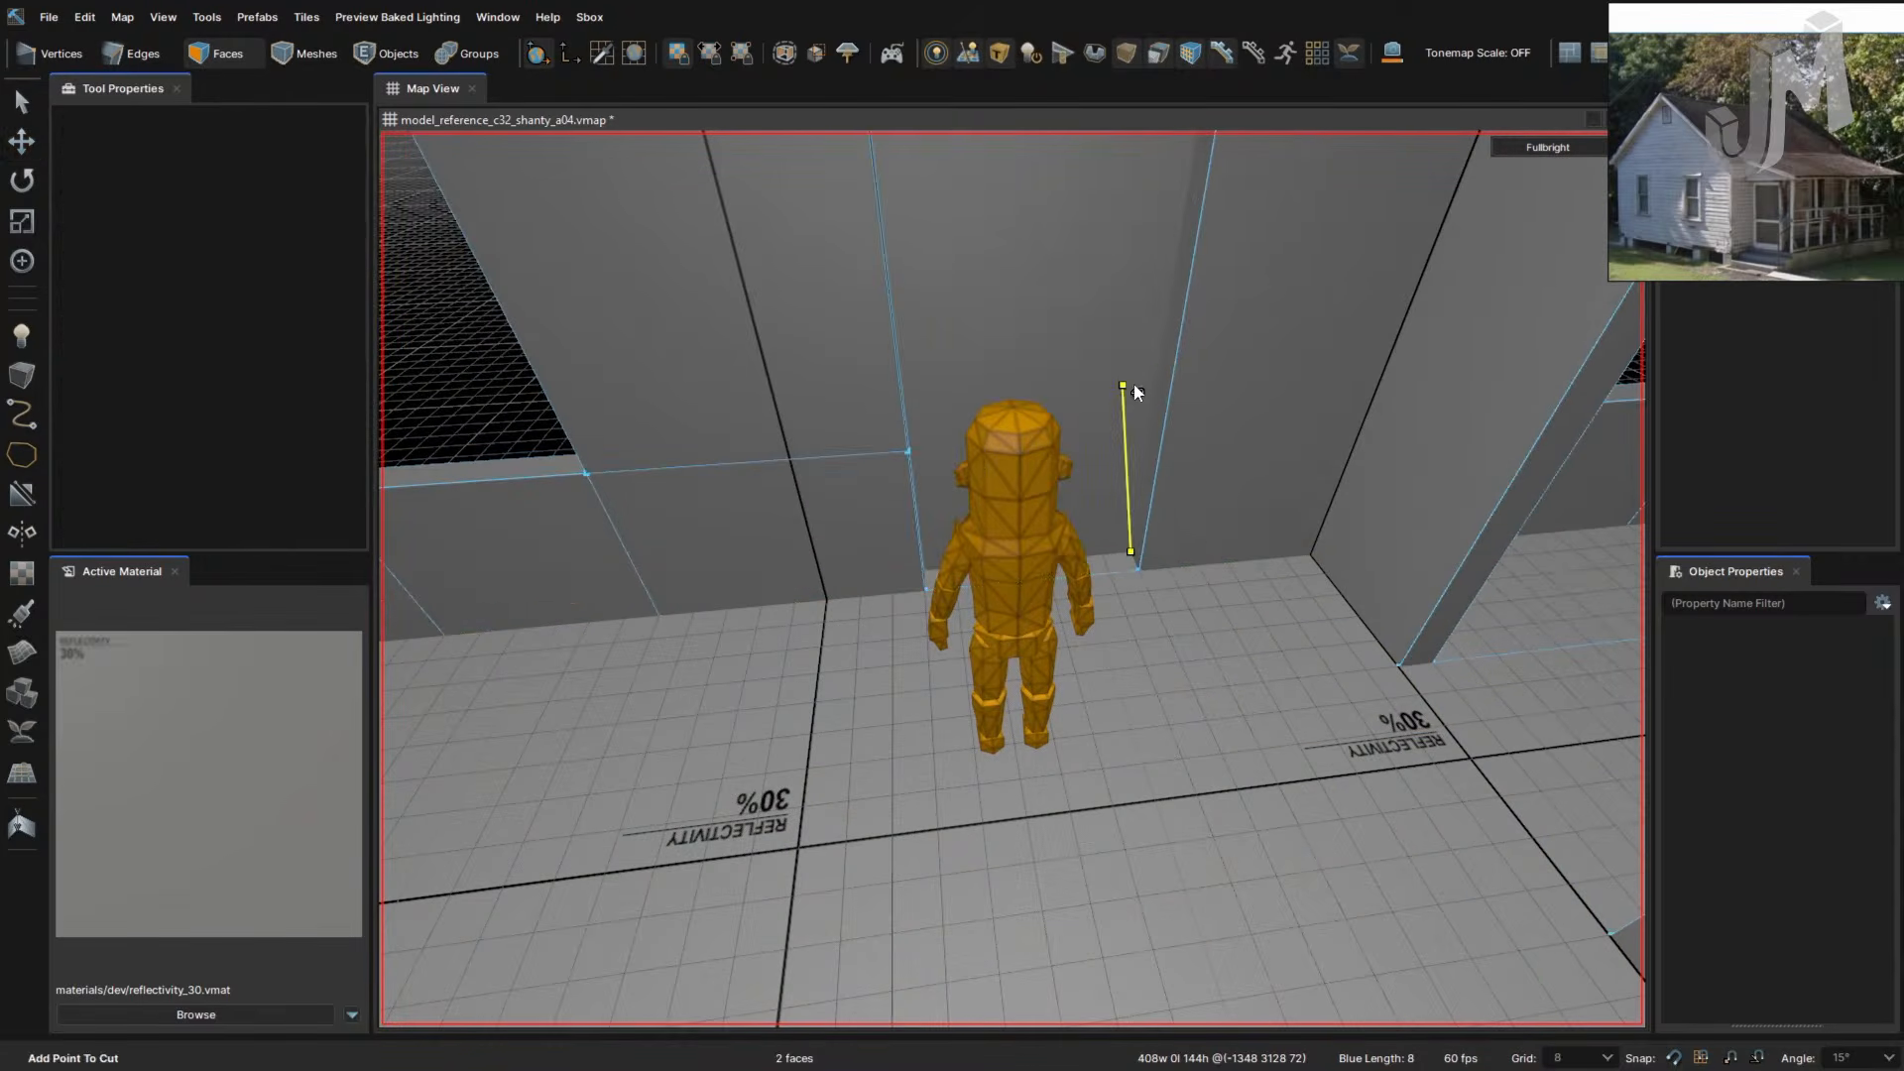
{"action": "right_click_drag", "start_coordinate": [1137, 394], "coordinate": [1116, 445]}
{"action": "right_click_drag", "start_coordinate": [1196, 330], "coordinate": [1072, 287]}
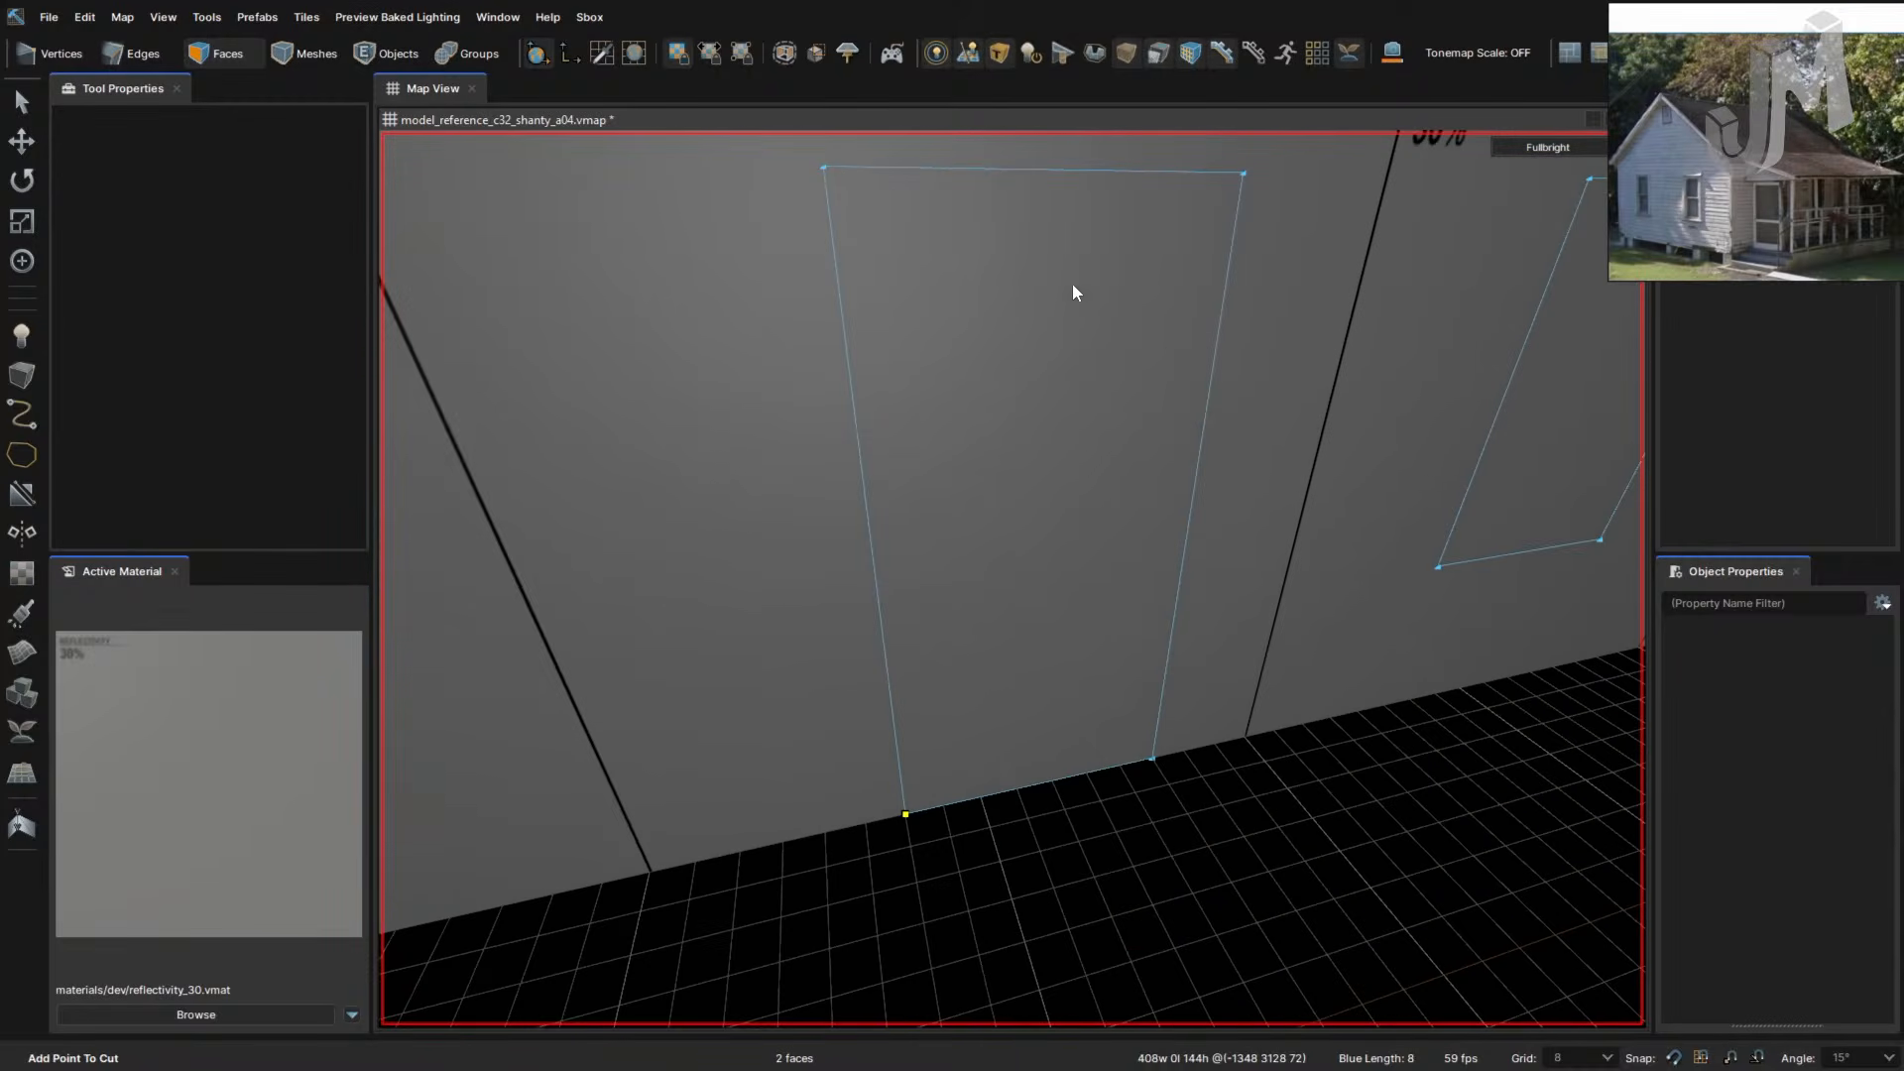
{"action": "right_click_drag", "start_coordinate": [823, 192], "coordinate": [823, 190]}
{"action": "mouse_move", "coordinate": [1047, 316]}
{"action": "right_mouse_down"}
{"action": "mouse_move", "coordinate": [1079, 336]}
{"action": "mouse_move", "coordinate": [1011, 323]}
{"action": "right_mouse_up"}
{"action": "left_click", "coordinate": [1074, 332]}
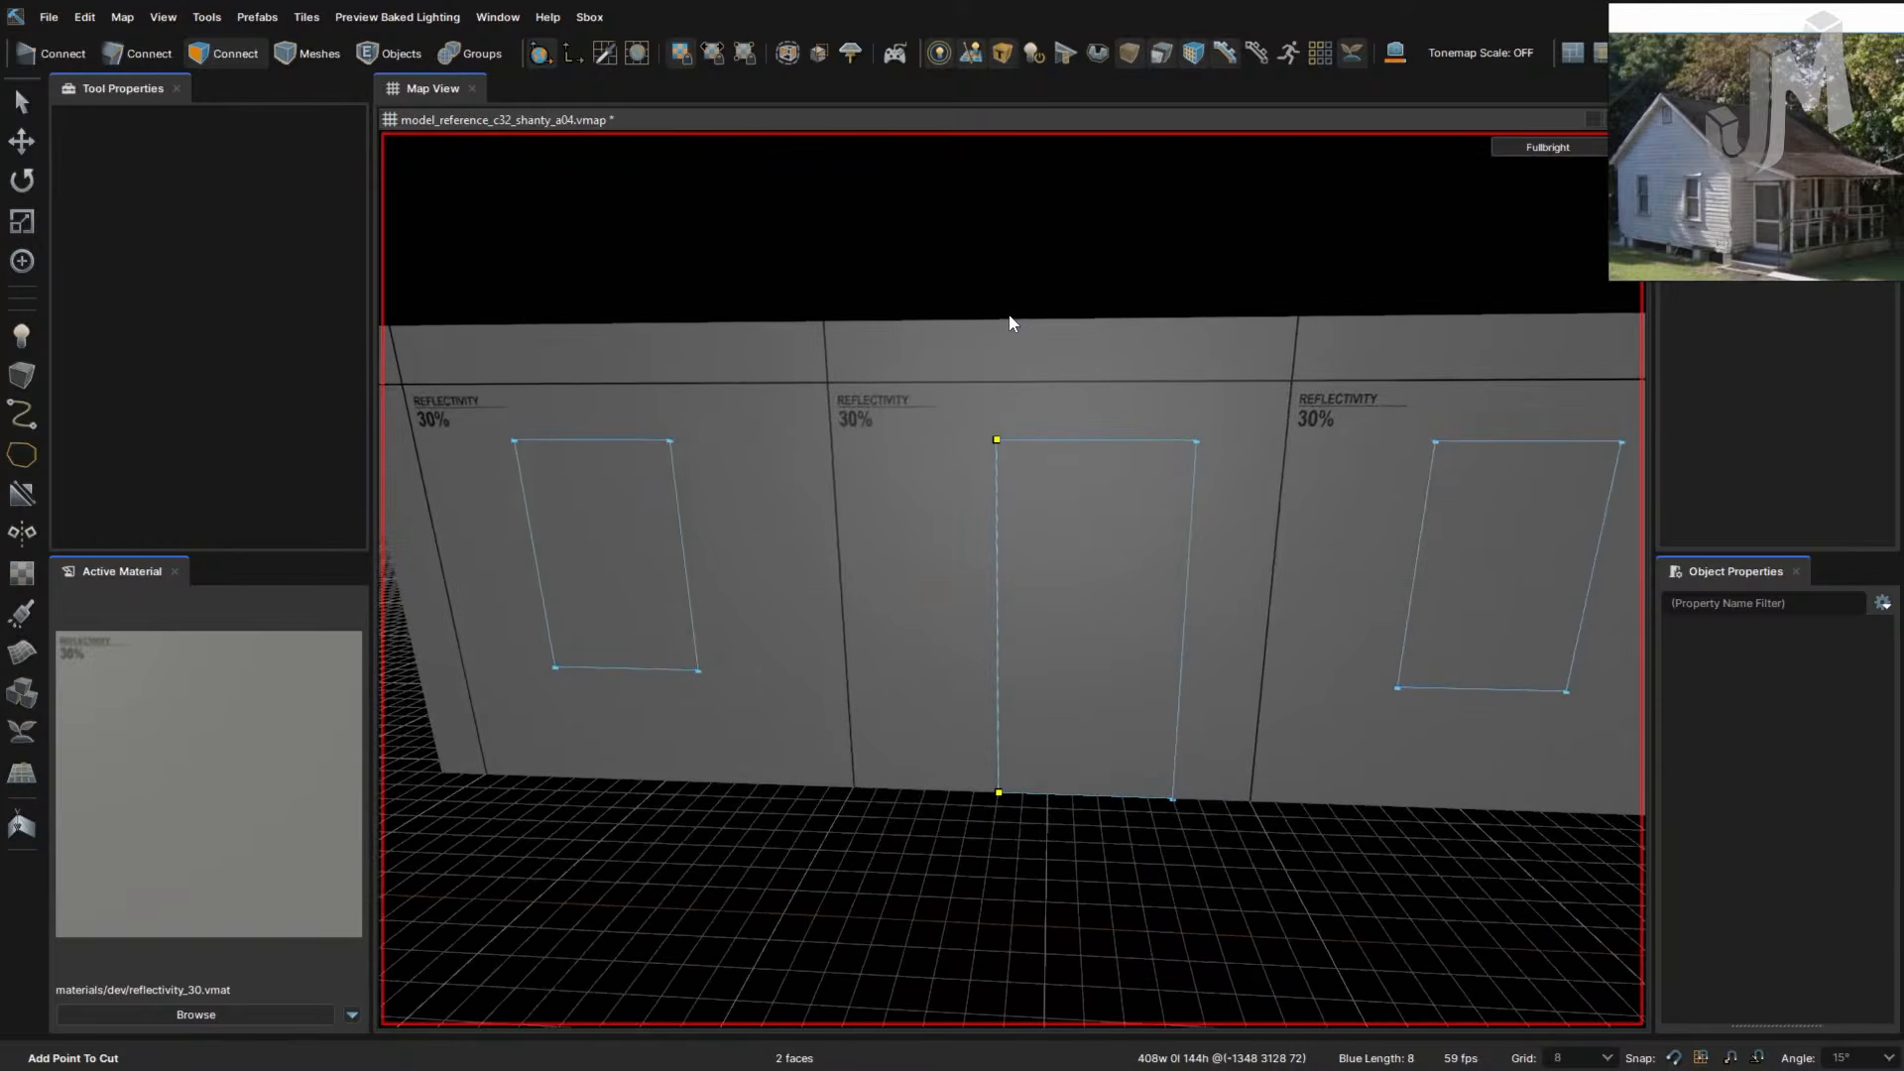
{"action": "key", "text": "Return"}
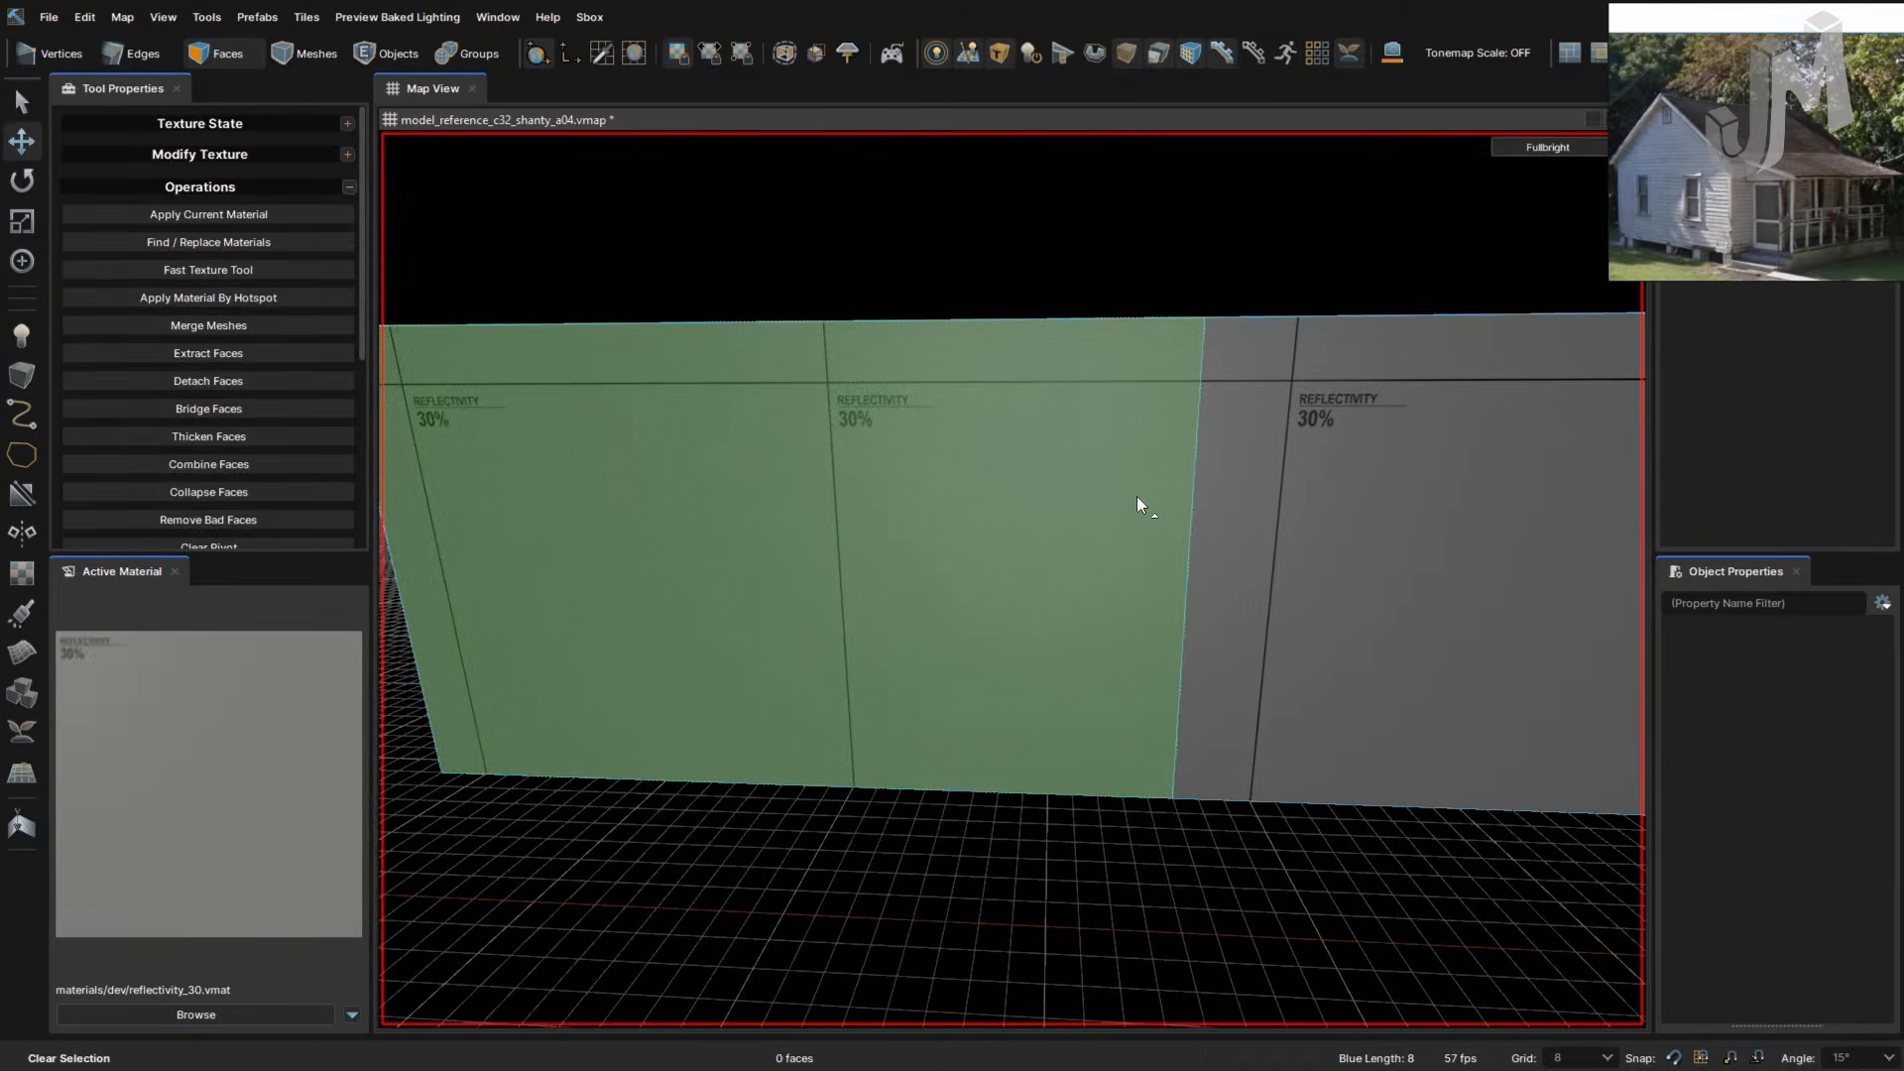
- Flip the left wall face so it points inward
{"action": "right_click_drag", "start_coordinate": [1136, 496], "coordinate": [1099, 497]}
{"action": "left_click", "coordinate": [1102, 492]}
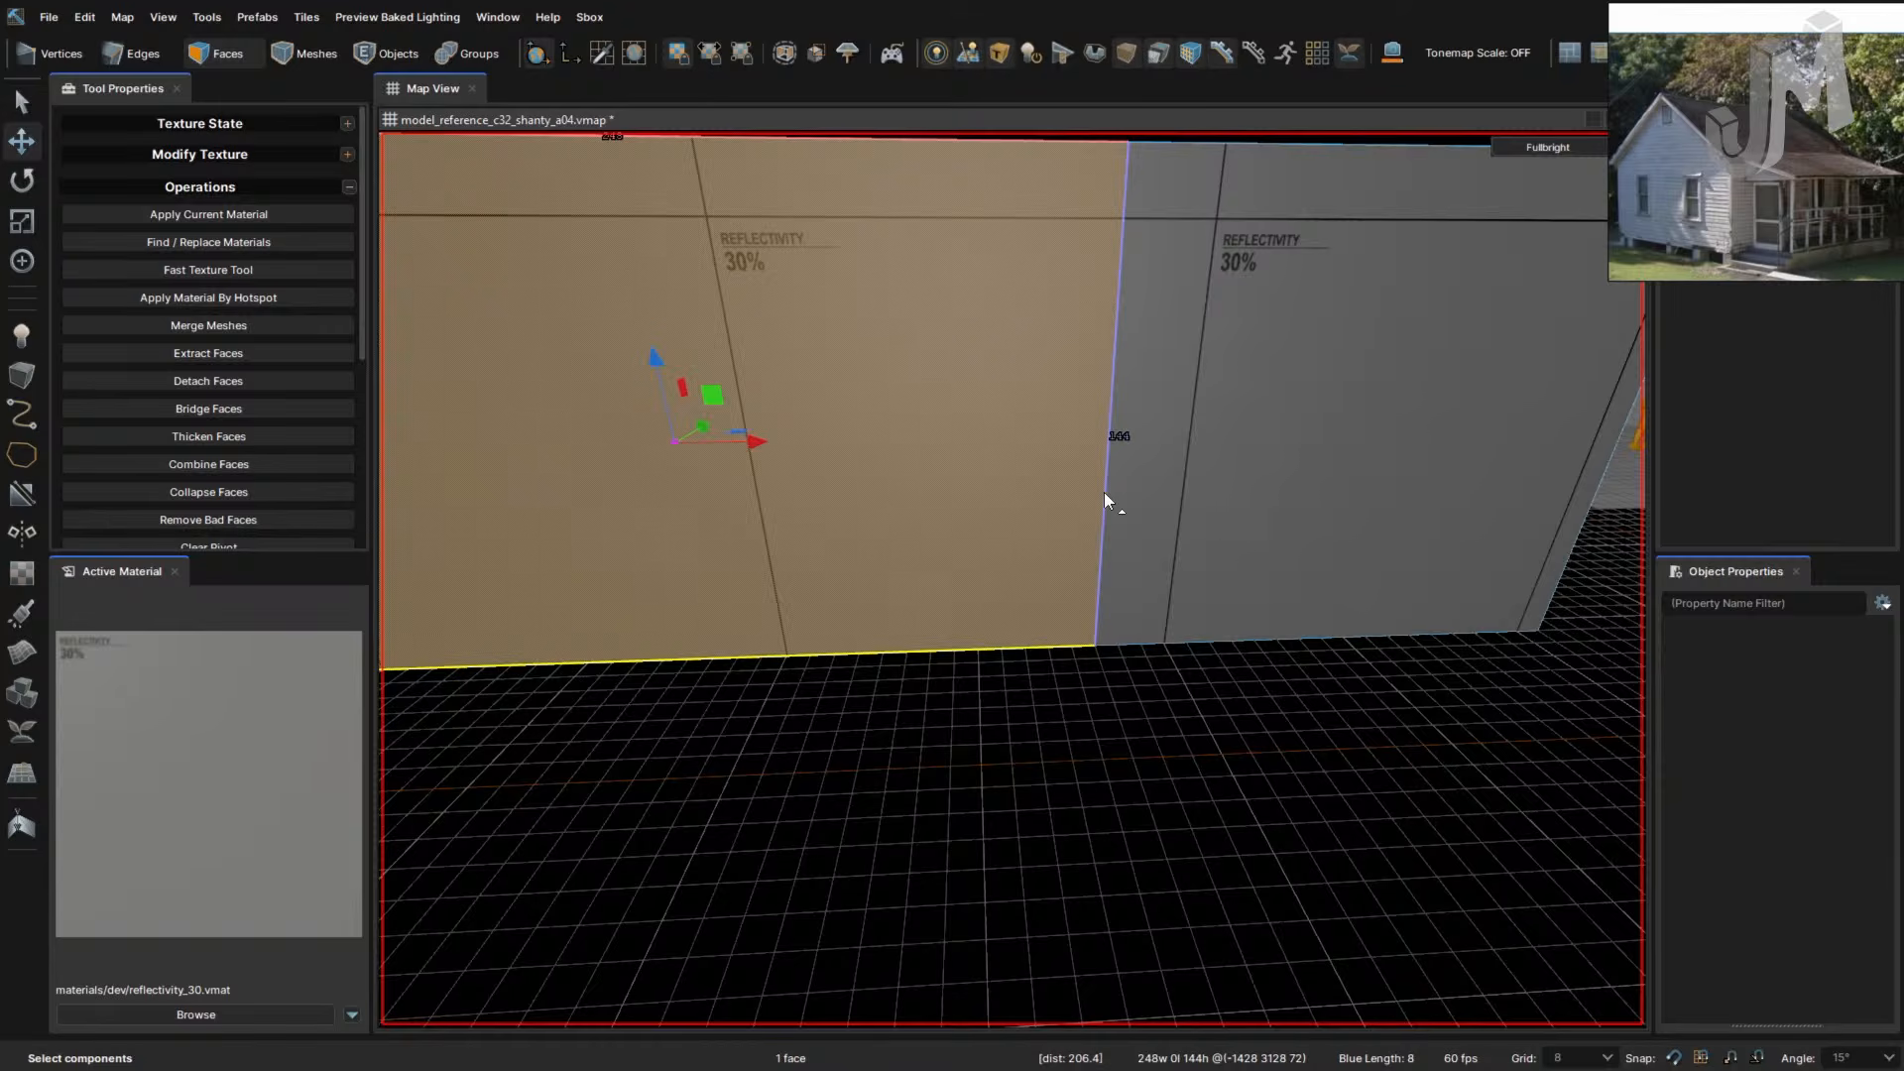
{"action": "key", "text": "f"}
{"action": "key", "text": "f"}
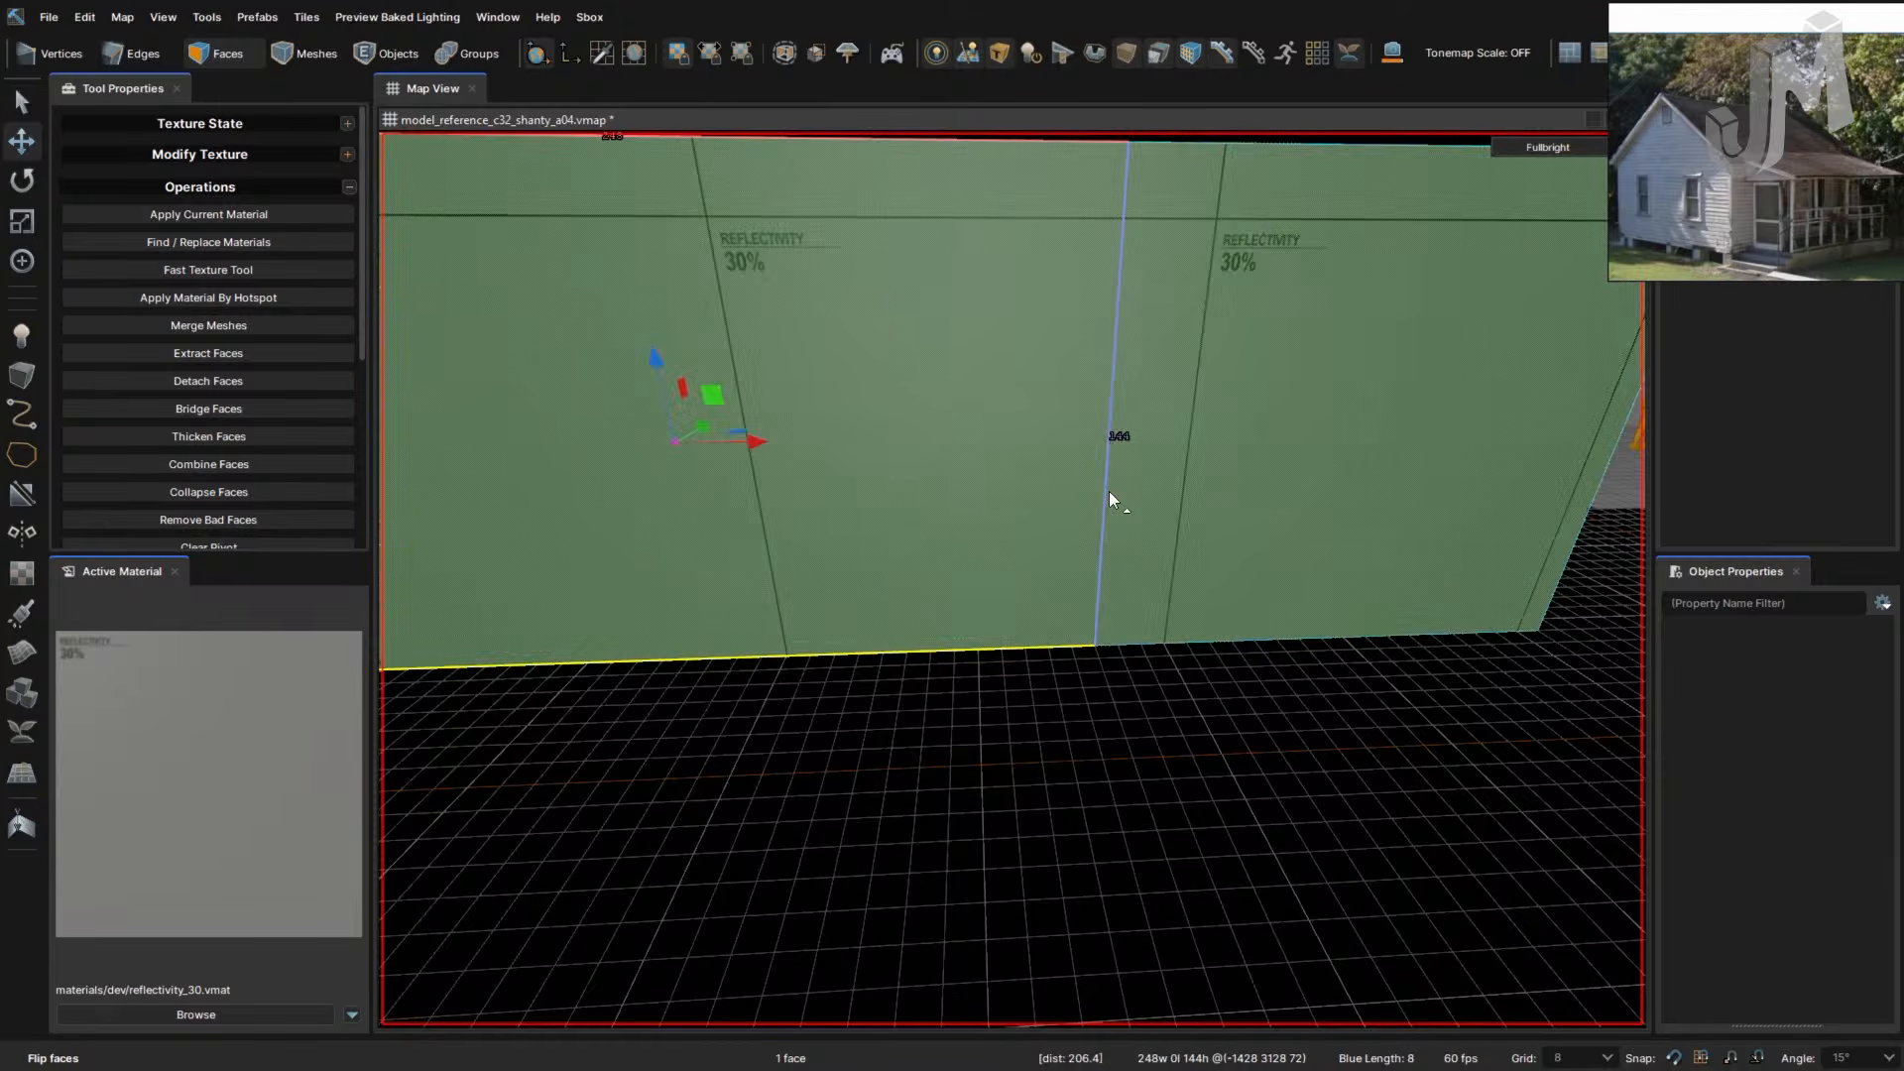
- Bevel a vertical wall edge into a narrow strip and slide its left edge leftward
{"action": "key", "text": "2"}
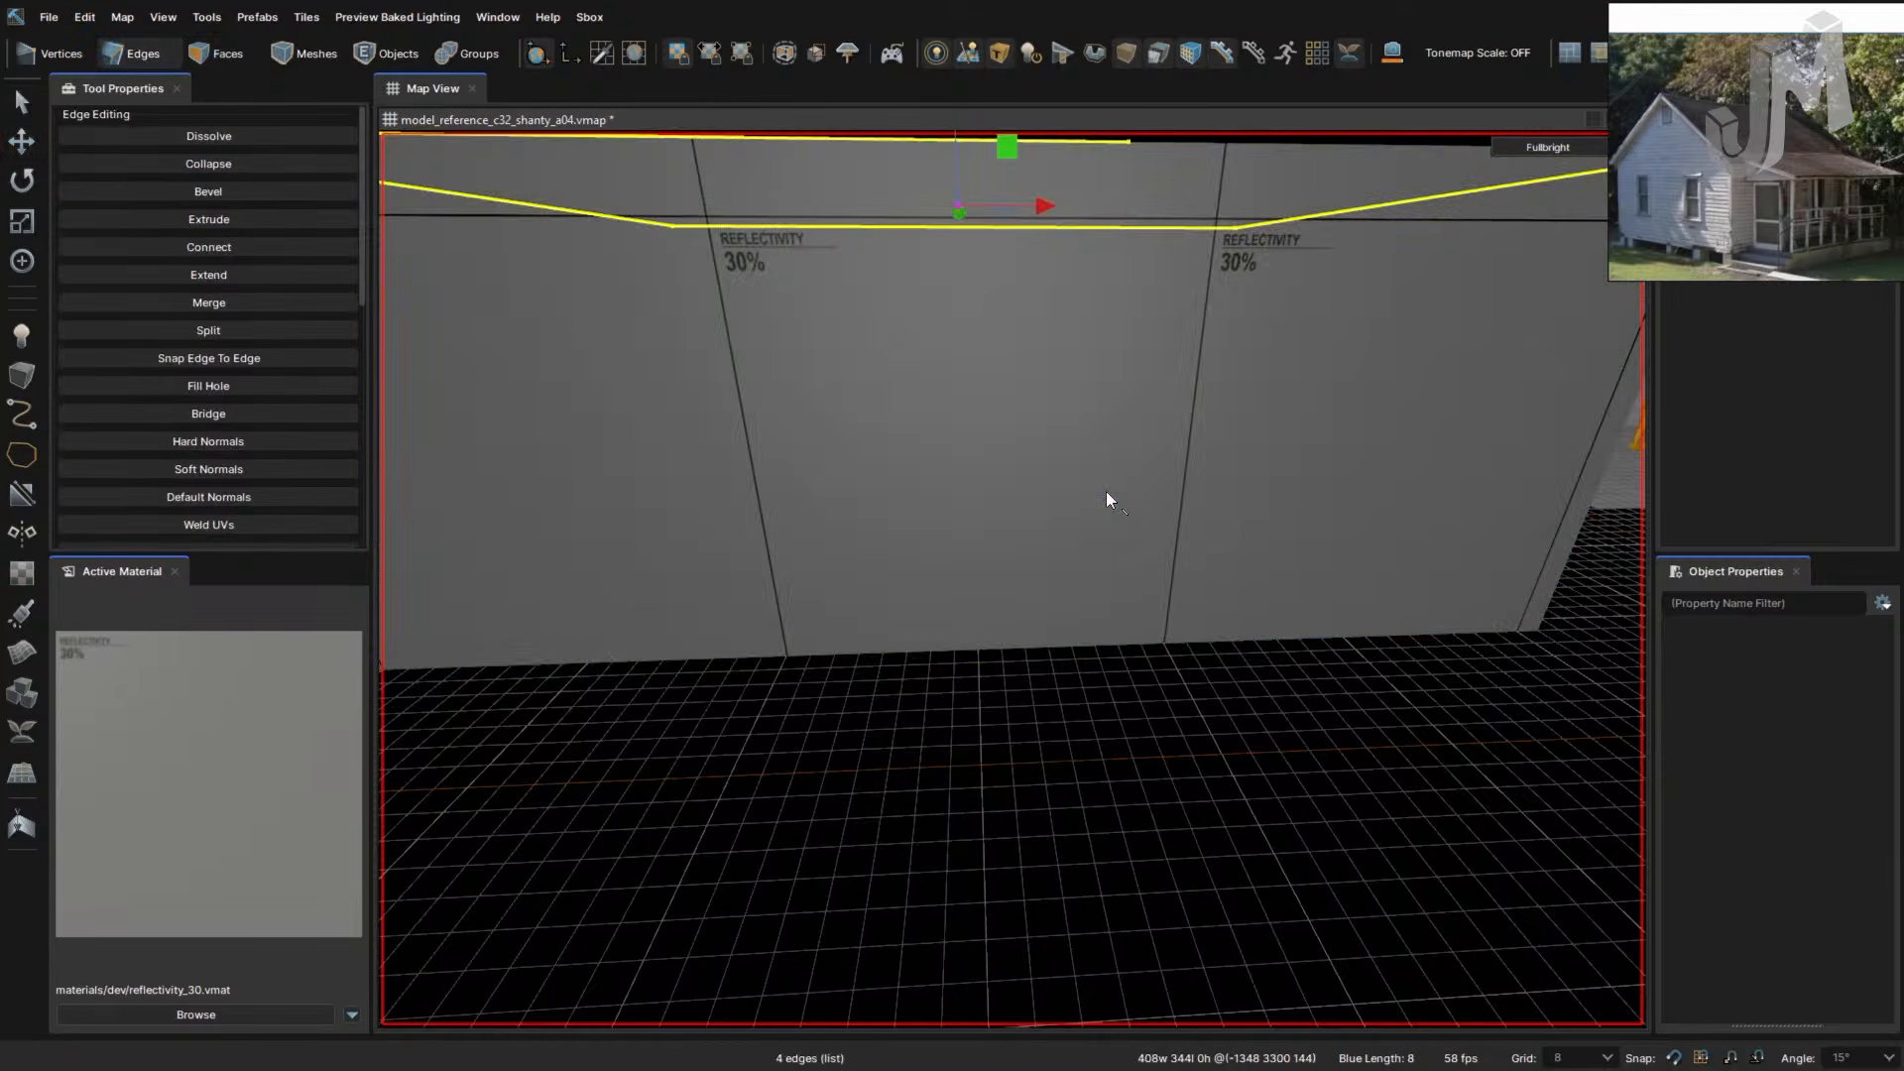
{"action": "left_click", "coordinate": [1106, 491]}
{"action": "double_click", "coordinate": [1106, 490]}
{"action": "left_click", "coordinate": [1106, 491]}
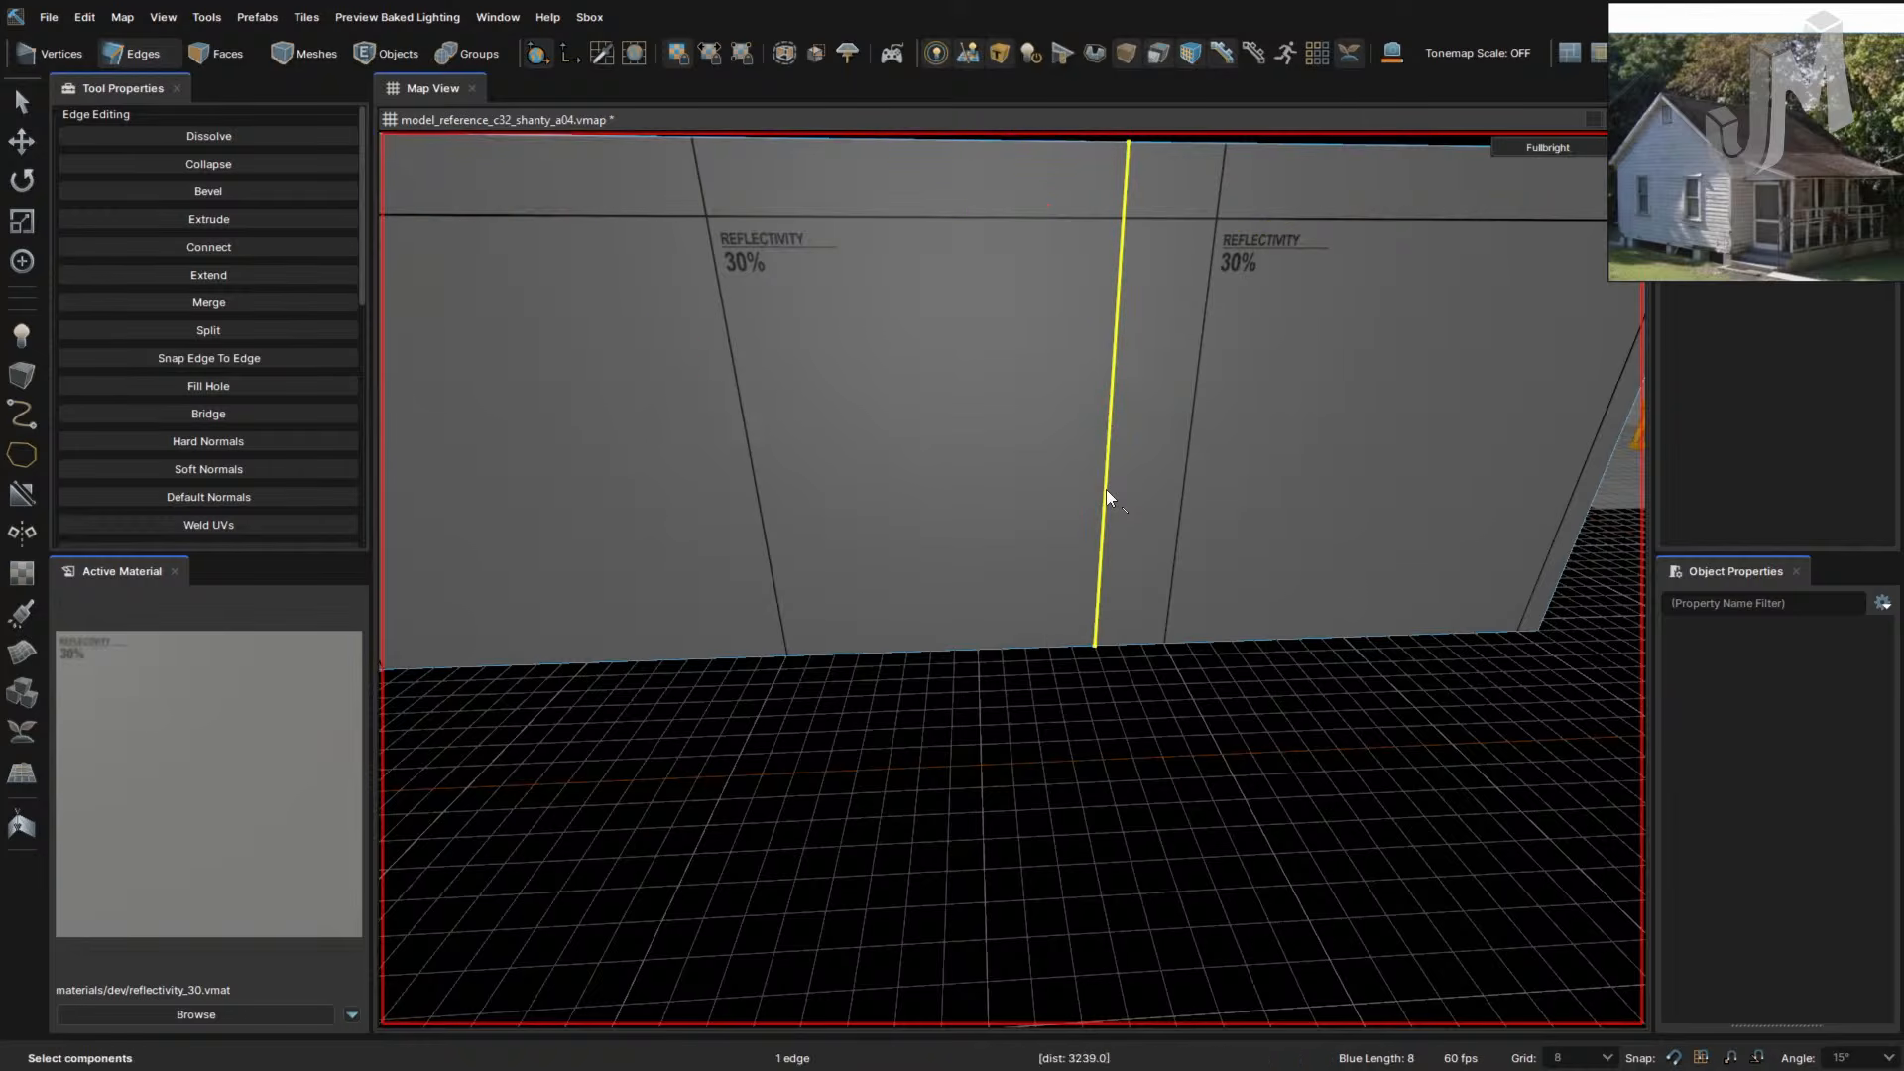
{"action": "double_click", "coordinate": [1105, 491]}
{"action": "left_click", "coordinate": [1106, 490]}
{"action": "key", "text": "ctrl+b"}
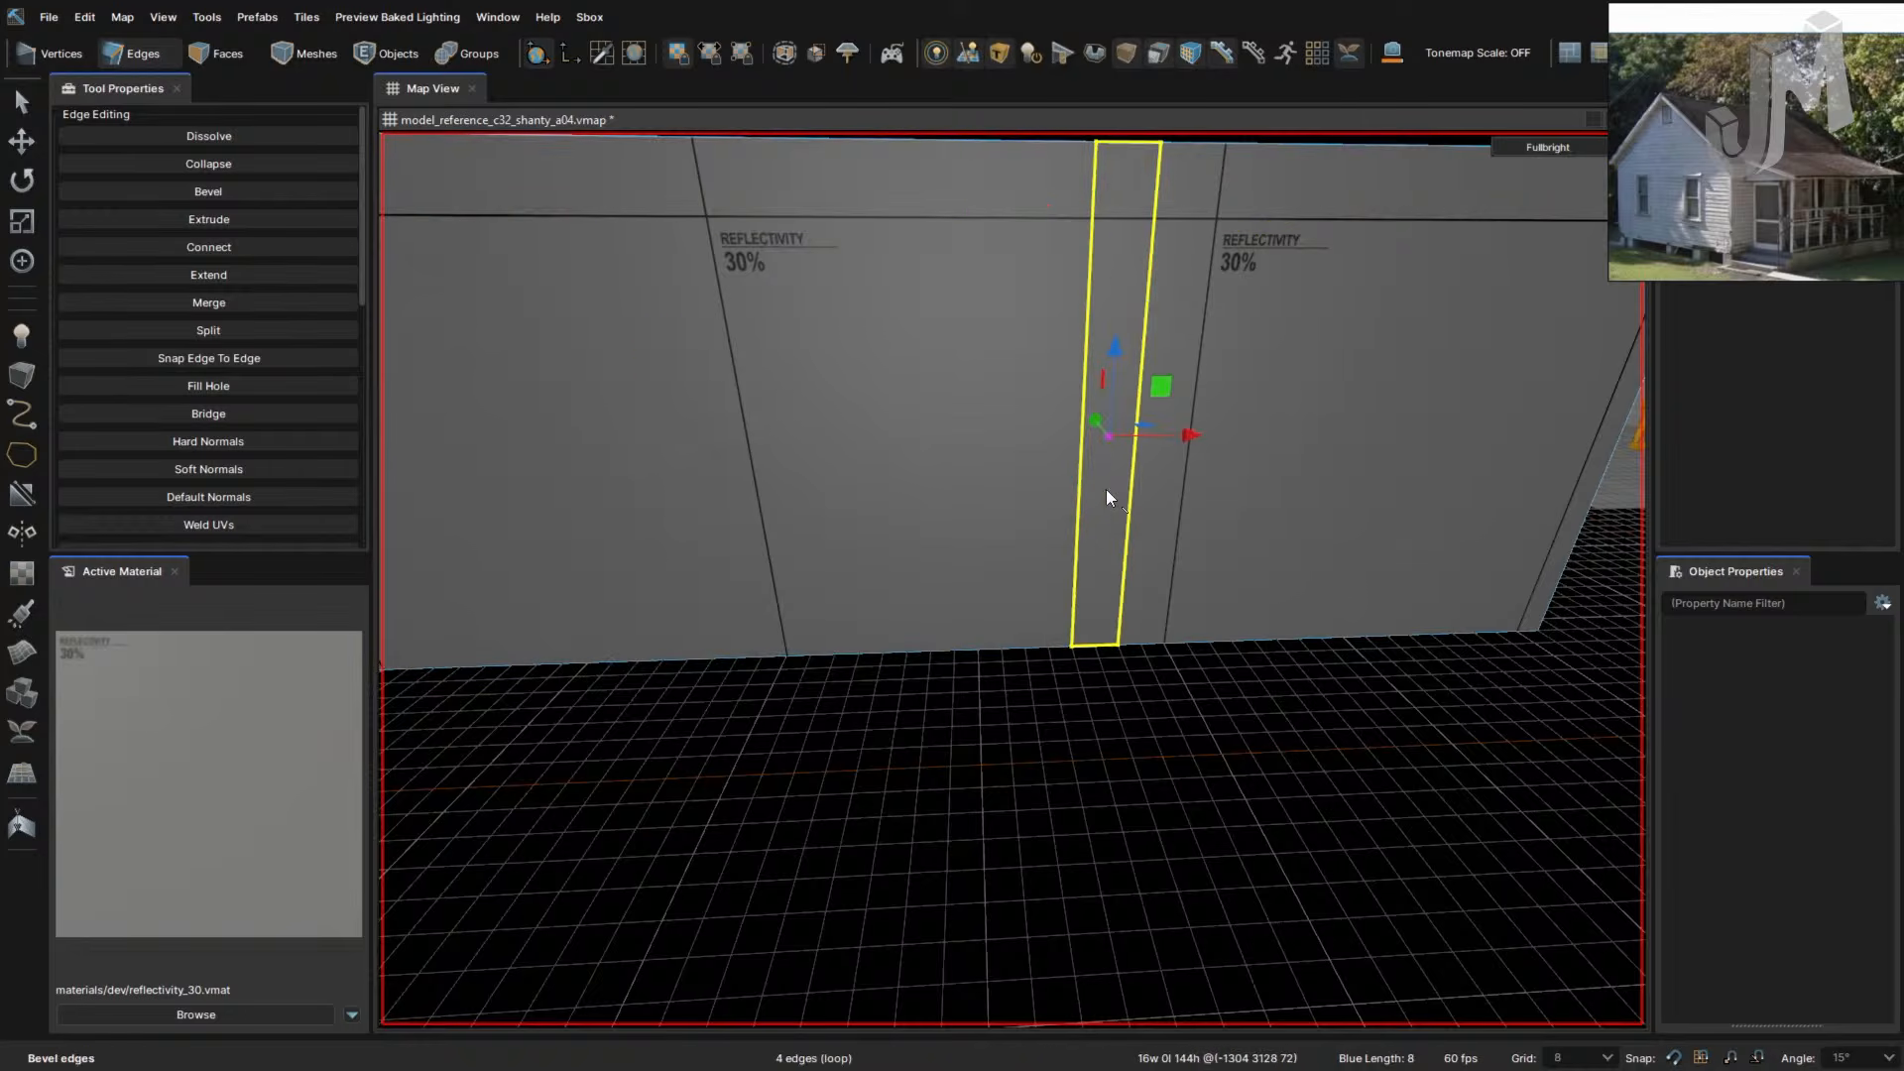
{"action": "left_click", "coordinate": [1080, 480]}
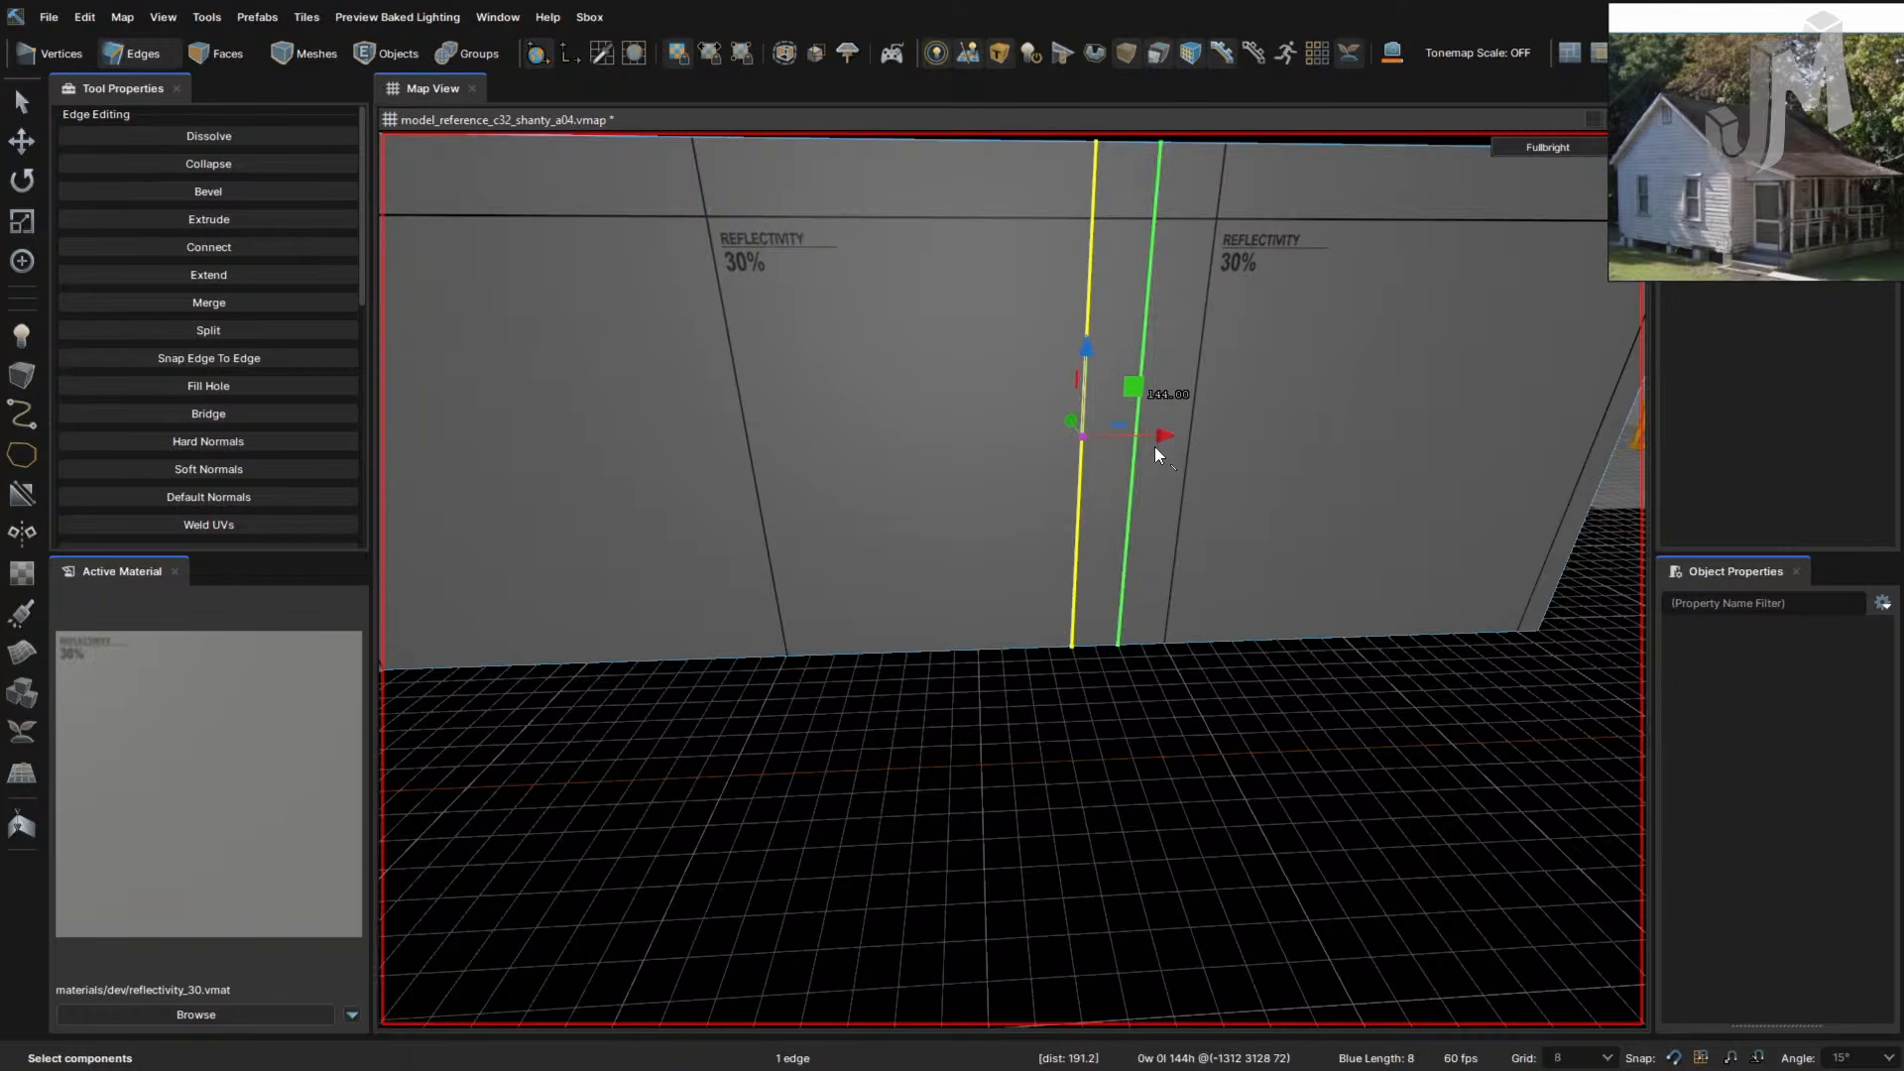
{"action": "left_click_drag", "start_coordinate": [1156, 438], "coordinate": [1073, 437]}
- Move the vertical edge beside the door one grid step left
{"action": "right_click_drag", "start_coordinate": [1049, 533], "coordinate": [1049, 534]}
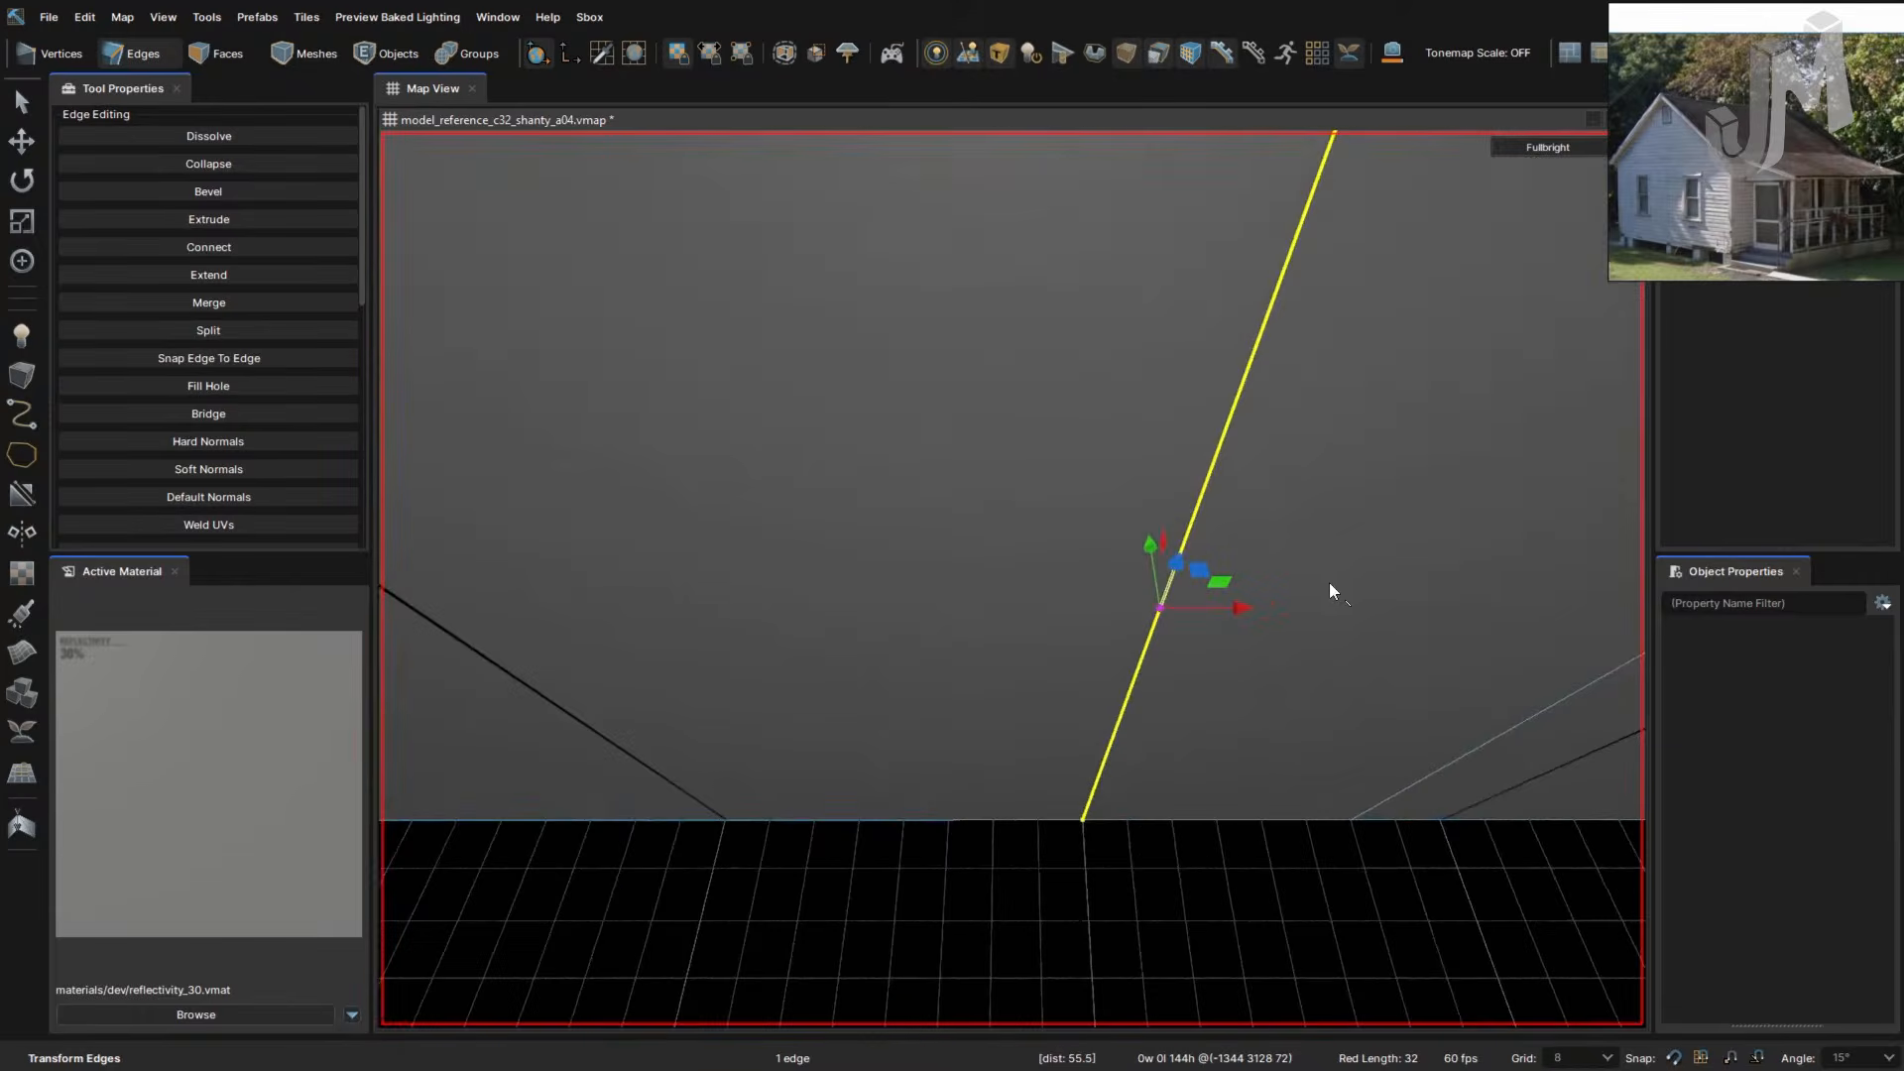
{"action": "right_click_drag", "start_coordinate": [1289, 659], "coordinate": [1289, 660]}
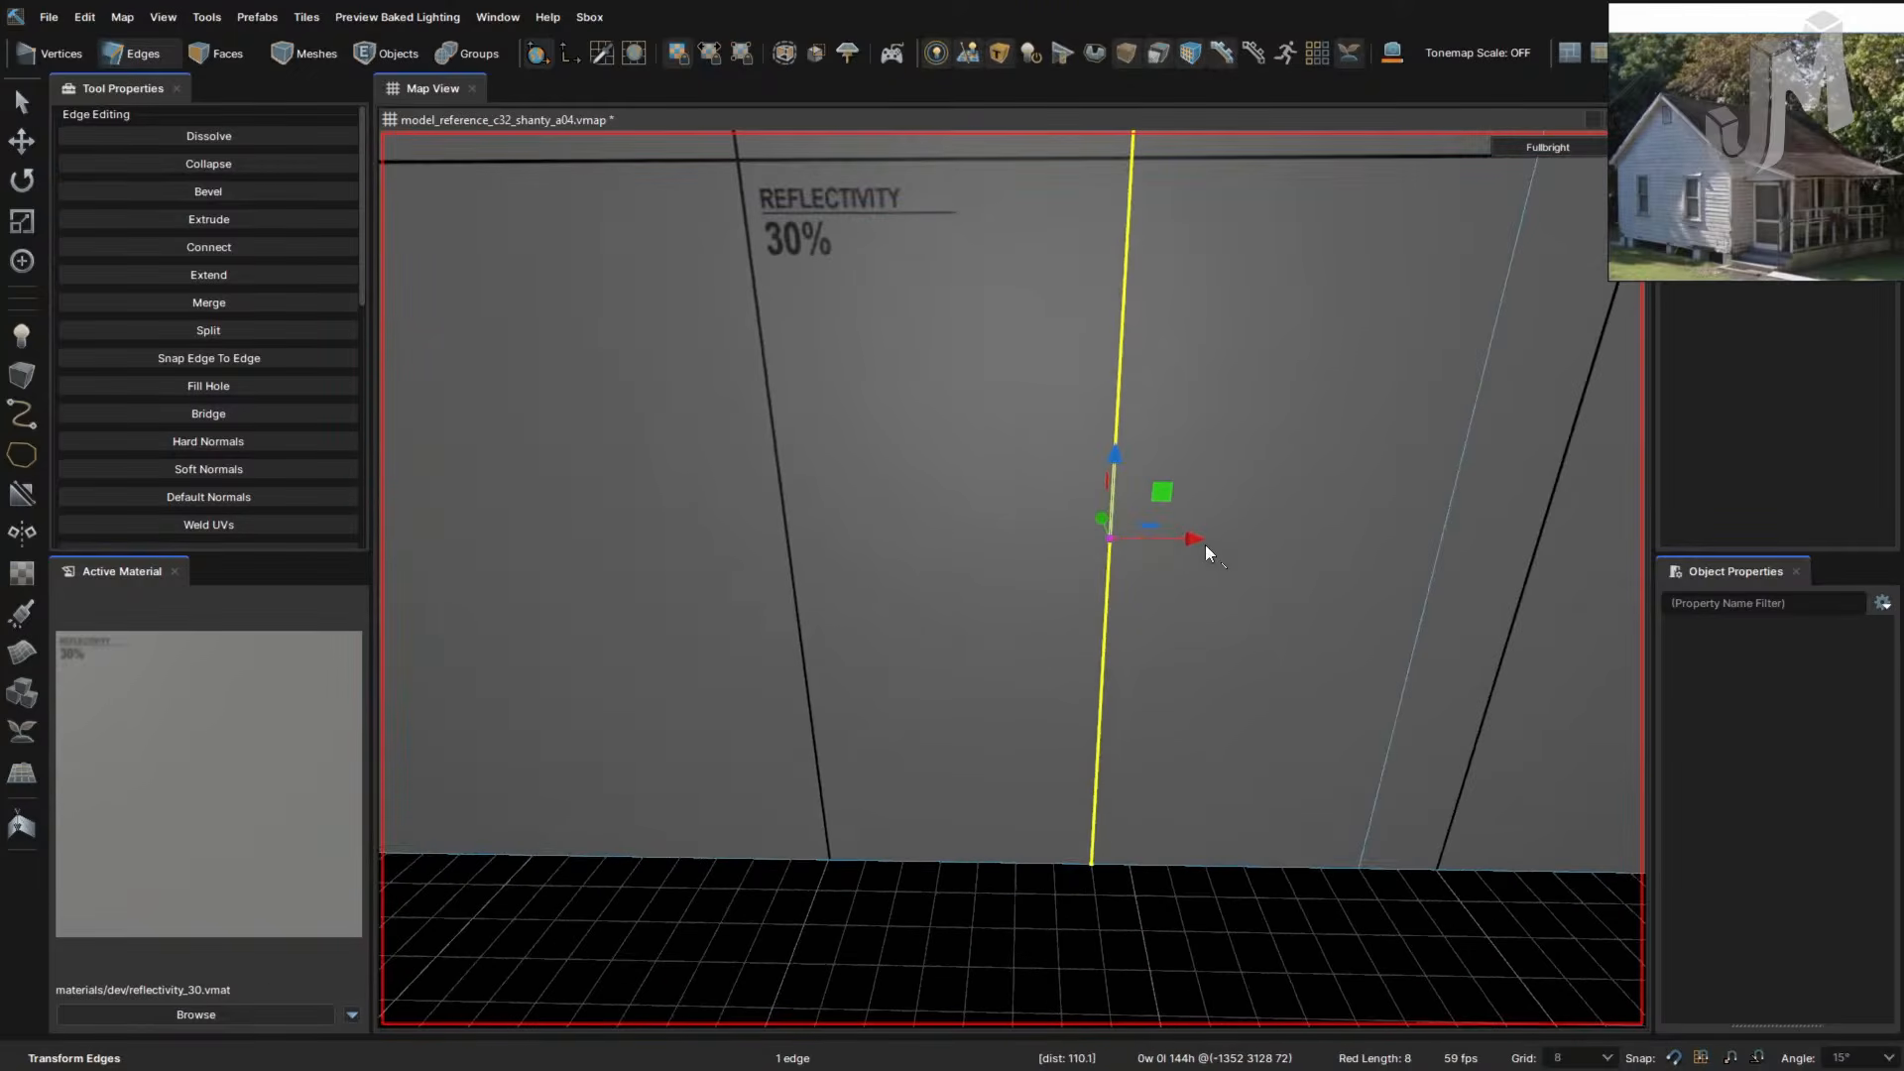
{"action": "right_click_drag", "start_coordinate": [1078, 539], "coordinate": [1066, 568]}
{"action": "right_click_drag", "start_coordinate": [1069, 573], "coordinate": [1092, 548]}
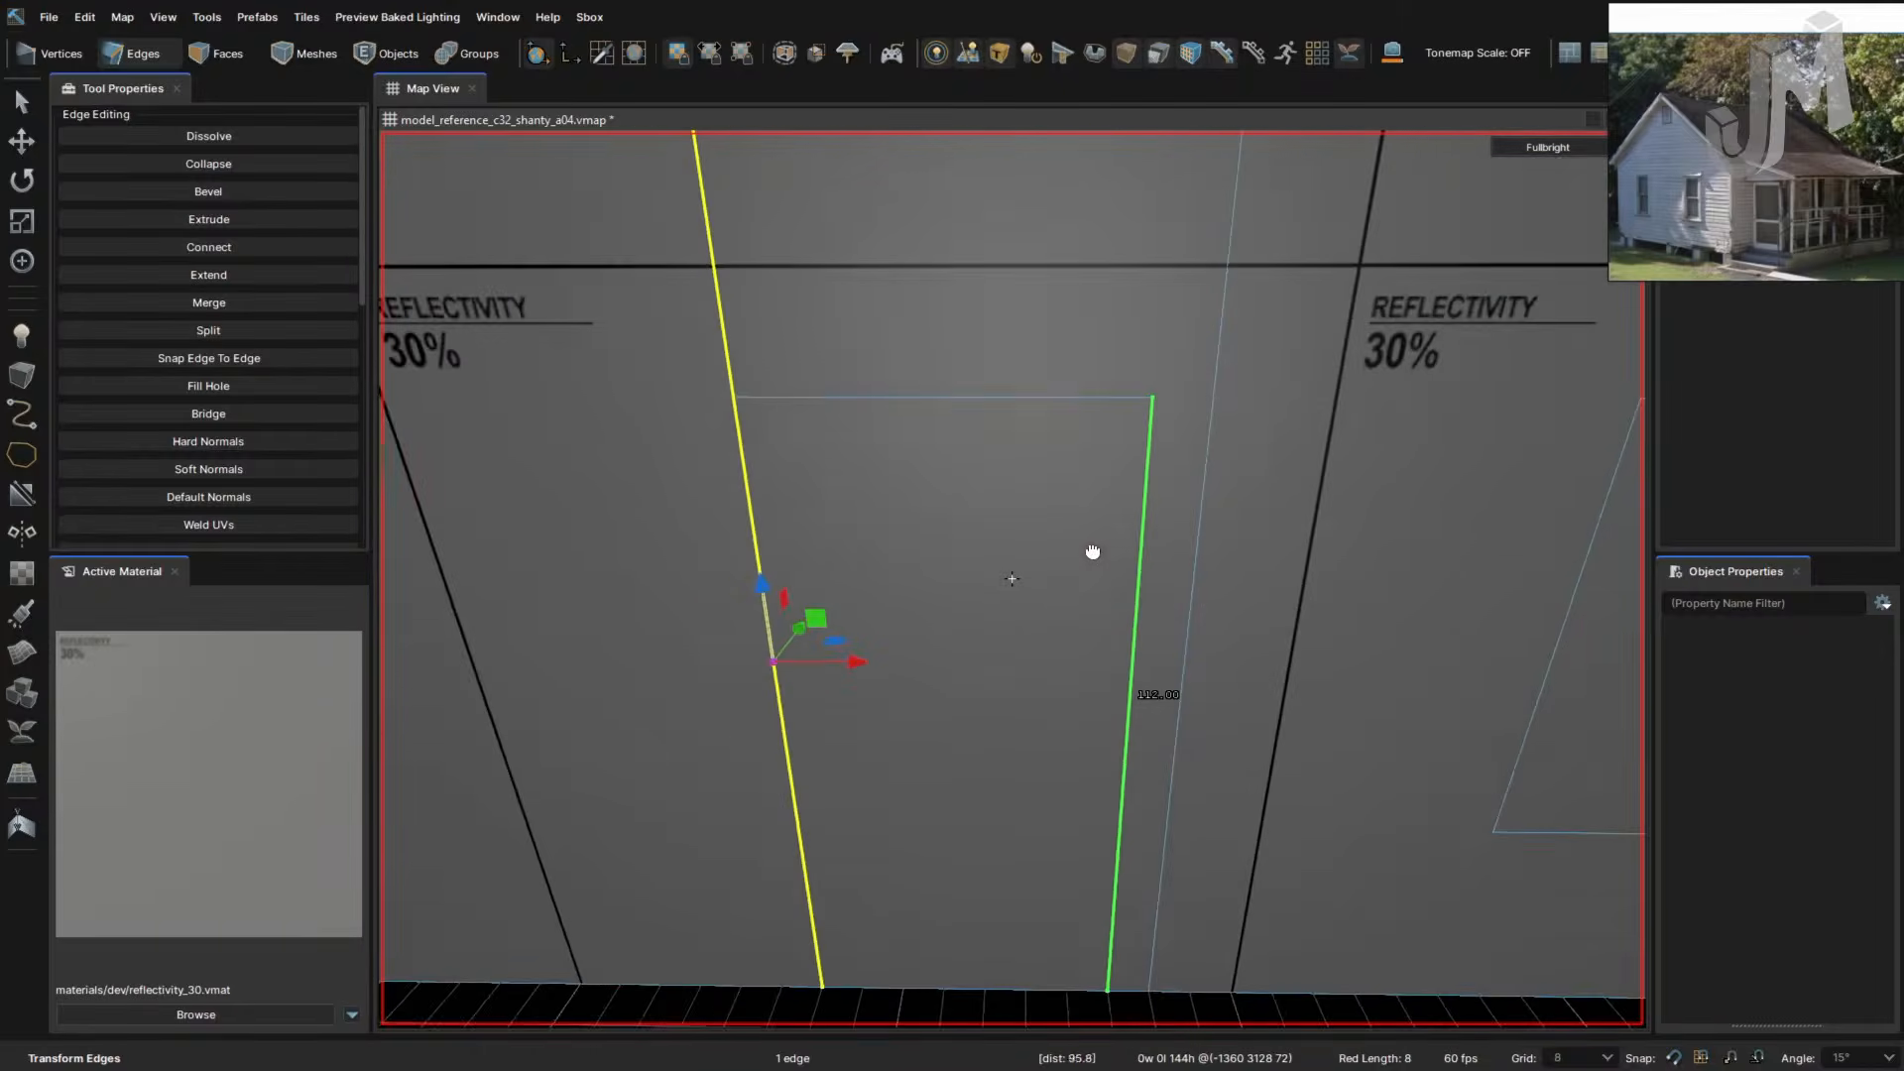
{"action": "left_click", "coordinate": [1189, 589]}
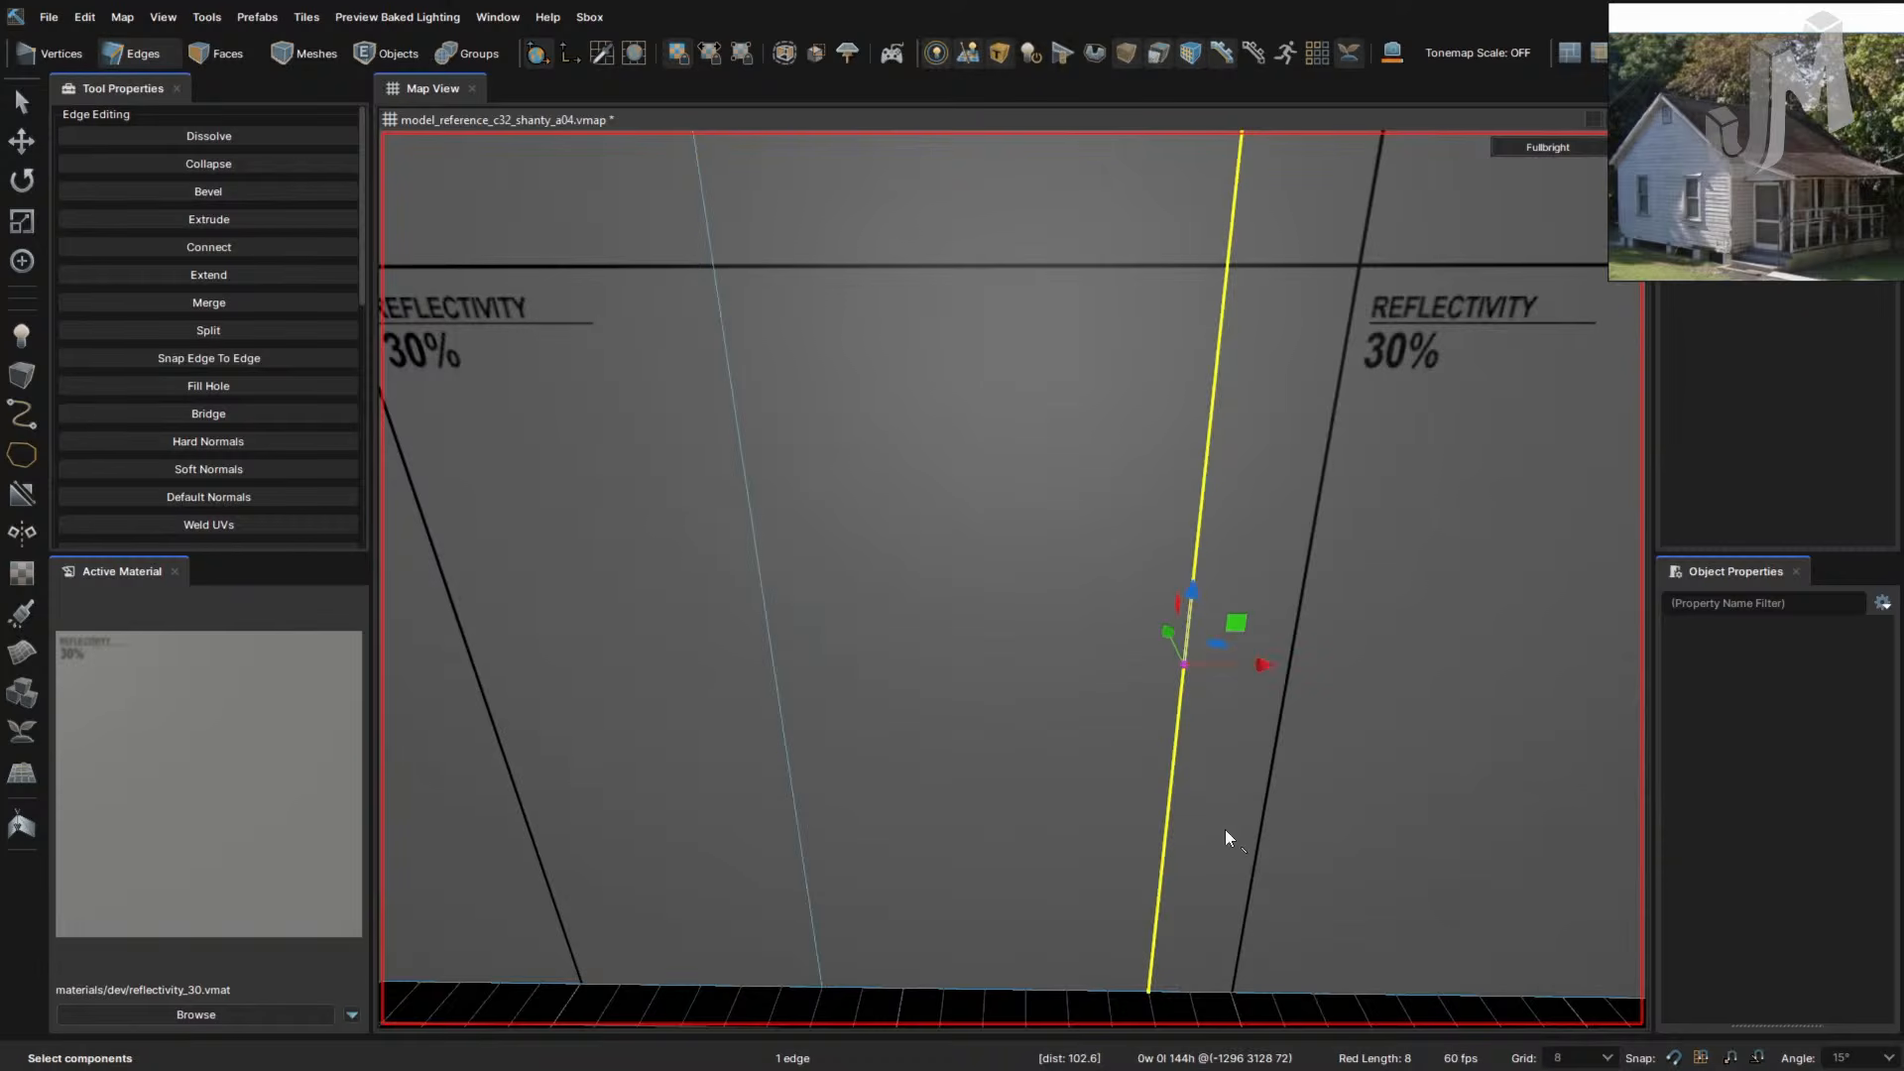
{"action": "right_click_drag", "start_coordinate": [1285, 625], "coordinate": [1270, 625]}
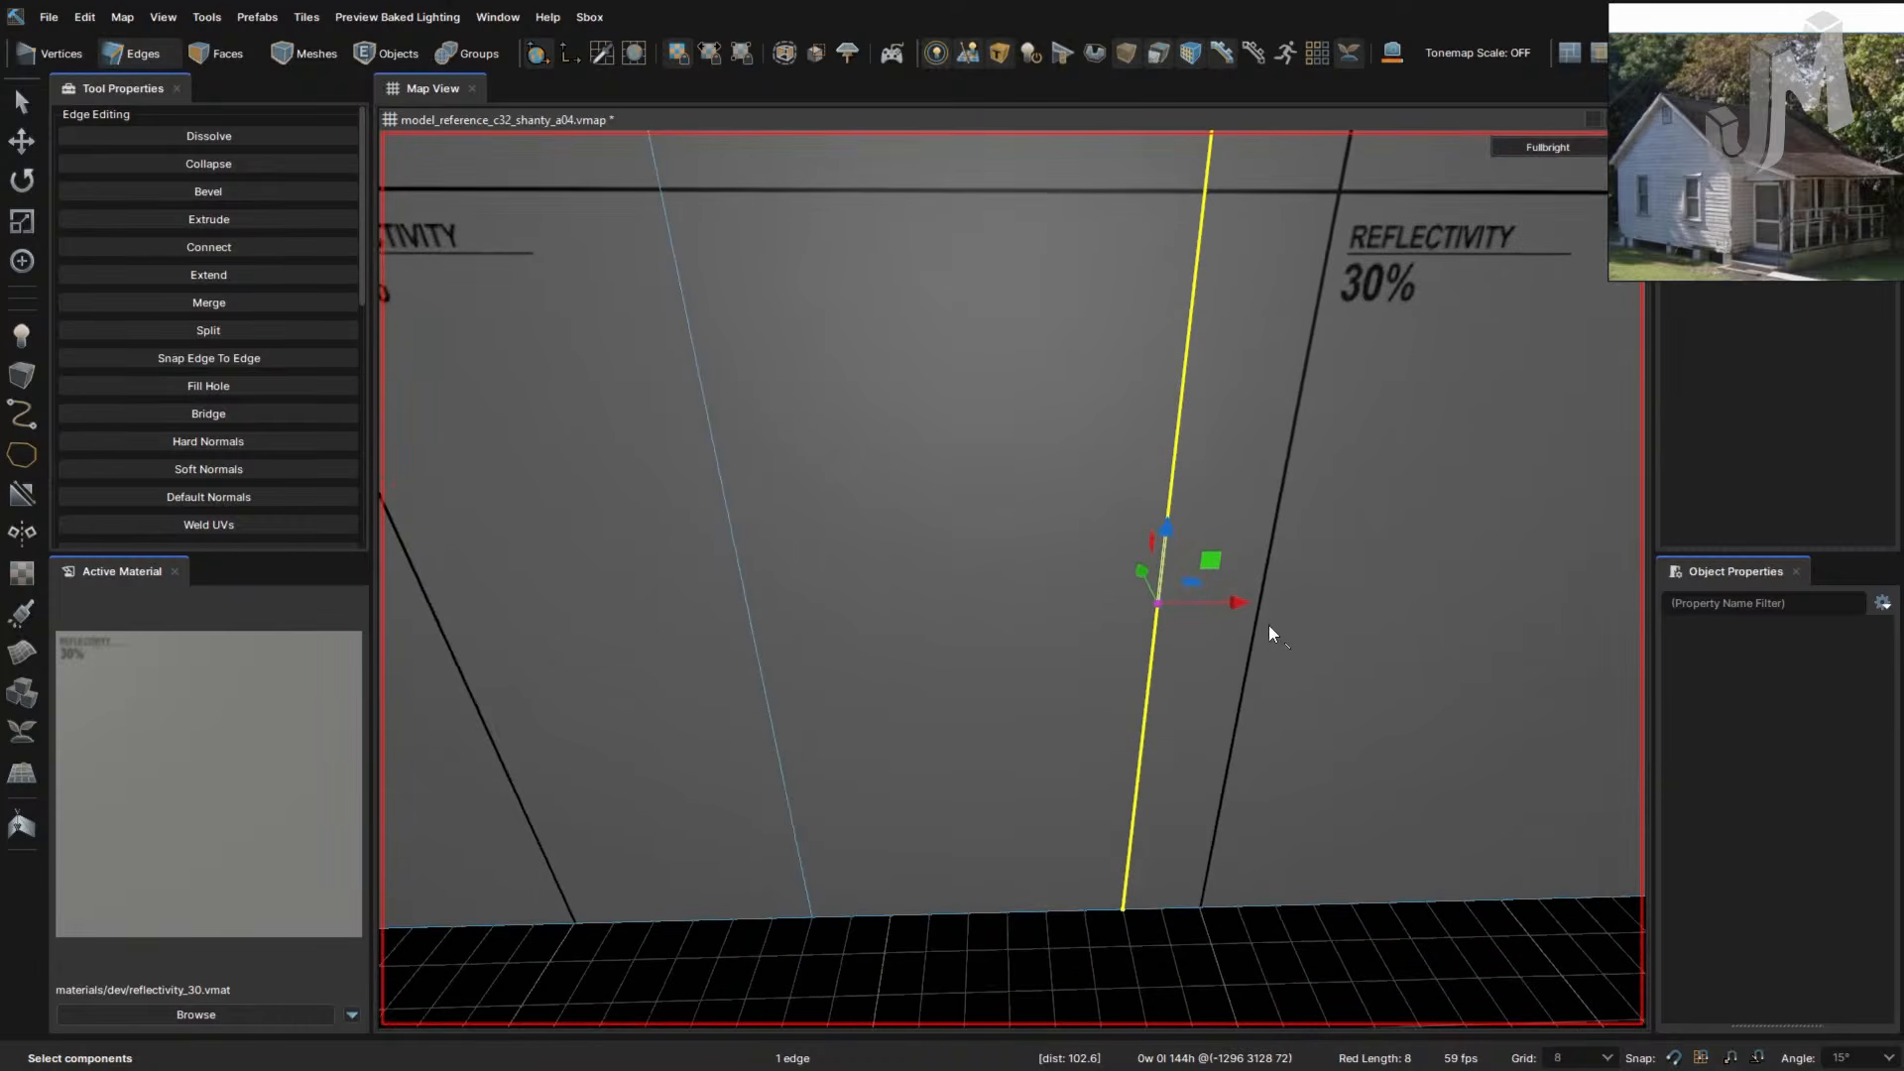
{"action": "left_click_drag", "start_coordinate": [1141, 605], "coordinate": [1119, 619]}
{"action": "right_click_drag", "start_coordinate": [1139, 680], "coordinate": [1121, 681]}
{"action": "key", "text": "f"}
{"action": "key", "text": "ctrl+z"}
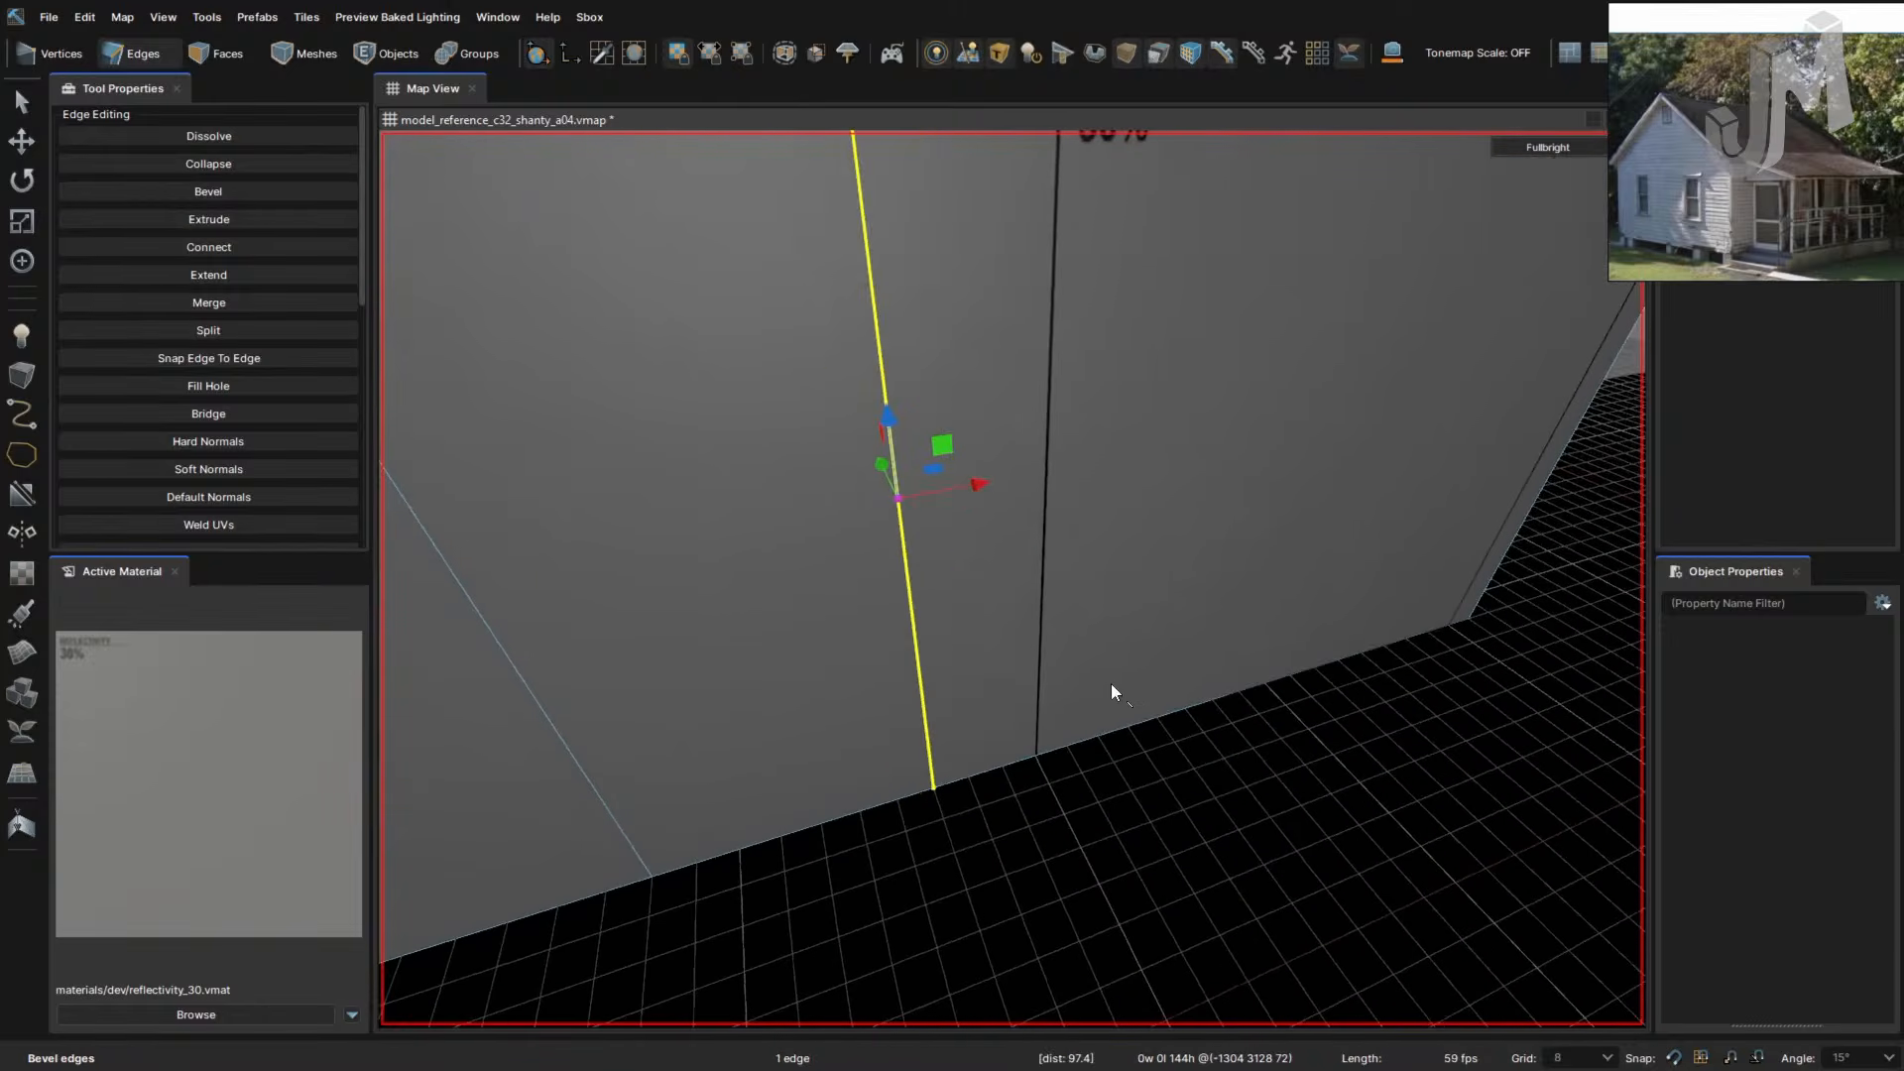
- Flip all faces of the wall mesh to show the interior
{"action": "key", "text": "4"}
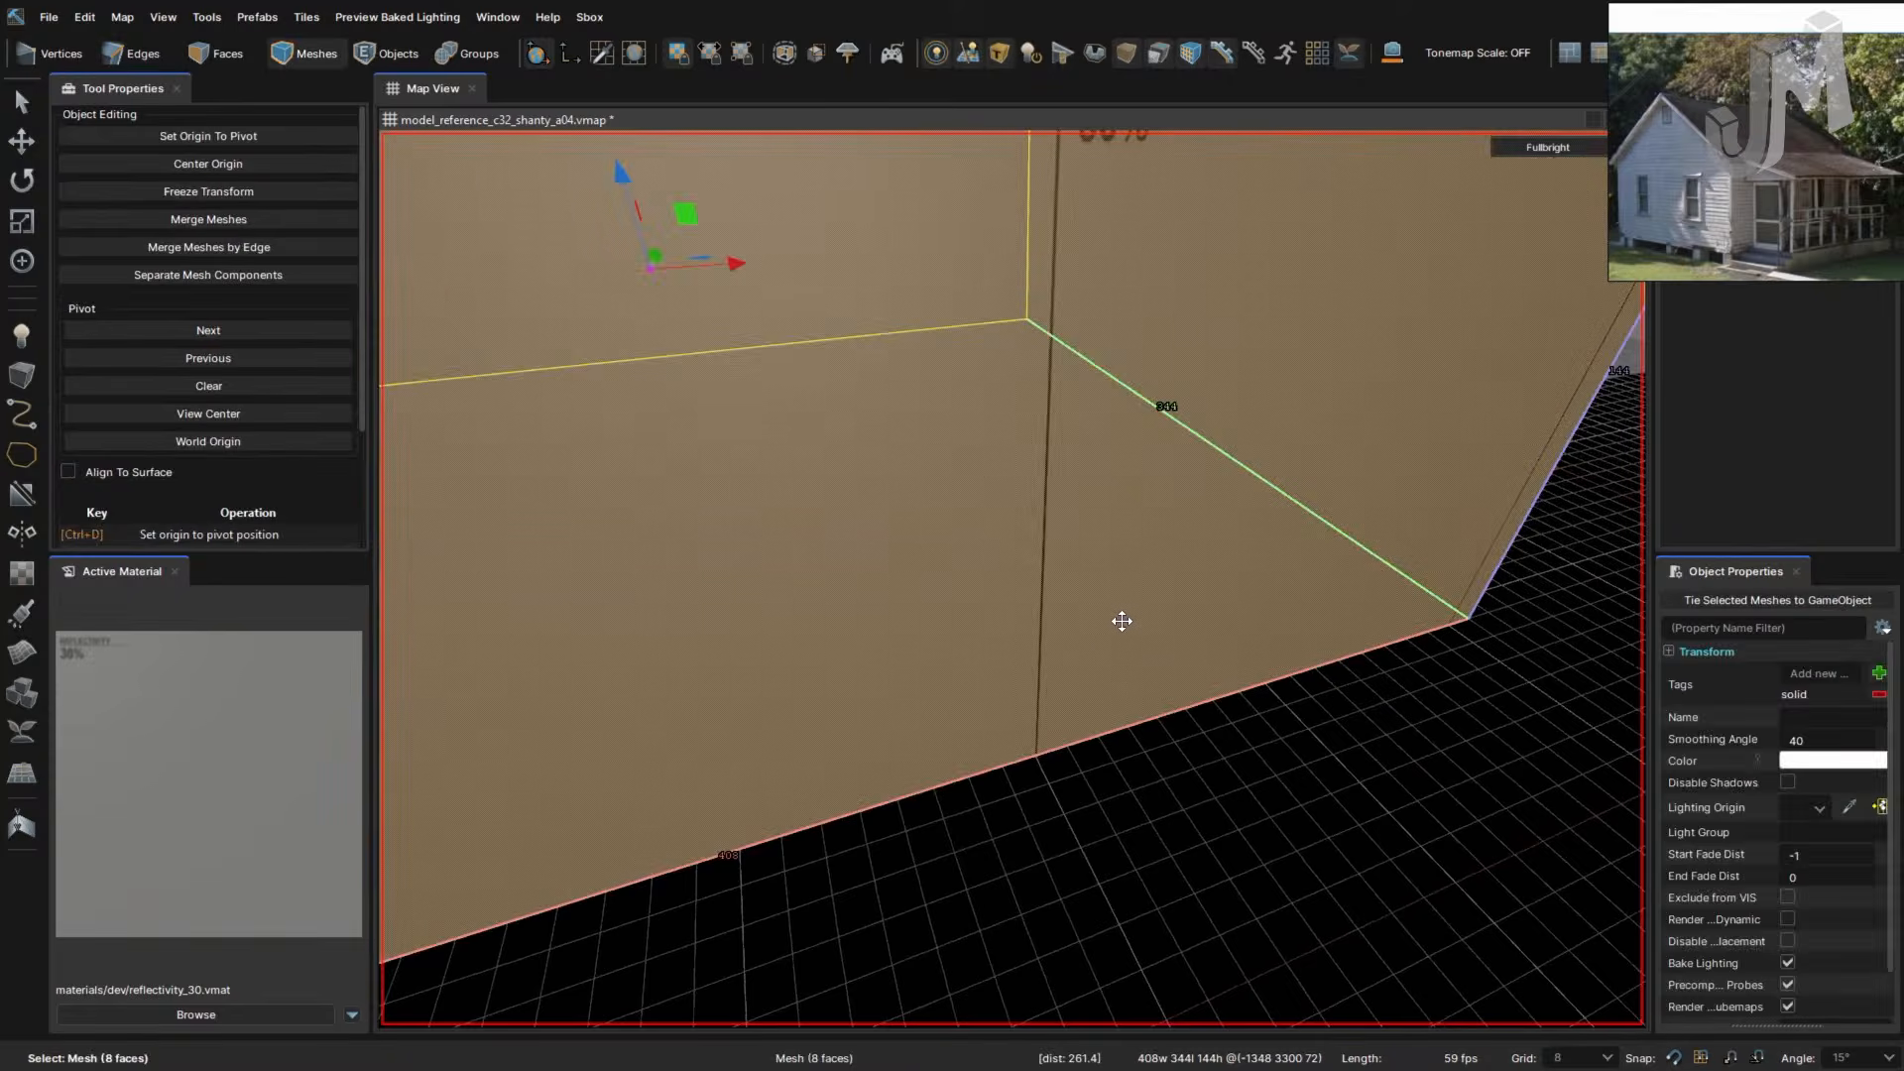
{"action": "key", "text": "f"}
{"action": "right_click_drag", "start_coordinate": [1122, 620], "coordinate": [1122, 623]}
{"action": "key", "text": "2"}
{"action": "left_click", "coordinate": [988, 720]}
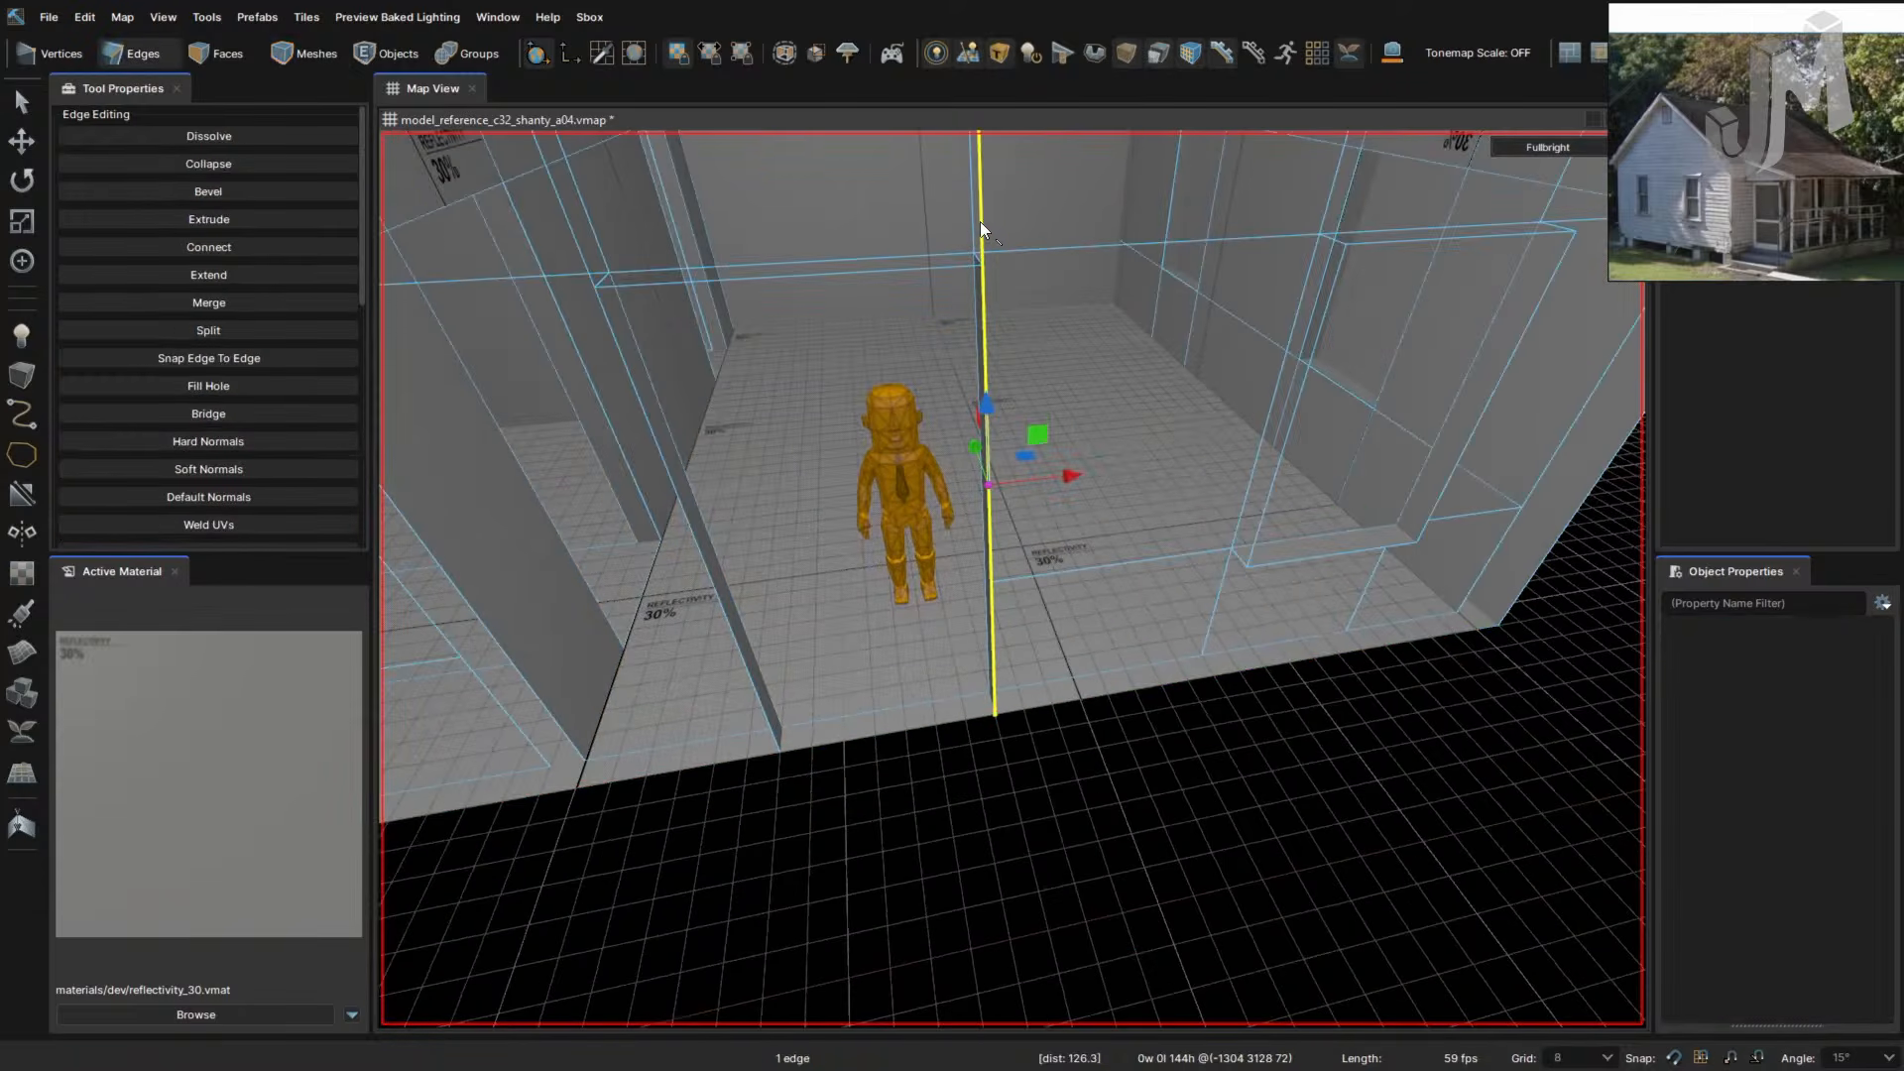
{"action": "right_click_drag", "start_coordinate": [926, 288], "coordinate": [987, 454]}
{"action": "right_click_drag", "start_coordinate": [1115, 642], "coordinate": [1116, 640]}
{"action": "right_click_drag", "start_coordinate": [1003, 700], "coordinate": [1043, 637]}
{"action": "left_click", "coordinate": [993, 682]}
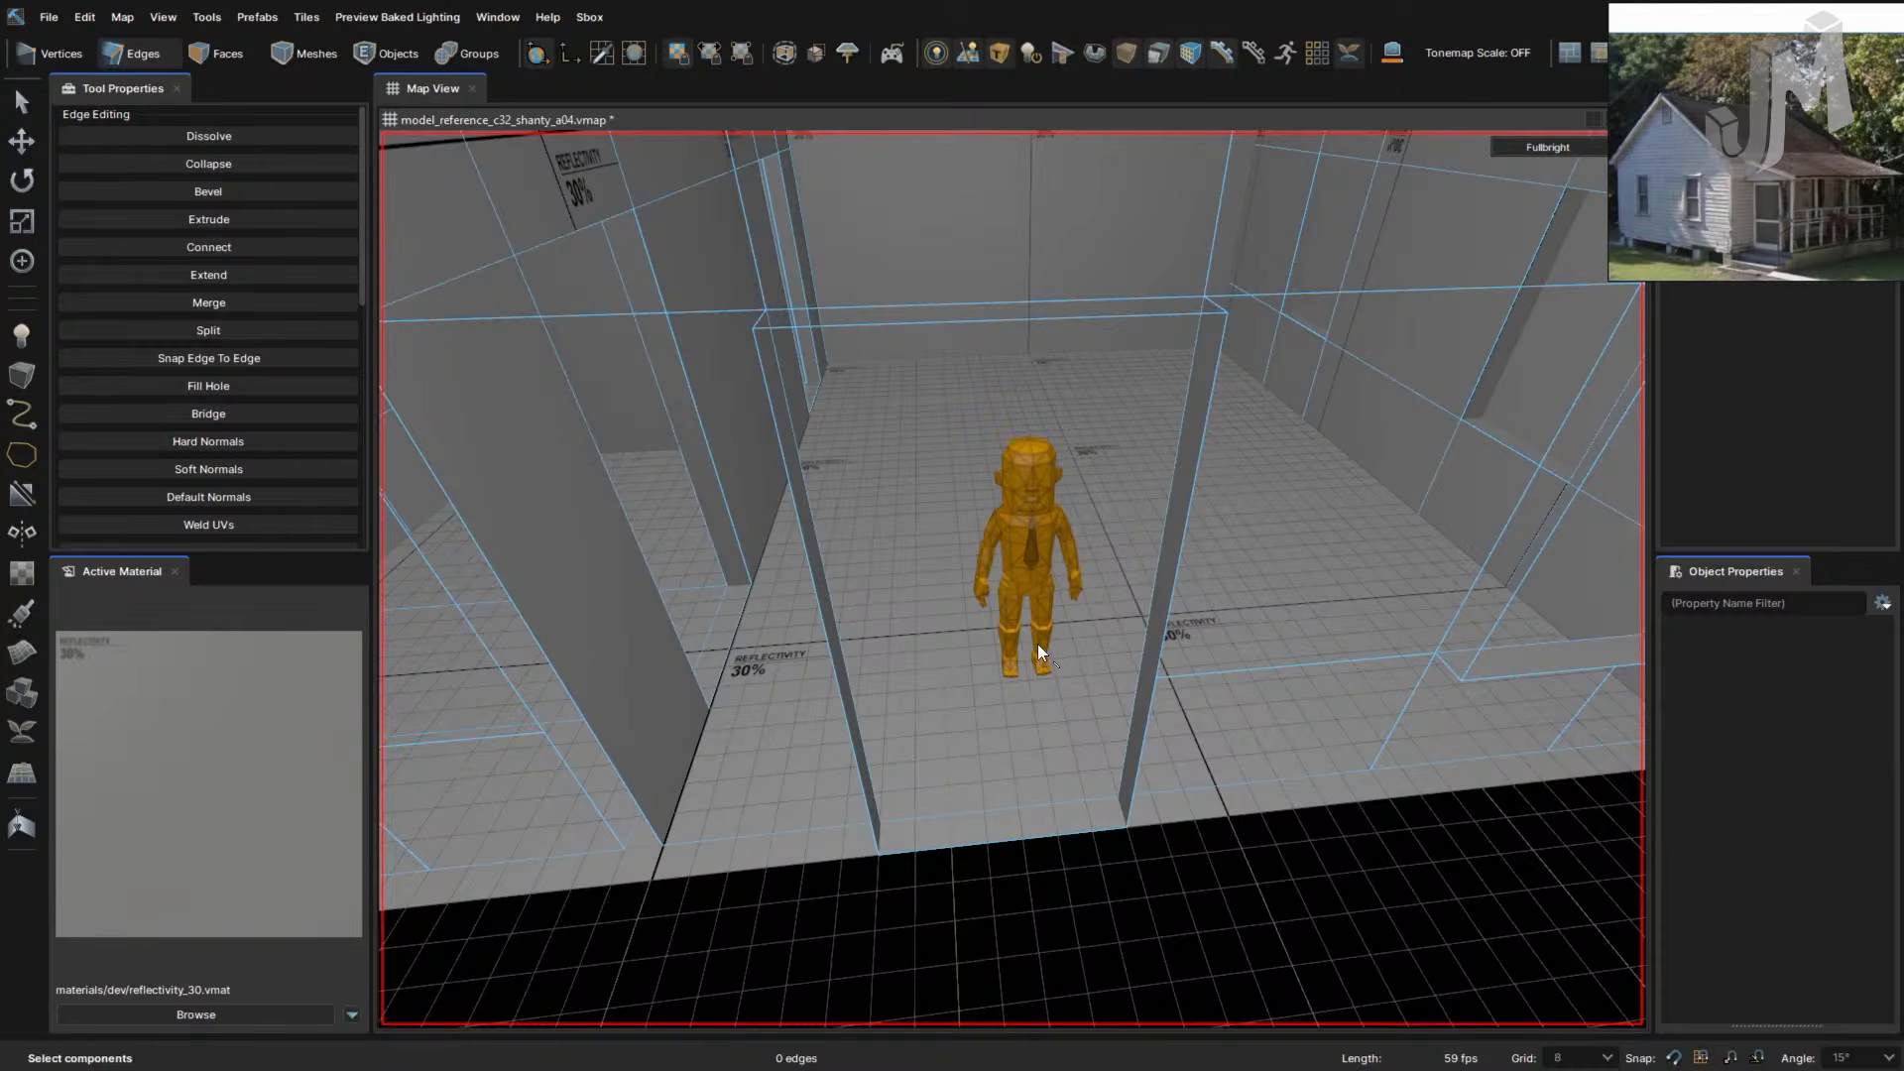
{"action": "key", "text": "3"}
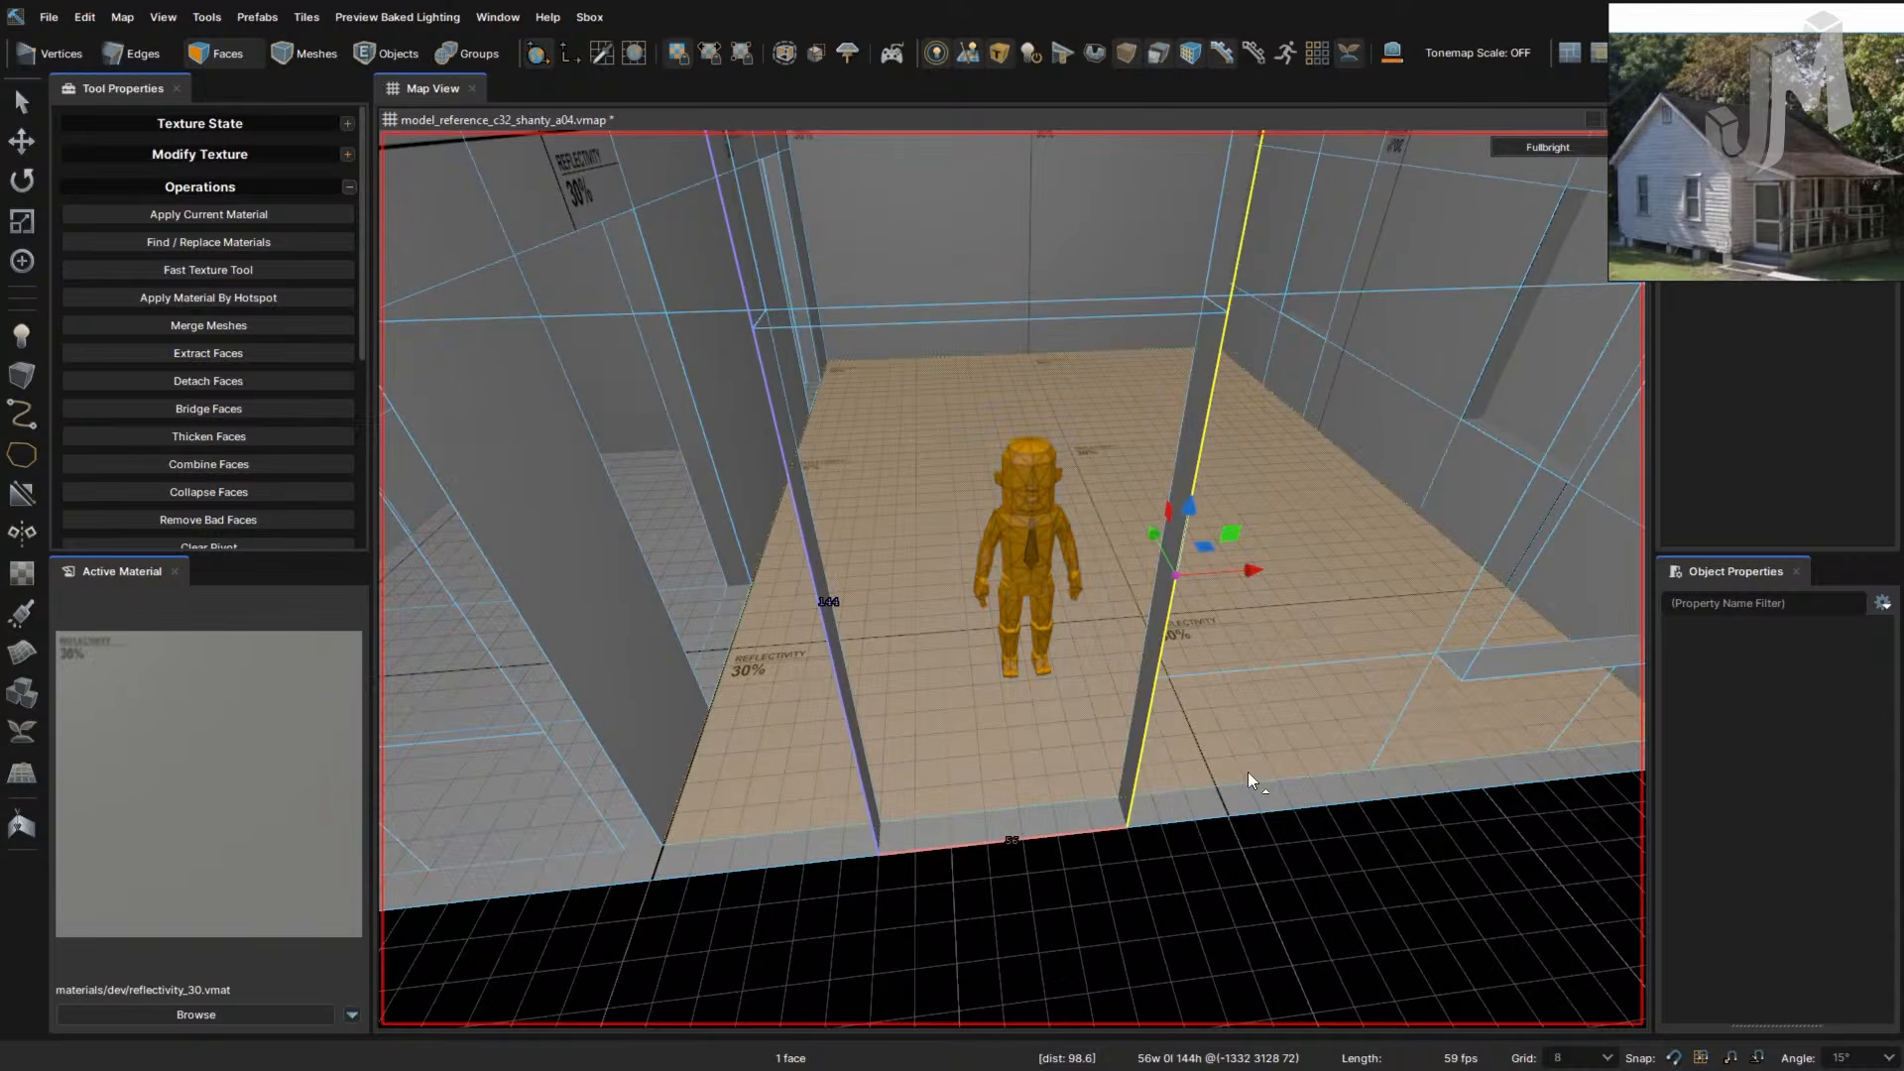
{"action": "key", "text": "4"}
{"action": "left_click", "coordinate": [1219, 777]}
{"action": "key", "text": "f"}
{"action": "right_click_drag", "start_coordinate": [1219, 777], "coordinate": [1226, 781]}
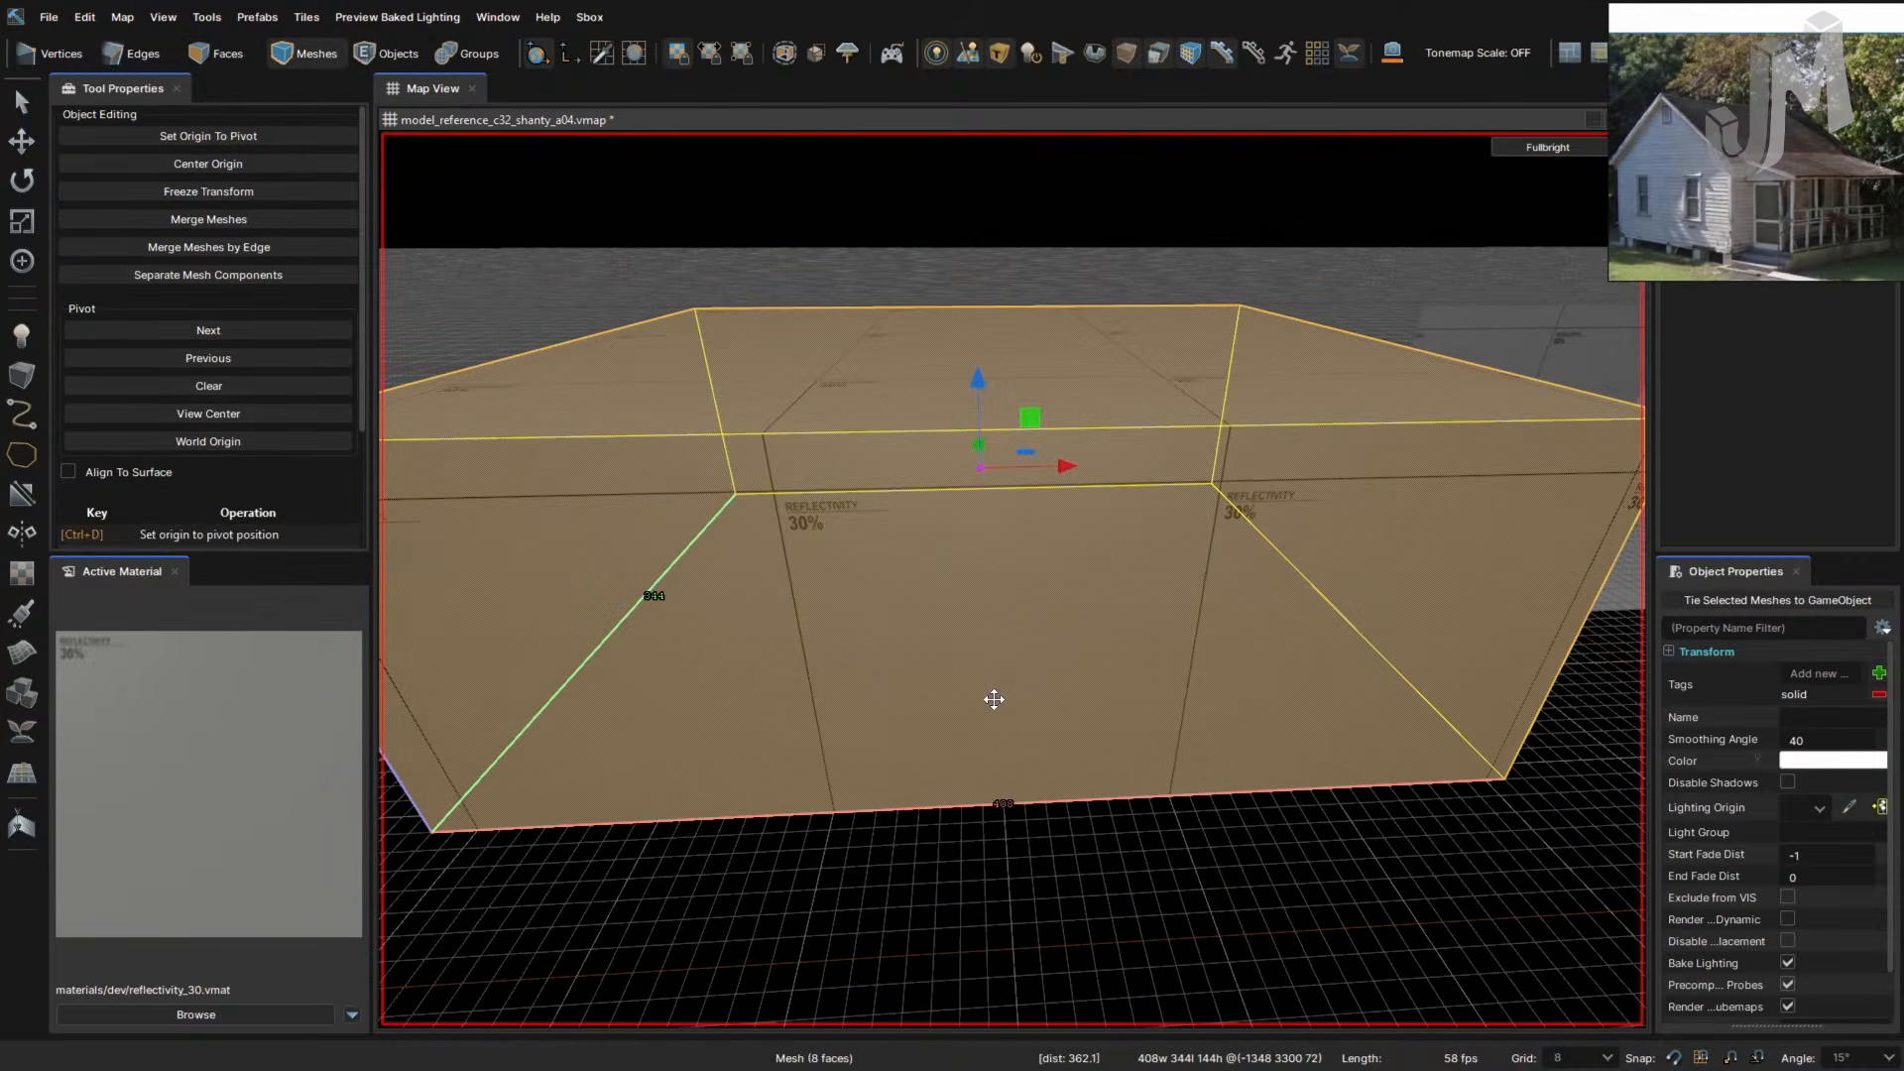
{"action": "key", "text": "3"}
{"action": "left_click", "coordinate": [1093, 684]}
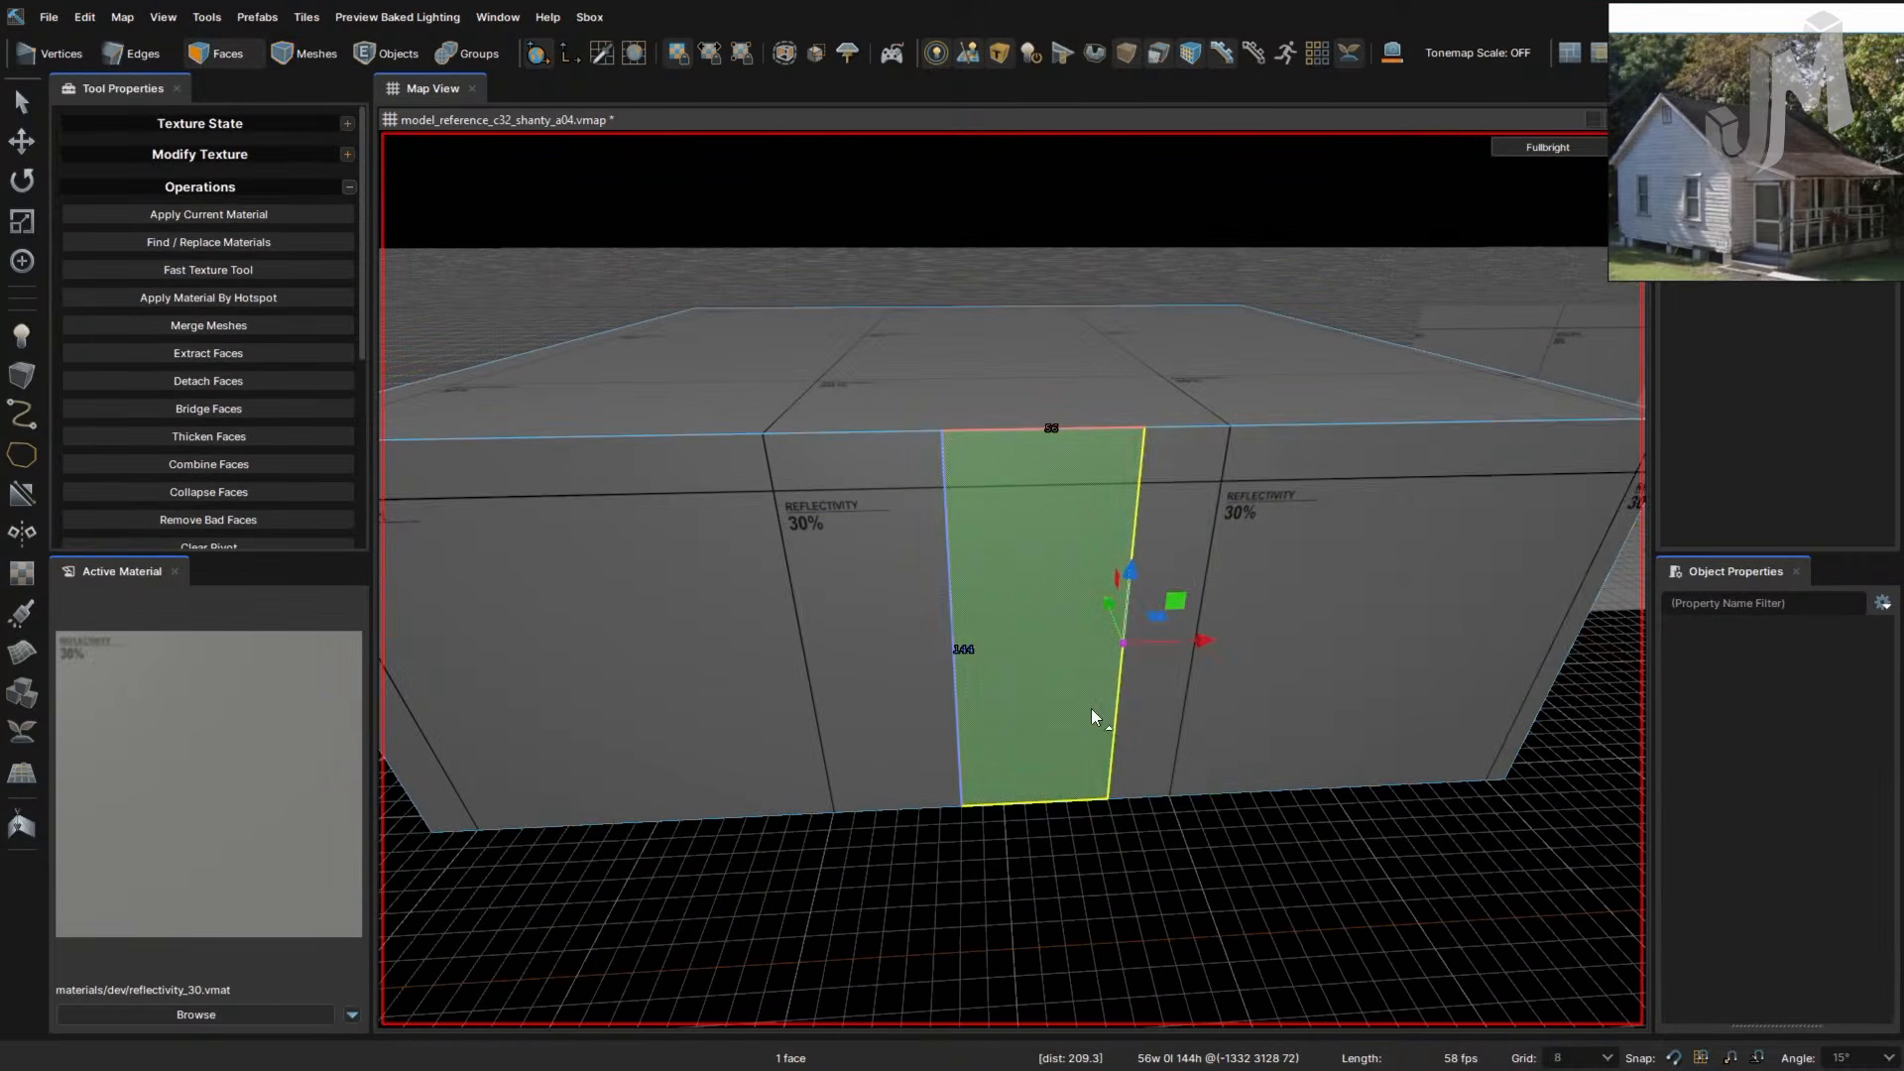
{"action": "right_click", "coordinate": [1091, 707]}
{"action": "left_click", "coordinate": [1015, 700]}
{"action": "key", "text": "t"}
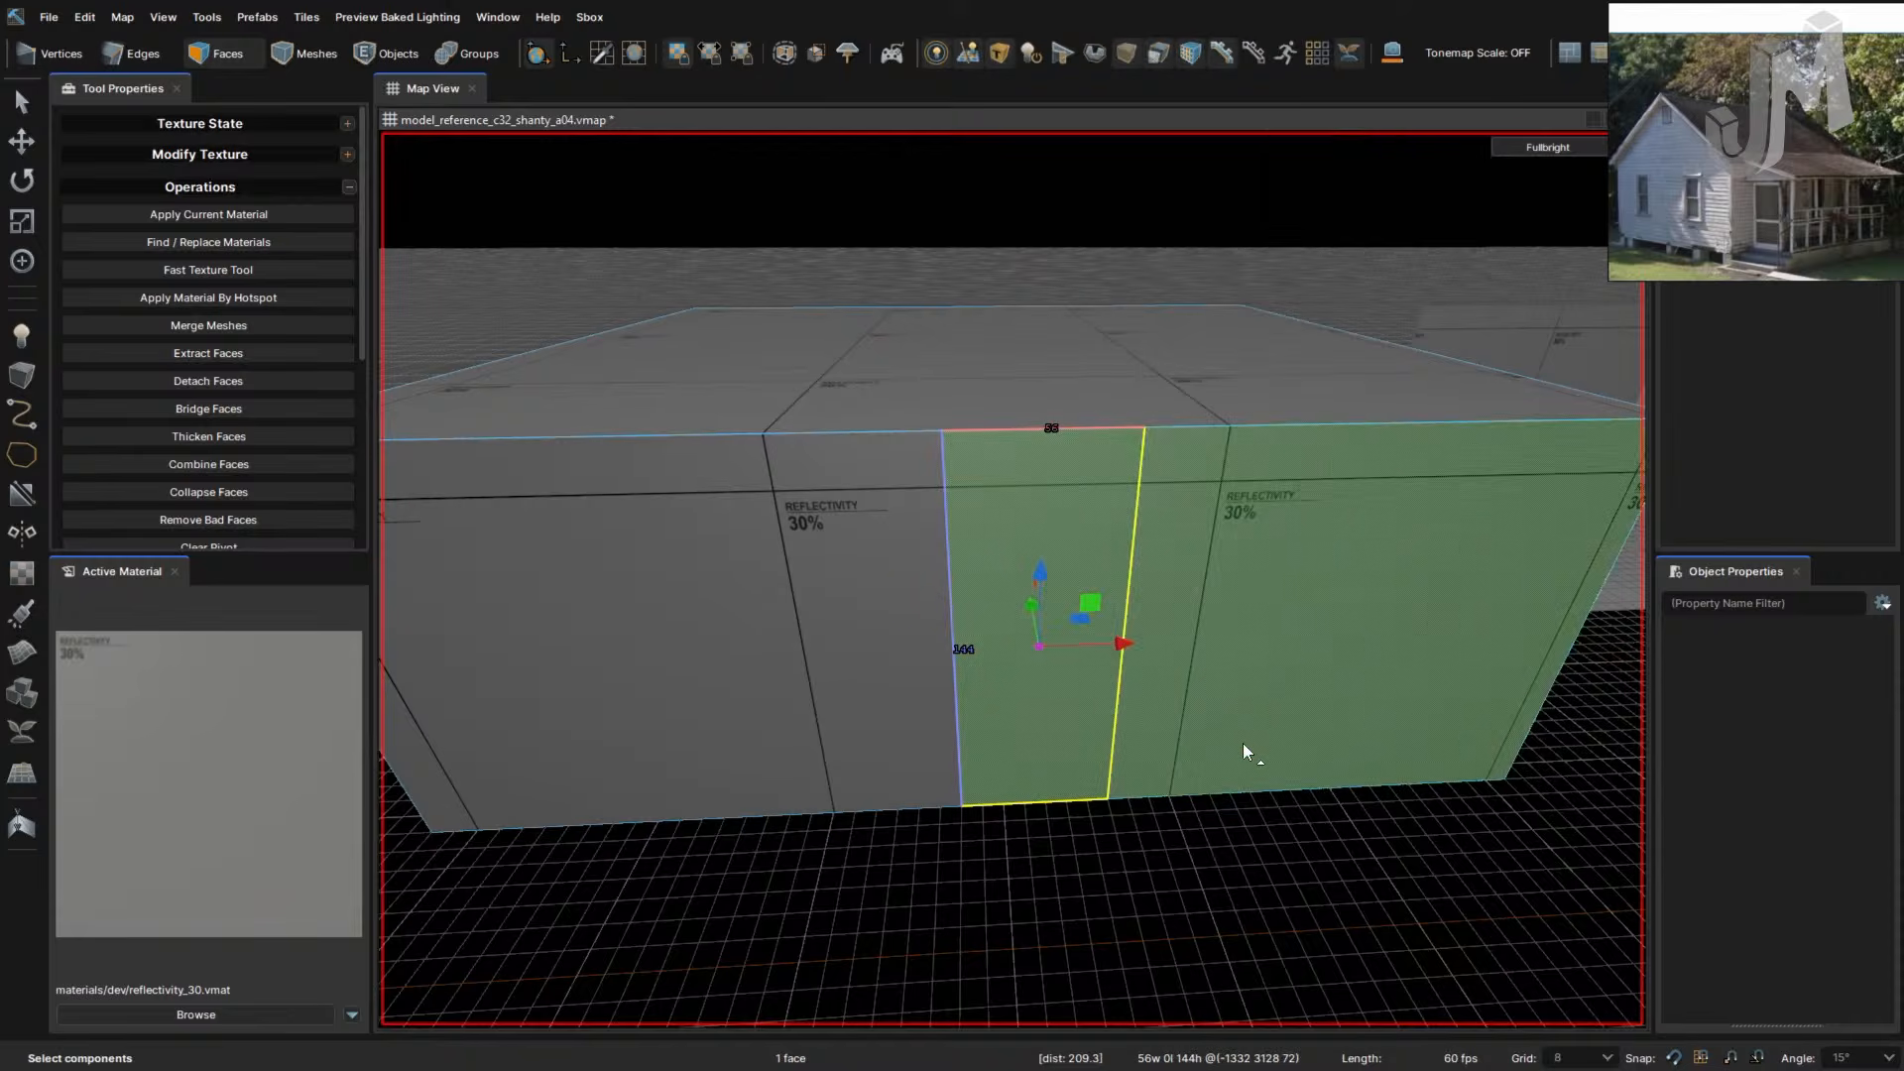
{"action": "right_click_drag", "start_coordinate": [1241, 741], "coordinate": [1242, 746]}
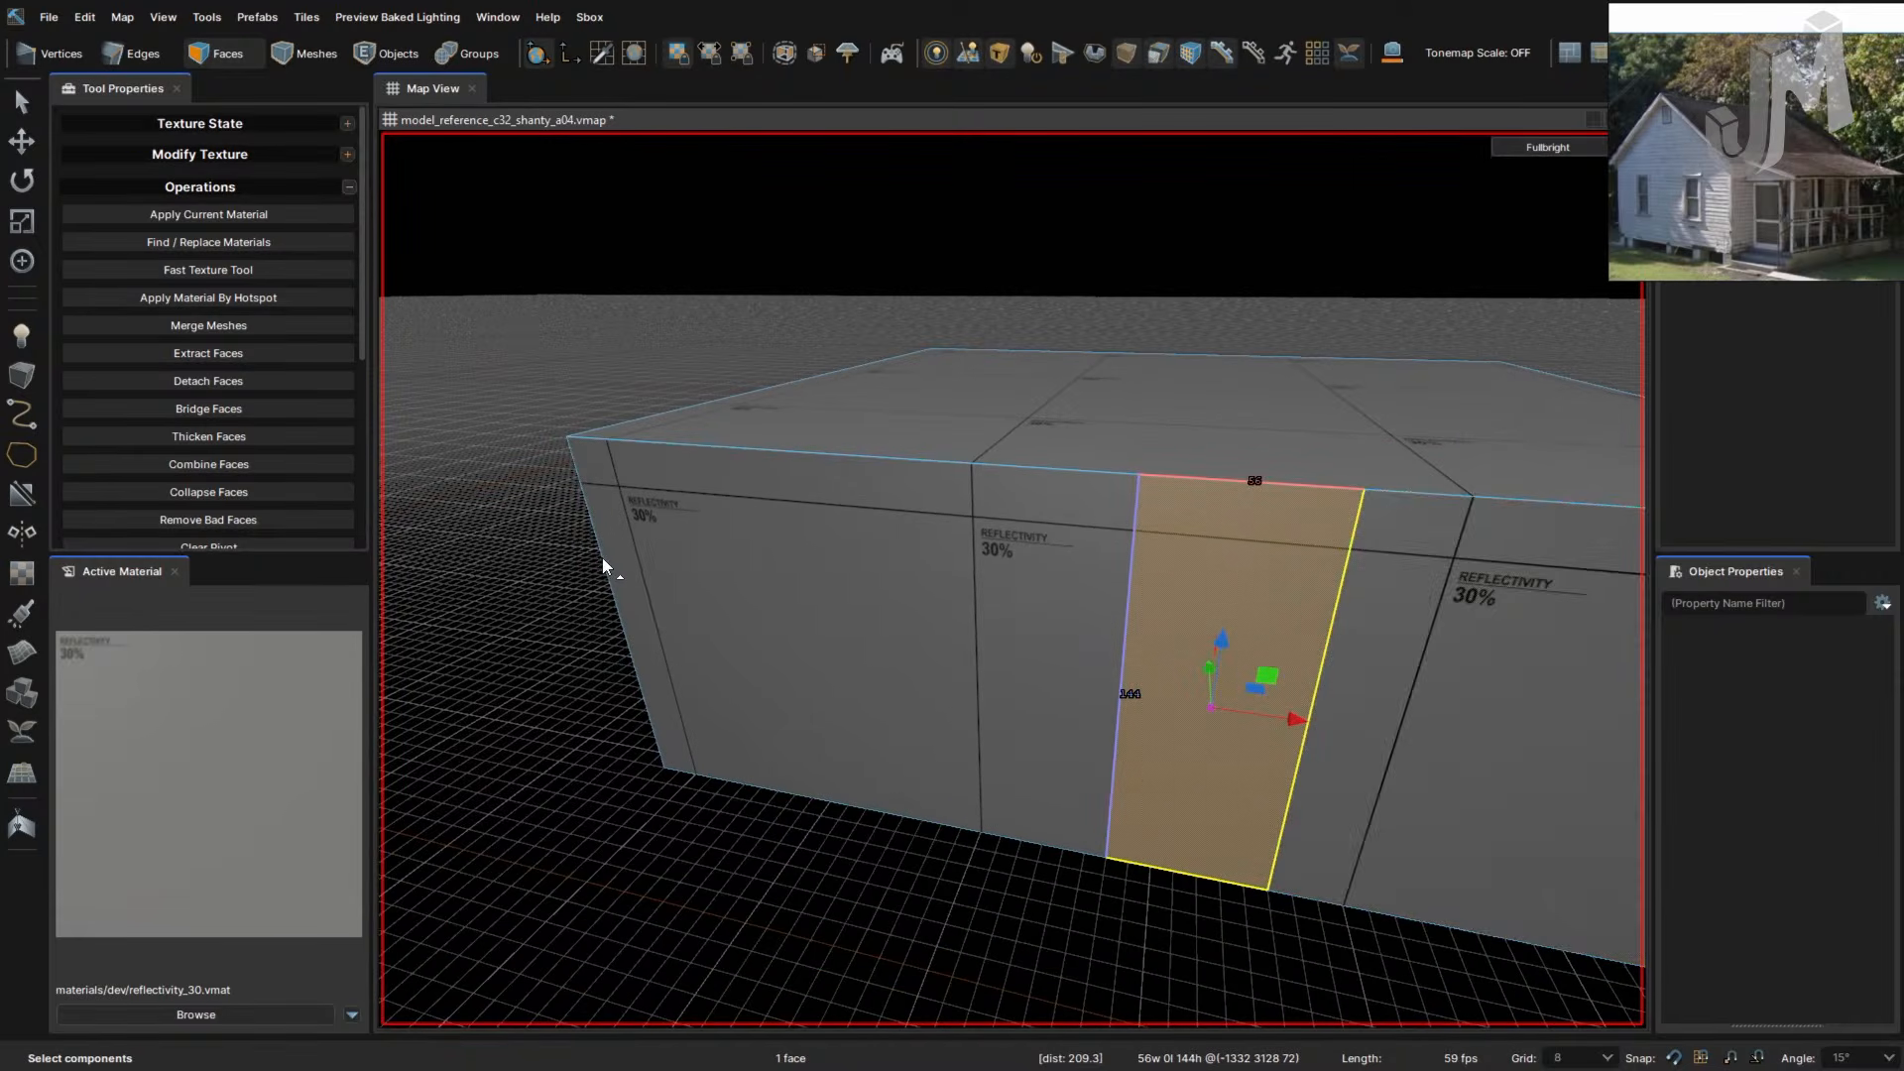
{"action": "left_click", "coordinate": [602, 557], "text": "ctrl"}
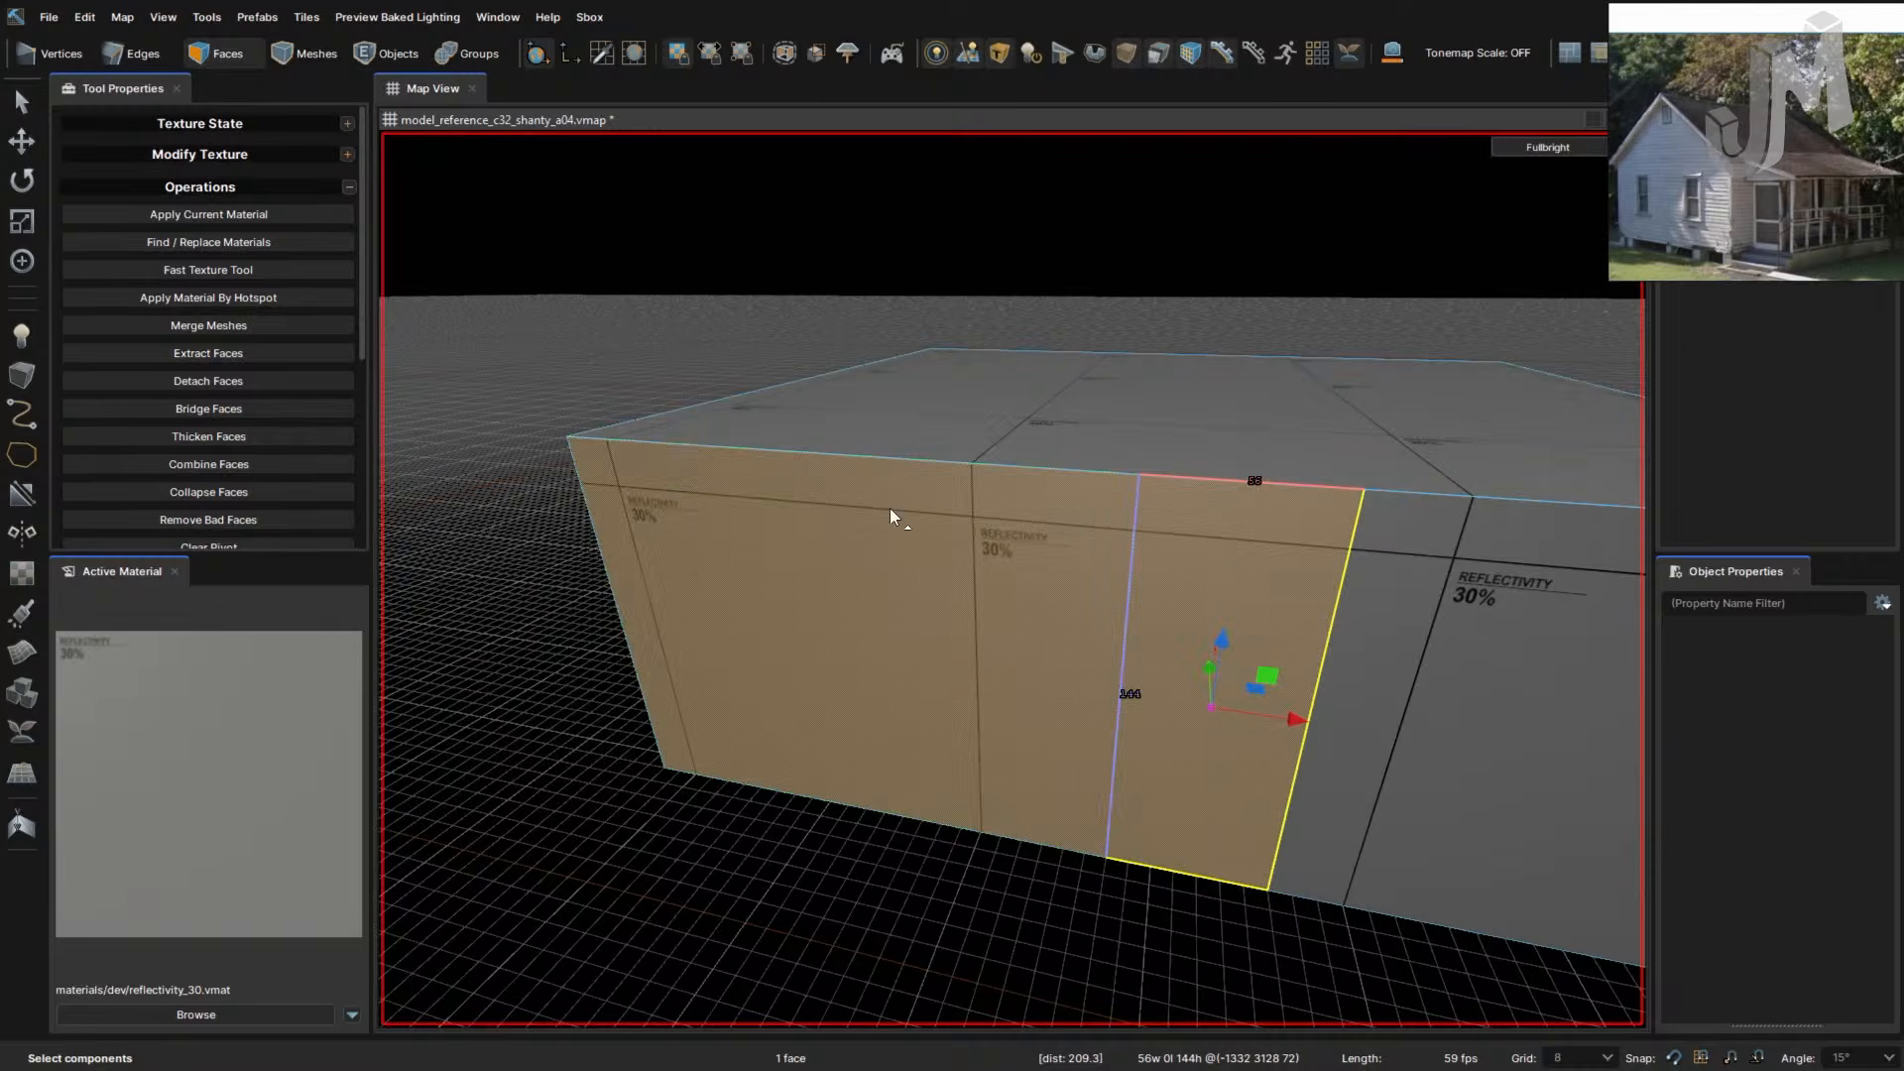
{"action": "right_click_drag", "start_coordinate": [1003, 590], "coordinate": [1001, 595]}
- Cut a line near the wall top through each vertical edge, left end to right end
{"action": "key", "text": "c"}
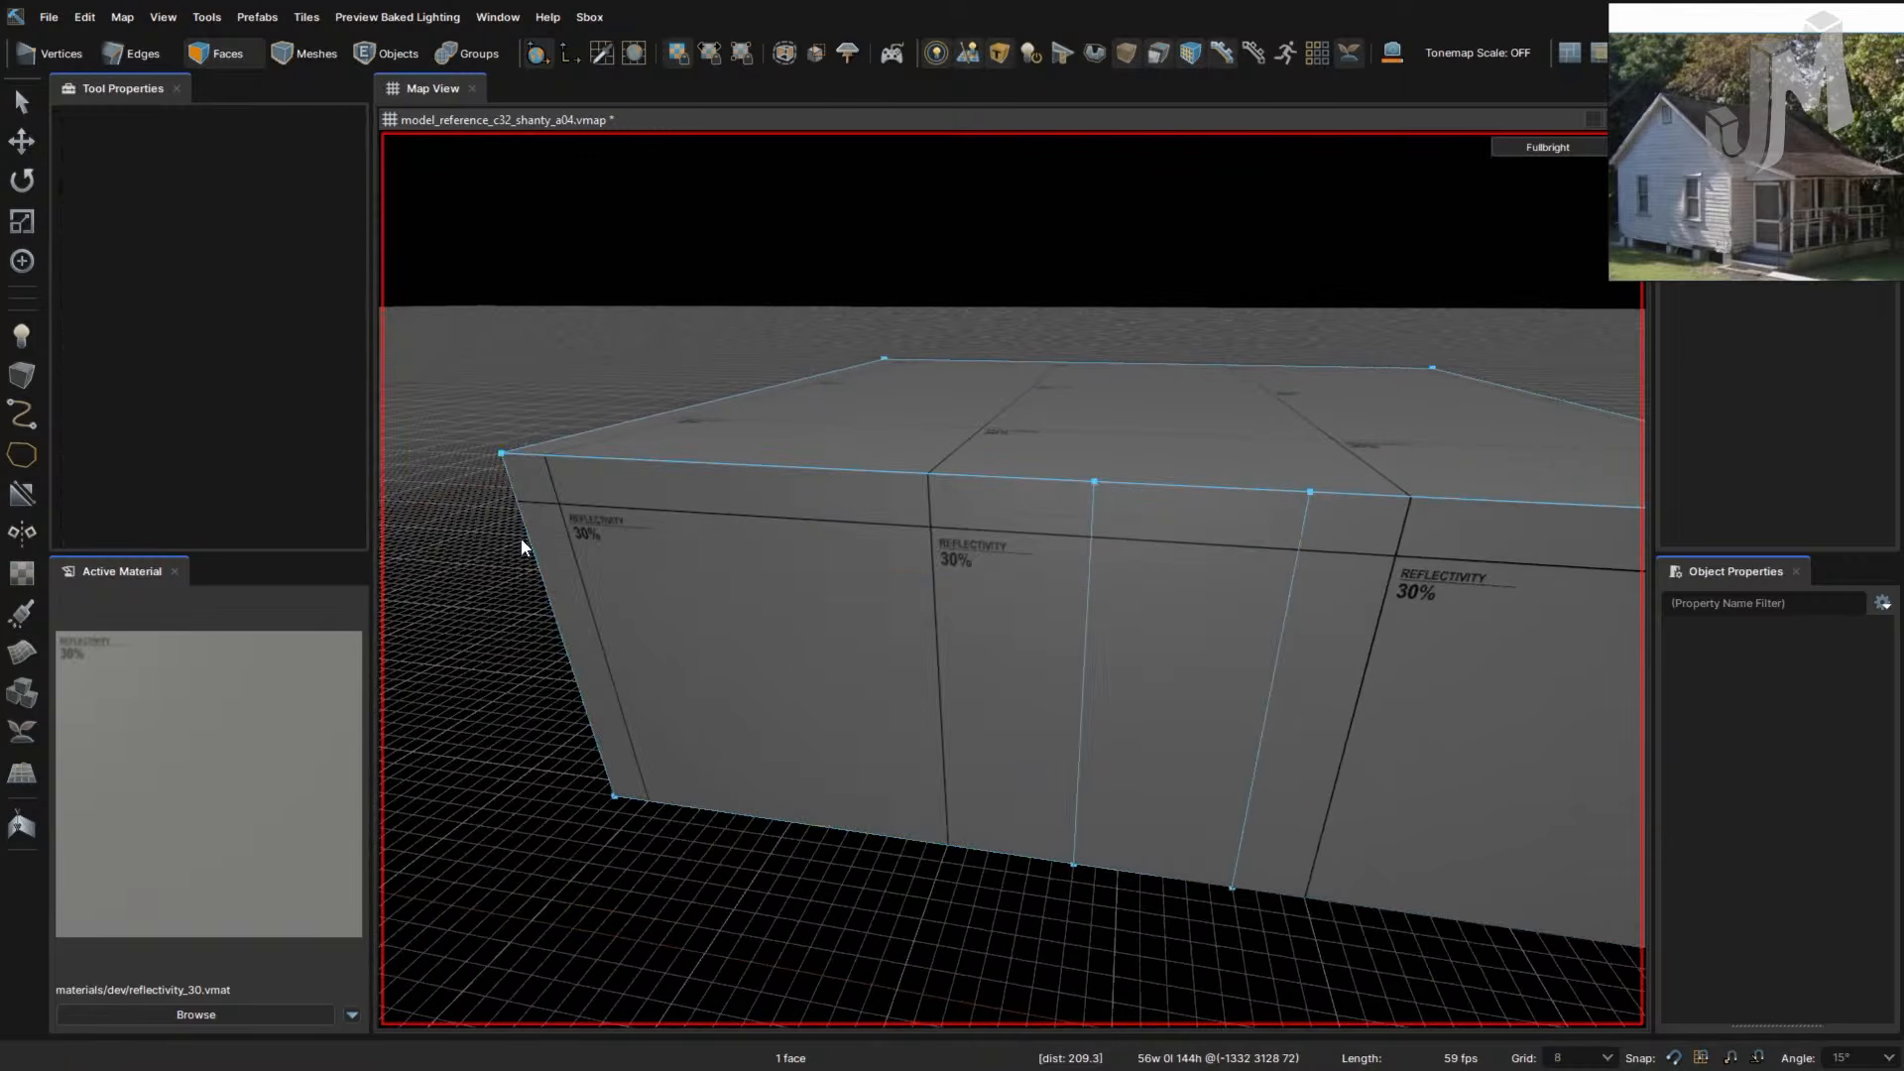
{"action": "left_click", "coordinate": [532, 545]}
{"action": "left_click", "coordinate": [1087, 588]}
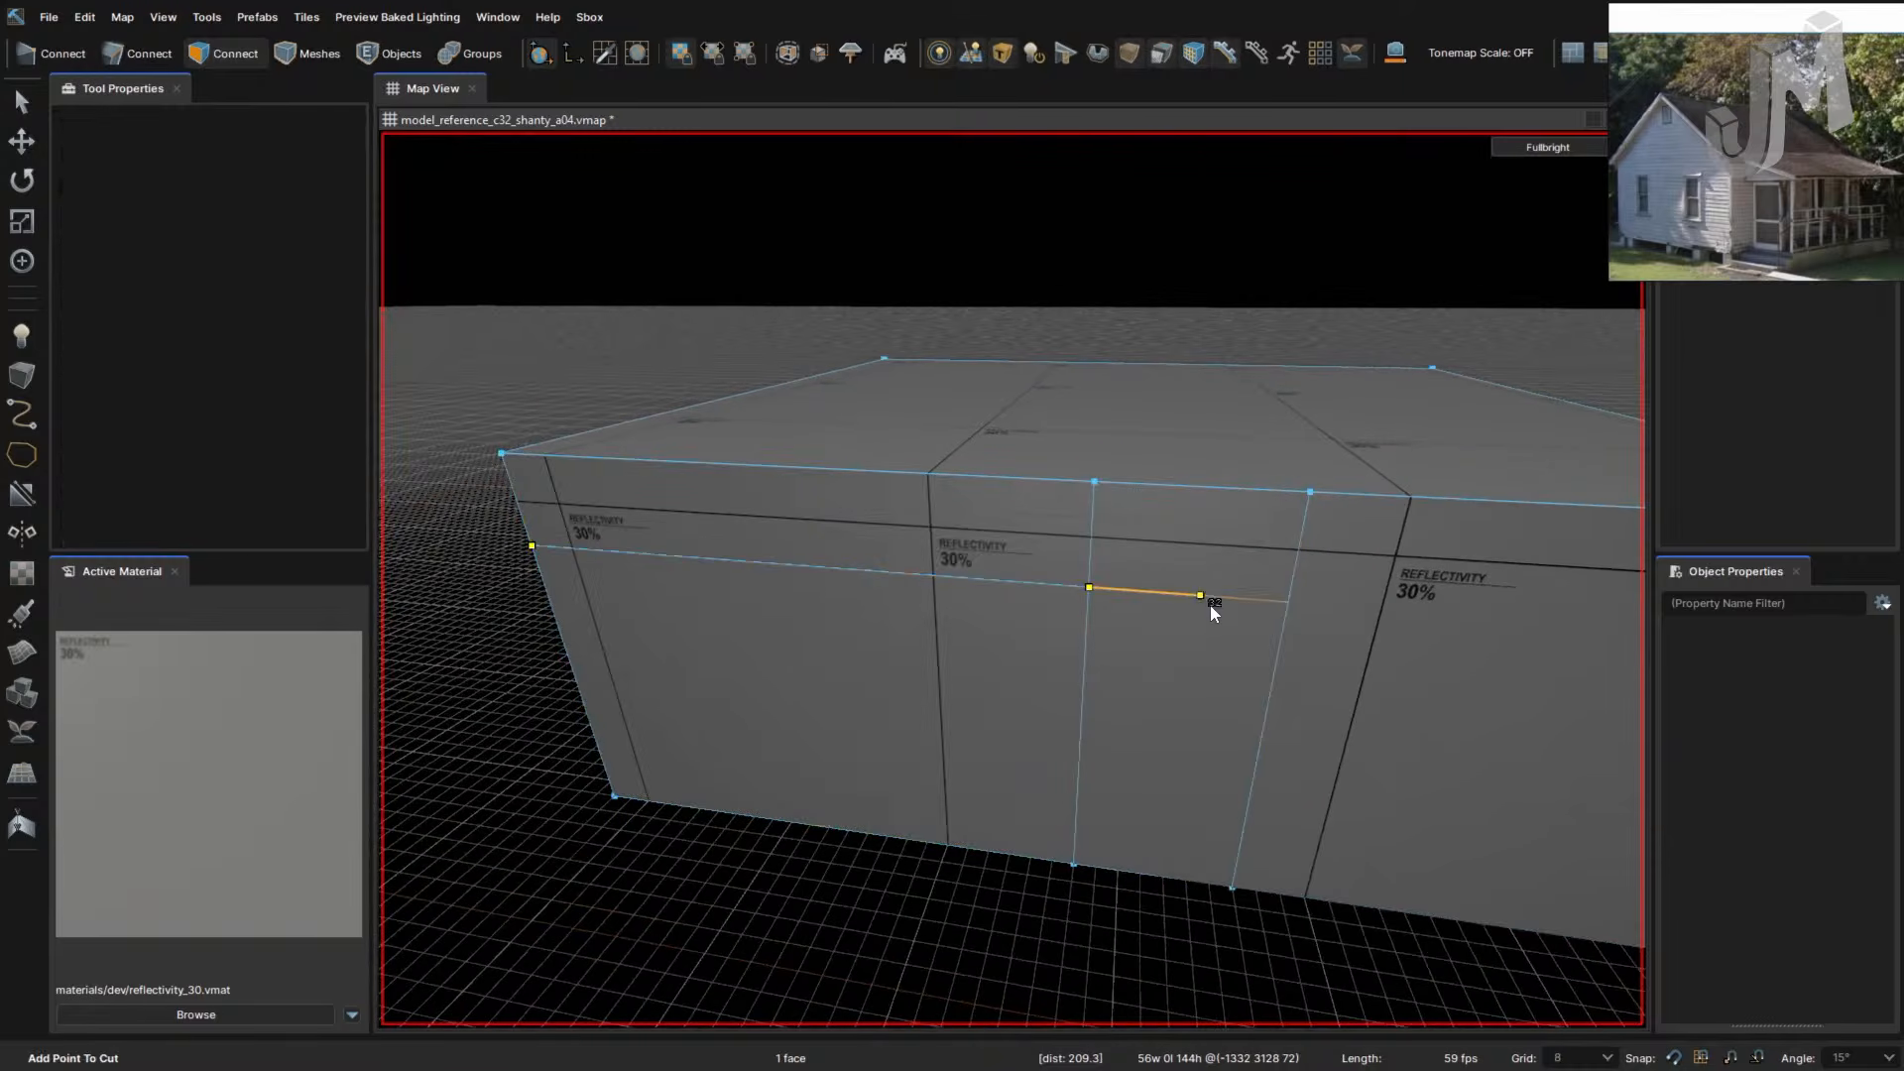
{"action": "left_click", "coordinate": [1288, 602]}
{"action": "right_click_drag", "start_coordinate": [1380, 621], "coordinate": [1419, 565]}
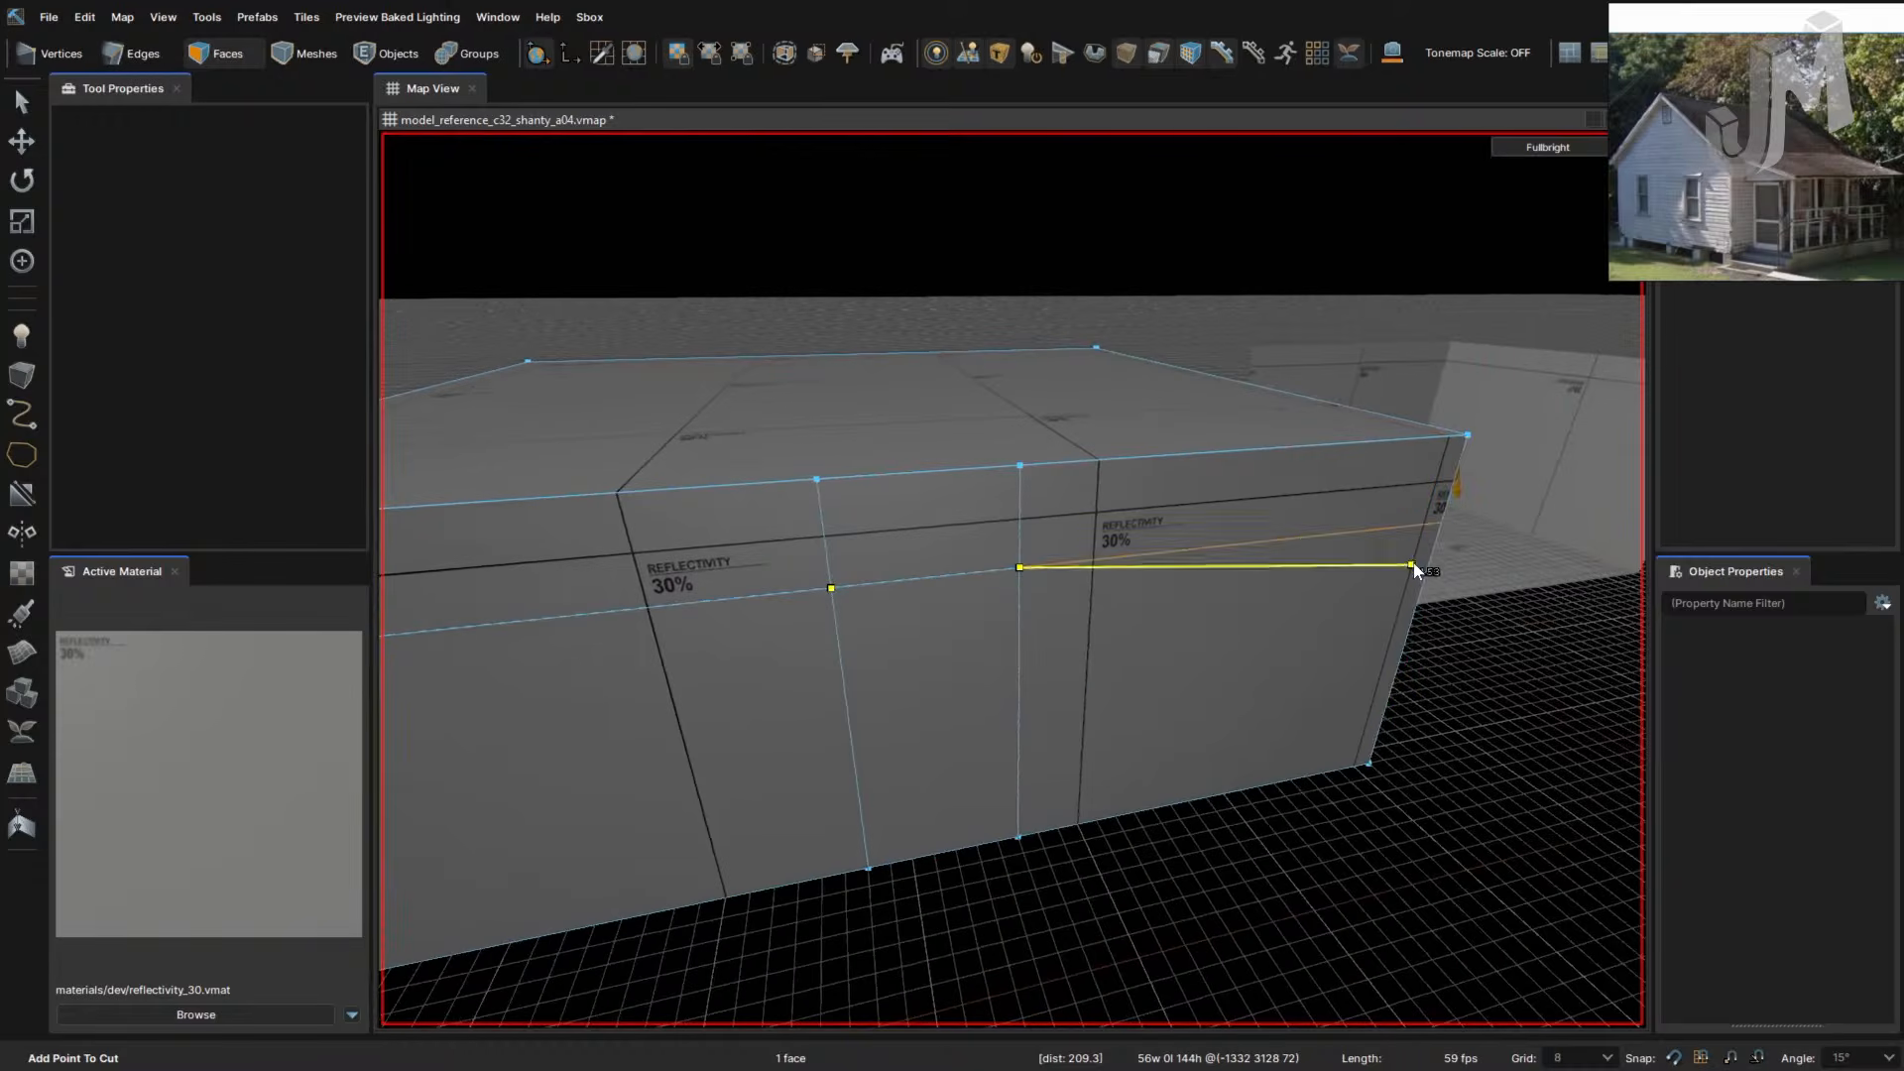
{"action": "left_click", "coordinate": [1441, 523]}
{"action": "key", "text": "Return"}
{"action": "key", "text": "t"}
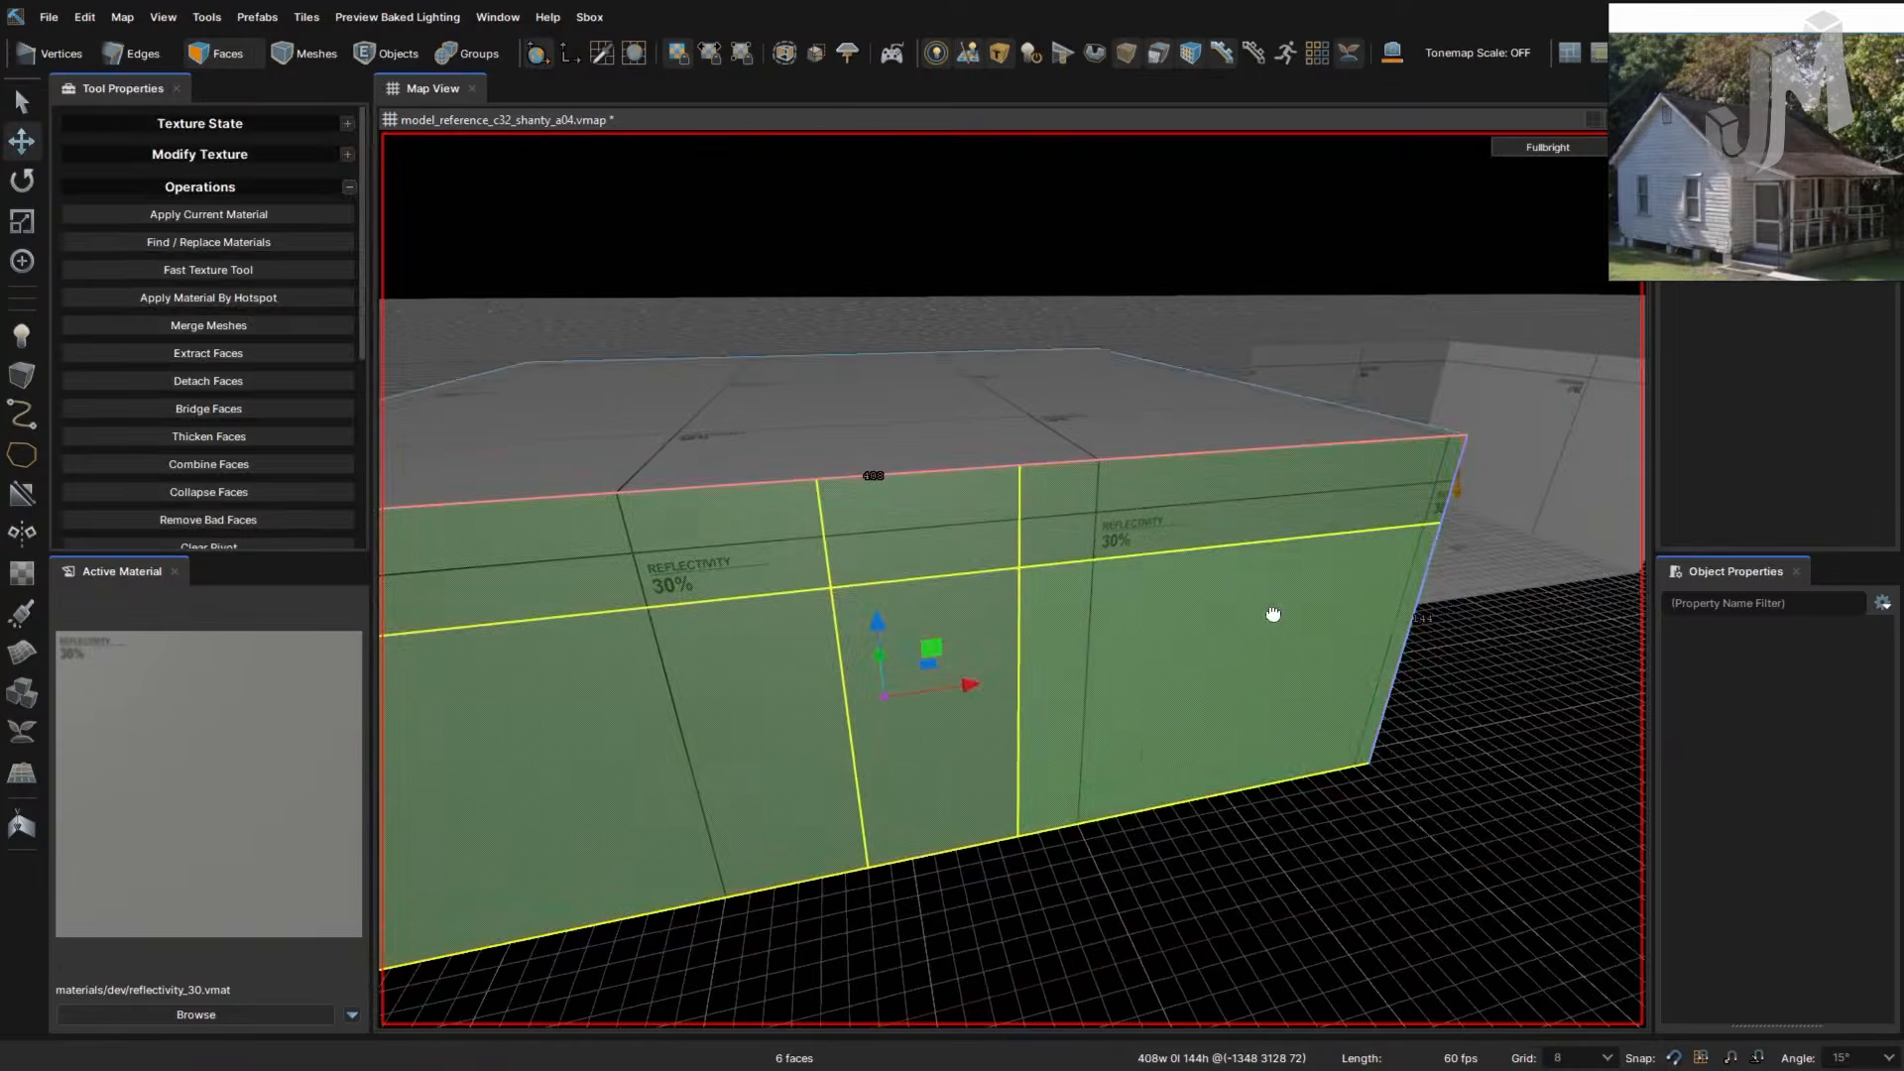
{"action": "right_click_drag", "start_coordinate": [1273, 615], "coordinate": [1137, 631]}
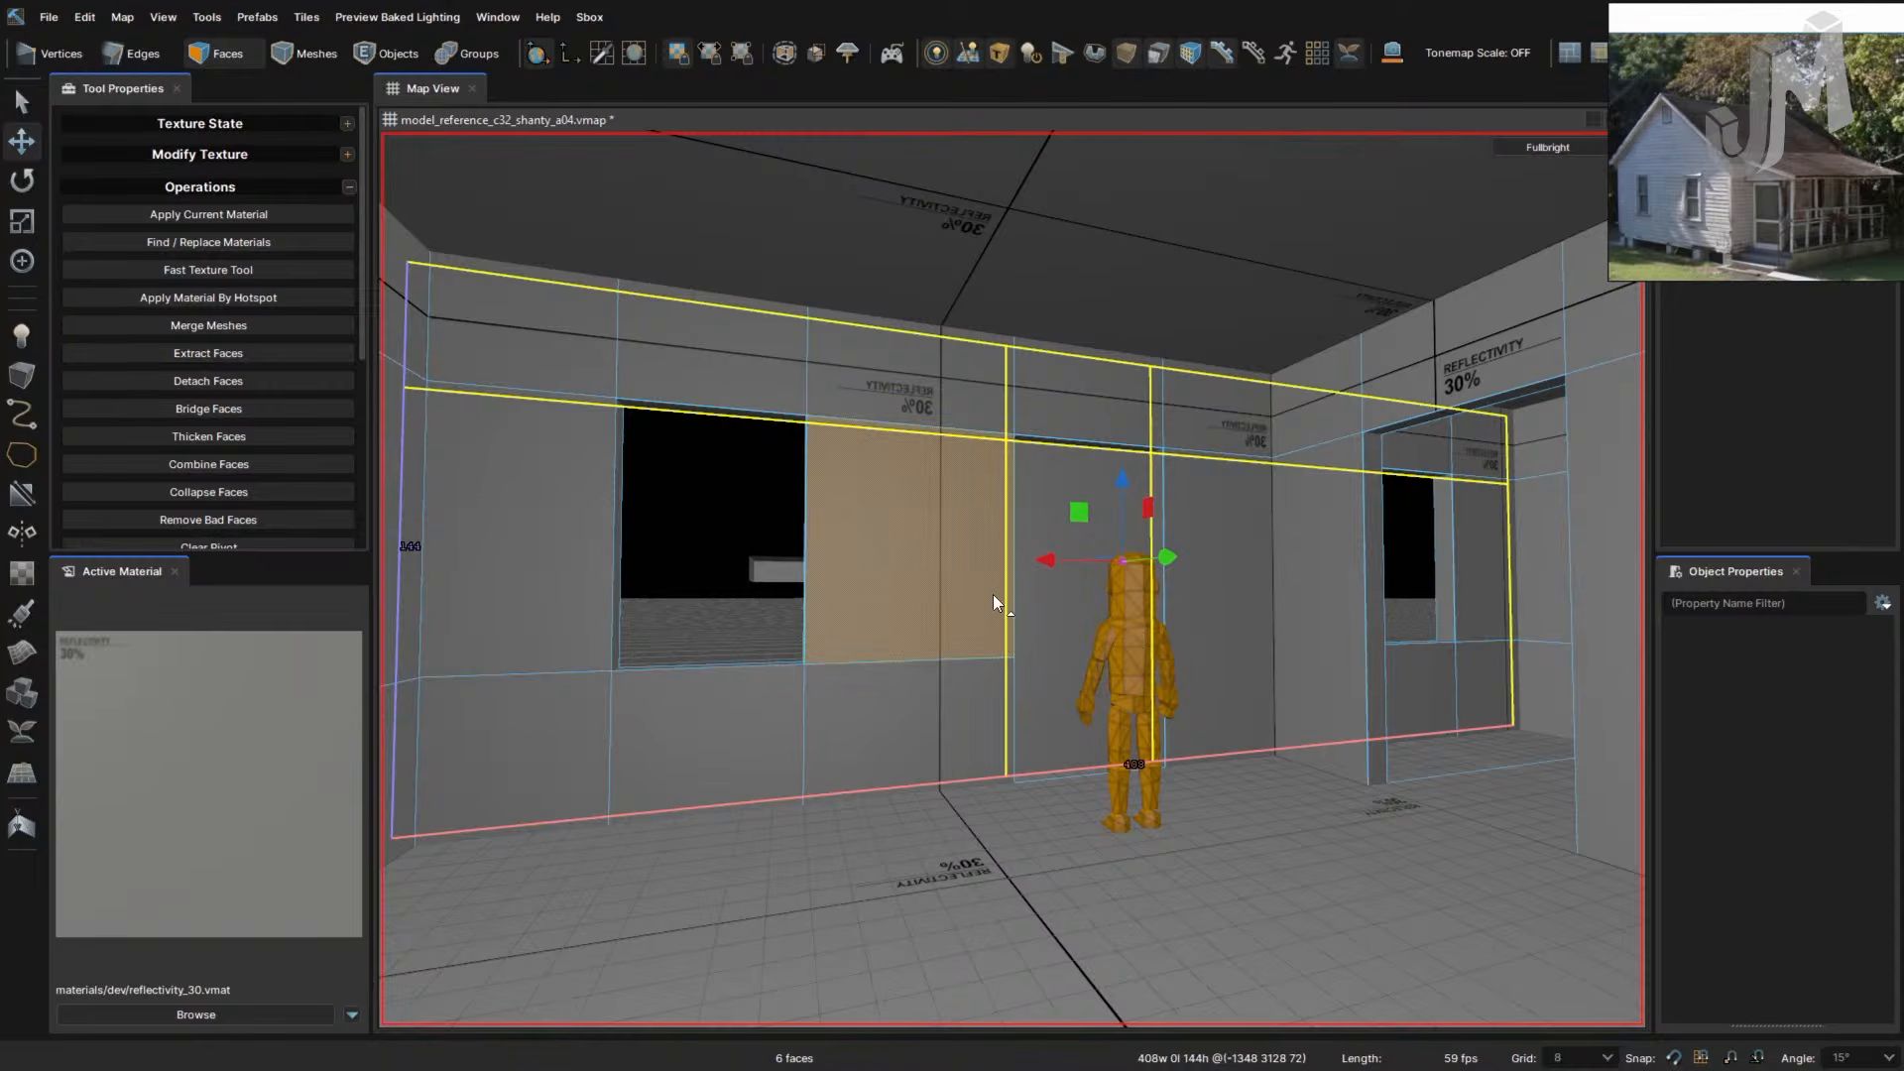
{"action": "right_click_drag", "start_coordinate": [932, 692], "coordinate": [939, 701]}
- Select the wall's horizontal edge loop and bevel it into a strip
{"action": "key", "text": "2"}
{"action": "key", "text": "3"}
{"action": "double_click", "coordinate": [763, 509]}
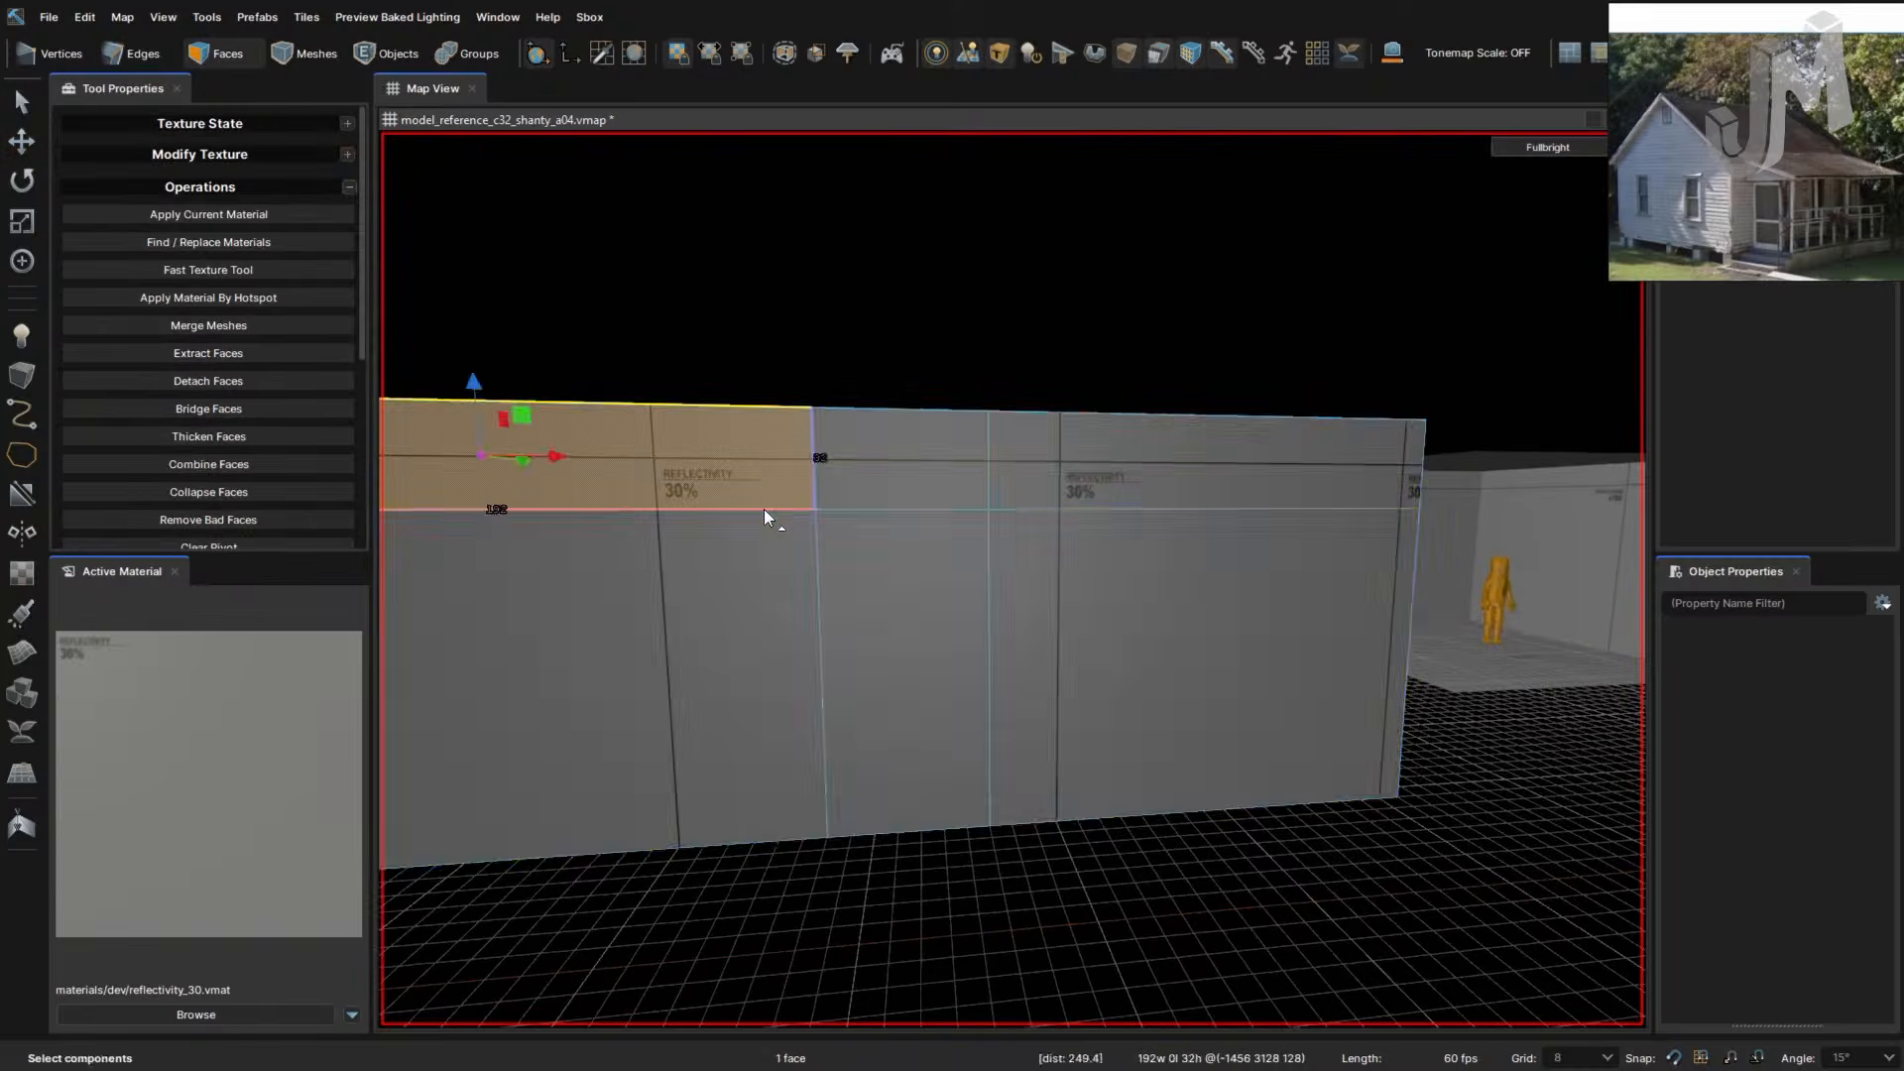
{"action": "left_click", "coordinate": [764, 508]}
{"action": "key", "text": "2"}
{"action": "double_click", "coordinate": [764, 508]}
{"action": "key", "text": "f"}
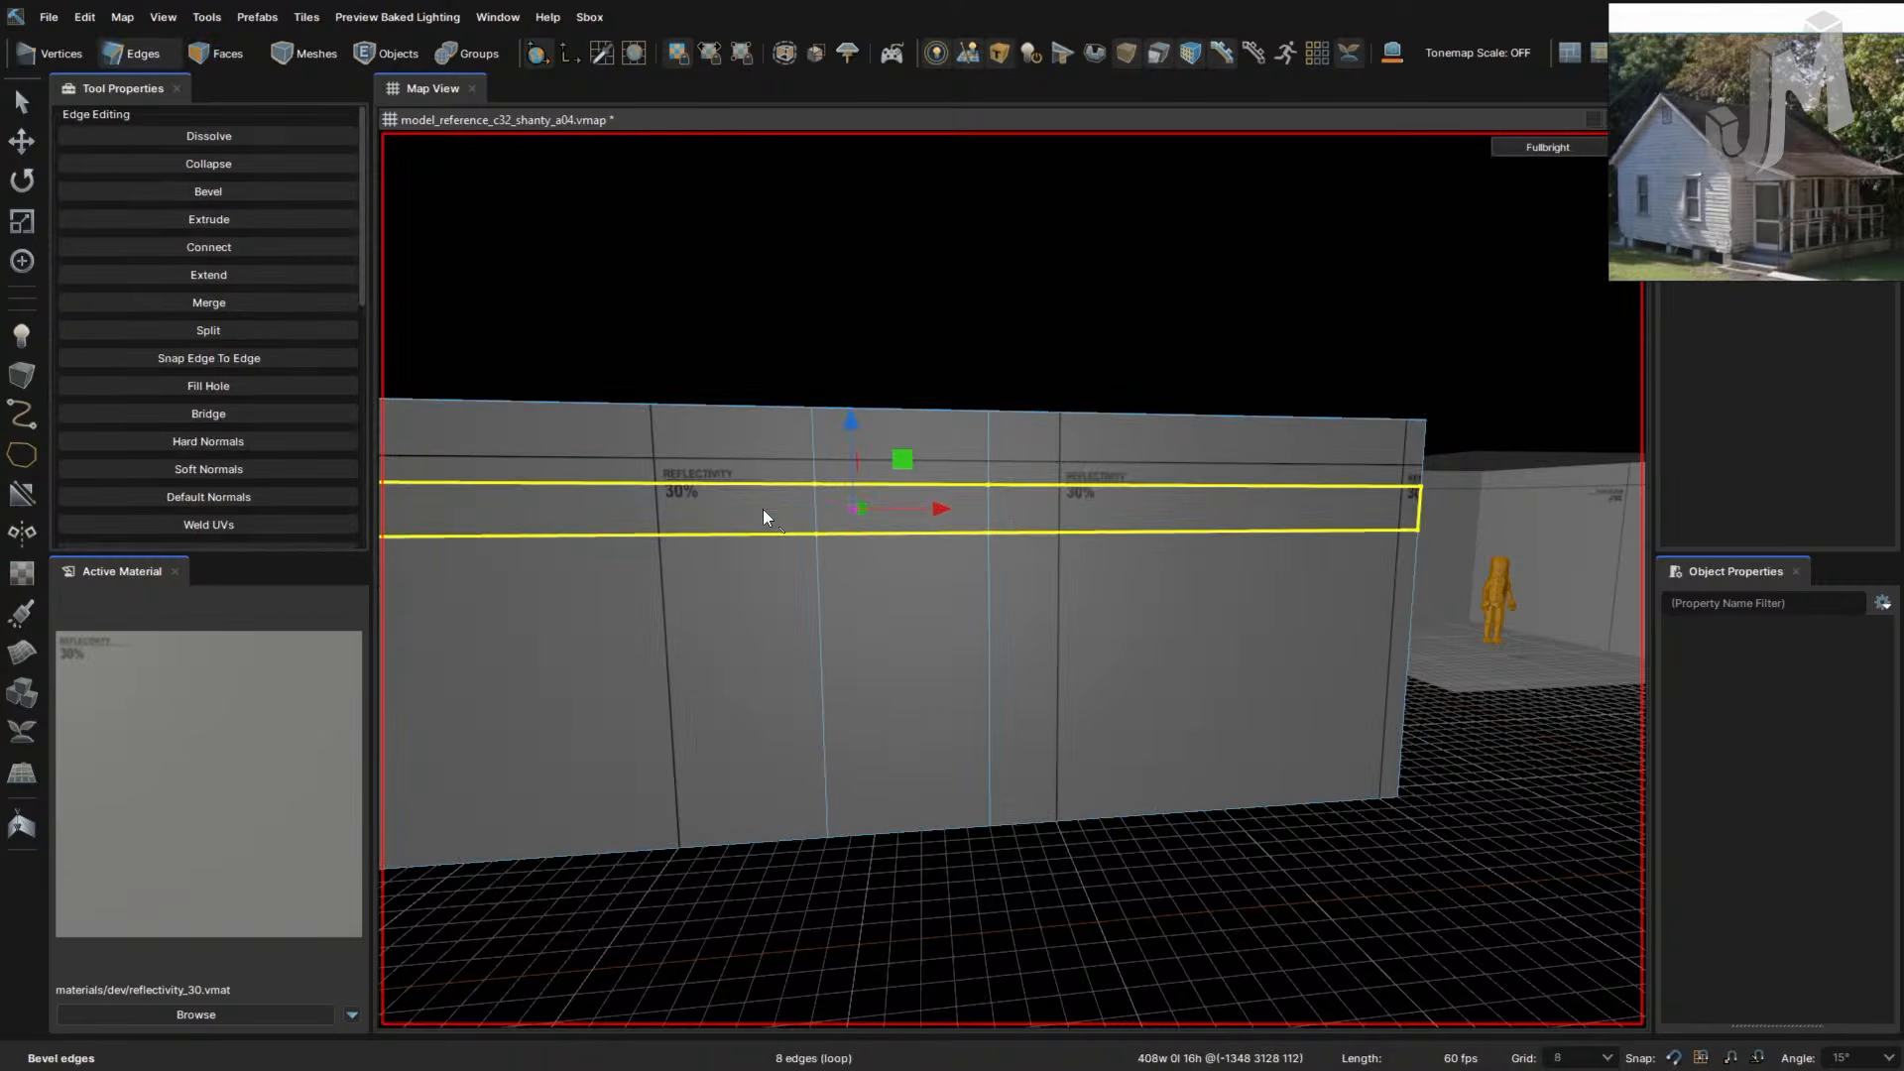
- Move the single horizontal edge line down the wall to height 40
{"action": "right_click_drag", "start_coordinate": [763, 509], "coordinate": [948, 514]}
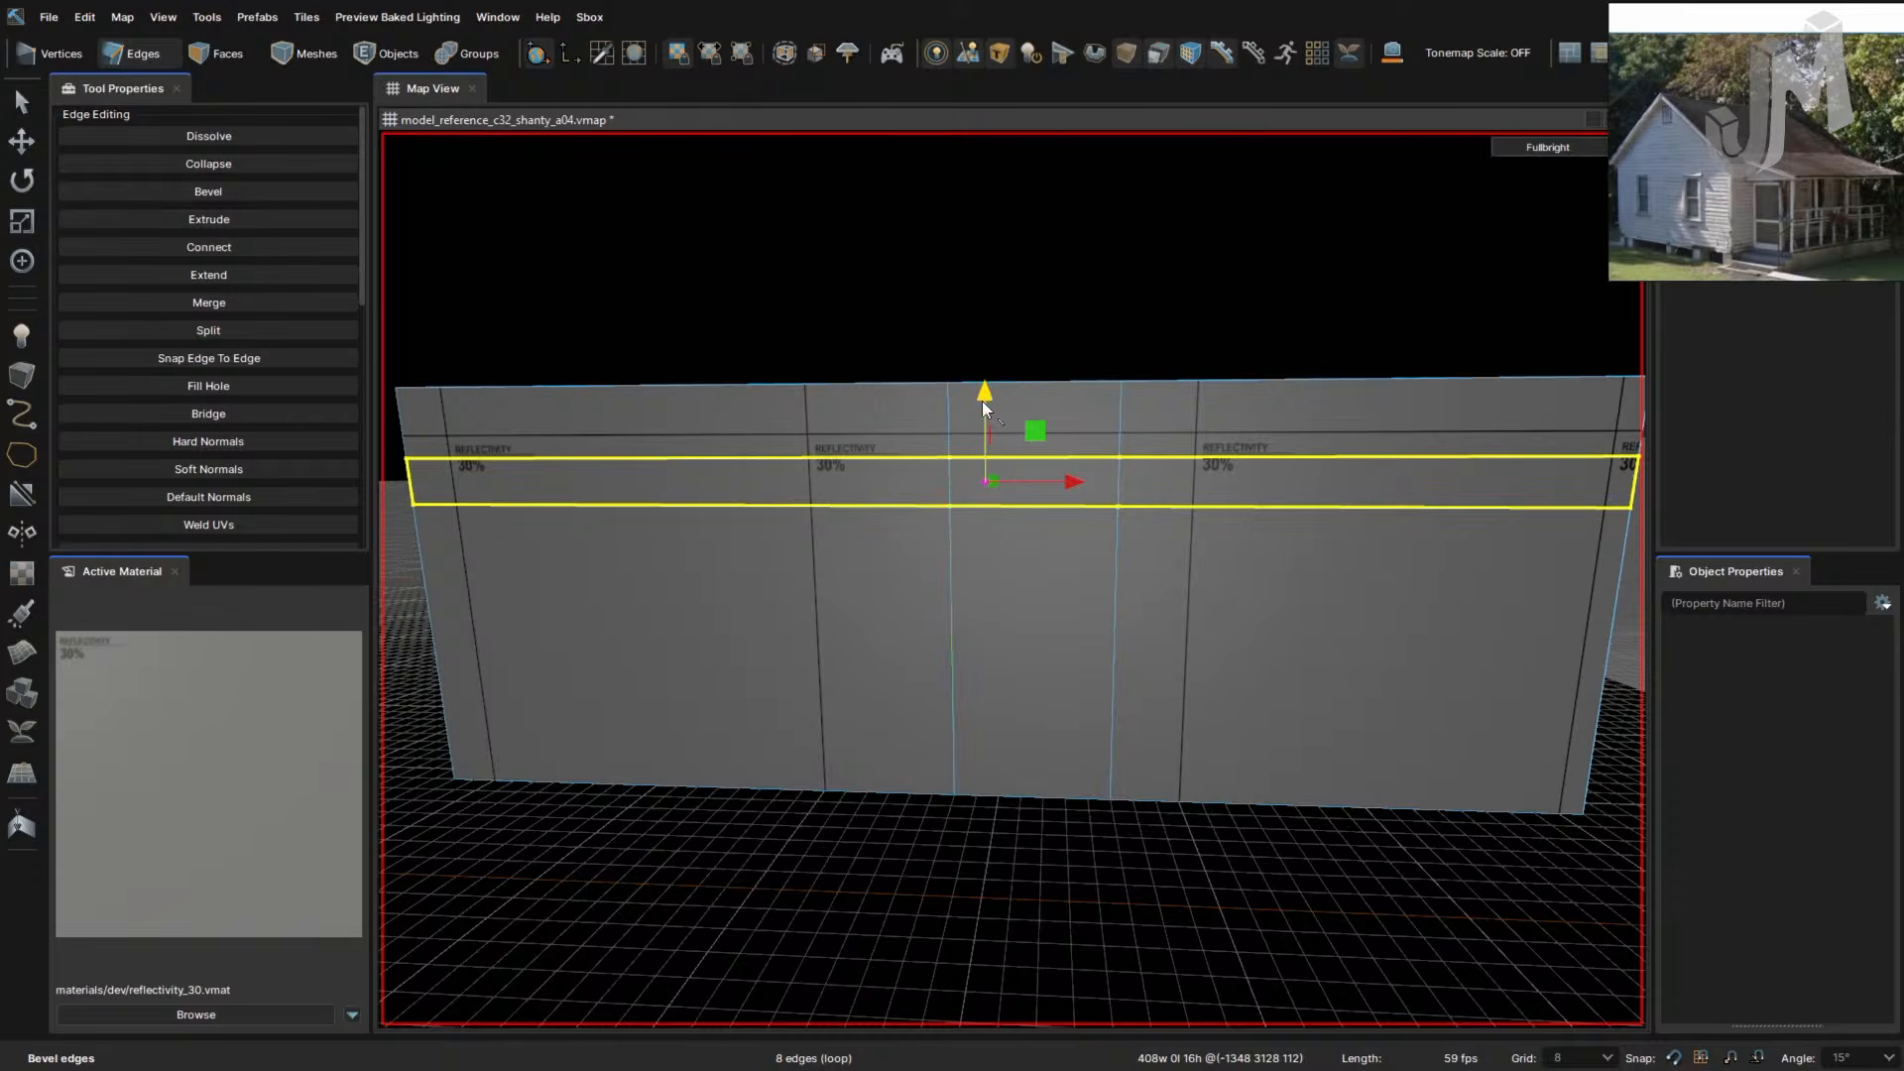
{"action": "left_click_drag", "start_coordinate": [985, 390], "coordinate": [978, 510]}
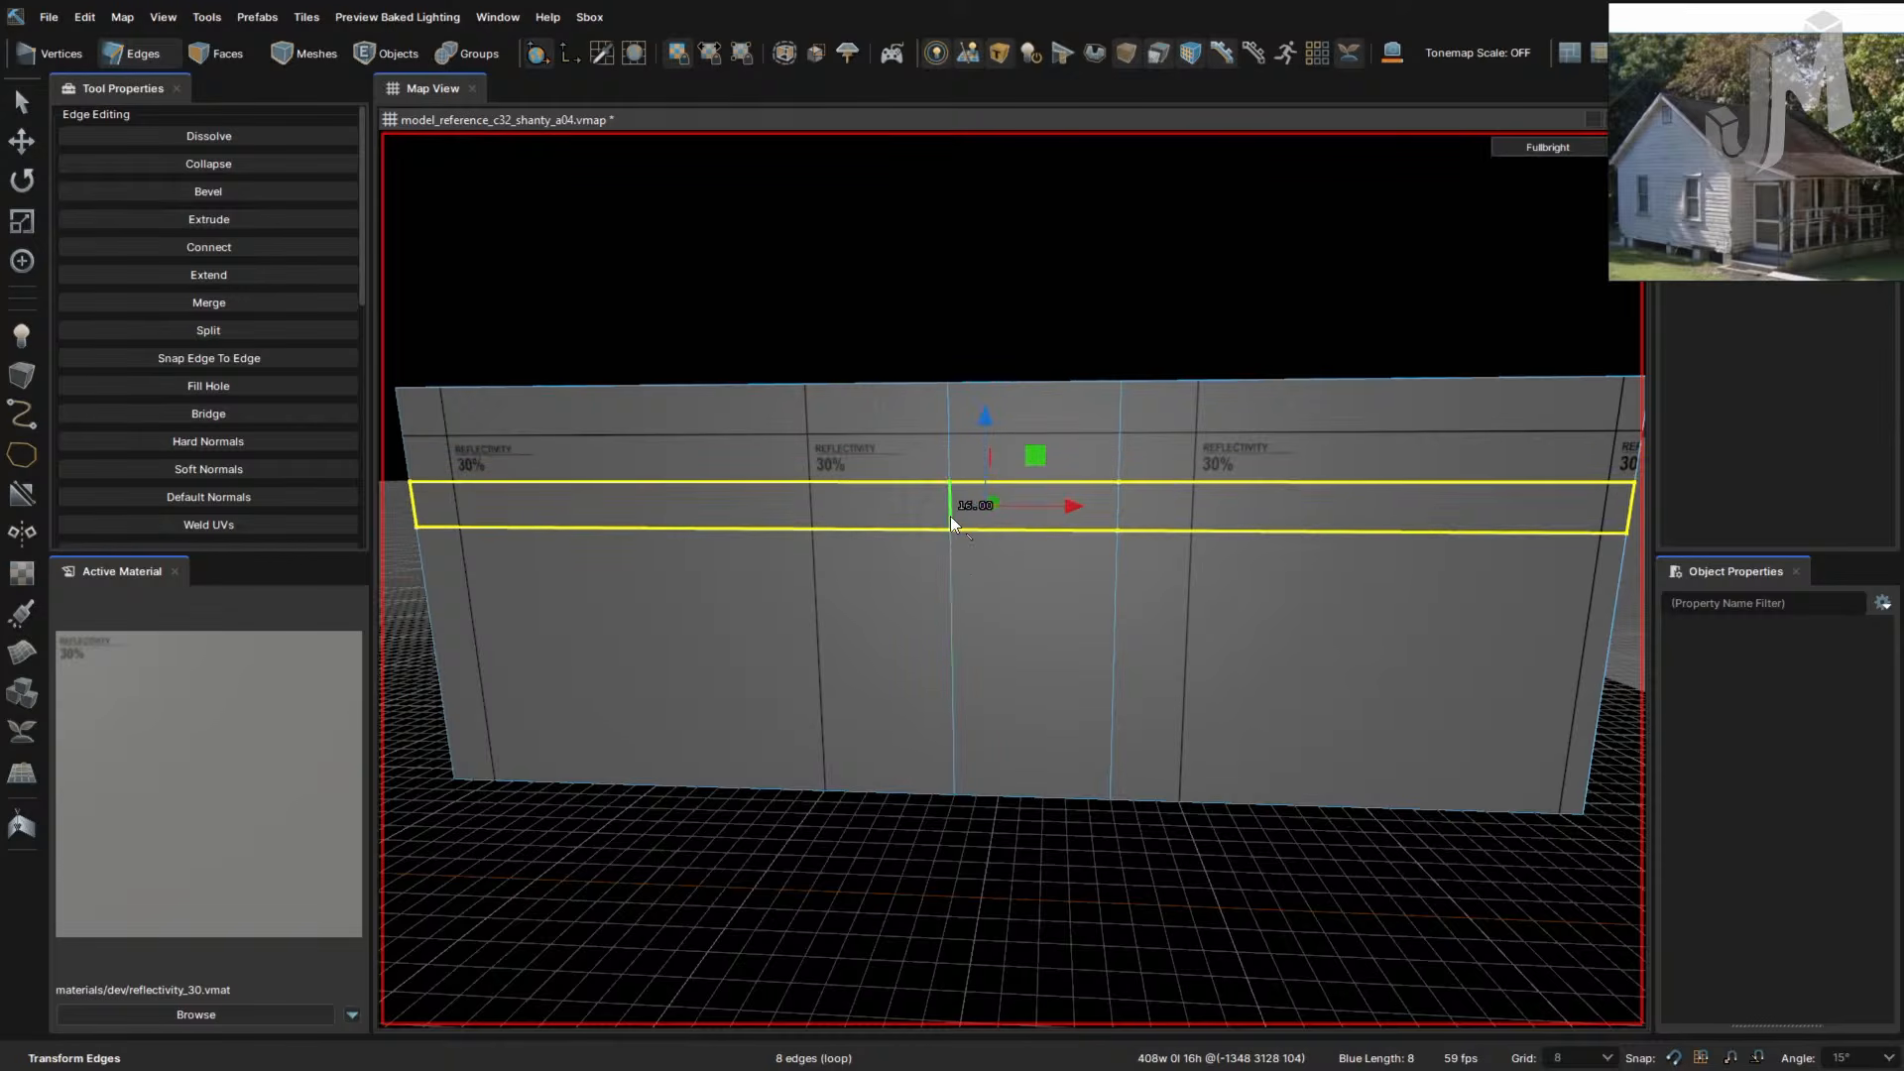
{"action": "double_click", "coordinate": [980, 529]}
{"action": "left_click_drag", "start_coordinate": [983, 522], "coordinate": [985, 684]}
{"action": "right_click_drag", "start_coordinate": [1229, 763], "coordinate": [1229, 762]}
- Check the 40-unit line from inside and outside, then select a vertical edge above it
{"action": "key", "text": "w"}
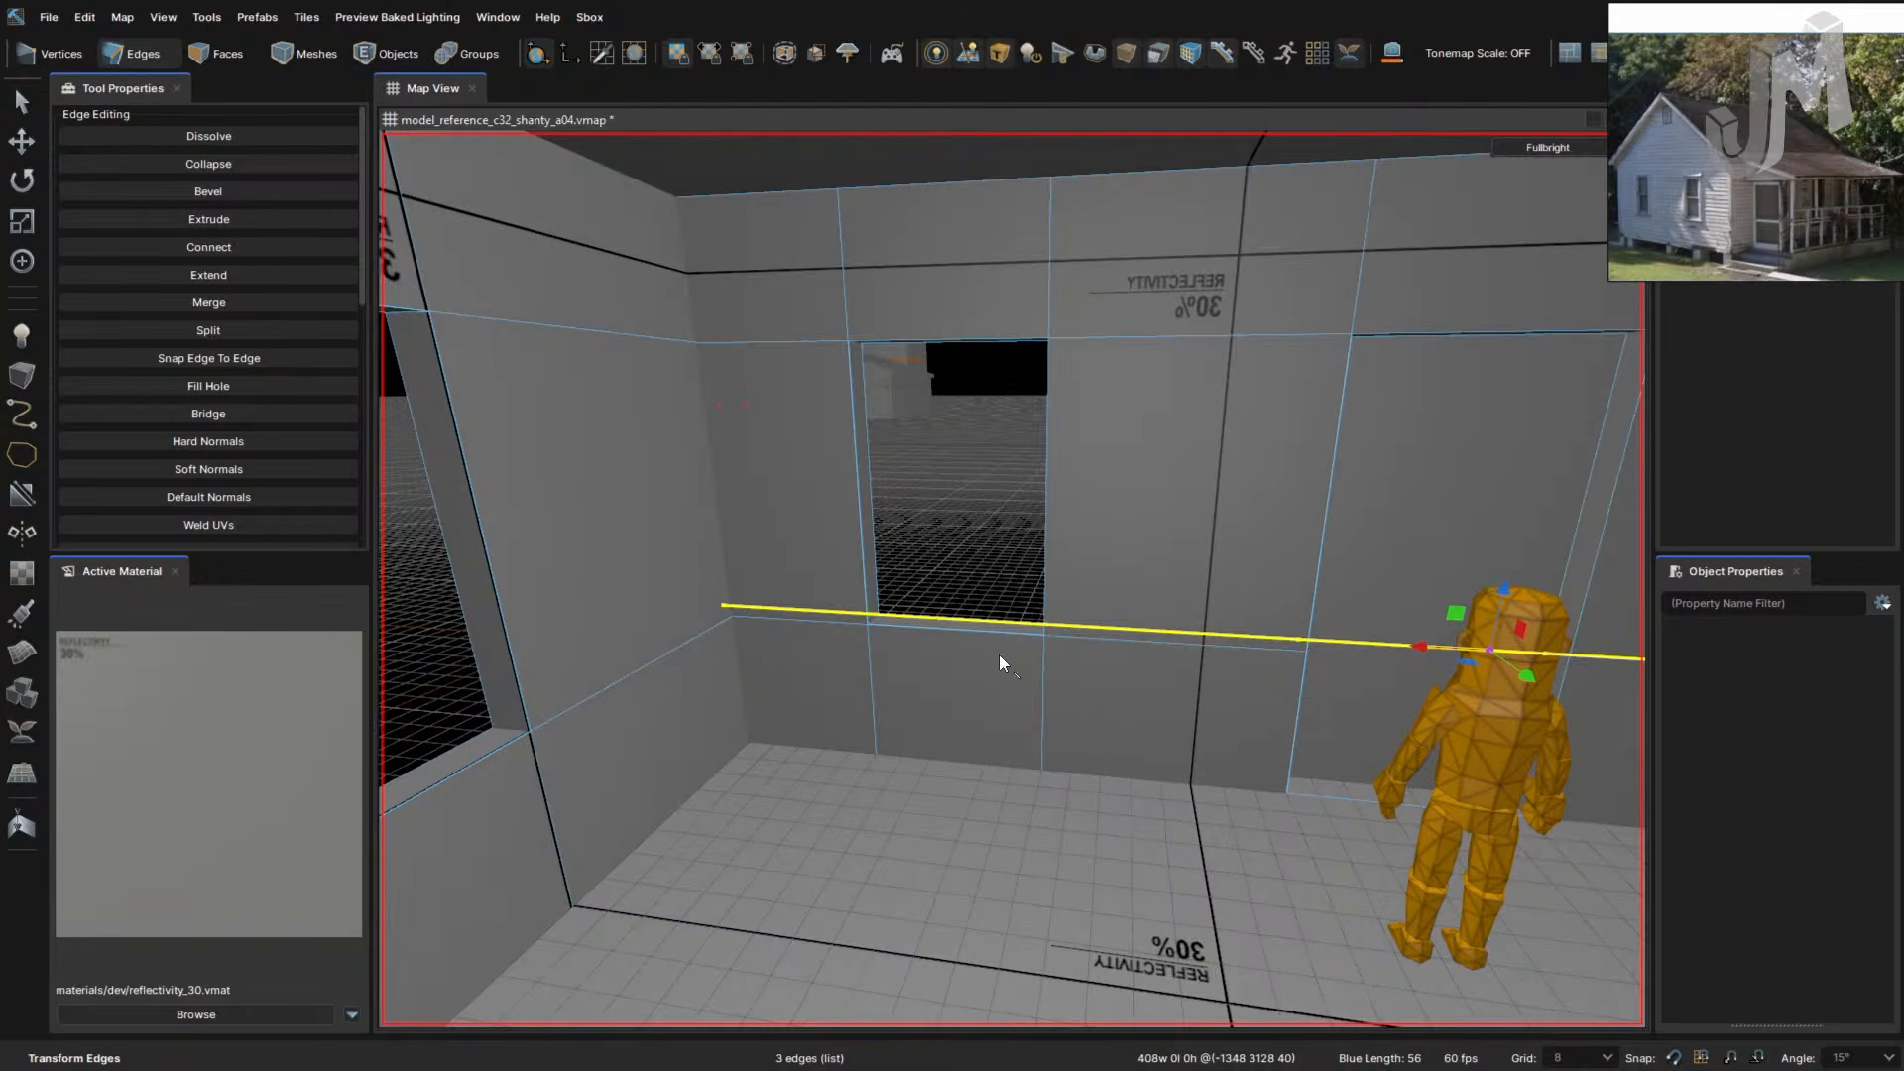
{"action": "right_click_drag", "start_coordinate": [864, 676], "coordinate": [865, 676]}
{"action": "key", "text": "w"}
{"action": "right_click_drag", "start_coordinate": [1108, 580], "coordinate": [1061, 578]}
{"action": "key", "text": "s"}
{"action": "key", "text": "w"}
{"action": "key", "text": "a"}
{"action": "key", "text": "s"}
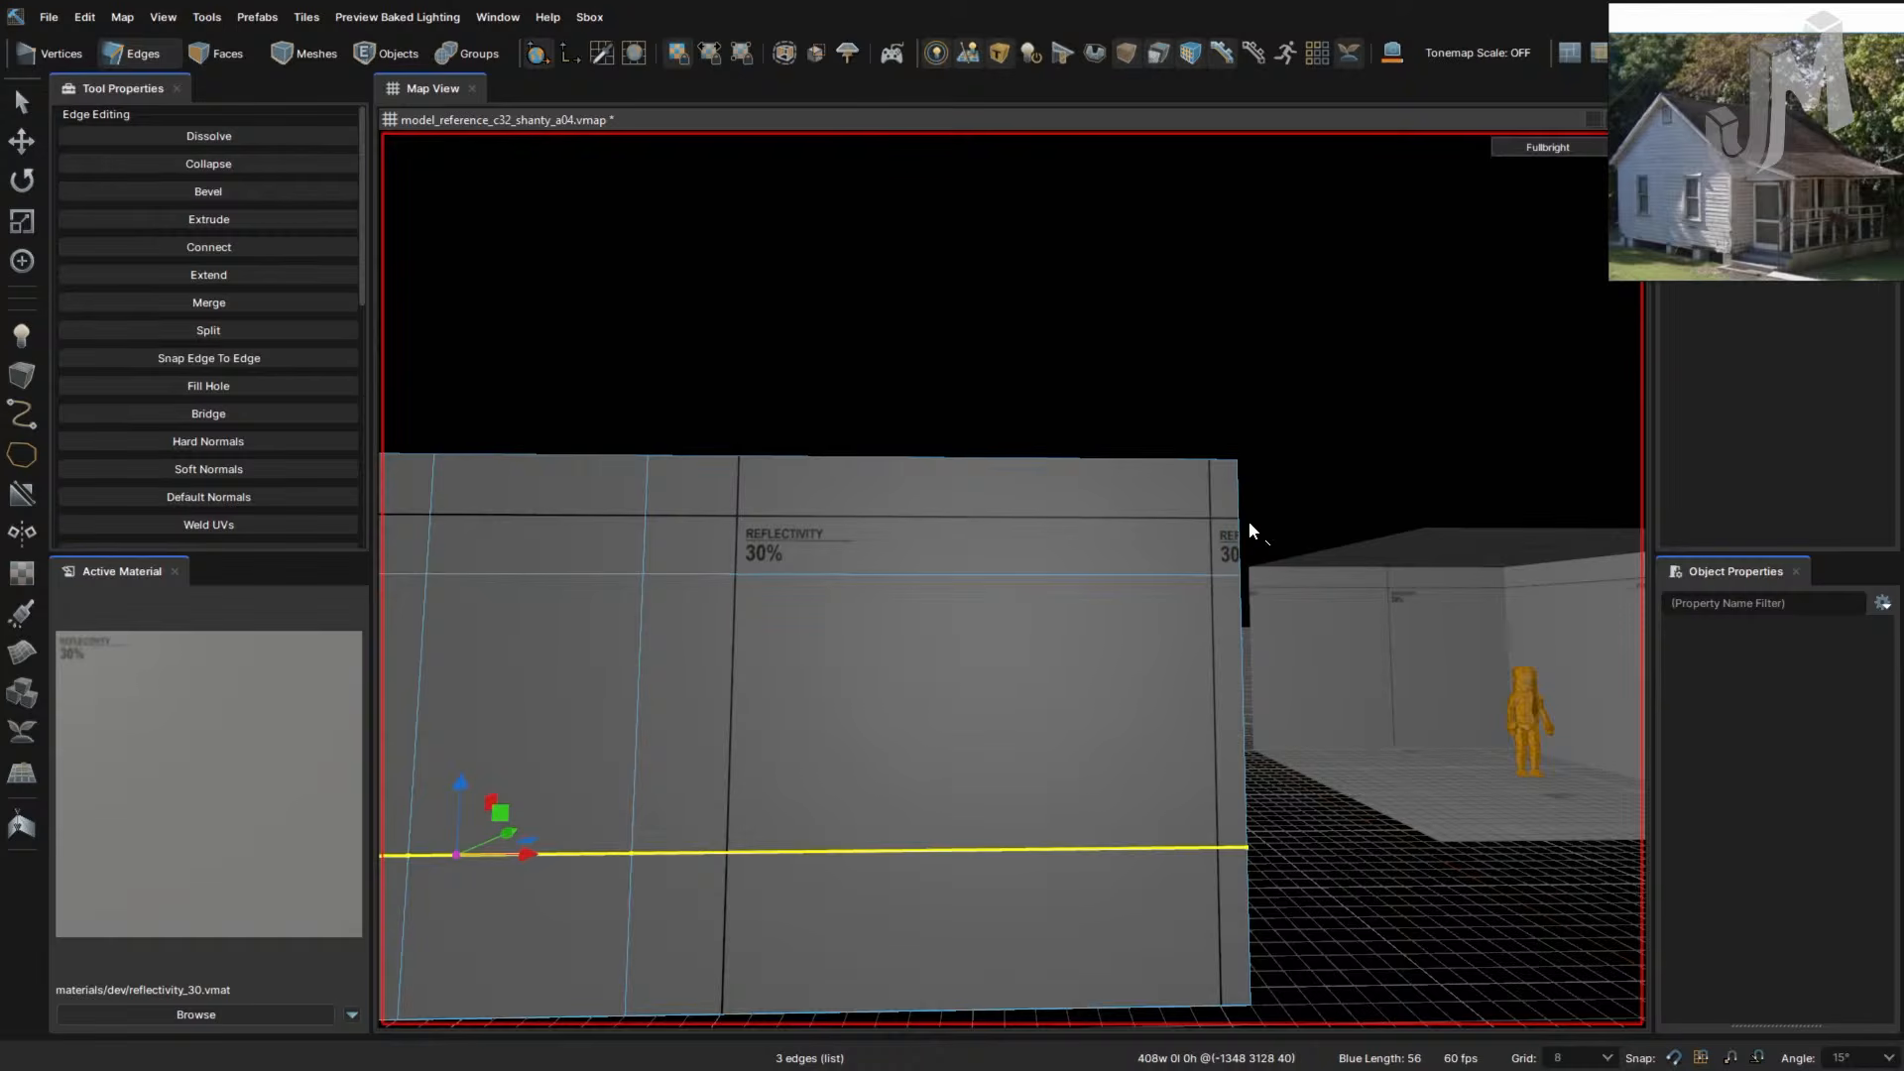
{"action": "right_click_drag", "start_coordinate": [1038, 707], "coordinate": [1037, 705]}
{"action": "key", "text": "s"}
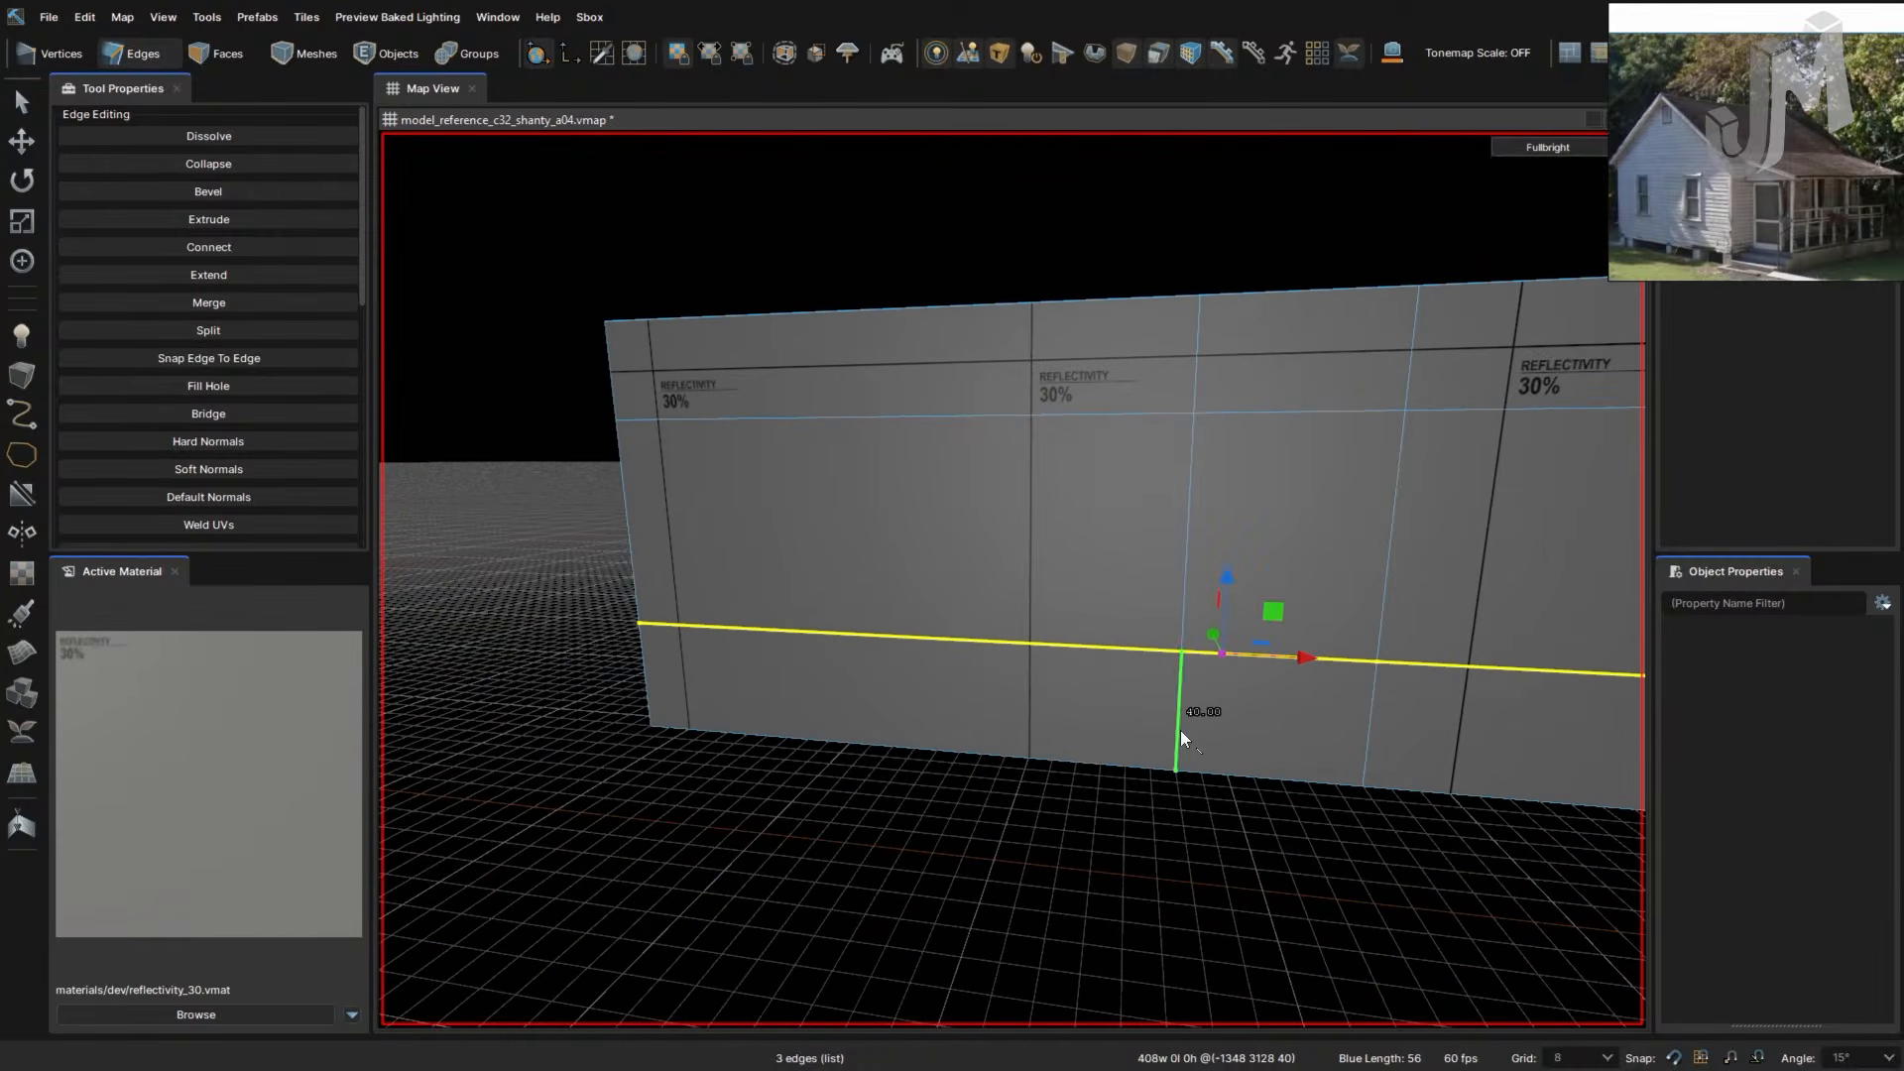
{"action": "left_click", "coordinate": [1188, 556]}
- Bevel two vertical edge loops on the wall into edge pairs
{"action": "double_click", "coordinate": [1187, 556]}
{"action": "right_click_drag", "start_coordinate": [1174, 573], "coordinate": [1075, 646]}
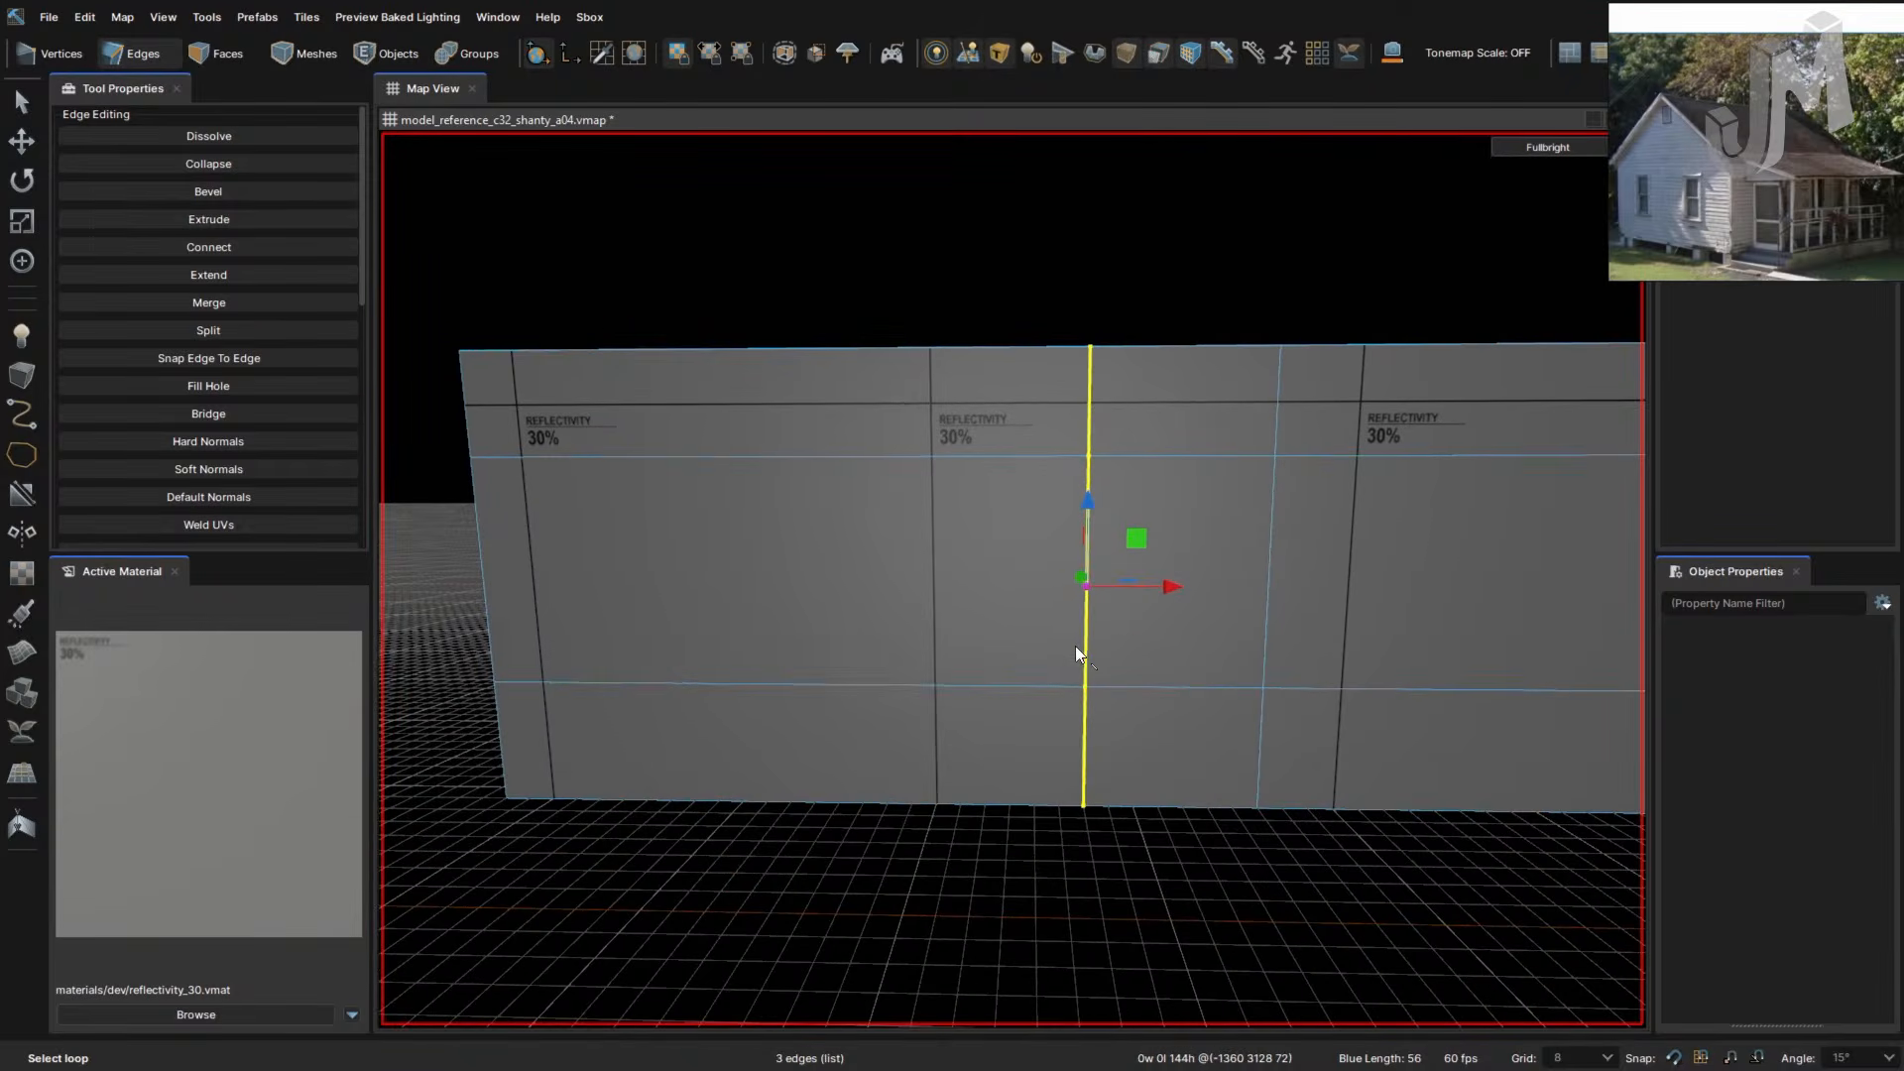
{"action": "key", "text": "b"}
{"action": "right_click_drag", "start_coordinate": [1182, 672], "coordinate": [1184, 675]}
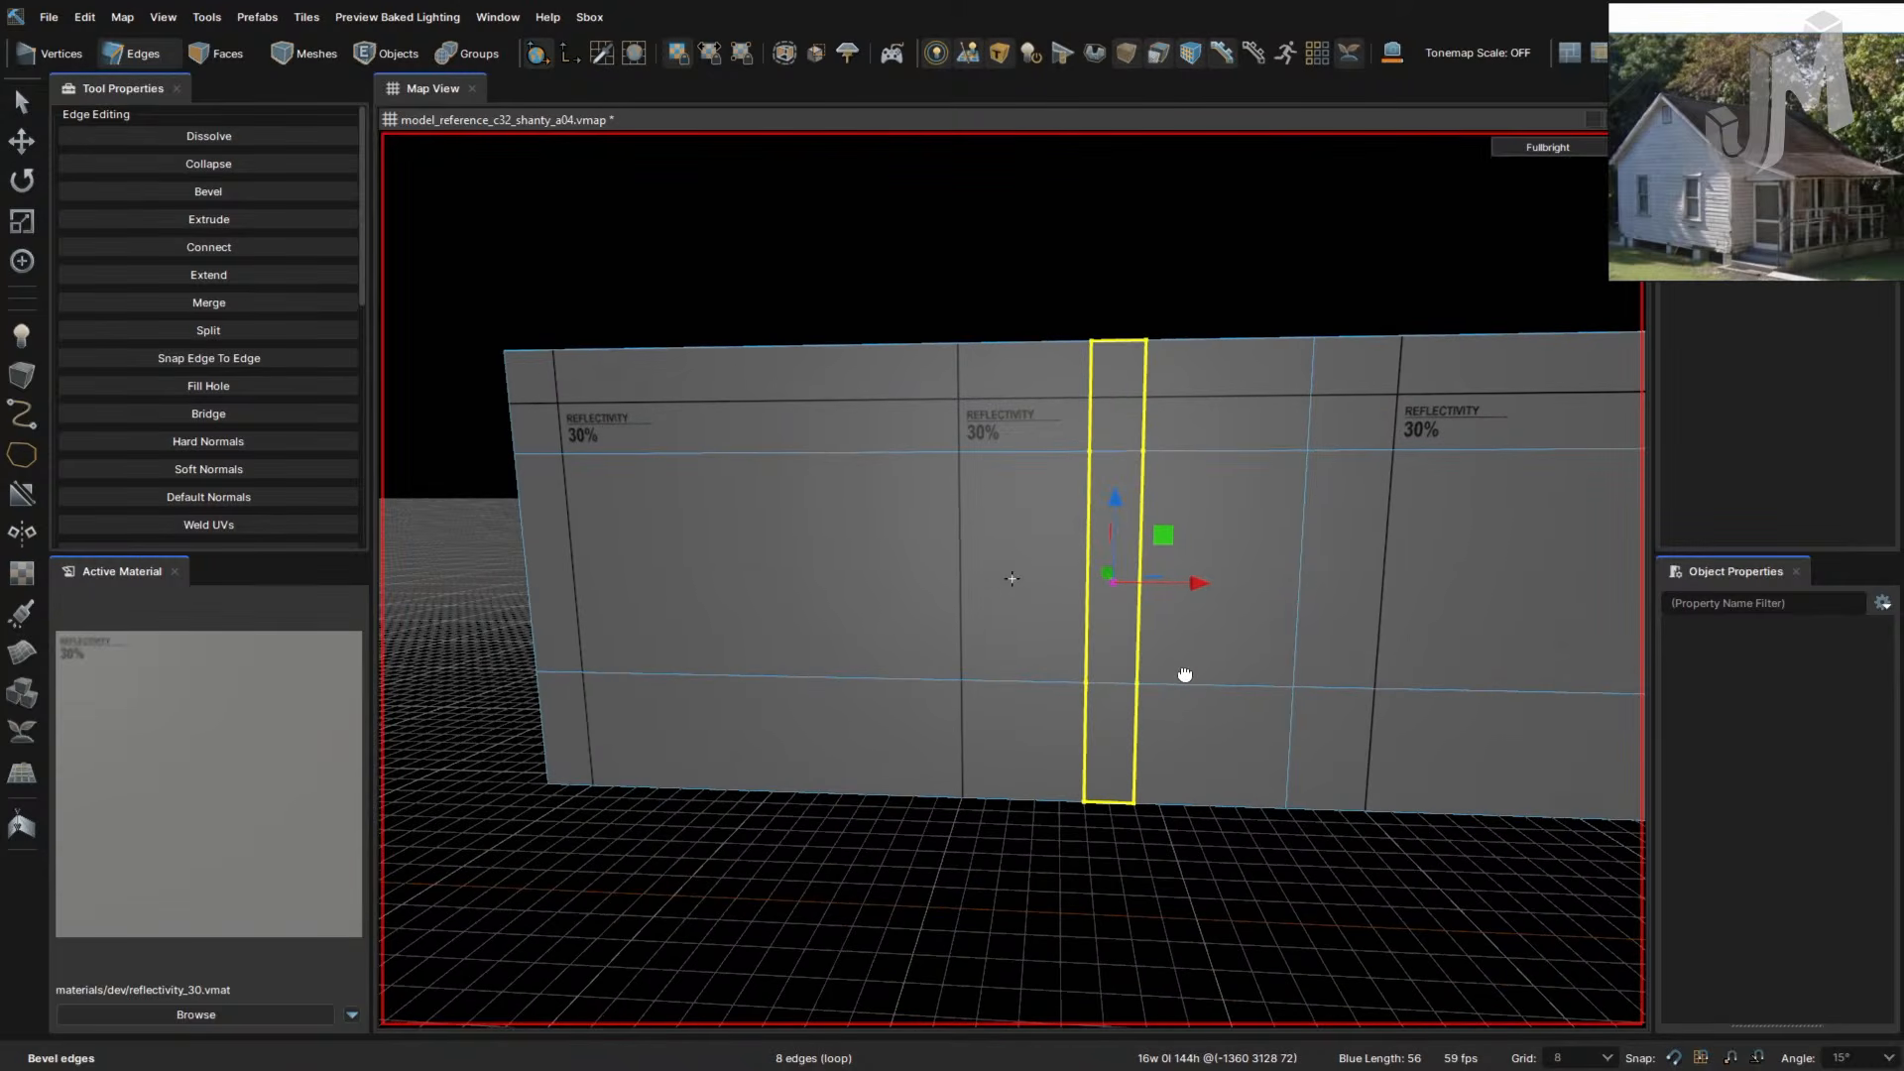
{"action": "double_click", "coordinate": [1299, 627]}
{"action": "key", "text": "b"}
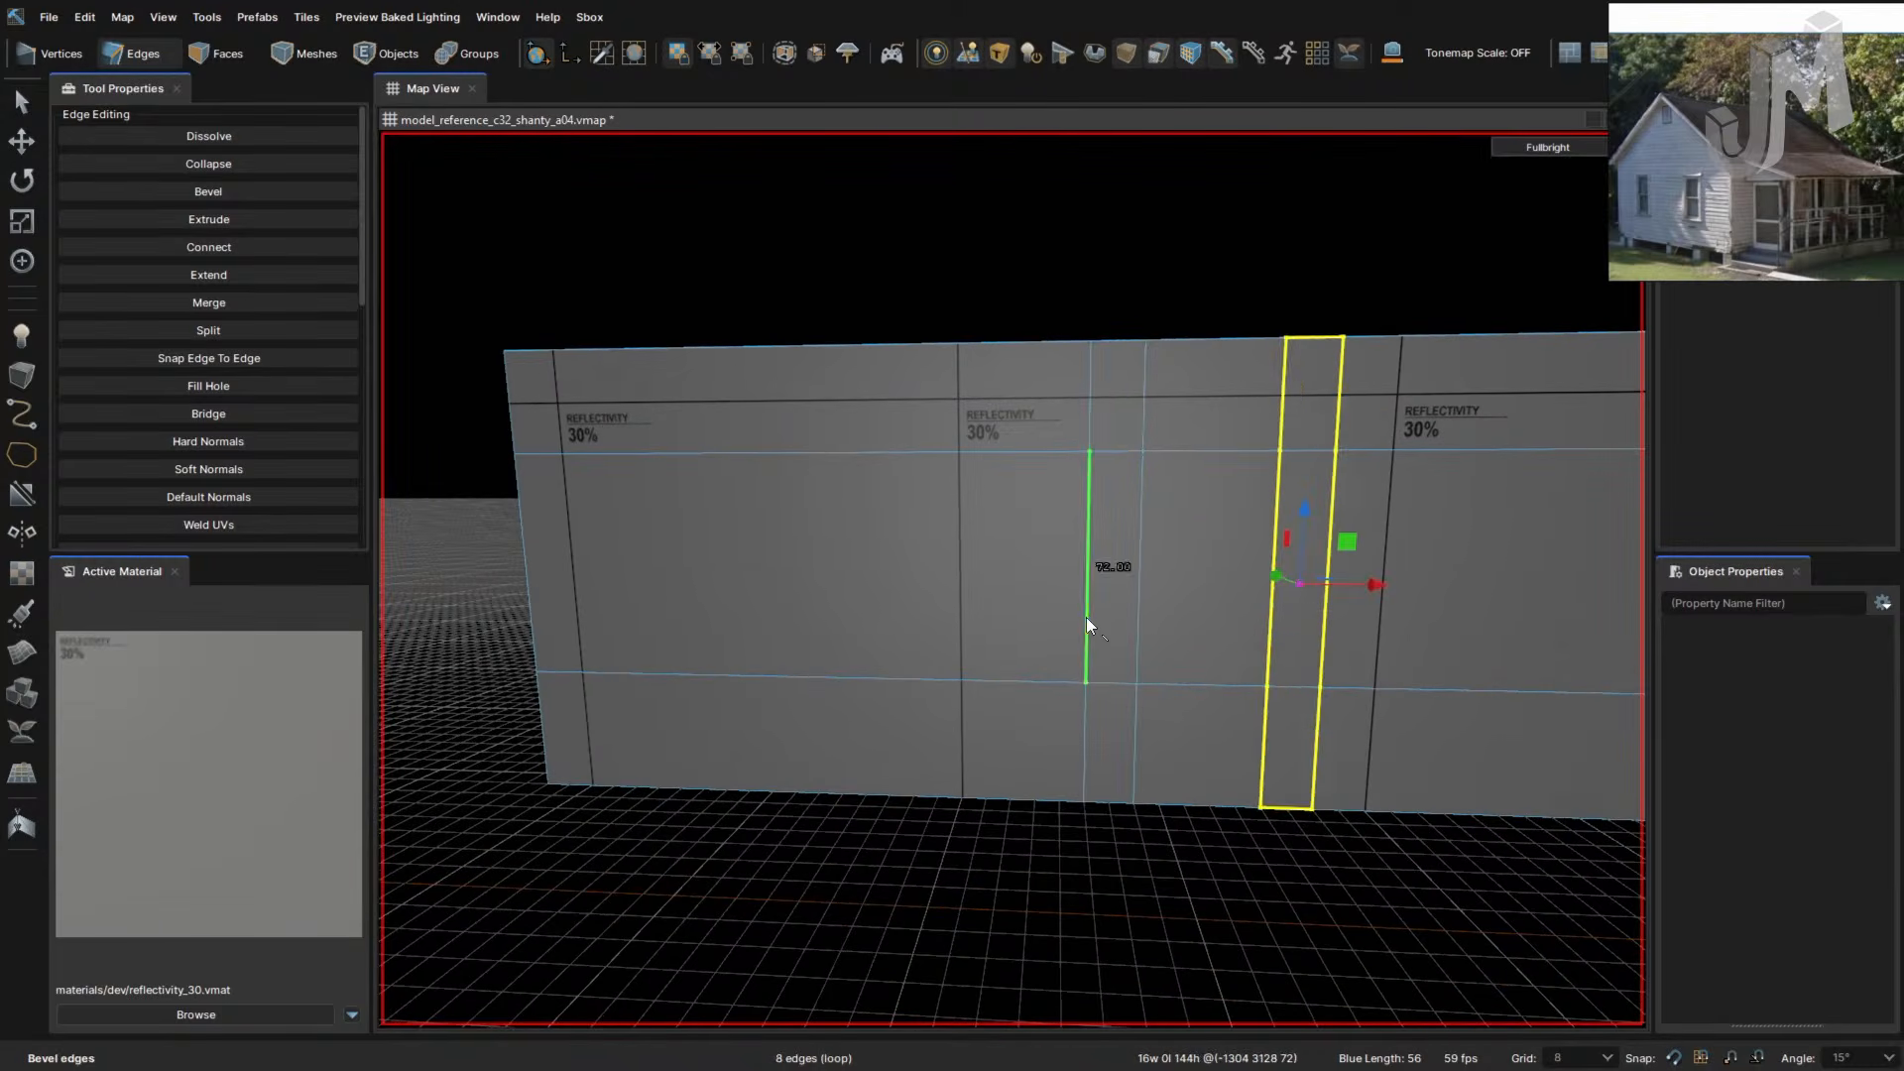
- Select a neighbouring pair of vertical edge loops and slide it left toward the wall's end
{"action": "double_click", "coordinate": [1086, 617]}
{"action": "double_click", "coordinate": [1135, 622], "text": "shift"}
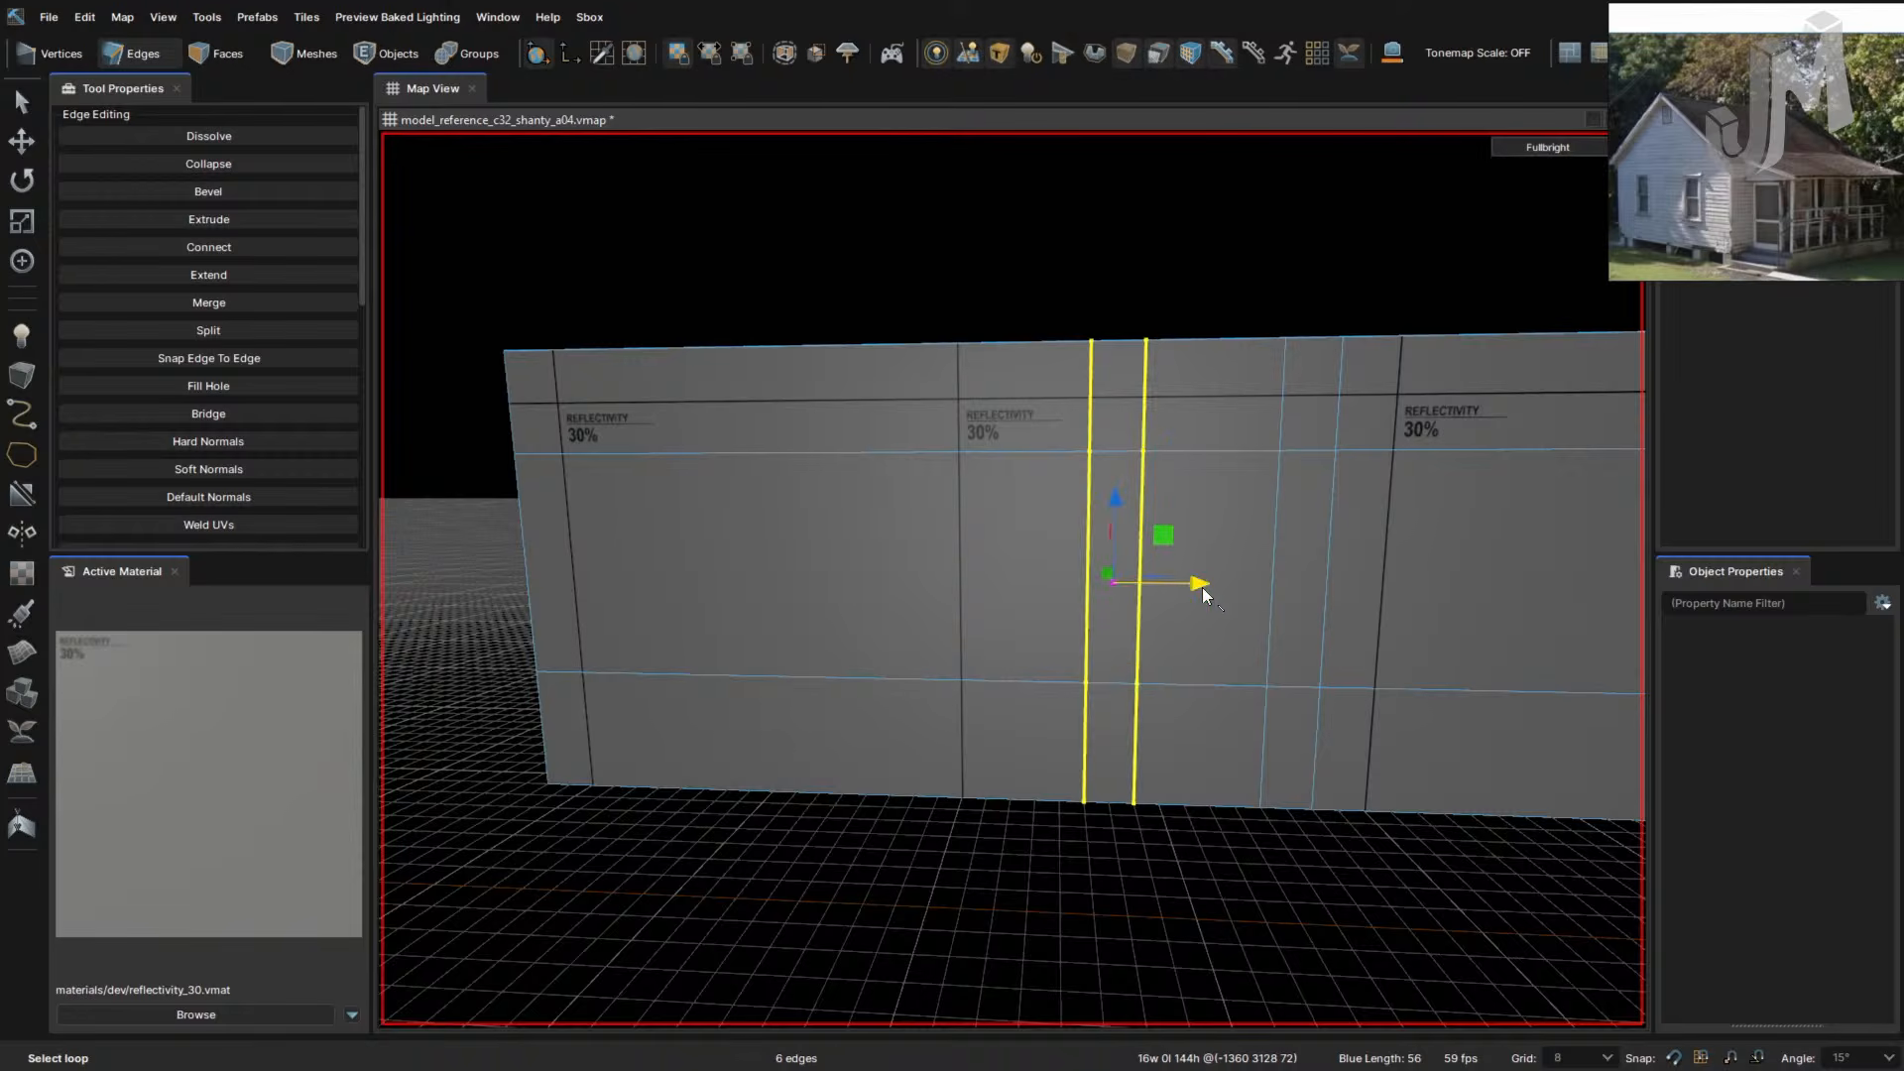
{"action": "left_click_drag", "start_coordinate": [1199, 585], "coordinate": [666, 625]}
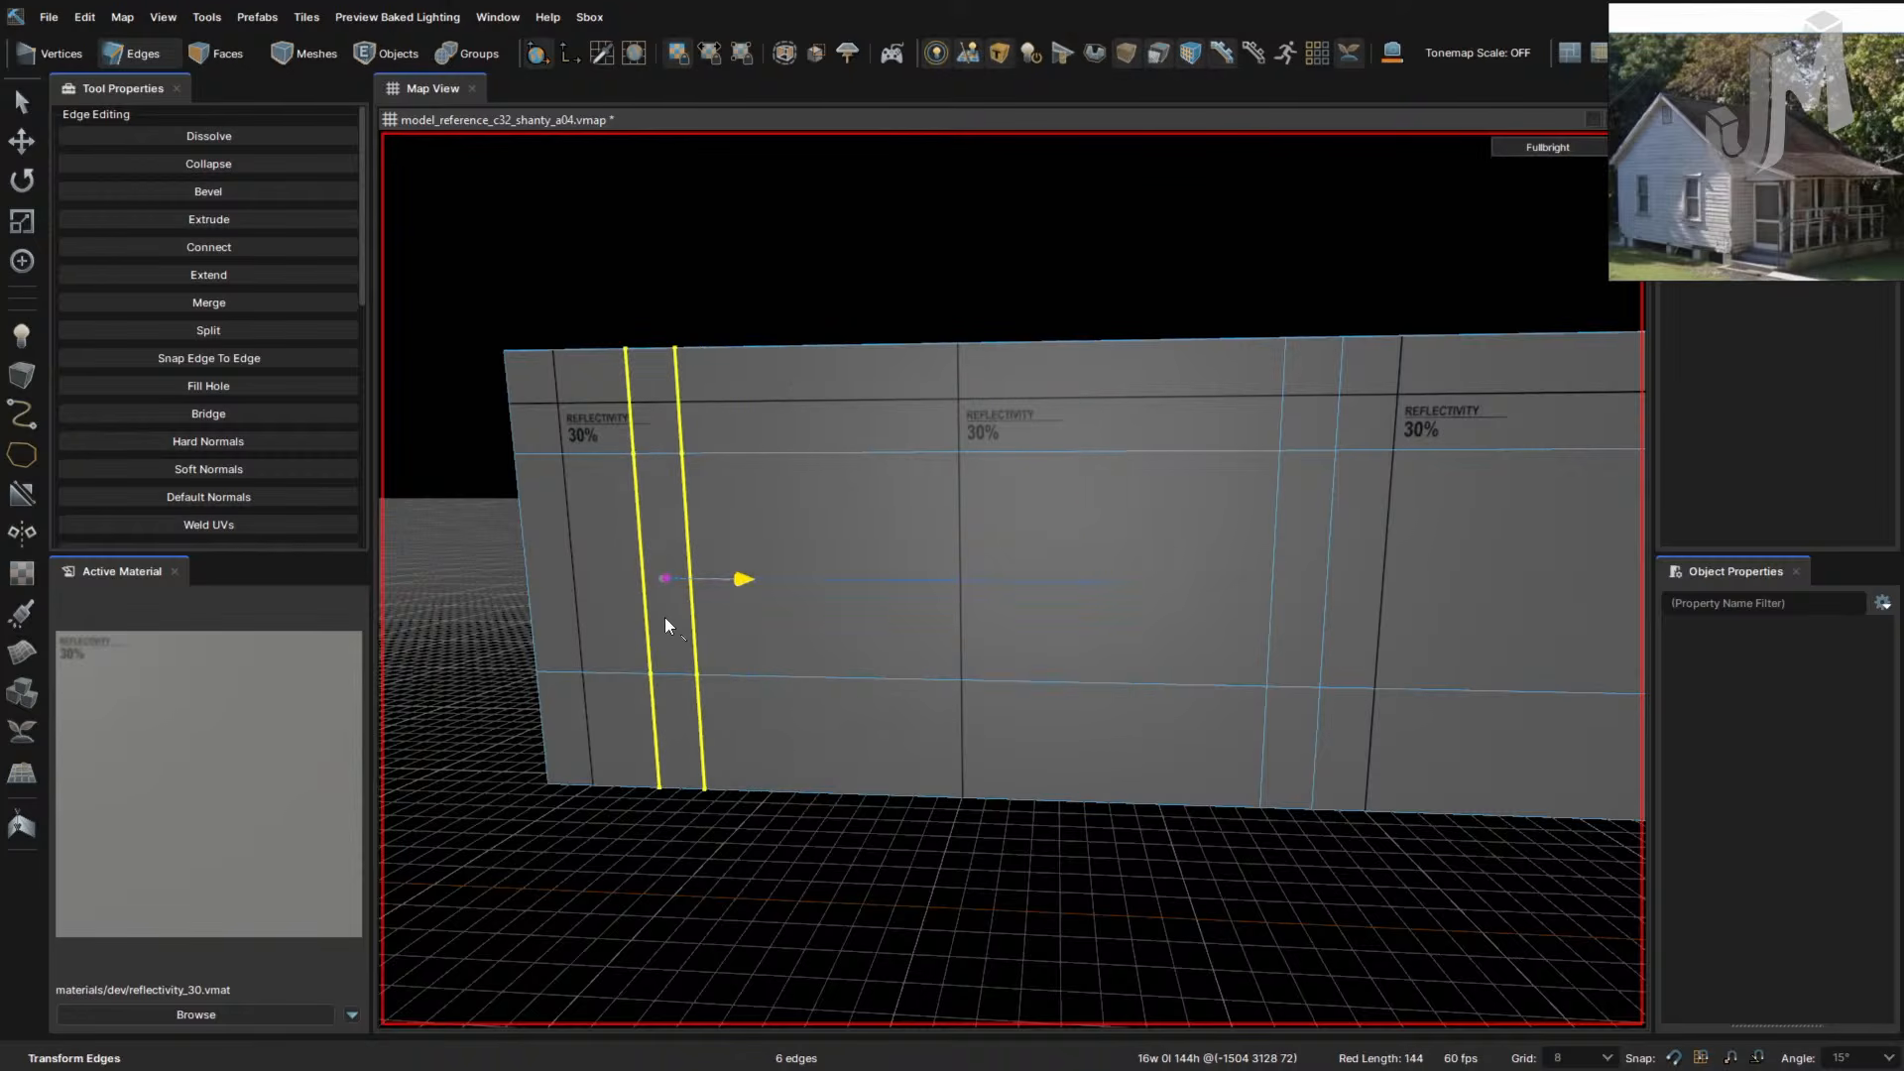
{"action": "right_click_drag", "start_coordinate": [901, 657], "coordinate": [901, 656]}
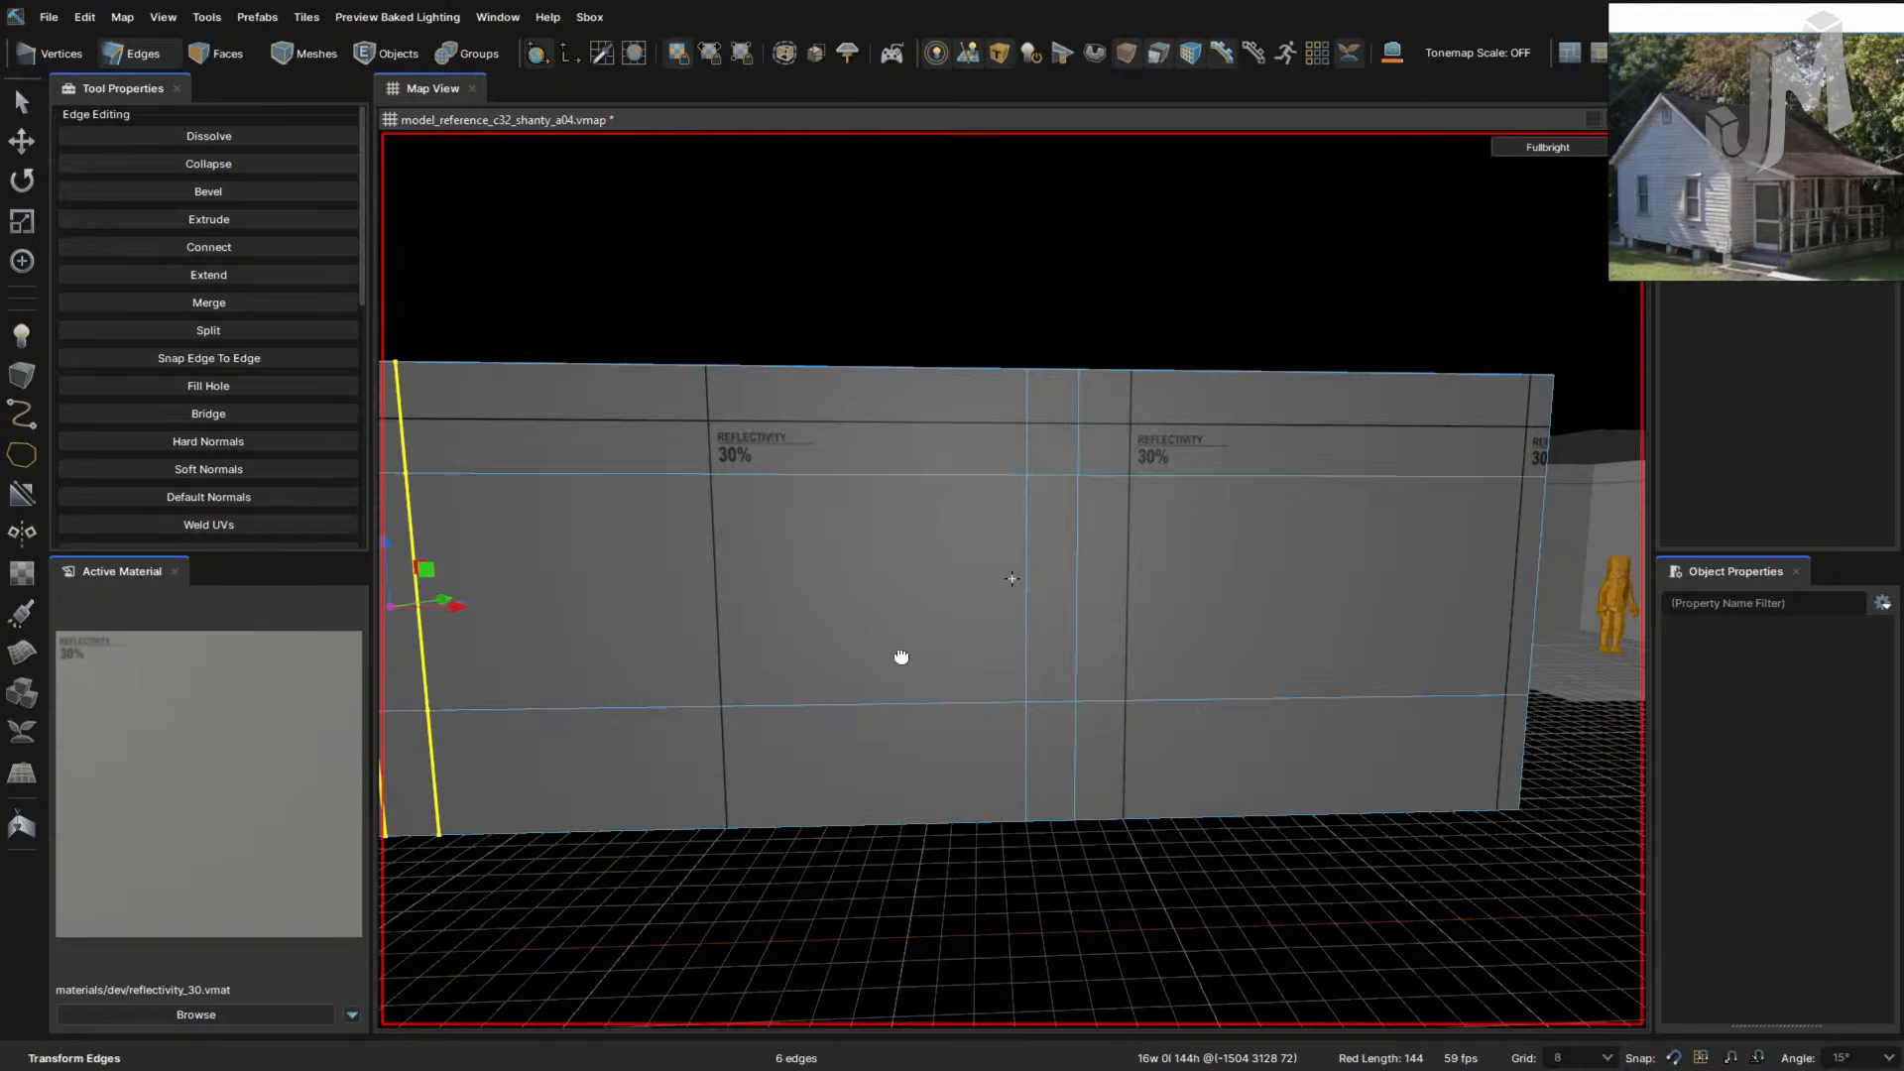
- Bevel the middle loop and another loop into narrow strips, sliding them right by 8 units
{"action": "double_click", "coordinate": [1079, 622]}
{"action": "key", "text": "f"}
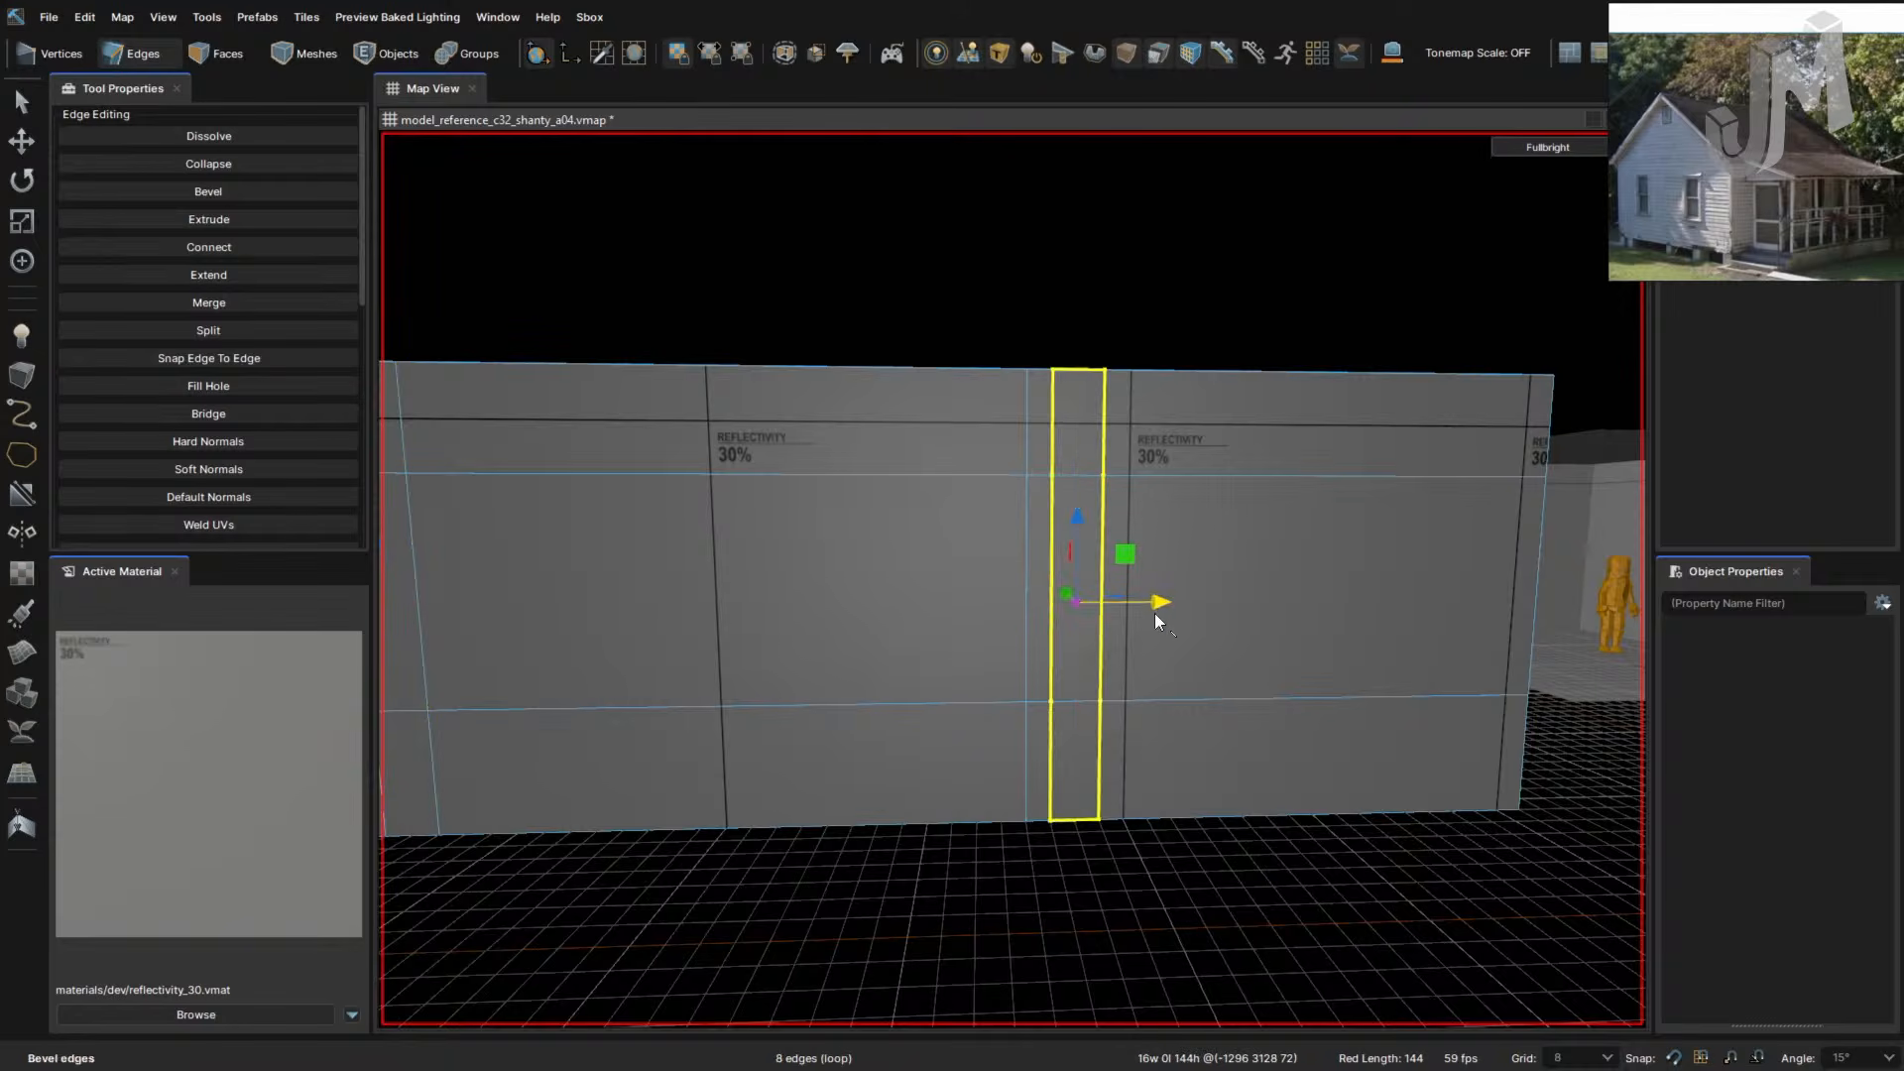
{"action": "left_click_drag", "start_coordinate": [1155, 612], "coordinate": [1367, 595]}
{"action": "double_click", "coordinate": [1025, 617]}
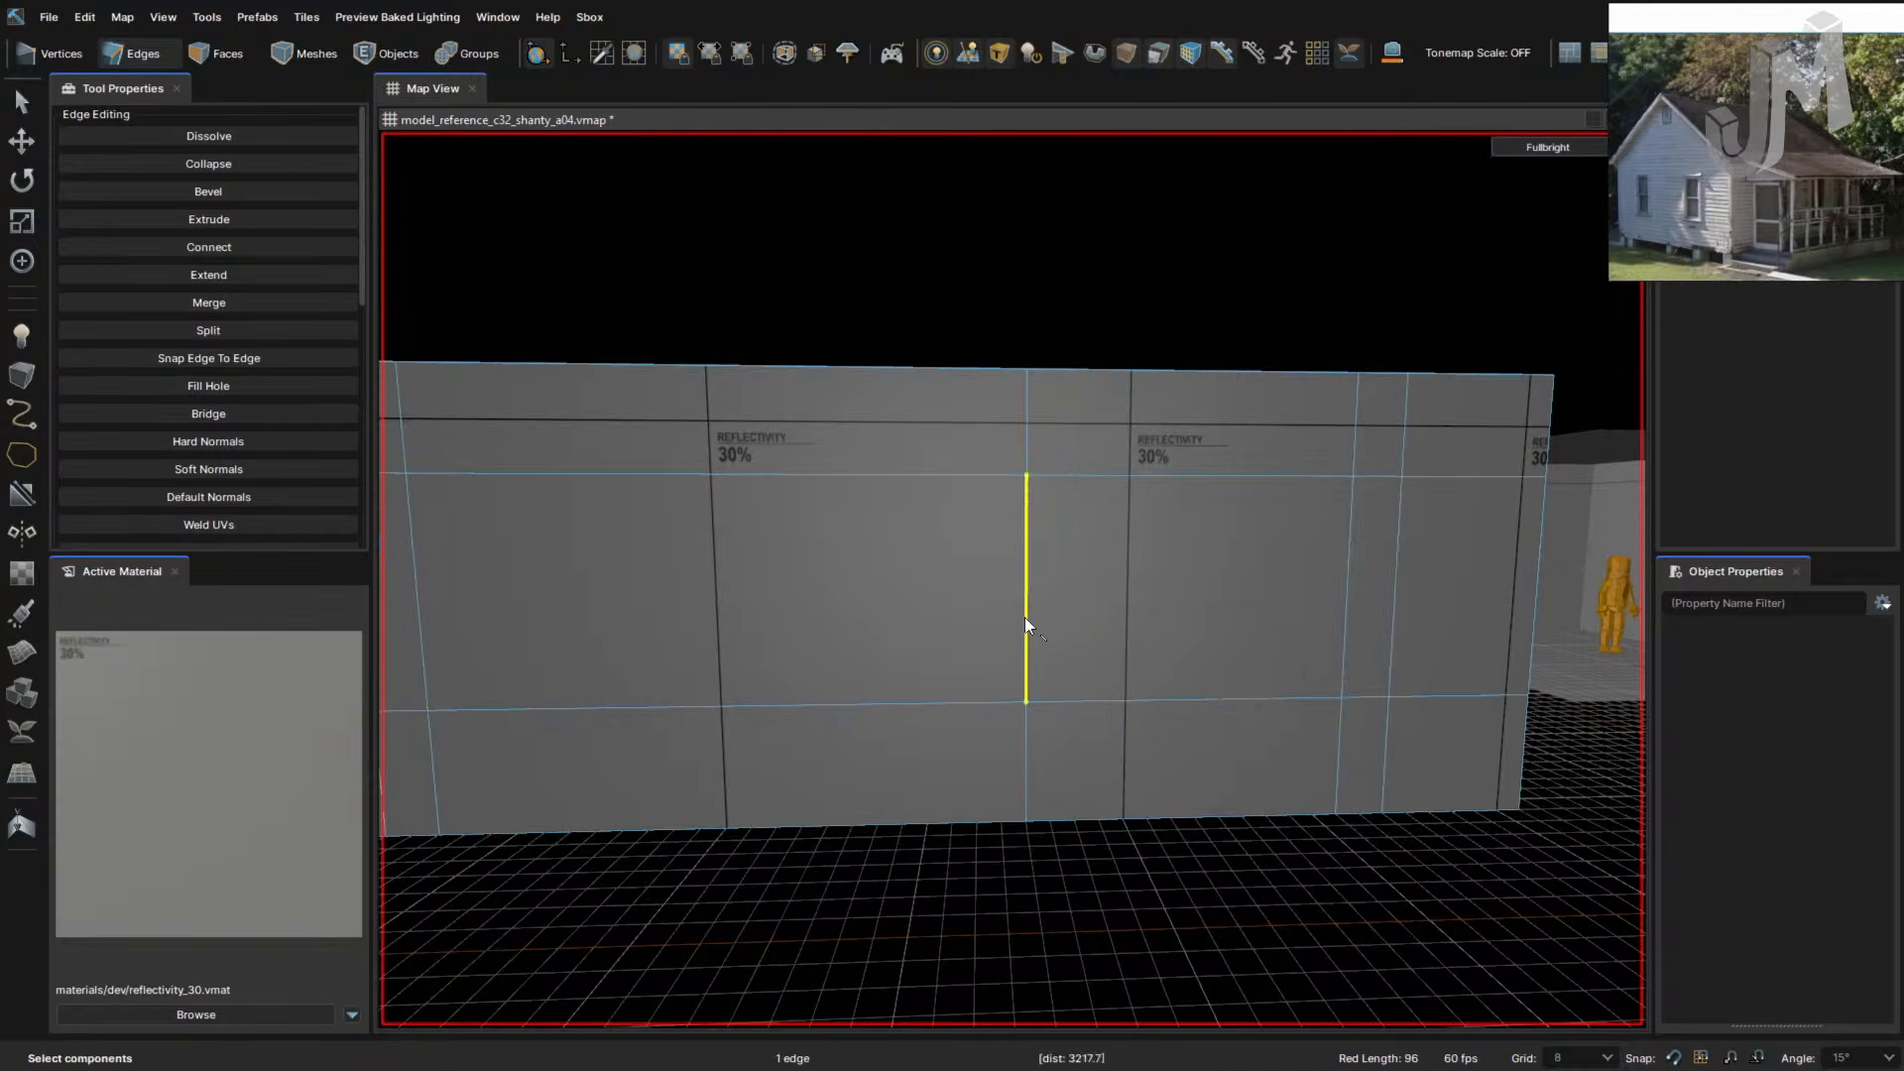
{"action": "key", "text": "f"}
{"action": "key", "text": "a"}
{"action": "right_click_drag", "start_coordinate": [1137, 716], "coordinate": [1139, 716]}
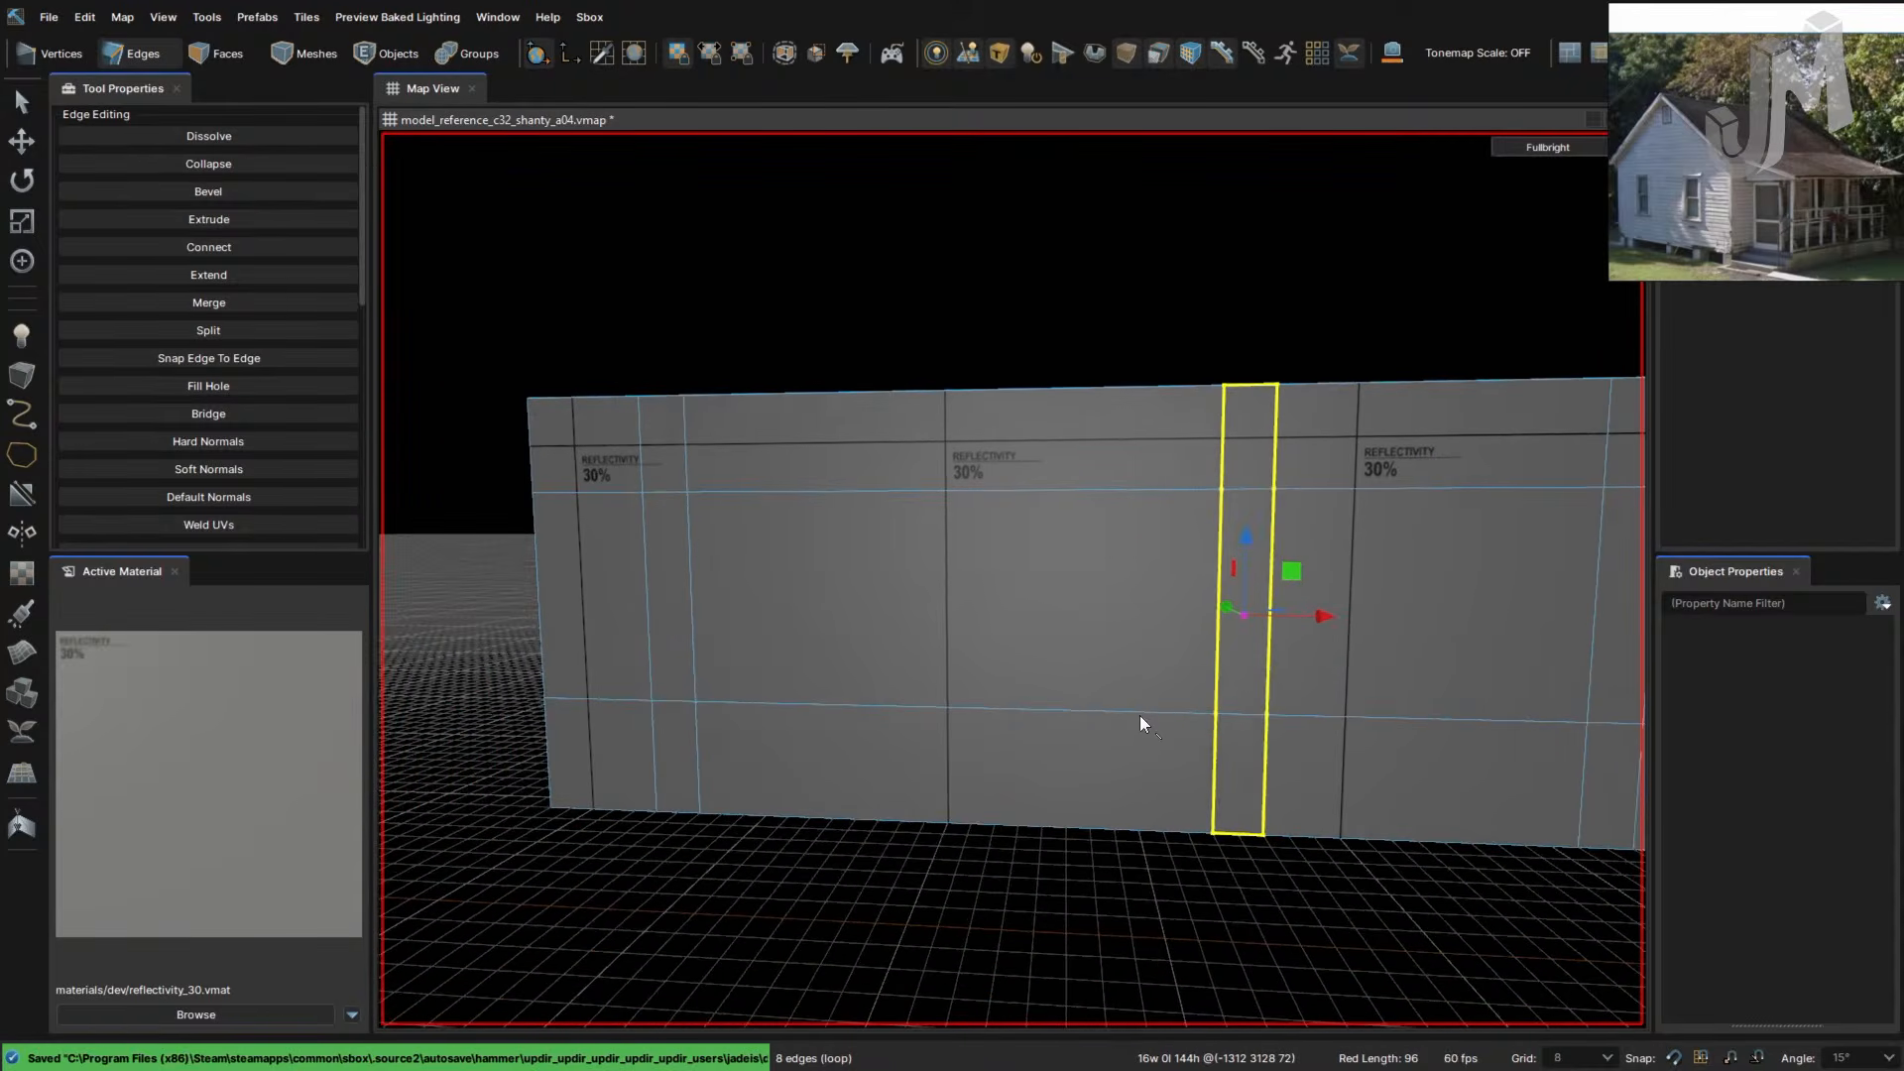
{"action": "left_click_drag", "start_coordinate": [1317, 619], "coordinate": [1267, 617]}
- Try beveling the strip again into double edges, then undo that extra bevel
{"action": "right_click_drag", "start_coordinate": [1310, 663], "coordinate": [1304, 603]}
{"action": "key", "text": "d"}
{"action": "key", "text": "w"}
{"action": "key", "text": "f"}
{"action": "key", "text": "ctrl+z"}
{"action": "key", "text": "w"}
{"action": "key", "text": "w"}
{"action": "key", "text": "s"}
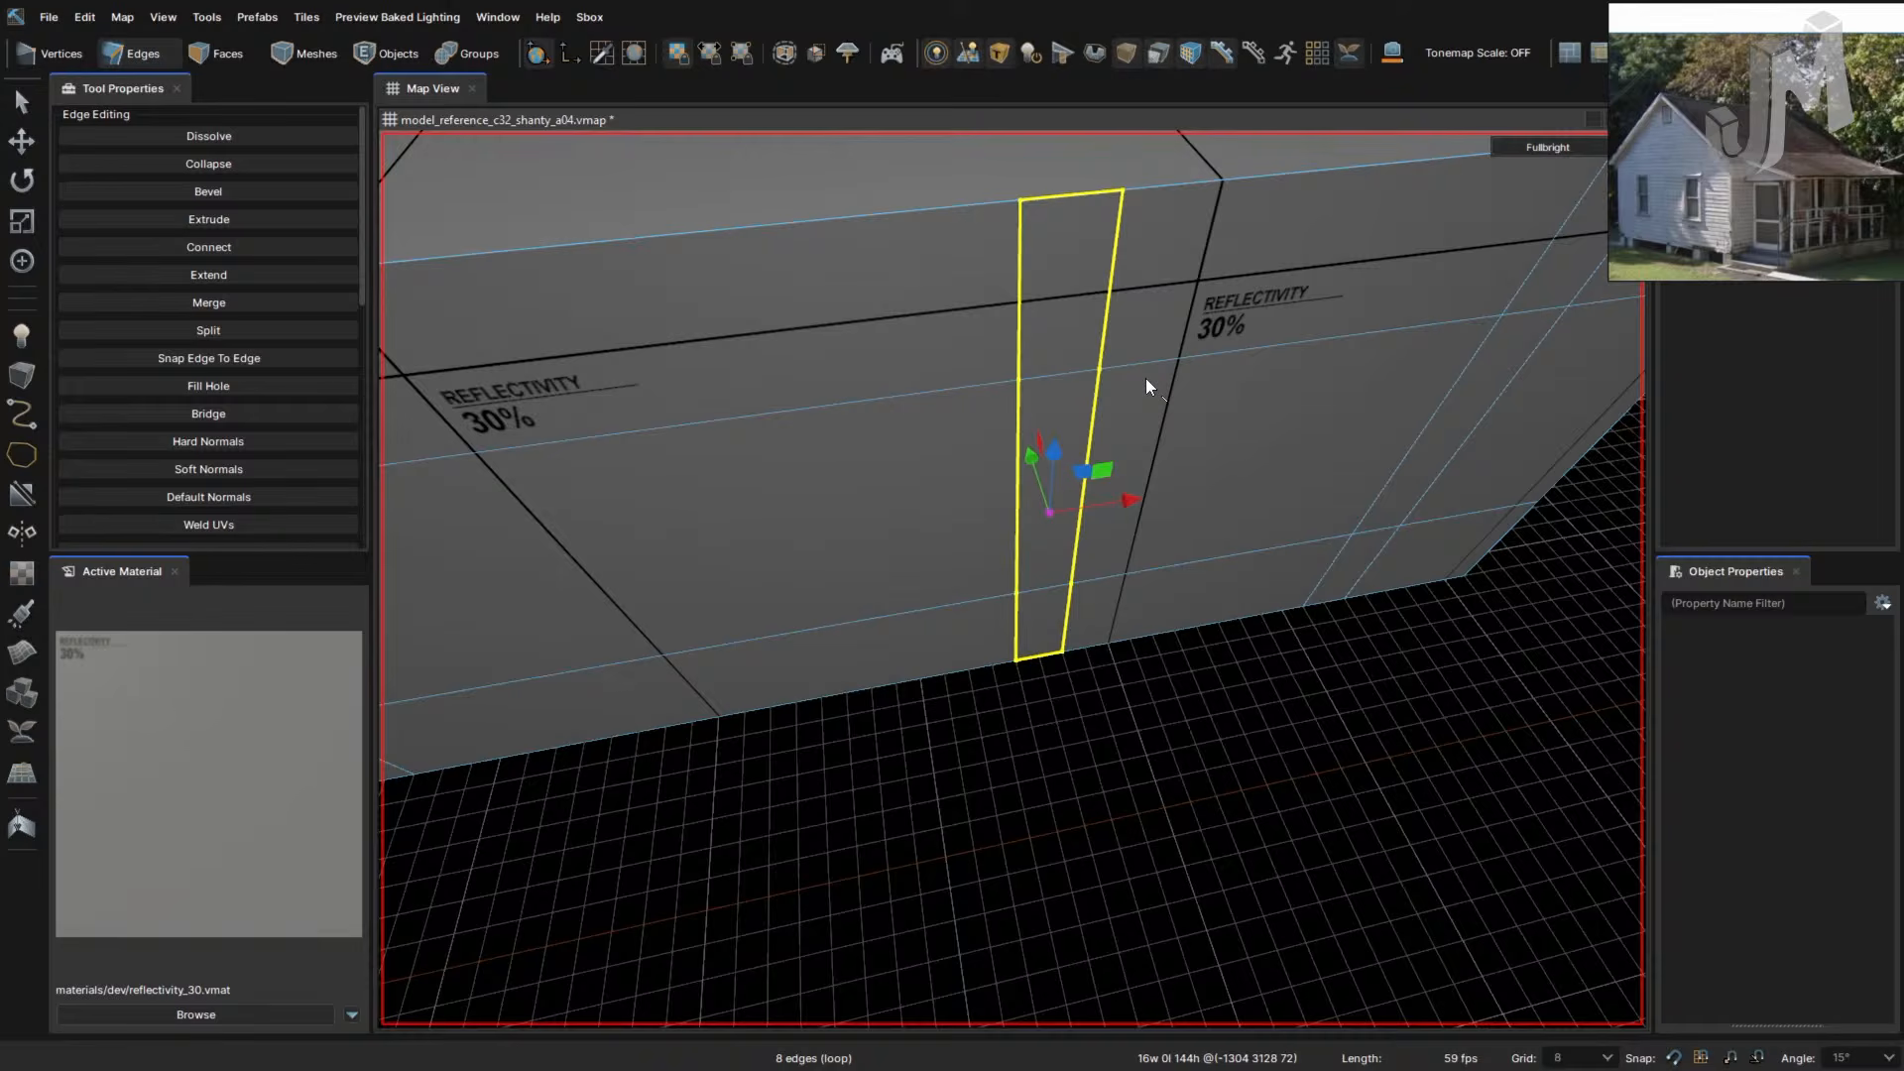
- Shift the strip's right vertical edge 8 units right, then nudge it two more grid steps
{"action": "left_click", "coordinate": [1095, 406]}
{"action": "left_click_drag", "start_coordinate": [1154, 490], "coordinate": [1105, 510]}
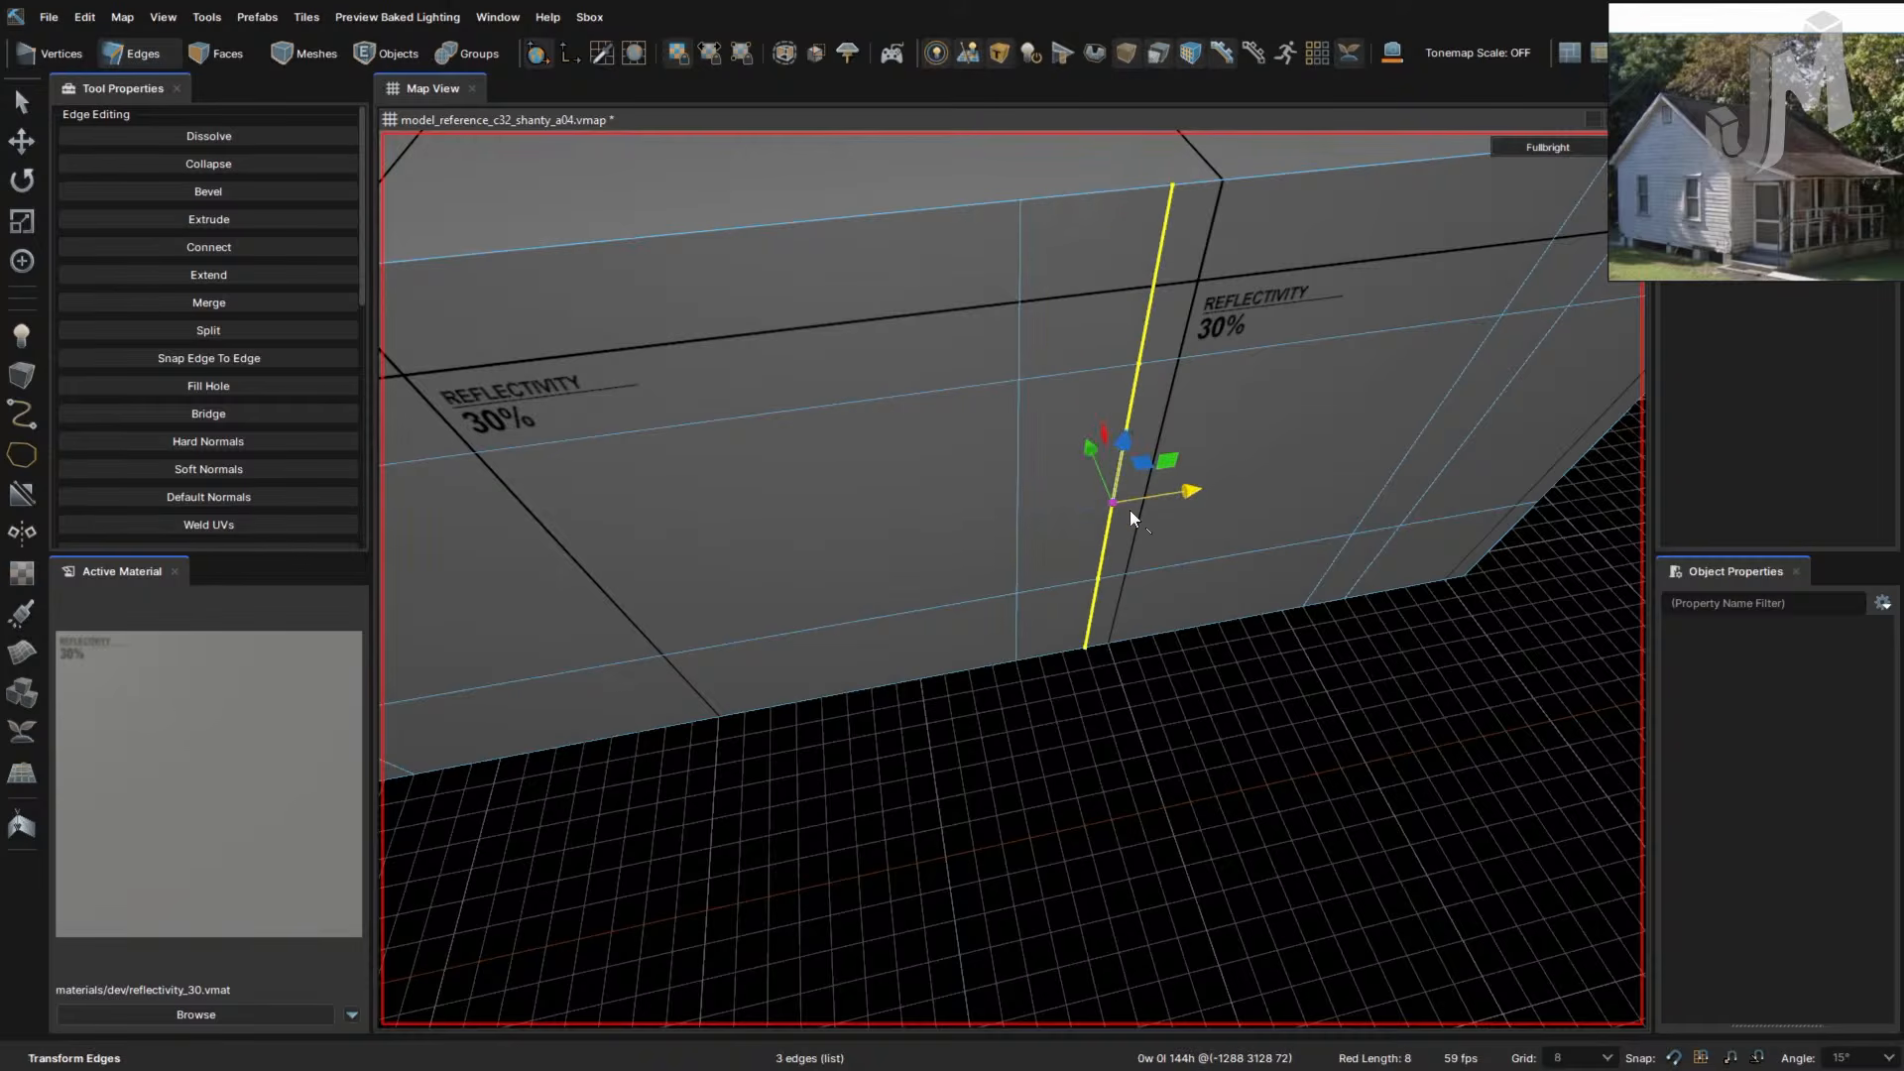
{"action": "right_click_drag", "start_coordinate": [1128, 510], "coordinate": [1161, 511]}
{"action": "left_click_drag", "start_coordinate": [1238, 551], "coordinate": [1110, 556]}
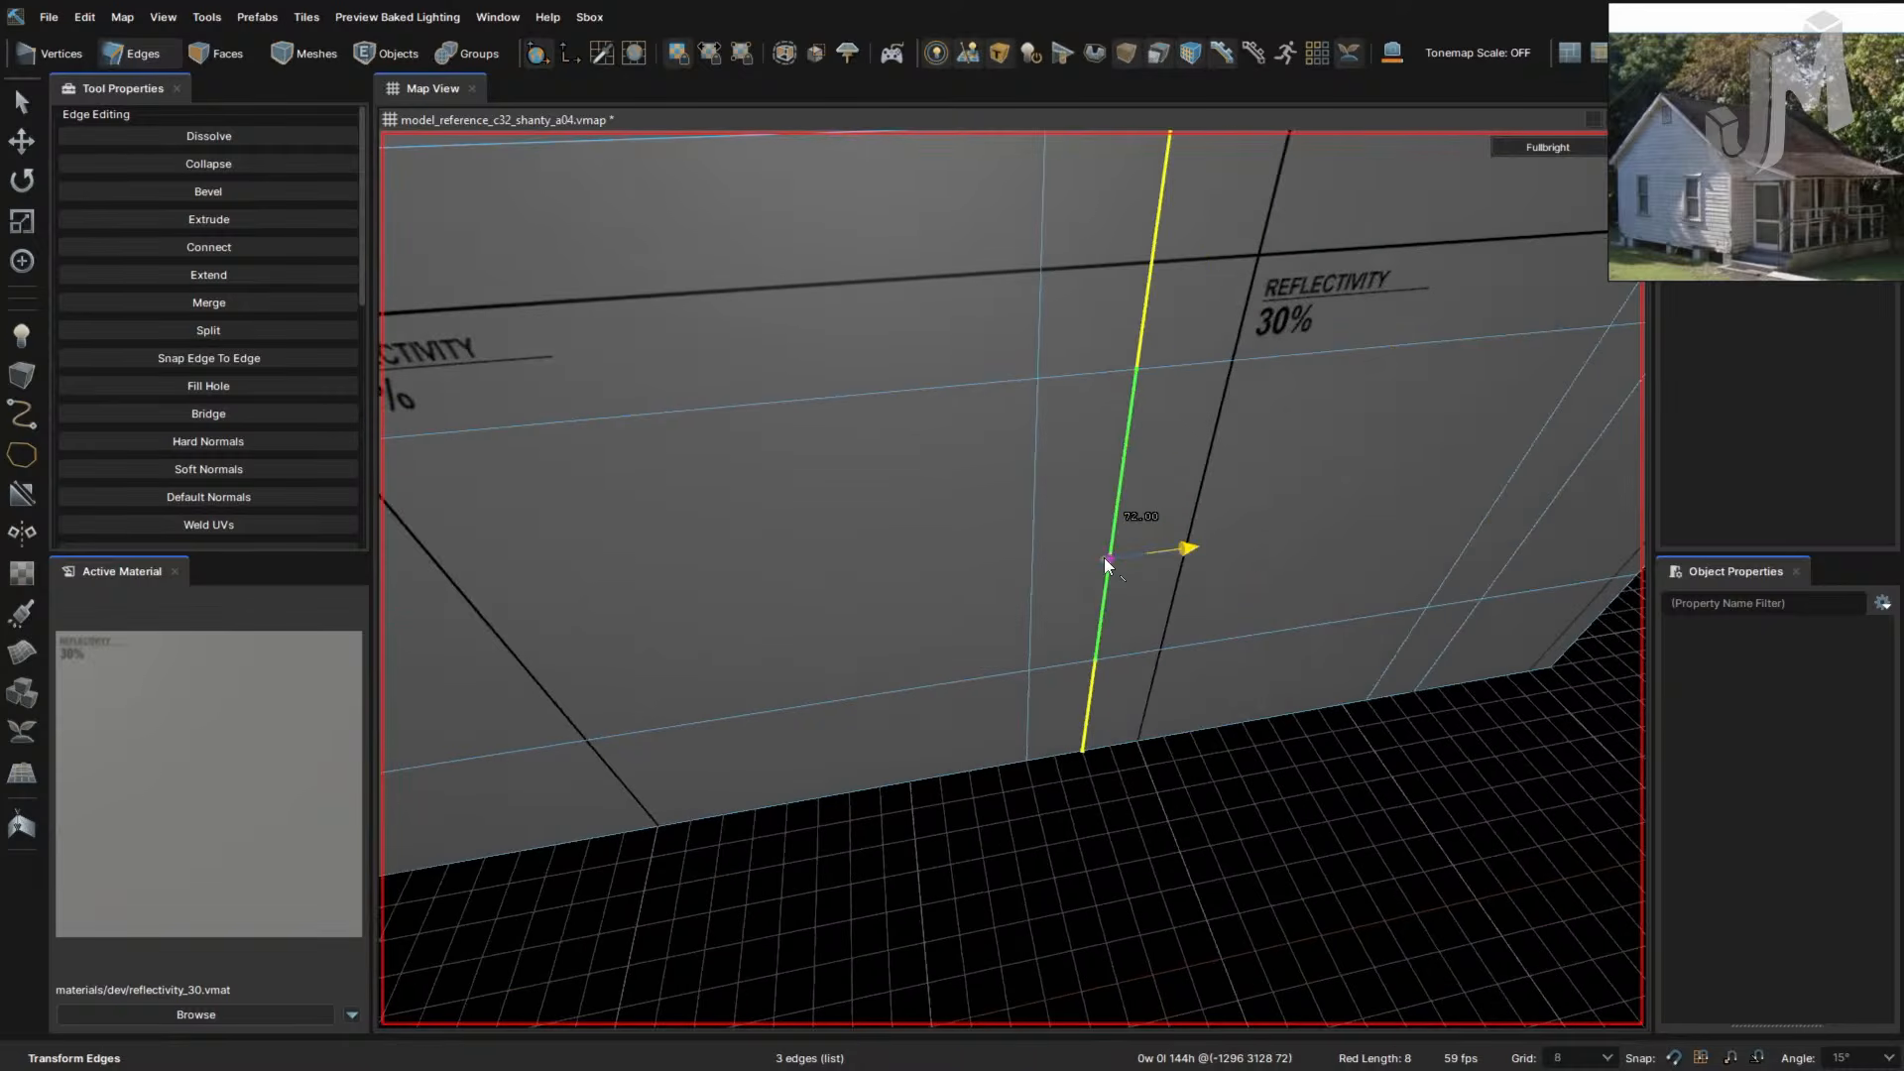
{"action": "right_click_drag", "start_coordinate": [1110, 556], "coordinate": [1117, 556]}
{"action": "left_click_drag", "start_coordinate": [1028, 485], "coordinate": [1063, 486]}
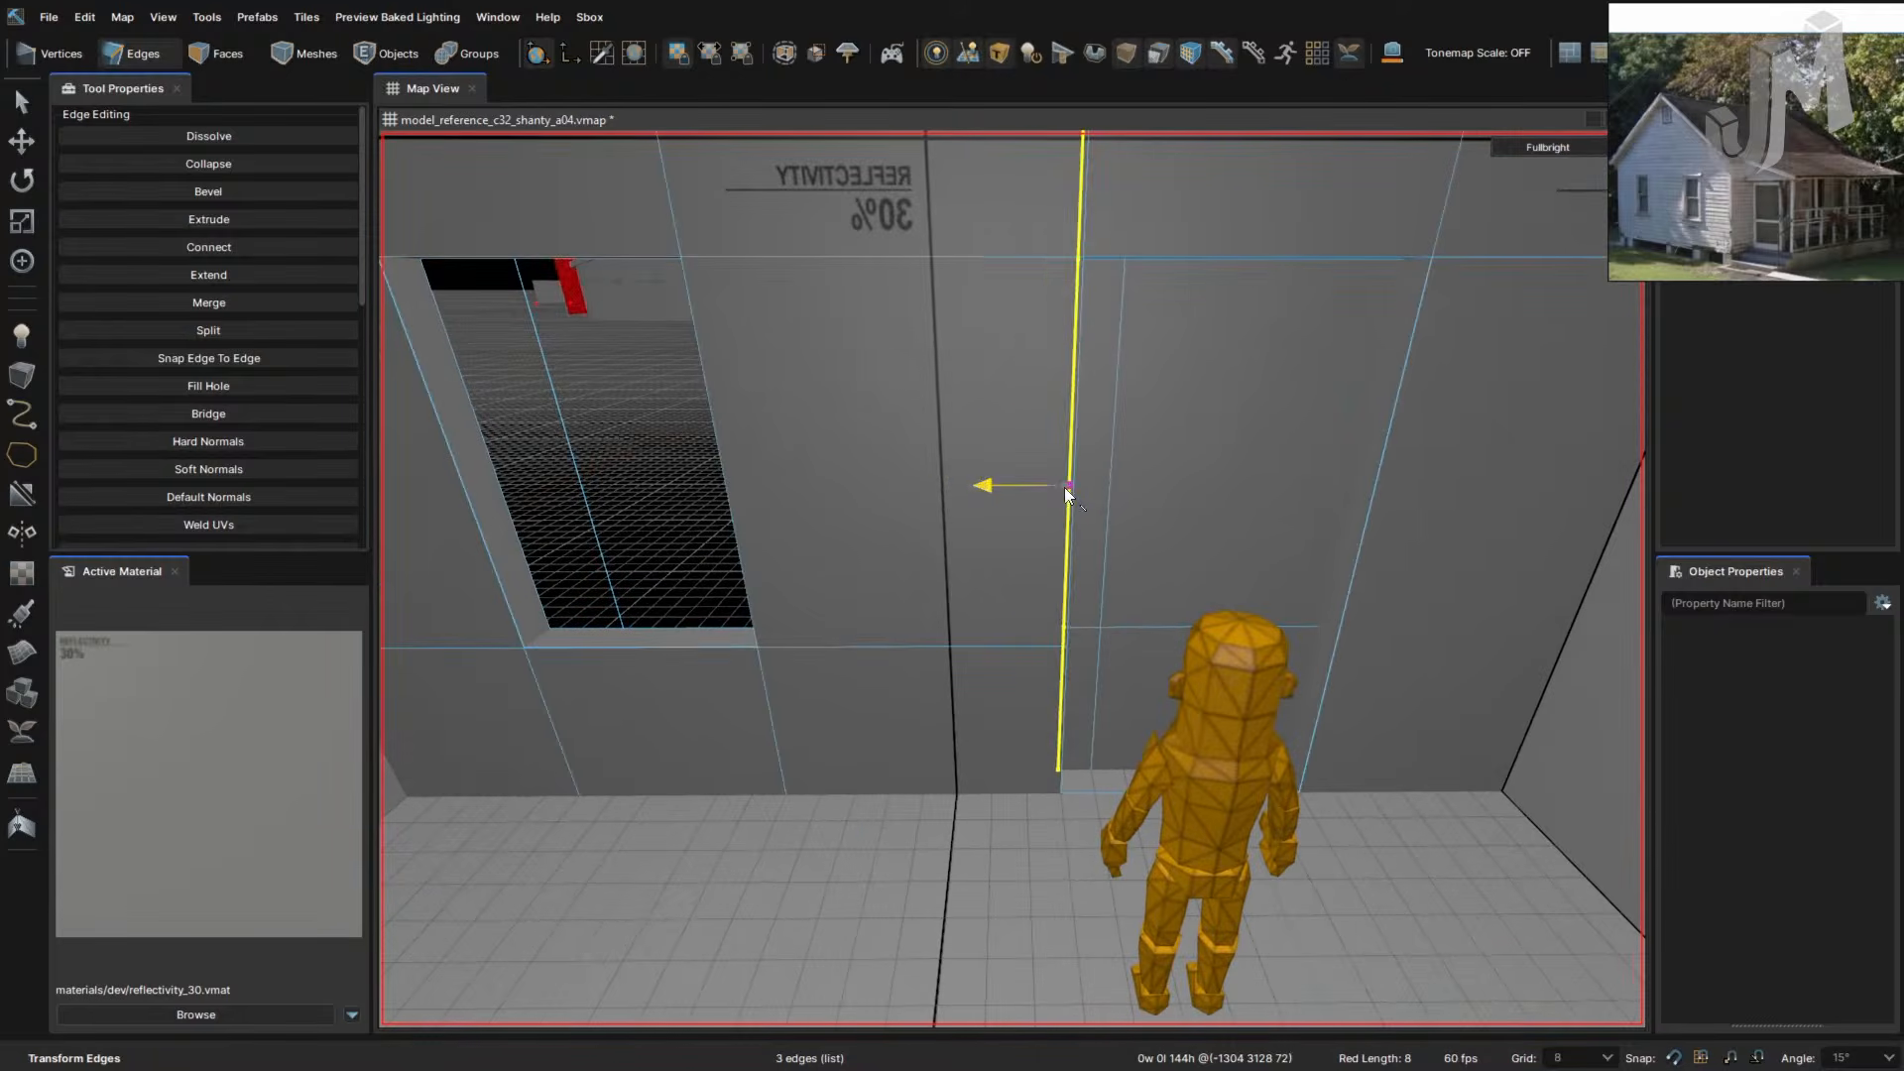
{"action": "right_click_drag", "start_coordinate": [1216, 531], "coordinate": [1198, 570]}
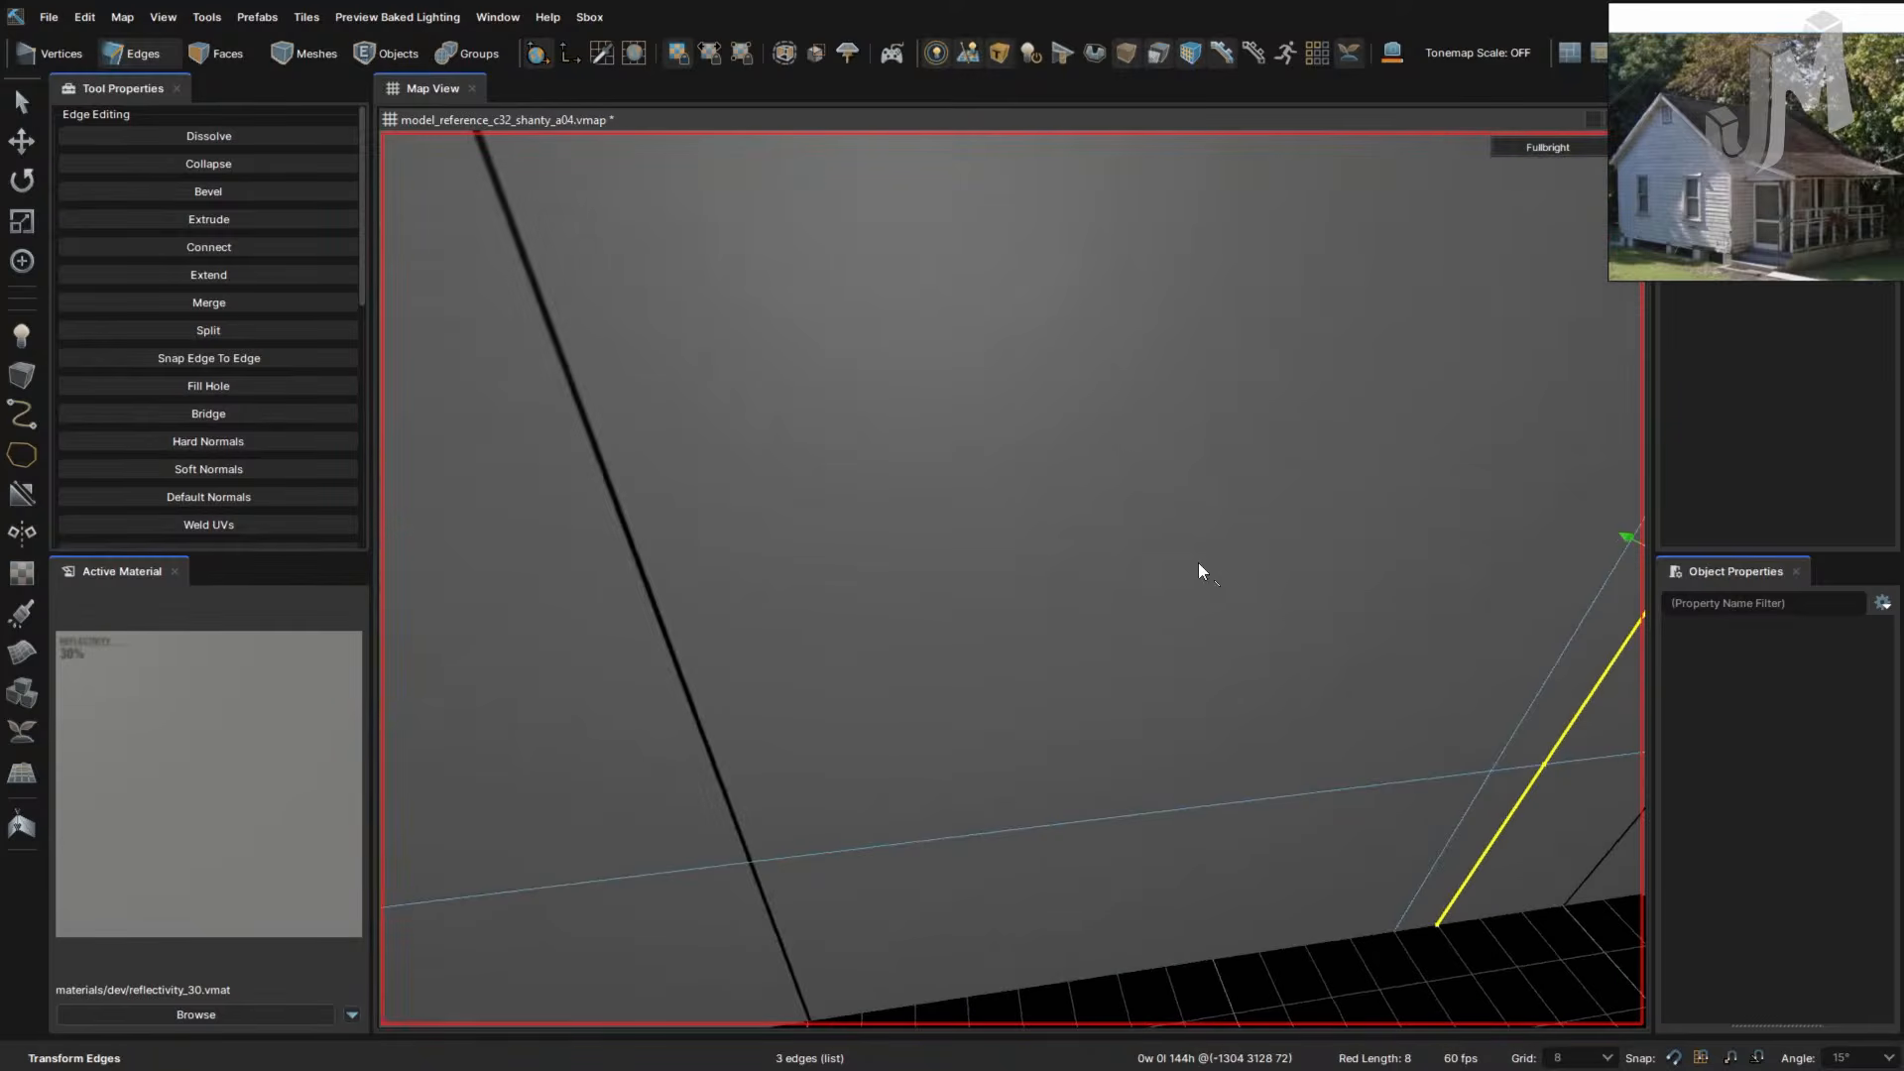
{"action": "right_click_drag", "start_coordinate": [1315, 585], "coordinate": [1116, 599]}
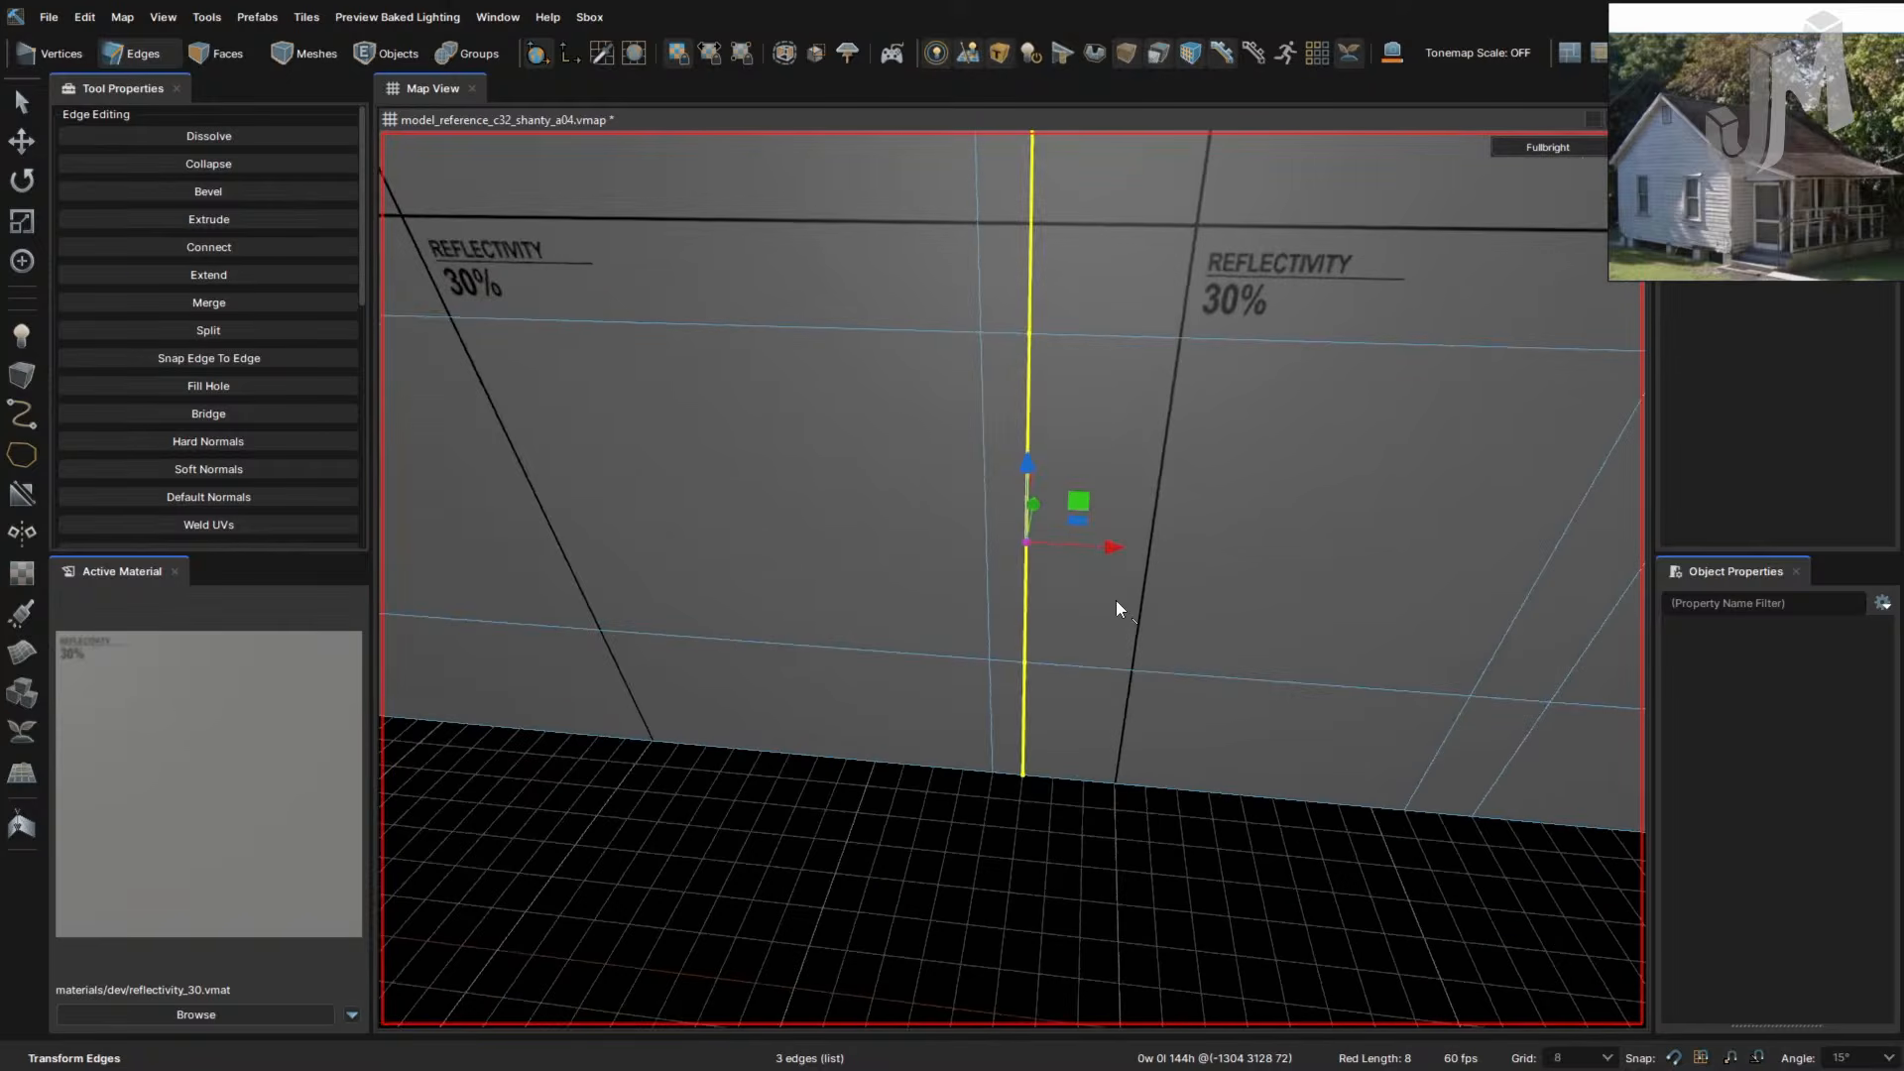
- Loop-select another vertical edge loop and slide it to the right
{"action": "left_click", "coordinate": [990, 596]}
{"action": "double_click", "coordinate": [989, 600]}
{"action": "mouse_move", "coordinate": [990, 600]}
{"action": "right_mouse_down"}
{"action": "mouse_move", "coordinate": [1011, 599]}
{"action": "mouse_move", "coordinate": [989, 574]}
{"action": "right_mouse_up"}
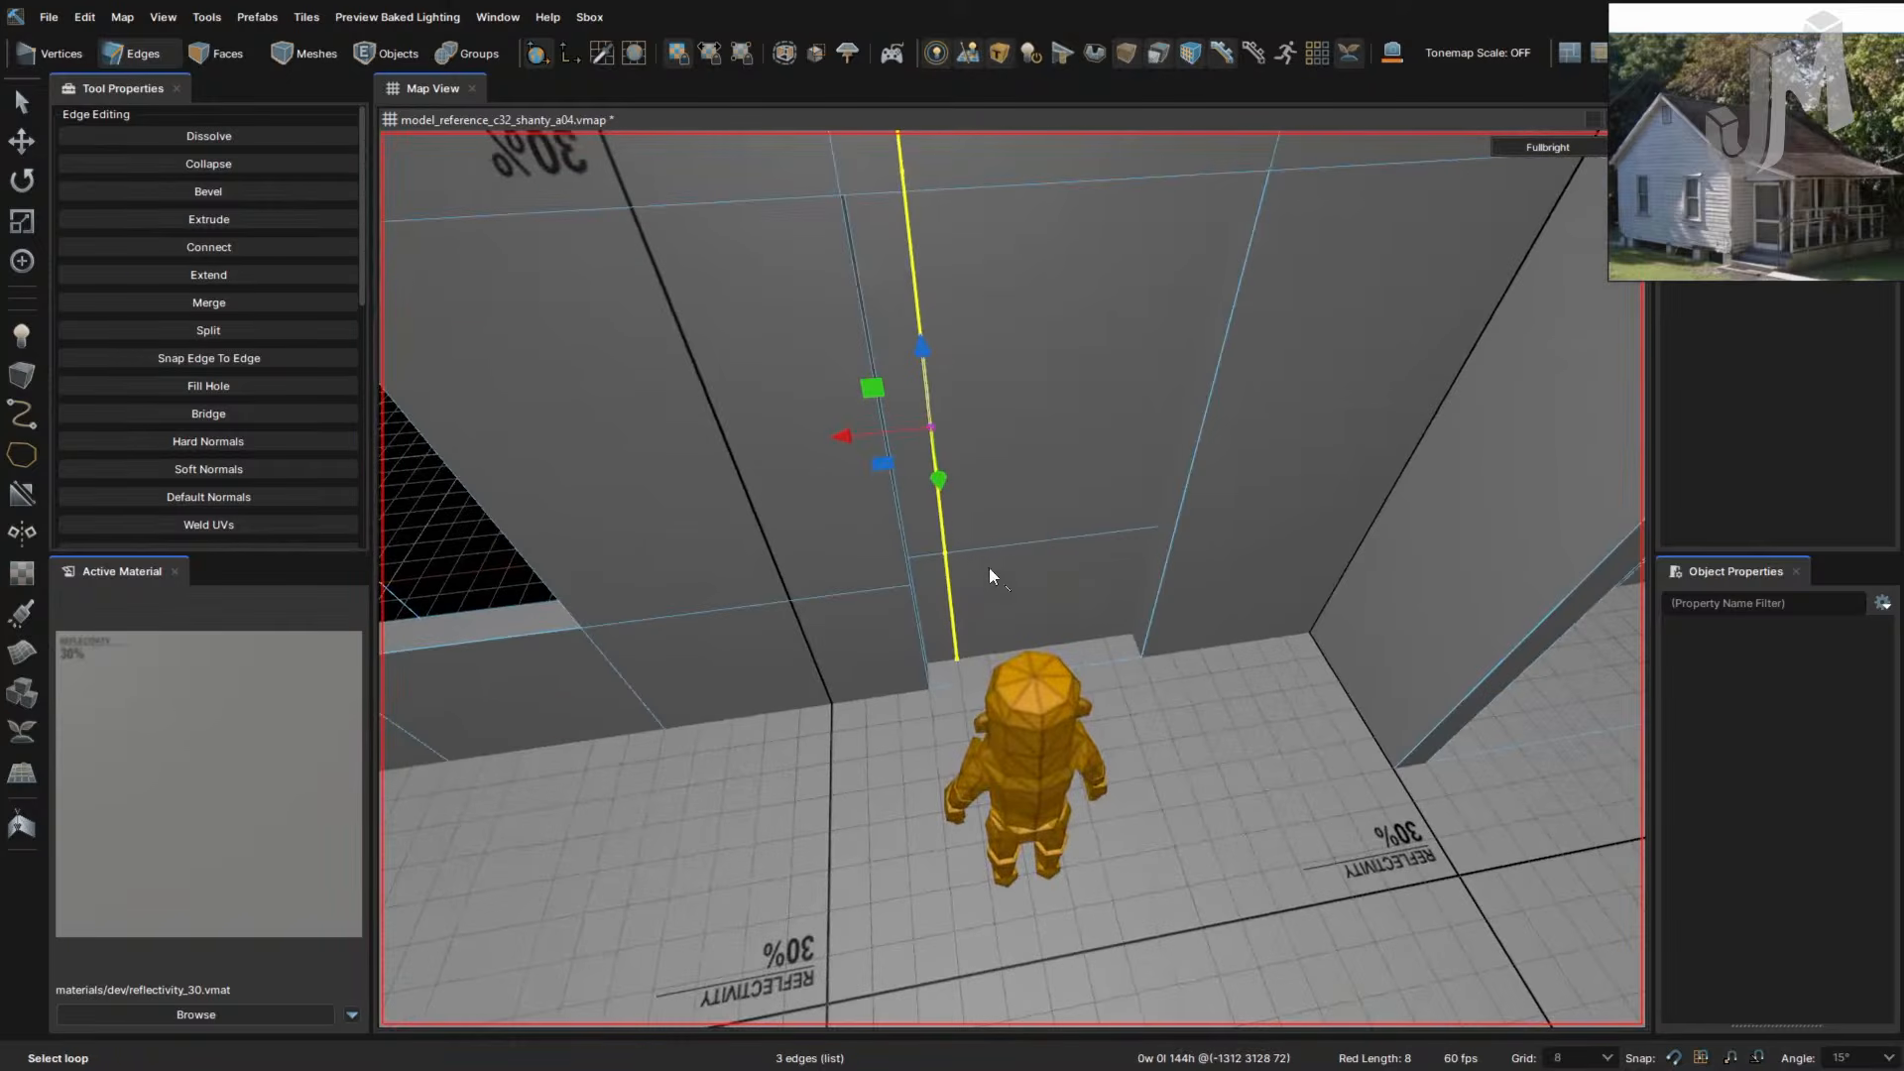
{"action": "left_click_drag", "start_coordinate": [841, 439], "coordinate": [1185, 432]}
{"action": "right_click_drag", "start_coordinate": [1186, 432], "coordinate": [1019, 589]}
- Slide the loop beside the window left, then move the outer-wall loop 40 units right
{"action": "double_click", "coordinate": [913, 563]}
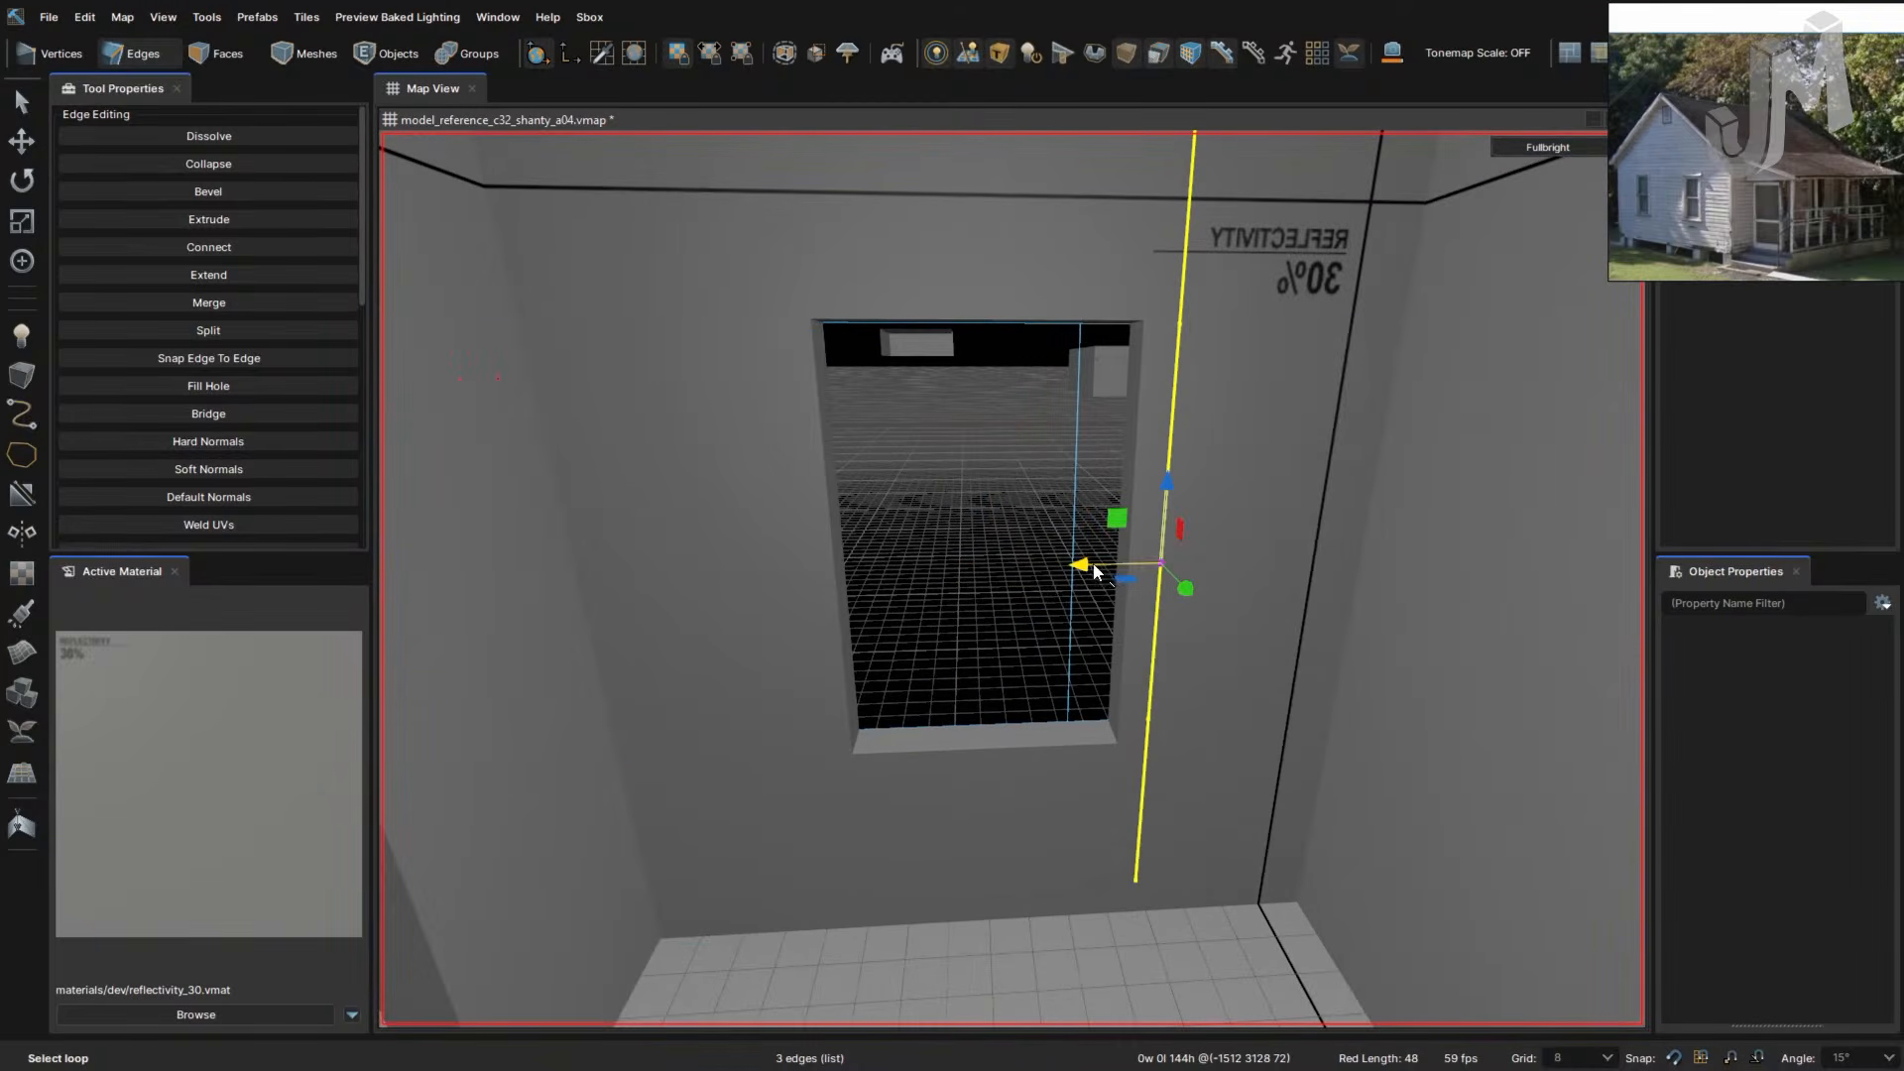
{"action": "left_click_drag", "start_coordinate": [1096, 572], "coordinate": [1117, 577]}
{"action": "right_click_drag", "start_coordinate": [1084, 582], "coordinate": [1083, 582]}
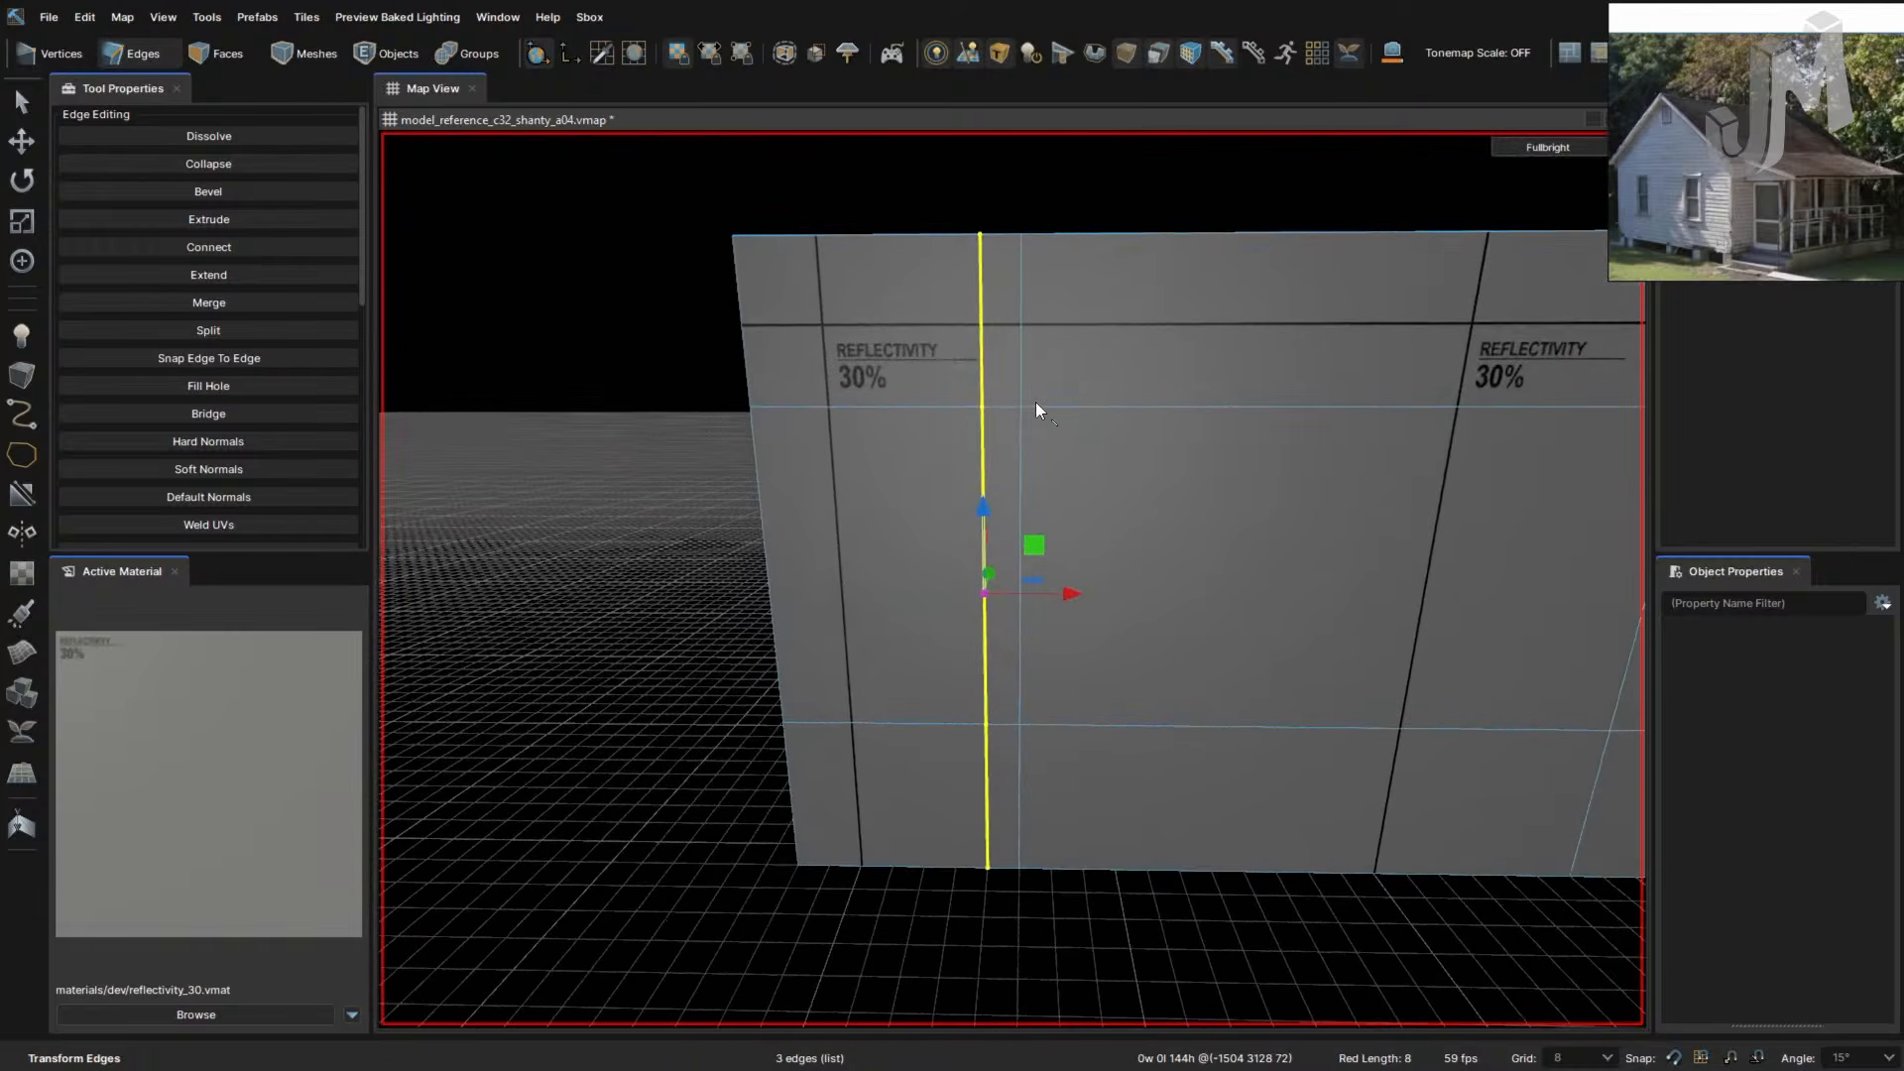
{"action": "left_click", "coordinate": [1026, 349]}
{"action": "left_click_drag", "start_coordinate": [1104, 593], "coordinate": [1206, 605]}
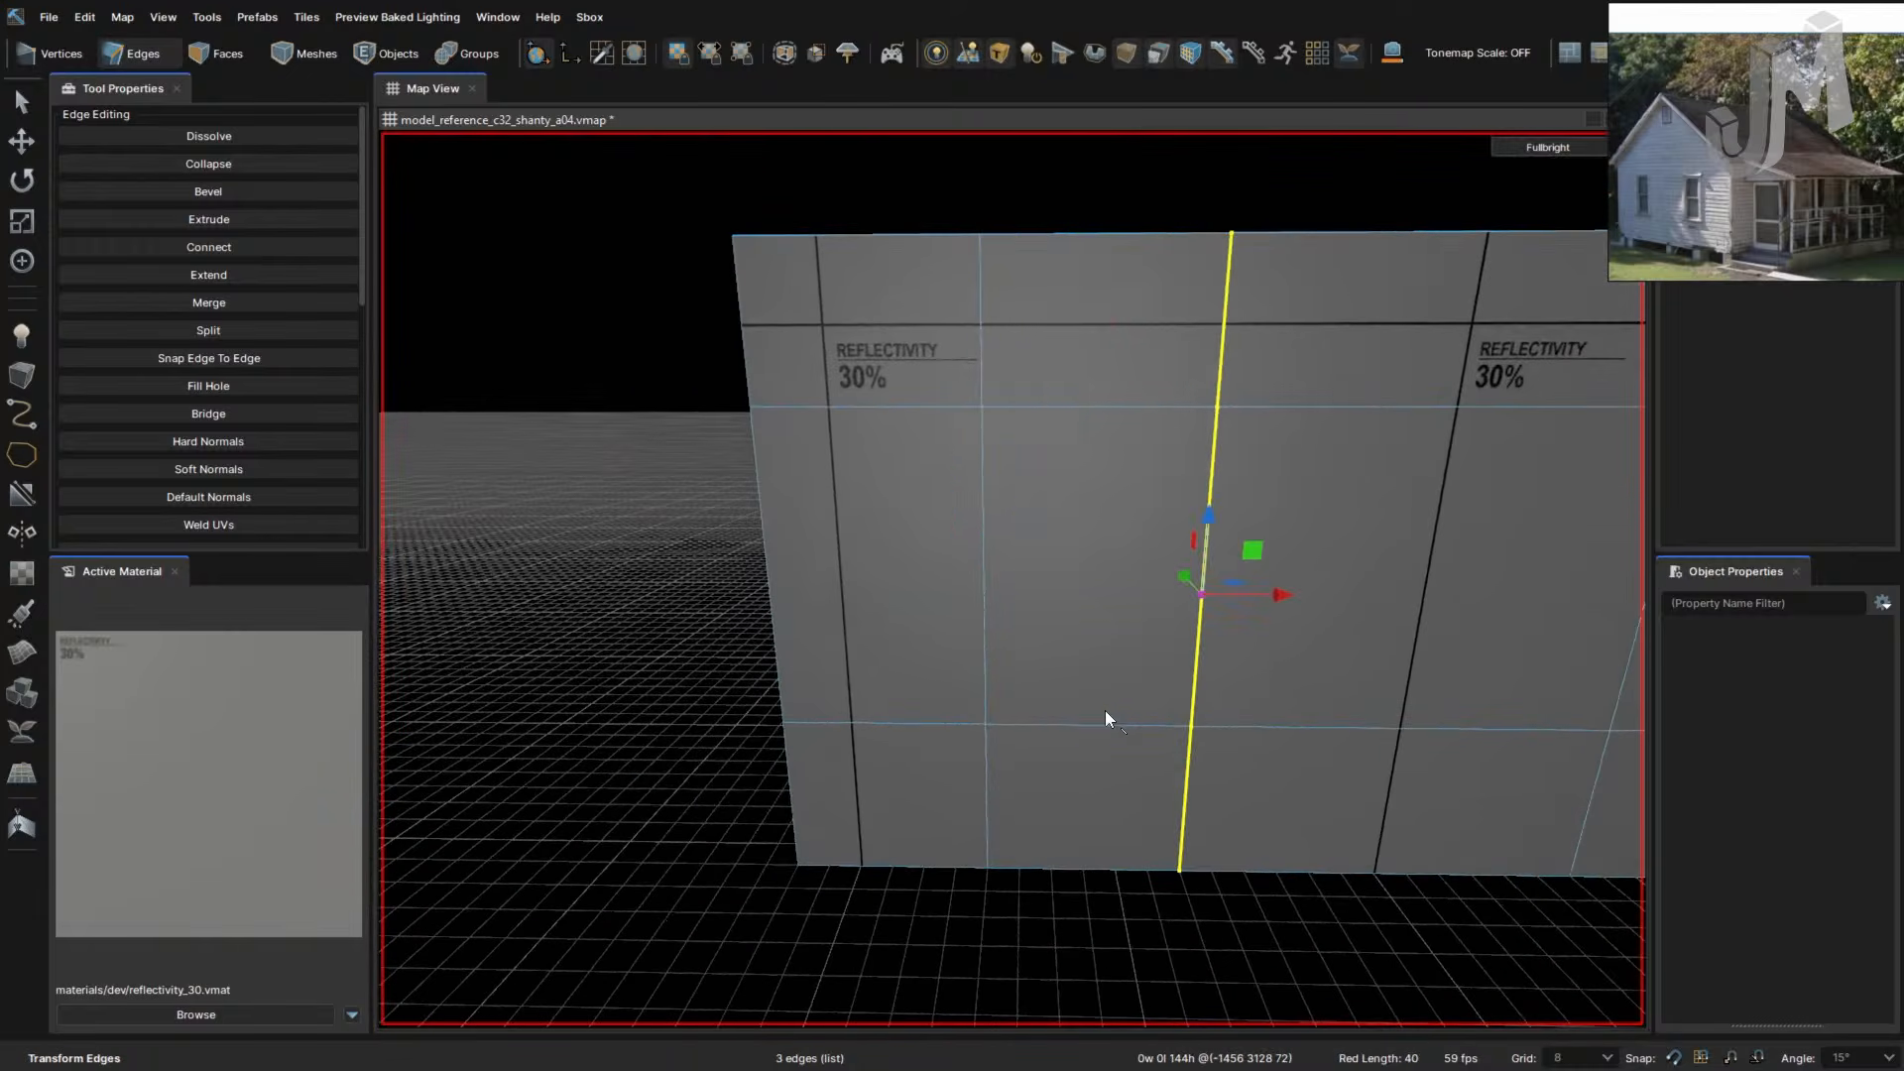
{"action": "mouse_move", "coordinate": [1130, 735]}
{"action": "right_mouse_down"}
{"action": "mouse_move", "coordinate": [1104, 730]}
{"action": "mouse_move", "coordinate": [1127, 727]}
{"action": "right_mouse_up"}
- Delete the framed wall panel in Faces mode to open the window hole
{"action": "key", "text": "3"}
{"action": "left_click", "coordinate": [1075, 645]}
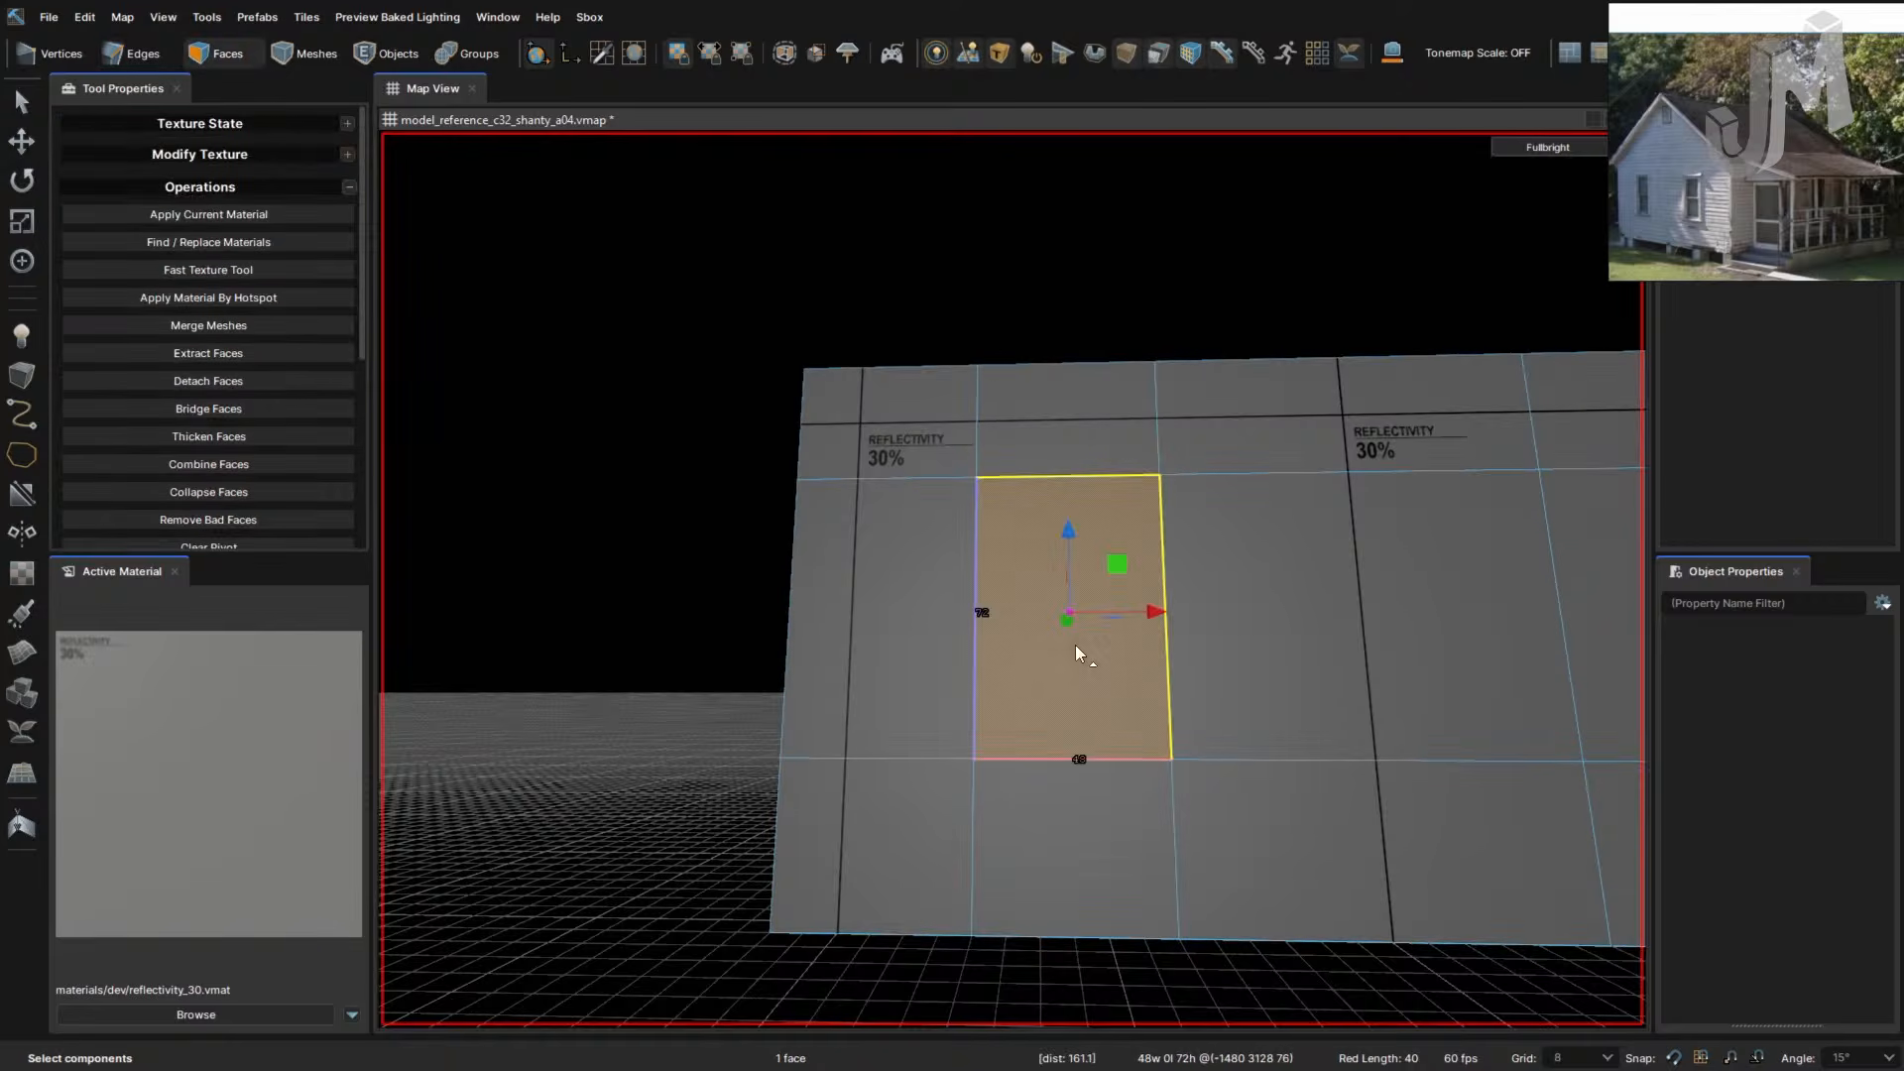
{"action": "key", "text": "Delete"}
{"action": "right_click_drag", "start_coordinate": [1075, 644], "coordinate": [1113, 628]}
- Select the door opening's jamb, top and threshold faces, then clear the selection
{"action": "left_click", "coordinate": [1111, 636]}
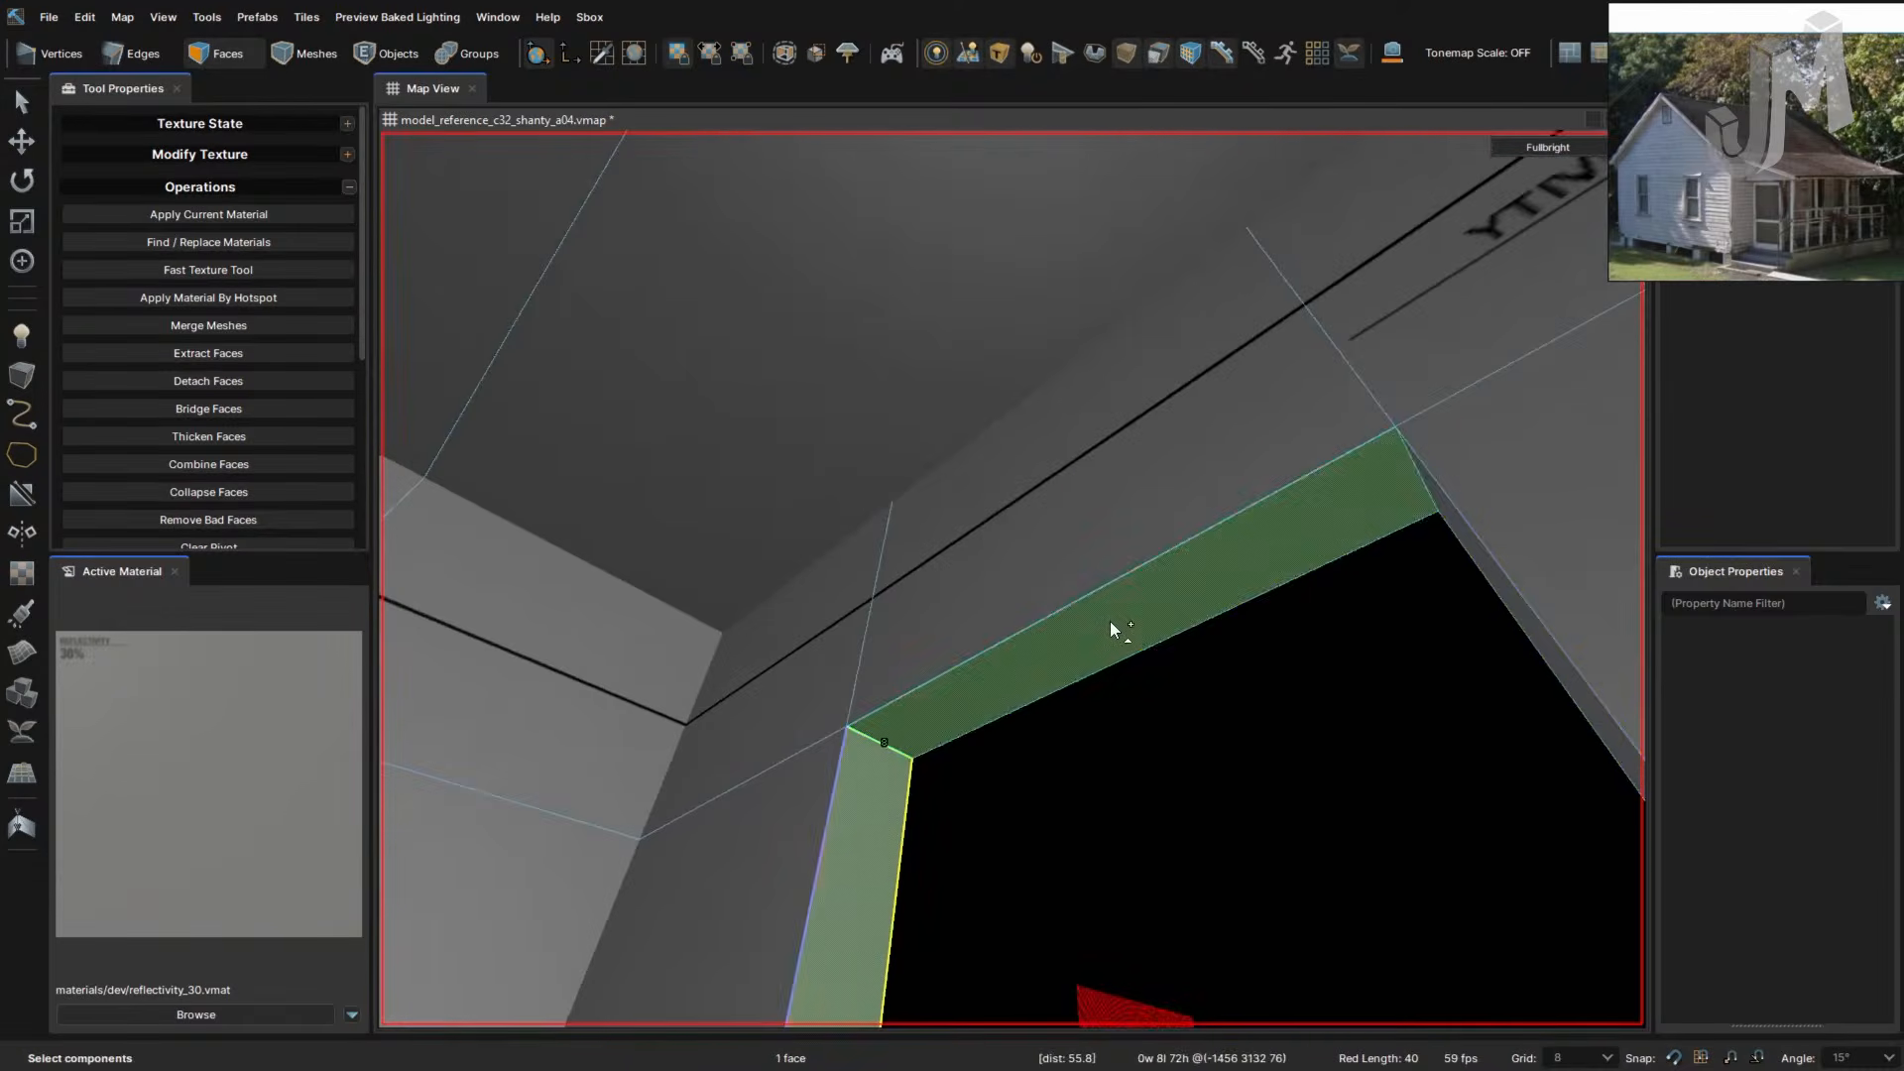
{"action": "left_click", "coordinate": [1112, 628], "text": "ctrl"}
{"action": "right_click_drag", "start_coordinate": [1078, 703], "coordinate": [1079, 703]}
{"action": "left_click", "coordinate": [1158, 644], "text": "ctrl"}
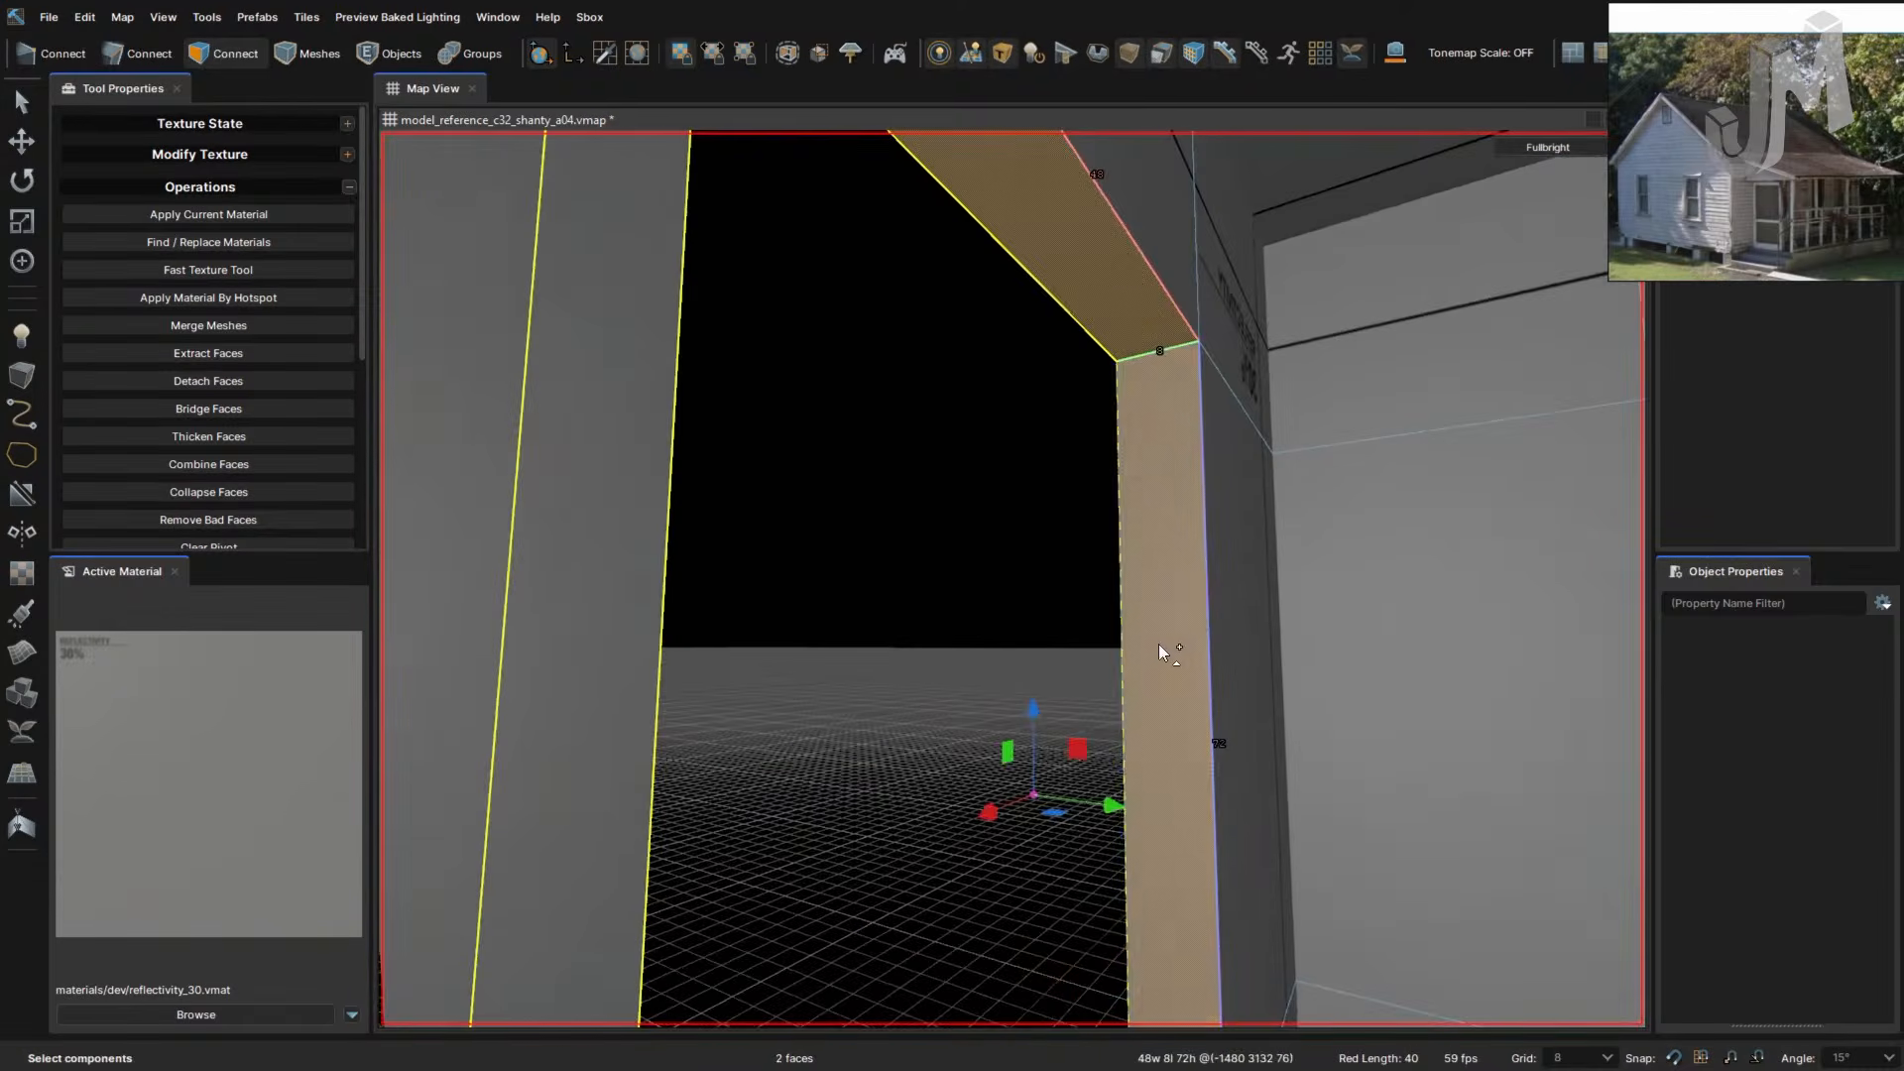
{"action": "right_click_drag", "start_coordinate": [1158, 645], "coordinate": [1150, 660]}
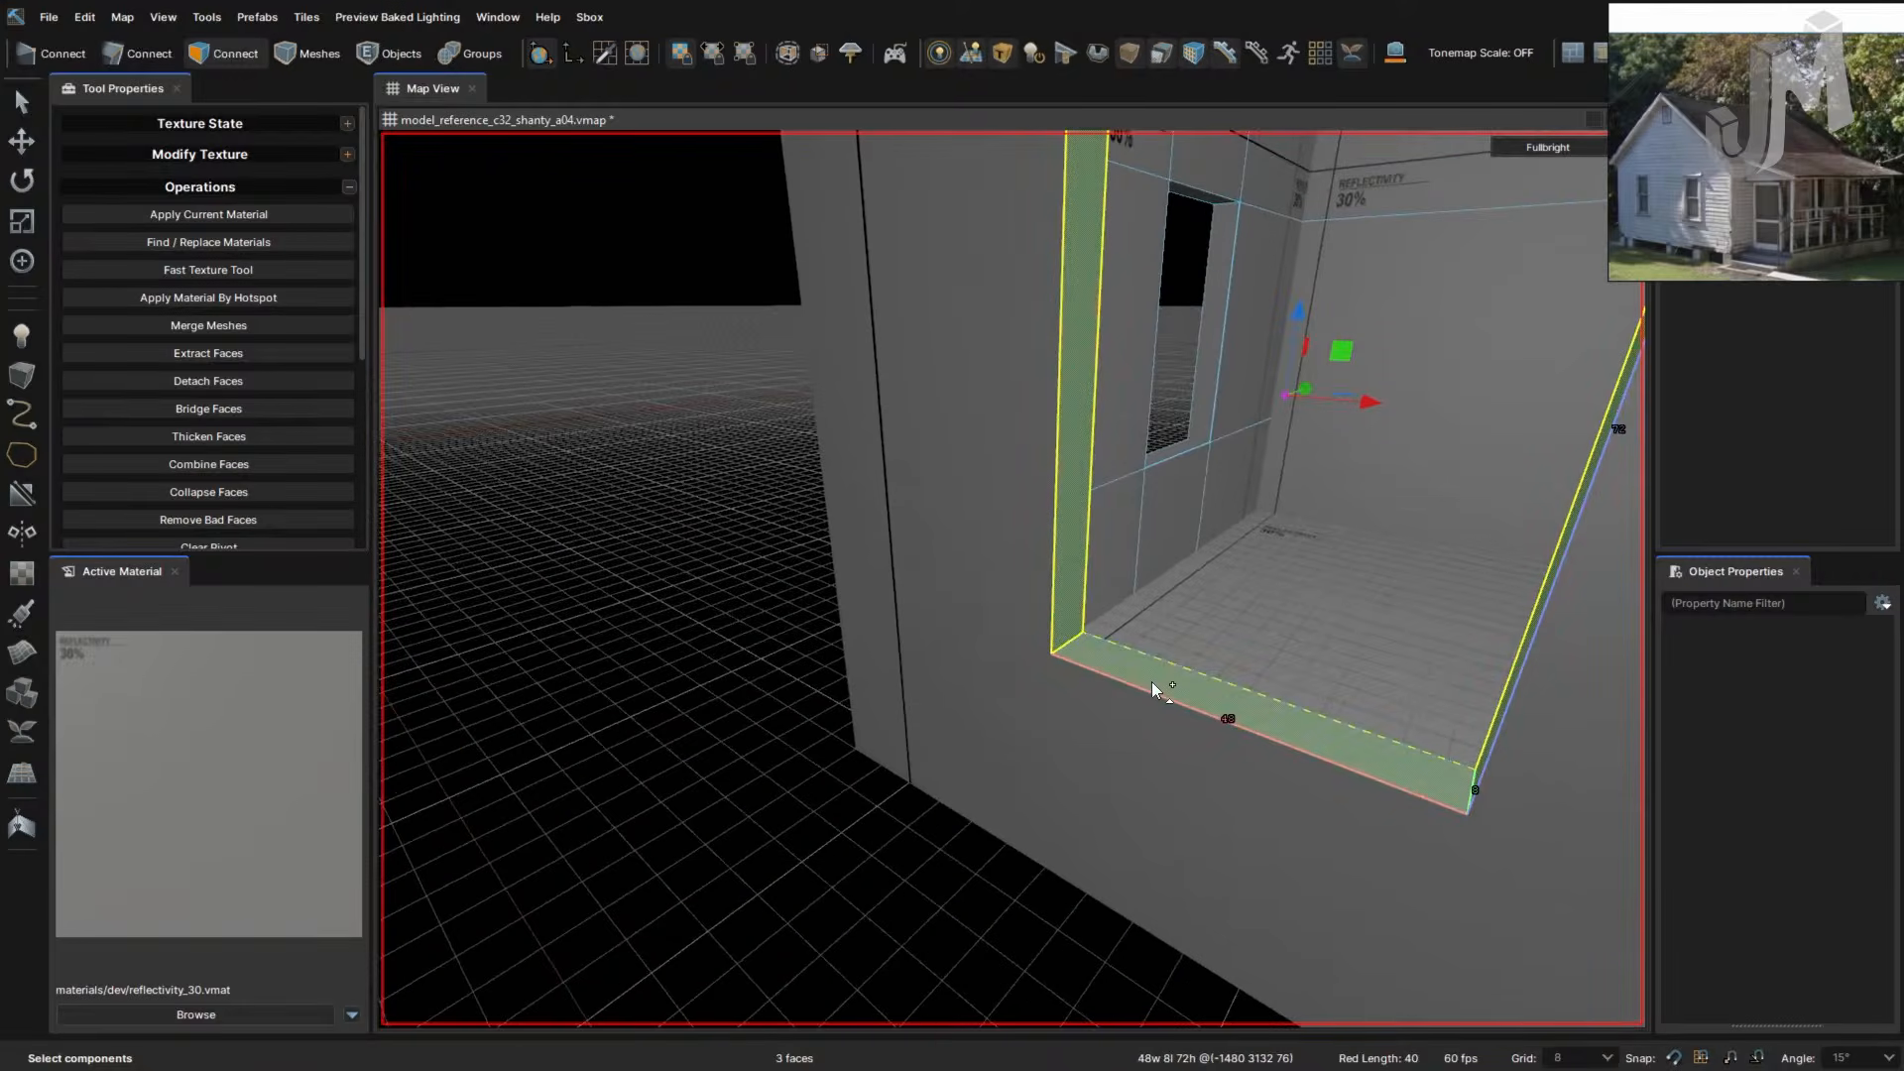
{"action": "left_click", "coordinate": [1151, 682], "text": "ctrl"}
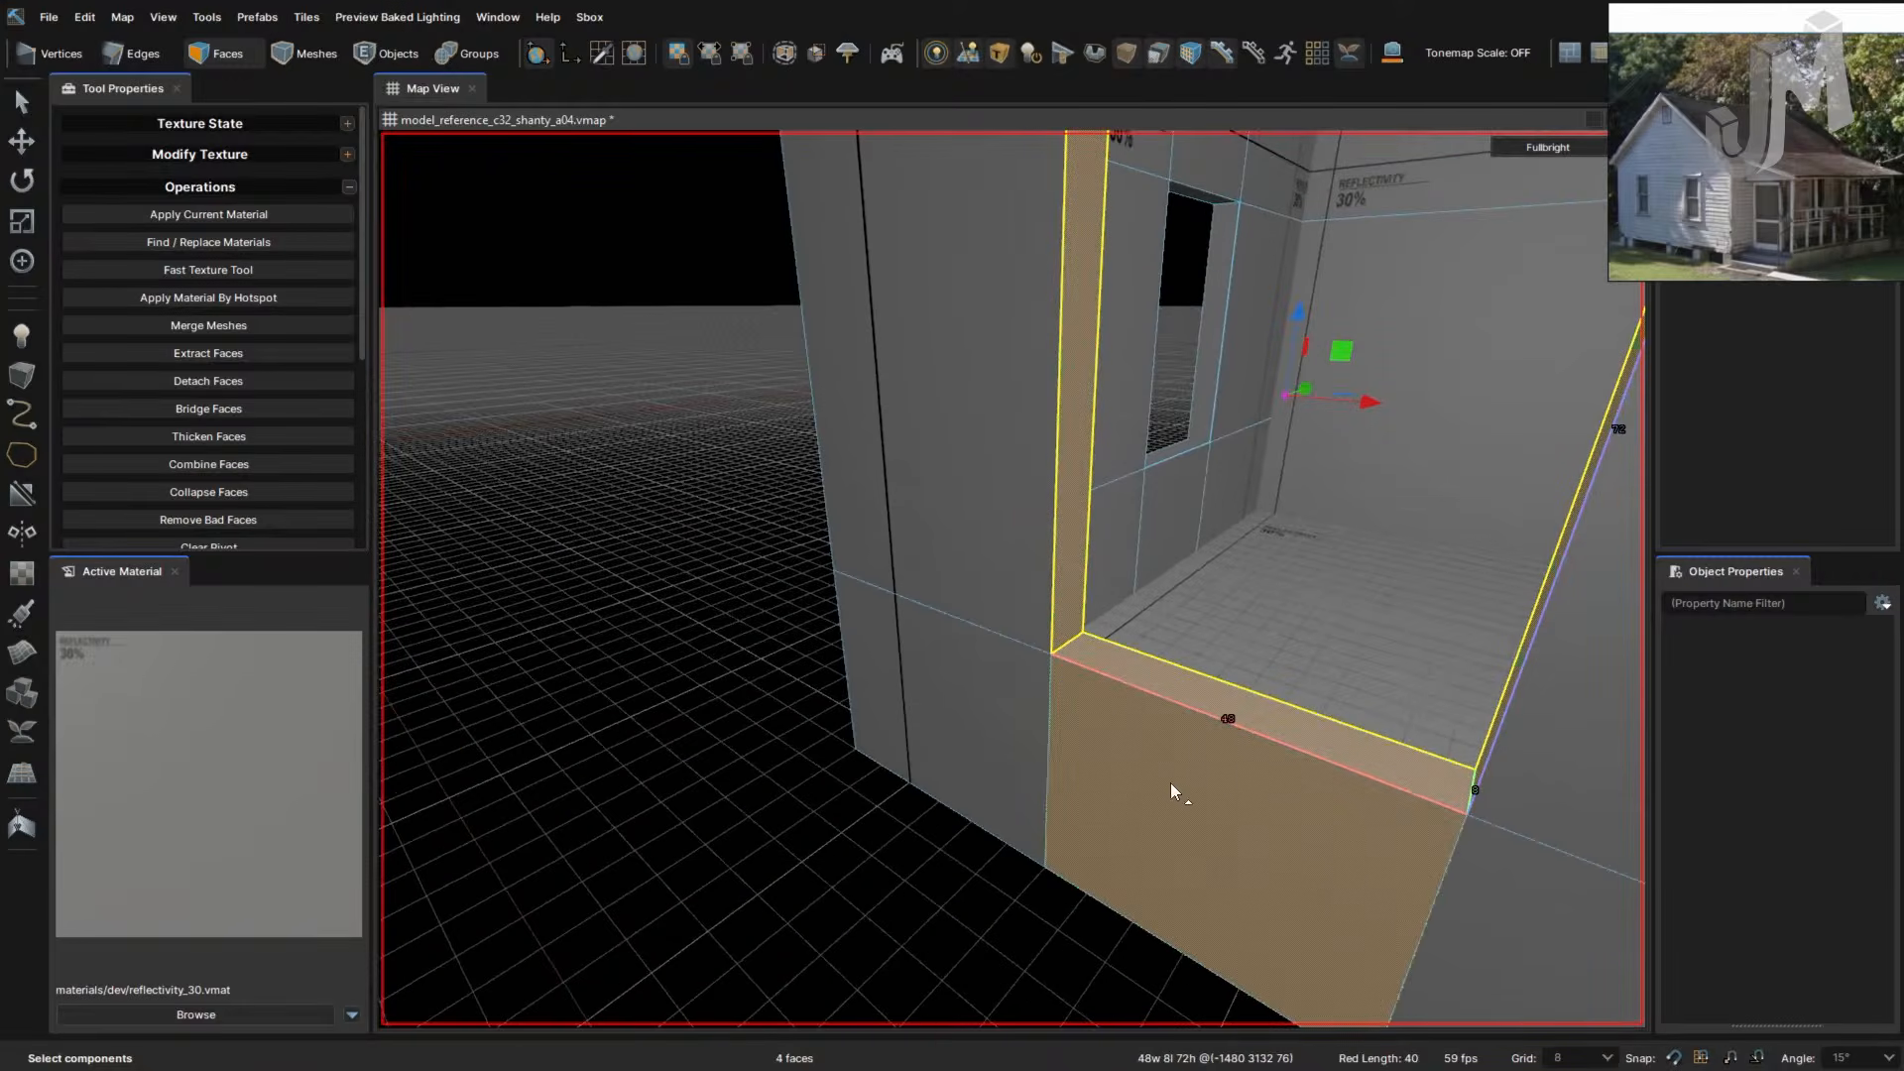
{"action": "left_click", "coordinate": [740, 805]}
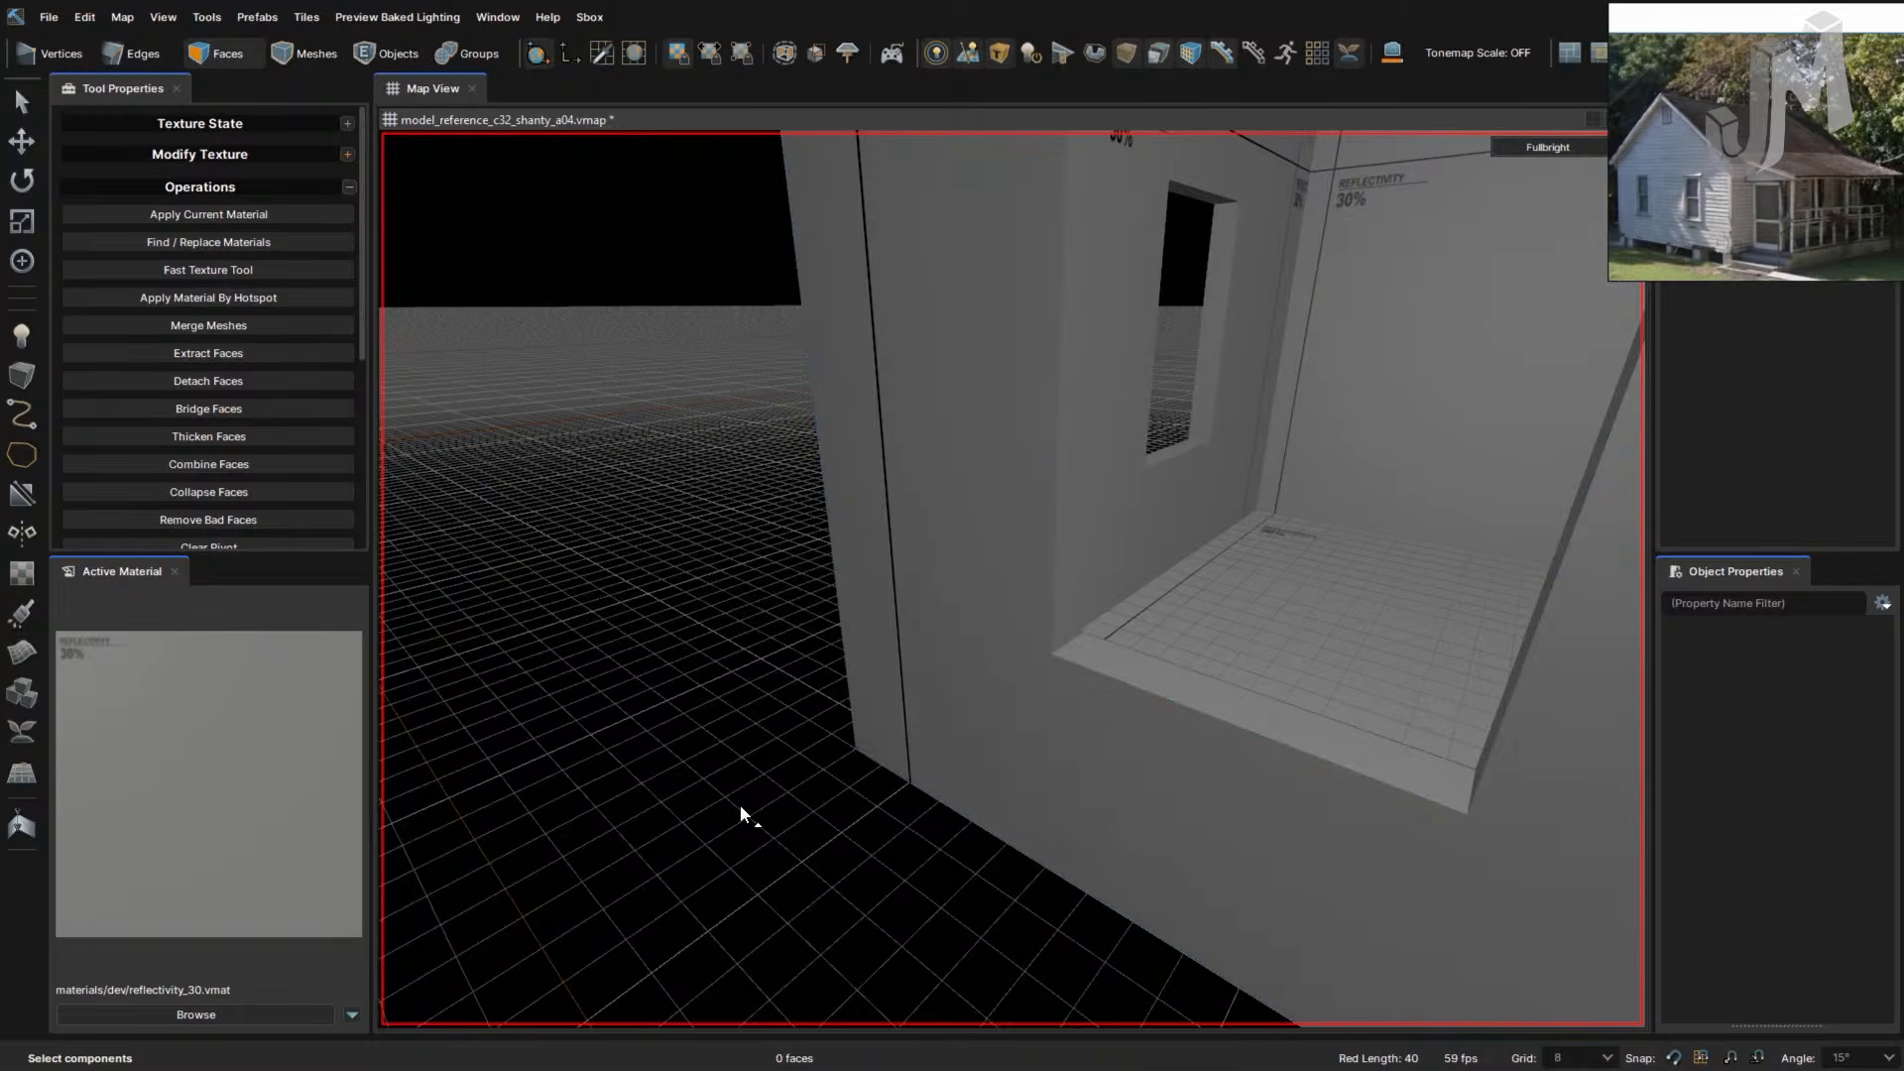
{"action": "right_click_drag", "start_coordinate": [762, 805], "coordinate": [763, 807]}
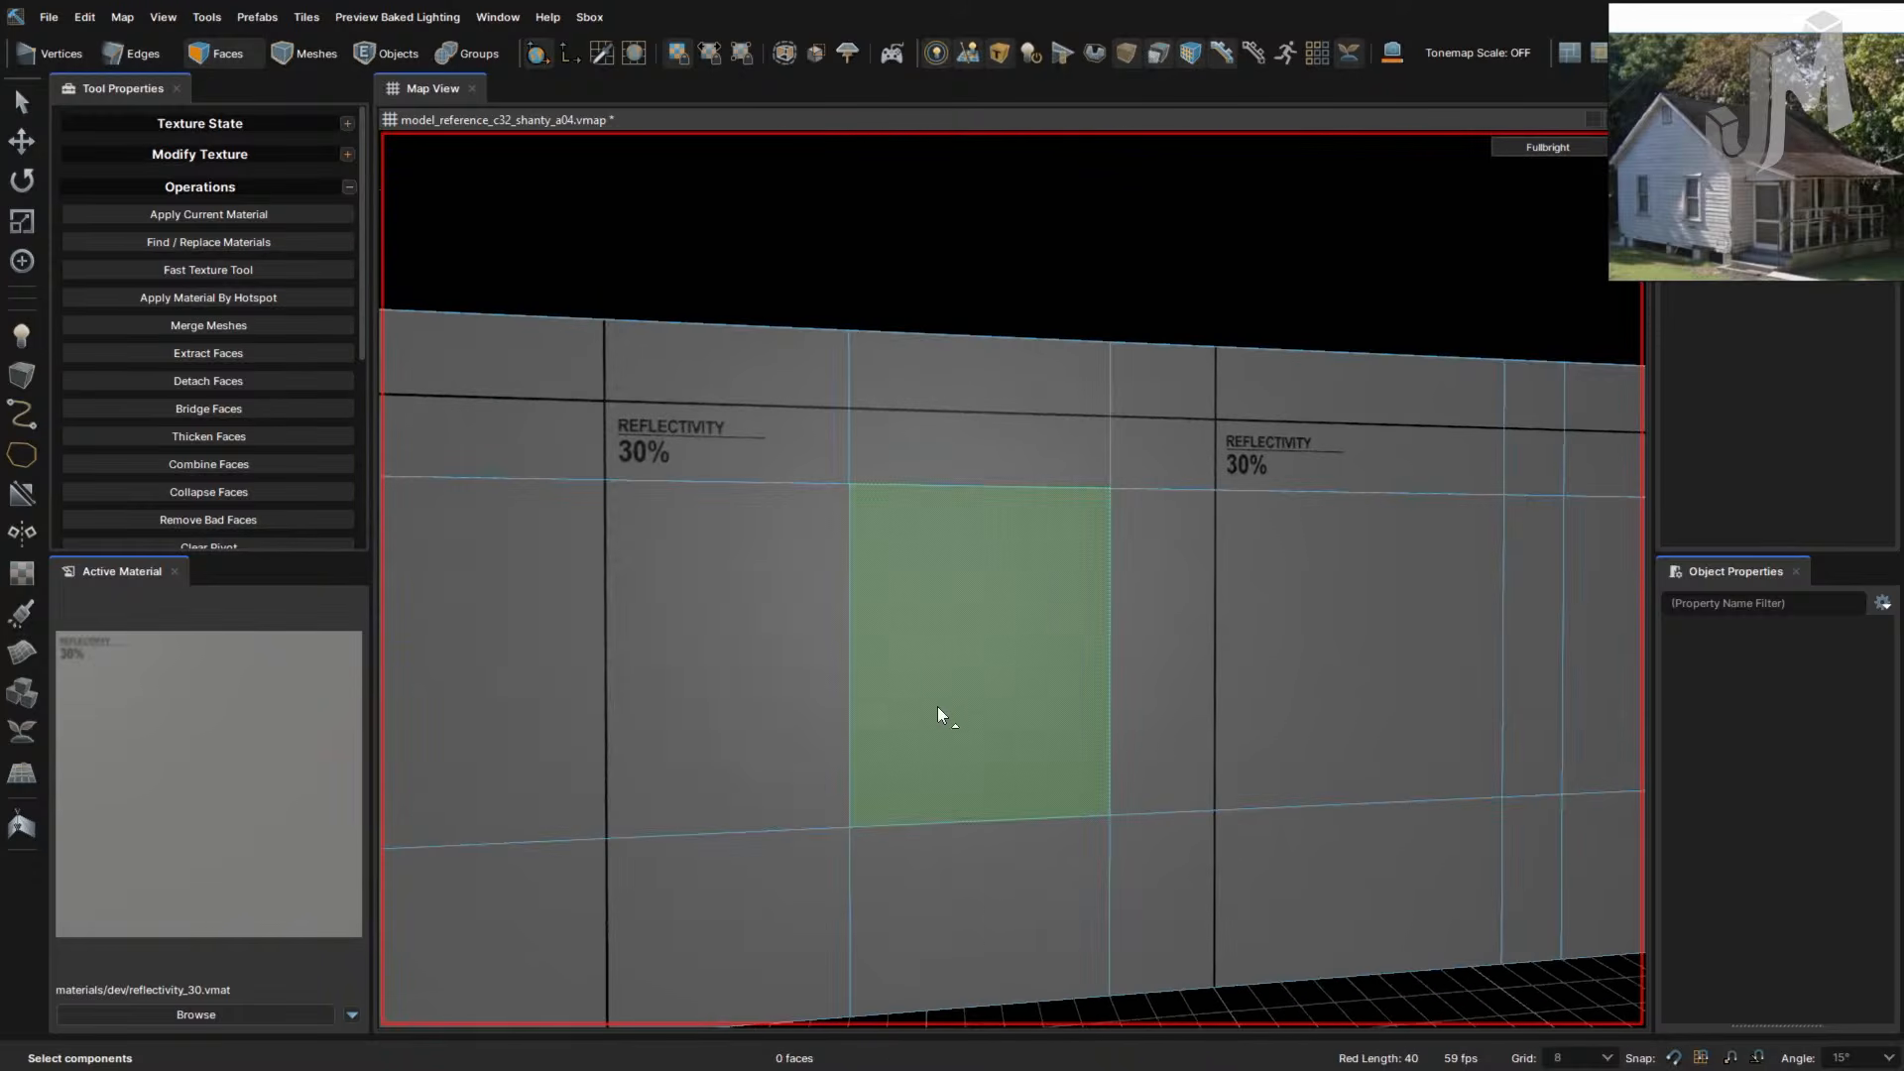
{"action": "mouse_move", "coordinate": [1004, 729]}
{"action": "right_mouse_down"}
{"action": "mouse_move", "coordinate": [985, 735]}
{"action": "mouse_move", "coordinate": [1004, 736]}
{"action": "right_mouse_up"}
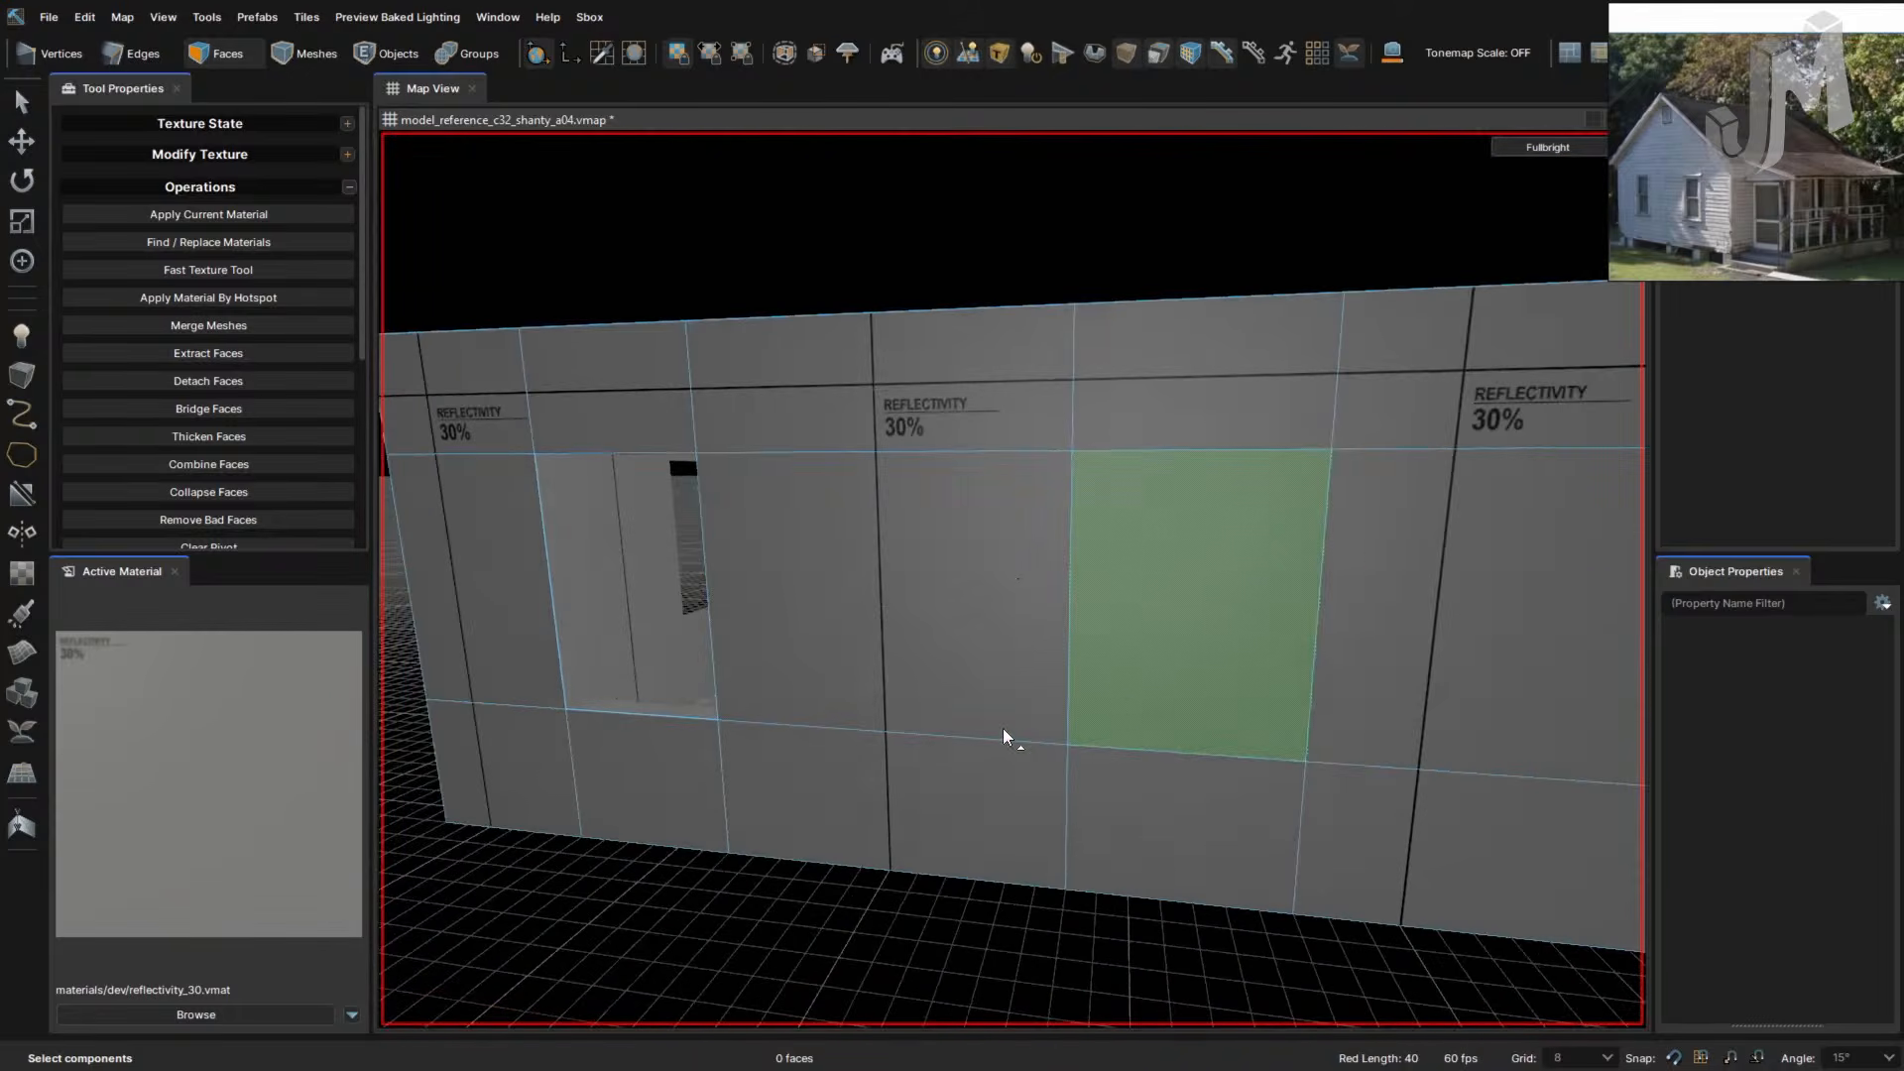
- Loop-select two neighbouring vertical edge loops on the long wall, then clear the selection
{"action": "key", "text": "2"}
{"action": "double_click", "coordinate": [1068, 649]}
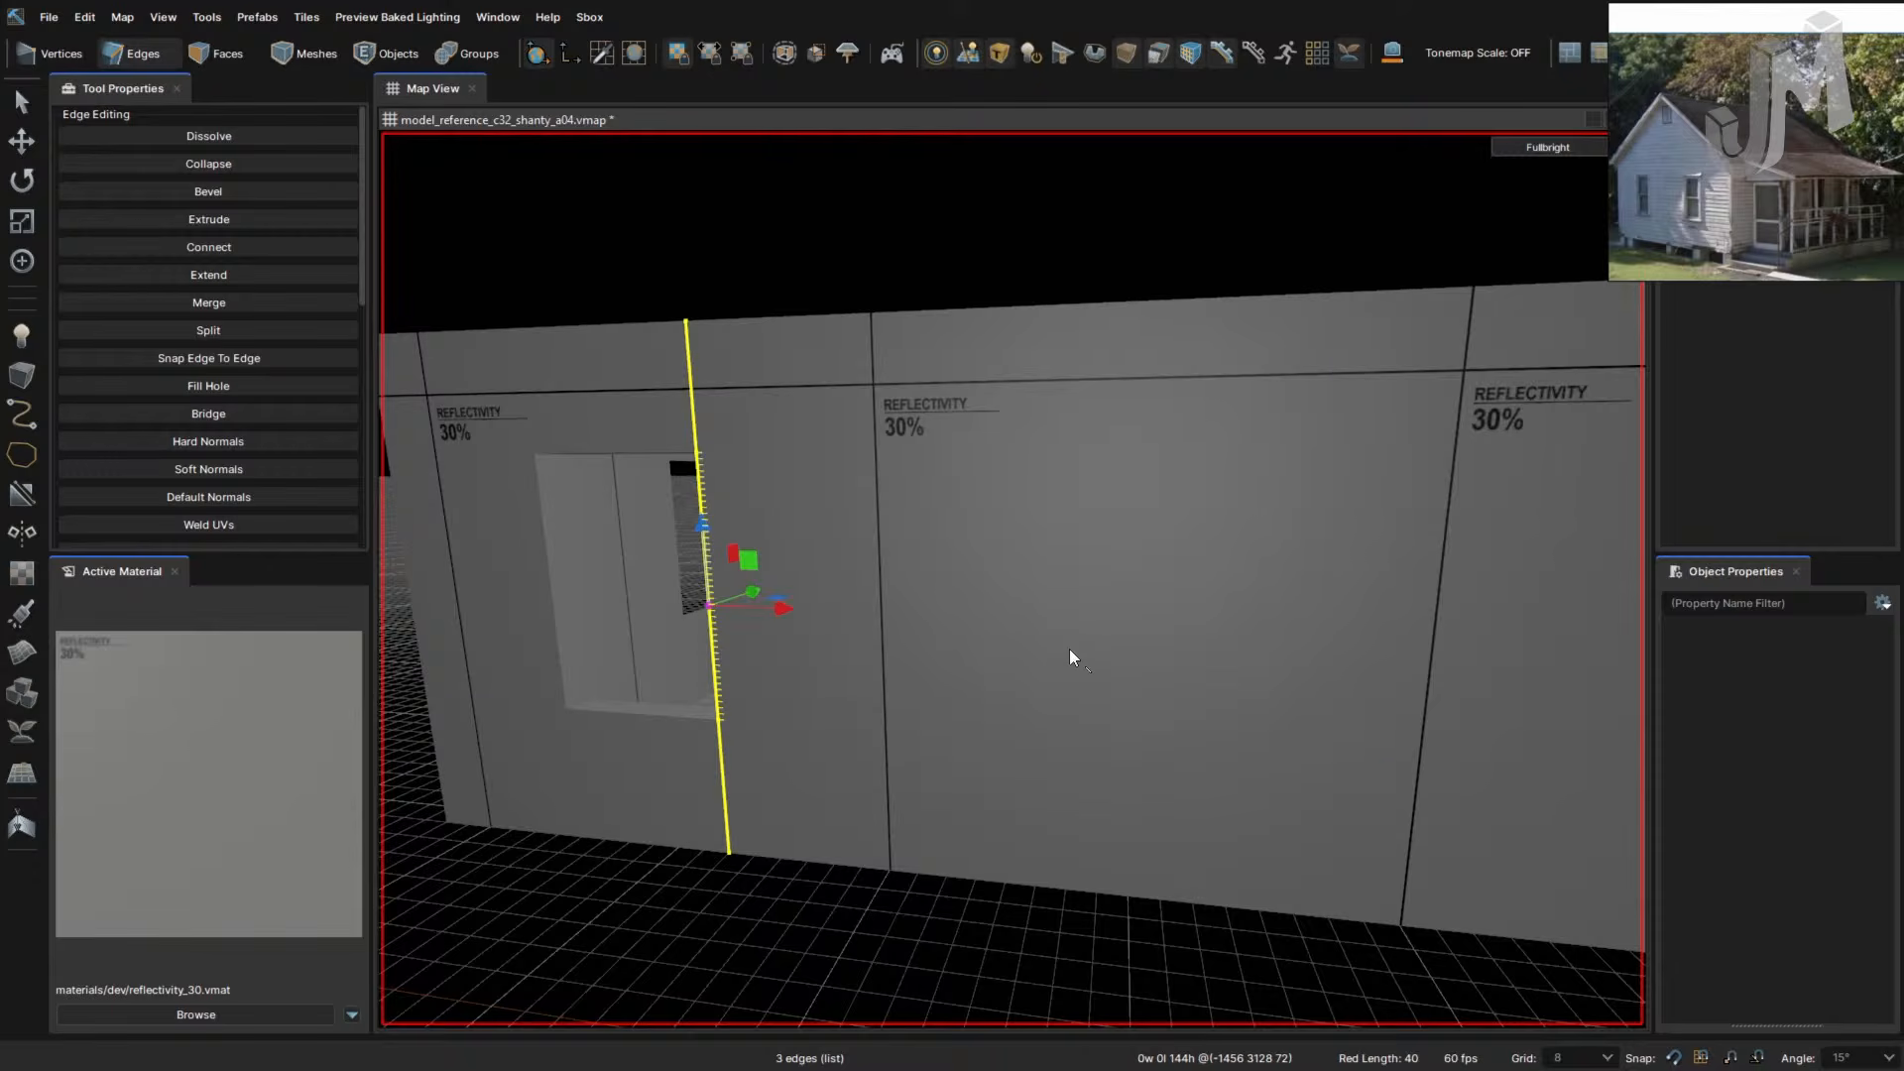
{"action": "right_click_drag", "start_coordinate": [1140, 693], "coordinate": [1139, 689]}
{"action": "double_click", "coordinate": [1049, 679]}
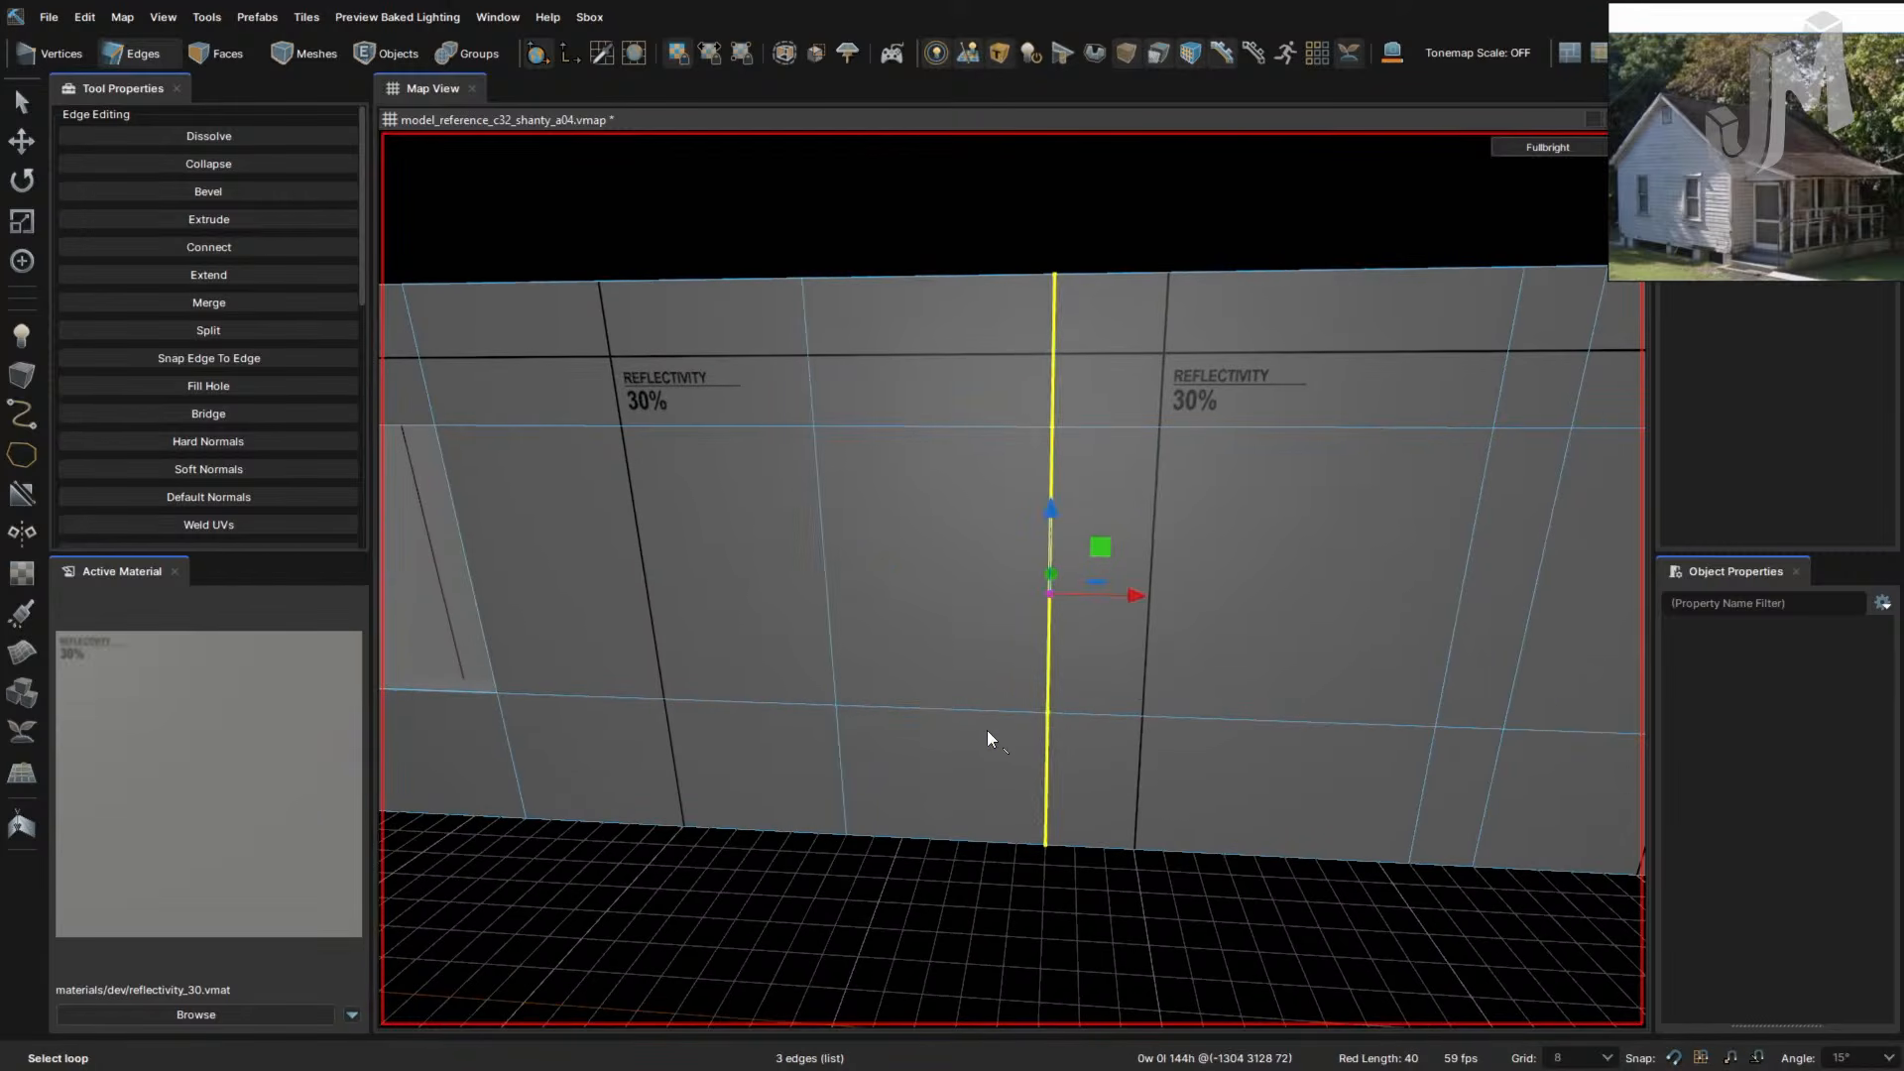
{"action": "left_click", "coordinate": [982, 767]}
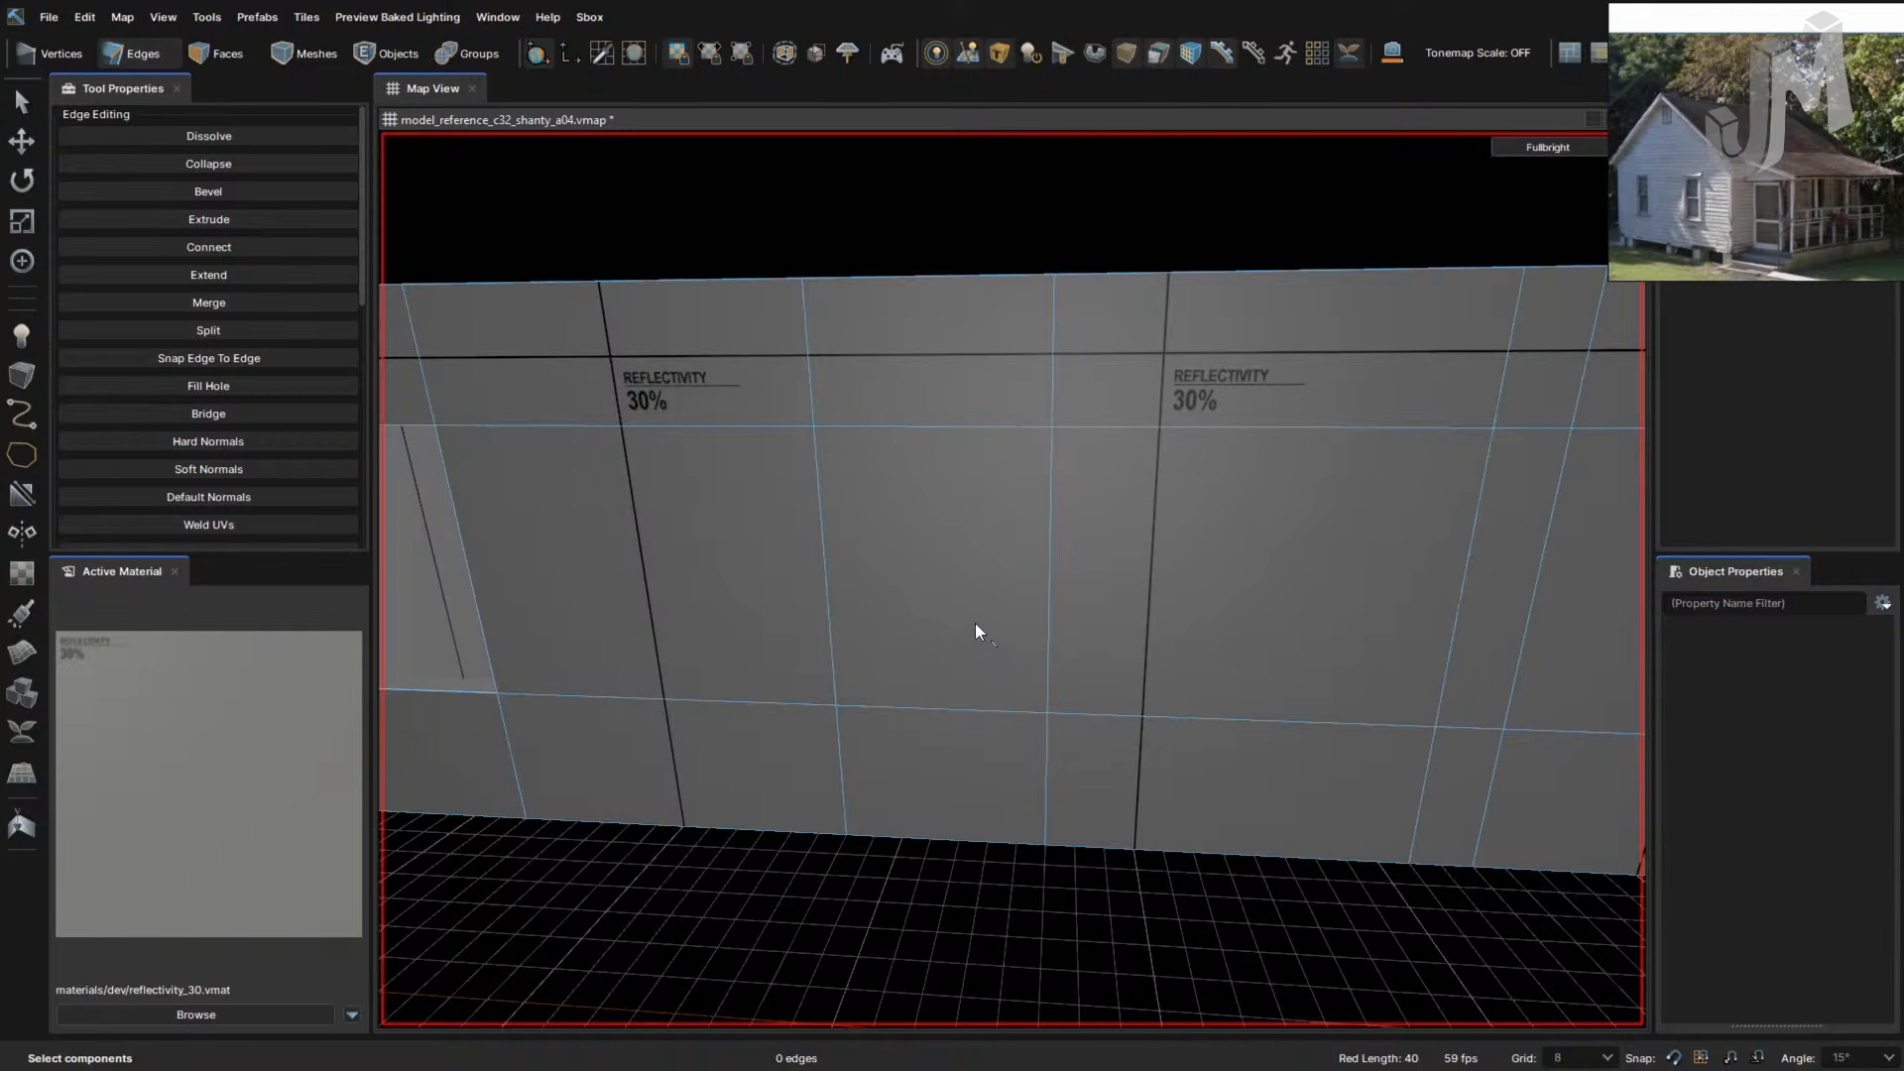
- Delete the wall panel in Faces mode to open a doorway
{"action": "key", "text": "3"}
{"action": "left_click", "coordinate": [978, 758]}
{"action": "key", "text": "Delete"}
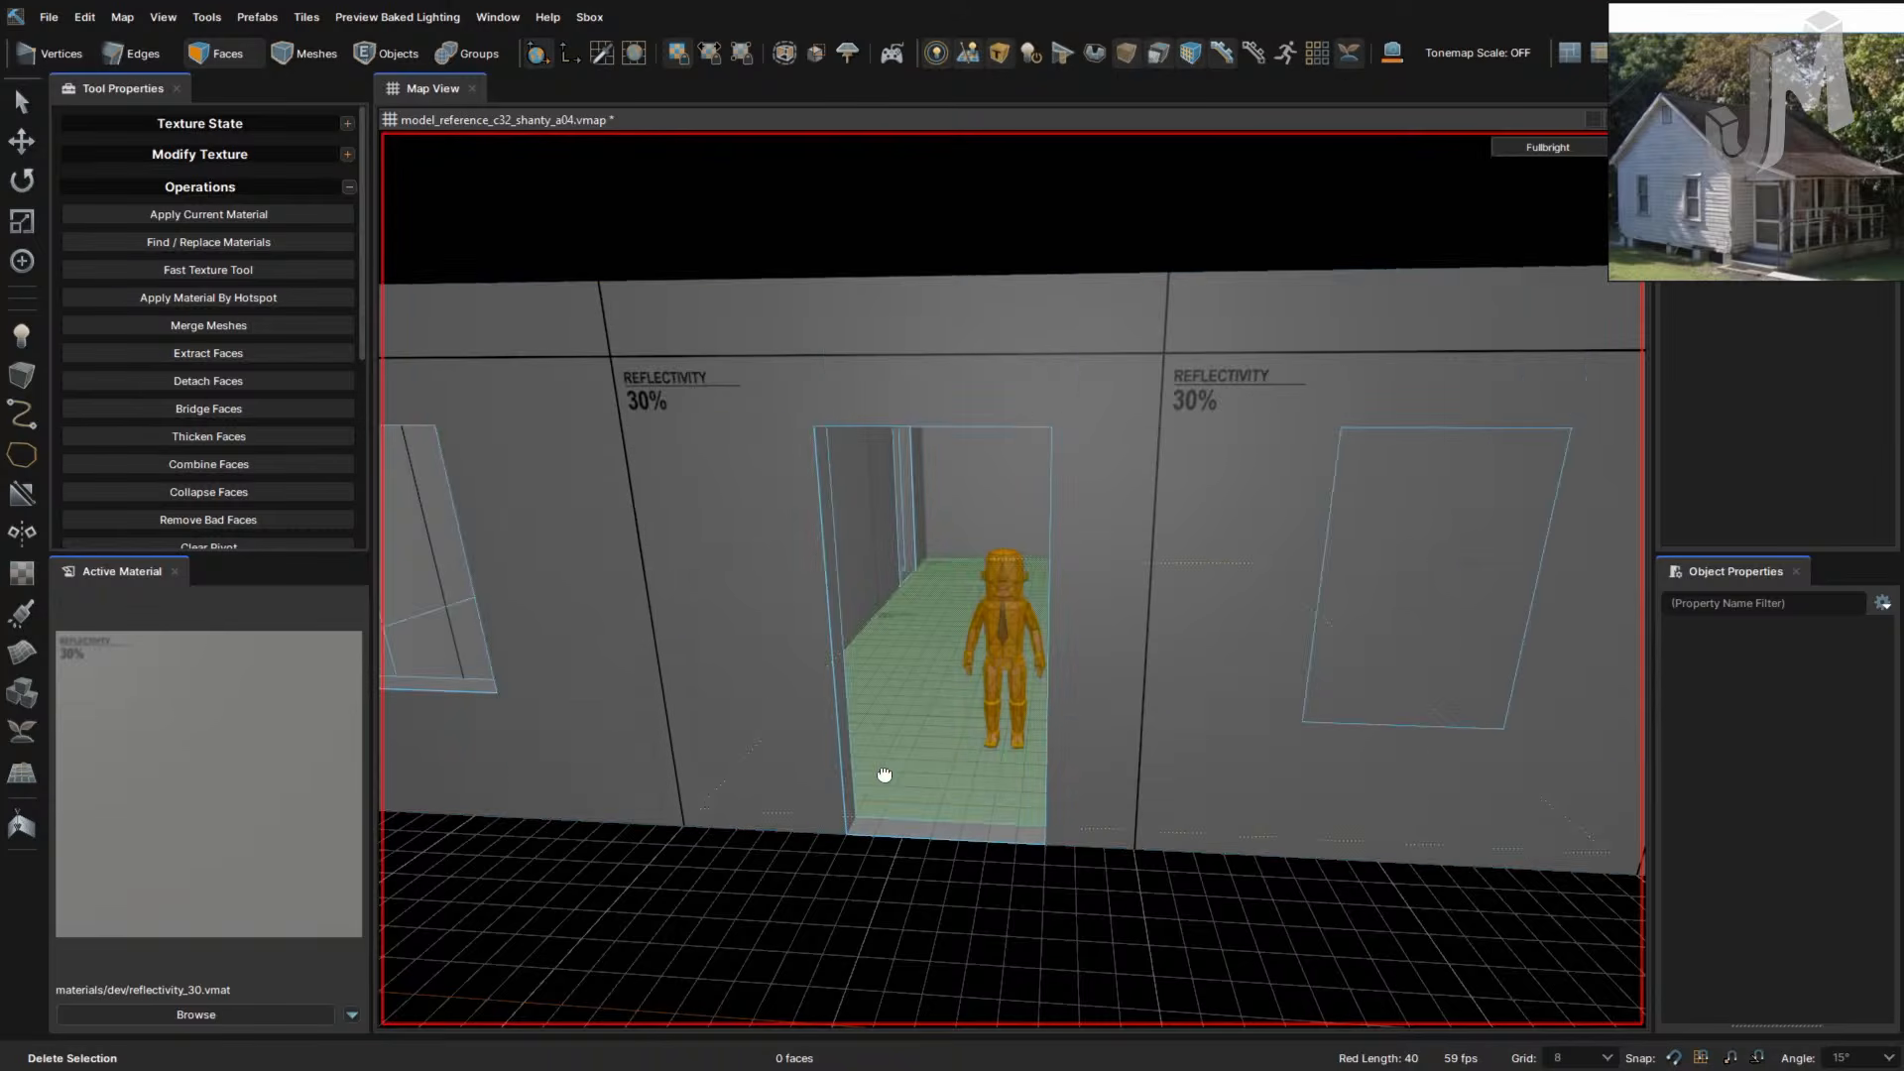
{"action": "right_click_drag", "start_coordinate": [884, 774], "coordinate": [883, 775]}
{"action": "key", "text": "d"}
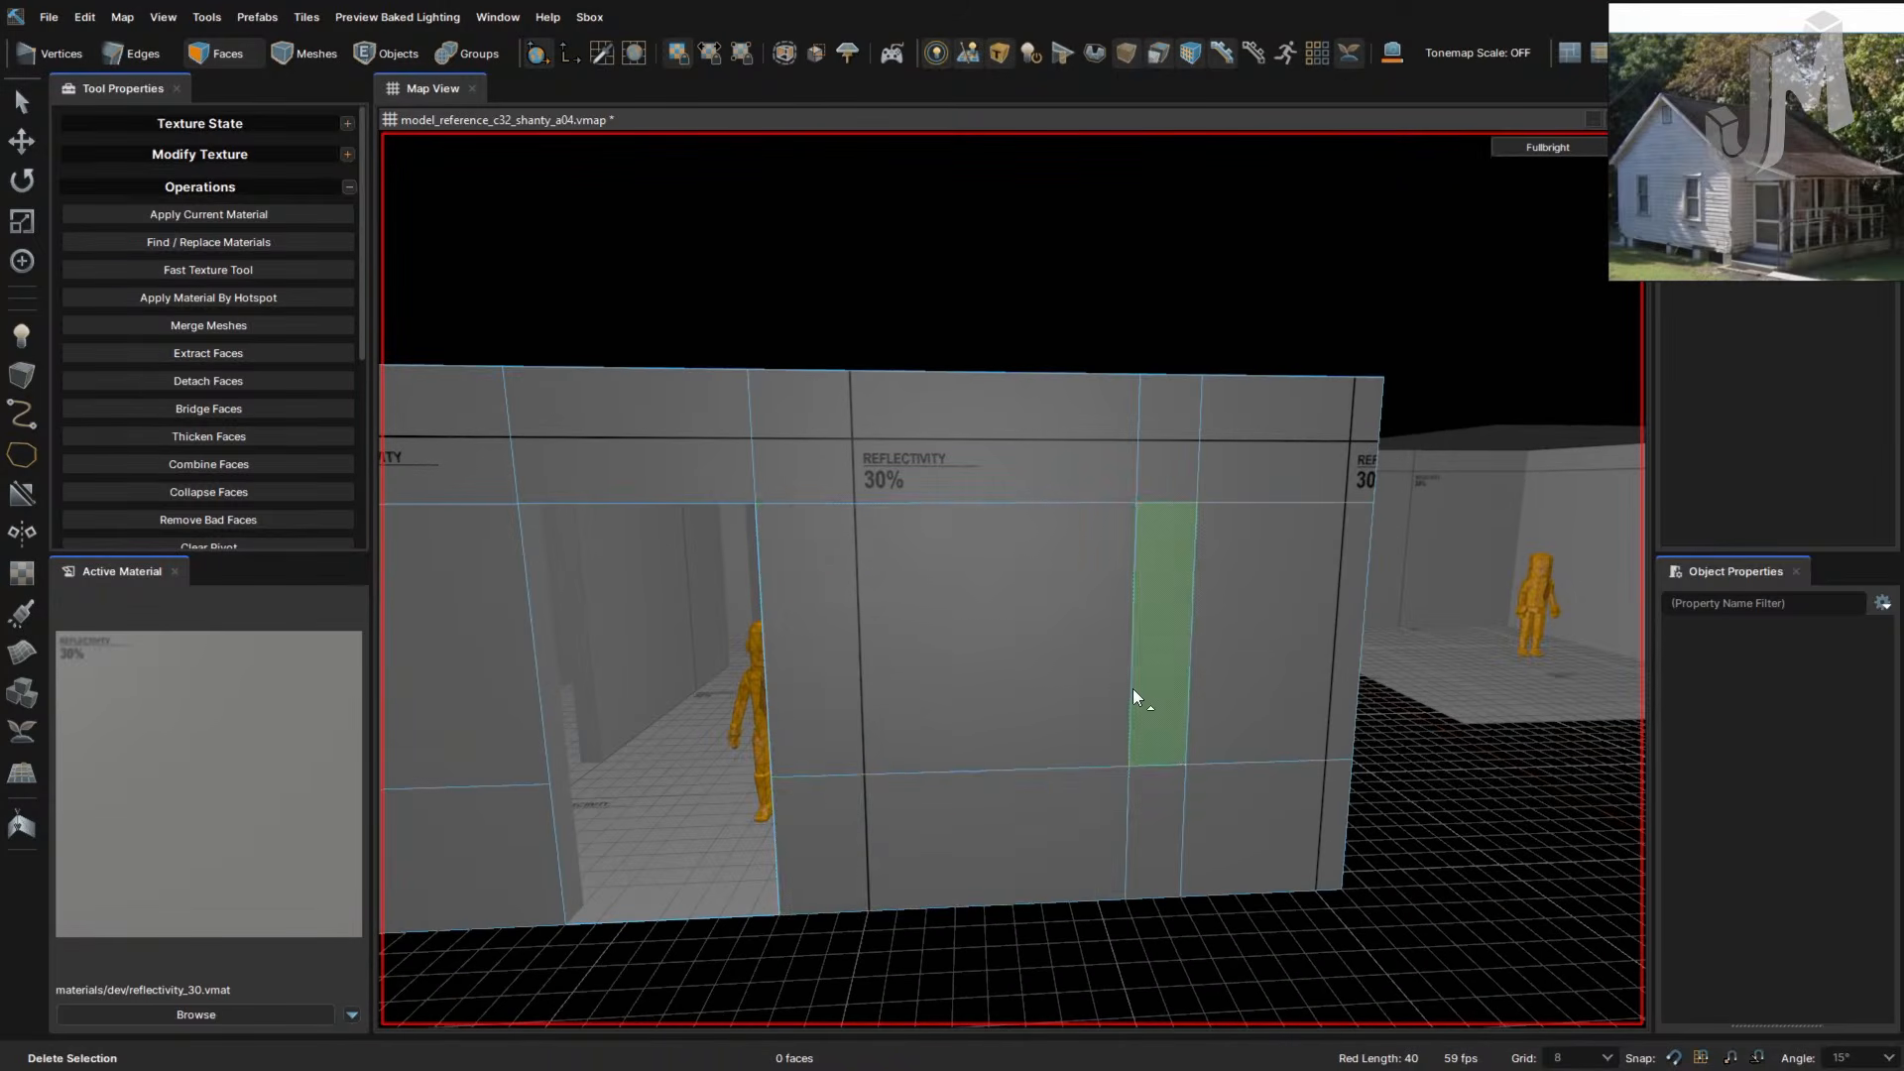
- Select the vertical edge loop beside the narrow wall strip
{"action": "left_click", "coordinate": [1132, 688]}
{"action": "right_click", "coordinate": [1190, 722]}
{"action": "key", "text": "Escape"}
{"action": "key", "text": "2"}
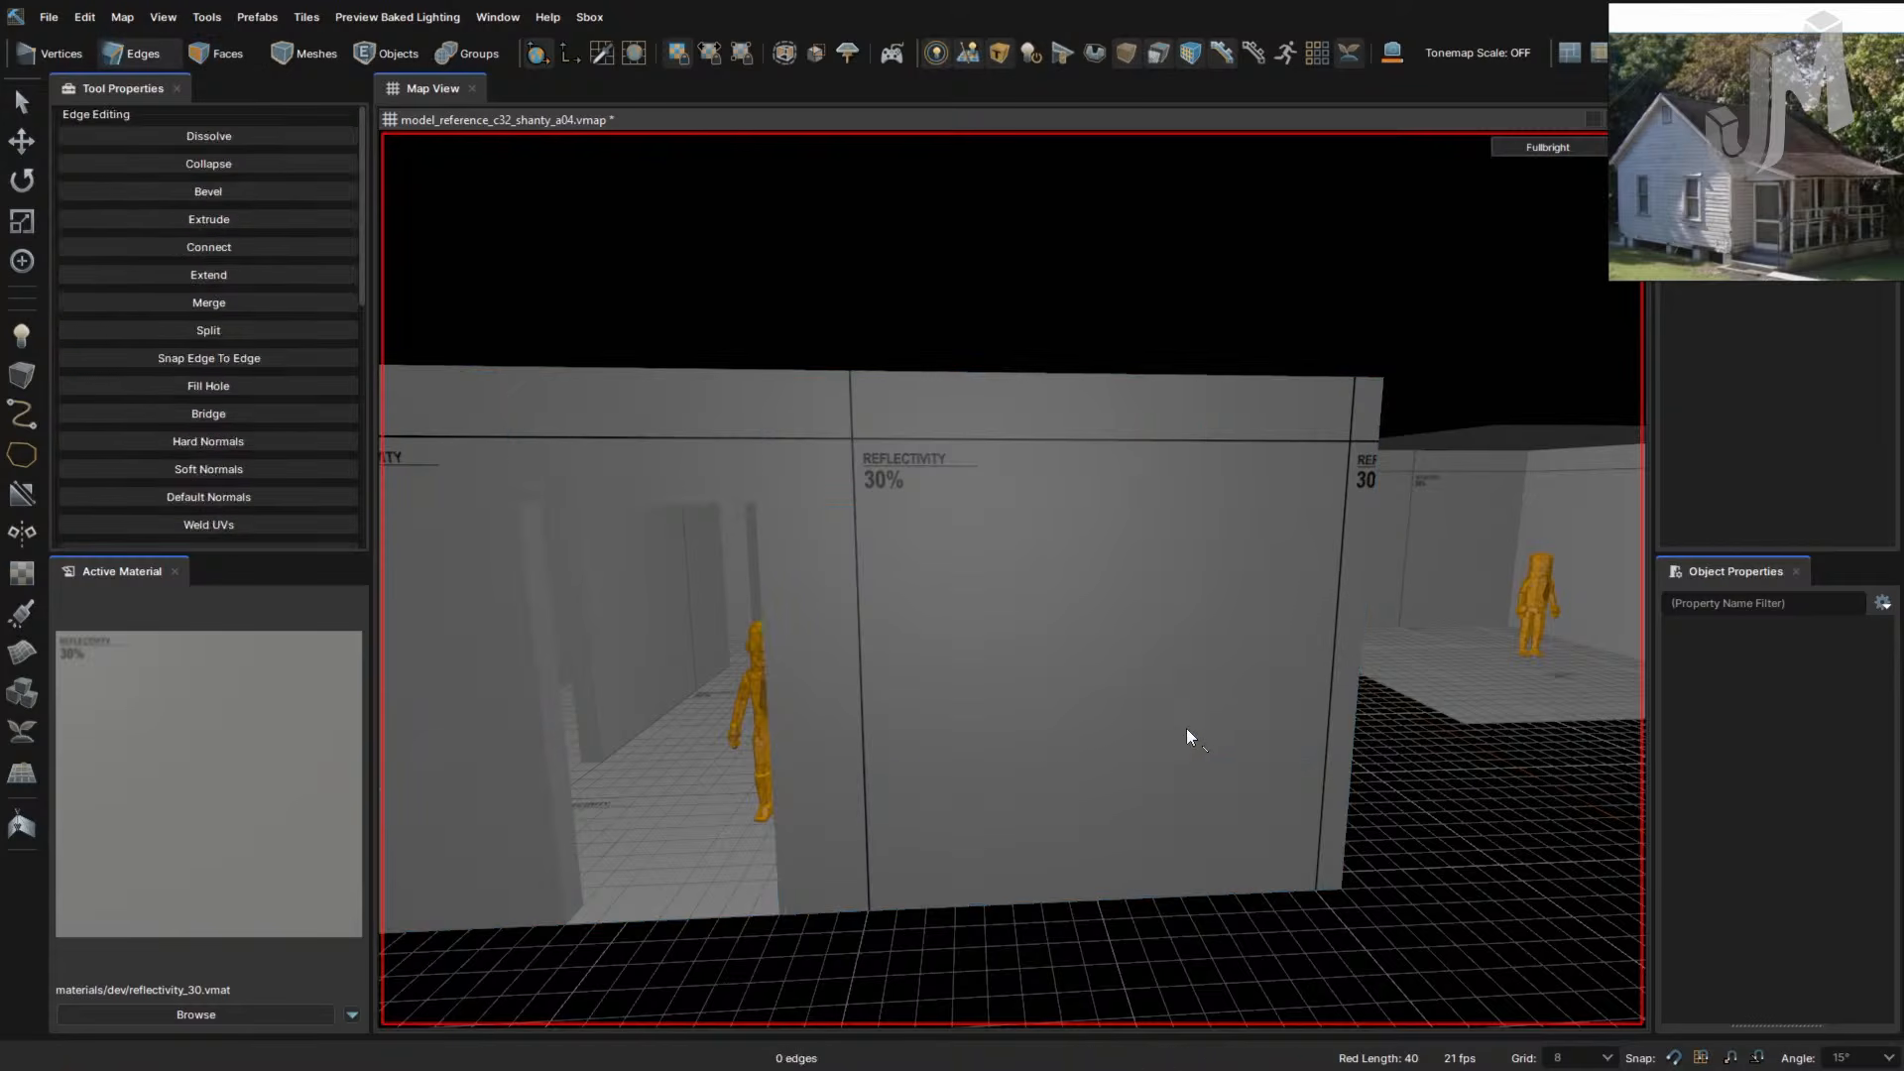
{"action": "key", "text": "3"}
{"action": "key", "text": "2"}
{"action": "double_click", "coordinate": [1186, 728]}
{"action": "right_click_drag", "start_coordinate": [1186, 728], "coordinate": [1186, 730]}
- Move that edge loop 32 units toward the window's side
{"action": "key", "text": "w"}
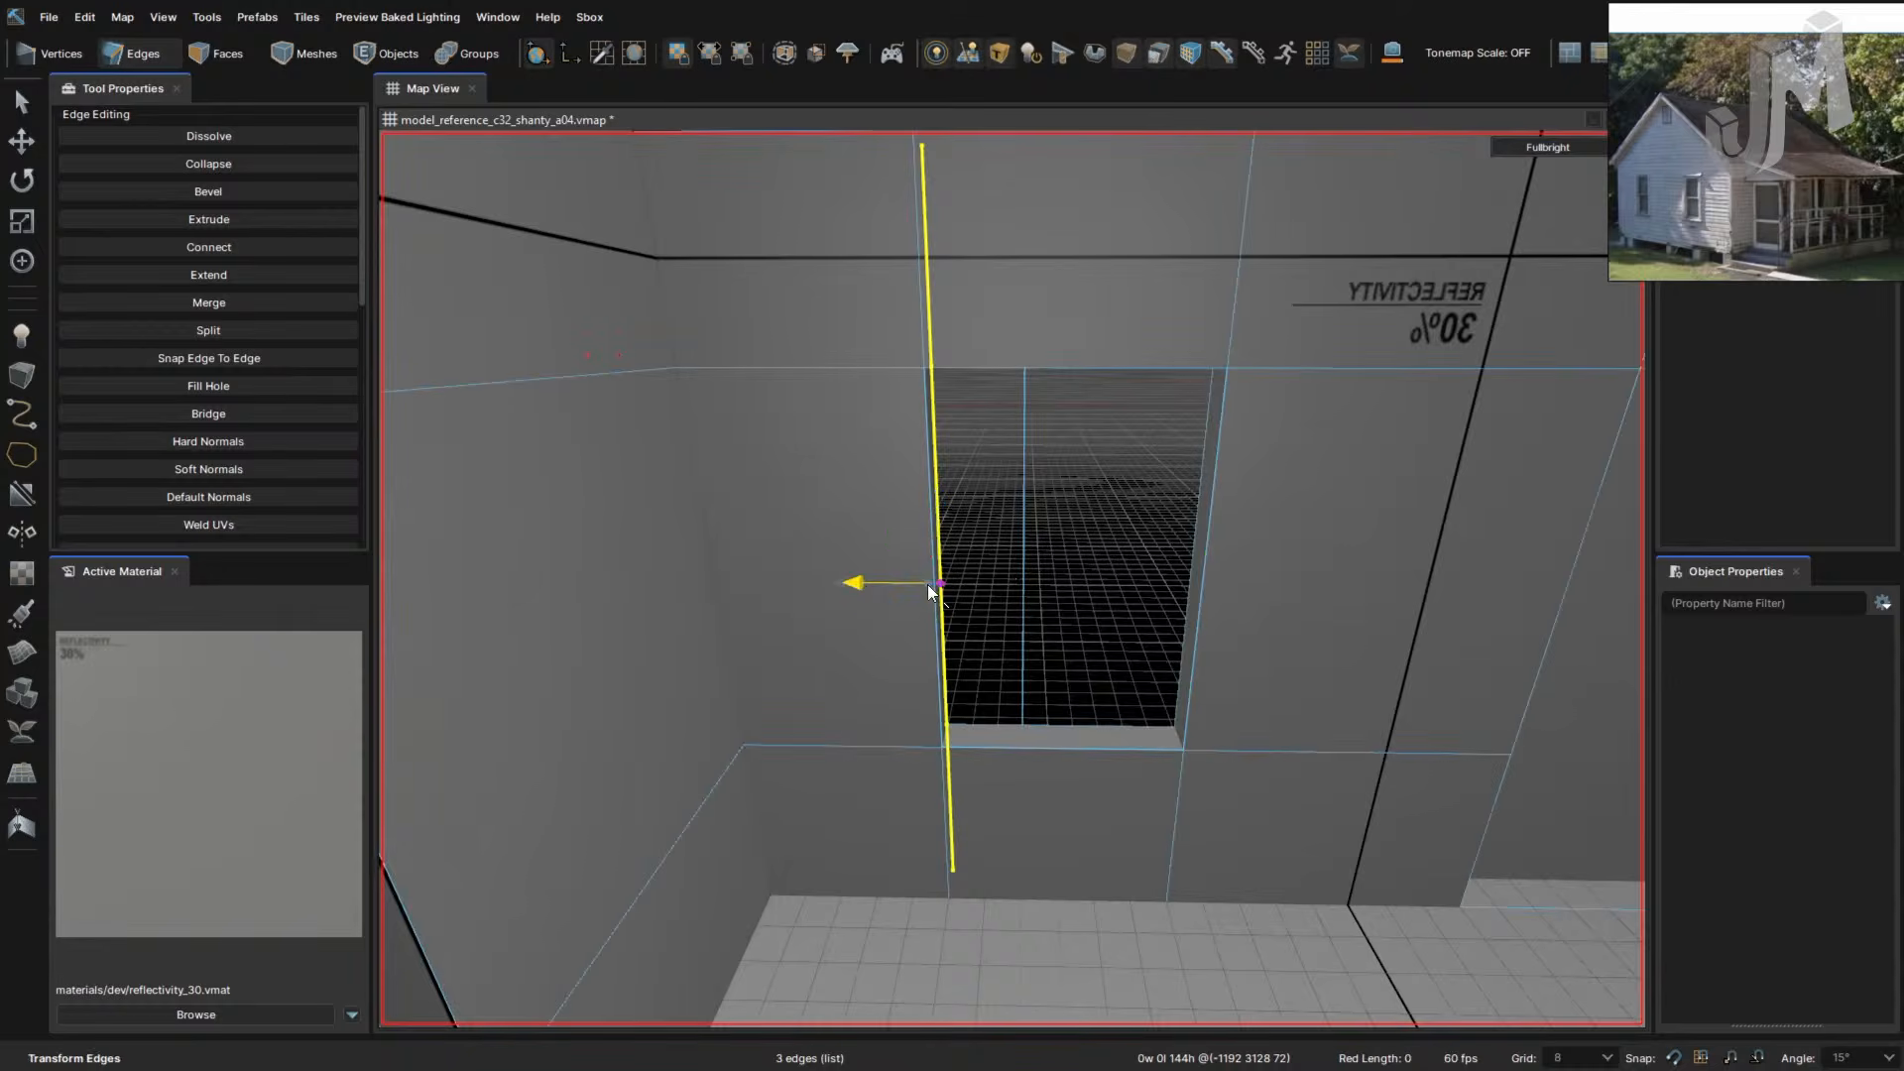
{"action": "key", "text": "w"}
{"action": "right_click_drag", "start_coordinate": [1110, 639], "coordinate": [1118, 640]}
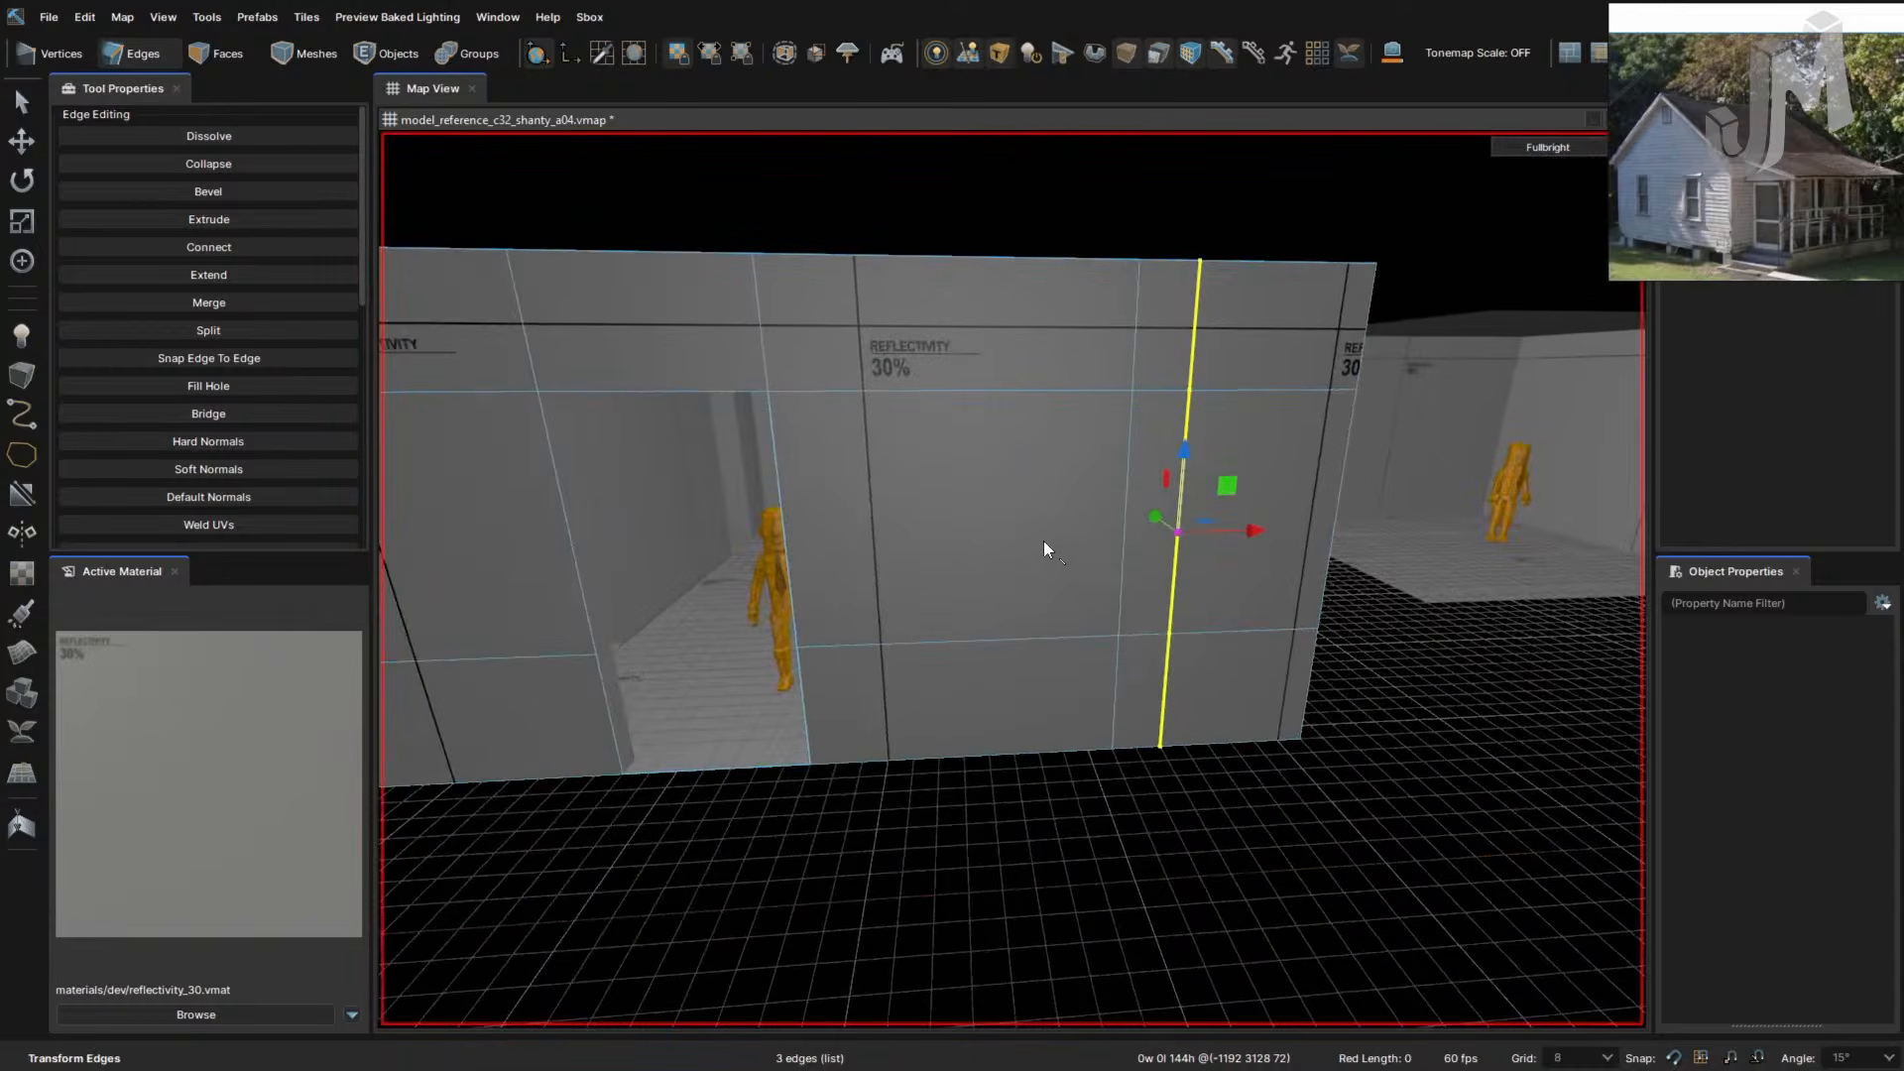
{"action": "right_click_drag", "start_coordinate": [1121, 539], "coordinate": [1104, 545]}
{"action": "key", "text": "w"}
{"action": "left_click_drag", "start_coordinate": [1041, 467], "coordinate": [1227, 492]}
{"action": "right_click_drag", "start_coordinate": [1221, 541], "coordinate": [1219, 540]}
{"action": "key", "text": "s"}
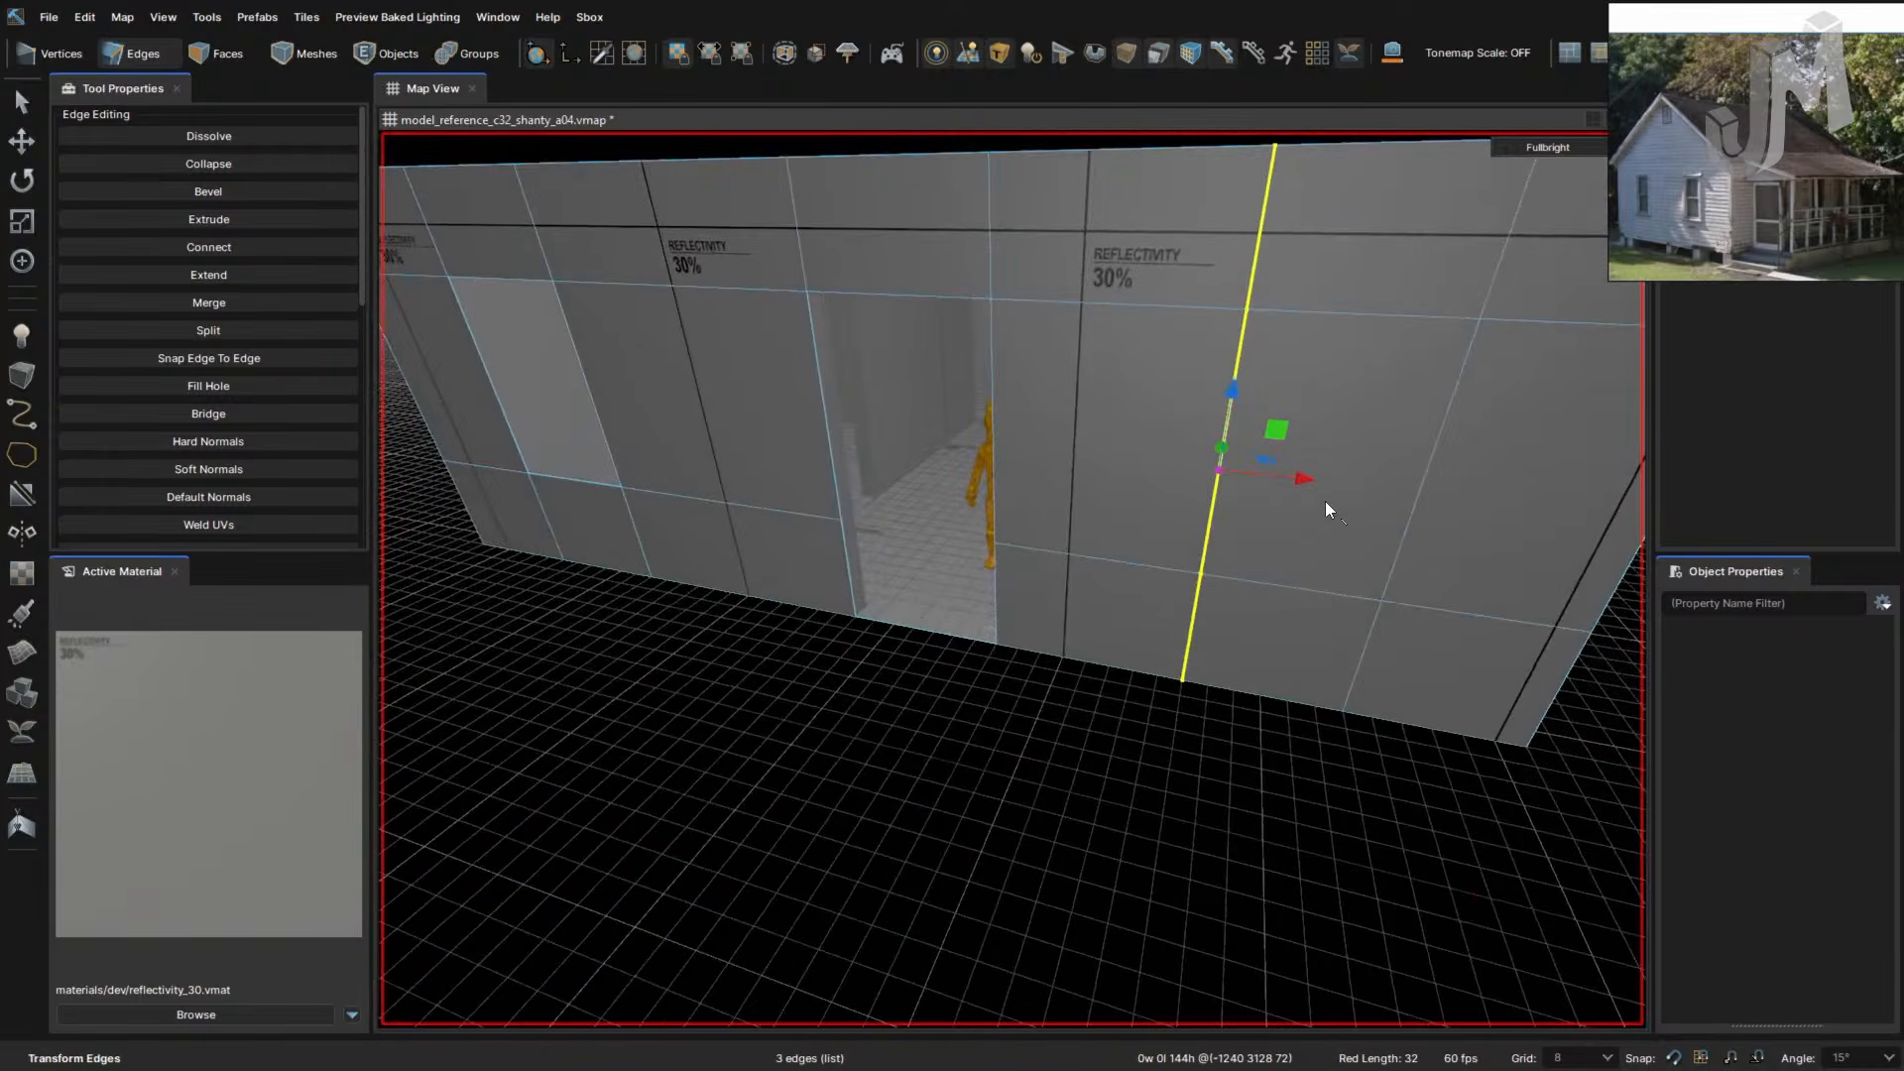
- Delete the framed wall panel to open another window
{"action": "key", "text": "3"}
{"action": "left_click", "coordinate": [1317, 527]}
{"action": "key", "text": "Delete"}
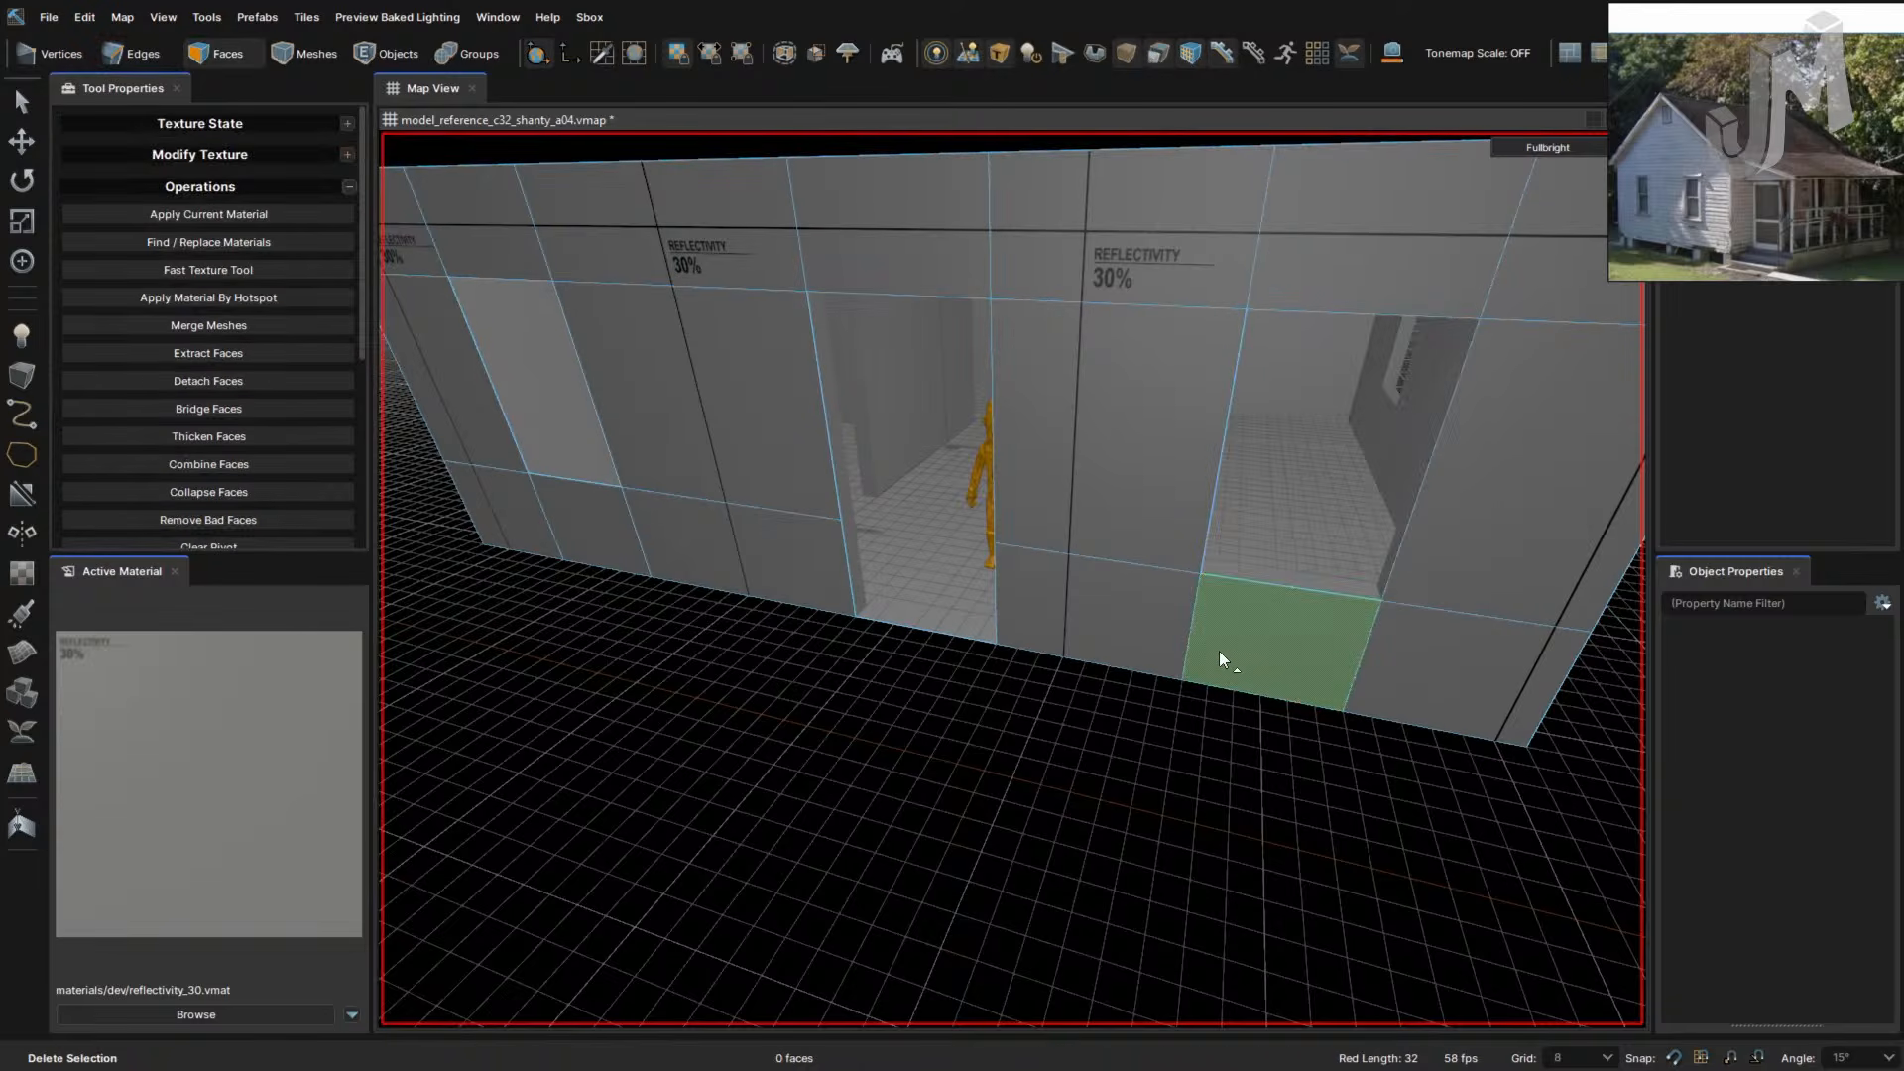
{"action": "right_click_drag", "start_coordinate": [1218, 650], "coordinate": [1221, 644]}
{"action": "key", "text": "a"}
{"action": "key", "text": "s"}
{"action": "key", "text": "d"}
- Save the shanty map as version a04 and look over the whole house
{"action": "key", "text": "ctrl+s"}
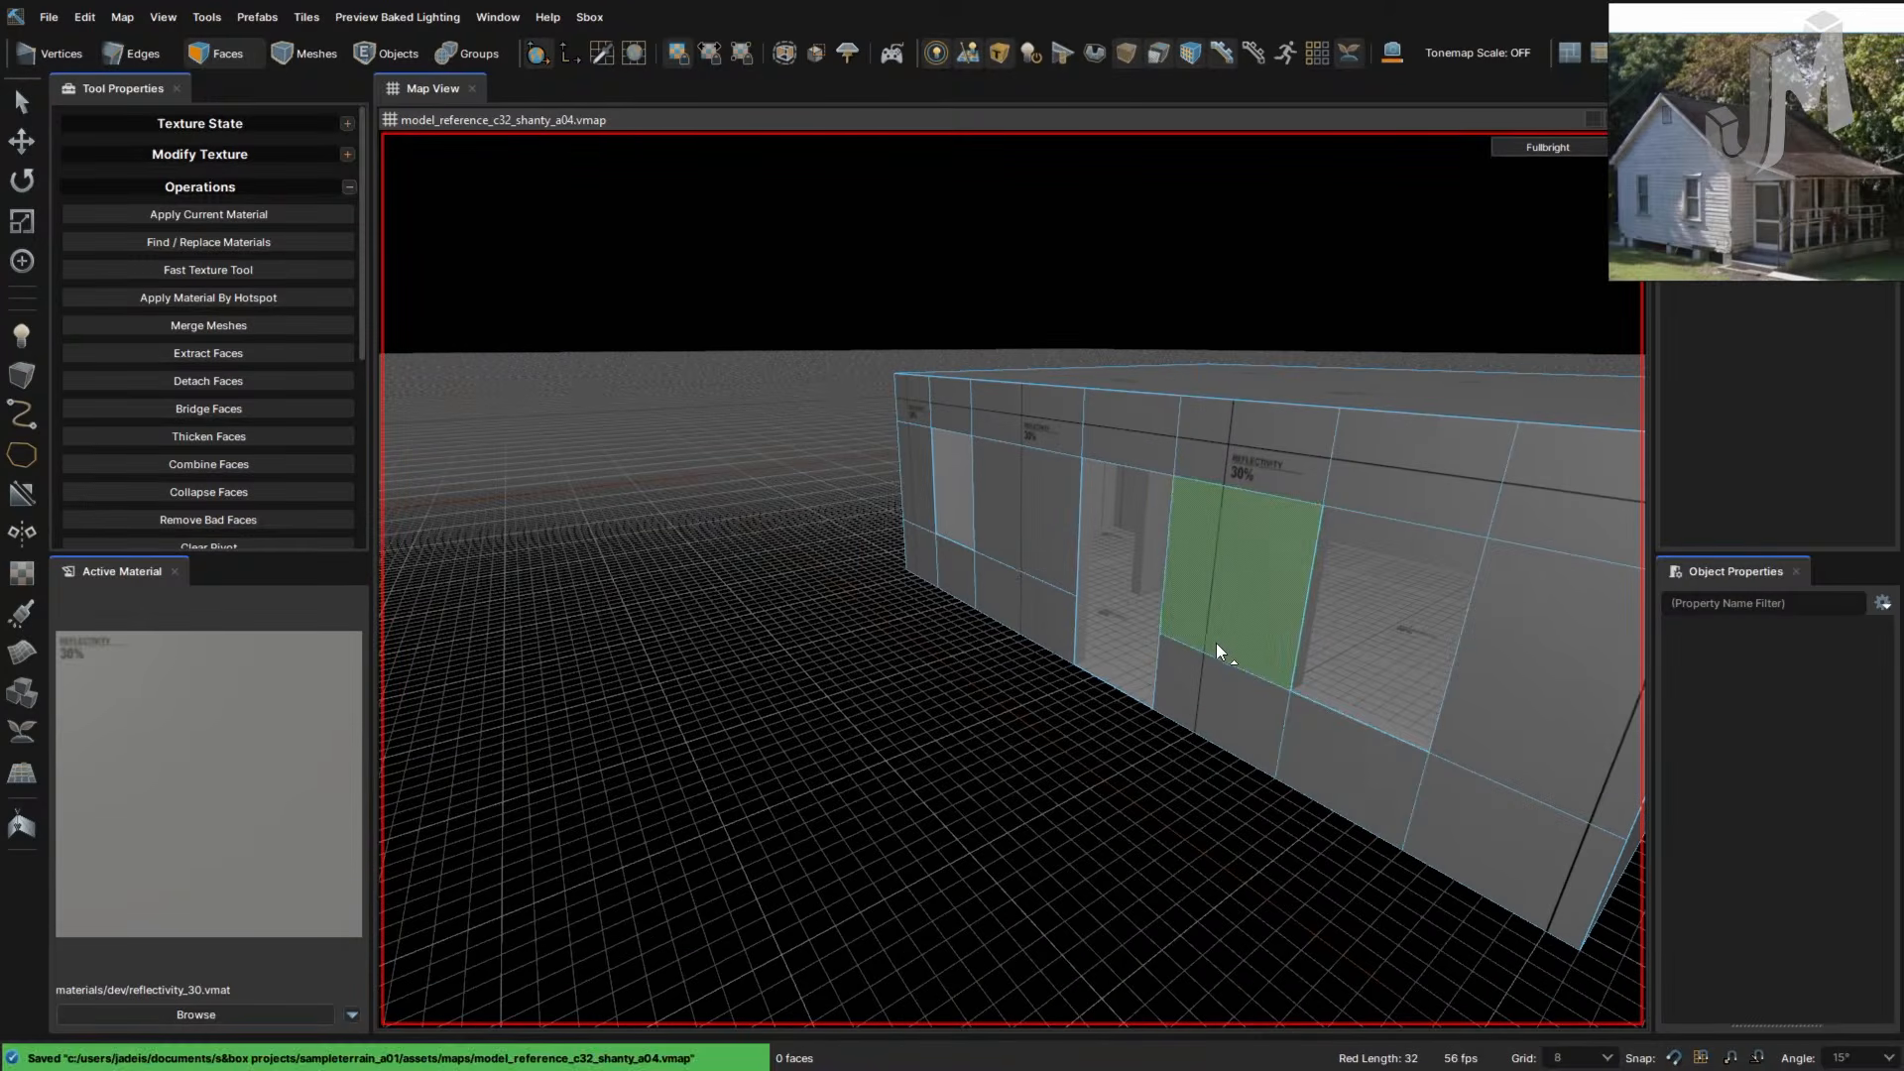
{"action": "scroll", "coordinate": [1216, 646], "scroll_direction": "down", "scroll_amount": 4}
{"action": "key", "text": "w"}
{"action": "right_click_drag", "start_coordinate": [1285, 694], "coordinate": [1277, 699]}
{"action": "key", "text": "d"}
{"action": "key", "text": "s"}
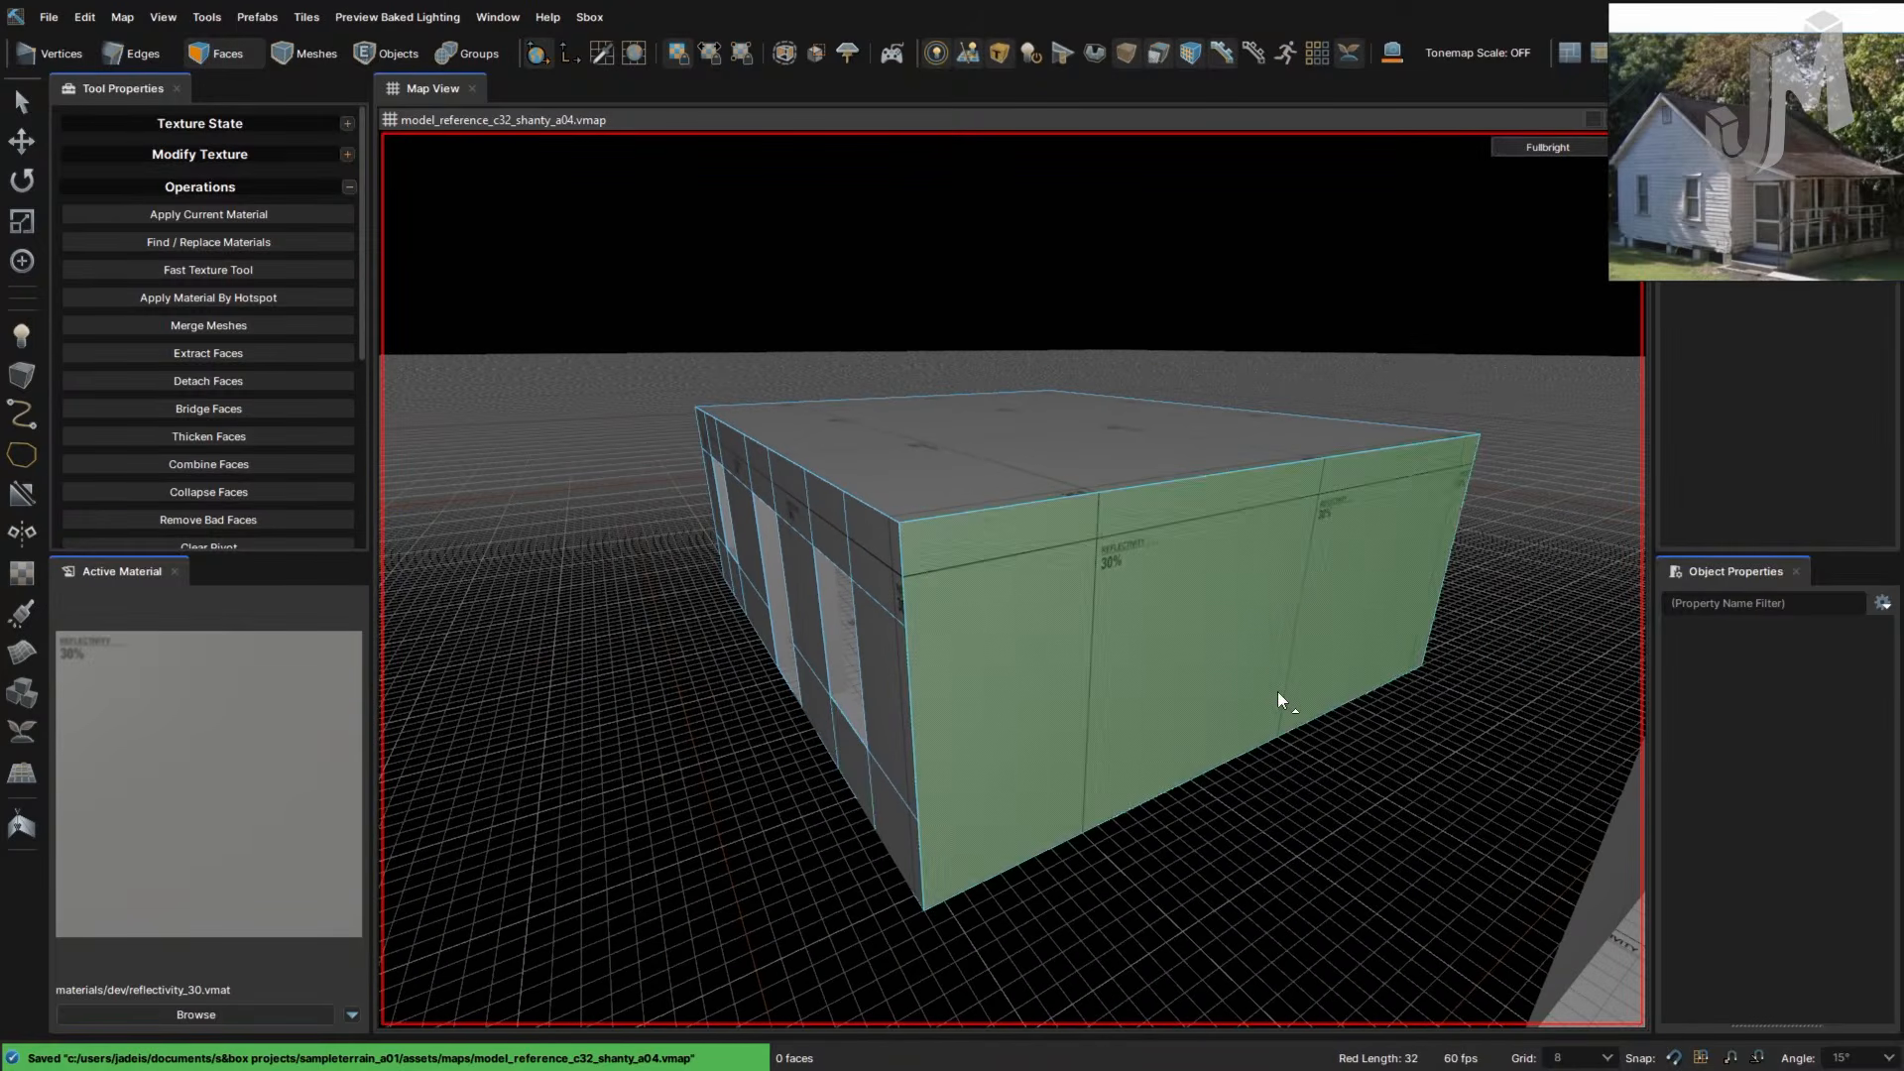
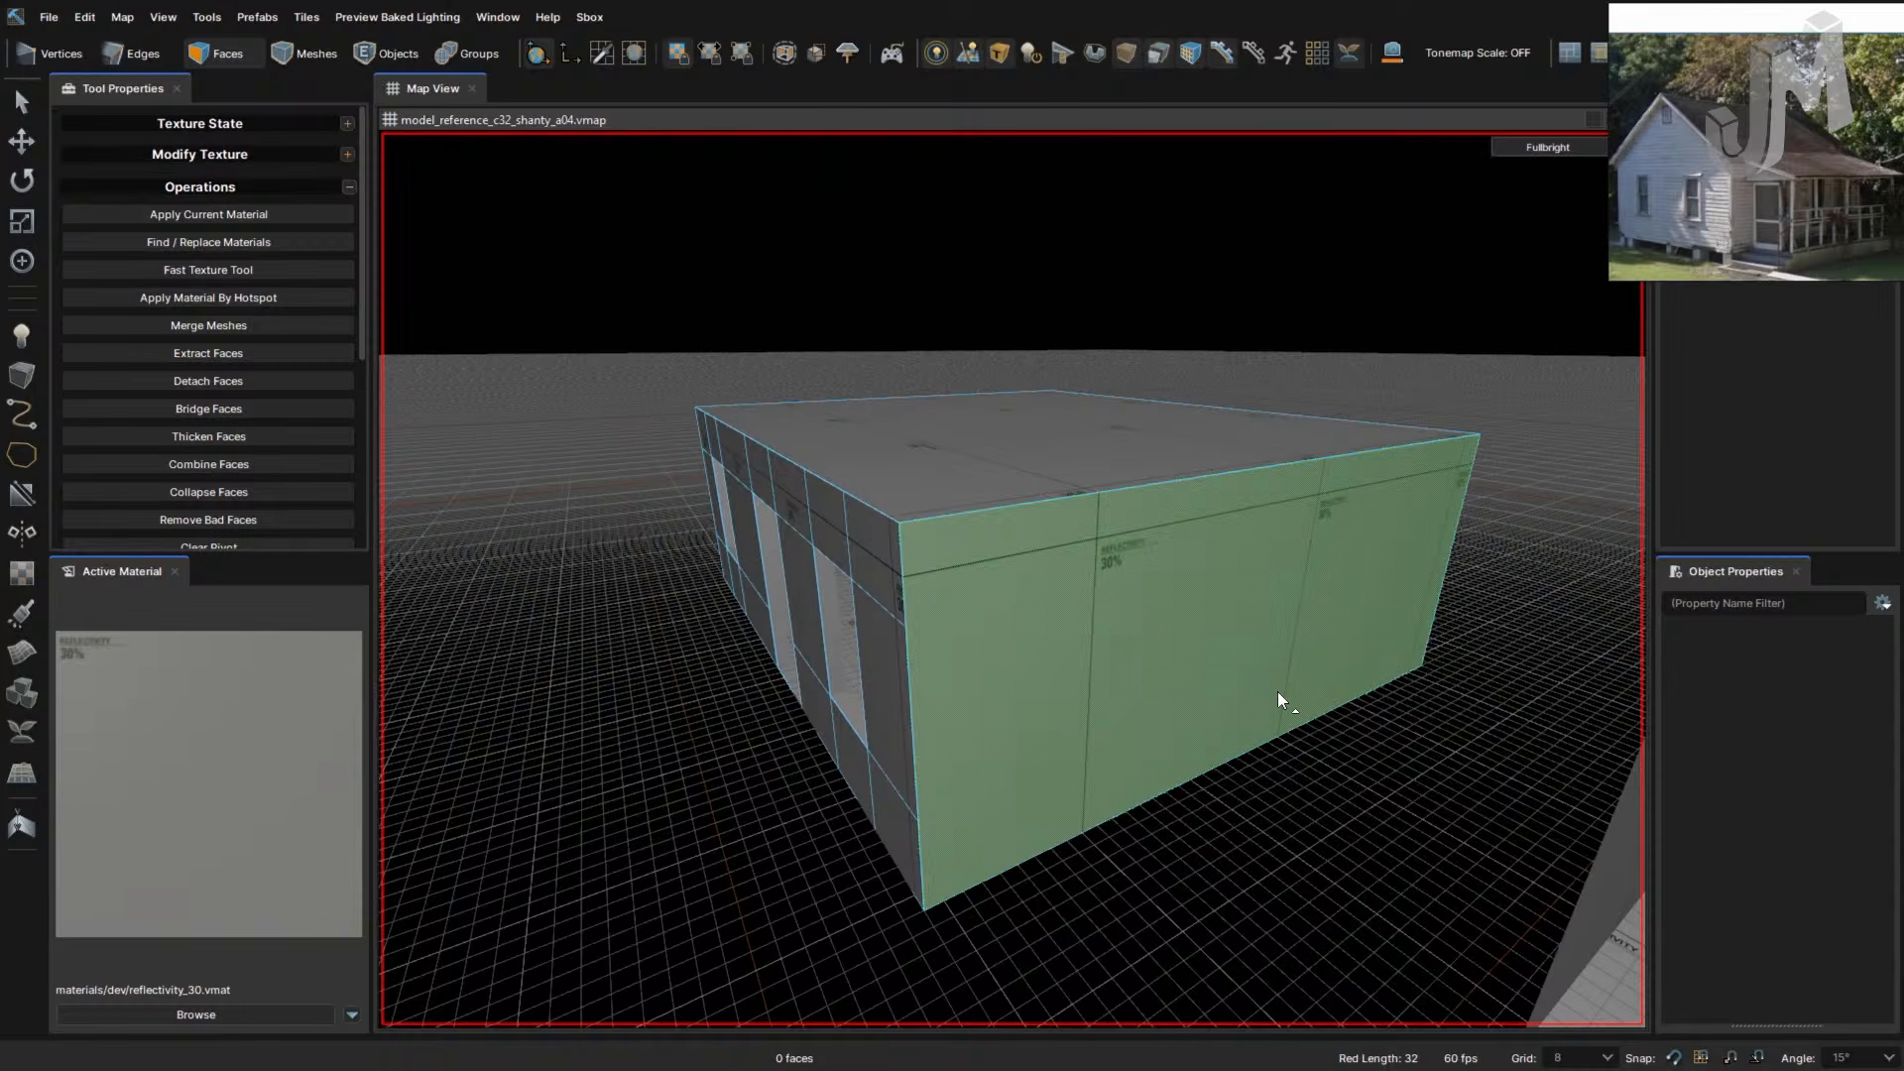
- Bring the Chrome Epidemic Sound playlist window in front of the s&box editor
{"action": "left_click", "coordinate": [872, 815]}
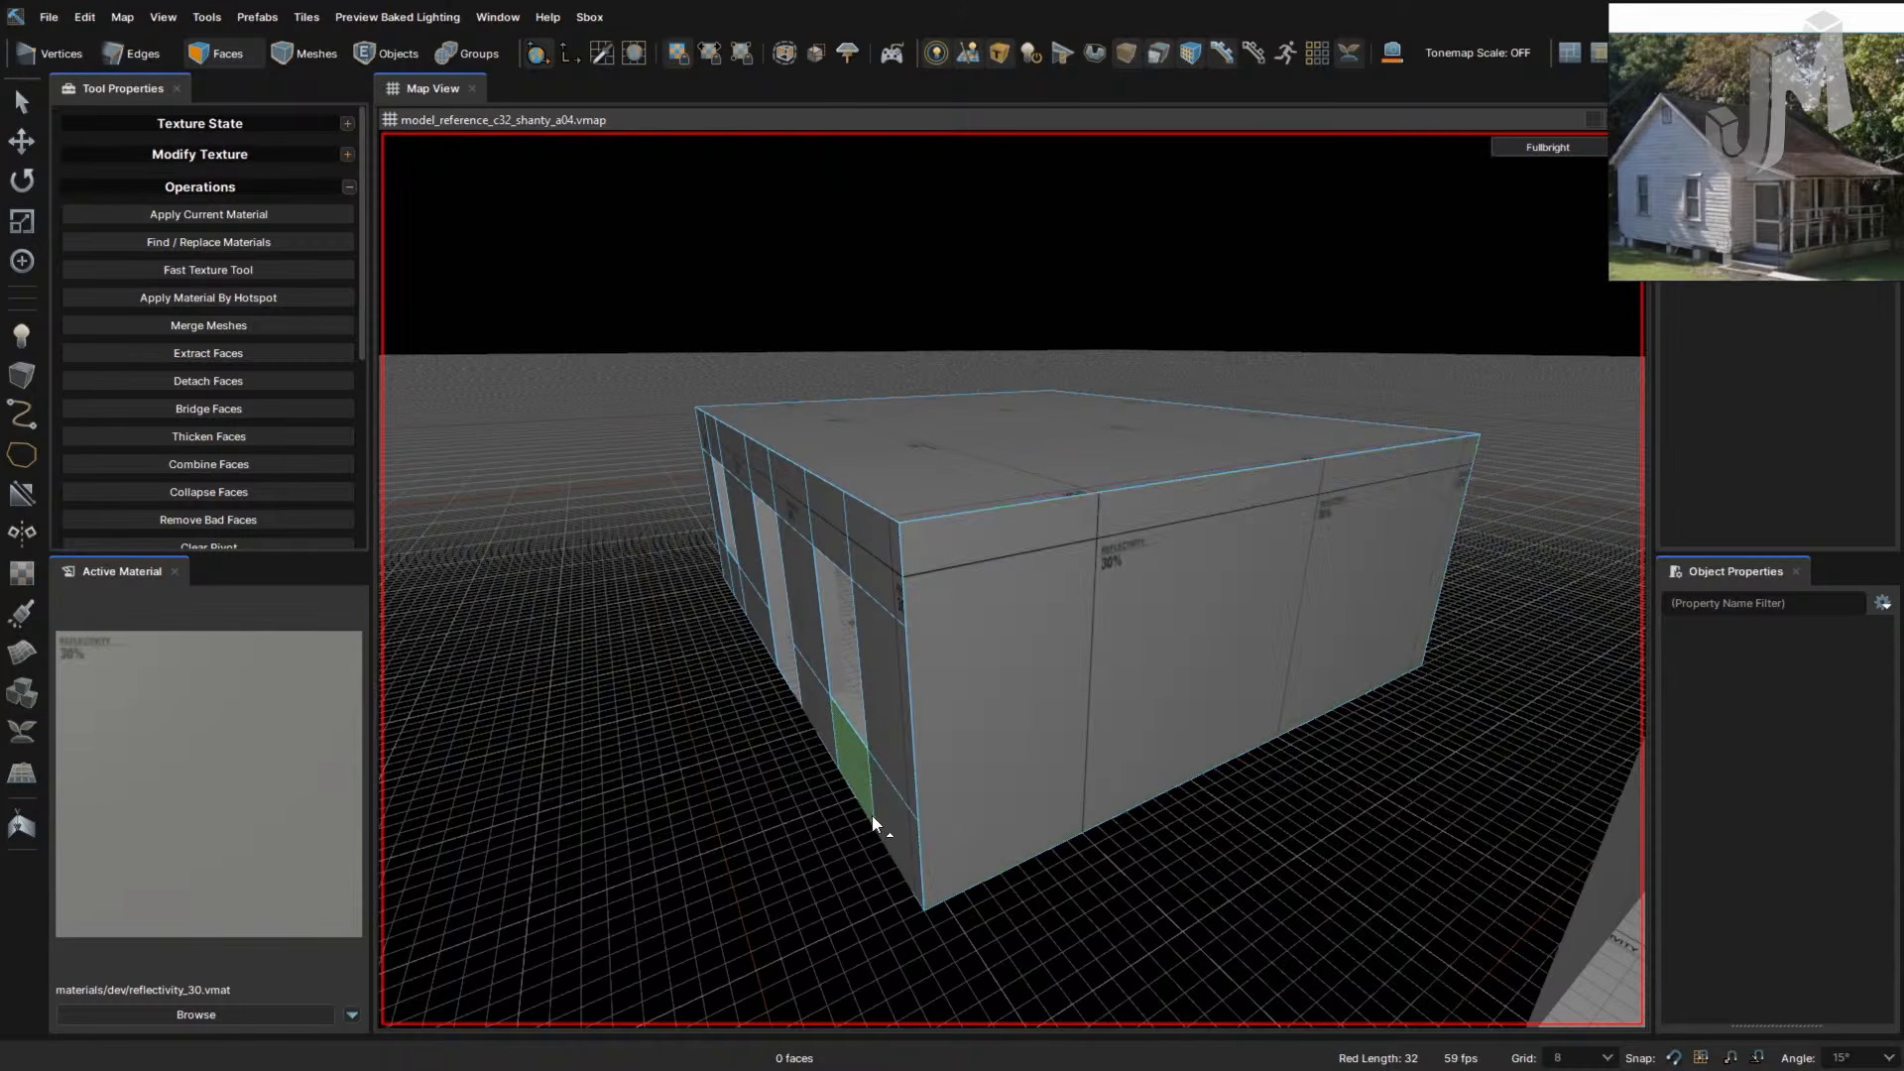
{"action": "key", "text": "super+Tab"}
- Play Blood Moon Presence, then Mass Hysteria, from the saved playlist
{"action": "left_click", "coordinate": [779, 516]}
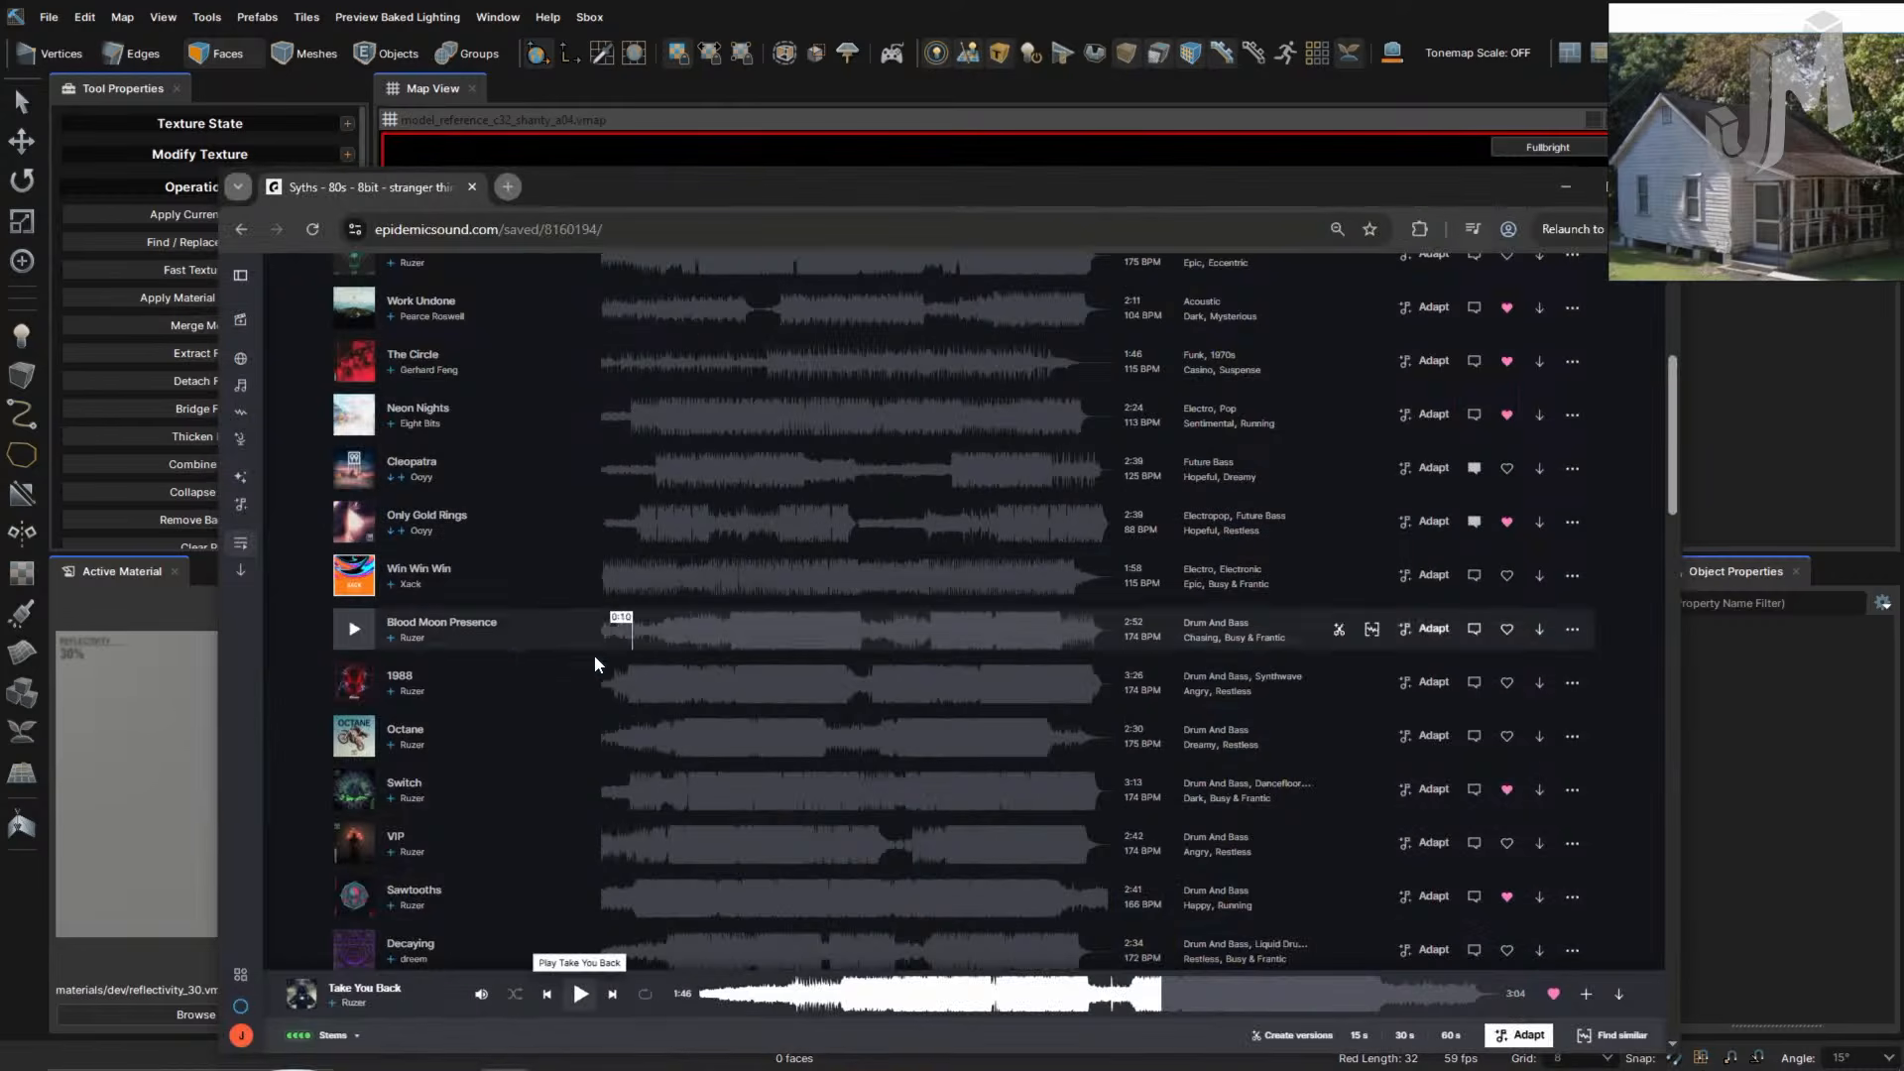
{"action": "left_click", "coordinate": [352, 626]}
{"action": "scroll", "coordinate": [416, 734], "scroll_direction": "down", "scroll_amount": 3}
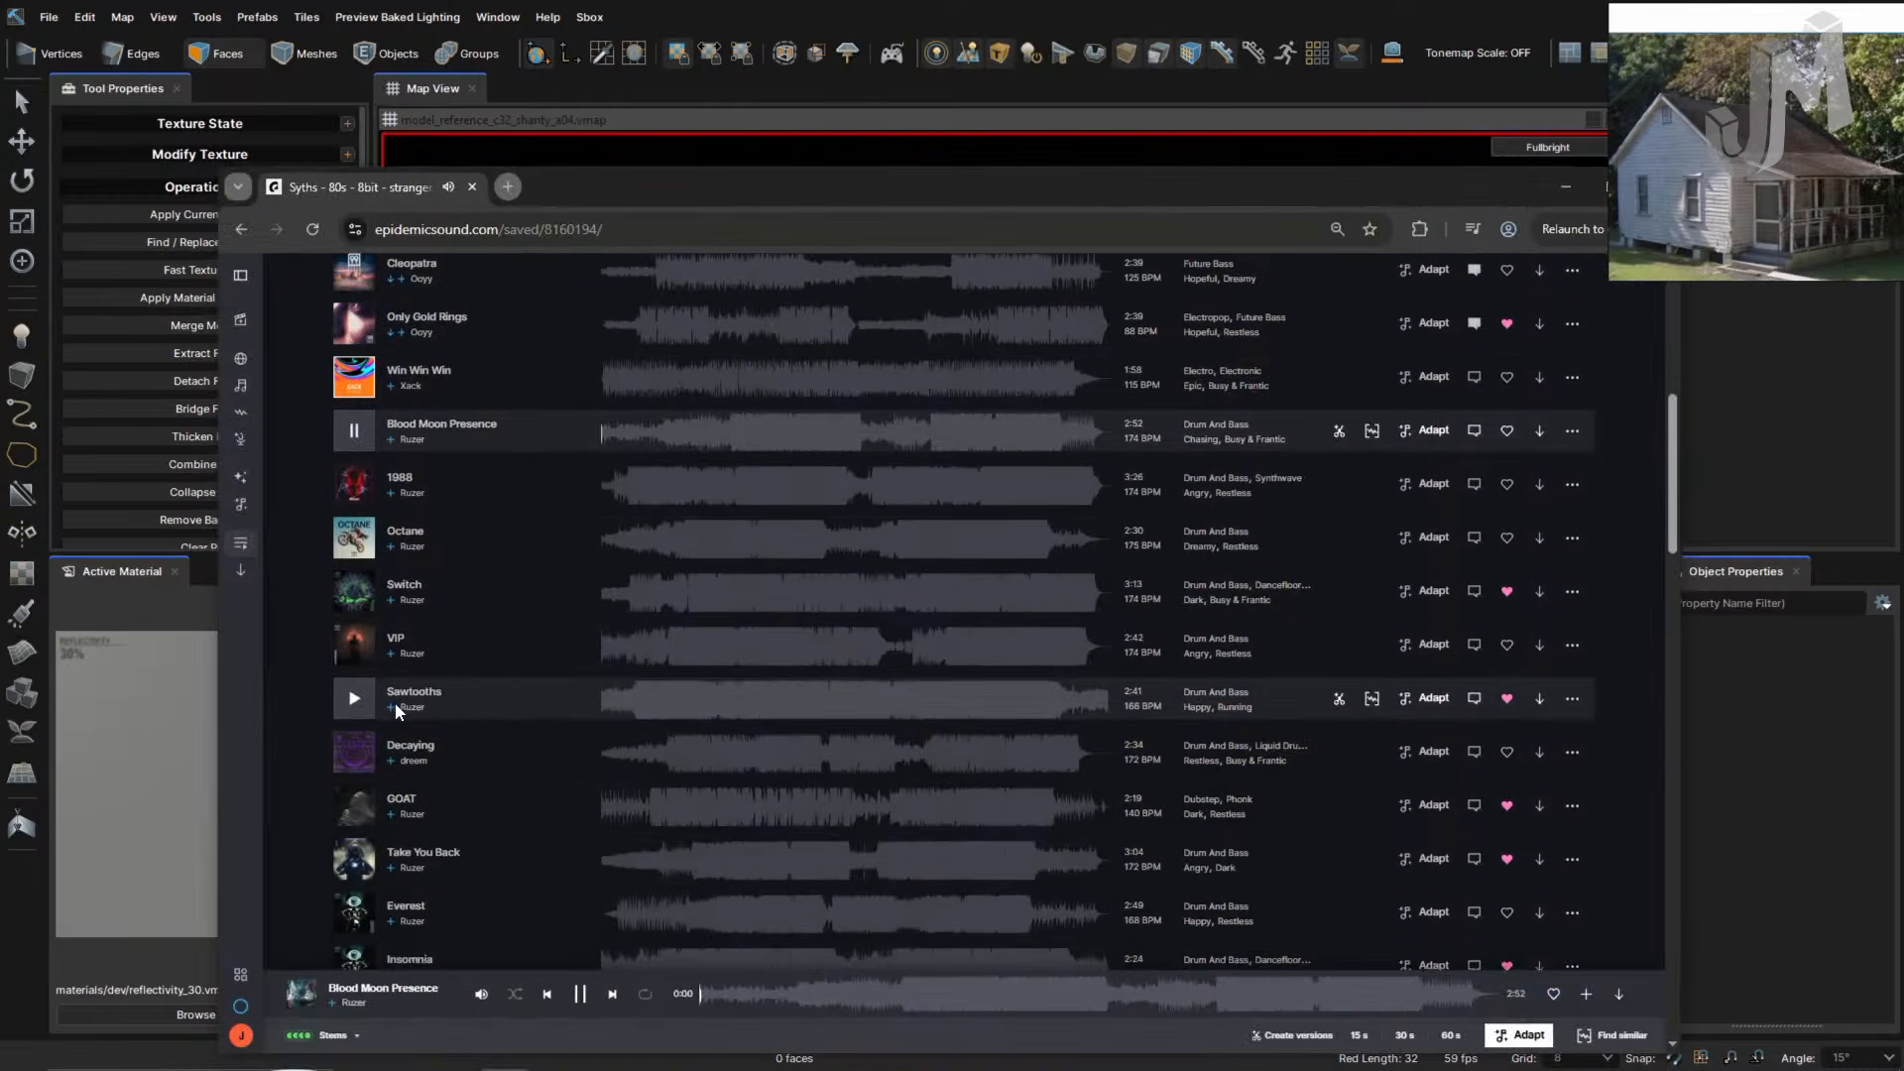
{"action": "scroll", "coordinate": [429, 766], "scroll_direction": "down", "scroll_amount": 4}
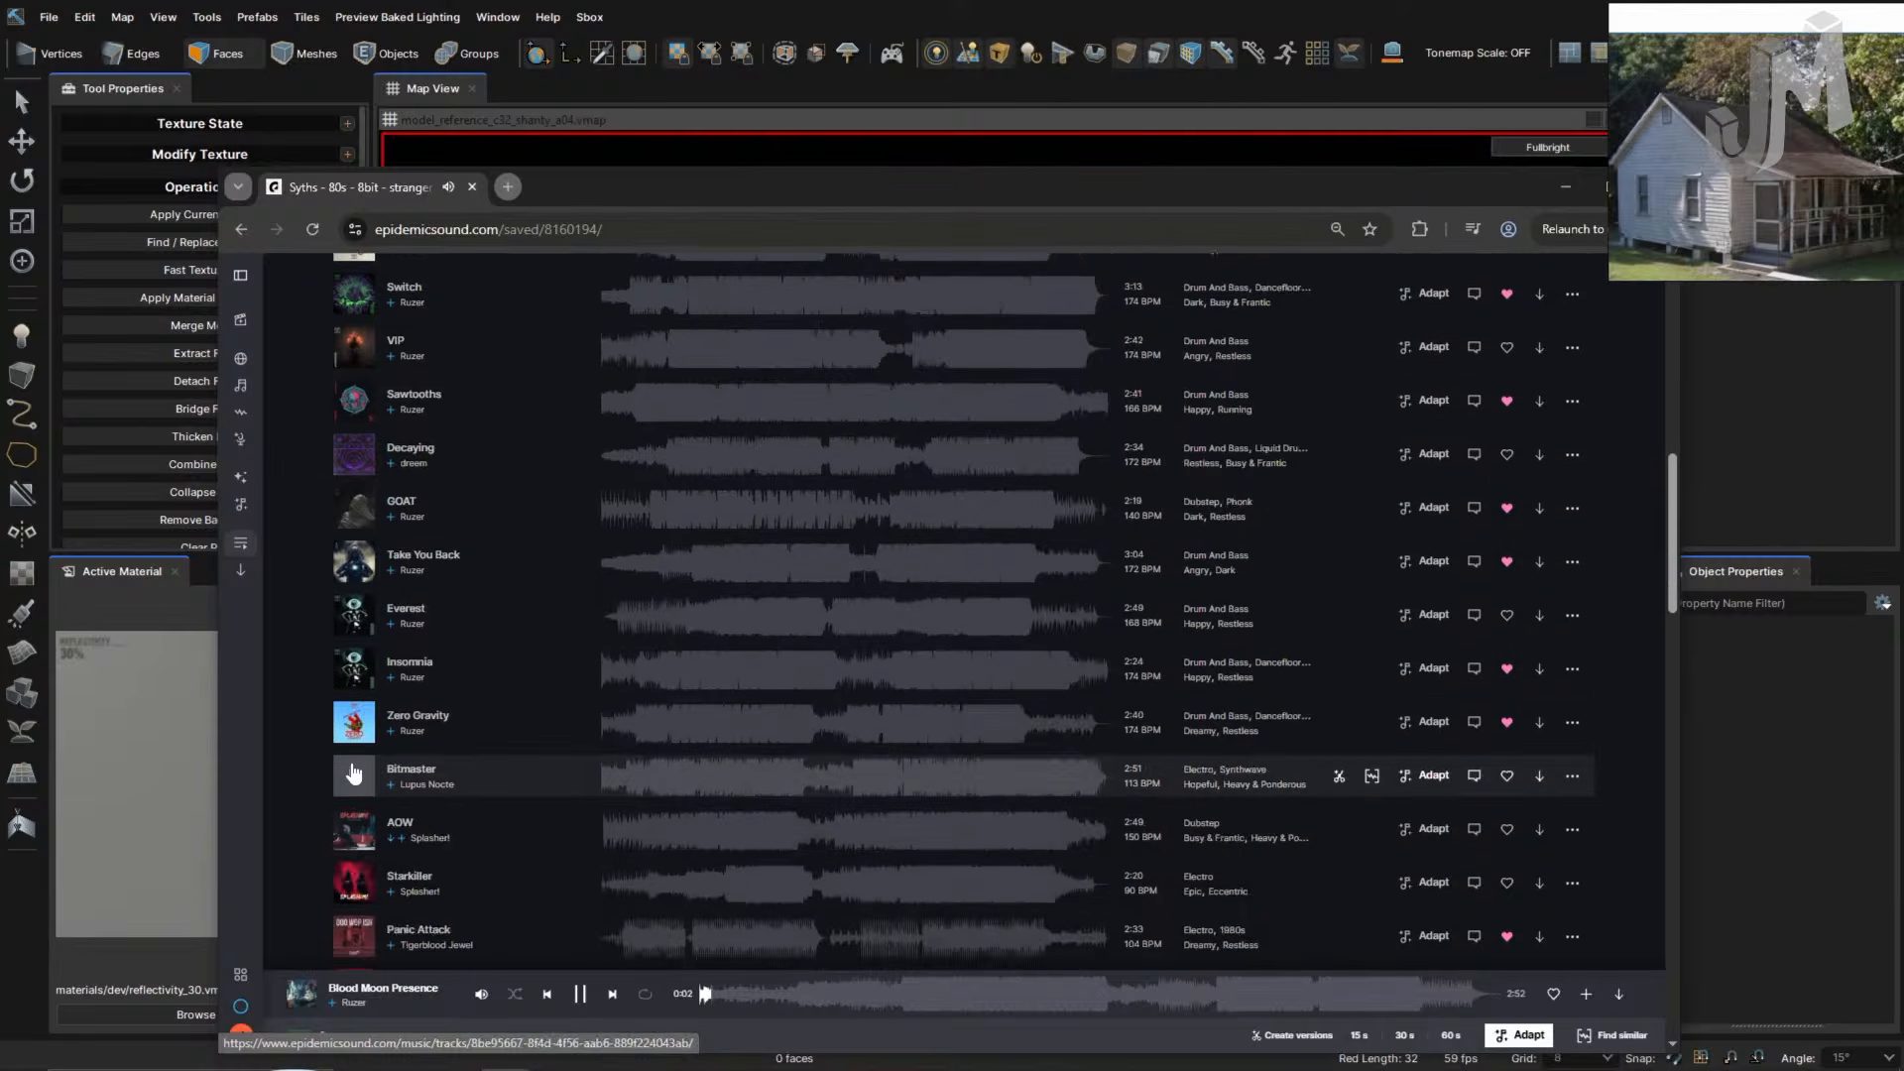
{"action": "scroll", "coordinate": [359, 778], "scroll_direction": "down", "scroll_amount": 1}
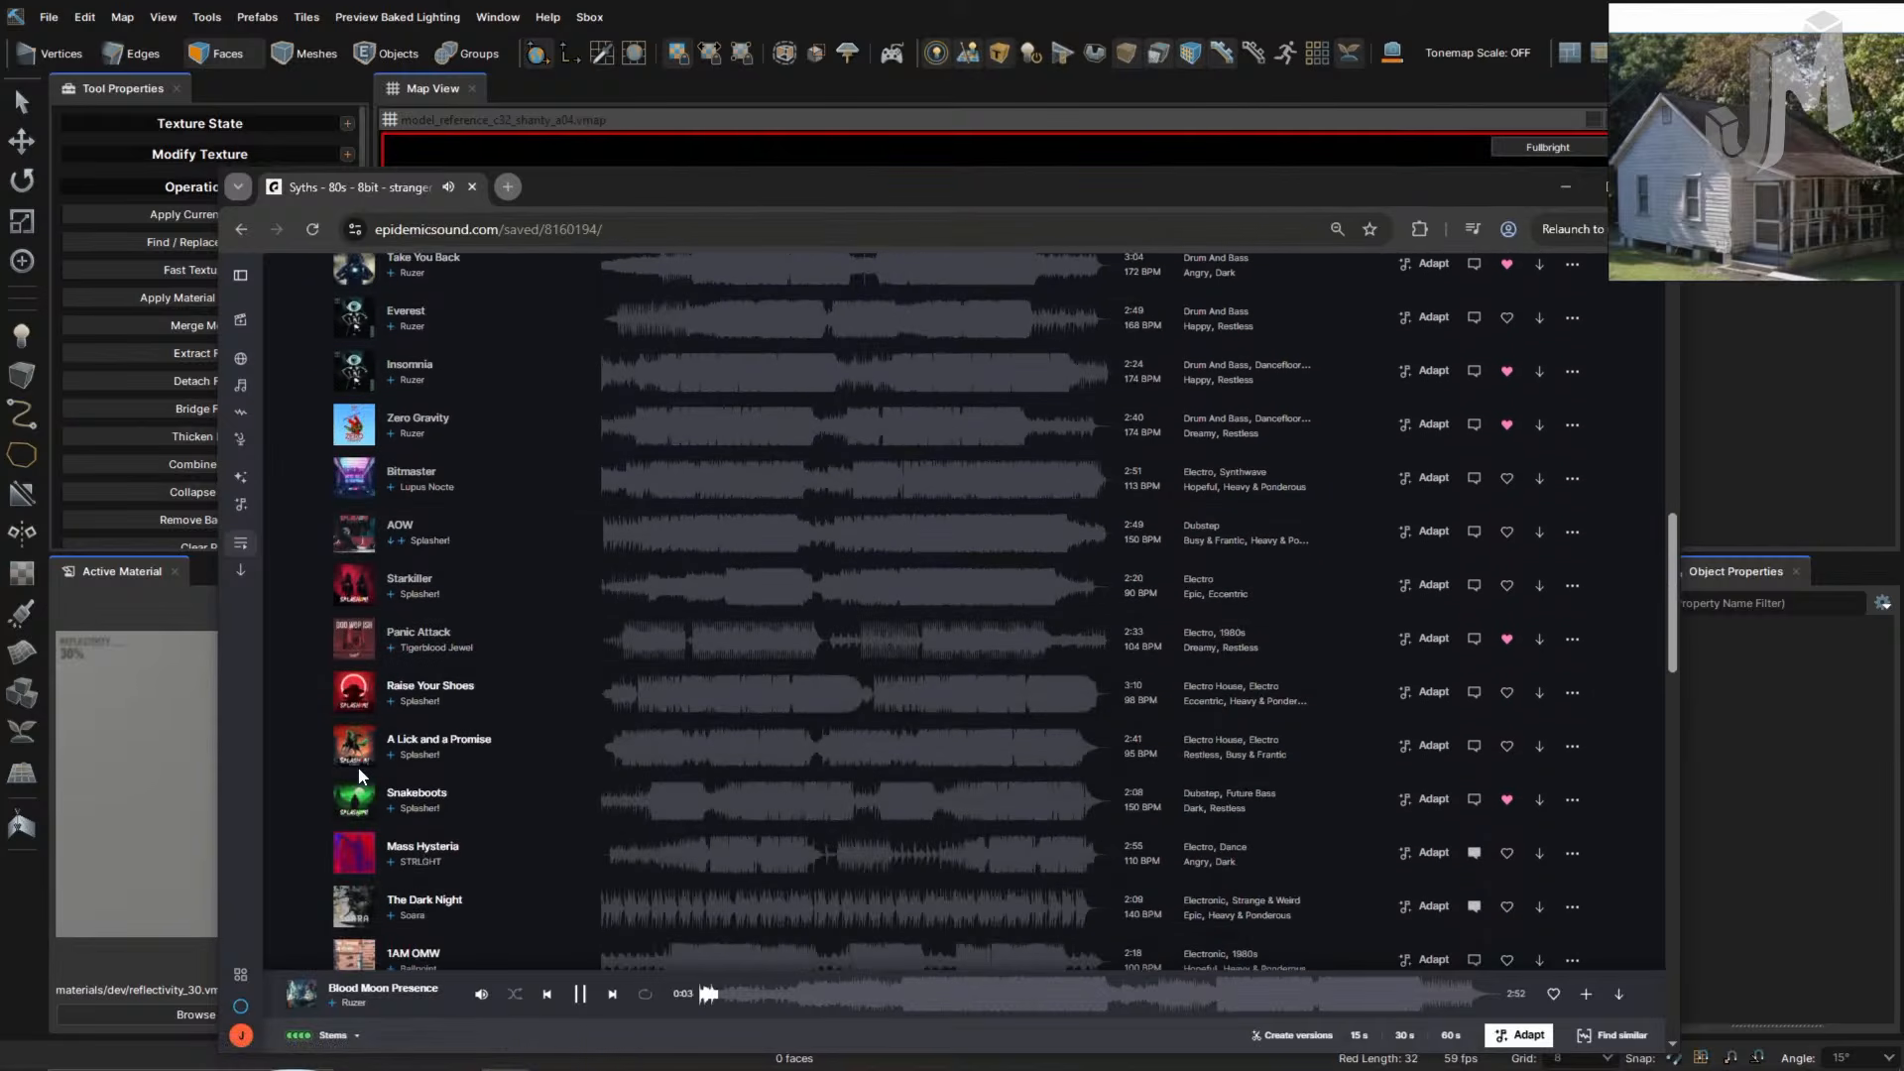
{"action": "left_click", "coordinate": [354, 853]}
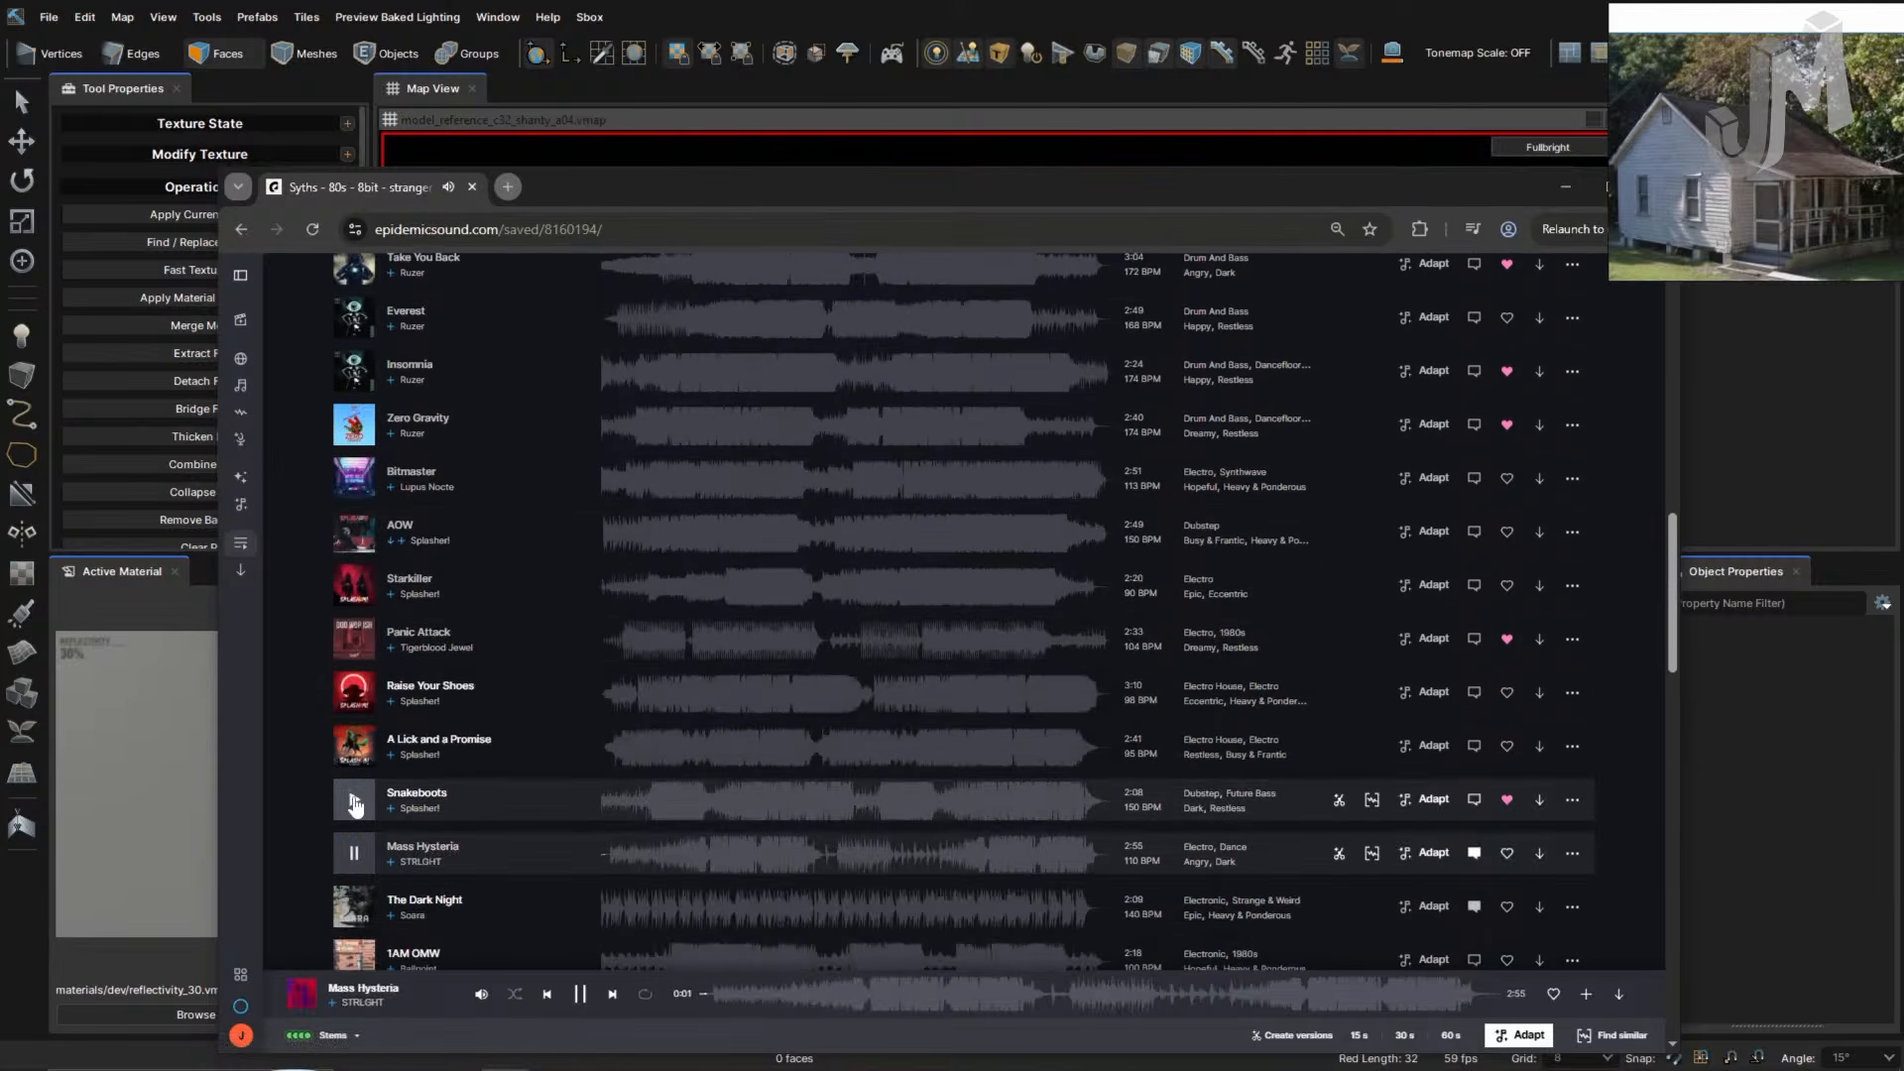
{"action": "scroll", "coordinate": [455, 835], "scroll_direction": "down", "scroll_amount": 1}
{"action": "scroll", "coordinate": [461, 819], "scroll_direction": "up", "scroll_amount": 10}
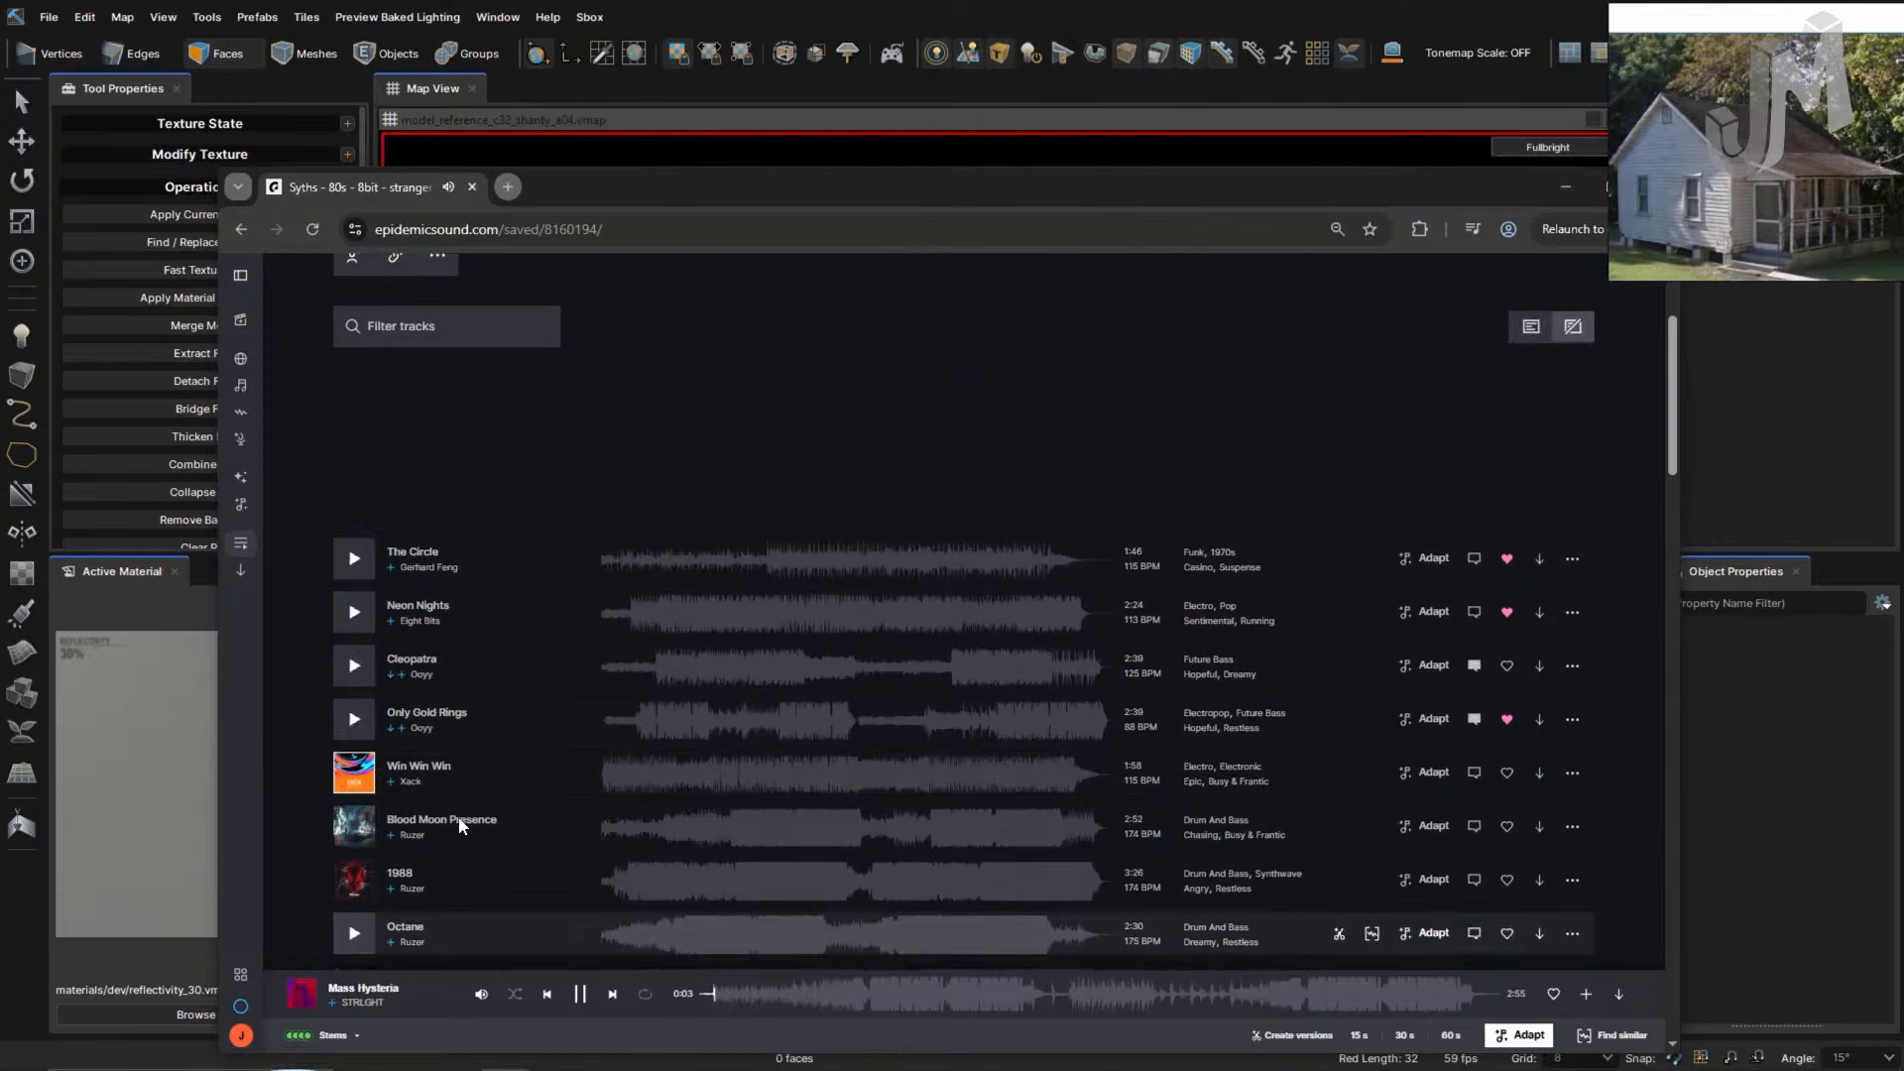
- Audition Fever Drone, Go On, Work Undone, Neon Nights, 1988 and Octane, leaving Switch playing
{"action": "left_click", "coordinate": [356, 398]}
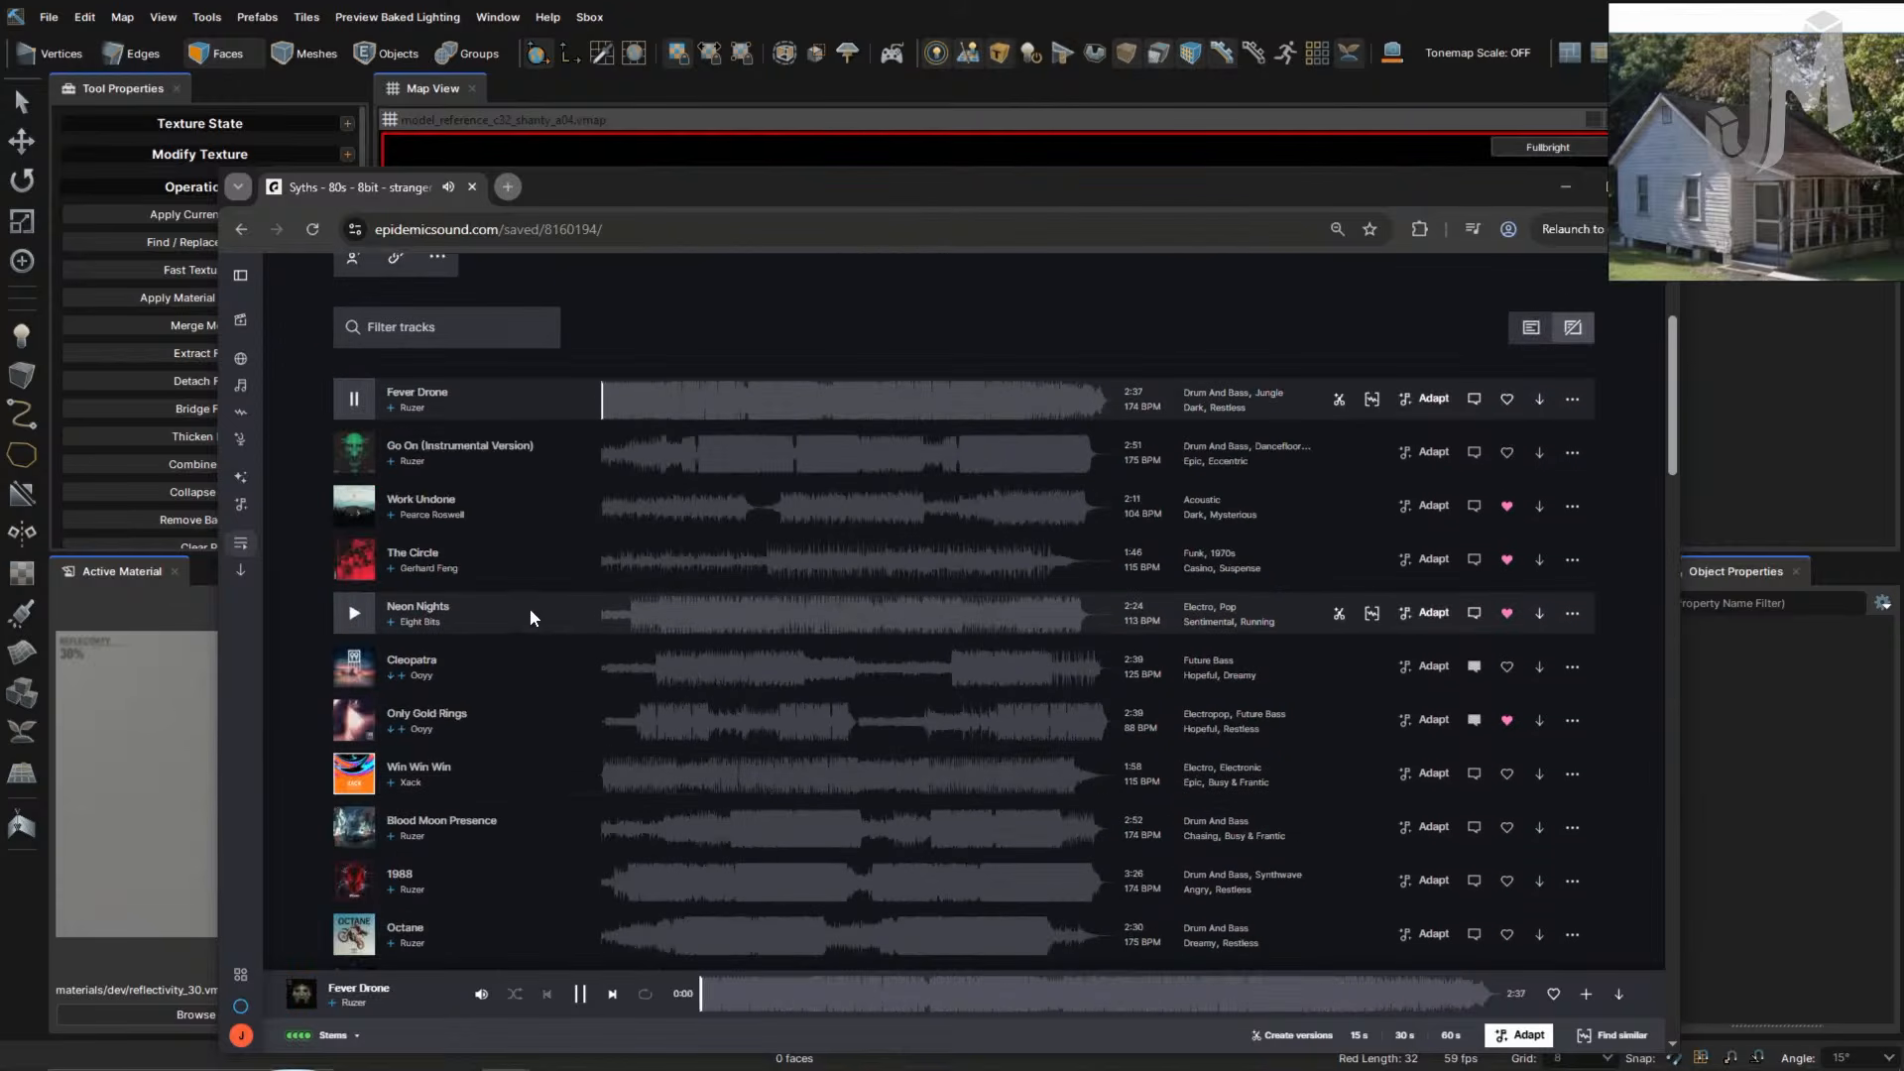
{"action": "left_click", "coordinate": [363, 451]}
{"action": "left_click", "coordinate": [357, 509]}
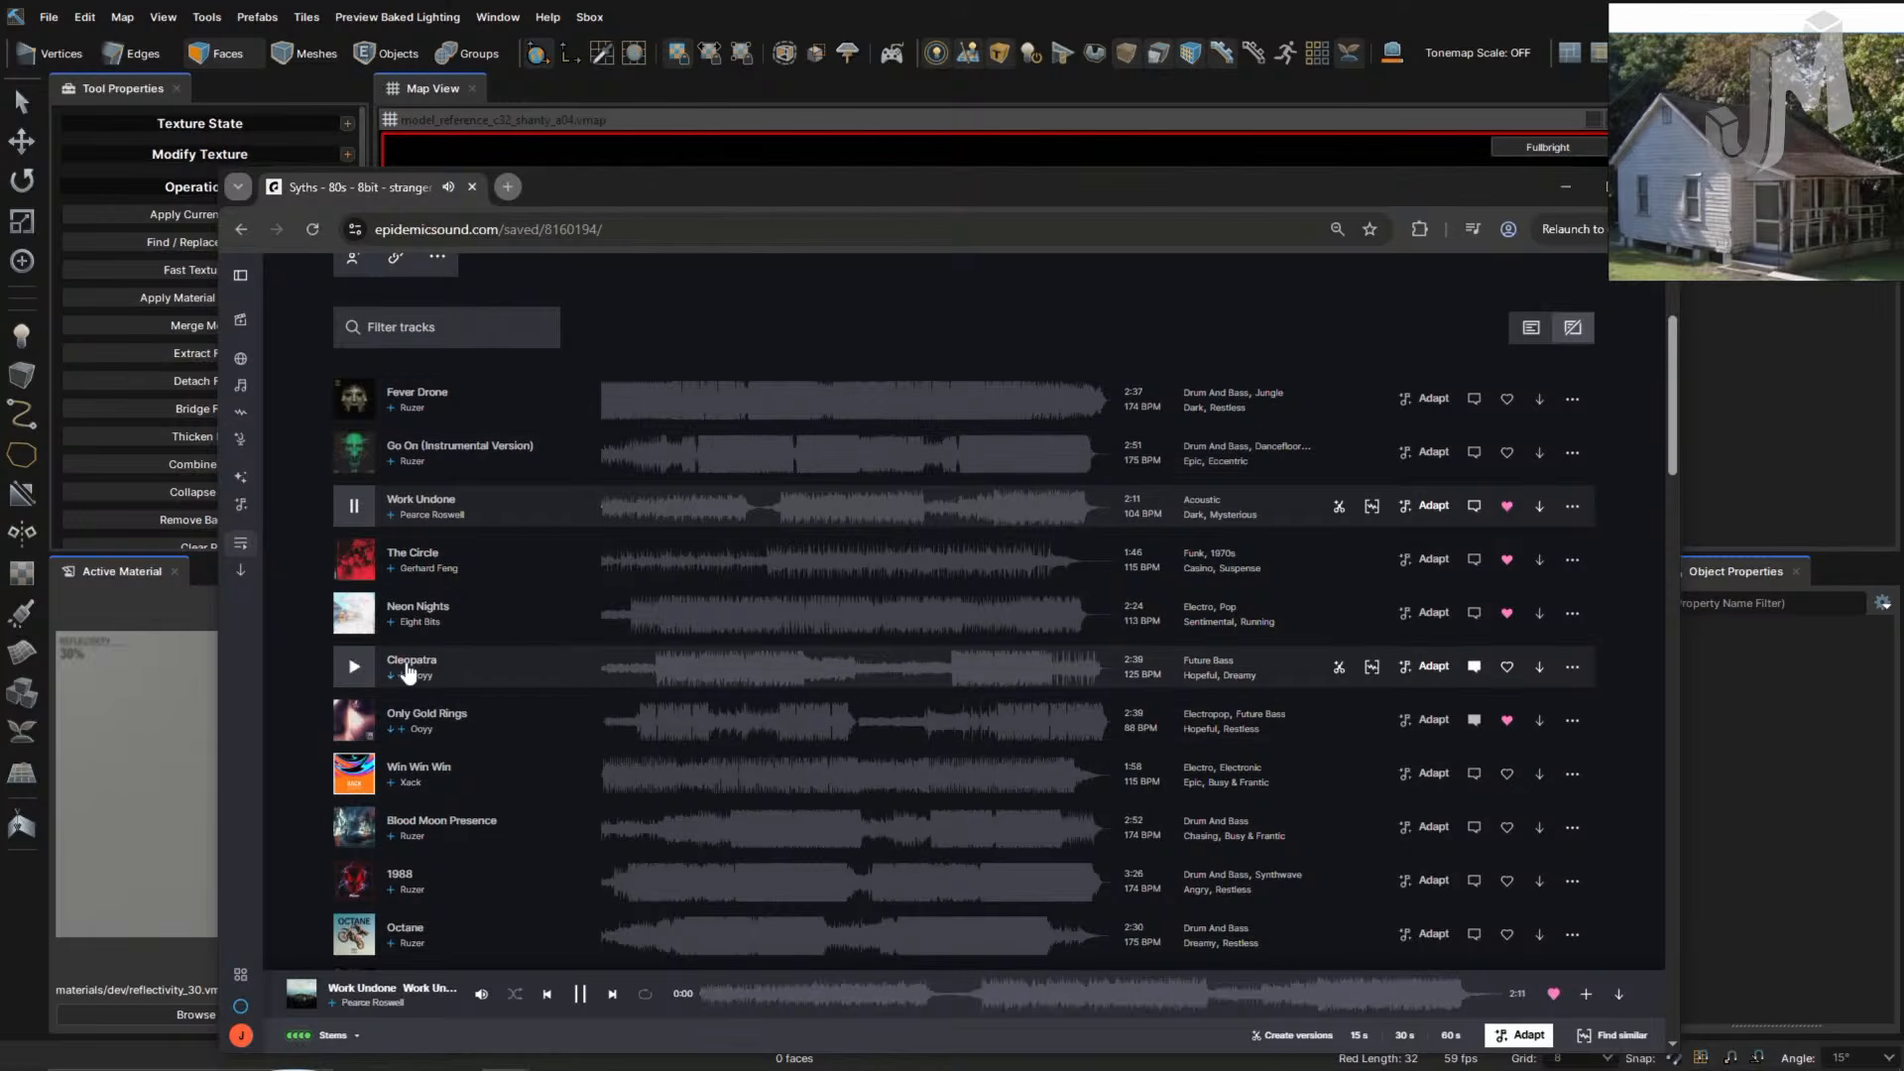
{"action": "left_click", "coordinate": [354, 559]}
{"action": "left_click", "coordinate": [366, 613]}
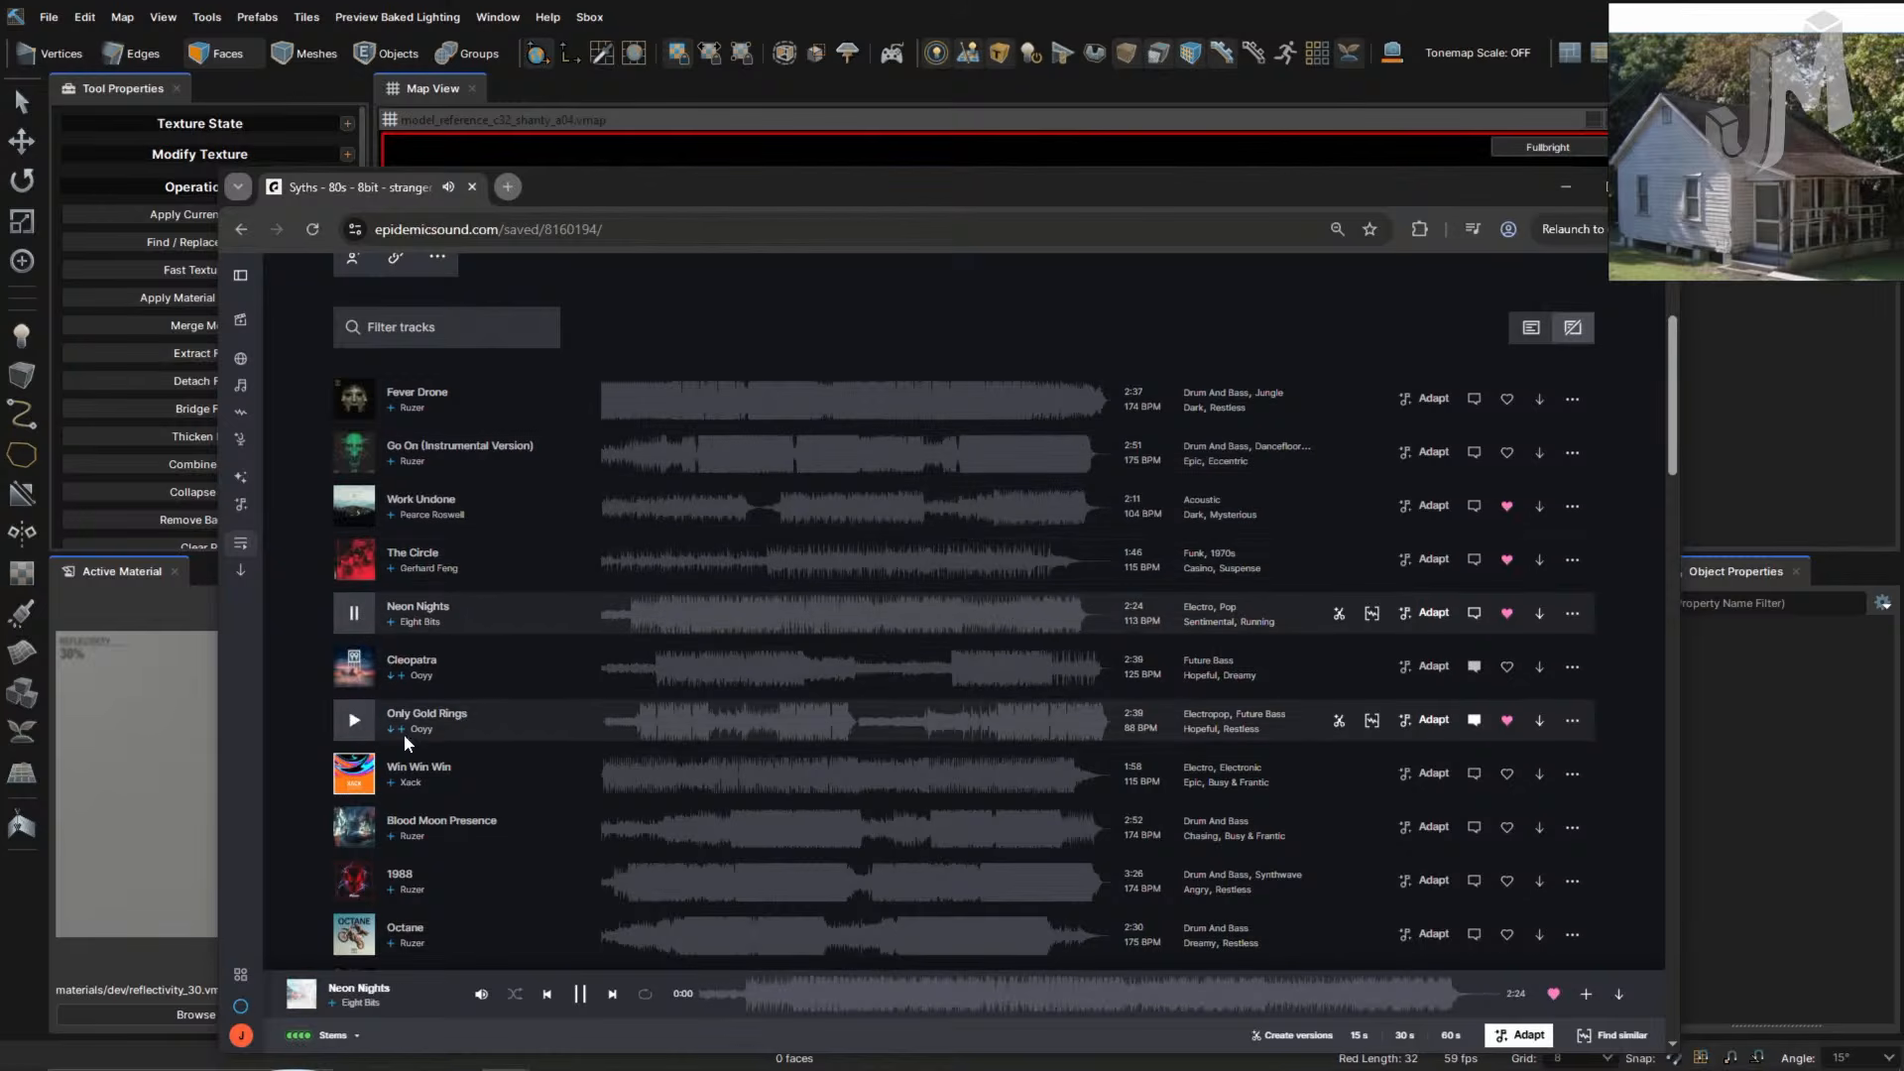
{"action": "scroll", "coordinate": [386, 753], "scroll_direction": "down", "scroll_amount": 1}
{"action": "left_click", "coordinate": [354, 730]}
{"action": "left_click", "coordinate": [354, 781]}
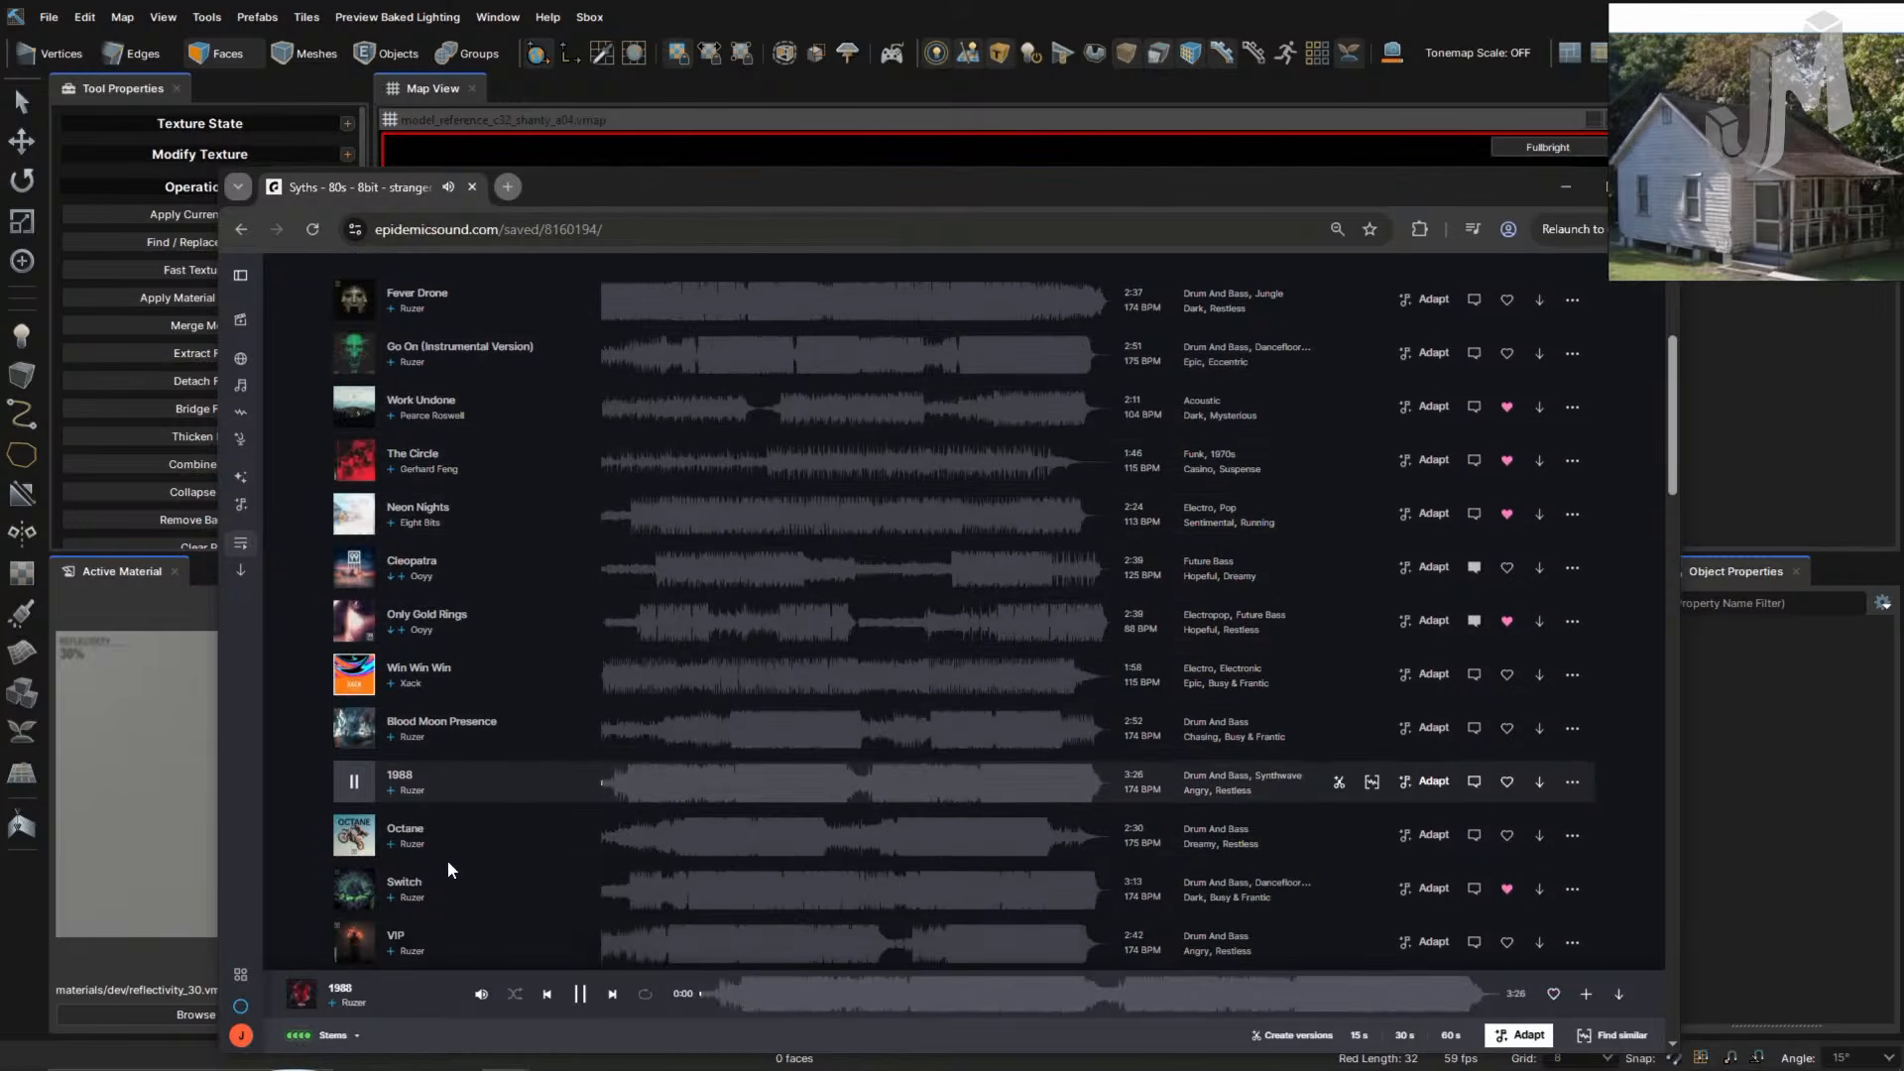
{"action": "left_click", "coordinate": [625, 841]}
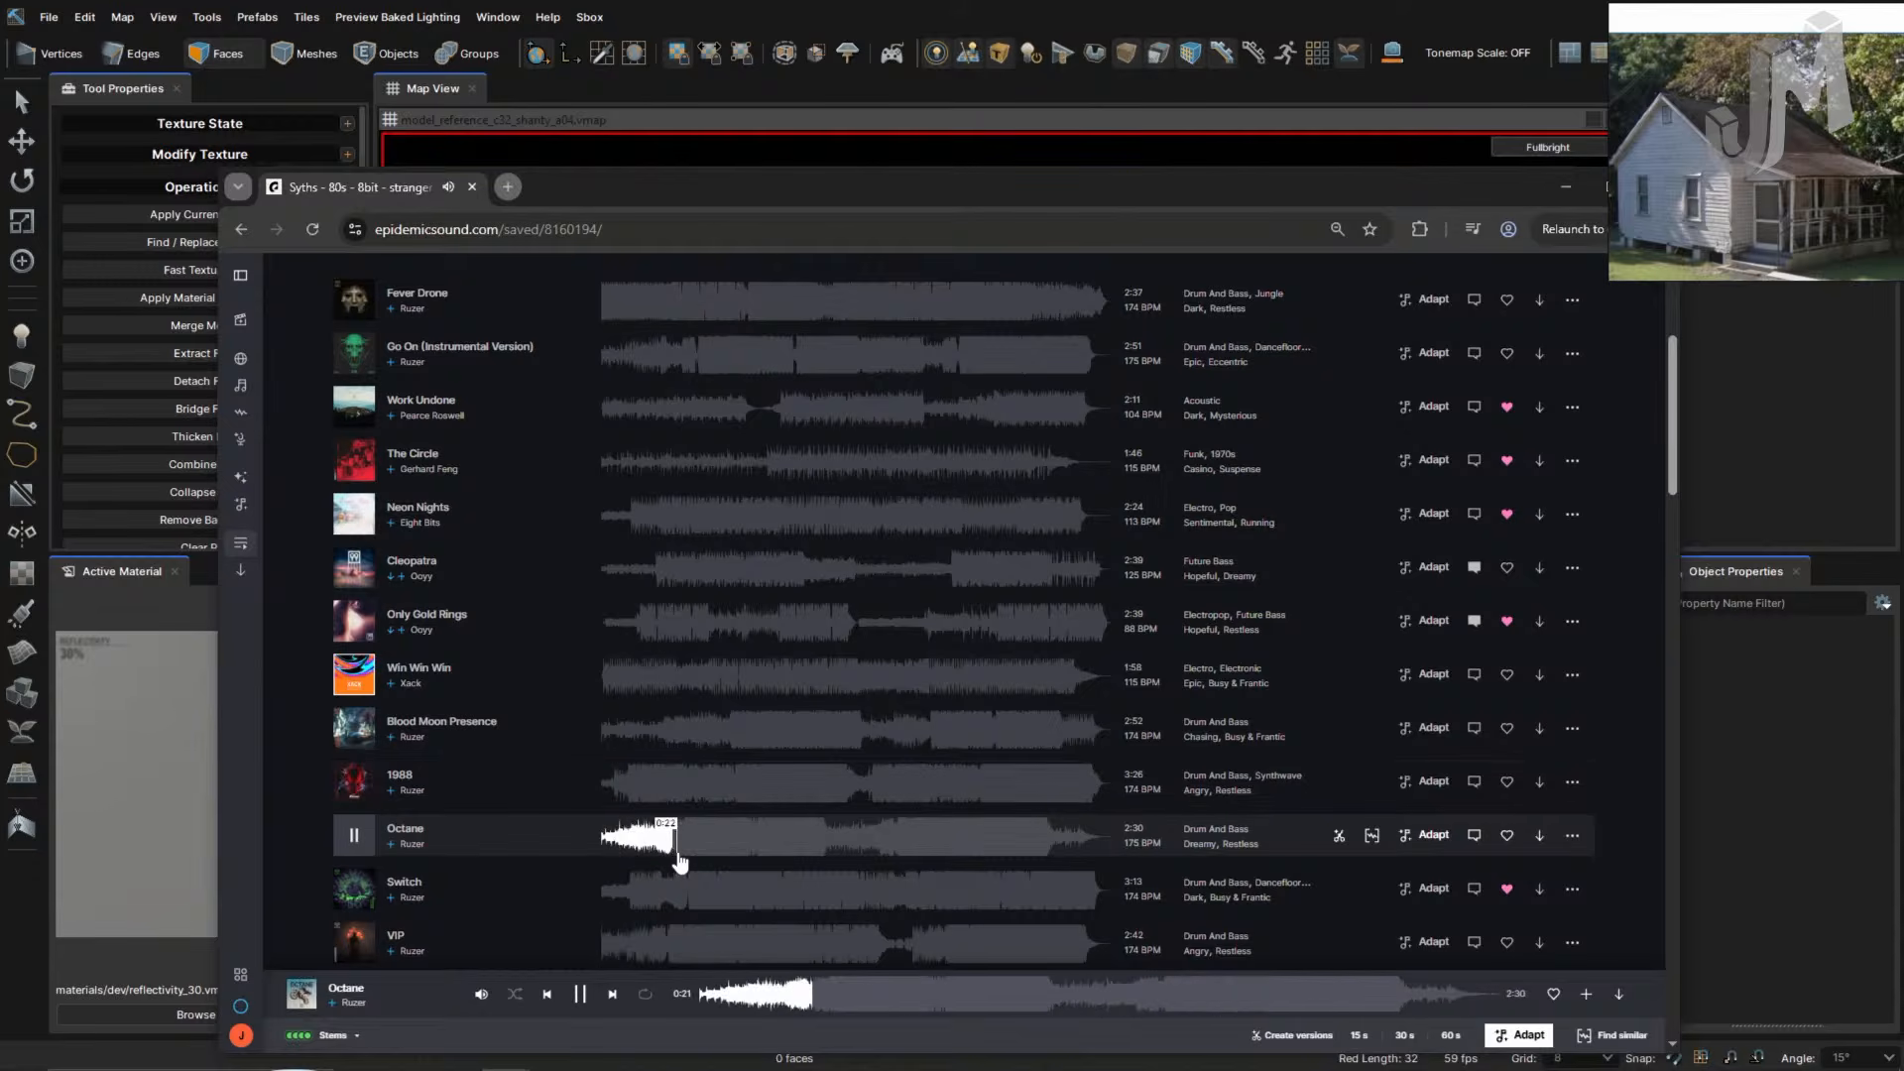
{"action": "left_click", "coordinate": [518, 895]}
{"action": "scroll", "coordinate": [514, 888], "scroll_direction": "down", "scroll_amount": 2}
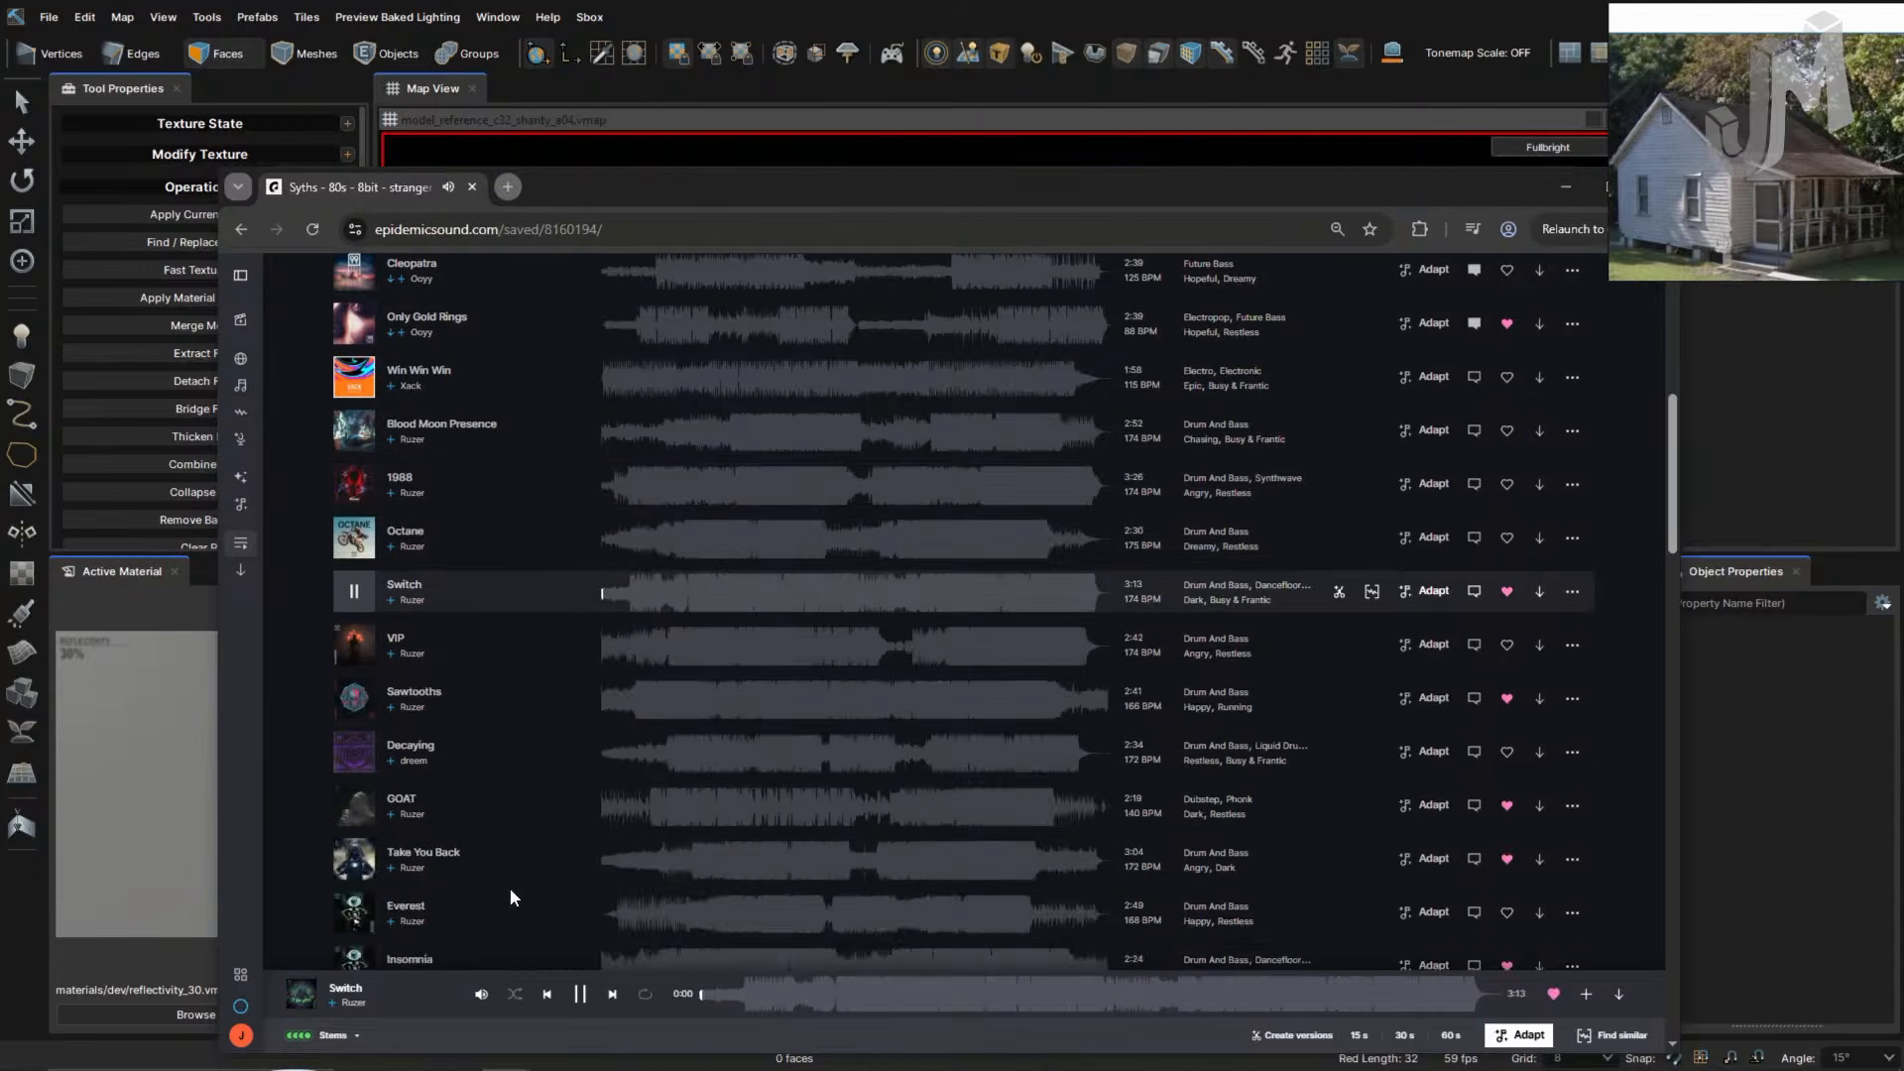
{"action": "left_click", "coordinate": [1565, 187]}
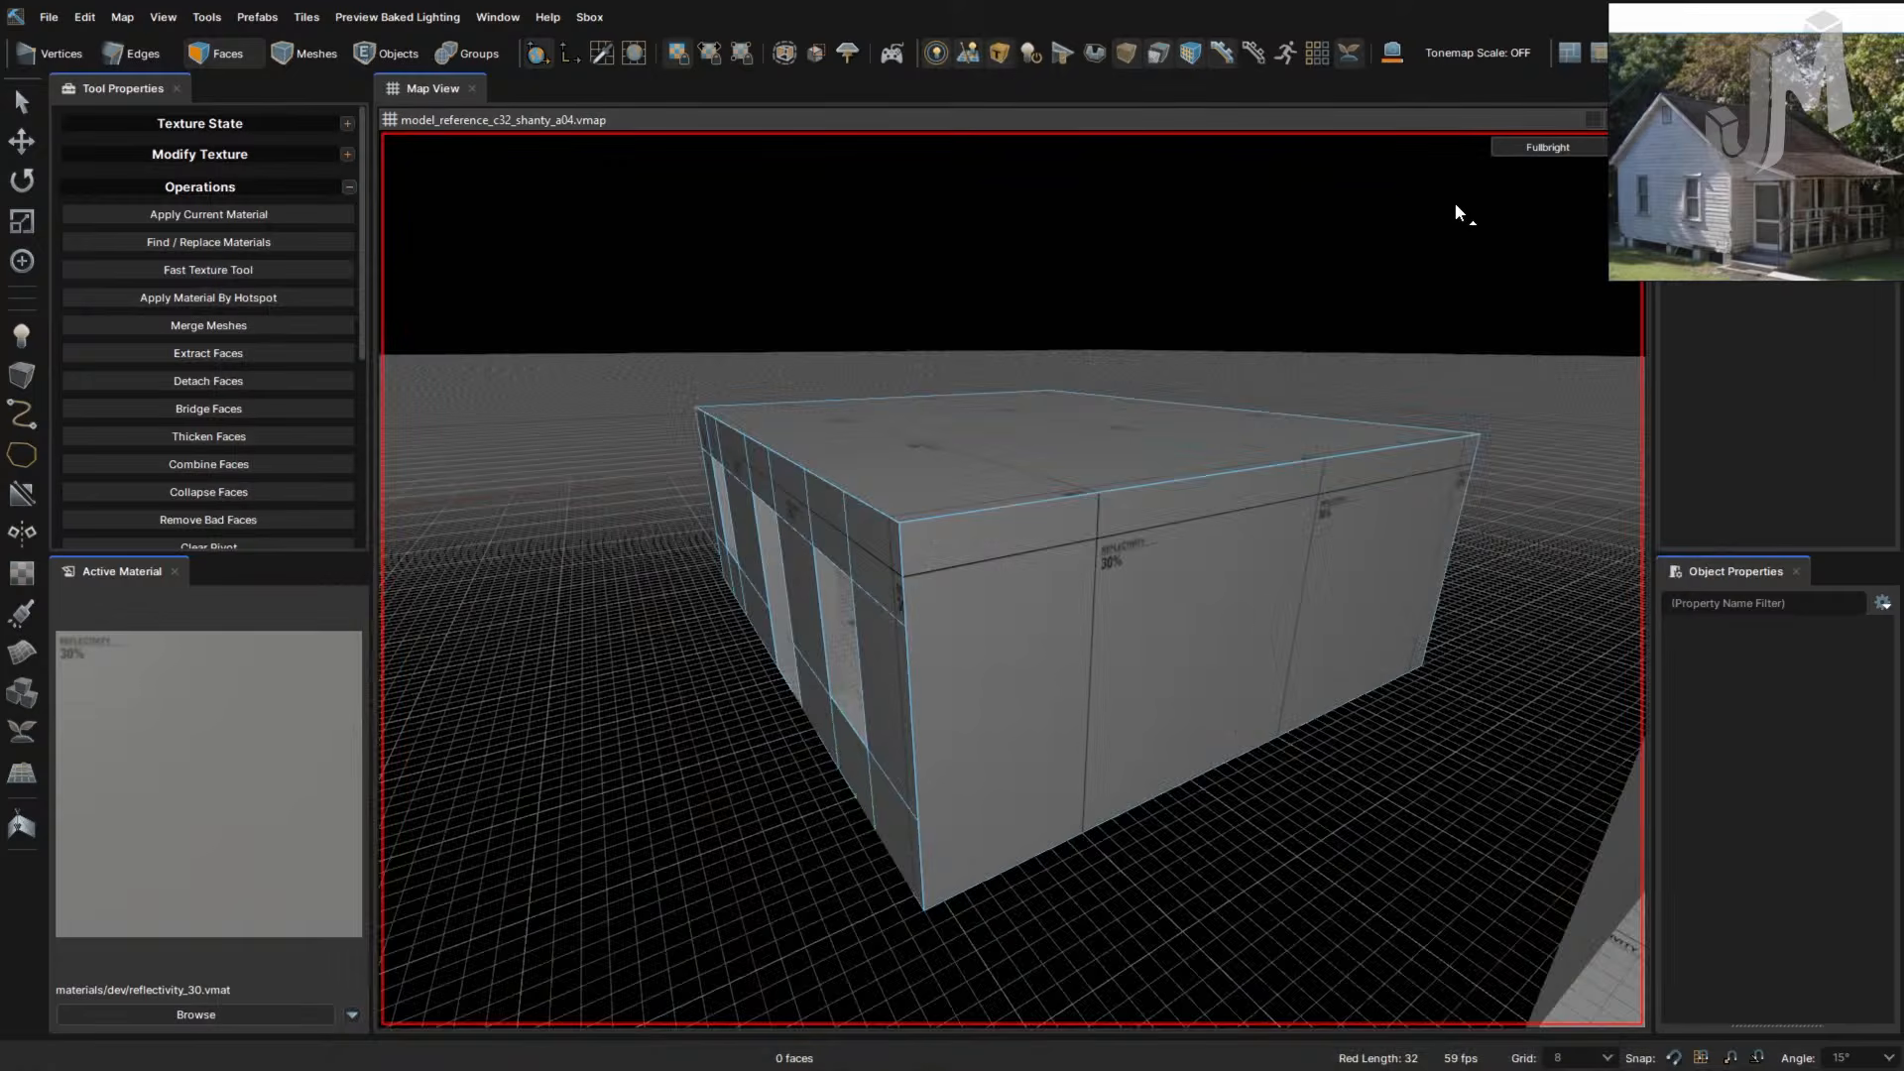
{"action": "right_click_drag", "start_coordinate": [1051, 577], "coordinate": [1051, 577]}
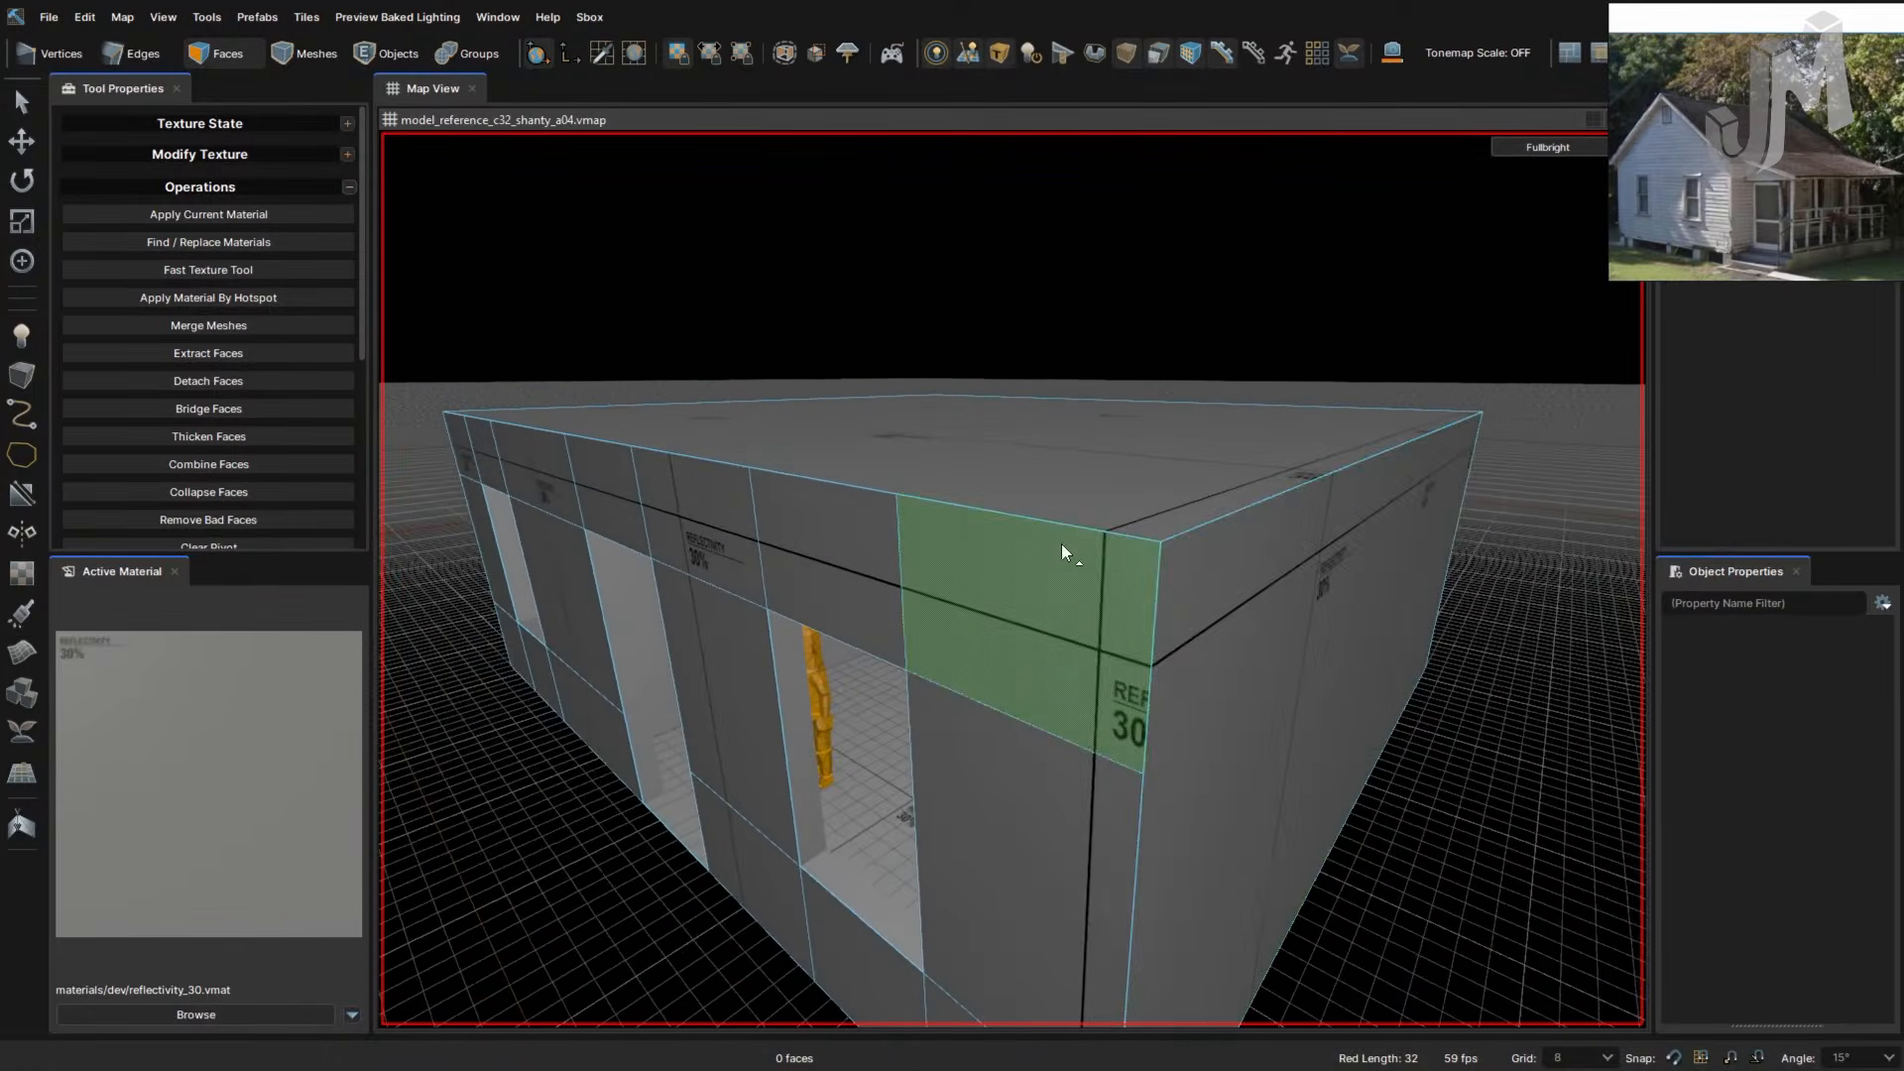
{"action": "left_click", "coordinate": [1061, 545]}
{"action": "right_click", "coordinate": [1060, 549]}
{"action": "key", "text": "Escape"}
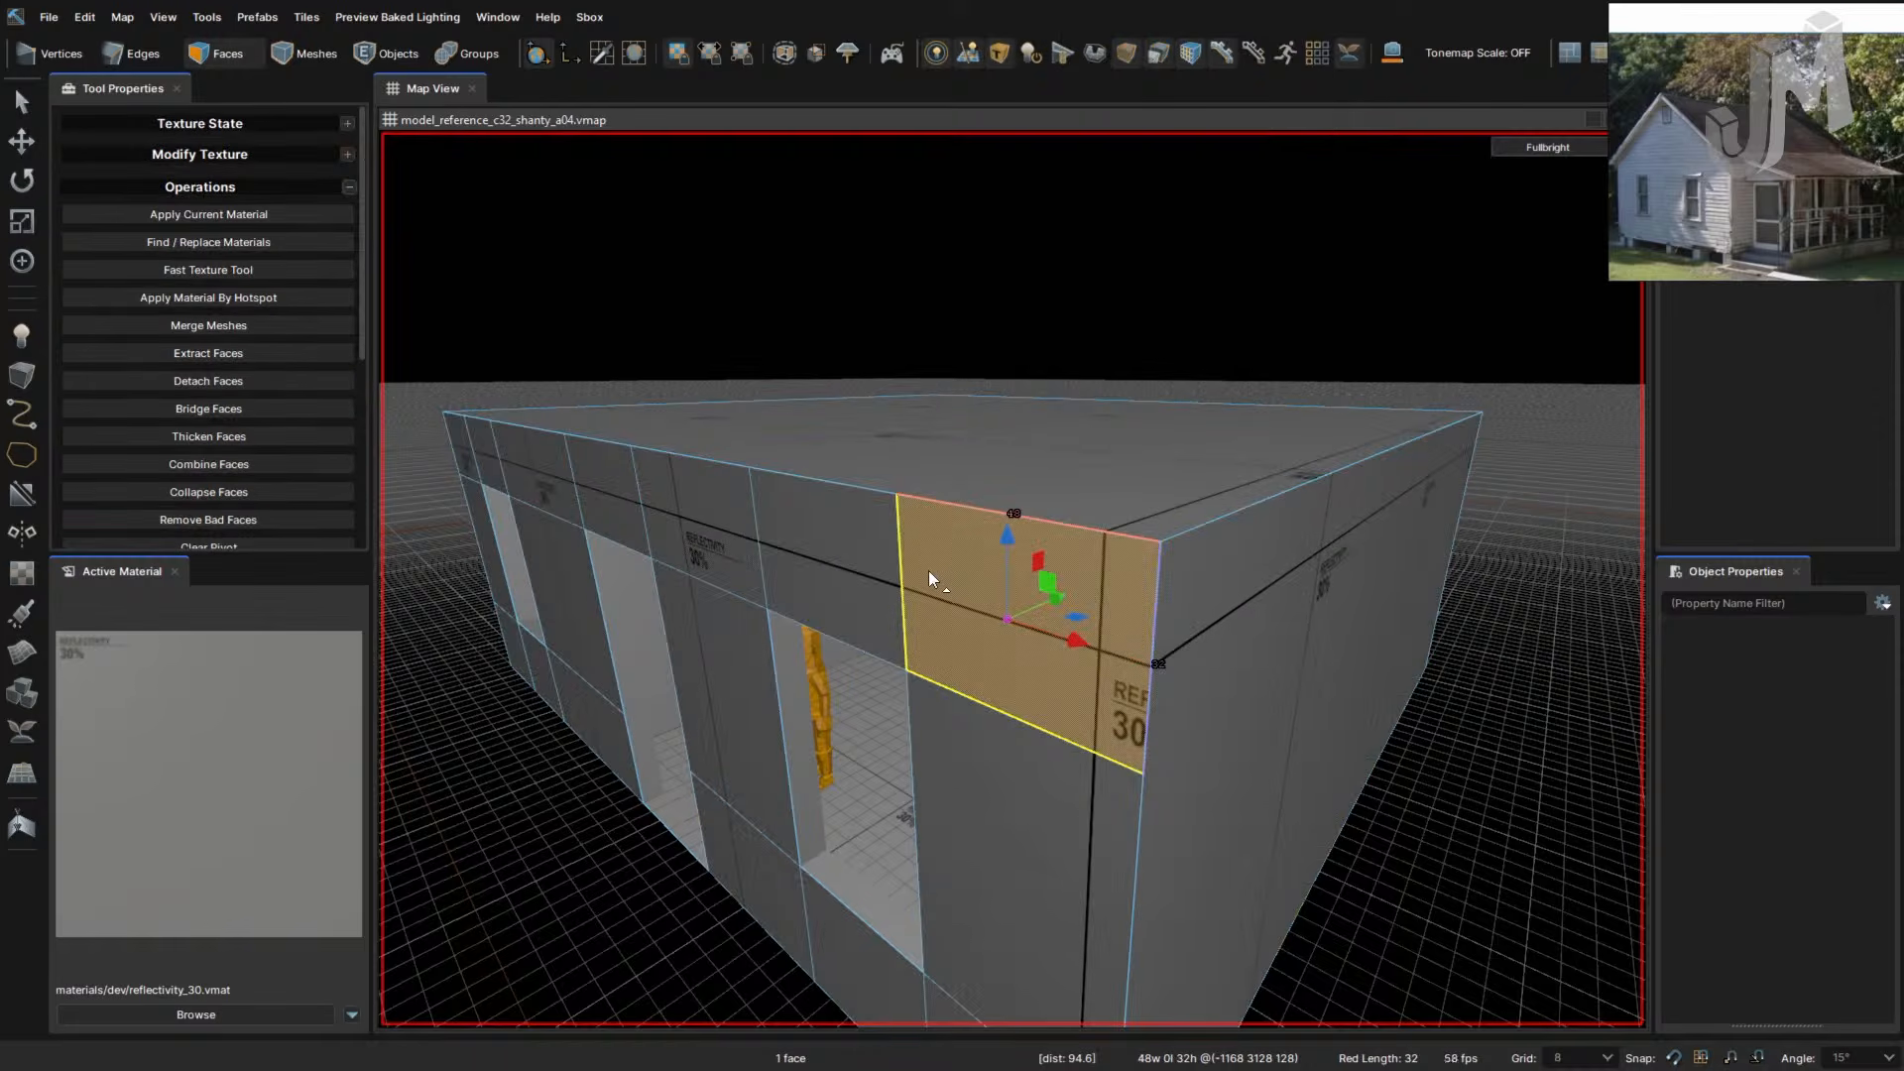
{"action": "key", "text": "4"}
{"action": "right_click_drag", "start_coordinate": [928, 570], "coordinate": [905, 593]}
{"action": "scroll", "coordinate": [952, 607], "scroll_direction": "up", "scroll_amount": 3}
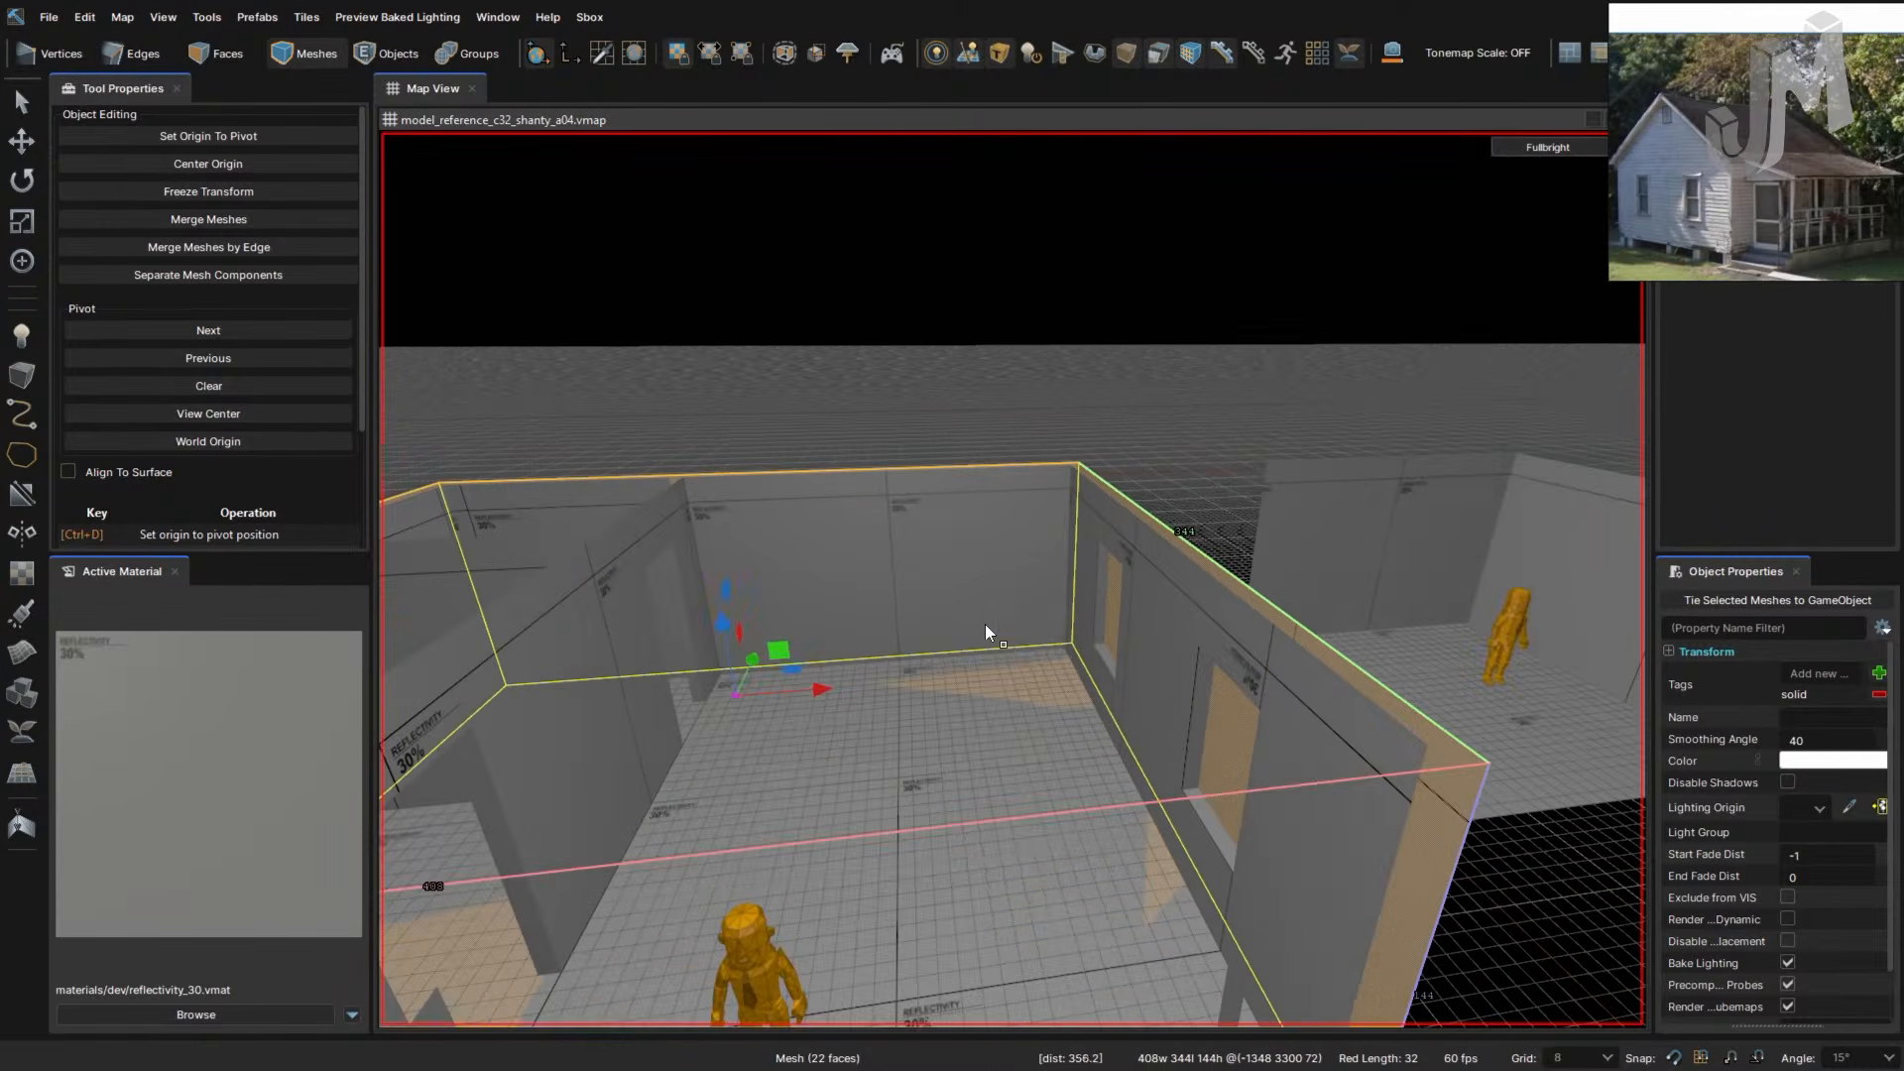
{"action": "right_click_drag", "start_coordinate": [996, 635], "coordinate": [999, 638]}
{"action": "key", "text": "3"}
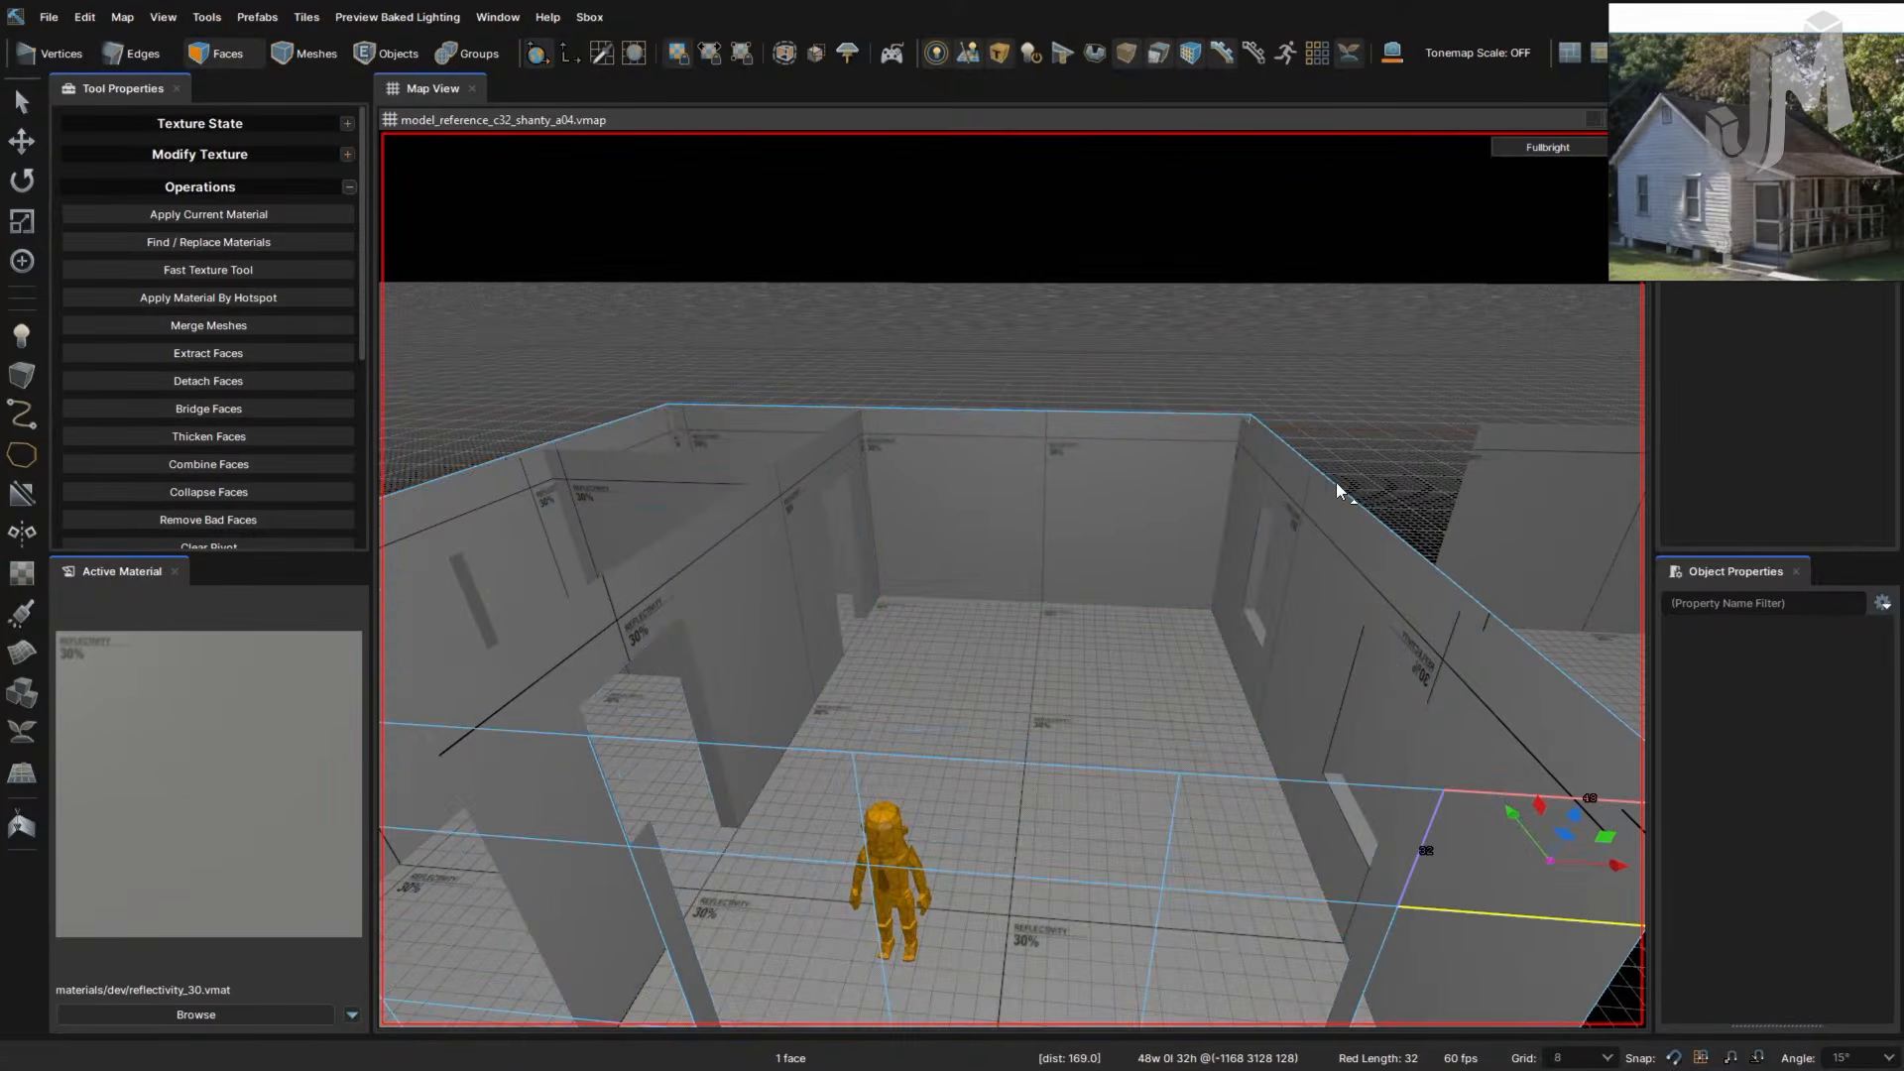
{"action": "left_click", "coordinate": [1336, 484]}
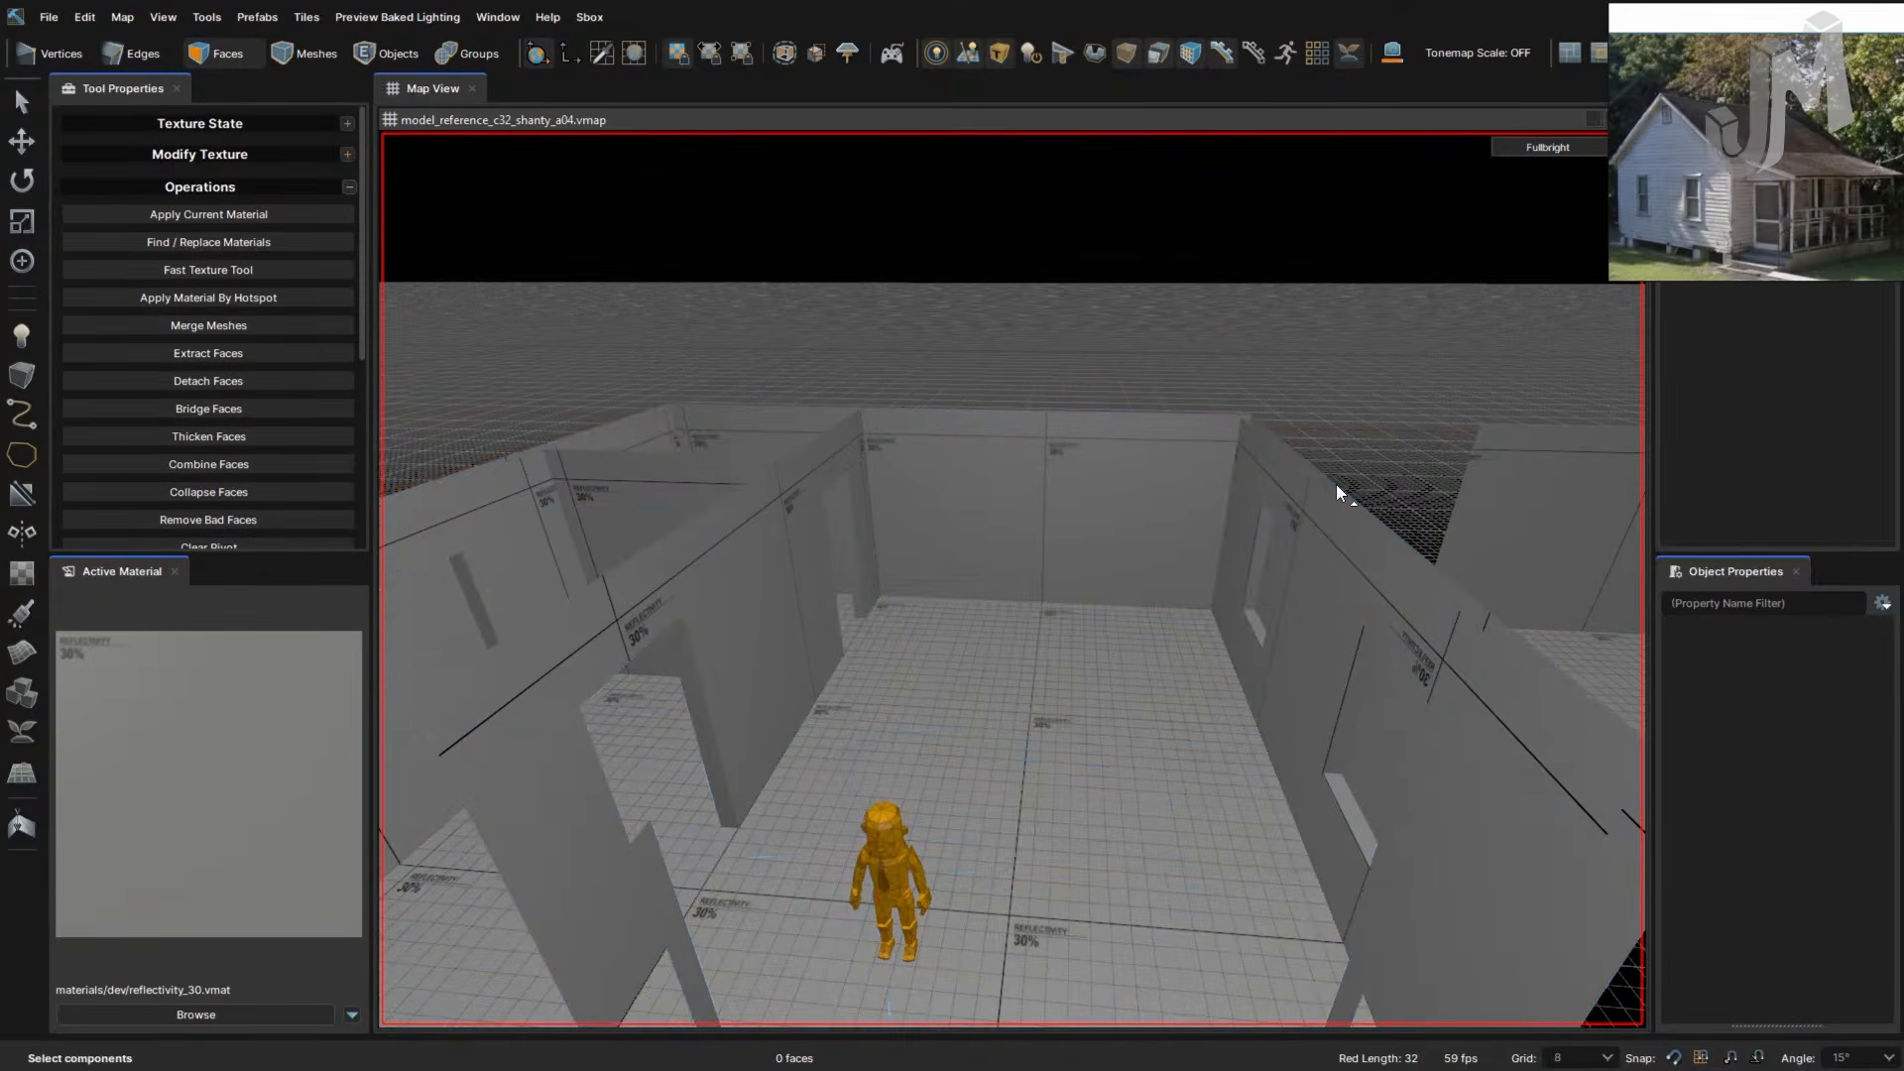
{"action": "key", "text": "2"}
- Extrude the wall-top edge loop upward to add a strip along the top of the walls
{"action": "double_click", "coordinate": [1336, 484]}
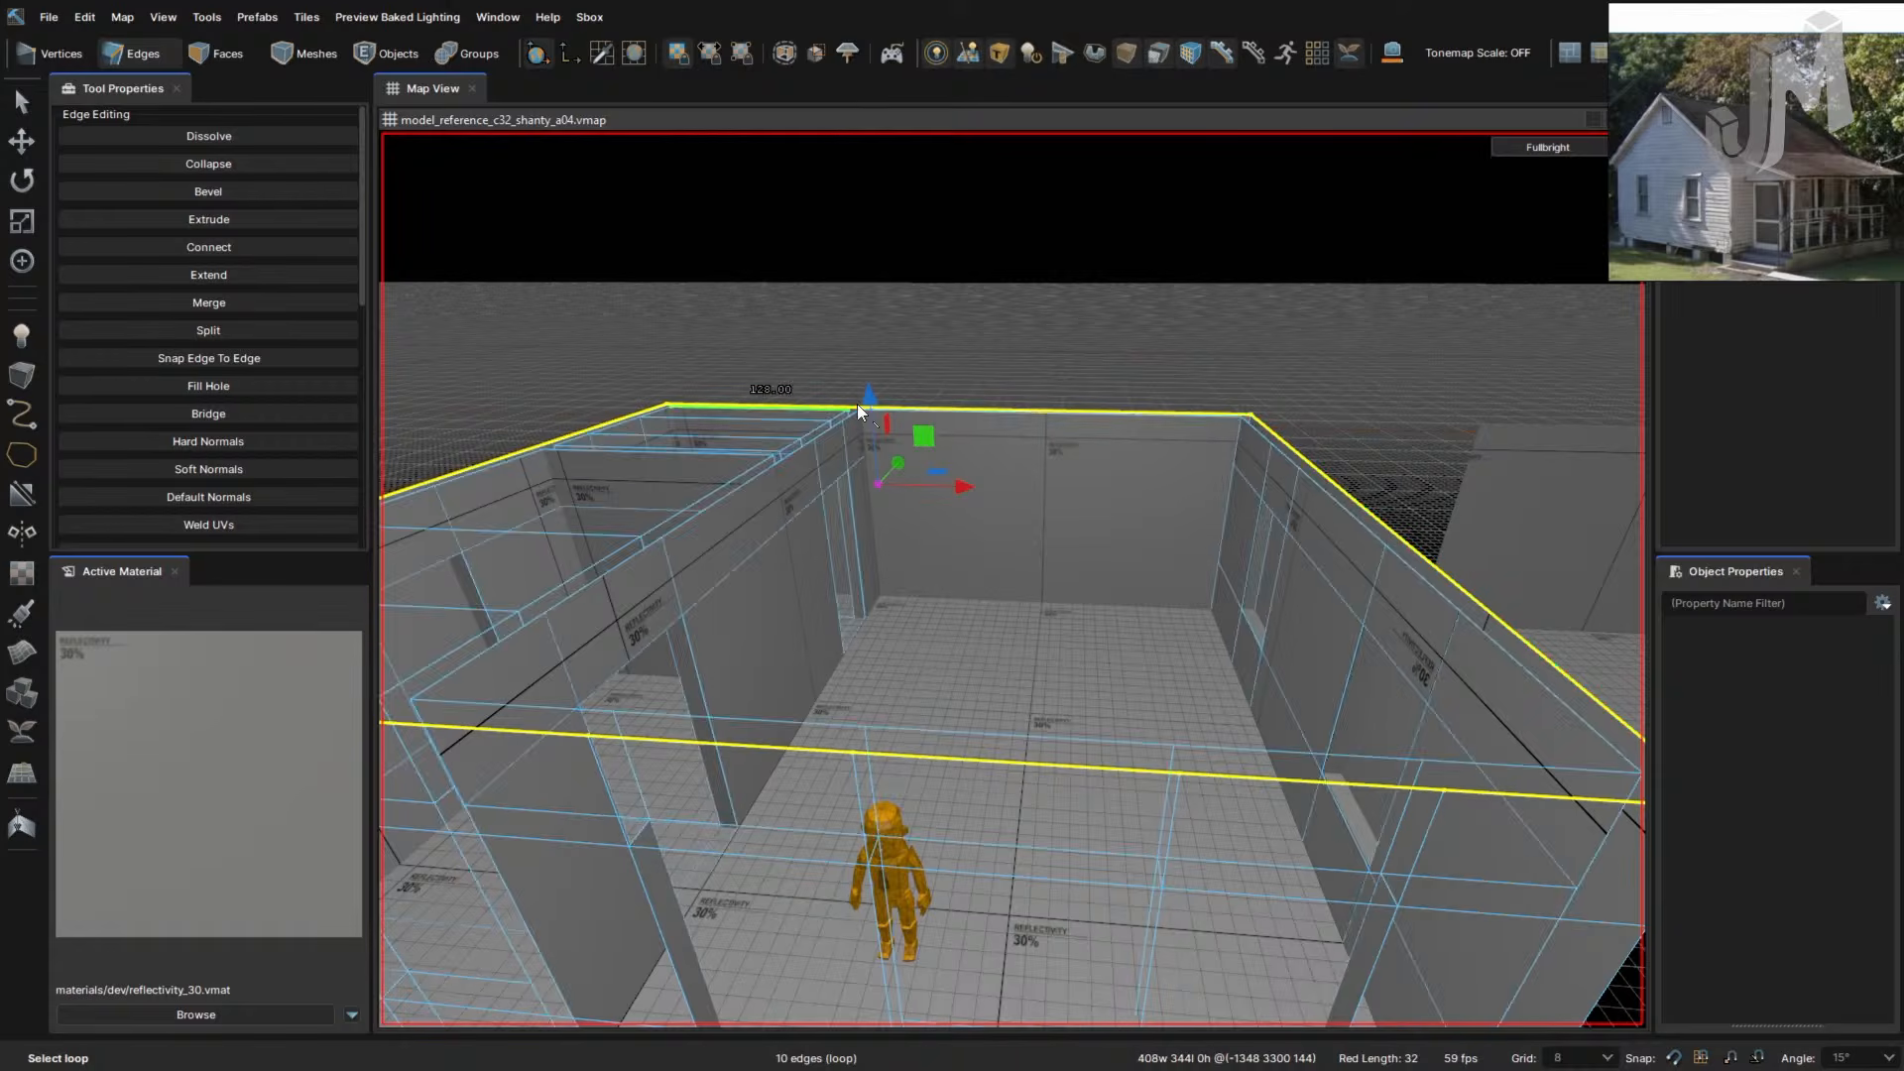
{"action": "left_click_drag", "start_coordinate": [878, 484], "coordinate": [876, 461], "text": "shift"}
{"action": "right_click_drag", "start_coordinate": [985, 552], "coordinate": [986, 553]}
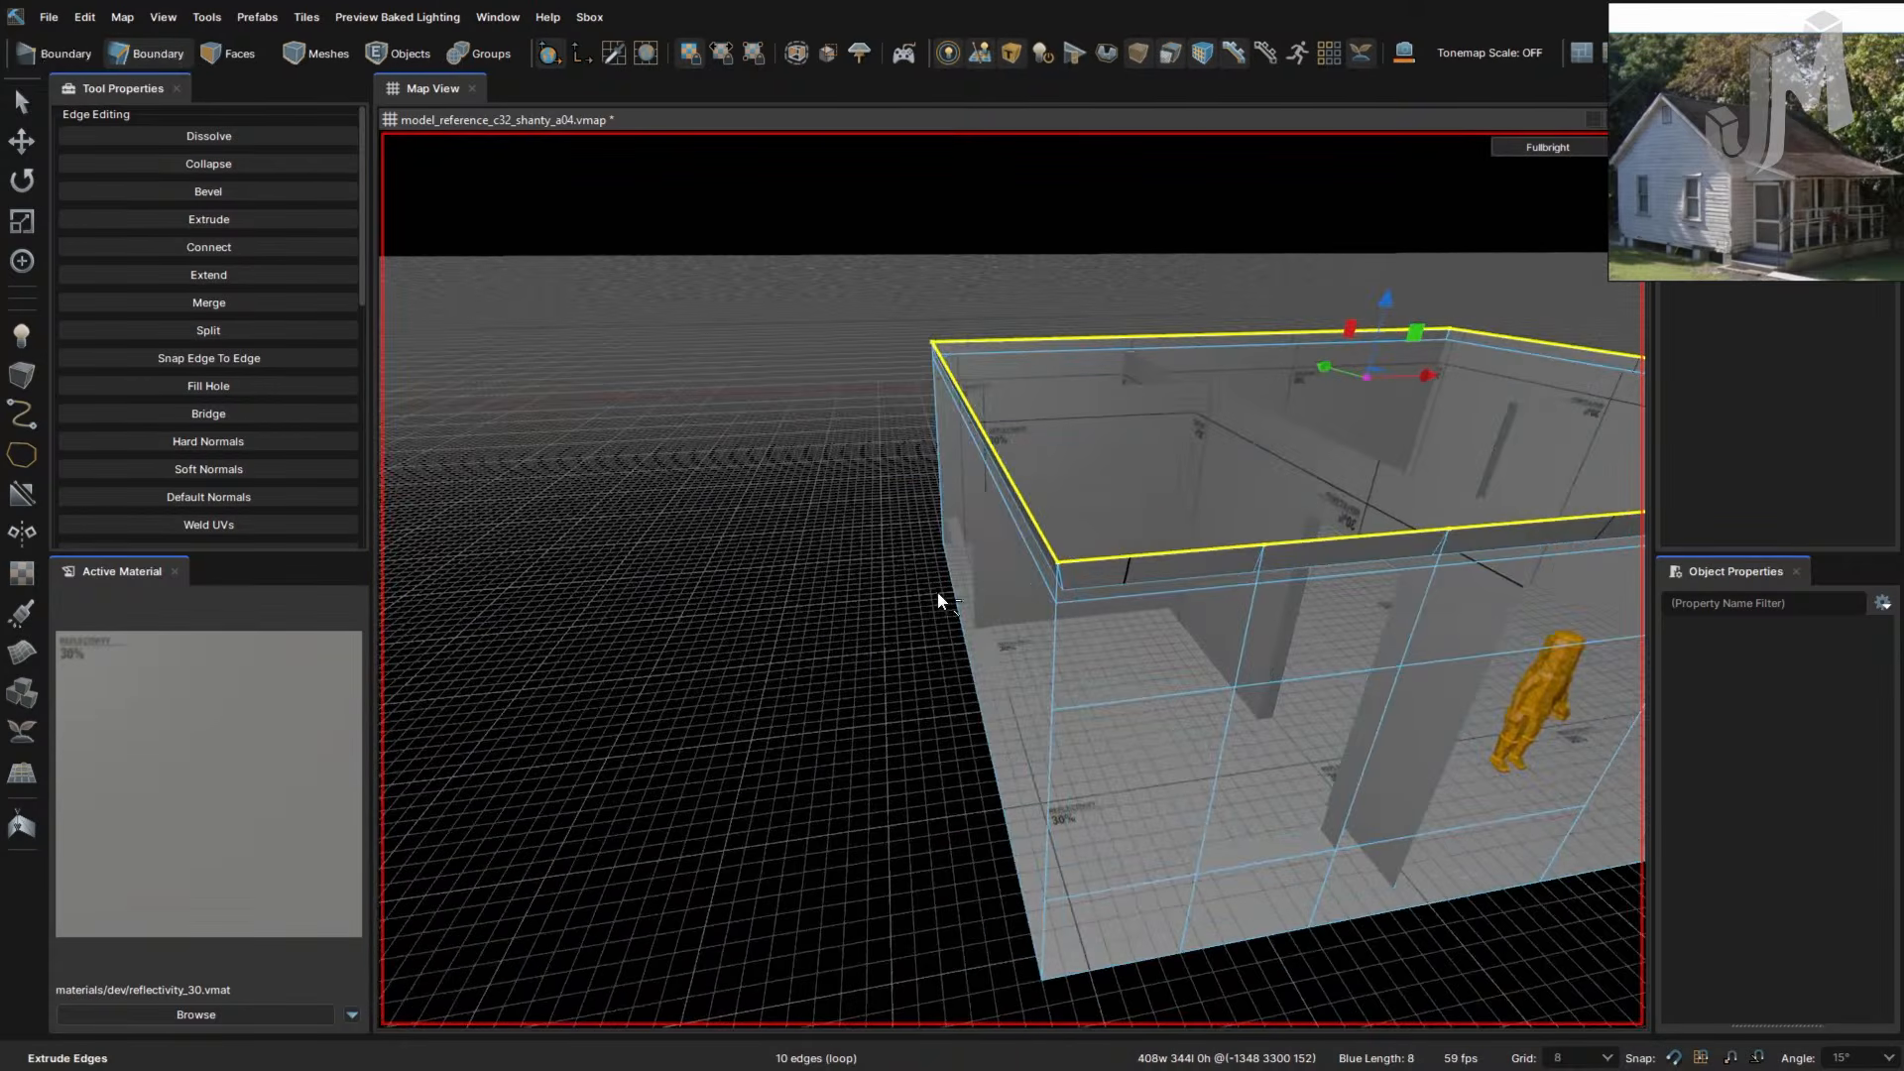
{"action": "key", "text": "ctrl+z"}
{"action": "right_click_drag", "start_coordinate": [1037, 626], "coordinate": [1081, 652]}
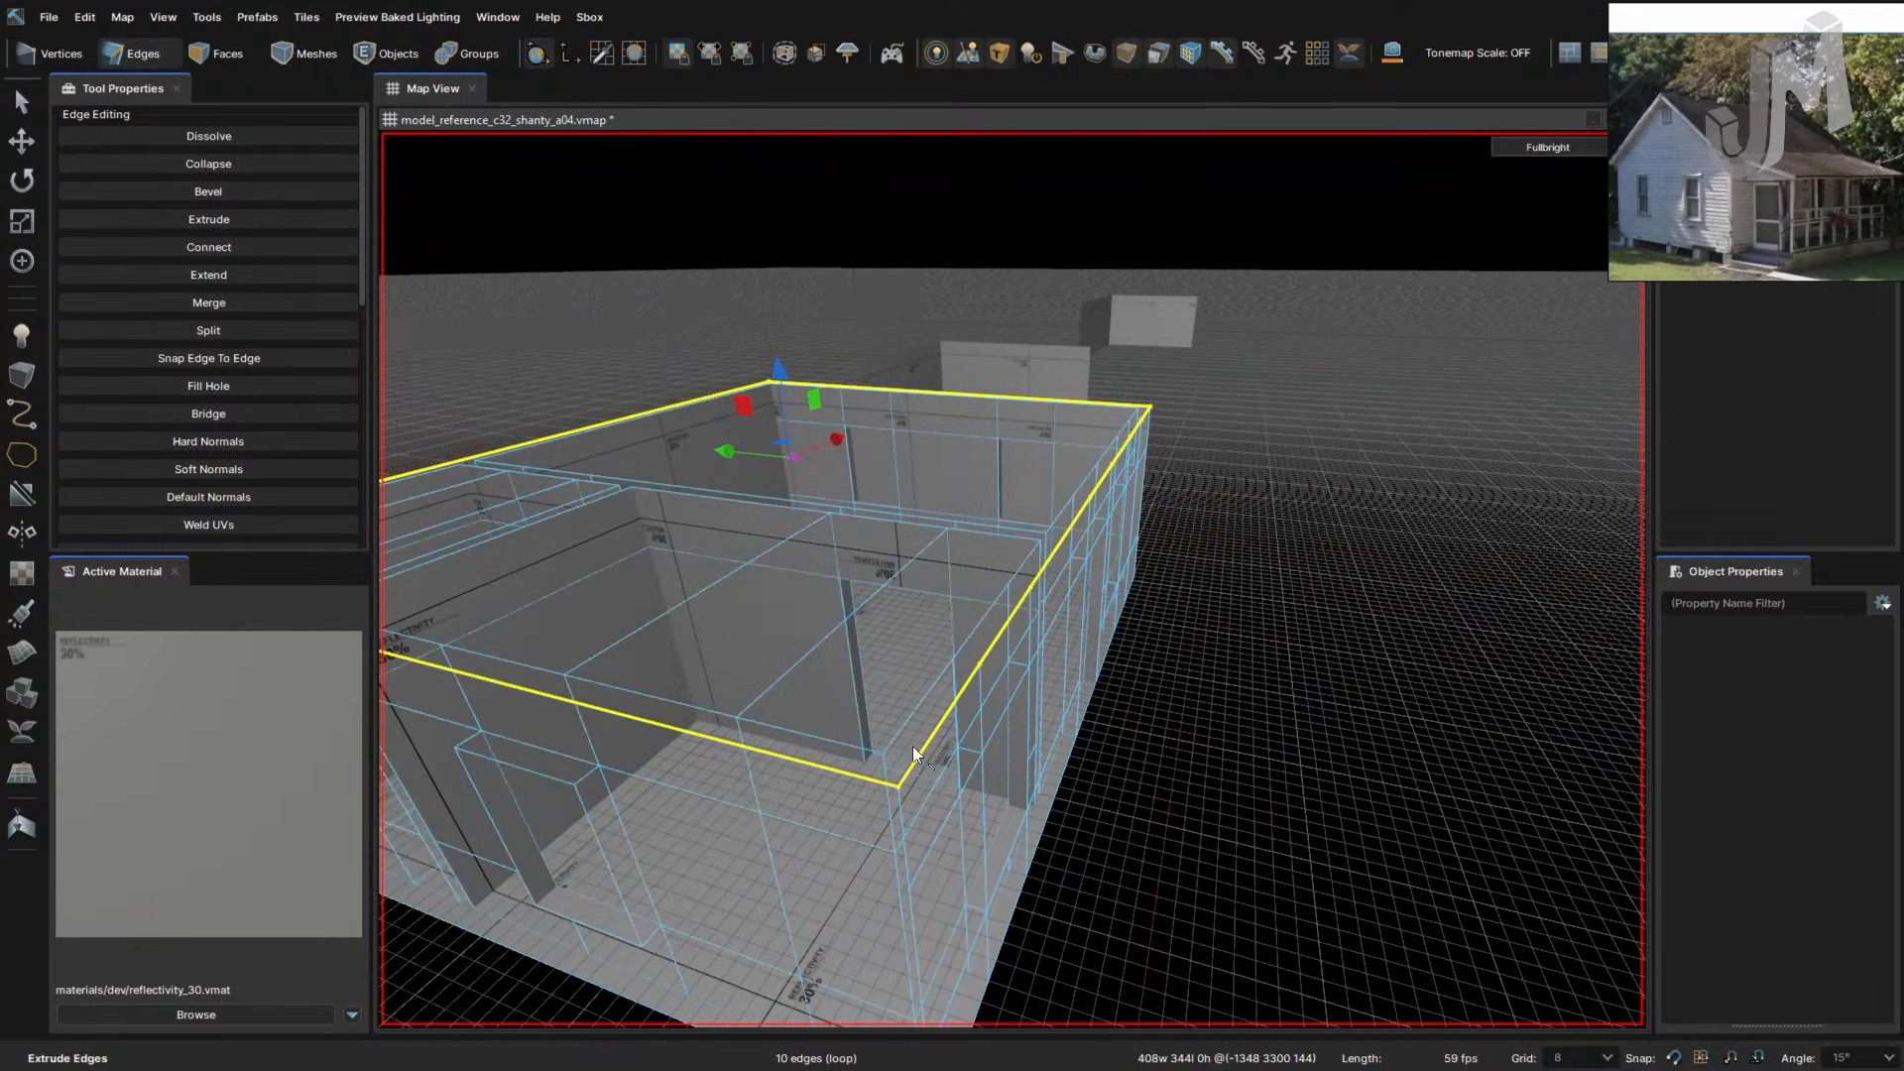
{"action": "left_click_drag", "start_coordinate": [793, 456], "coordinate": [791, 428]}
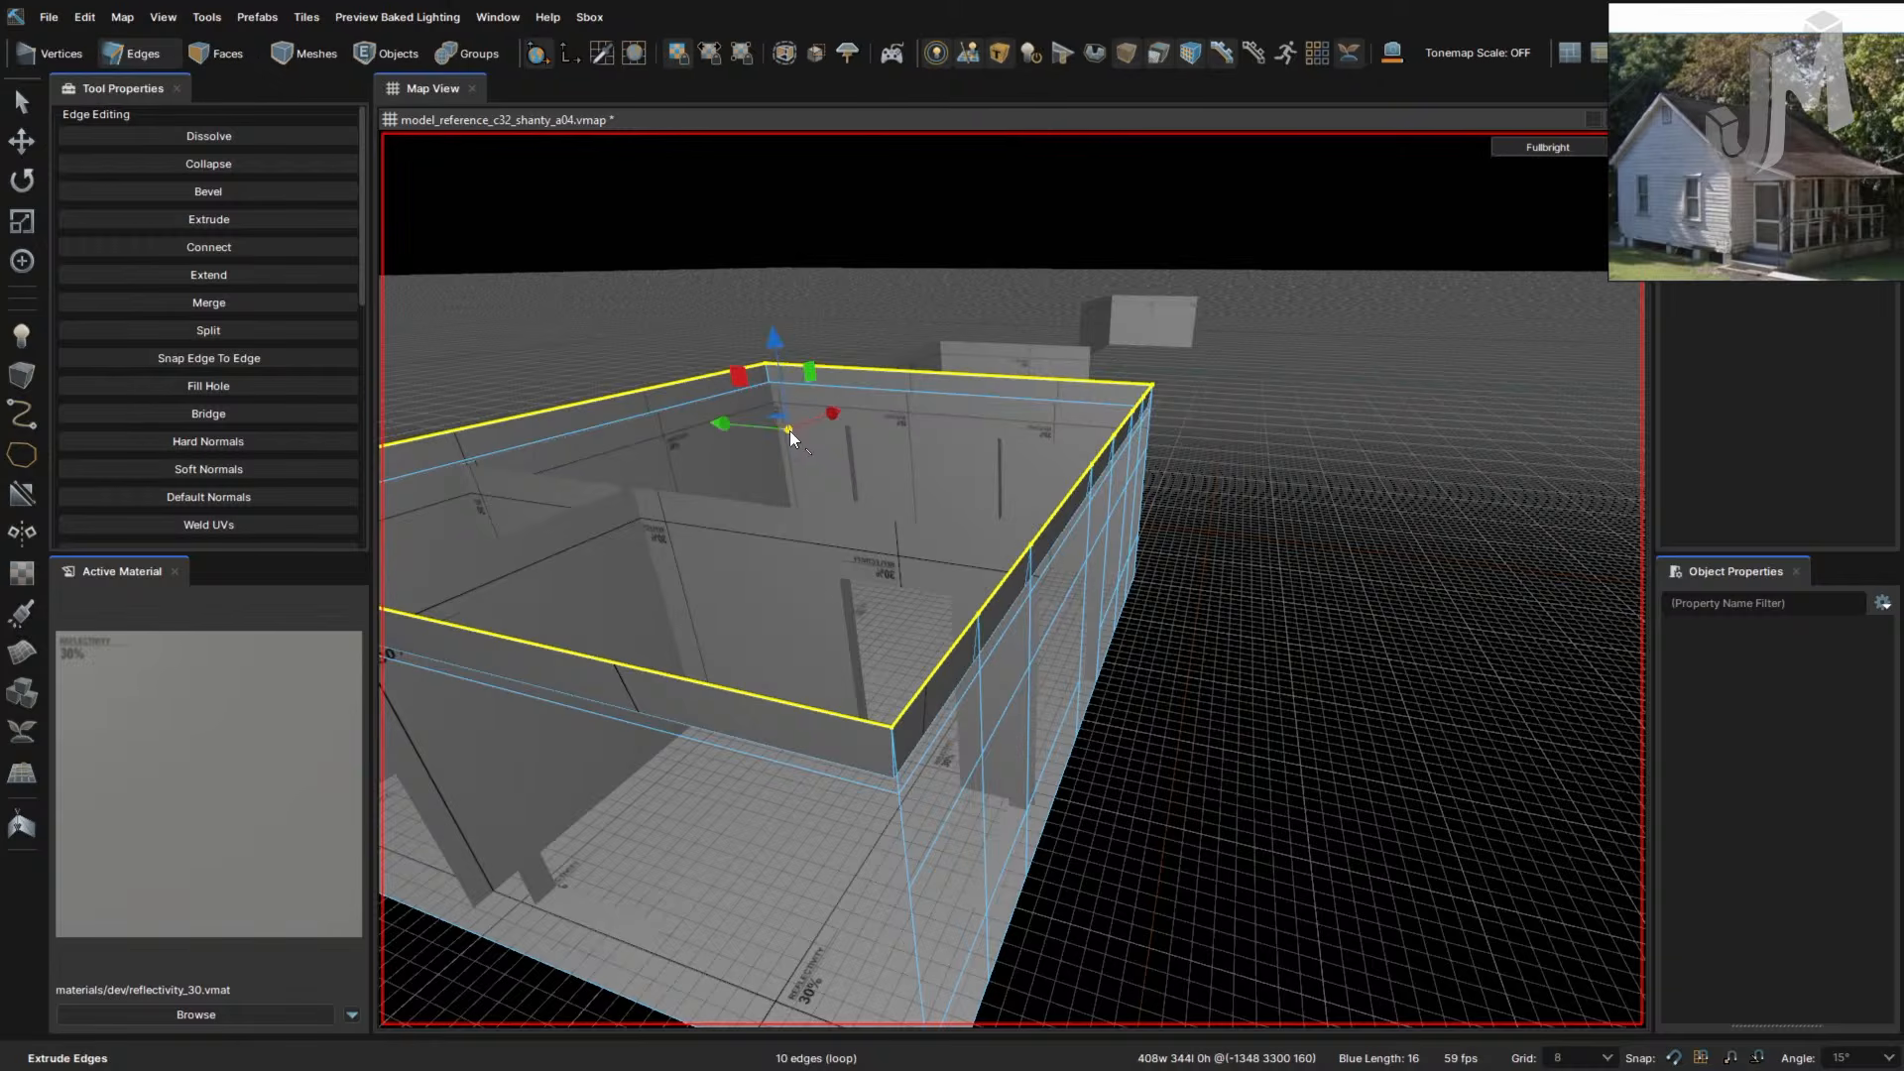
{"action": "right_click_drag", "start_coordinate": [1024, 770], "coordinate": [1085, 736]}
- Flip the normals of the 22-face house shell mesh so its walls face outward
{"action": "key", "text": "3"}
{"action": "left_click", "coordinate": [1111, 640]}
{"action": "right_click_drag", "start_coordinate": [1138, 663], "coordinate": [1136, 663]}
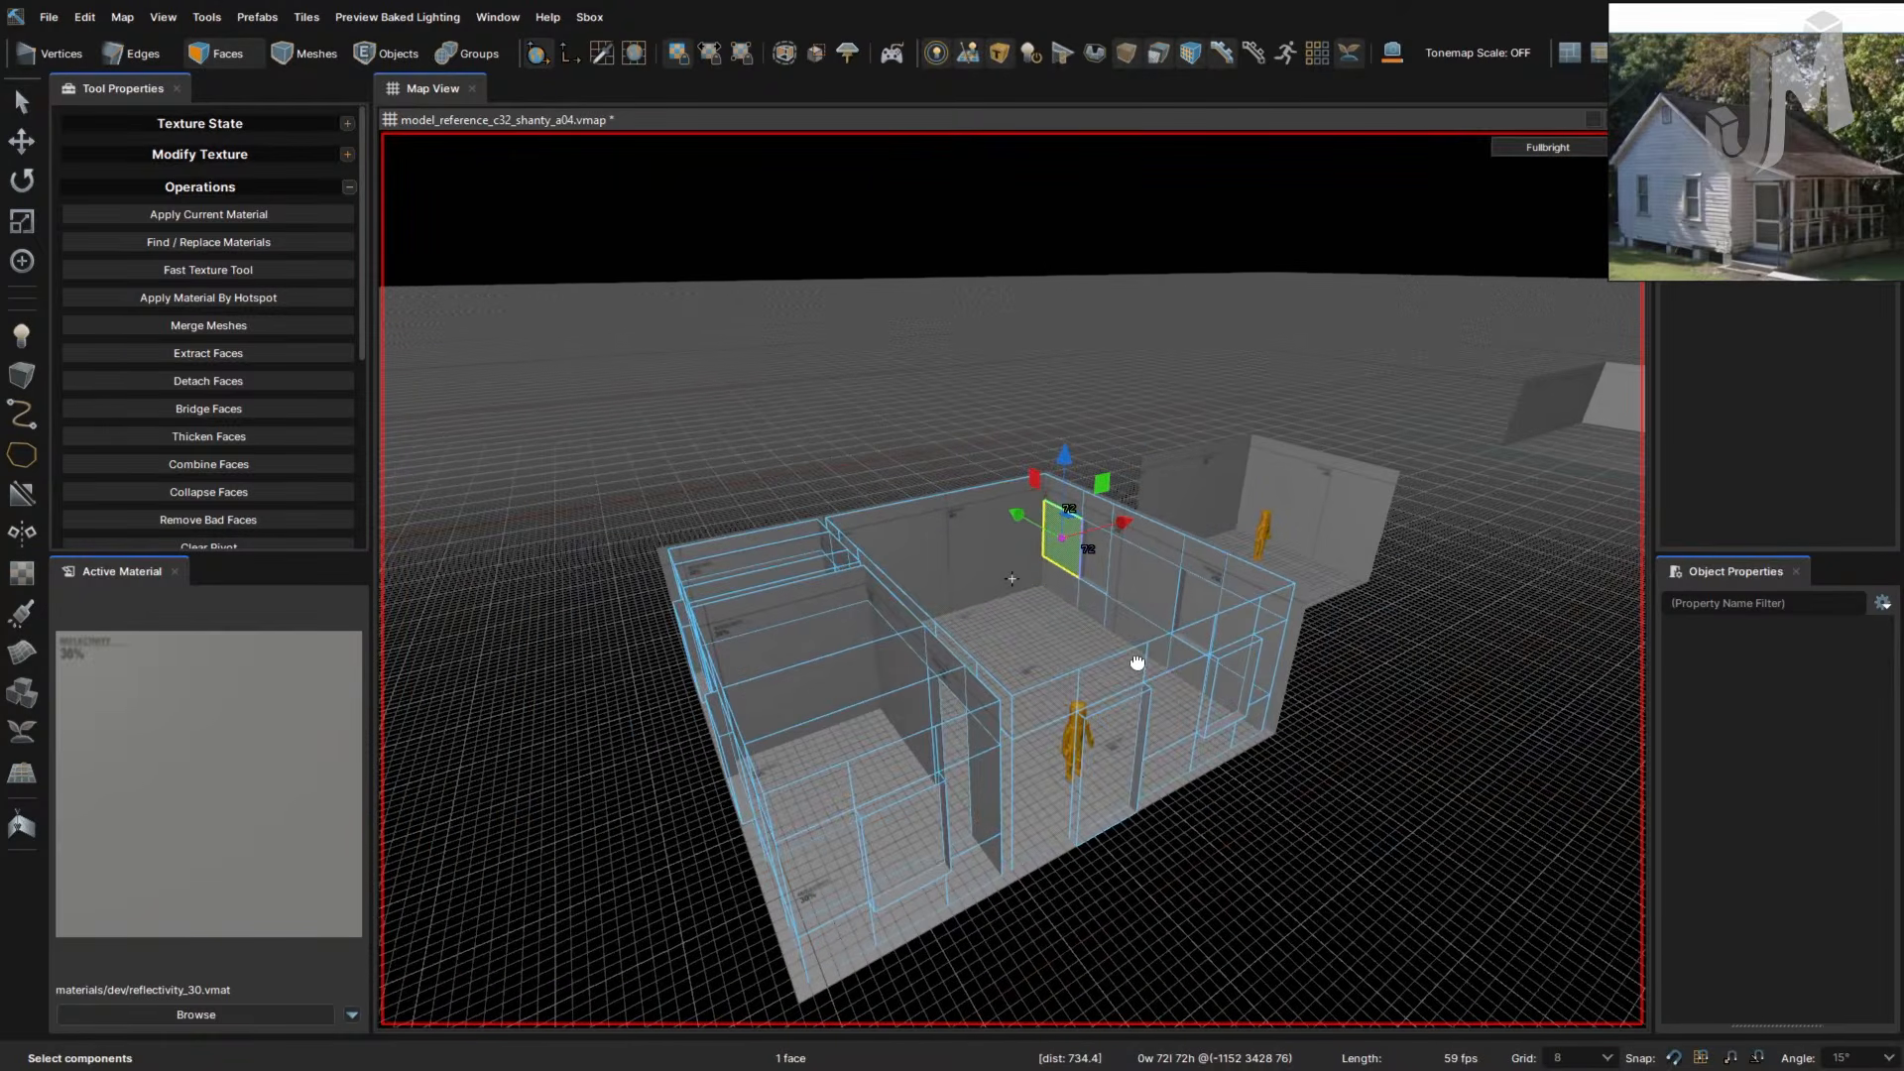
{"action": "right_click_drag", "start_coordinate": [1171, 817], "coordinate": [1135, 784]}
{"action": "key", "text": "4"}
{"action": "key", "text": "f"}
{"action": "key", "text": "f"}
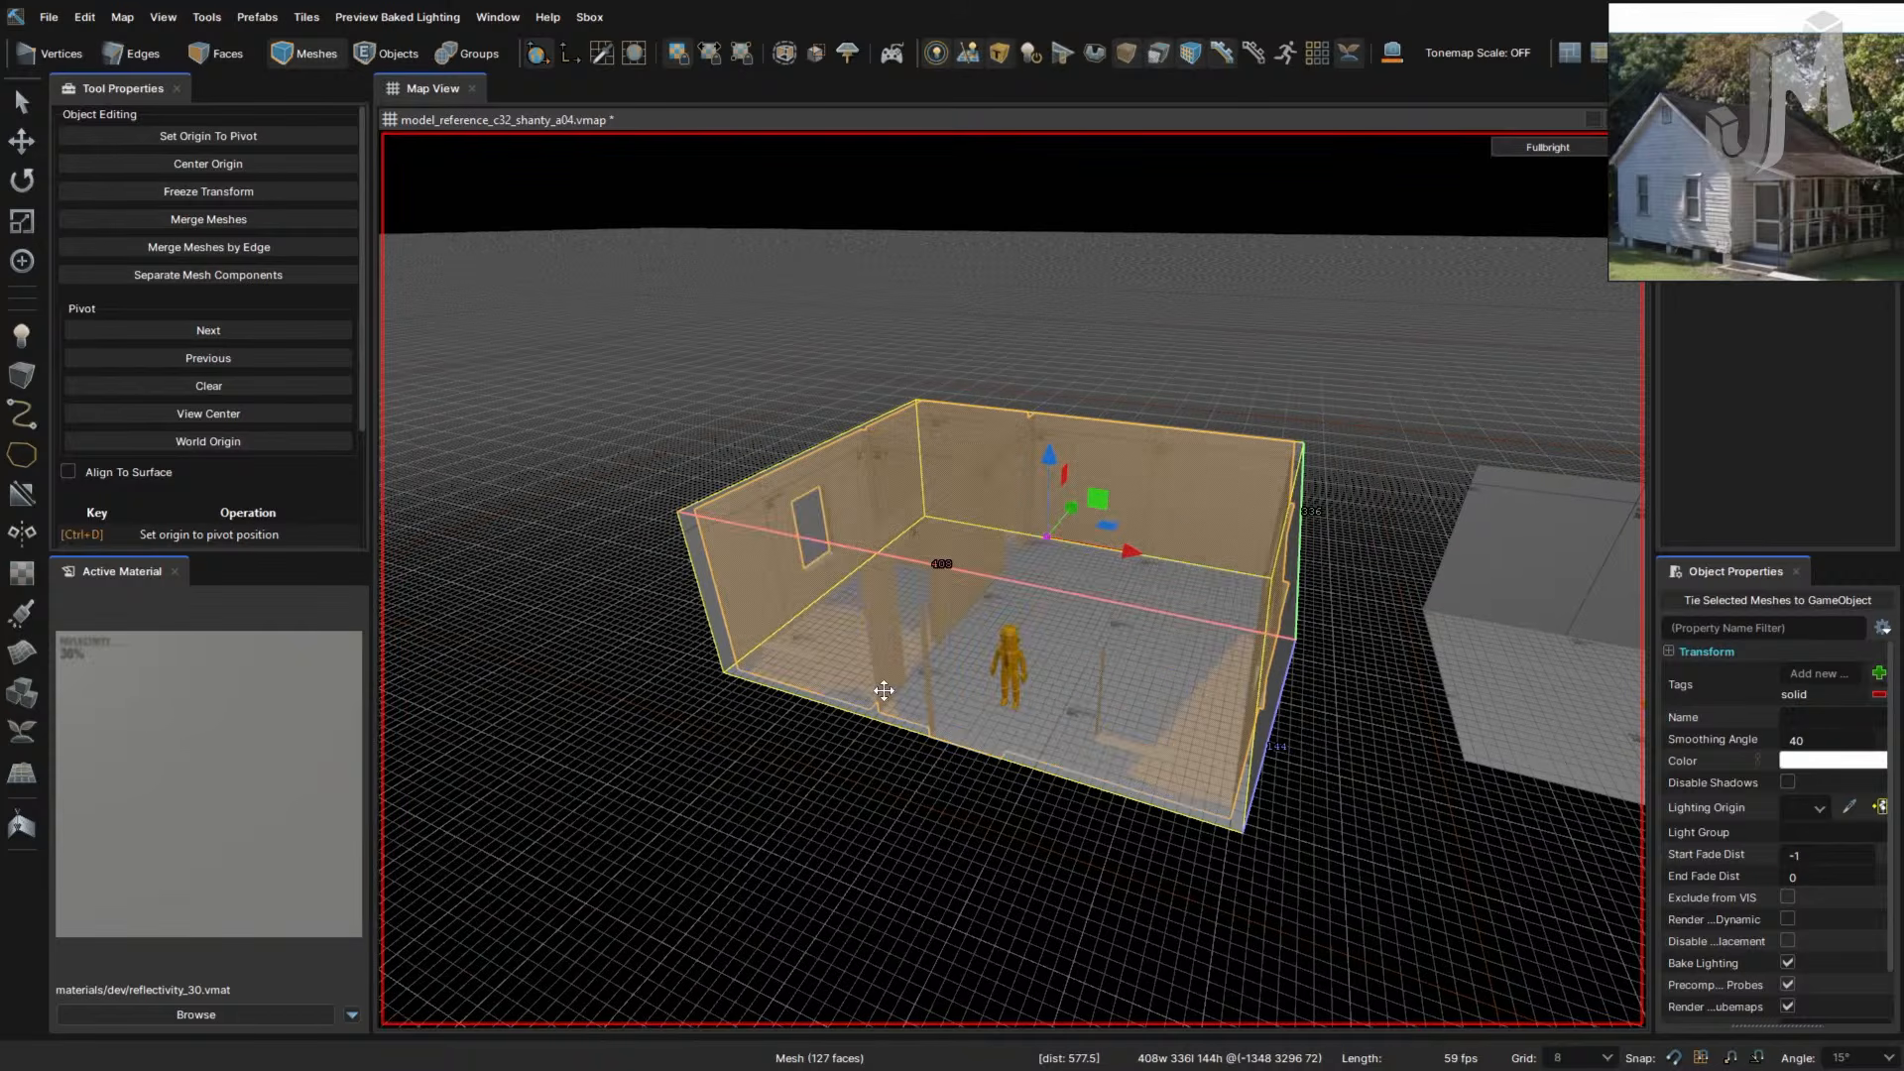
{"action": "left_click", "coordinate": [709, 607]}
{"action": "key", "text": "f"}
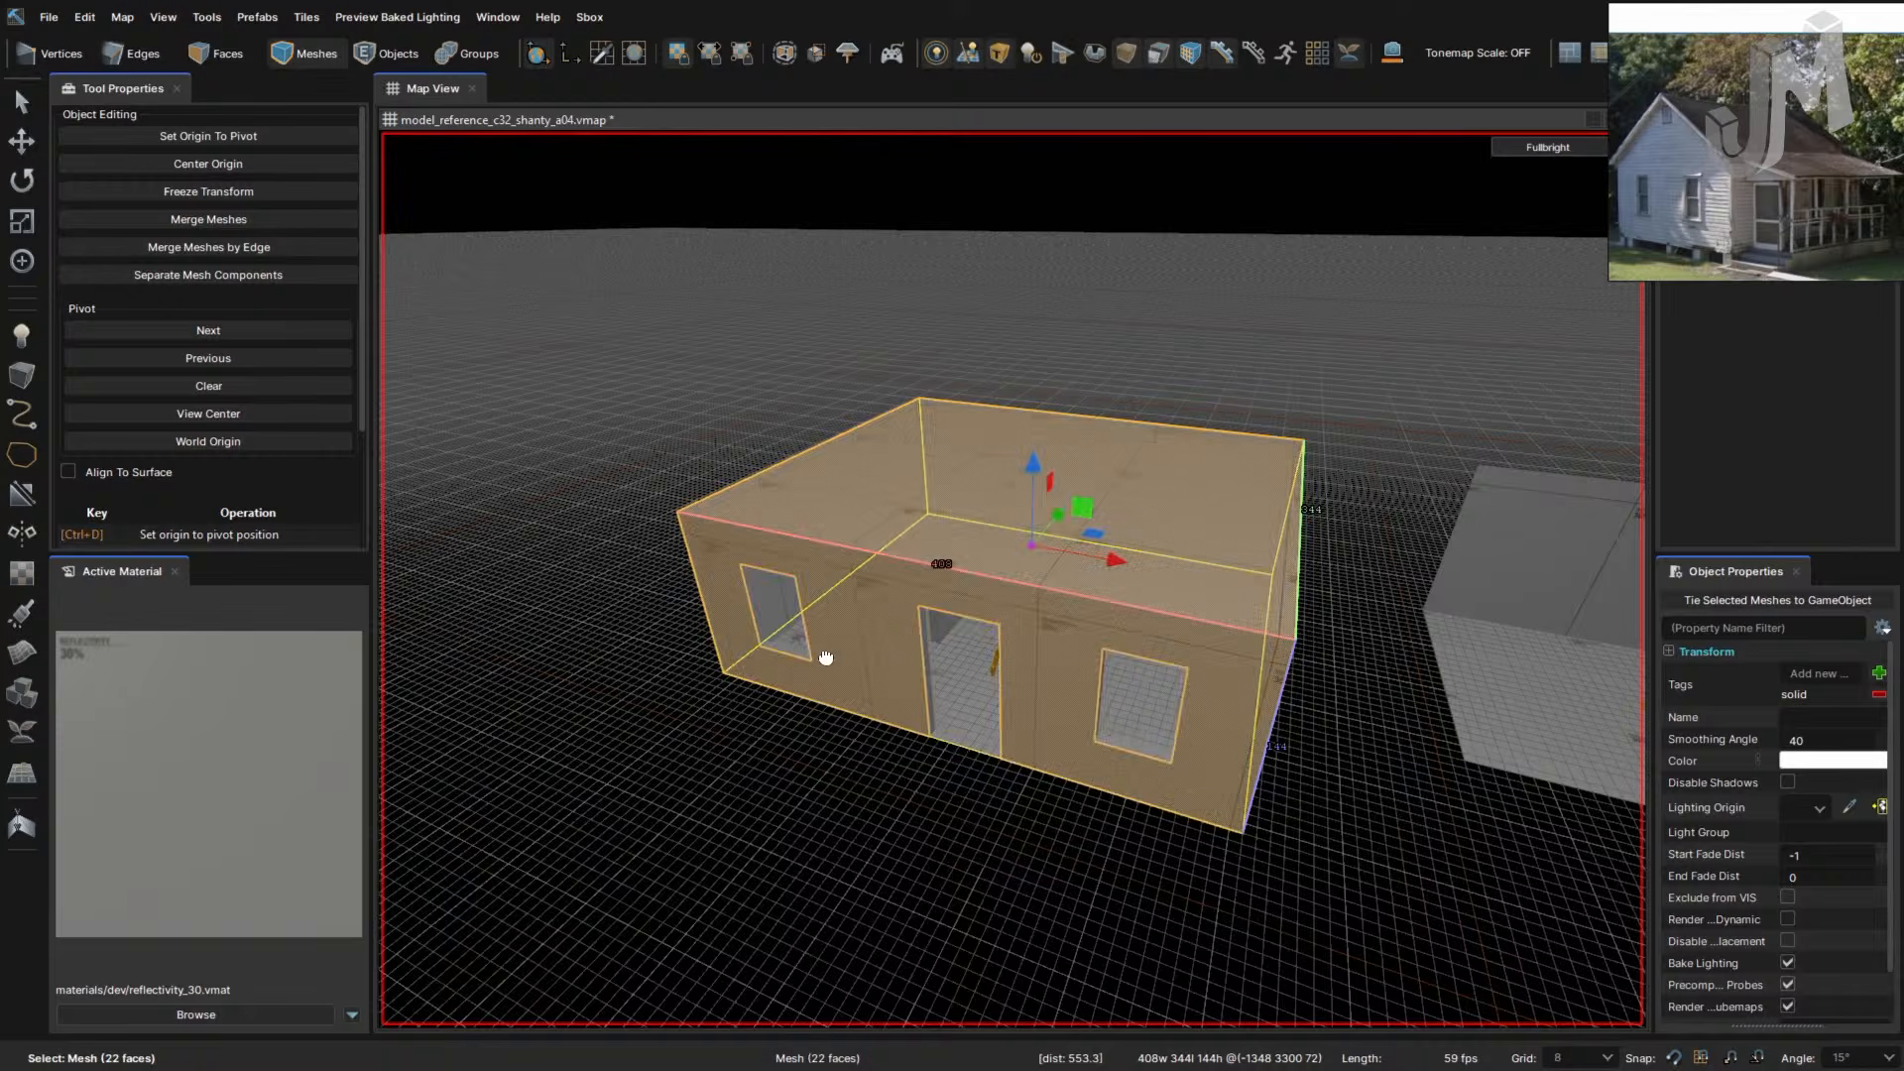
{"action": "key", "text": "w"}
{"action": "right_click_drag", "start_coordinate": [821, 659], "coordinate": [819, 658]}
{"action": "key", "text": "s"}
{"action": "key", "text": "a"}
{"action": "key", "text": "d"}
{"action": "right_click_drag", "start_coordinate": [1061, 625], "coordinate": [1062, 622]}
{"action": "key", "text": "2"}
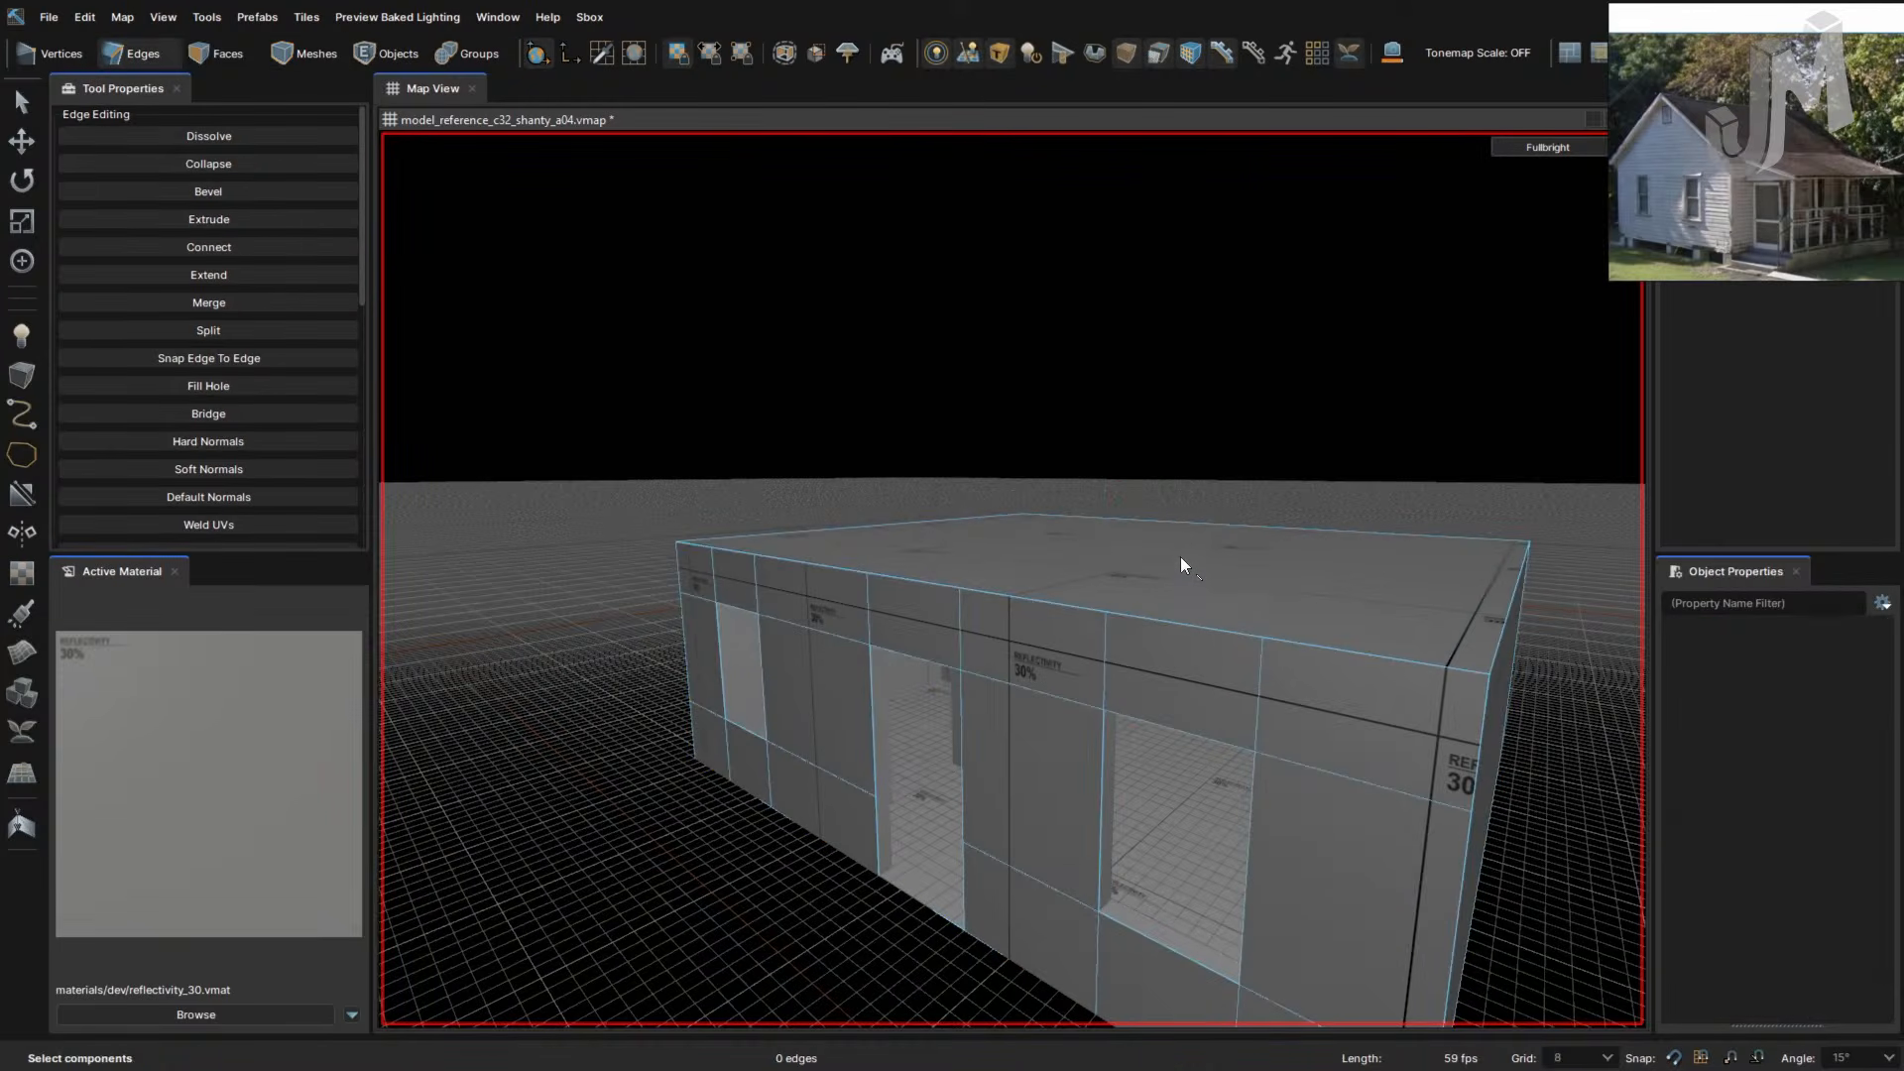
- Extrude the house's top face up 8 units
{"action": "key", "text": "3"}
{"action": "left_click", "coordinate": [1184, 563]}
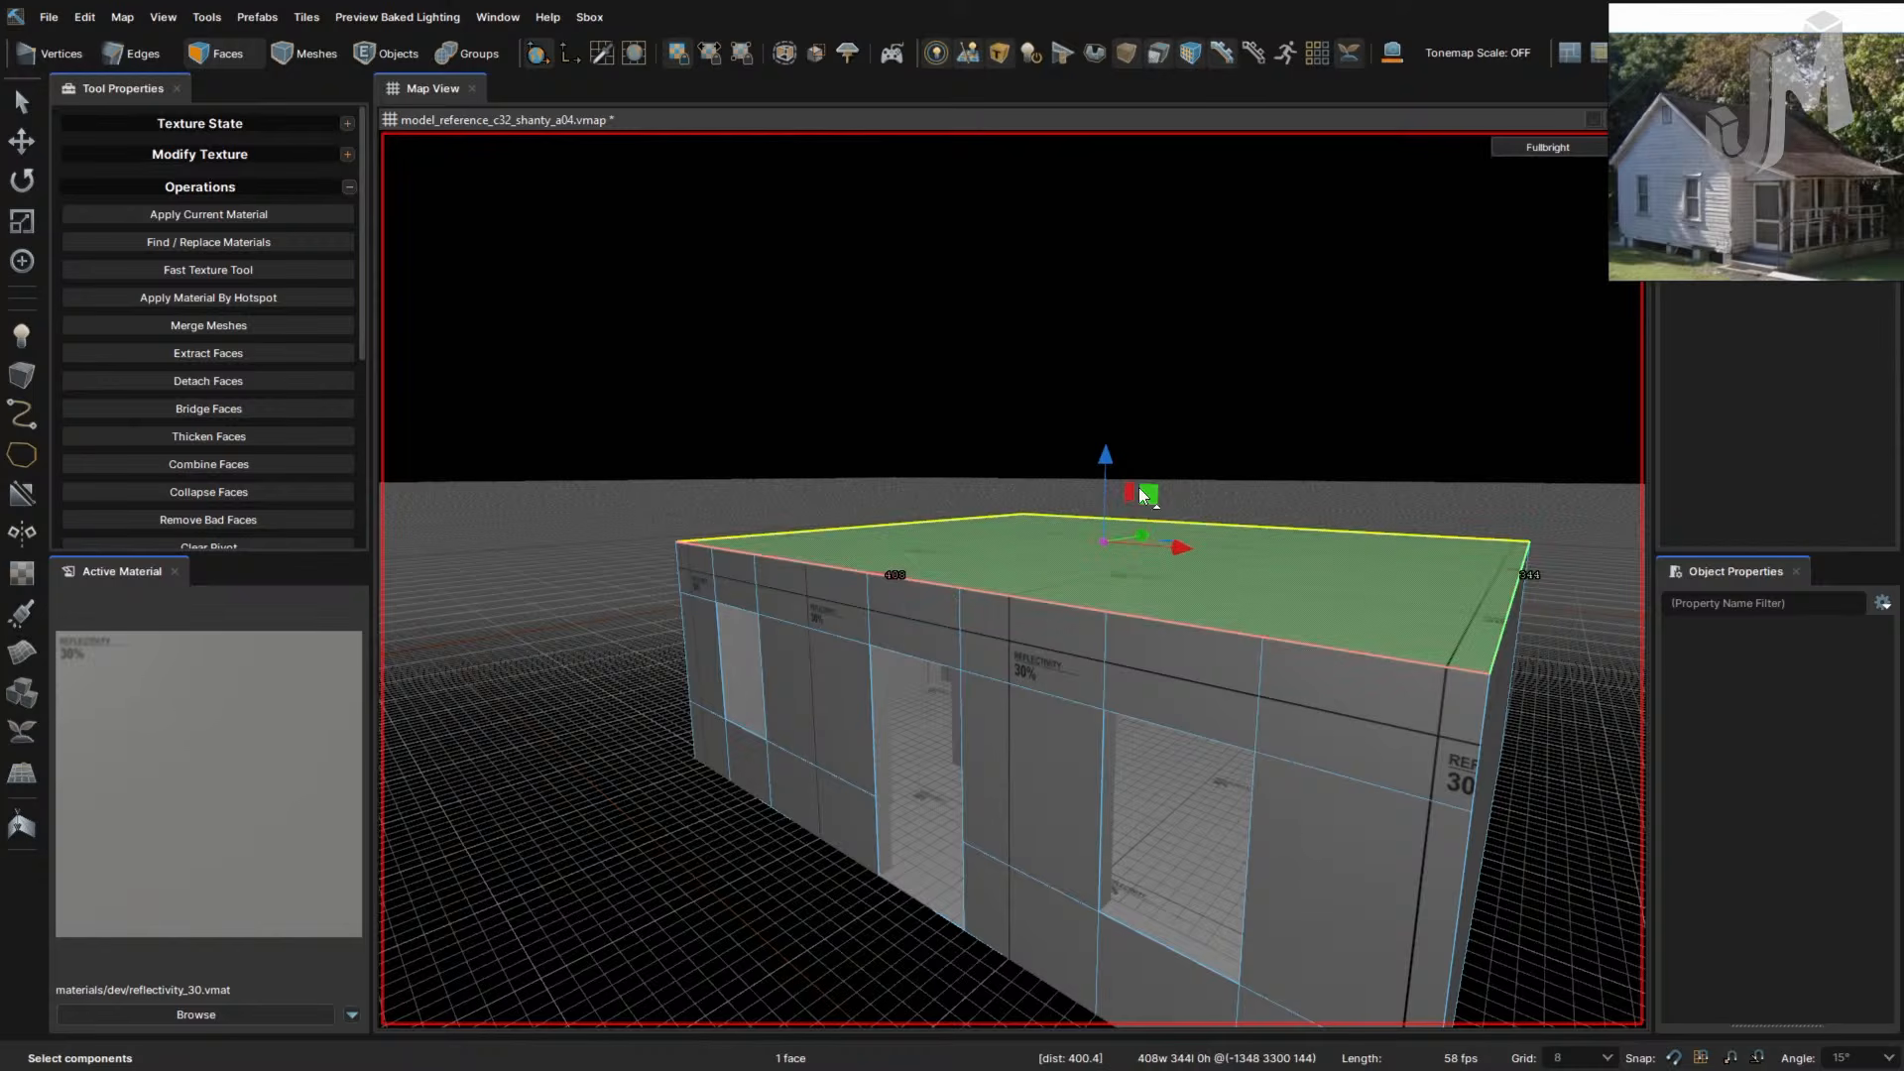
{"action": "left_click_drag", "start_coordinate": [1108, 461], "coordinate": [1107, 443], "text": "shift"}
{"action": "right_click_drag", "start_coordinate": [1160, 629], "coordinate": [1161, 627]}
{"action": "key", "text": "w"}
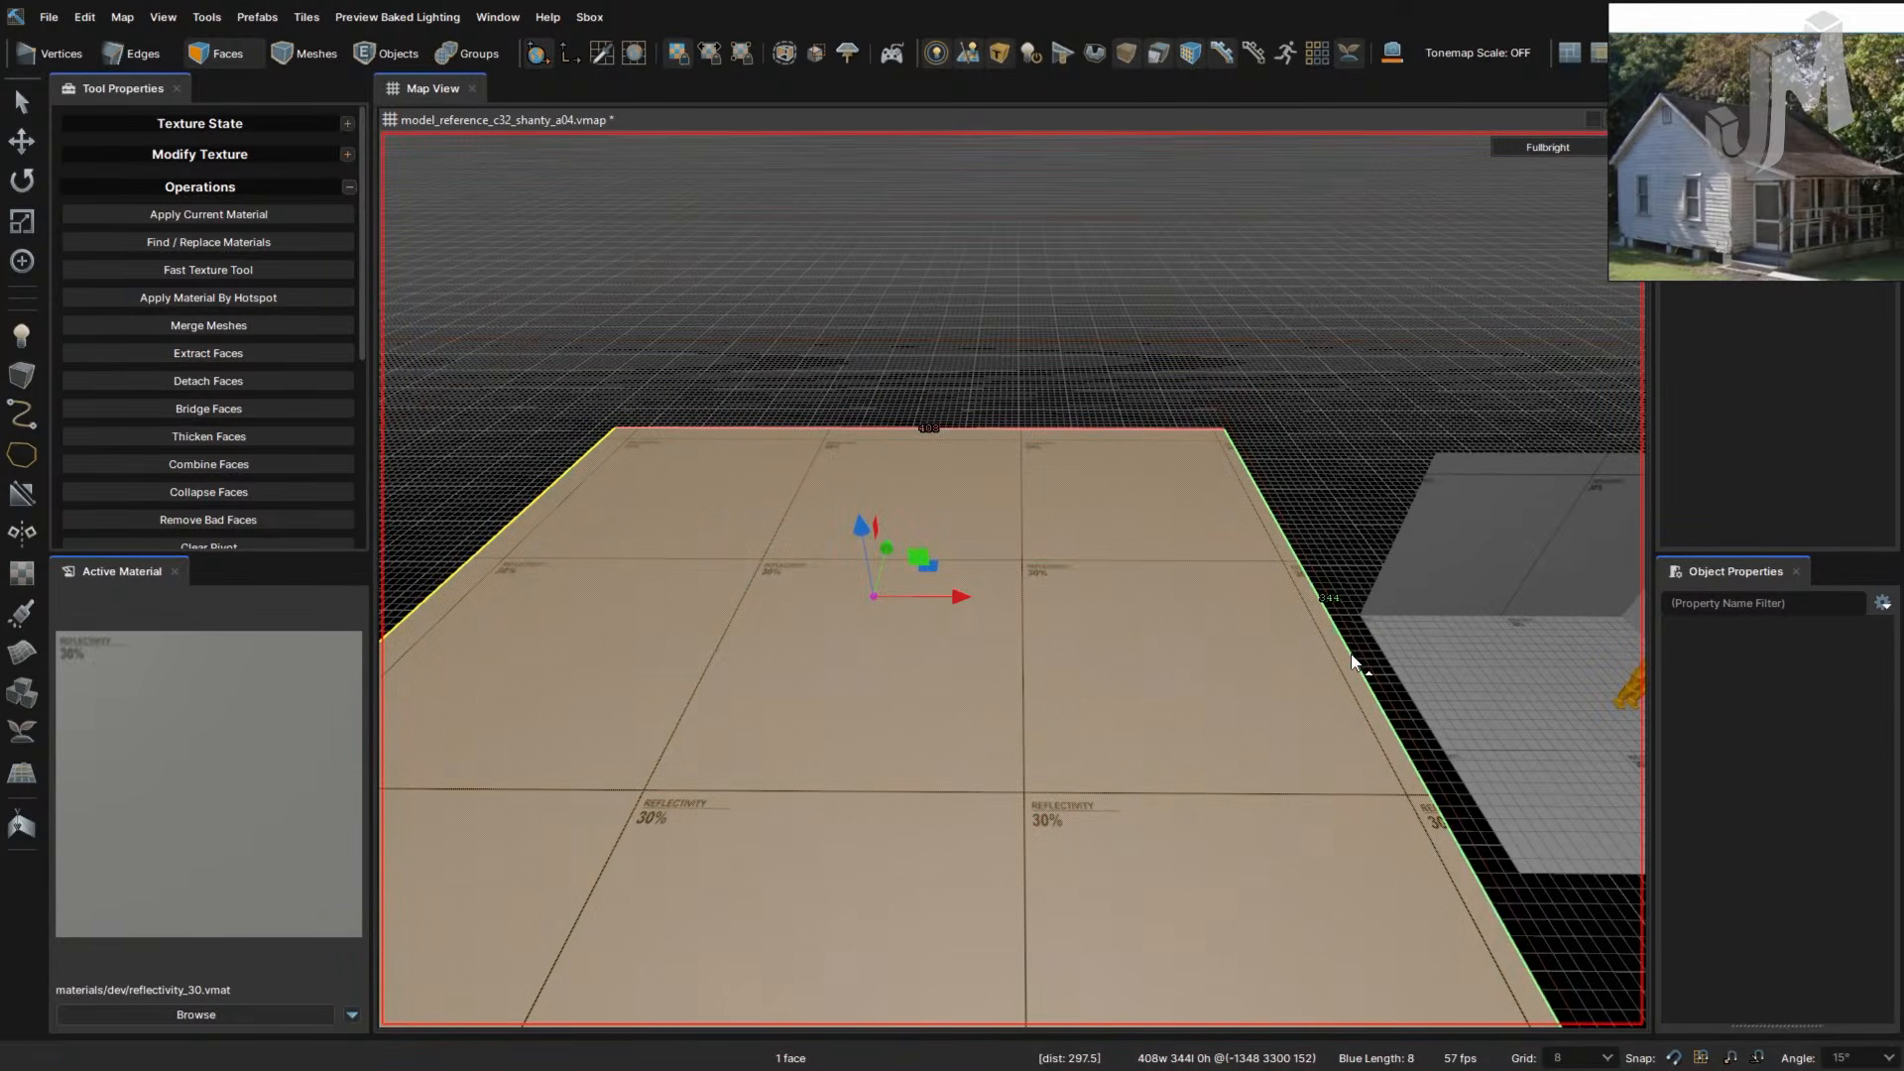
- Connect the top face's two opposite edges with a new ridge line
{"action": "left_click", "coordinate": [1352, 655]}
{"action": "key", "text": "2"}
{"action": "key", "text": "1"}
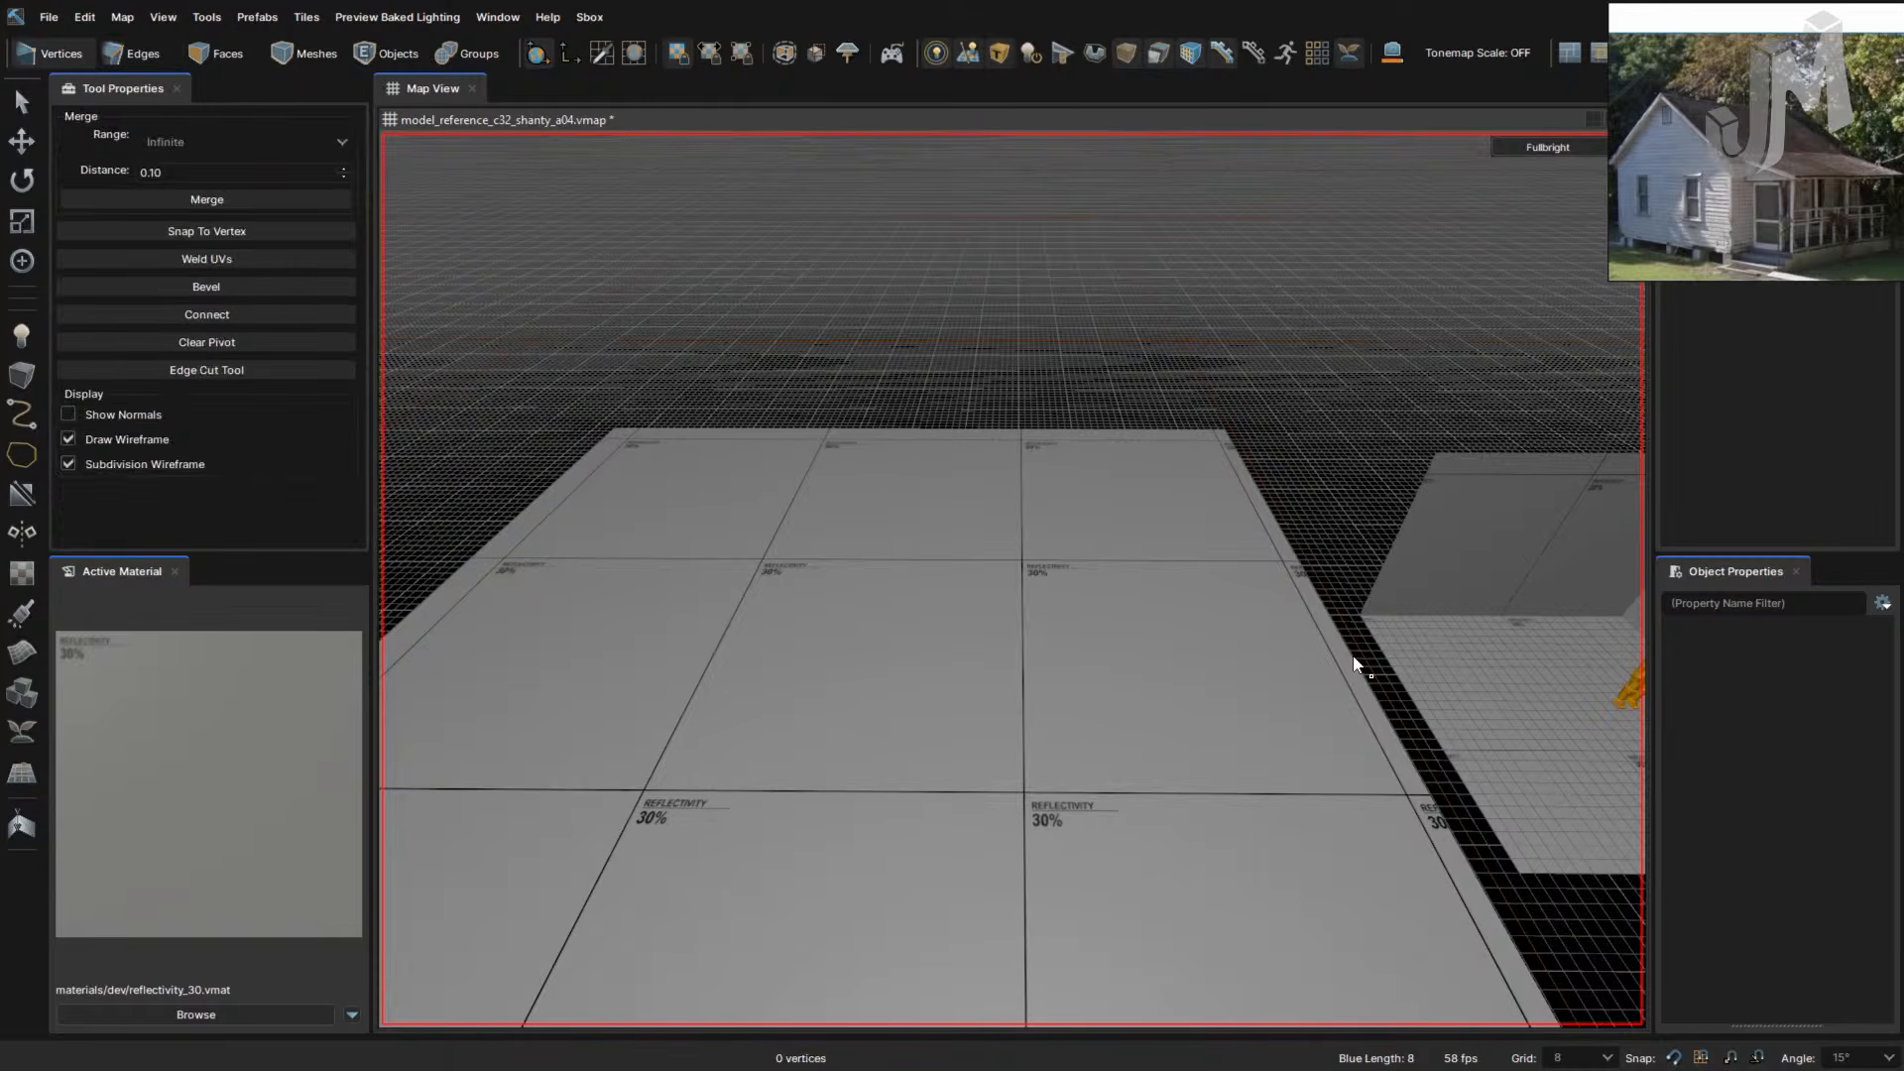
{"action": "key", "text": "3"}
{"action": "key", "text": "2"}
{"action": "left_click", "coordinate": [1355, 659]}
{"action": "right_click_drag", "start_coordinate": [969, 698], "coordinate": [962, 698]}
{"action": "left_click", "coordinate": [608, 593], "text": "shift"}
{"action": "key", "text": "alt+c"}
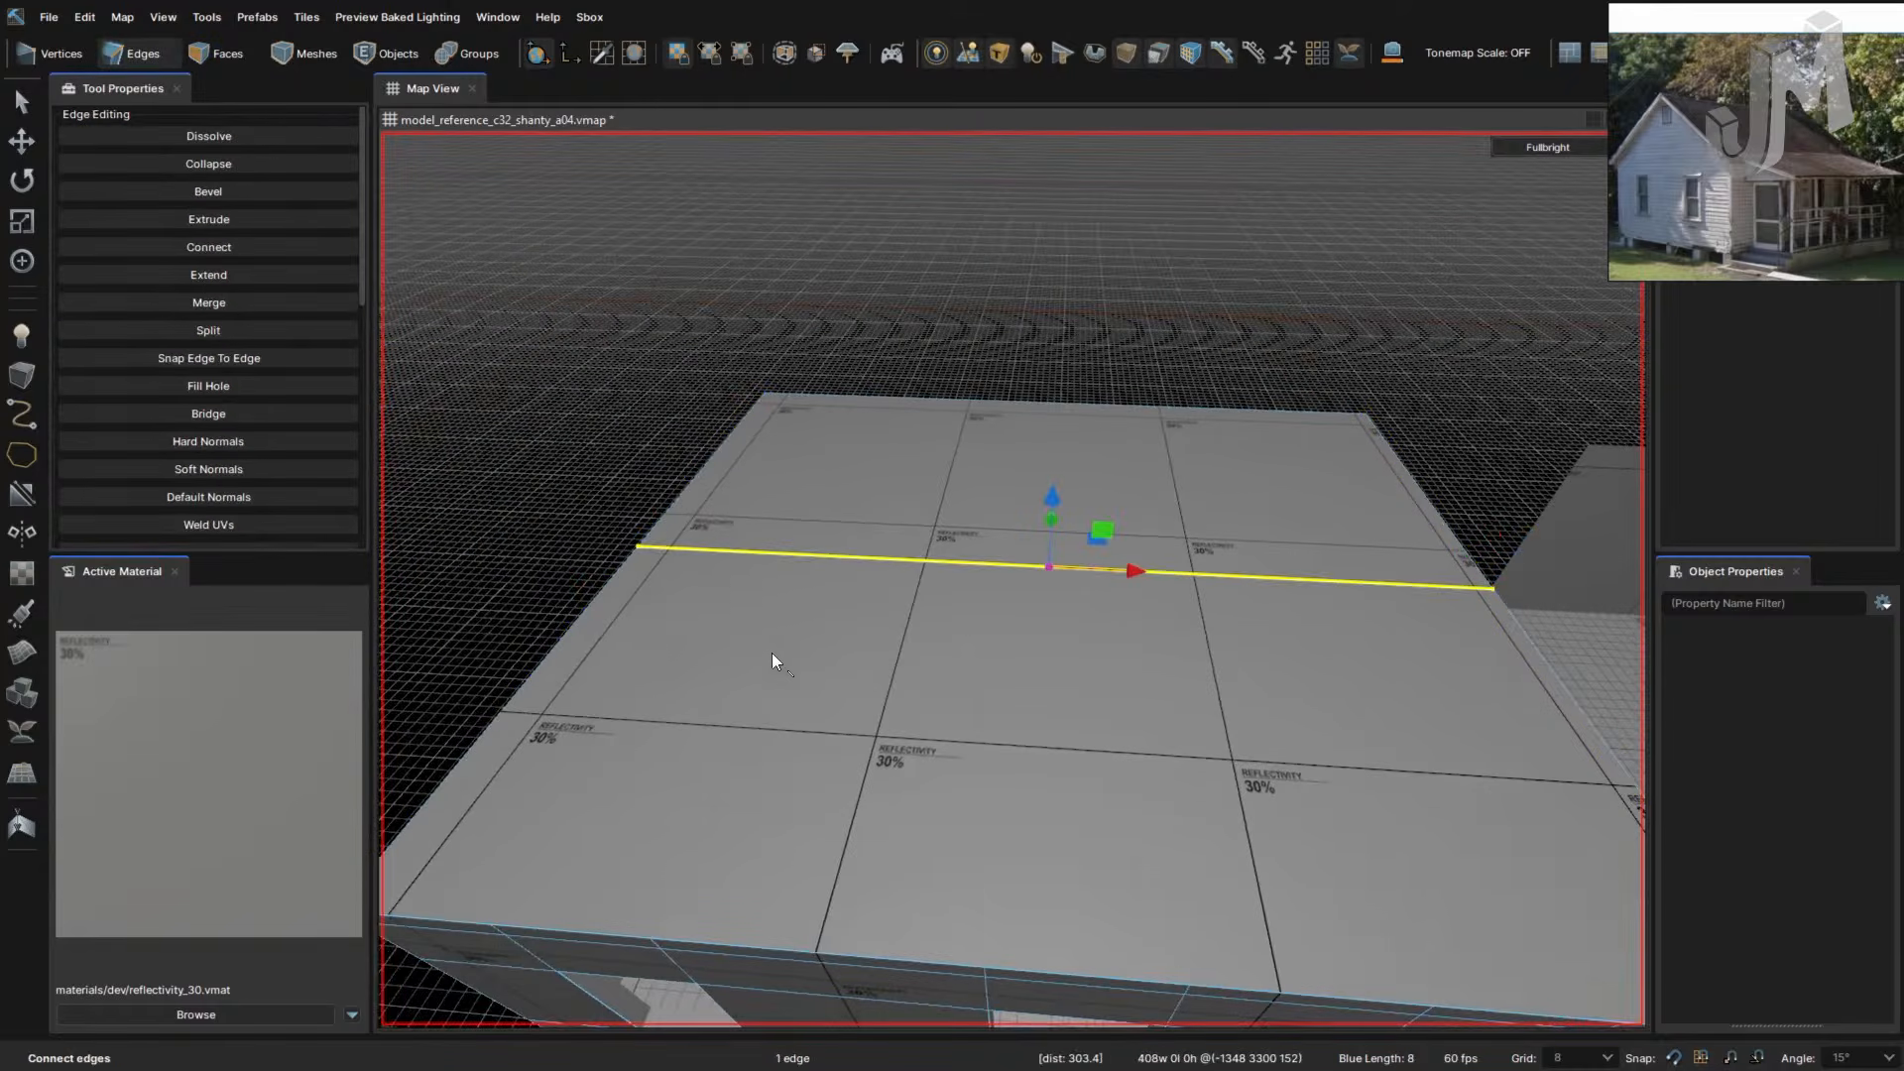
- Raise the ridge 96 units into a peak, then dissolve it to flatten the roof
{"action": "right_click_drag", "start_coordinate": [1012, 746], "coordinate": [1007, 744]}
{"action": "left_click_drag", "start_coordinate": [962, 609], "coordinate": [972, 535]}
{"action": "right_click_drag", "start_coordinate": [972, 527], "coordinate": [872, 609]}
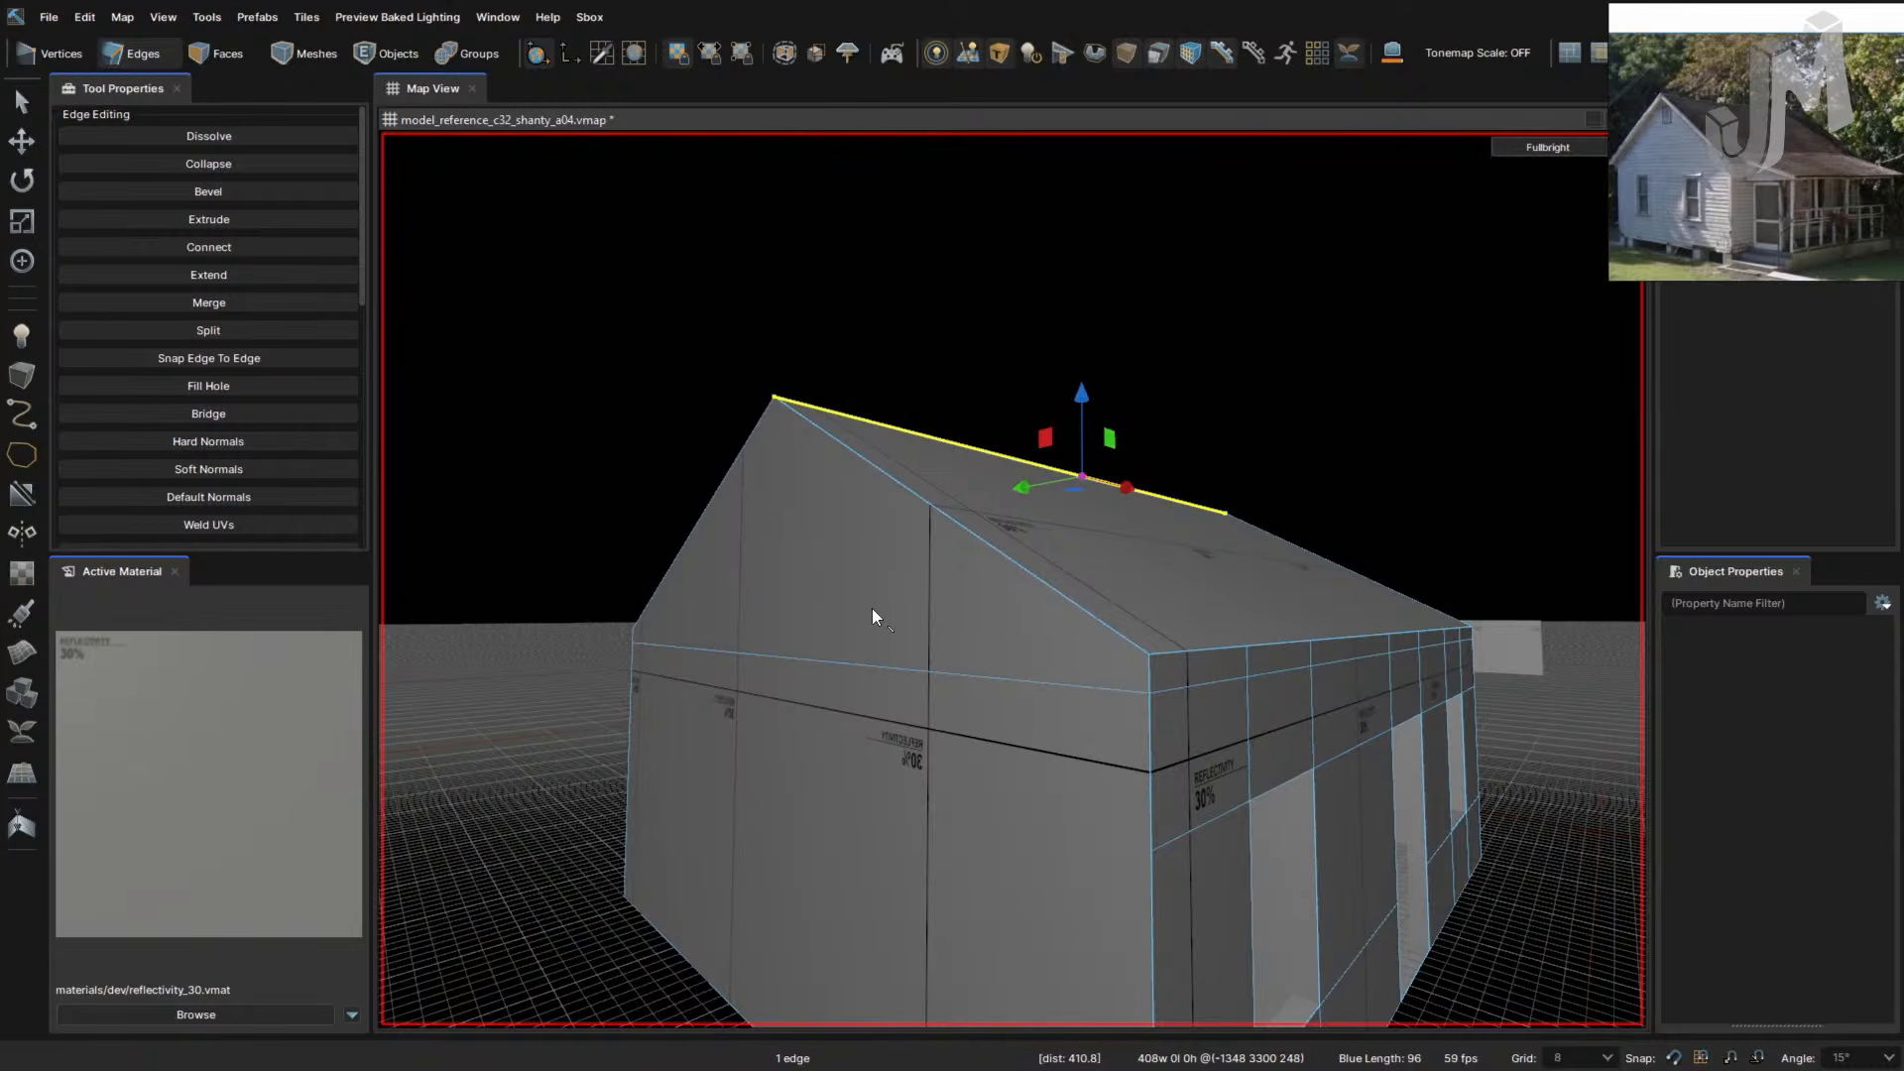
{"action": "right_click_drag", "start_coordinate": [876, 640], "coordinate": [956, 692]}
{"action": "key", "text": "BackSpace"}
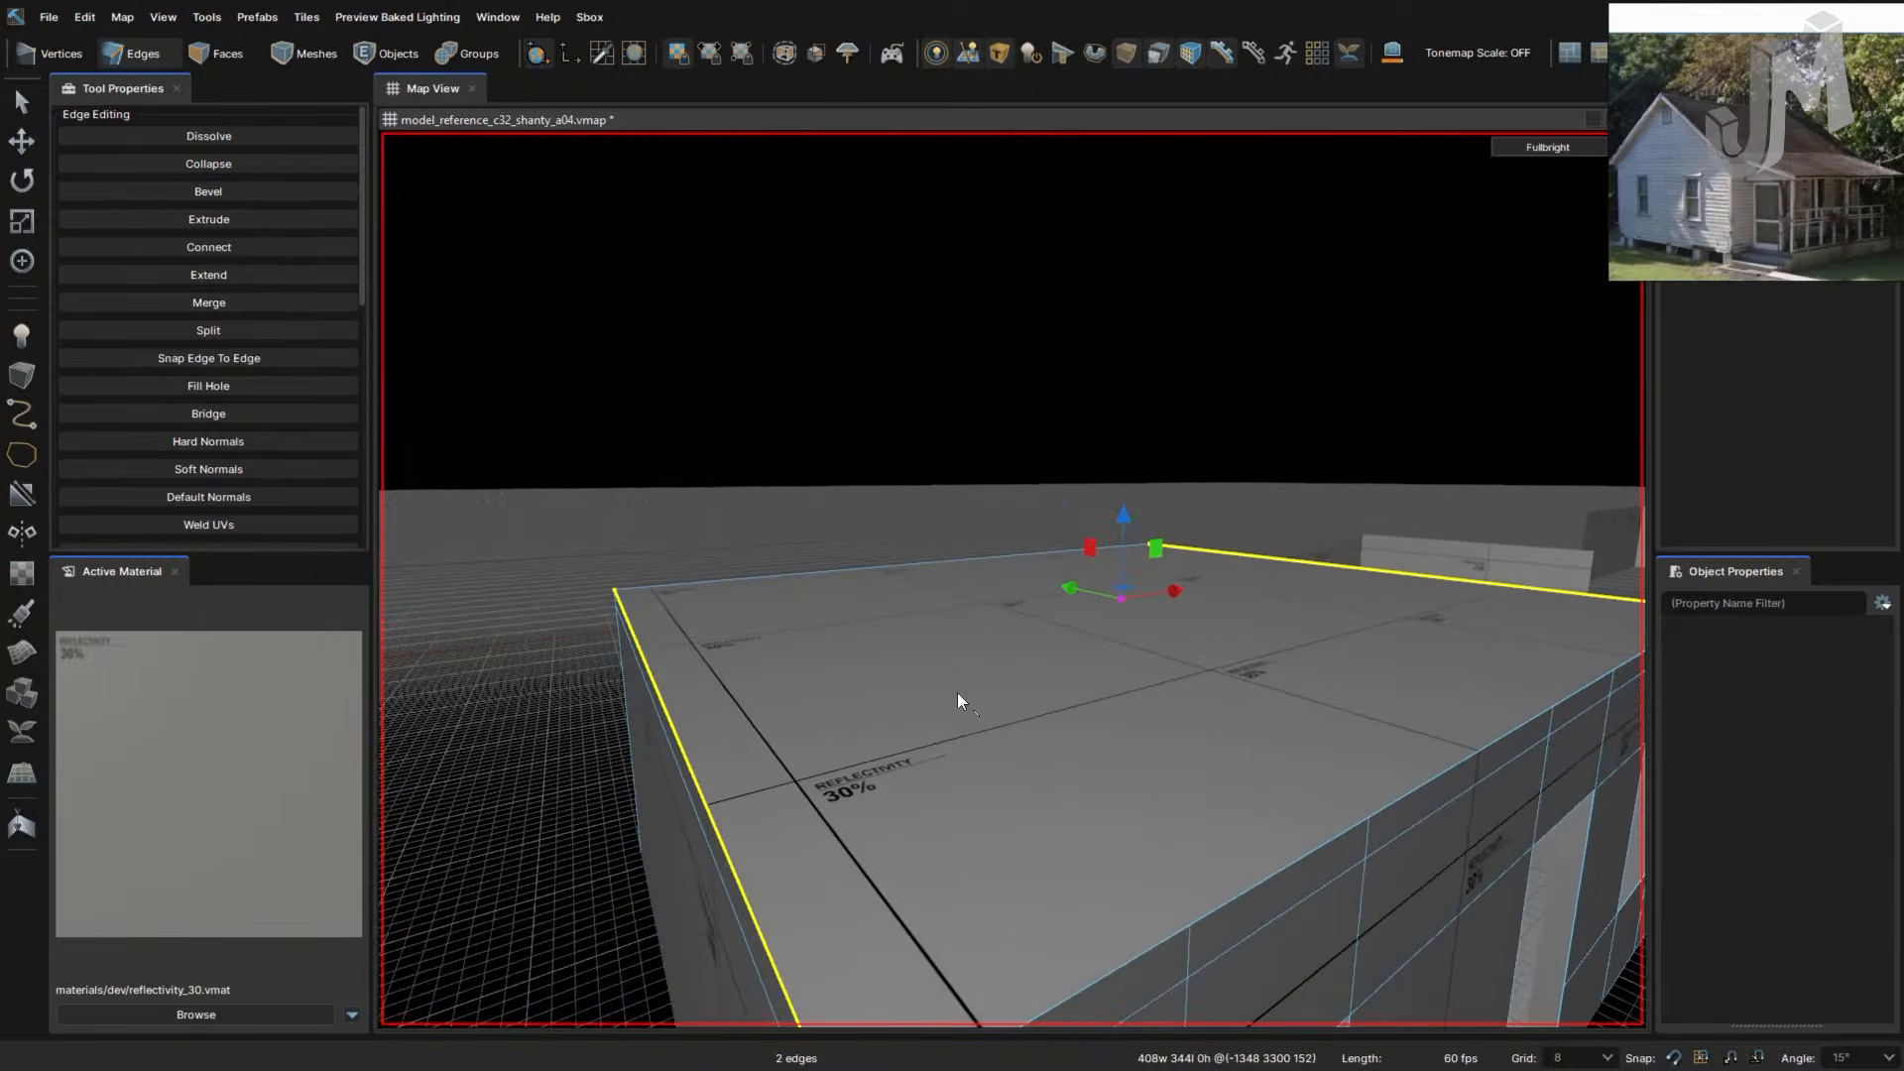
- Extrude the flat roof top face upward by 8 units
{"action": "key", "text": "3"}
{"action": "left_click", "coordinate": [1044, 699]}
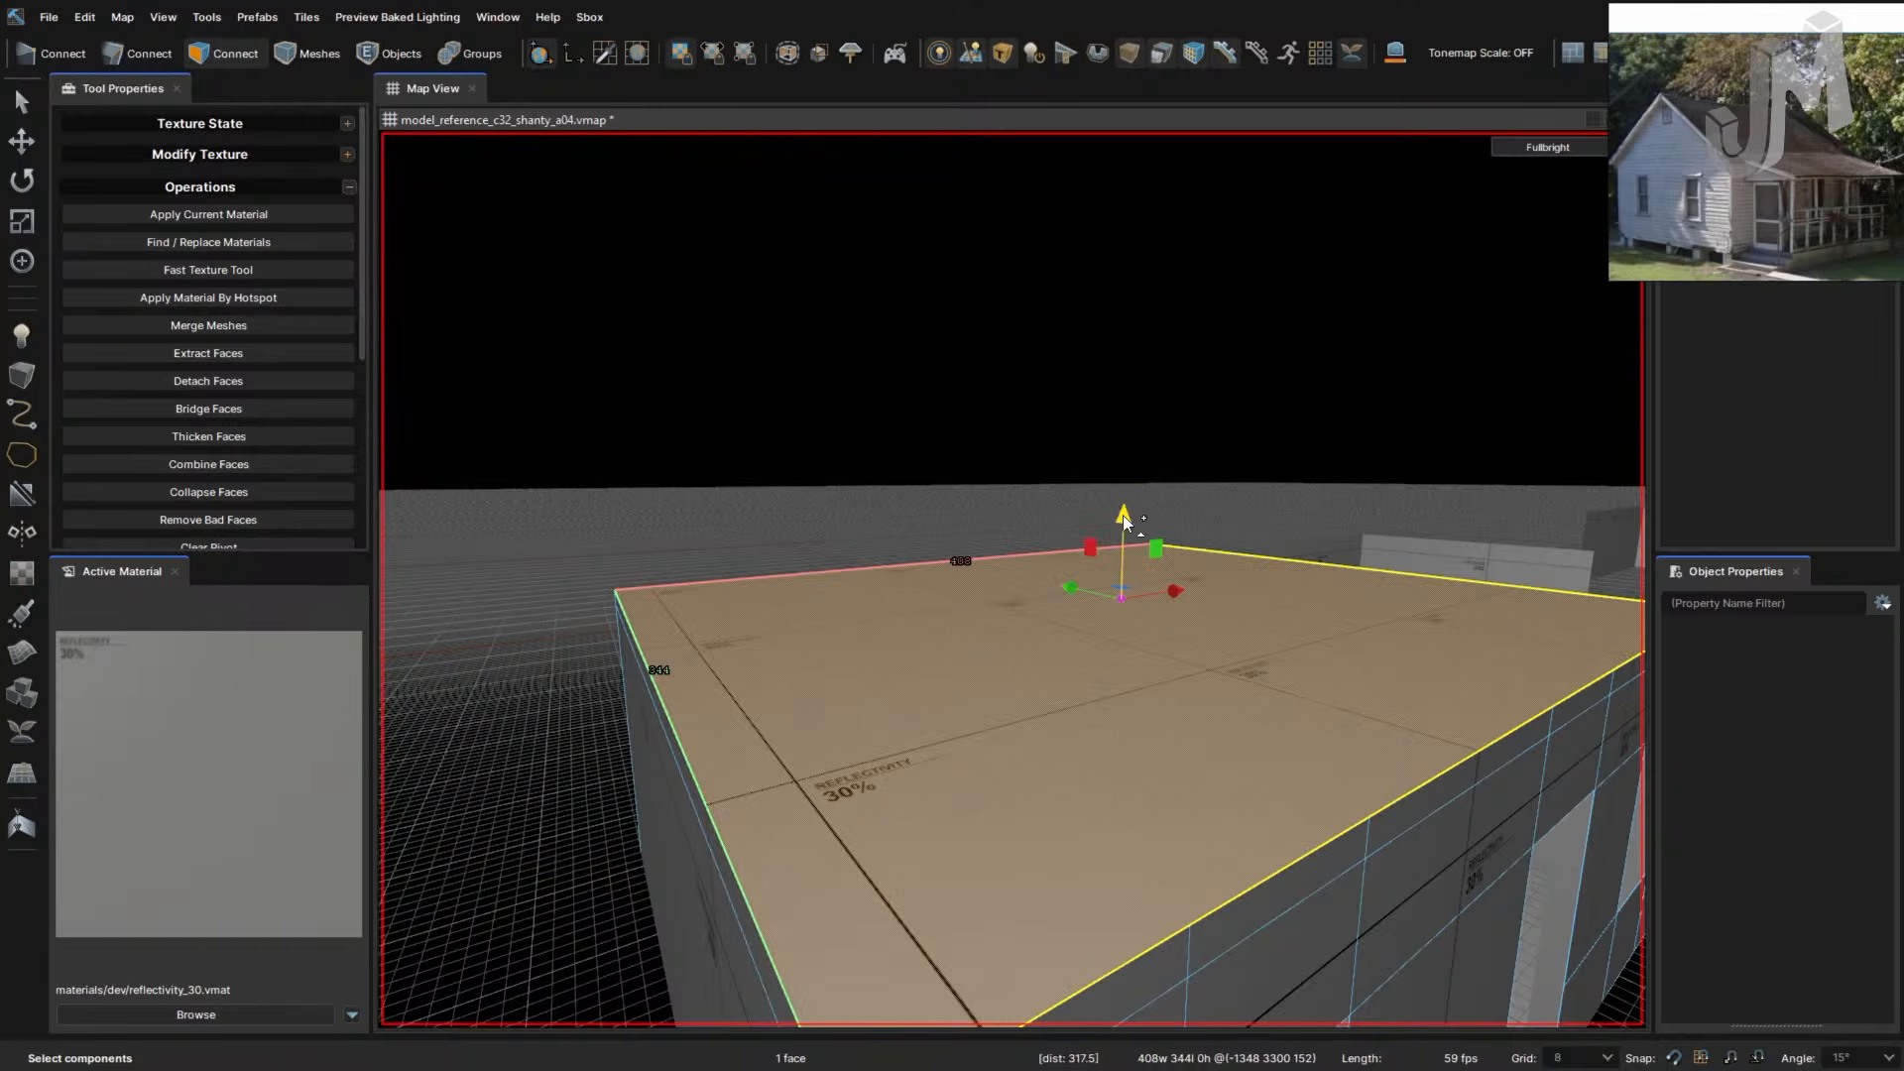
{"action": "left_click_drag", "start_coordinate": [1123, 522], "coordinate": [1114, 586], "text": "shift"}
{"action": "right_click_drag", "start_coordinate": [1107, 599], "coordinate": [1150, 691]}
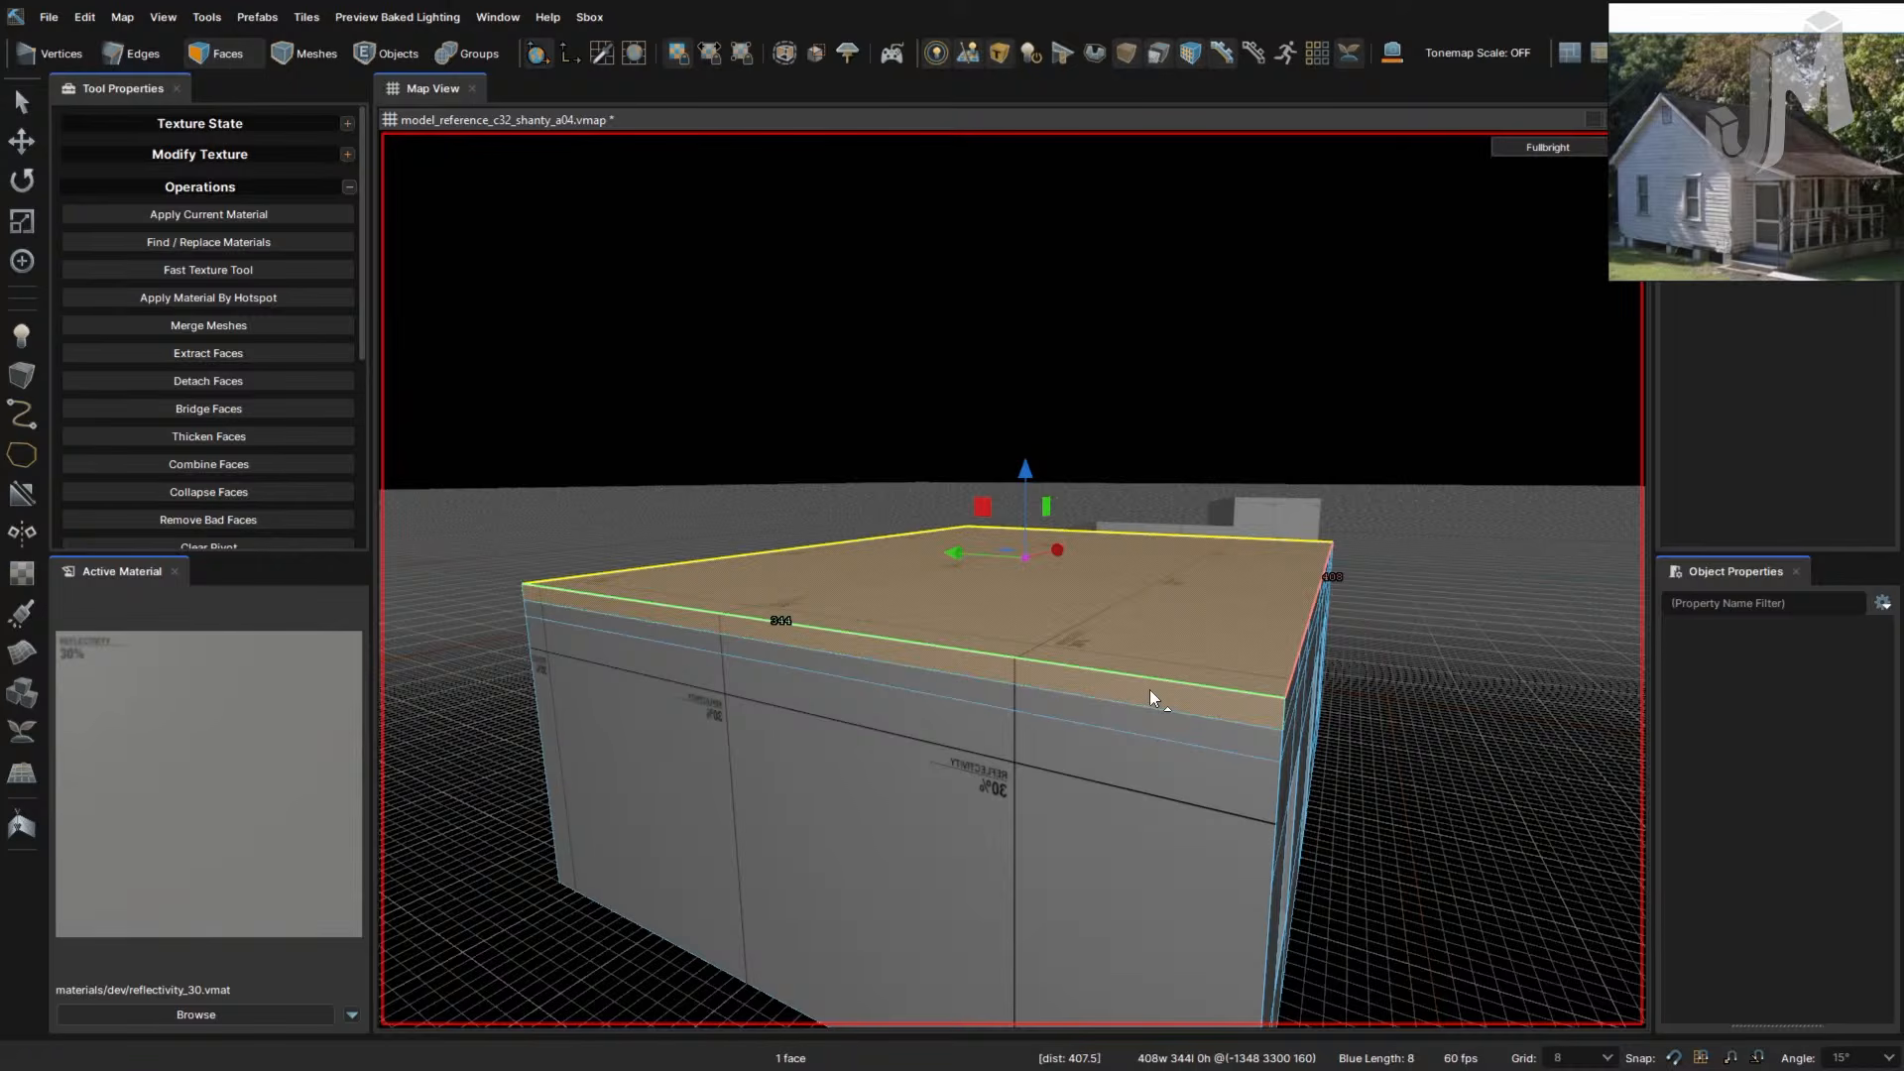
{"action": "left_click", "coordinate": [875, 896]}
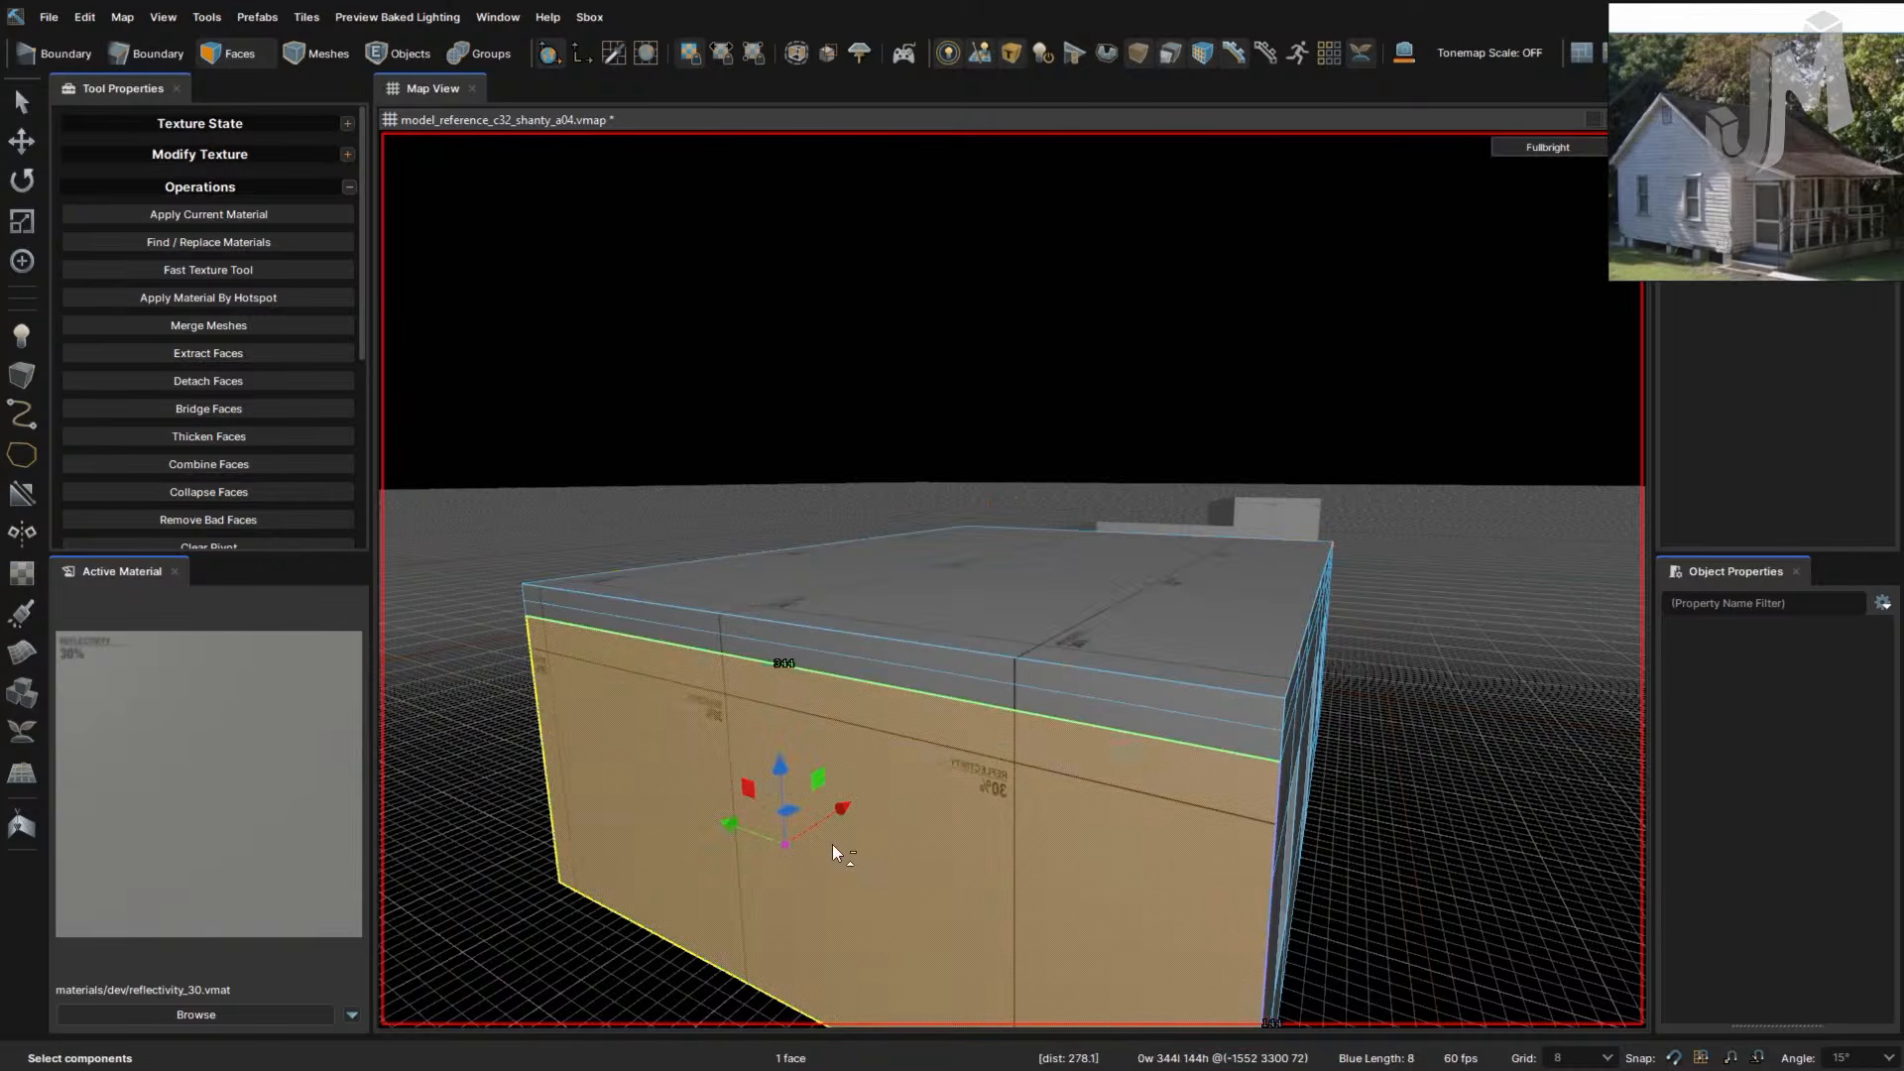
{"action": "left_click", "coordinate": [532, 695]}
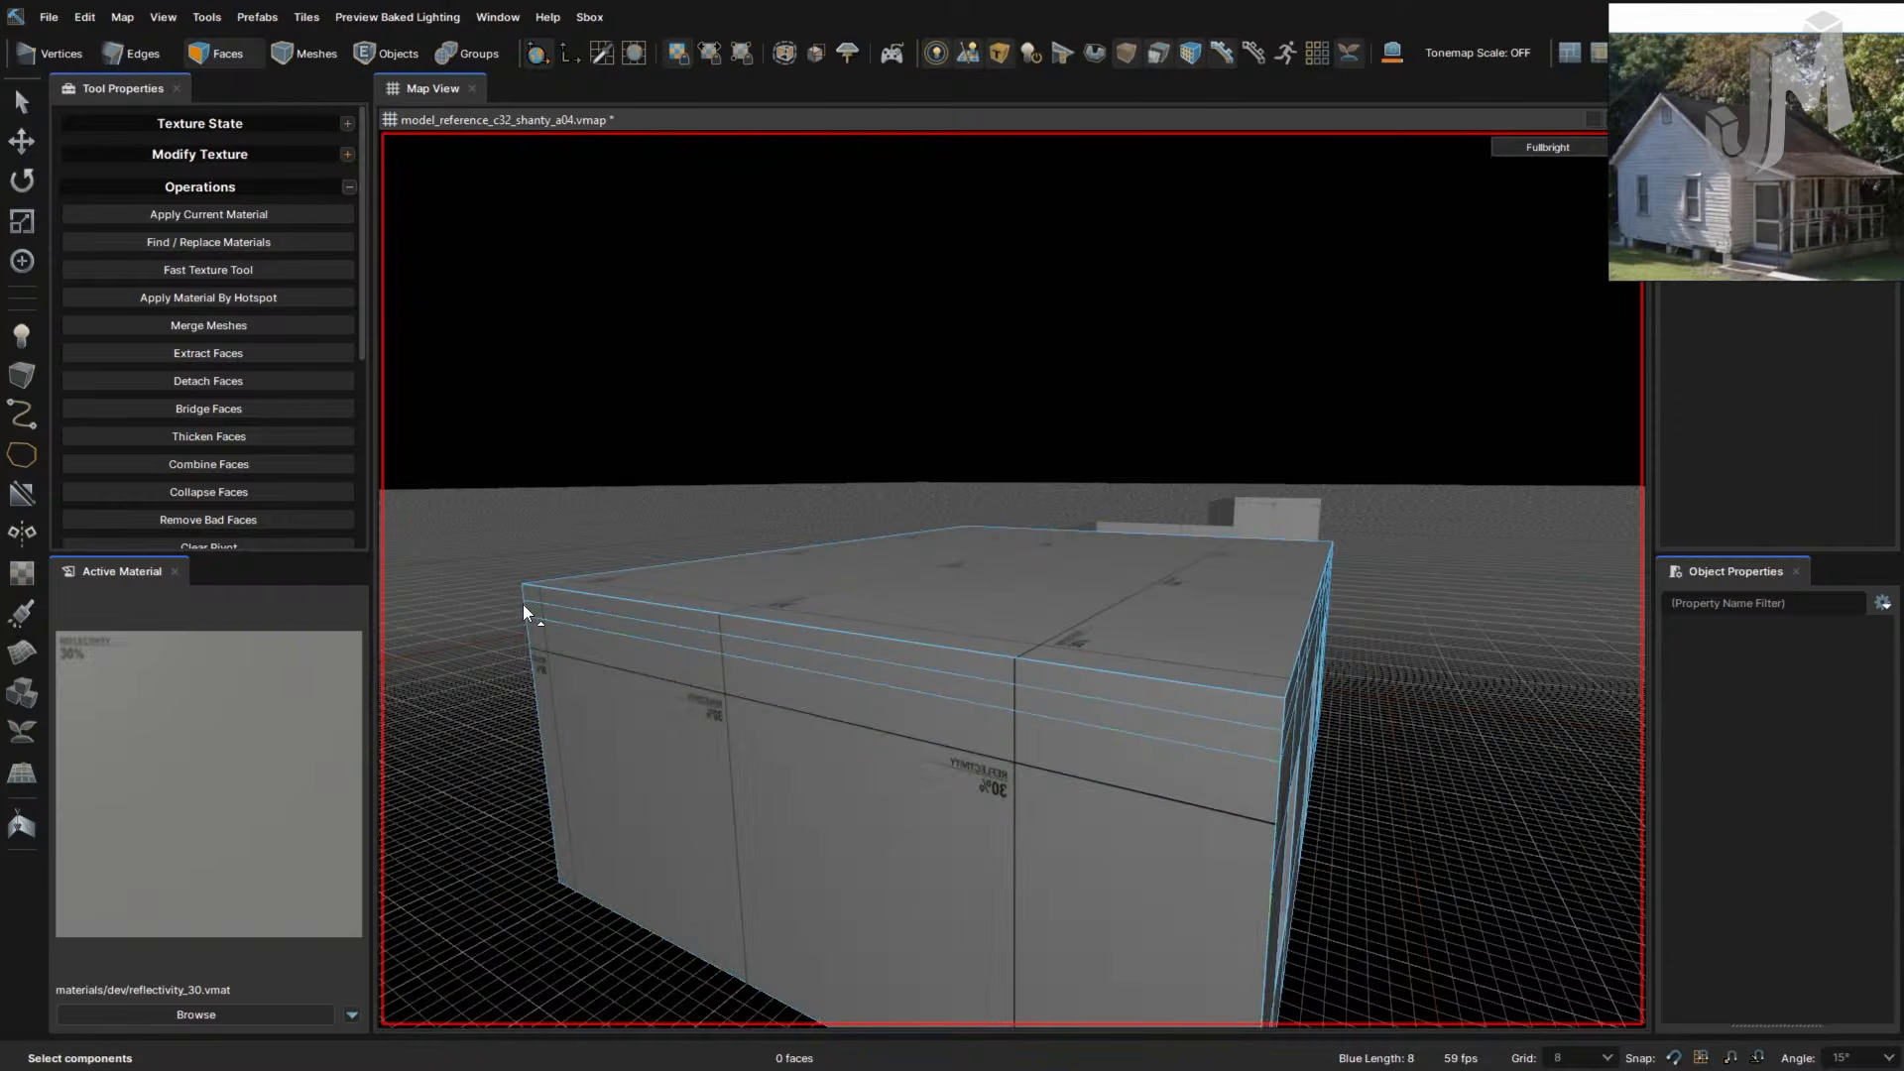
- Select the wall's vertical corner edge loop and right corner edge, then clear the selection
{"action": "key", "text": "2"}
{"action": "double_click", "coordinate": [526, 610]}
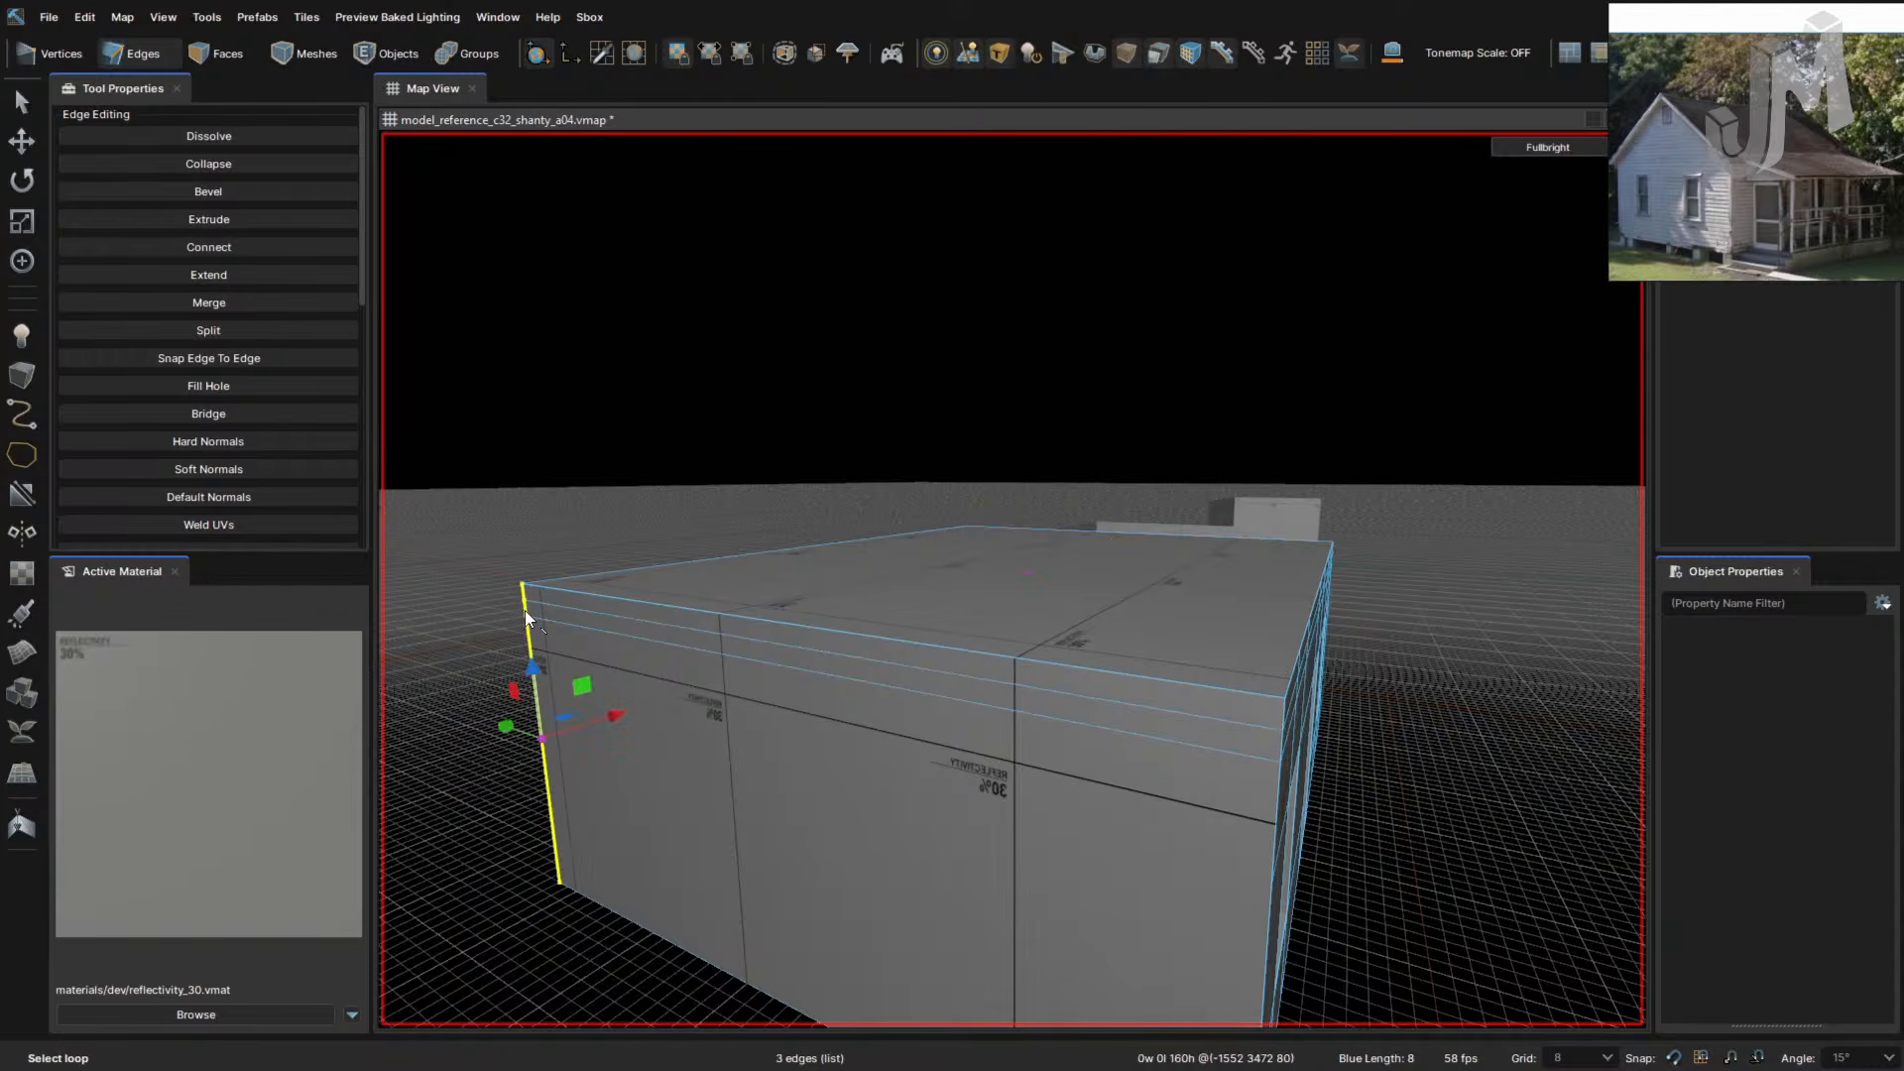
{"action": "left_click", "coordinate": [1265, 916], "text": "ctrl"}
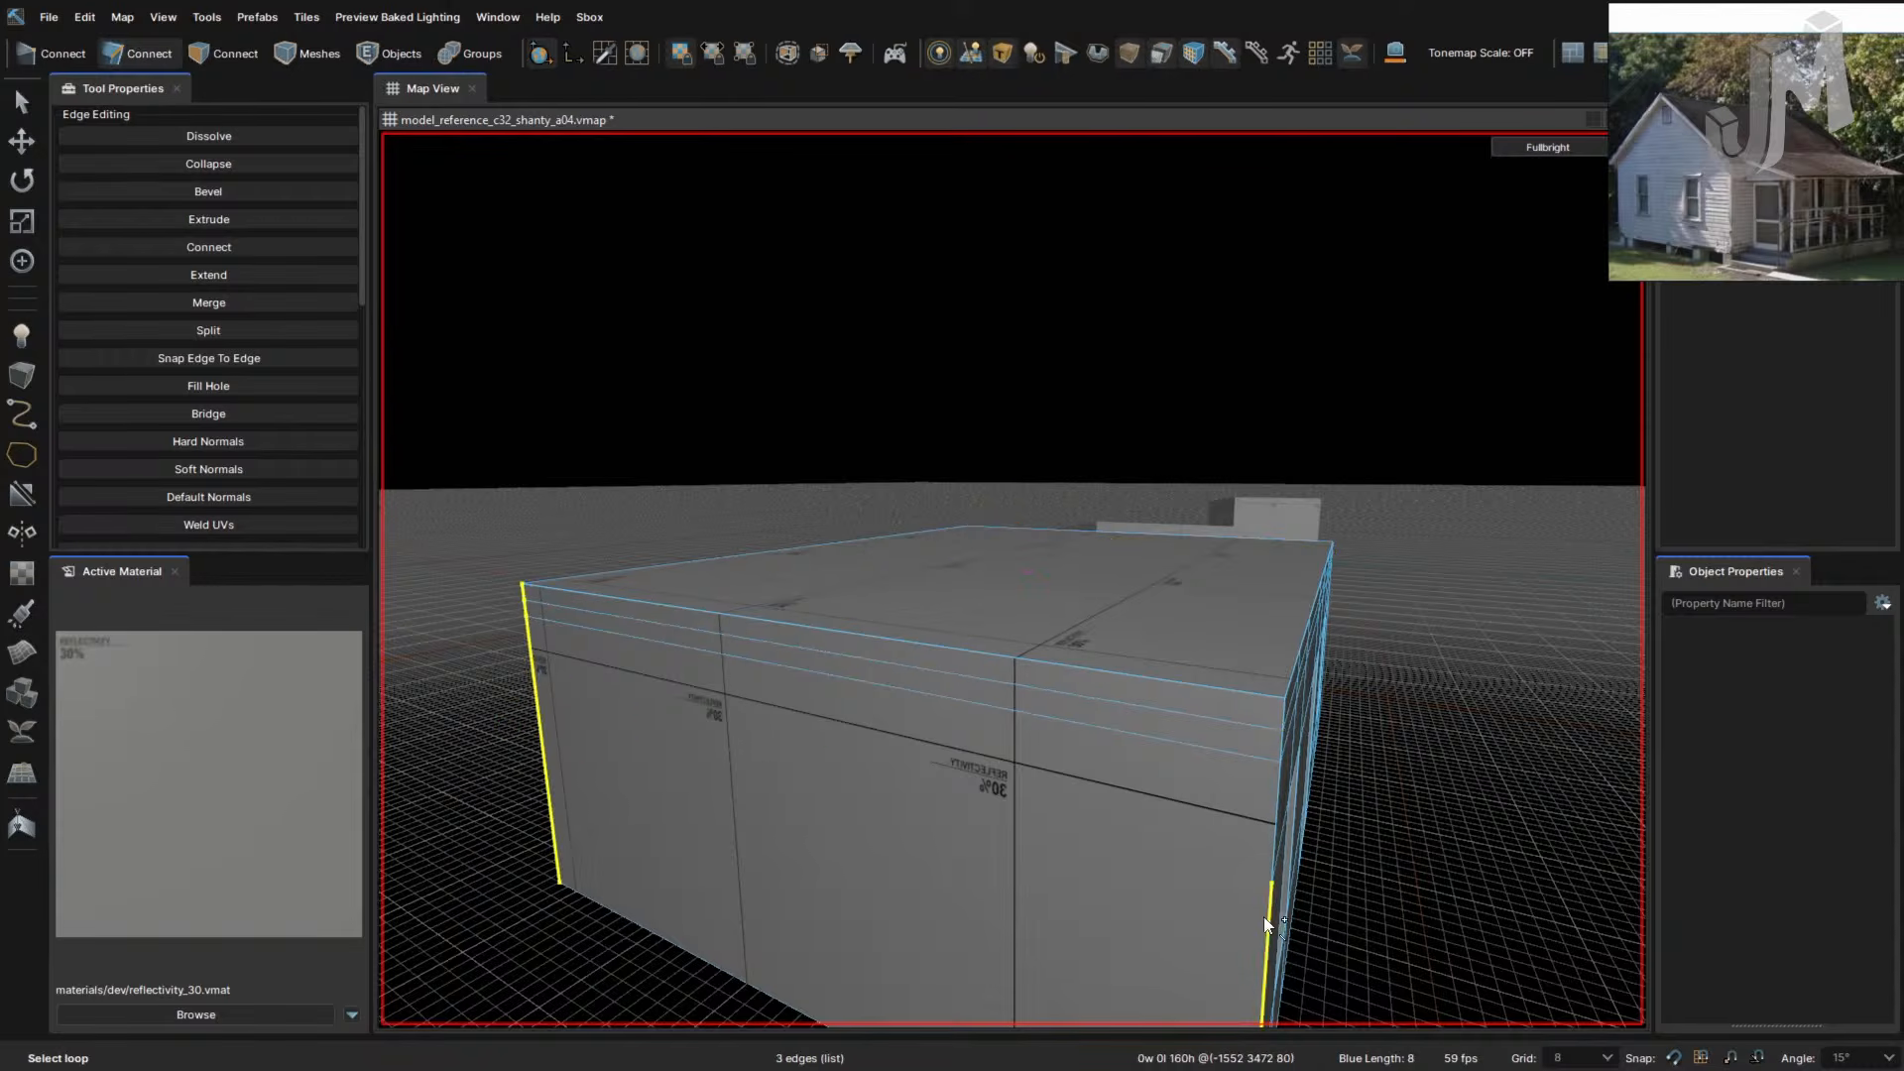
{"action": "key", "text": "a"}
{"action": "right_click_drag", "start_coordinate": [1103, 895], "coordinate": [1090, 887]}
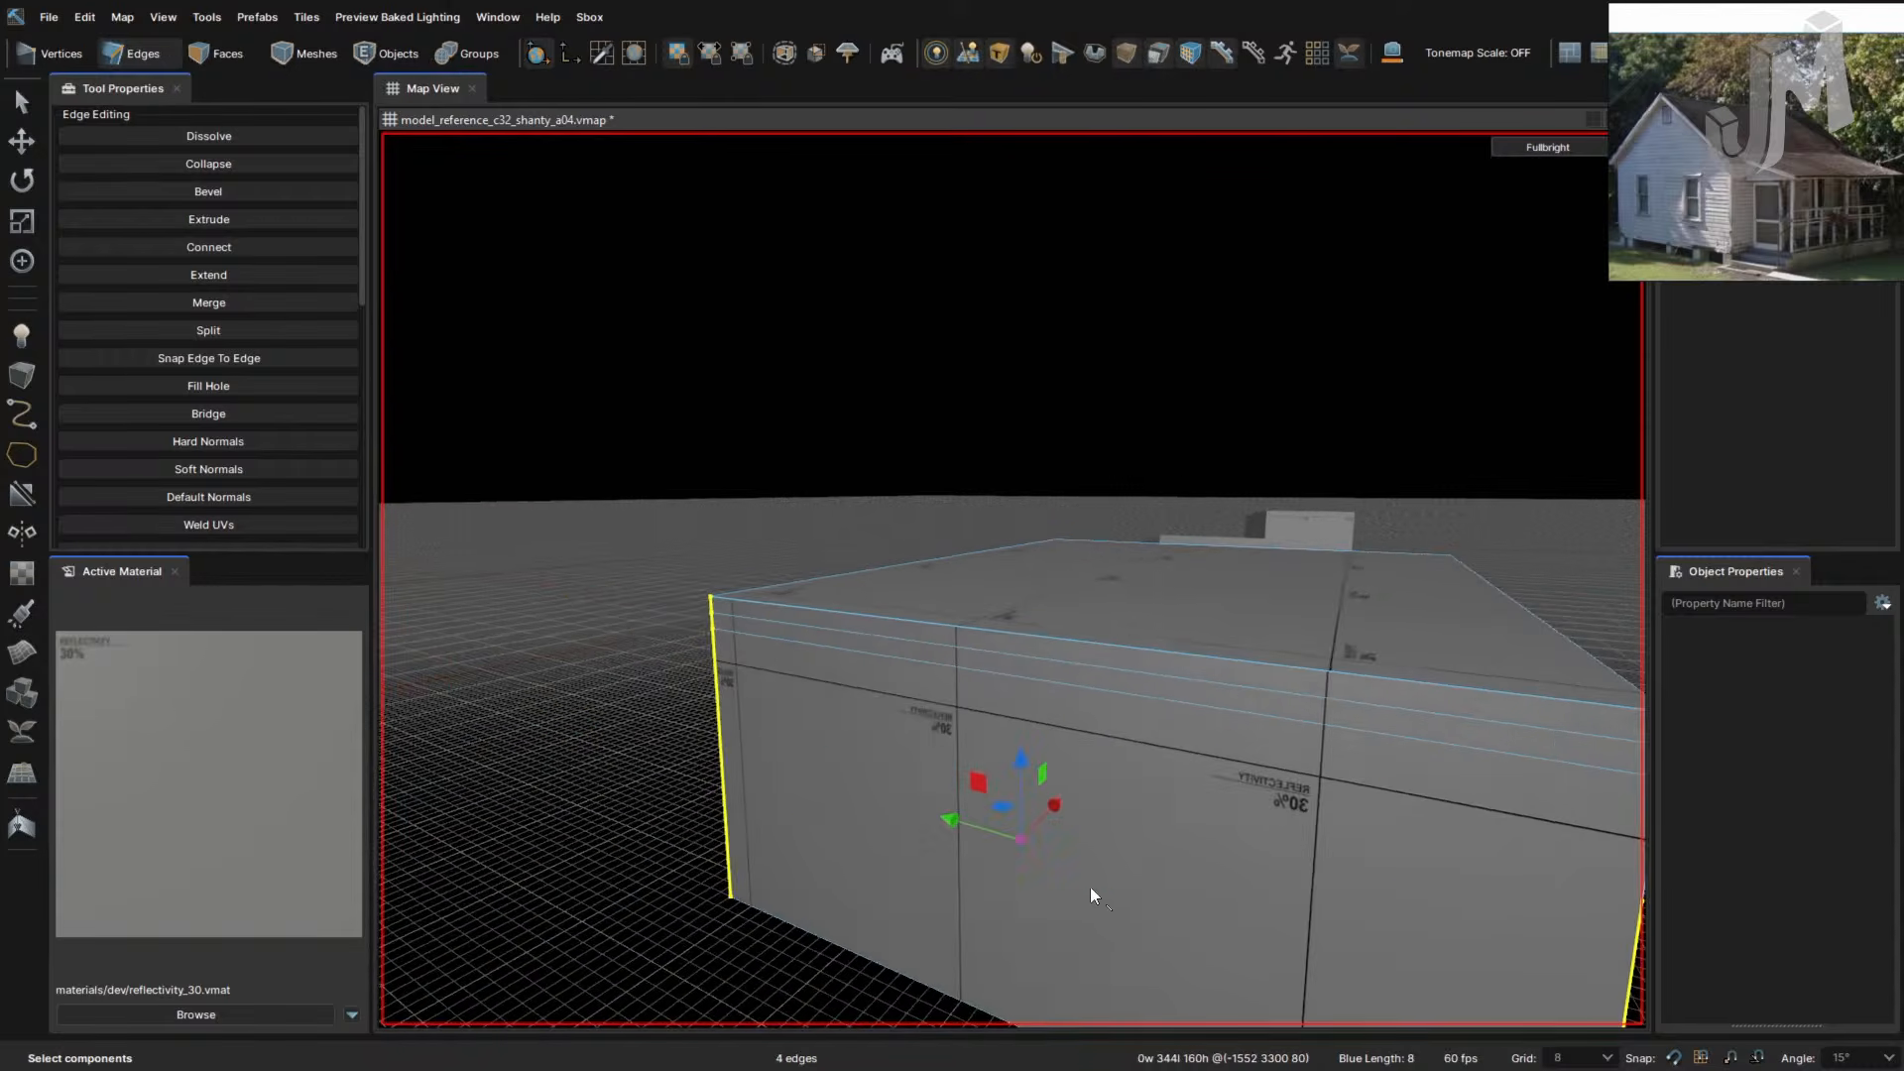
{"action": "right_click_drag", "start_coordinate": [905, 796], "coordinate": [877, 747]}
{"action": "left_click", "coordinate": [931, 765]}
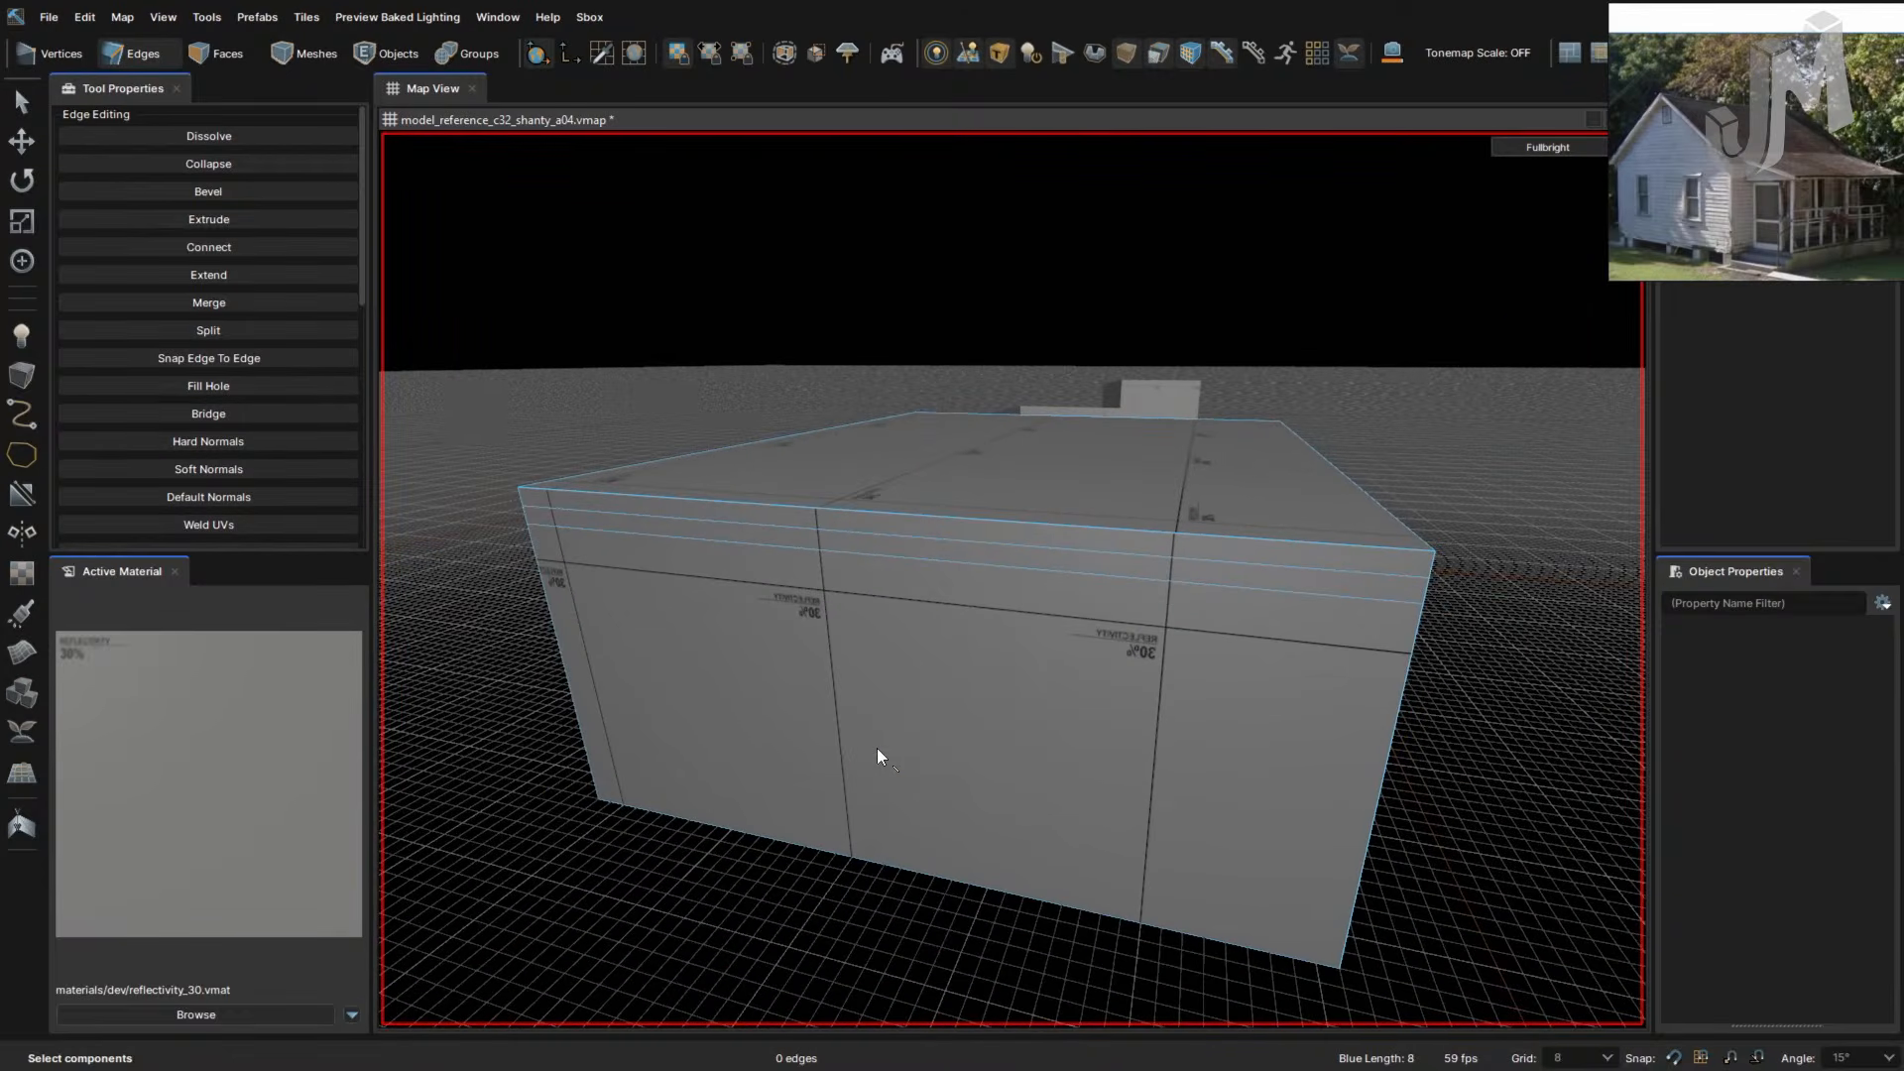
- Look around the box and select its far top roof edge
{"action": "right_click_drag", "start_coordinate": [993, 688], "coordinate": [1031, 709]}
{"action": "key", "text": "a"}
{"action": "key", "text": "d"}
{"action": "key", "text": "w"}
{"action": "key", "text": "s"}
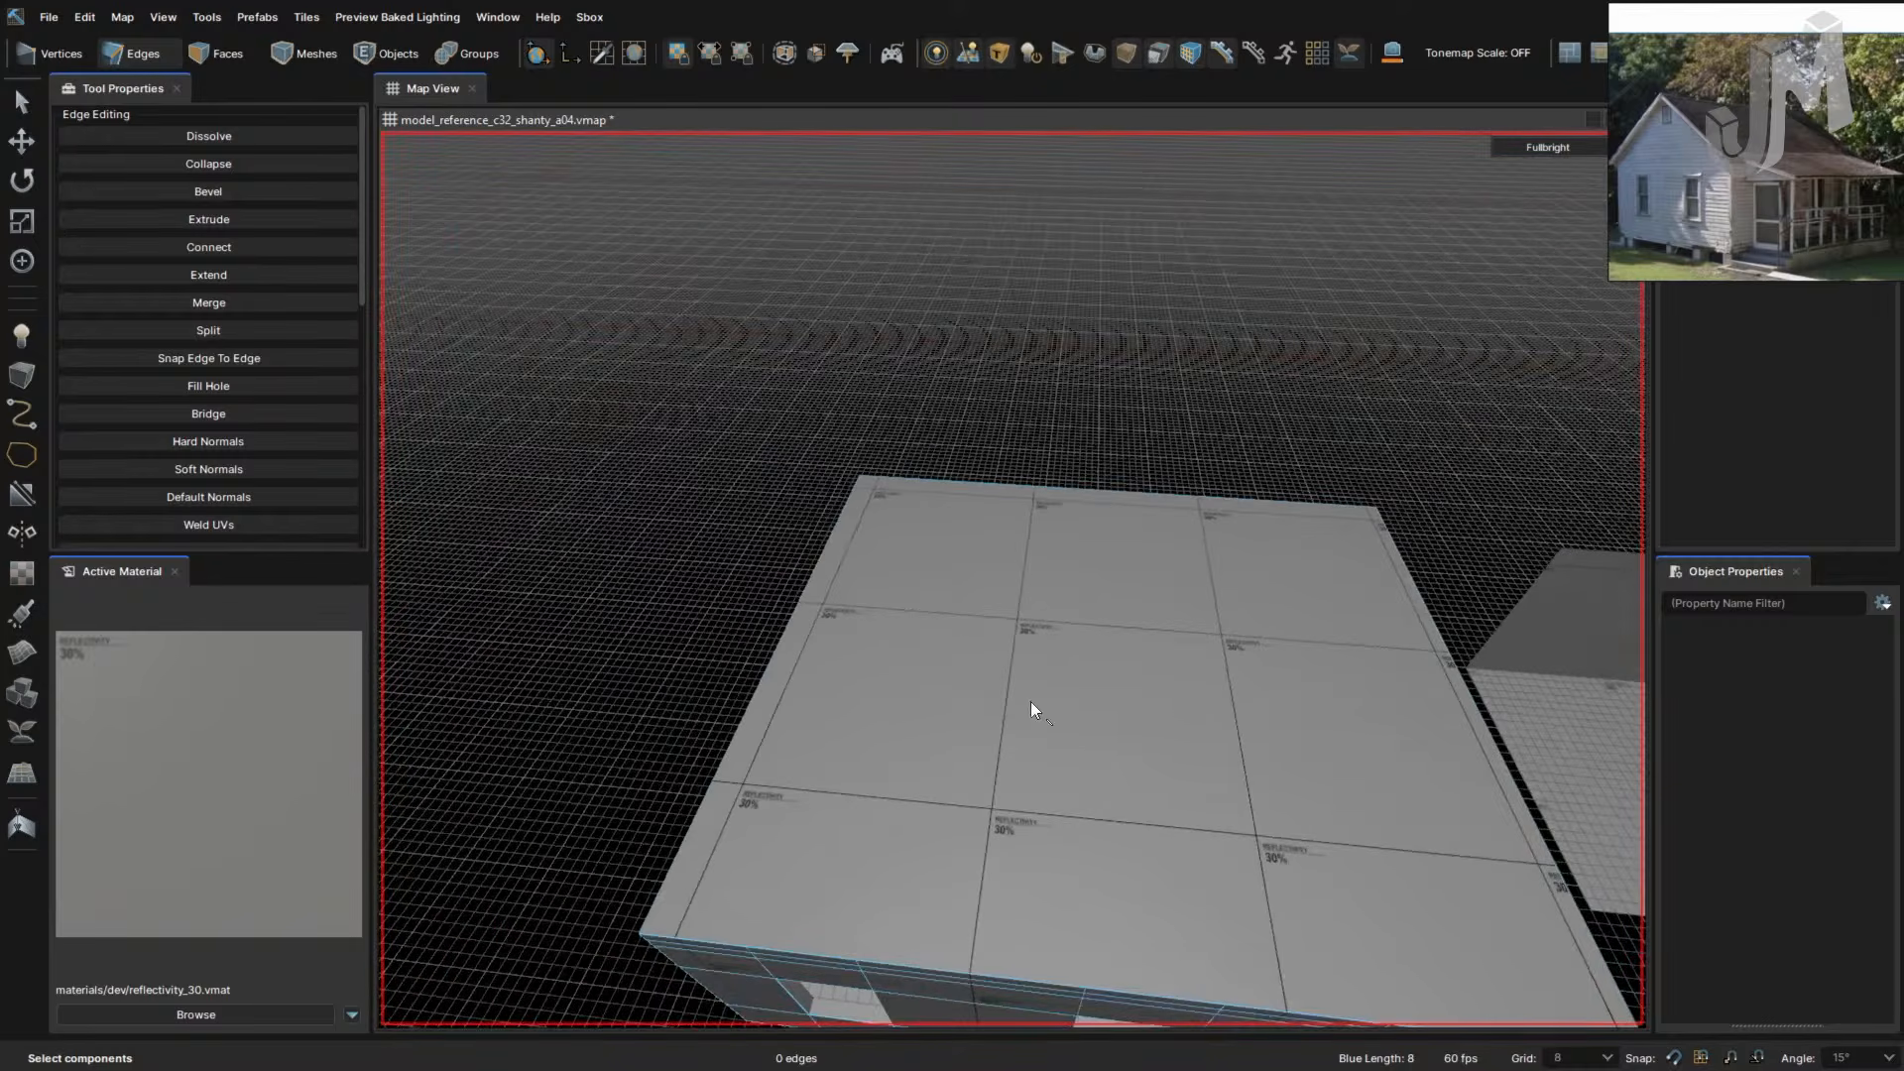
{"action": "left_click", "coordinate": [1107, 496]}
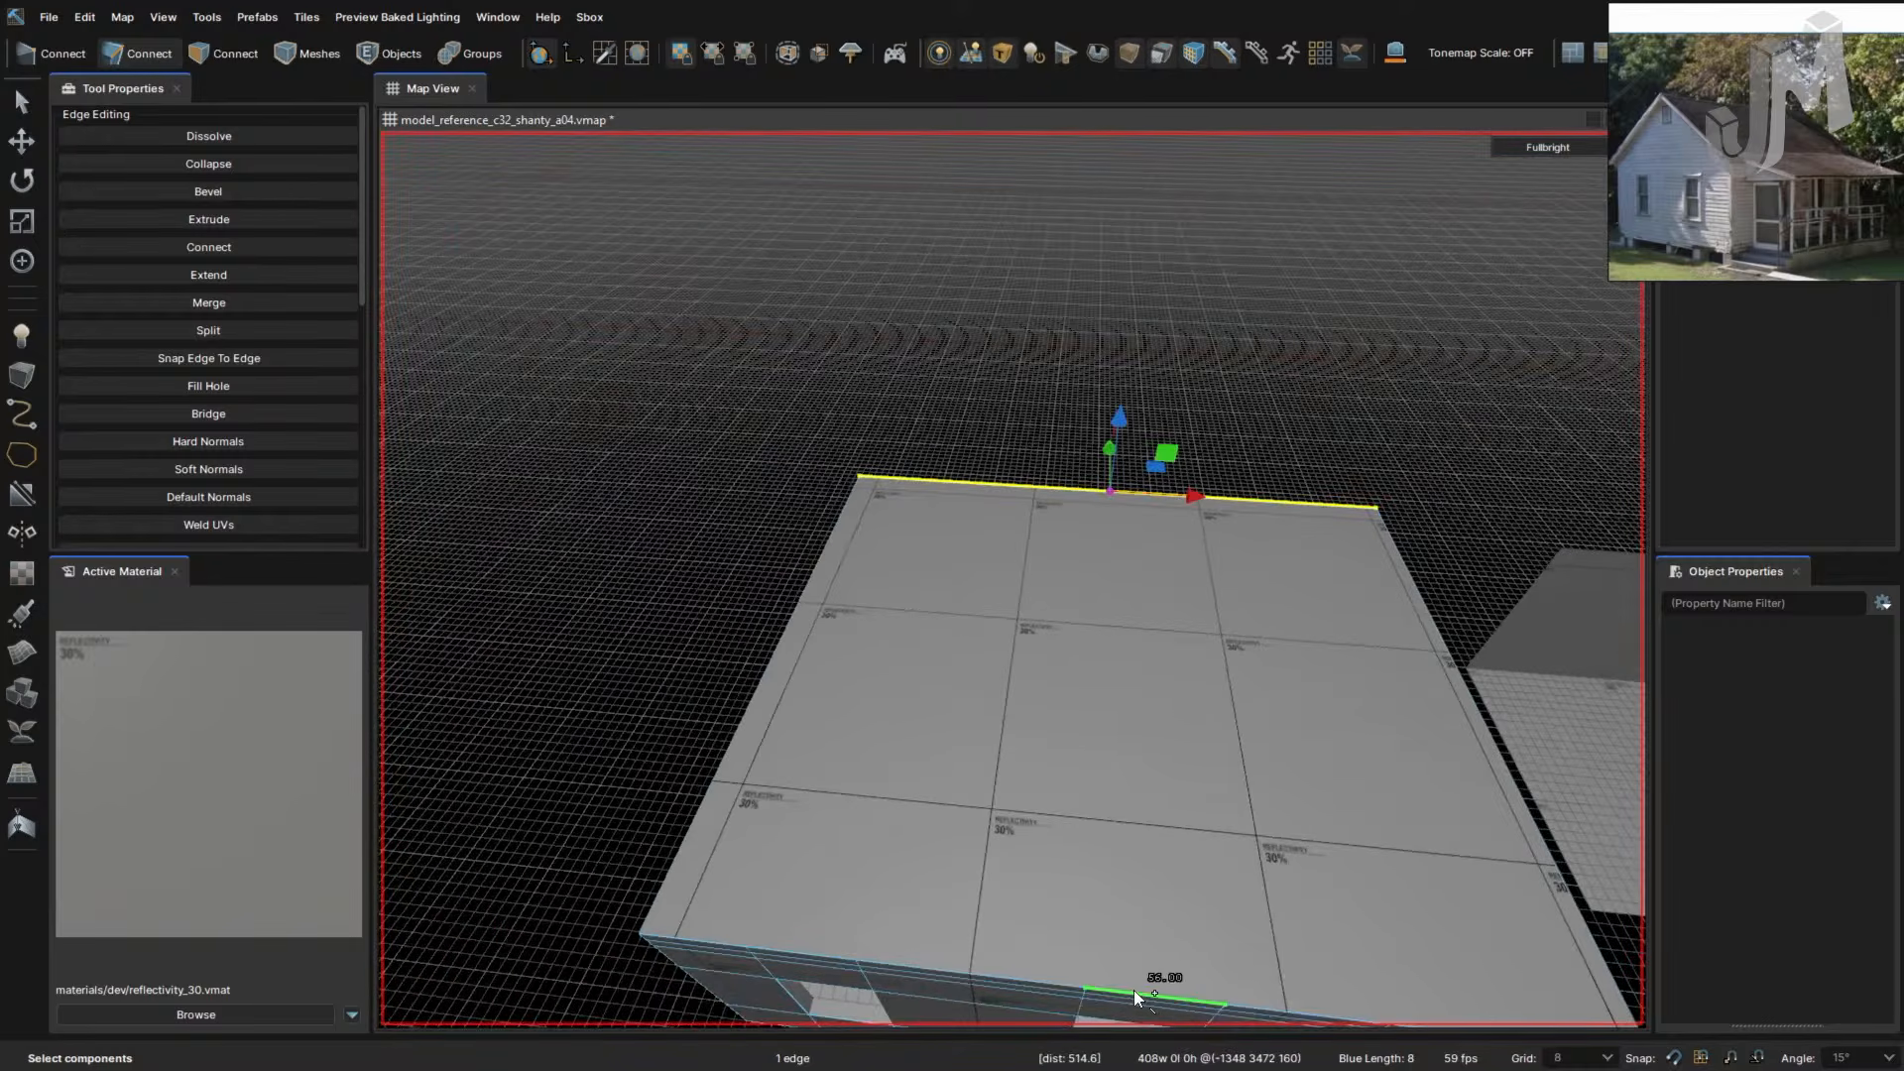
{"action": "right_click_drag", "start_coordinate": [854, 941], "coordinate": [861, 944]}
{"action": "right_click_drag", "start_coordinate": [902, 848], "coordinate": [900, 850]}
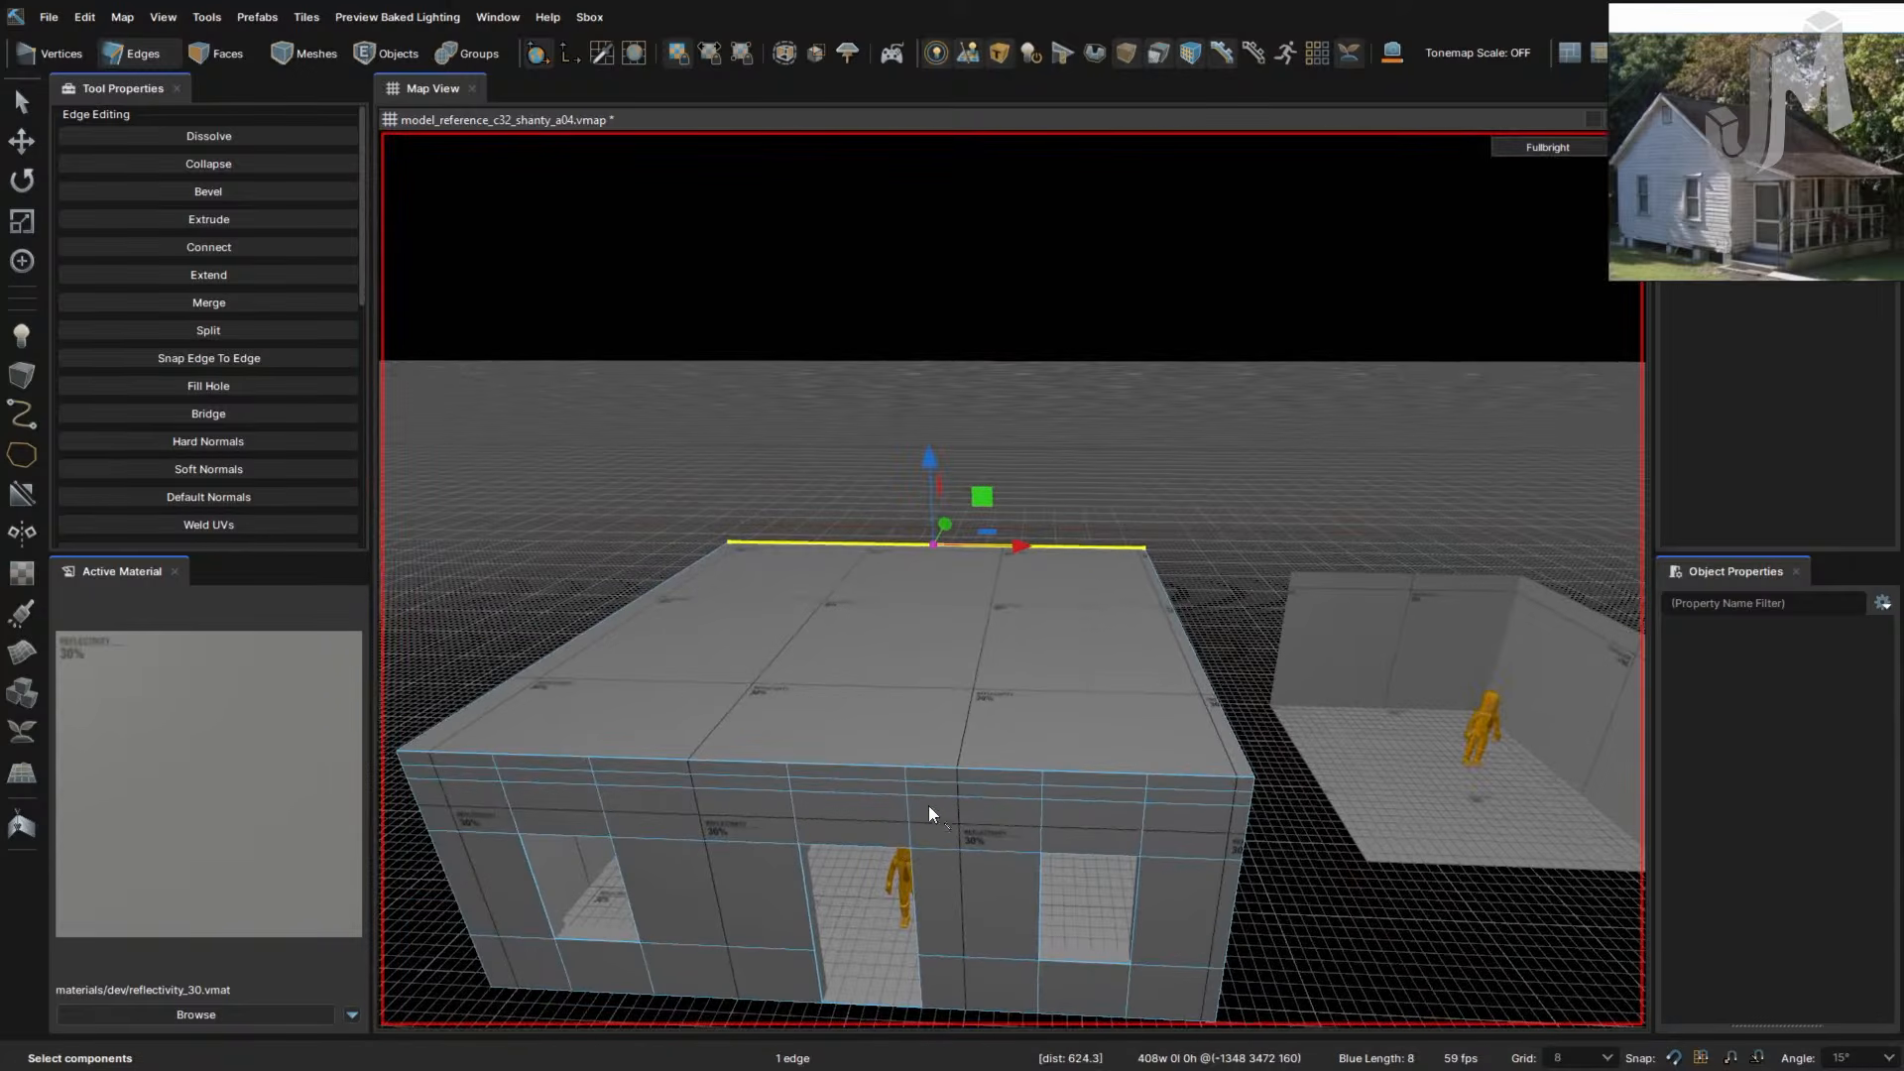
- Connect the roof's right and left edges with a new centre edge
{"action": "left_click", "coordinate": [1223, 730]}
{"action": "right_click_drag", "start_coordinate": [1112, 728], "coordinate": [1108, 726]}
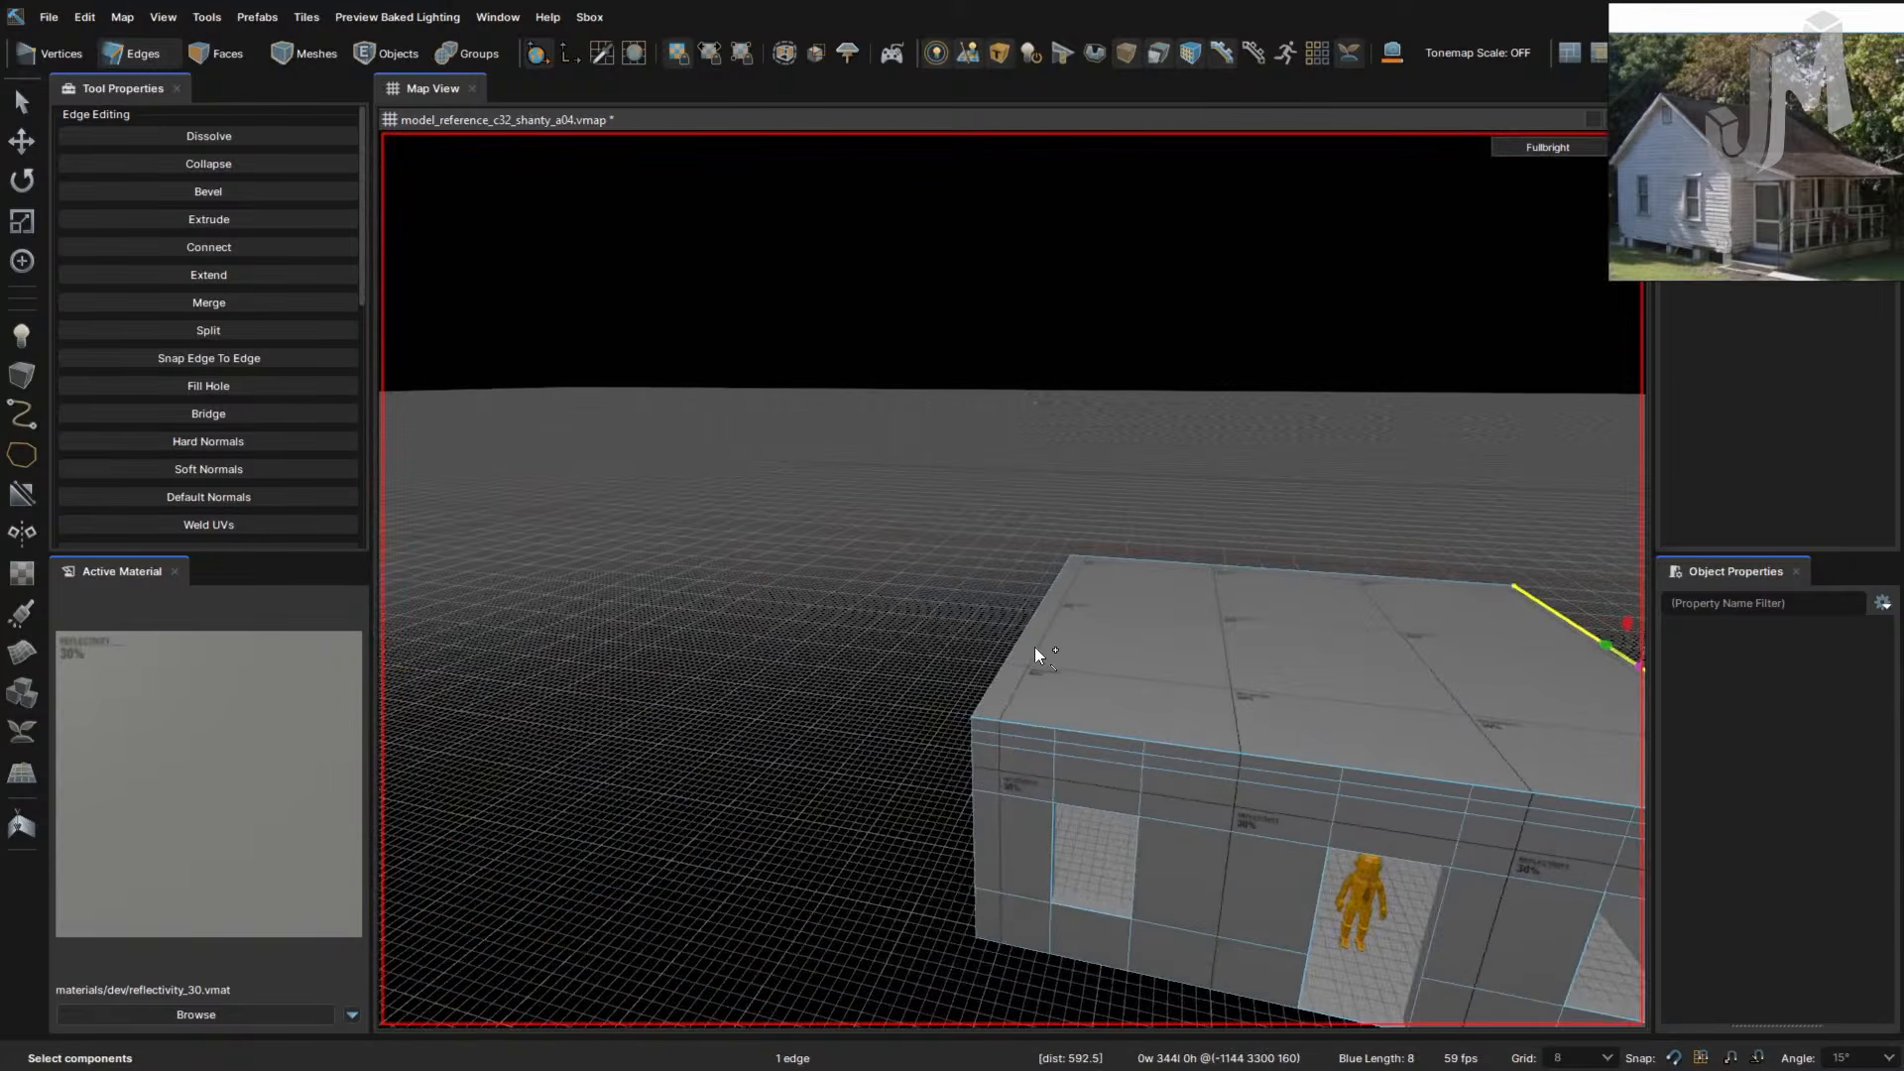
{"action": "left_click", "coordinate": [1024, 642], "text": "shift"}
{"action": "key", "text": "v"}
{"action": "right_click_drag", "start_coordinate": [1208, 656], "coordinate": [1208, 656]}
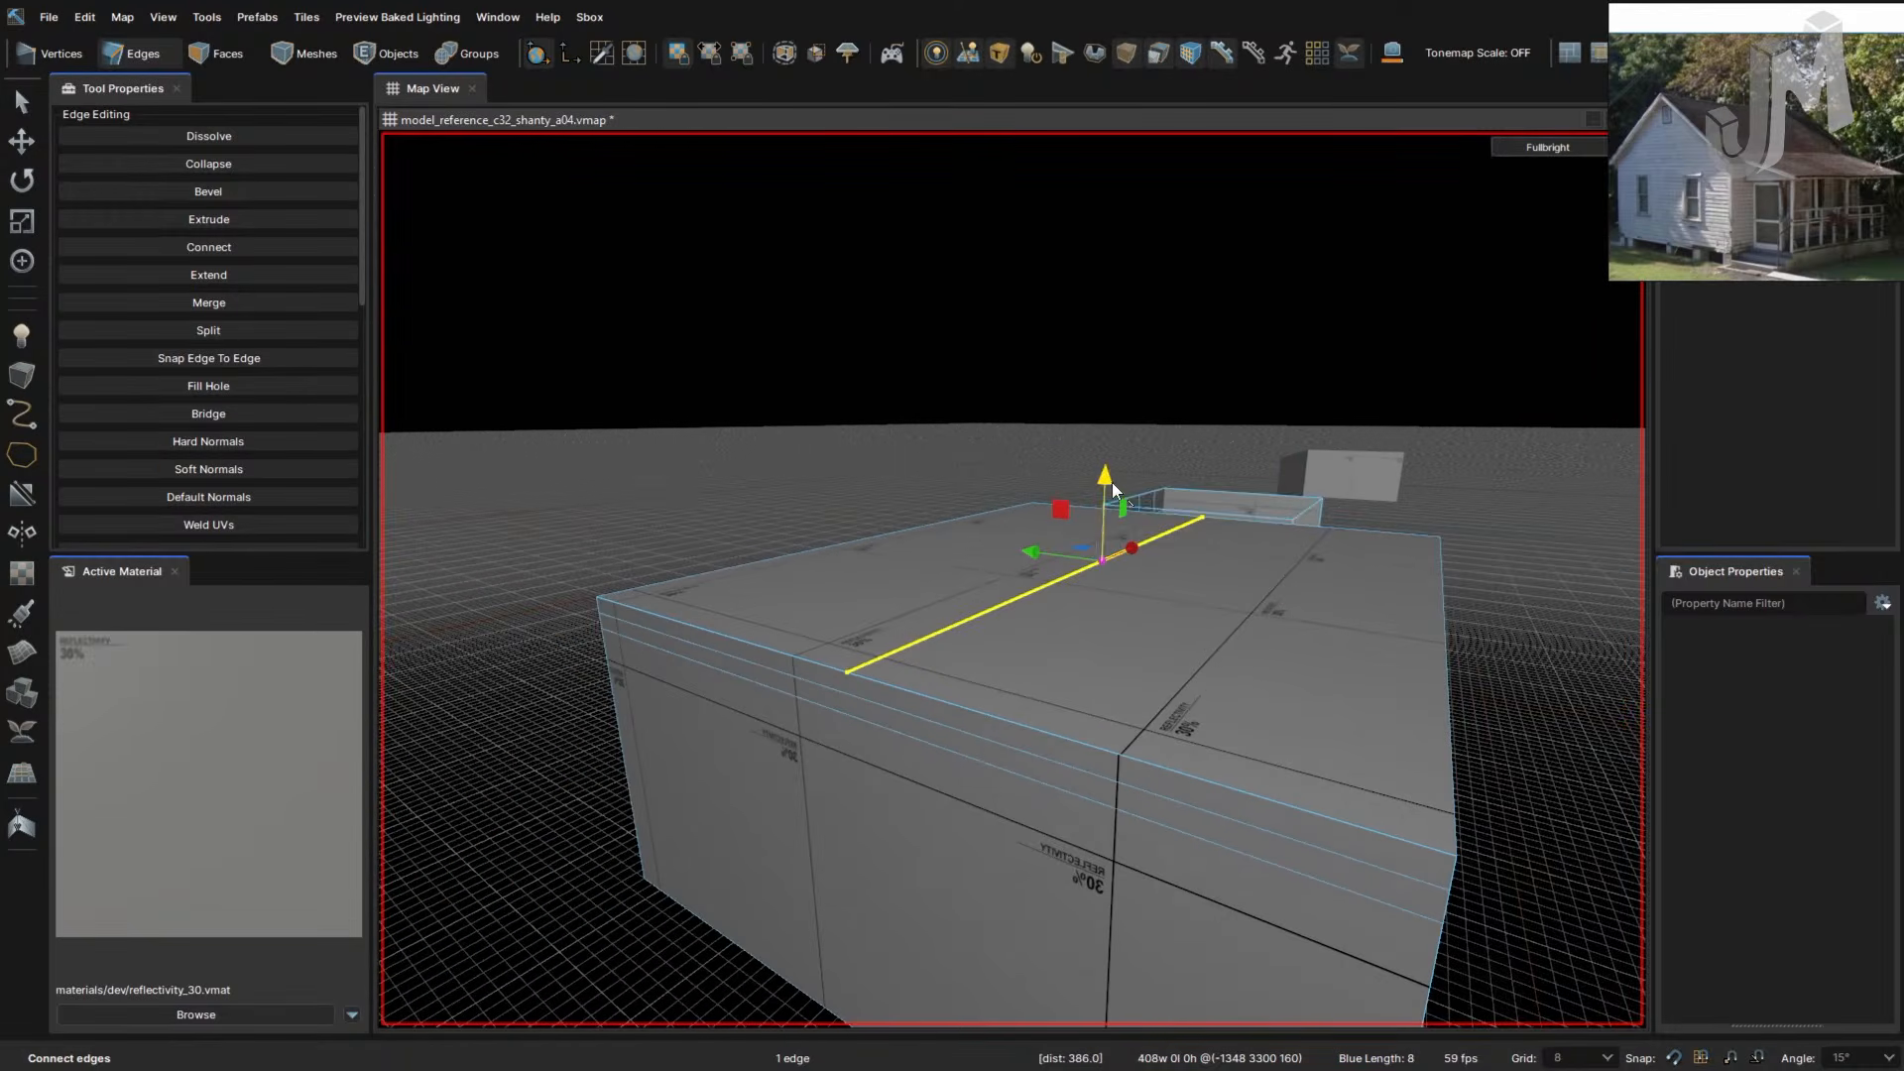
- Raise the new edge into a ridge, try lowering it to 240, then drop it back flat
{"action": "left_click_drag", "start_coordinate": [1109, 482], "coordinate": [1092, 444]}
{"action": "right_click_drag", "start_coordinate": [1235, 555], "coordinate": [1237, 557]}
{"action": "left_click_drag", "start_coordinate": [1148, 432], "coordinate": [1150, 420]}
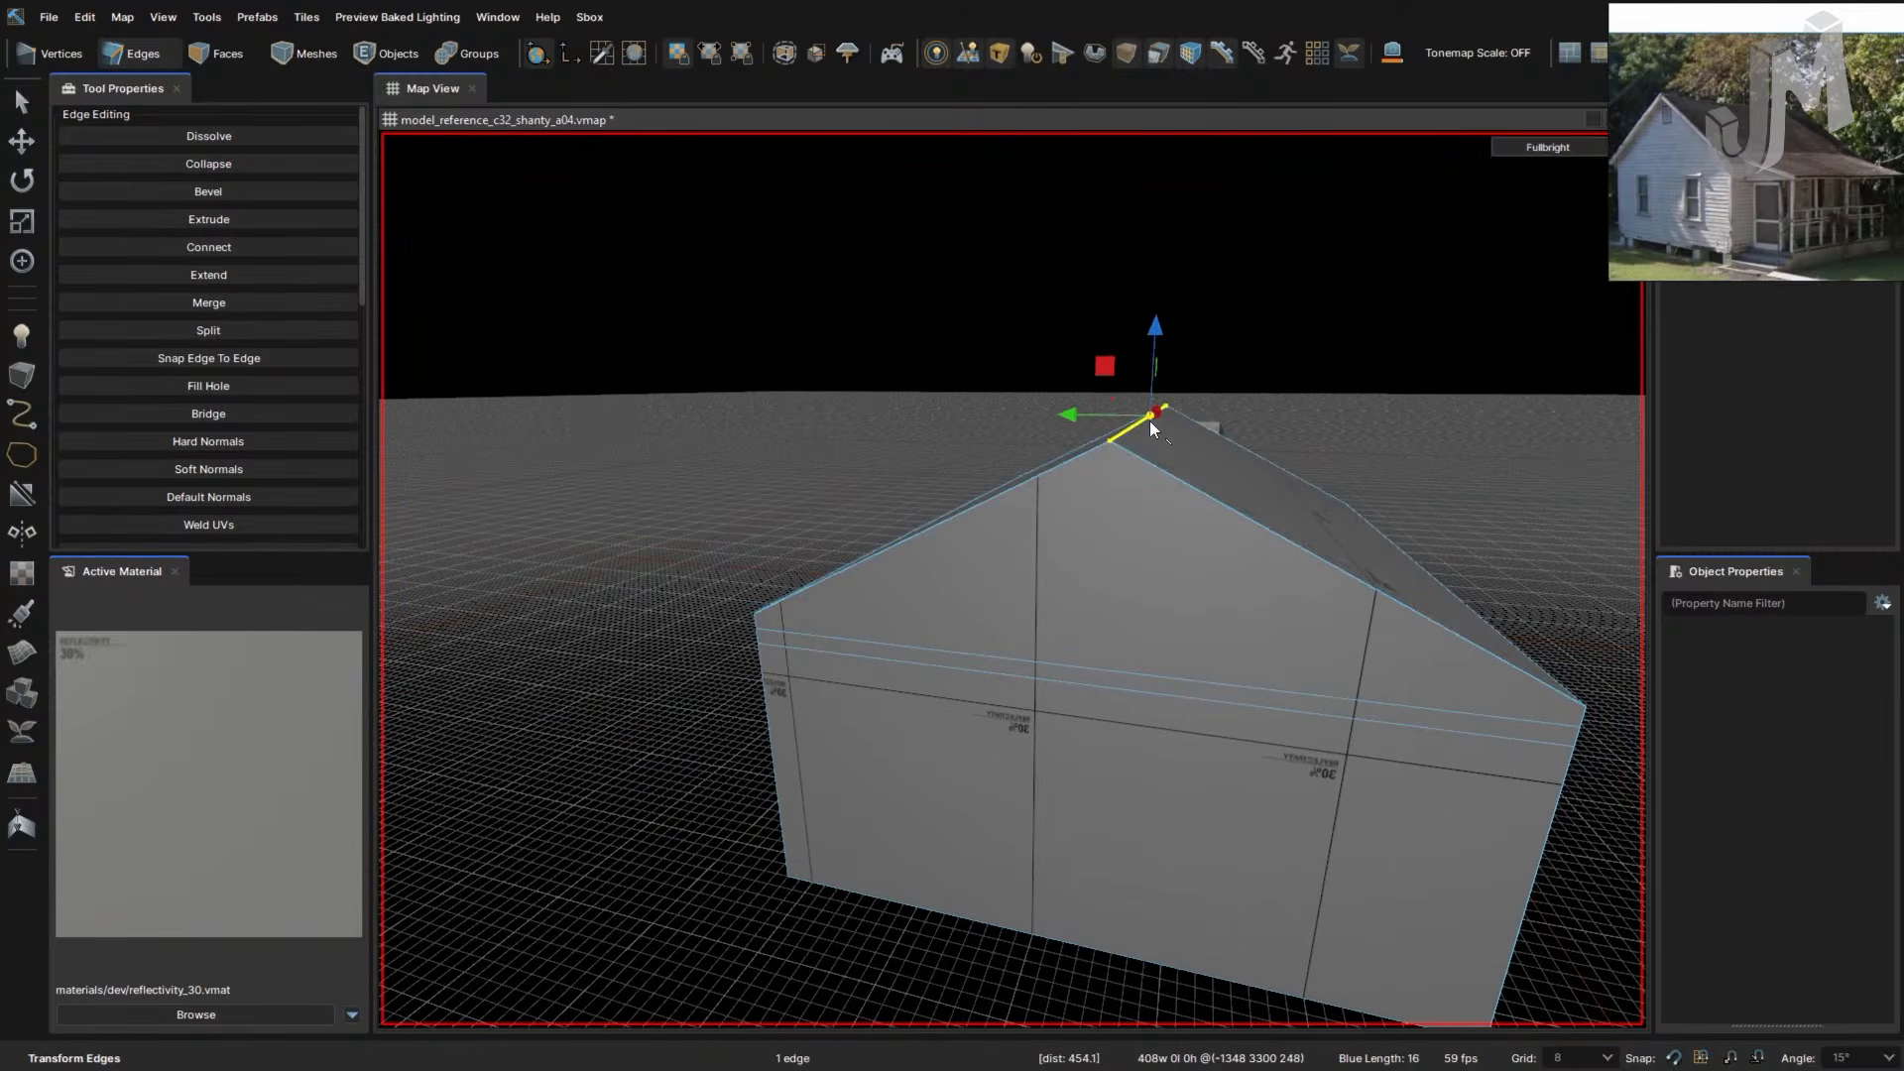
{"action": "left_click_drag", "start_coordinate": [1158, 332], "coordinate": [1156, 348]}
{"action": "right_click_drag", "start_coordinate": [1313, 606], "coordinate": [1315, 611]}
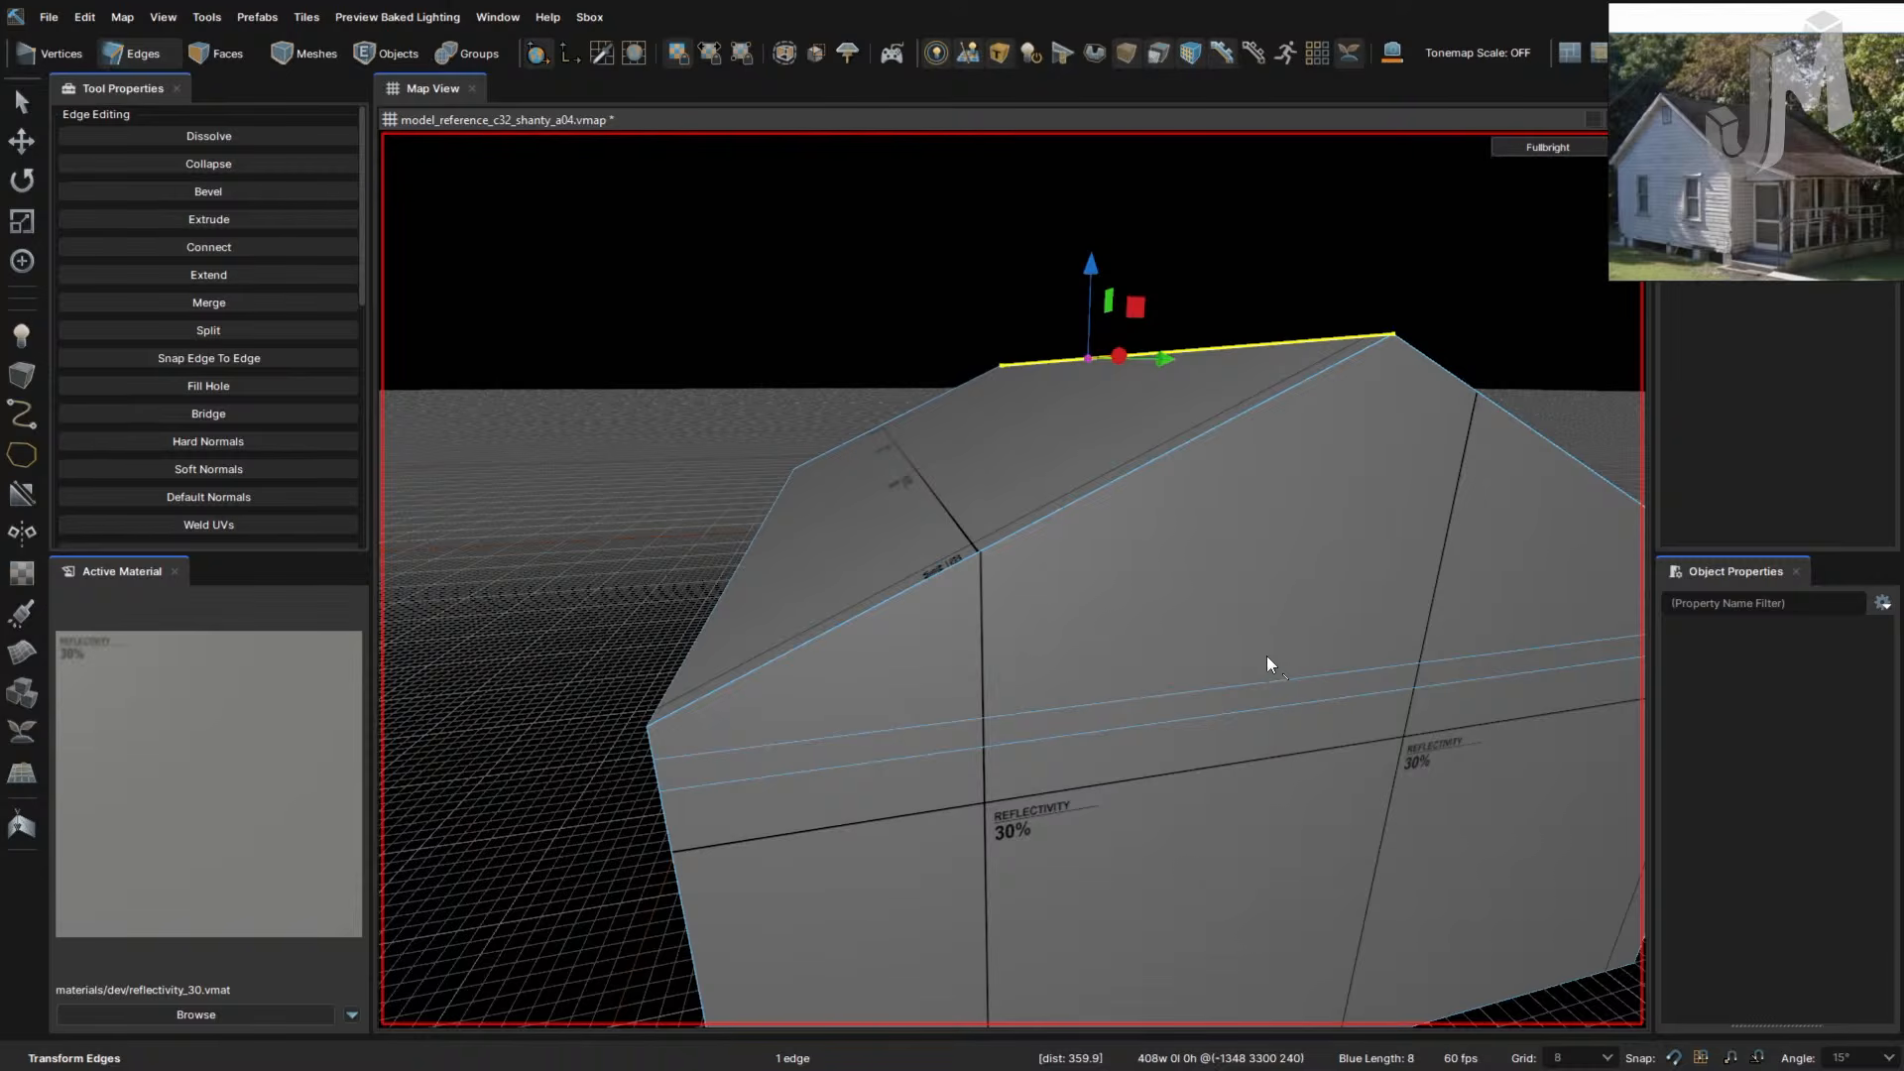
{"action": "key", "text": "ctrl+z"}
{"action": "key", "text": "ctrl+z"}
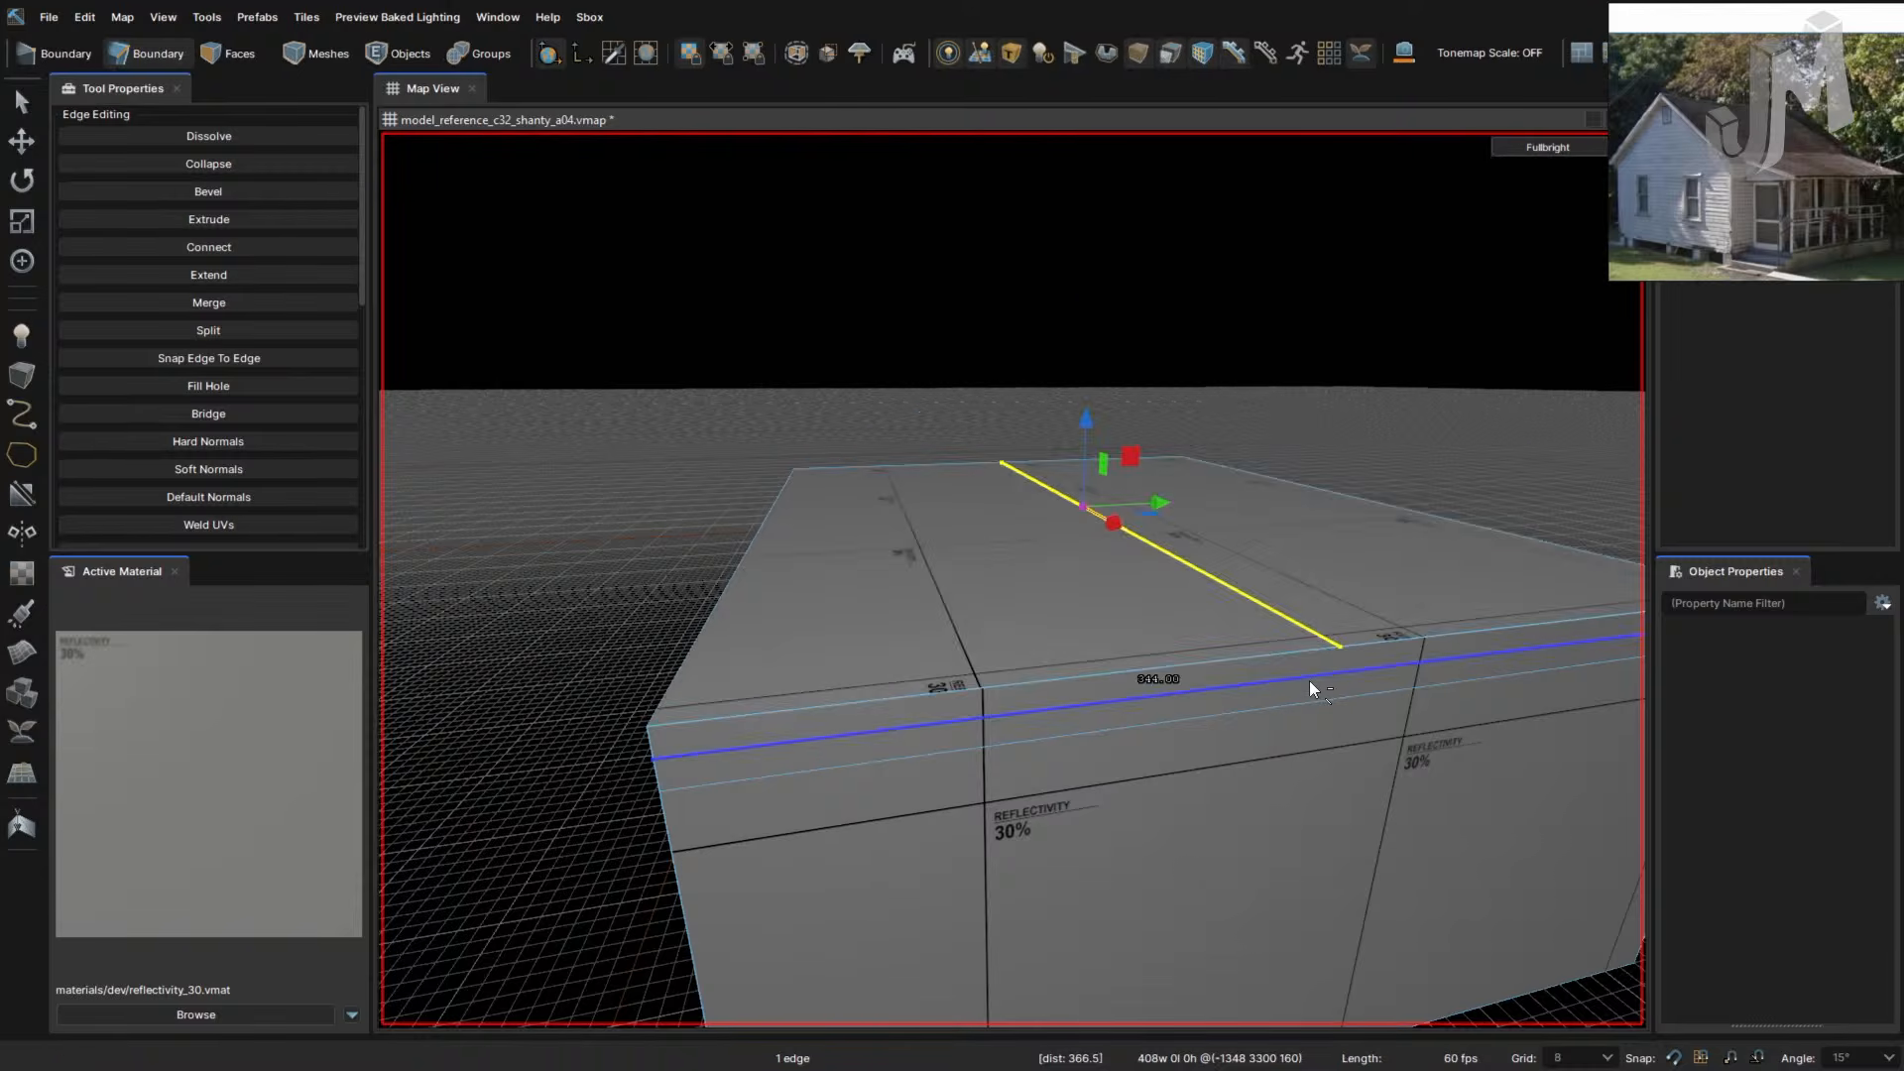
{"action": "right_click_drag", "start_coordinate": [1359, 693], "coordinate": [1359, 694]}
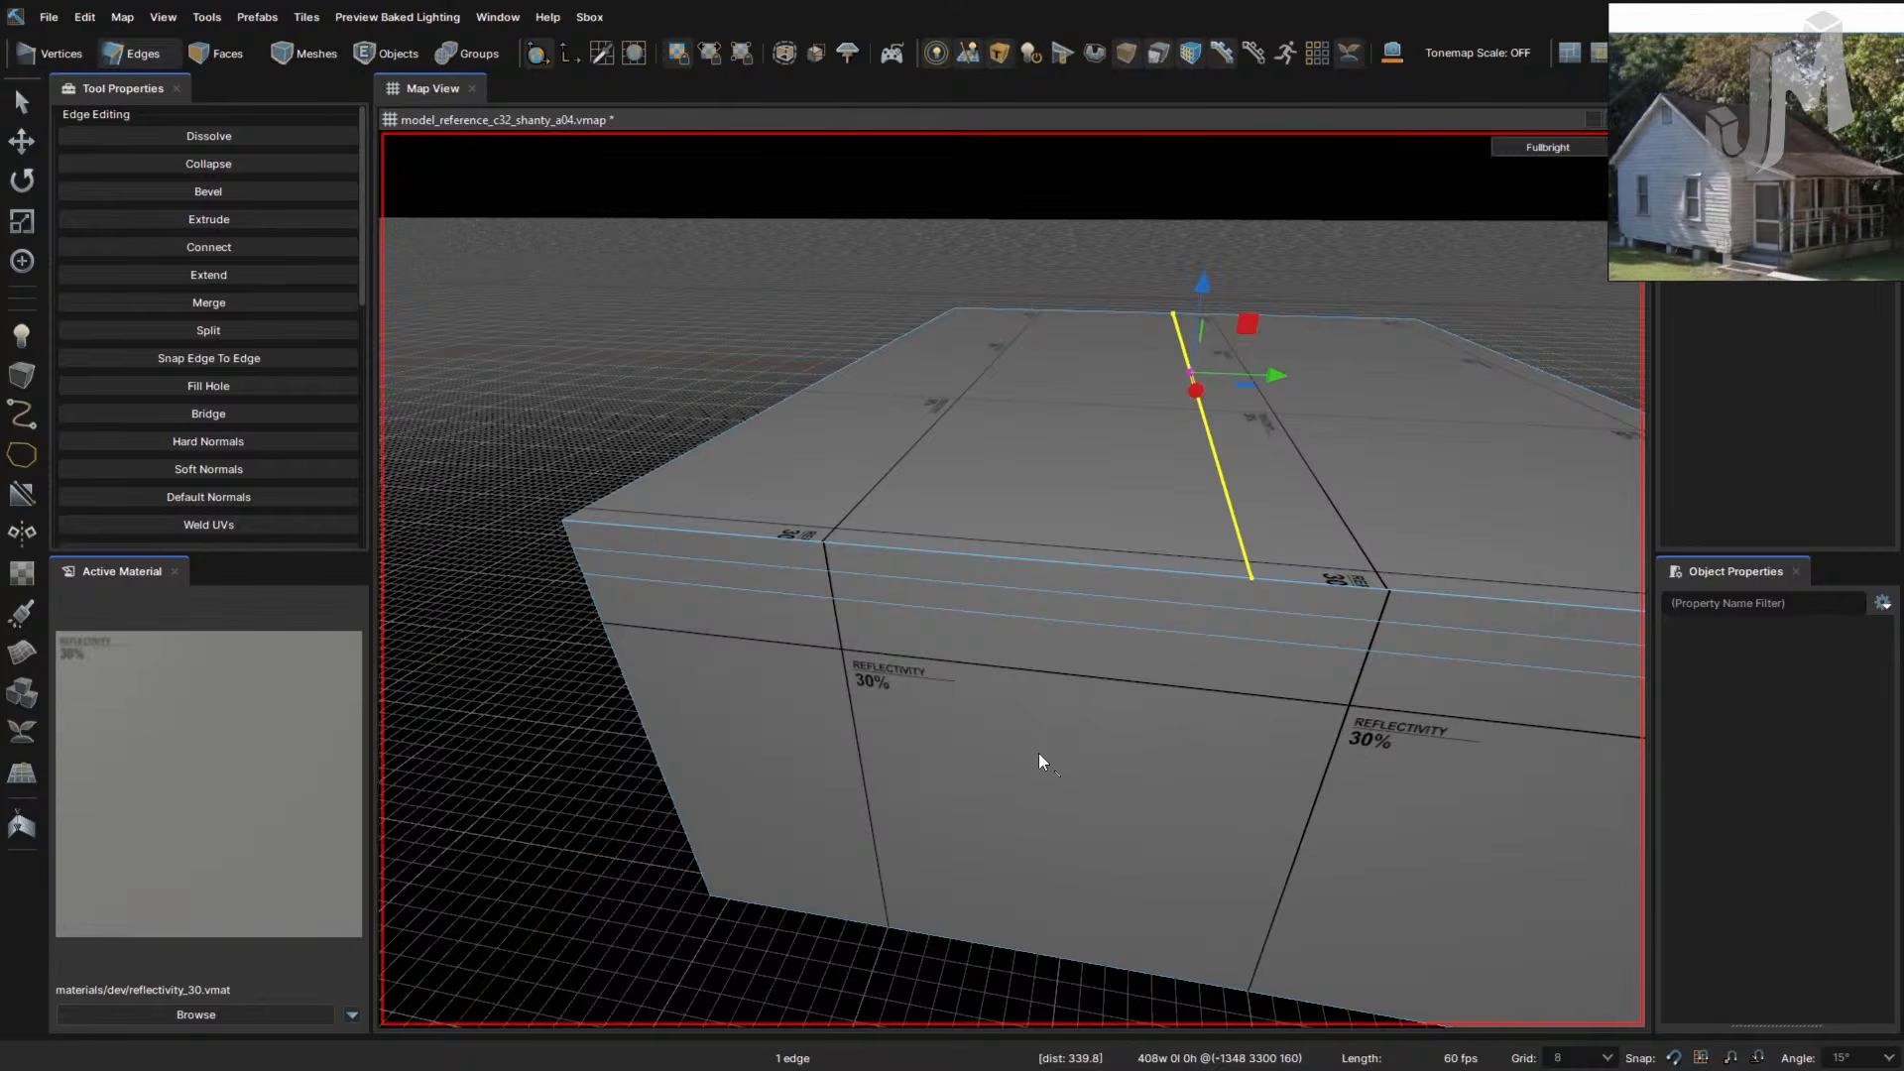
- Cut a vertical edge down the first end wall from below the roof centre line to the bottom
{"action": "right_click_drag", "start_coordinate": [1287, 703], "coordinate": [1287, 706]}
{"action": "key", "text": "c"}
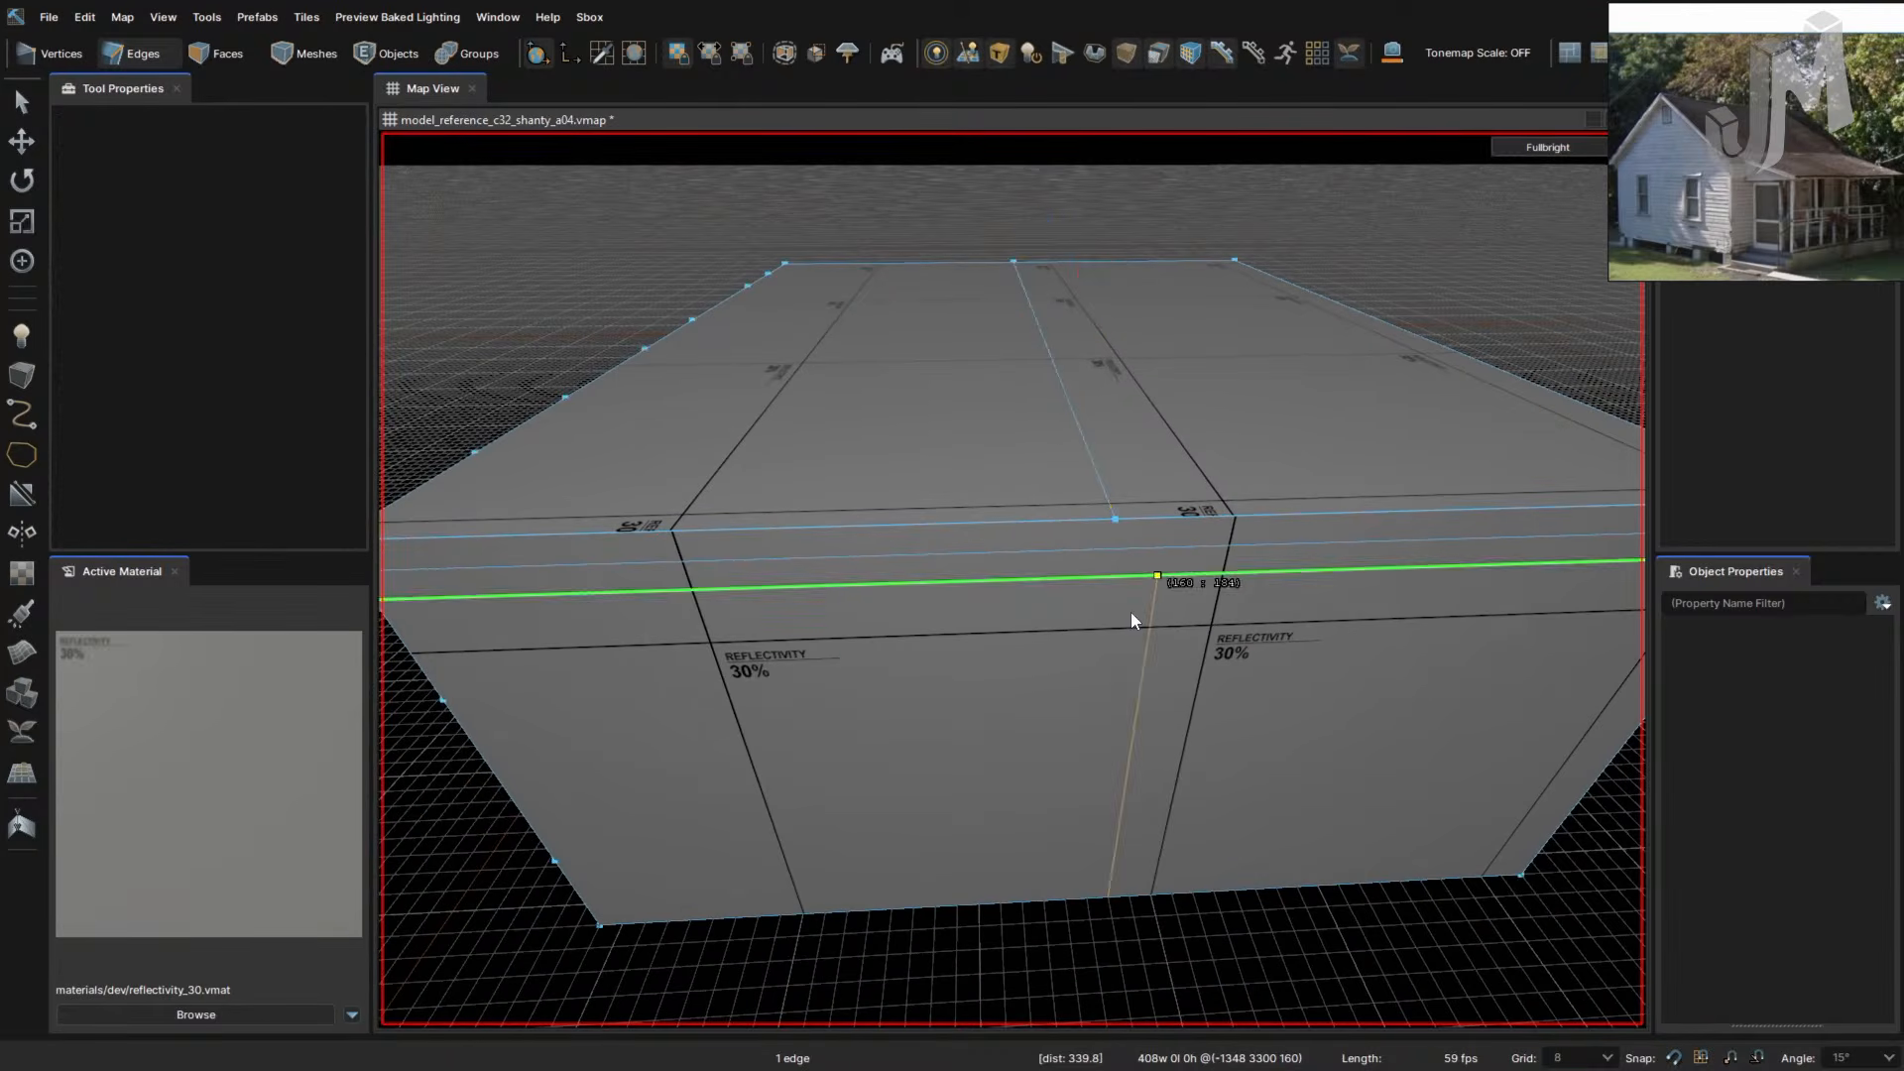
{"action": "left_click", "coordinate": [1114, 518]}
{"action": "left_click", "coordinate": [1112, 548]}
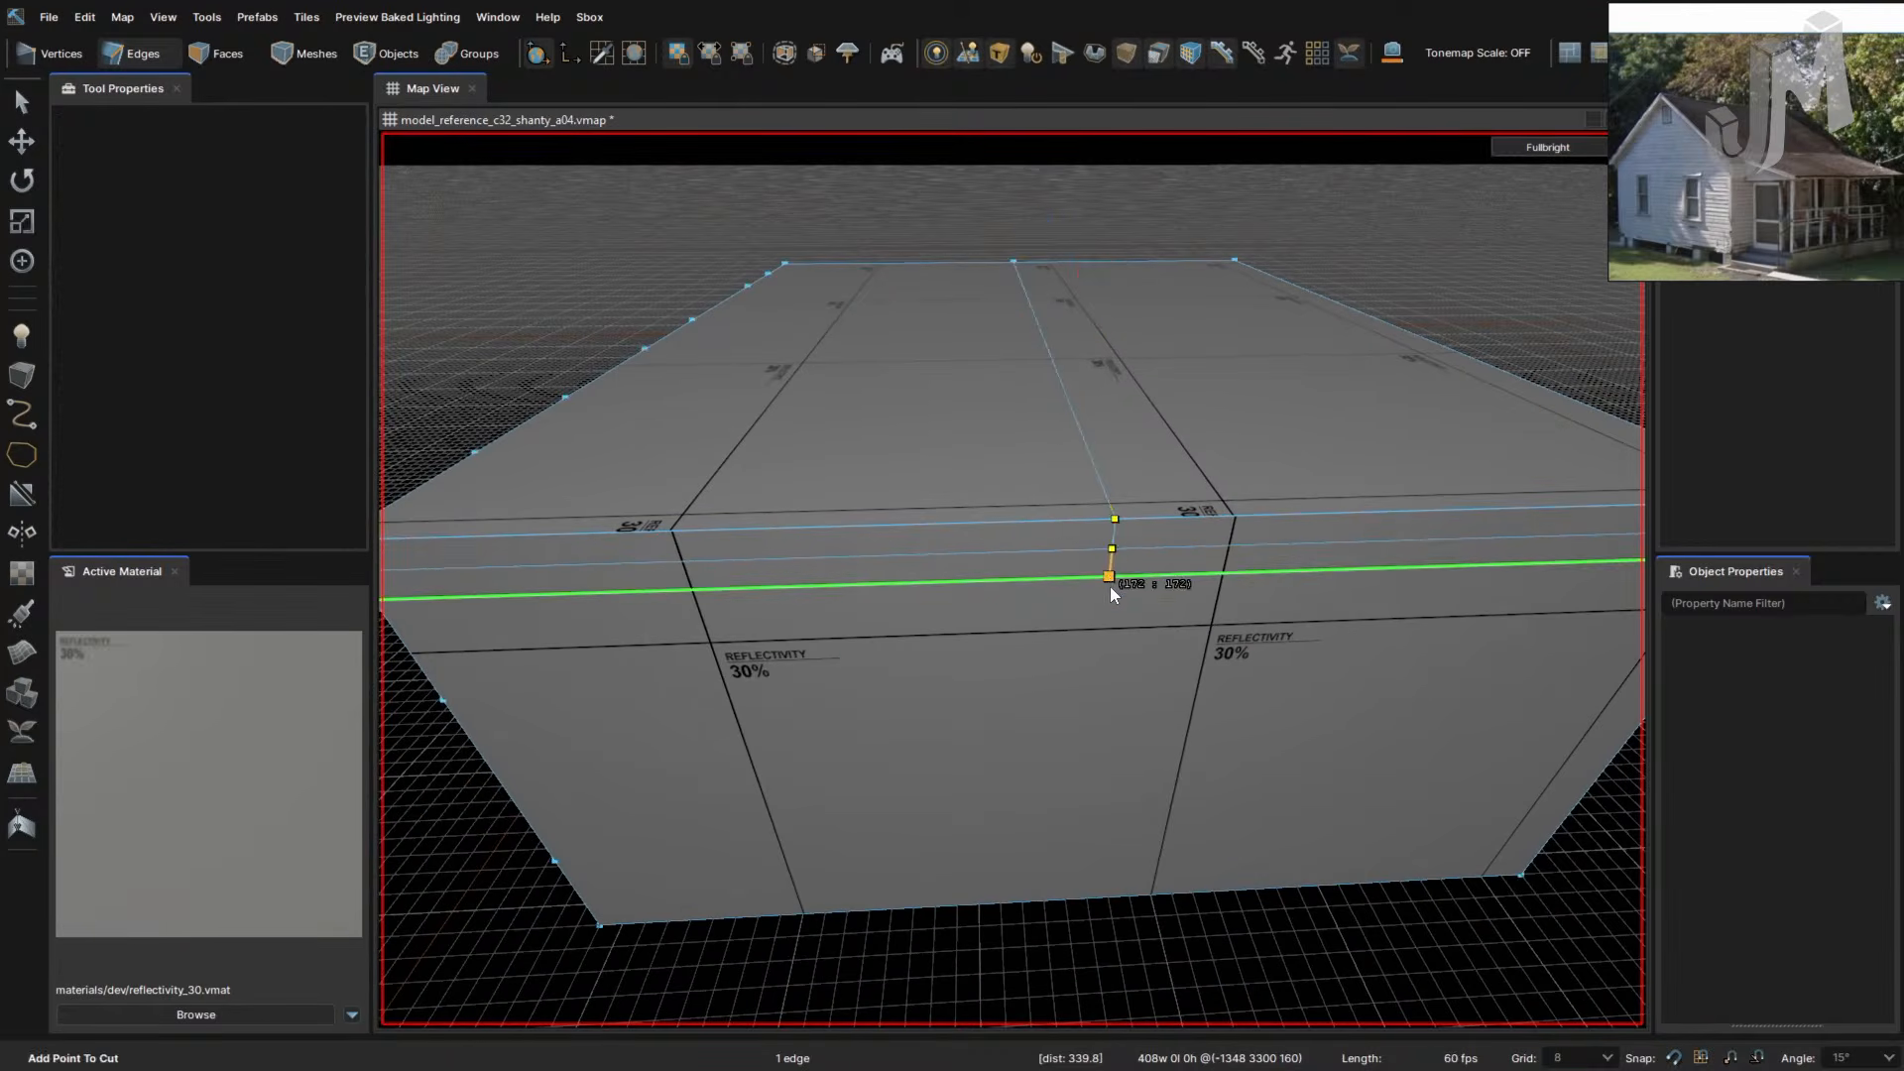
{"action": "left_click", "coordinate": [1109, 576]}
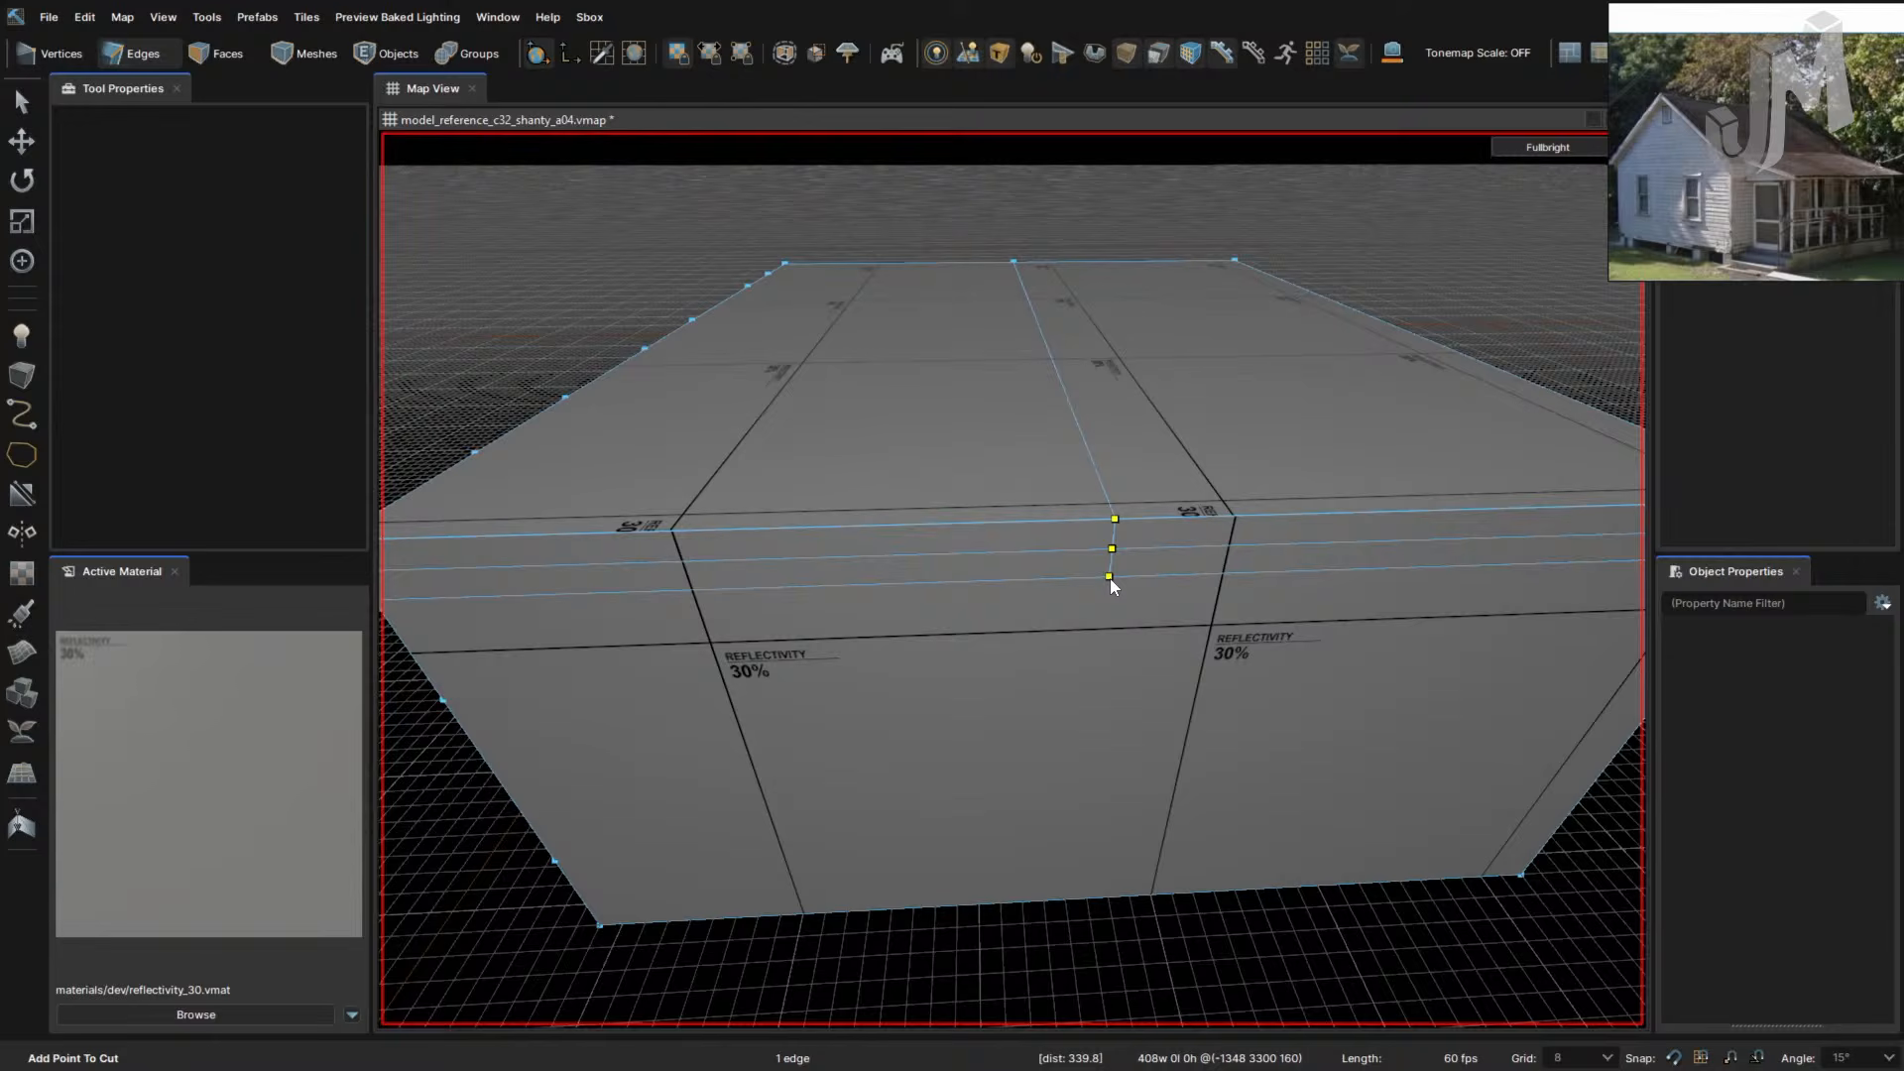
{"action": "left_click", "coordinate": [1076, 899]}
{"action": "key", "text": "Return"}
- Switch the music to Sawtooths and cut a matching vertical edge down the other end wall
{"action": "right_click_drag", "start_coordinate": [1131, 833], "coordinate": [1131, 837]}
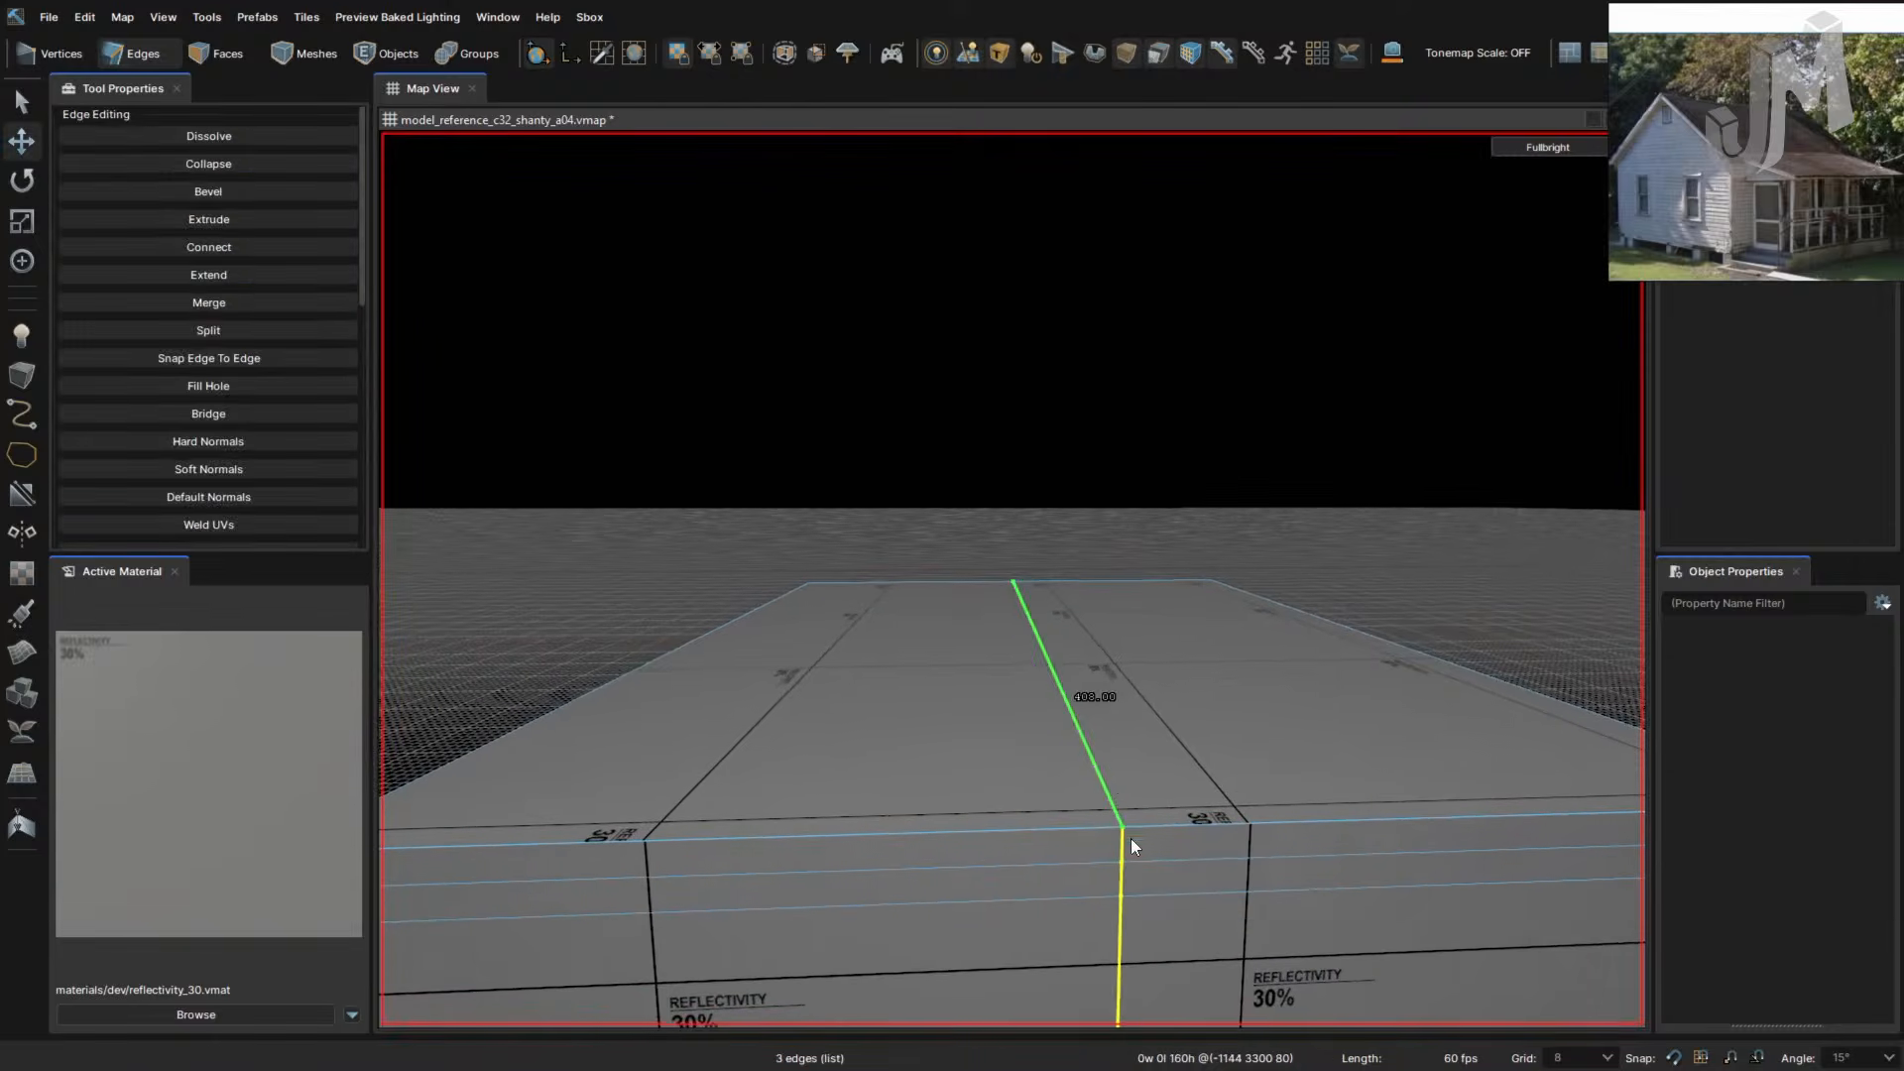
{"action": "left_click", "coordinate": [1099, 770]}
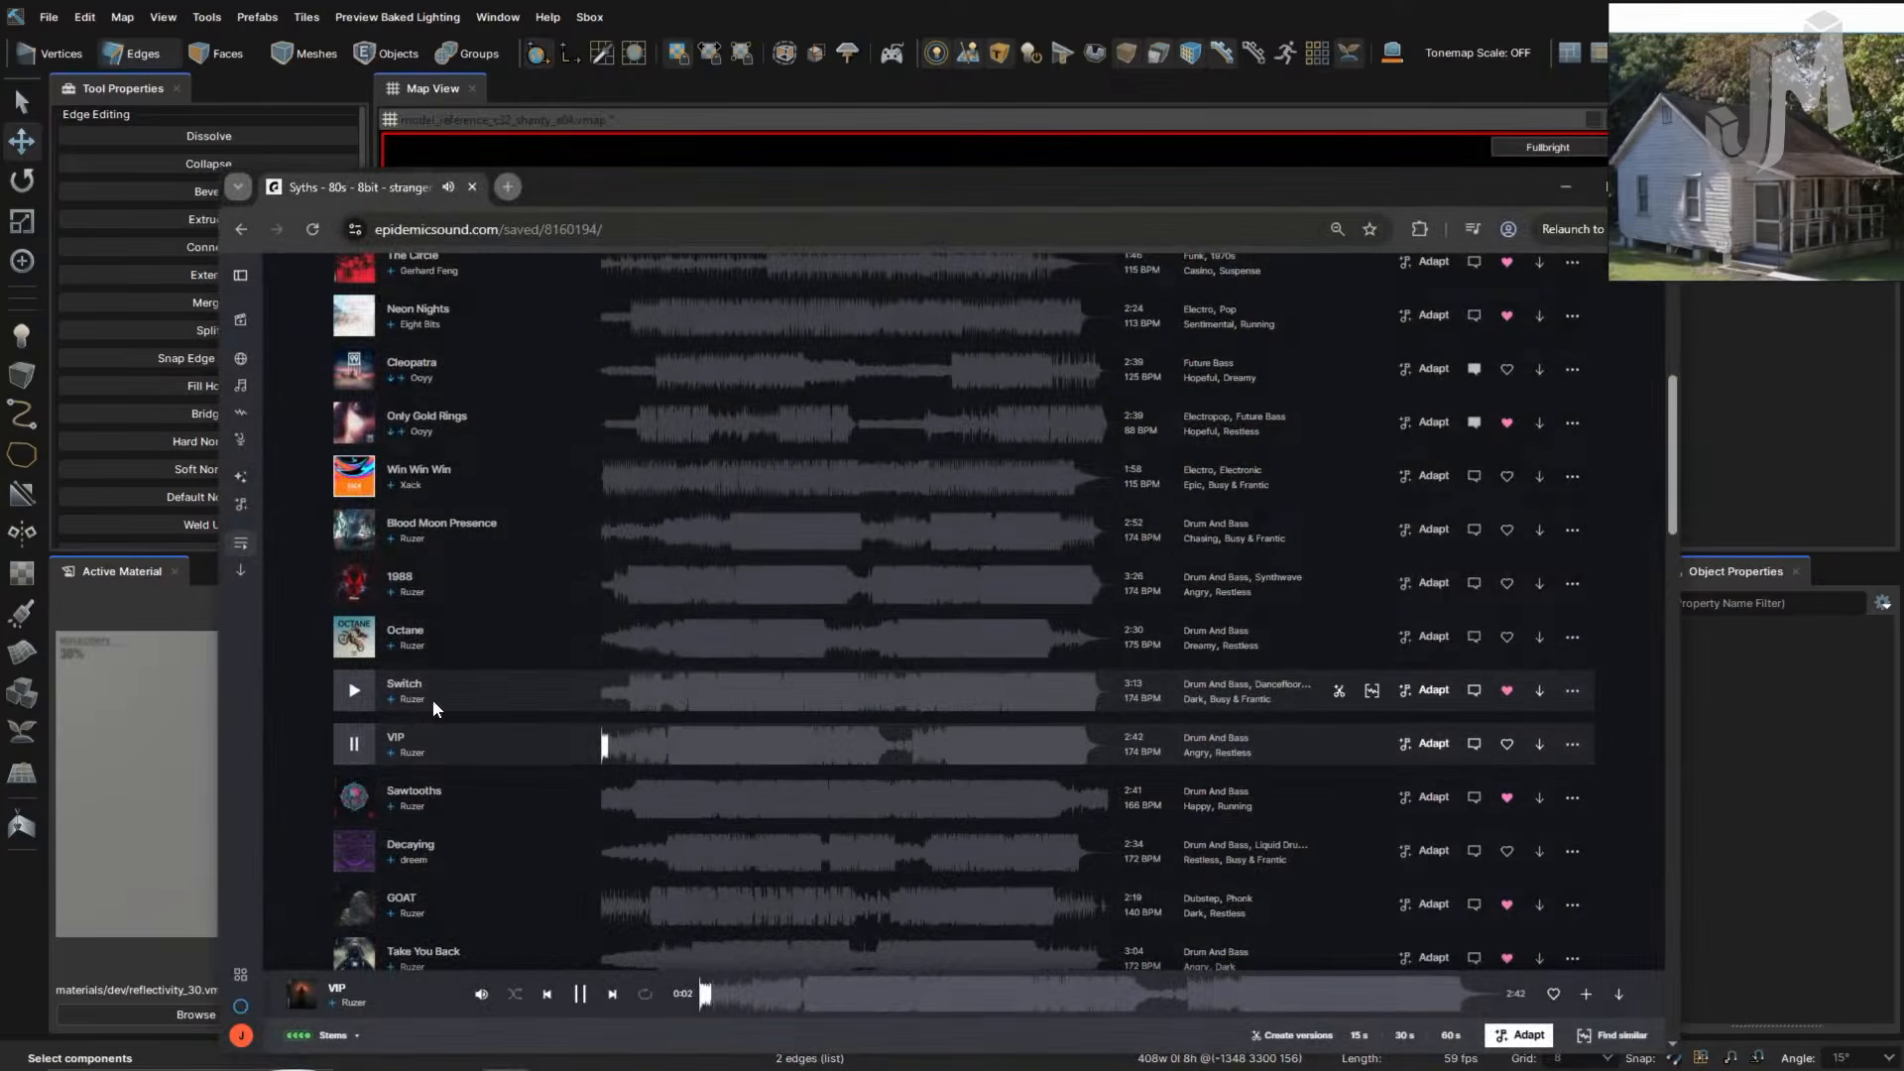
{"action": "left_click", "coordinate": [354, 797]}
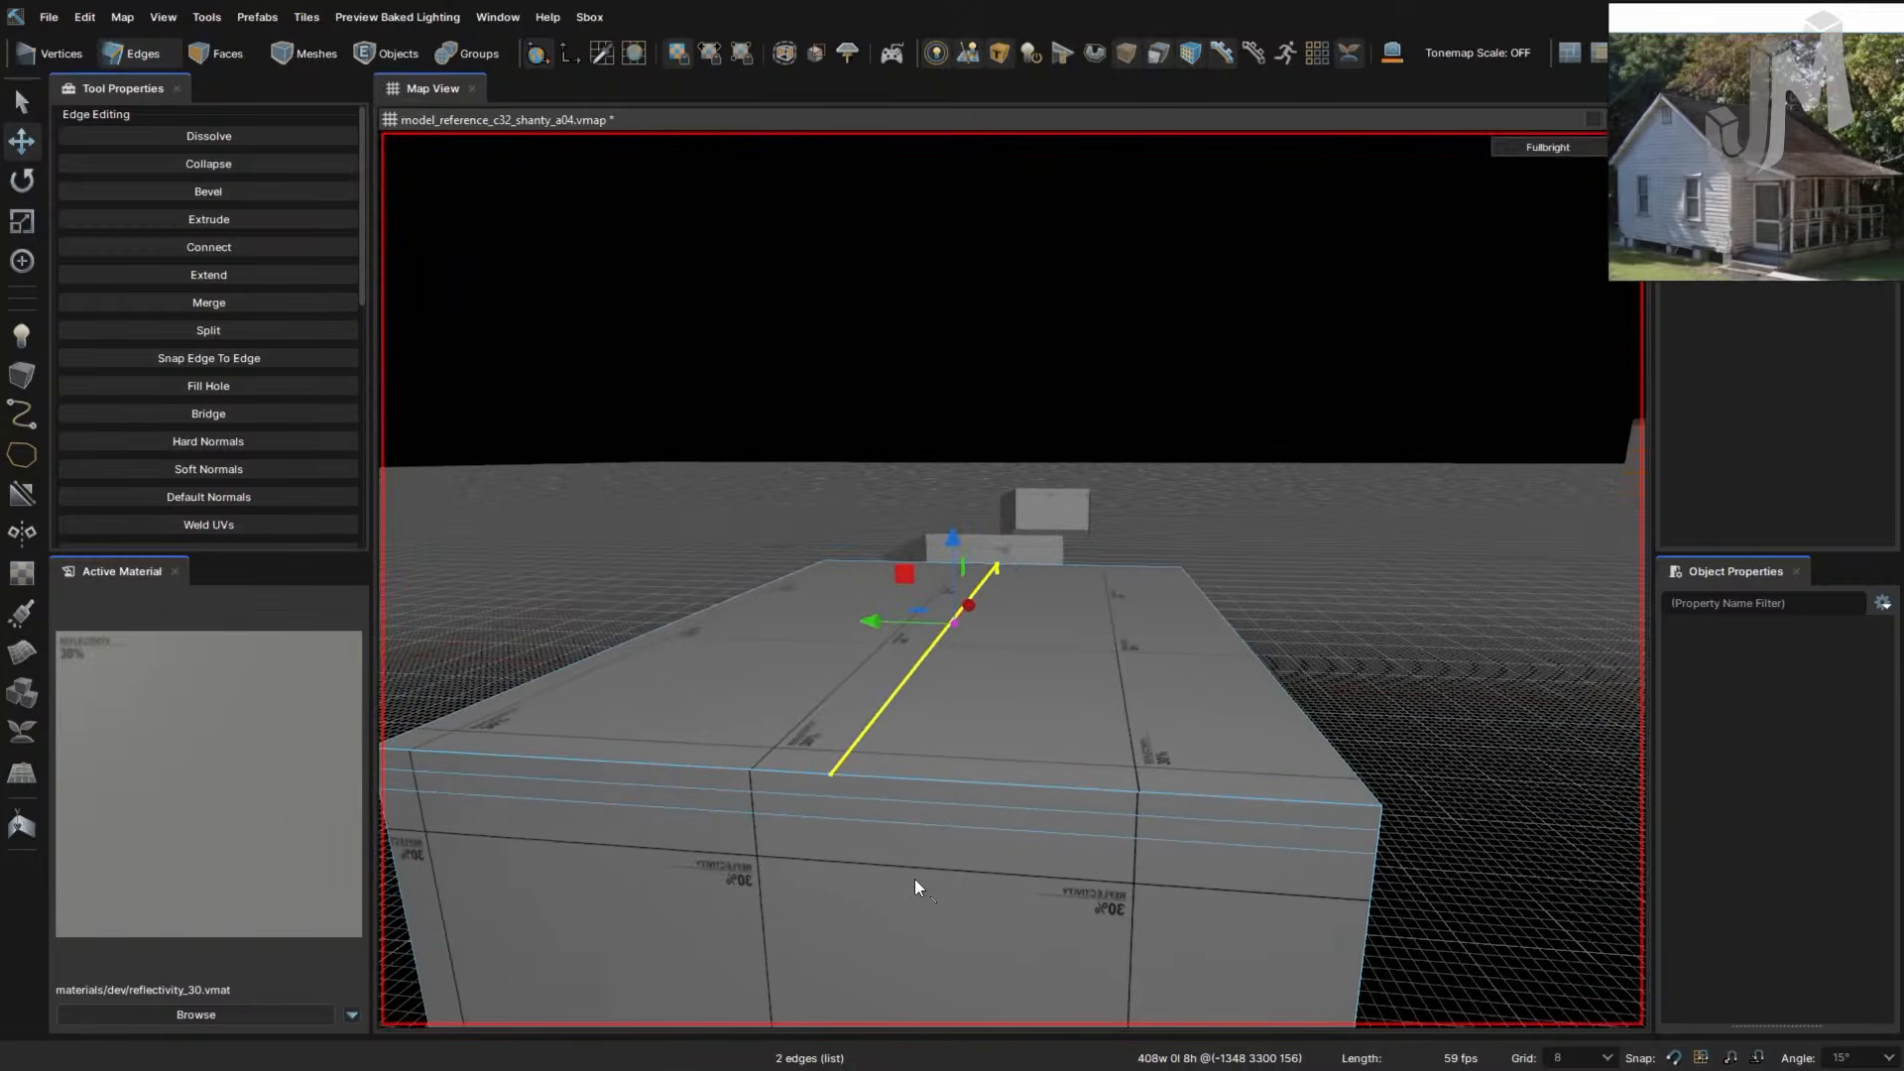
{"action": "left_click", "coordinate": [892, 896]}
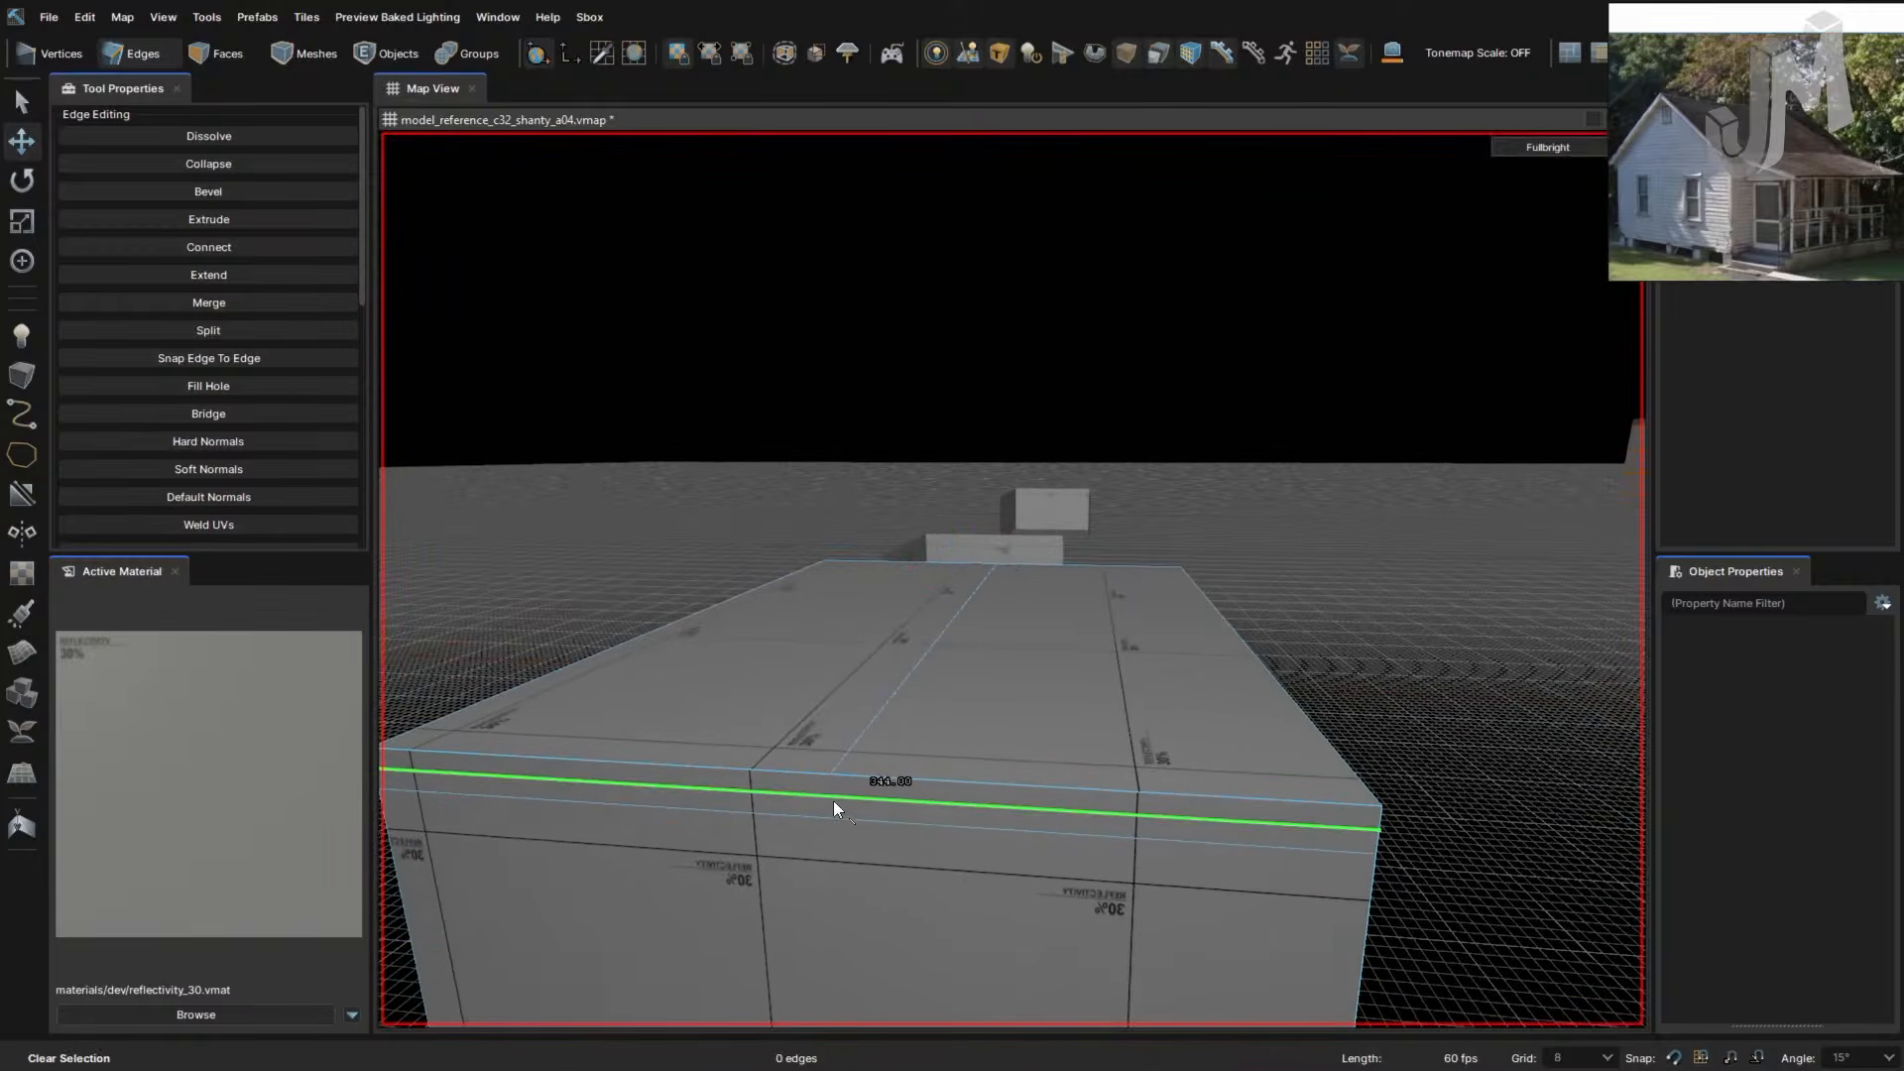
{"action": "key", "text": "c"}
{"action": "left_click", "coordinate": [830, 774]}
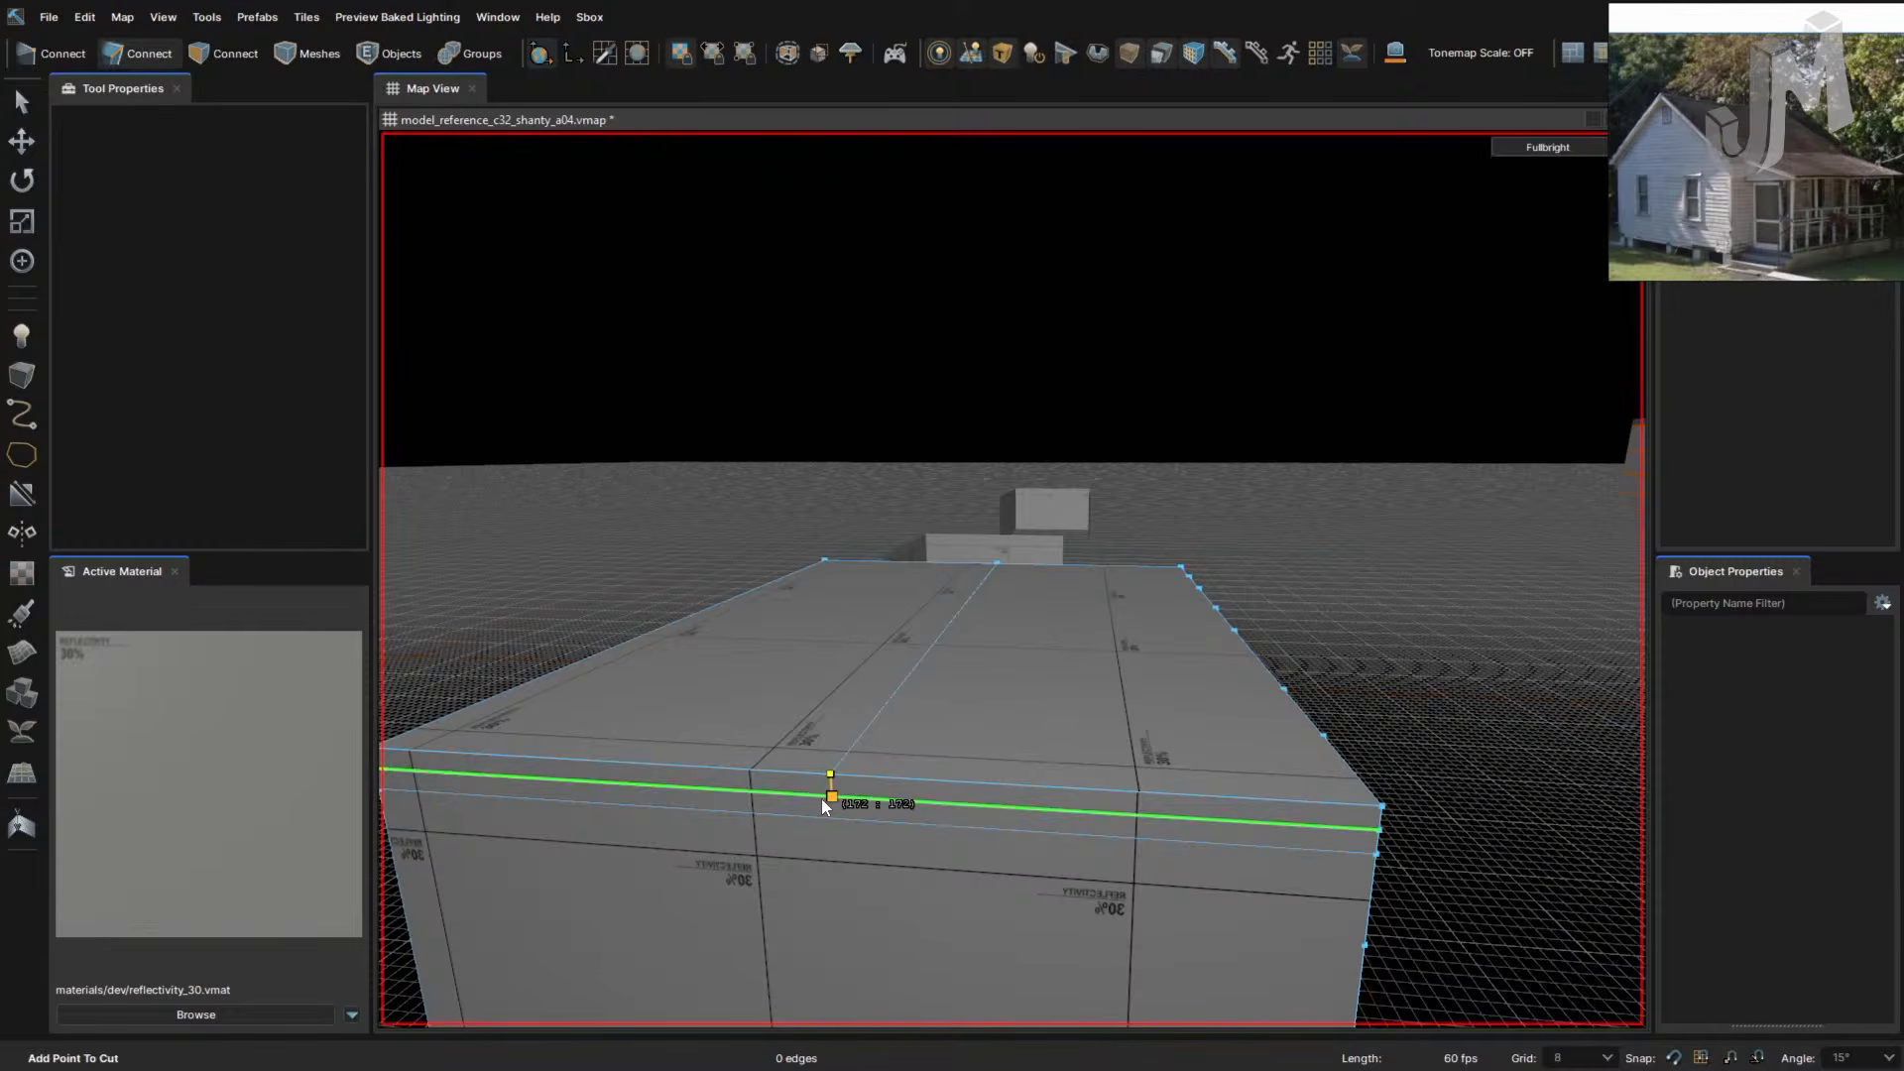
{"action": "right_click_drag", "start_coordinate": [878, 823], "coordinate": [878, 823]}
{"action": "left_click", "coordinate": [901, 588]}
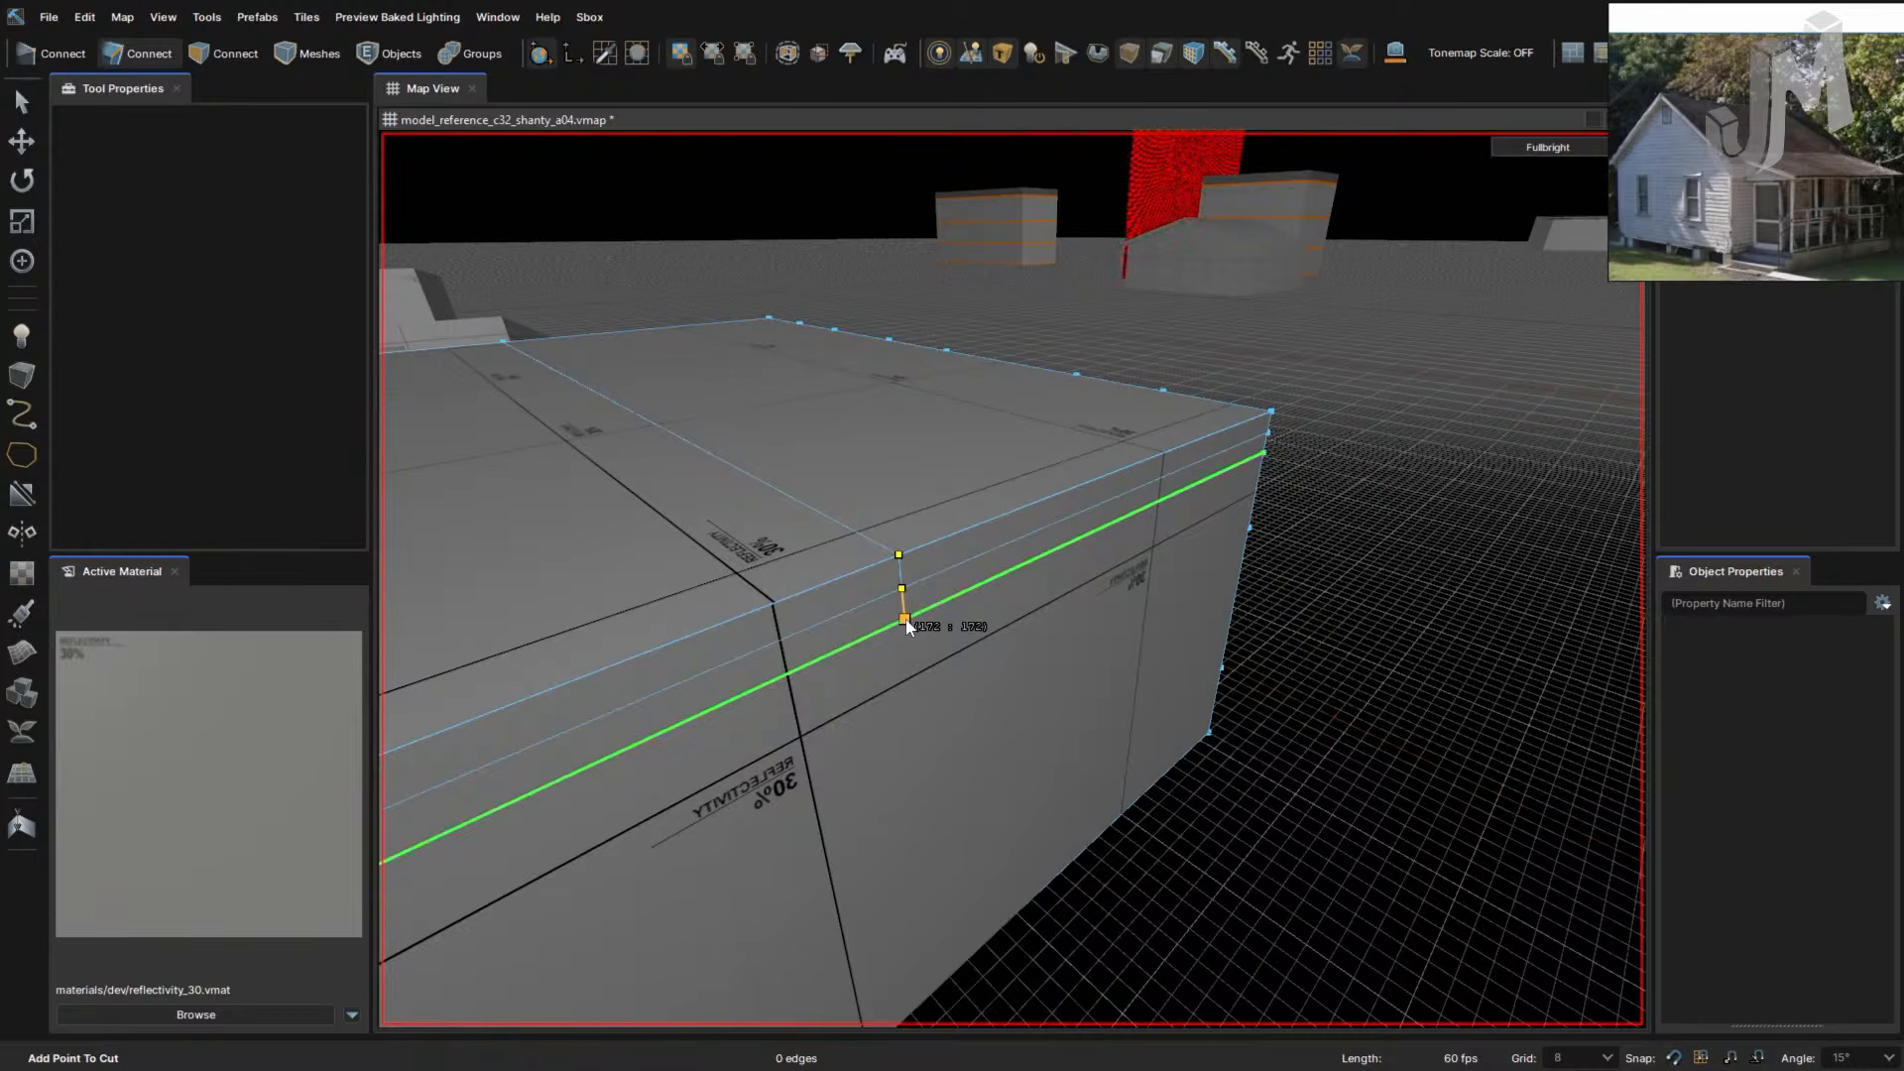
{"action": "left_click", "coordinate": [904, 619]}
{"action": "key", "text": "Return"}
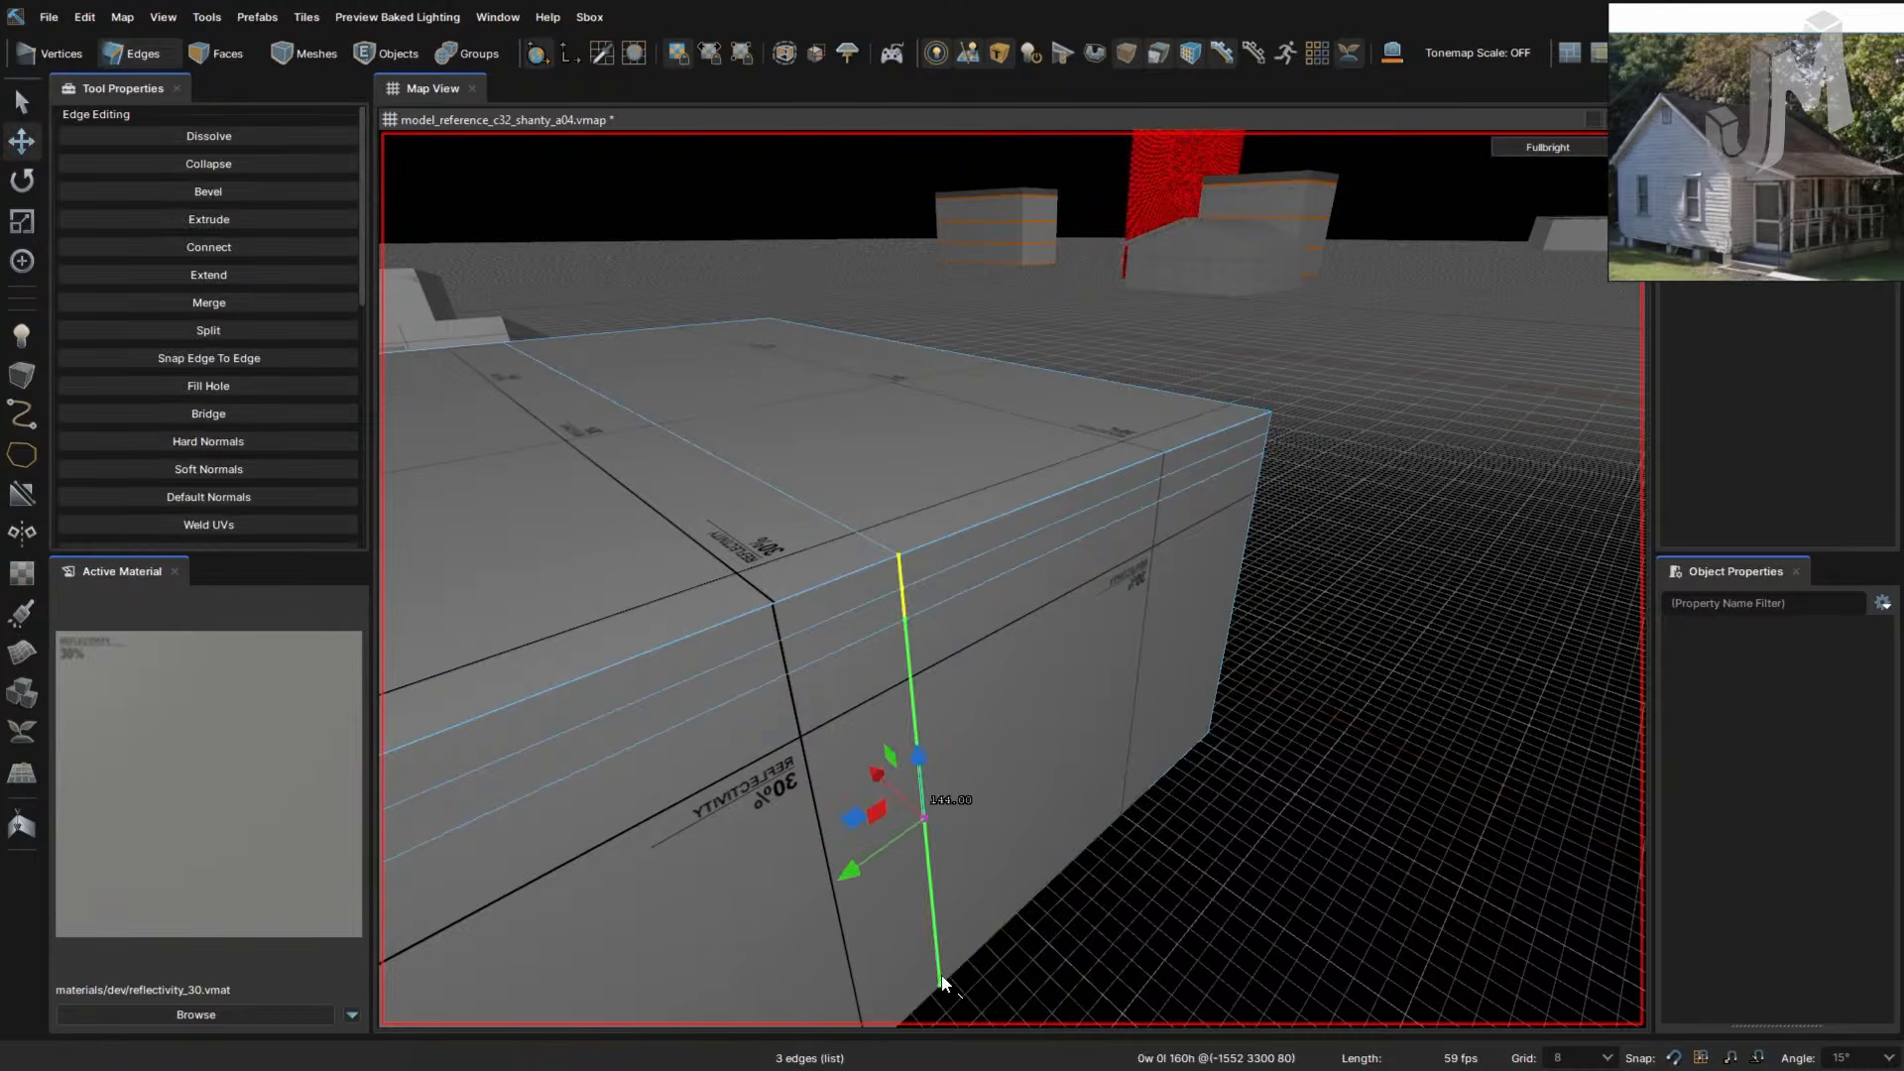
{"action": "right_click_drag", "start_coordinate": [914, 740], "coordinate": [914, 739]}
- Select the three ridge edges and raise them 76 units into a roof peak
{"action": "left_click", "coordinate": [973, 725]}
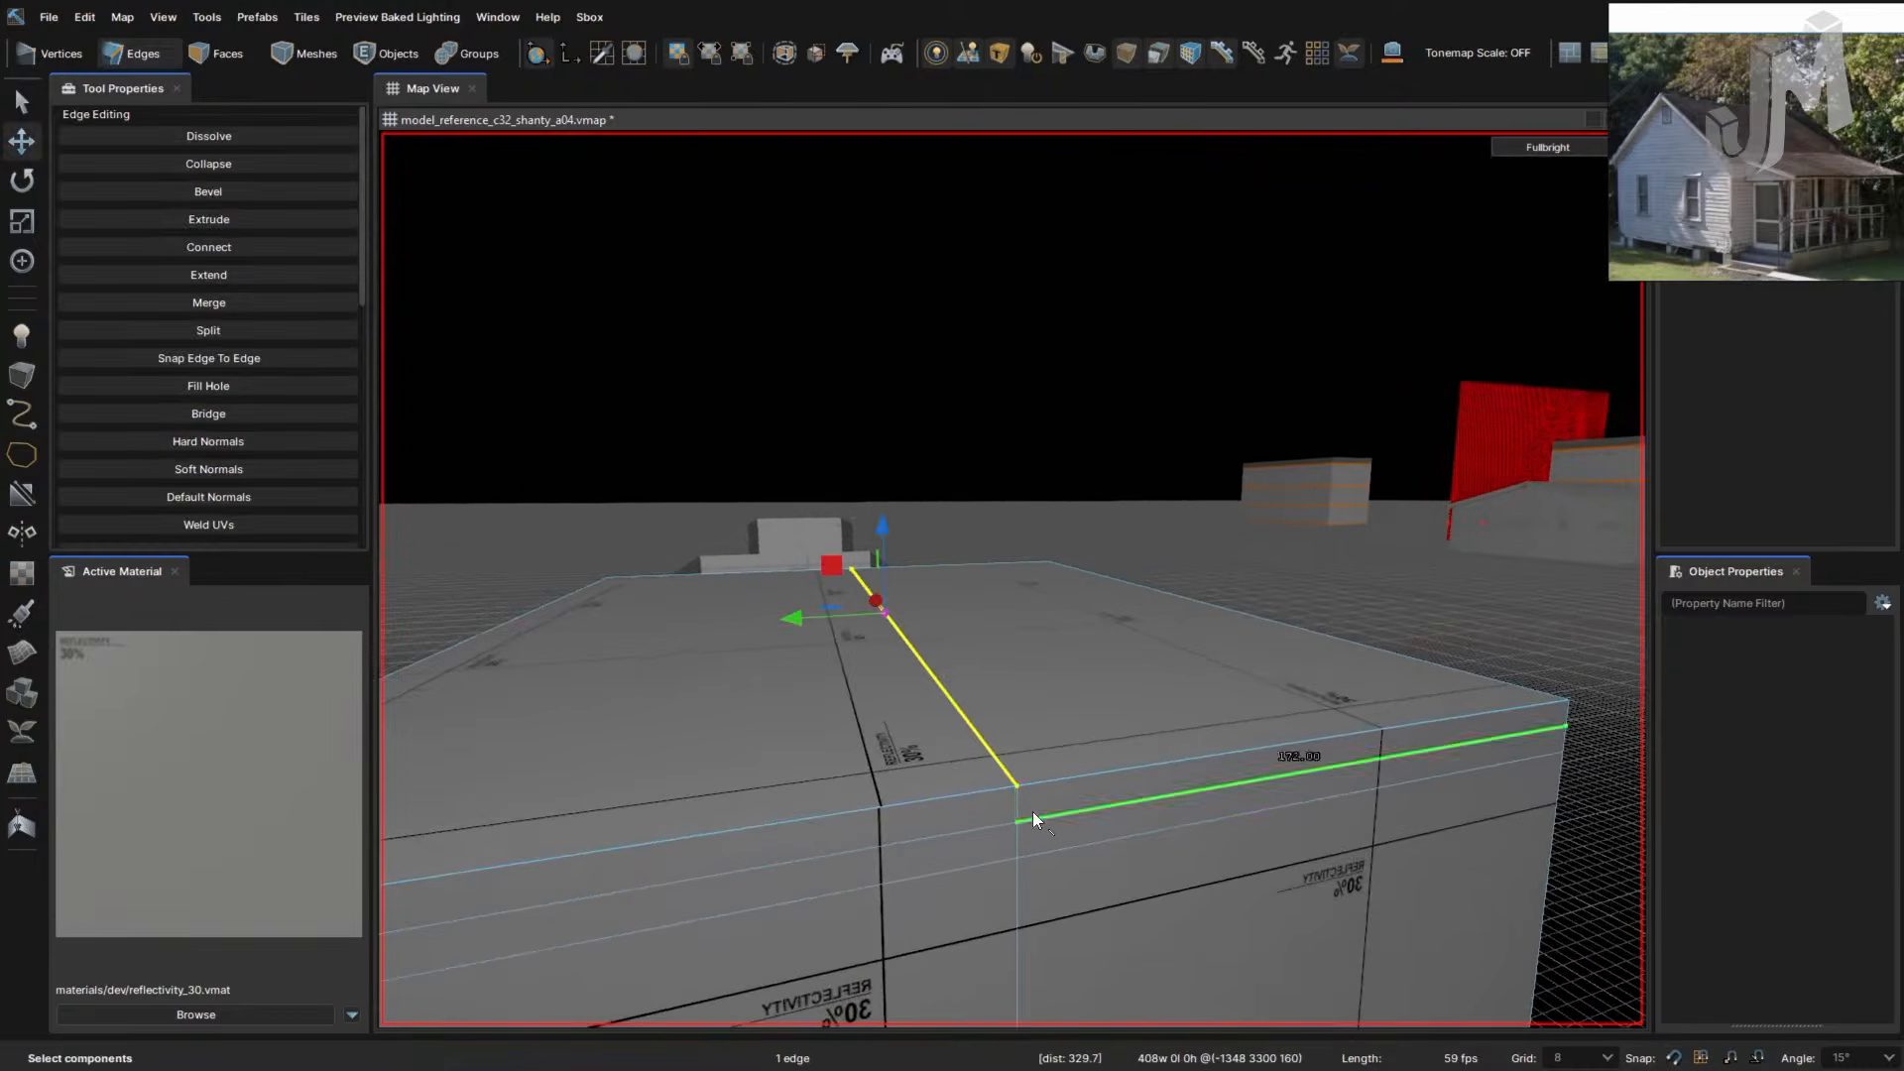
{"action": "left_click", "coordinate": [1019, 805], "text": "ctrl"}
{"action": "right_click_drag", "start_coordinate": [1062, 830], "coordinate": [1062, 830]}
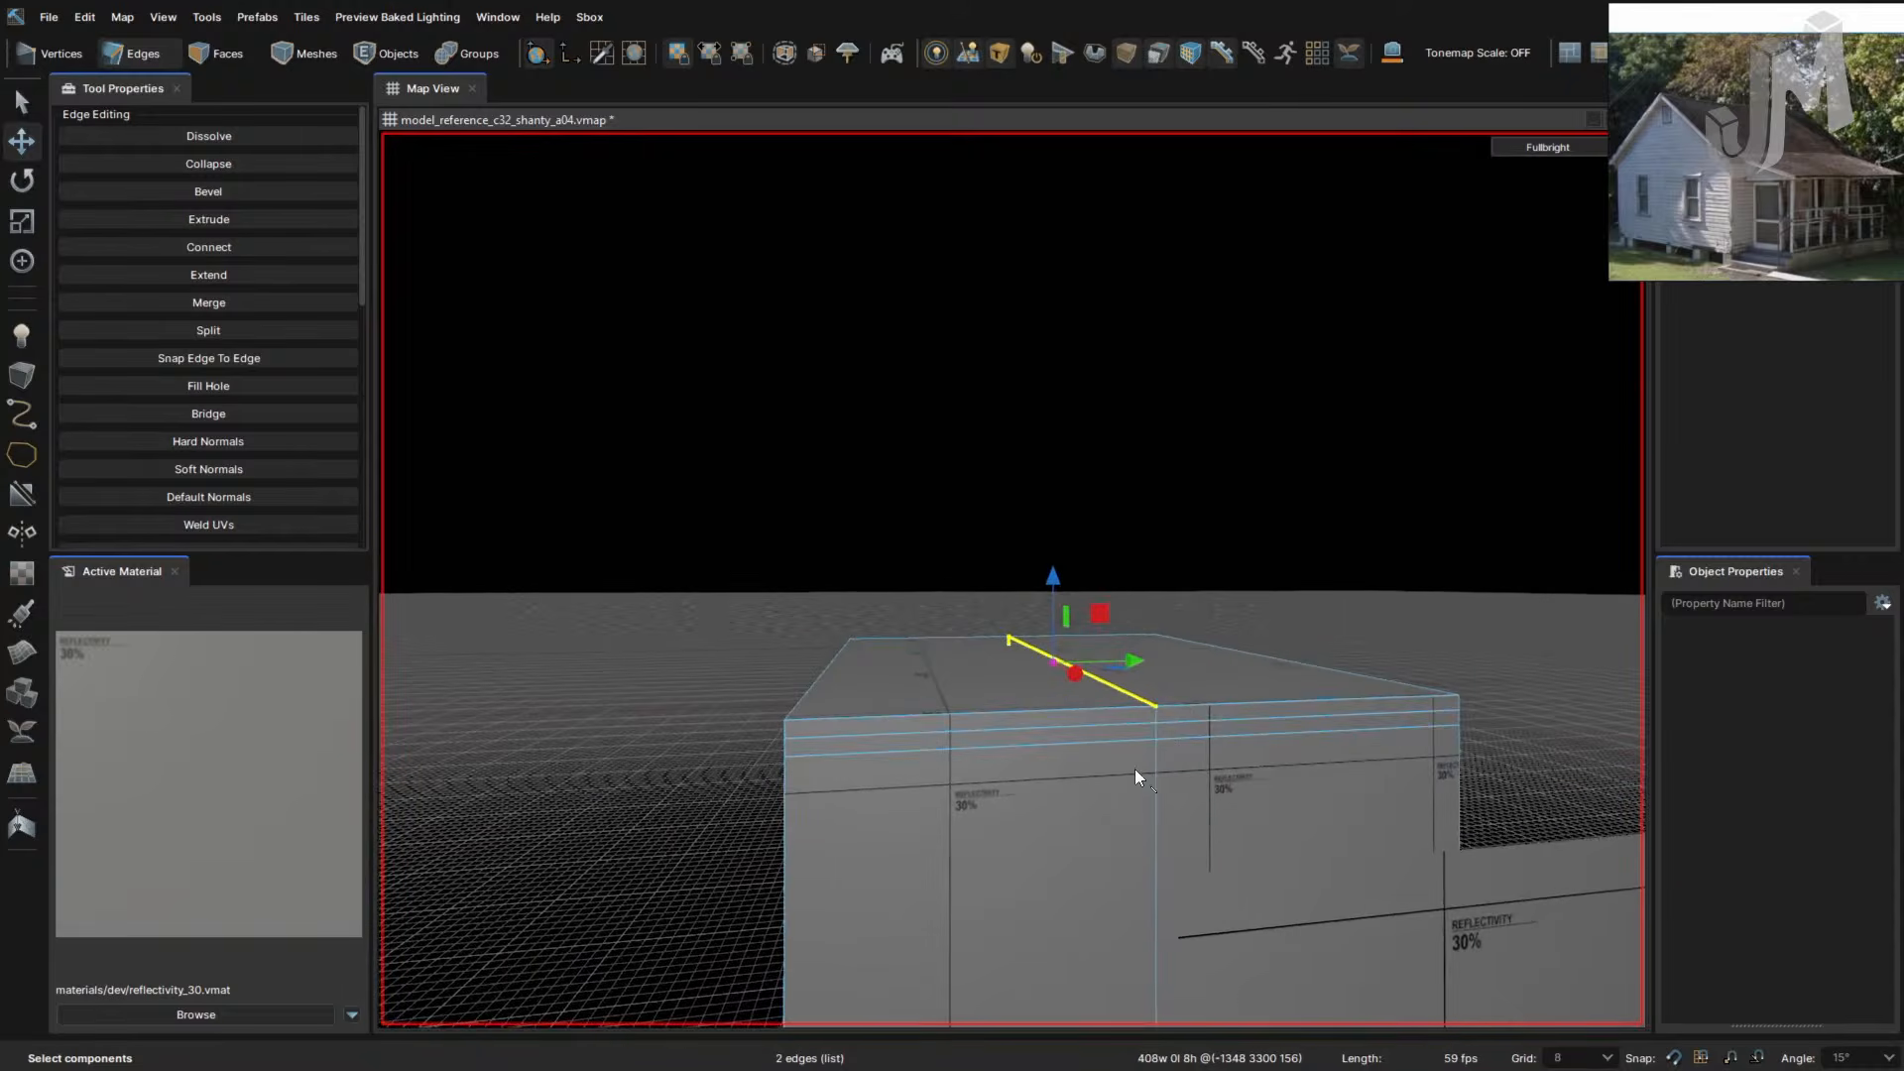
{"action": "left_click", "coordinate": [1152, 718], "text": "ctrl"}
{"action": "right_click_drag", "start_coordinate": [1177, 721], "coordinate": [1176, 721]}
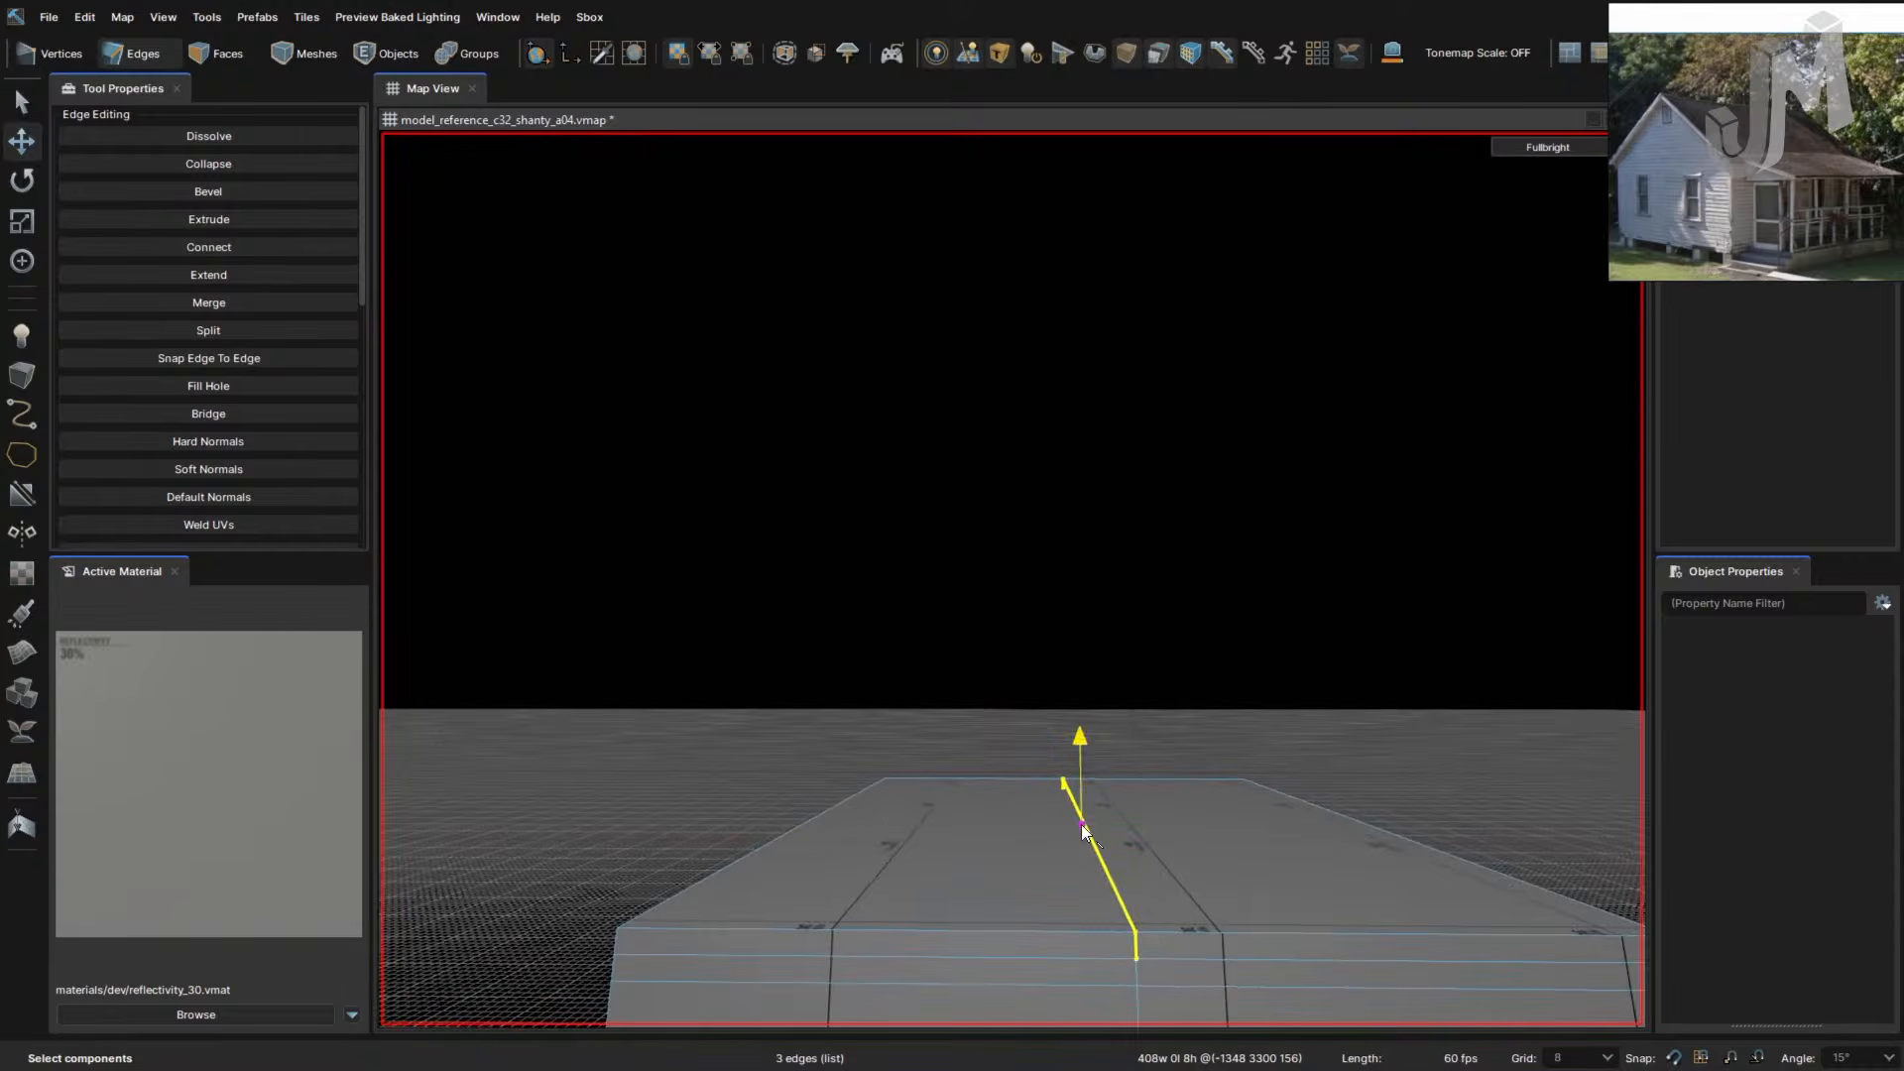
{"action": "left_click_drag", "start_coordinate": [1081, 824], "coordinate": [1080, 706]}
{"action": "right_click_drag", "start_coordinate": [983, 739], "coordinate": [982, 739]}
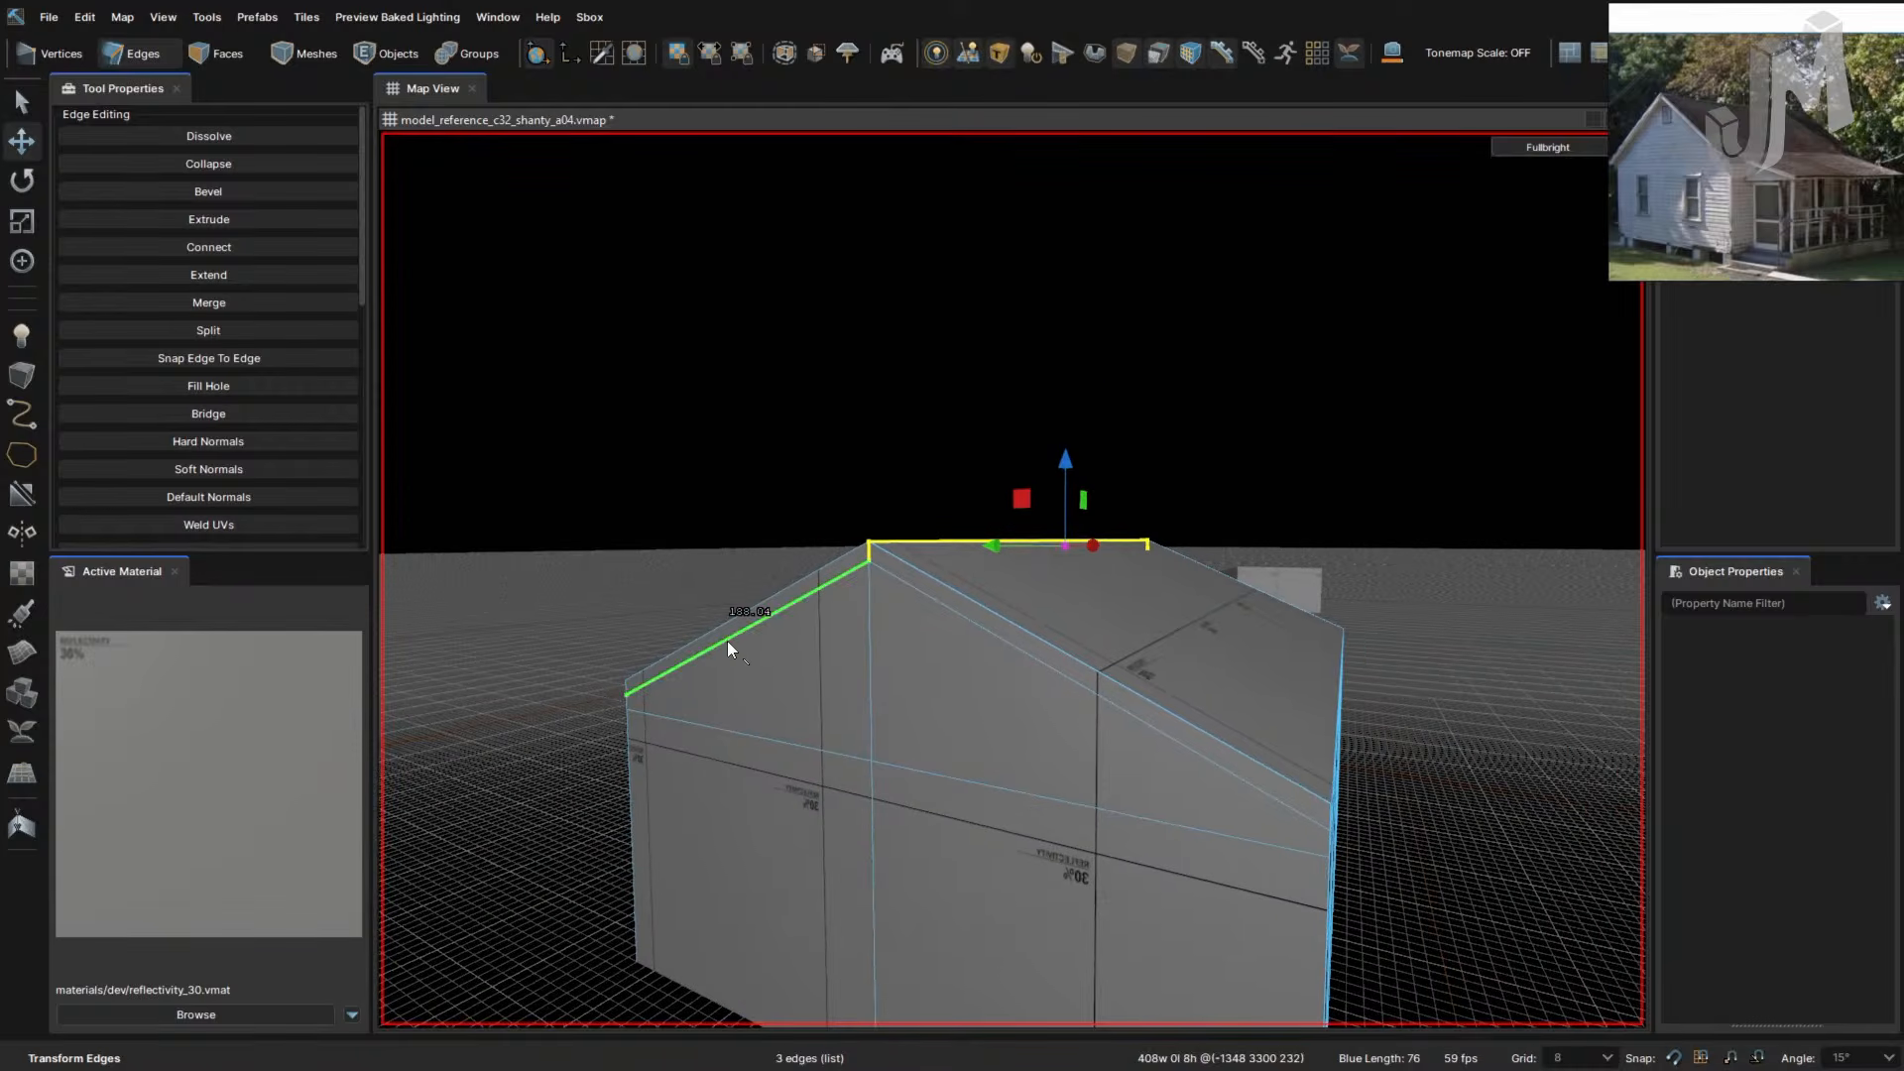
- In Faces mode, select the left and right roof-edge faces on the first gable
{"action": "key", "text": "3"}
{"action": "key", "text": "2"}
{"action": "key", "text": "1"}
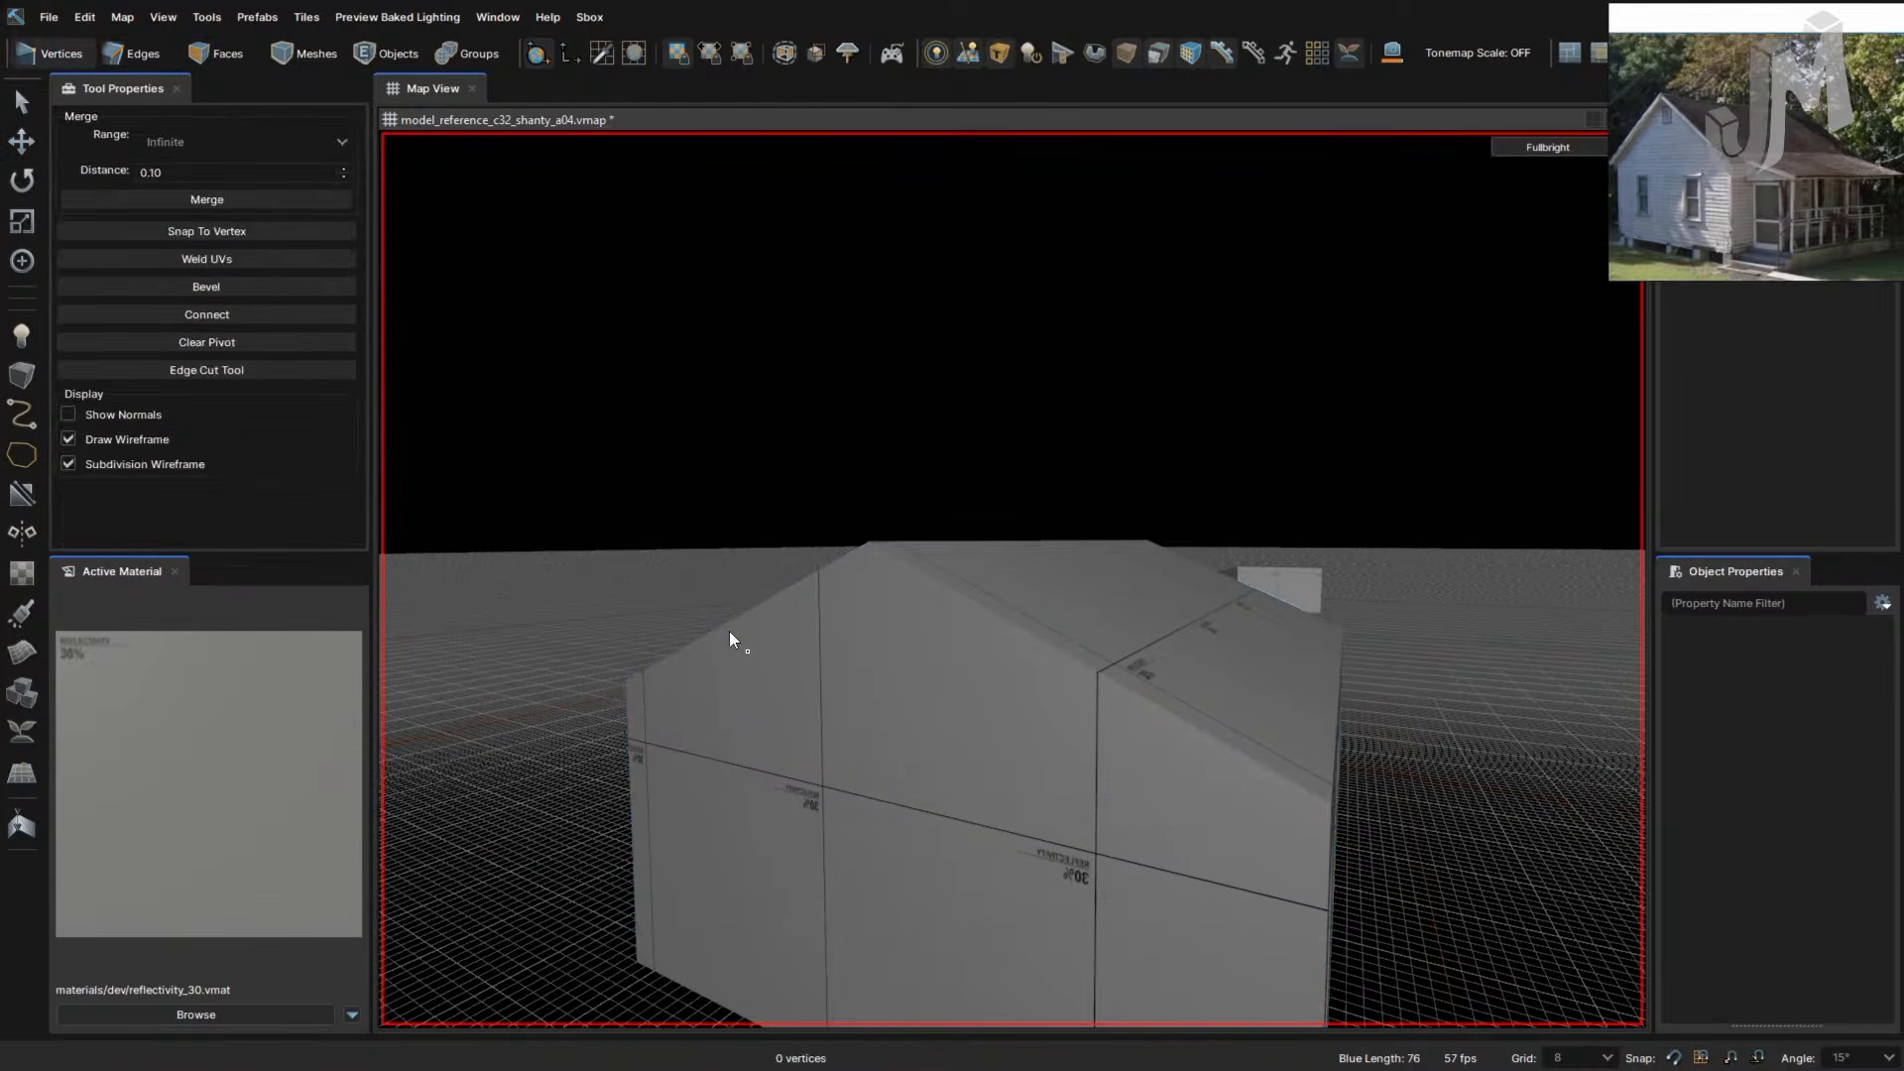
{"action": "key", "text": "2"}
{"action": "key", "text": "3"}
{"action": "left_click", "coordinate": [729, 631]}
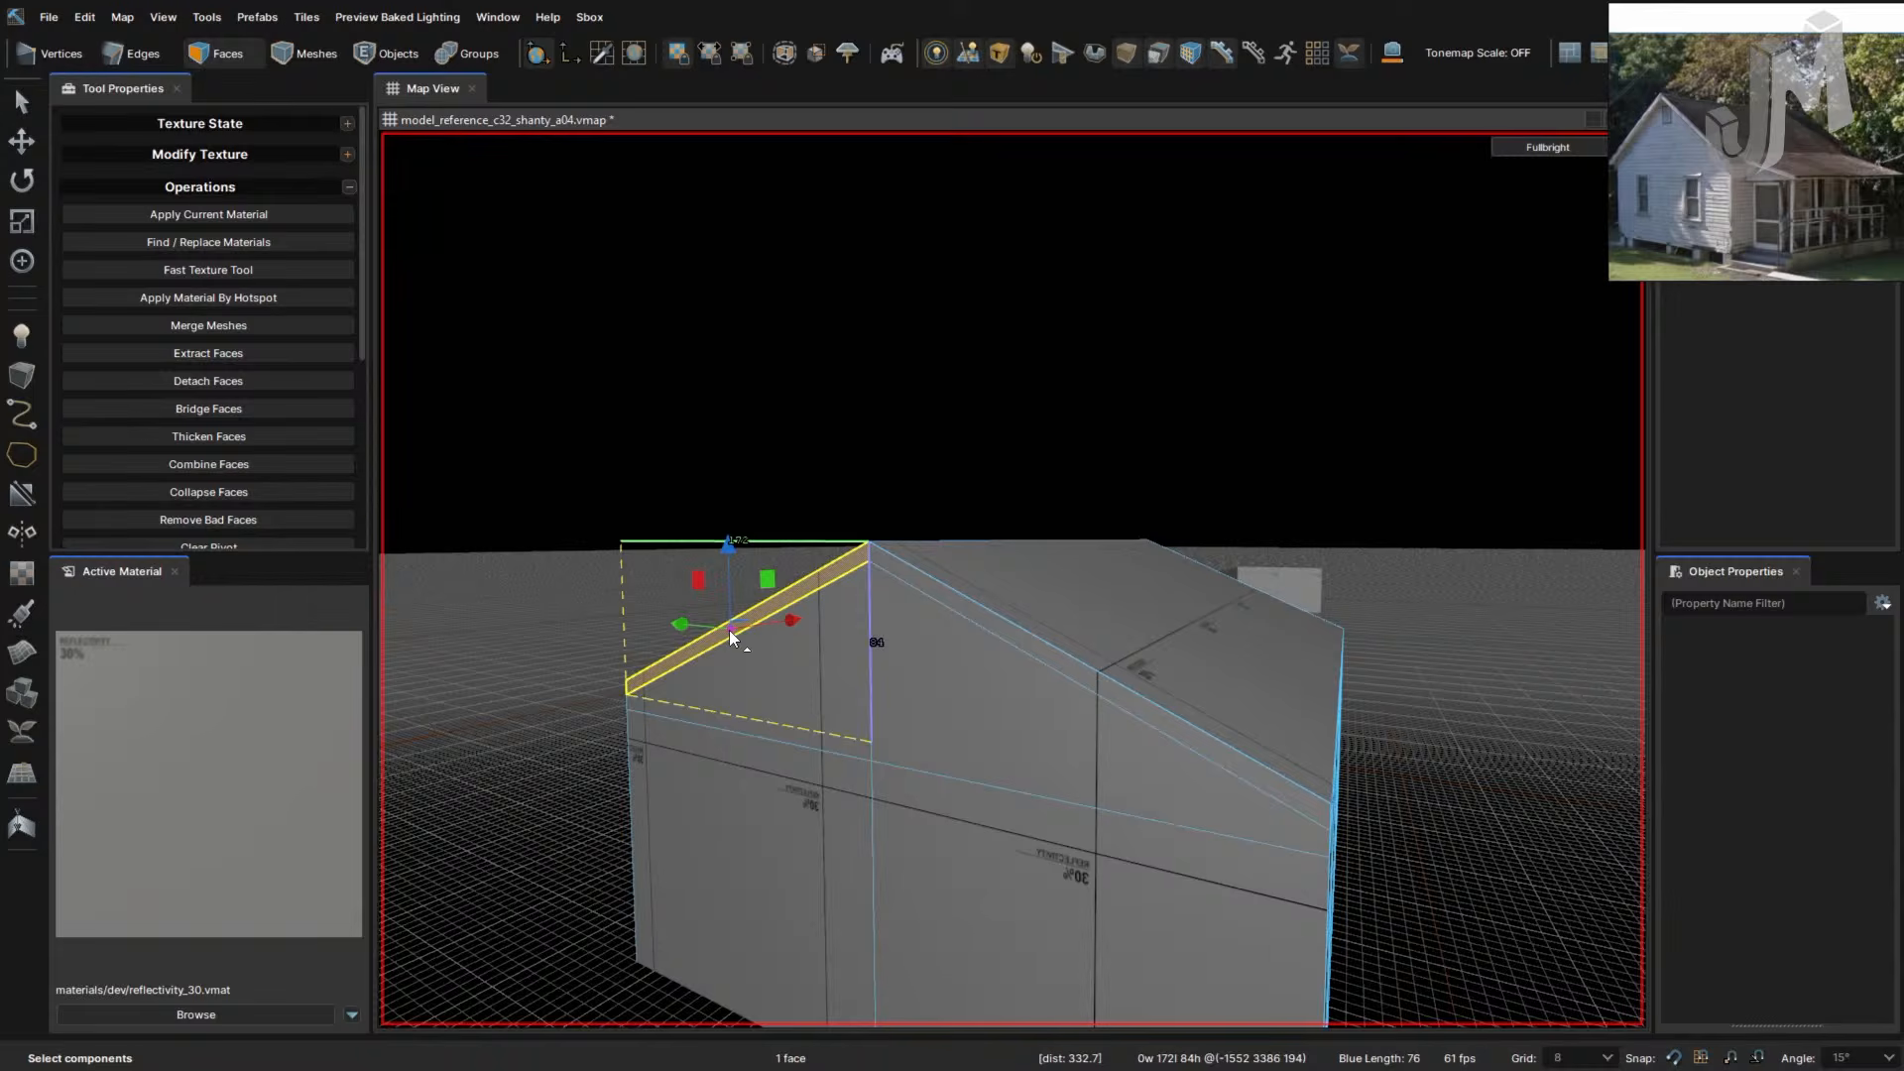
{"action": "left_click", "coordinate": [950, 600], "text": "ctrl"}
- Extrude the first gable's two roof-edge faces 8 units outward
{"action": "right_click_drag", "start_coordinate": [950, 601], "coordinate": [942, 654]}
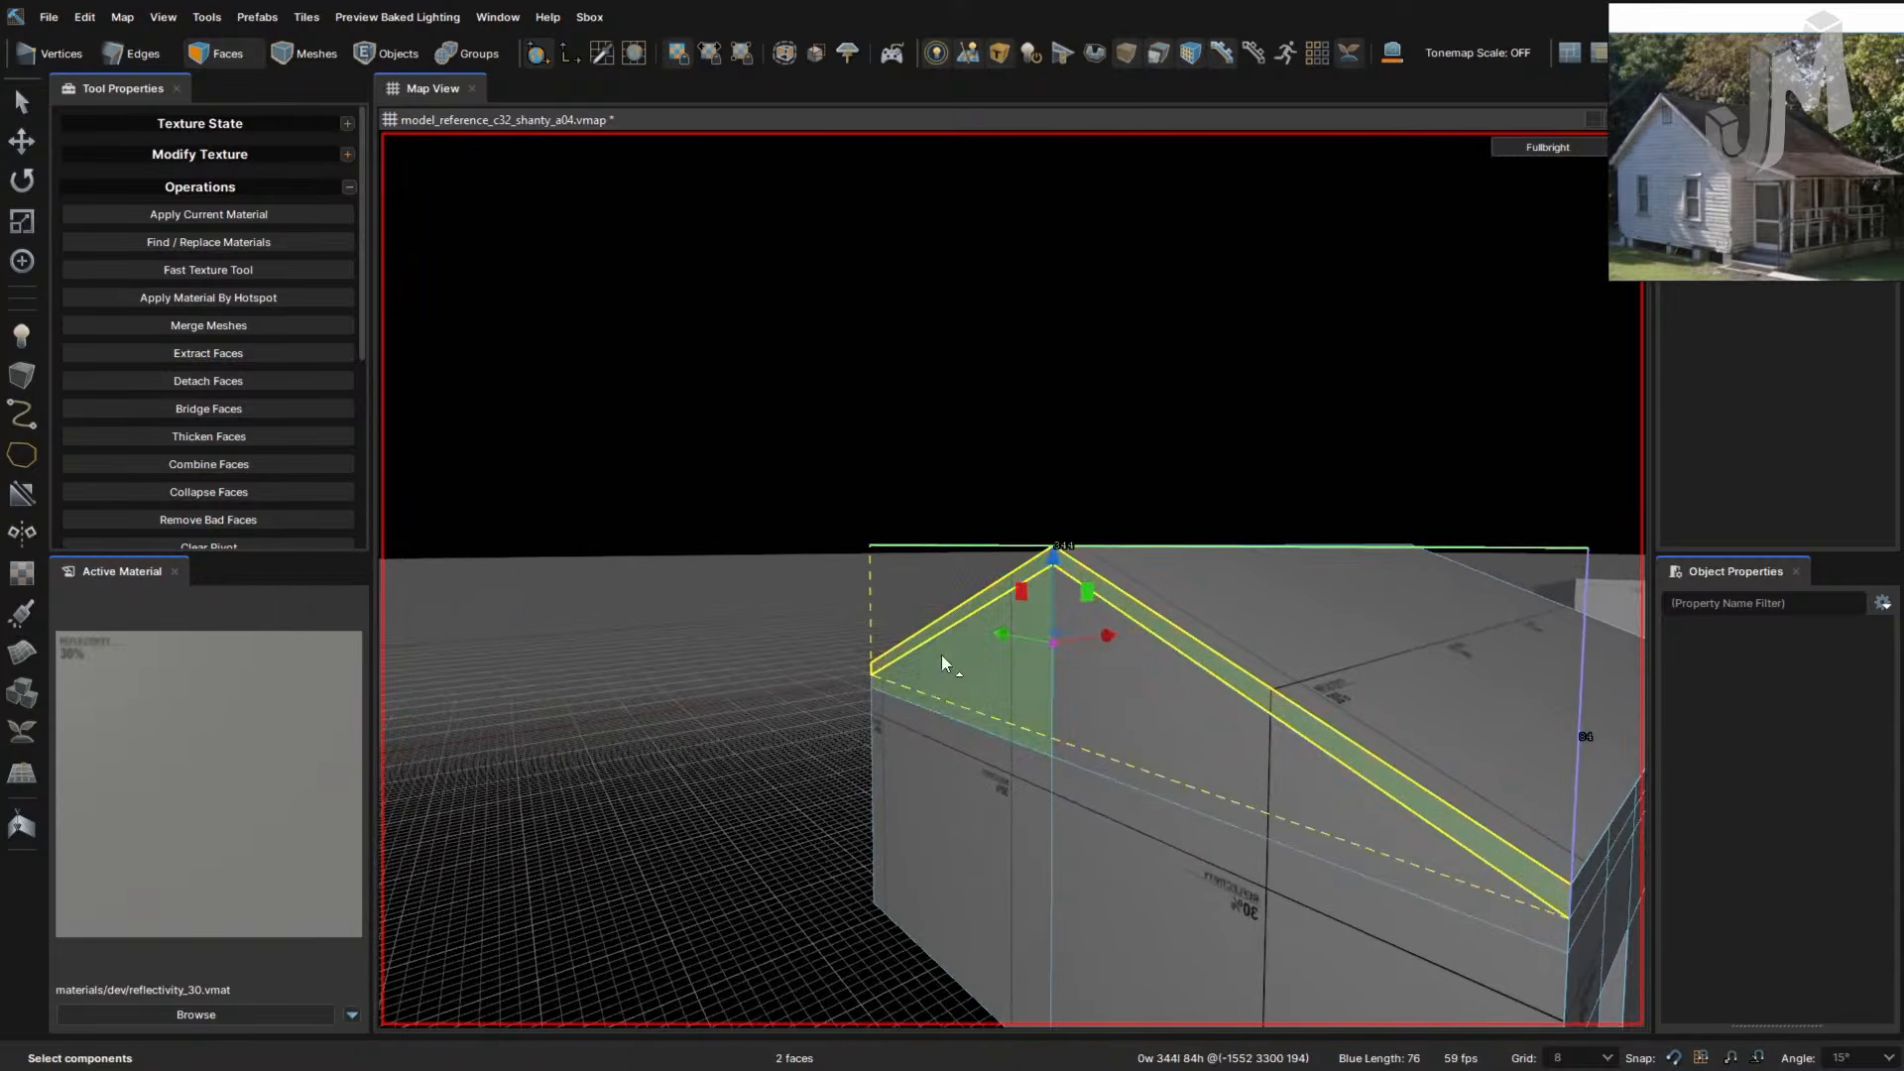
{"action": "left_click_drag", "start_coordinate": [1107, 637], "coordinate": [1033, 644], "text": "shift"}
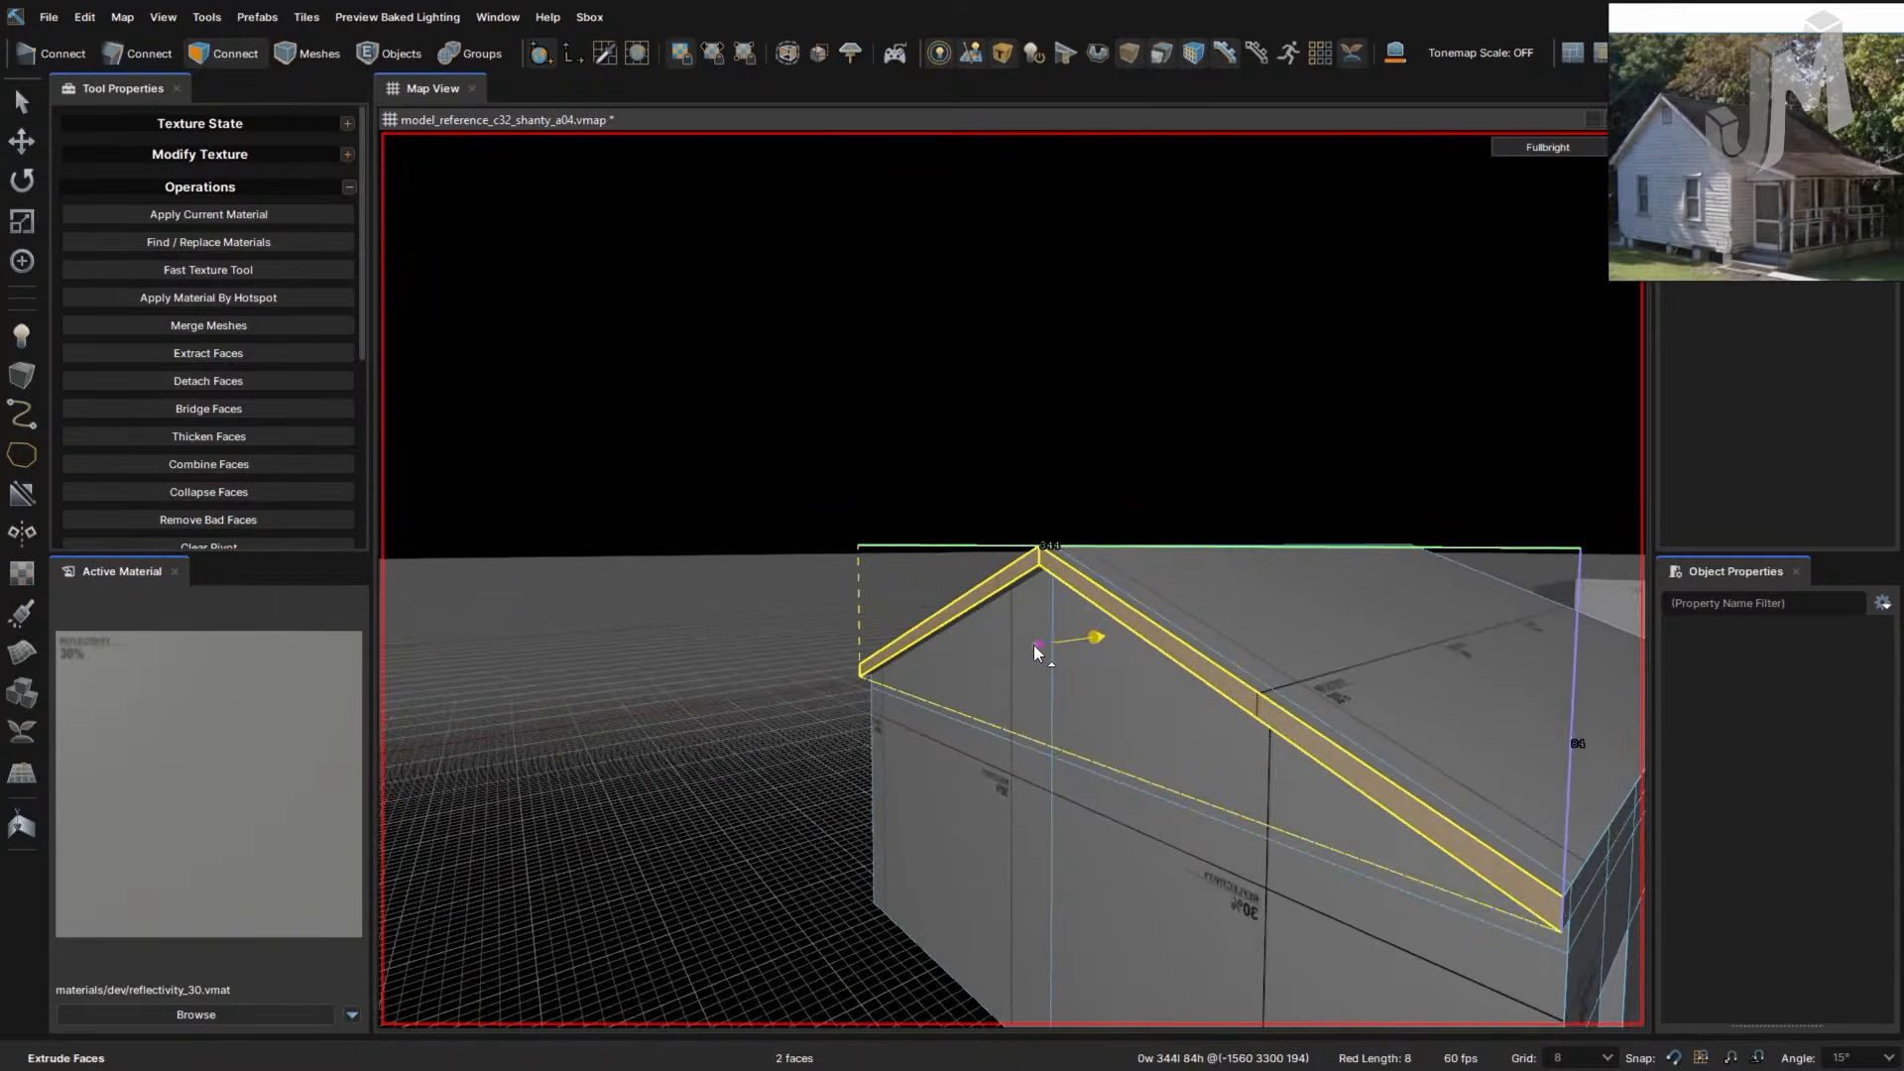
{"action": "key", "text": "d"}
{"action": "right_click_drag", "start_coordinate": [1089, 702], "coordinate": [1089, 708]}
{"action": "key", "text": "a"}
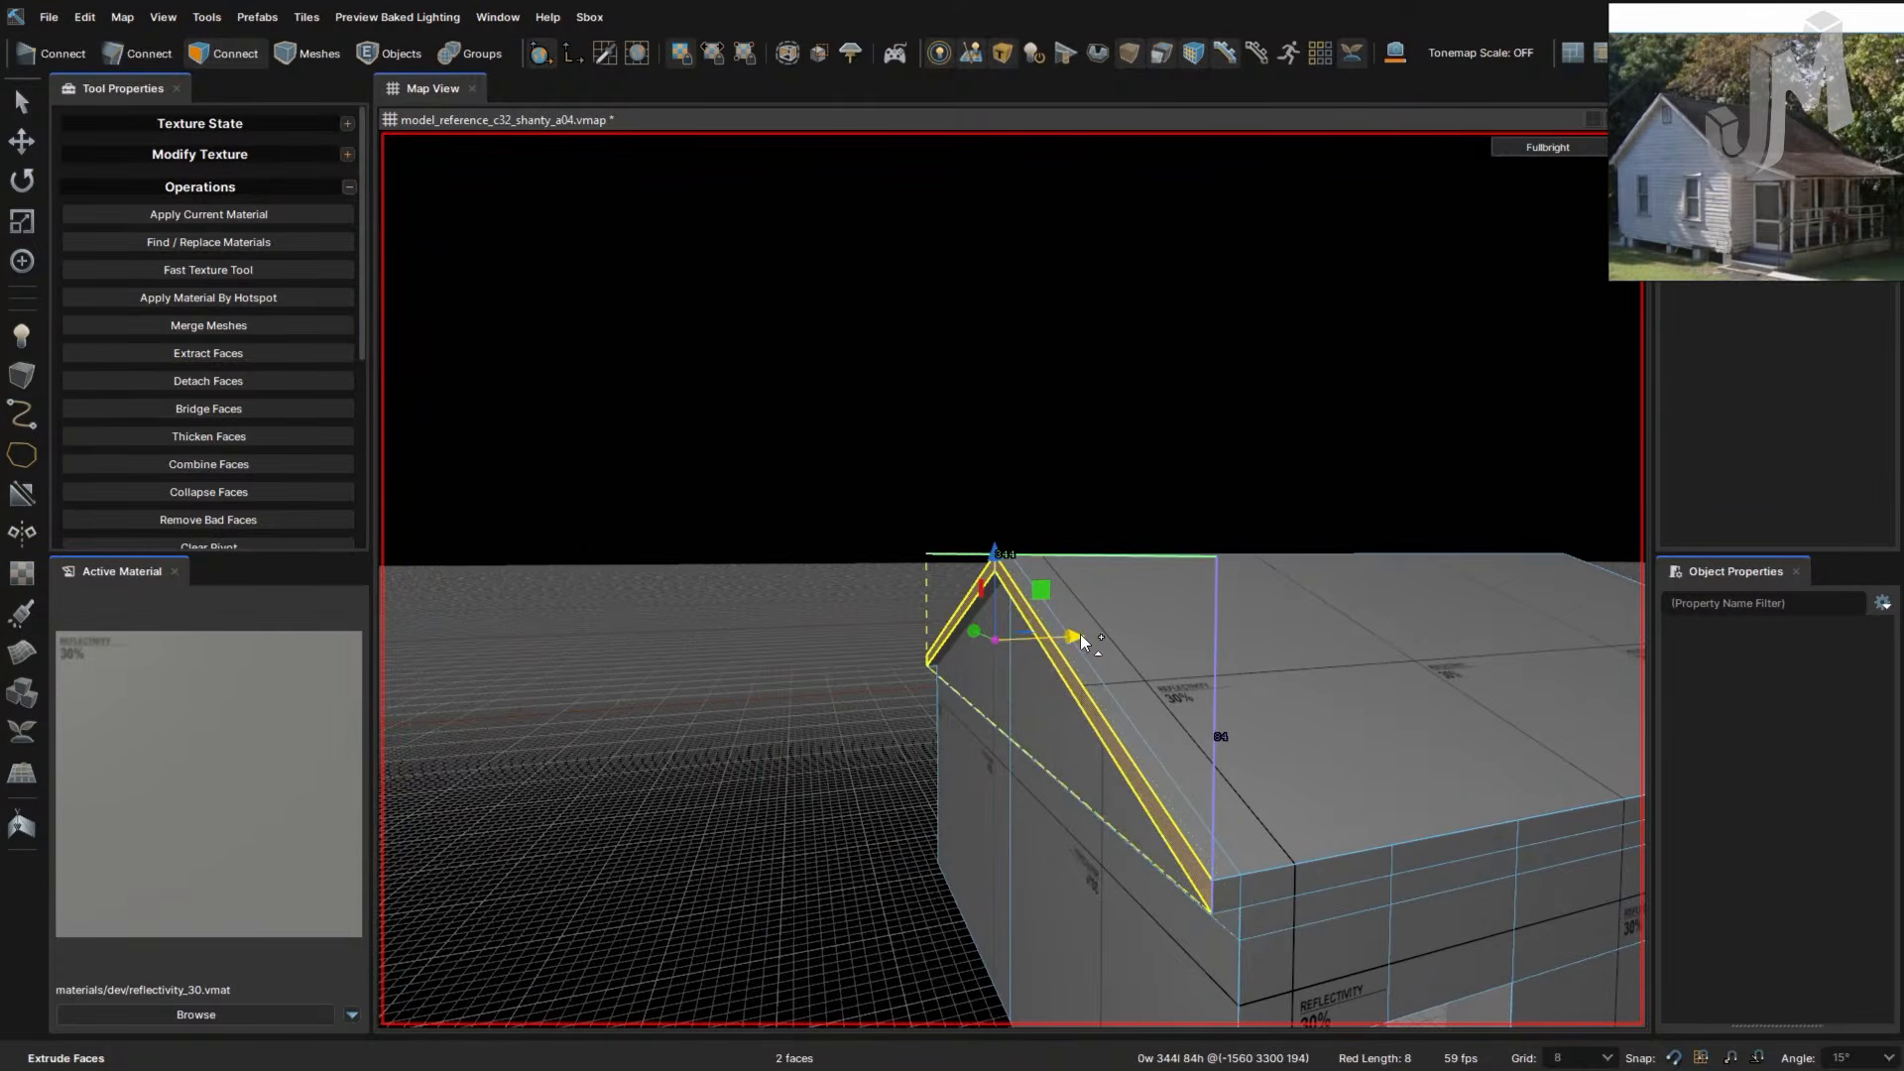
{"action": "left_click_drag", "start_coordinate": [1078, 636], "coordinate": [986, 642]}
{"action": "right_click_drag", "start_coordinate": [1045, 674], "coordinate": [1043, 646]}
{"action": "key", "text": "d"}
- Select the opposite gable's two roof-edge faces and extrude them outward
{"action": "left_click", "coordinate": [1110, 589]}
{"action": "left_click", "coordinate": [957, 554], "text": "shift"}
{"action": "key", "text": "a"}
{"action": "left_click_drag", "start_coordinate": [1046, 576], "coordinate": [1003, 579], "text": "shift"}
{"action": "right_click_drag", "start_coordinate": [1008, 599], "coordinate": [1008, 603]}
{"action": "key", "text": "a"}
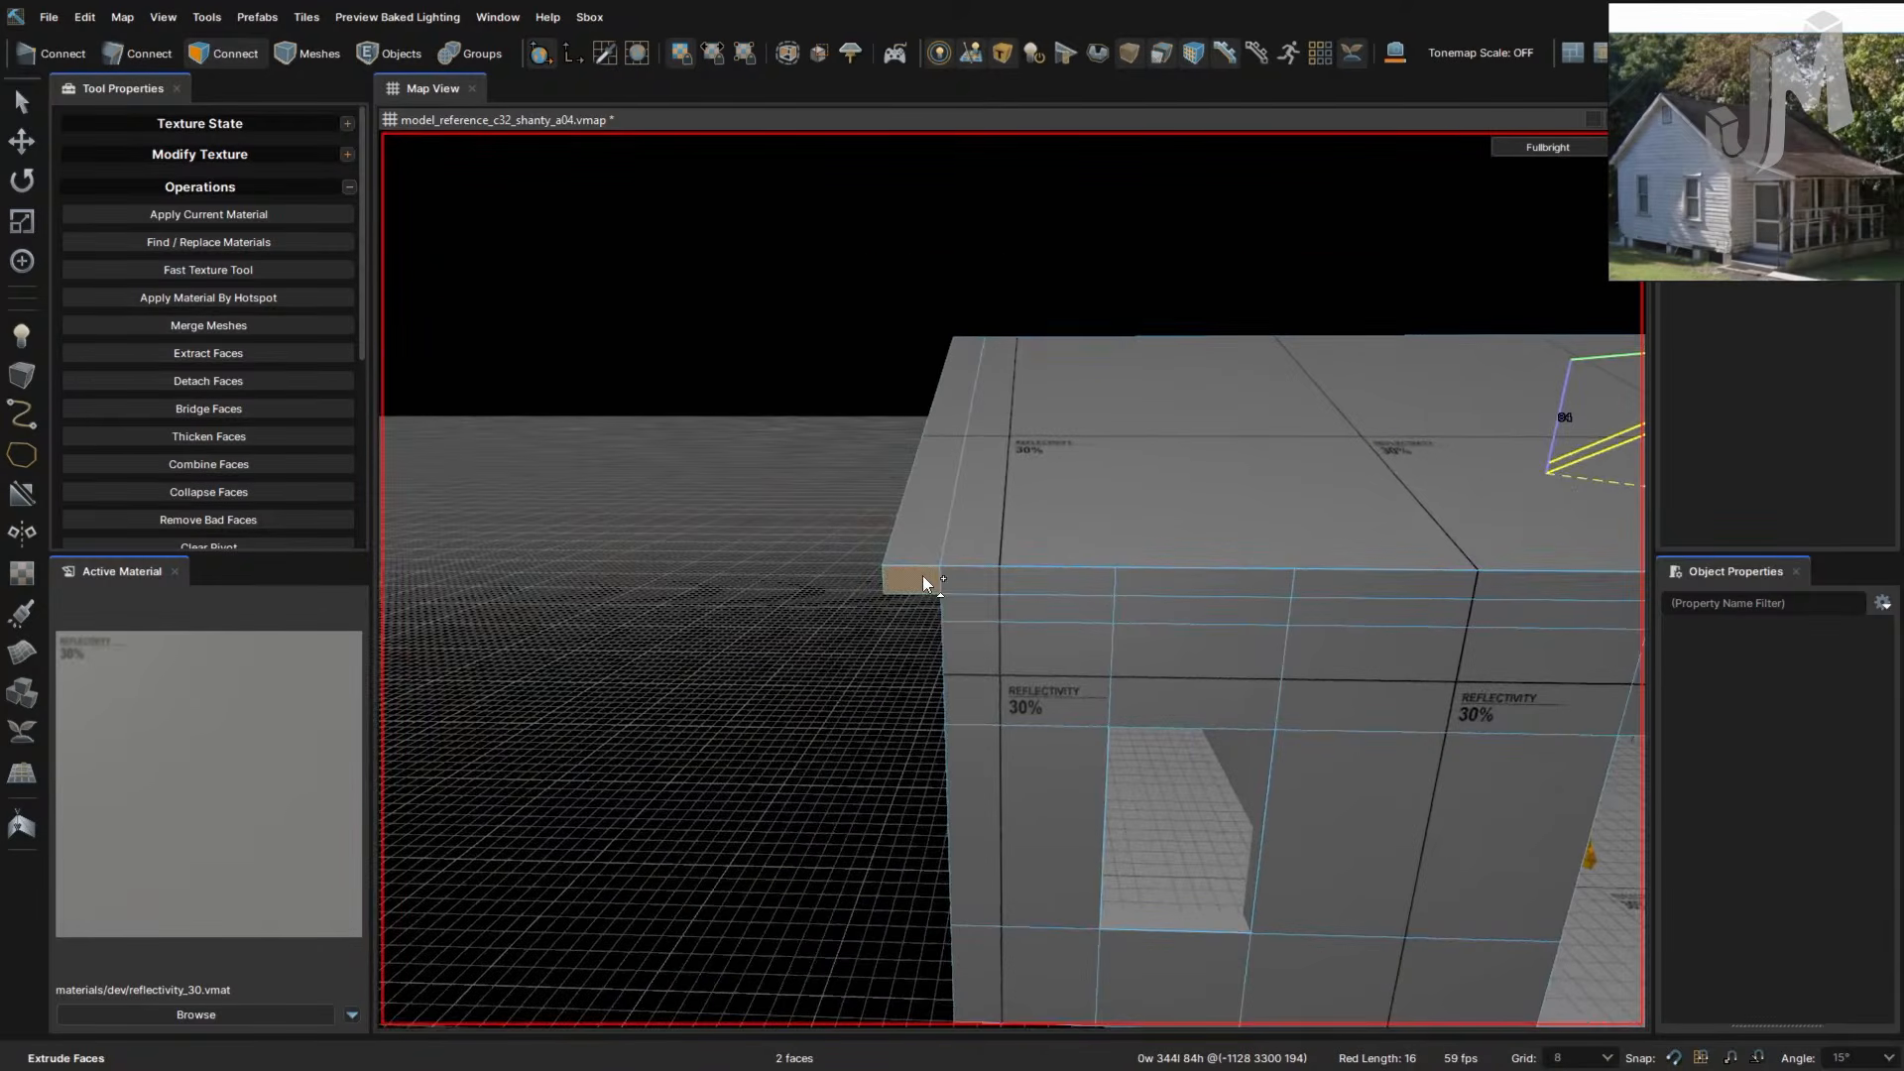
- Select the corner and fascia faces along the house's long side
{"action": "left_click", "coordinate": [922, 577], "text": "ctrl"}
{"action": "left_click", "coordinate": [1031, 582], "text": "ctrl"}
{"action": "left_click", "coordinate": [1186, 587], "text": "ctrl"}
{"action": "right_click_drag", "start_coordinate": [1209, 604], "coordinate": [1228, 648]}
{"action": "left_click", "coordinate": [758, 706]}
{"action": "left_click", "coordinate": [884, 587], "text": "ctrl"}
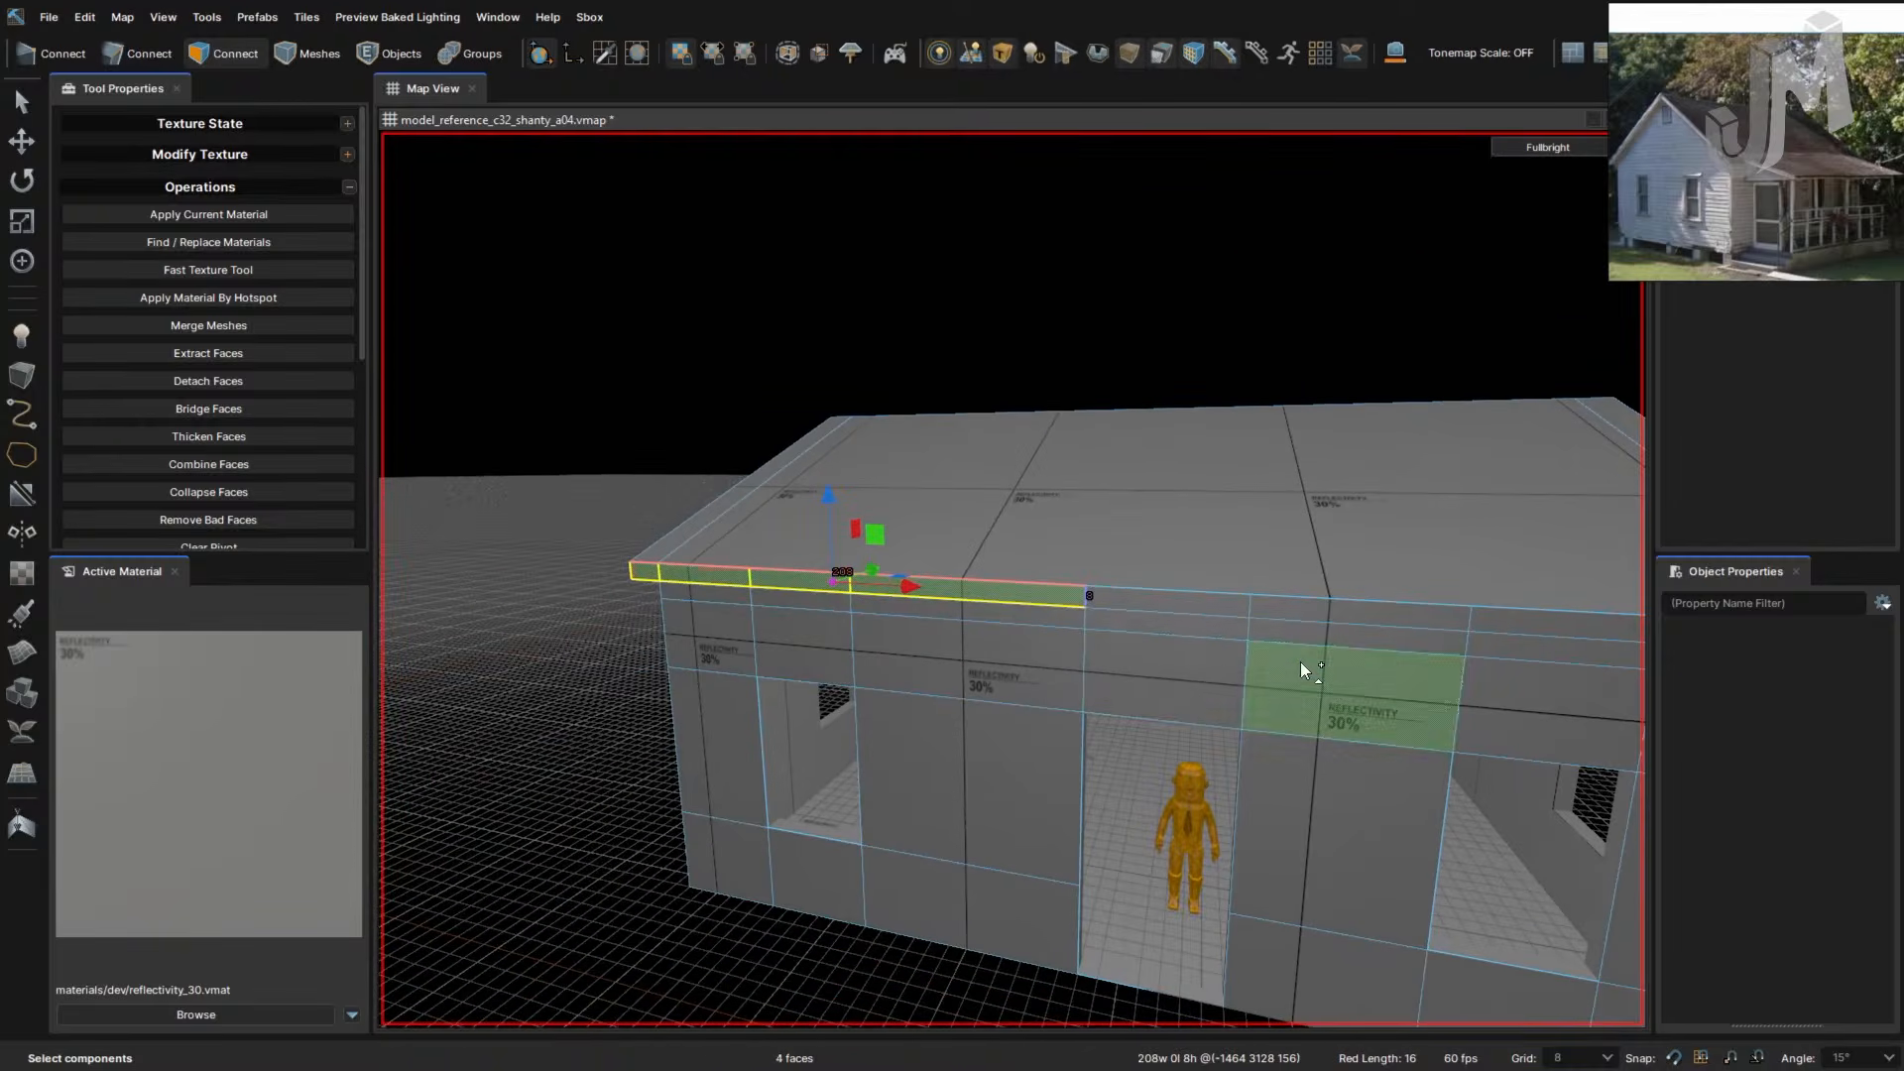
{"action": "left_click", "coordinate": [1341, 611], "text": "ctrl"}
{"action": "right_click_drag", "start_coordinate": [1535, 654], "coordinate": [1005, 640]}
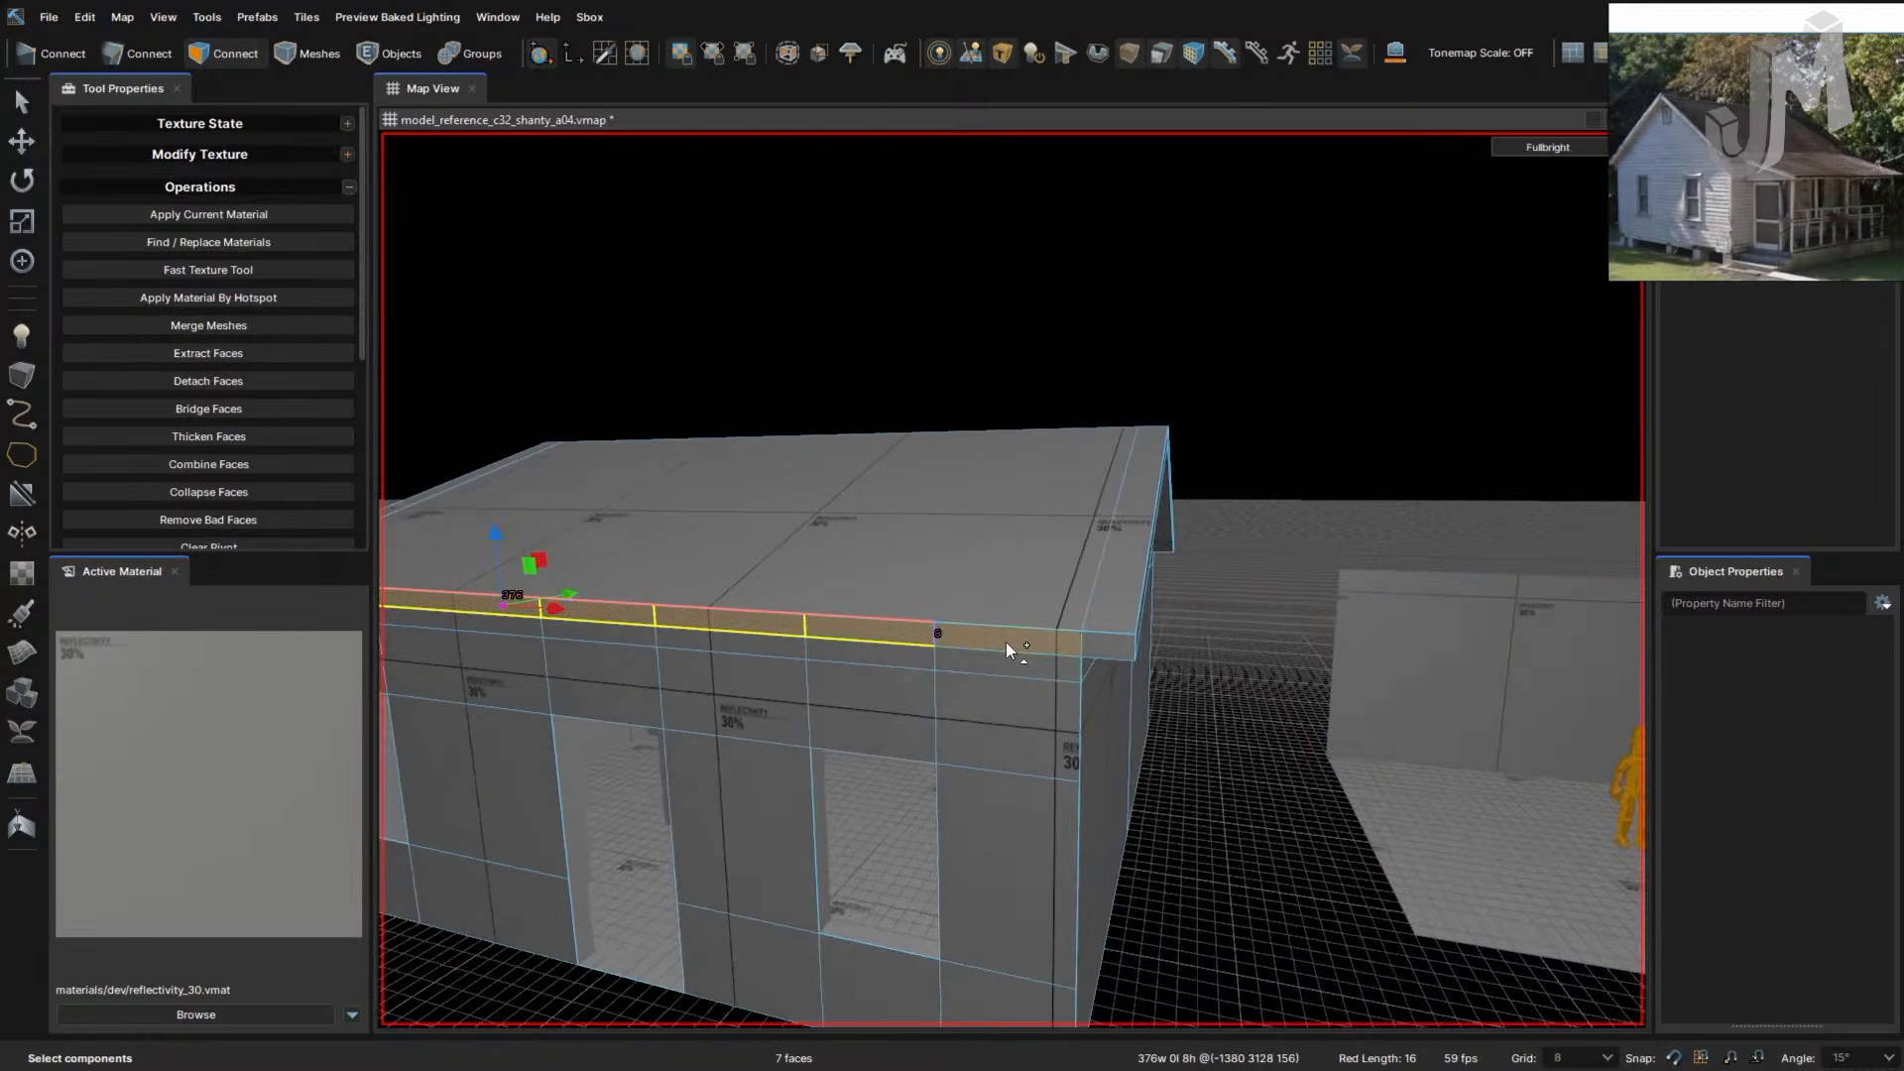
{"action": "left_click", "coordinate": [1104, 643], "text": "ctrl"}
{"action": "right_click_drag", "start_coordinate": [1093, 733], "coordinate": [1091, 732]}
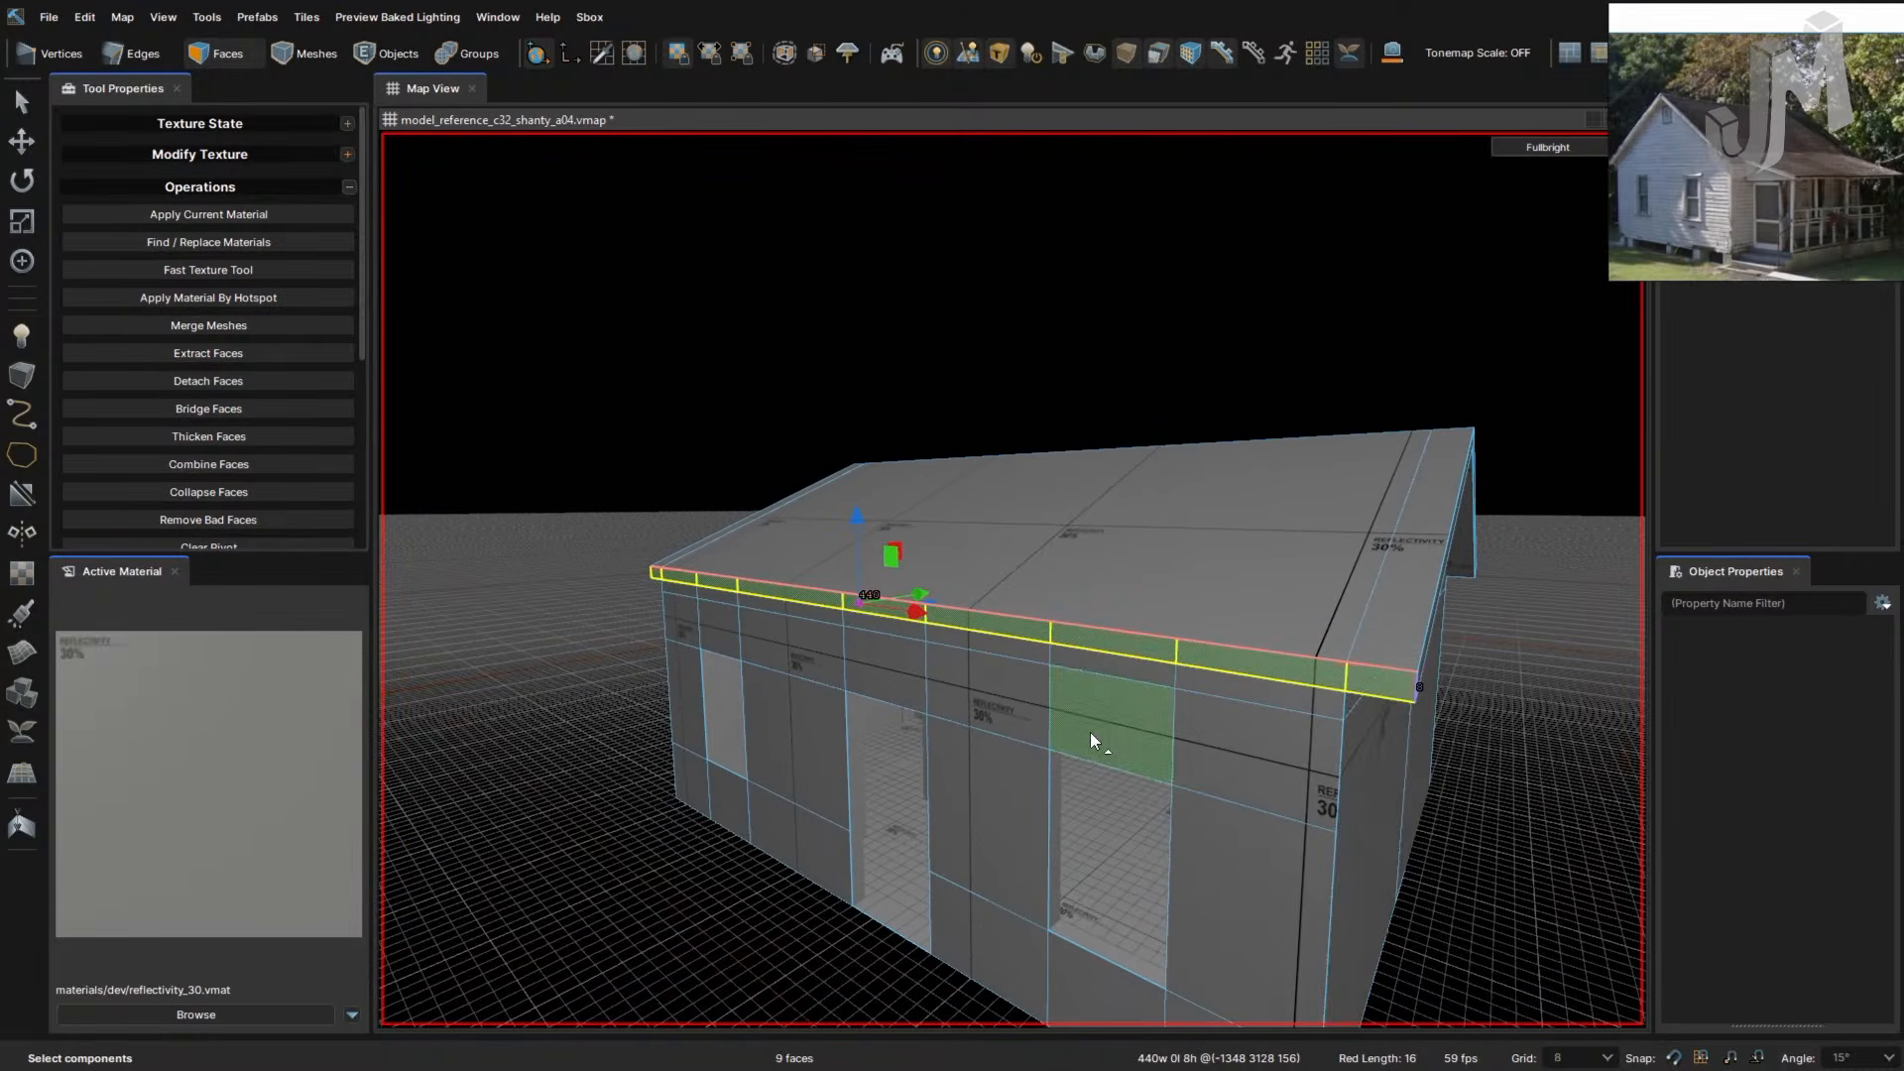
- Undo a sideways fascia extrusion and align the work plane to the house's front face
{"action": "key", "text": "shift+Right"}
{"action": "key", "text": "ctrl+z"}
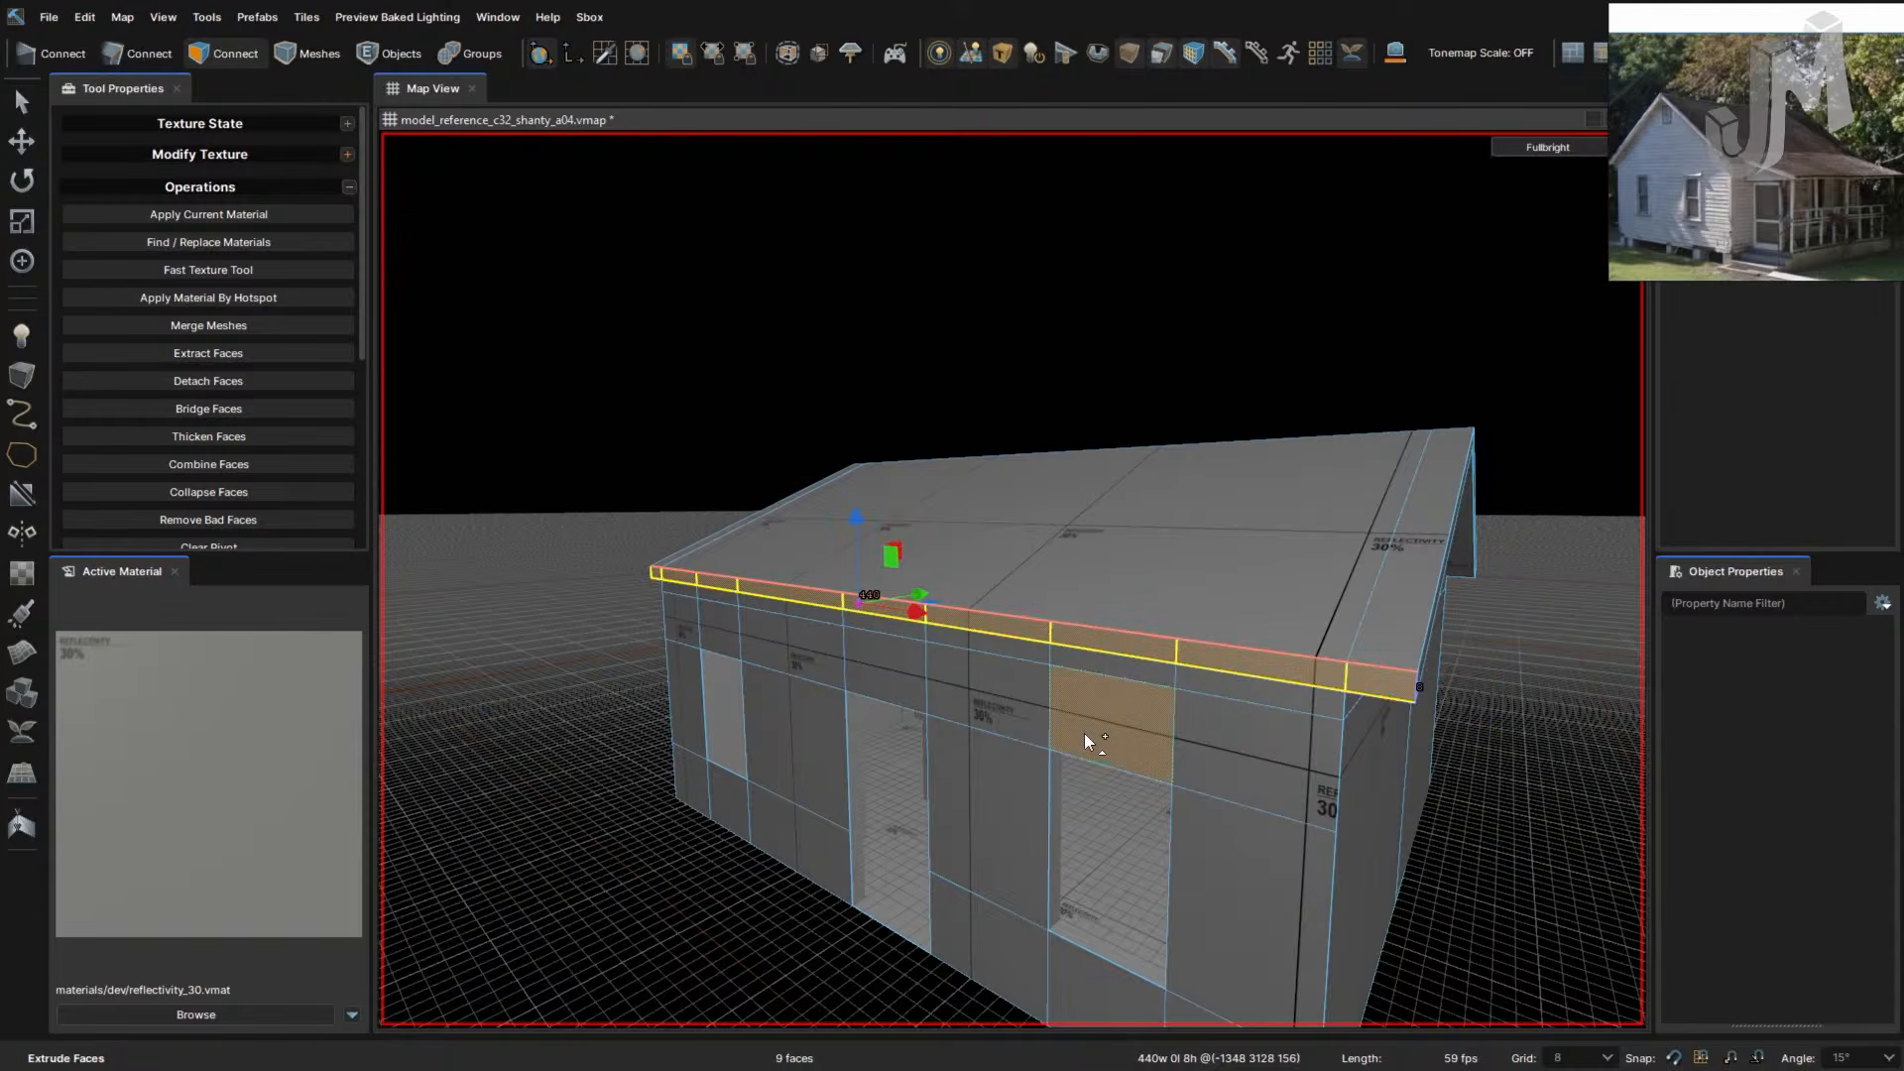
{"action": "key", "text": "shift+w"}
{"action": "mouse_move", "coordinate": [999, 724]}
{"action": "right_mouse_down"}
{"action": "mouse_move", "coordinate": [983, 723]}
{"action": "mouse_move", "coordinate": [1002, 720]}
{"action": "right_mouse_up"}
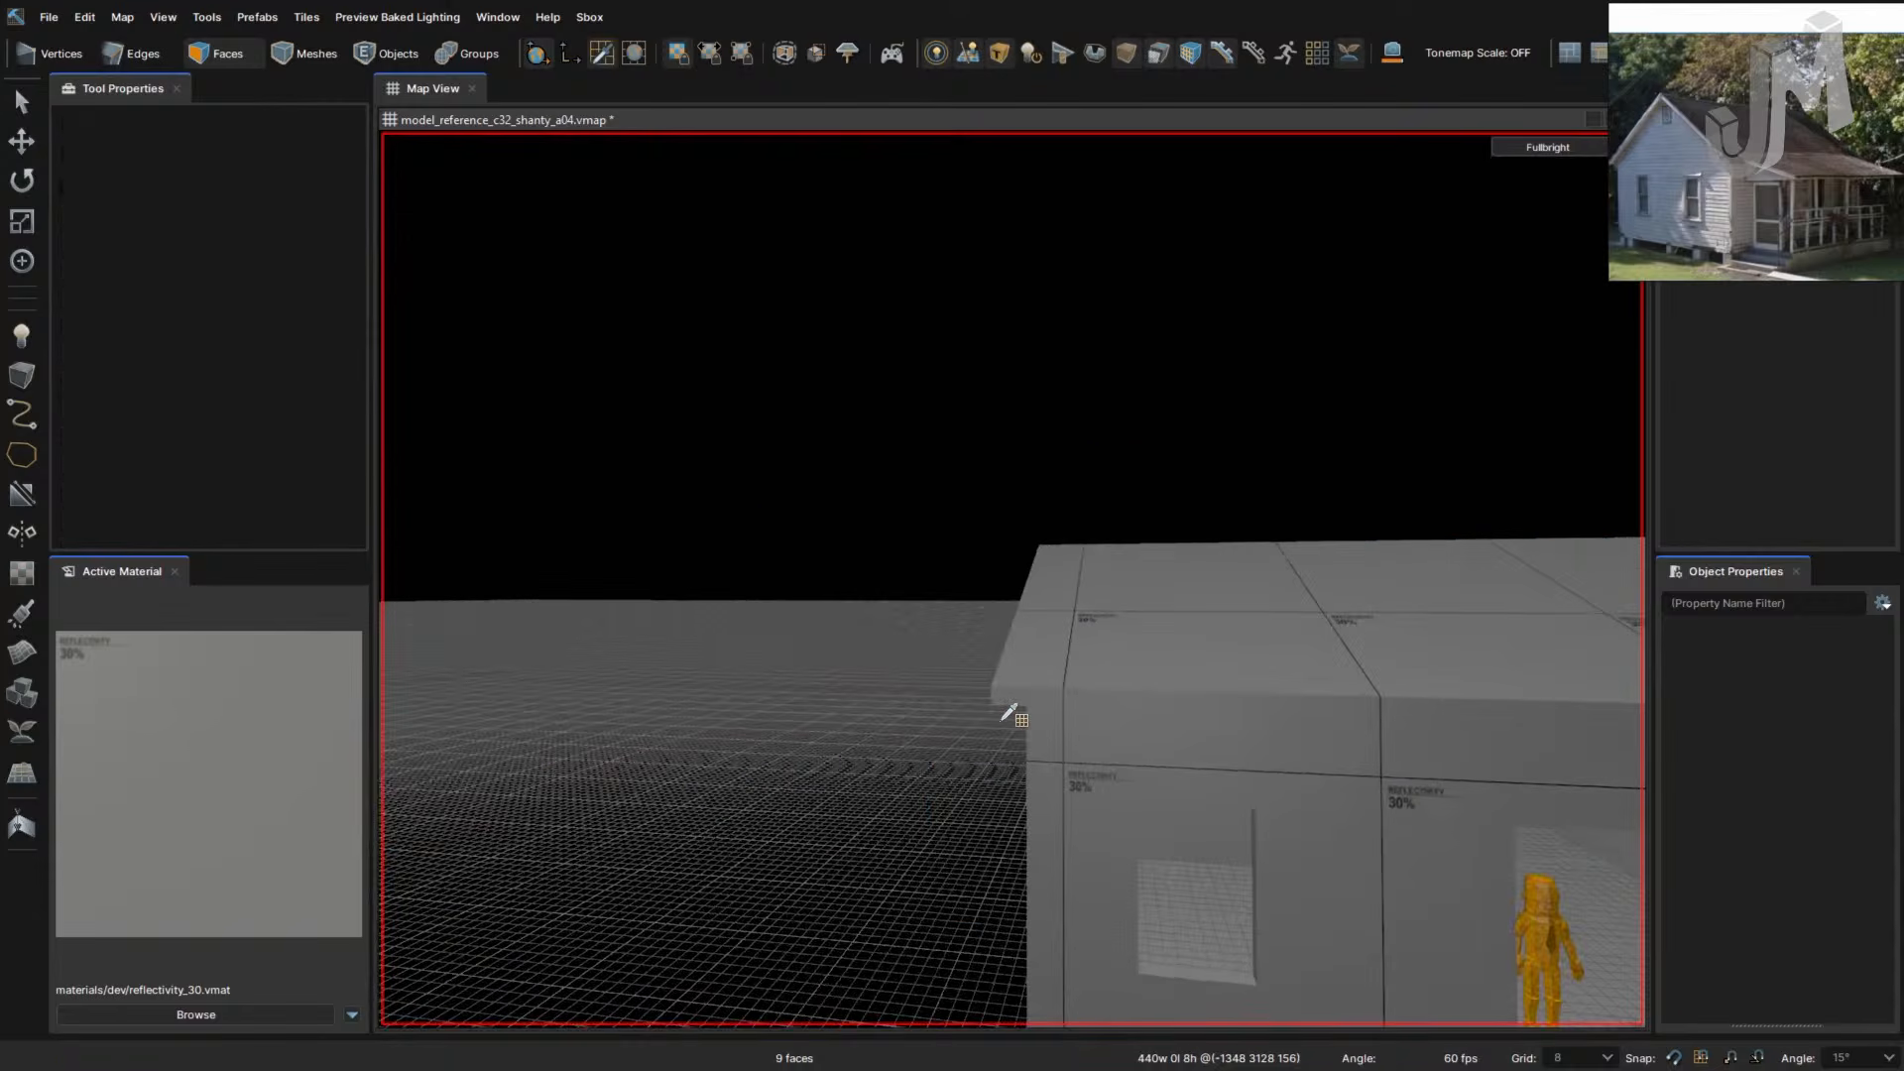
{"action": "left_click", "coordinate": [1114, 698]}
{"action": "right_click_drag", "start_coordinate": [1119, 691], "coordinate": [966, 578]}
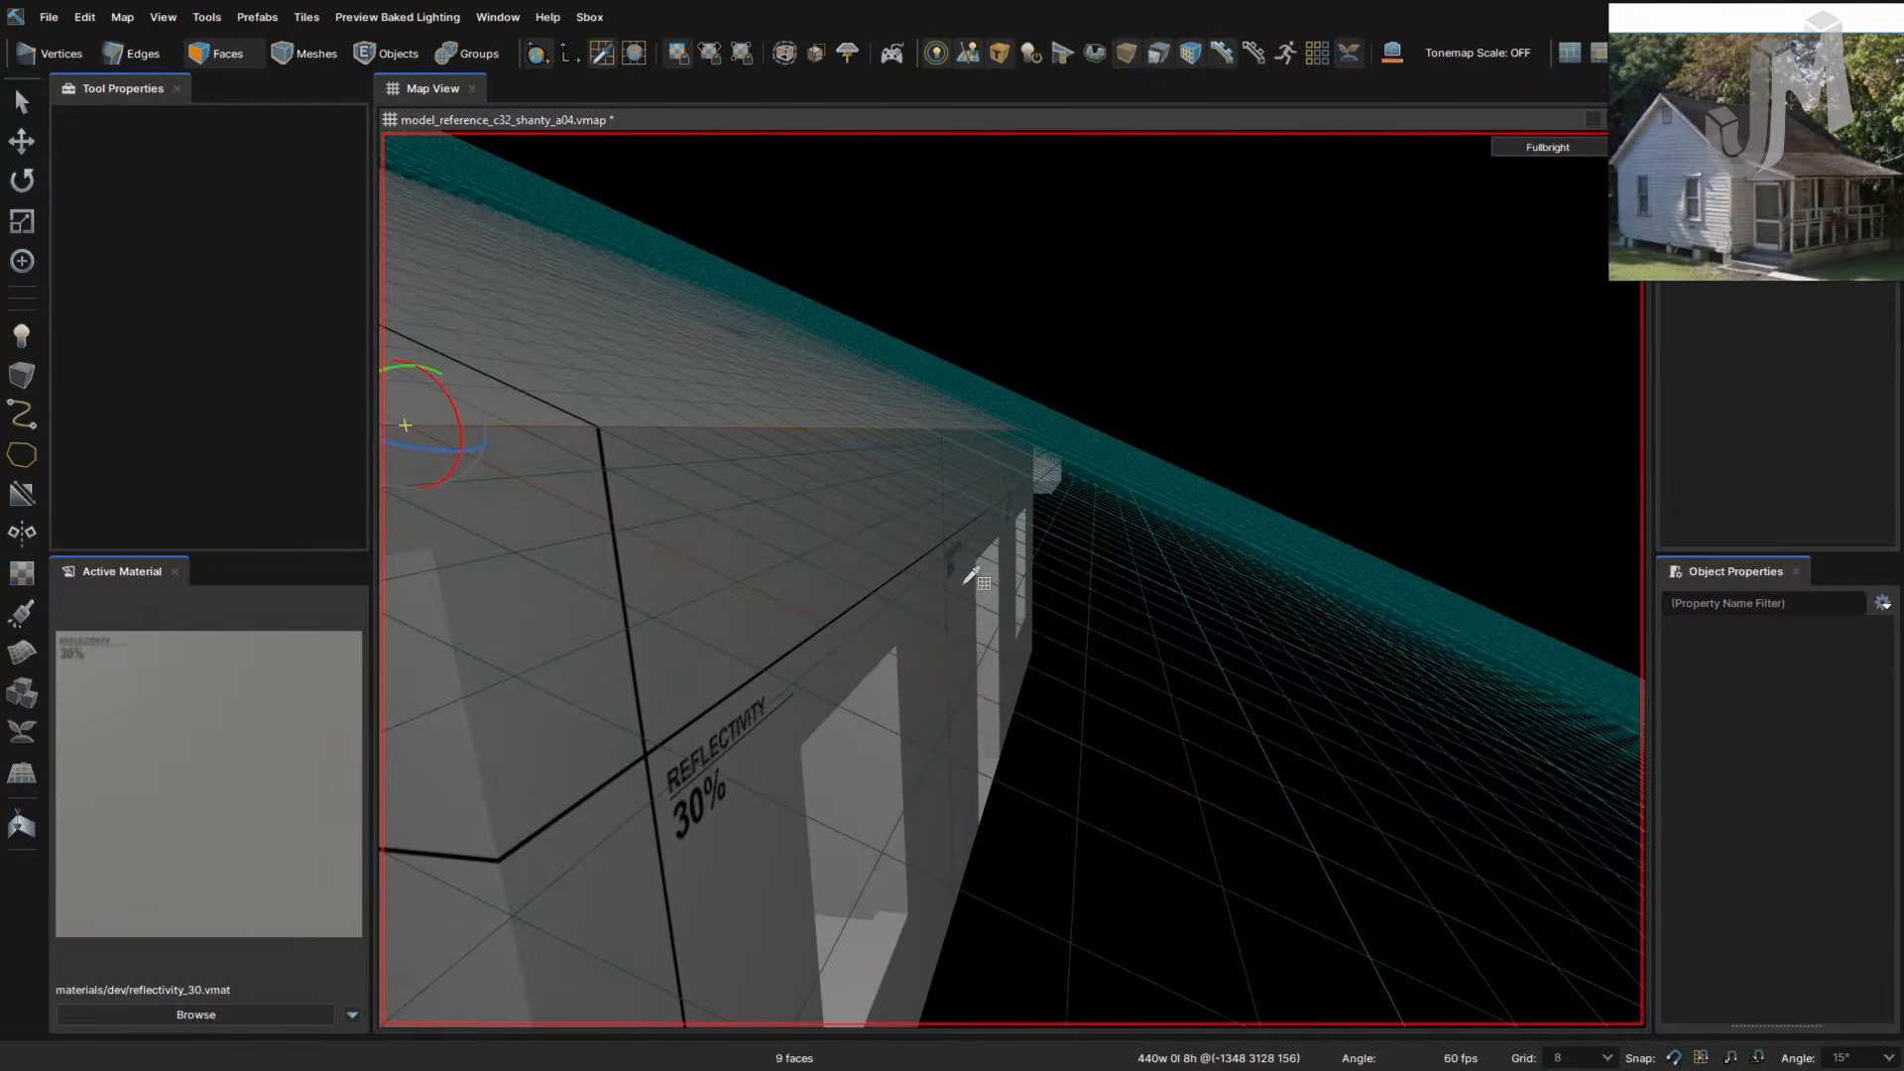
{"action": "right_click_drag", "start_coordinate": [853, 627], "coordinate": [848, 586]}
- With the Move tool in Faces mode, pull the eave strip about 14 units out from the wall
{"action": "key", "text": "2"}
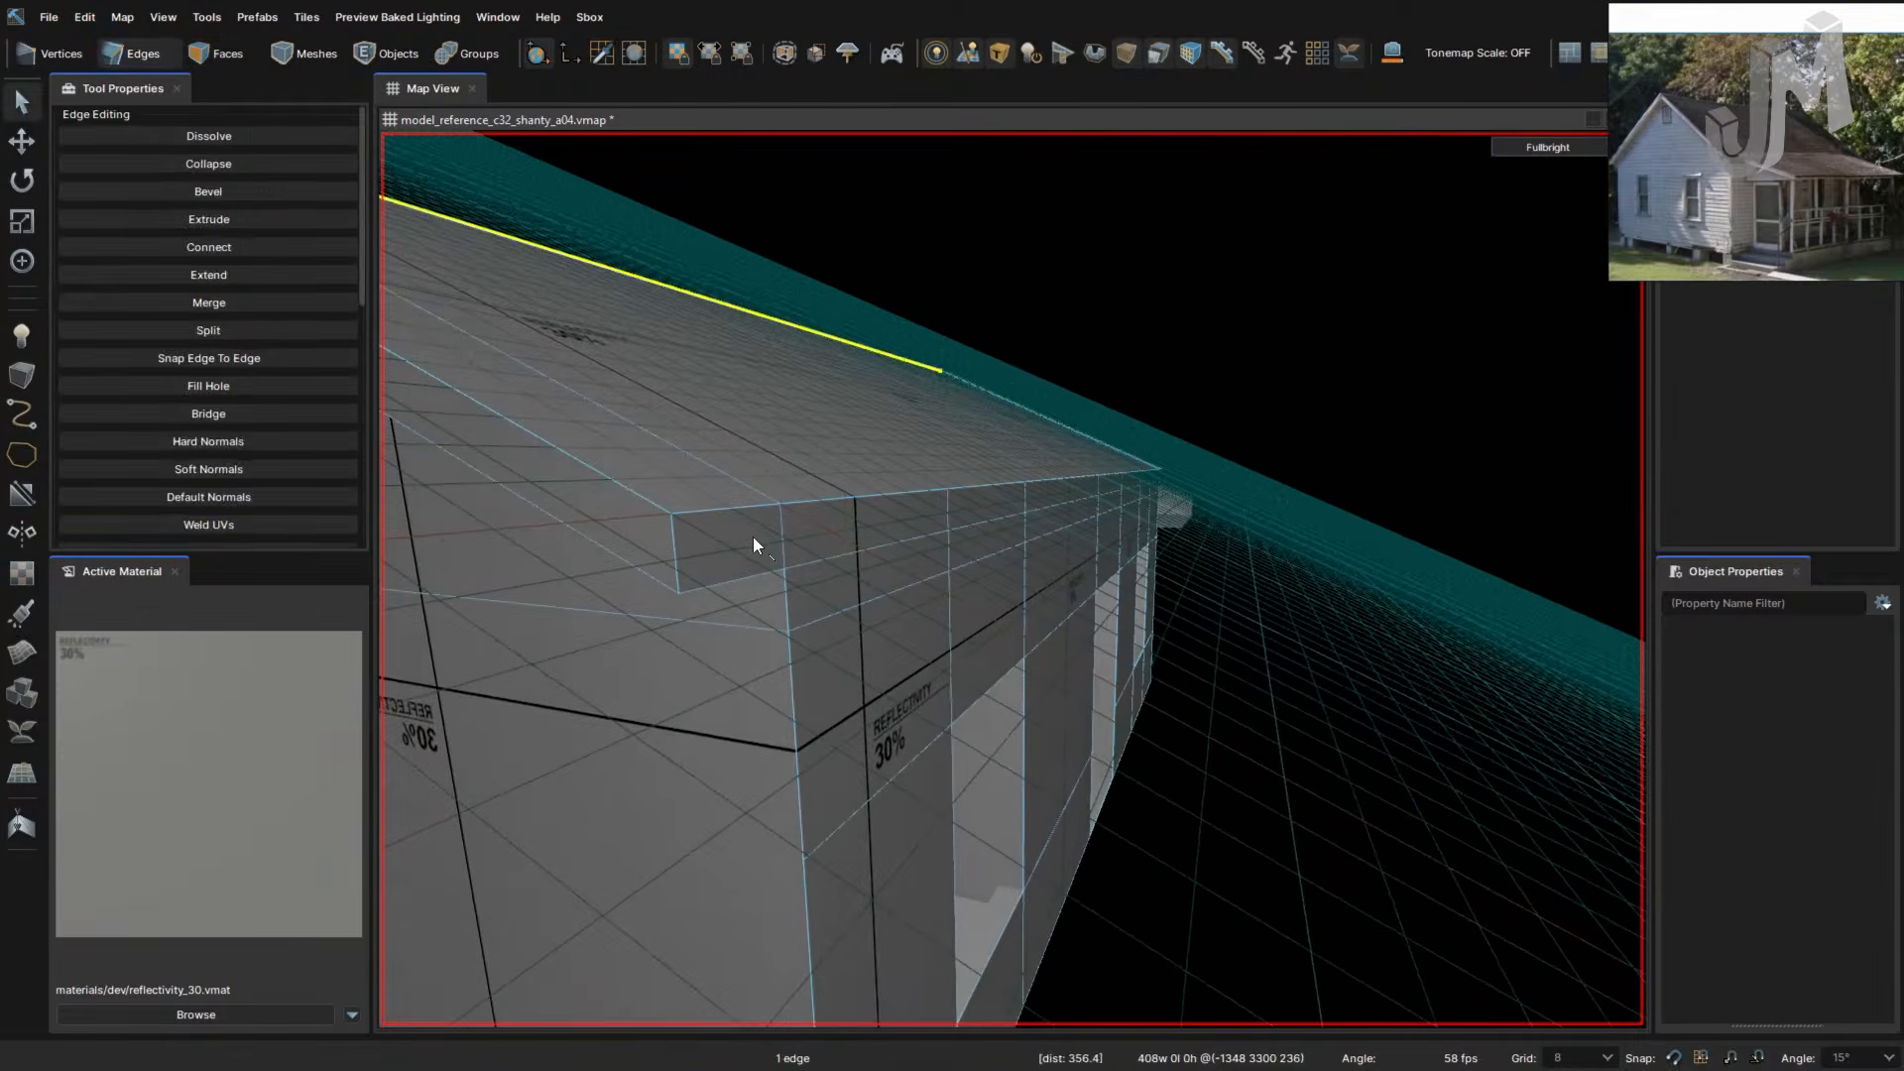
{"action": "key", "text": "3"}
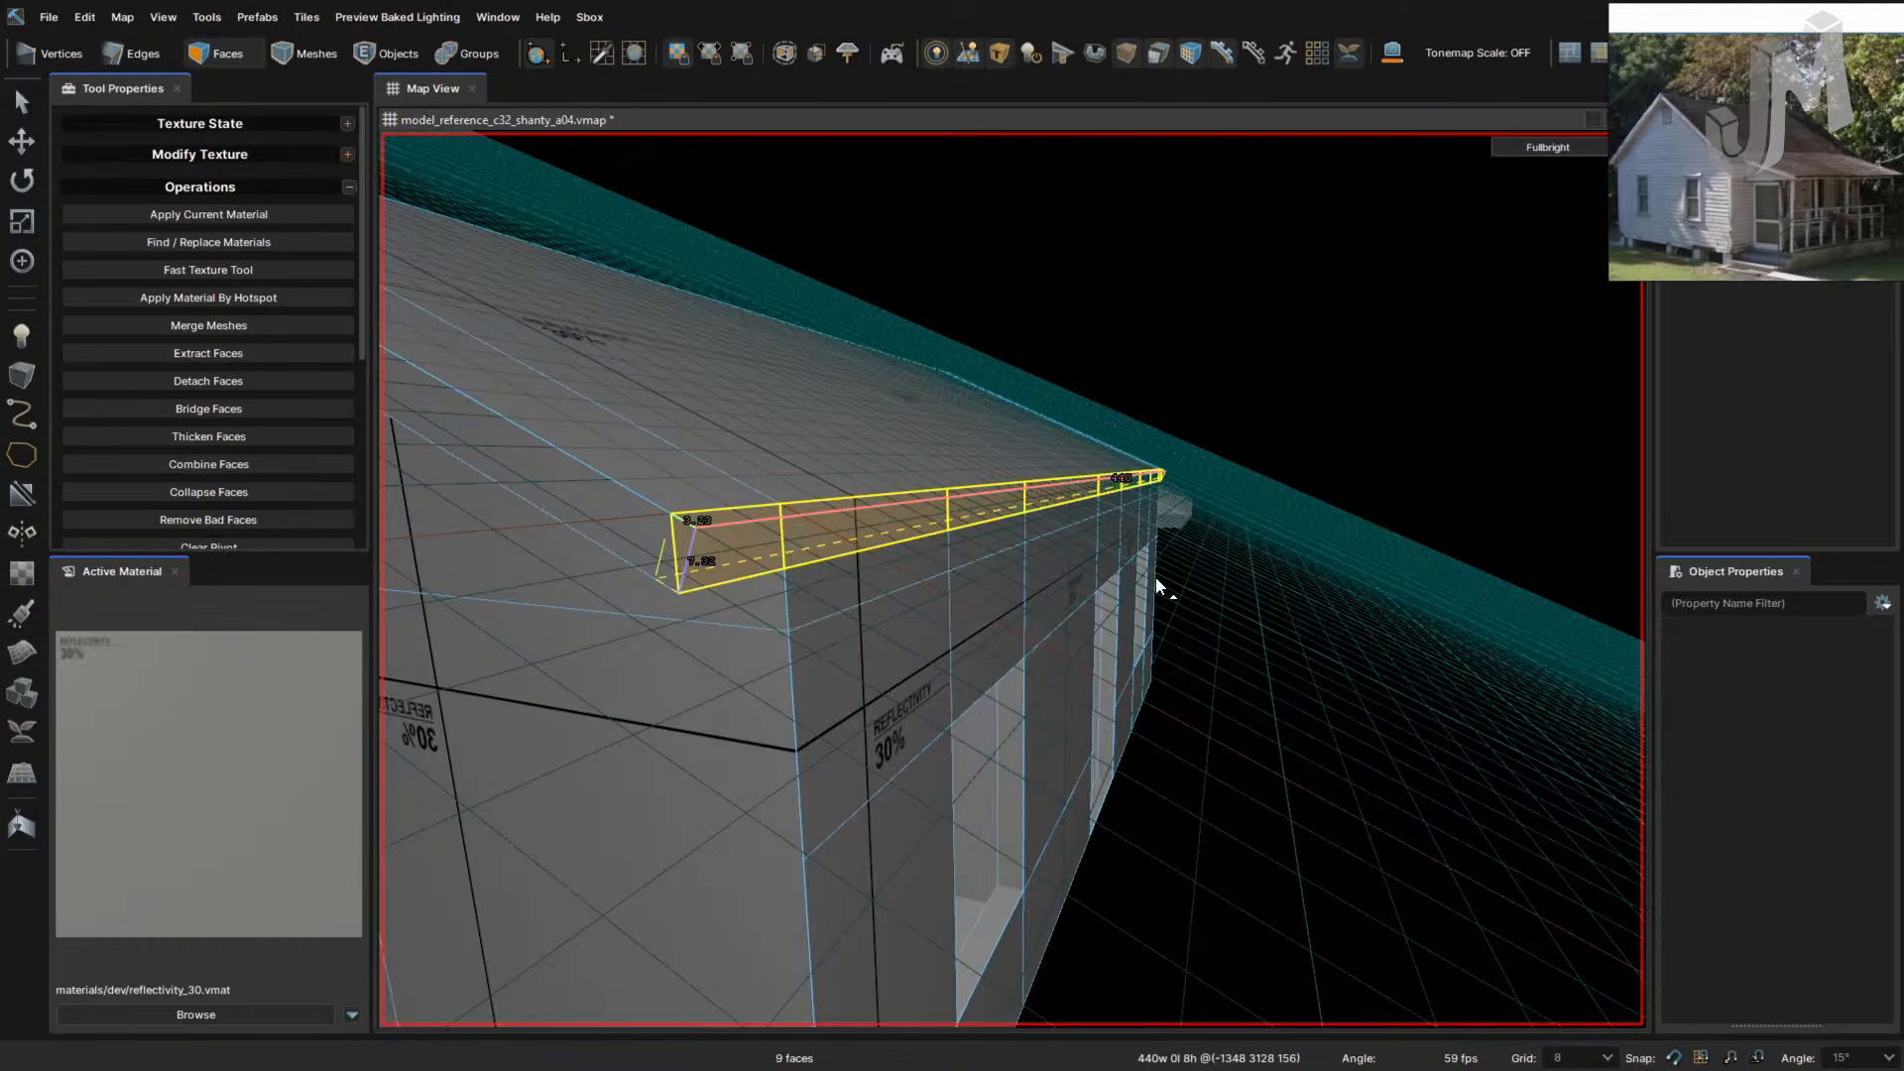
{"action": "key", "text": "w"}
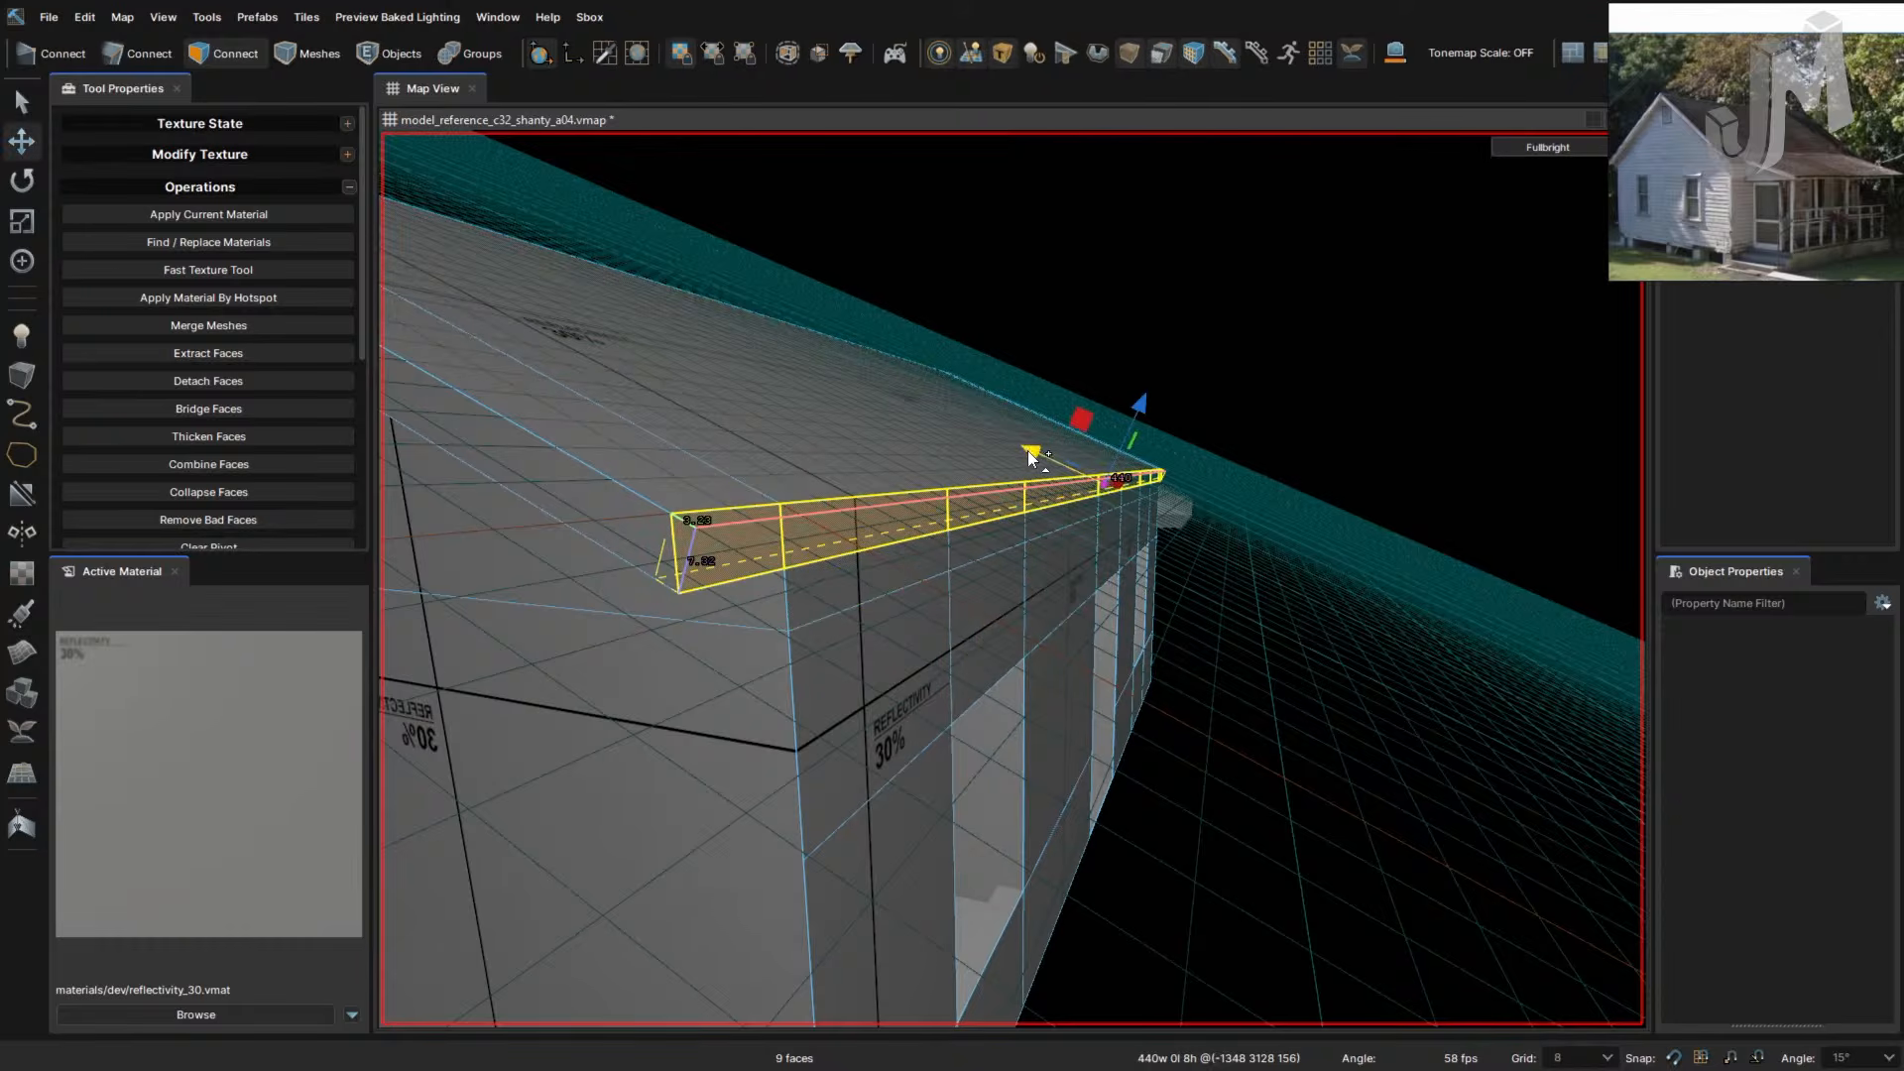
{"action": "left_click_drag", "start_coordinate": [1102, 458], "coordinate": [1134, 496]}
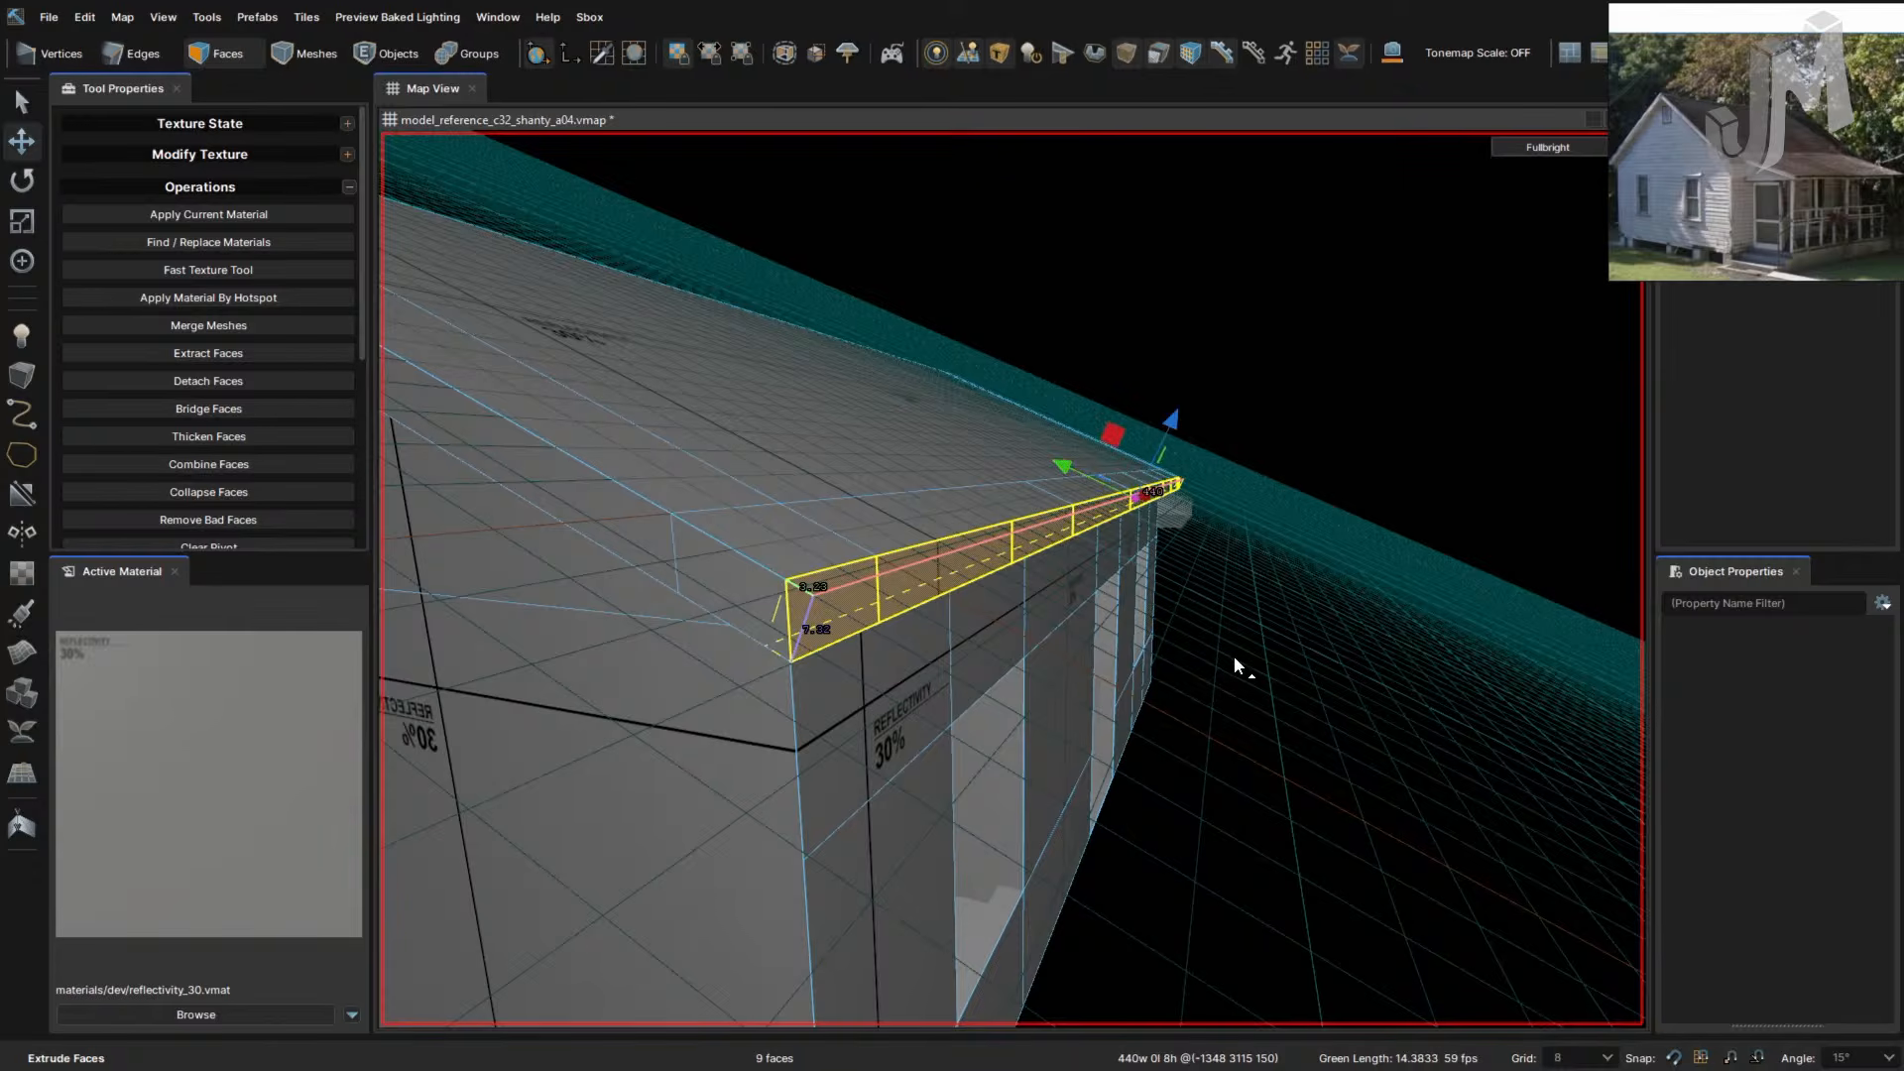
{"action": "right_click_drag", "start_coordinate": [1234, 658], "coordinate": [1290, 626]}
- Extrude the eave strip and its two end caps outward, then undo the extrusion
{"action": "left_click", "coordinate": [1143, 593]}
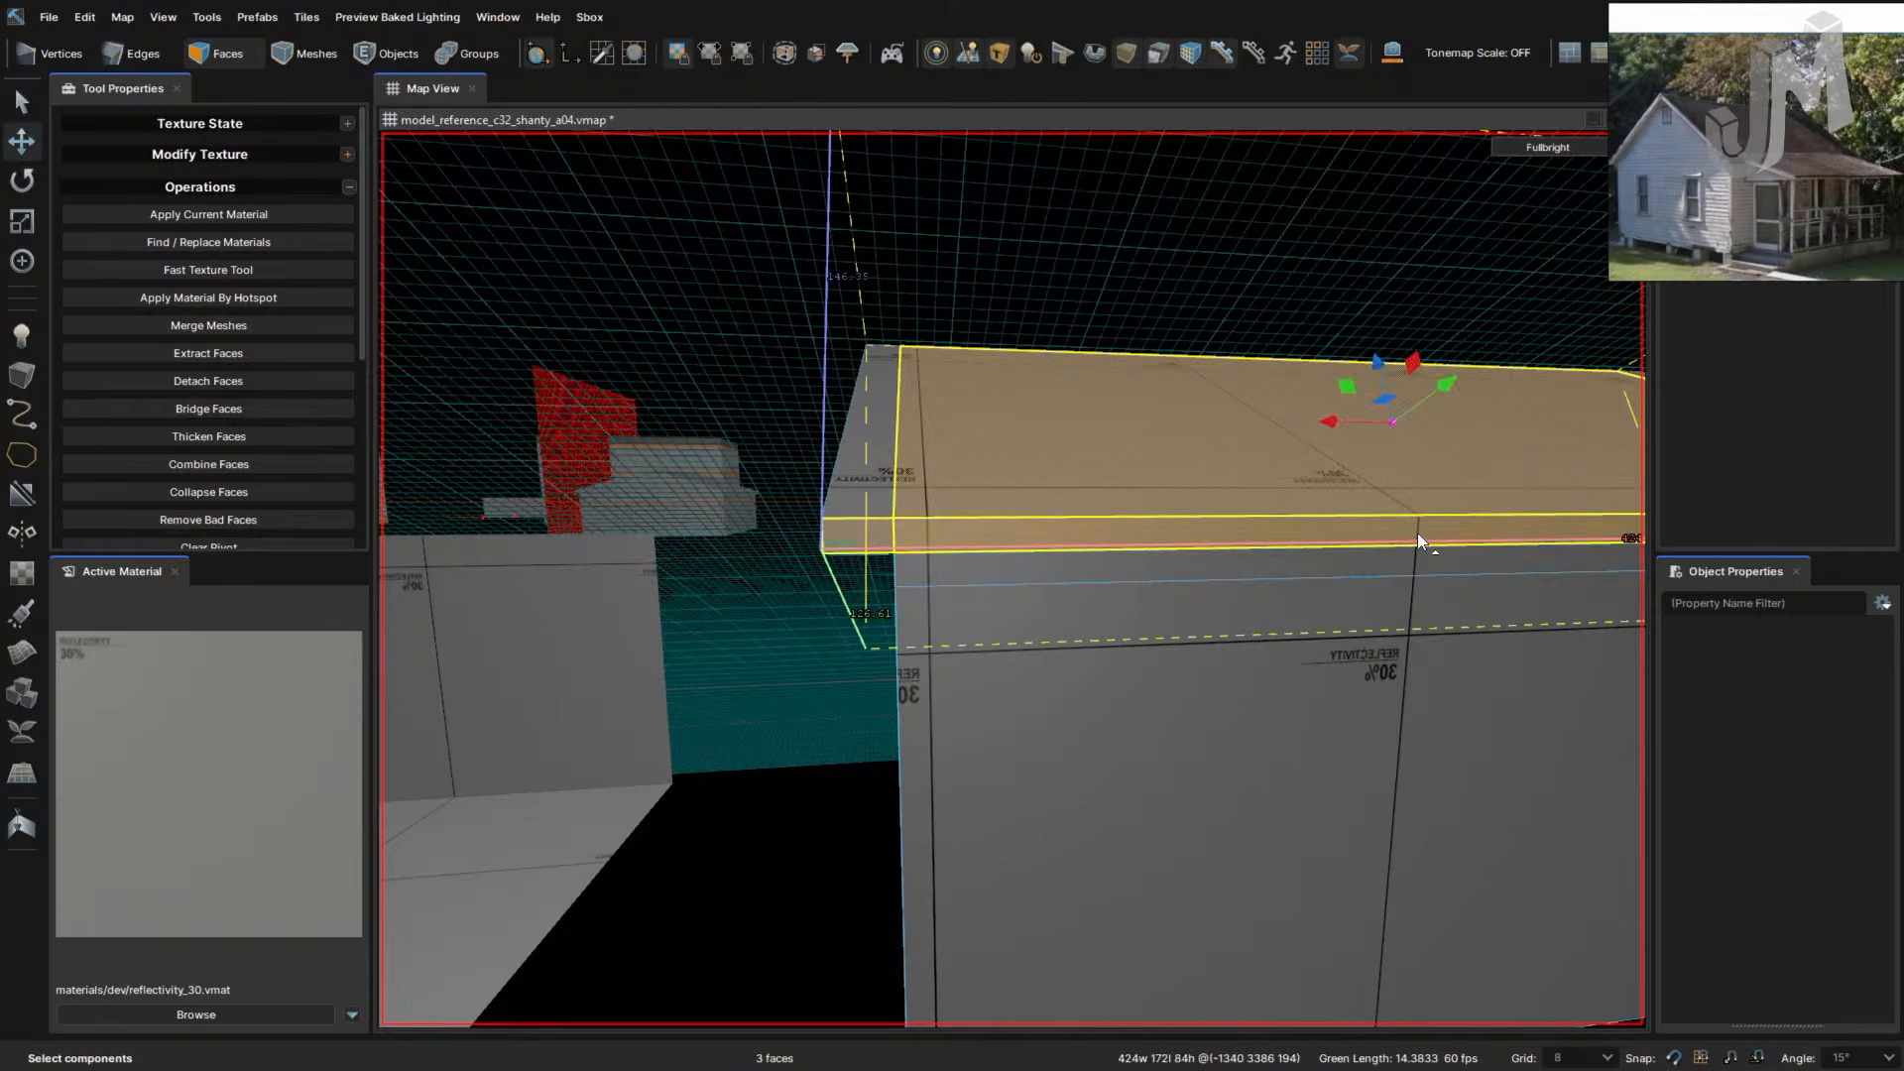
{"action": "left_click", "coordinate": [961, 539], "text": "ctrl"}
{"action": "right_click_drag", "start_coordinate": [1174, 591], "coordinate": [1470, 667]}
{"action": "left_click", "coordinate": [1424, 630], "text": "ctrl"}
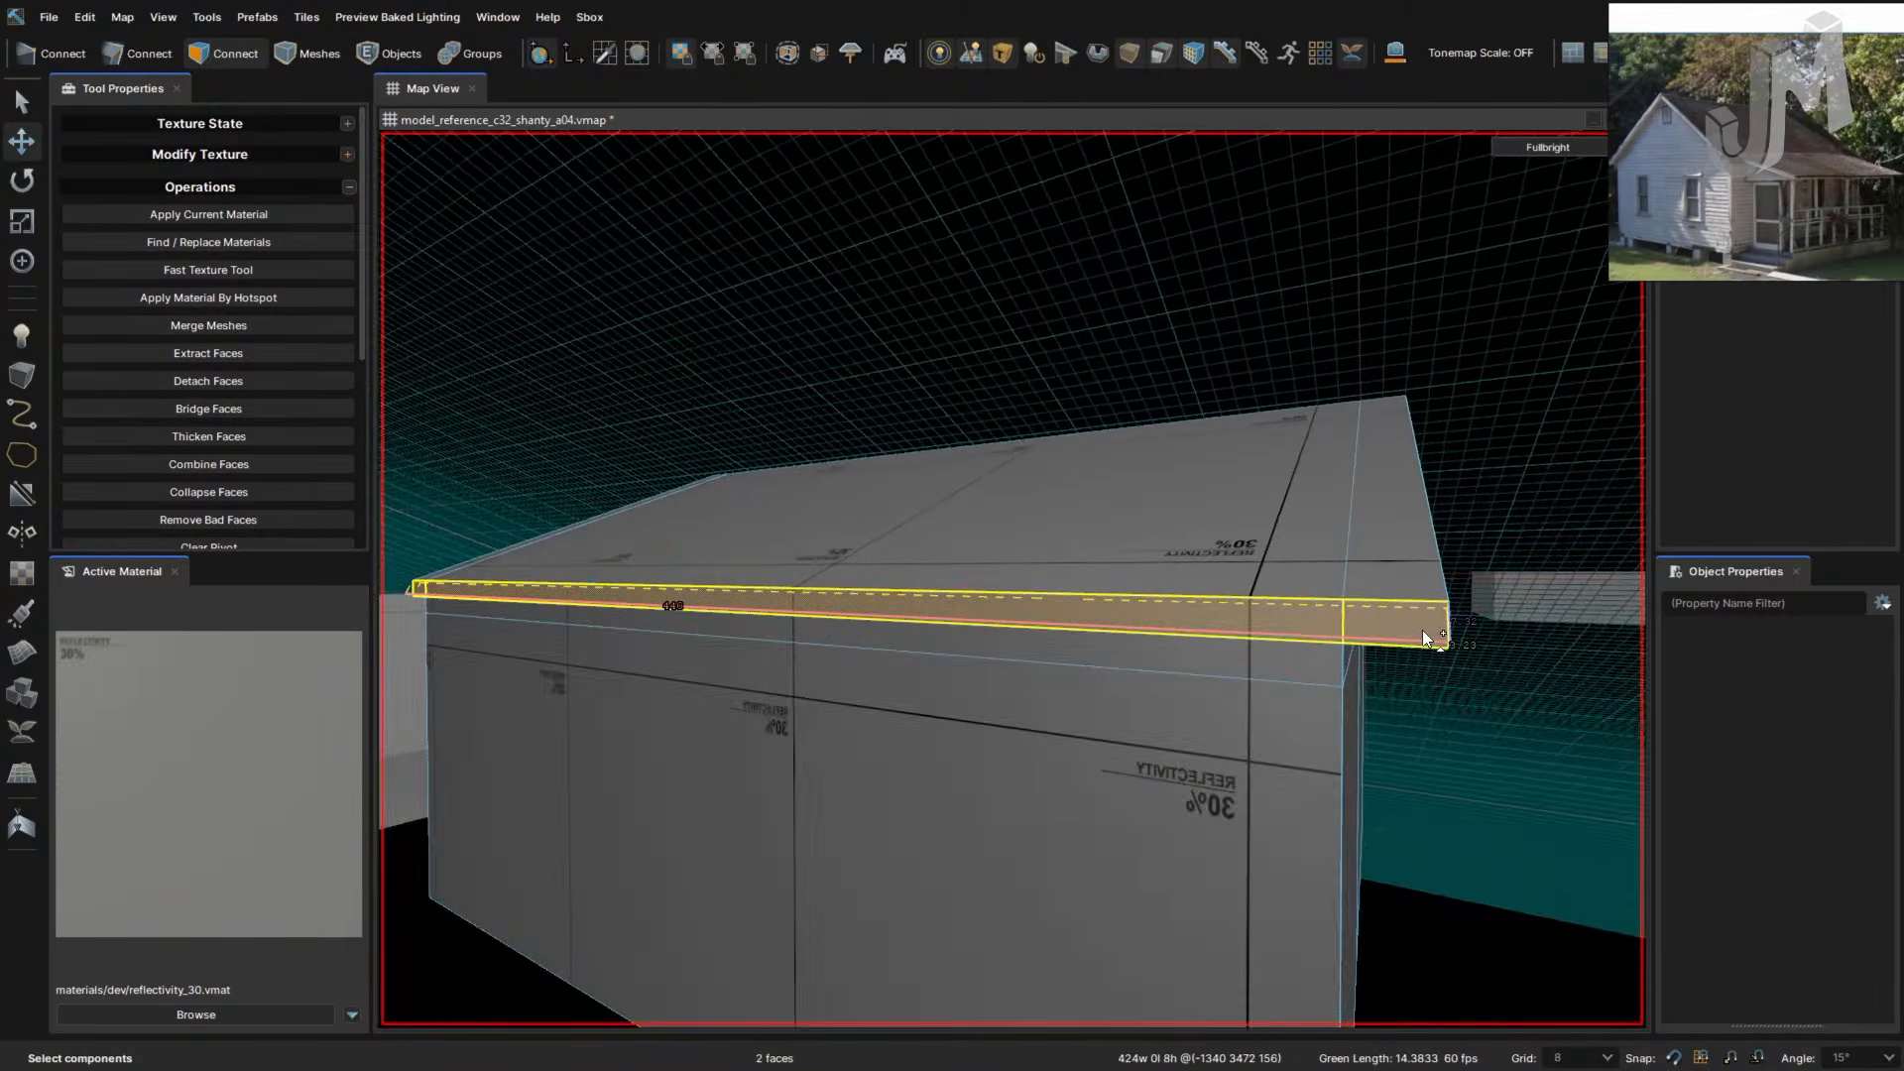
{"action": "right_click_drag", "start_coordinate": [1120, 656], "coordinate": [1118, 657]}
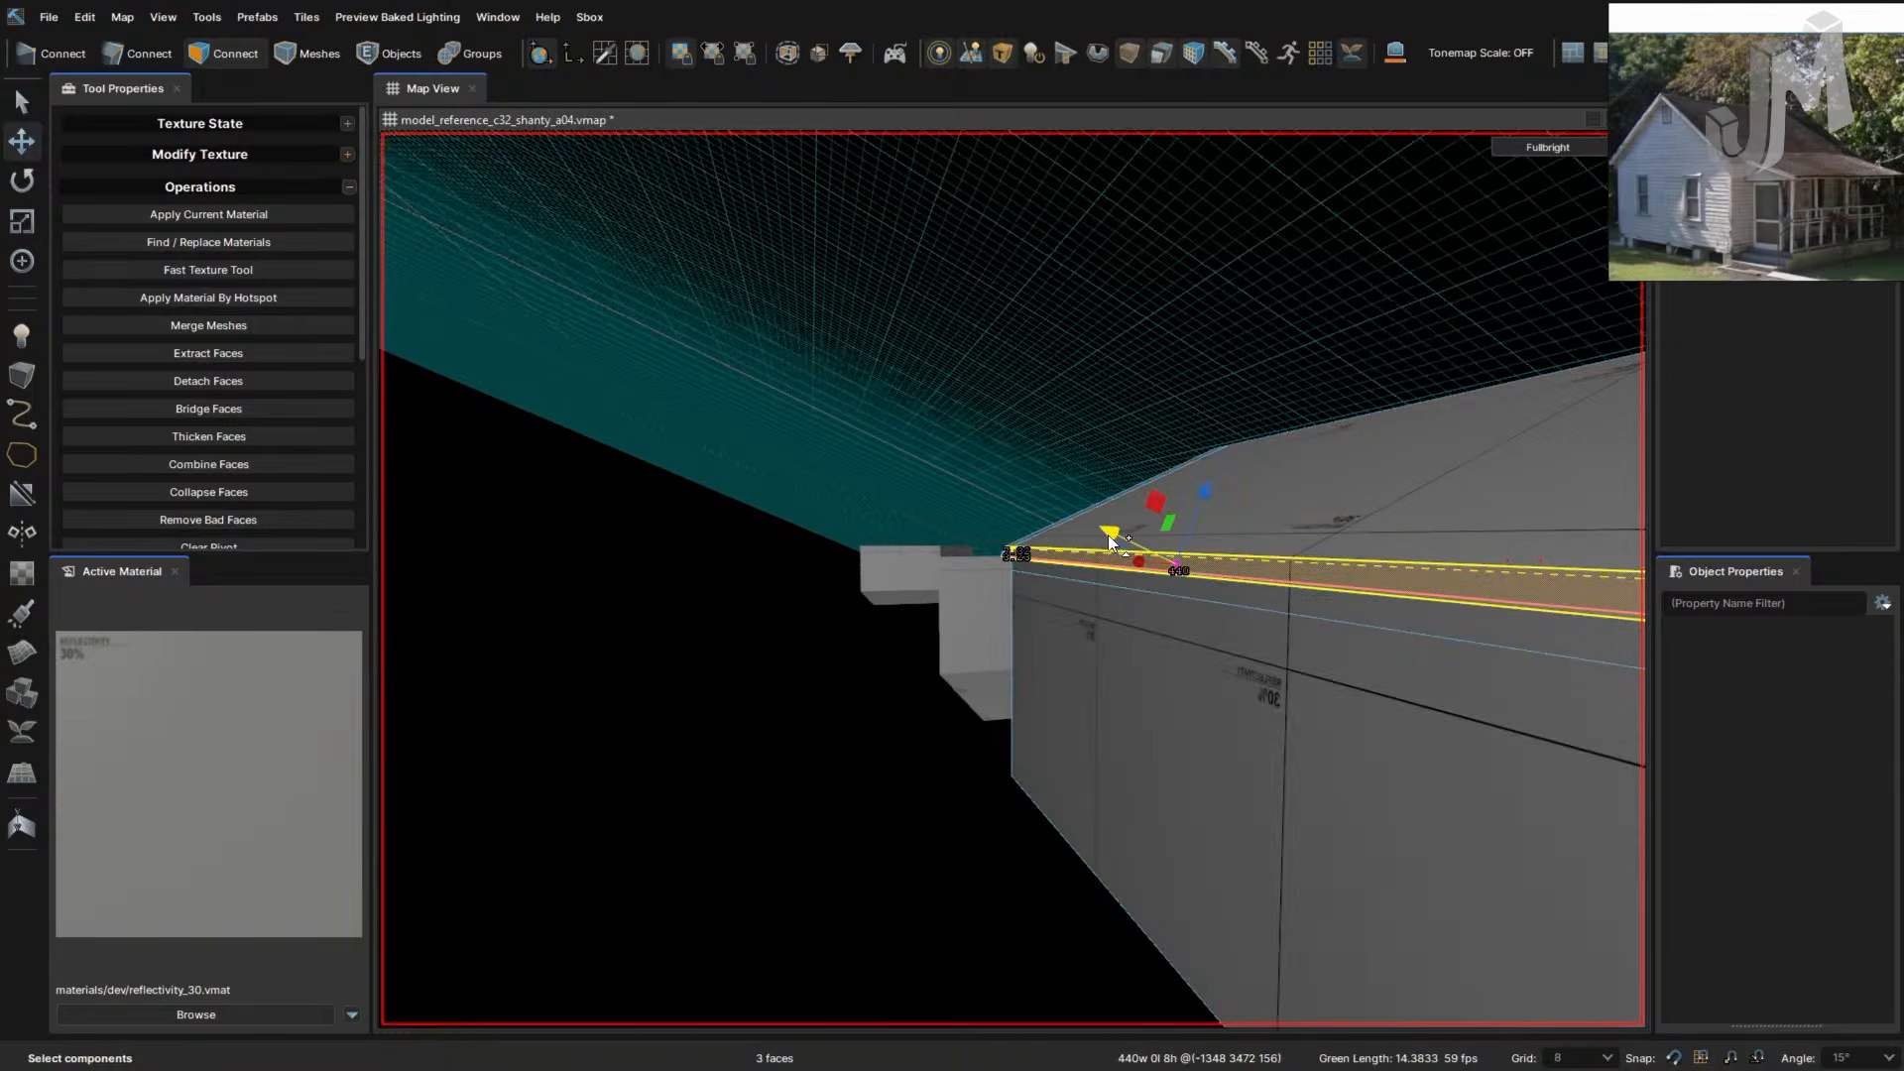
{"action": "left_click_drag", "start_coordinate": [1115, 537], "coordinate": [1158, 559], "text": "shift"}
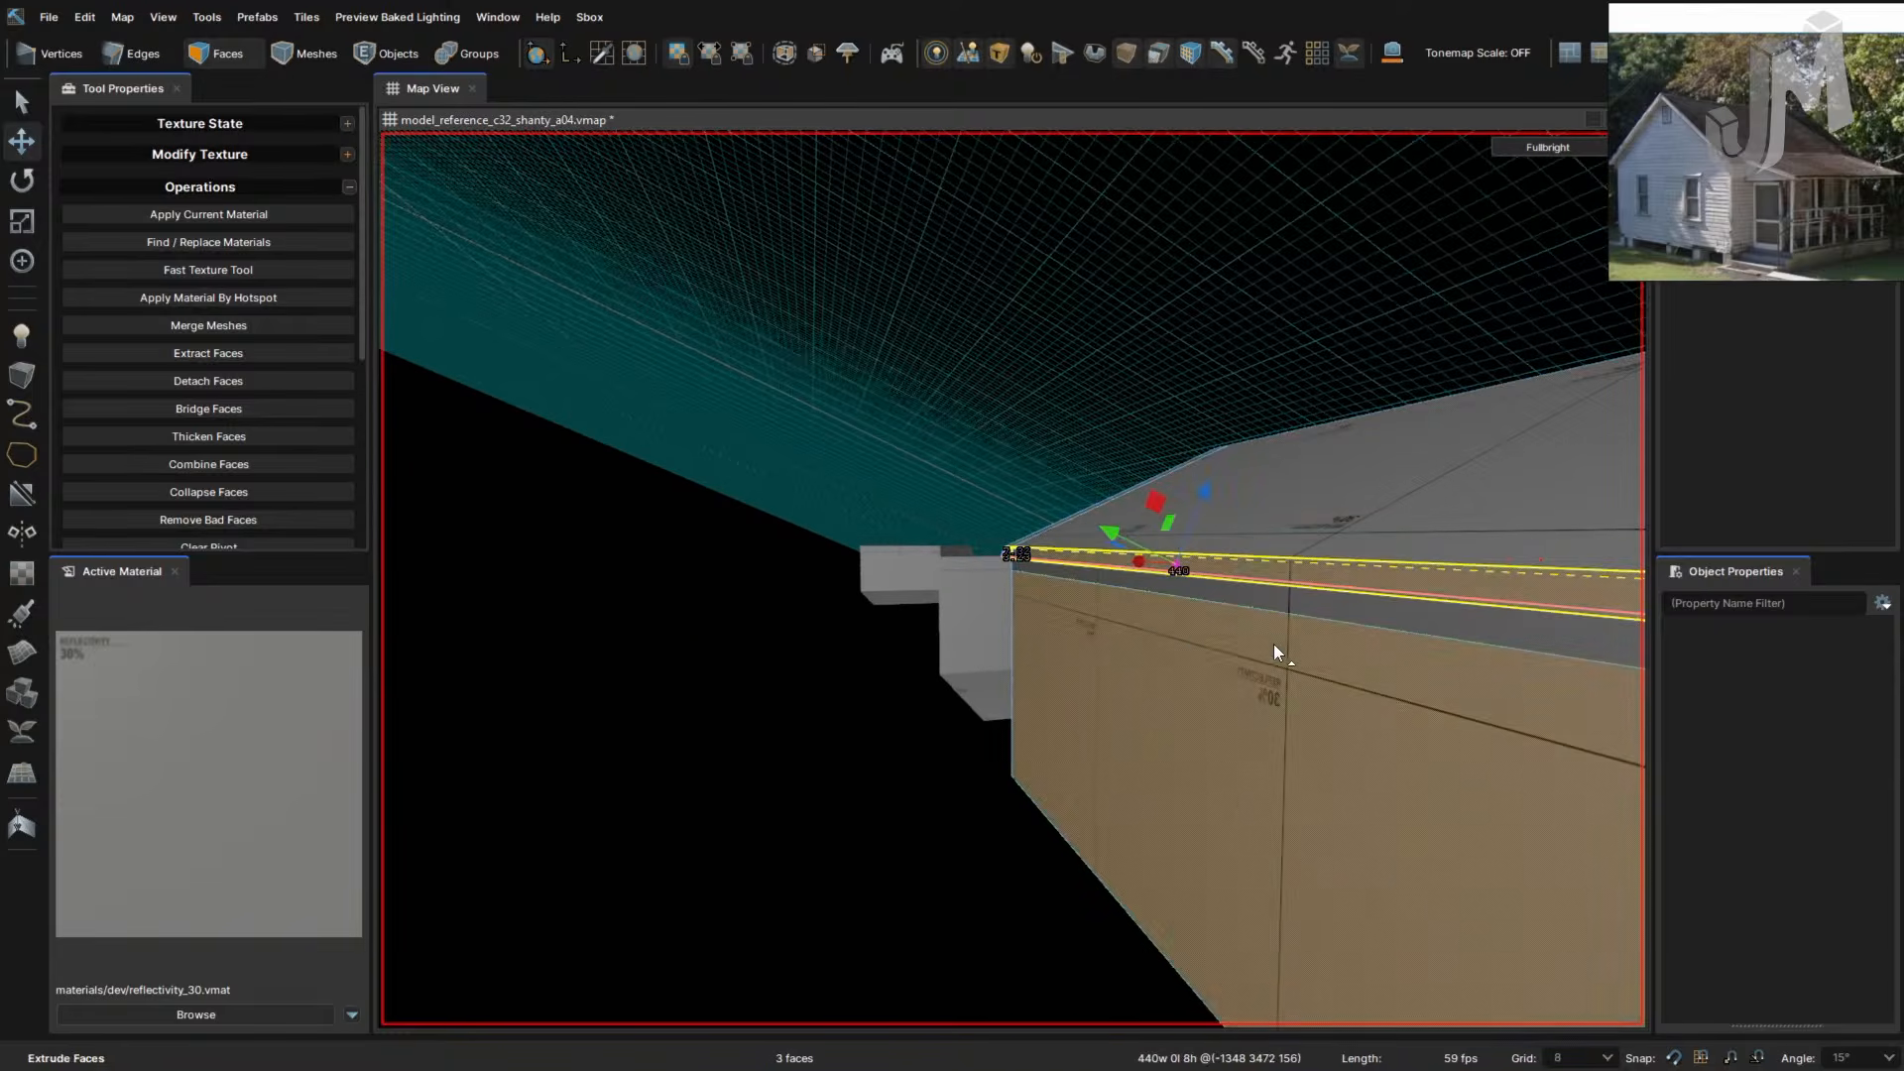
{"action": "right_click_drag", "start_coordinate": [1273, 644], "coordinate": [1270, 644]}
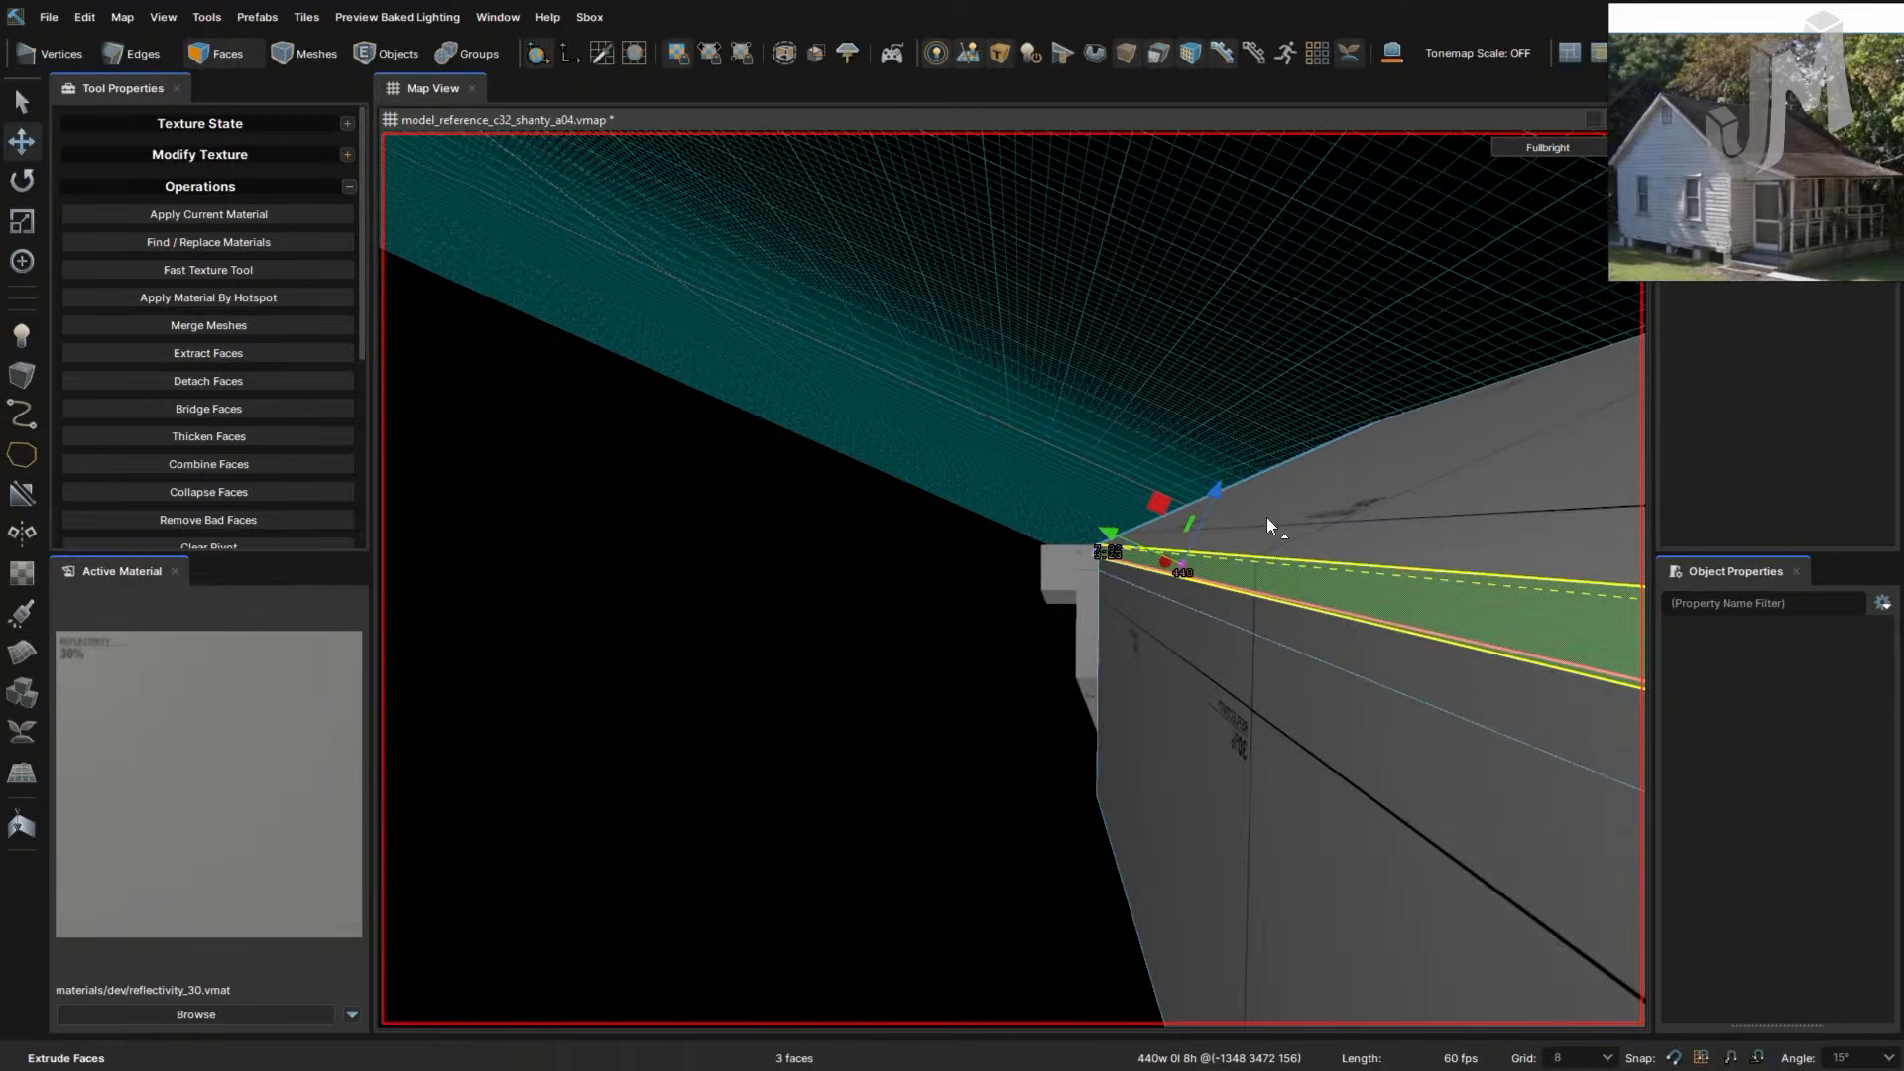
{"action": "left_click_drag", "start_coordinate": [1182, 564], "coordinate": [1157, 592], "text": "ctrl"}
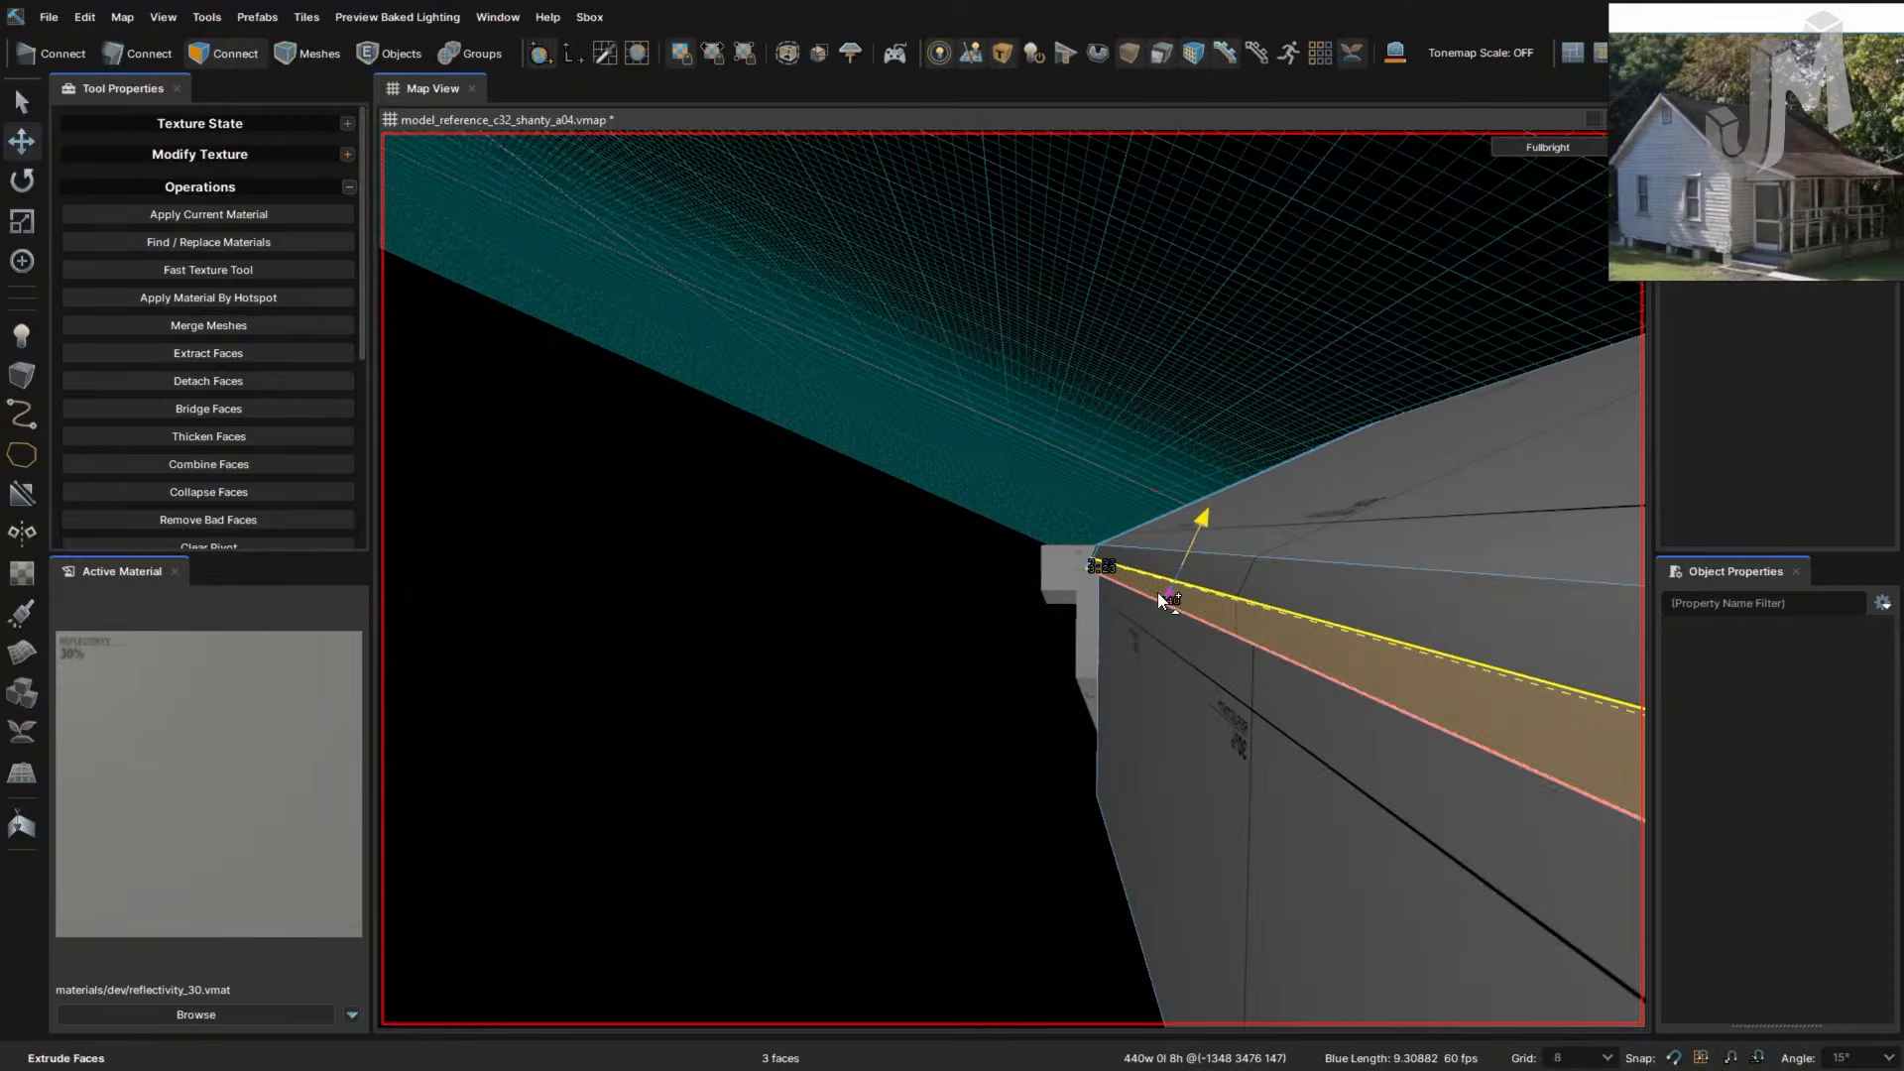
{"action": "right_click_drag", "start_coordinate": [1157, 593], "coordinate": [1157, 599]}
{"action": "key", "text": "ctrl+z"}
{"action": "key", "text": "ctrl+z"}
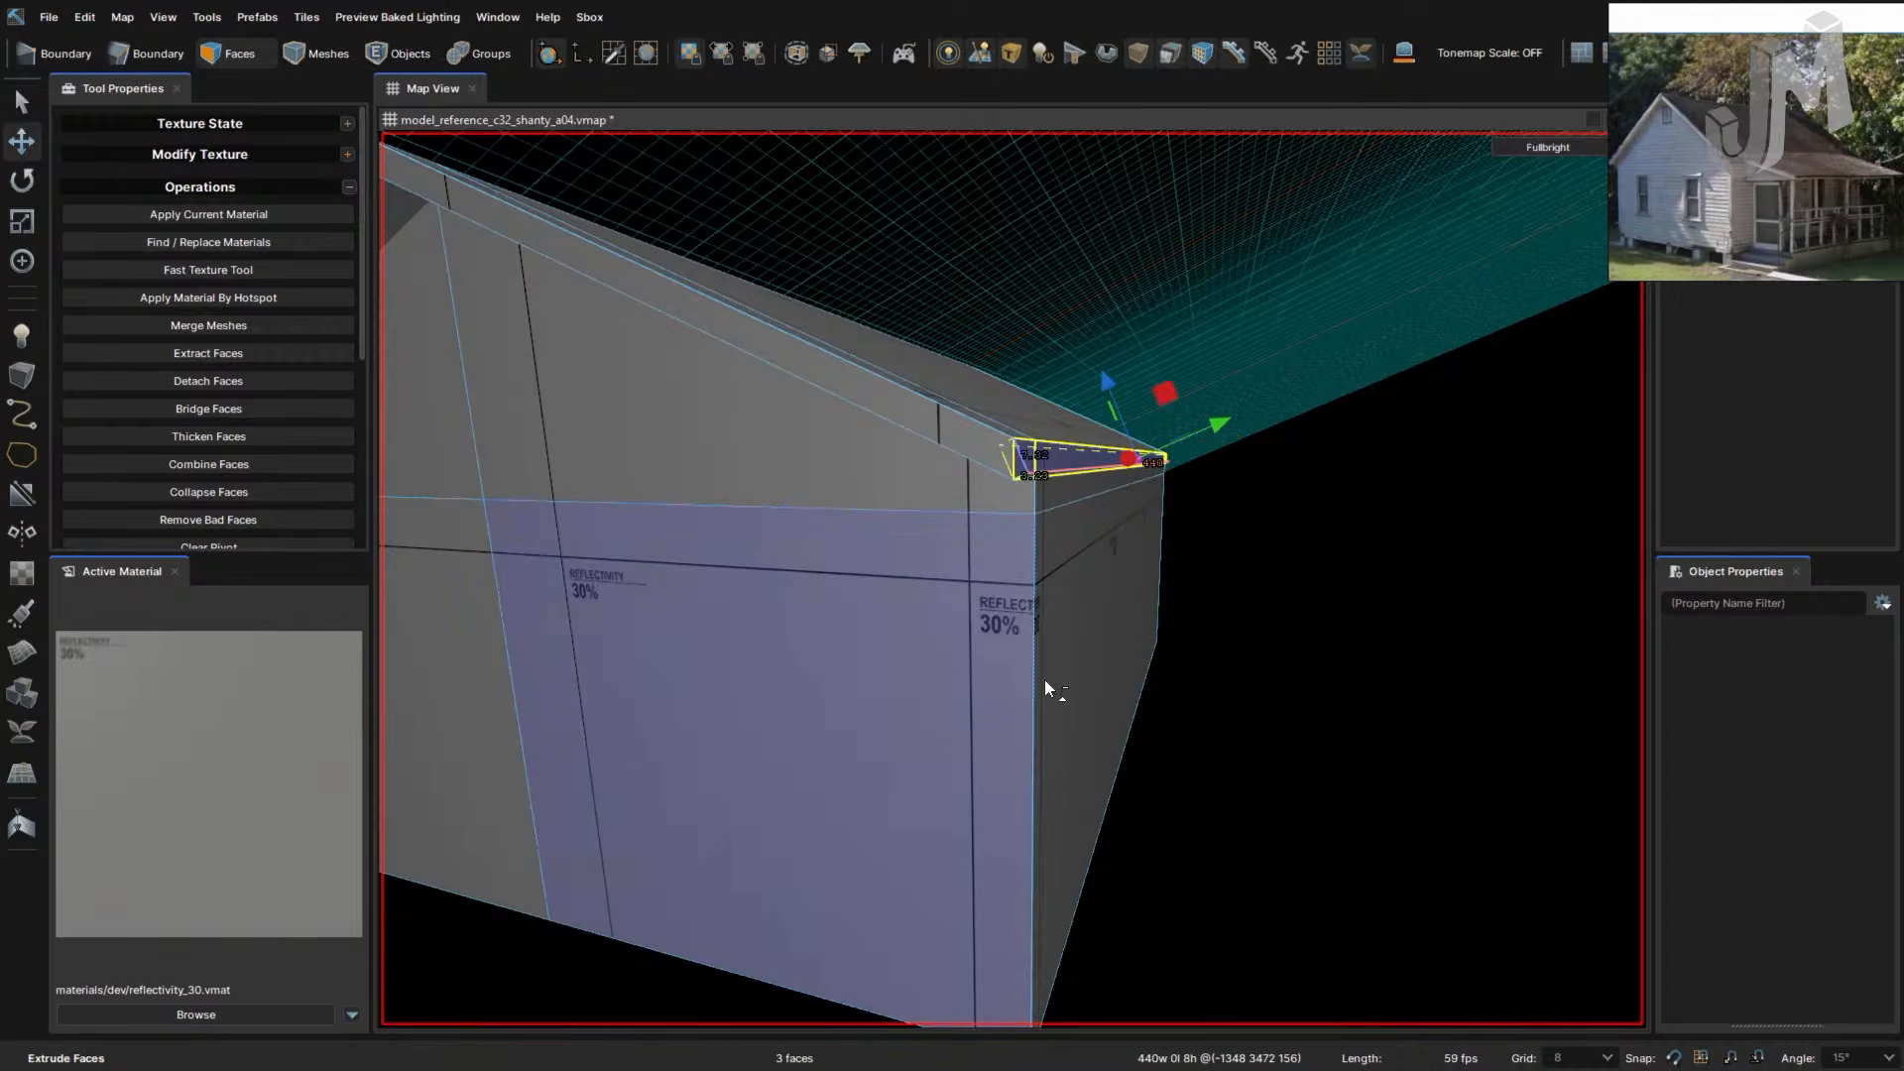
- Clear the face selection and align the work plane to the roof
{"action": "left_click", "coordinate": [1272, 644]}
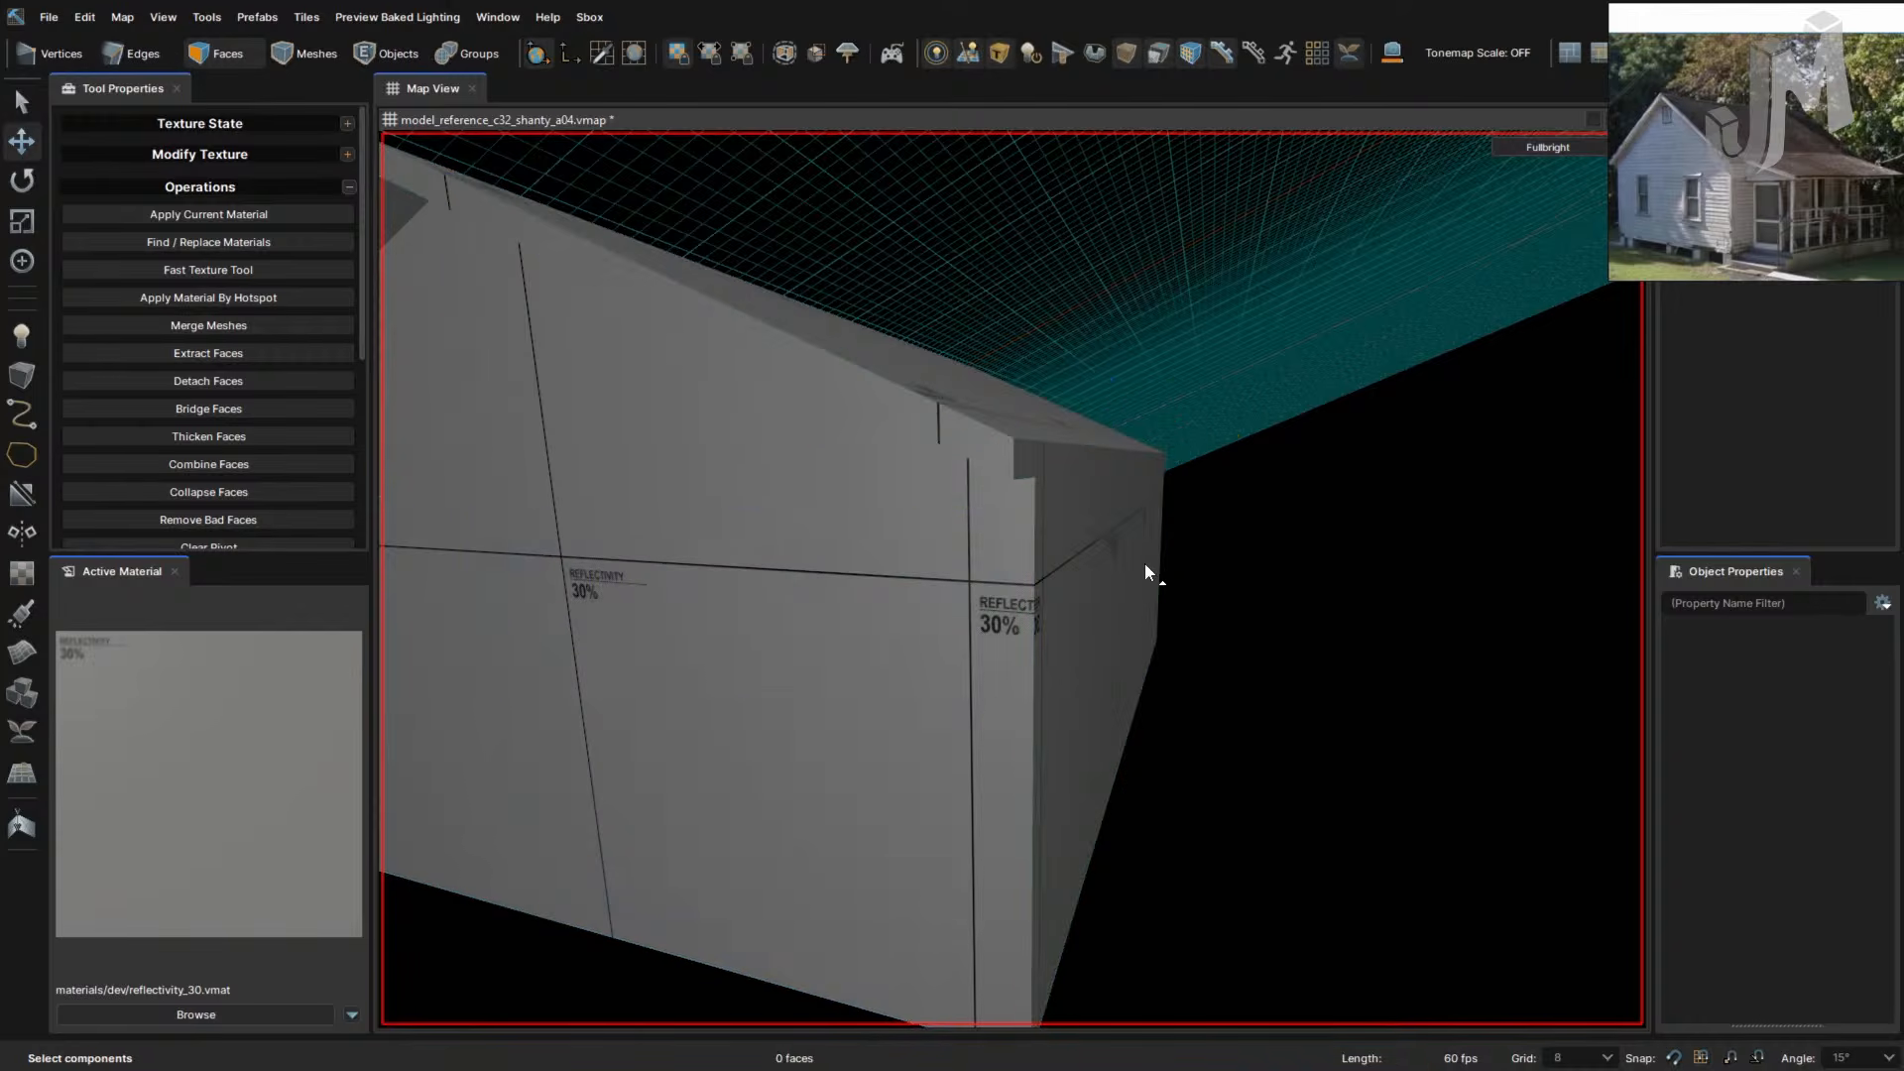
{"action": "key", "text": "ctrl+shift+w"}
{"action": "left_click", "coordinate": [1031, 427]}
{"action": "right_click_drag", "start_coordinate": [1133, 494], "coordinate": [1134, 494]}
{"action": "scroll", "coordinate": [1022, 483], "scroll_direction": "up", "scroll_amount": 3}
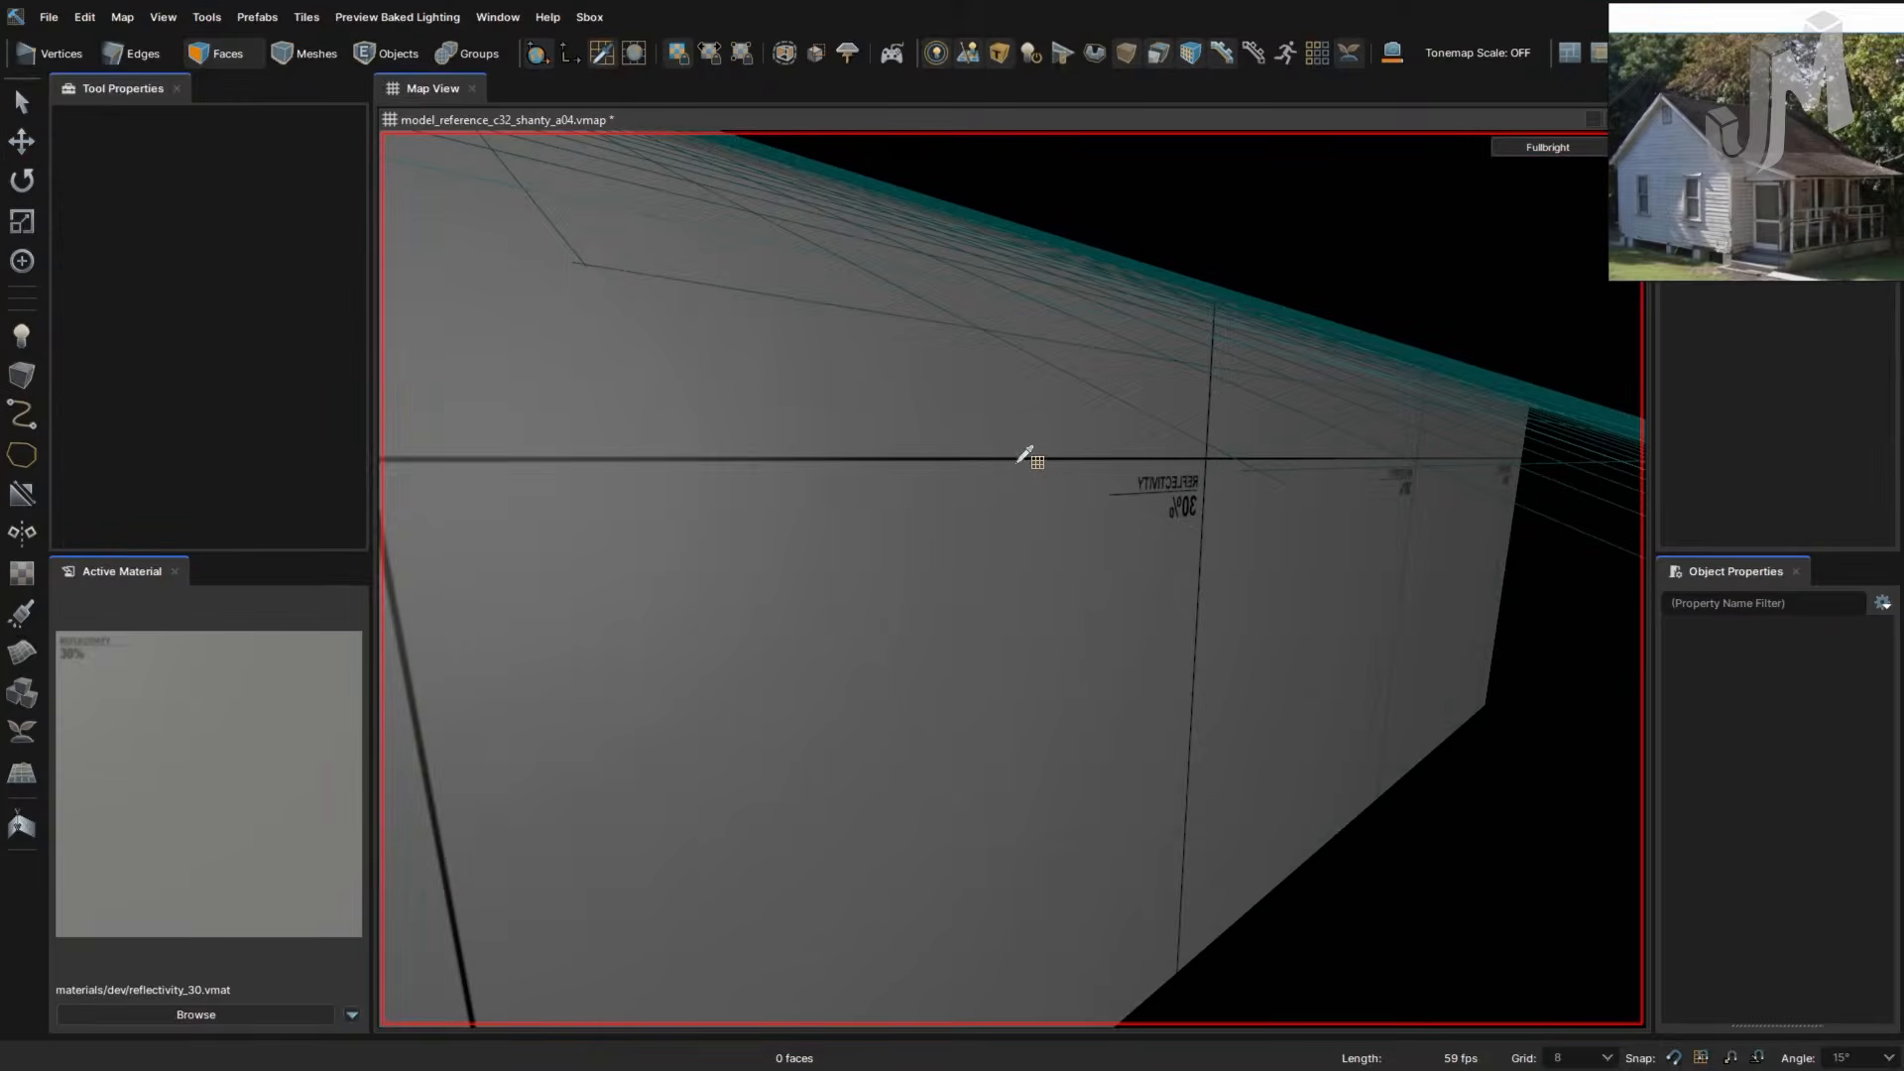
{"action": "scroll", "coordinate": [1025, 456], "scroll_direction": "down", "scroll_amount": 5}
{"action": "key", "text": "2"}
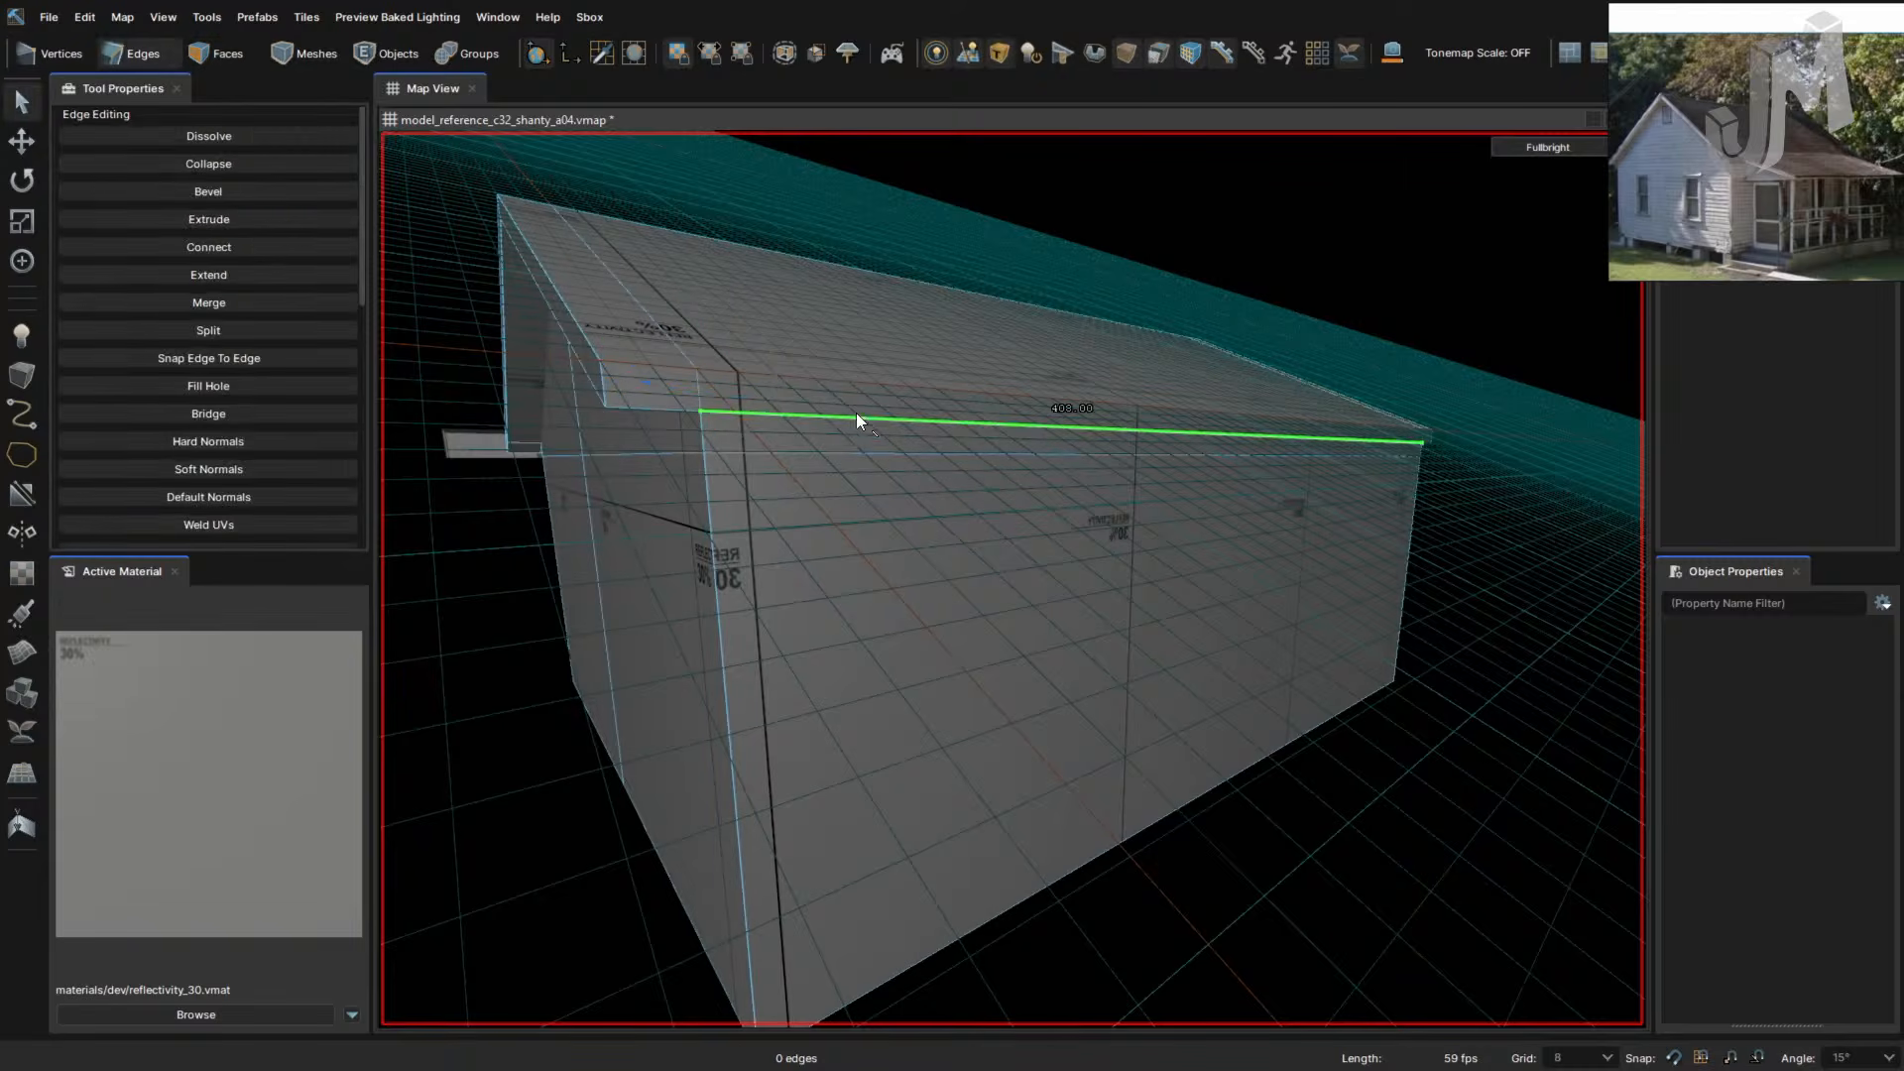
{"action": "key", "text": "3"}
- Select the top ledge strip and its end face, and extrude the roof edge about 14 units out
{"action": "left_click", "coordinate": [784, 401]}
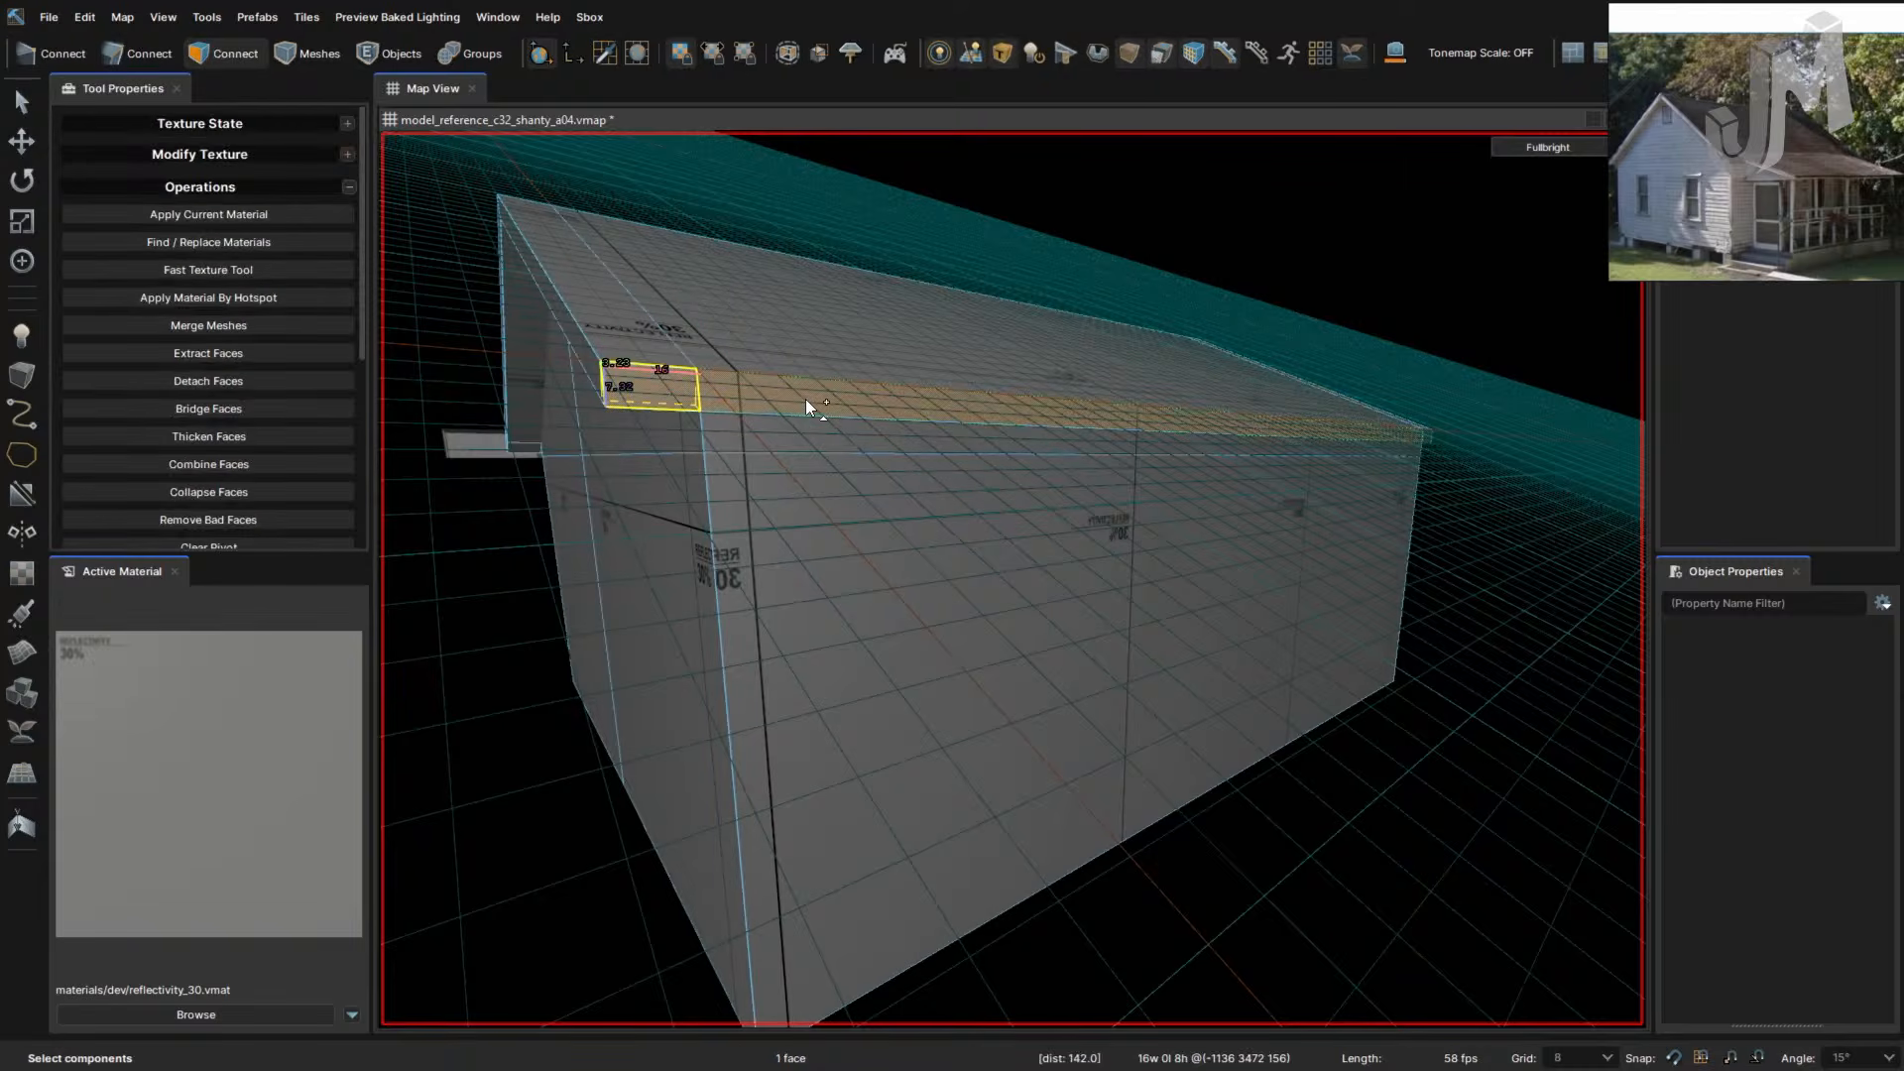
{"action": "key", "text": "d"}
{"action": "right_click_drag", "start_coordinate": [1202, 464], "coordinate": [1200, 464]}
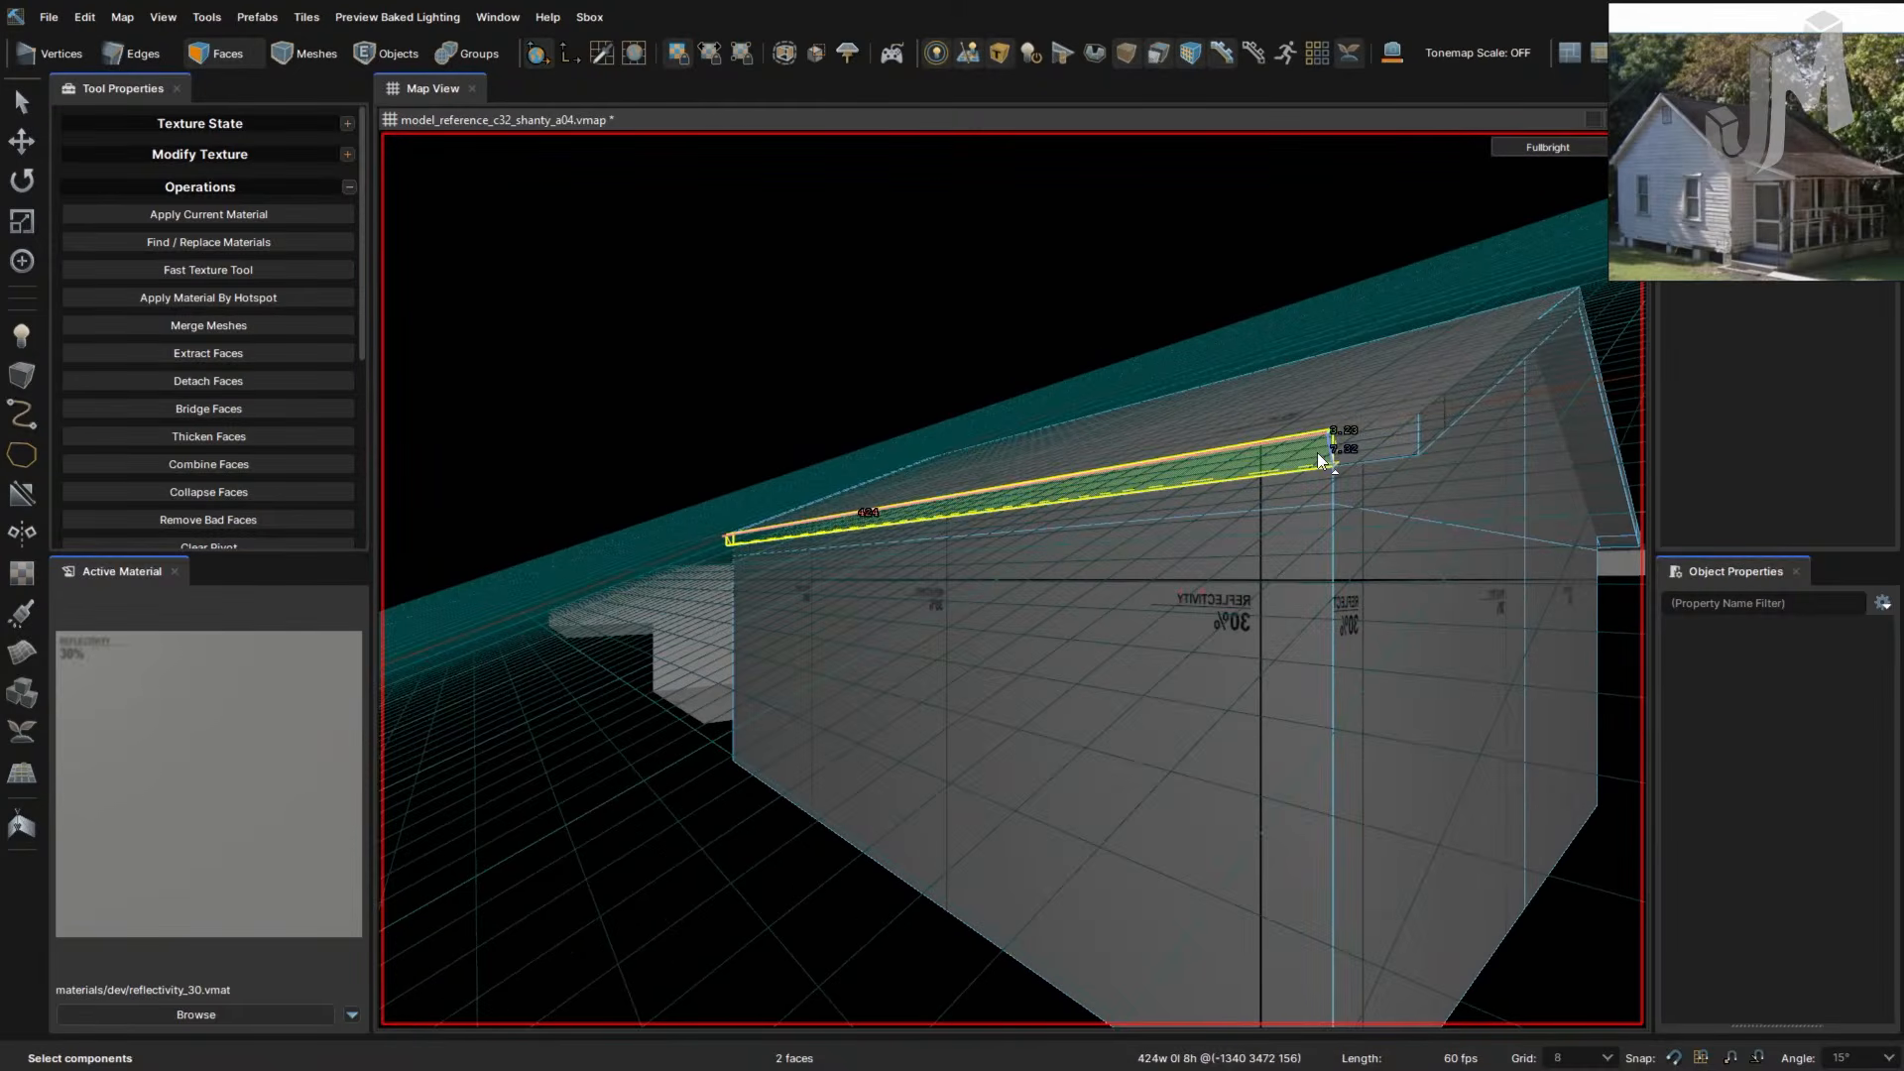
{"action": "left_click", "coordinate": [1369, 454], "text": "ctrl"}
{"action": "key", "text": "d"}
{"action": "right_click_drag", "start_coordinate": [1354, 454], "coordinate": [1334, 455]}
{"action": "key", "text": "w"}
{"action": "left_click_drag", "start_coordinate": [1210, 512], "coordinate": [1105, 581], "text": "shift"}
{"action": "right_click_drag", "start_coordinate": [1102, 585], "coordinate": [1122, 570]}
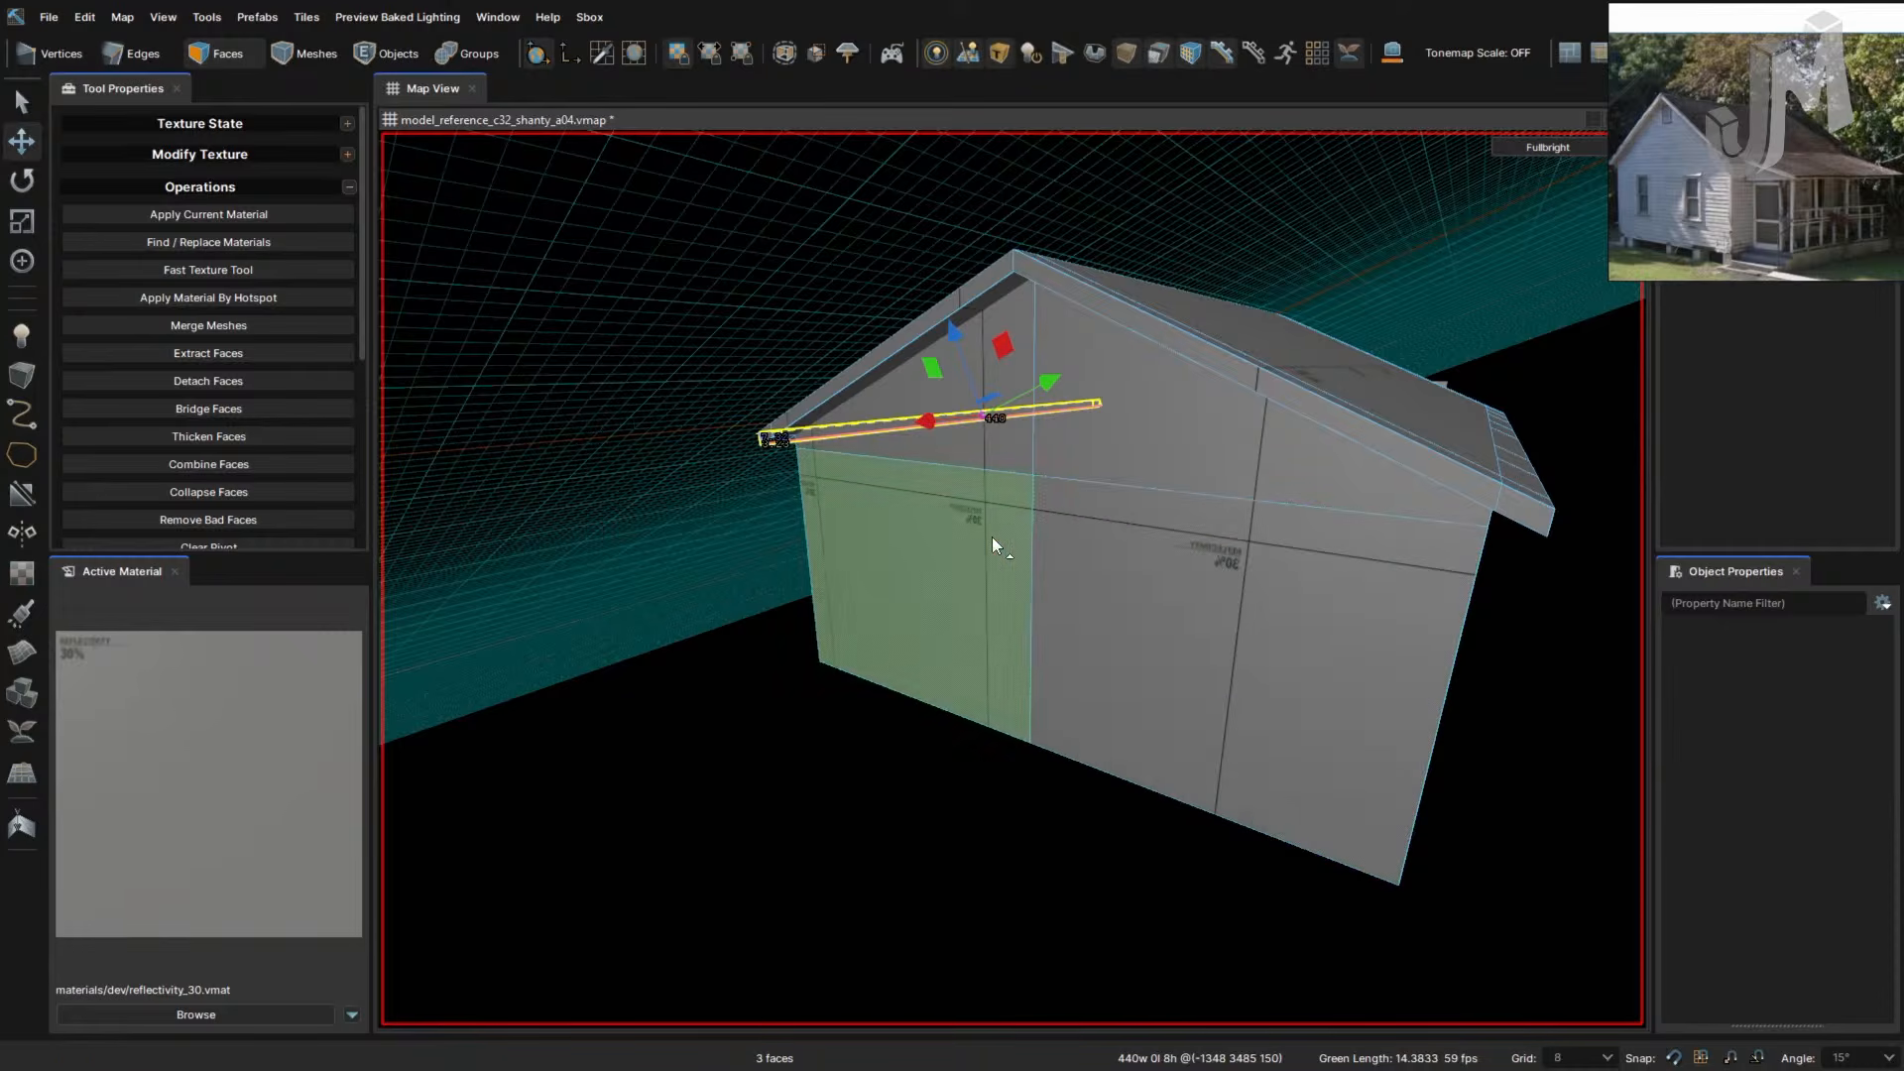
- Open the view options list and add the roof and gable faces to the selection
{"action": "left_click", "coordinate": [159, 17]}
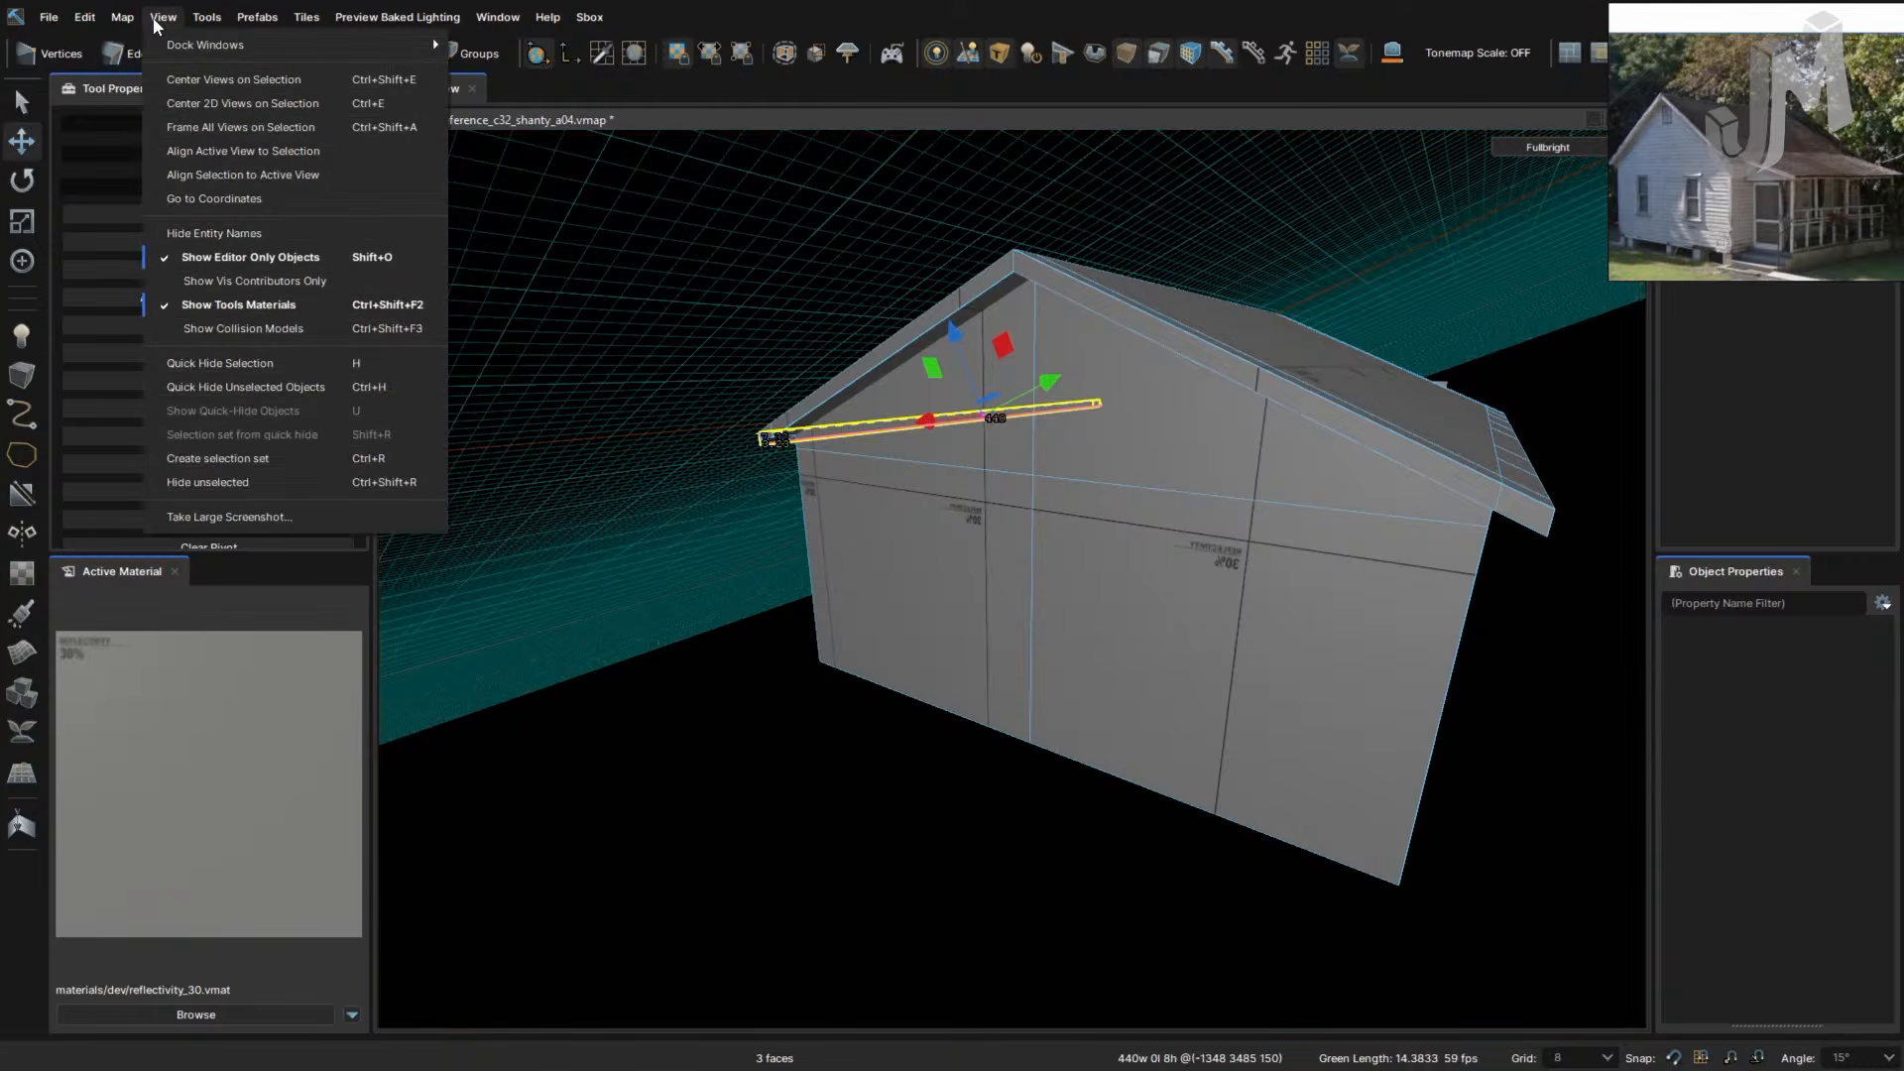
{"action": "mouse_move", "coordinate": [203, 20]}
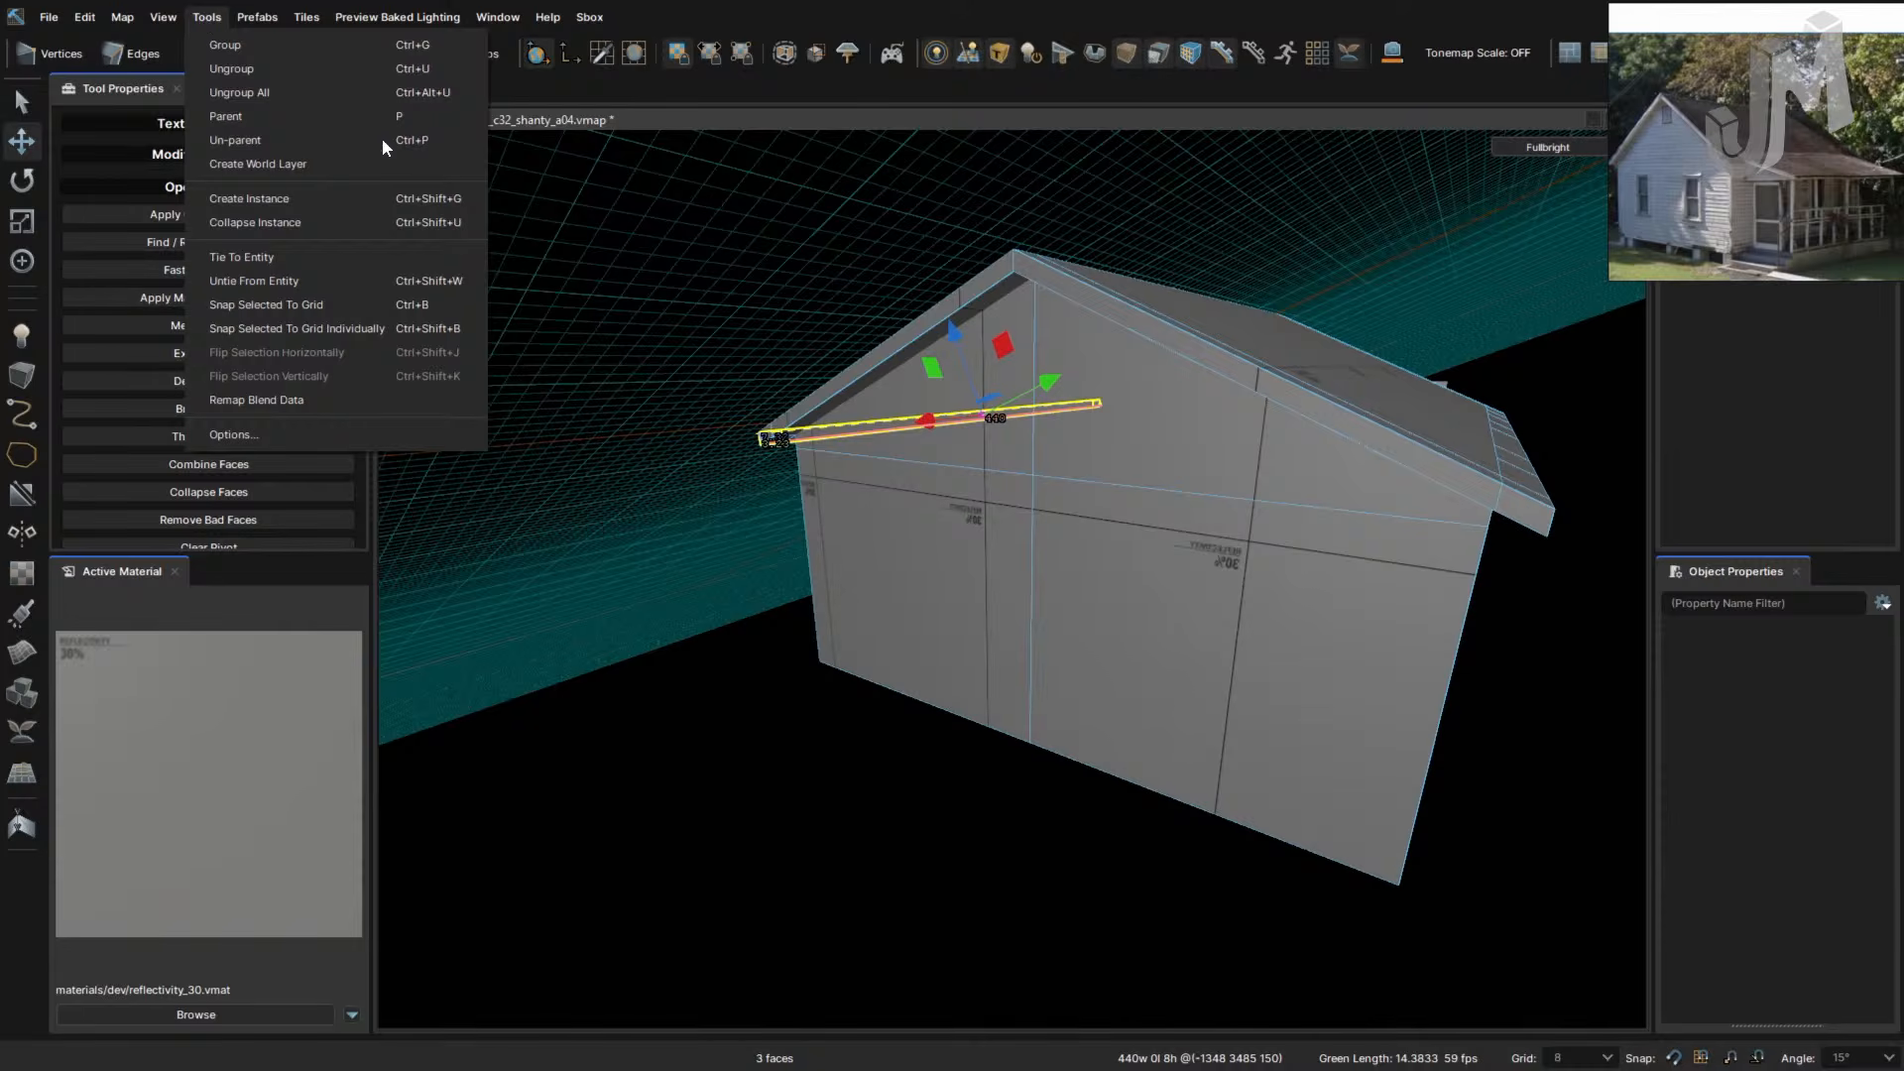
{"action": "left_click", "coordinate": [997, 18]}
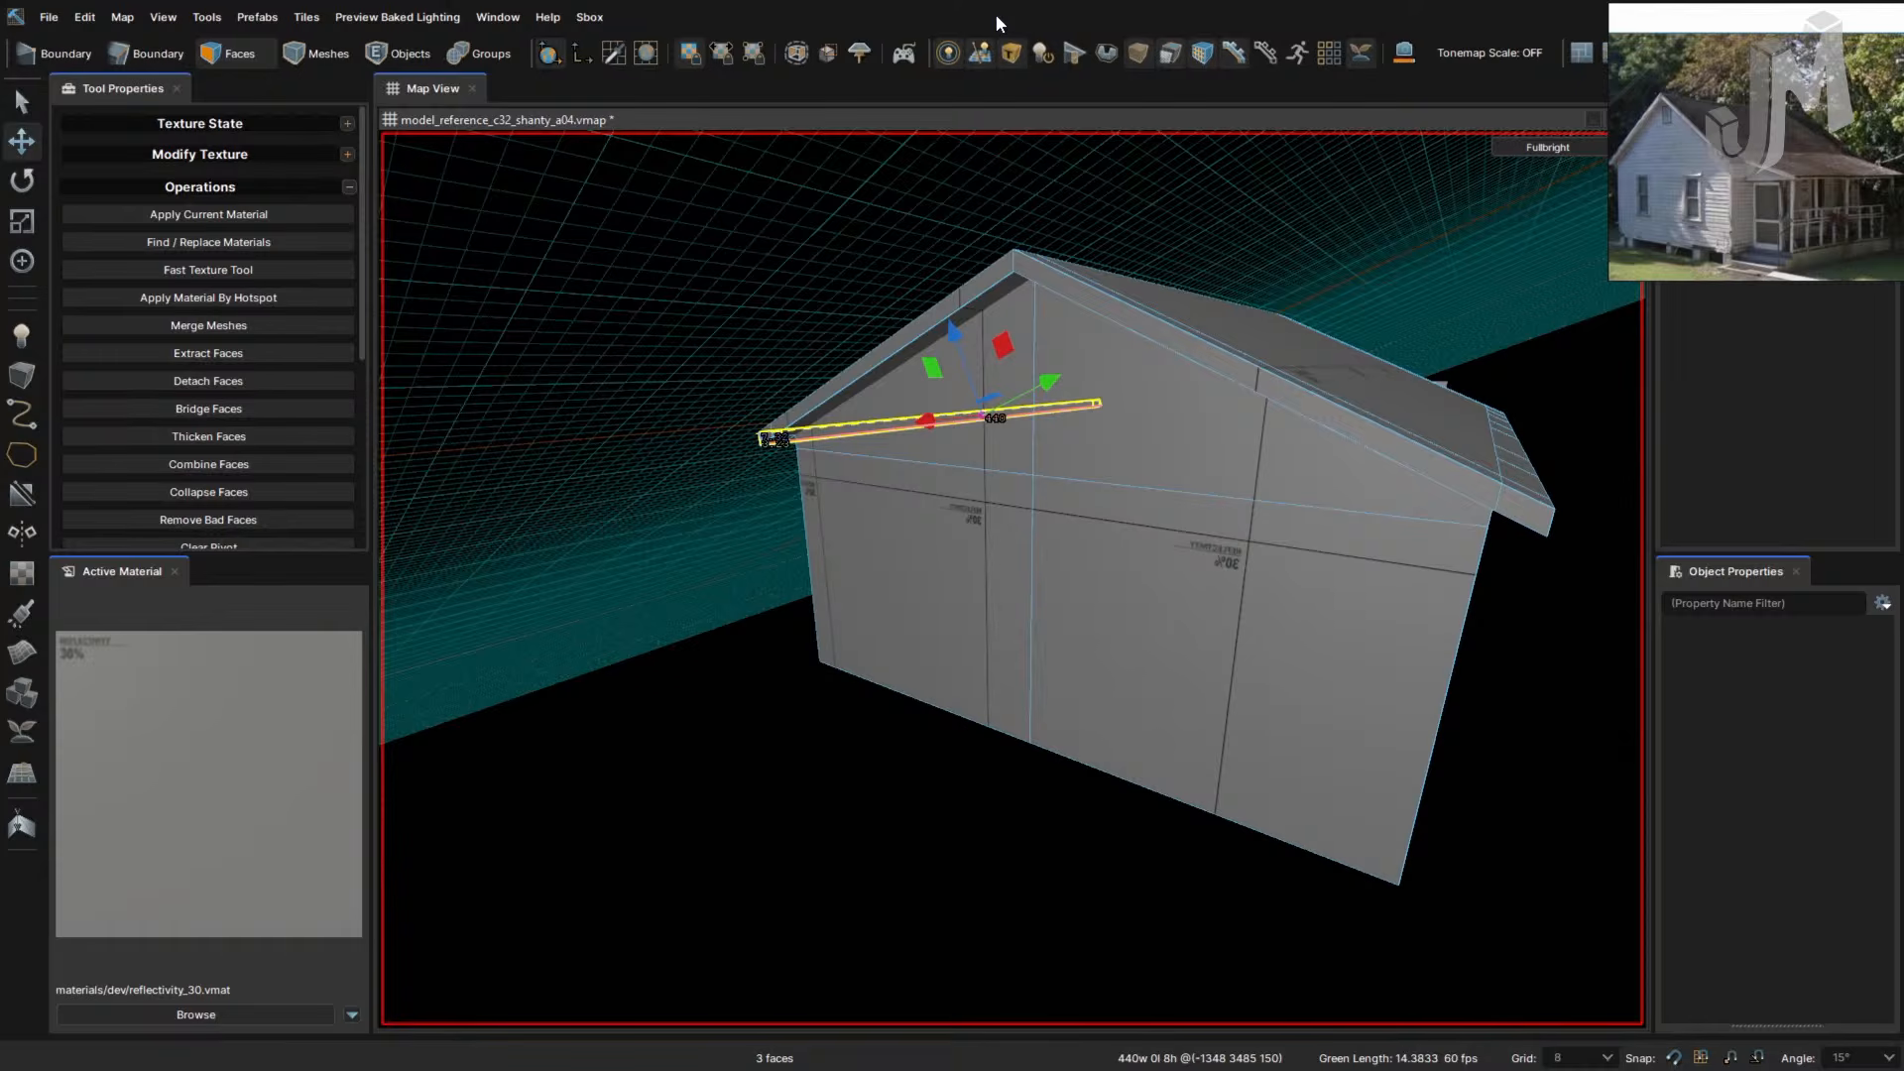
- Save the map as model_reference_c32_shanty_a04.vmap and reset the work plane to the world grid
{"action": "left_click_drag", "start_coordinate": [1052, 261], "coordinate": [993, 517], "text": "ctrl"}
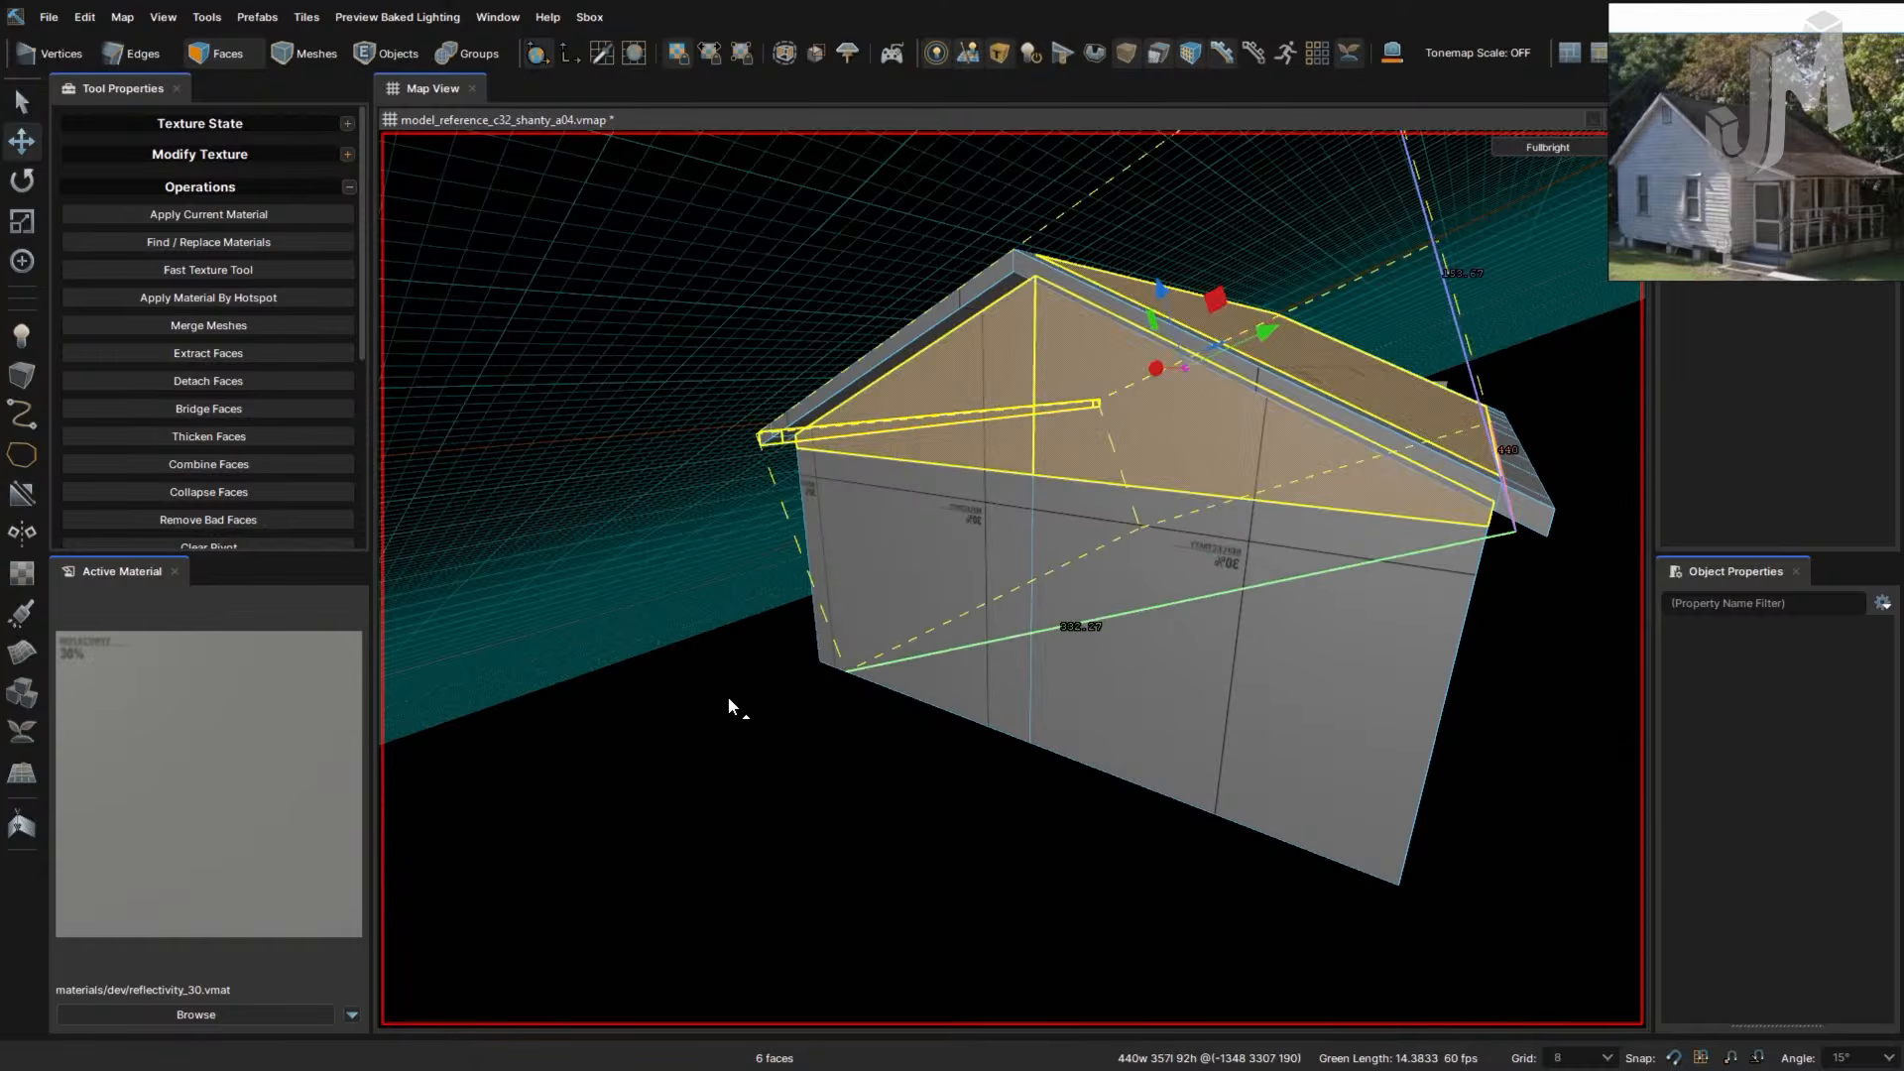
{"action": "key", "text": "ctrl+s"}
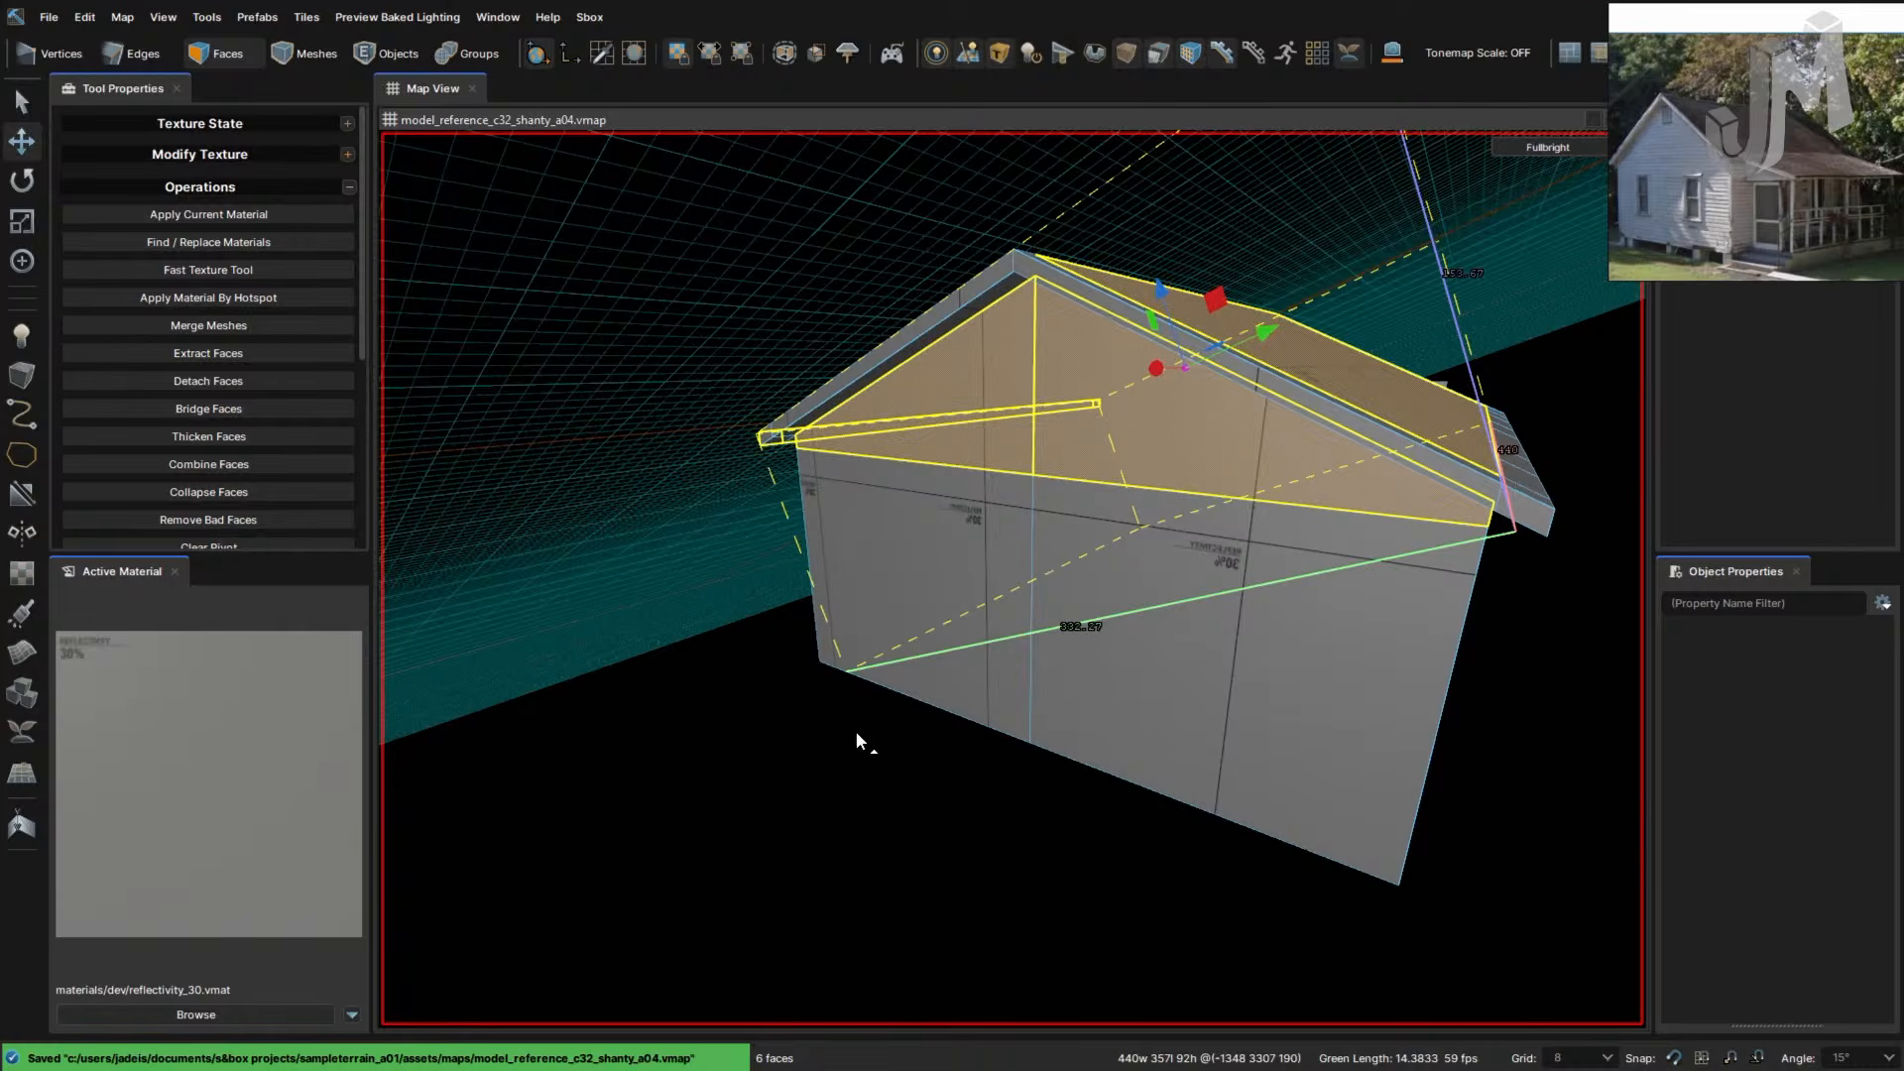
{"action": "key", "text": "ctrl+space"}
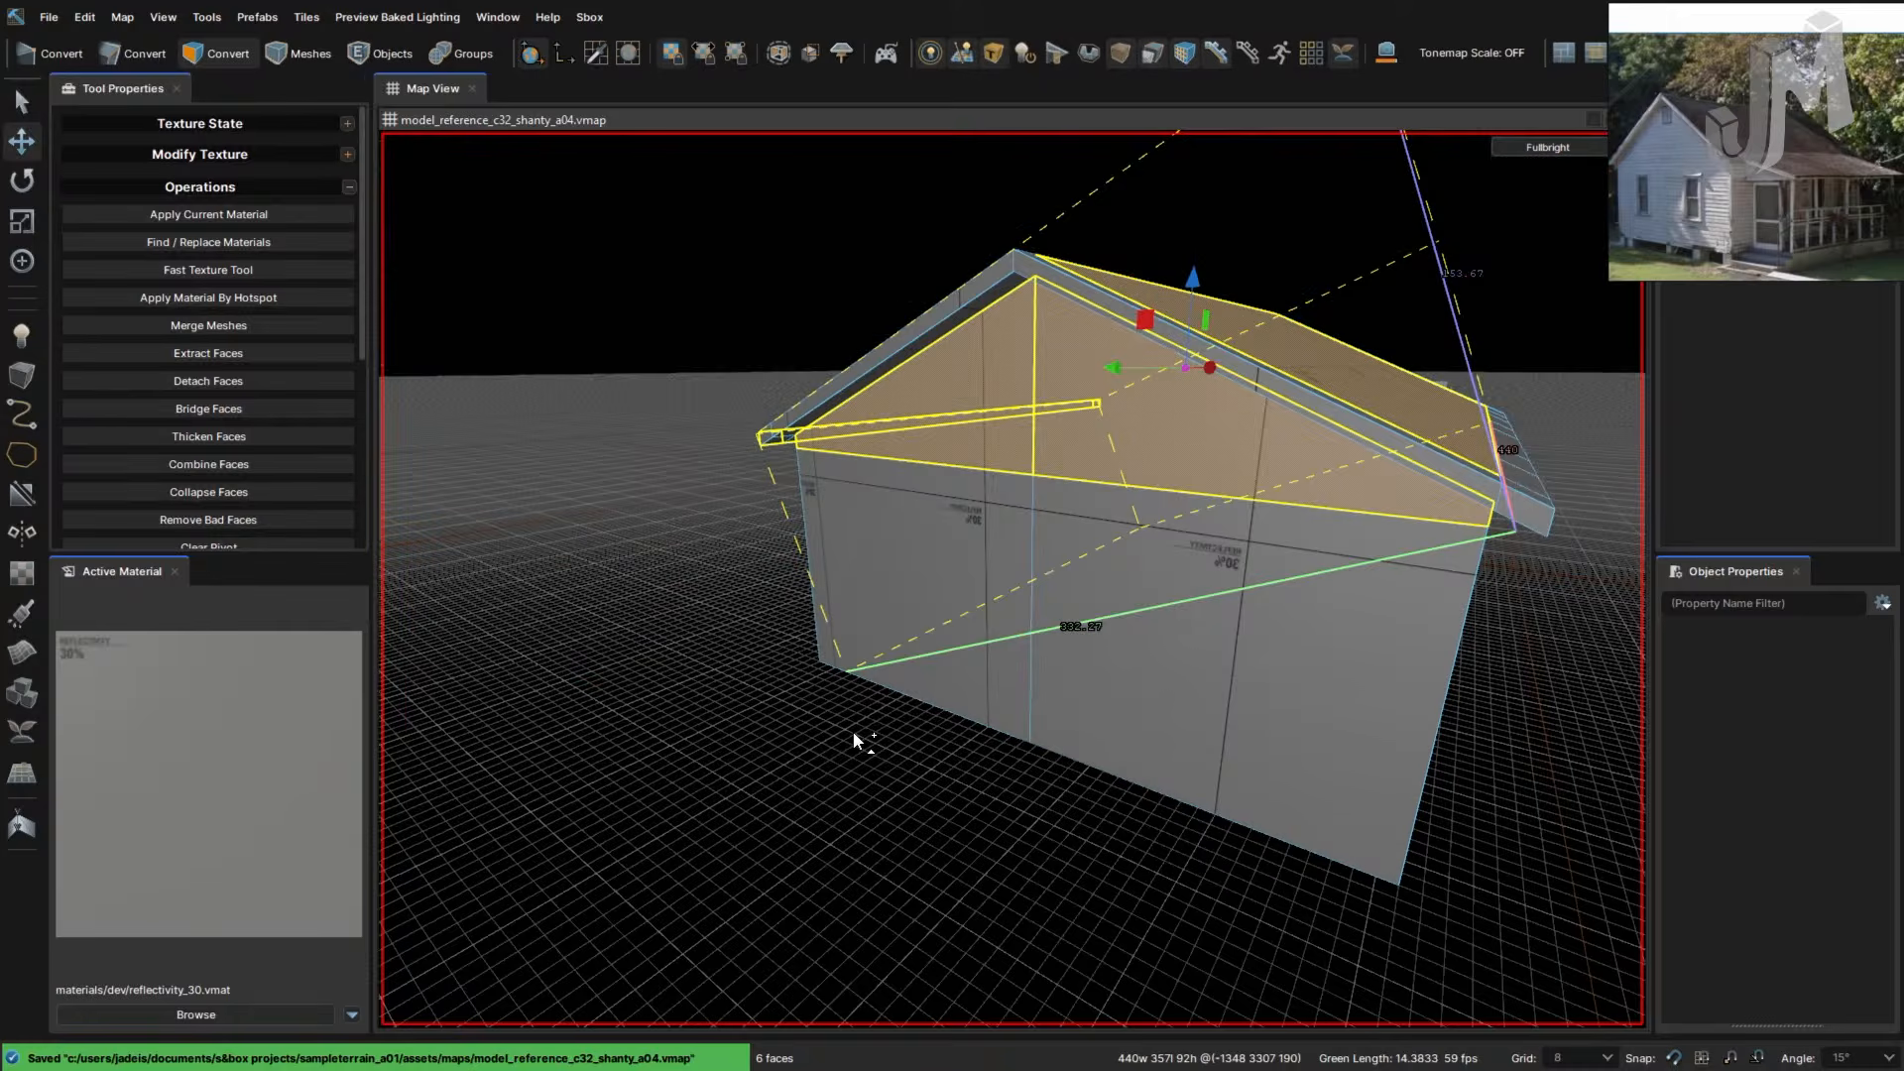
- Select the large trapezoid gable wall face
{"action": "key", "text": "d"}
{"action": "right_click_drag", "start_coordinate": [990, 732], "coordinate": [991, 731]}
{"action": "left_click", "coordinate": [843, 758]}
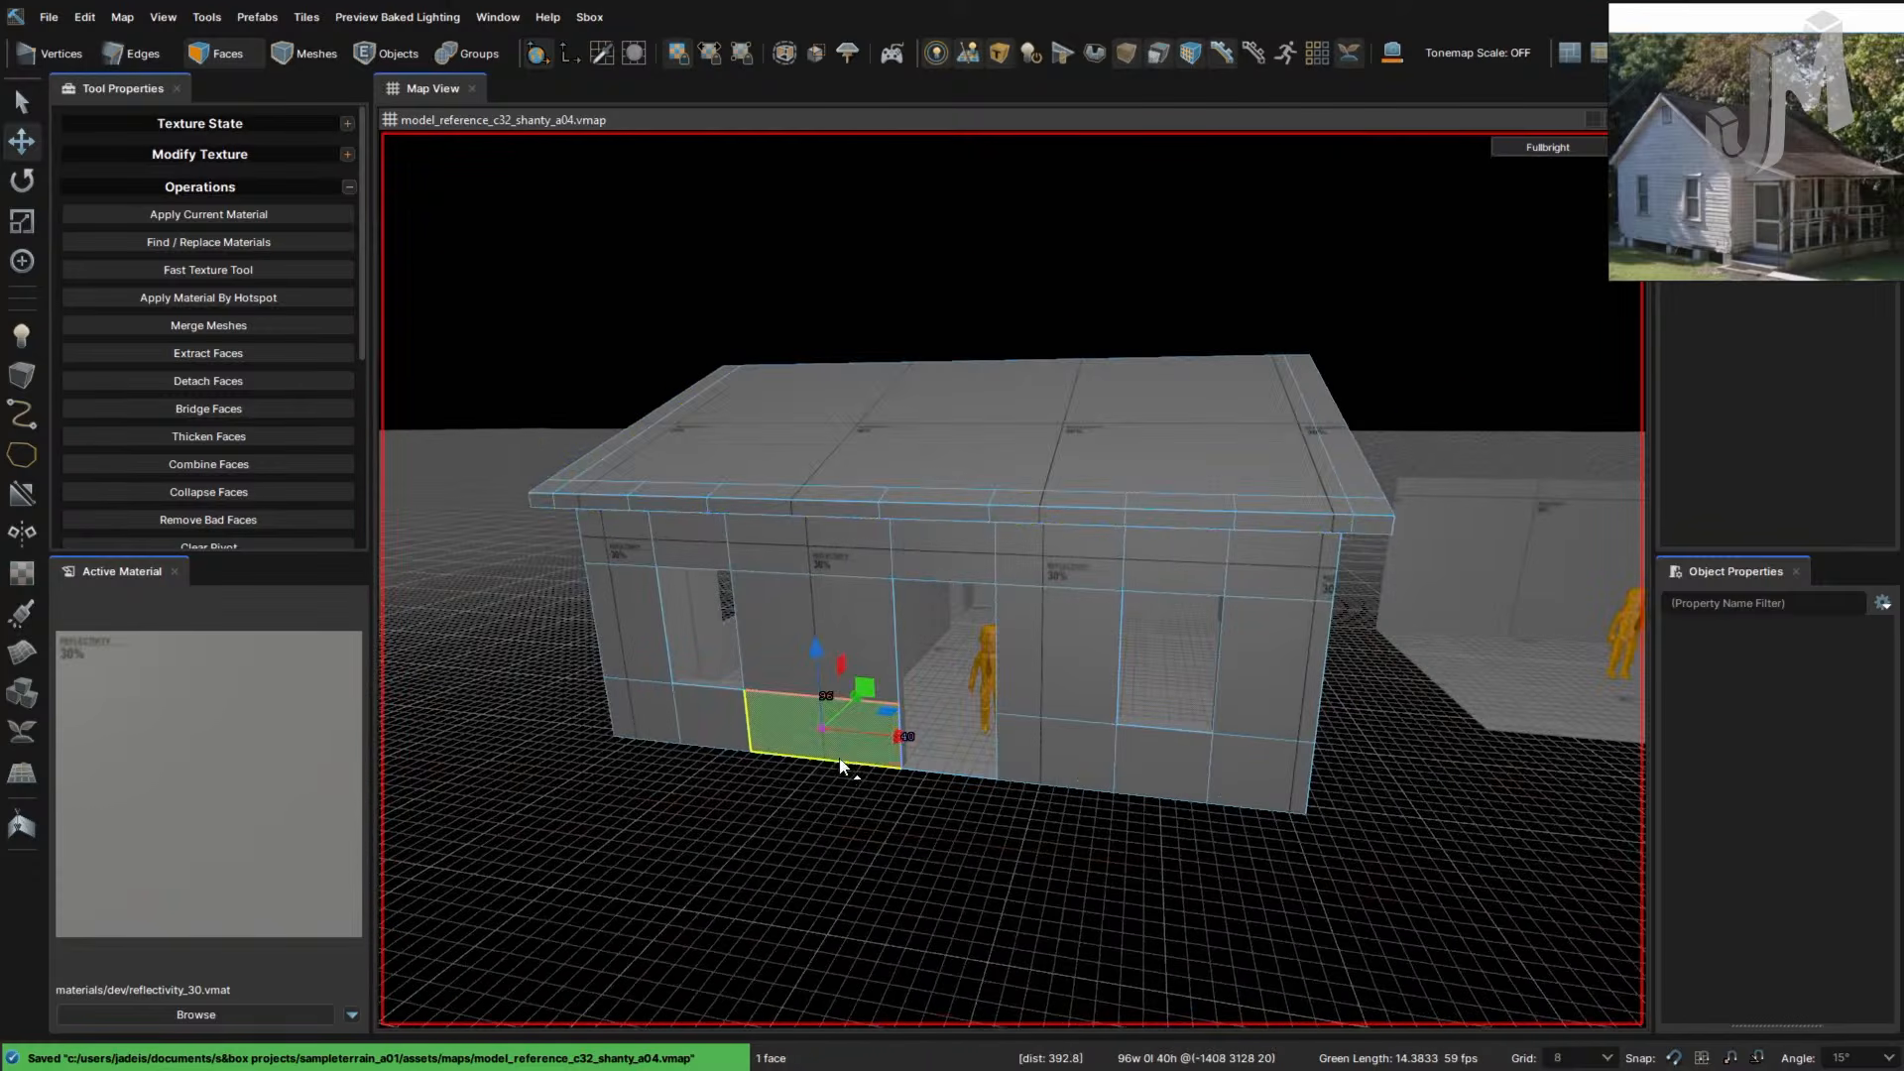
{"action": "key", "text": "a"}
{"action": "right_click_drag", "start_coordinate": [733, 811], "coordinate": [728, 814]}
{"action": "right_click_drag", "start_coordinate": [907, 795], "coordinate": [924, 775]}
{"action": "right_click_drag", "start_coordinate": [995, 601], "coordinate": [995, 603]}
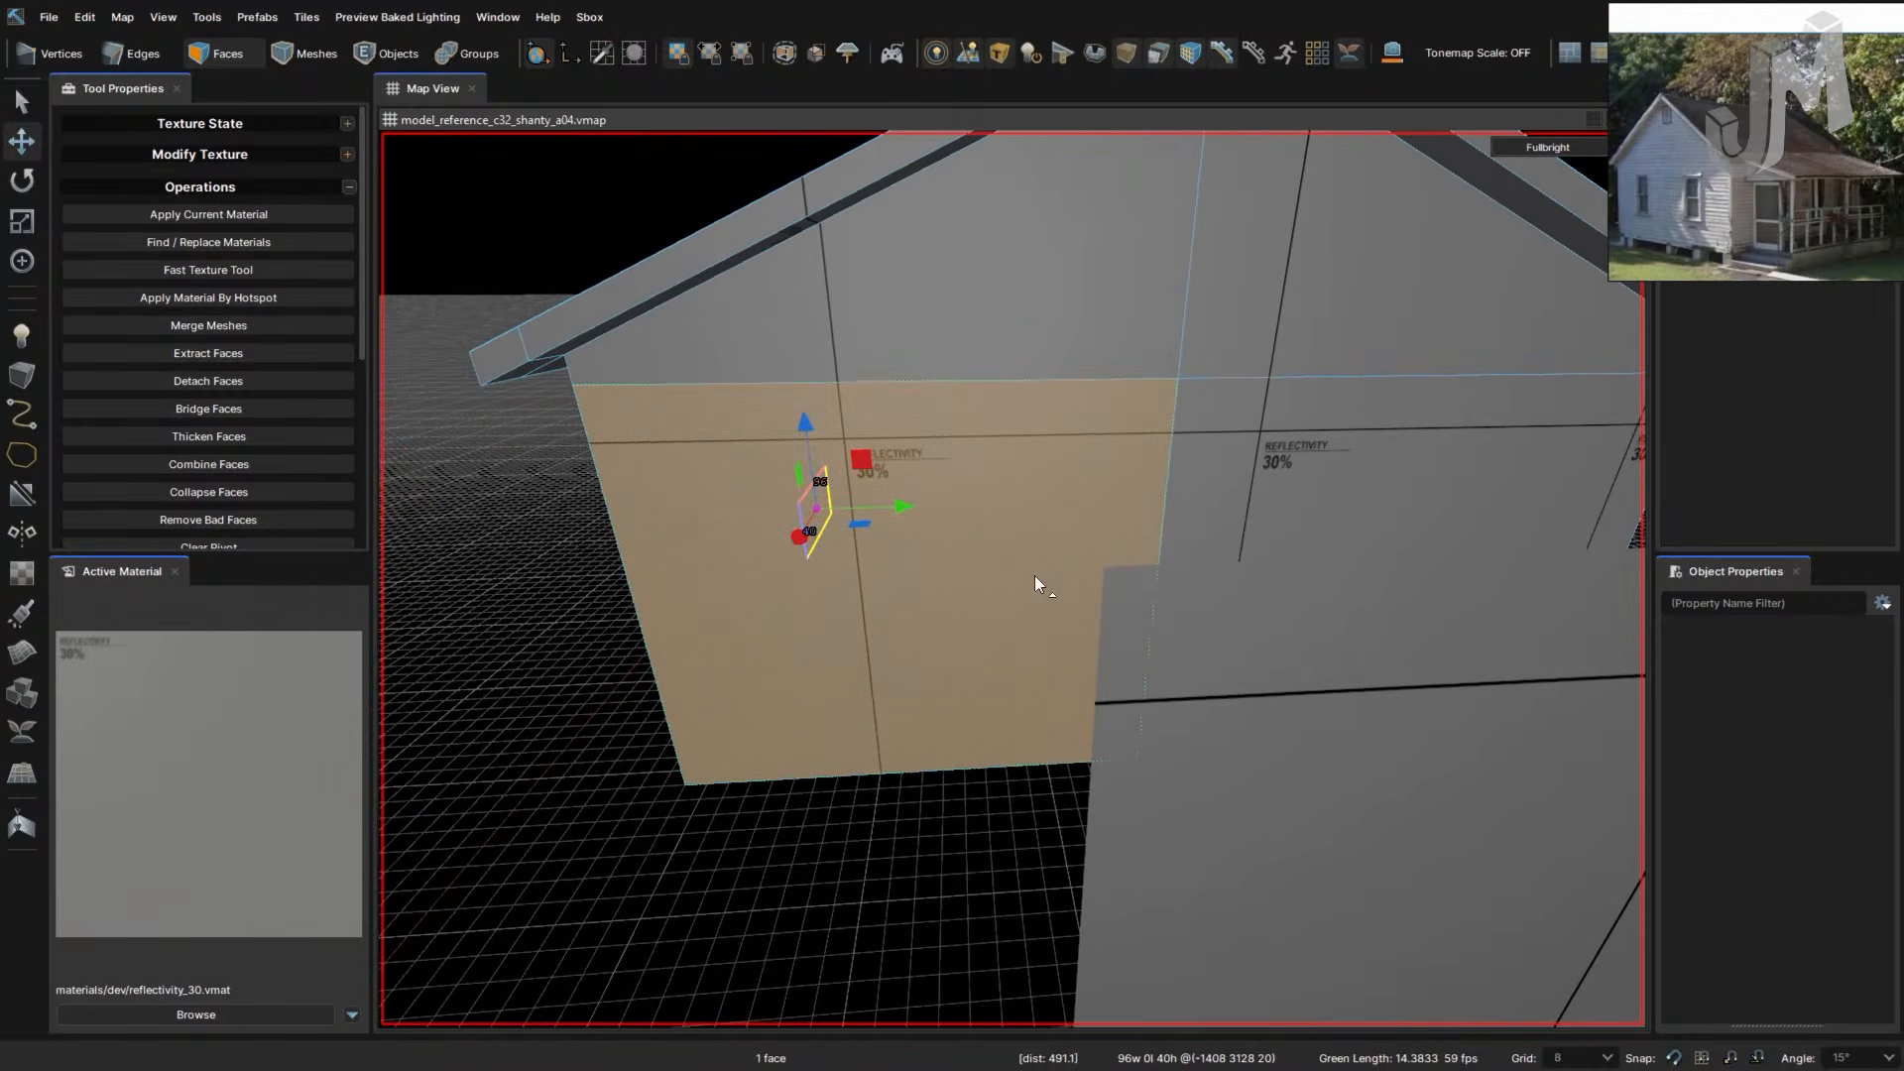
{"action": "left_click", "coordinate": [1164, 514]}
{"action": "left_click", "coordinate": [1055, 515]}
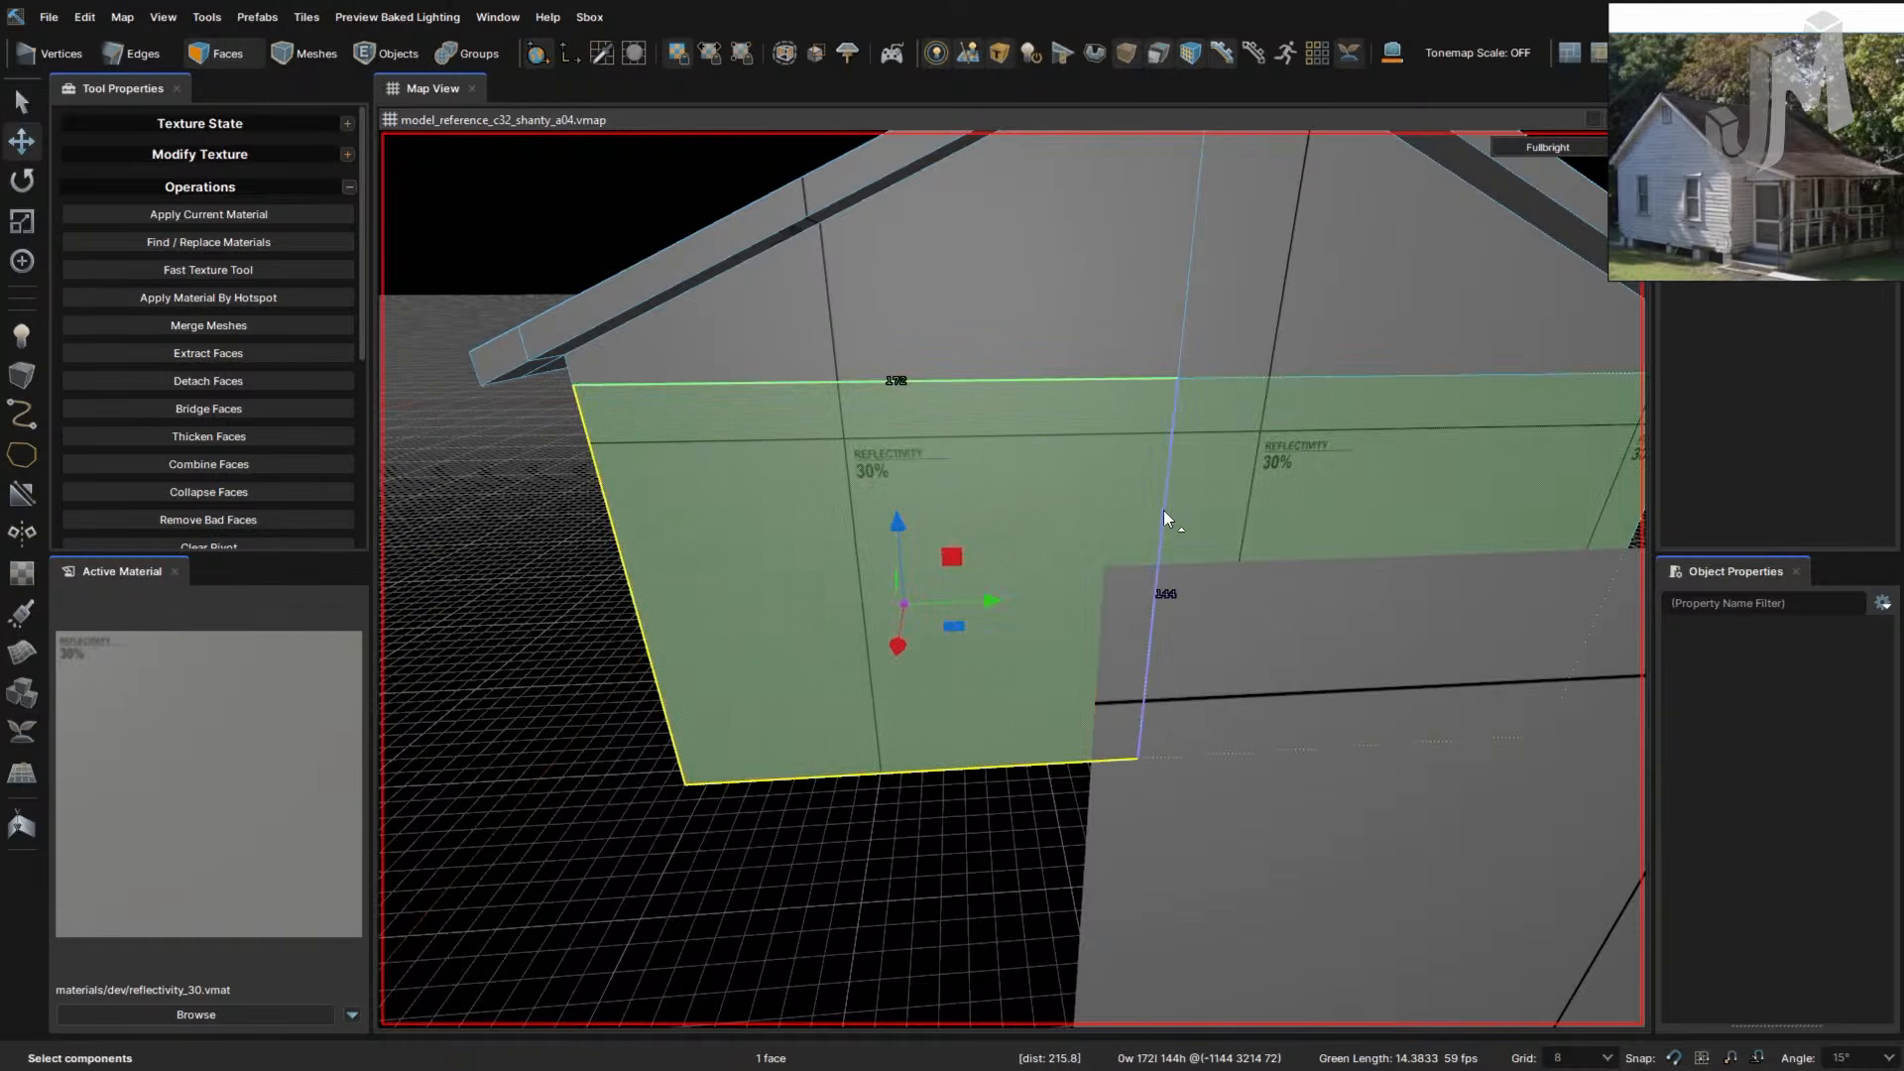
- In Edges mode, try a bevel on the wall edge, undo it, and add the edge above
{"action": "key", "text": "2"}
{"action": "right_click_drag", "start_coordinate": [1074, 524], "coordinate": [1153, 482]}
{"action": "key", "text": "f"}
{"action": "key", "text": "ctrl+z"}
{"action": "left_click", "coordinate": [1266, 382], "text": "ctrl"}
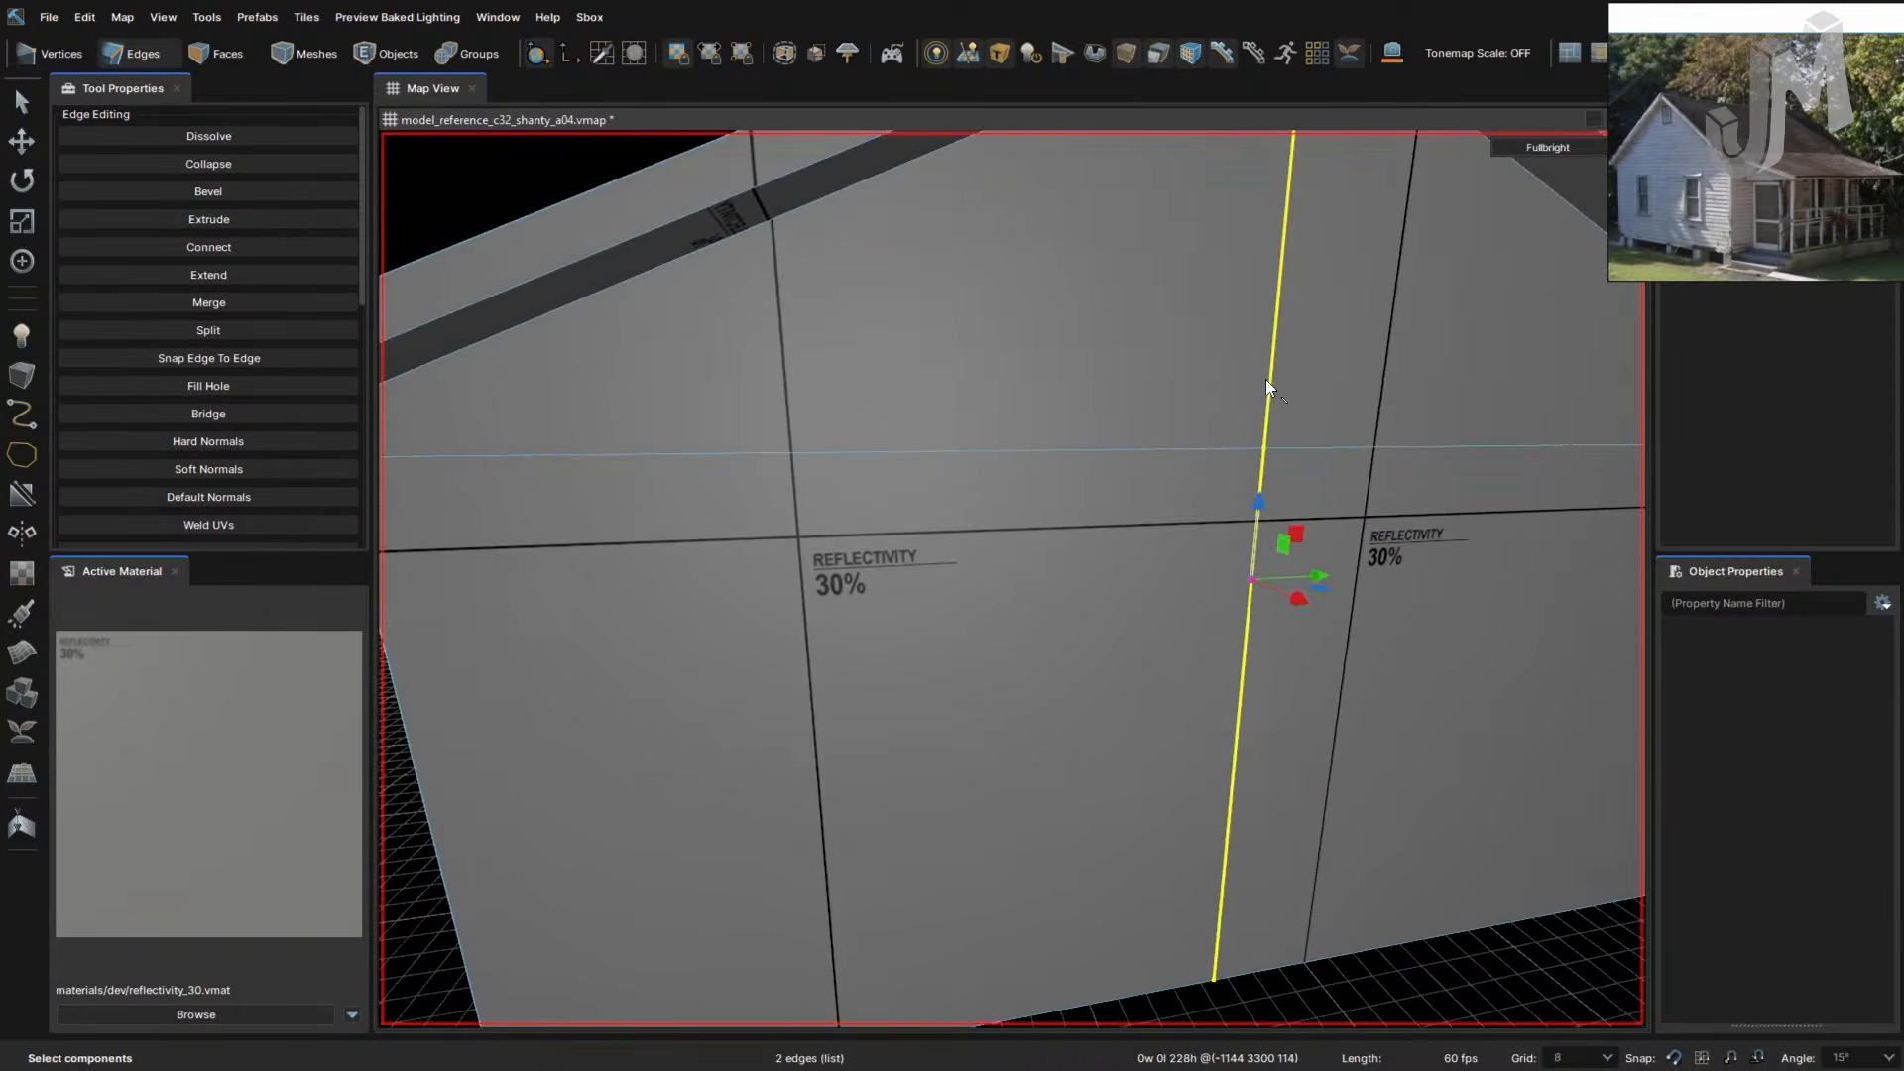
- Undo a bevel on the selected edges and select vertical edges on the gable wall
{"action": "key", "text": "ctrl+b"}
{"action": "right_click_drag", "start_coordinate": [1265, 383], "coordinate": [1276, 400]}
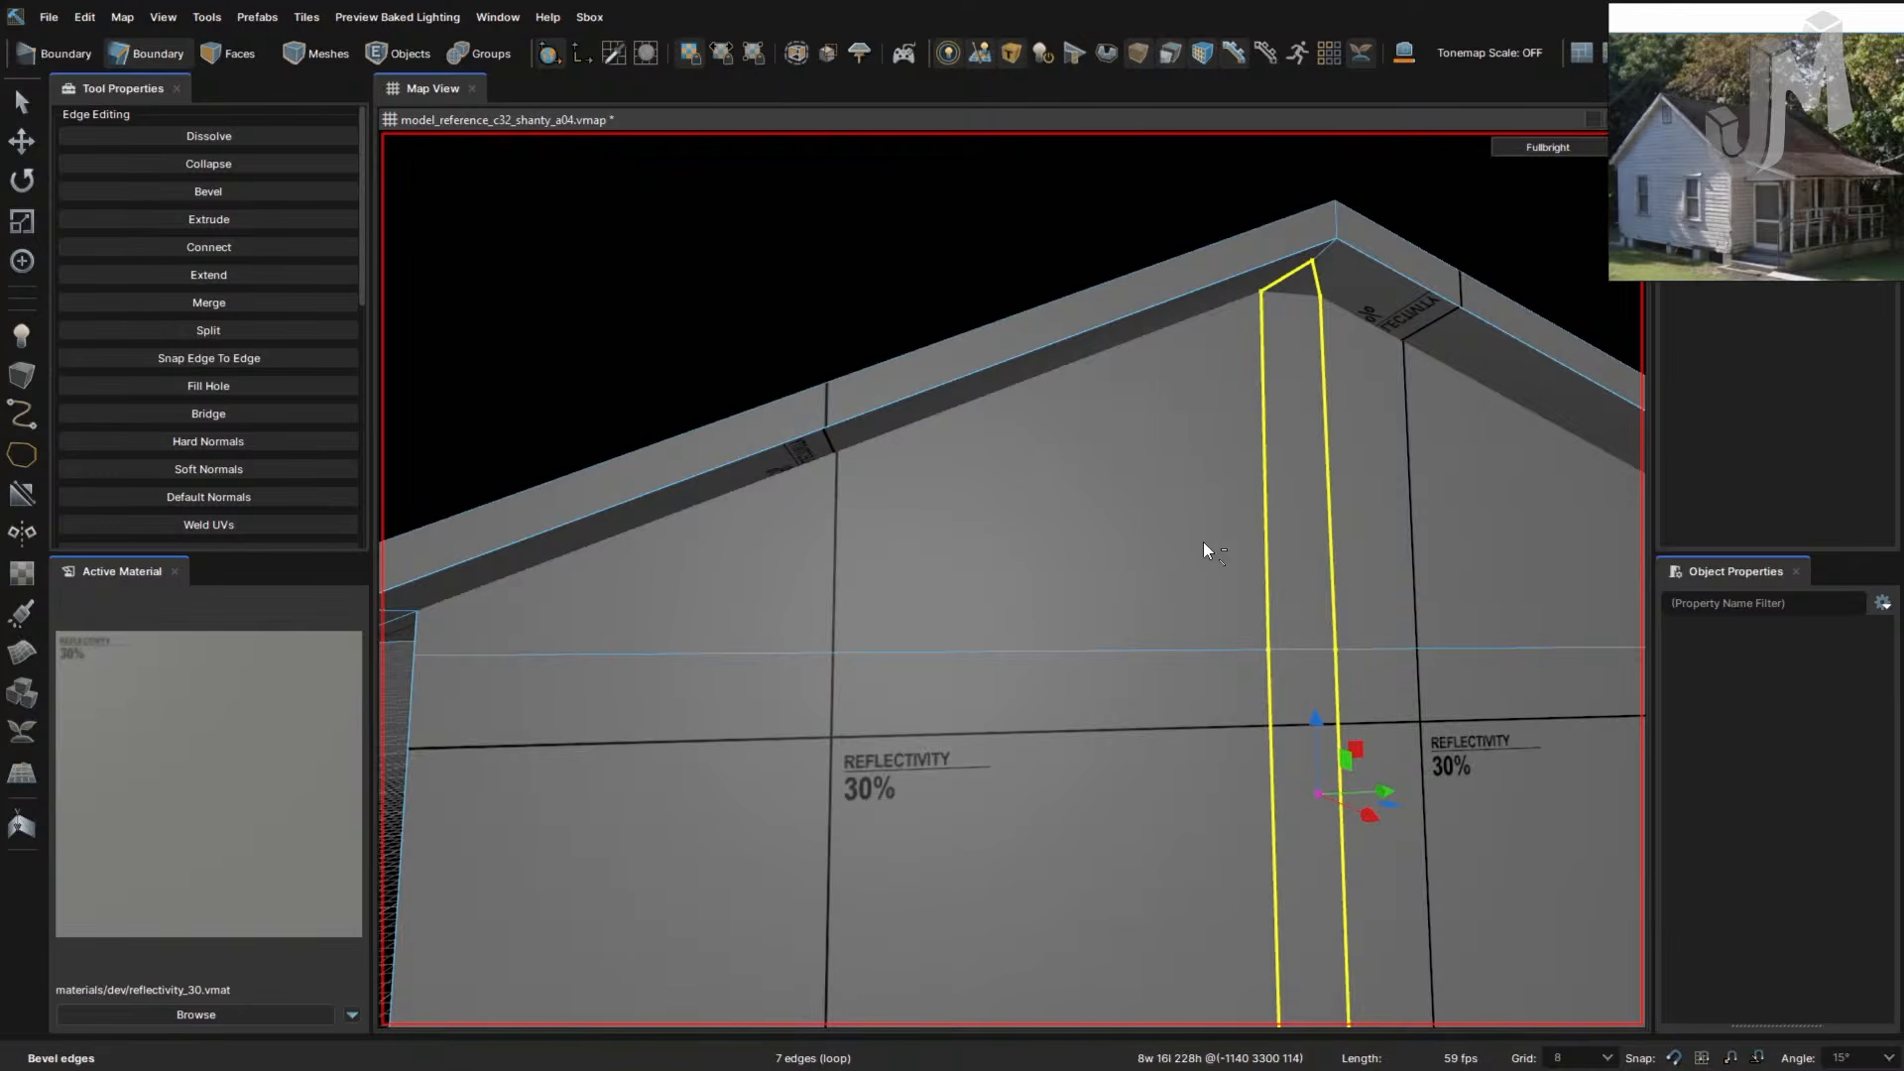
{"action": "key", "text": "ctrl+z"}
{"action": "right_click_drag", "start_coordinate": [1165, 793], "coordinate": [1165, 794]}
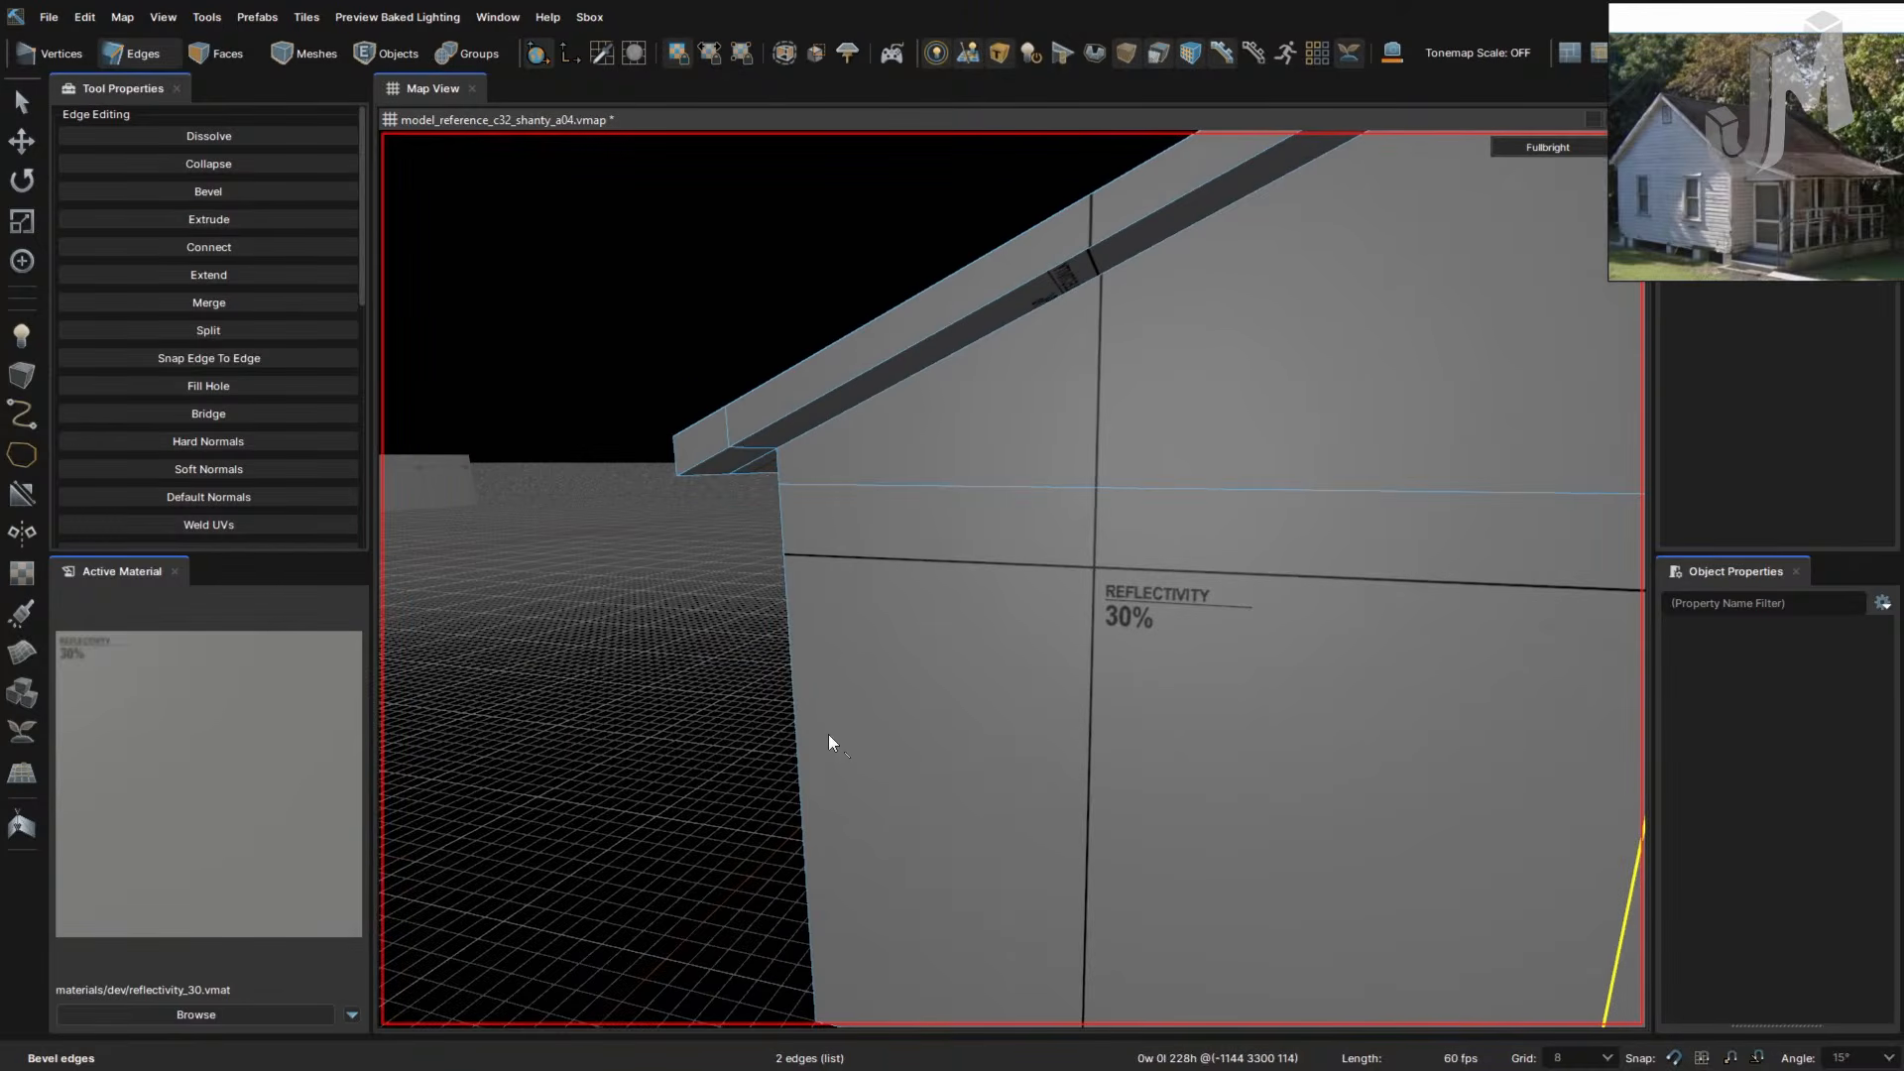
{"action": "left_click", "coordinate": [799, 682]}
{"action": "right_click_drag", "start_coordinate": [781, 574], "coordinate": [958, 654]}
{"action": "right_click_drag", "start_coordinate": [1196, 720], "coordinate": [1232, 721]}
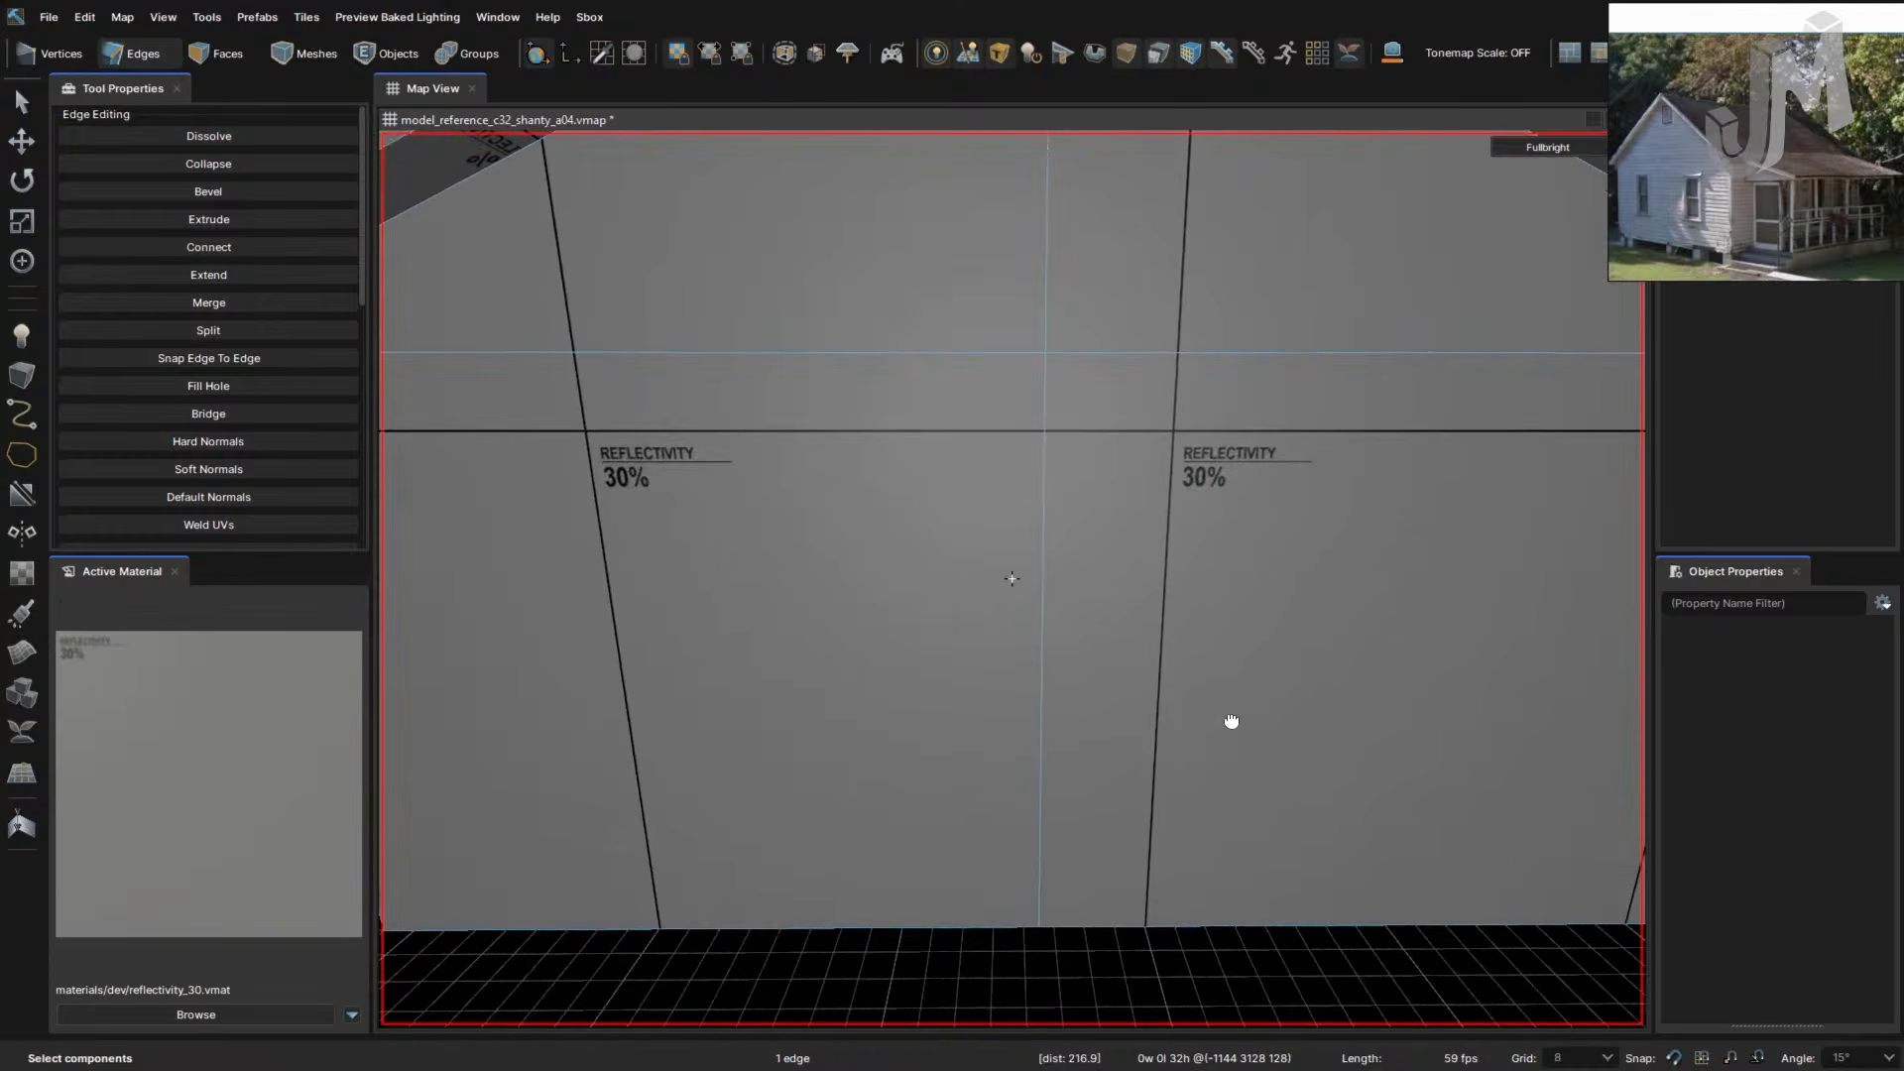
{"action": "right_click_drag", "start_coordinate": [1049, 765], "coordinate": [1053, 774]}
{"action": "left_click", "coordinate": [1084, 777]}
{"action": "right_click_drag", "start_coordinate": [936, 871], "coordinate": [926, 819]}
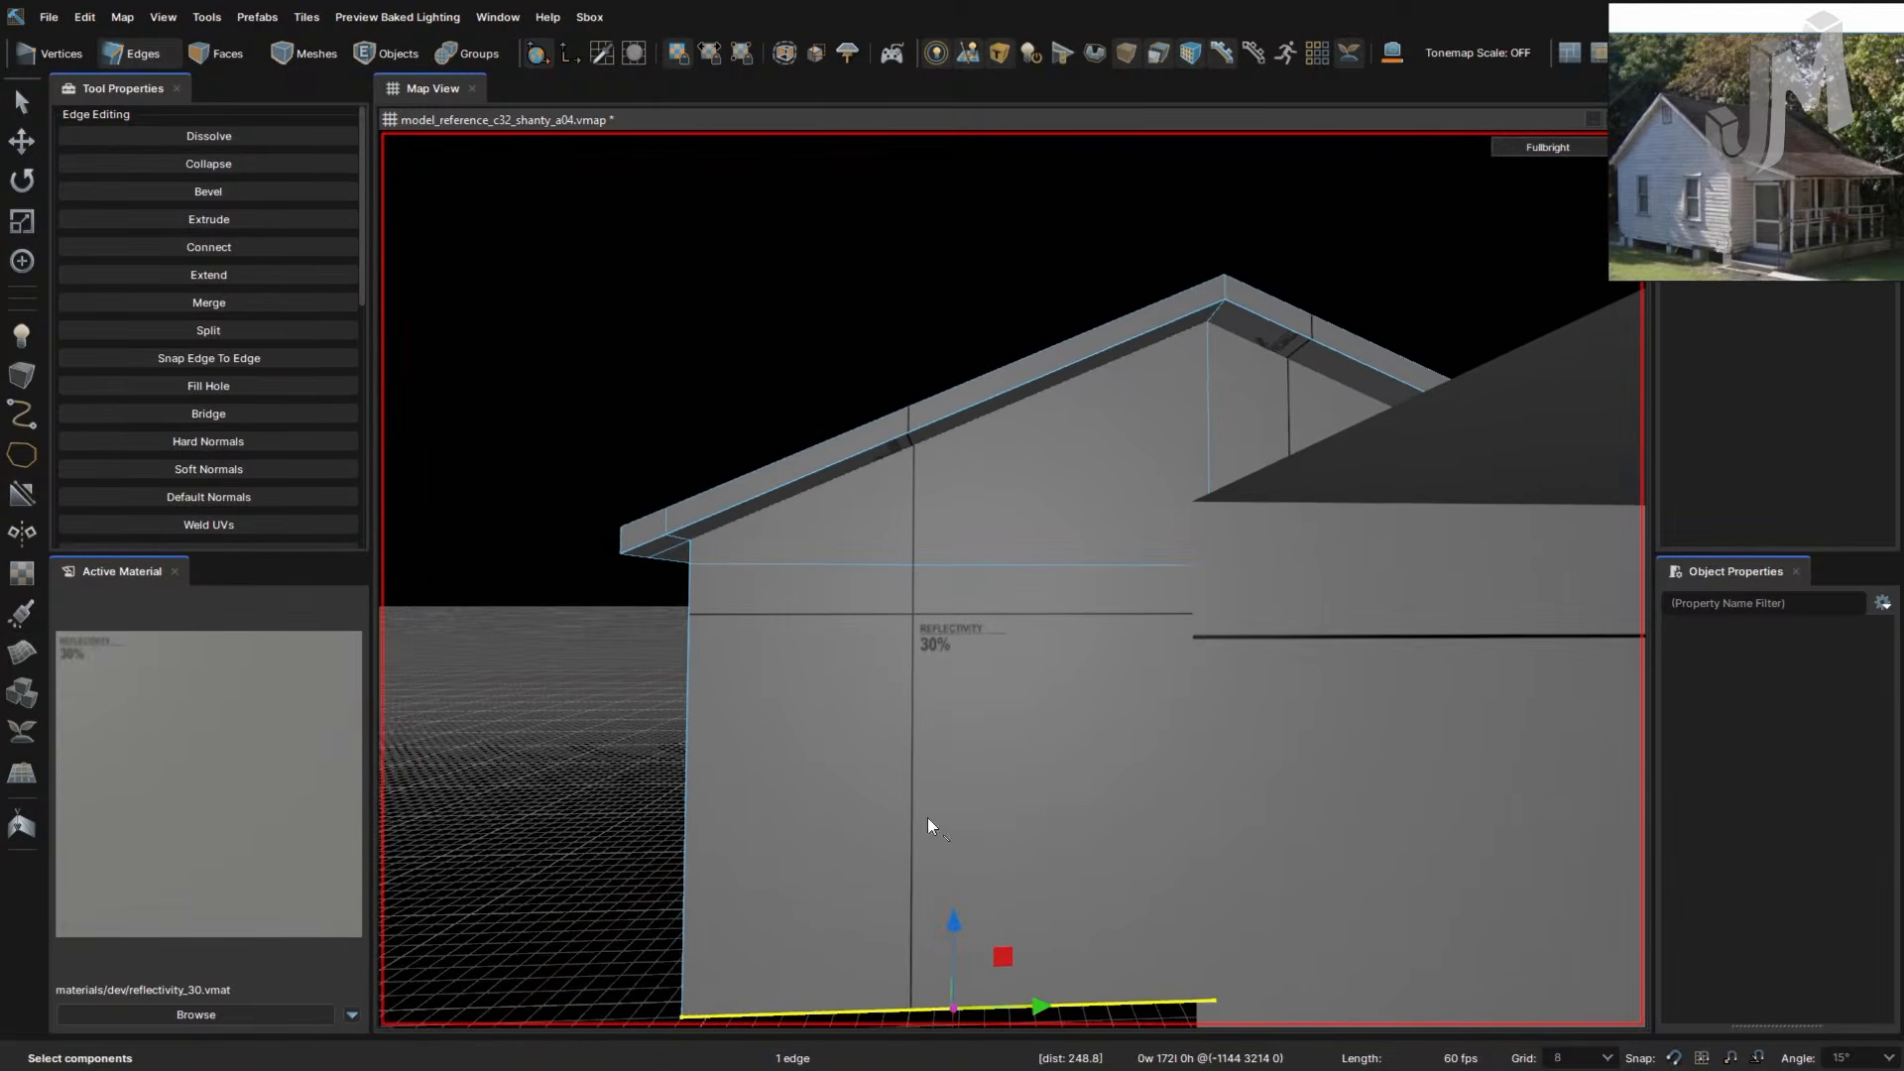
- Cut a new vertical edge from the wall's horizontal line down to its bottom edge
{"action": "key", "text": "c"}
{"action": "left_click", "coordinate": [936, 565]}
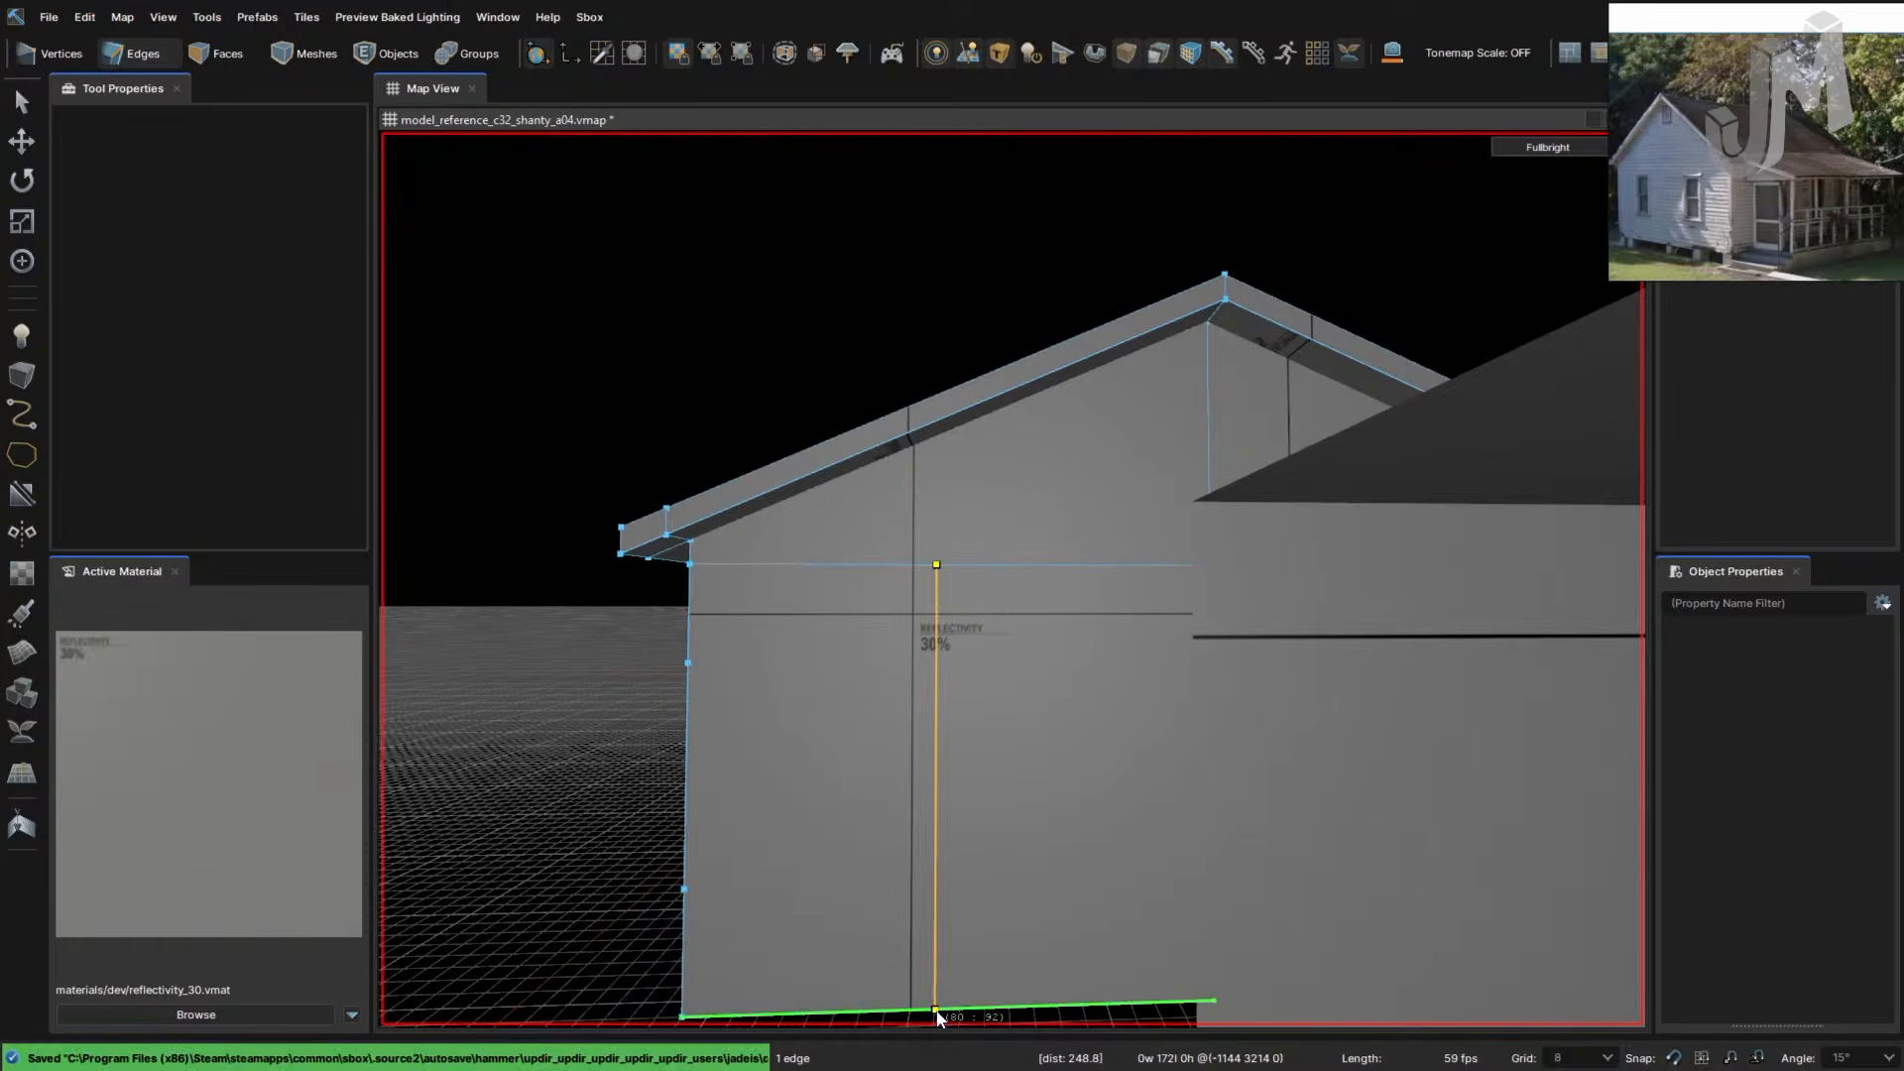
{"action": "left_click", "coordinate": [936, 1013]}
{"action": "right_click_drag", "start_coordinate": [991, 998], "coordinate": [995, 943]}
{"action": "key", "text": "Return"}
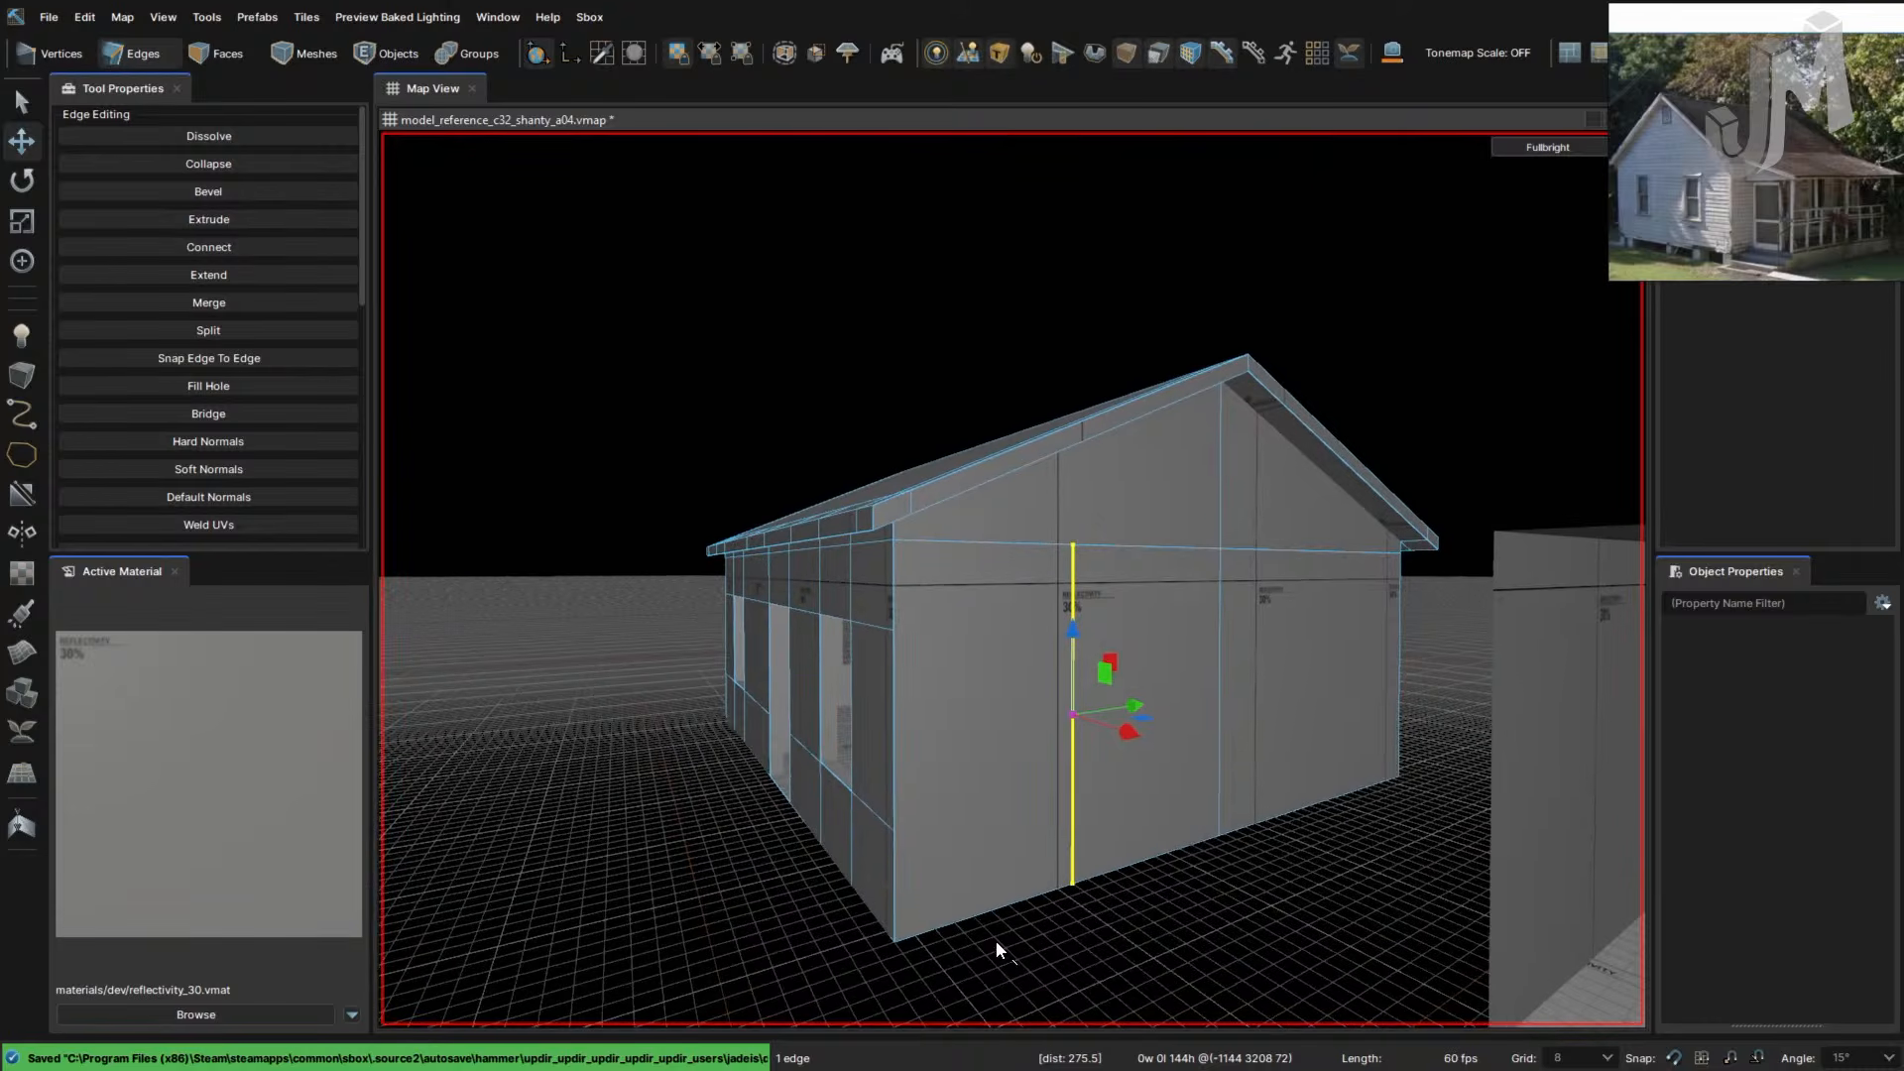
- Cut a new line across the long side wall from its corner edge to its far edge
{"action": "key", "text": "1"}
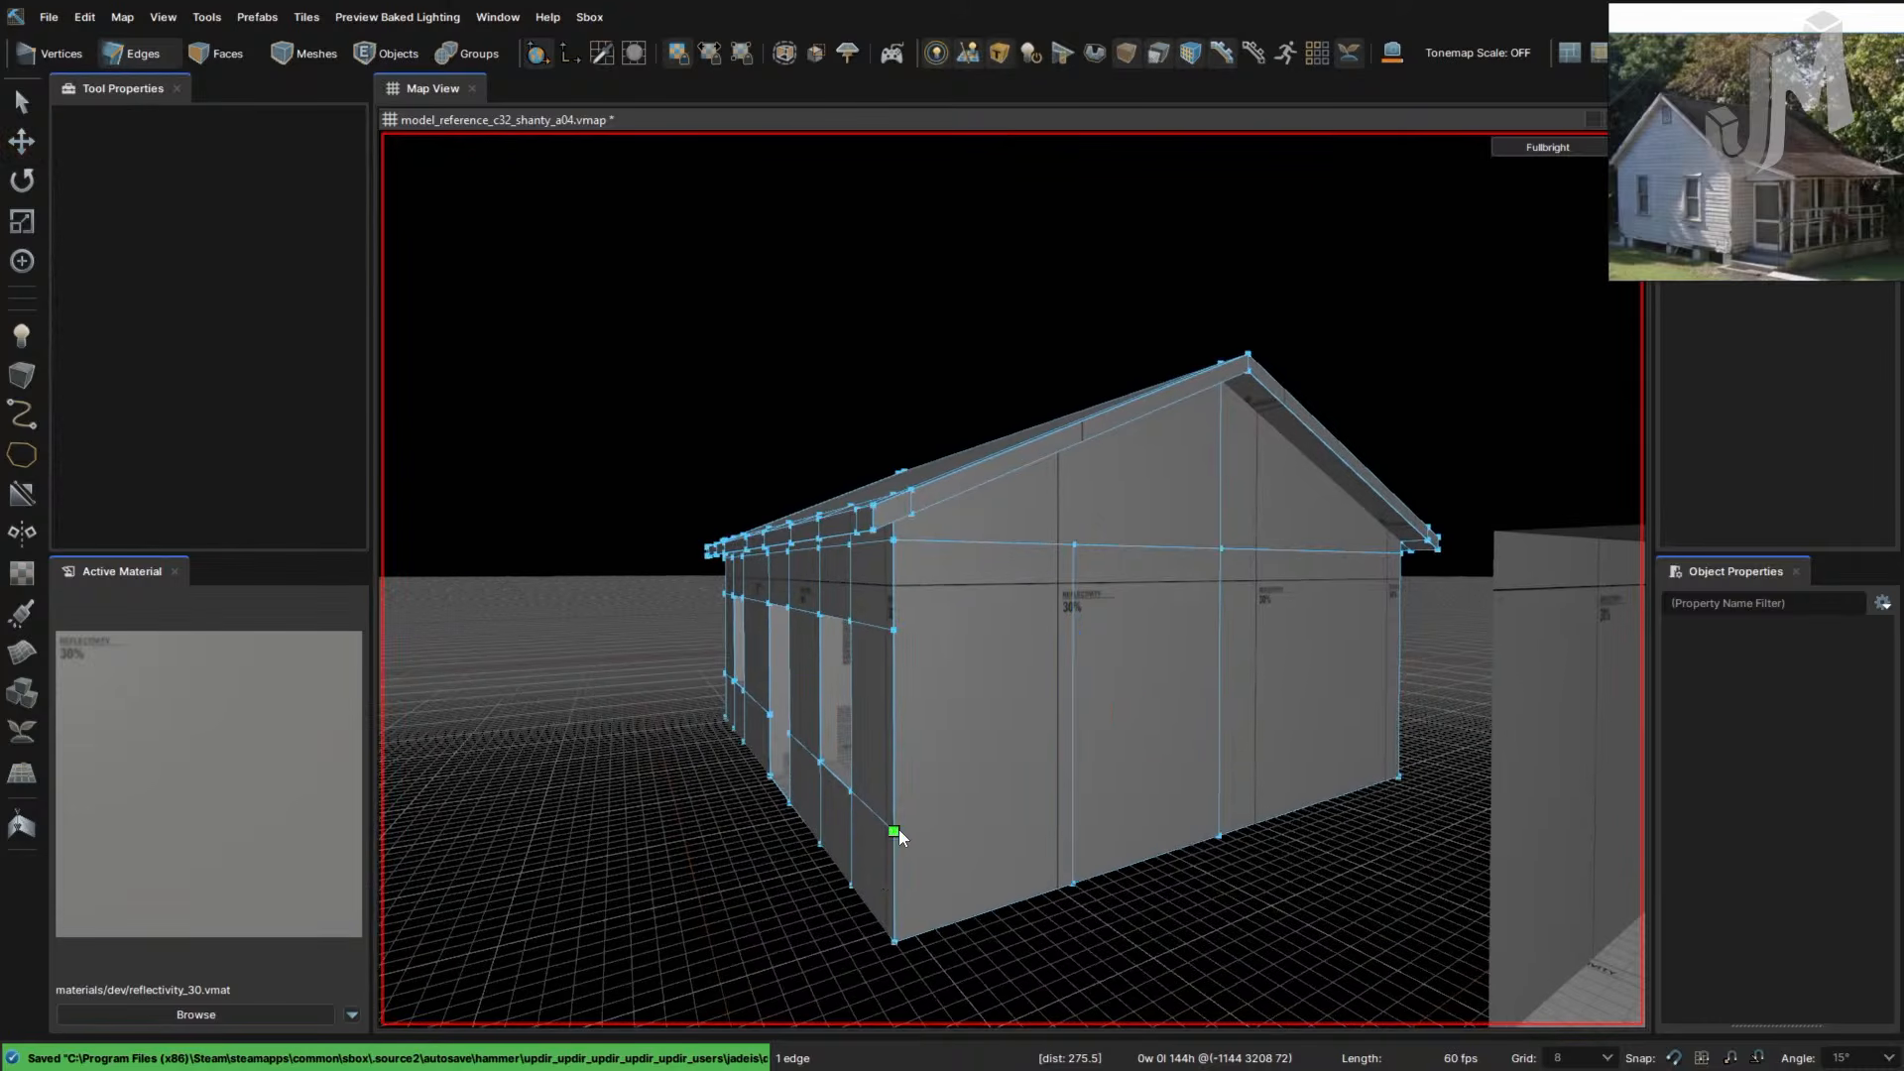
{"action": "left_click", "coordinate": [1073, 790]}
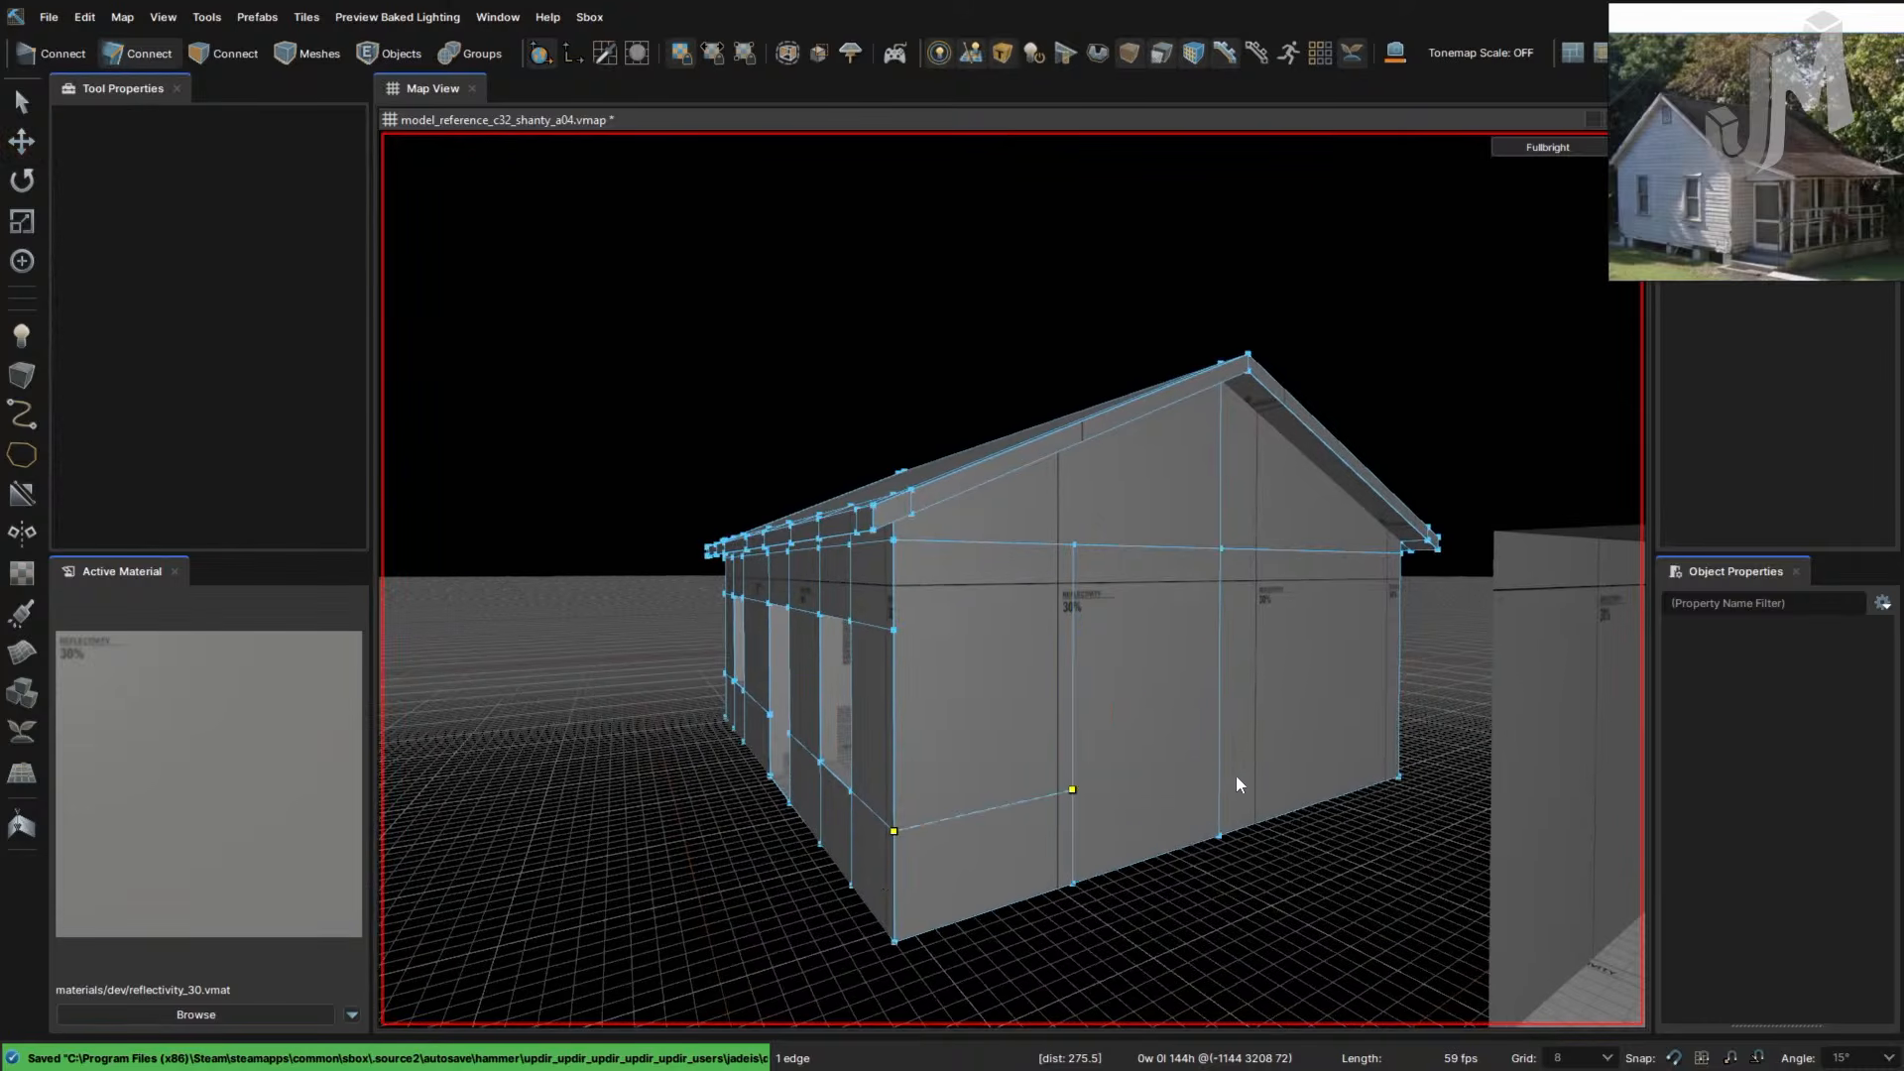
{"action": "left_click", "coordinate": [1219, 758]}
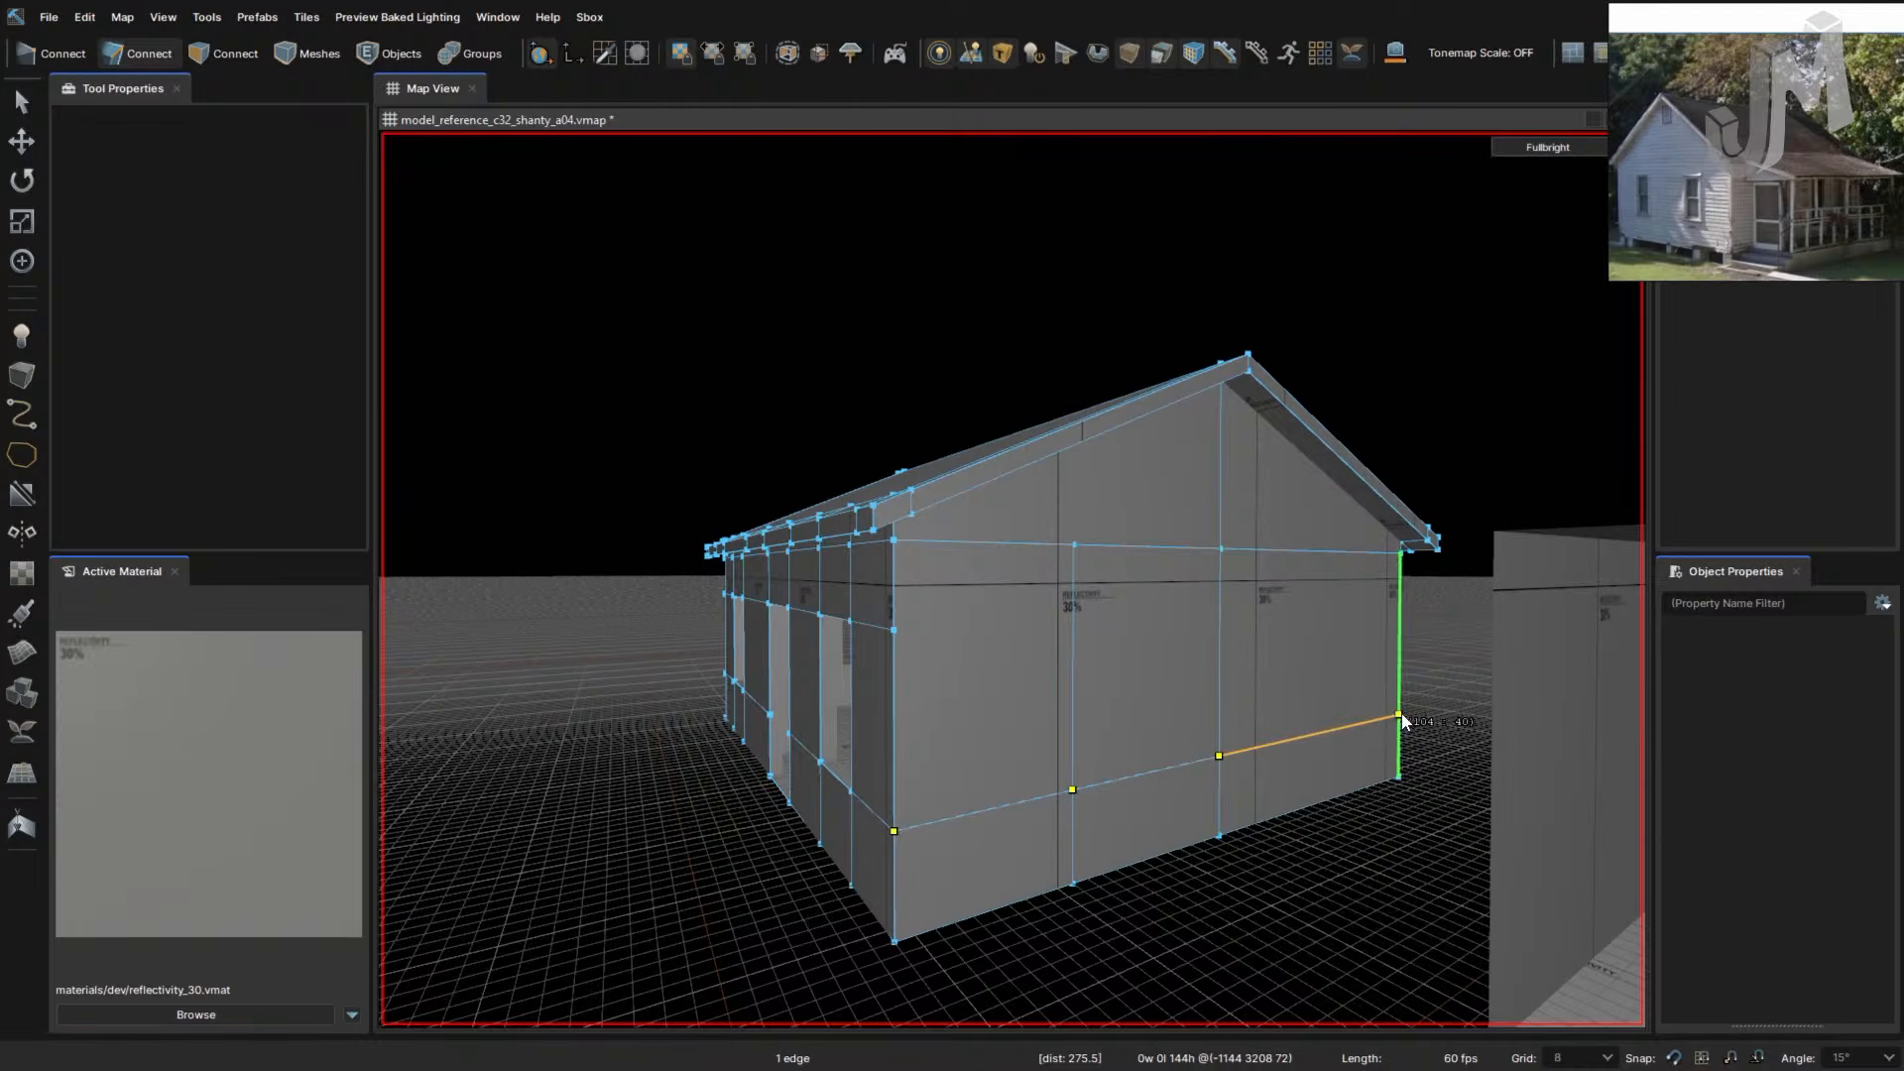
{"action": "left_click", "coordinate": [1398, 715]}
{"action": "key", "text": "Return"}
- Cut a vertical edge into the gable wall from its upper line down to the base
{"action": "key", "text": "d"}
{"action": "right_click_drag", "start_coordinate": [1339, 752], "coordinate": [1282, 777]}
{"action": "key", "text": "w"}
{"action": "key", "text": "s"}
{"action": "key", "text": "w"}
{"action": "key", "text": "d"}
{"action": "key", "text": "c"}
{"action": "left_click", "coordinate": [1115, 546]}
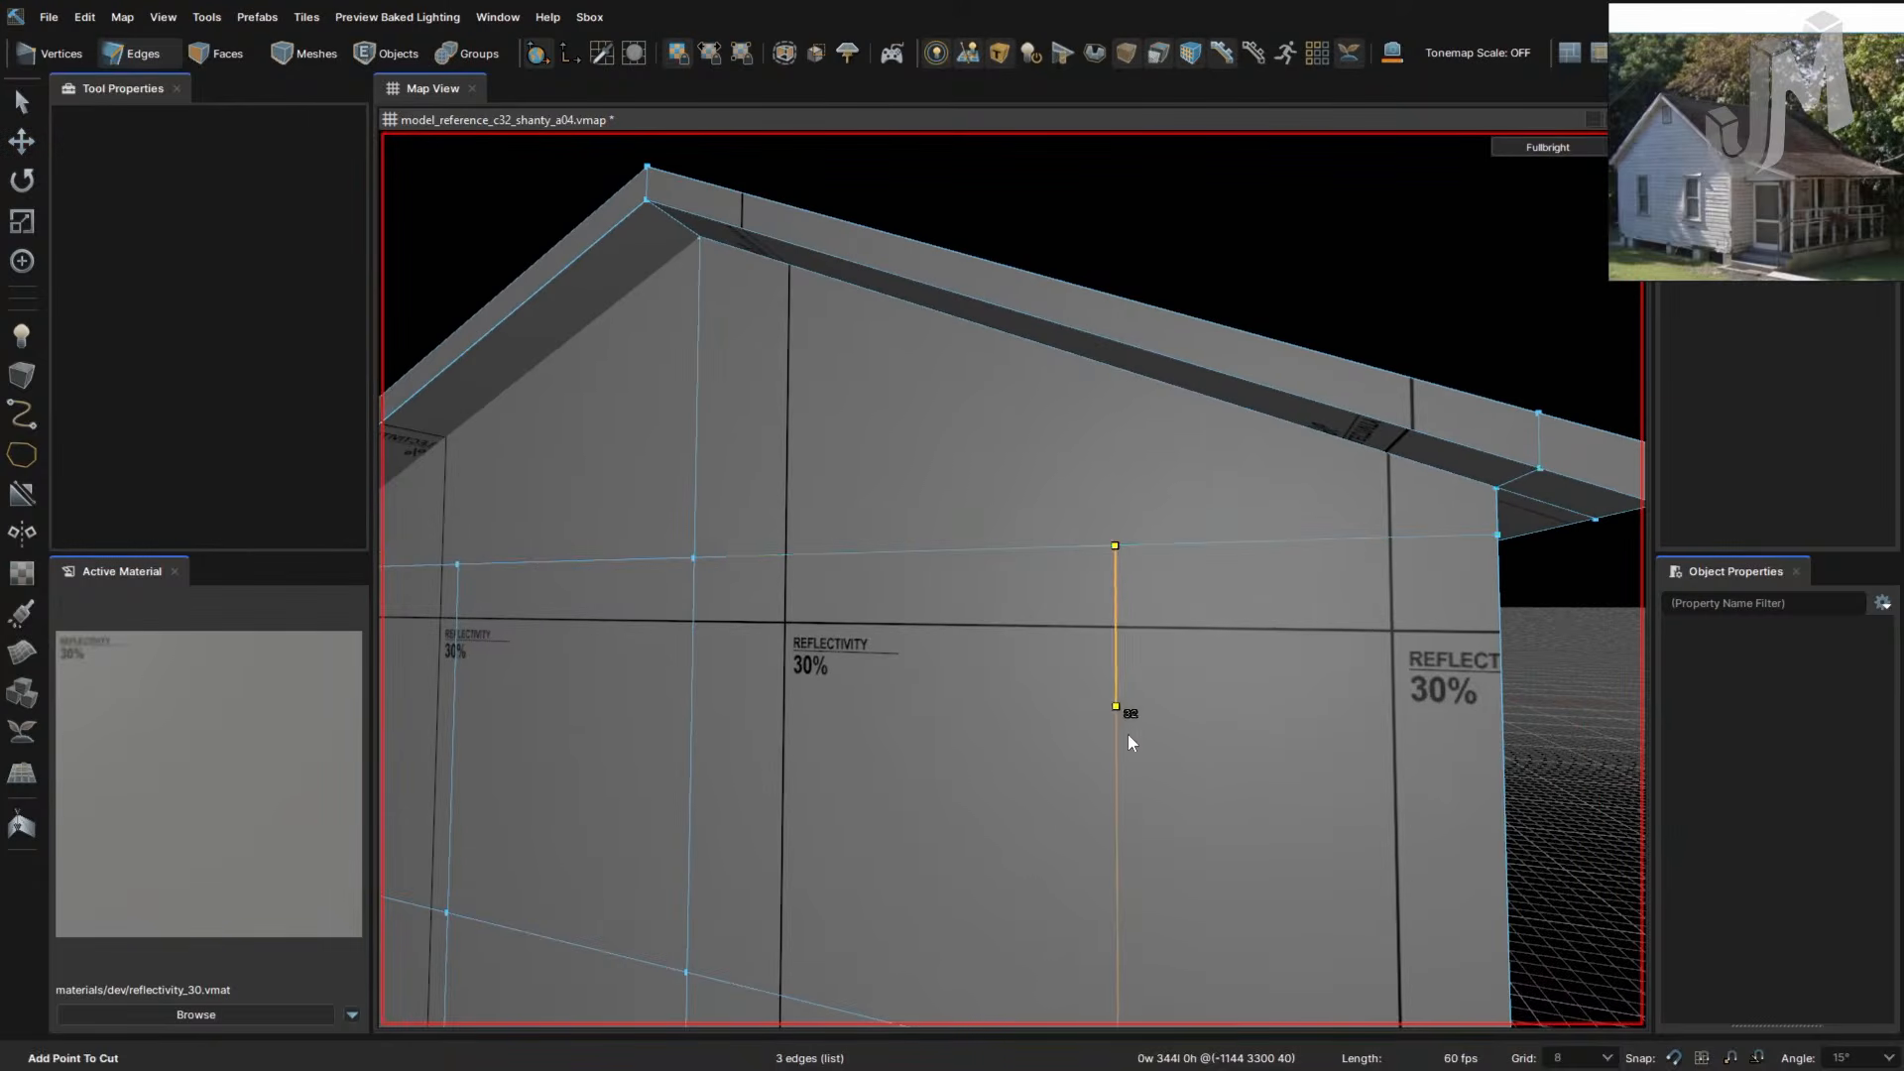
{"action": "right_click_drag", "start_coordinate": [1127, 734], "coordinate": [1129, 823]}
{"action": "left_click", "coordinate": [1062, 835]}
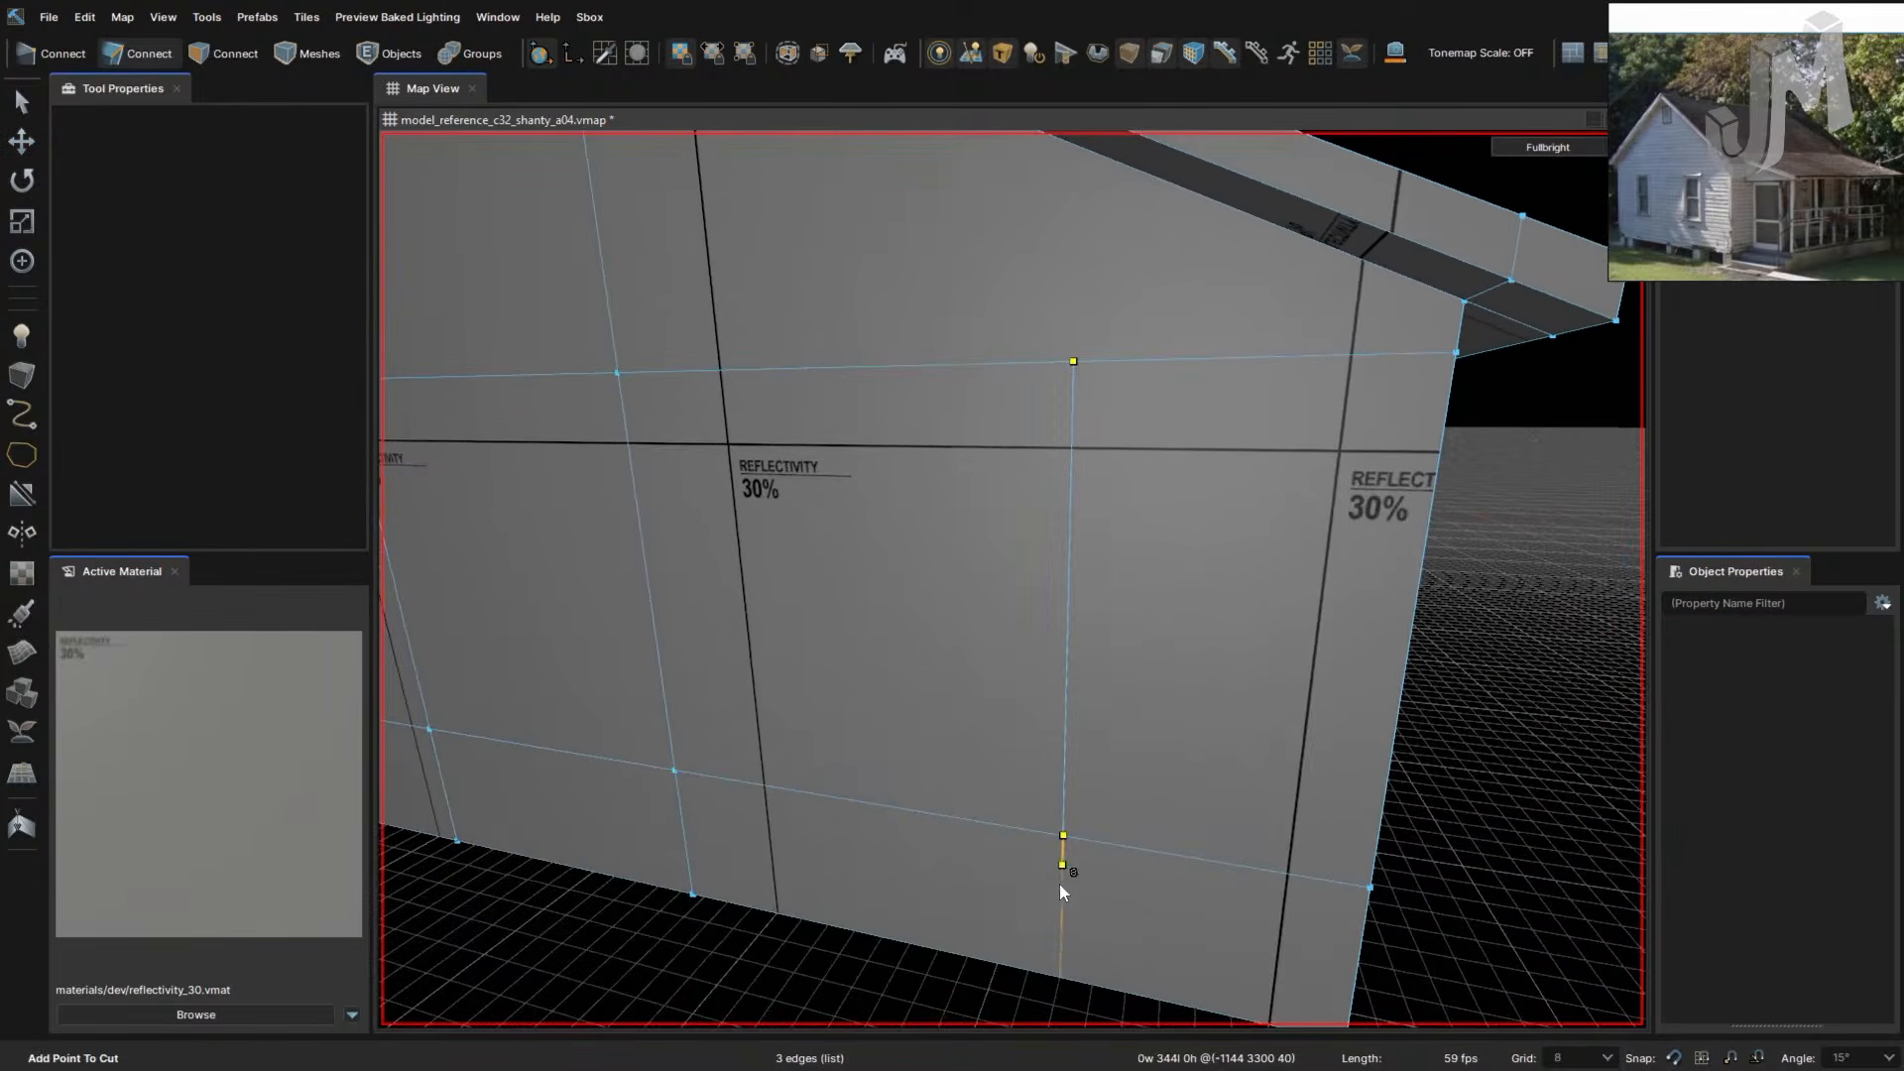
{"action": "left_click", "coordinate": [1060, 977]}
{"action": "key", "text": "Return"}
- Slide the new vertical edges left and back right with grid snapping turned off
{"action": "right_click_drag", "start_coordinate": [1118, 797], "coordinate": [1118, 797]}
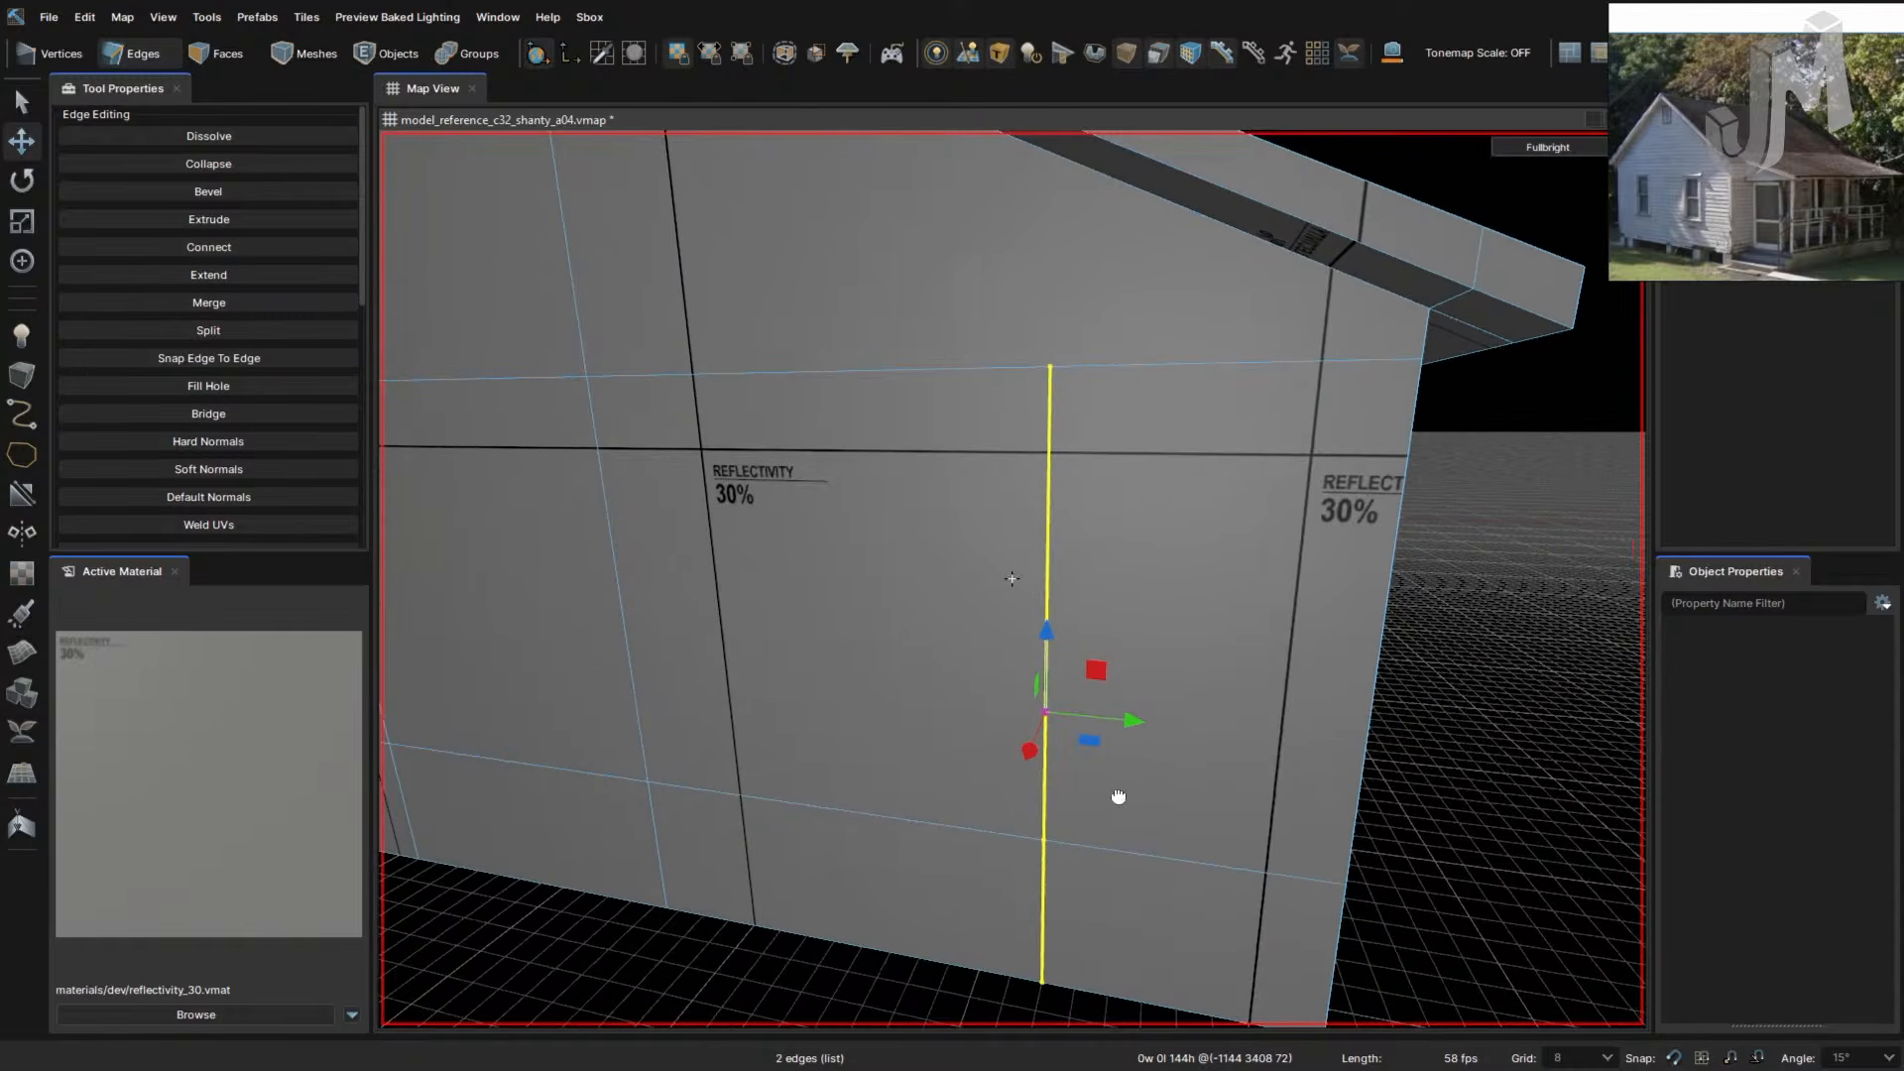
{"action": "left_click_drag", "start_coordinate": [1126, 722], "coordinate": [948, 731]}
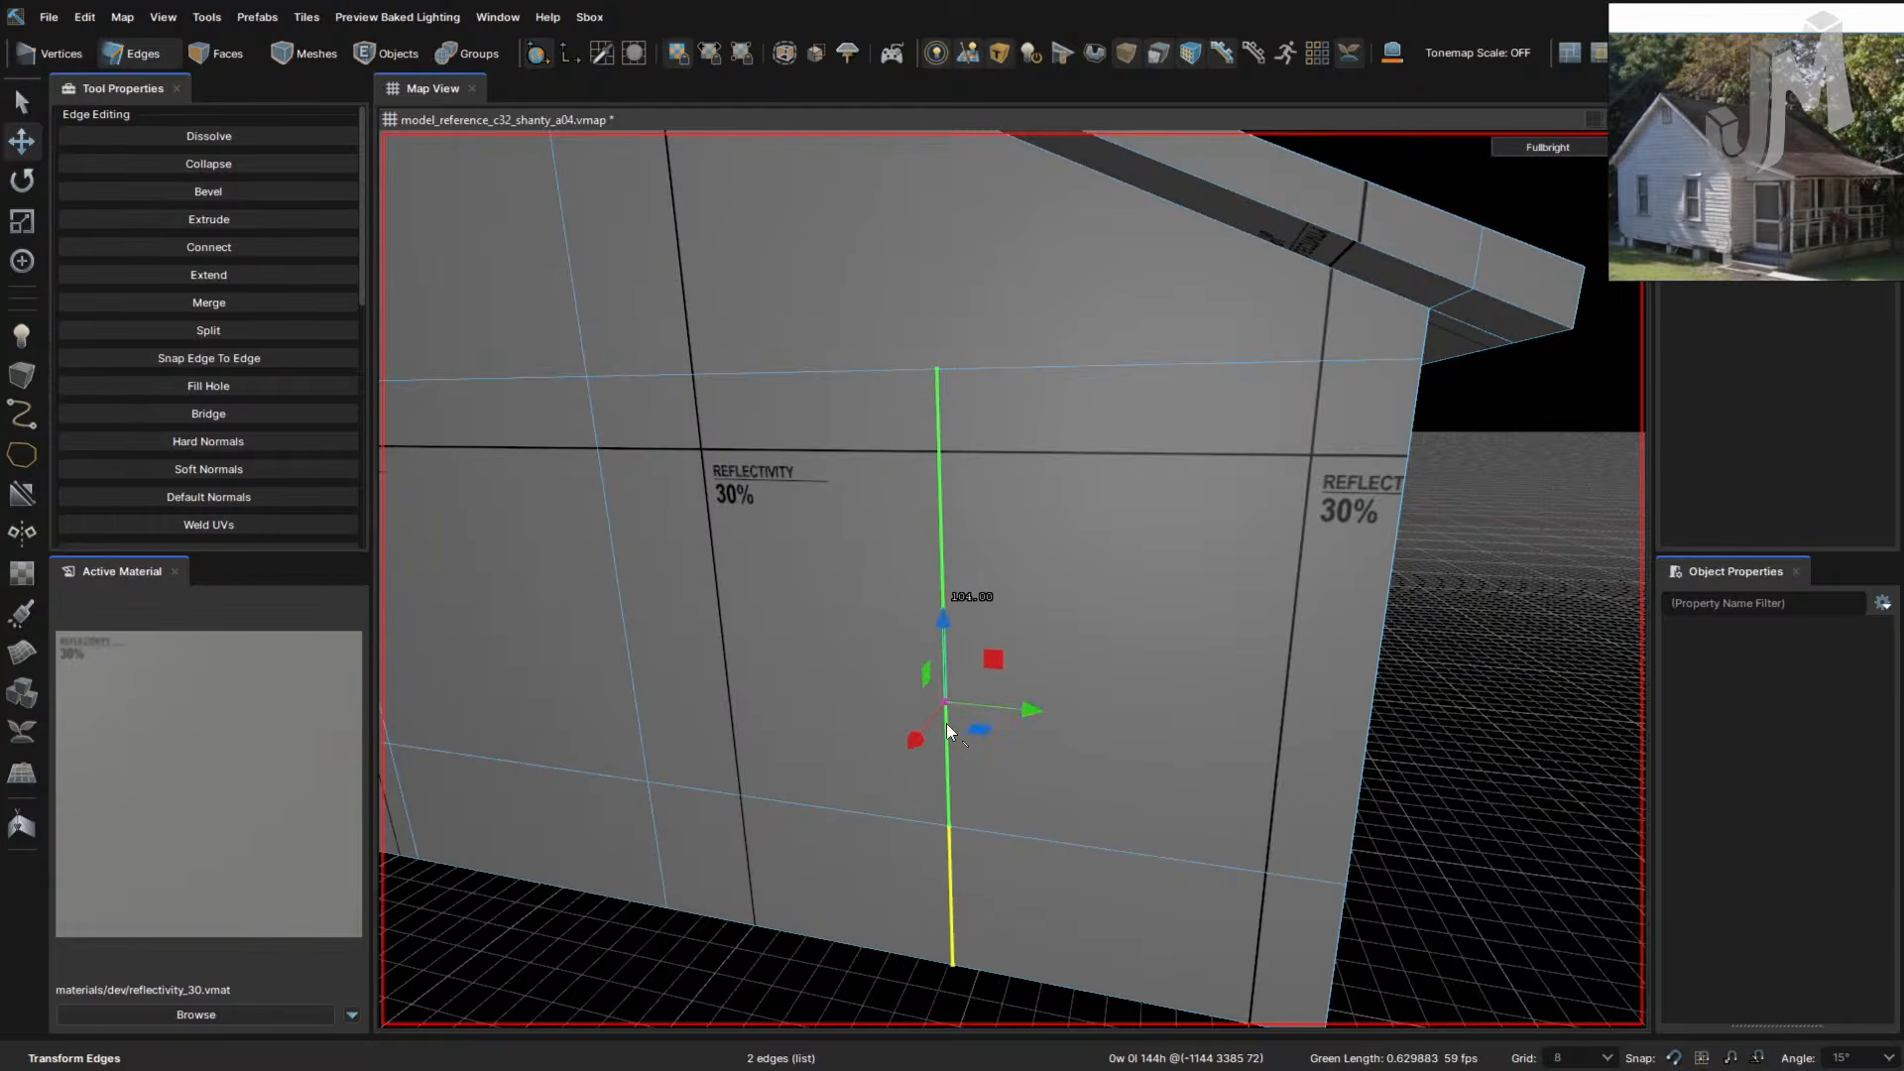
{"action": "left_click", "coordinate": [1674, 1058]}
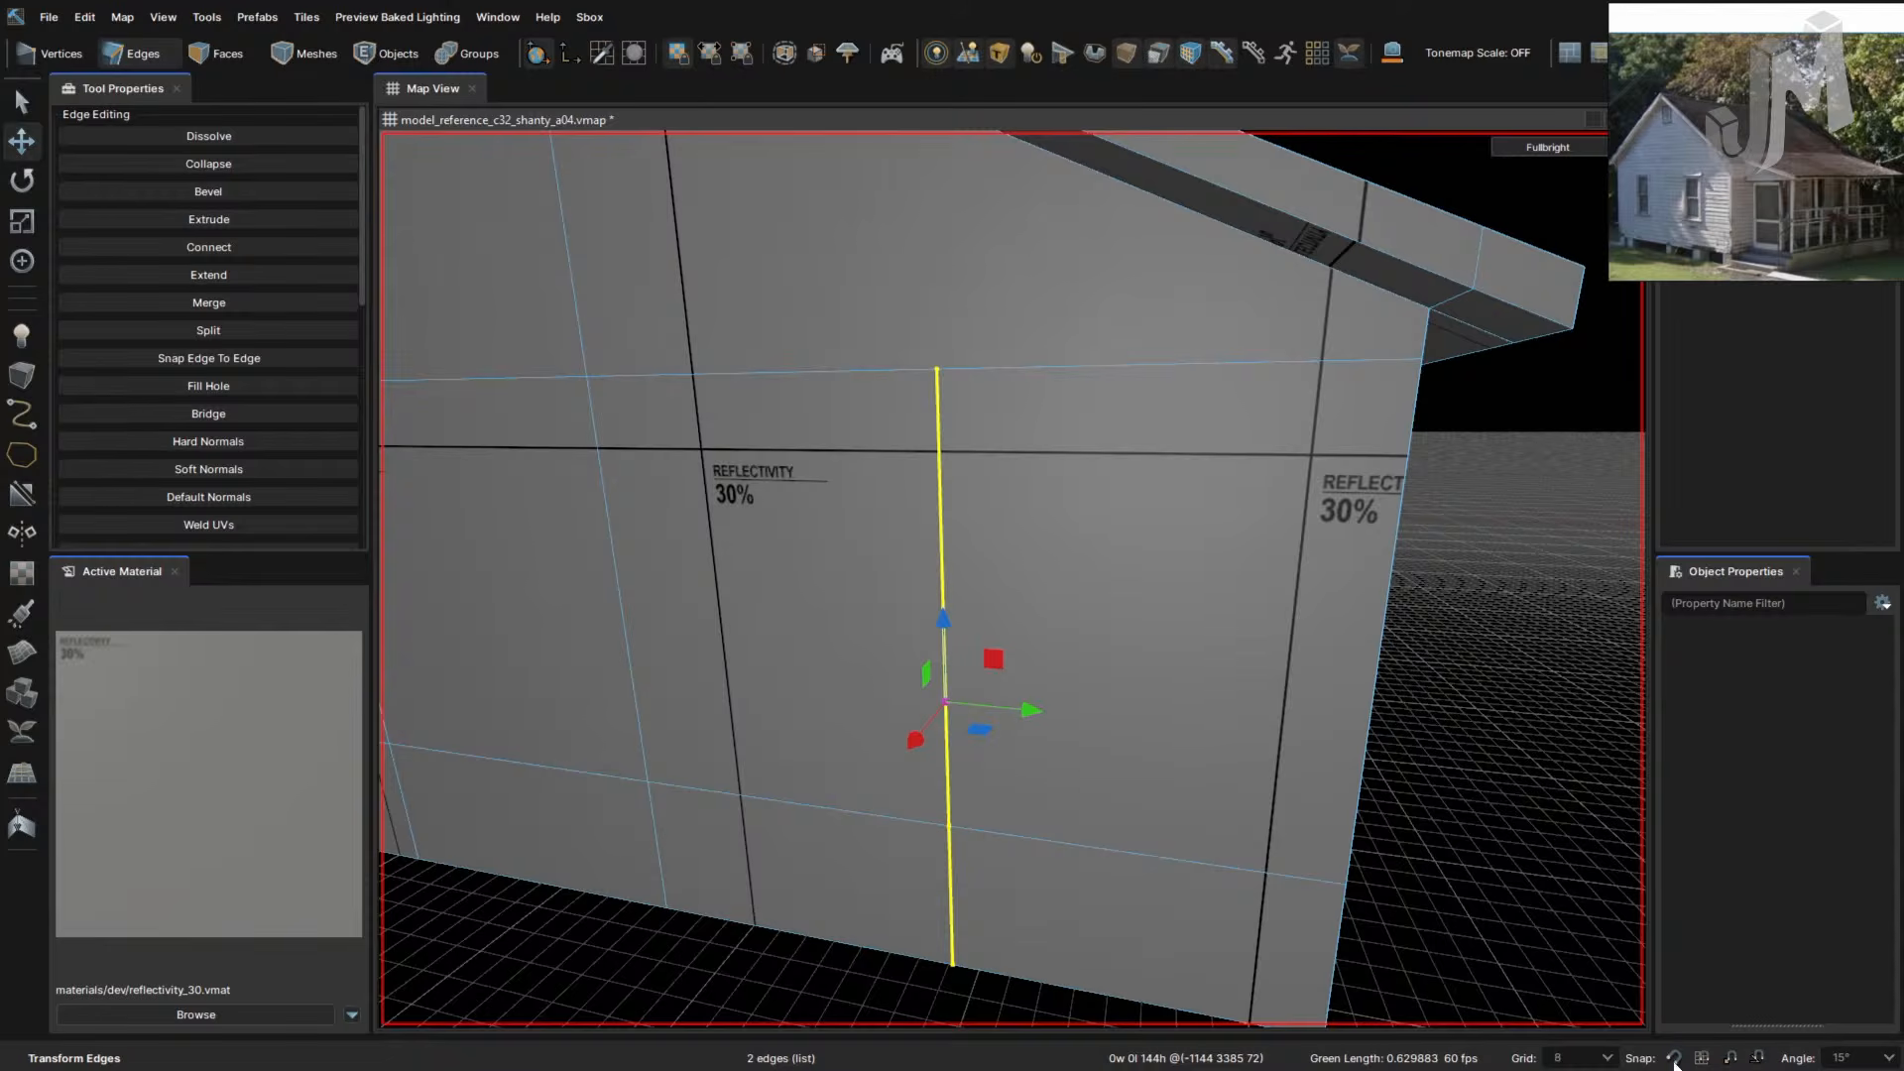
{"action": "mouse_move", "coordinate": [943, 702]}
{"action": "left_mouse_down"}
{"action": "mouse_move", "coordinate": [1081, 751]}
{"action": "mouse_move", "coordinate": [960, 730]}
{"action": "left_mouse_up"}
{"action": "key", "text": "g"}
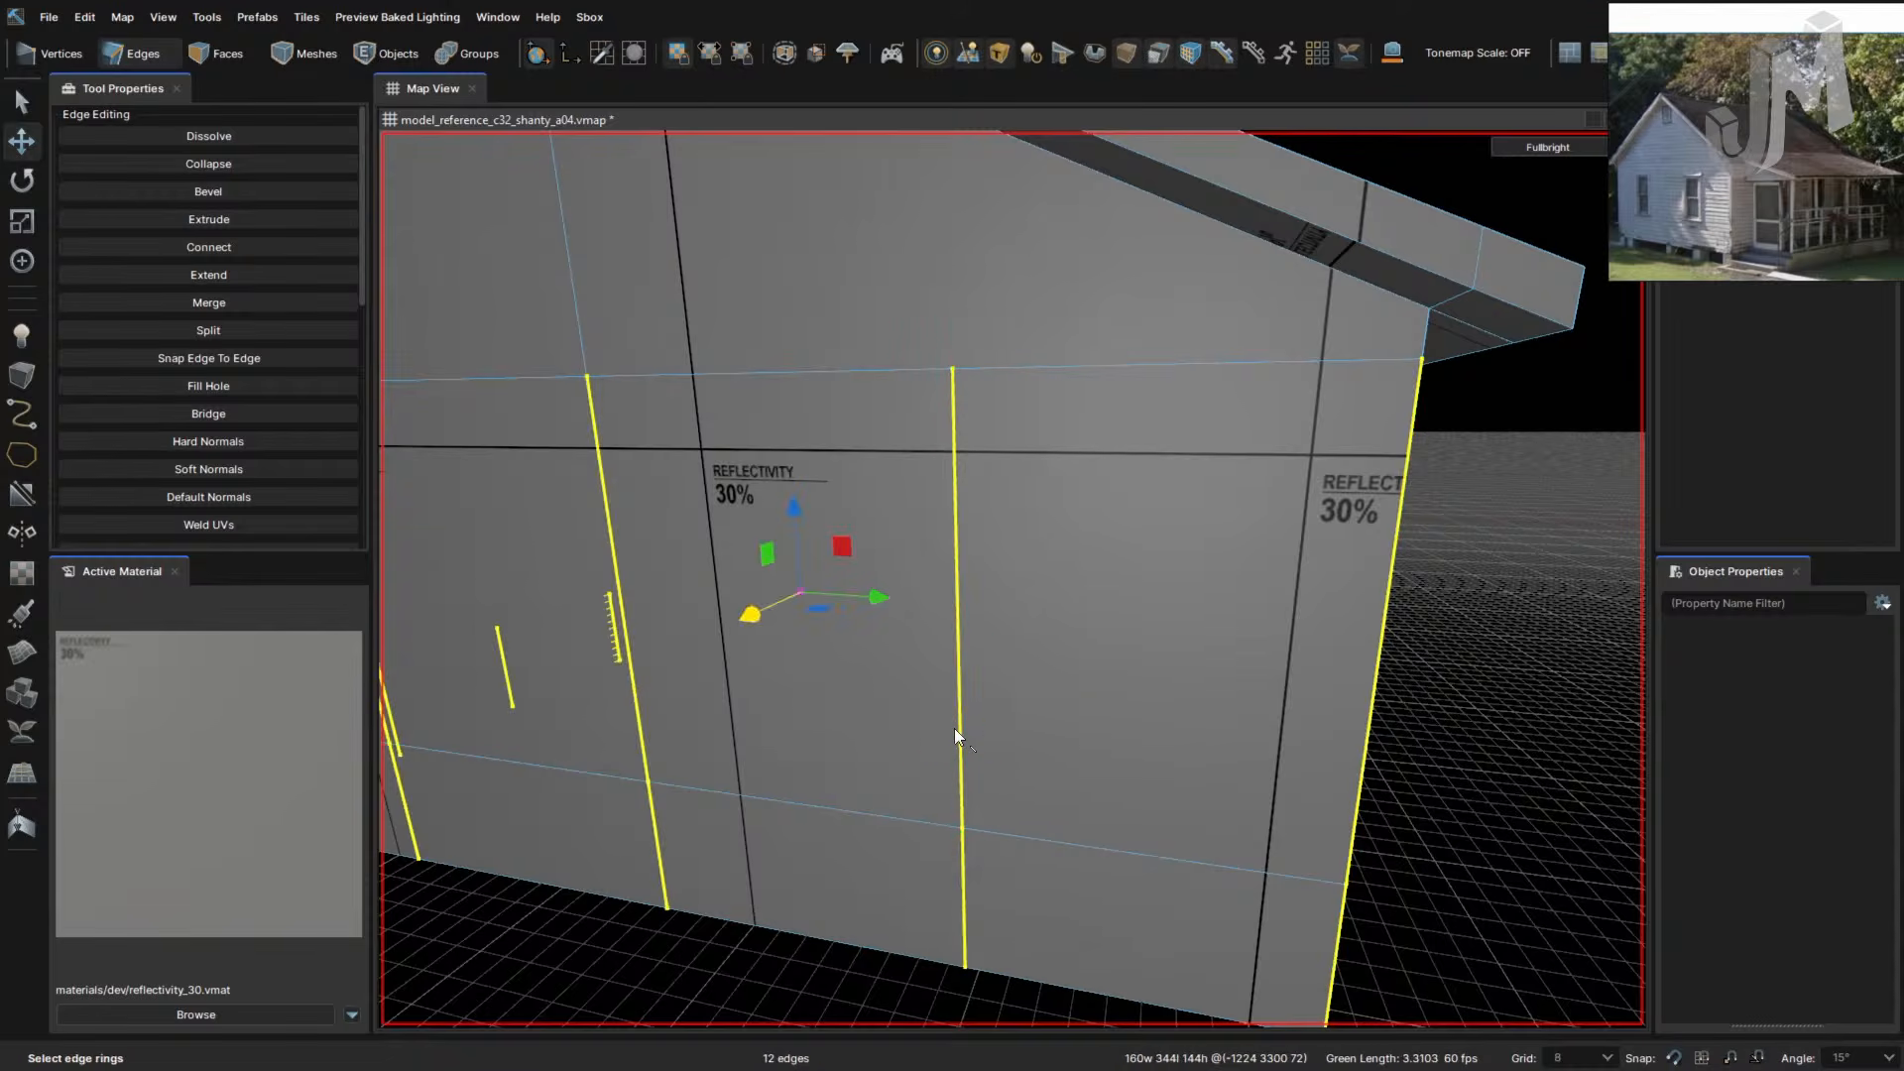
{"action": "left_click", "coordinate": [954, 720]}
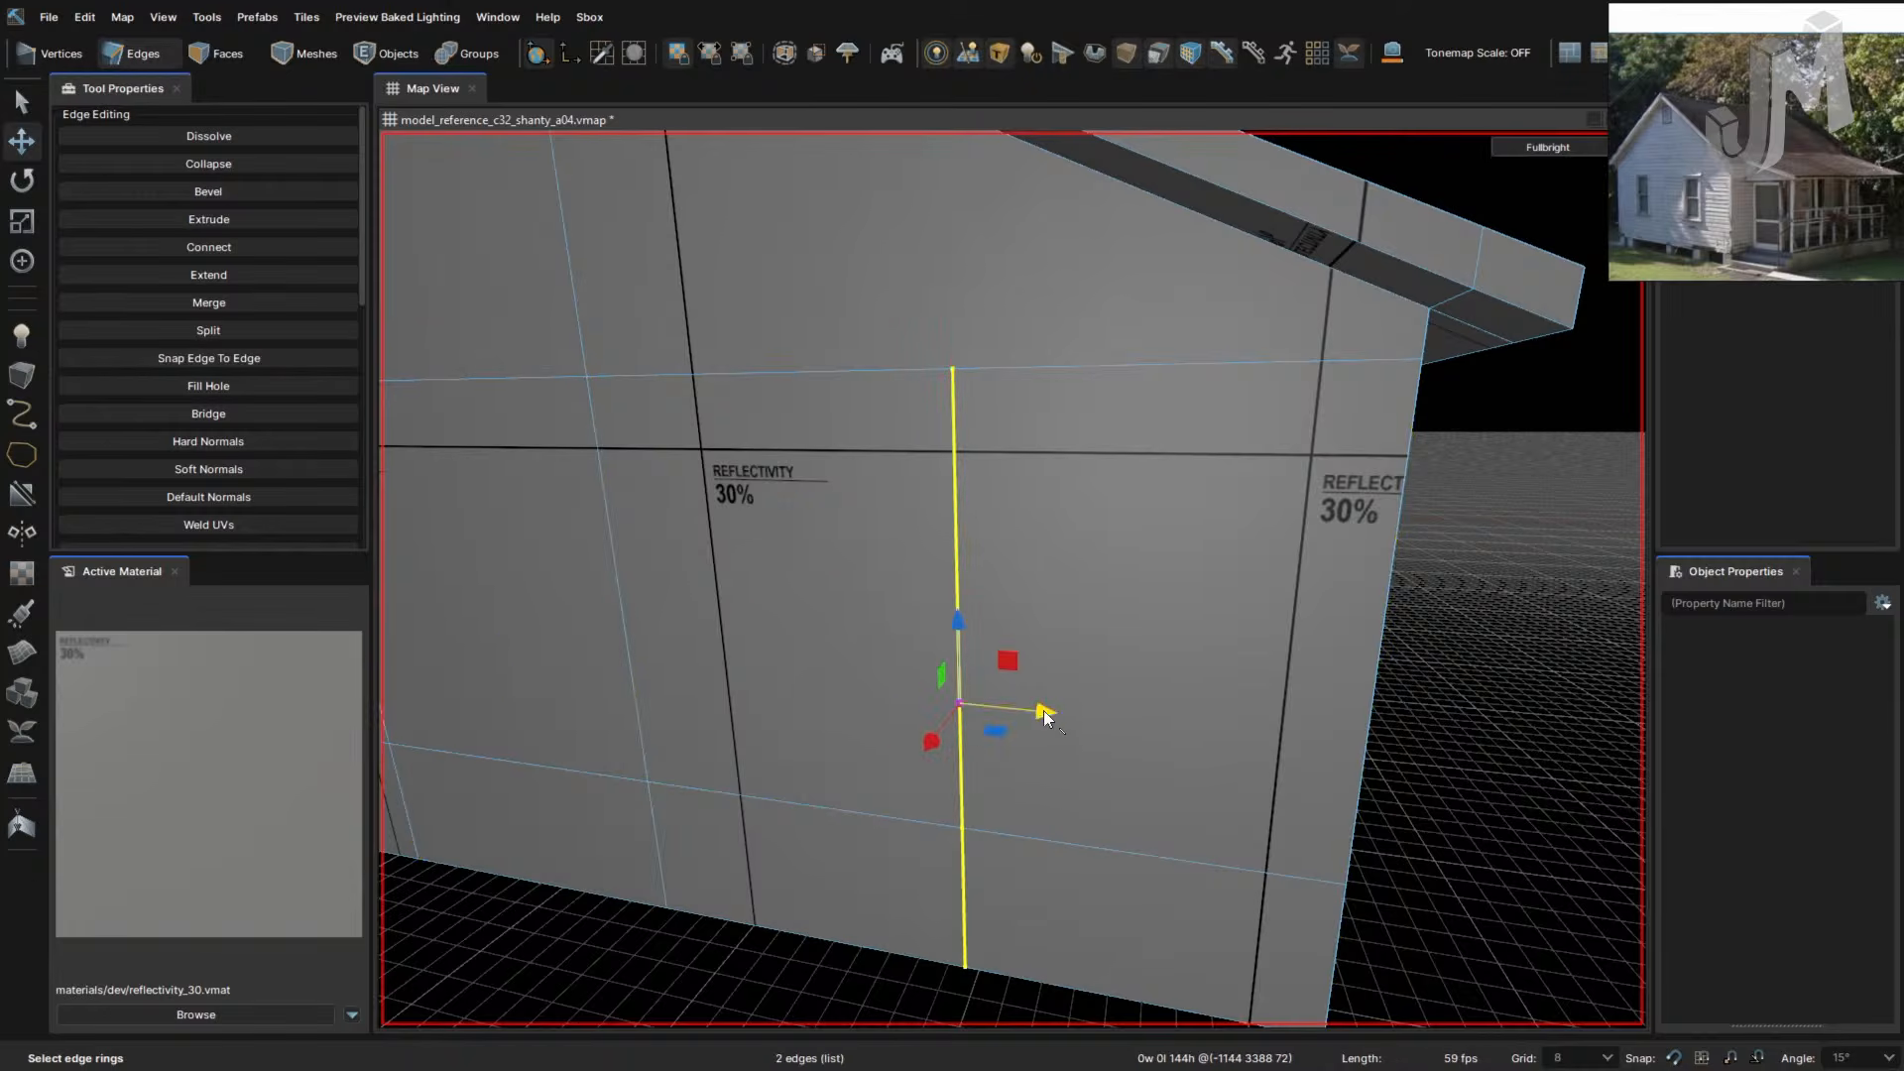
- Toggle the gizmo space and shift the vertical edge about 9.18 units along the wall
{"action": "left_click", "coordinate": [561, 51]}
{"action": "right_click_drag", "start_coordinate": [1037, 699], "coordinate": [1018, 698]}
{"action": "left_click", "coordinate": [1108, 698]}
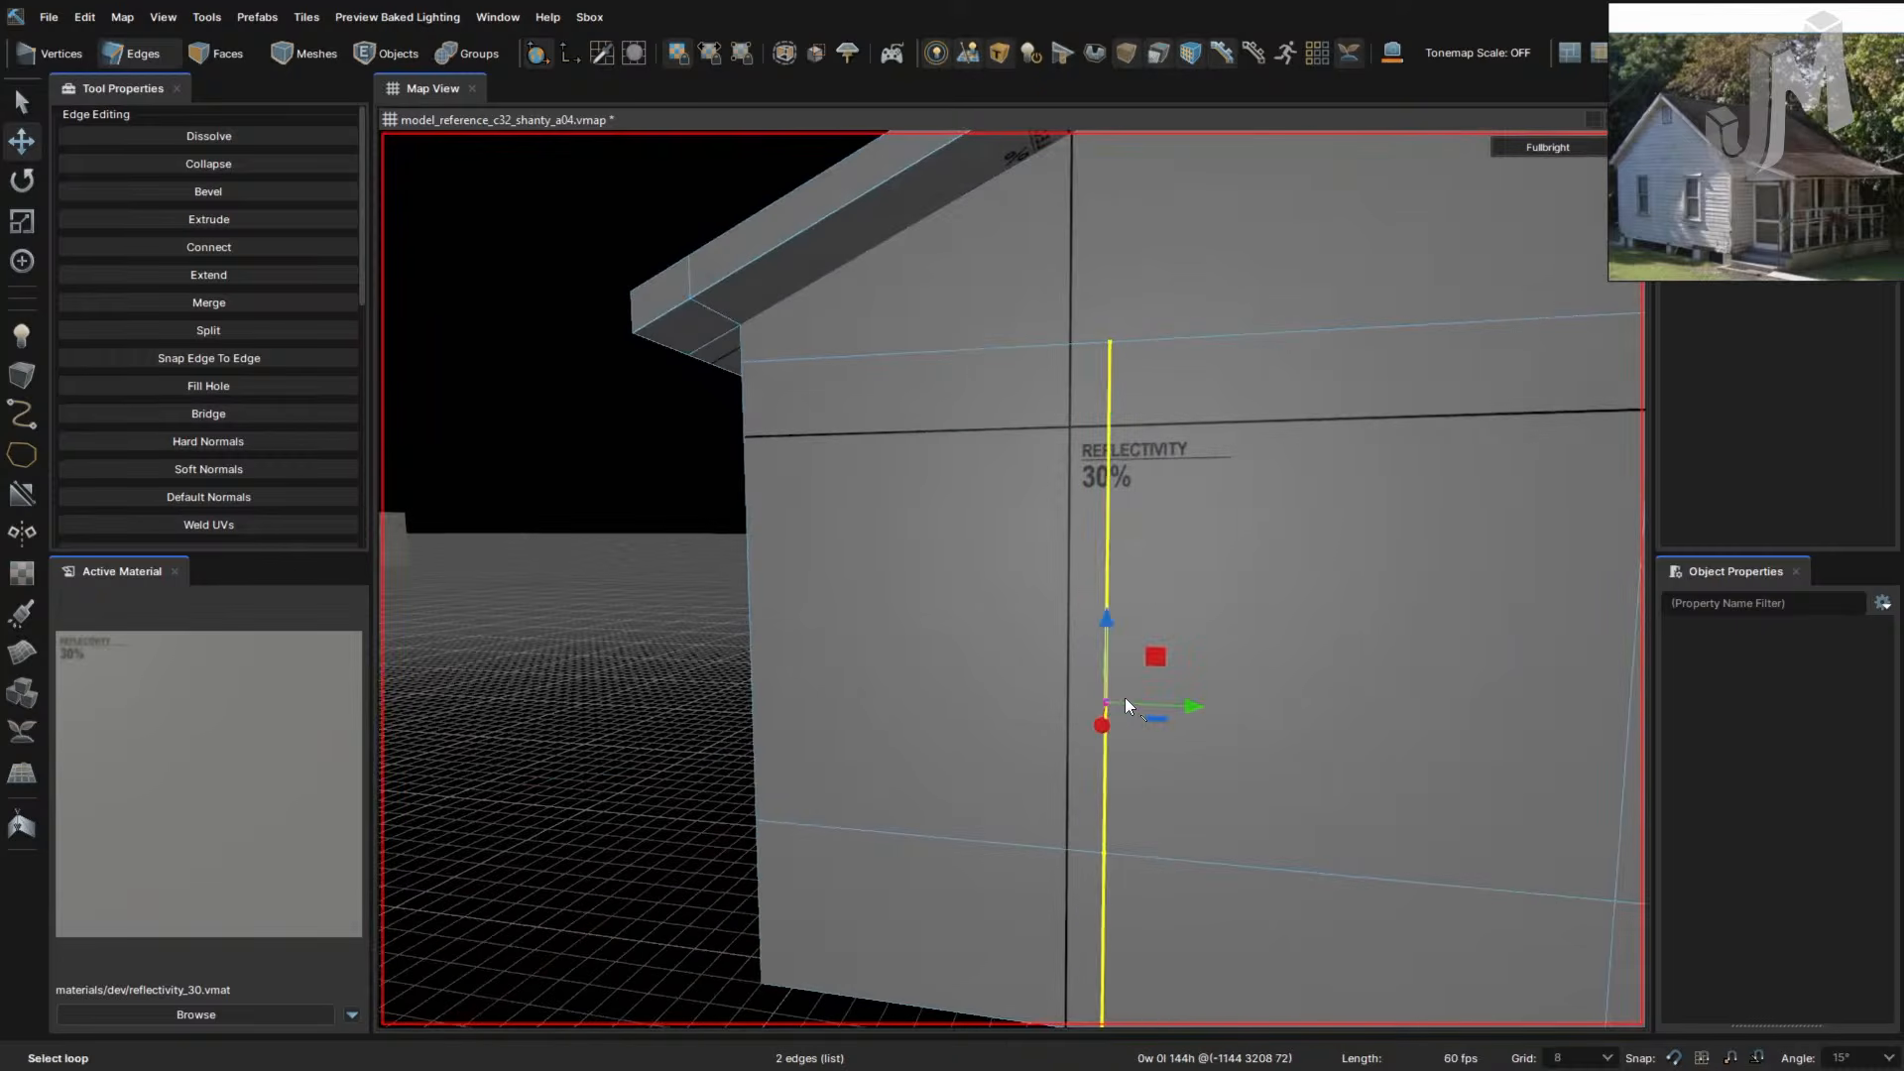
{"action": "mouse_move", "coordinate": [1125, 698]}
{"action": "left_mouse_down"}
{"action": "mouse_move", "coordinate": [1062, 696]}
{"action": "mouse_move", "coordinate": [1151, 704]}
{"action": "left_mouse_up"}
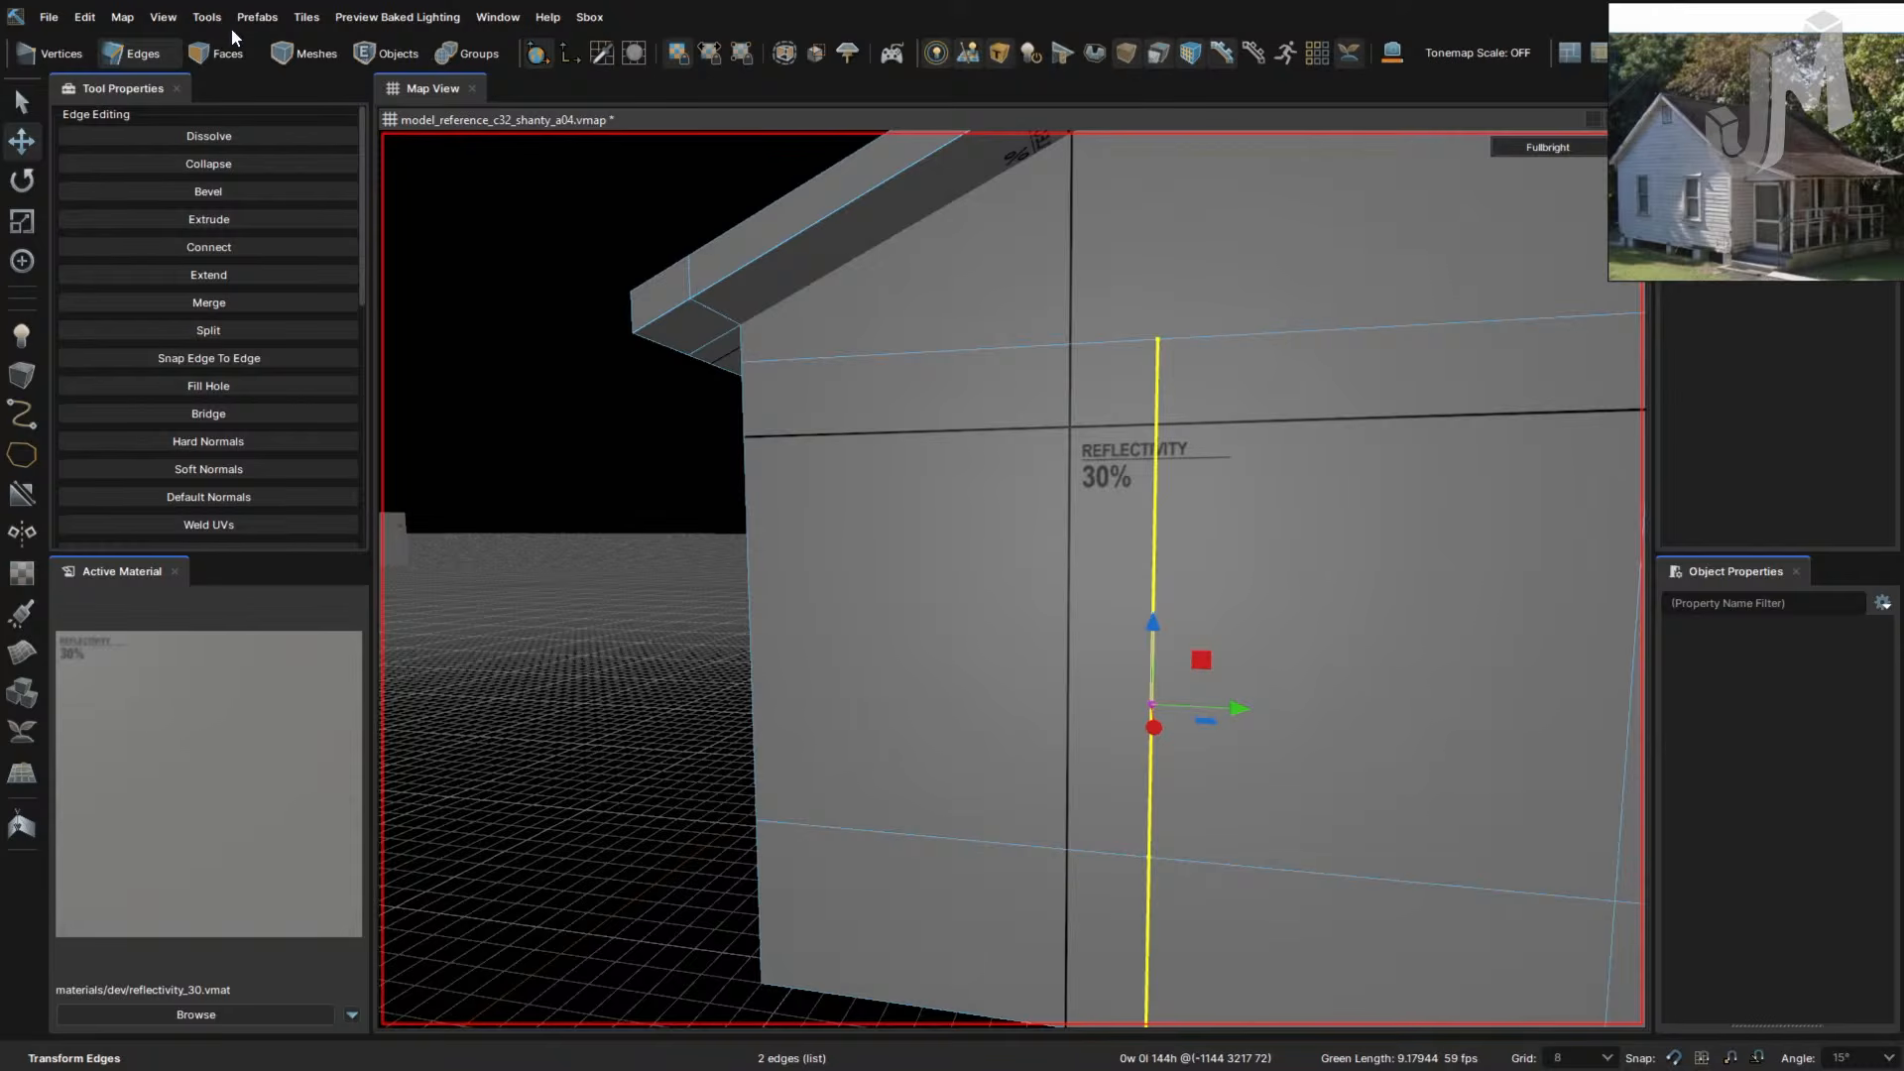
{"action": "left_click", "coordinate": [47, 16]}
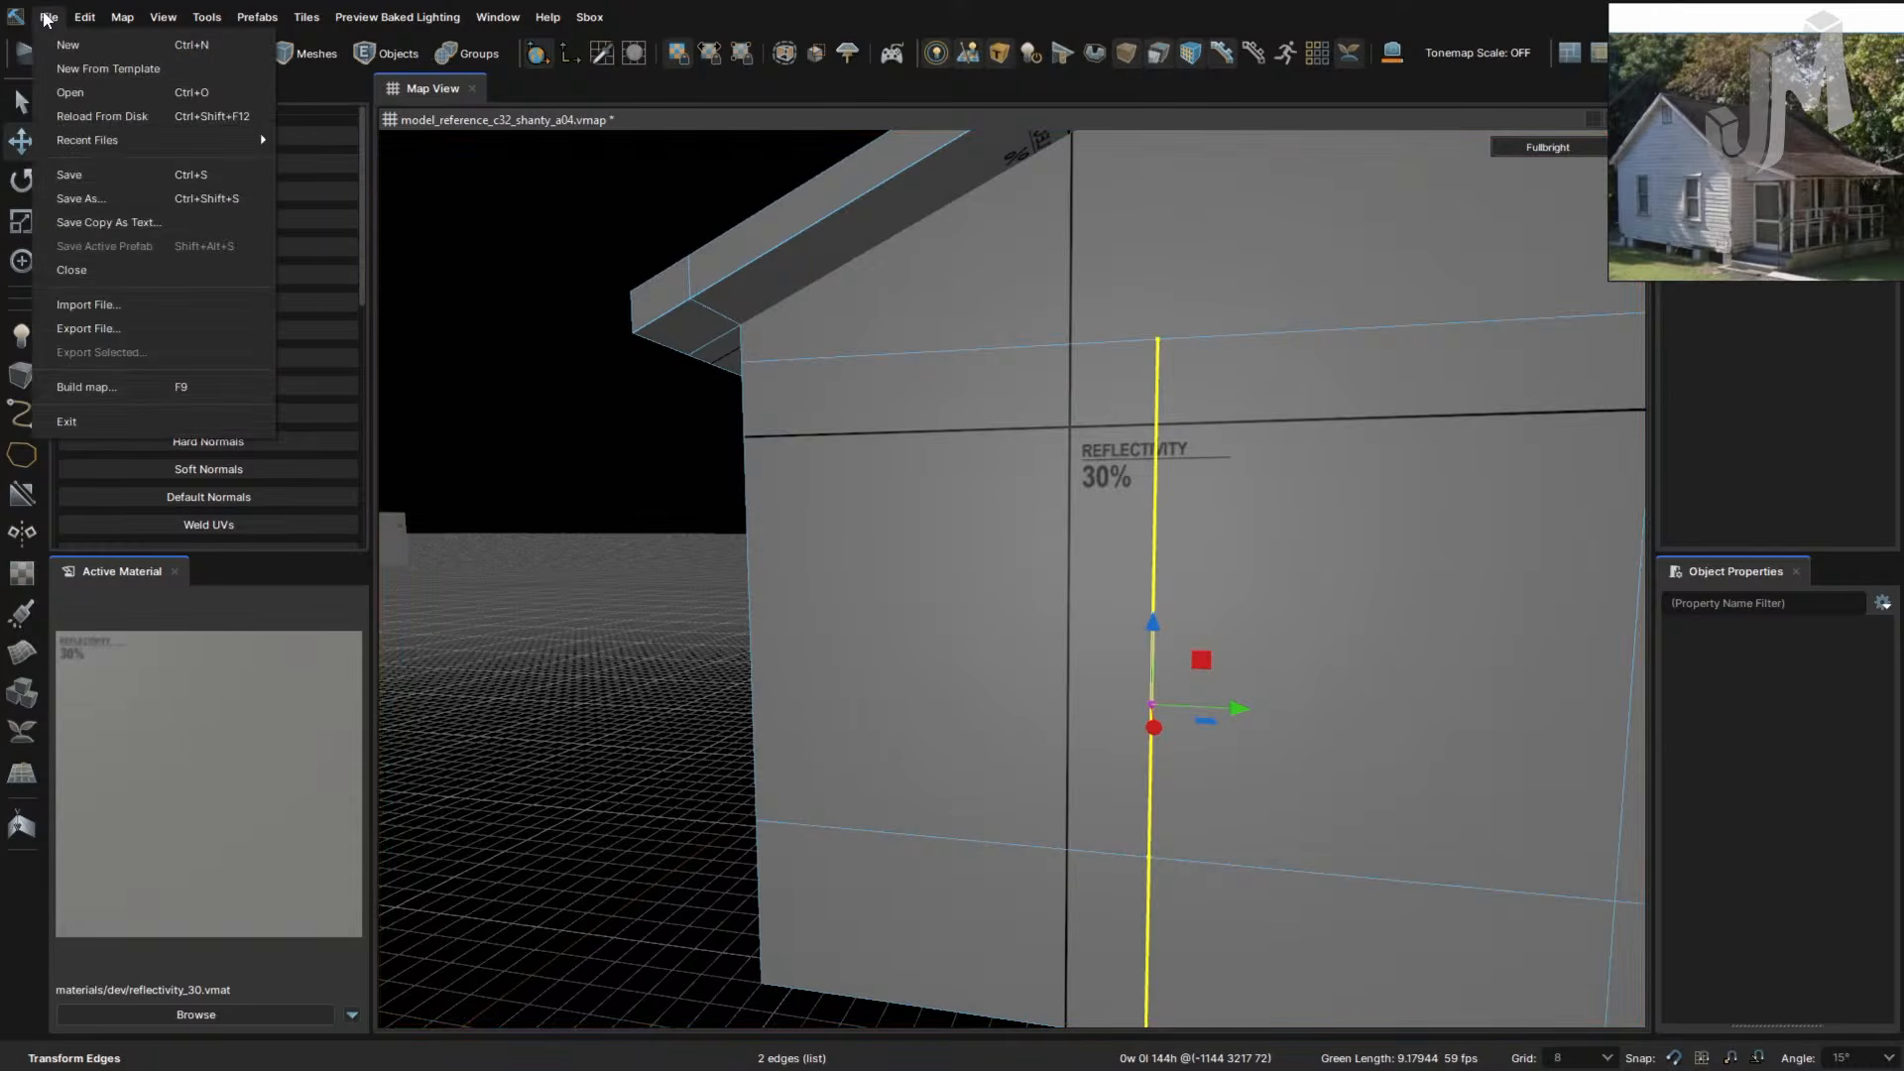
{"action": "mouse_move", "coordinate": [80, 26]}
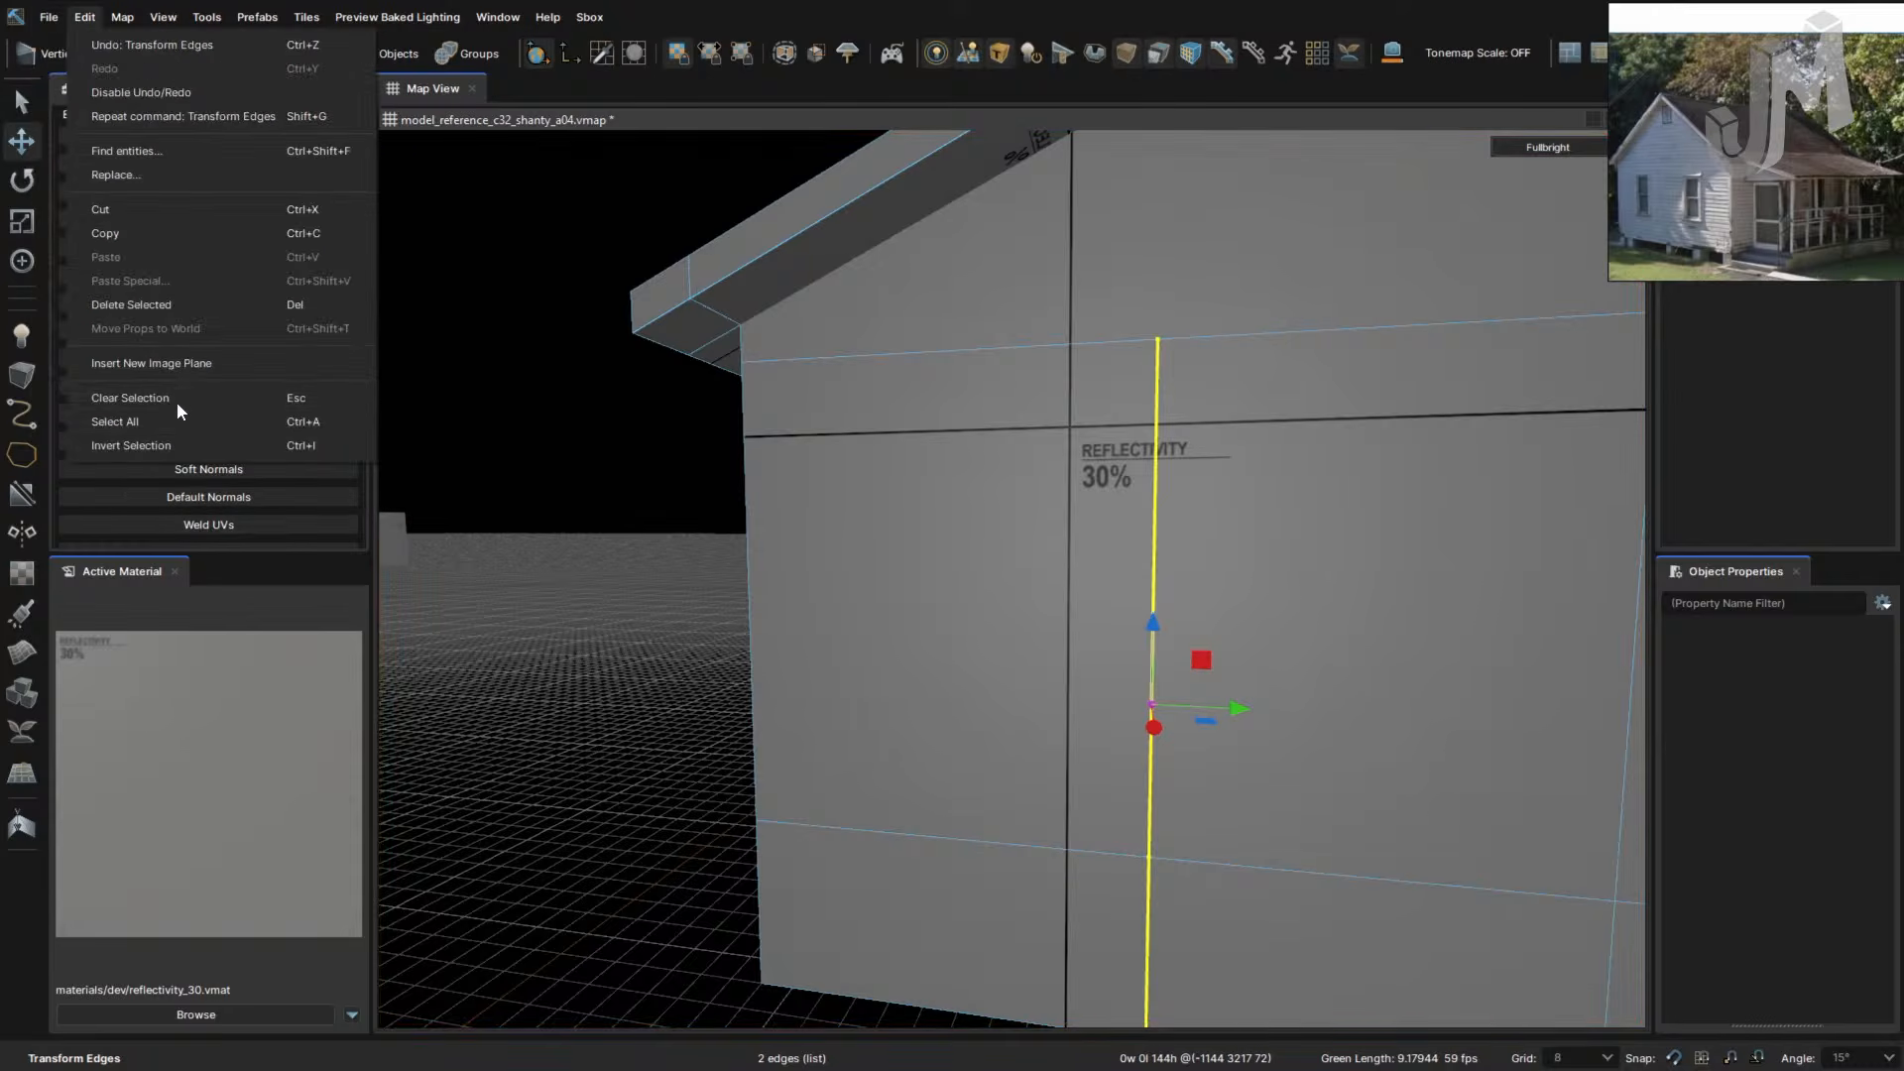
- Look over the Key Bindings page in the editor options, then close the options dialog
{"action": "mouse_move", "coordinate": [235, 17]}
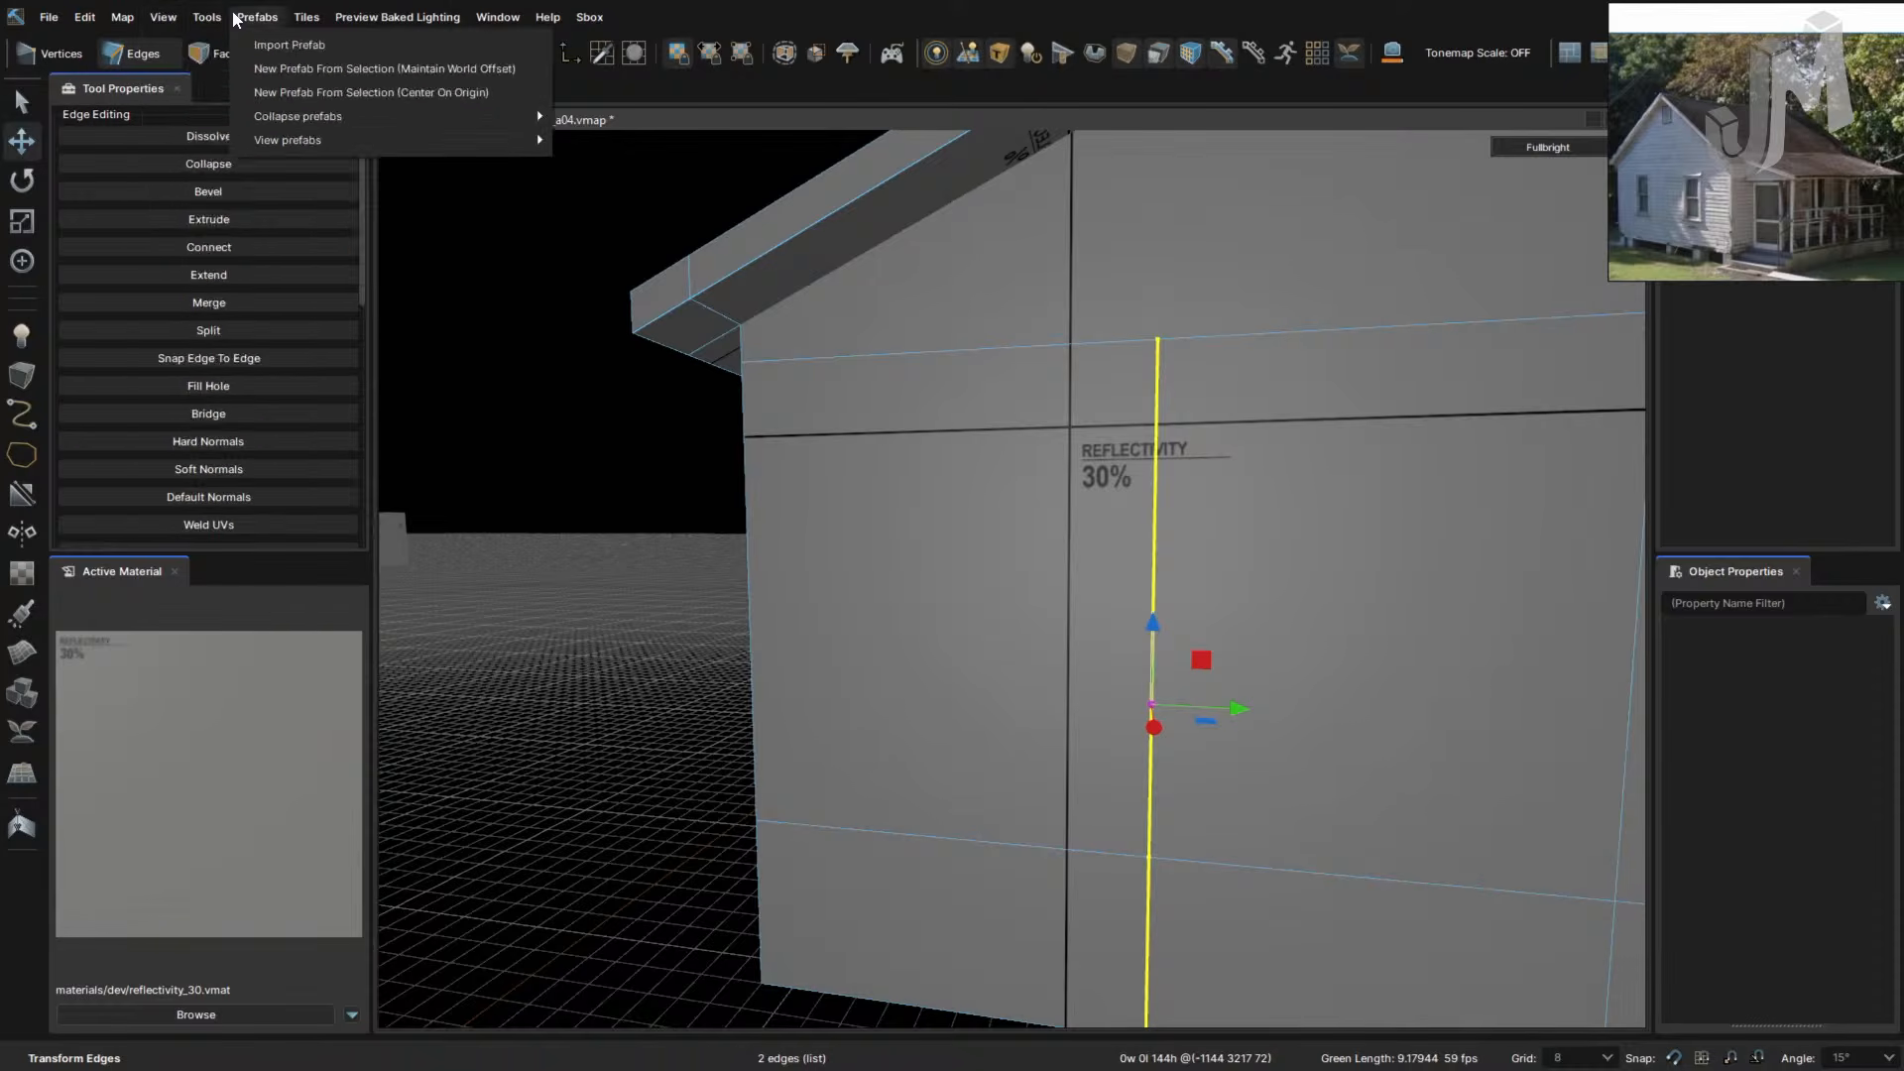
{"action": "left_click", "coordinate": [248, 439]}
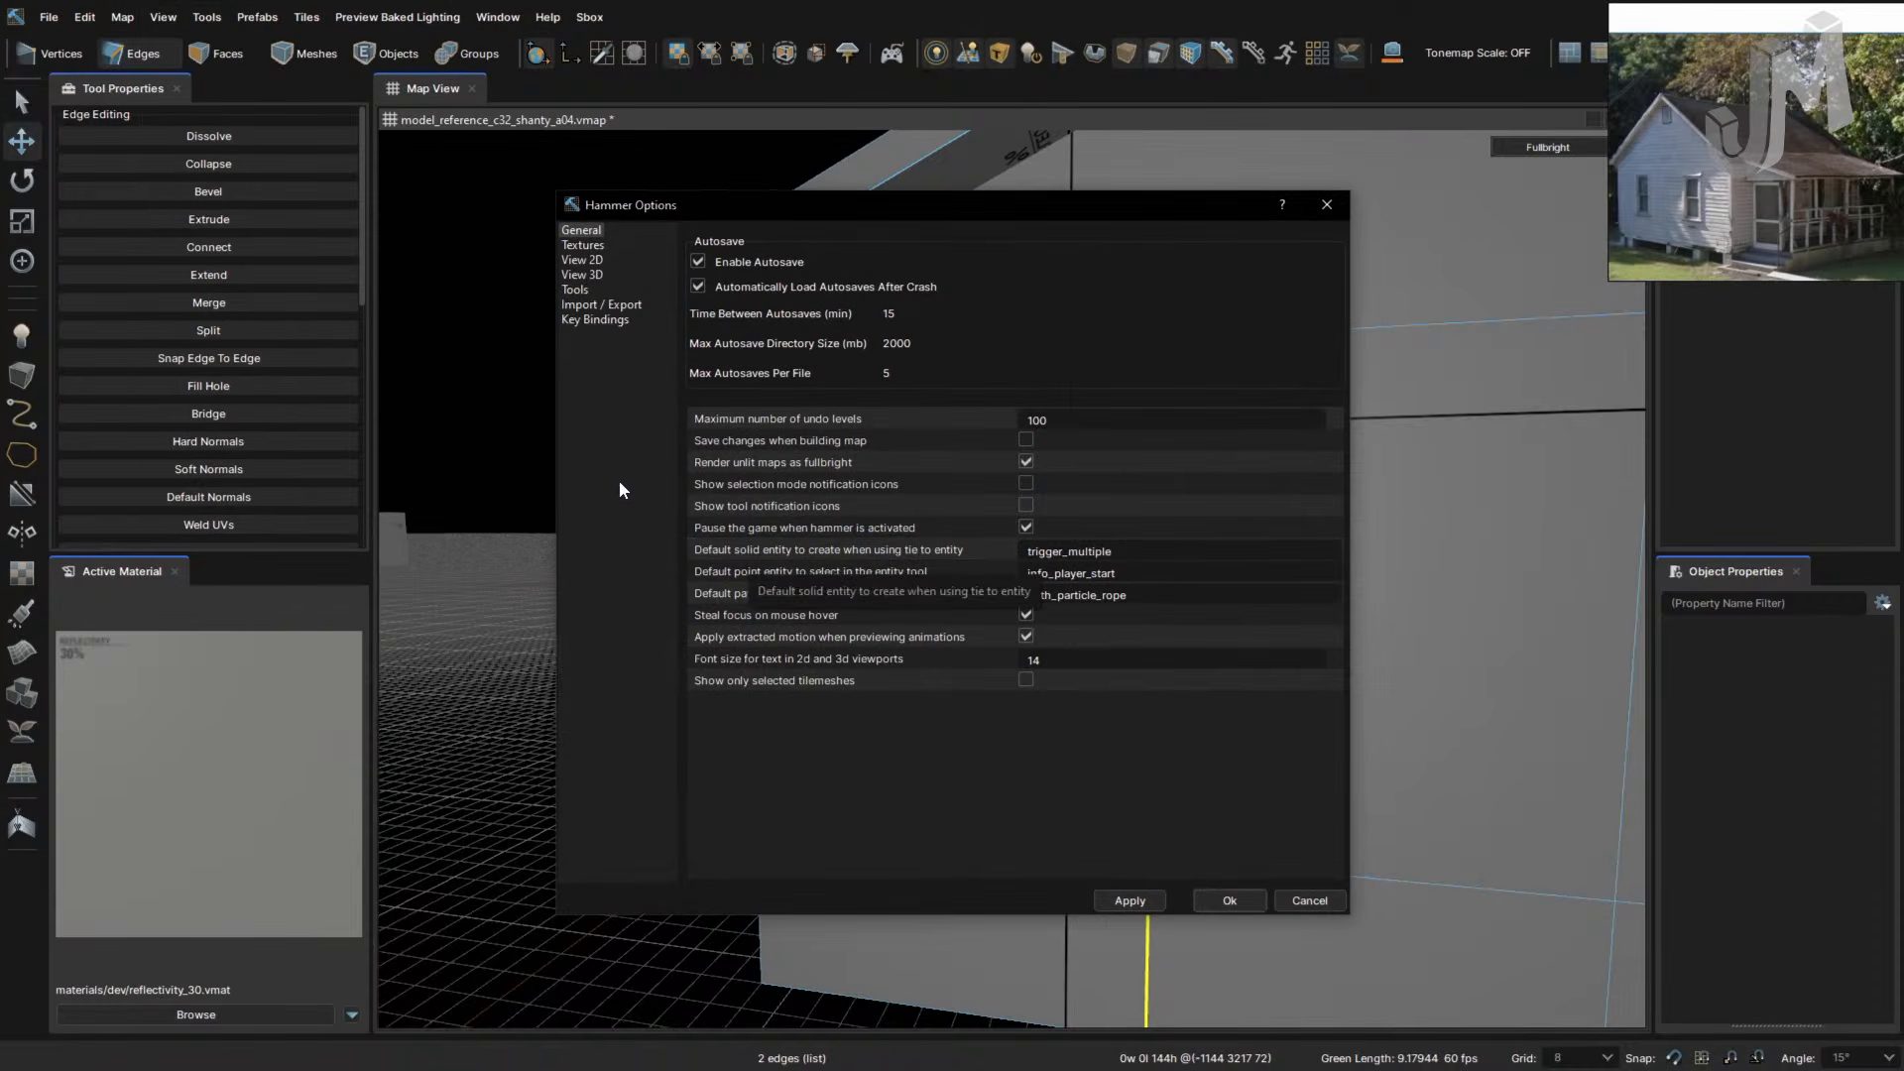
{"action": "left_click", "coordinate": [597, 321]}
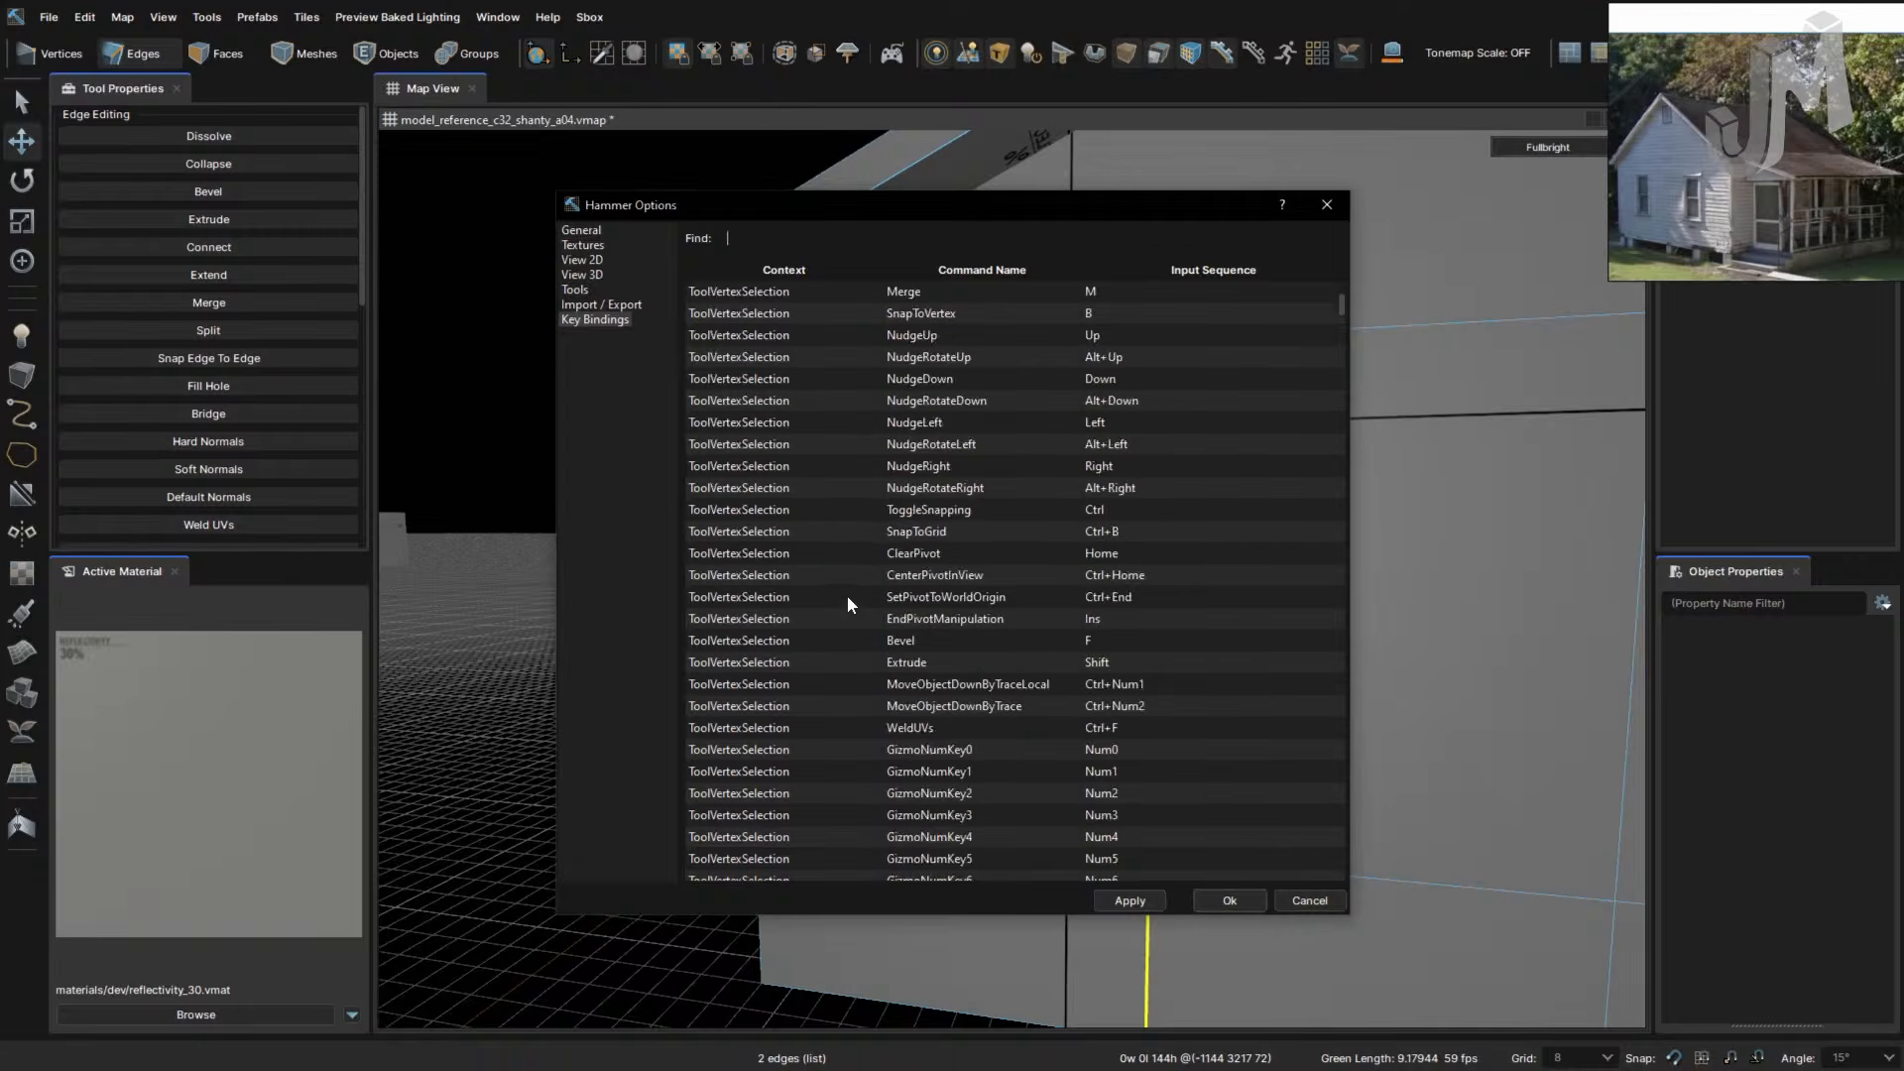
{"action": "scroll", "coordinate": [846, 595], "scroll_direction": "down", "scroll_amount": 20}
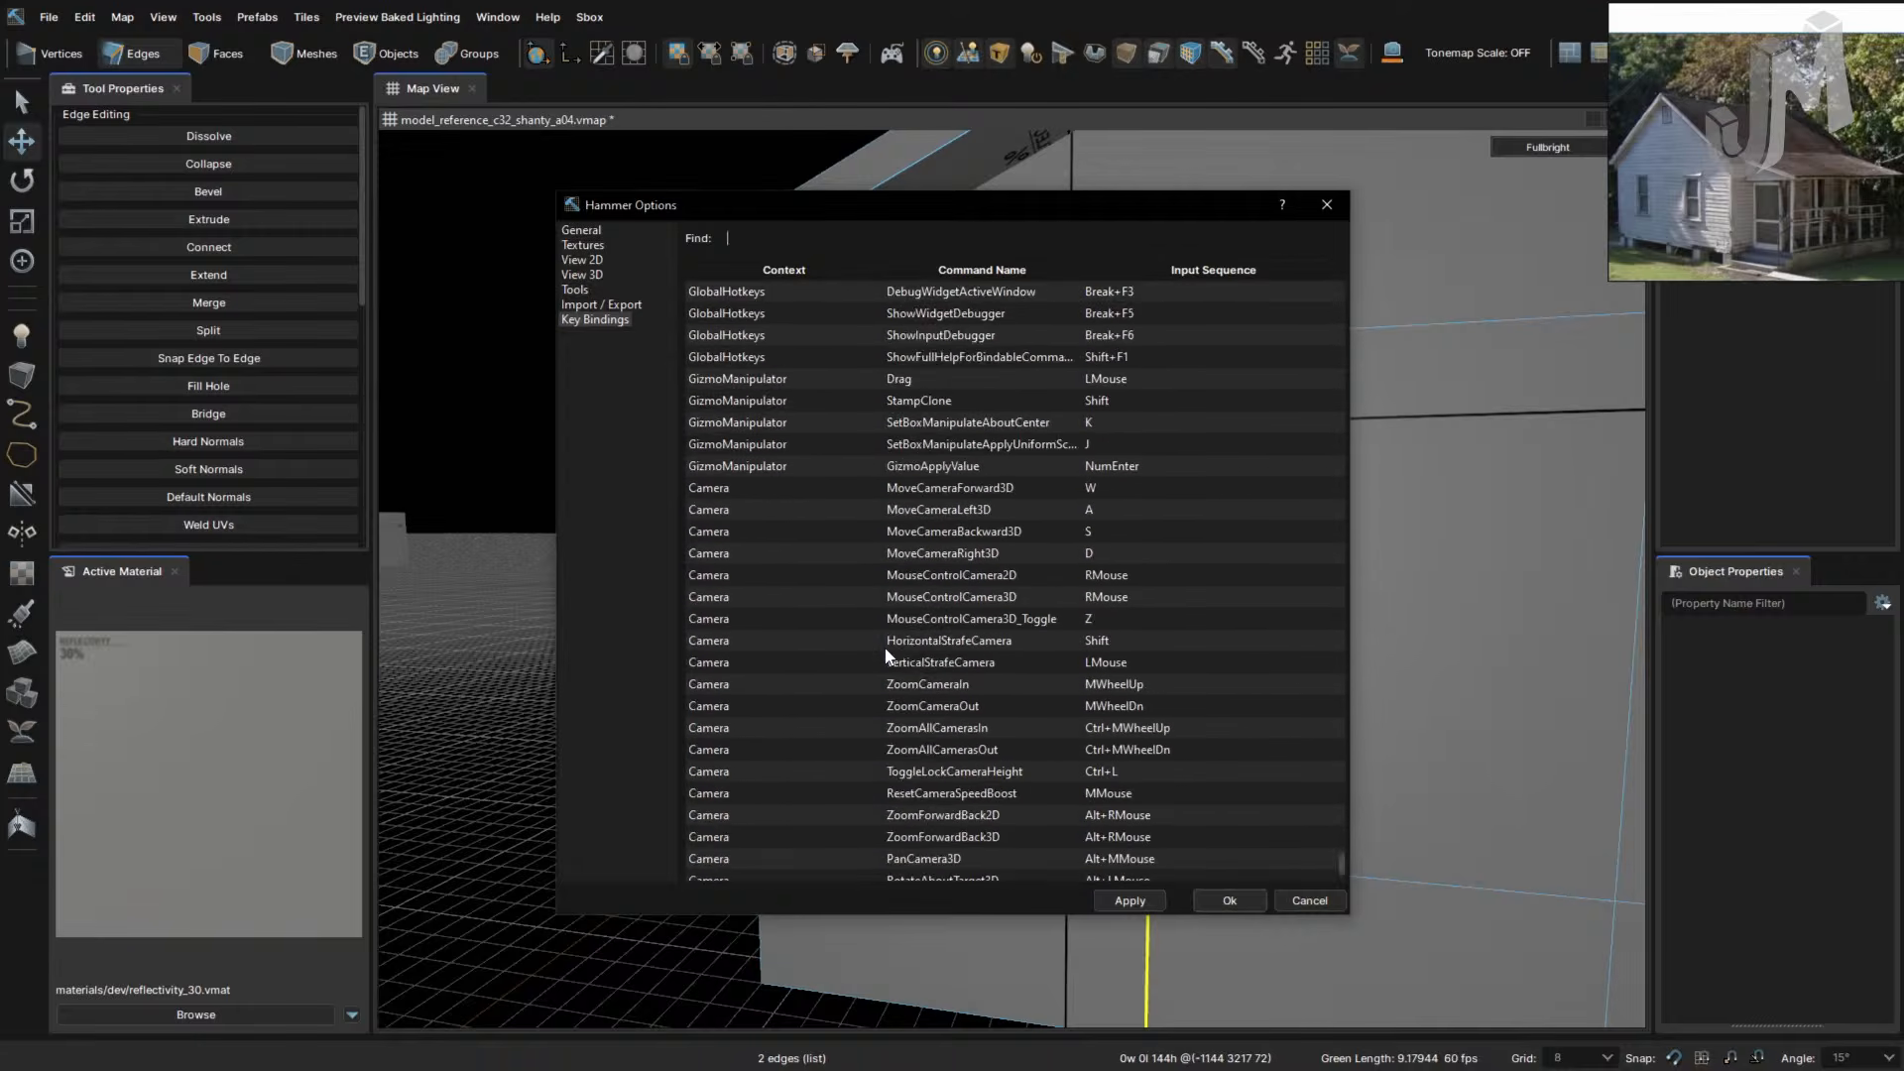
{"action": "scroll", "coordinate": [886, 654], "scroll_direction": "up", "scroll_amount": 6}
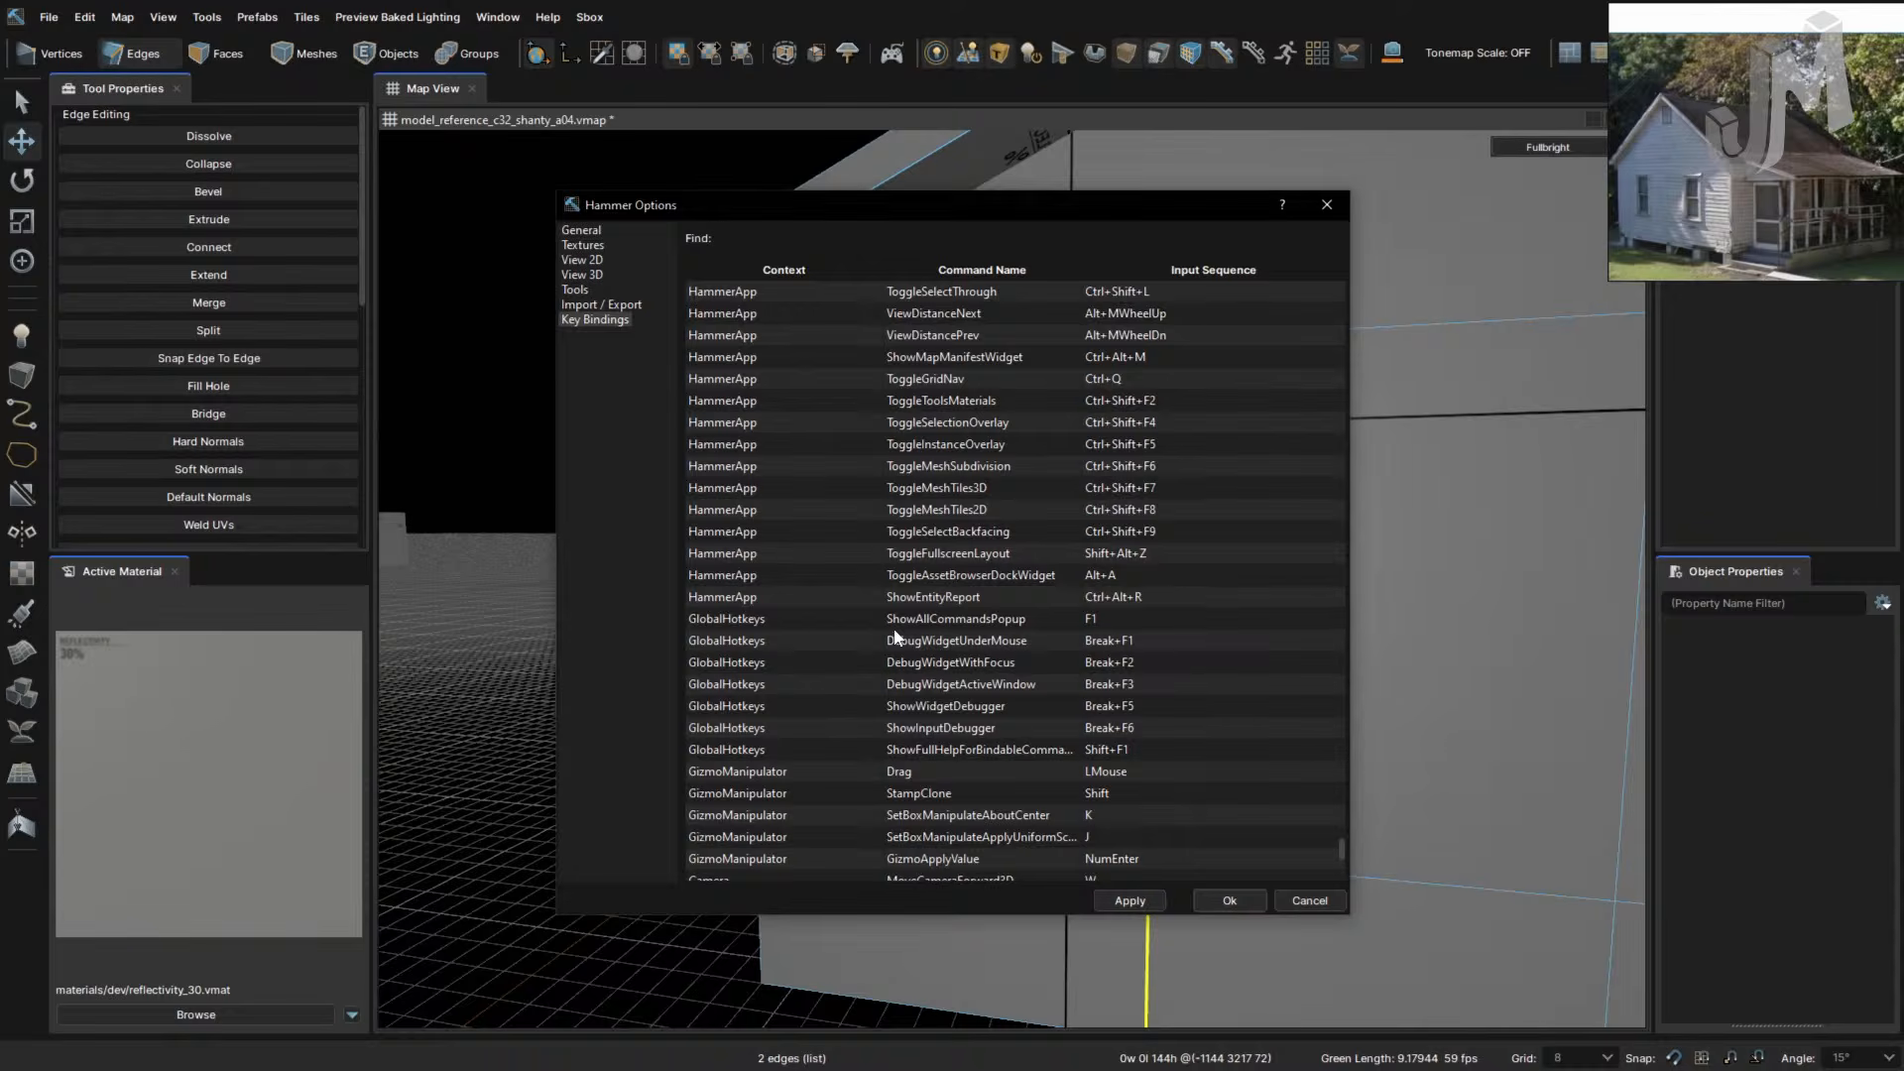
{"action": "left_click", "coordinate": [1327, 209]}
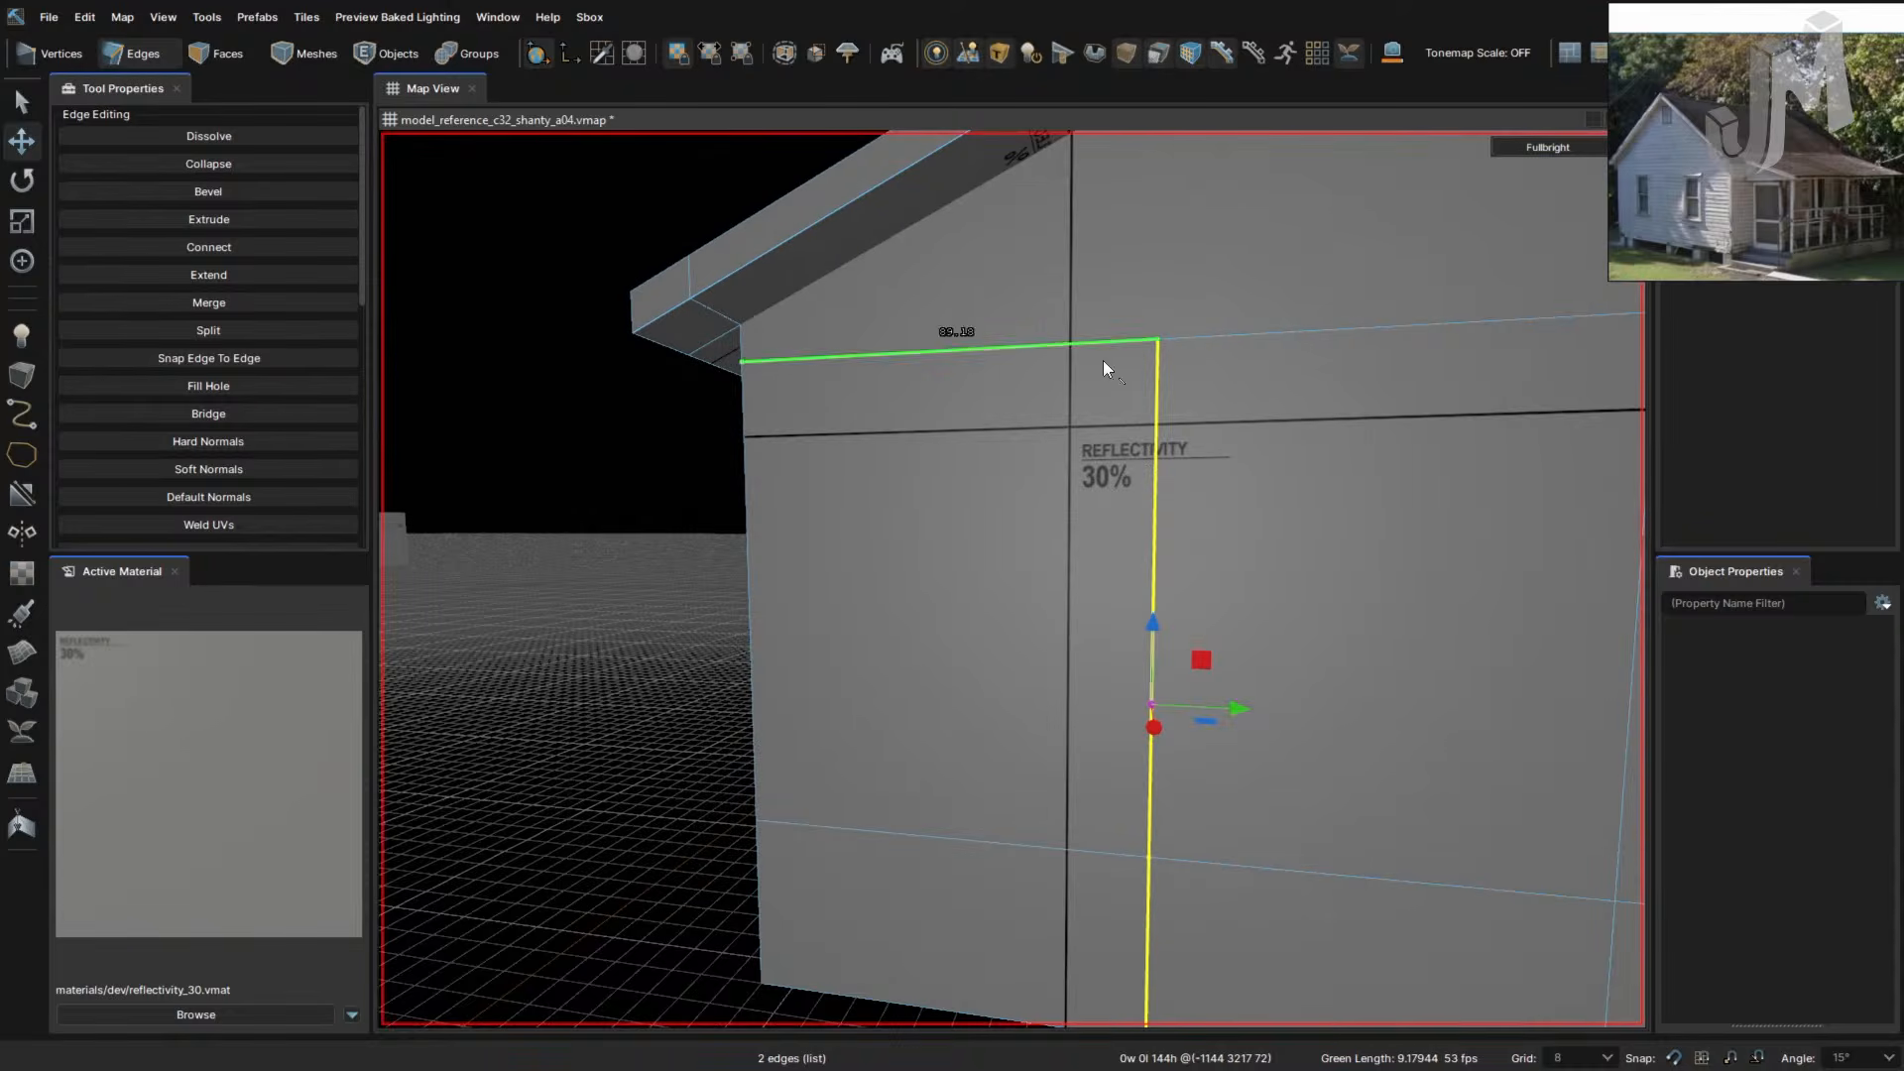
- Slide the selected vertical edges along the wall to line up with the black texture line
{"action": "mouse_move", "coordinate": [1158, 708]}
{"action": "left_mouse_down"}
{"action": "mouse_move", "coordinate": [1239, 714]}
{"action": "mouse_move", "coordinate": [1127, 715]}
{"action": "left_mouse_up"}
{"action": "key", "text": "ctrl"}
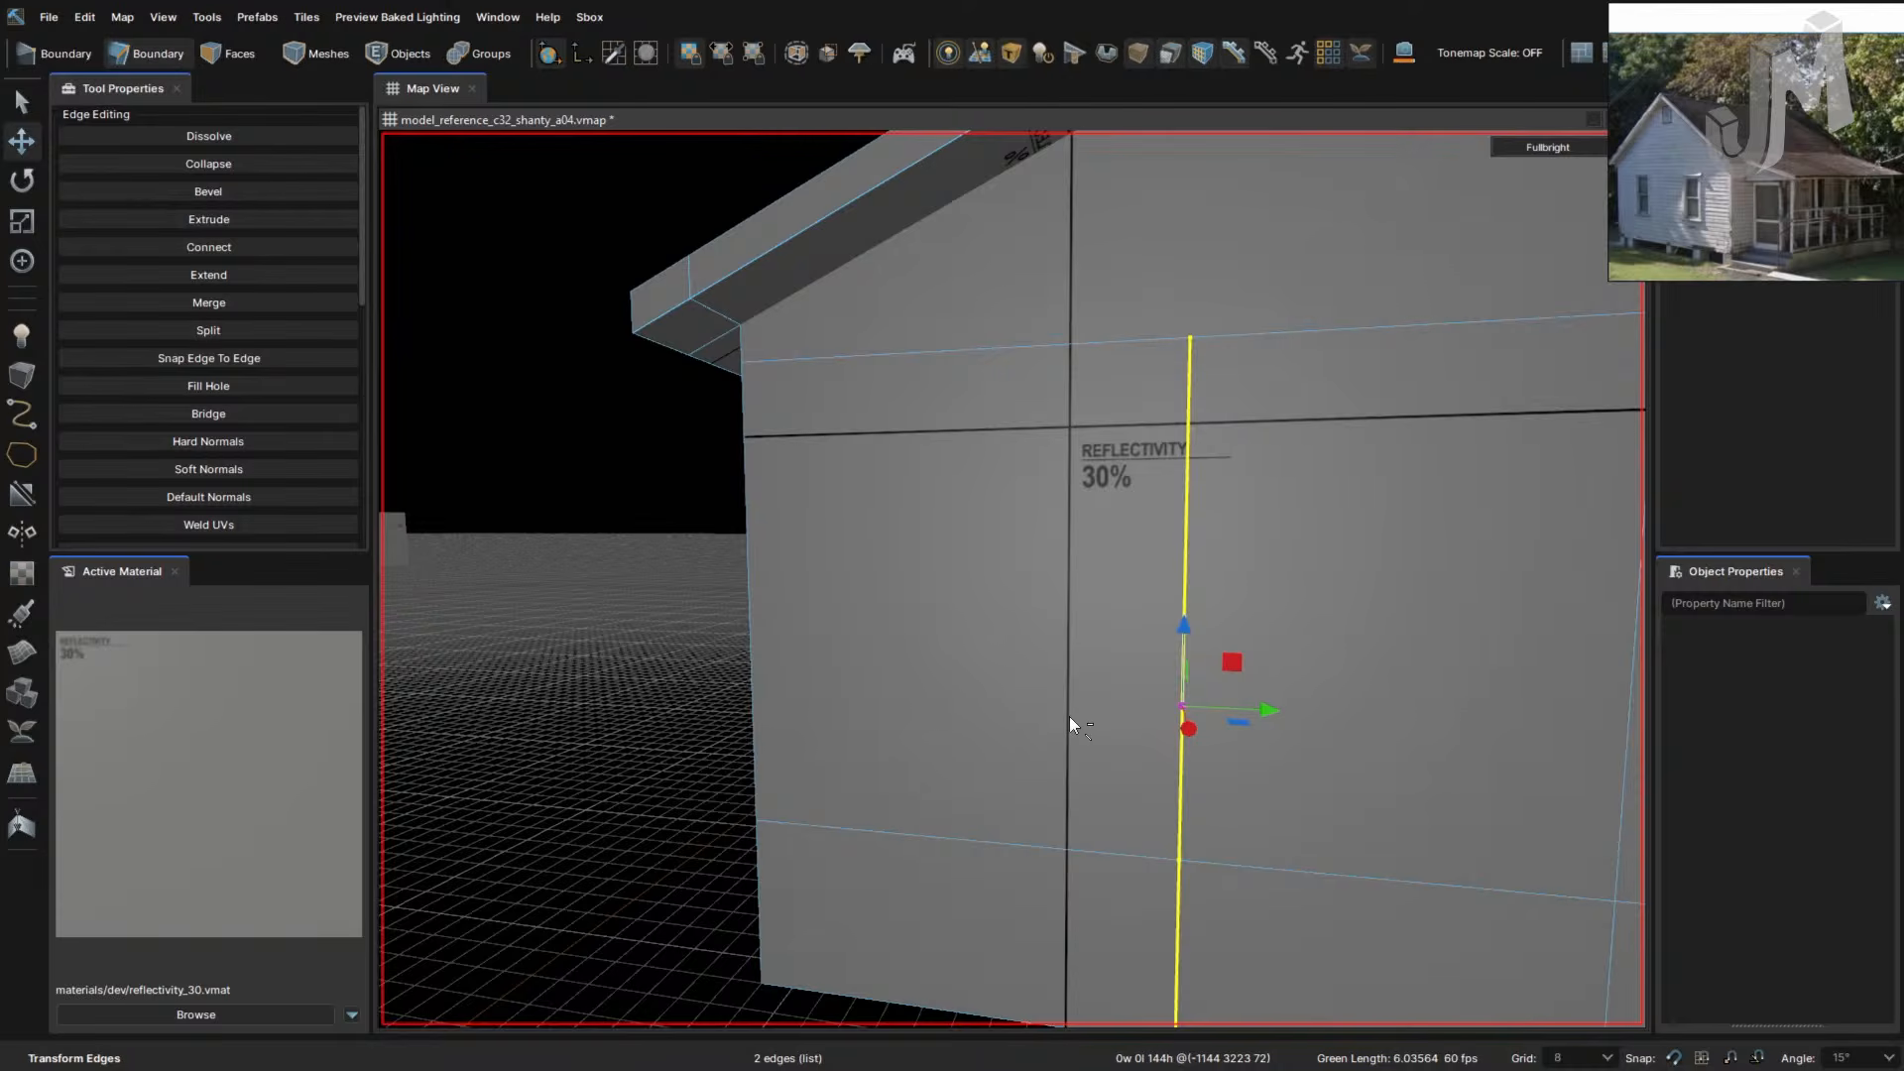
{"action": "left_click_drag", "start_coordinate": [1195, 710], "coordinate": [1118, 712]}
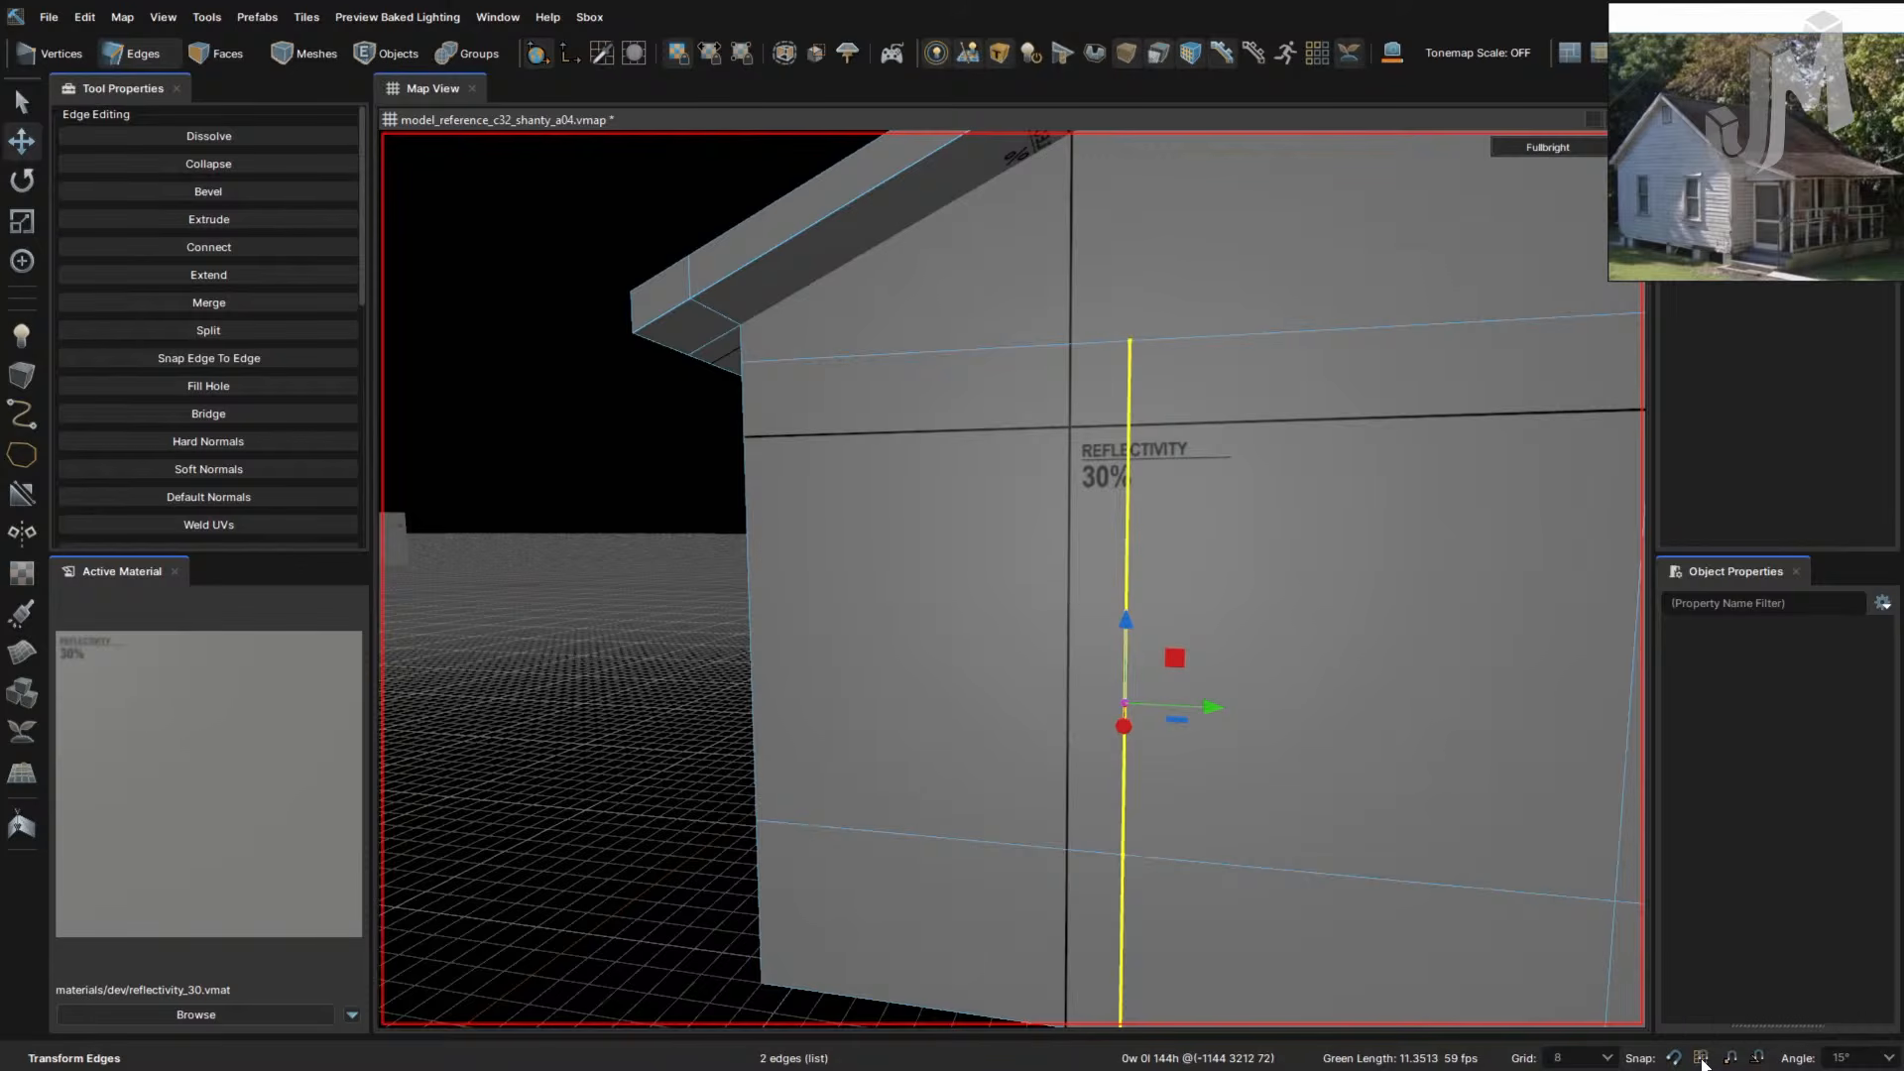
{"action": "left_click_drag", "start_coordinate": [1124, 704], "coordinate": [1071, 724]}
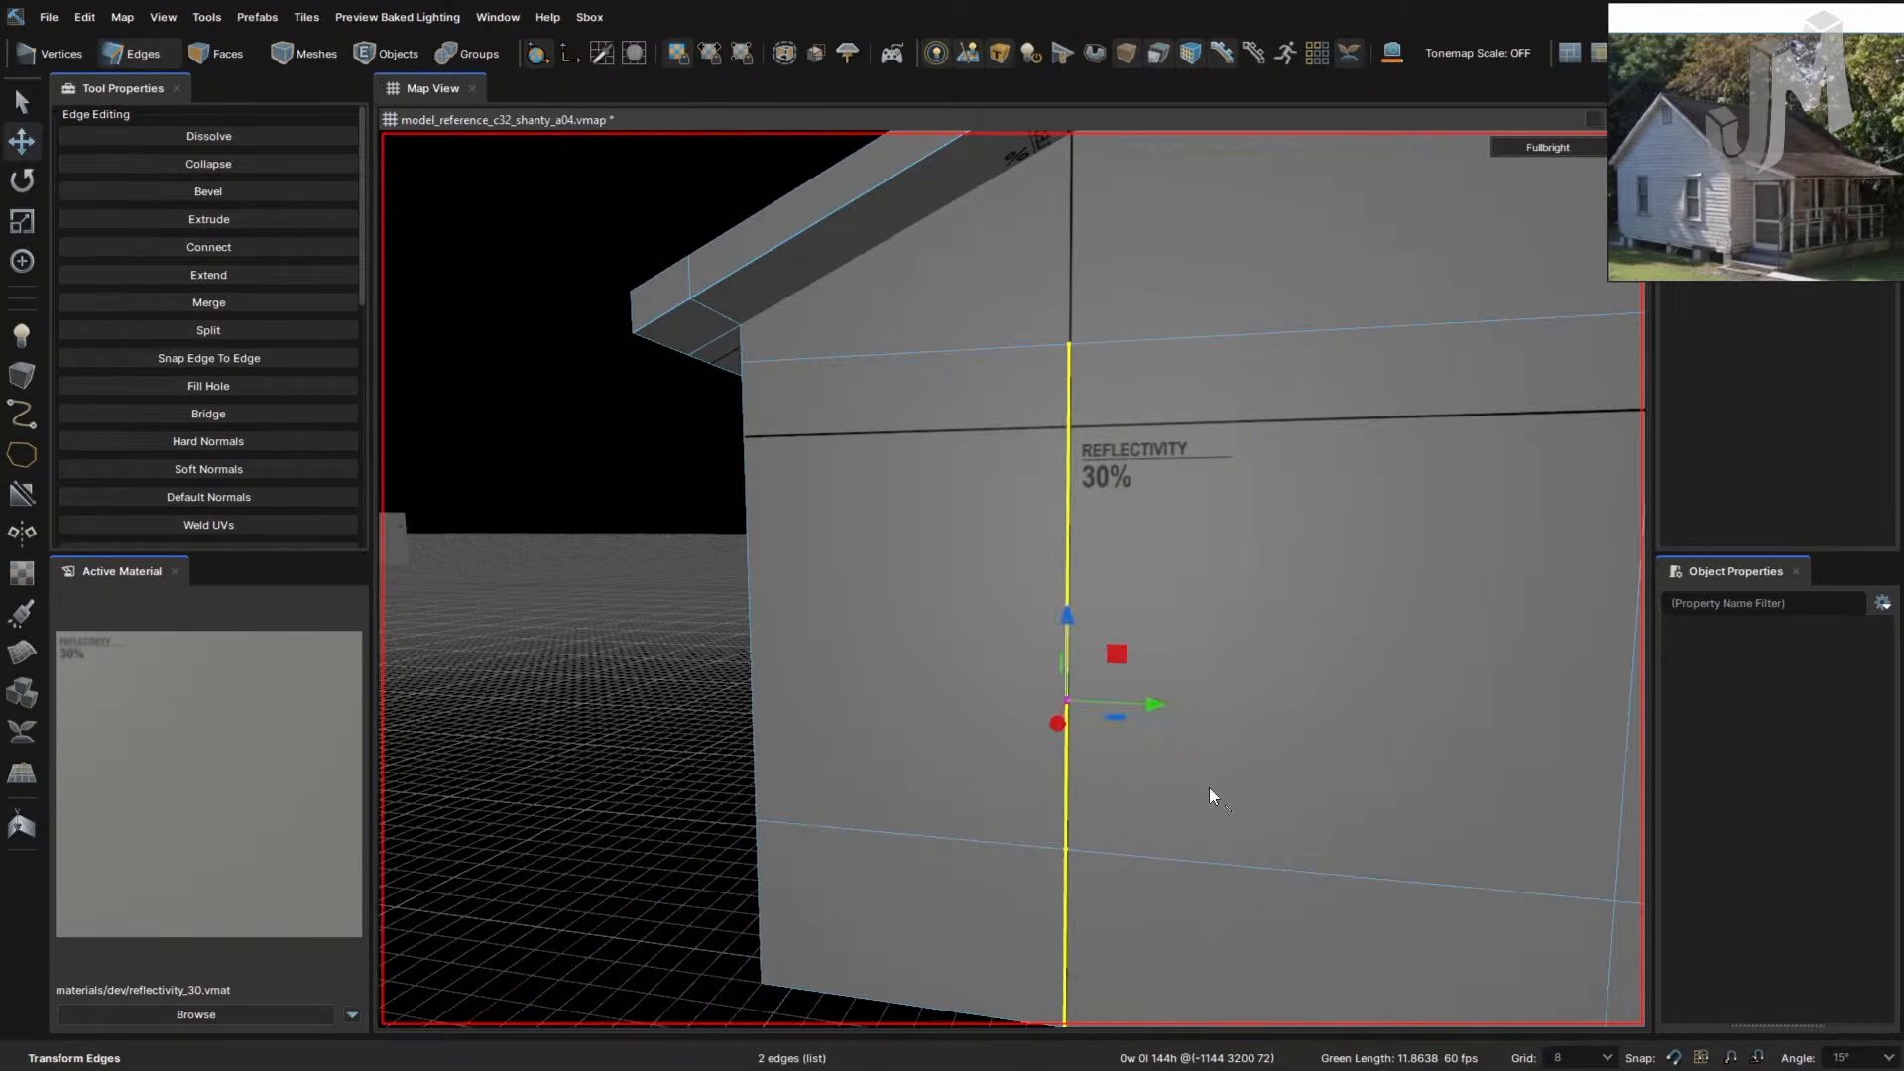
{"action": "right_click_drag", "start_coordinate": [1209, 790], "coordinate": [1471, 922]}
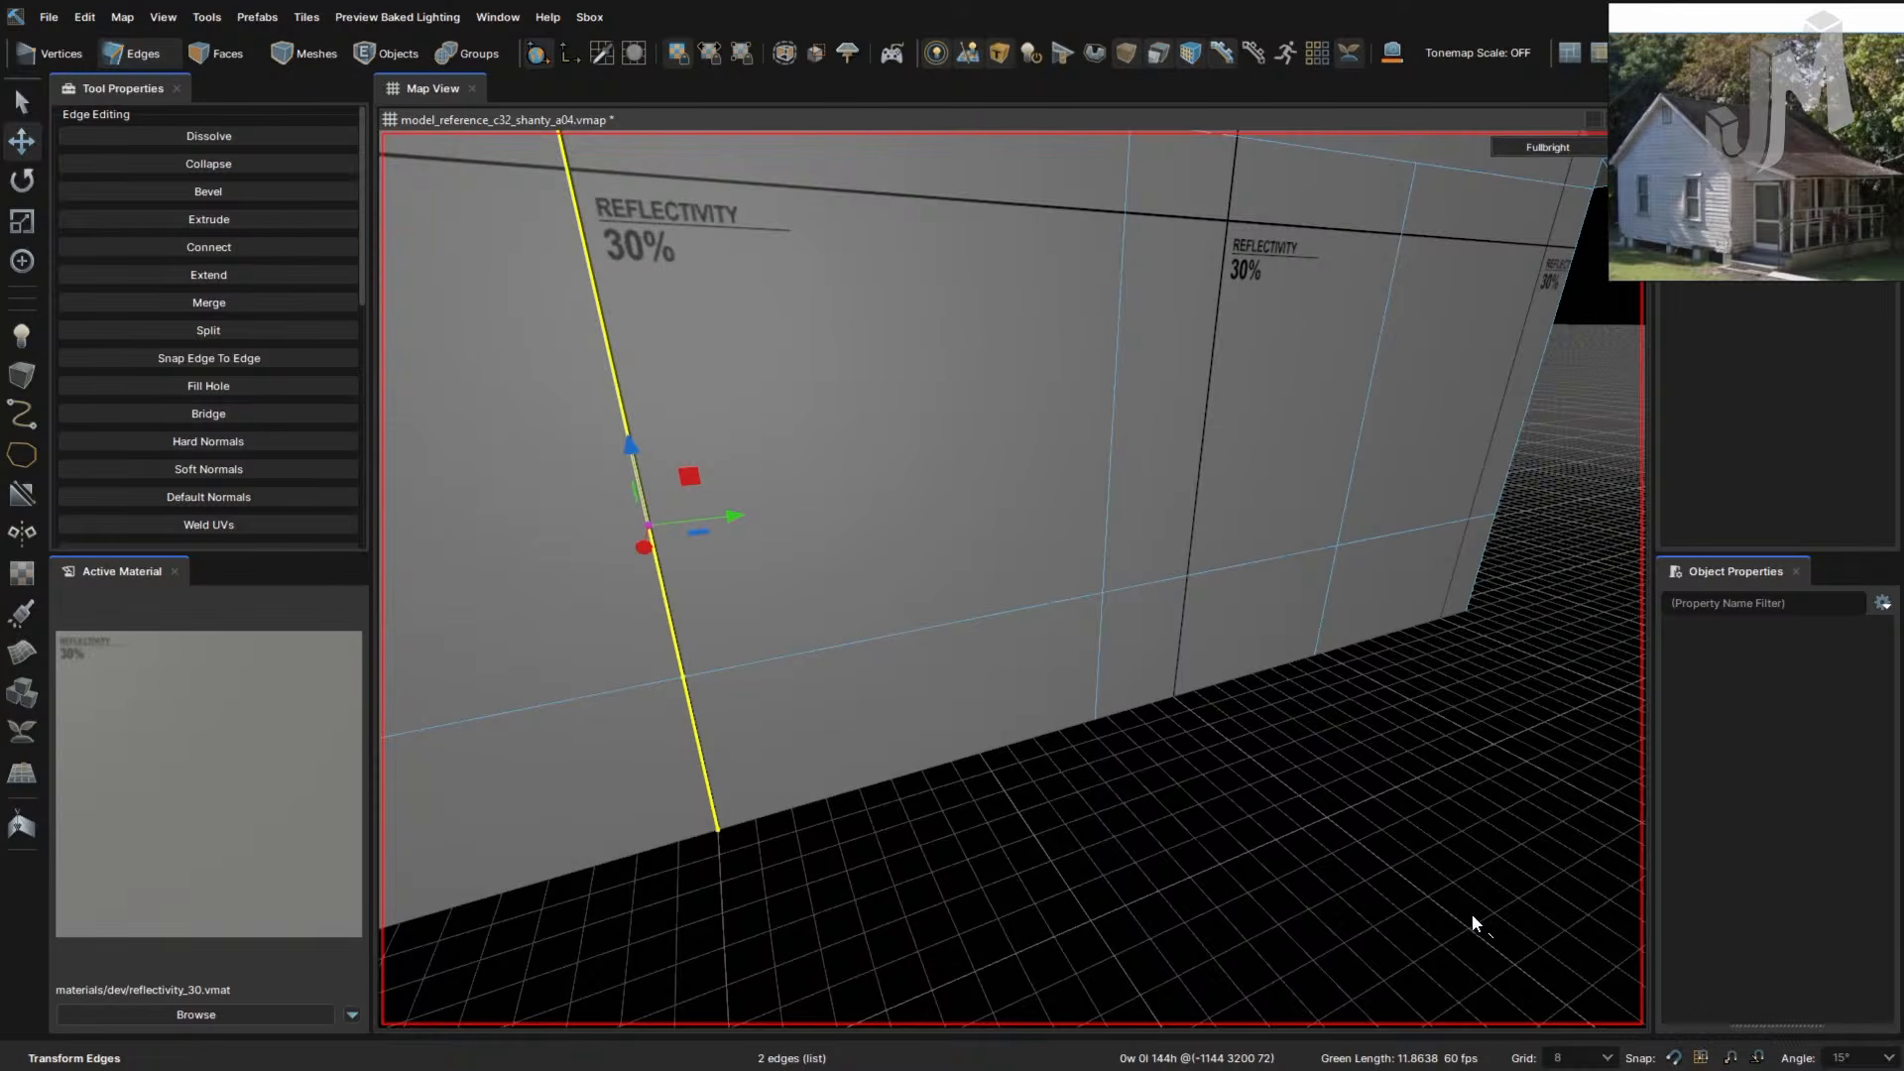
{"action": "right_click_drag", "start_coordinate": [1276, 805], "coordinate": [1272, 811]}
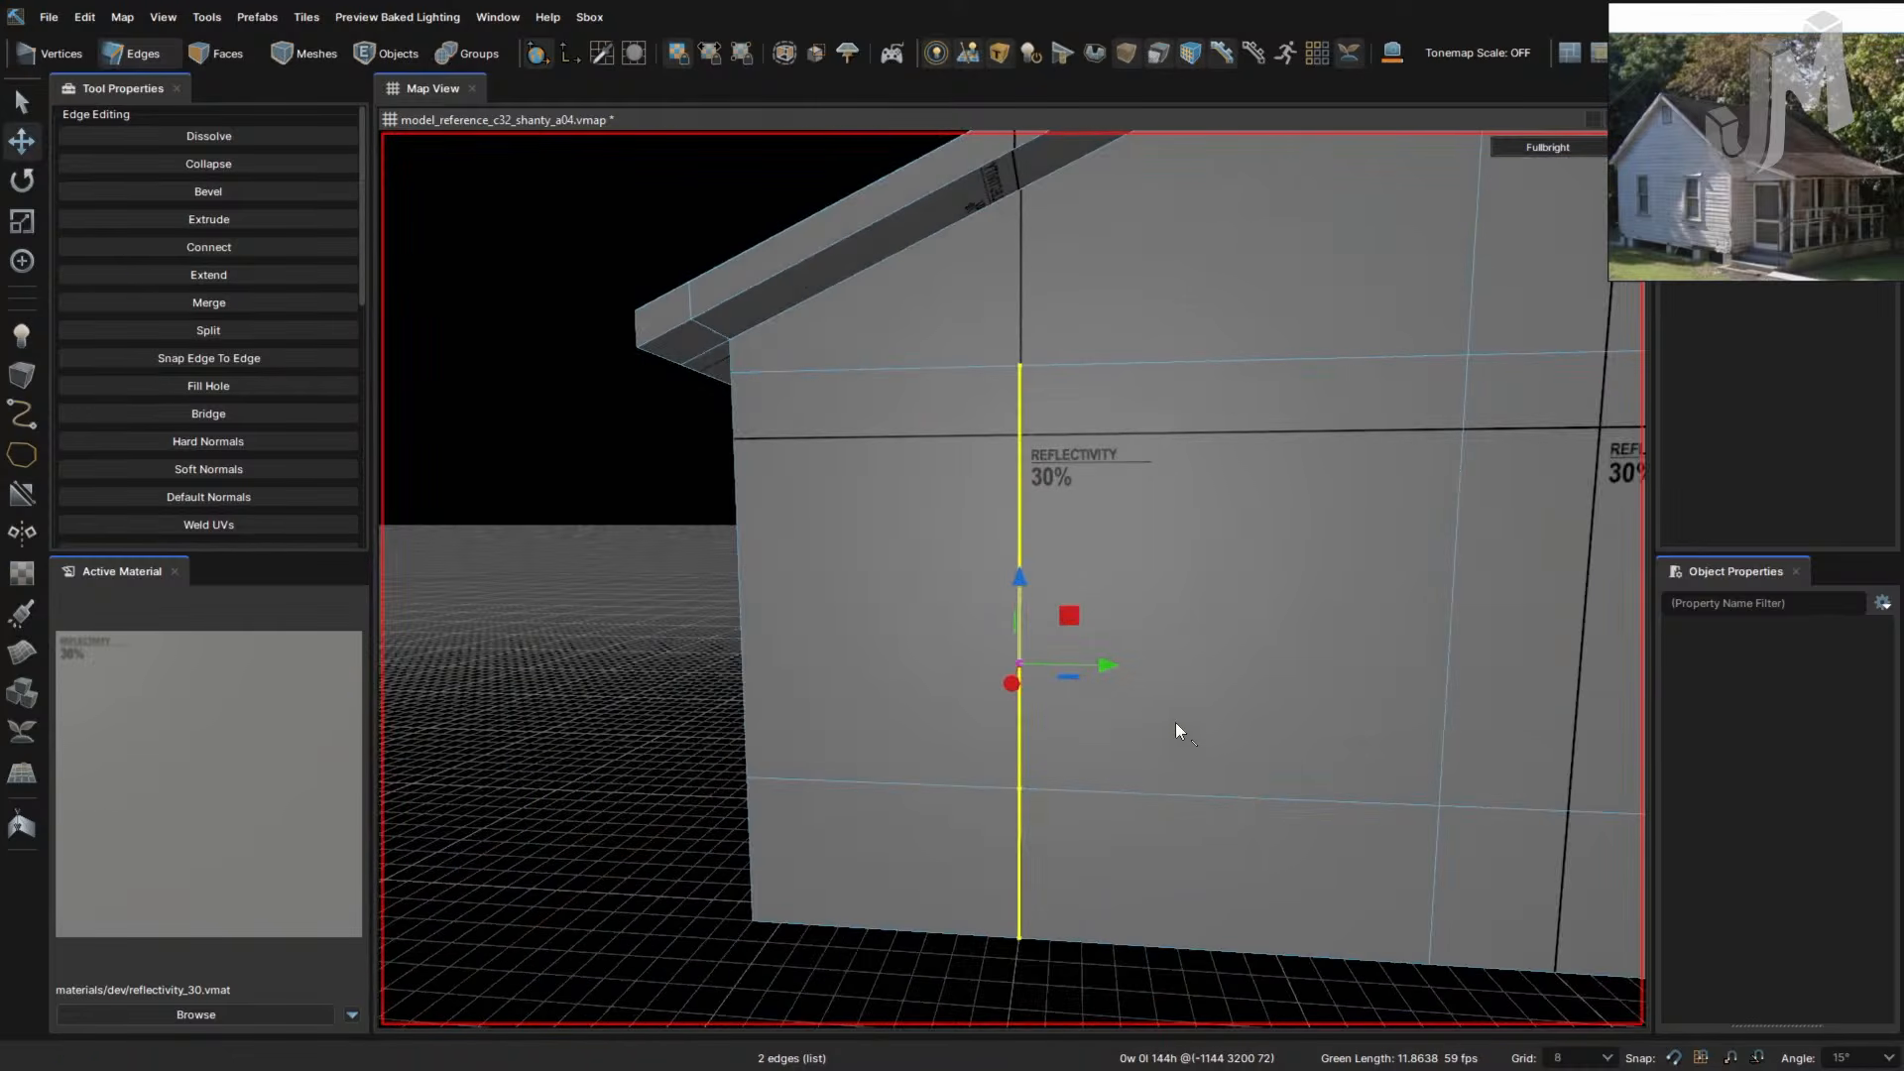
{"action": "mouse_move", "coordinate": [1051, 666]}
{"action": "left_mouse_down"}
{"action": "mouse_move", "coordinate": [1115, 681]}
{"action": "mouse_move", "coordinate": [1085, 680]}
{"action": "left_mouse_up"}
{"action": "right_click_drag", "start_coordinate": [1274, 740], "coordinate": [1152, 731]}
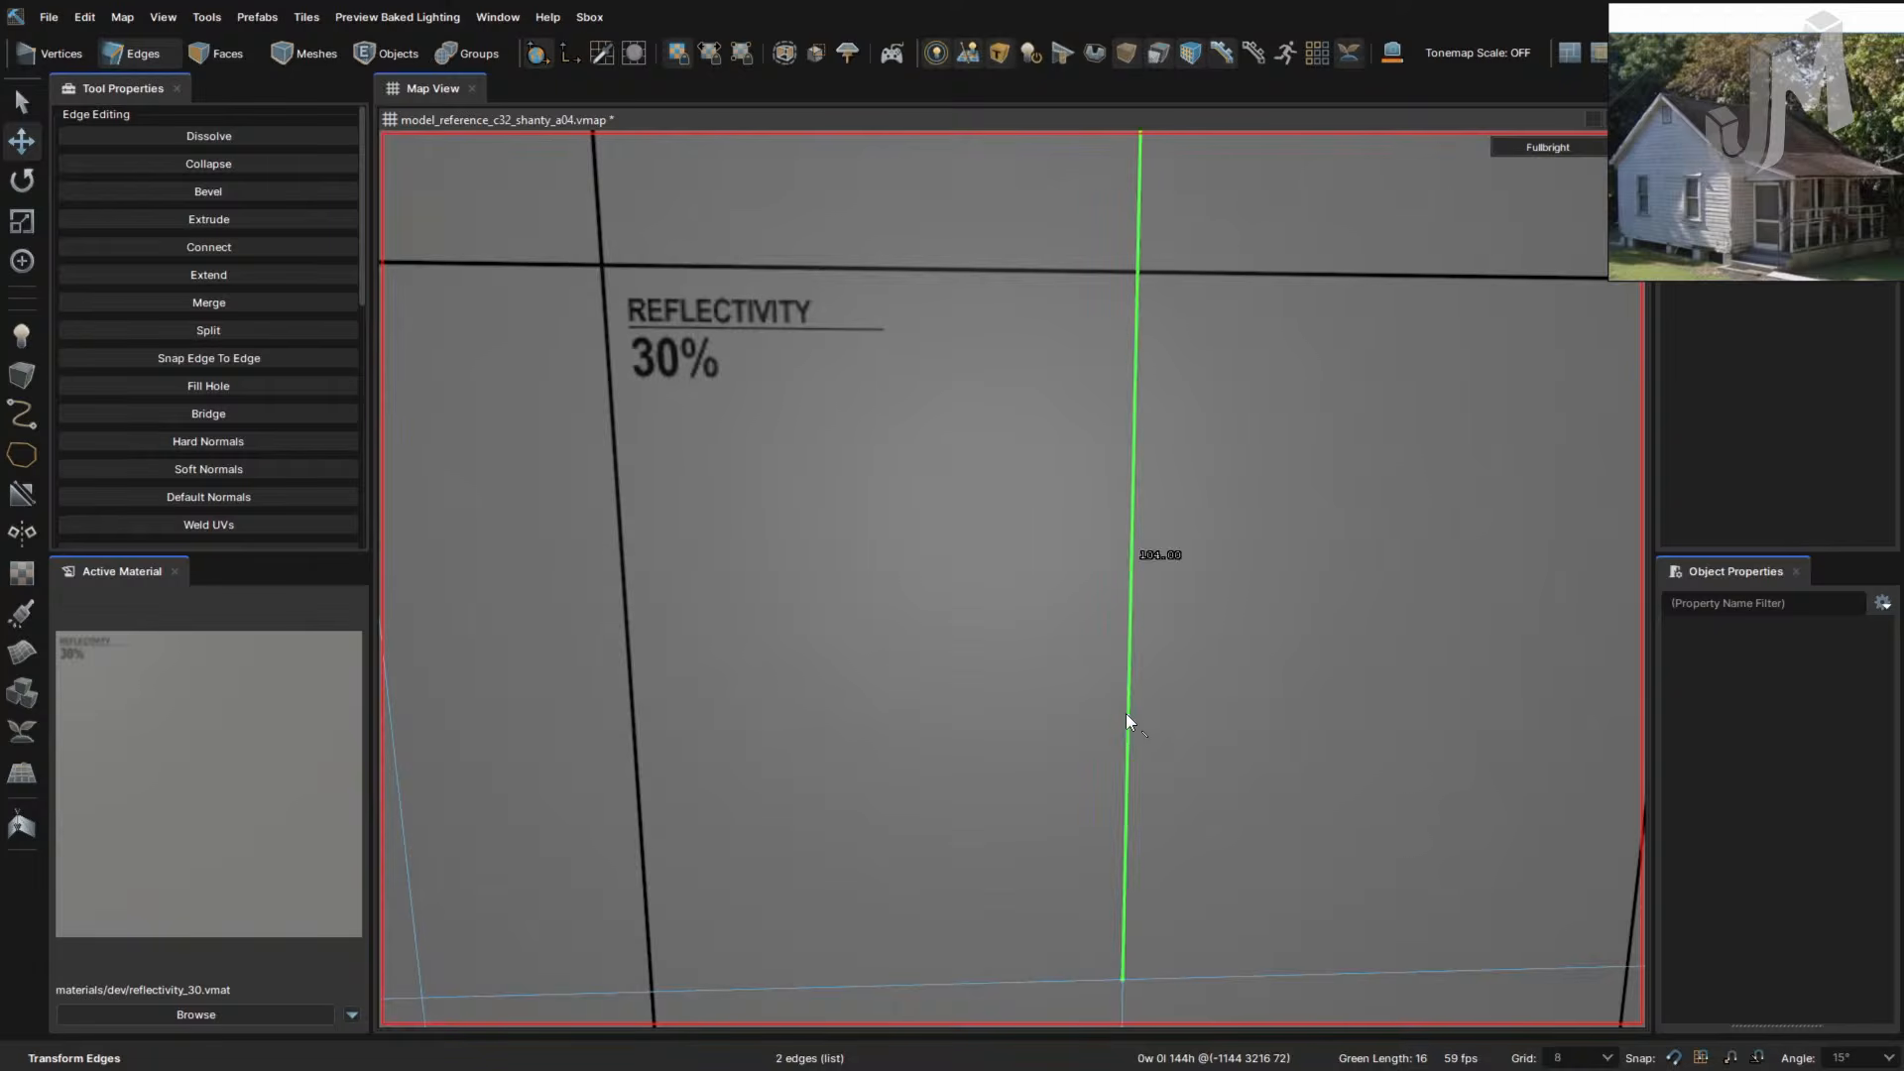
{"action": "left_click", "coordinate": [1129, 718]}
{"action": "right_click_drag", "start_coordinate": [1300, 752], "coordinate": [1301, 753]}
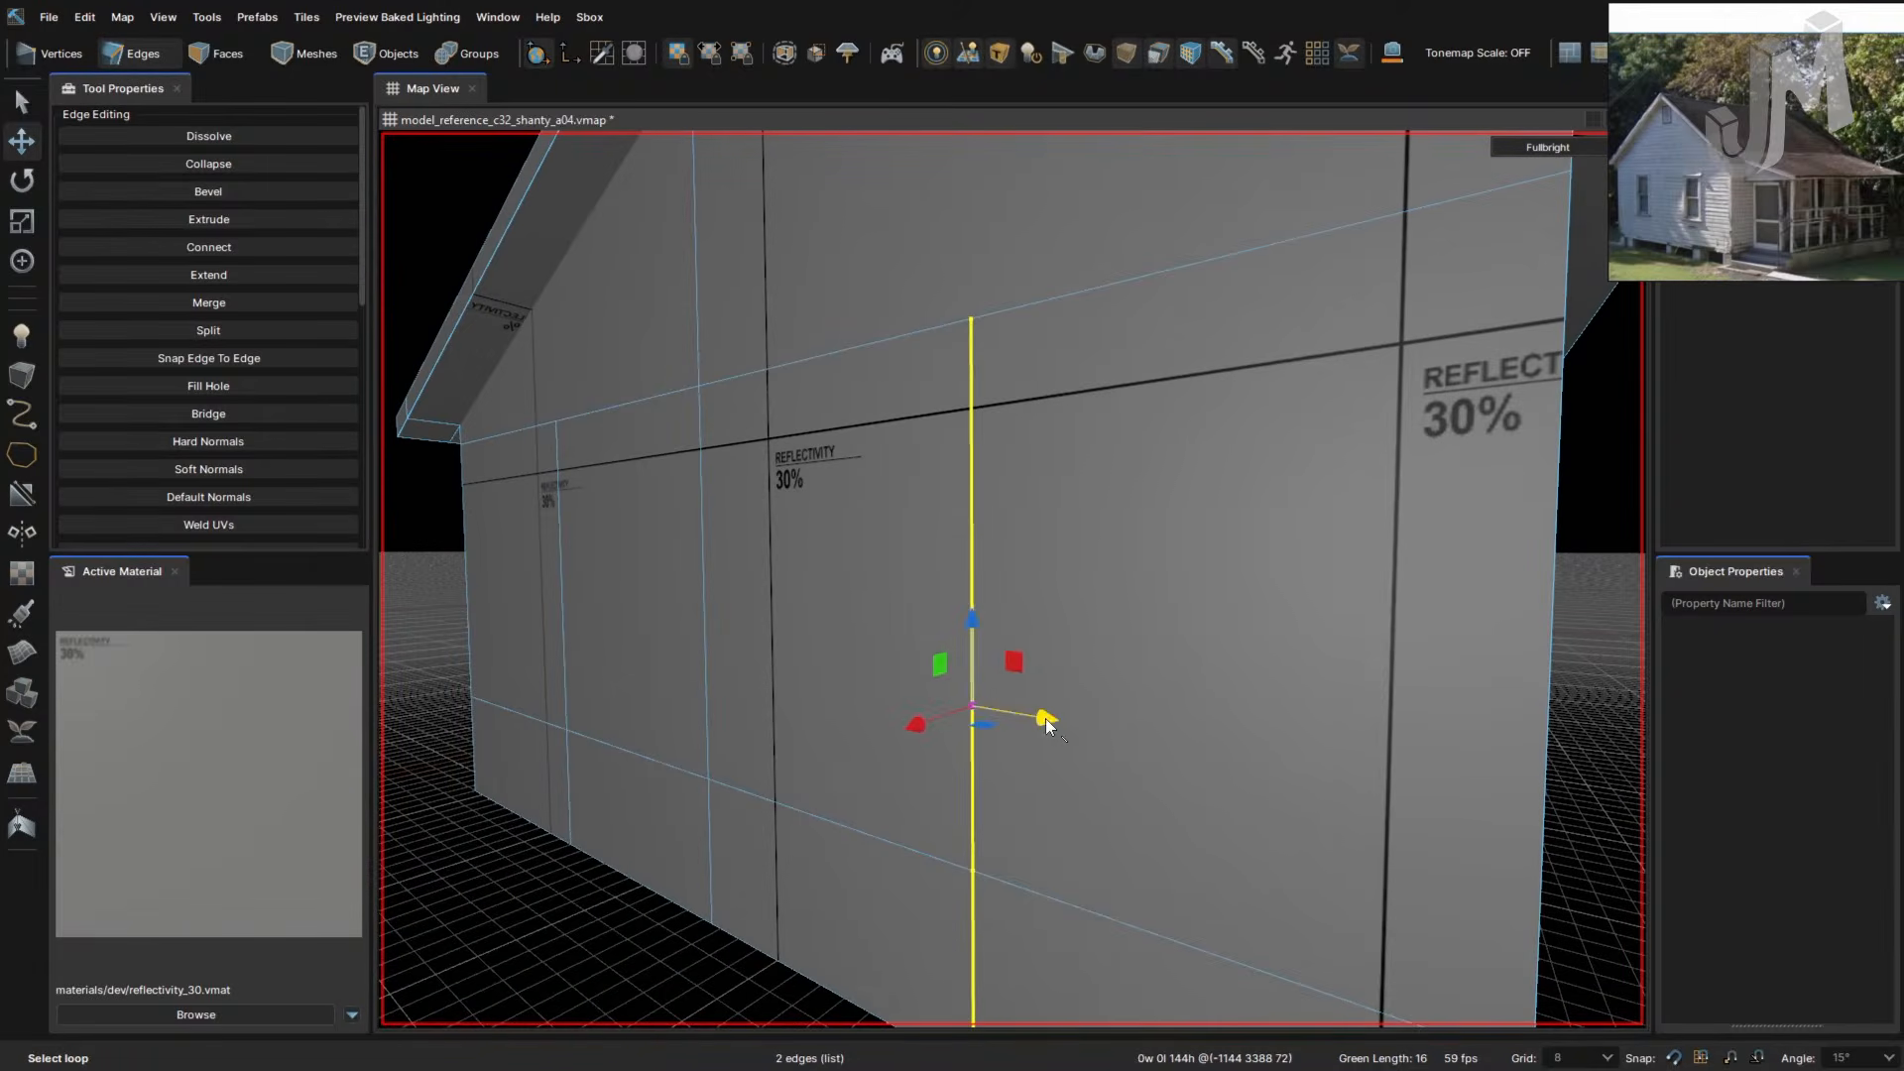
{"action": "left_click_drag", "start_coordinate": [1045, 718], "coordinate": [1099, 721]}
{"action": "right_click_drag", "start_coordinate": [1099, 722], "coordinate": [1099, 757]}
- Bevel a vertical edge into a narrow strip and move its loops 16 units right and 8 left
{"action": "key", "text": "f"}
{"action": "right_click_drag", "start_coordinate": [1241, 723], "coordinate": [1245, 724]}
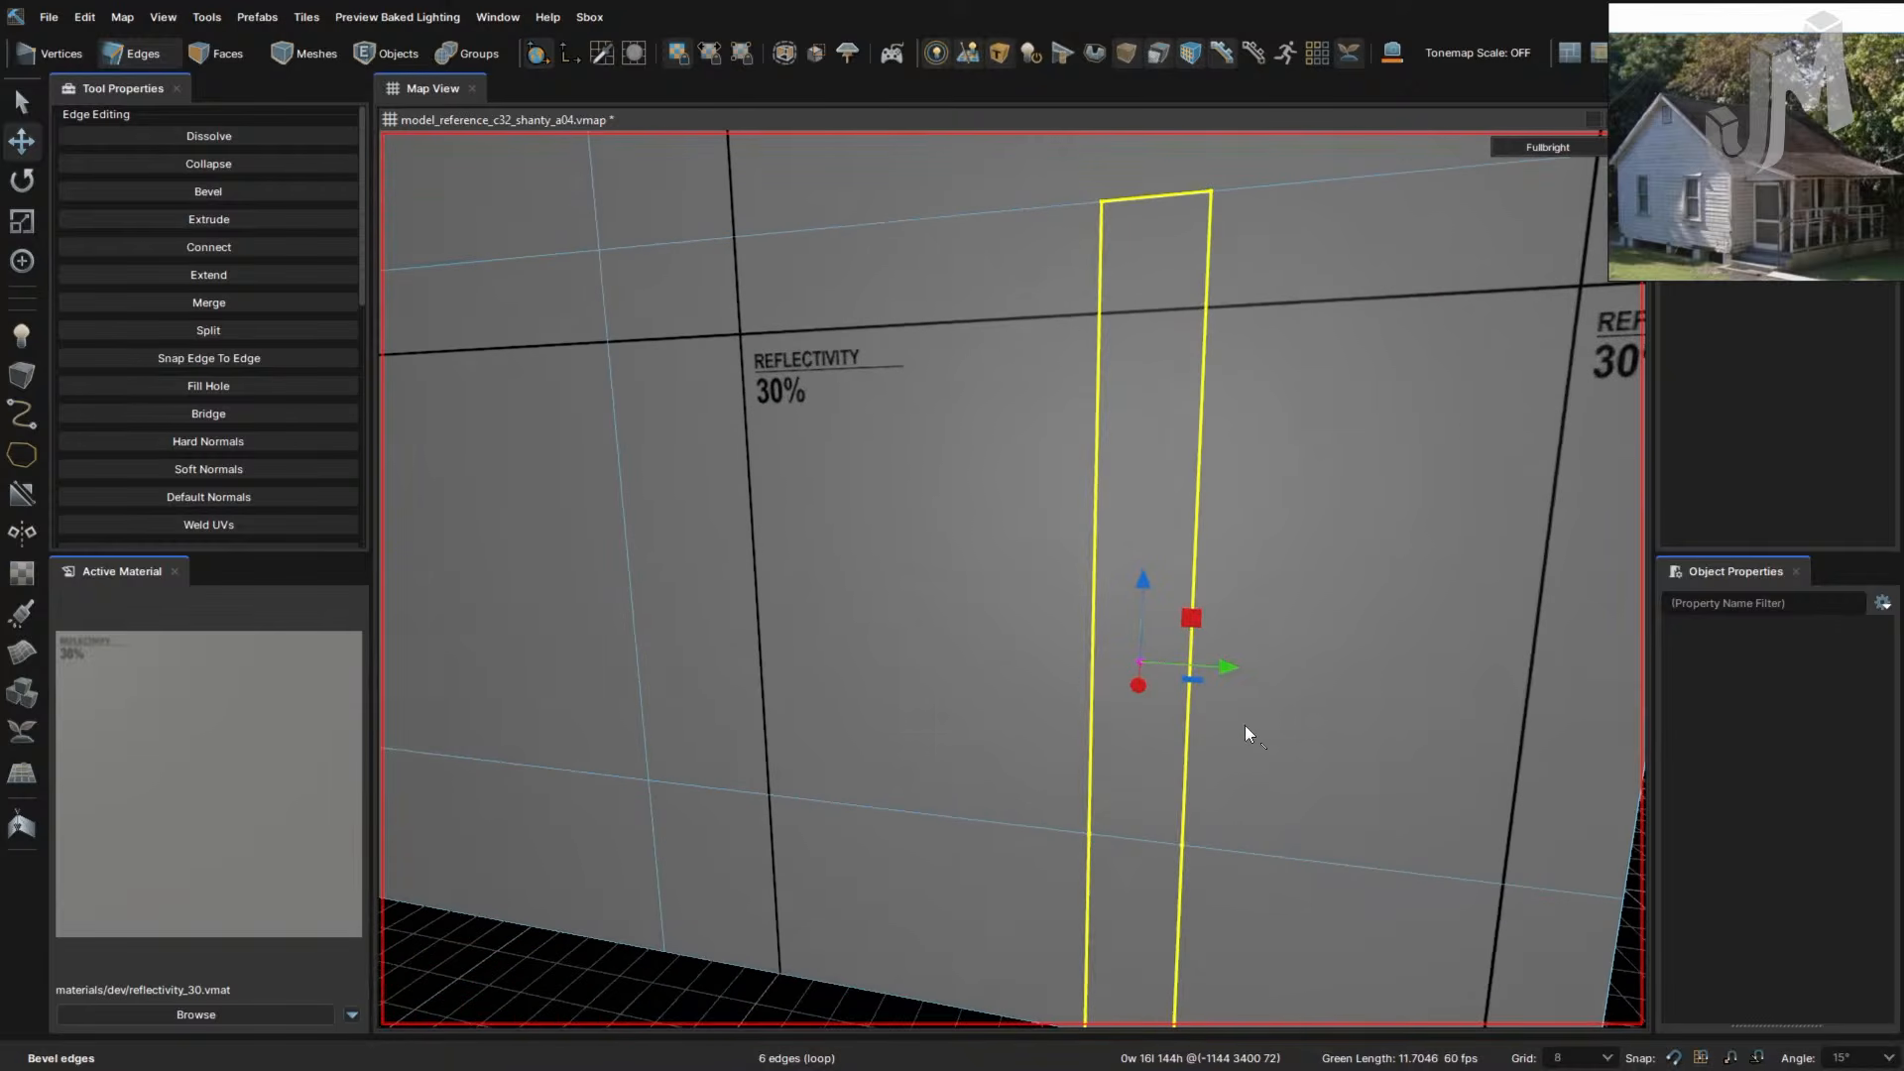
{"action": "double_click", "coordinate": [1190, 544]}
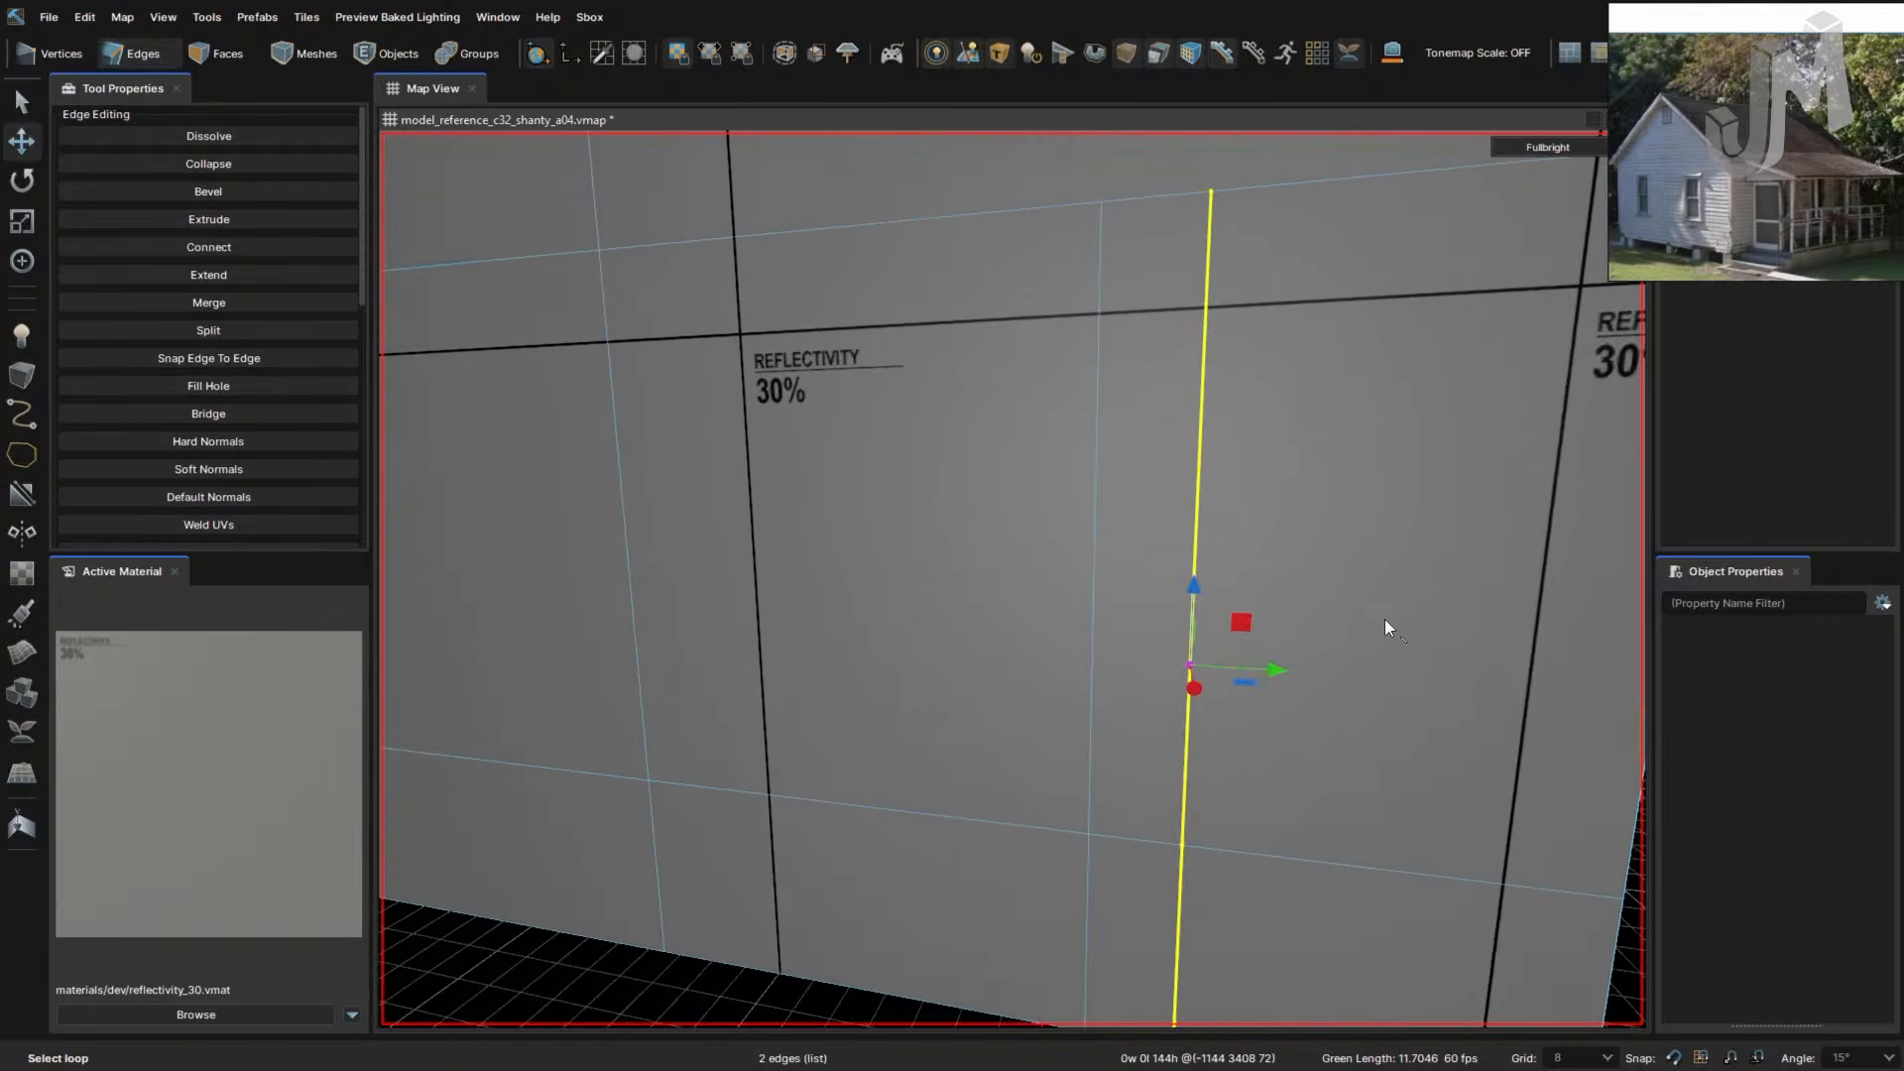
{"action": "right_click_drag", "start_coordinate": [1384, 619], "coordinate": [1380, 633]}
{"action": "left_click_drag", "start_coordinate": [1380, 633], "coordinate": [1477, 631]}
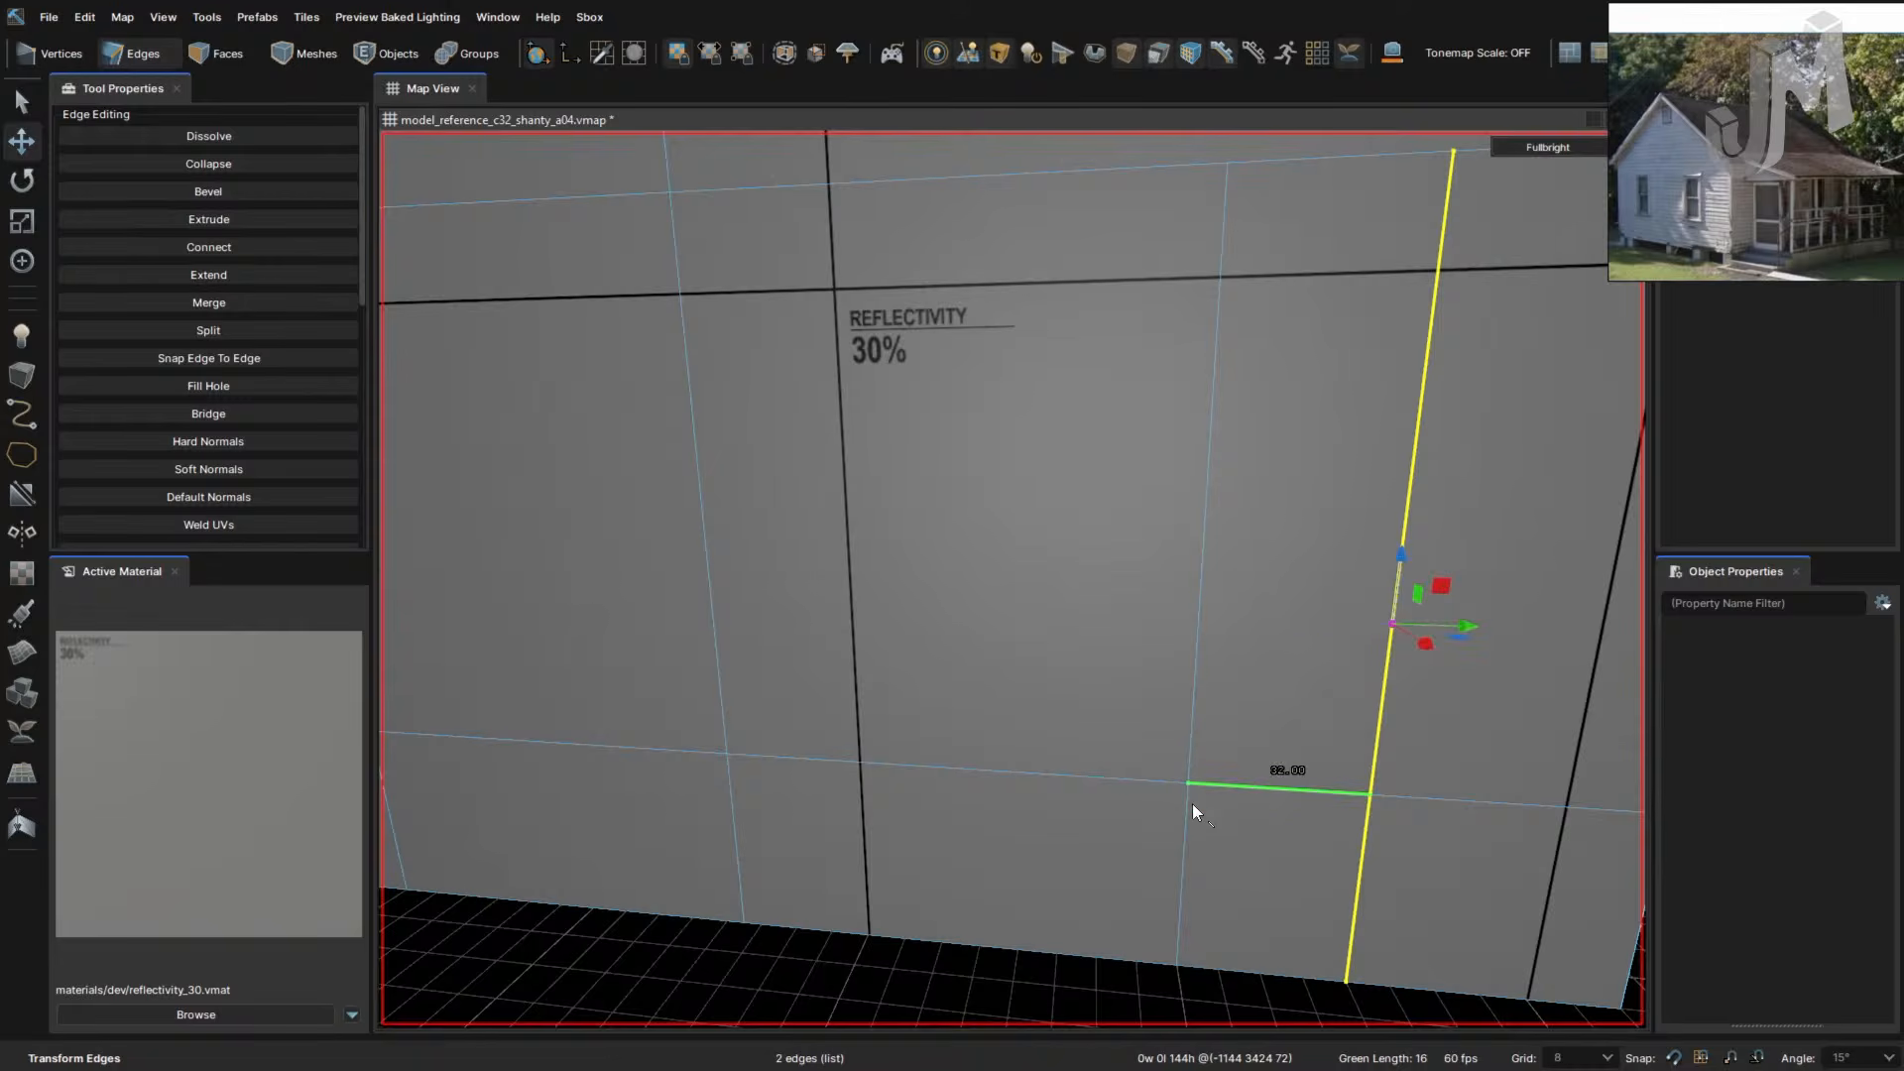
{"action": "double_click", "coordinate": [1203, 662]}
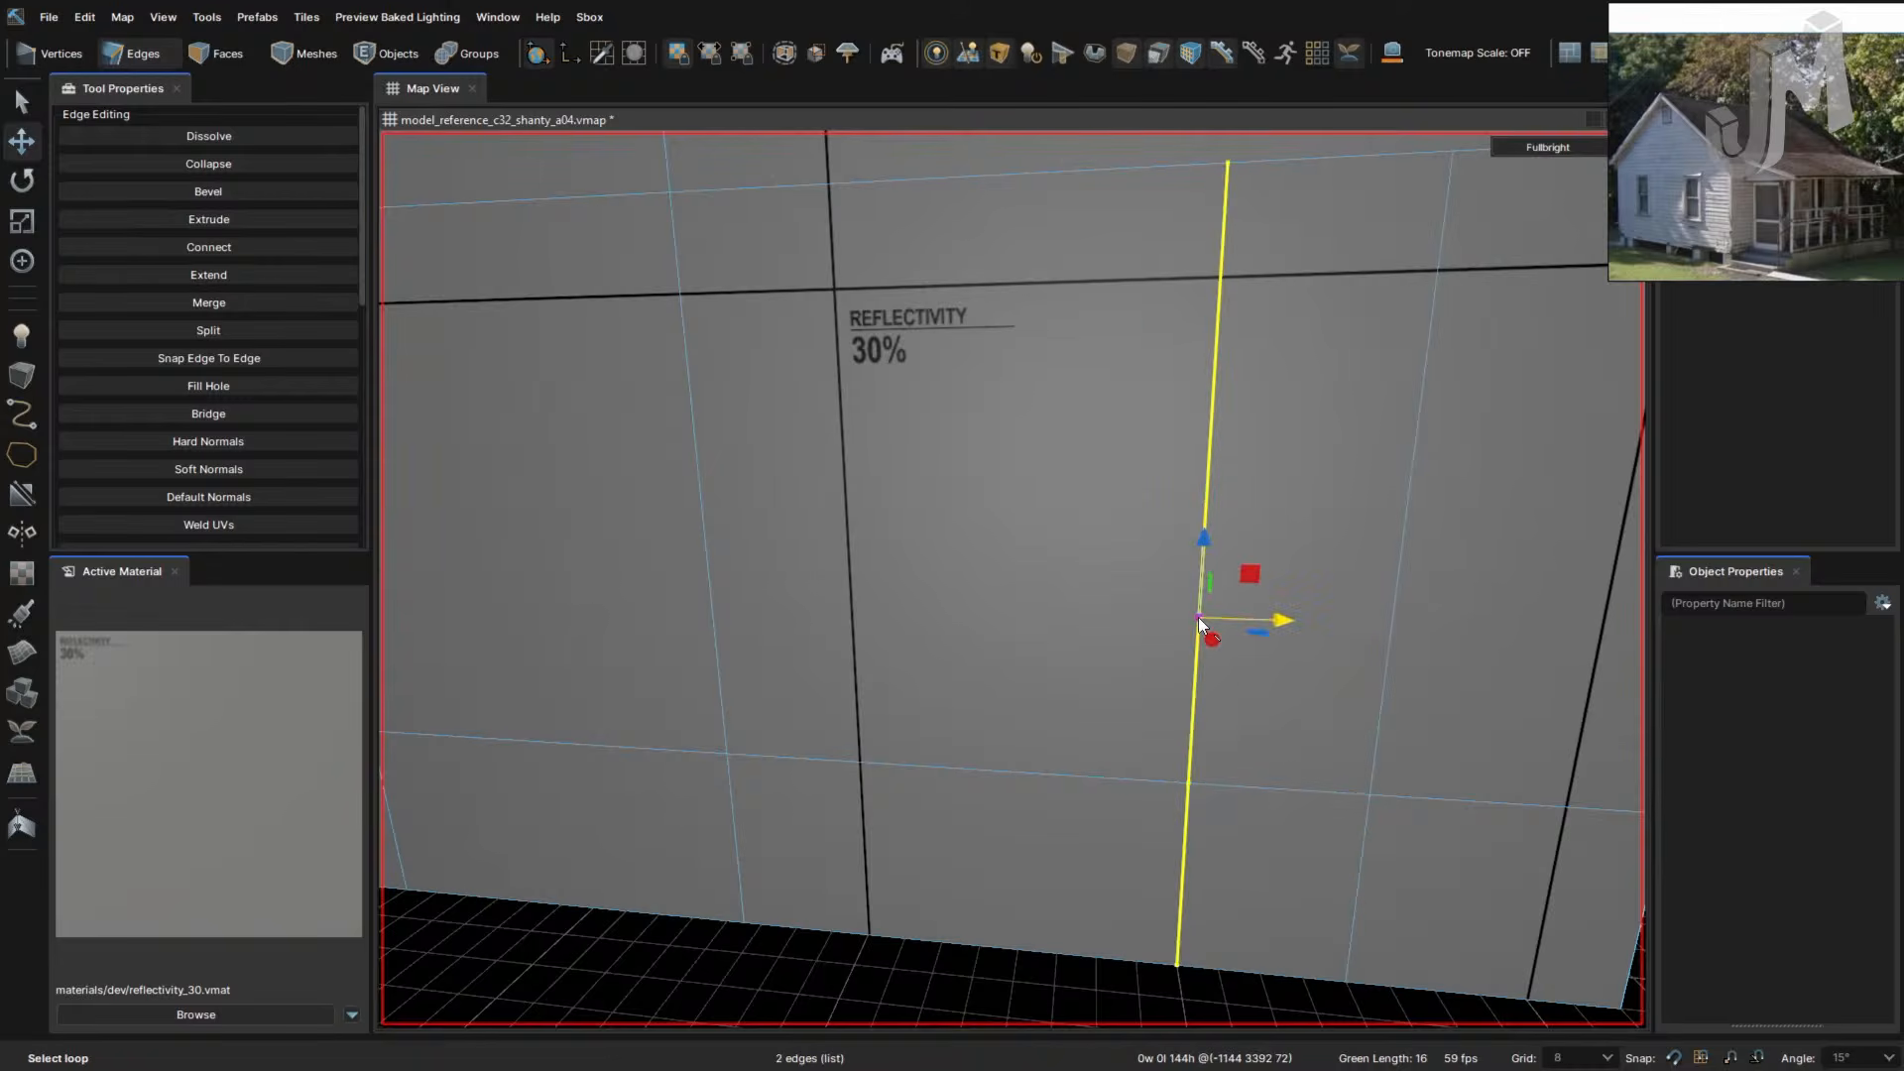
{"action": "left_click_drag", "start_coordinate": [1279, 622], "coordinate": [1235, 622]}
{"action": "right_click", "coordinate": [1281, 807]}
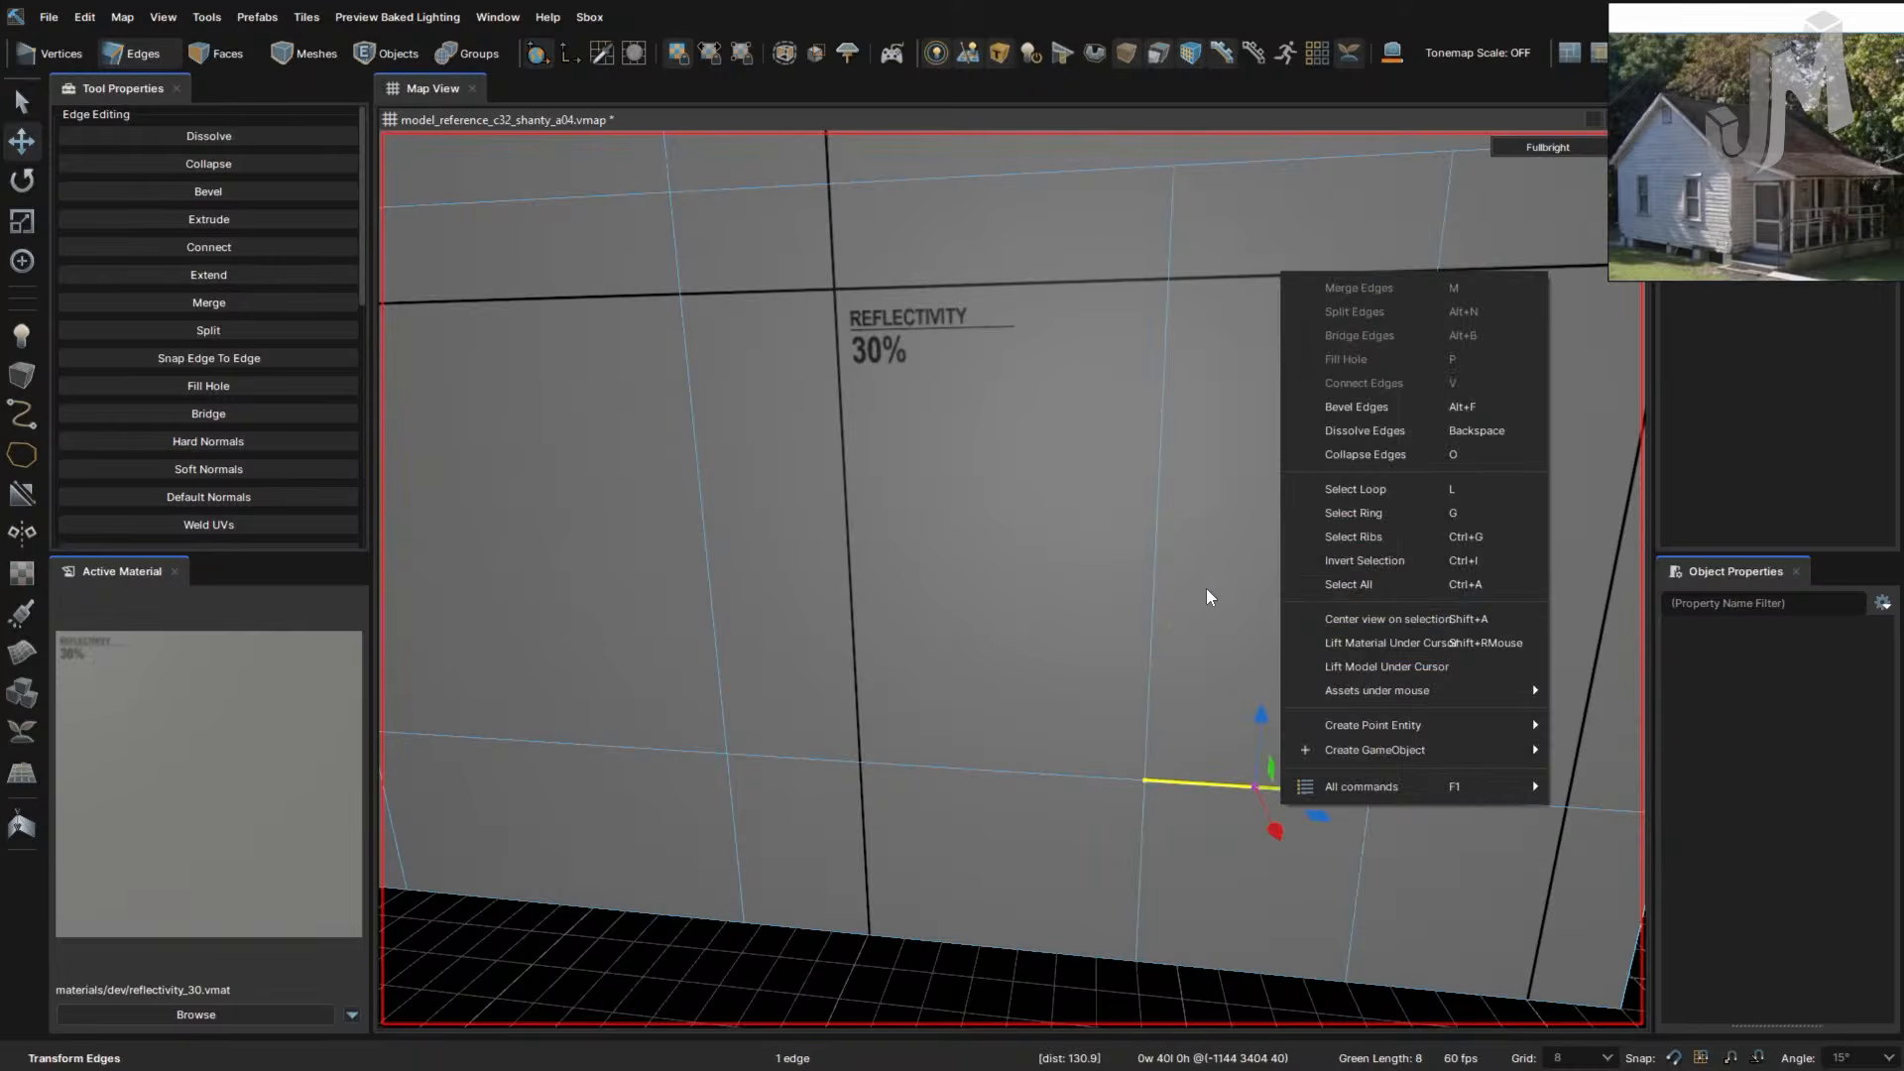
{"action": "left_click", "coordinate": [1159, 588]}
{"action": "double_click", "coordinate": [1158, 589]}
{"action": "left_click_drag", "start_coordinate": [1160, 616], "coordinate": [1109, 618]}
{"action": "right_click_drag", "start_coordinate": [1044, 677], "coordinate": [966, 659]}
- Bevel the left vertical edge loop into a 16-unit-wide strip
{"action": "key", "text": "a"}
{"action": "double_click", "coordinate": [718, 617]}
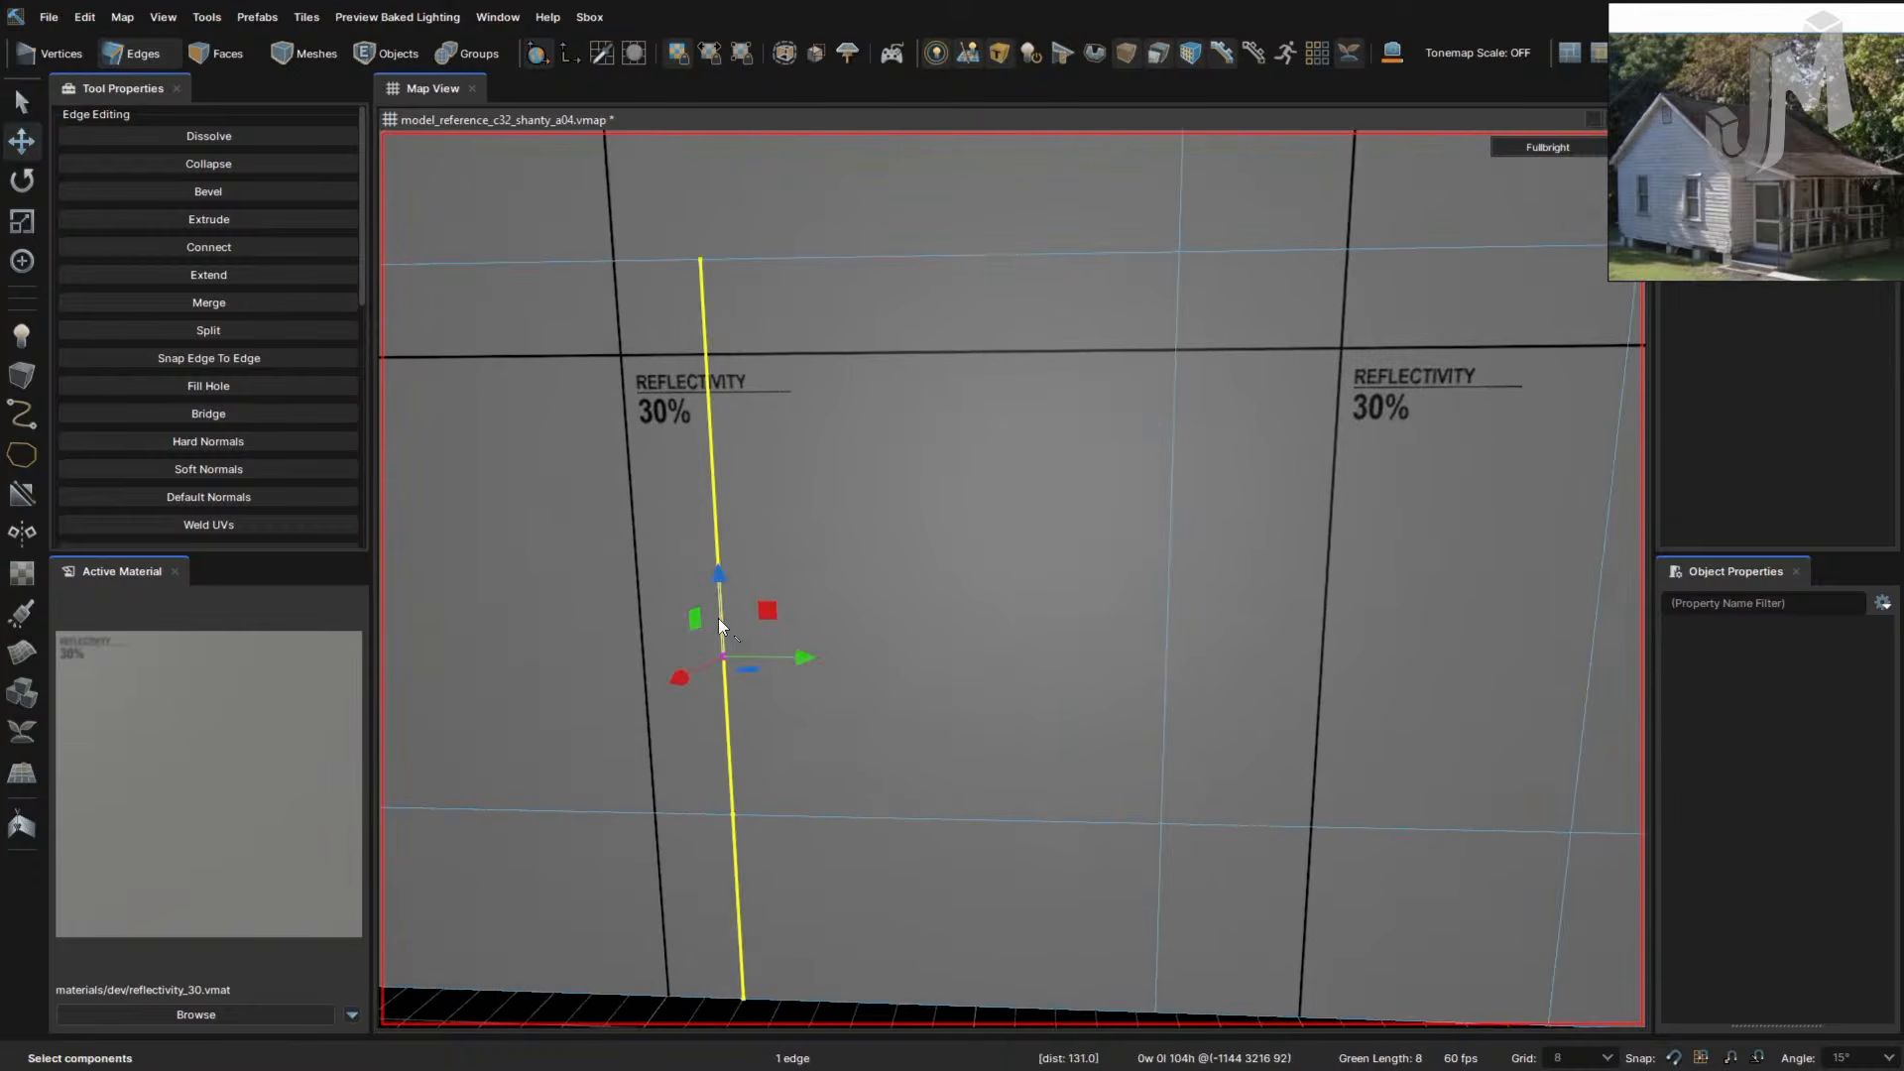
{"action": "double_click", "coordinate": [1163, 688]}
{"action": "left_click", "coordinate": [1163, 688]}
{"action": "right_click_drag", "start_coordinate": [956, 704], "coordinate": [953, 705]}
{"action": "key", "text": "a"}
{"action": "double_click", "coordinate": [914, 700]}
{"action": "key", "text": "f"}
{"action": "left_click_drag", "start_coordinate": [914, 700], "coordinate": [984, 728]}
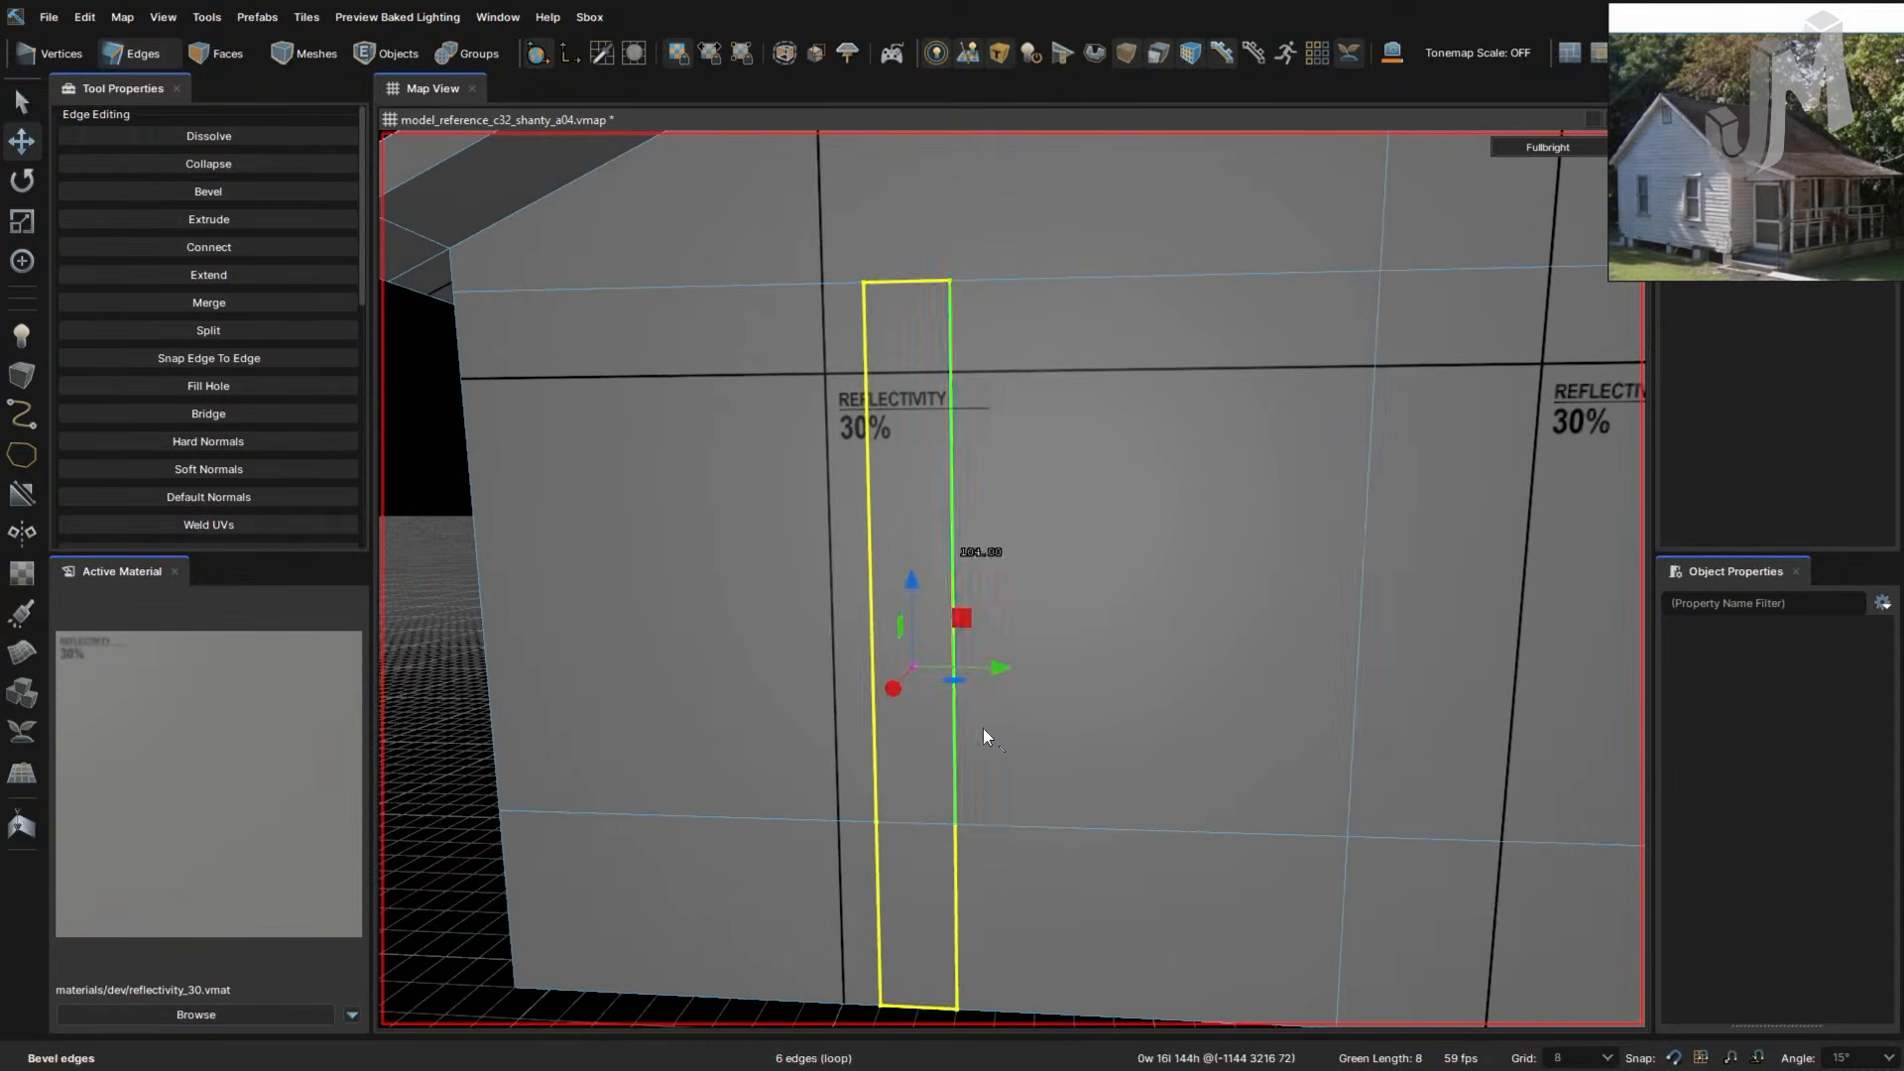
{"action": "right_click_drag", "start_coordinate": [983, 727], "coordinate": [991, 731]}
{"action": "key", "text": "a"}
- Move the new strip's right edge rightward and slide another edge loop onto the black line
{"action": "left_click", "coordinate": [1130, 721]}
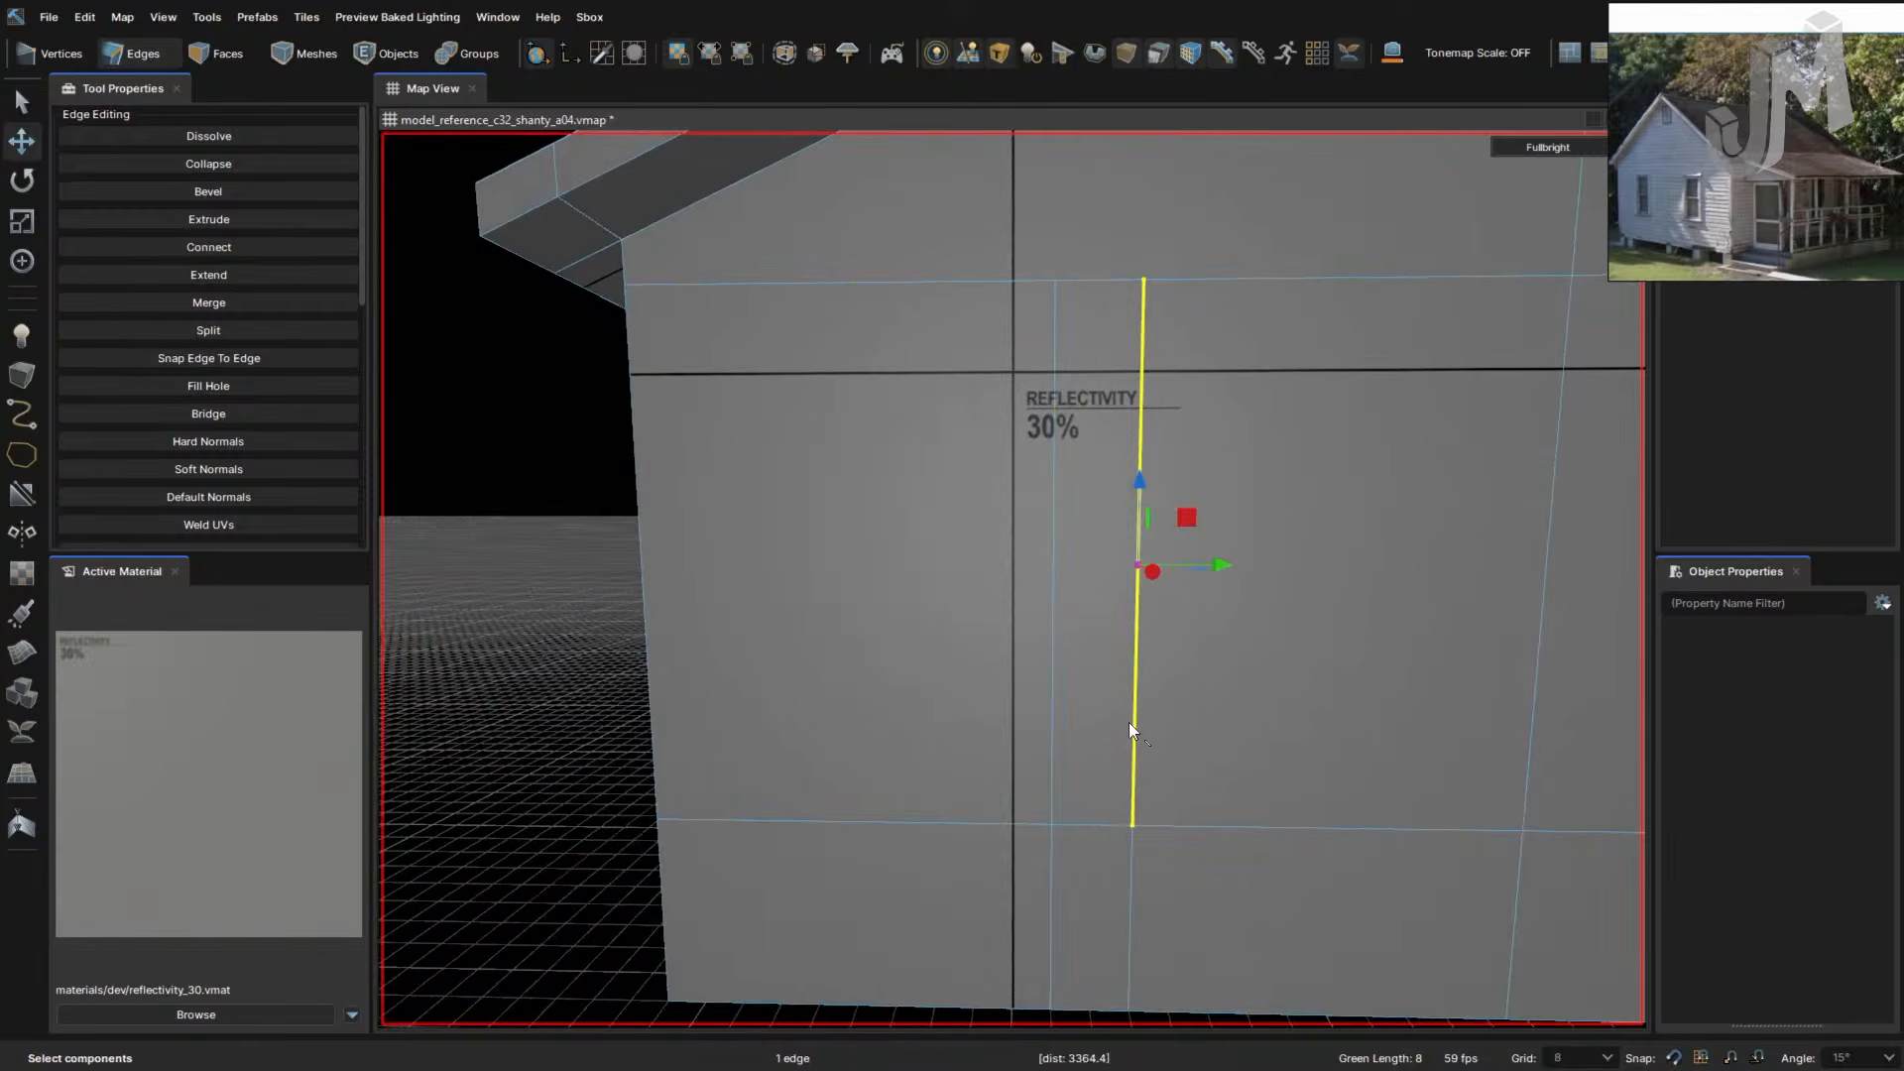
{"action": "left_click_drag", "start_coordinate": [1220, 671], "coordinate": [1291, 670]}
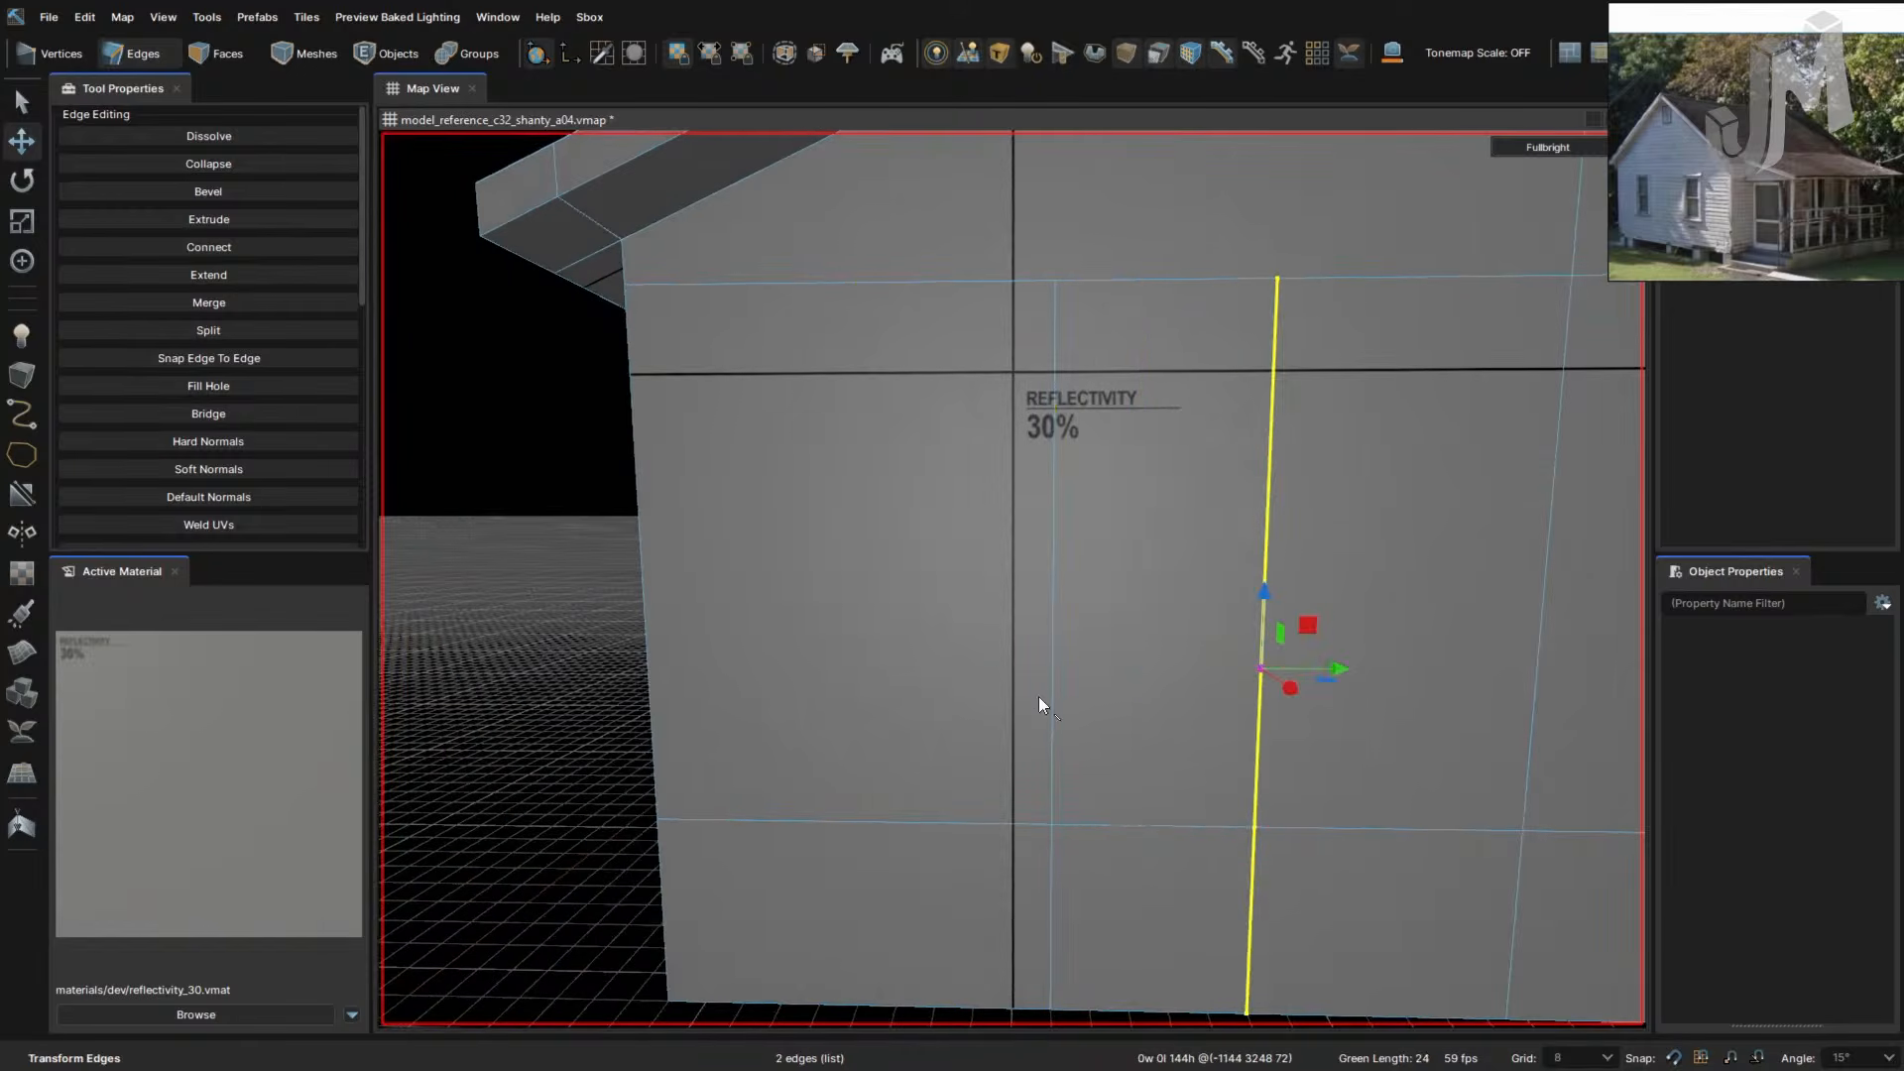
{"action": "double_click", "coordinate": [1049, 697]}
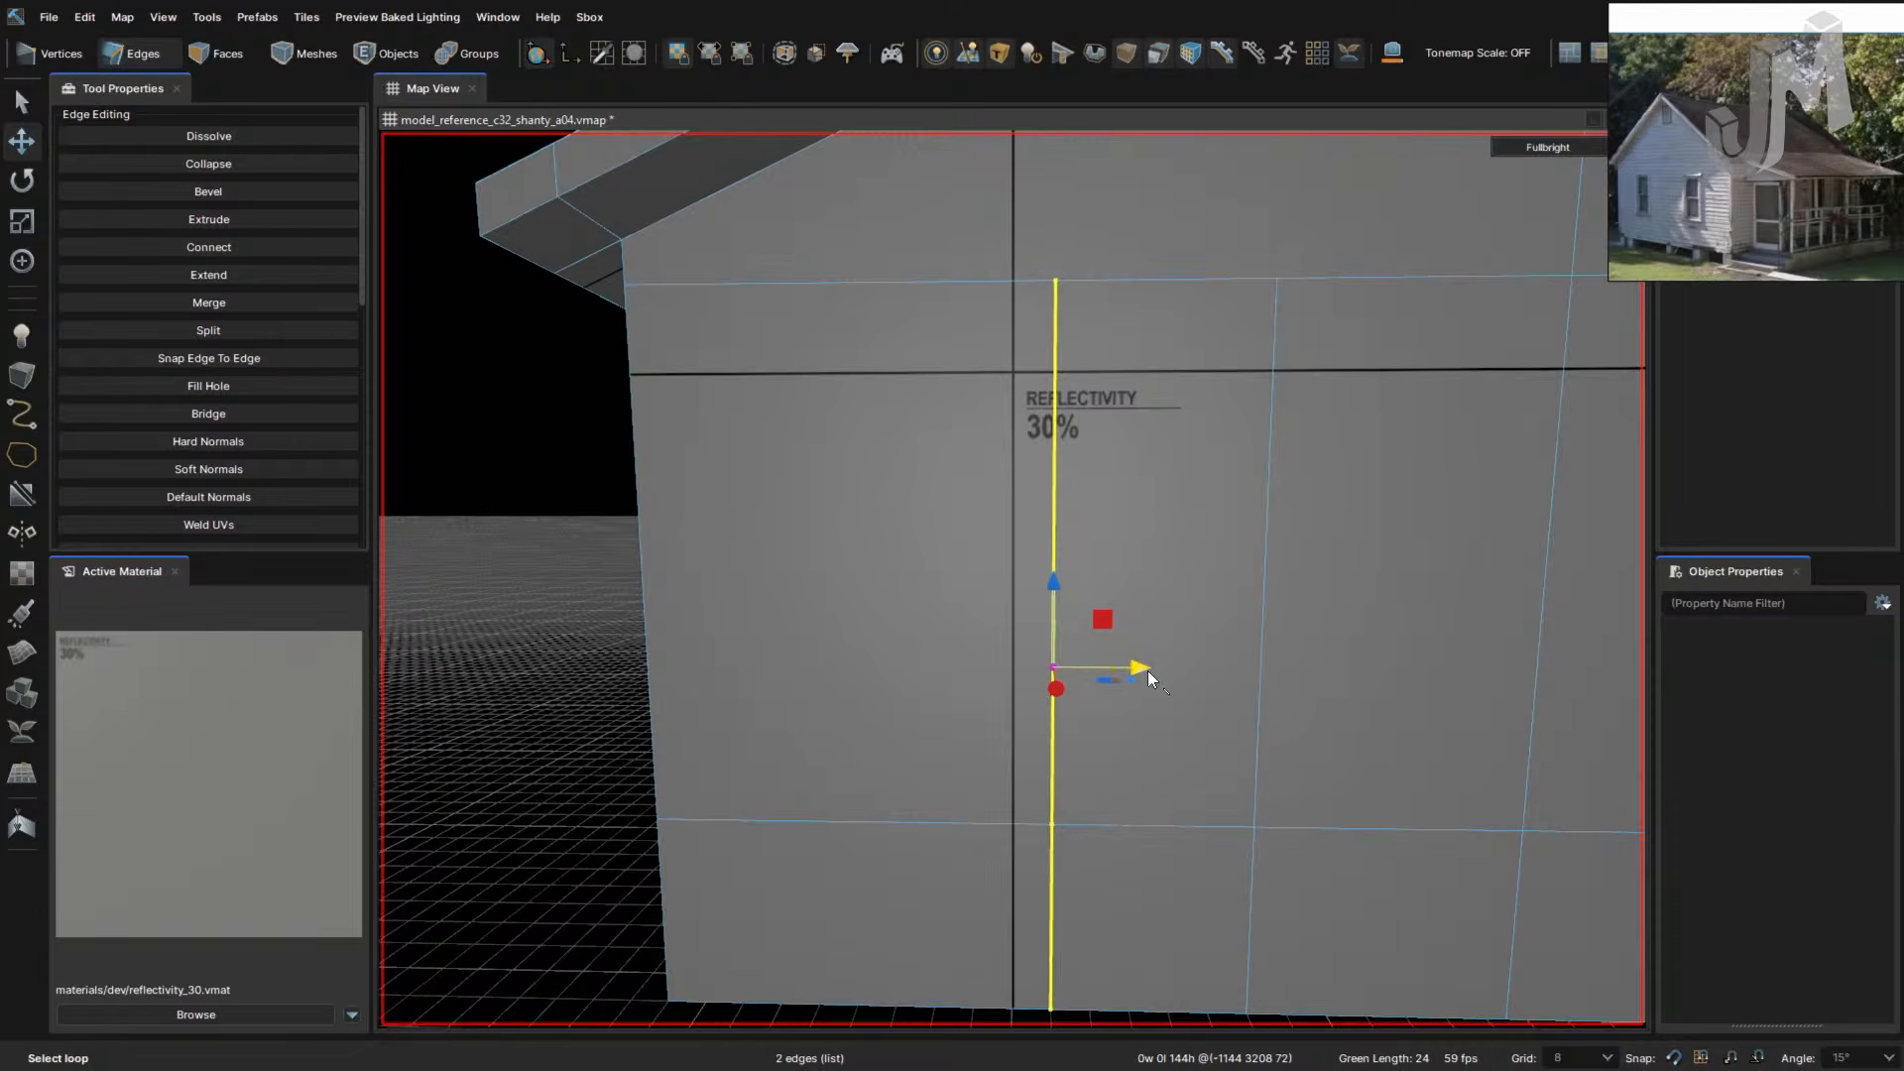
{"action": "left_click_drag", "start_coordinate": [1146, 670], "coordinate": [1019, 667]}
{"action": "key", "text": "w"}
{"action": "right_click_drag", "start_coordinate": [1163, 738], "coordinate": [1095, 743]}
- Select two vertical edges and align them with the left side of the opening
{"action": "left_click", "coordinate": [1000, 704]}
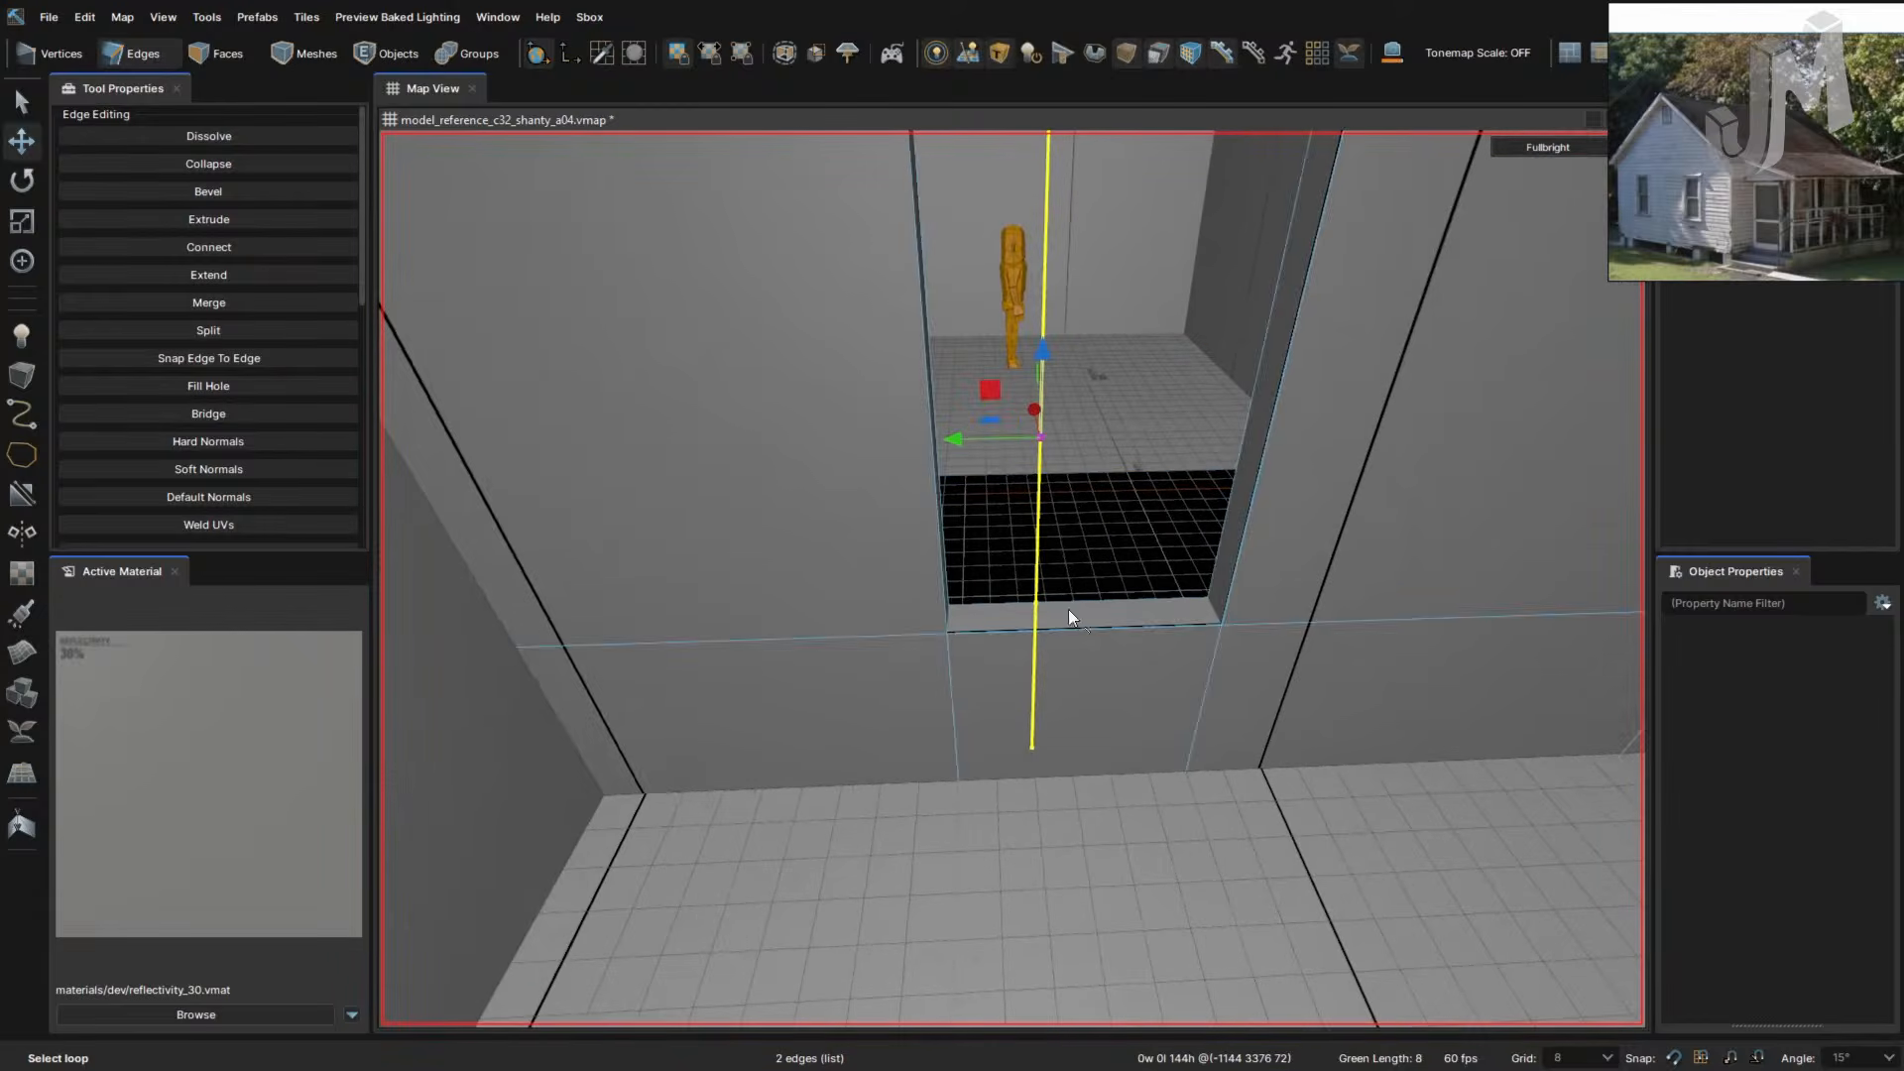
{"action": "right_click_drag", "start_coordinate": [958, 442], "coordinate": [956, 442]}
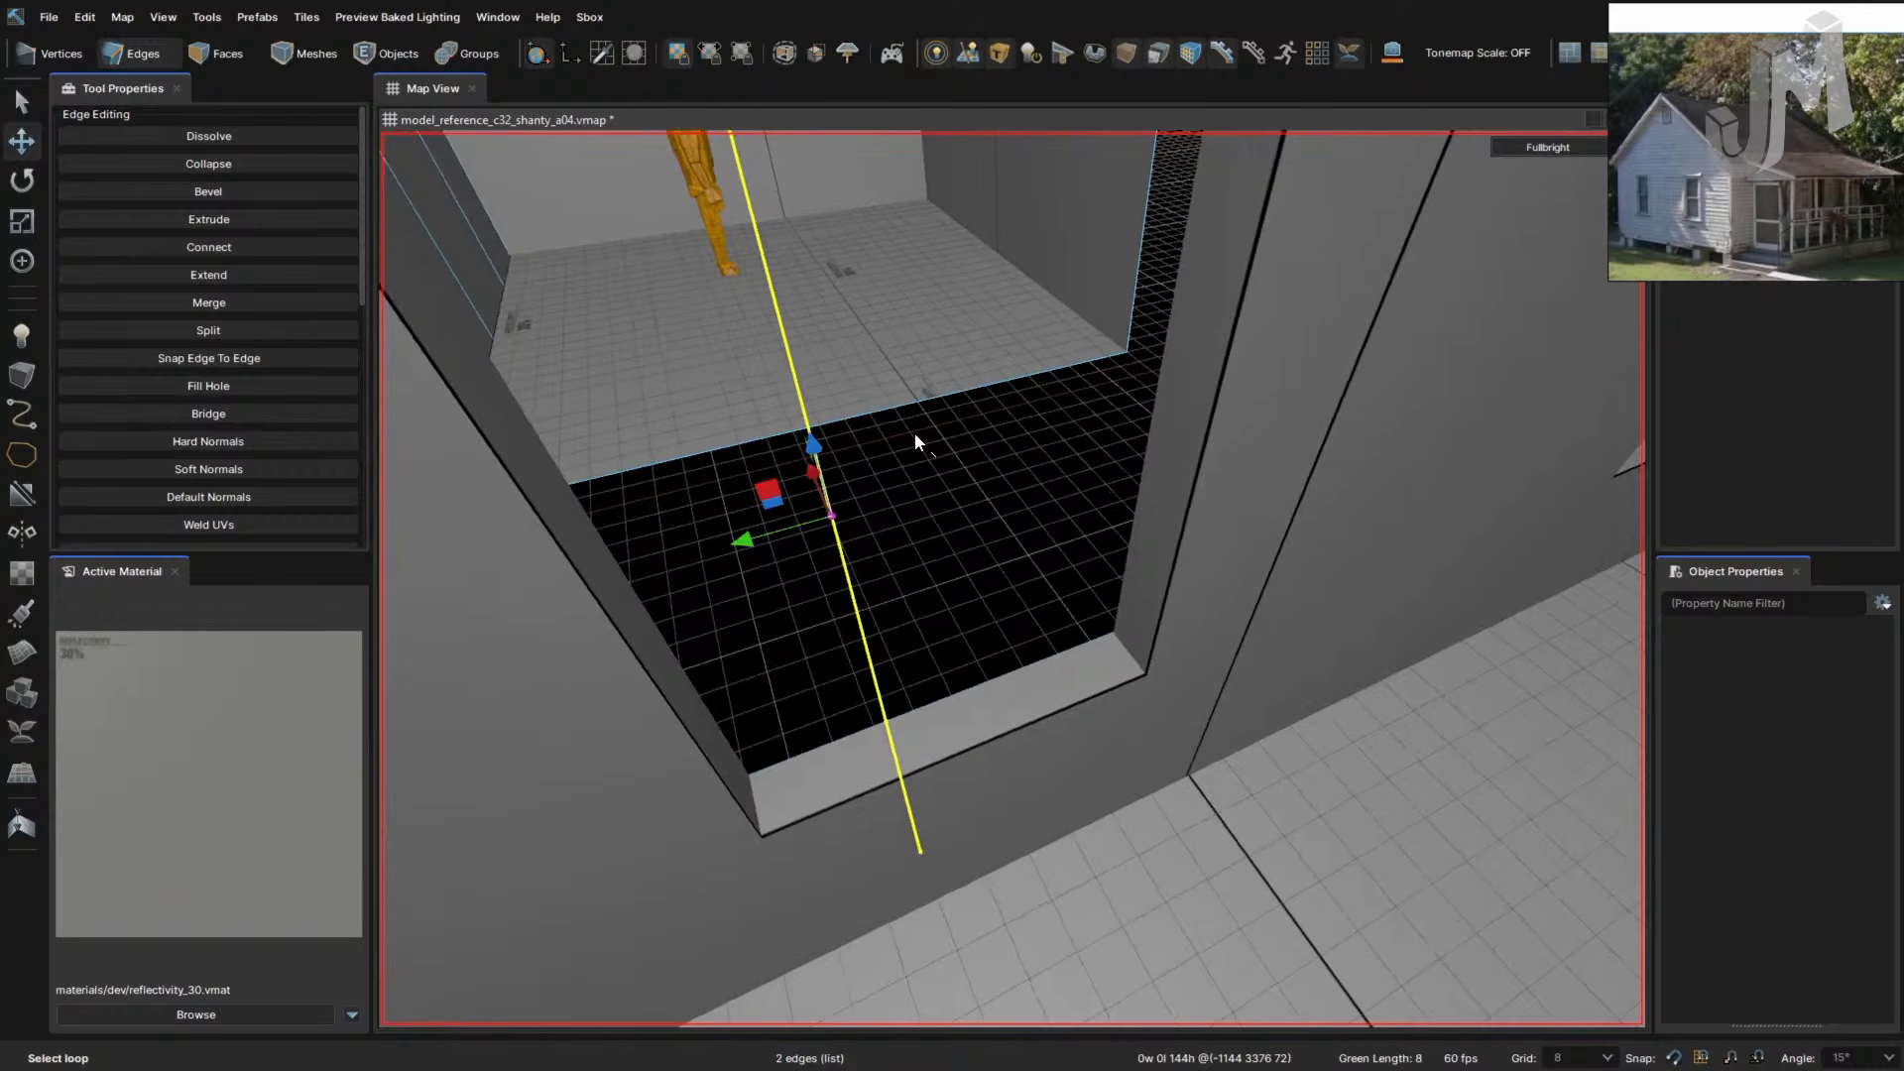
{"action": "mouse_move", "coordinate": [1147, 510]}
{"action": "right_mouse_down"}
{"action": "mouse_move", "coordinate": [1094, 513]}
{"action": "mouse_move", "coordinate": [1147, 526]}
{"action": "right_mouse_up"}
{"action": "left_click", "coordinate": [1097, 514]}
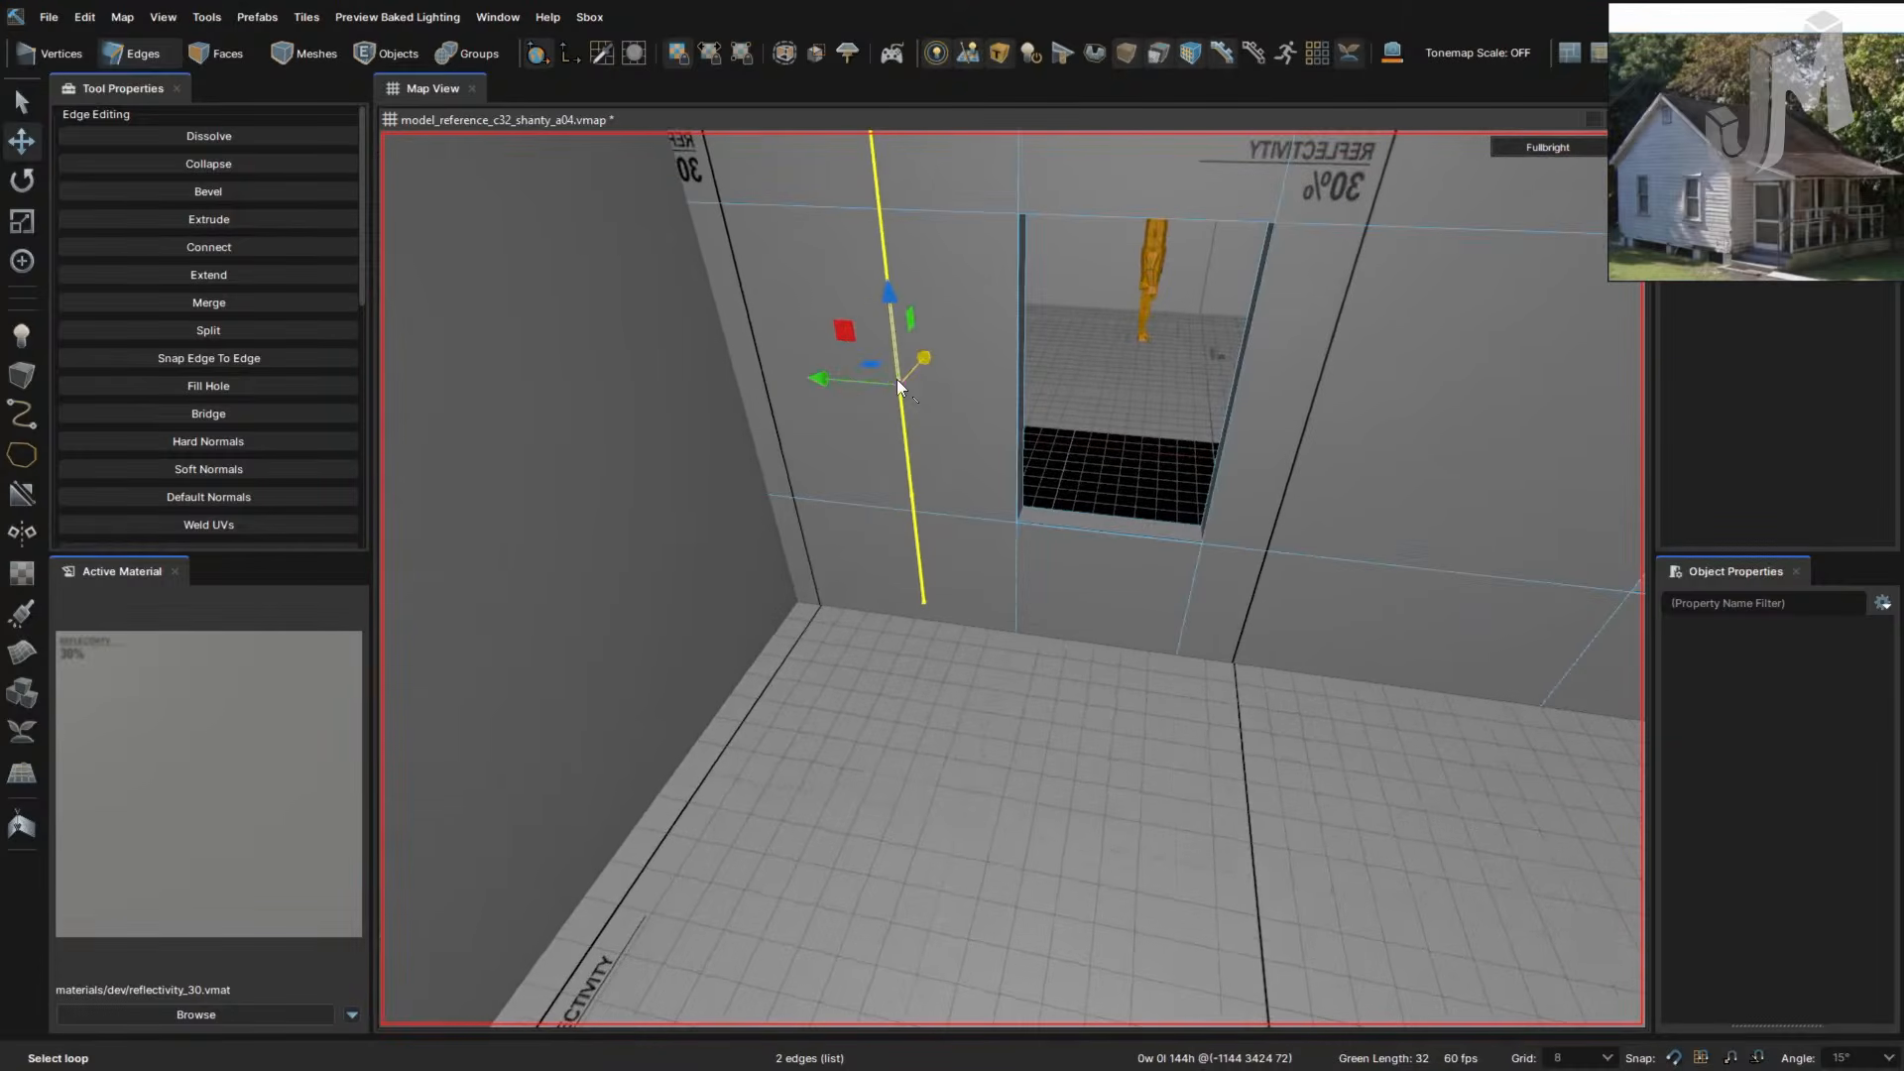
{"action": "left_click_drag", "start_coordinate": [898, 387], "coordinate": [1026, 428]}
{"action": "right_click_drag", "start_coordinate": [1067, 480], "coordinate": [1063, 474]}
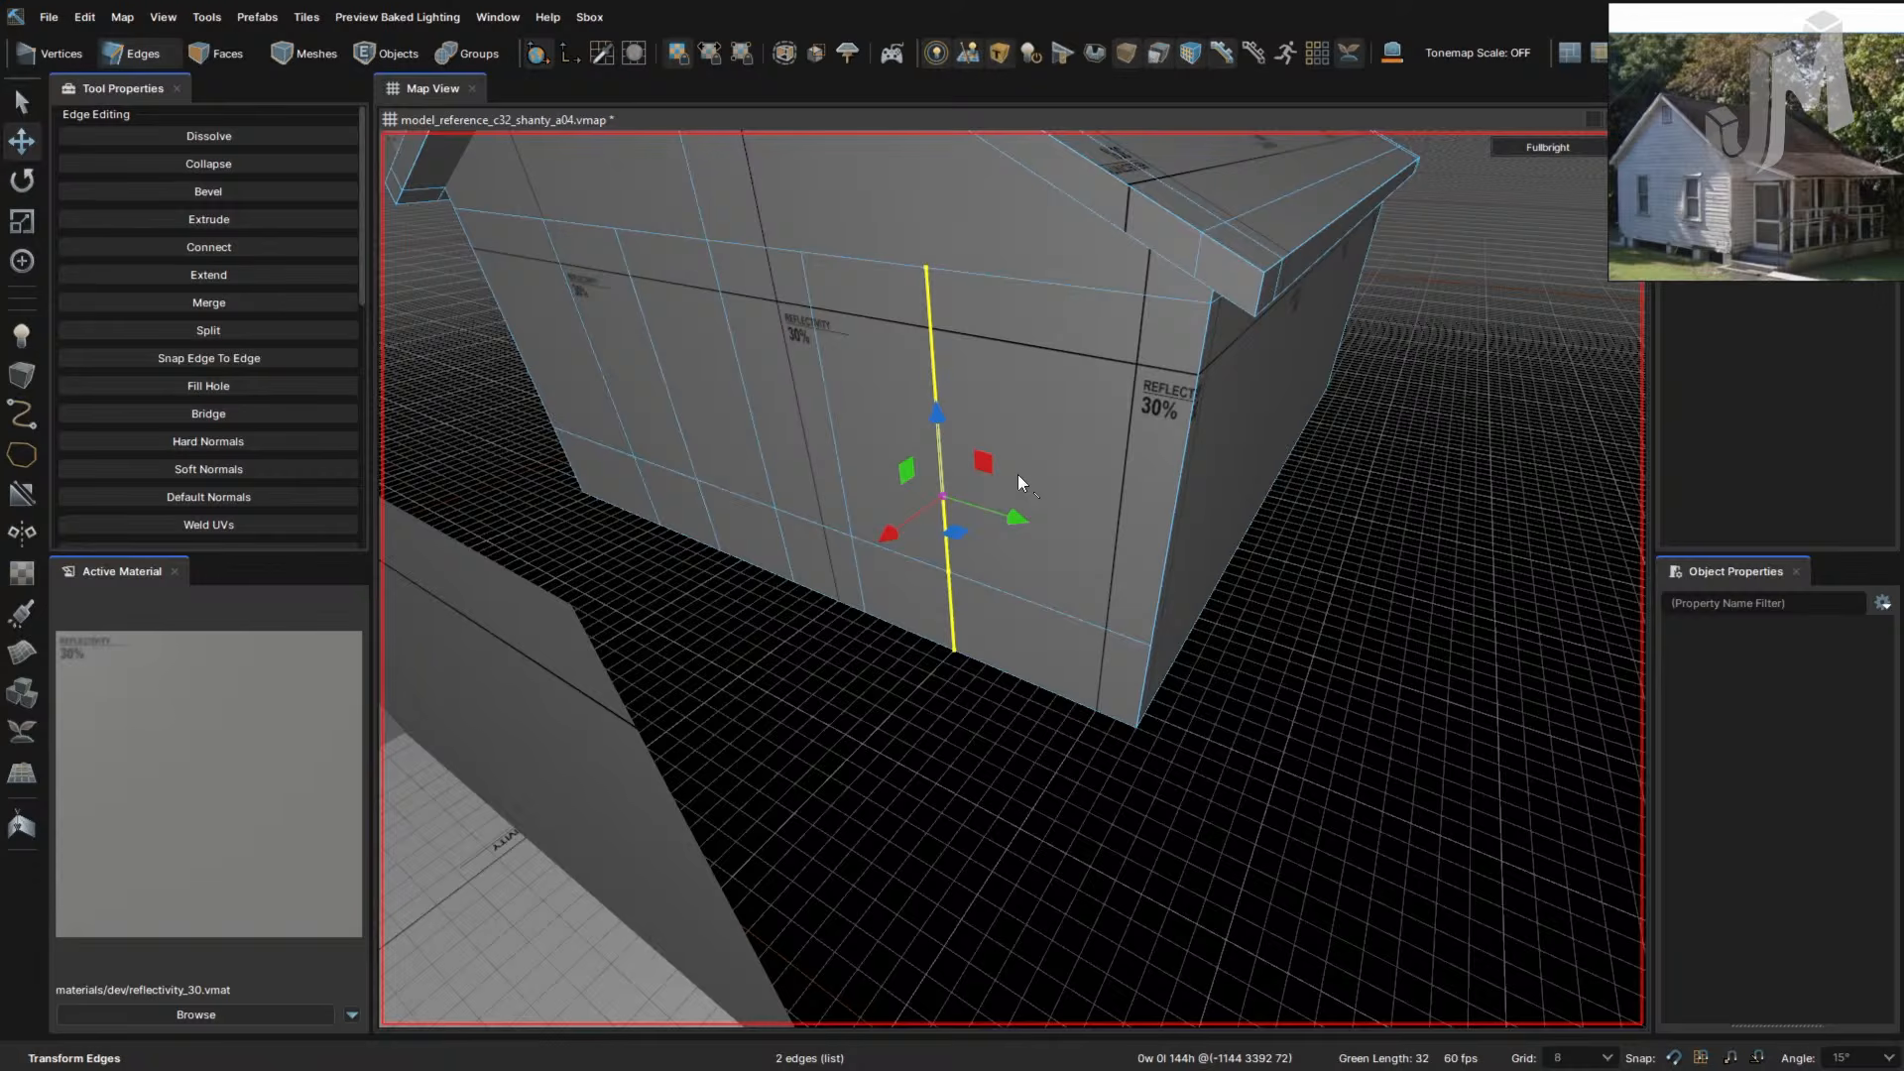
- In Faces mode, select the wall face on the far side to be cut
{"action": "key", "text": "3"}
{"action": "key", "text": "4"}
{"action": "key", "text": "3"}
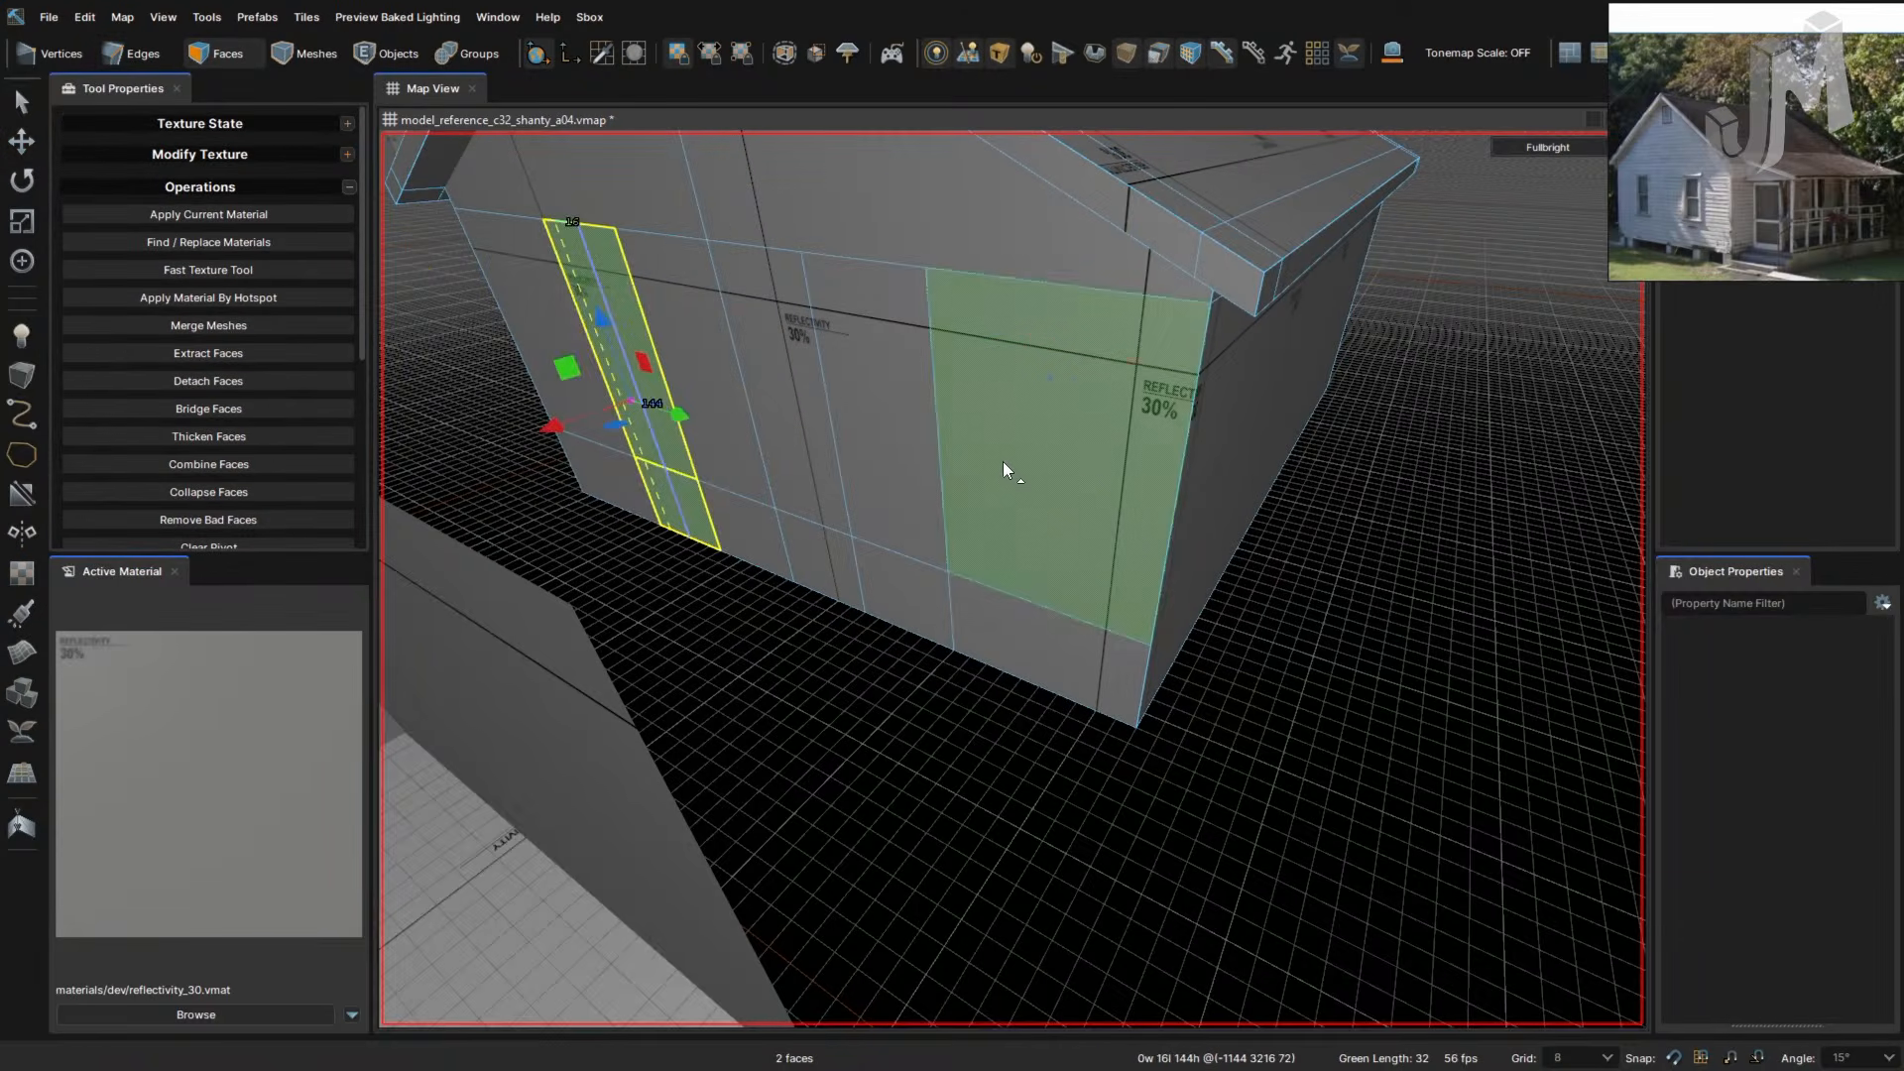
{"action": "left_click", "coordinate": [1003, 461]}
{"action": "left_click", "coordinate": [902, 461]}
{"action": "right_click_drag", "start_coordinate": [894, 452], "coordinate": [1097, 568]}
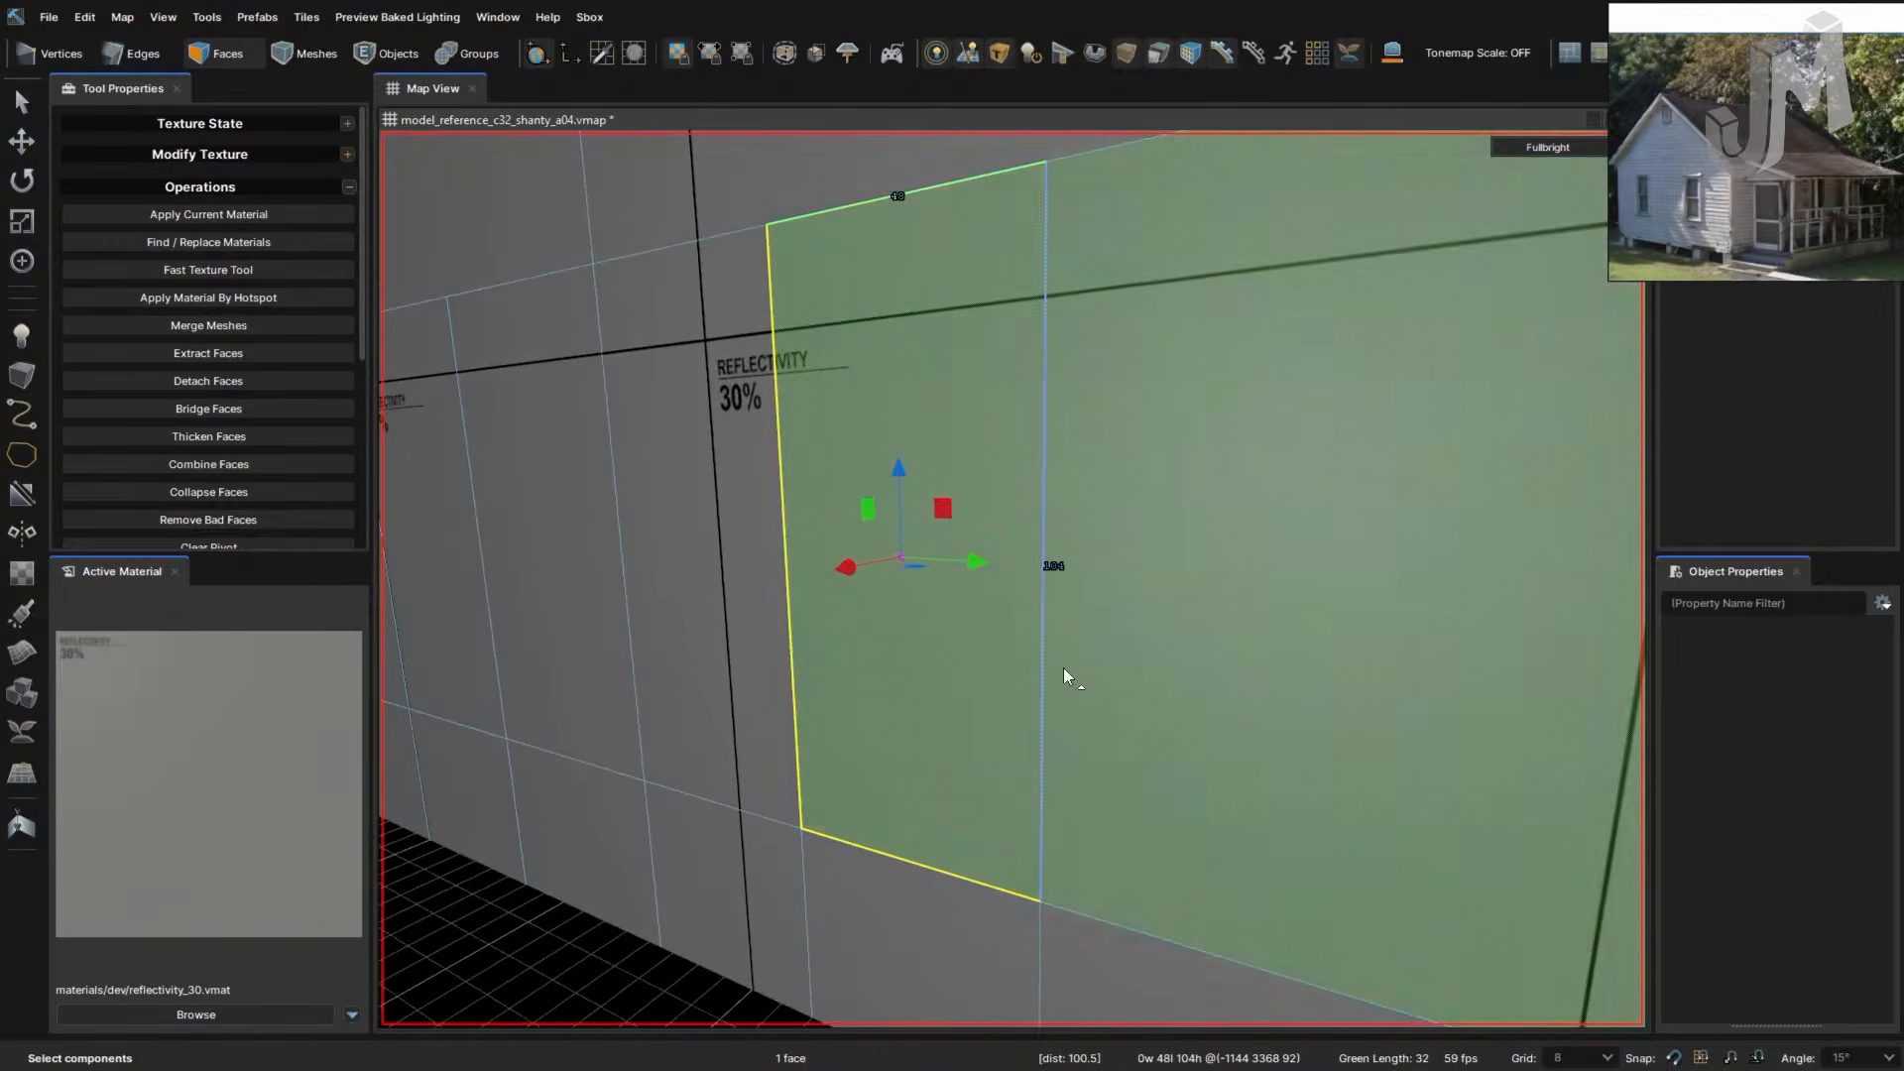
{"action": "right_click_drag", "start_coordinate": [1064, 671], "coordinate": [1180, 654]}
{"action": "right_click_drag", "start_coordinate": [1186, 655], "coordinate": [1239, 617]}
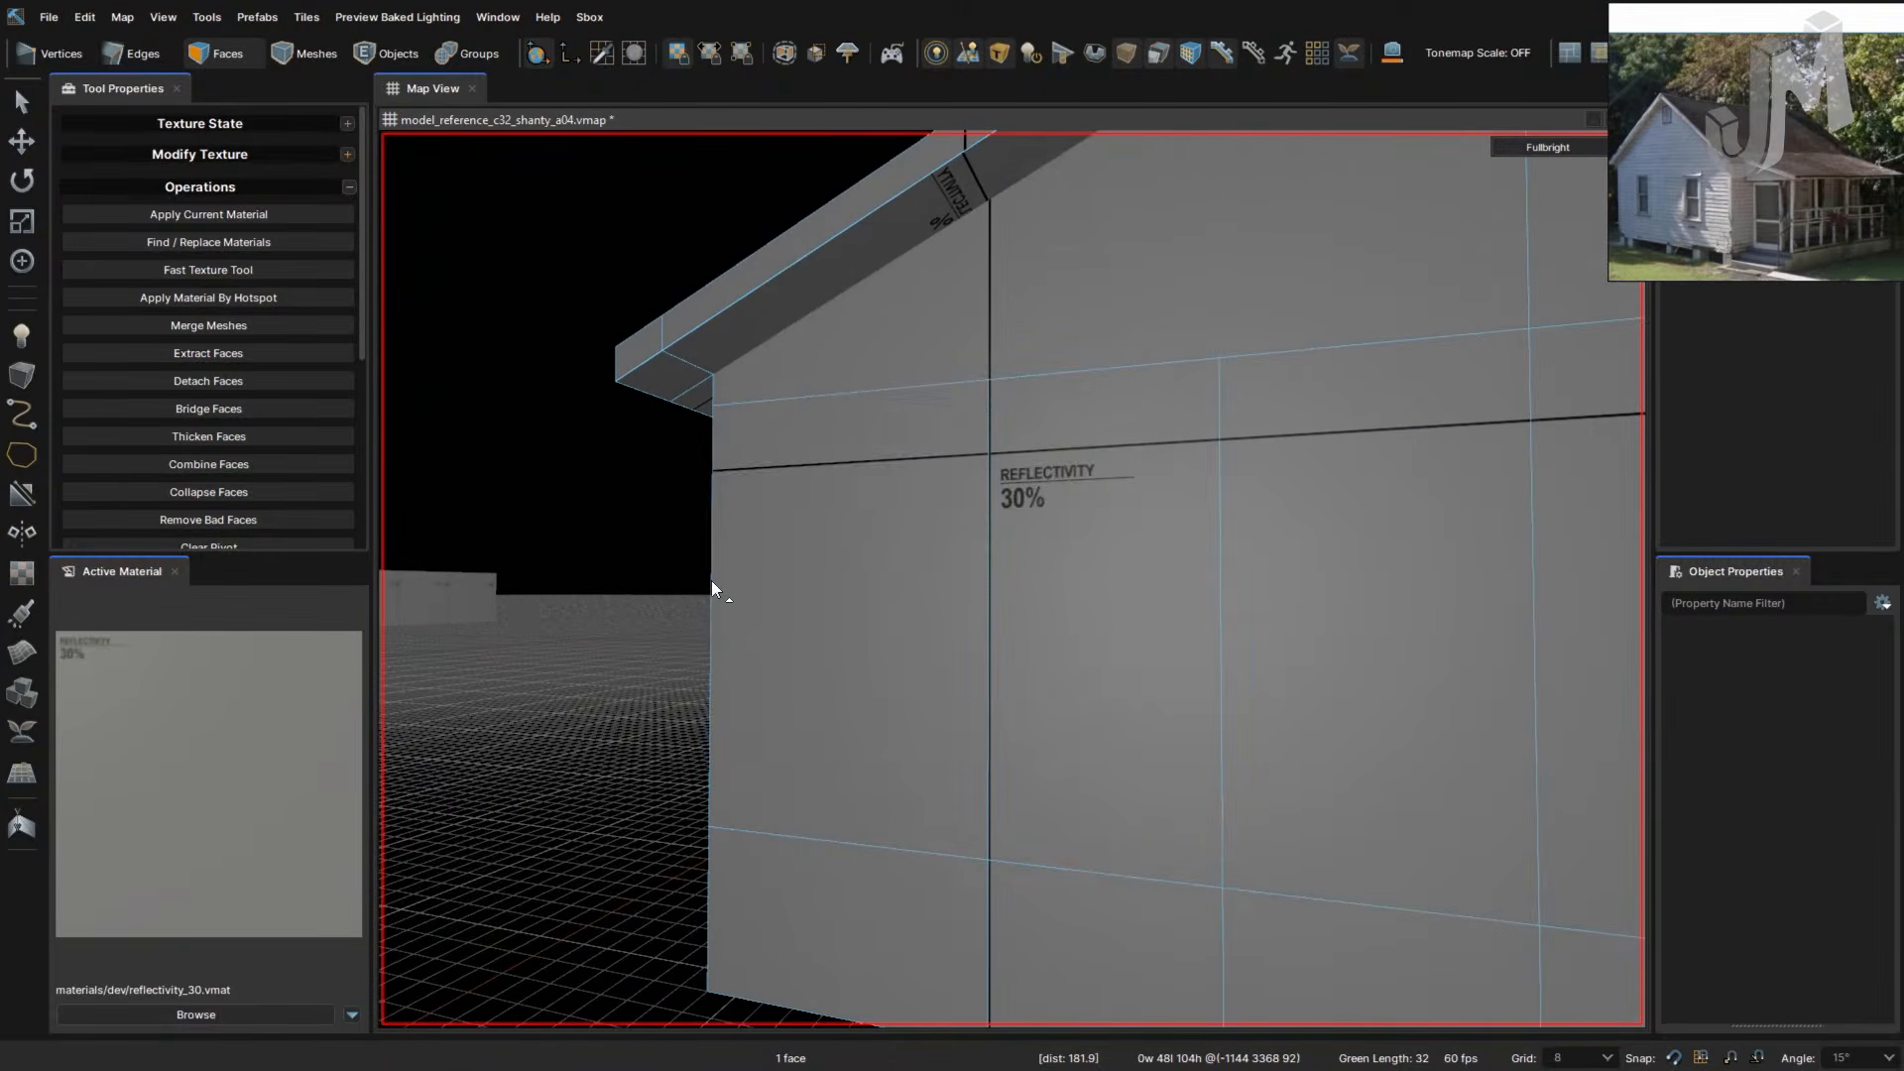
{"action": "left_click", "coordinate": [710, 580]}
- Cut a horizontal line across the wall from the corner edge through each vertical edge to the far right
{"action": "key", "text": "c"}
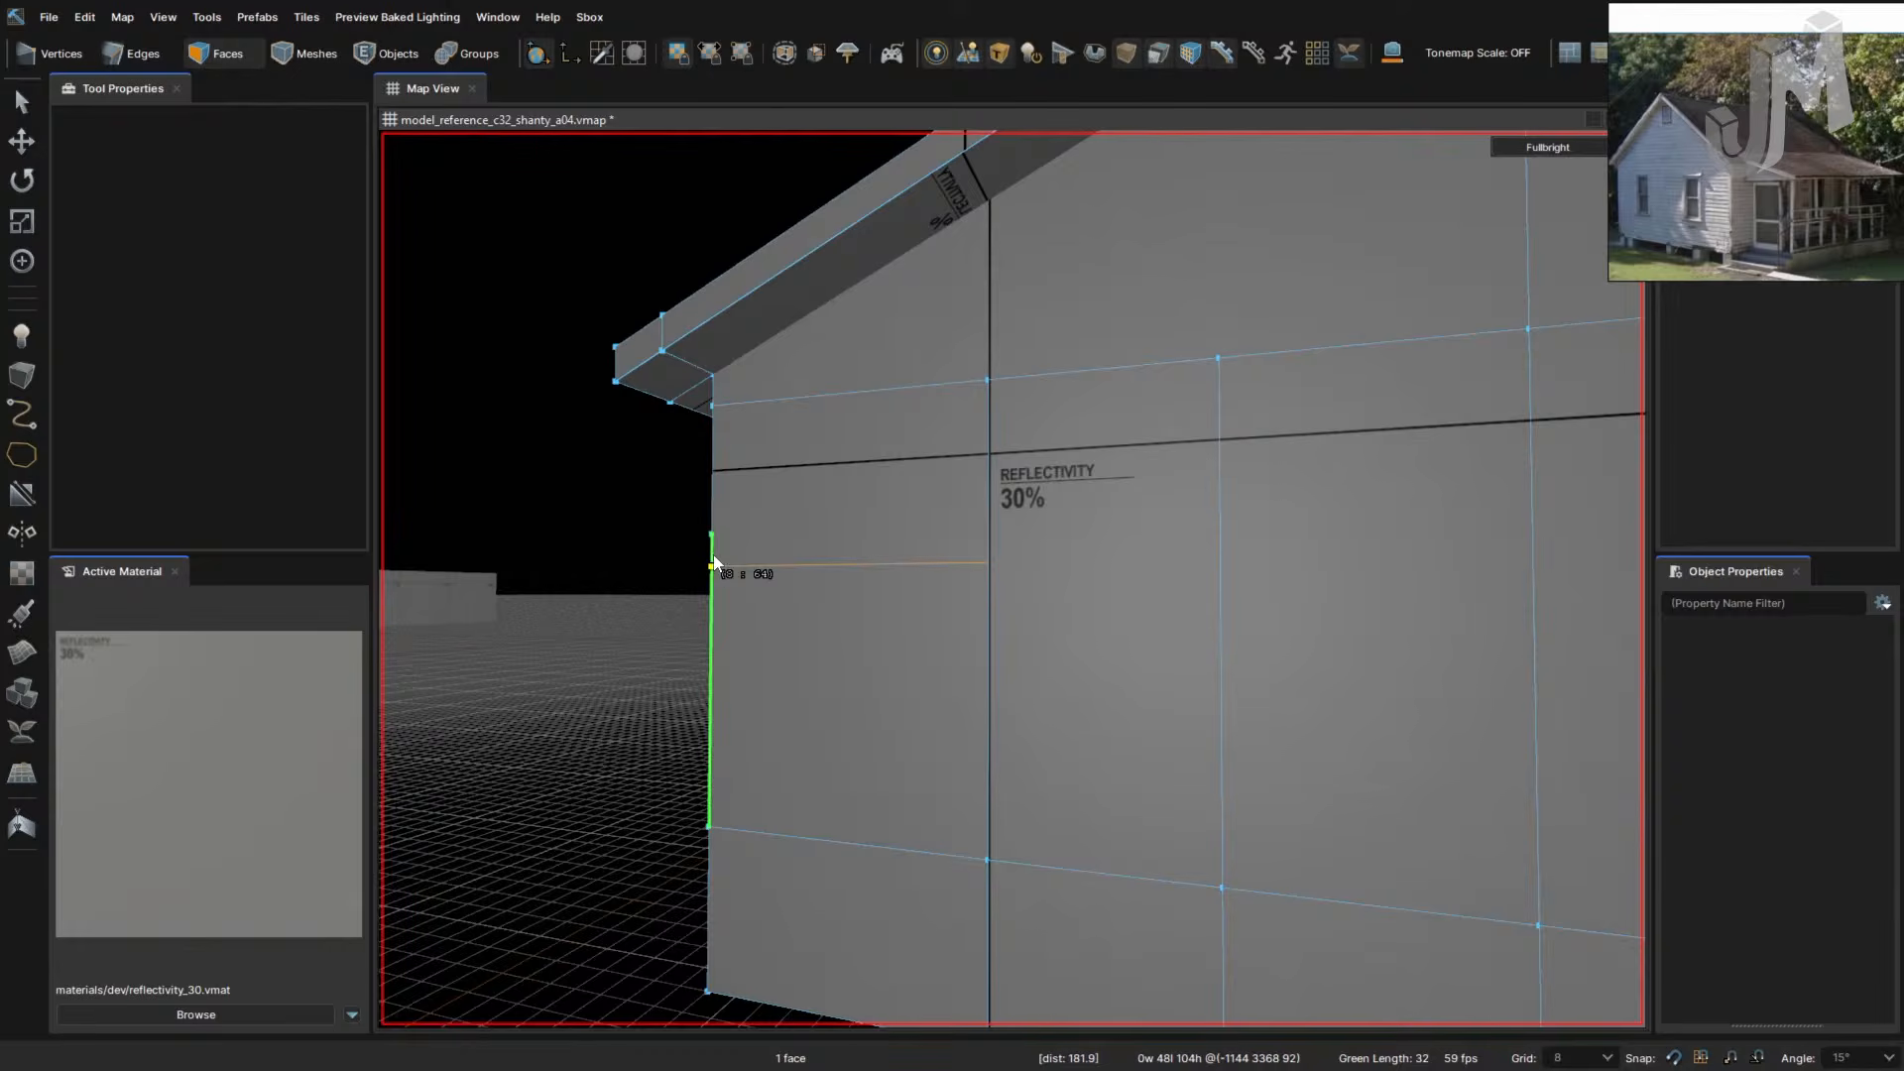
{"action": "right_click_drag", "start_coordinate": [728, 551], "coordinate": [783, 559]}
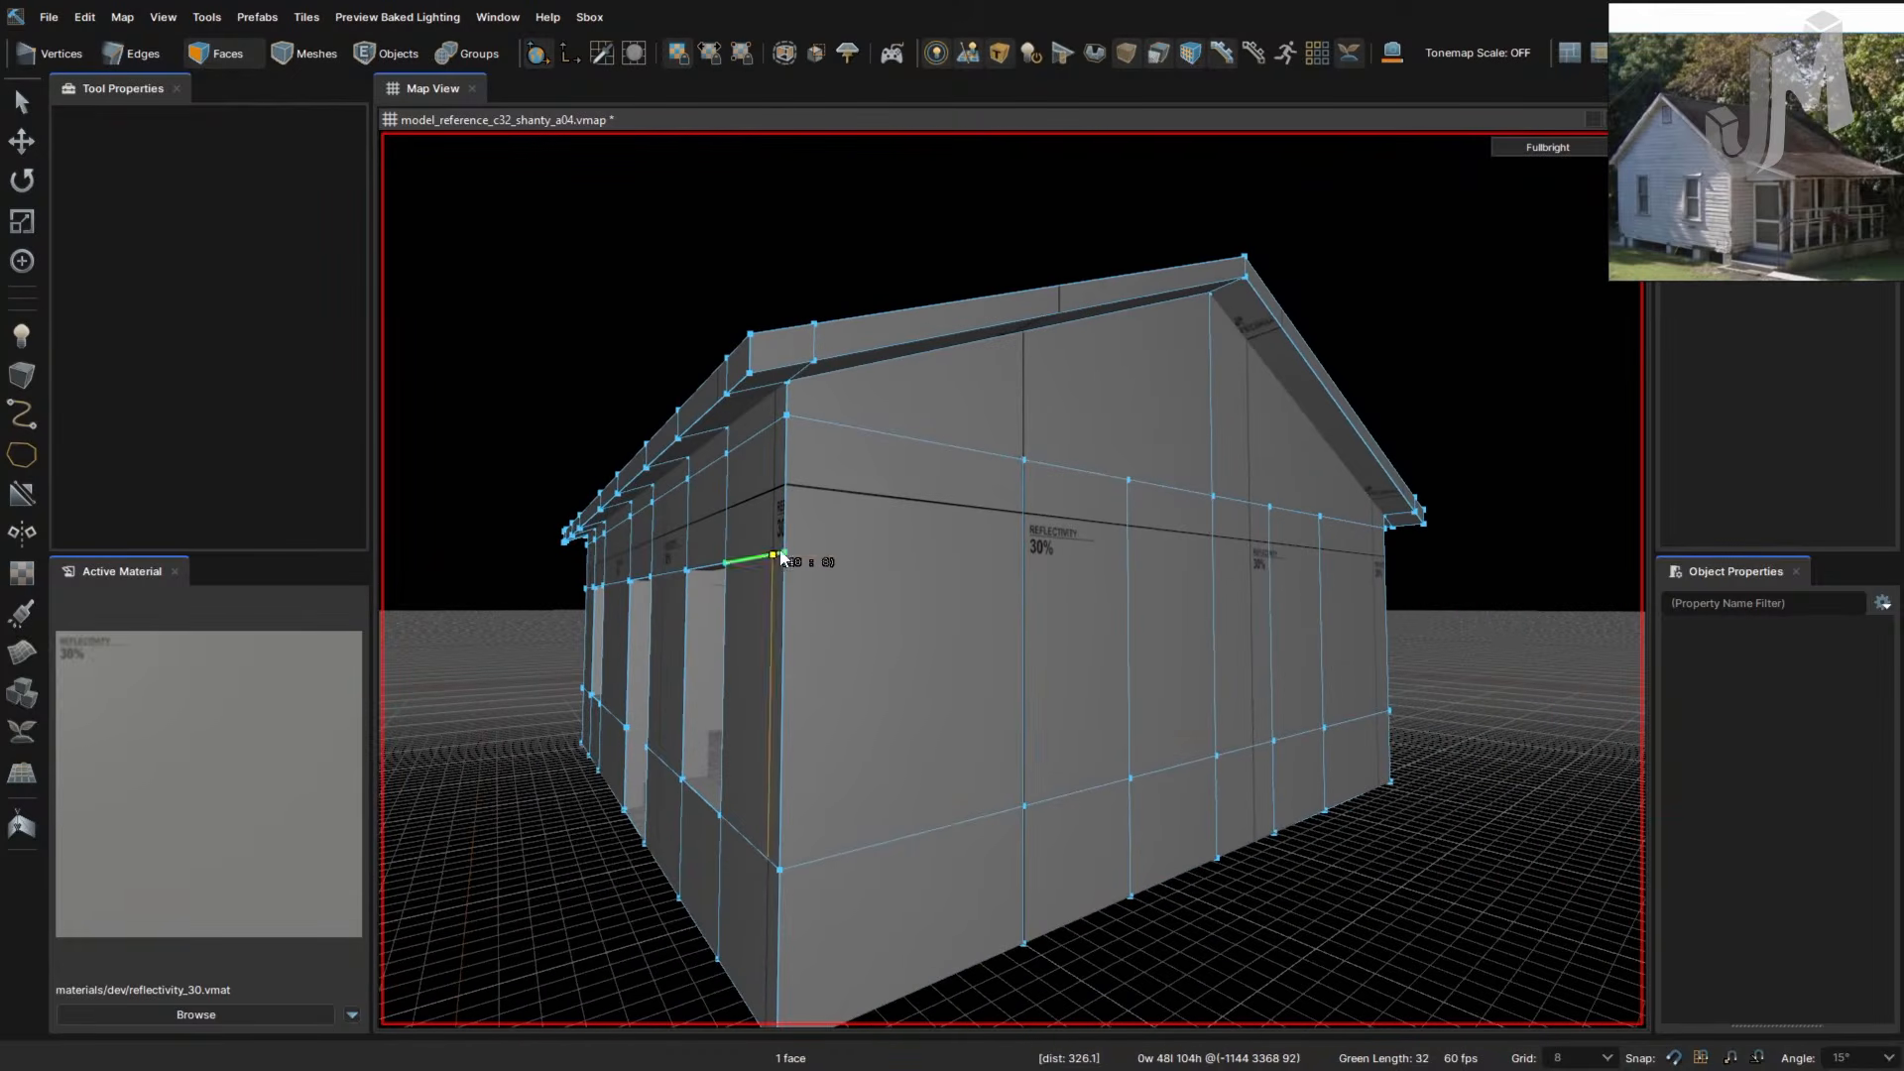
{"action": "left_click", "coordinate": [785, 553]}
{"action": "left_click", "coordinate": [1023, 564]}
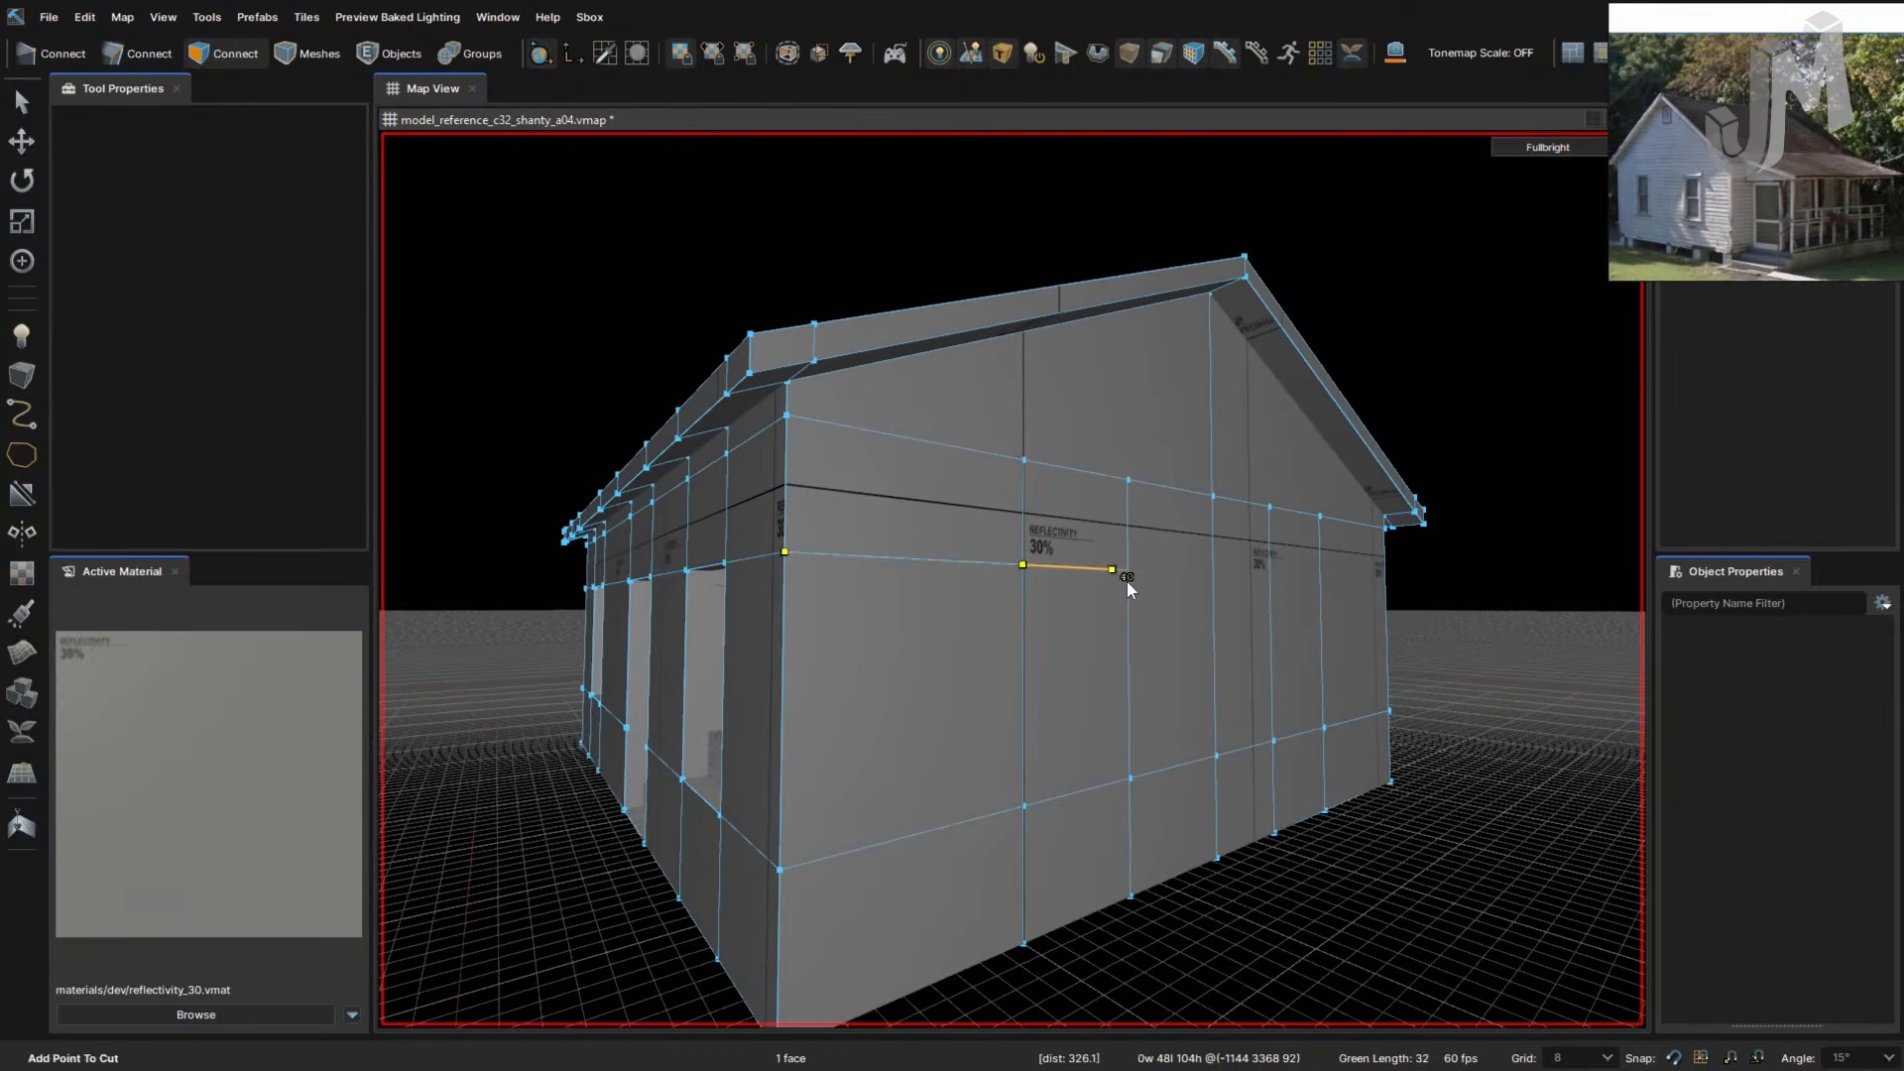
{"action": "left_click", "coordinate": [1127, 570]}
{"action": "left_click", "coordinate": [1213, 574]}
{"action": "left_click", "coordinate": [1269, 576]}
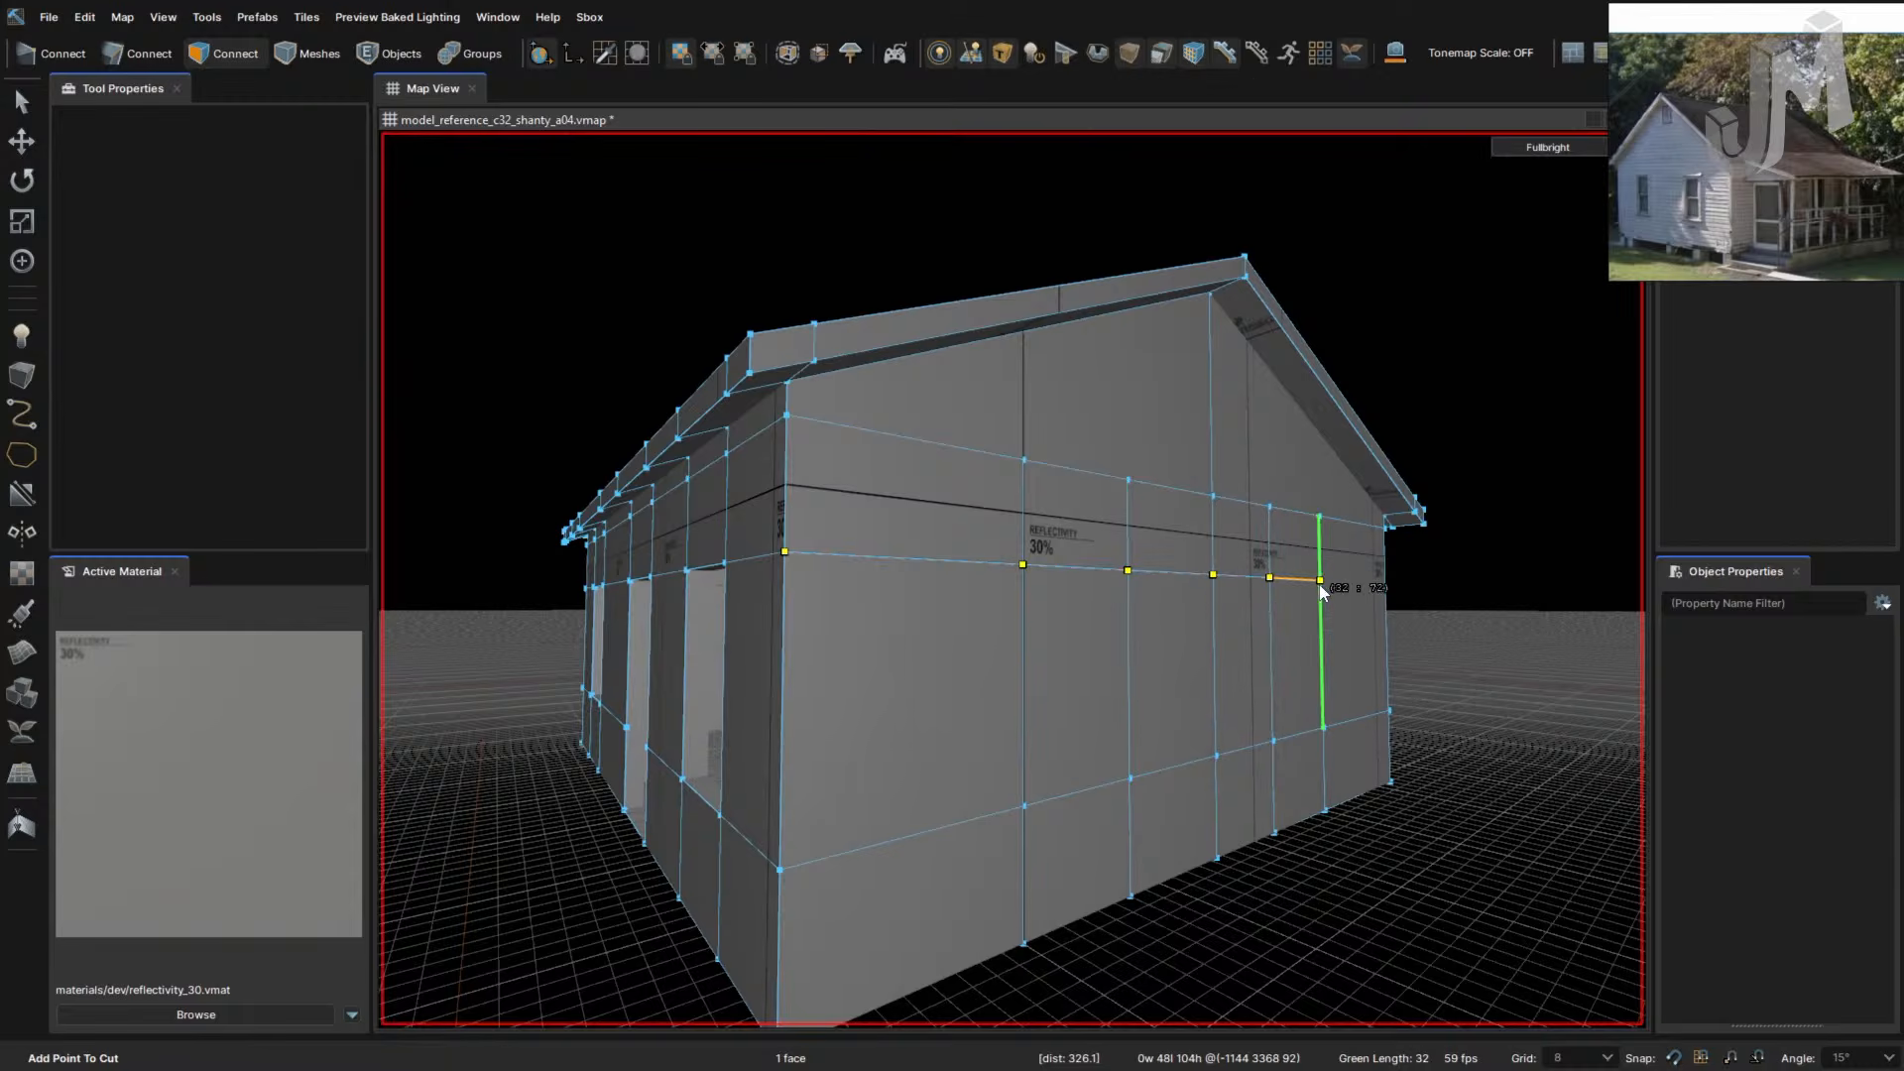
{"action": "left_click", "coordinate": [1320, 580]}
{"action": "left_click", "coordinate": [1386, 585]}
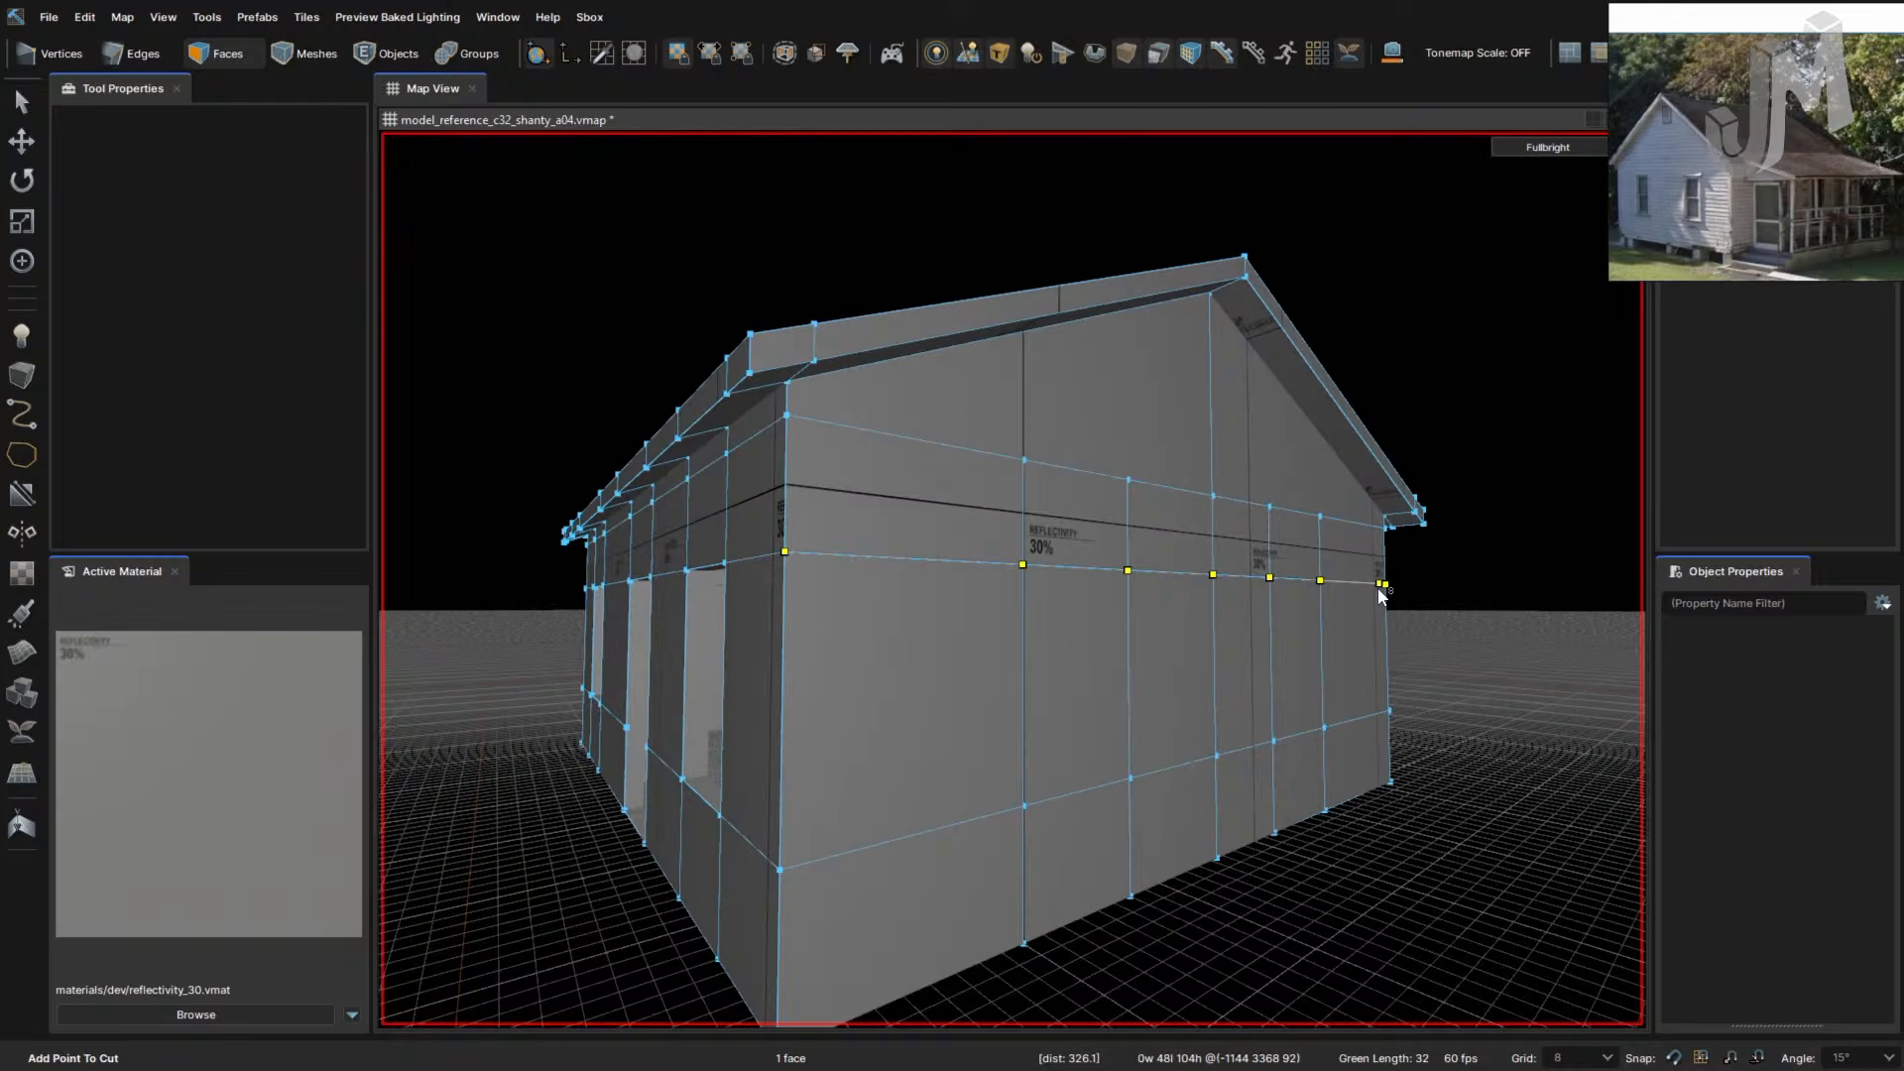
{"action": "key", "text": "Return"}
- Delete one wall panel below the cut to open a window
{"action": "right_click_drag", "start_coordinate": [1293, 790], "coordinate": [1313, 712]}
{"action": "key", "text": "2"}
{"action": "key", "text": "3"}
{"action": "left_click", "coordinate": [1254, 715]}
{"action": "key", "text": "Delete"}
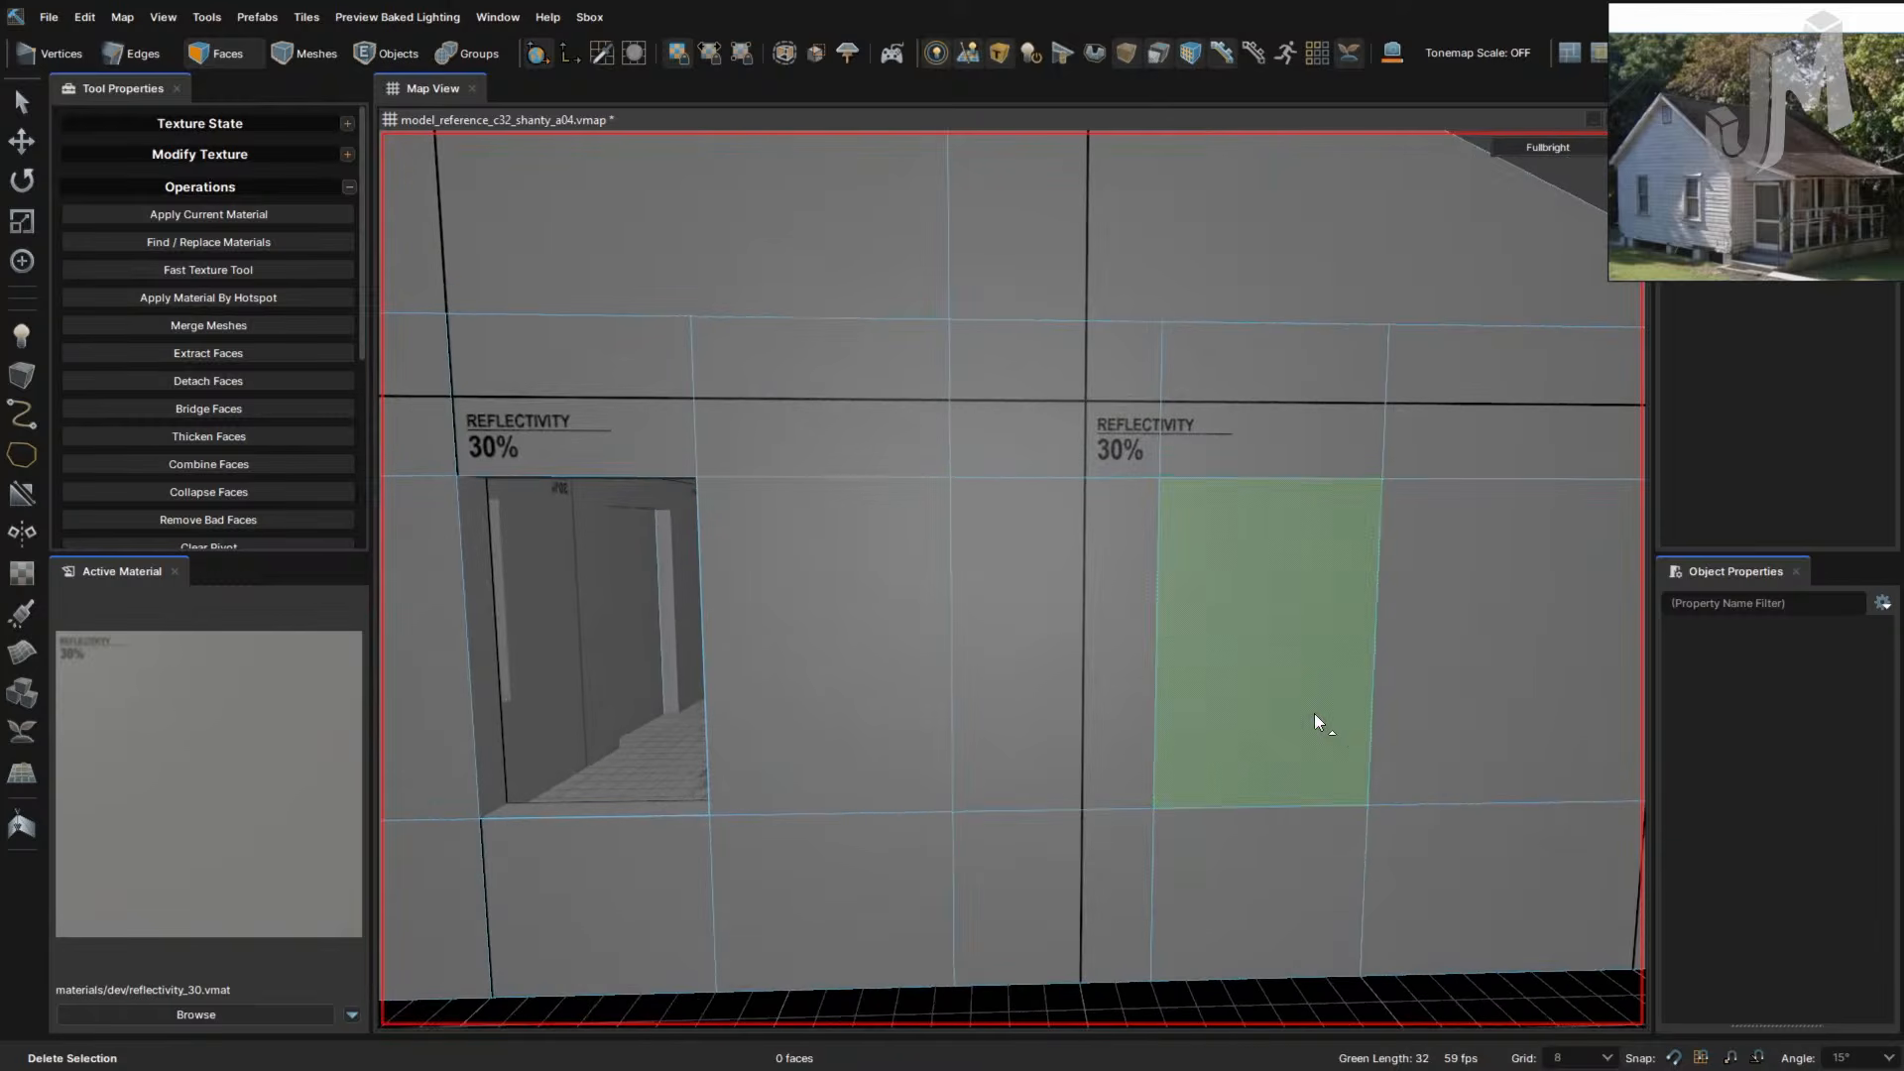
- Delete the next wall panel to make another opening
{"action": "left_click", "coordinate": [1269, 756]}
{"action": "key", "text": "Delete"}
{"action": "right_click_drag", "start_coordinate": [1273, 776], "coordinate": [1279, 777]}
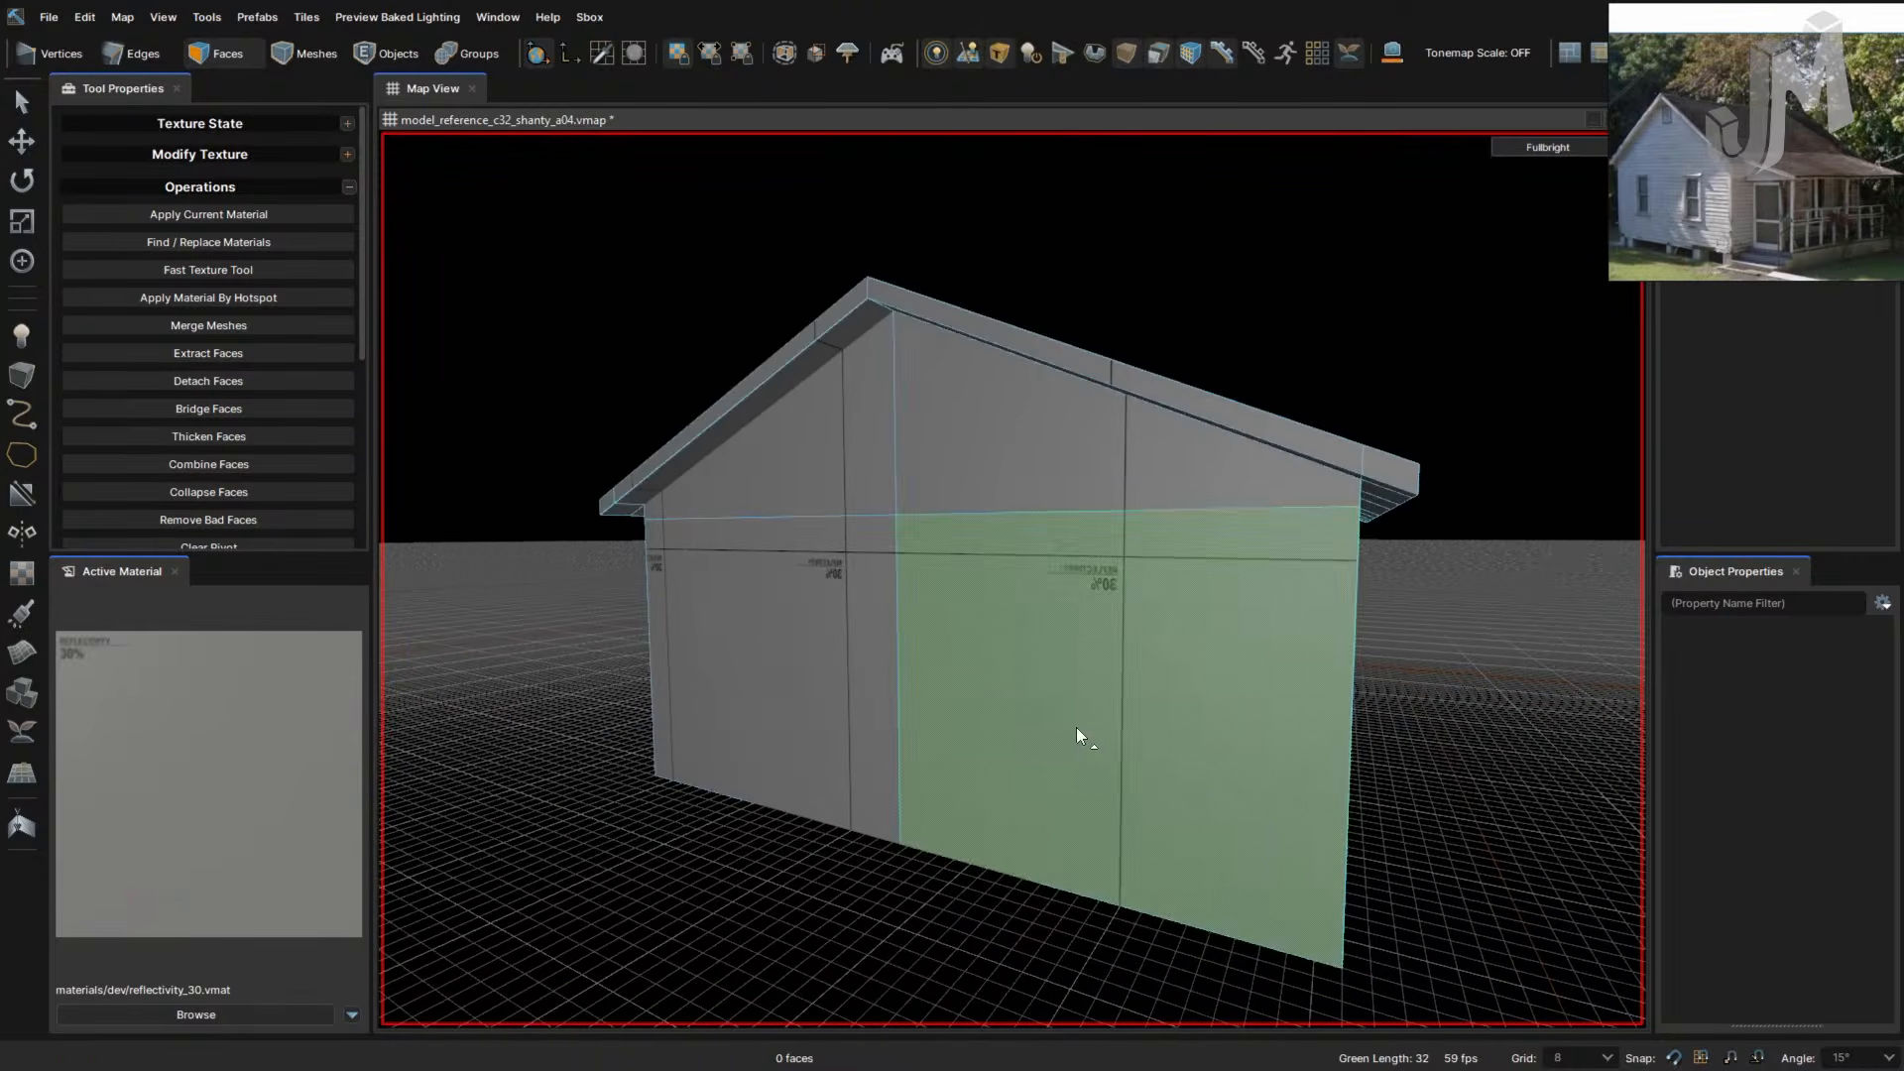
- Check the doorway from inside the house, then select the right half of the gable wall
{"action": "right_click_drag", "start_coordinate": [1075, 728], "coordinate": [1080, 726]}
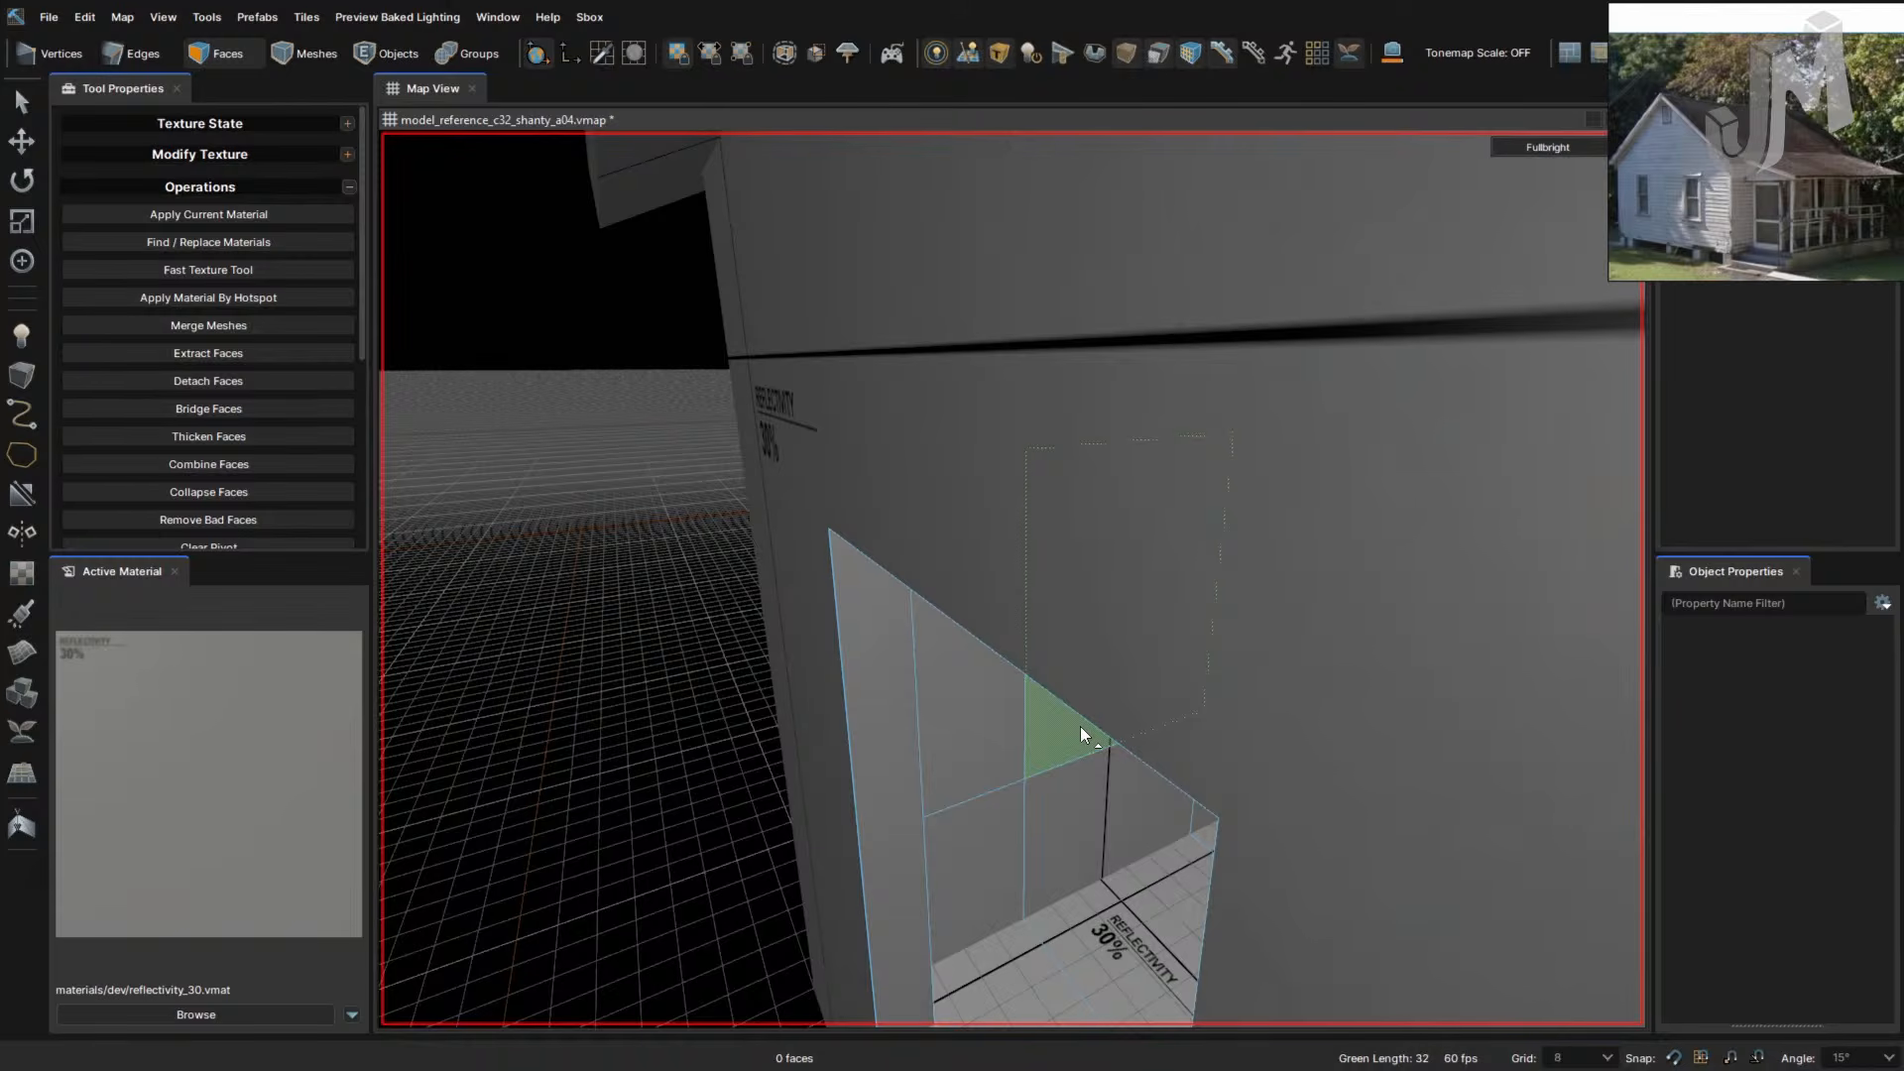
{"action": "right_click_drag", "start_coordinate": [1033, 853], "coordinate": [1032, 853]}
{"action": "left_click", "coordinate": [1135, 606]}
{"action": "right_click_drag", "start_coordinate": [1110, 633], "coordinate": [1111, 633]}
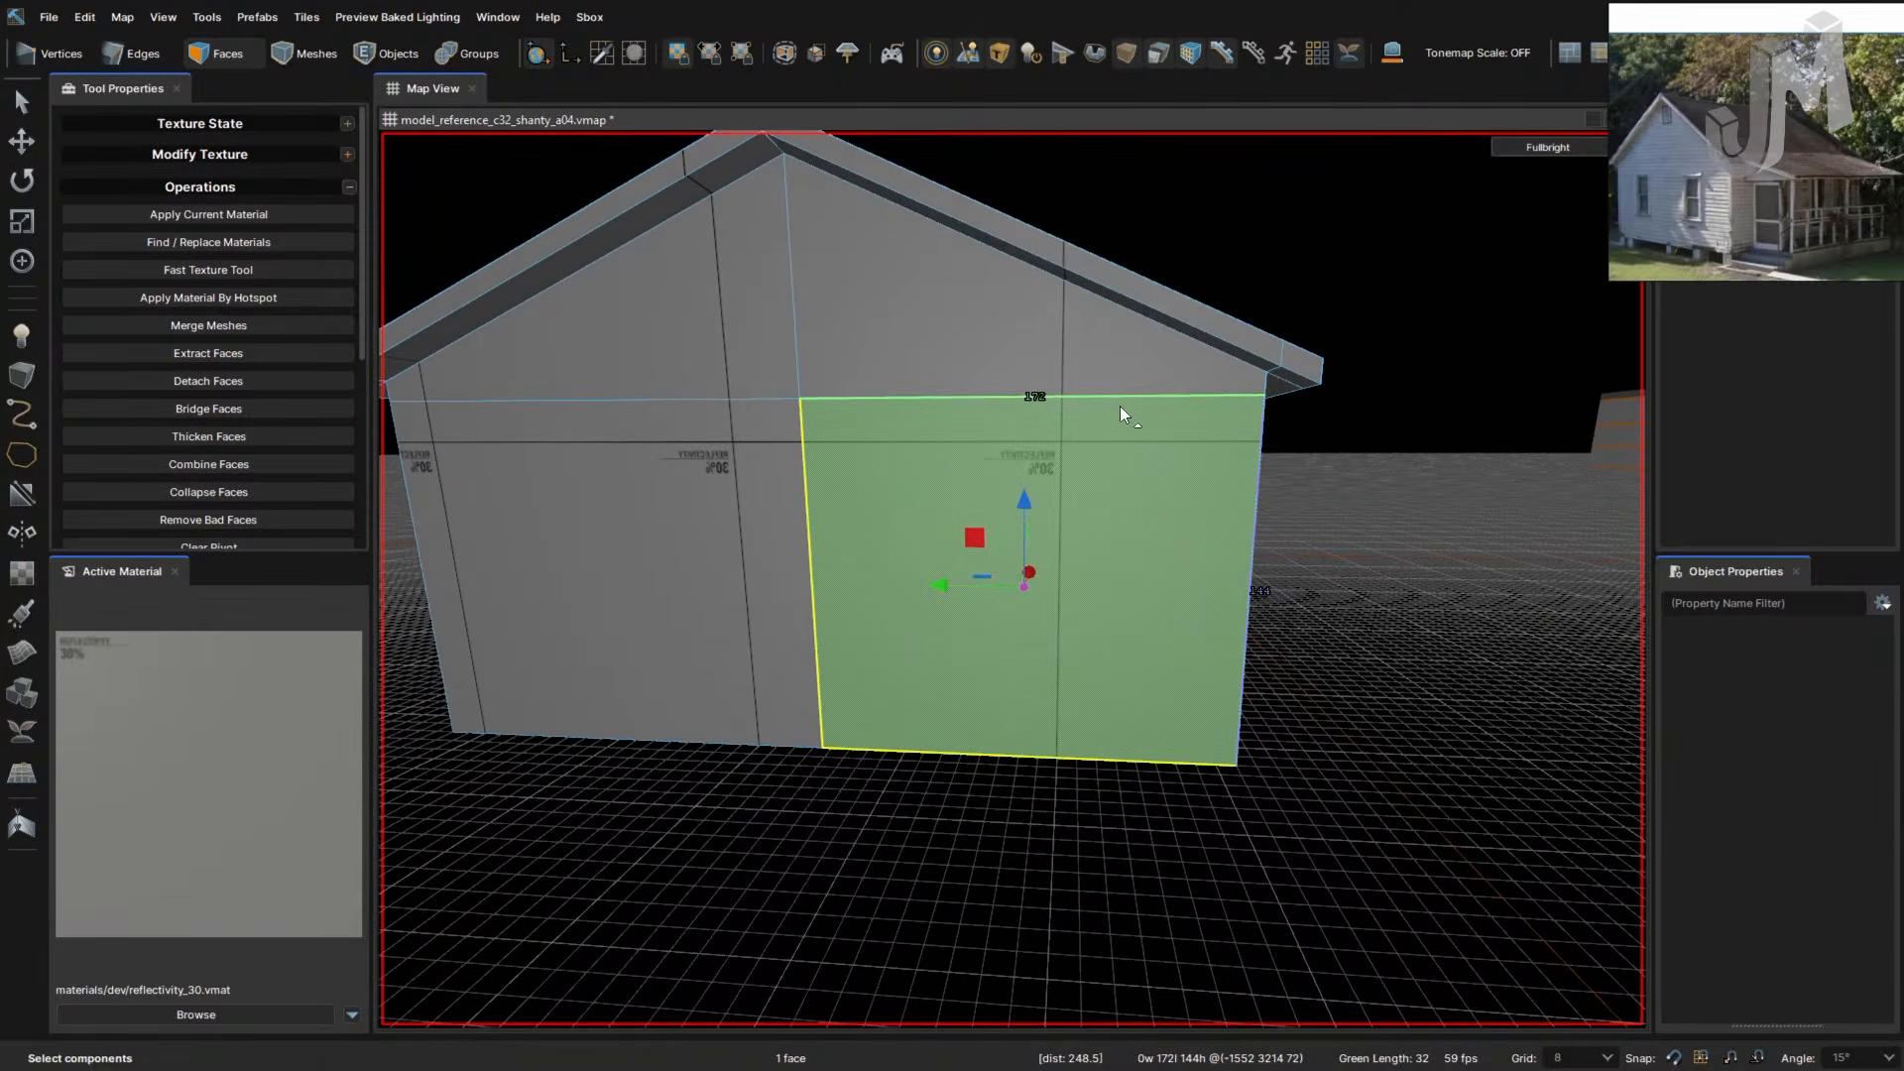
- In Edges mode, select the upper horizontal edge of the wall section after abandoning a connect attempt
{"action": "key", "text": "2"}
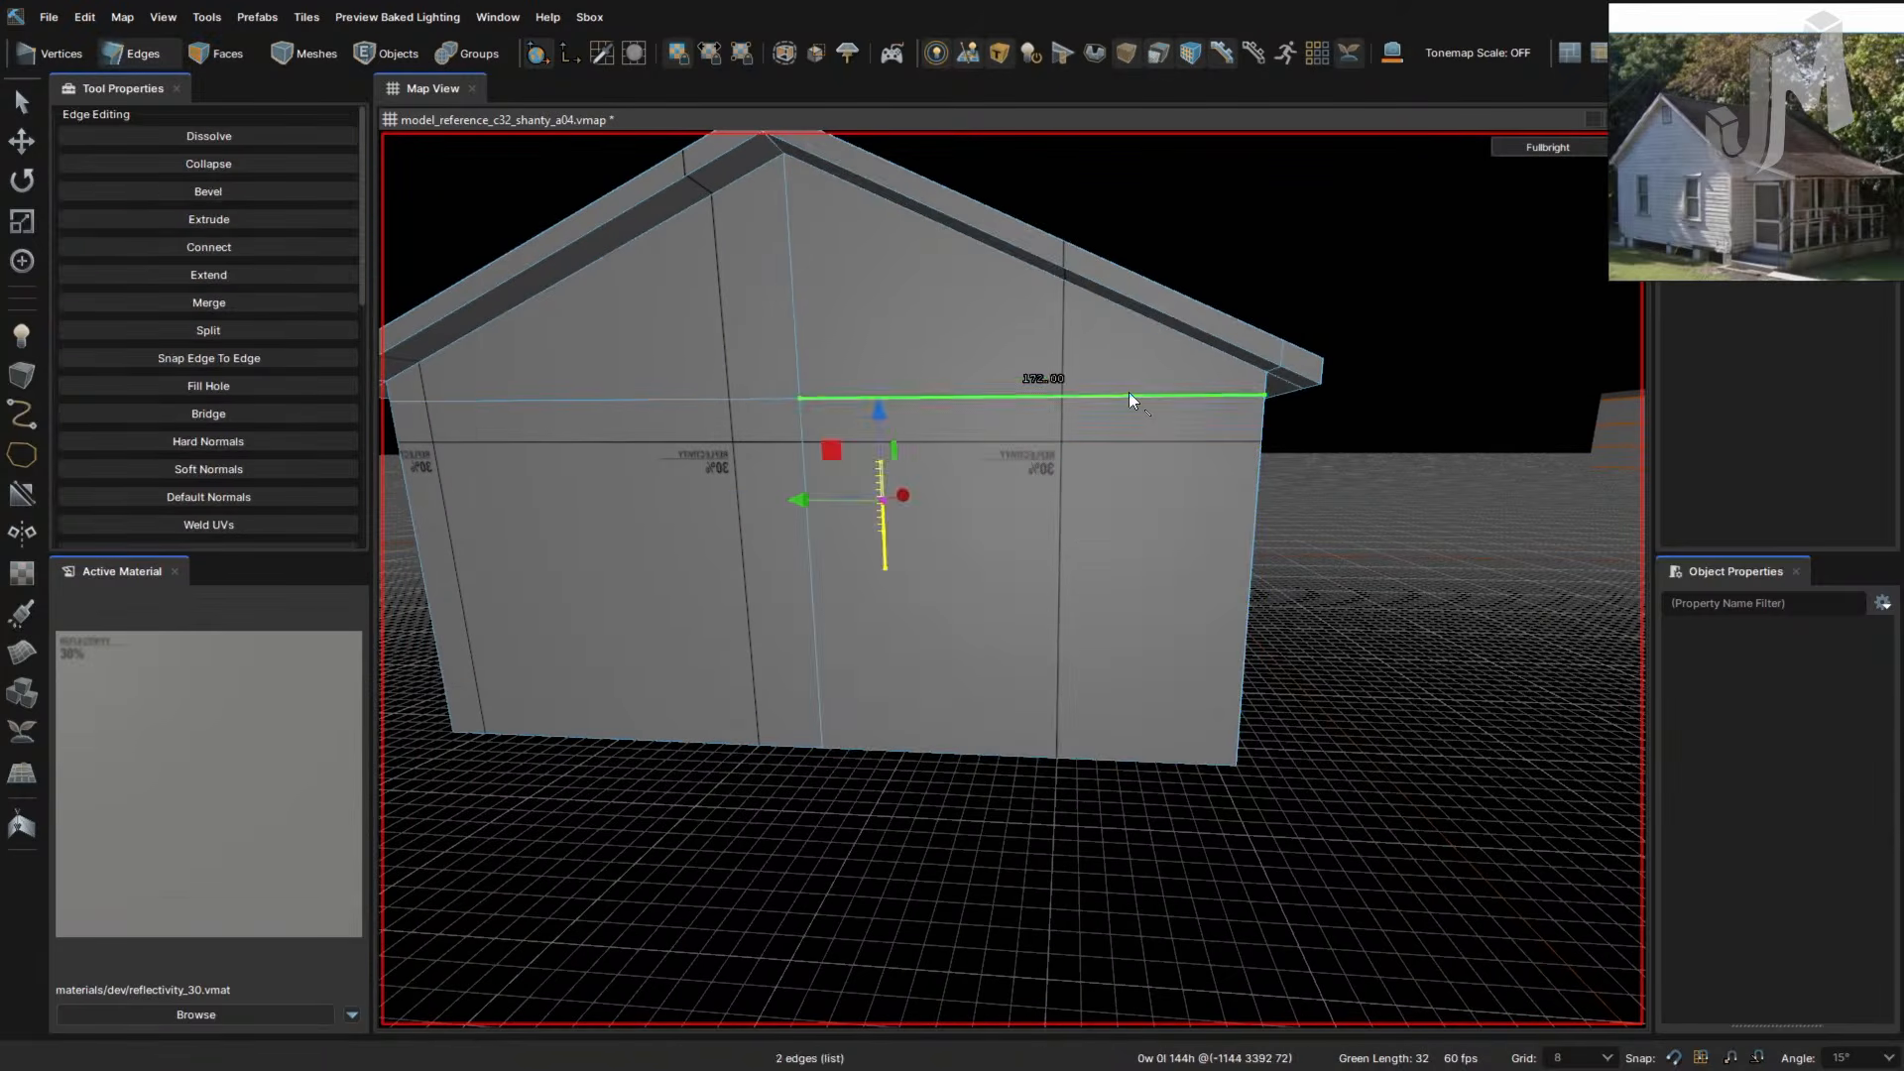
{"action": "left_click", "coordinate": [1128, 394]}
{"action": "left_click", "coordinate": [1134, 762]}
{"action": "key", "text": "v"}
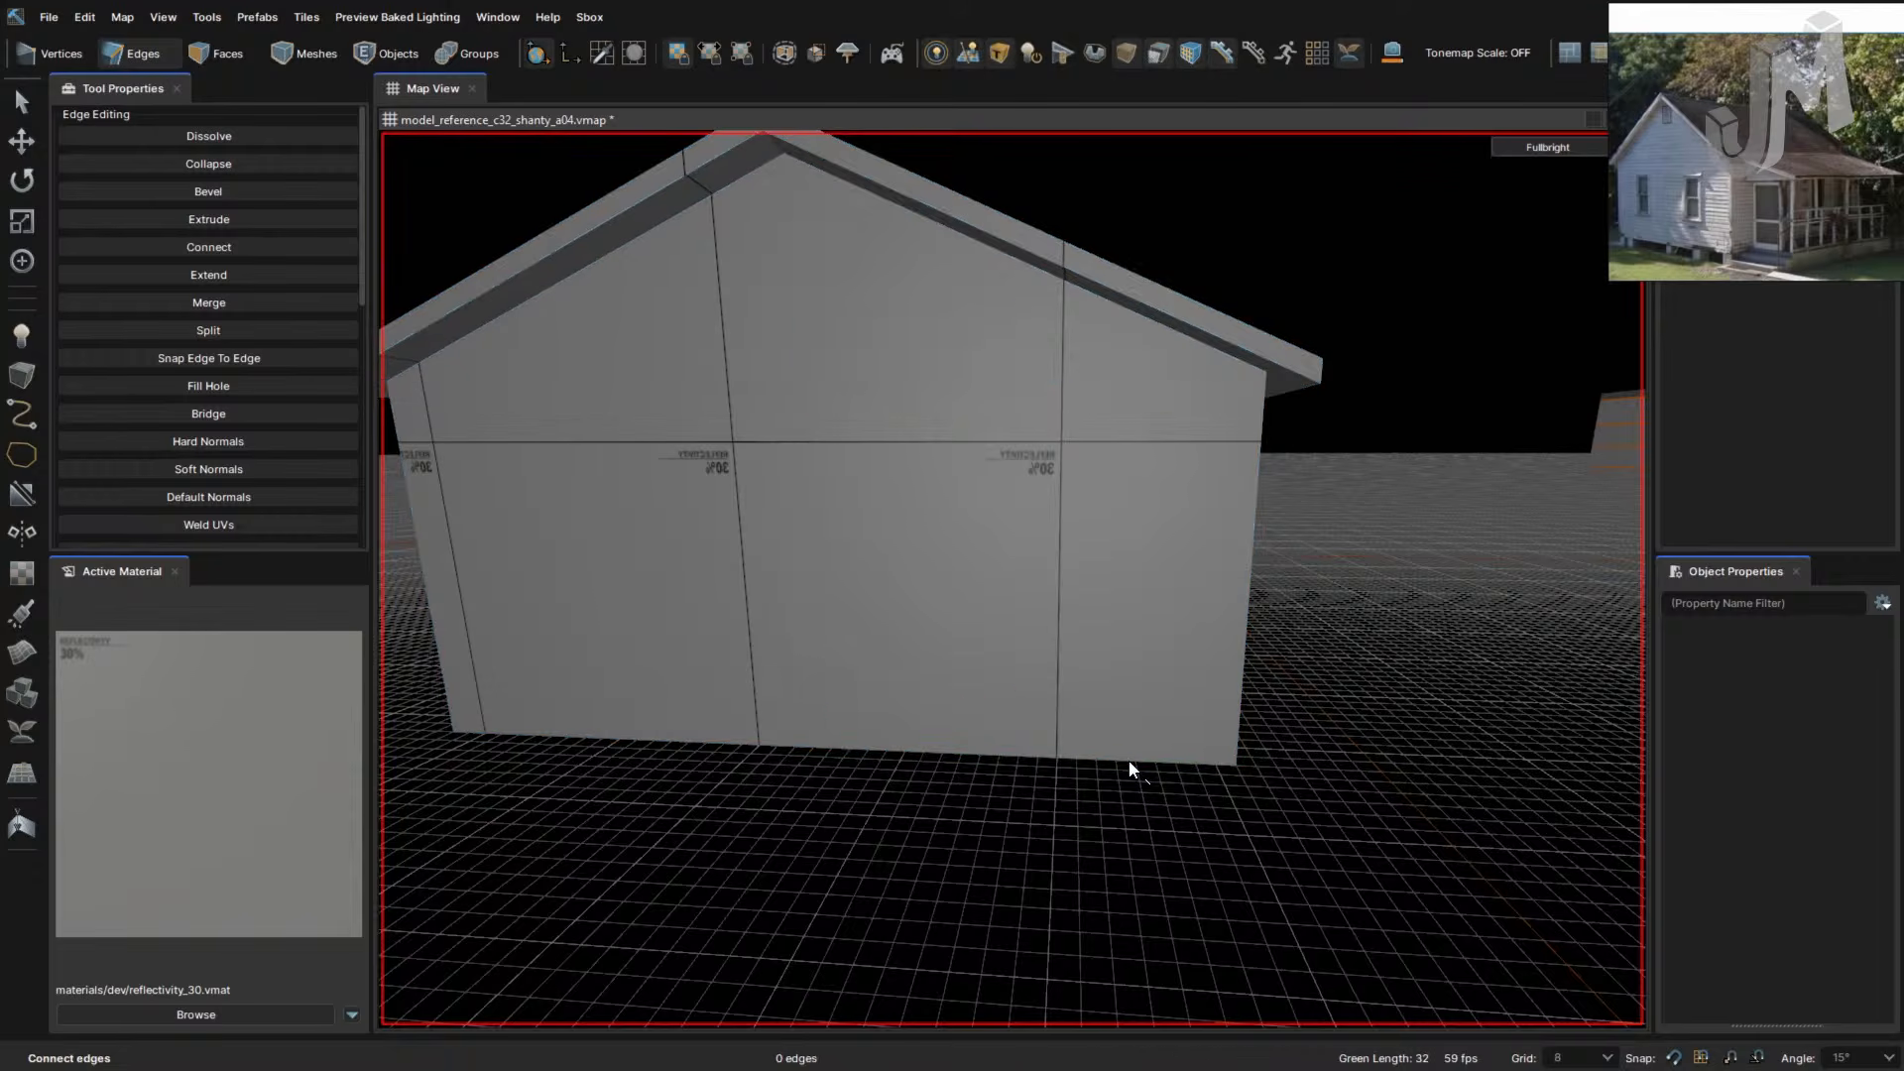
{"action": "left_click", "coordinate": [1129, 761]}
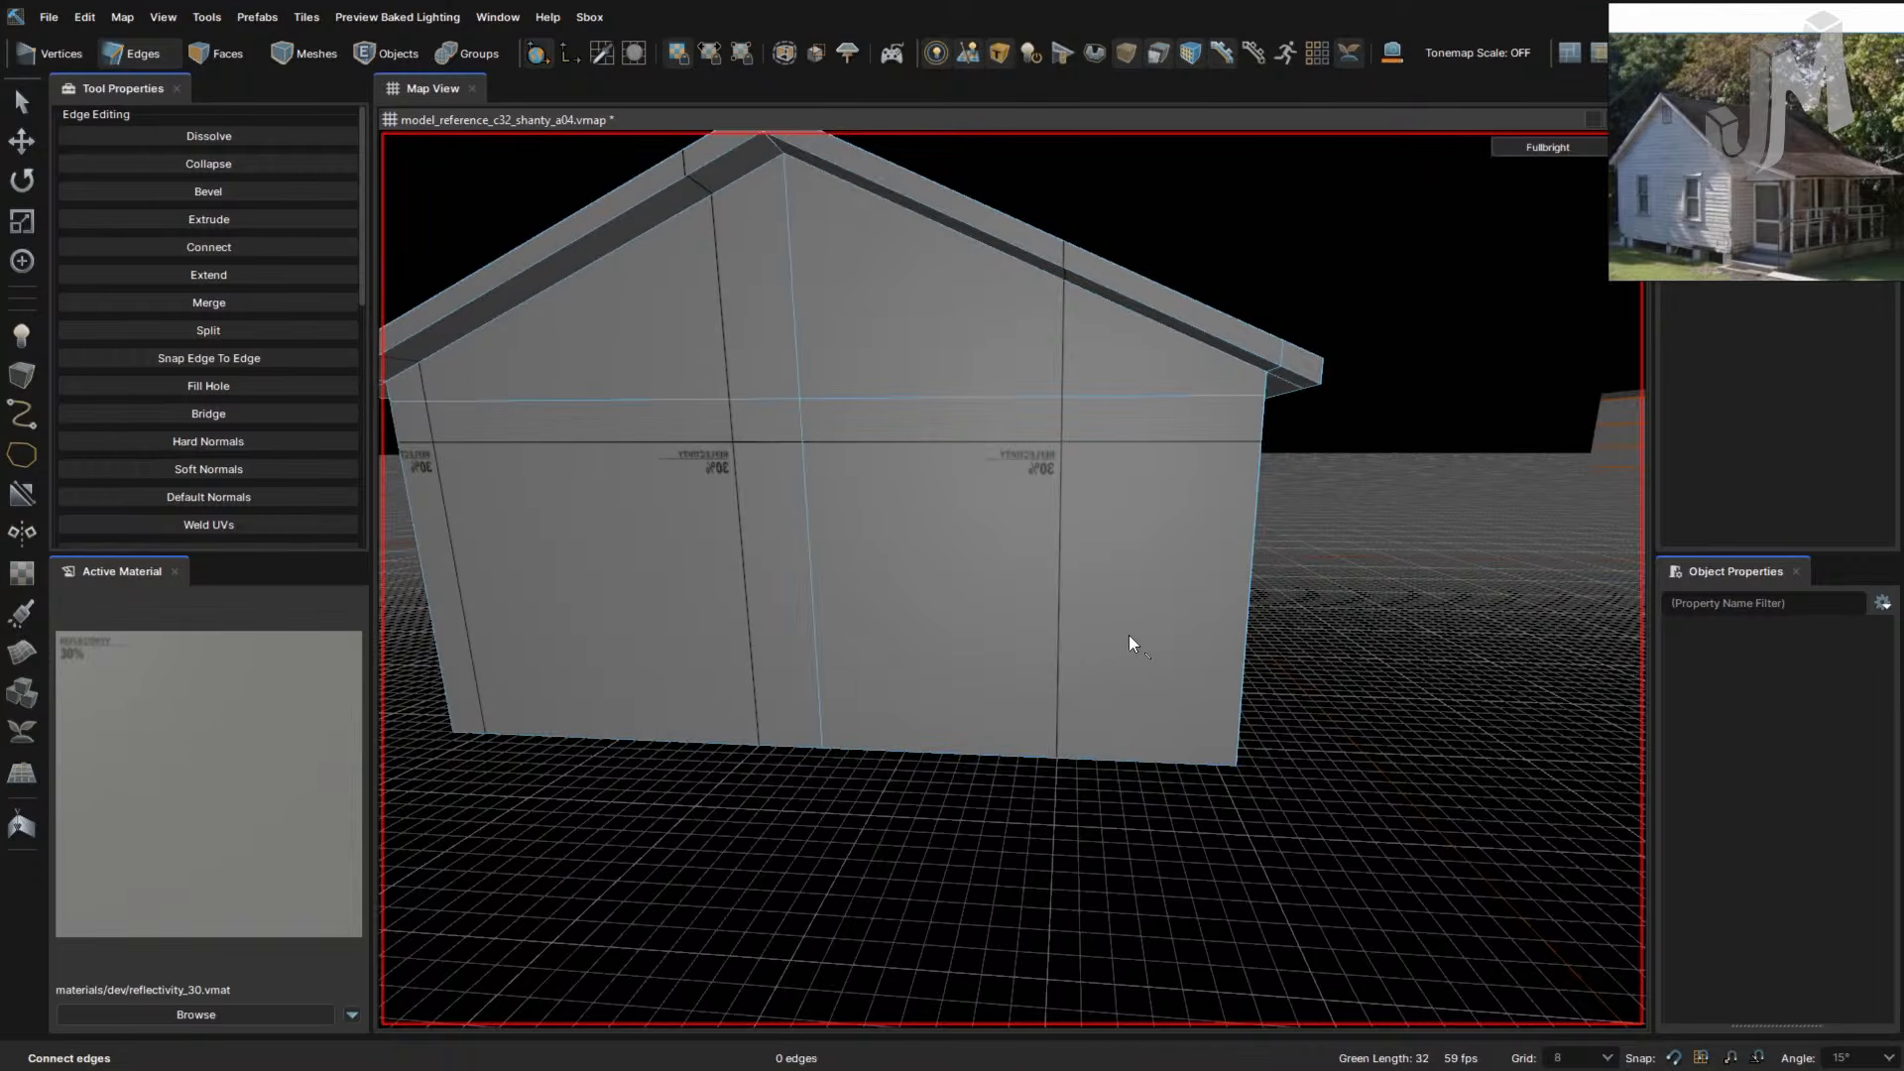
{"action": "key", "text": "Escape"}
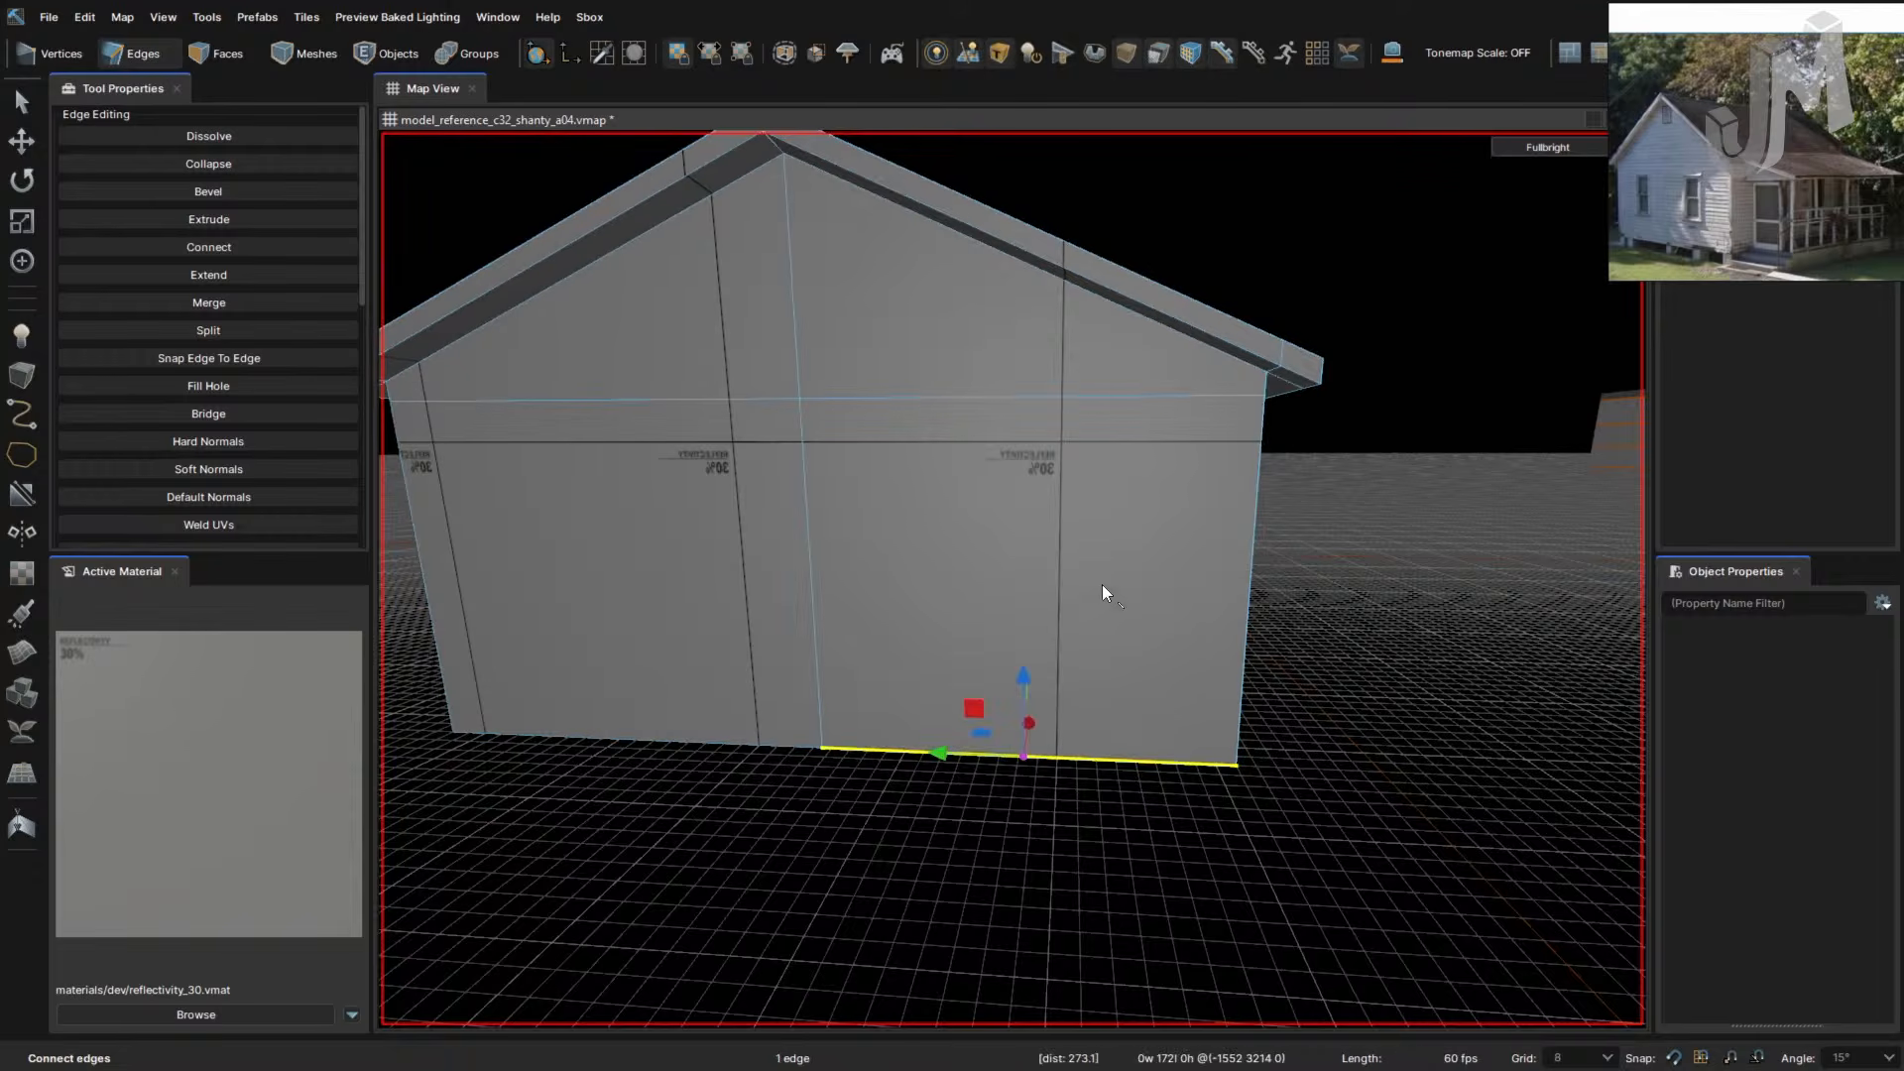
{"action": "left_click", "coordinate": [1105, 398]}
{"action": "right_click_drag", "start_coordinate": [1104, 403], "coordinate": [1188, 450]}
- Cut two horizontal lines across the wall from the corner edge, one high and one low
{"action": "key", "text": "c"}
{"action": "left_click", "coordinate": [1207, 443]}
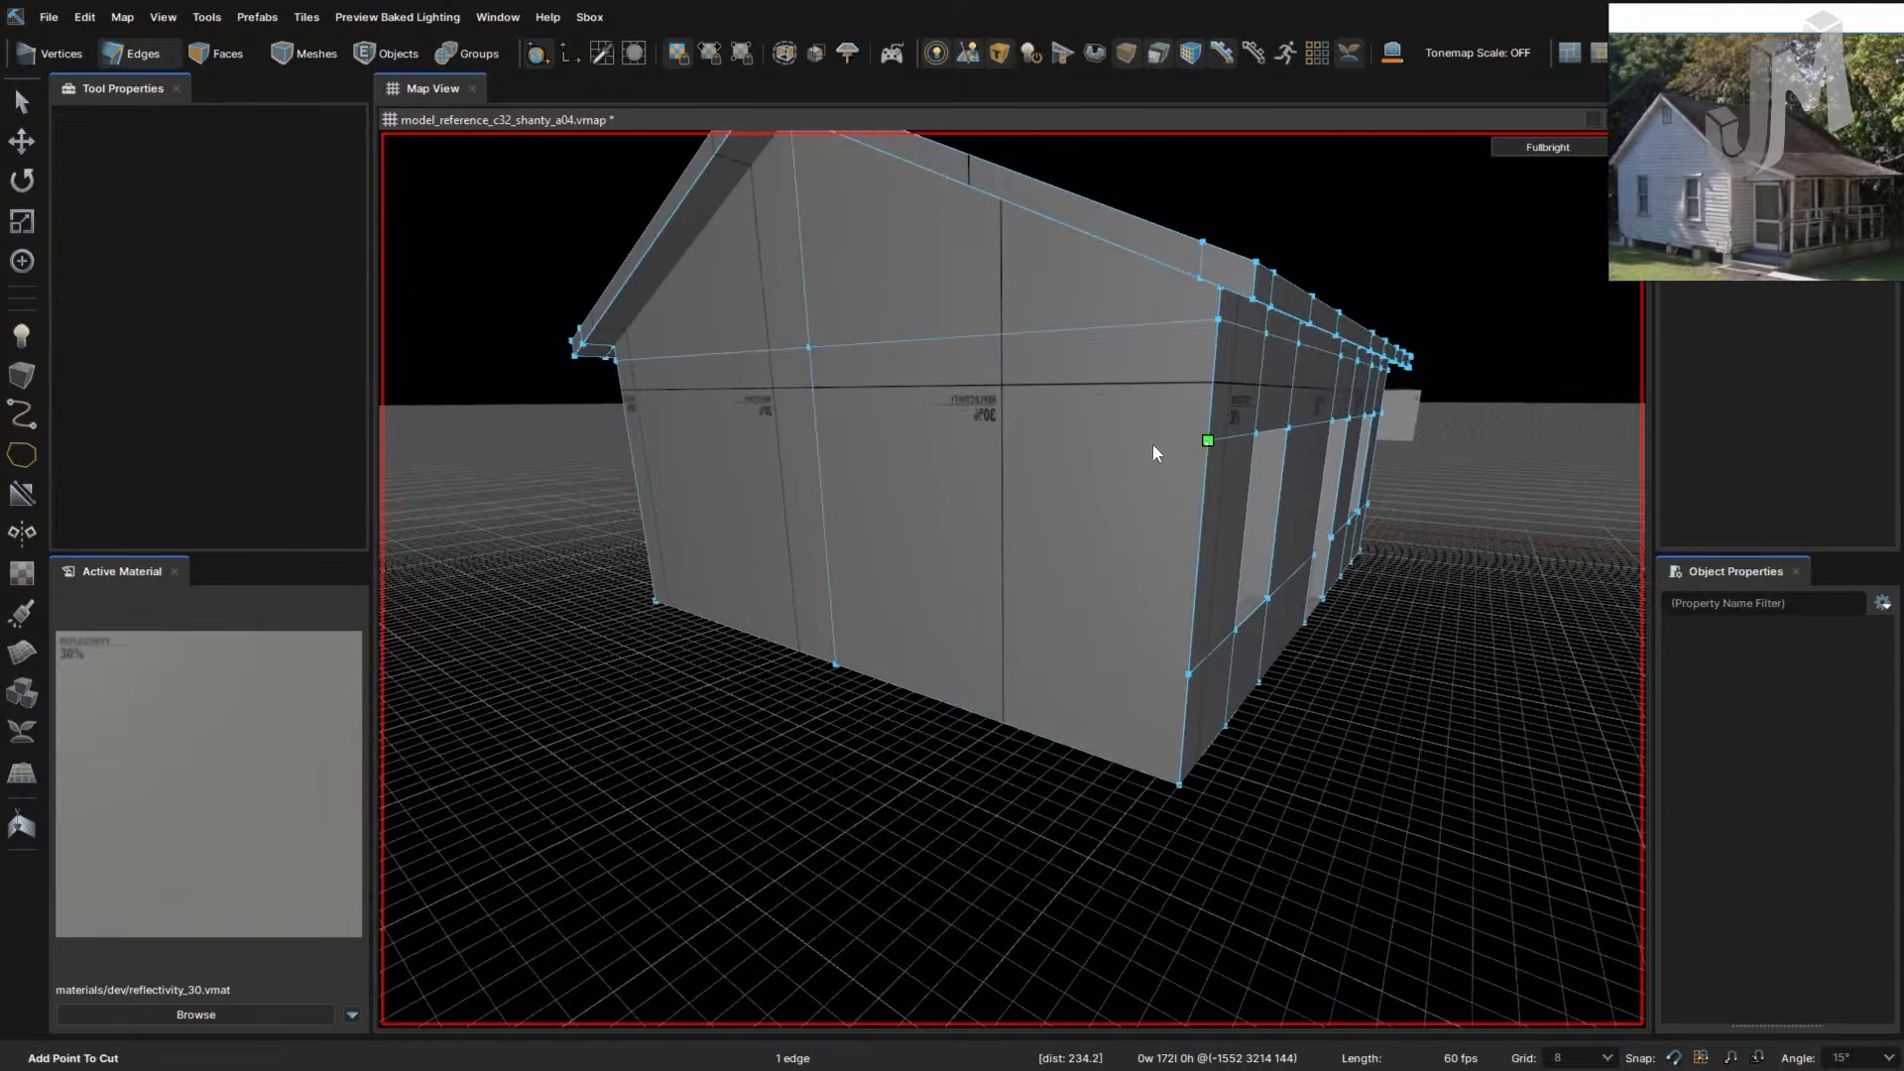
{"action": "left_click", "coordinate": [815, 427]}
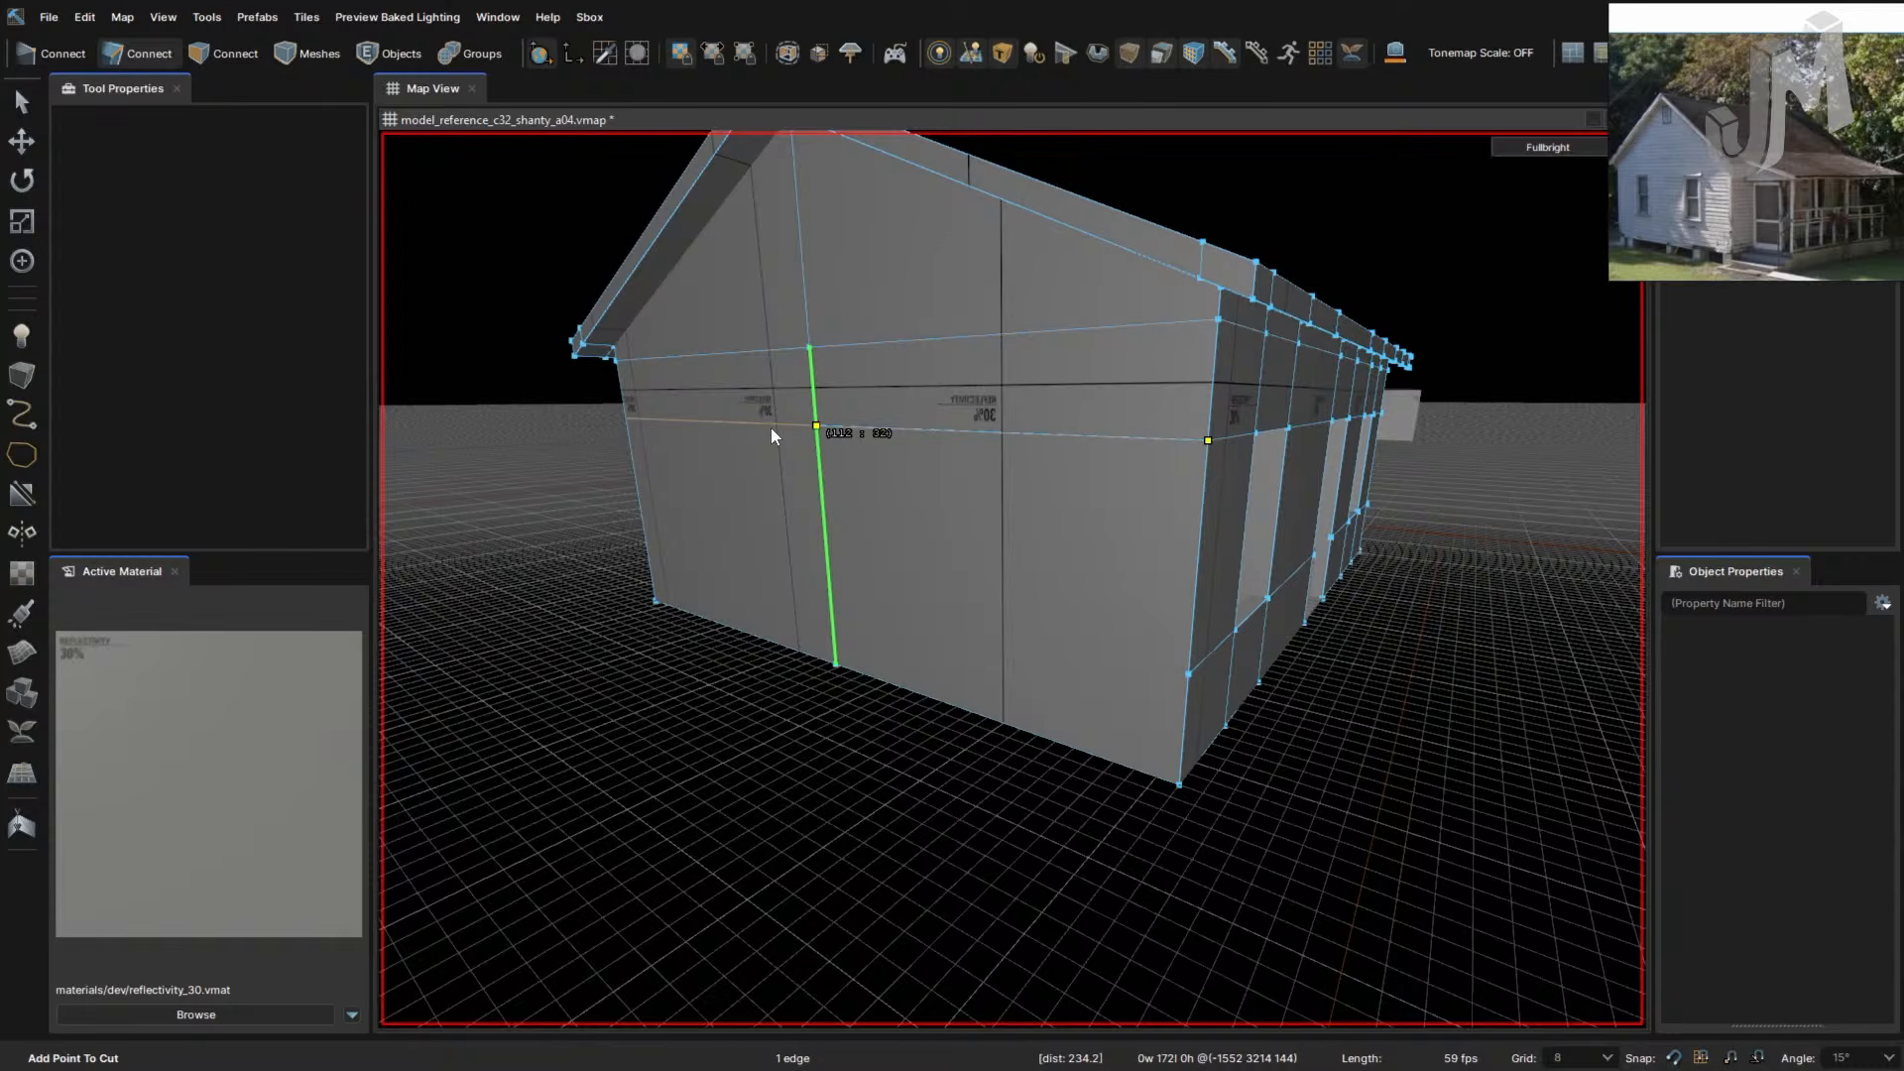
{"action": "left_click", "coordinate": [626, 419]}
{"action": "key", "text": "Return"}
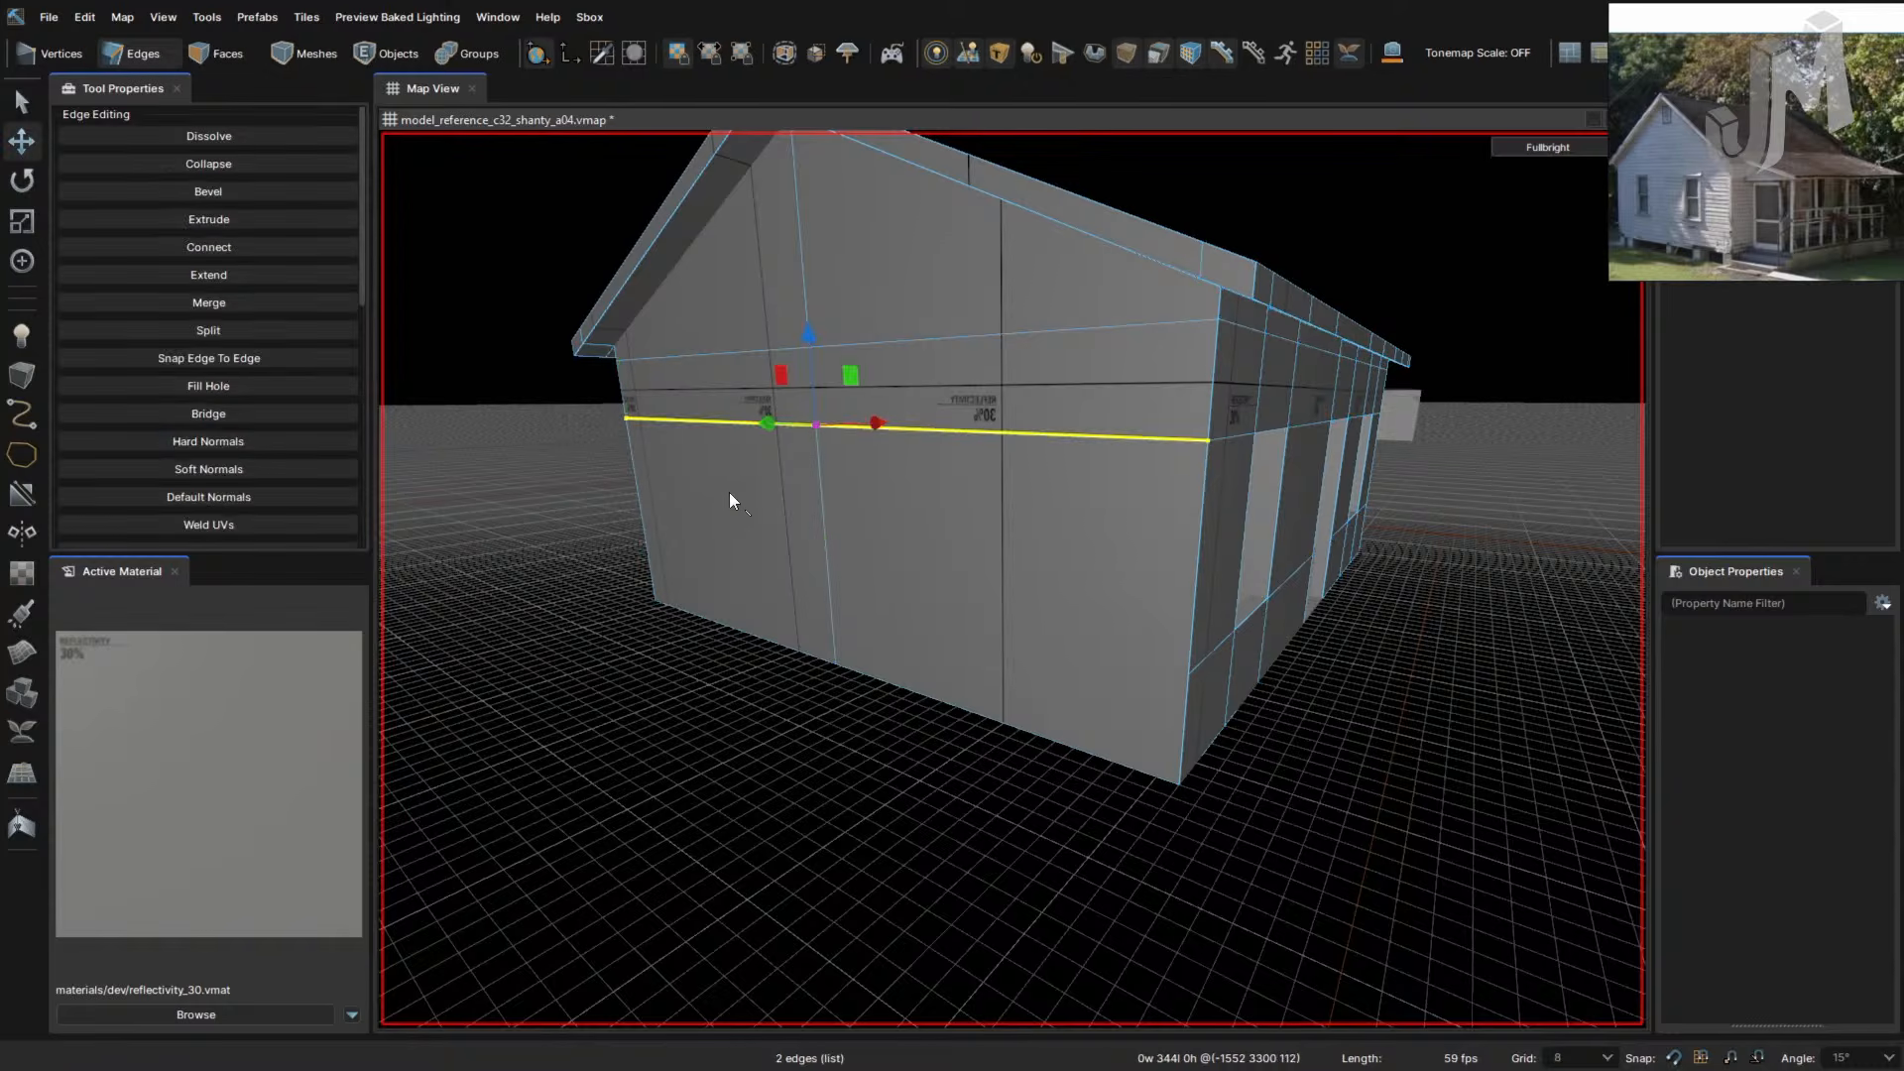
{"action": "key", "text": "c"}
{"action": "left_click", "coordinate": [1188, 674]}
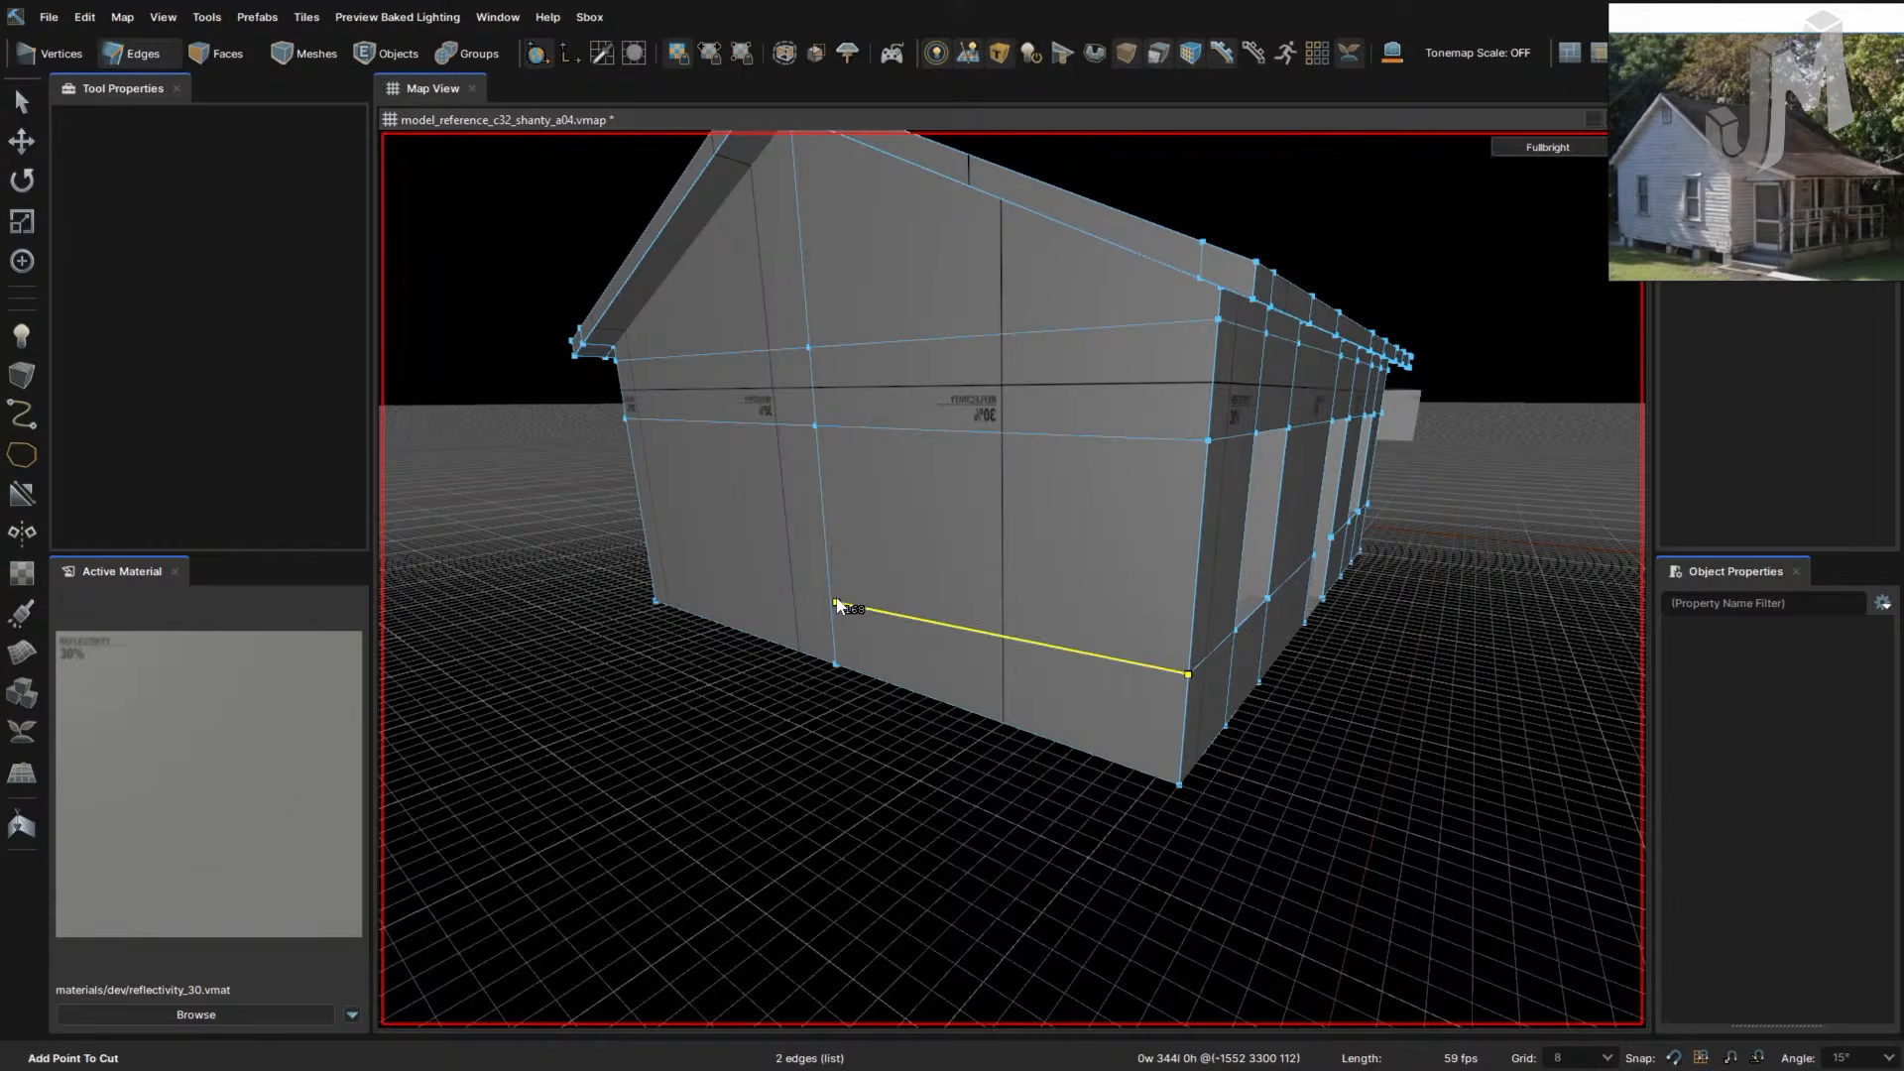
{"action": "left_click", "coordinate": [829, 584]}
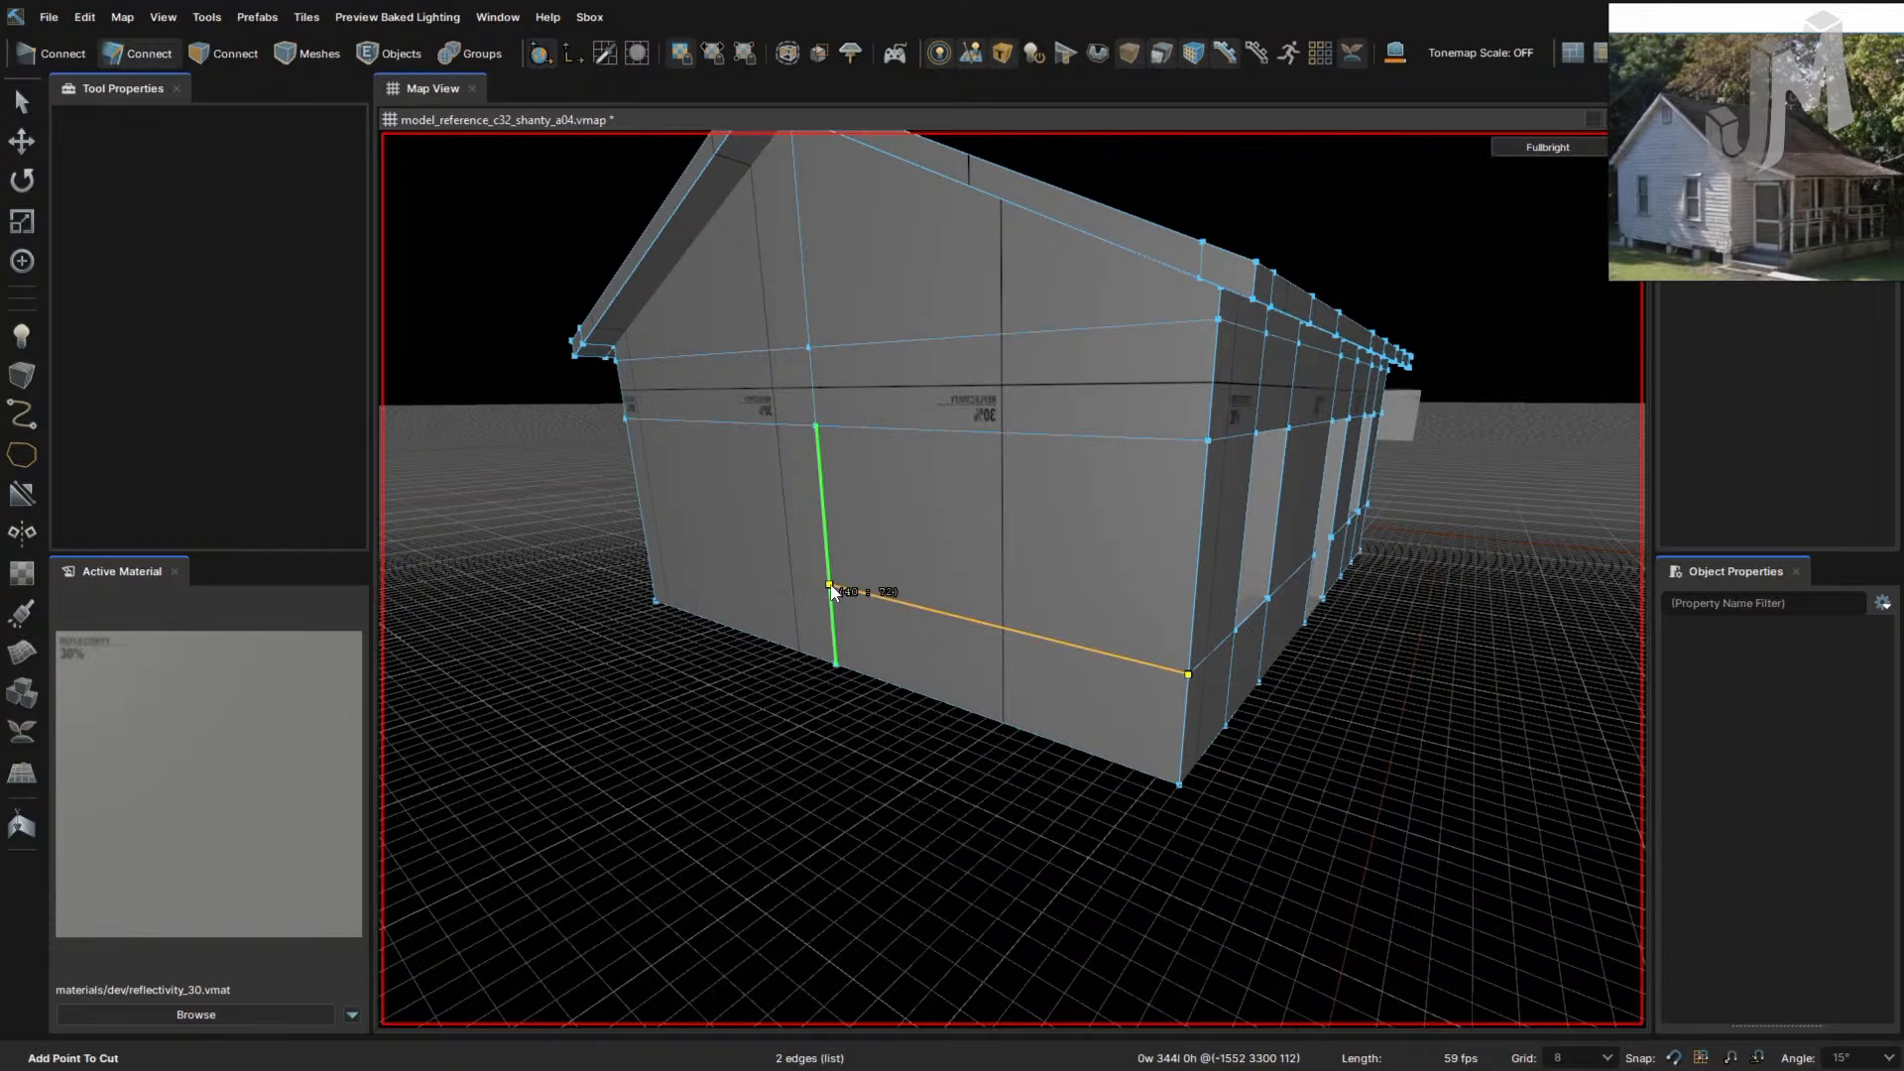
{"action": "left_click", "coordinate": [647, 540]}
{"action": "key", "text": "Return"}
- Cut a vertical line down the next wall from its upper edge to its bottom edge
{"action": "key", "text": "w"}
{"action": "right_click_drag", "start_coordinate": [959, 595], "coordinate": [958, 597]}
{"action": "key", "text": "c"}
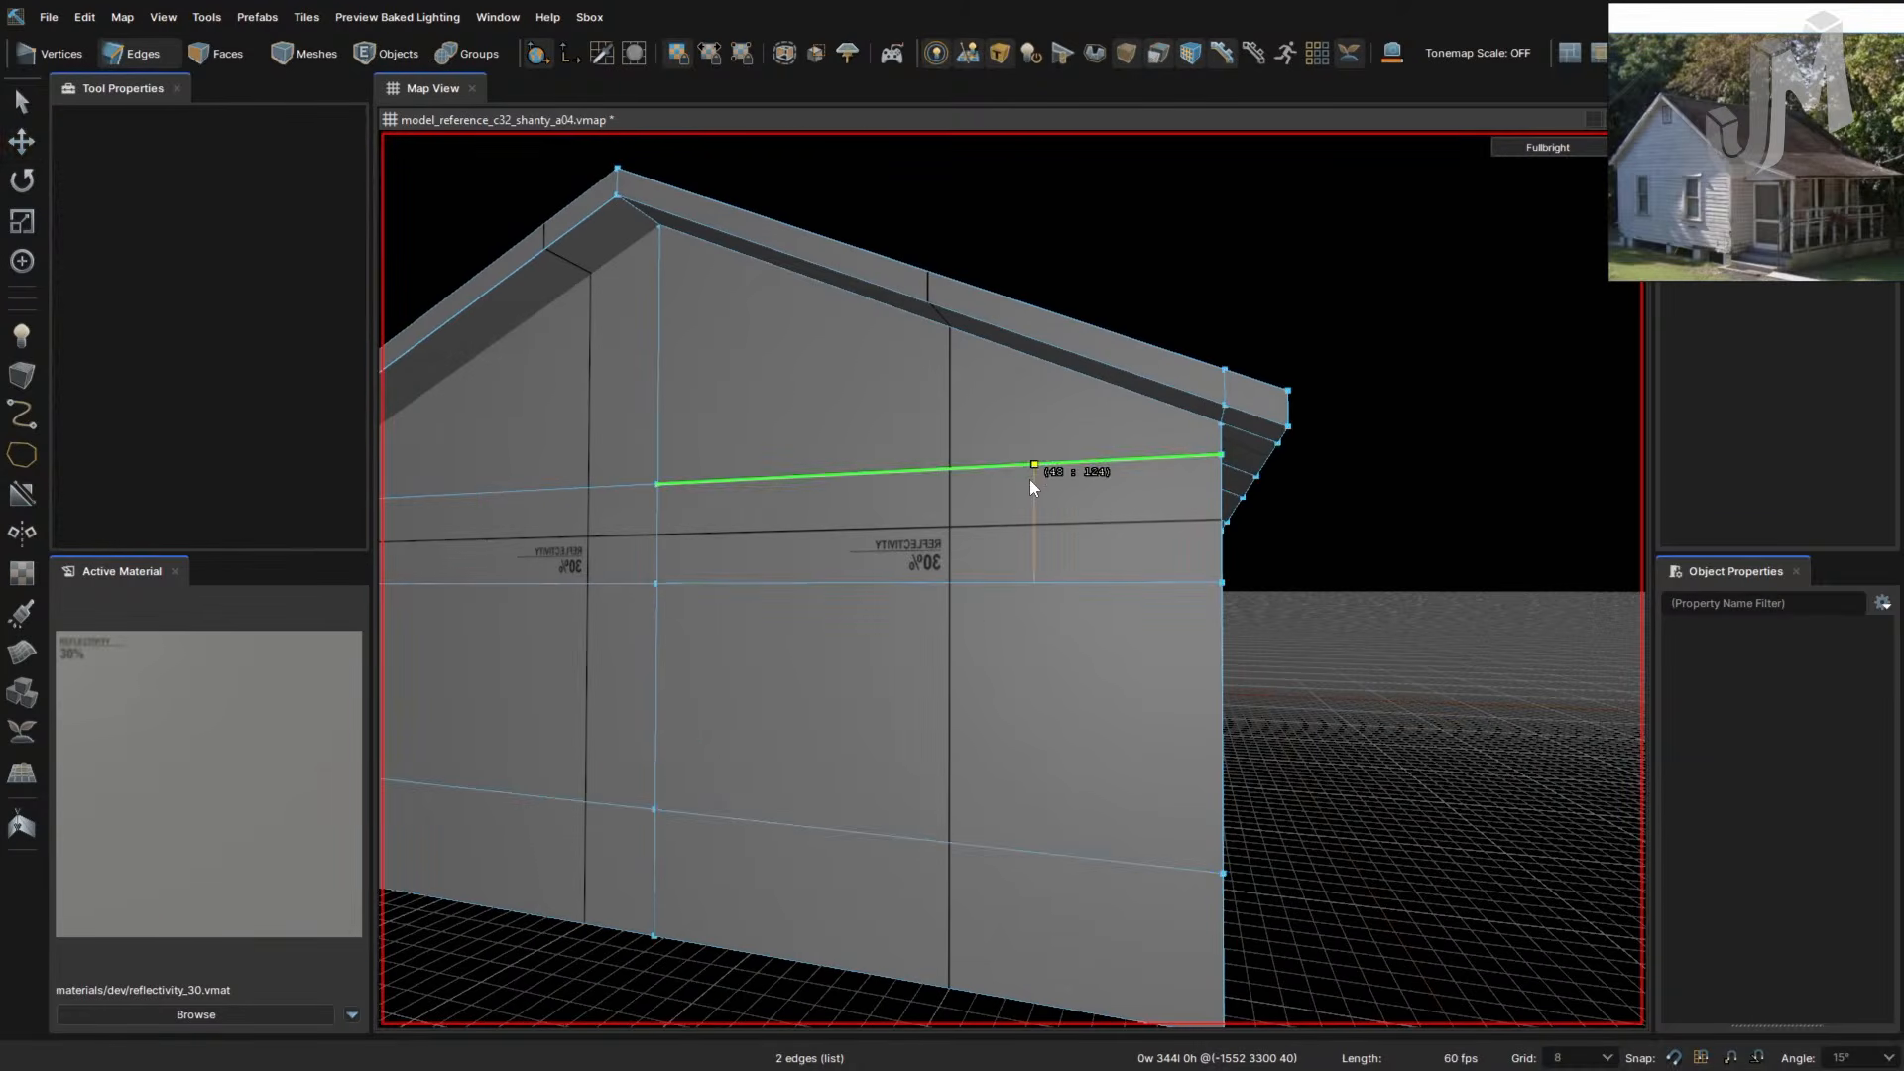
{"action": "left_click", "coordinate": [1034, 464]}
{"action": "left_click", "coordinate": [1034, 583]}
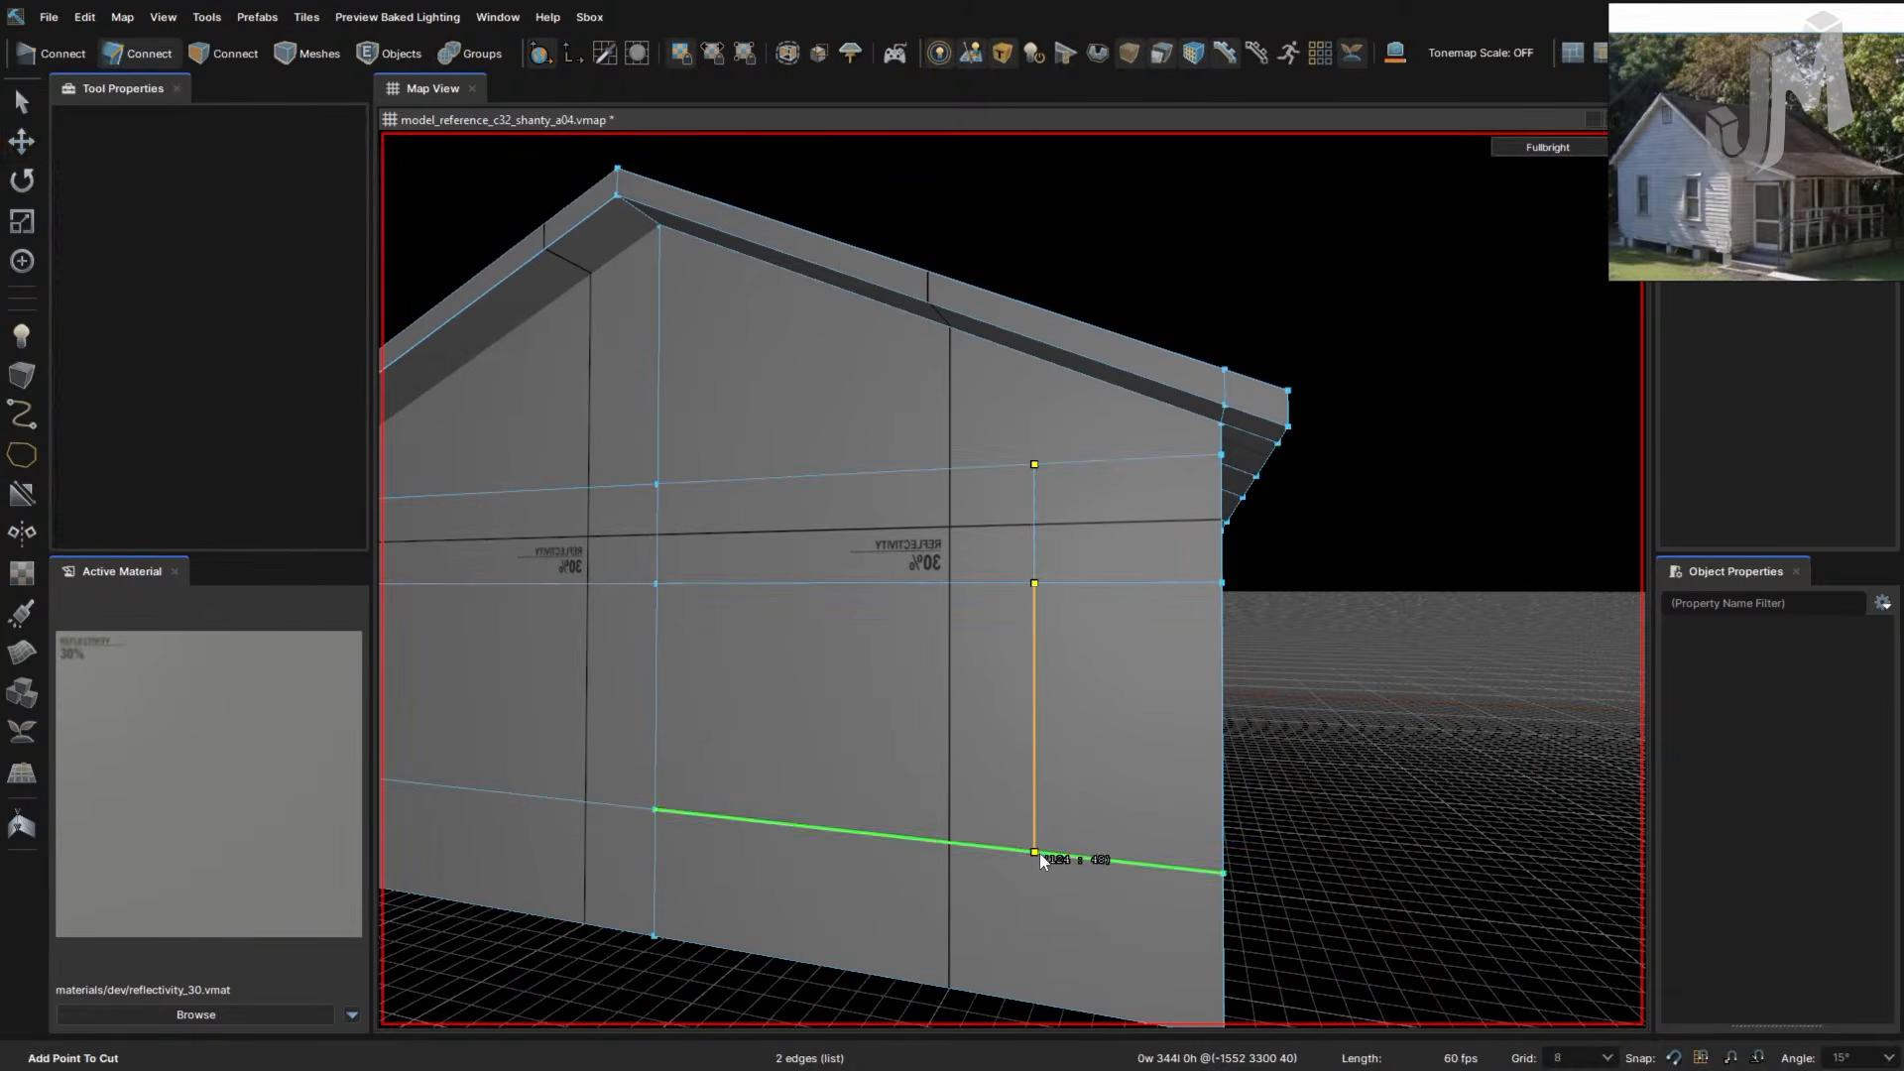
{"action": "left_click", "coordinate": [1034, 851]}
{"action": "left_click", "coordinate": [1034, 1007]}
{"action": "right_click_drag", "start_coordinate": [1041, 943], "coordinate": [1059, 937]}
{"action": "key", "text": "Return"}
- Slide the new vertical edge to line up with the window opening, undoing a trial bevel
{"action": "left_click_drag", "start_coordinate": [1108, 730], "coordinate": [1043, 742]}
{"action": "key", "text": "f"}
{"action": "right_click_drag", "start_coordinate": [1101, 762], "coordinate": [1056, 756]}
{"action": "key", "text": "ctrl+z"}
{"action": "left_click_drag", "start_coordinate": [991, 665], "coordinate": [1258, 658]}
{"action": "right_click_drag", "start_coordinate": [1117, 718], "coordinate": [1113, 710]}
- Select the existing vertical cut edge and slide it to the right
{"action": "left_click", "coordinate": [1206, 662]}
{"action": "right_click_drag", "start_coordinate": [1207, 662], "coordinate": [1110, 575]}
{"action": "left_click_drag", "start_coordinate": [1110, 574], "coordinate": [1200, 584]}
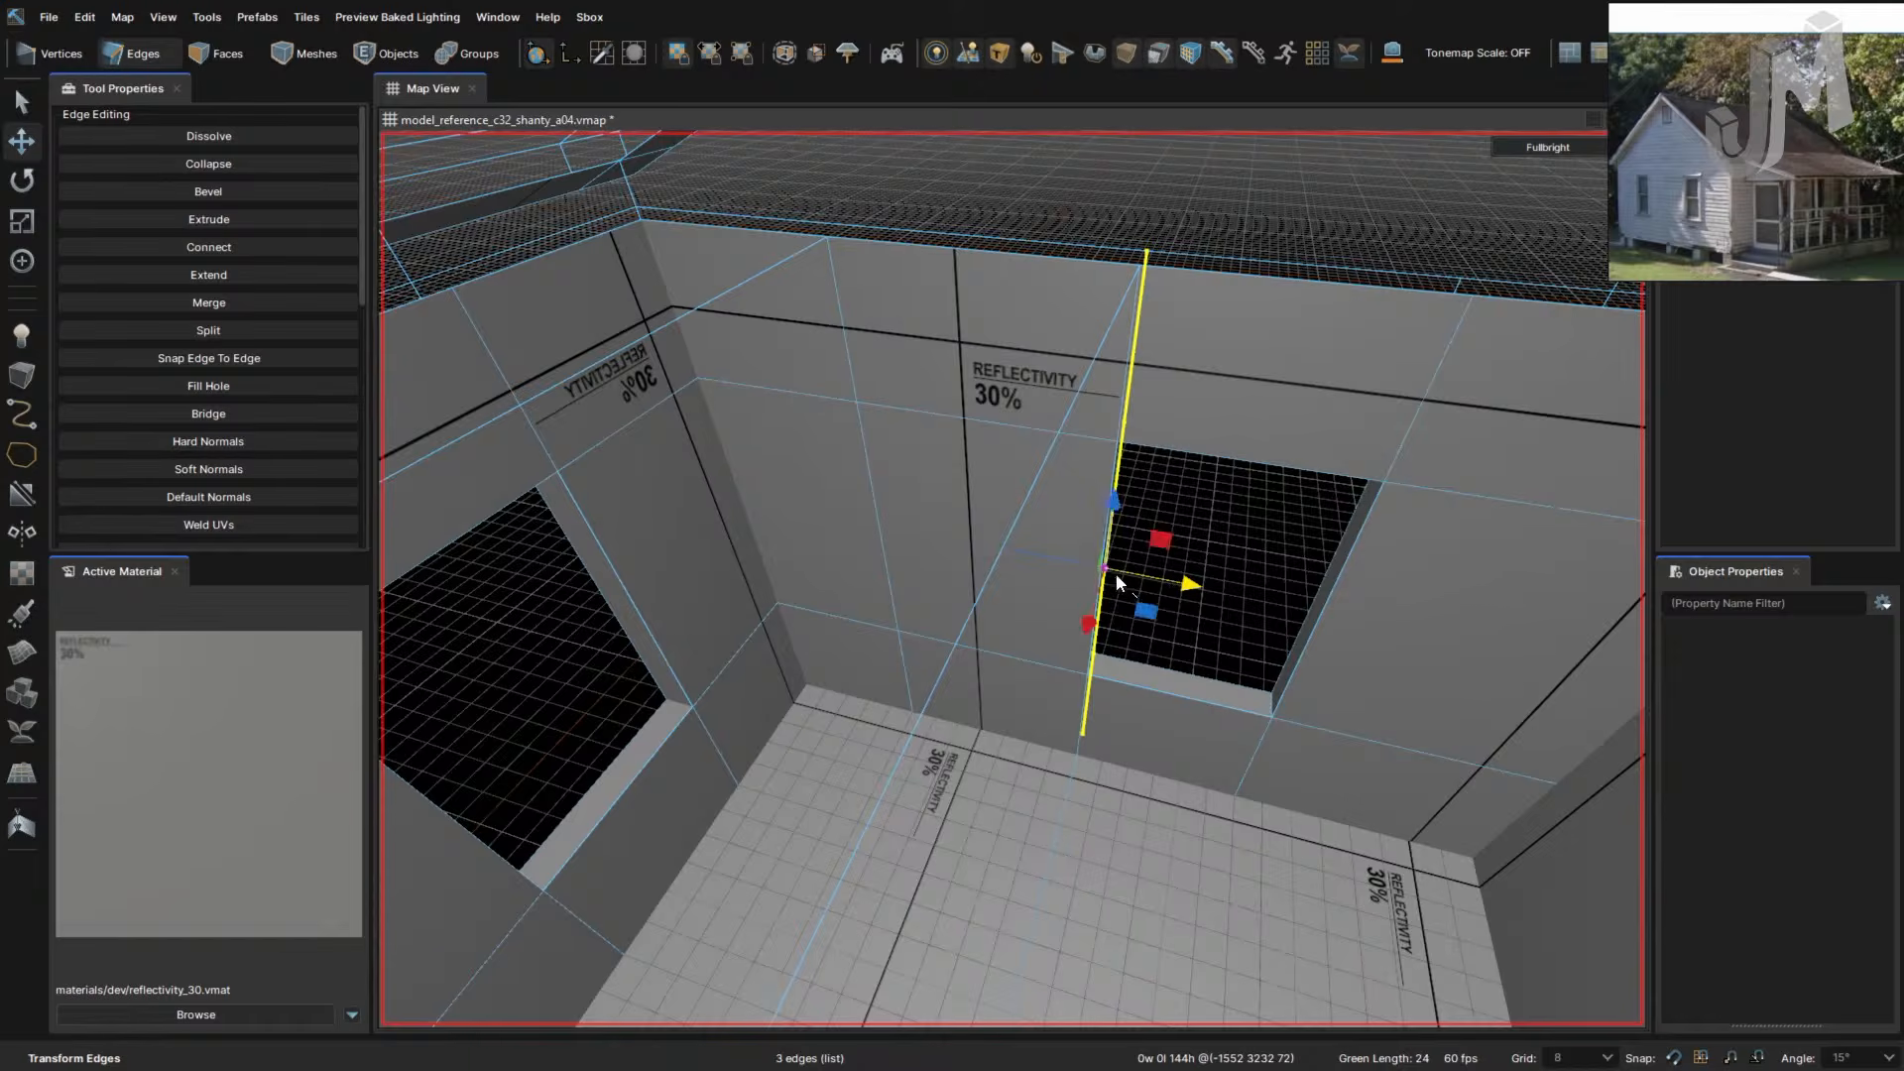
{"action": "right_click_drag", "start_coordinate": [1116, 573], "coordinate": [1104, 573]}
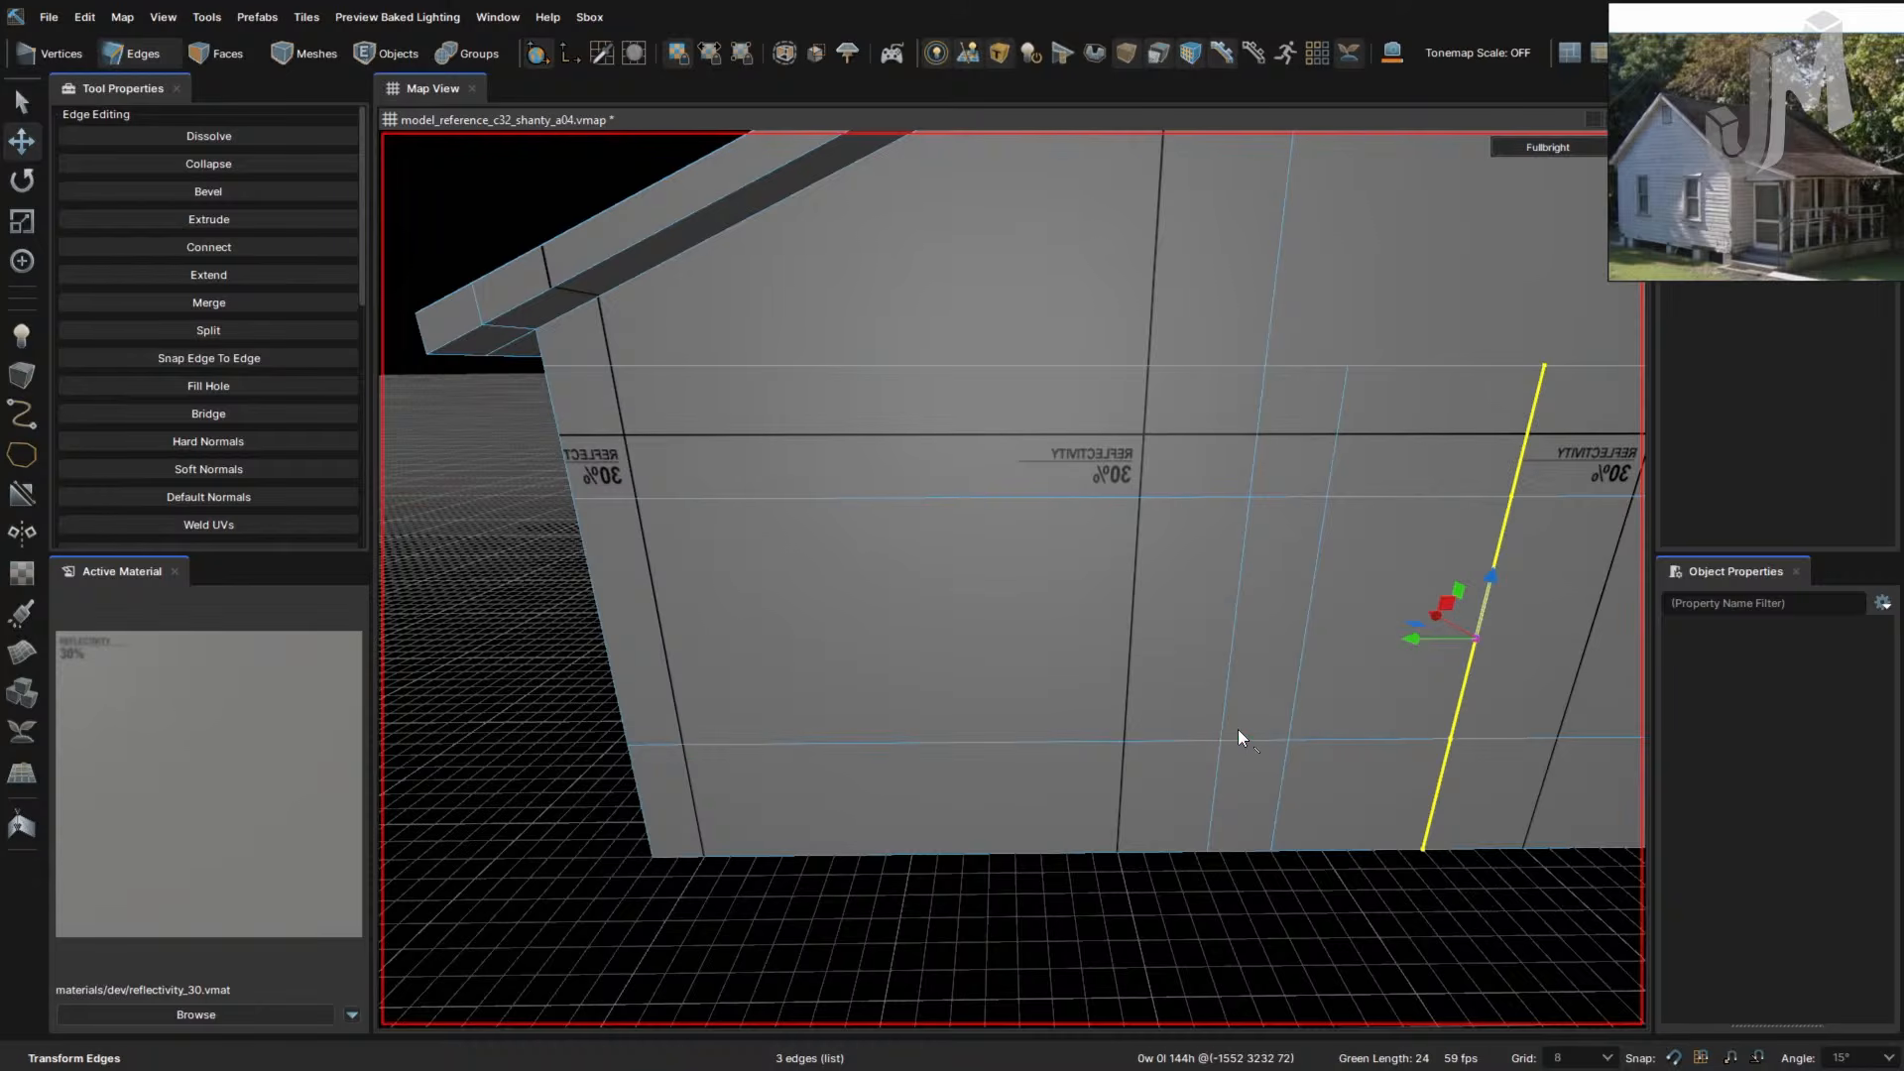
- Cut a new vertical line from the wall's top edge to its bottom edge, undoing an accidental bevel
{"action": "key", "text": "c"}
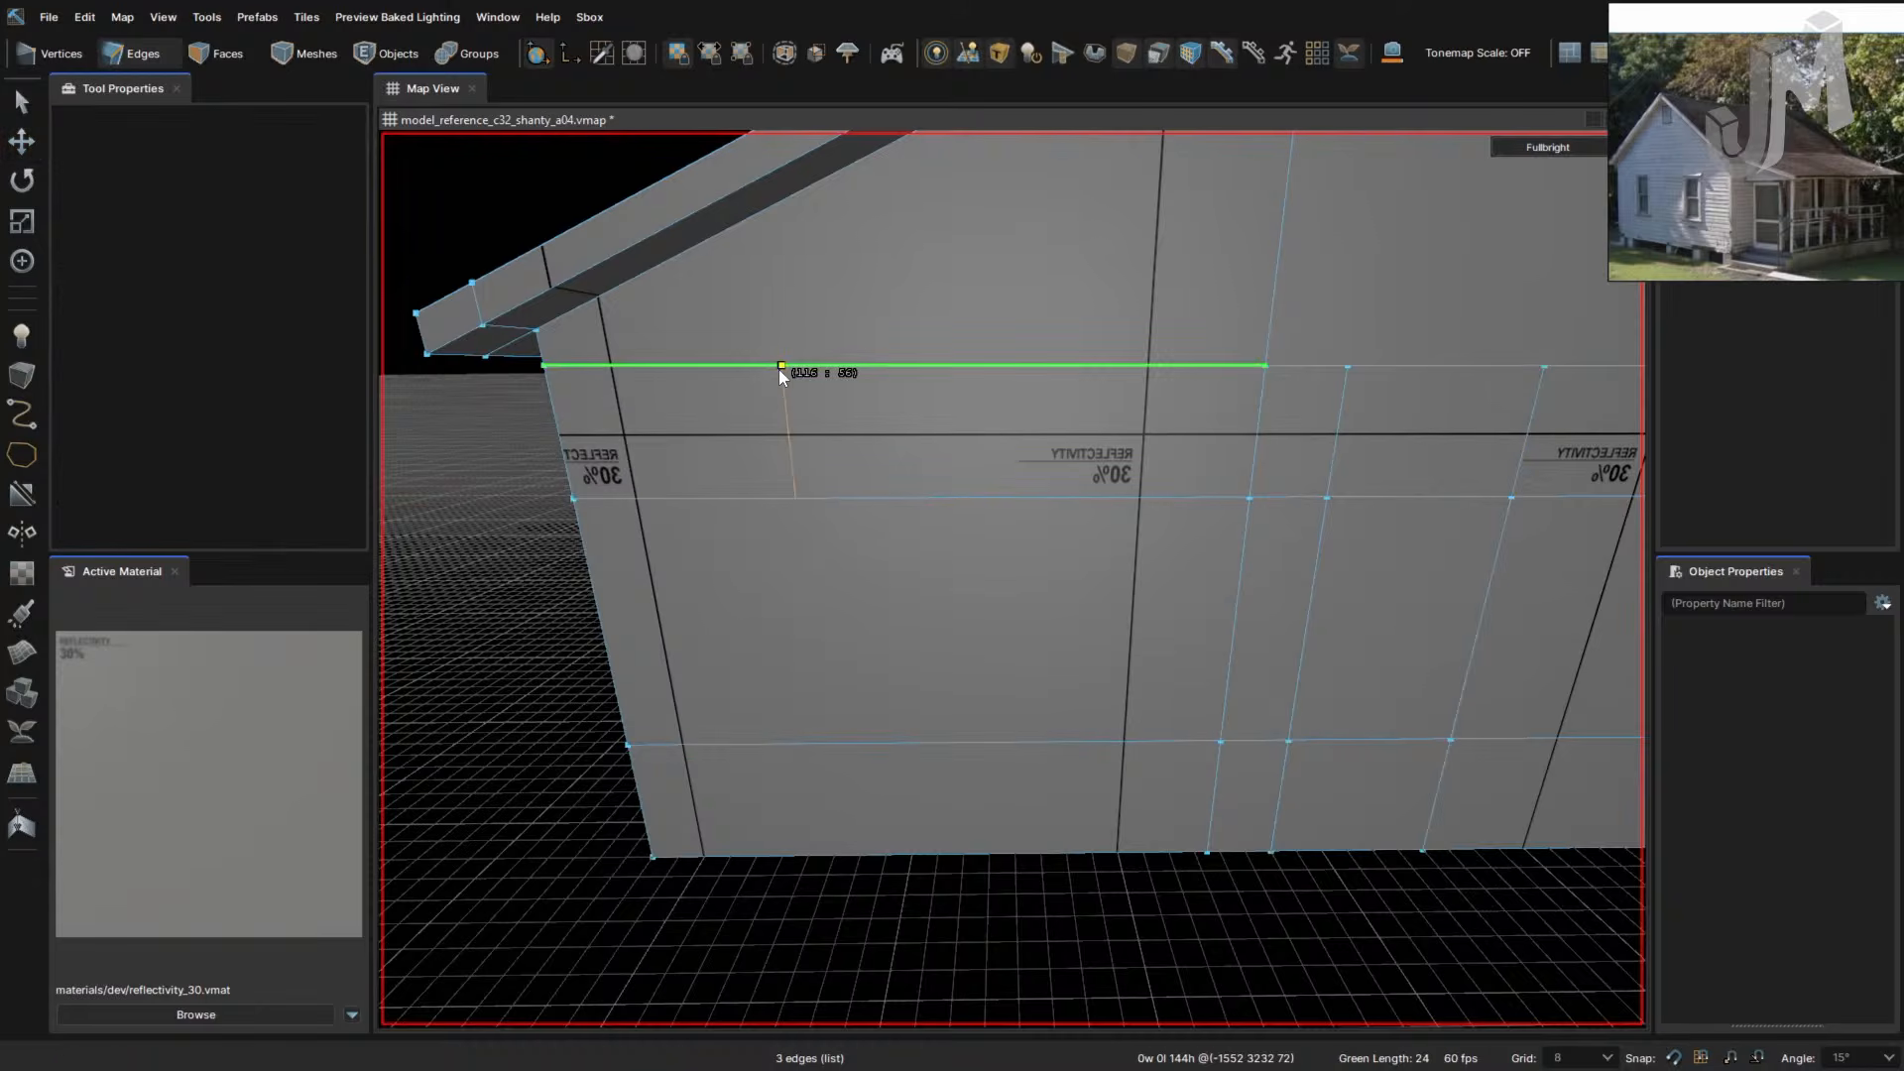
{"action": "left_click", "coordinate": [781, 366]}
{"action": "left_click", "coordinate": [796, 498]}
{"action": "left_click", "coordinate": [821, 744]}
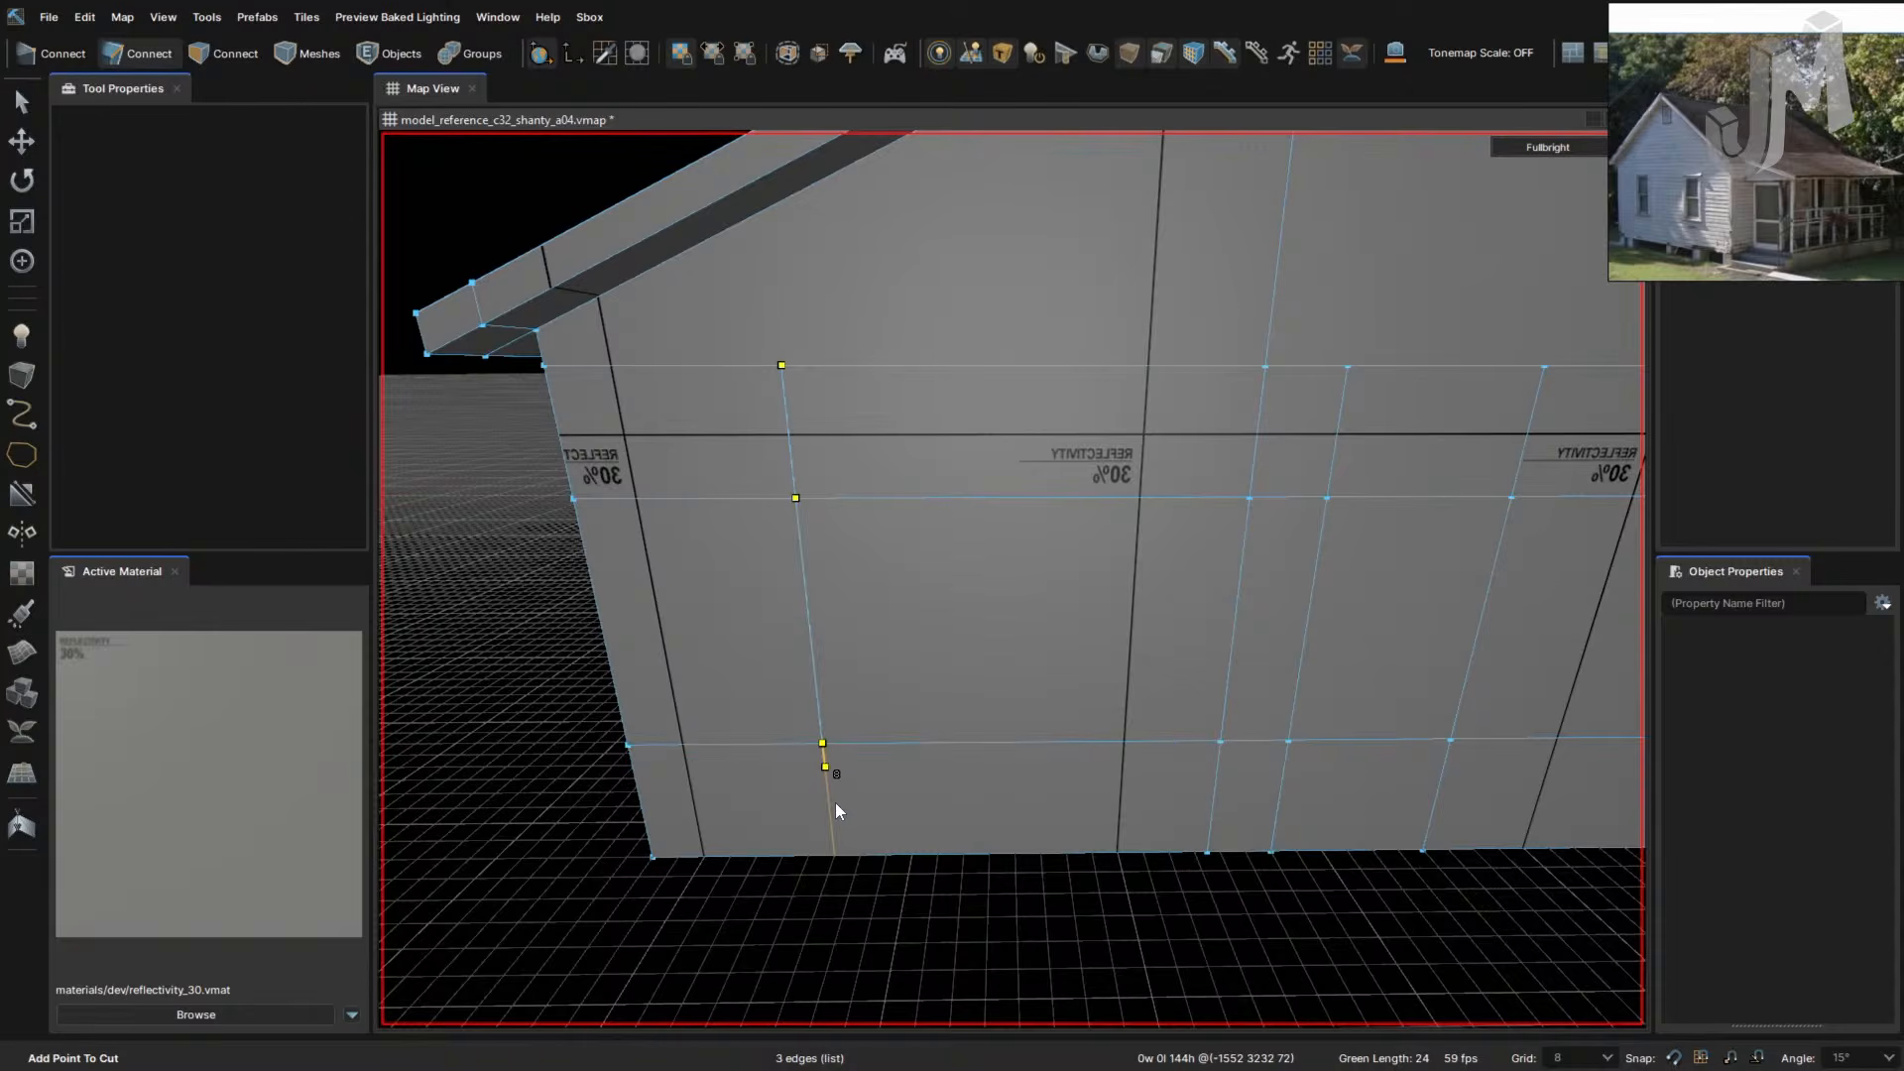
{"action": "left_click", "coordinate": [844, 855]}
{"action": "key", "text": "Return"}
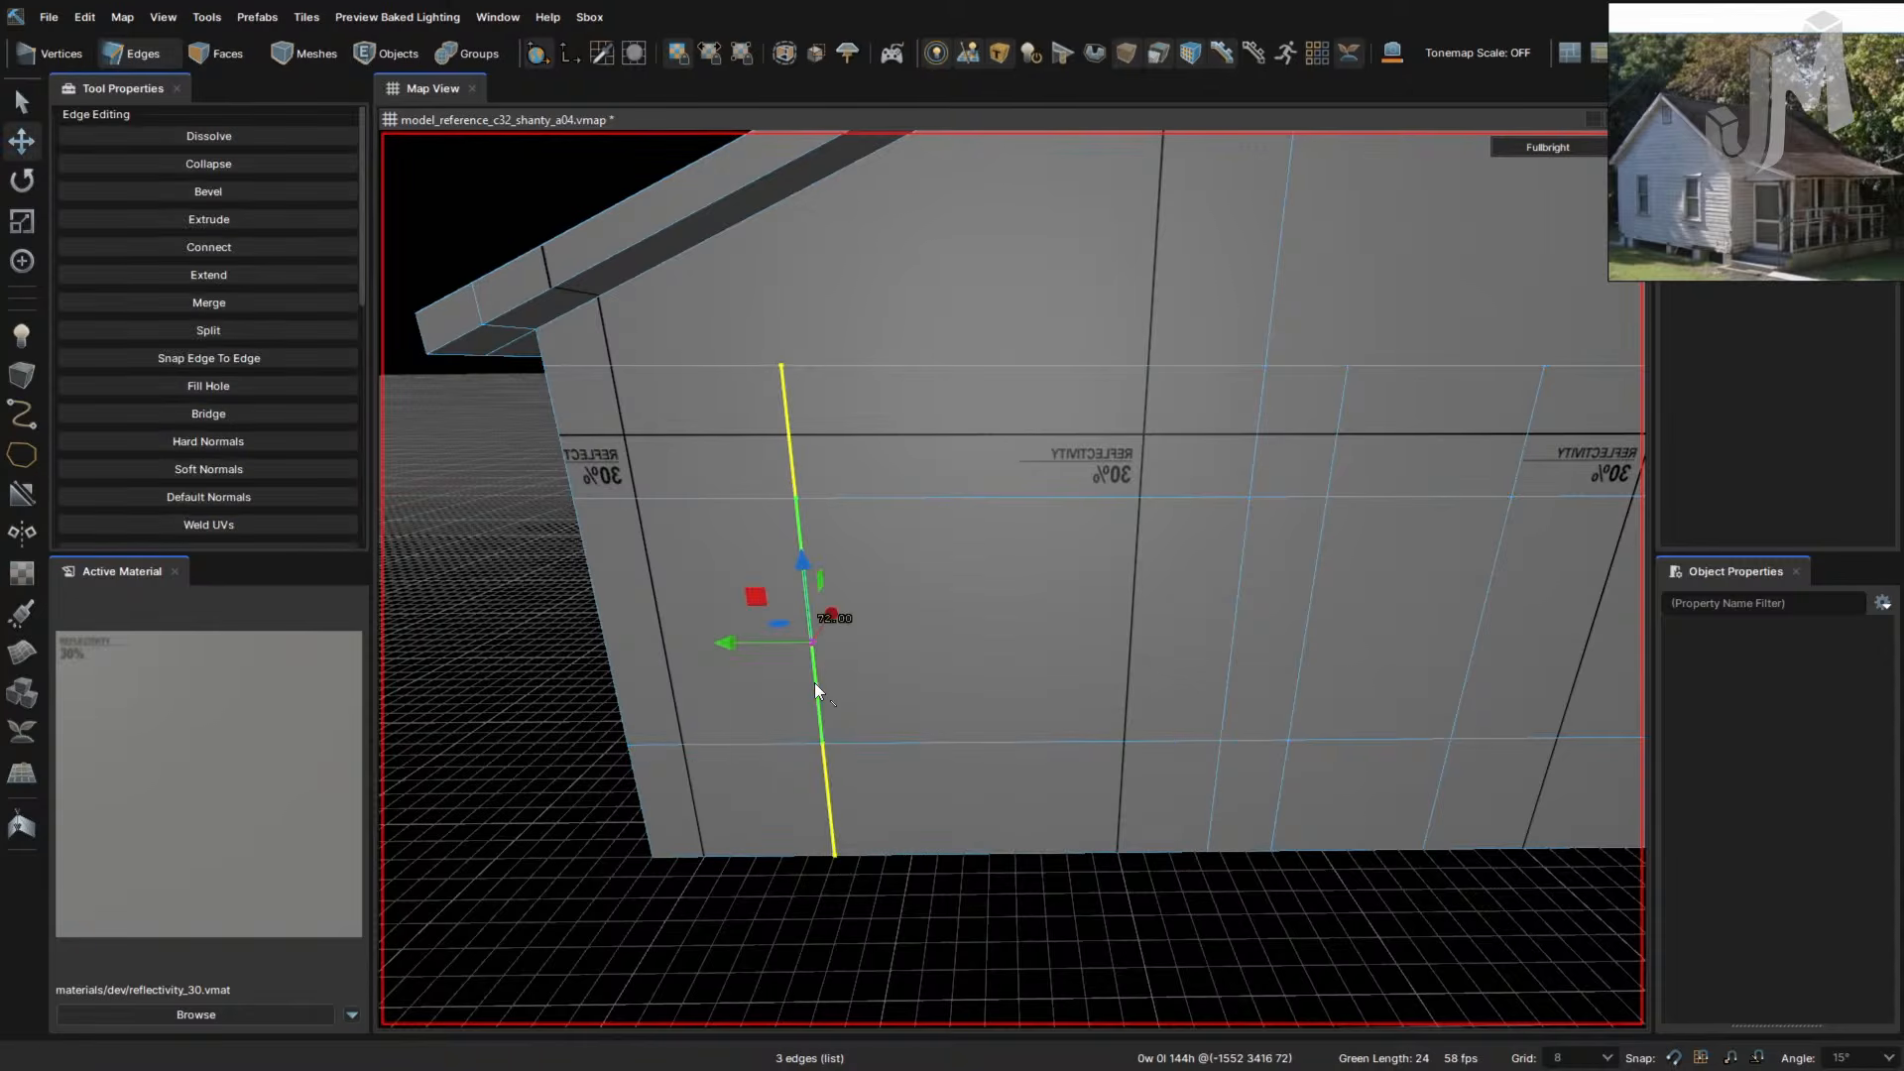
{"action": "key", "text": "f"}
{"action": "key", "text": "ctrl+z"}
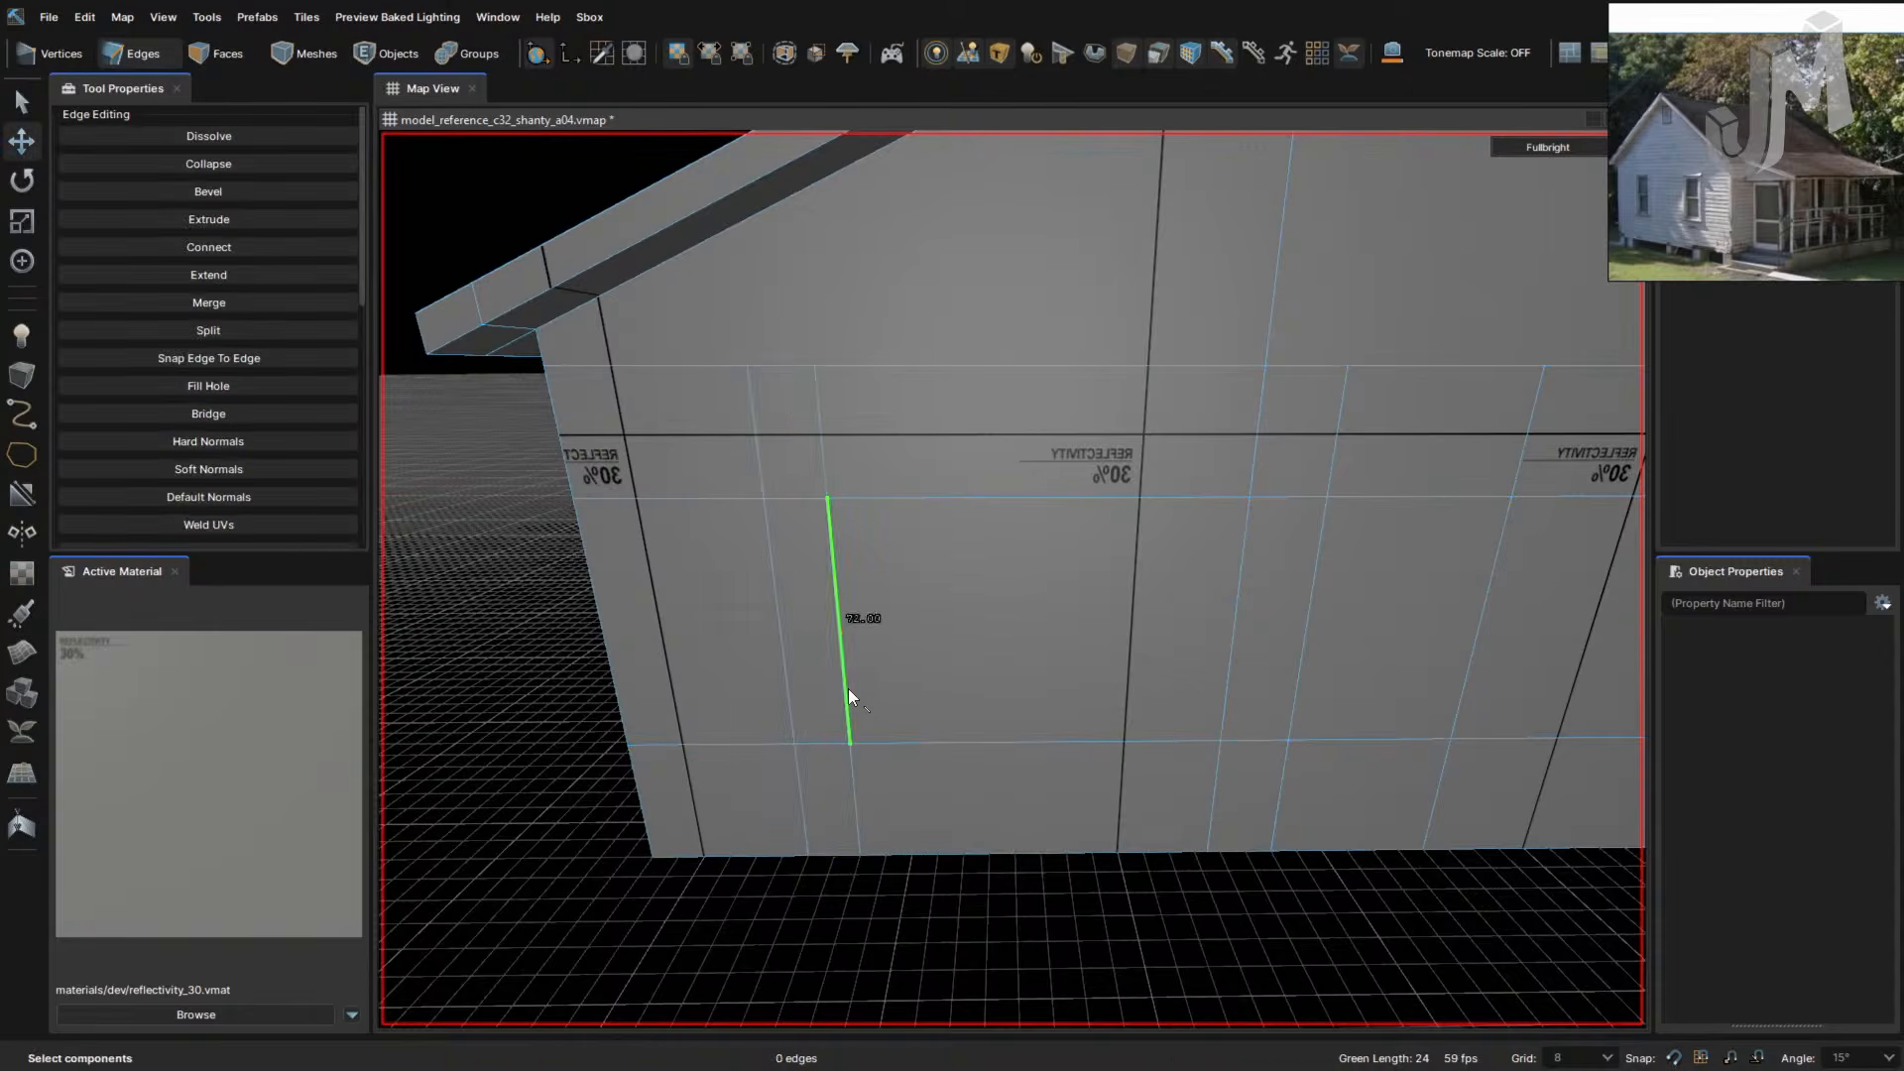
- Slide the new cut line right, then one grid step left on the two-window wall
{"action": "left_click_drag", "start_coordinate": [766, 644], "coordinate": [967, 684]}
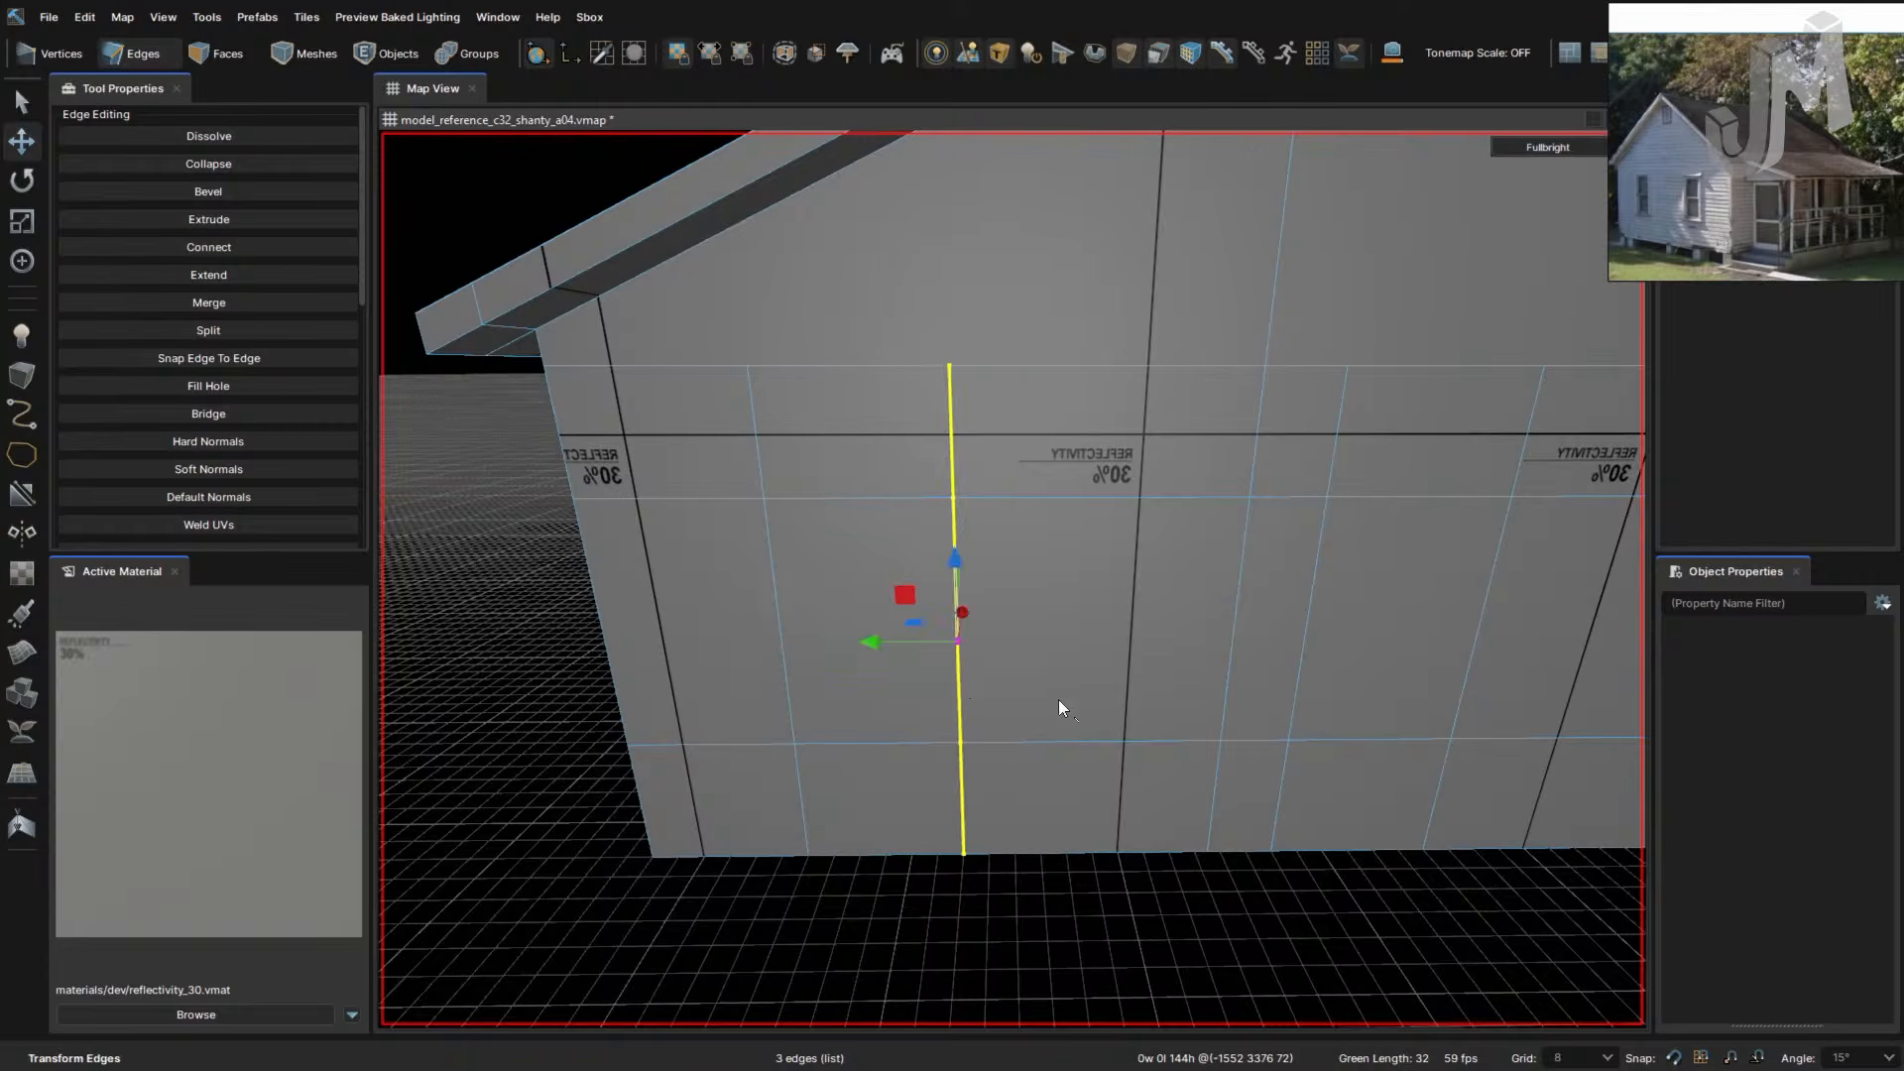
{"action": "right_click_drag", "start_coordinate": [1061, 701], "coordinate": [965, 530]}
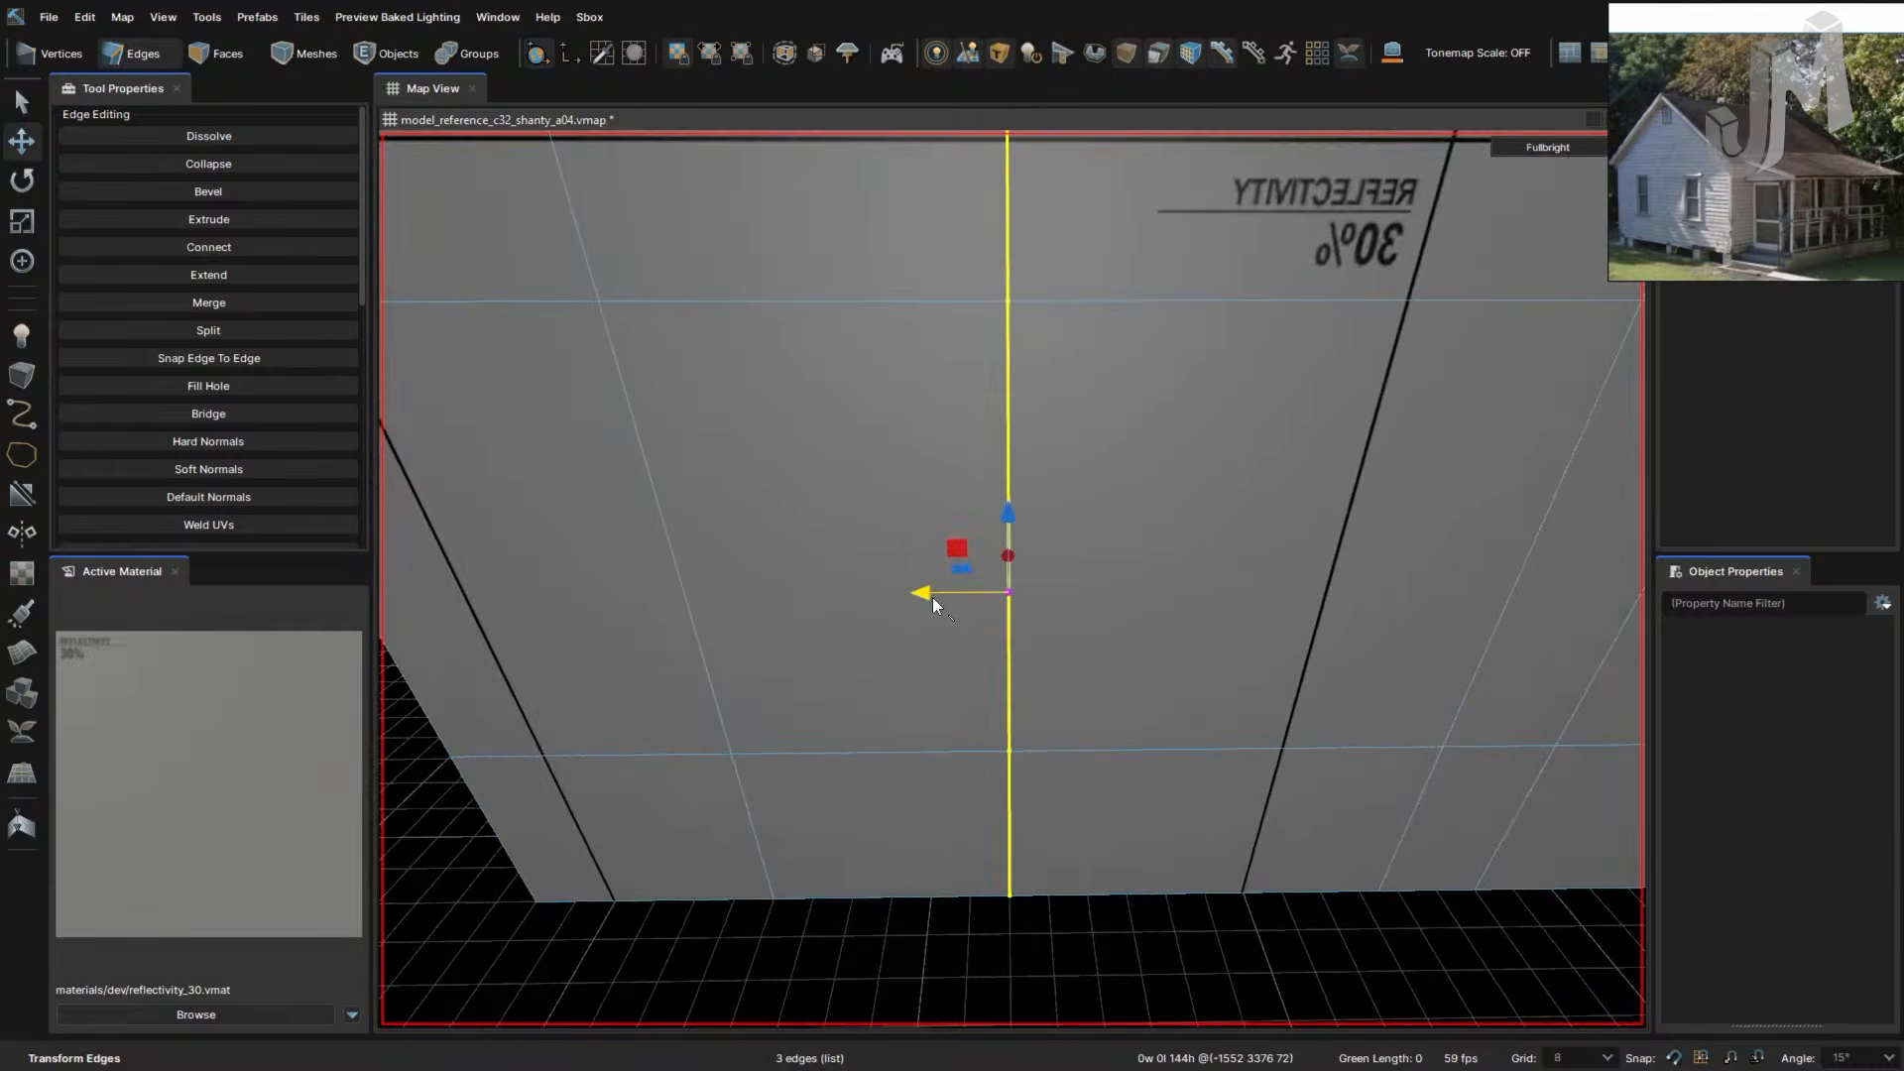
{"action": "left_click_drag", "start_coordinate": [996, 595], "coordinate": [973, 594]}
{"action": "right_click_drag", "start_coordinate": [974, 593], "coordinate": [974, 595]}
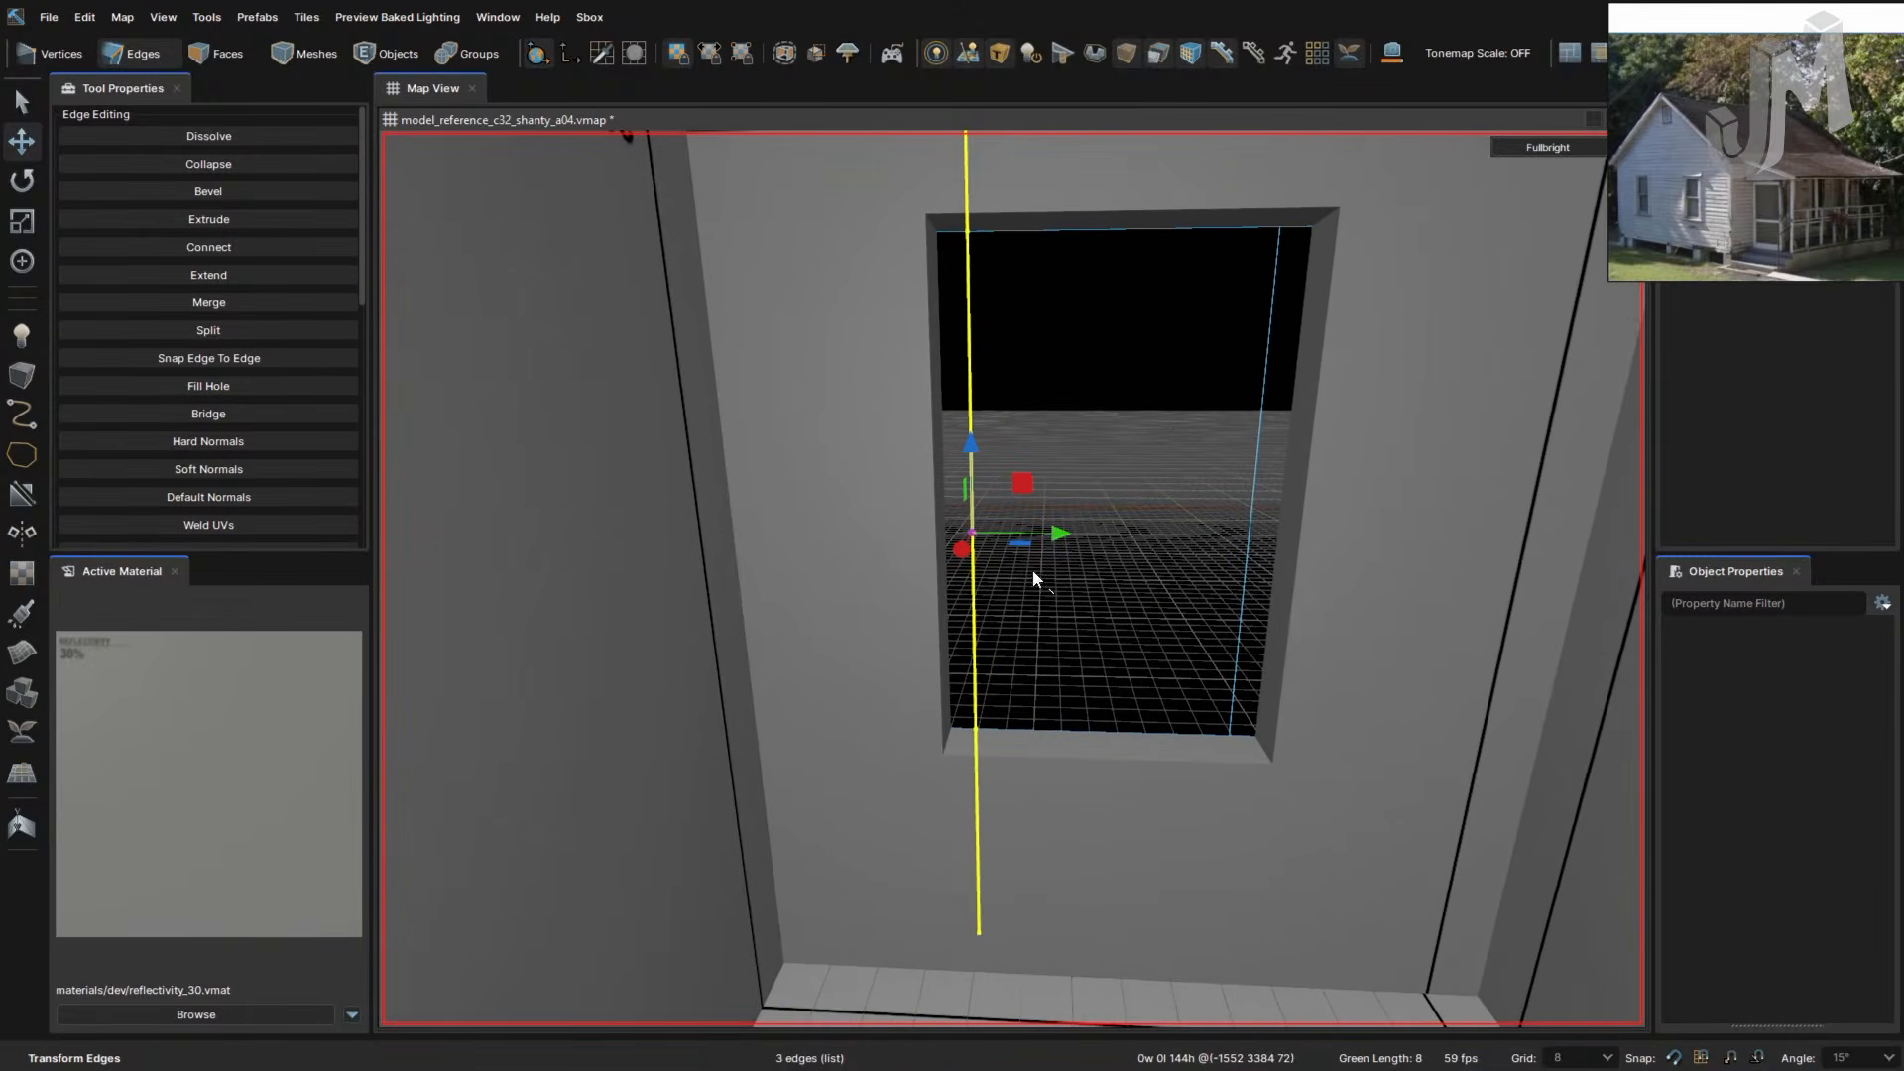
{"action": "left_click_drag", "start_coordinate": [1057, 538], "coordinate": [942, 534]}
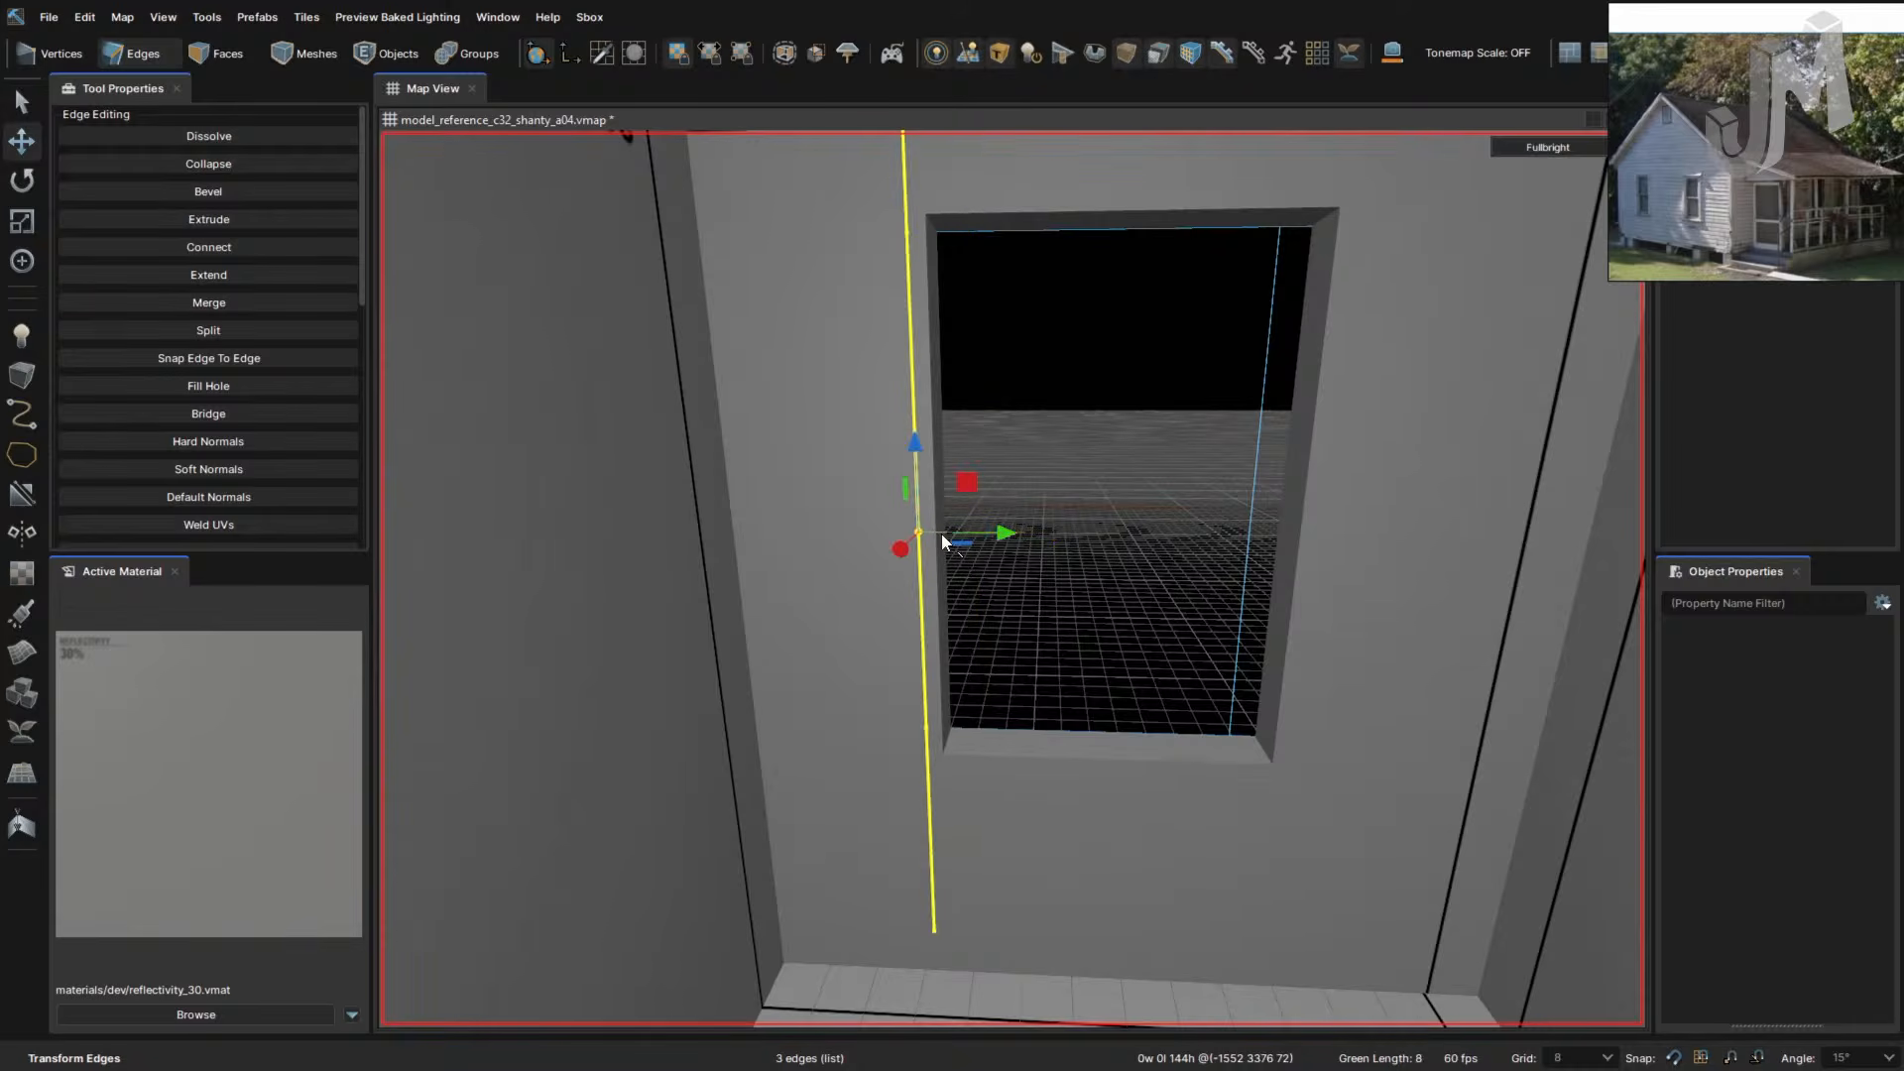
- With grid size 4, align the vertical edge loop to the window's side and clear the selection
{"action": "key", "text": "bracketleft"}
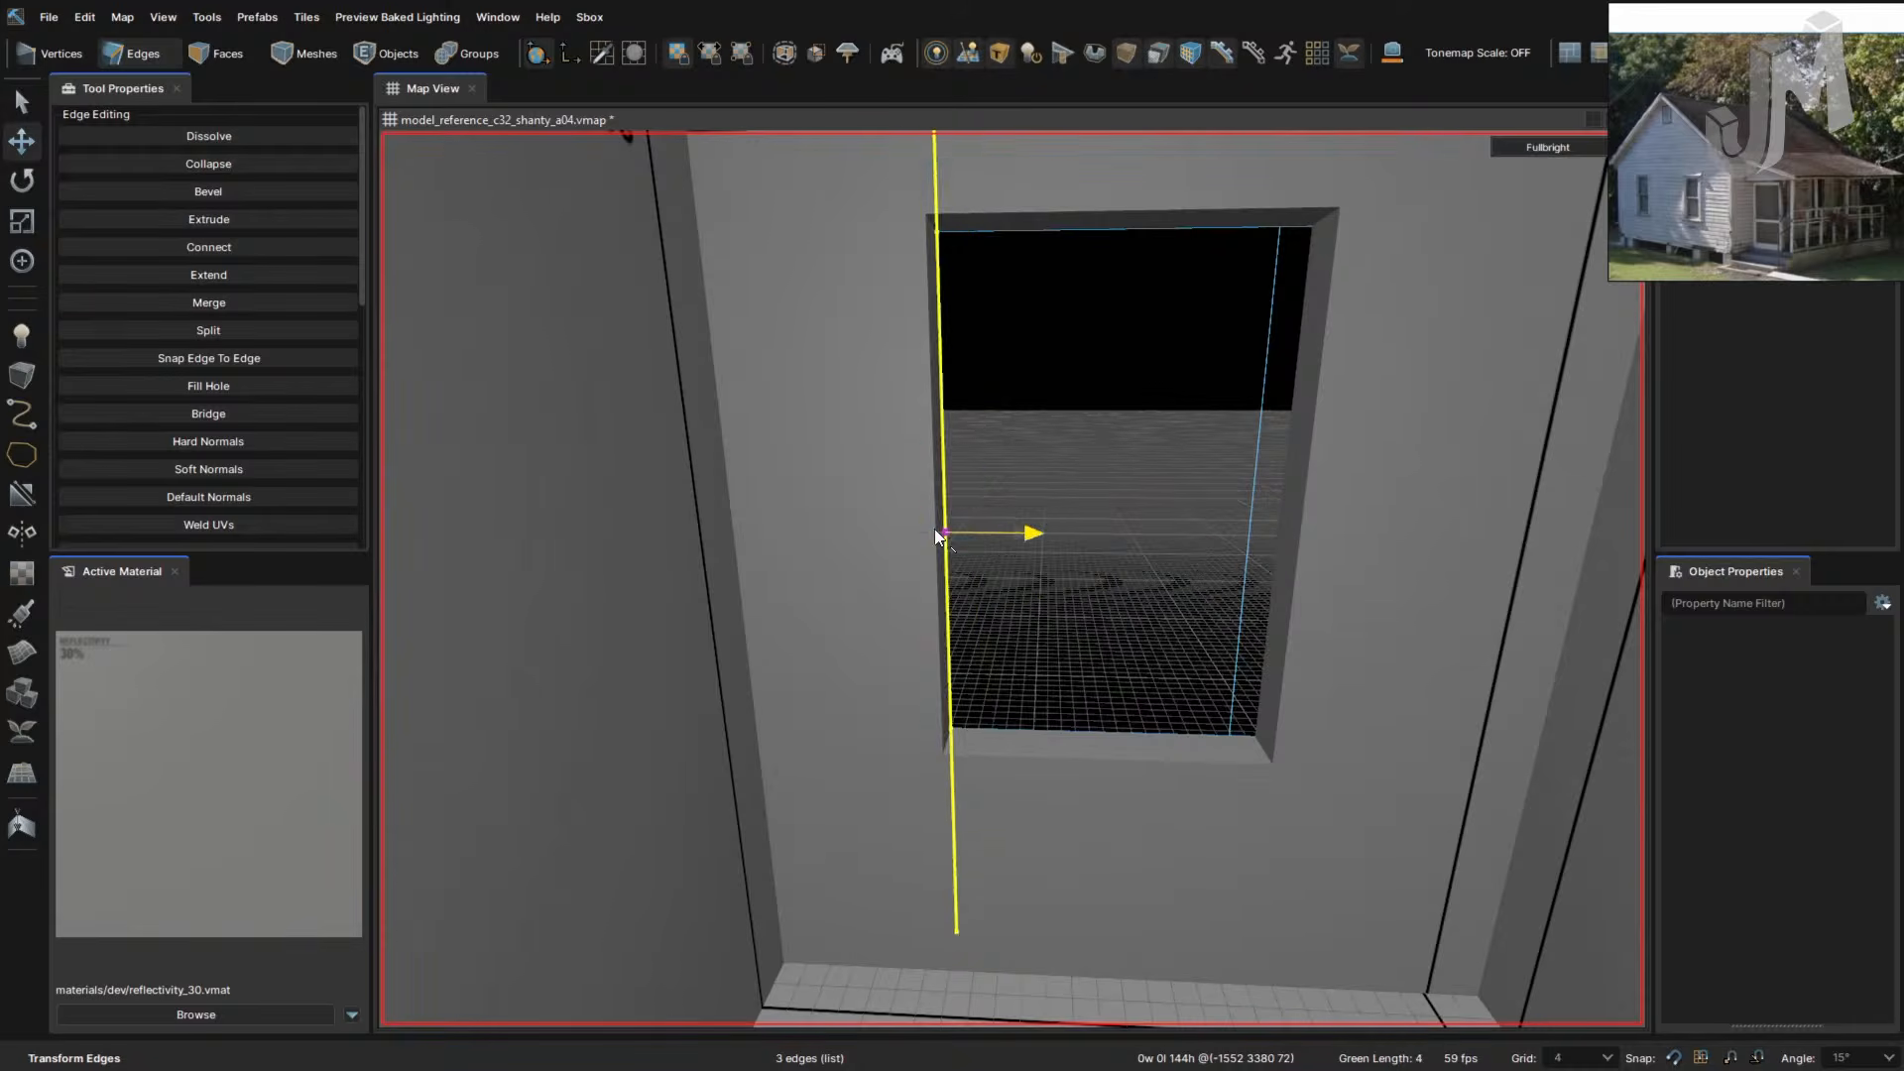
{"action": "right_click_drag", "start_coordinate": [934, 527], "coordinate": [884, 564]}
{"action": "double_click", "coordinate": [977, 536]}
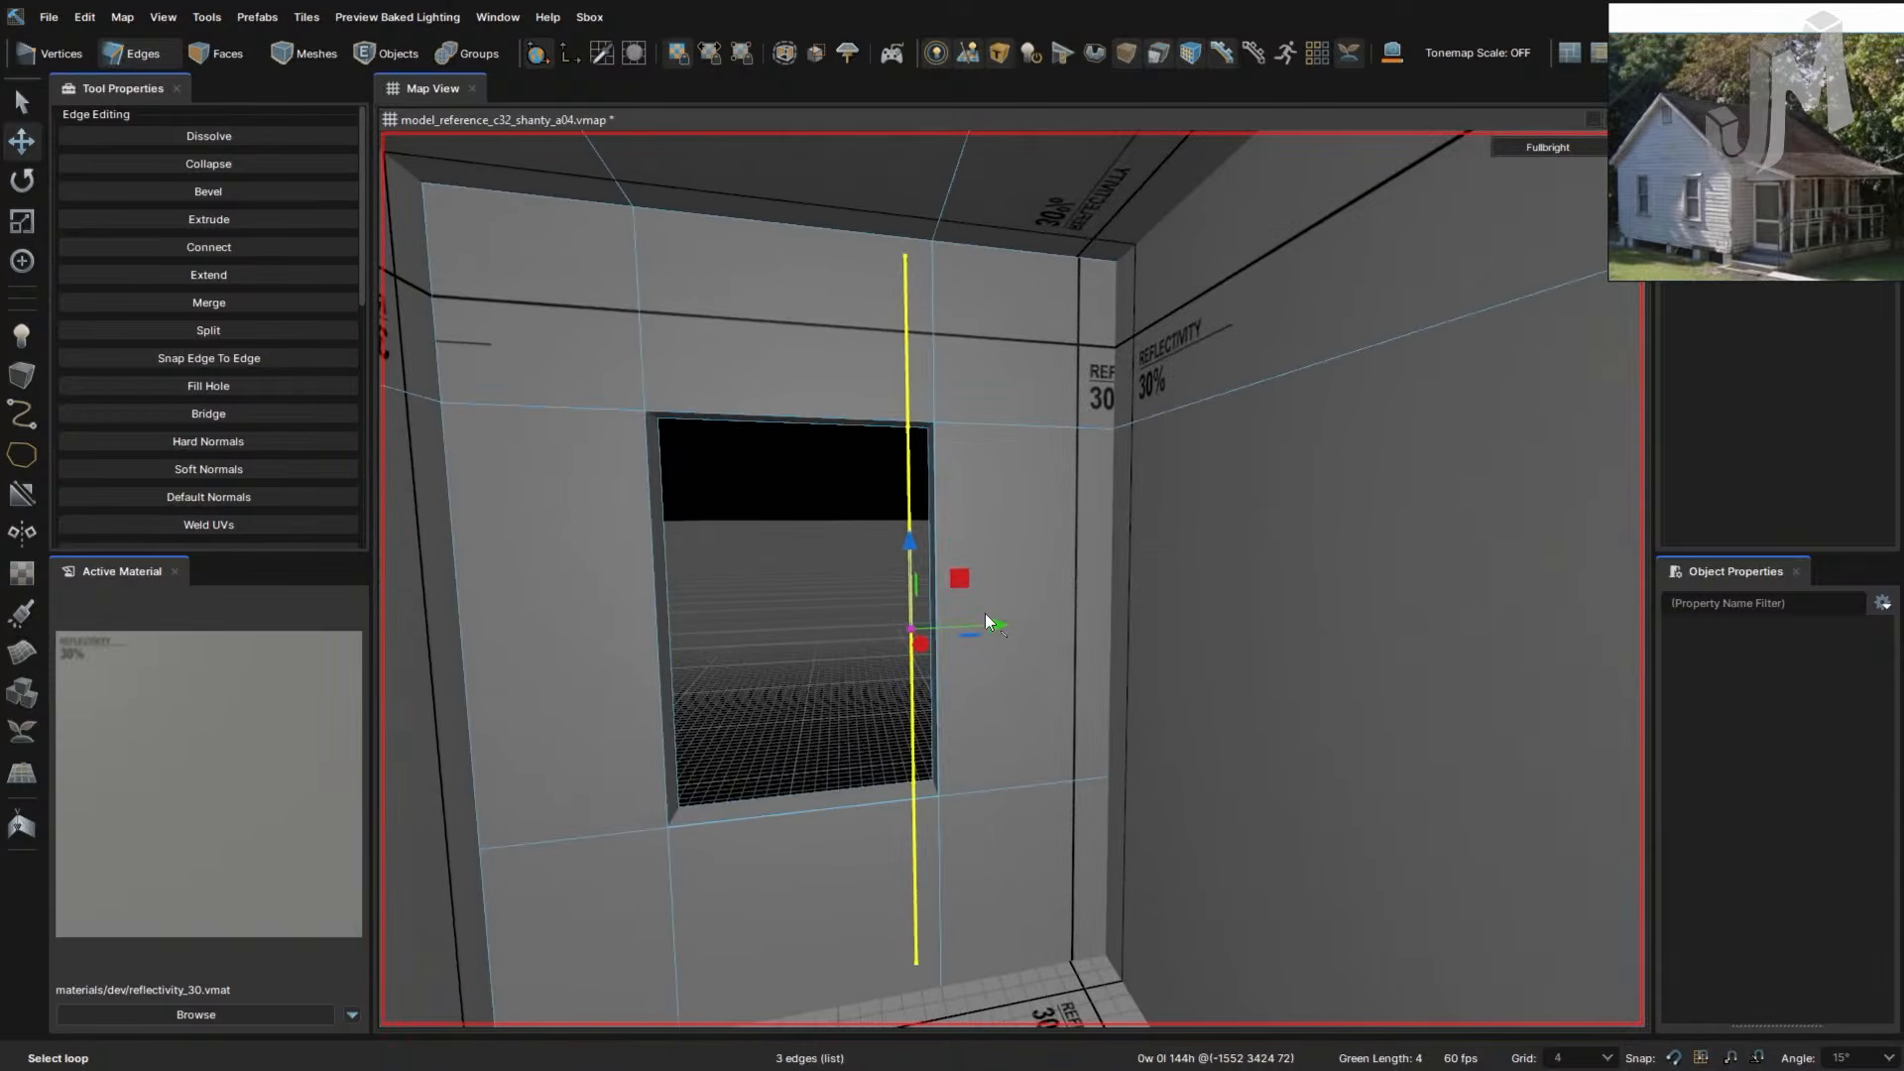
{"action": "left_click_drag", "start_coordinate": [910, 629], "coordinate": [936, 628]}
{"action": "right_click_drag", "start_coordinate": [883, 668], "coordinate": [841, 663]}
{"action": "right_click", "coordinate": [841, 665]}
{"action": "left_click", "coordinate": [763, 726]}
{"action": "right_click_drag", "start_coordinate": [764, 725], "coordinate": [799, 710]}
- Set the grid back to 8 and delete two side-wall faces to open two windows
{"action": "key", "text": "]"}
{"action": "right_click_drag", "start_coordinate": [915, 712], "coordinate": [961, 726]}
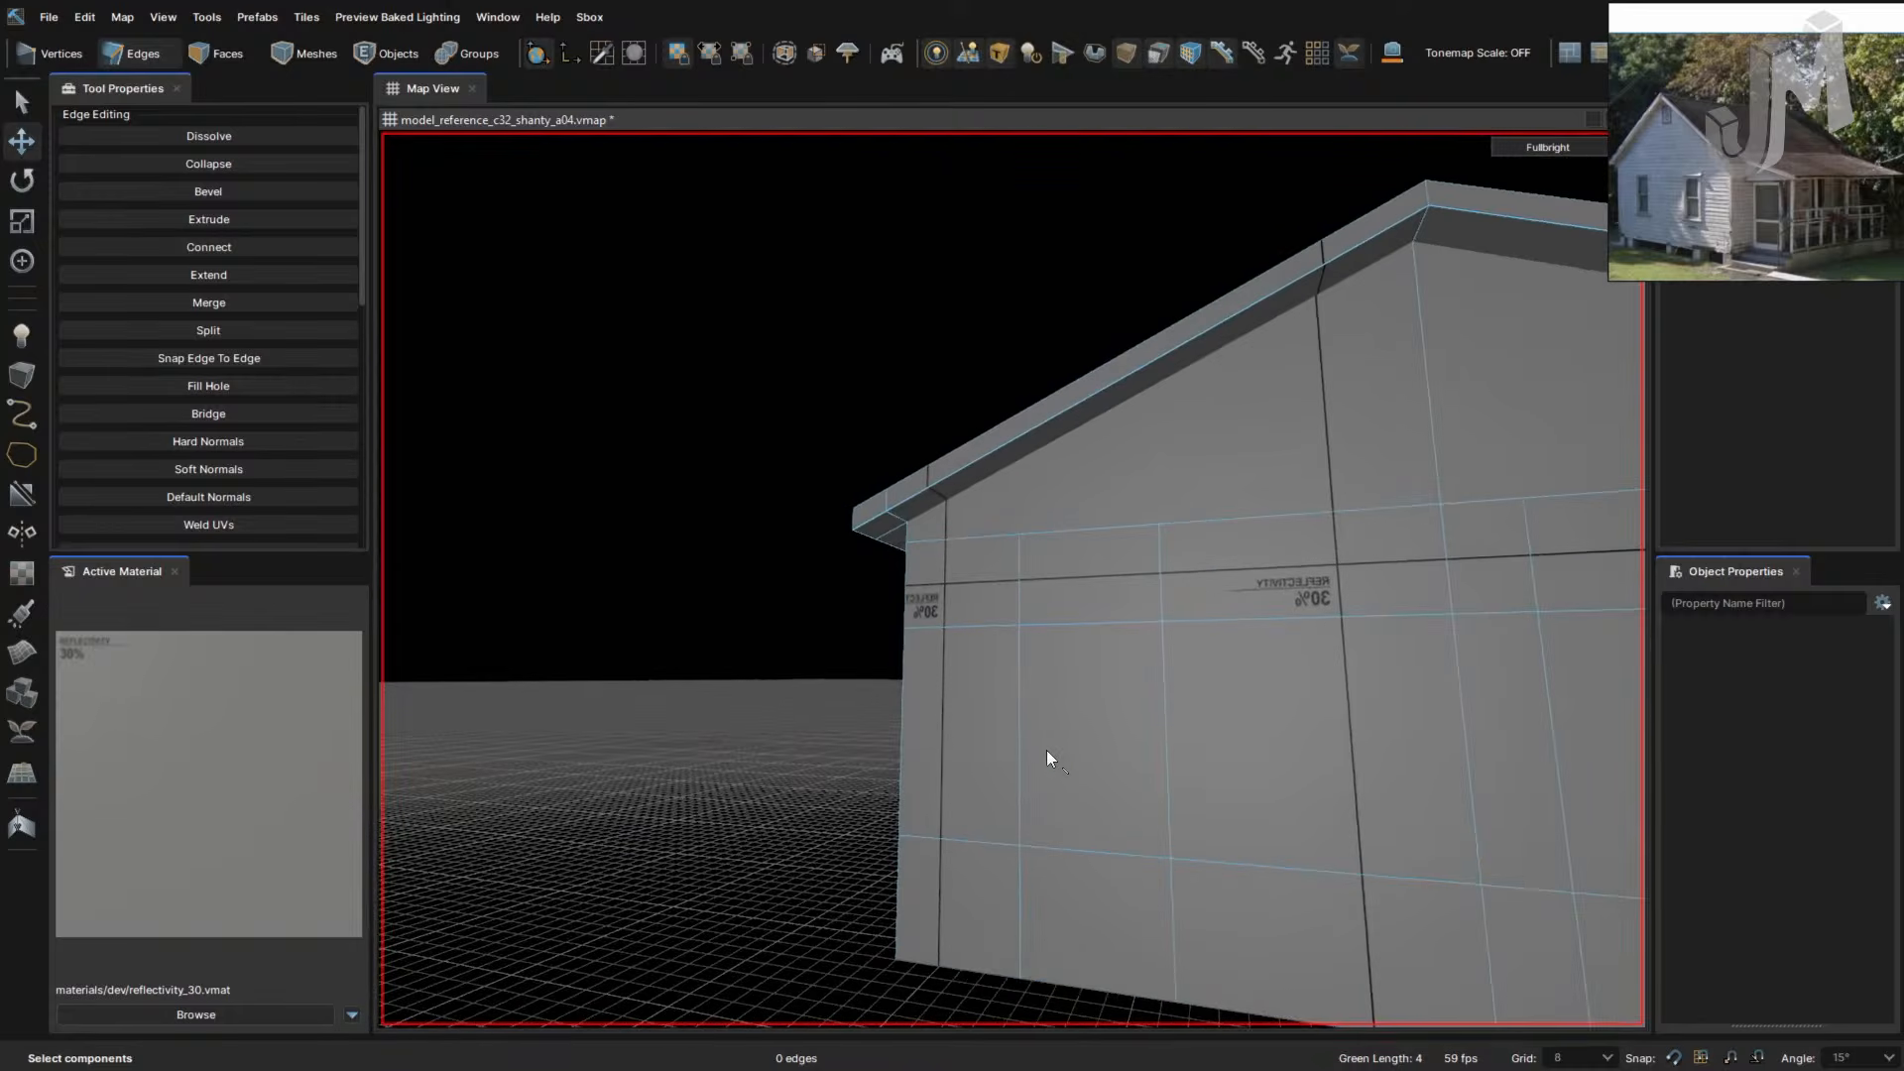
{"action": "key", "text": "3"}
{"action": "left_click", "coordinate": [1104, 760]}
{"action": "right_click_drag", "start_coordinate": [1104, 759], "coordinate": [967, 771]}
{"action": "left_click", "coordinate": [953, 747], "text": "ctrl"}
{"action": "key", "text": "Delete"}
{"action": "scroll", "coordinate": [985, 789], "scroll_direction": "up", "scroll_amount": 1}
{"action": "key", "text": "w"}
{"action": "key", "text": "s"}
{"action": "key", "text": "w"}
{"action": "key", "text": "s"}
{"action": "key", "text": "s"}
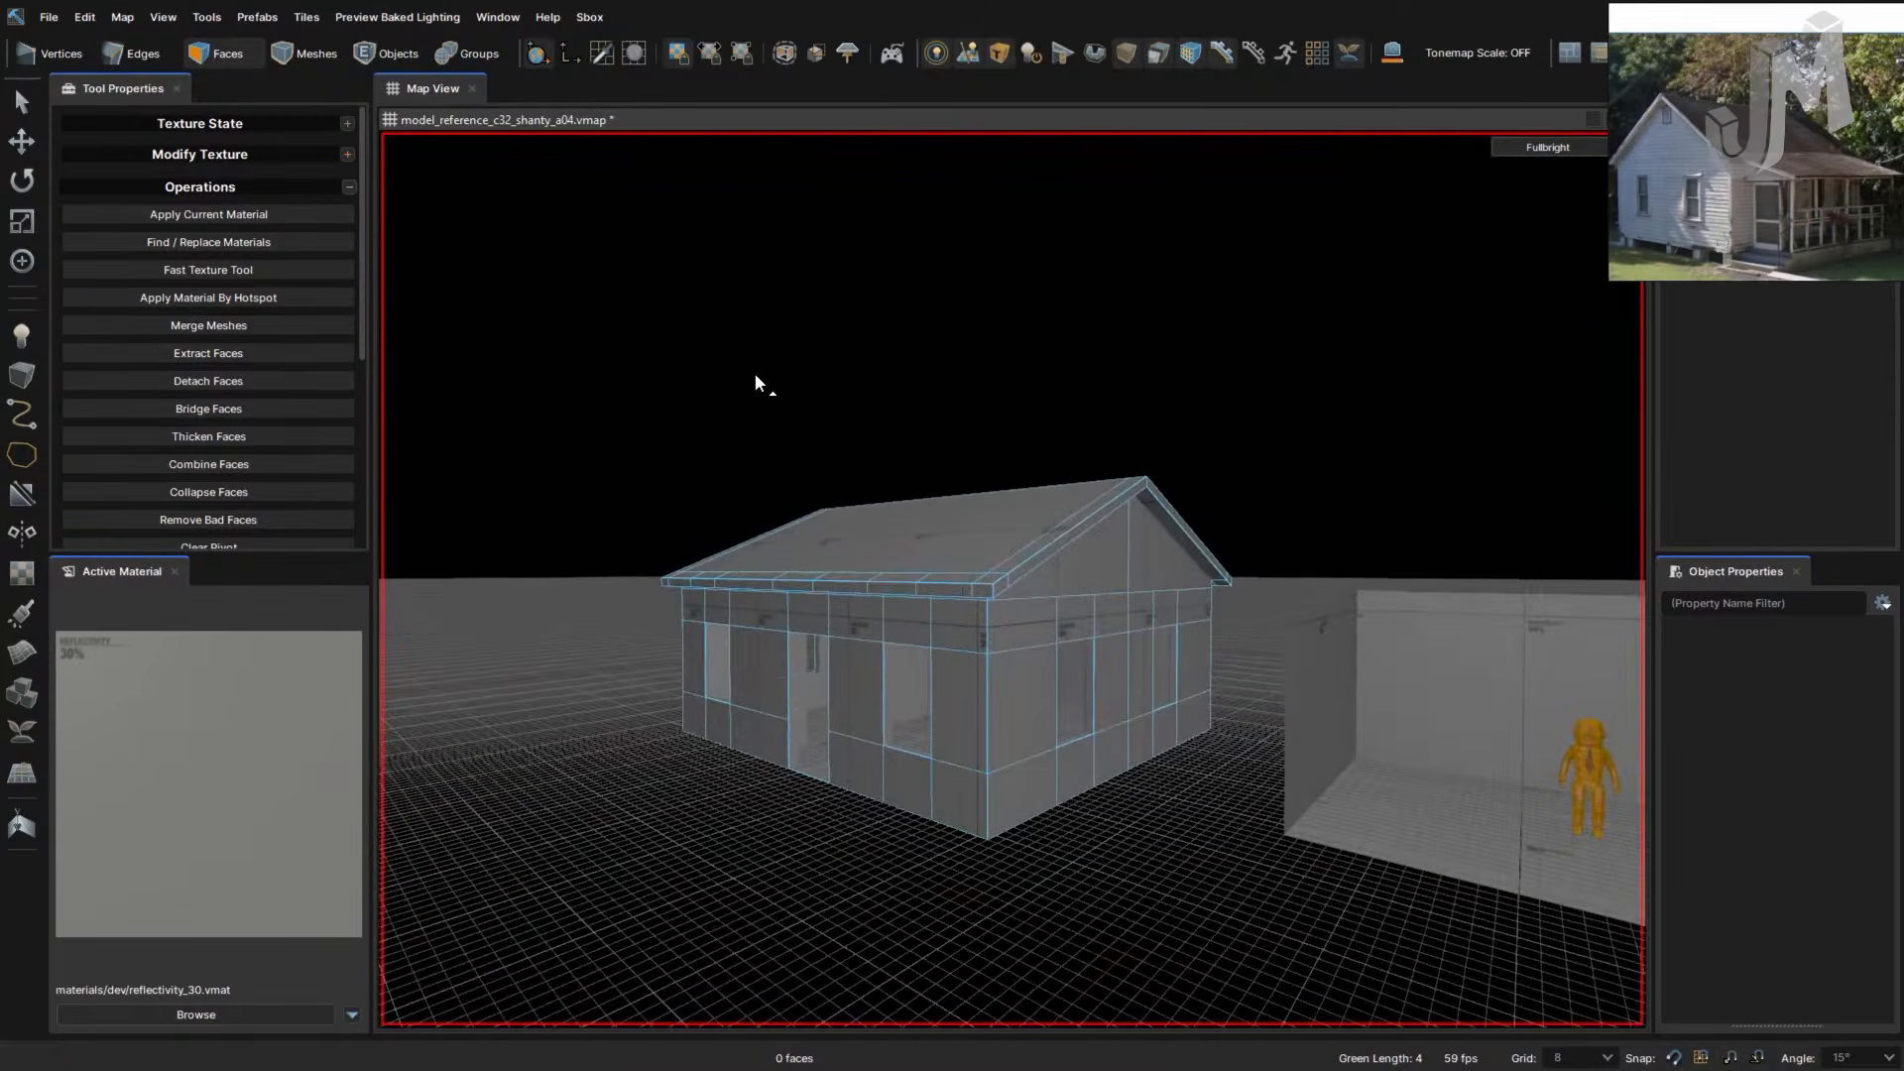
- Save the map, then save a copy as model_reference_c32_shanty_a05.vmap
{"action": "key", "text": "ctrl+s"}
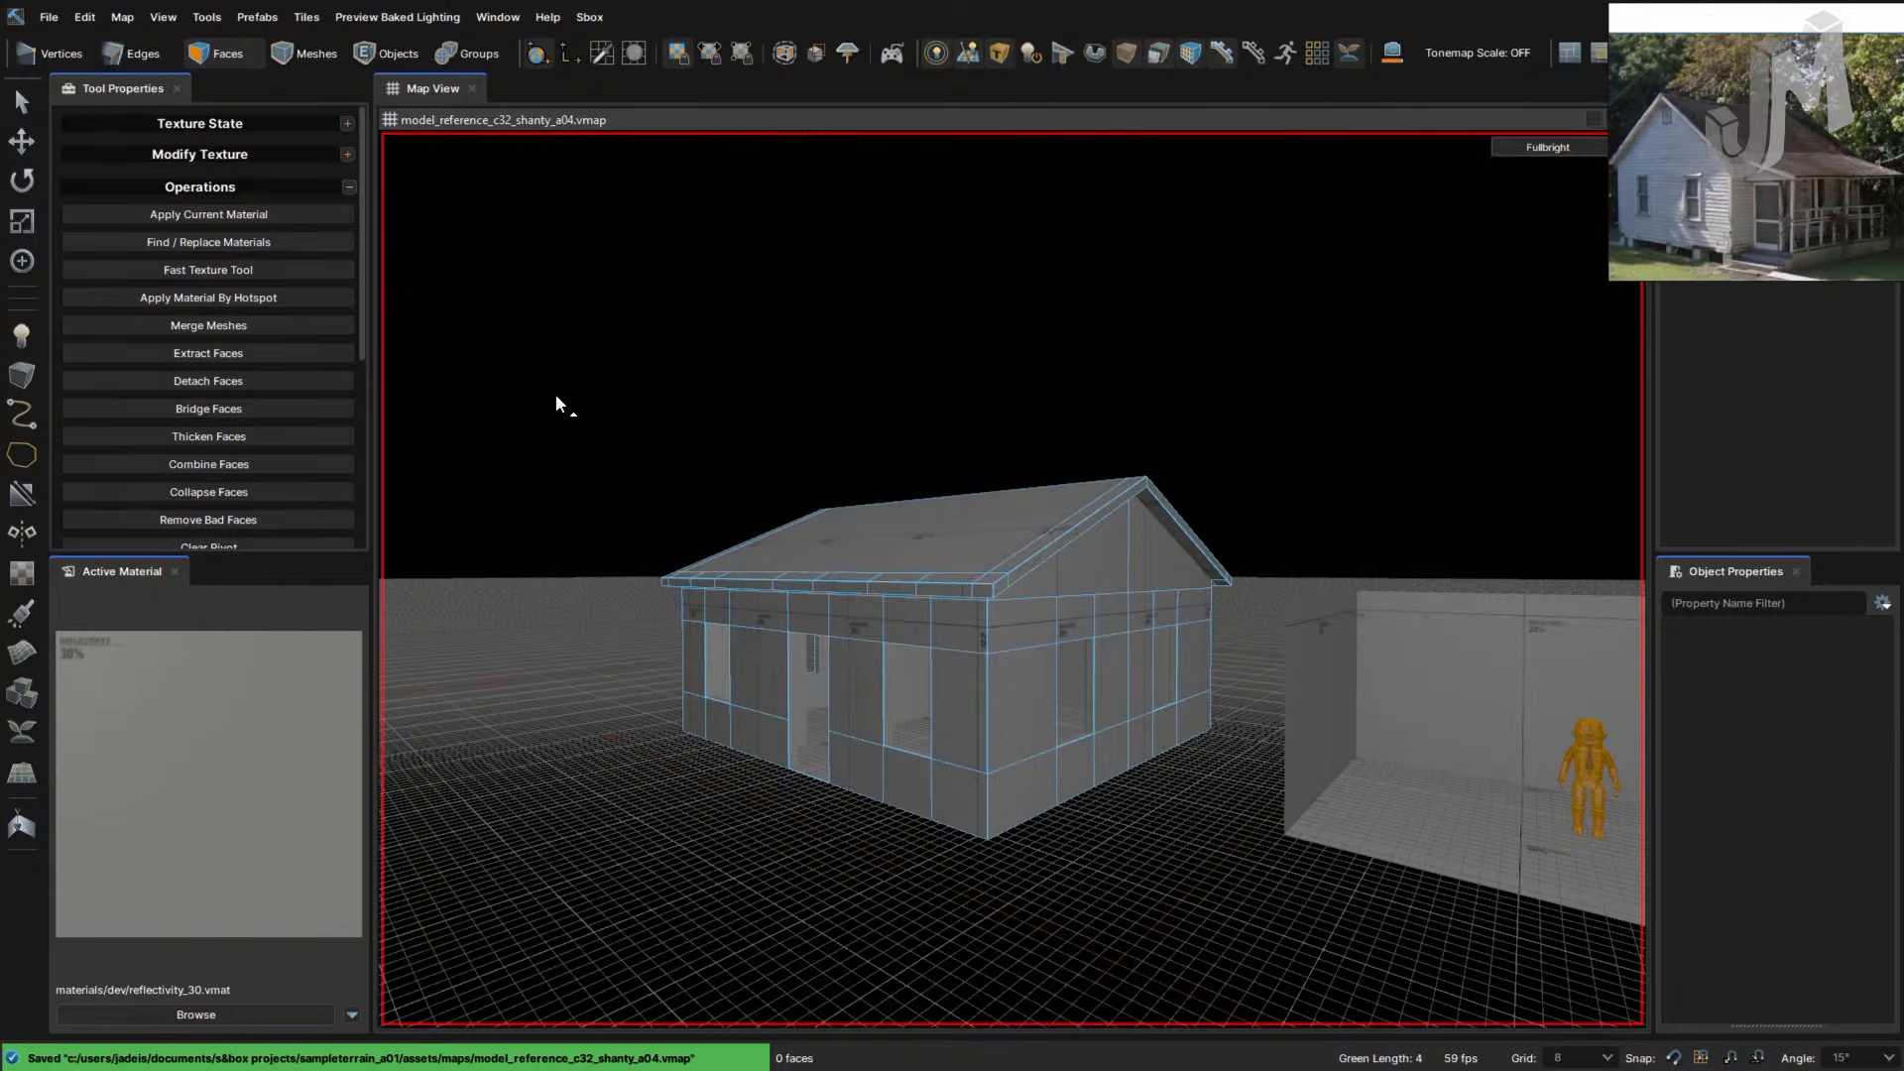
{"action": "key", "text": "ctrl+shift+s"}
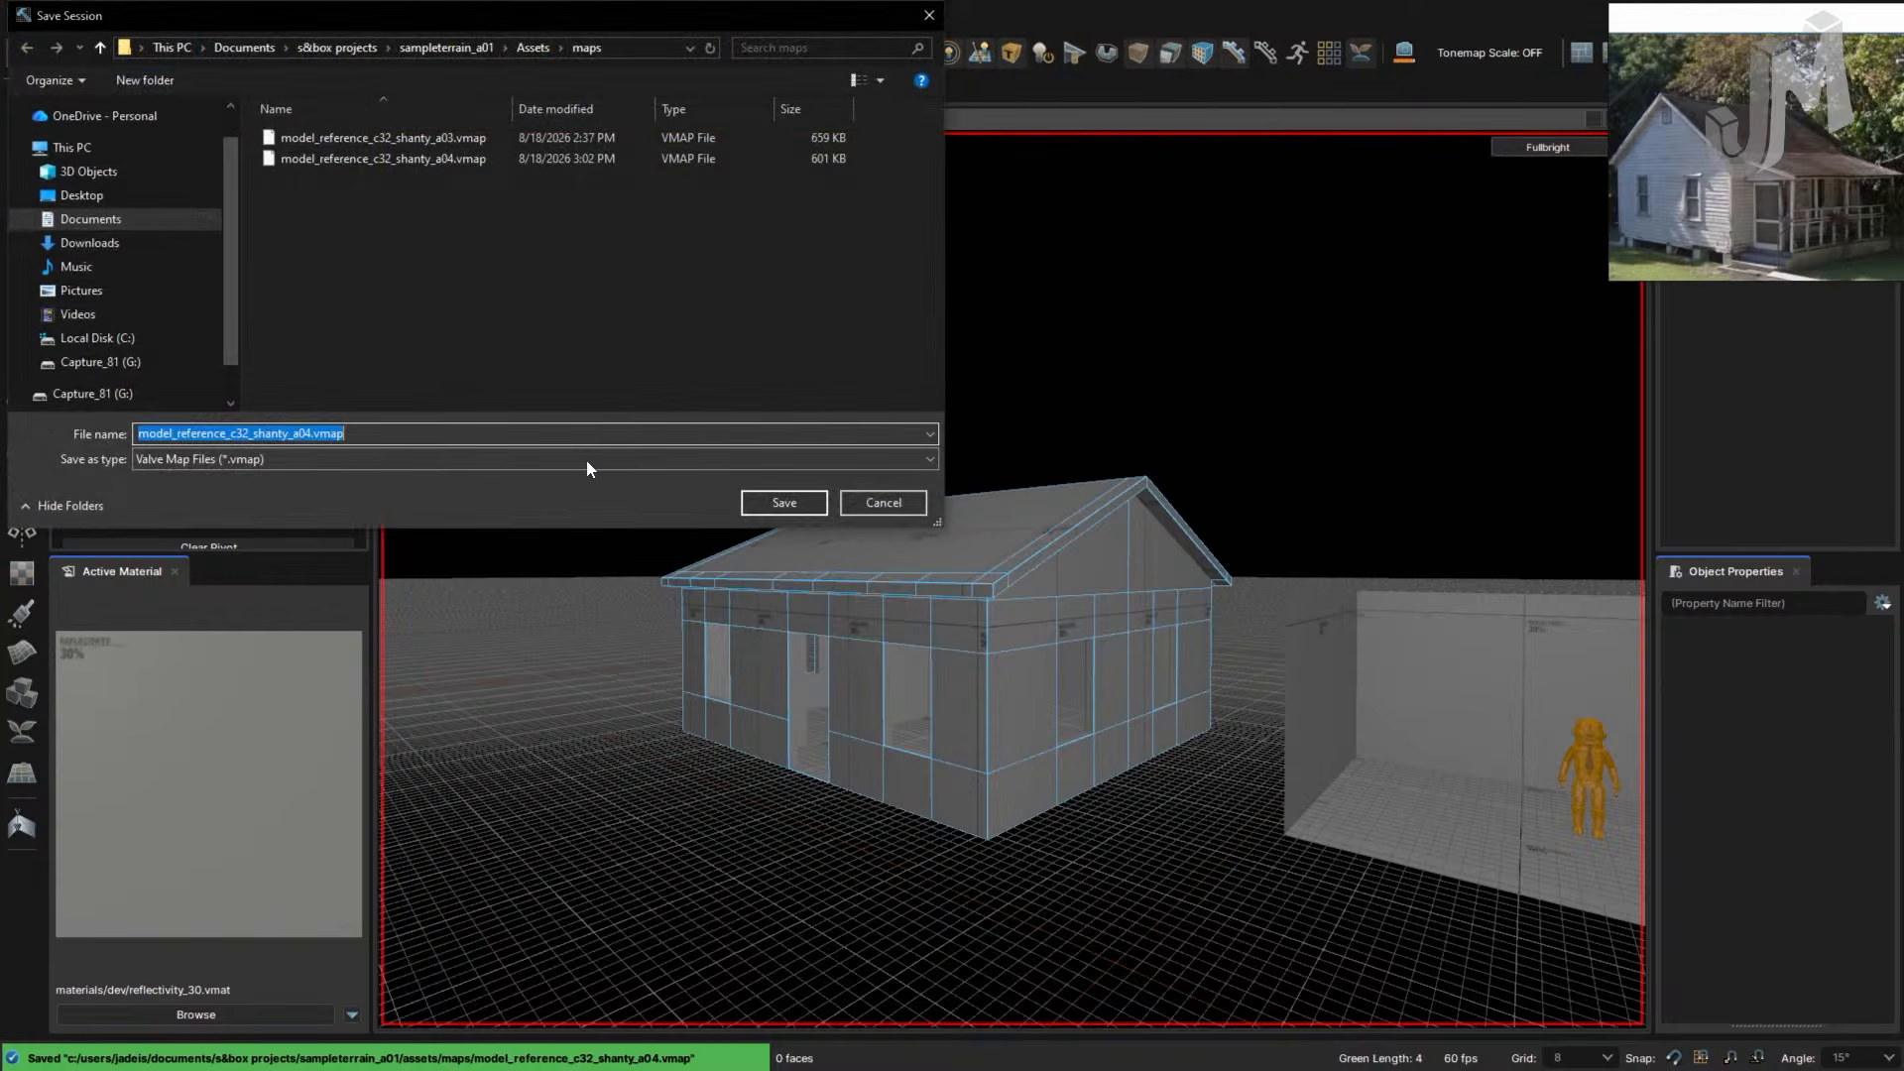
{"action": "left_click", "coordinate": [312, 433]}
{"action": "key", "text": "BackSpace"}
{"action": "type", "text": "5"}
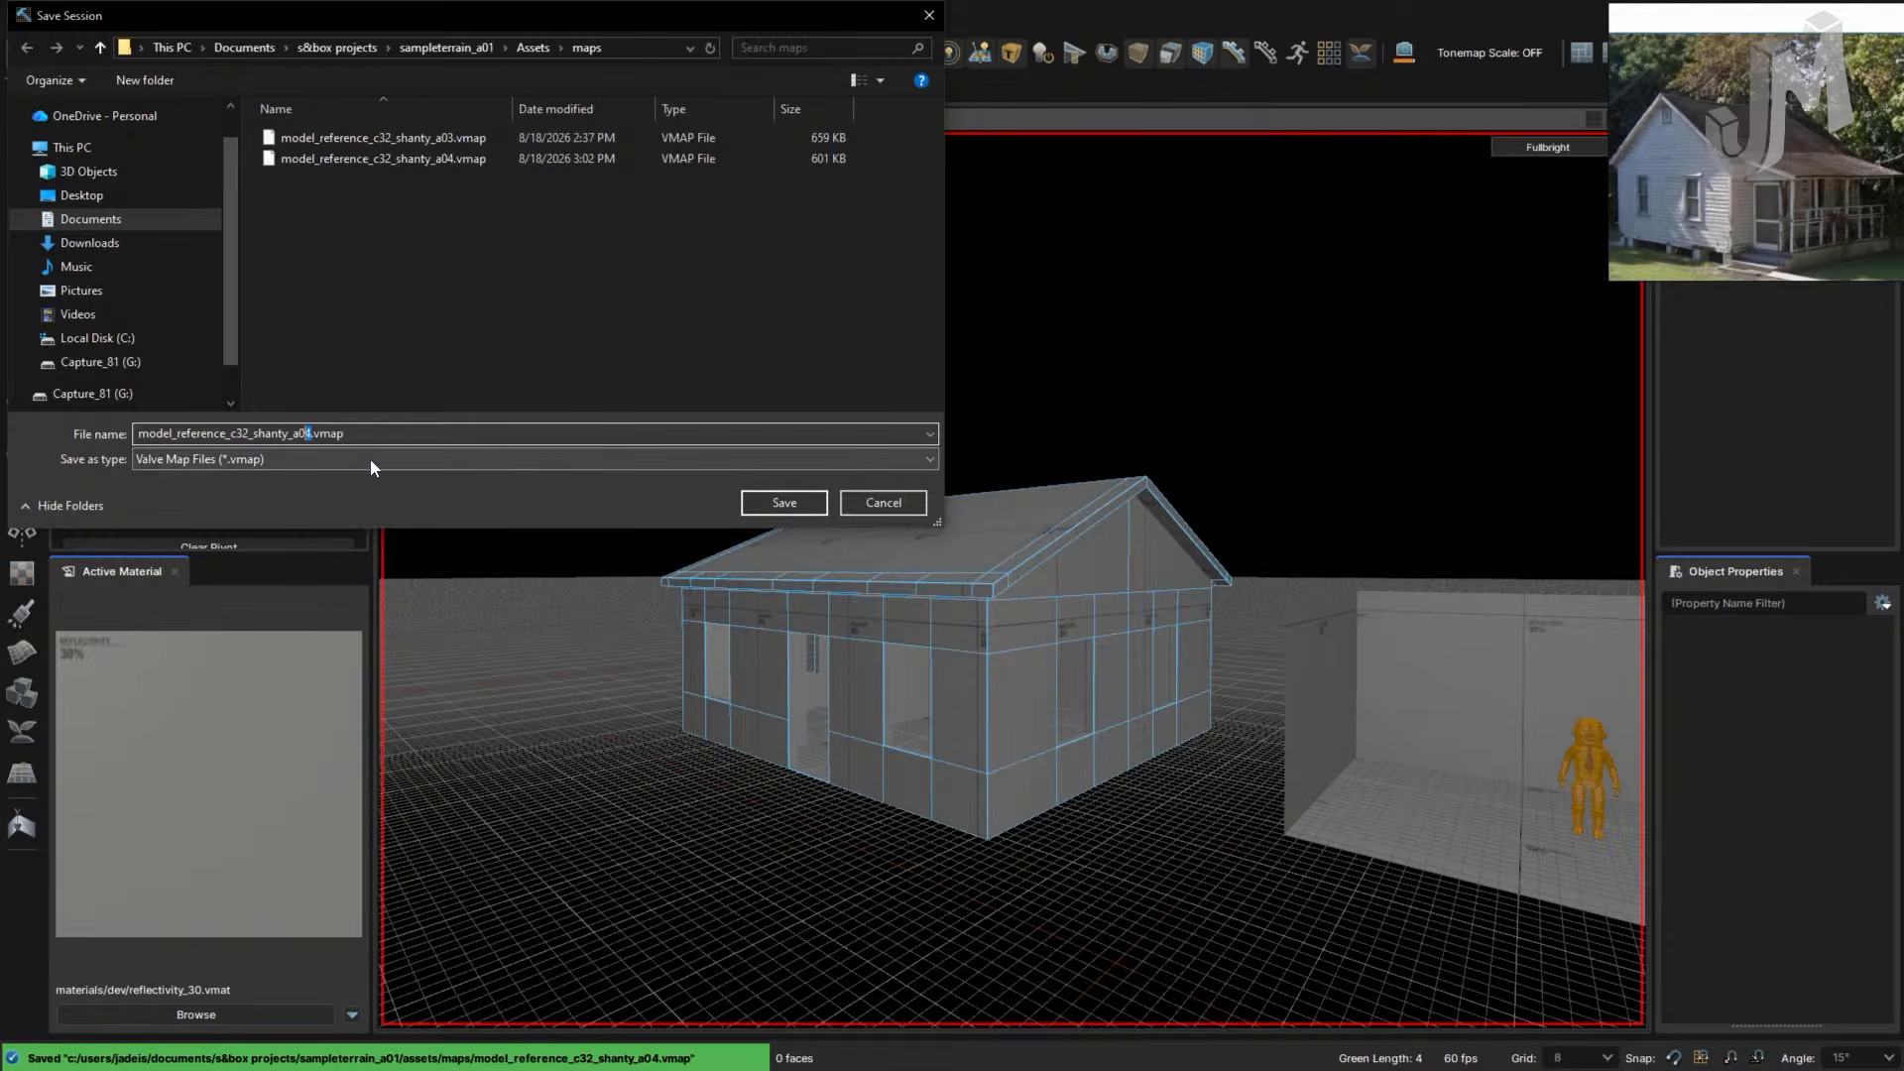
{"action": "key", "text": "Return"}
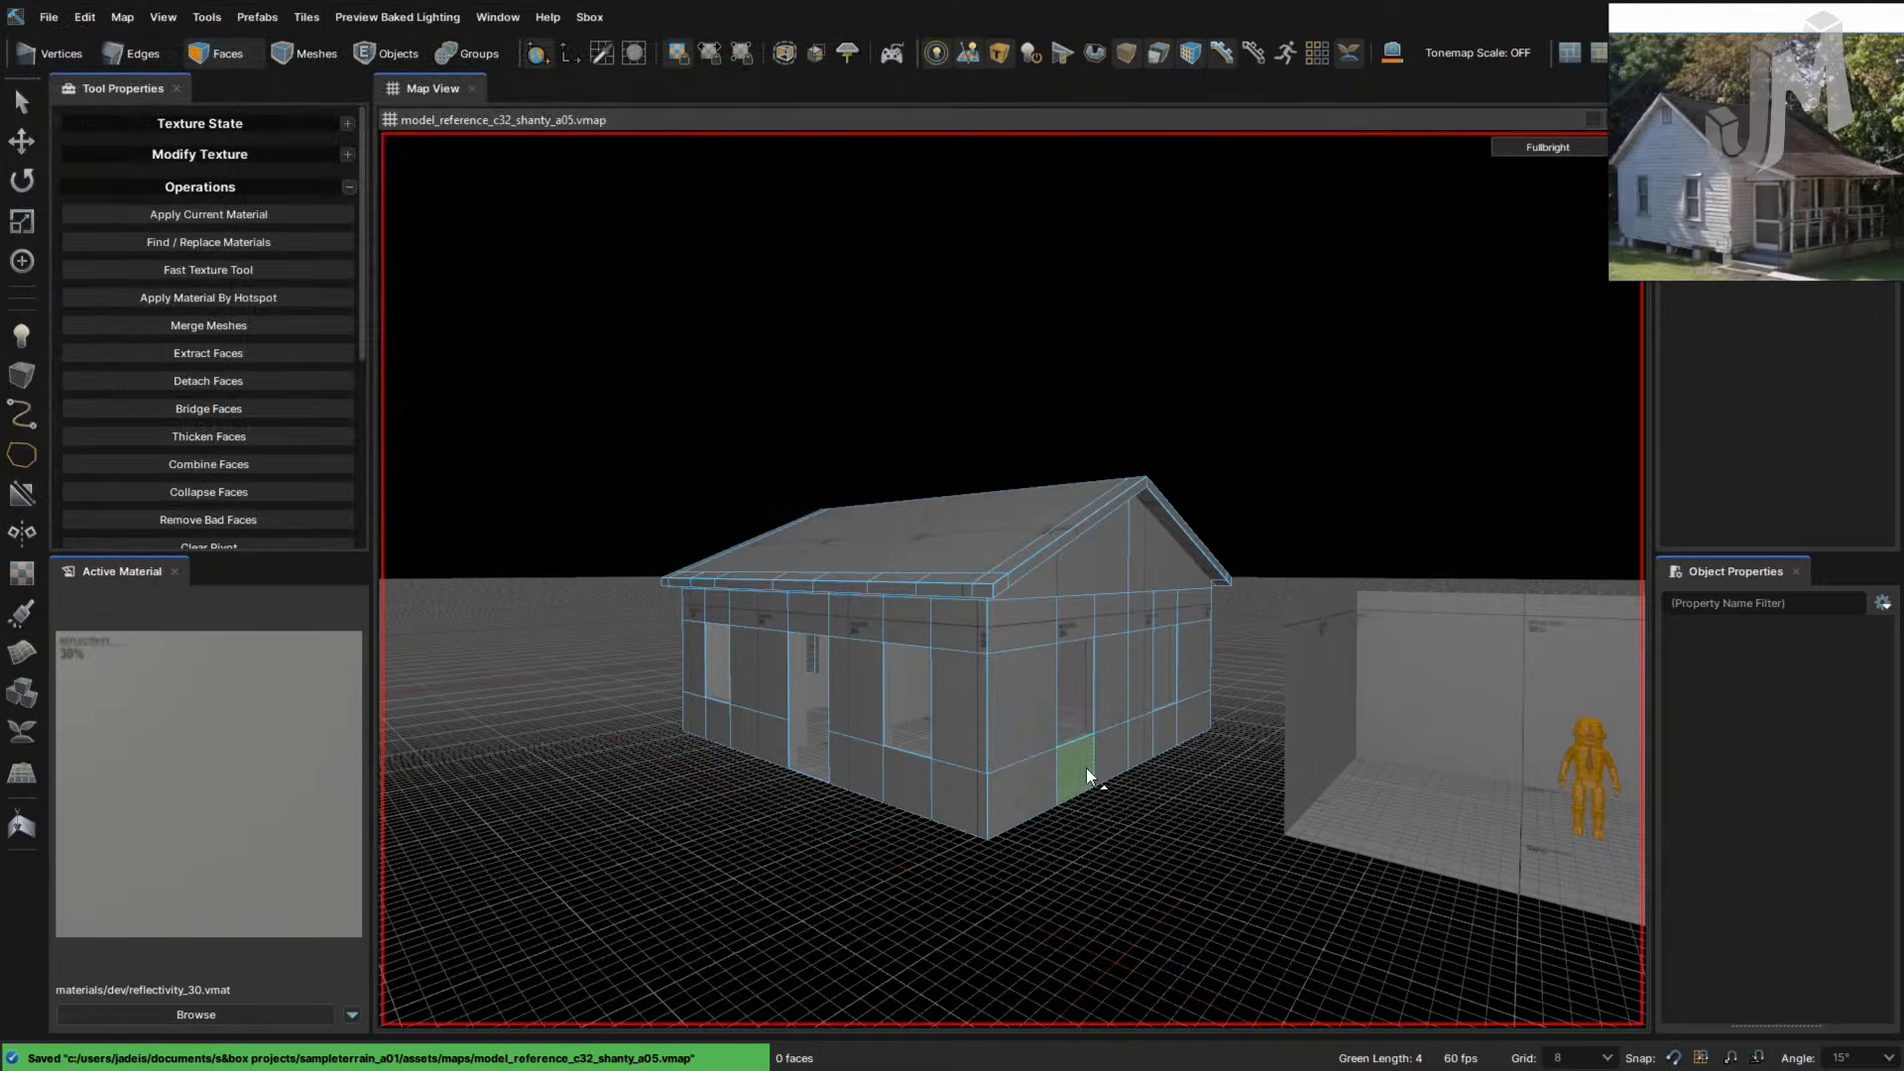
- Select the whole house mesh, fly the camera beneath it, and switch to Edges mode
{"action": "right_click_drag", "start_coordinate": [1138, 811], "coordinate": [1154, 781]}
{"action": "left_click", "coordinate": [1109, 716]}
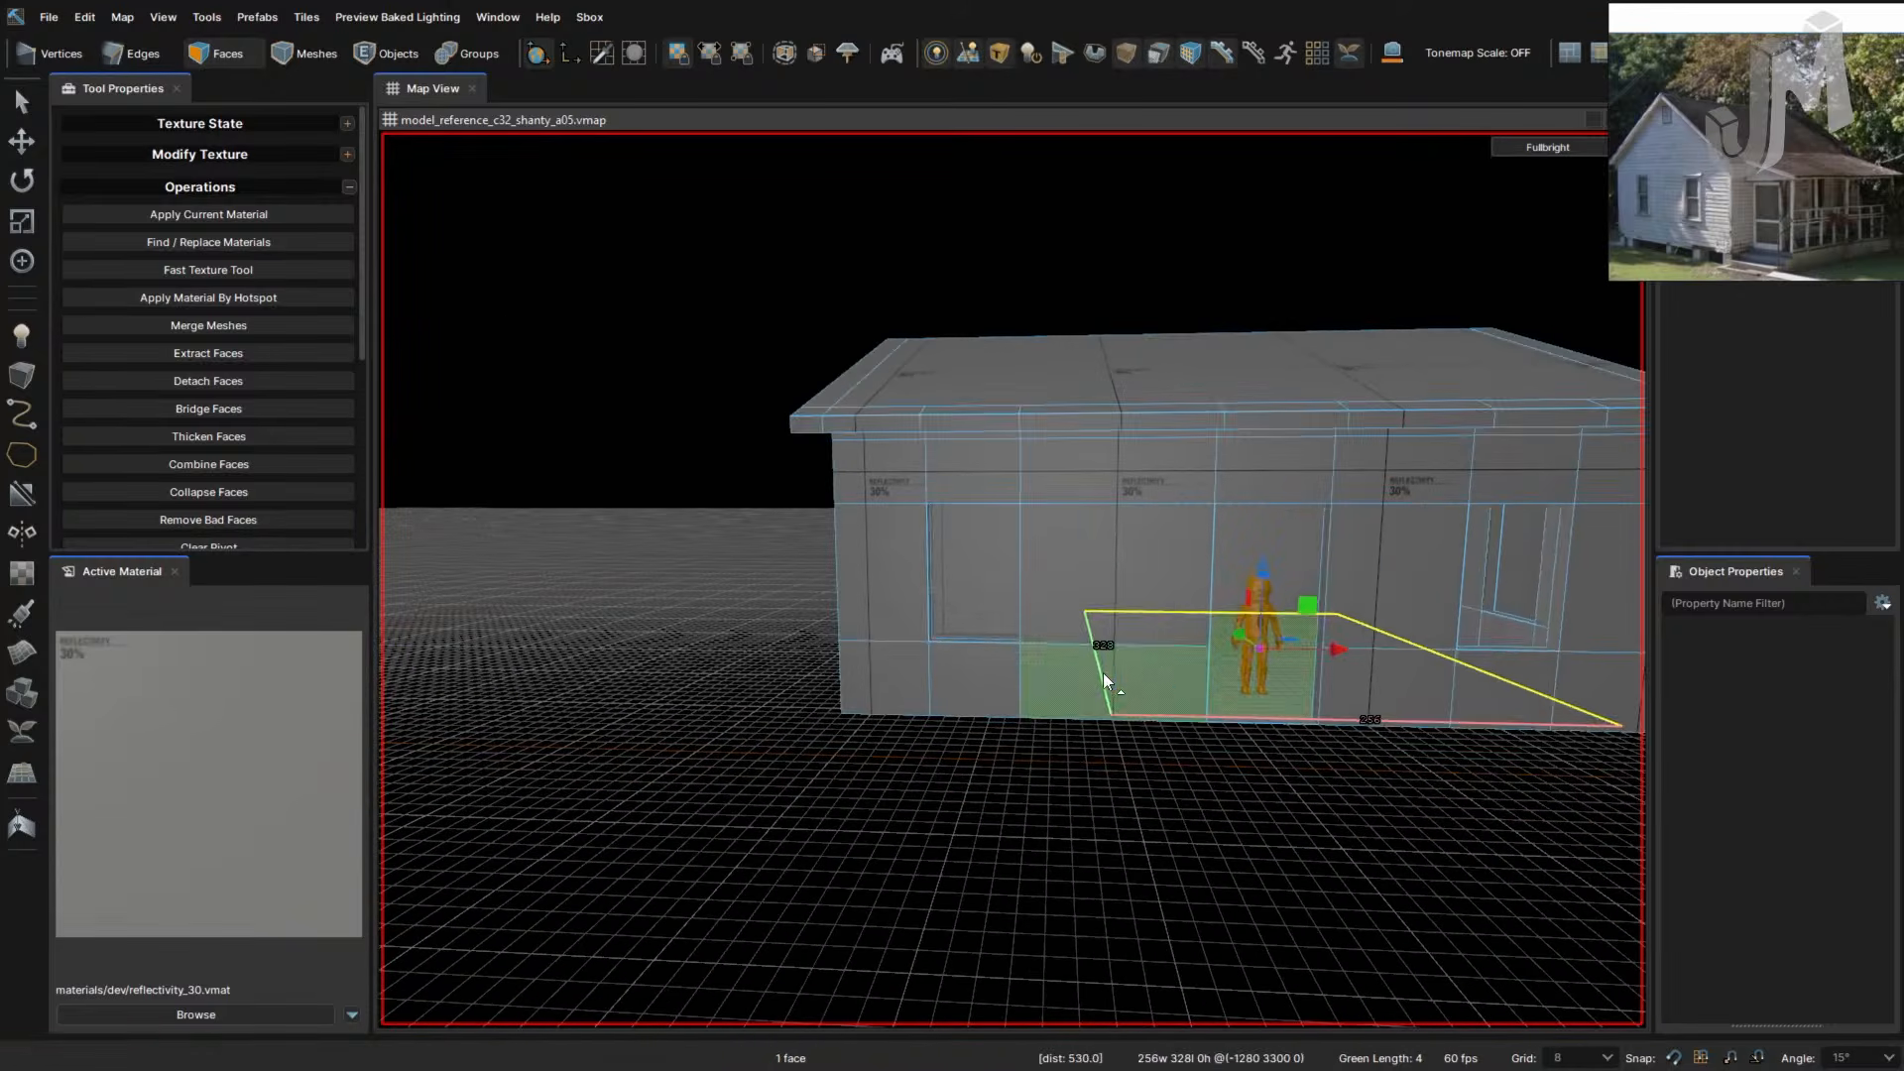
{"action": "left_click", "coordinate": [1102, 668]}
{"action": "left_click", "coordinate": [1085, 588]}
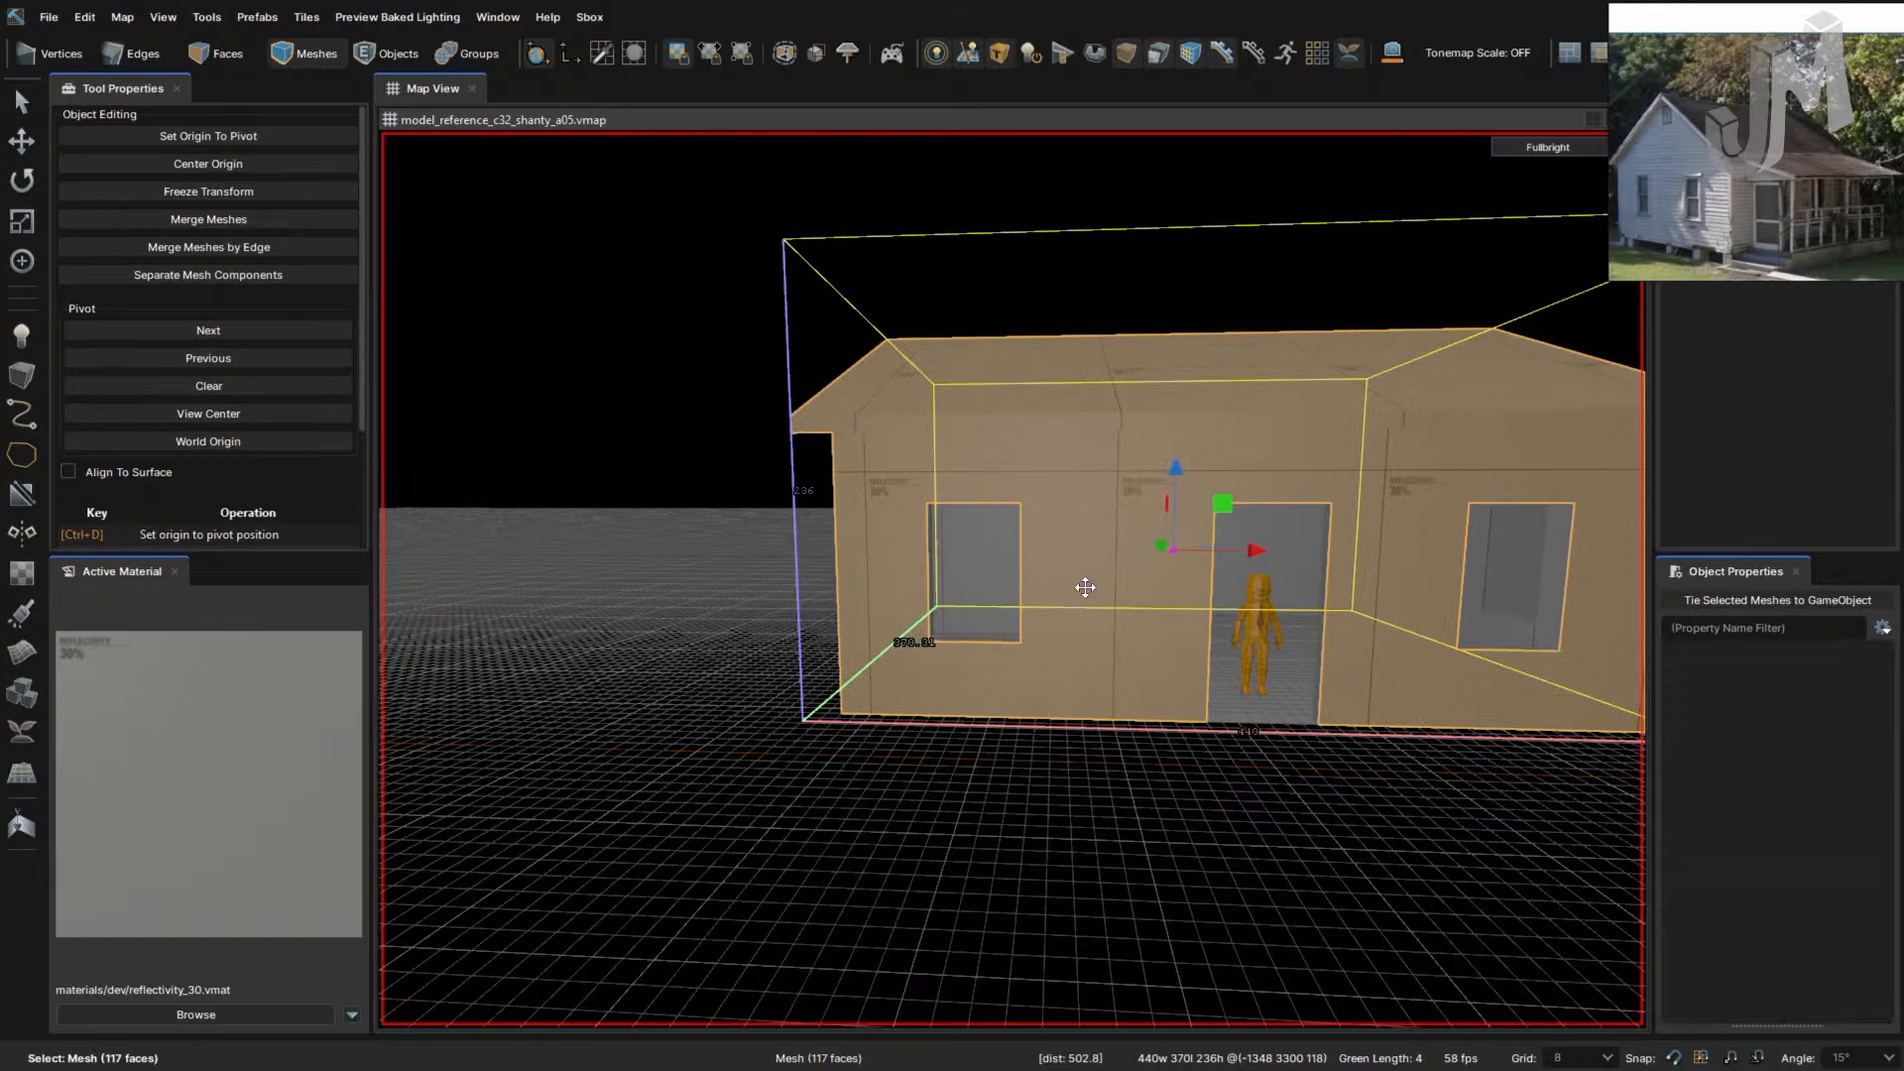
{"action": "right_click_drag", "start_coordinate": [1084, 589], "coordinate": [1083, 591]}
{"action": "key", "text": "w"}
{"action": "key", "text": "e"}
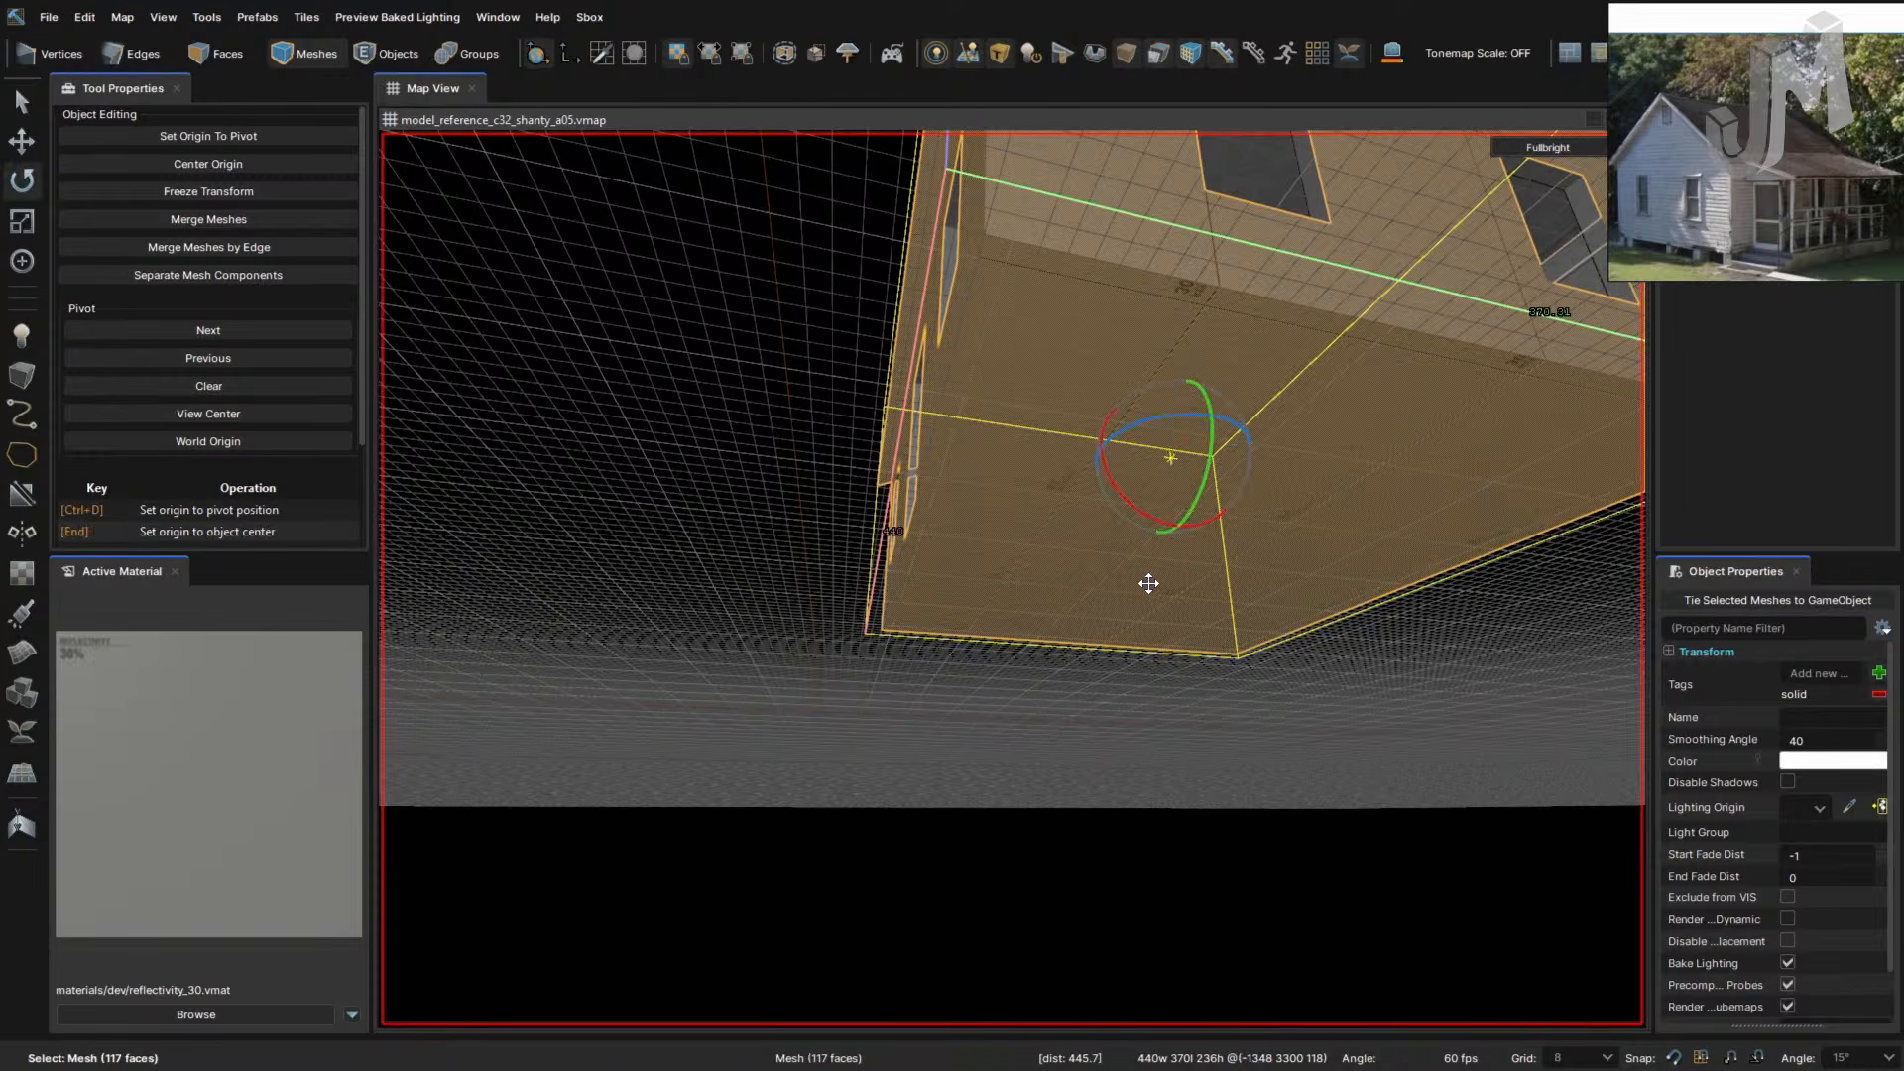
{"action": "key", "text": "r"}
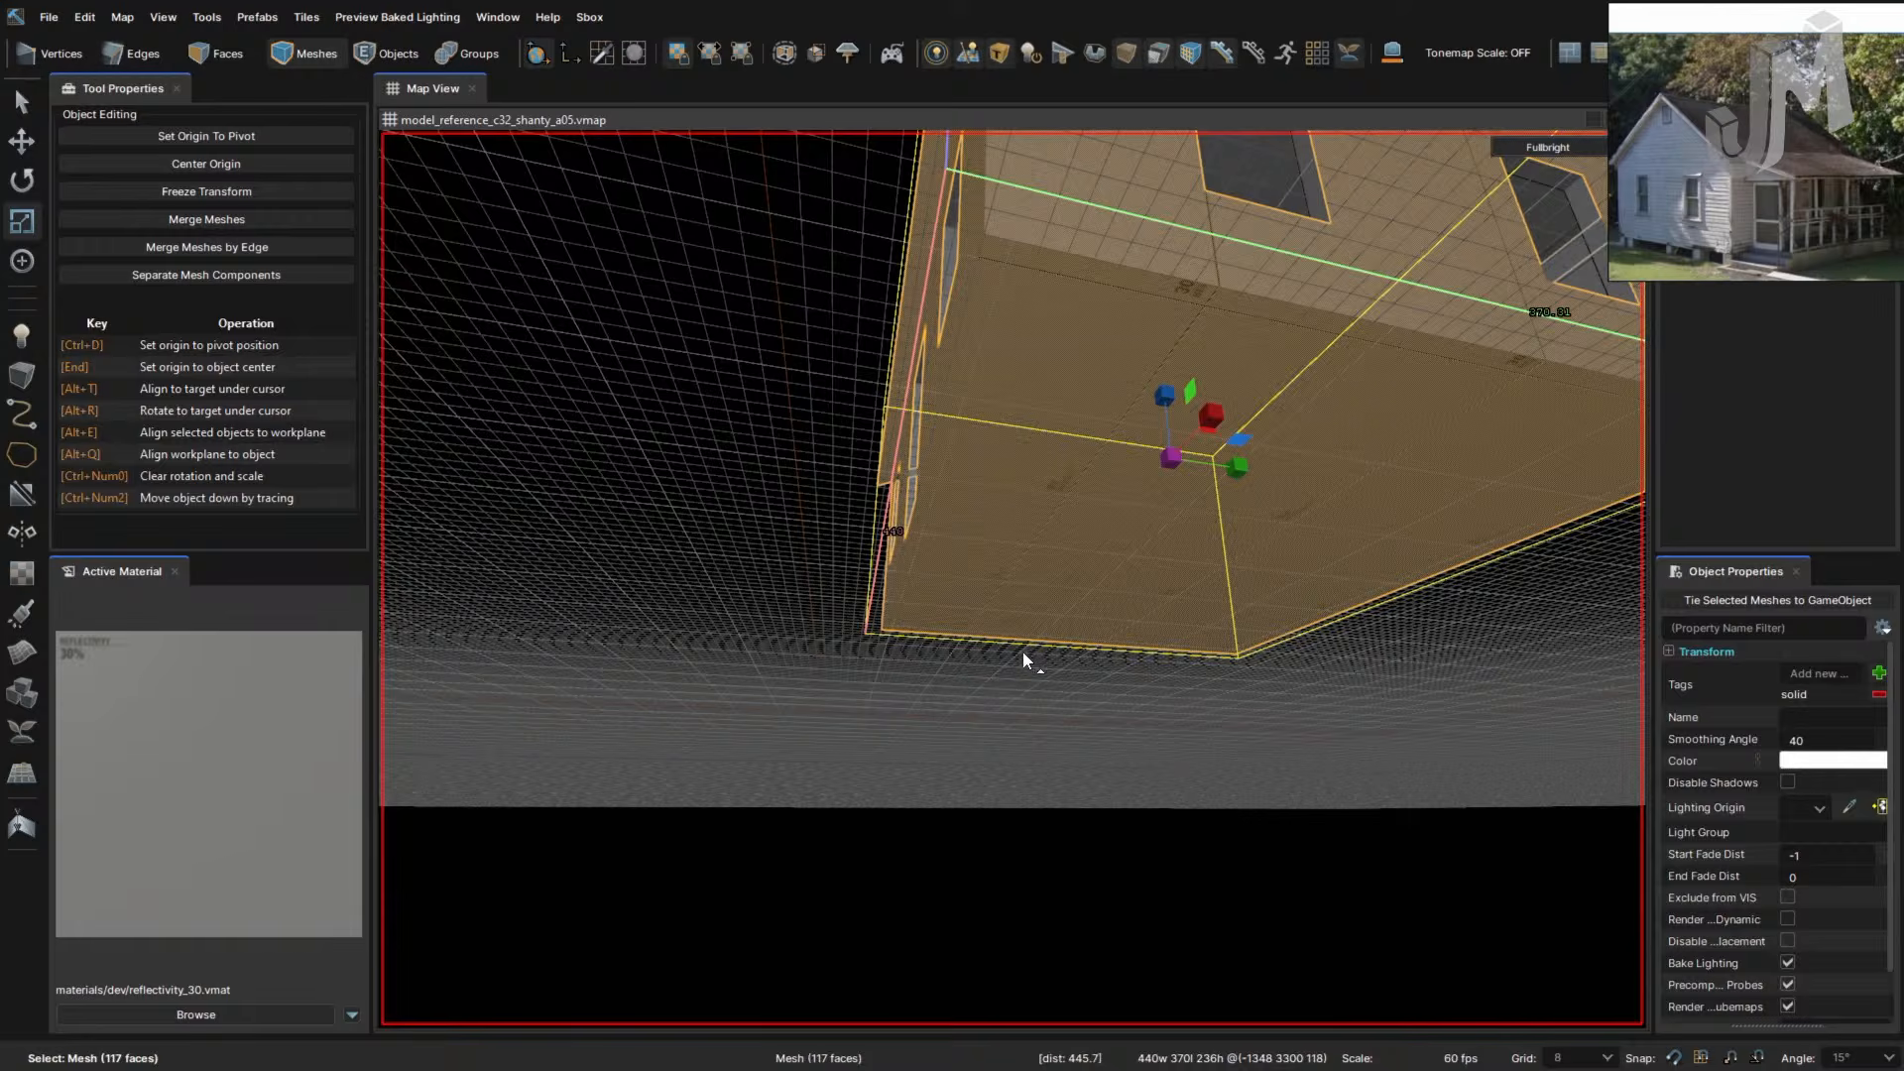
{"action": "key", "text": "2"}
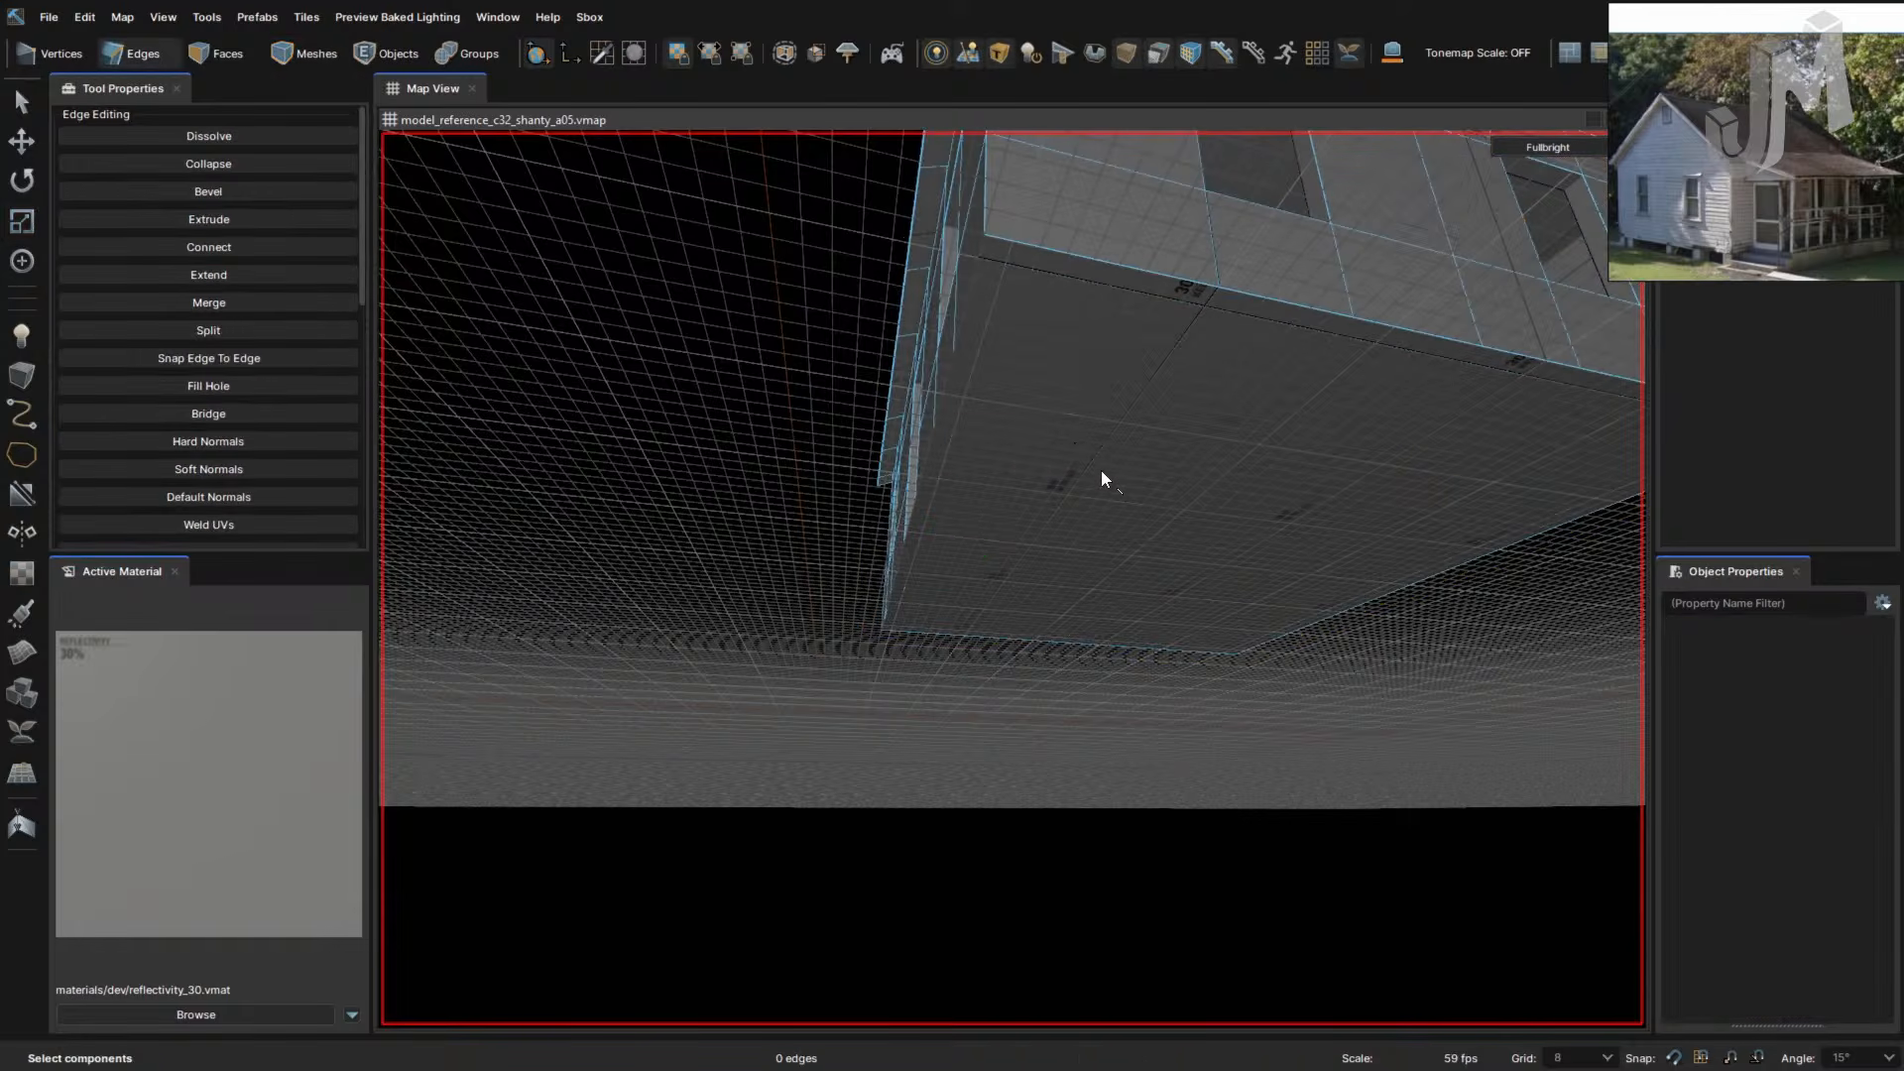
- Select the house's bottom face and extrude it 8 units down, replacing an undone plain move
{"action": "key", "text": "3"}
{"action": "left_click", "coordinate": [1144, 488]}
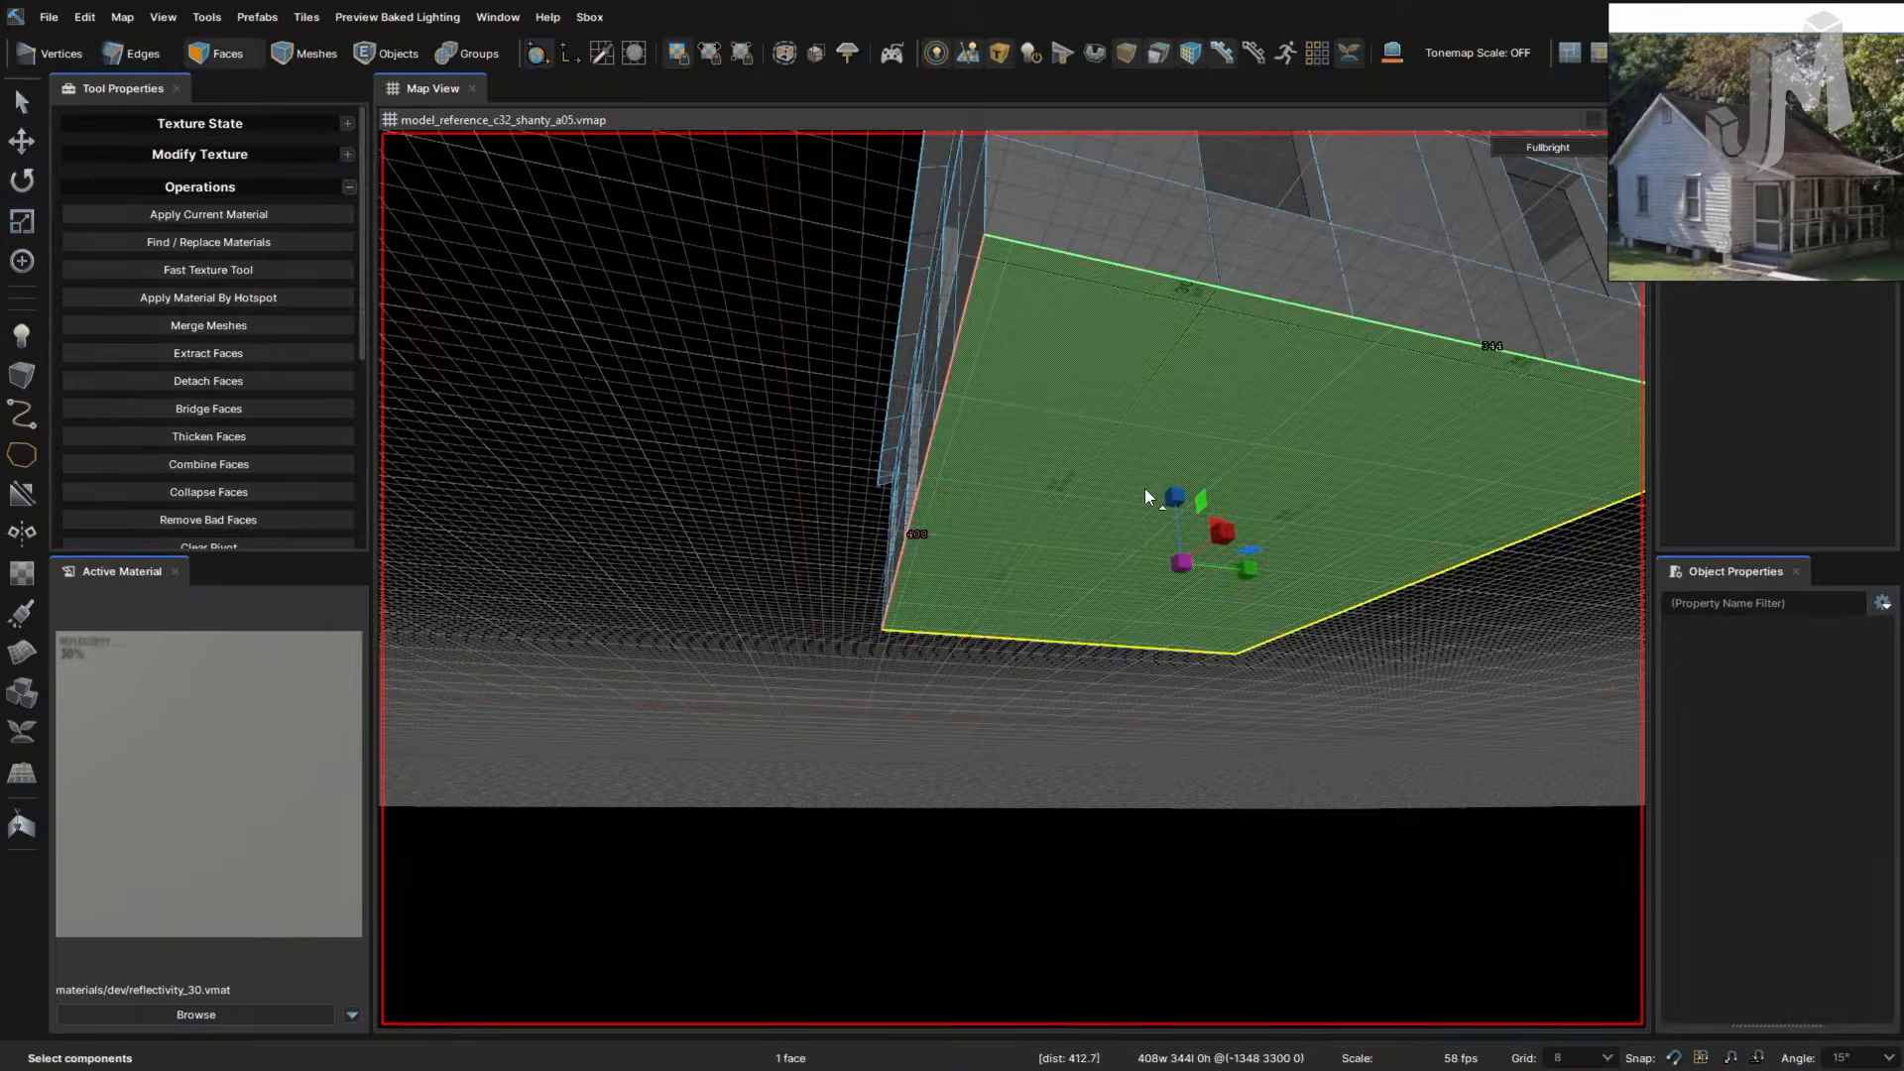
{"action": "right_click_drag", "start_coordinate": [1146, 490], "coordinate": [1148, 490]}
{"action": "key", "text": "w"}
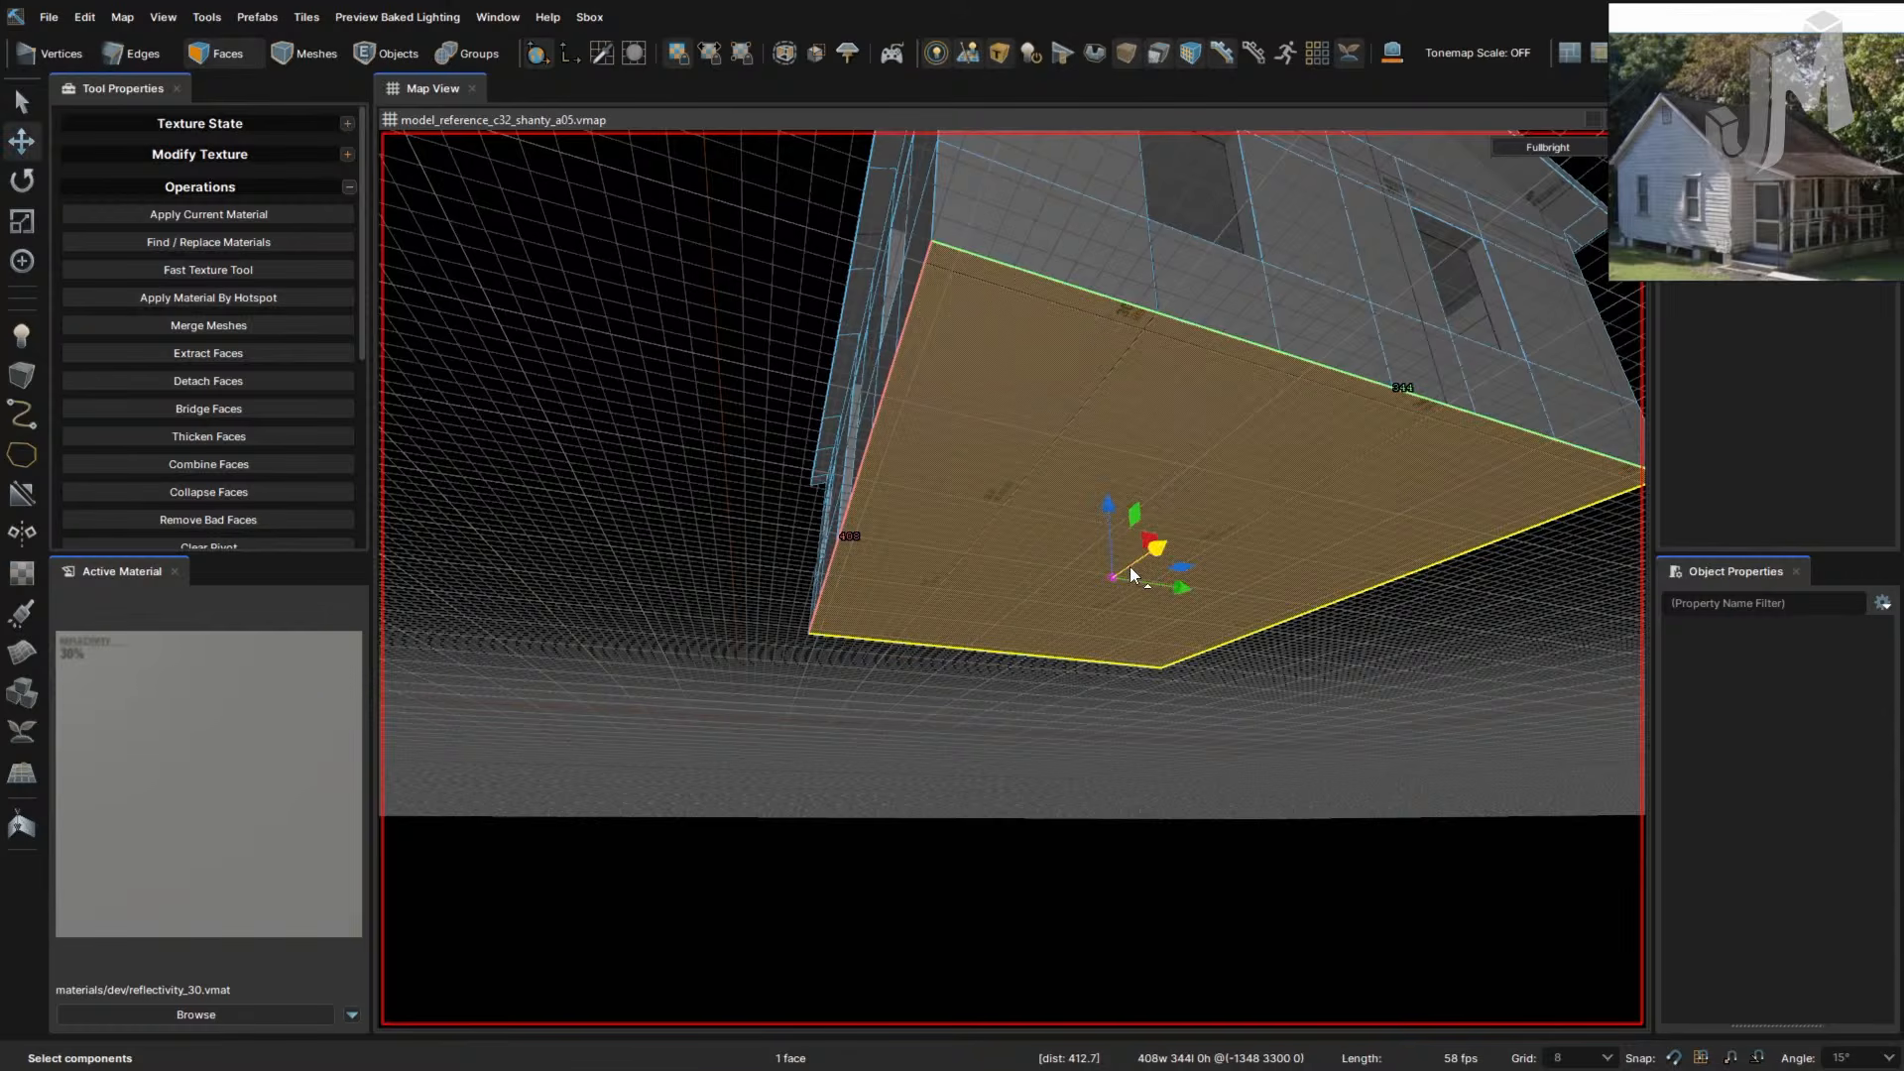
{"action": "left_click_drag", "start_coordinate": [1107, 510], "coordinate": [1110, 589]}
{"action": "right_click_drag", "start_coordinate": [1111, 589], "coordinate": [1109, 595]}
{"action": "key", "text": "ctrl+z"}
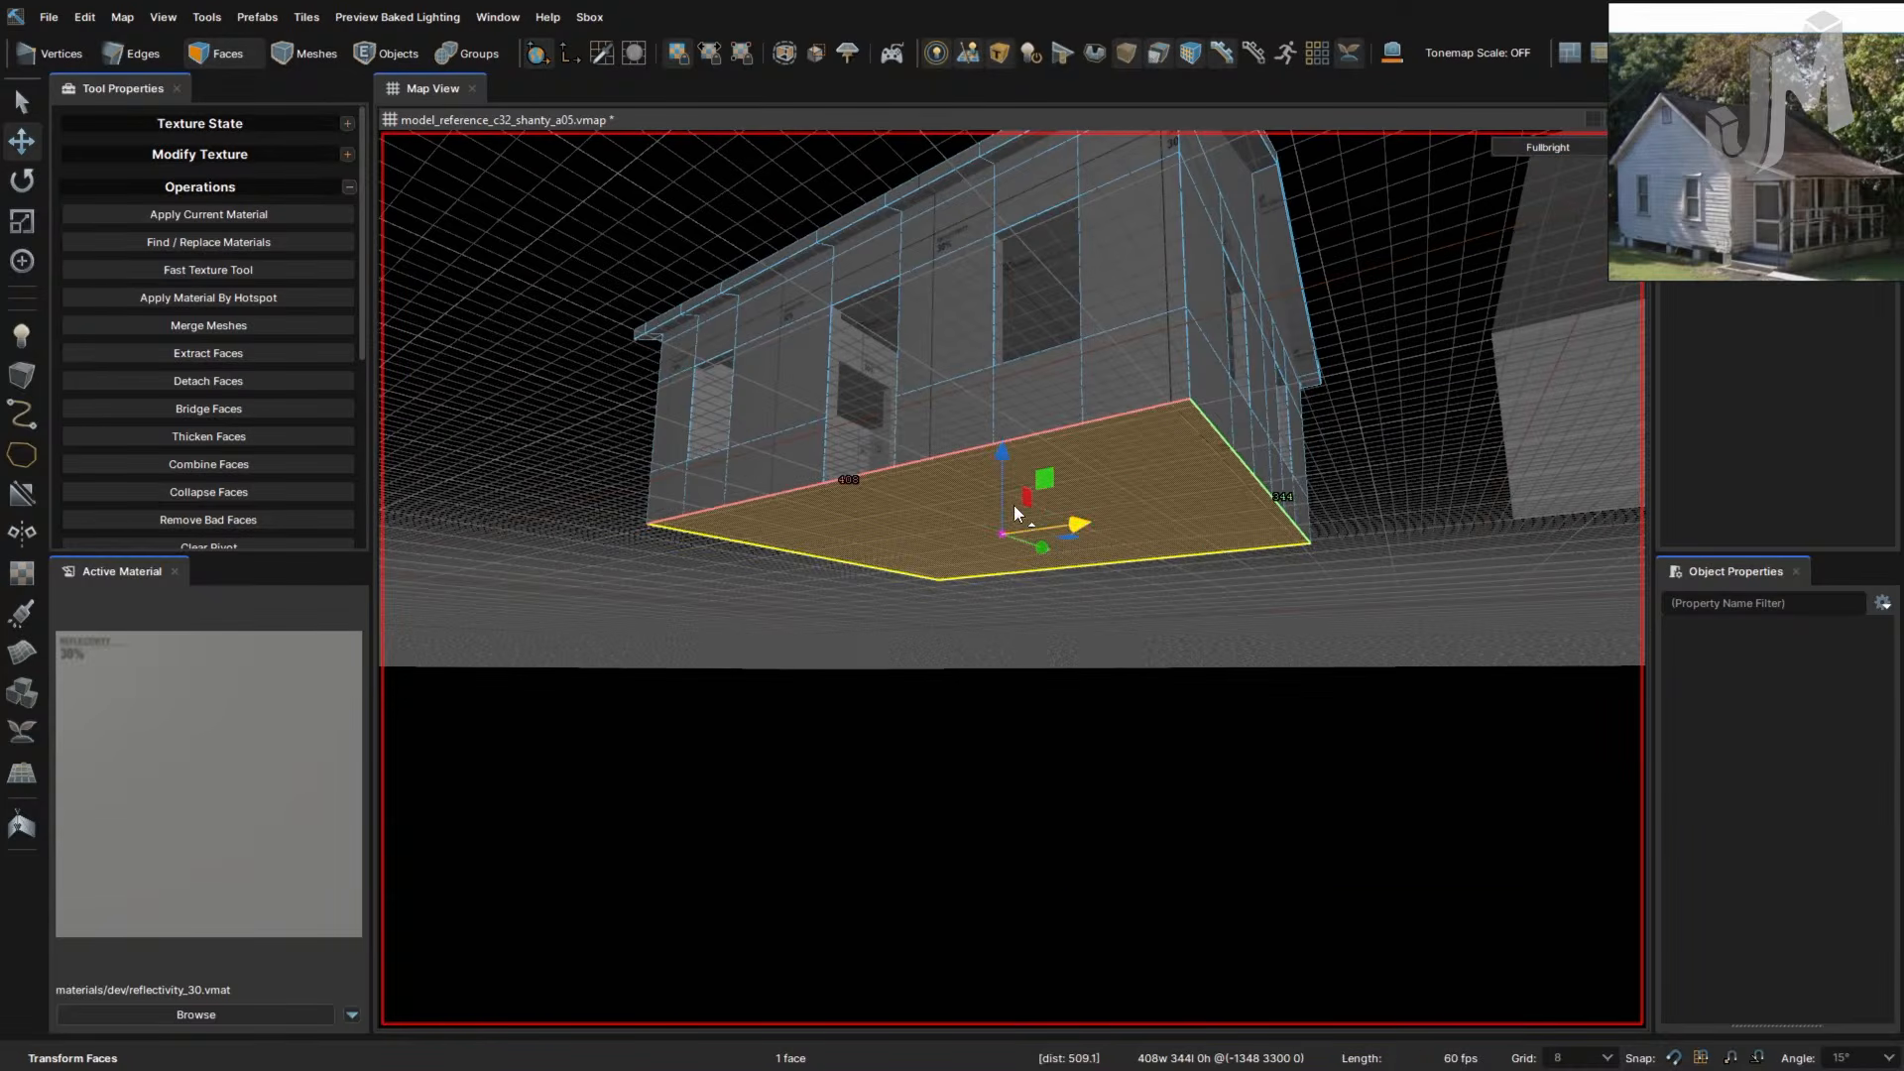
{"action": "left_click_drag", "start_coordinate": [1003, 454], "coordinate": [1001, 539], "text": "shift"}
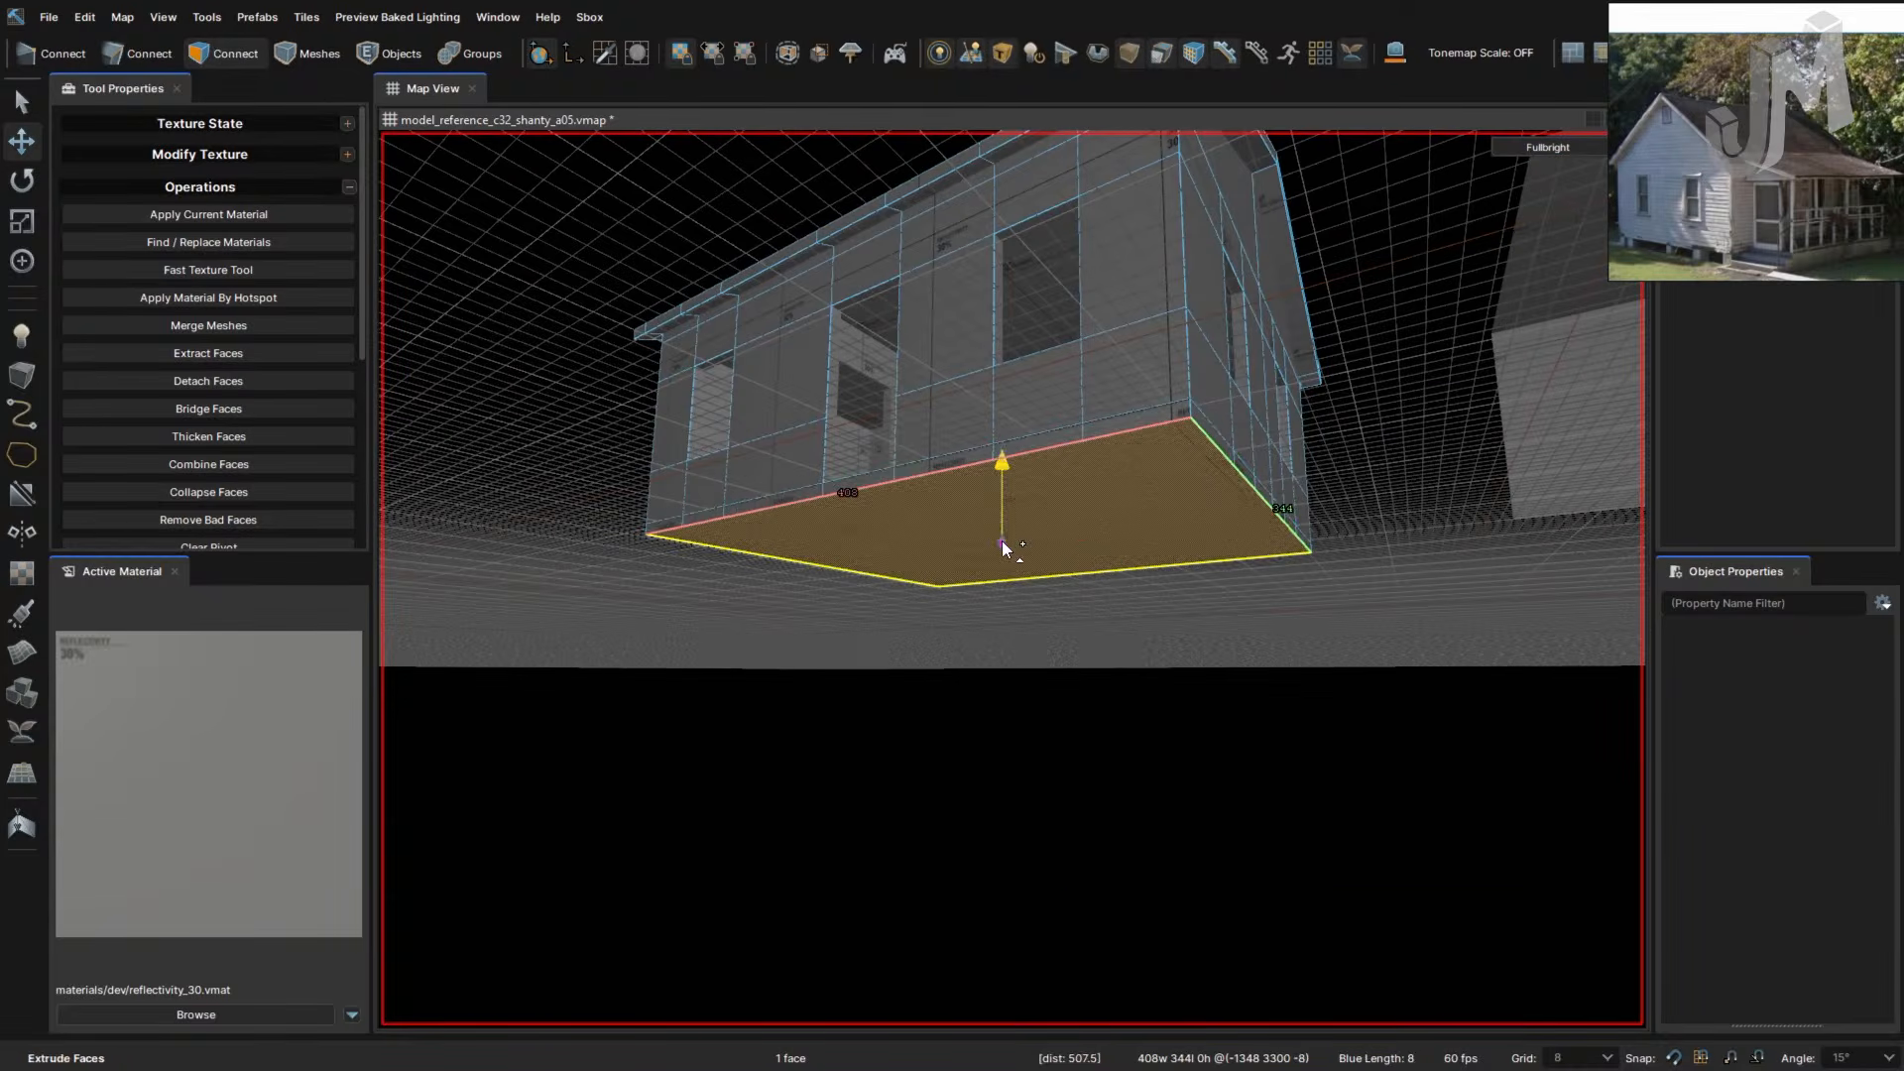
{"action": "right_click_drag", "start_coordinate": [1001, 539], "coordinate": [1070, 591]}
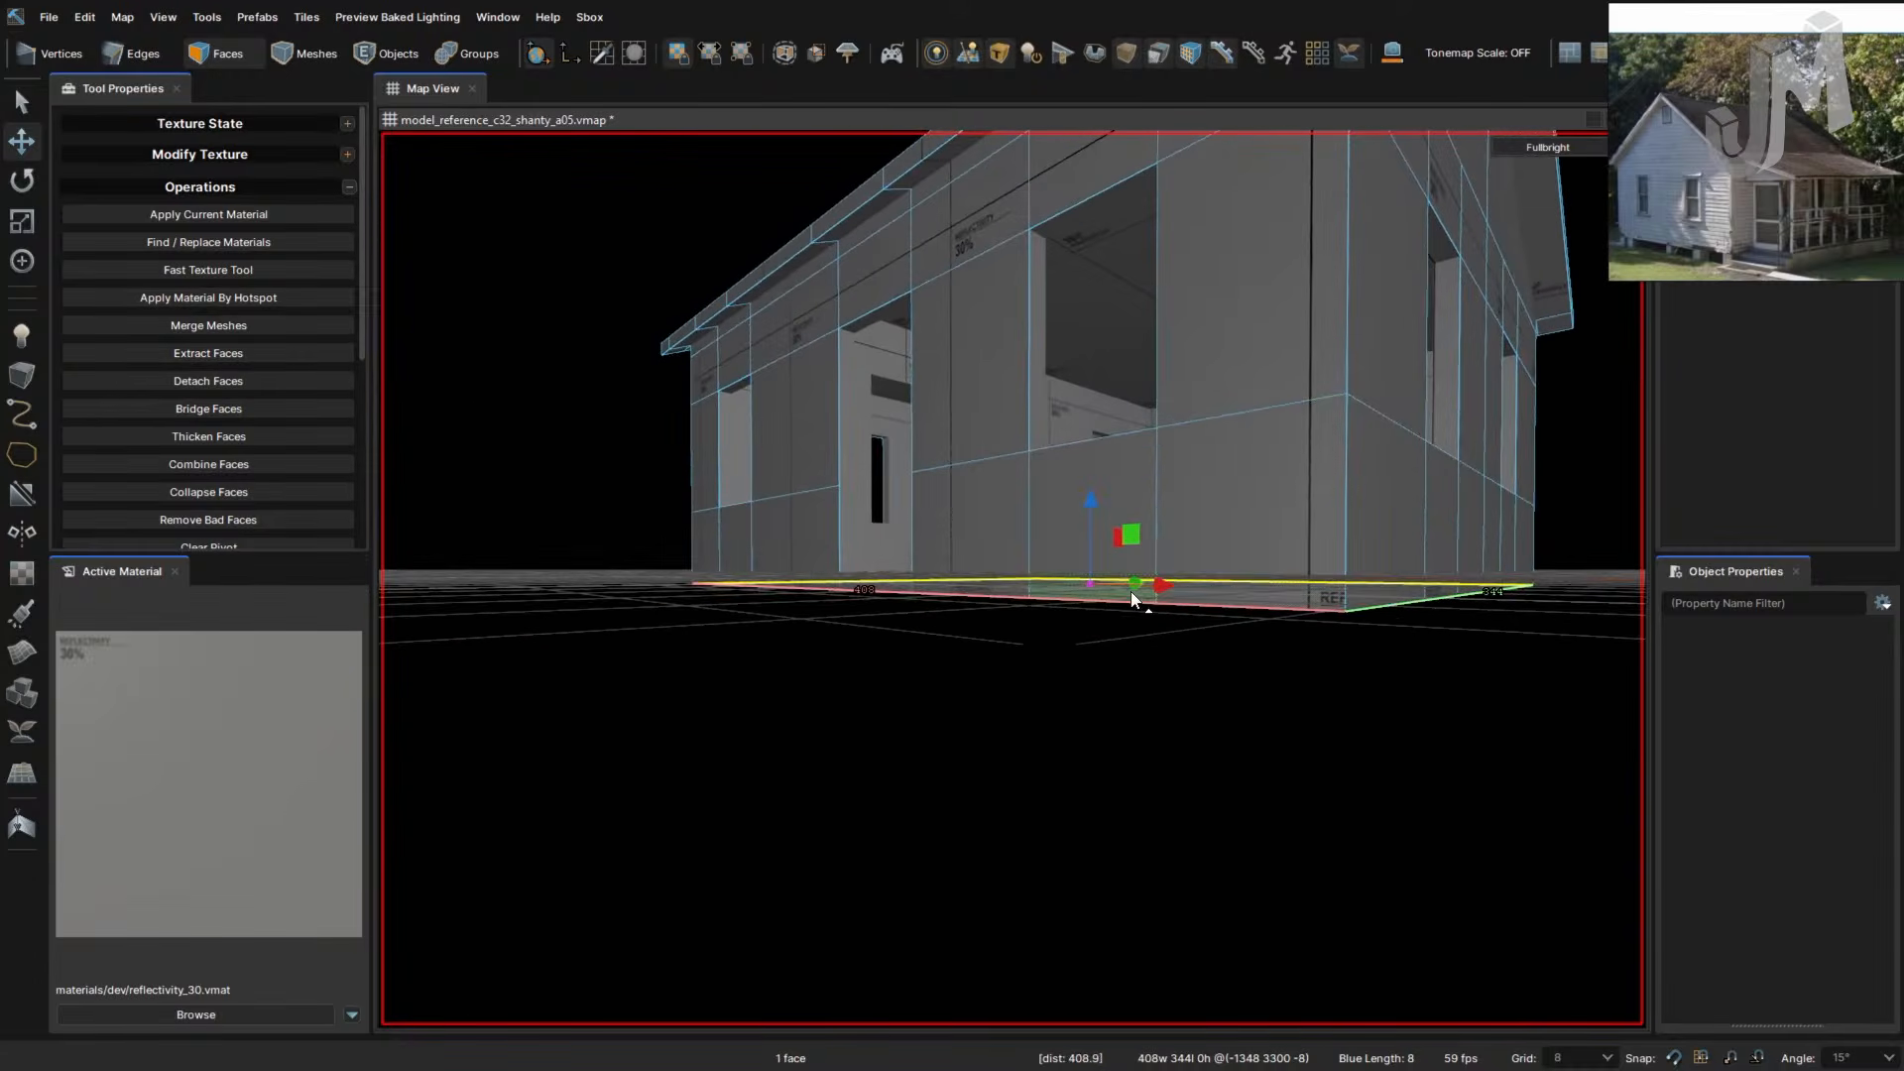
- Select the bottom edge loop, fly inside the house, and pick the interior floor face
{"action": "key", "text": "2"}
{"action": "double_click", "coordinate": [1245, 576]}
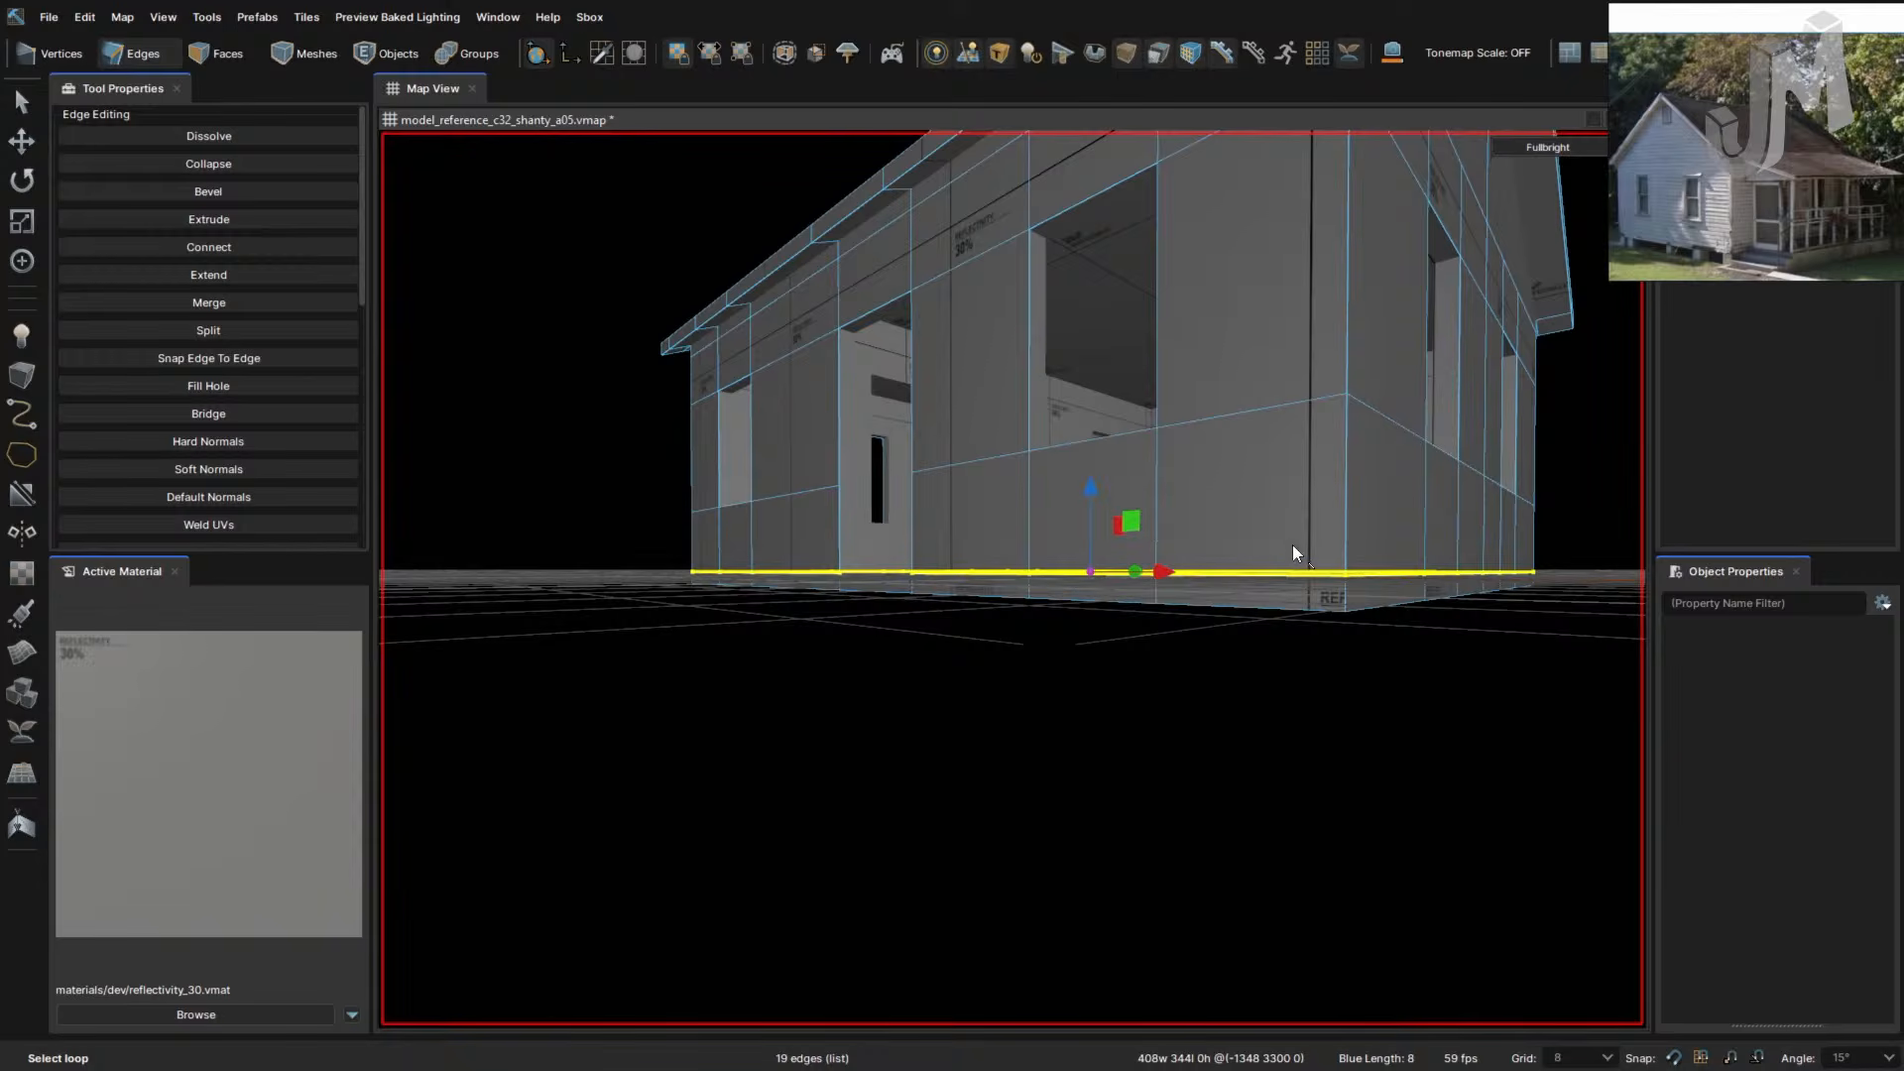
{"action": "right_click_drag", "start_coordinate": [1267, 544], "coordinate": [1267, 544]}
{"action": "key", "text": "w"}
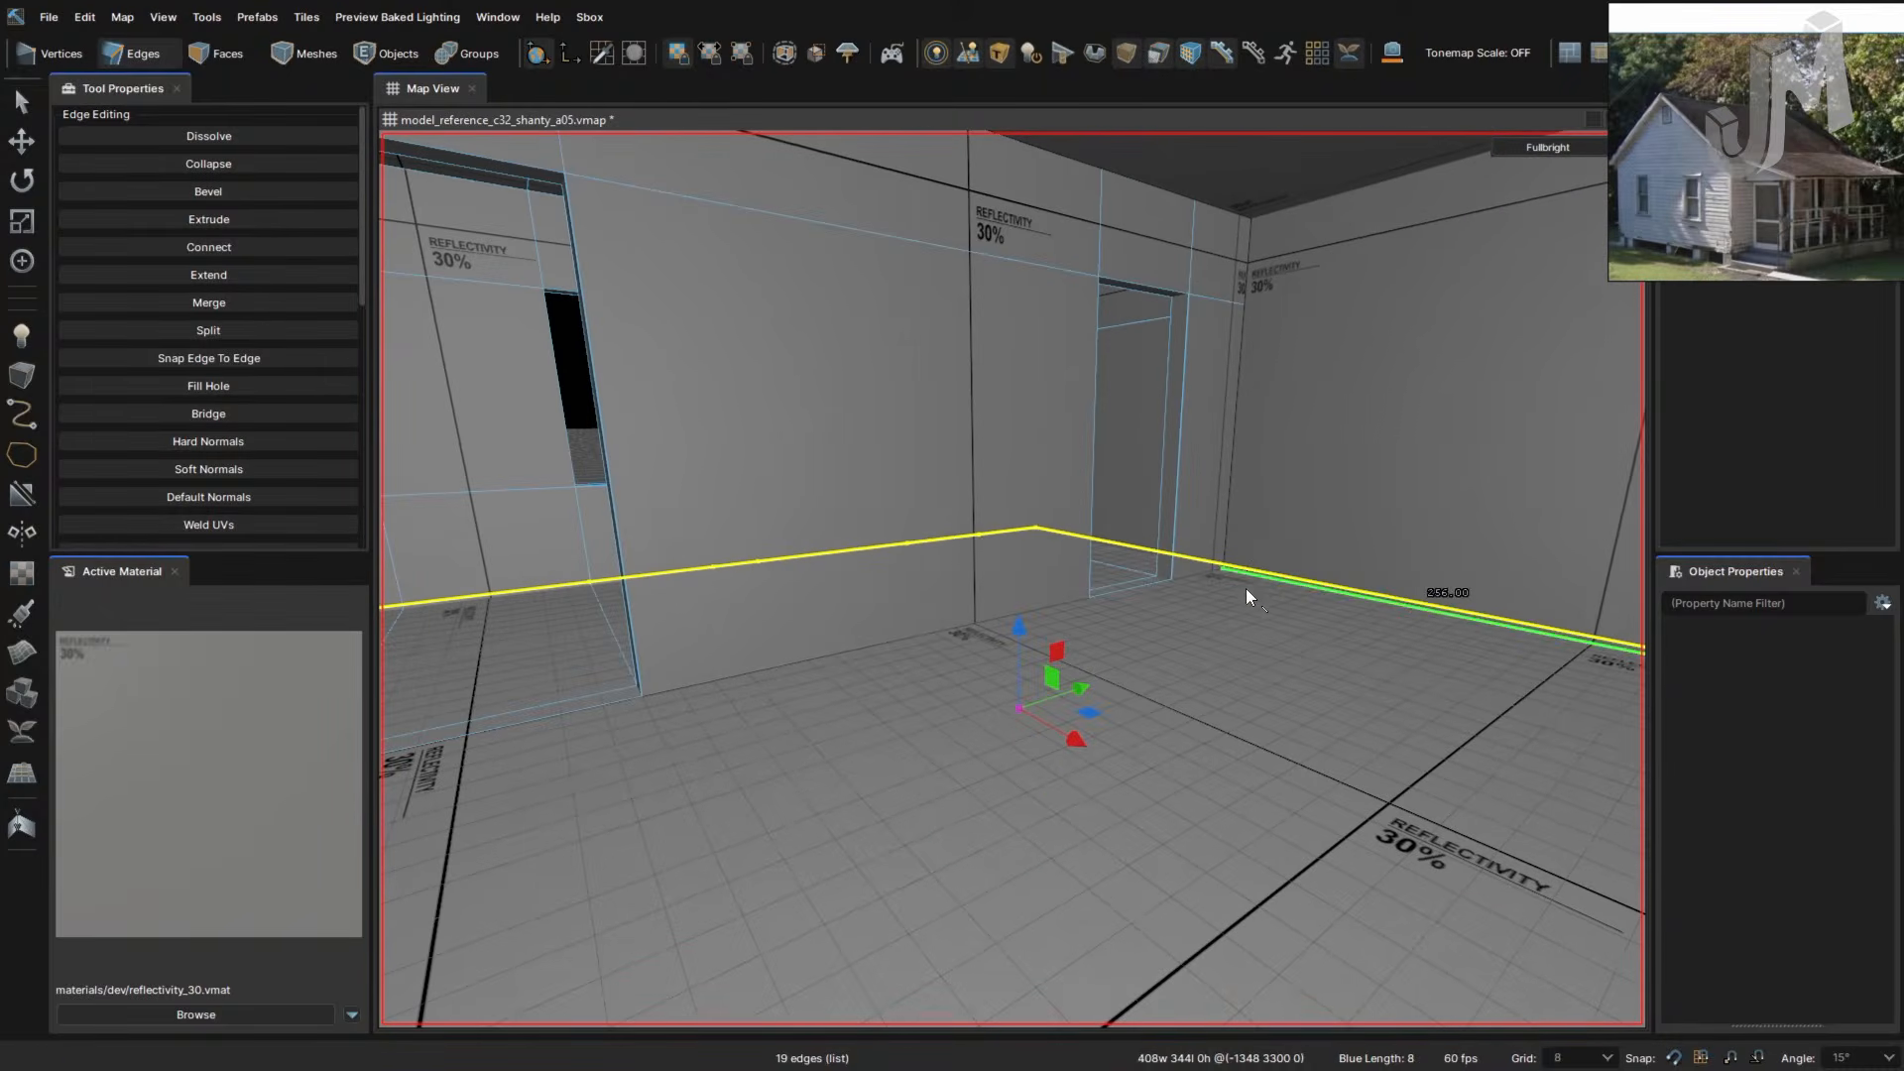
{"action": "key", "text": "3"}
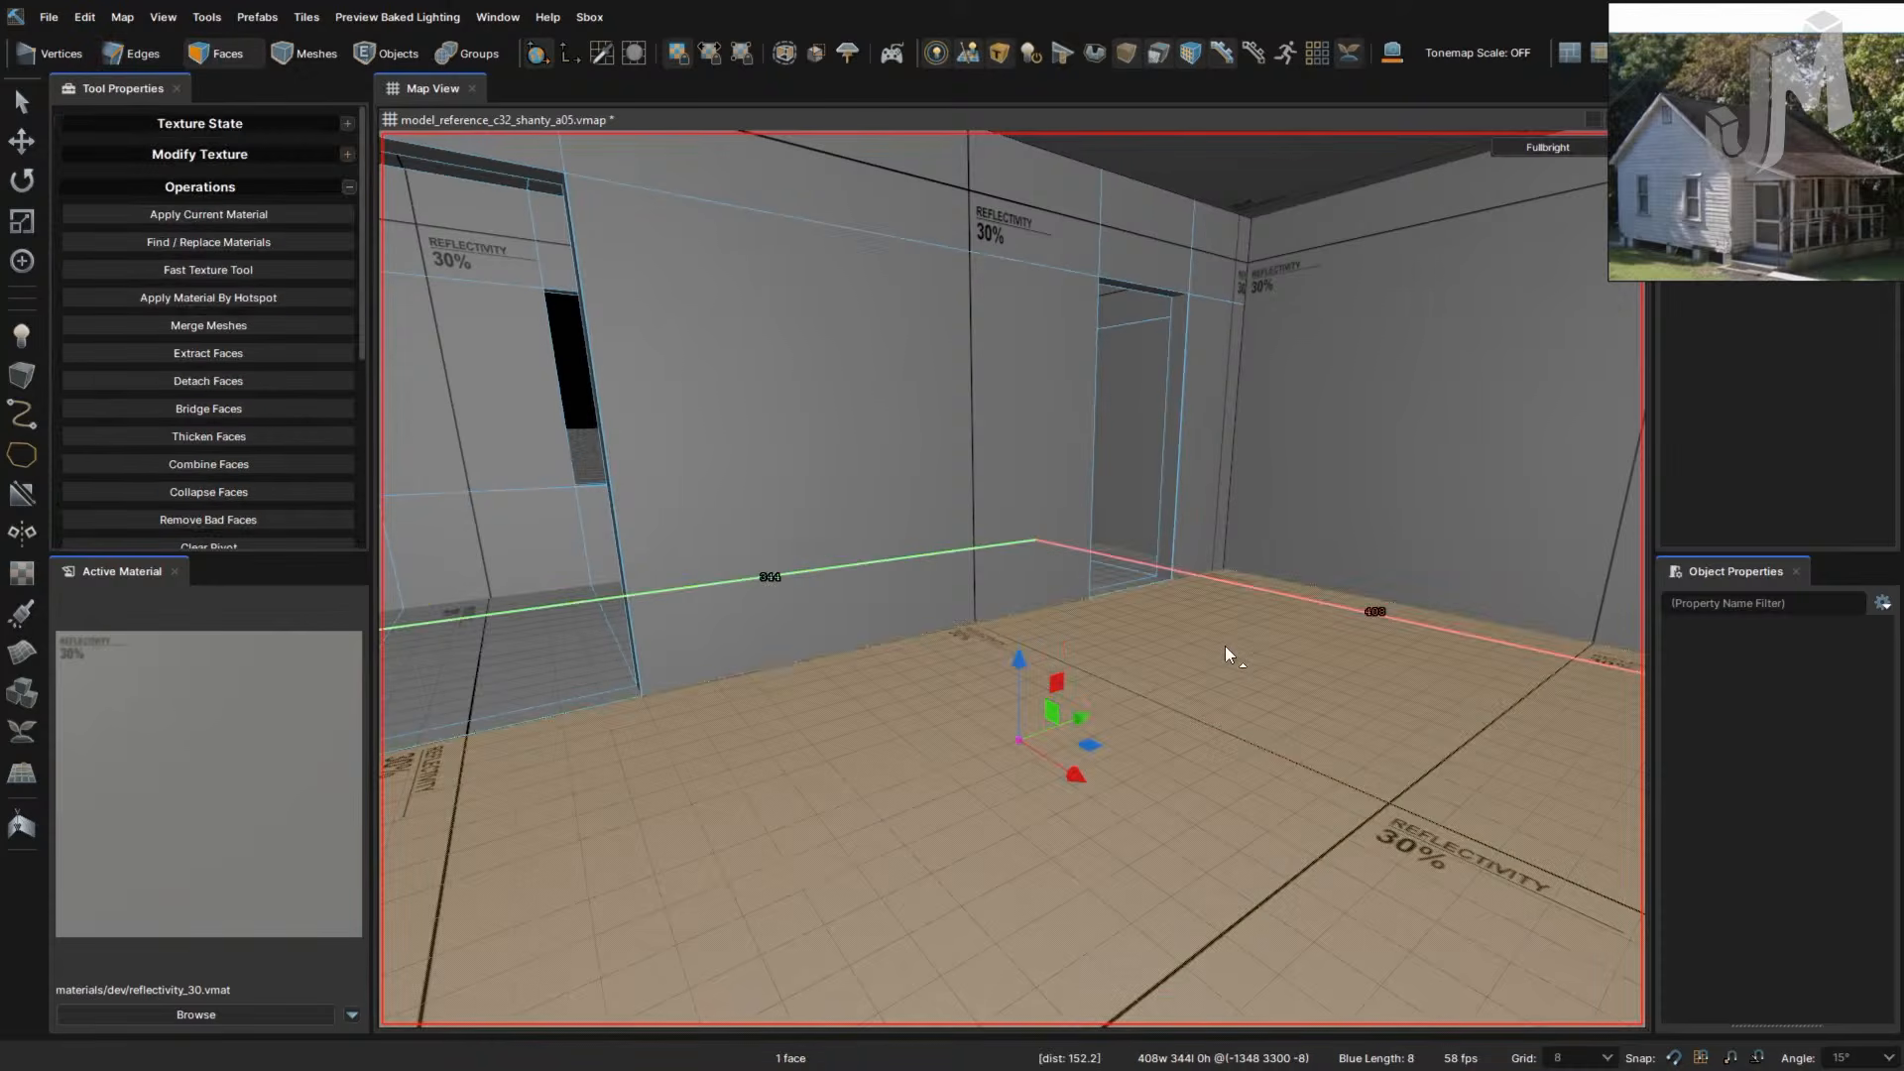
{"action": "left_click", "coordinate": [1224, 645]}
{"action": "right_click_drag", "start_coordinate": [1213, 636], "coordinate": [1121, 716]}
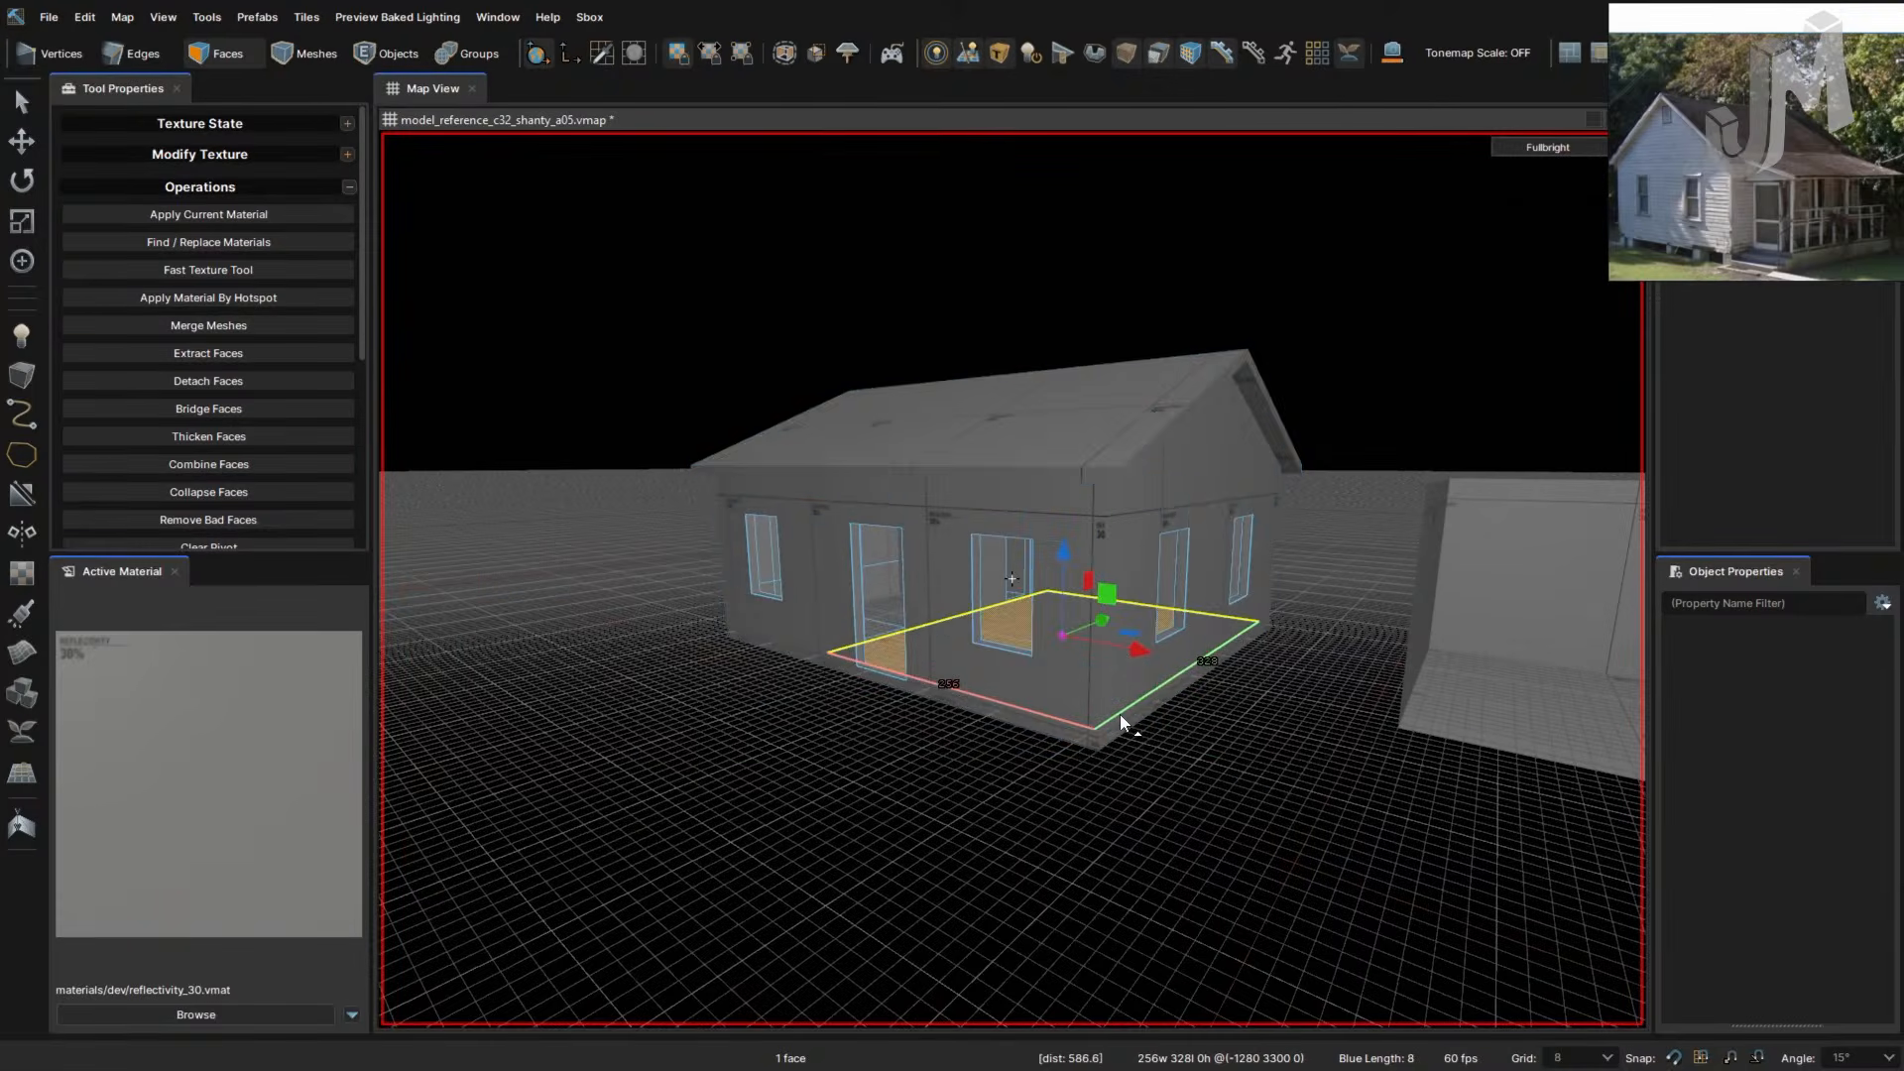
- Save the map, clear the face selection, and toggle edge, face and mesh modes to check the floor loop
{"action": "key", "text": "ctrl+s"}
{"action": "left_click", "coordinate": [1045, 757]}
{"action": "scroll", "coordinate": [899, 778], "scroll_direction": "up", "scroll_amount": 3}
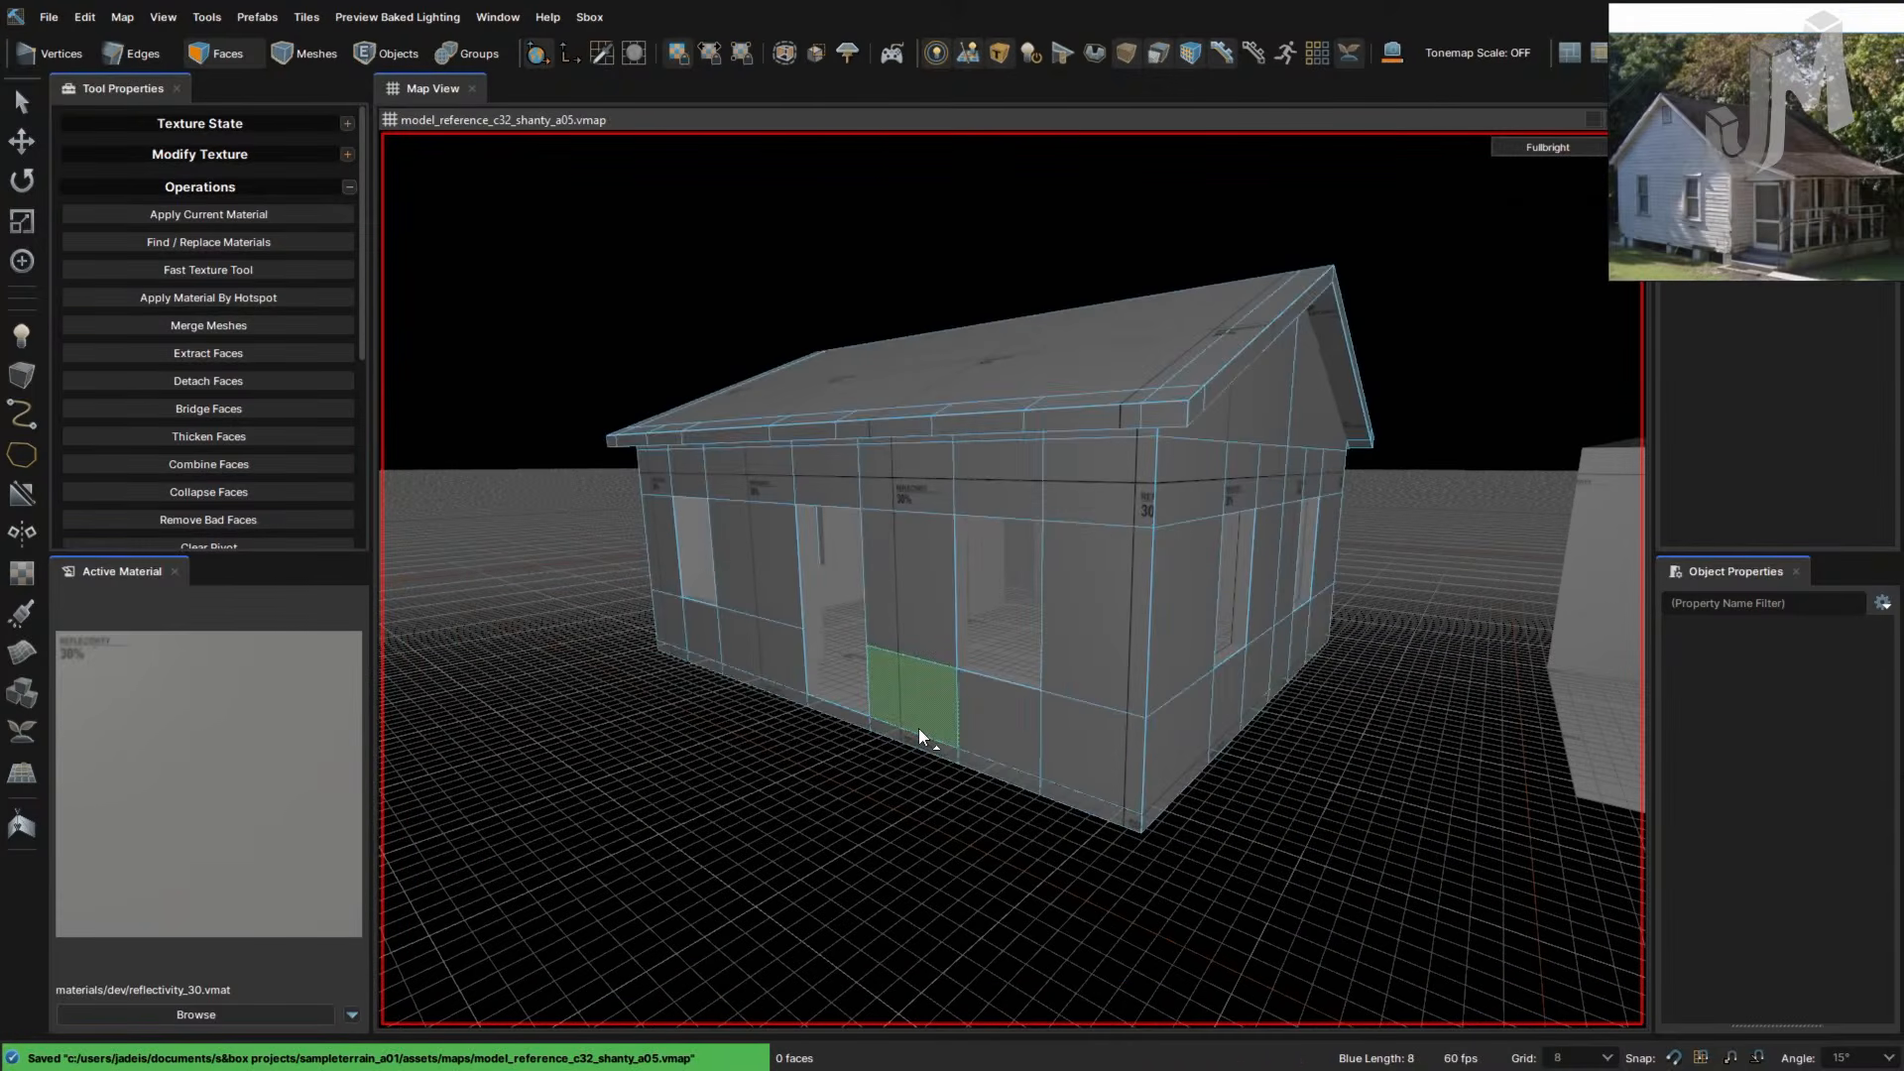
{"action": "key", "text": "2"}
{"action": "key", "text": "3"}
{"action": "key", "text": "2"}
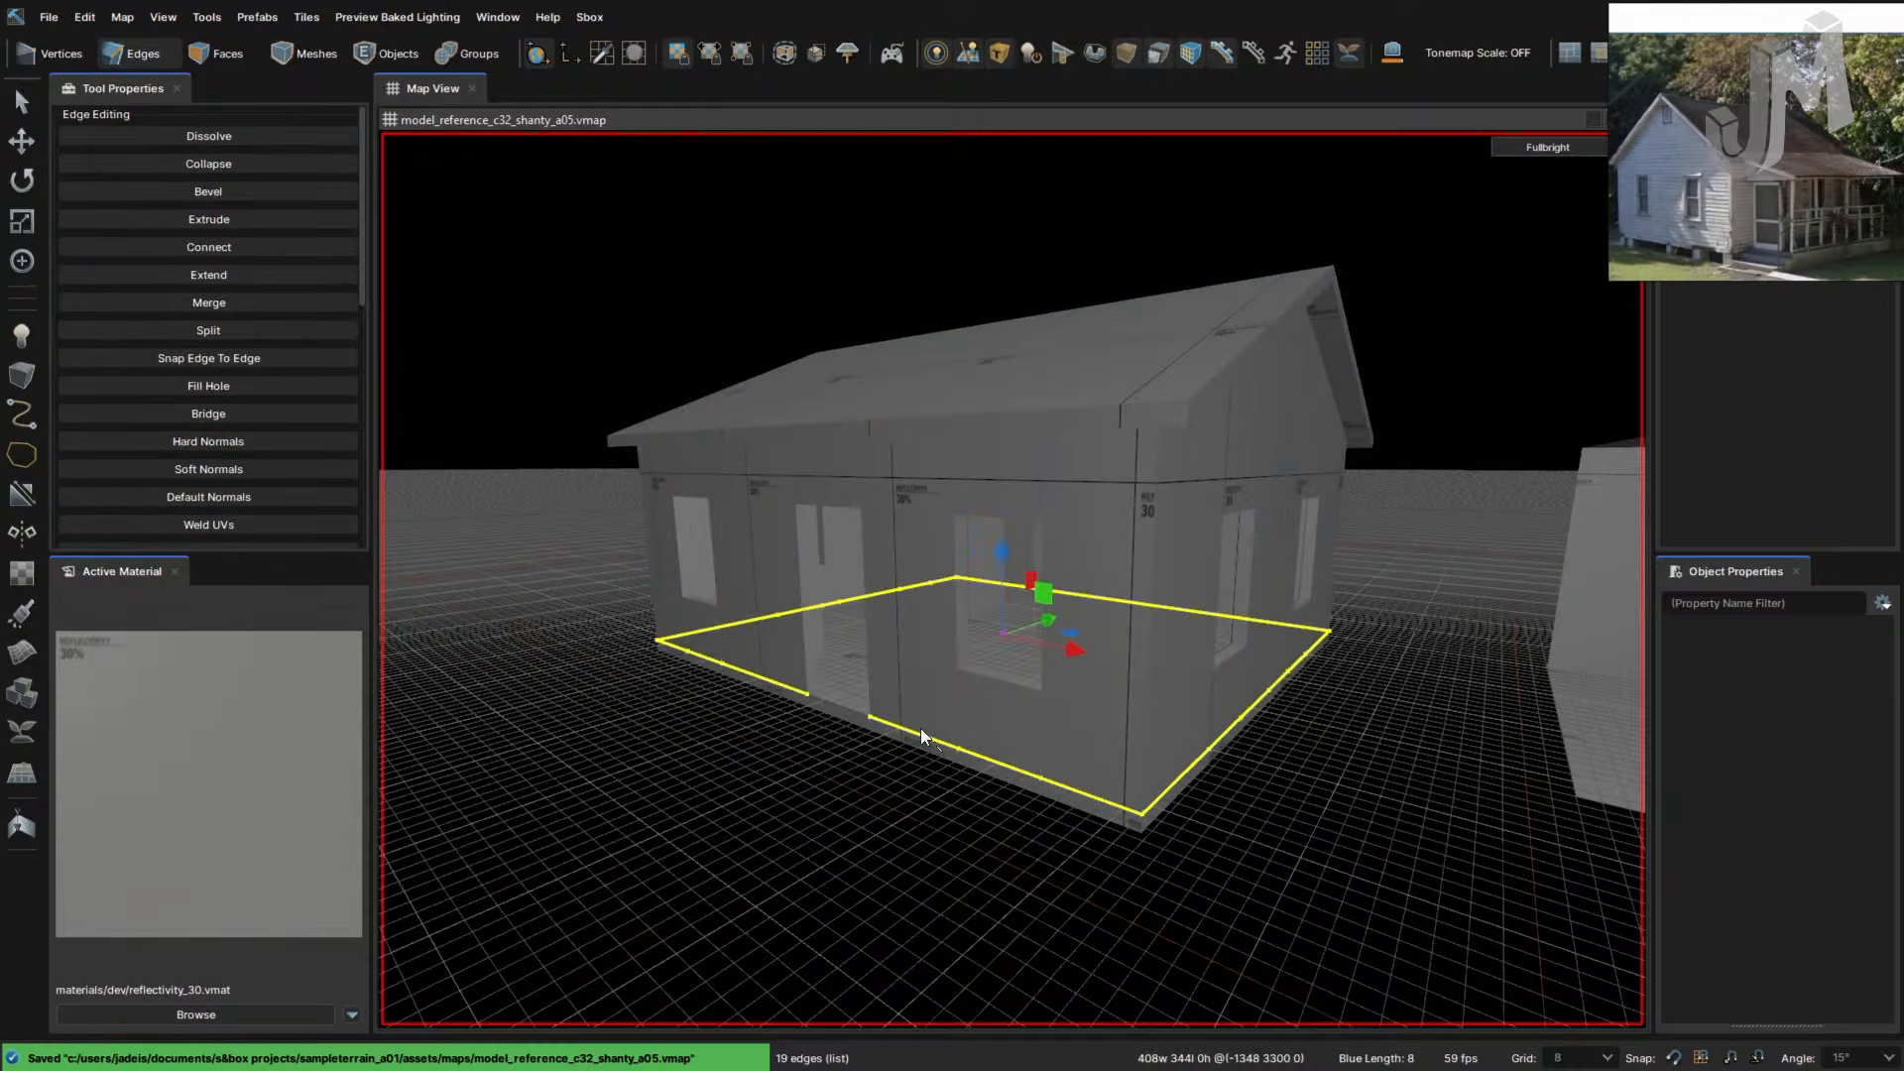
{"action": "key", "text": "4"}
{"action": "key", "text": "3"}
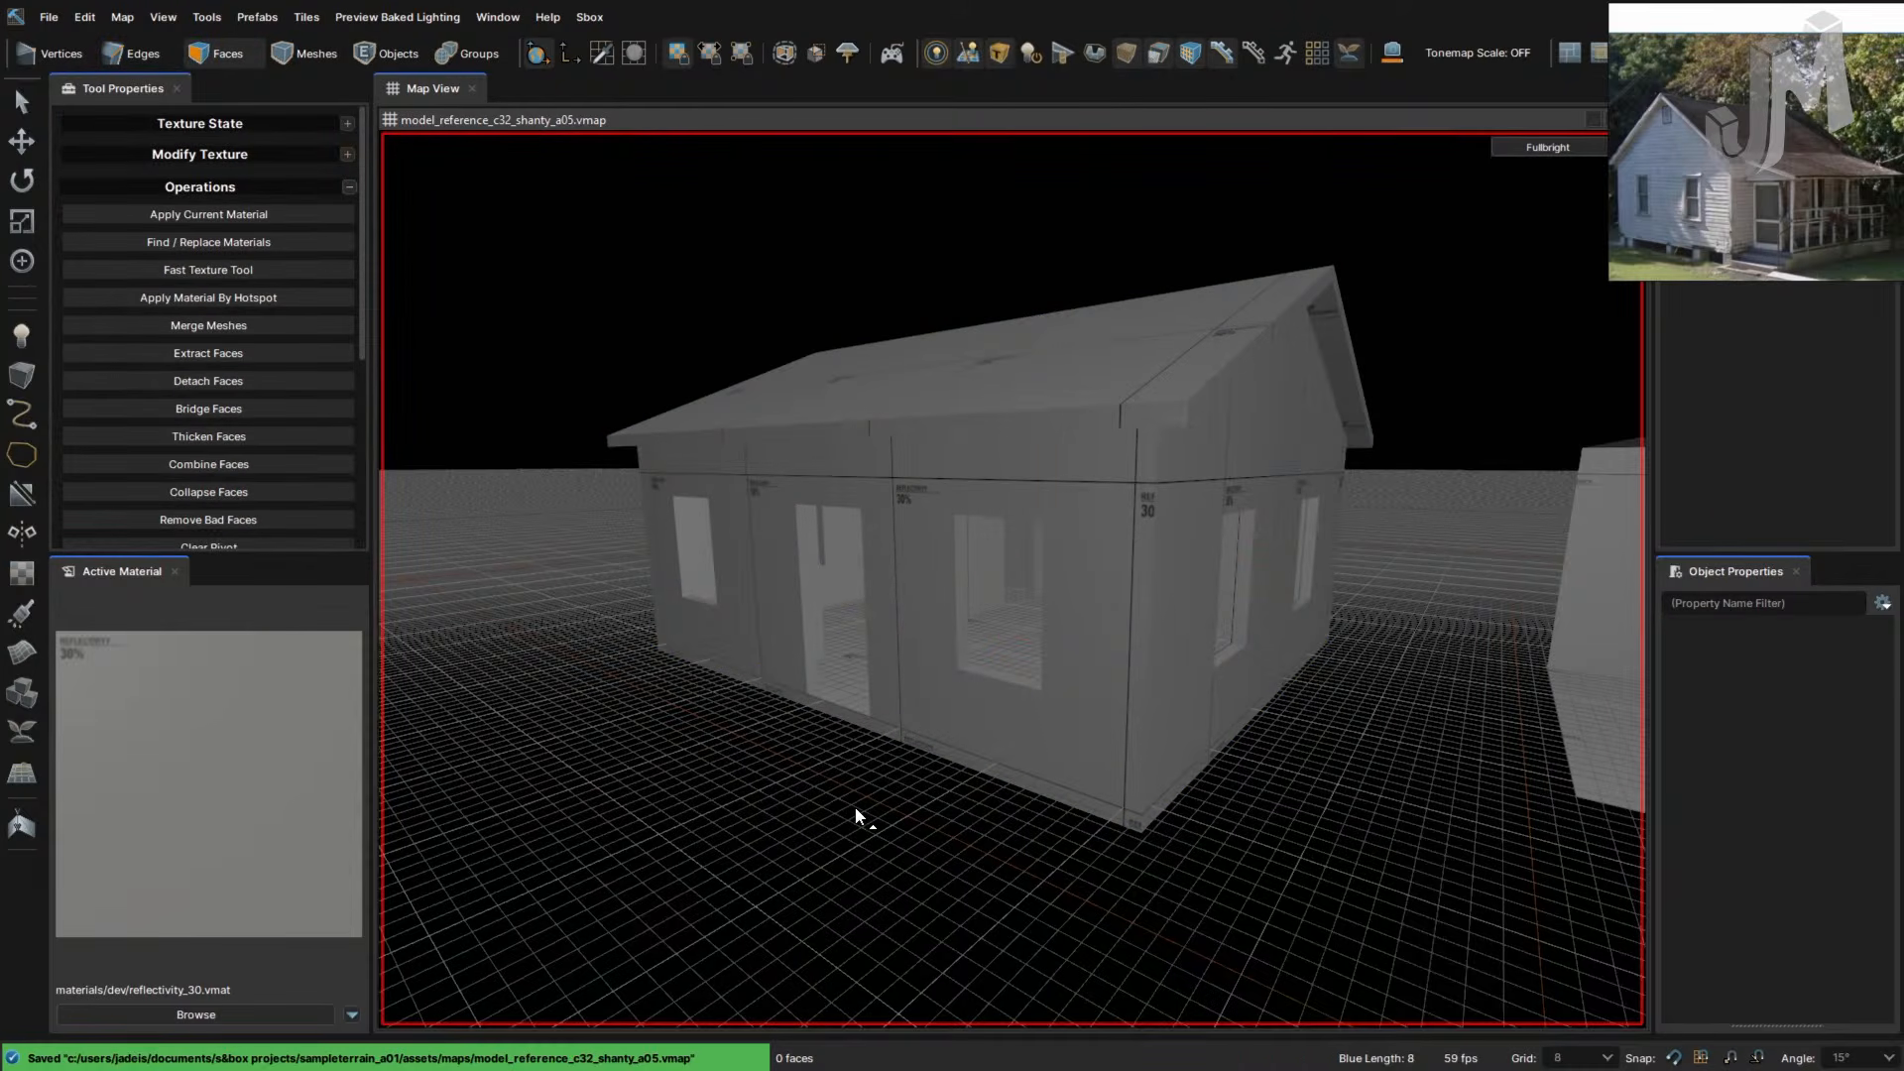
{"action": "key", "text": "2"}
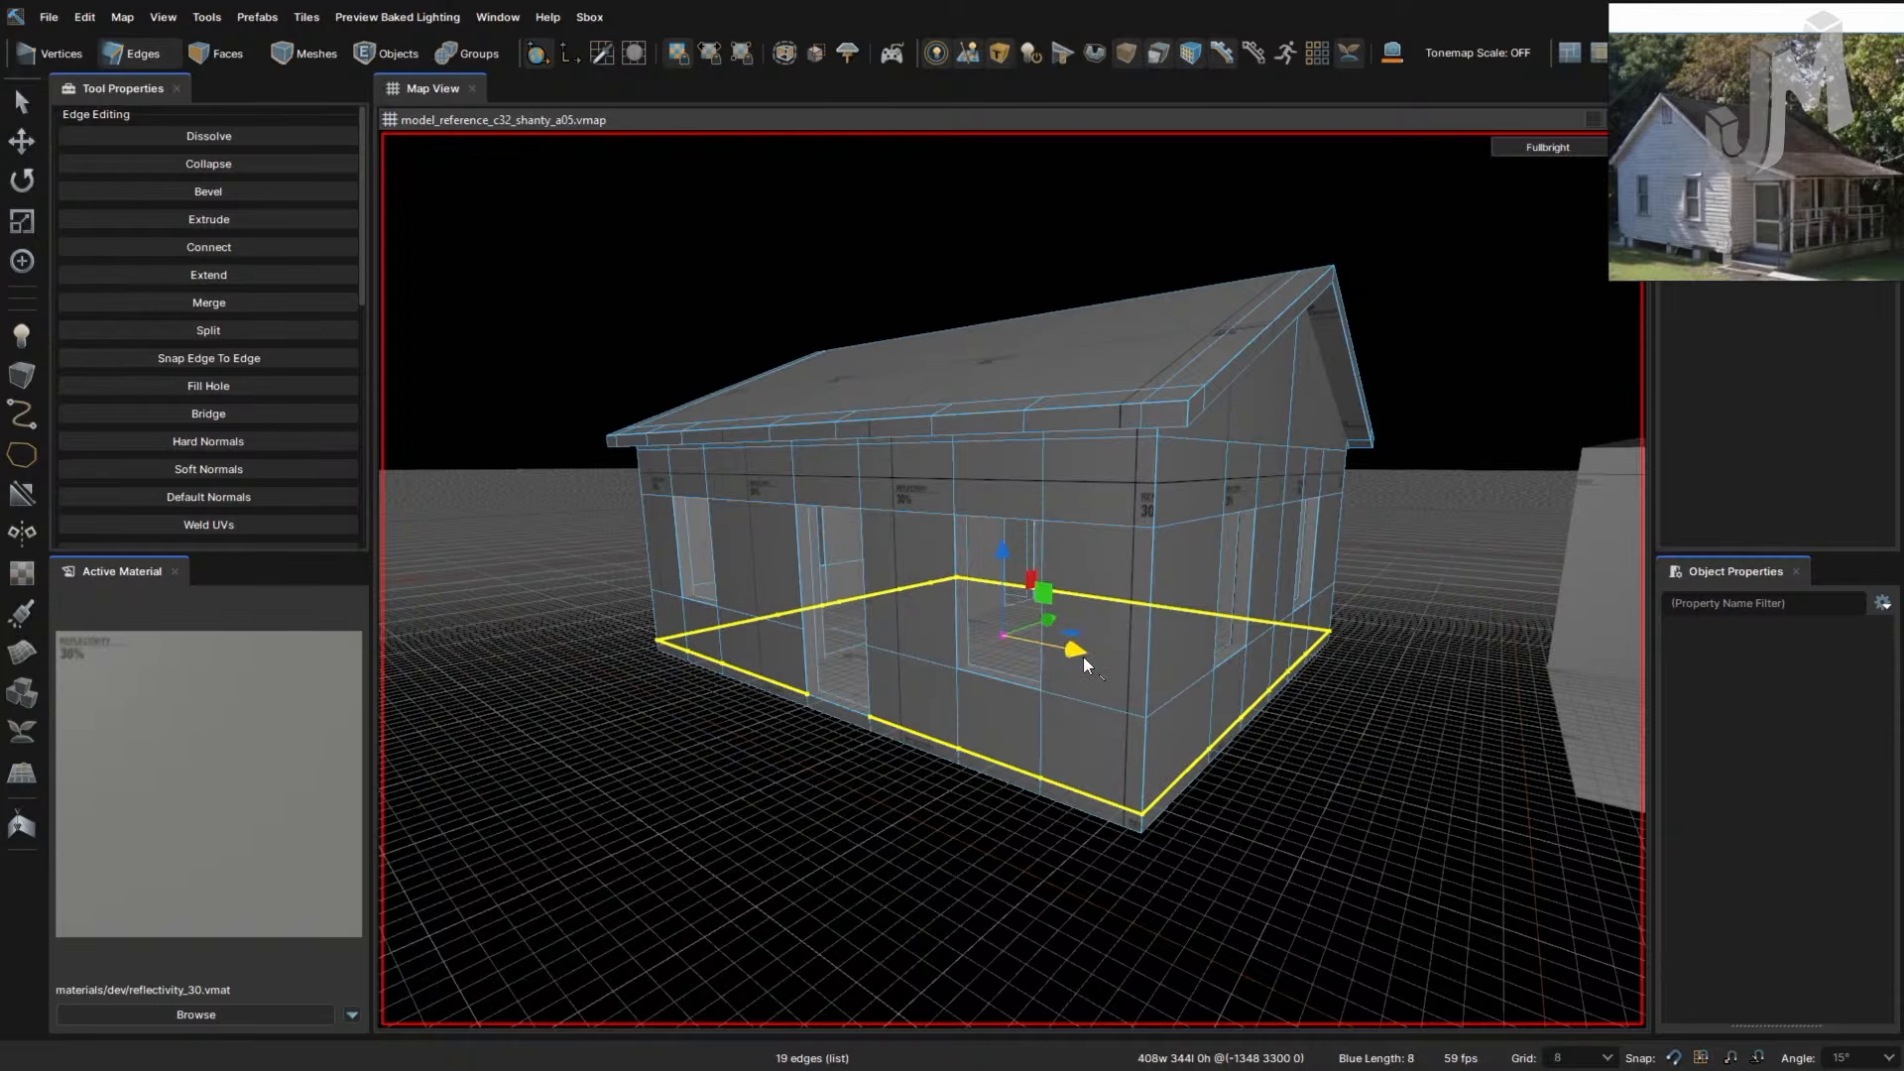
{"action": "scroll", "coordinate": [1271, 730], "scroll_direction": "up", "scroll_amount": 2}
{"action": "scroll", "coordinate": [1287, 741], "scroll_direction": "down", "scroll_amount": 1}
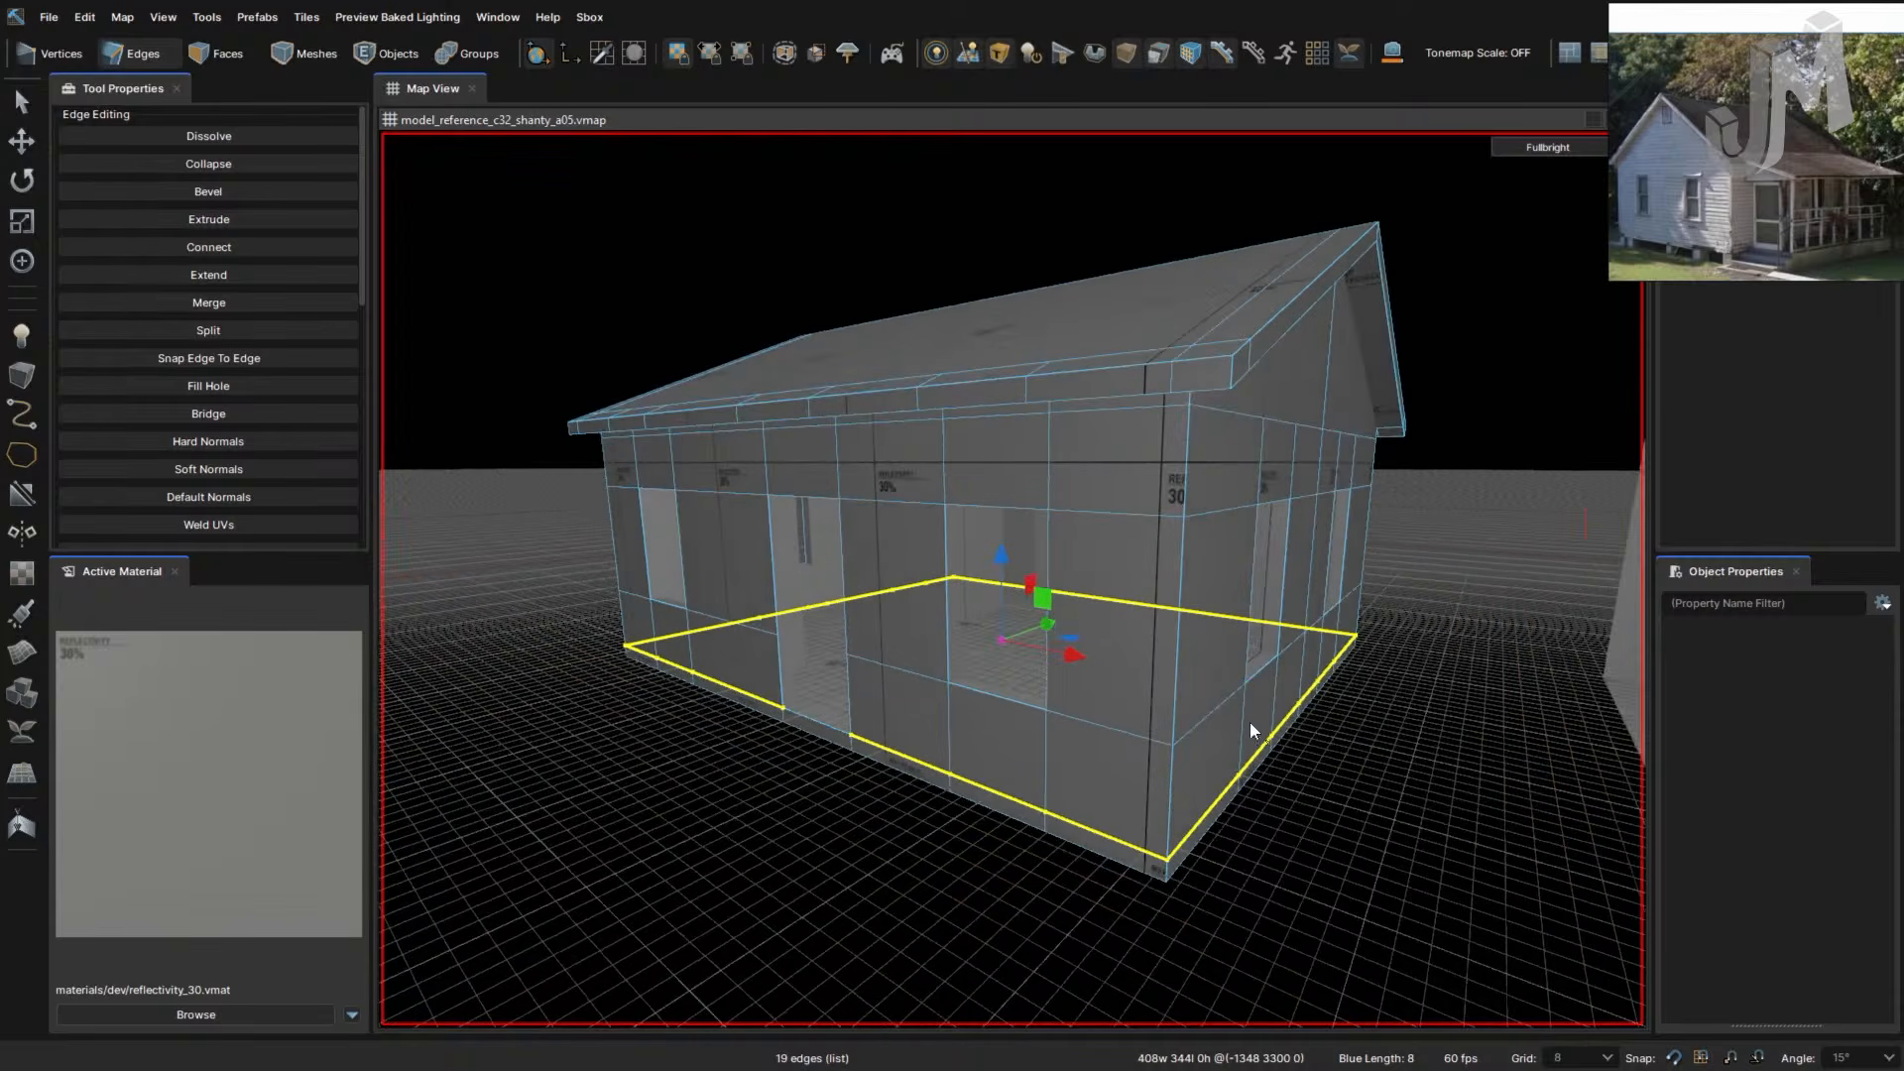
- Save again from the File menu, then fly through the house to review it
{"action": "left_click", "coordinate": [48, 17]}
{"action": "left_click", "coordinate": [107, 175]}
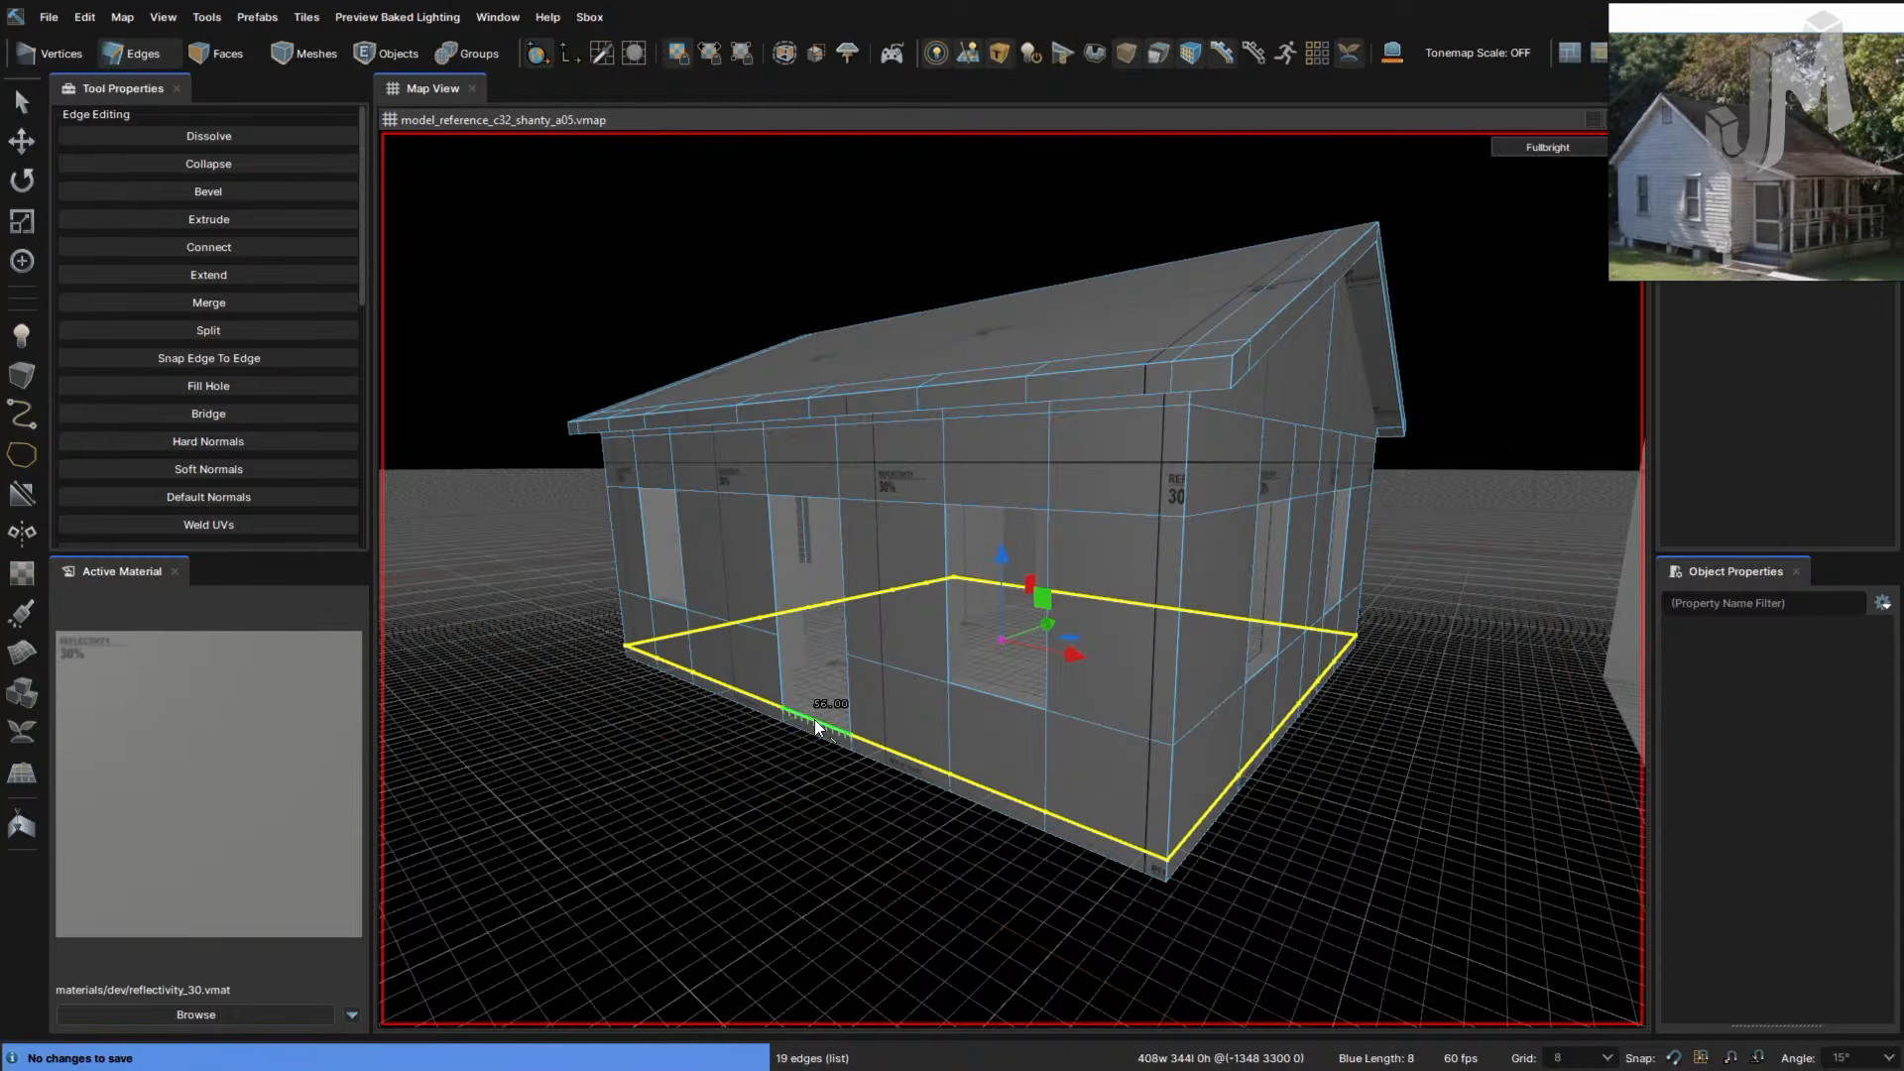
{"action": "key", "text": "w"}
{"action": "right_click_drag", "start_coordinate": [1406, 857], "coordinate": [1423, 825]}
{"action": "key", "text": "s"}
- Browse the editor menus without choosing anything, then drag-select roof, gable, wall and floor faces
{"action": "key", "text": "4"}
{"action": "key", "text": "3"}
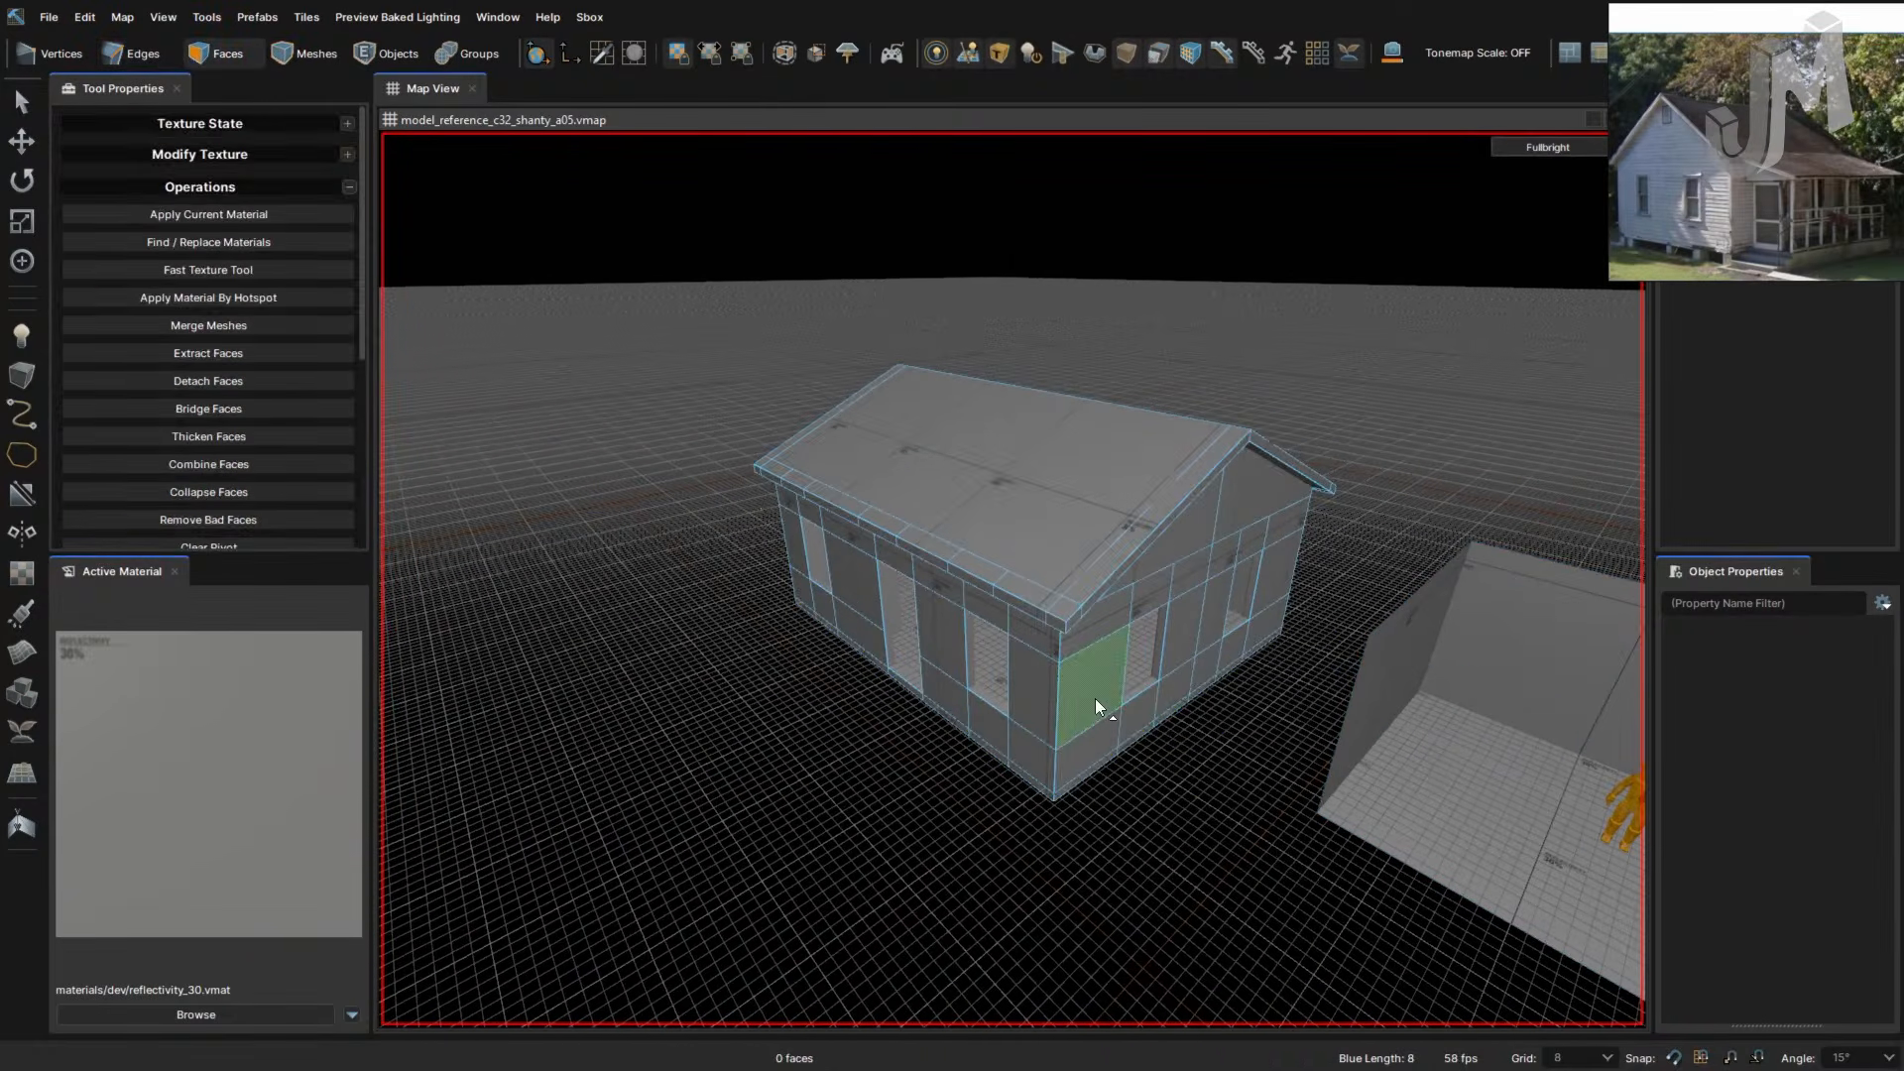
{"action": "scroll", "coordinate": [1115, 722], "scroll_direction": "up", "scroll_amount": 1}
{"action": "scroll", "coordinate": [1114, 711], "scroll_direction": "up", "scroll_amount": 2}
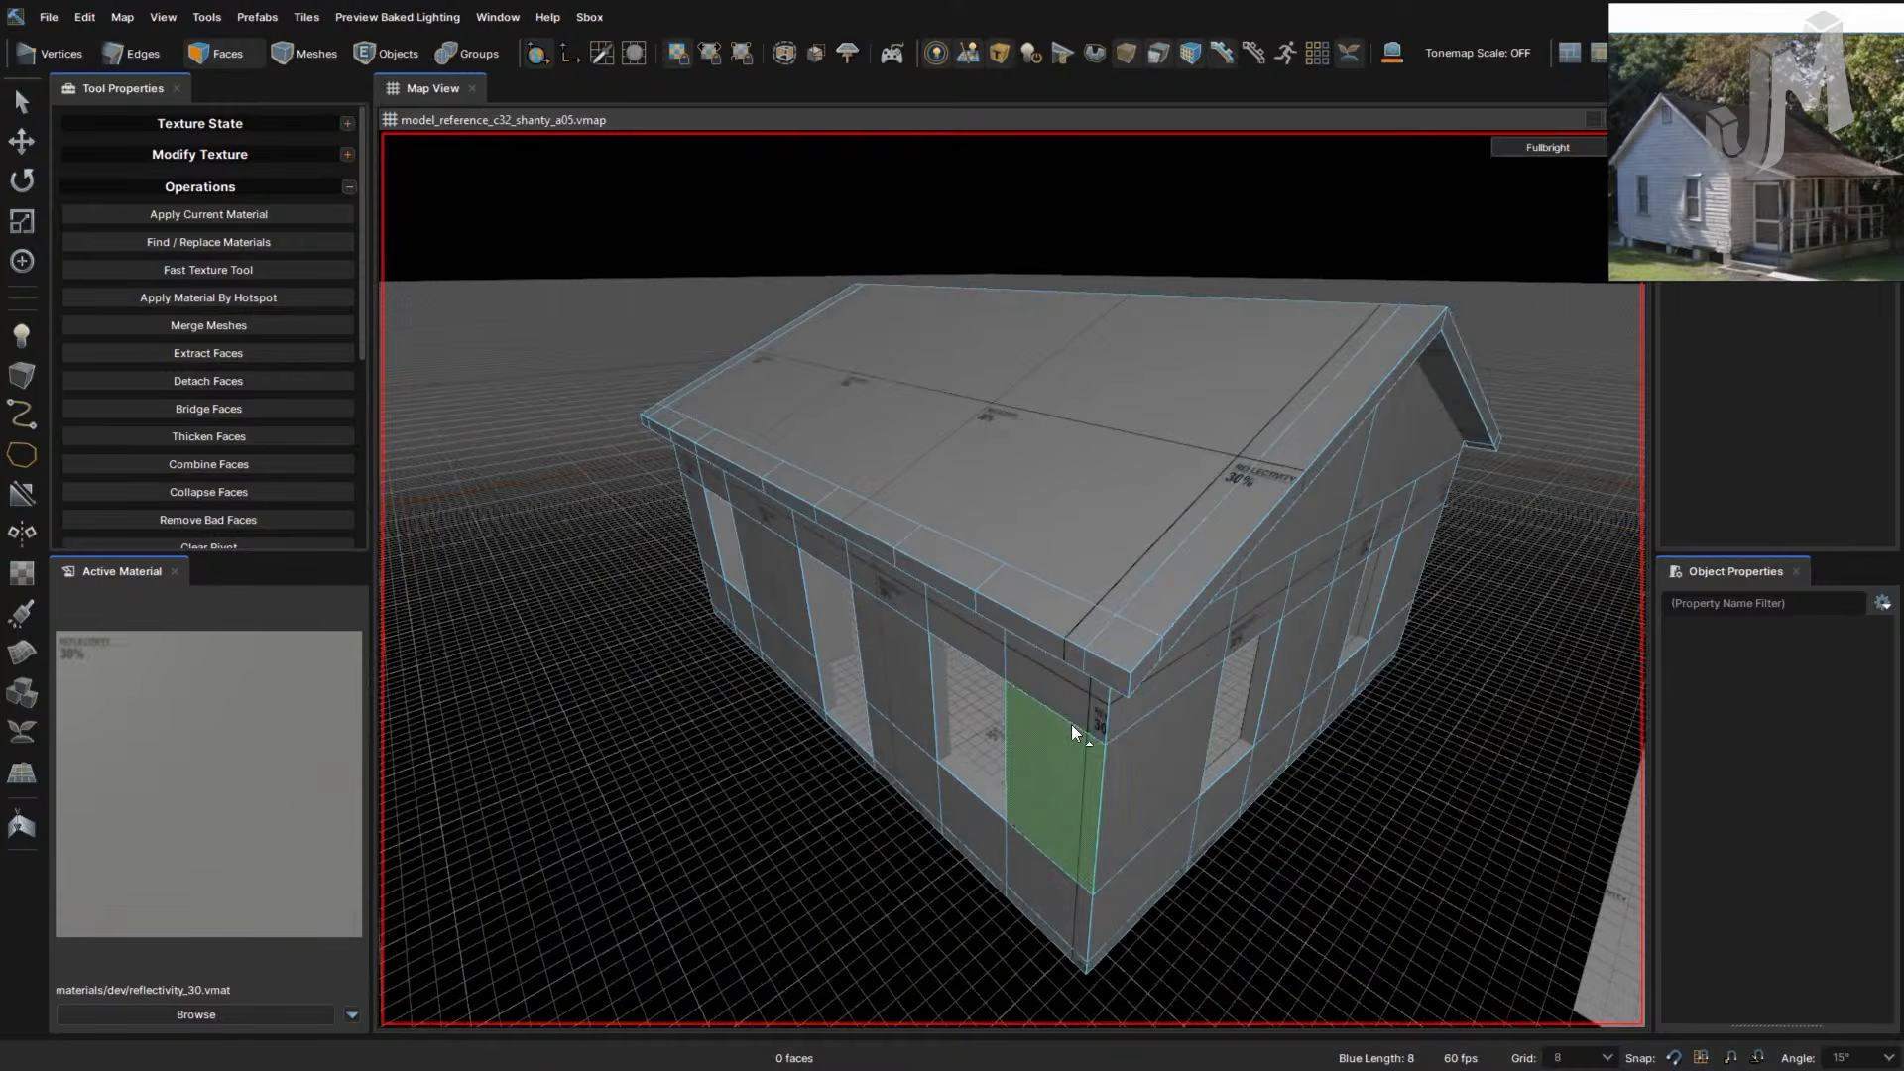
{"action": "left_click", "coordinate": [163, 16]}
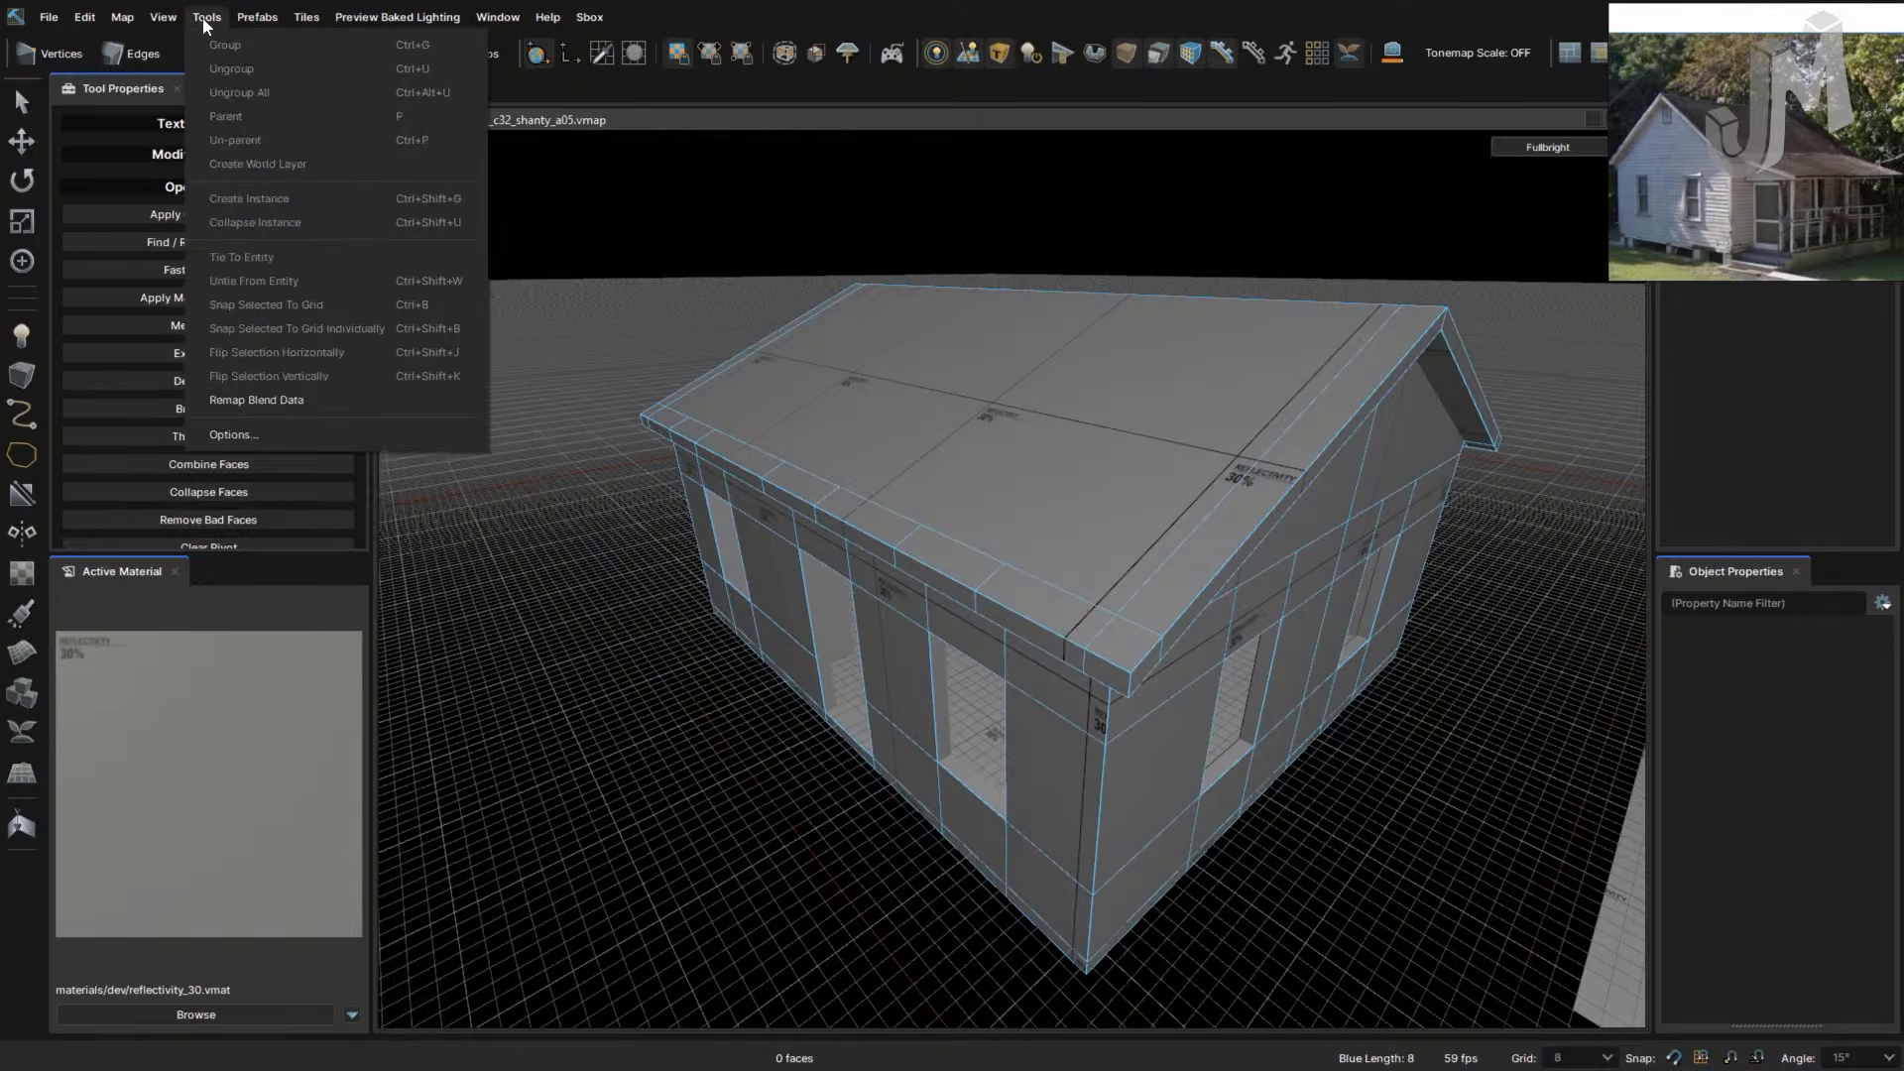
{"action": "mouse_move", "coordinate": [516, 15]}
{"action": "mouse_move", "coordinate": [100, 30]}
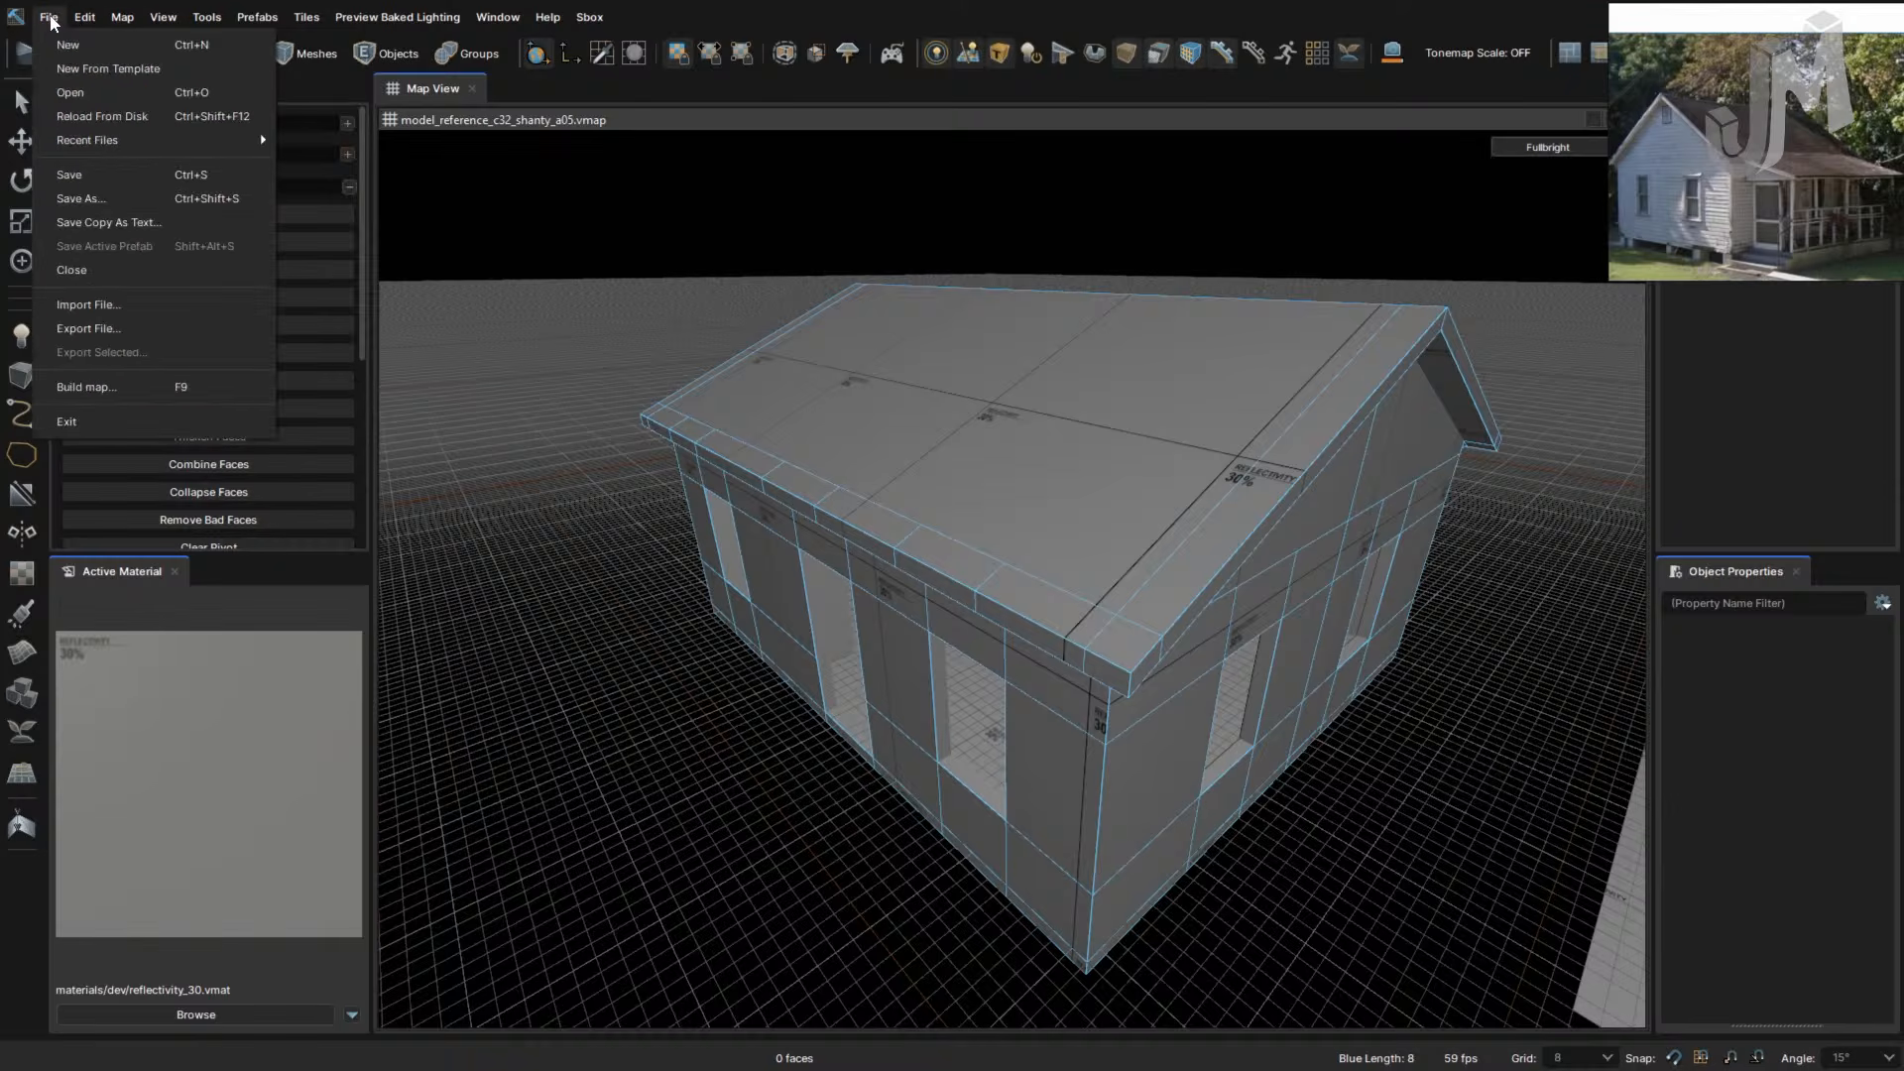
{"action": "left_click", "coordinate": [1122, 18]}
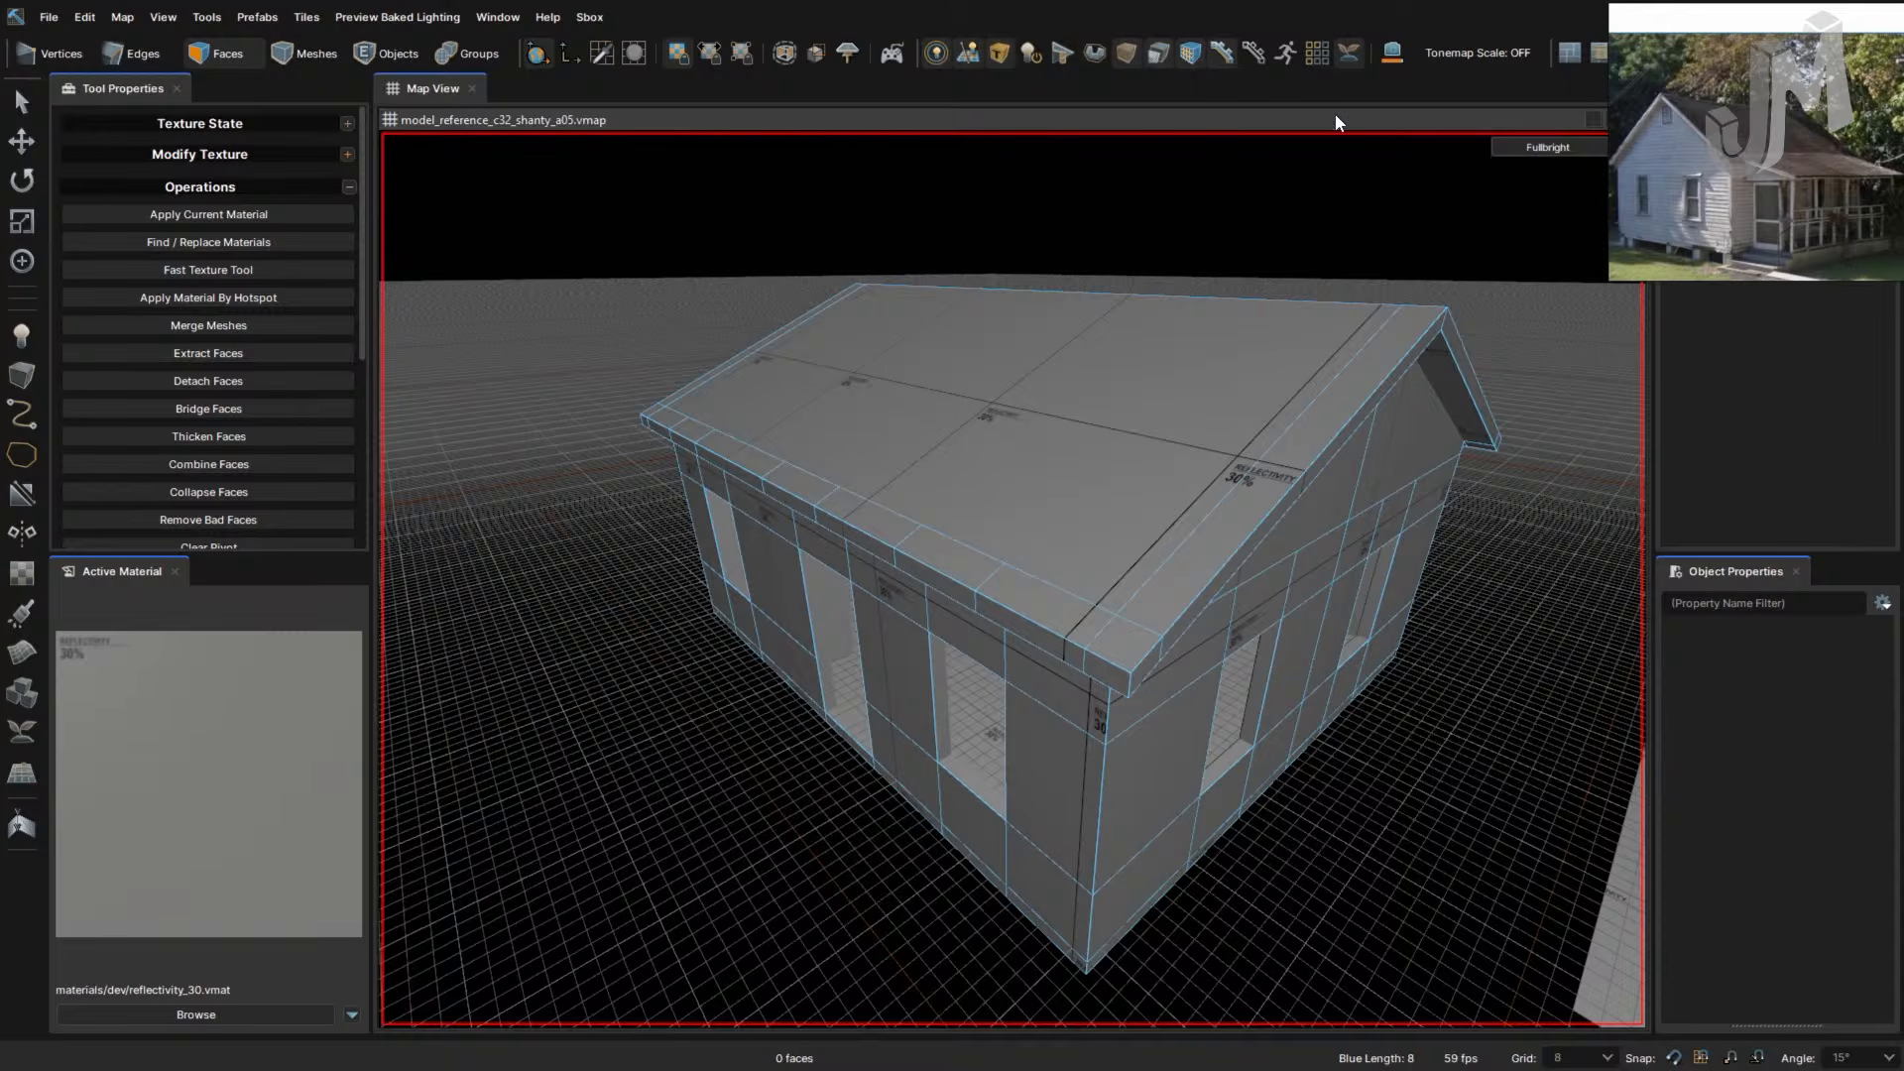
{"action": "mouse_move", "coordinate": [1314, 362]}
{"action": "left_mouse_down"}
{"action": "mouse_move", "coordinate": [1438, 575]}
{"action": "mouse_move", "coordinate": [1206, 661]}
{"action": "mouse_move", "coordinate": [759, 381]}
{"action": "mouse_move", "coordinate": [579, 437]}
{"action": "left_mouse_up"}
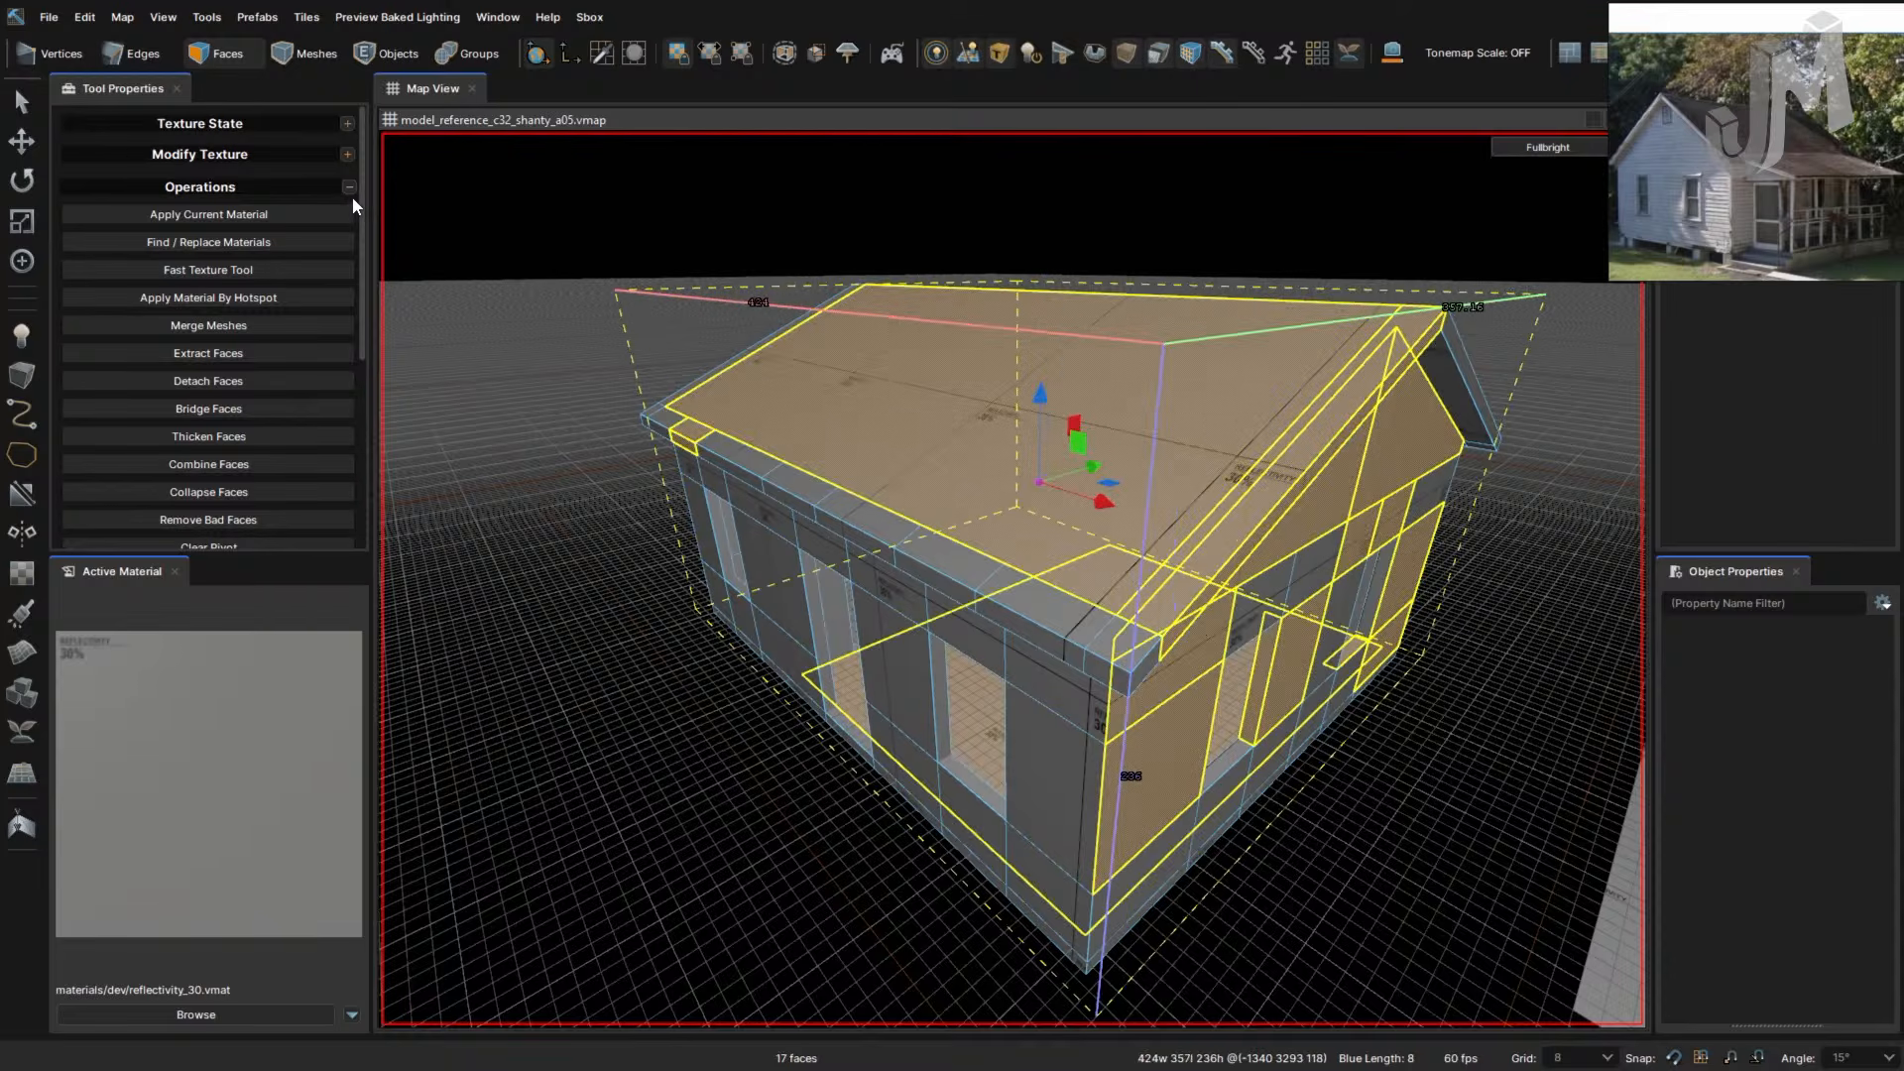
- Switch to the music browser and back, then deselect all the house faces
{"action": "key", "text": "alt+Tab"}
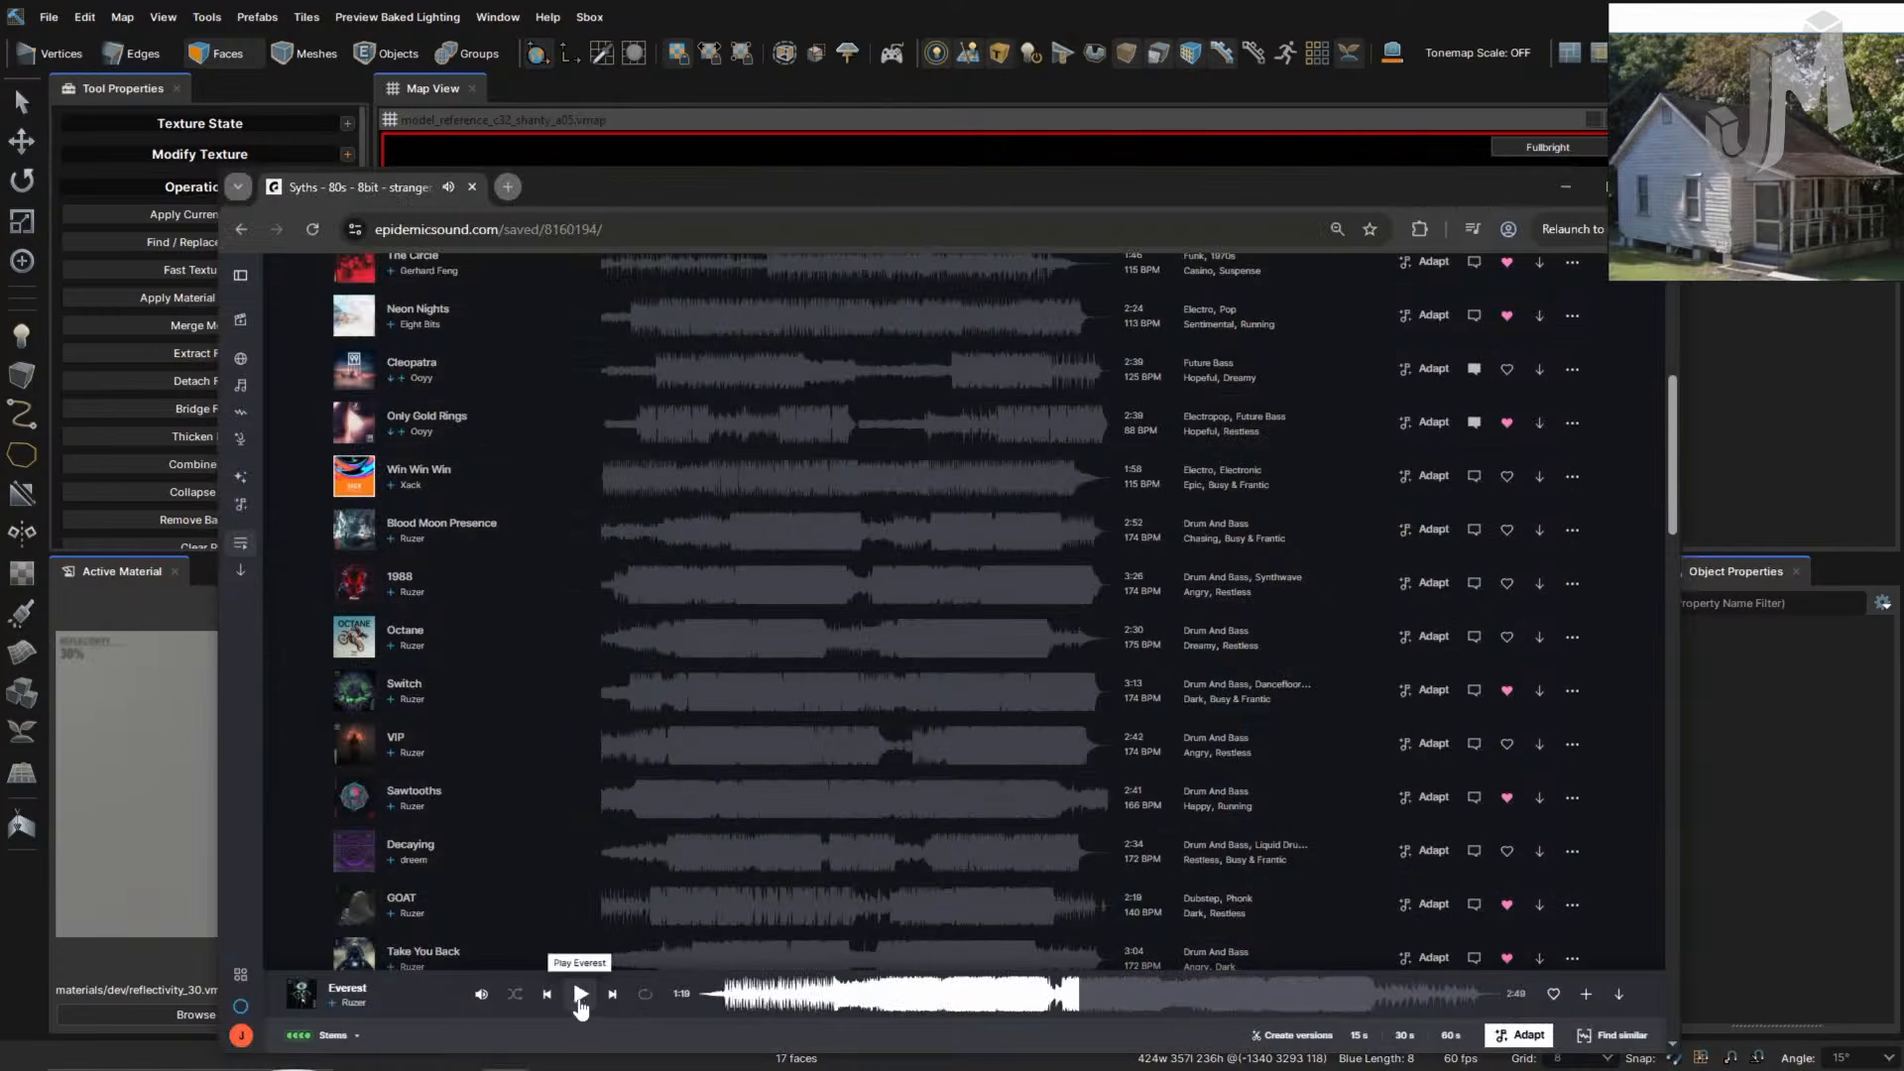
{"action": "left_click", "coordinate": [16, 949]}
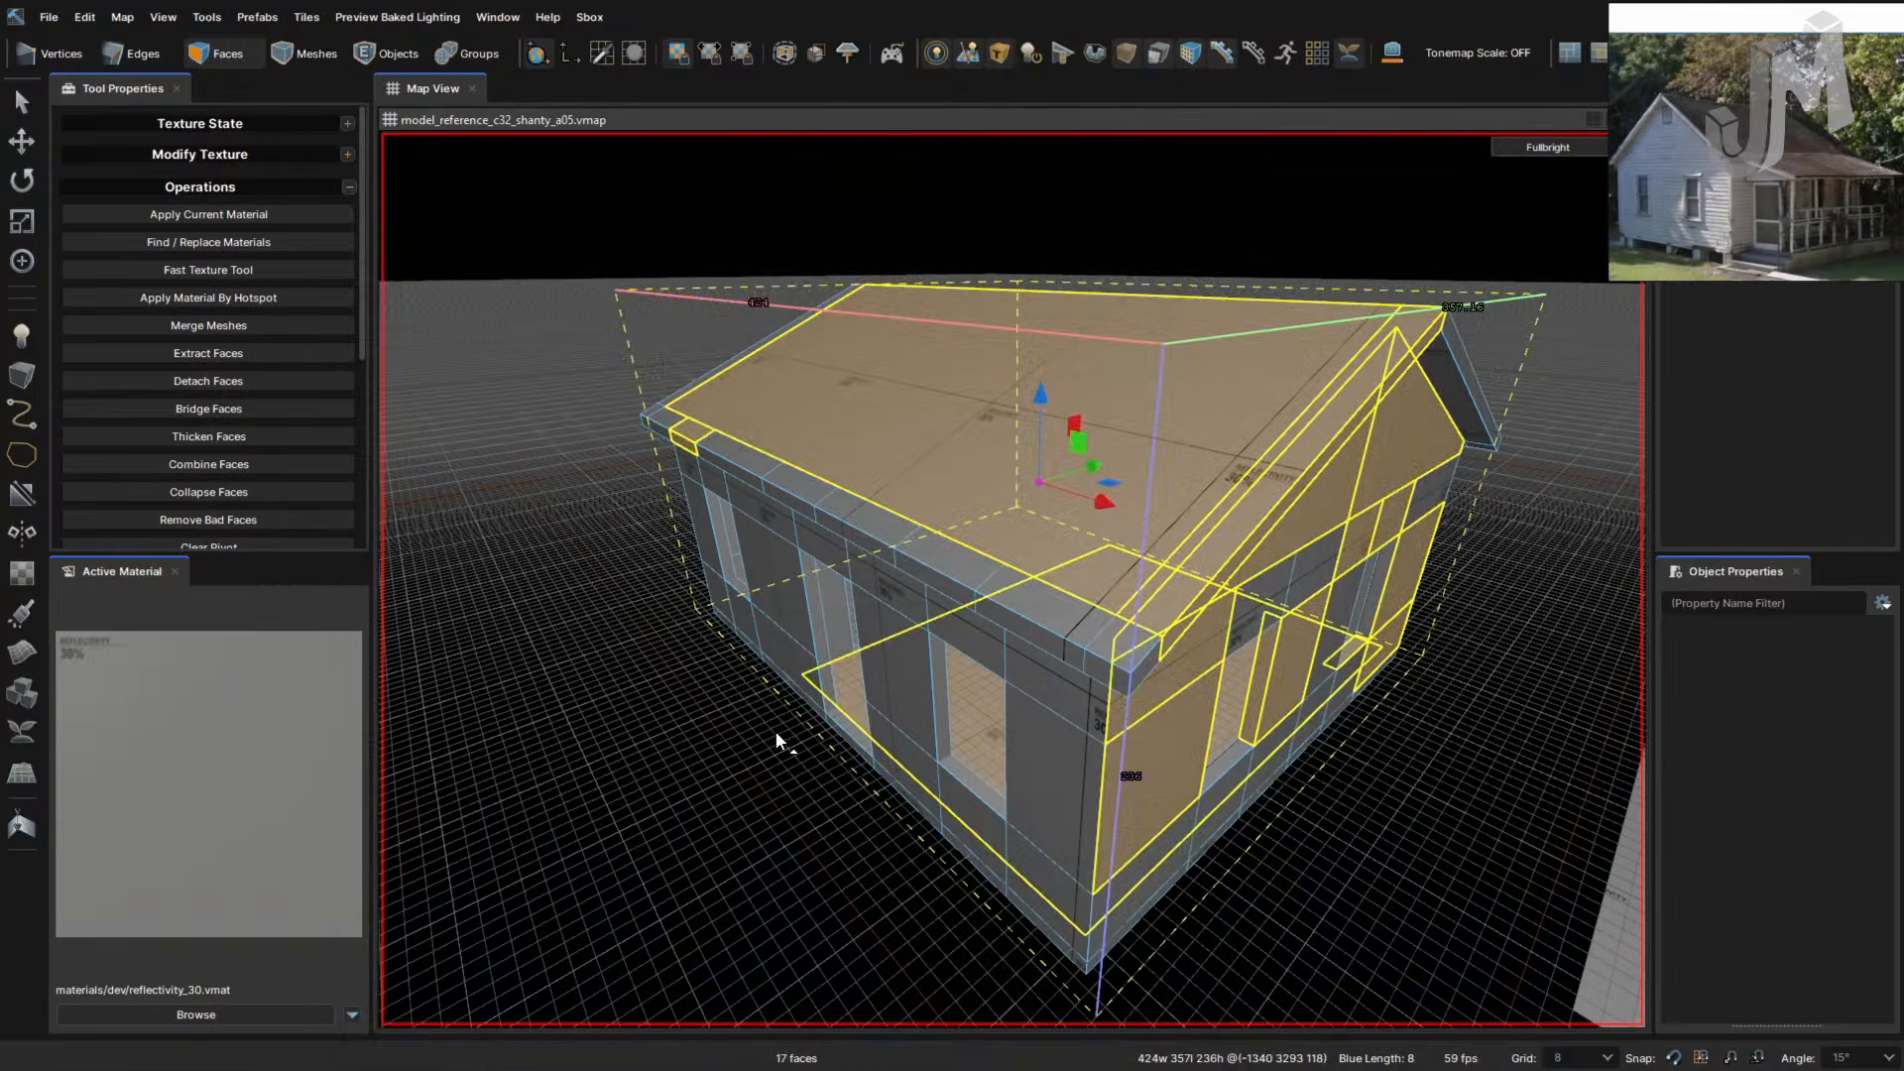
{"action": "left_click", "coordinate": [634, 723]}
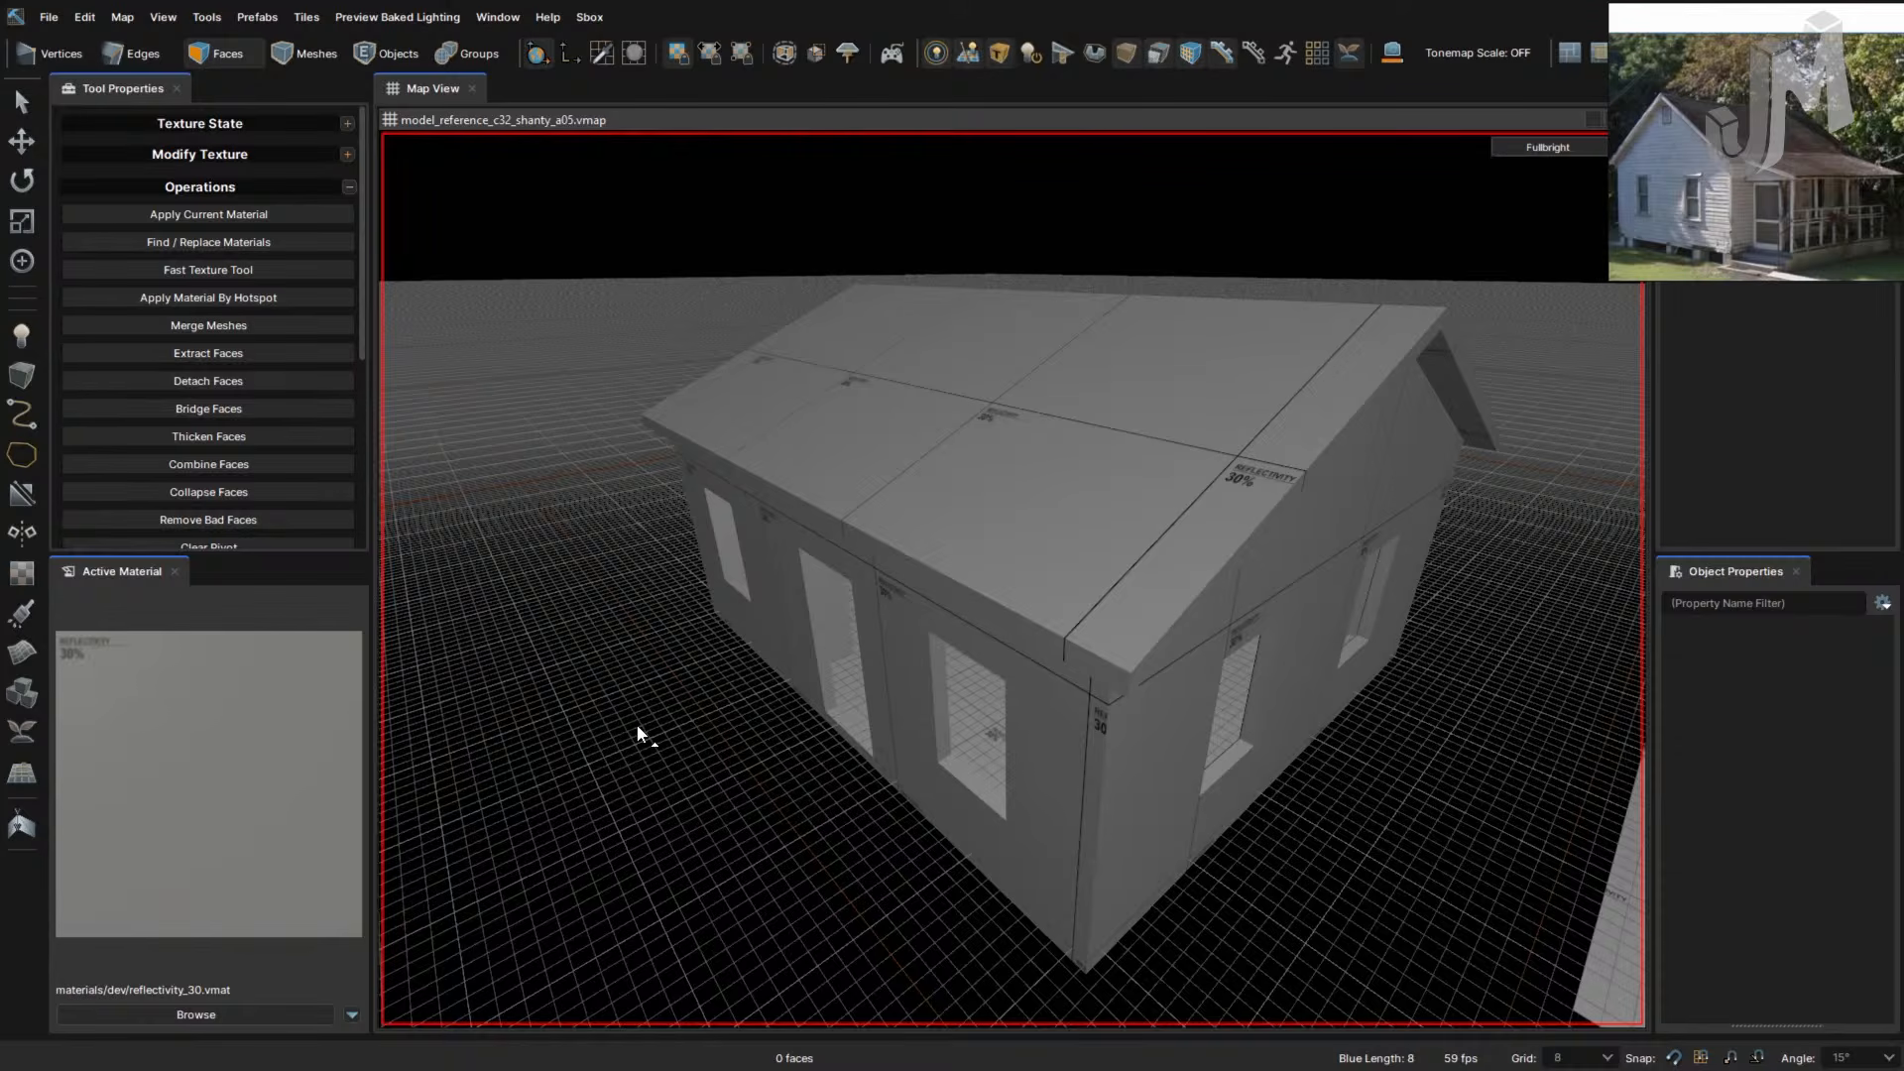
- Orbit the house, cycle Side, Front and Top views, return to 3D, and check the reference photo
{"action": "right_click_drag", "start_coordinate": [811, 842], "coordinate": [816, 843]}
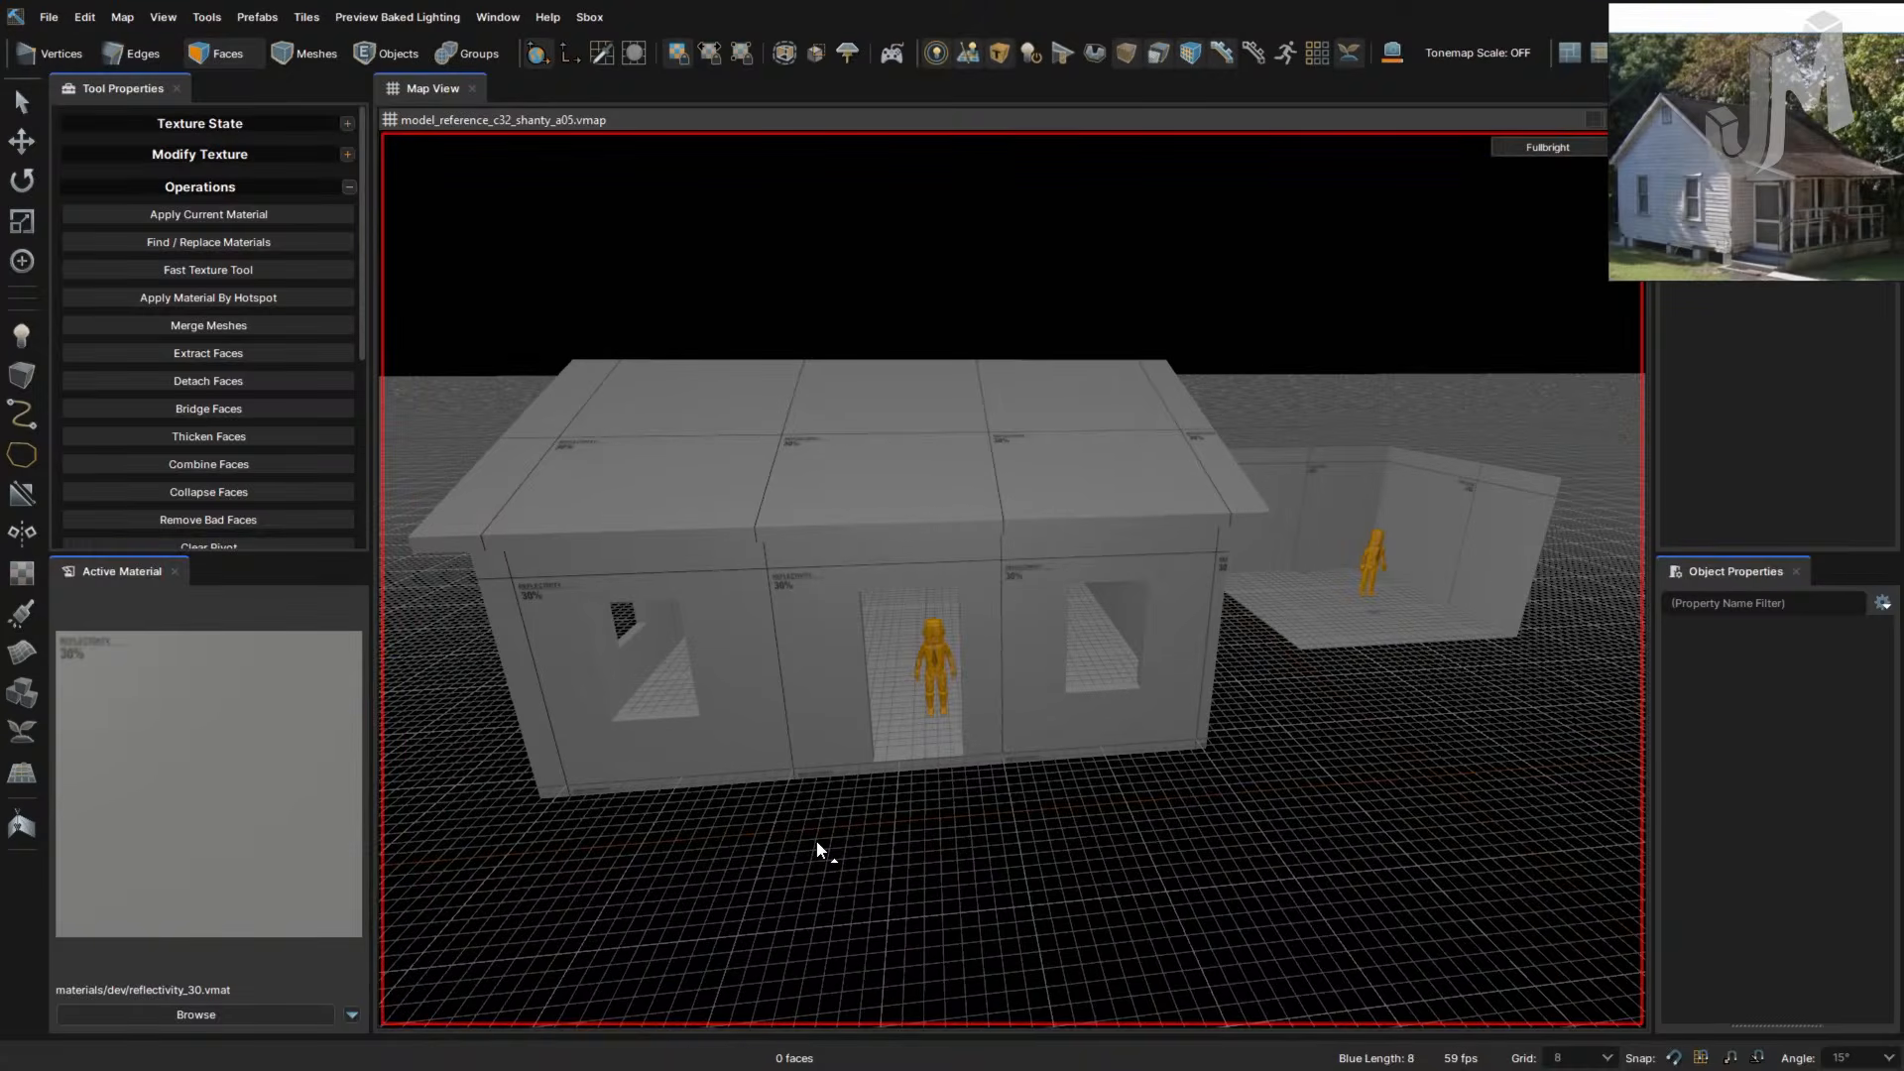
{"action": "key", "text": "F4"}
{"action": "key", "text": "F3"}
{"action": "key", "text": "F2"}
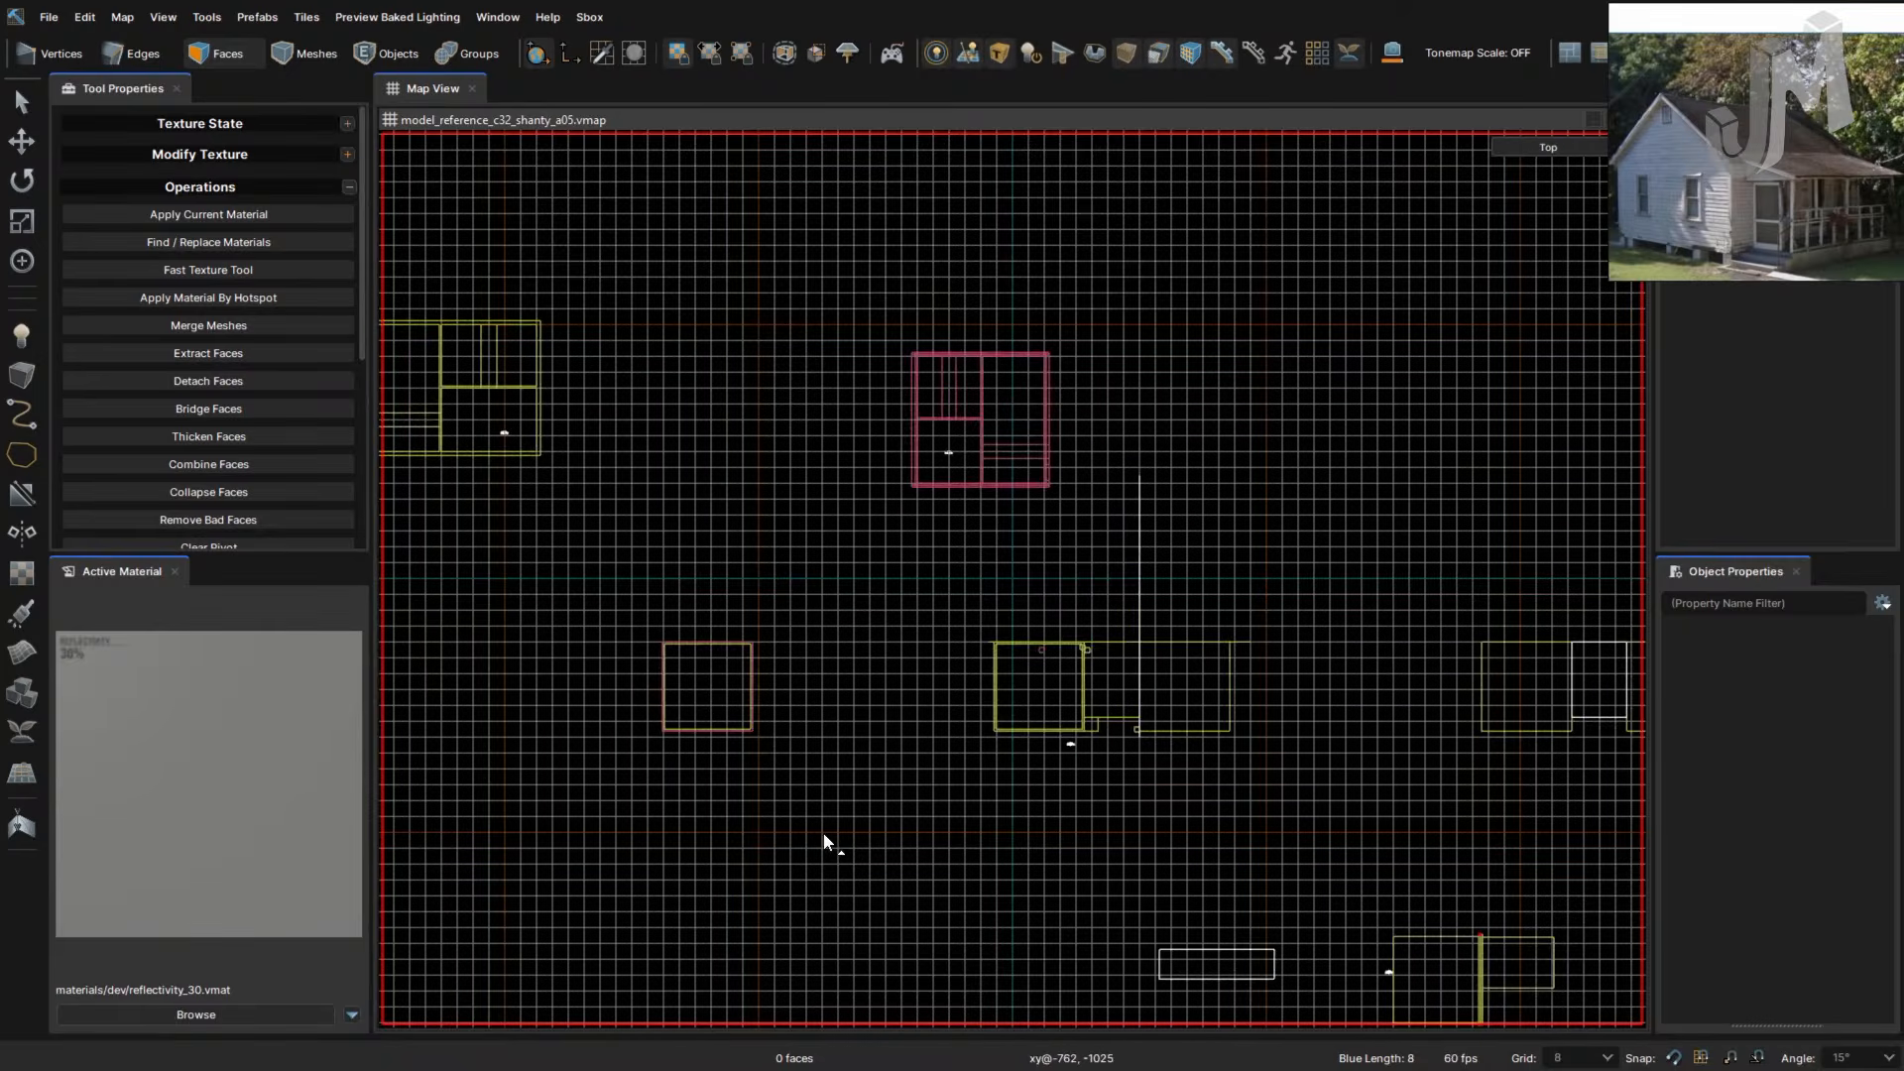
{"action": "key", "text": "F1"}
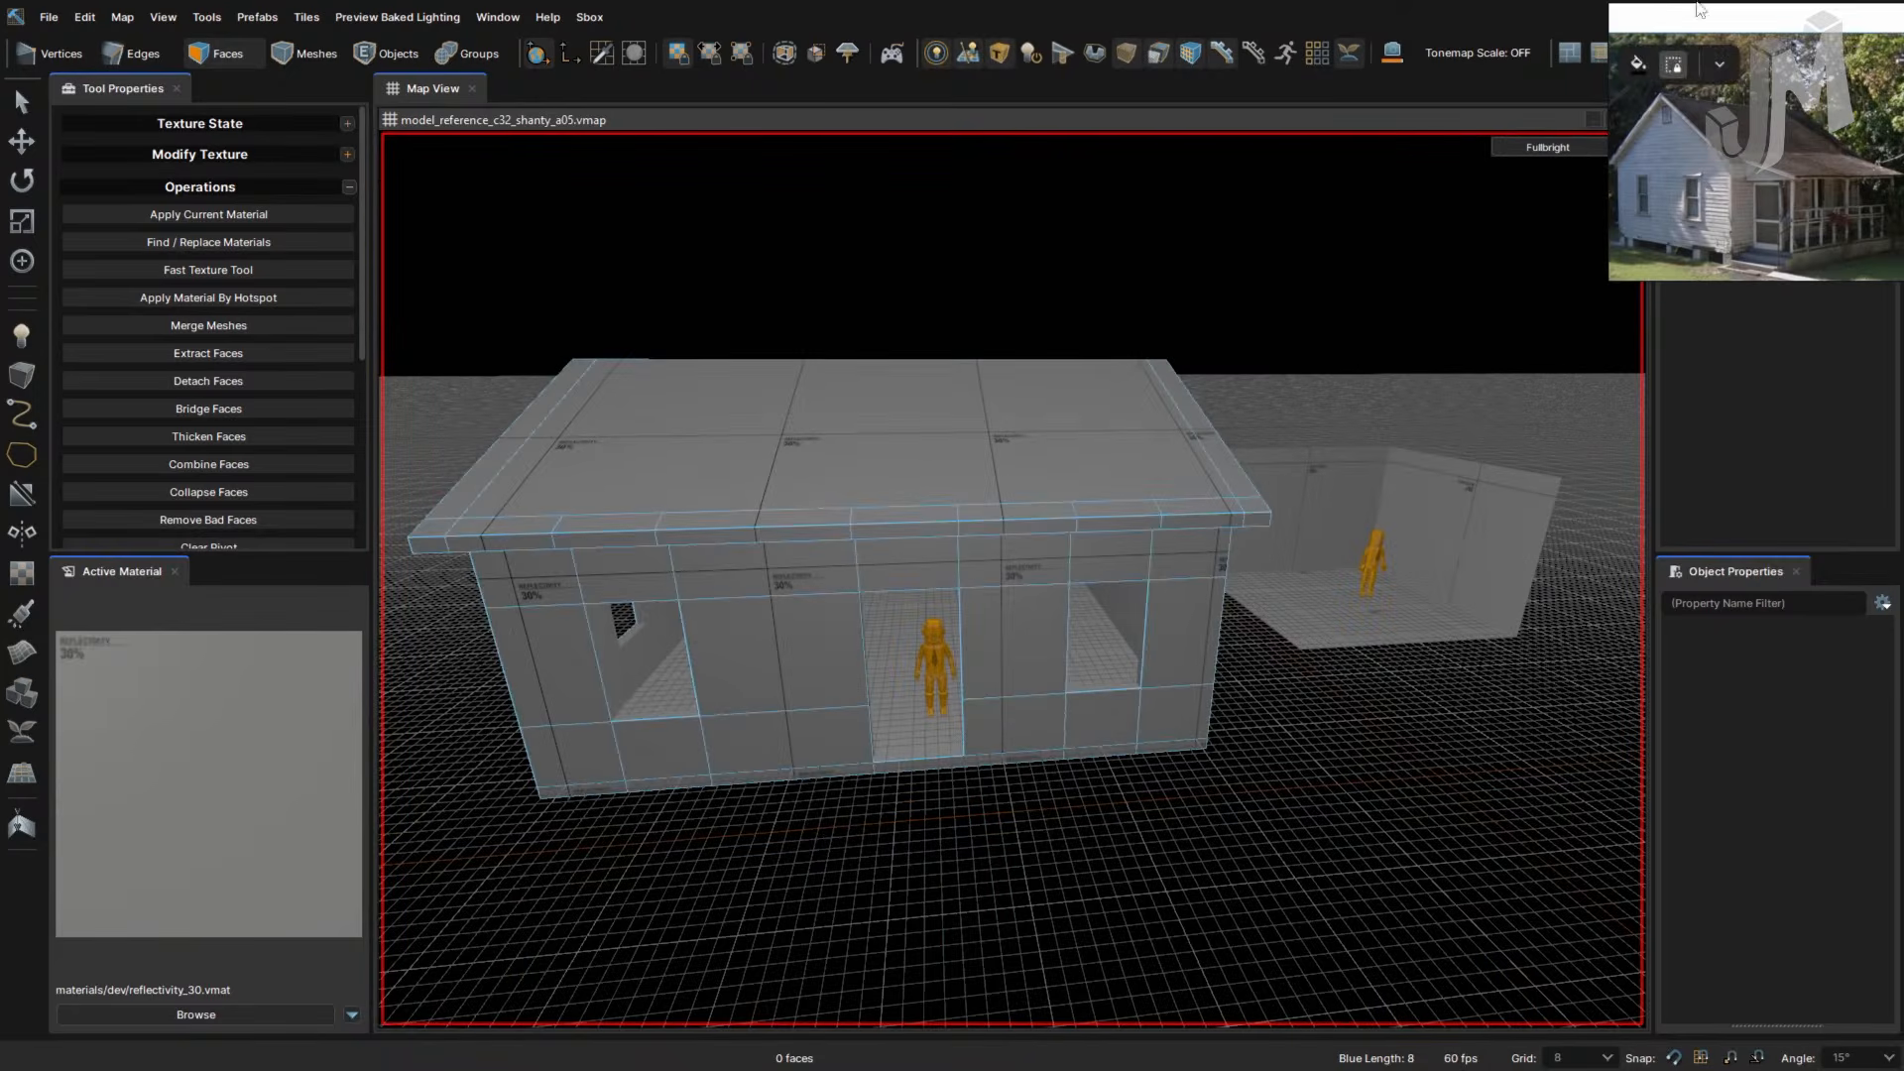
{"action": "left_click", "coordinate": [1697, 12]}
{"action": "left_click", "coordinate": [1348, 324]}
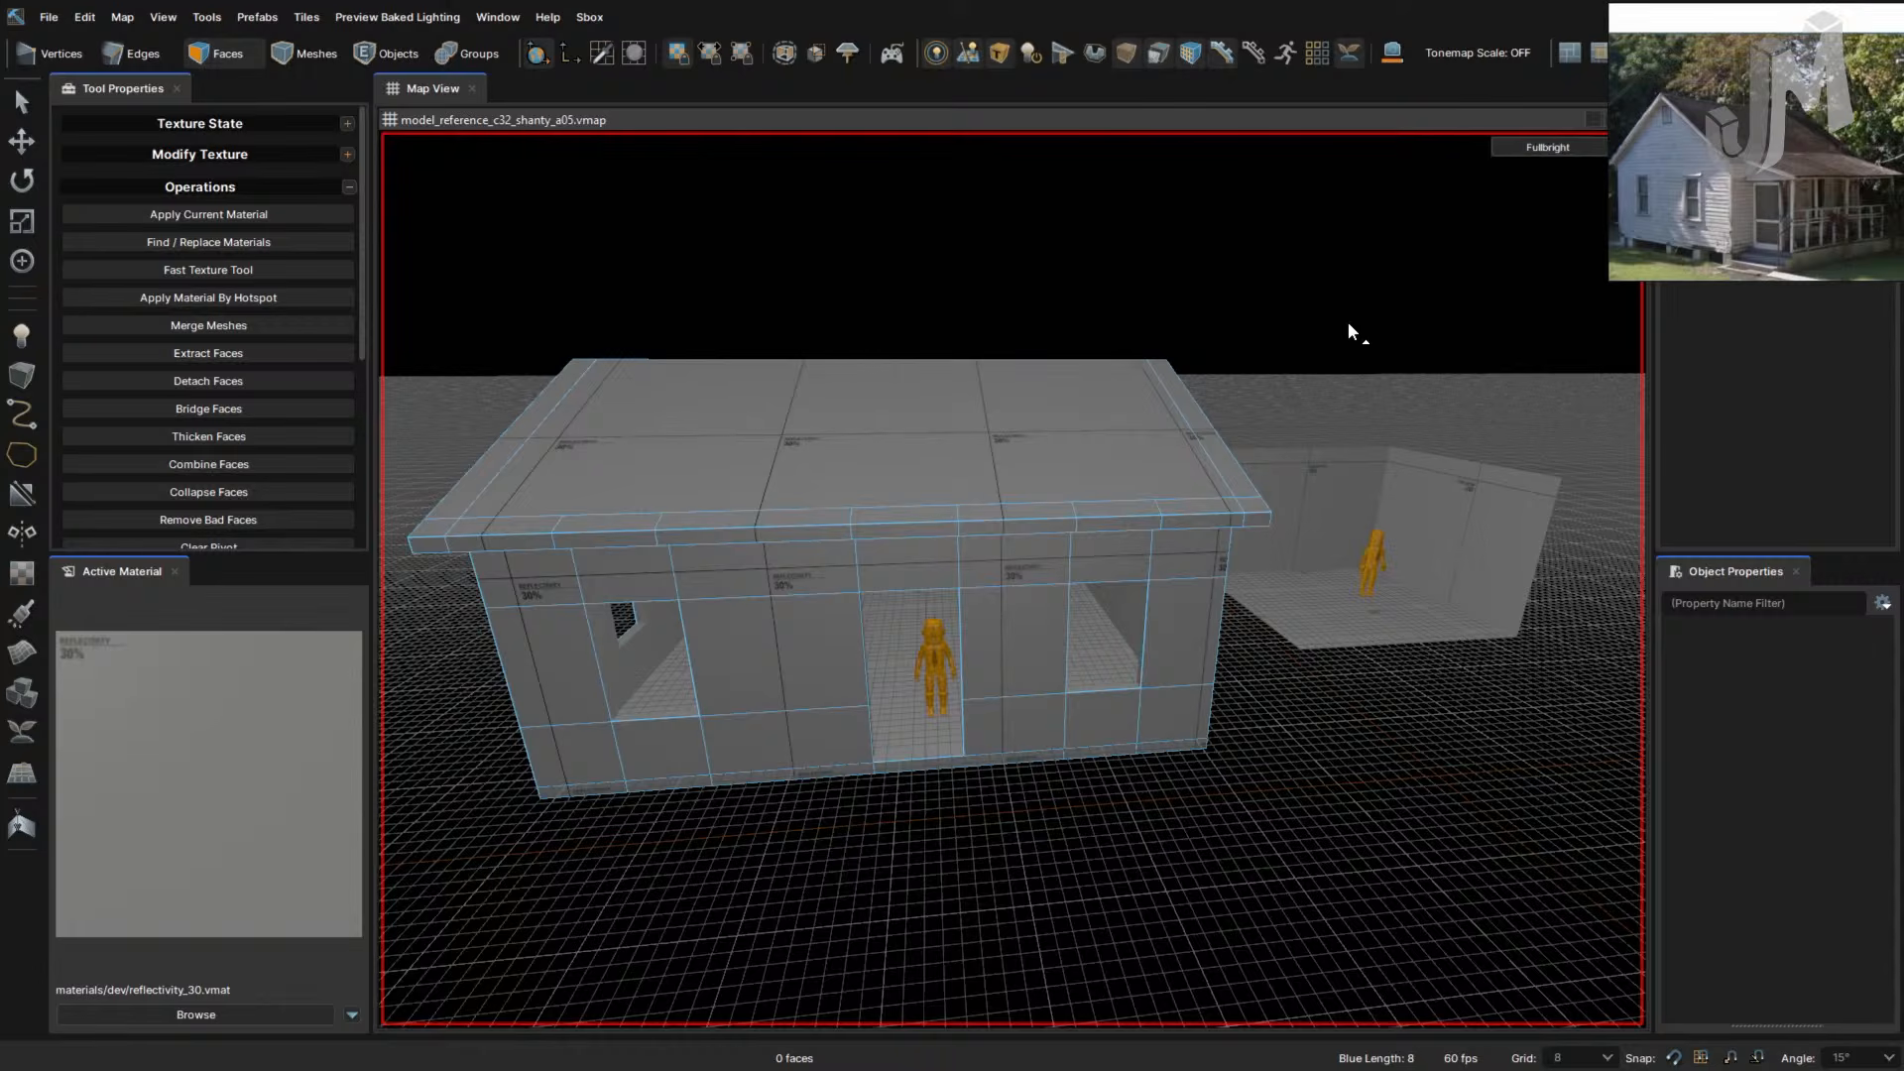